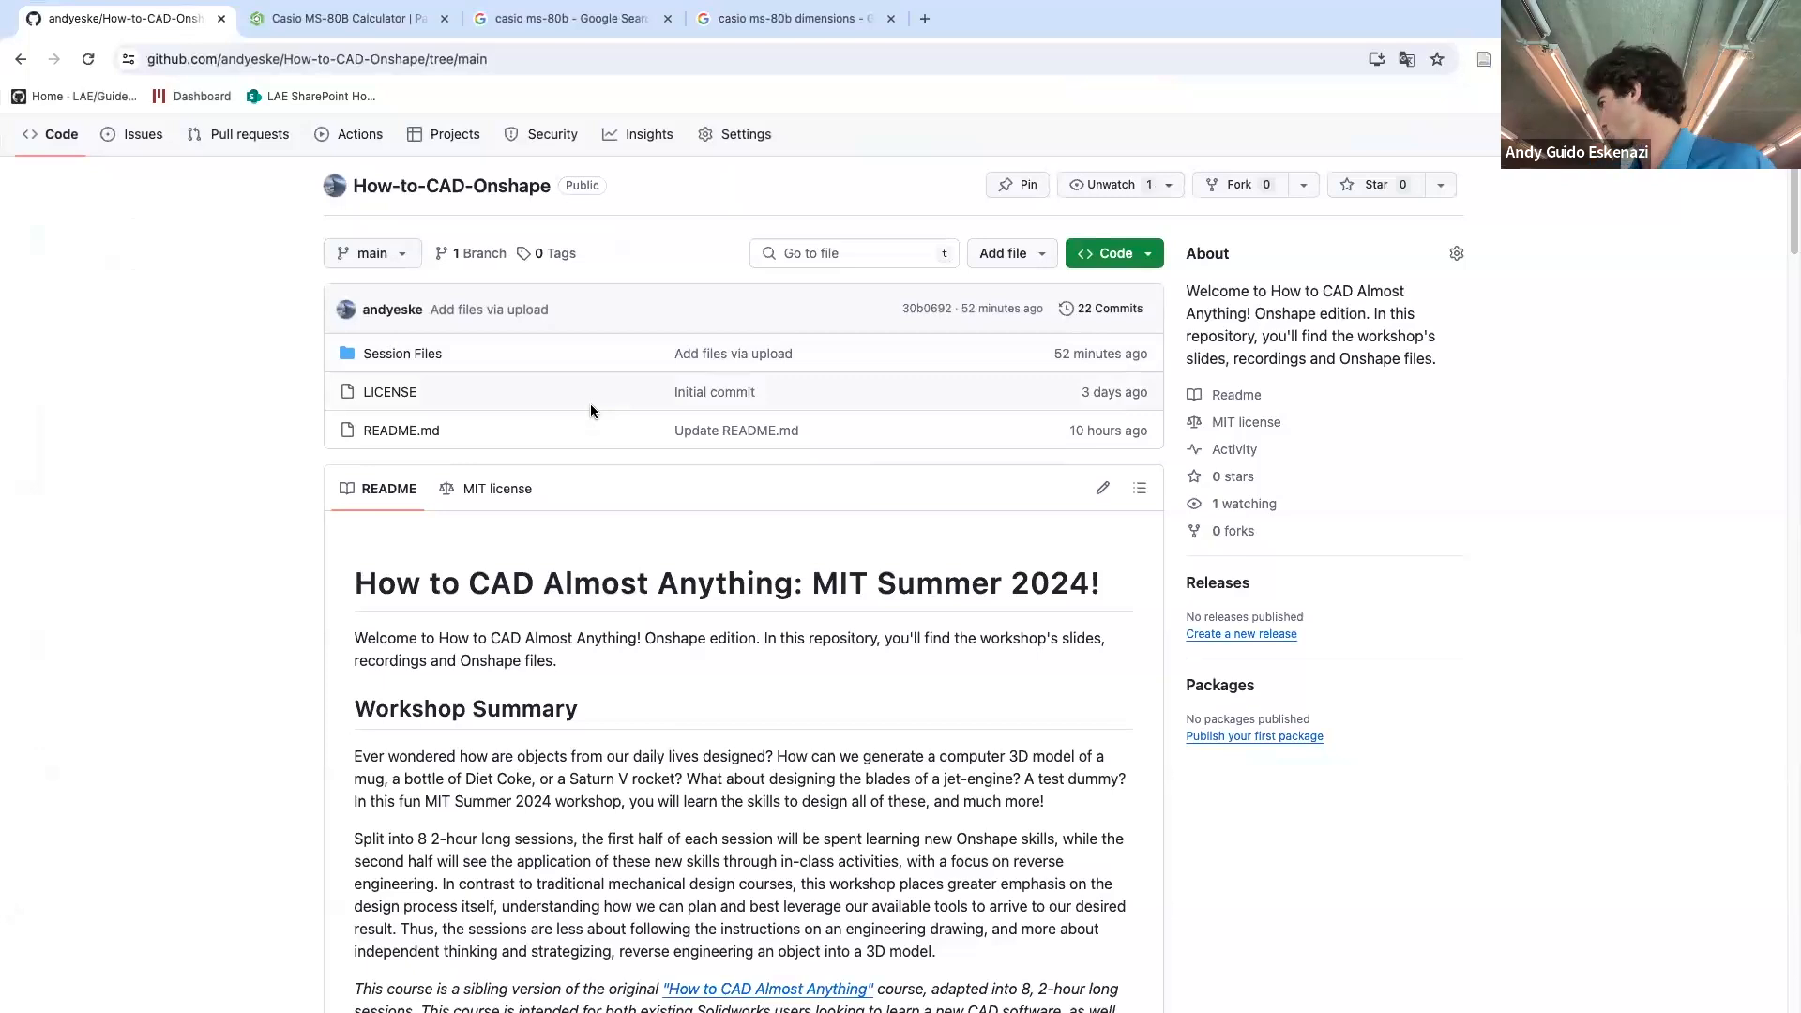
- Look through the workshop README down to Session 1, checking its Session 1 files folder and its Week 1 Onshape library
scroll(591, 410, down, 6)
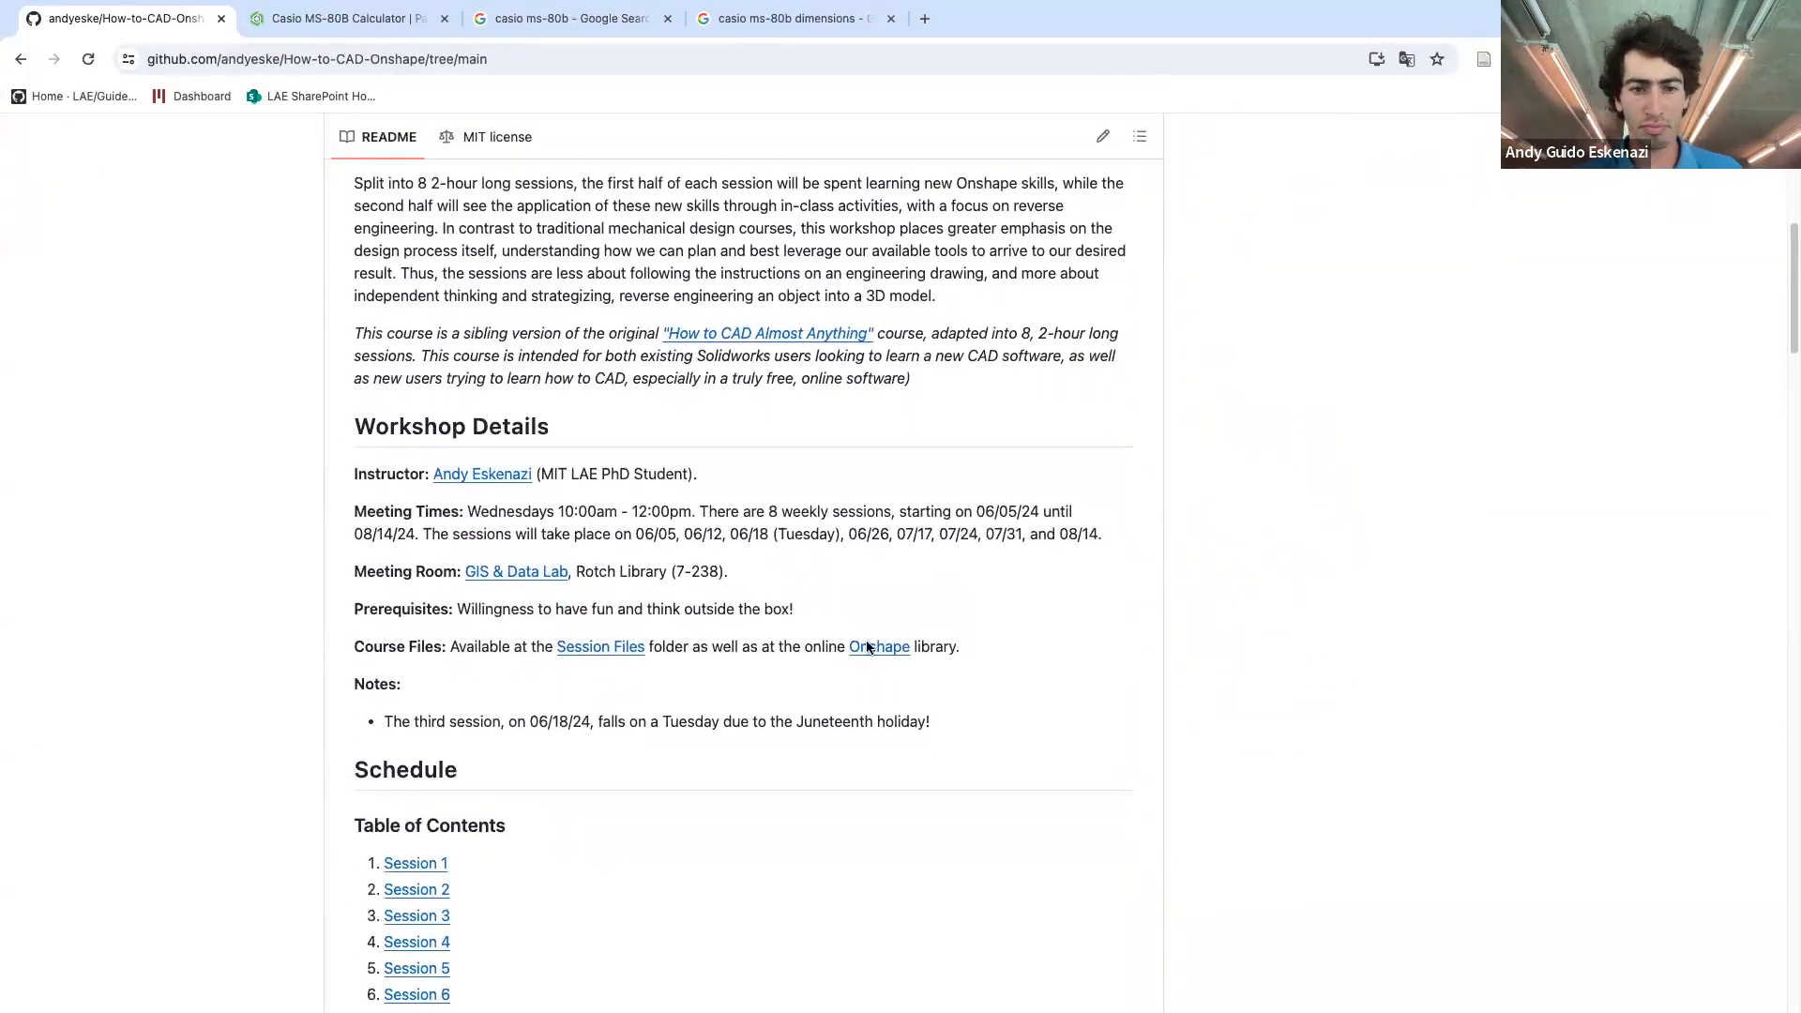
scroll(812, 813, down, 5)
scroll(813, 813, down, 6)
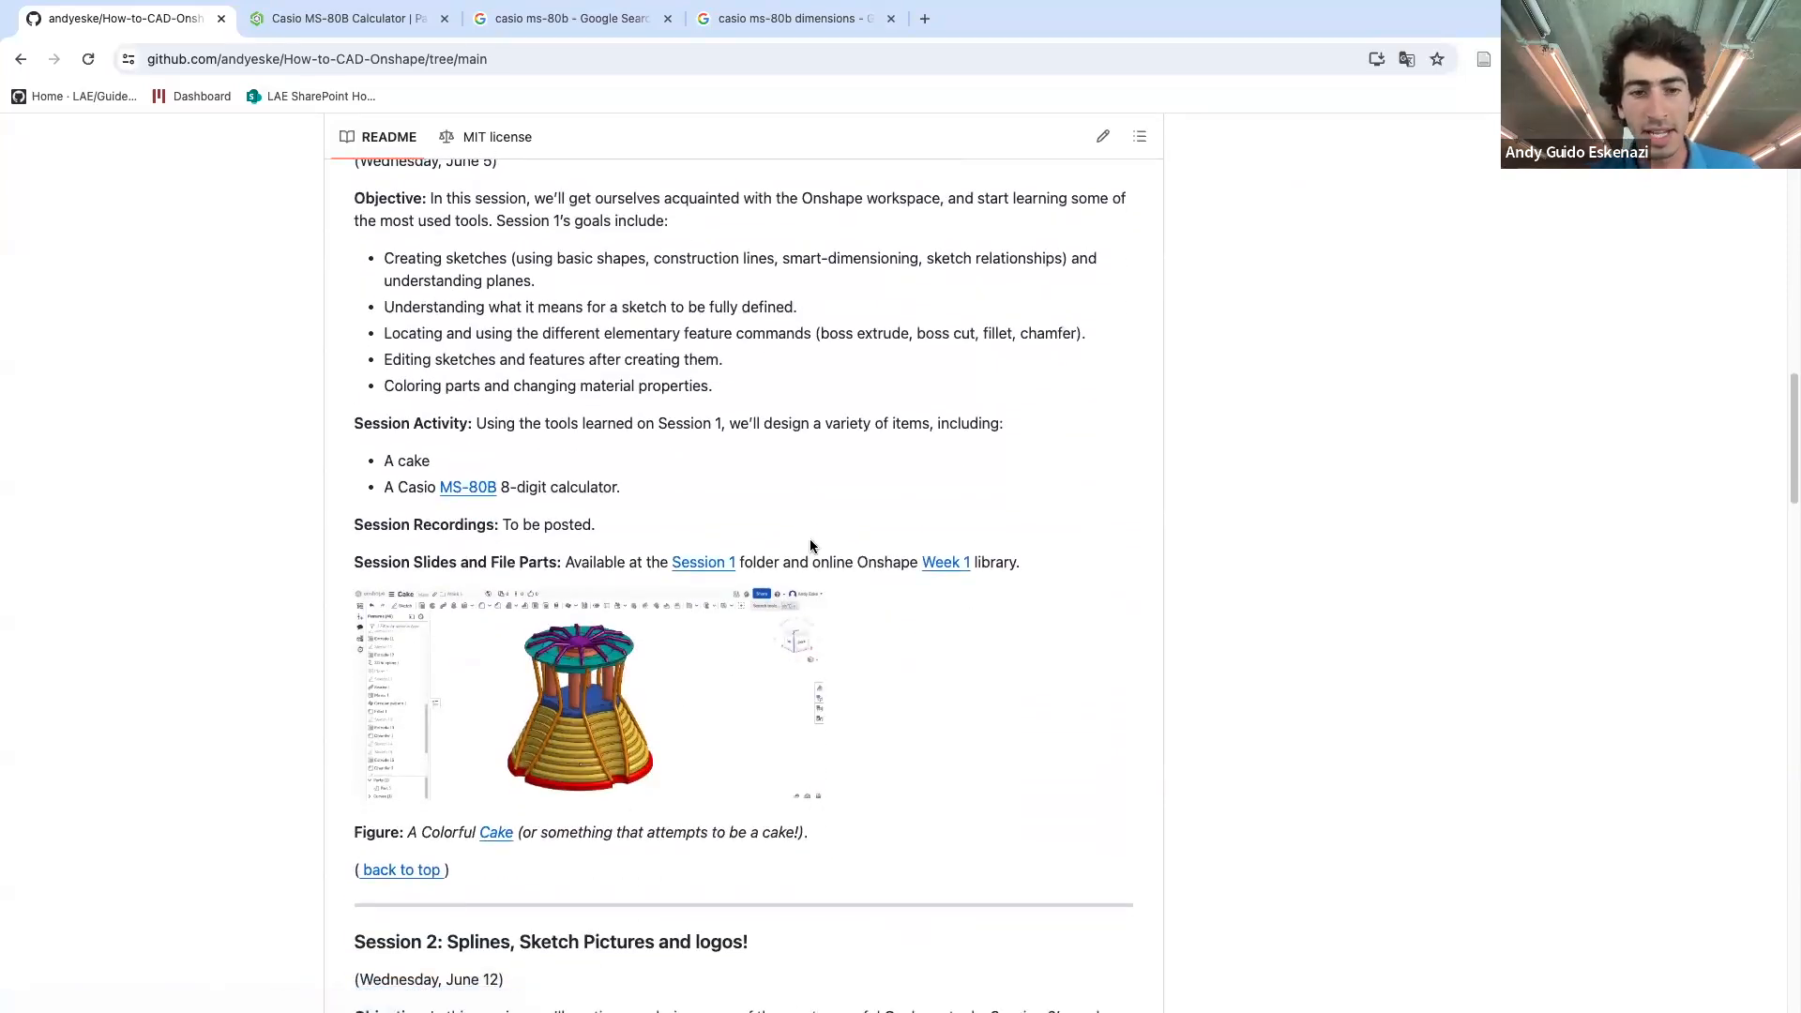
click(713, 563)
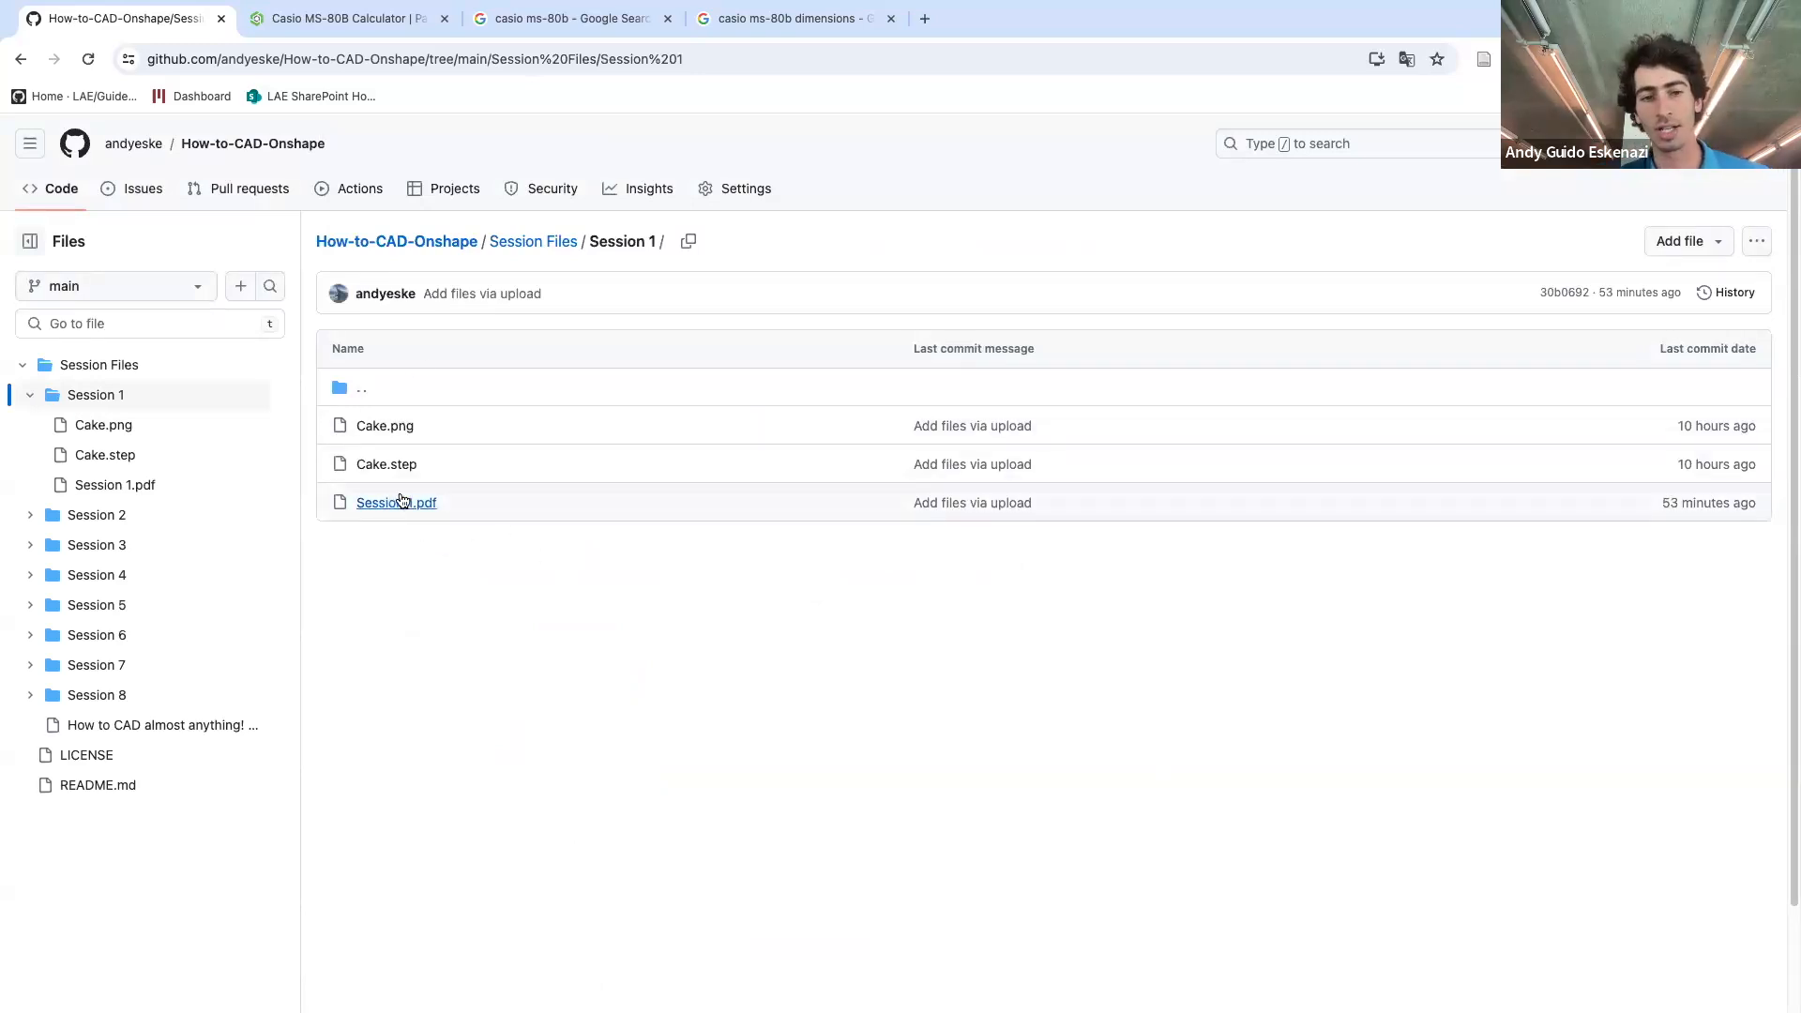
key(super+bracketleft)
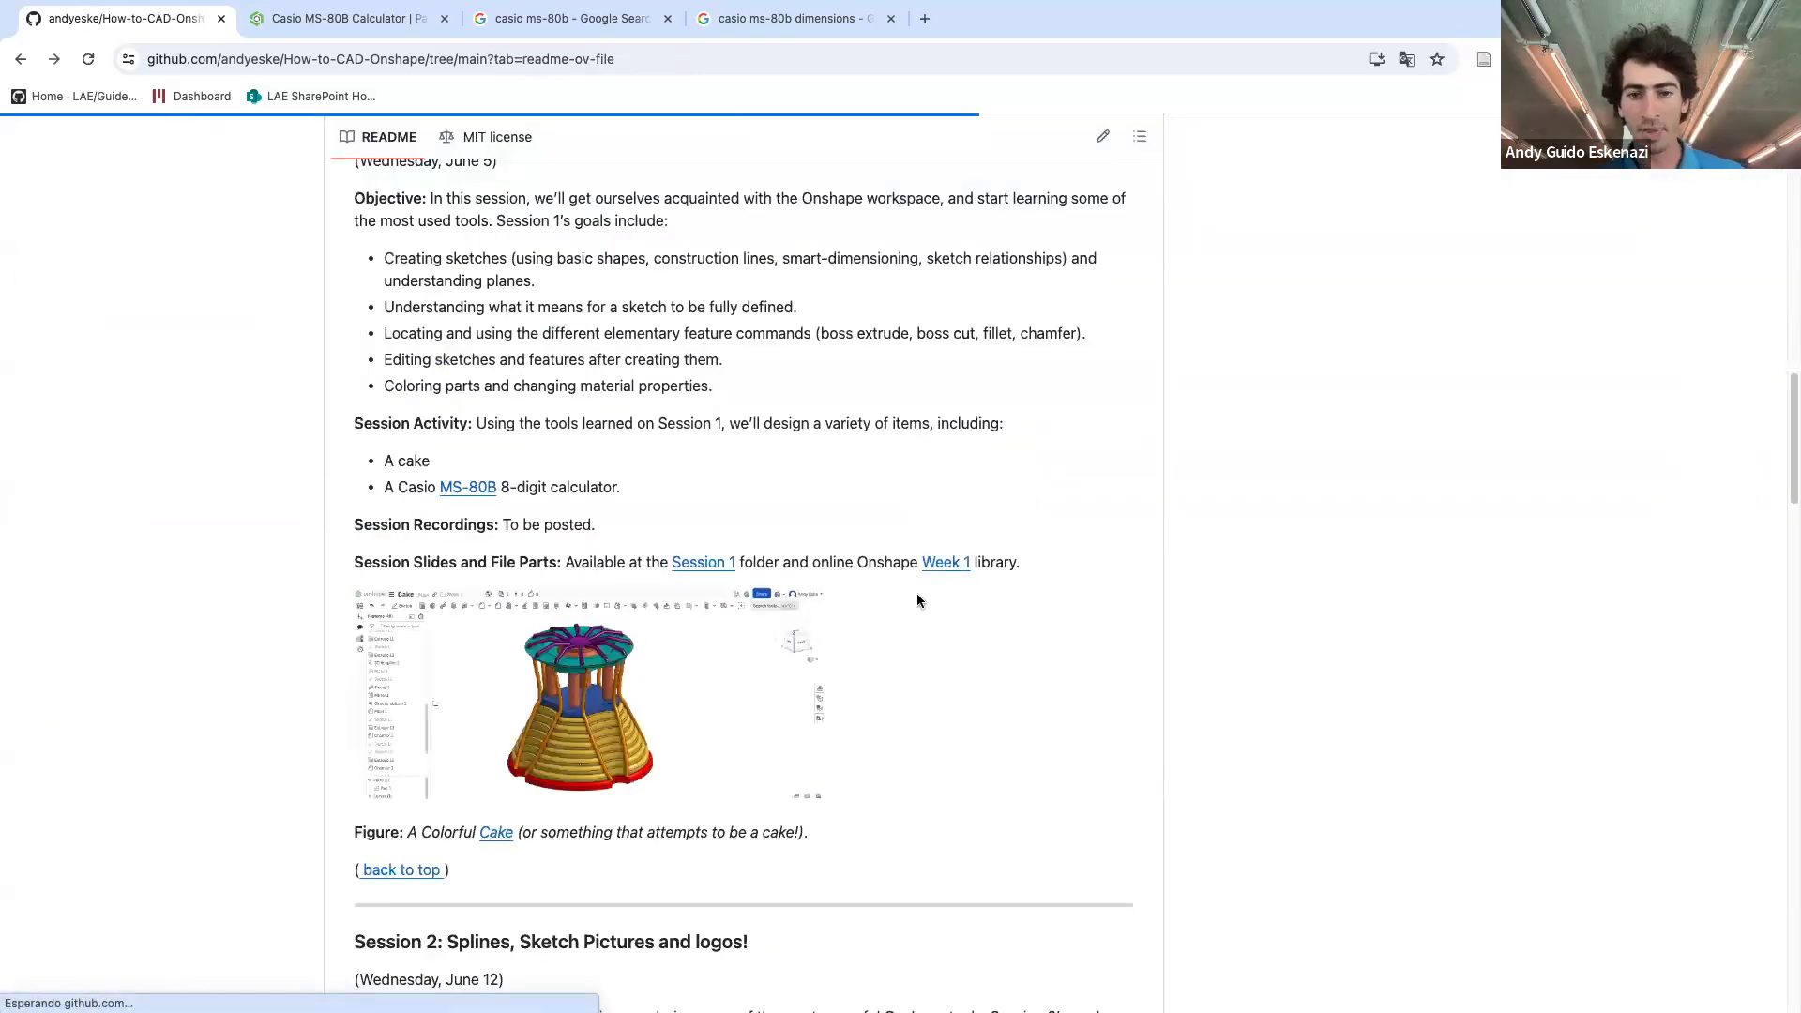
click(953, 562)
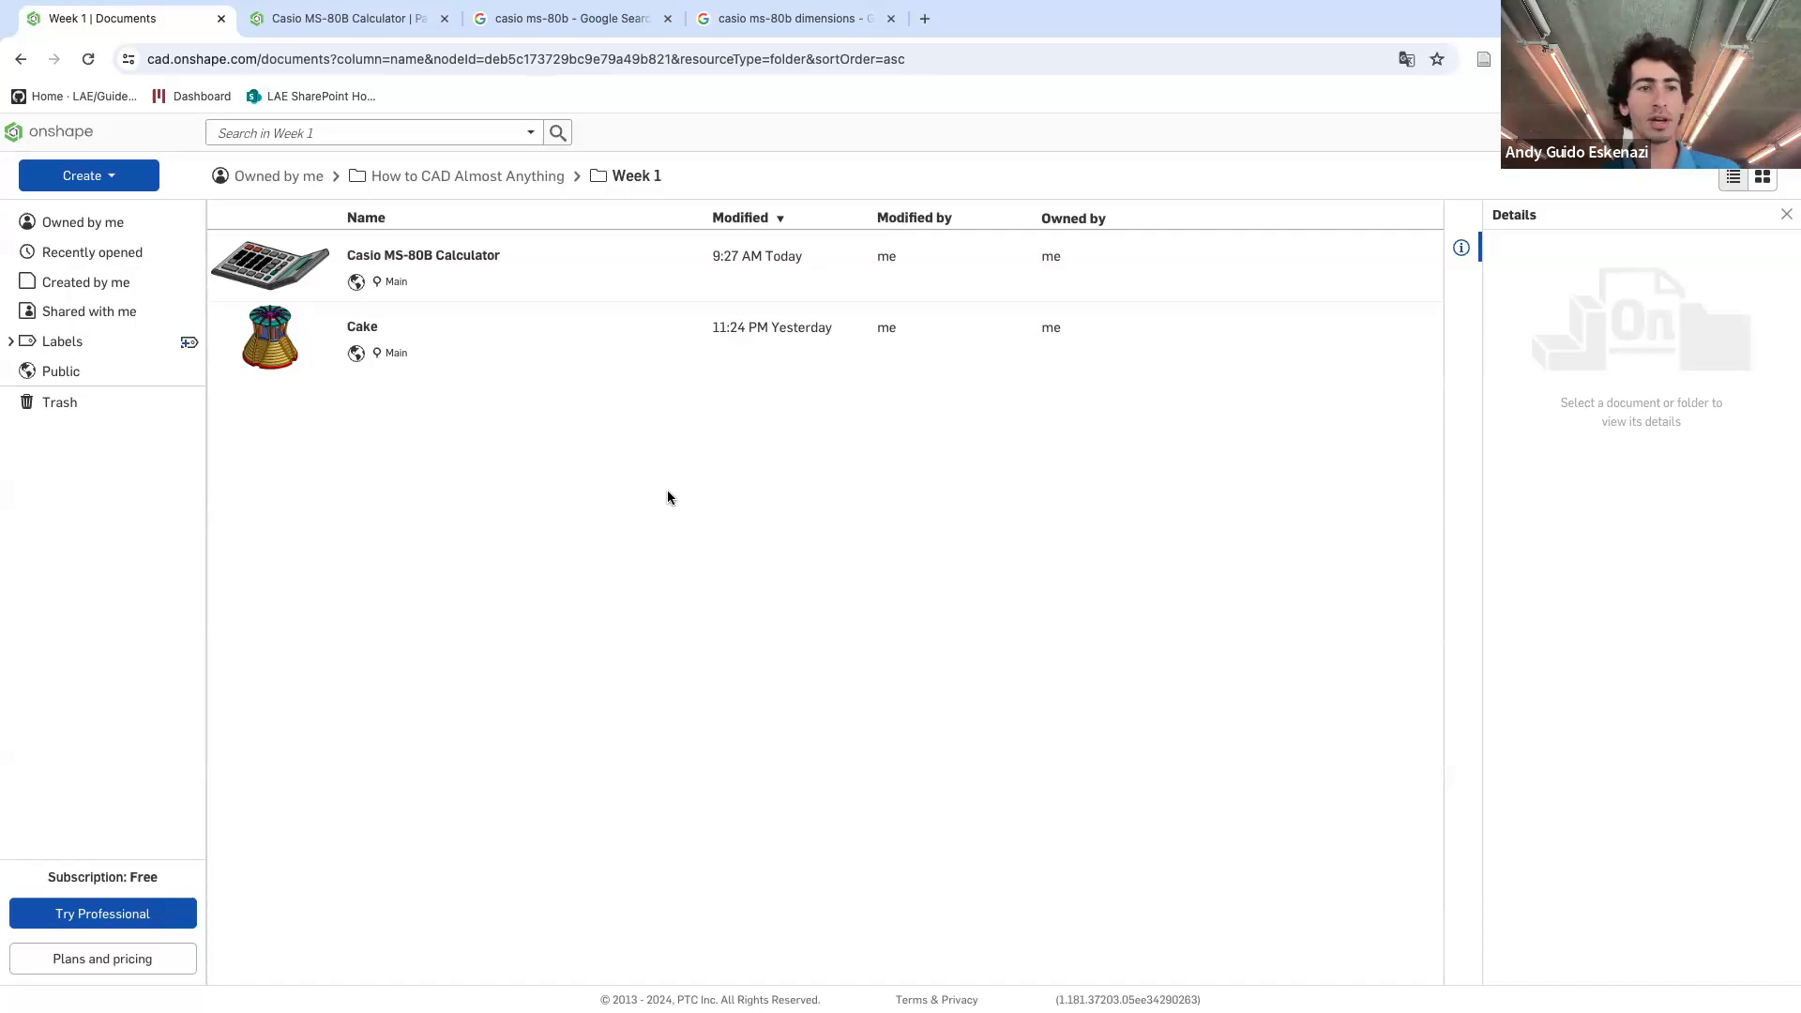
key(super+bracketleft)
- Read through the descriptions of Session 2 and the following sessions in the README
scroll(760, 511, down, 5)
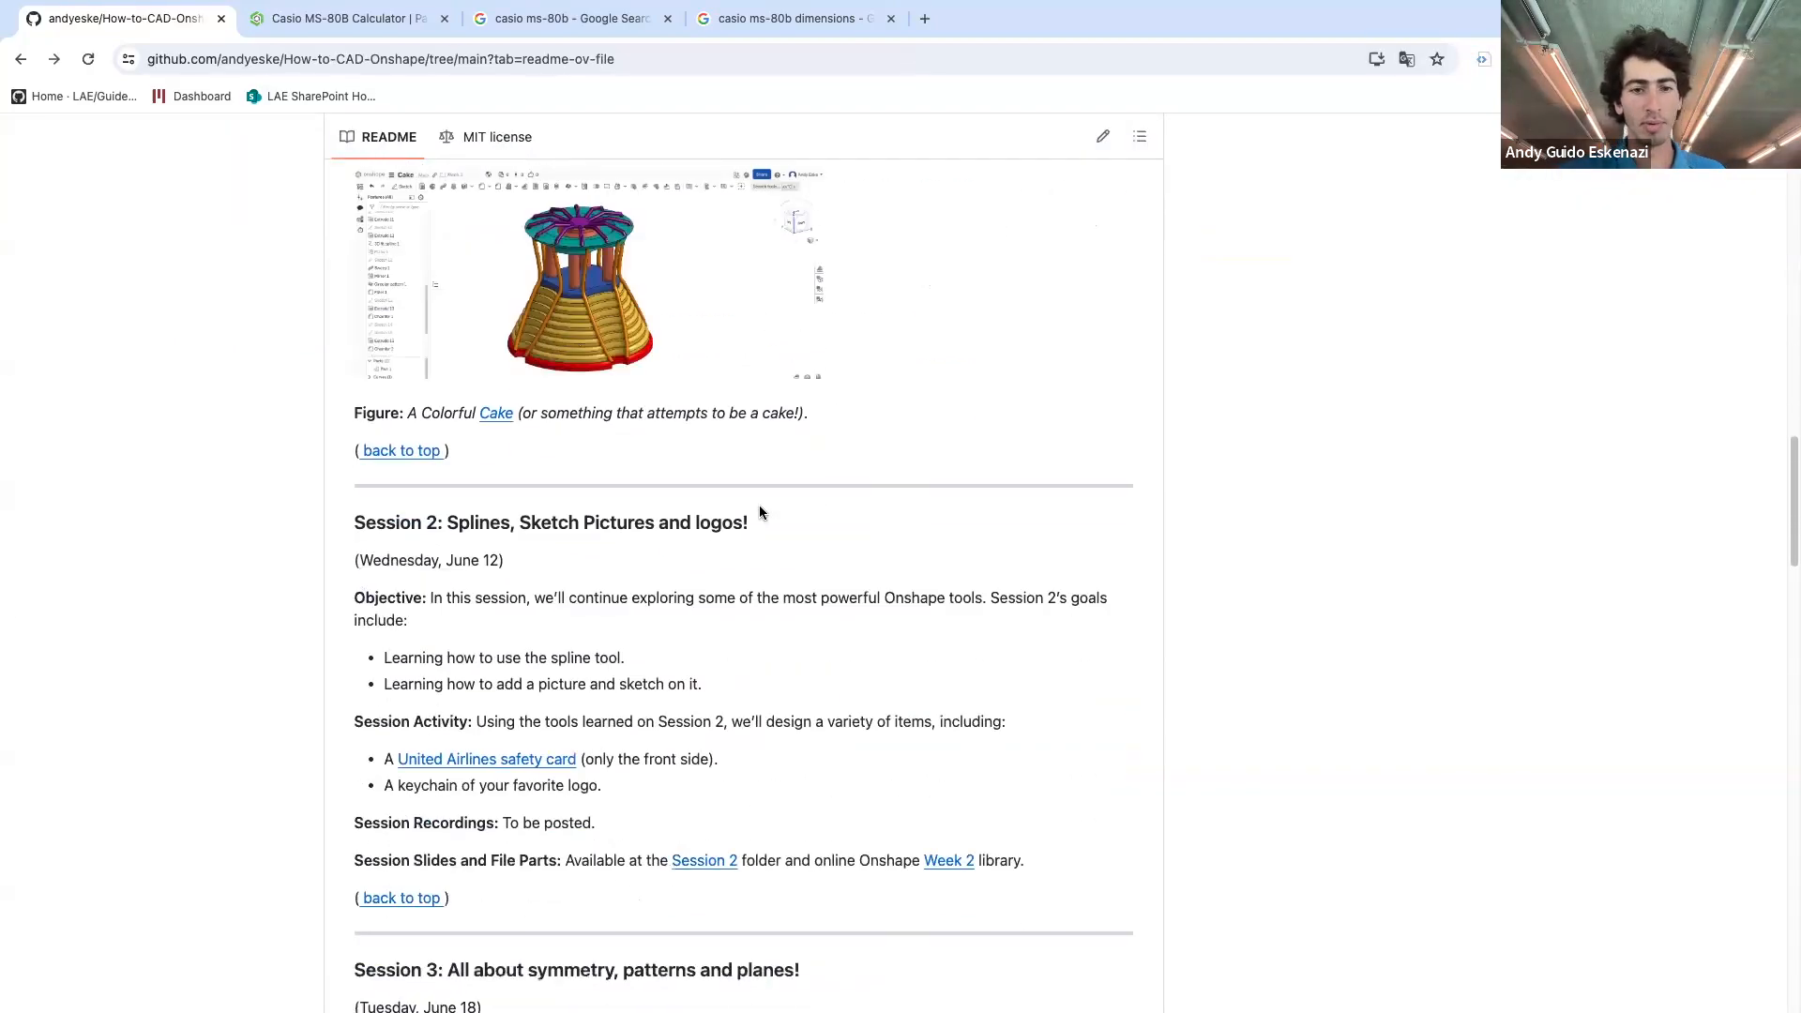
scroll(847, 657, down, 5)
scroll(664, 683, down, 15)
scroll(664, 684, up, 10)
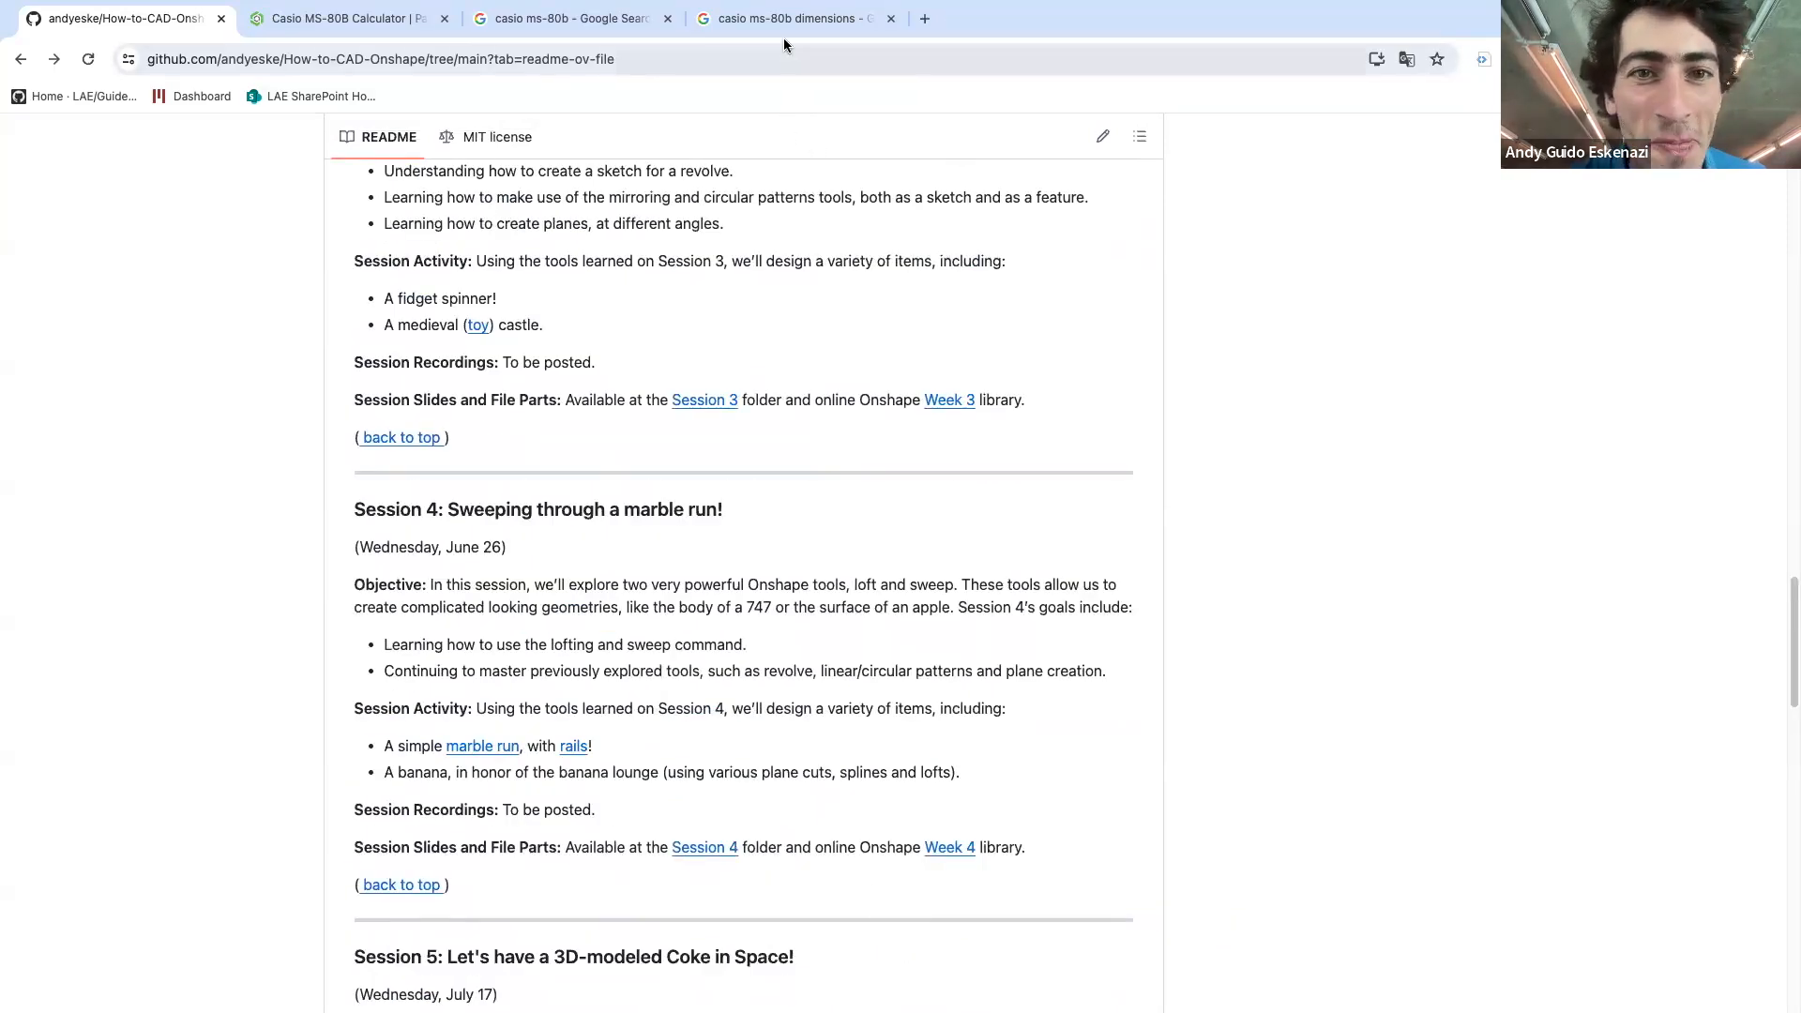
- Switch to Onshape, reconnect the calculator document and close its share settings, and return to the Owned by me documents list
click(381, 25)
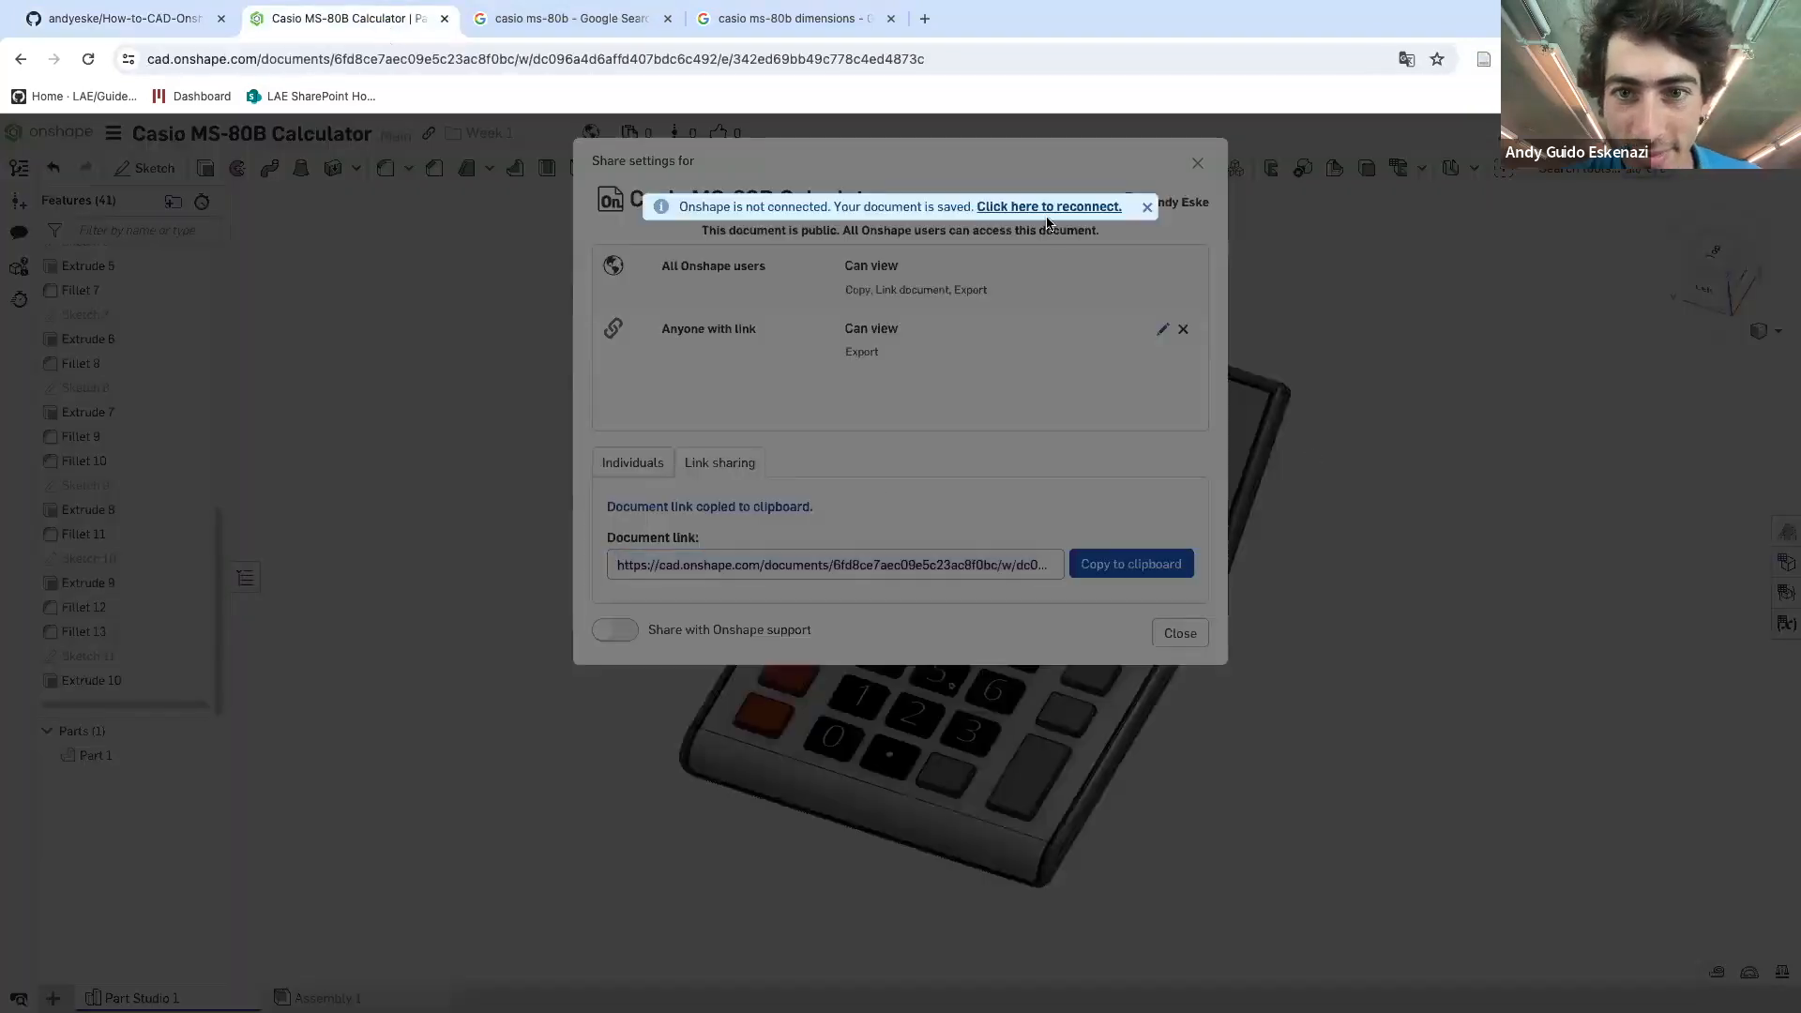
click(1043, 209)
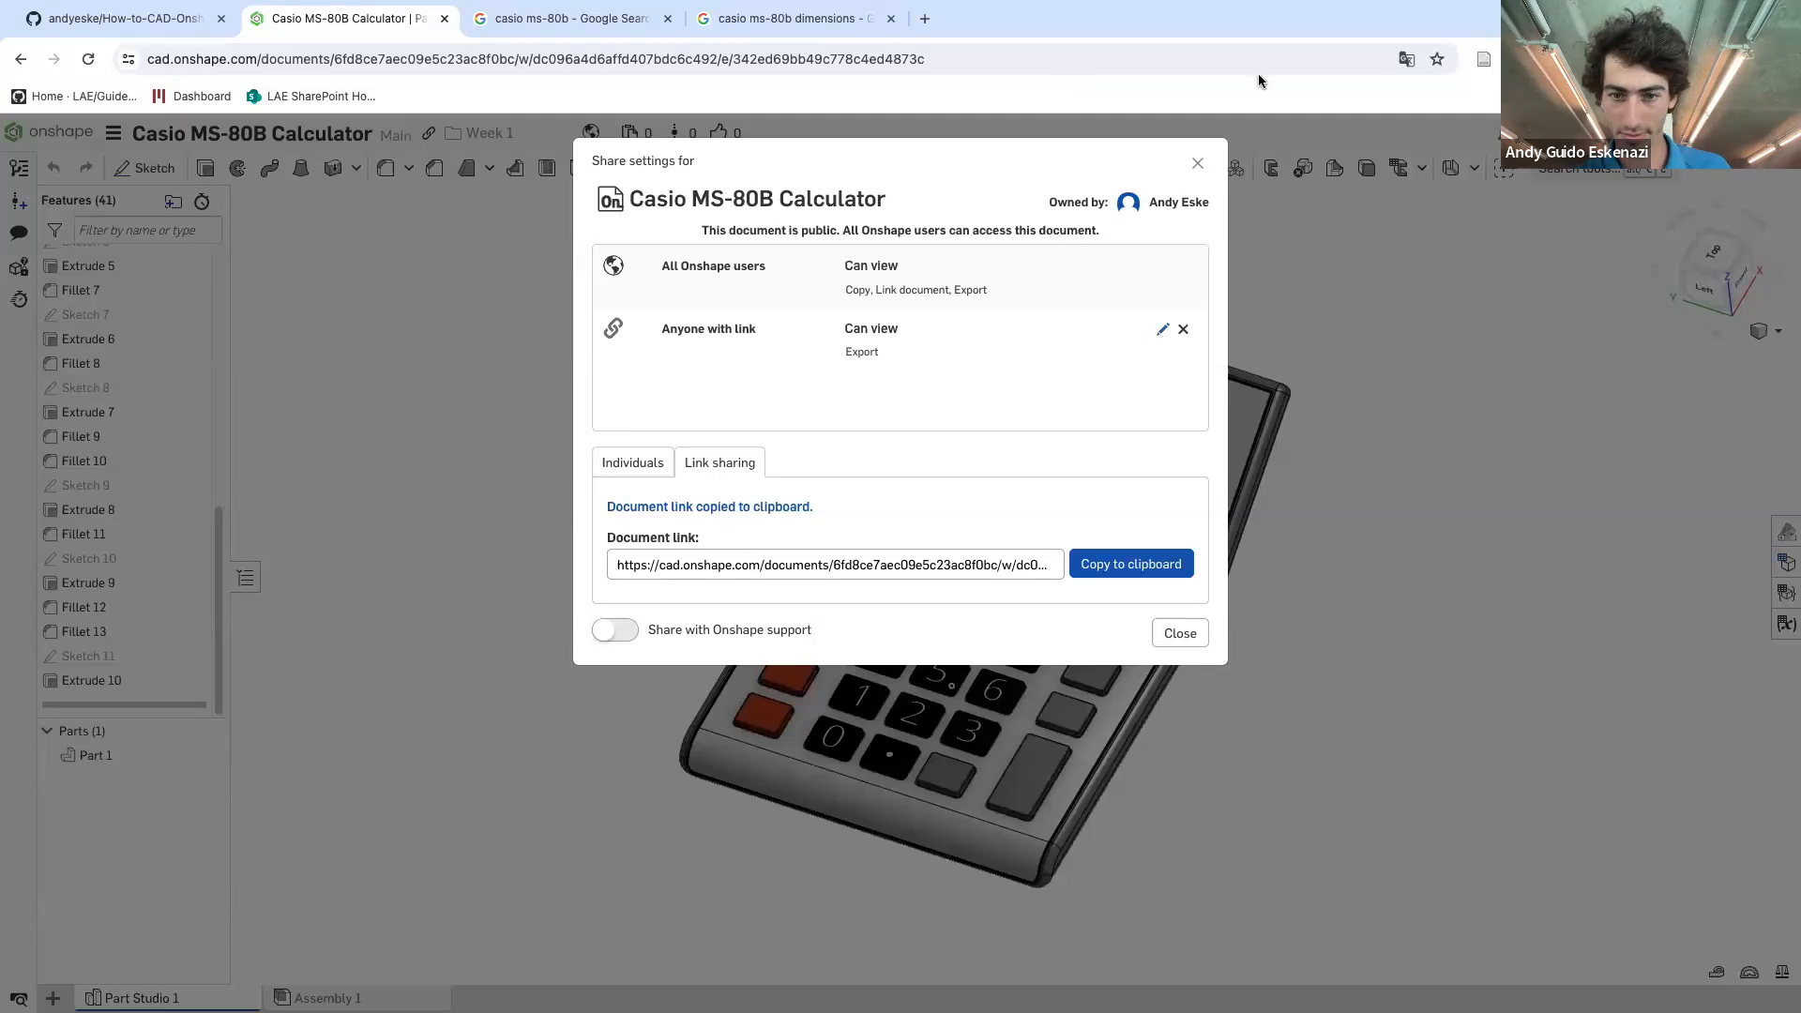
click(1172, 633)
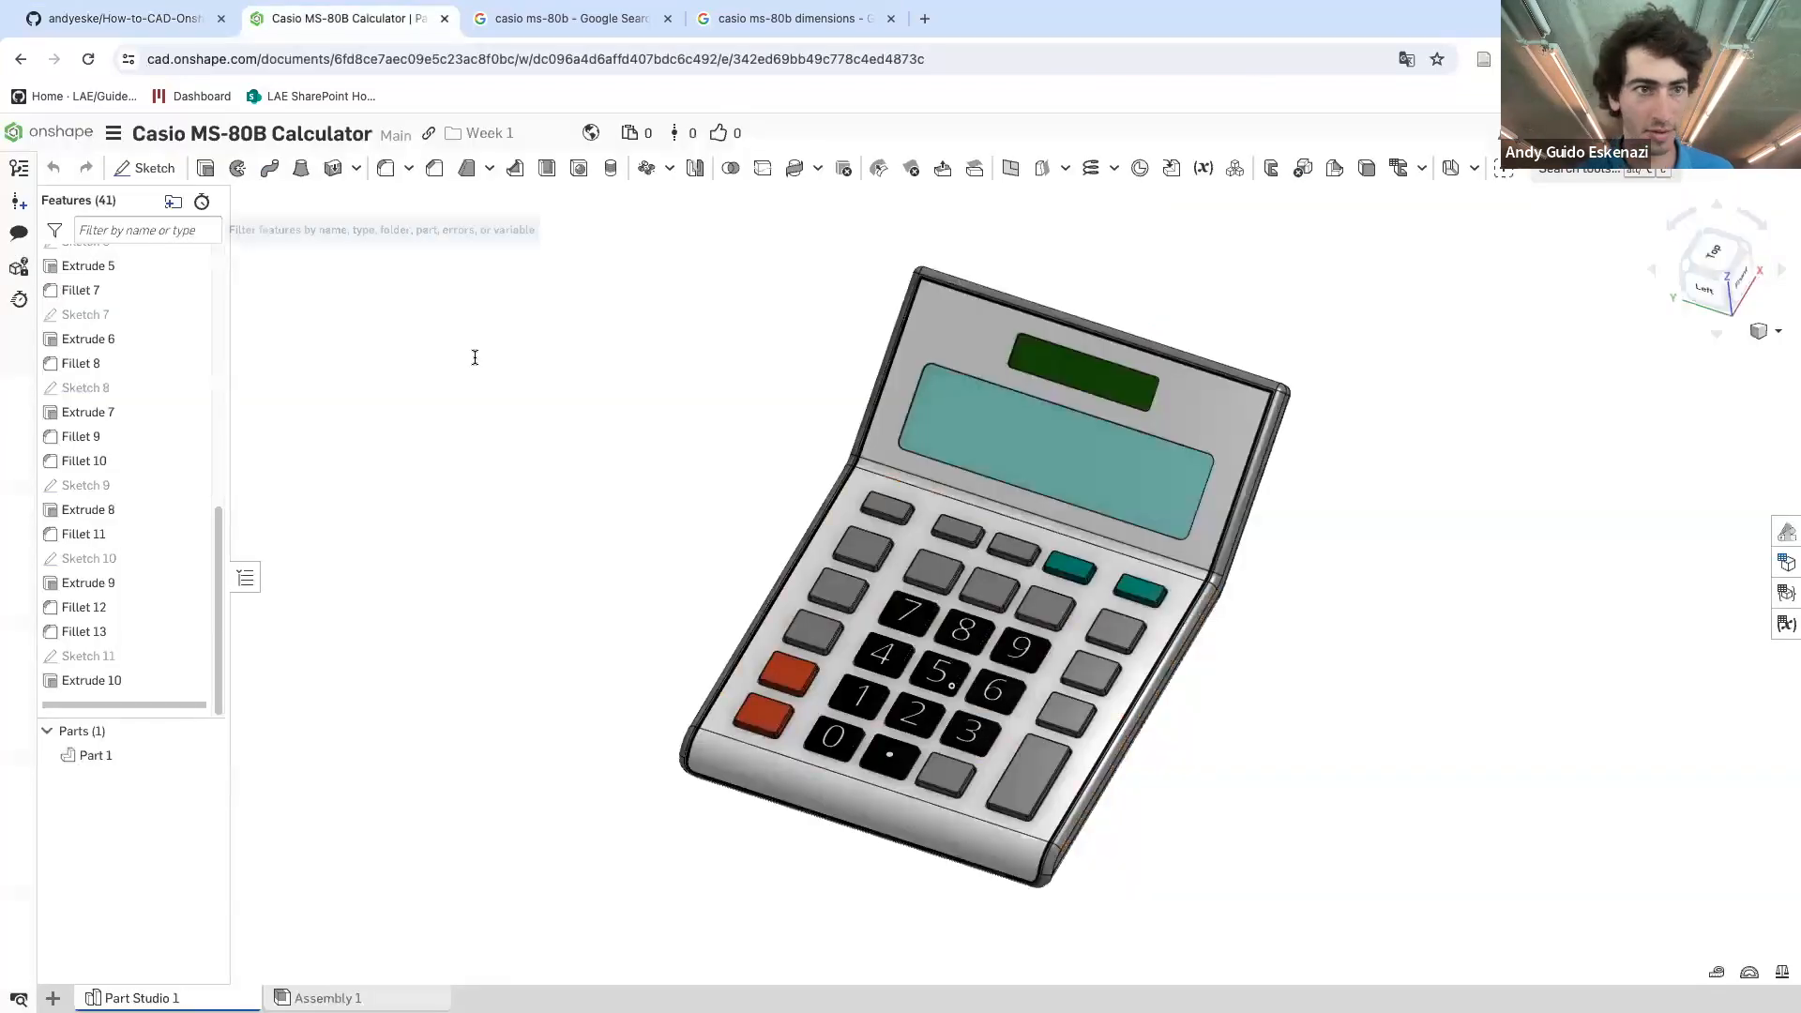
click(60, 137)
click(432, 178)
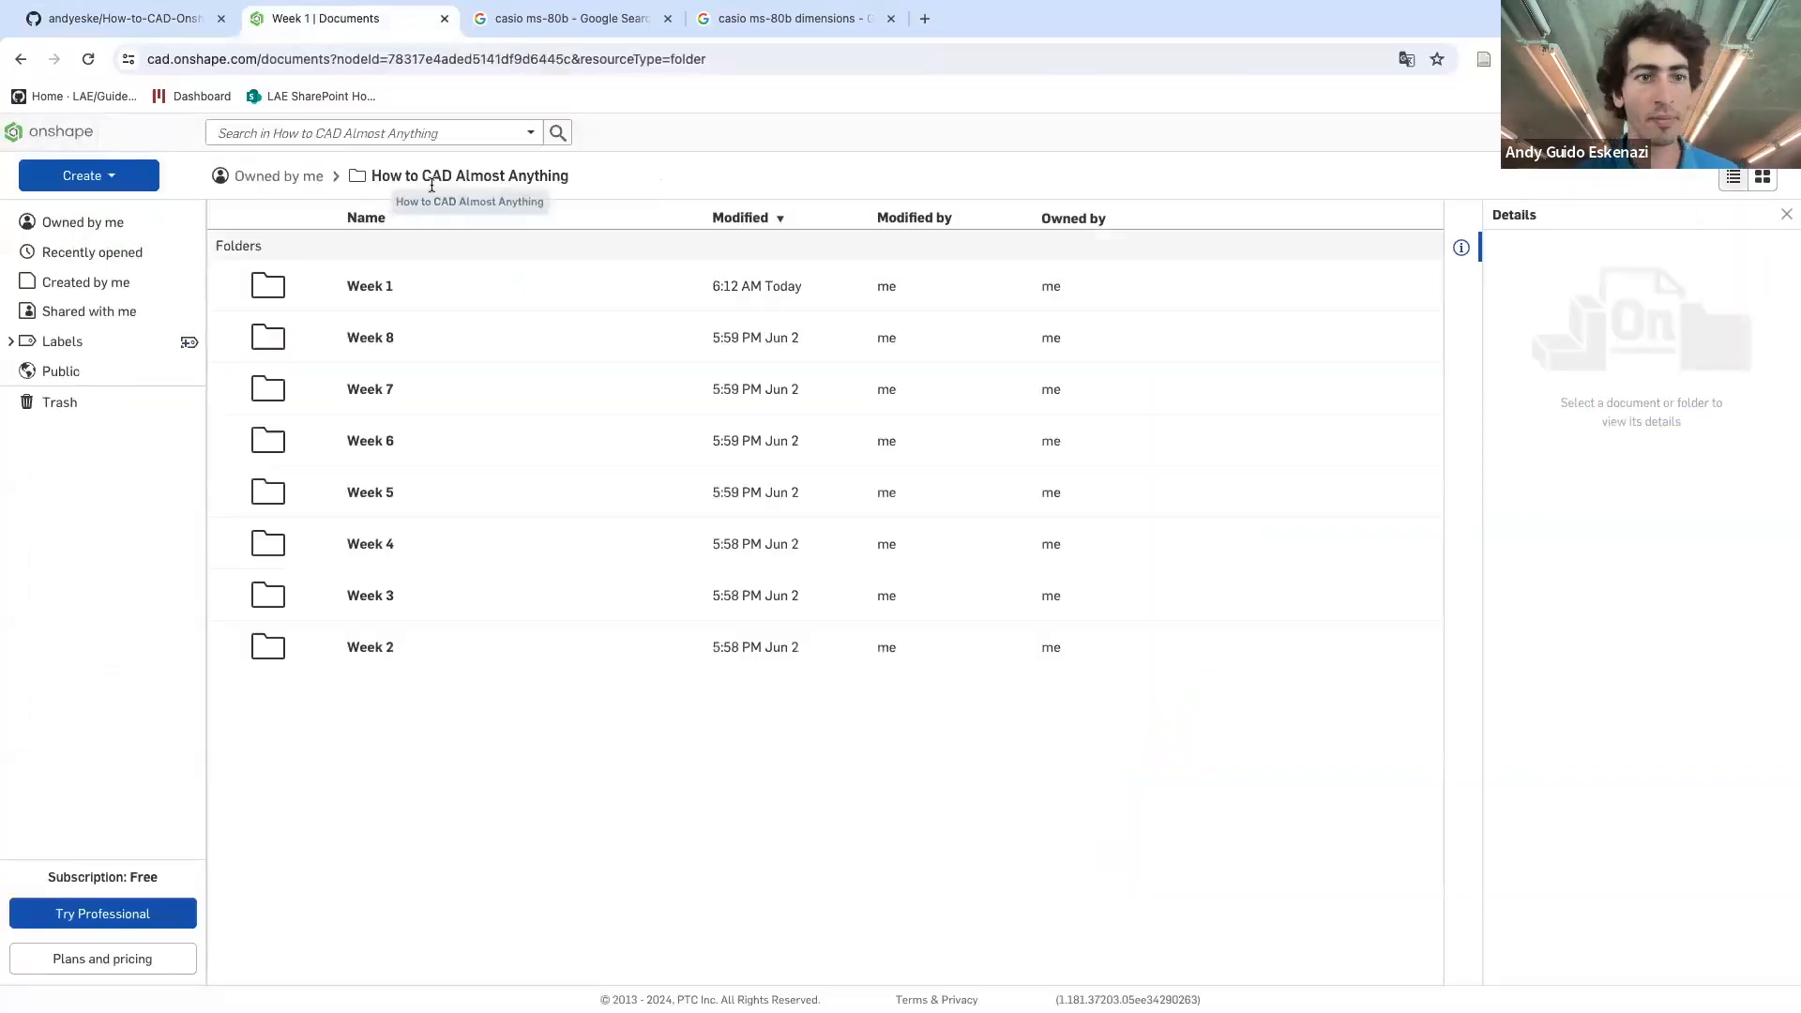
click(285, 178)
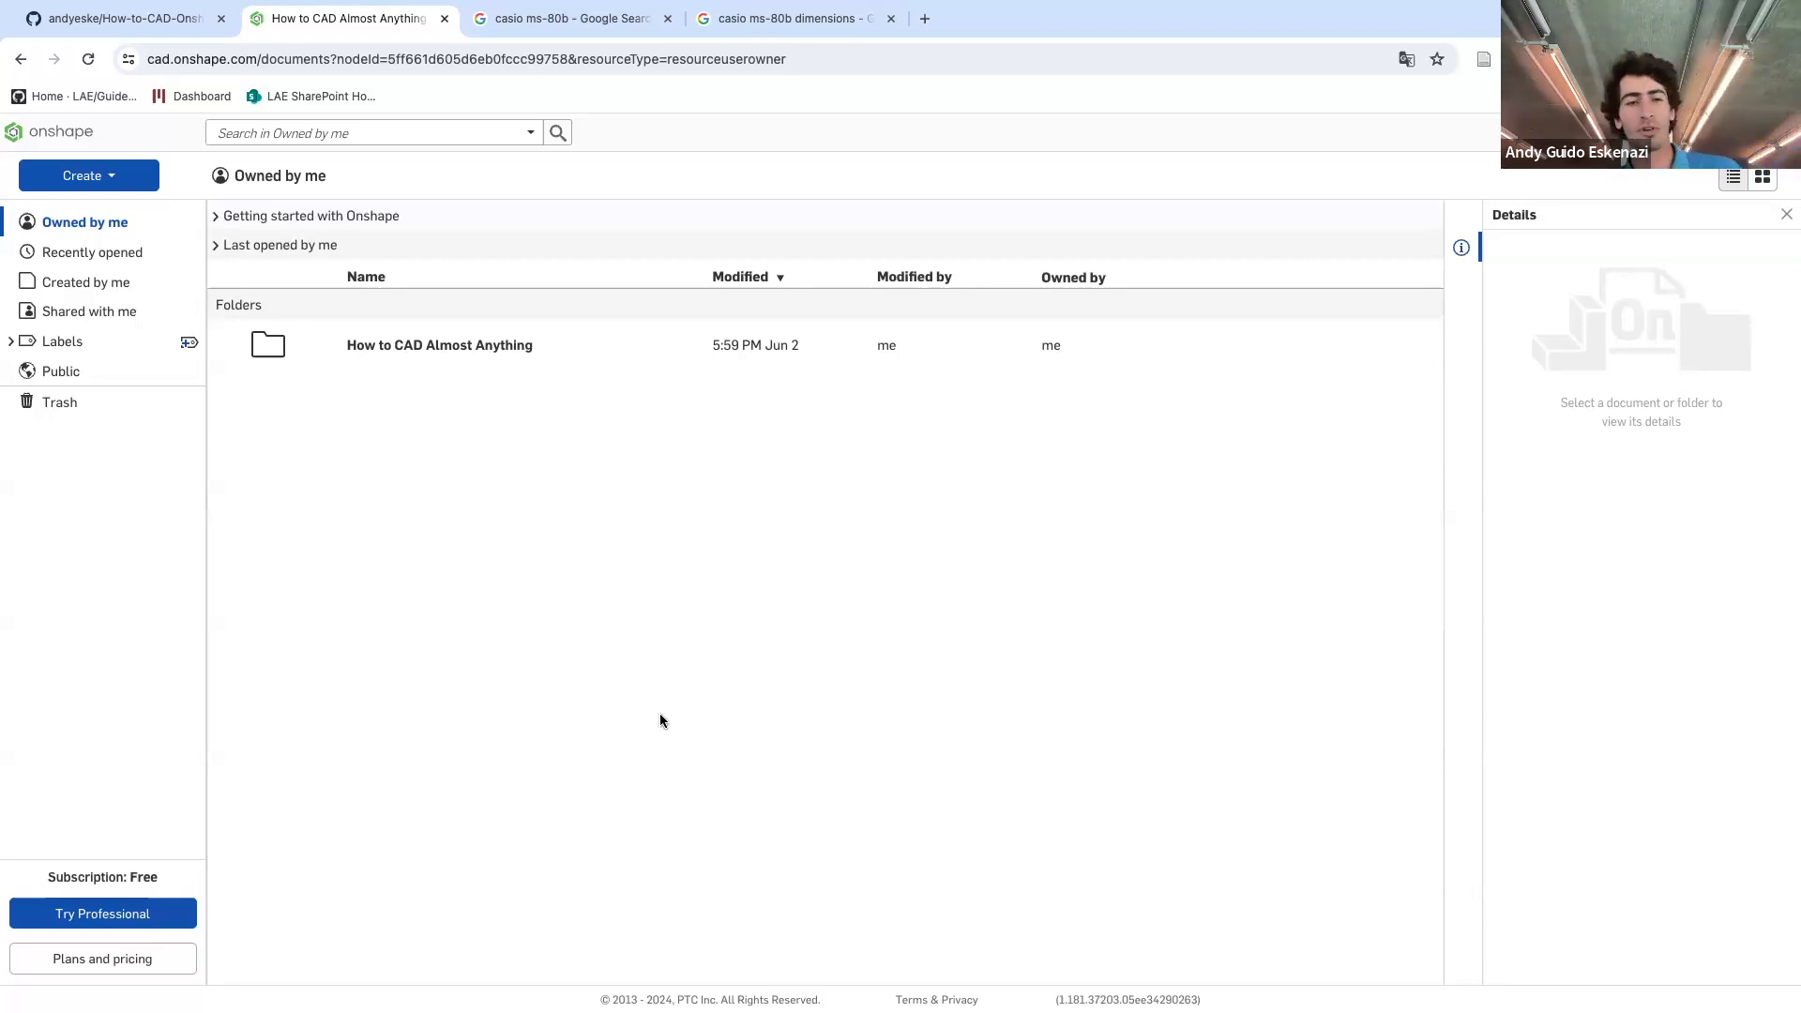
- Create a folder named How to CAD - Class Demos in the Owned by me location
click(109, 176)
click(105, 246)
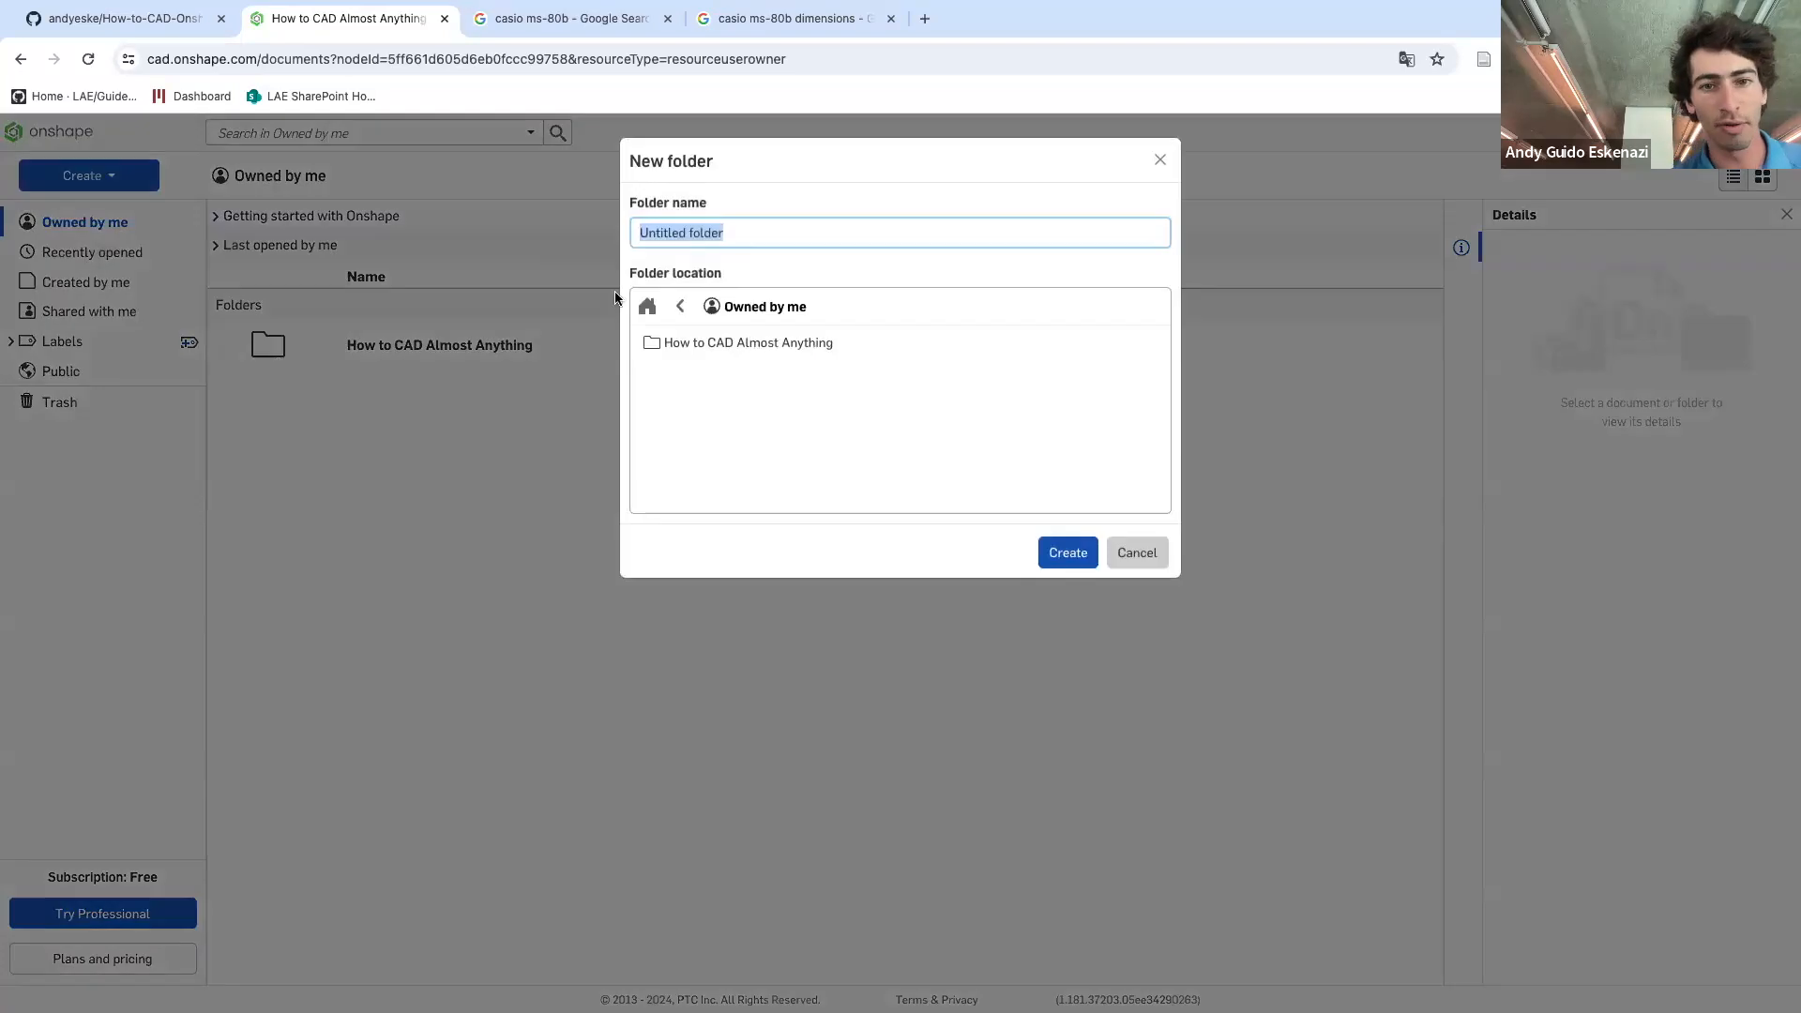
text(How to )
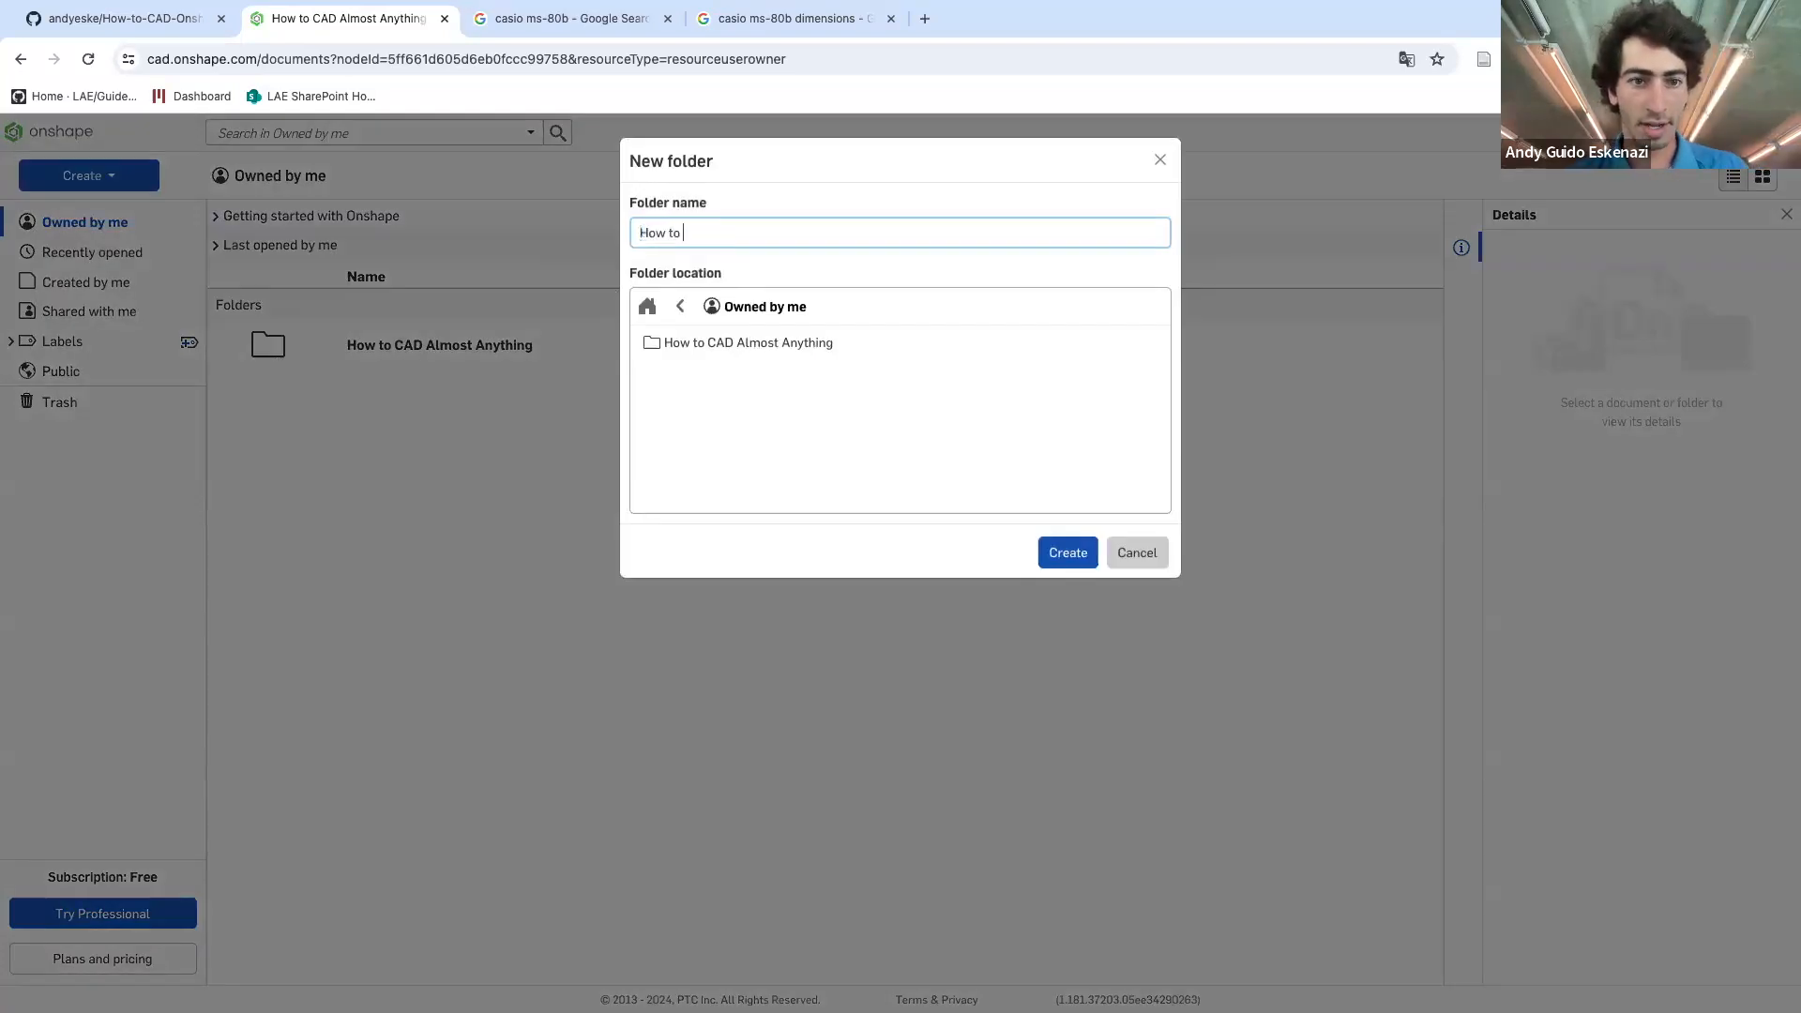
text(CAD - Goo)
key(BackSpace)
key(BackSpace)
key(BackSpace)
text(Class Demos)
click(1069, 559)
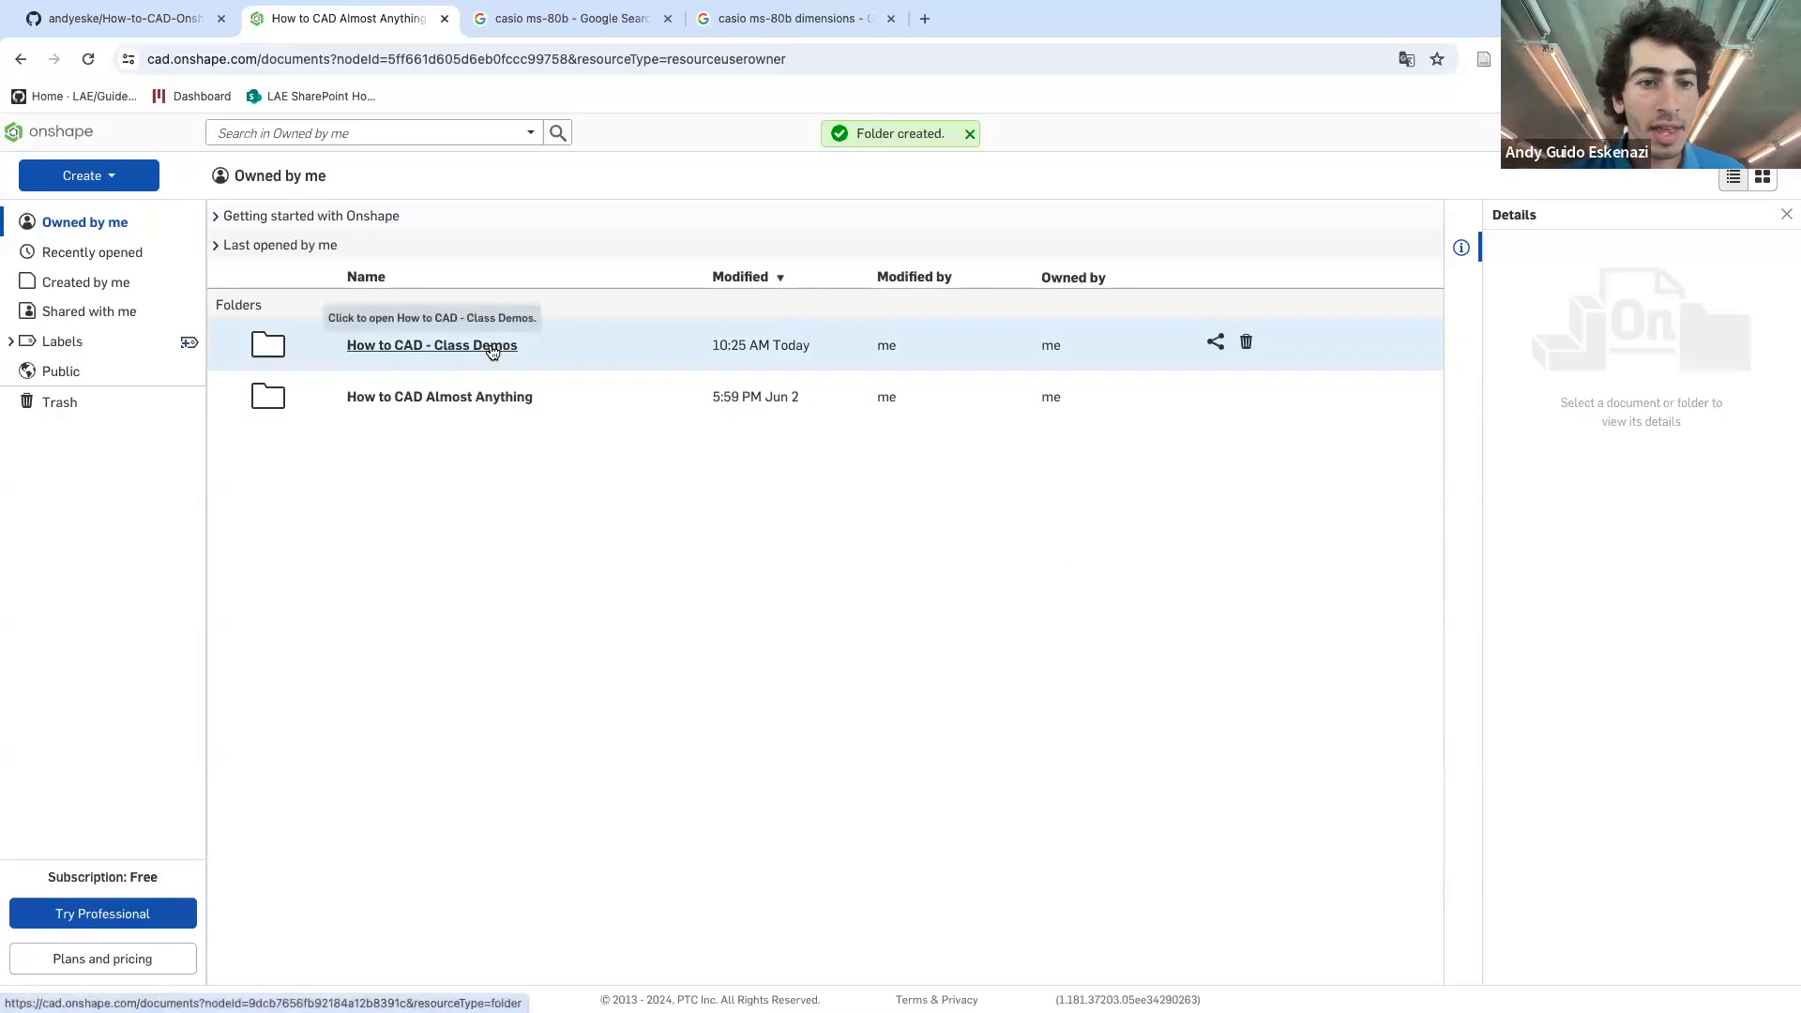
- Create a folder named Week 1 inside the How to CAD - Class Demos folder
click(492, 347)
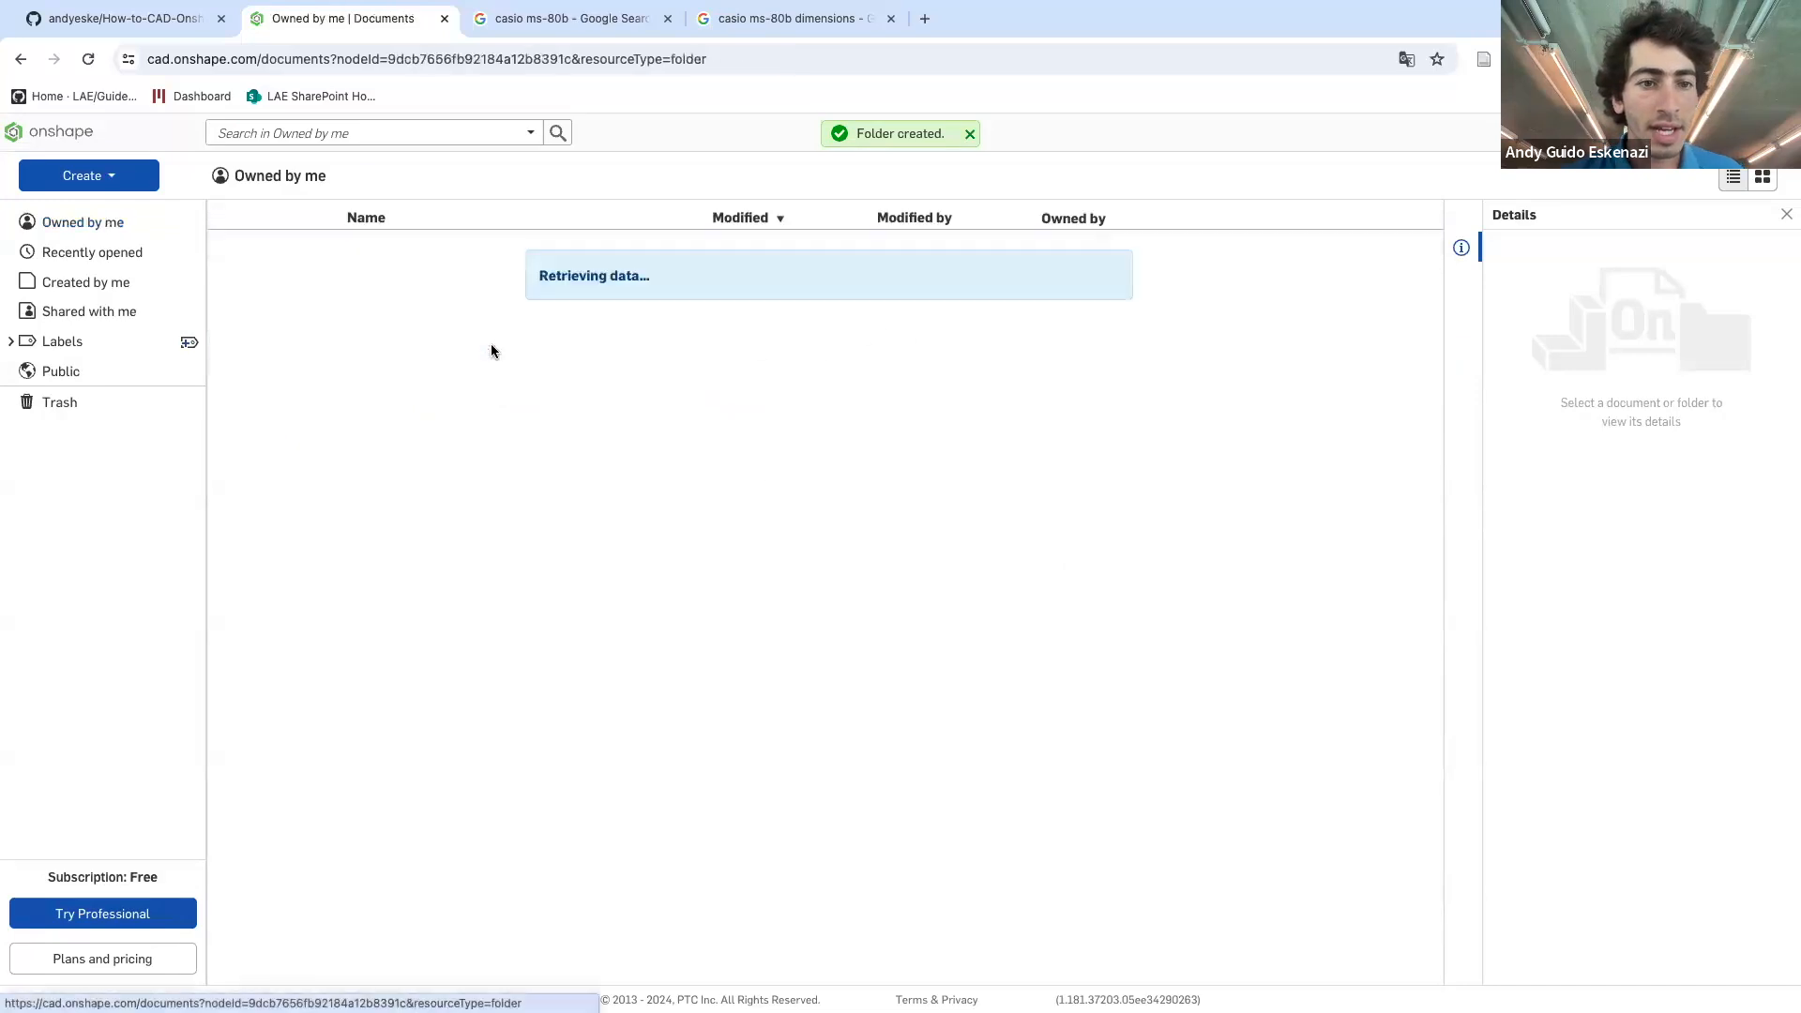
click(107, 177)
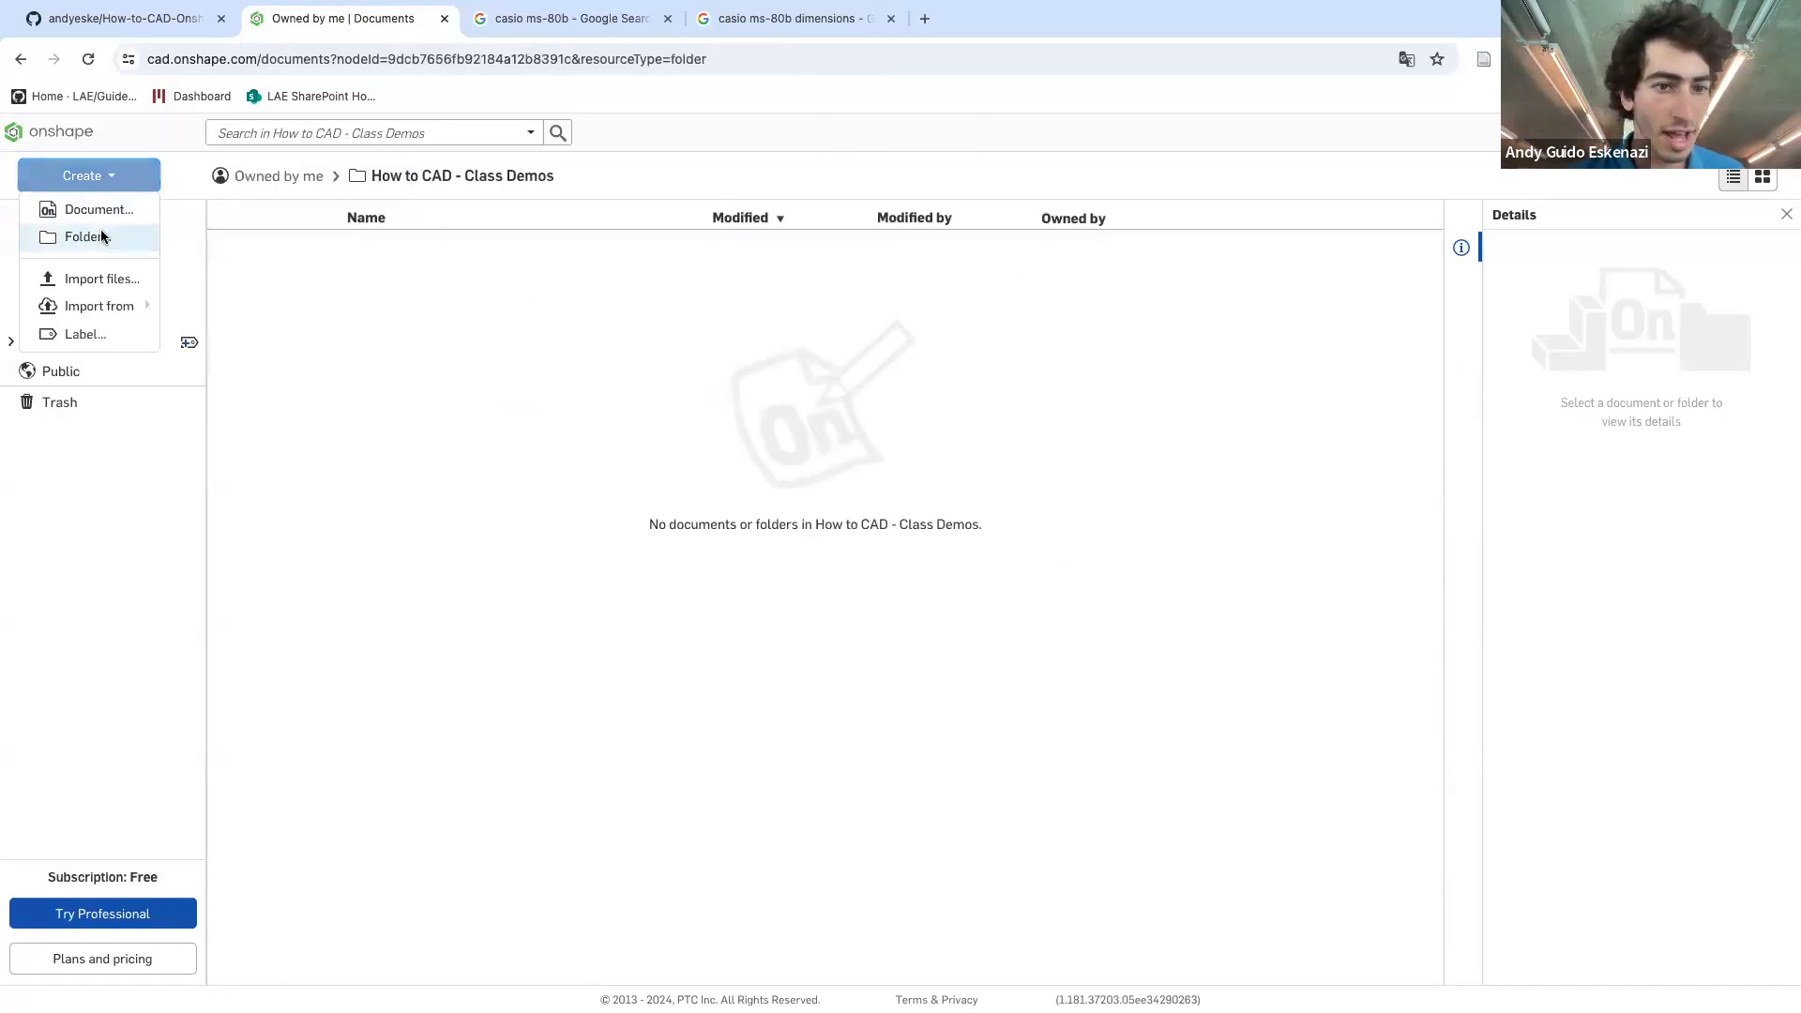
click(86, 236)
text(Week 1)
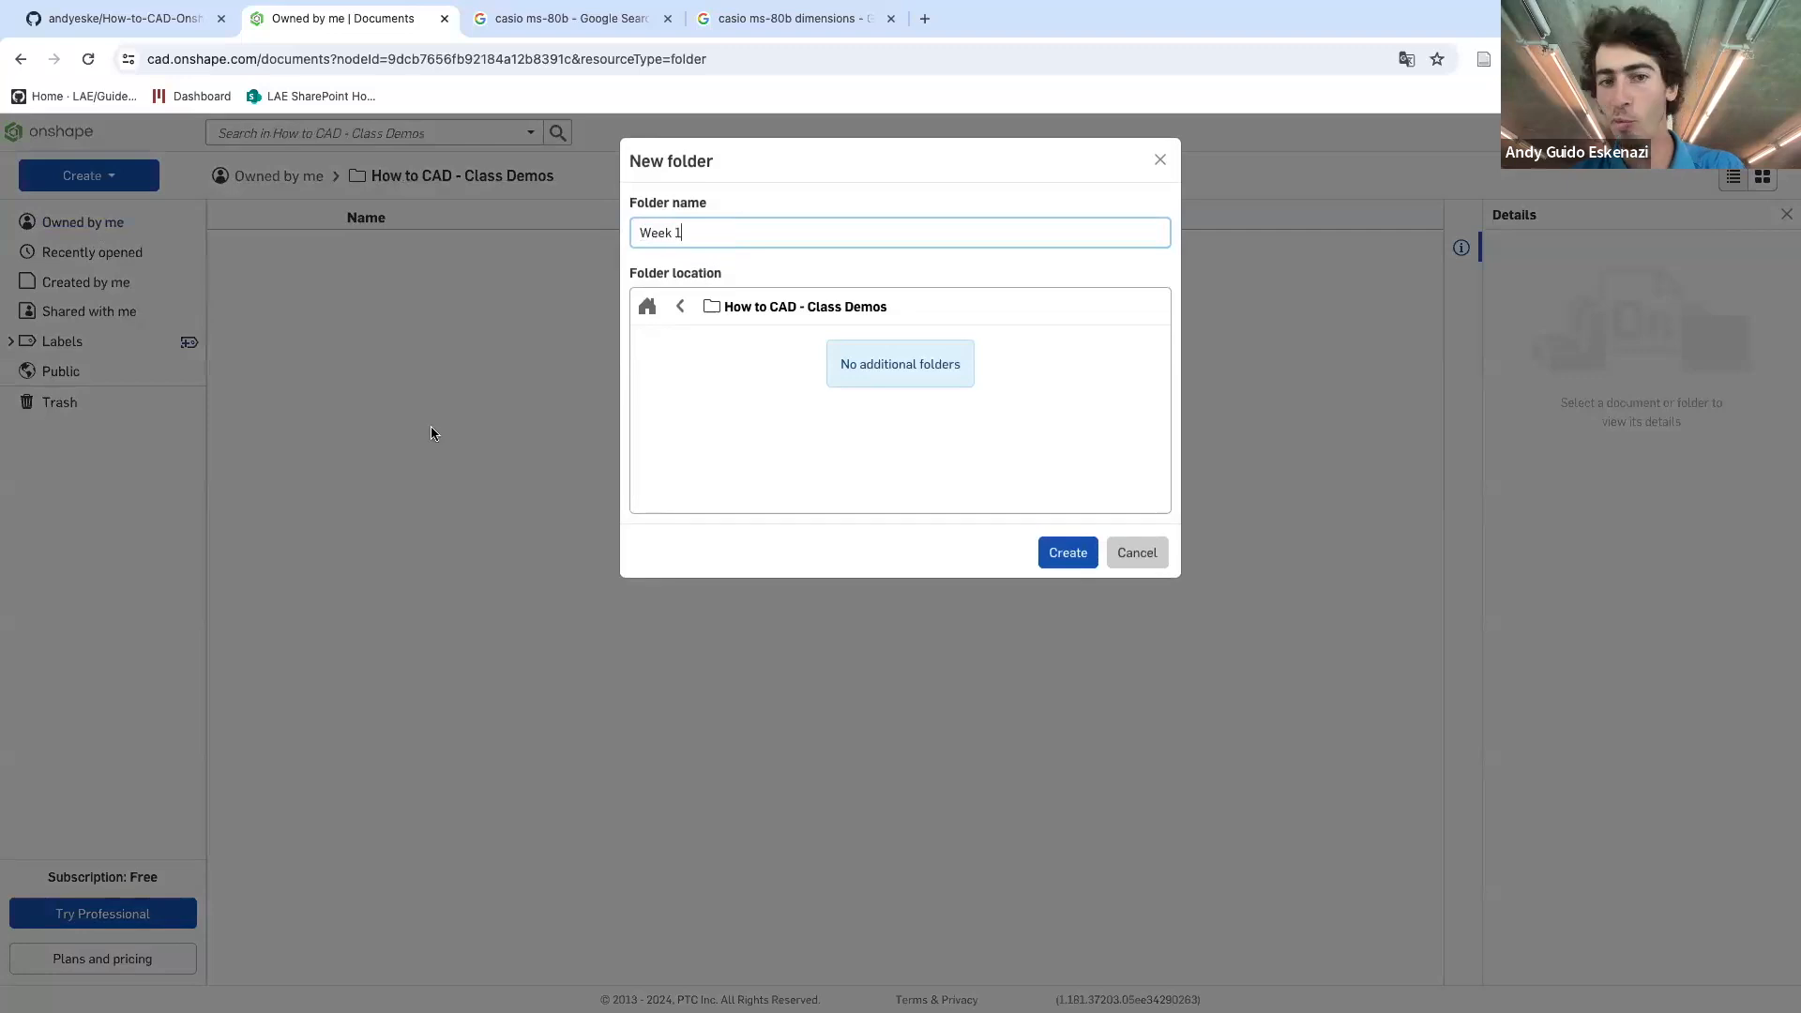
click(1069, 551)
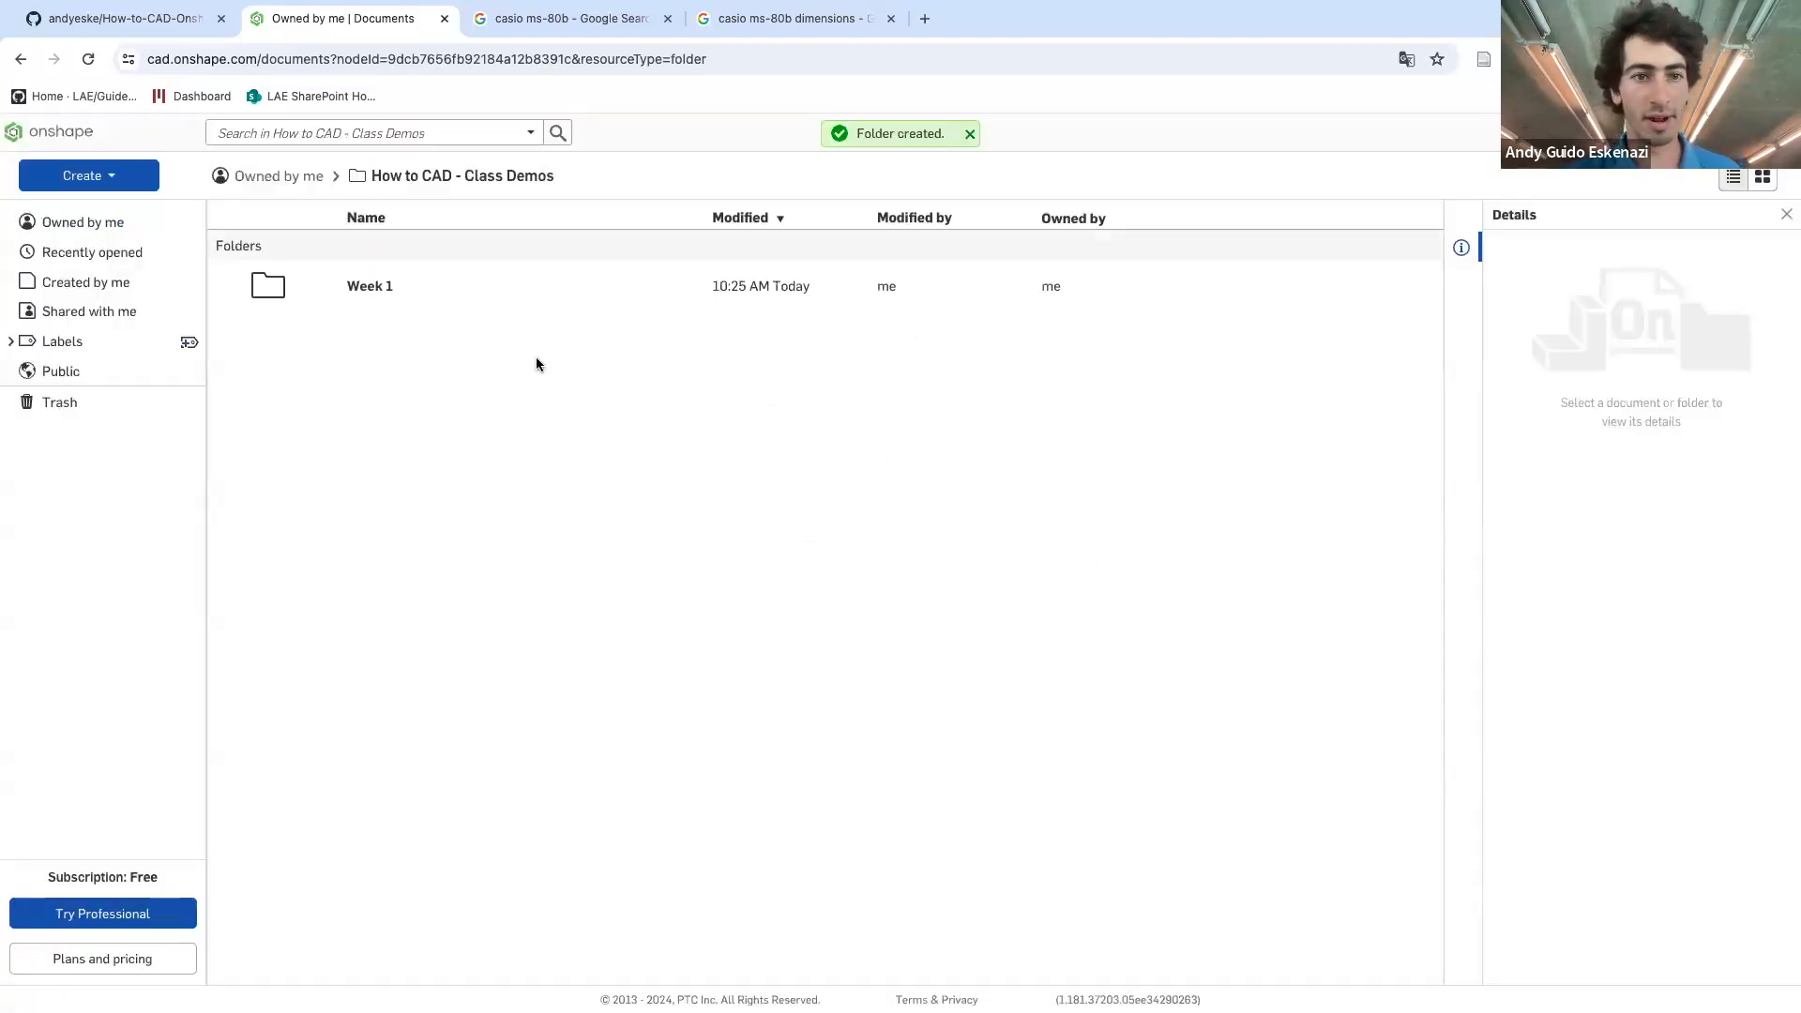
- Create a public document named Cake - Demo inside the new Week 1 folder
double_click(375, 287)
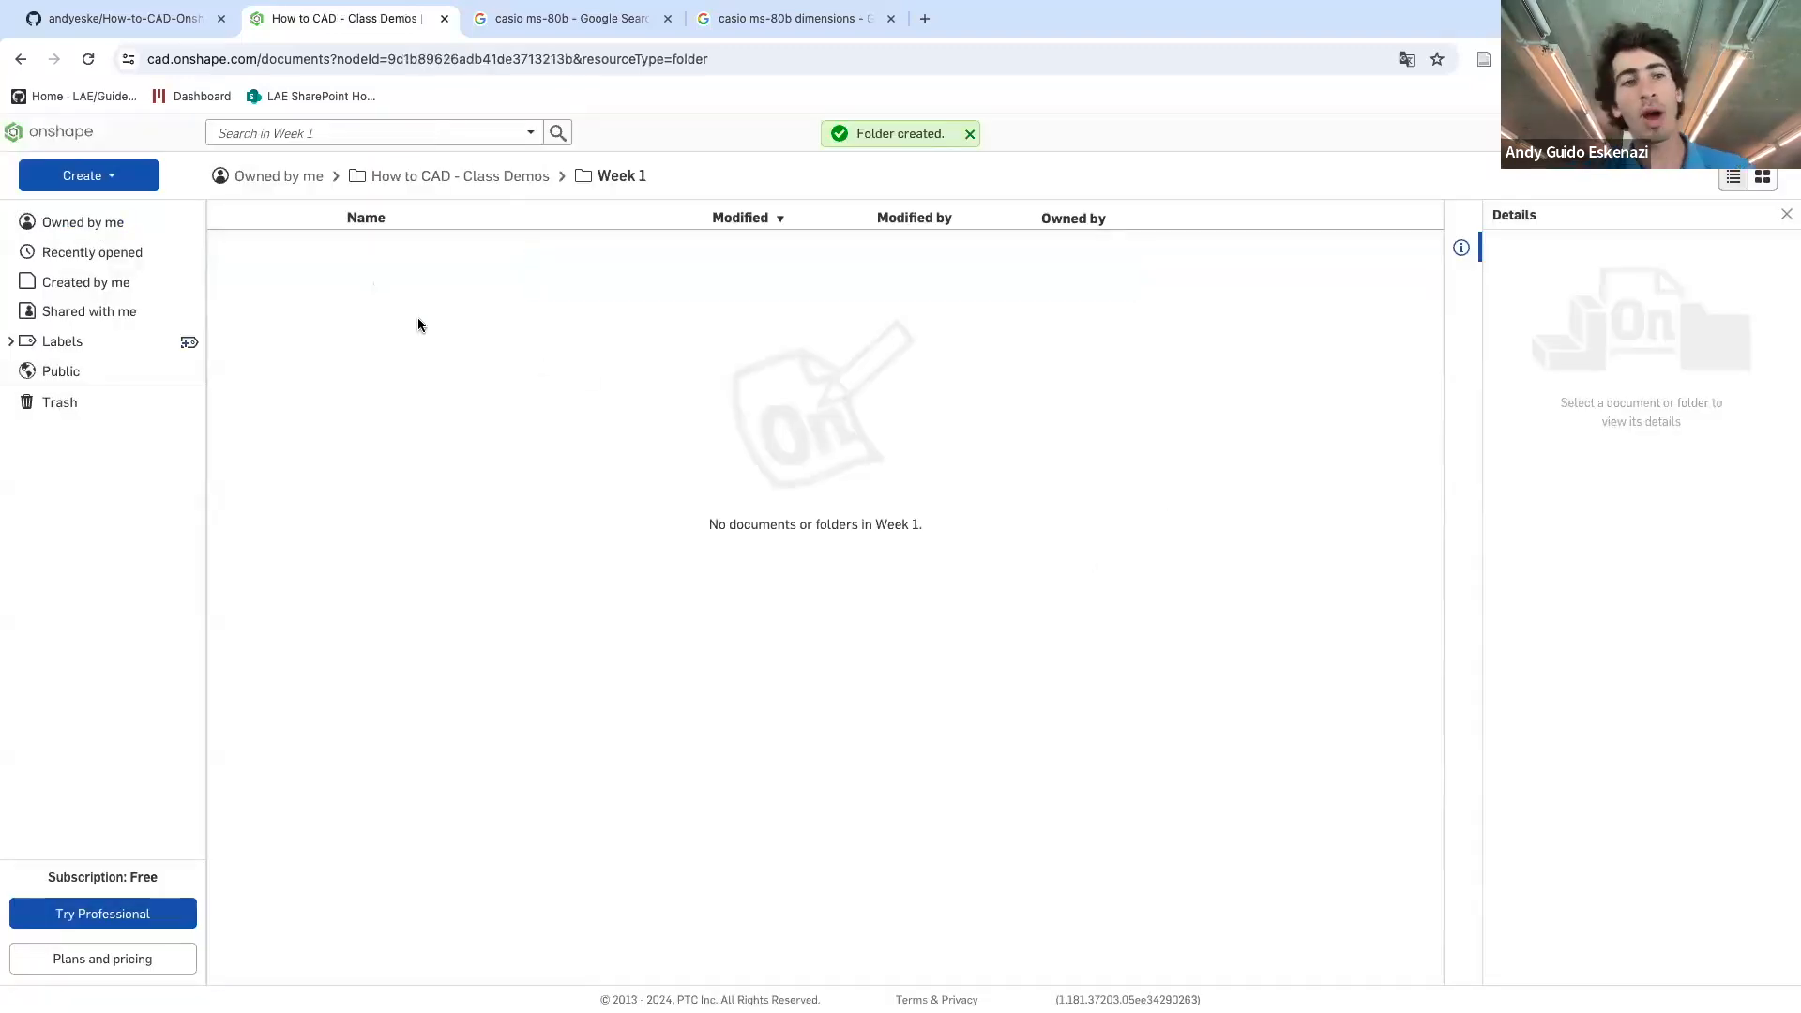
click(127, 178)
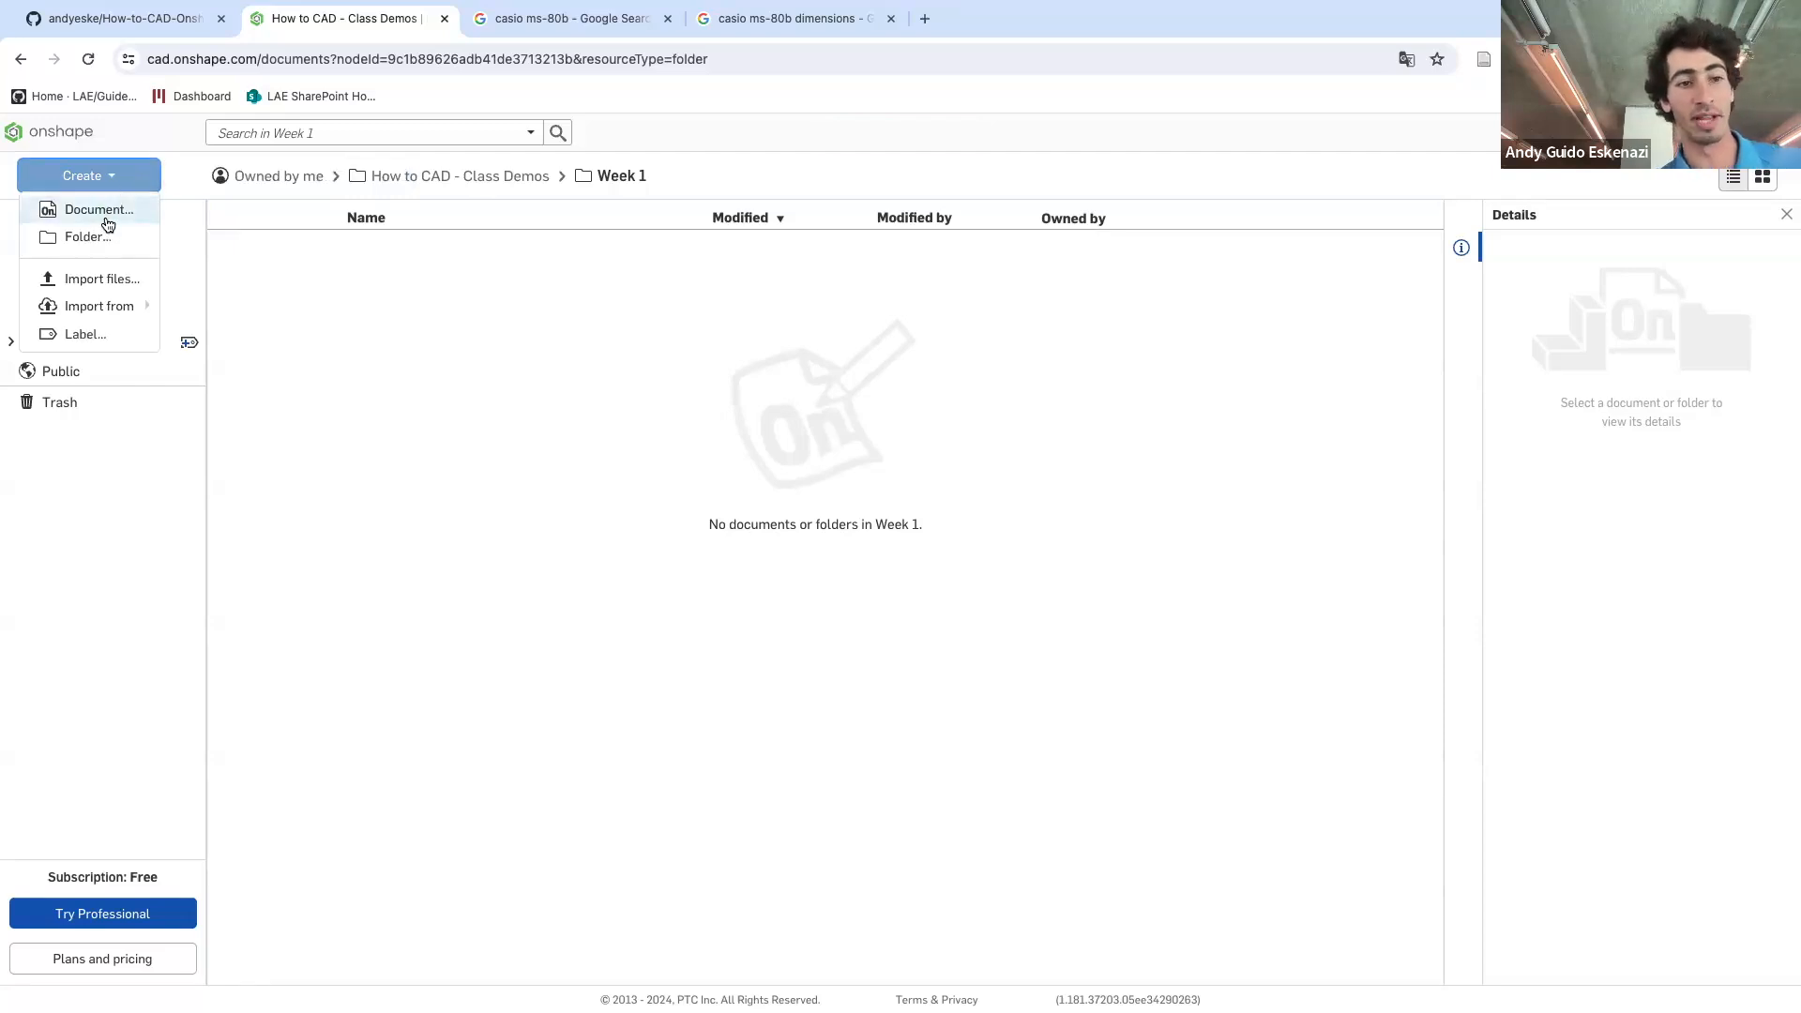
click(107, 219)
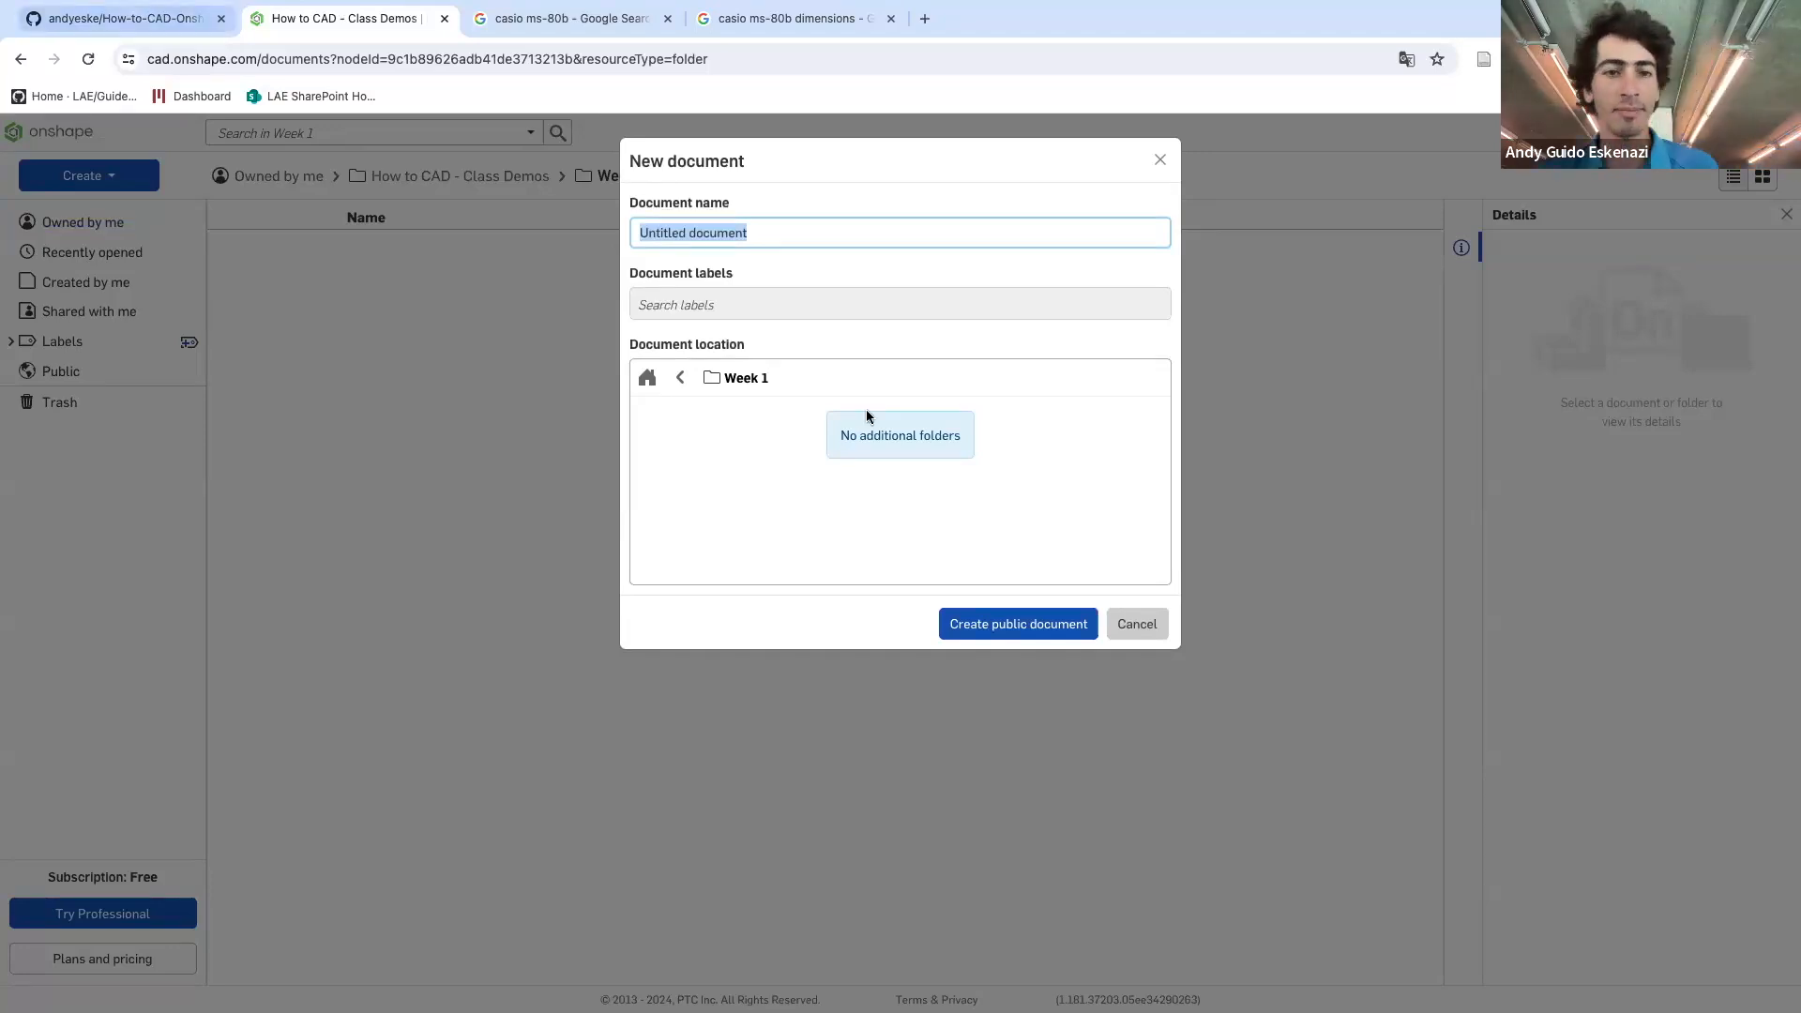
text(Ca)
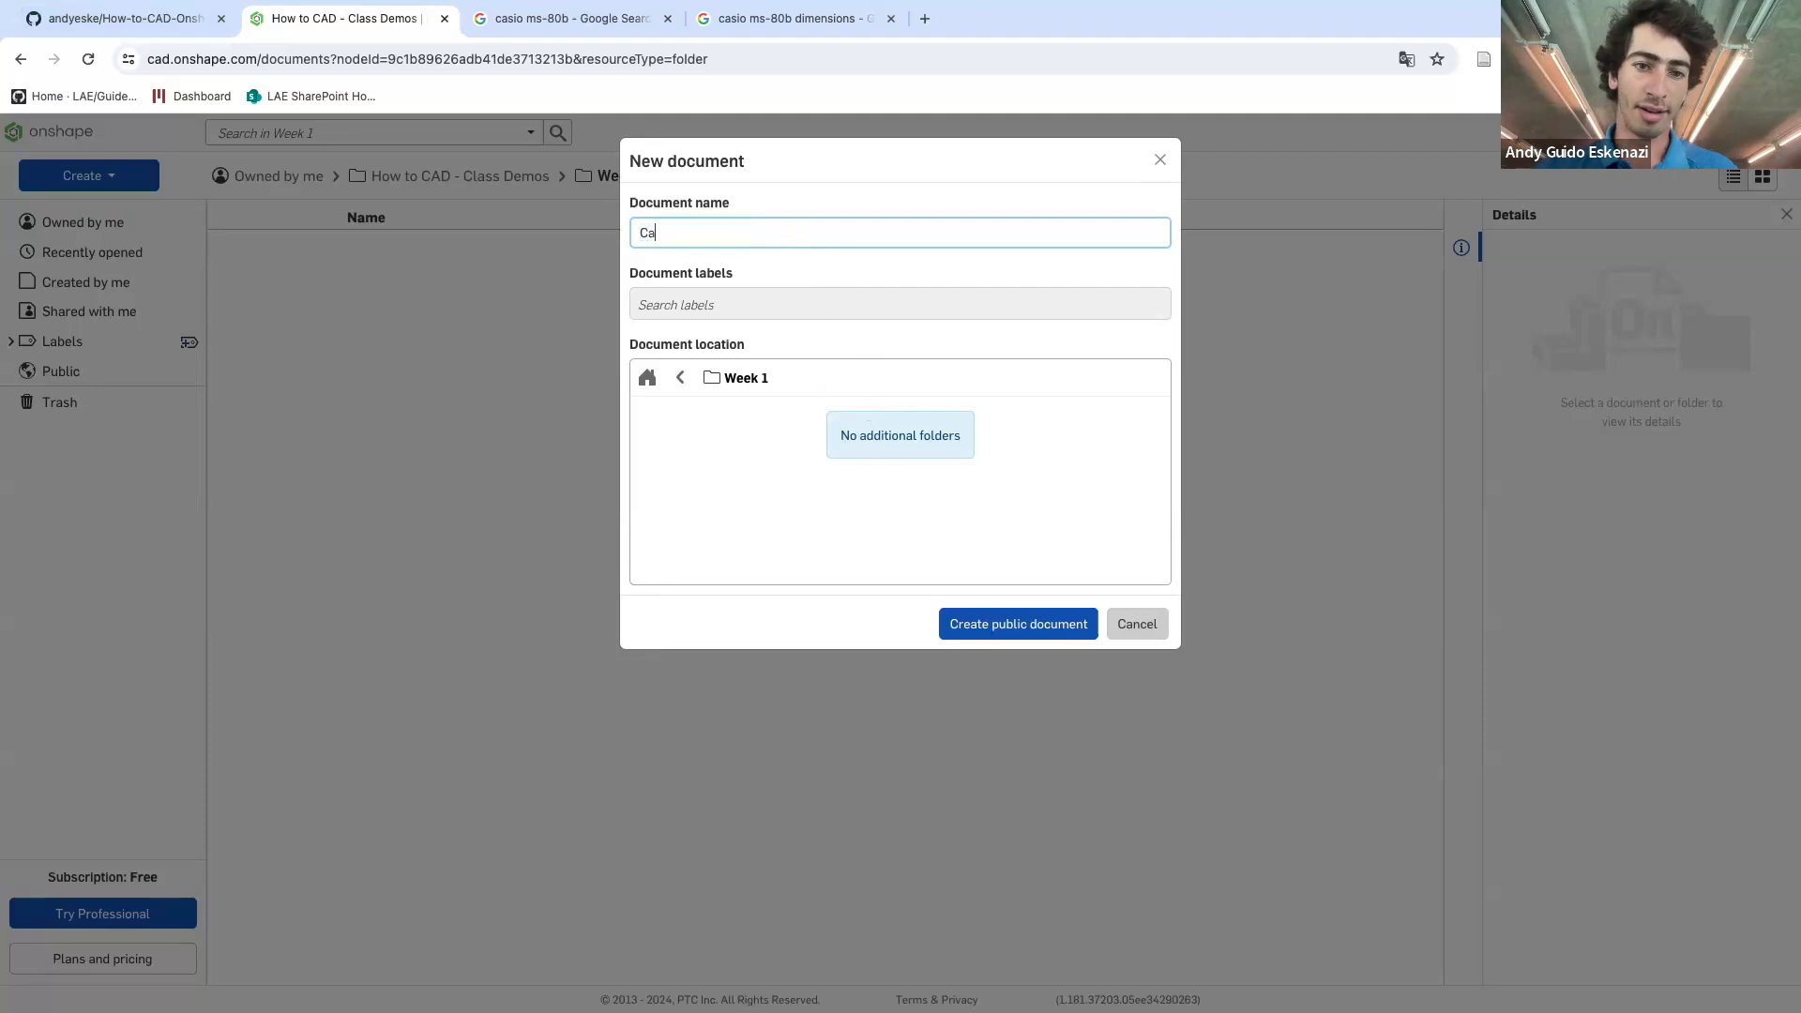
text(ke - Demo)
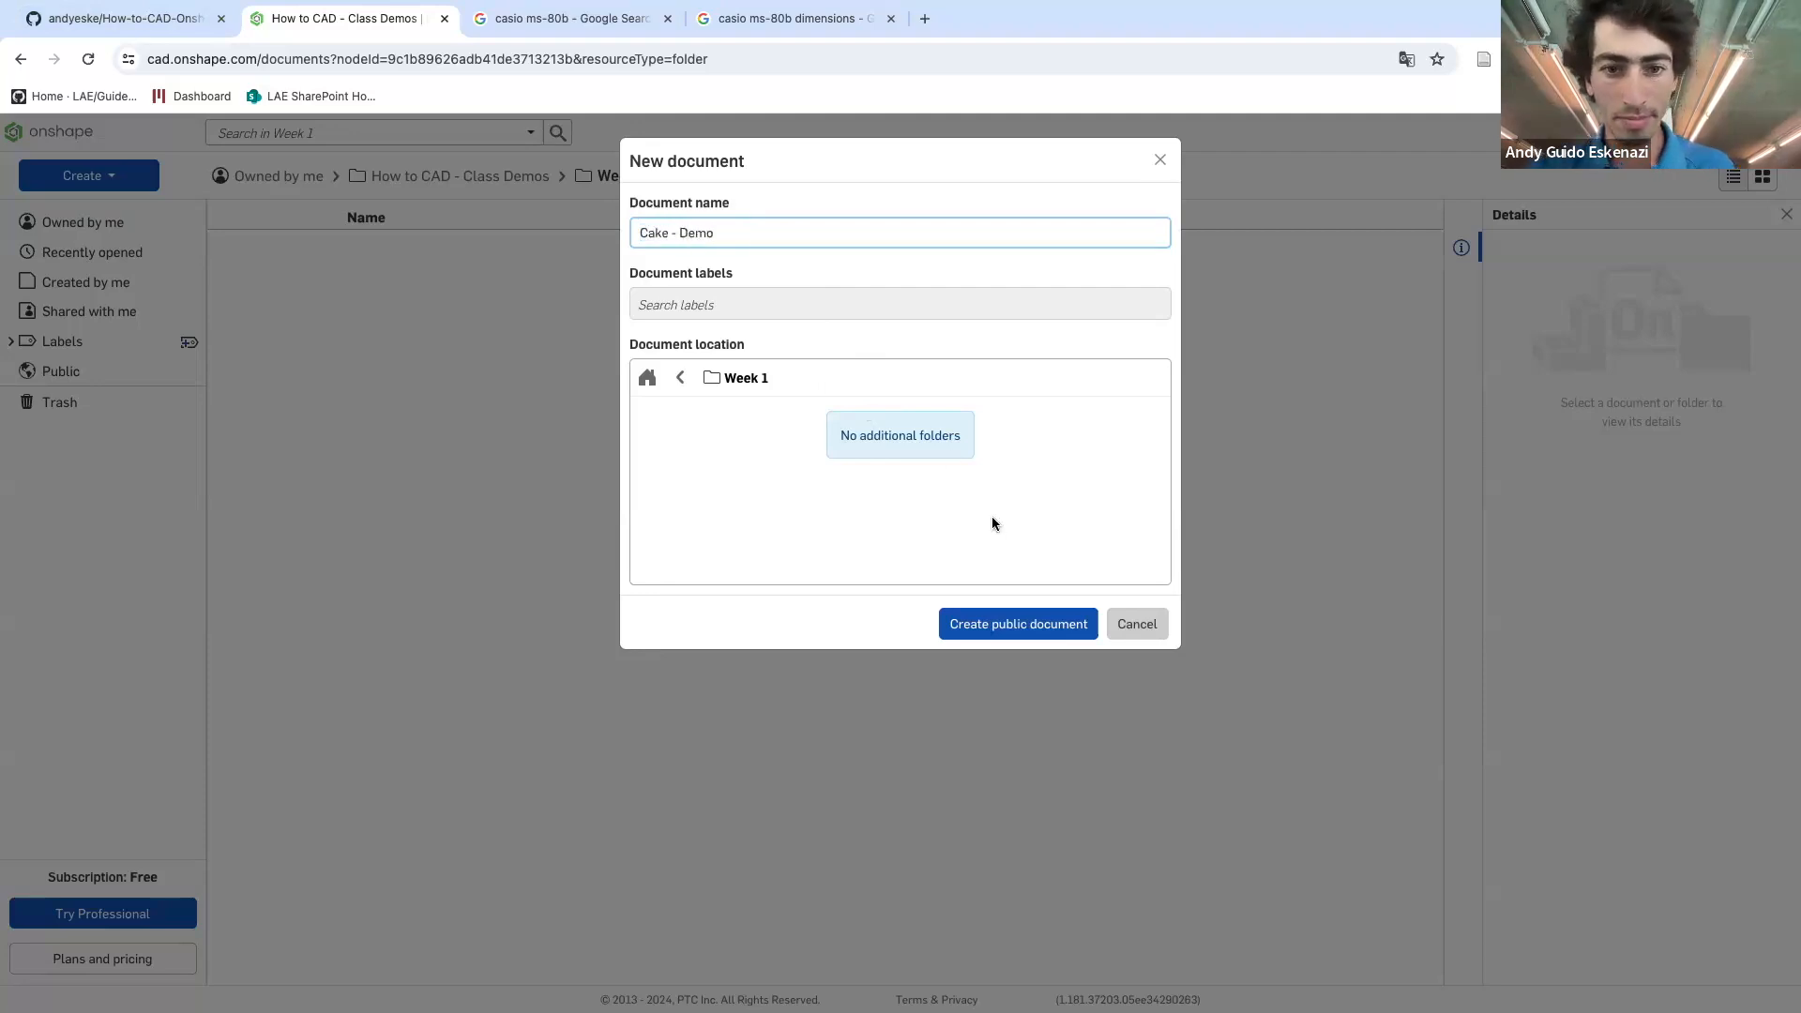
click(1013, 619)
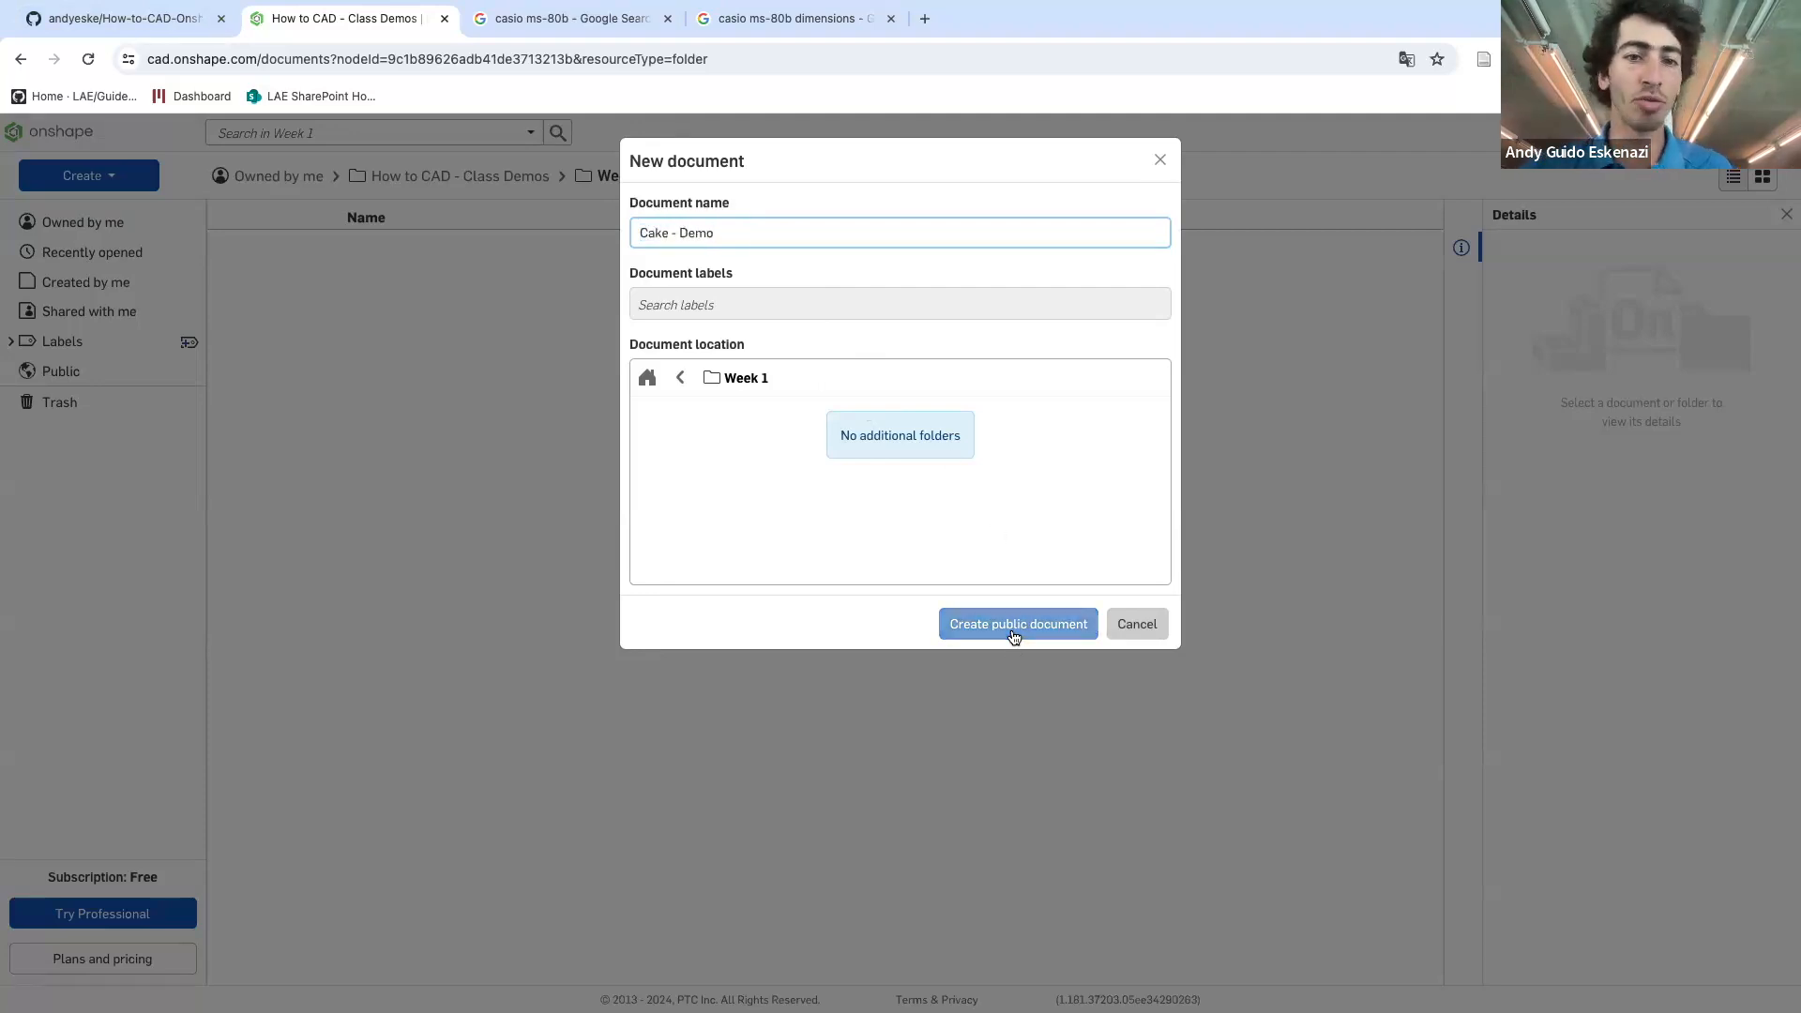
click(1013, 626)
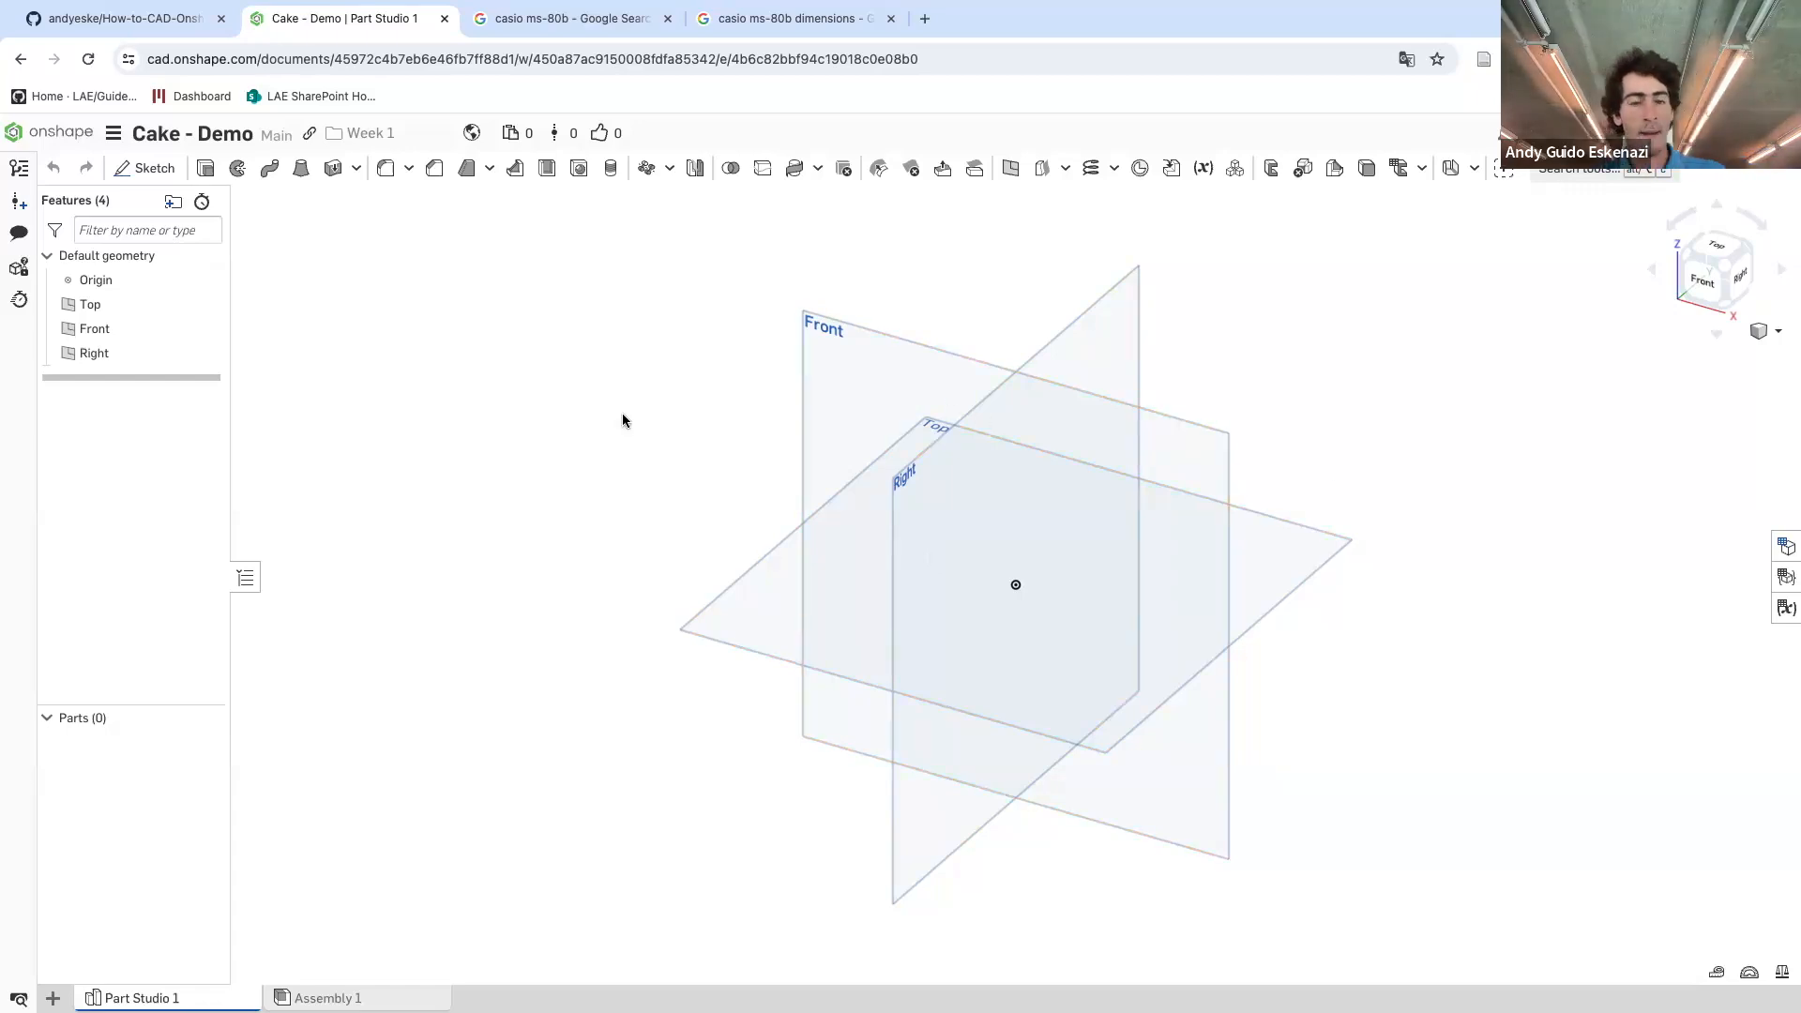
- Create an empty sketch on the Top plane, moving its dialog over the feature list before accepting it
right_drag(658, 447, 672, 434)
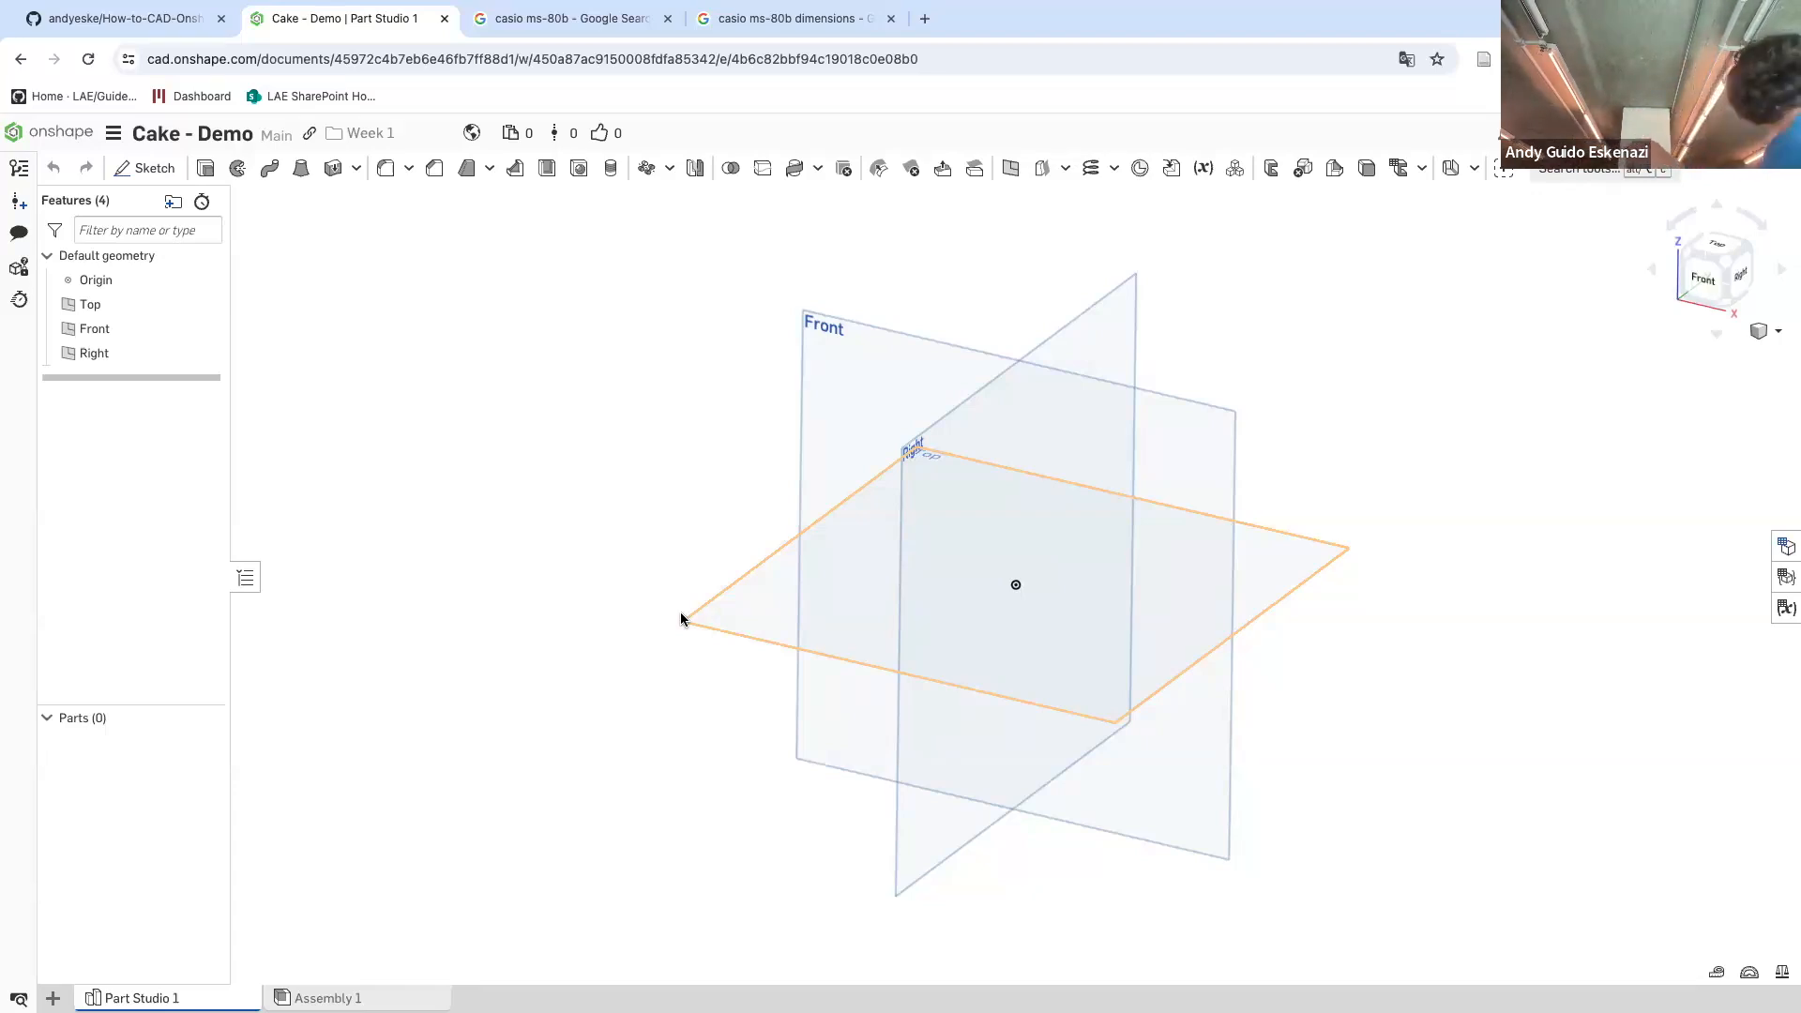
right_drag(763, 394, 833, 354)
right_drag(1003, 412, 930, 430)
right_drag(616, 376, 673, 402)
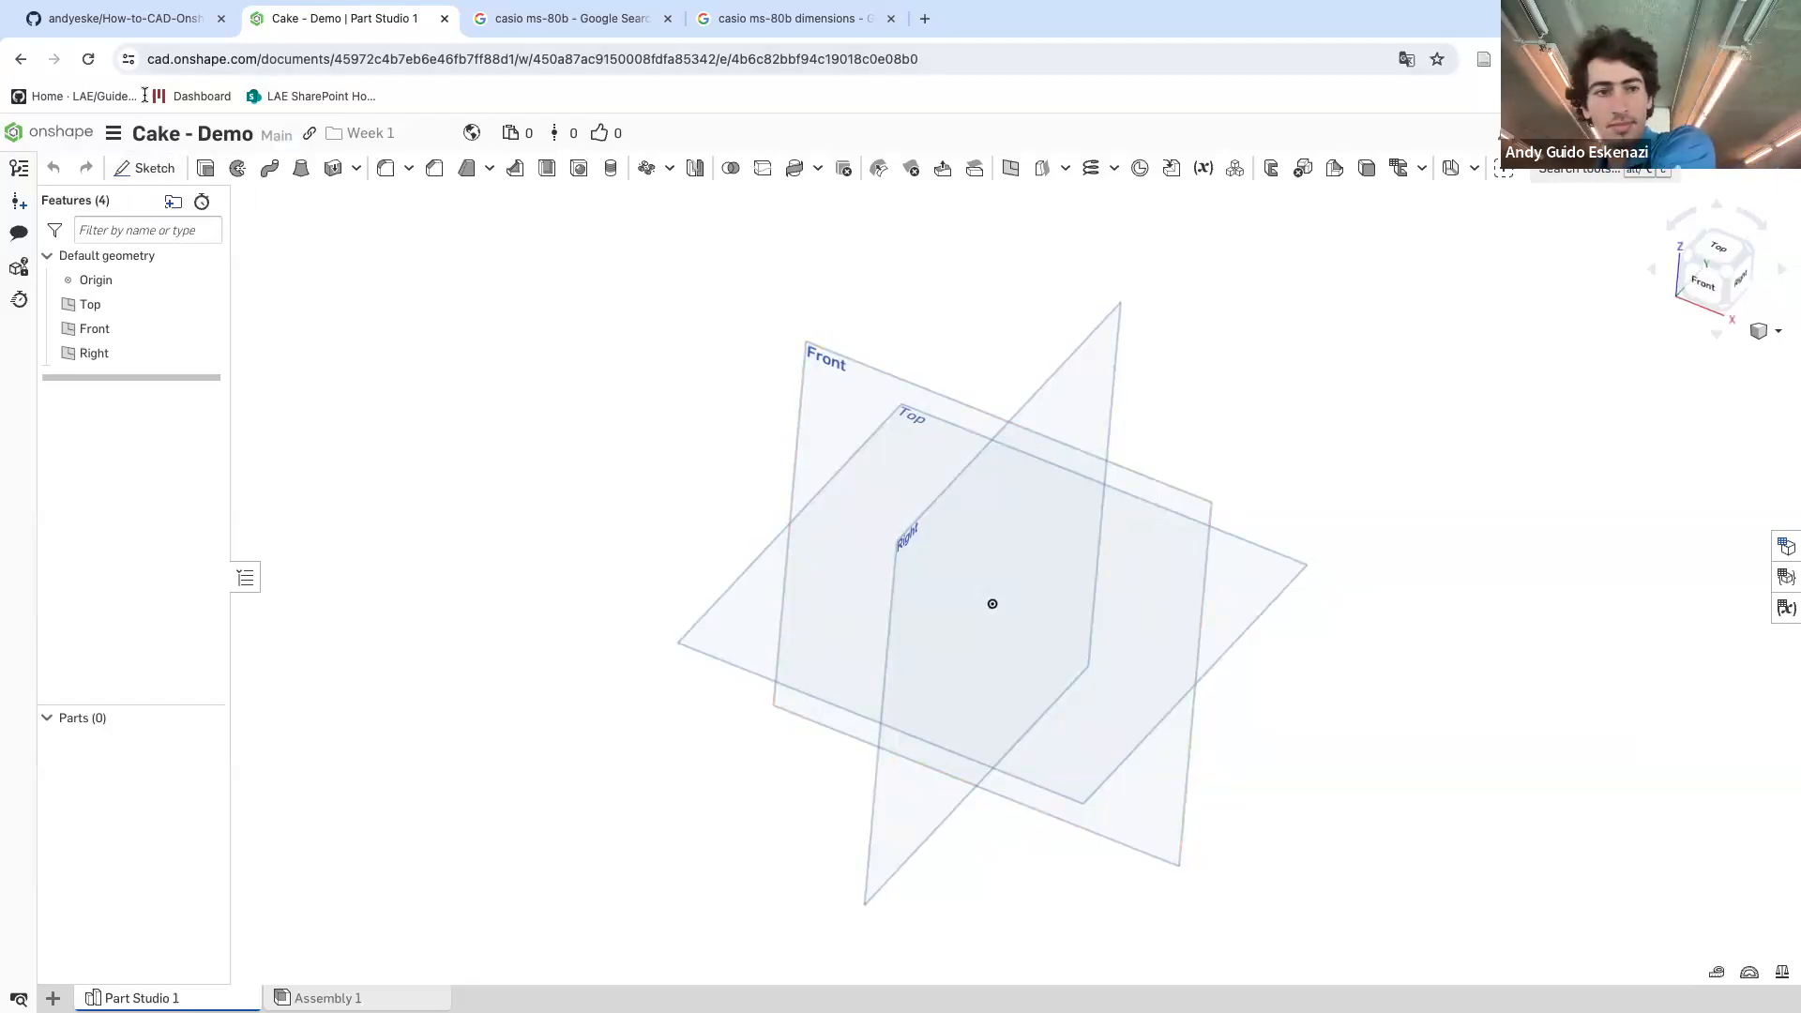
click(141, 168)
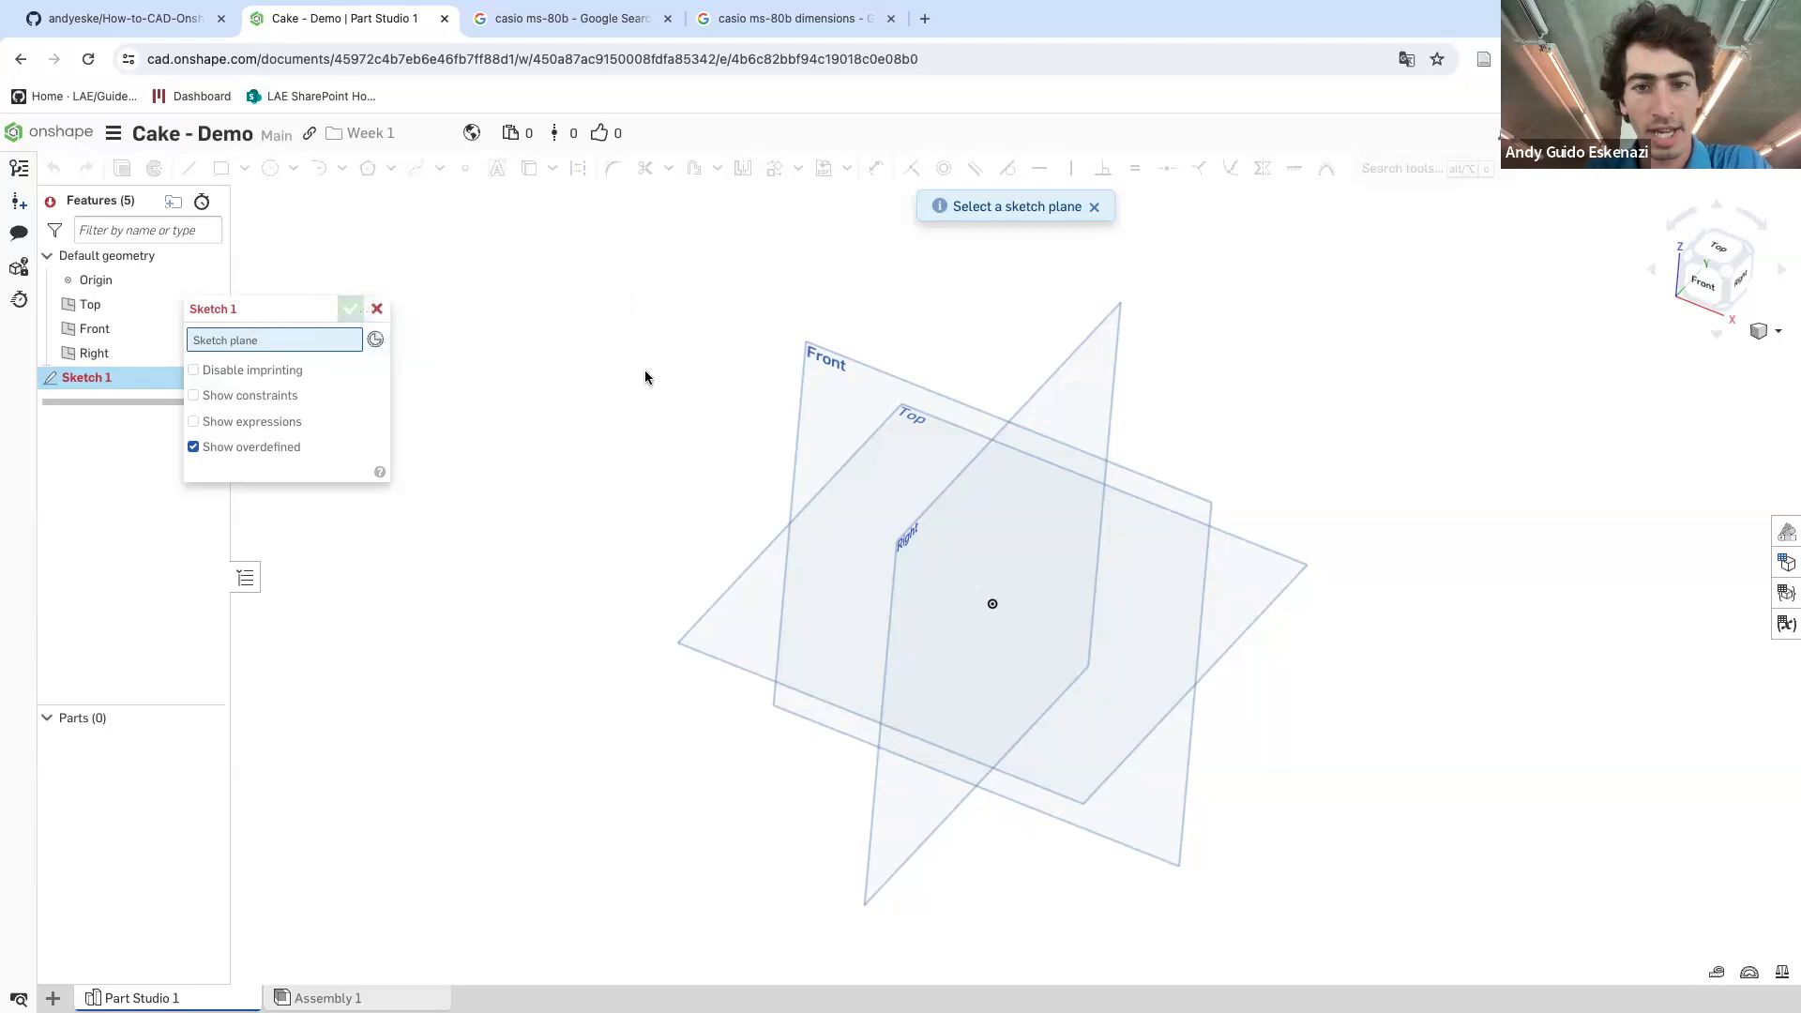
click(742, 627)
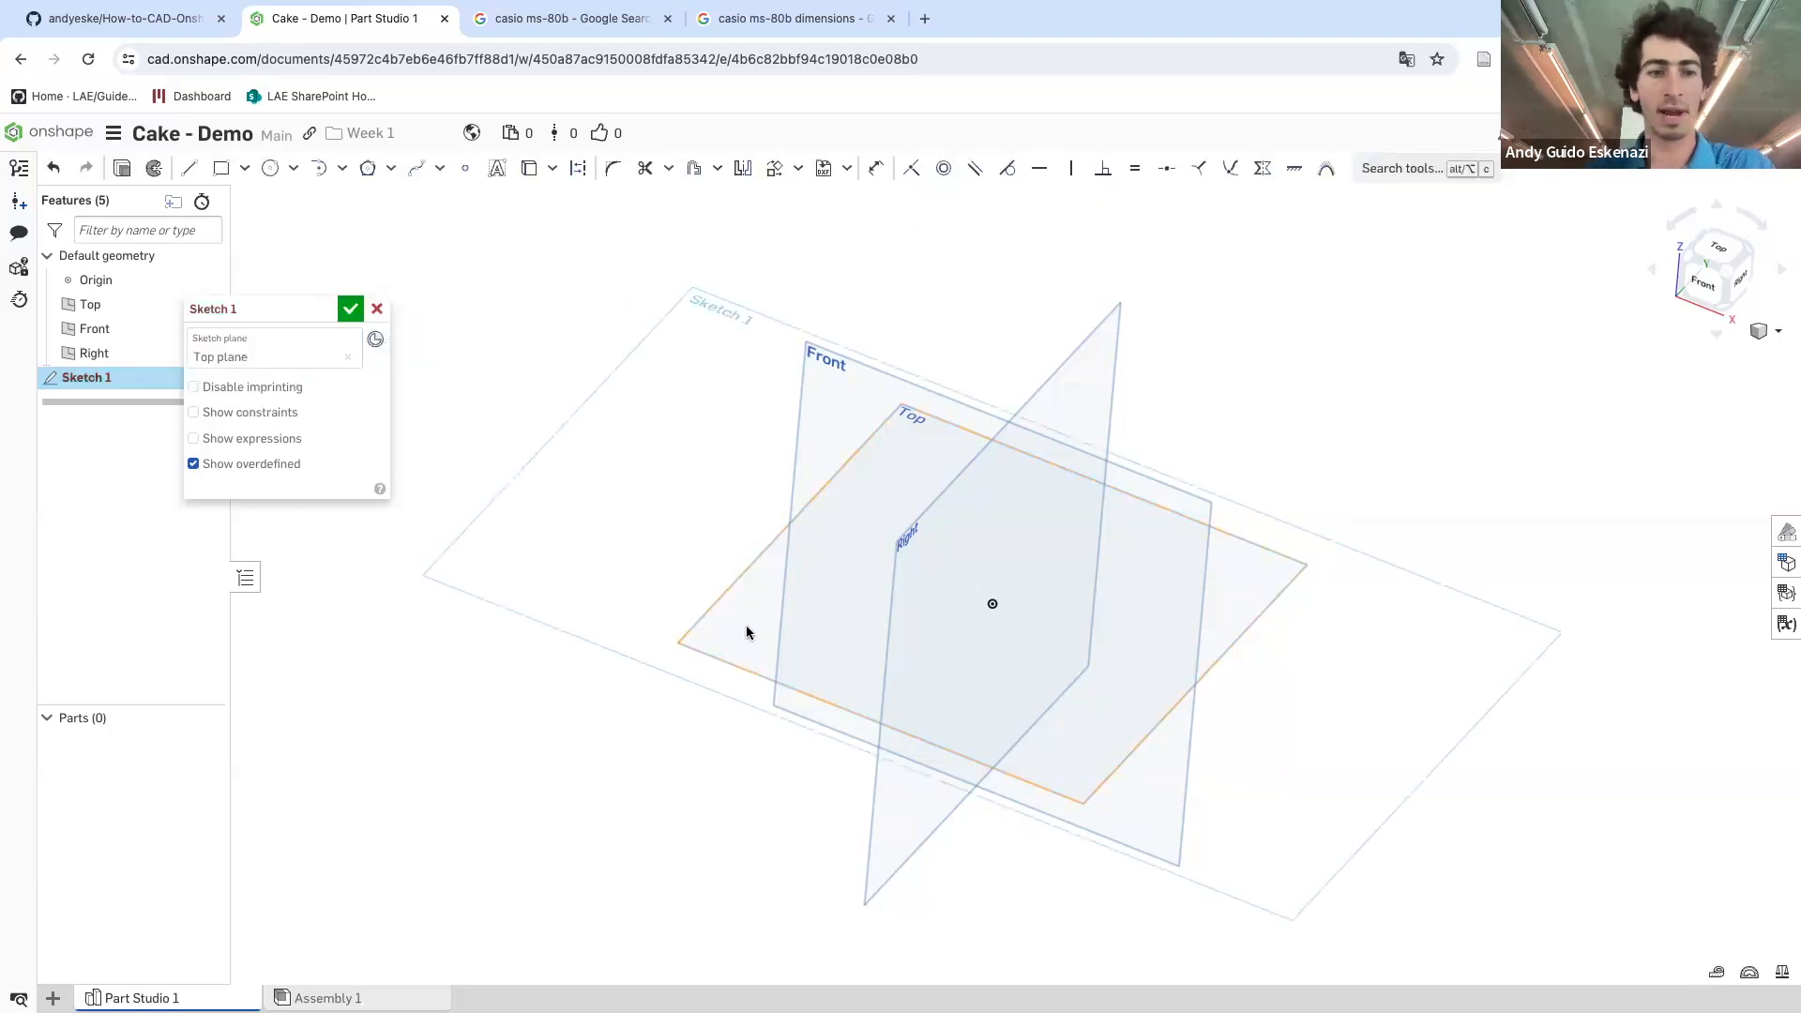
mouse_move(248, 312)
mouse_down()
mouse_move(80, 473)
mouse_move(105, 502)
mouse_up()
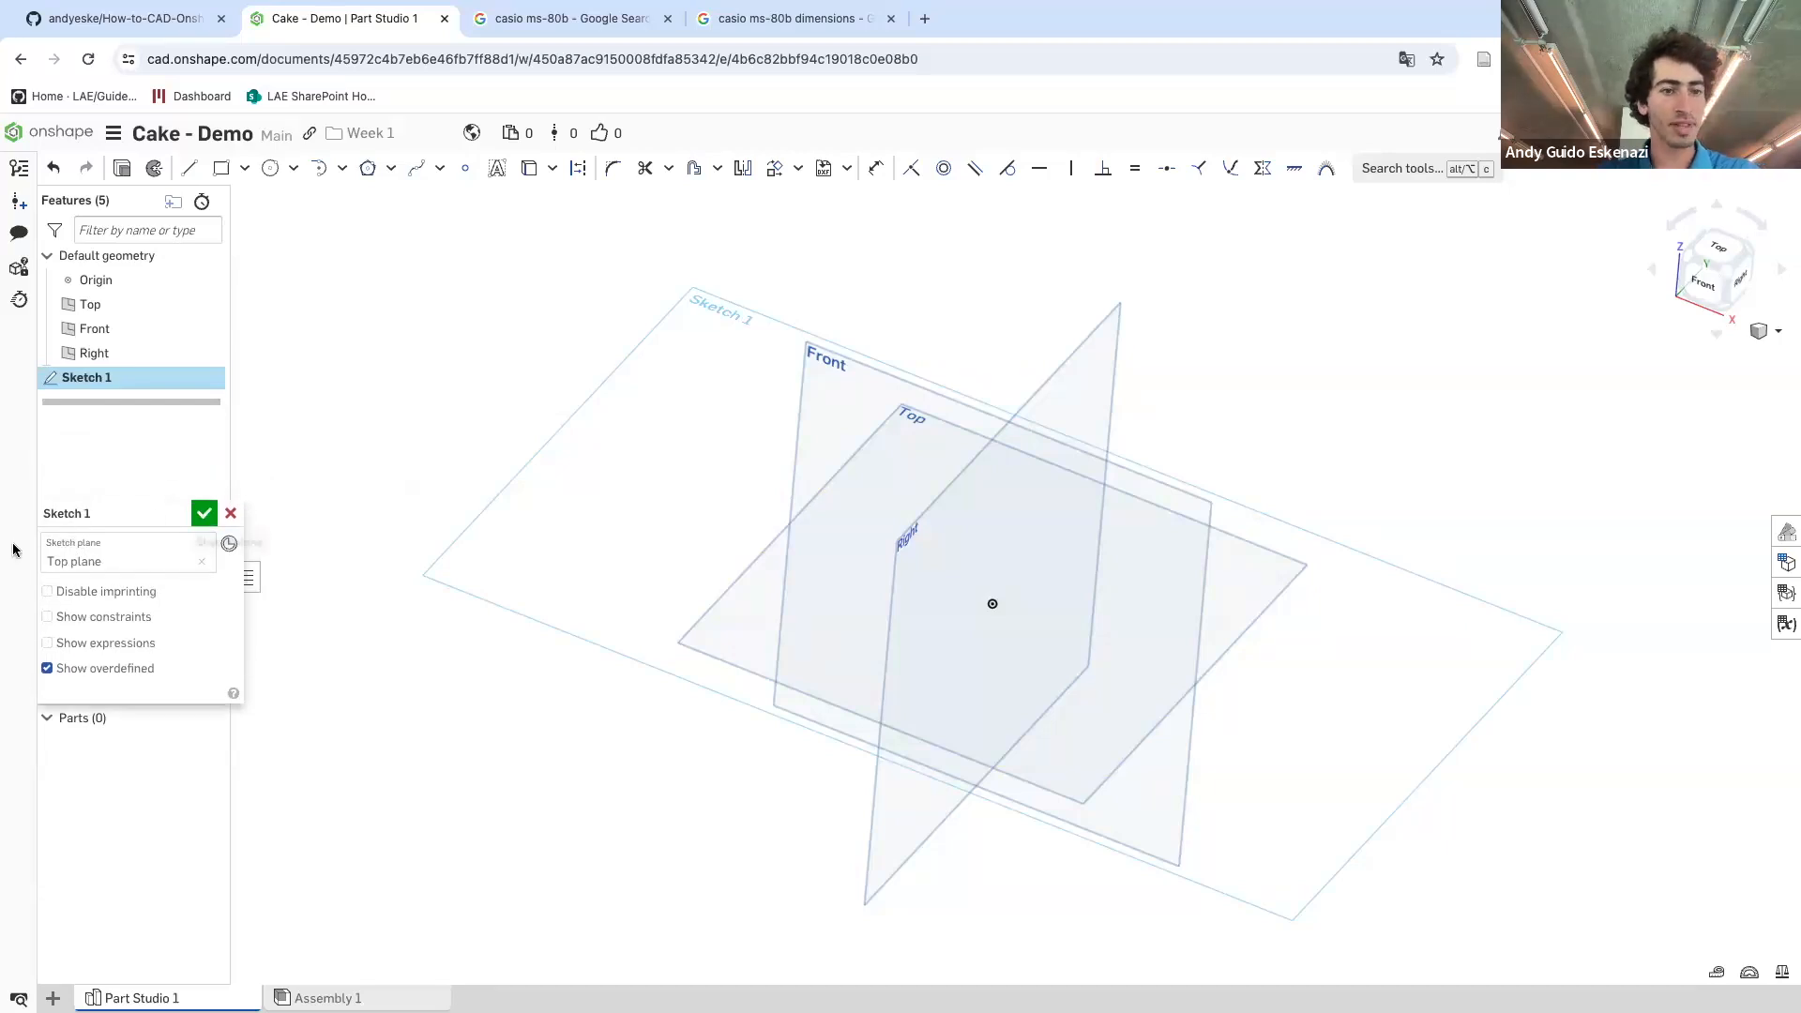
click(205, 514)
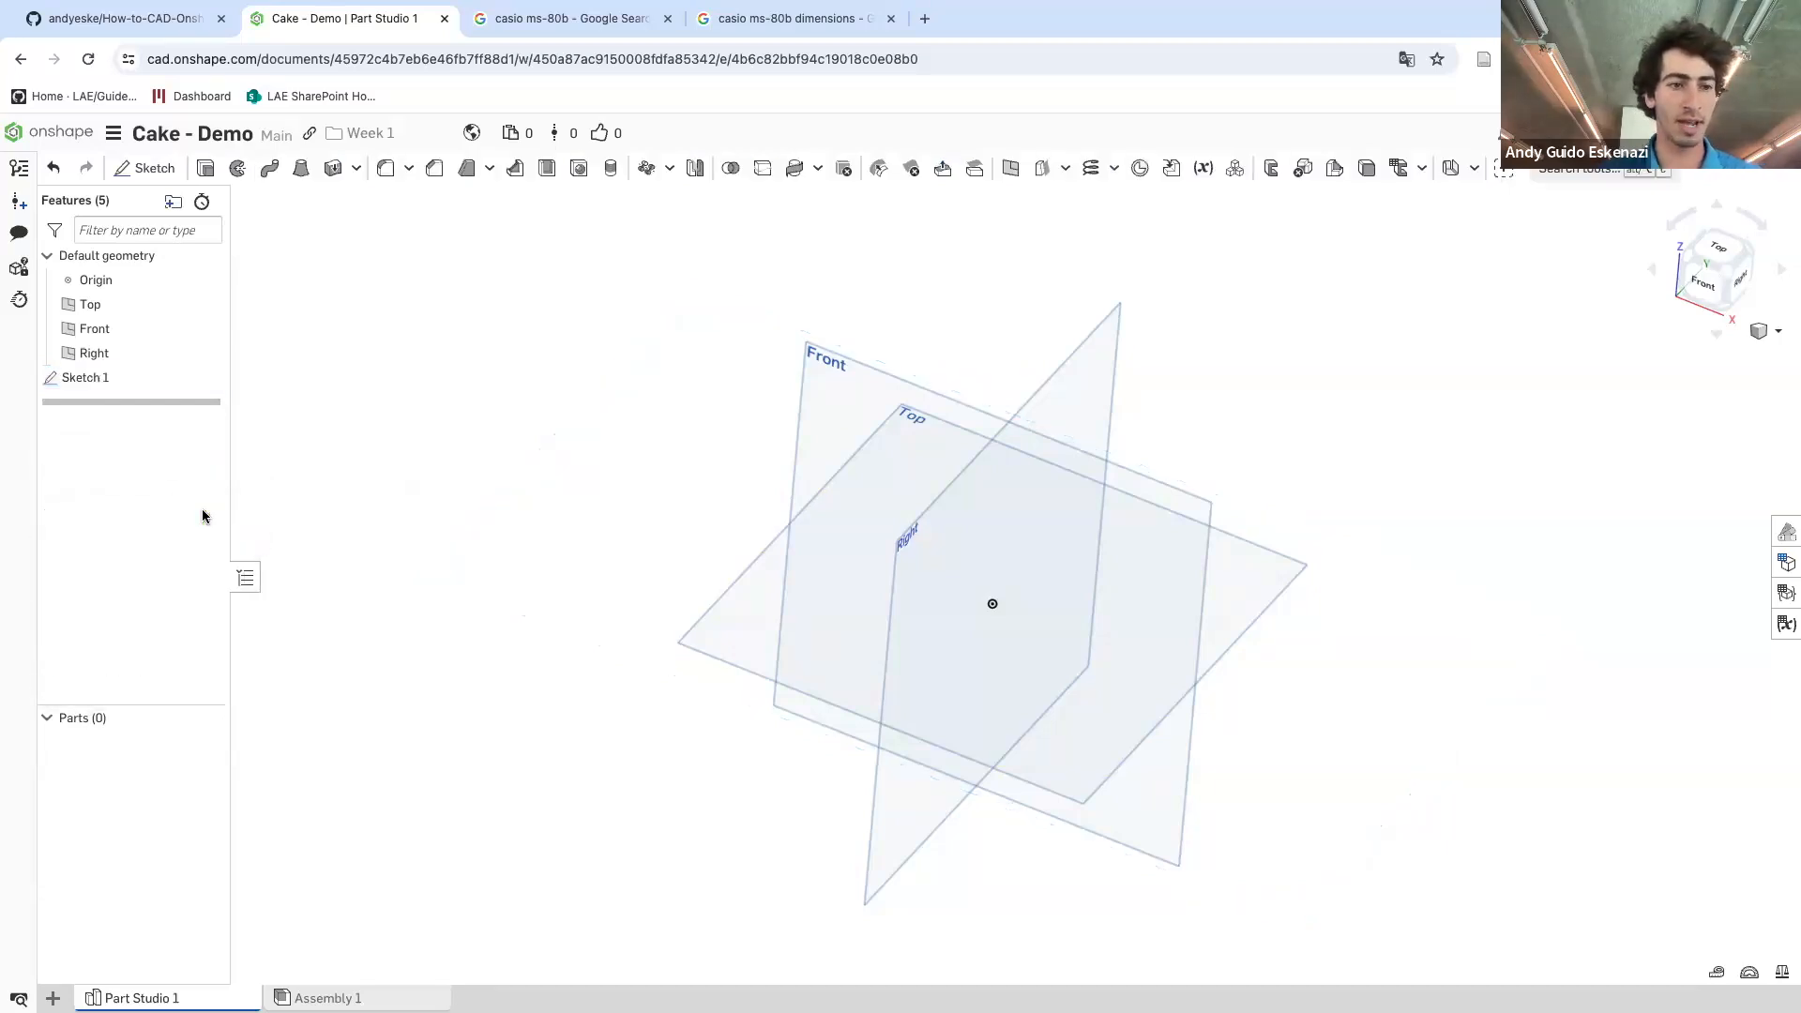
- Reopen Sketch 1 for editing and close it without making changes
click(86, 379)
right_drag(410, 414, 309, 352)
click(430, 326)
mouse_move(429, 332)
right_down()
mouse_move(474, 361)
mouse_move(132, 414)
right_up()
right_click(91, 385)
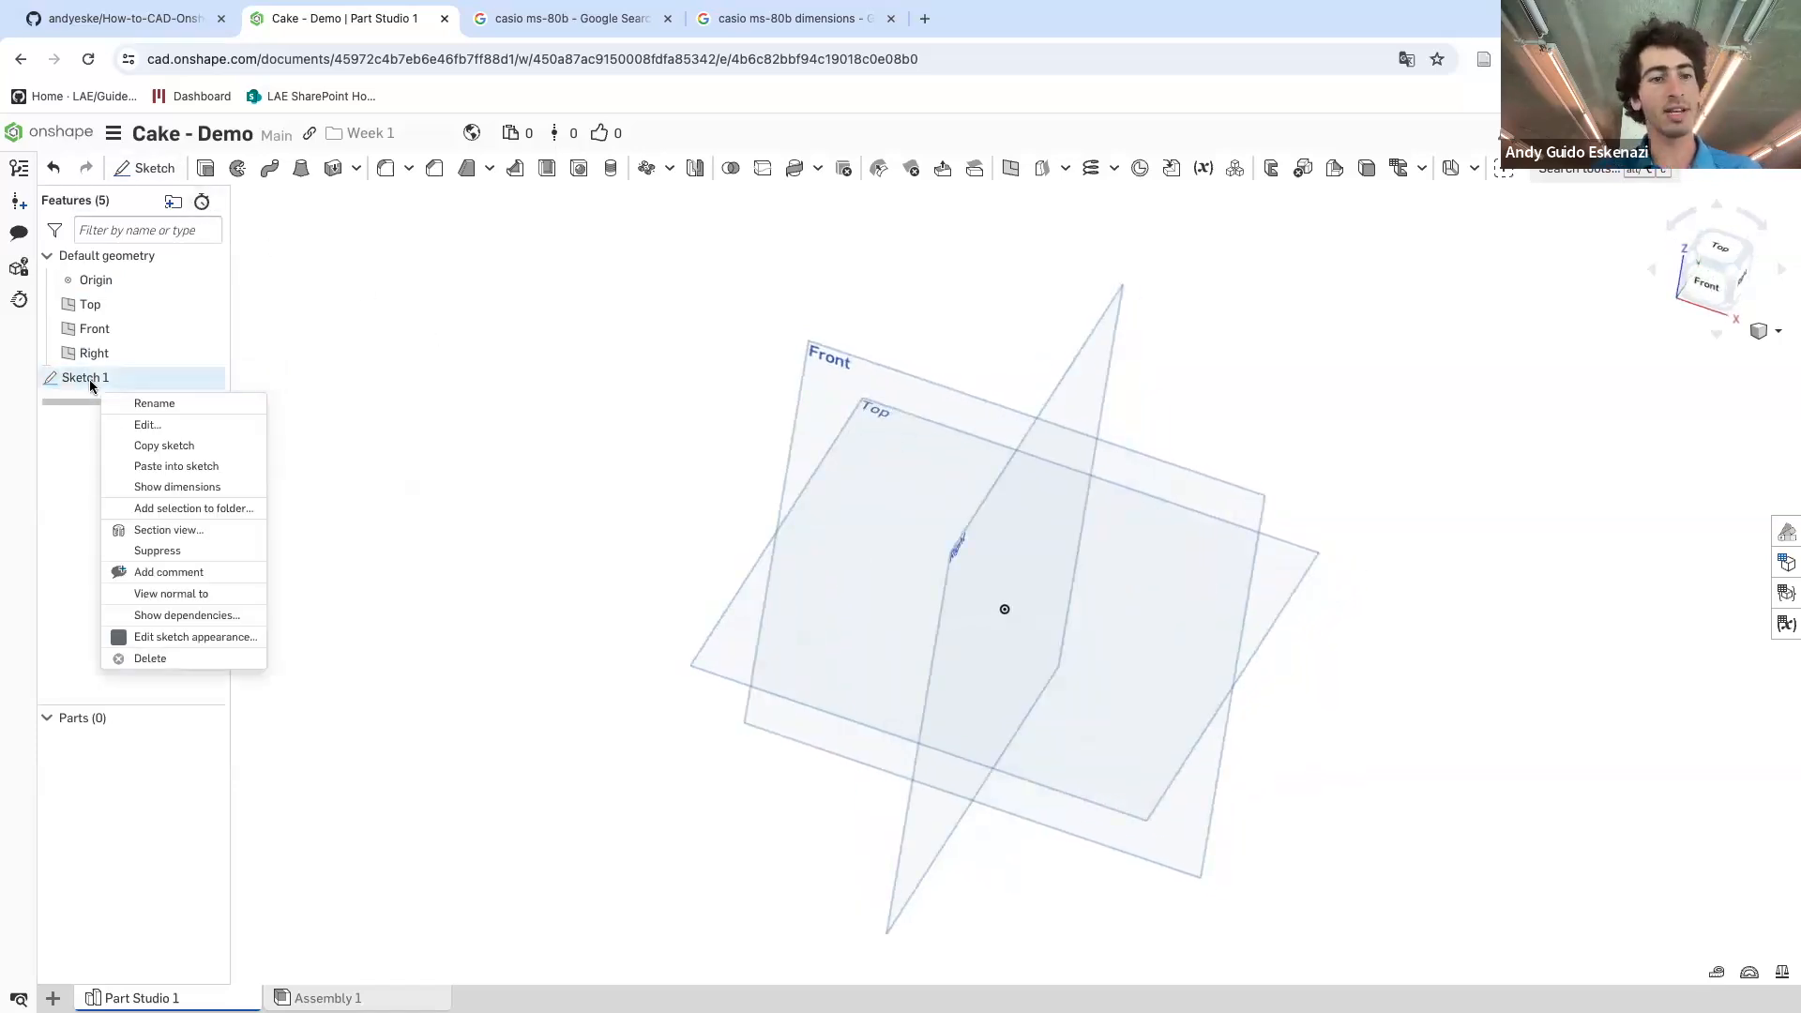
click(141, 424)
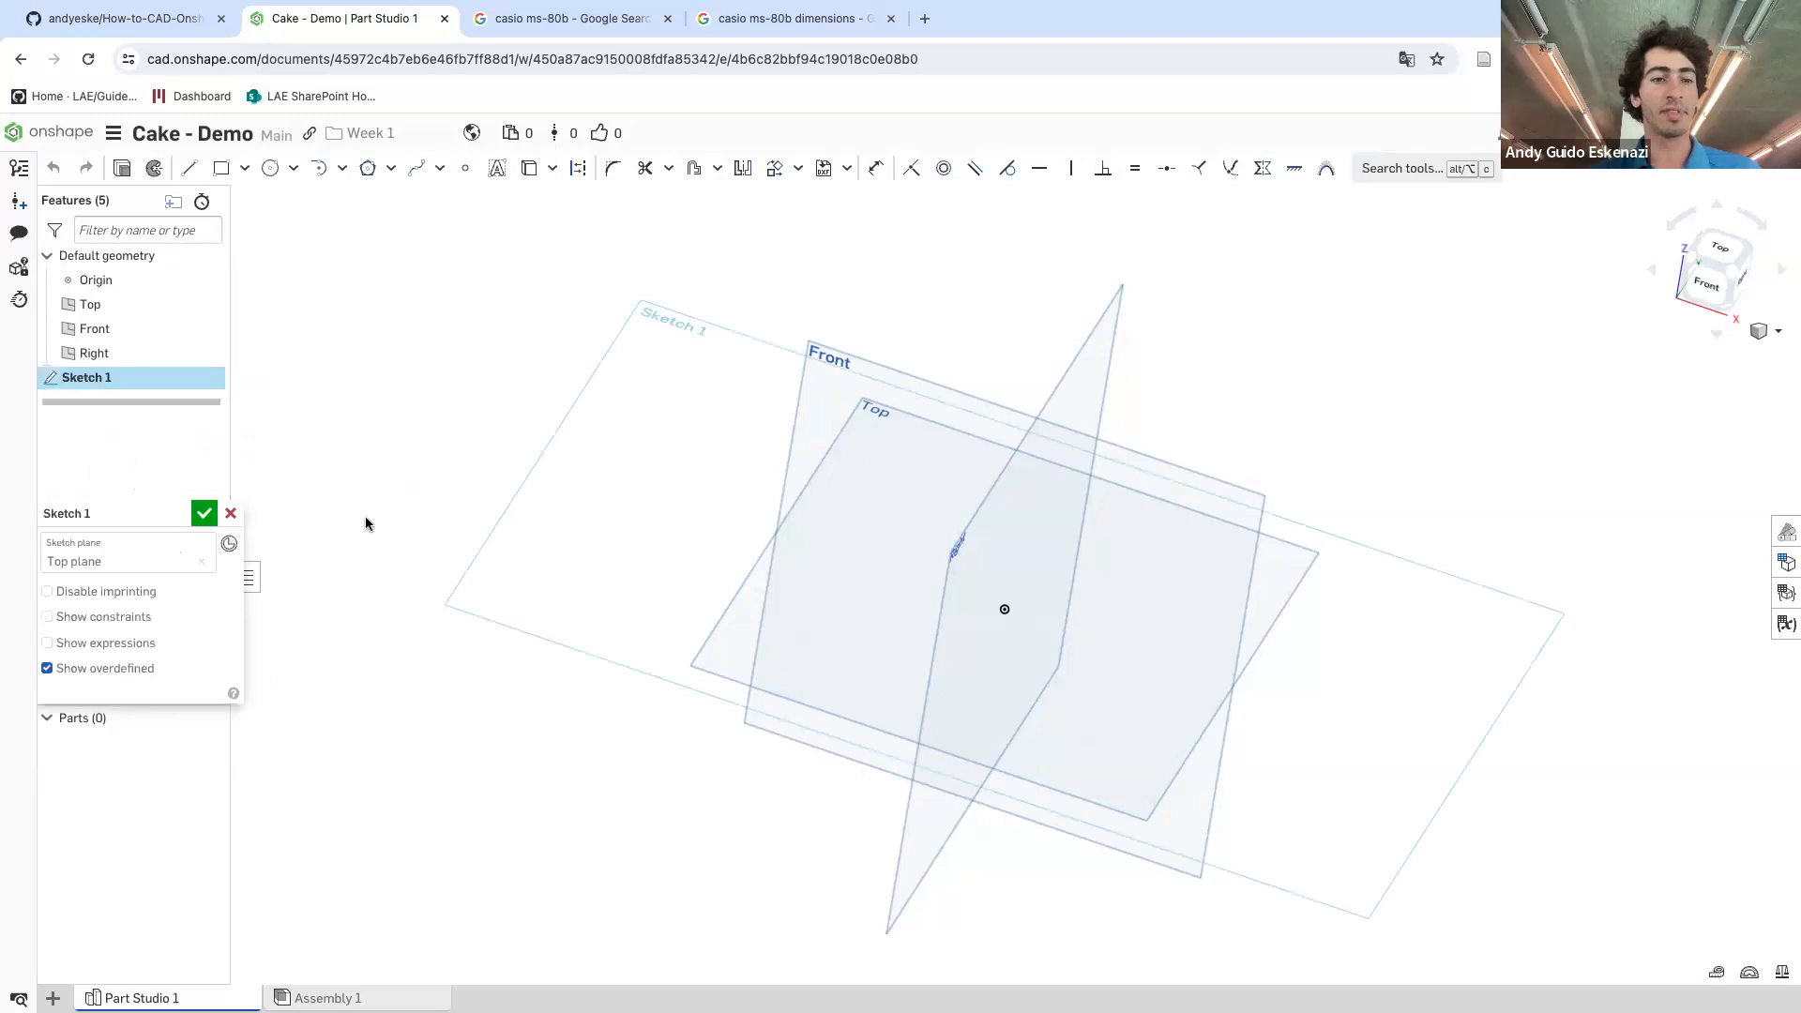
click(205, 516)
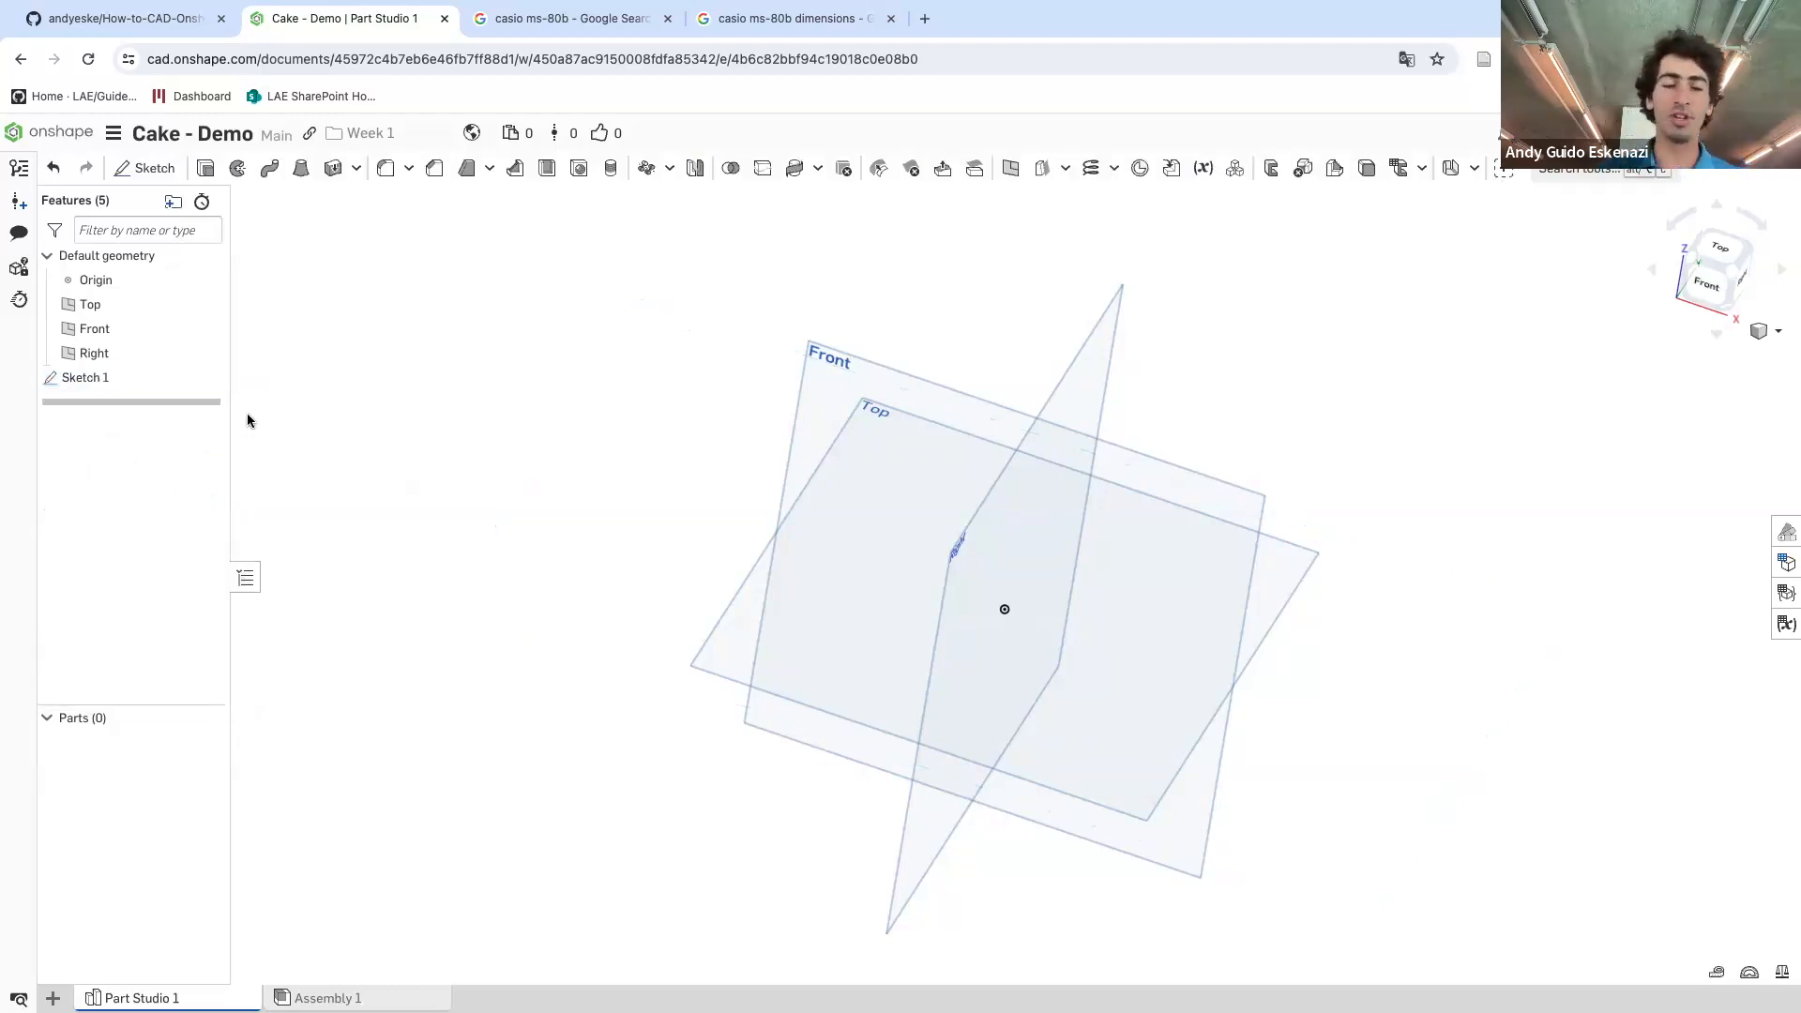
- Reopen Sketch 1 for editing and draw a vertical line about 44 mm long from the origin
right_click(138, 380)
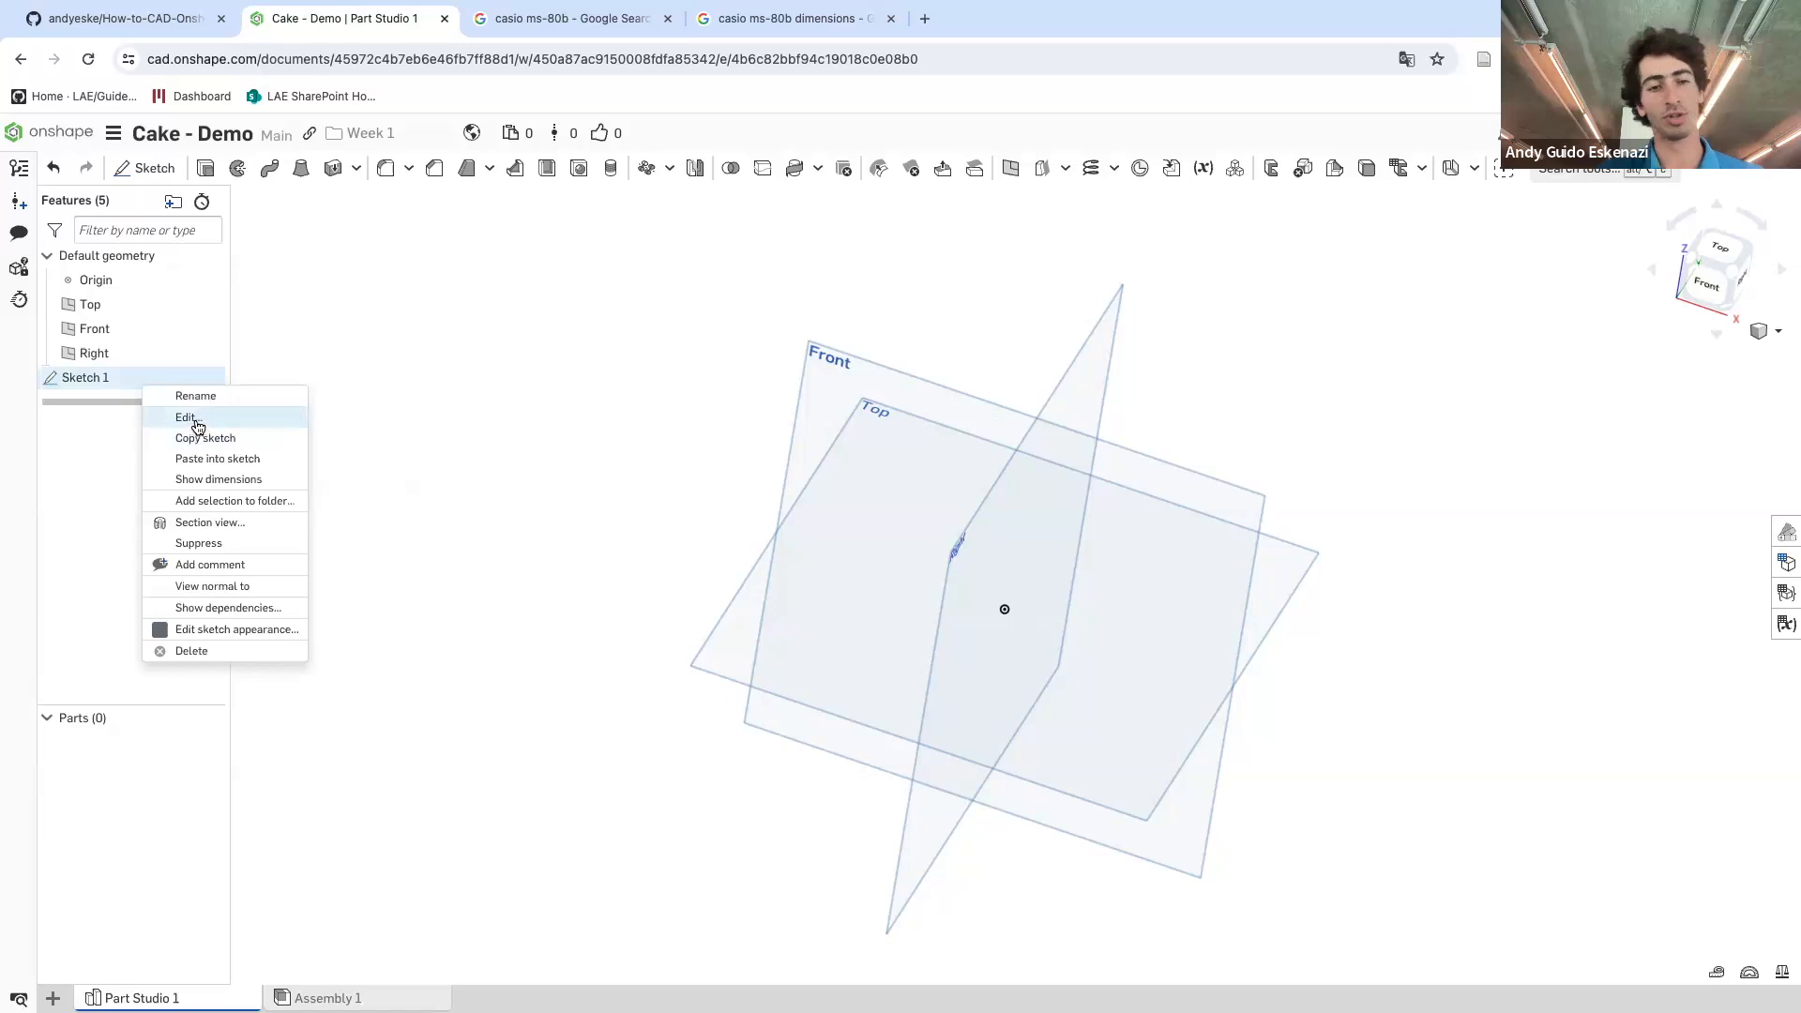
click(193, 419)
key(shift+7)
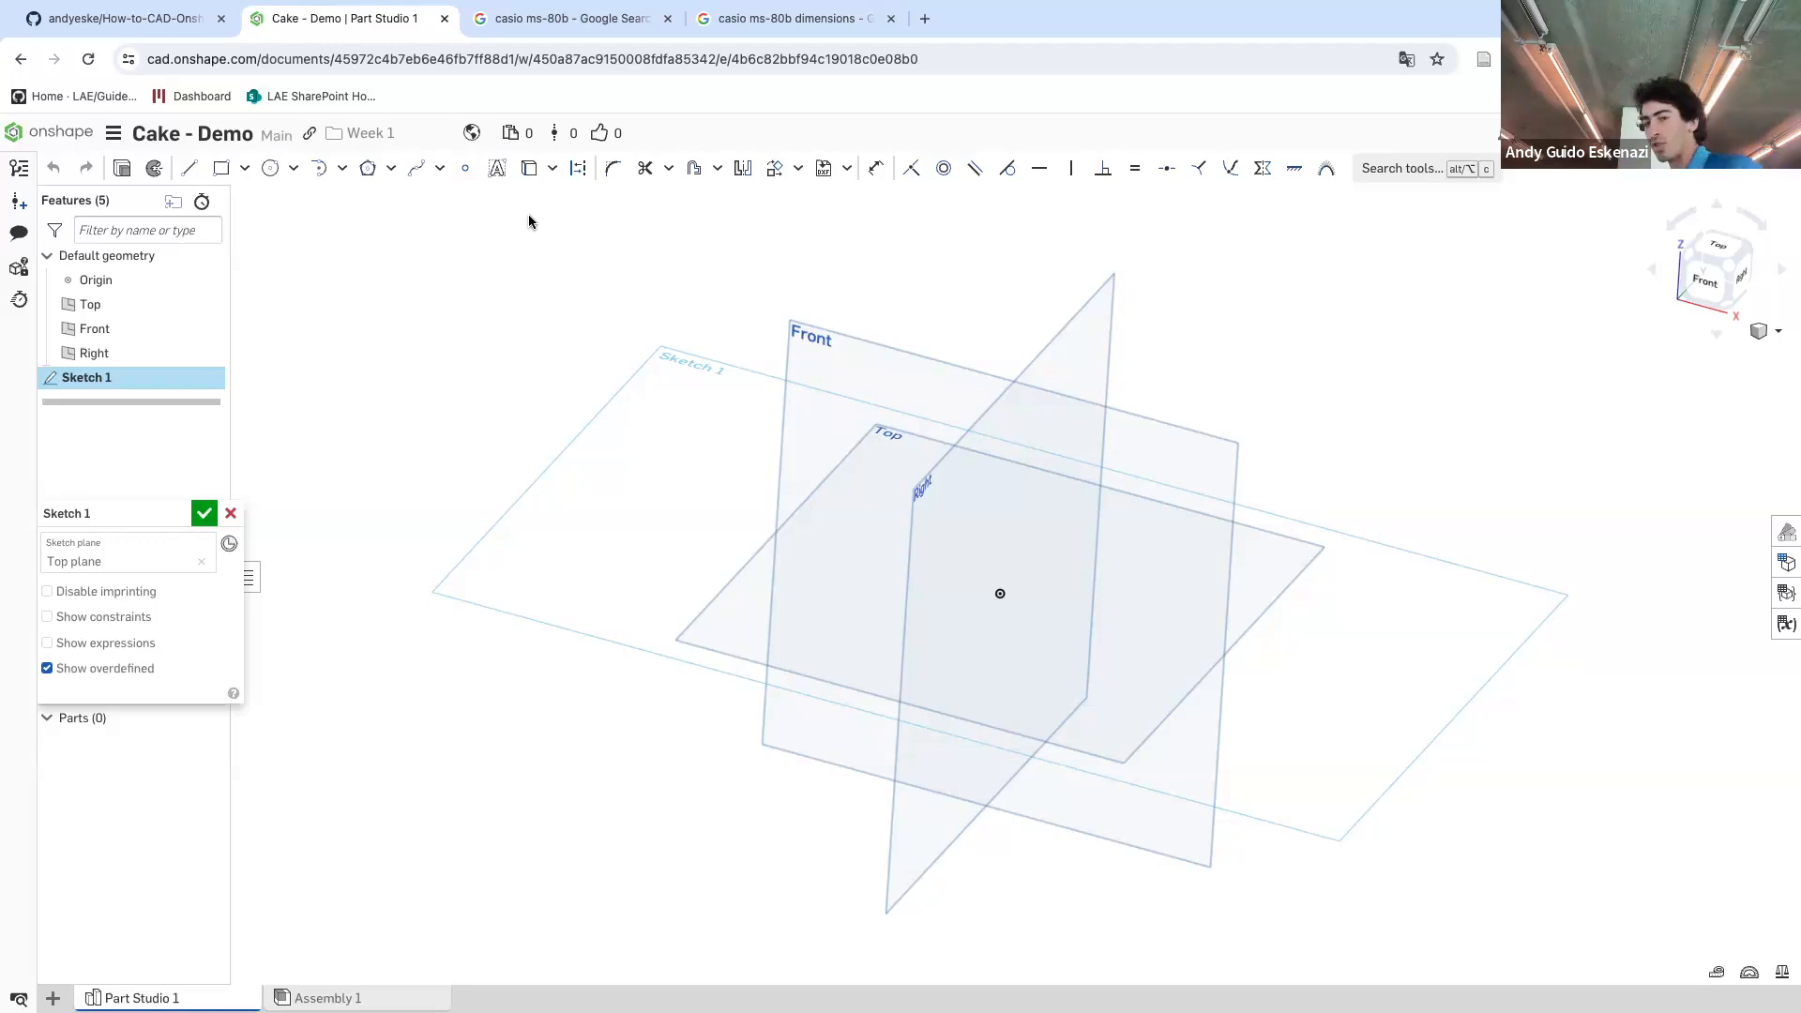
click(190, 175)
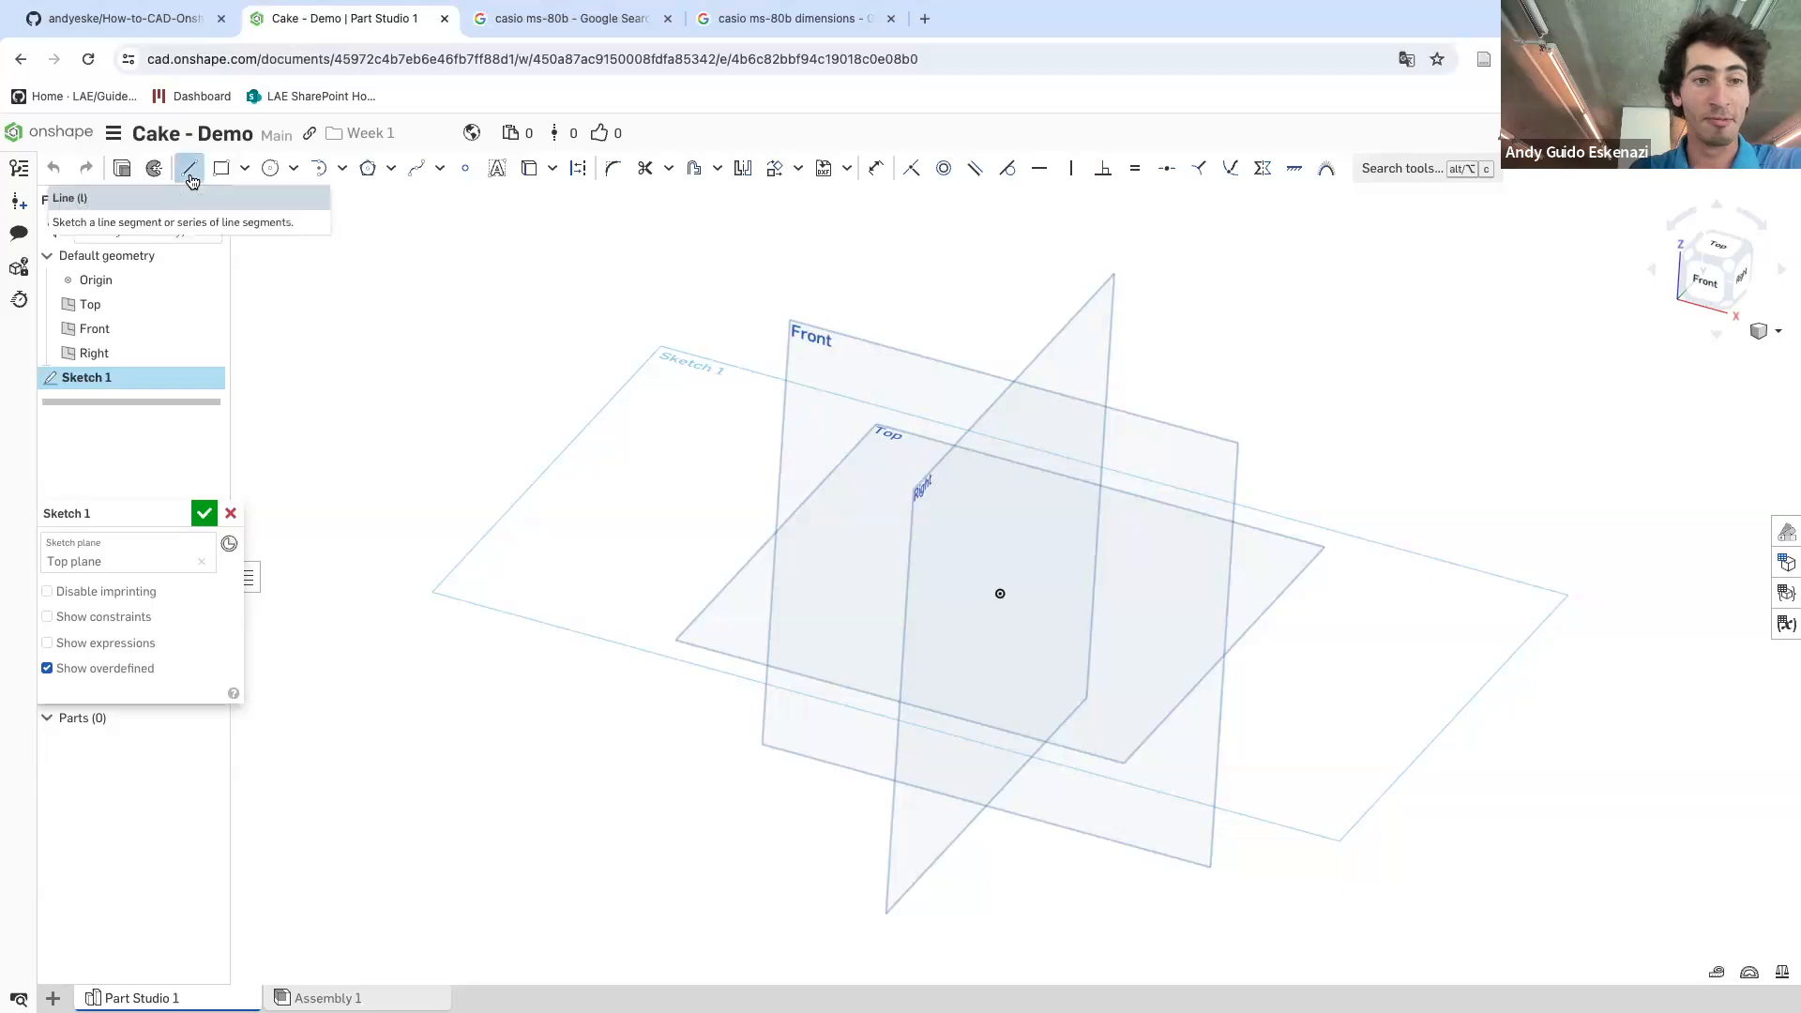
scroll(995, 610, up, 5)
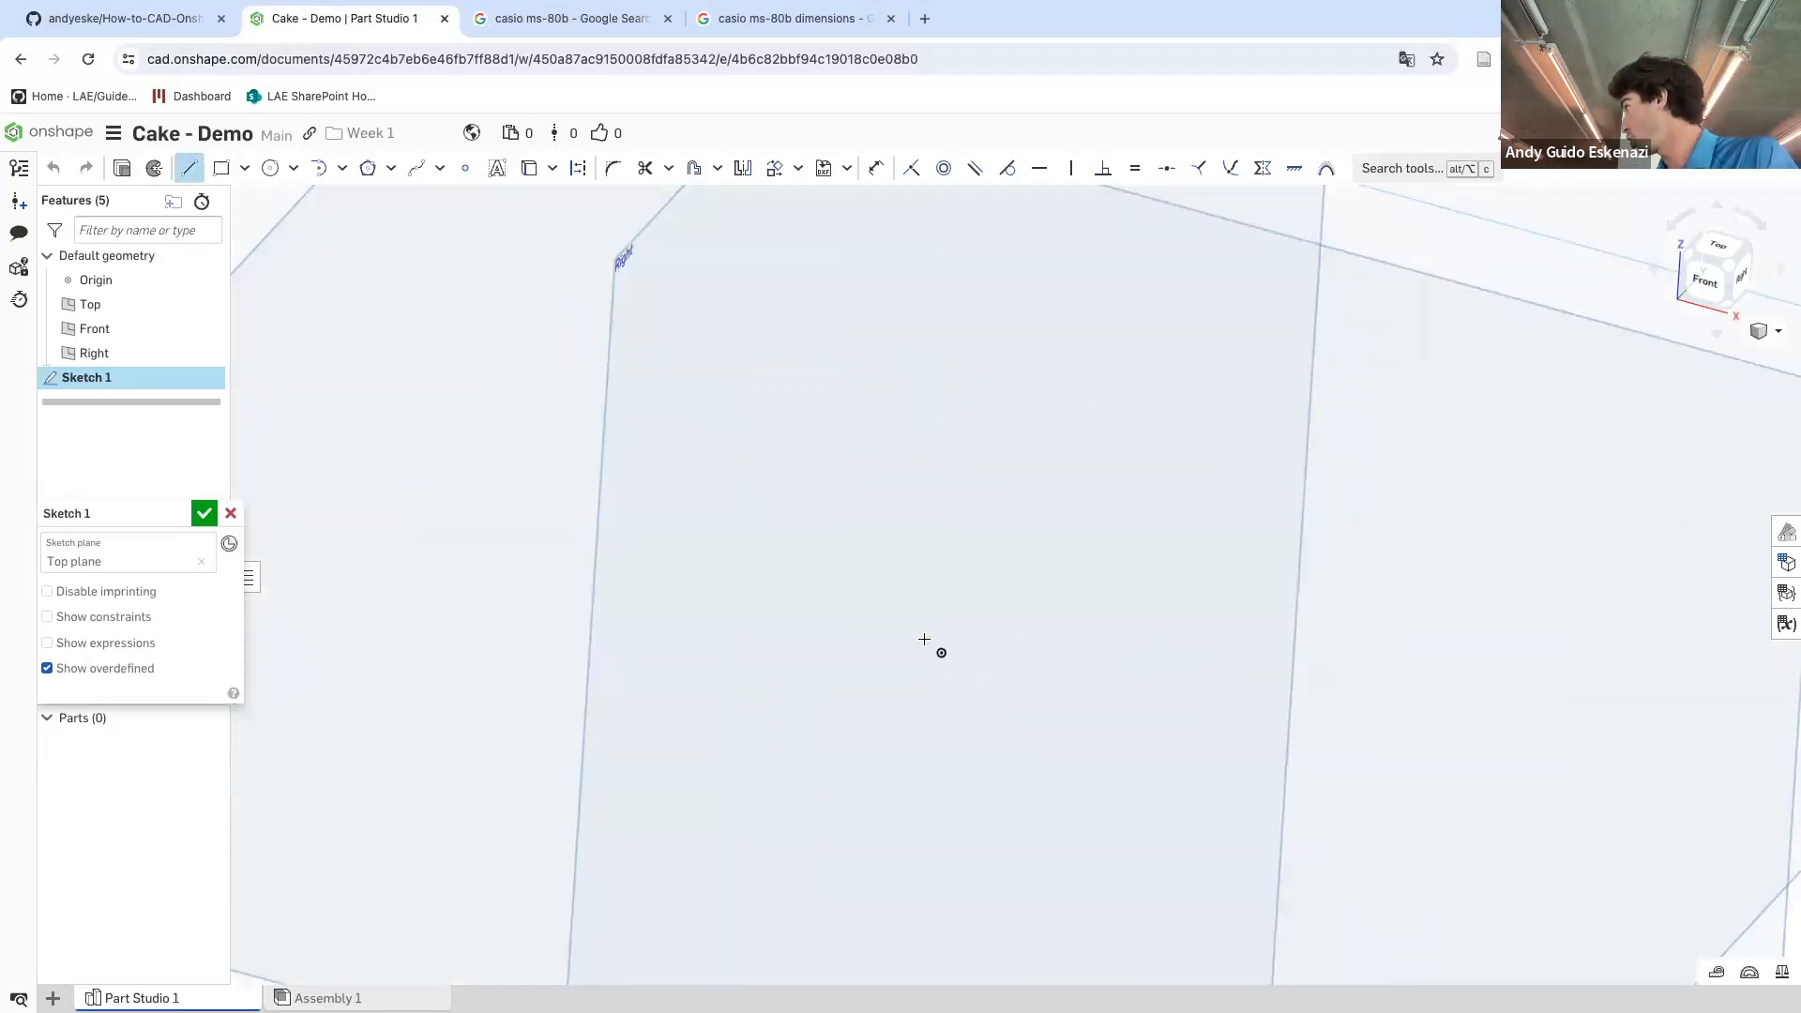
scroll(926, 639, down, 2)
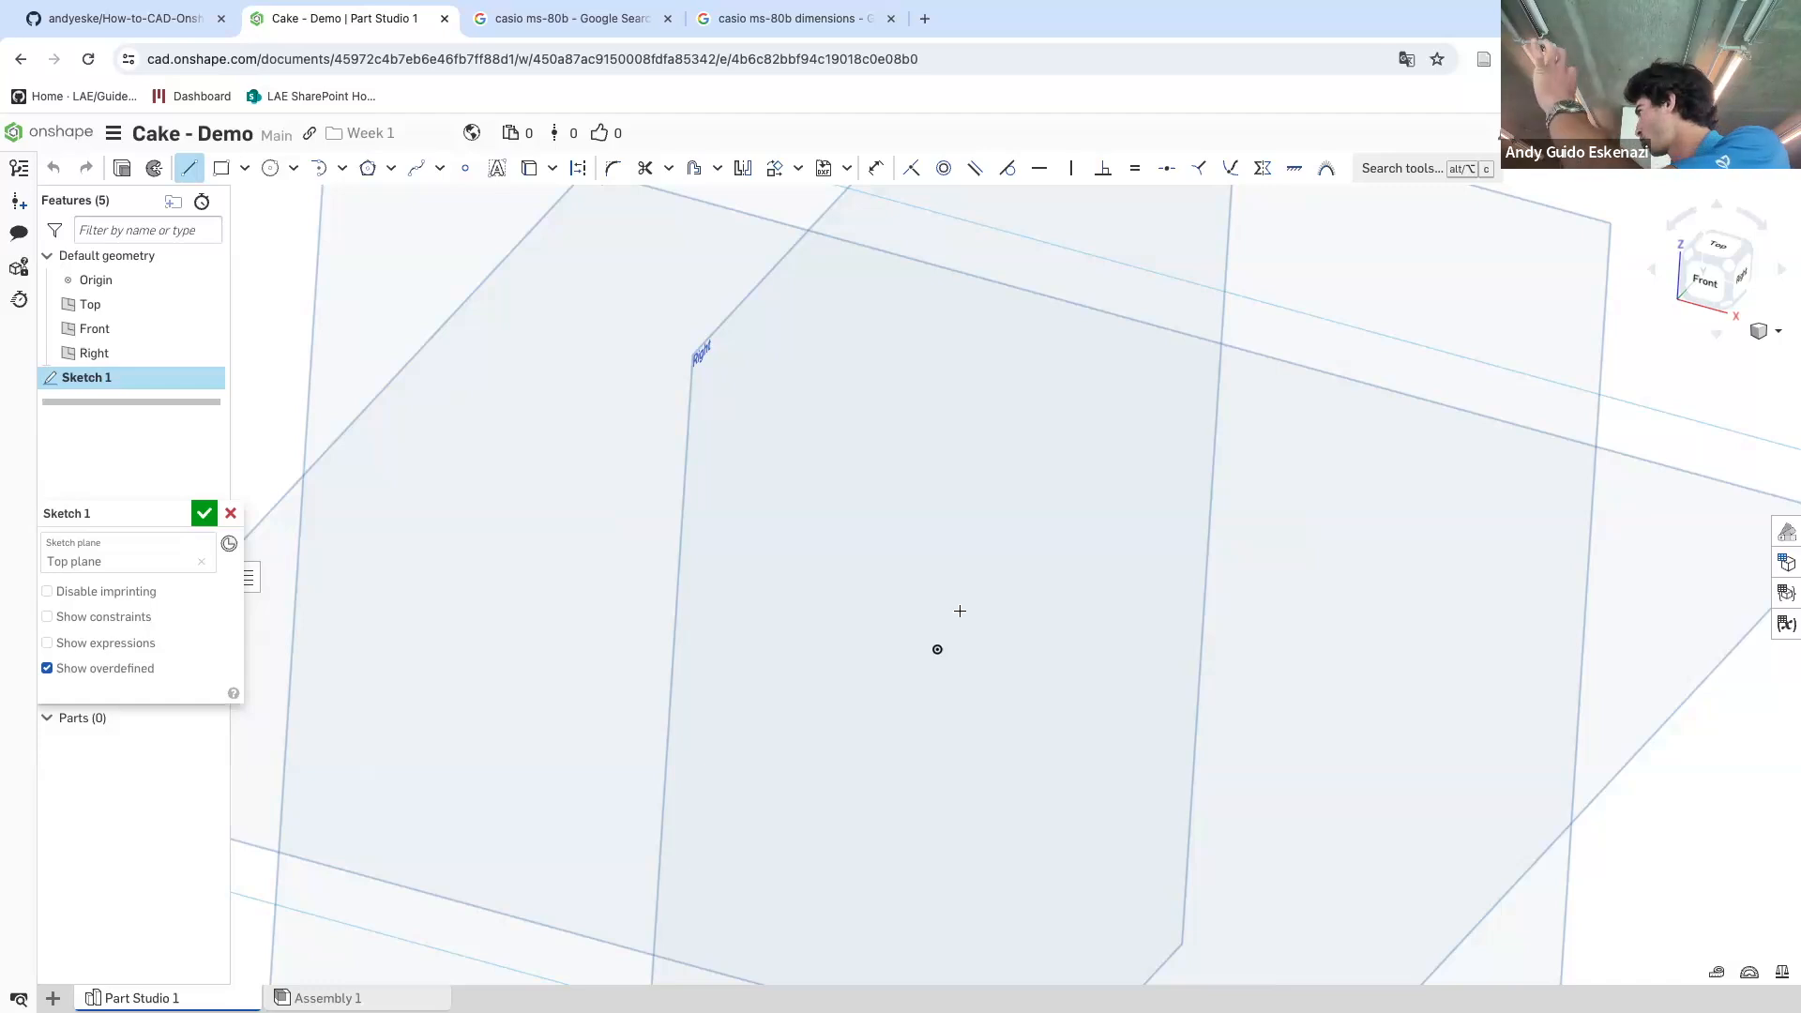
click(937, 649)
scroll(1022, 603, down, 3)
right_drag(1018, 493, 991, 575)
scroll(994, 577, up, 3)
click(1076, 515)
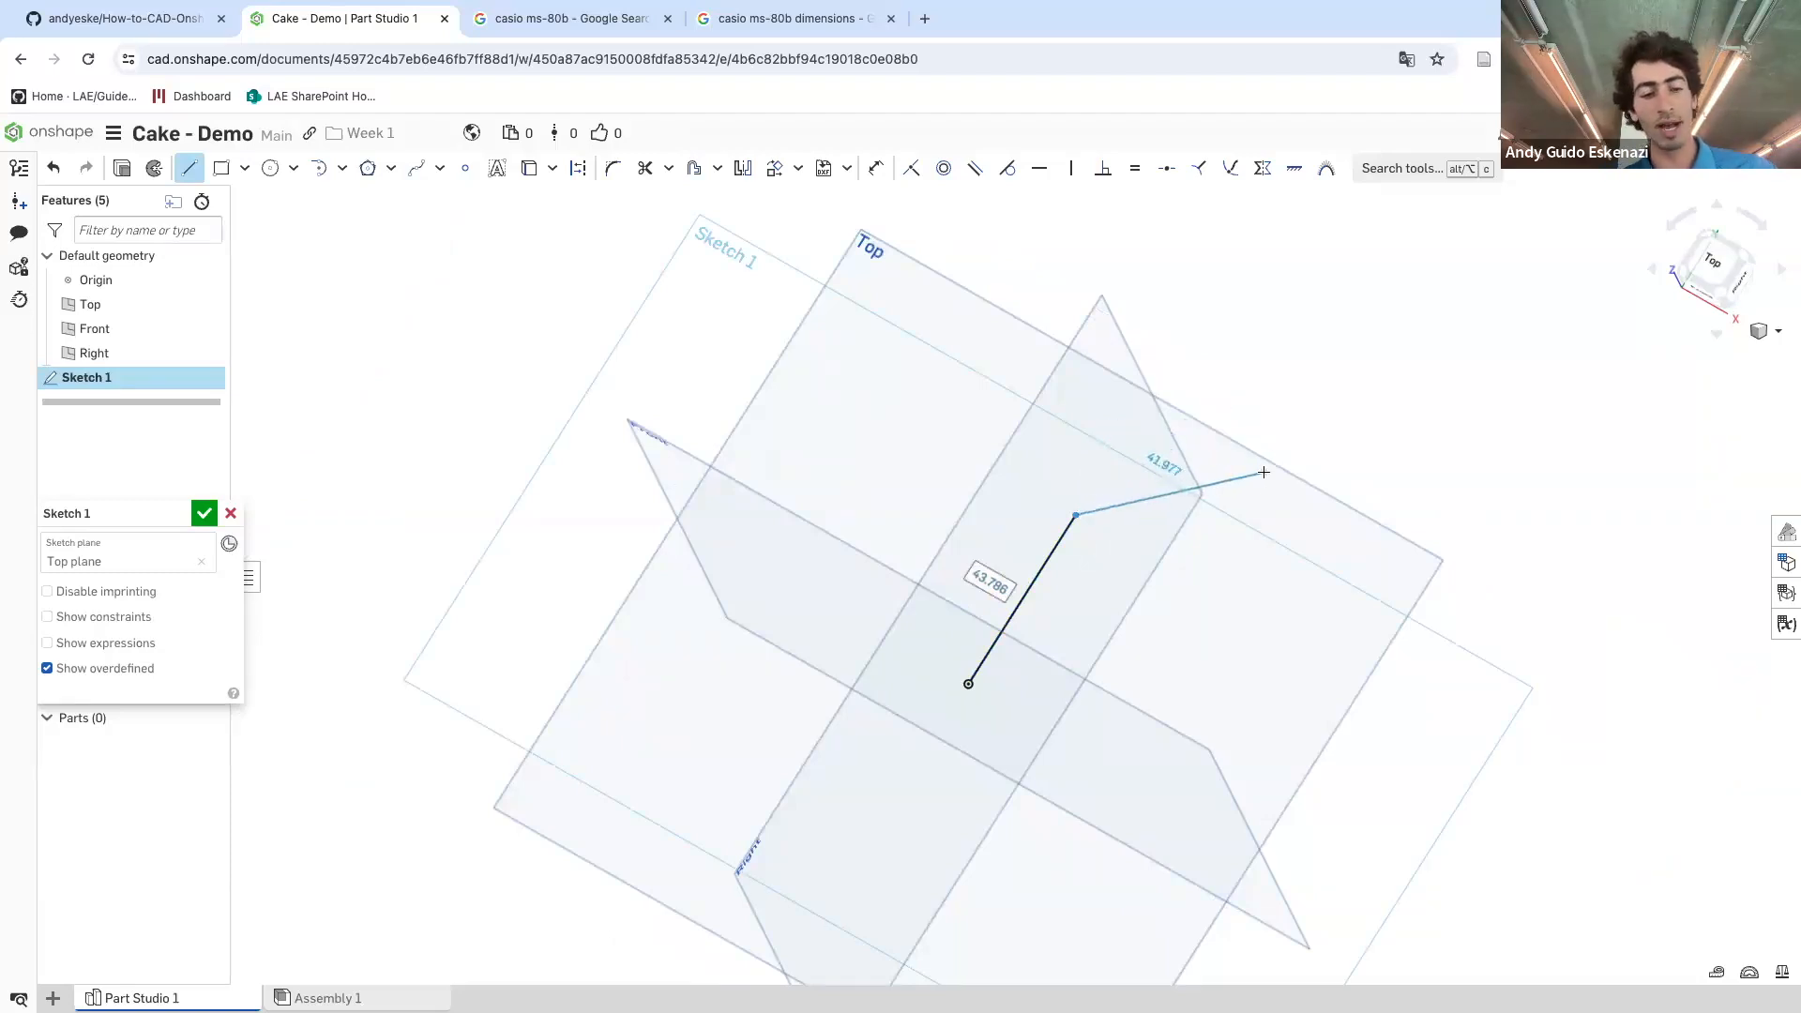
key(Escape)
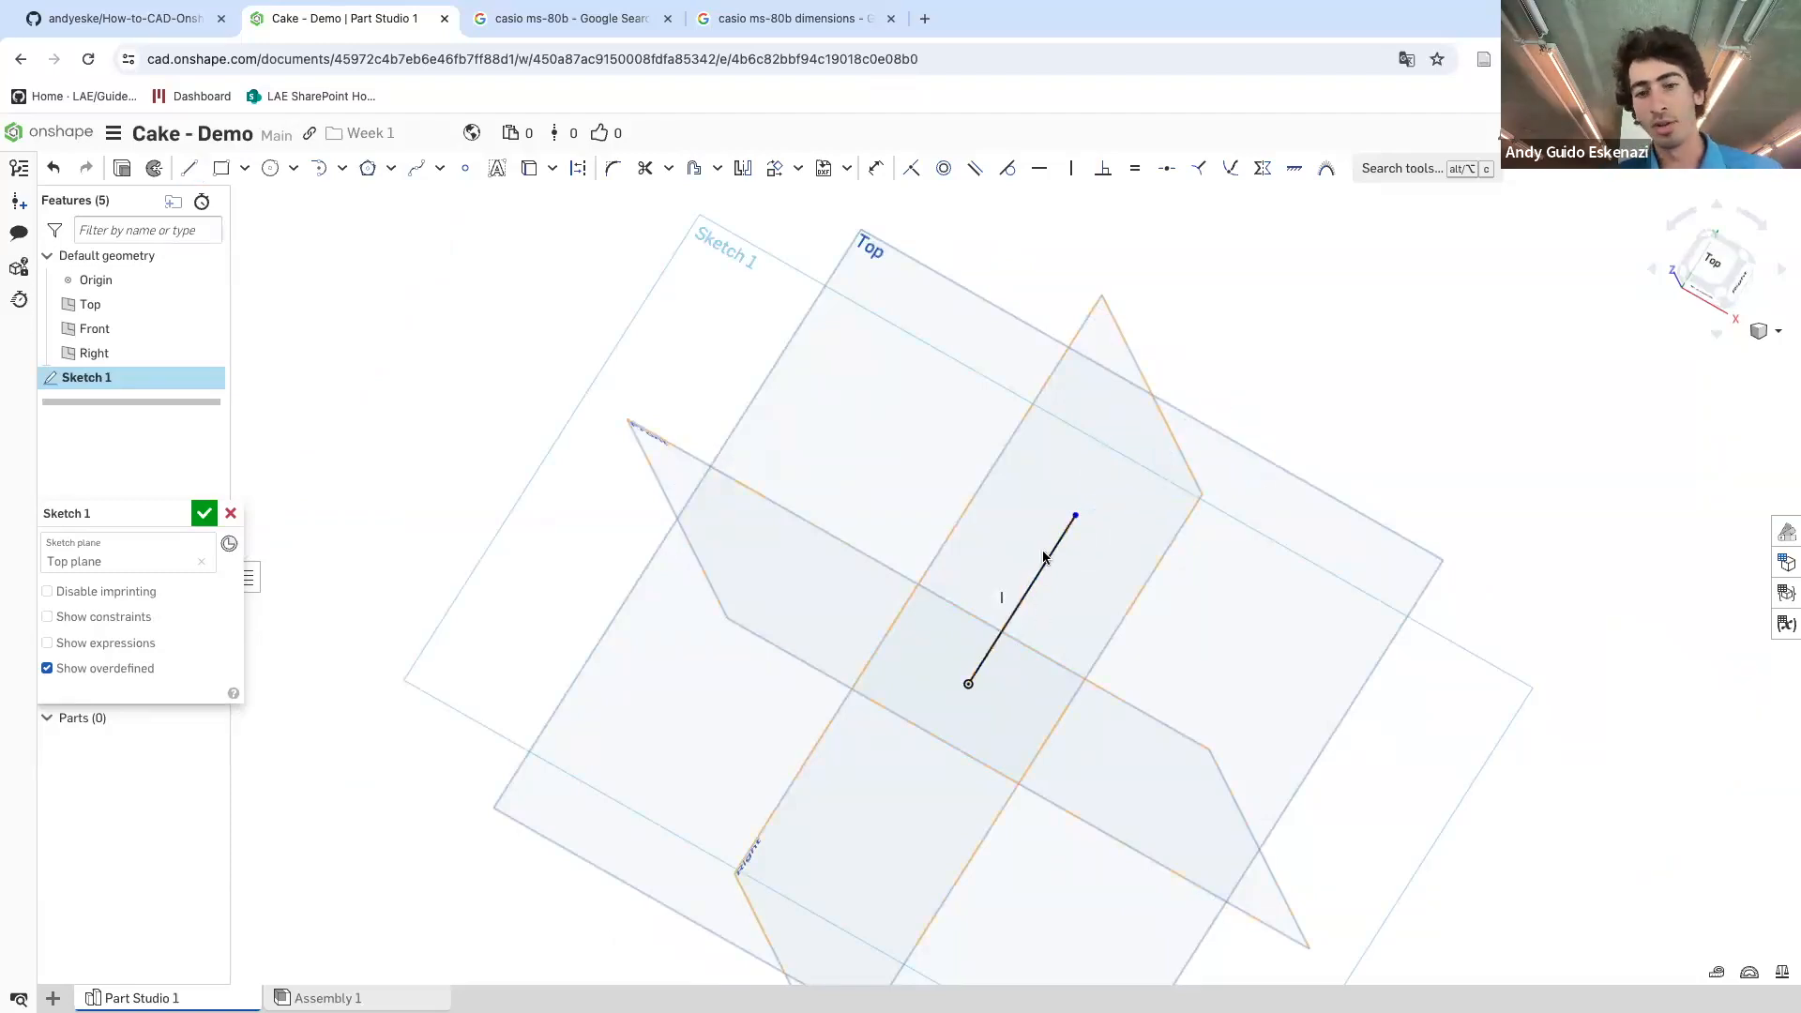
scroll(1030, 611, up, 1)
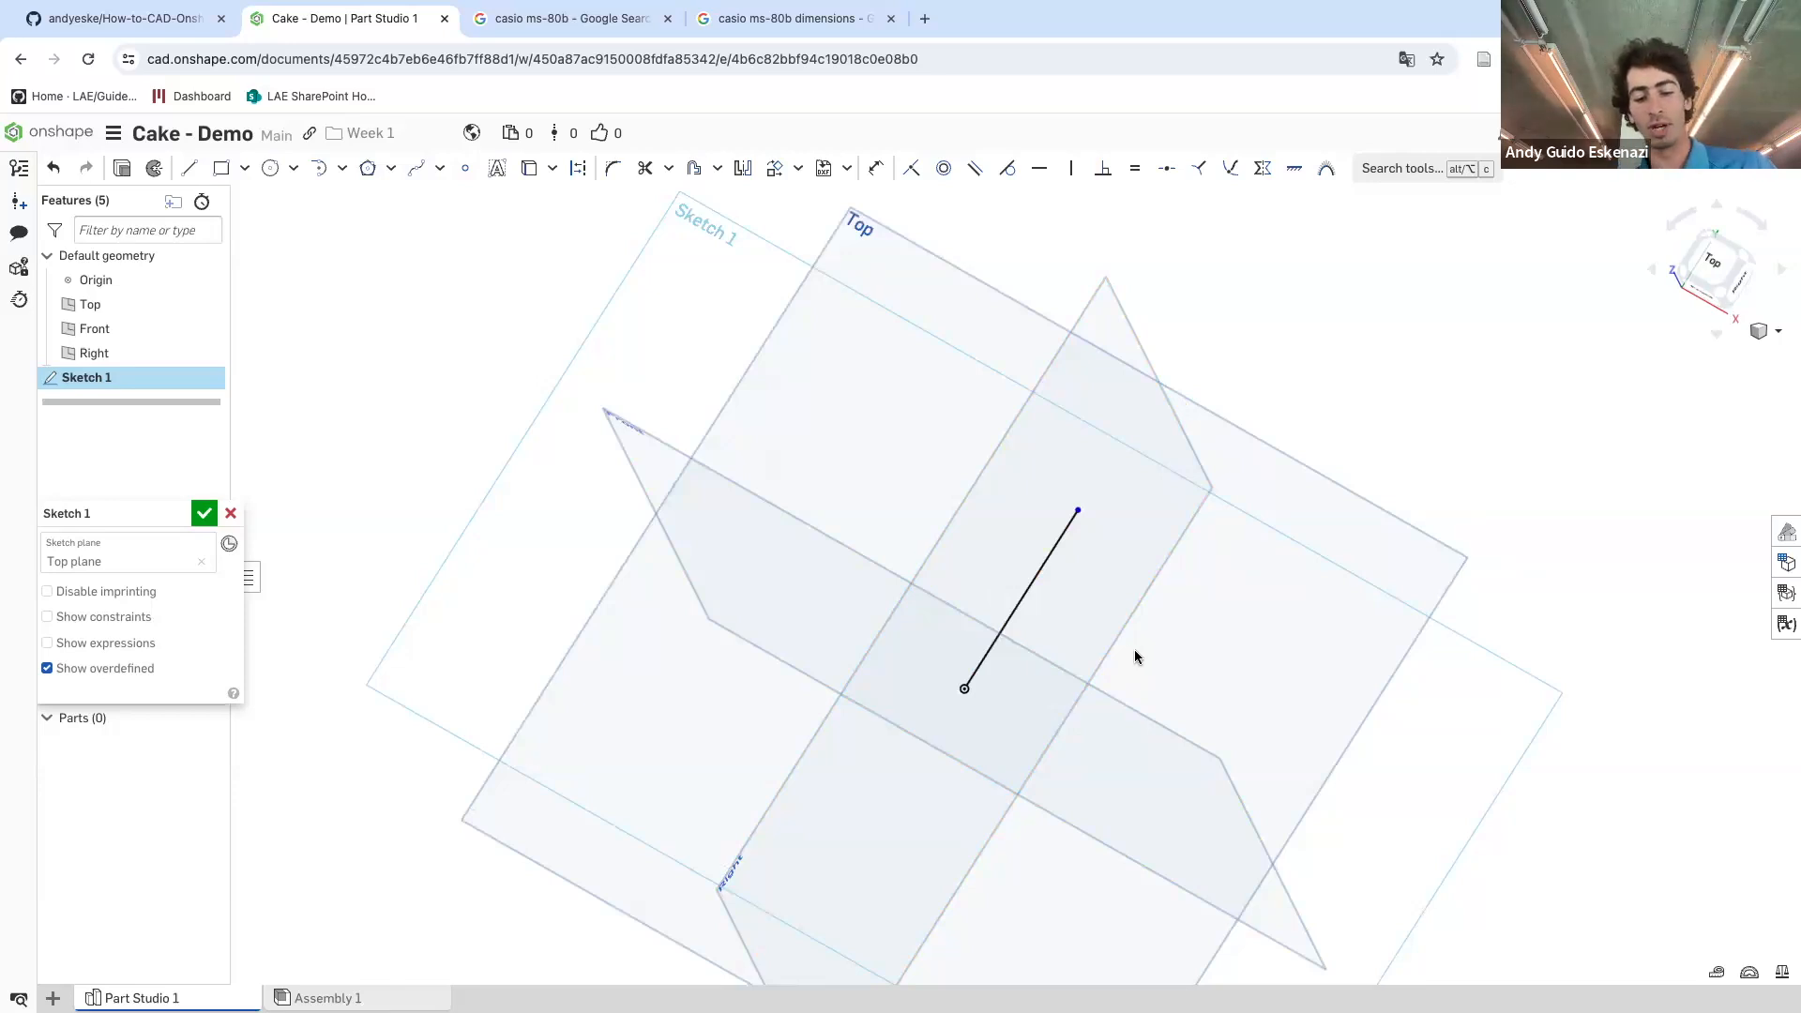
- Dimension the line's length at 40 mm, placing the dimension beside the line
key(d)
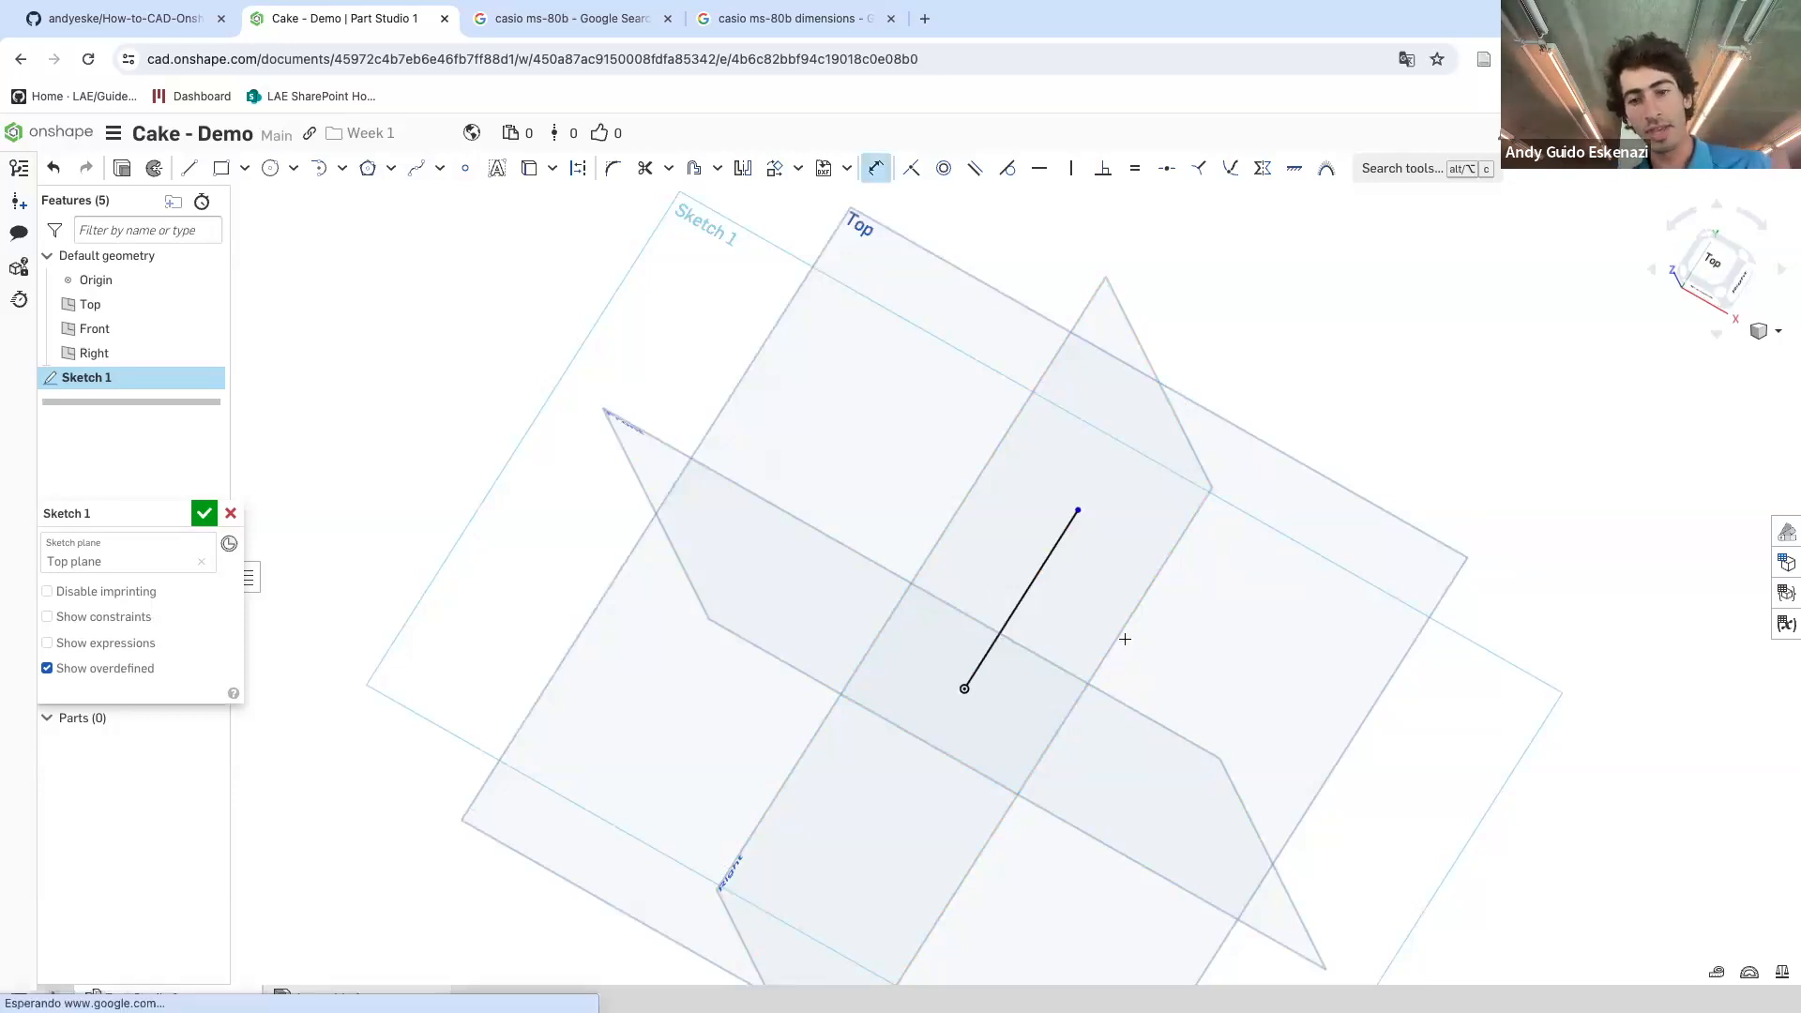
click(1023, 594)
click(975, 584)
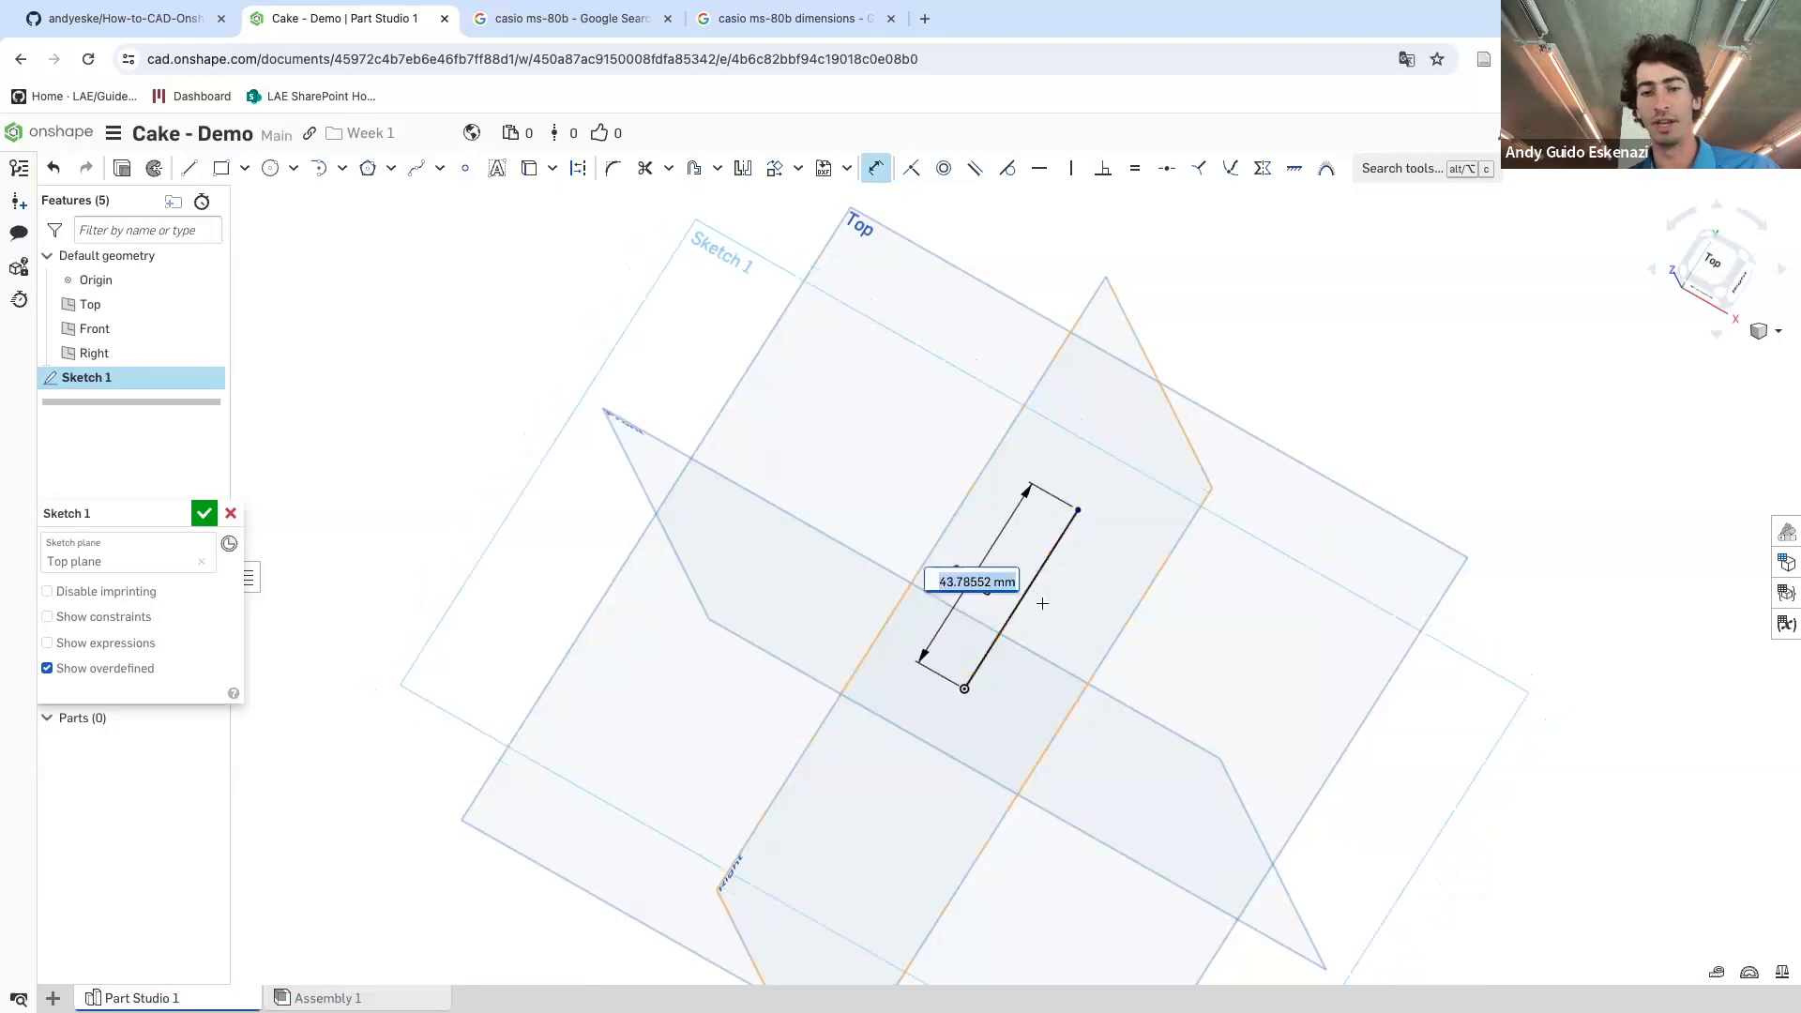
text(4)
key(Return)
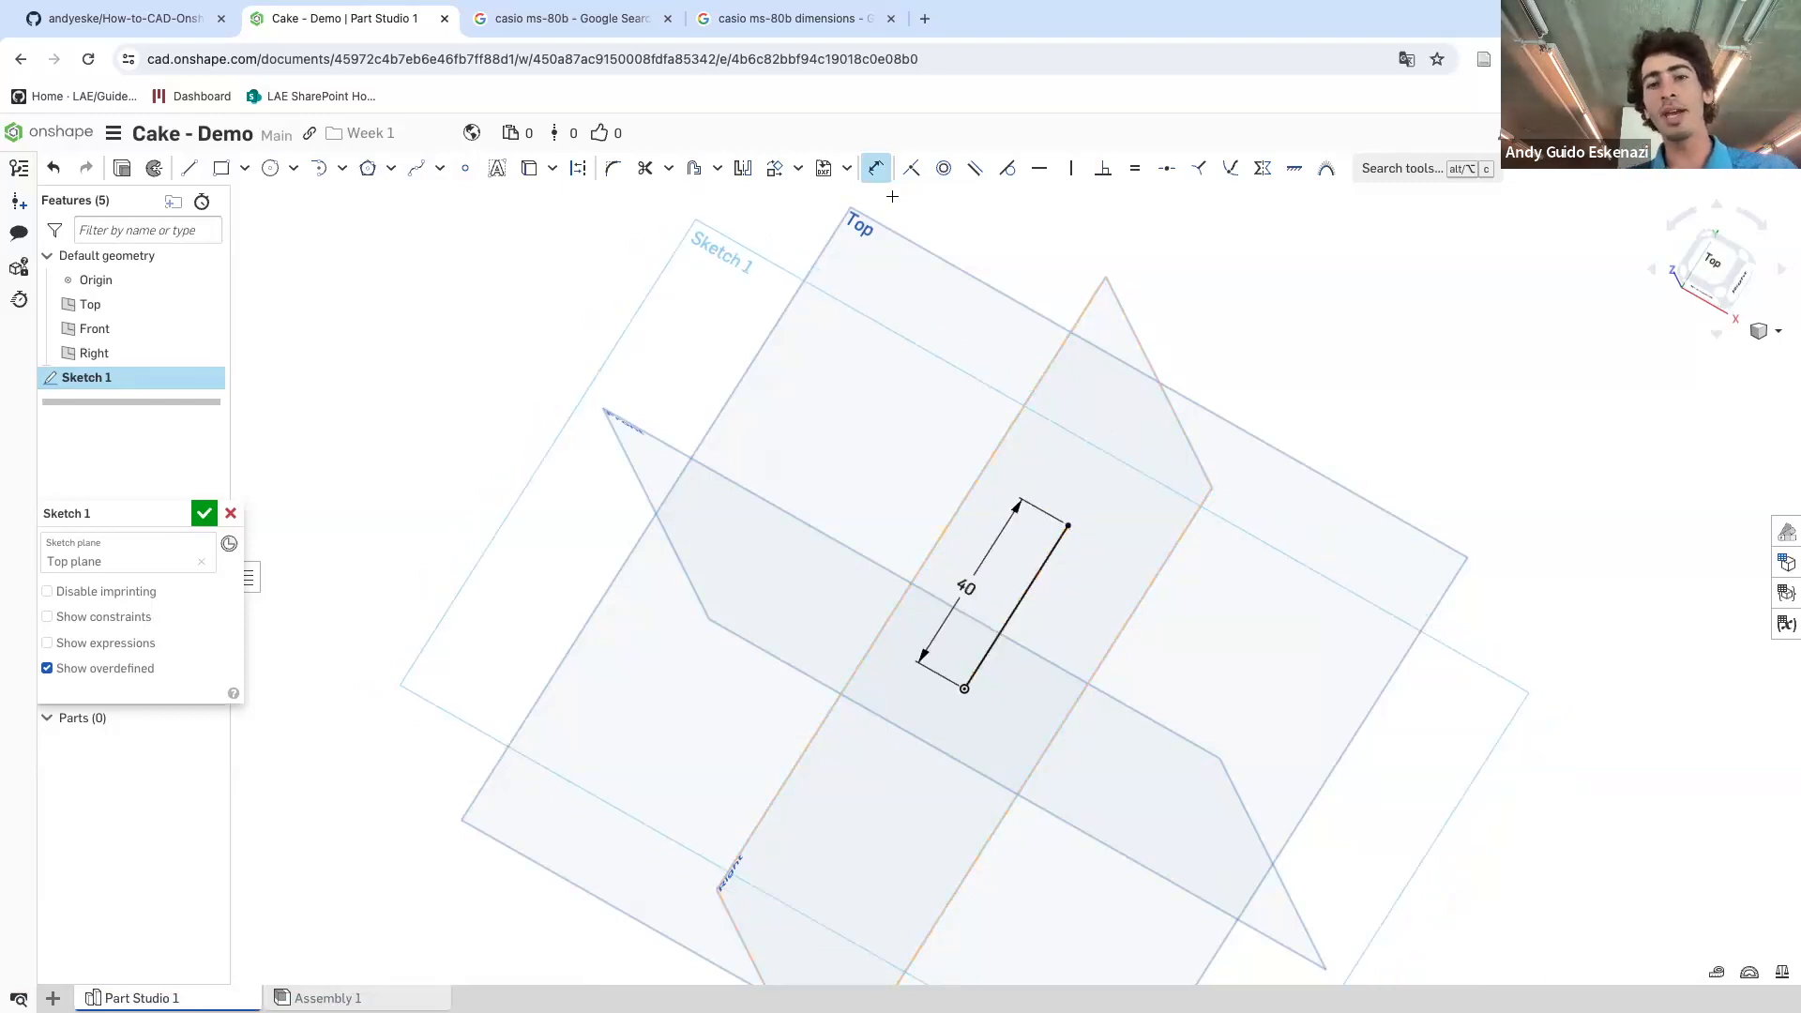
- Change the line's length dimension to 50 mm
scroll(892, 196, up, 3)
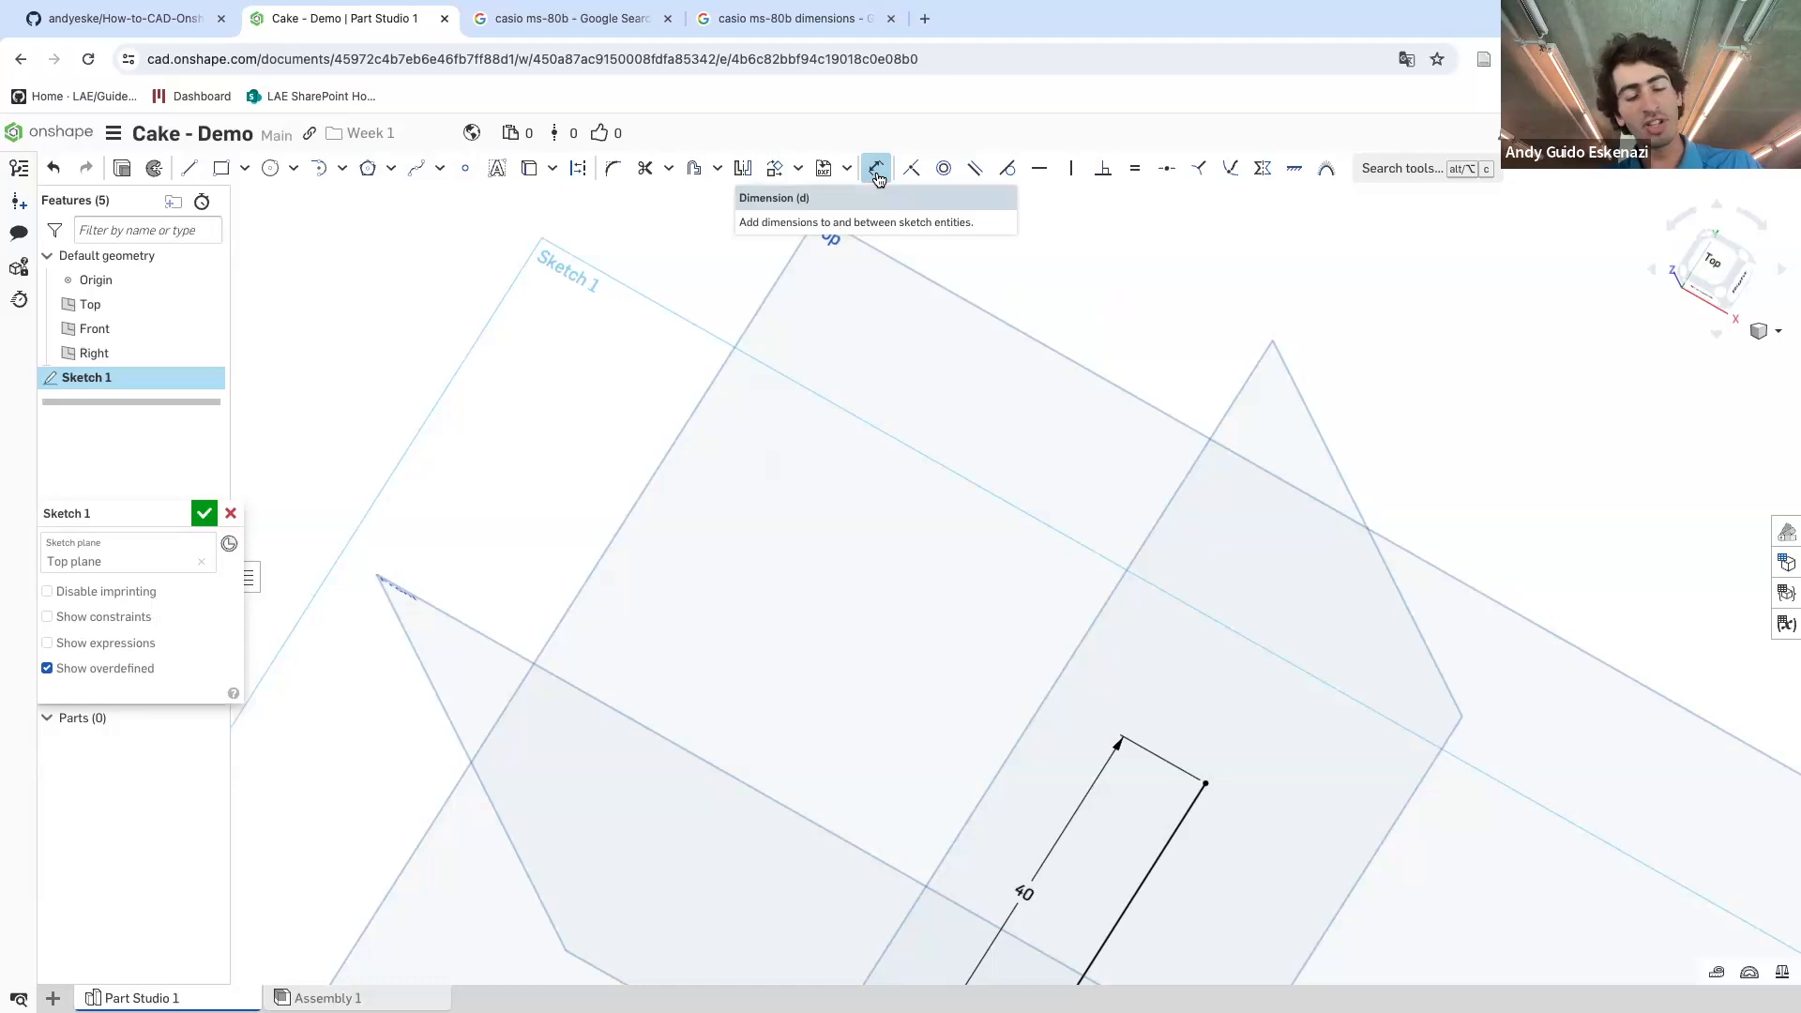
click(876, 171)
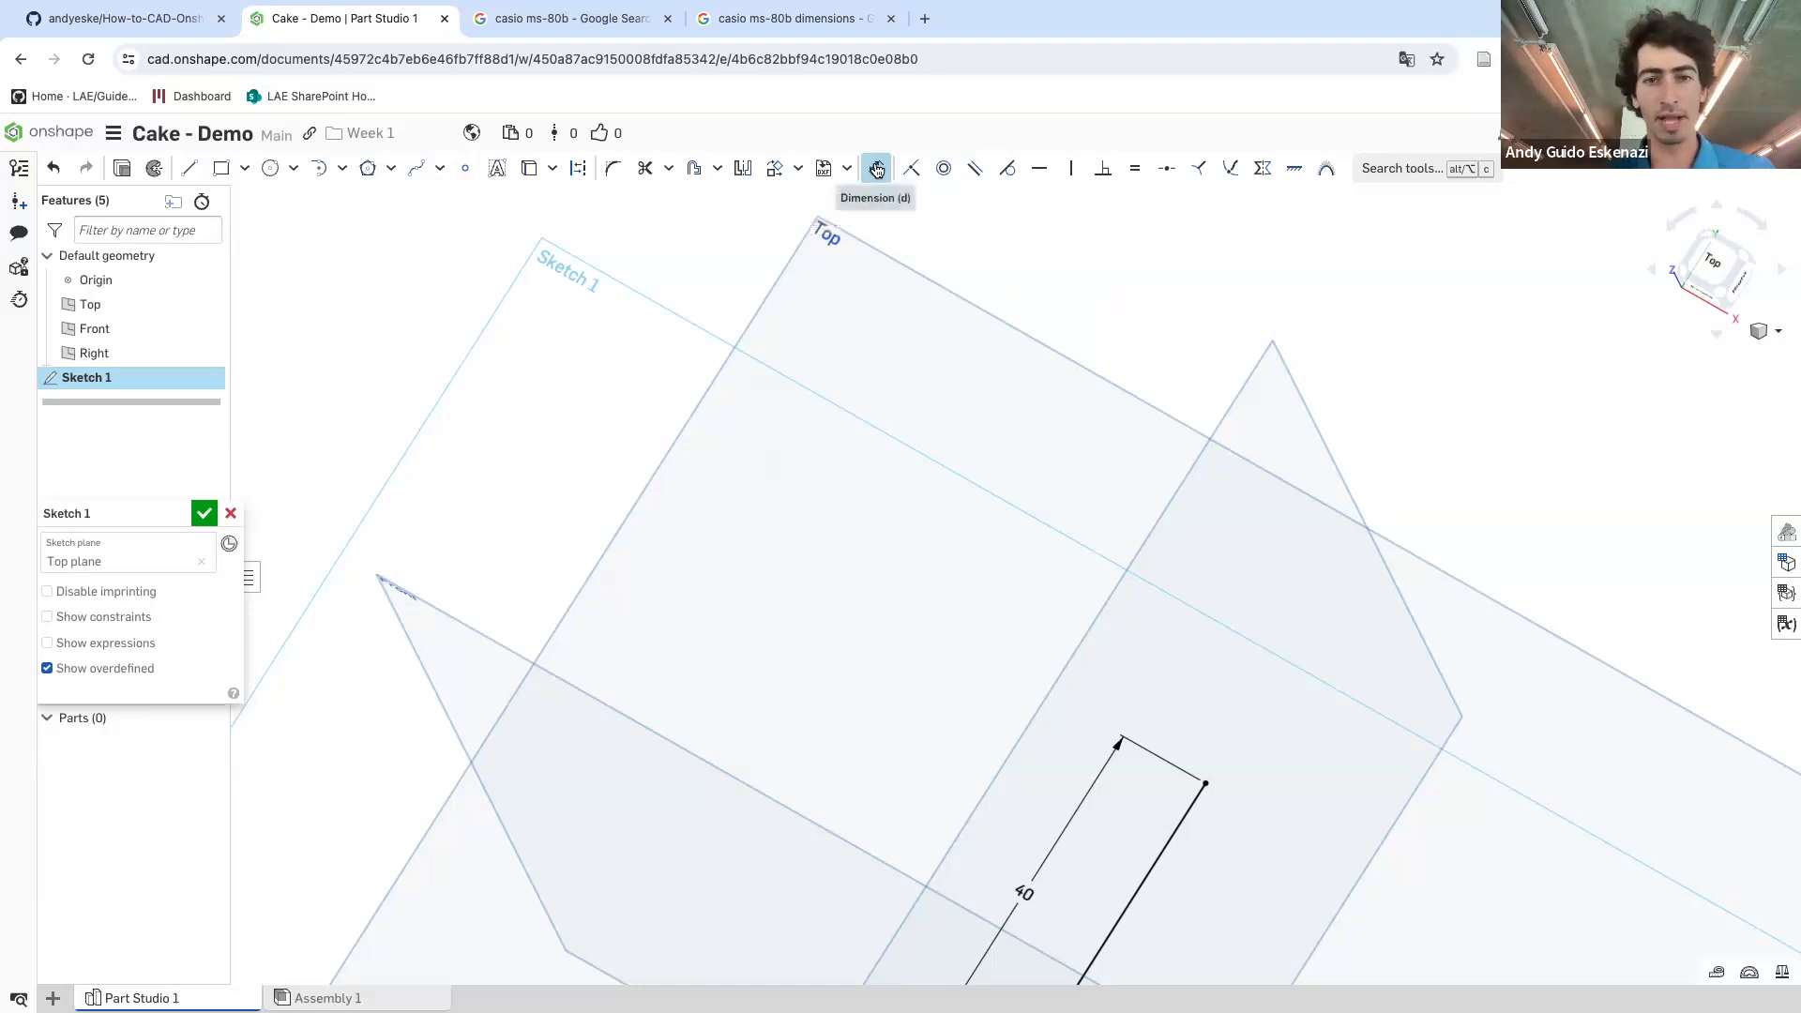
scroll(1025, 270, down, 5)
scroll(1014, 497, up, 5)
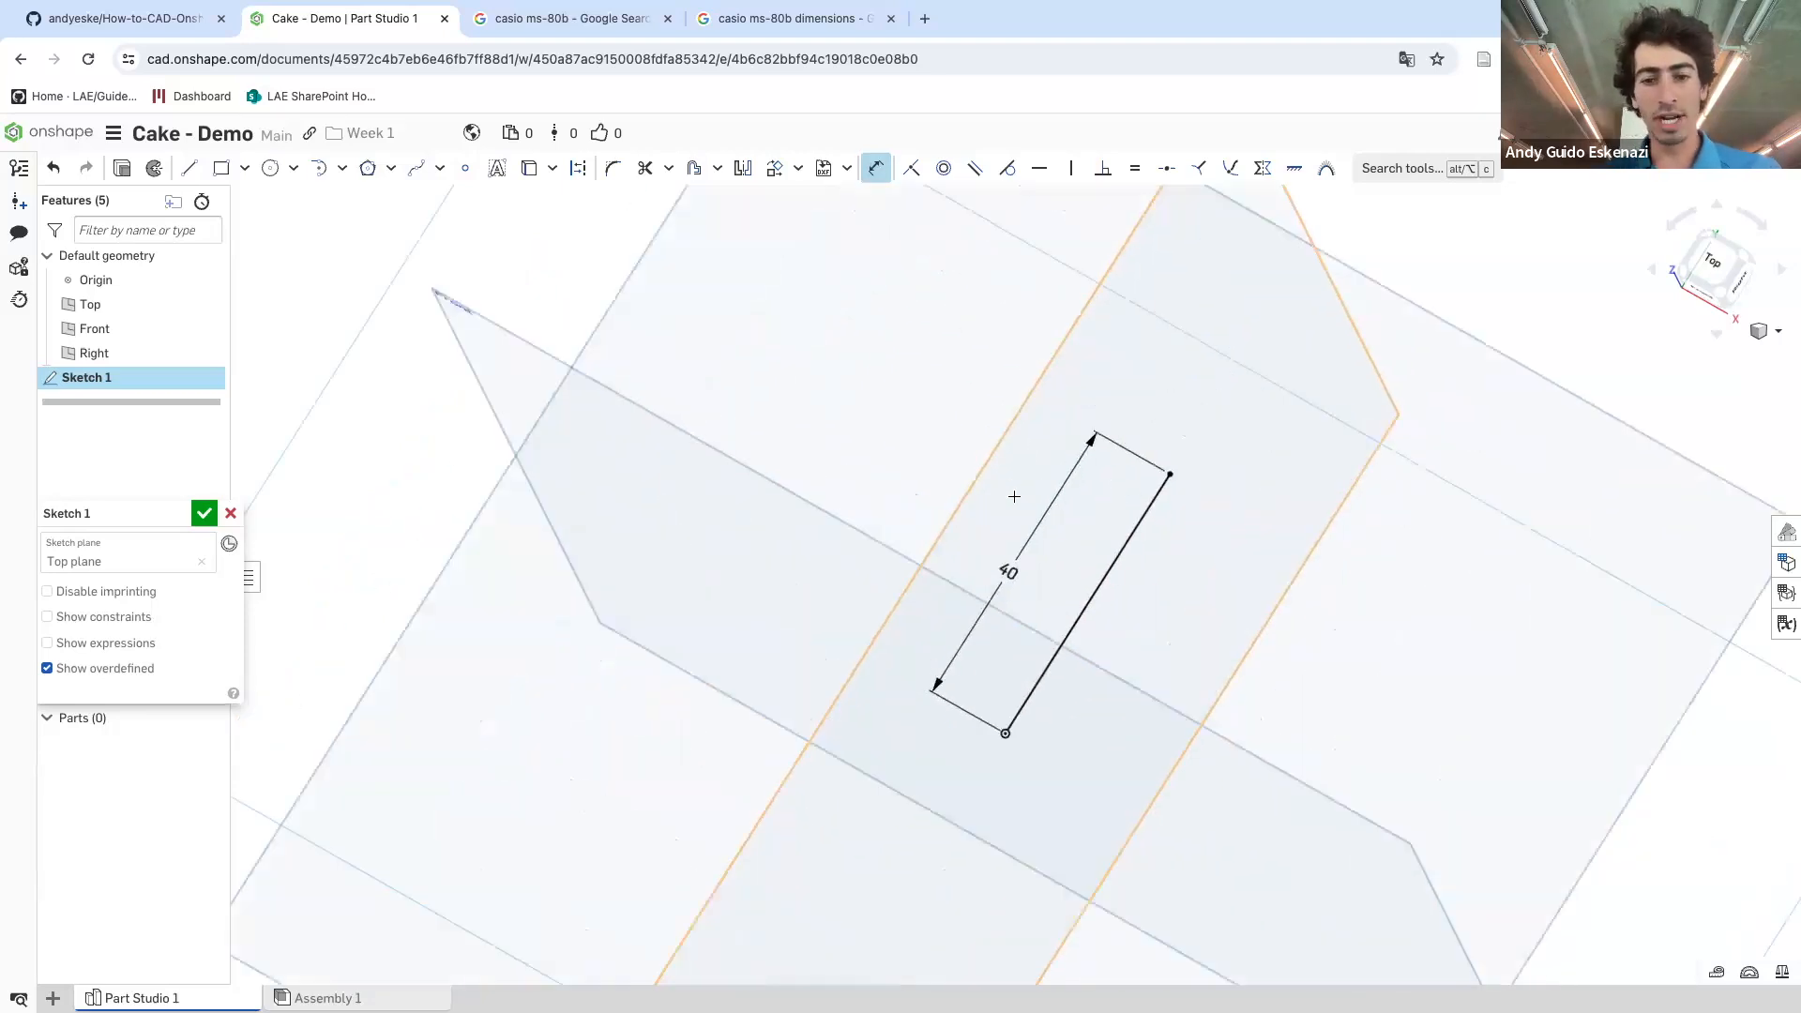
double_click(1008, 572)
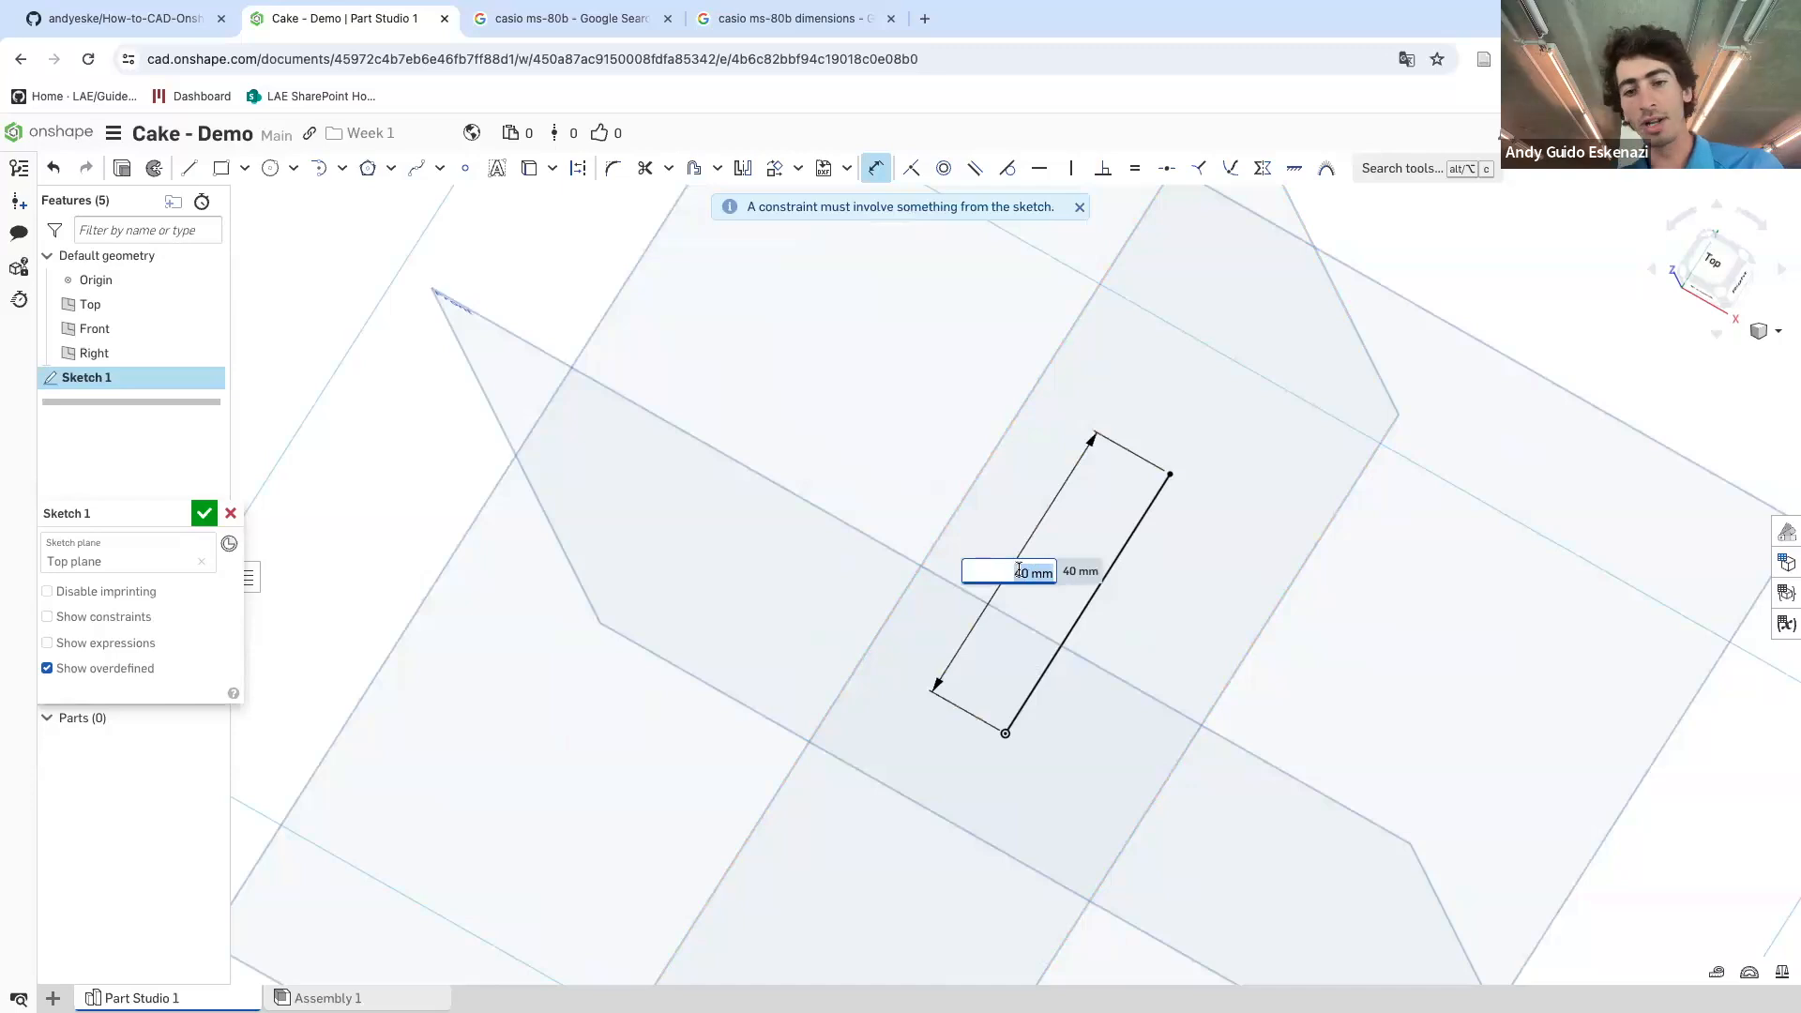
key(Return)
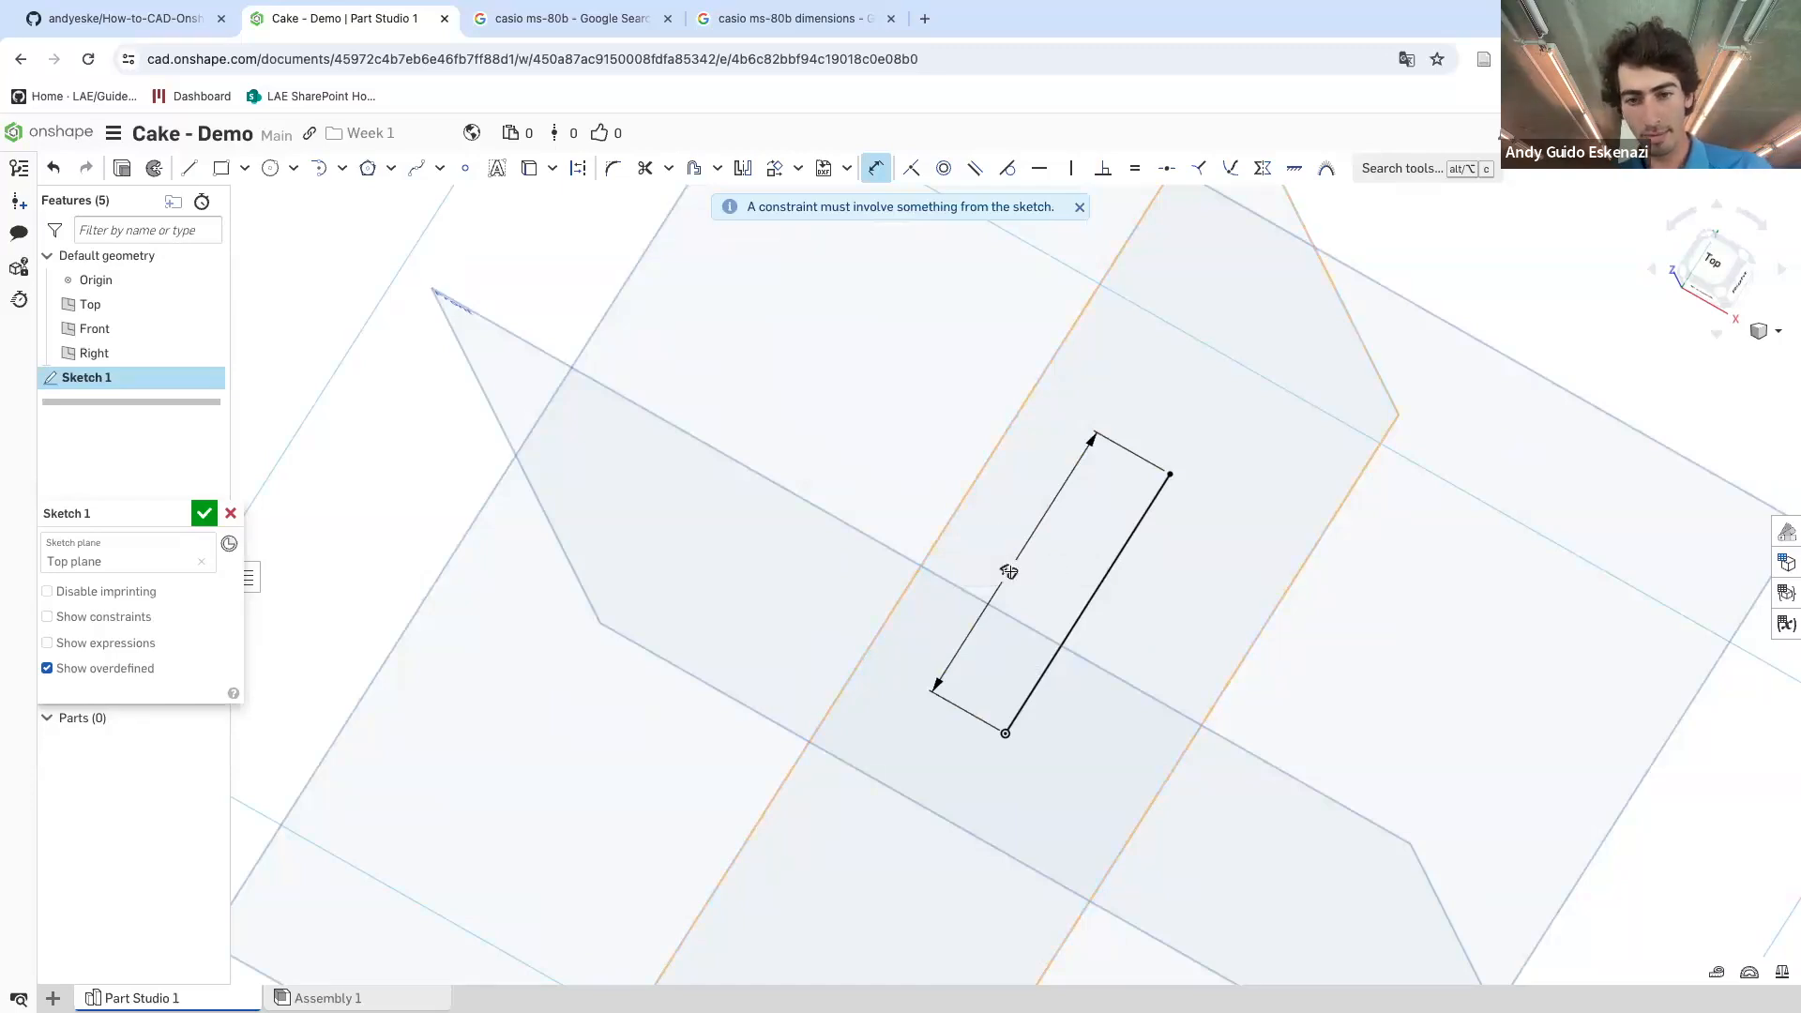
mouse_move(1005, 571)
right_down()
mouse_move(1129, 538)
mouse_move(1102, 543)
right_up()
double_click(1003, 570)
text(50)
key(Return)
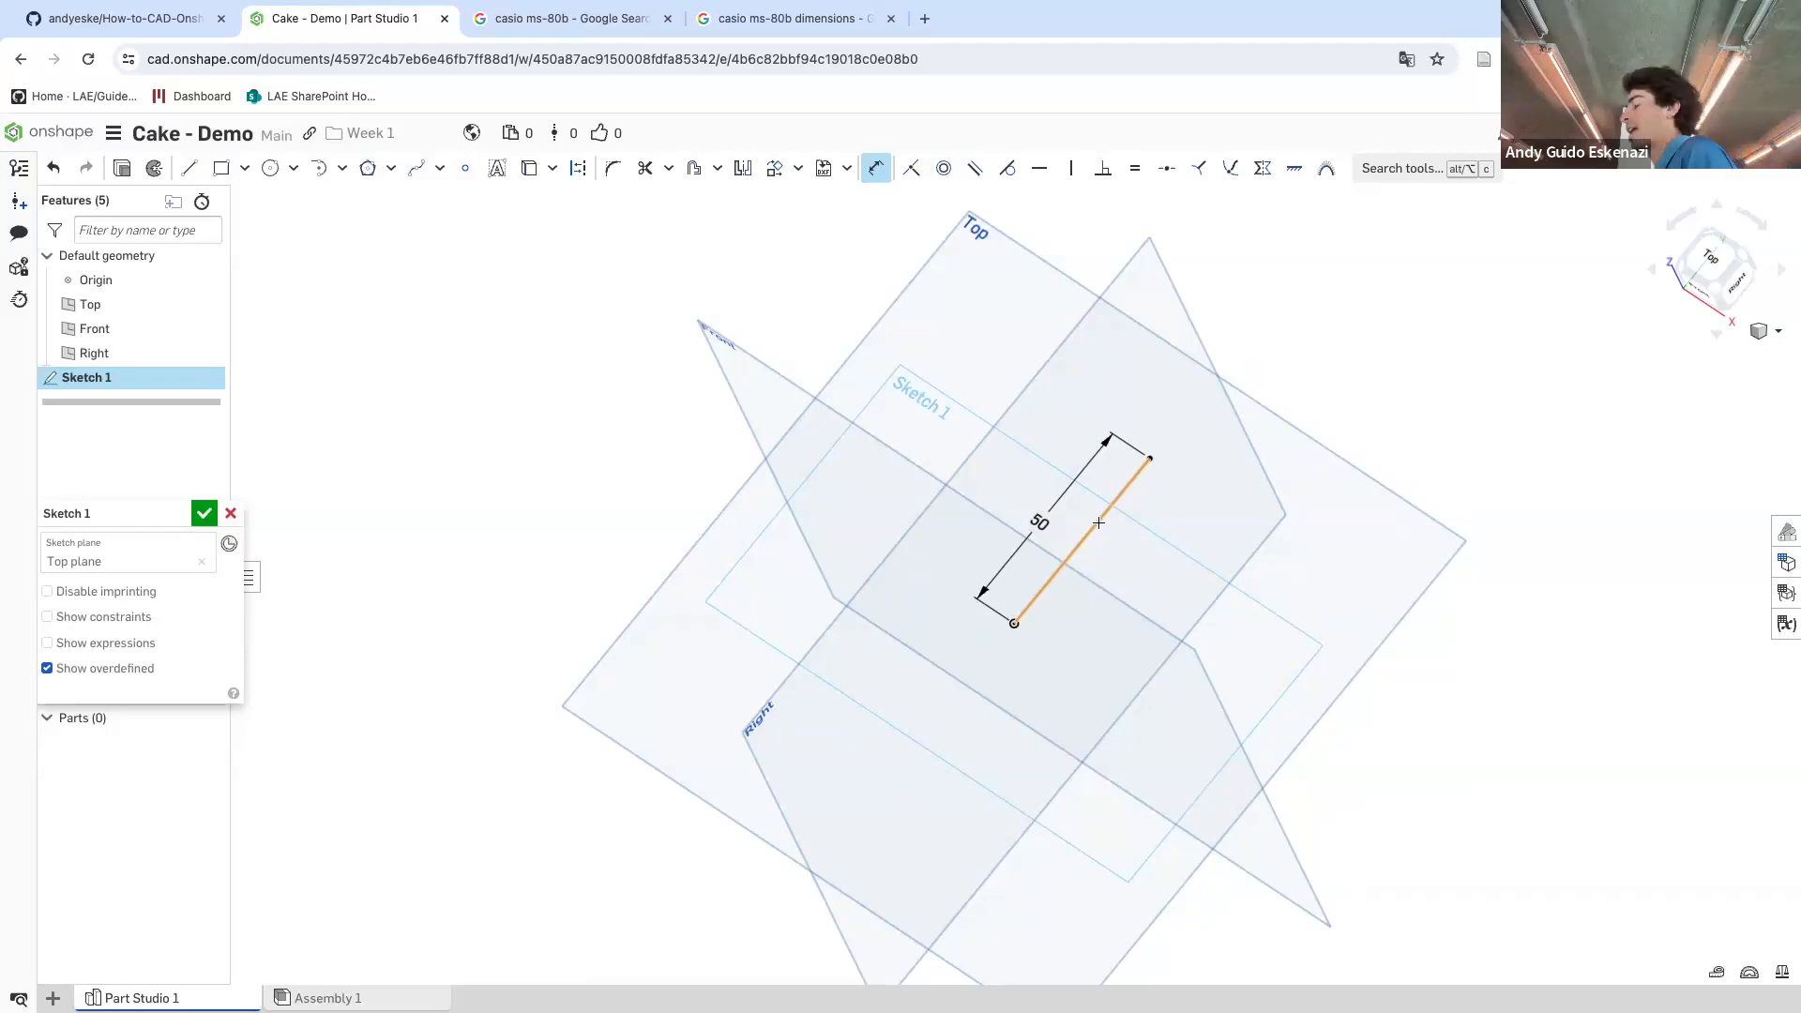
- Draw a second line about 59 mm long, starting at the far end of the 50 mm line and angled away from it
right_drag(1065, 468, 788, 422)
scroll(727, 412, up, 3)
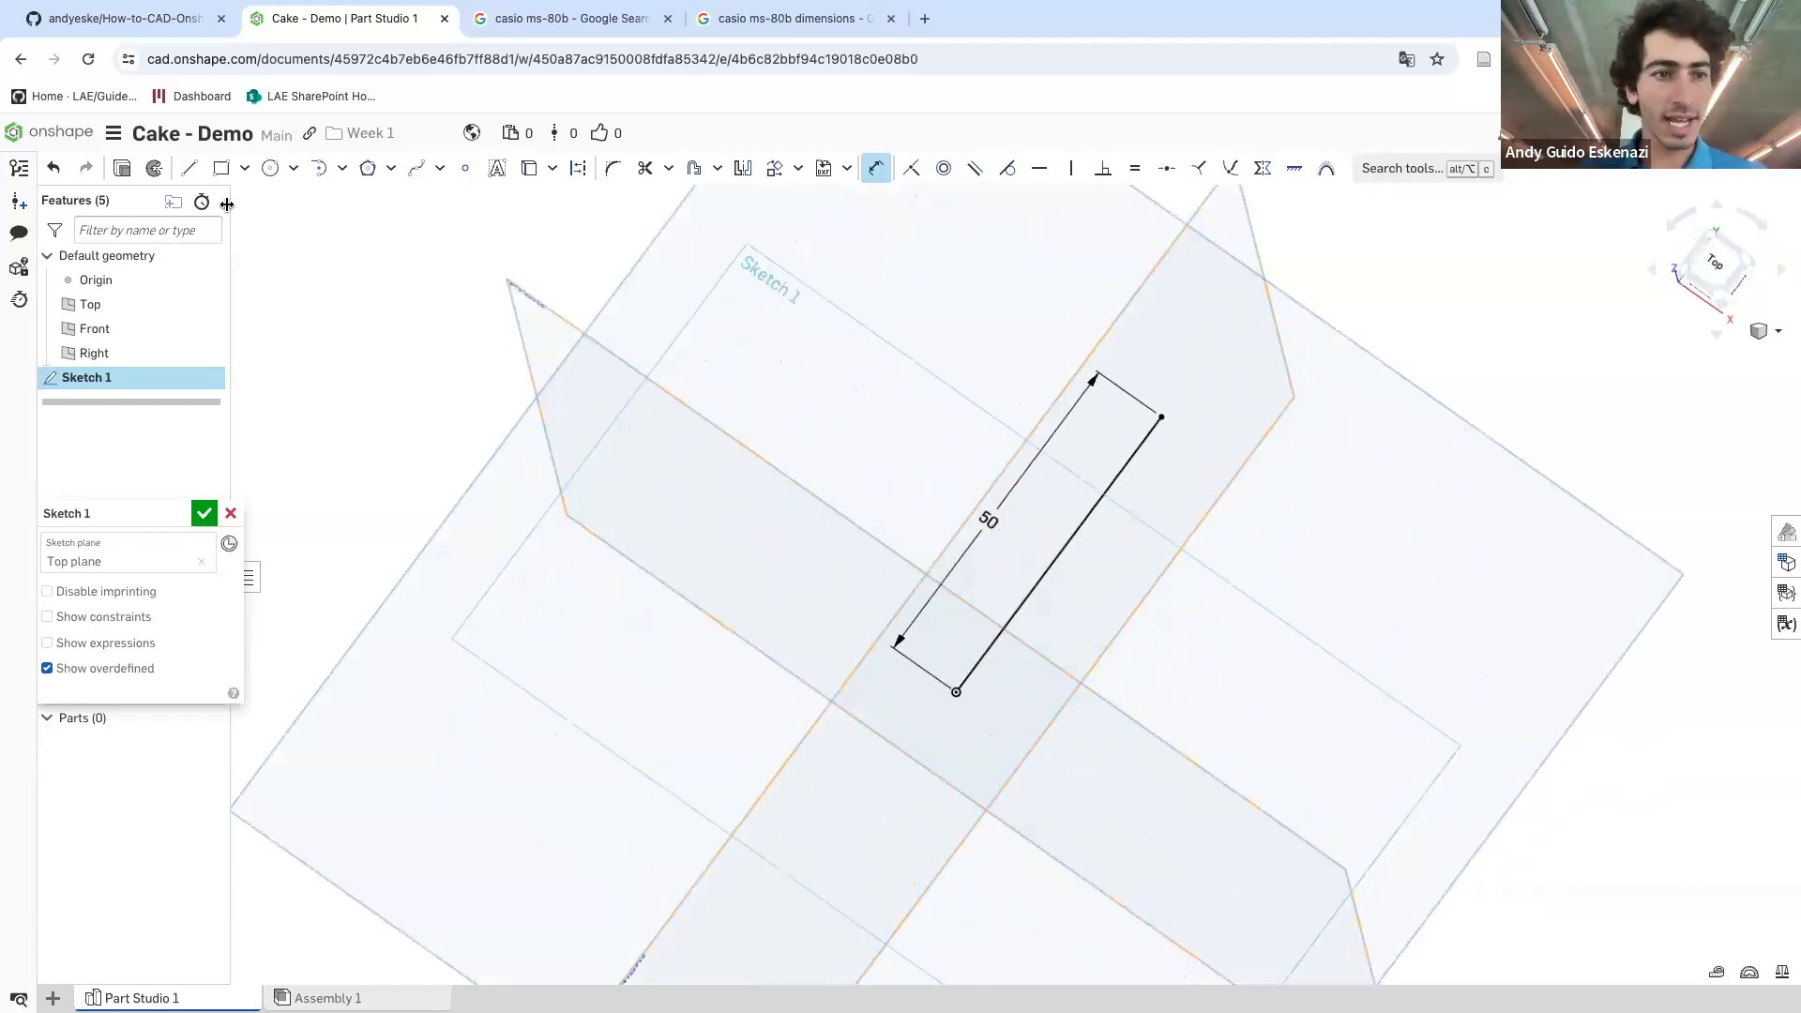
click(189, 168)
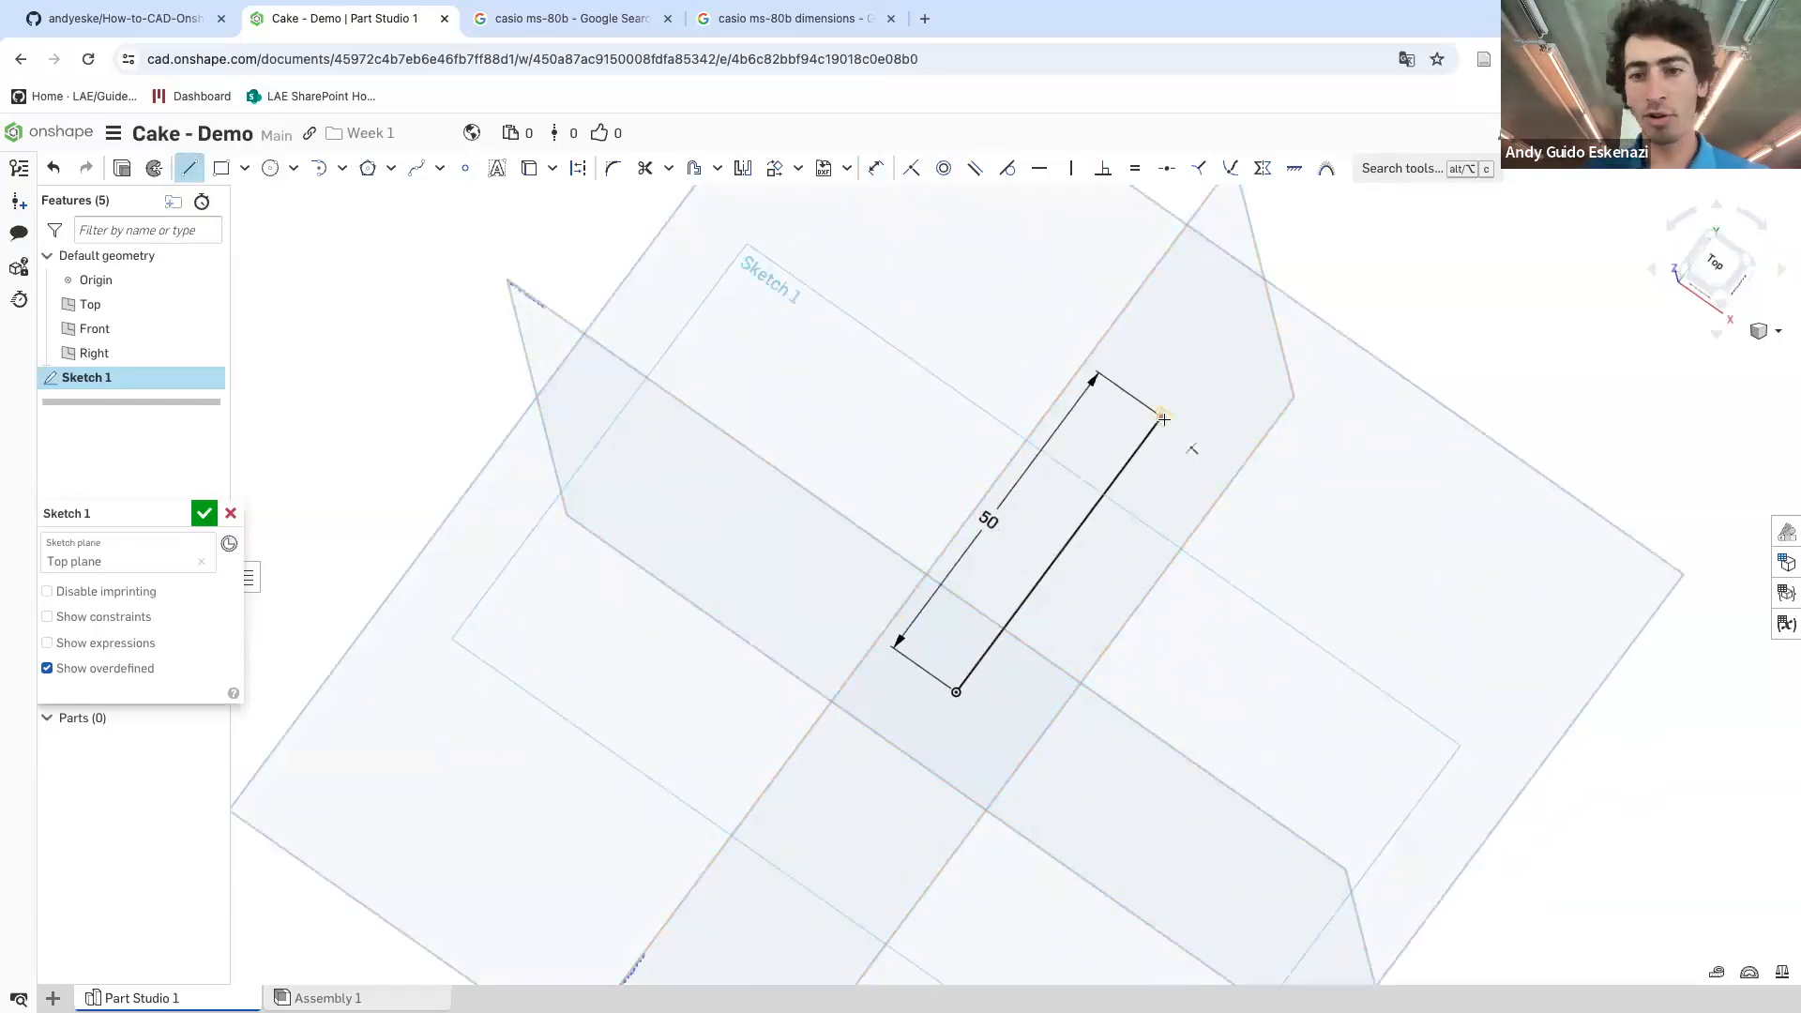
click(1163, 419)
click(1566, 348)
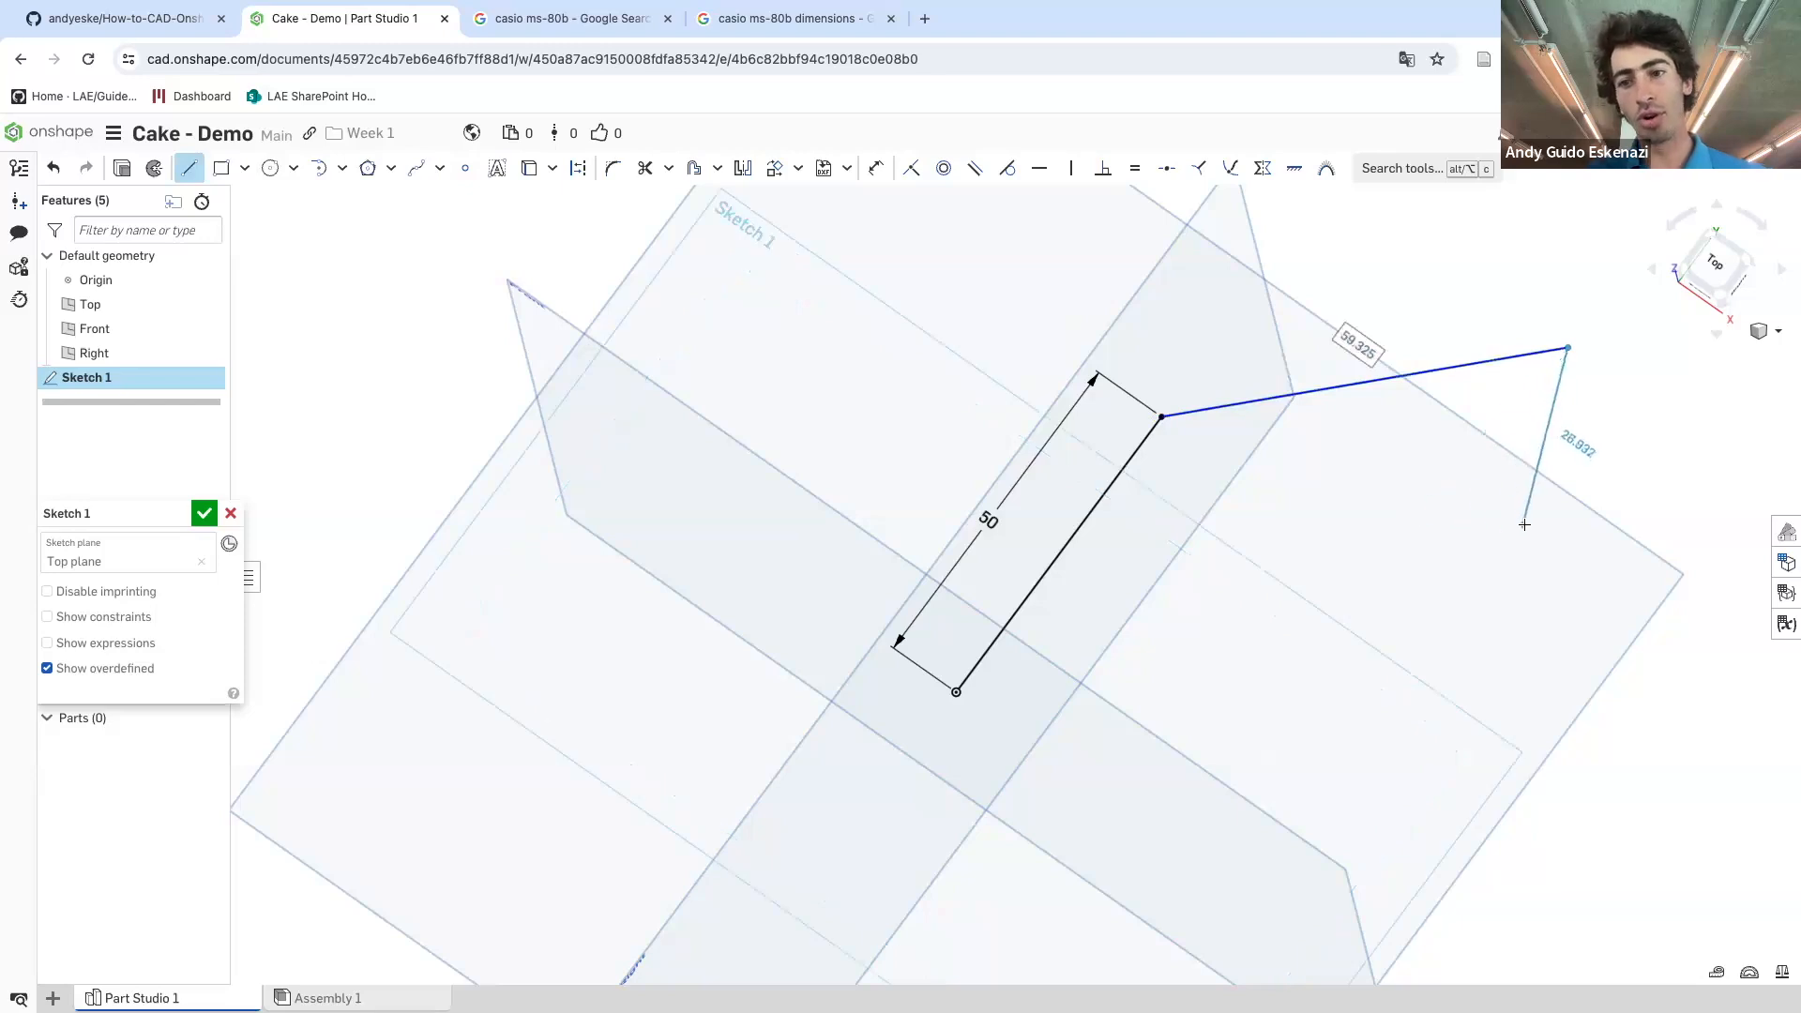
key(Escape)
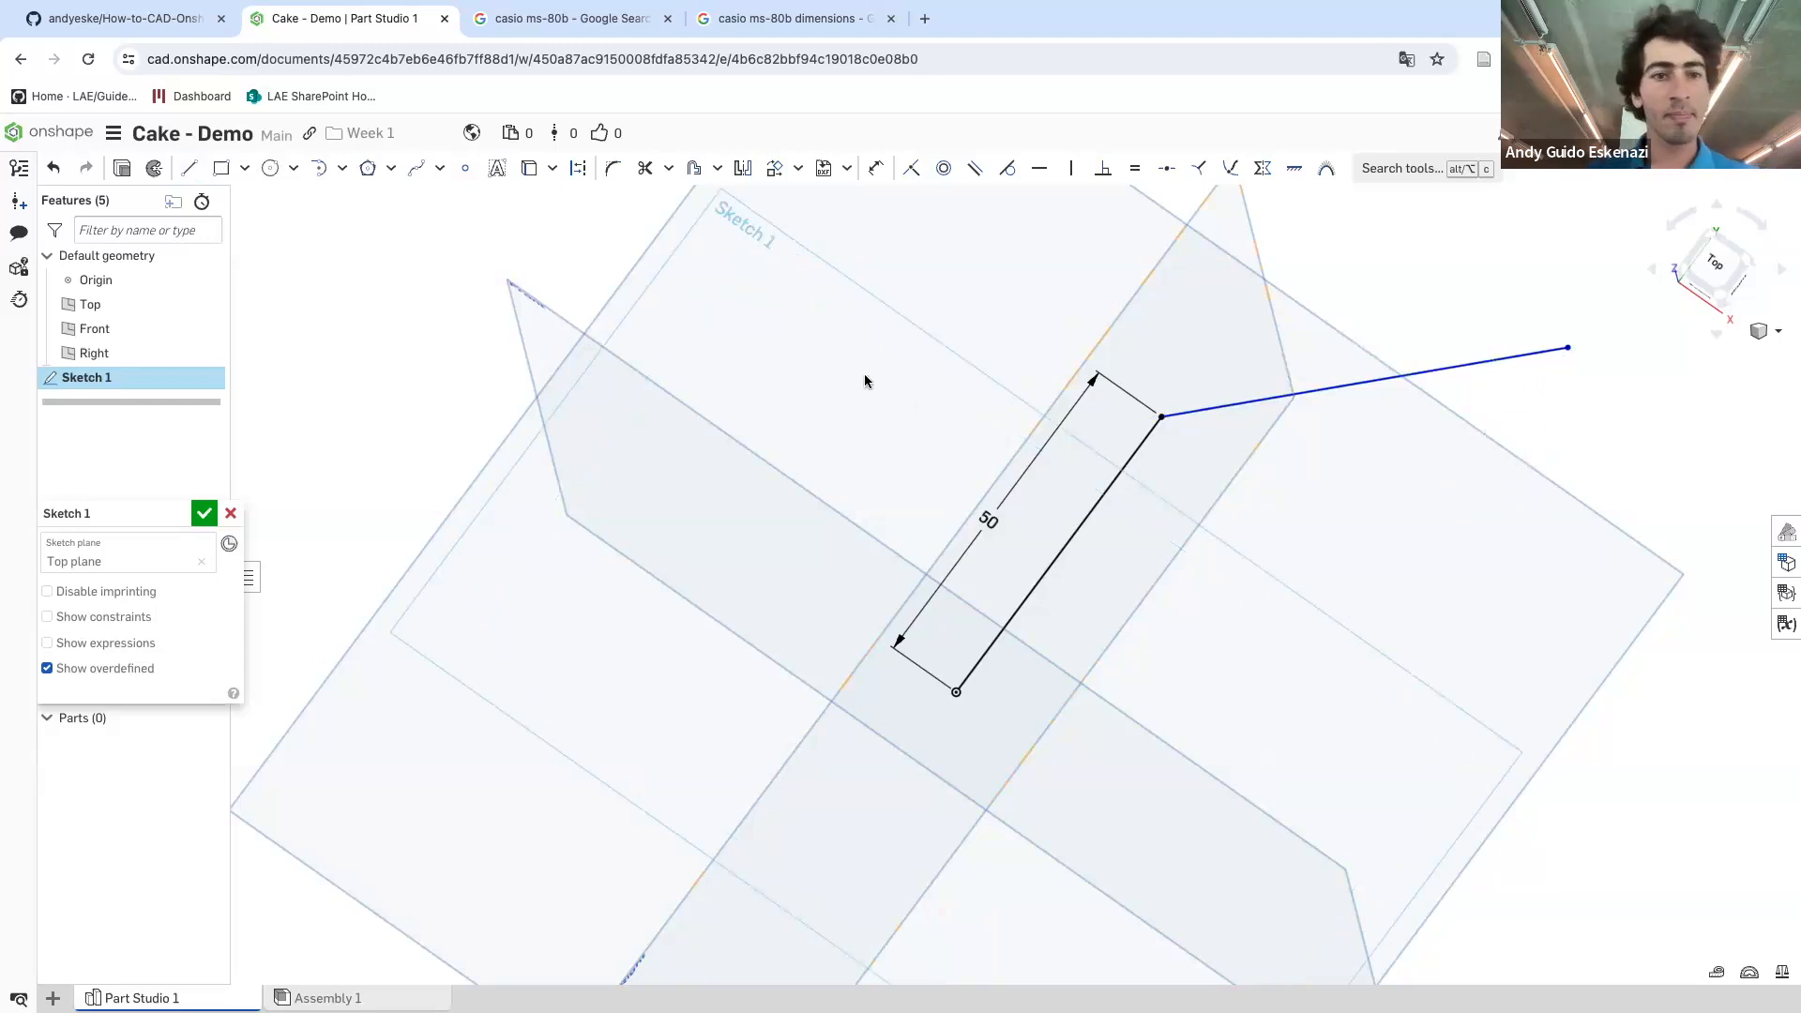
- Dimension the angle between the two connected lines at 130 degrees
key(u)
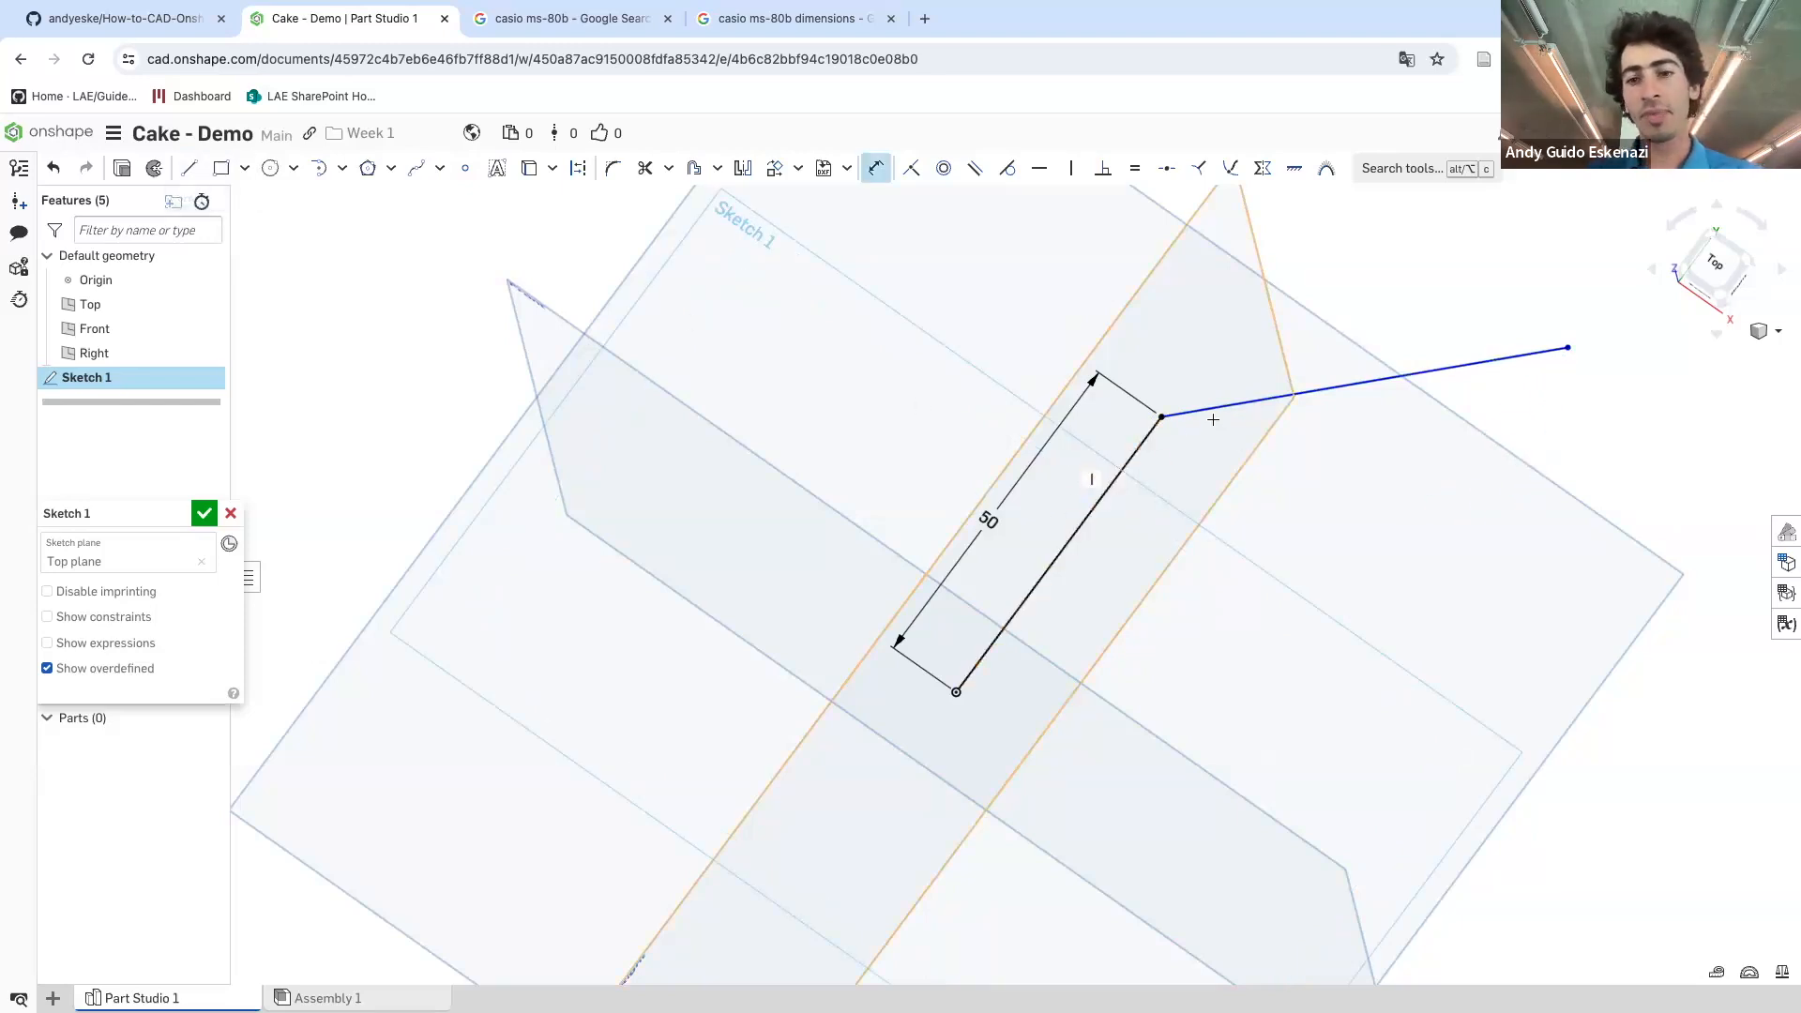
click(1203, 409)
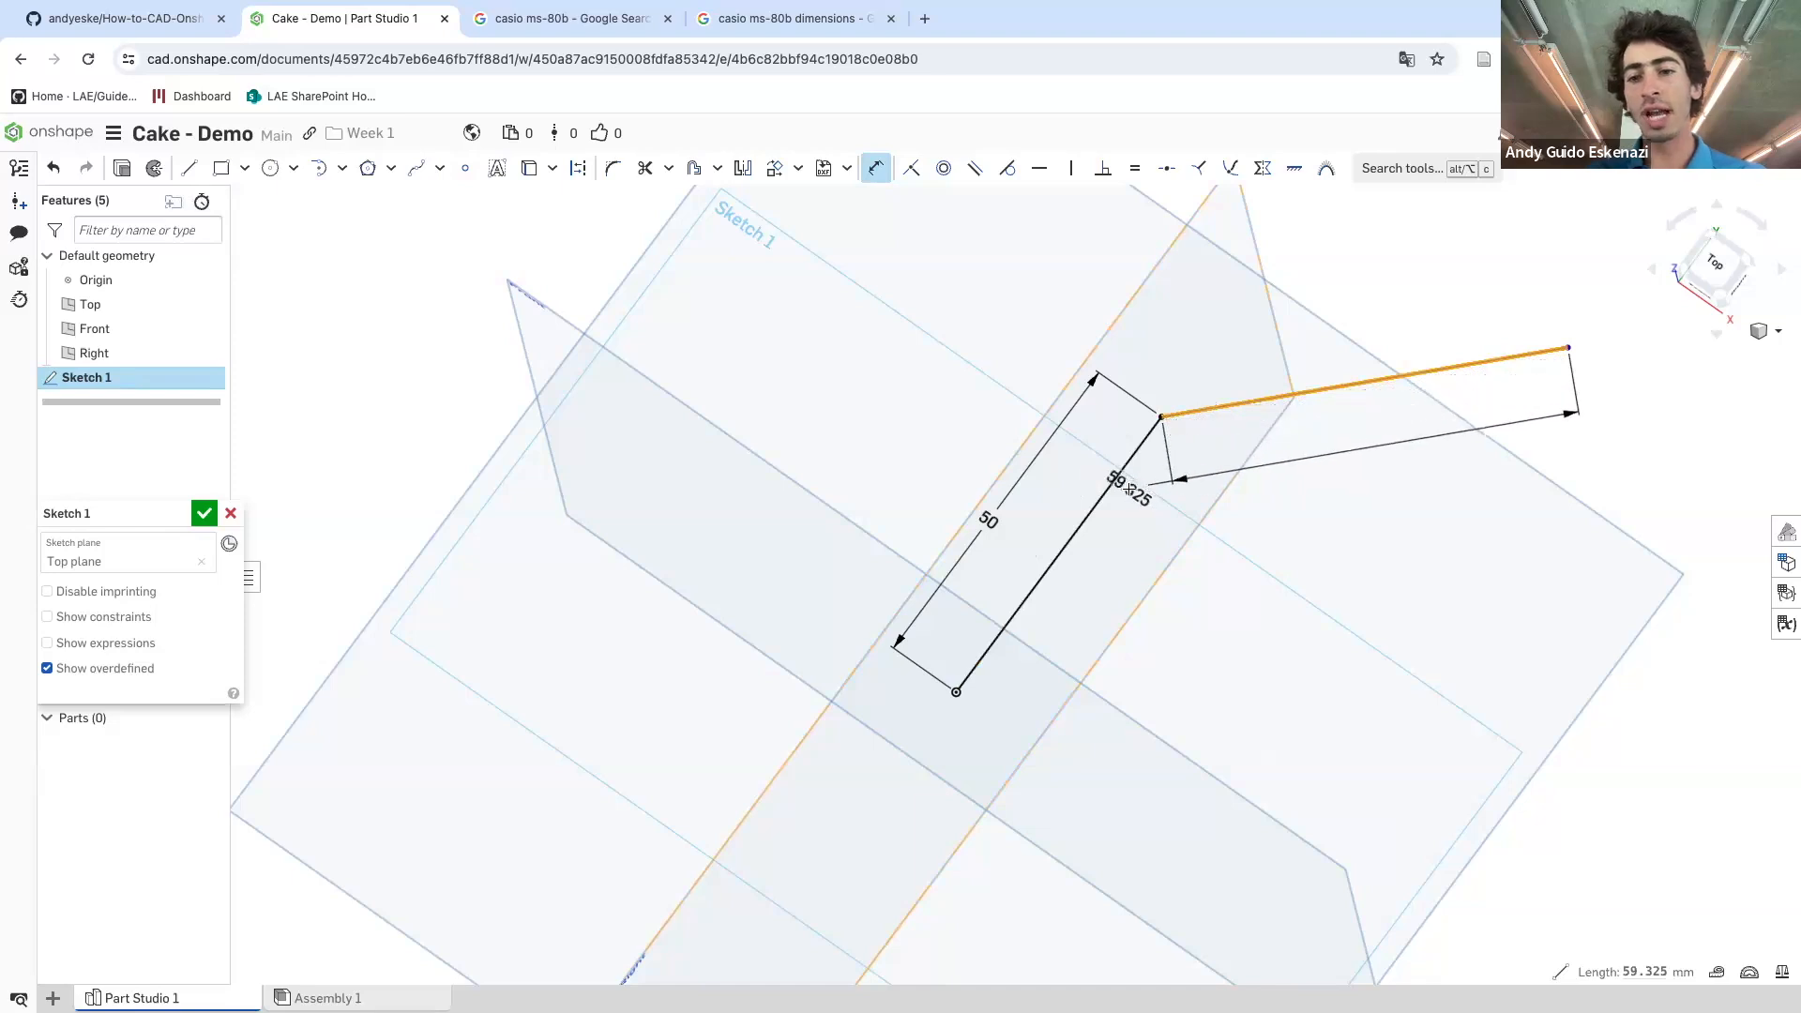
click(1112, 484)
click(1210, 495)
text(130)
key(Return)
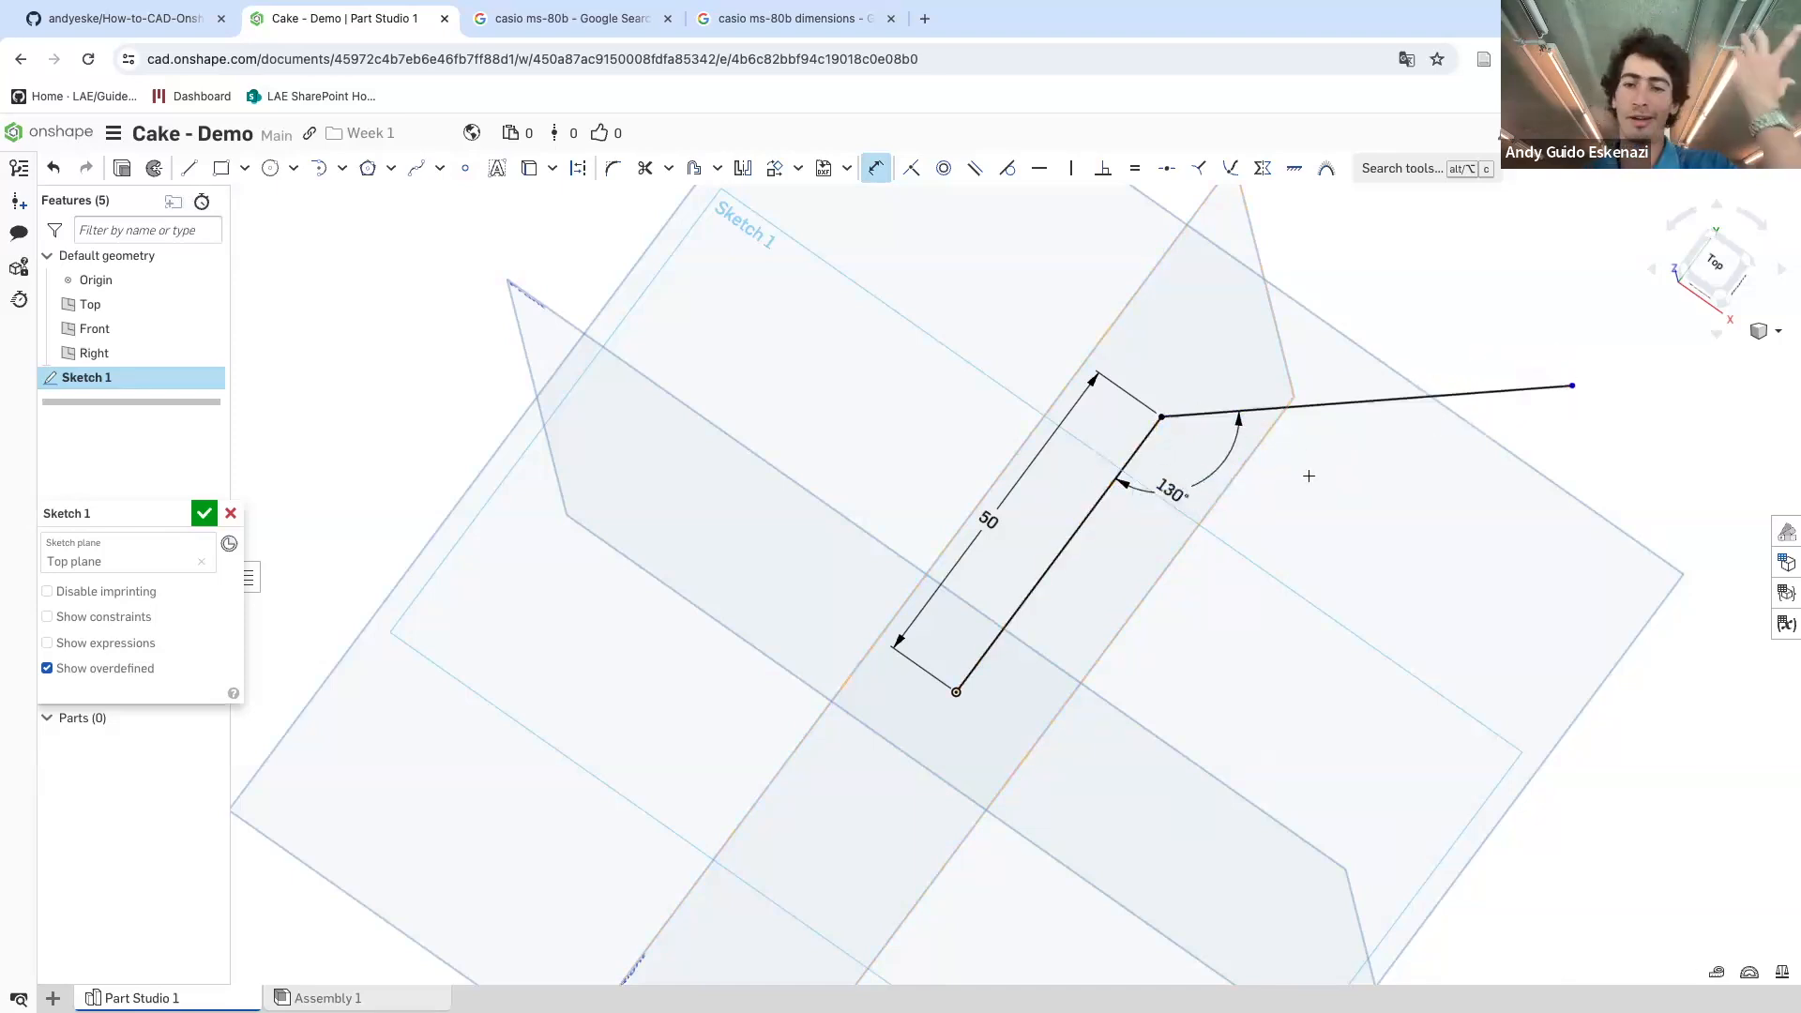
- Stretch the angled line by its free end and dimension its length at 60 mm
scroll(1554, 419, up, 8)
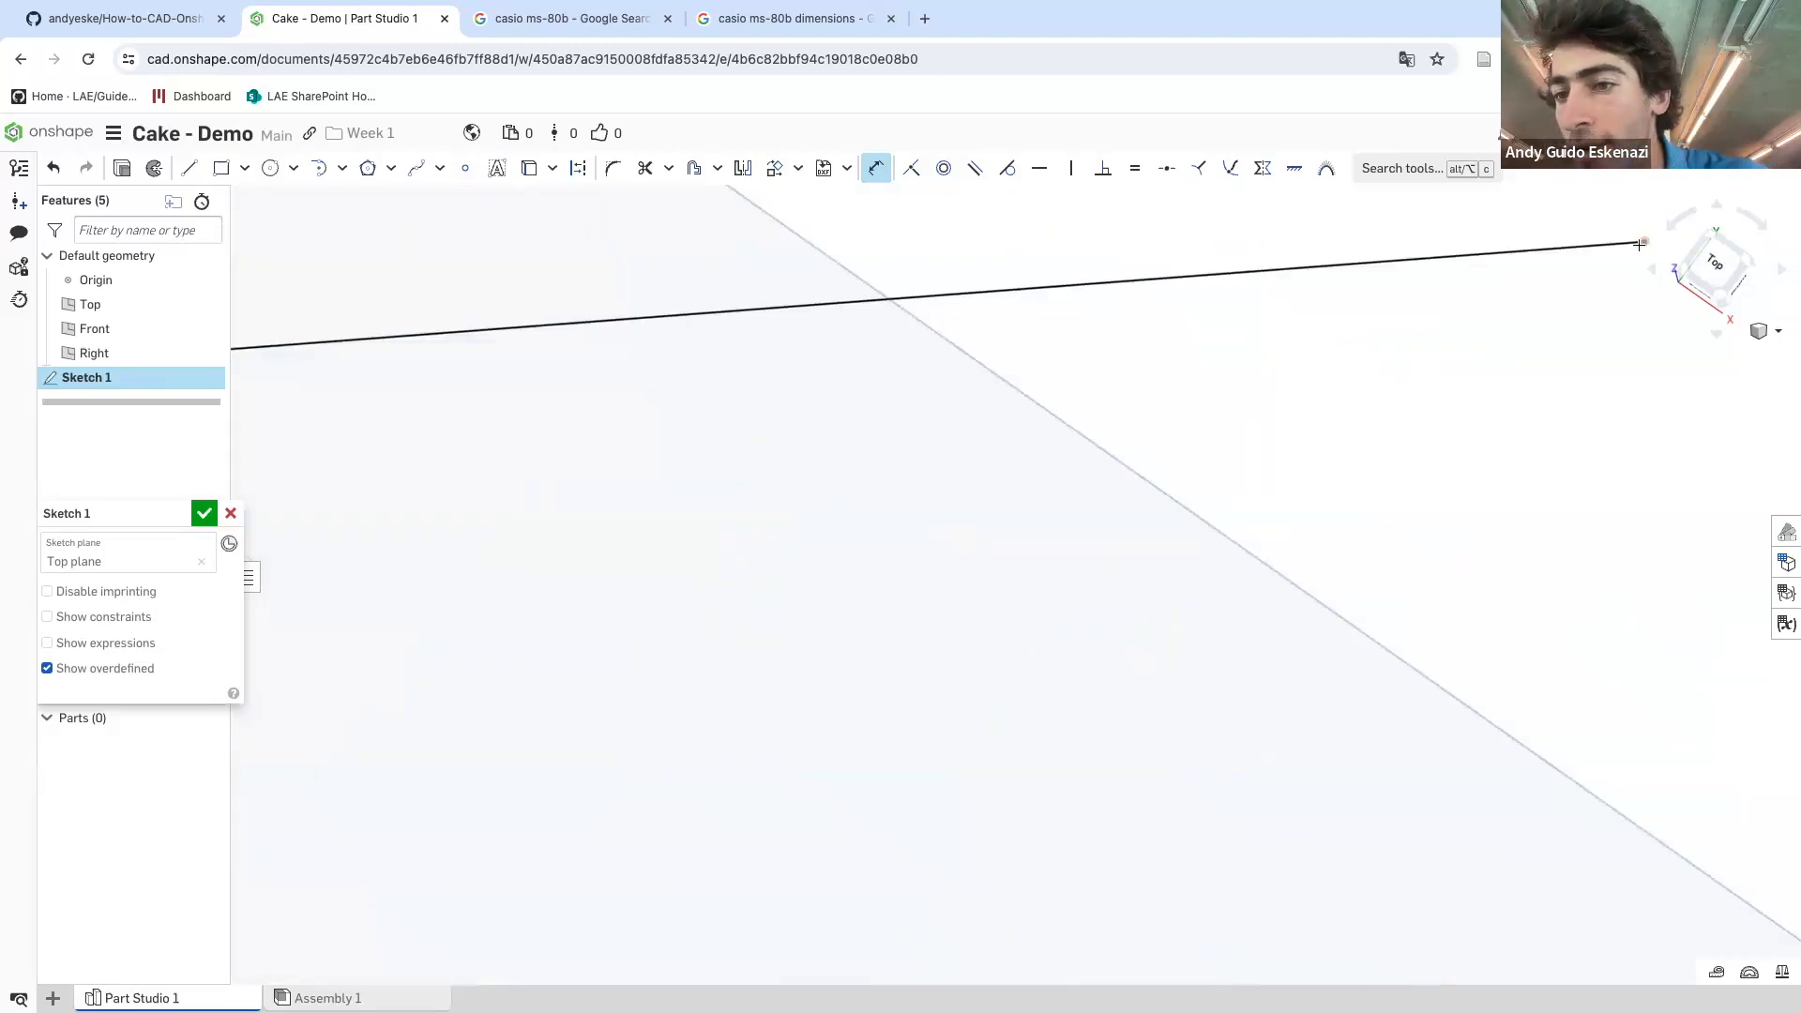
scroll(1643, 243, down, 8)
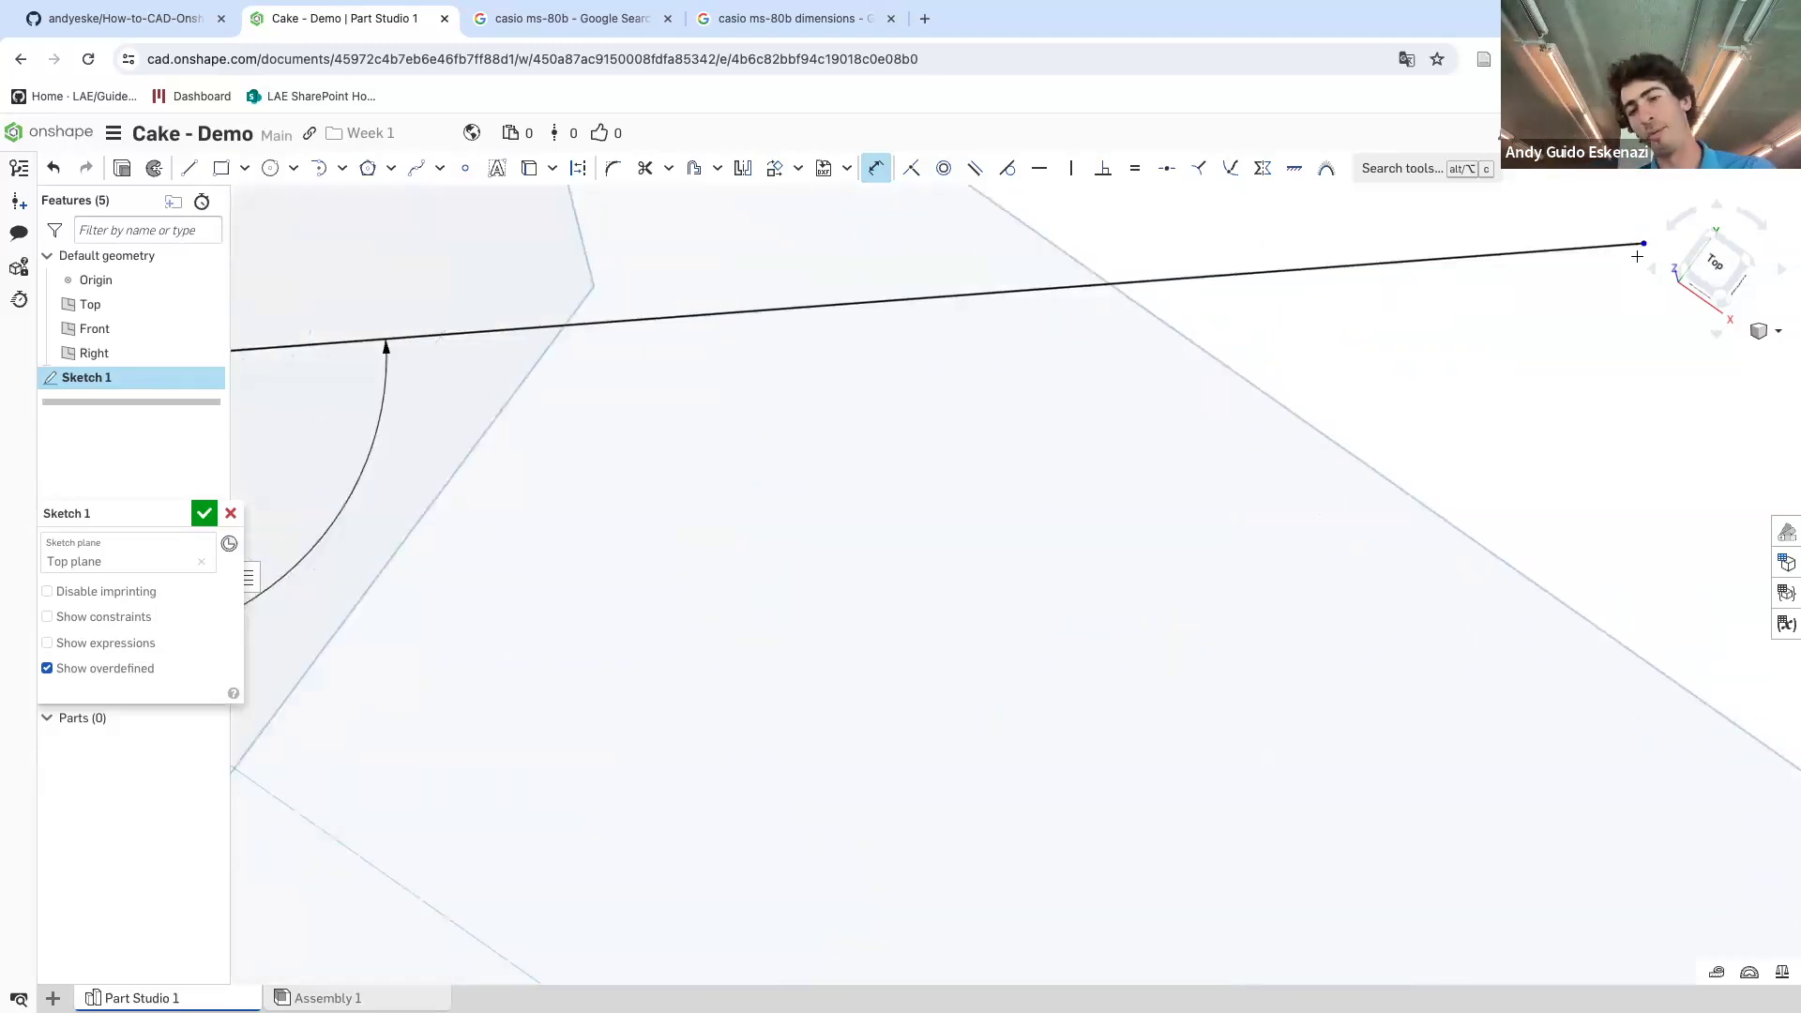
scroll(1618, 302, up, 4)
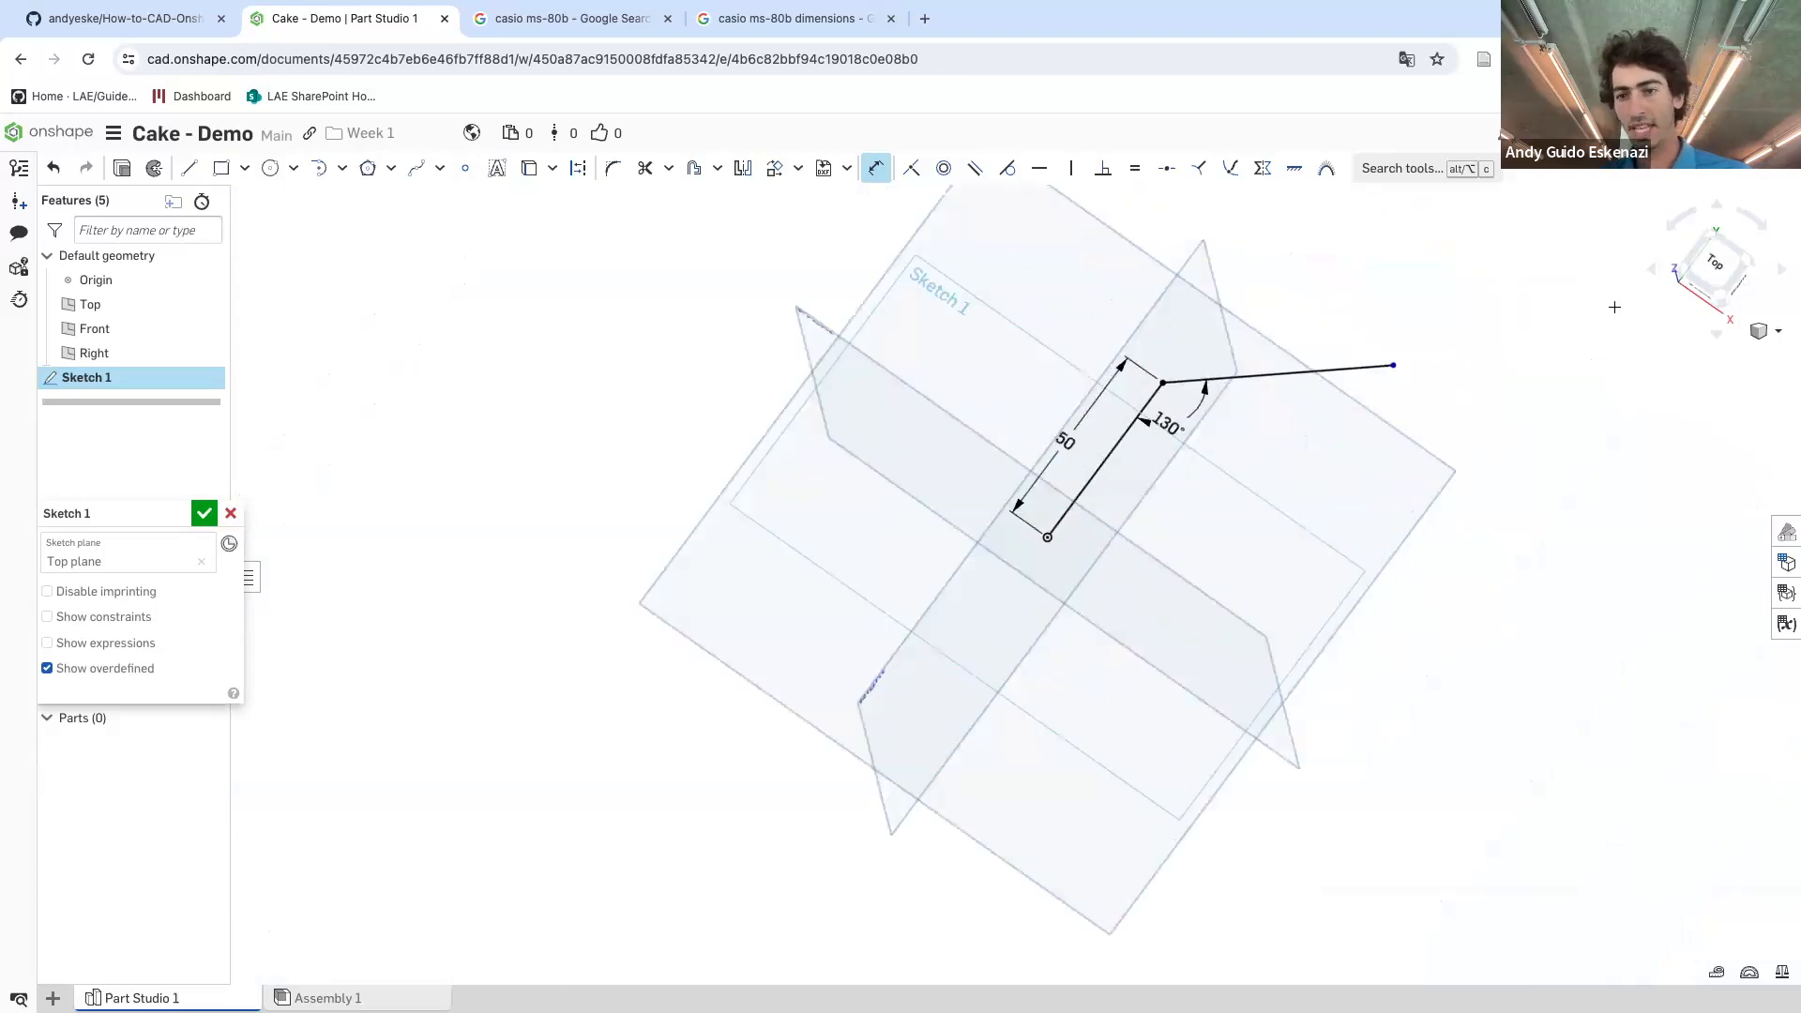
mouse_move(1318, 392)
mouse_down()
mouse_move(1488, 378)
mouse_move(1143, 397)
mouse_move(1439, 378)
mouse_move(1342, 385)
mouse_up()
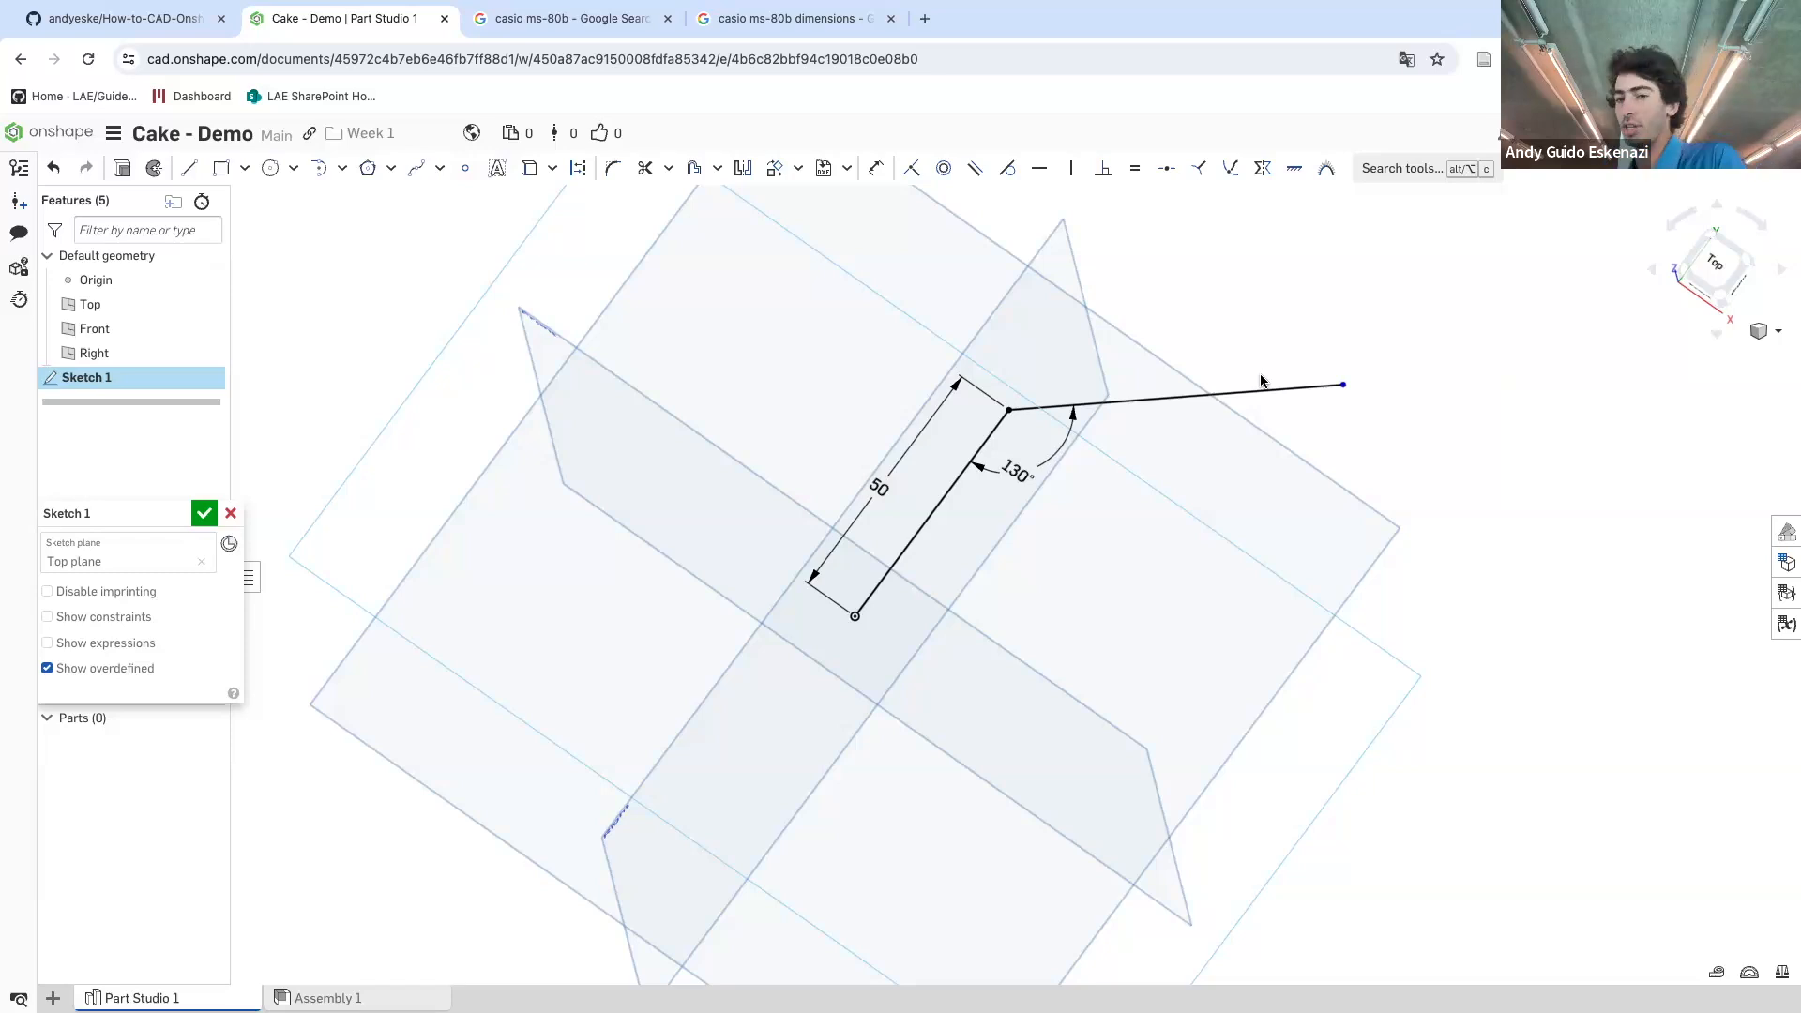
key(d)
click(1172, 397)
click(1262, 353)
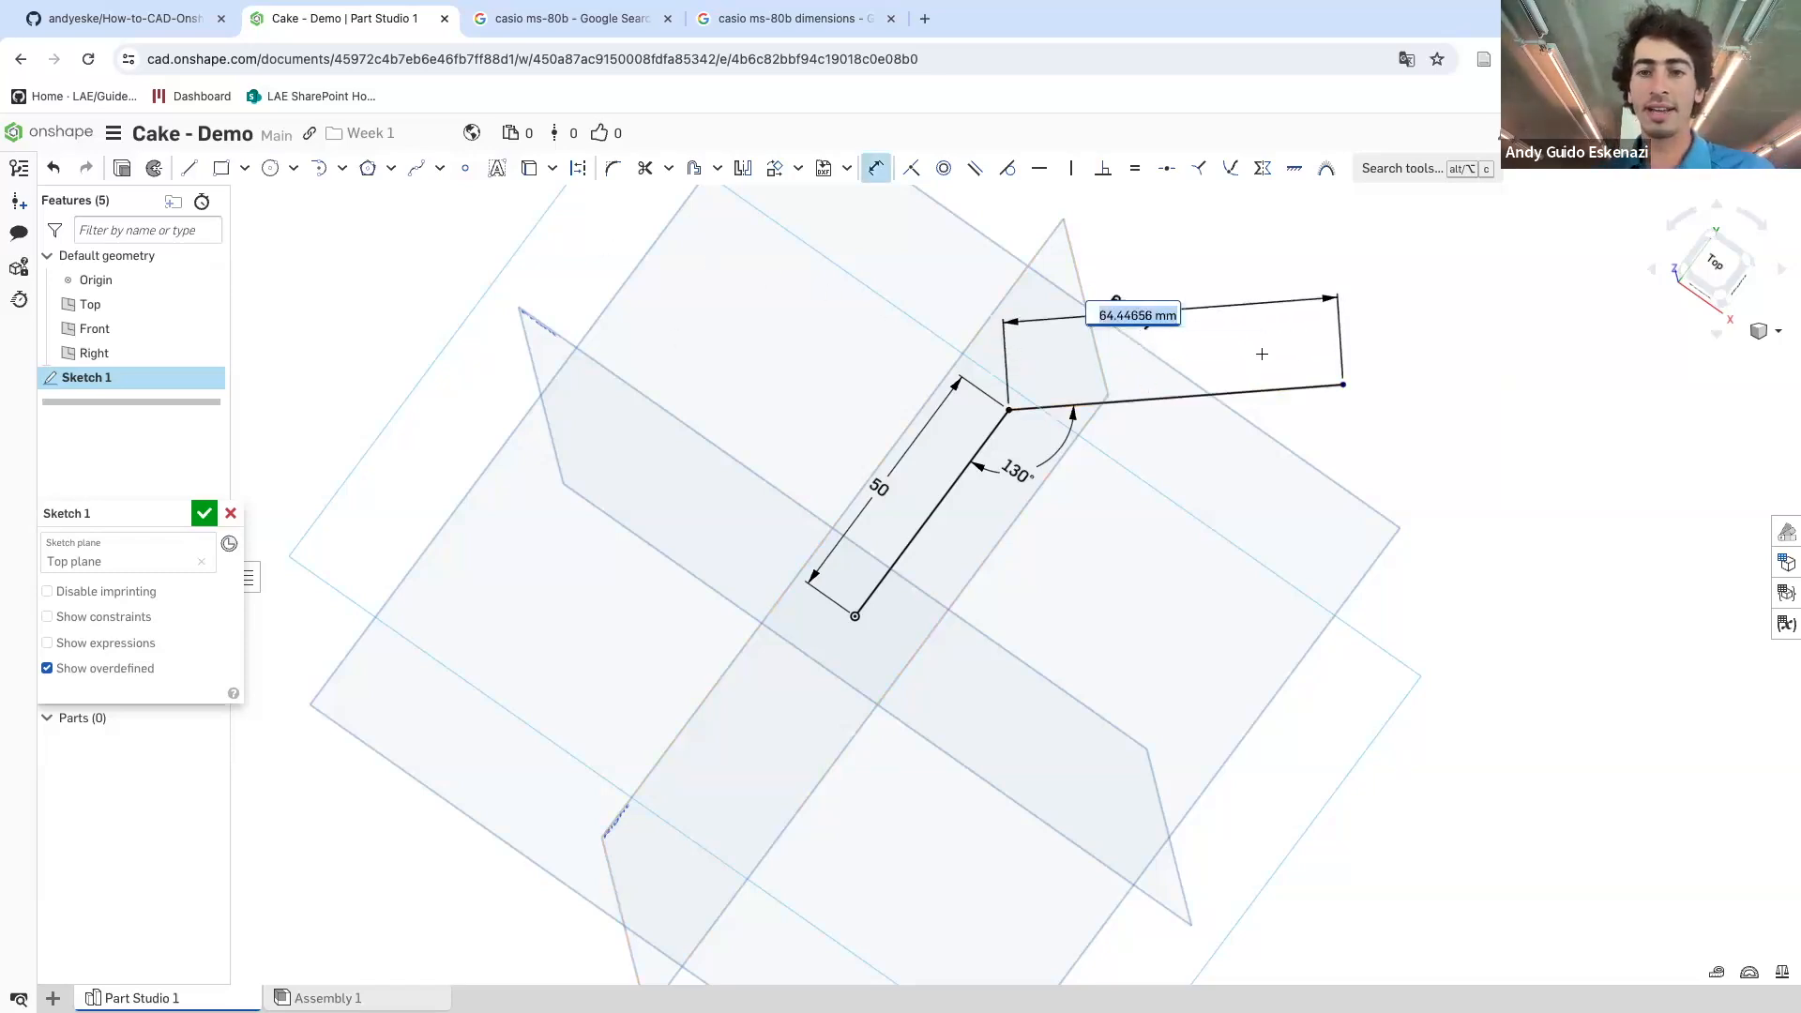
text(60)
key(Return)
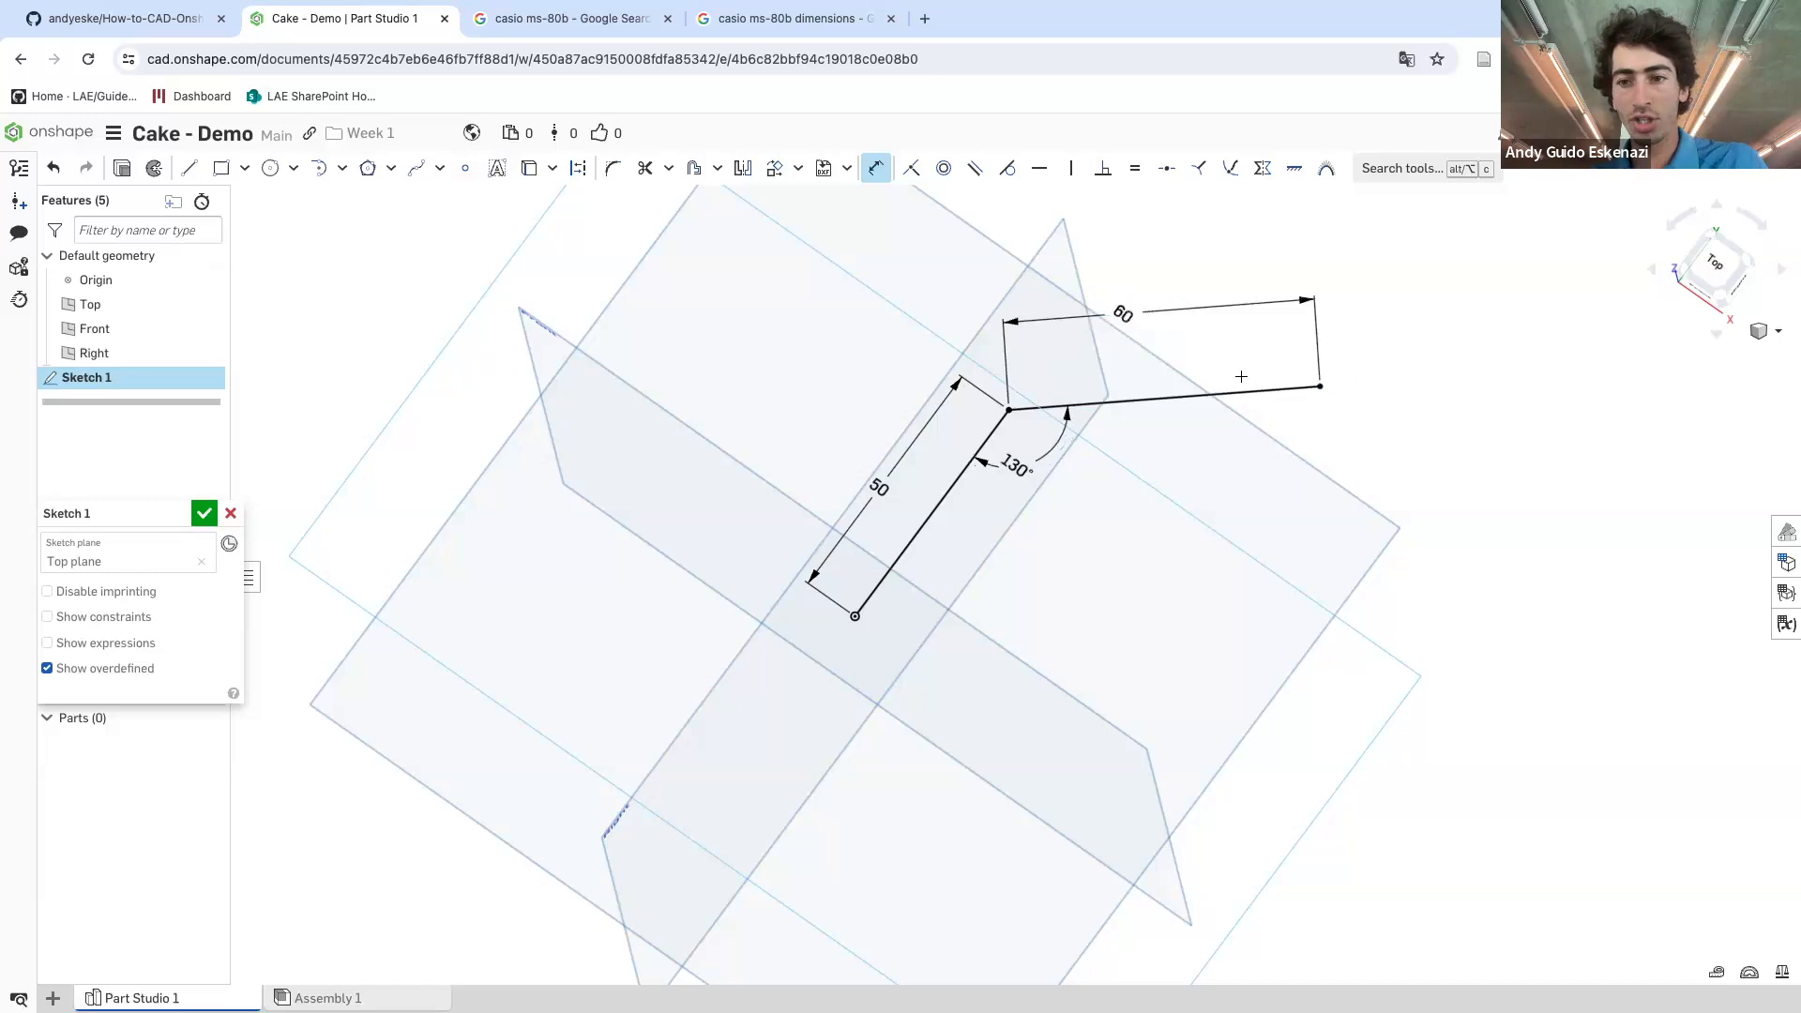
- Draw a separate unconnected line below the 60 mm line and move it closer to the 50 mm line
scroll(1353, 358, up, 5)
scroll(1365, 371, up, 4)
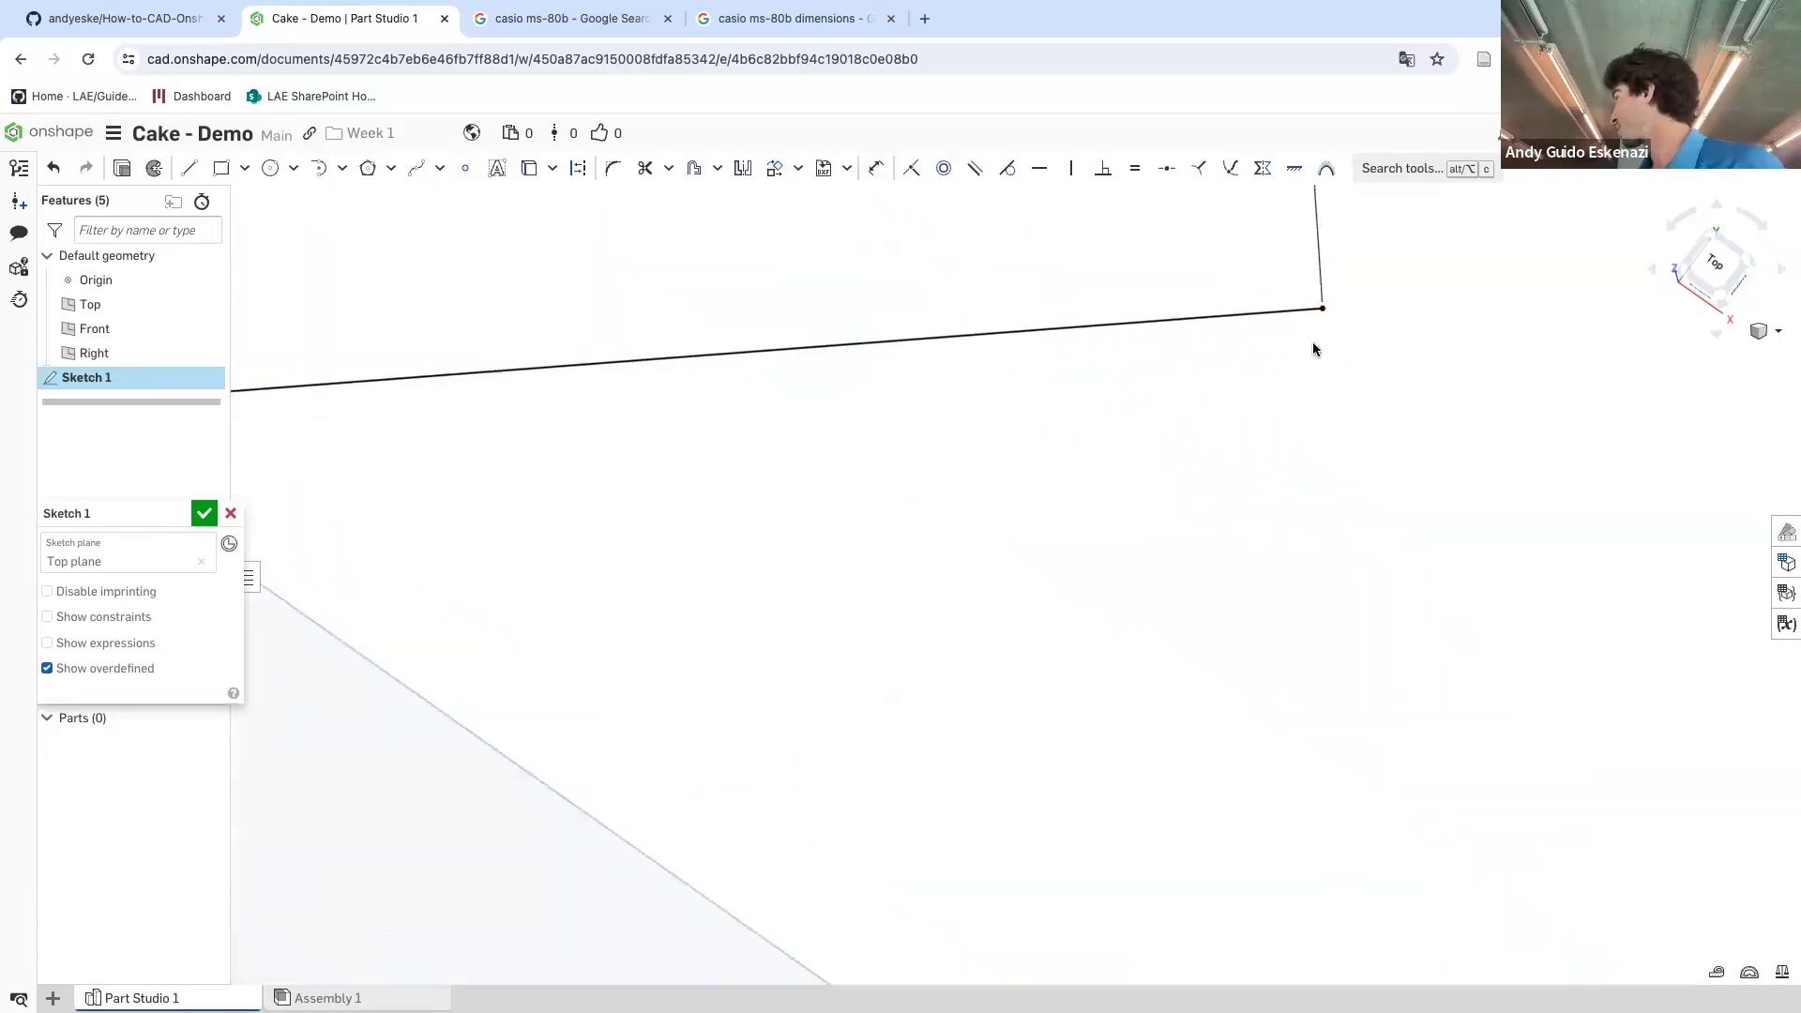
scroll(1314, 345, down, 8)
scroll(1244, 385, up, 2)
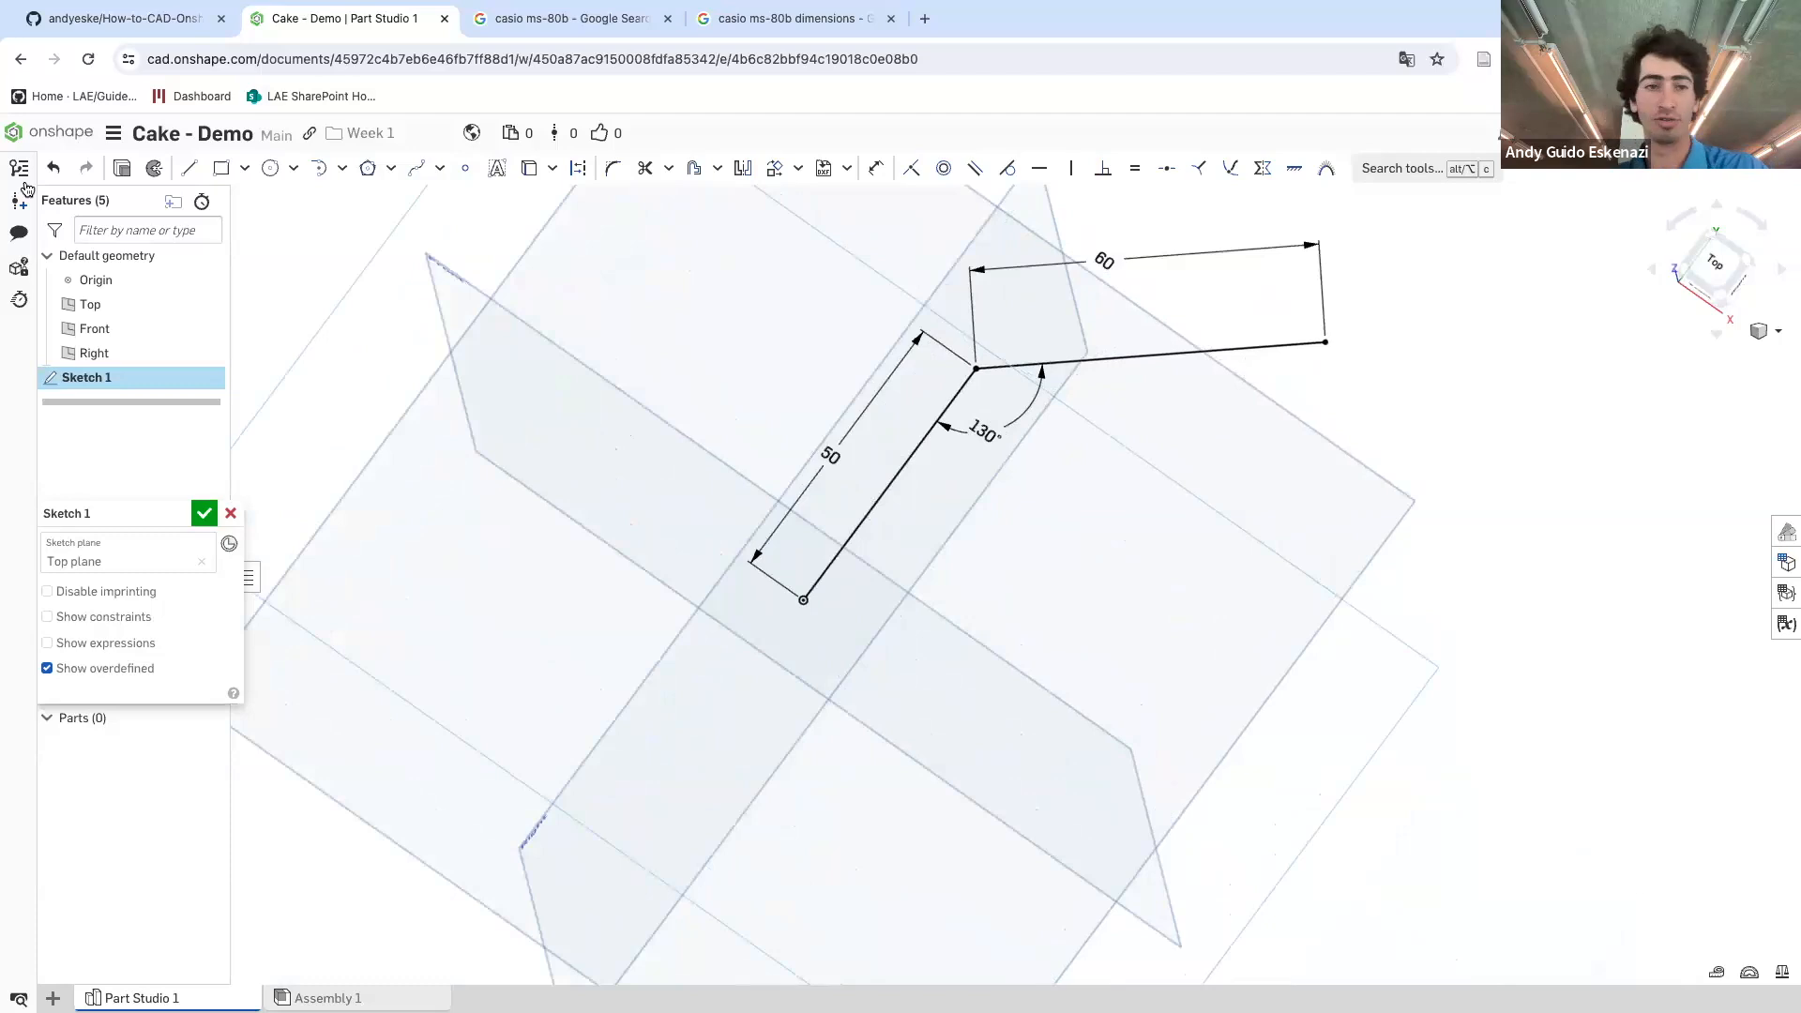
click(189, 168)
click(1224, 574)
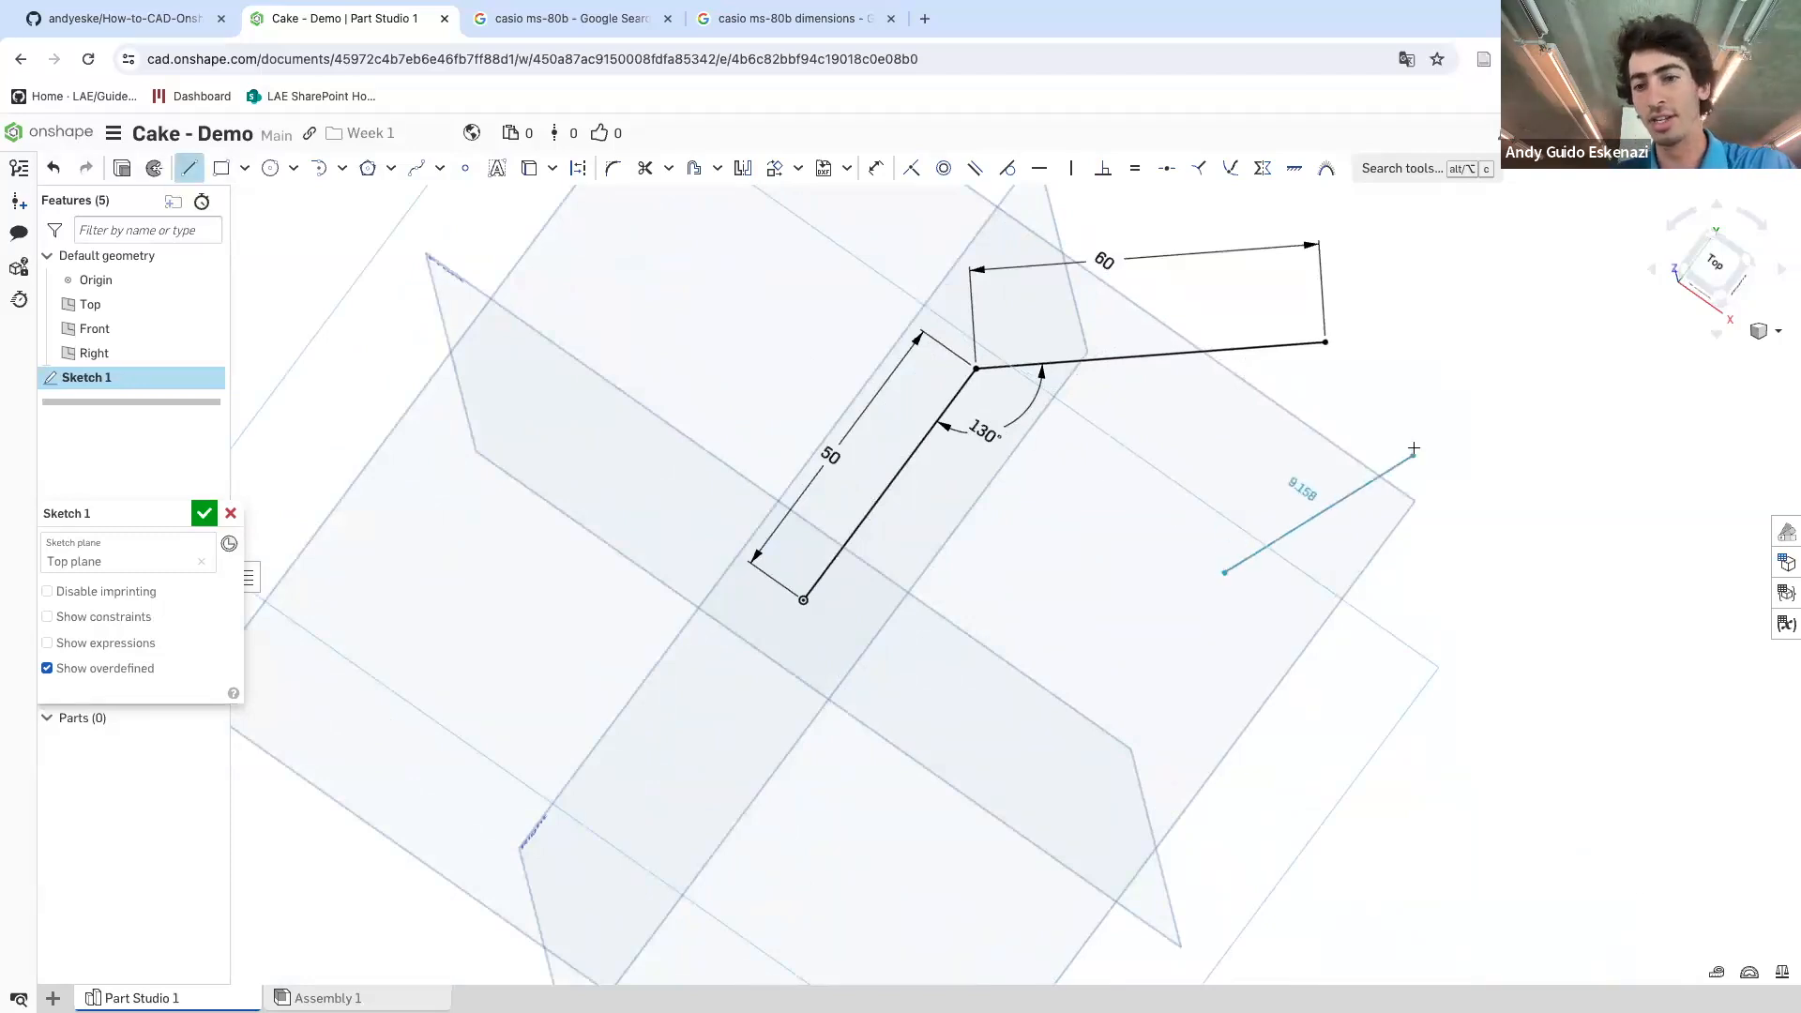
click(1546, 415)
key(Escape)
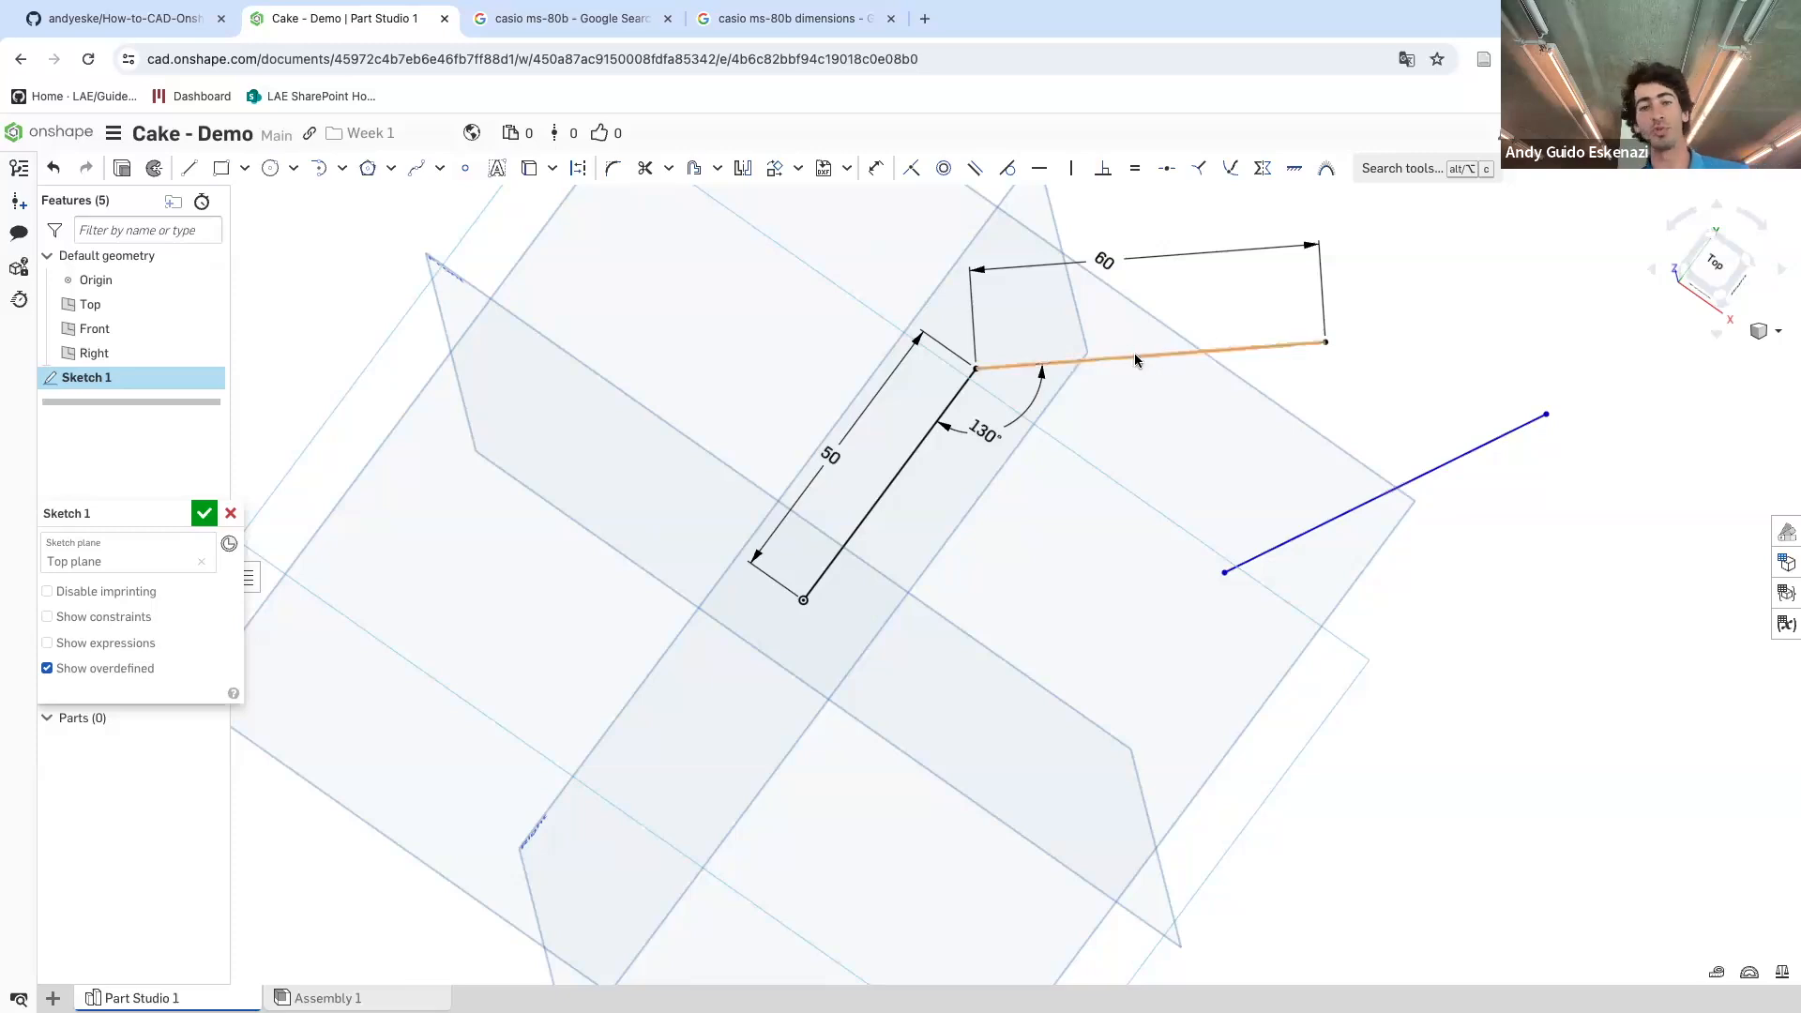
mouse_move(1458, 467)
mouse_down()
mouse_move(1366, 591)
mouse_move(1398, 595)
mouse_move(1245, 570)
mouse_move(1347, 510)
mouse_up()
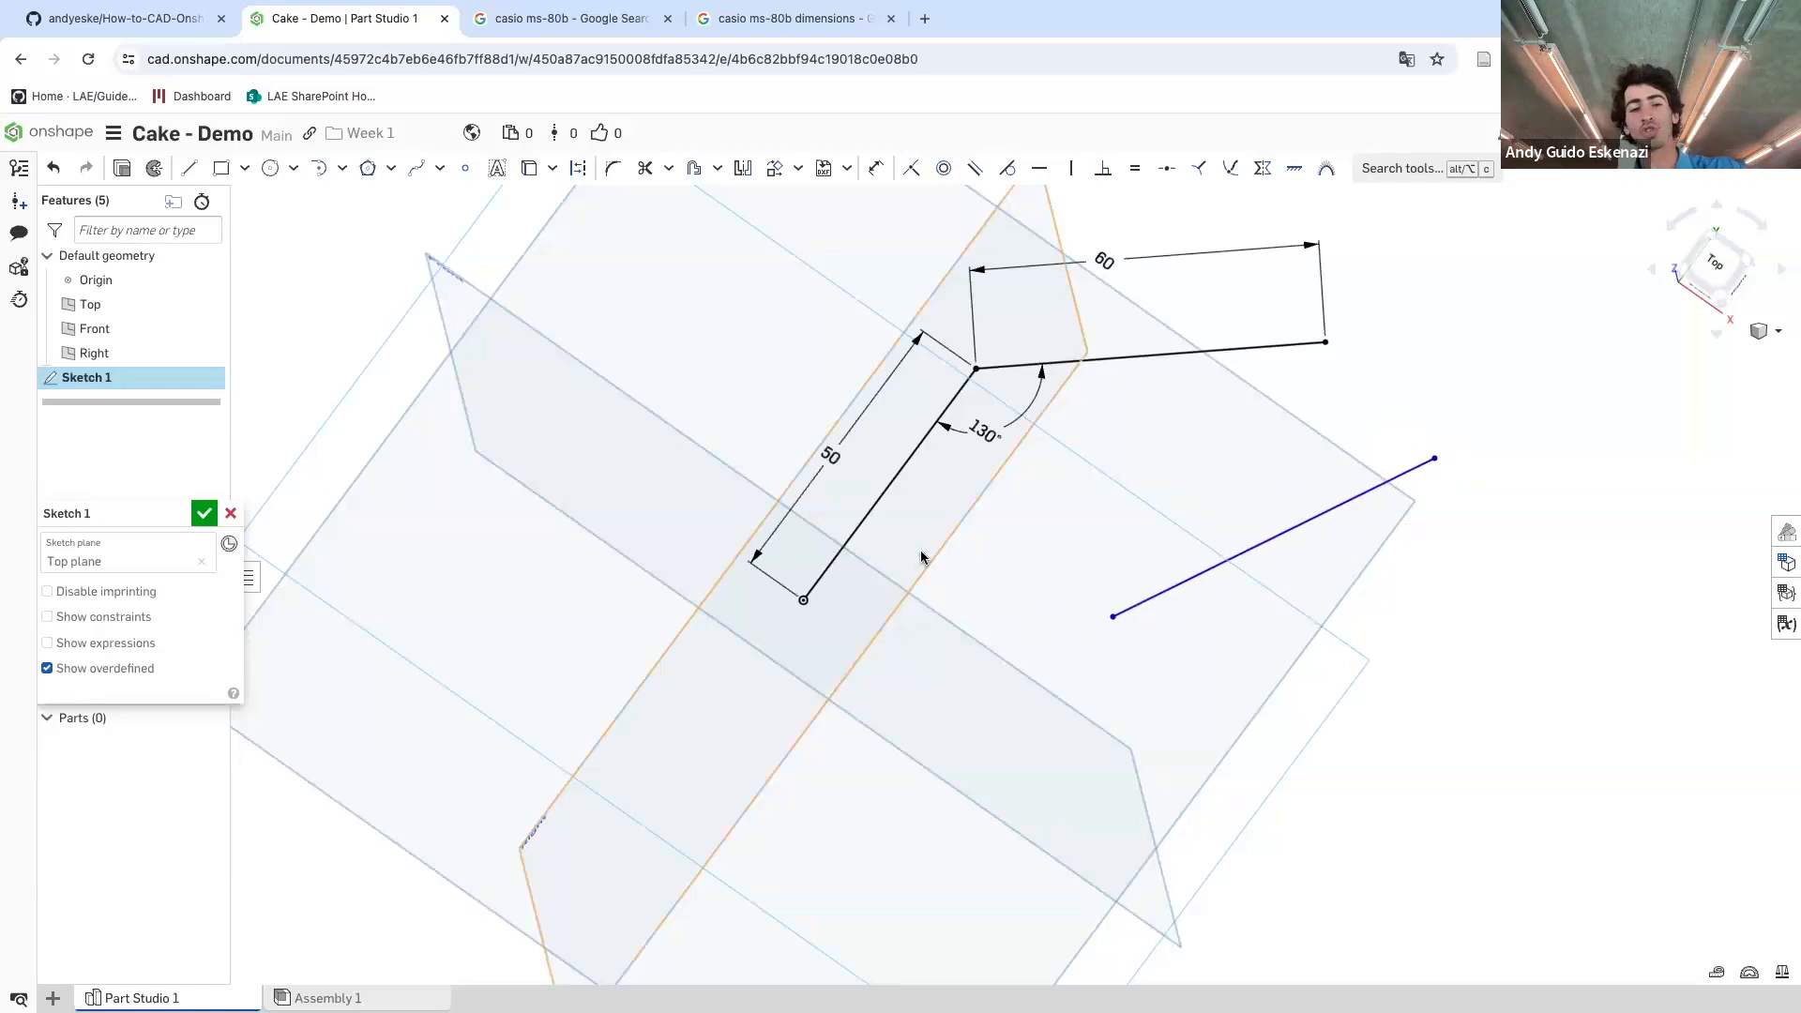
- Move the unconnected line farther away from the two connected lines and shorten it to about 37 mm by repositioning its endpoints
scroll(921, 555, down, 3)
right_drag(868, 444, 865, 411)
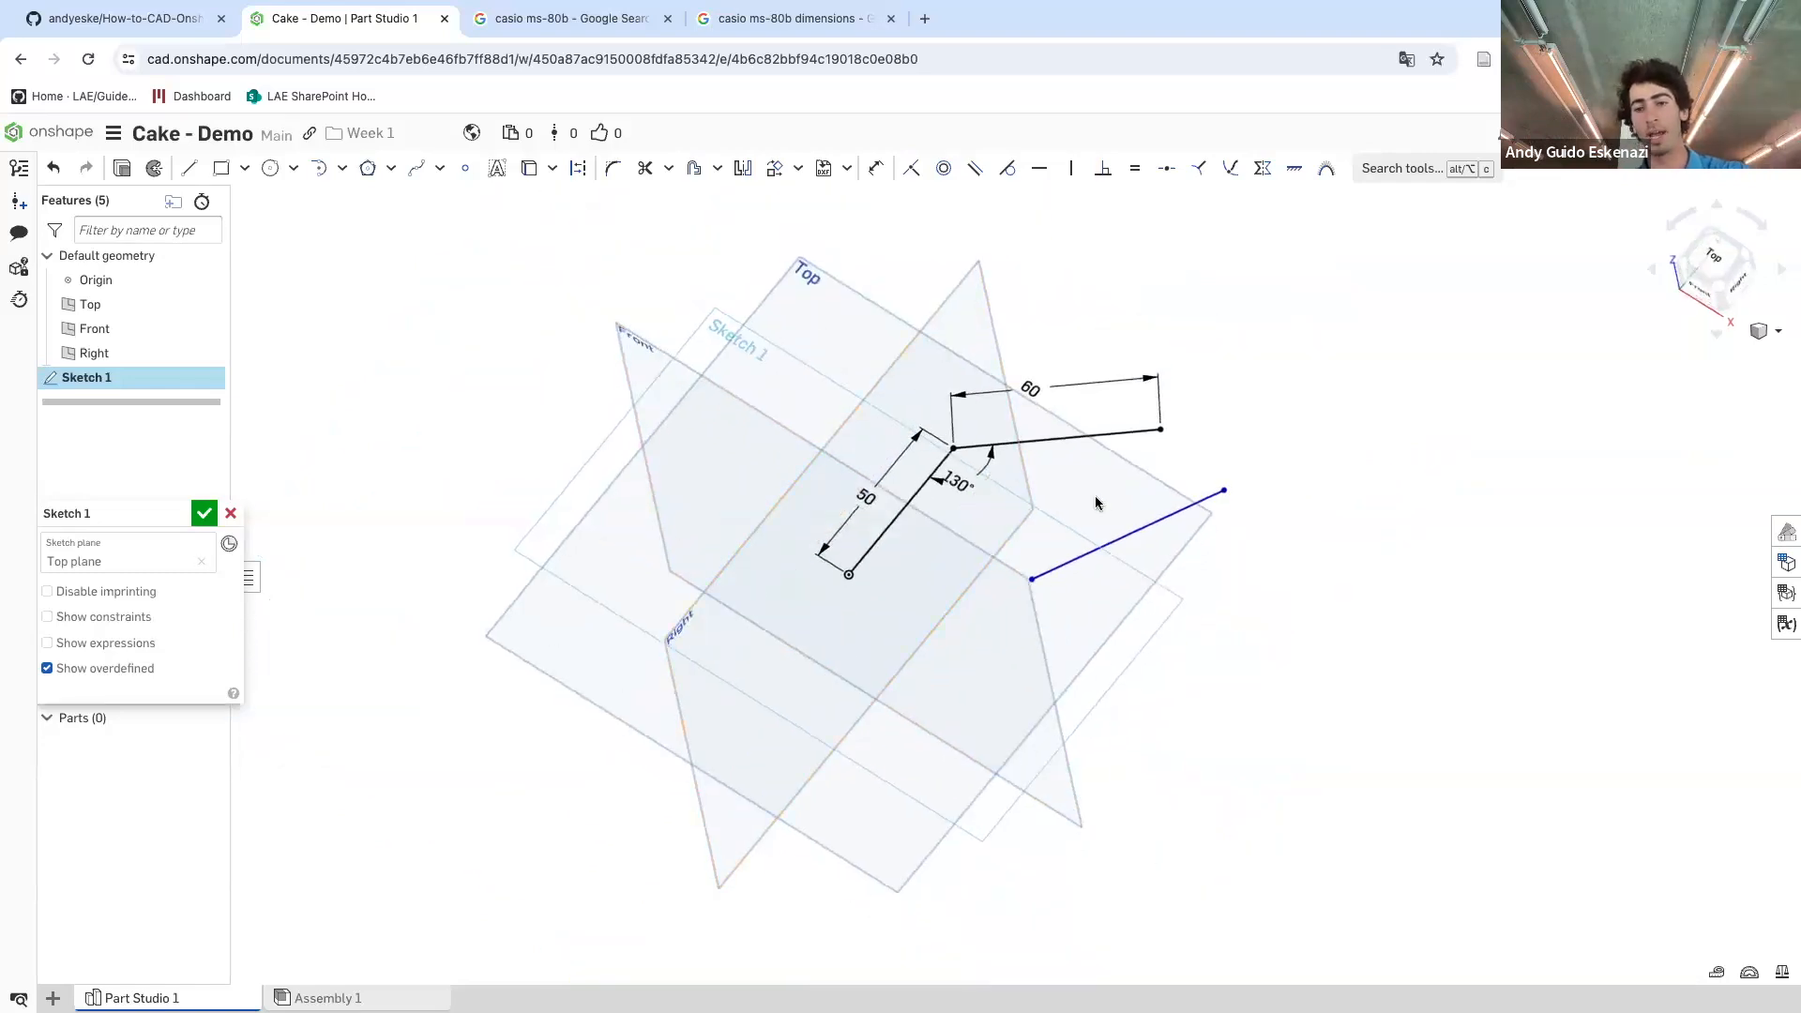
drag(1114, 542, 1168, 530)
mouse_move(1350, 500)
mouse_down()
mouse_move(1366, 600)
mouse_move(1359, 547)
mouse_move(1302, 488)
mouse_up()
drag(1159, 590, 1184, 546)
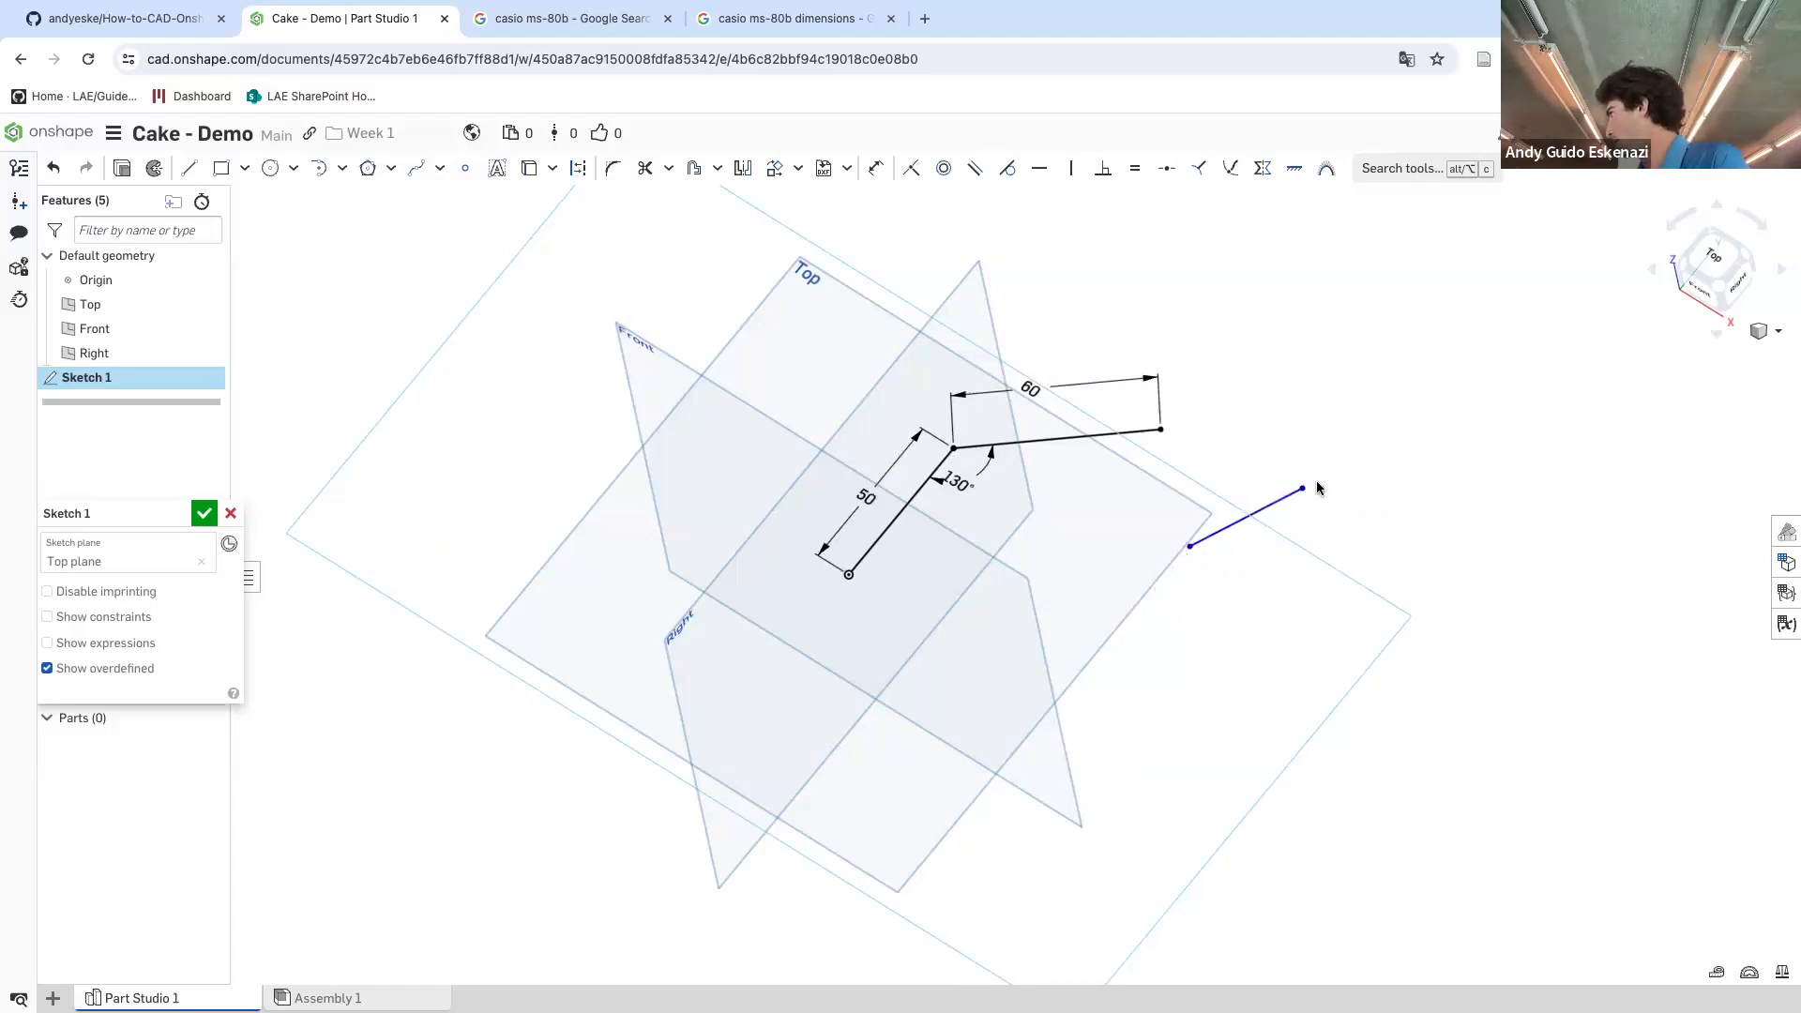
scroll(1183, 542, up, 5)
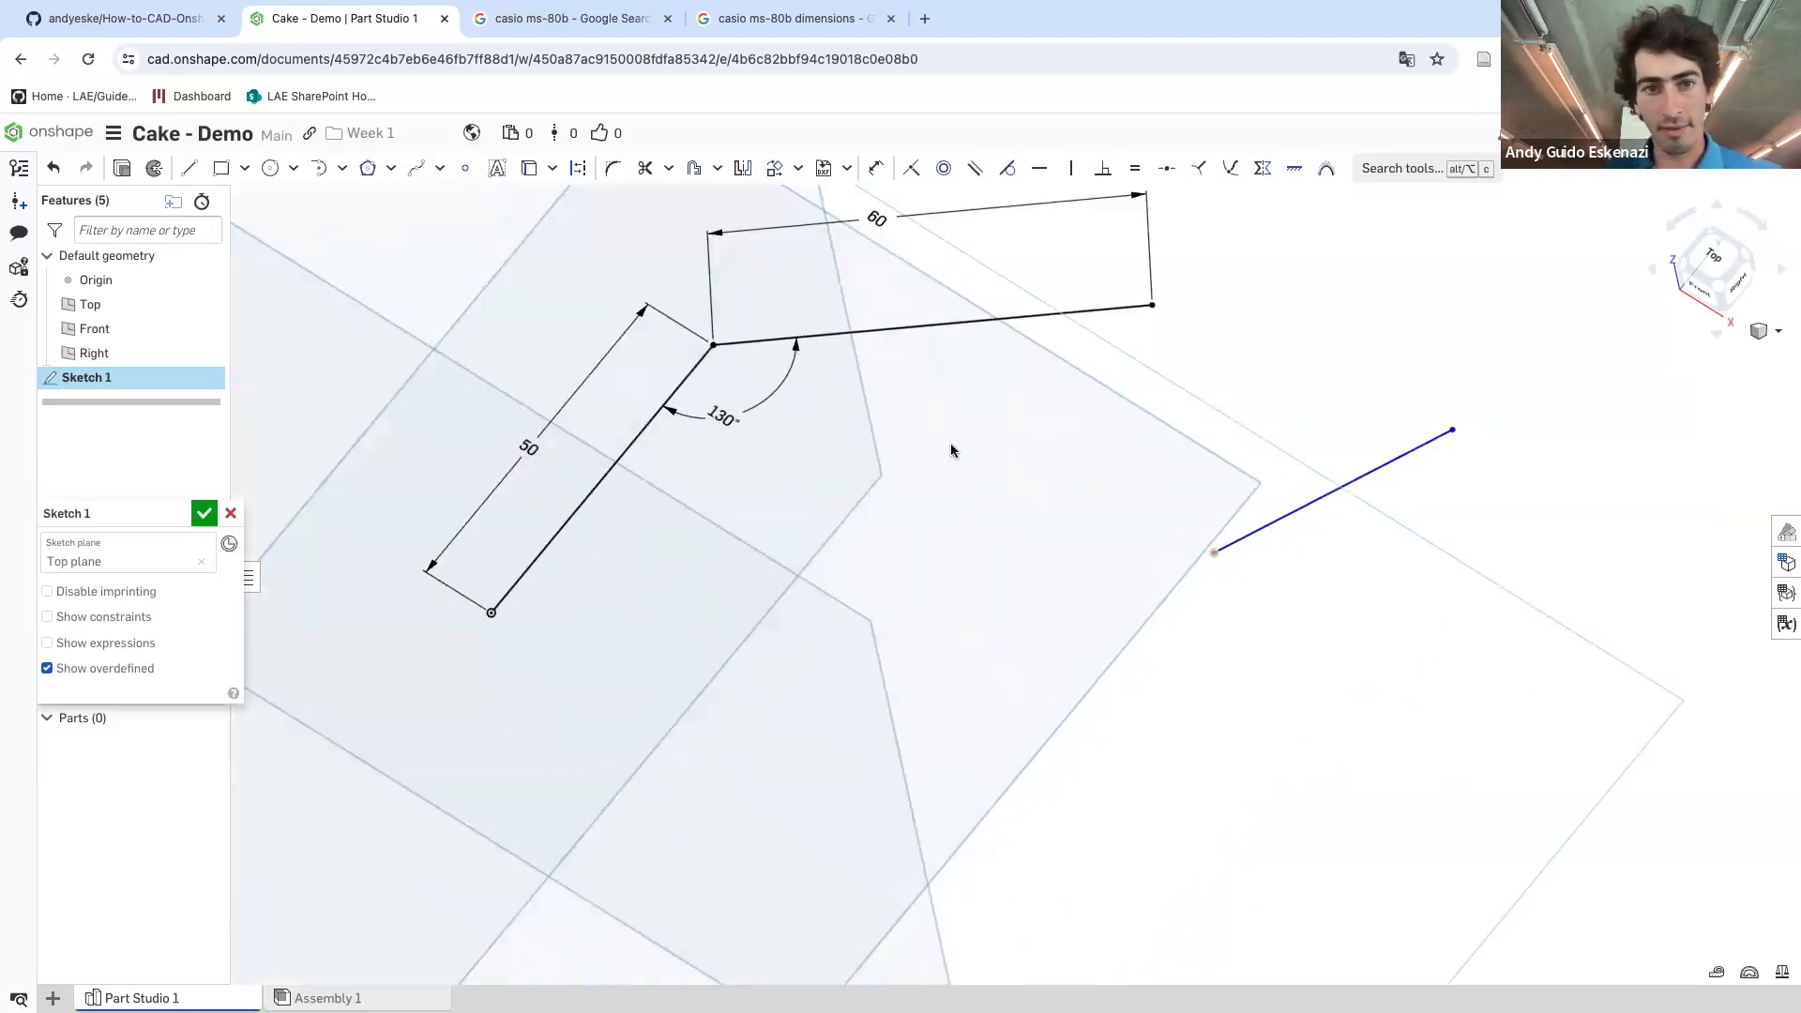
- Dimension the distance between the origin and the unconnected line's near endpoint along one axis at 80 mm
click(875, 168)
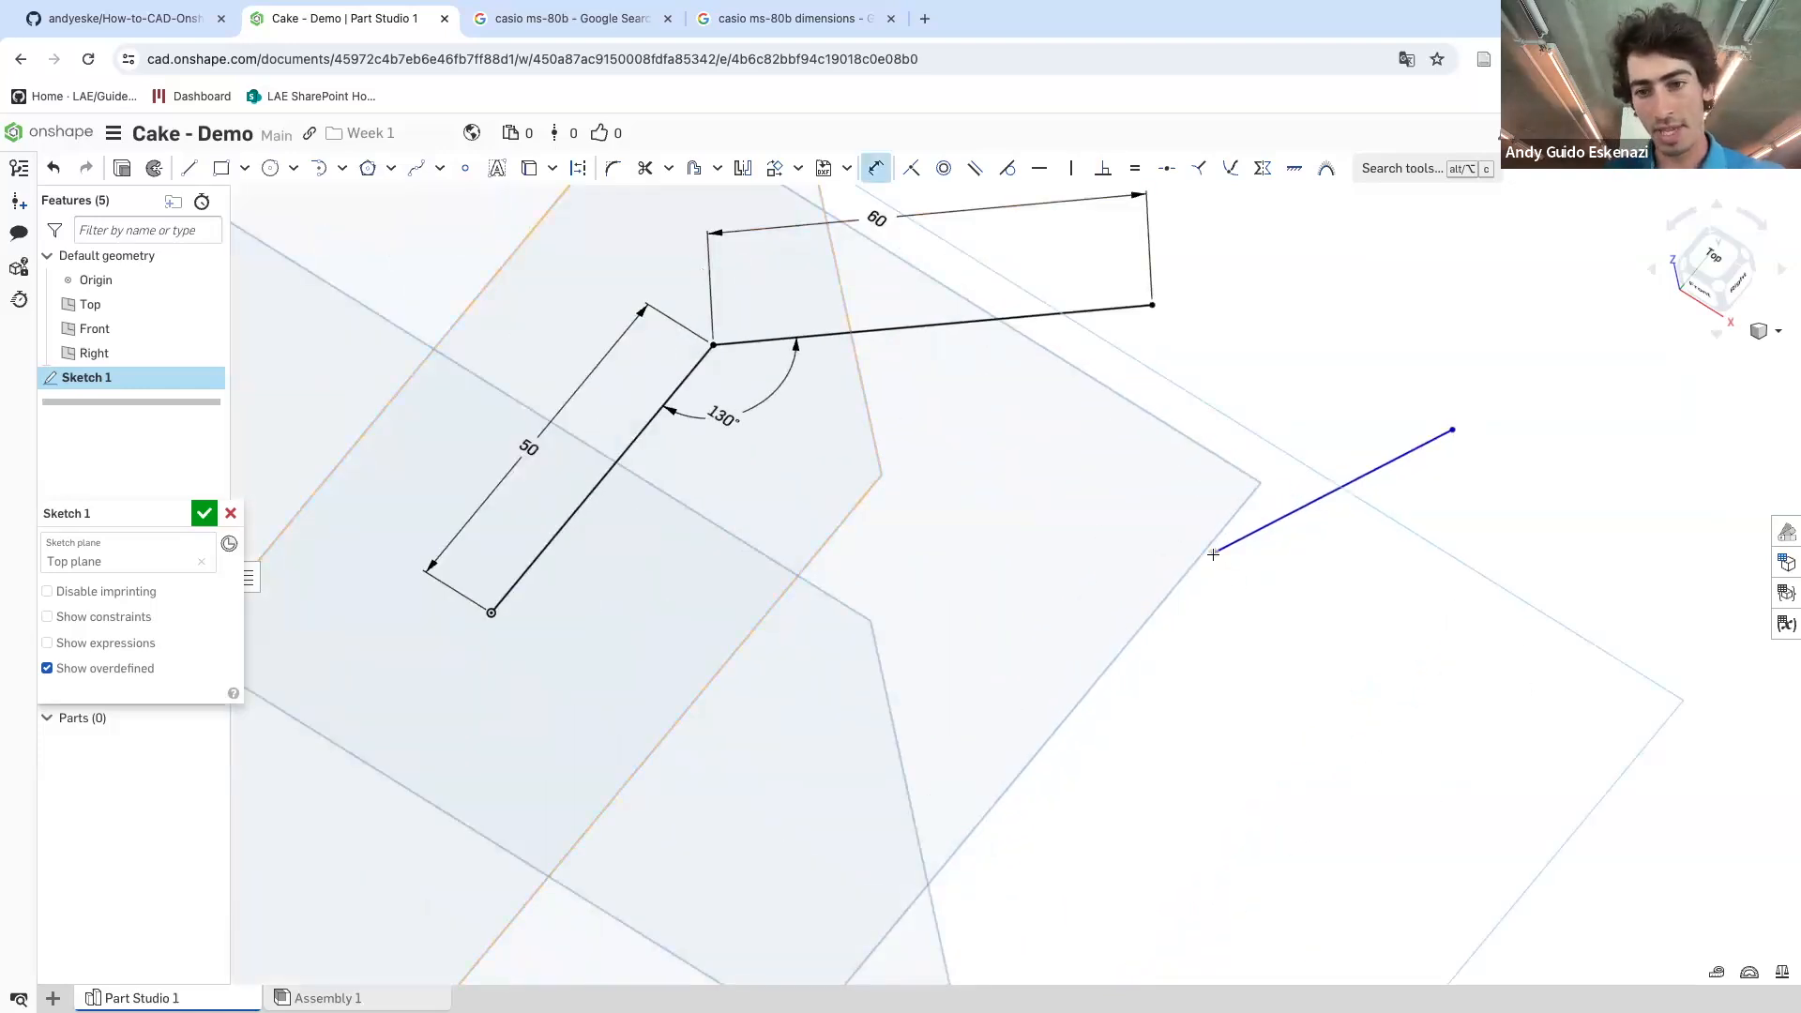
click(490, 614)
click(594, 767)
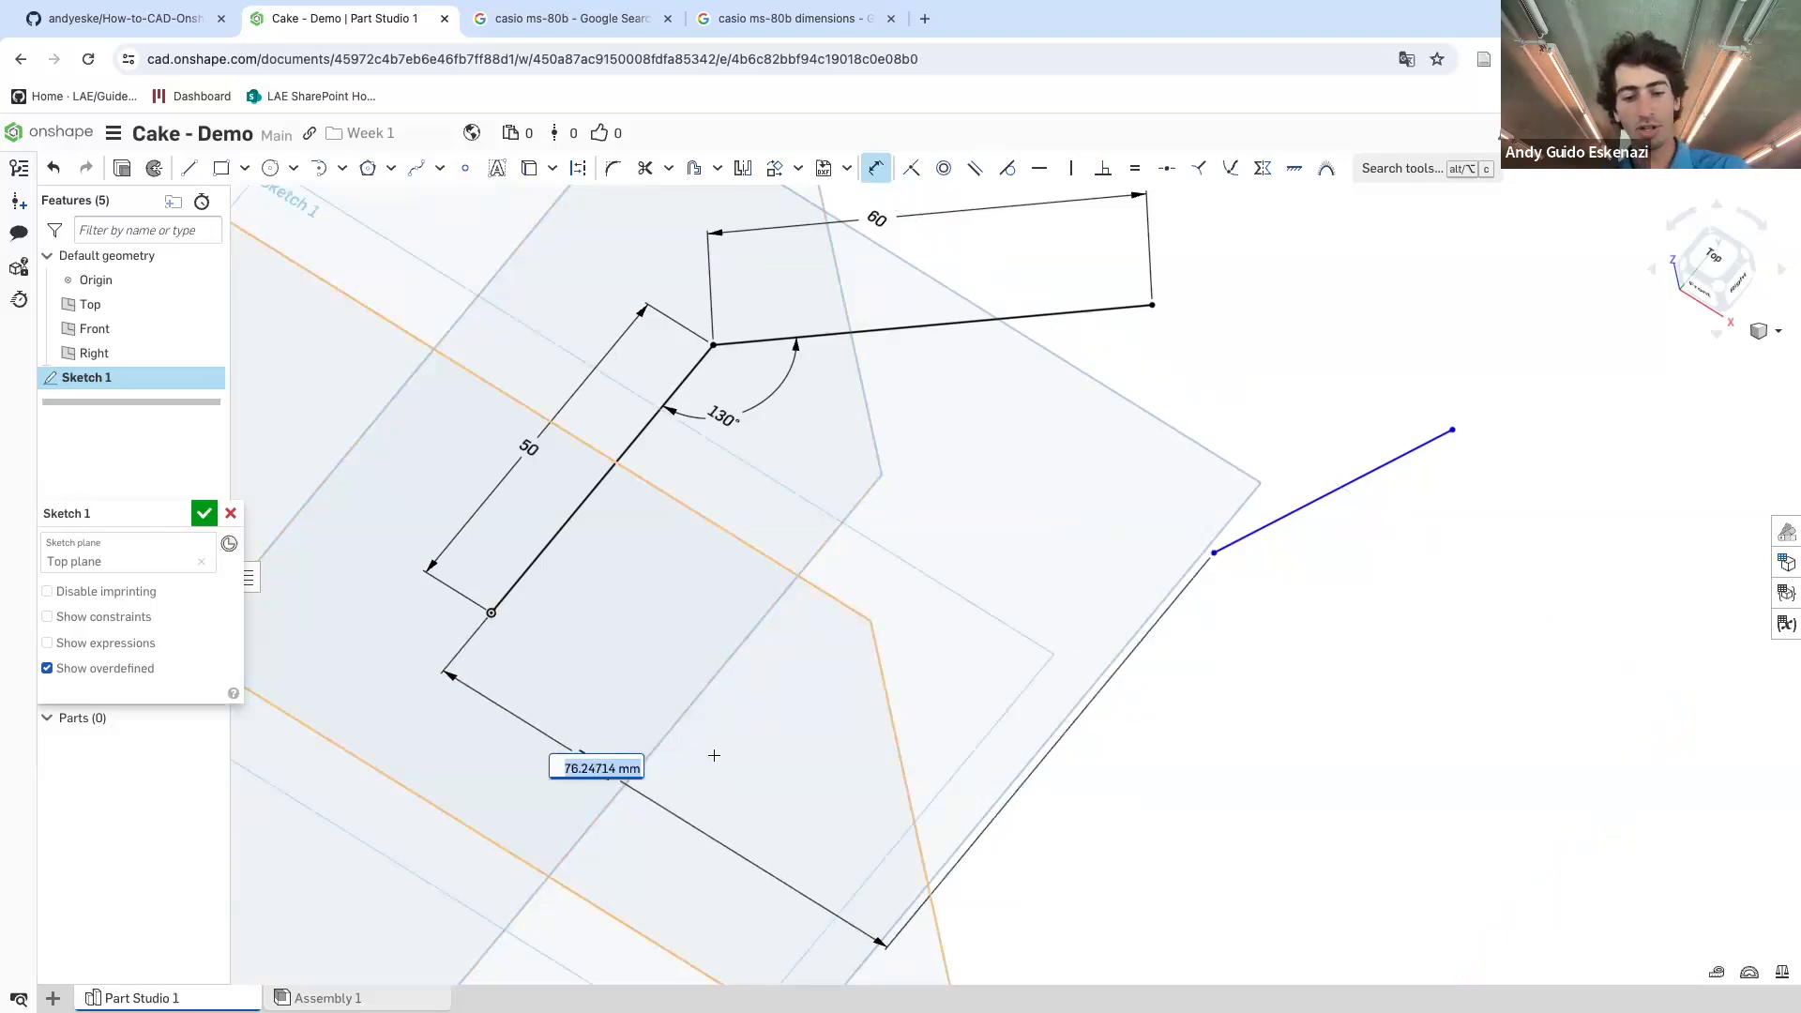
text(80)
key(Return)
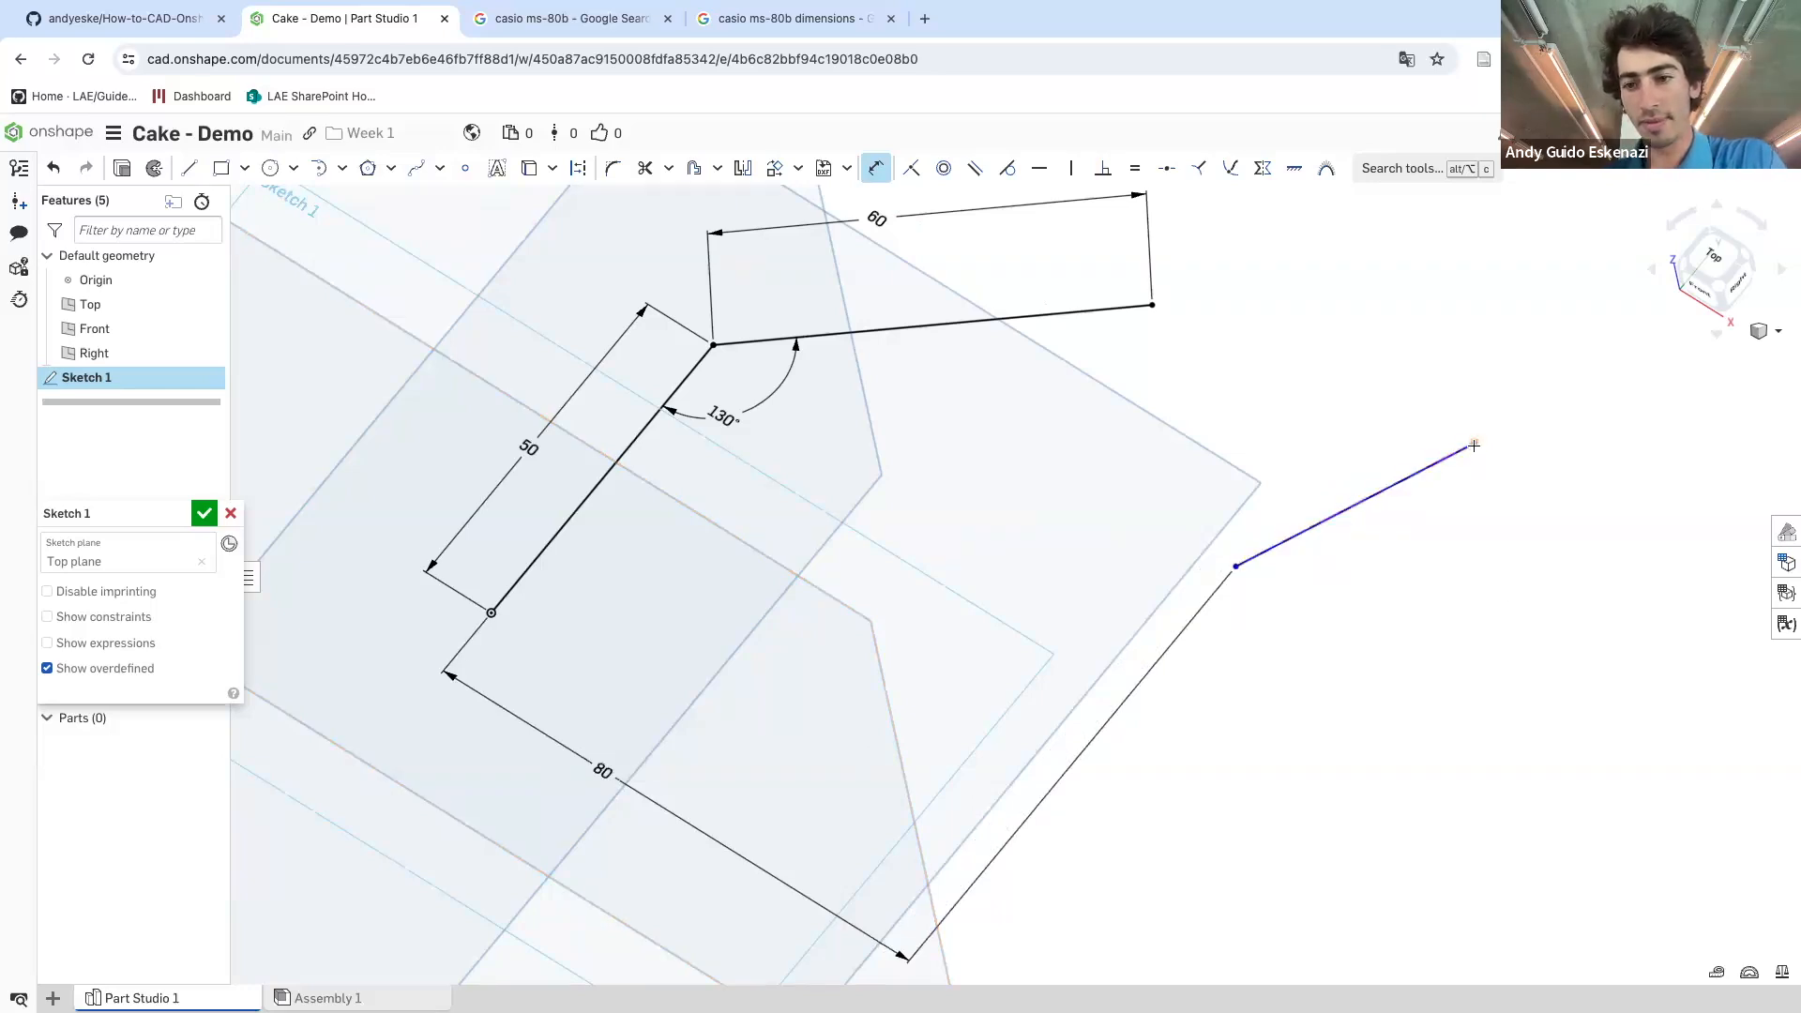
- Dimension the angle between the unconnected line and the 60 mm line at 25 degrees
click(1425, 461)
click(1065, 315)
click(1223, 394)
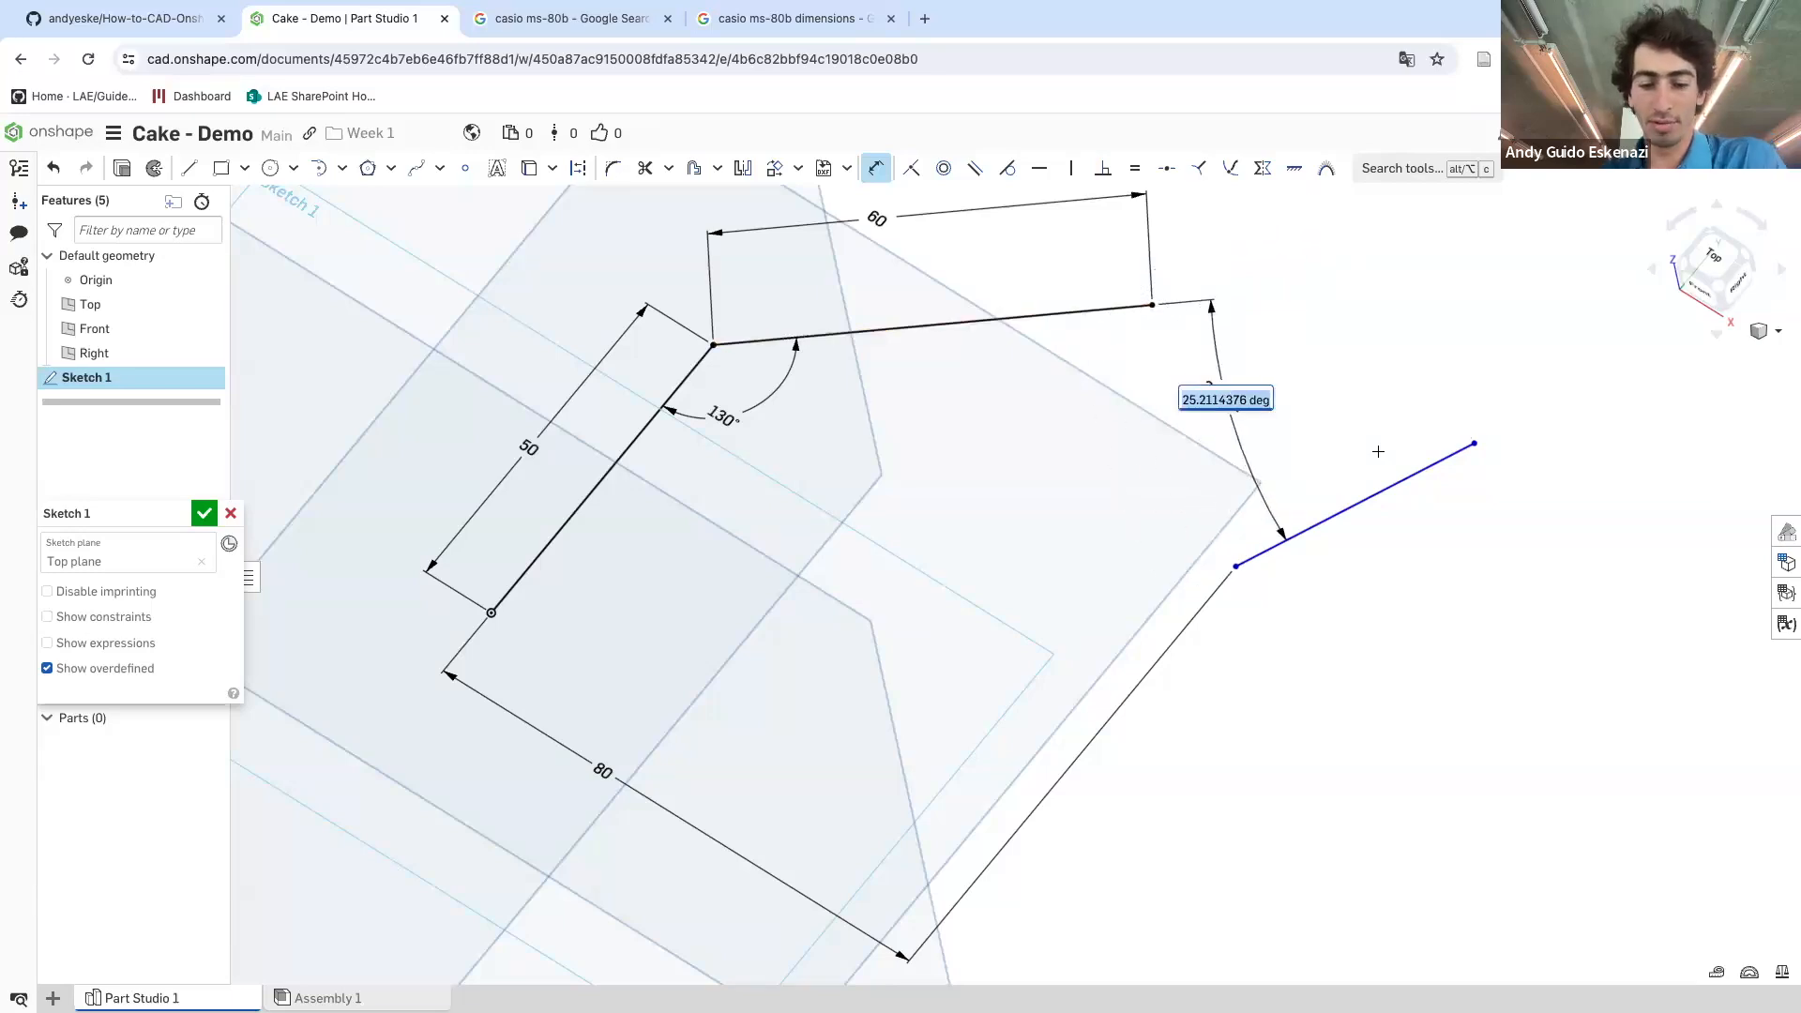
text(25)
key(Return)
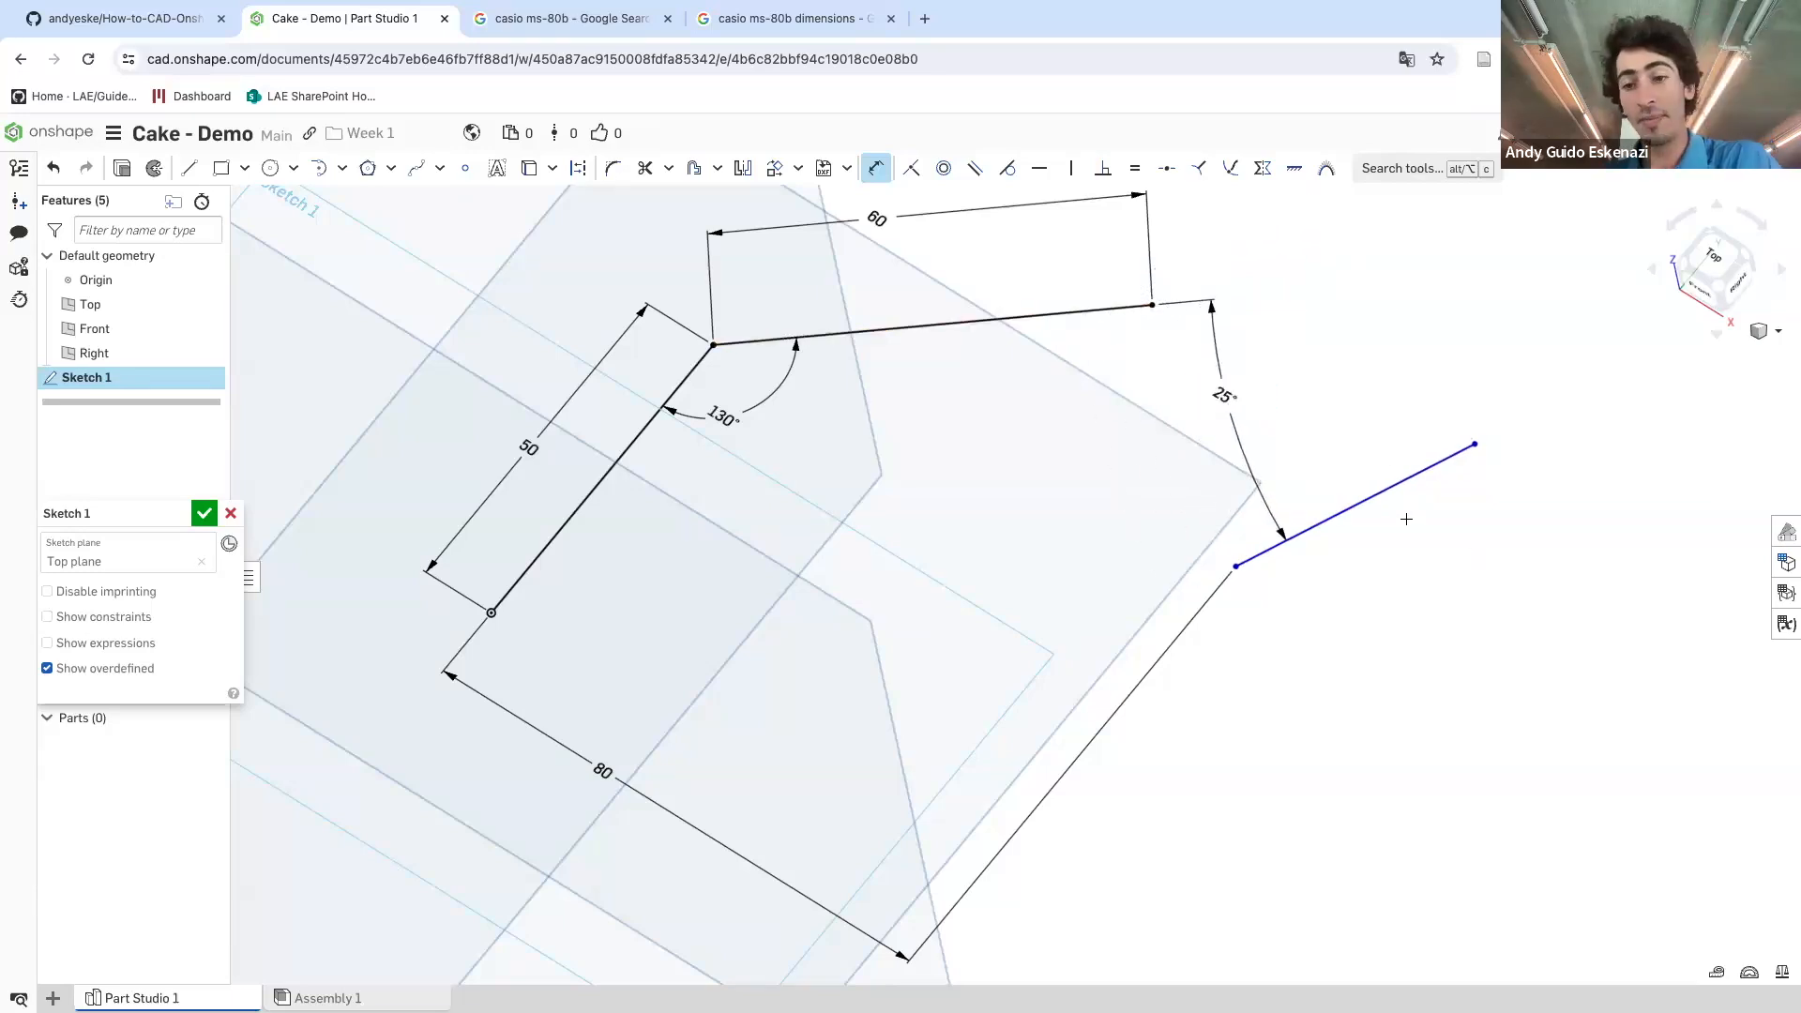
- Dimension the unconnected line's length at 40 mm
click(1388, 488)
click(1377, 555)
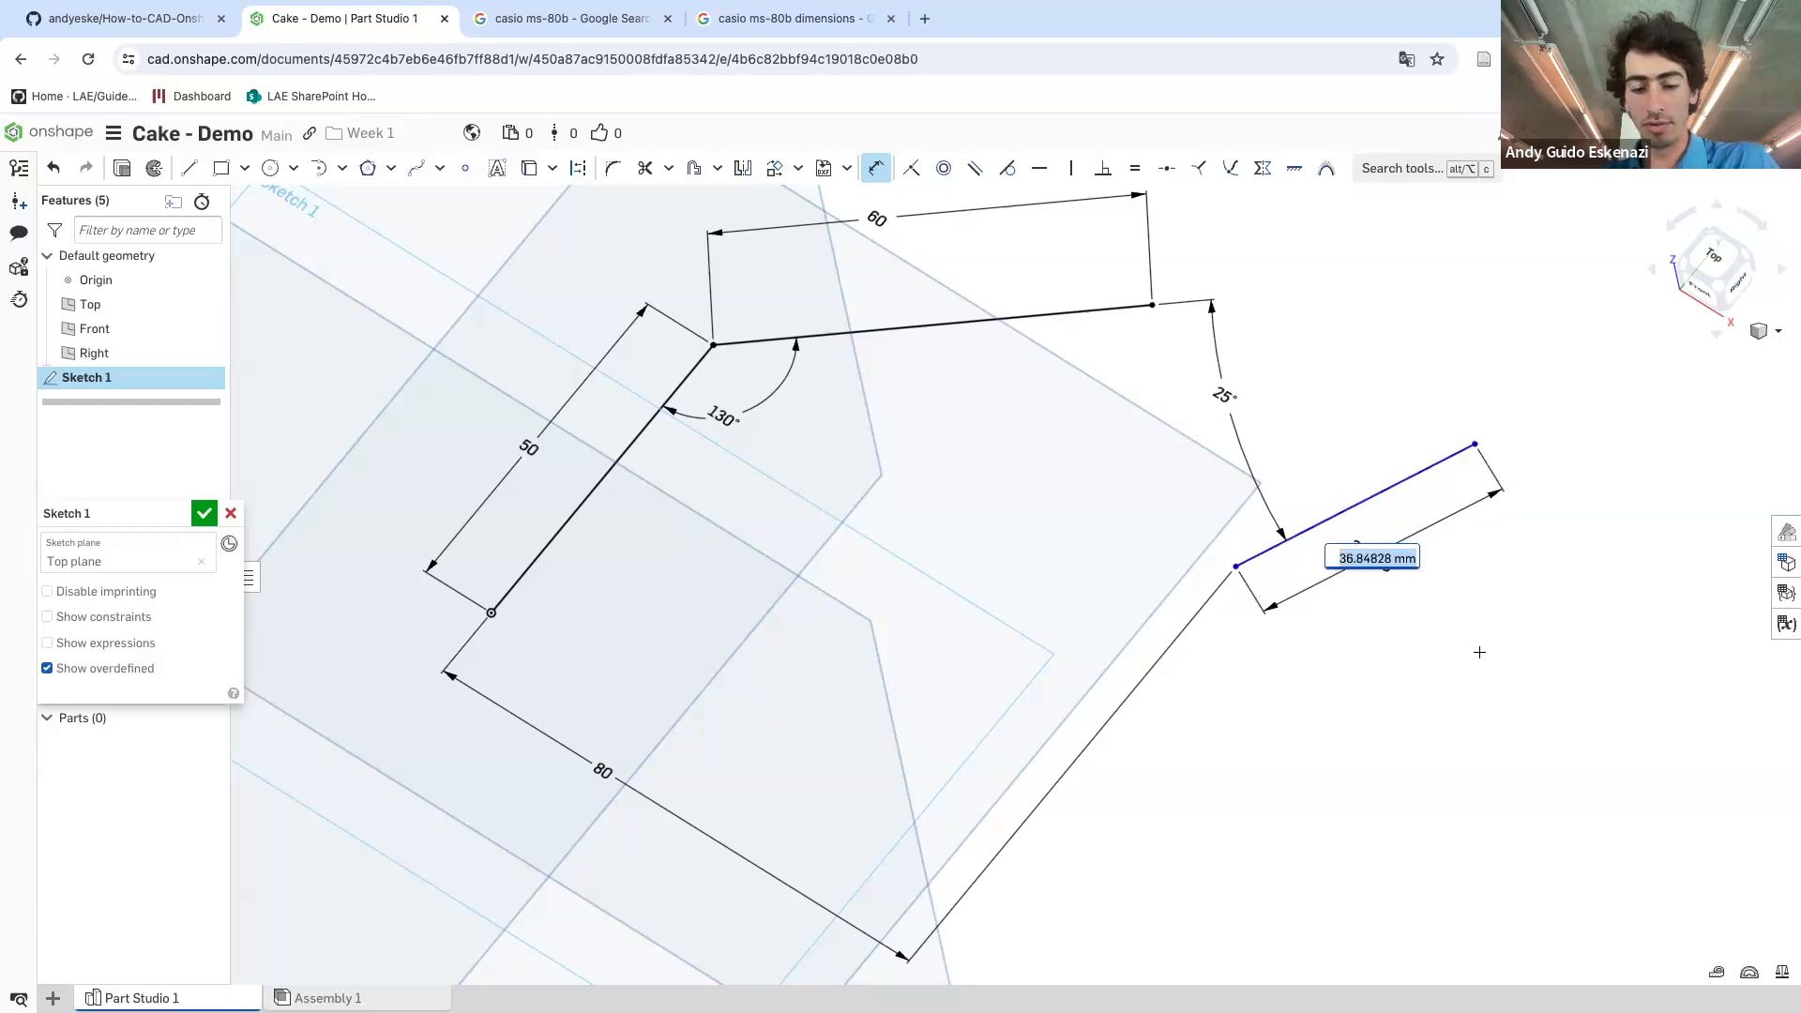
text(40)
key(Return)
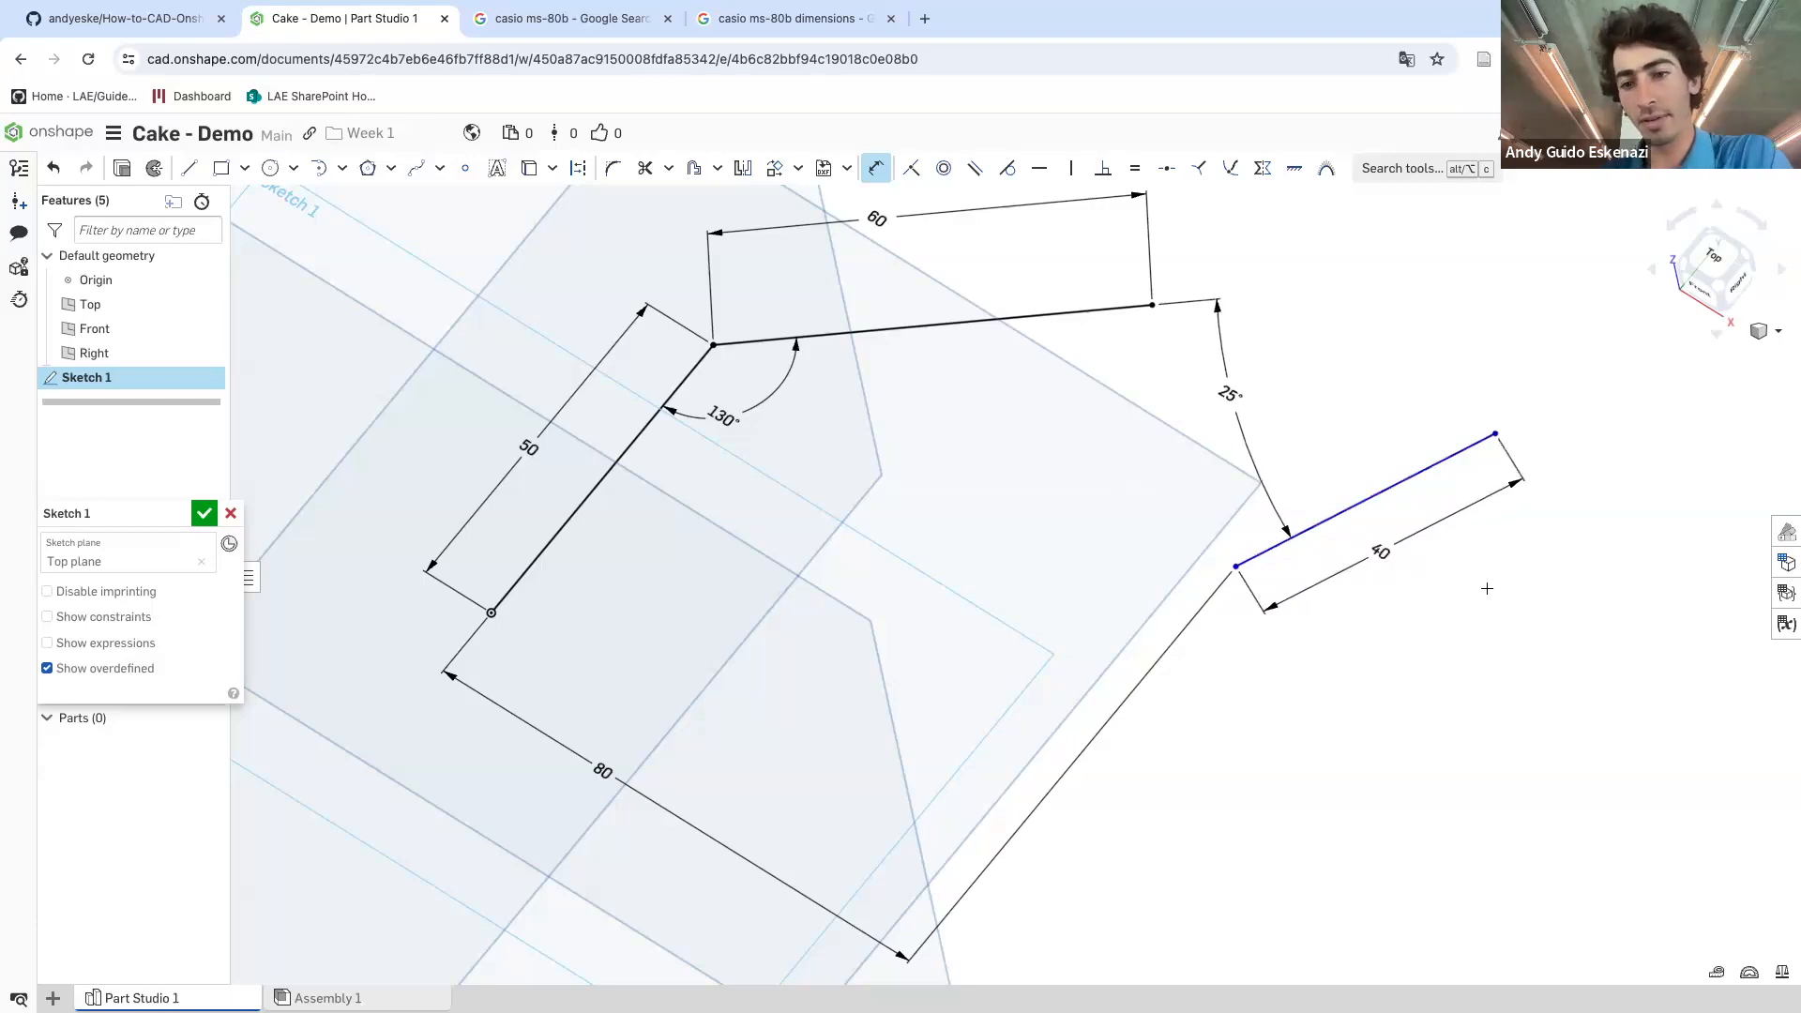
key(Escape)
- Shift the 40 mm line slightly and dimension its near endpoint 60 mm from the origin, perpendicular to the 80 mm dimension
drag(1498, 441, 1250, 566)
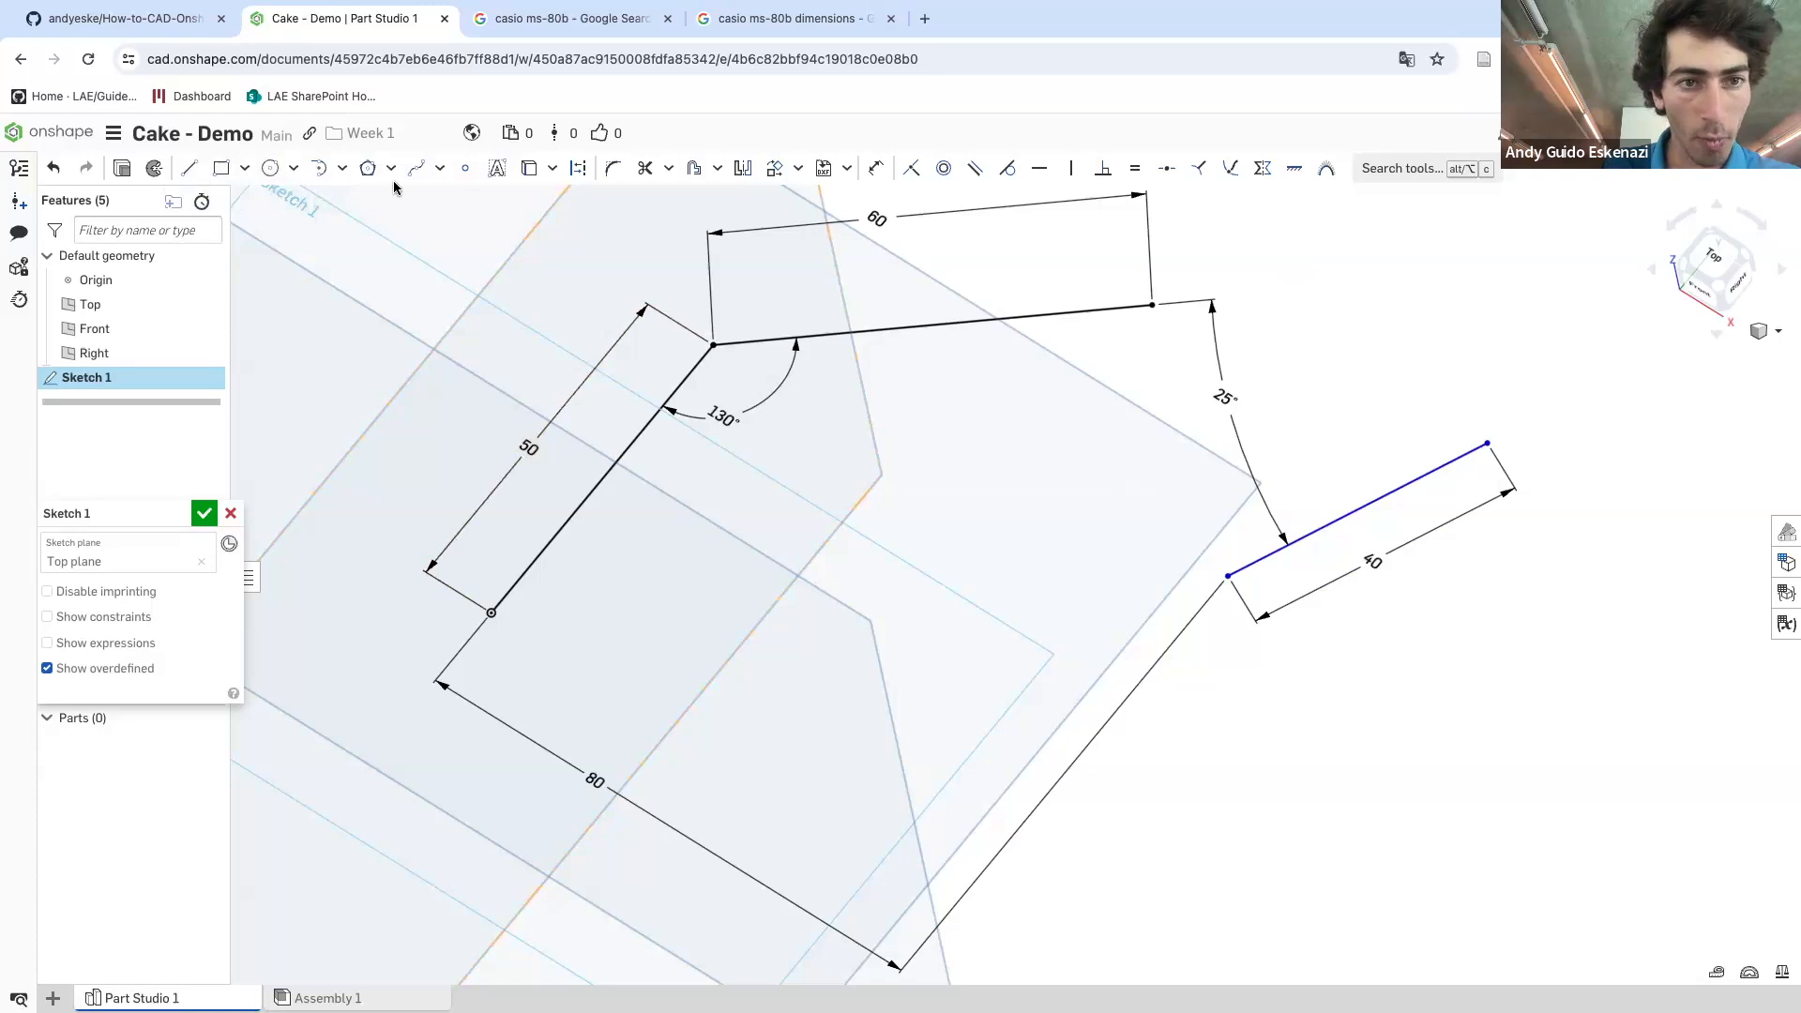
click(875, 168)
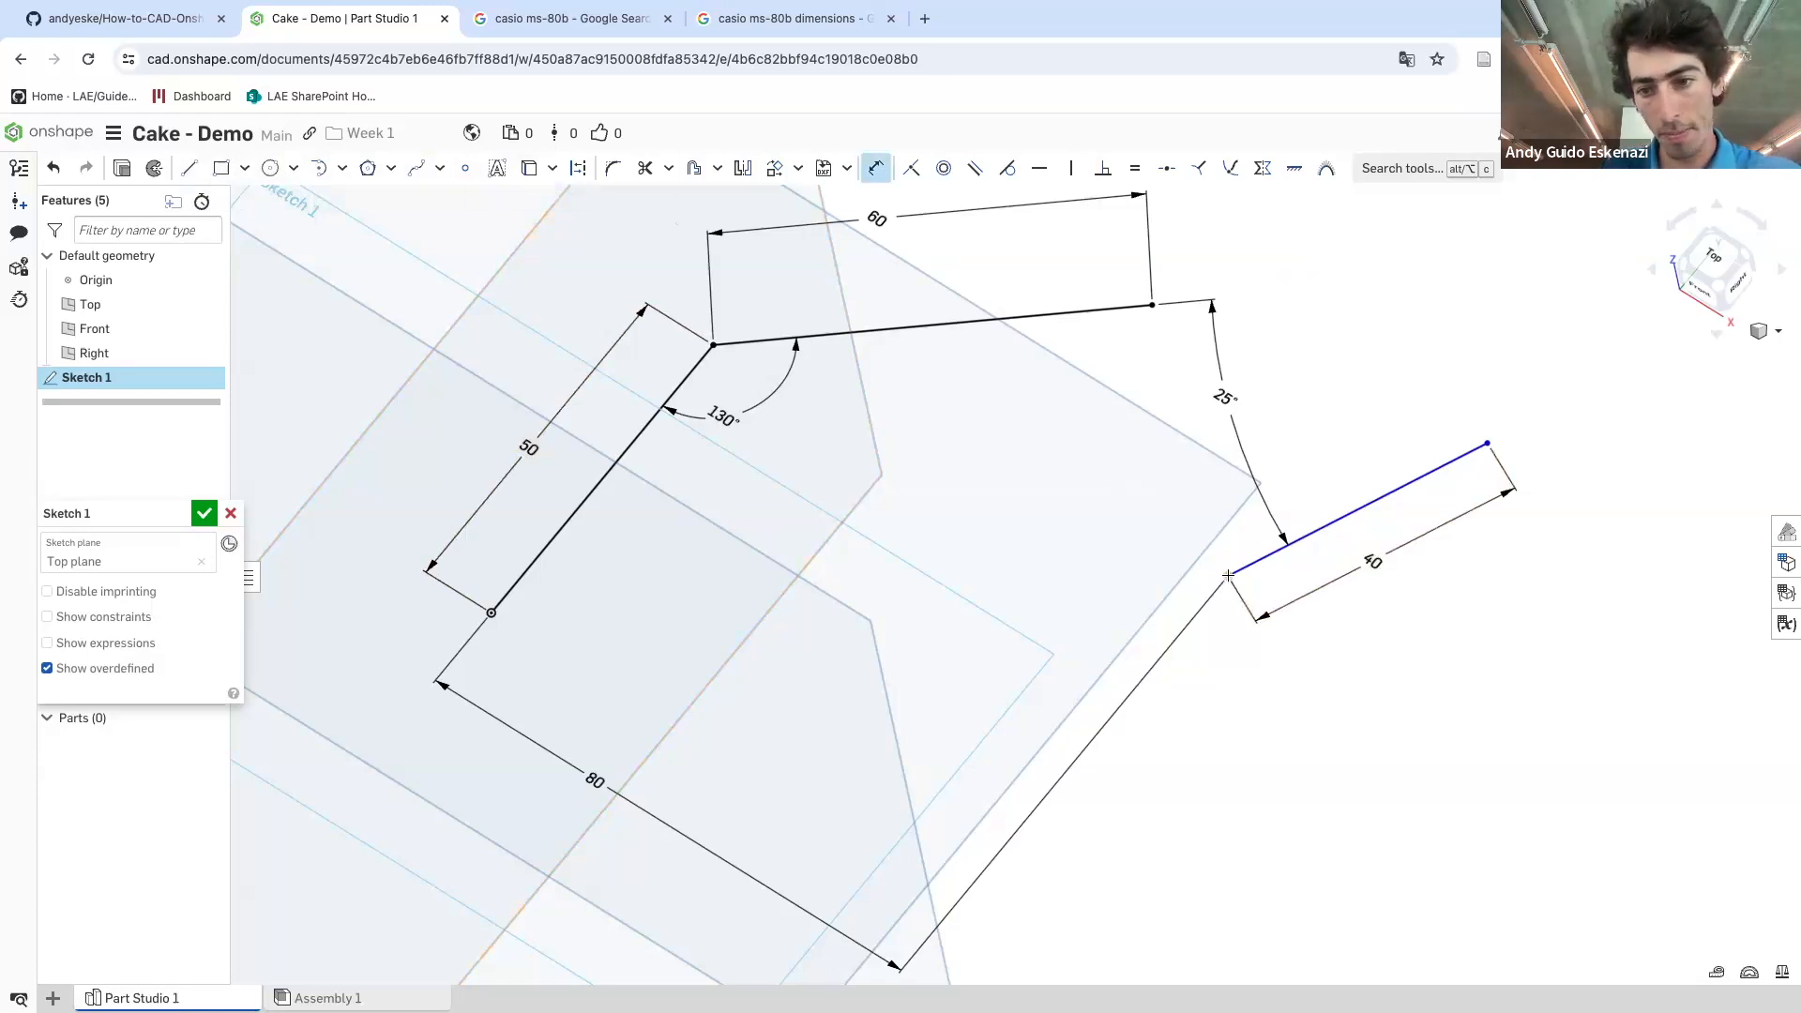
click(492, 612)
click(1227, 576)
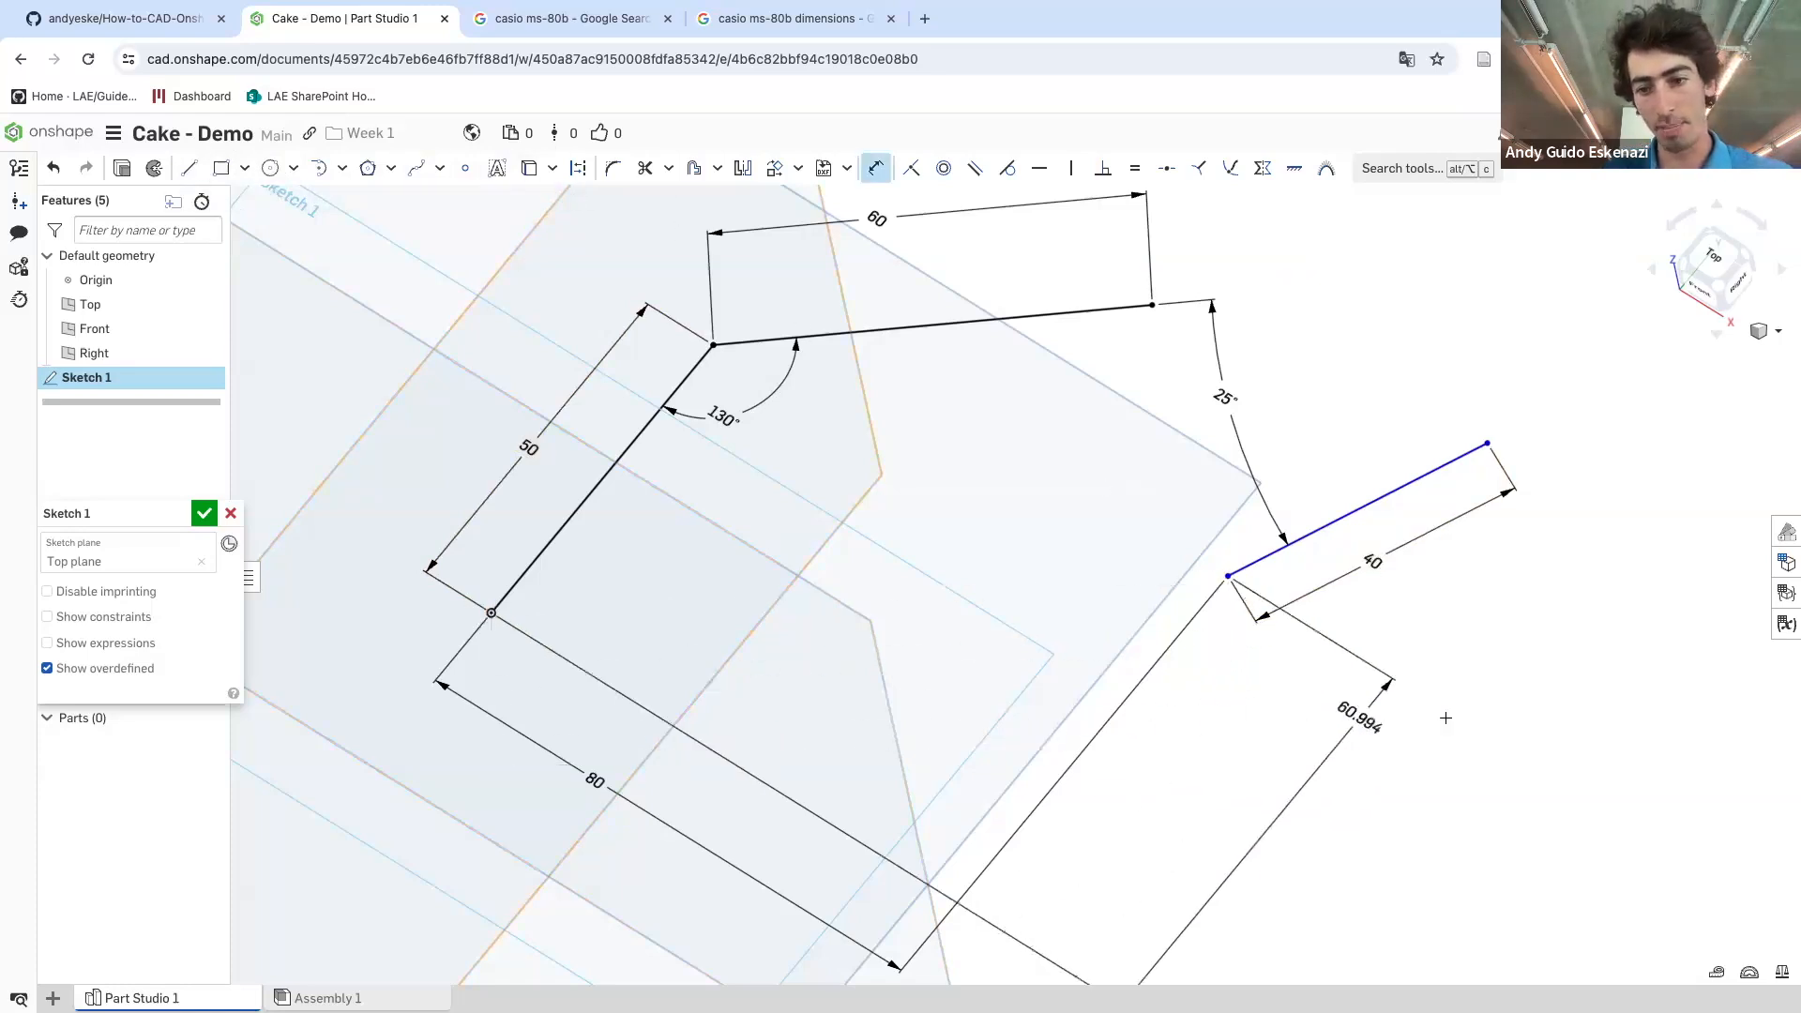
click(1421, 786)
text(60)
key(Return)
right_drag(1419, 644, 1318, 575)
key(Escape)
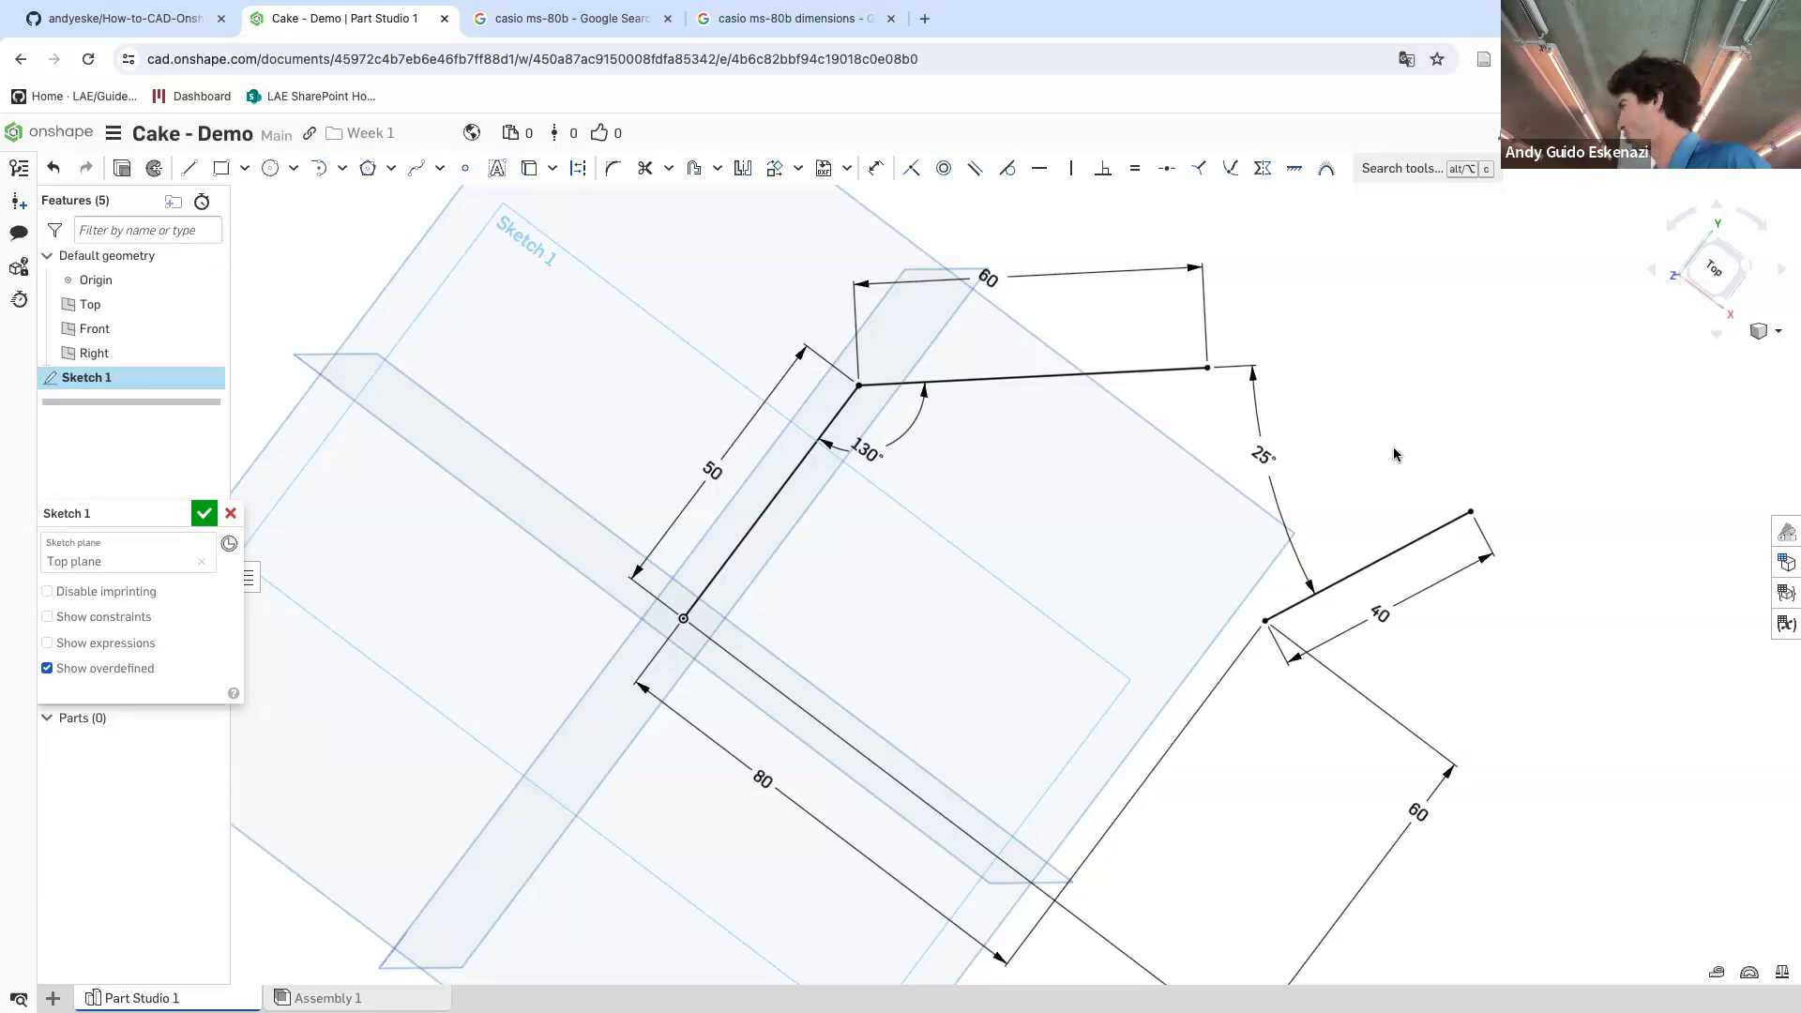
- Delete the 40 mm line with its dimensions and draw a new unconnected line below the 60 mm line
drag(1183, 403, 1579, 774)
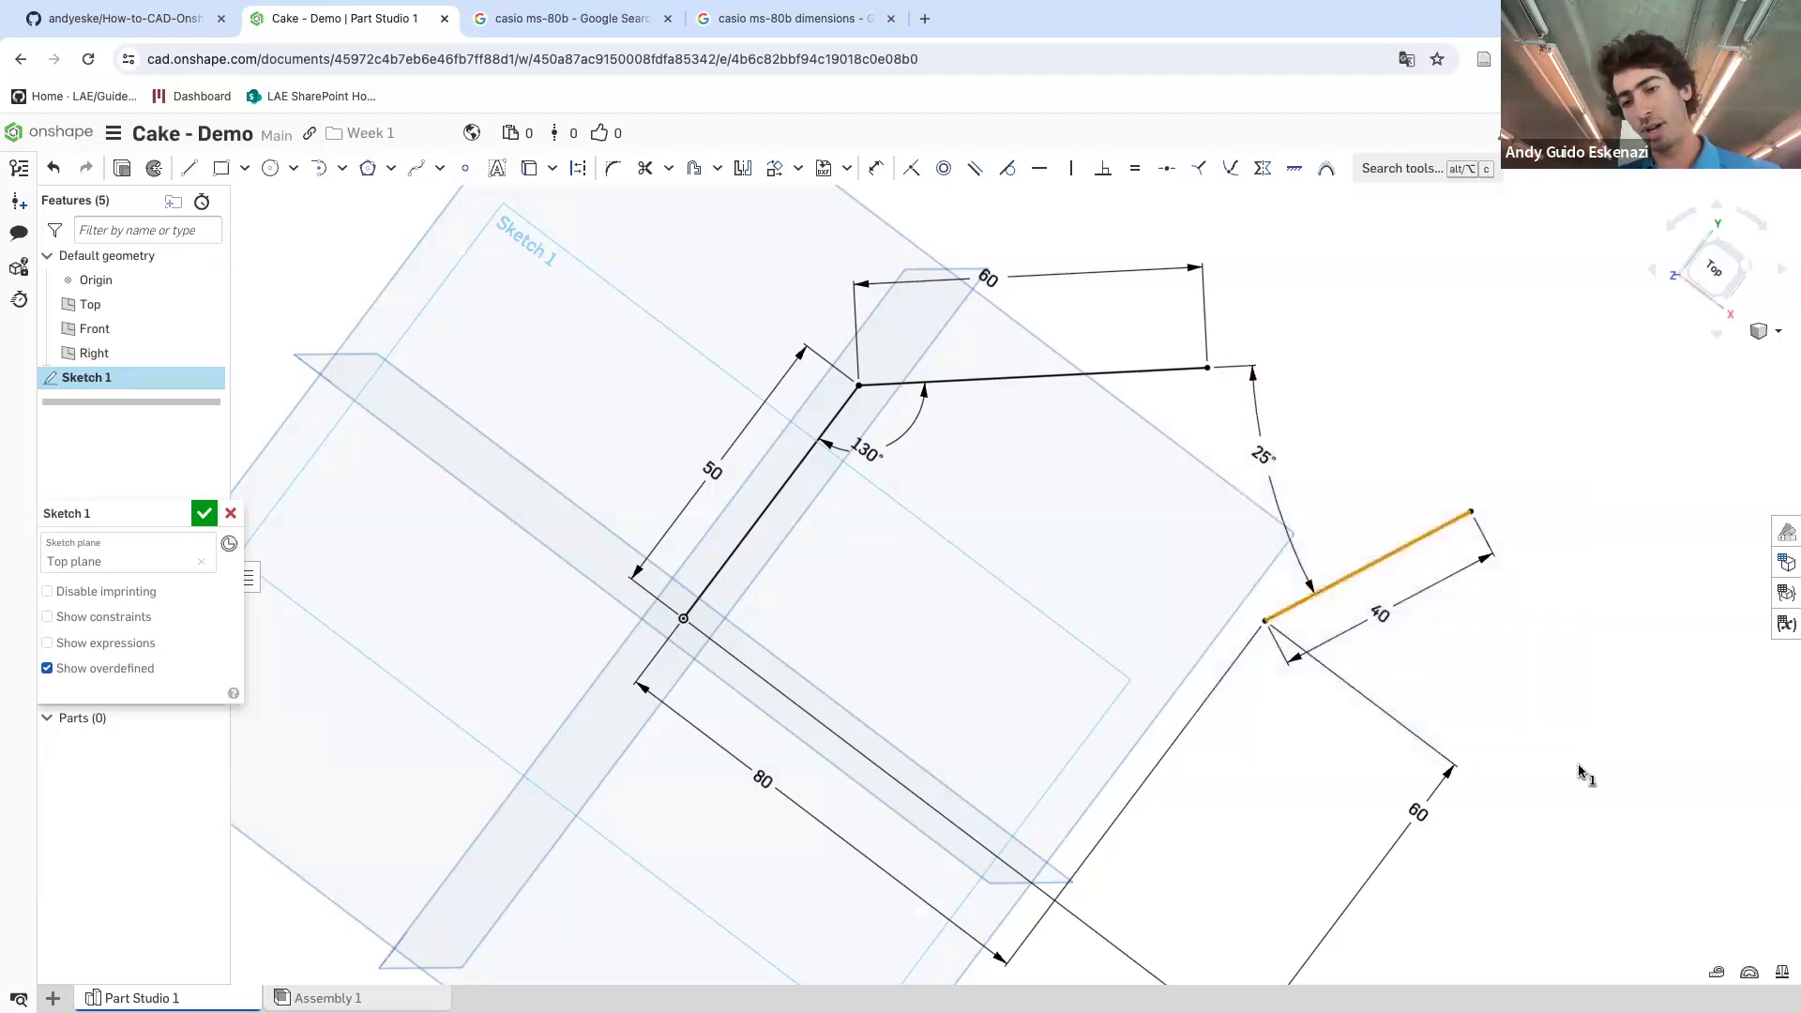
key(Delete)
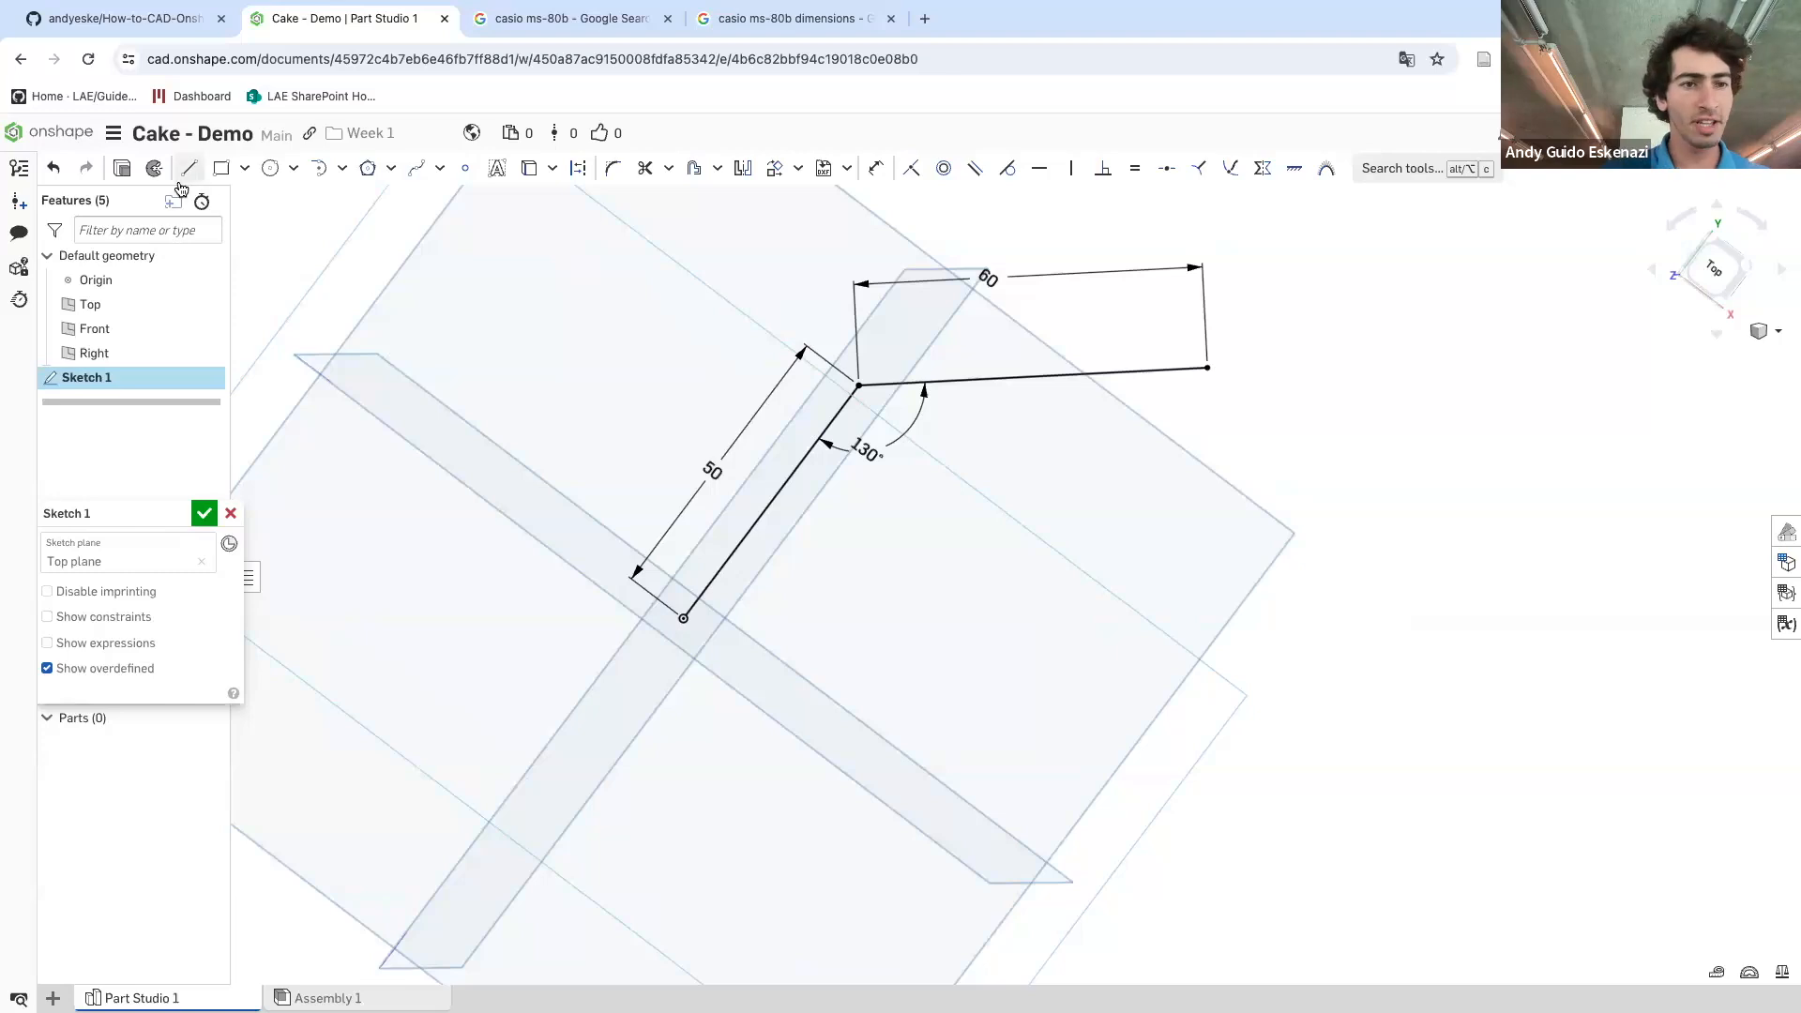
click(187, 169)
click(893, 620)
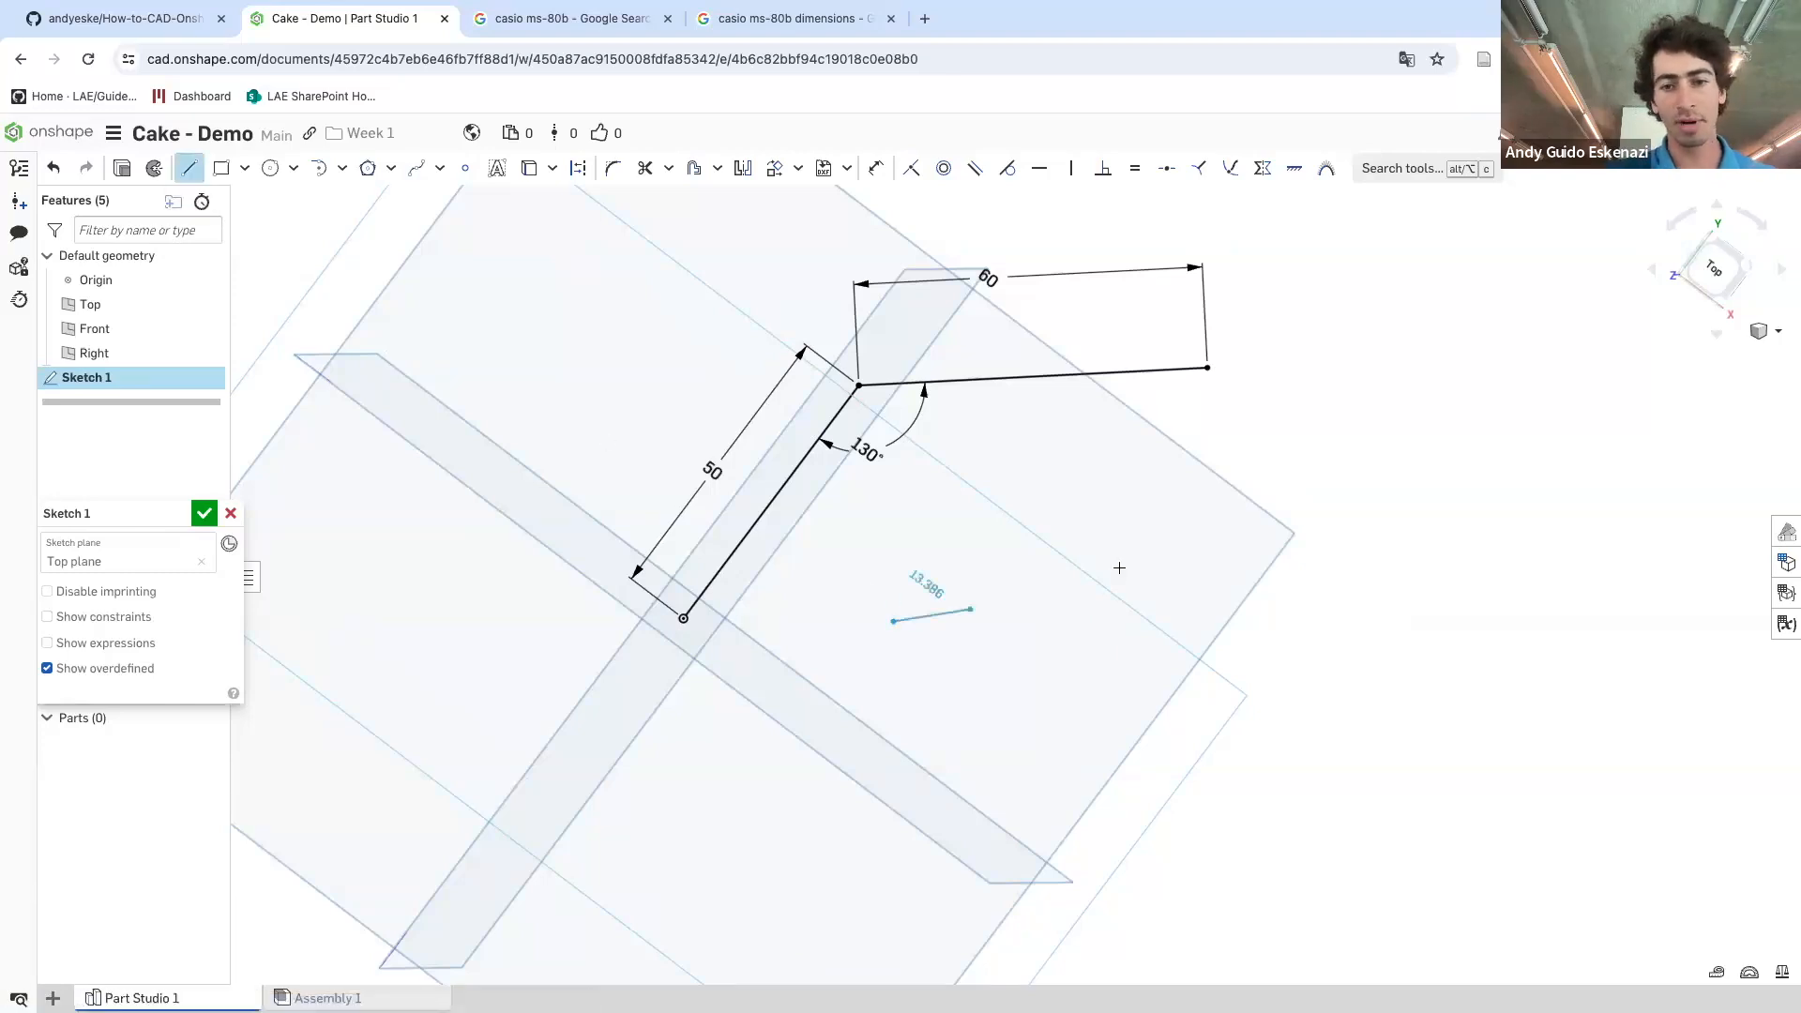
key(Escape)
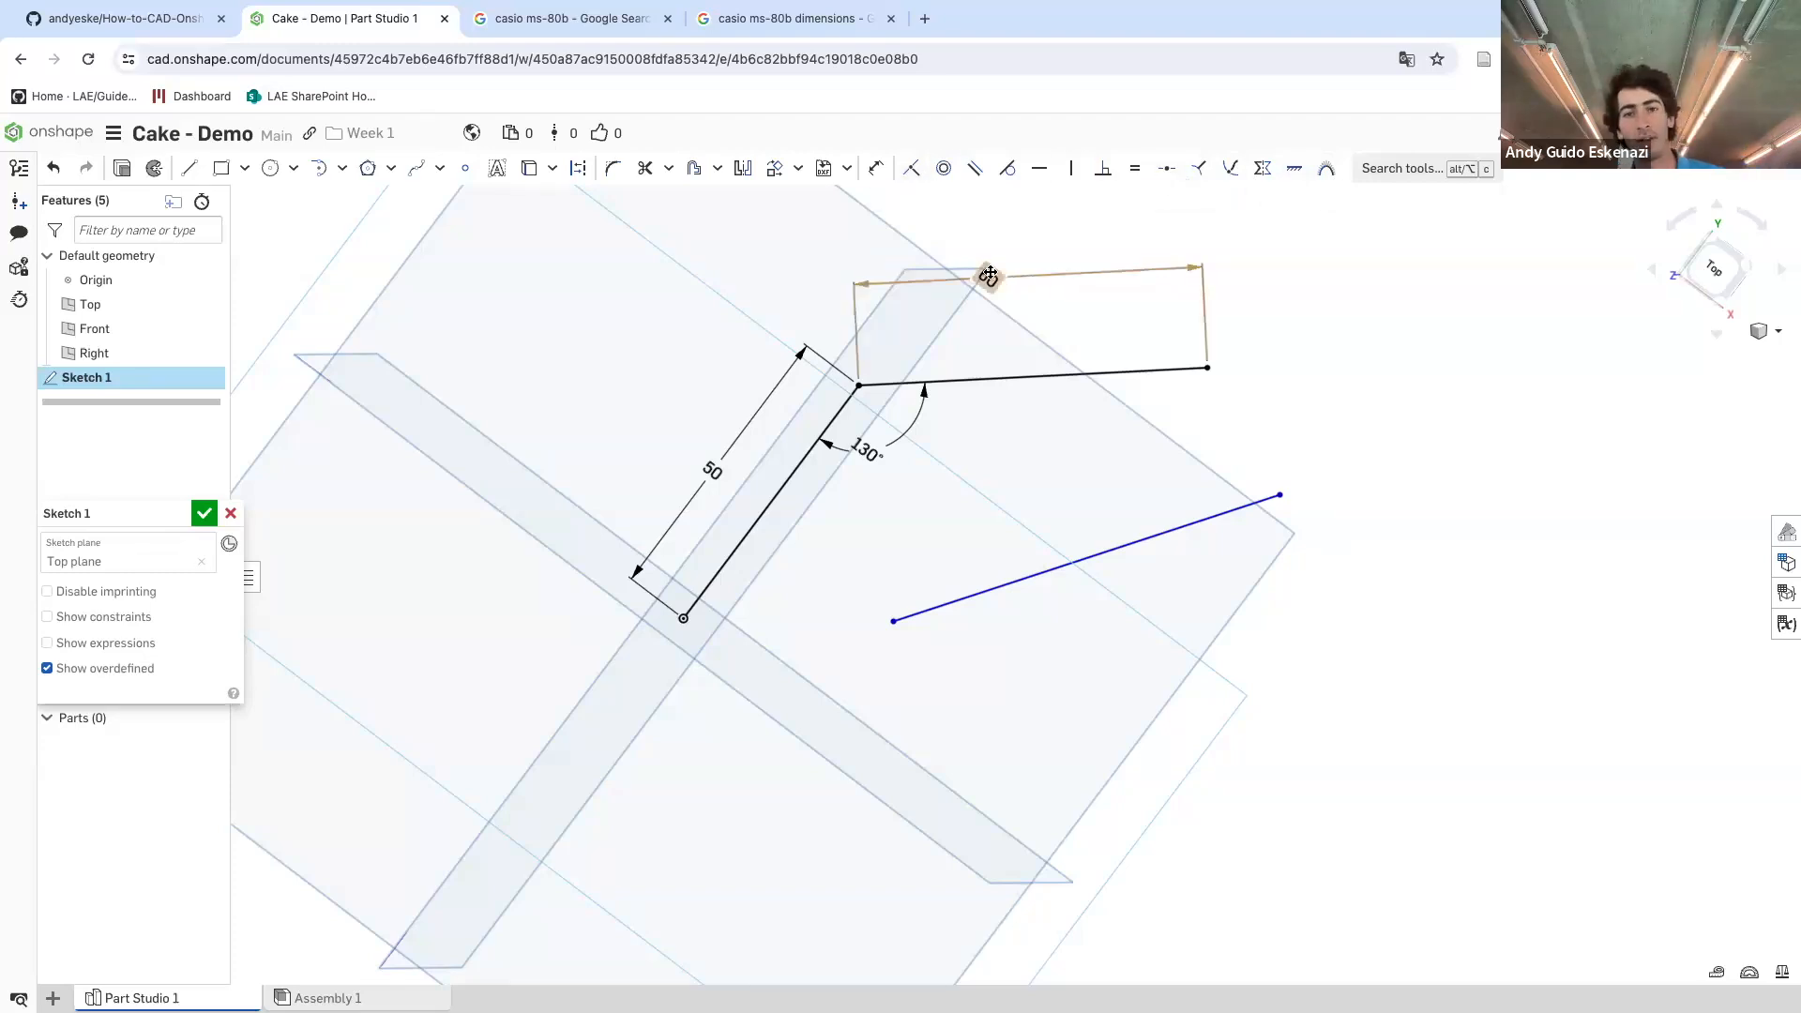
- Make the new line's ends coincident with the free end of the 60 mm line and the origin to close a triangle
click(911, 177)
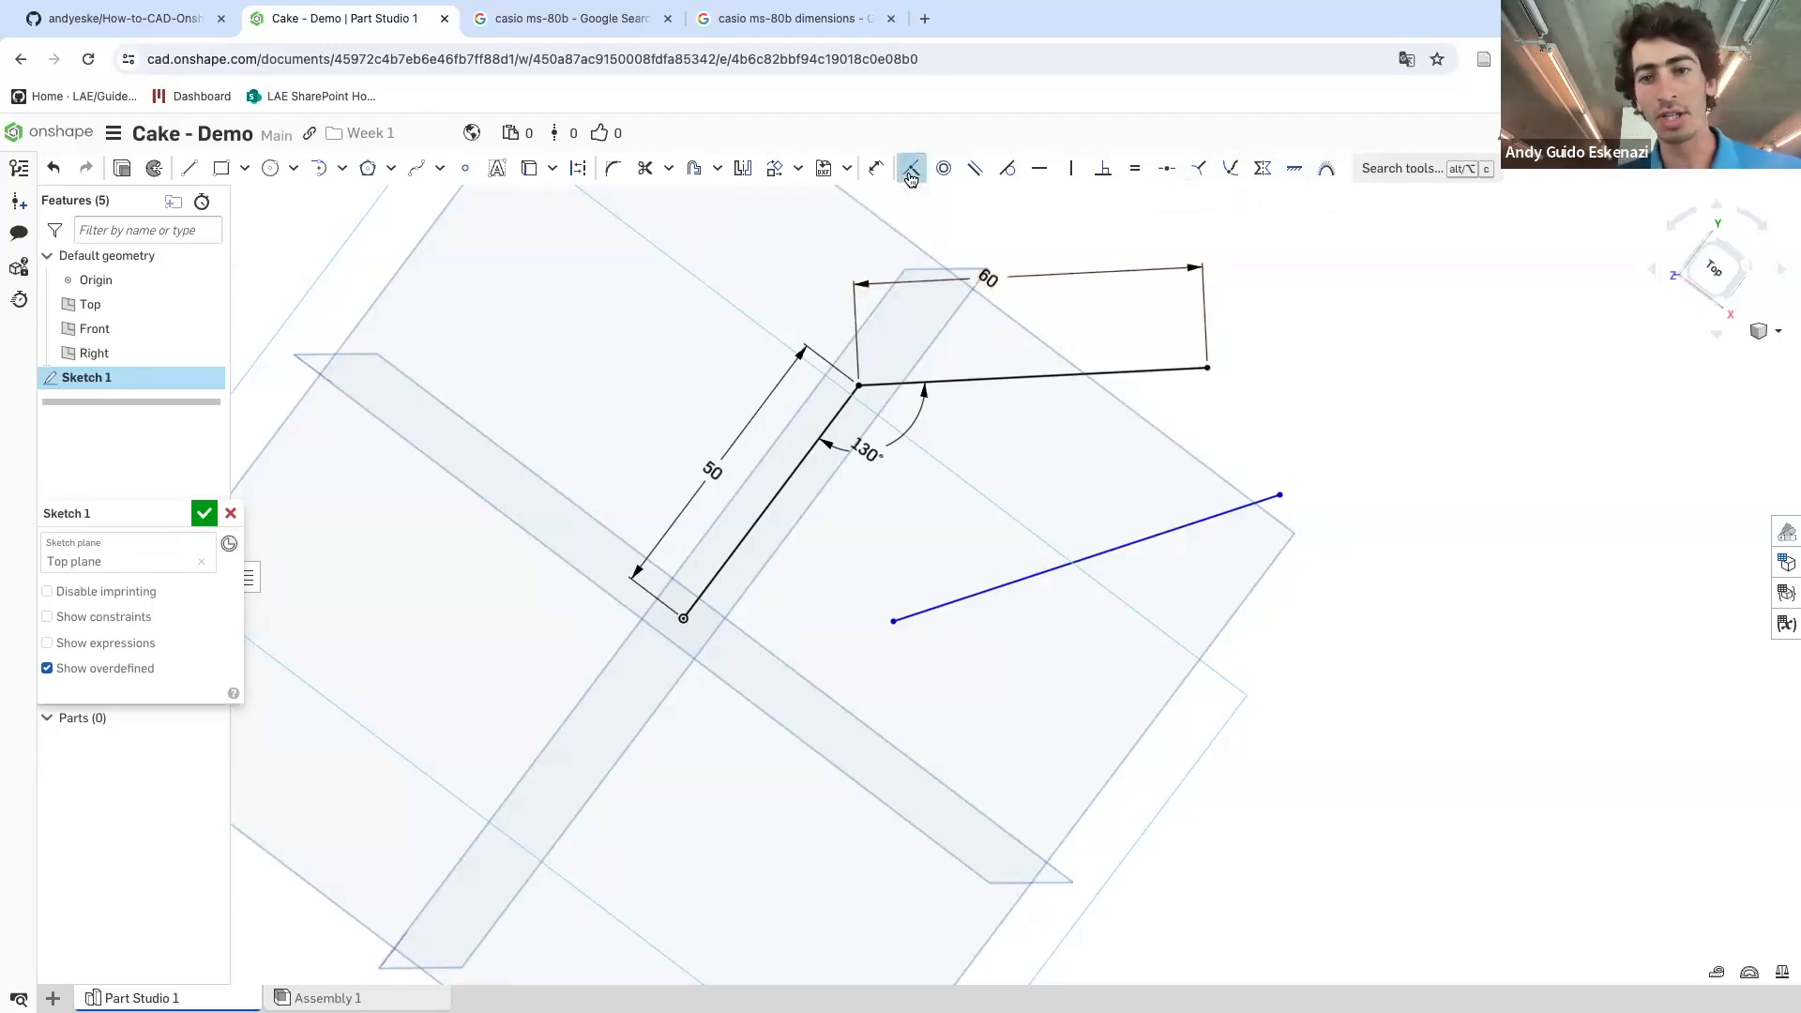
click(1207, 367)
click(1277, 497)
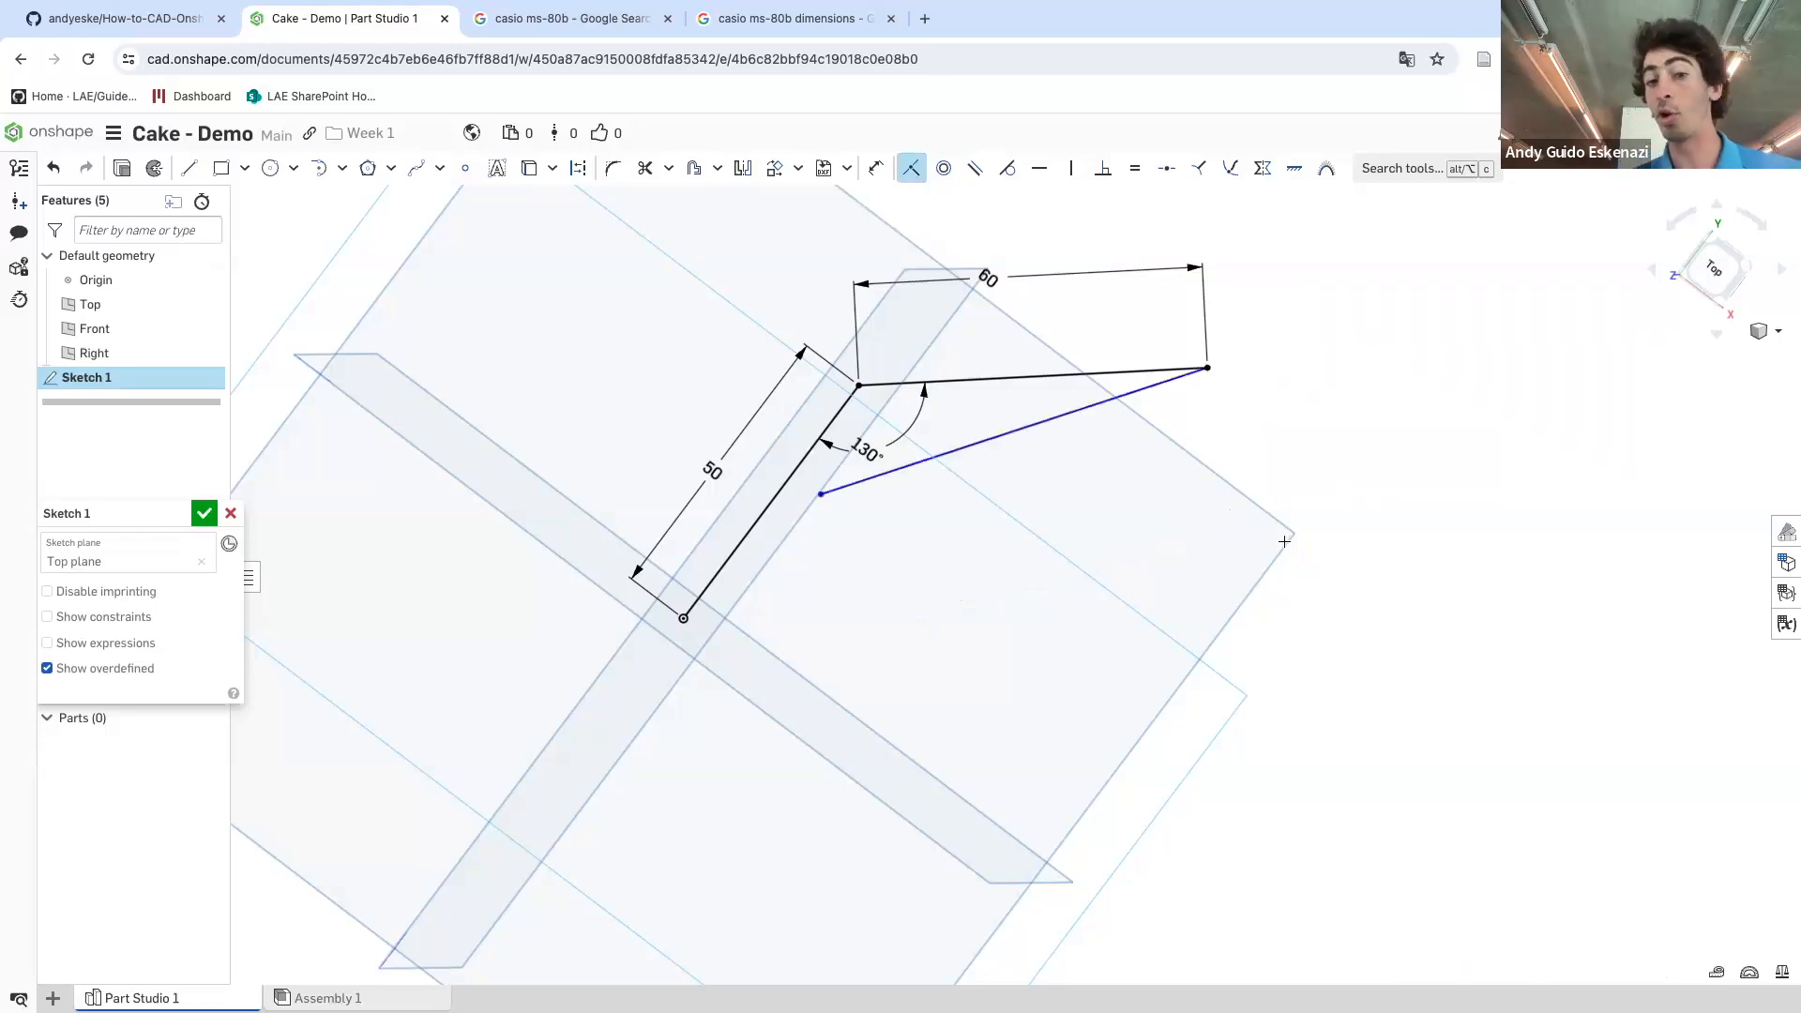
scroll(823, 486, up, 3)
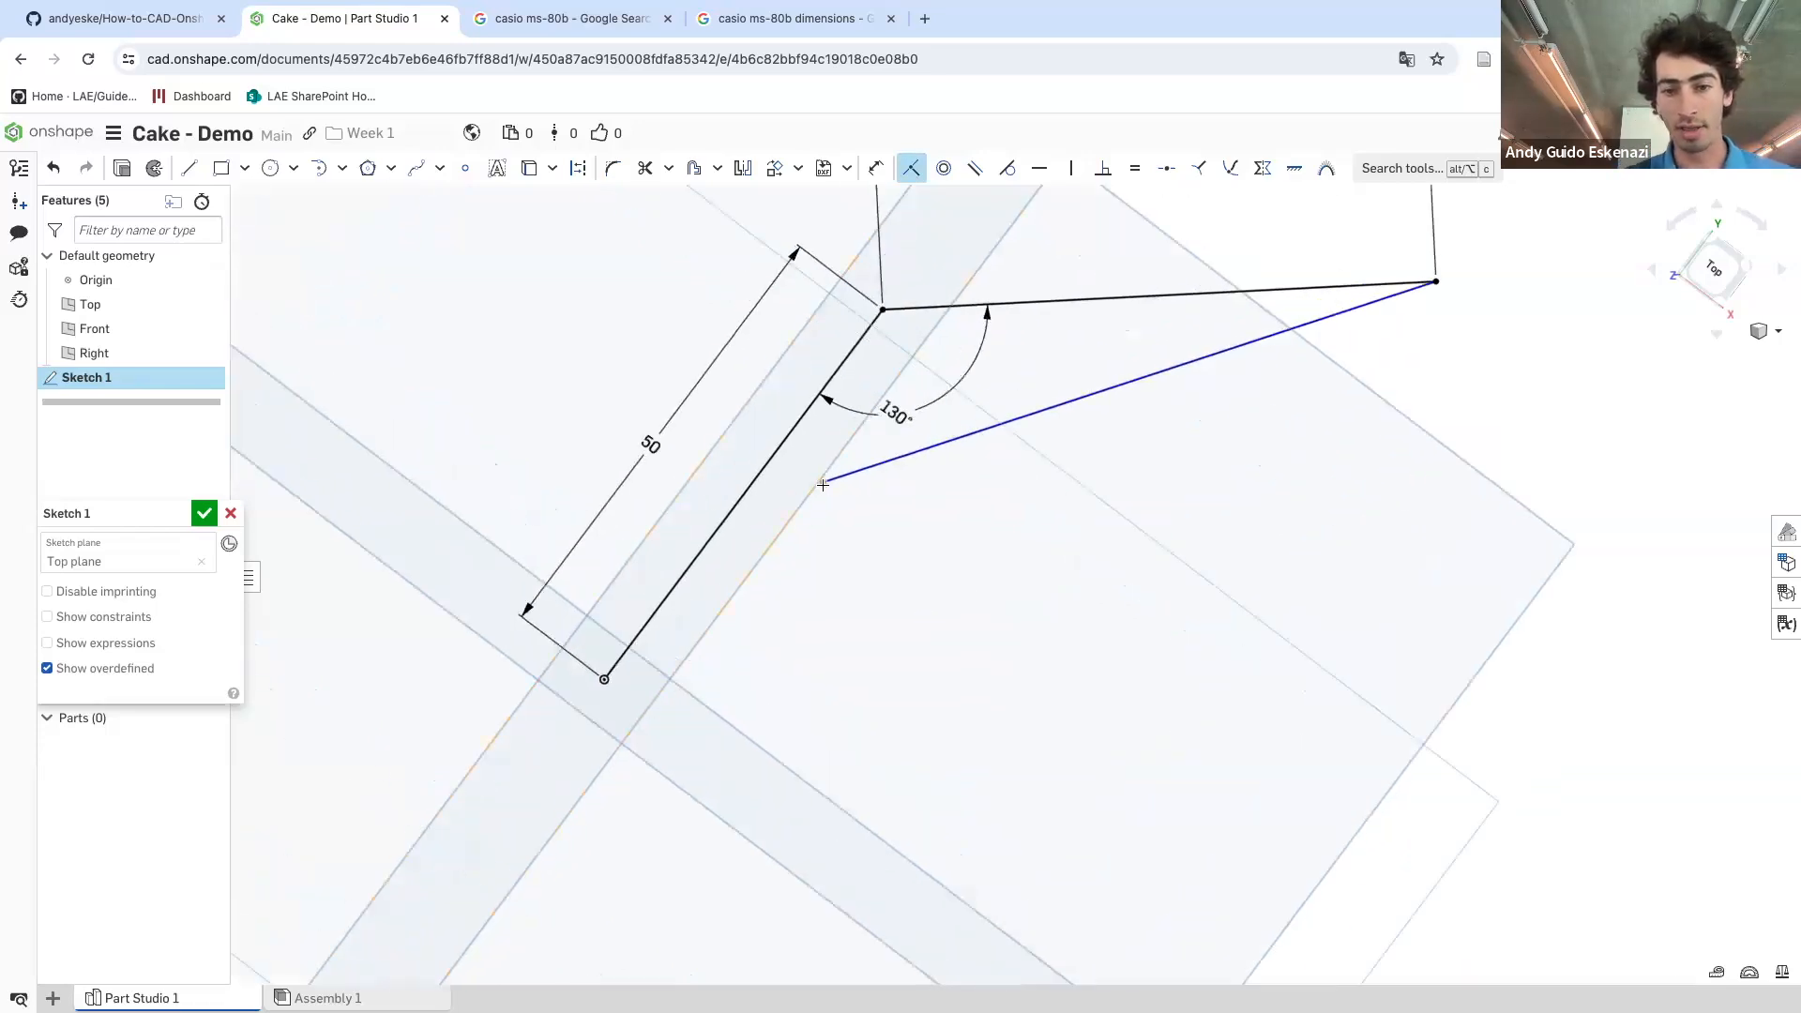
click(822, 484)
click(601, 677)
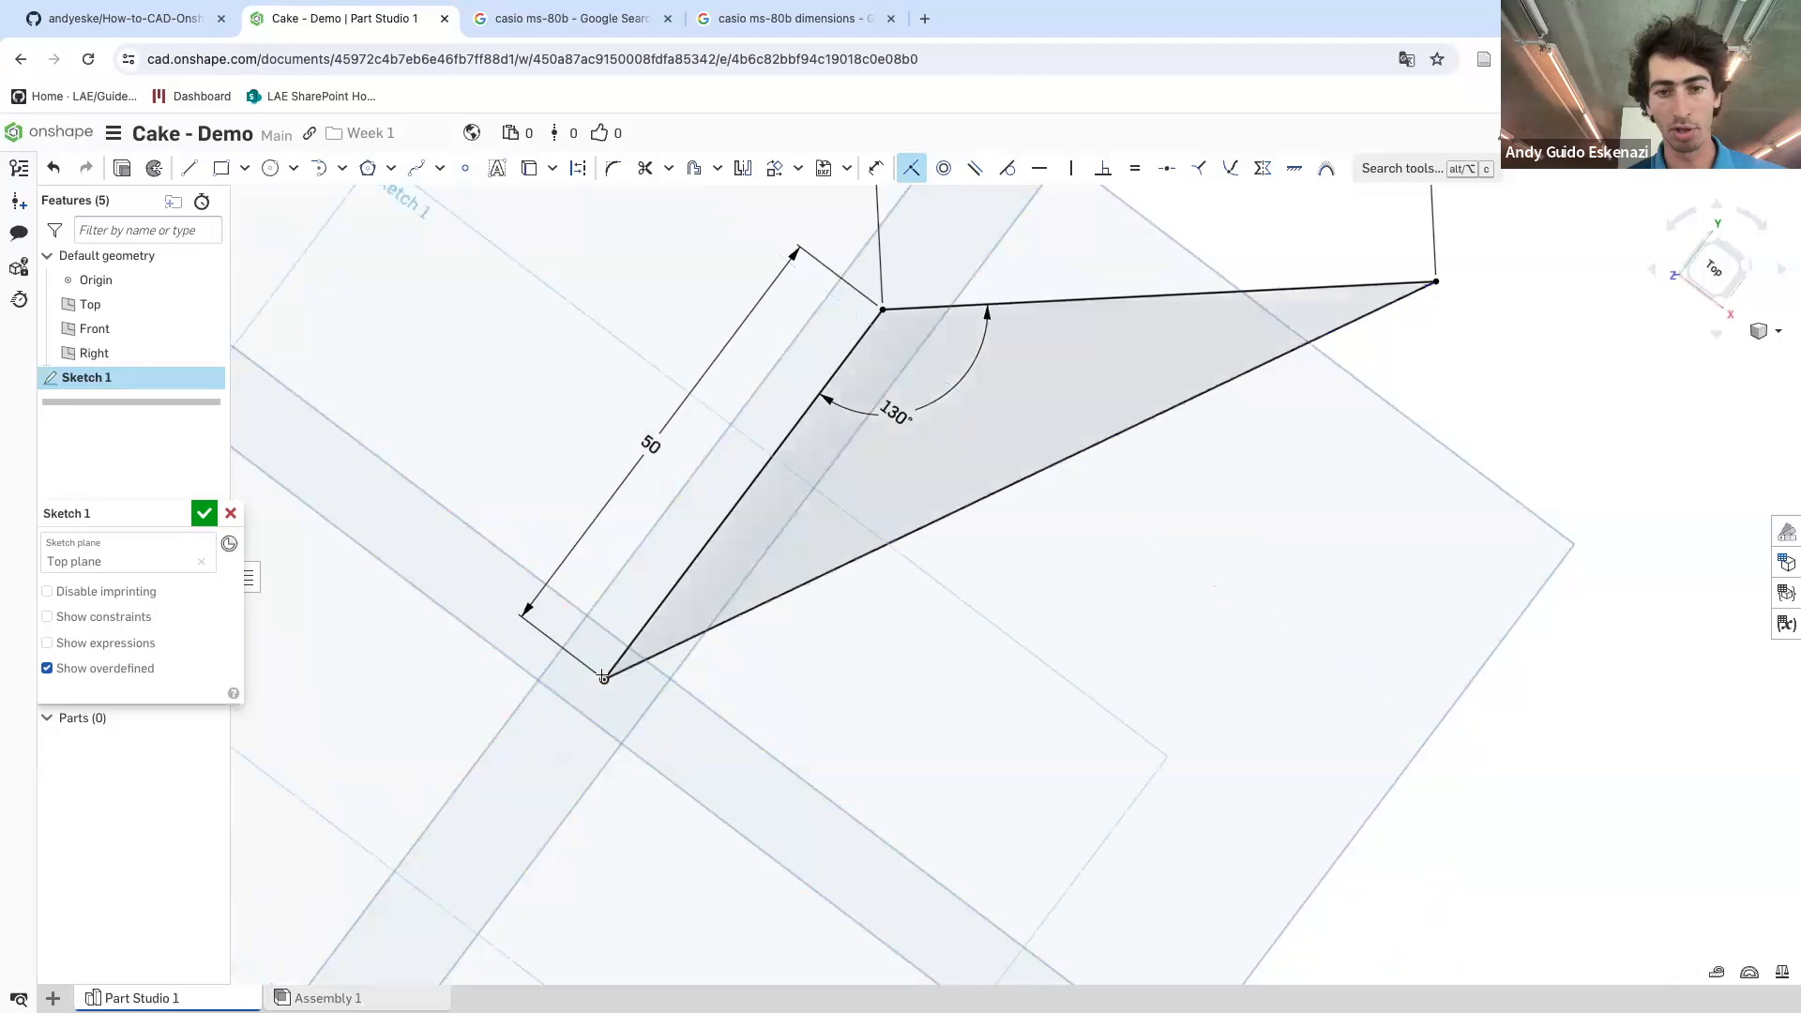
scroll(1213, 523, down, 2)
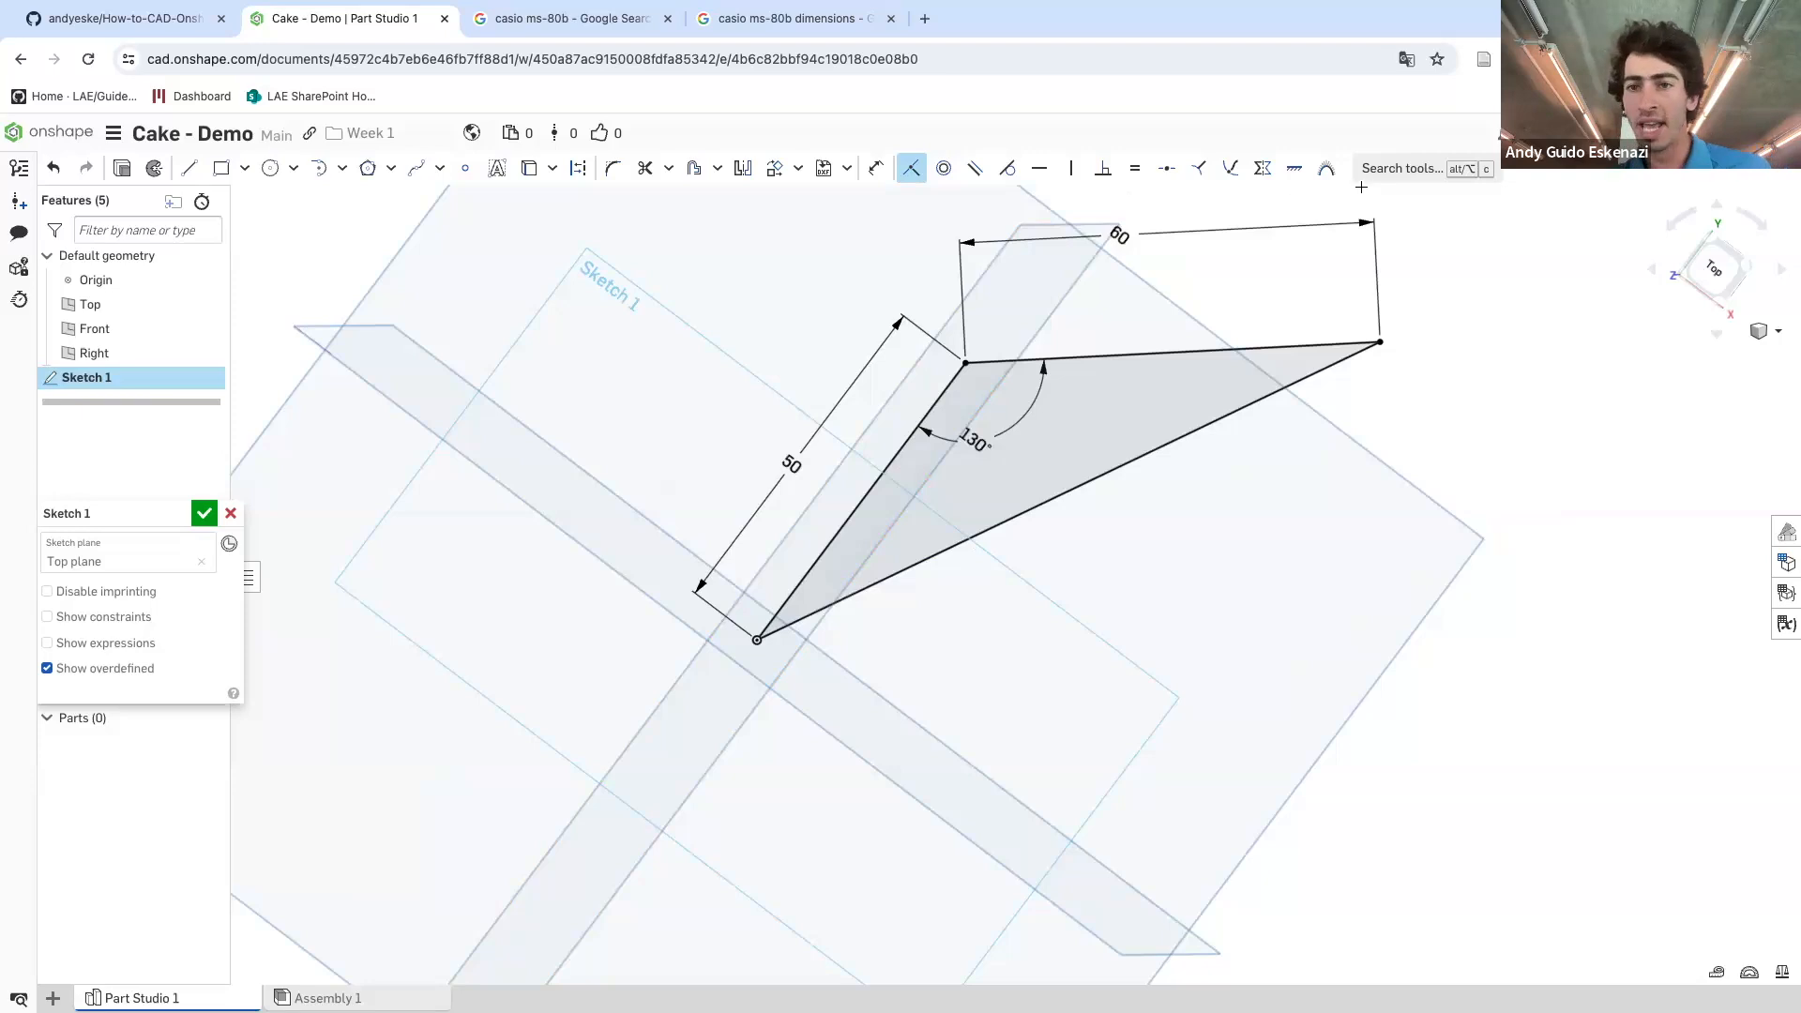
click(1381, 180)
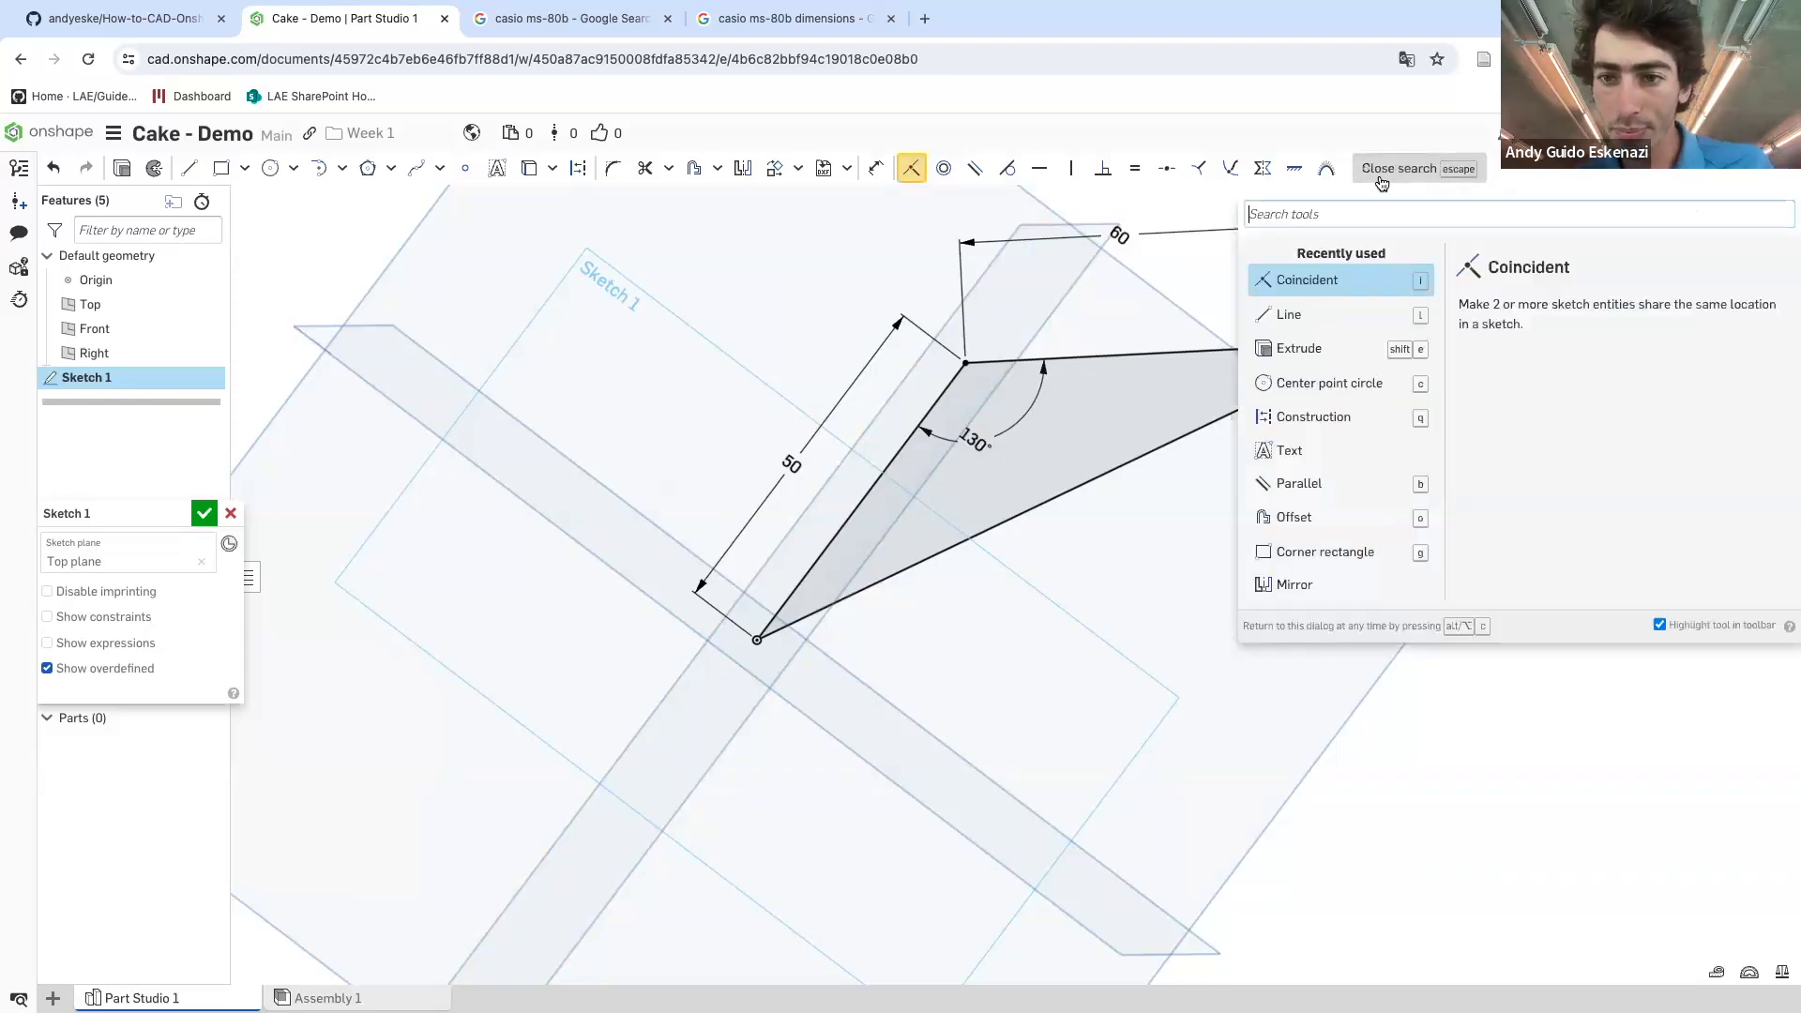
click(1389, 178)
click(1397, 183)
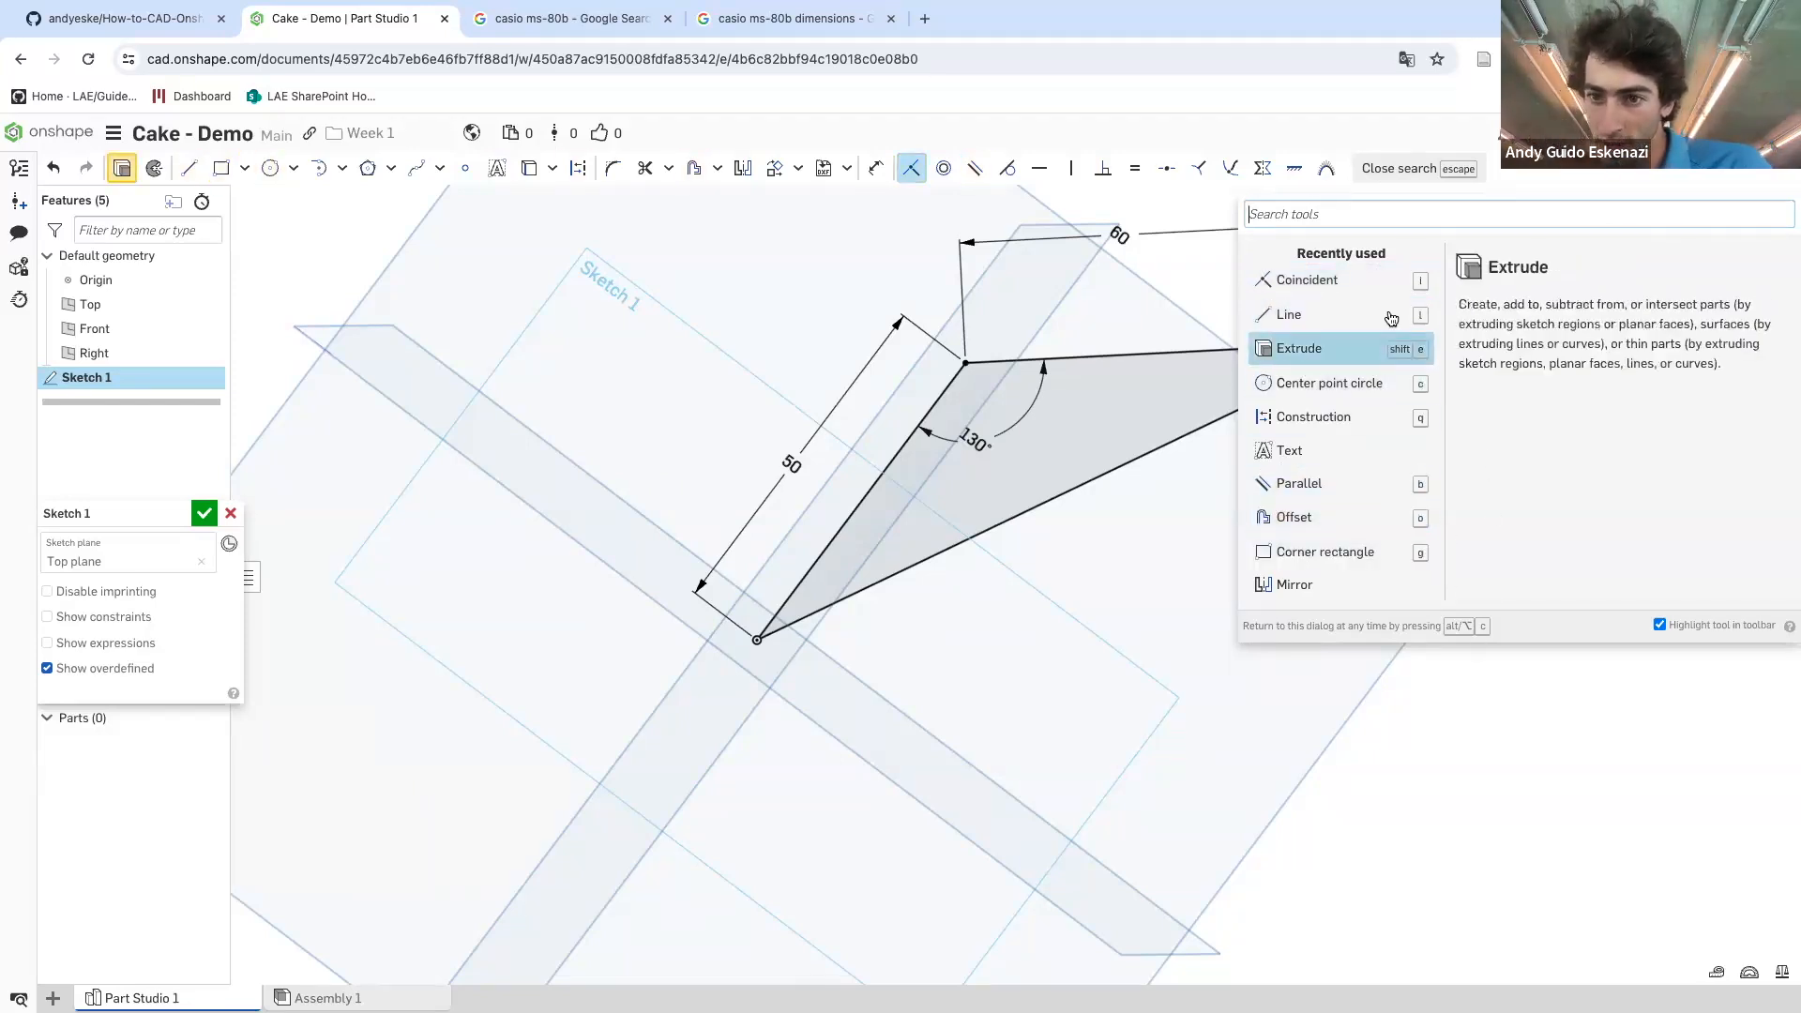
key(Escape)
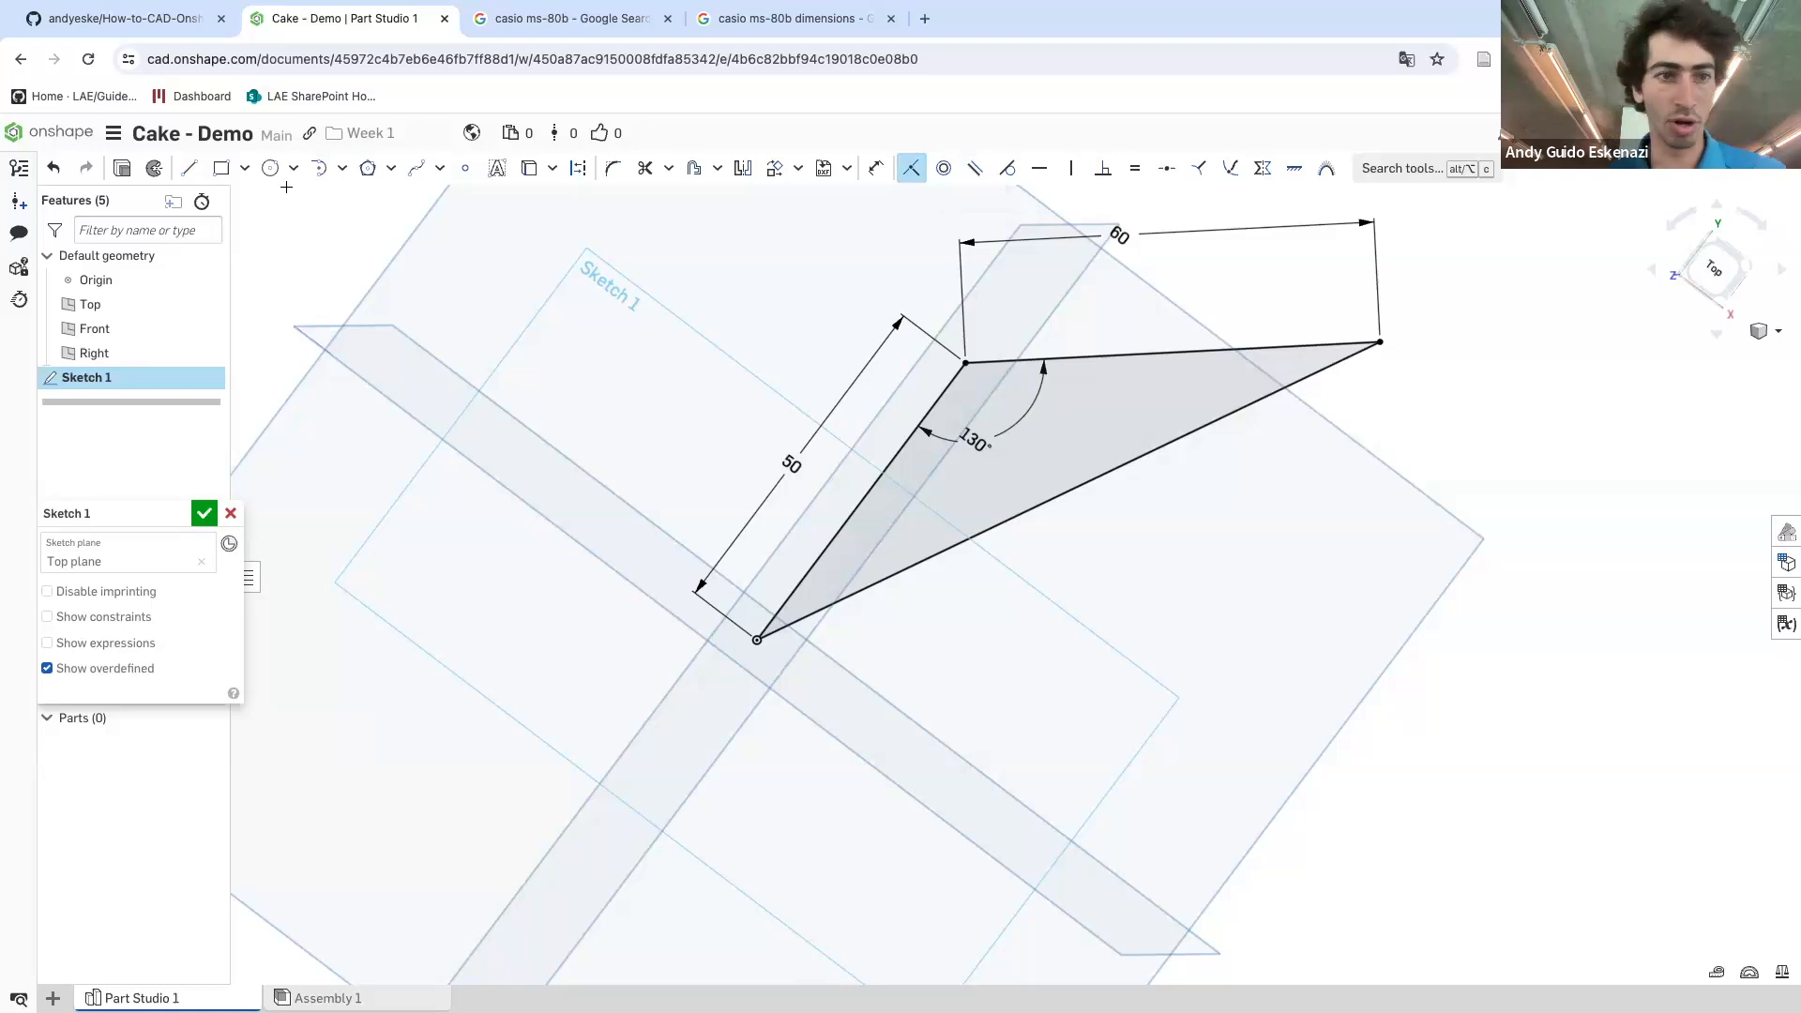
- Draw another unconnected line below the triangle's longest side, running in roughly the same direction
click(189, 168)
click(888, 720)
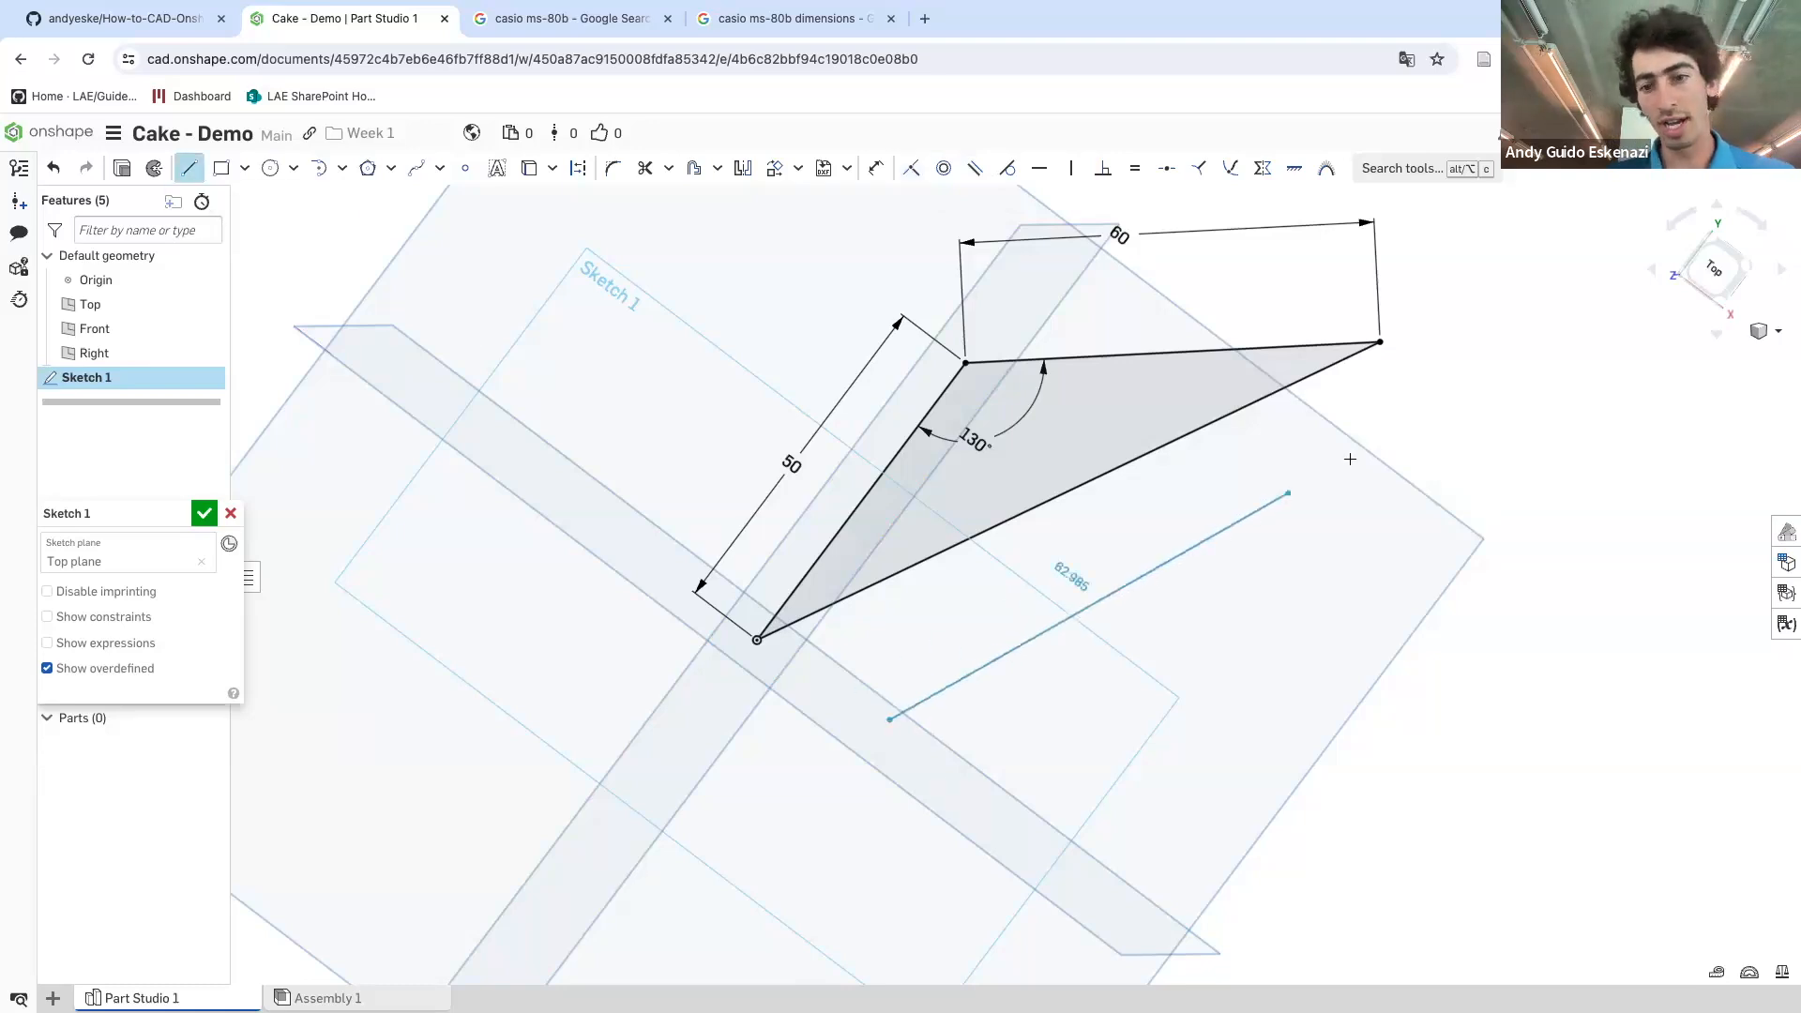
click(1471, 357)
key(Escape)
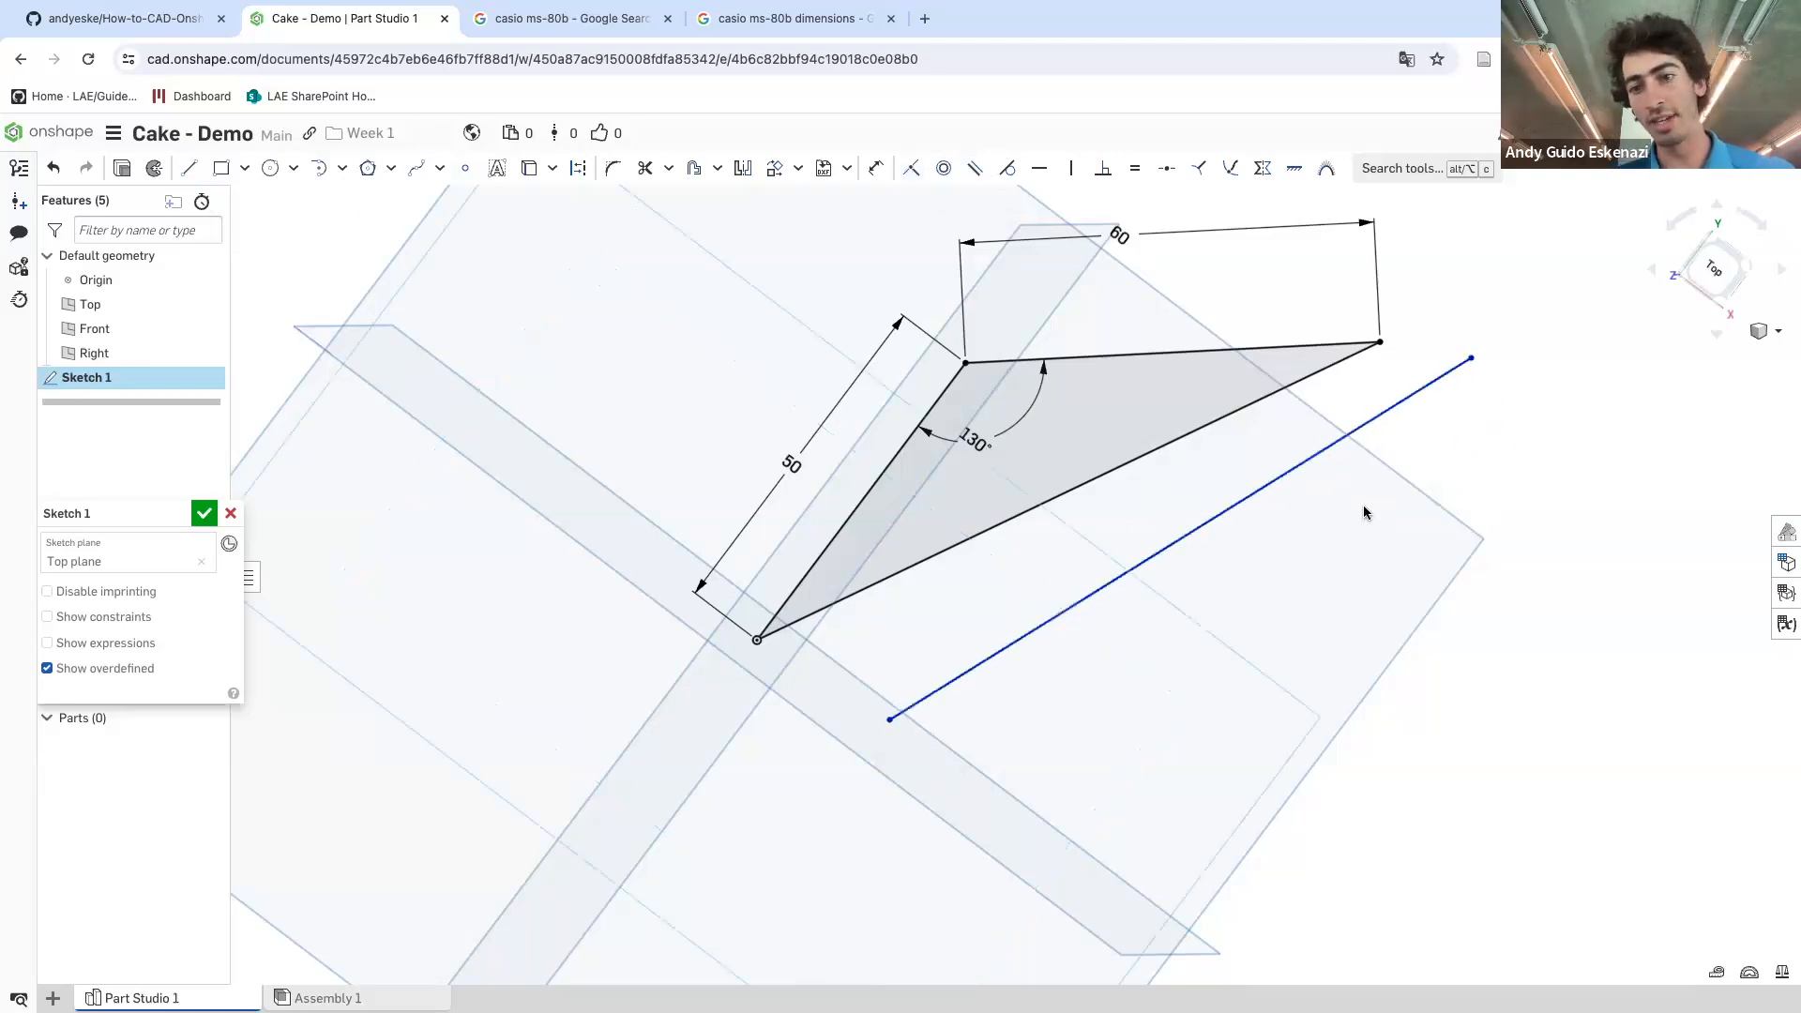
- Constrain the unconnected line to be parallel to the triangle's longest side
click(975, 168)
click(1151, 448)
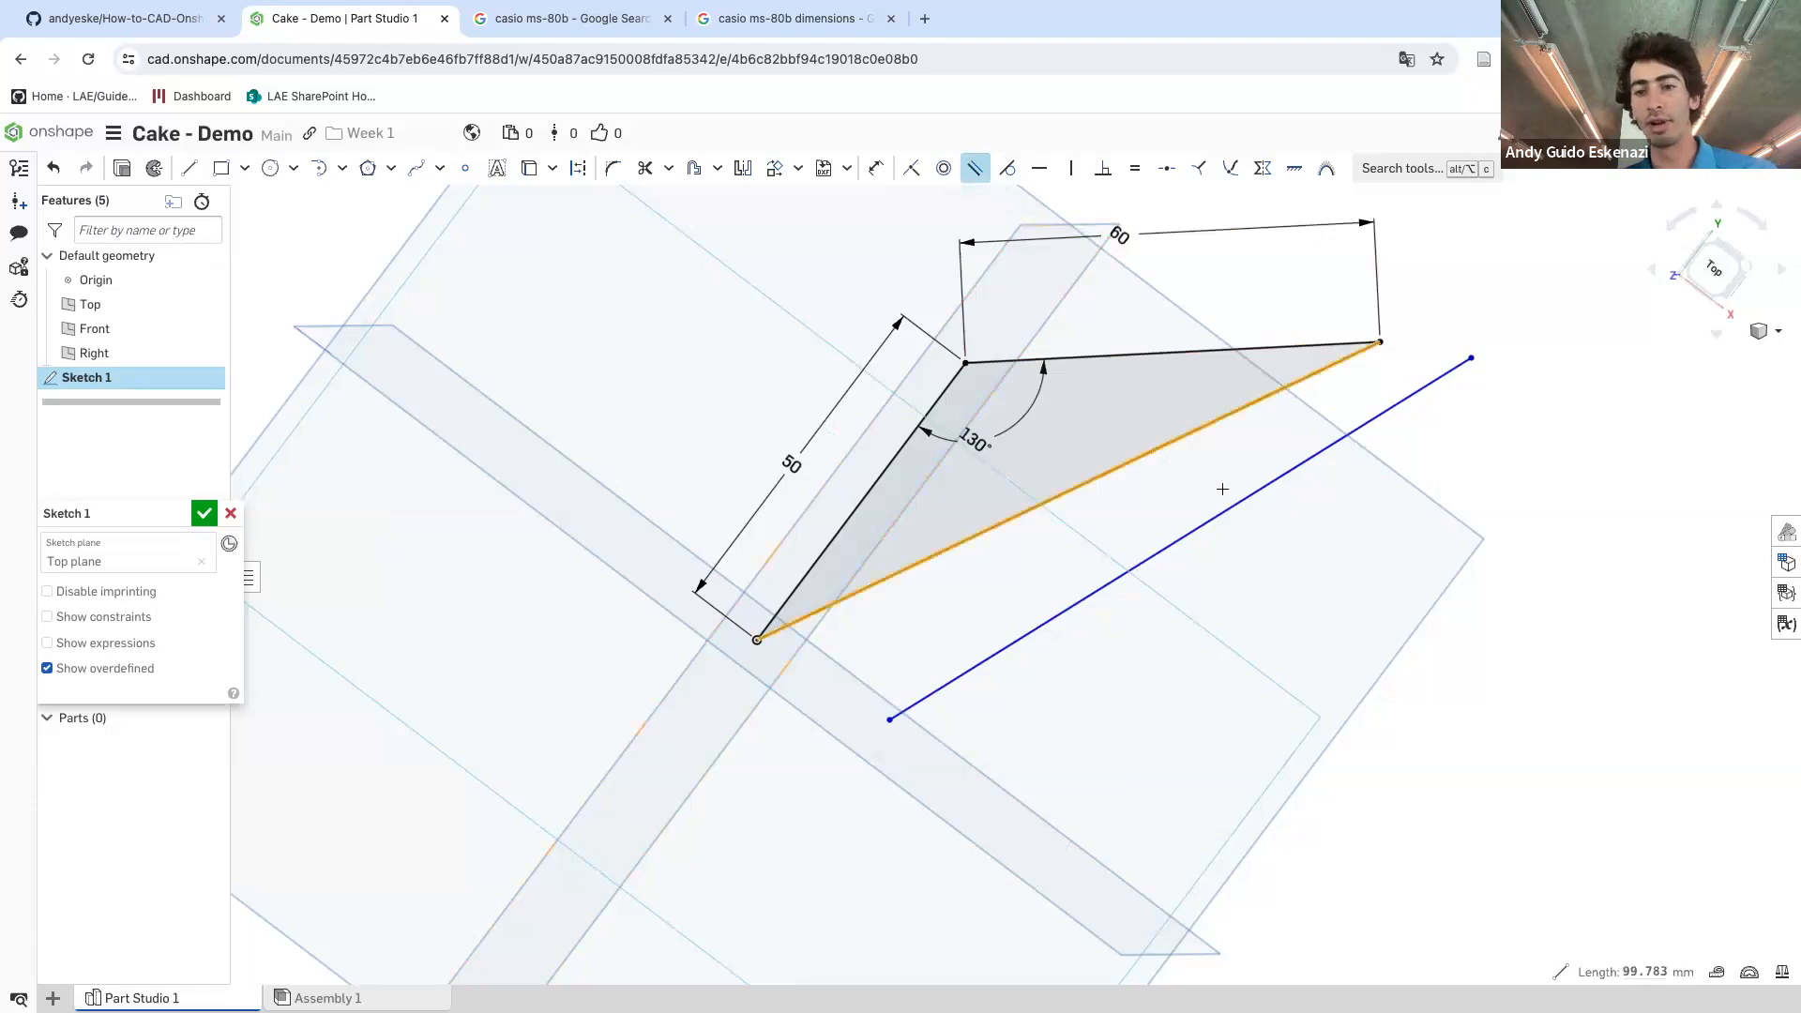
click(1219, 512)
key(Escape)
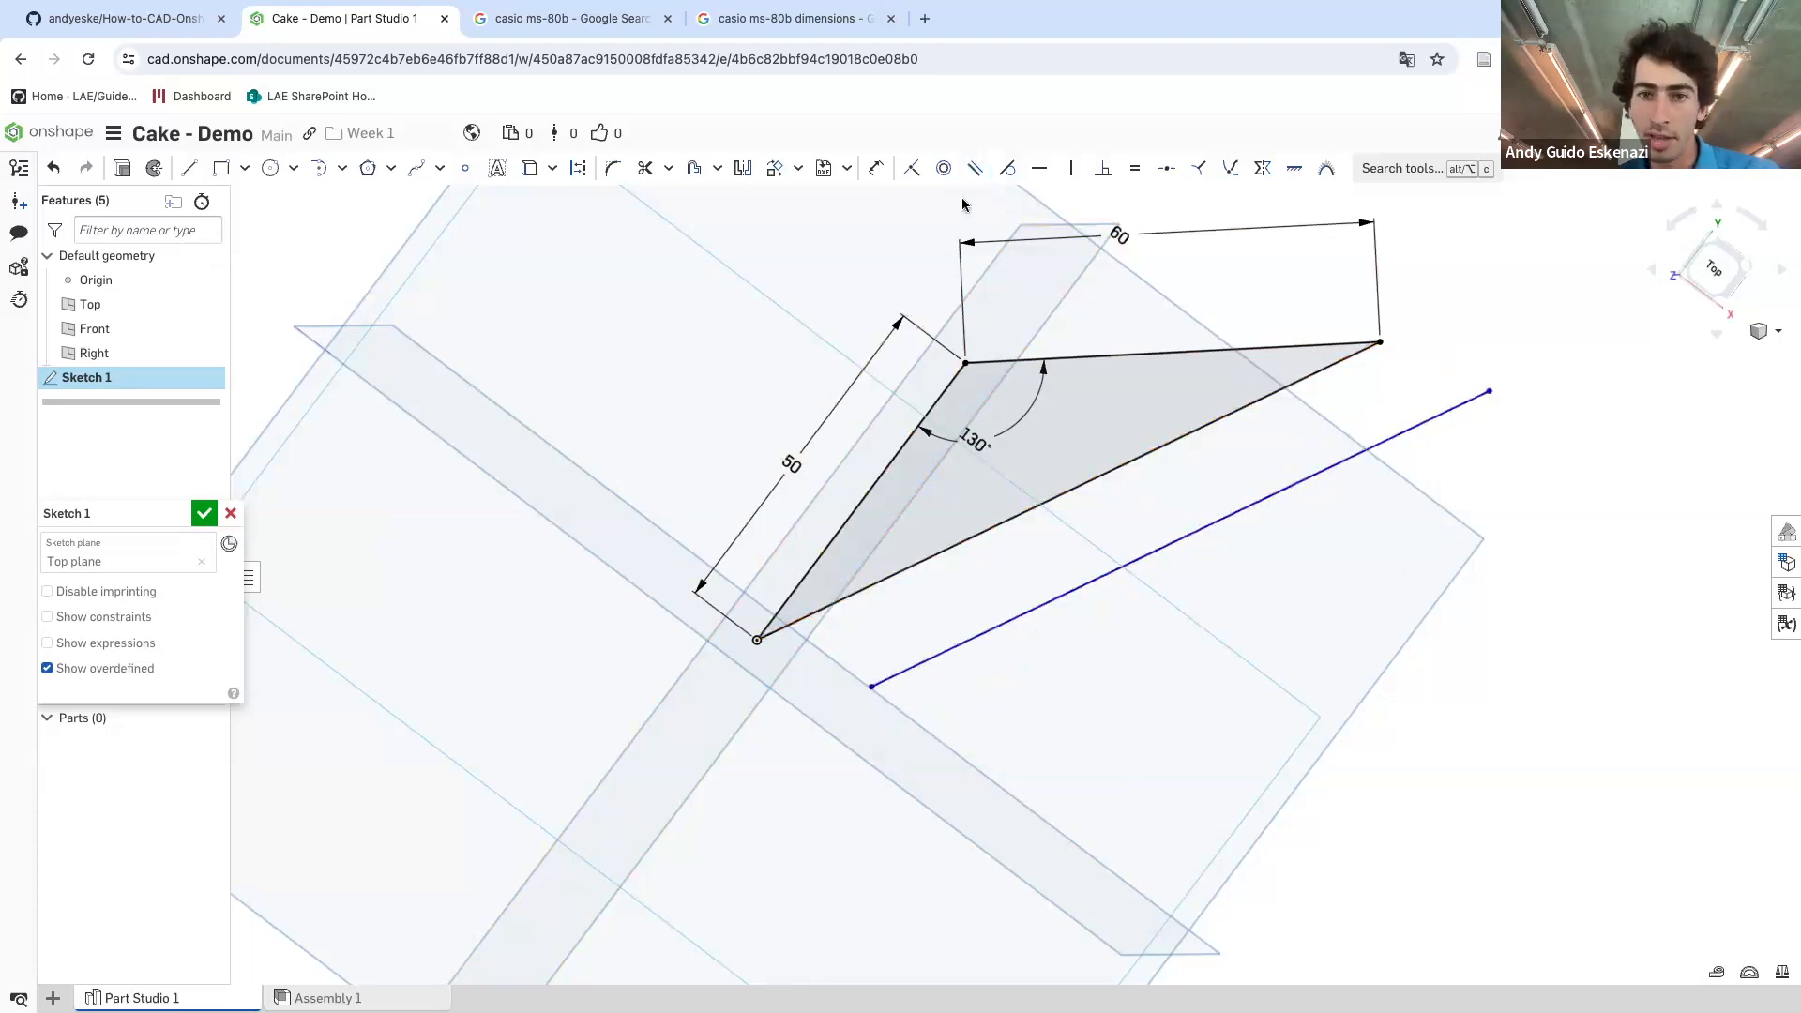
- Constrain the unconnected line to be equal in length to the triangle's longest side
click(1135, 169)
click(1179, 436)
click(1238, 508)
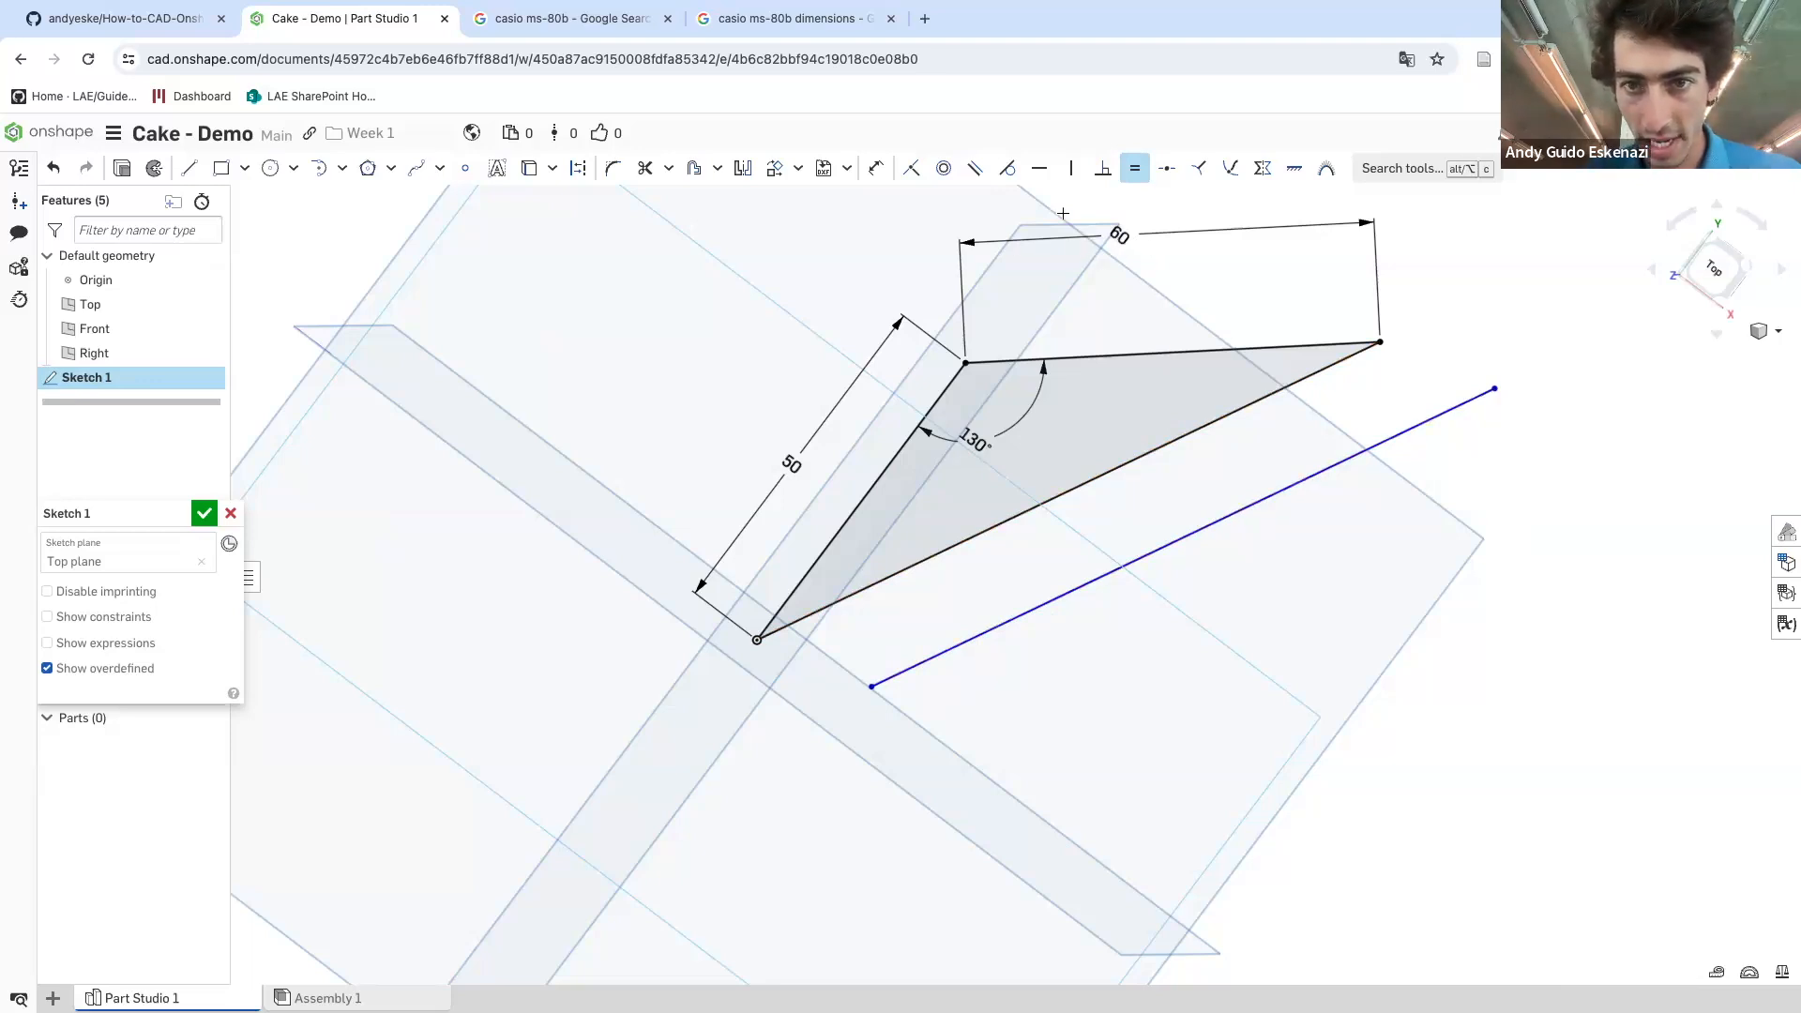
key(Escape)
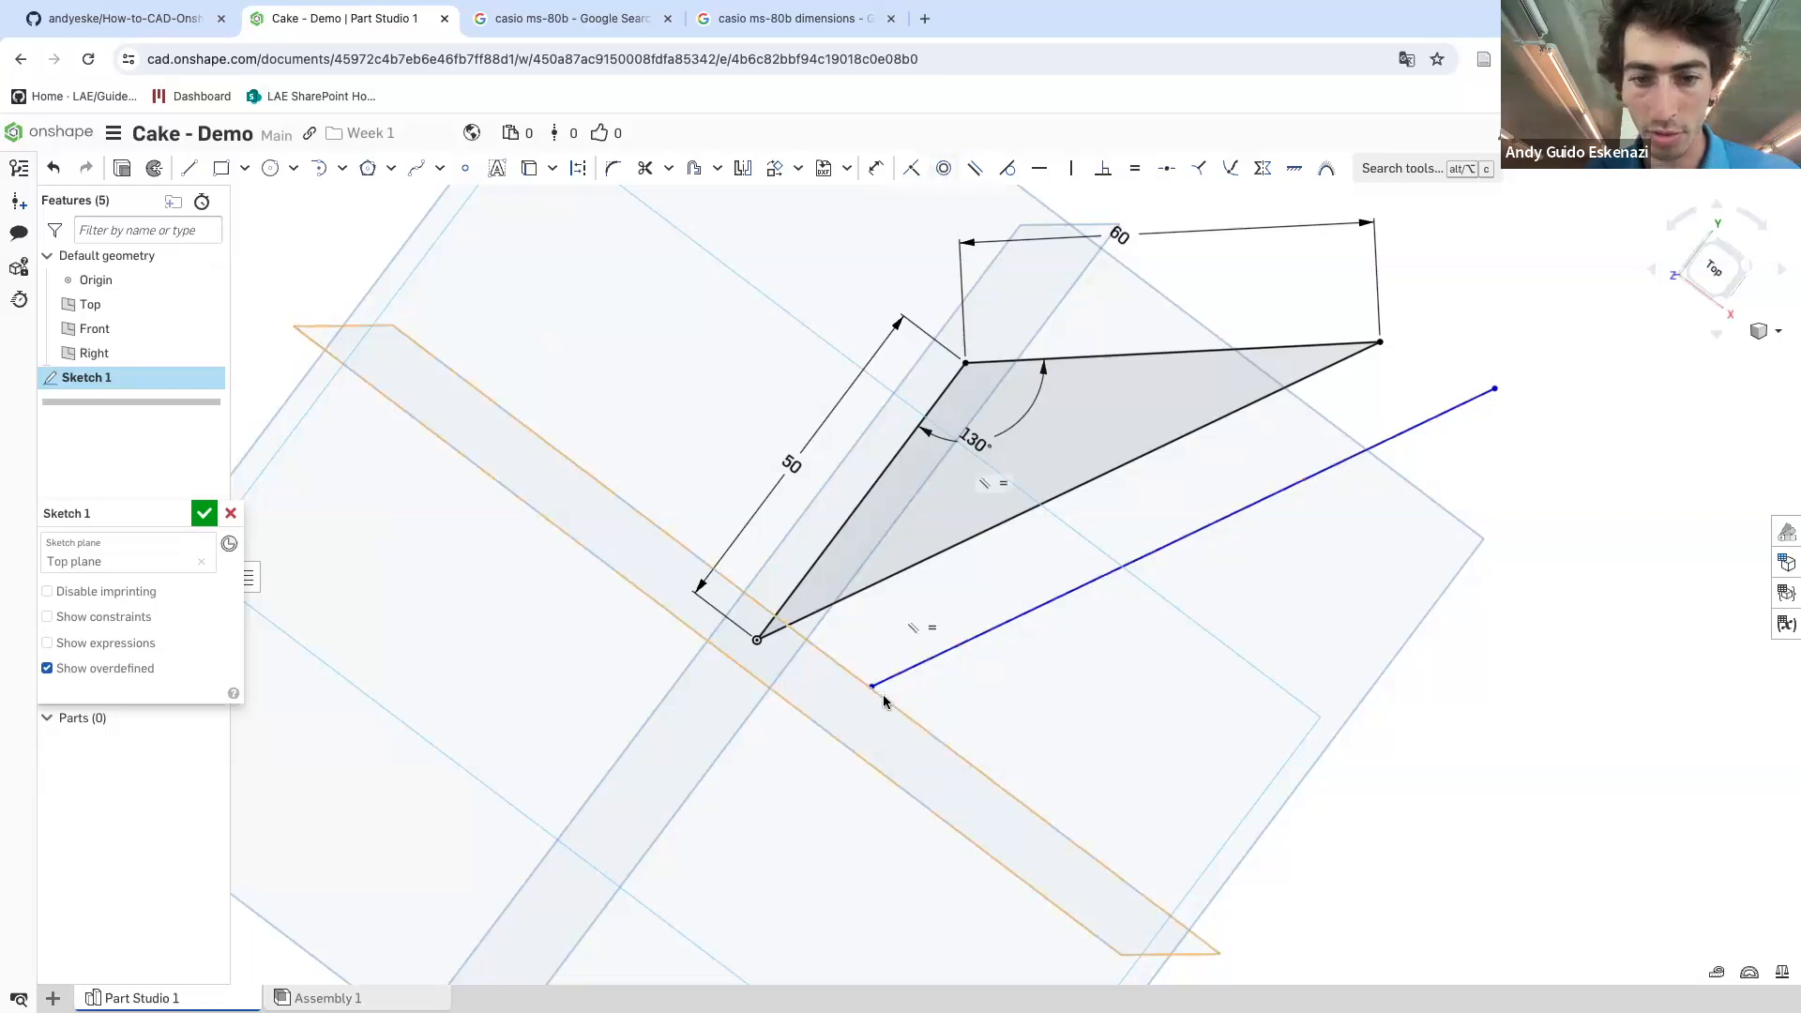
- Make the parallel line's near endpoint coincident with the triangle's corner at the free end of the 60 mm line
key(i)
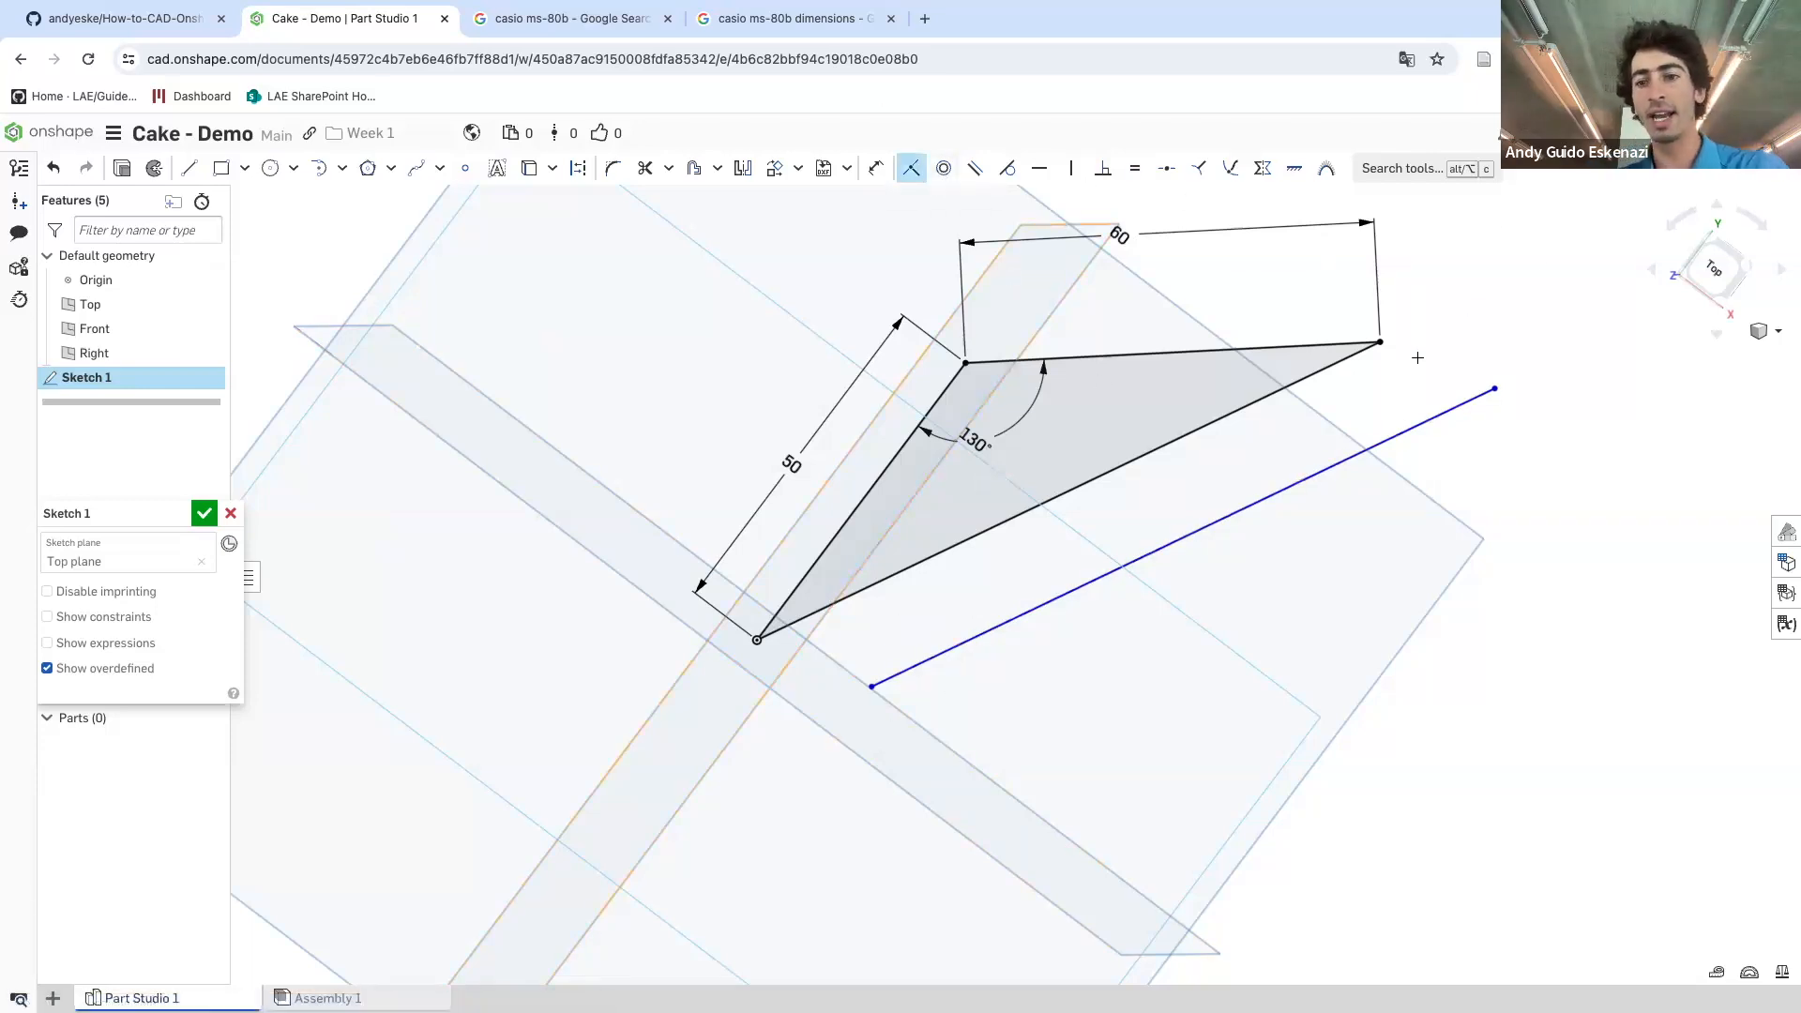
click(1378, 342)
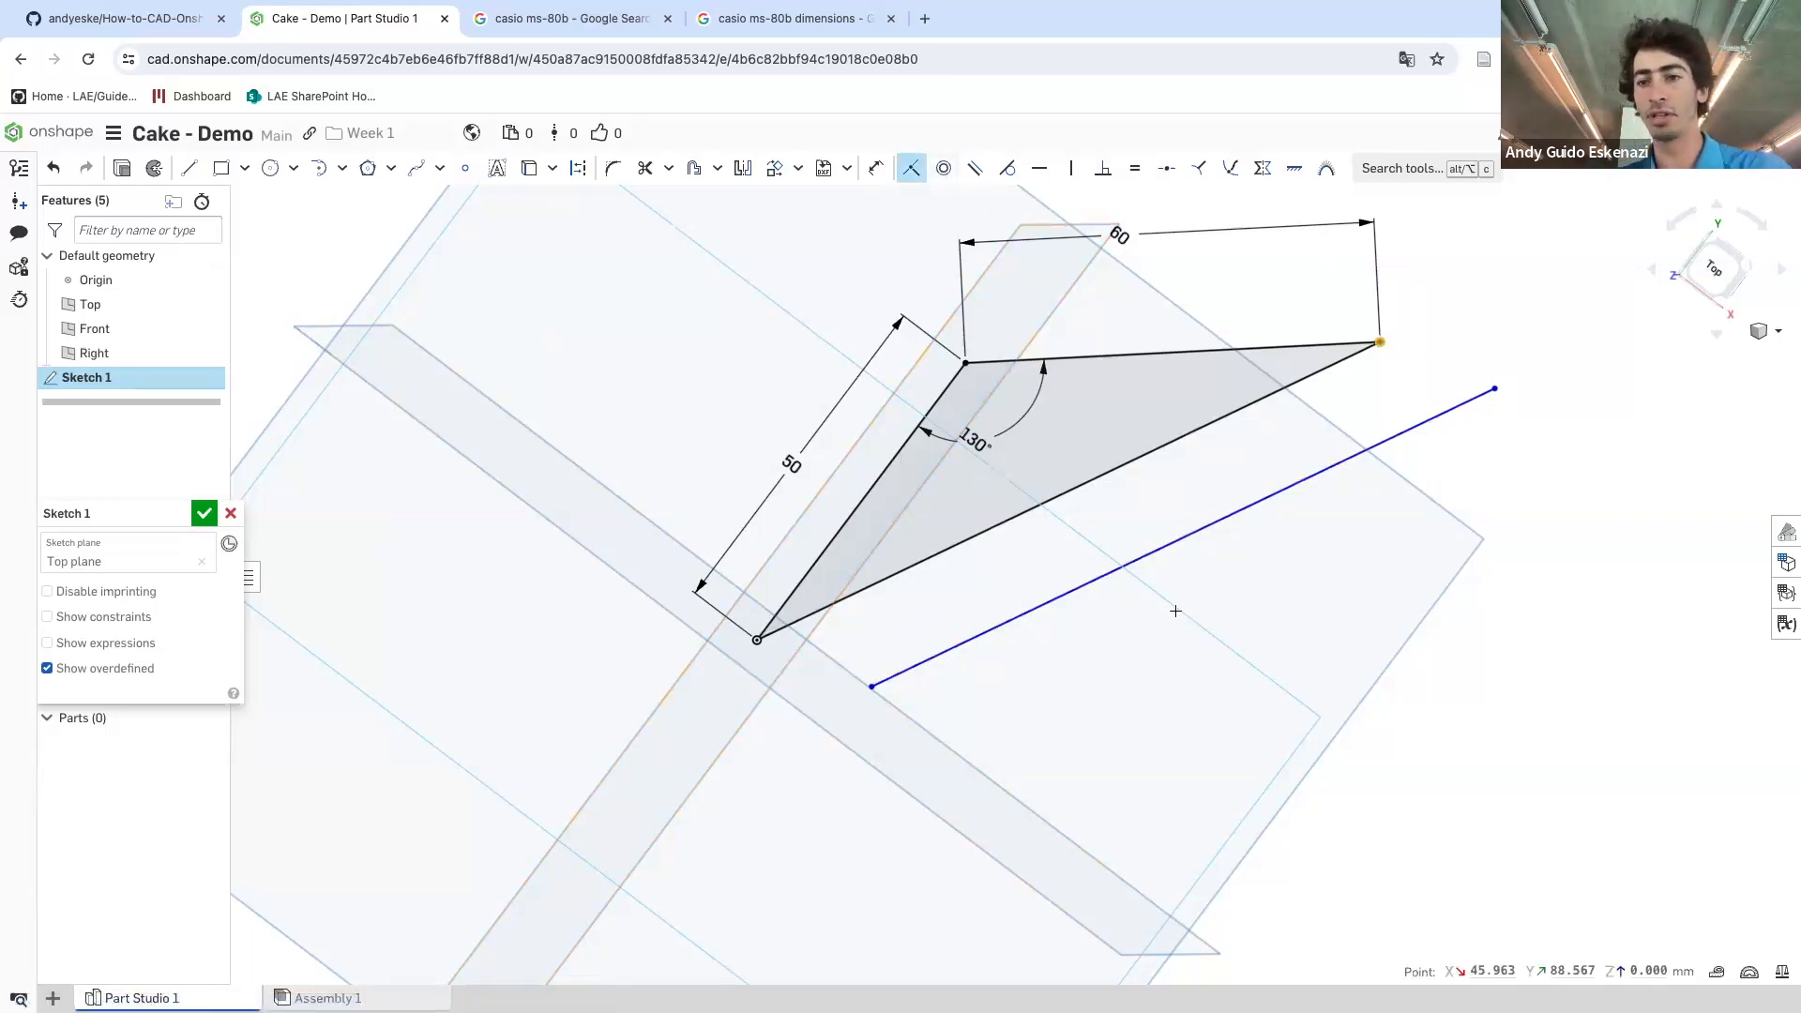
click(869, 686)
scroll(1272, 380, down, 5)
scroll(1399, 376, up, 3)
key(Escape)
scroll(1319, 339, up, 1)
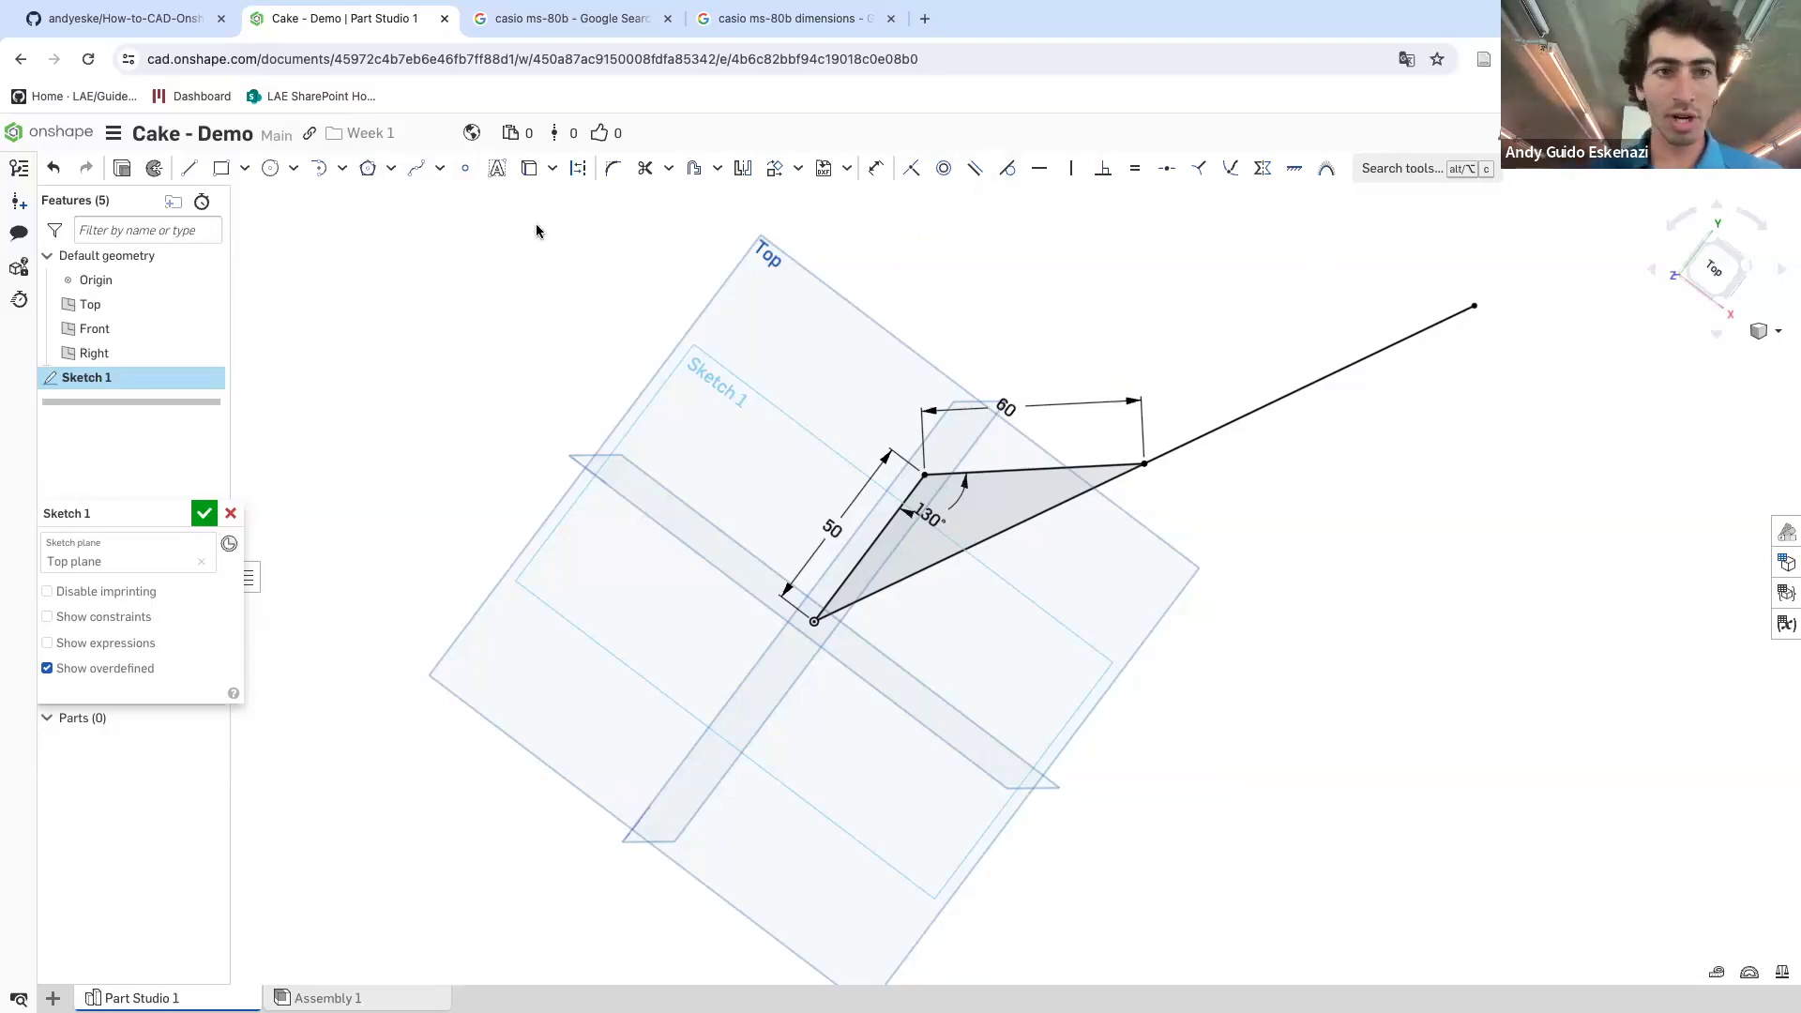
- Draw a circle about 40.6 mm in diameter centred on the free end of the parallel line
click(270, 170)
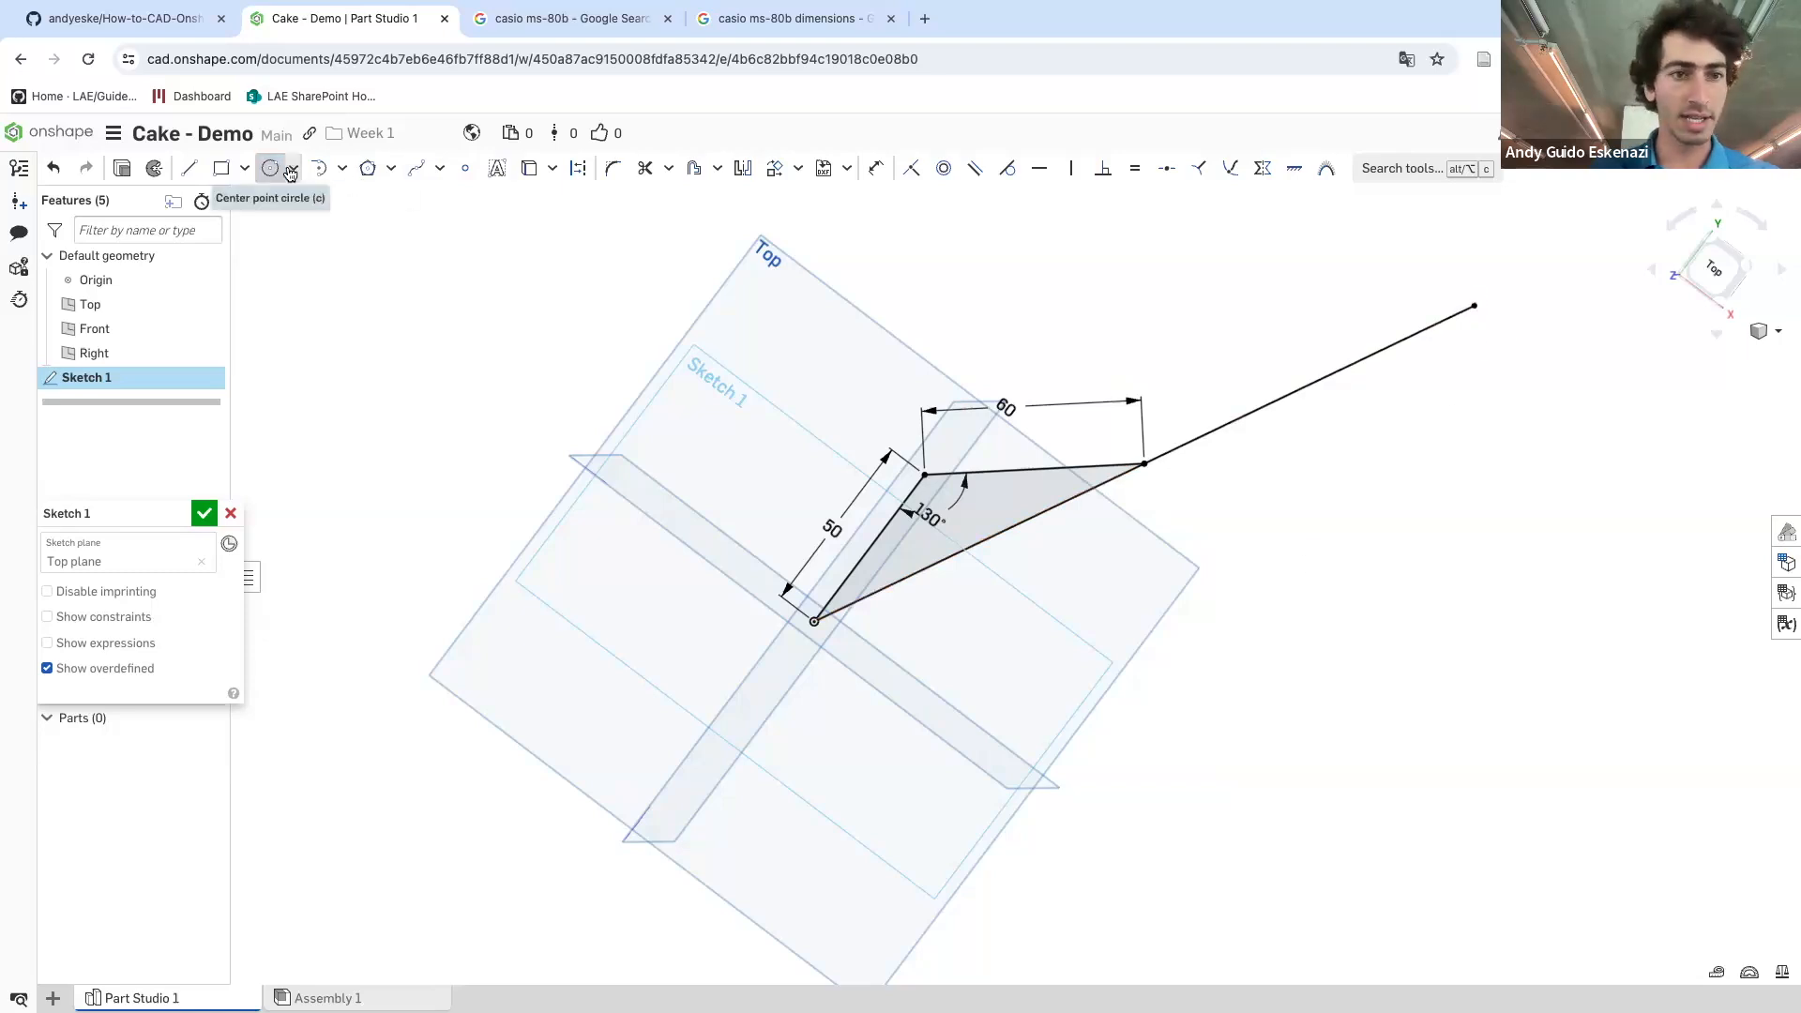
click(1472, 305)
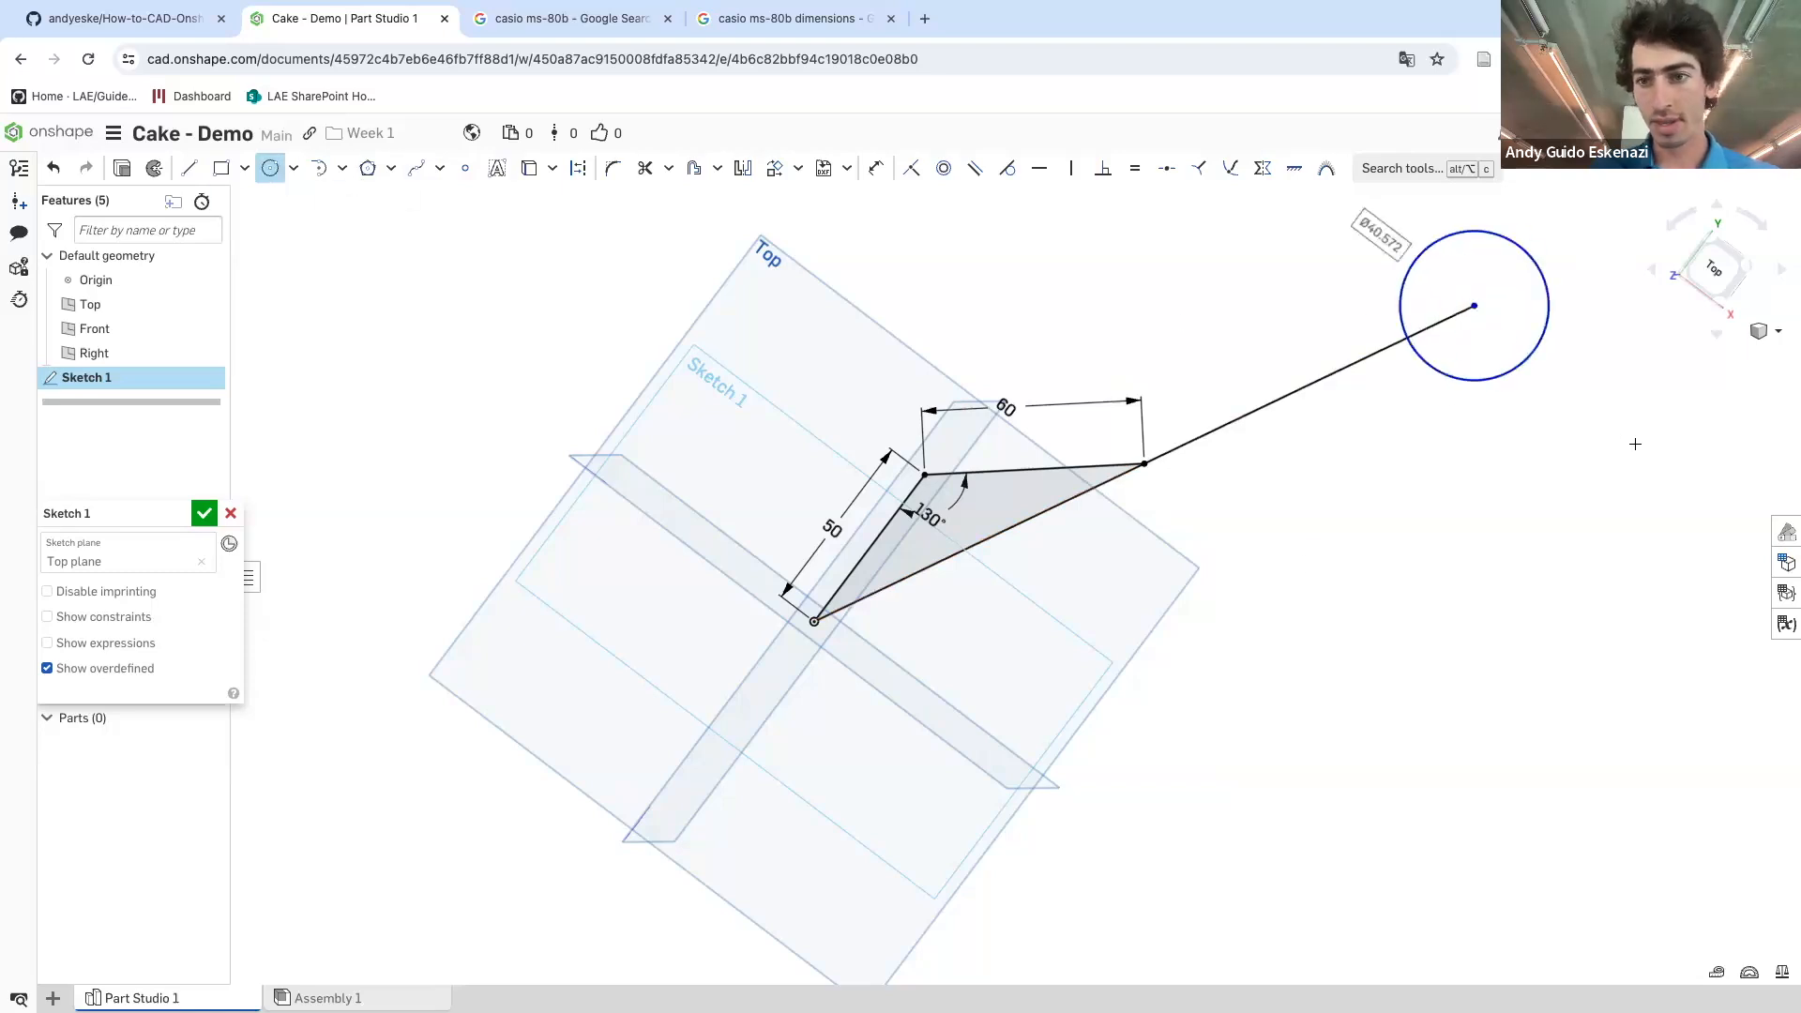
click(1383, 311)
- Dimension the circle's diameter to 40 mm
key(d)
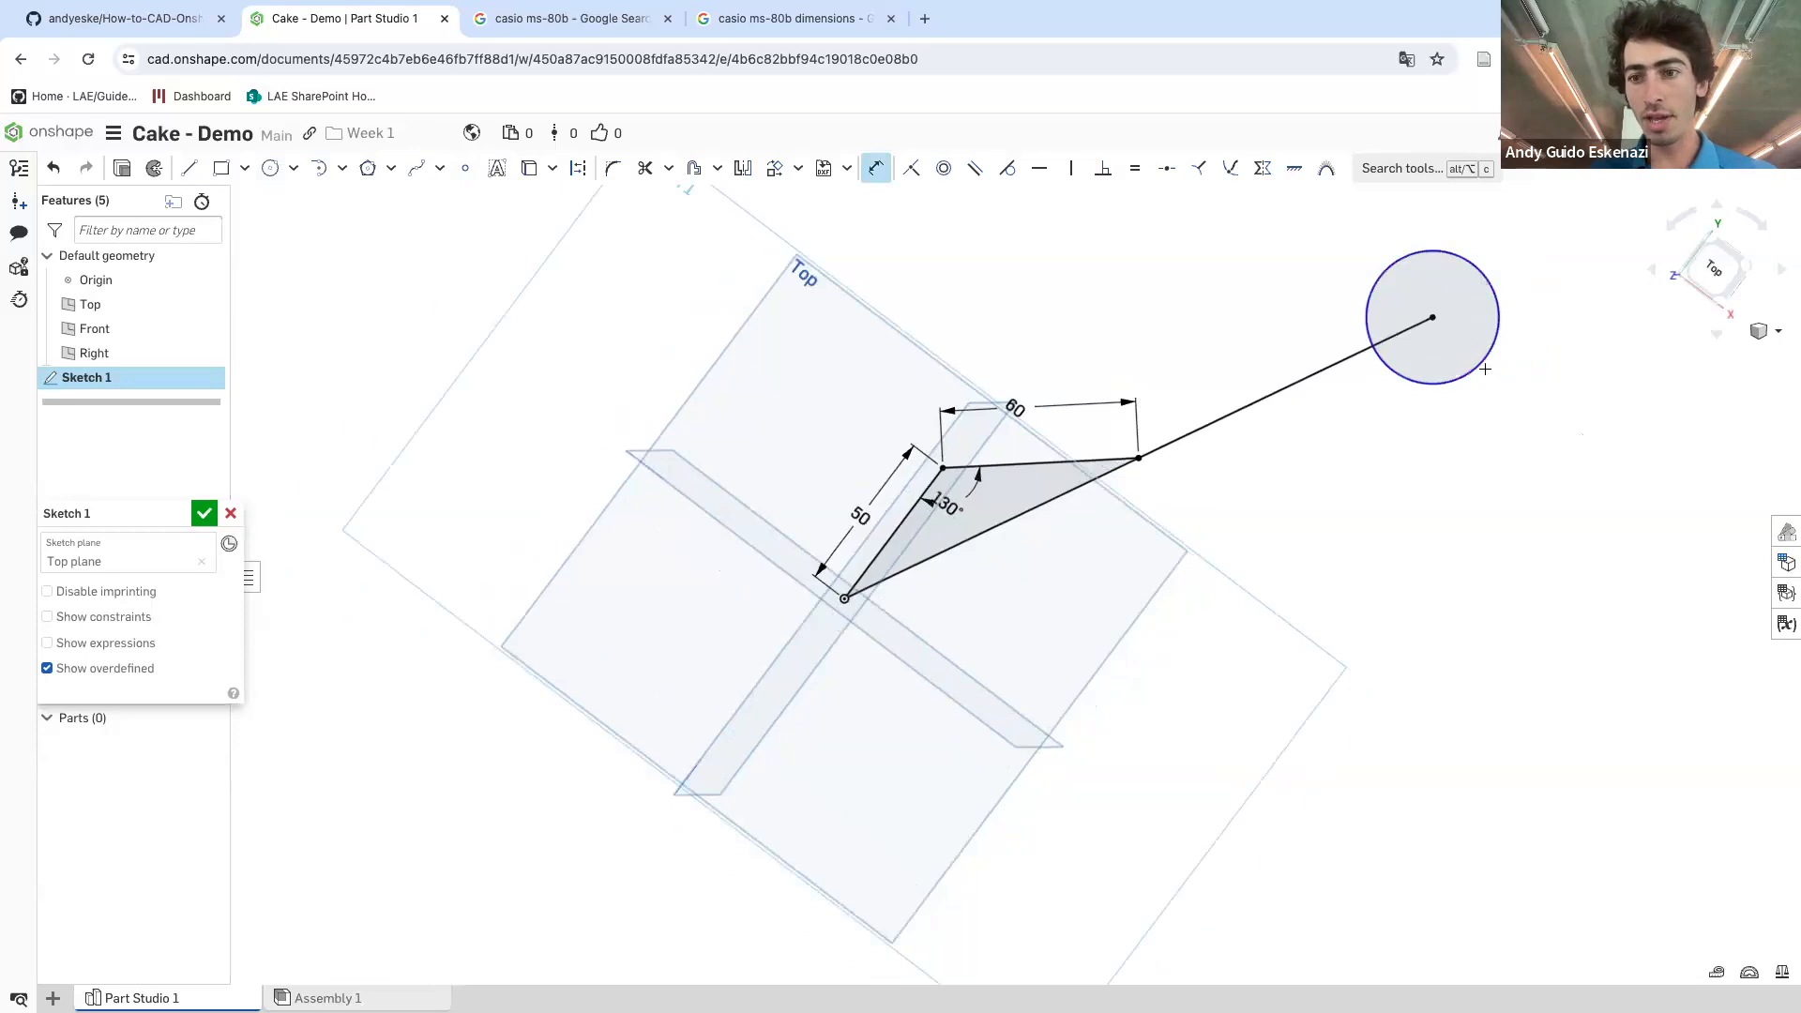
click(1478, 365)
click(1512, 442)
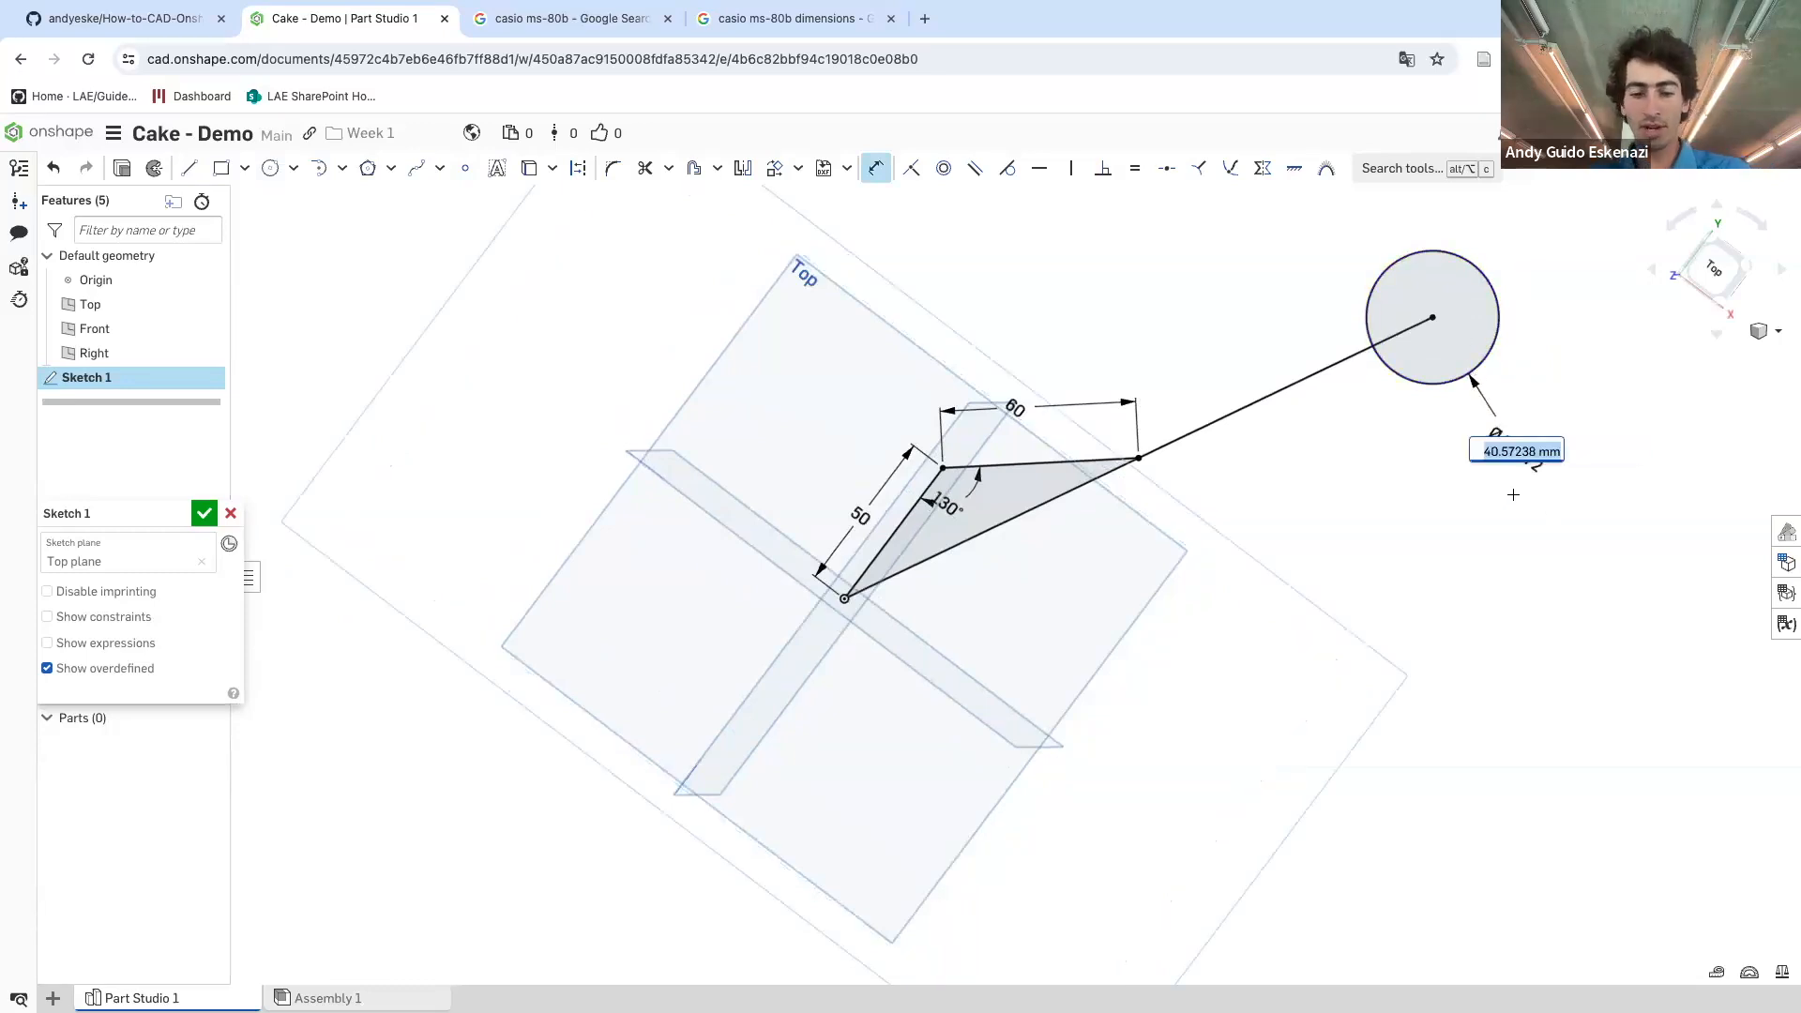
text(4)
key(Return)
scroll(1529, 301, down, 3)
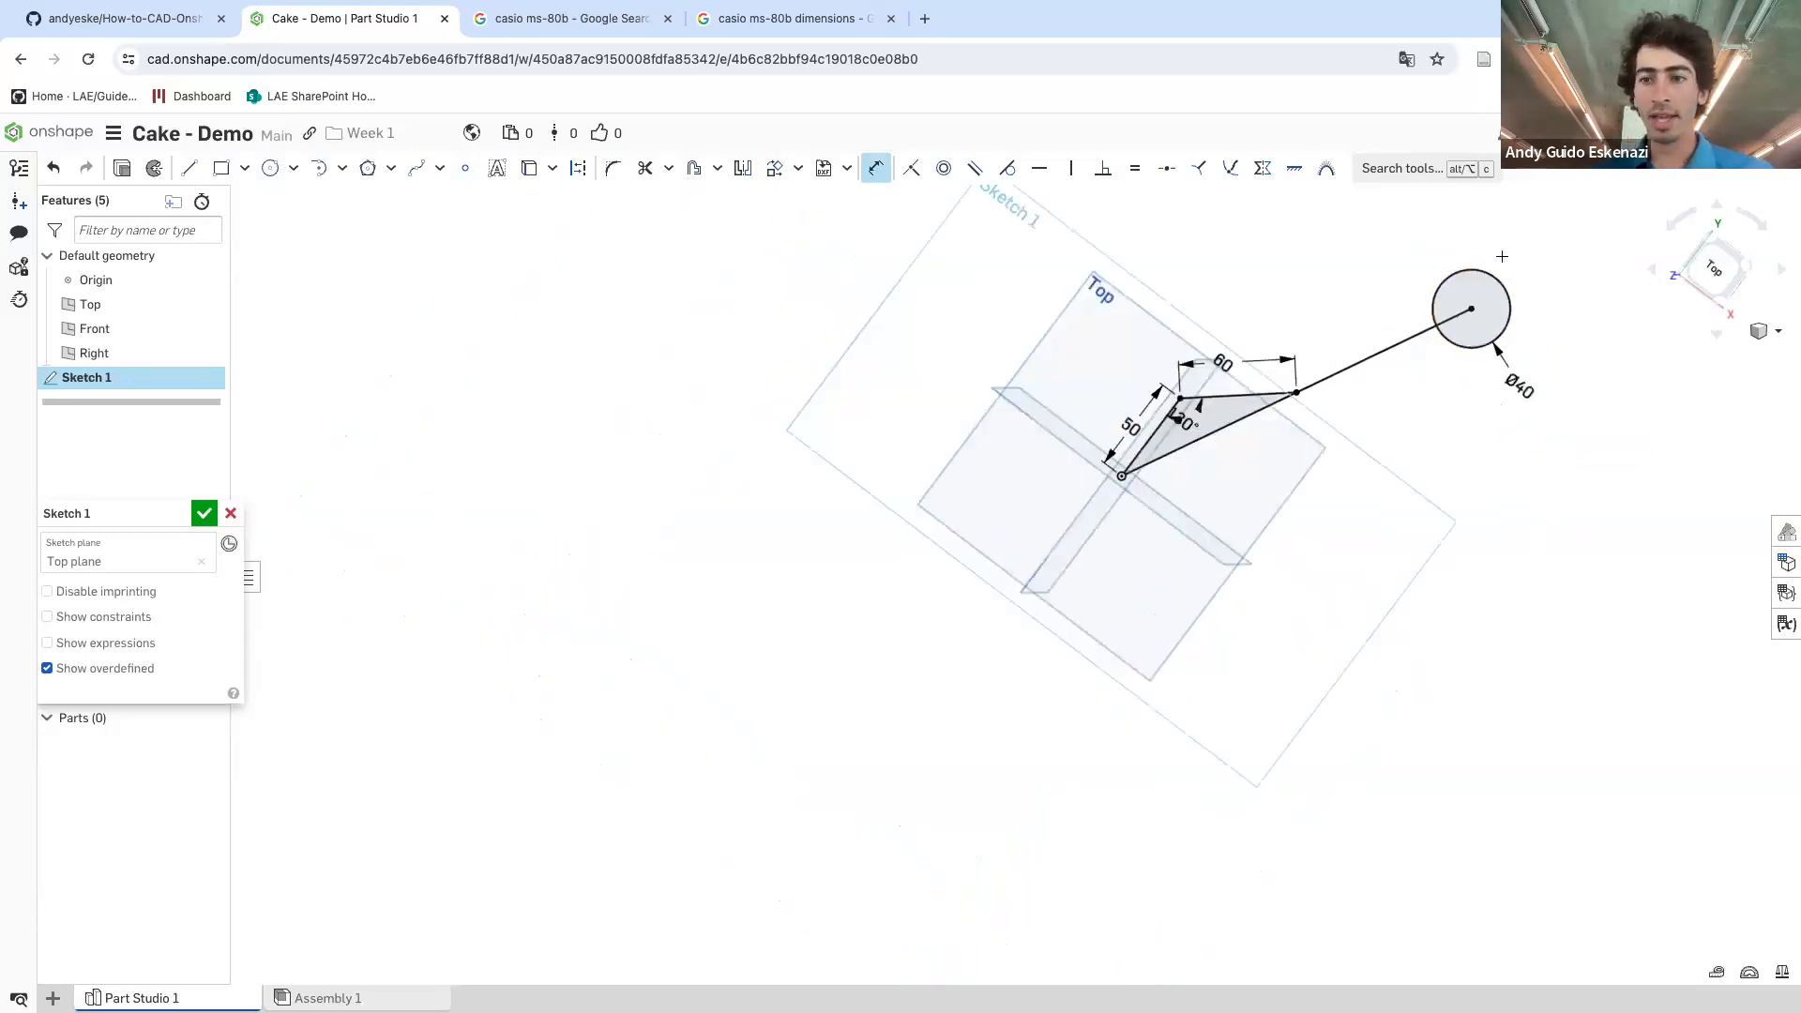
- Draw a second, separate circle near the 40 mm circle
scroll(1505, 264, up, 6)
click(271, 169)
click(1147, 296)
click(1188, 411)
scroll(1005, 434, down, 3)
scroll(1235, 249, up, 4)
key(Escape)
- Constrain the second circle to be concentric with the 40 mm circle
click(943, 168)
click(1051, 357)
click(1185, 427)
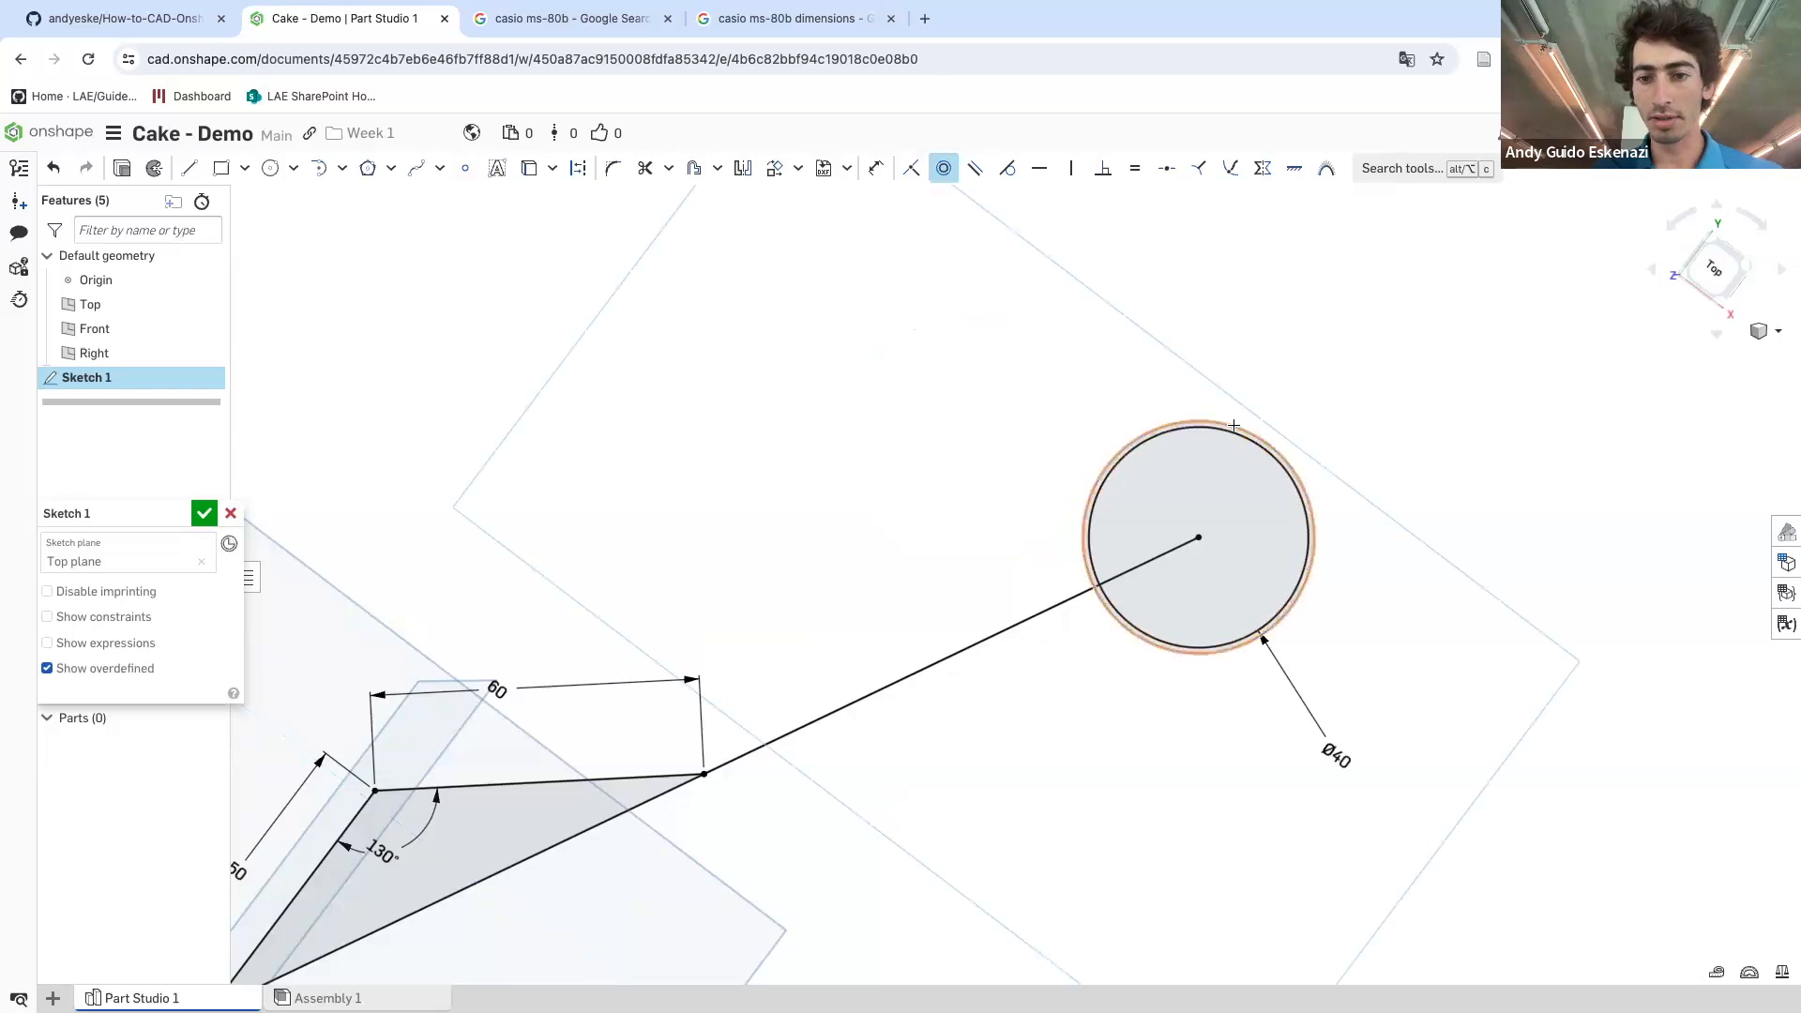
- Enlarge the outer concentric circle and dimension its diameter to 80 mm
scroll(1172, 424, up, 3)
drag(1167, 416, 1140, 319)
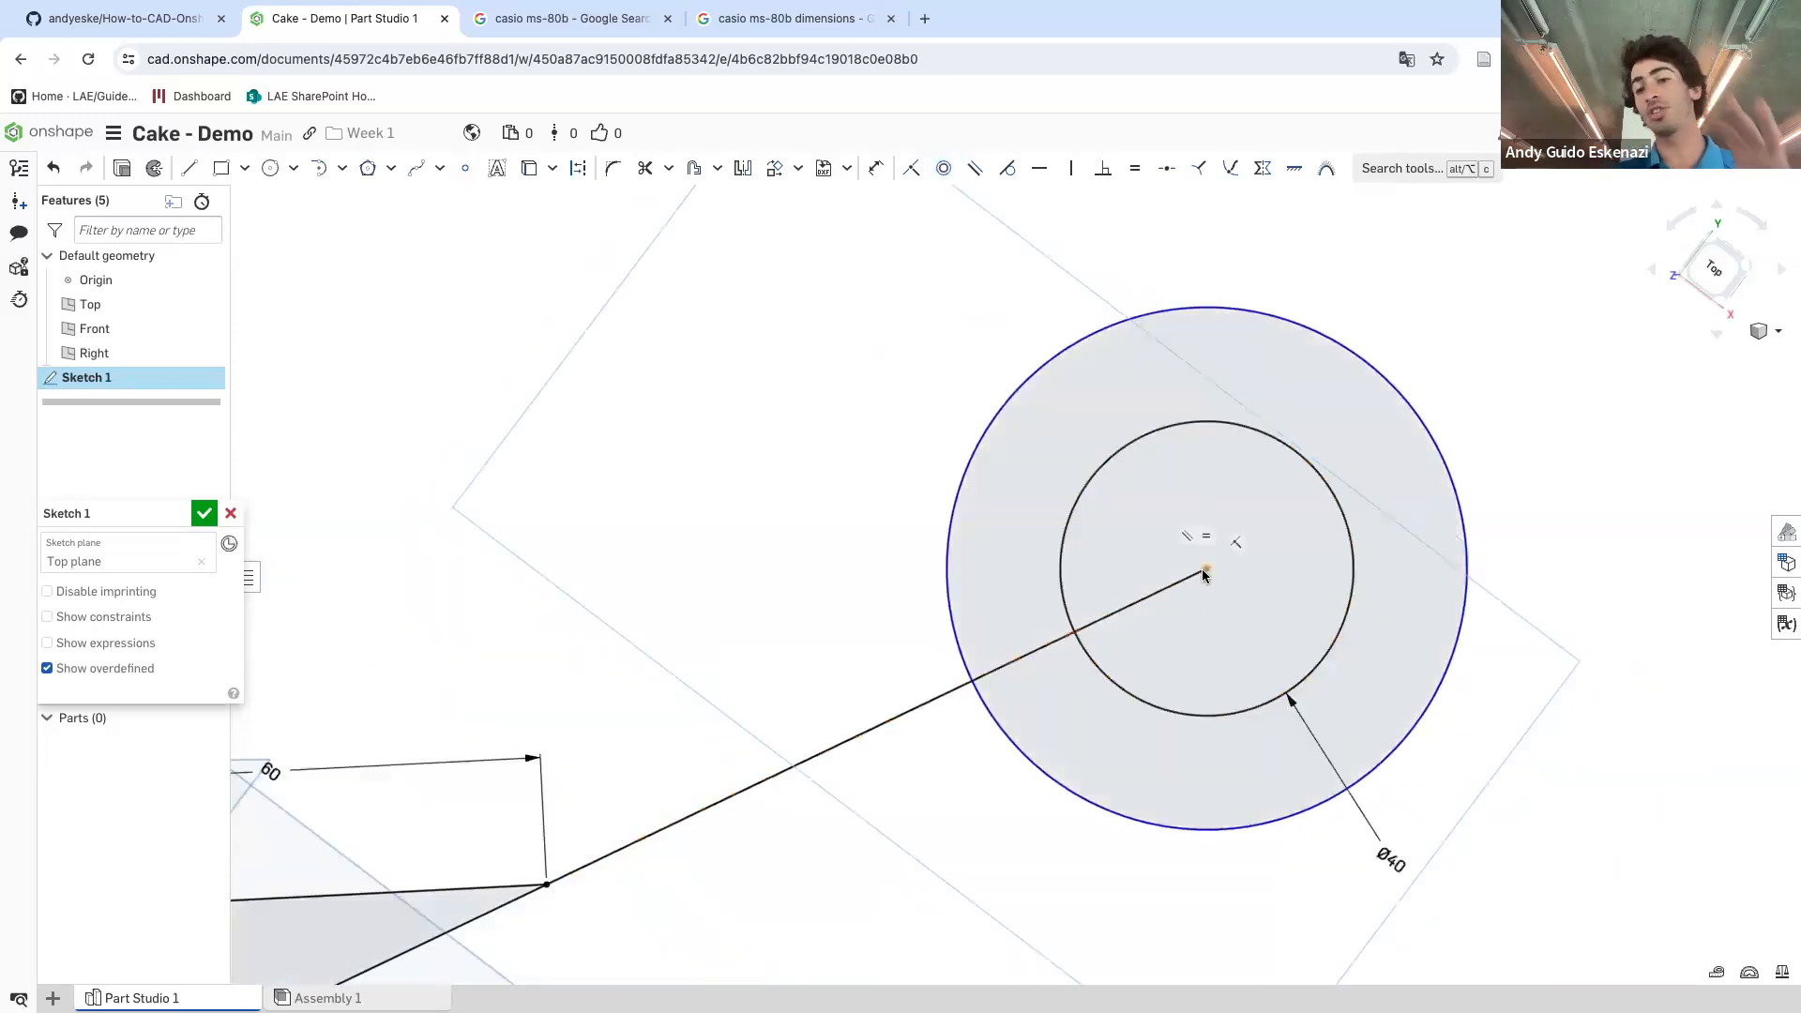
drag(1222, 317, 1149, 280)
key(d)
click(950, 429)
click(786, 411)
text(80)
key(Return)
scroll(966, 440, down, 3)
key(Escape)
scroll(1091, 206, down, 3)
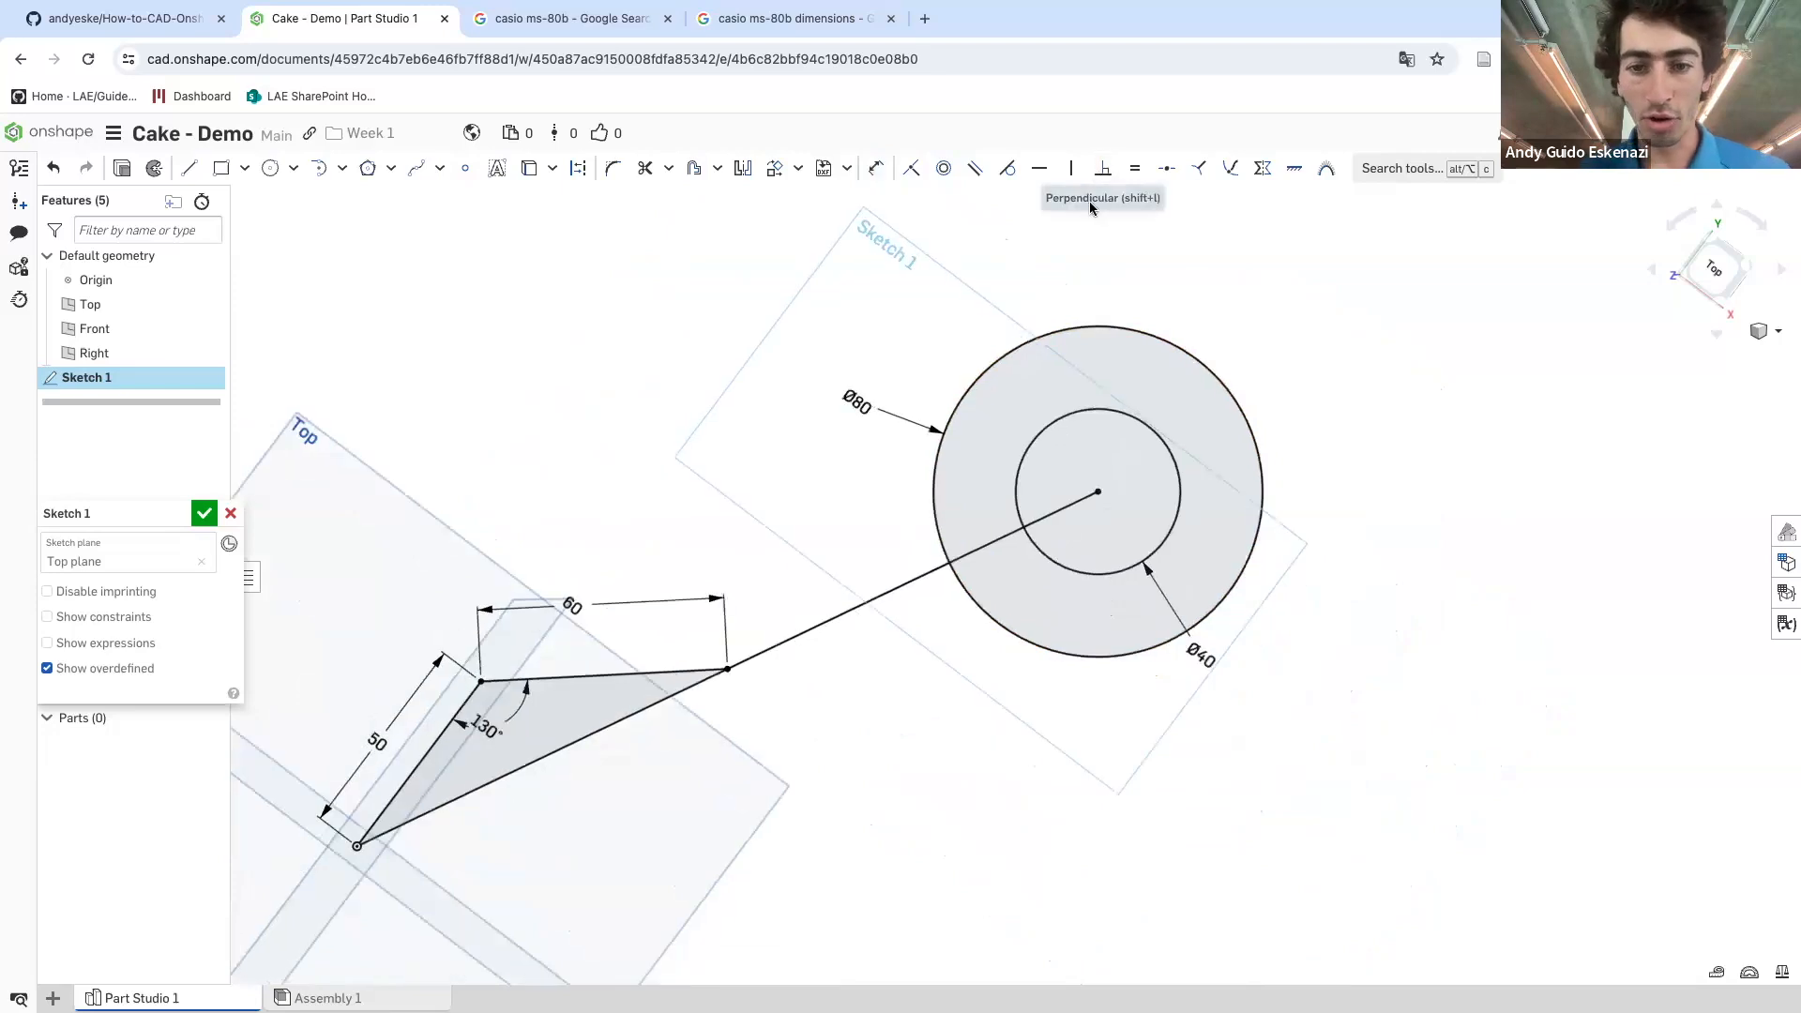
- Draw a line about 122 mm long sloping down from the triangle corner where the line to the circles' centre starts
scroll(812, 728, up, 1)
click(189, 174)
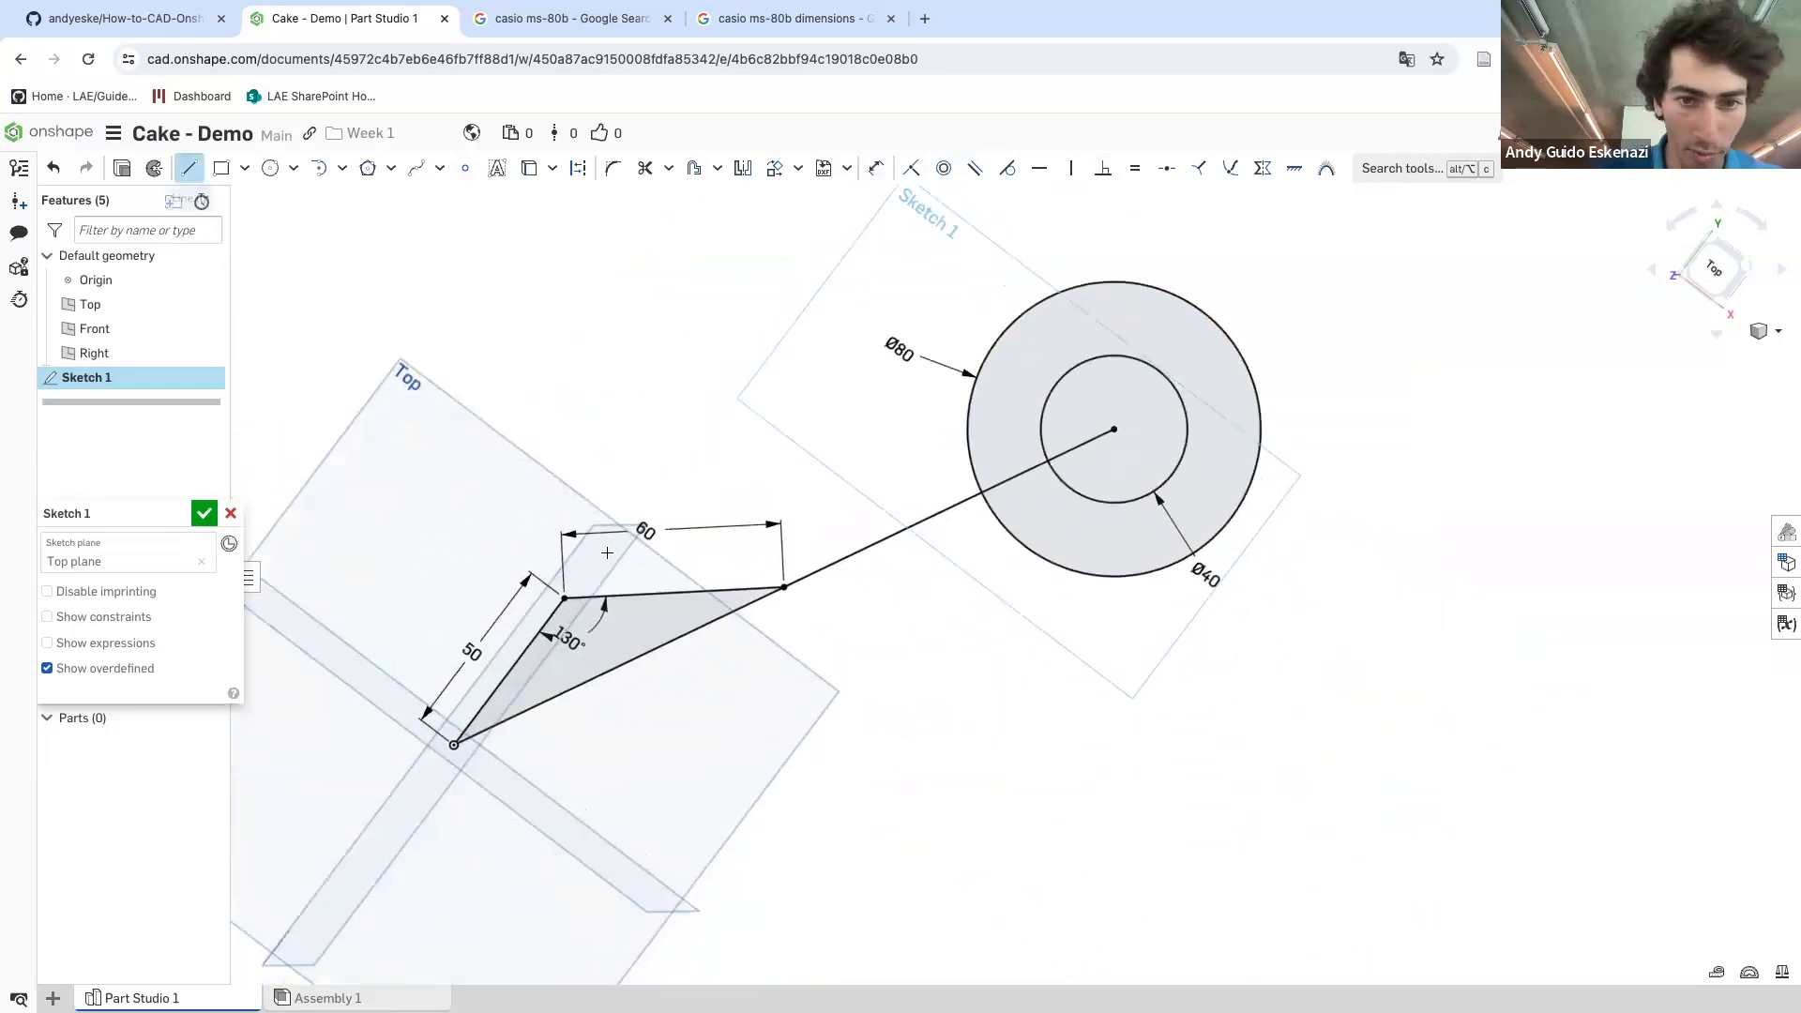
click(785, 587)
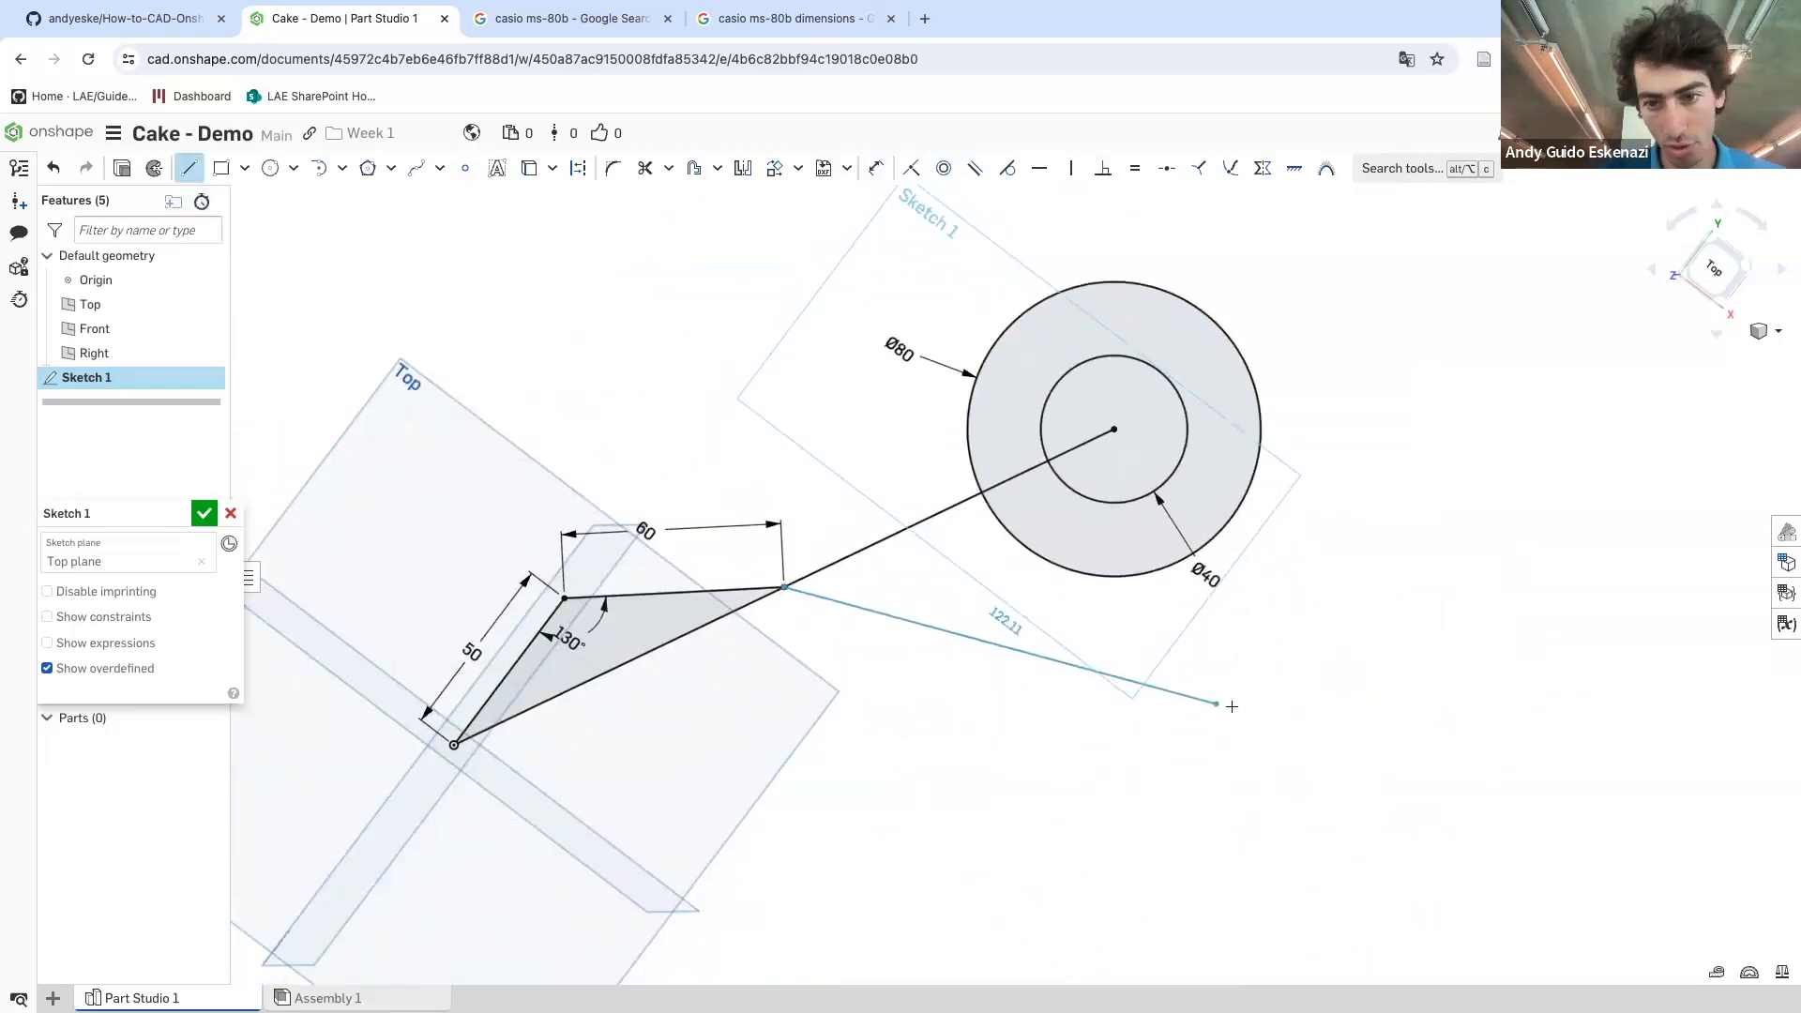
click(1217, 703)
key(Escape)
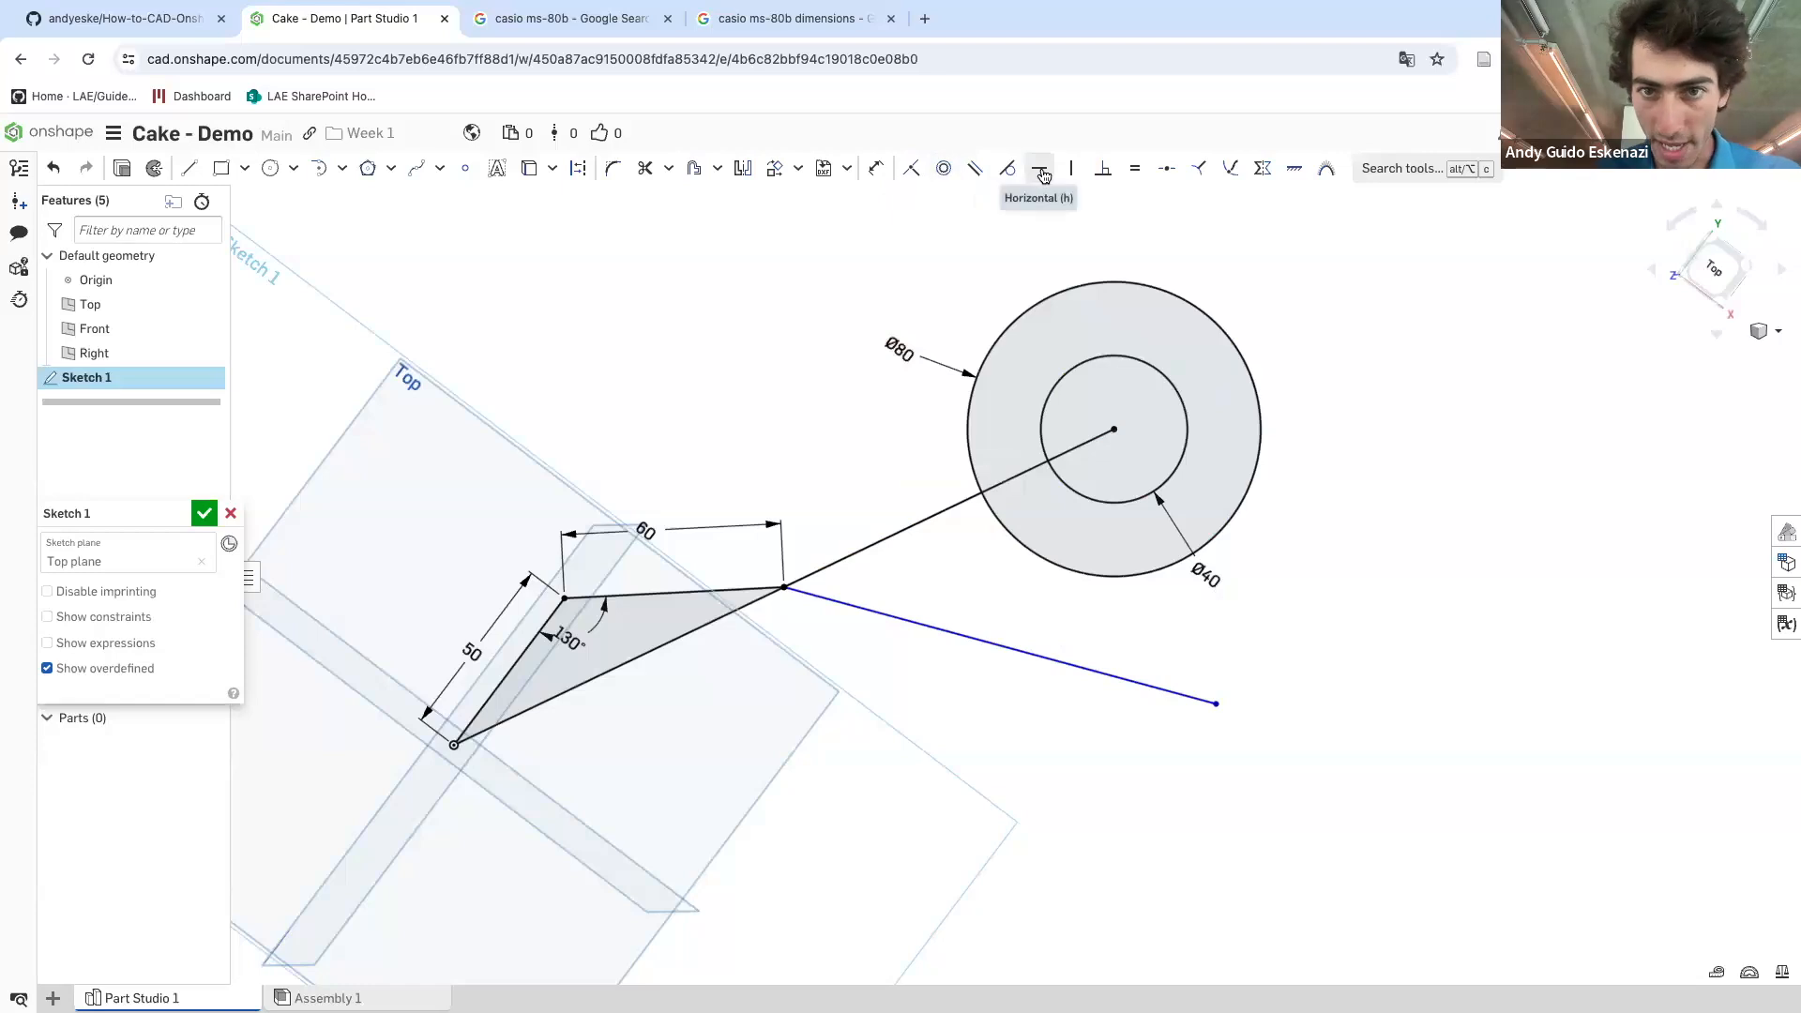
- Constrain the sloping line to be perpendicular to the line that runs to the circles' centre
click(1103, 169)
click(862, 538)
click(857, 605)
scroll(908, 546, down, 5)
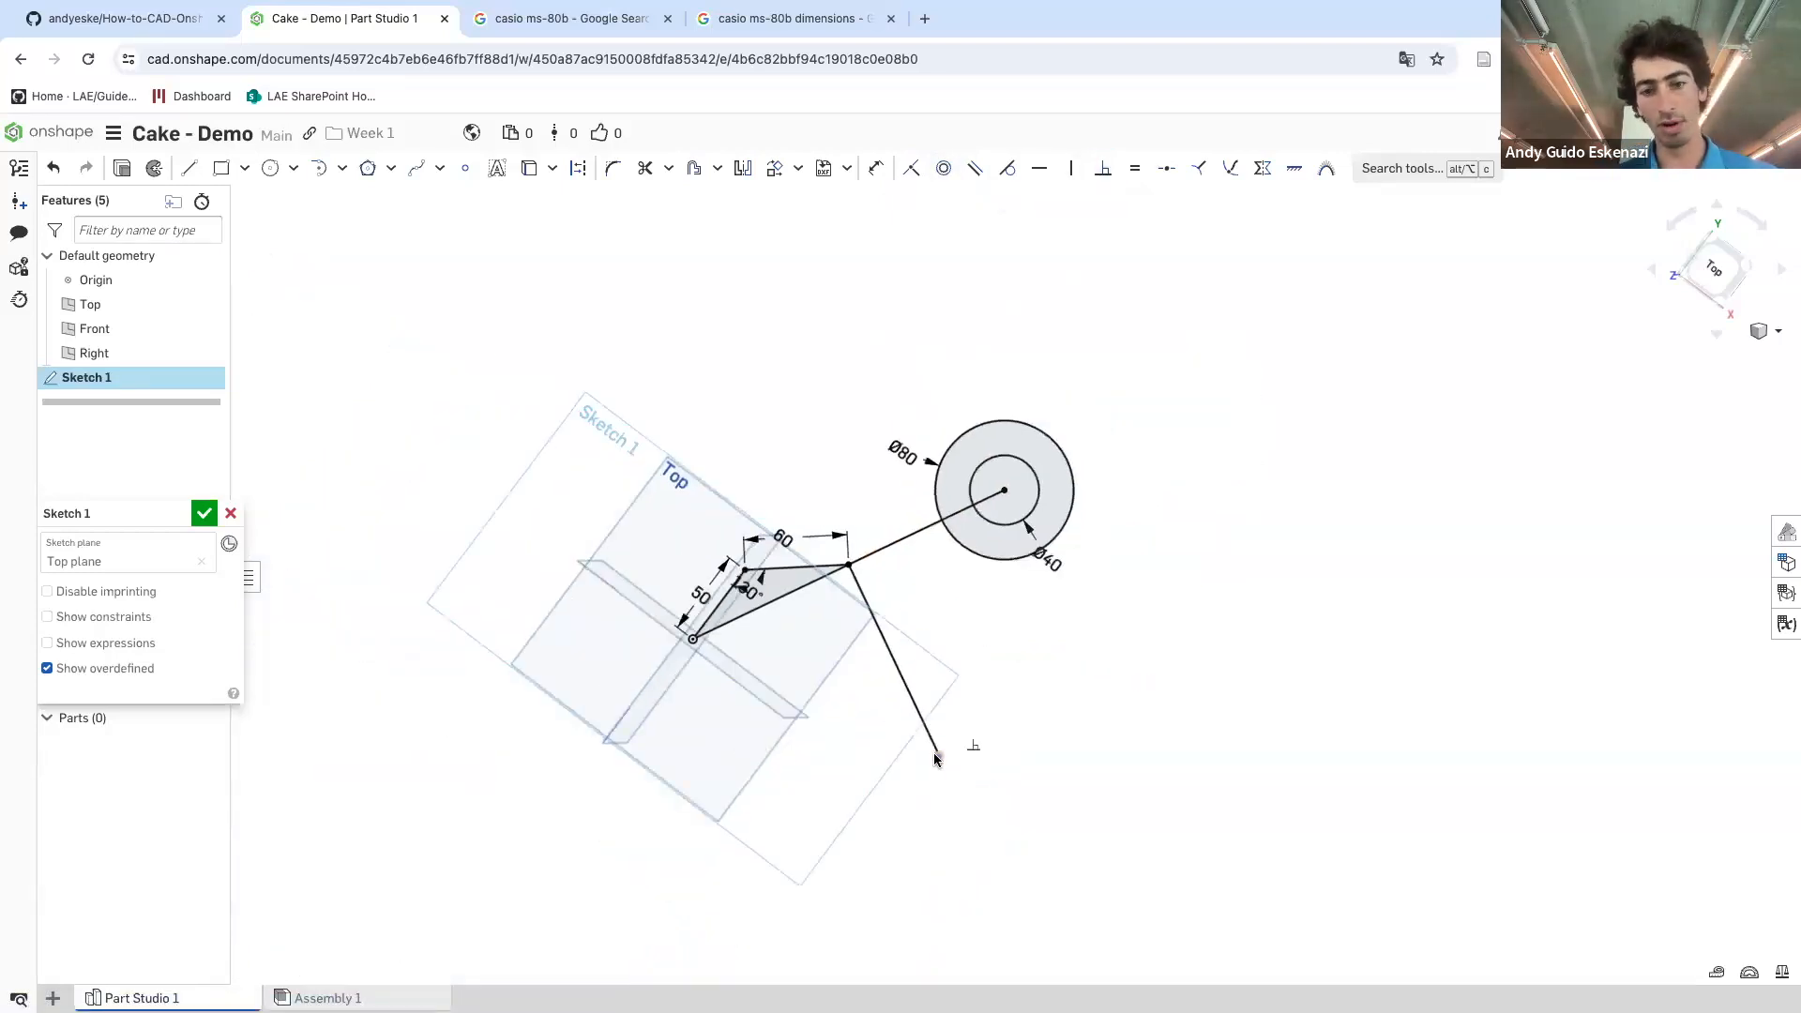
- Shorten the perpendicular line by moving its free endpoint, and dimension its length to 60 mm
mouse_move(940, 758)
mouse_down()
mouse_move(875, 647)
mouse_move(912, 727)
mouse_up()
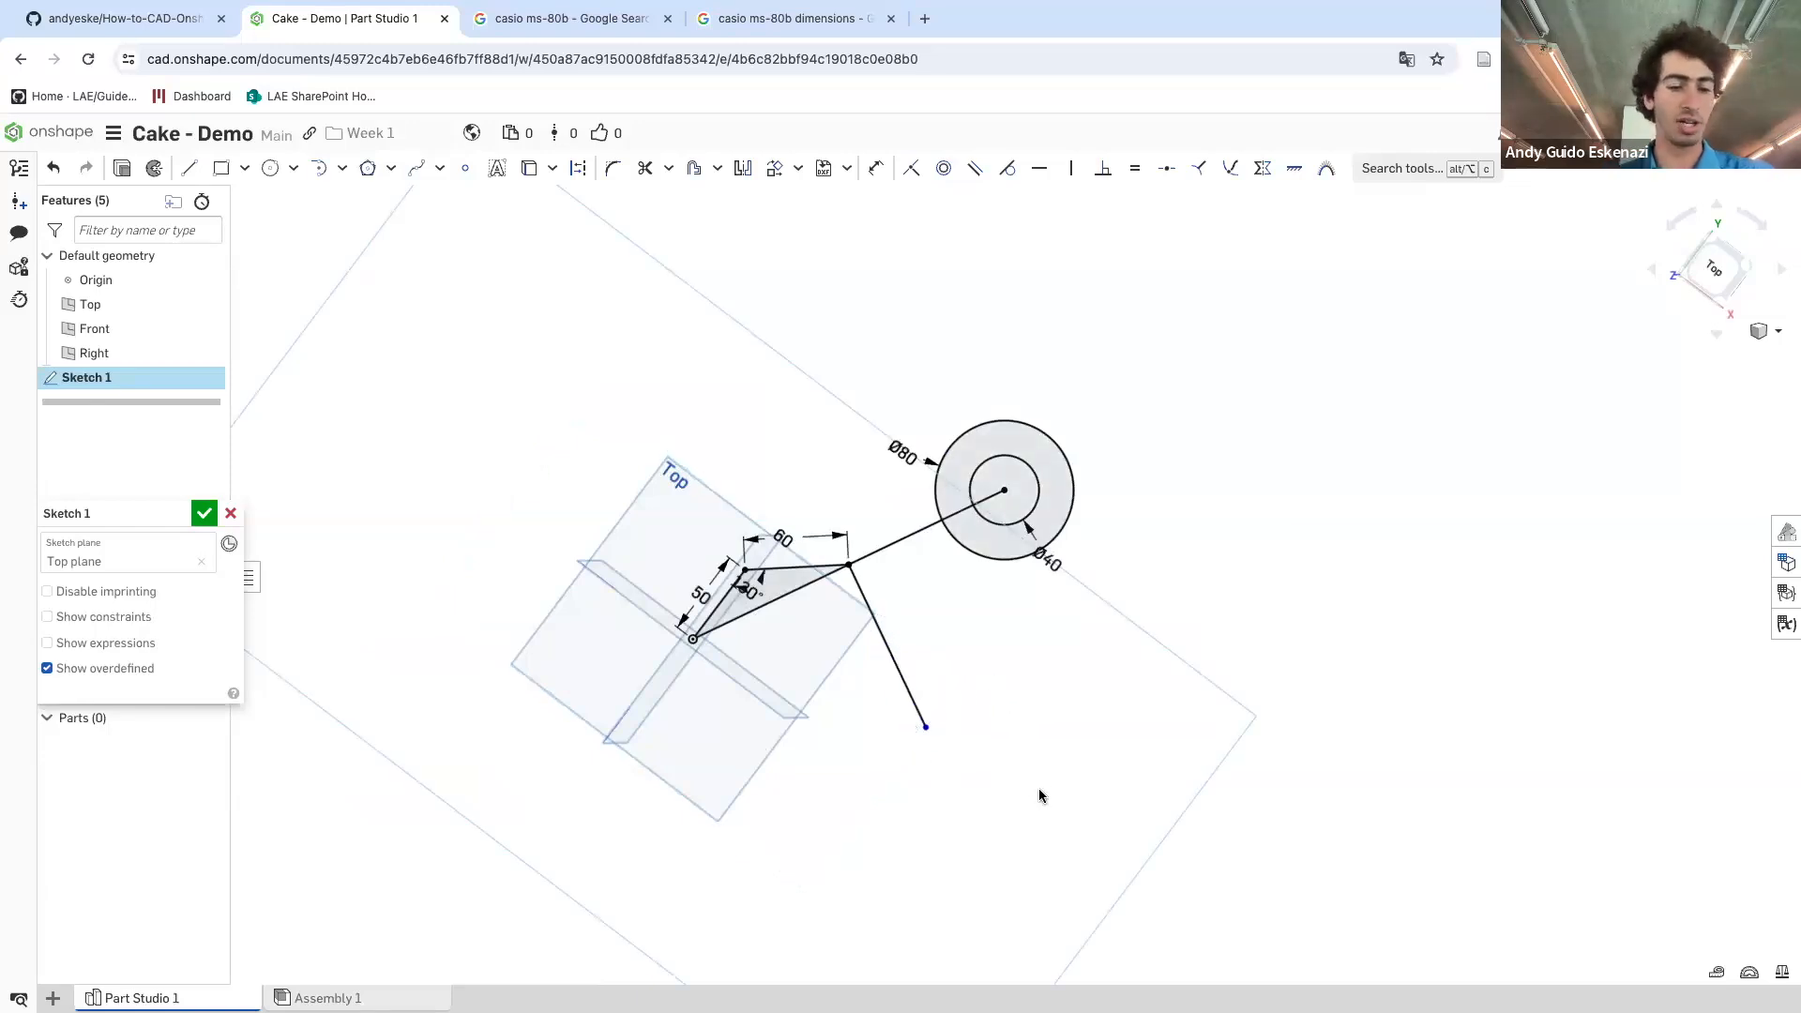
drag(926, 728, 895, 663)
scroll(886, 540, down, 1)
scroll(898, 608, up, 2)
key(d)
click(869, 602)
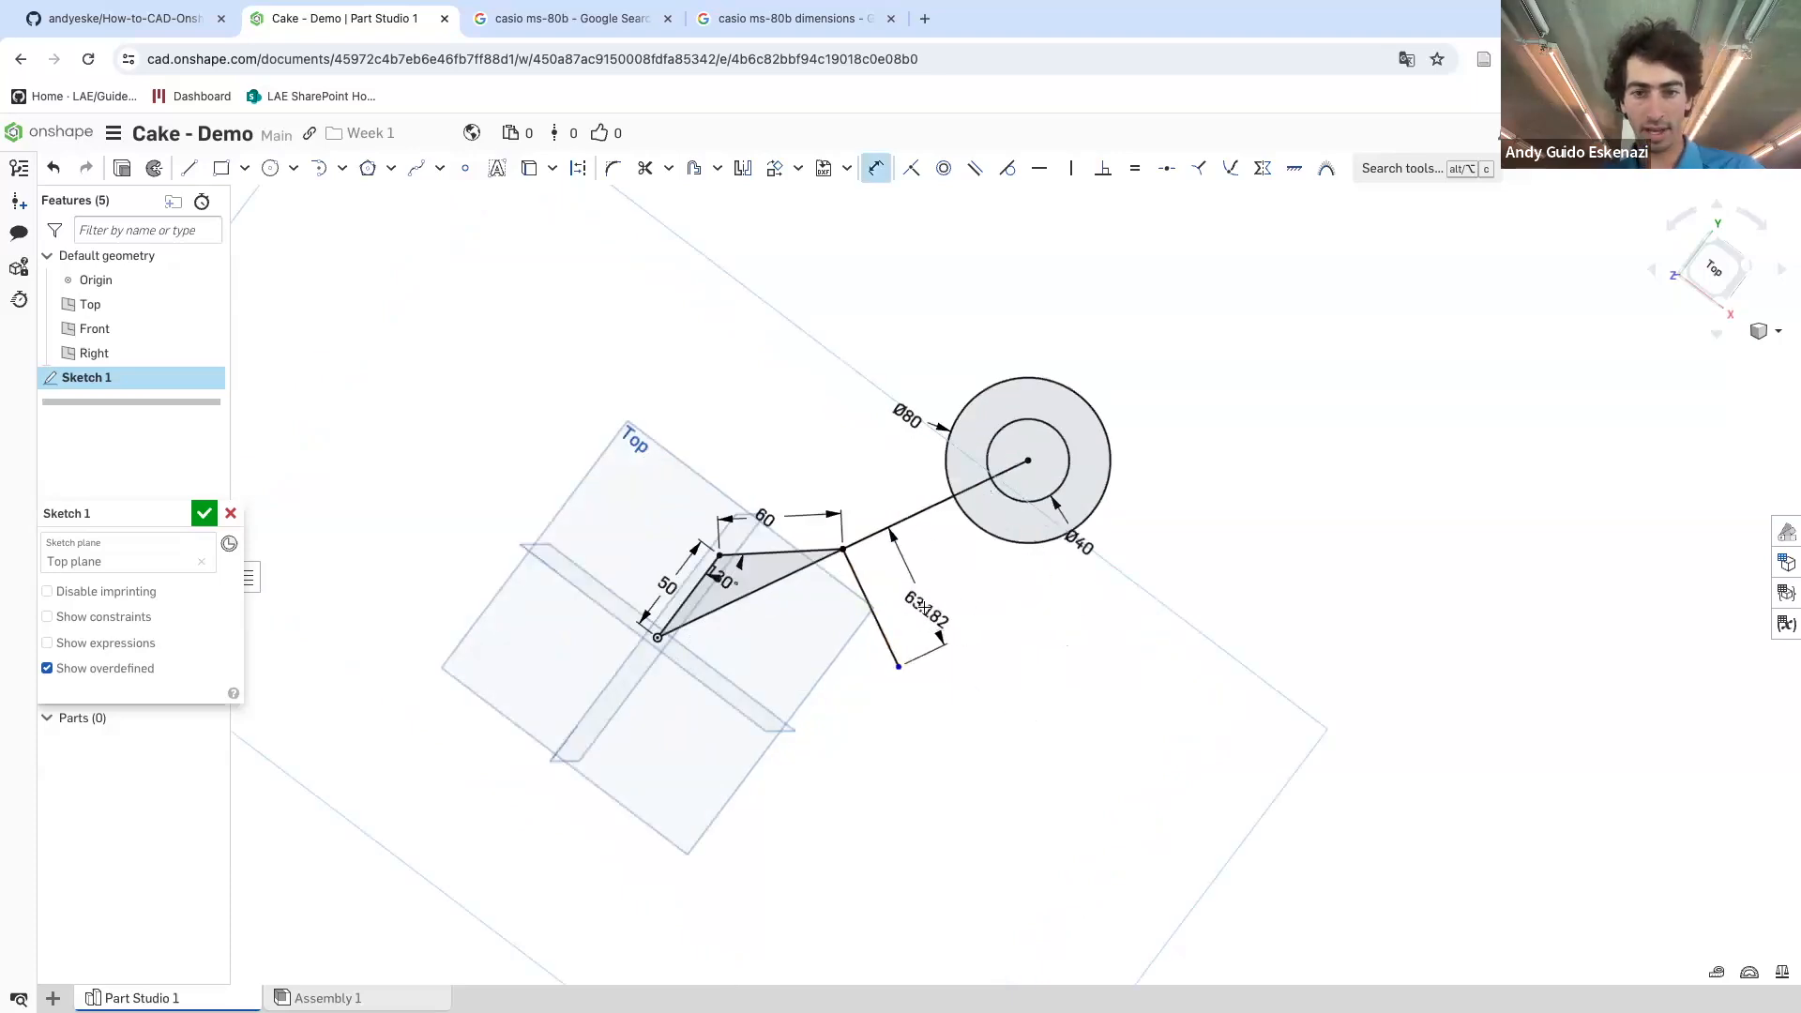
click(910, 600)
text(60)
key(Return)
key(Escape)
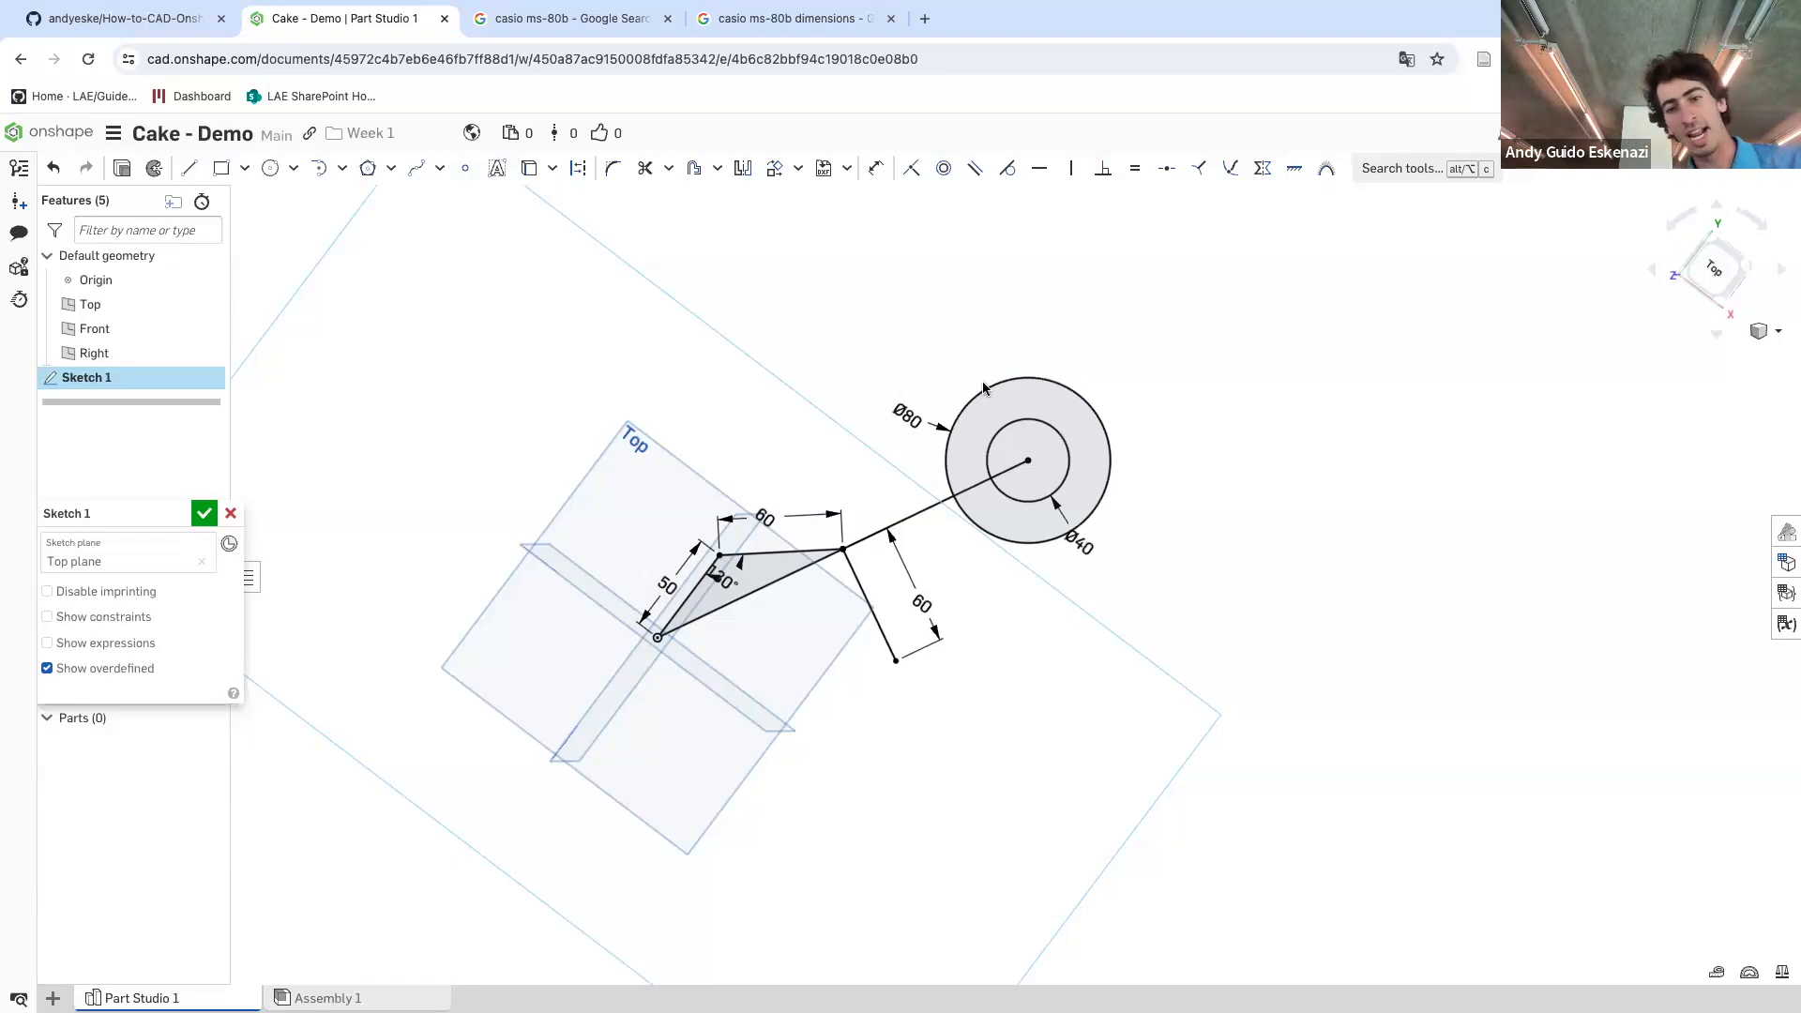
- Convert the line between the triangle's corner and the circles' centre to construction geometry
scroll(1076, 422, up, 5)
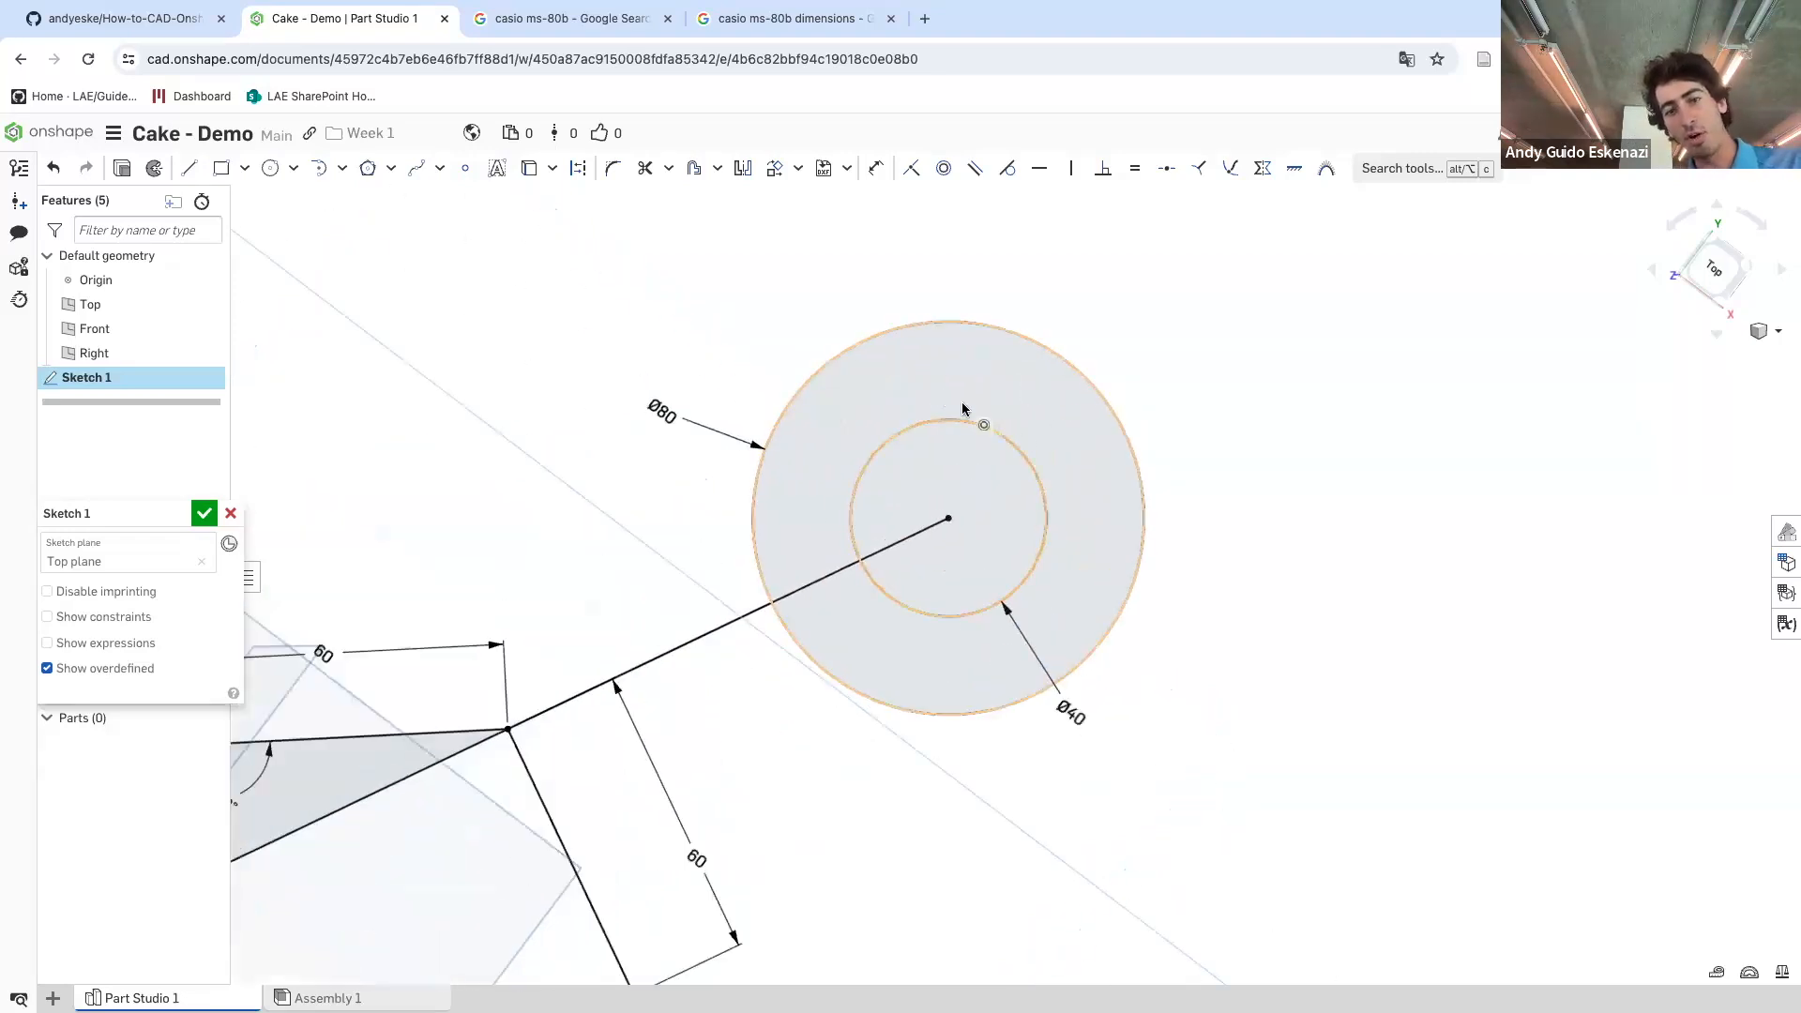
scroll(962, 408, down, 1)
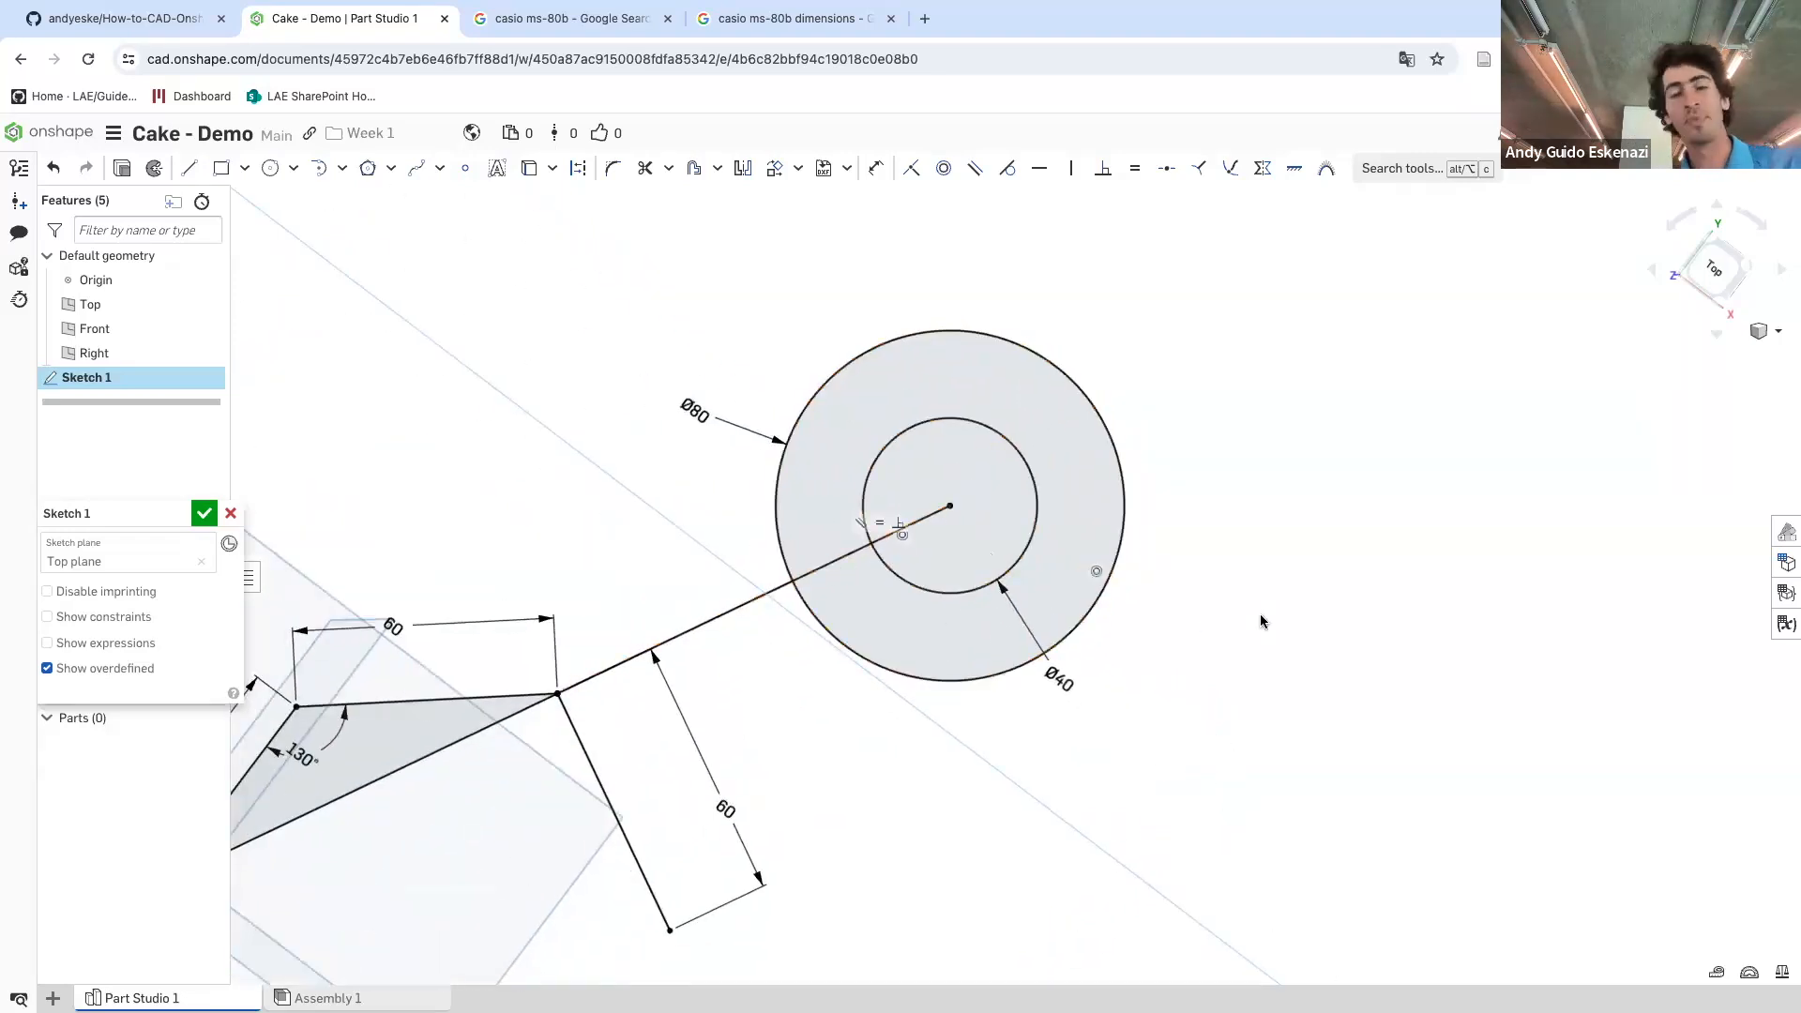
scroll(1261, 621, down, 2)
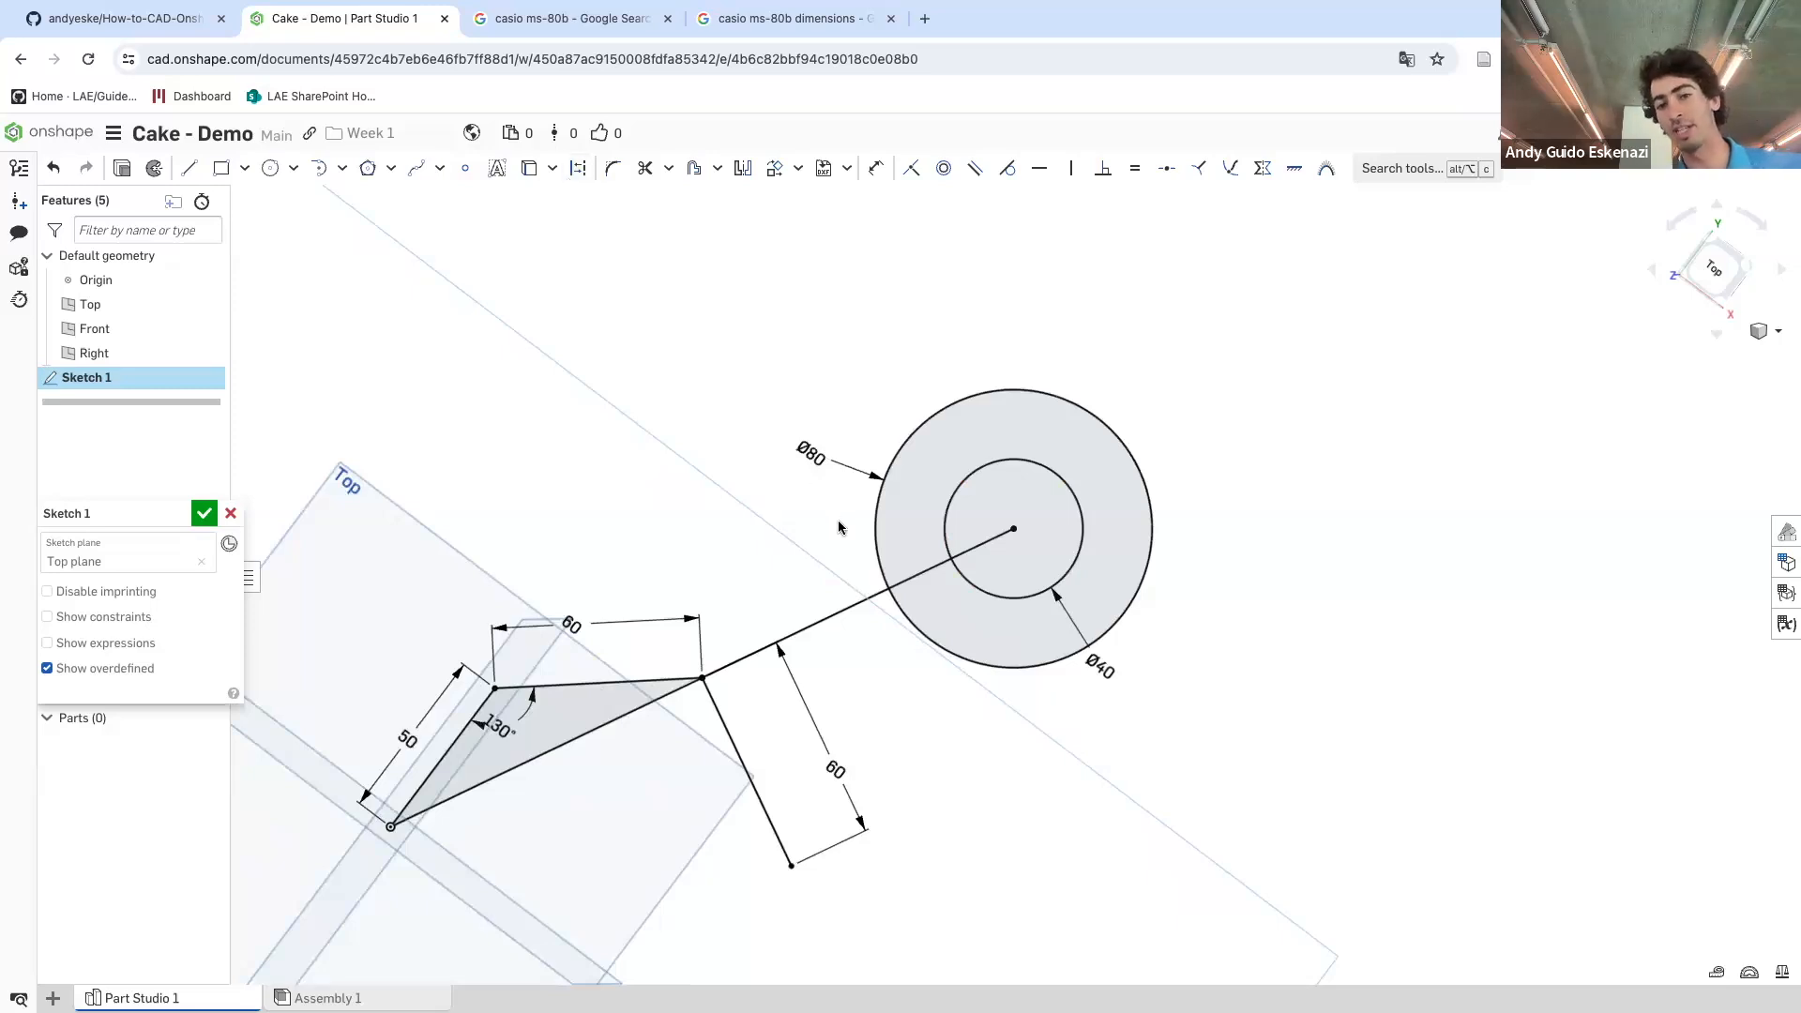
click(578, 170)
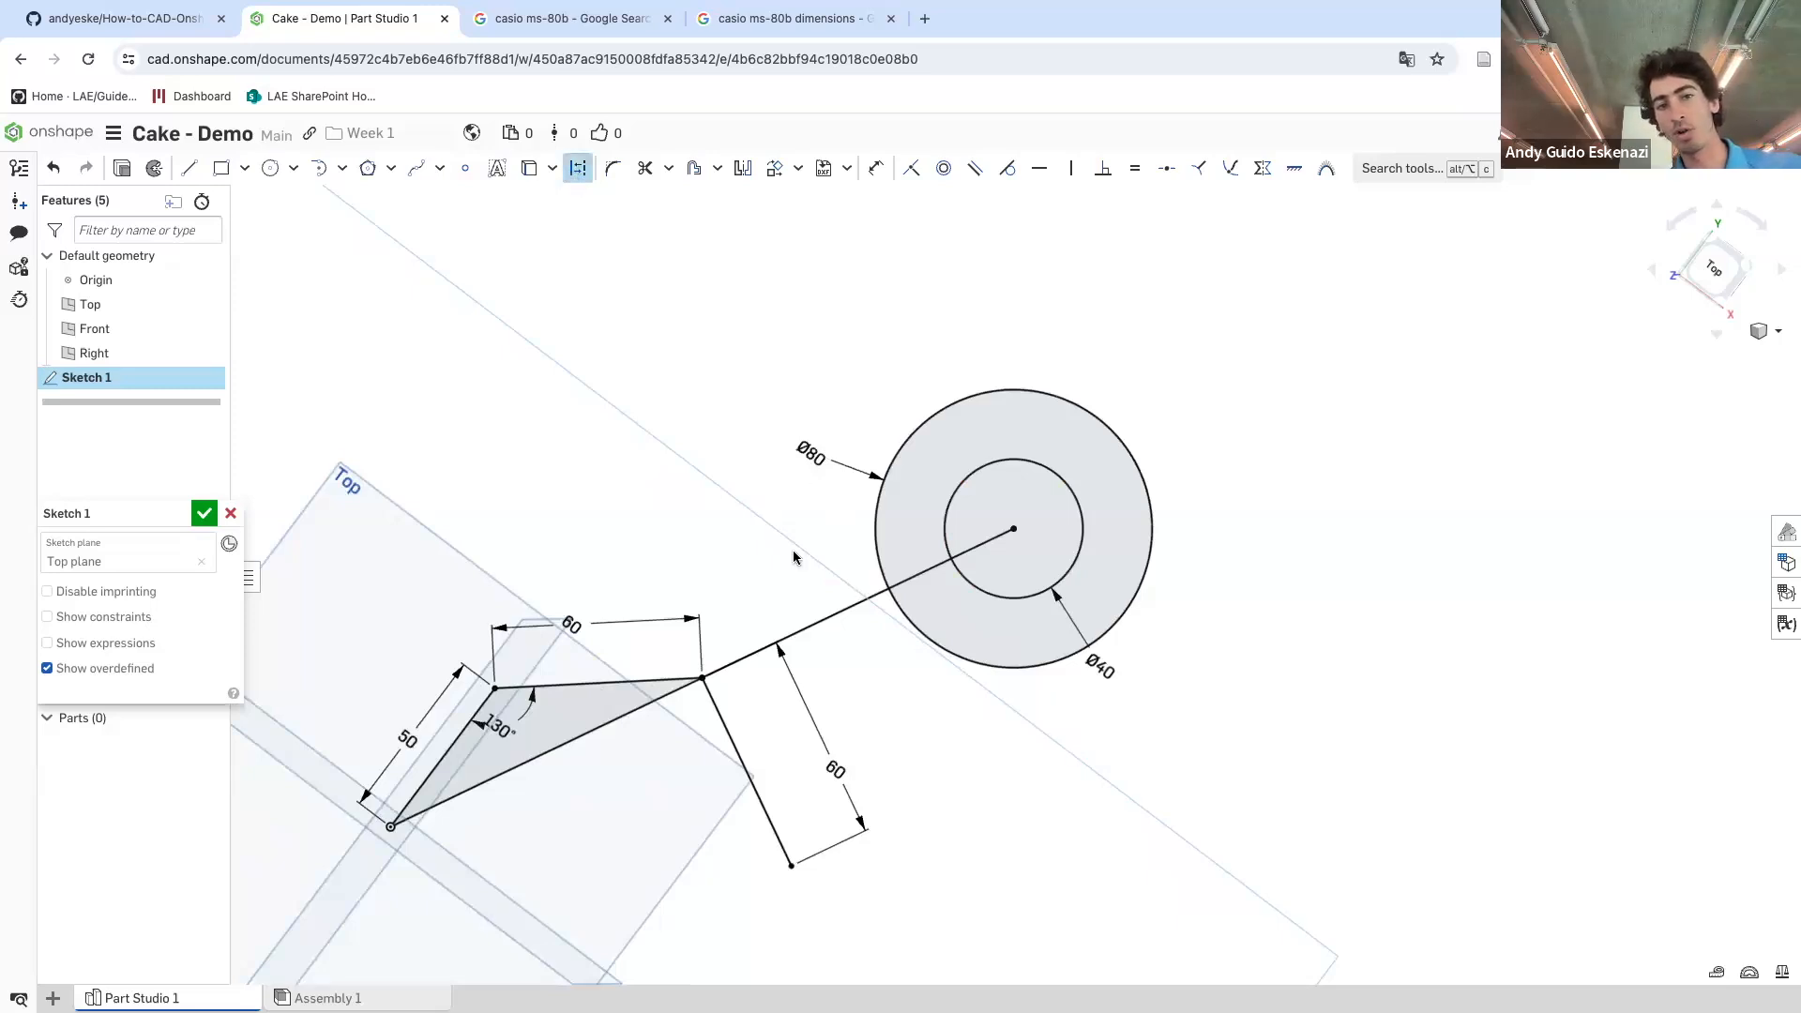
click(857, 600)
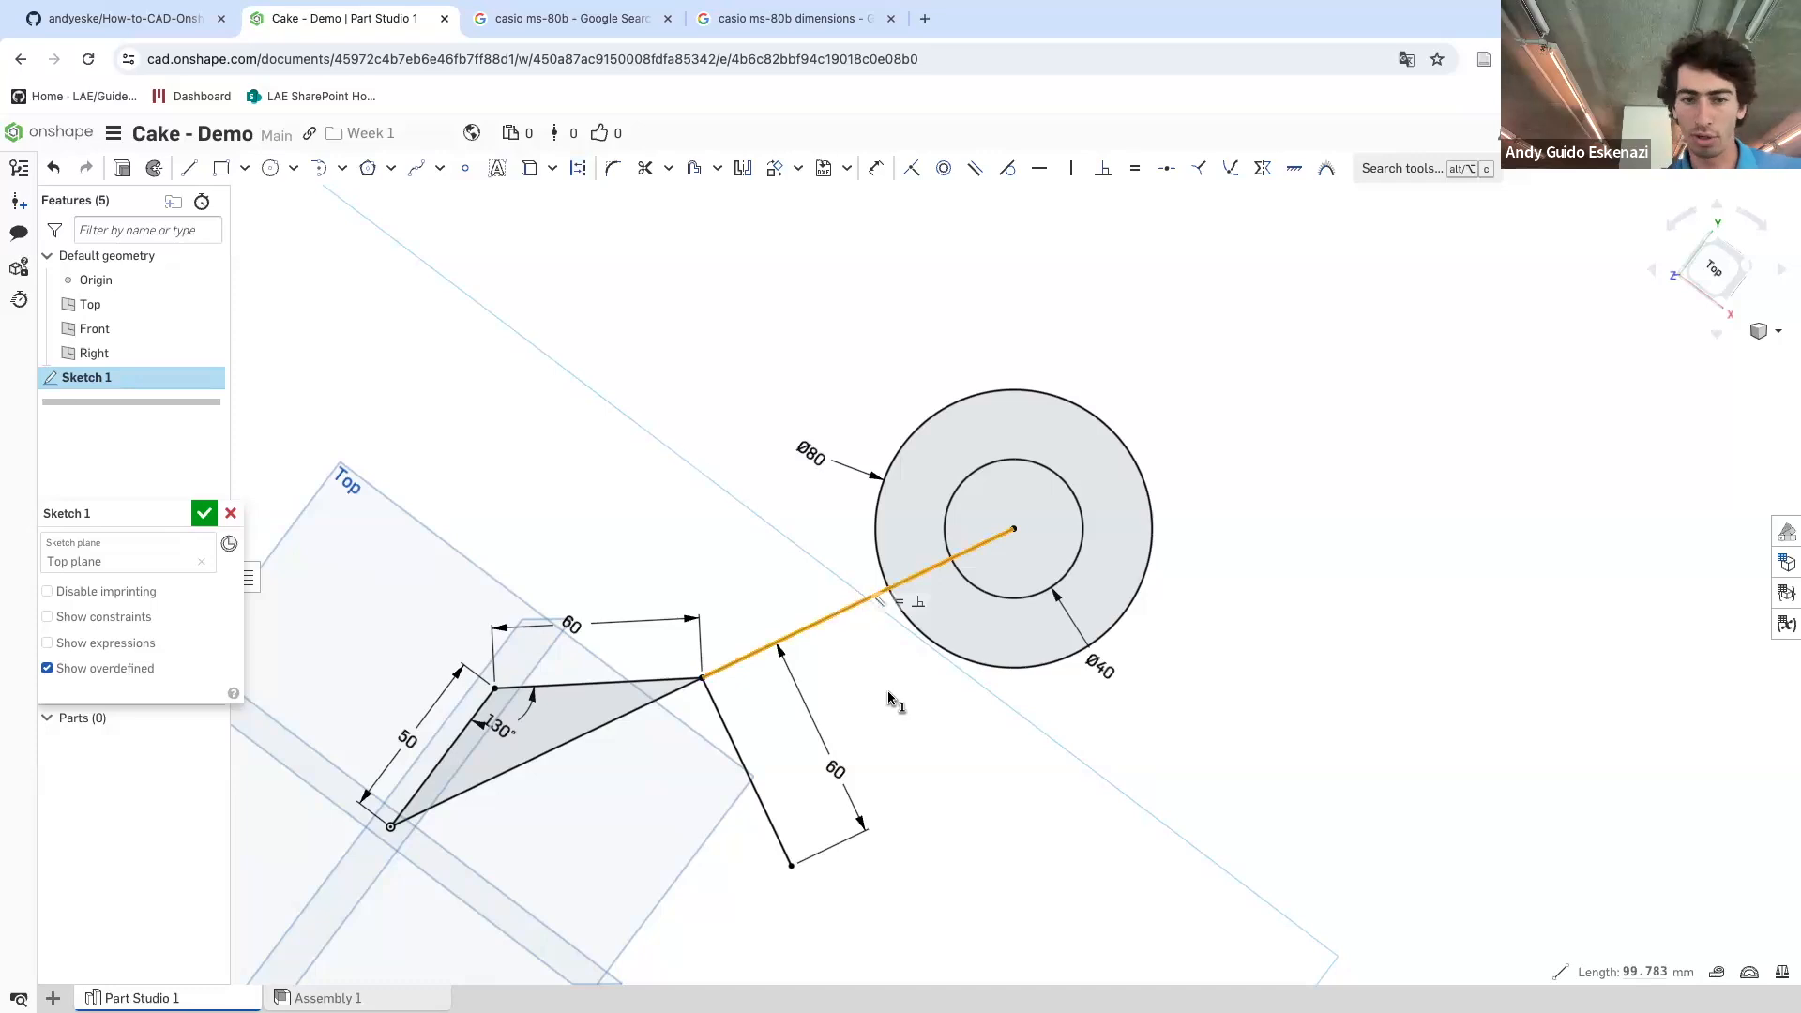
click(857, 621)
click(857, 611)
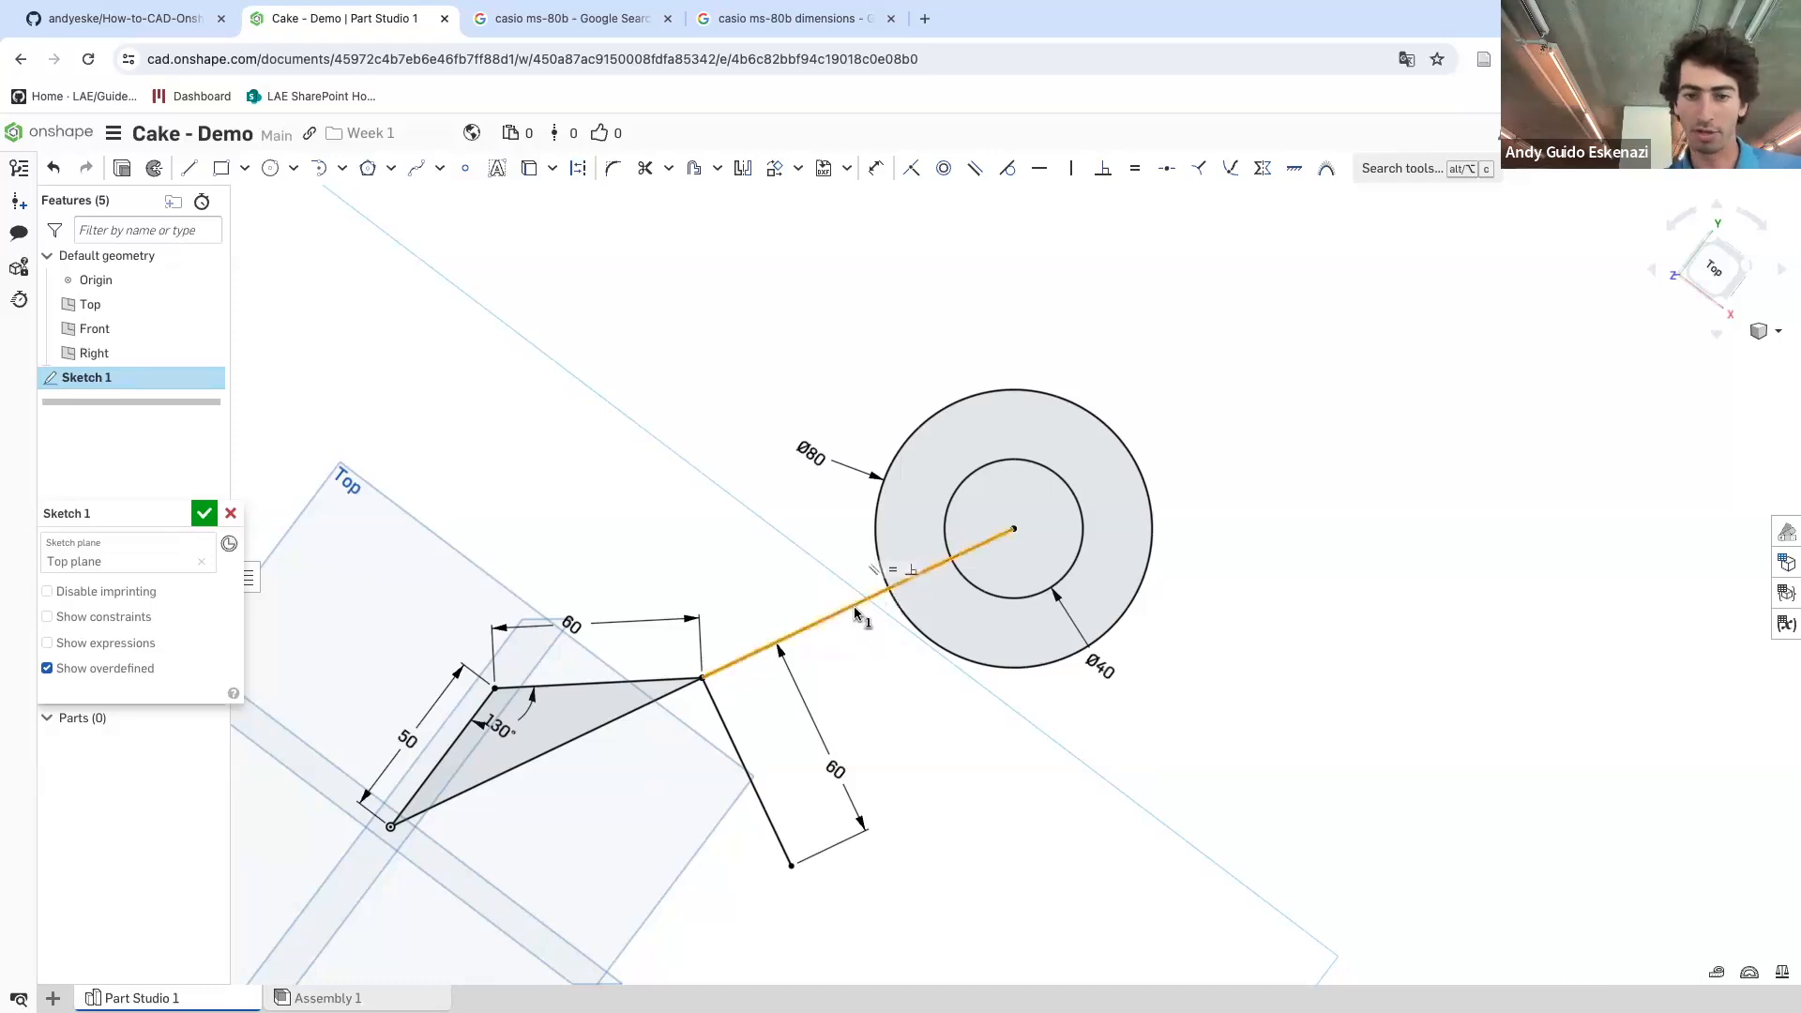
click(580, 172)
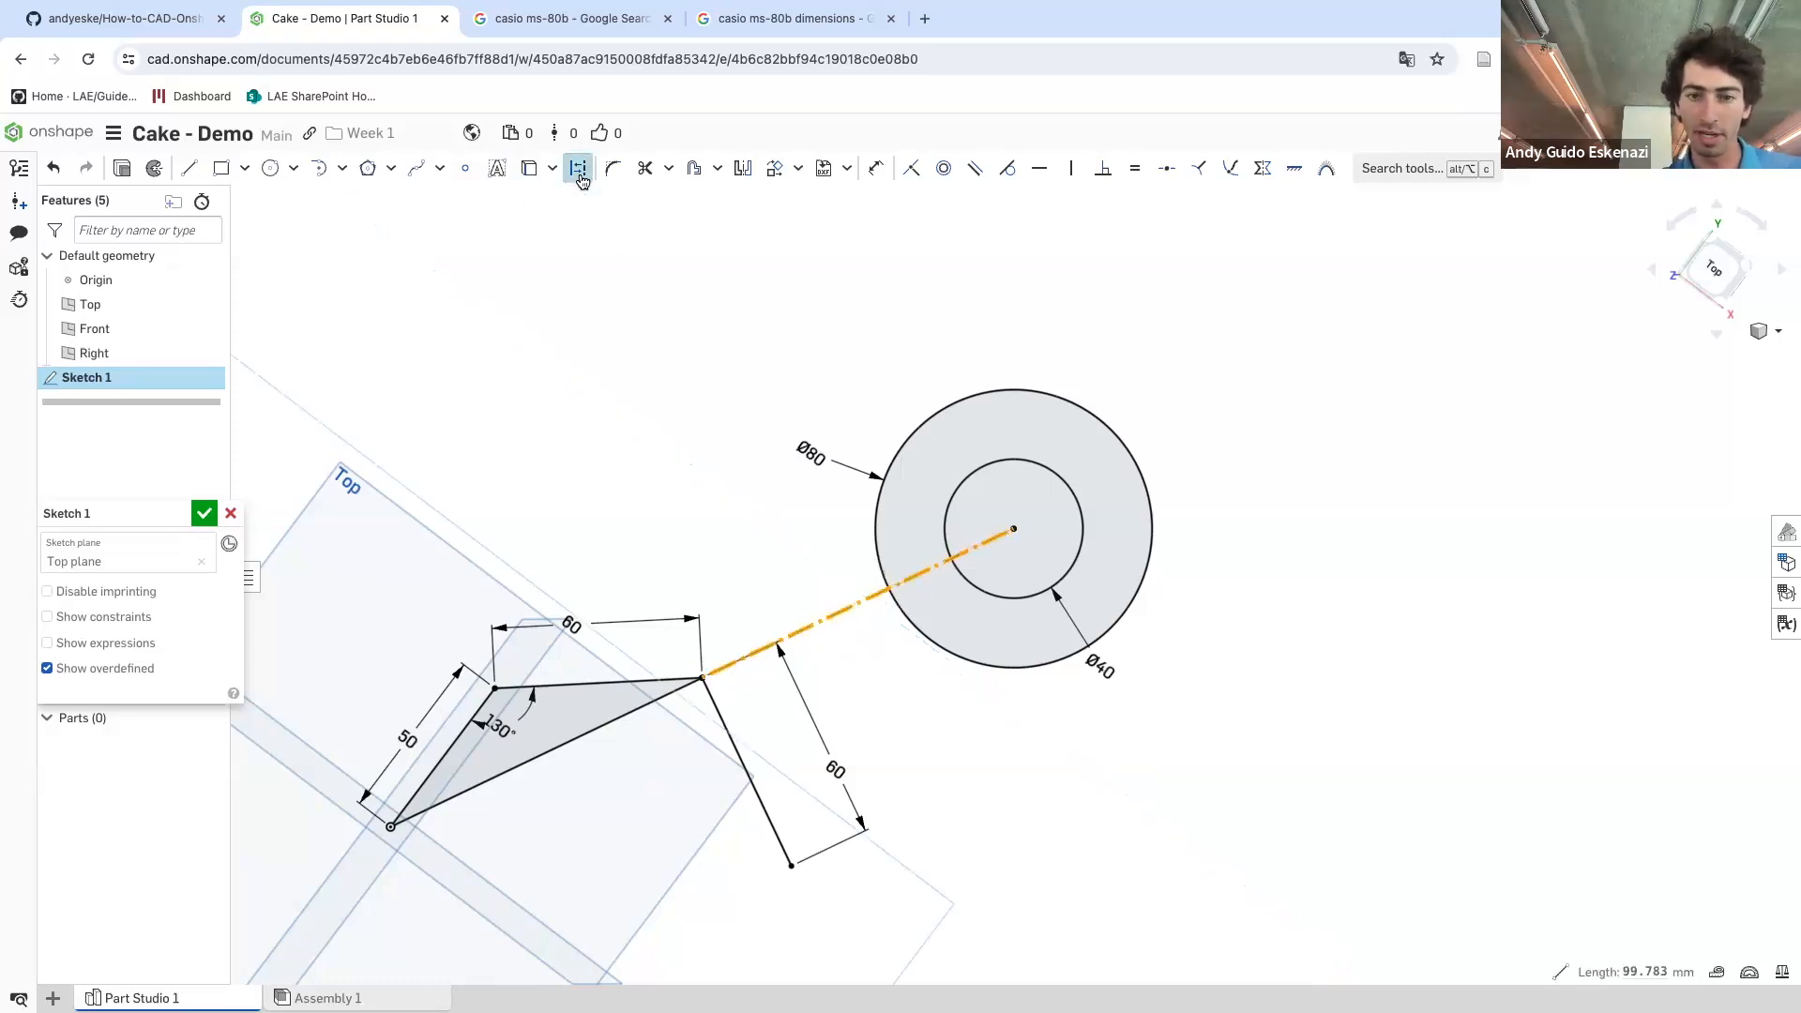
click(737, 537)
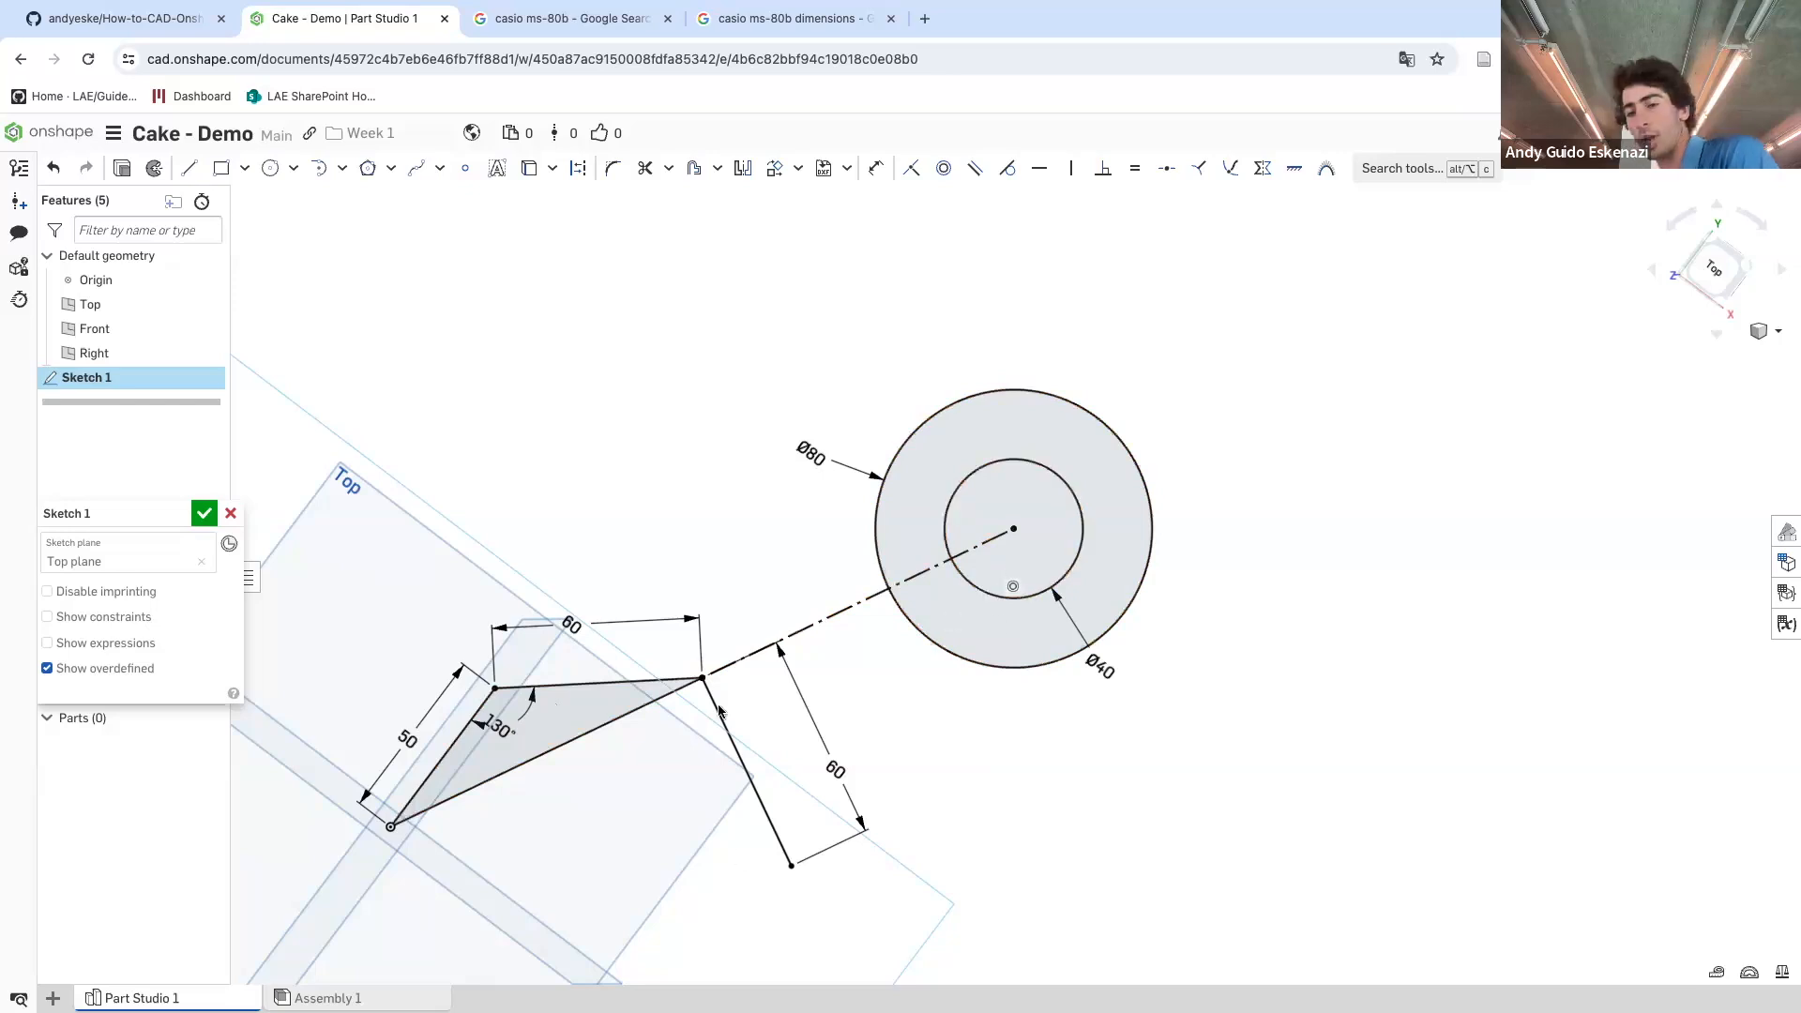
- Convert the inner 40 mm circle to construction geometry
click(1030, 614)
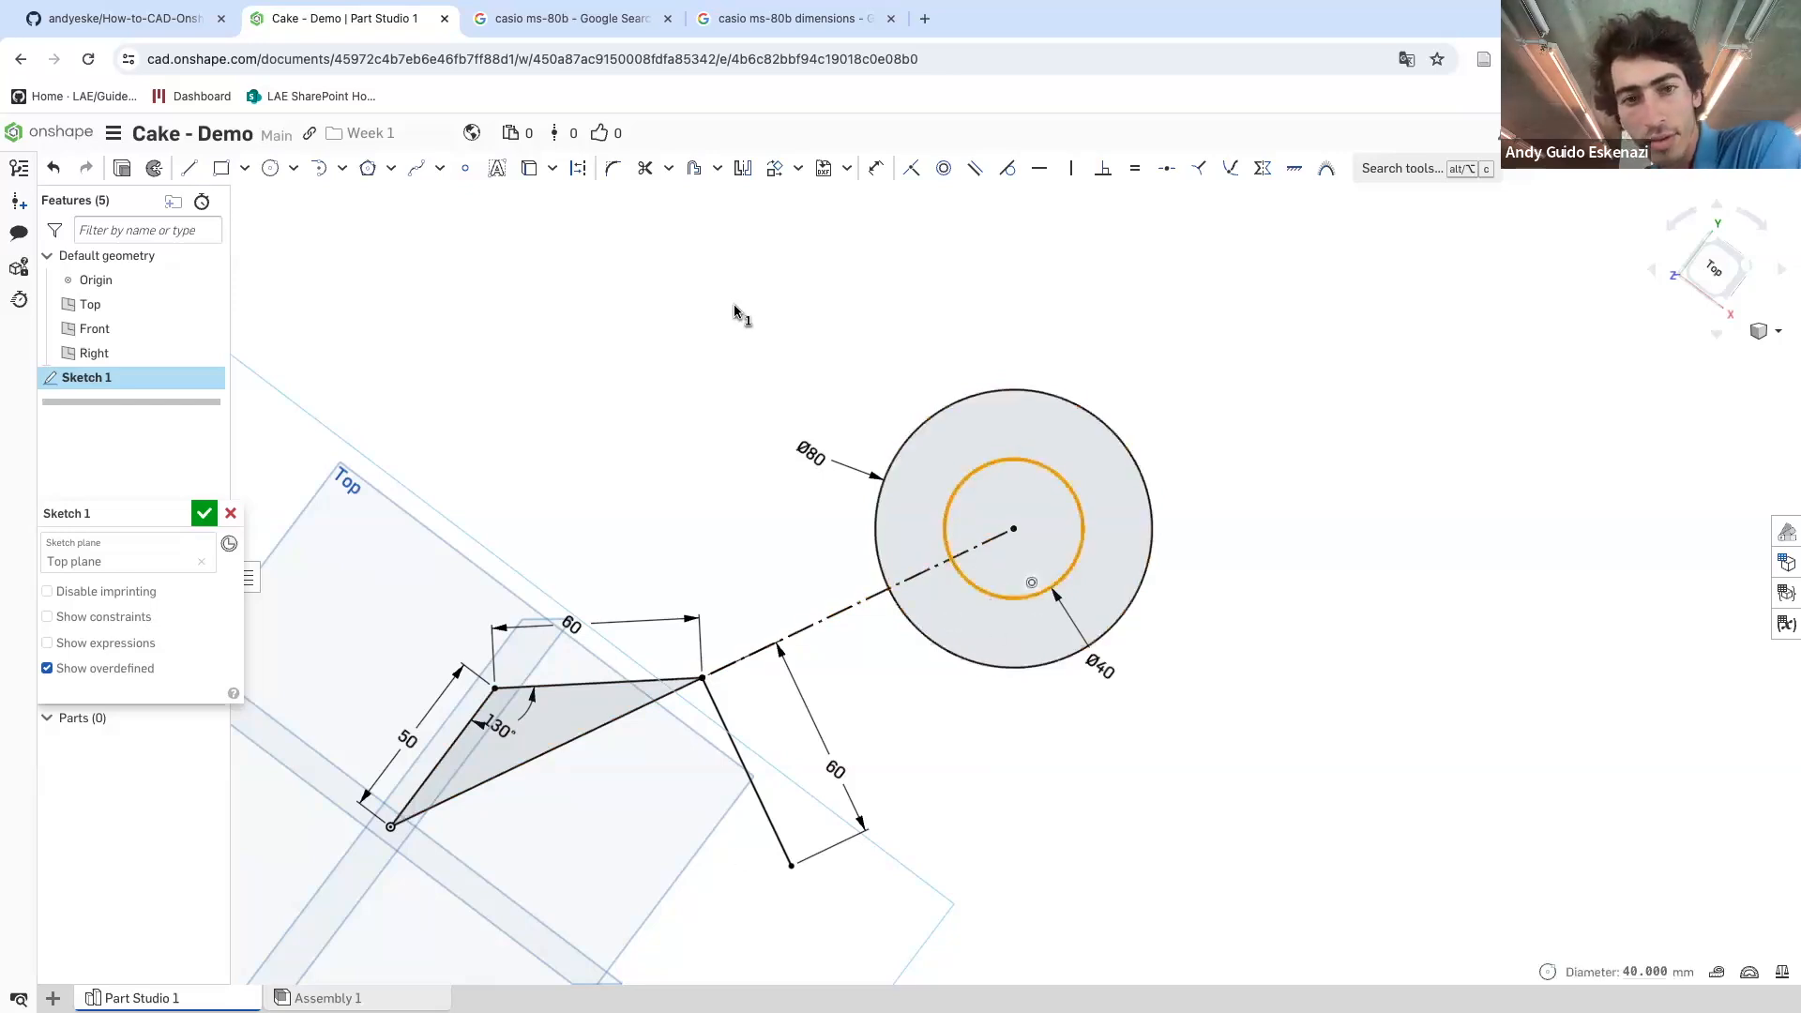
click(578, 169)
click(764, 441)
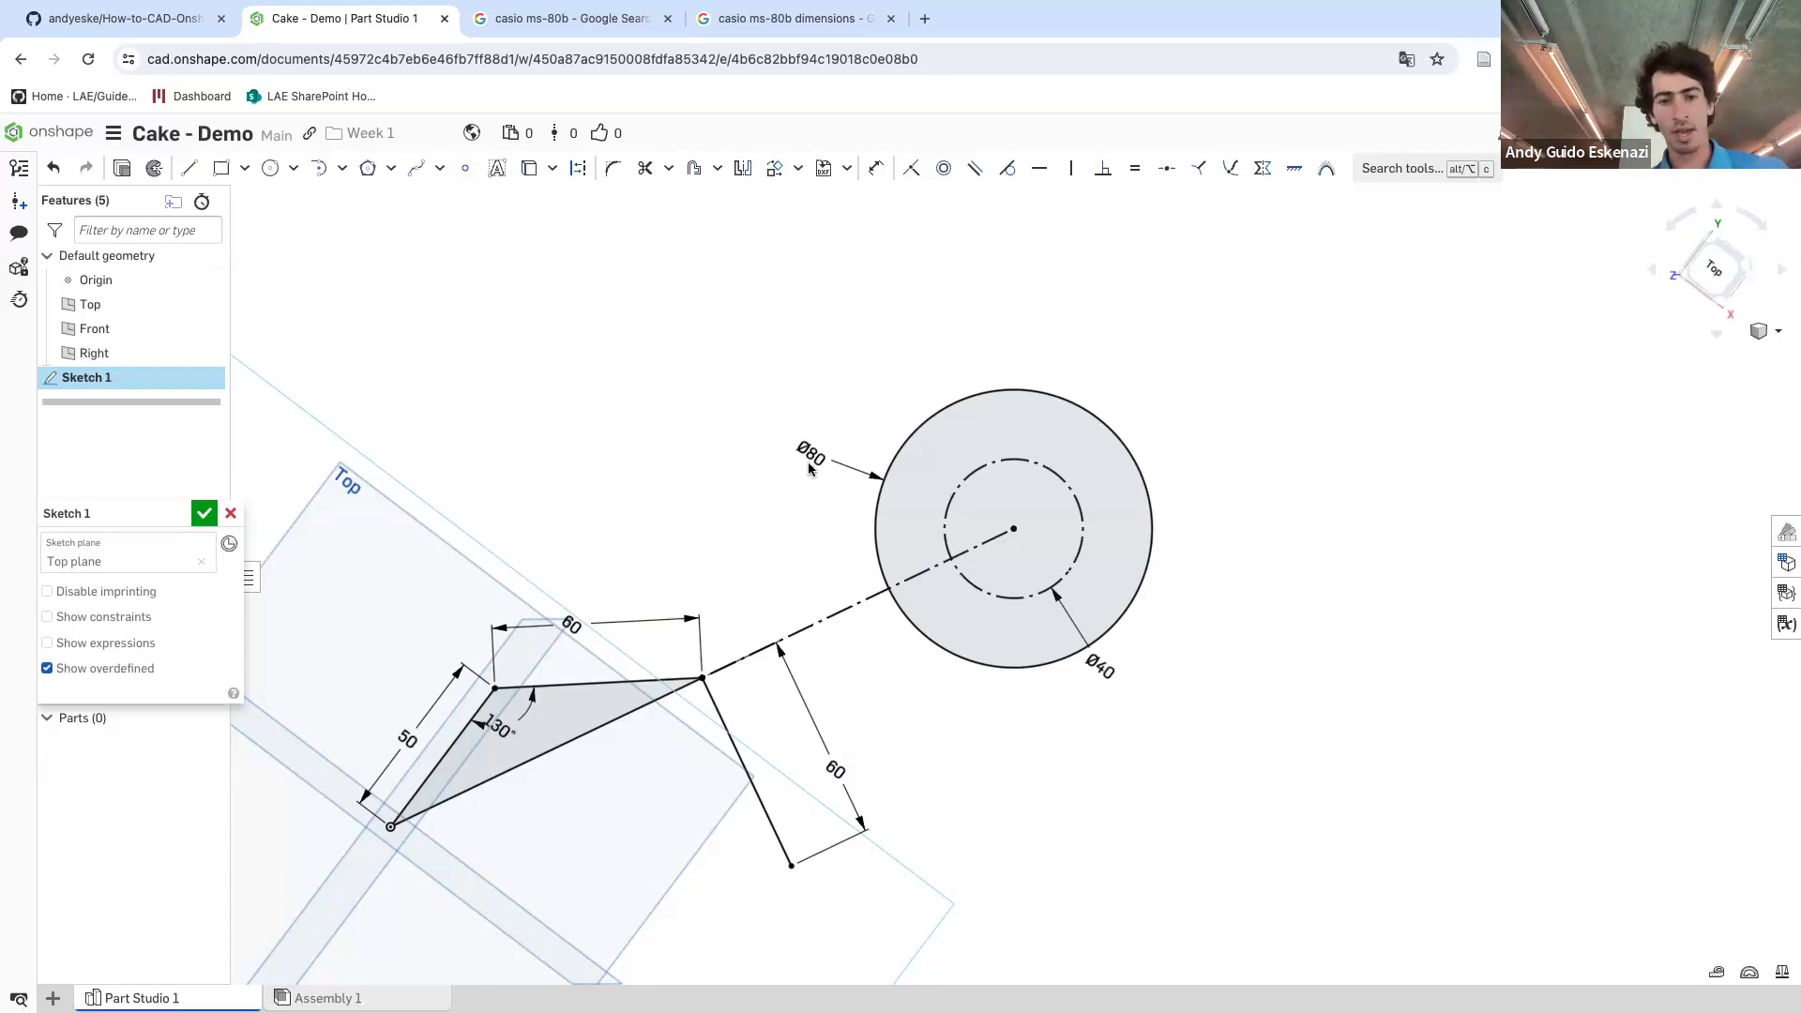
- Offset the 80 mm circle outward by about 26.3 mm
scroll(834, 422, down, 1)
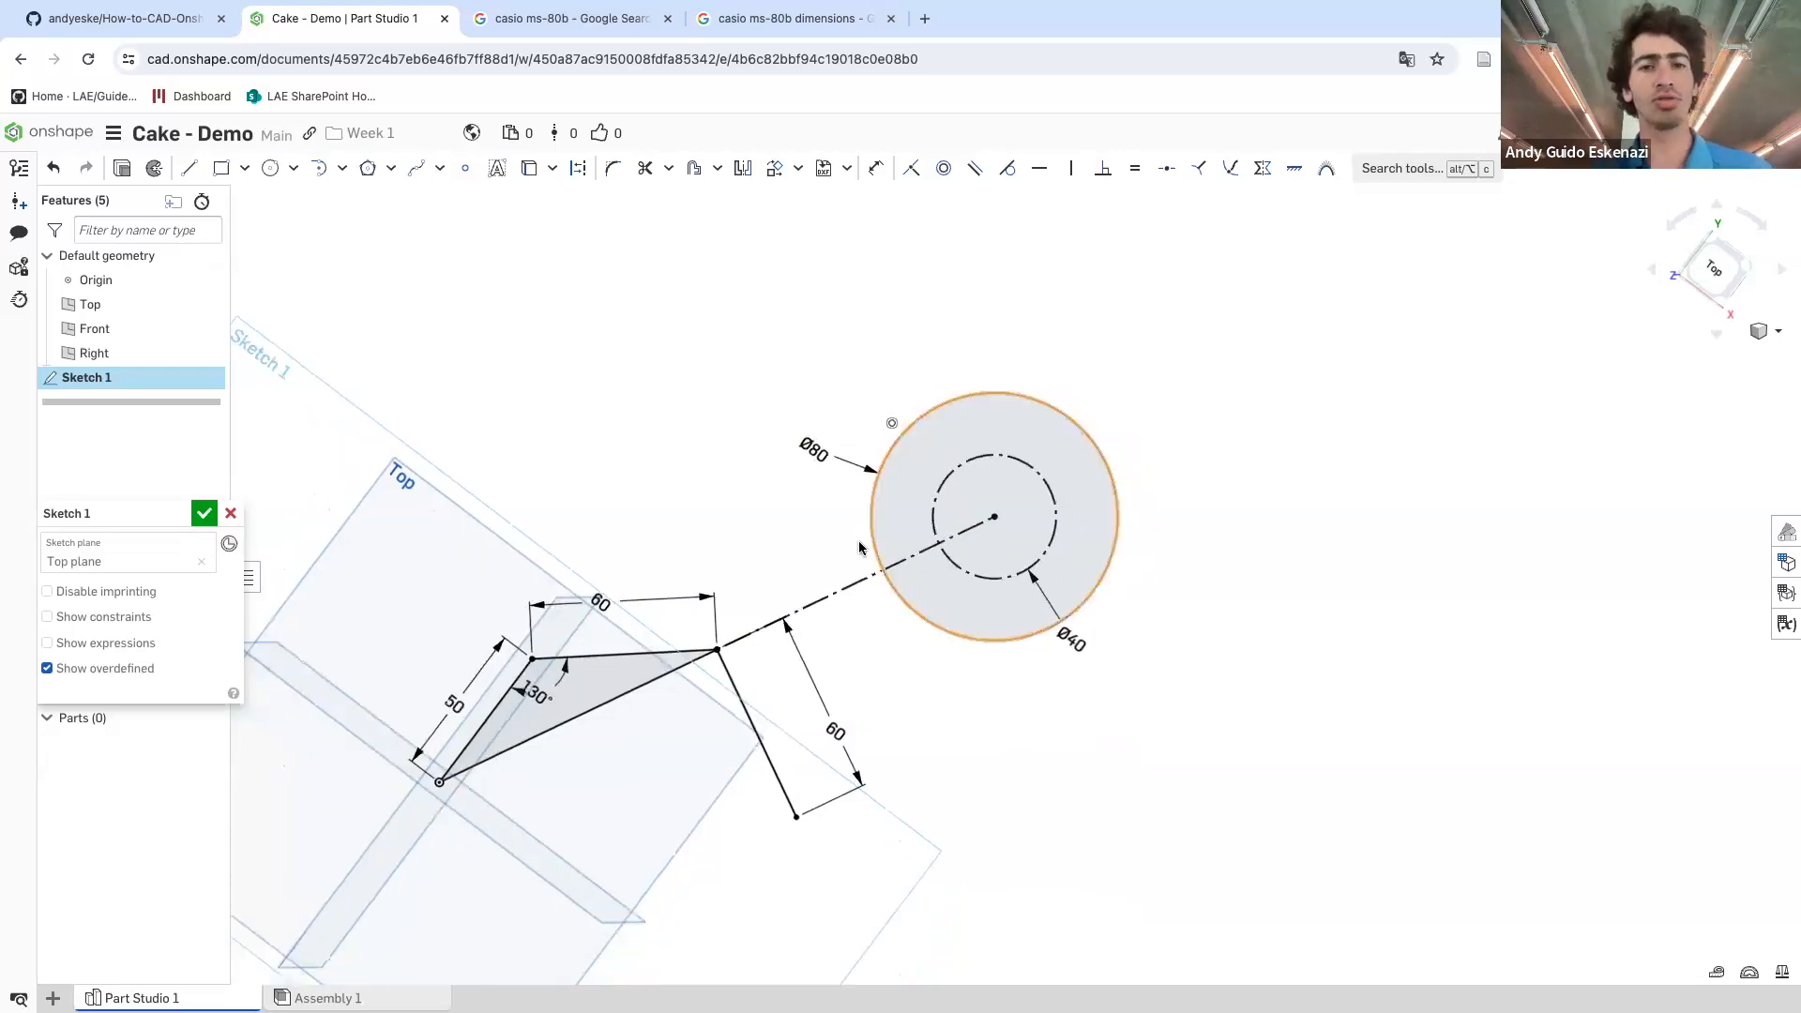
scroll(891, 574, down, 1)
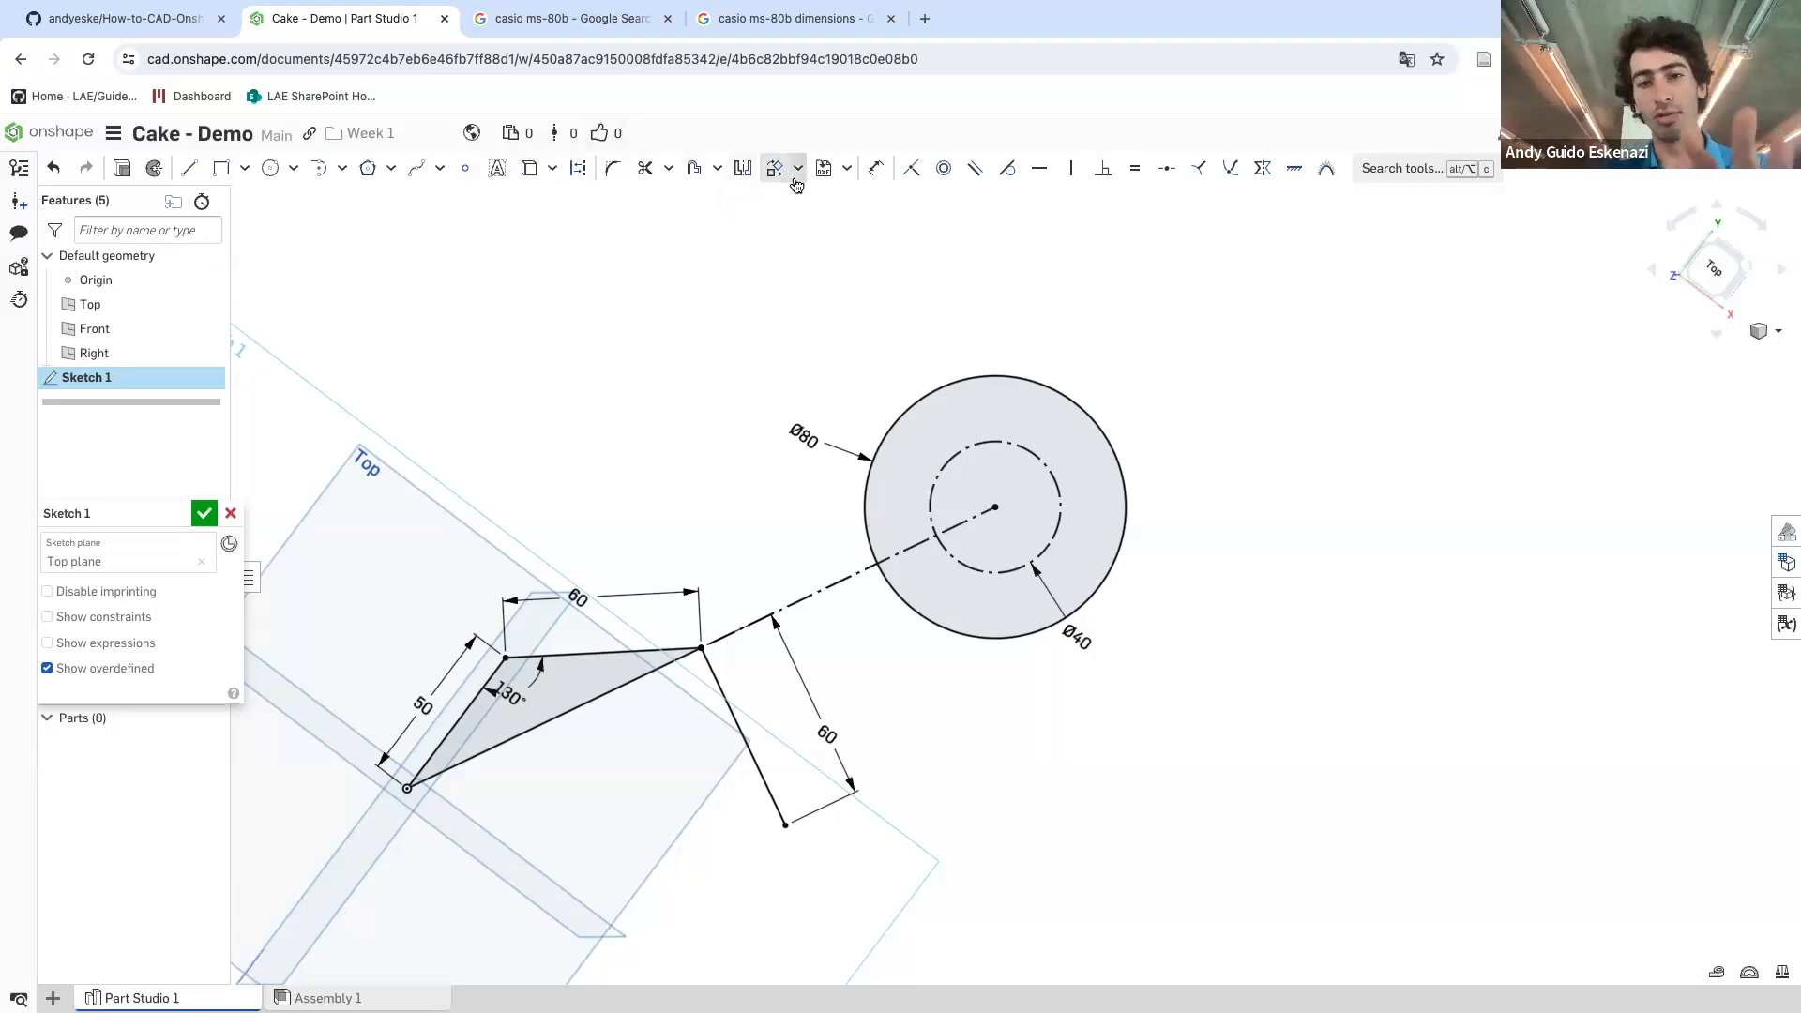
click(695, 172)
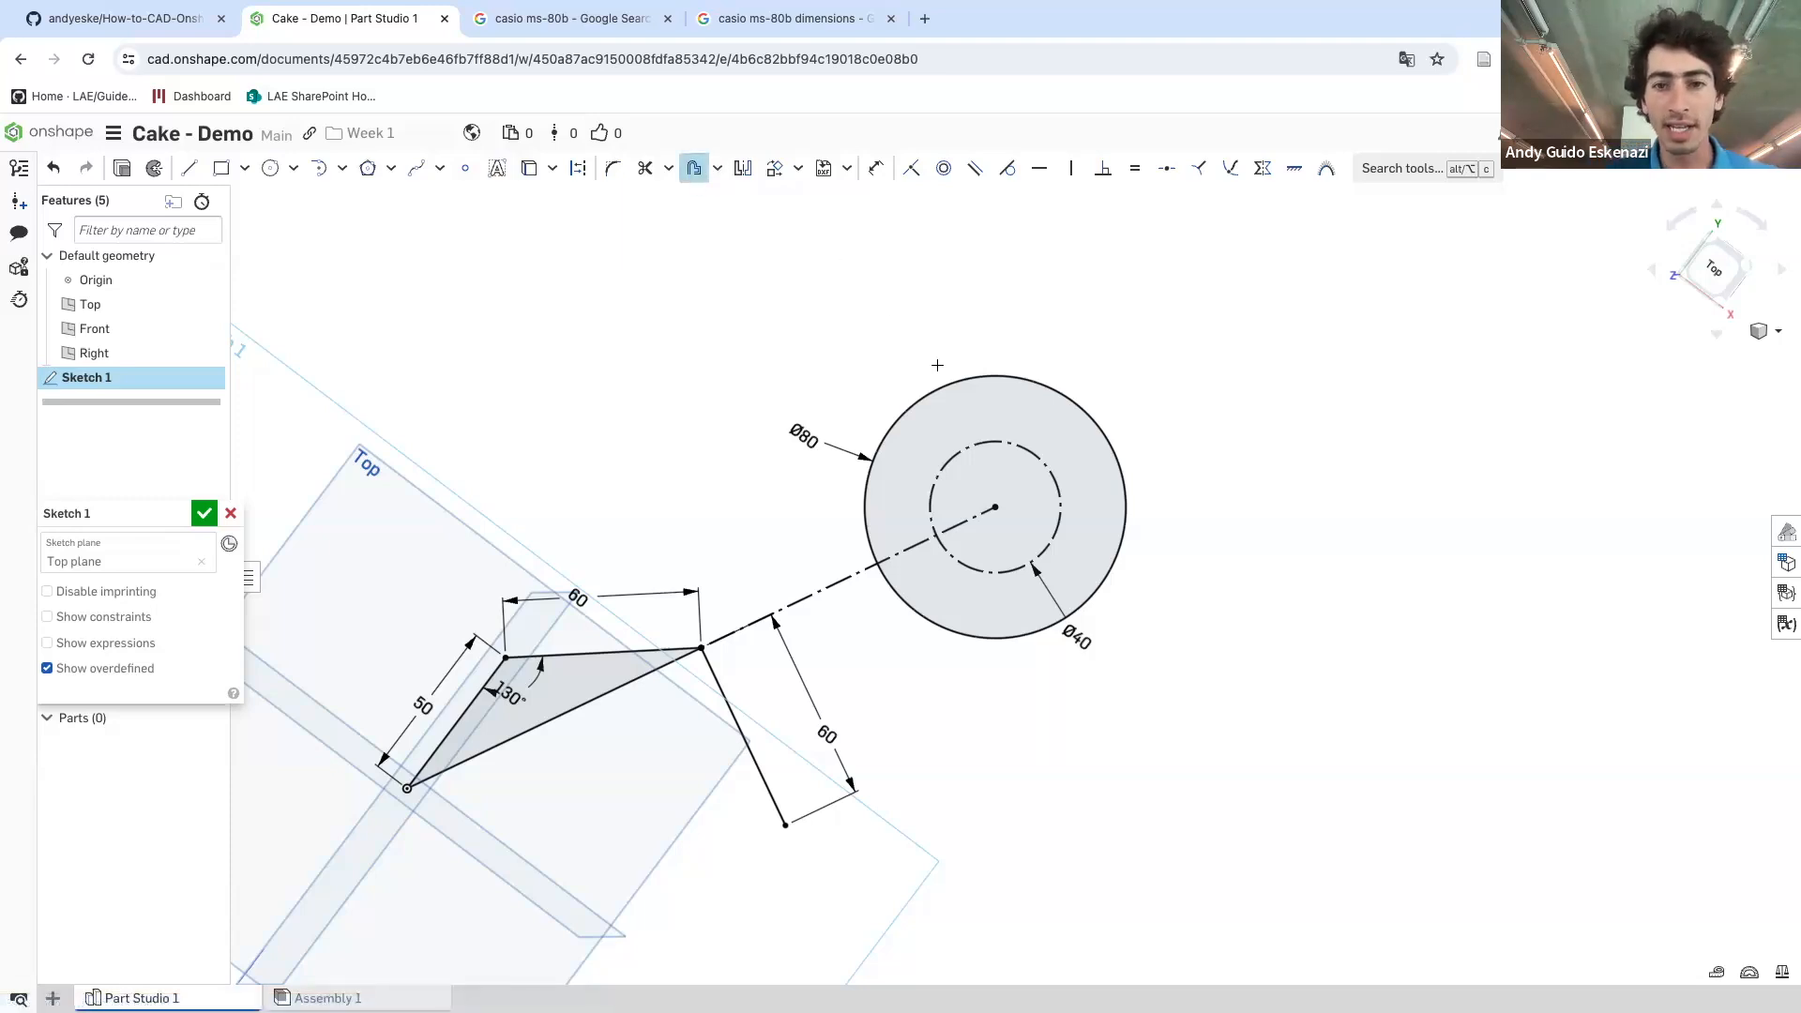
click(934, 379)
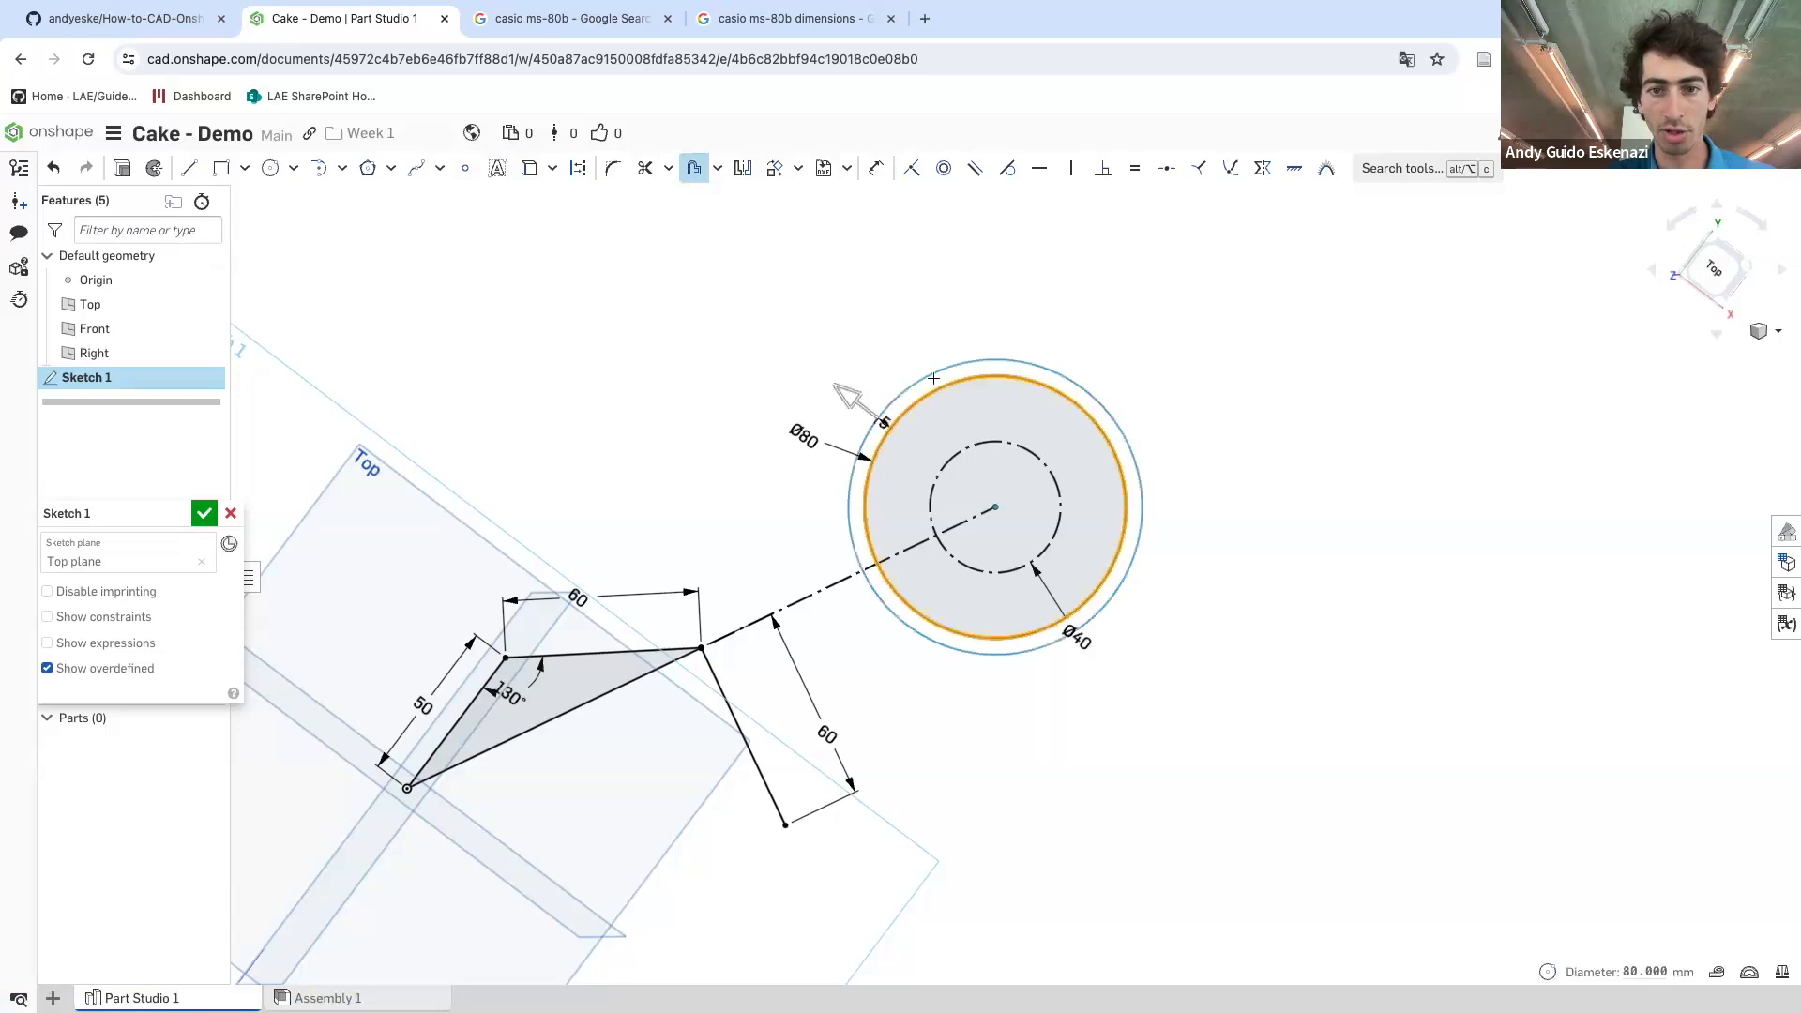
scroll(856, 410, up, 5)
scroll(684, 282, down, 2)
drag(826, 384, 760, 319)
scroll(1006, 438, up, 1)
scroll(1037, 314, down, 1)
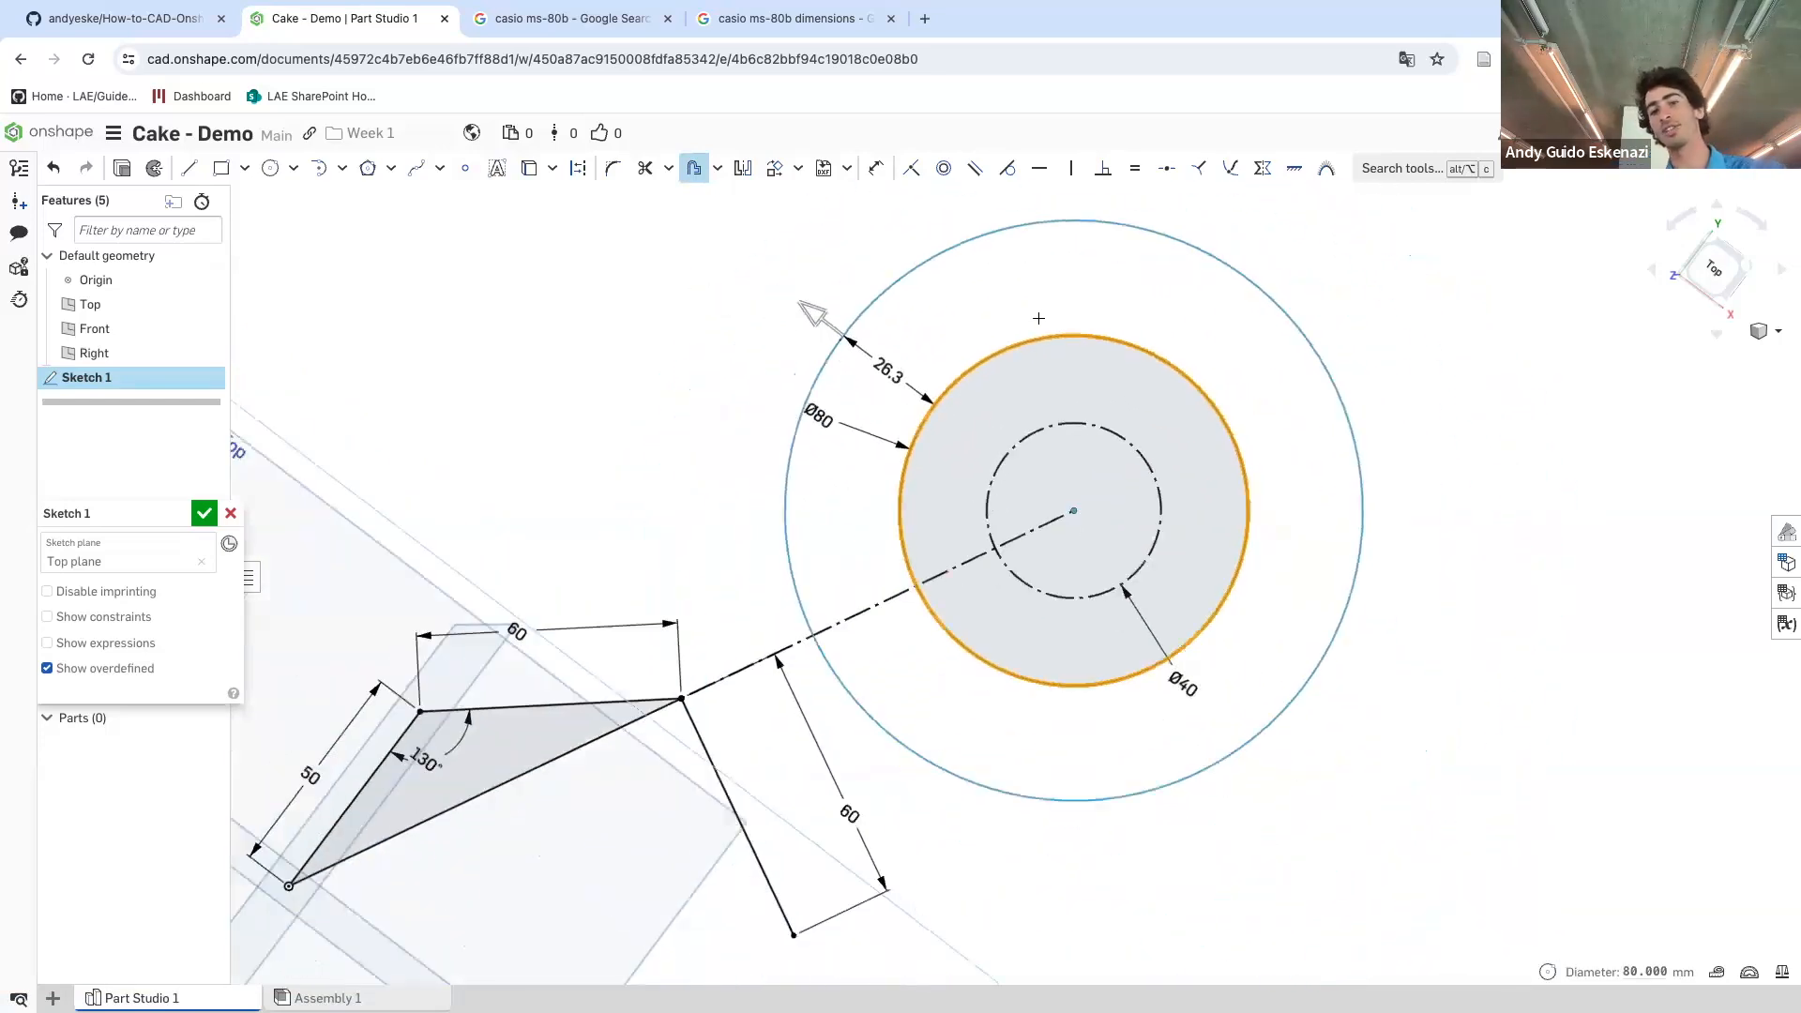
scroll(924, 360, up, 2)
click(838, 414)
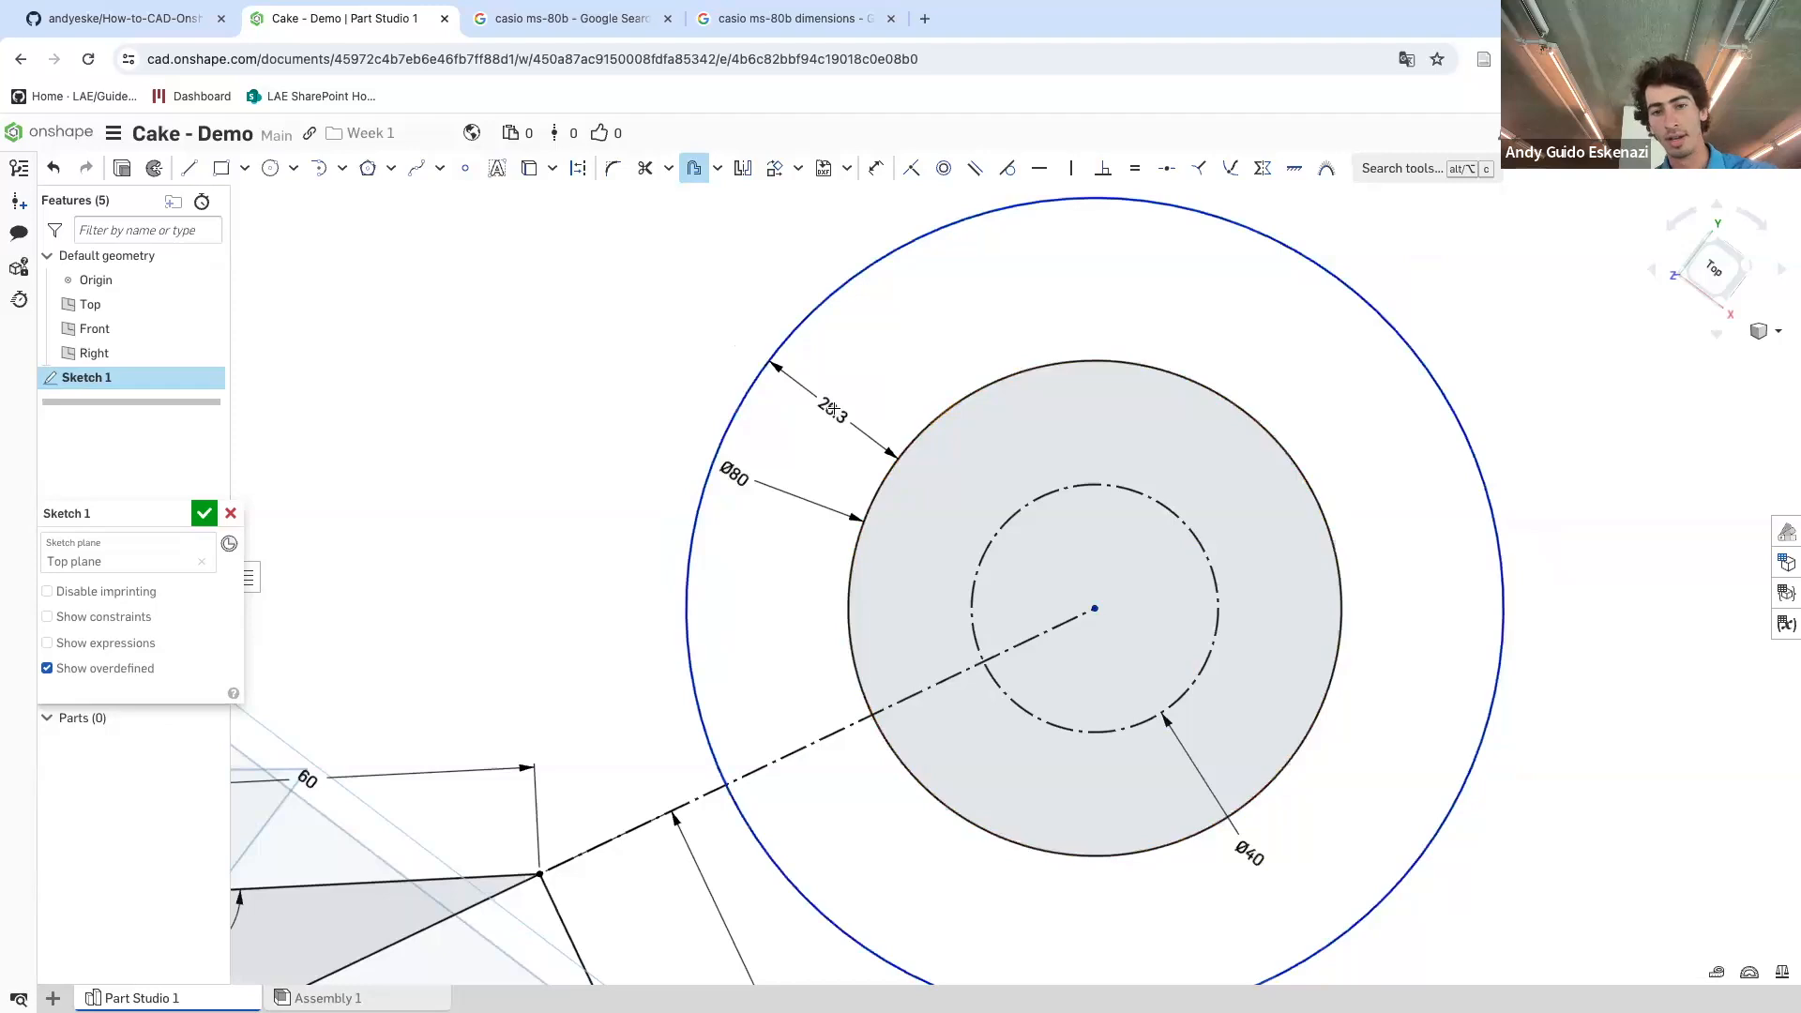
scroll(1075, 503, down, 1)
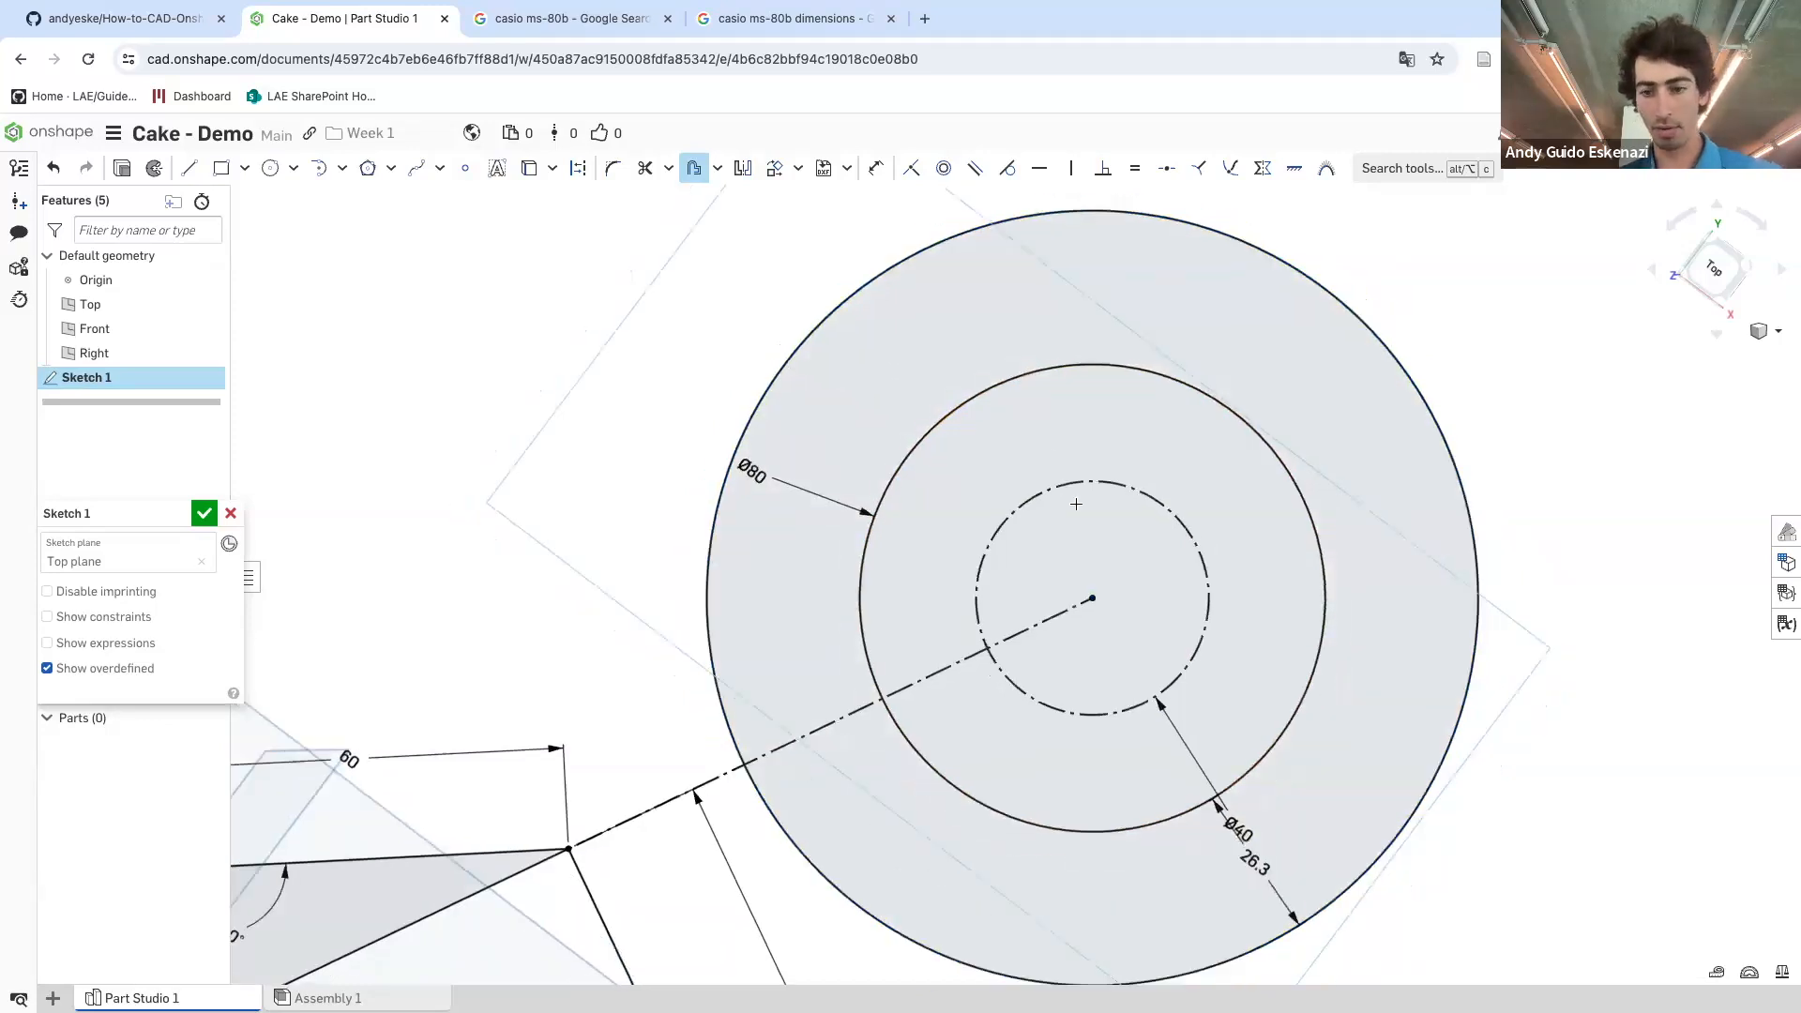
- Set the offset distance between the 80 mm circle and the outermost circle to 50 mm, and select the 80 mm circle
double_click(1257, 863)
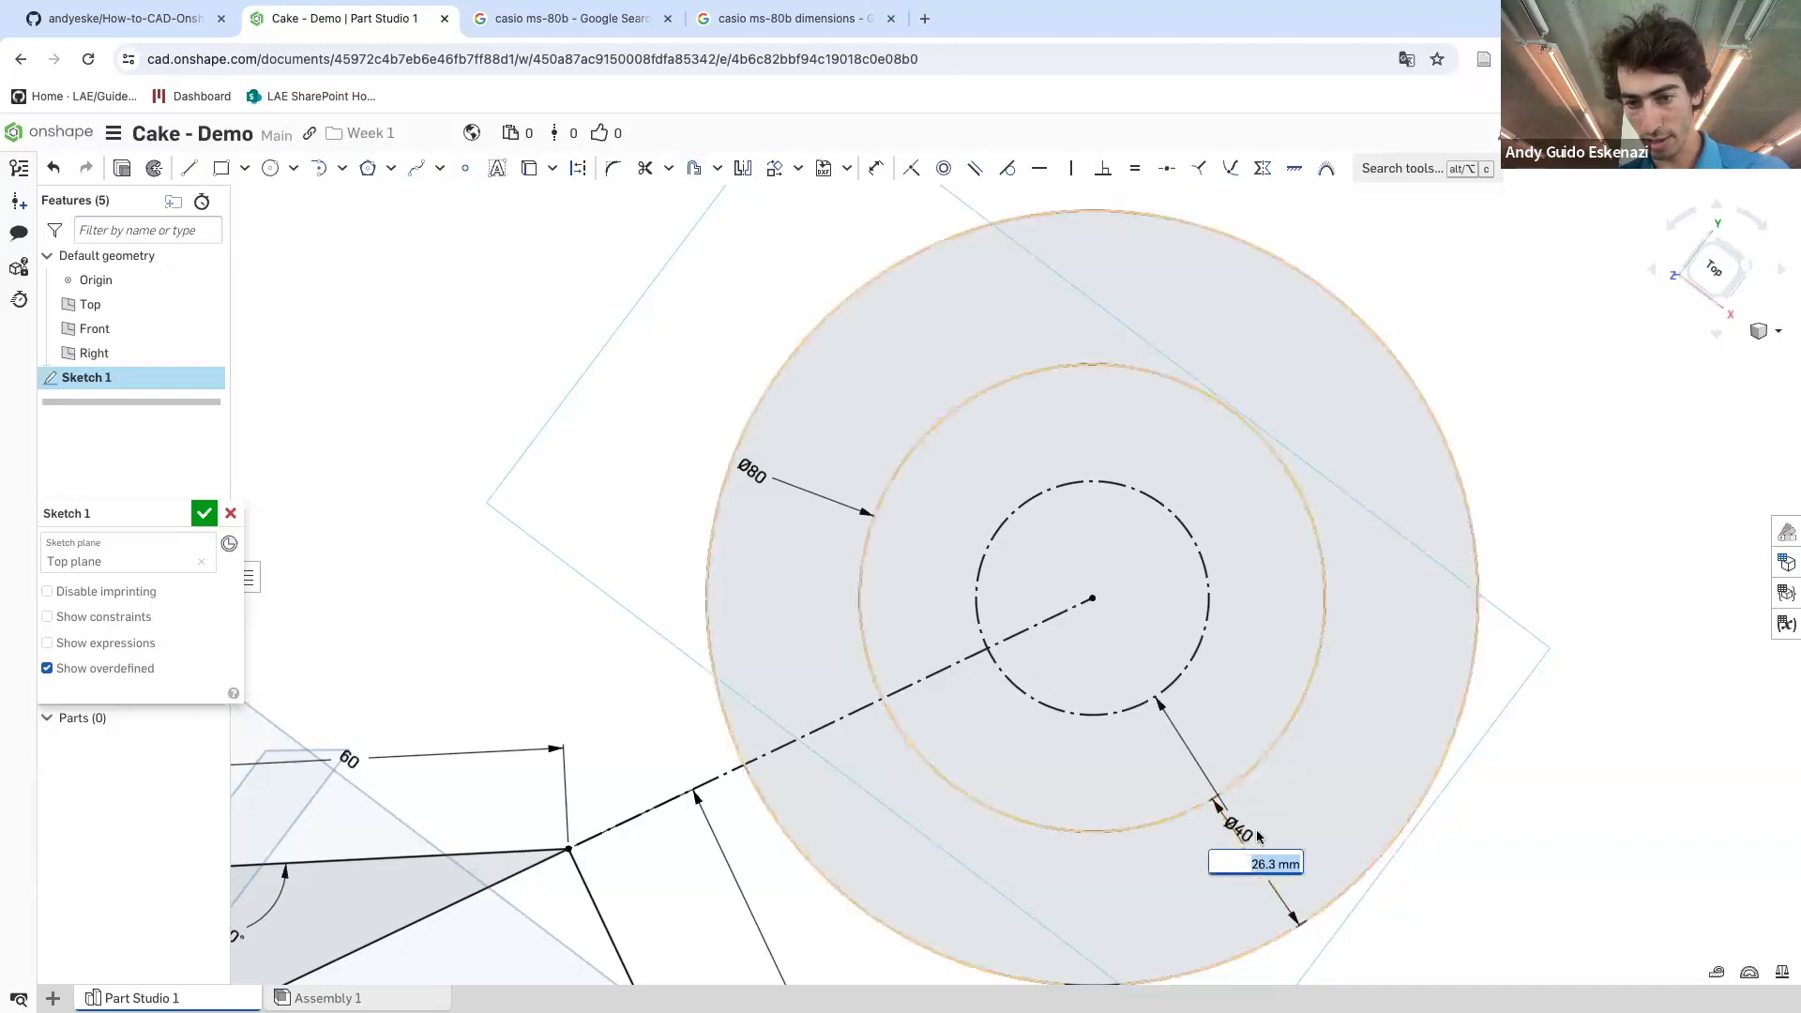
text(50)
key(Return)
scroll(1266, 650, down, 5)
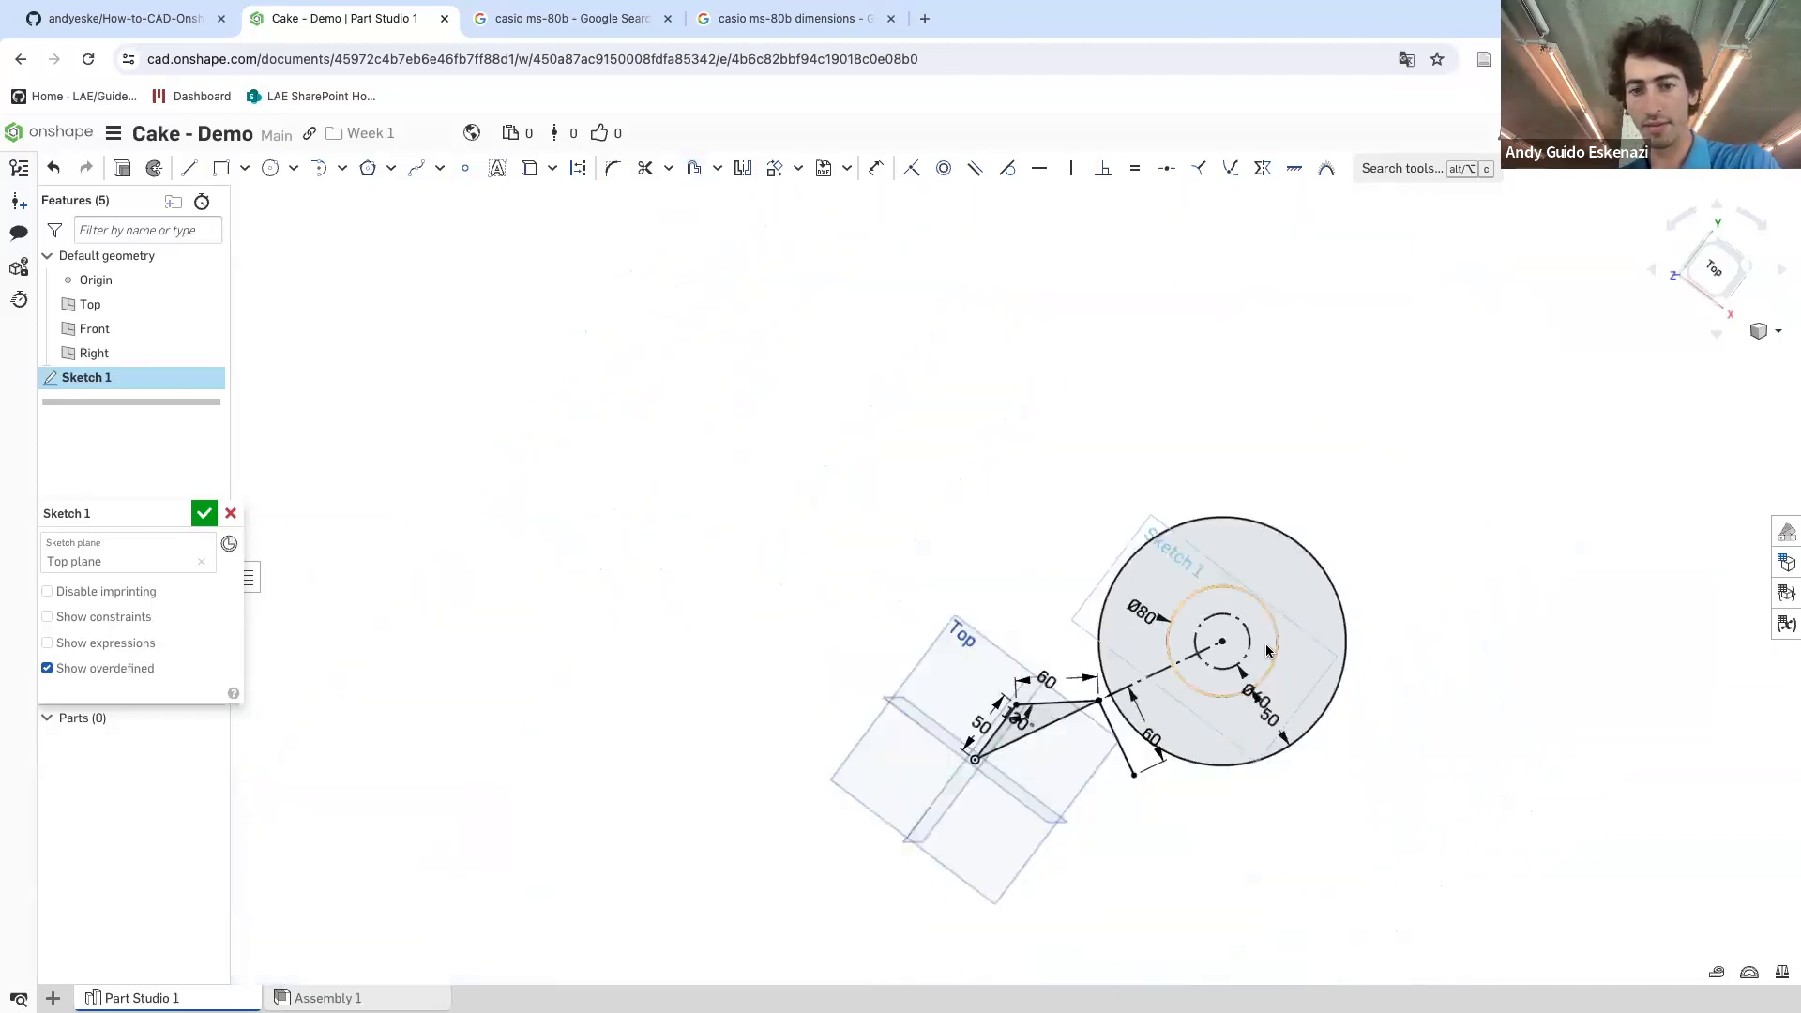
click(1224, 585)
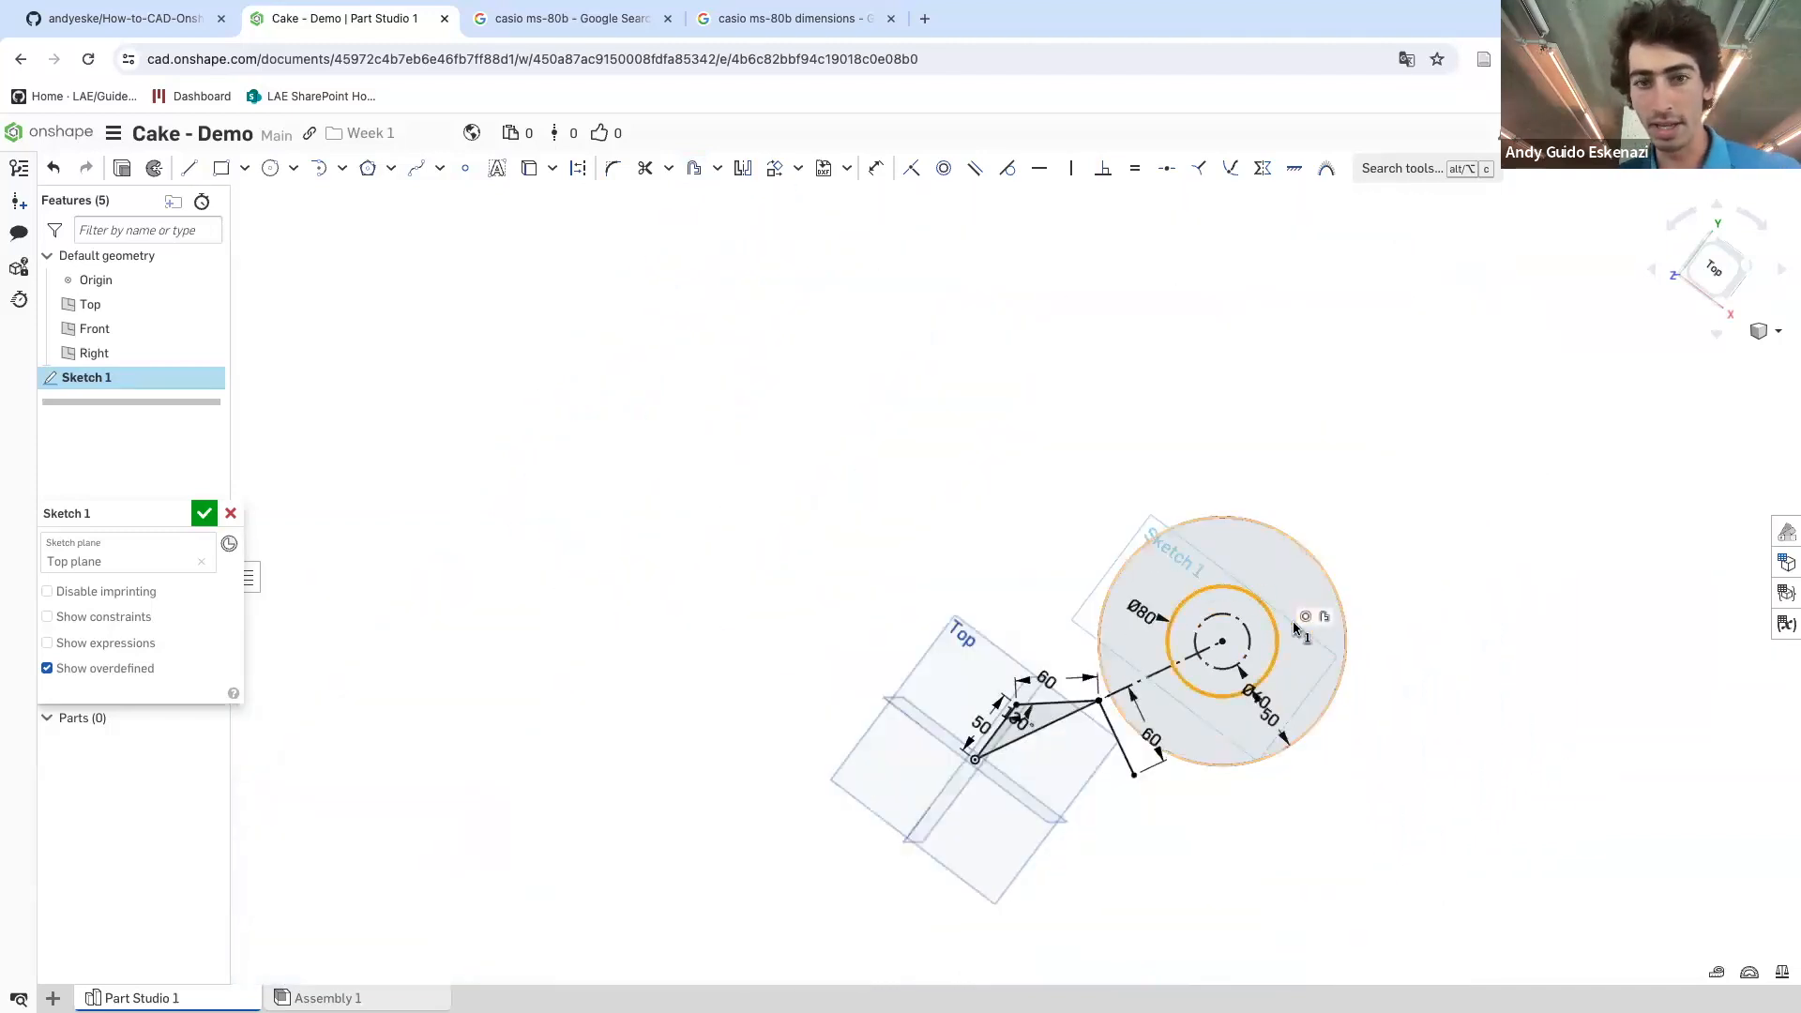
- Convert the 80 mm circle to construction geometry
click(579, 170)
mouse_move(1270, 410)
right_down()
mouse_move(1189, 450)
mouse_move(1212, 532)
mouse_move(1186, 630)
mouse_move(1216, 686)
right_up()
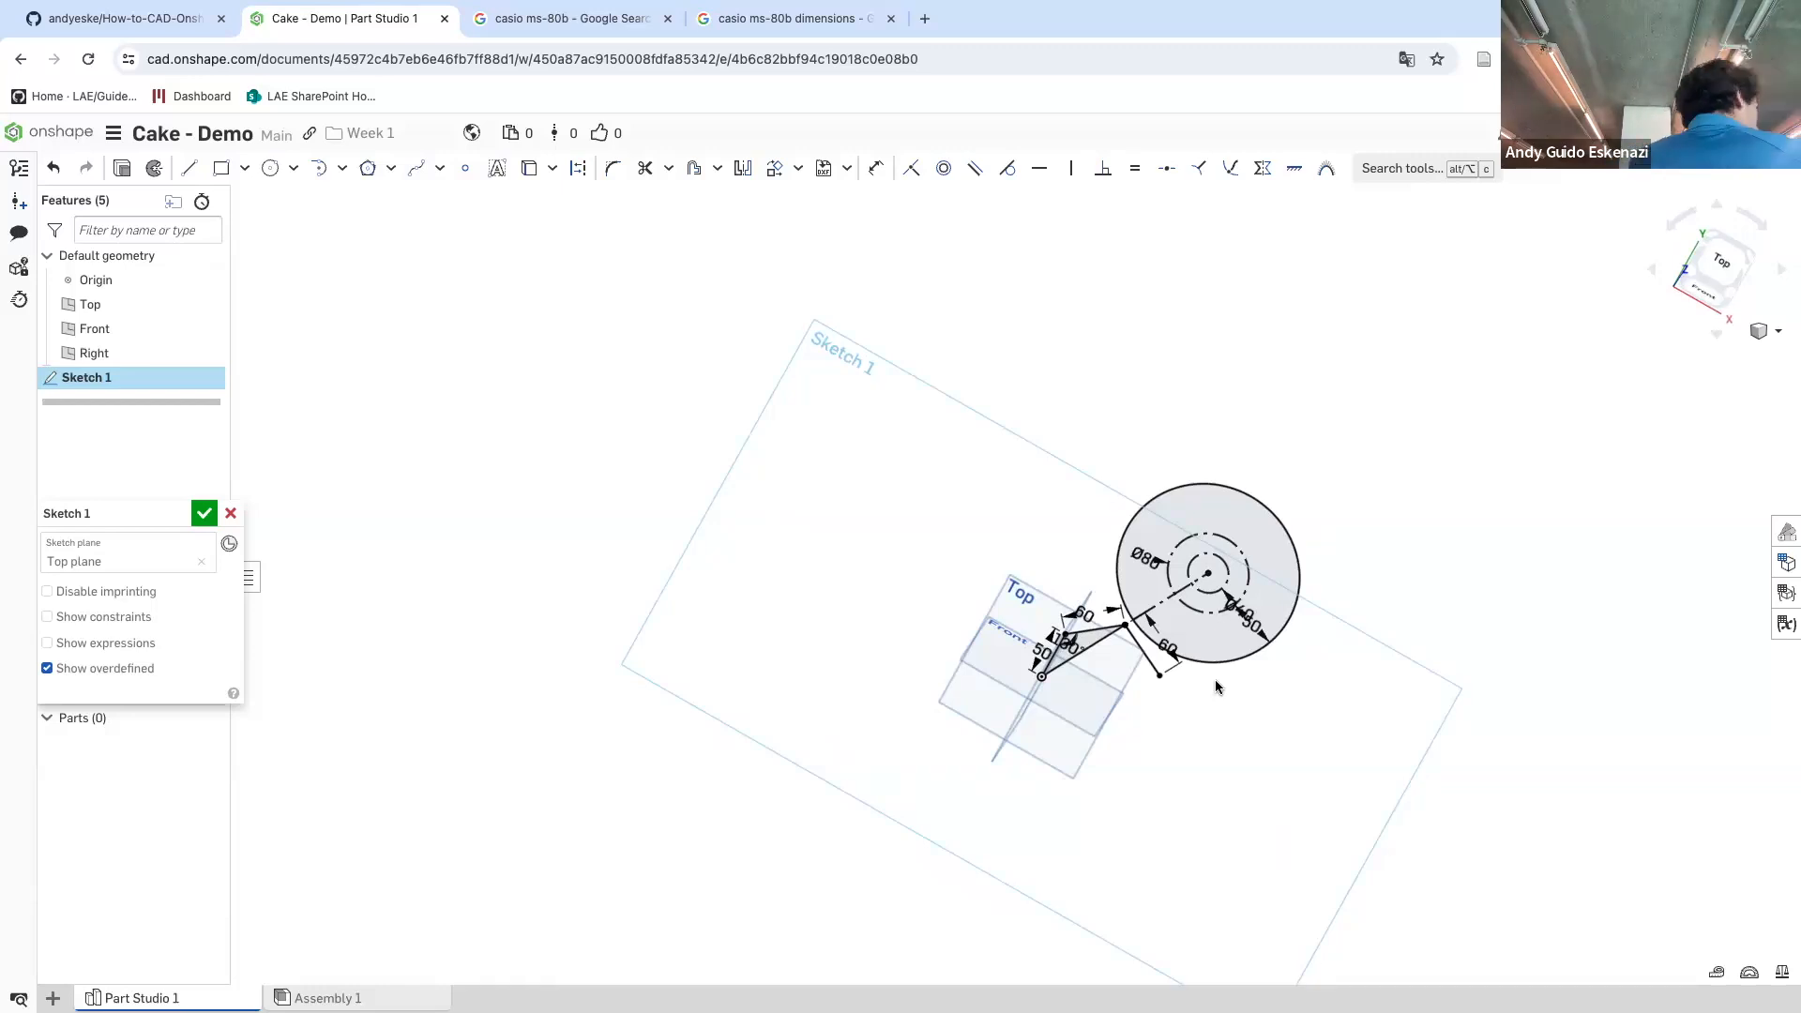
- Delete all lines and circles in Sketch 1, leaving the sketch empty
drag(708, 284, 1444, 792)
right_click(1347, 450)
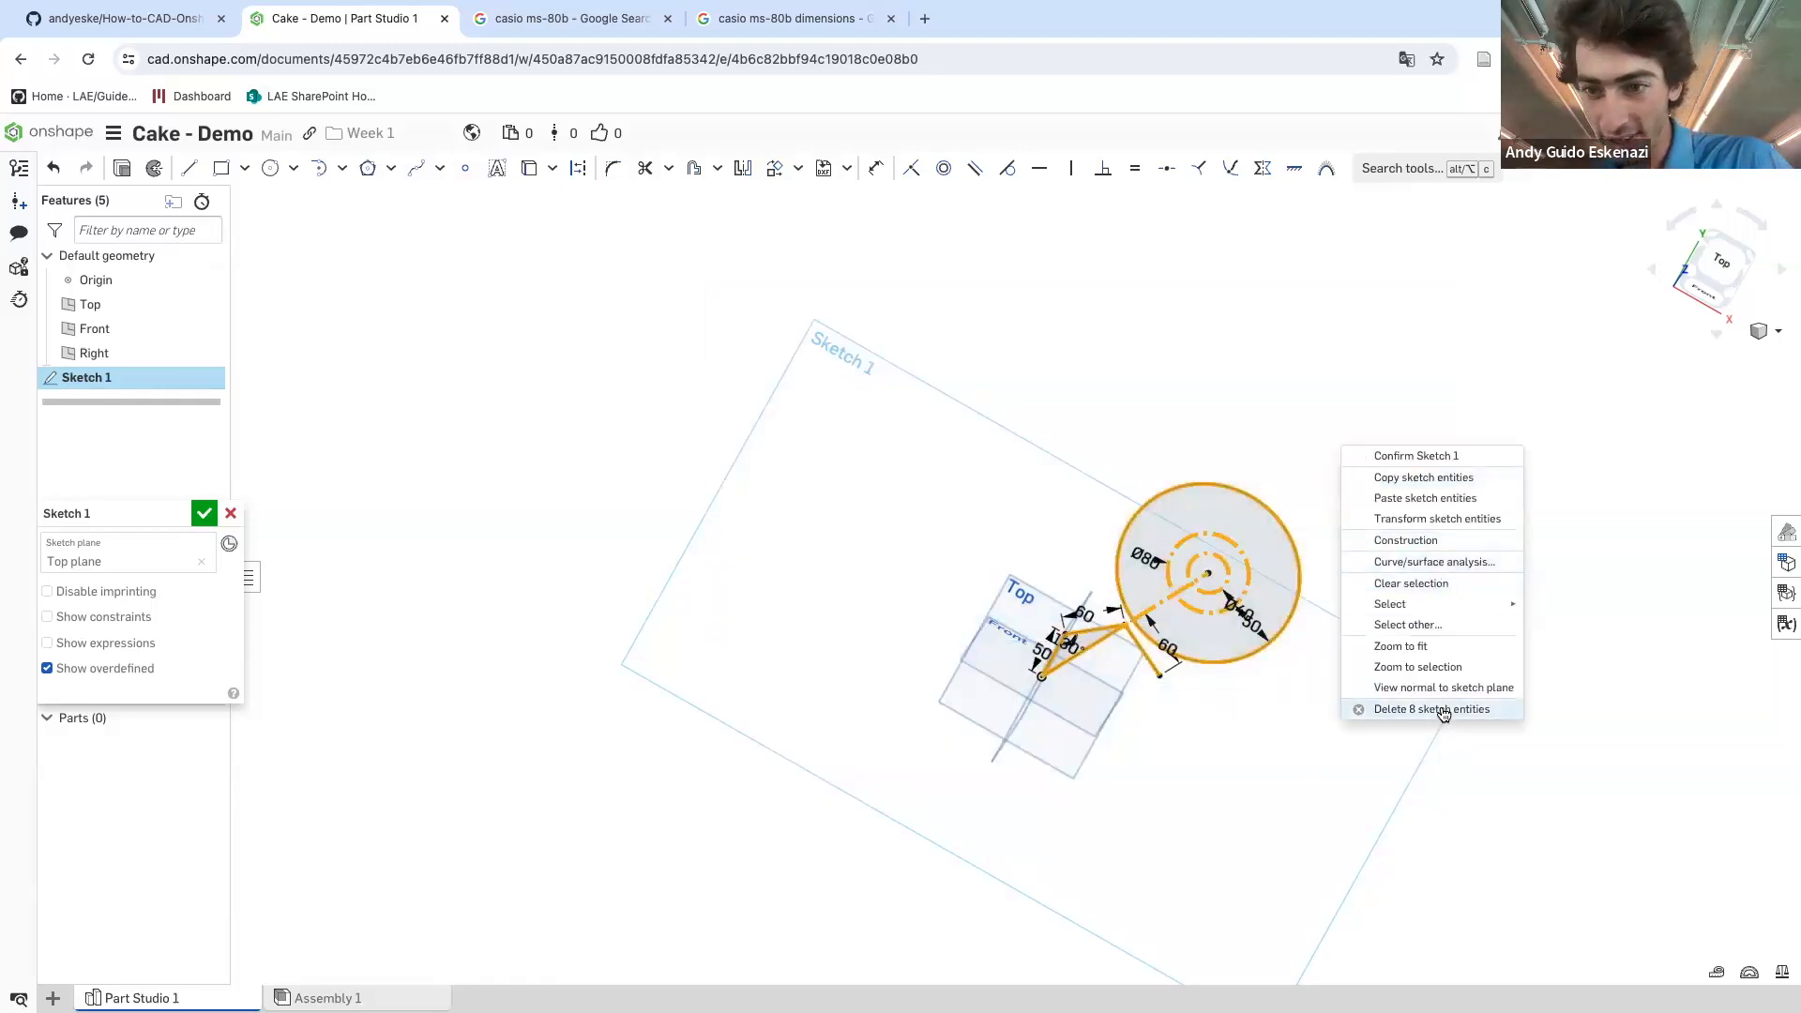
key(Escape)
scroll(1052, 702, up, 3)
mouse_move(1082, 635)
right_down()
mouse_move(1032, 661)
mouse_move(1280, 720)
right_up()
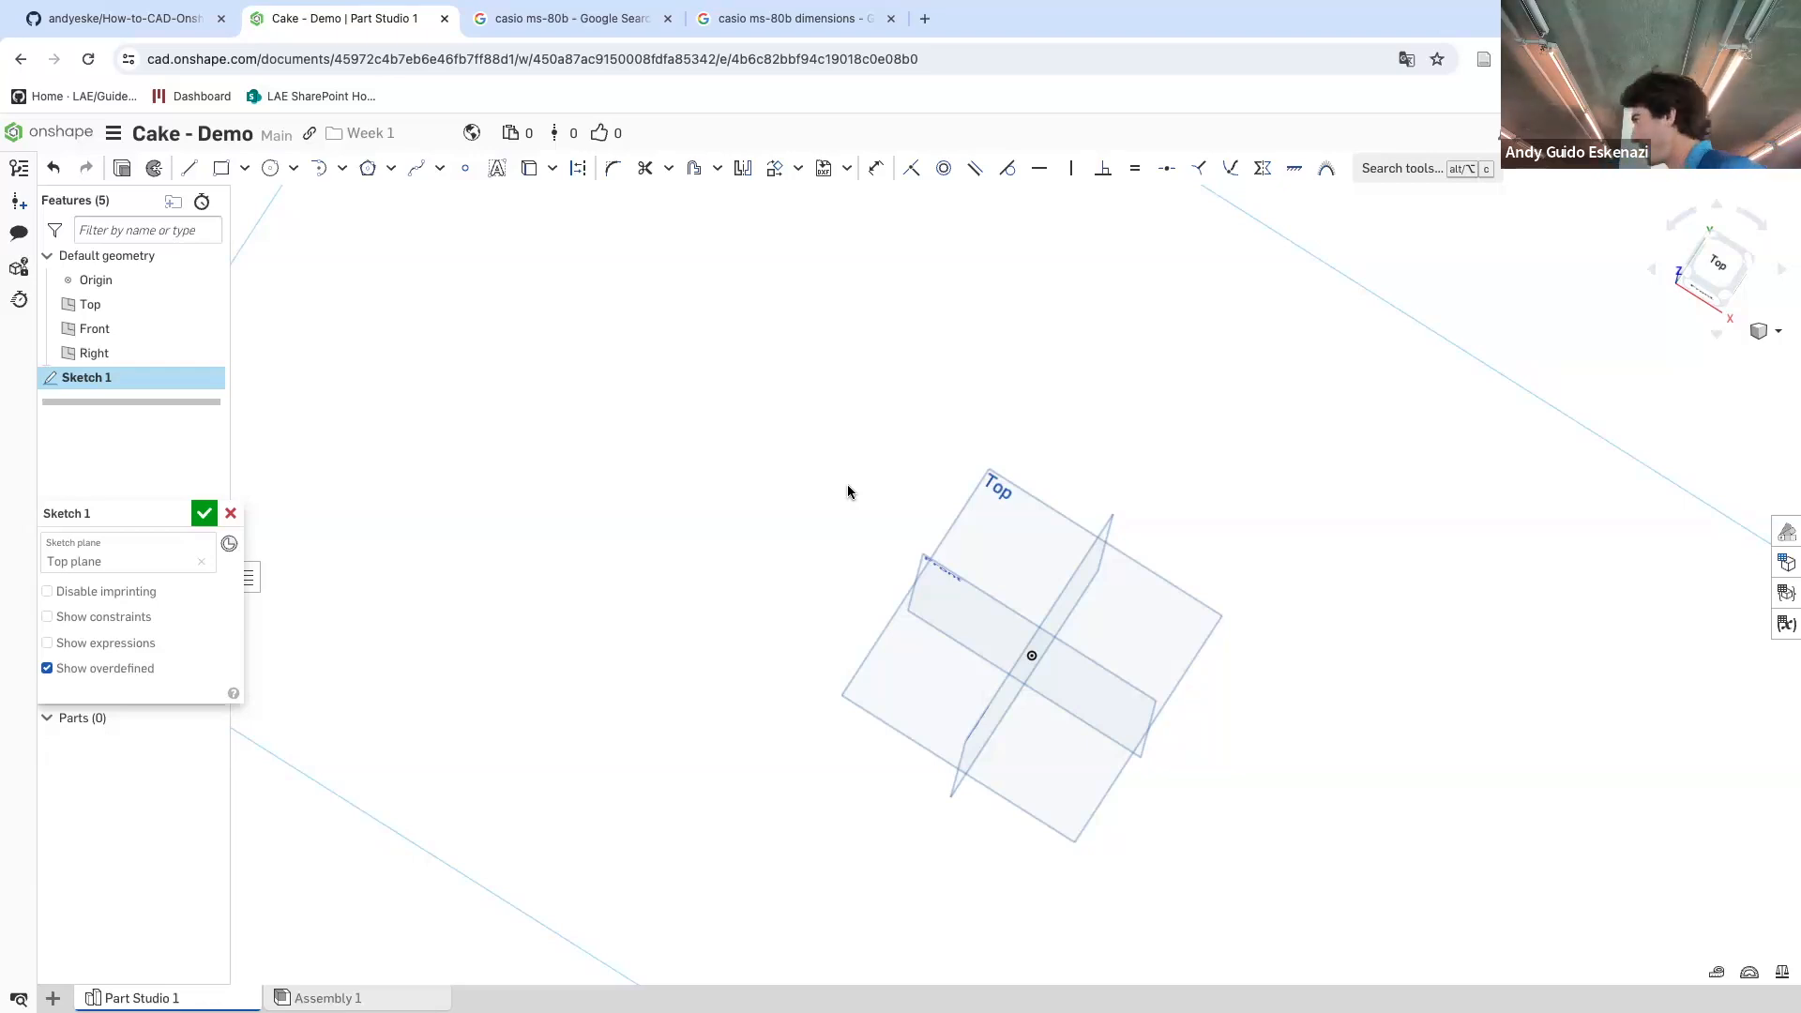
- Draw a circle about 317.5 mm in diameter centred on the origin in Sketch 1
right_drag(1029, 721, 1033, 677)
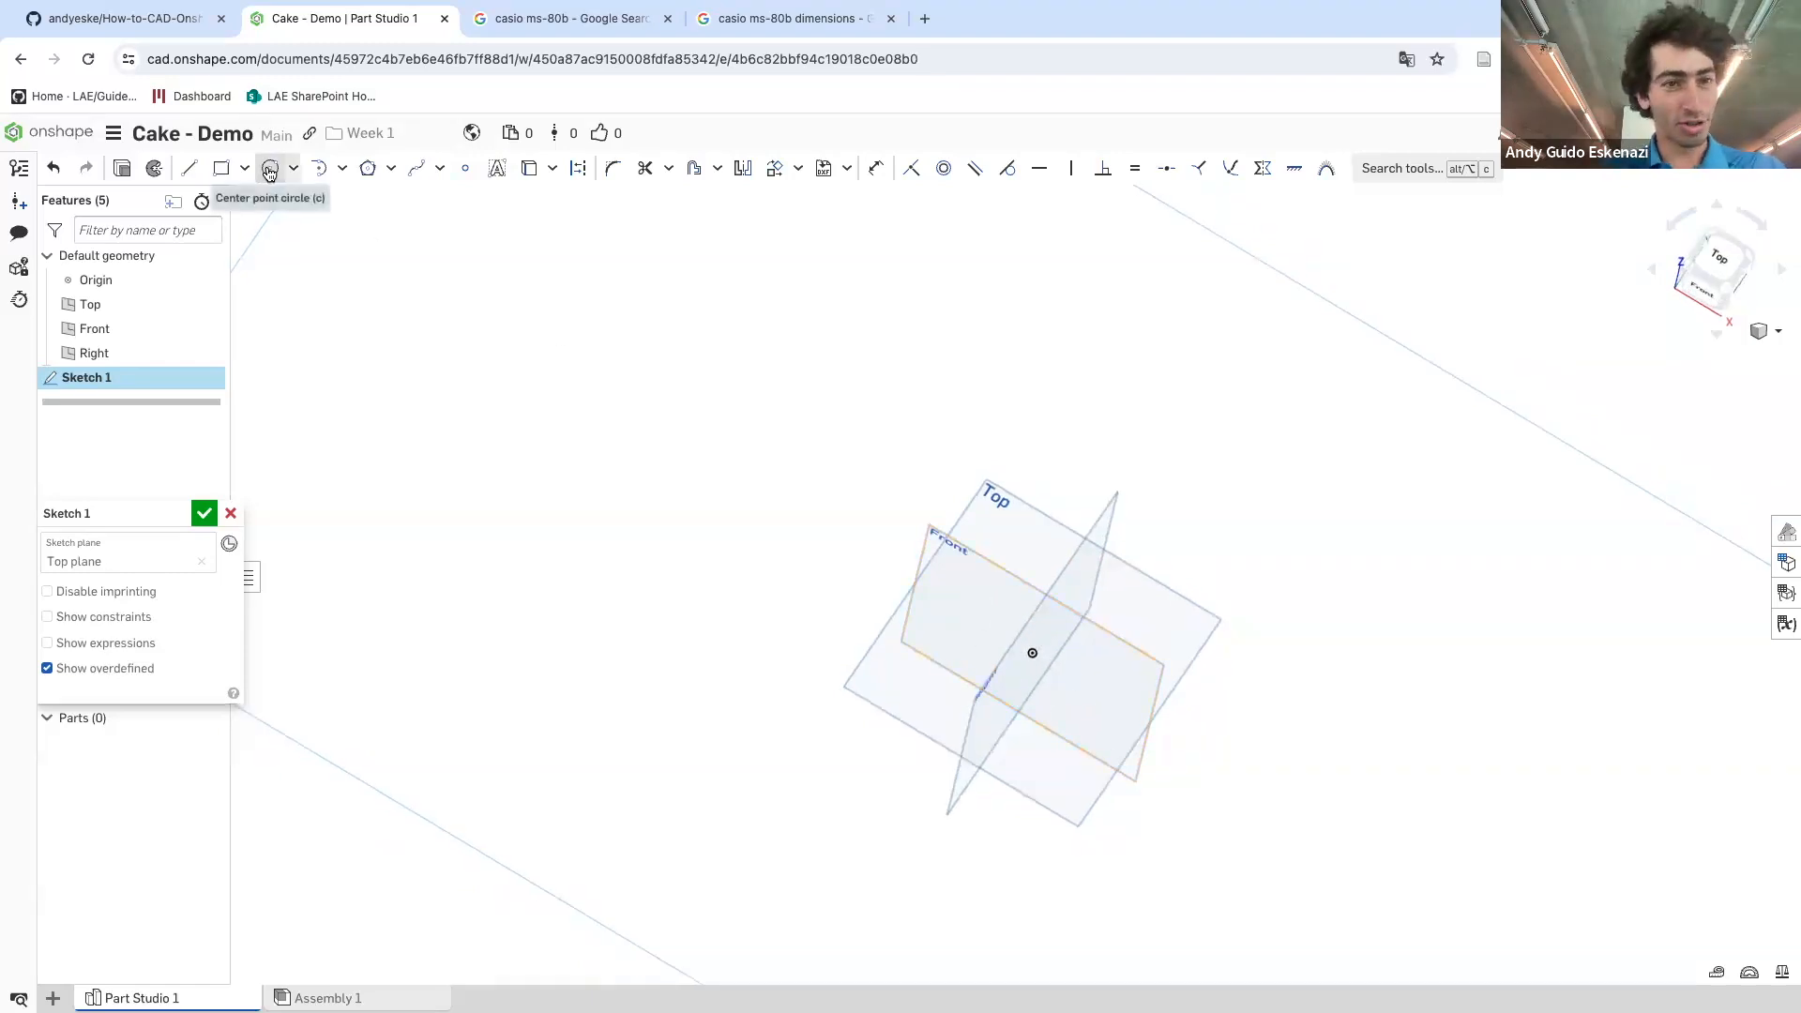
click(271, 169)
click(1032, 653)
click(1316, 594)
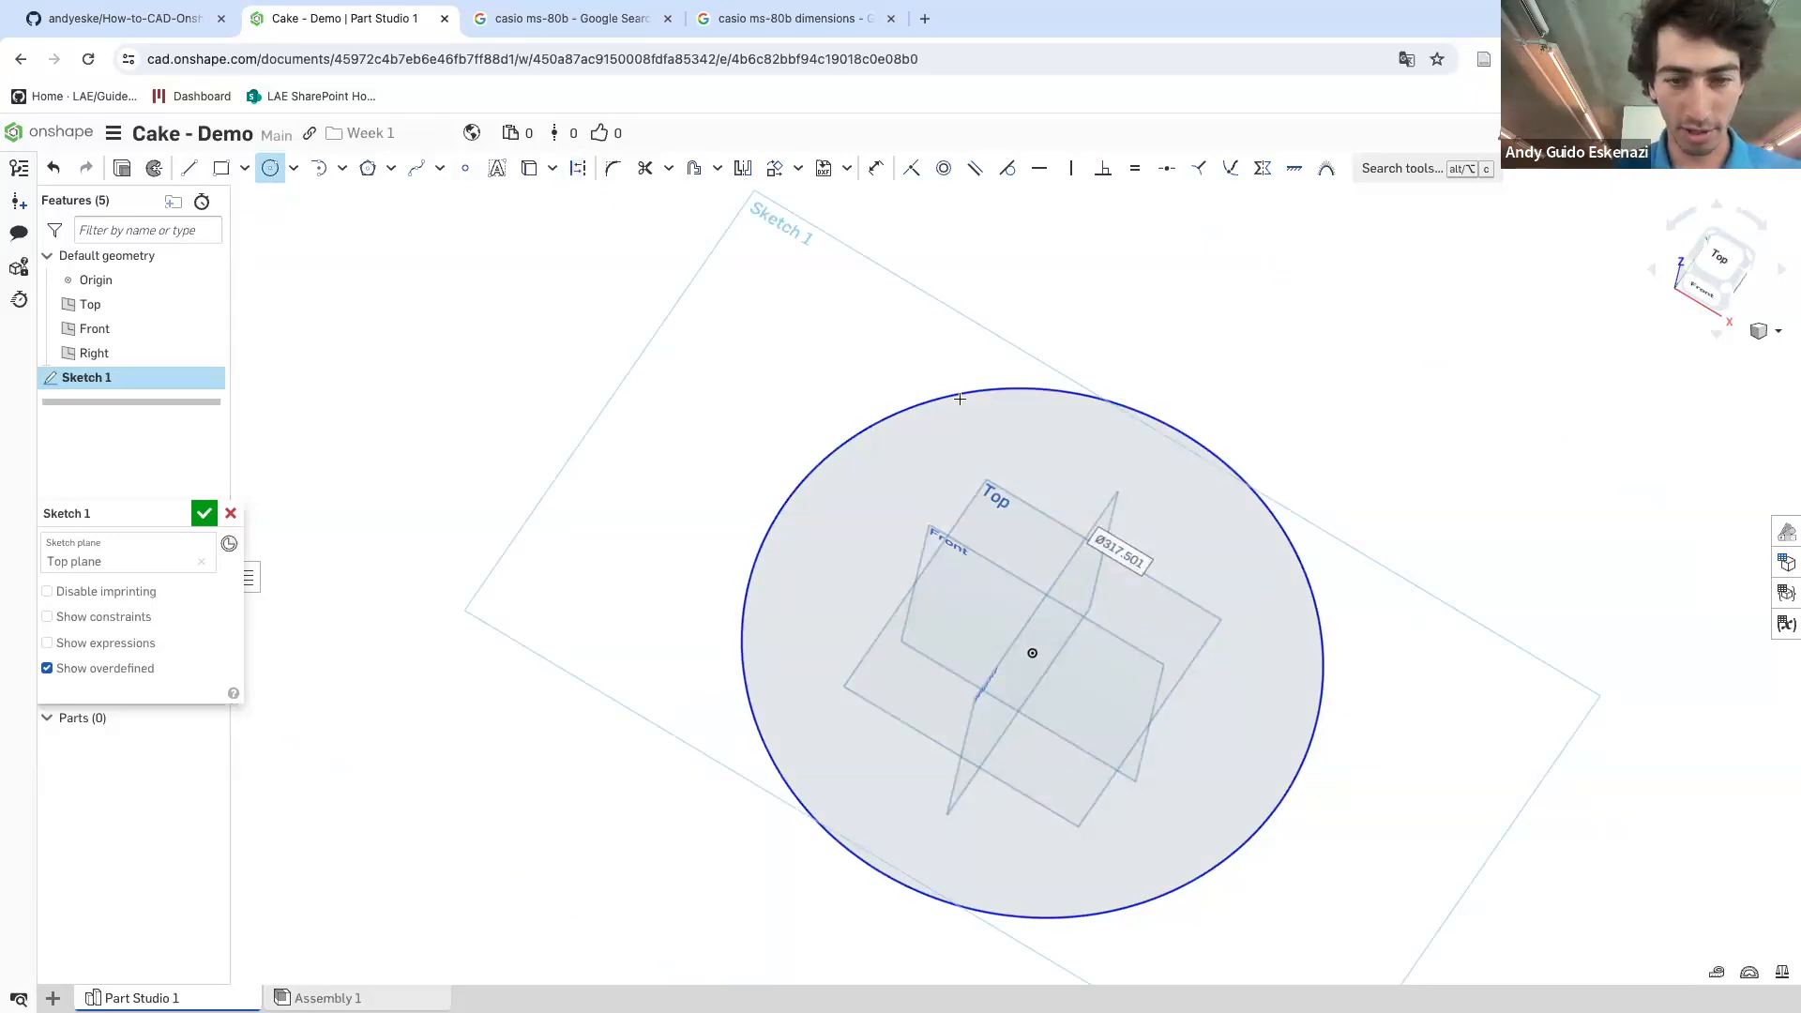
- Dimension the circle's diameter and set it to 300 mm
key(d)
click(769, 531)
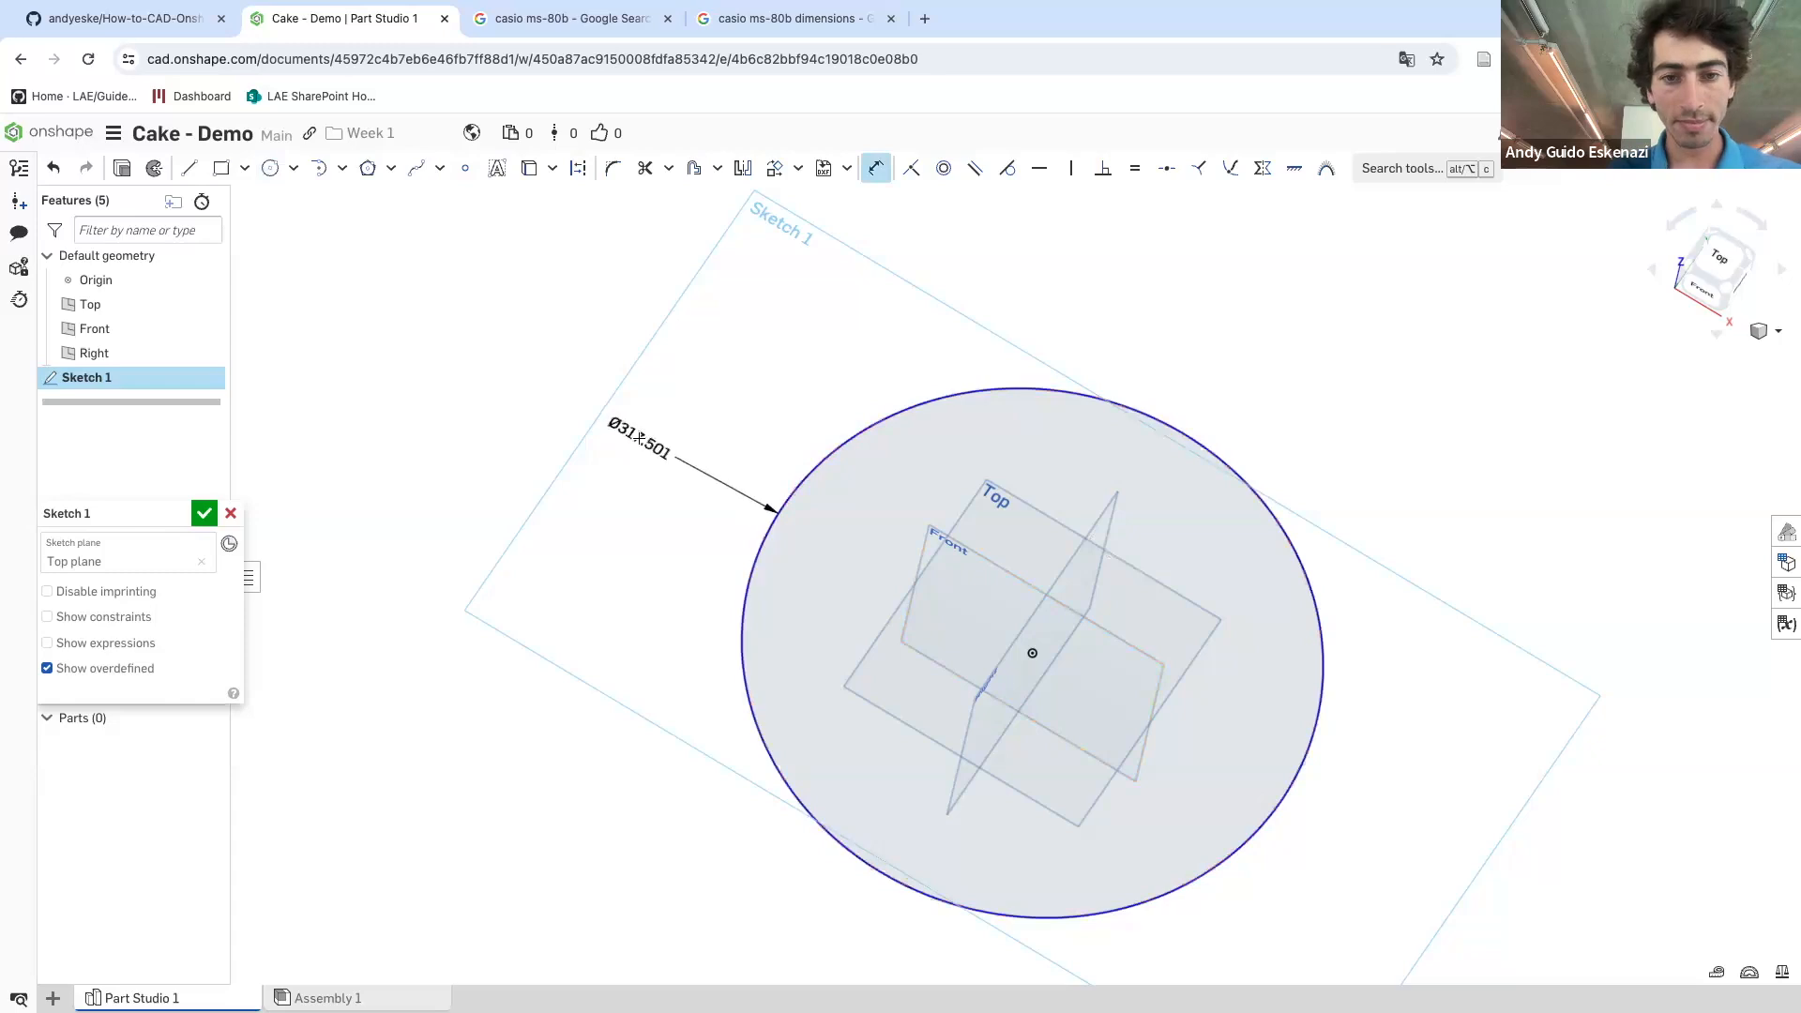
click(639, 437)
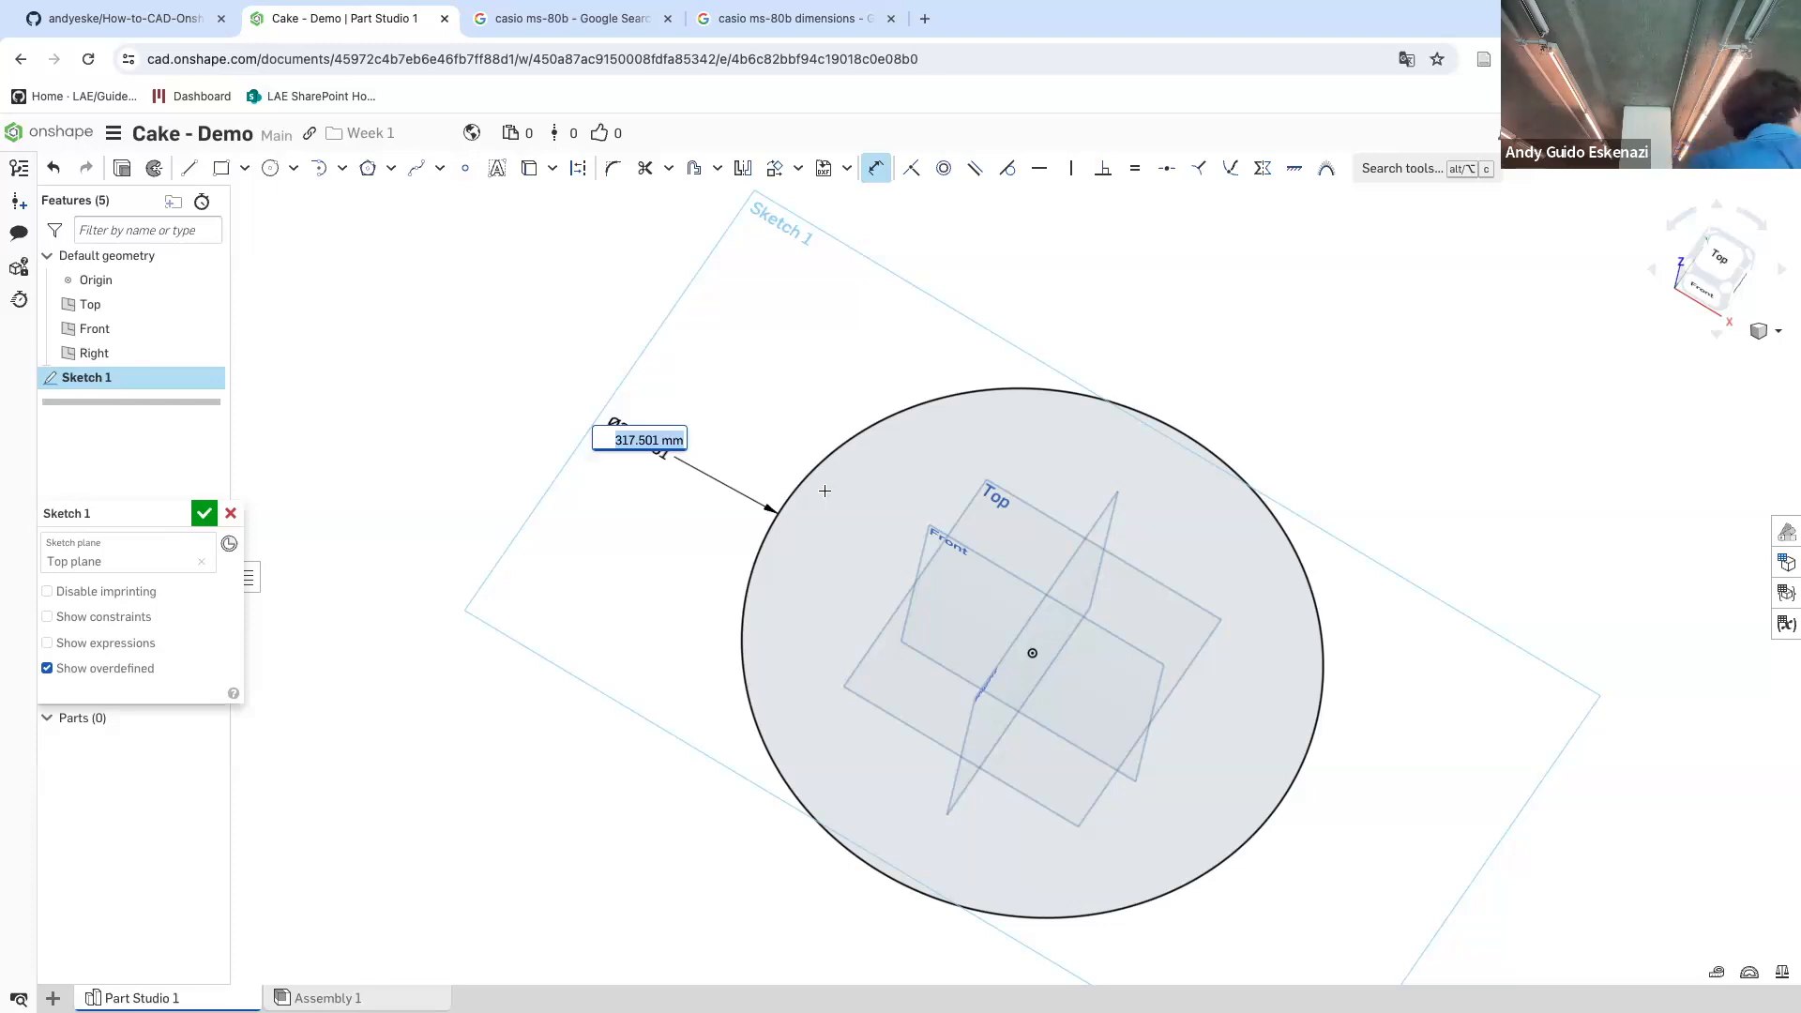
text(30)
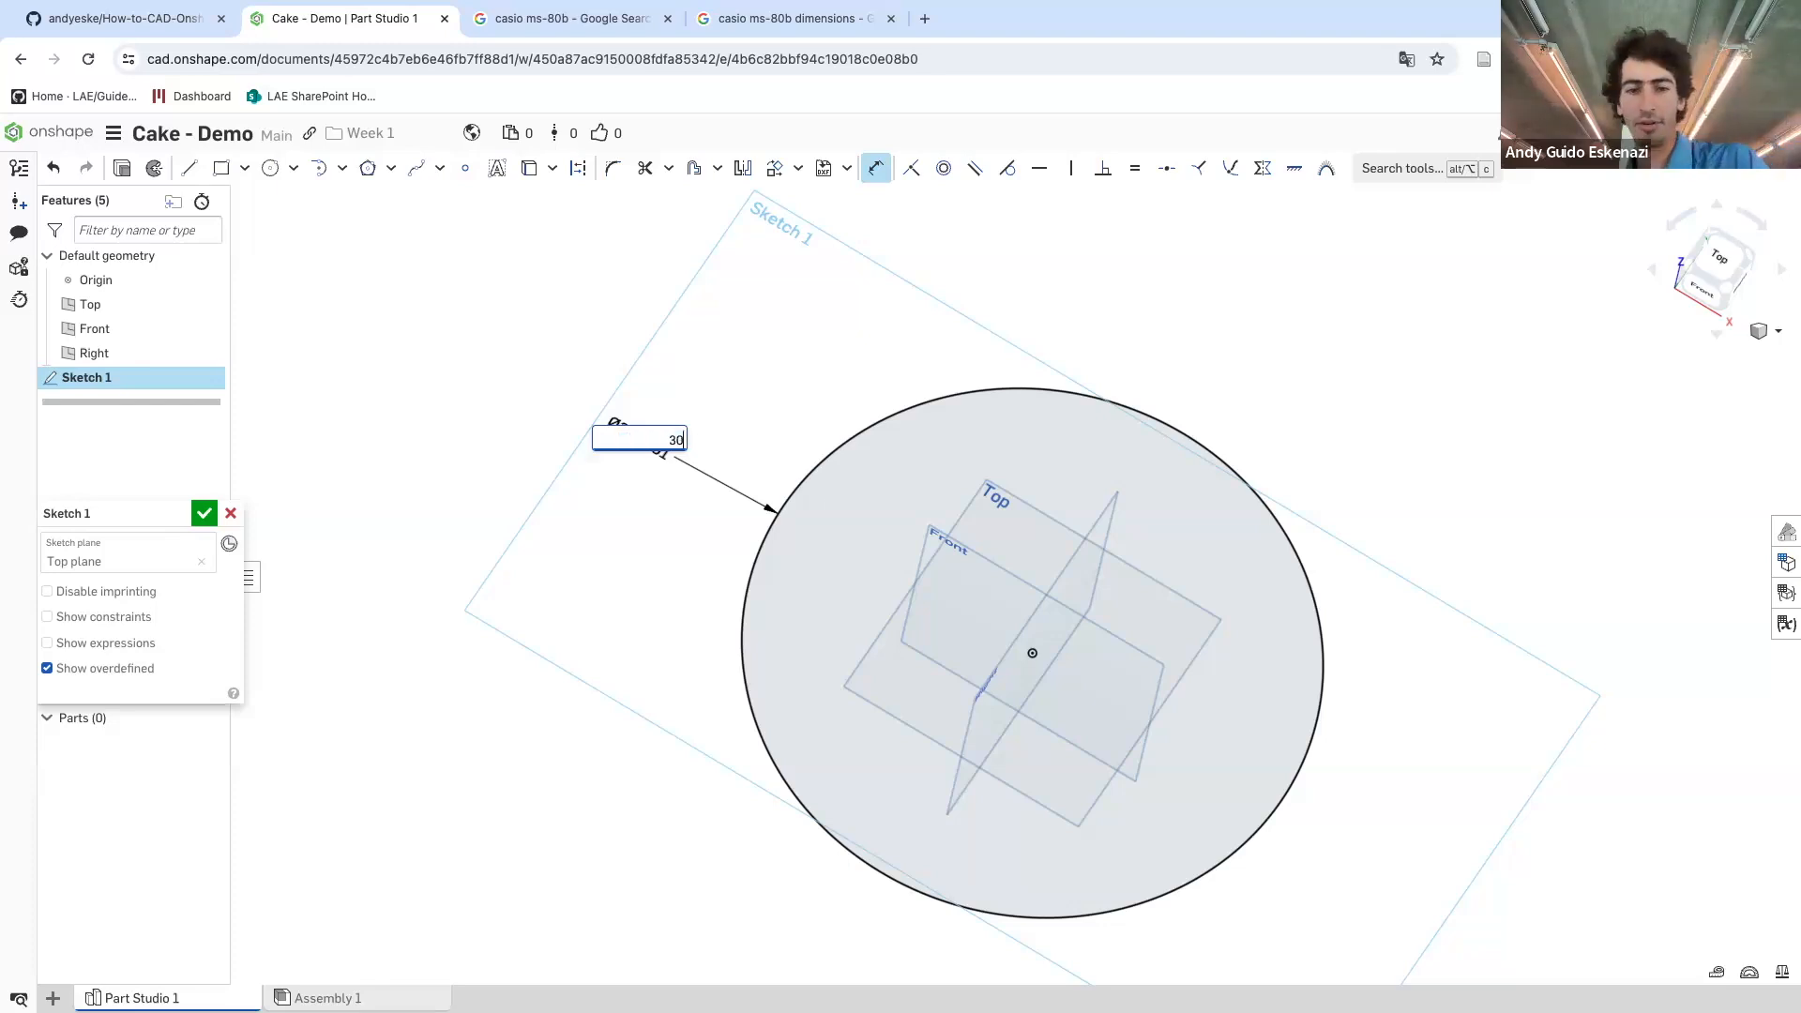
key(Return)
- Extrude the 300 mm circle upward as a new solid with a blind depth of 30 mm
scroll(1033, 568, down, 1)
right_drag(1033, 569, 1070, 582)
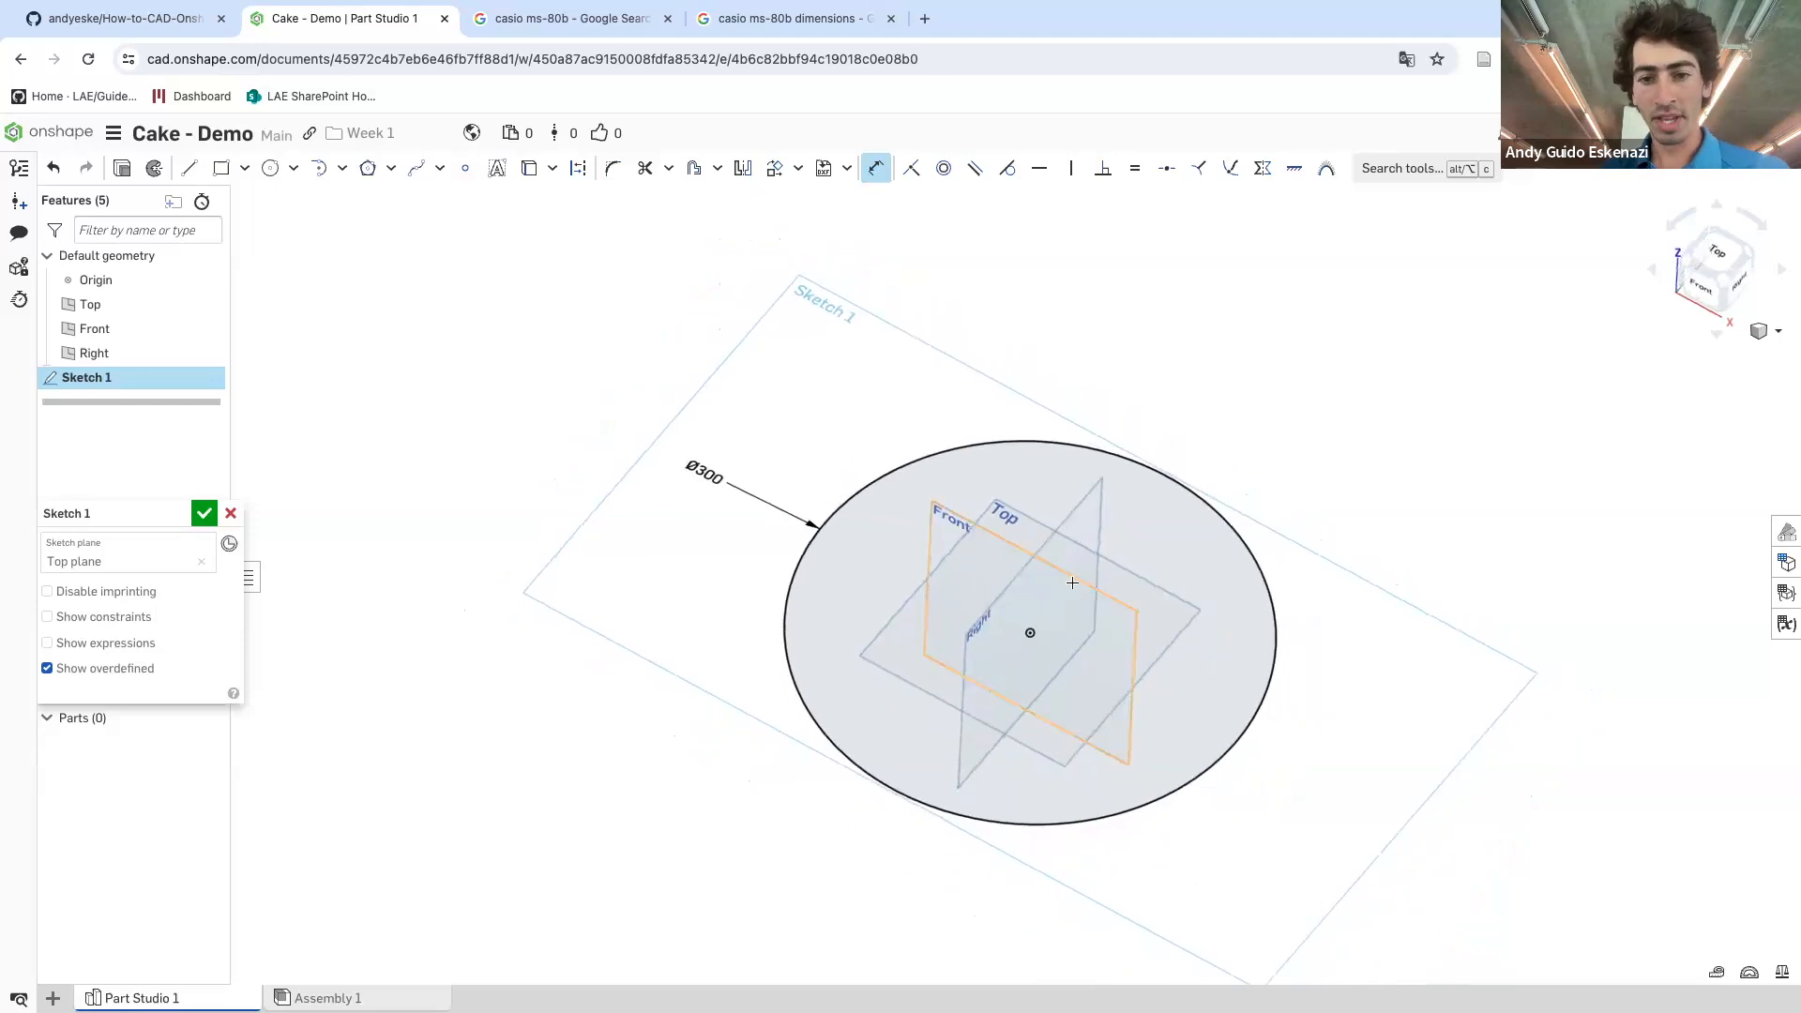
scroll(1134, 646, up, 1)
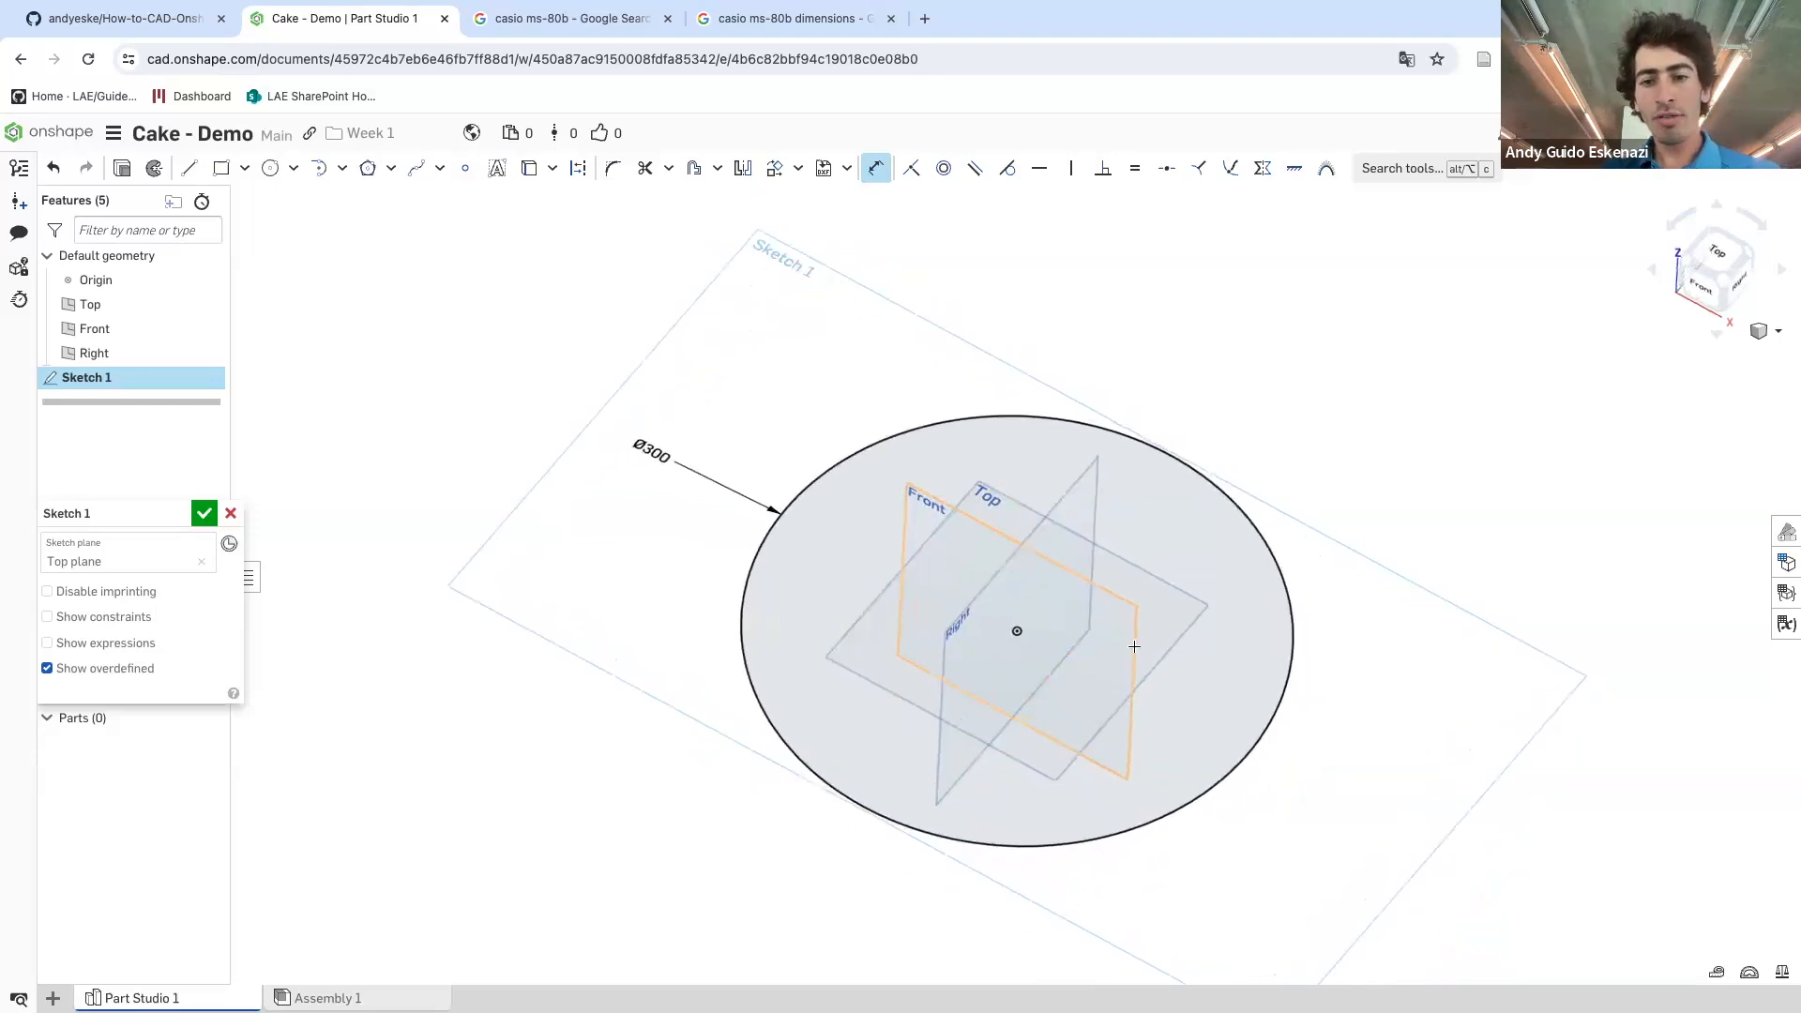
click(125, 176)
right_drag(925, 729, 922, 678)
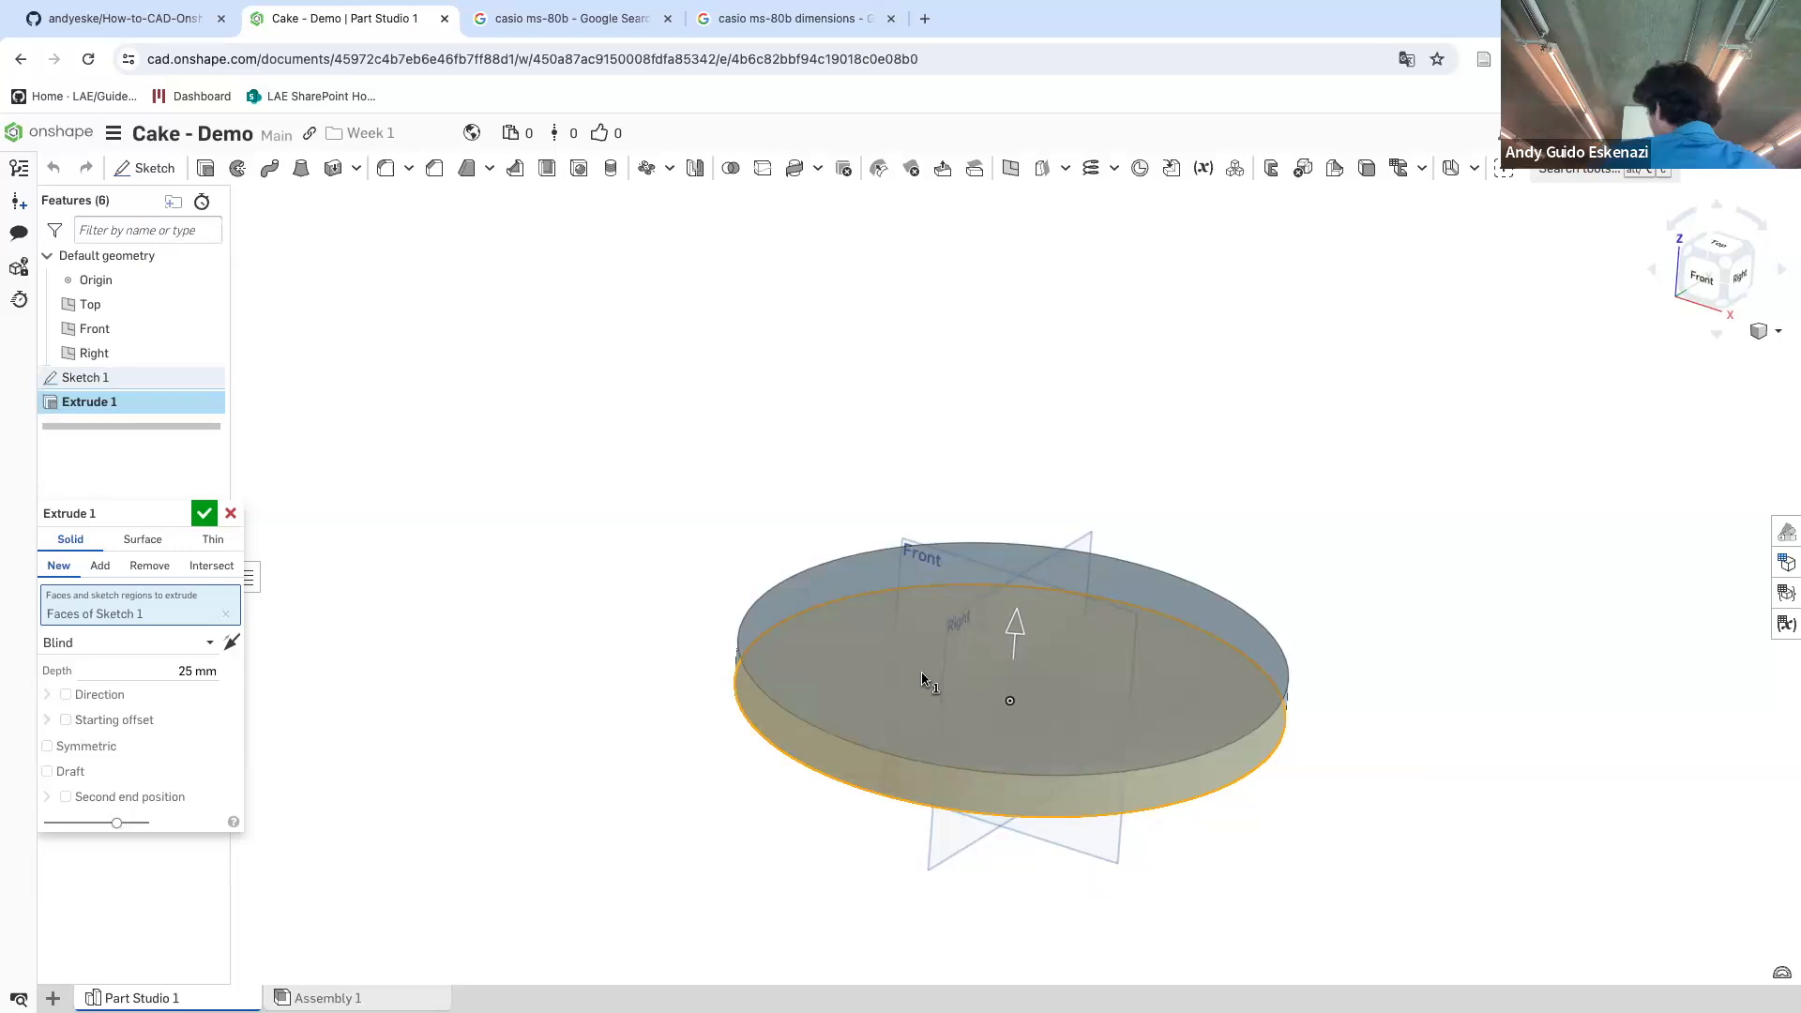
click(168, 670)
text(30)
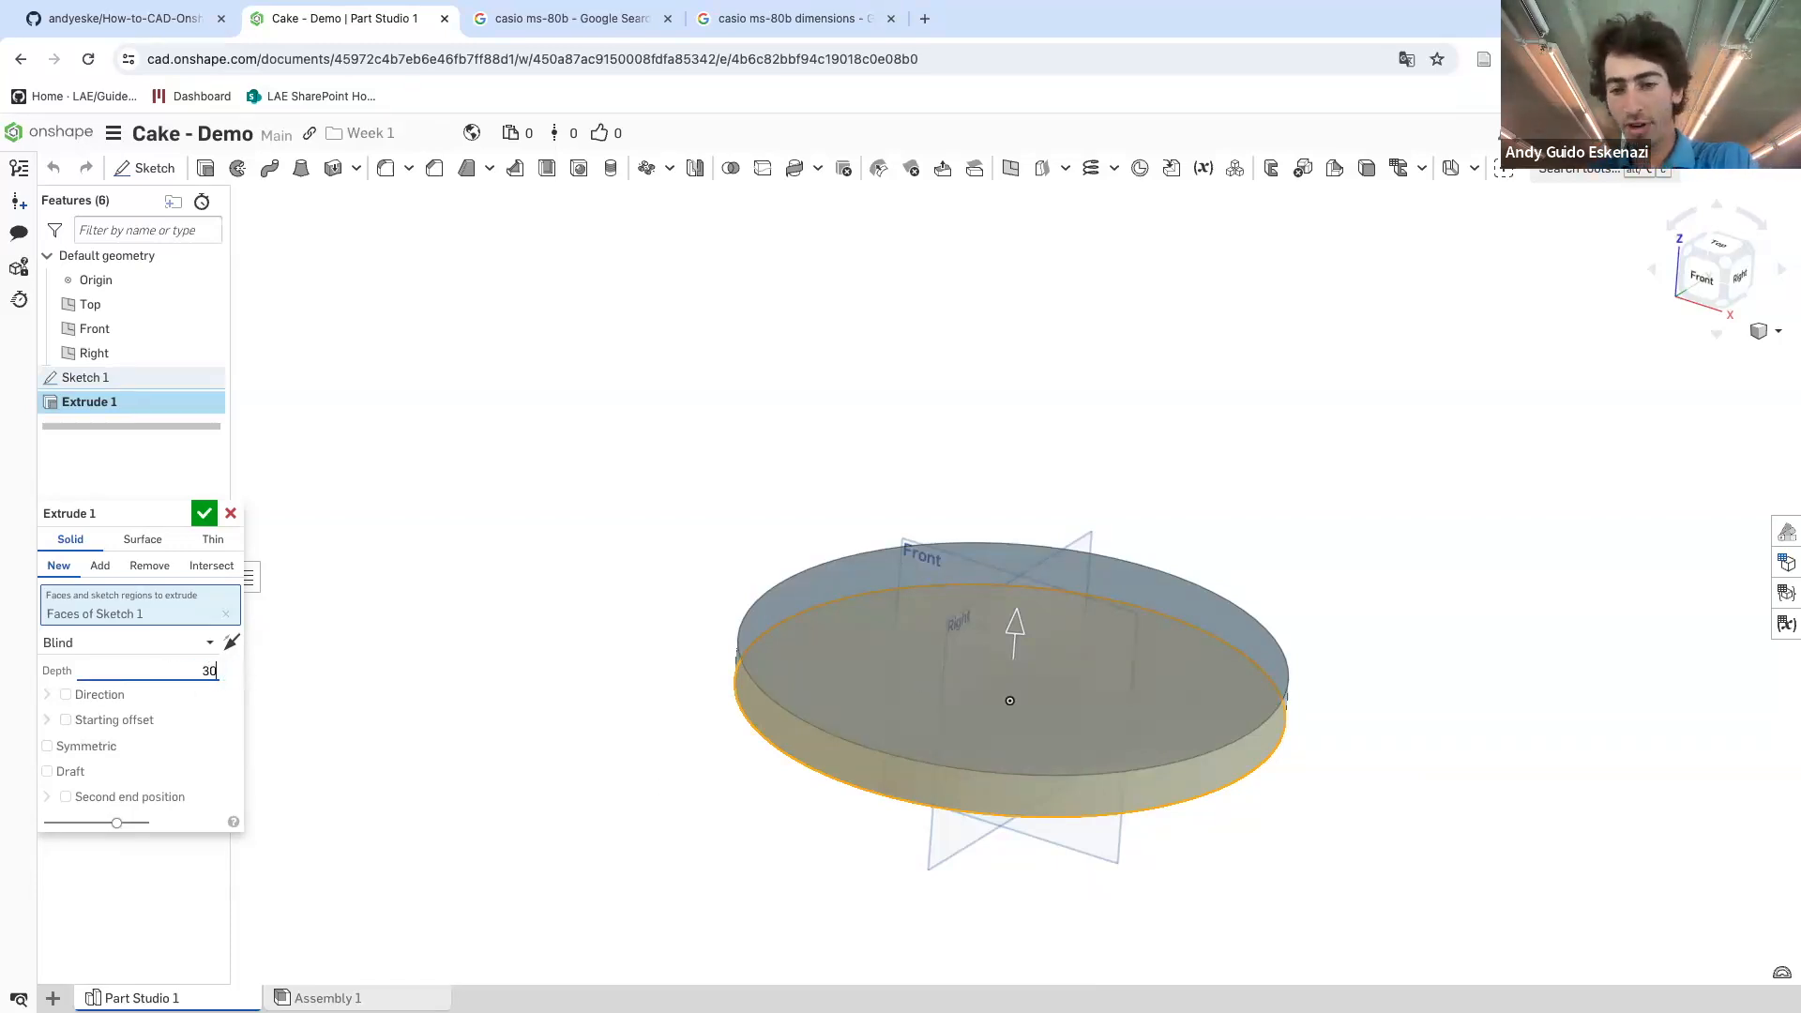
key(Return)
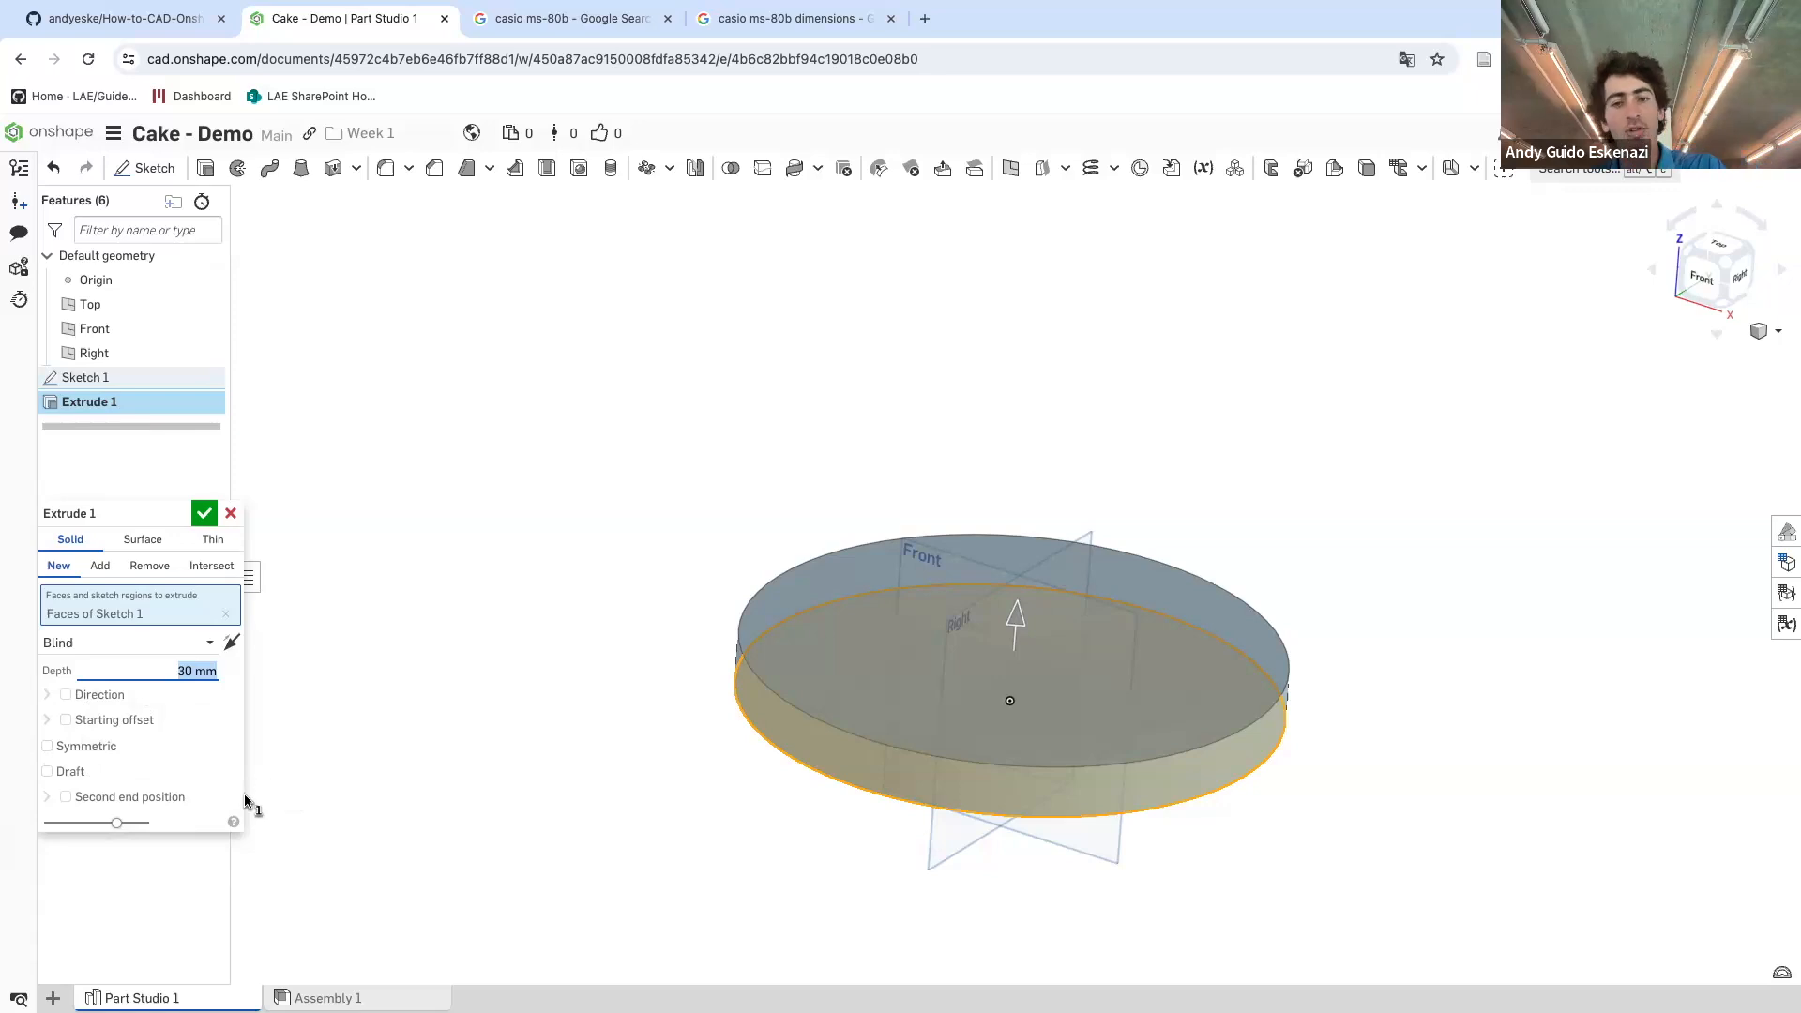
- Try a 3-degree draft on the extrusion, reverse its direction, and turn the draft off again
click(48, 773)
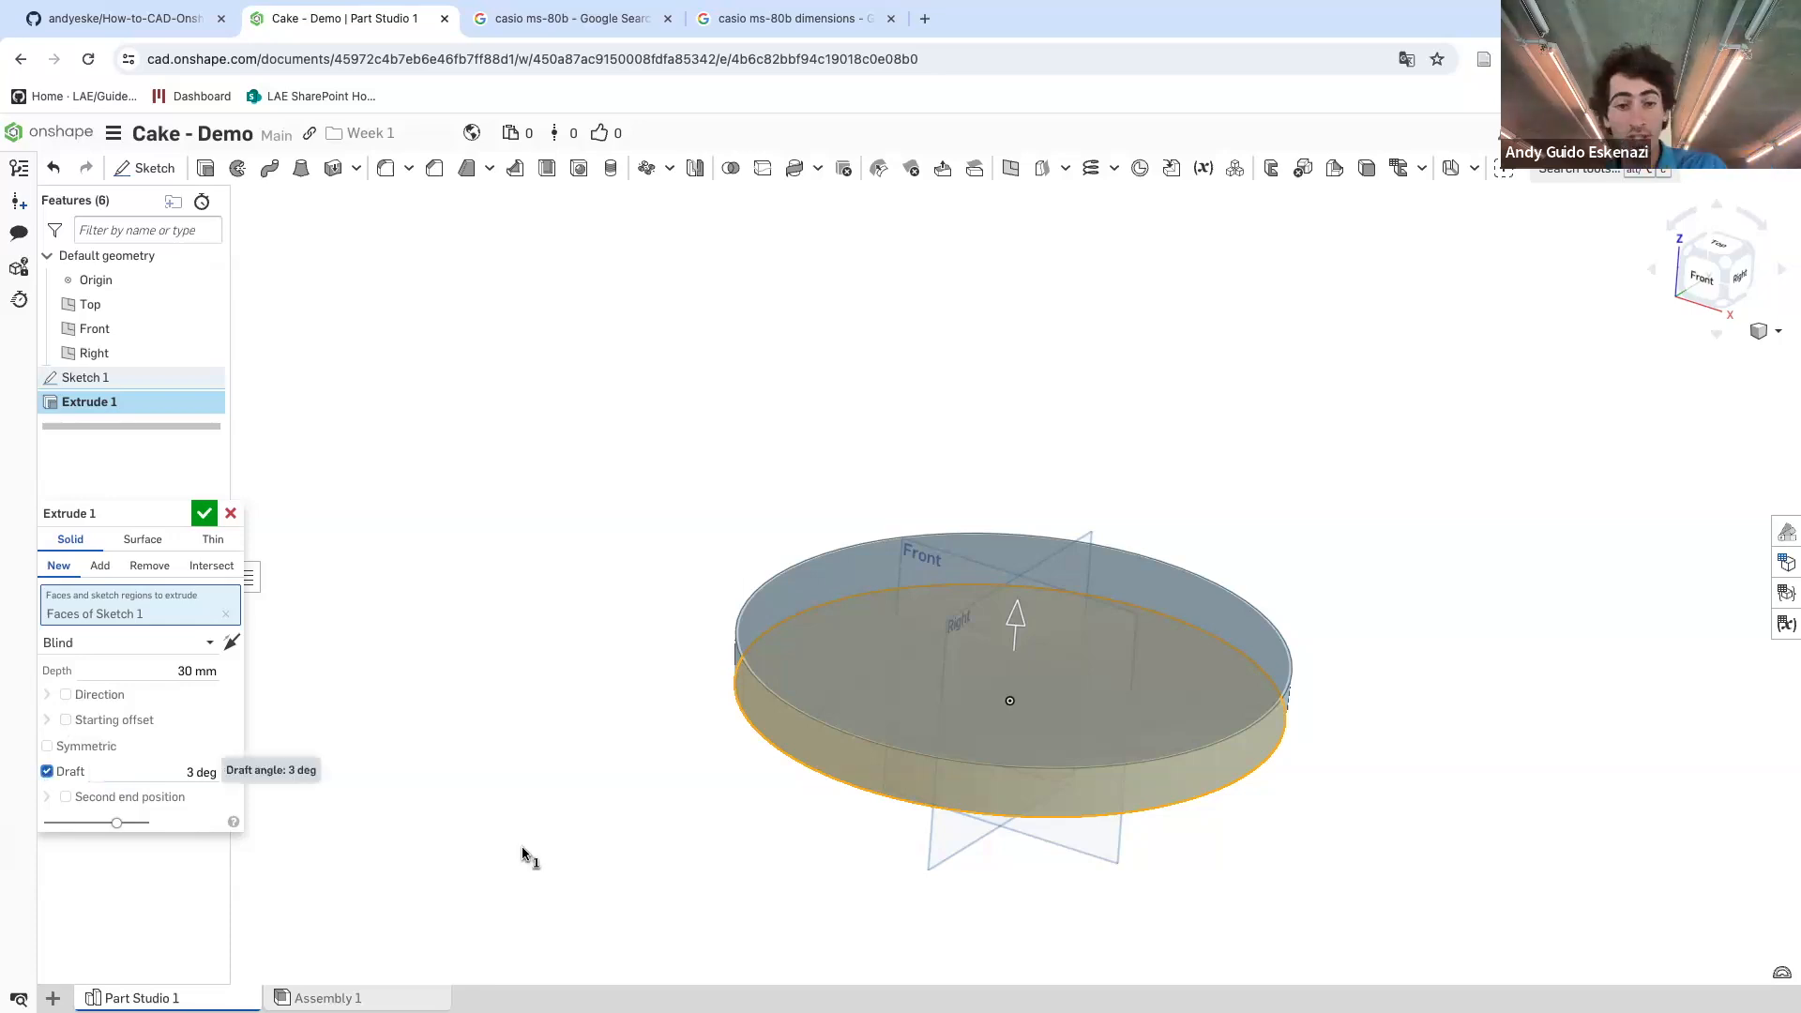
scroll(1009, 690, up, 1)
right_drag(904, 725, 704, 753)
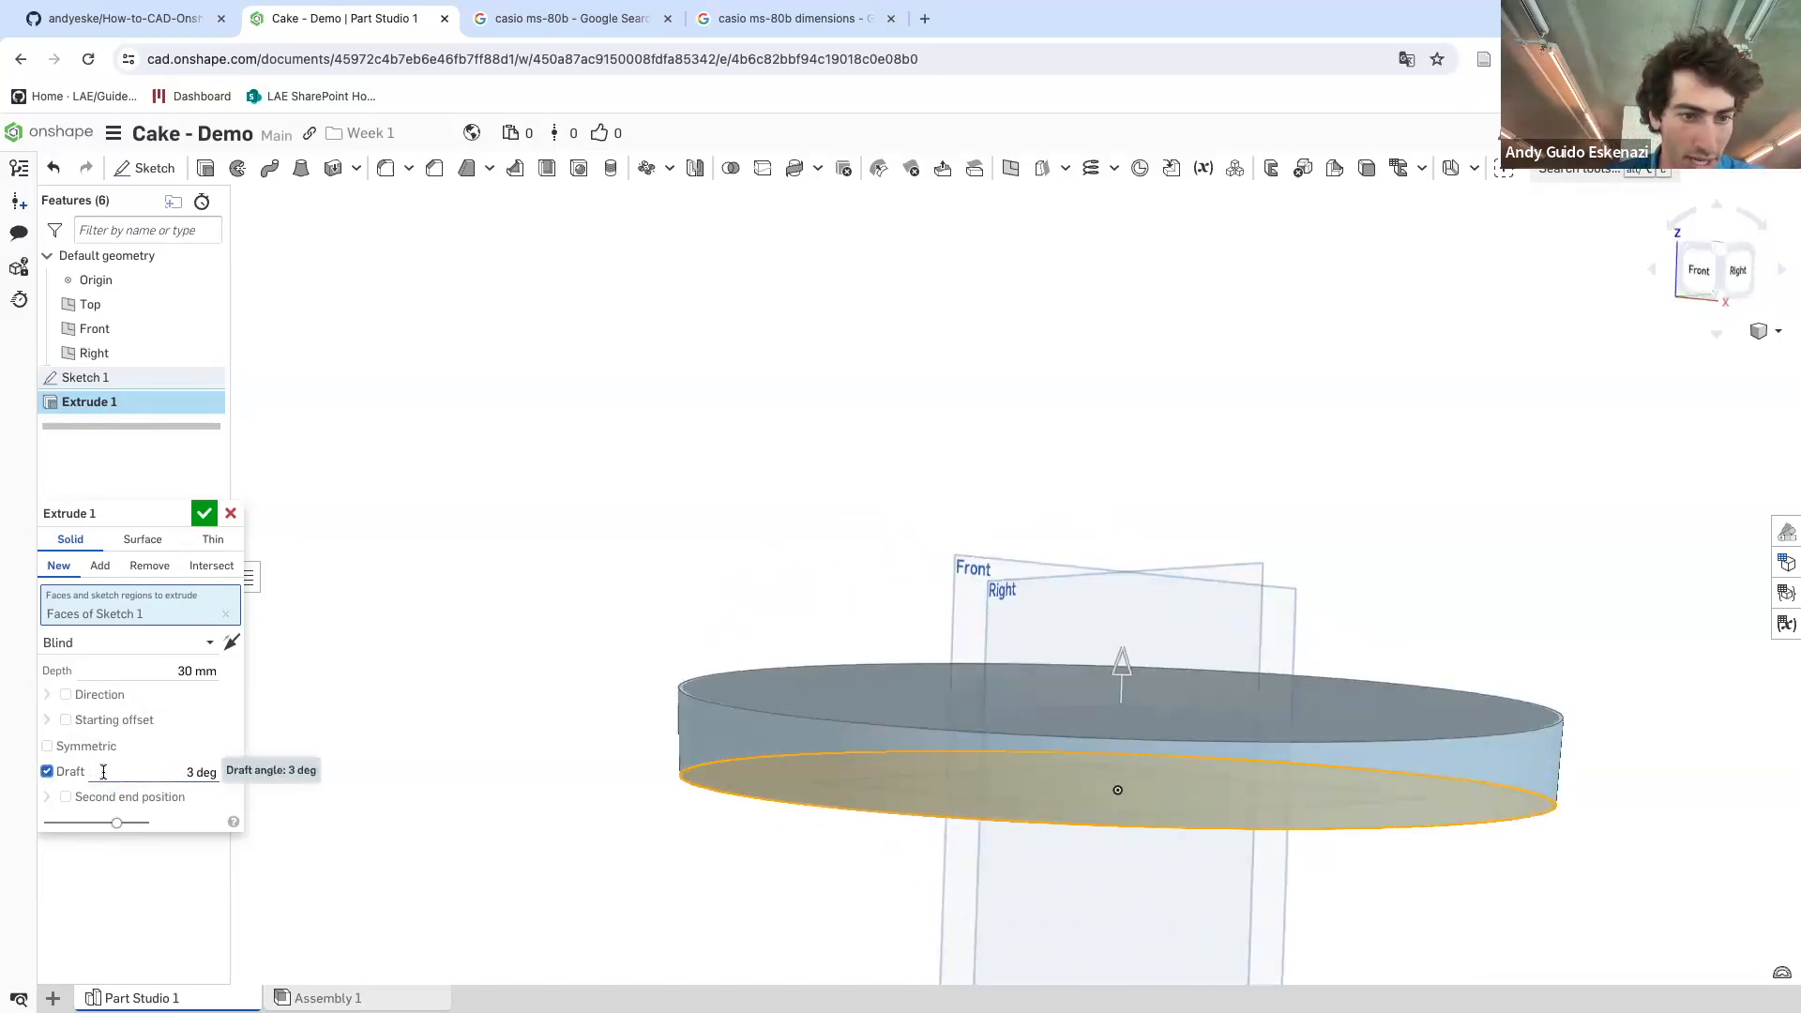
click(230, 771)
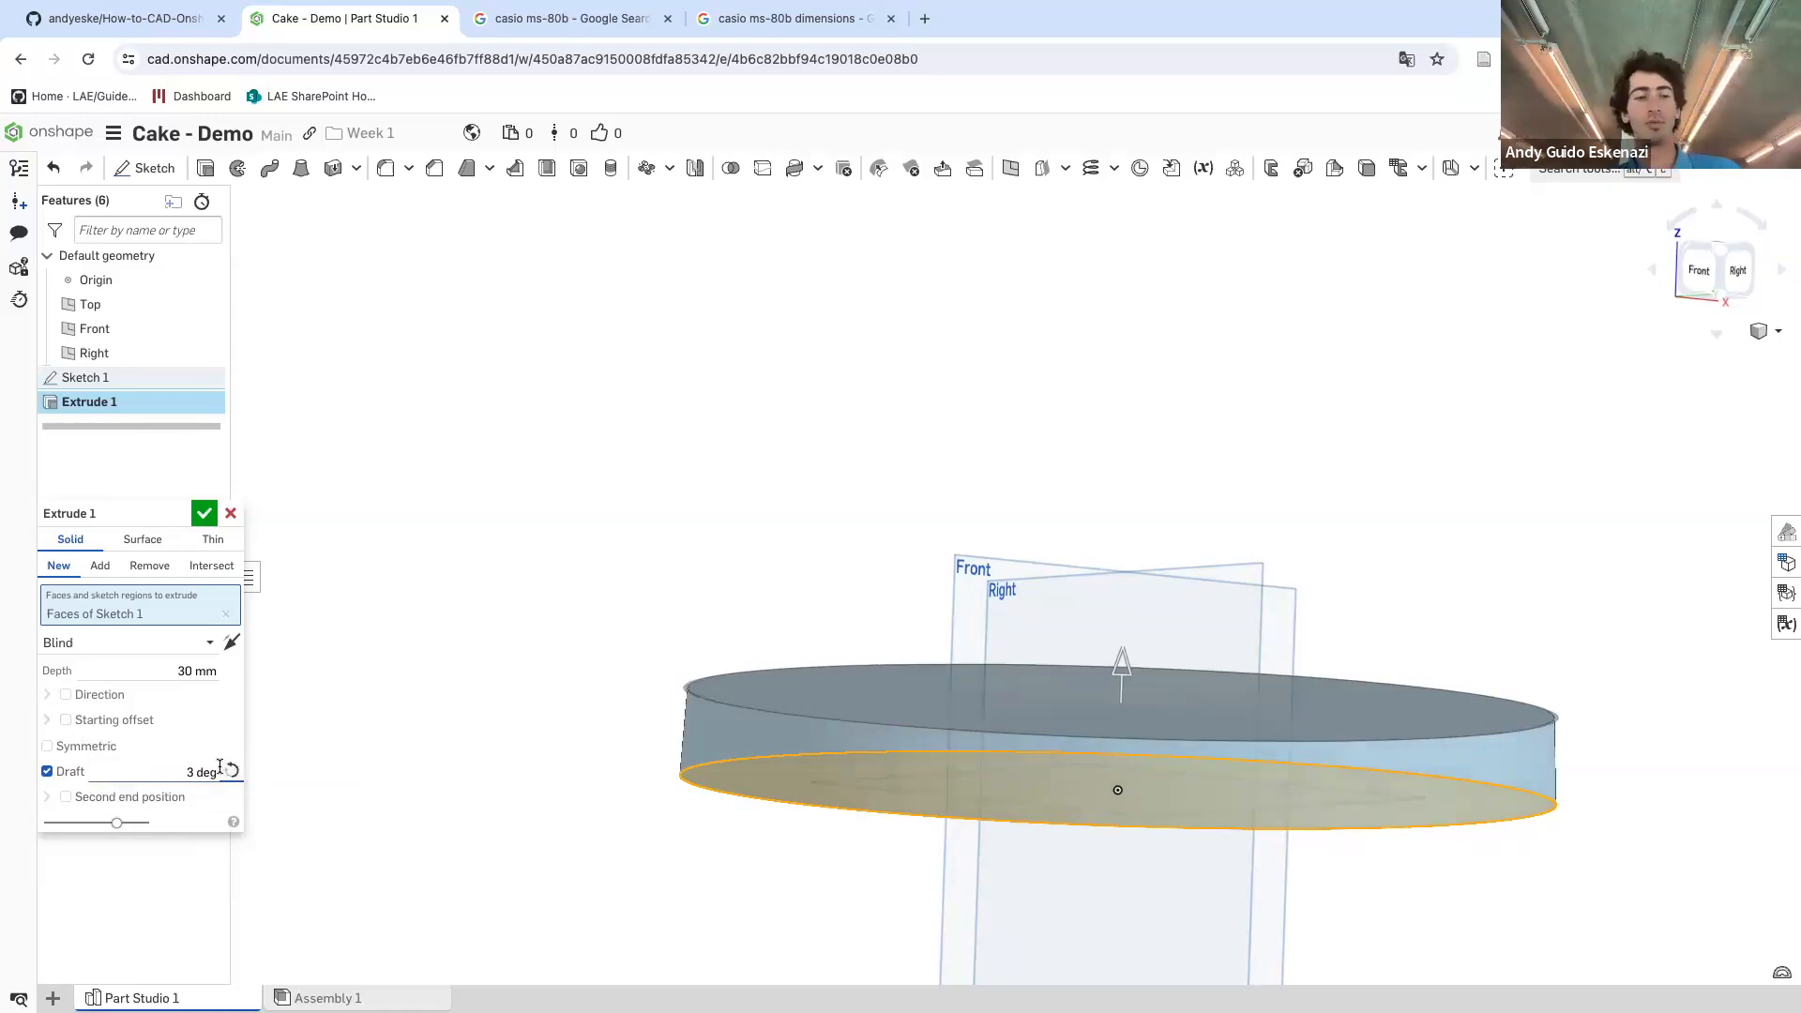
click(47, 771)
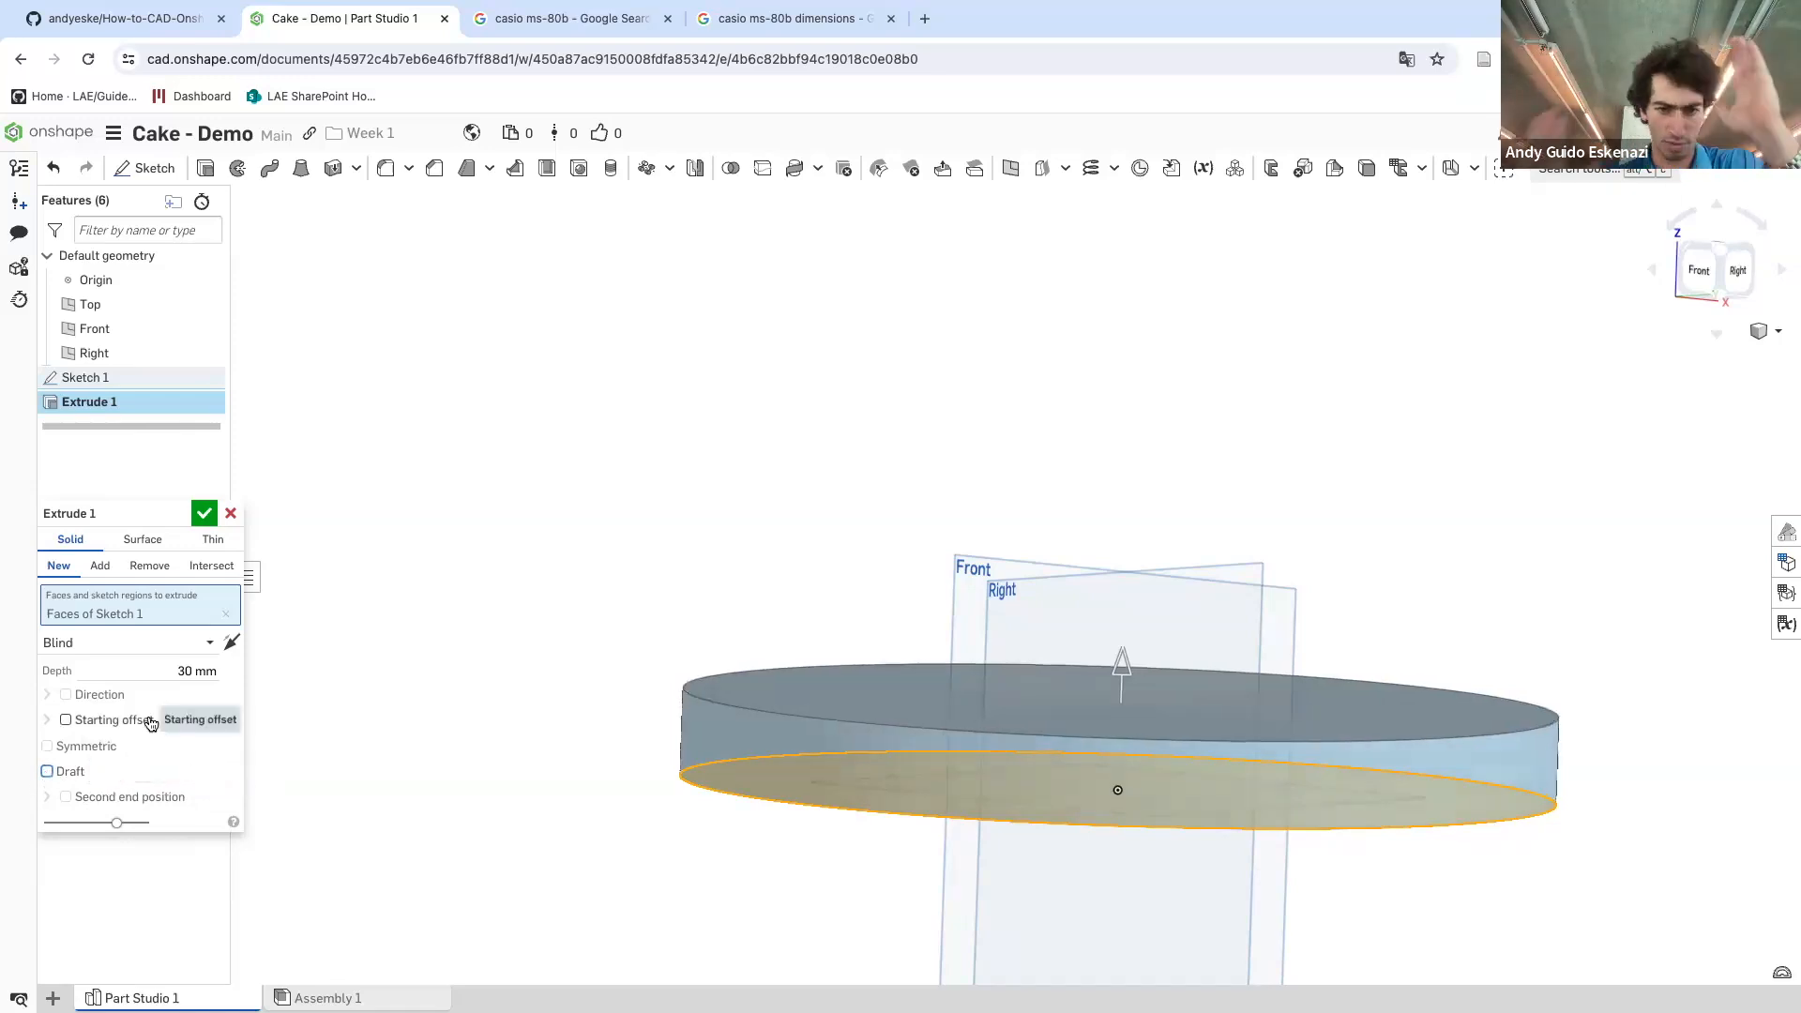
- Accept the base extrusion and hide the Top, Front and Right planes, viewing the disc in isometric
click(205, 514)
key(shift+7)
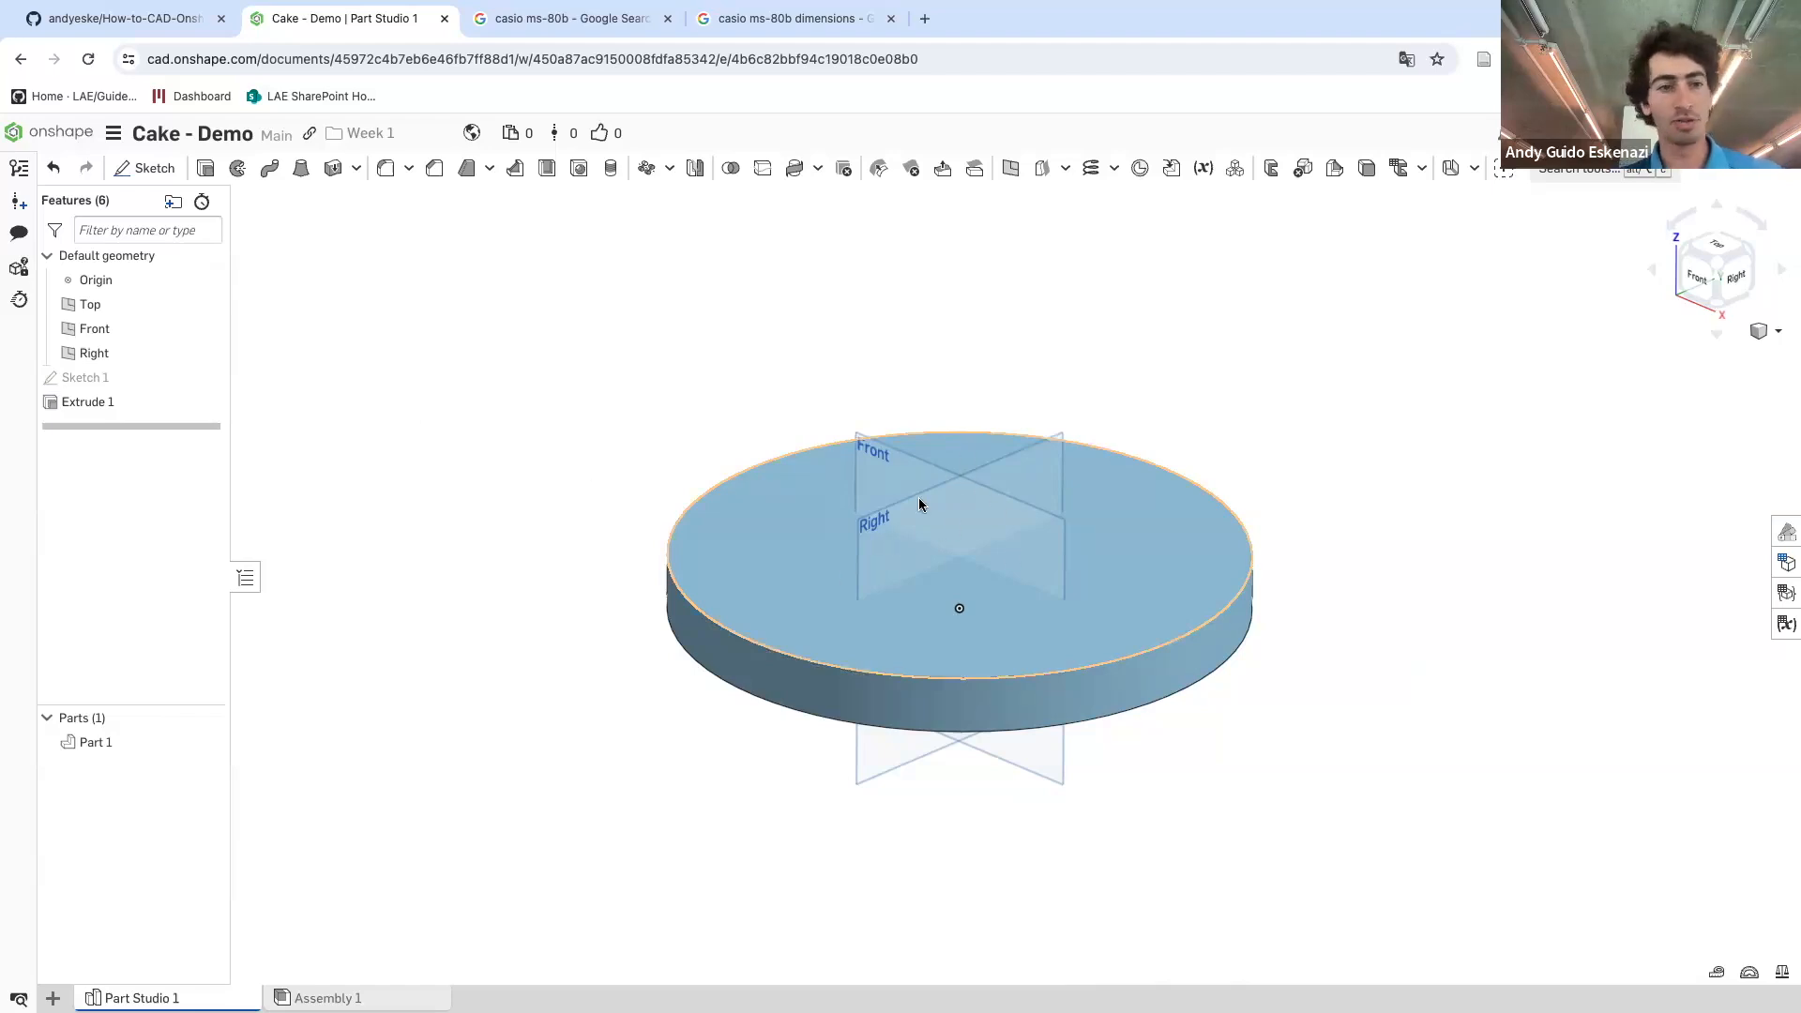
click(207, 329)
click(206, 354)
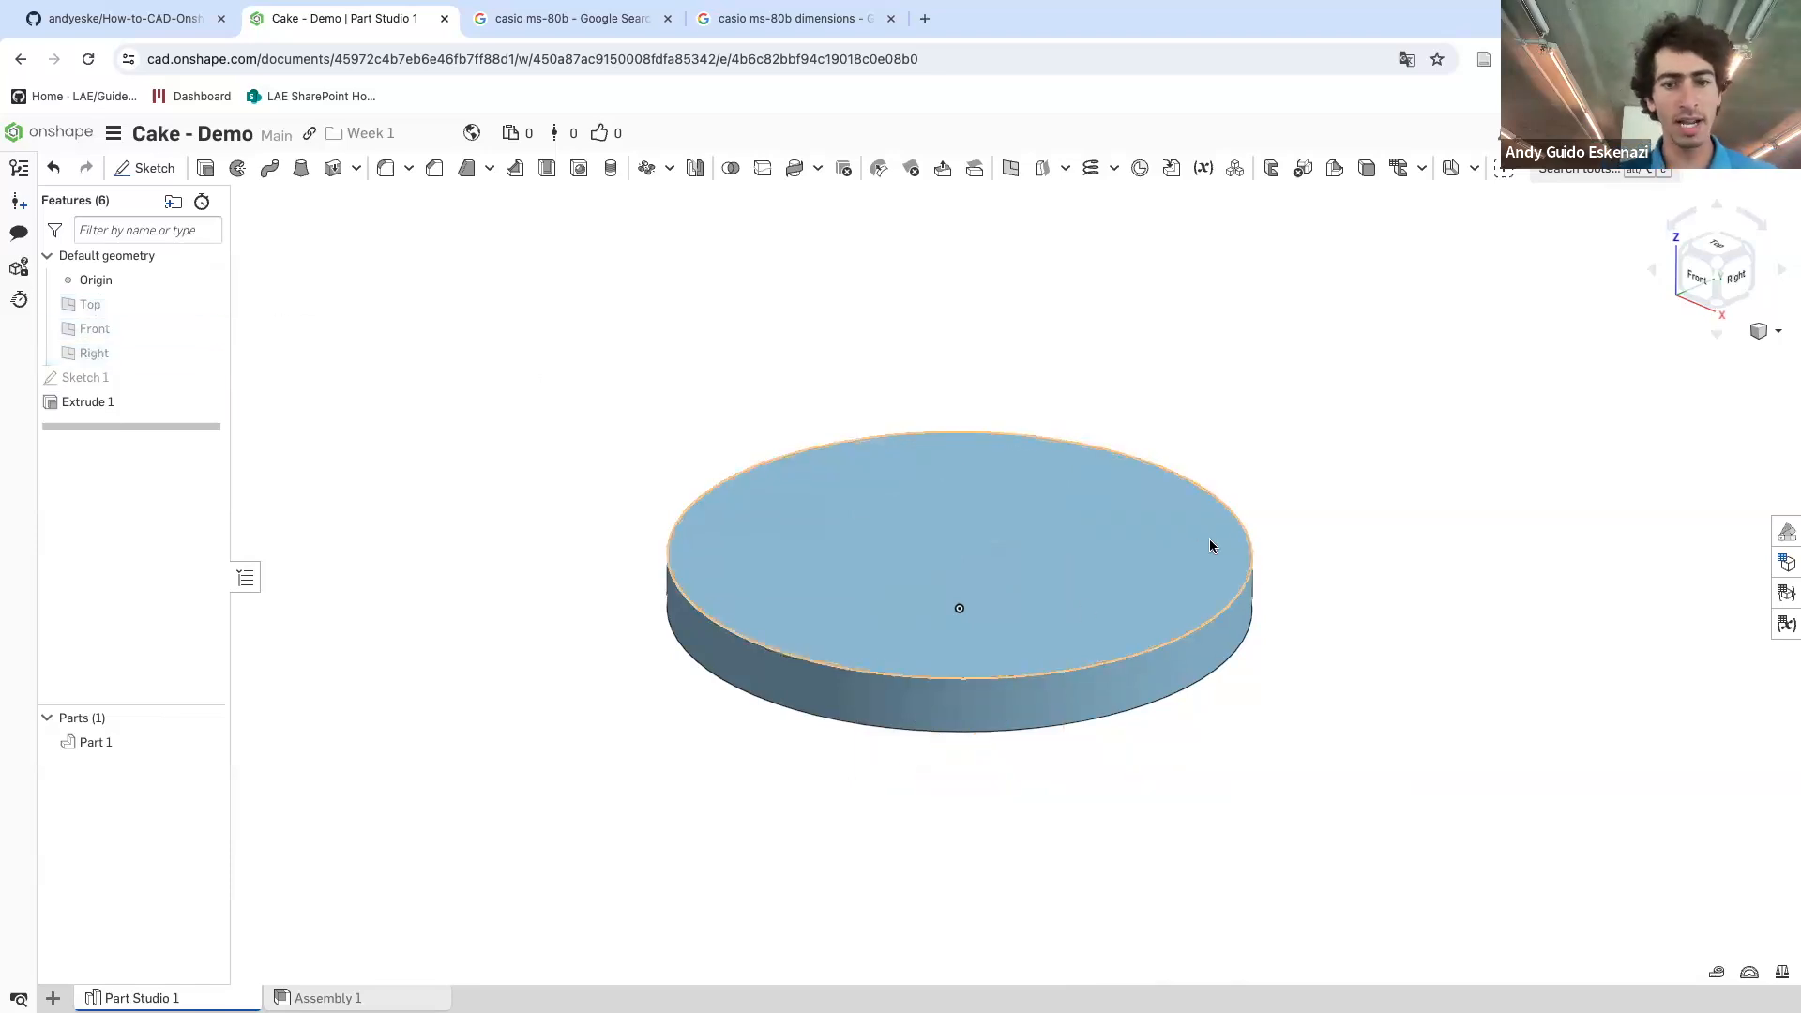
right_drag(1210, 543, 1085, 623)
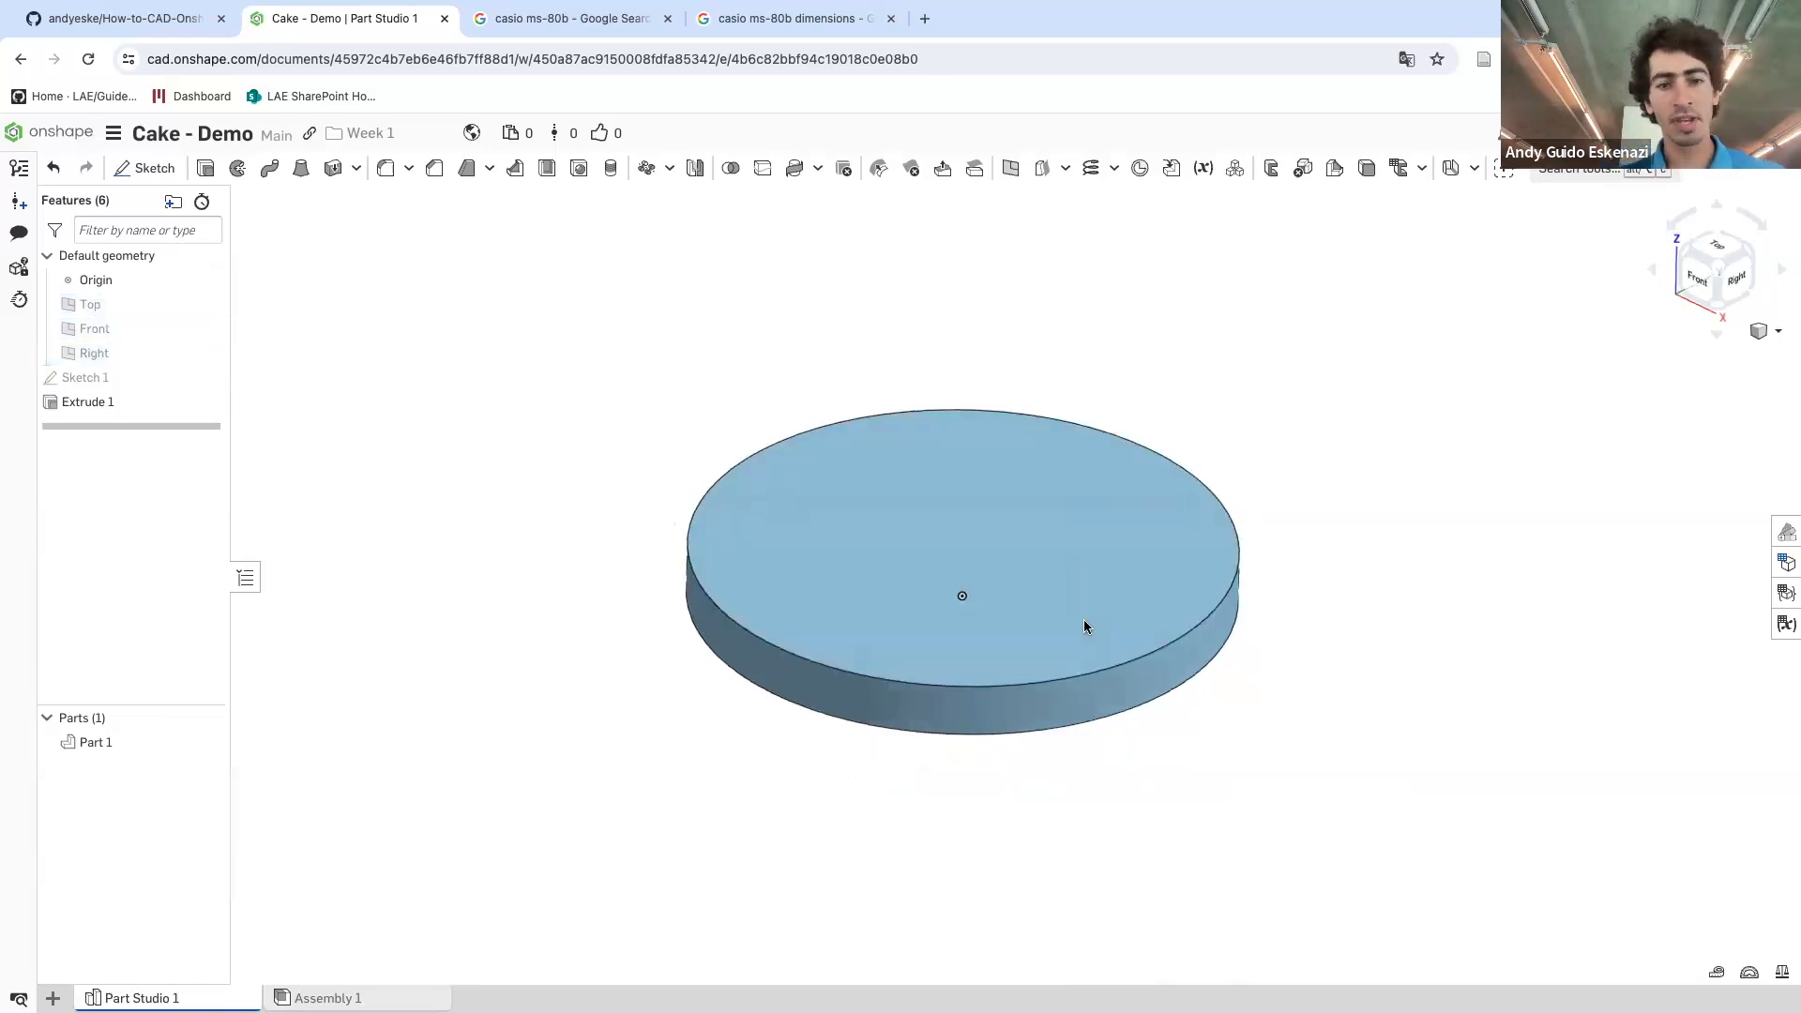
- Start a new sketch on the top face of the disc
click(153, 175)
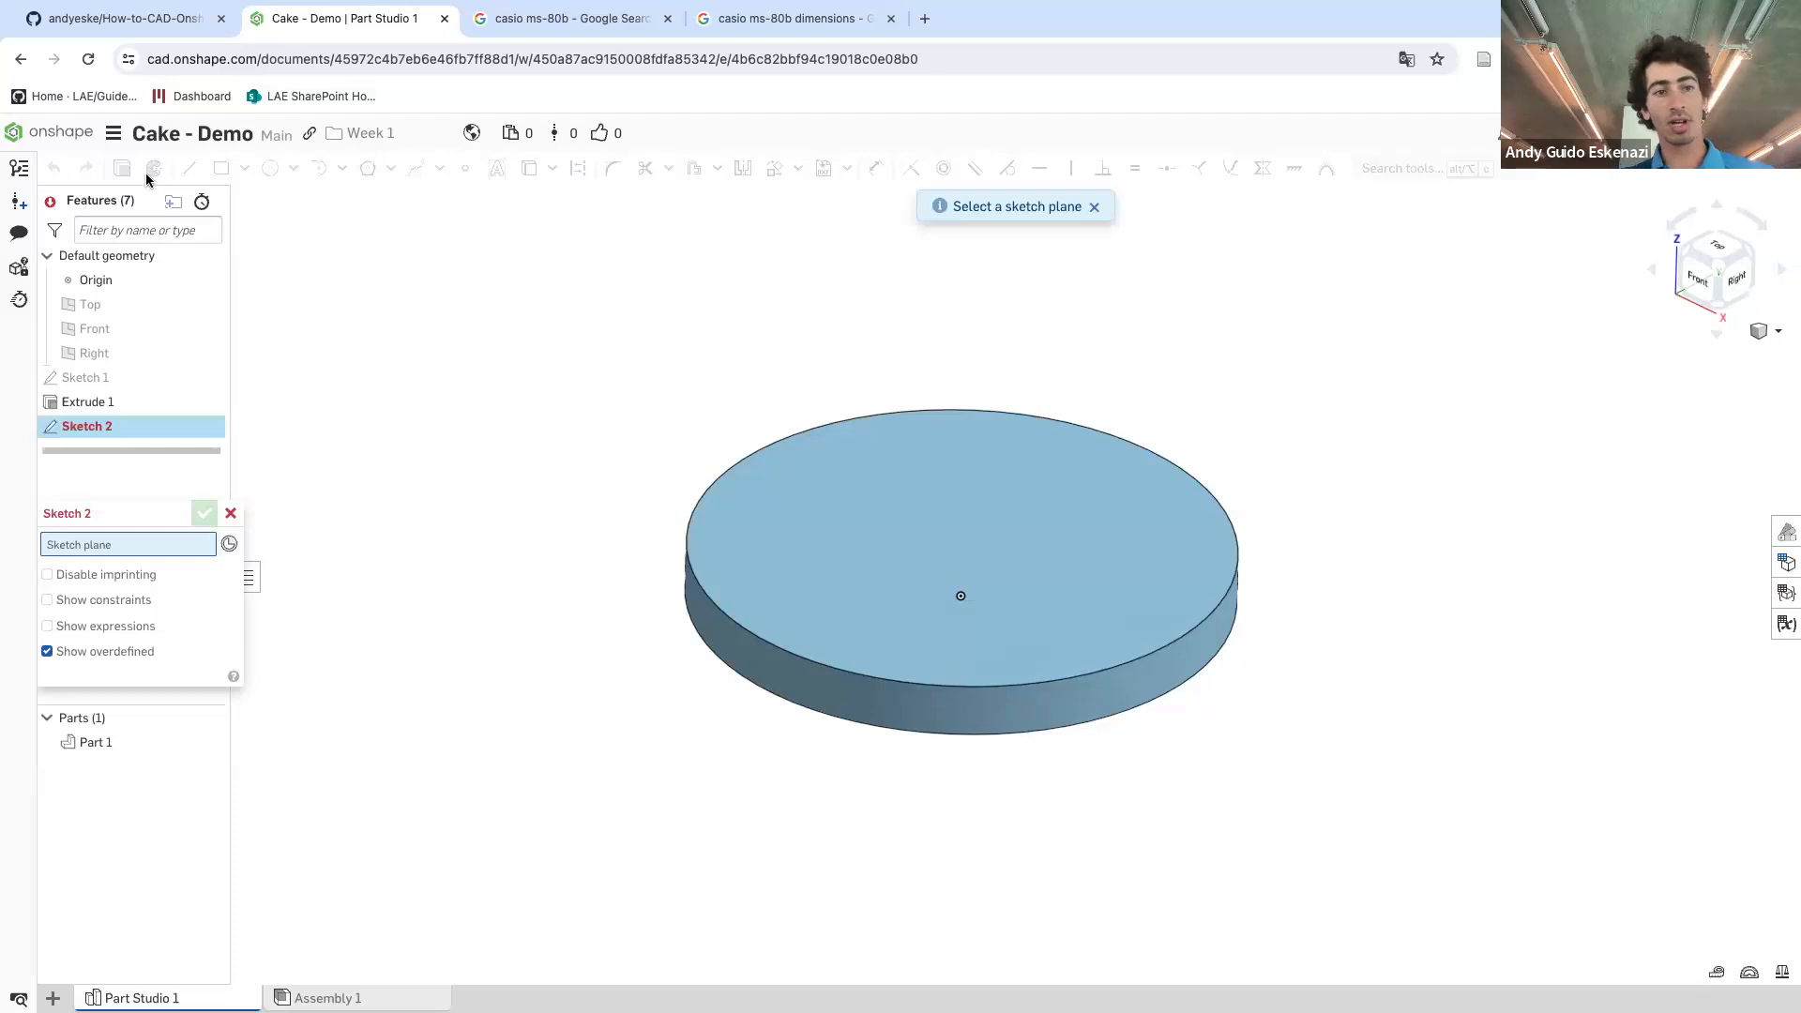
click(231, 514)
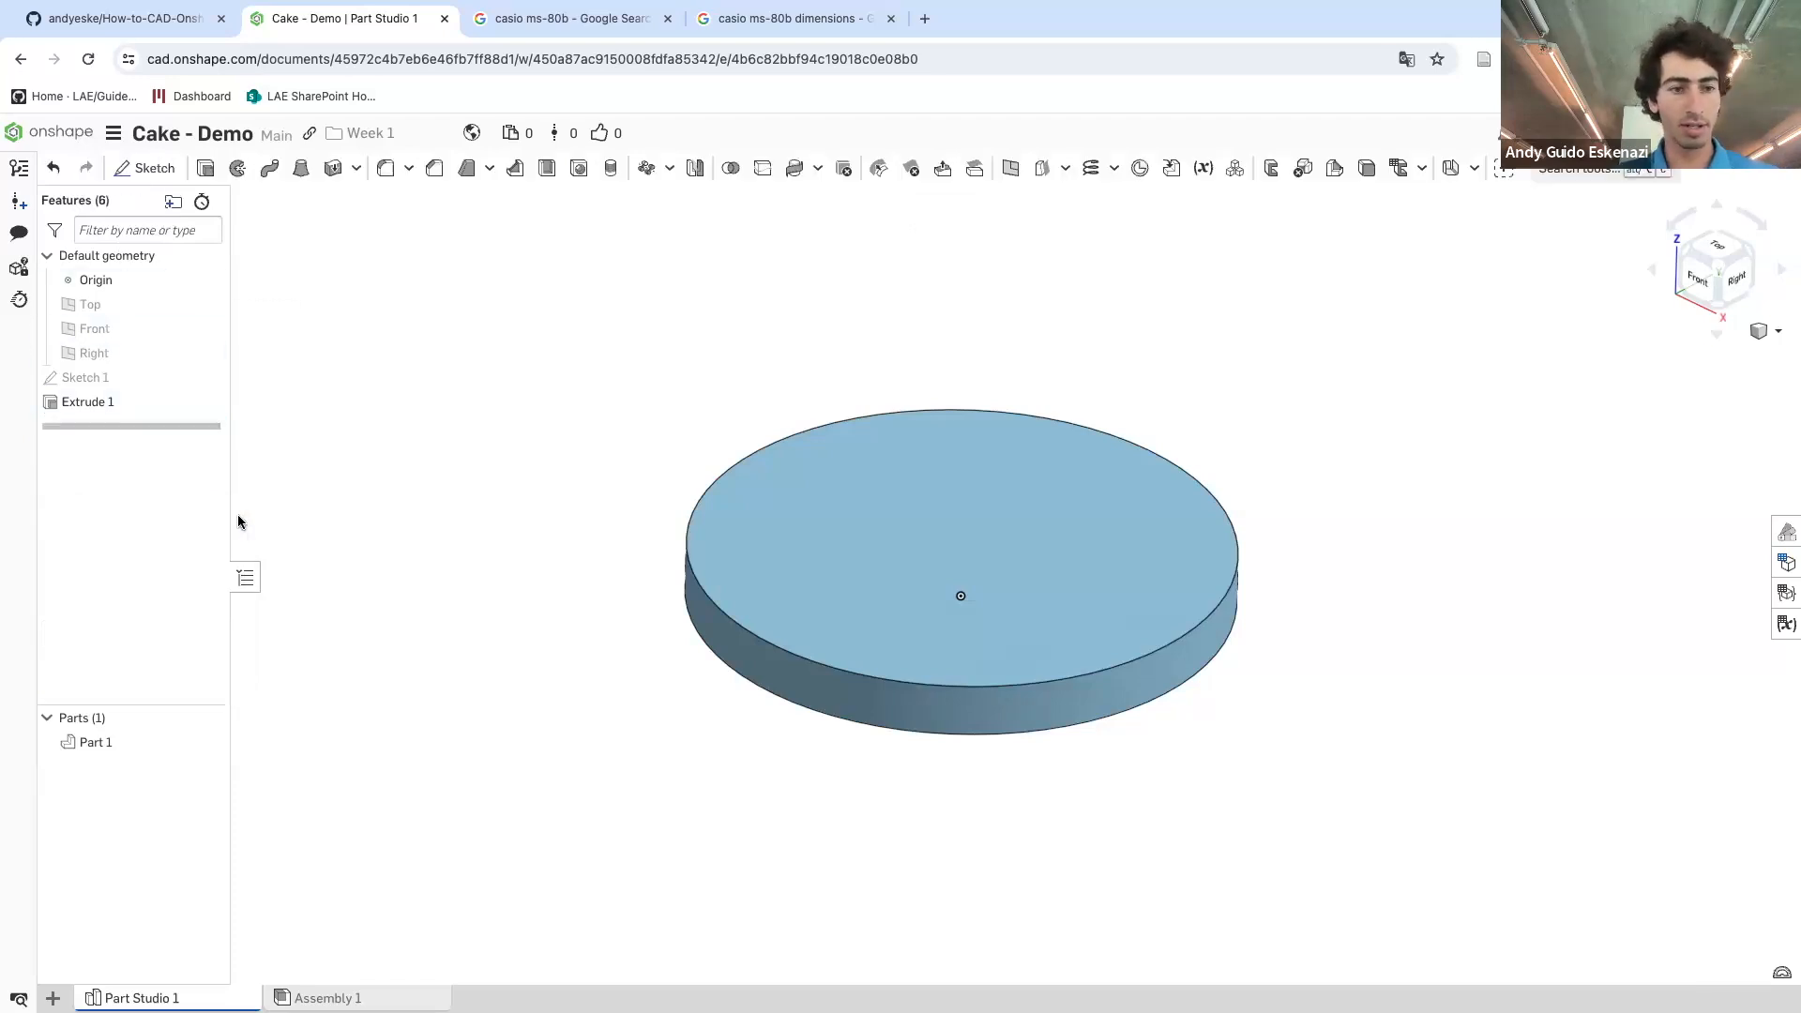
click(146, 170)
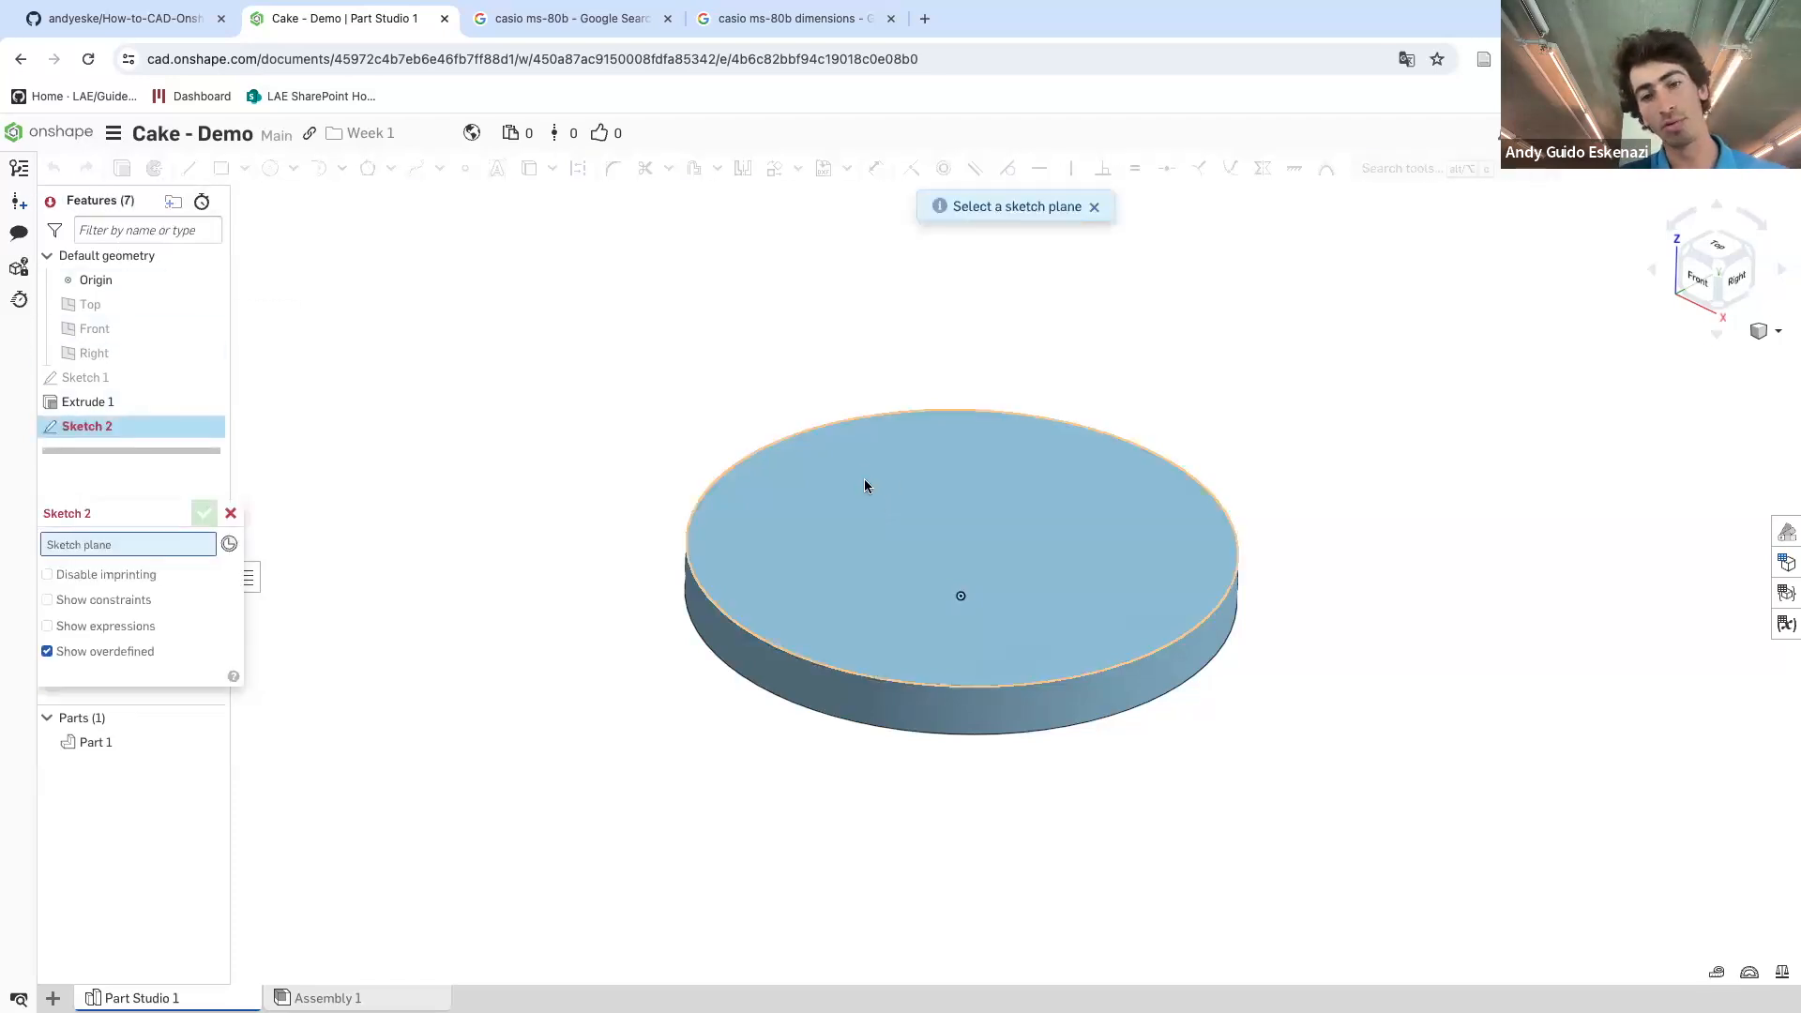
click(865, 486)
mouse_move(877, 623)
right_down()
mouse_move(884, 566)
mouse_move(904, 632)
right_up()
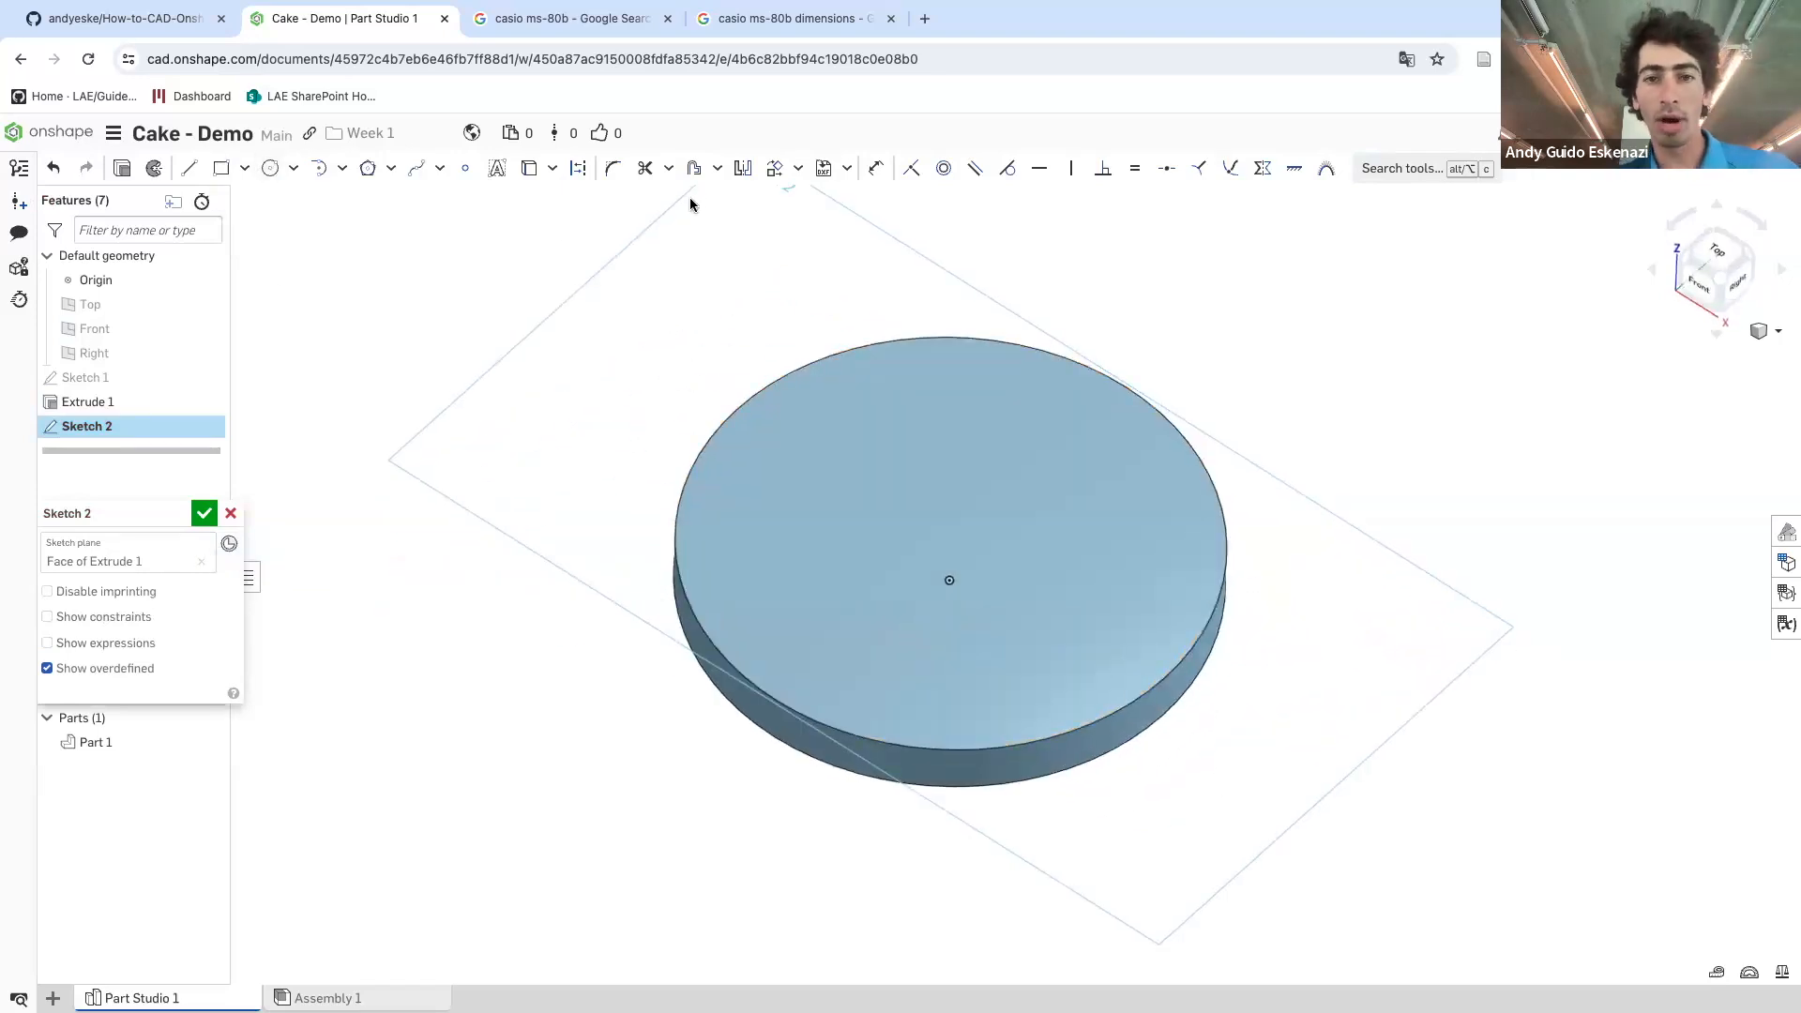
- Offset the circular edge of the disc's top face inward by 30 mm
click(694, 169)
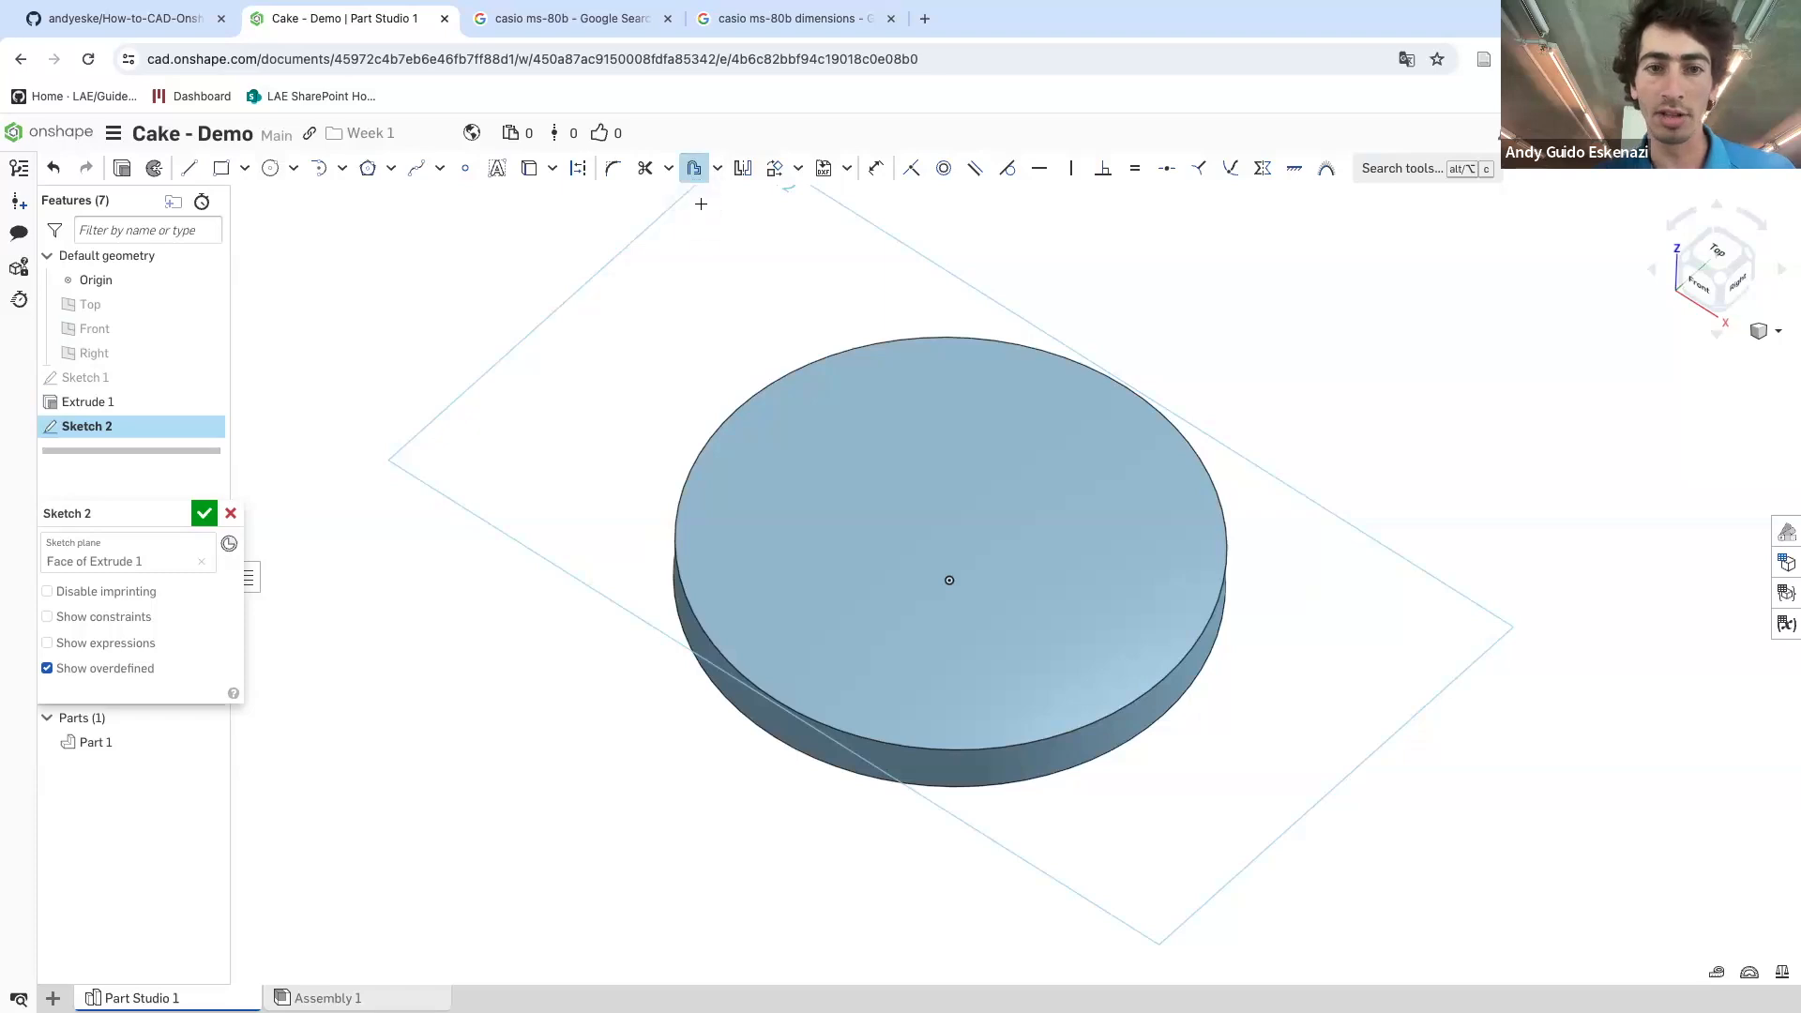
click(741, 405)
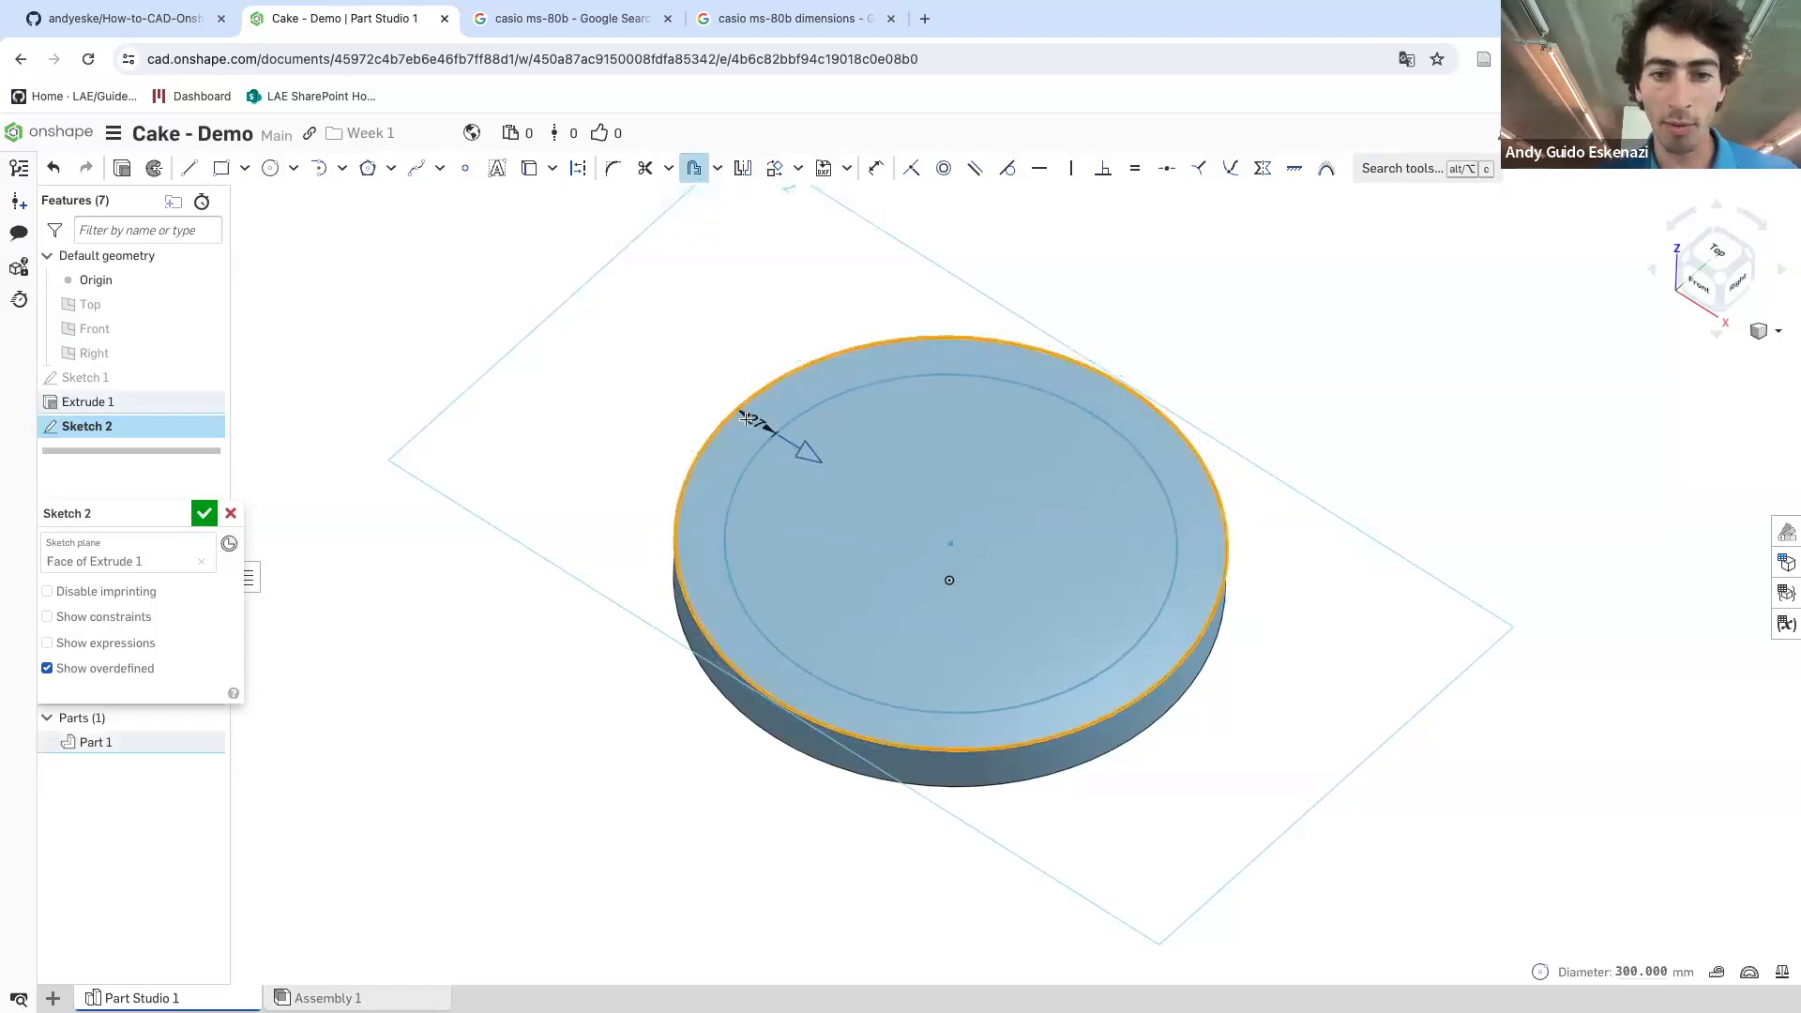
scroll(751, 417, up, 5)
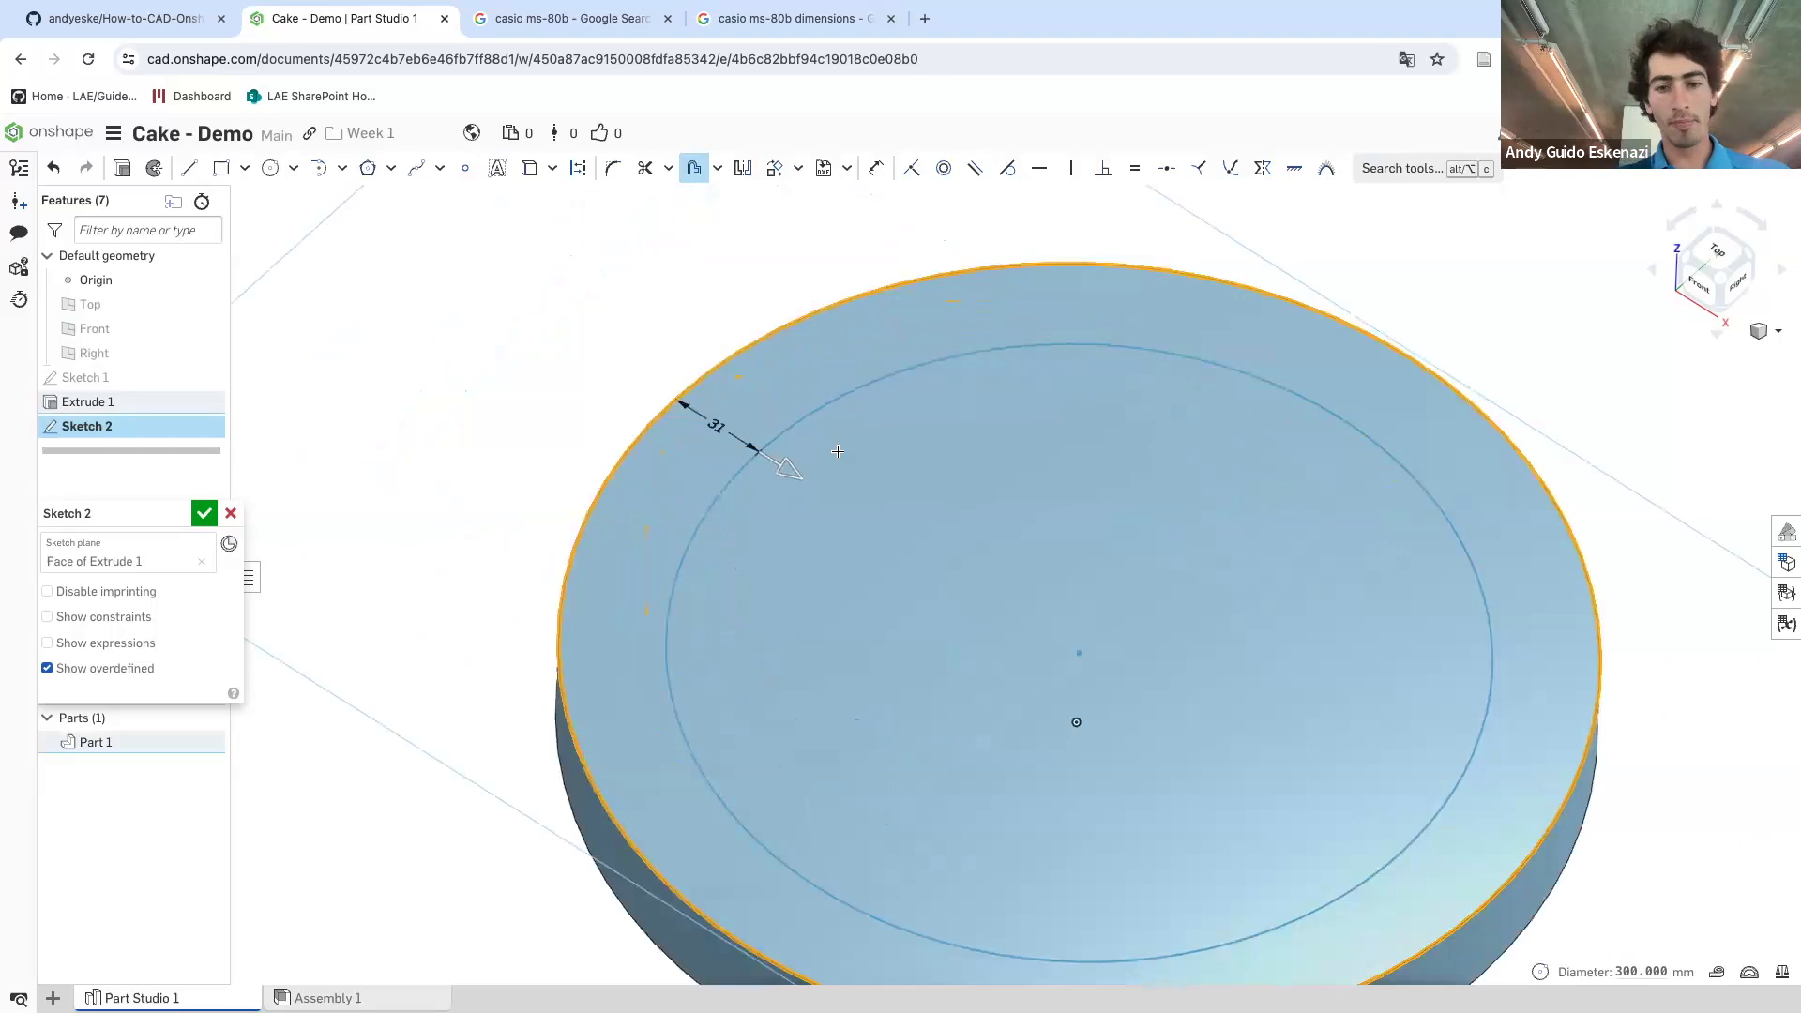
click(883, 481)
text(3)
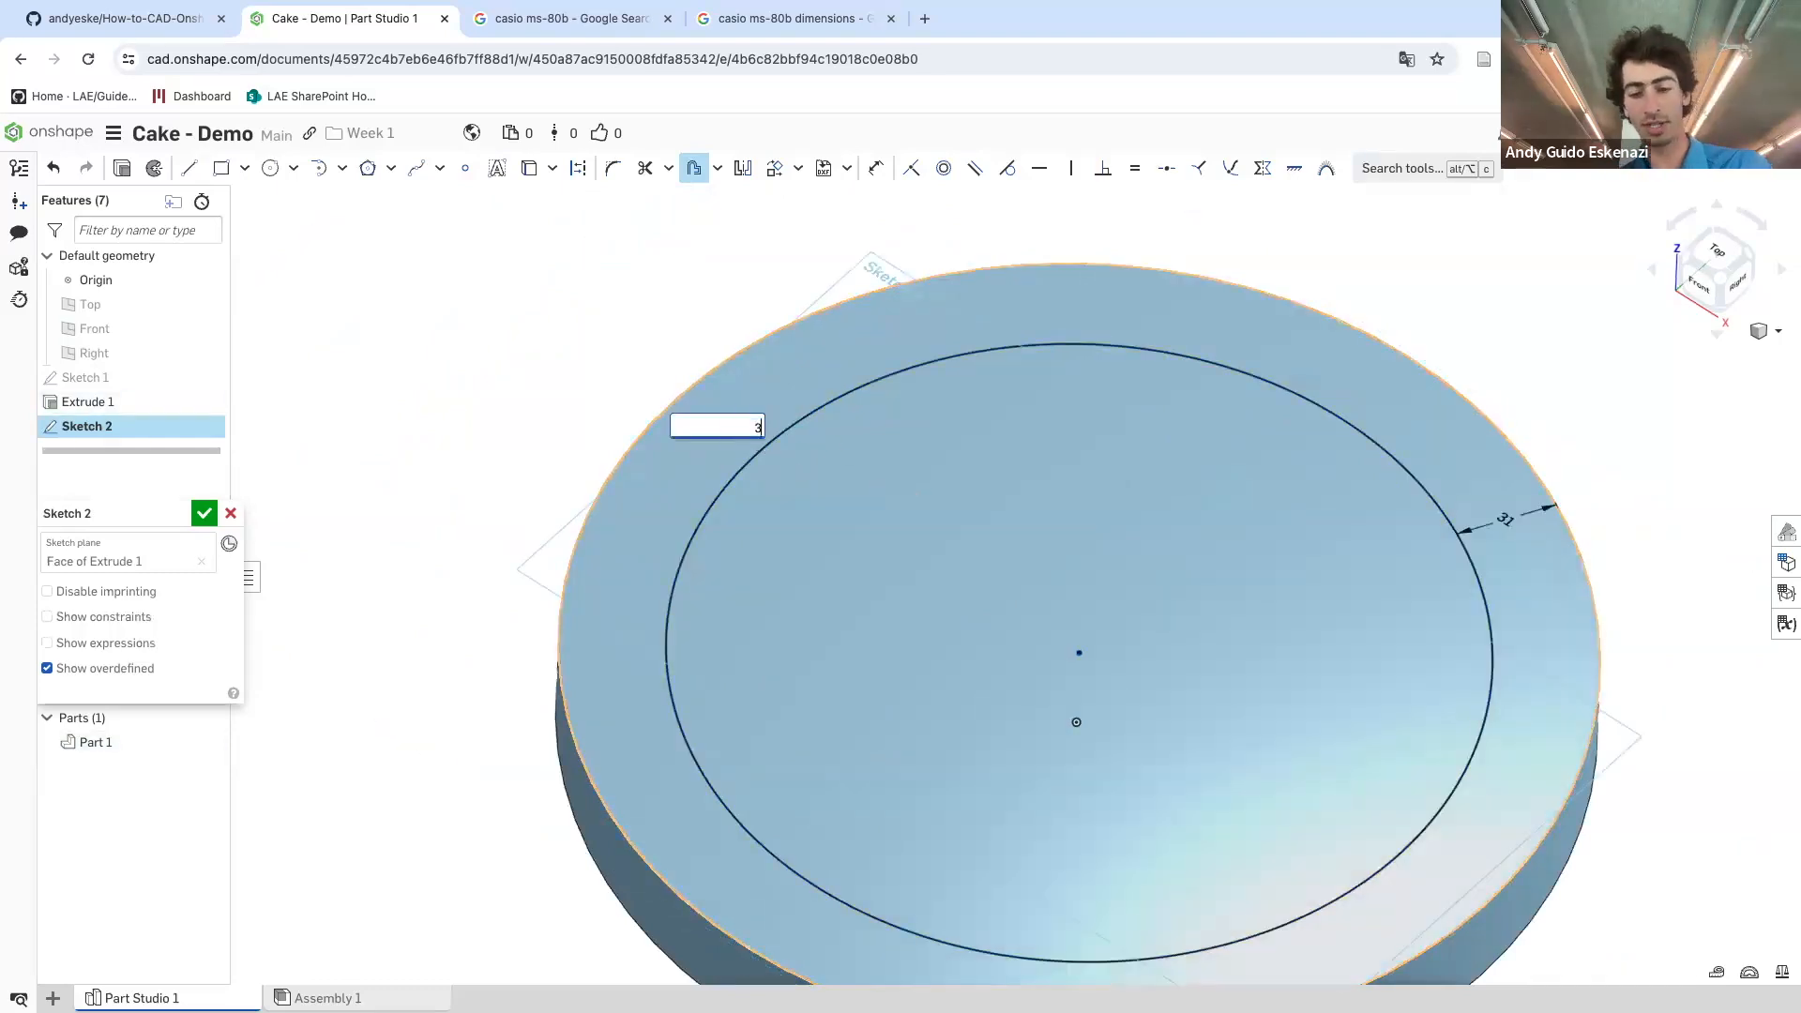
text(0)
key(Return)
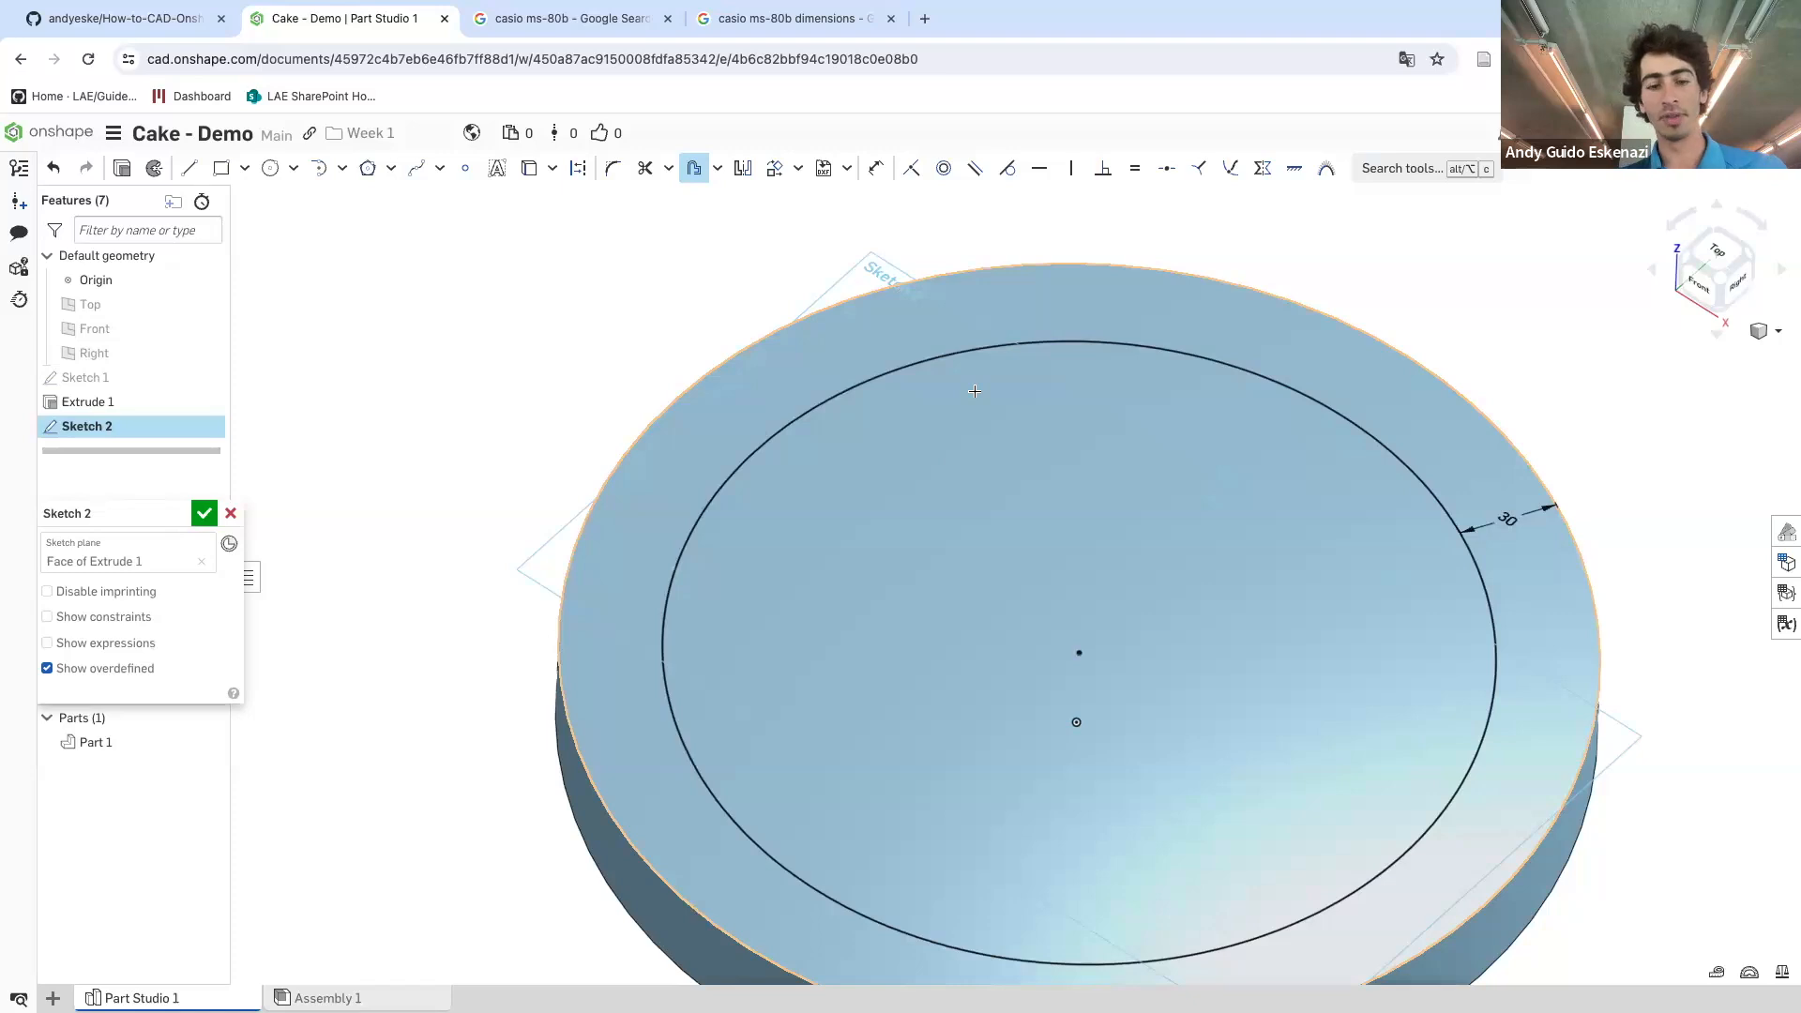
- Extrude the inner circle region upward 30 mm and add it to the disc as a second tier
scroll(1073, 616, down, 4)
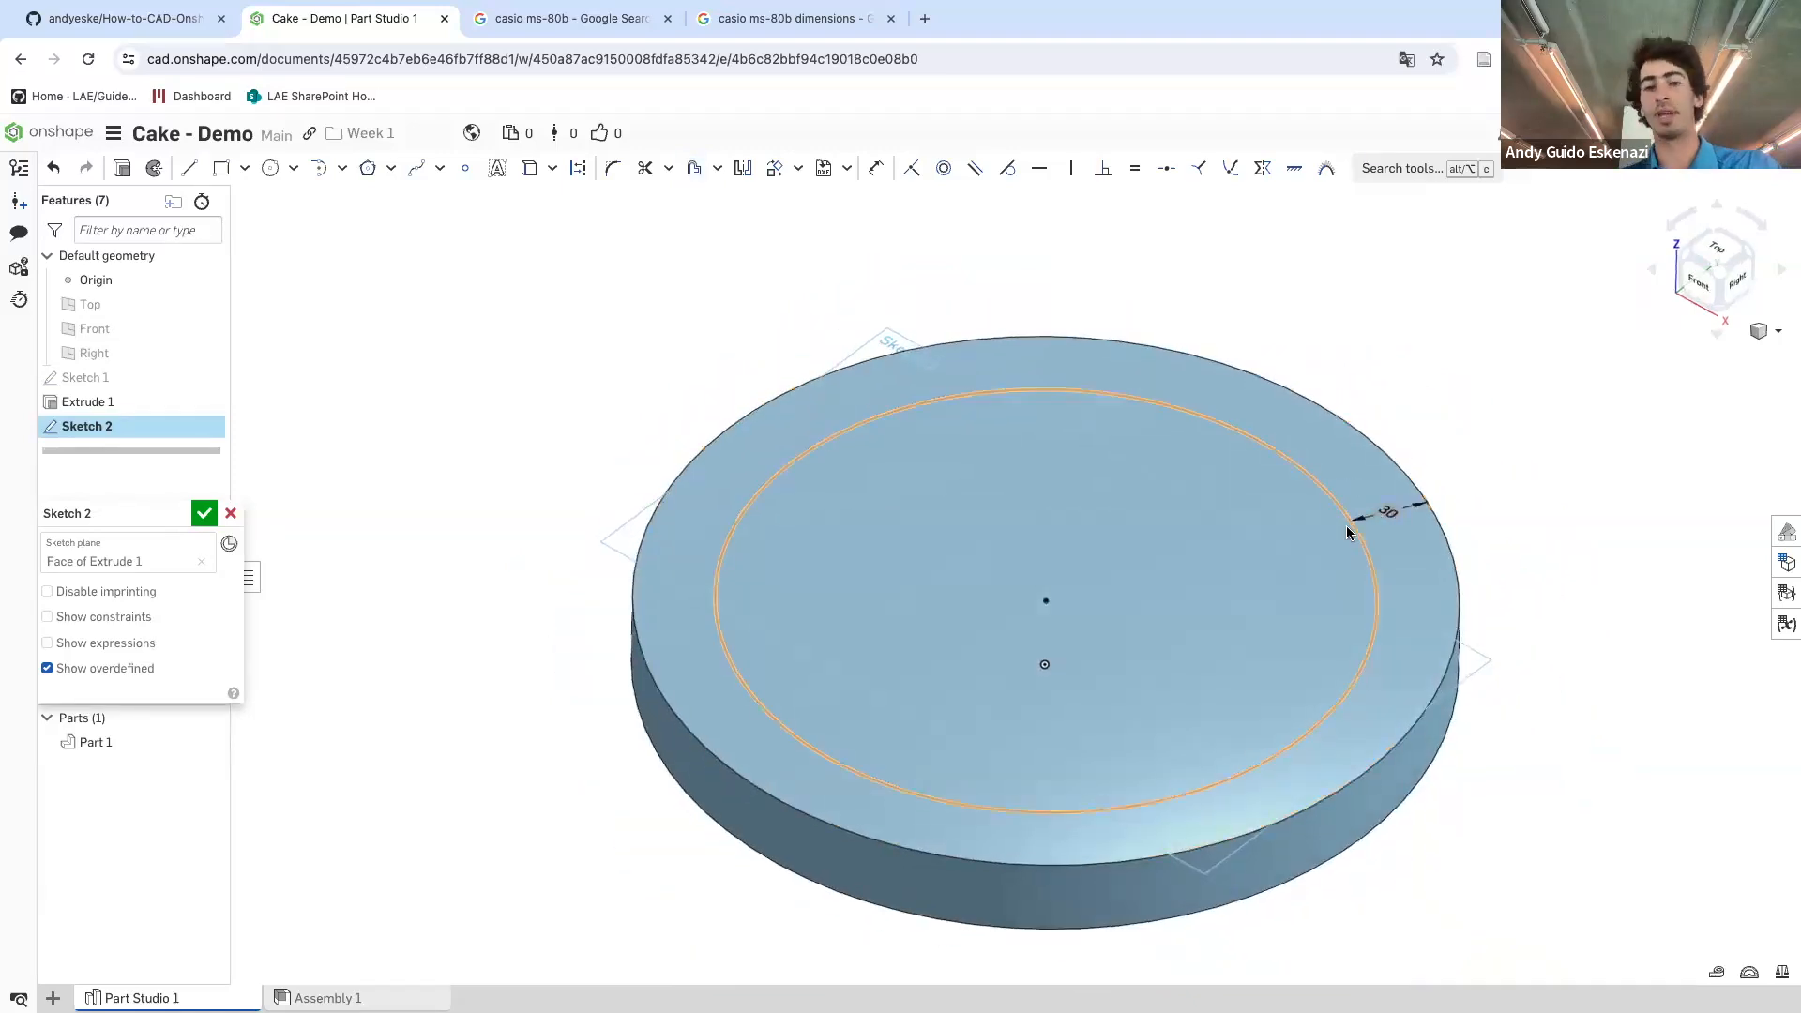
click(123, 168)
key(Up)
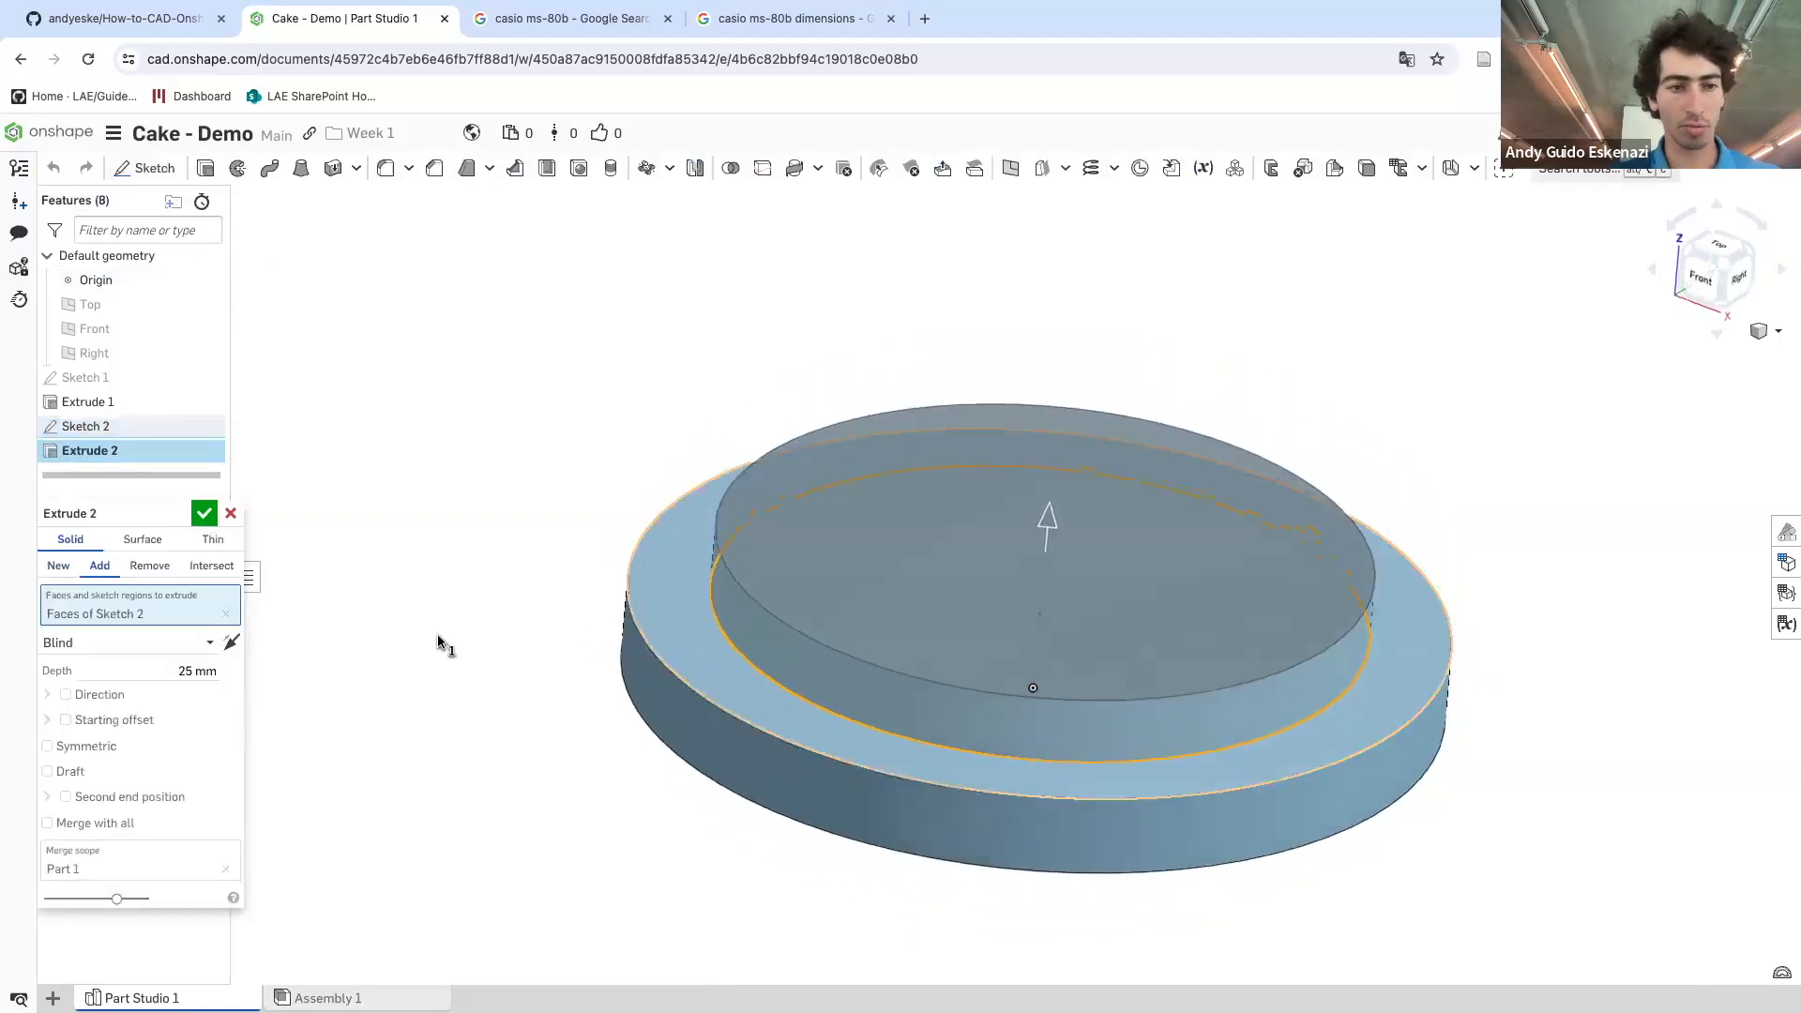
click(205, 672)
key(Delete)
key(Delete)
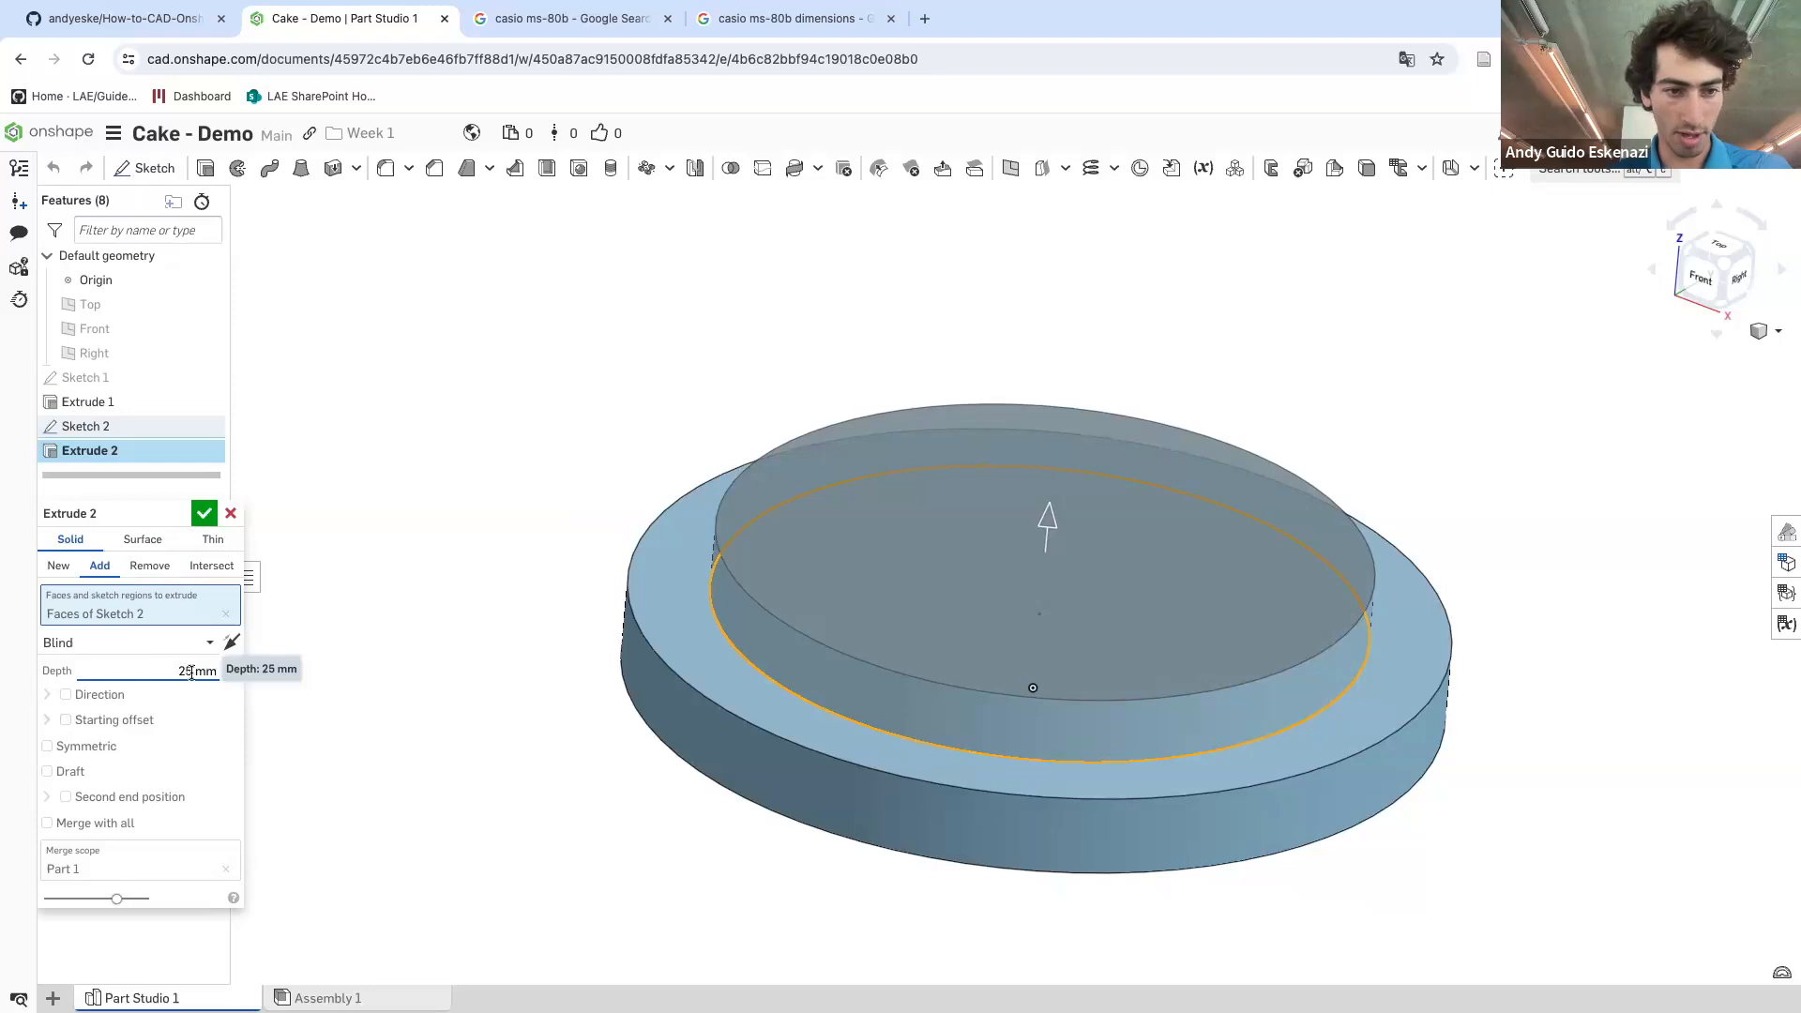
text(30)
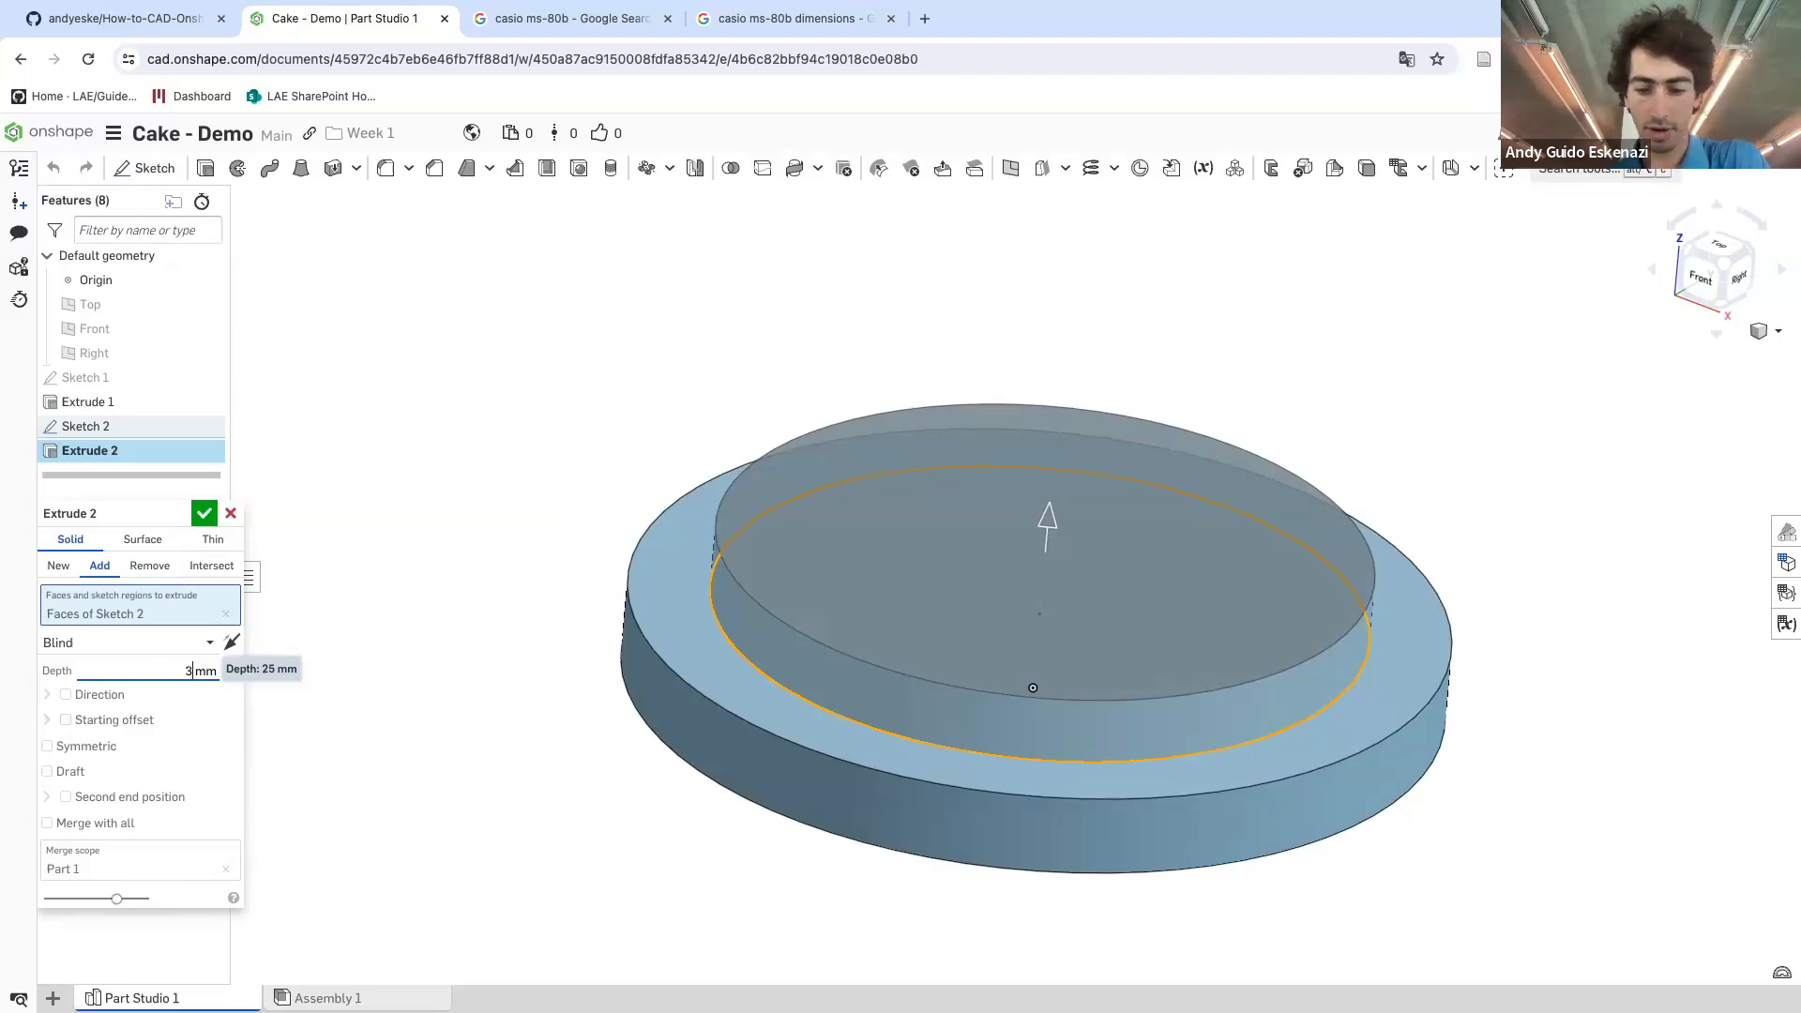
click(203, 513)
mouse_move(876, 488)
right_down()
mouse_move(893, 459)
mouse_move(892, 494)
right_up()
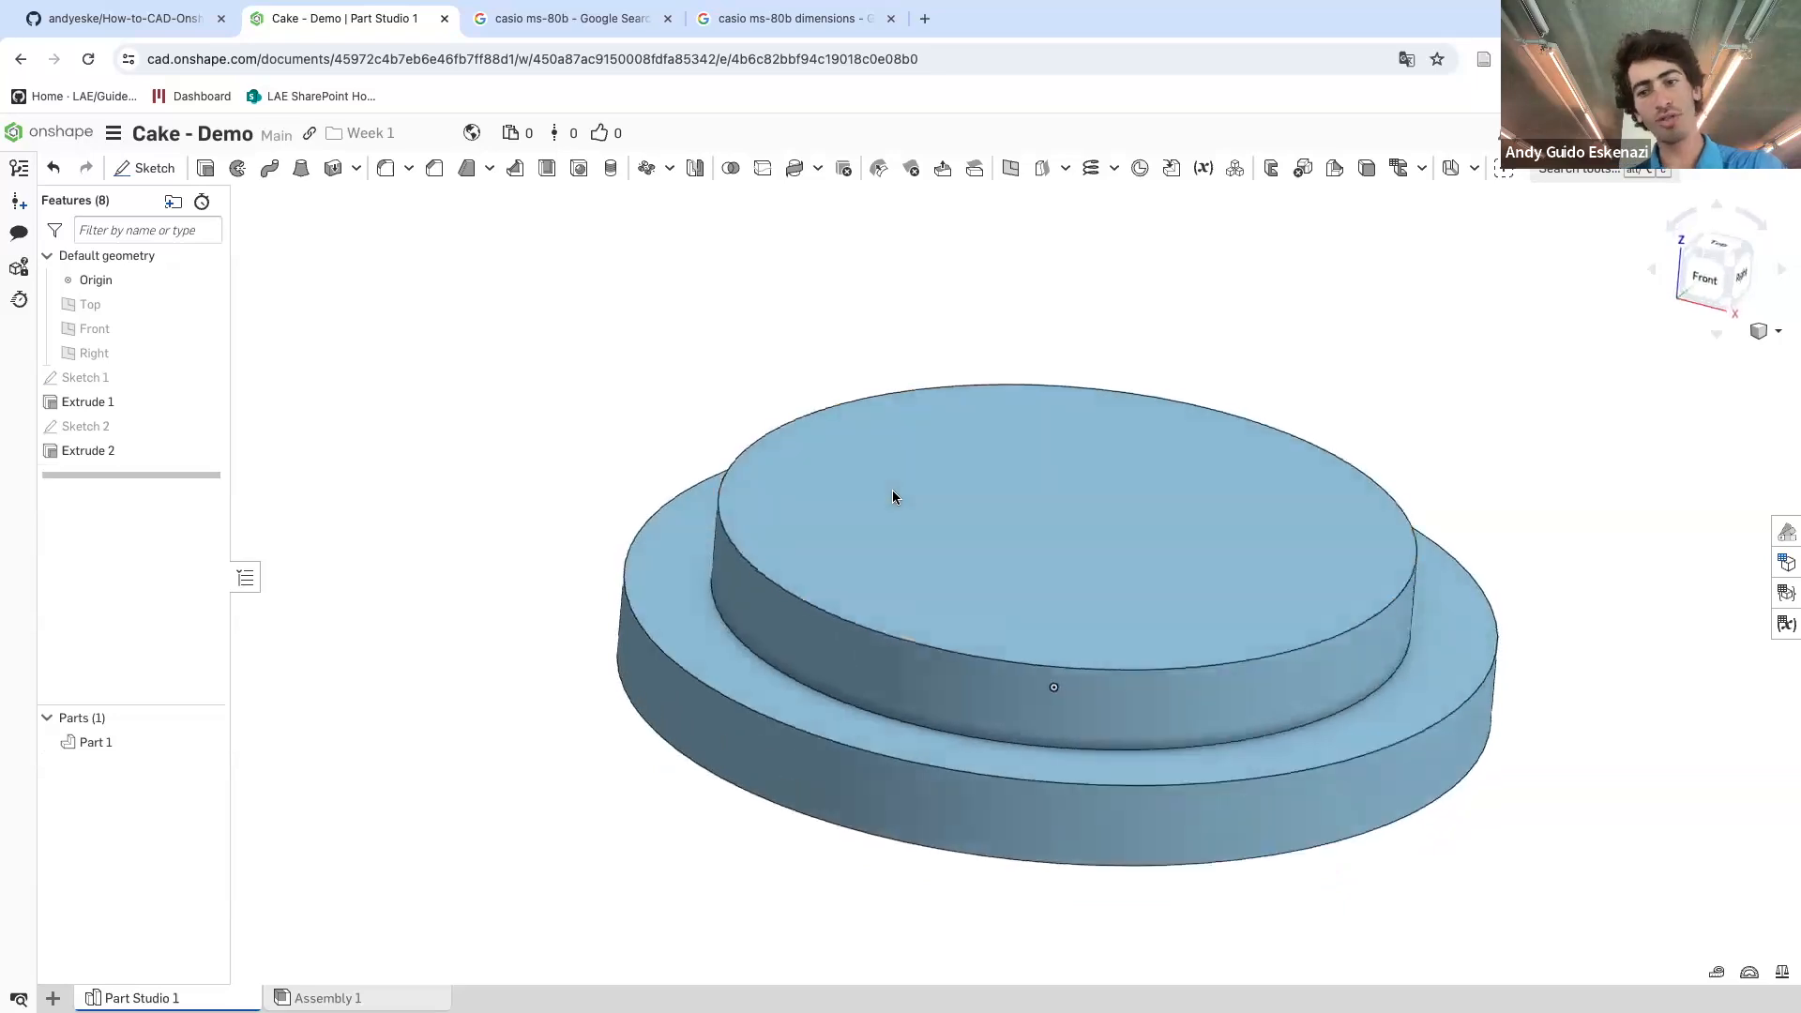
right_drag(890, 405, 848, 430)
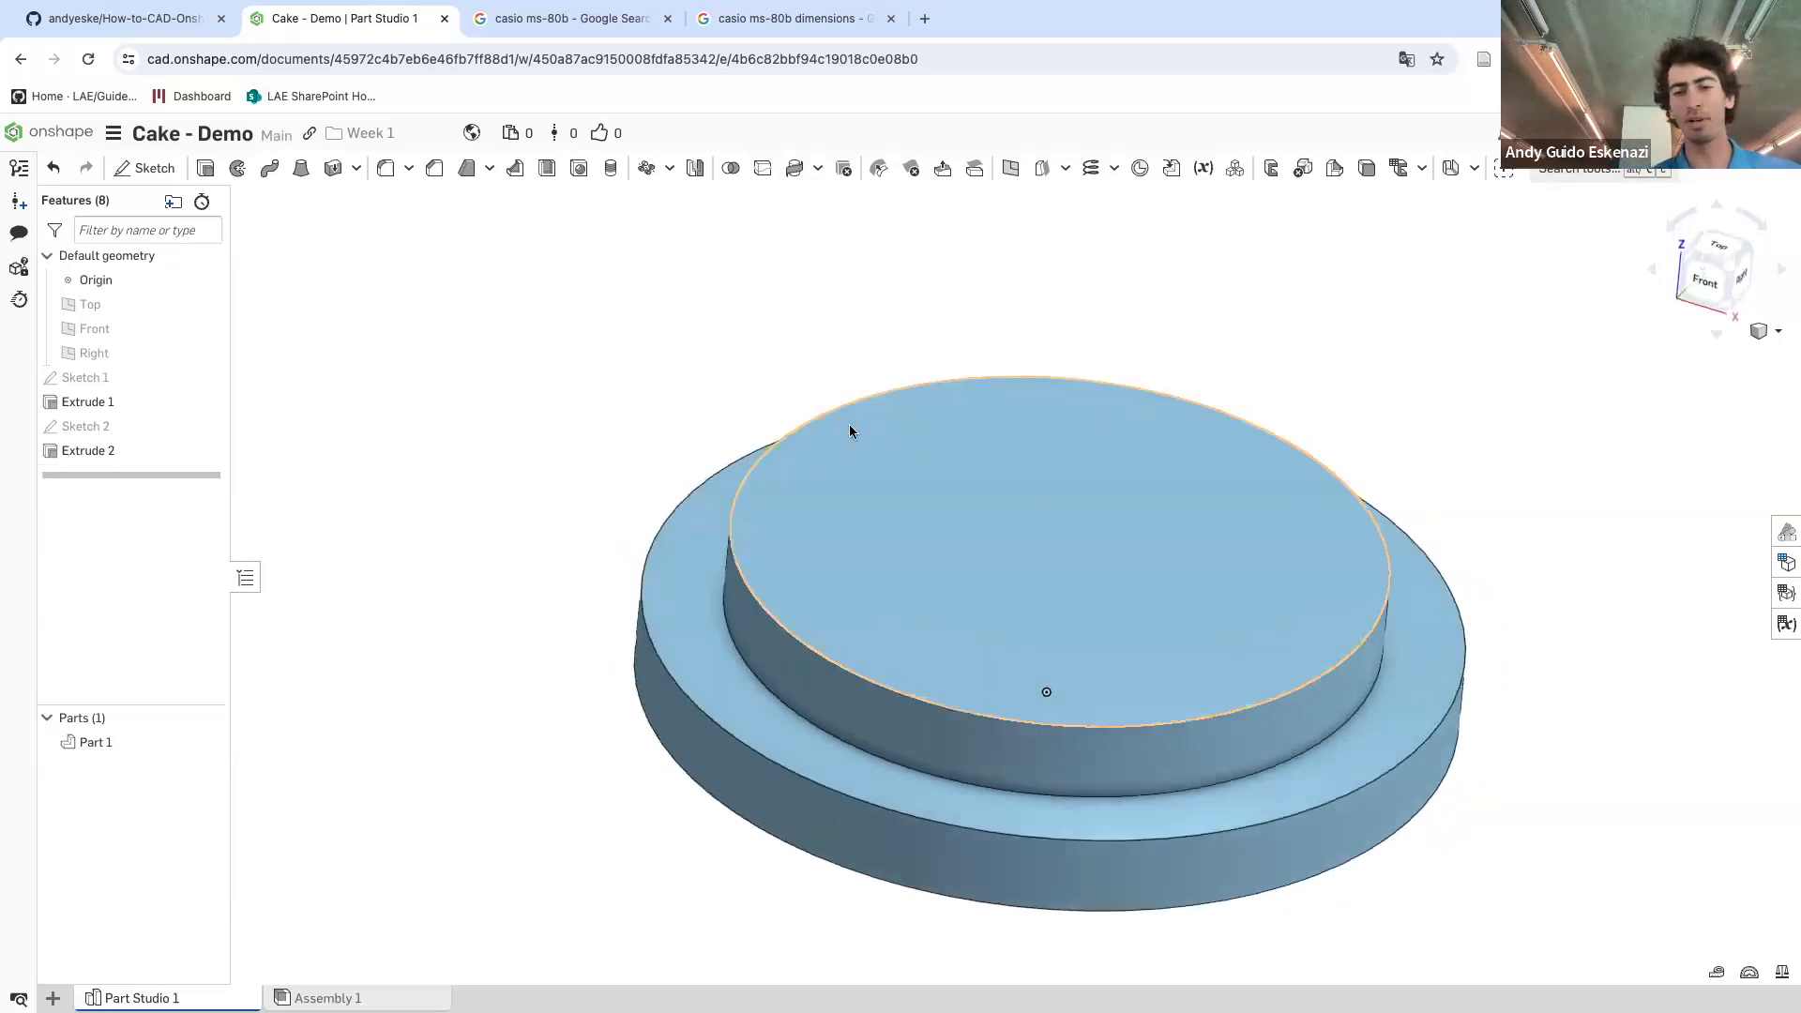
- Edit the second tier's extrusion and set its depth to 35 mm
right_click(88, 451)
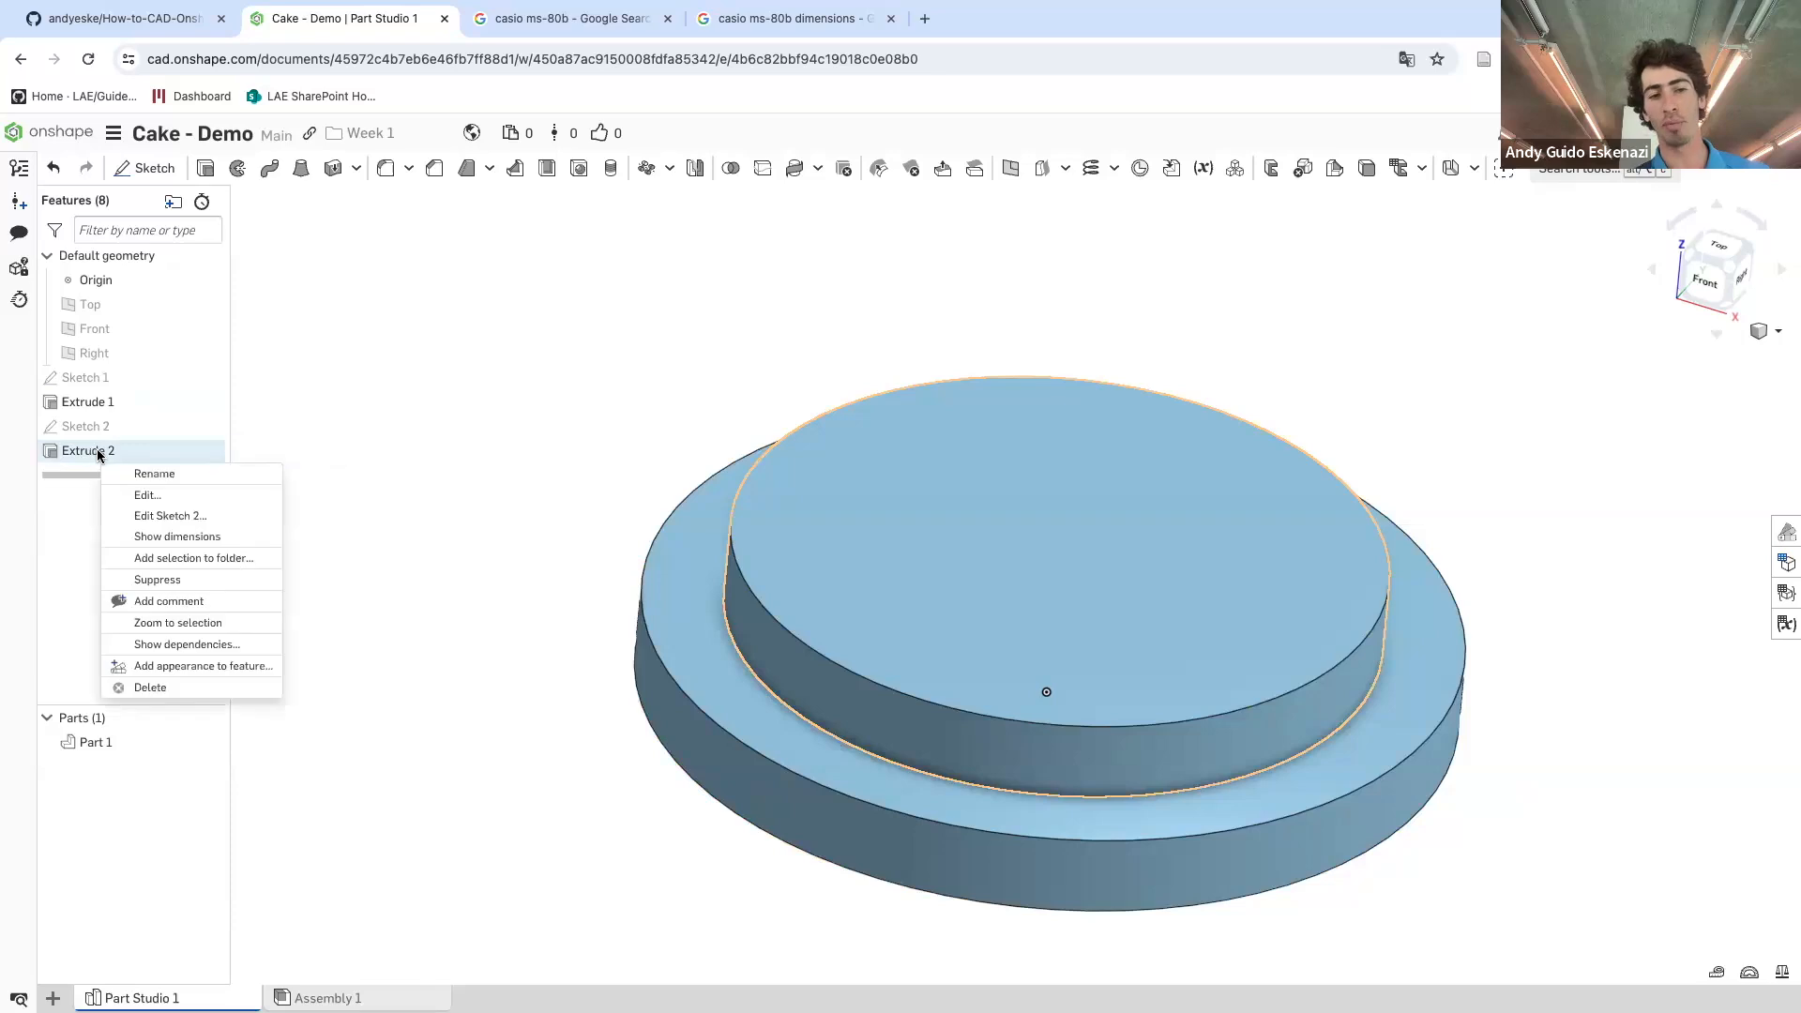
click(334, 418)
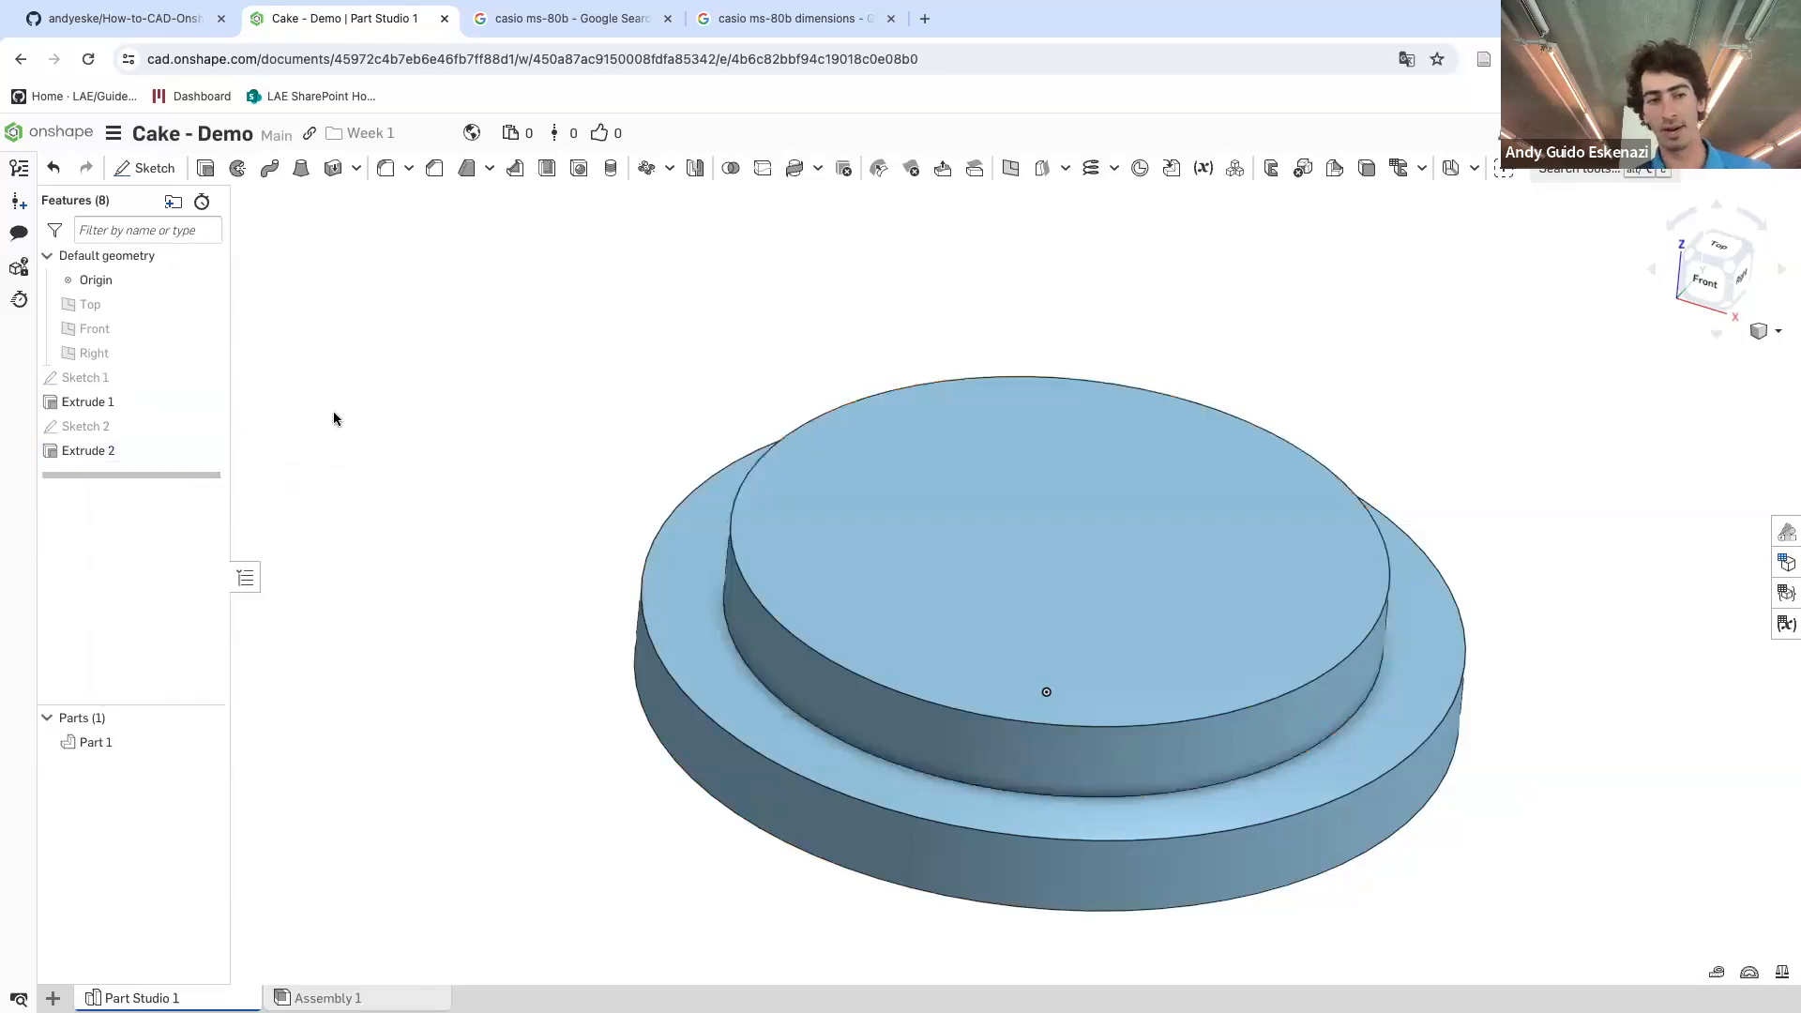
right_click(99, 456)
click(160, 503)
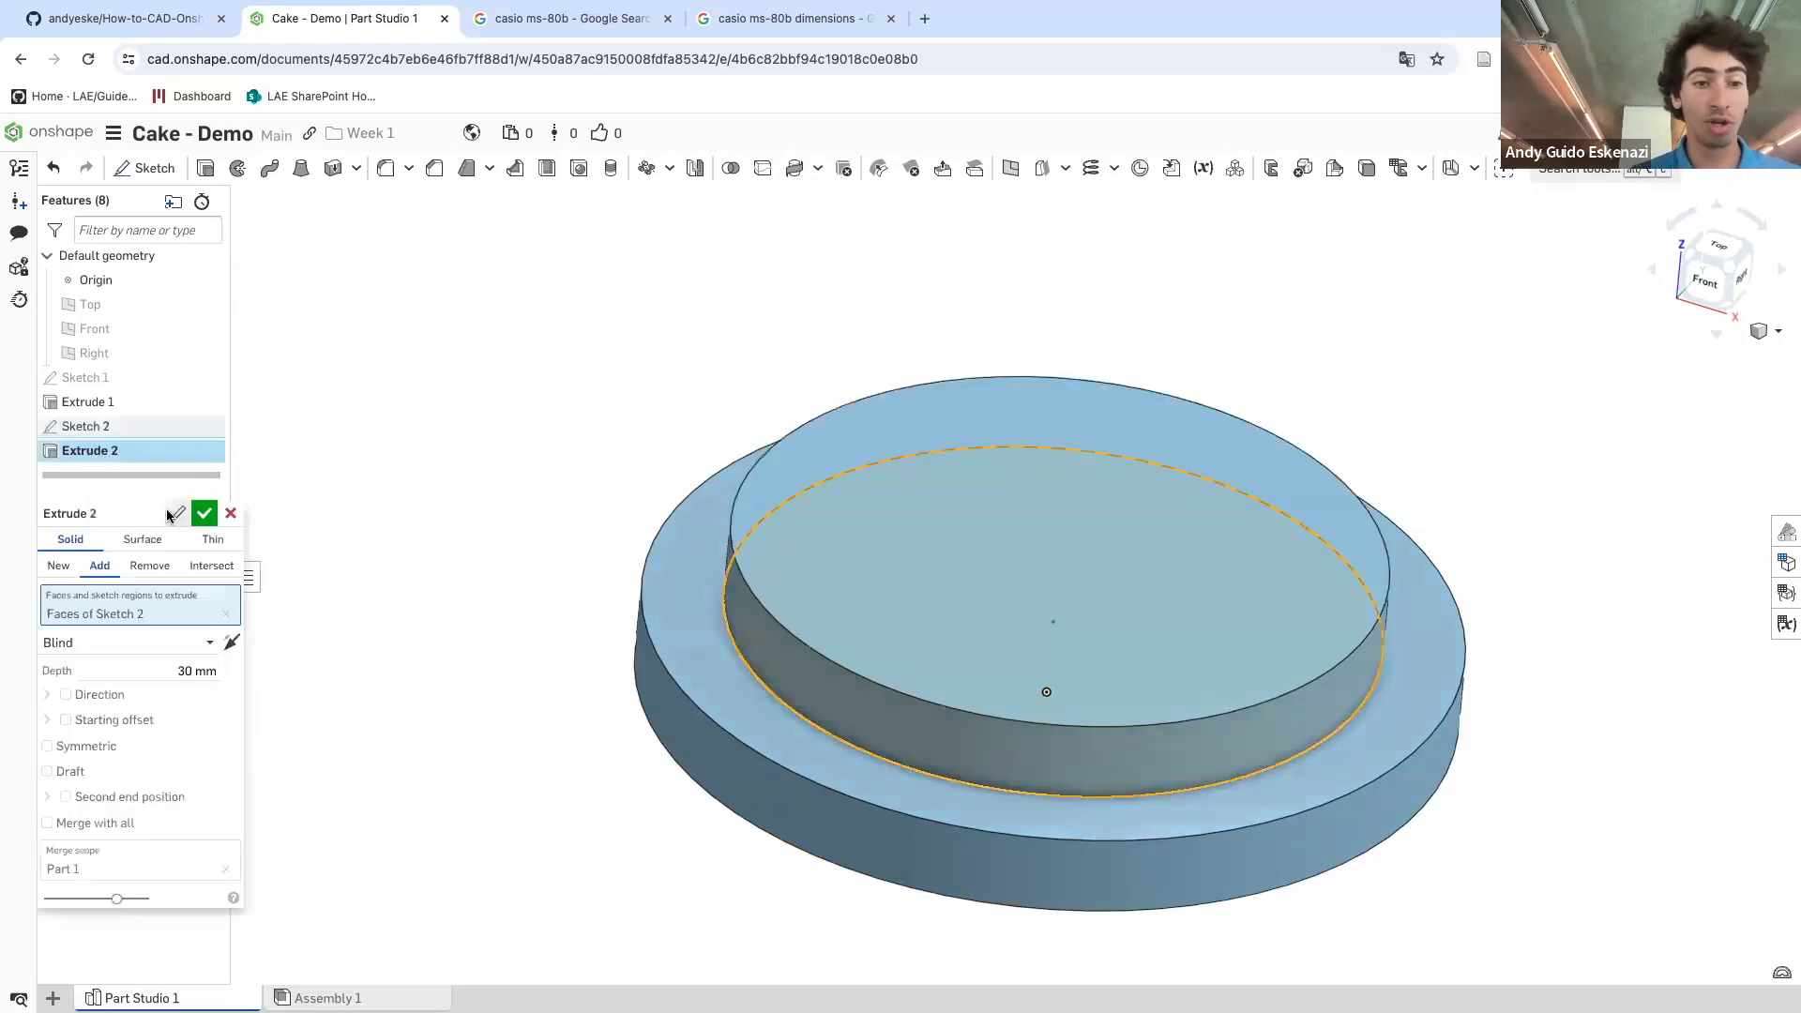
click(195, 668)
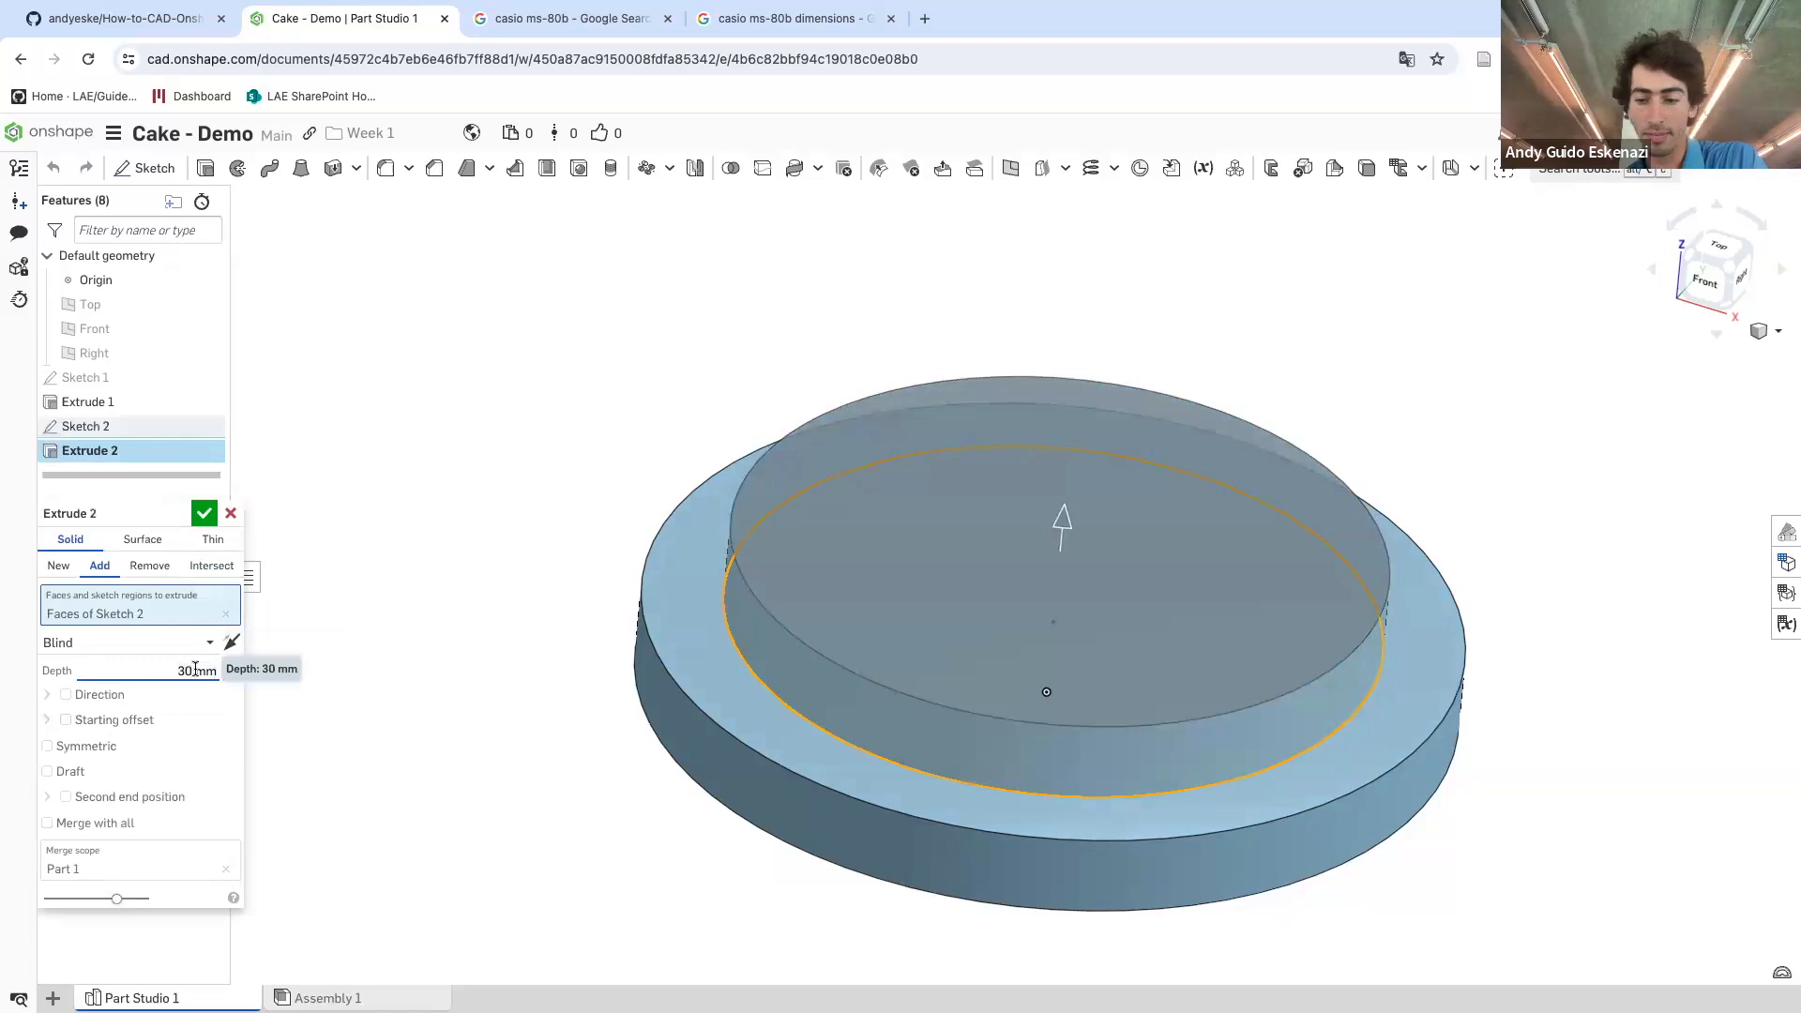
key(BackSpace)
text(5)
key(Return)
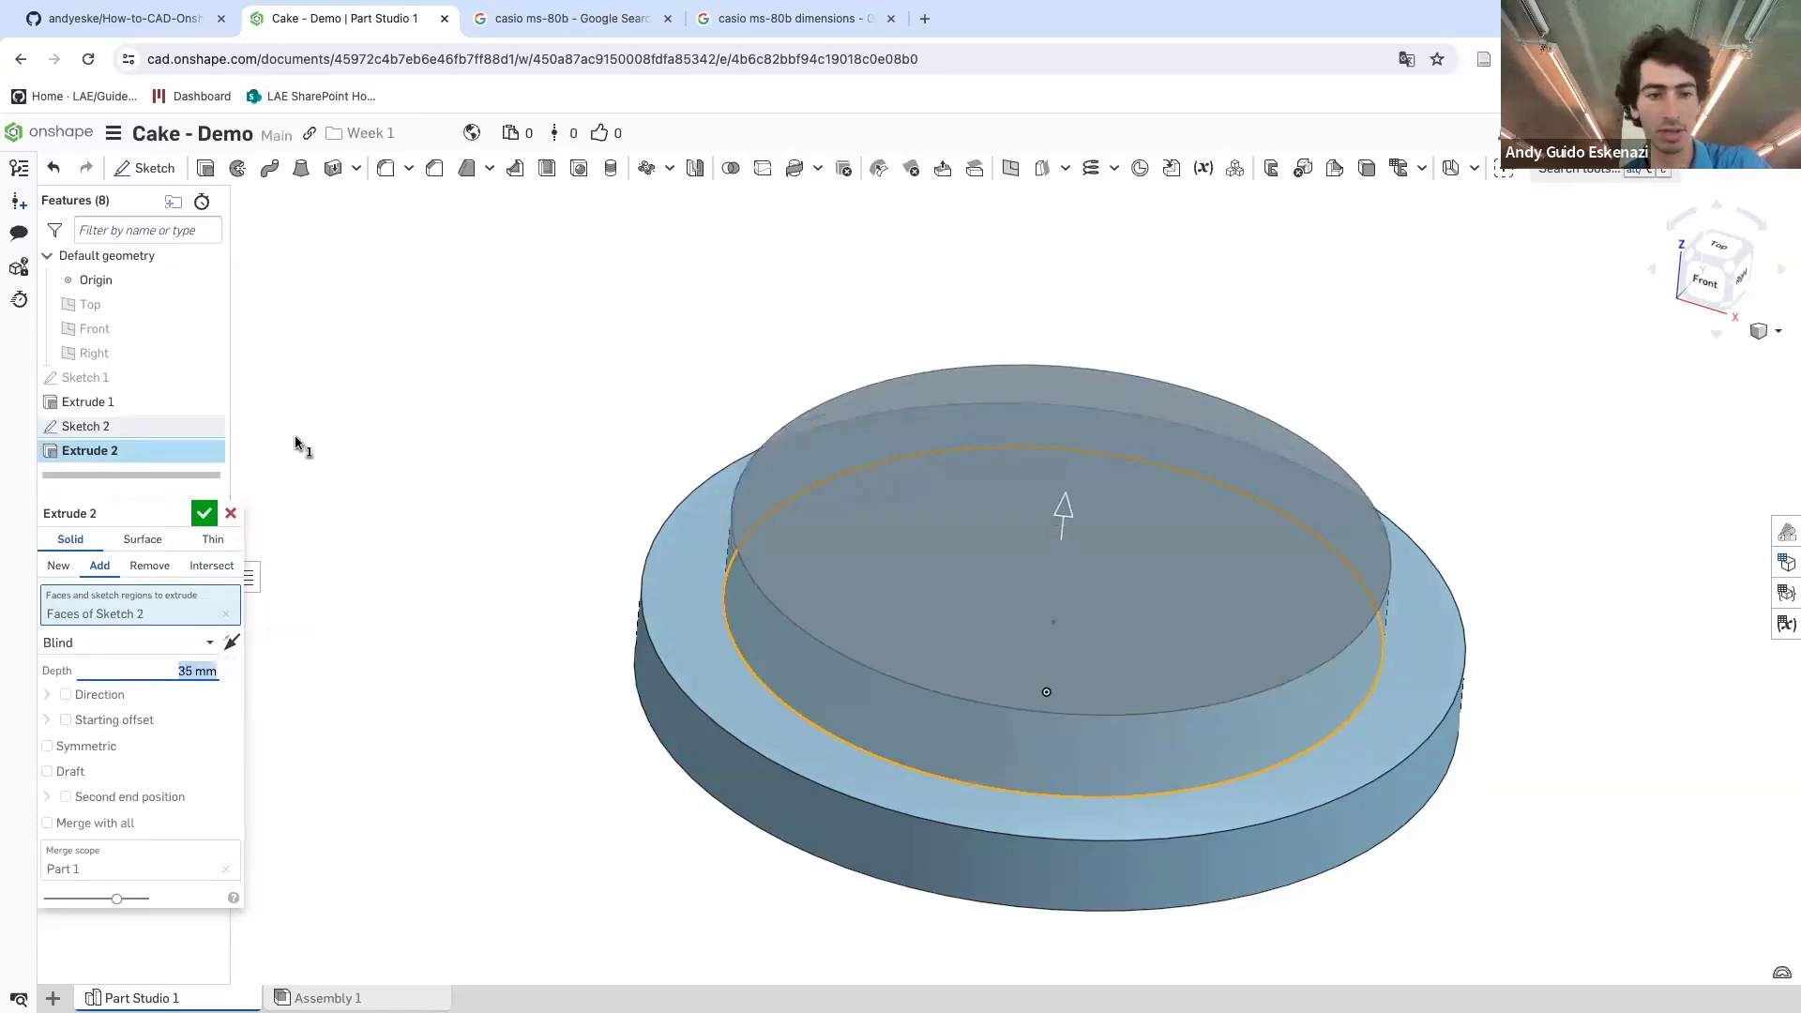
click(204, 513)
- Rename the second tier's extrusion to Layer 2 and the base extrusion to Layer 1
right_click(116, 451)
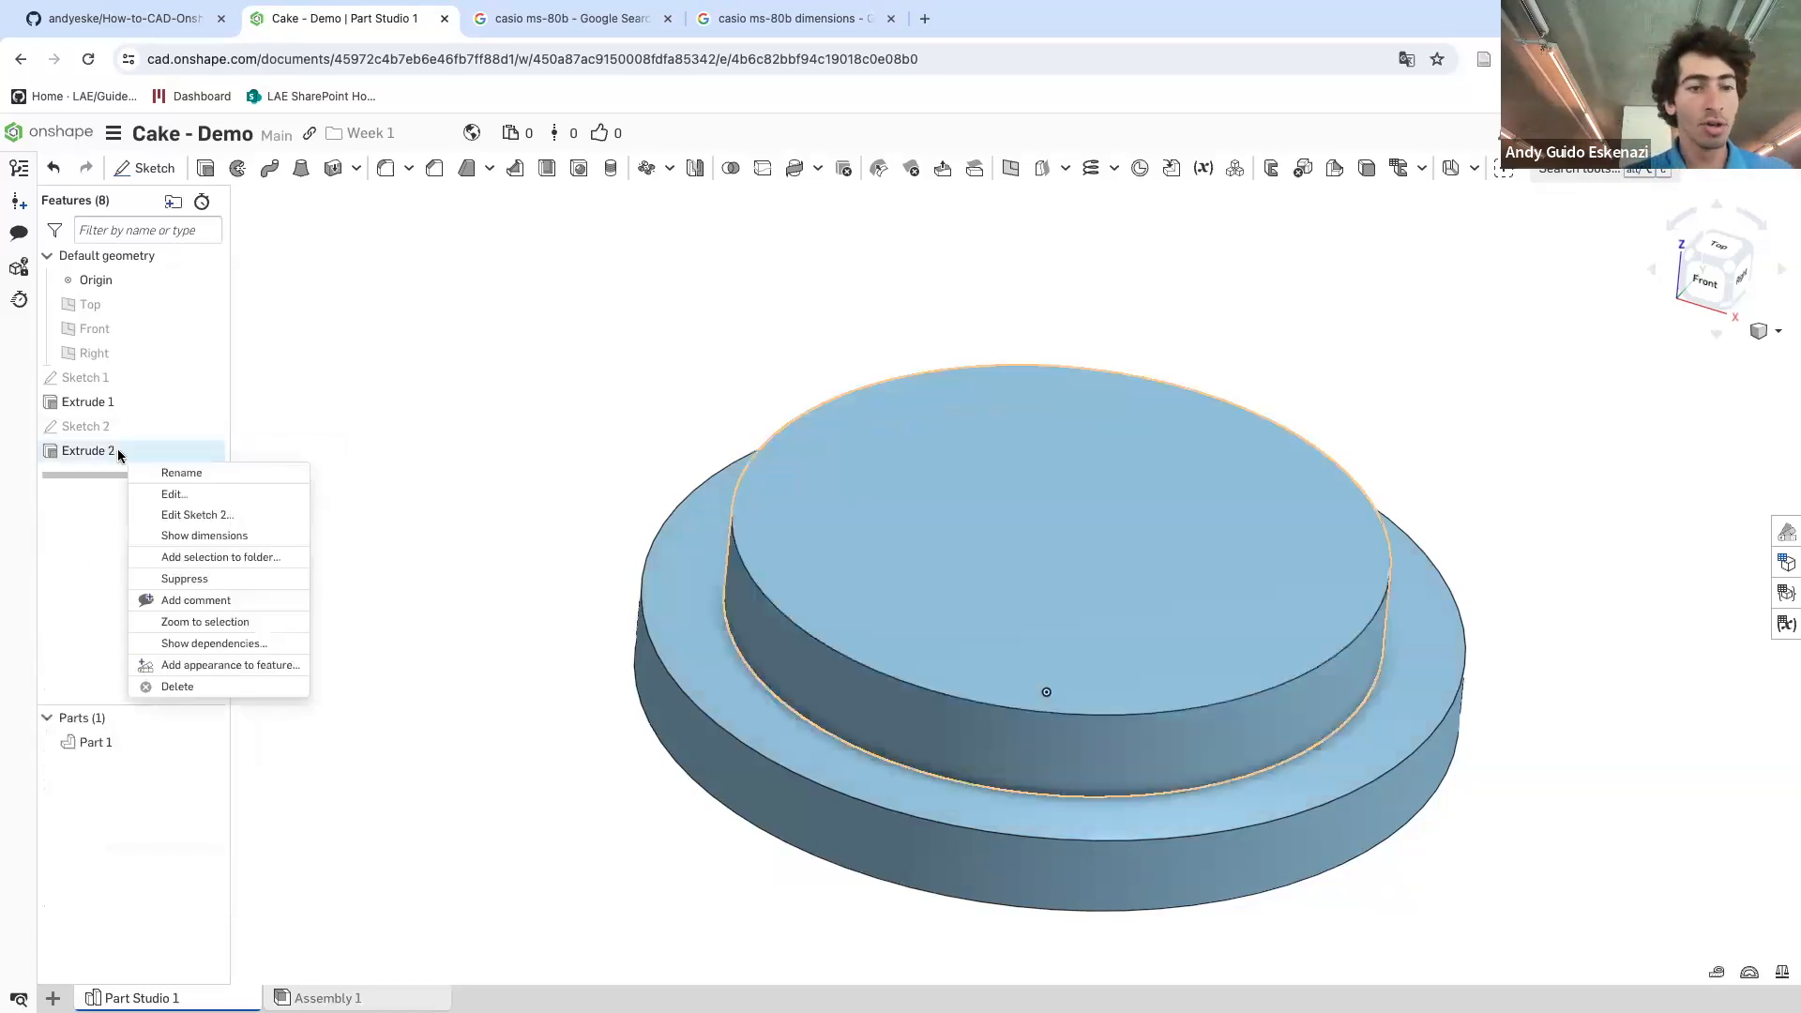
click(181, 473)
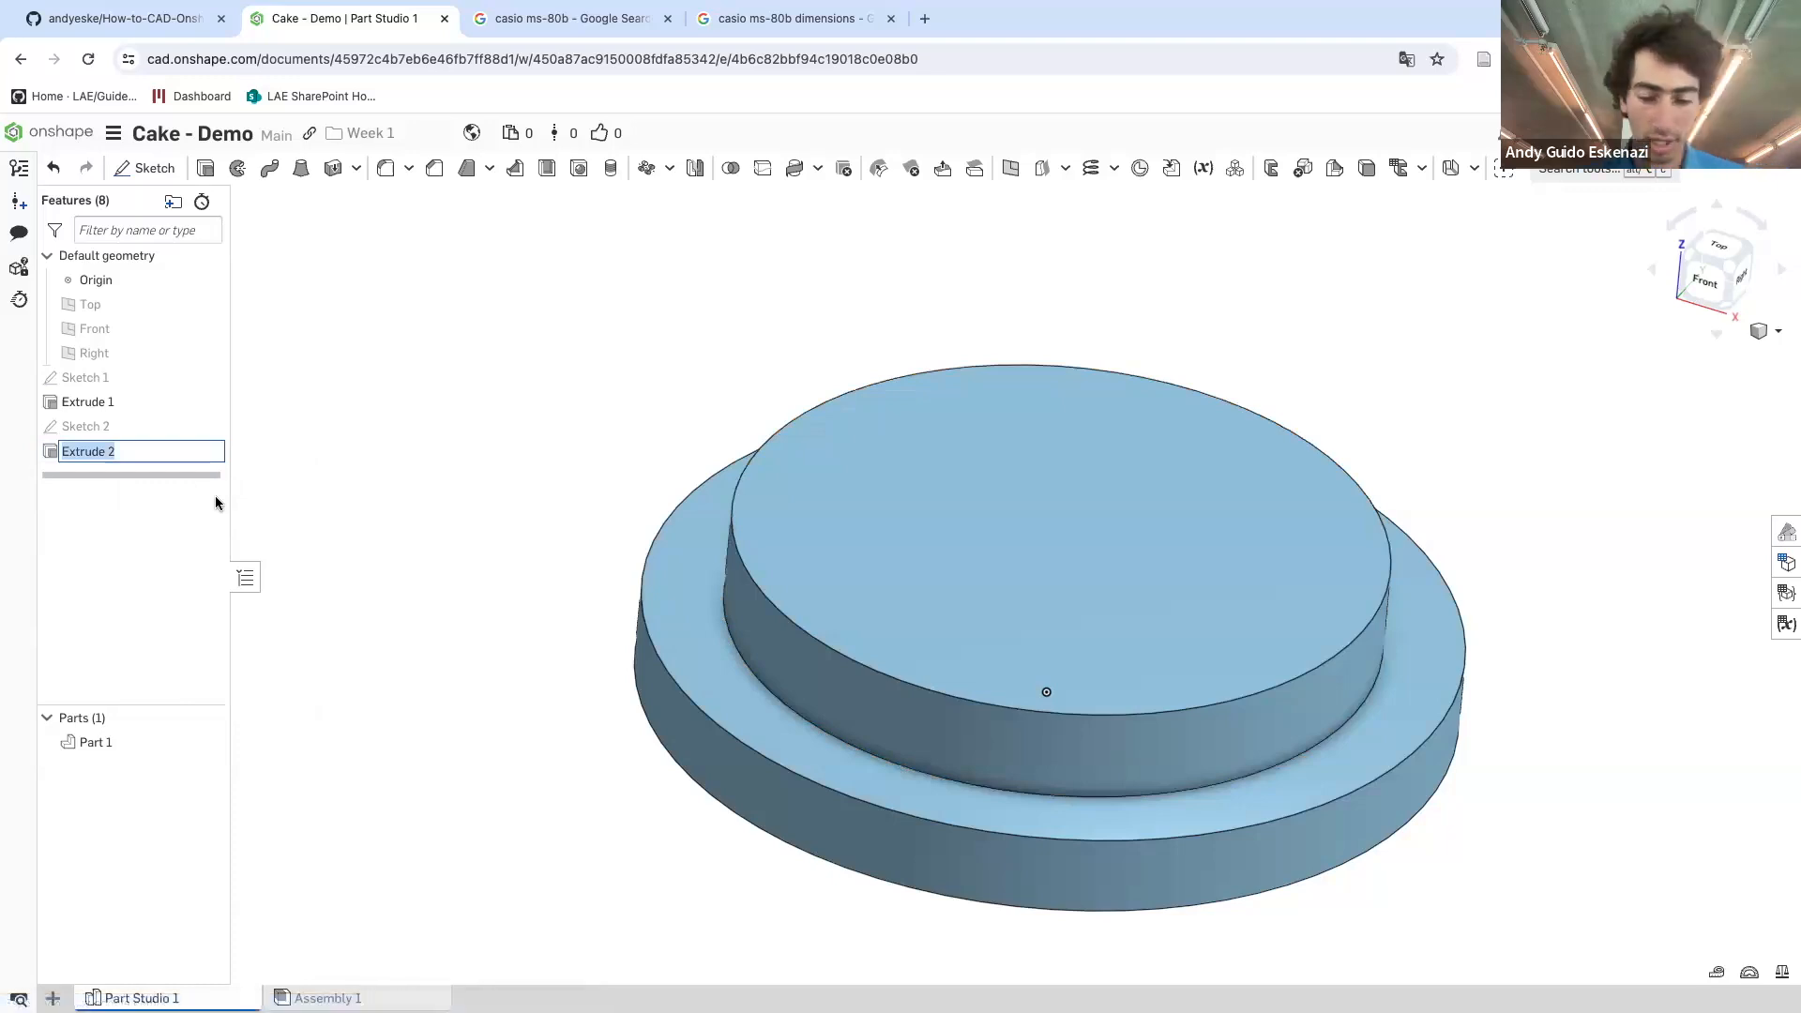
text(Layer 2)
key(Return)
right_click(111, 402)
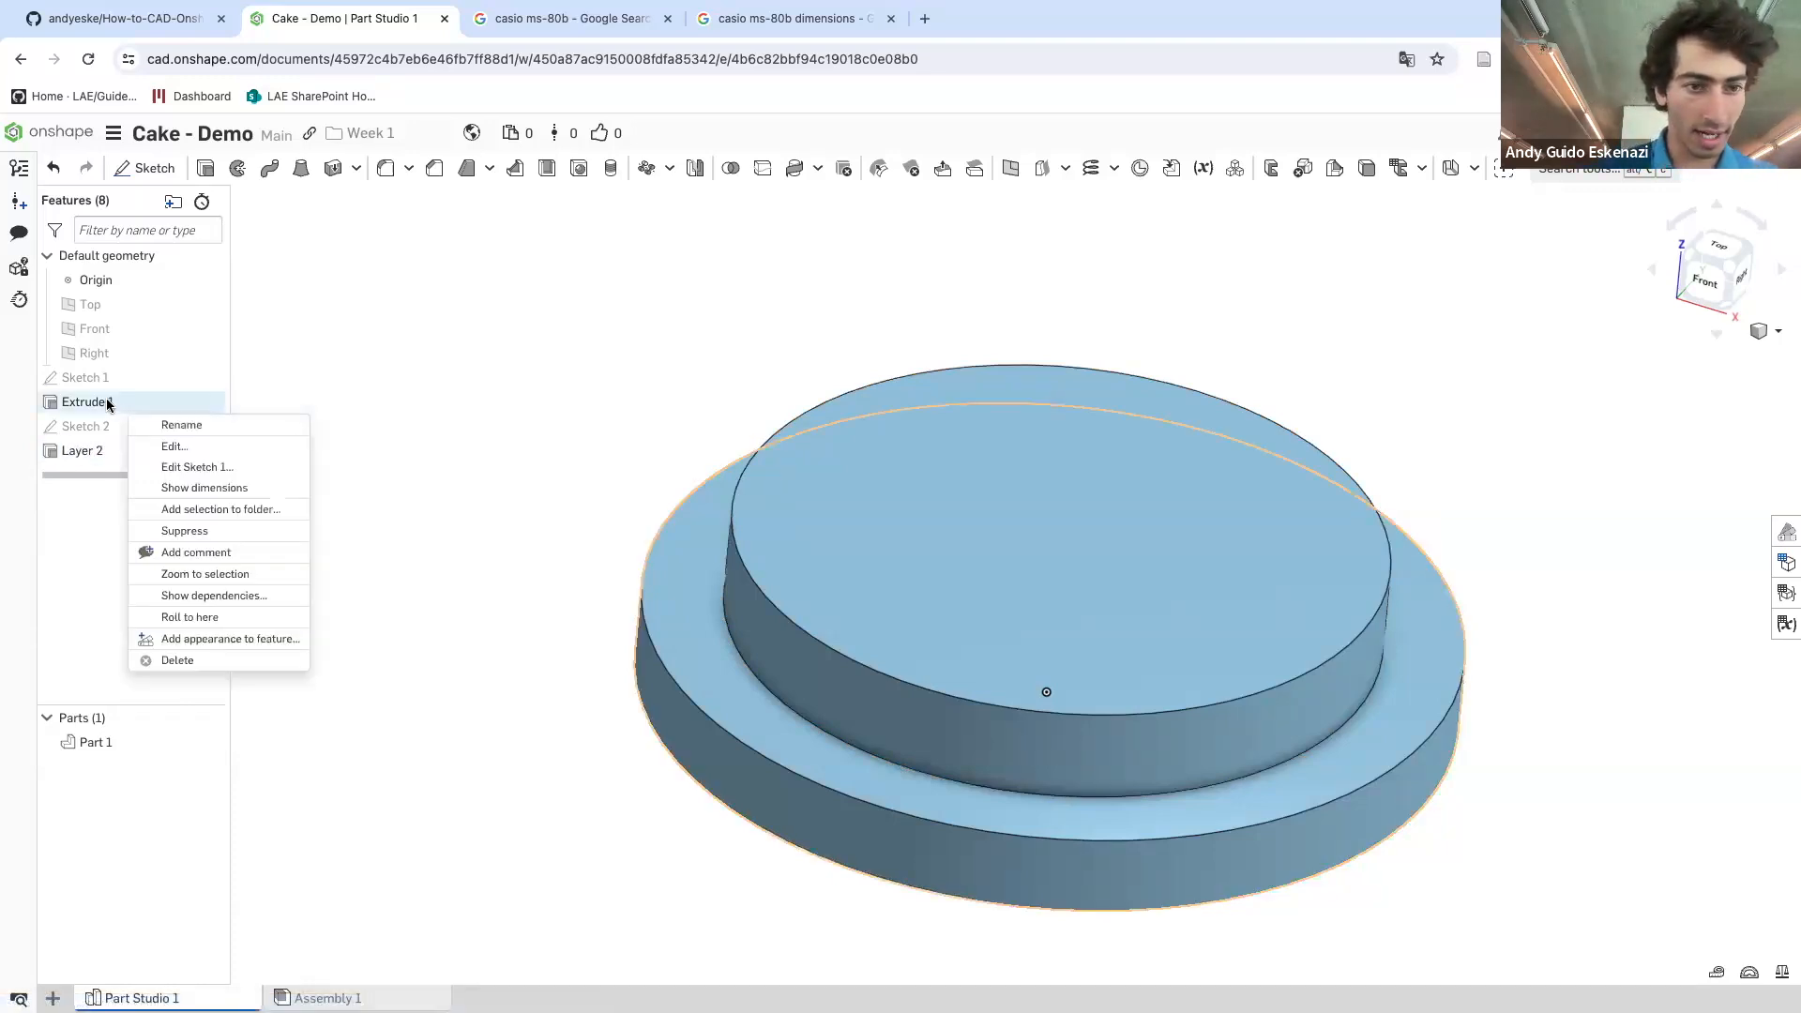
click(181, 425)
text(Layer 1)
key(Return)
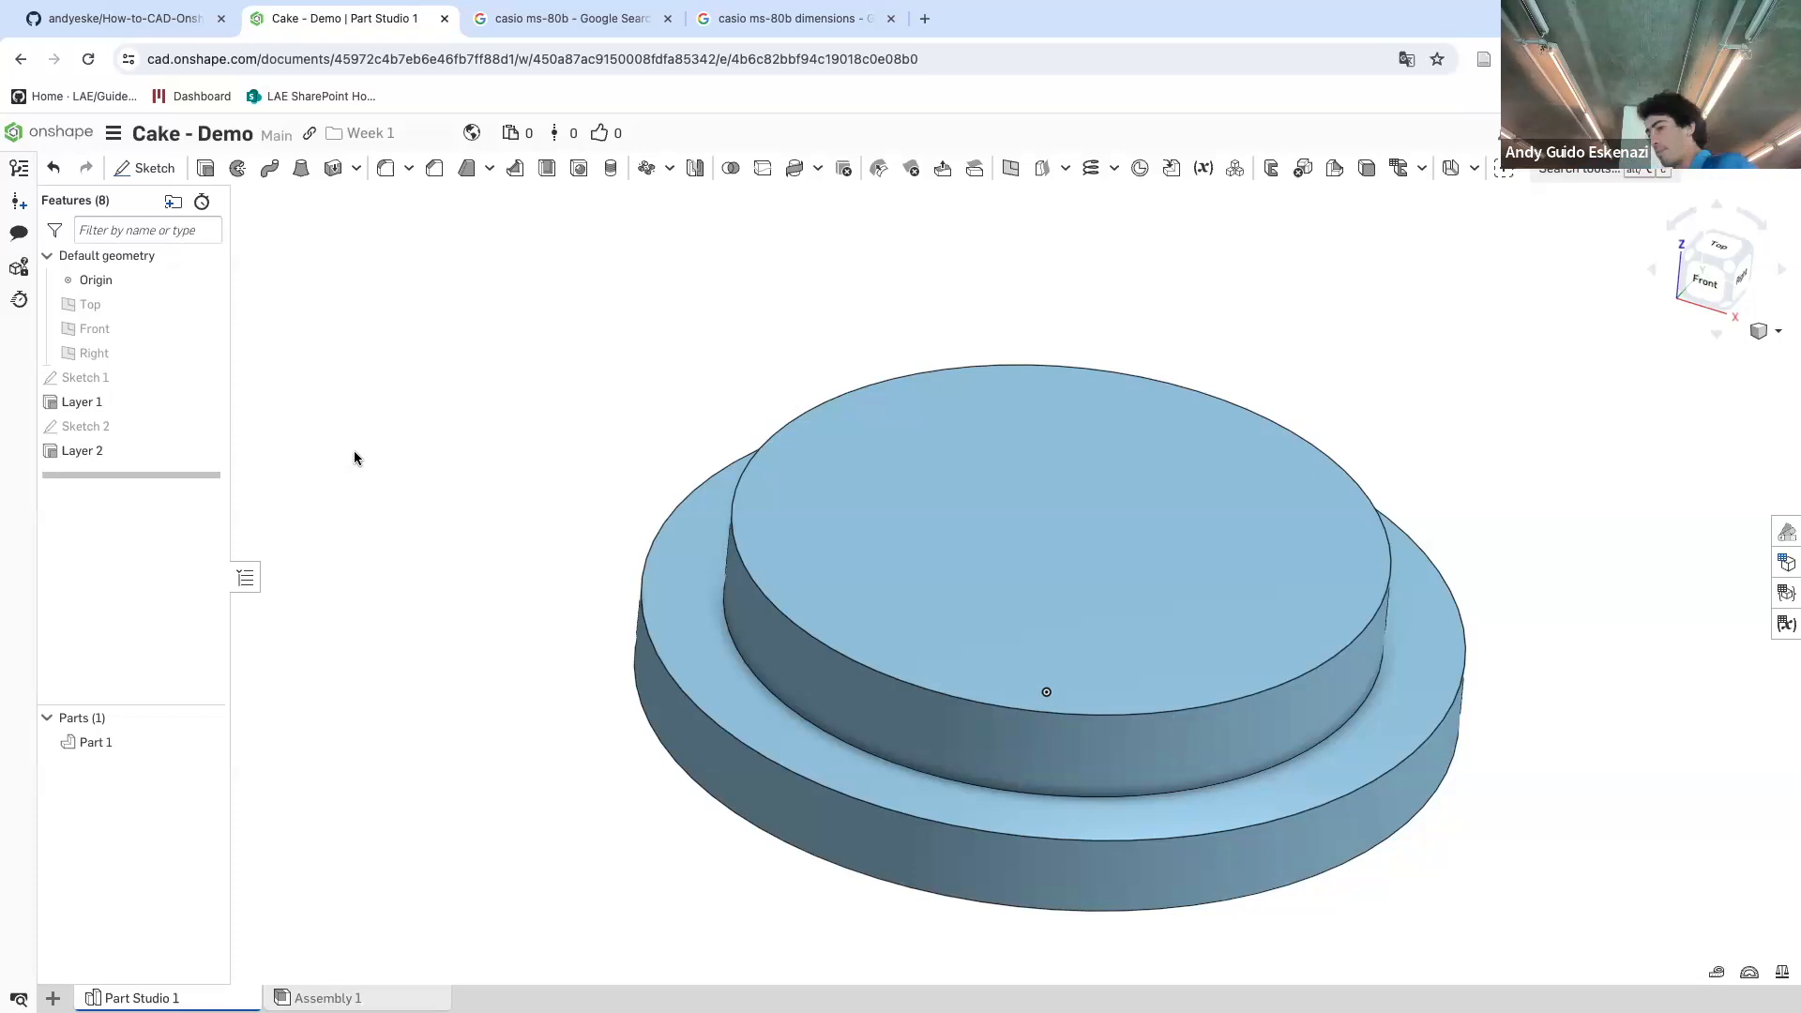
- Examine the workspace units settings and the available default length units, leaving them as they are
click(117, 137)
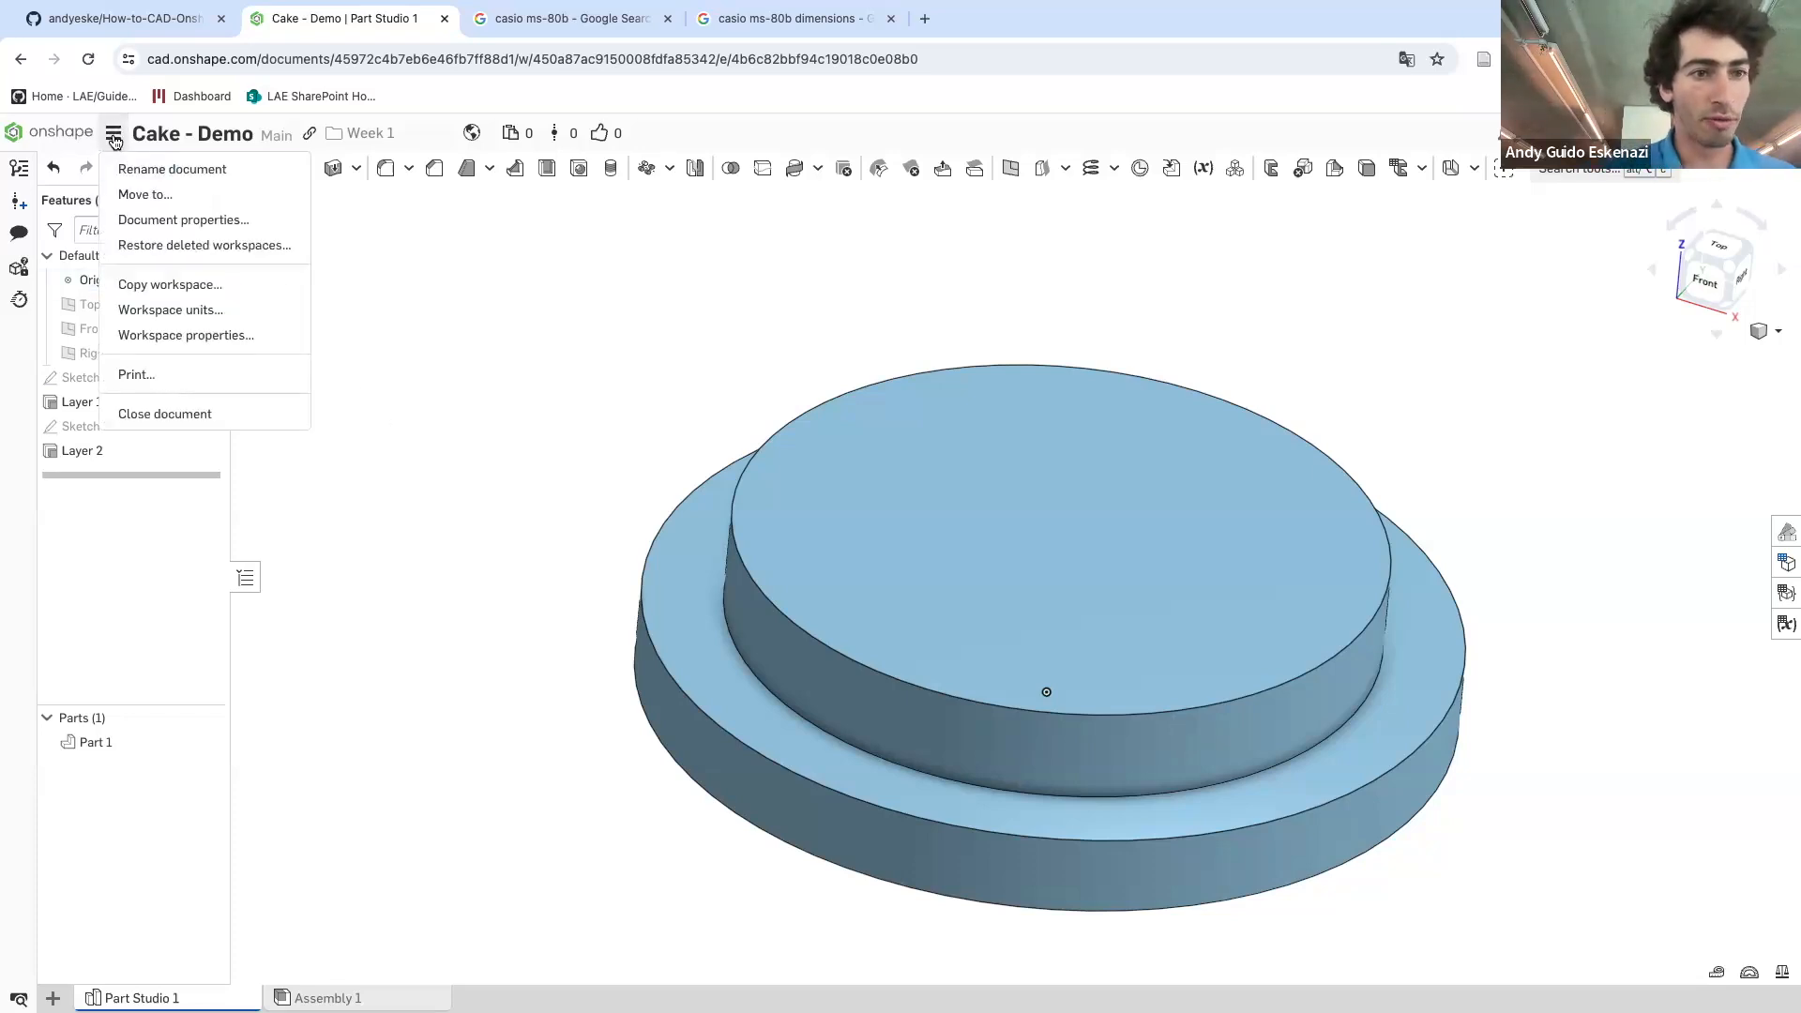
click(207, 315)
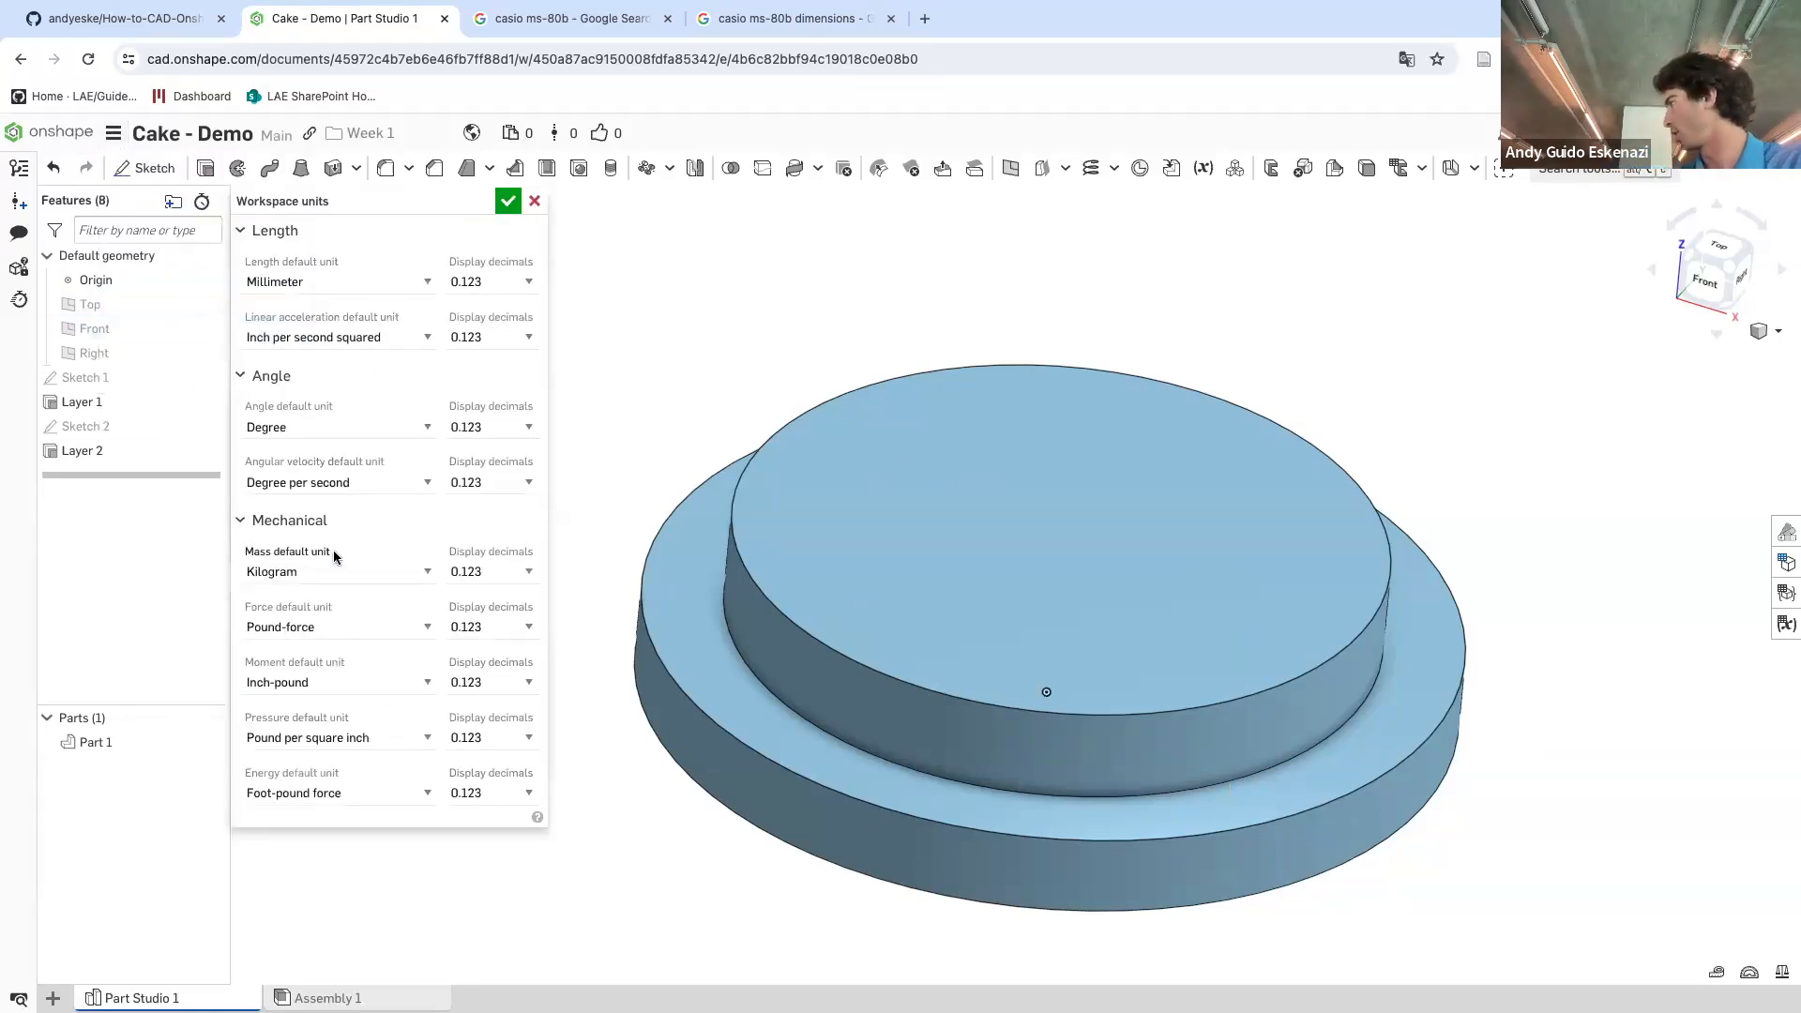
click(314, 286)
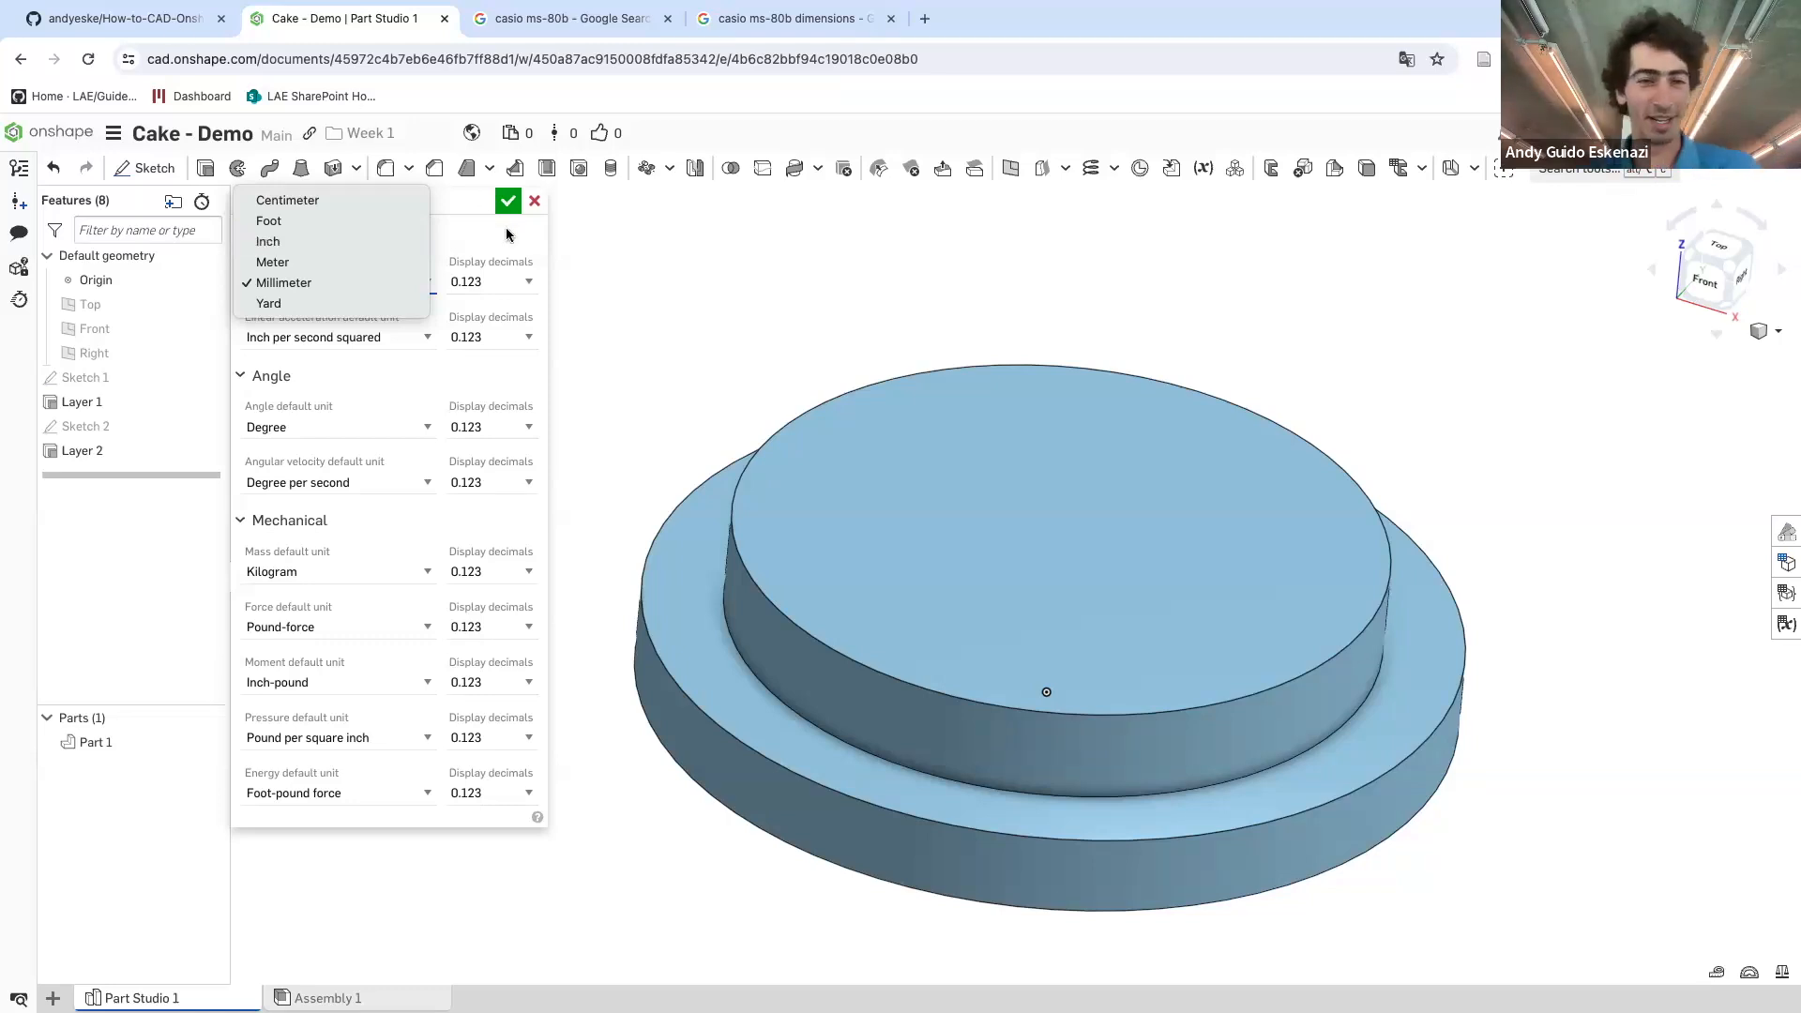
click(533, 206)
click(535, 201)
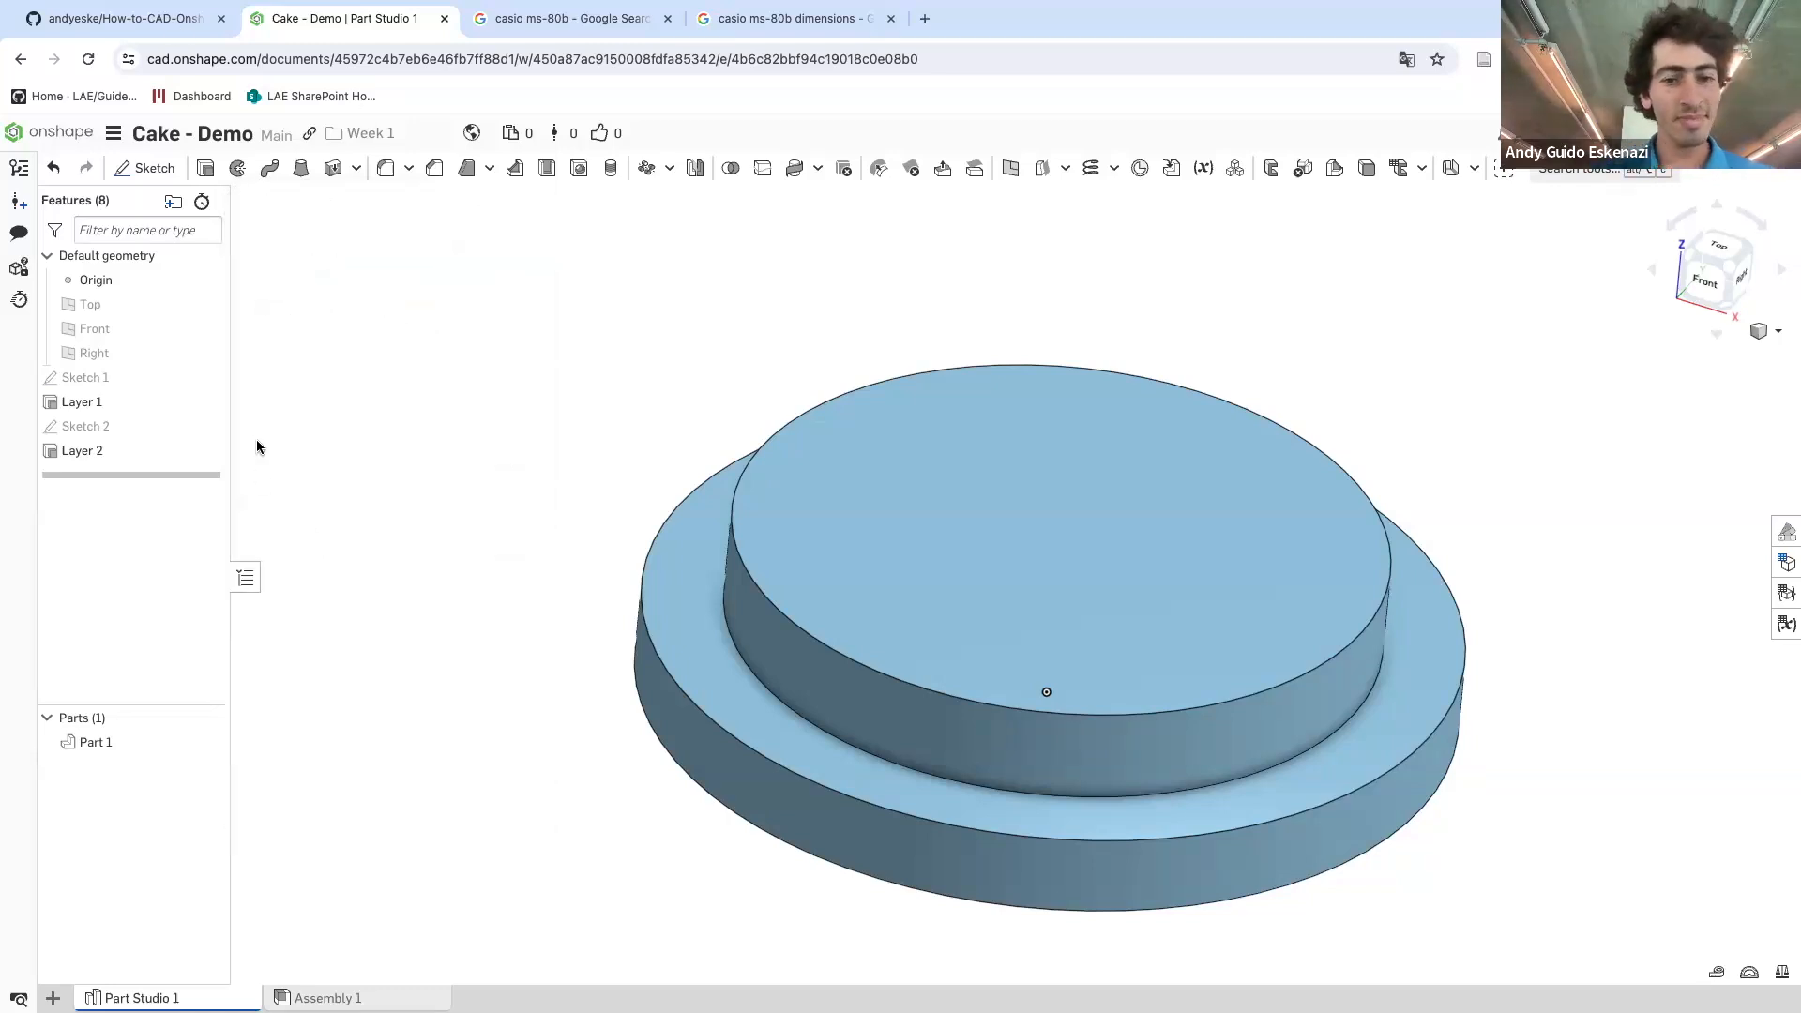
- Start a new sketch on the top face of Layer 2
click(154, 171)
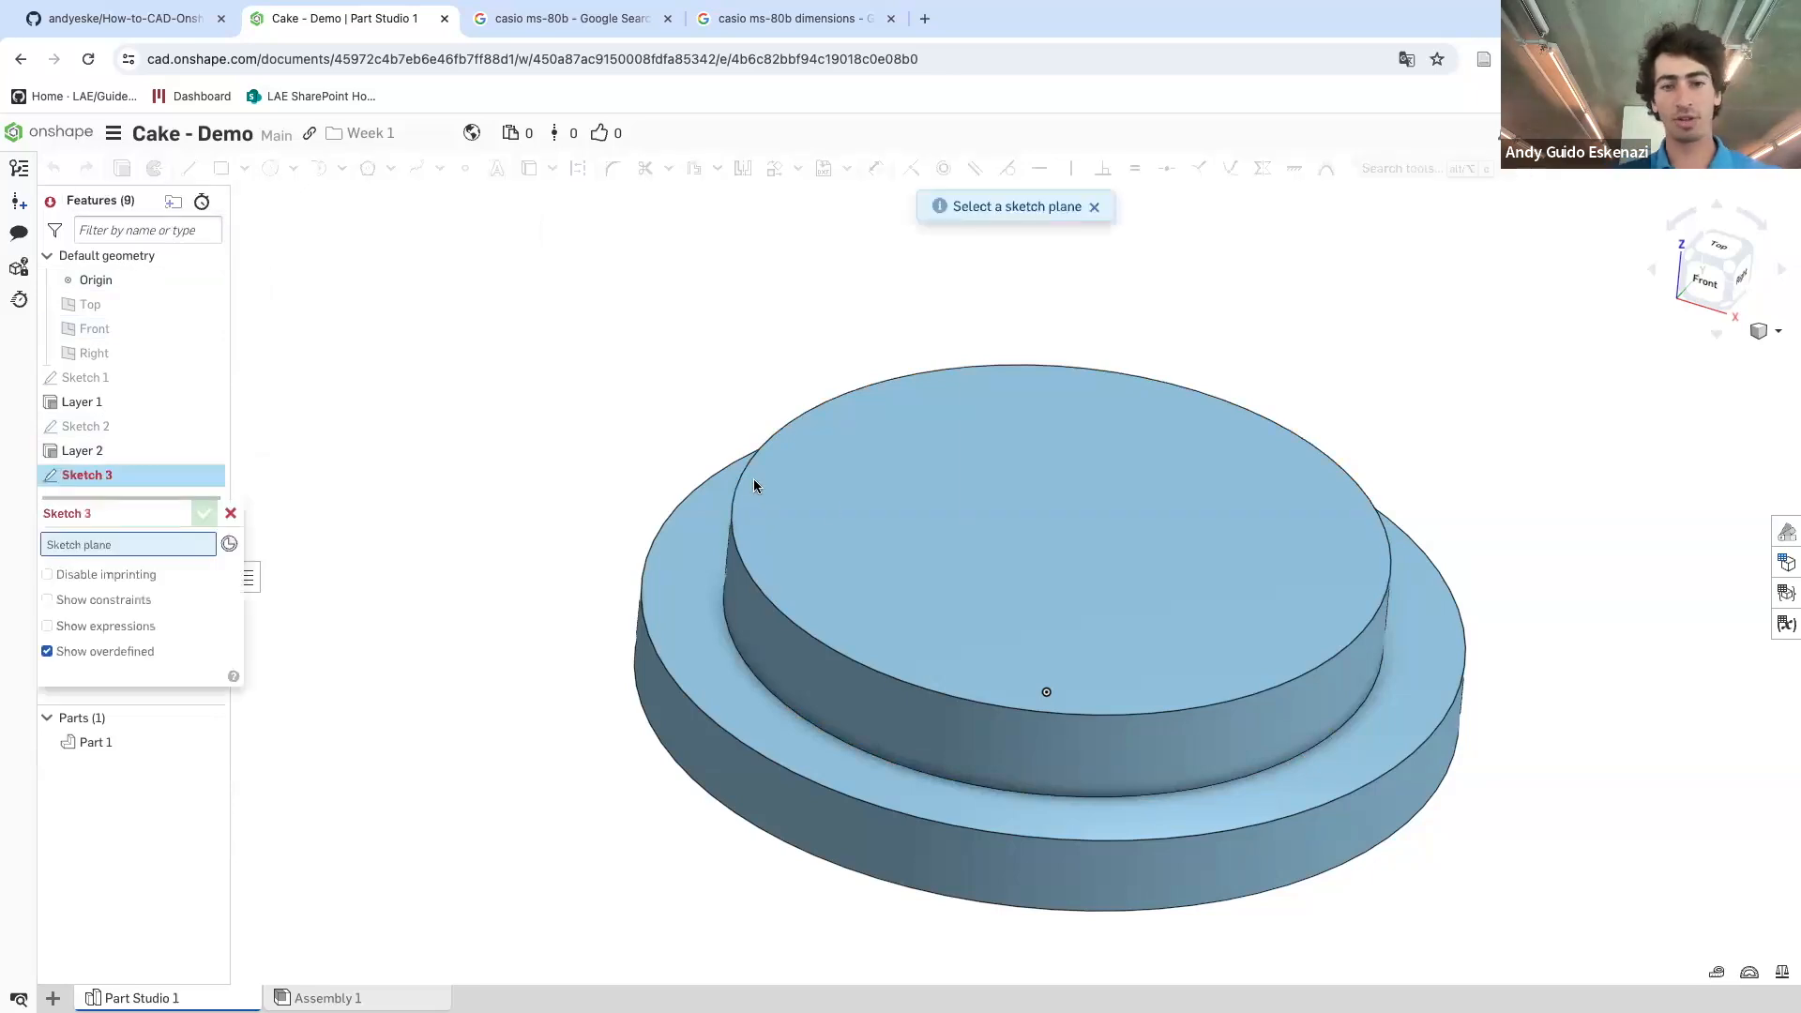
click(900, 507)
mouse_move(908, 481)
right_down()
mouse_move(948, 548)
mouse_move(943, 469)
right_up()
scroll(942, 469, down, 2)
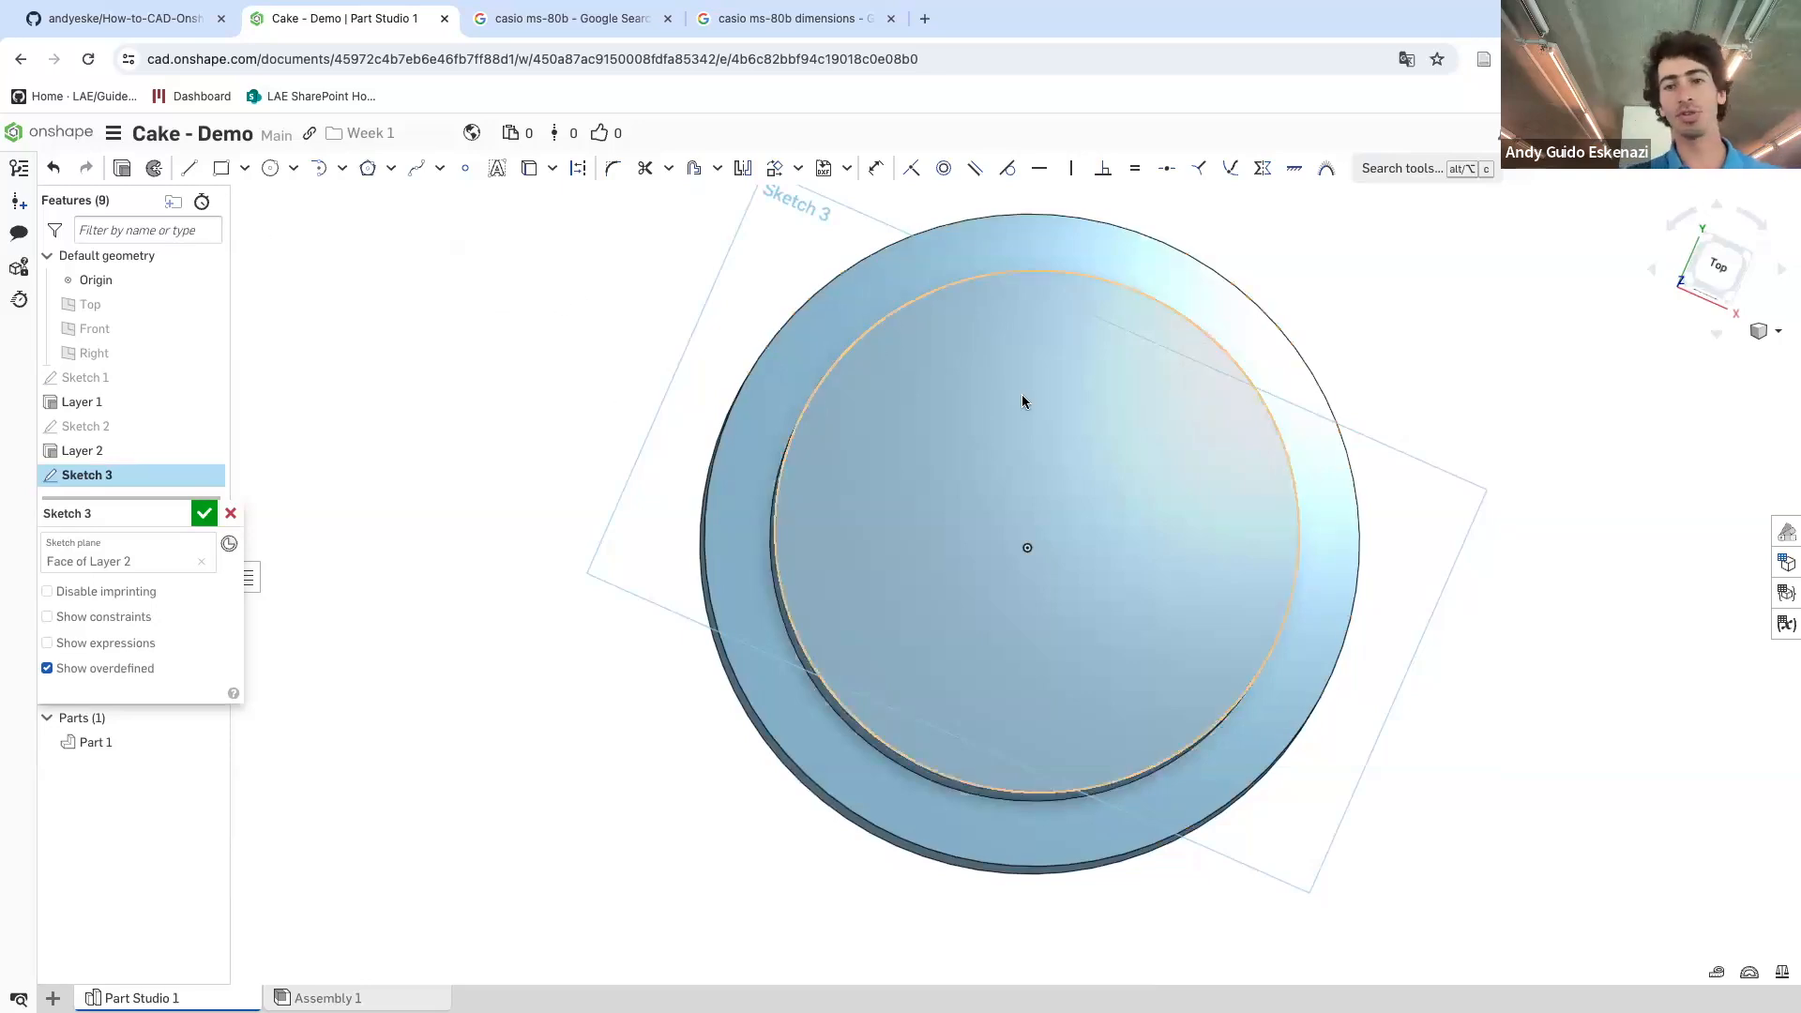
right_drag(1025, 398, 1056, 329)
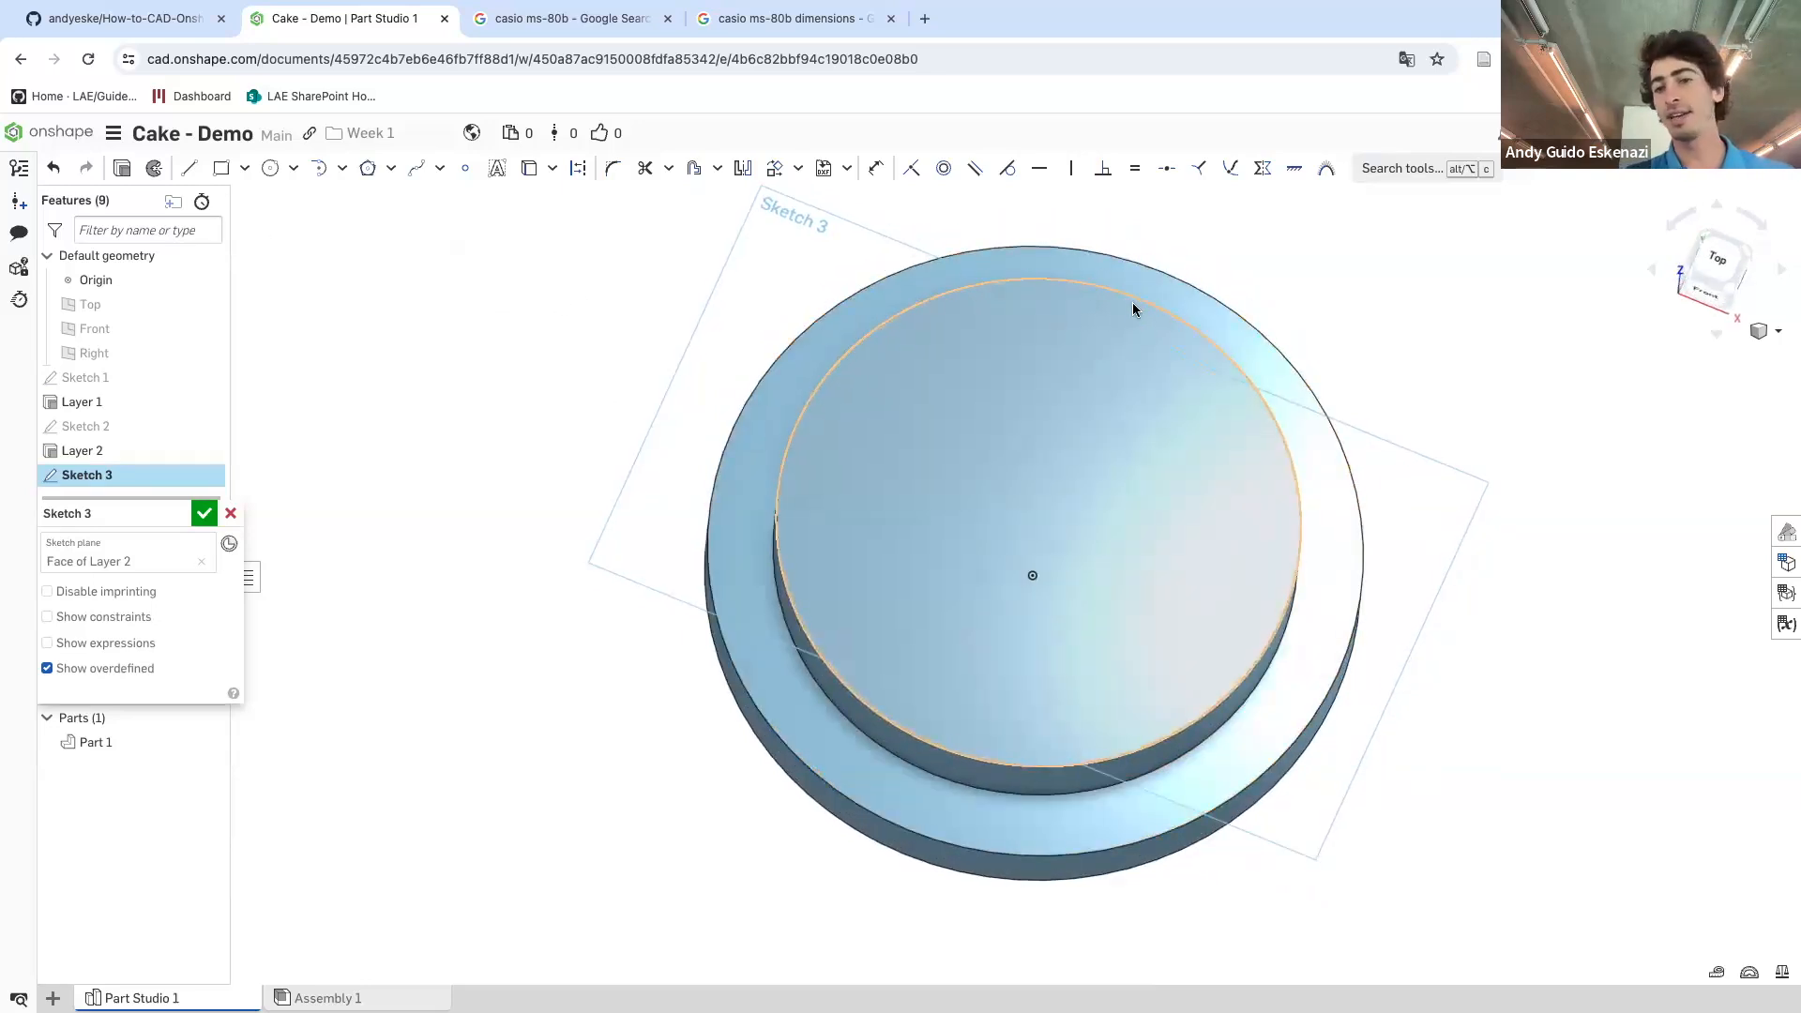
- Draw a vertical construction line about 92 mm long from the centre of Layer 2's top face
click(190, 171)
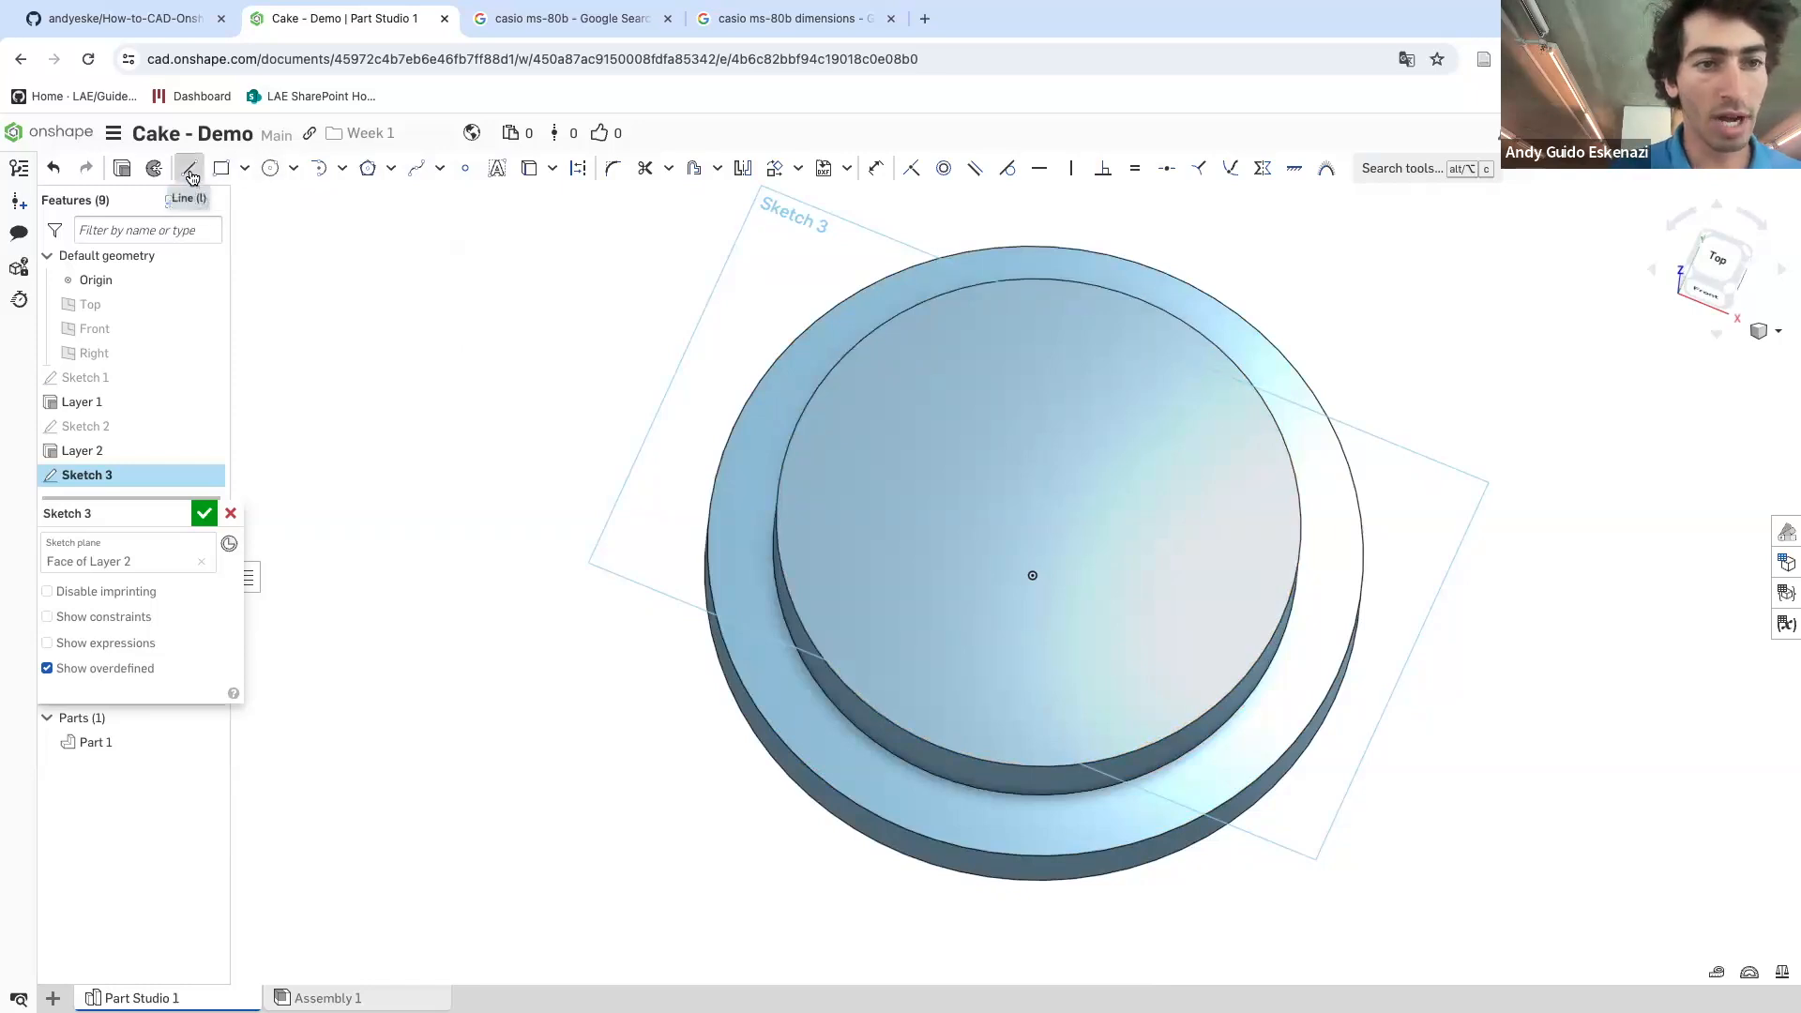
click(578, 169)
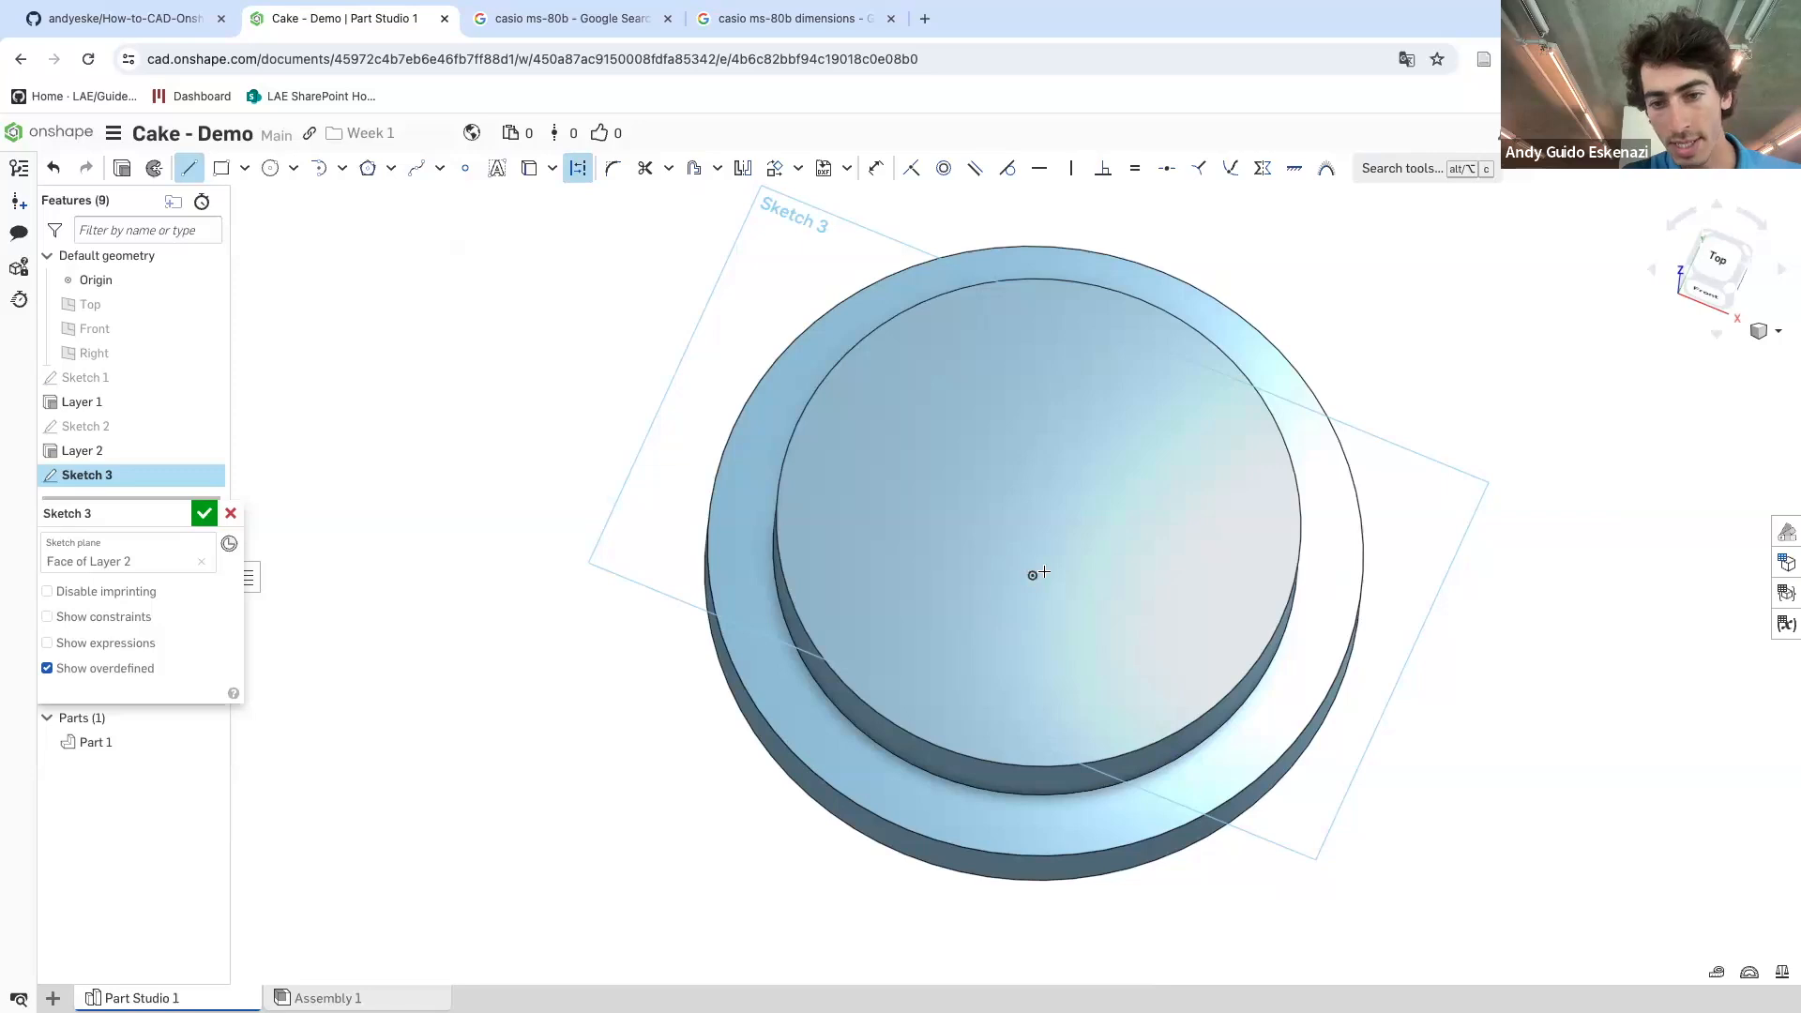
key(n)
click(1036, 519)
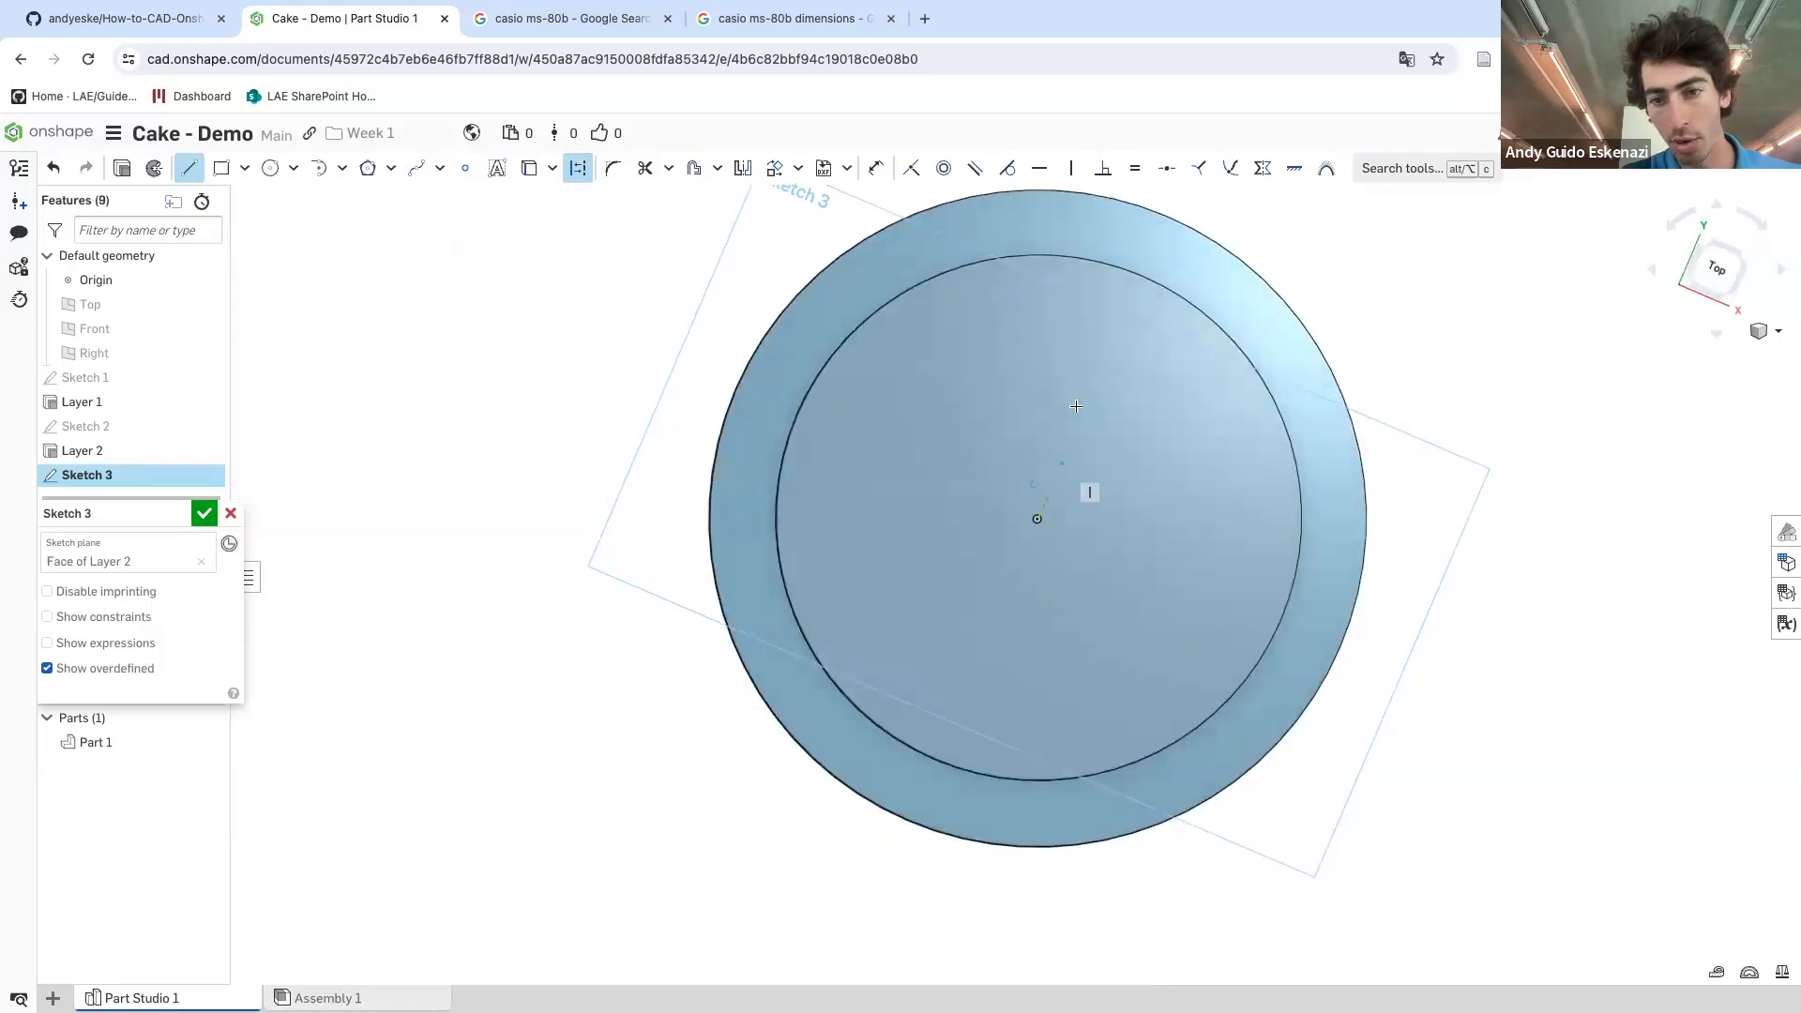
click(1117, 334)
key(Escape)
right_drag(1179, 527, 1117, 441)
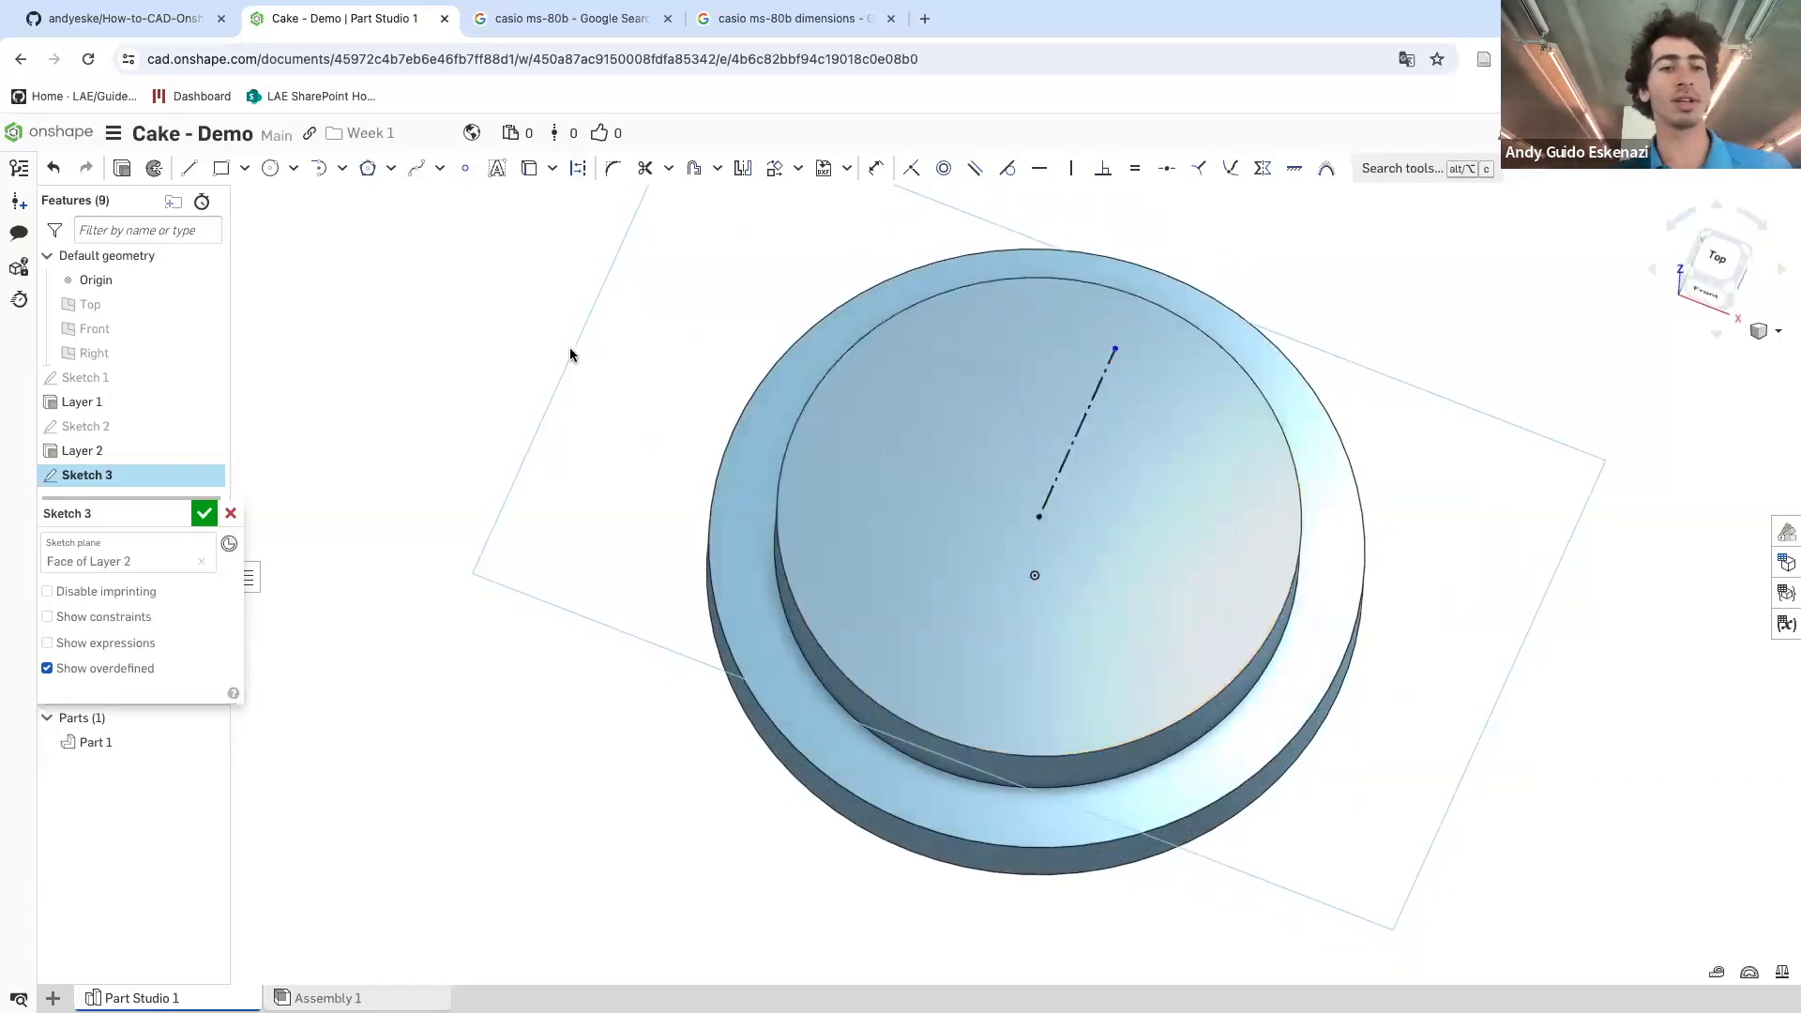
- Dimension the vertical construction line to 90 mm
scroll(1088, 347, up, 3)
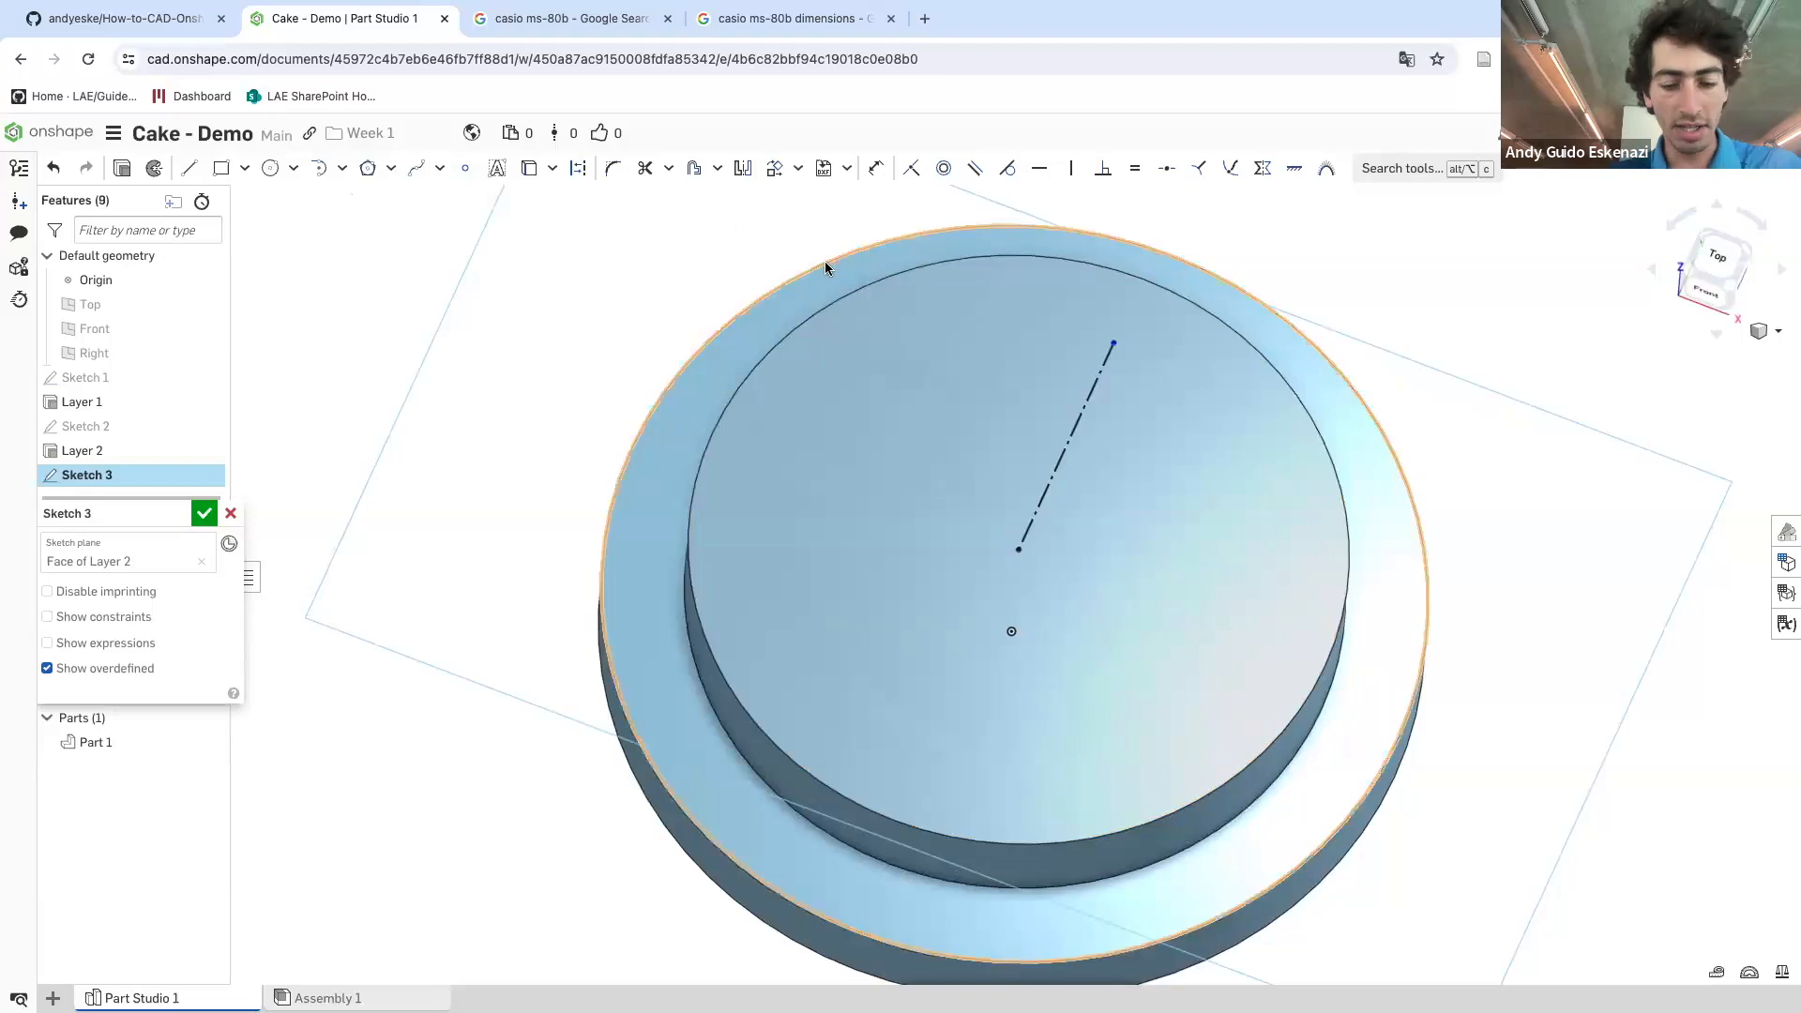
key(d)
click(1060, 461)
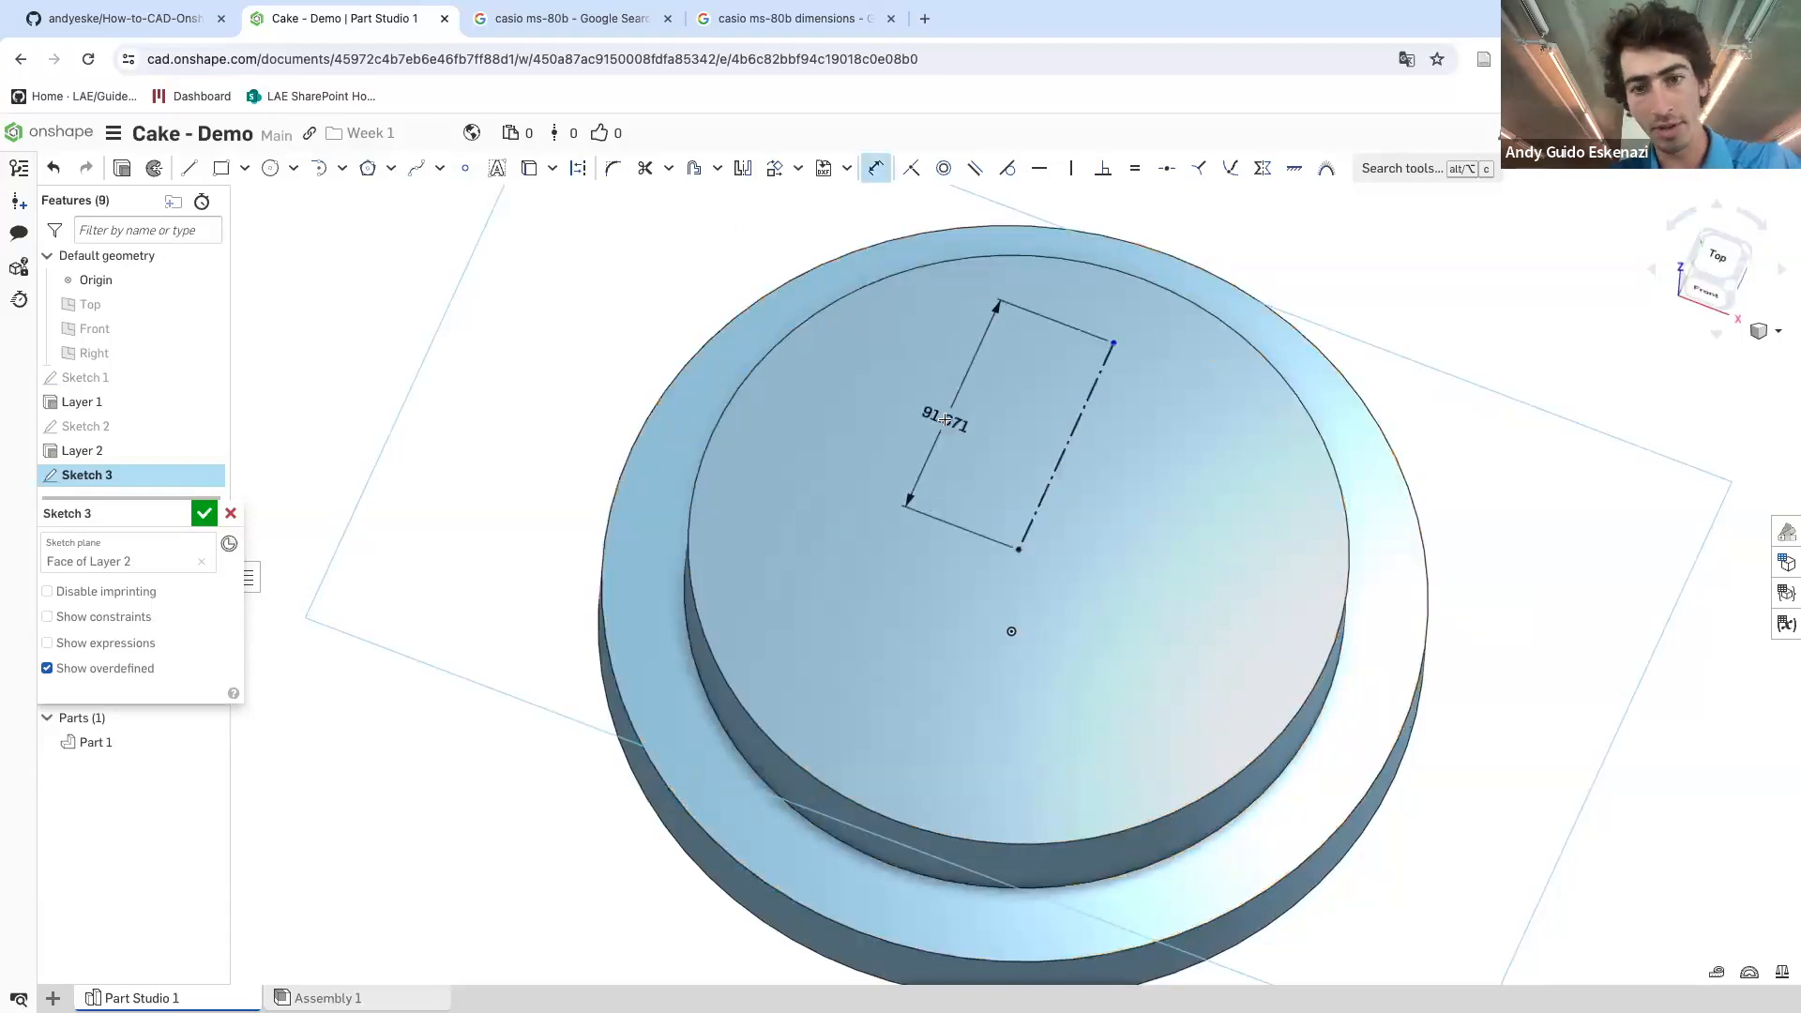
click(945, 420)
text(90)
key(Return)
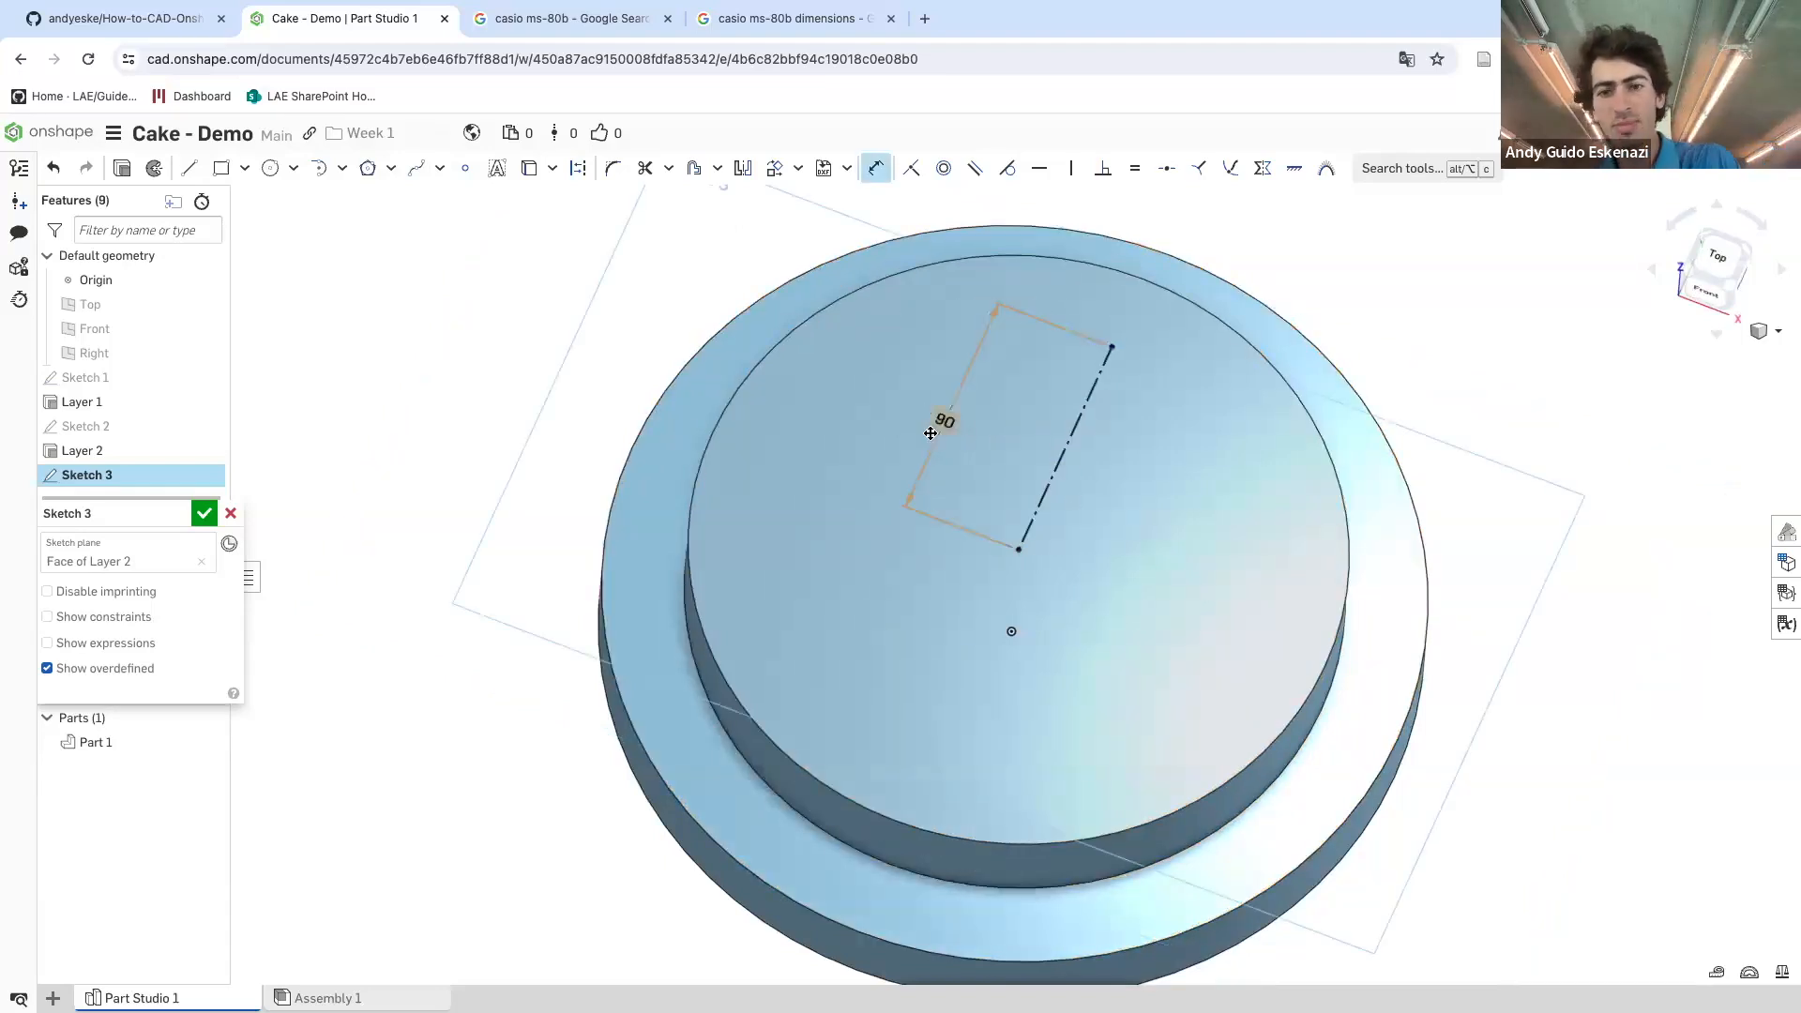
- Draw a circle about 40 mm in diameter centred on the outer end of the 90 mm construction line
right_drag(1121, 383, 1117, 413)
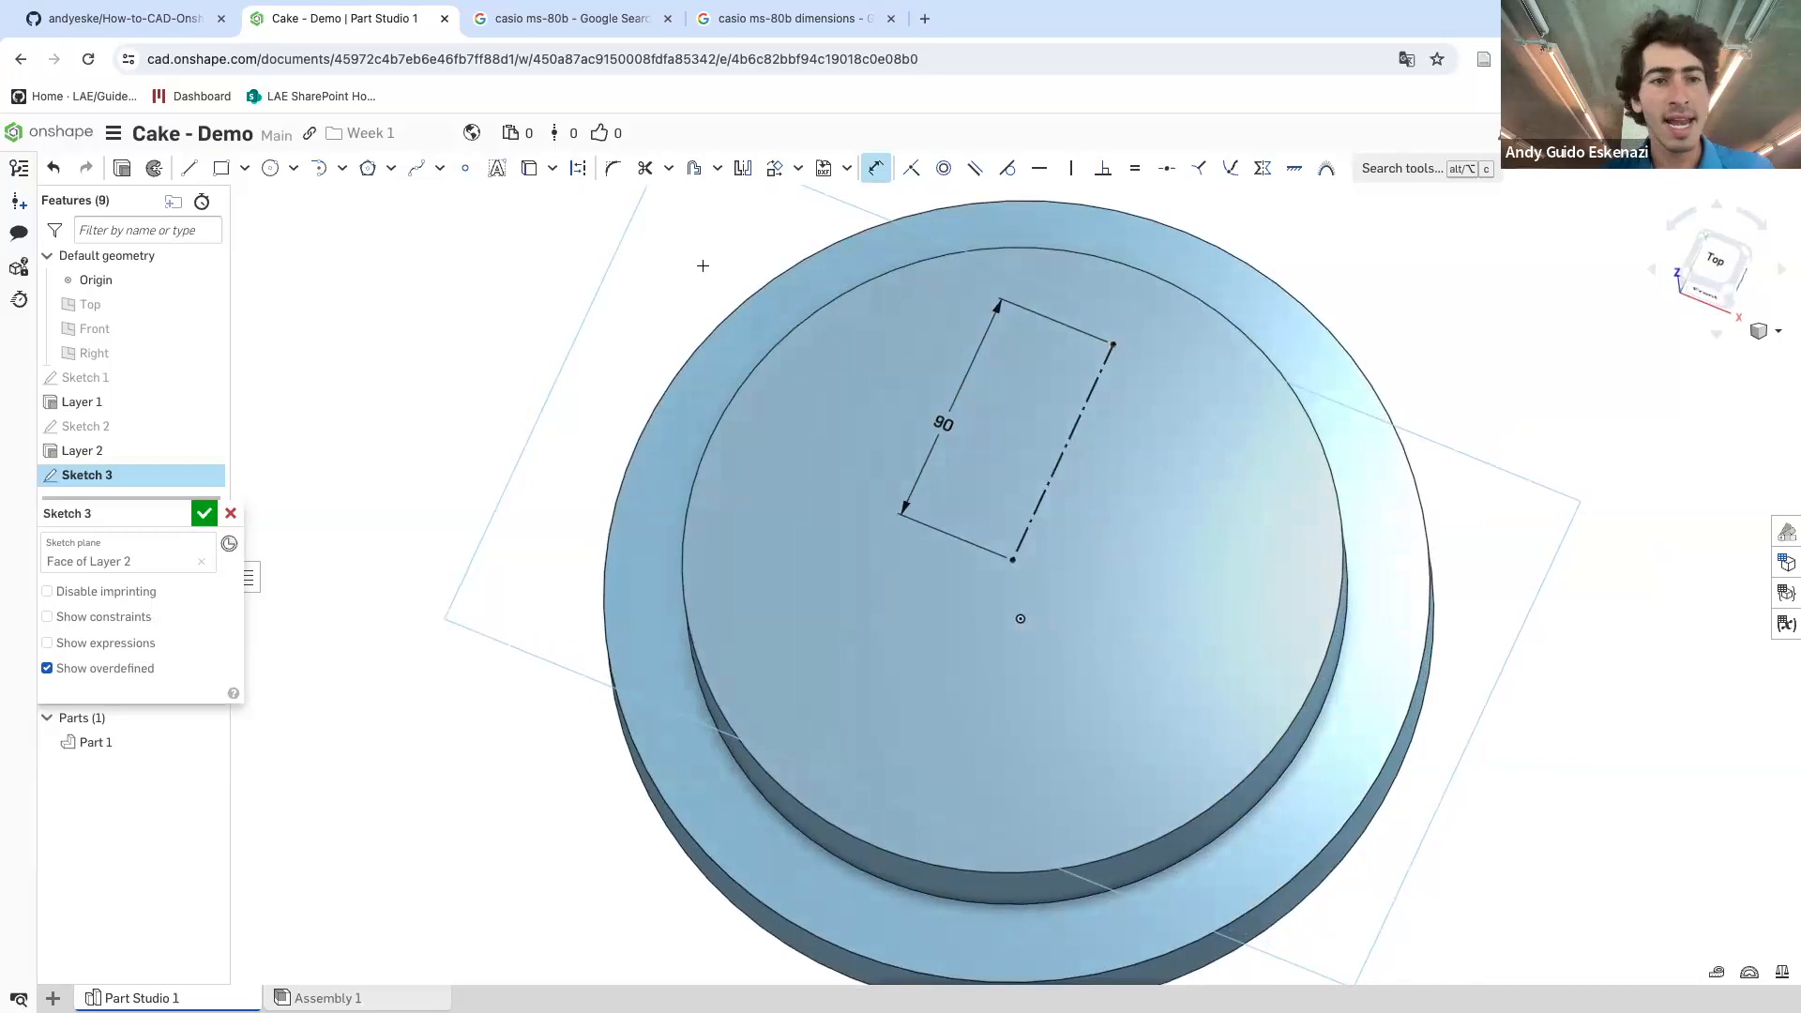
click(270, 172)
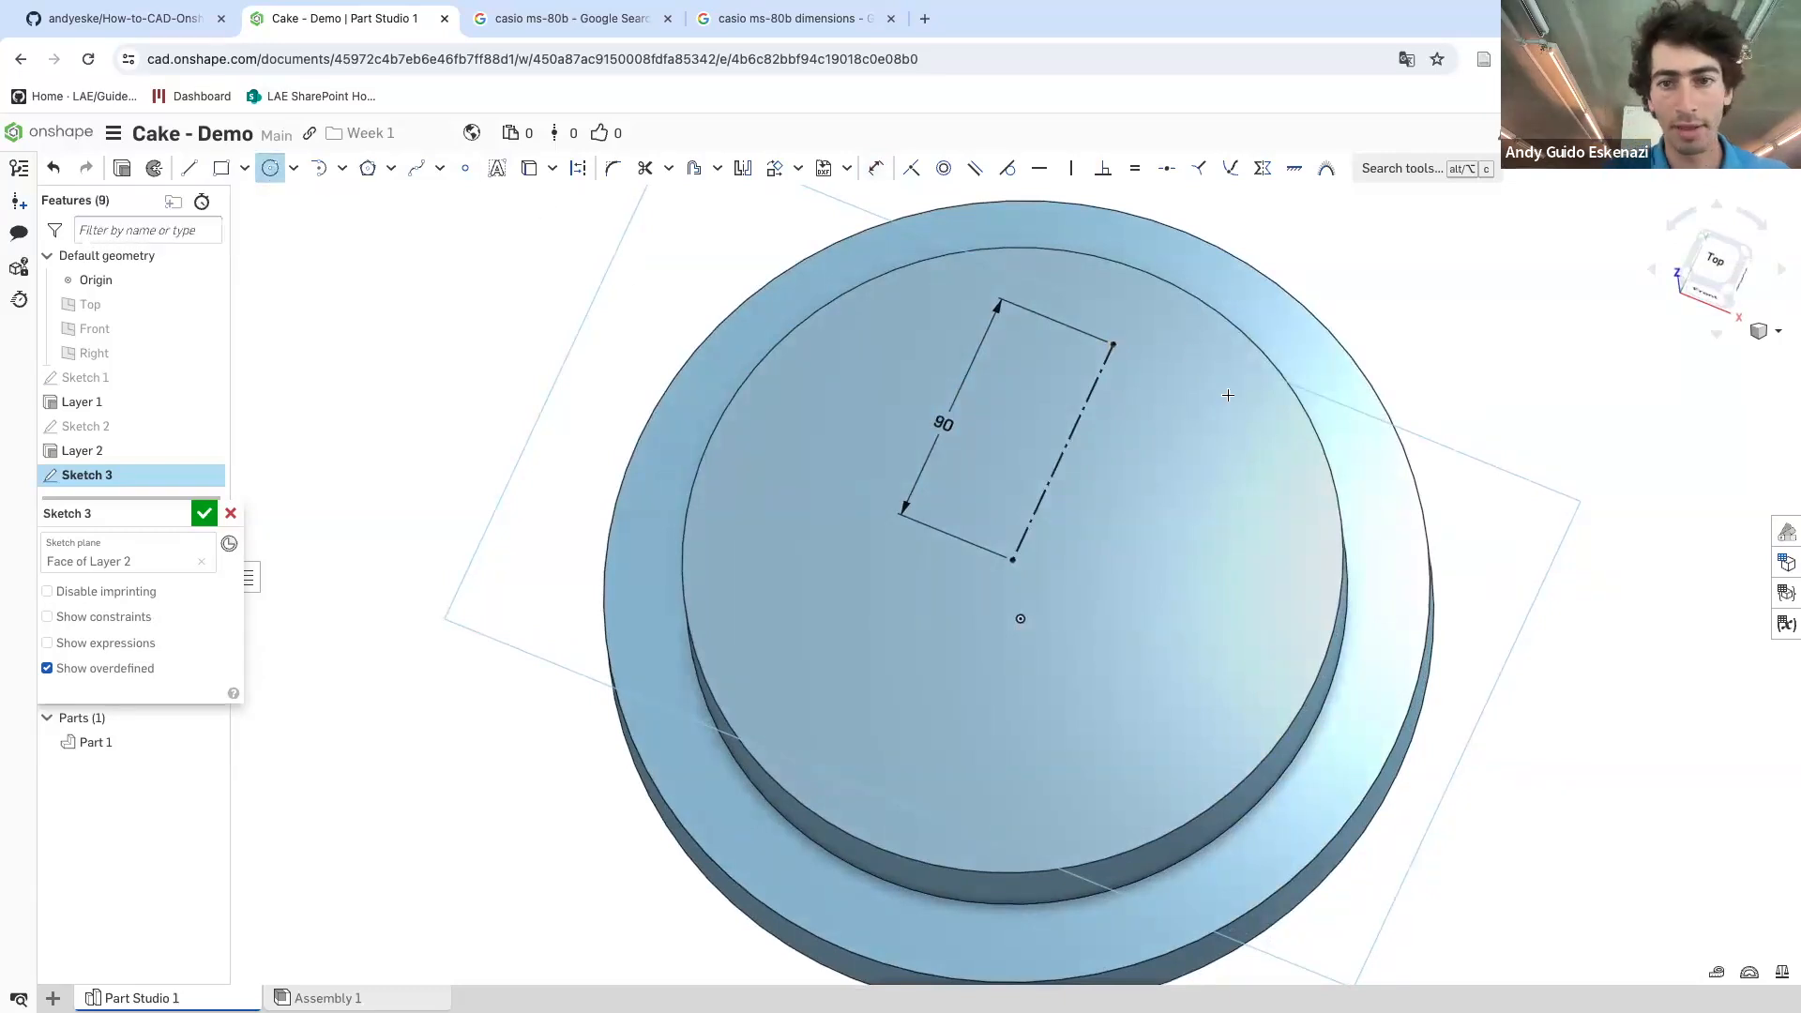
click(1114, 345)
click(1167, 338)
scroll(1197, 304, up, 2)
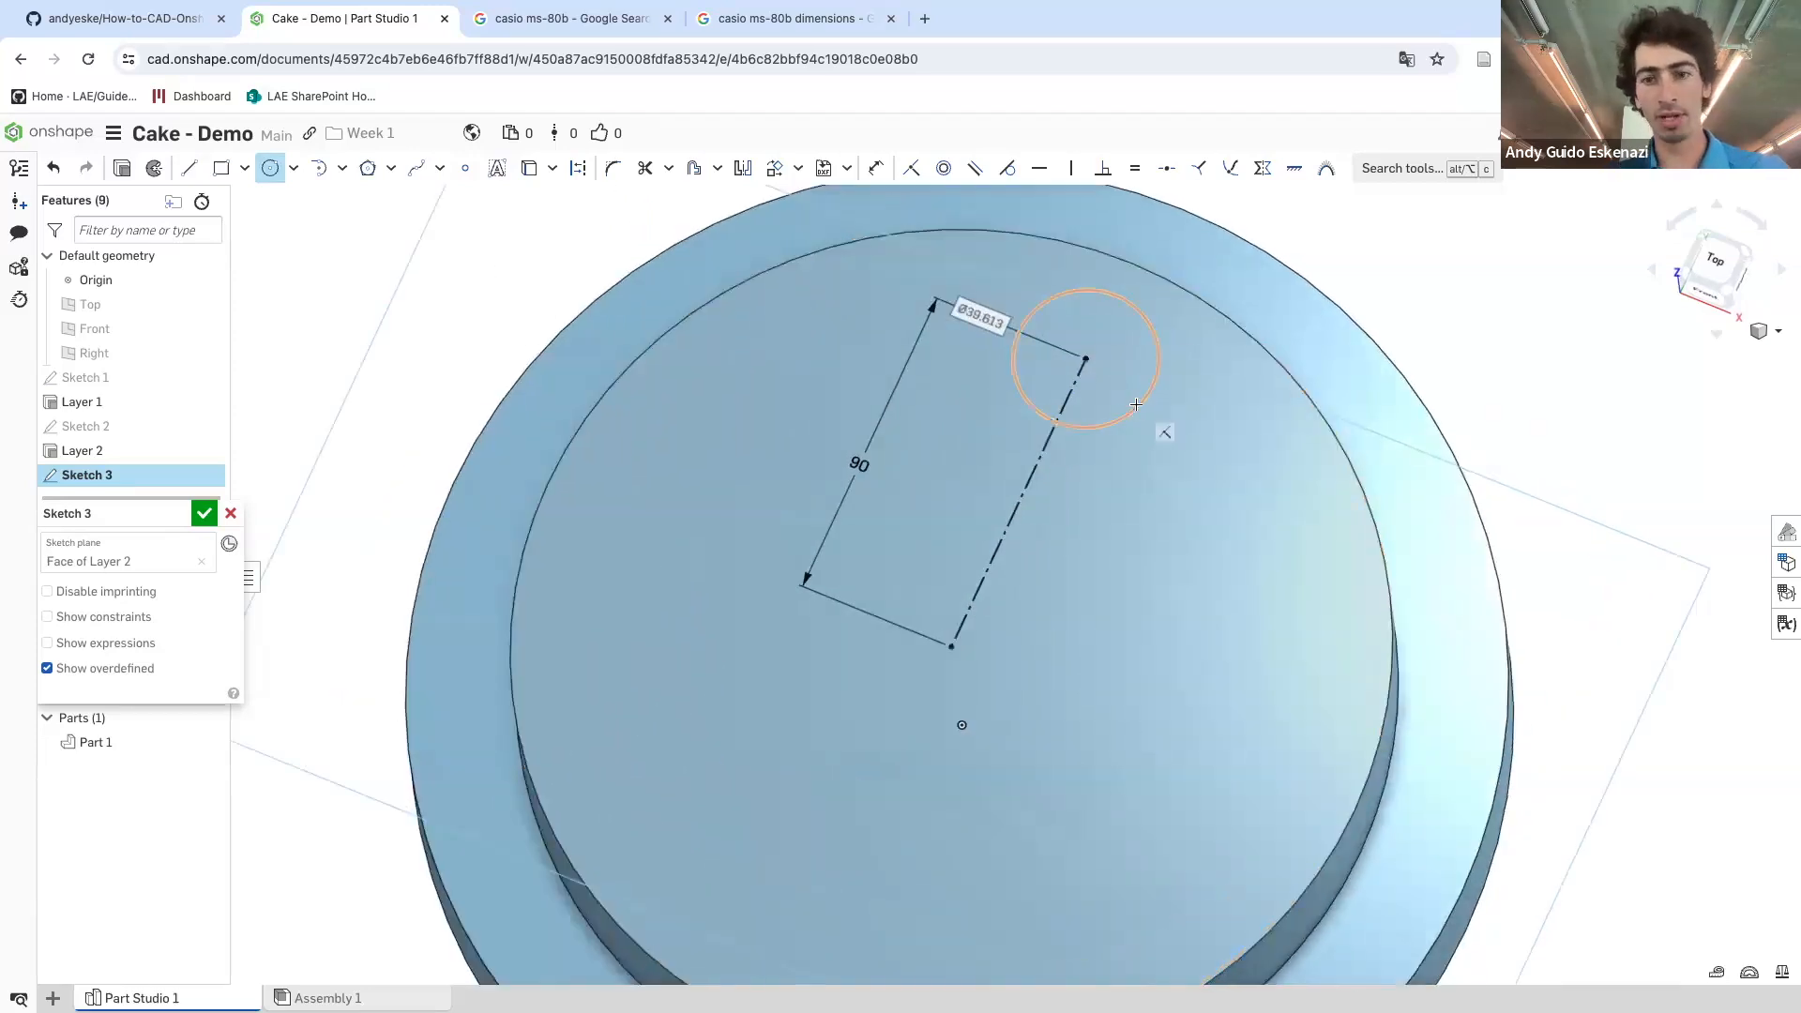
key(Escape)
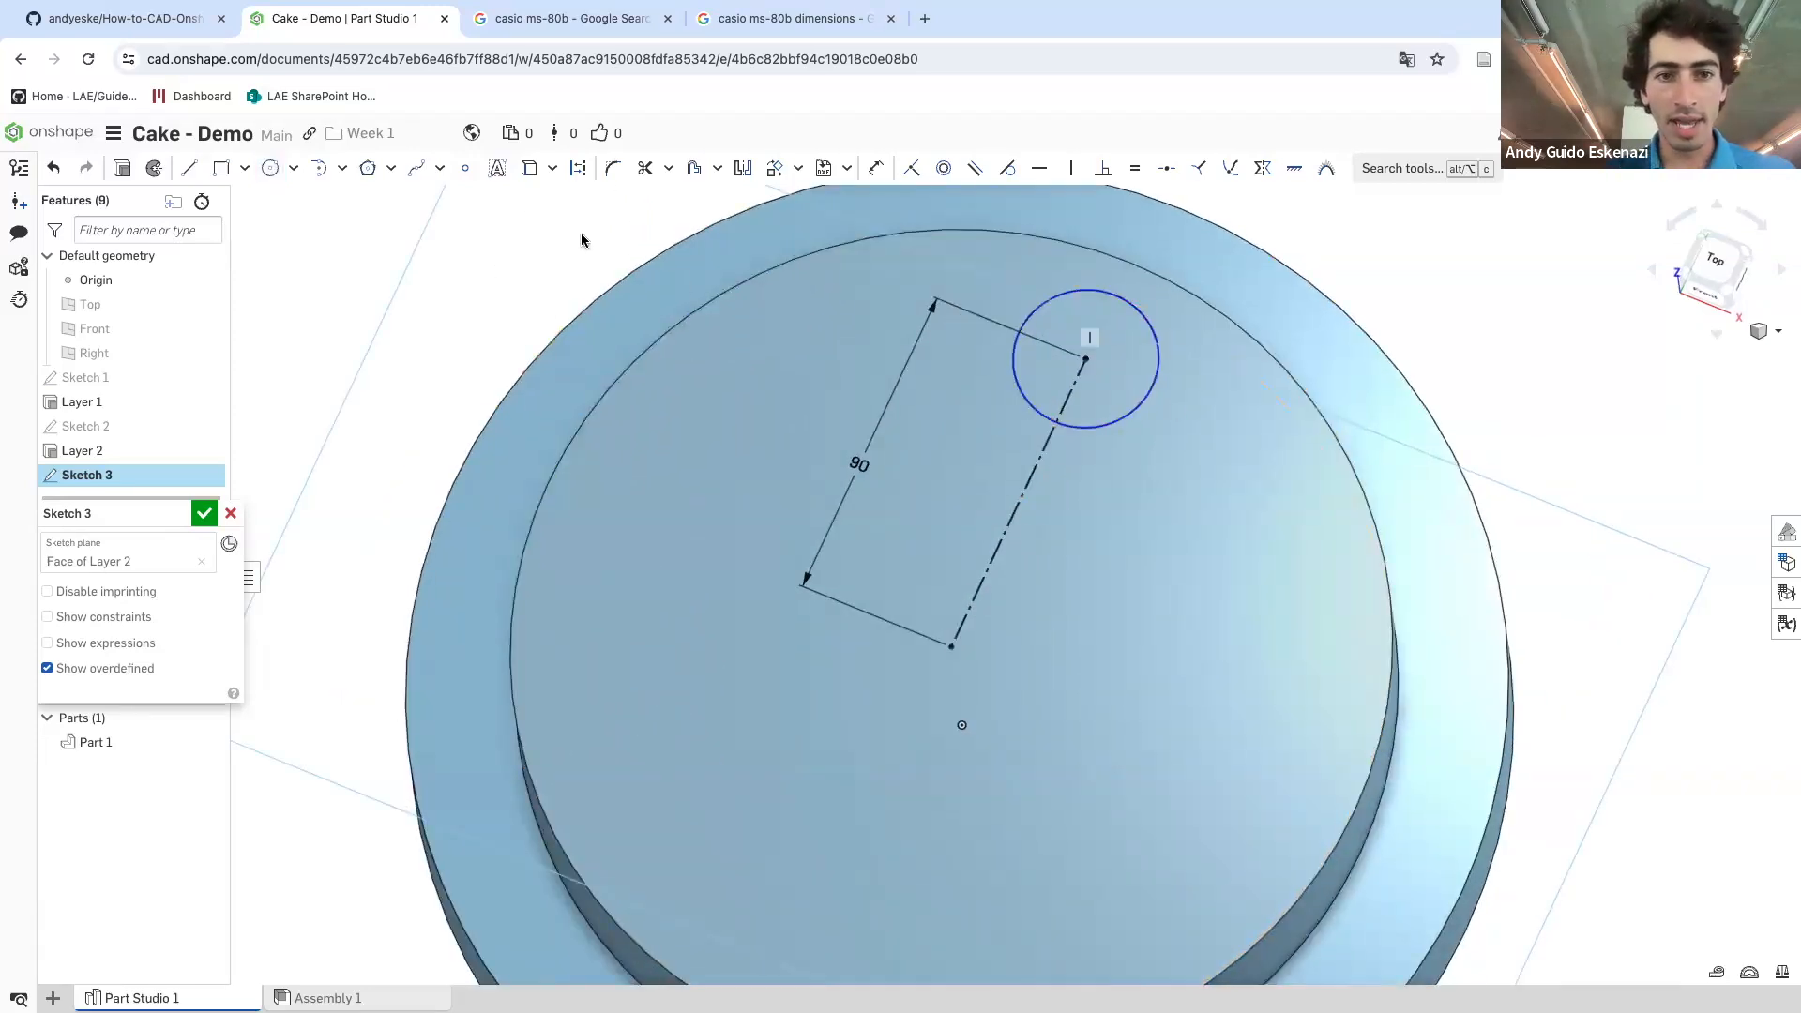
- Dimension the small circle's diameter to 40 mm
key(d)
click(1136, 413)
click(1210, 424)
text(4)
key(Return)
- Draw a construction line about 89 mm long from the face's centre toward its right edge, angled away from the vertical line
scroll(1224, 493, down, 2)
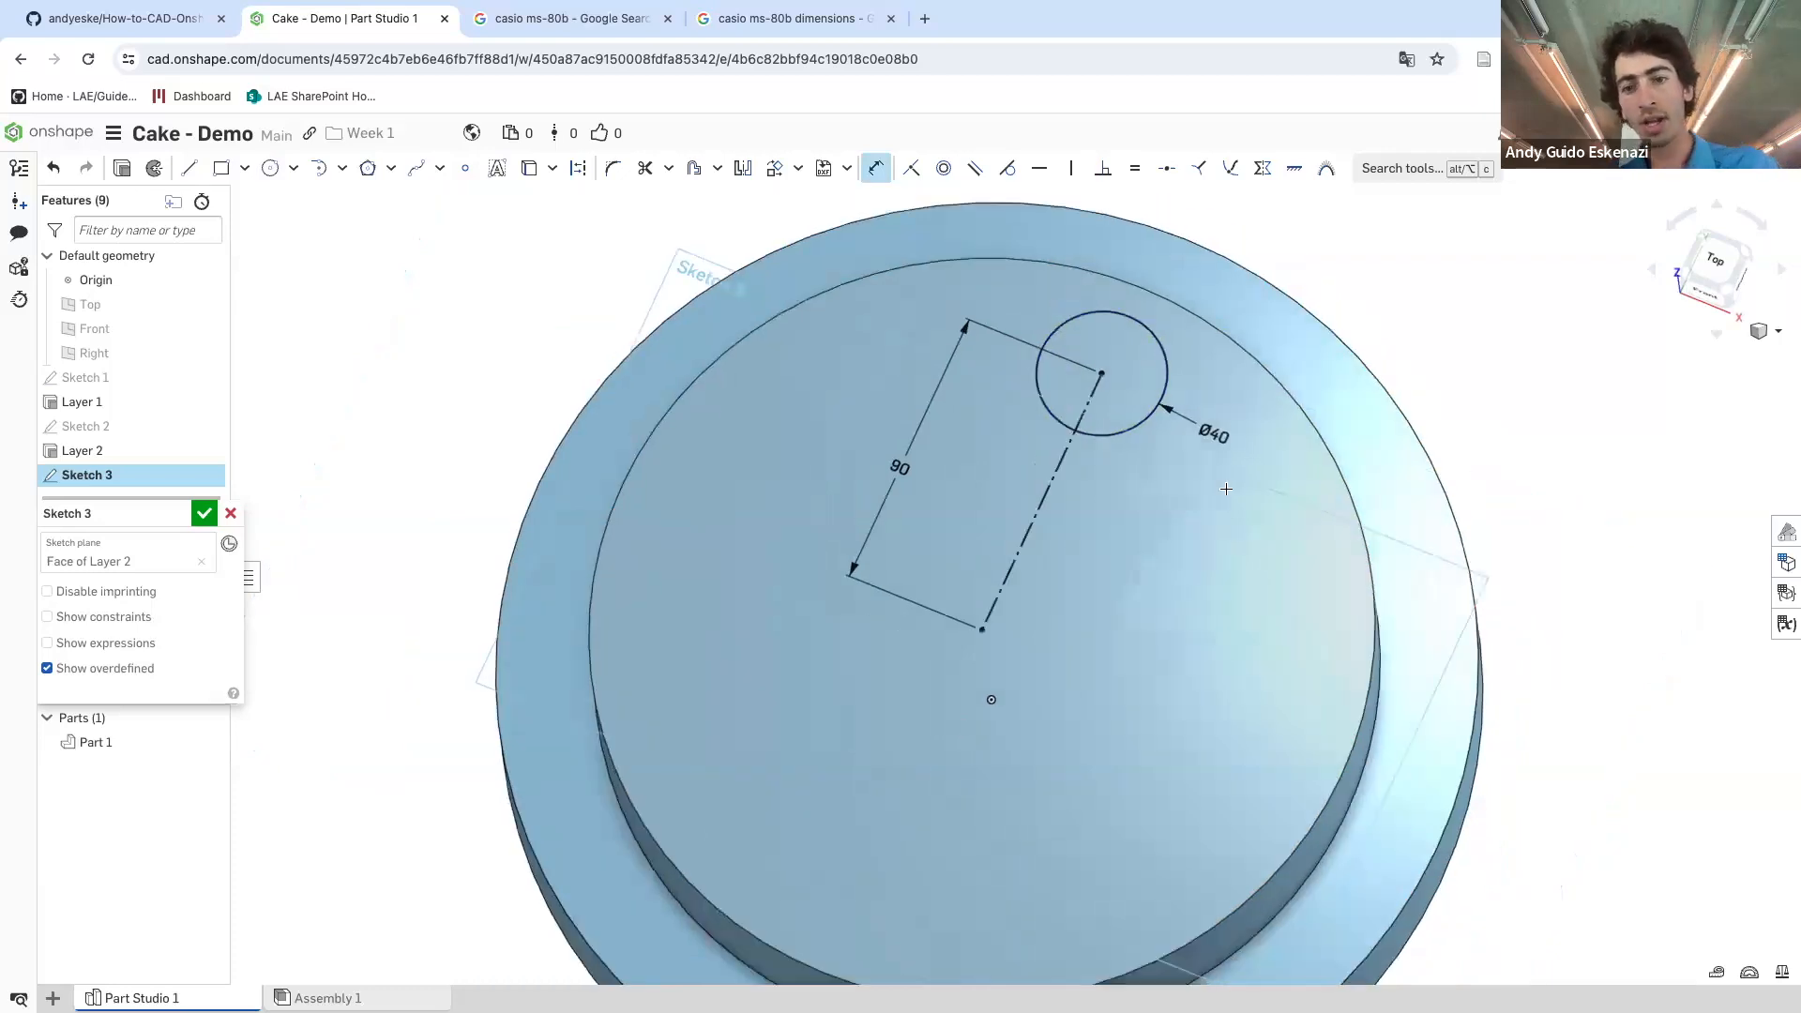
scroll(1014, 607, up, 1)
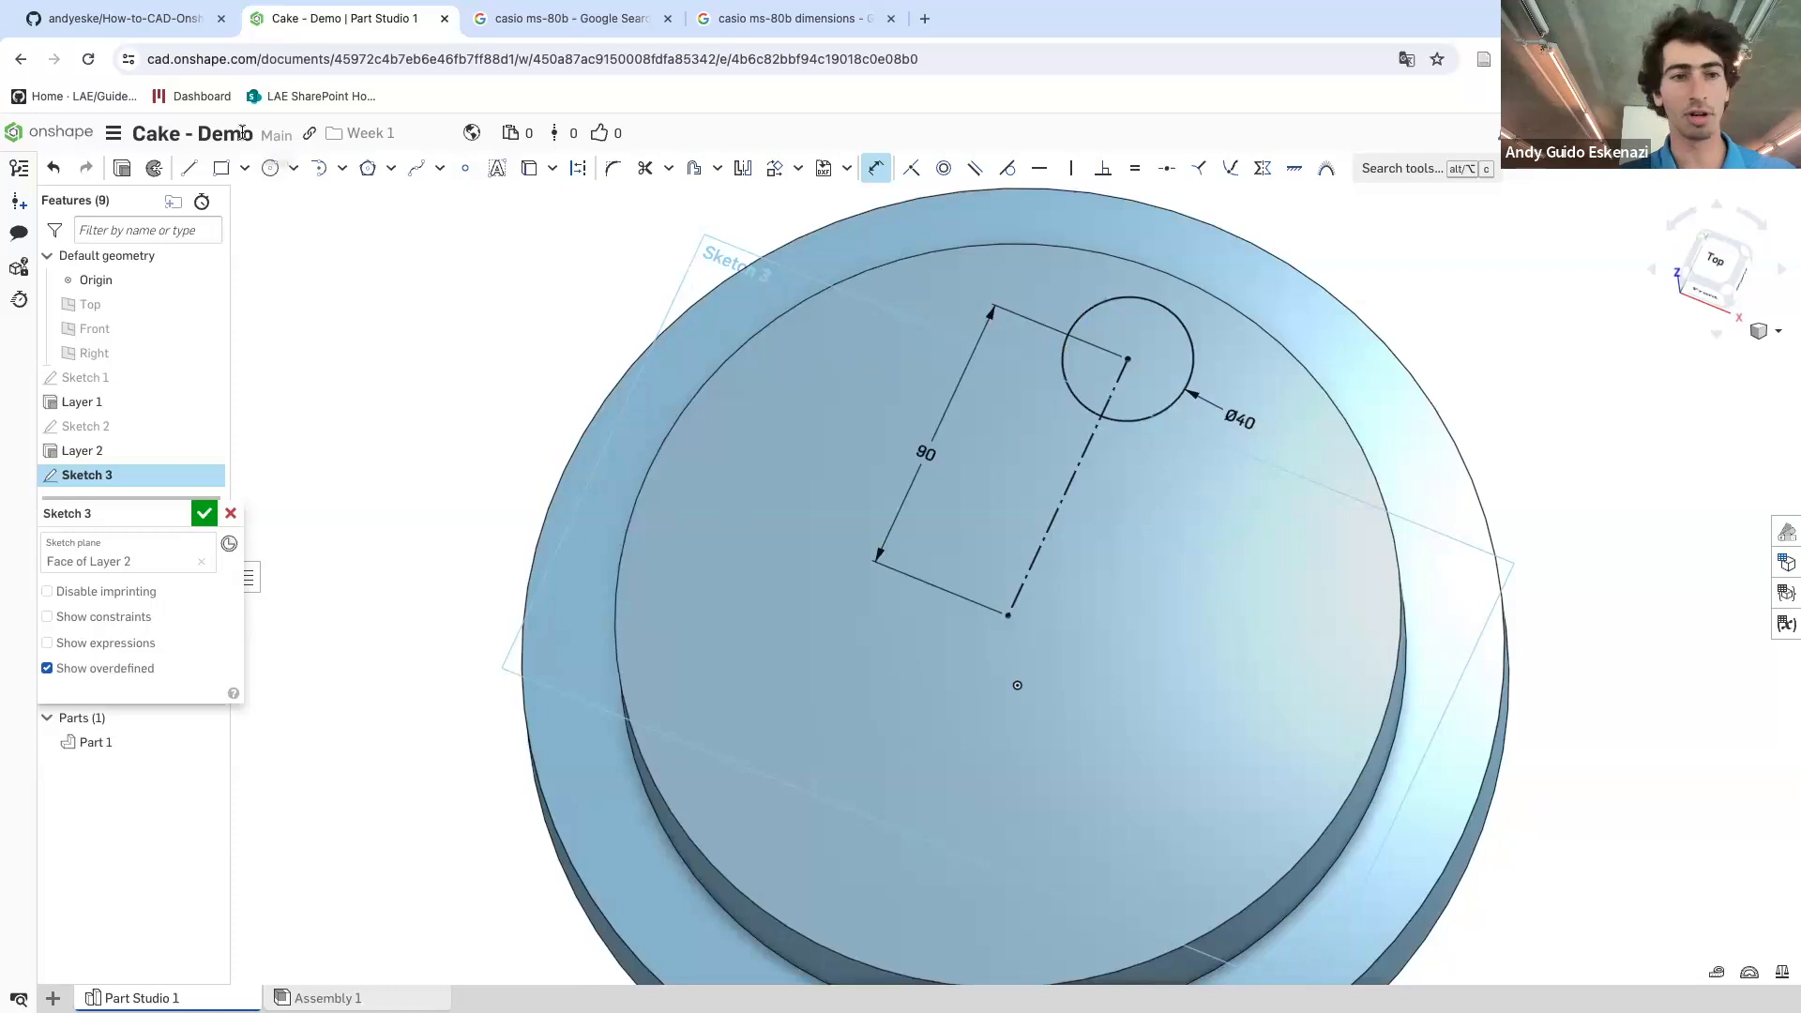
click(189, 174)
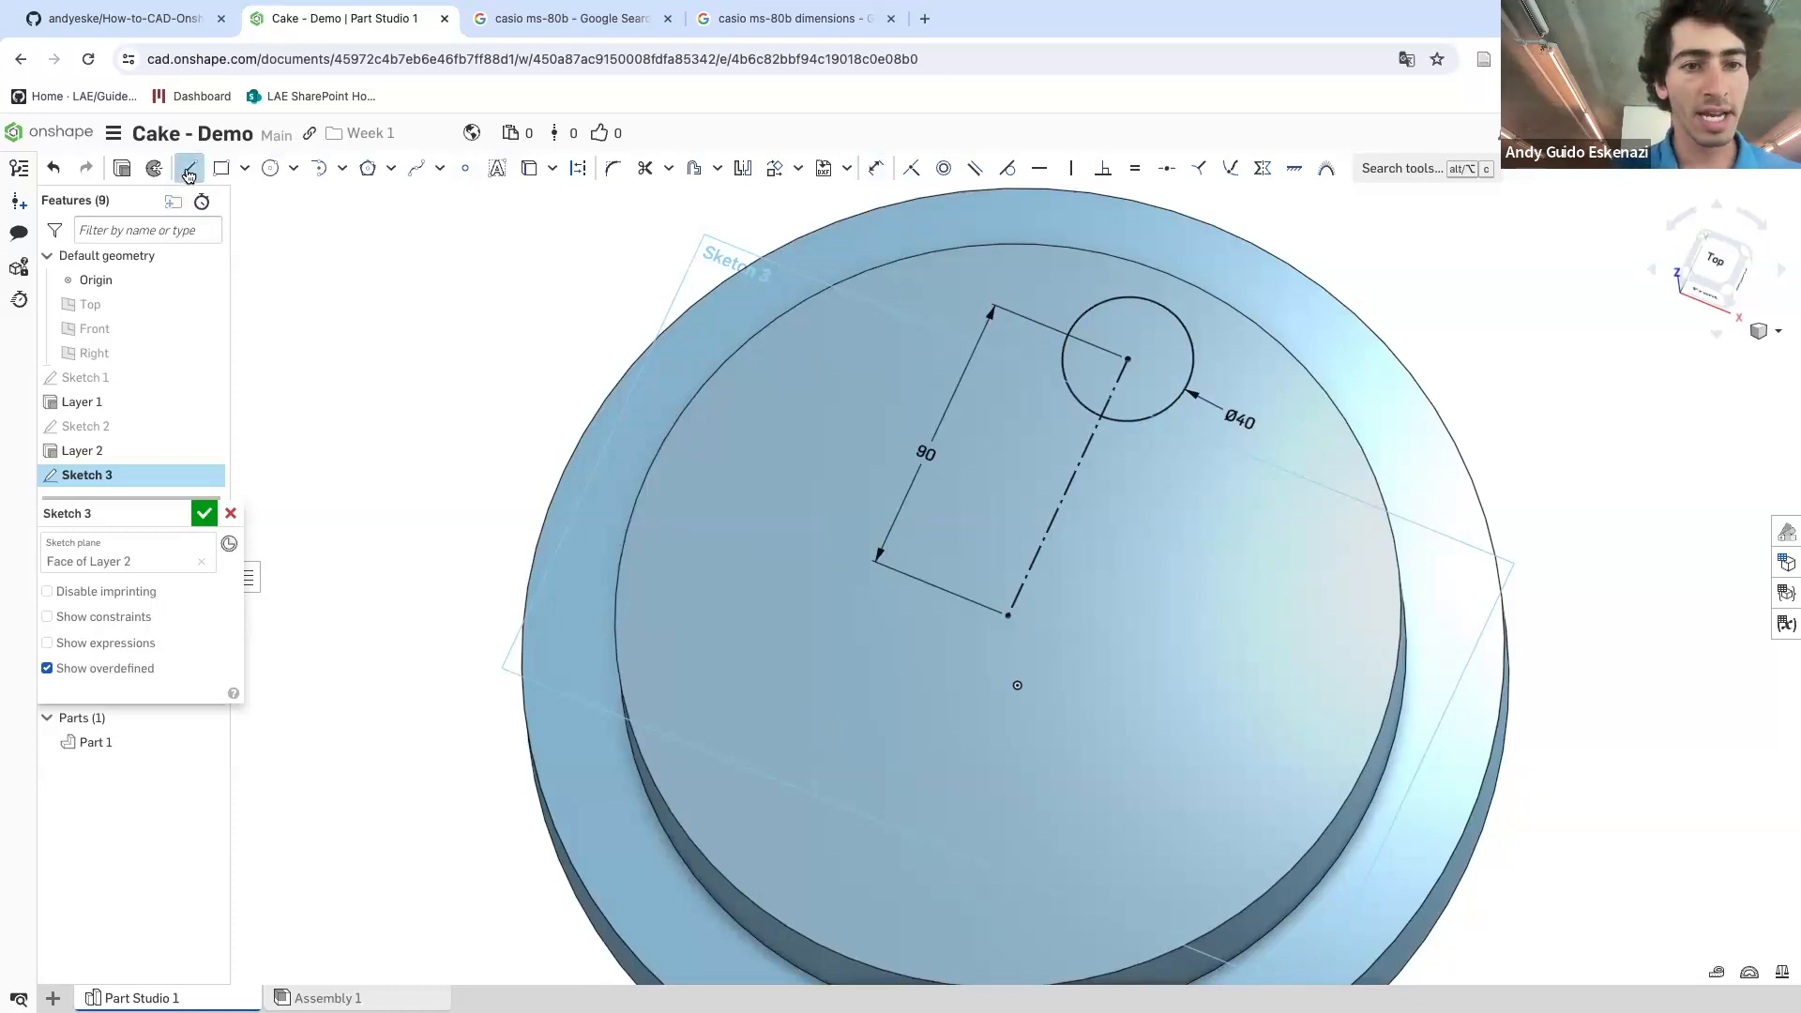
click(579, 168)
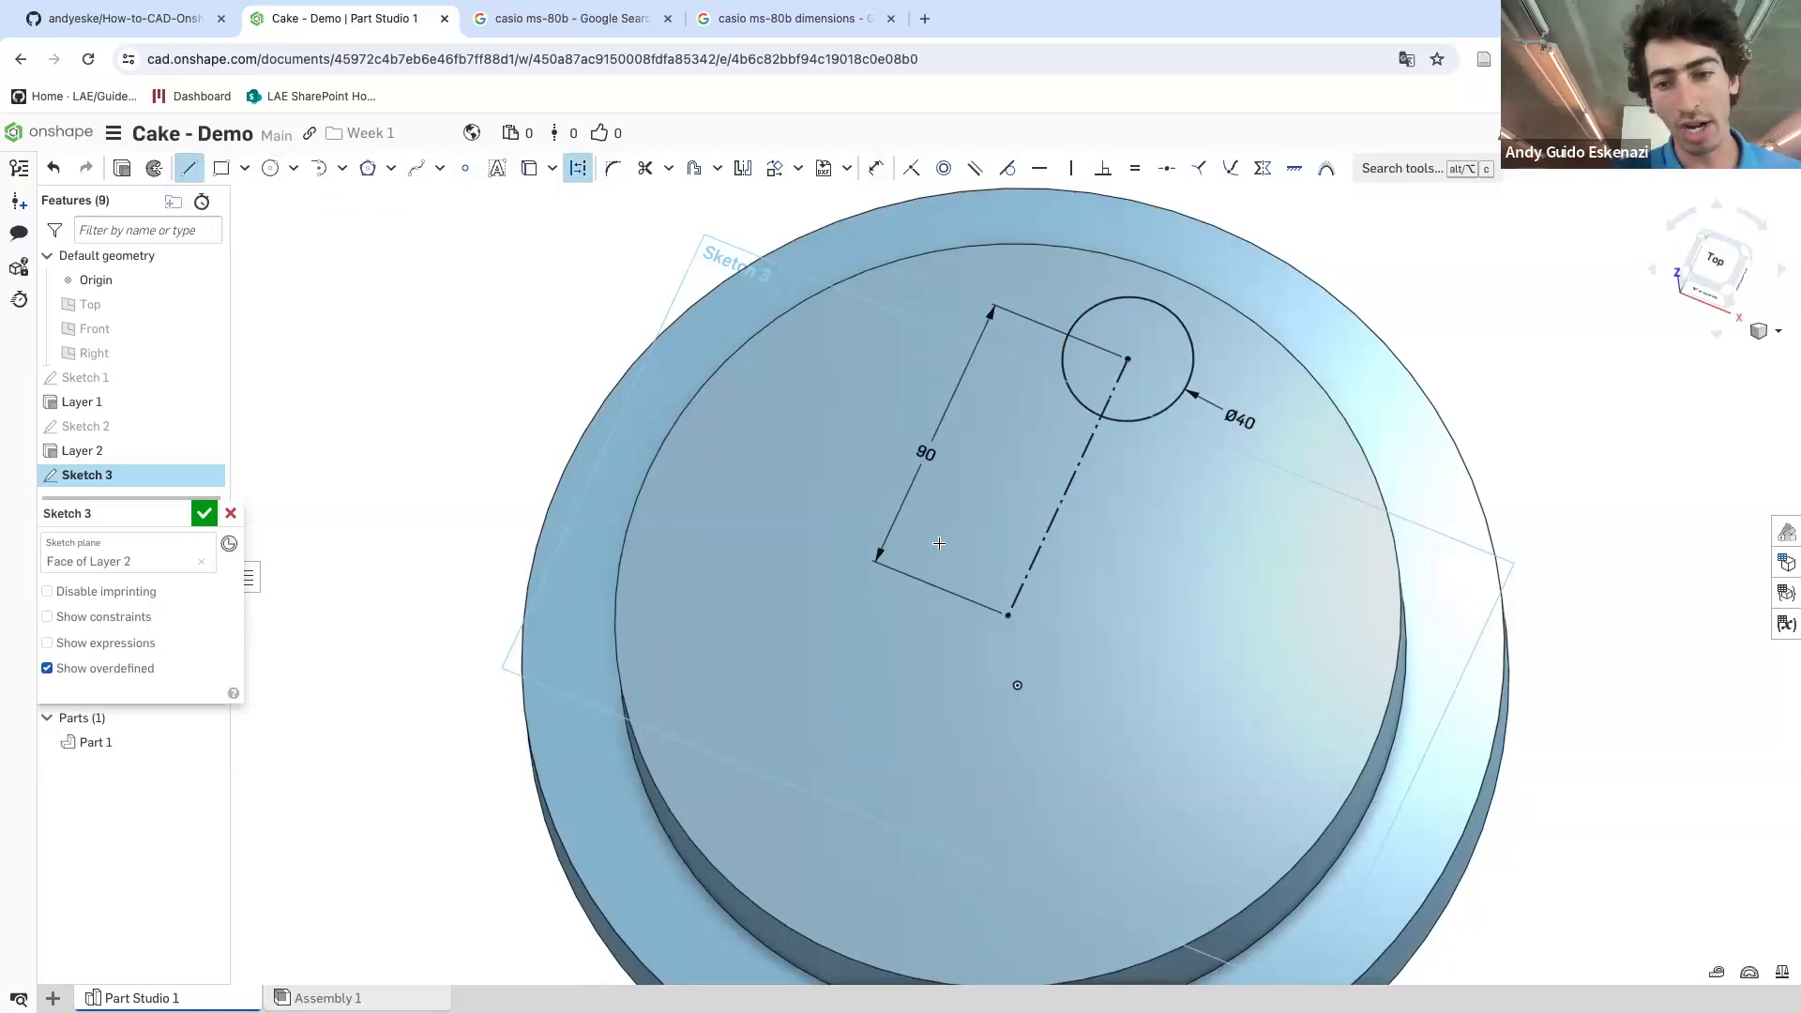
click(1008, 614)
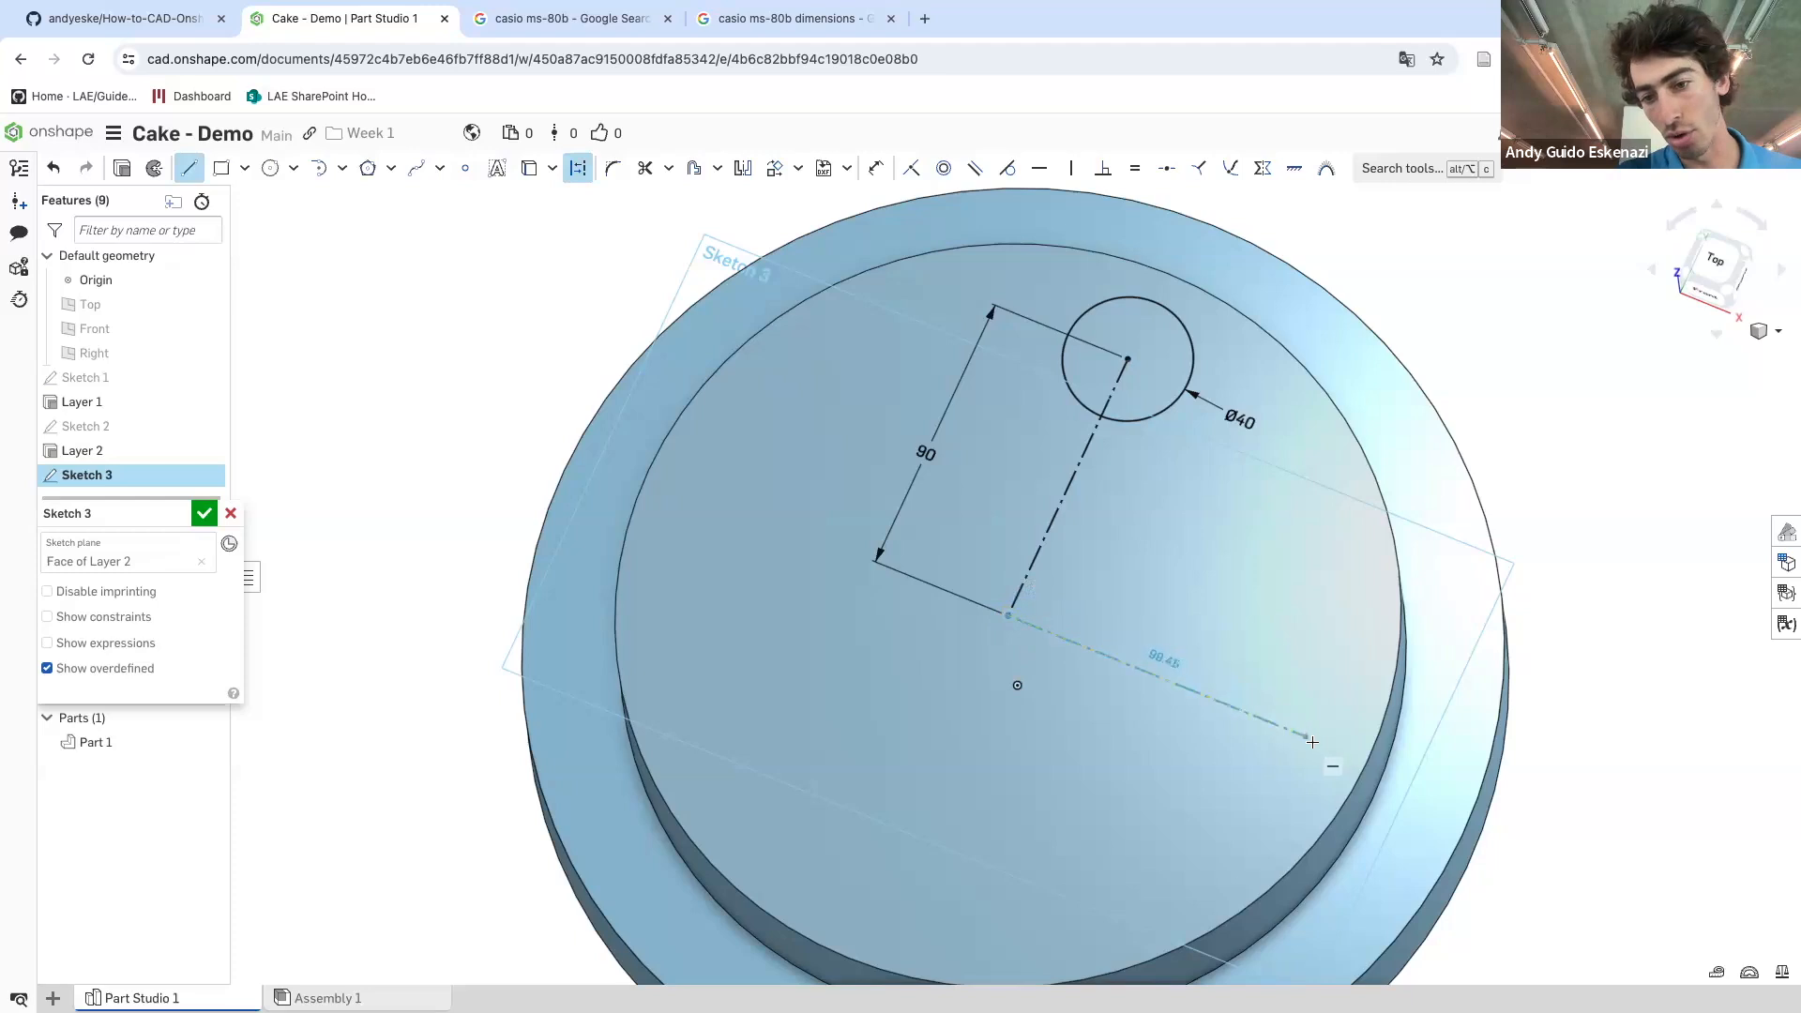
click(1299, 624)
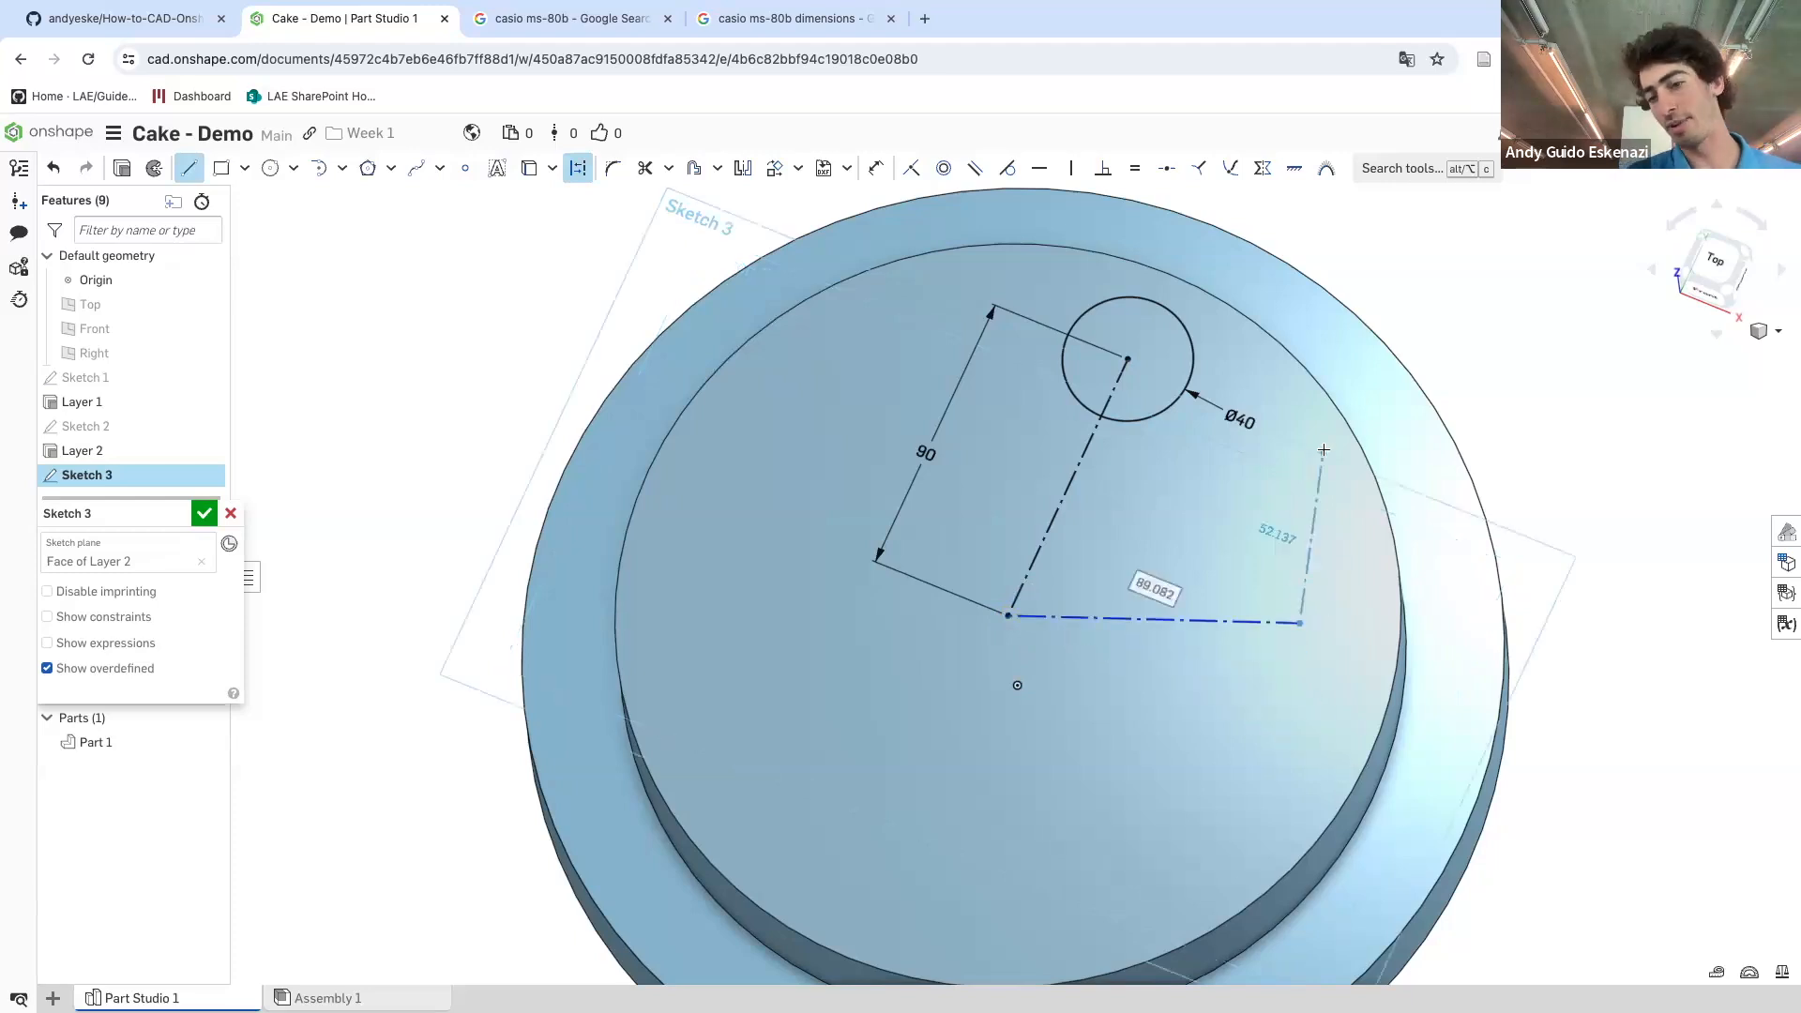
key(Escape)
- Draw a third construction line from the face's centre toward its lower-left edge
click(188, 168)
click(1003, 615)
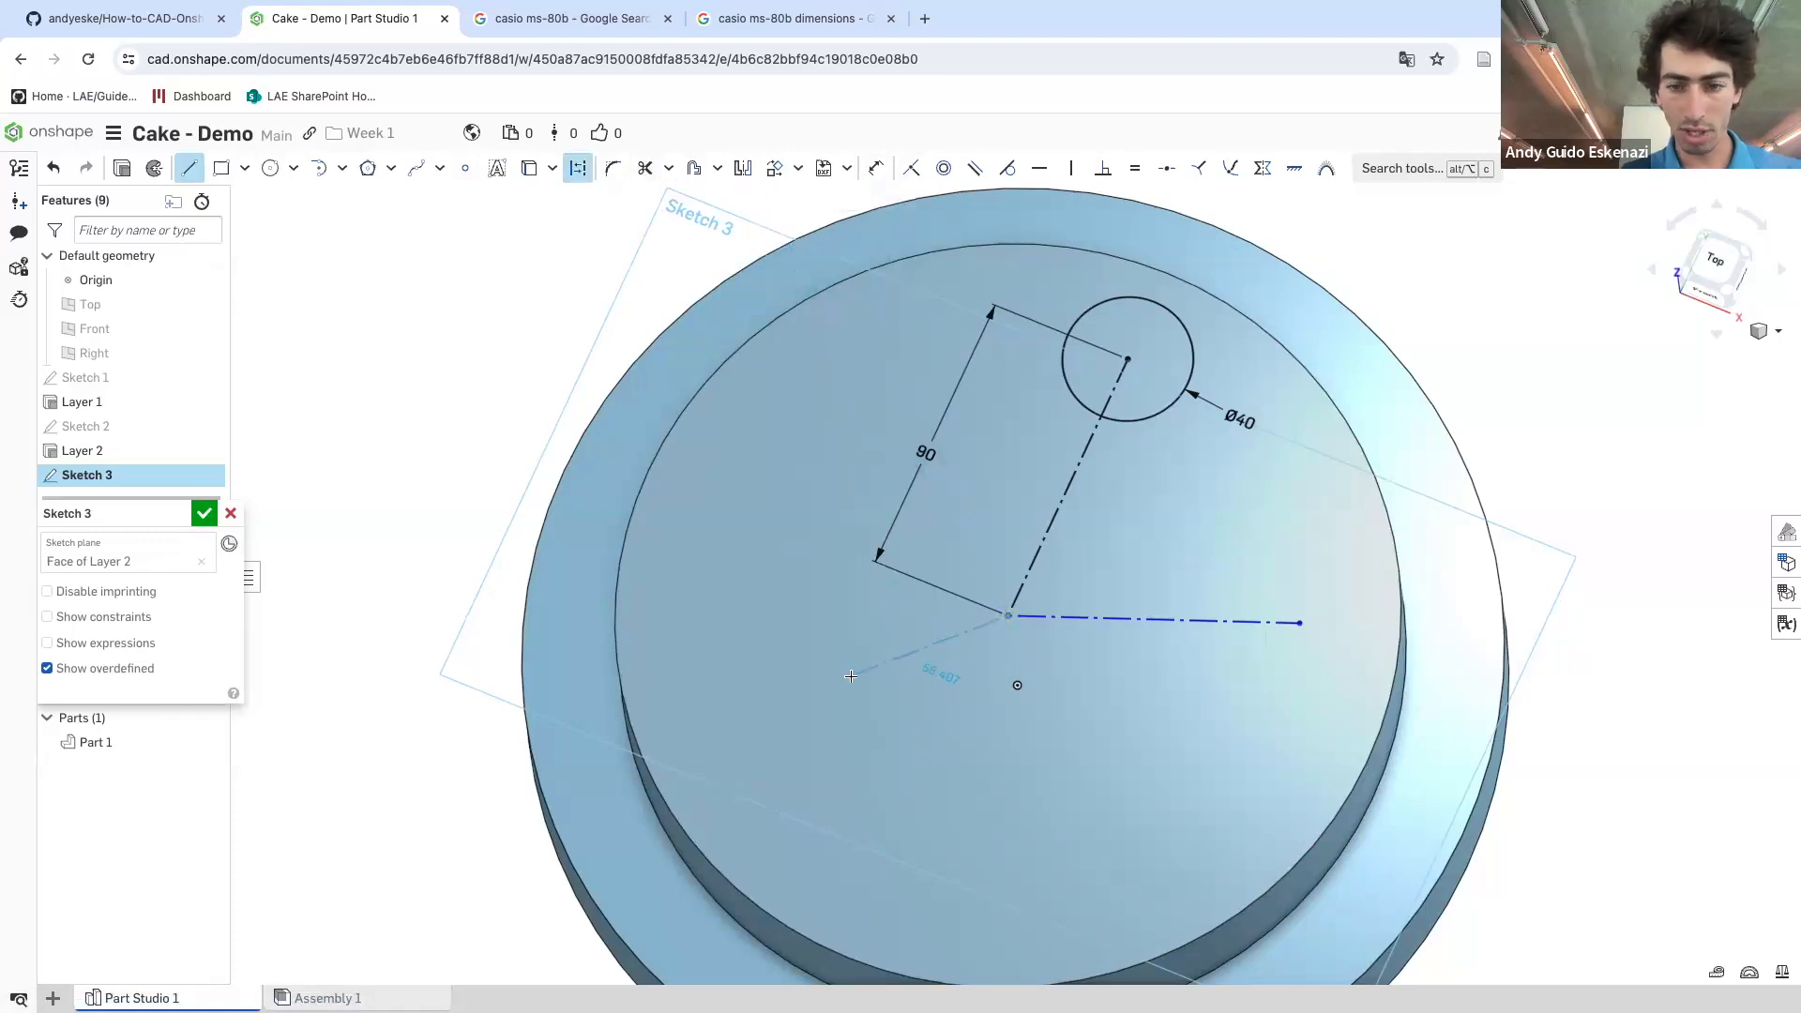
click(861, 802)
key(Escape)
click(188, 168)
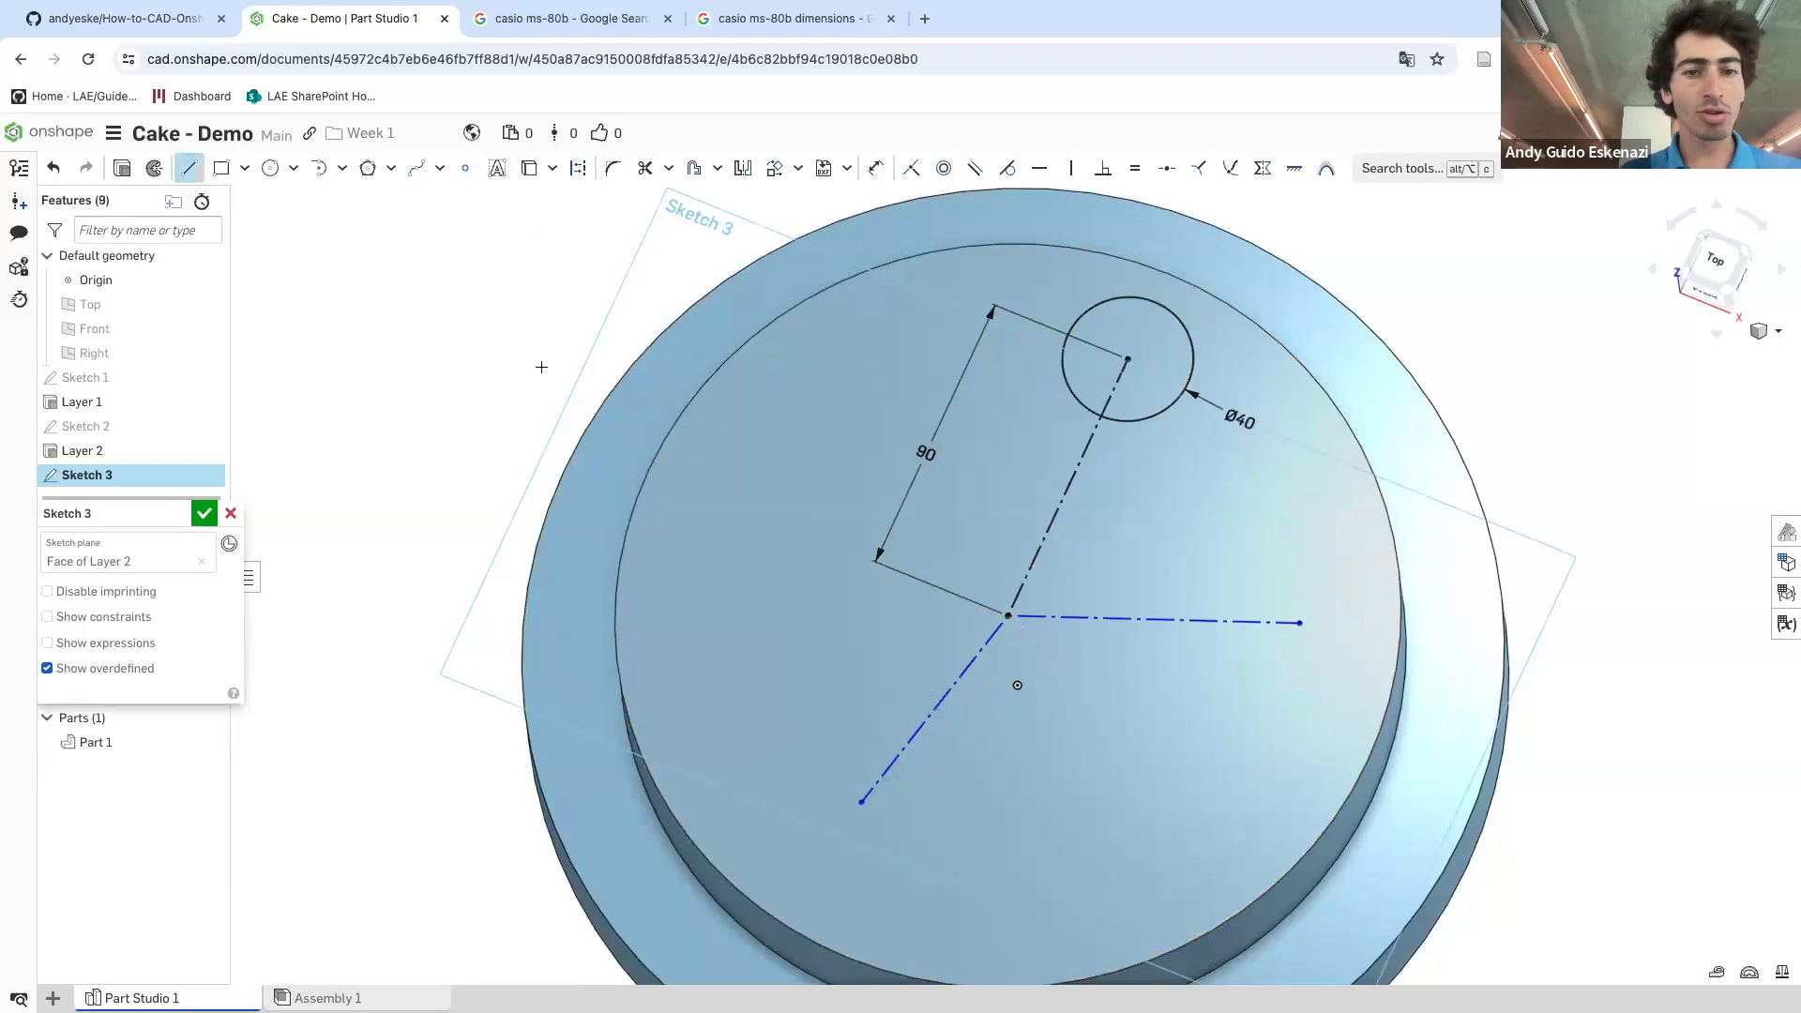
- Draw a fourth line from the face's centre toward its left edge and convert it to construction geometry
click(1007, 617)
click(734, 492)
key(Escape)
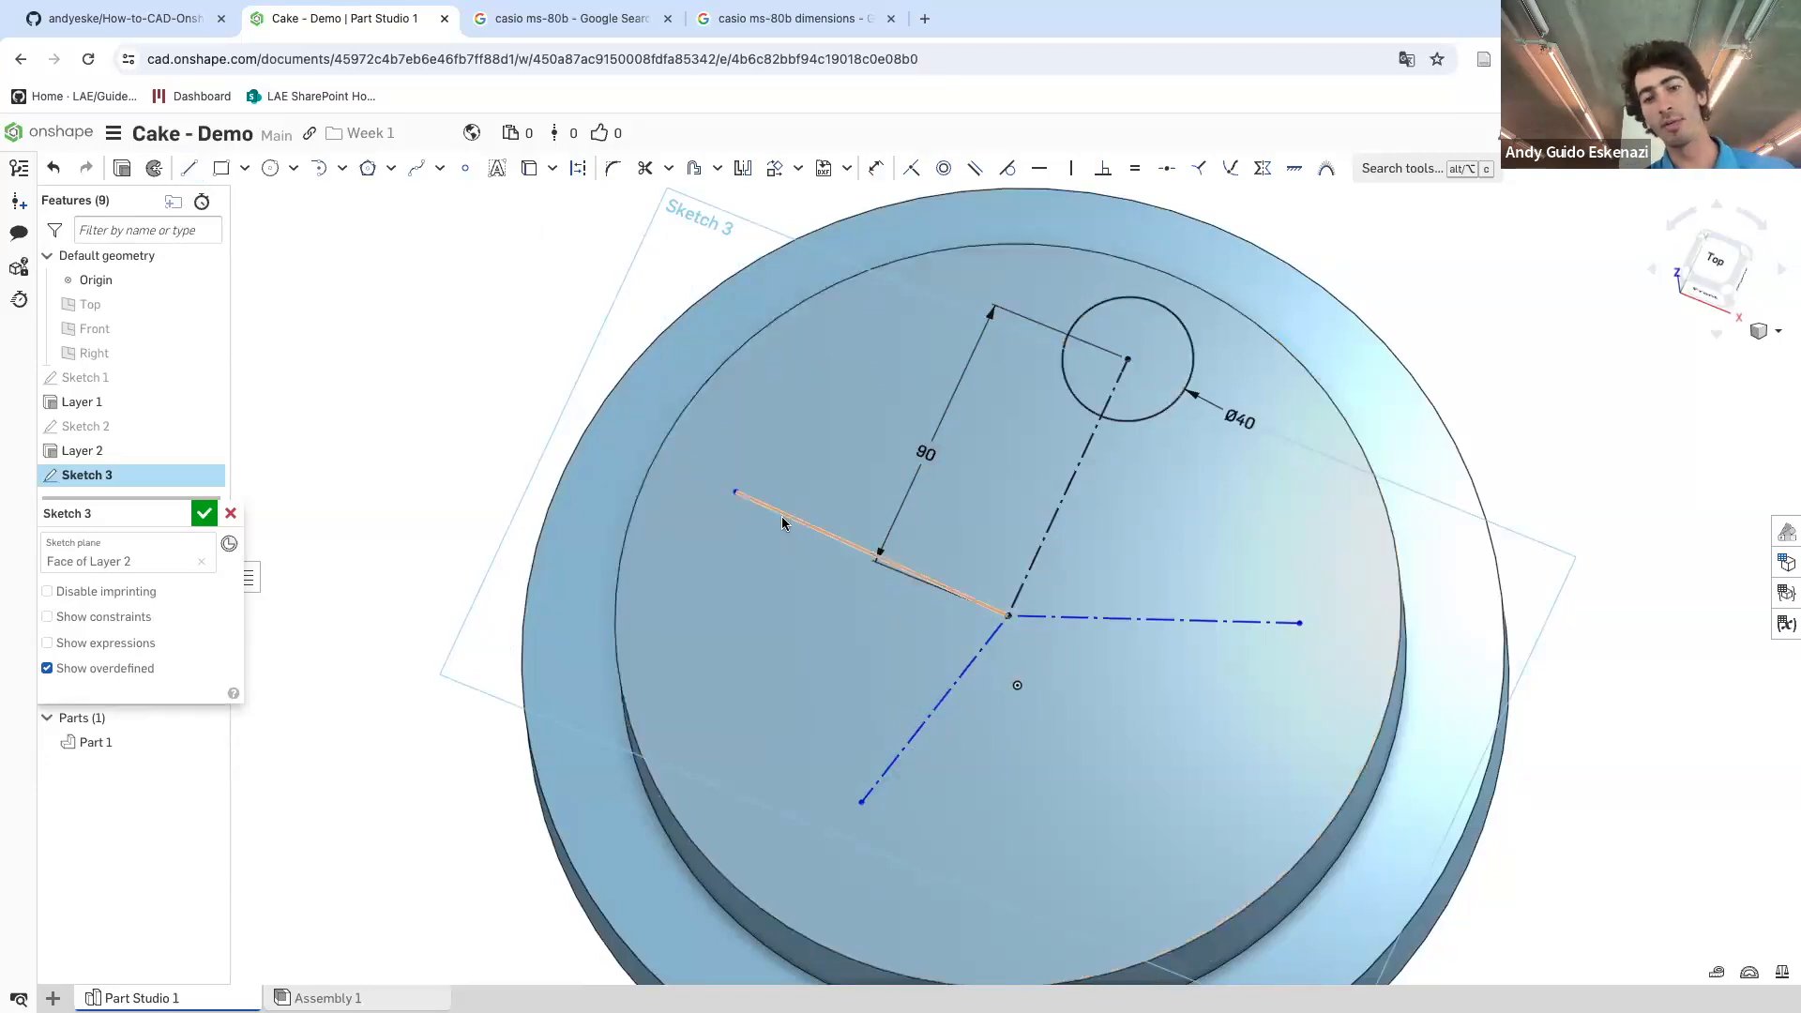
right_click(783, 521)
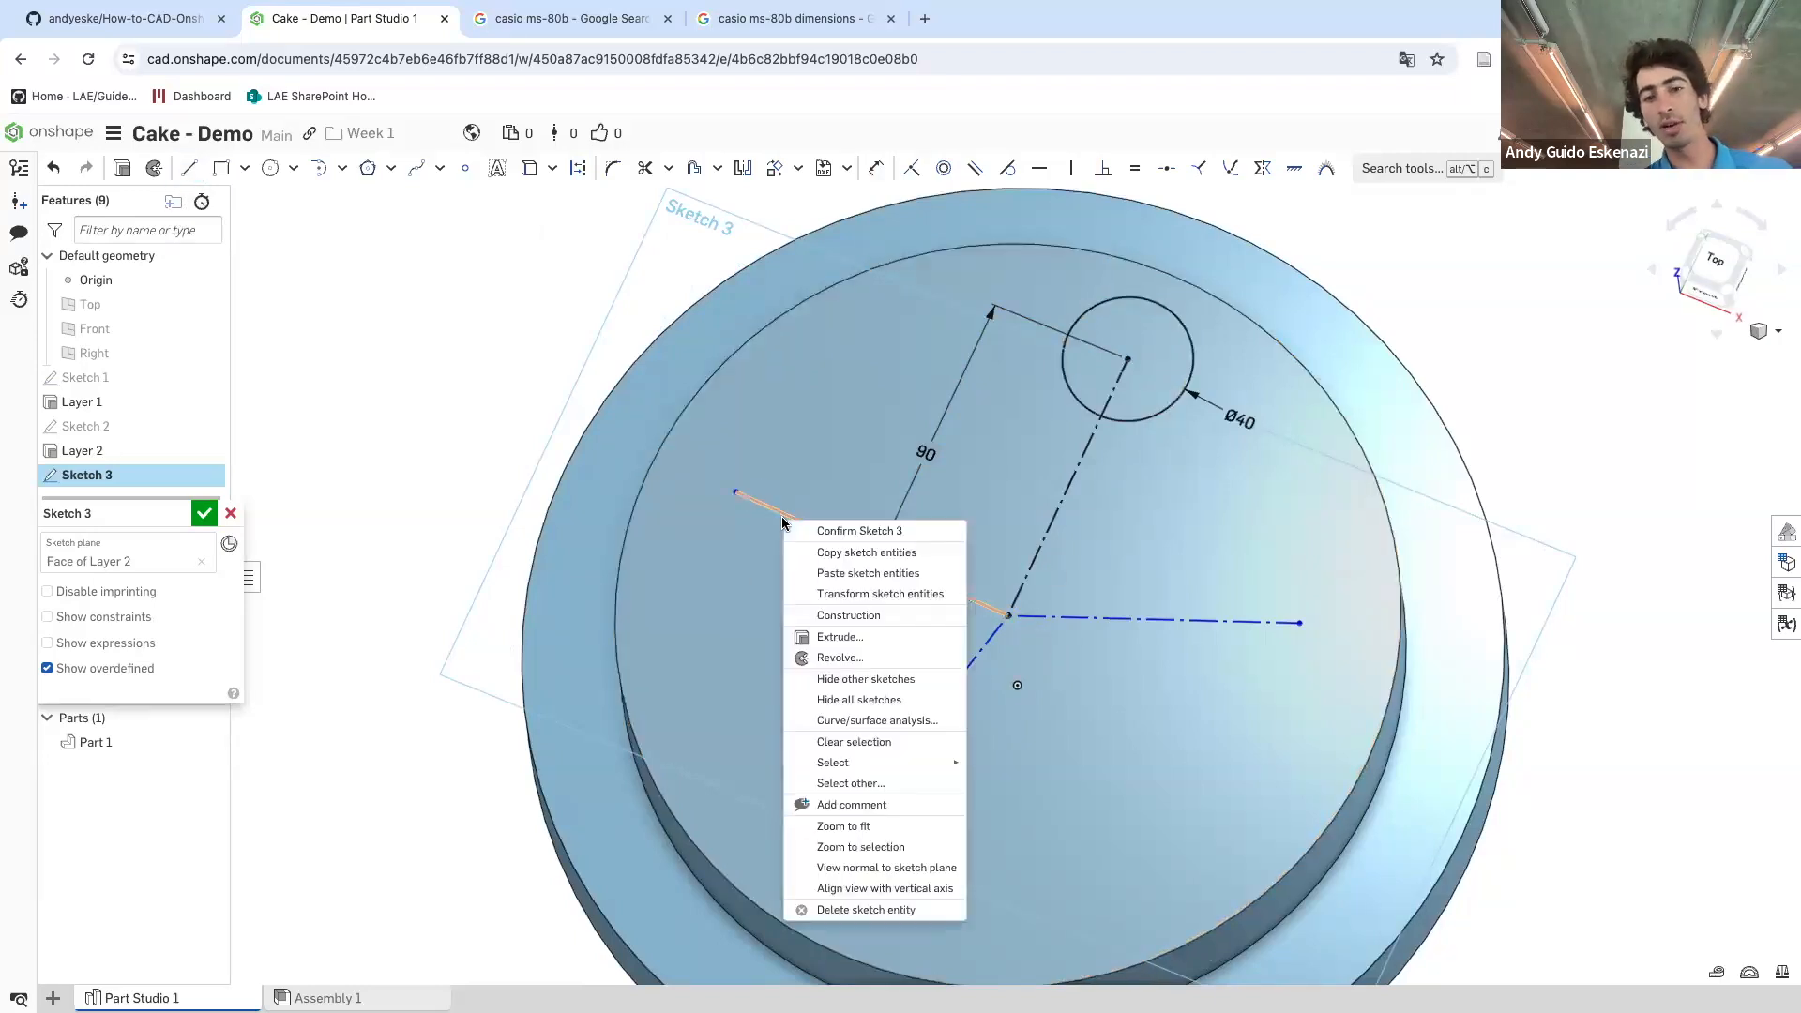
click(857, 616)
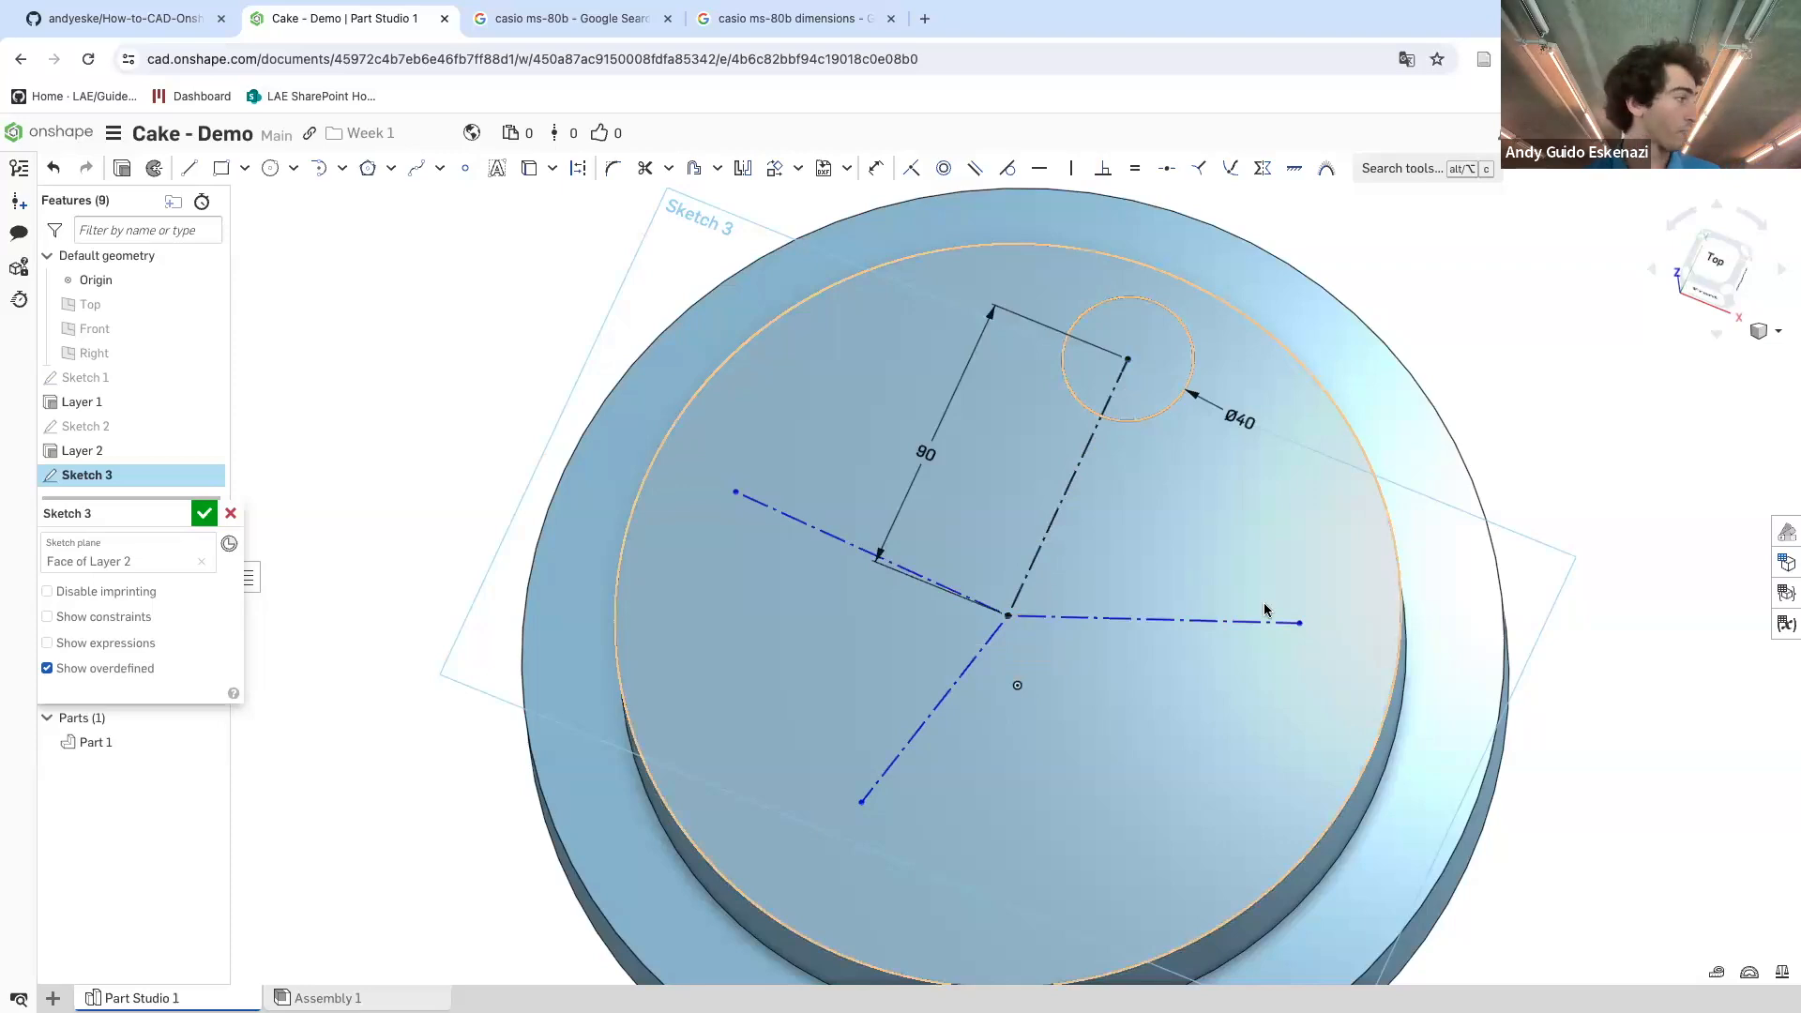
- Constrain the neighbouring construction lines perpendicular to each other so the four form a cross about the face's centre
drag(1299, 623, 1305, 714)
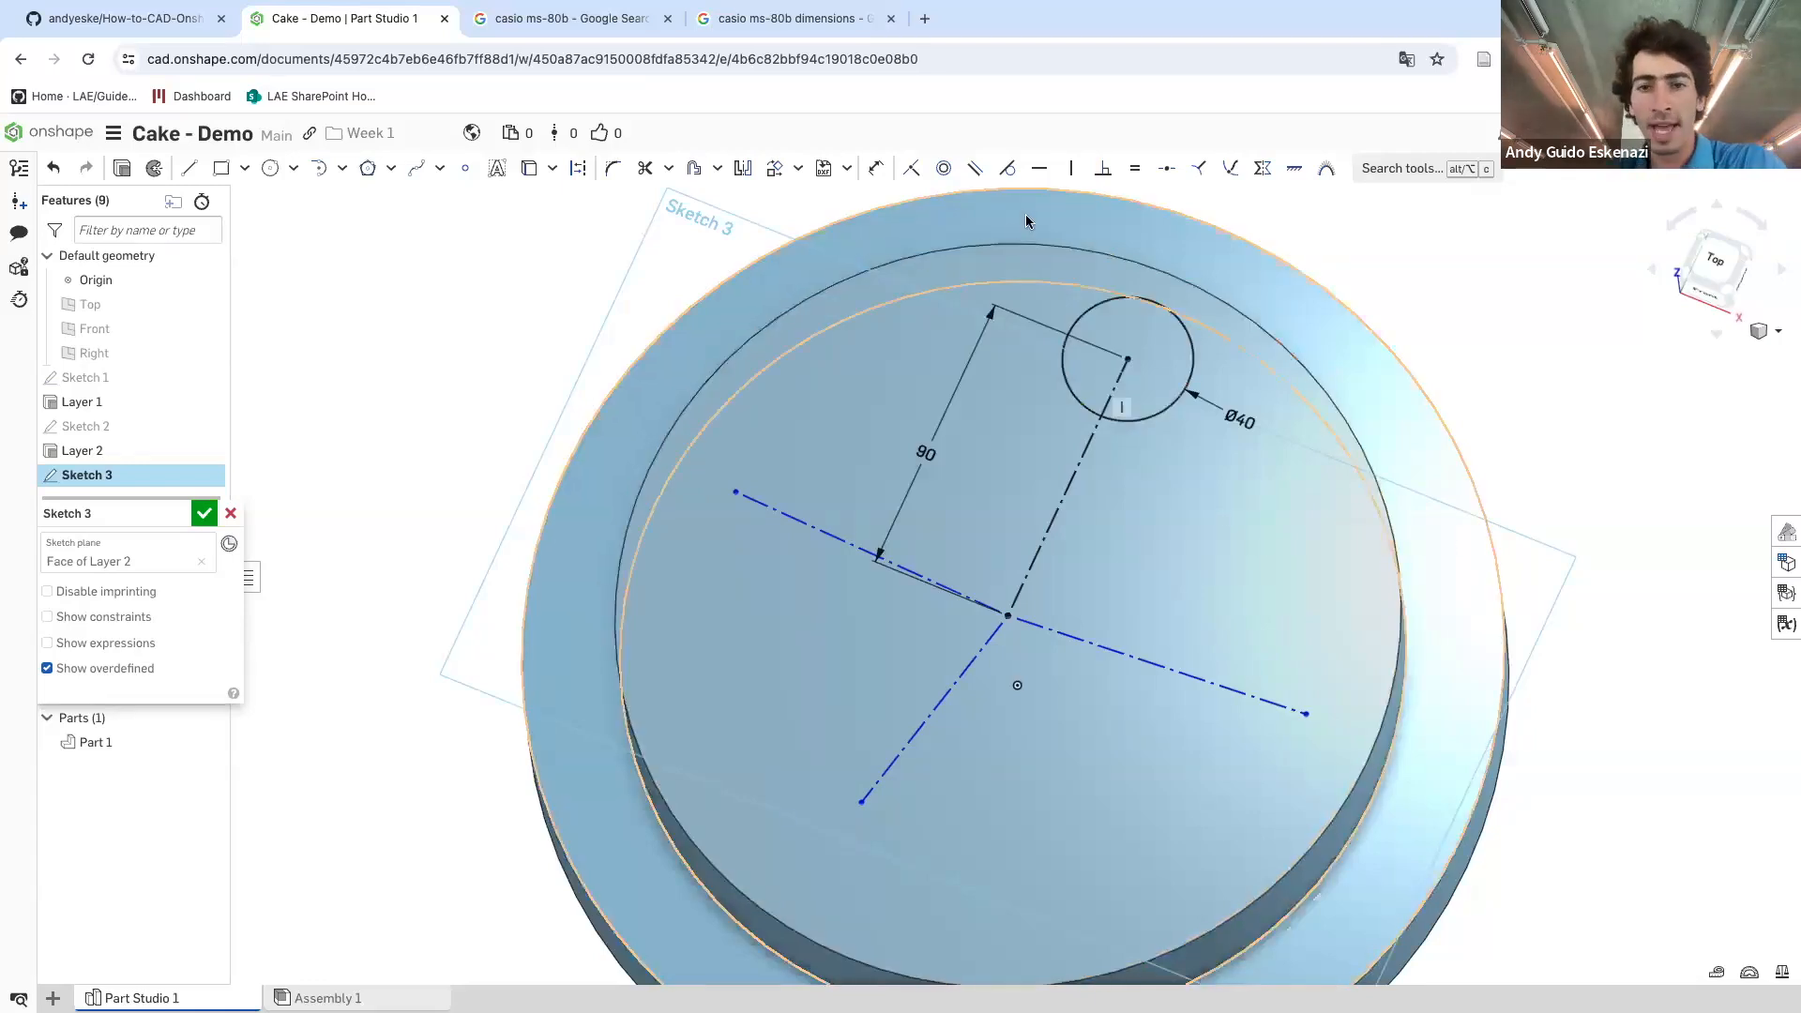
click(1103, 168)
click(1048, 561)
click(1069, 637)
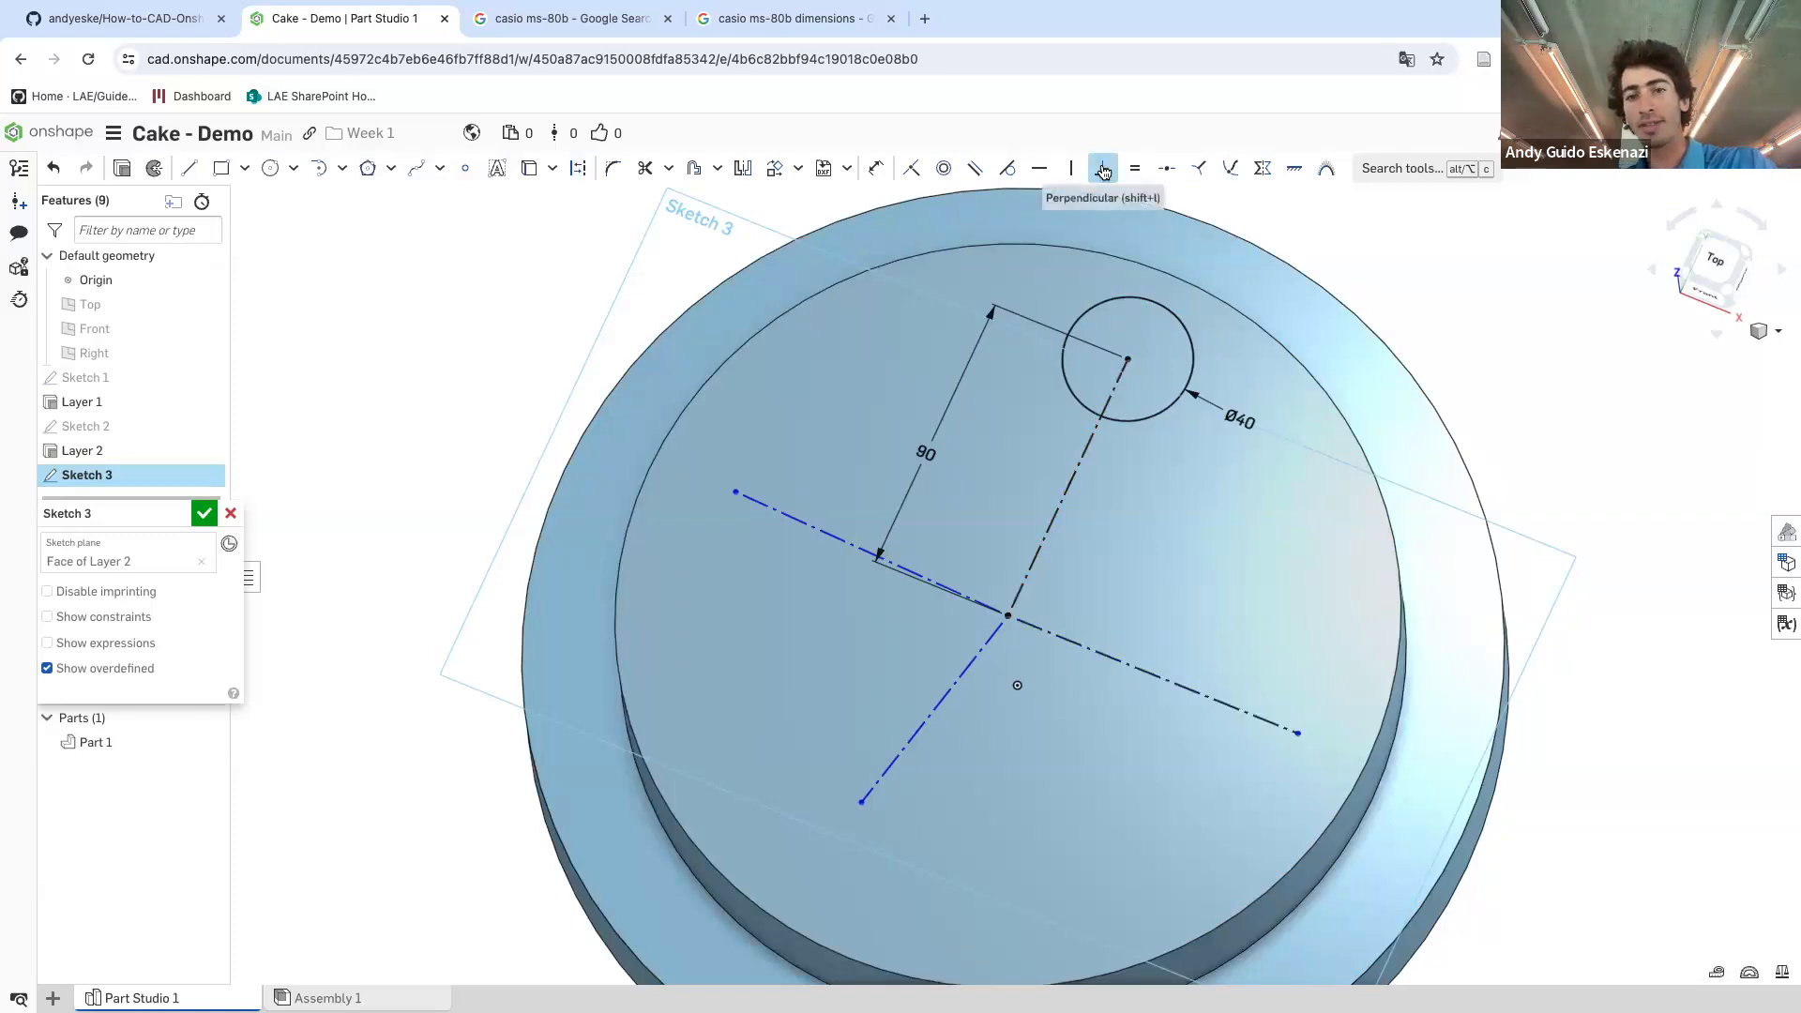
click(1046, 632)
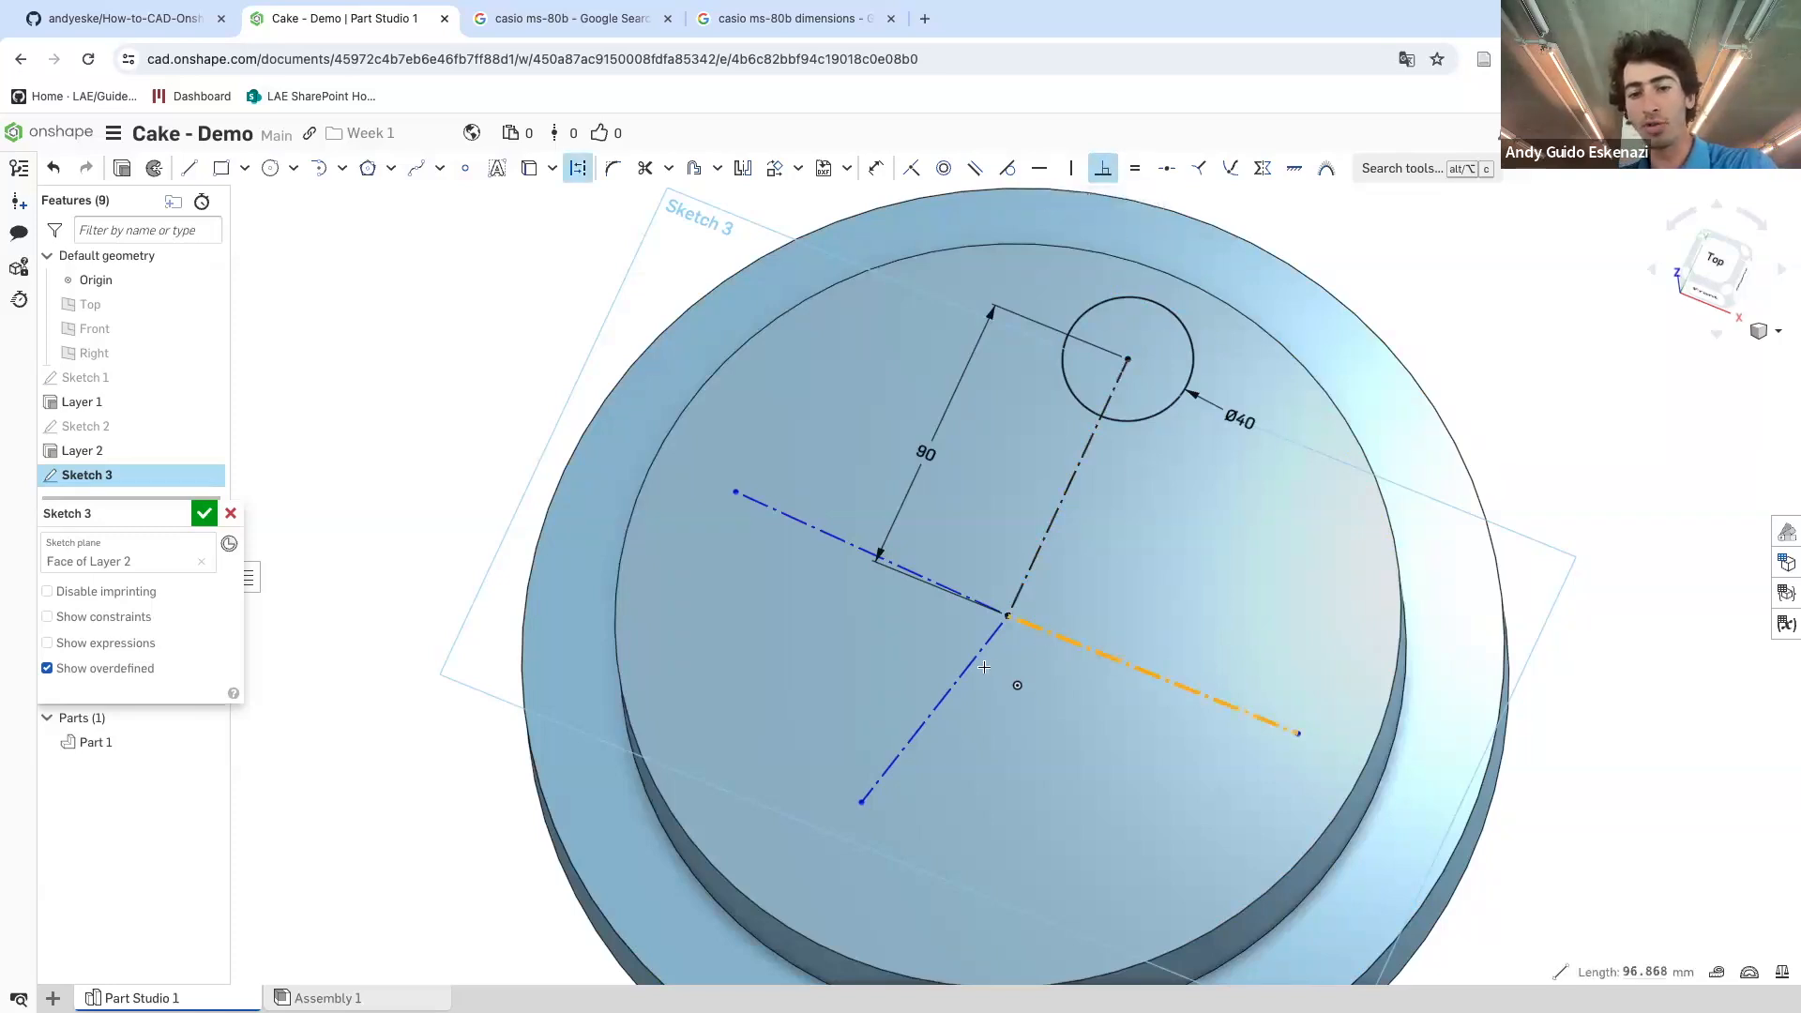
click(979, 664)
click(896, 561)
click(985, 662)
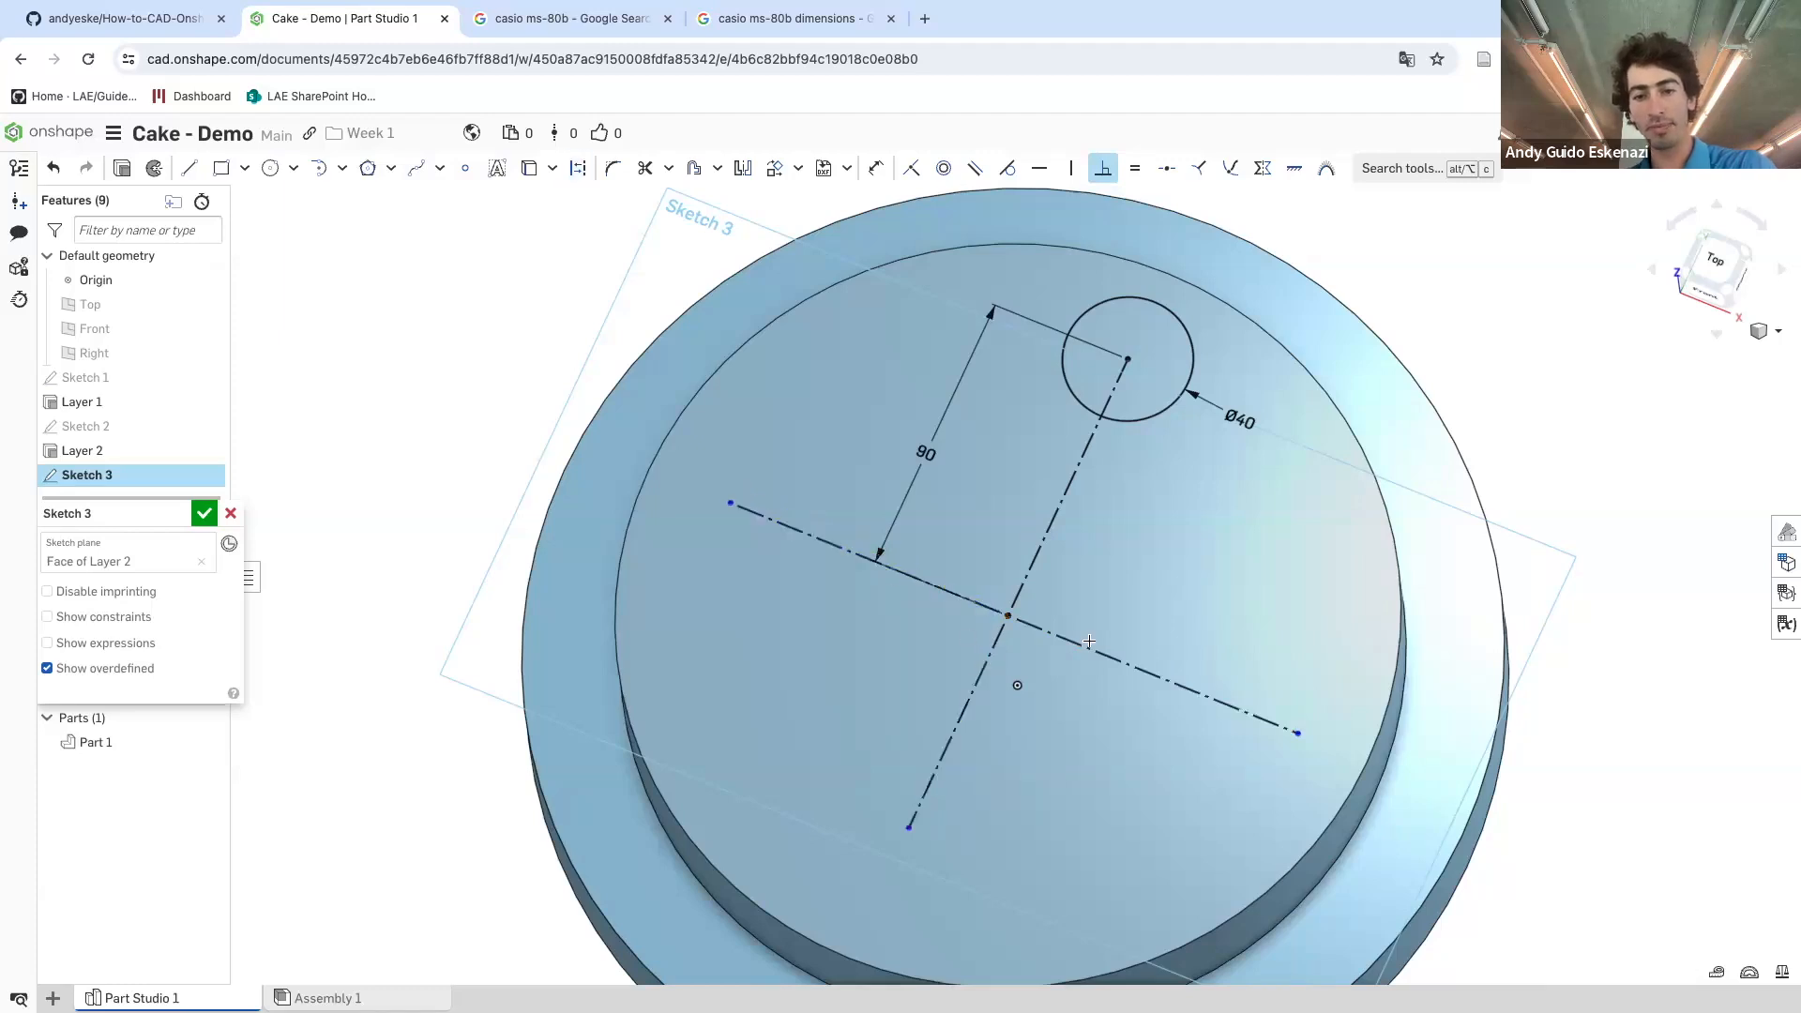
key(Escape)
- Make the other three construction lines equal in length to the 90 mm line
click(1137, 171)
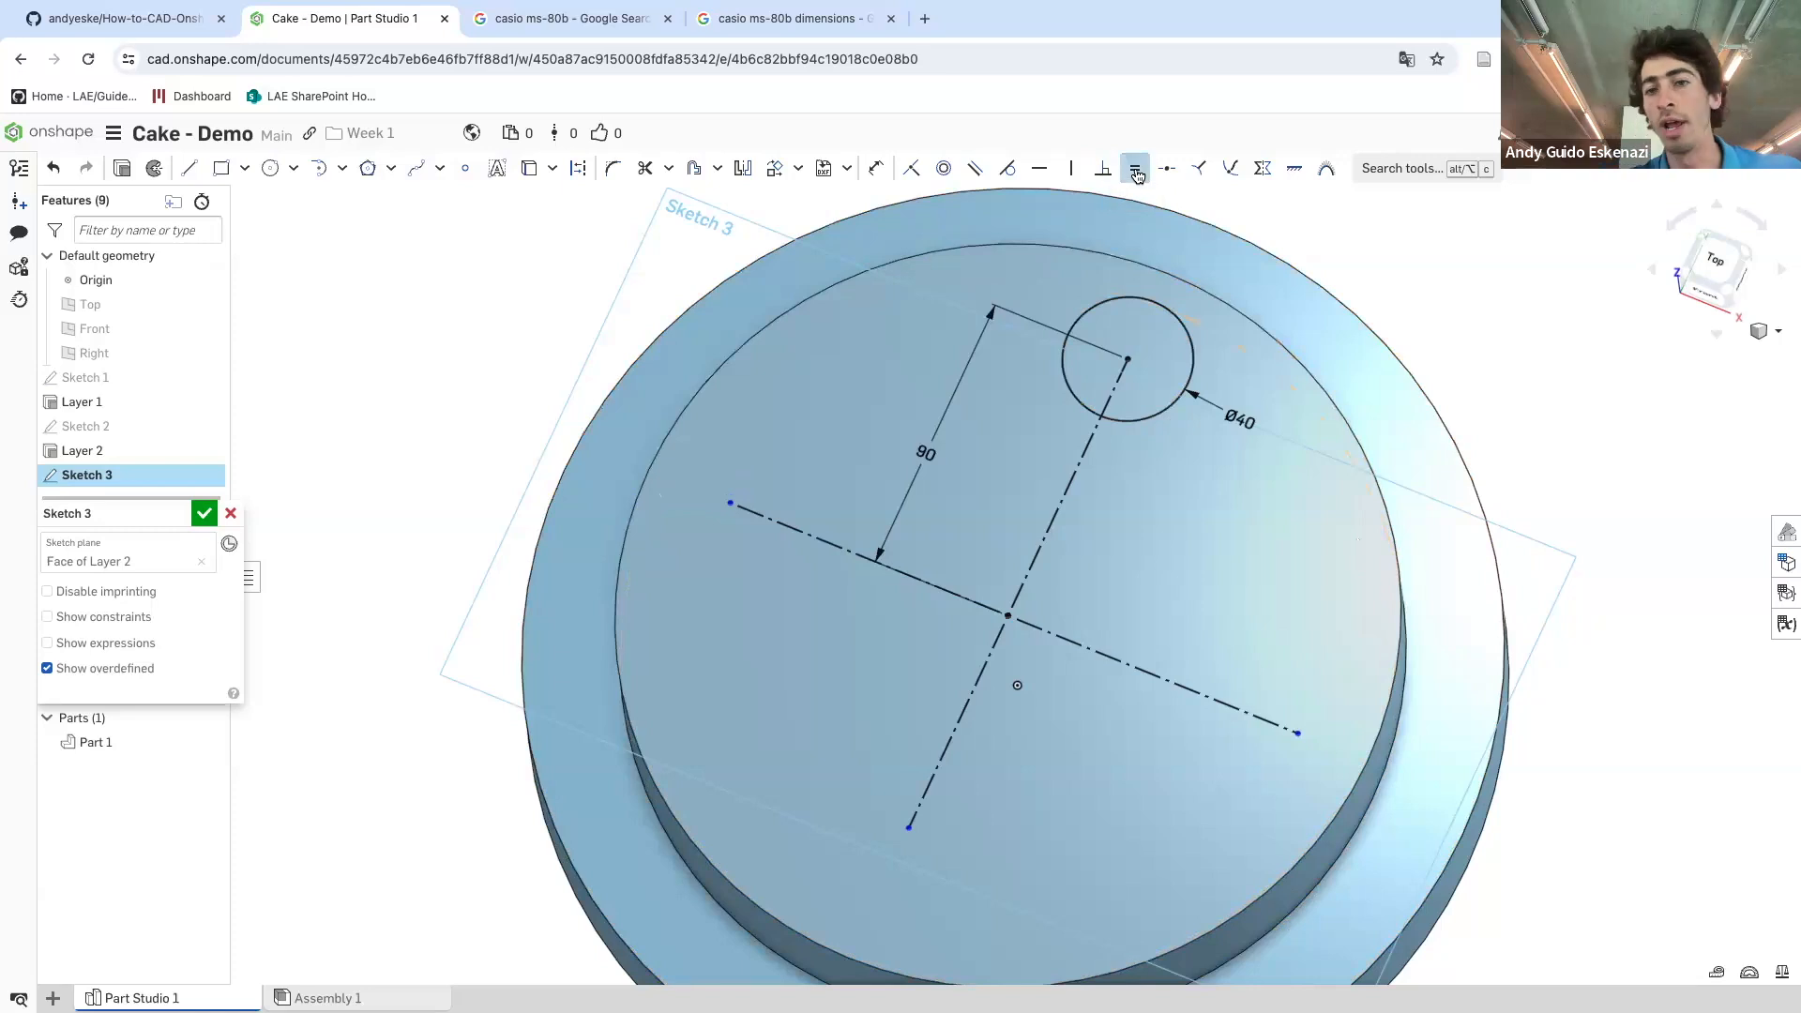
click(1085, 447)
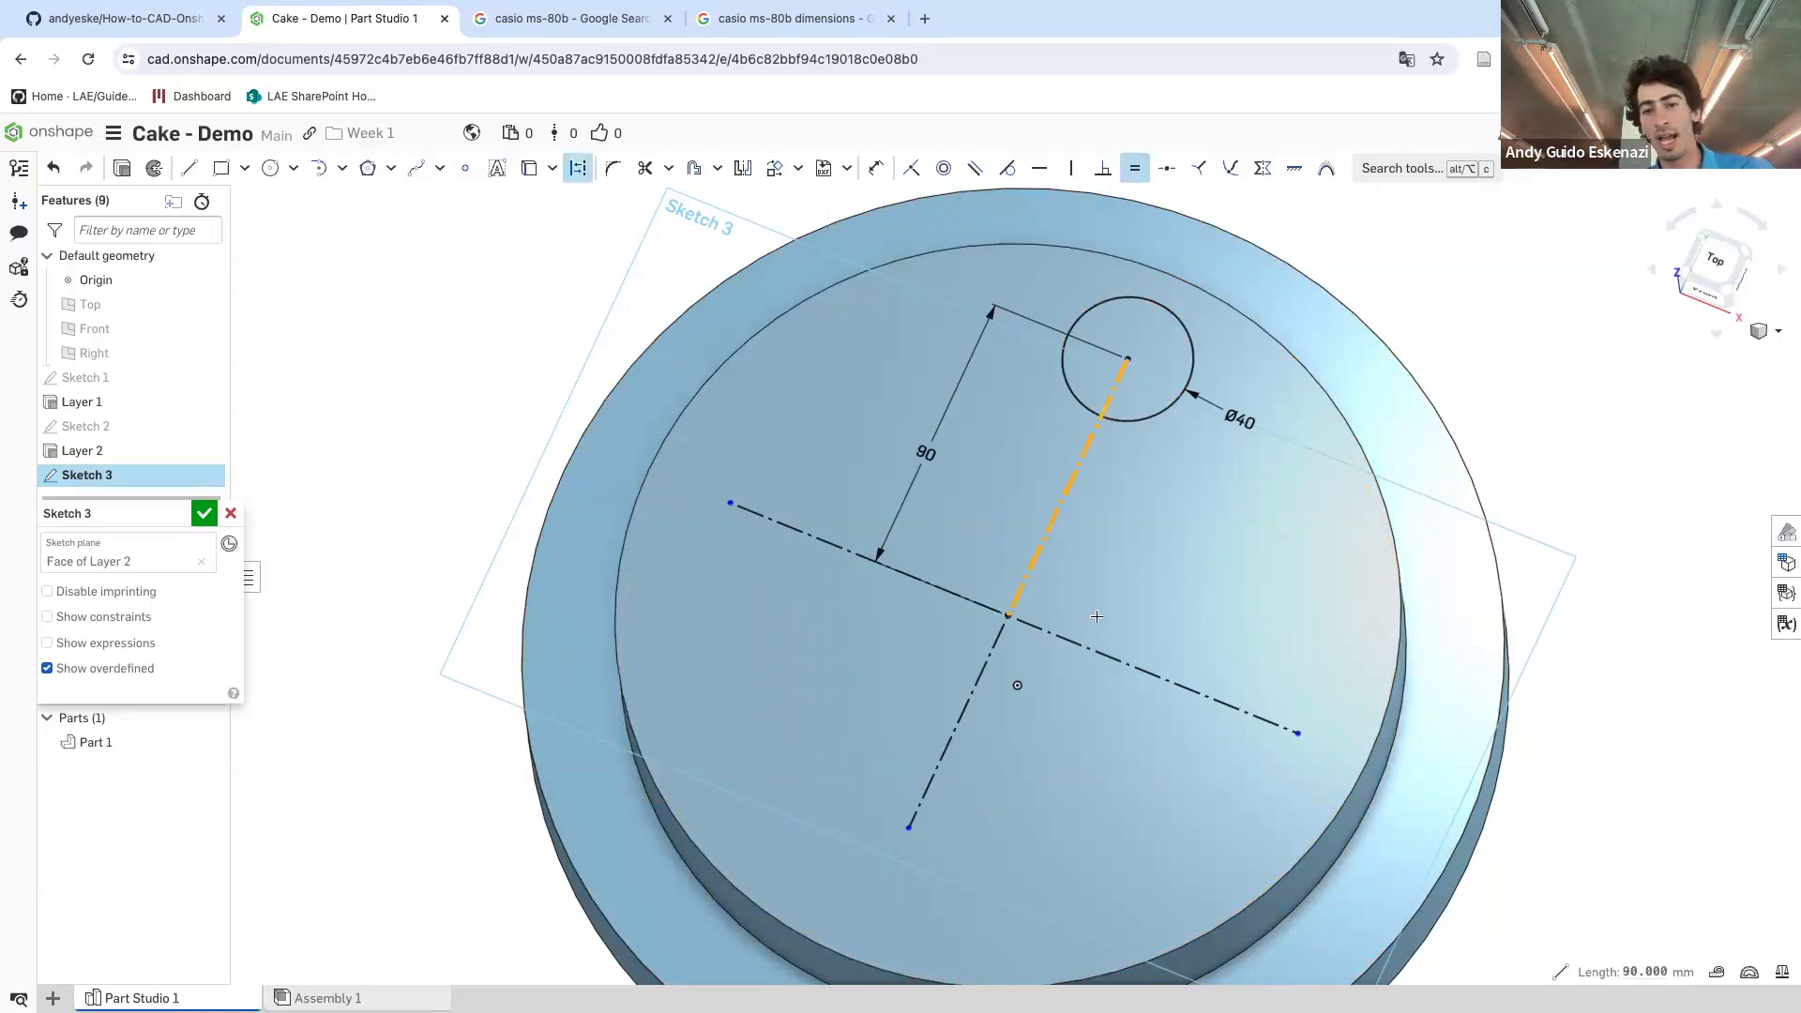
click(1089, 641)
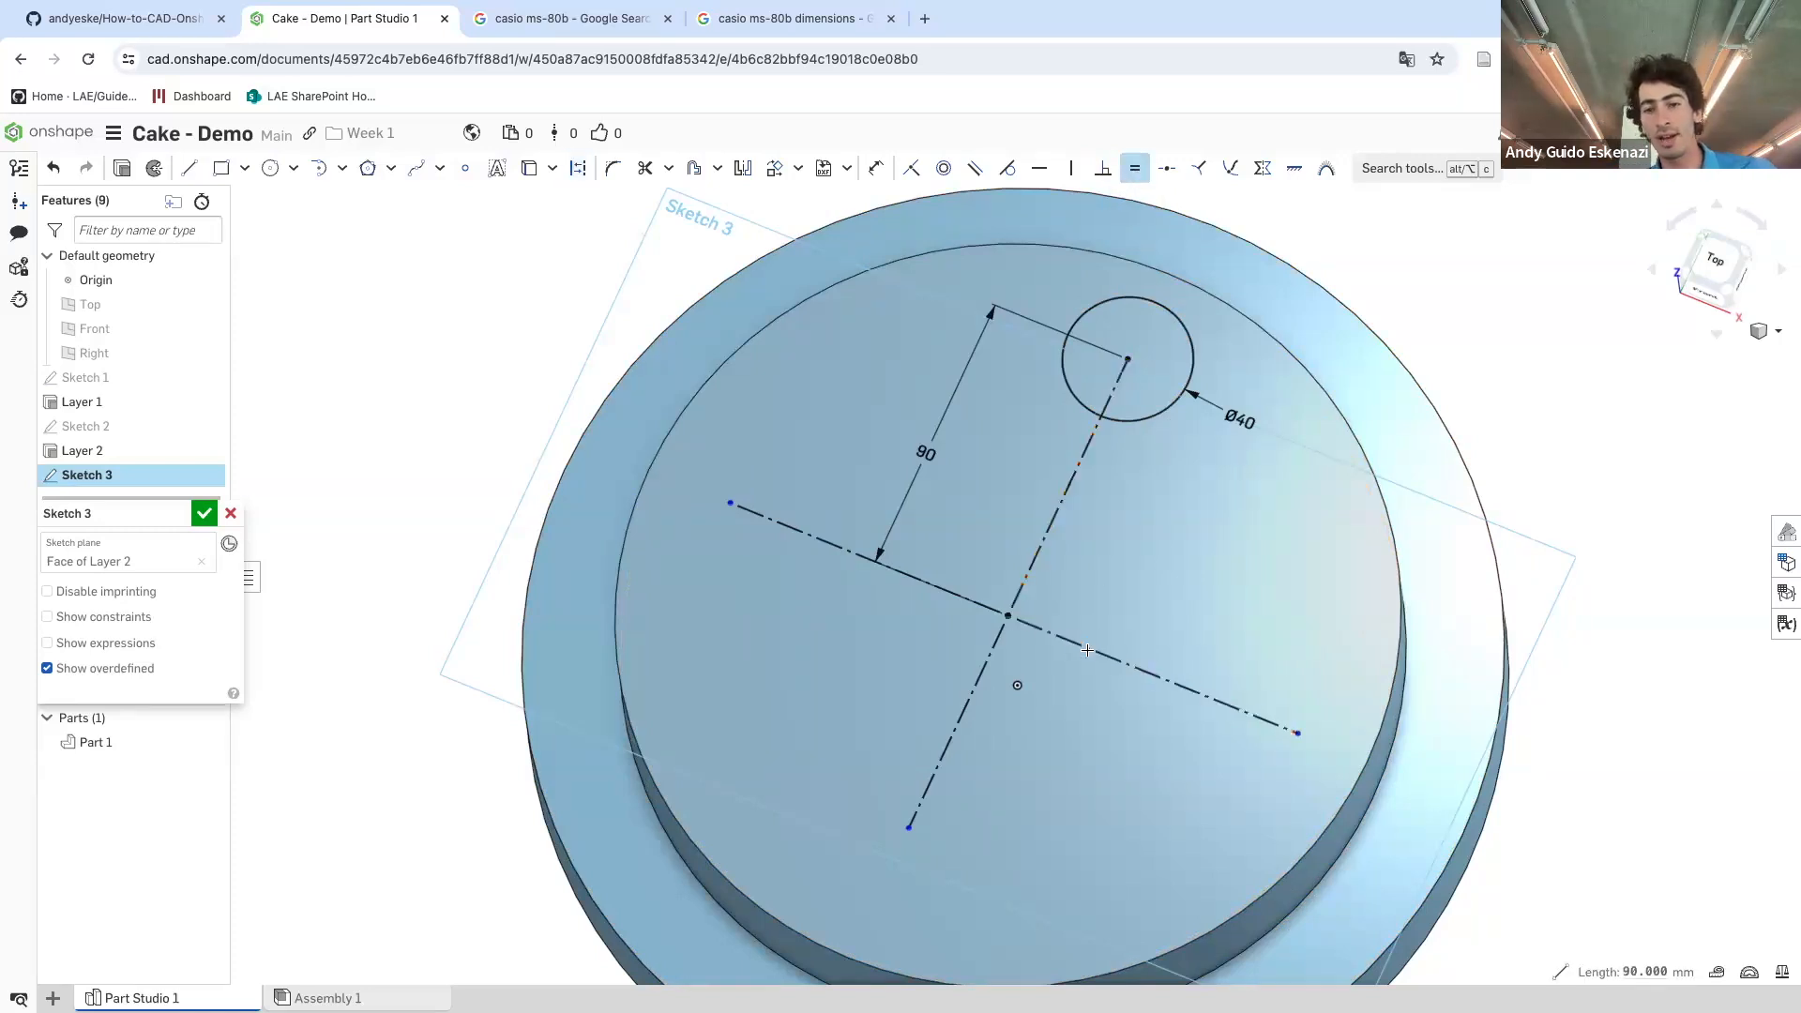
click(1042, 571)
click(990, 659)
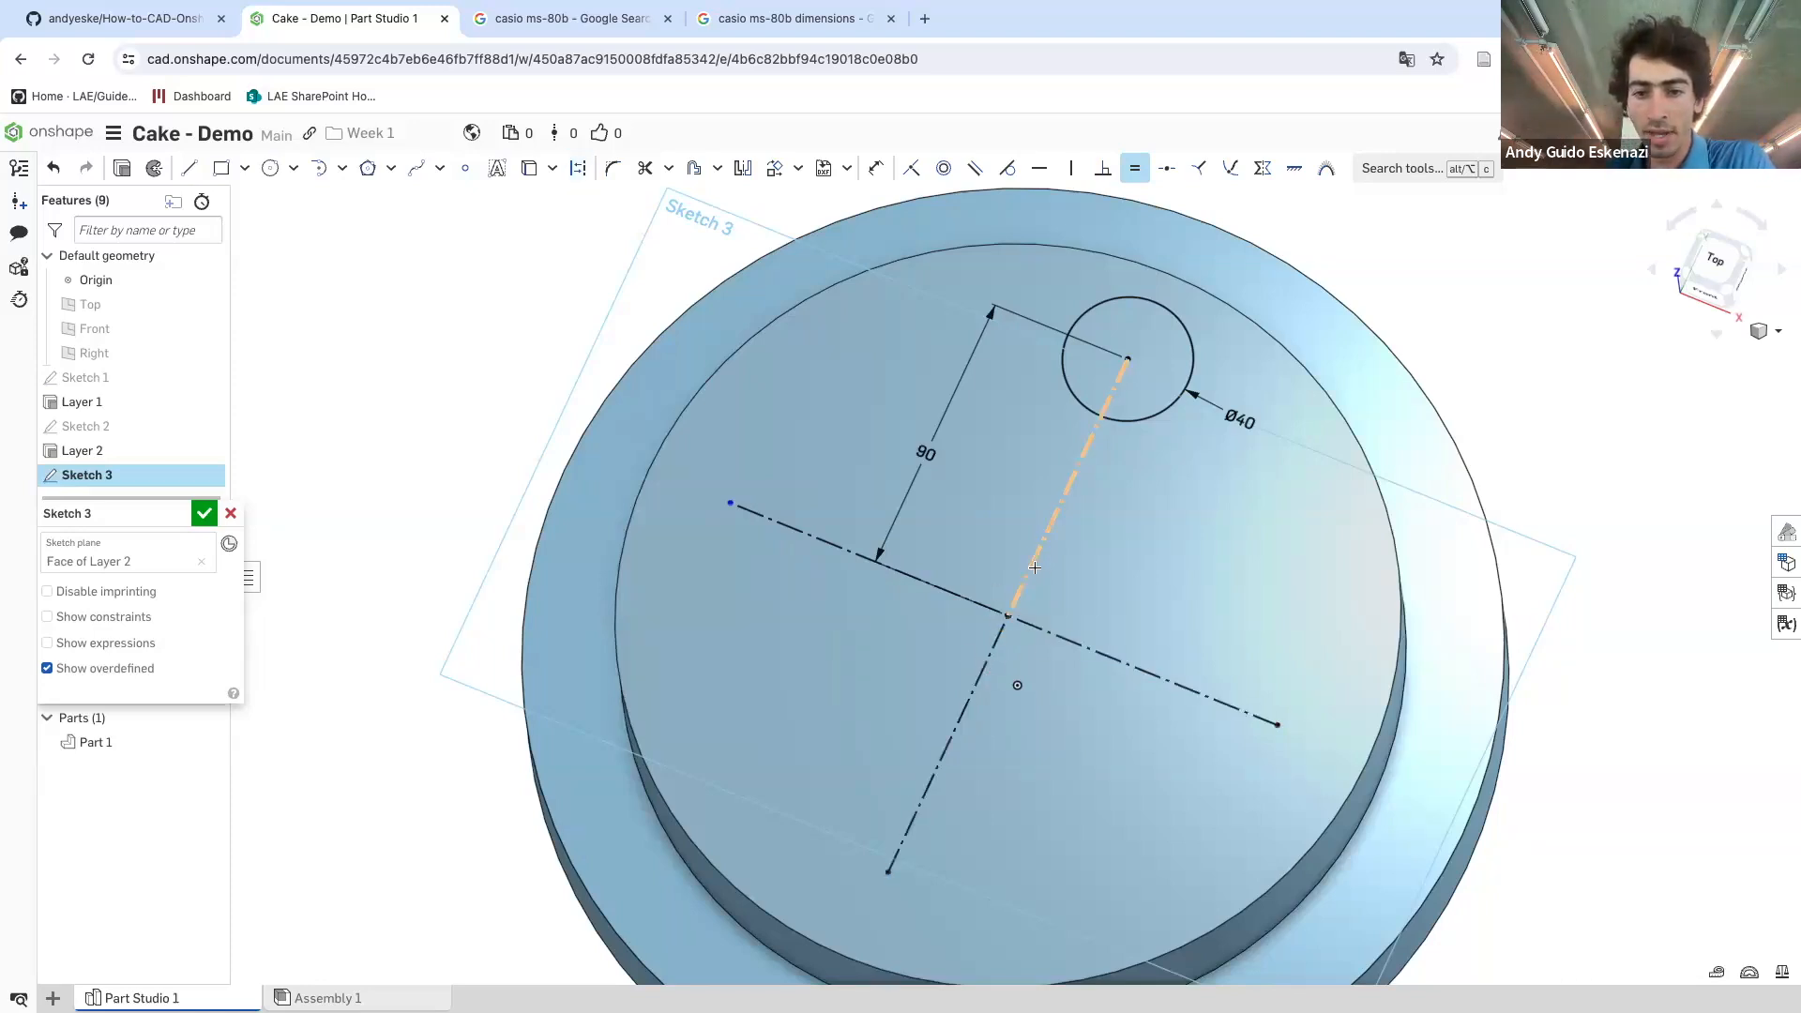
click(926, 583)
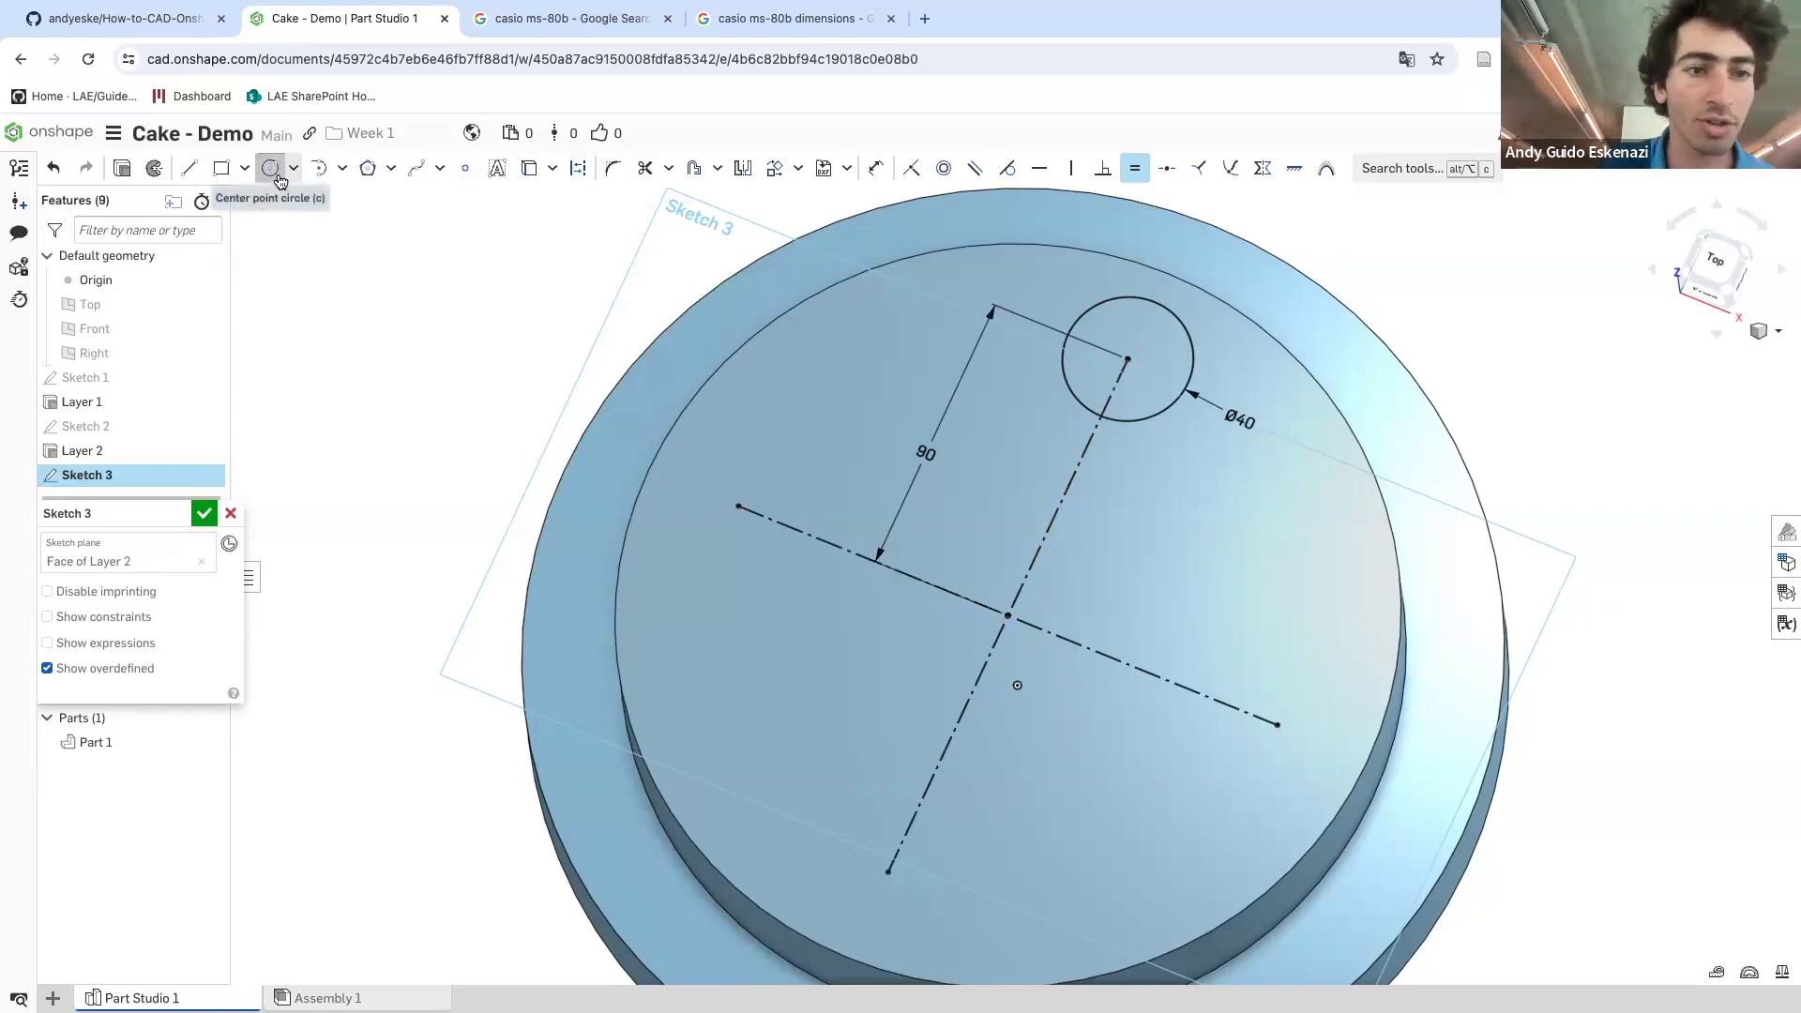
- Draw a circle at each free construction line end: about 37 mm on the left line, about 35 mm on the lower one, and a larger one right
click(270, 168)
click(738, 506)
click(695, 464)
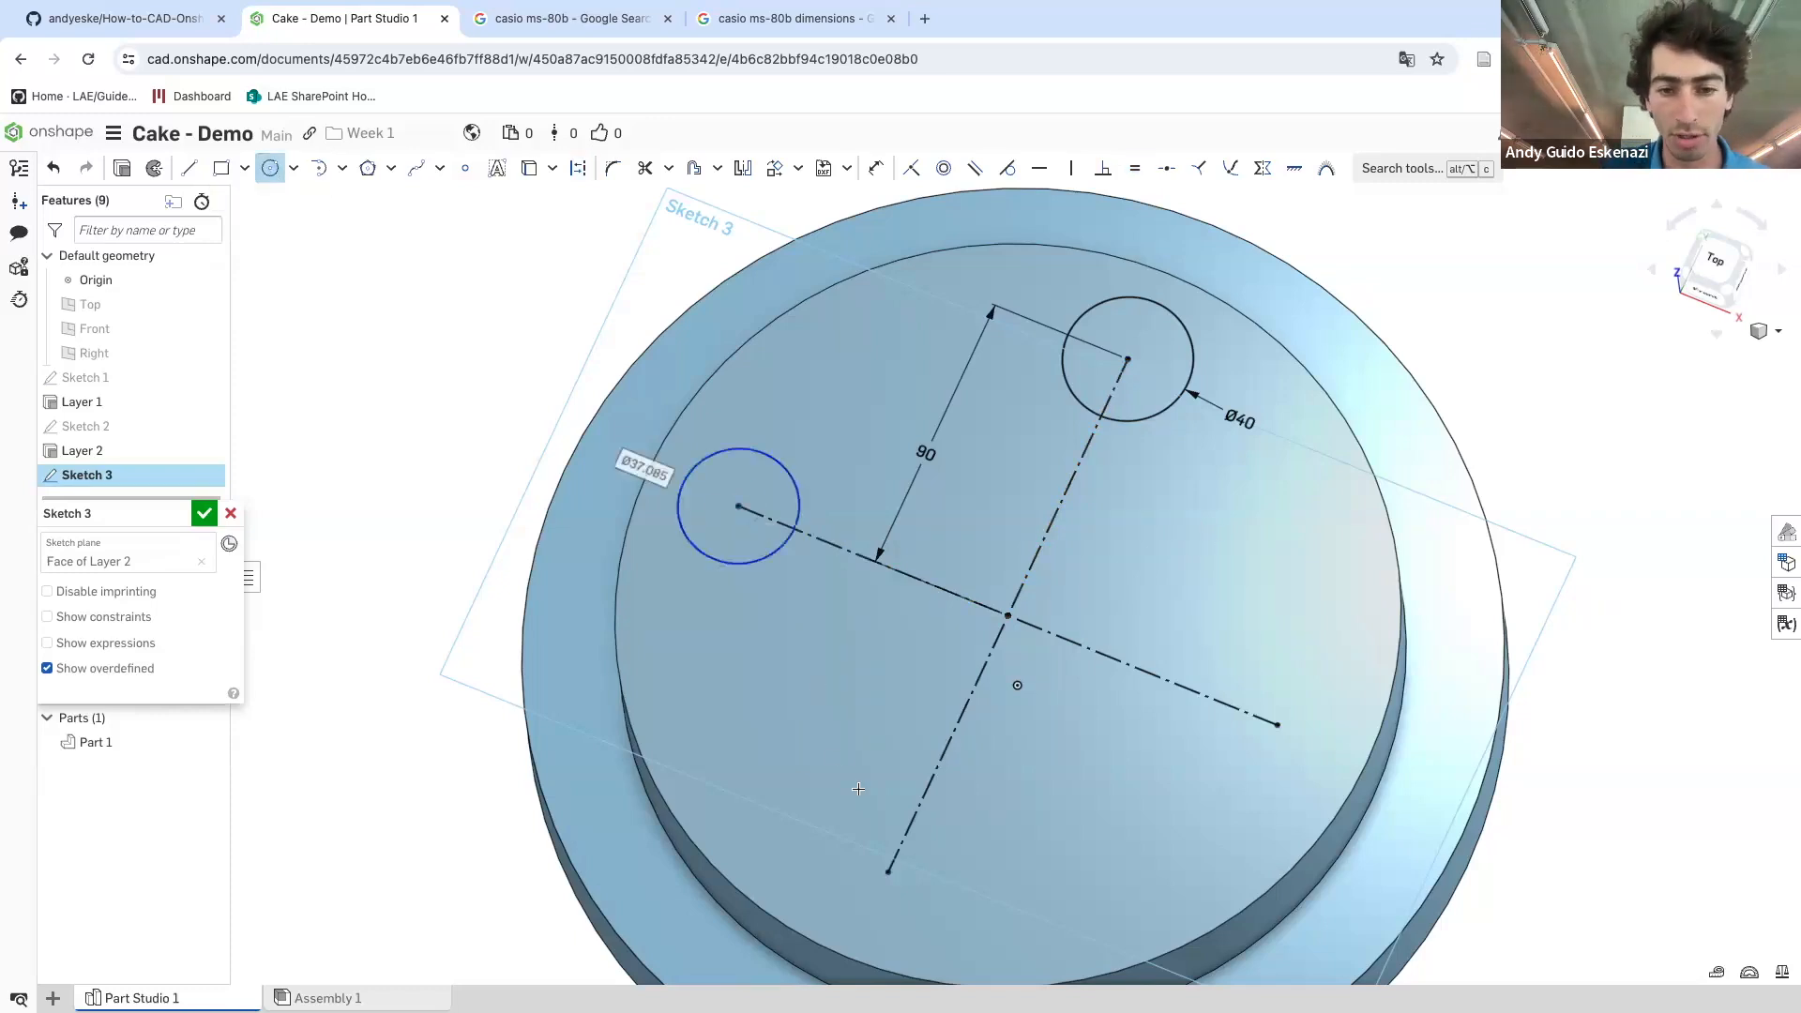
click(887, 871)
click(905, 923)
click(1277, 724)
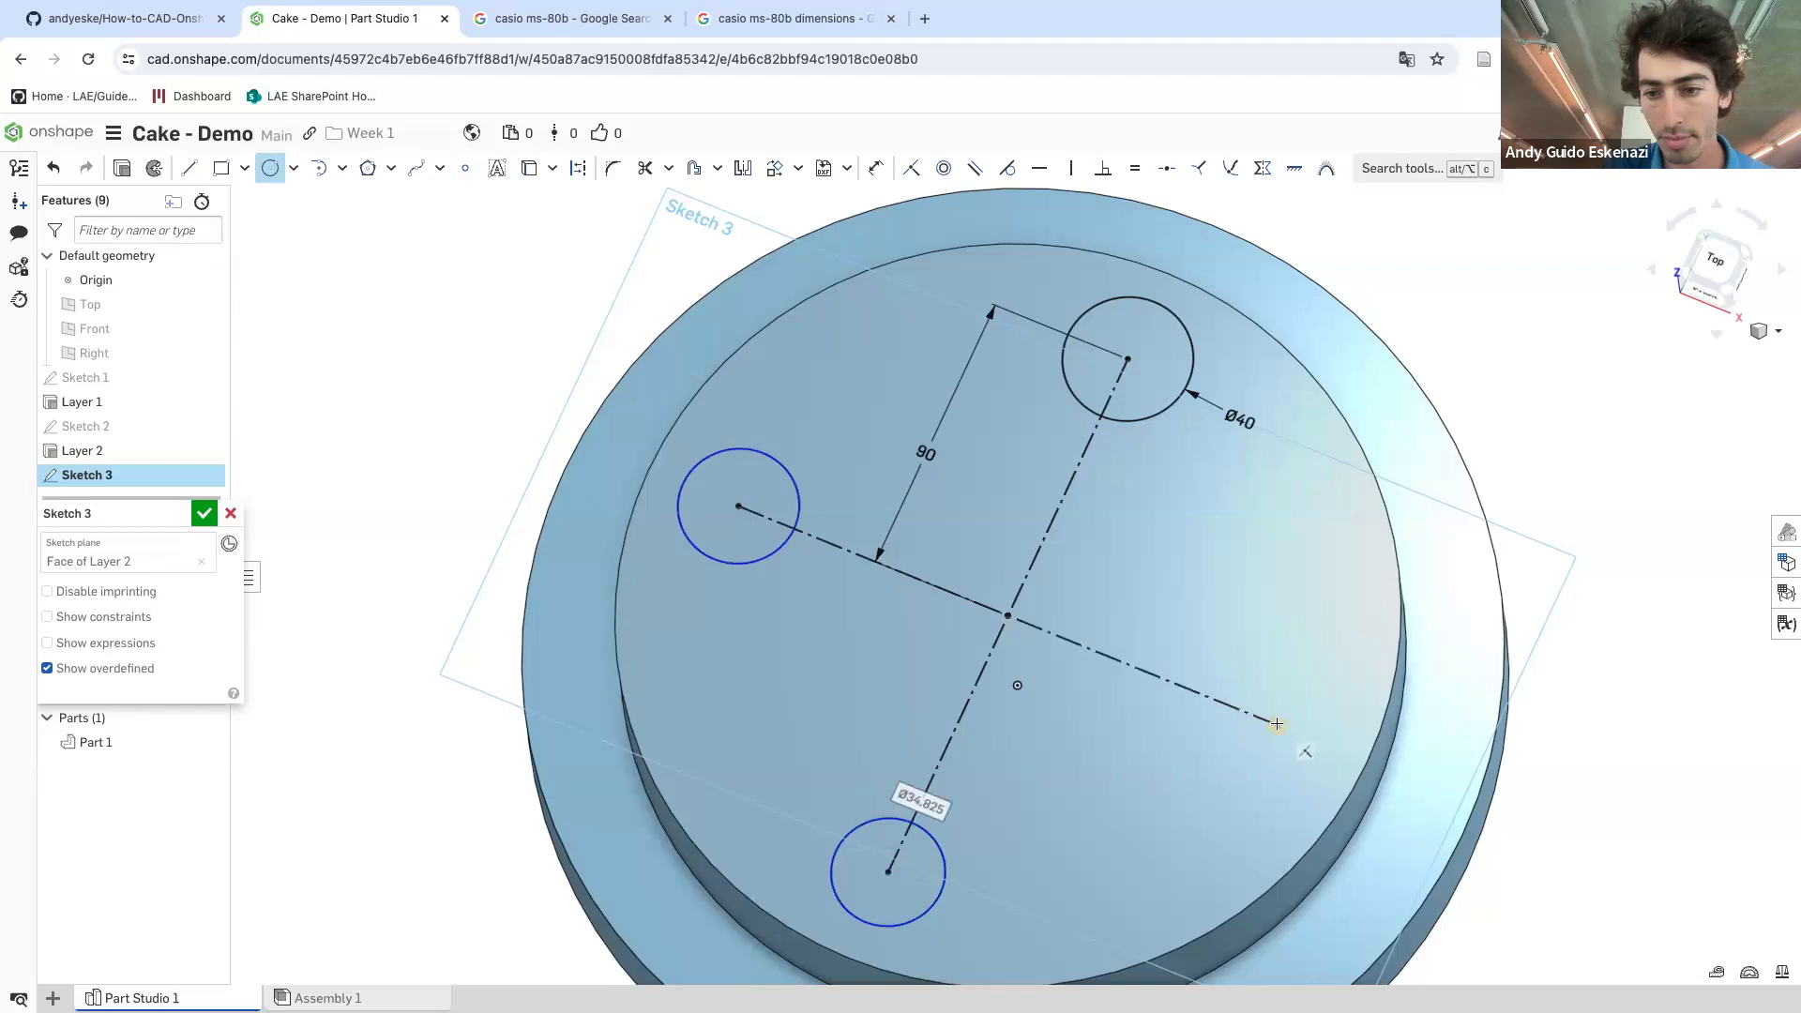
click(1318, 712)
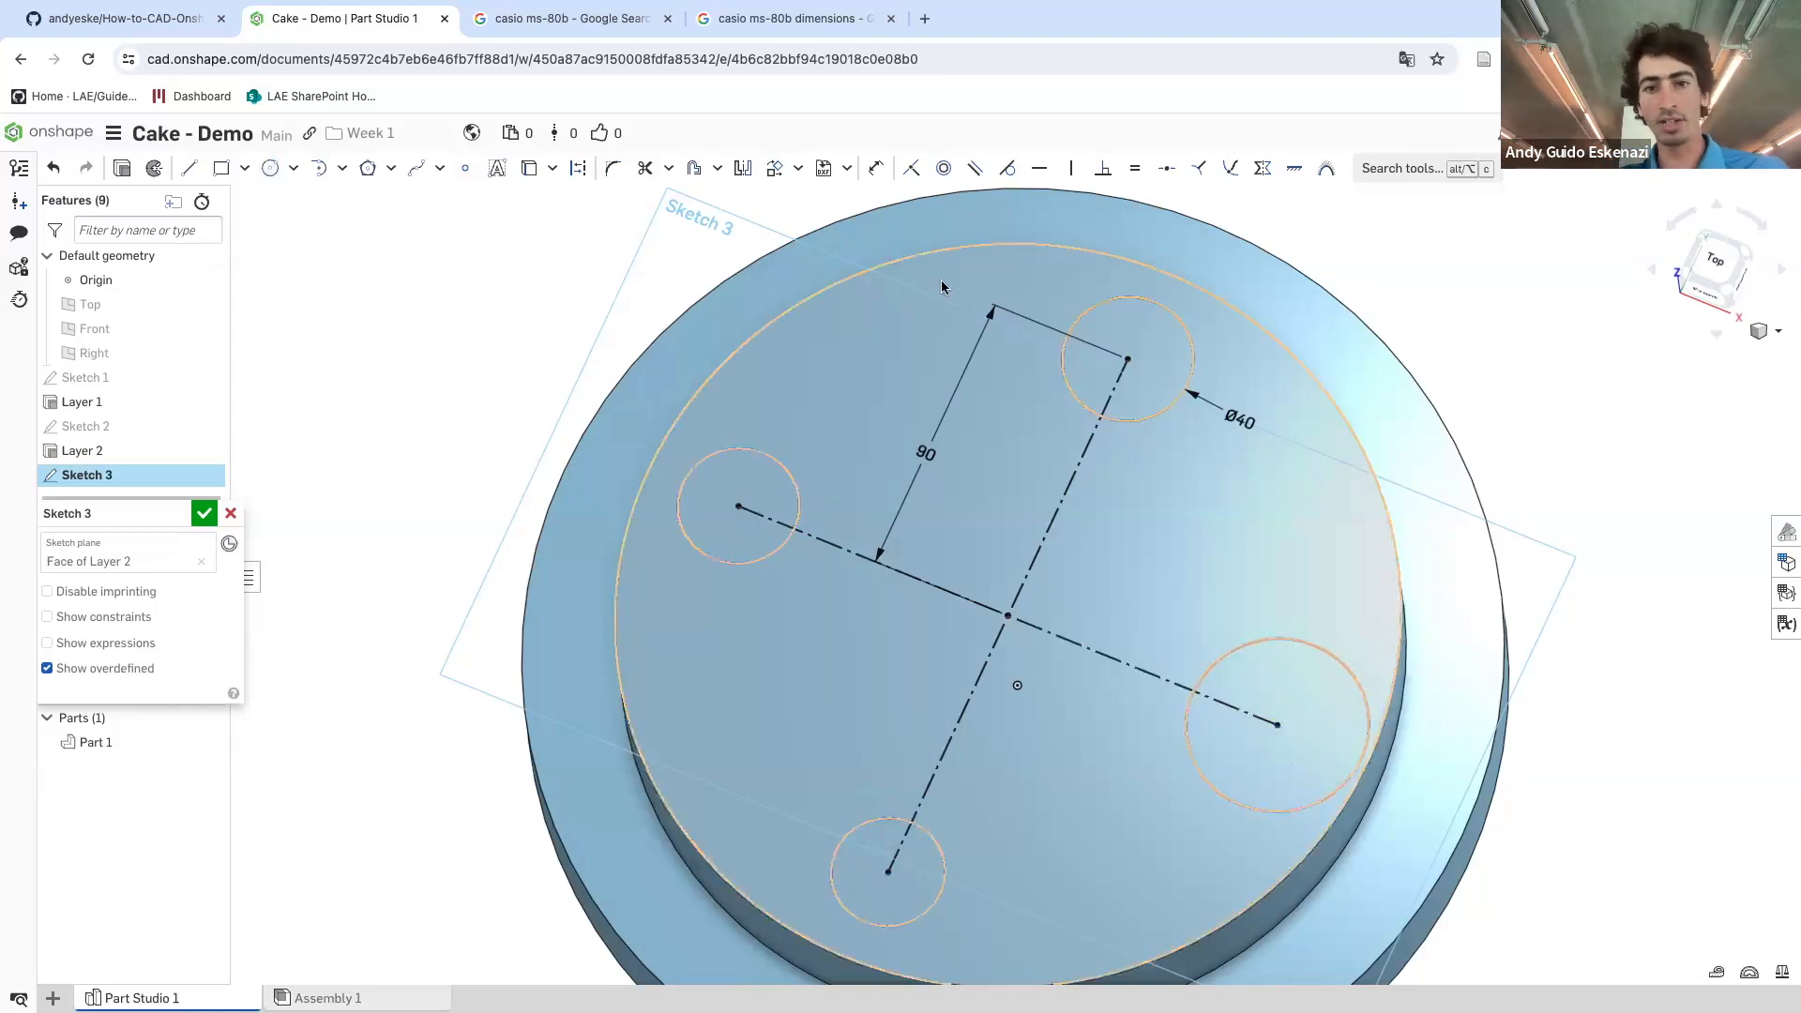
key(Escape)
- Apply equal constraints so the three new circles match the 40 mm circle
click(1130, 173)
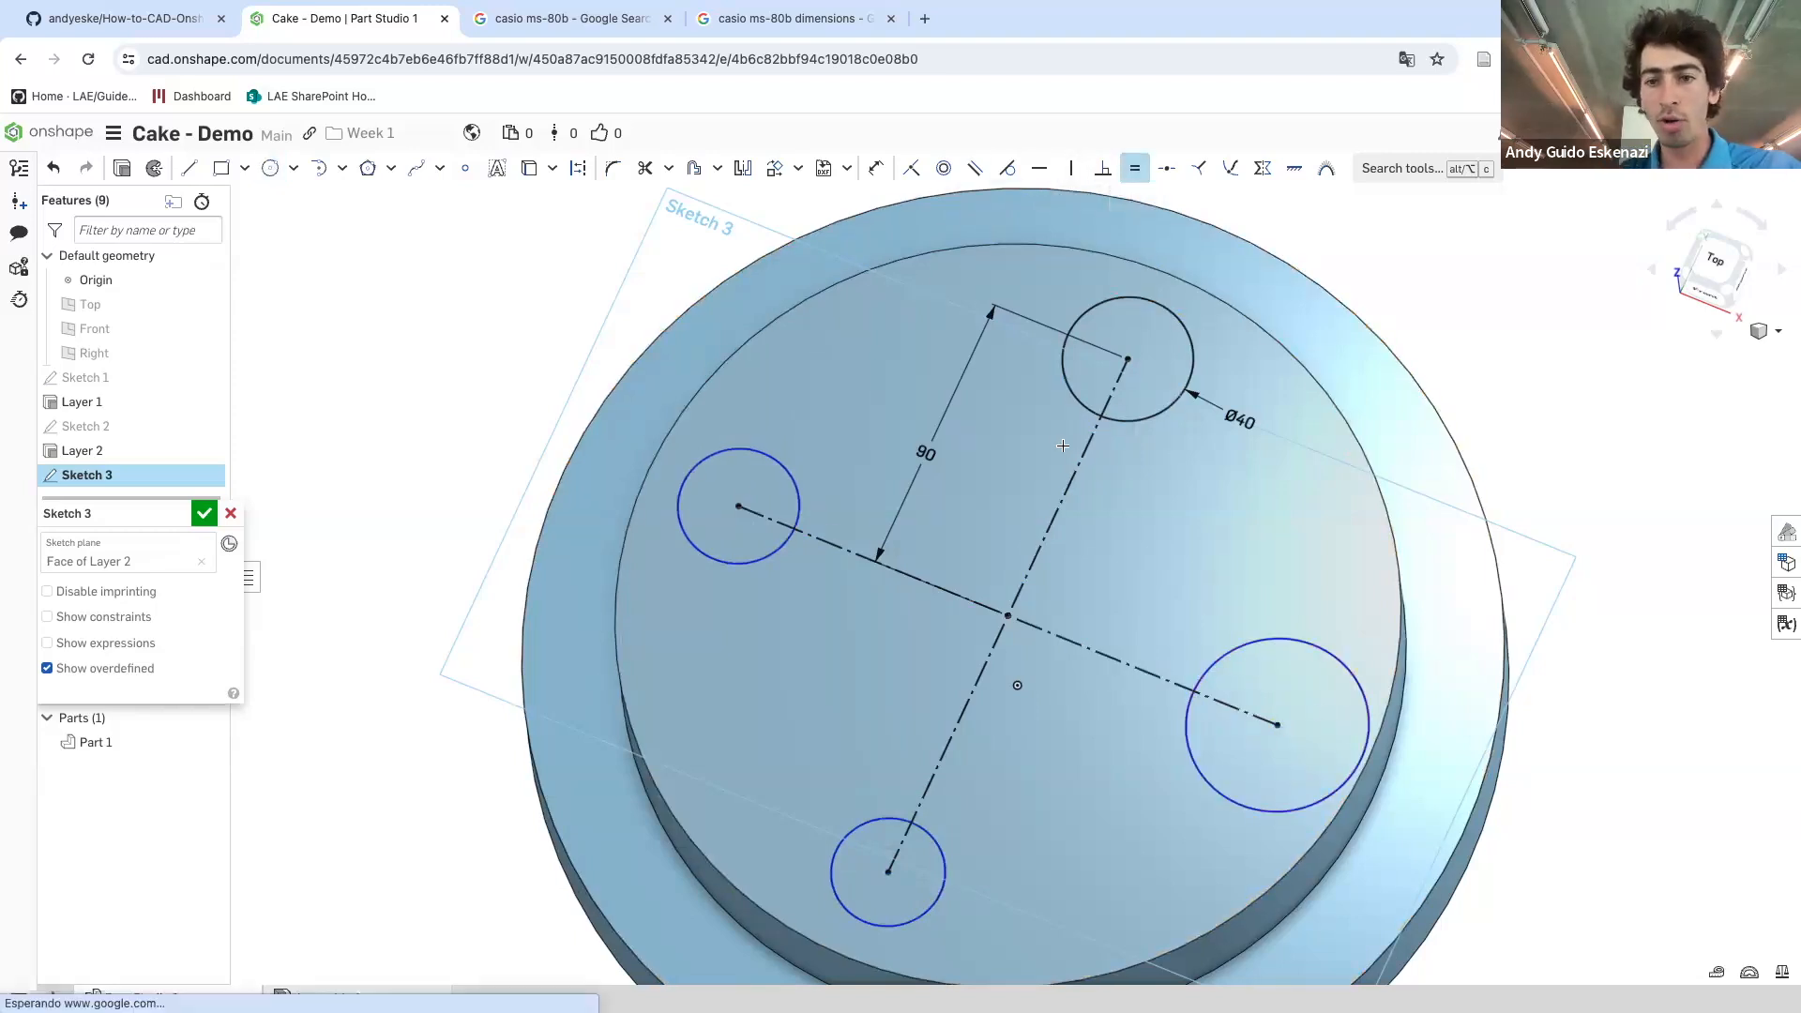
click(1069, 386)
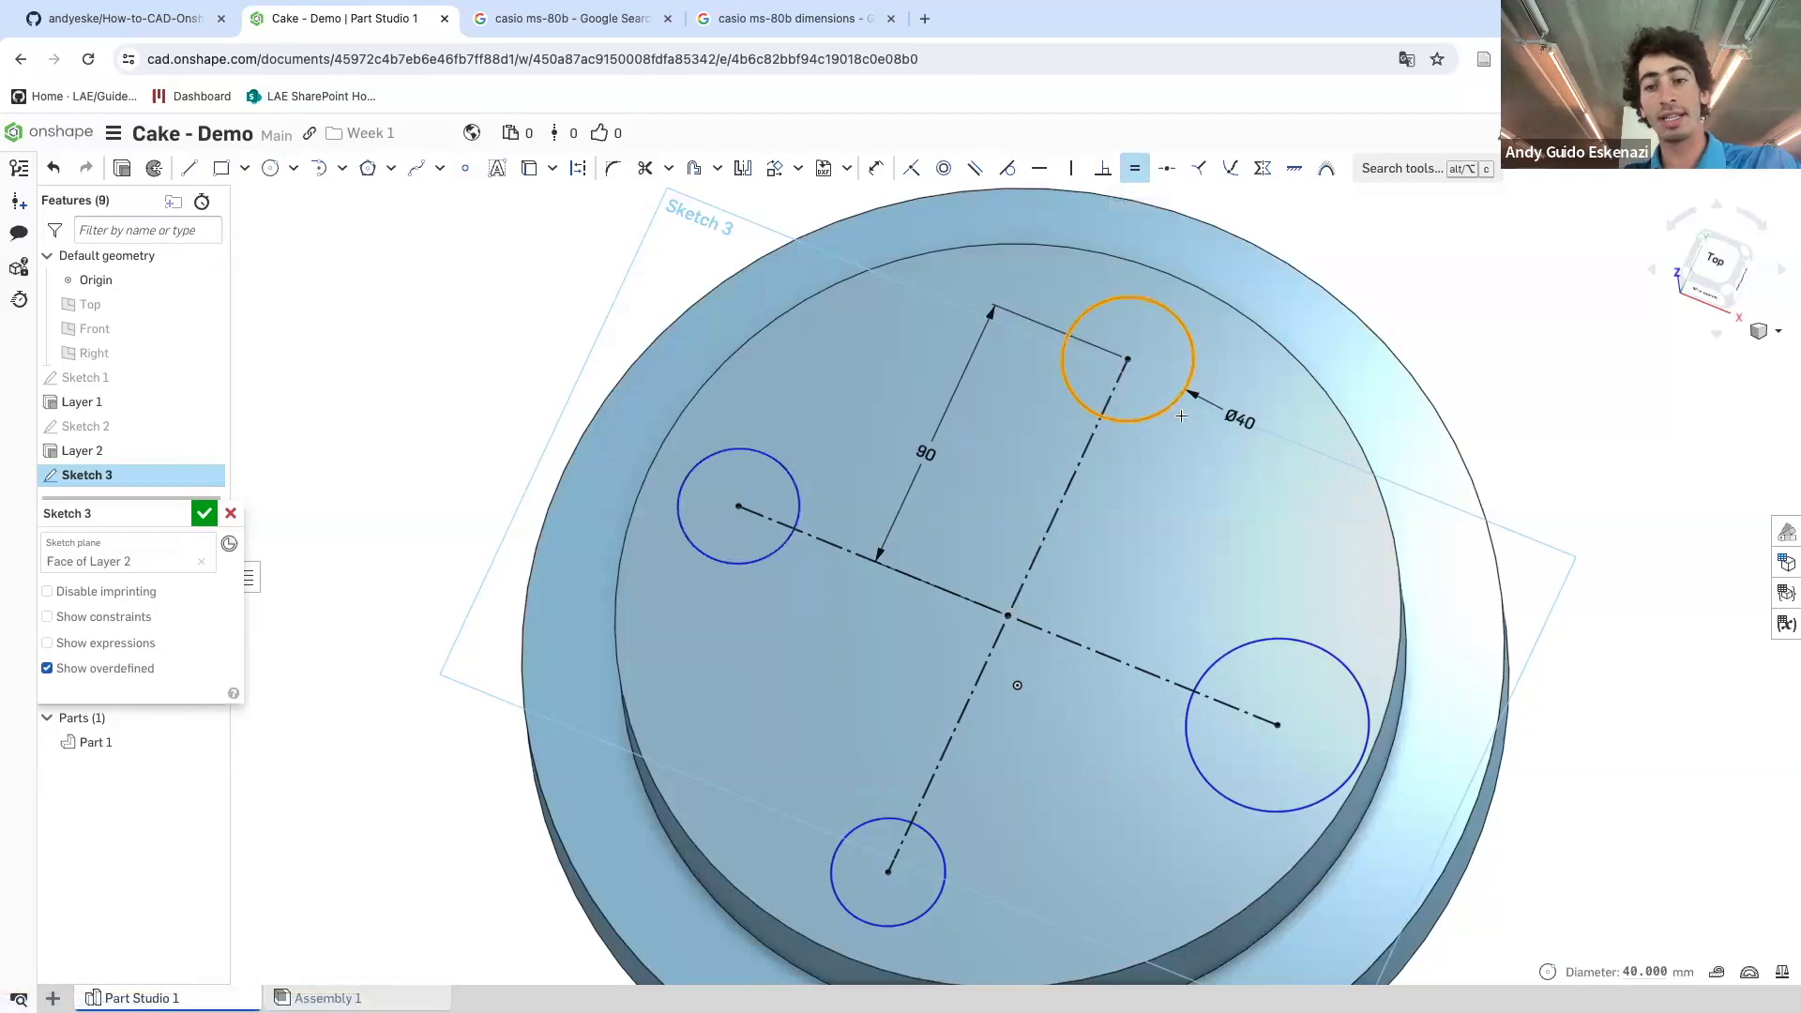
click(802, 525)
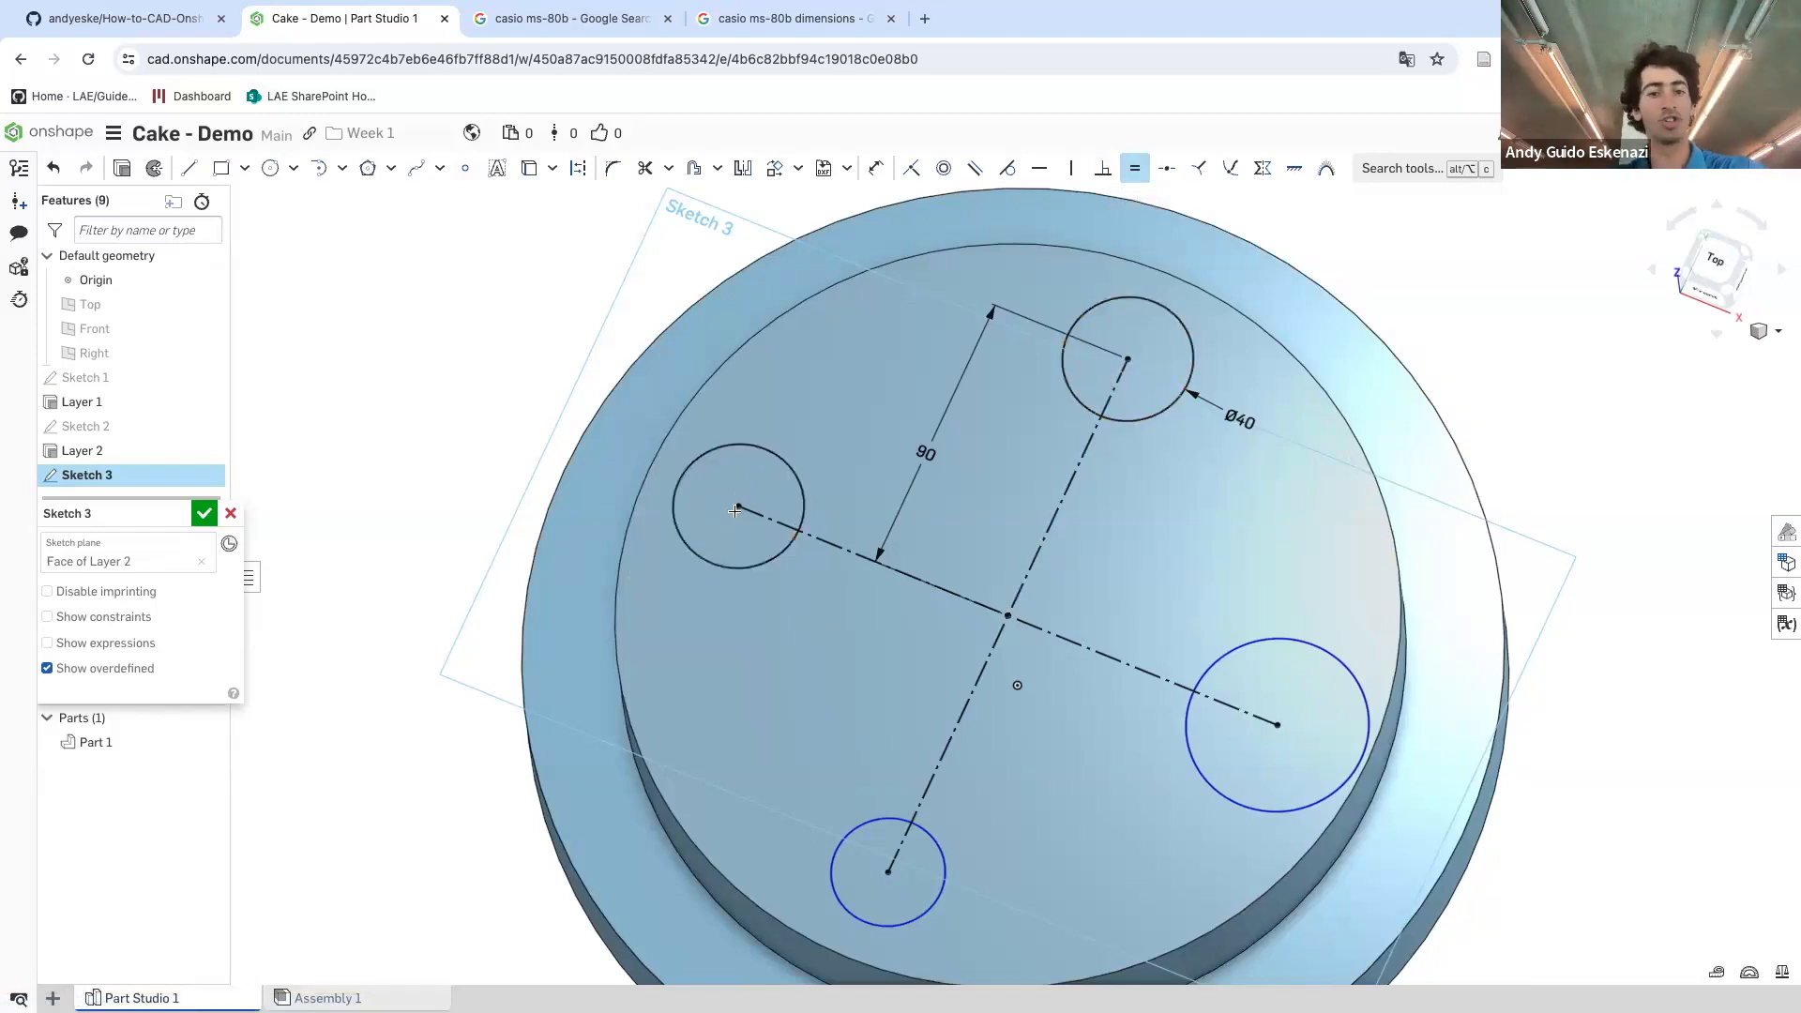
click(858, 822)
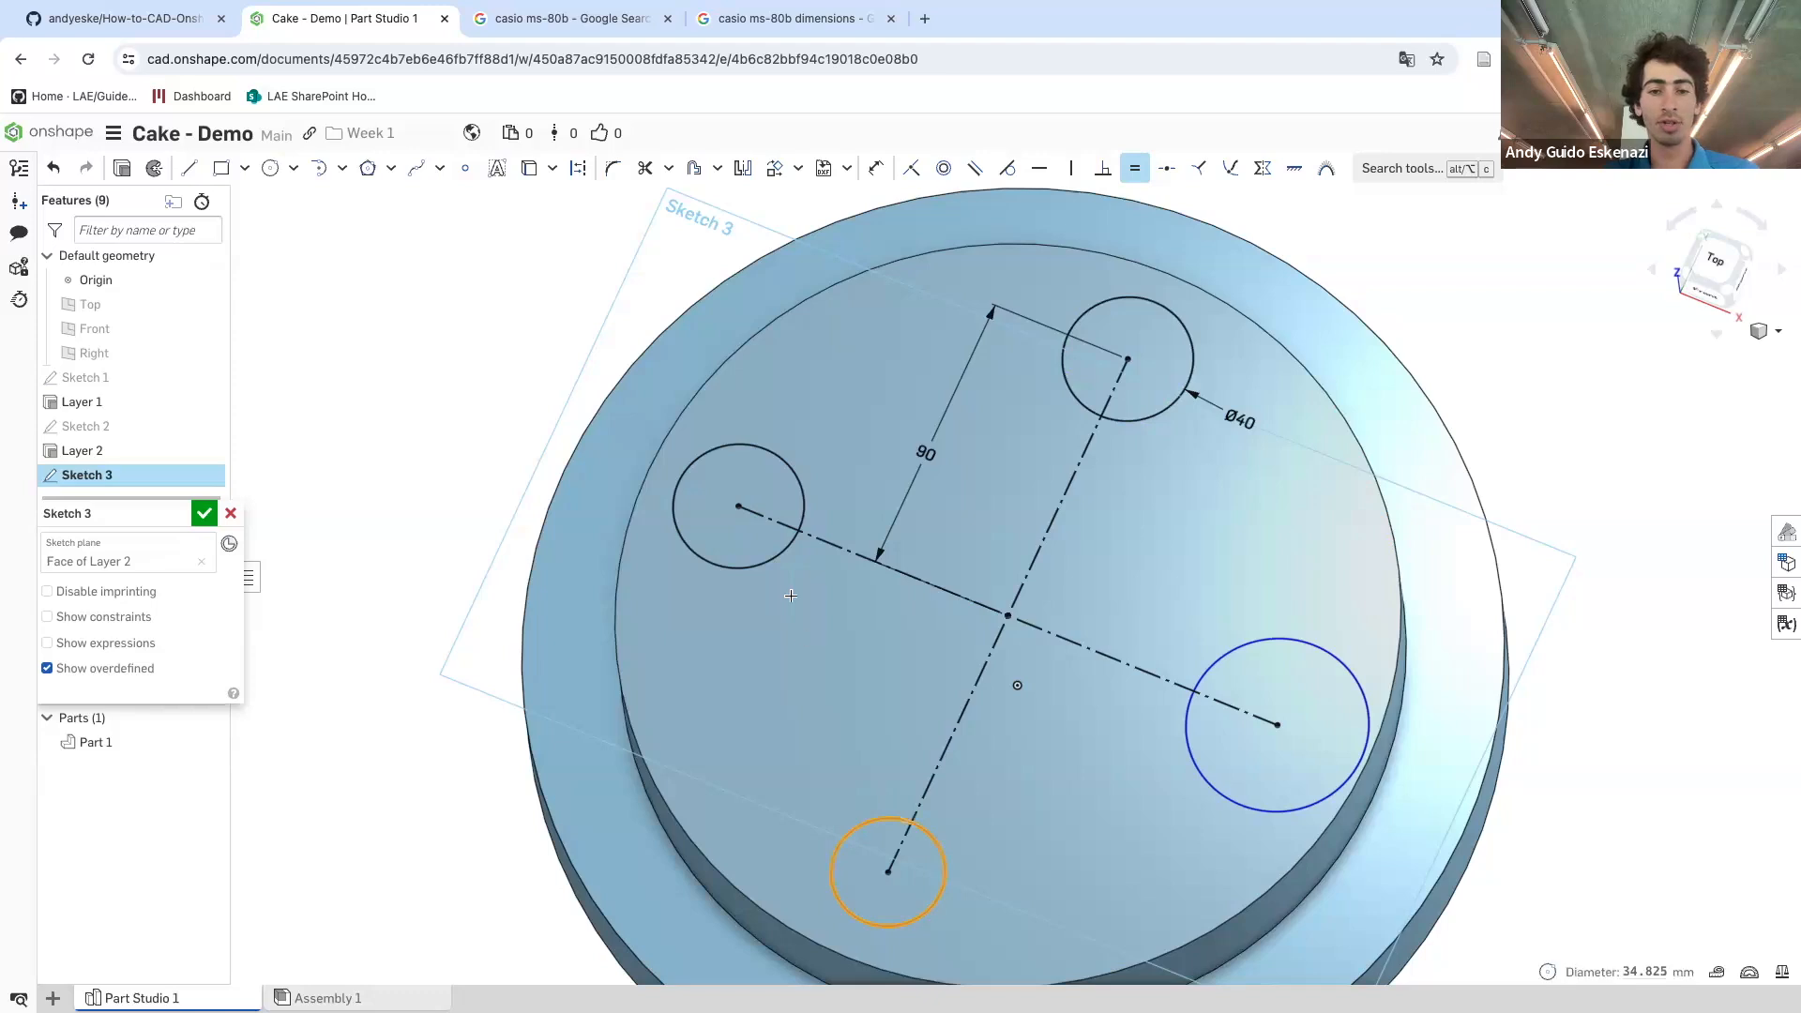
click(790, 546)
click(1193, 737)
click(945, 833)
right_drag(944, 833, 1330, 541)
key(Escape)
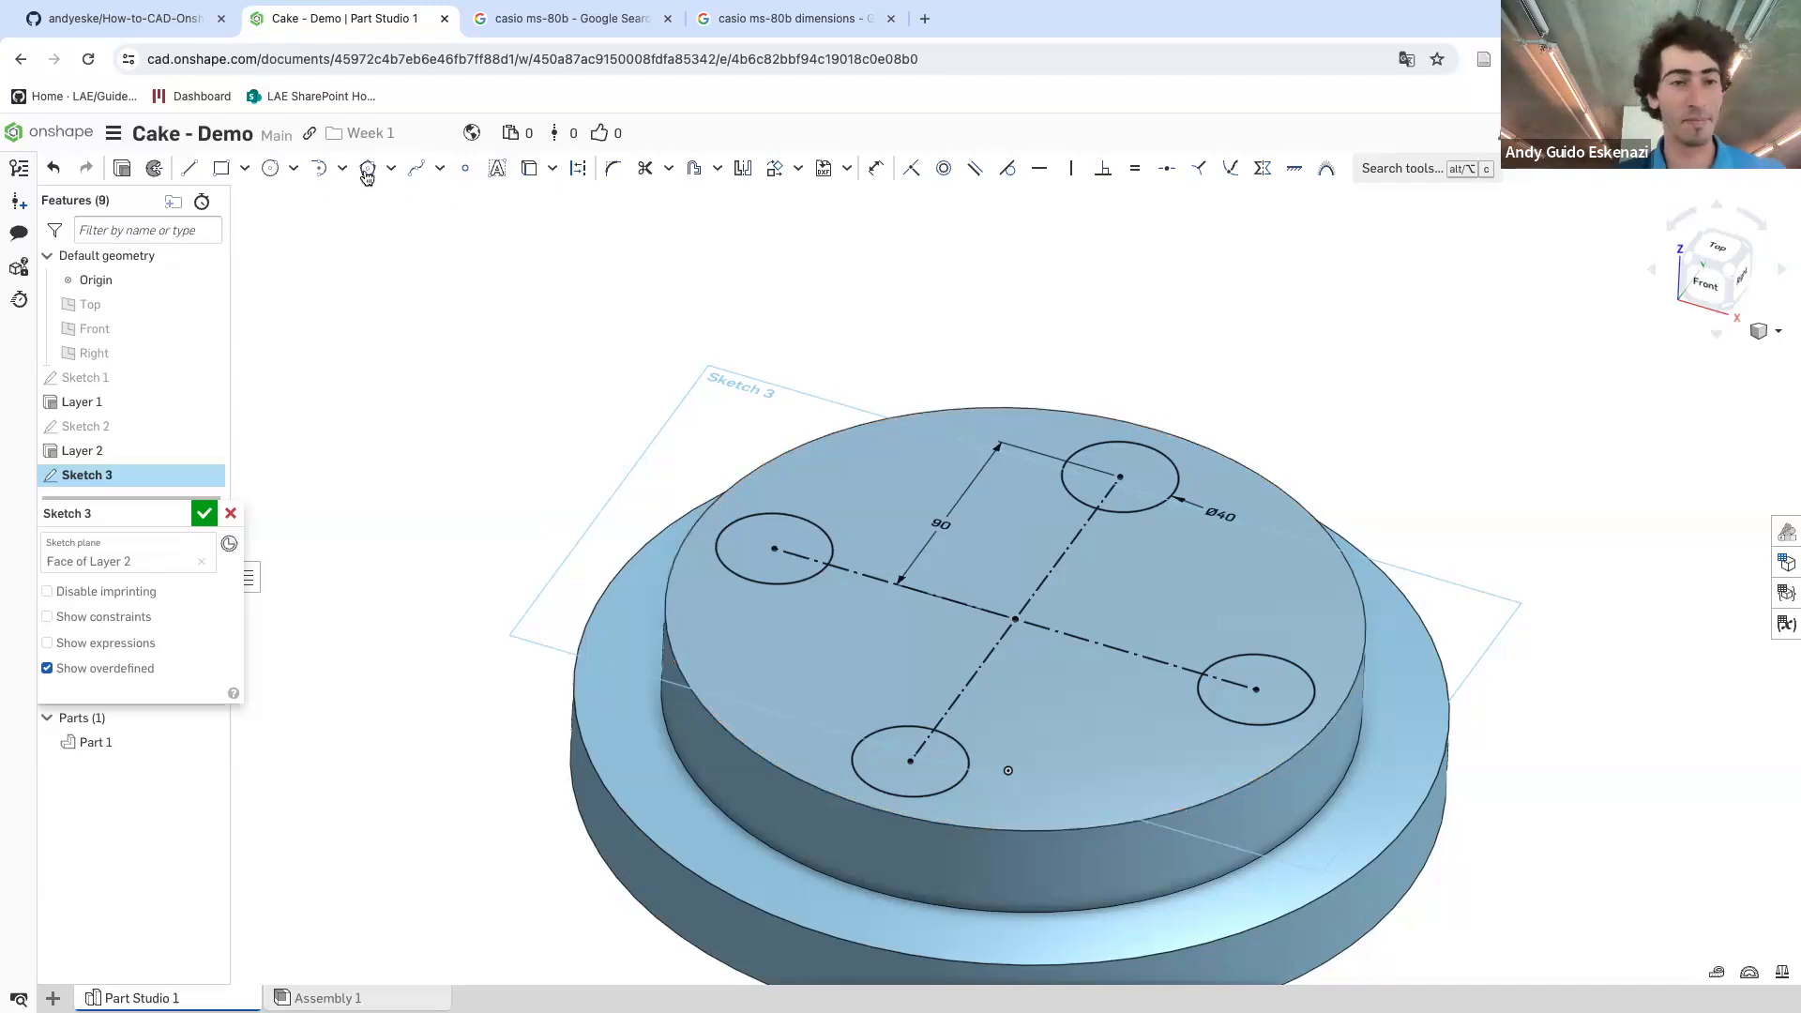
- Extrude the four small circles upward 200 mm, adding them to the existing cake part
click(122, 168)
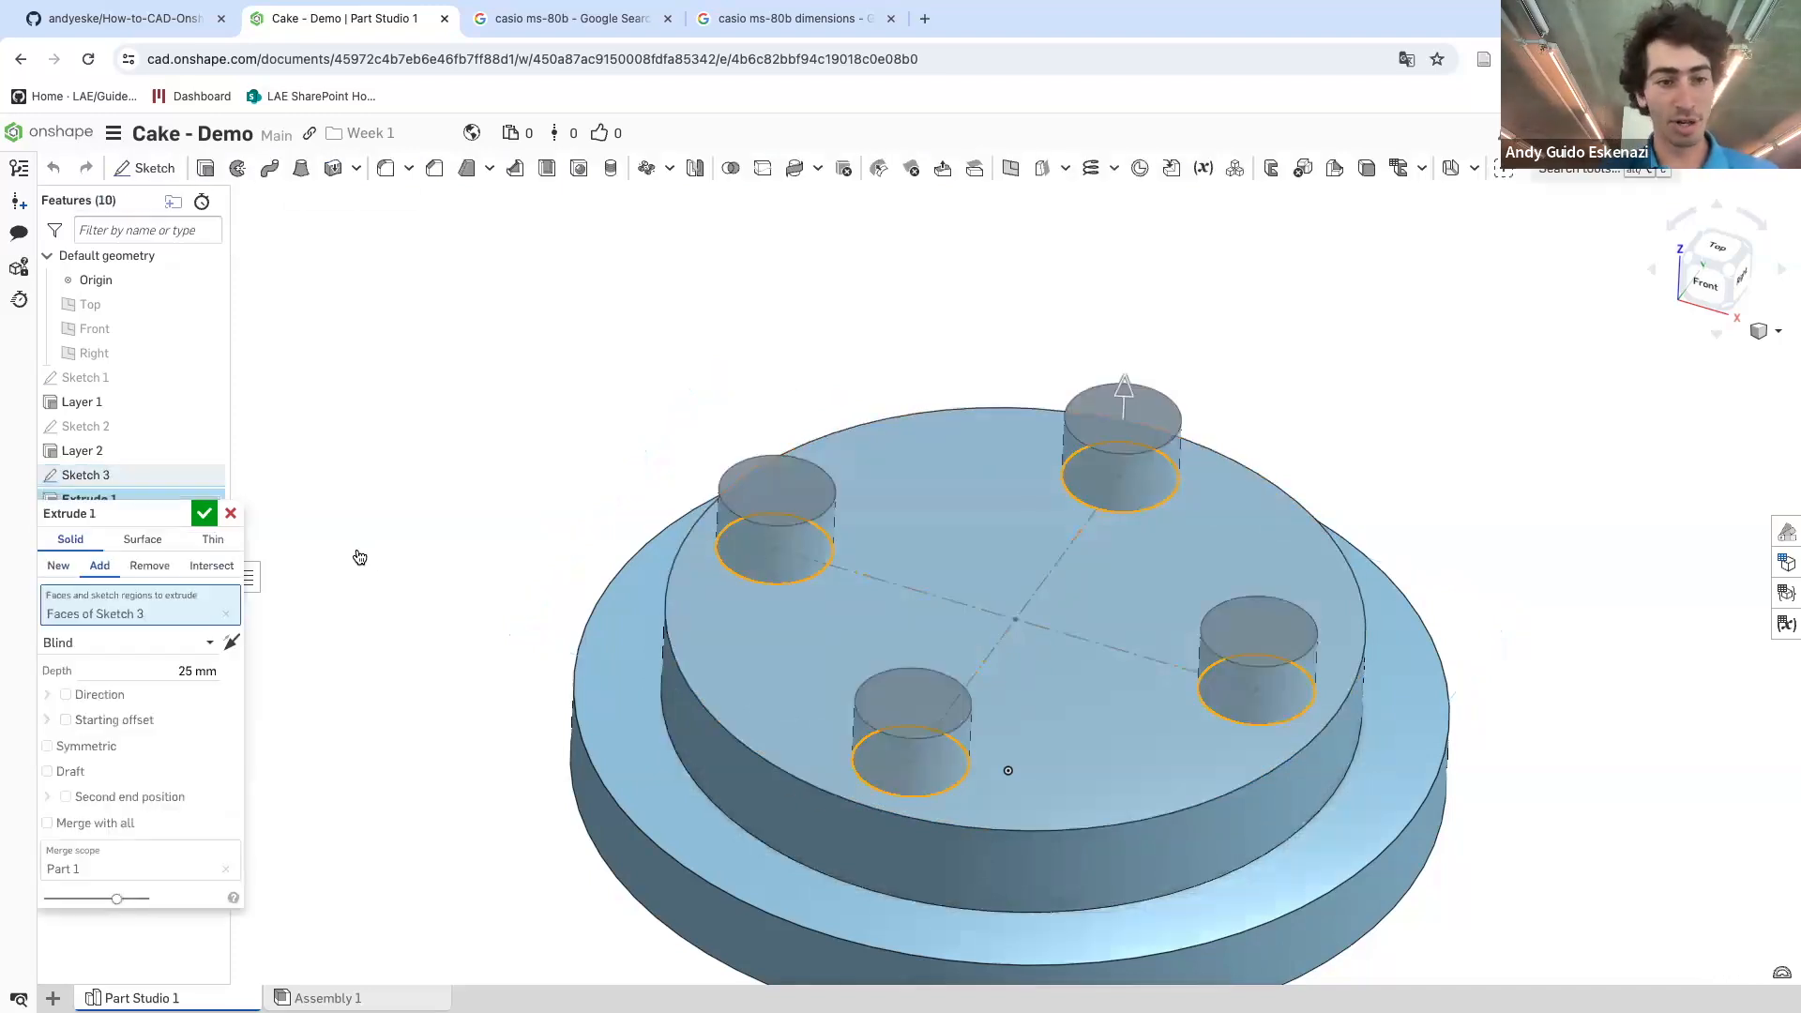
click(183, 671)
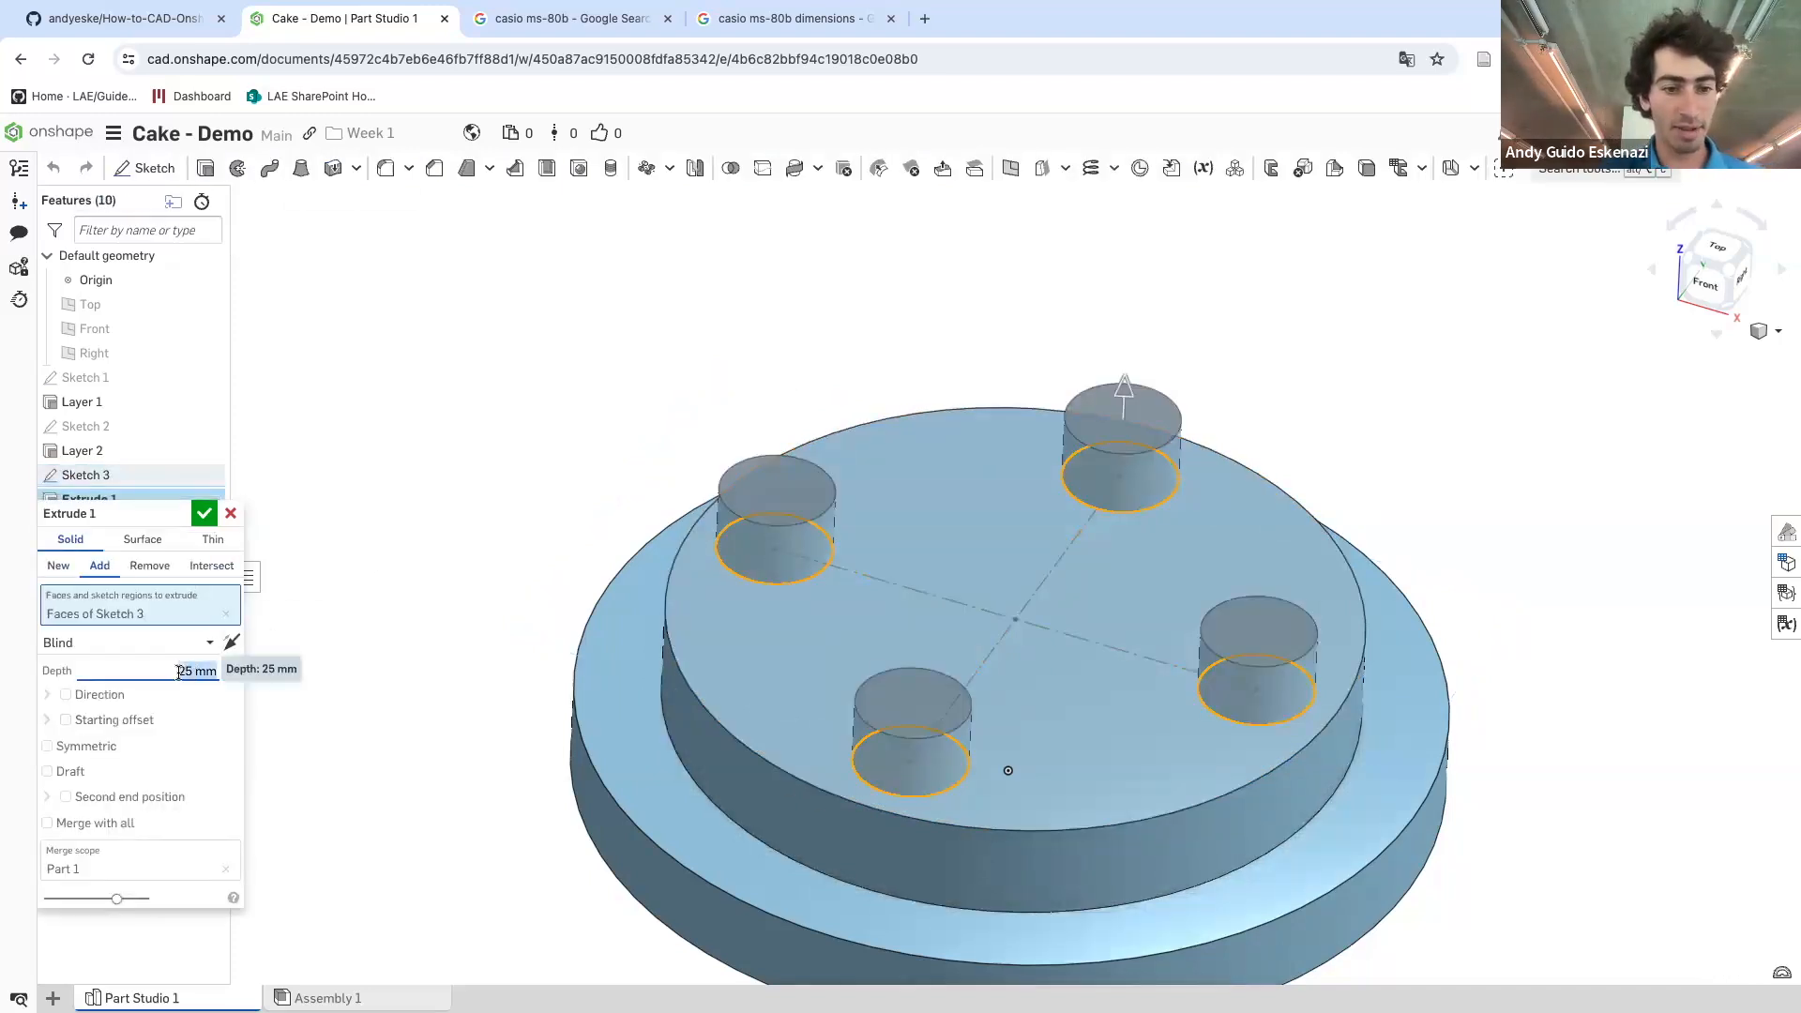
text(80)
key(Return)
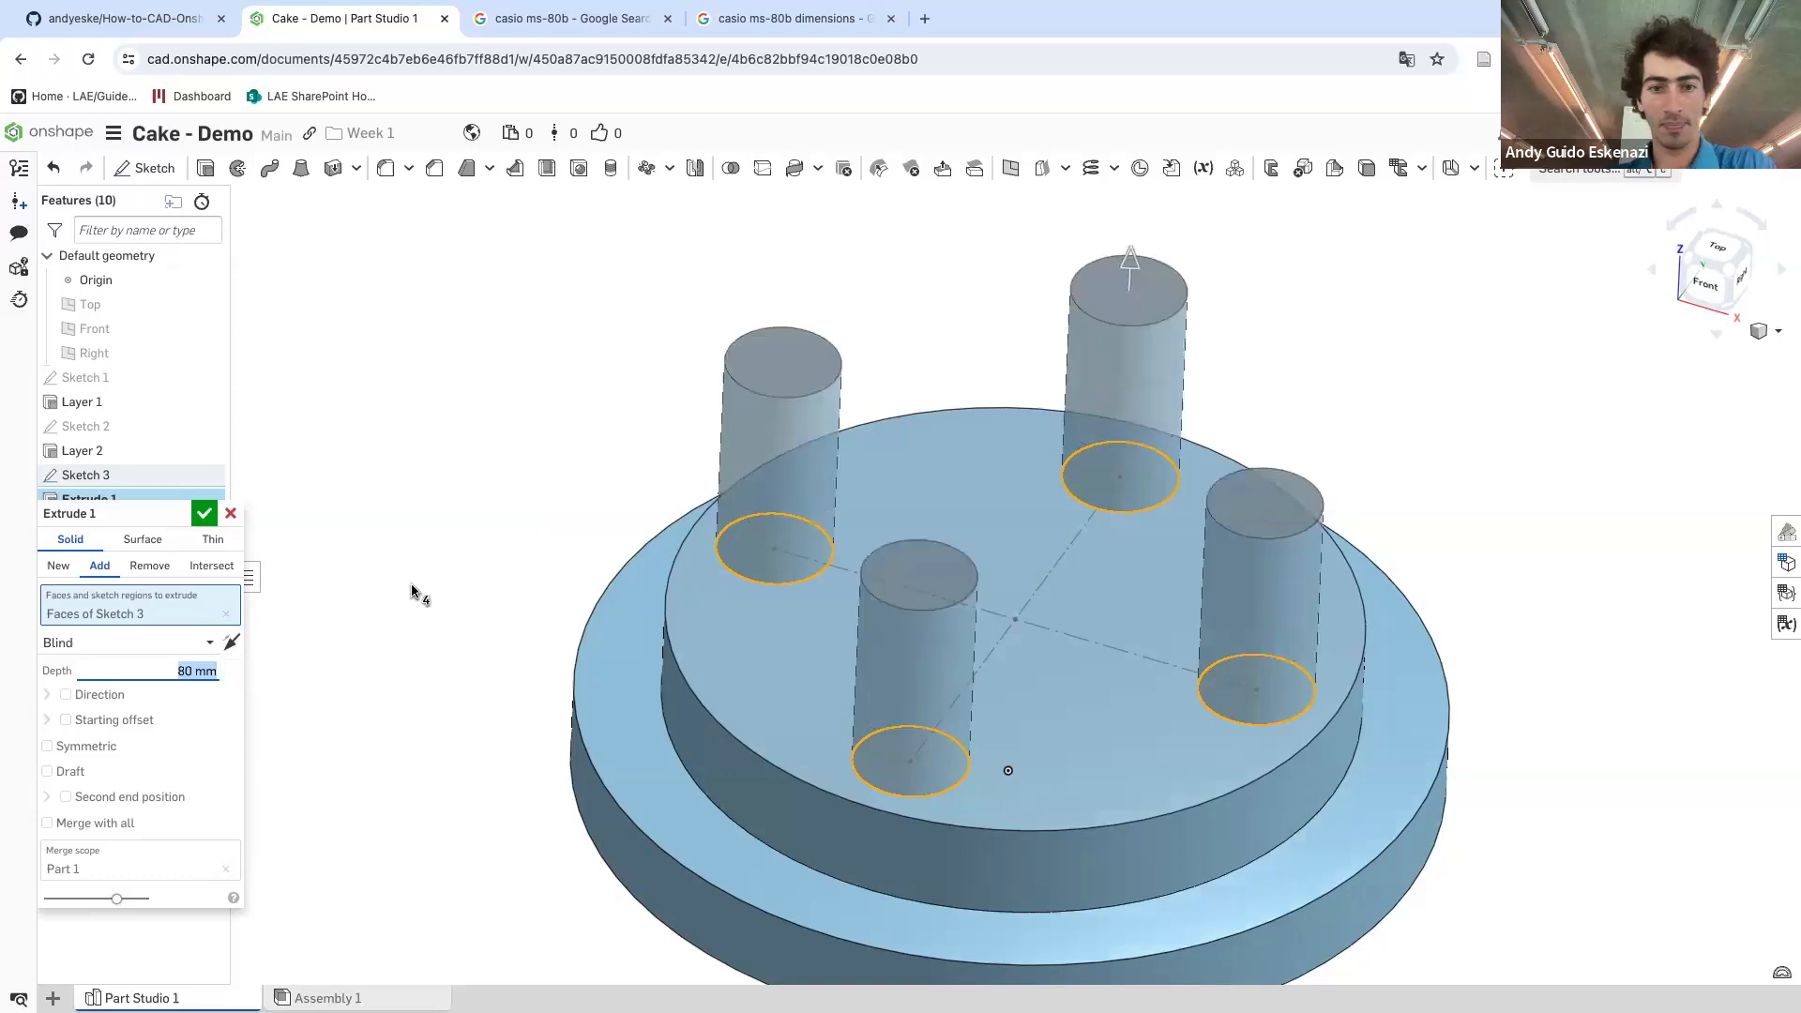
text(2)
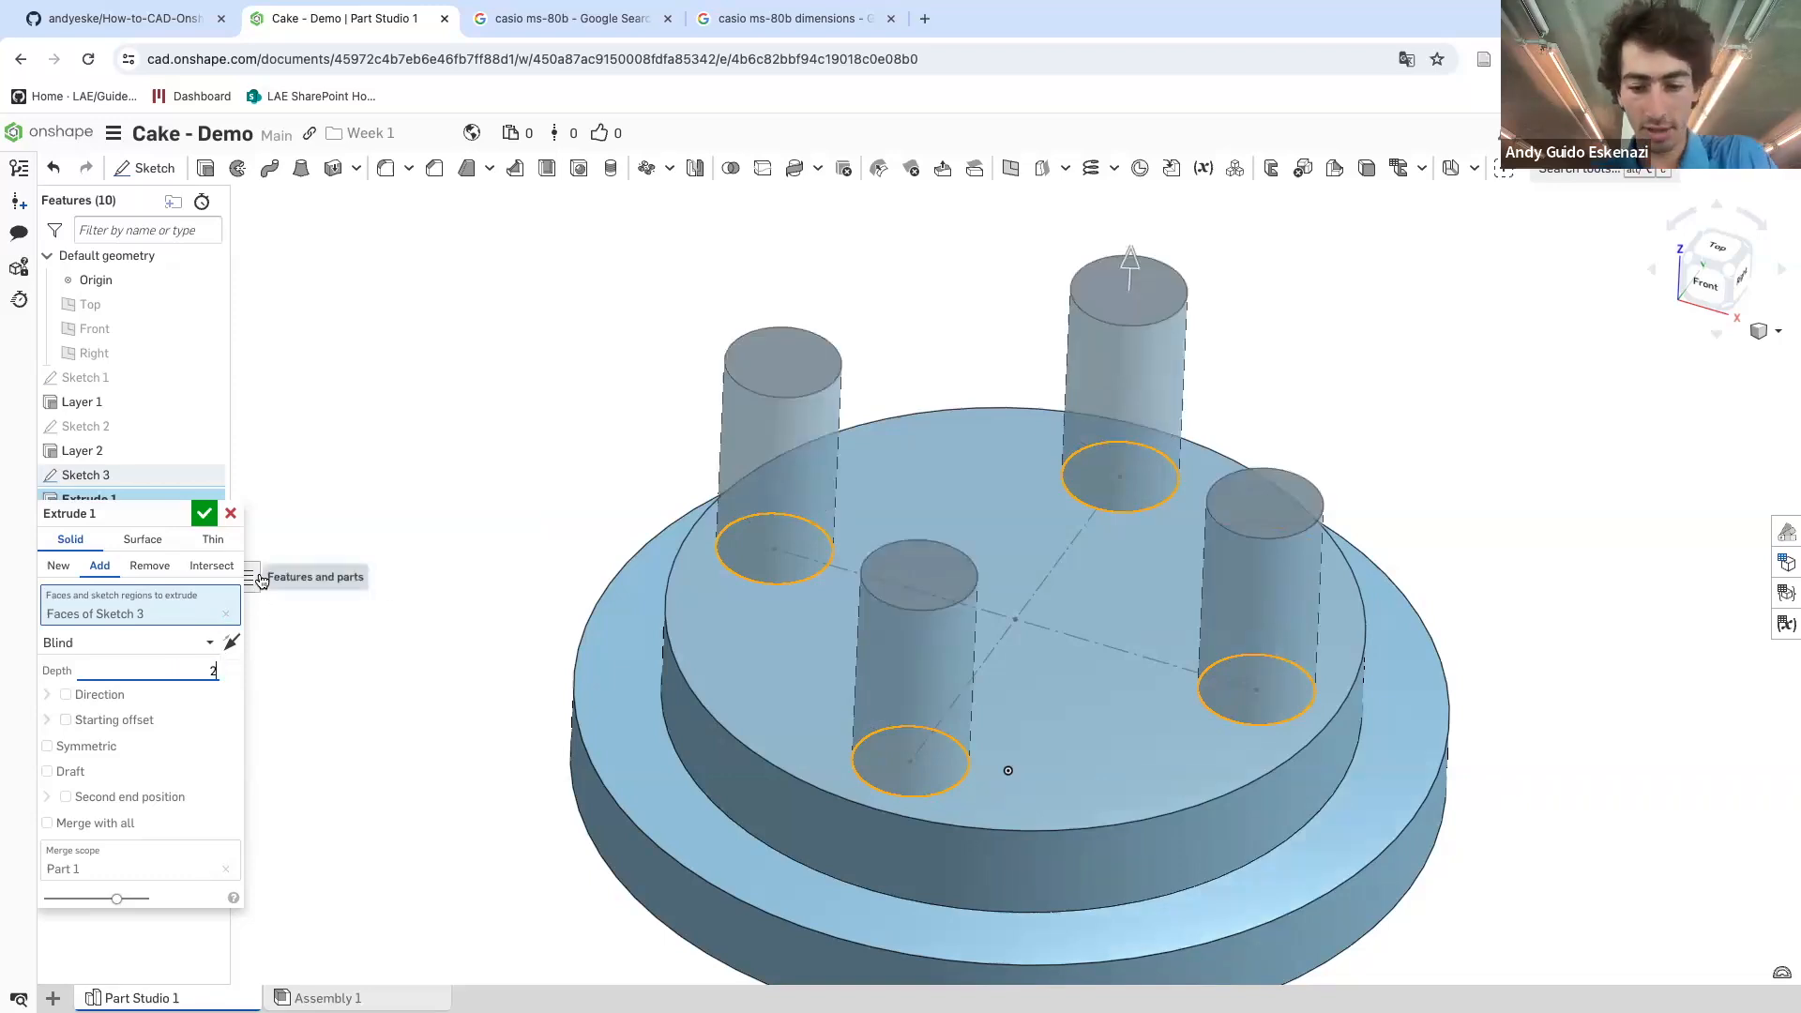
text(00)
key(Return)
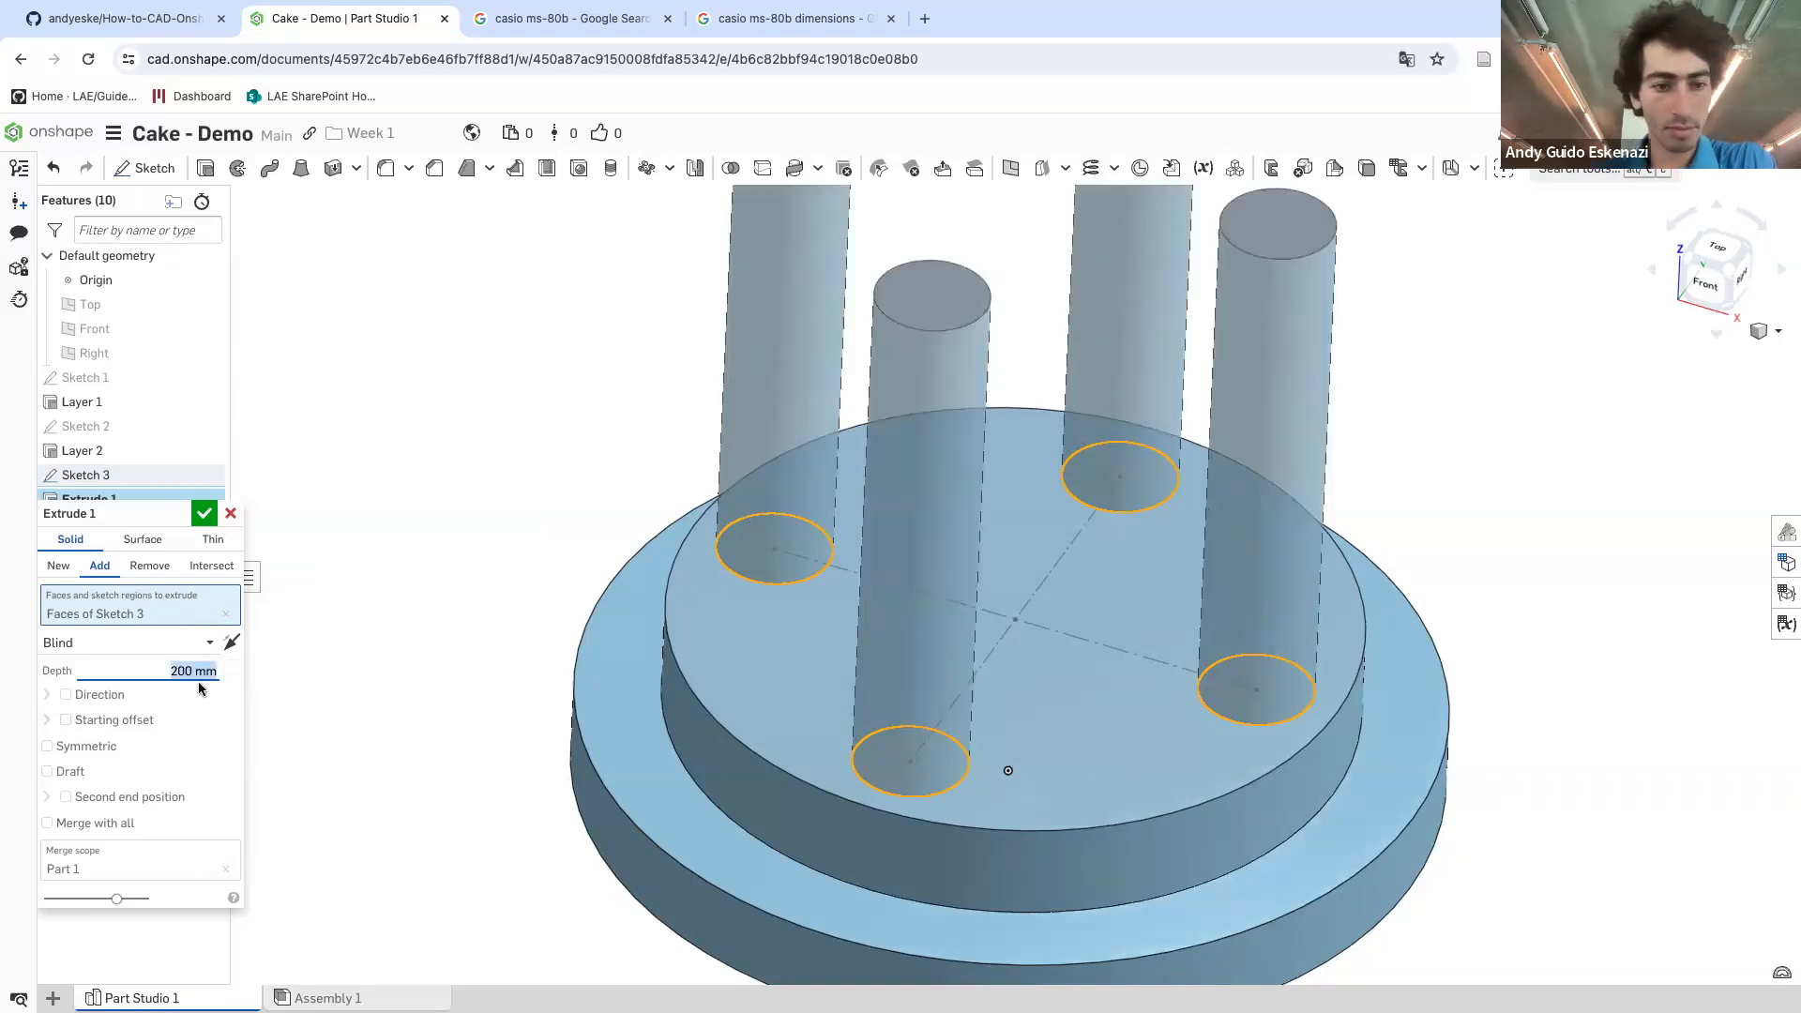
click(204, 514)
right_drag(397, 474, 910, 456)
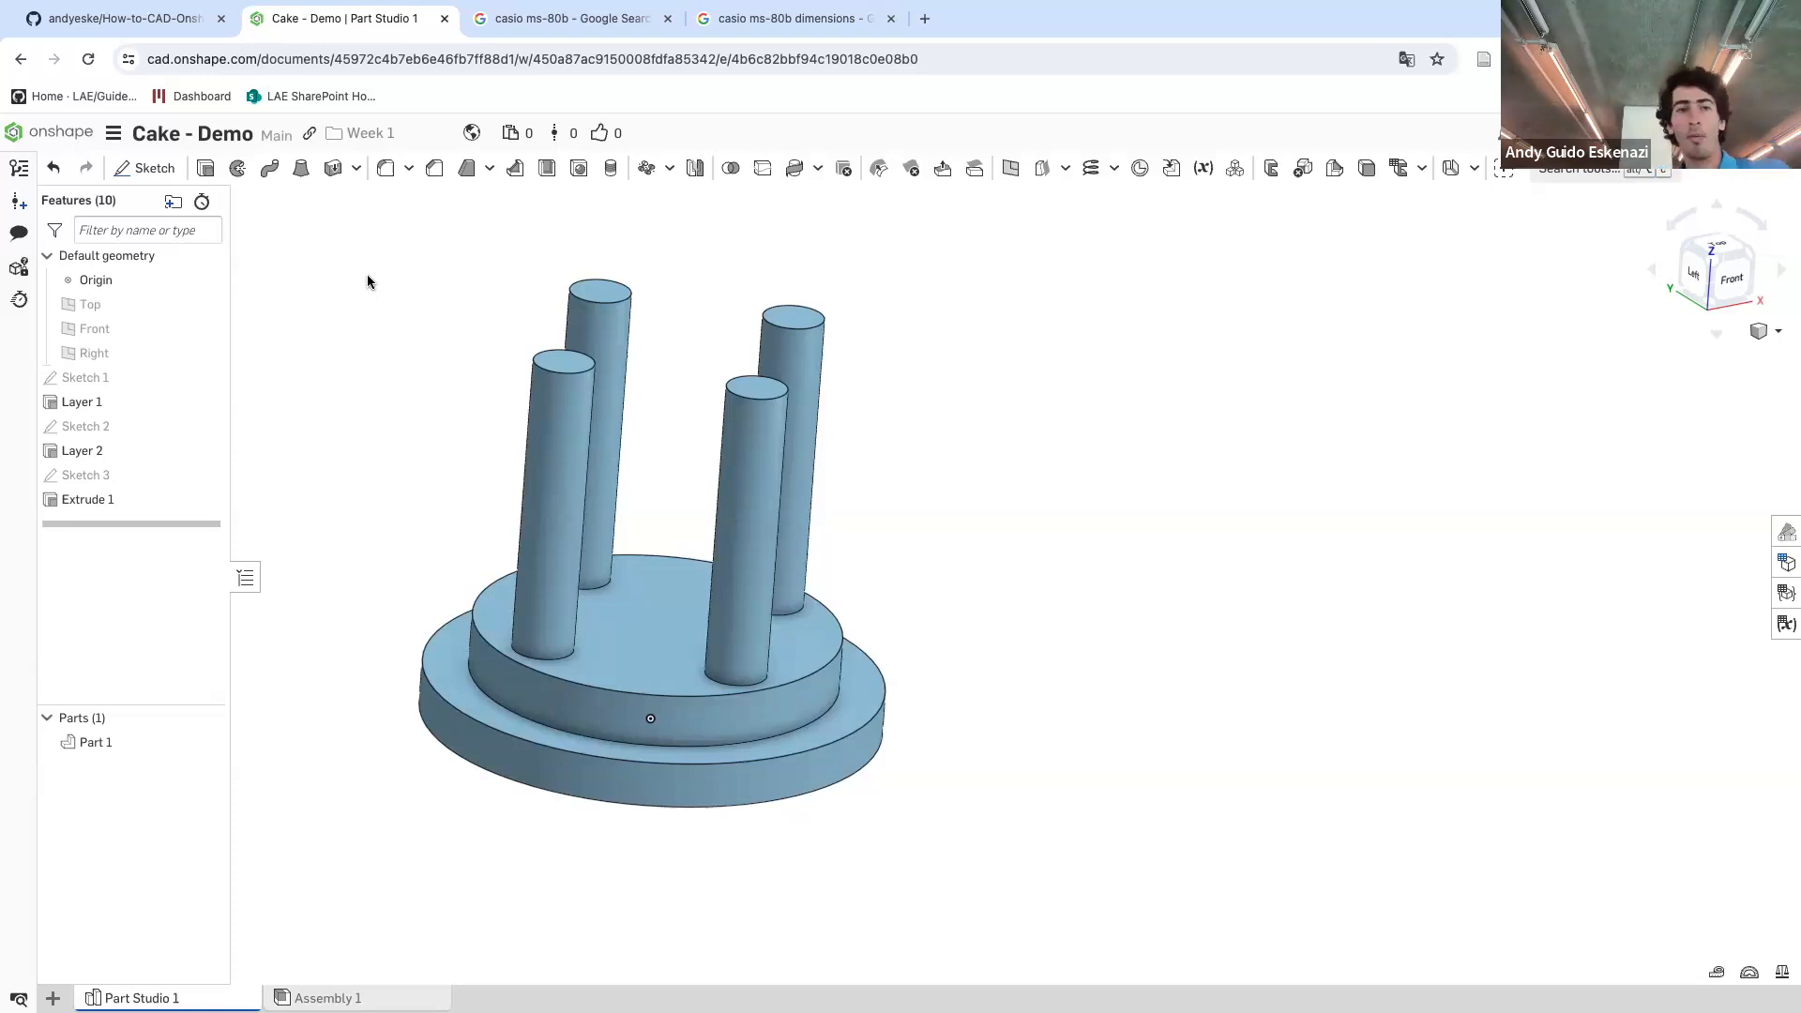
- Start a new sketch on the top face of the back-left pillar and view it from above
click(146, 171)
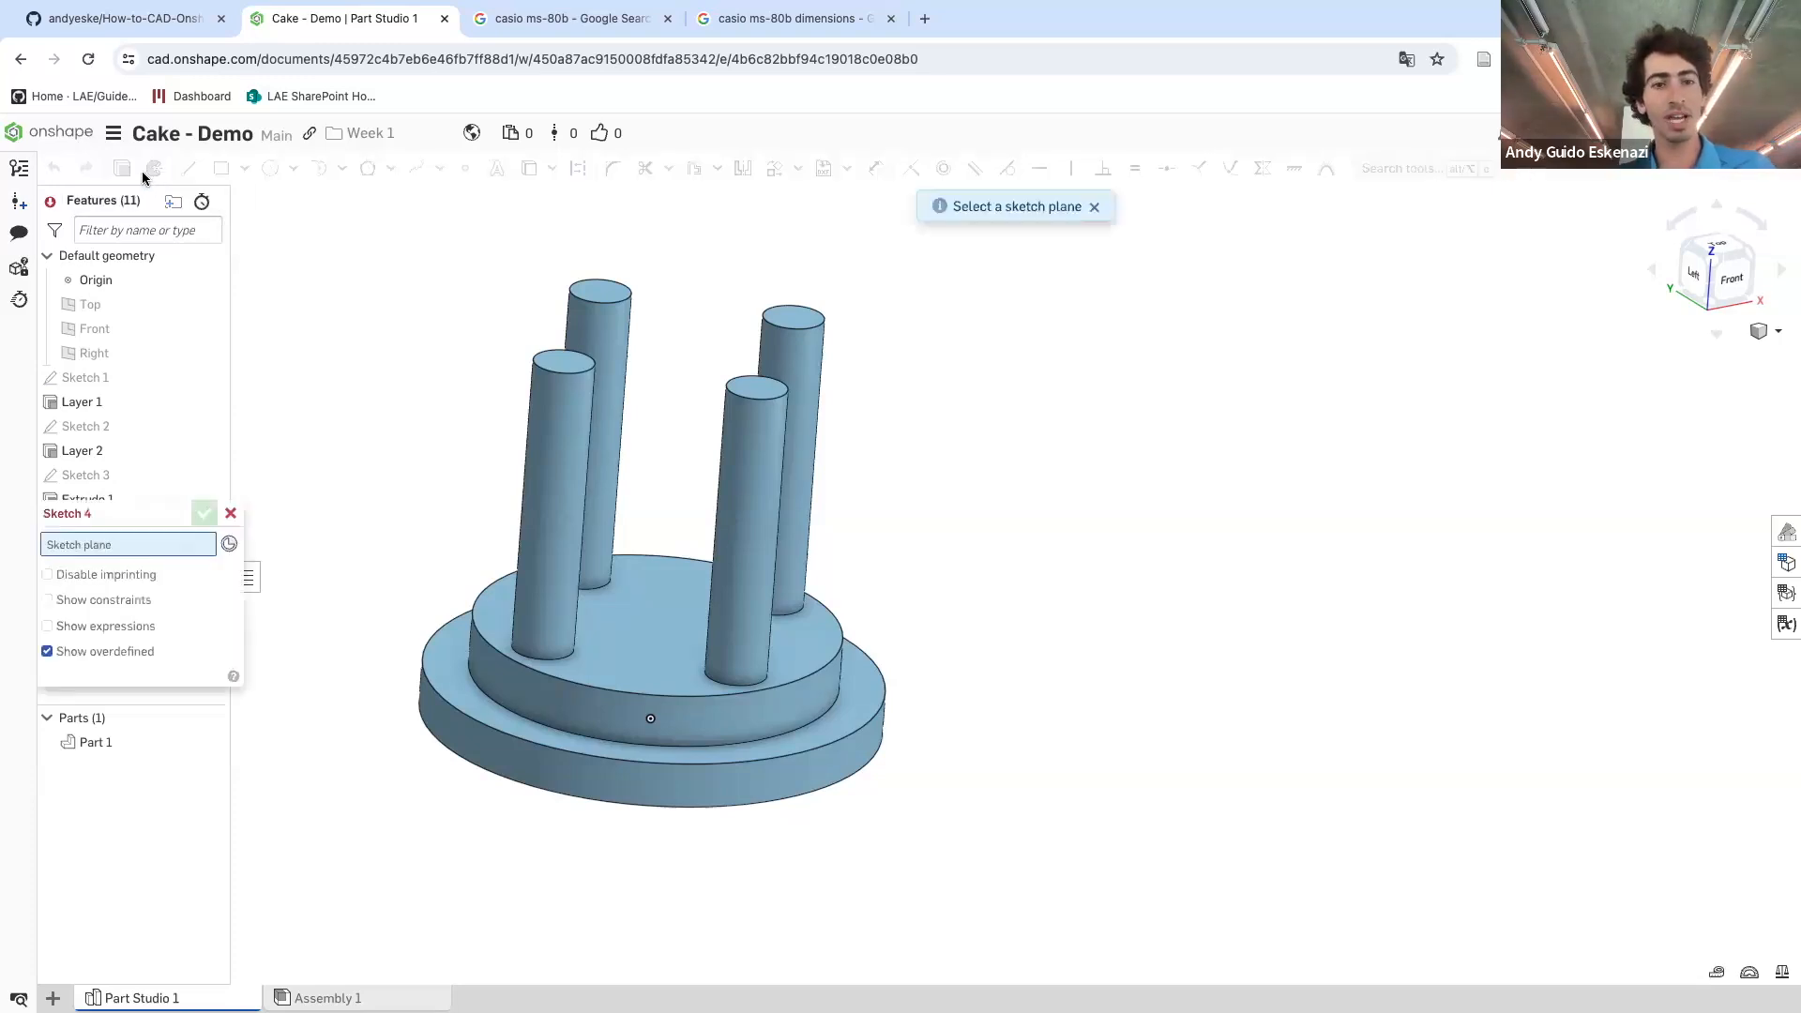
click(591, 295)
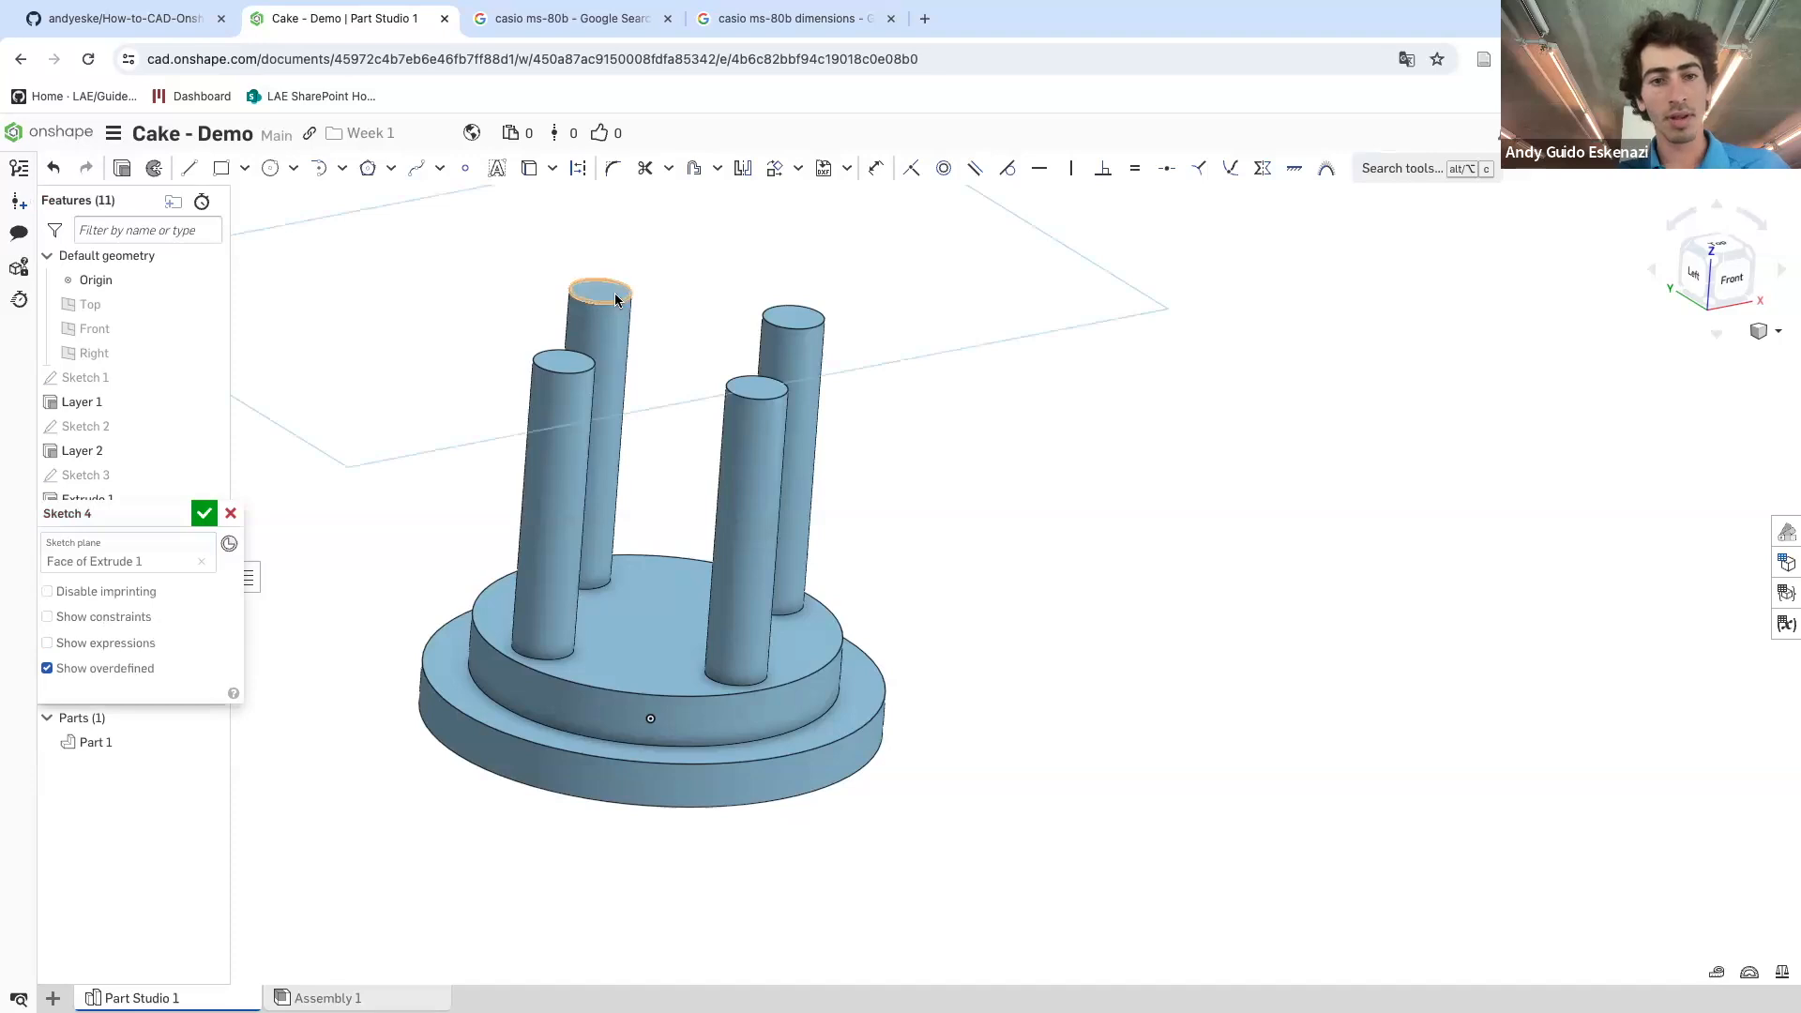
key(n)
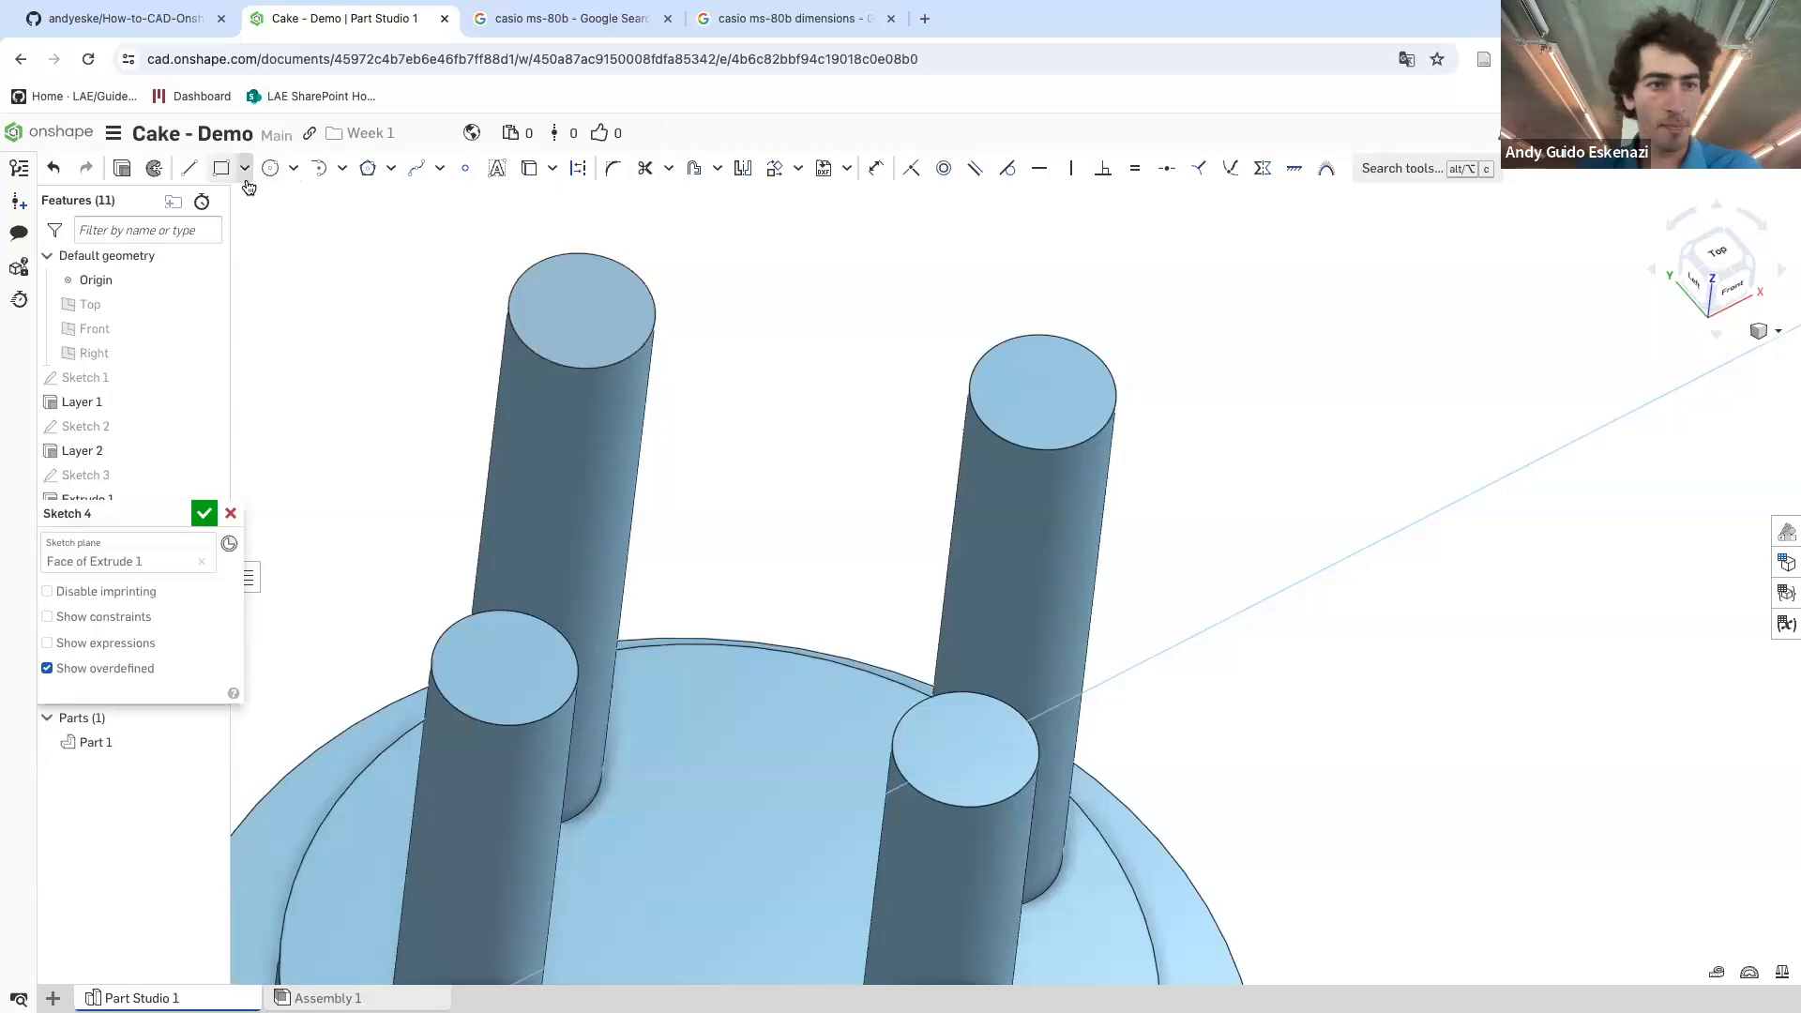
- Draw a construction line from the centre of the pillar's top face to its upper-right rim
click(188, 177)
click(578, 168)
scroll(603, 312, up, 5)
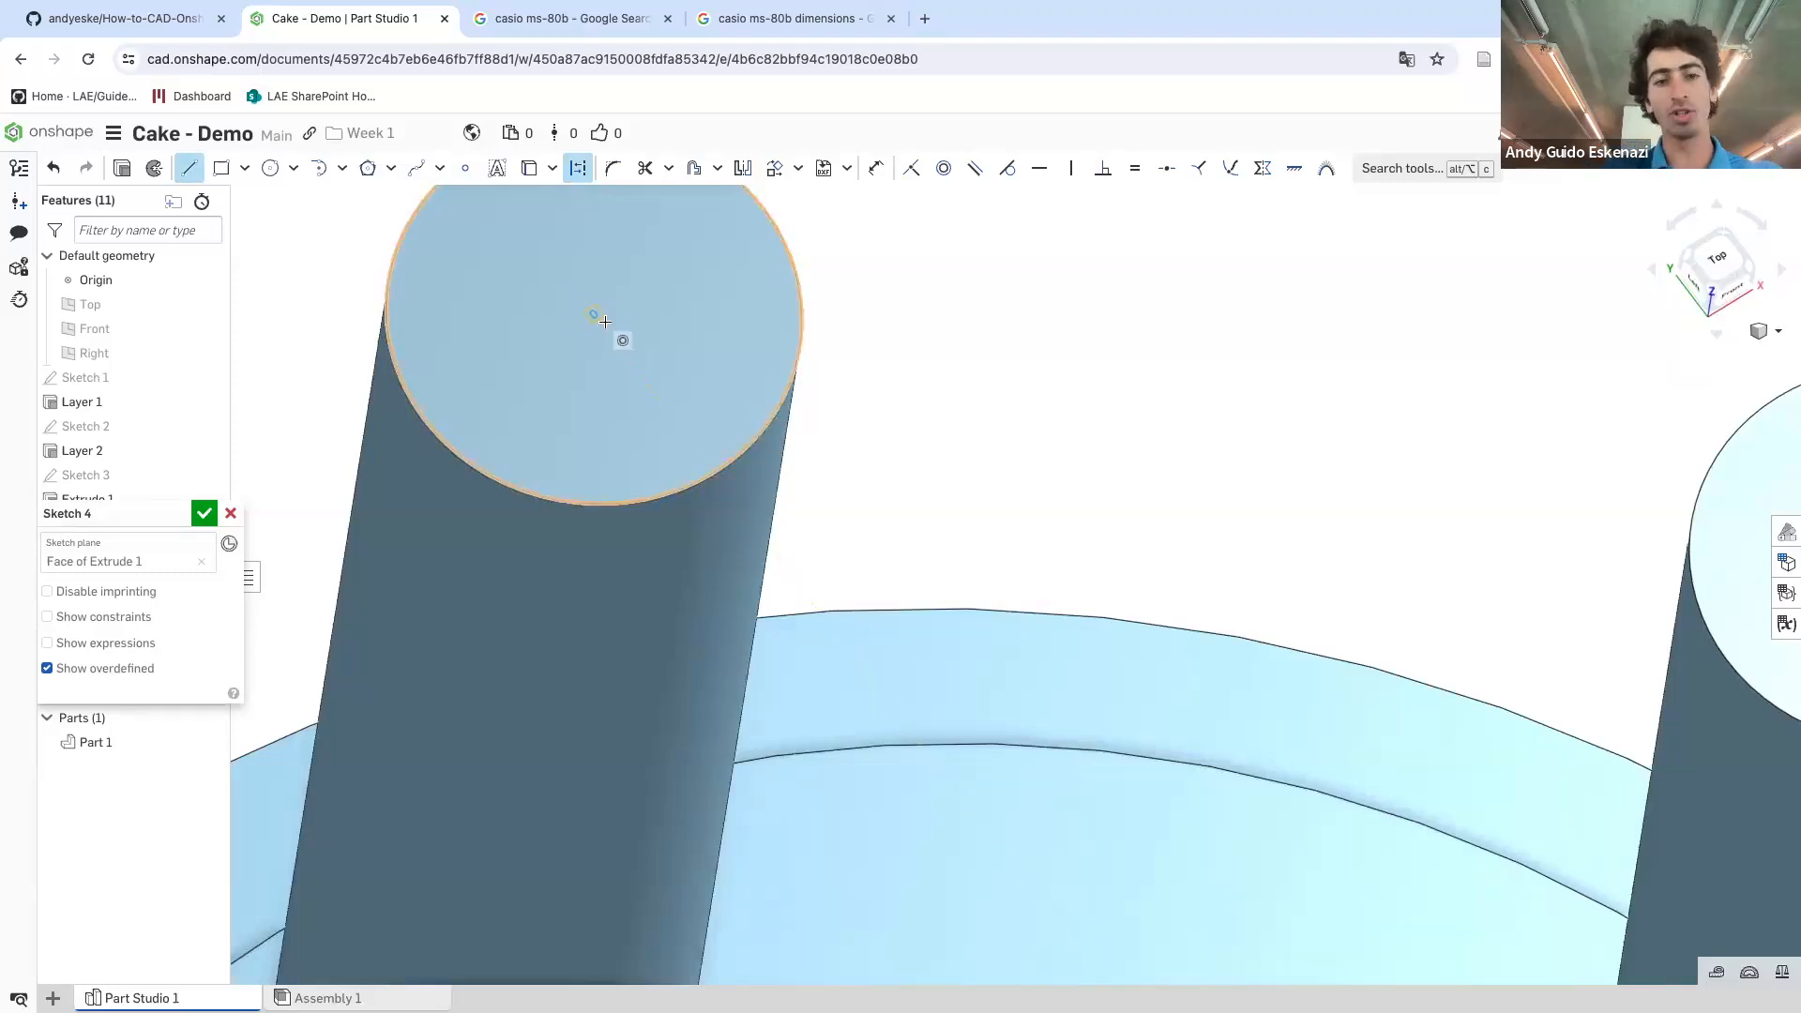
click(605, 321)
scroll(605, 321, down, 3)
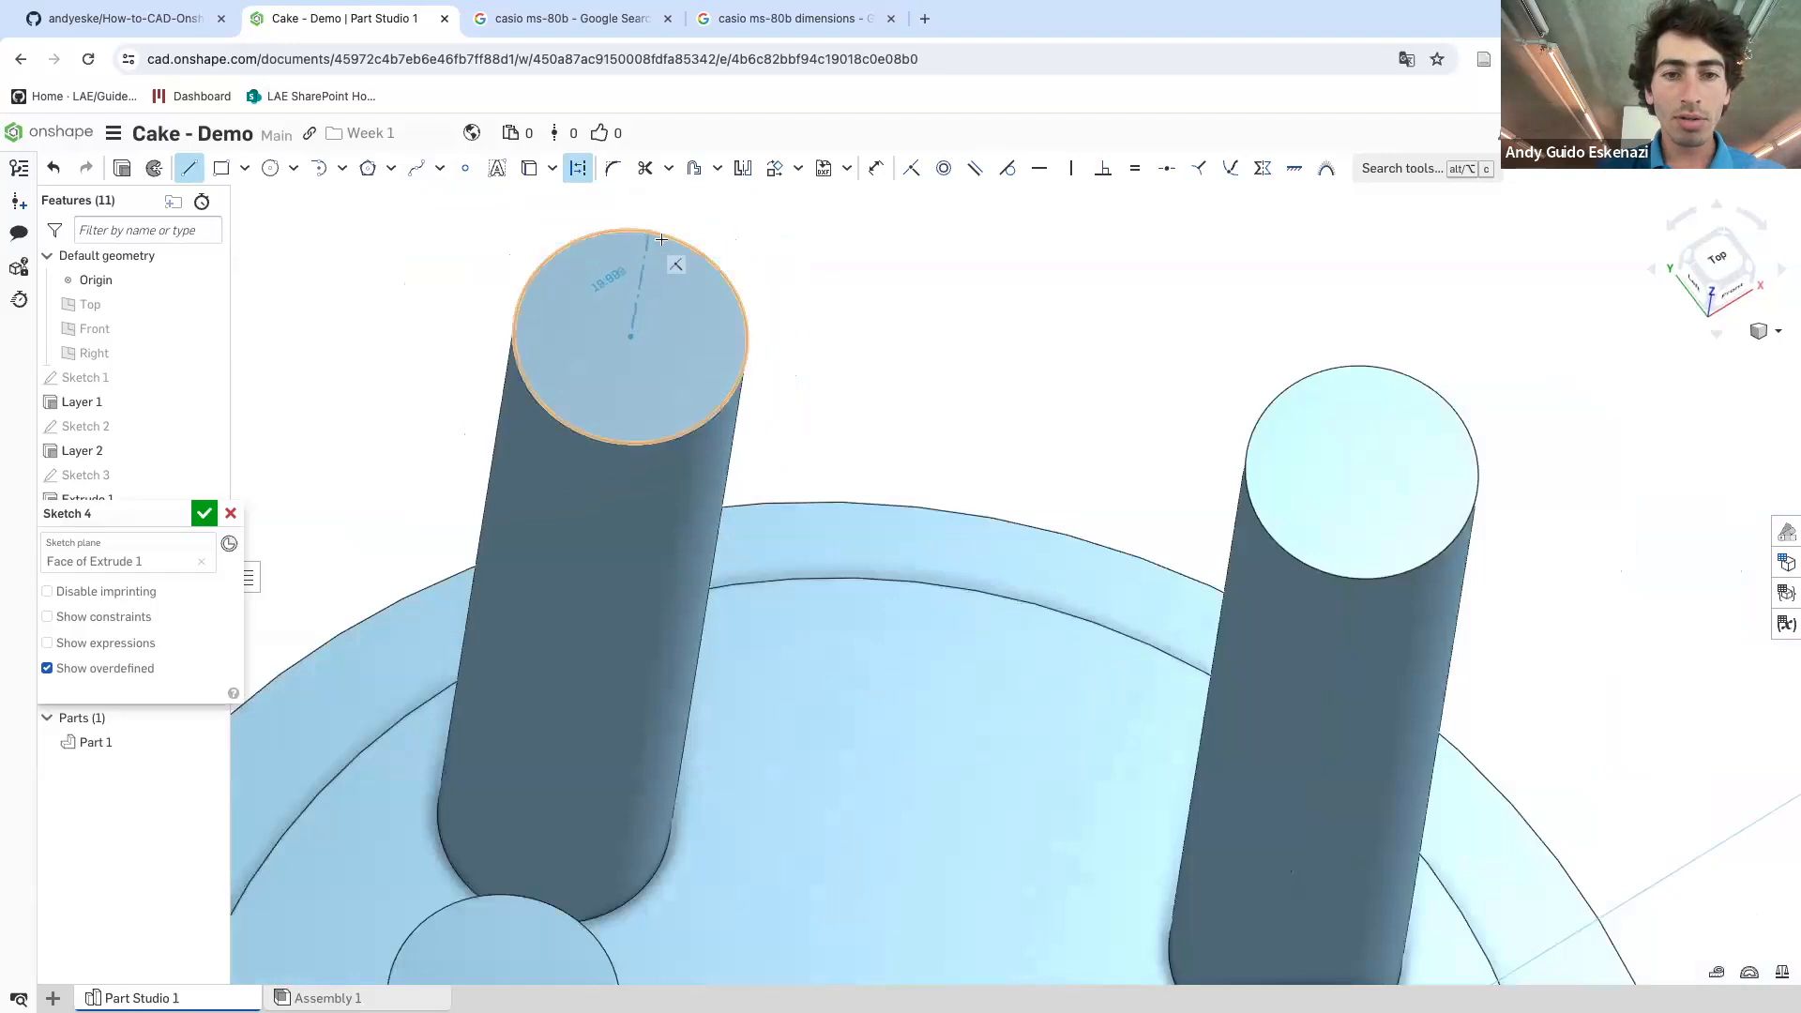
click(724, 280)
key(Escape)
scroll(693, 311, down, 2)
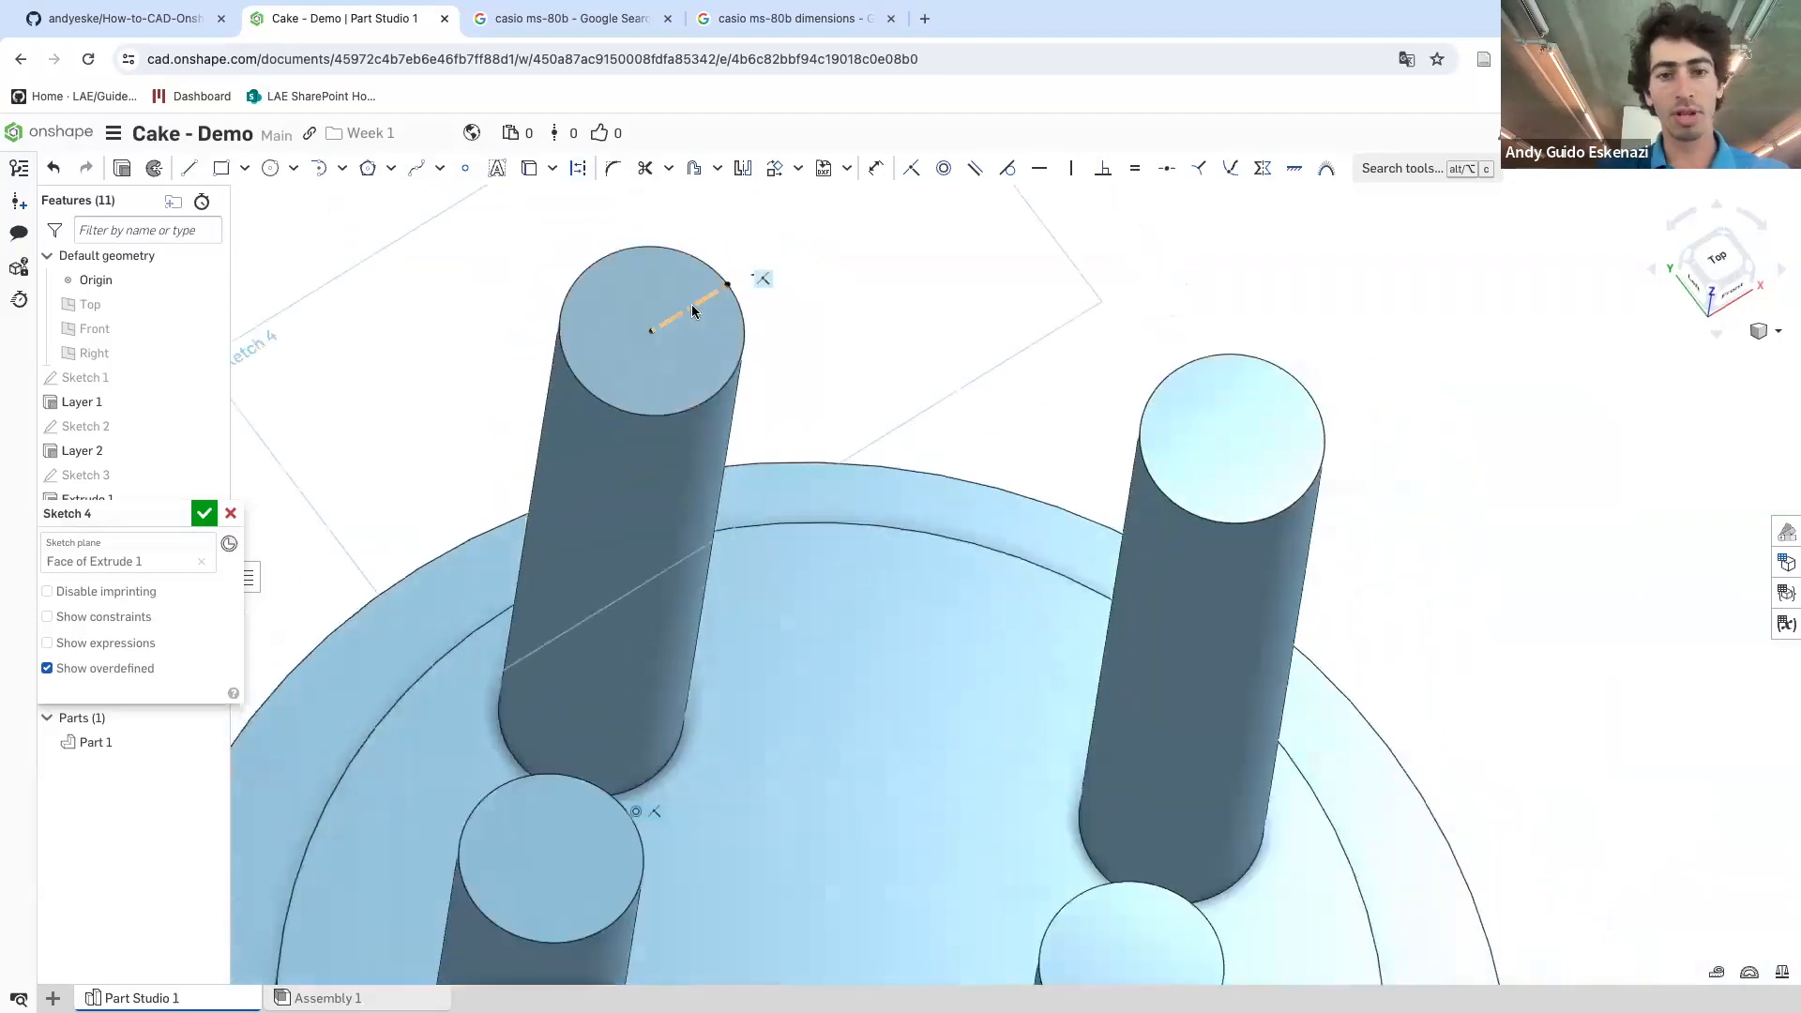
scroll(695, 306, up, 3)
scroll(695, 306, down, 3)
right_drag(695, 306, 720, 338)
- Draw a circle about 5 mm in diameter centred on the construction line's end at the pillar's rim
click(270, 168)
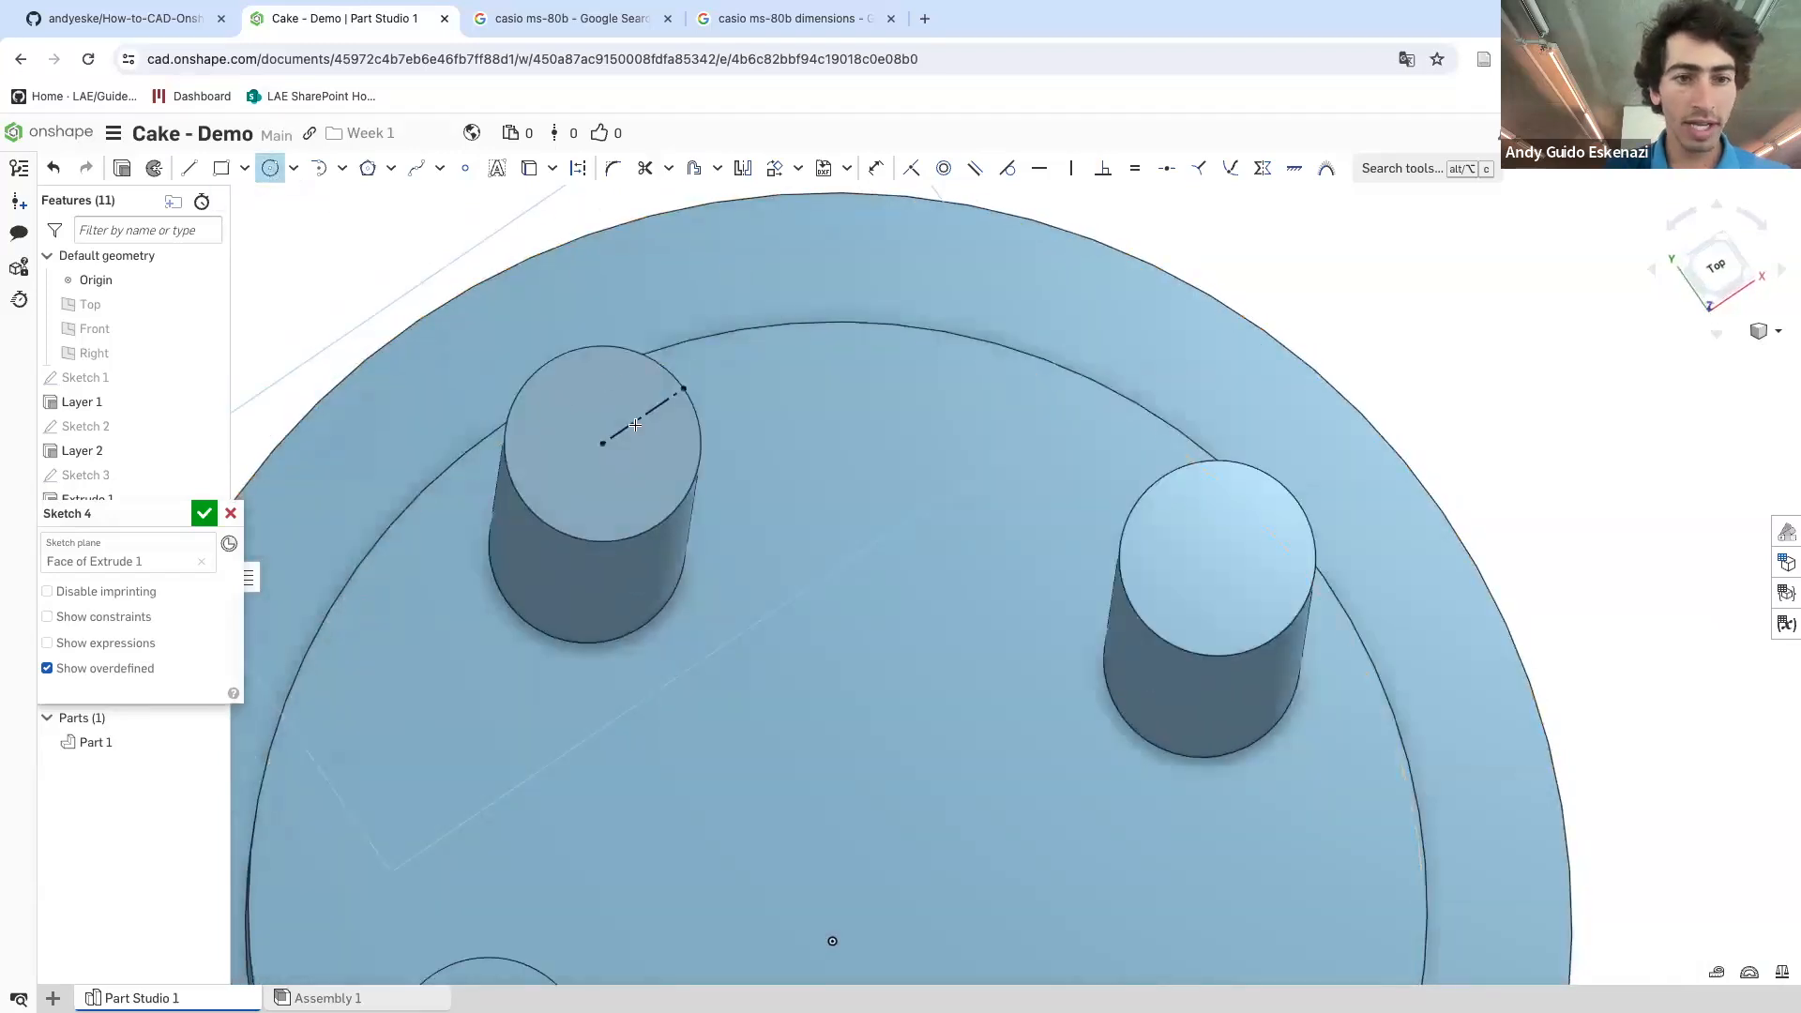
scroll(635, 425, up, 3)
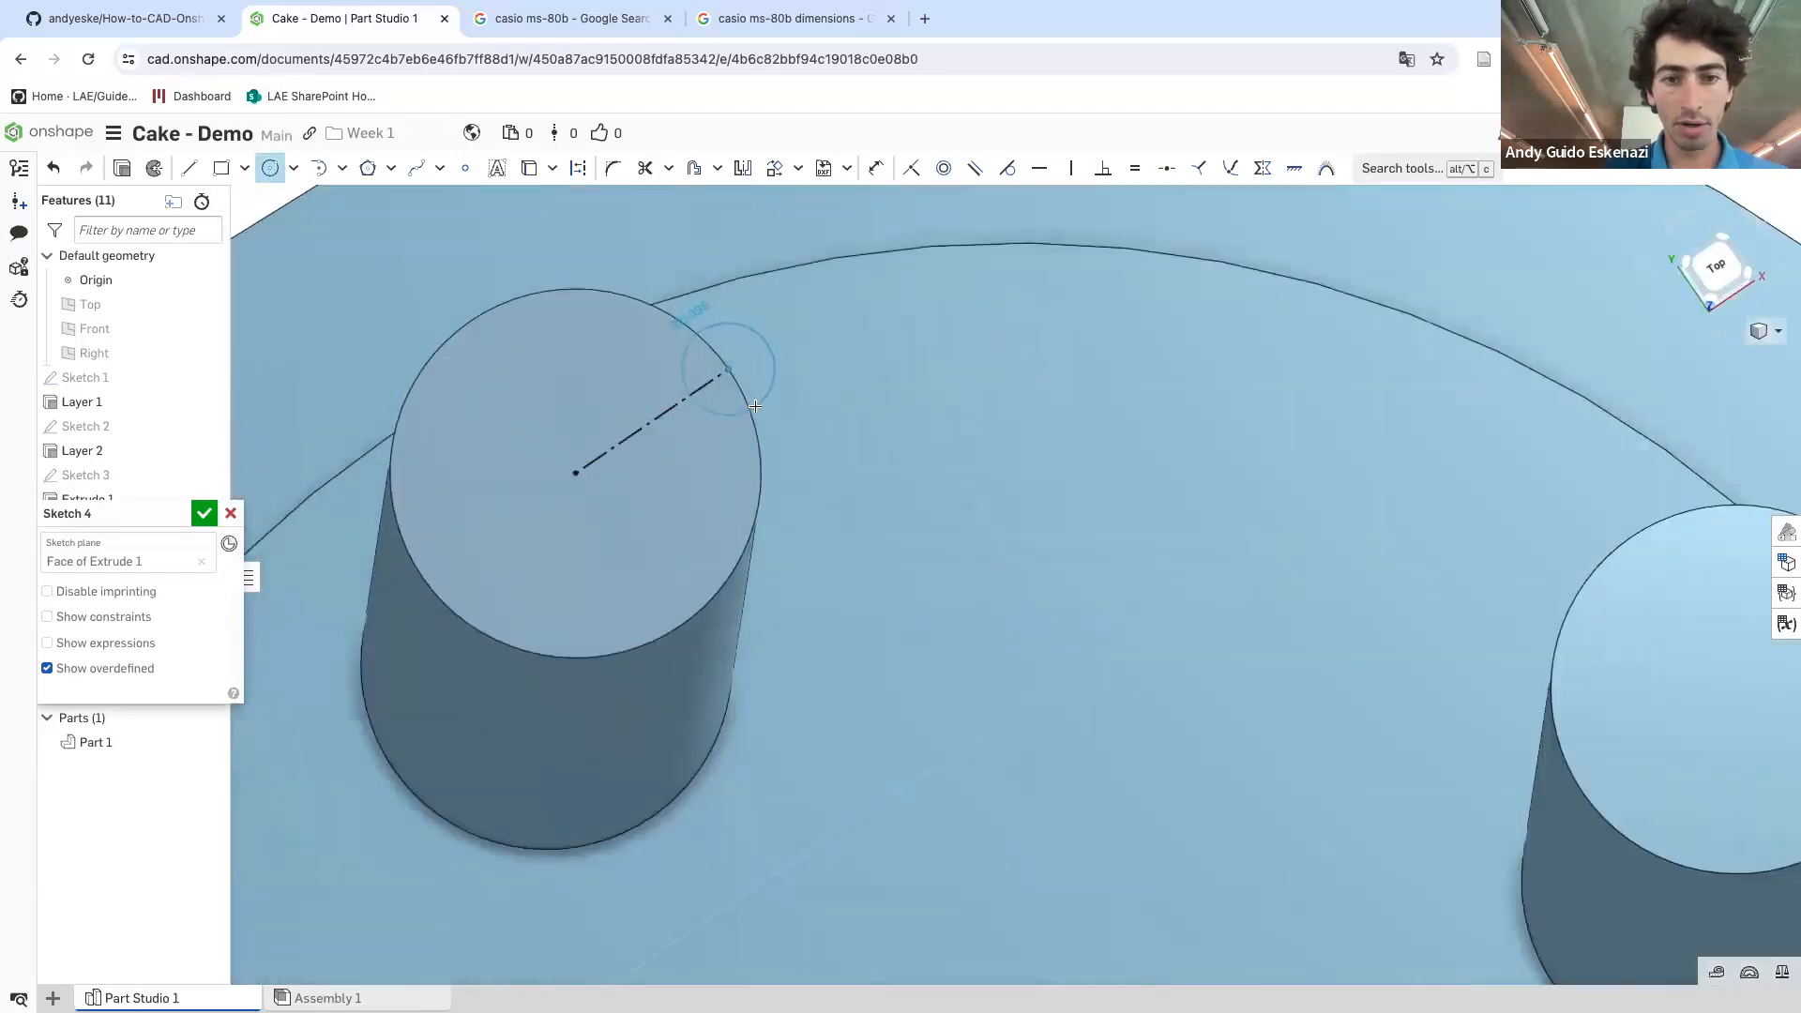
click(745, 384)
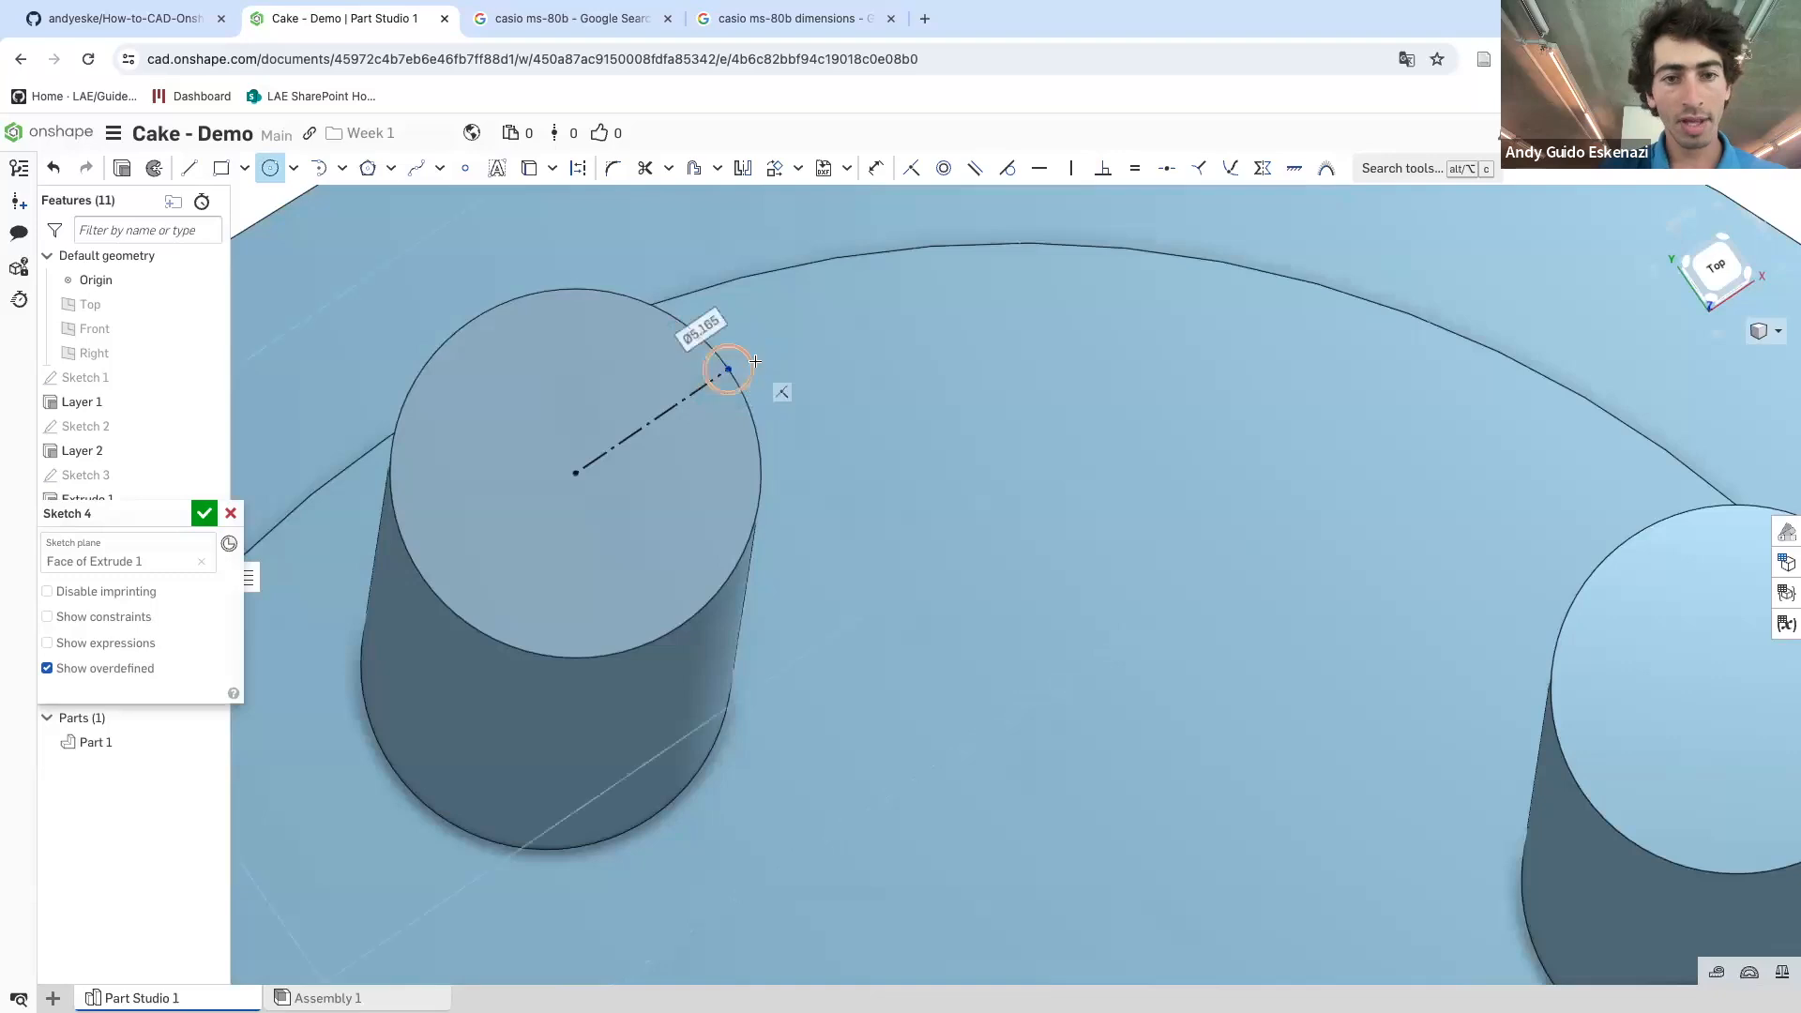
- Set the diameter of the small circle on the pillar's rim to 5 mm
scroll(757, 349, up, 2)
click(916, 434)
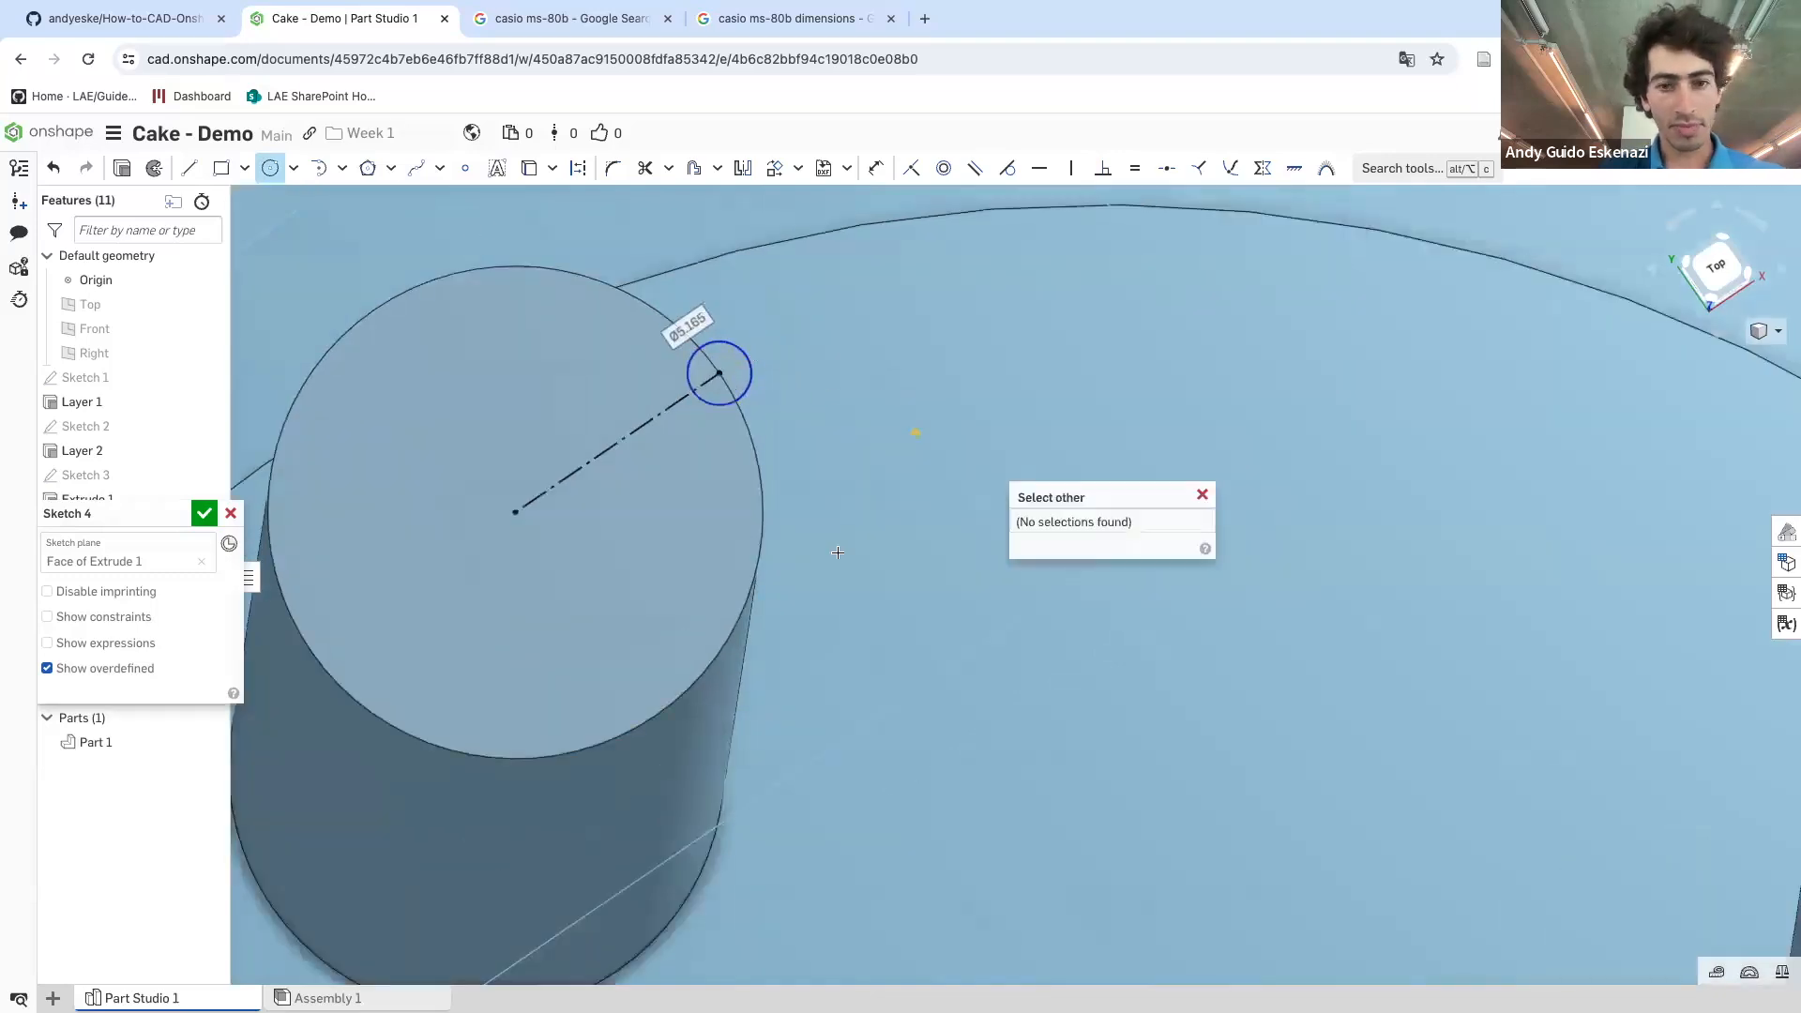
key(d)
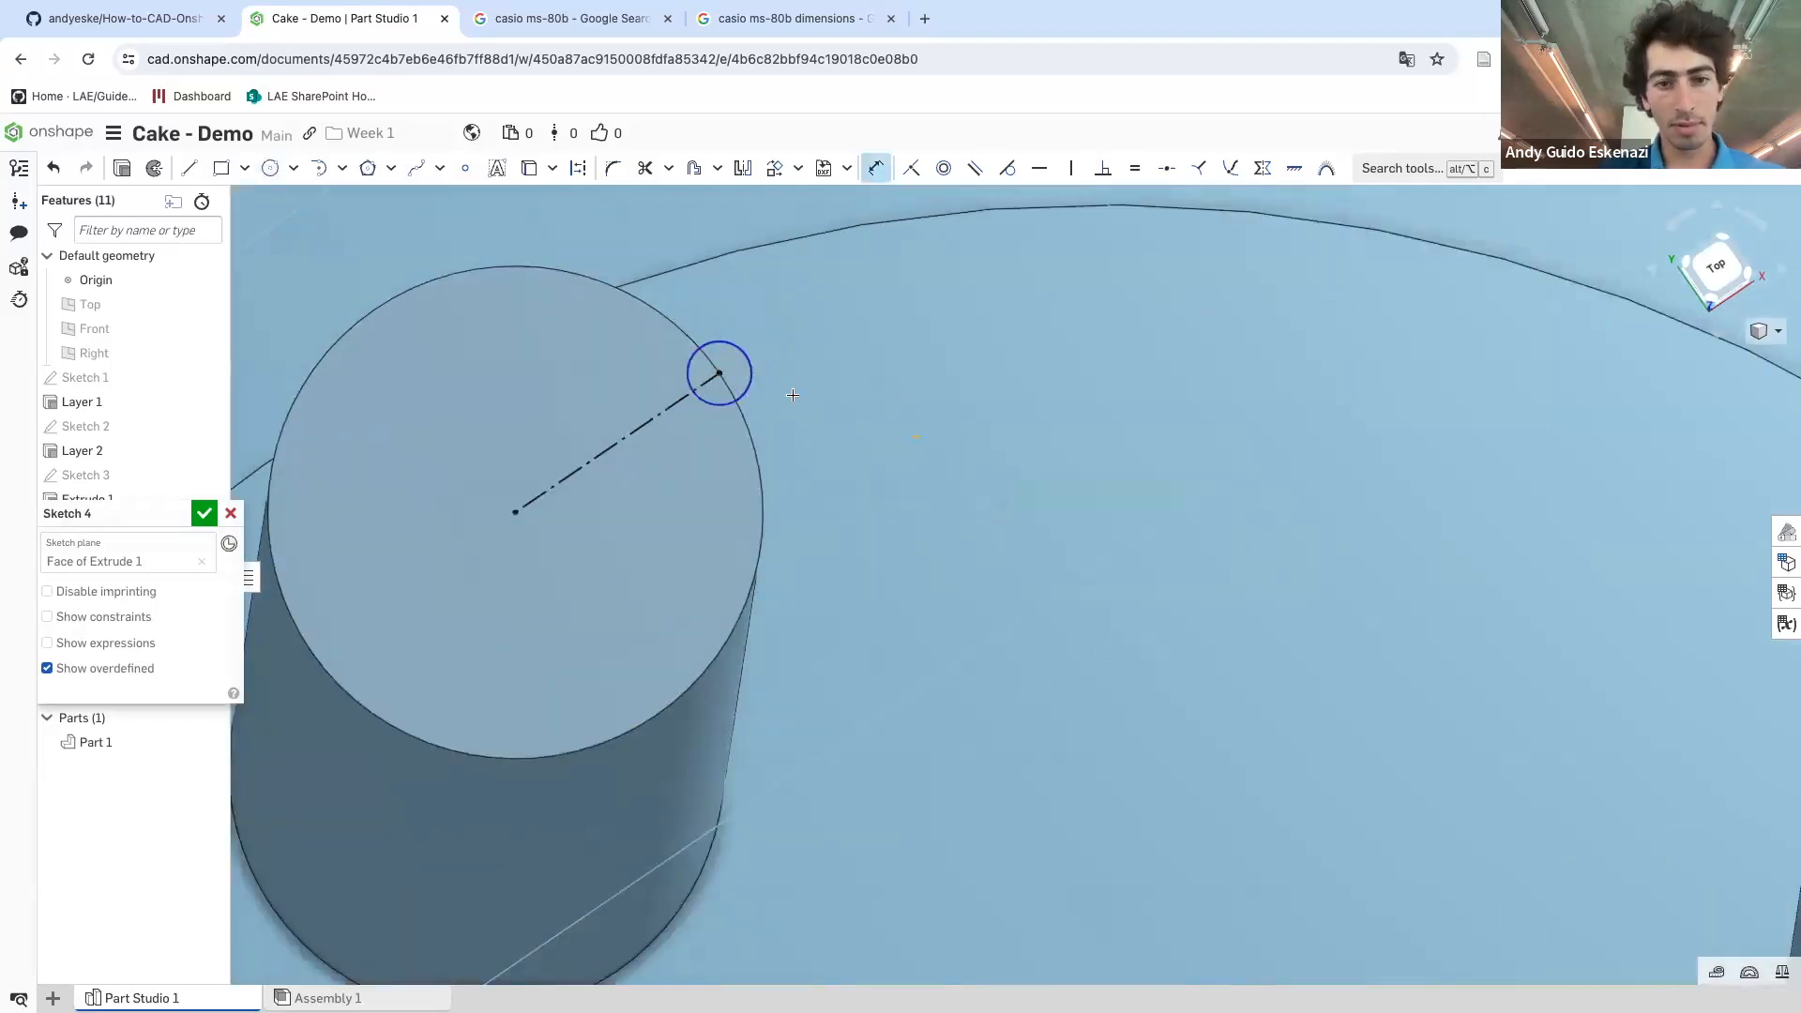
click(752, 377)
click(845, 395)
text(5)
key(Return)
- Start an extrusion of only the small circle's region inside the pillar and set it to remove material
scroll(891, 487, down, 1)
right_drag(890, 487, 860, 462)
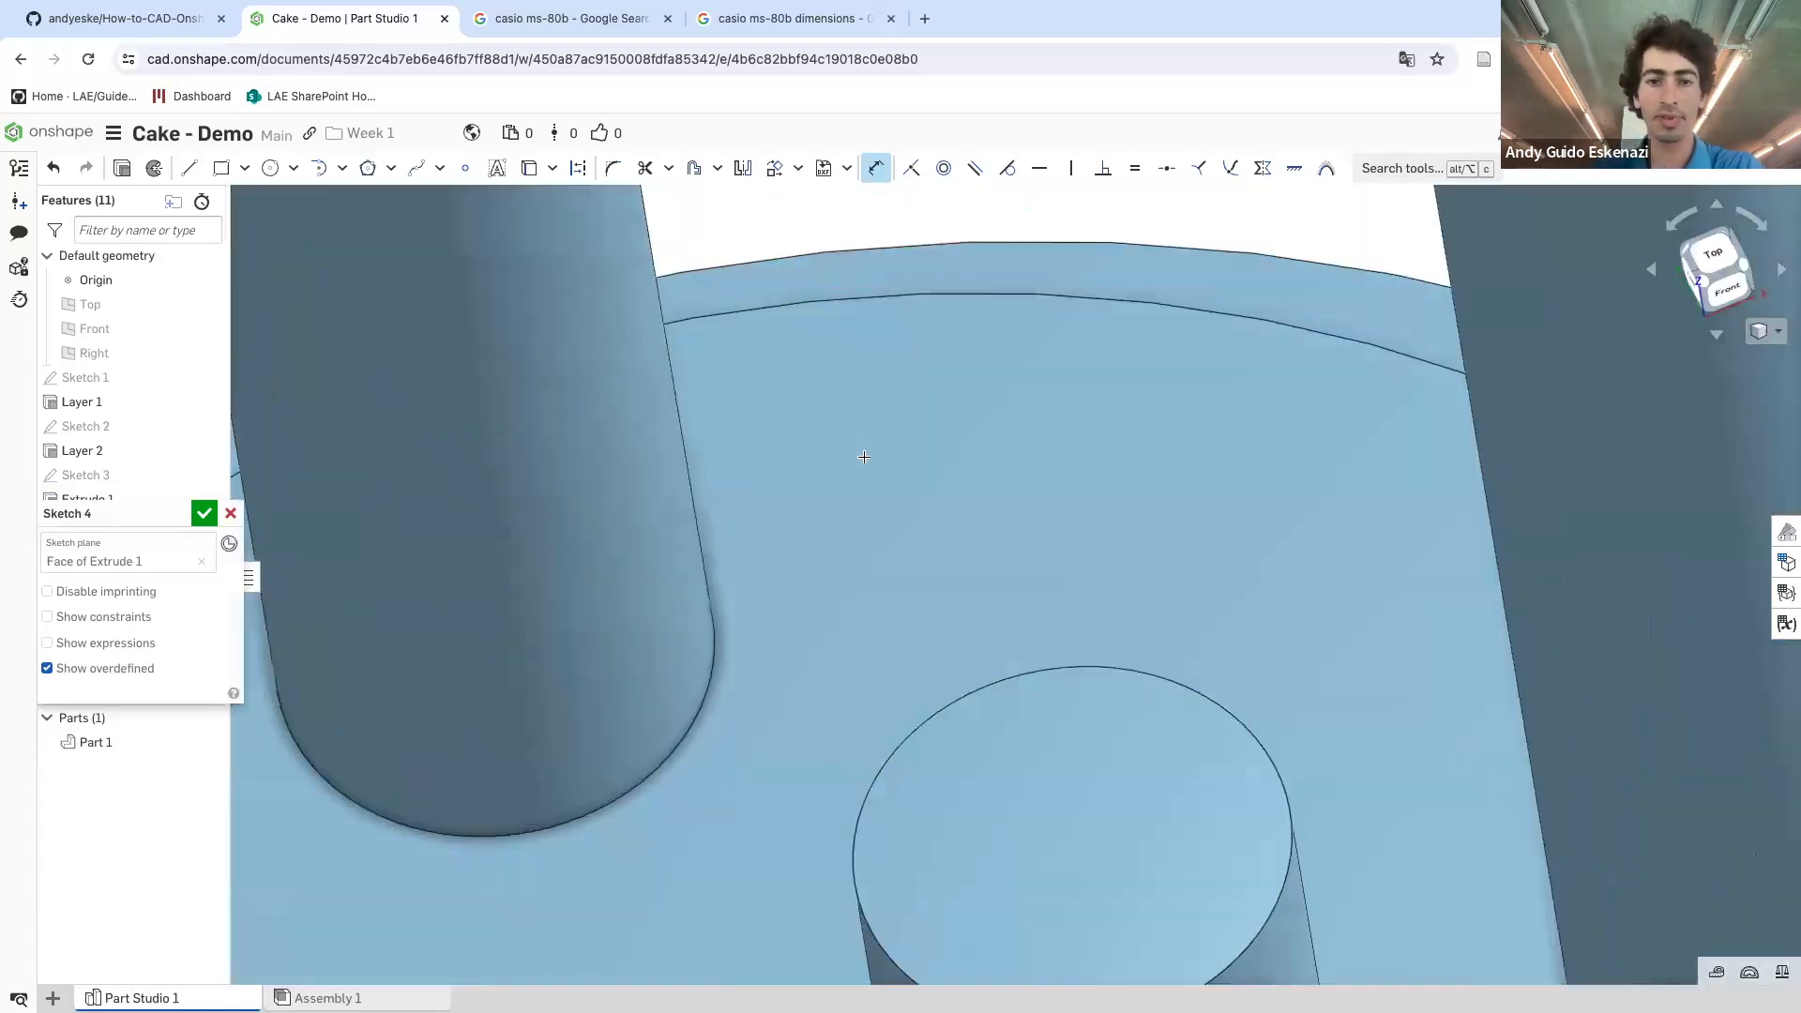
scroll(882, 479, down, 8)
scroll(823, 322, up, 5)
scroll(825, 324, up, 5)
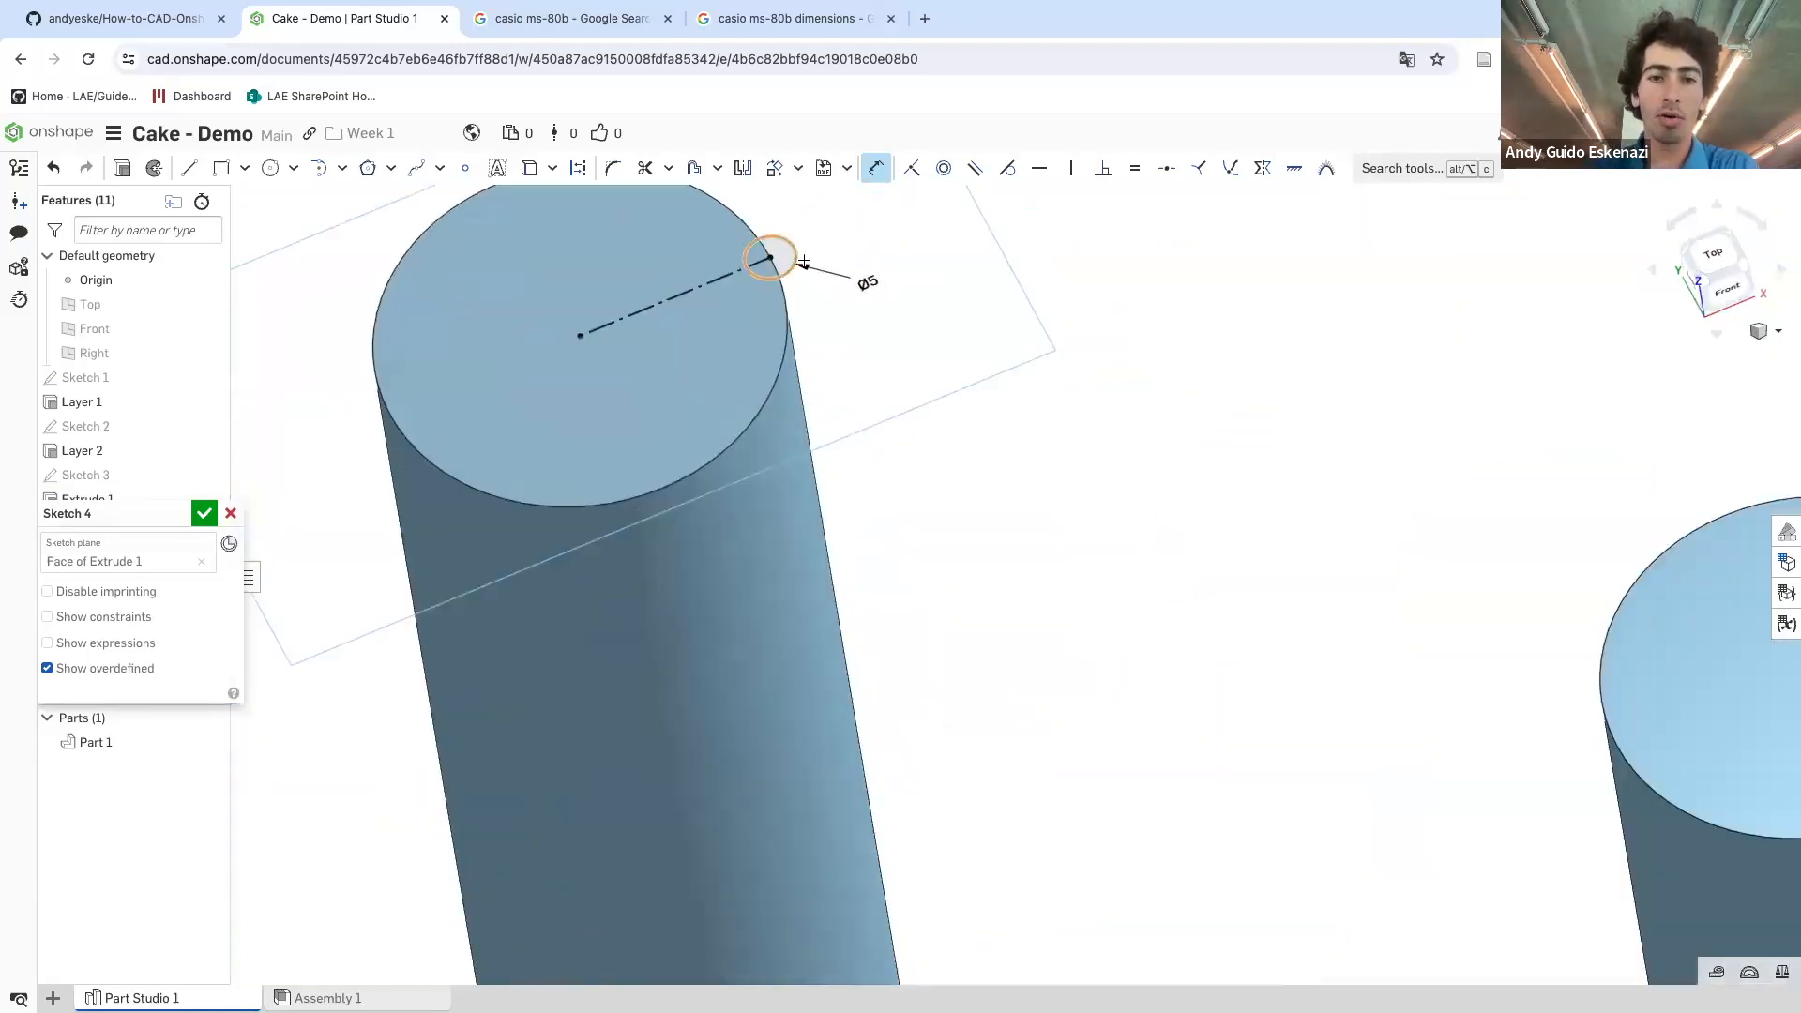
click(123, 170)
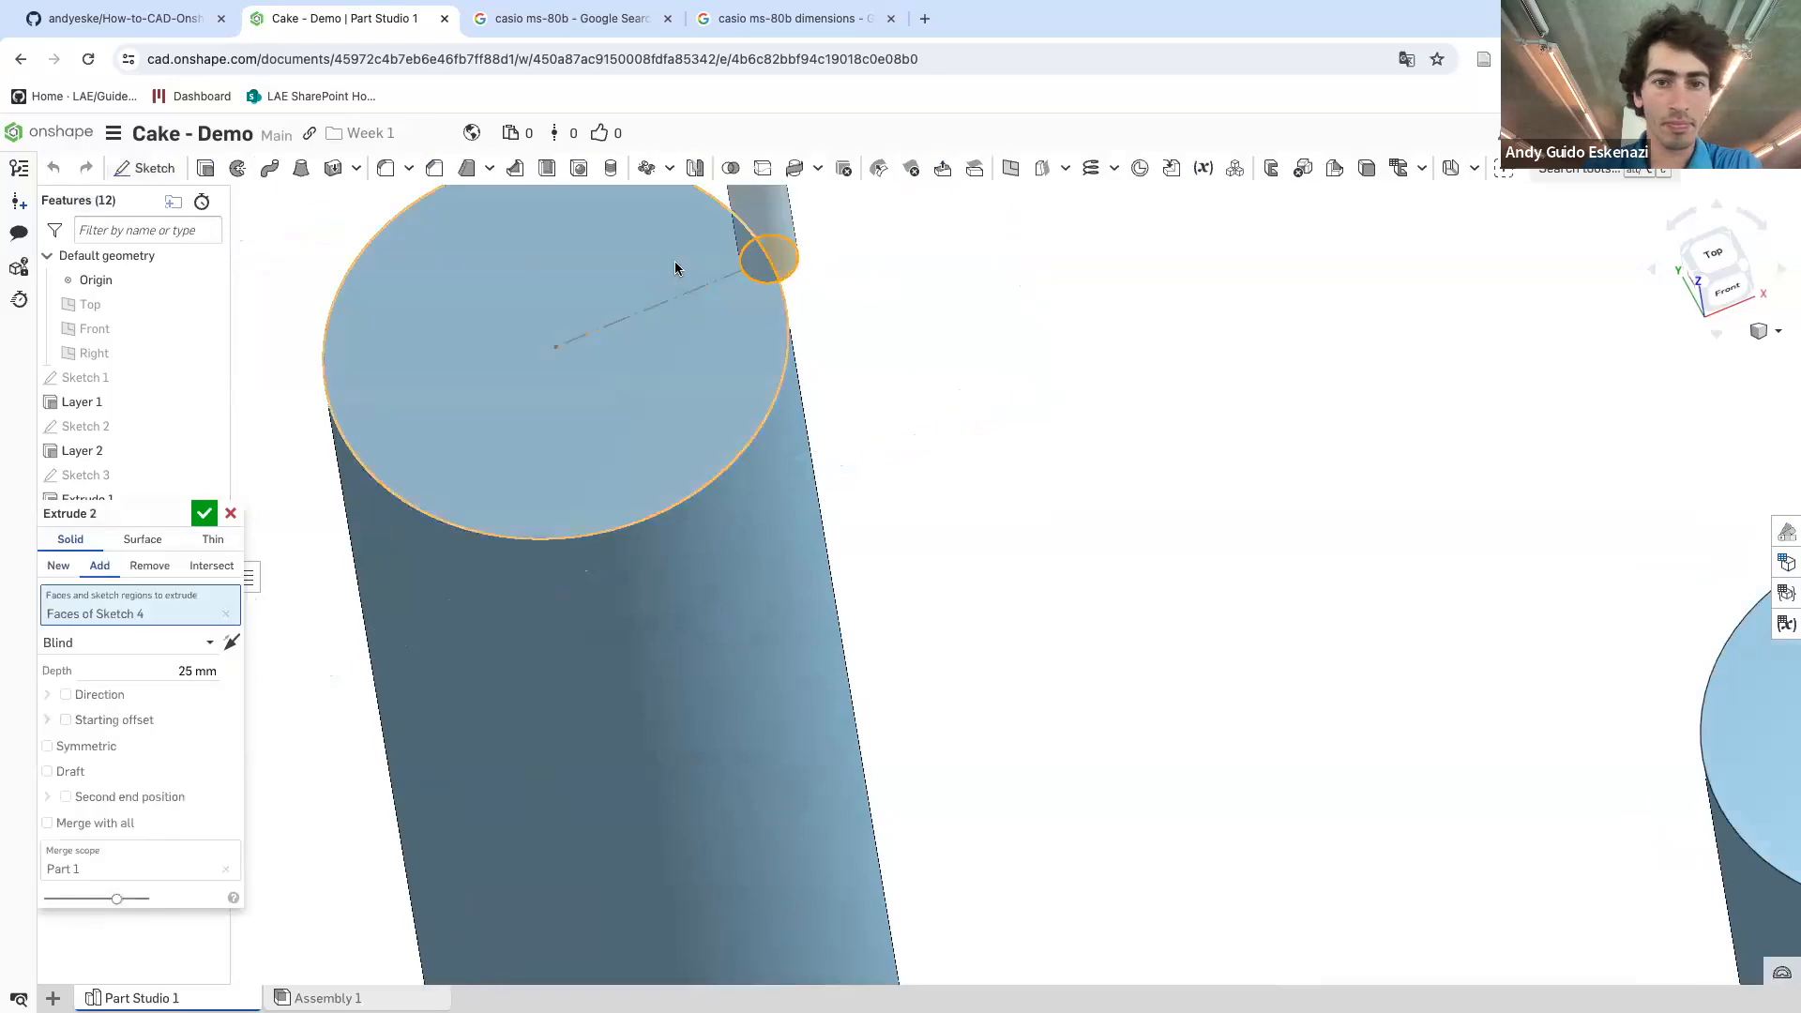
scroll(678, 269, up, 2)
click(778, 278)
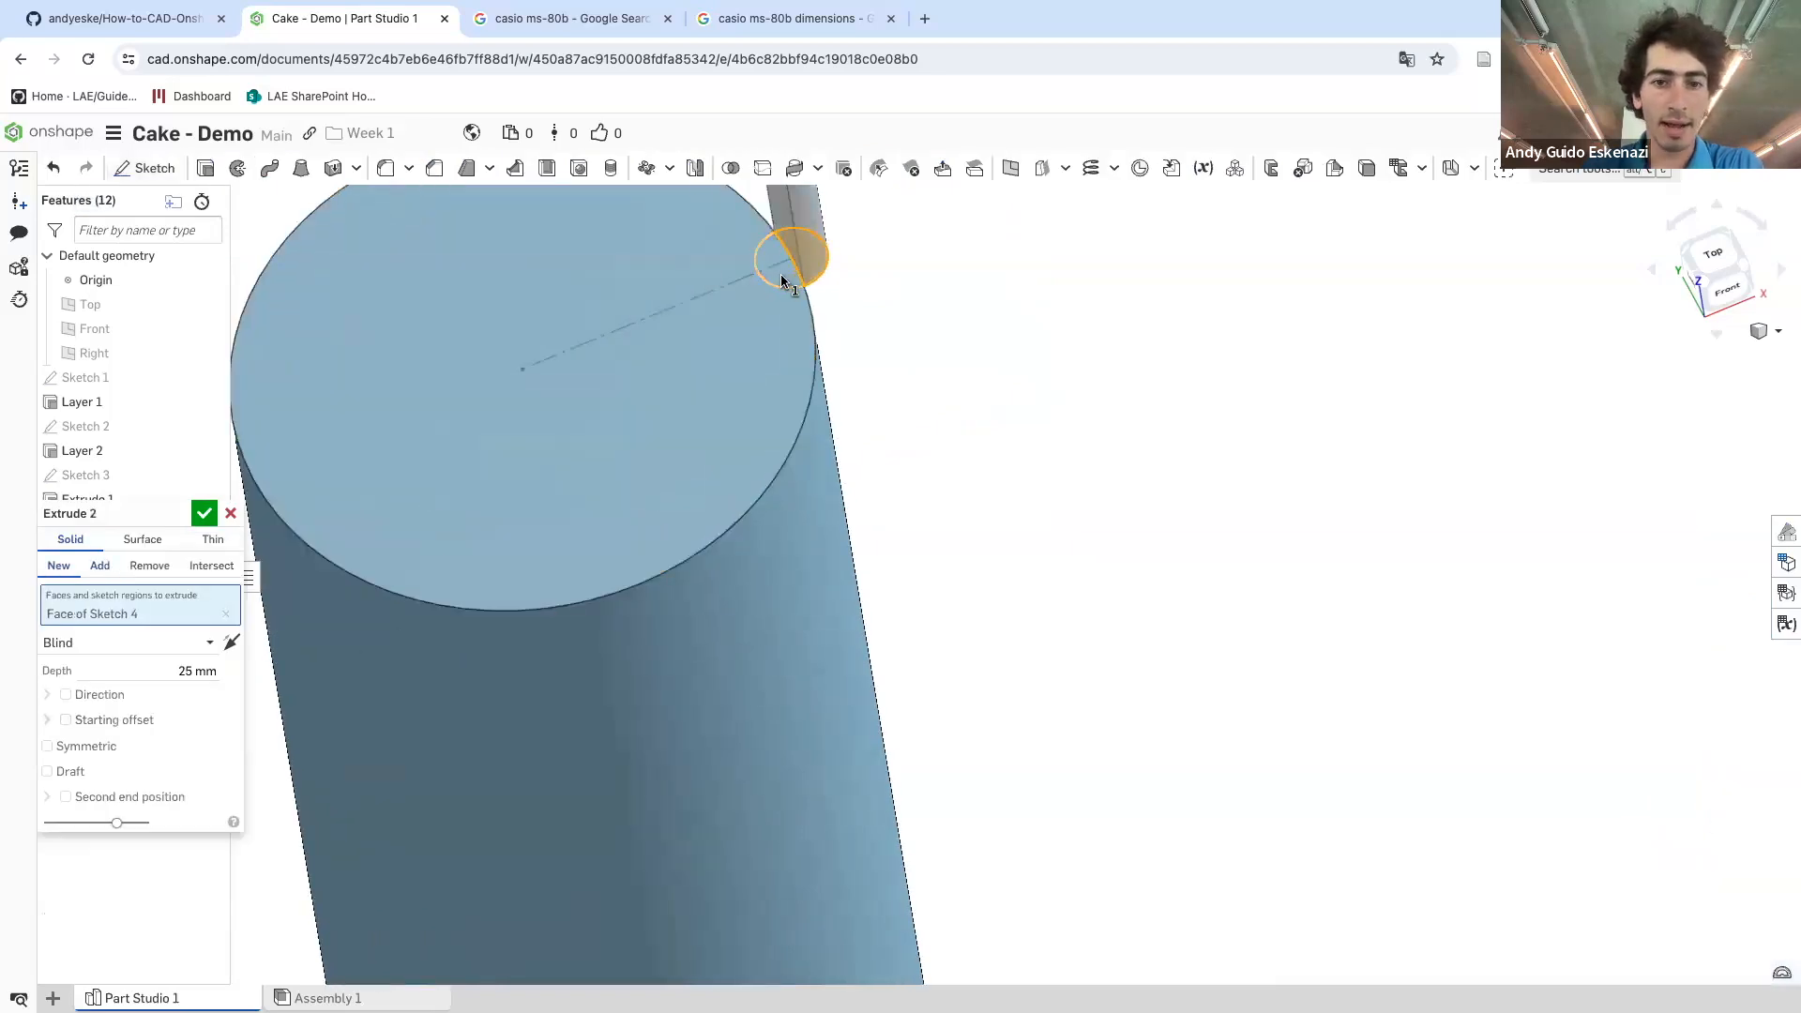
click(783, 276)
click(829, 266)
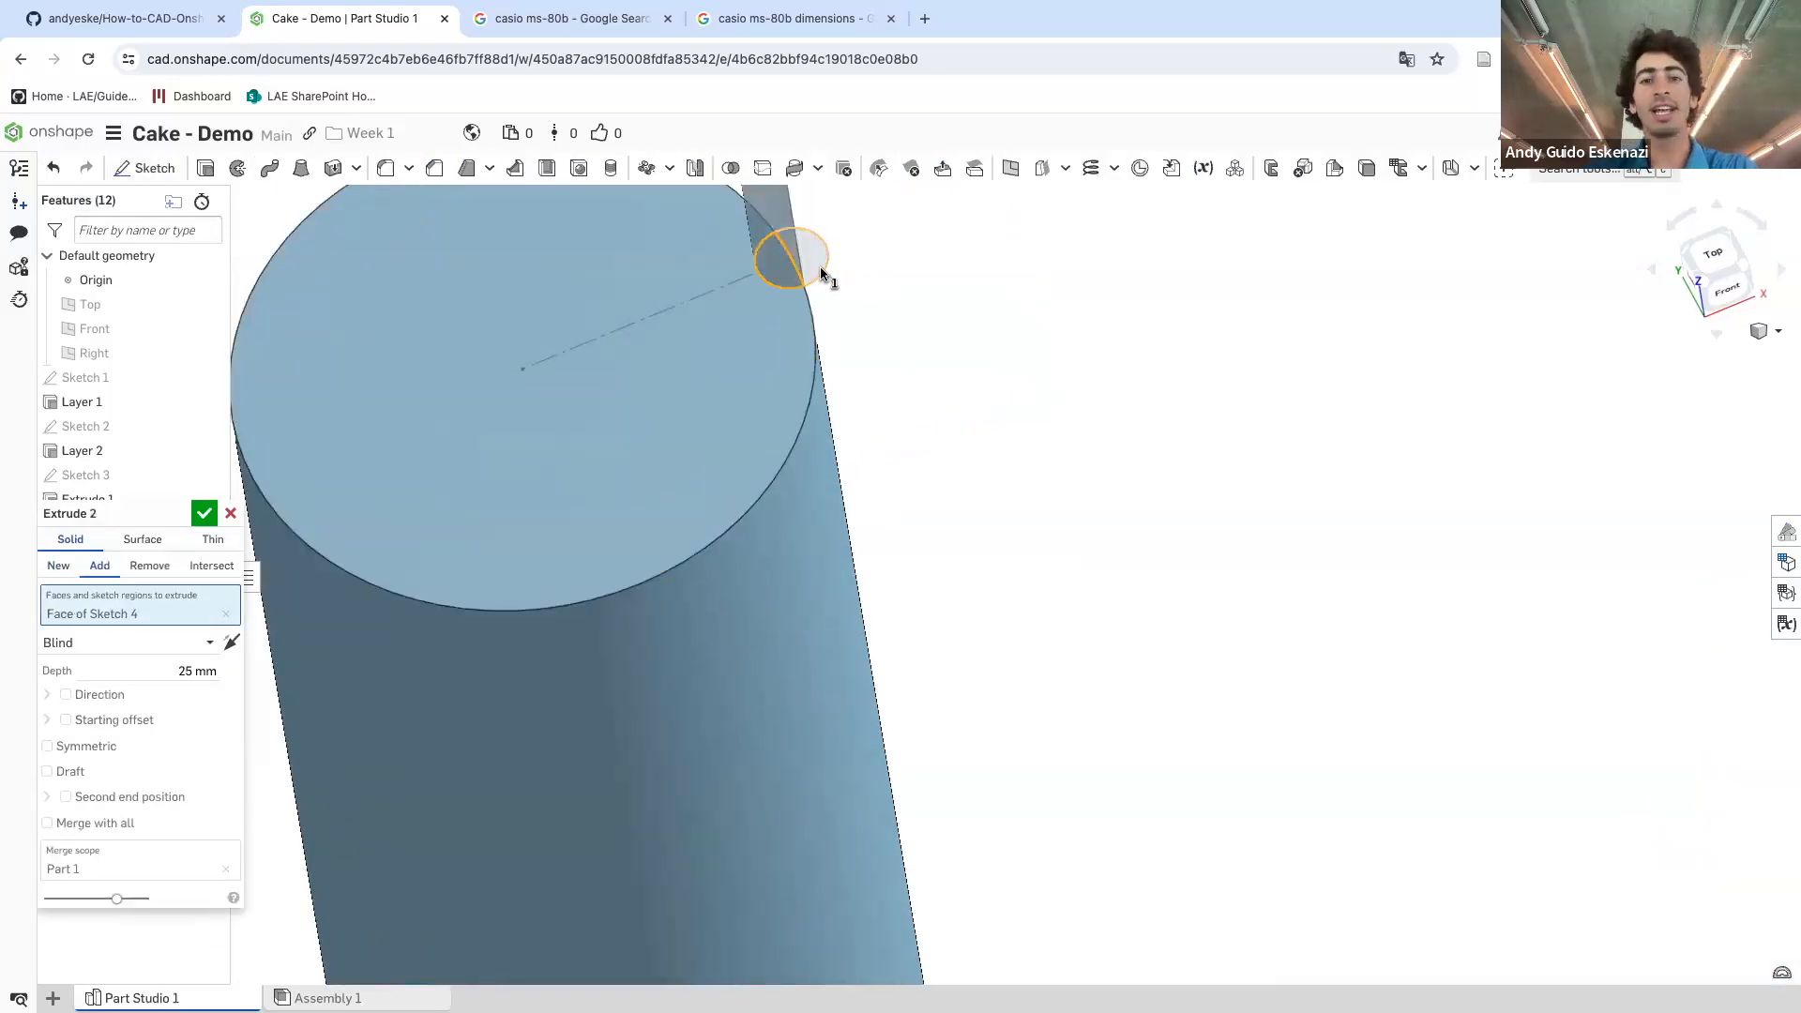
scroll(816, 342, down, 3)
scroll(802, 281, up, 3)
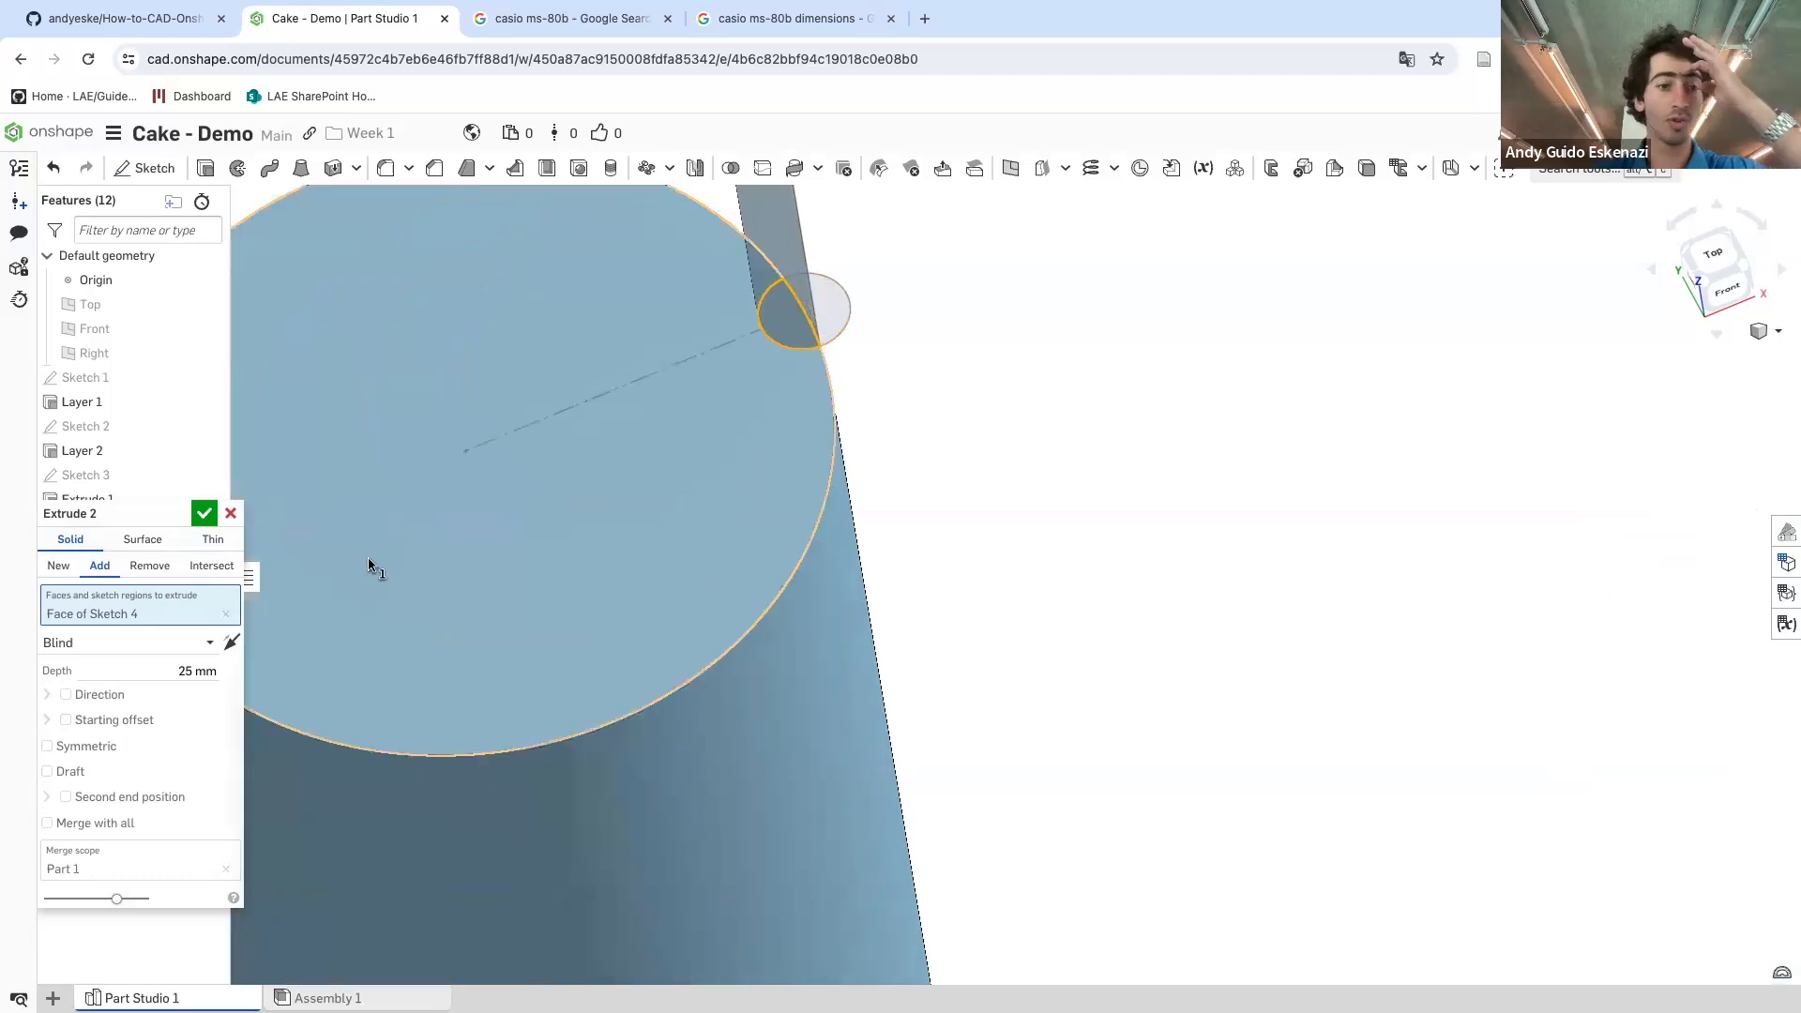
click(152, 567)
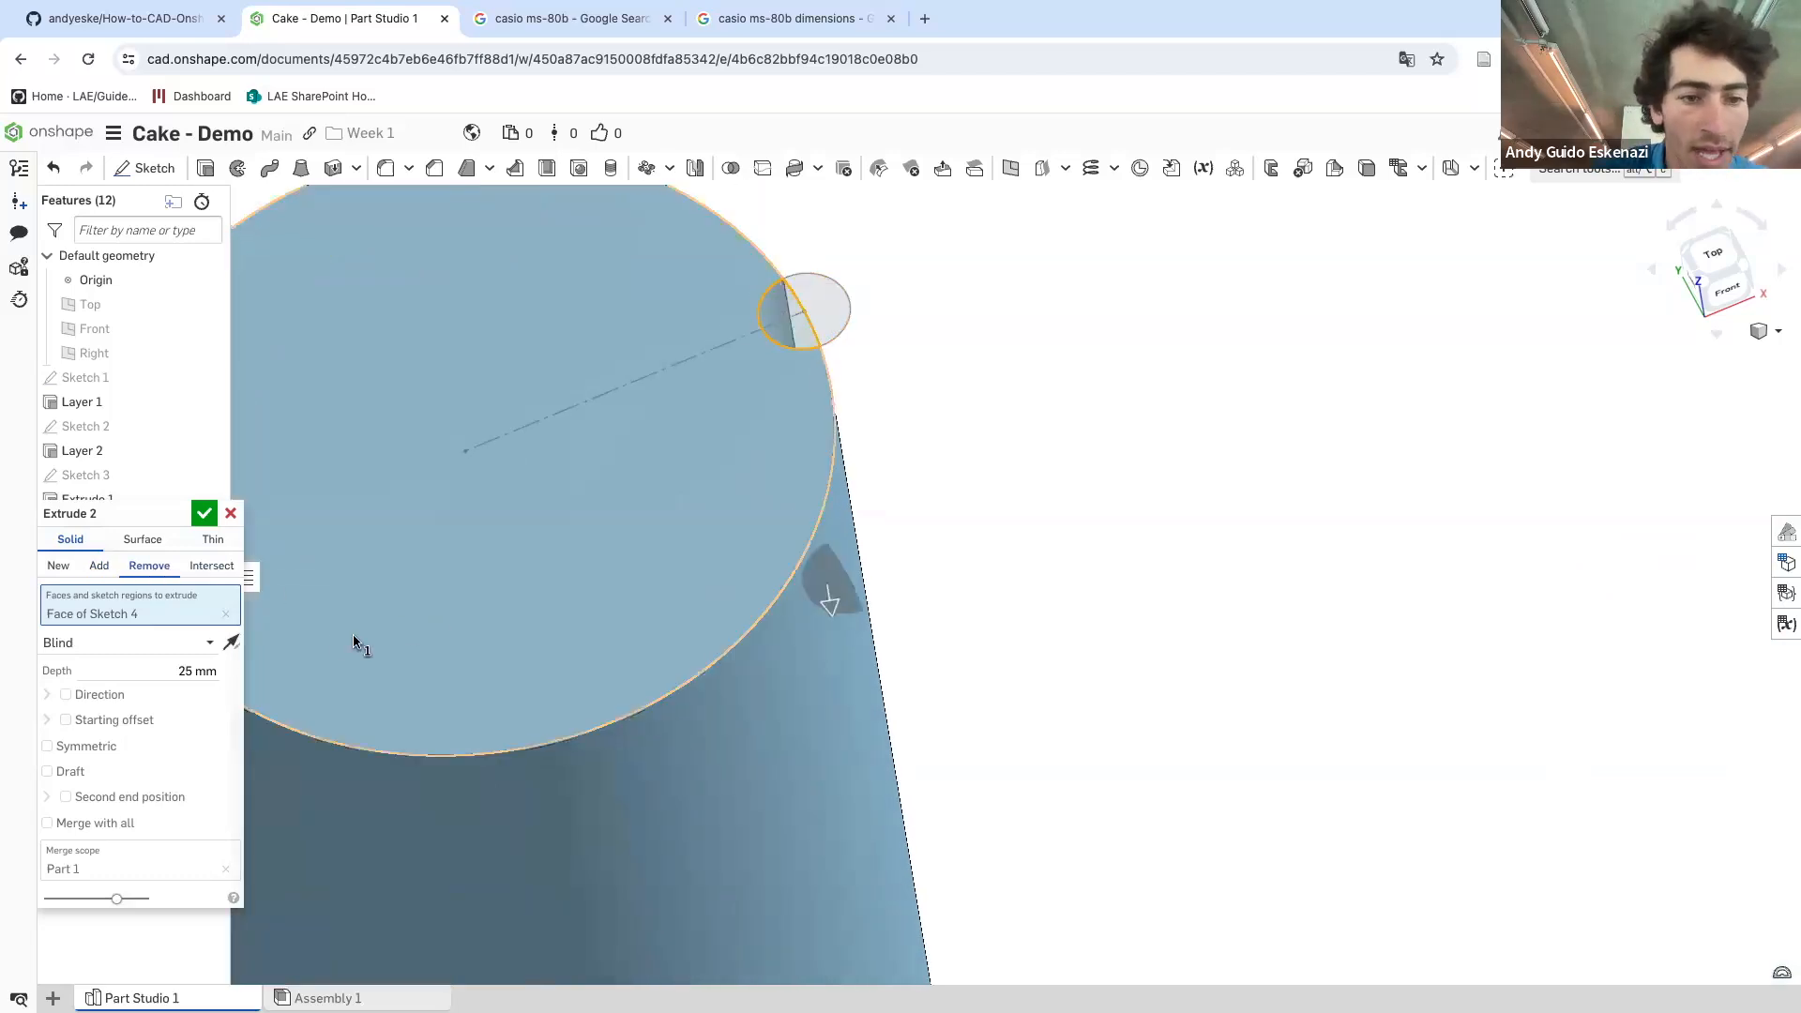
- Try blind cut depths of 600 mm and 40 mm for the groove along the pillar
click(183, 672)
text(6)
key(Return)
scroll(893, 687, down, 8)
right_drag(892, 706, 1038, 619)
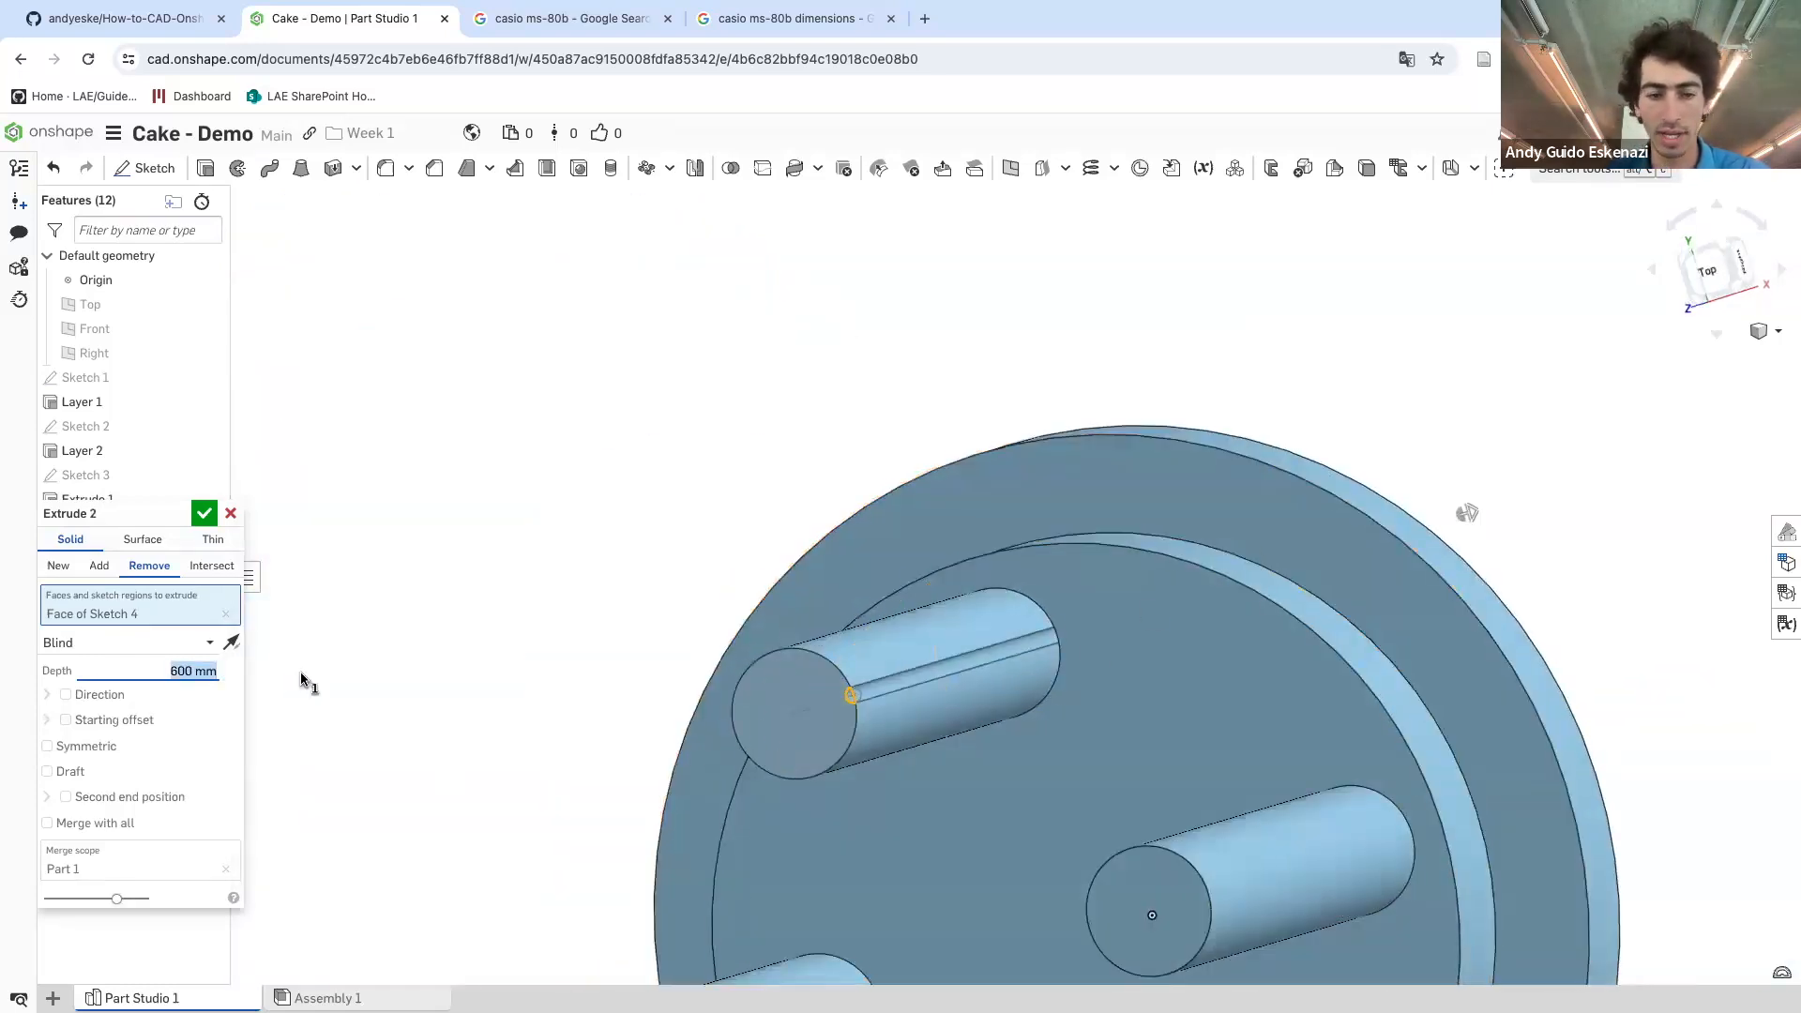
text(40)
key(Return)
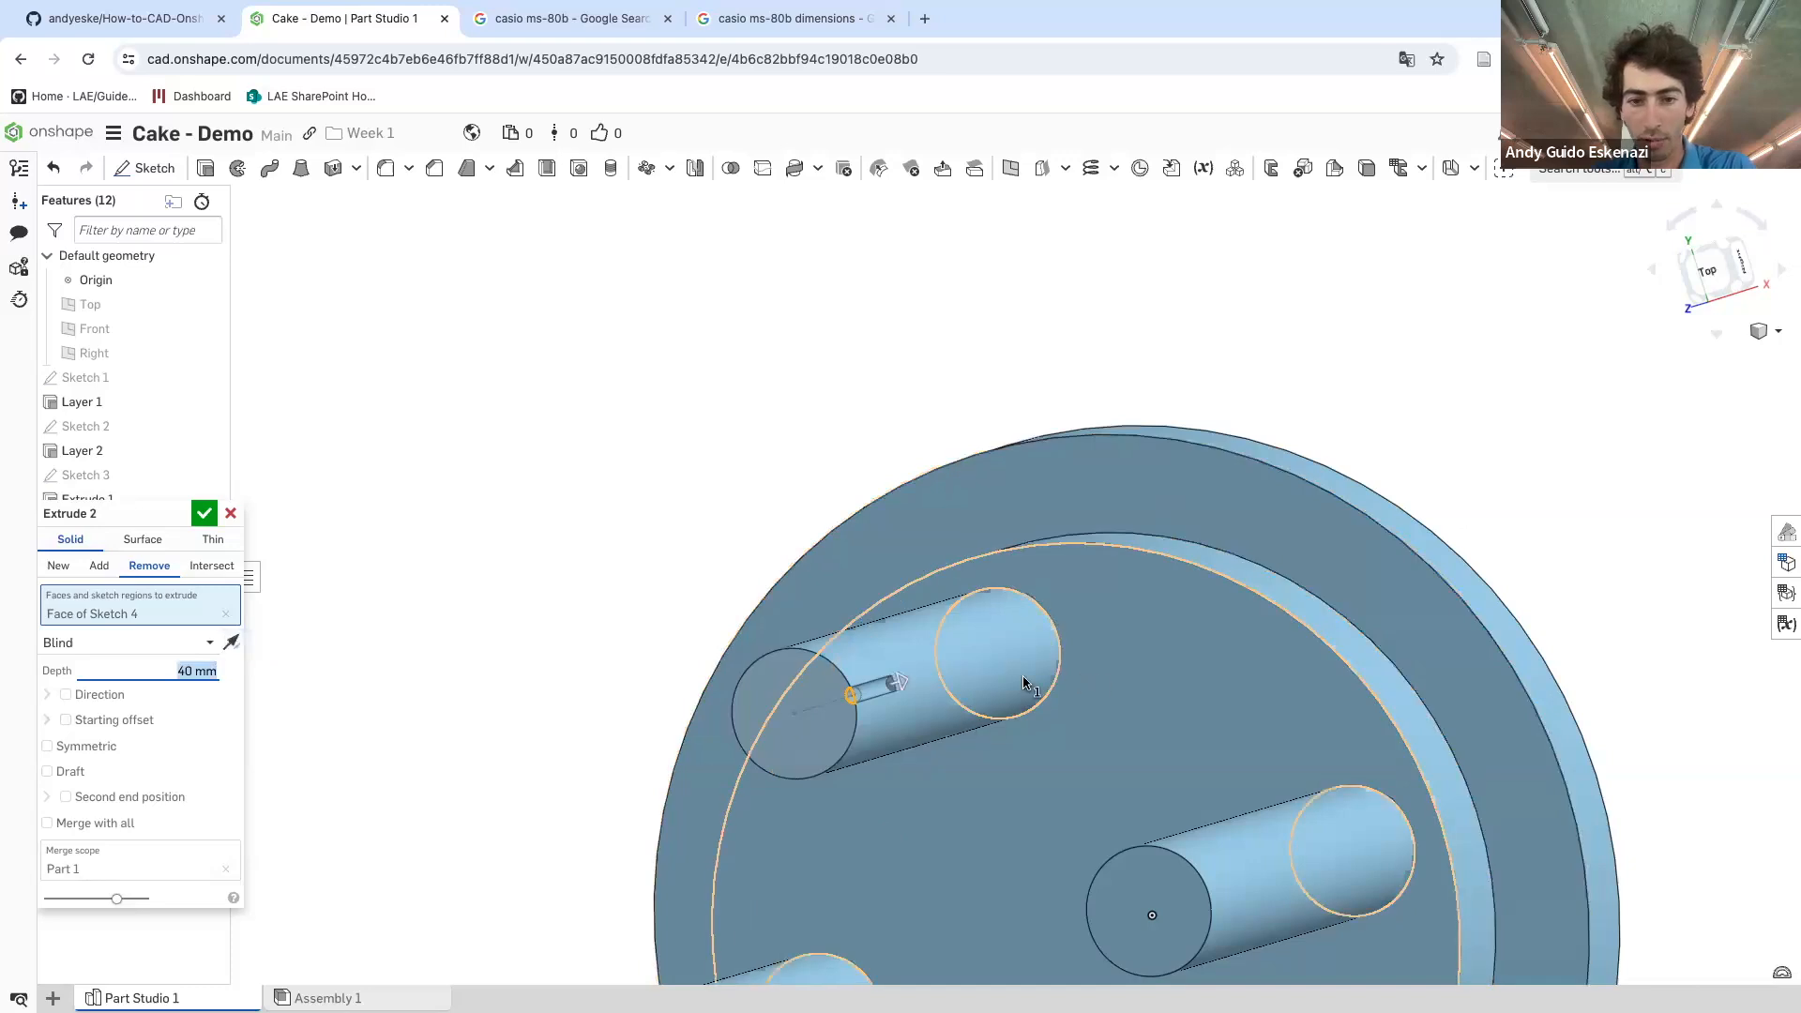
- End the groove cut up to the top face of the second cake layer and accept the extrusion
scroll(871, 728, up, 3)
click(118, 643)
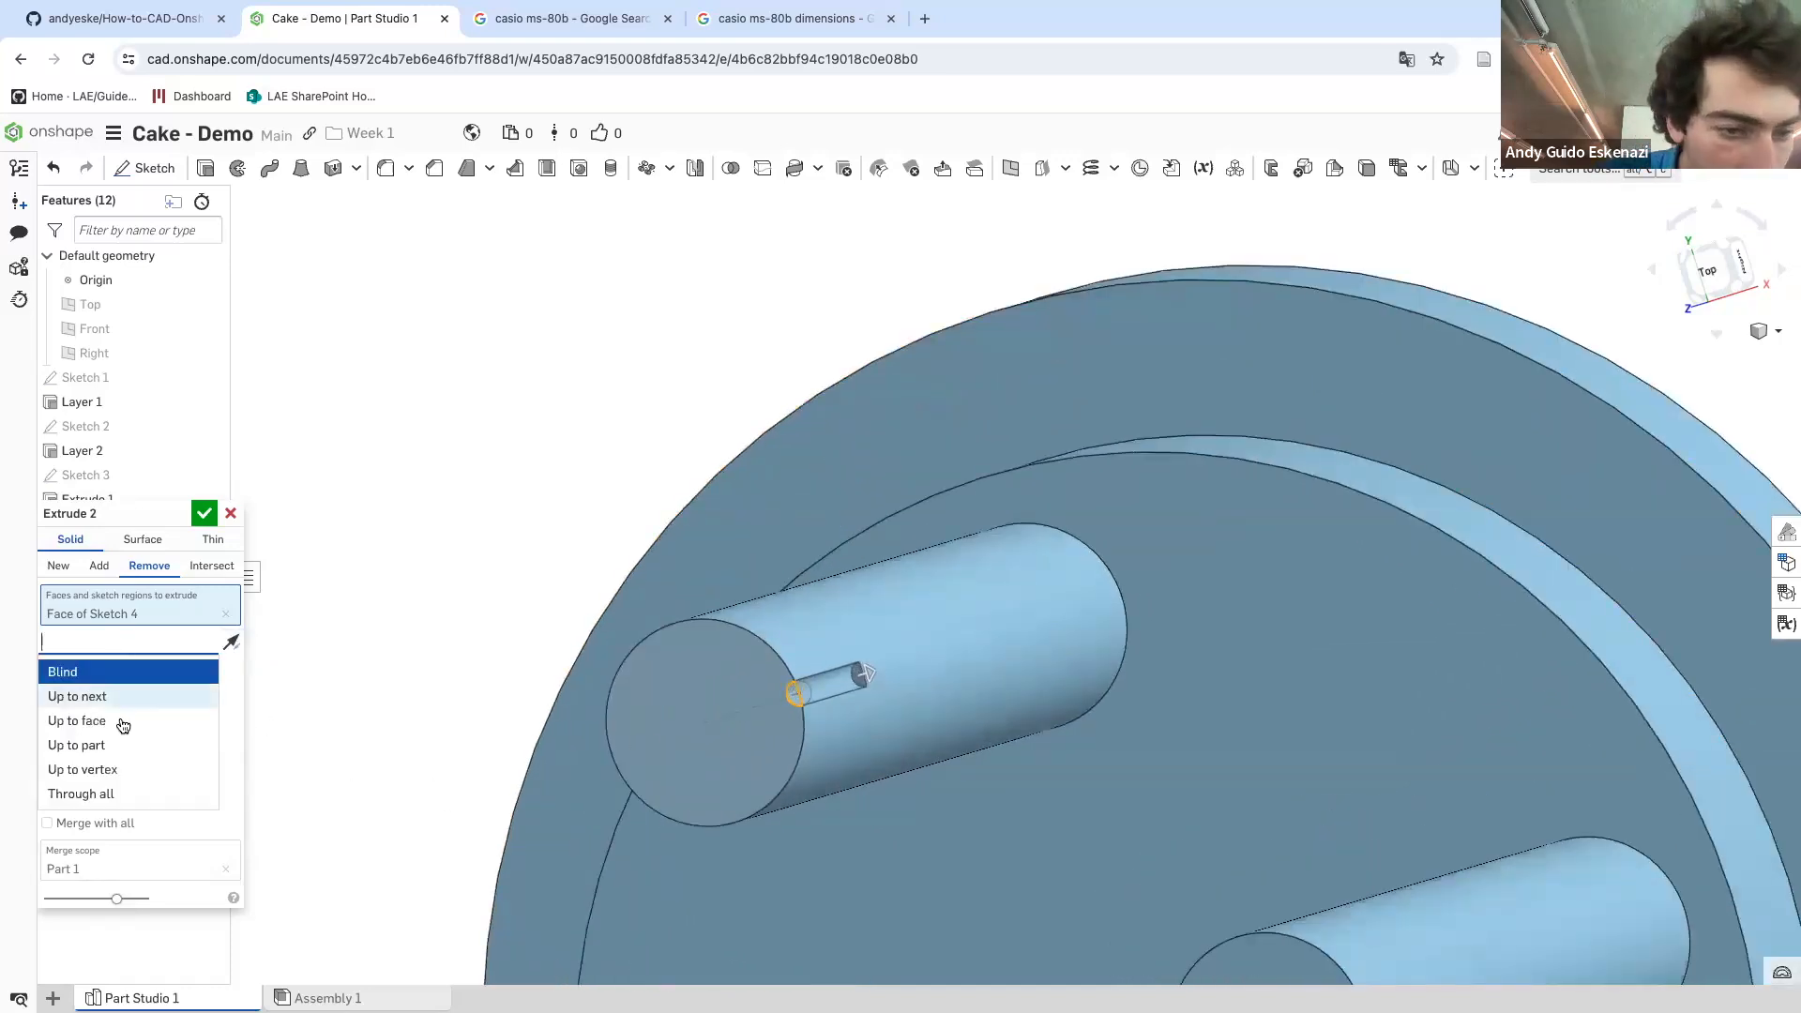
click(86, 720)
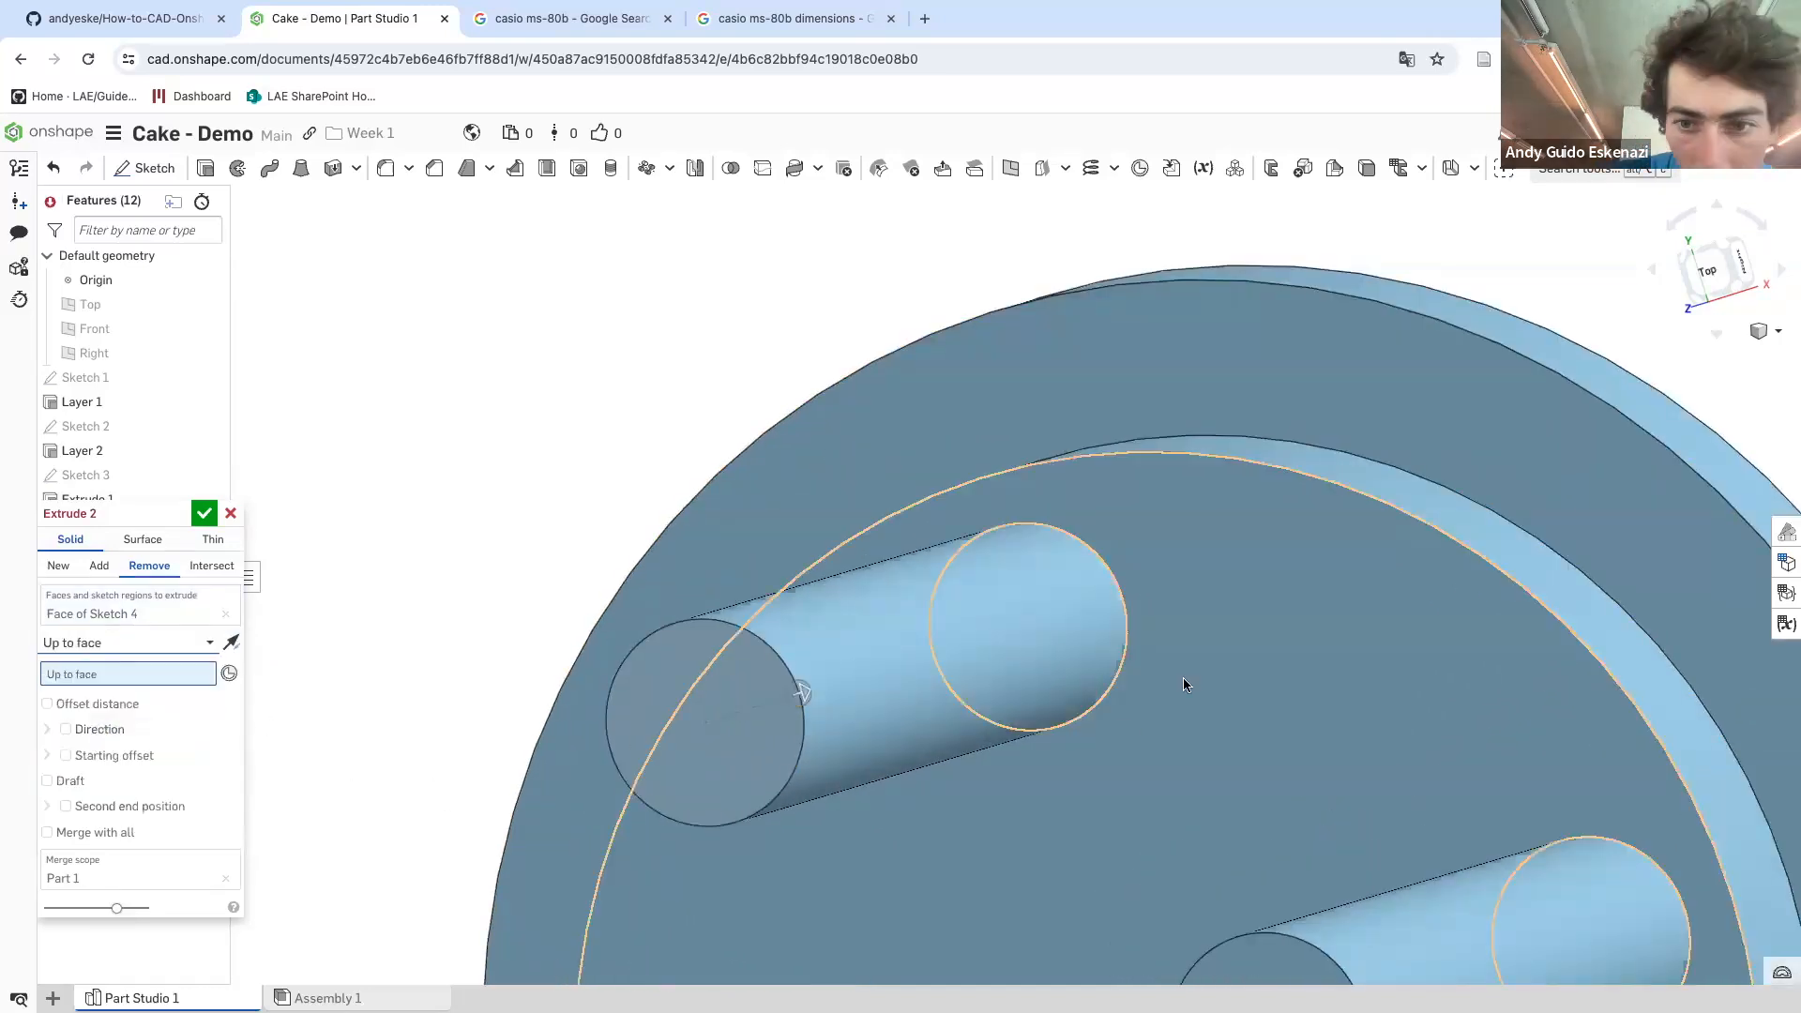
click(1247, 567)
right_drag(1242, 567, 1079, 677)
click(203, 513)
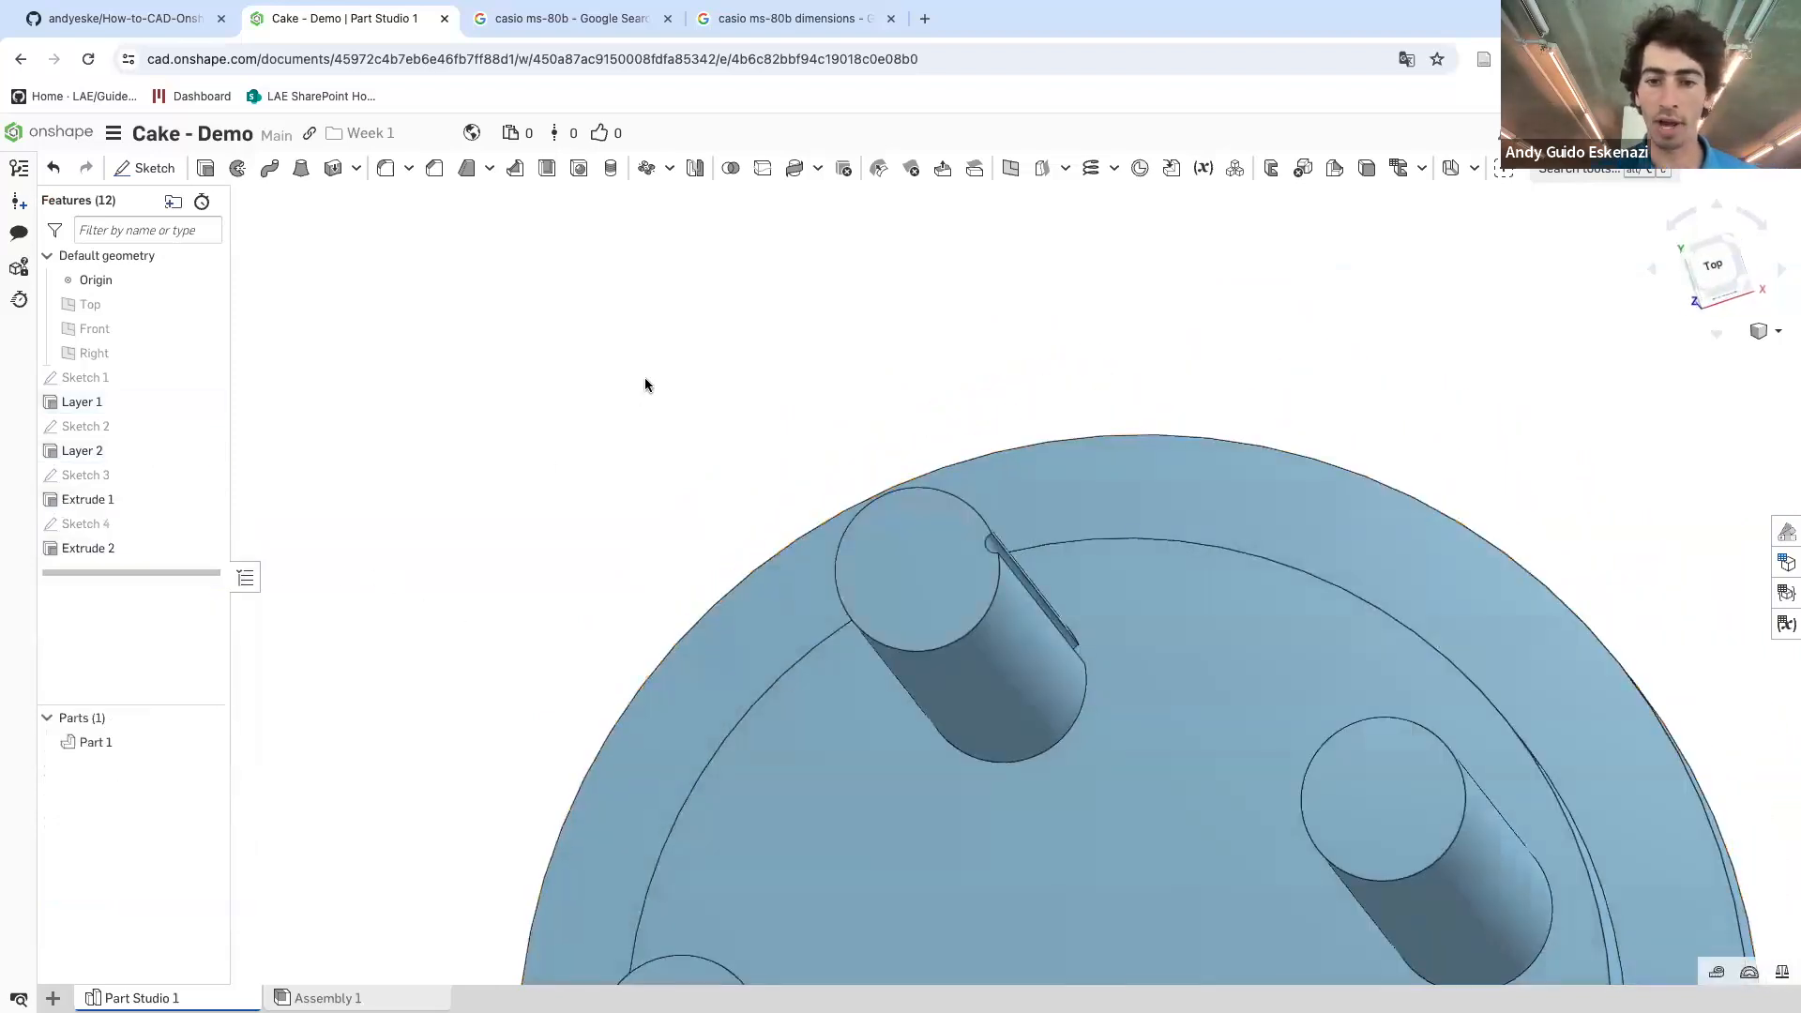
- Create a circular feature pattern of the groove cut, using the pillar's cylindrical face as the axis
scroll(986, 604, up, 3)
right_drag(987, 611, 1020, 657)
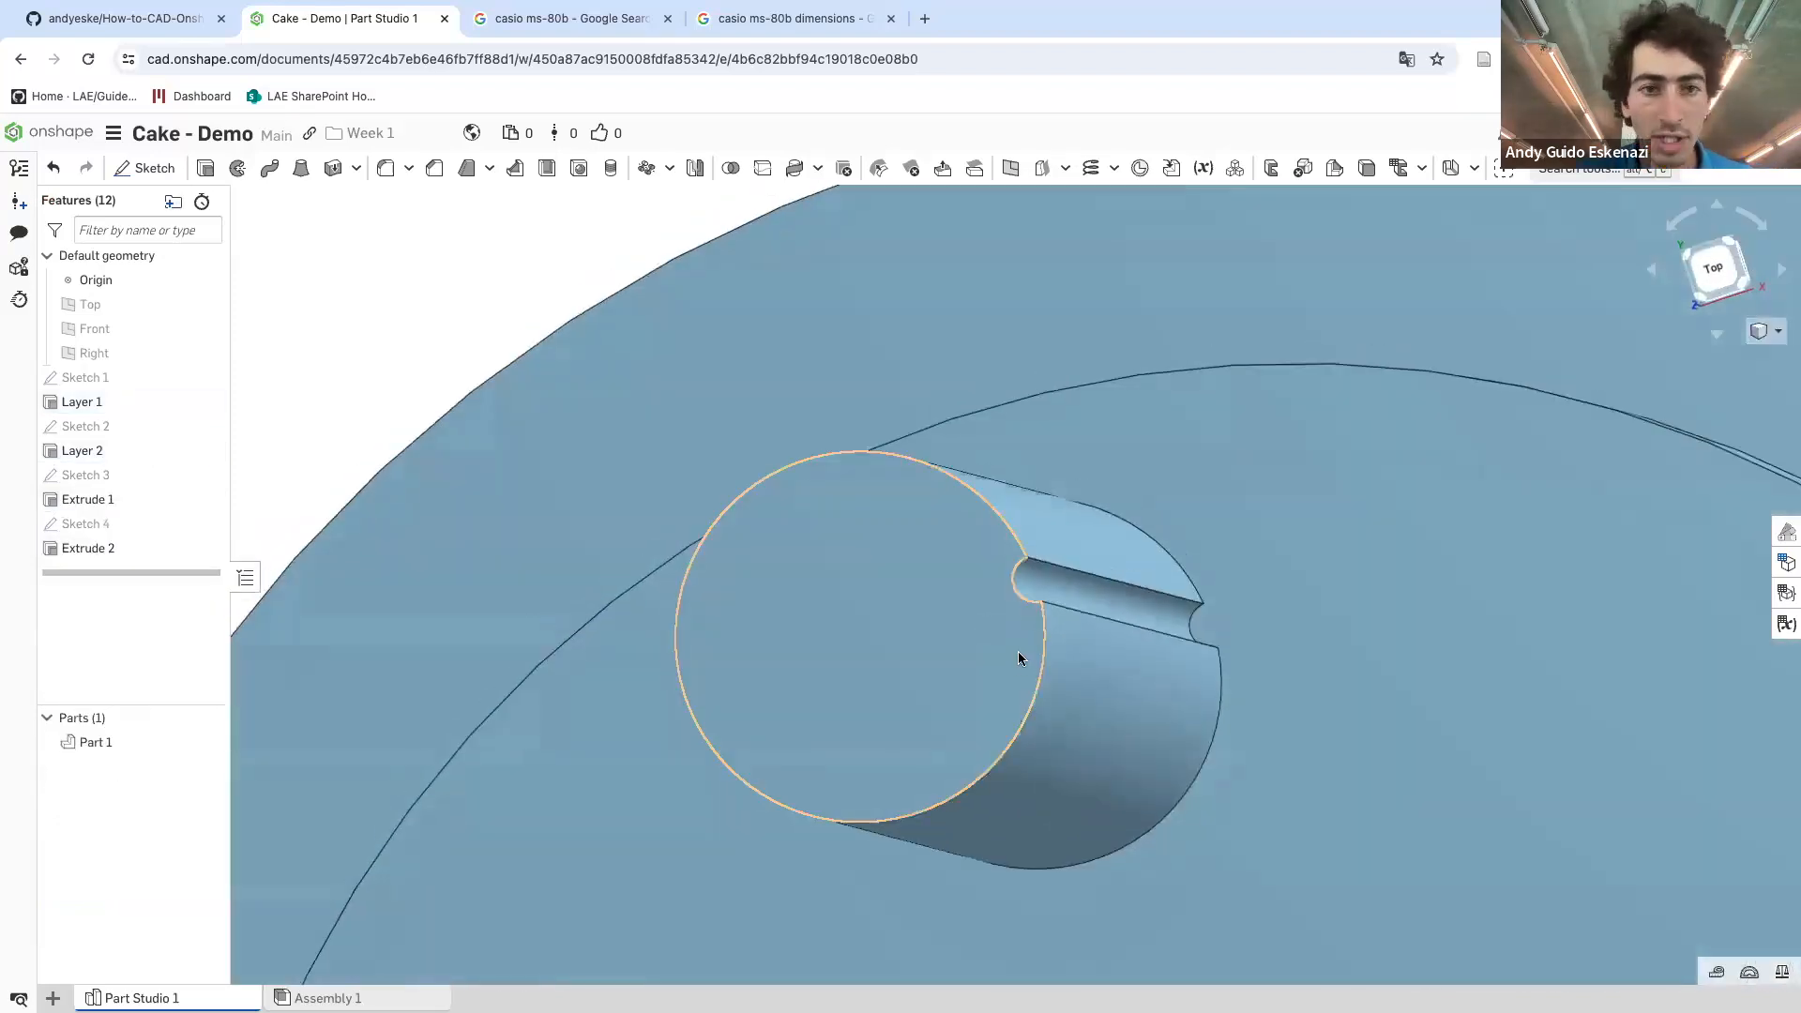
click(644, 171)
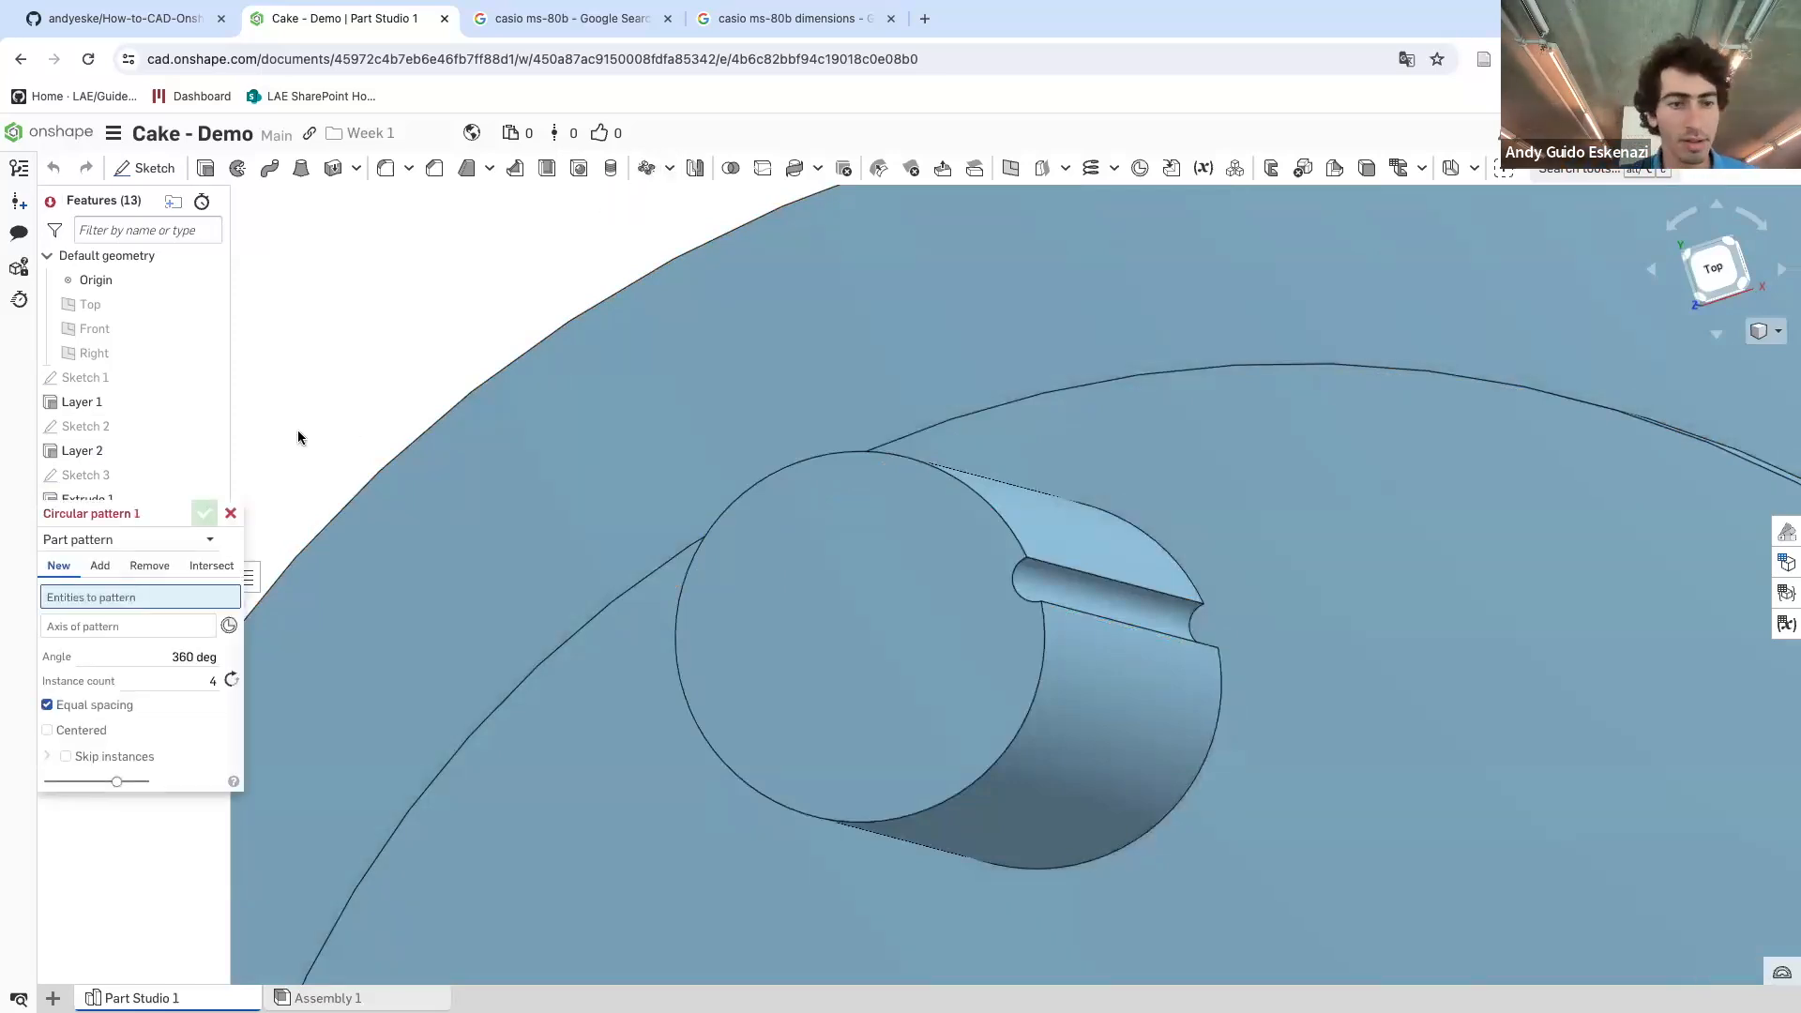
click(92, 550)
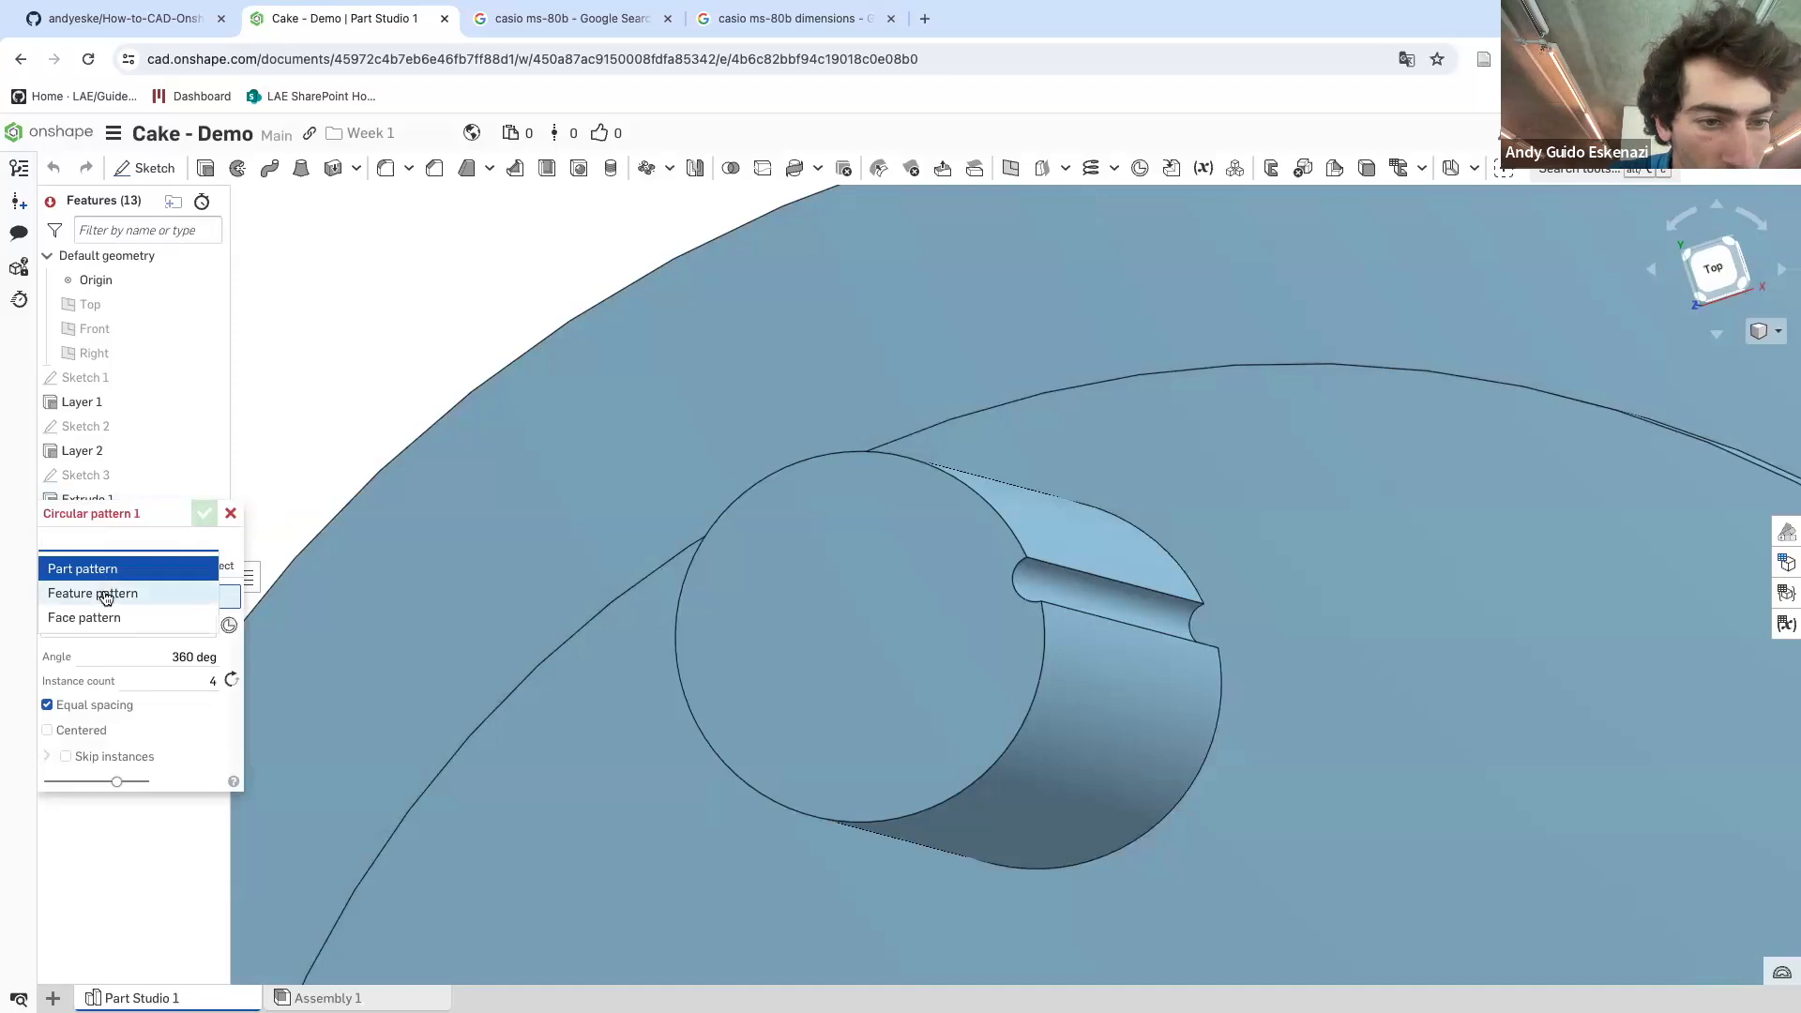
click(104, 591)
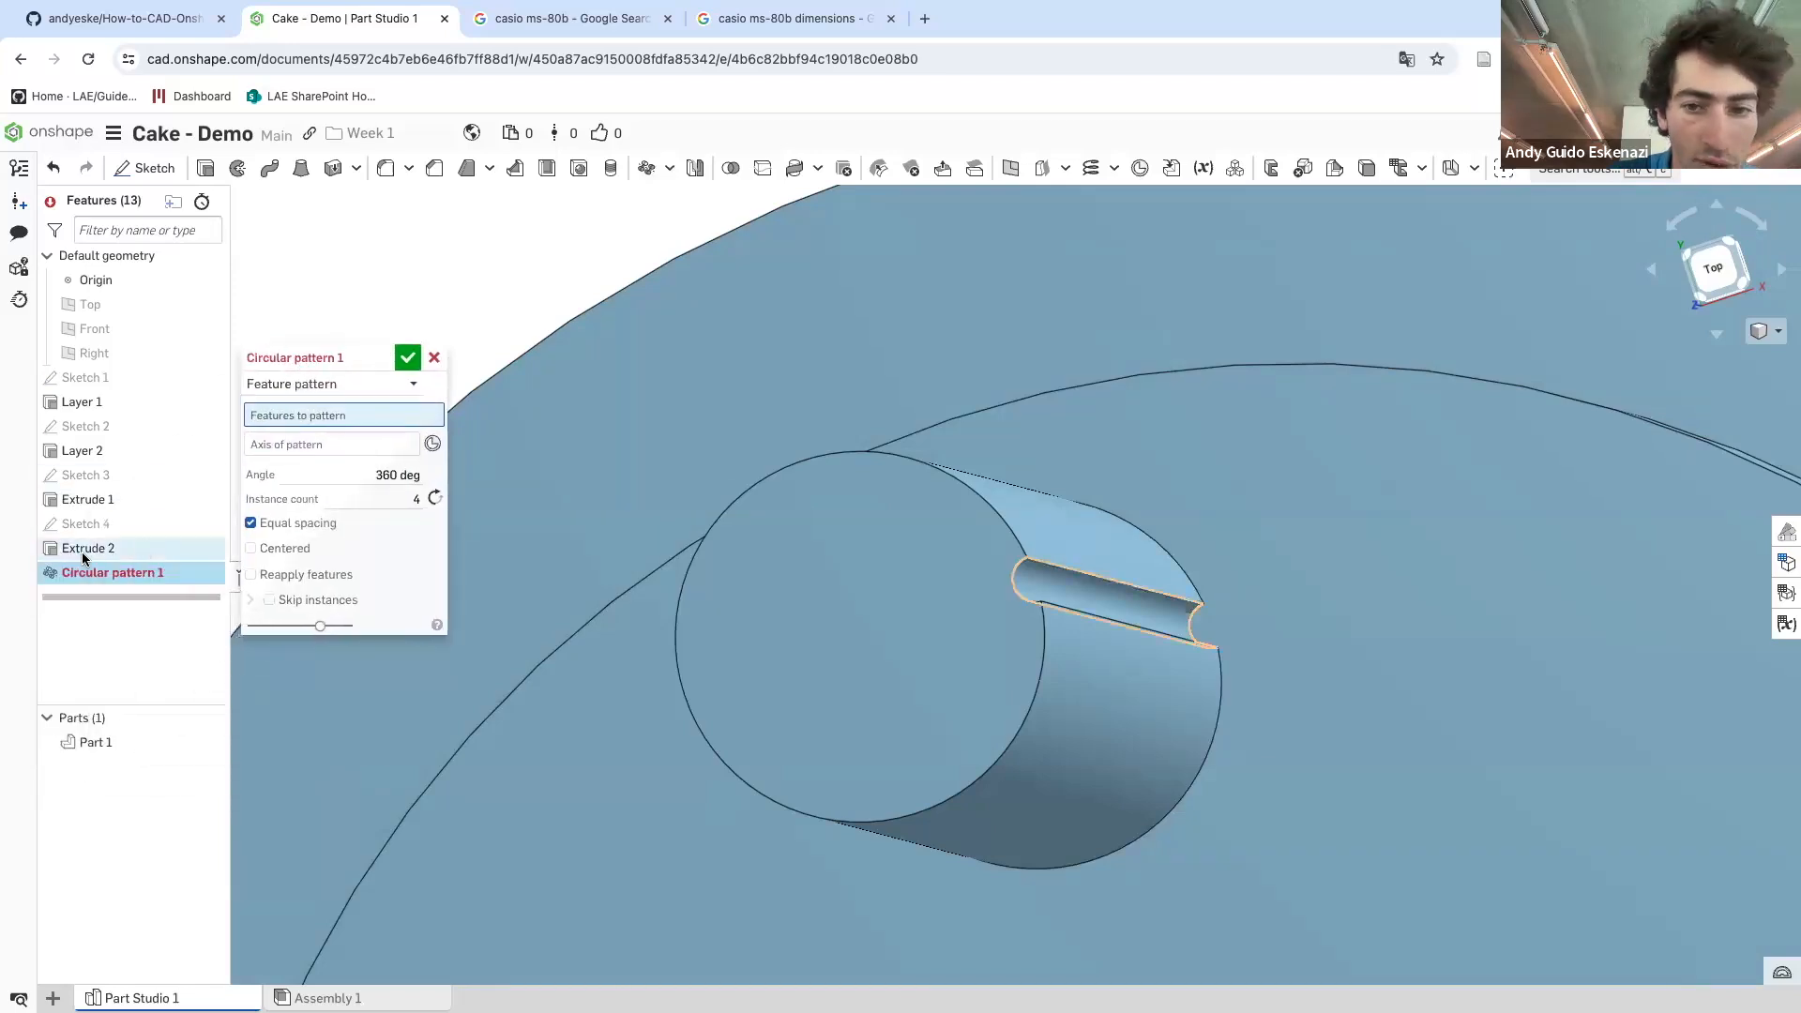
click(84, 549)
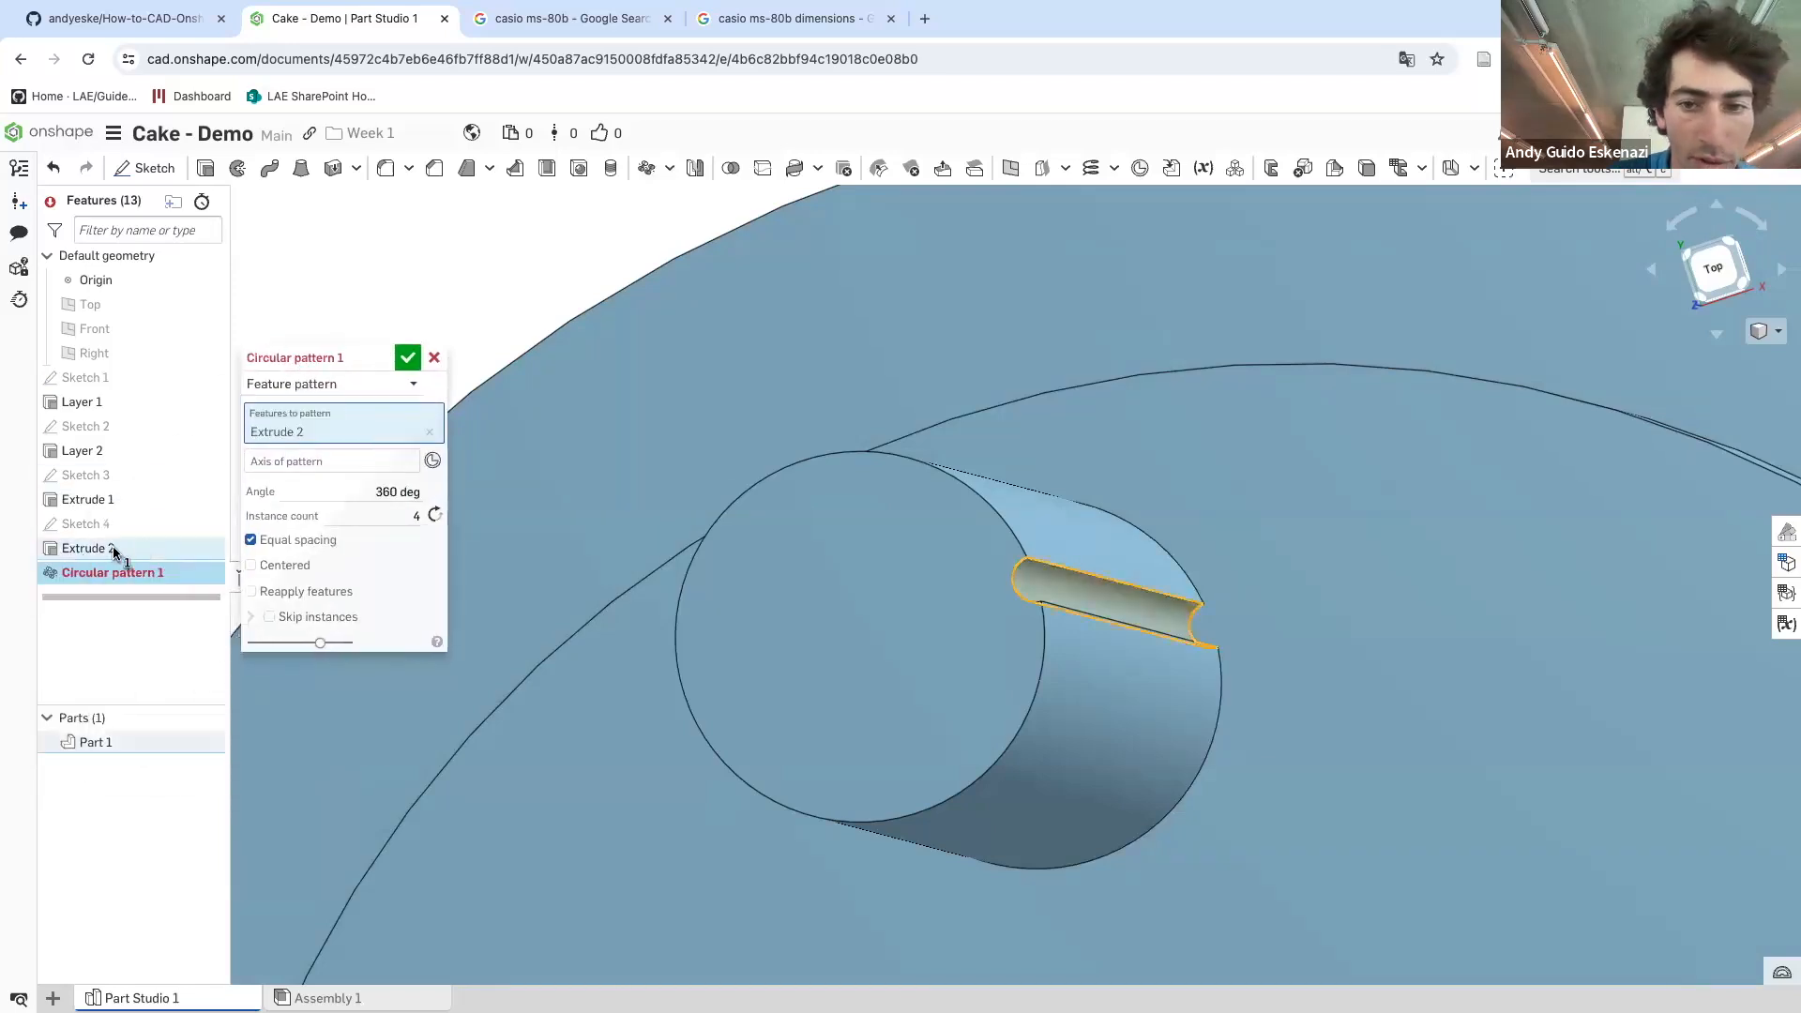
click(271, 469)
click(999, 809)
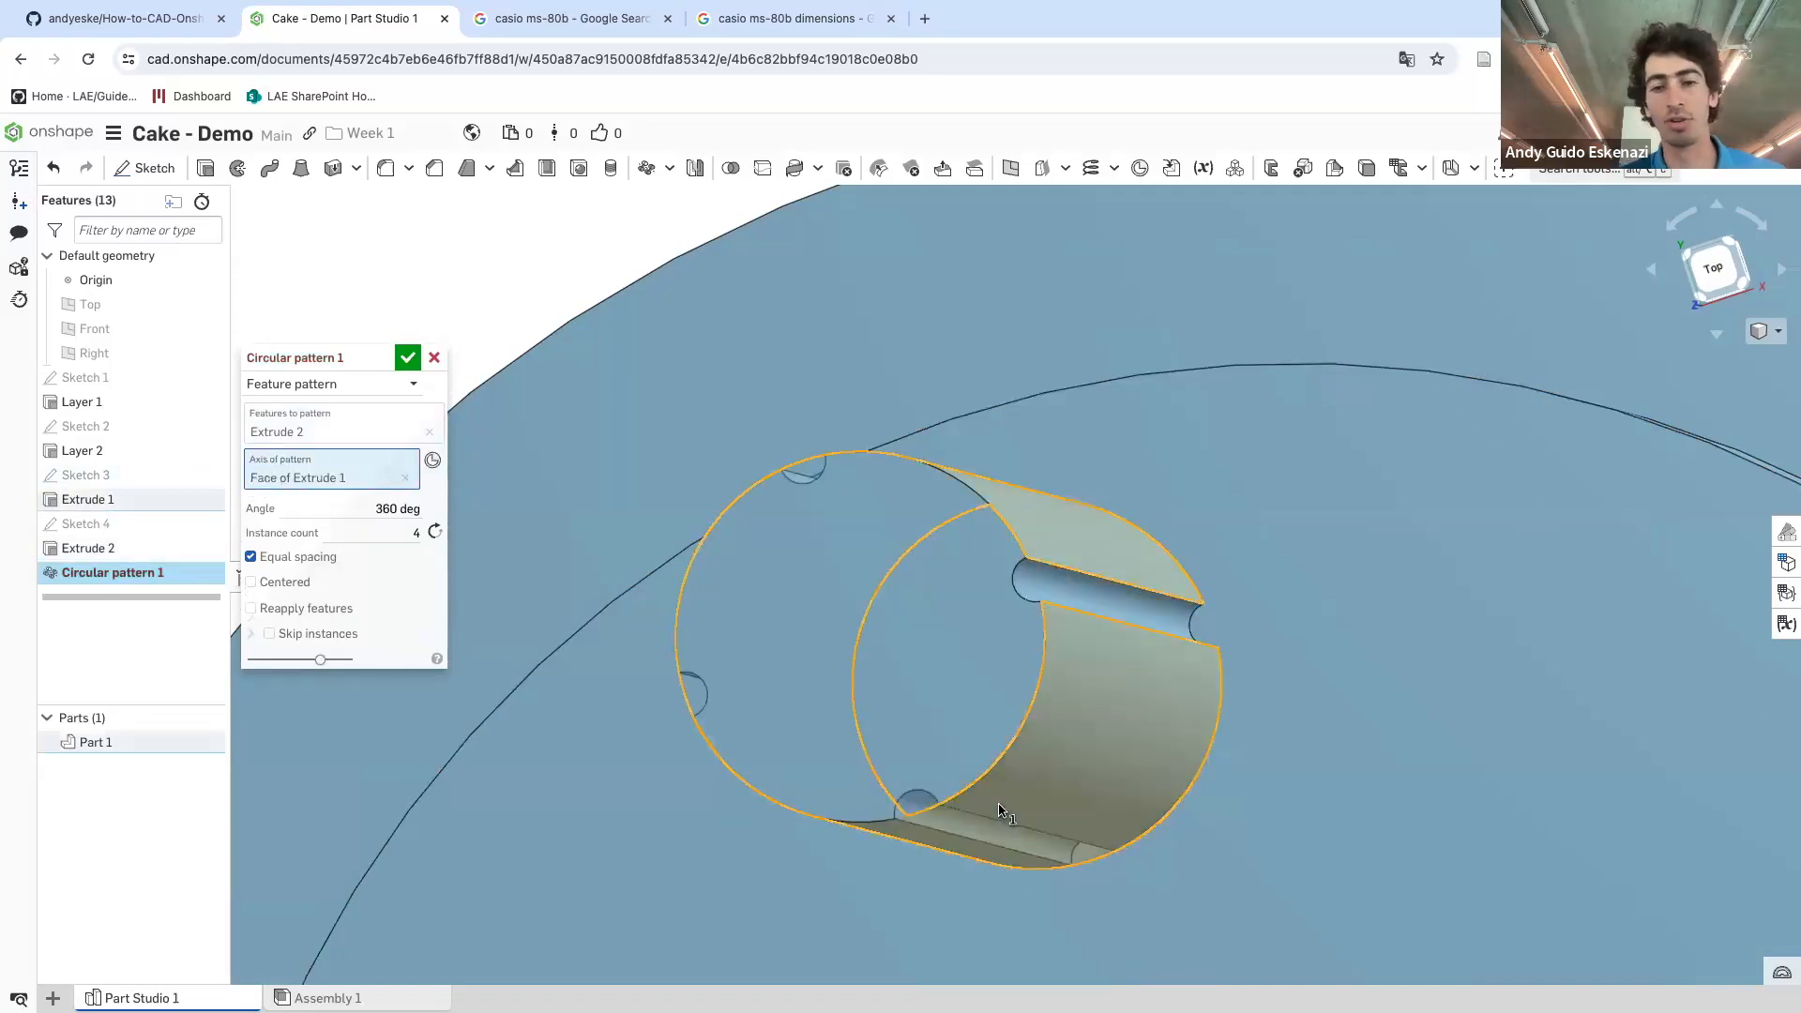
- Set the groove pattern to 12 instances over 360 degrees and accept it
click(419, 532)
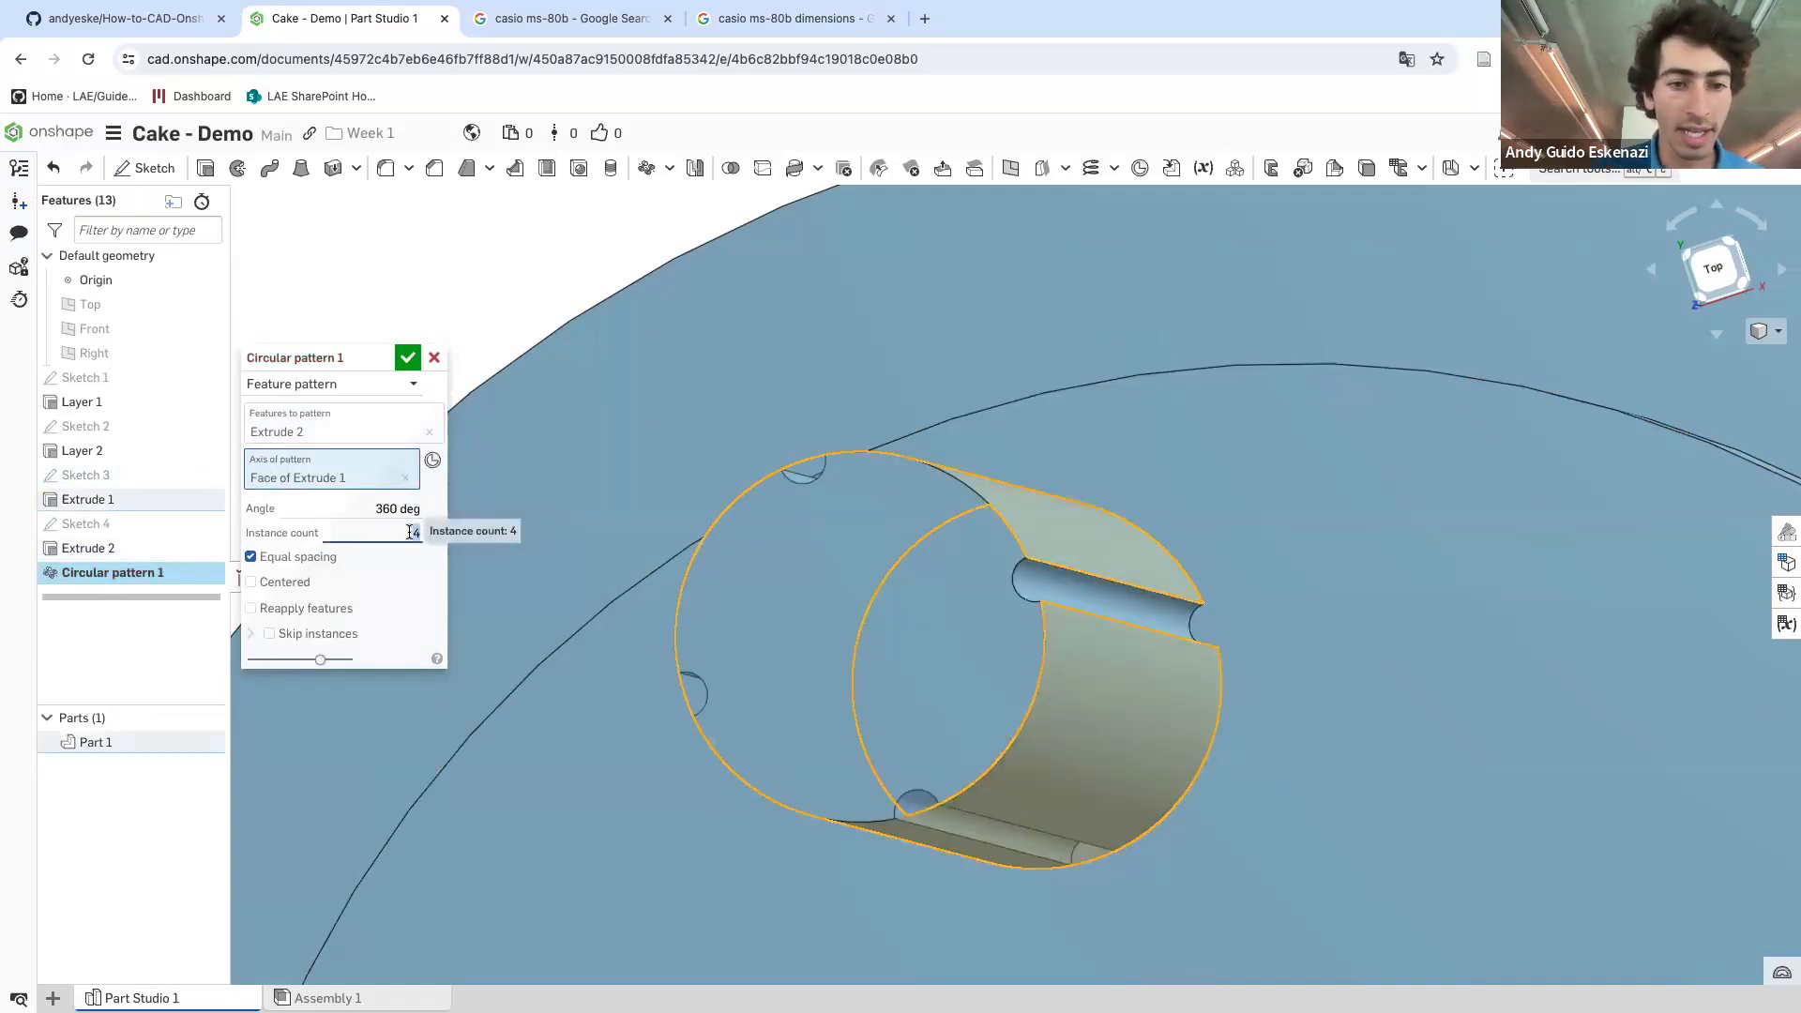
key(Return)
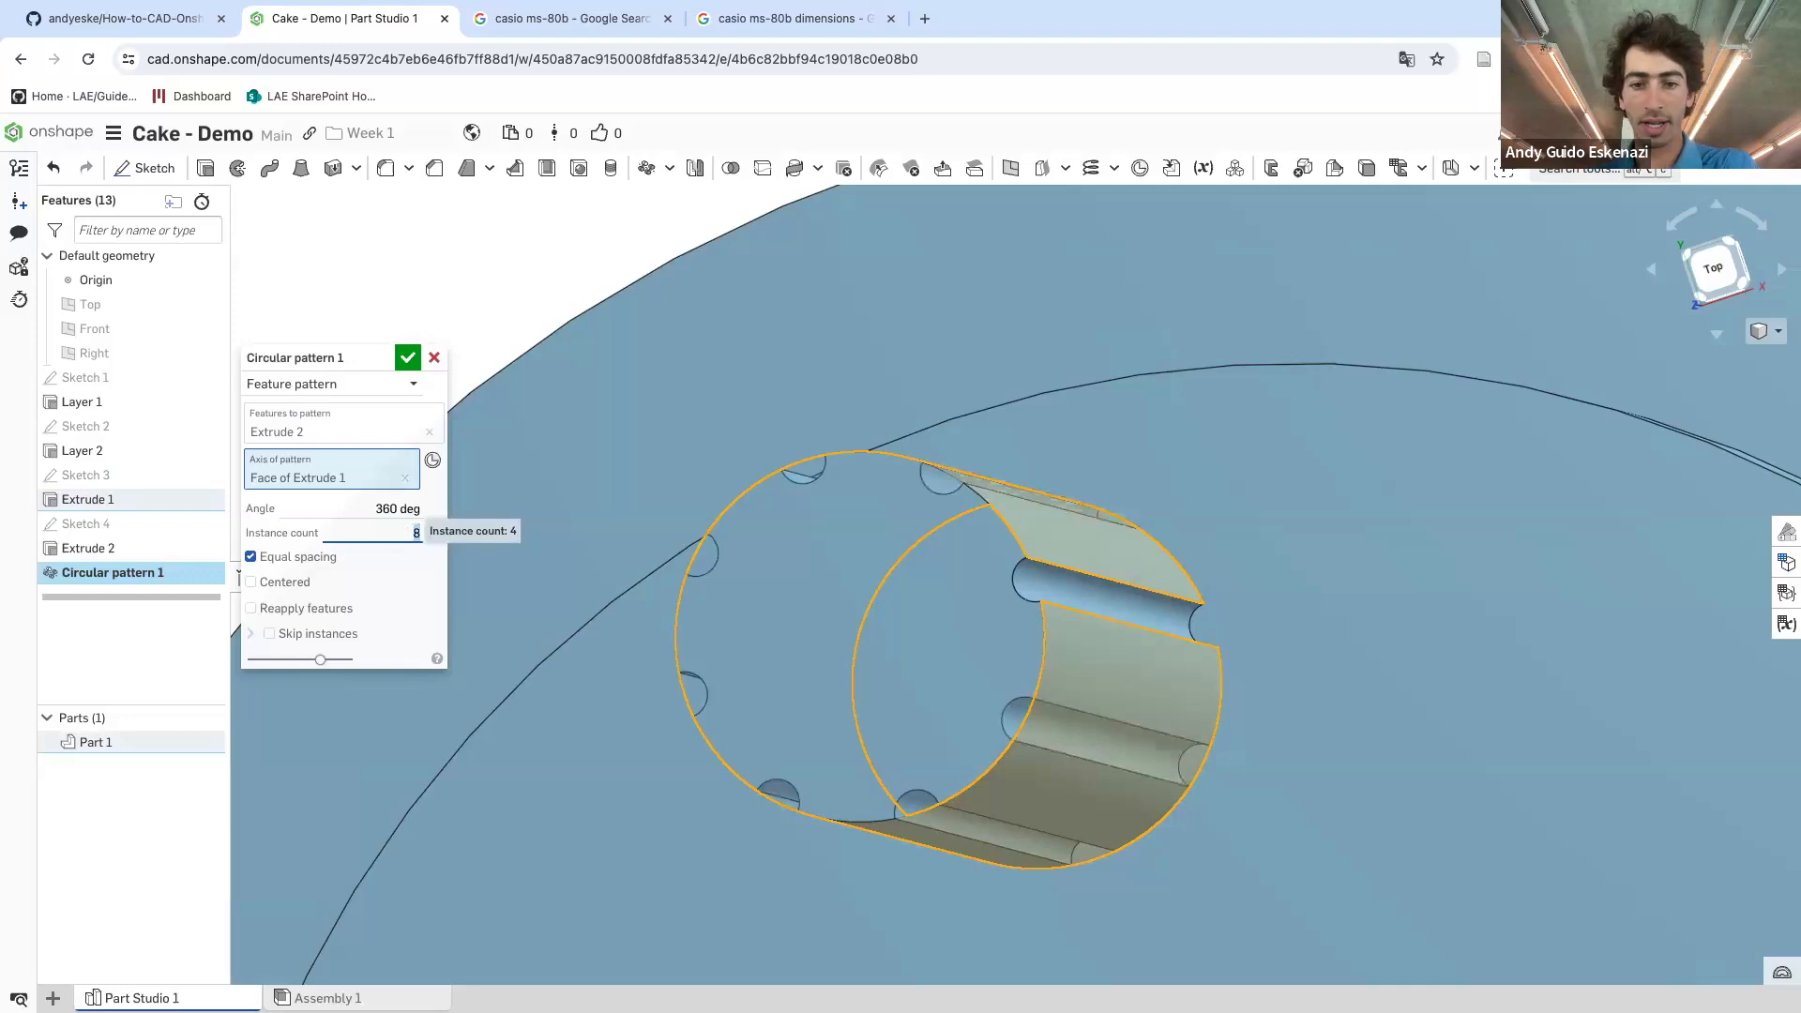
text(12)
key(Return)
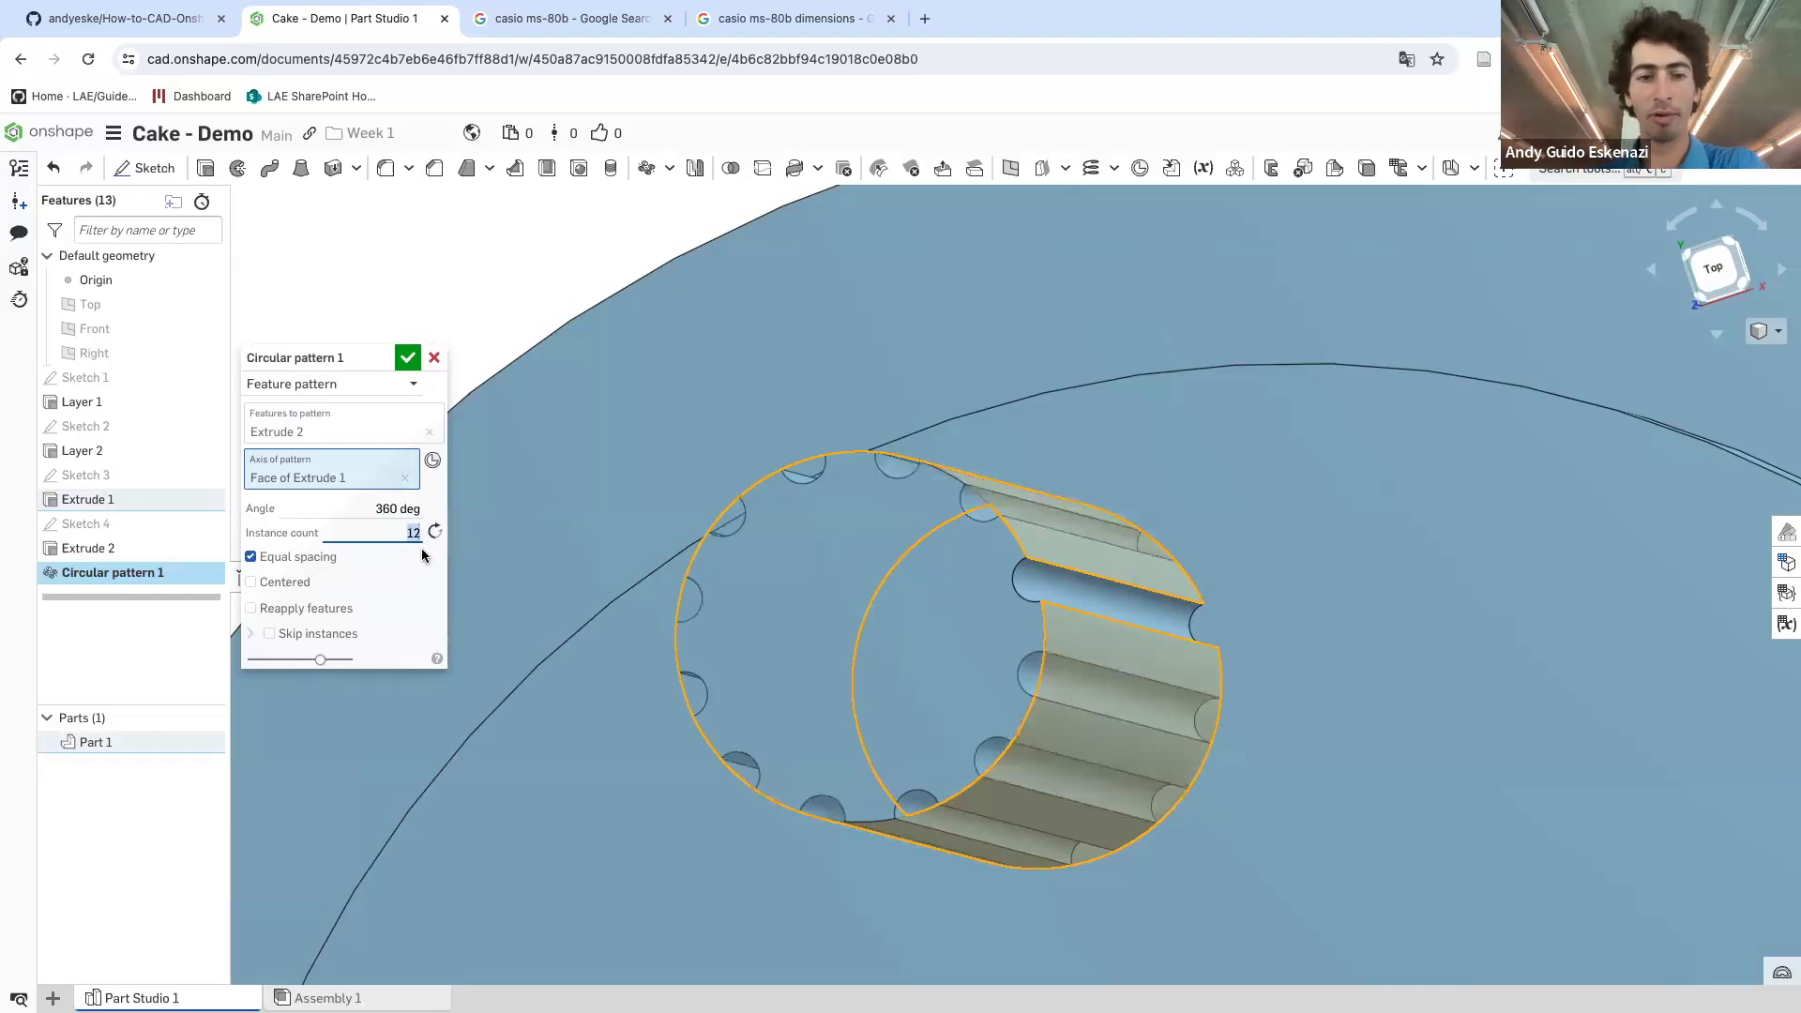
click(407, 357)
- Start a second circular feature pattern that includes both the groove cut Extrude 2 and Circular pattern 1
key(f)
right_drag(812, 553, 804, 362)
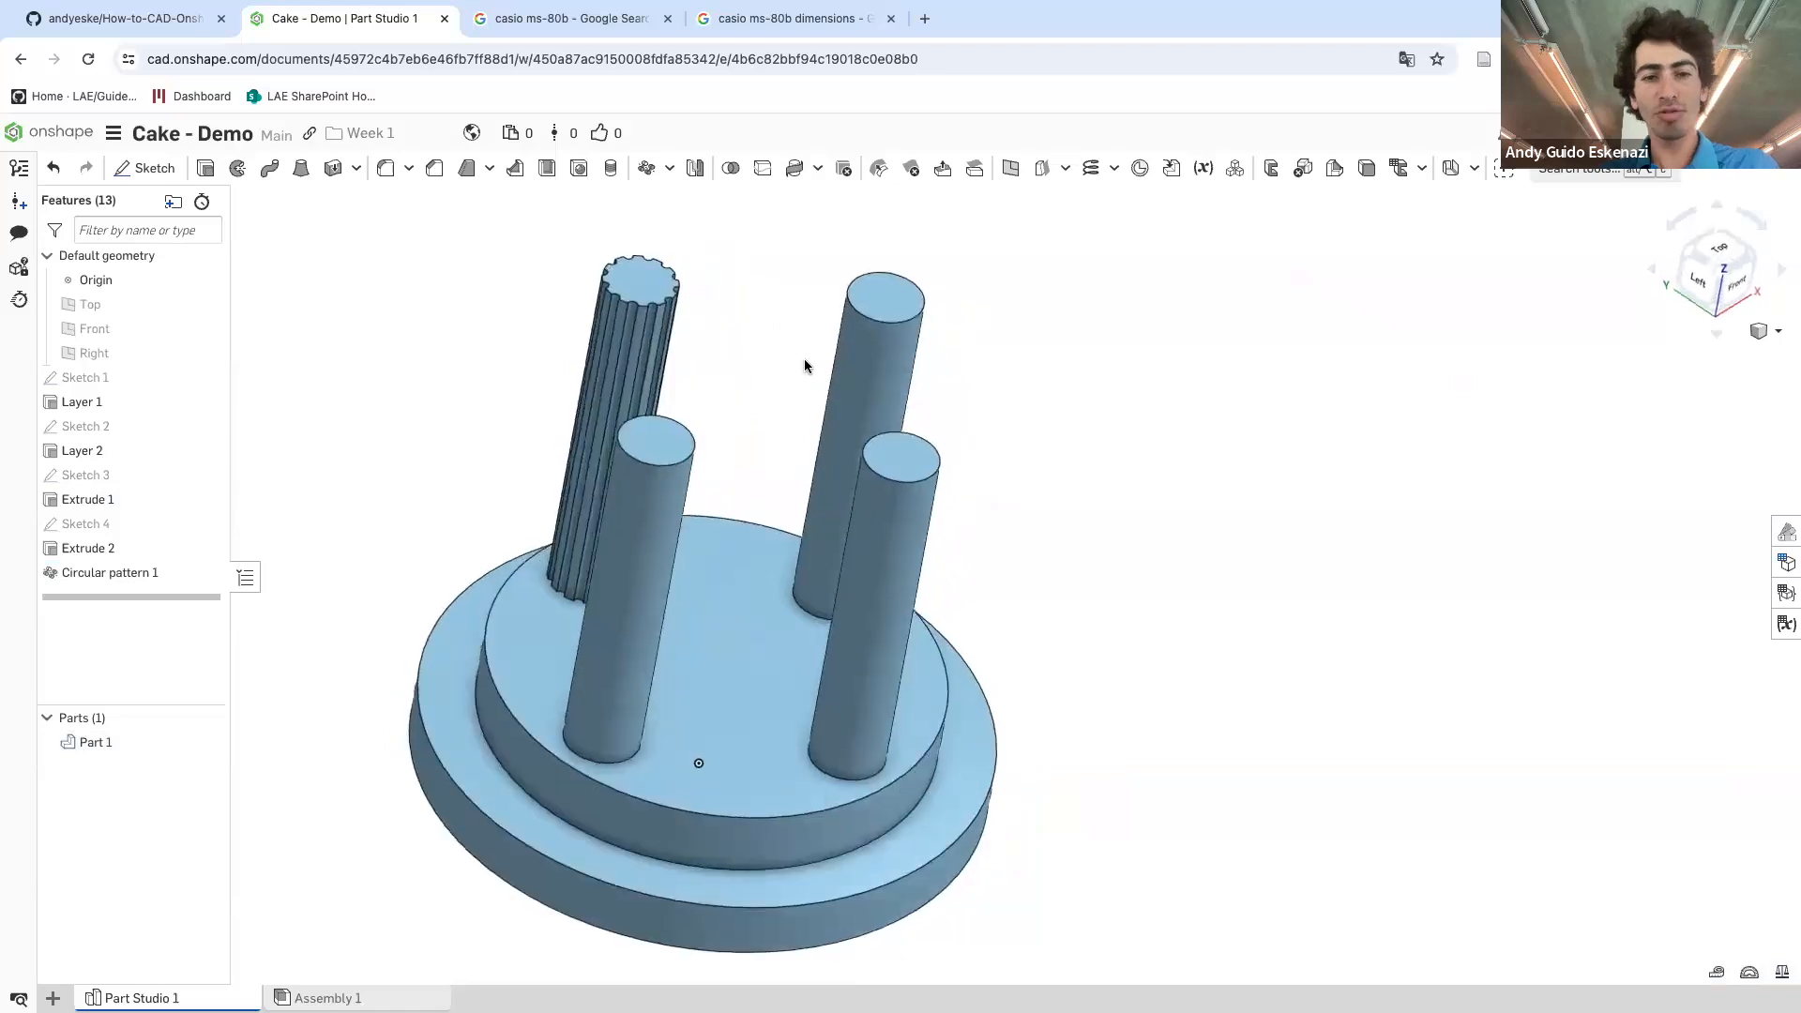
scroll(634, 286, up, 3)
right_drag(633, 286, 664, 319)
scroll(633, 329, down, 3)
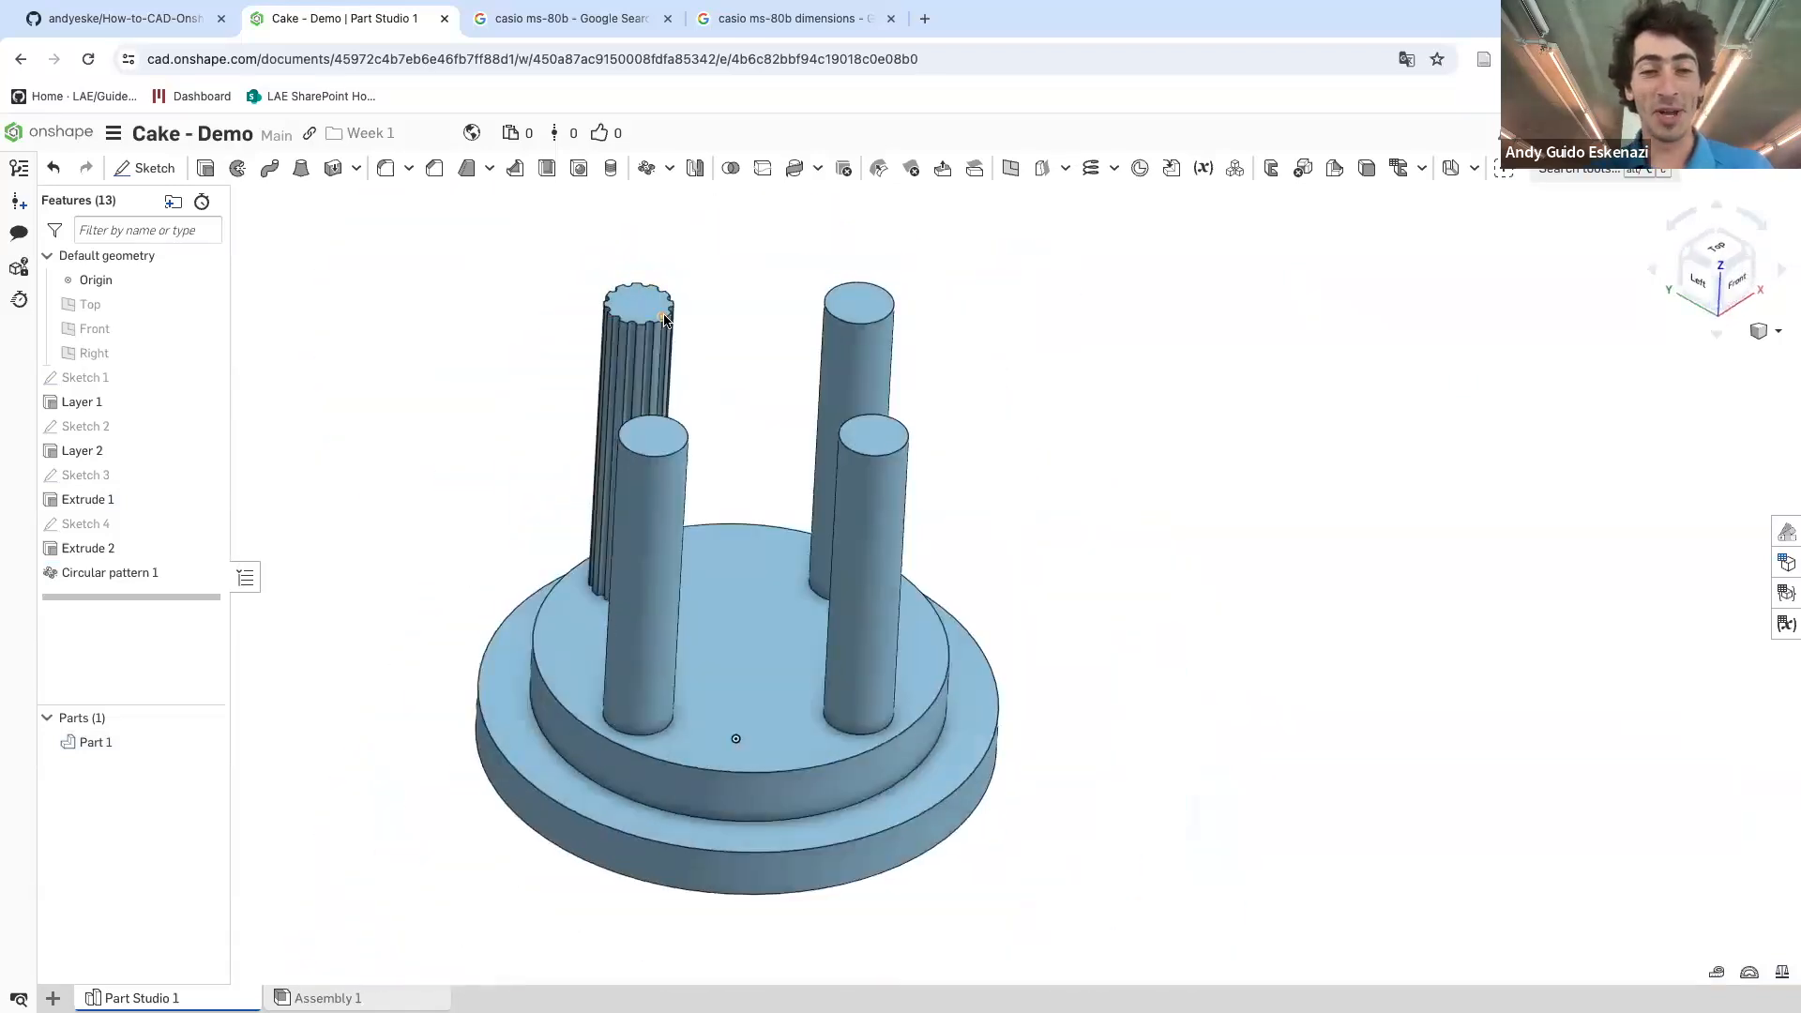
scroll(666, 319, up, 2)
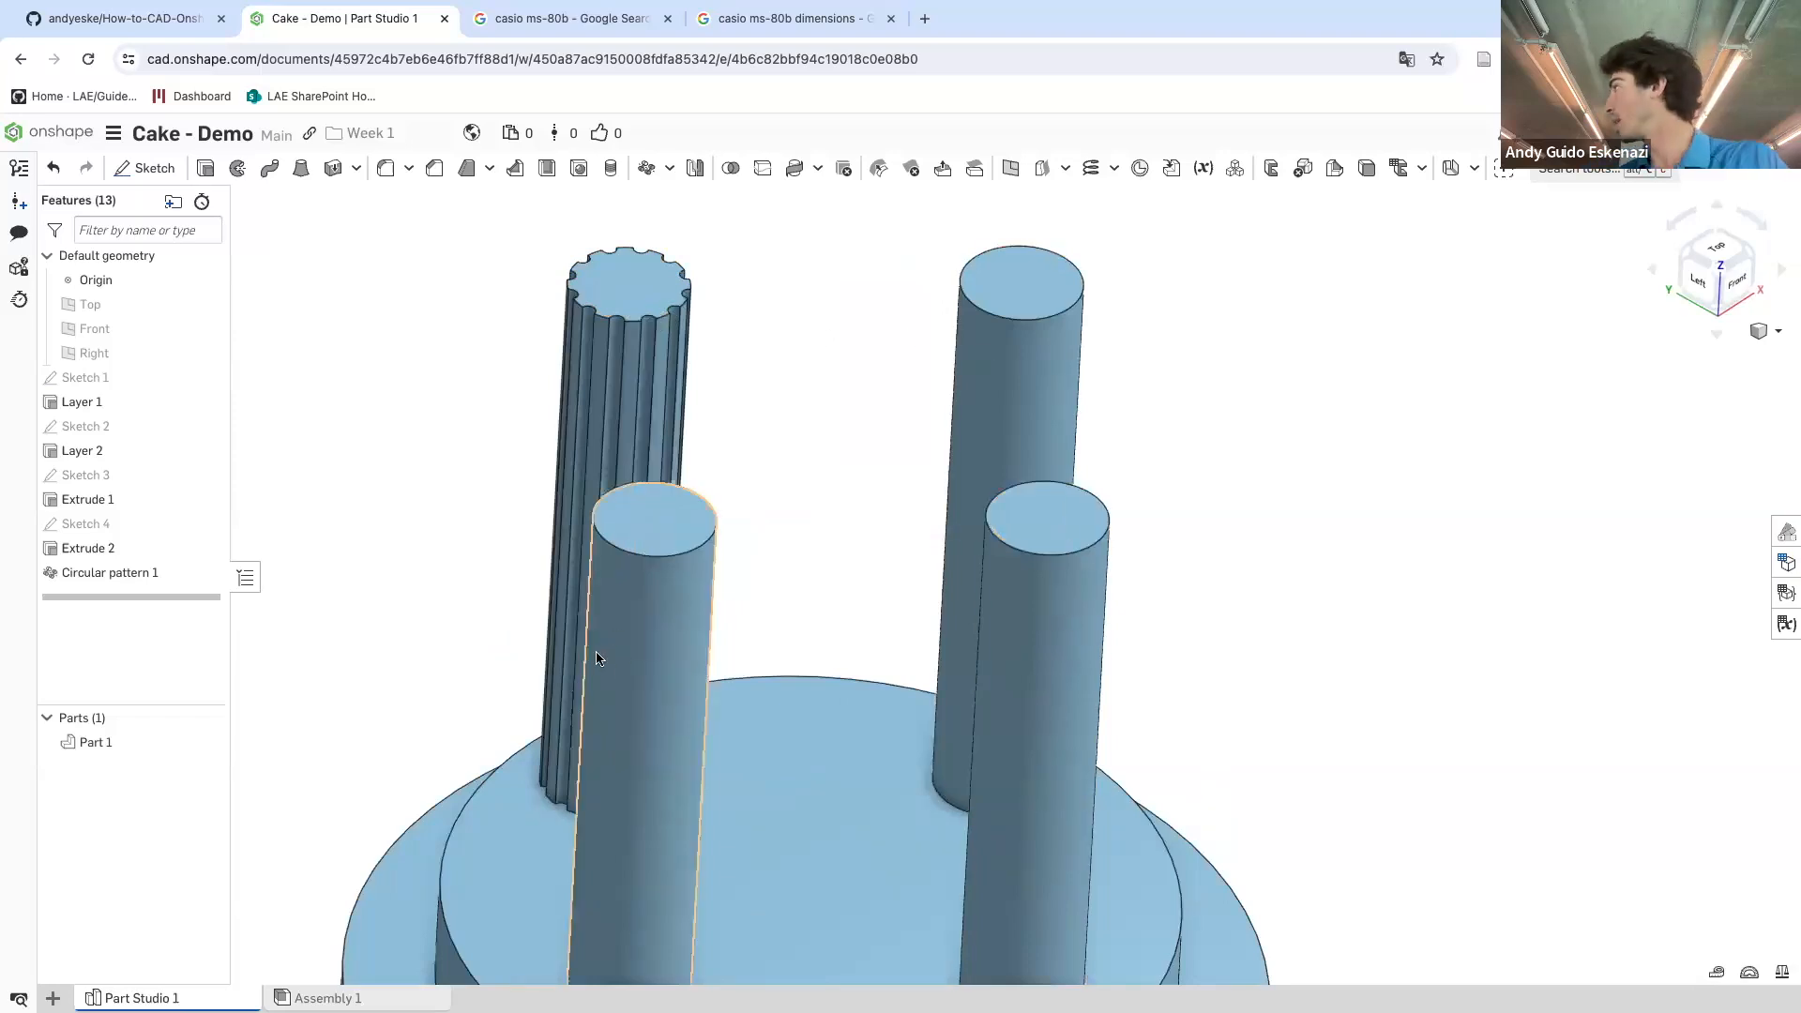
scroll(713, 211, up, 1)
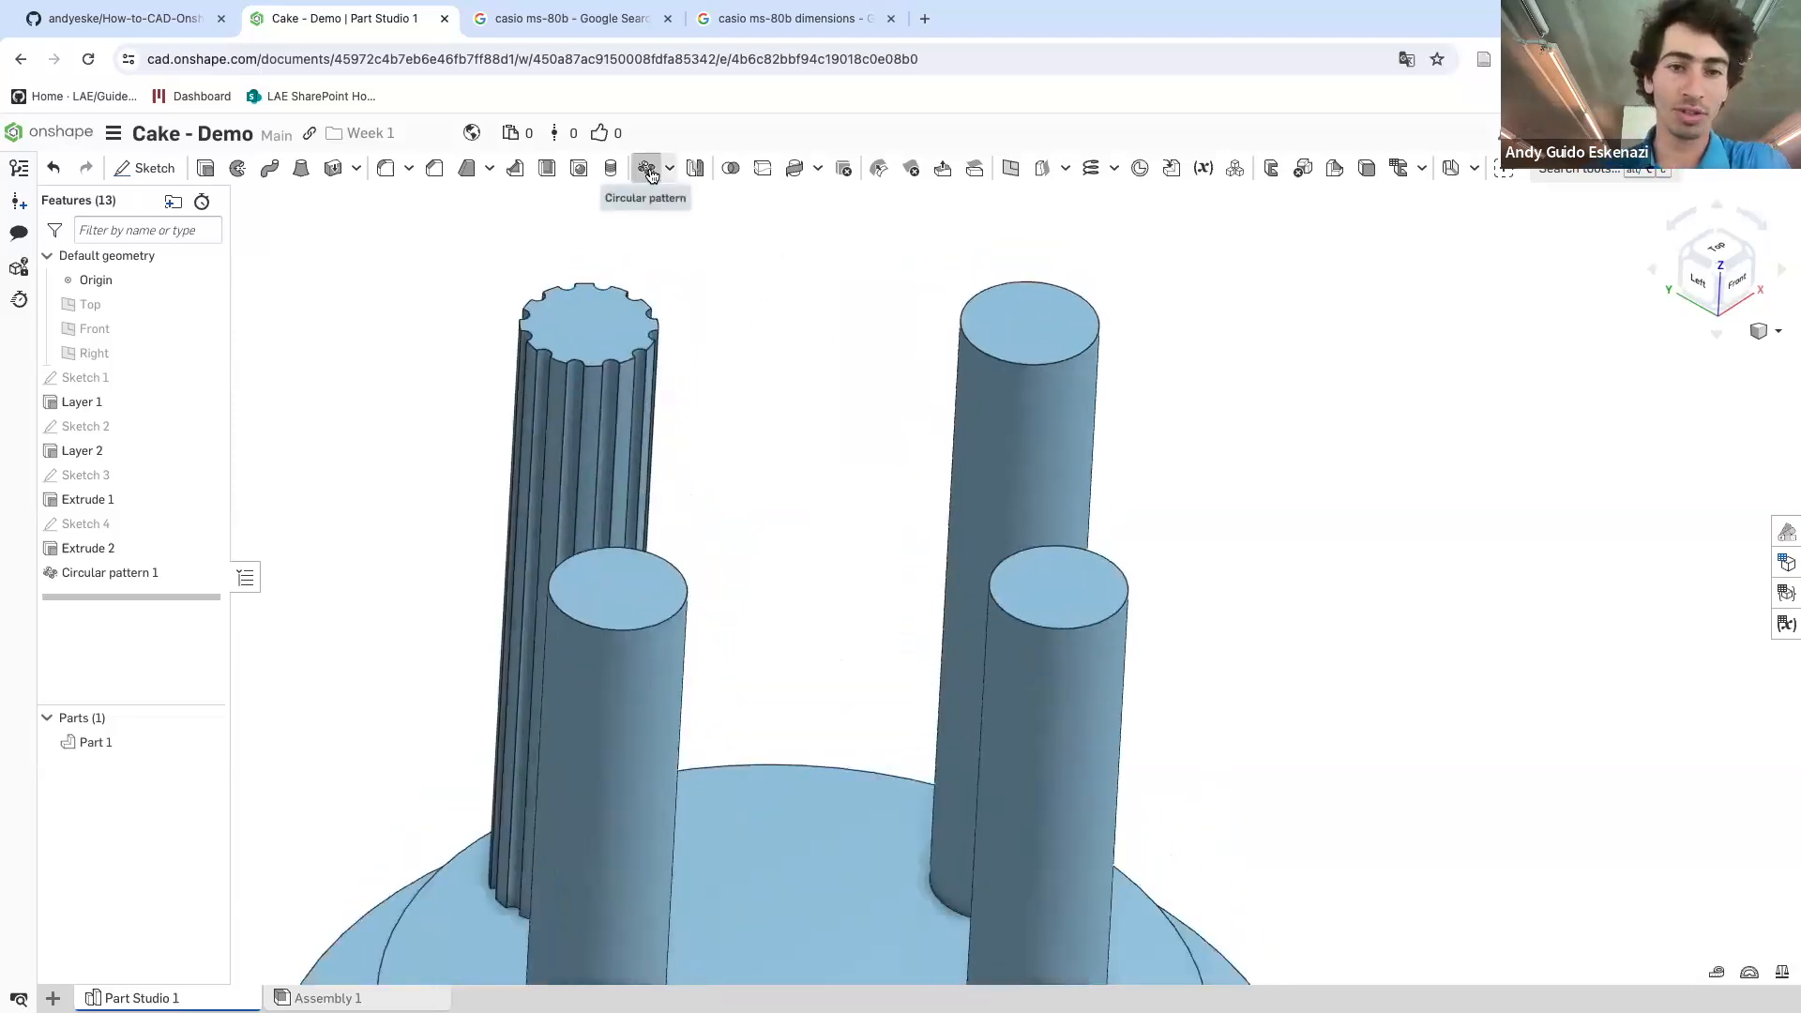
click(651, 174)
click(314, 385)
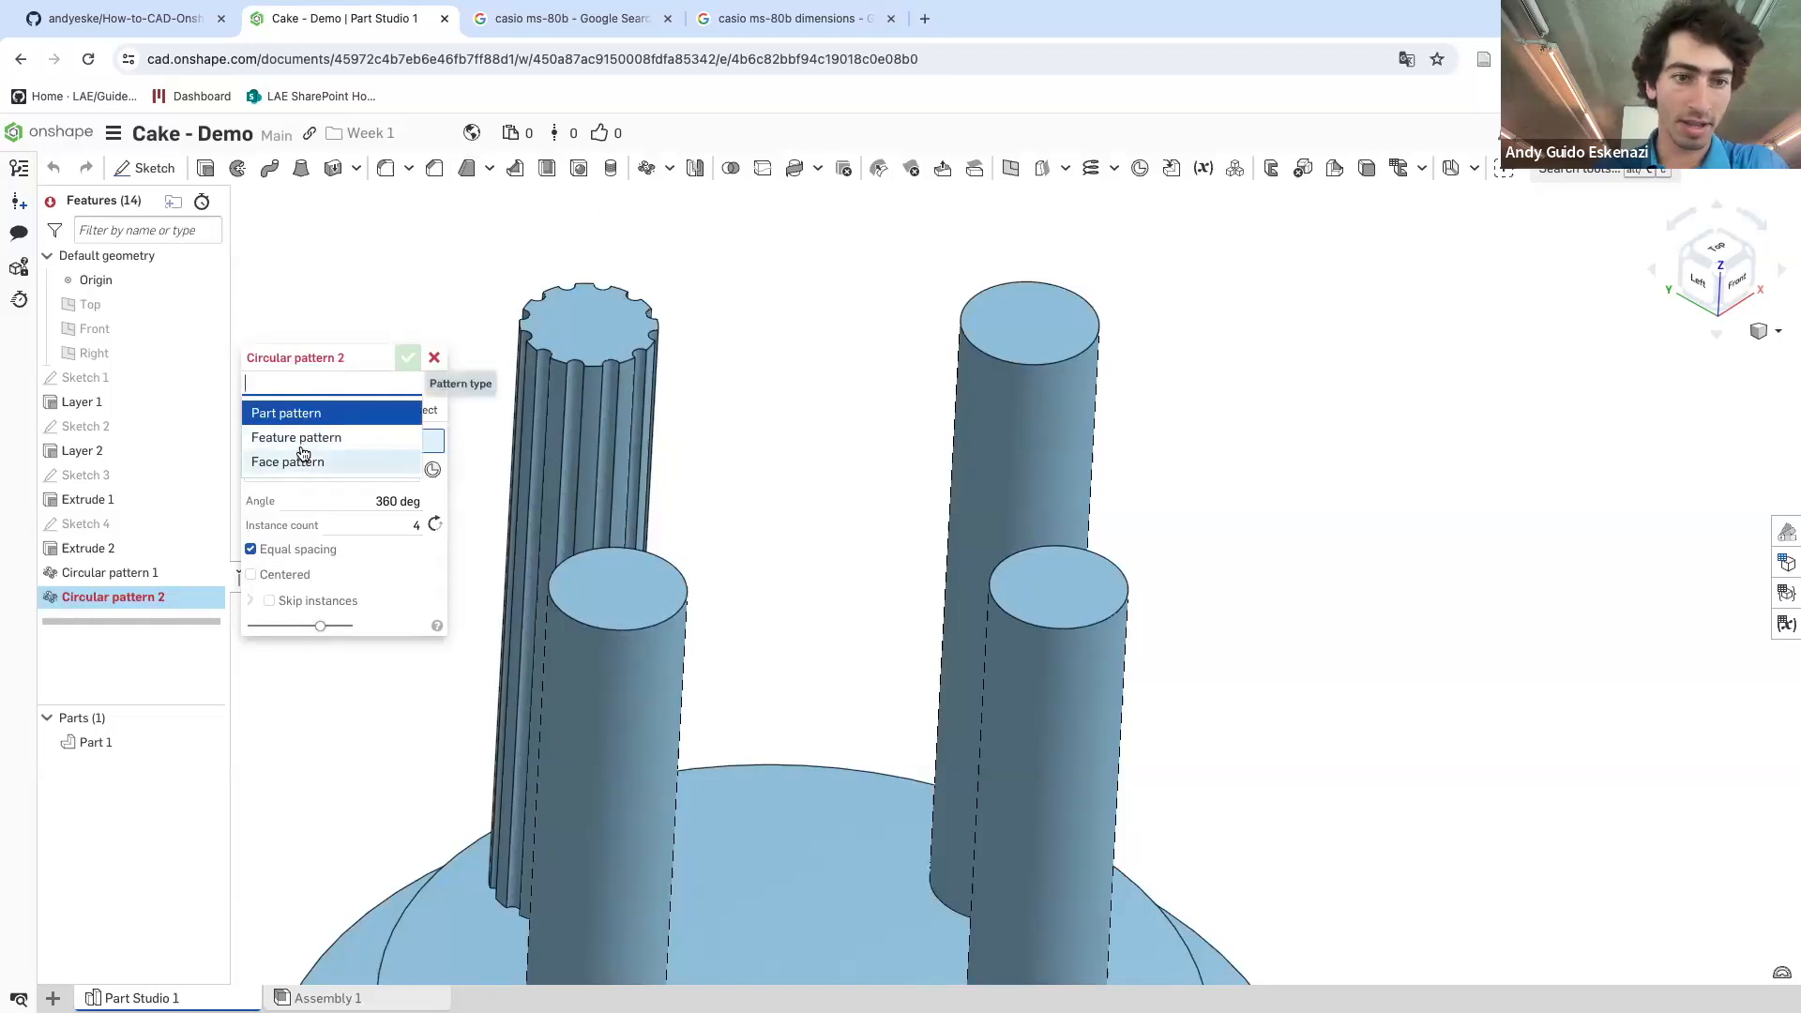
click(303, 439)
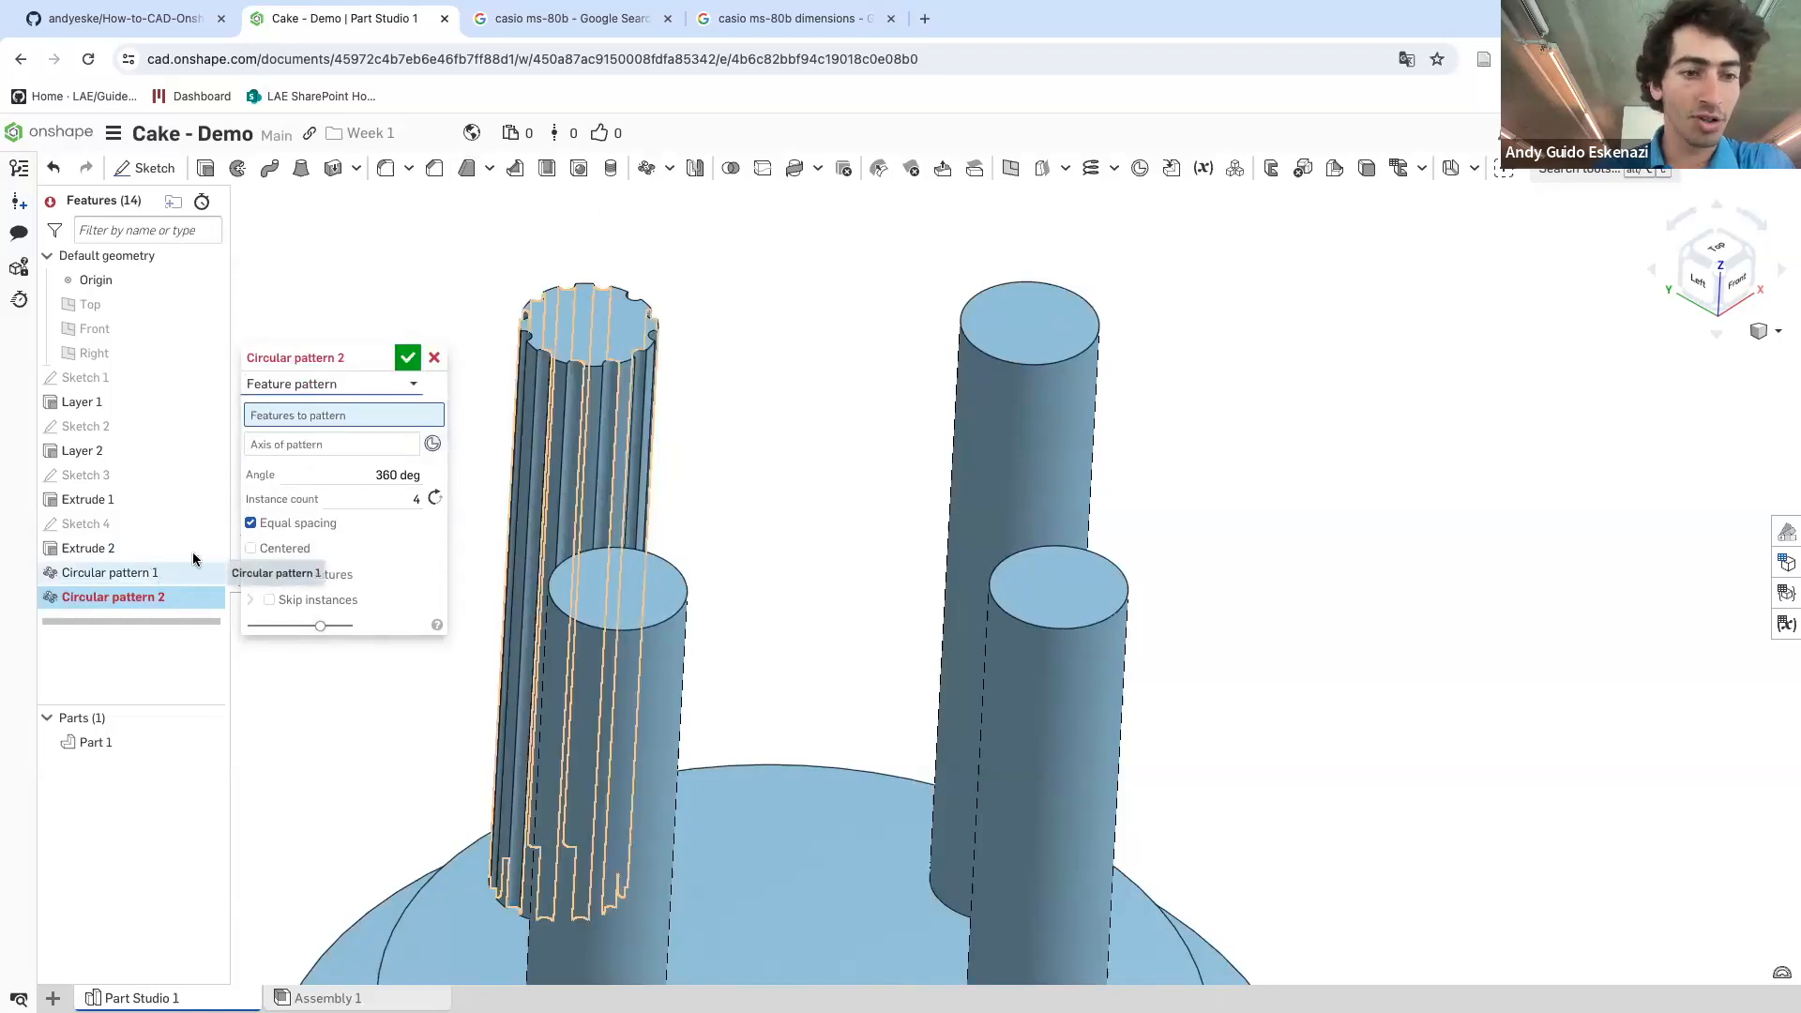
click(119, 574)
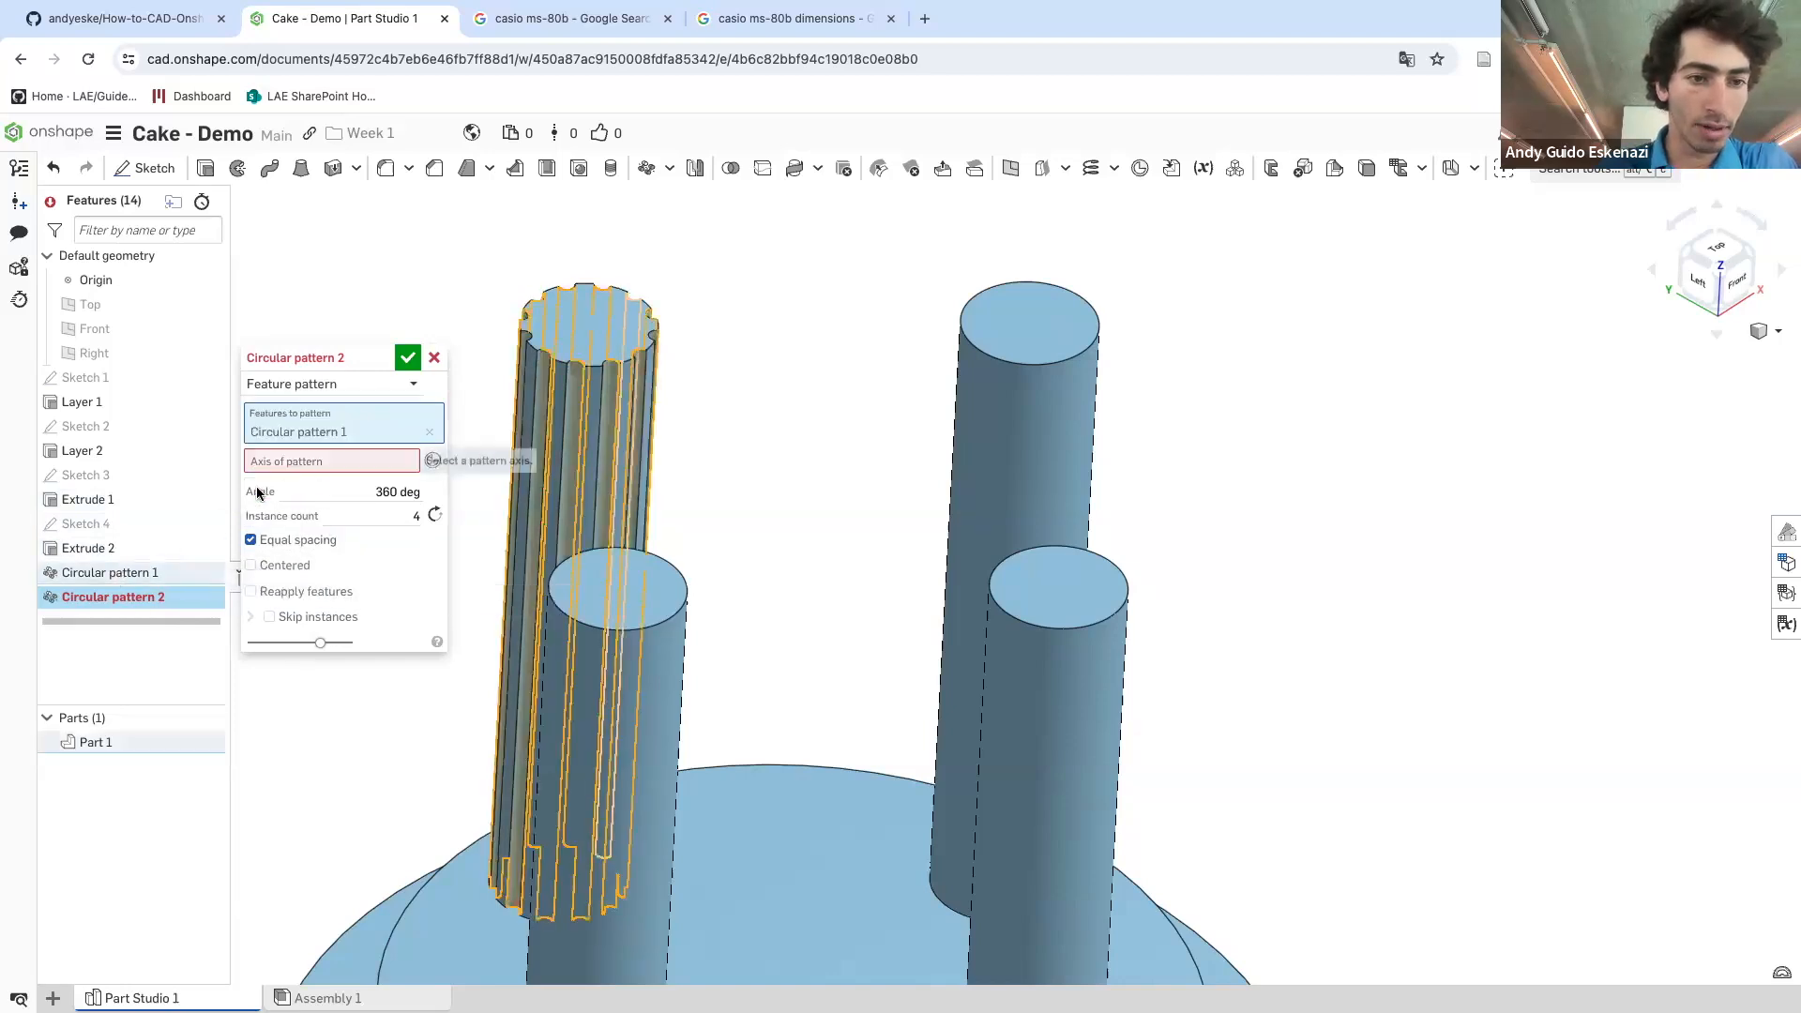
click(91, 550)
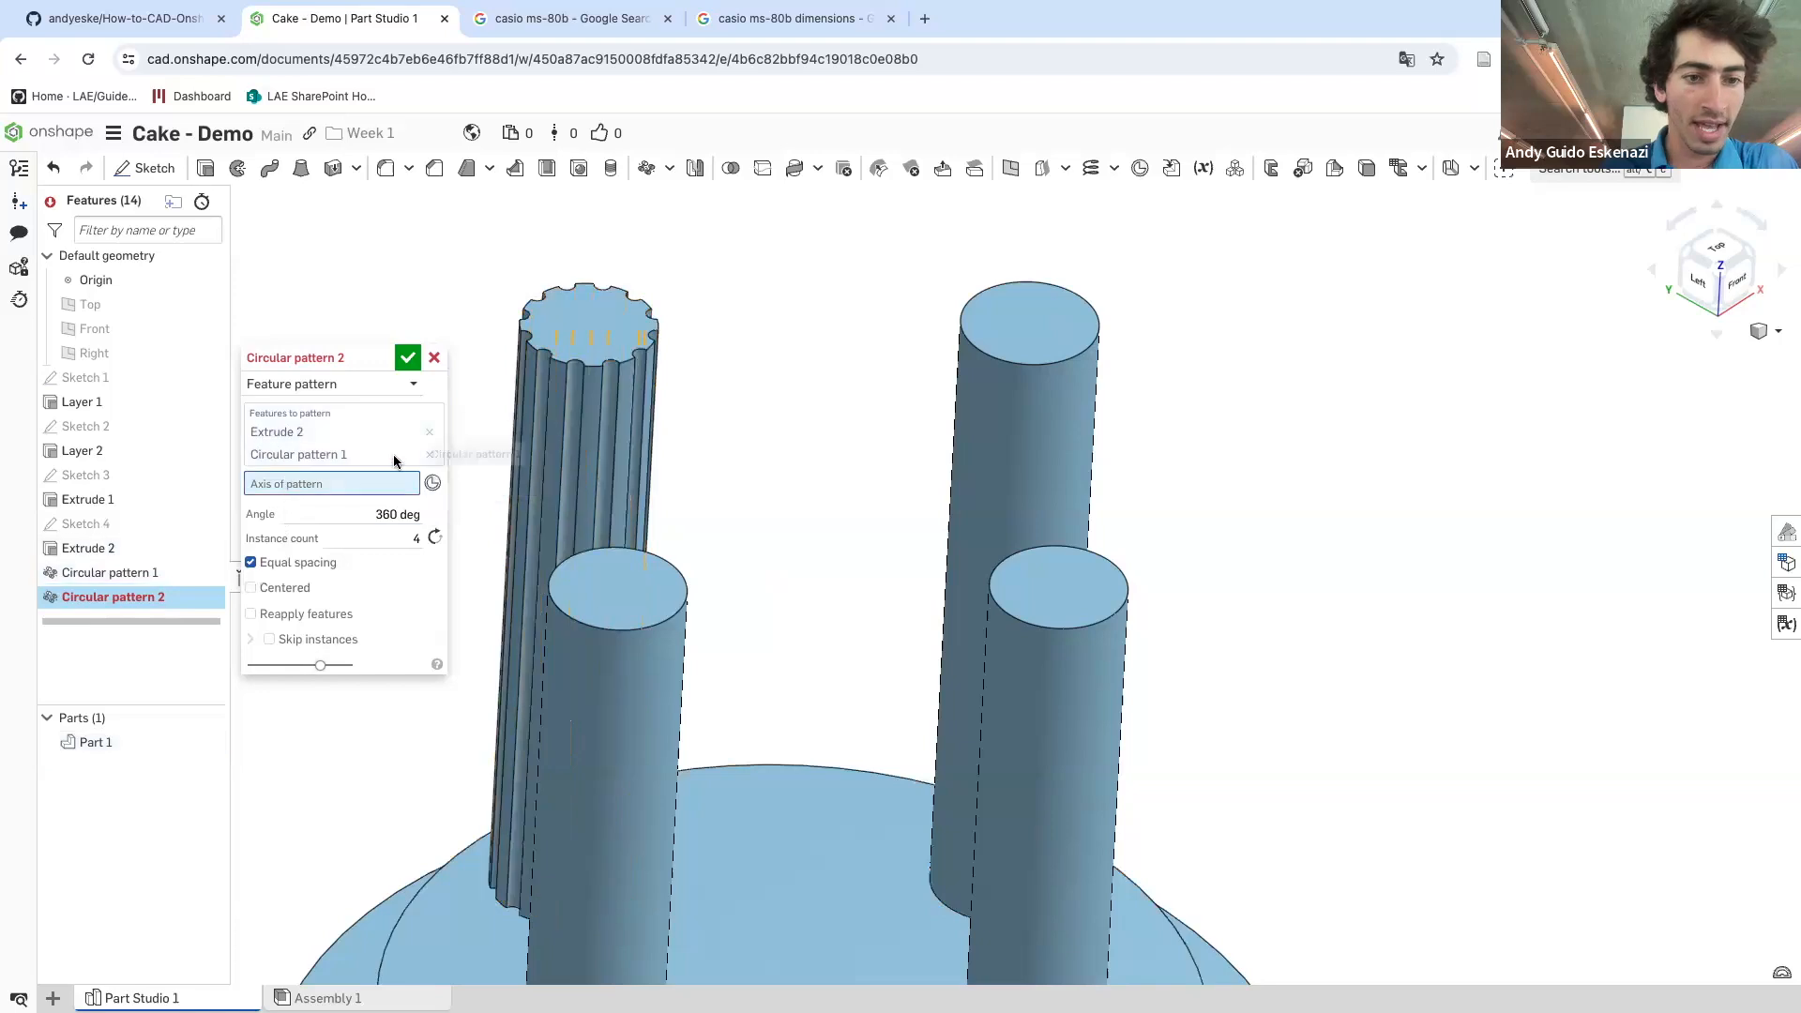
- Use the side face of the second cake layer as the axis for four pattern instances and accept the pattern
scroll(719, 623, down, 5)
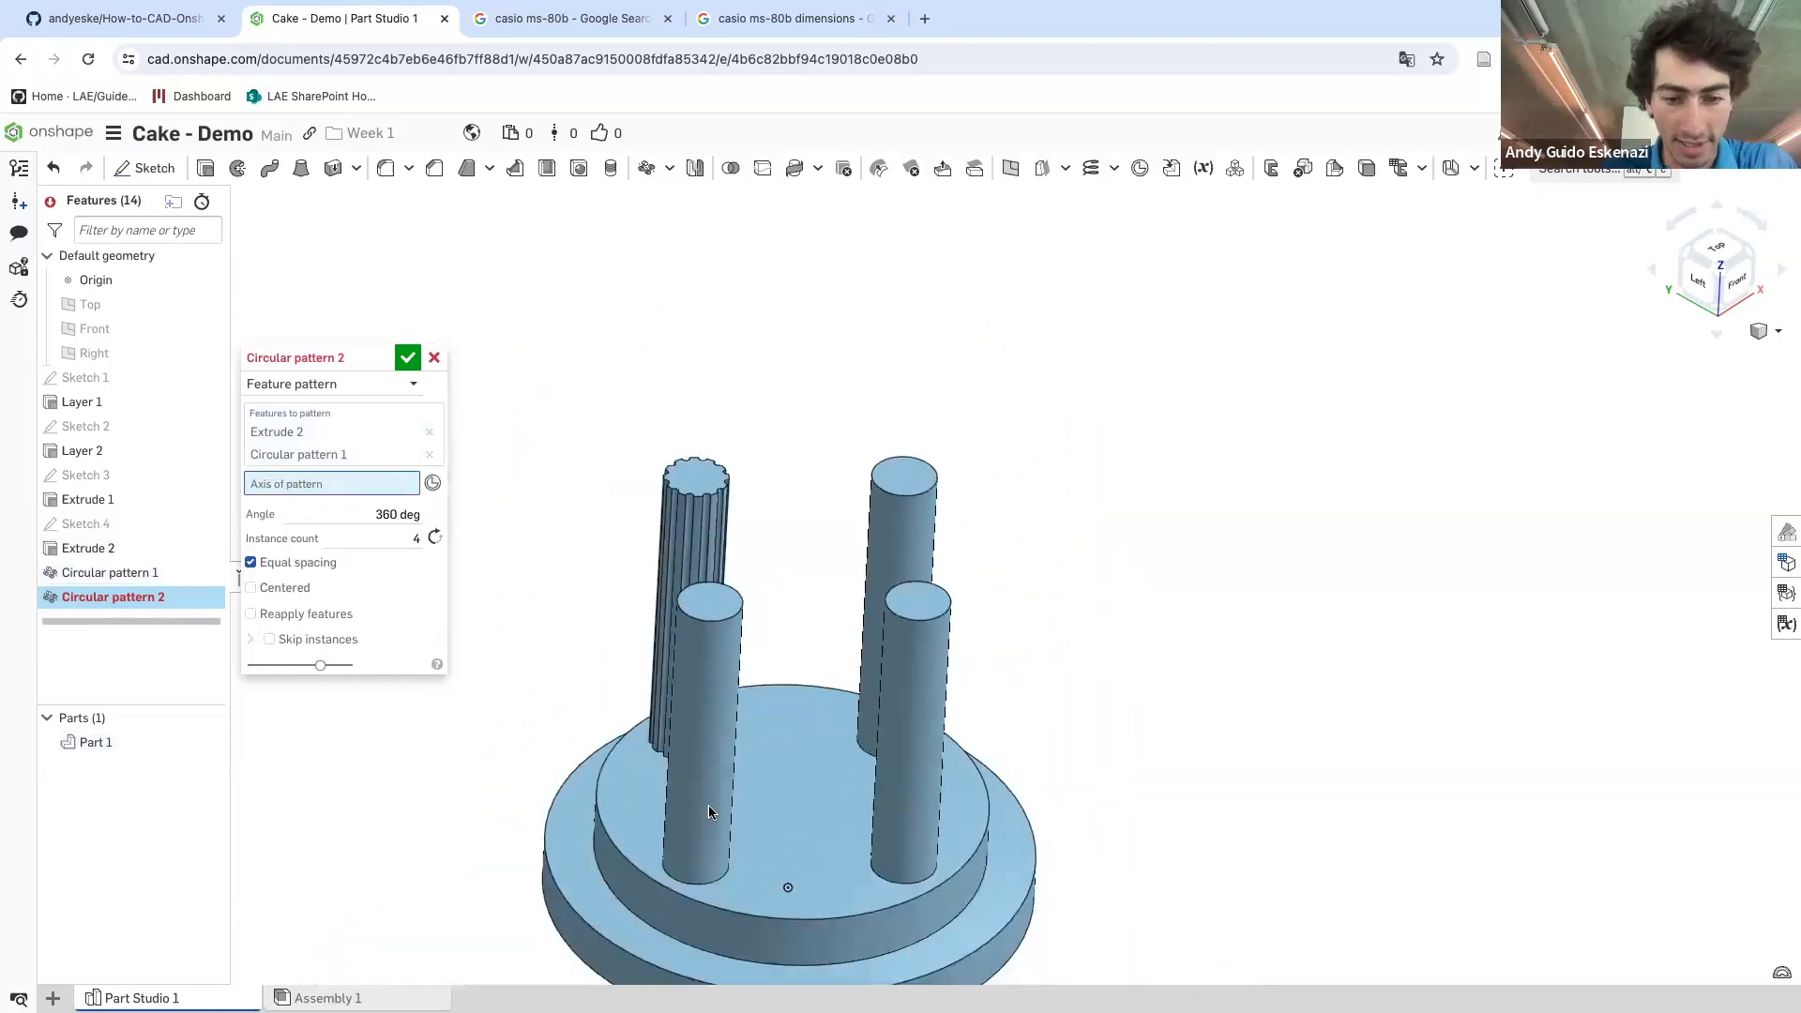
click(800, 943)
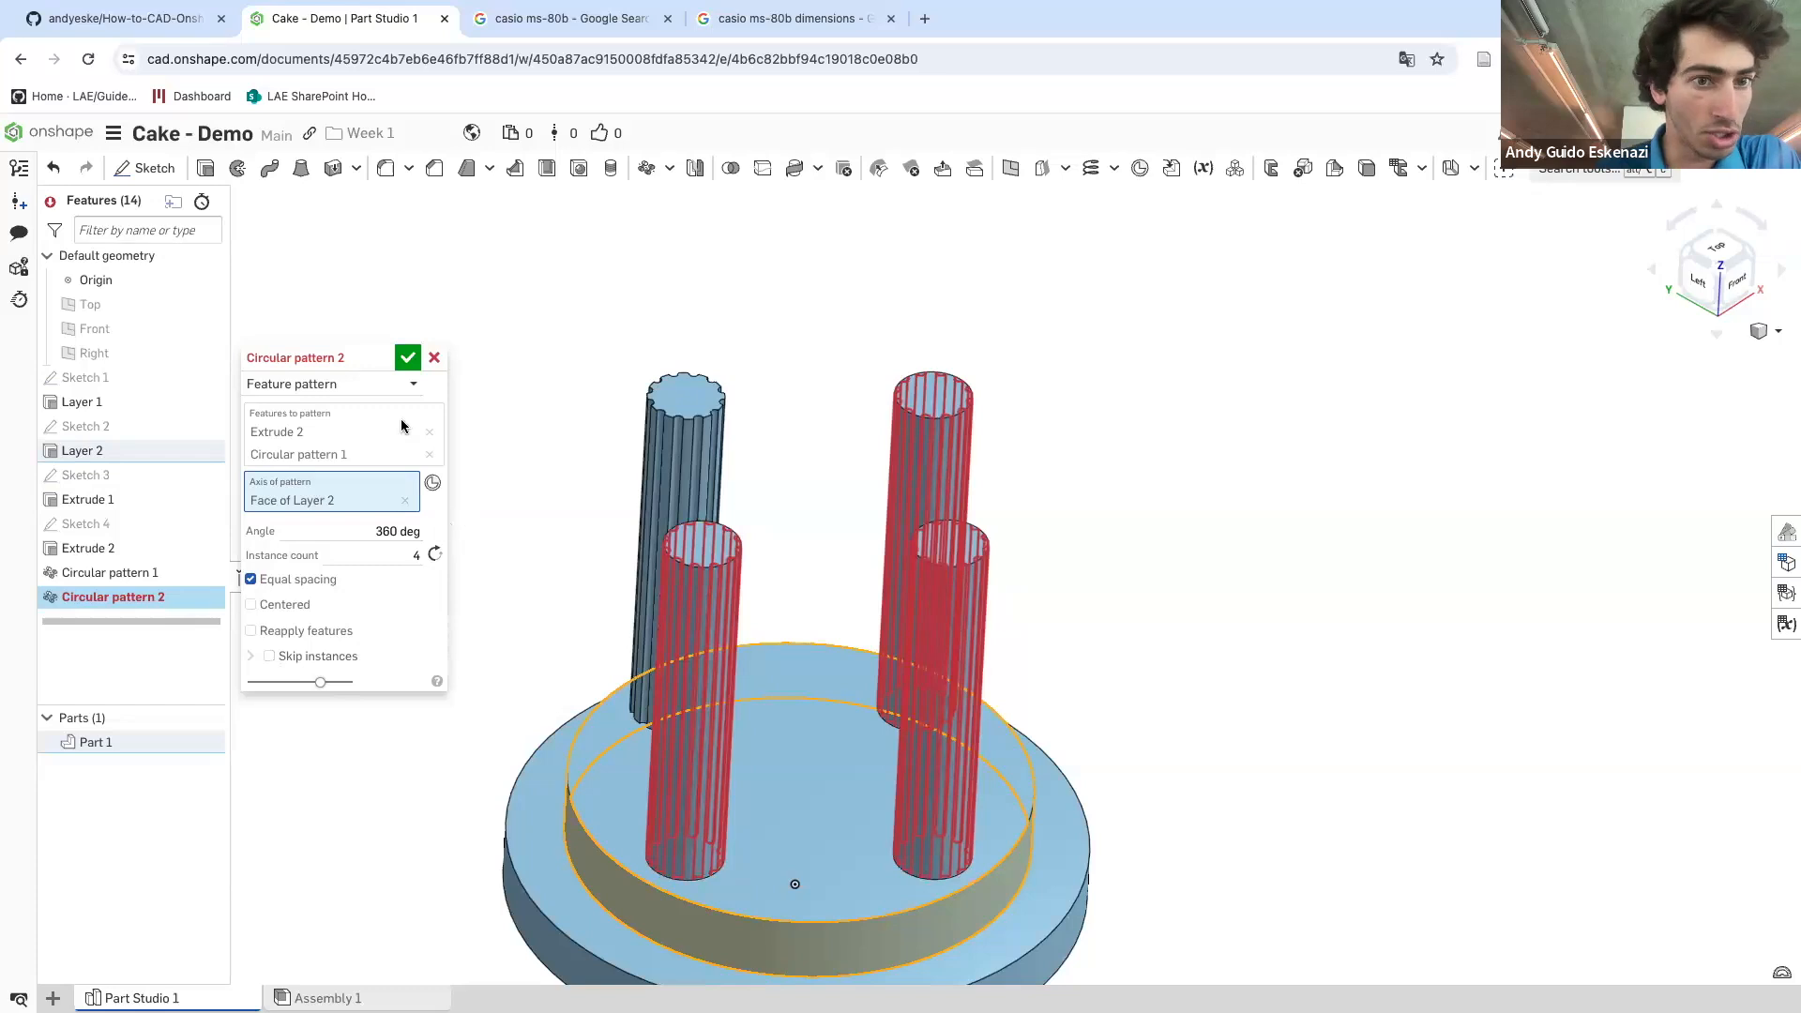
click(408, 360)
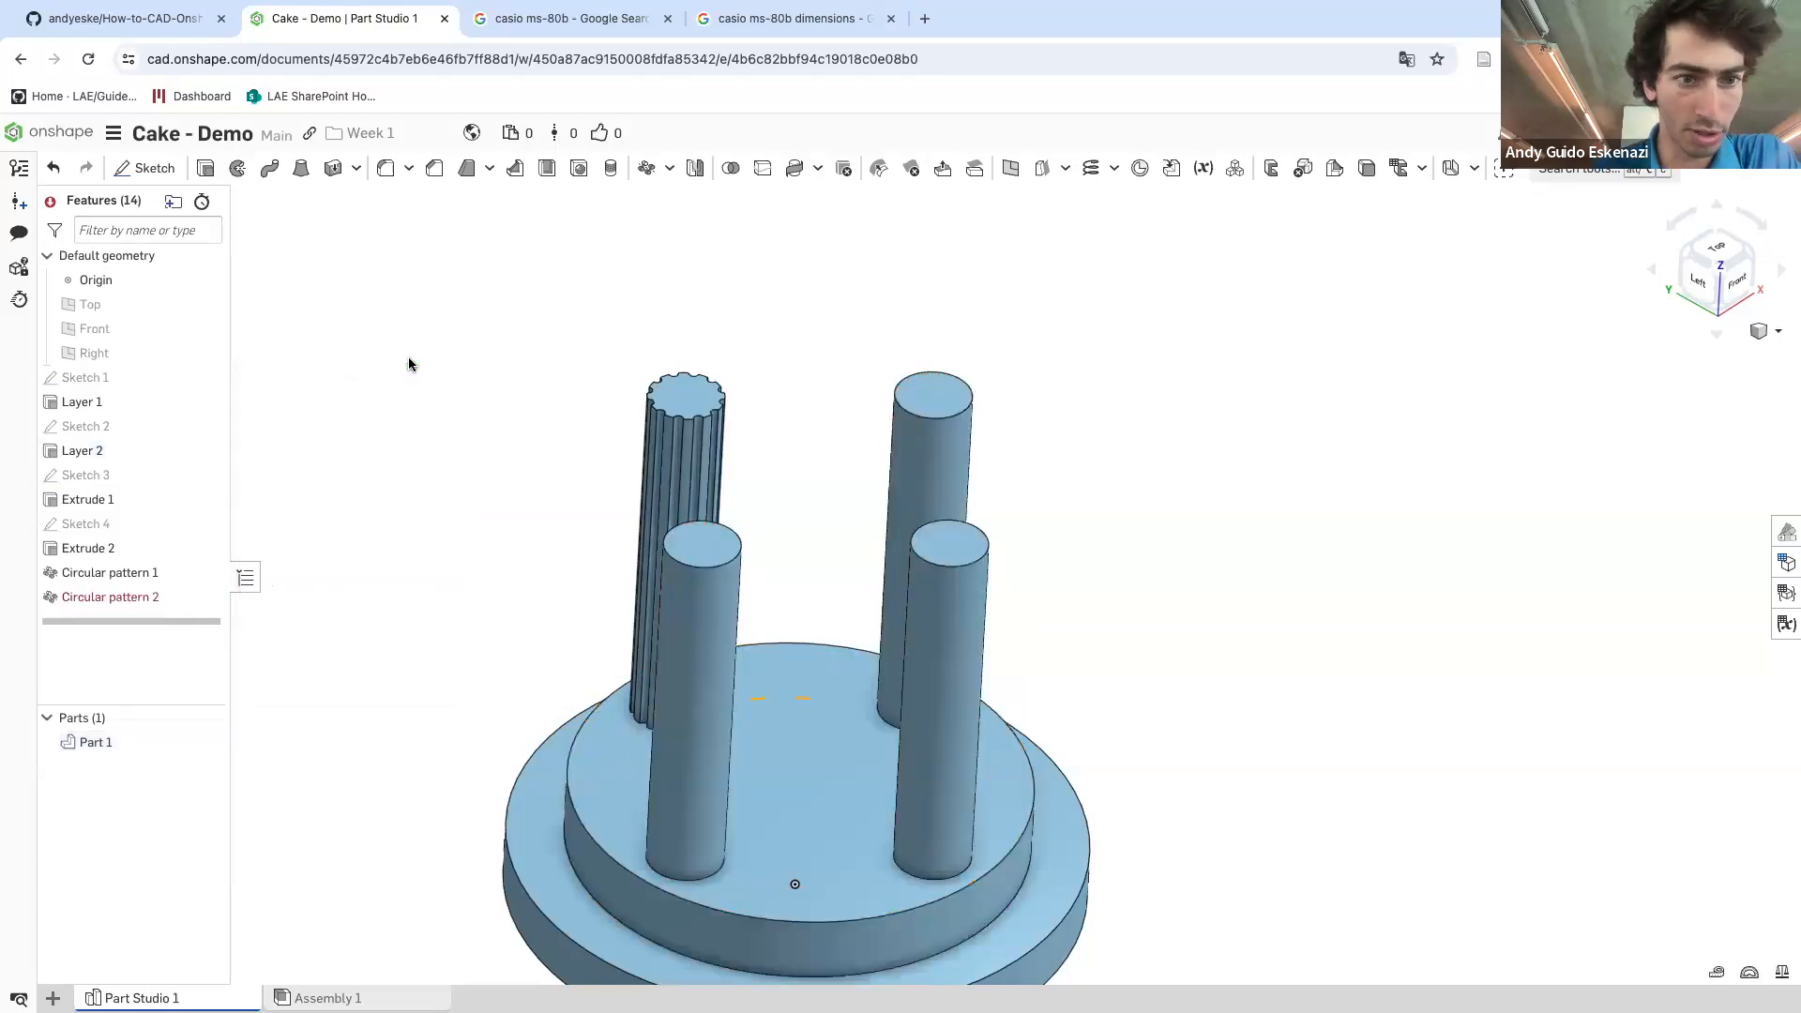
- Enable Reapply features in Circular pattern 2, accept the edit and inspect the grooves on the other pillars
right_click(136, 607)
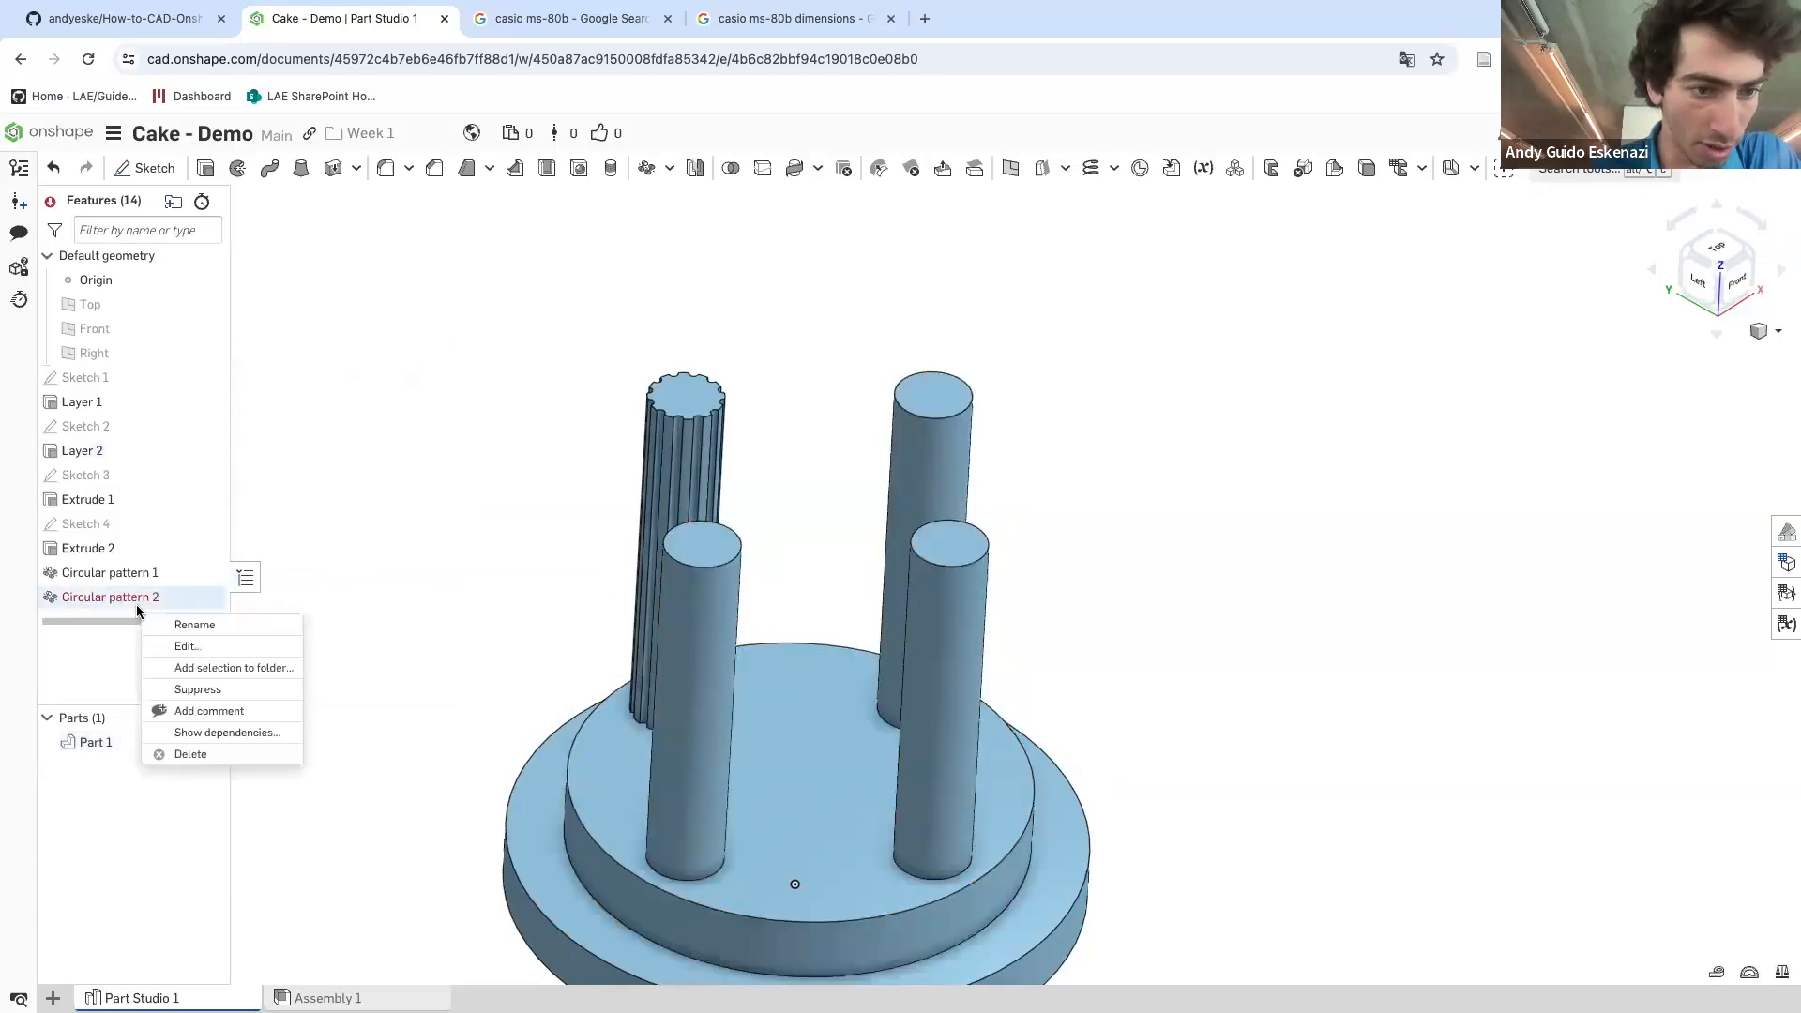
click(187, 646)
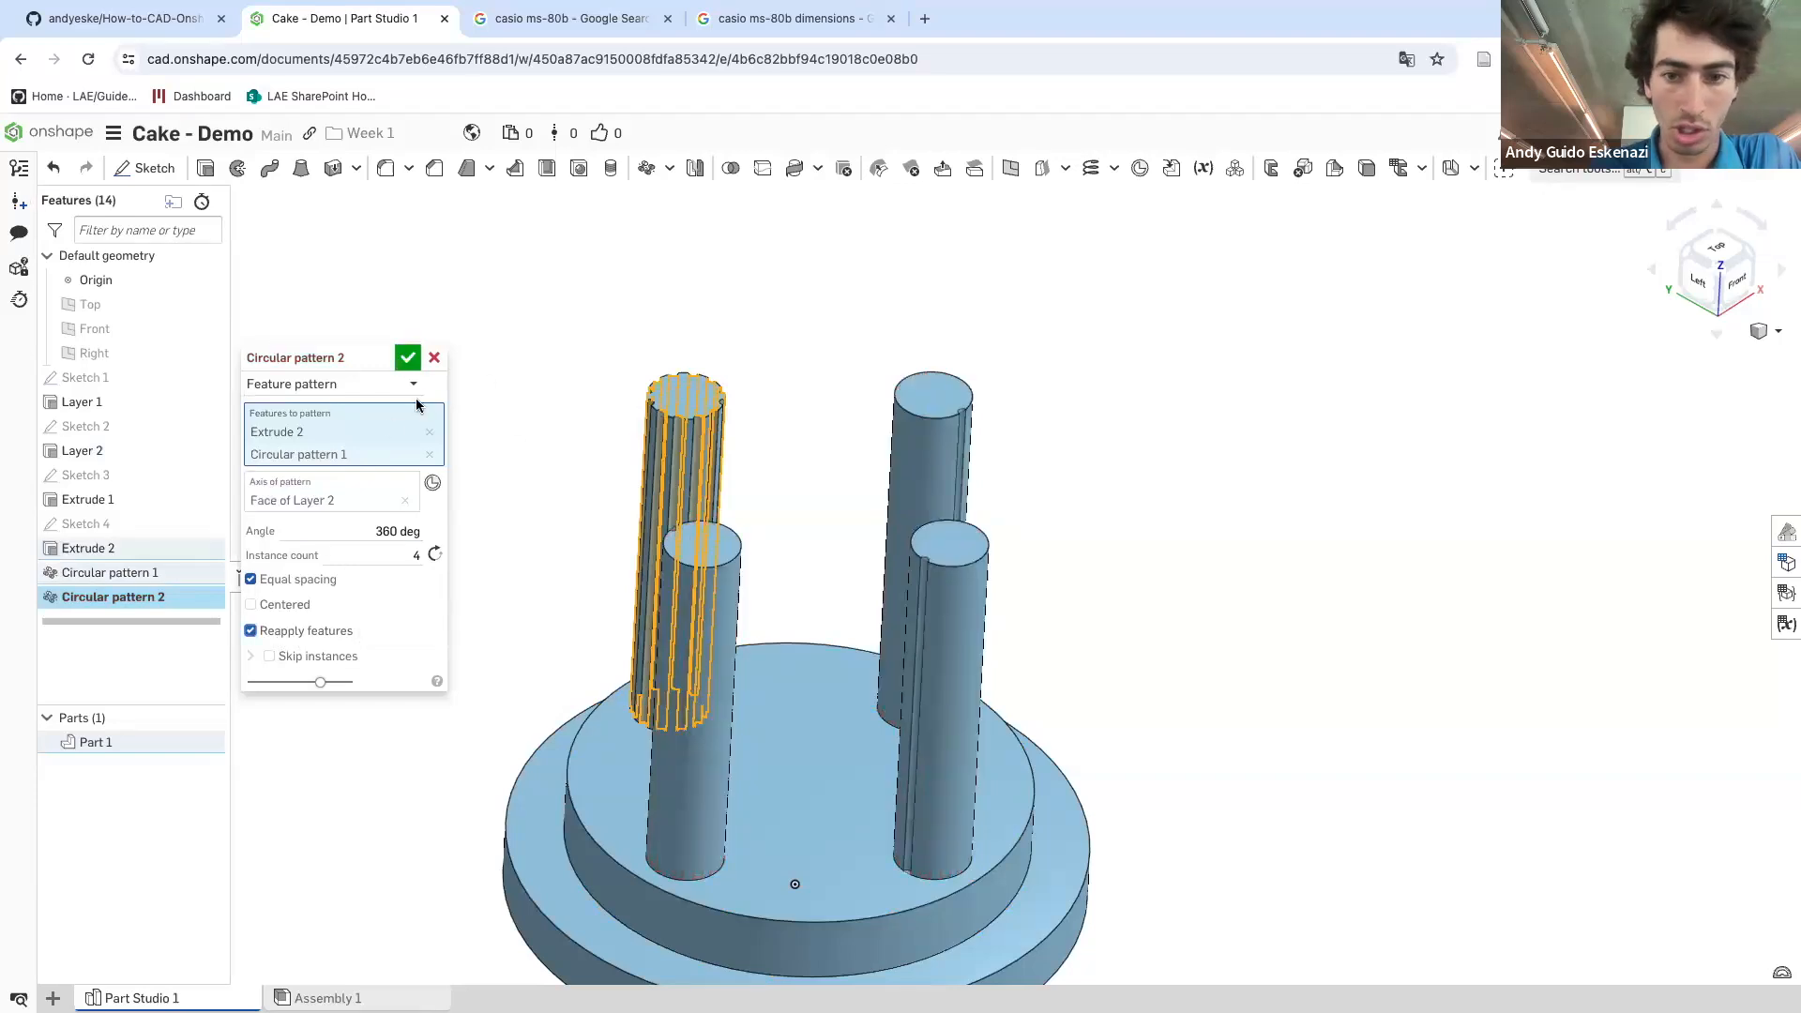
click(408, 359)
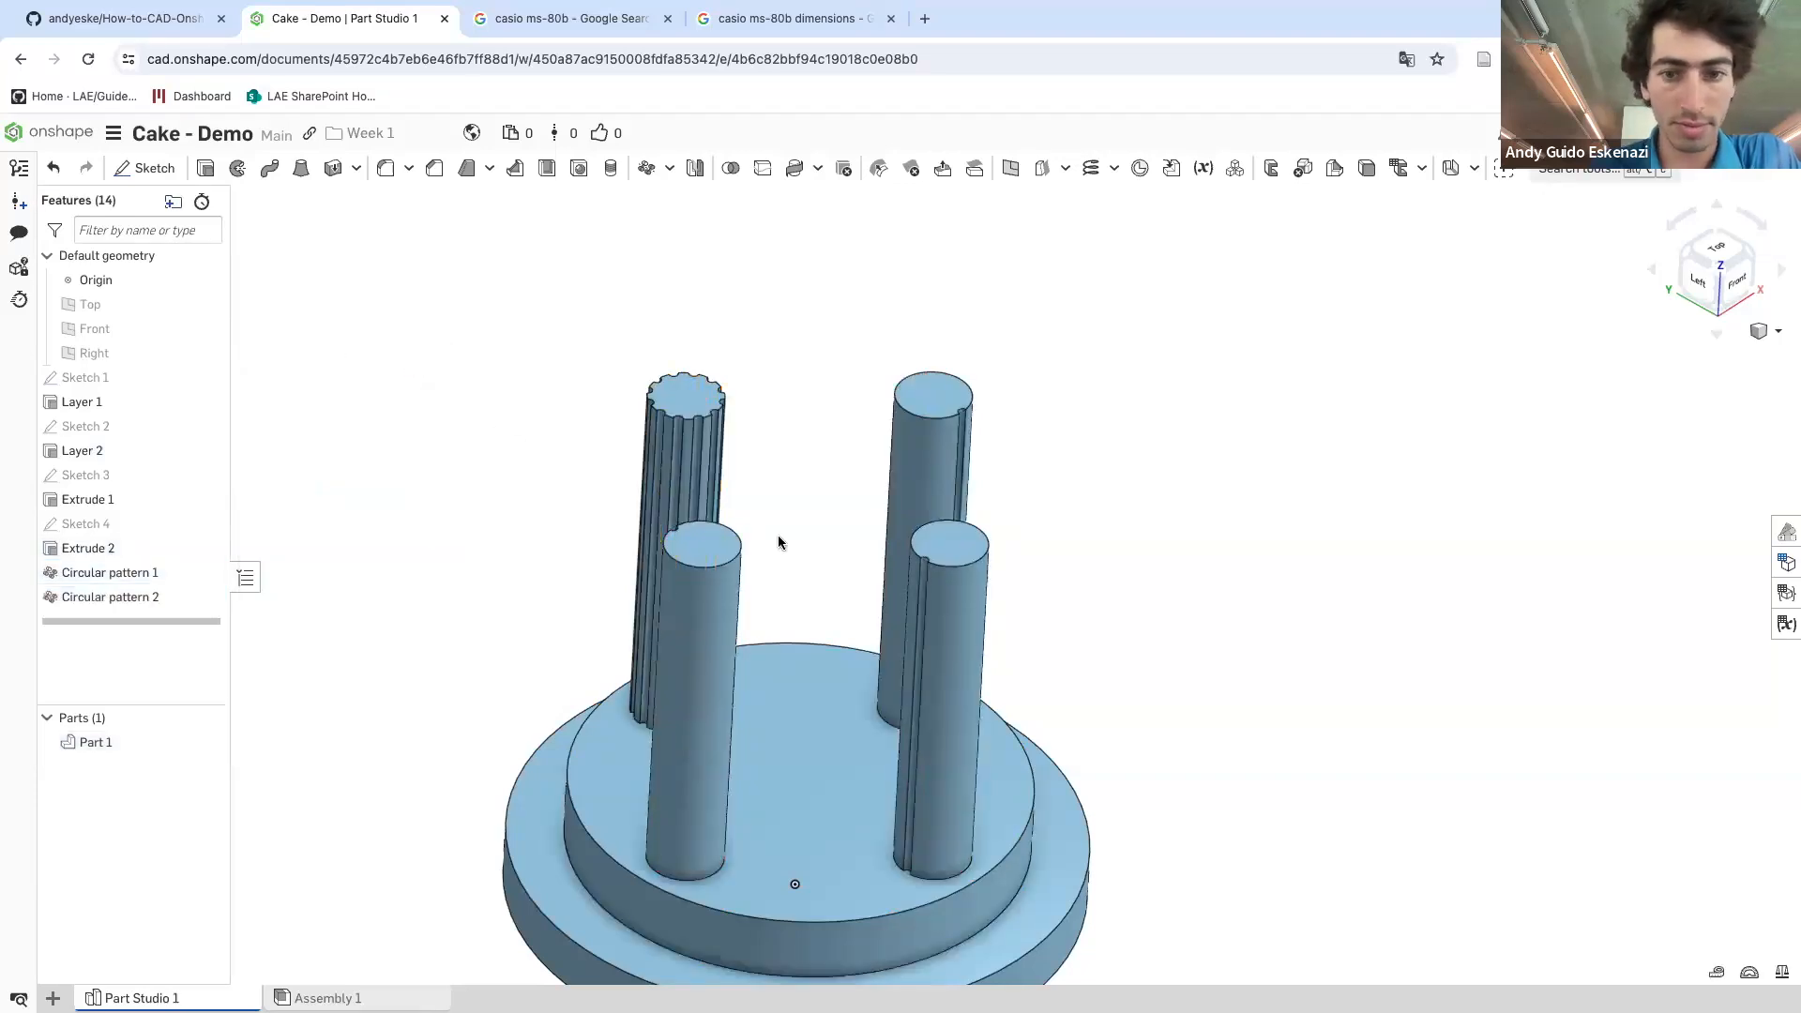
right_drag(883, 503, 892, 507)
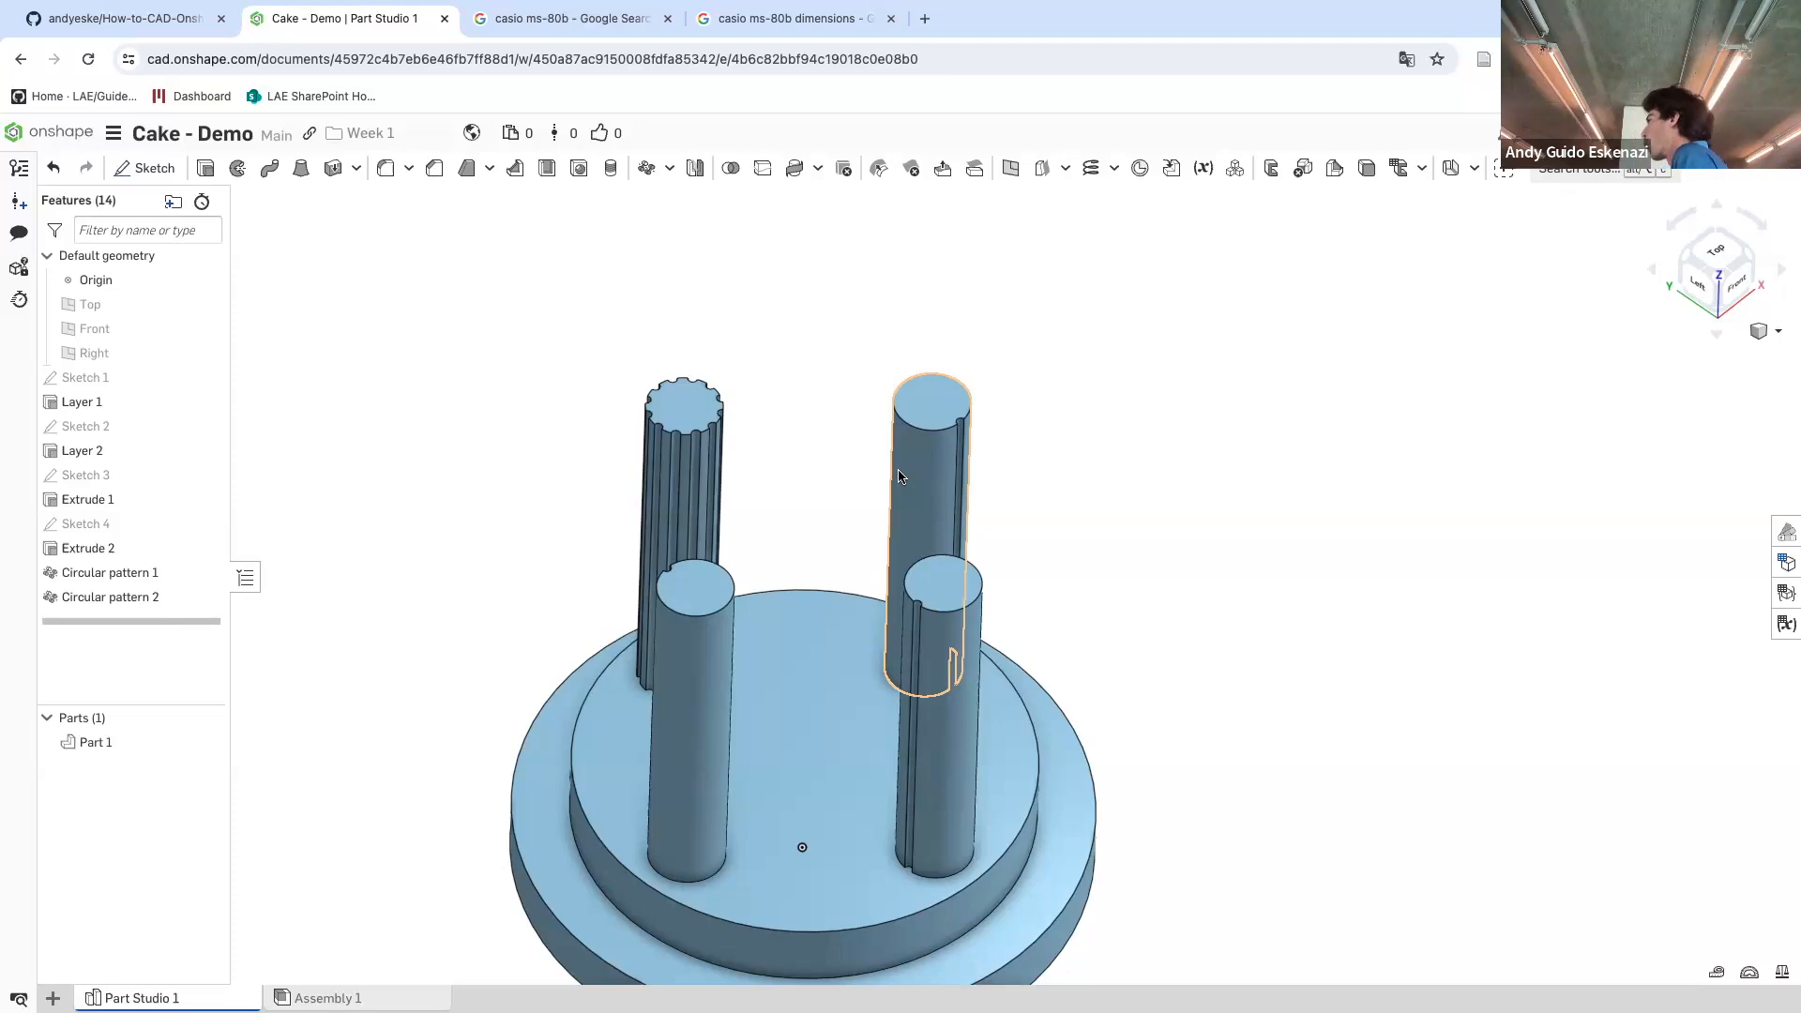
scroll(788, 522, up, 5)
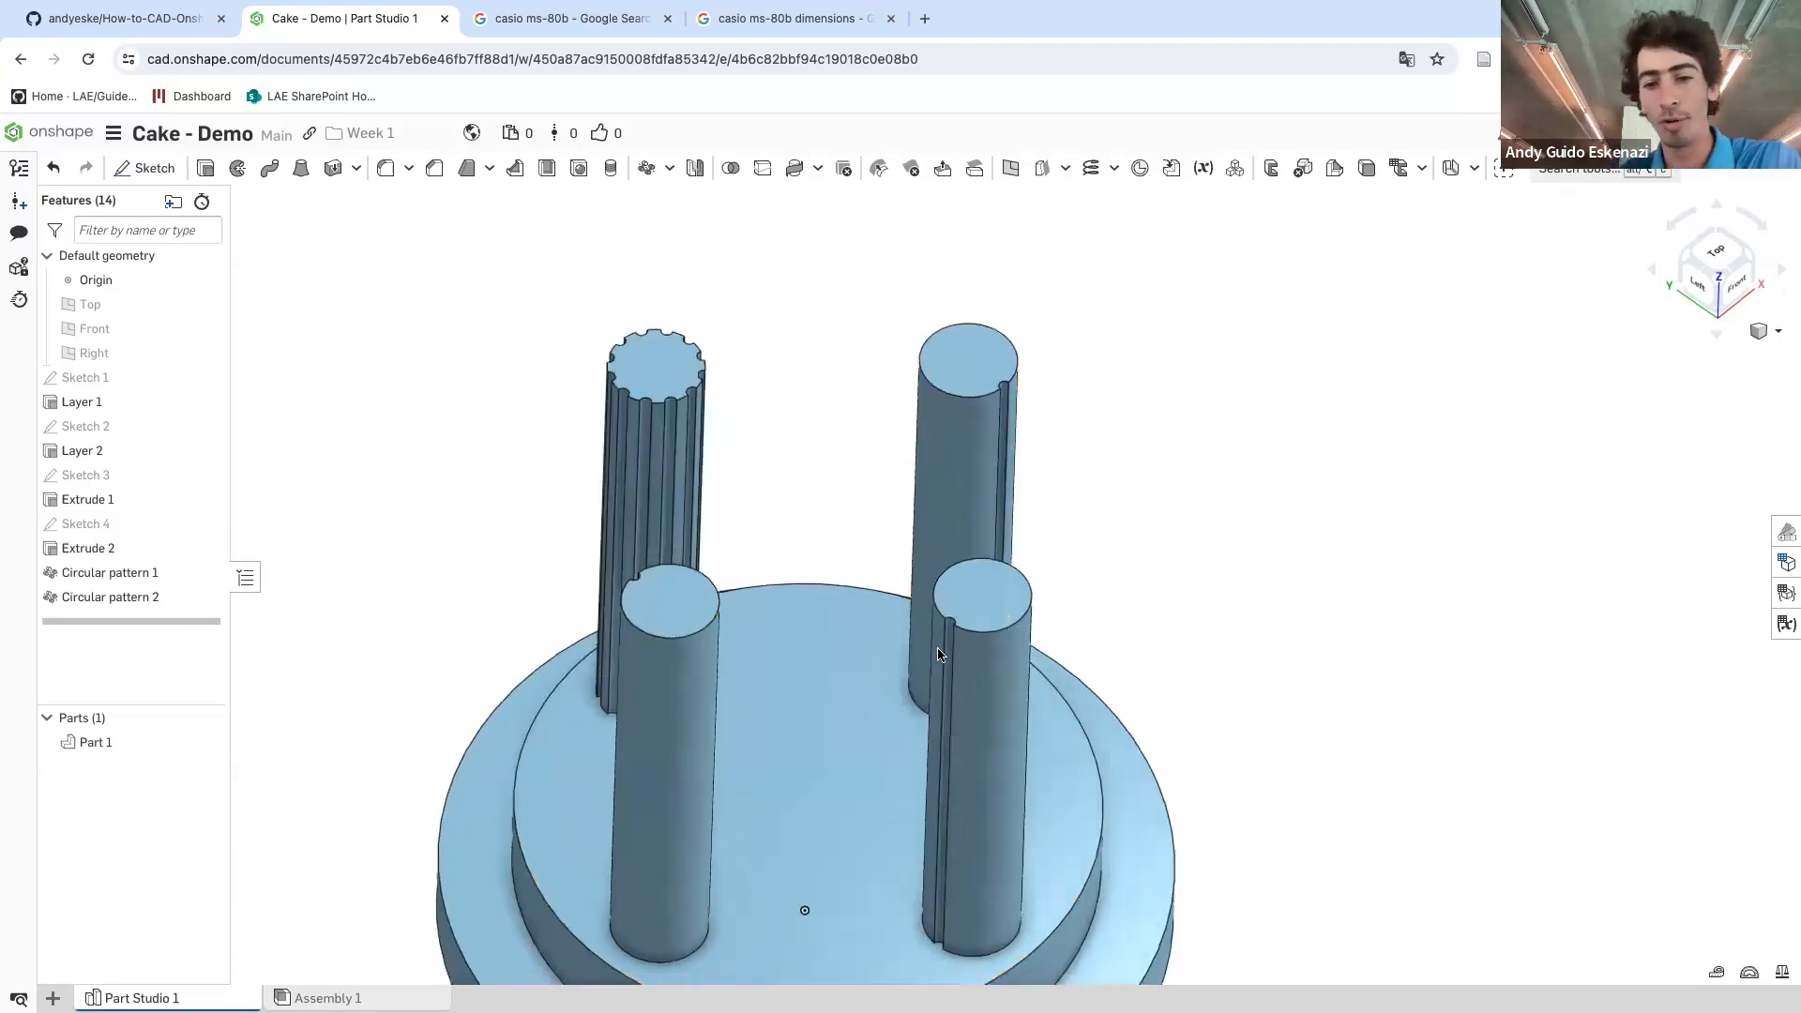
scroll(952, 659, up, 5)
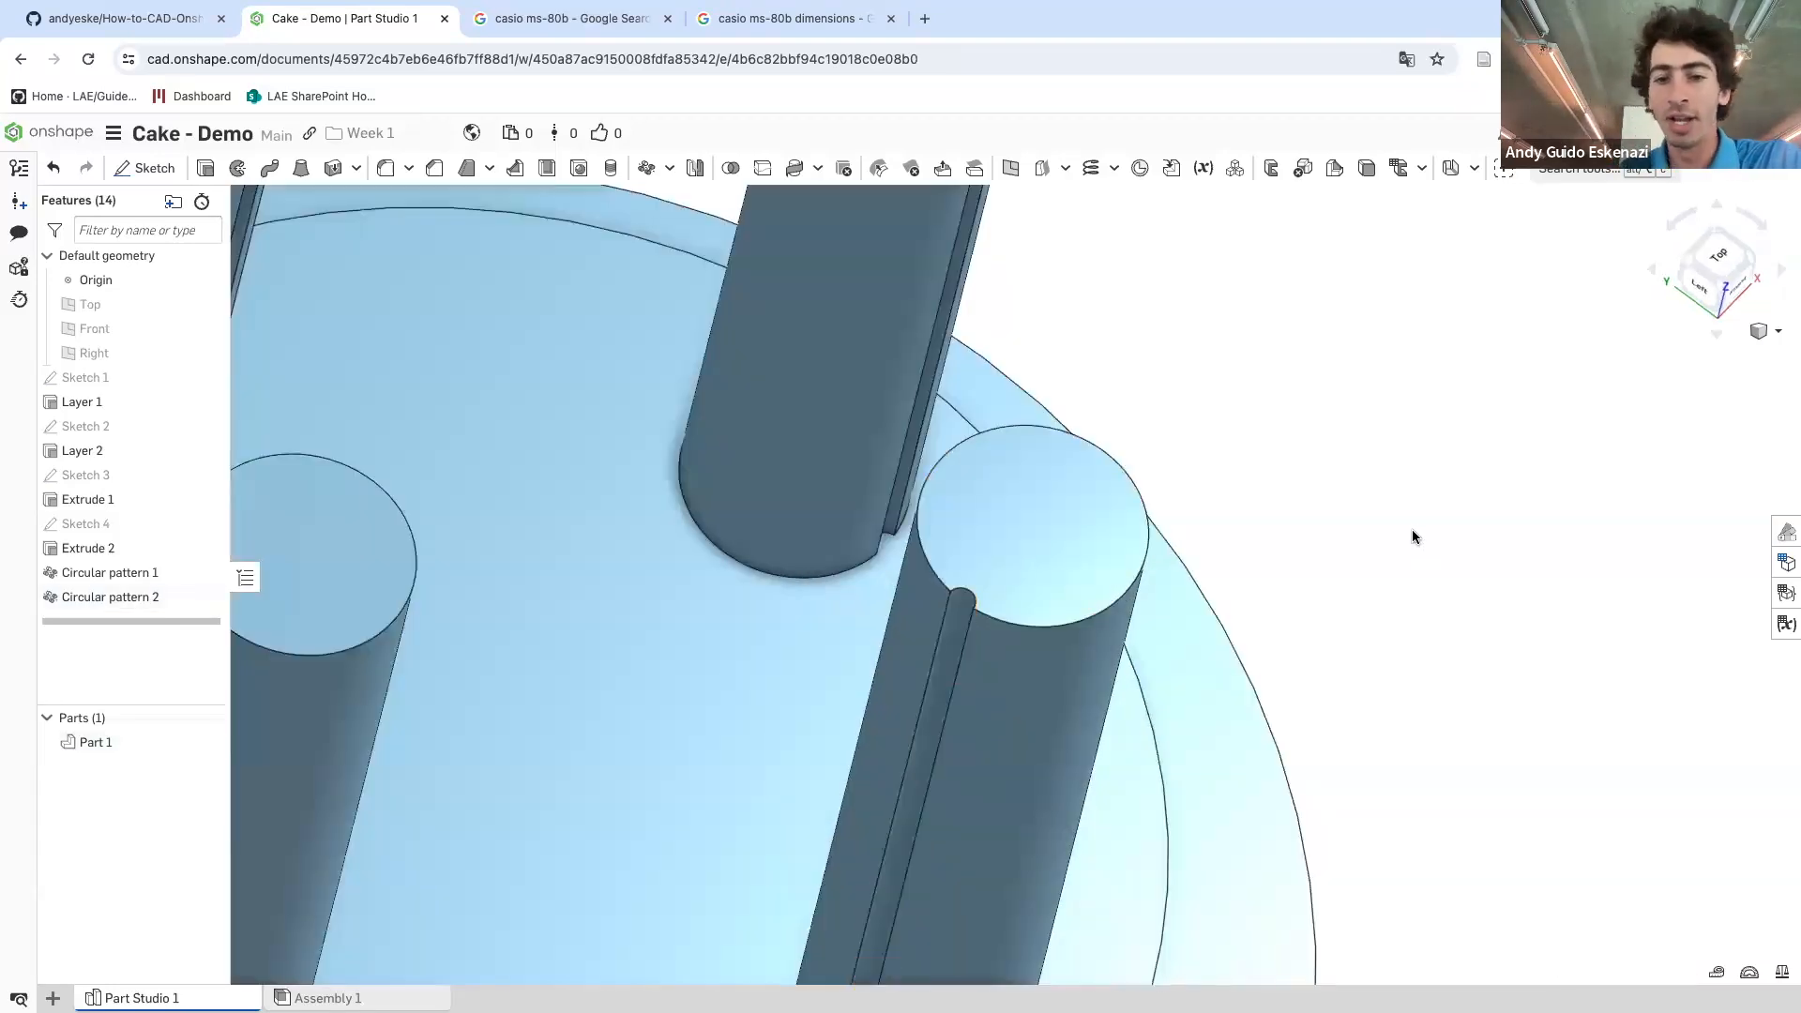
click(646, 174)
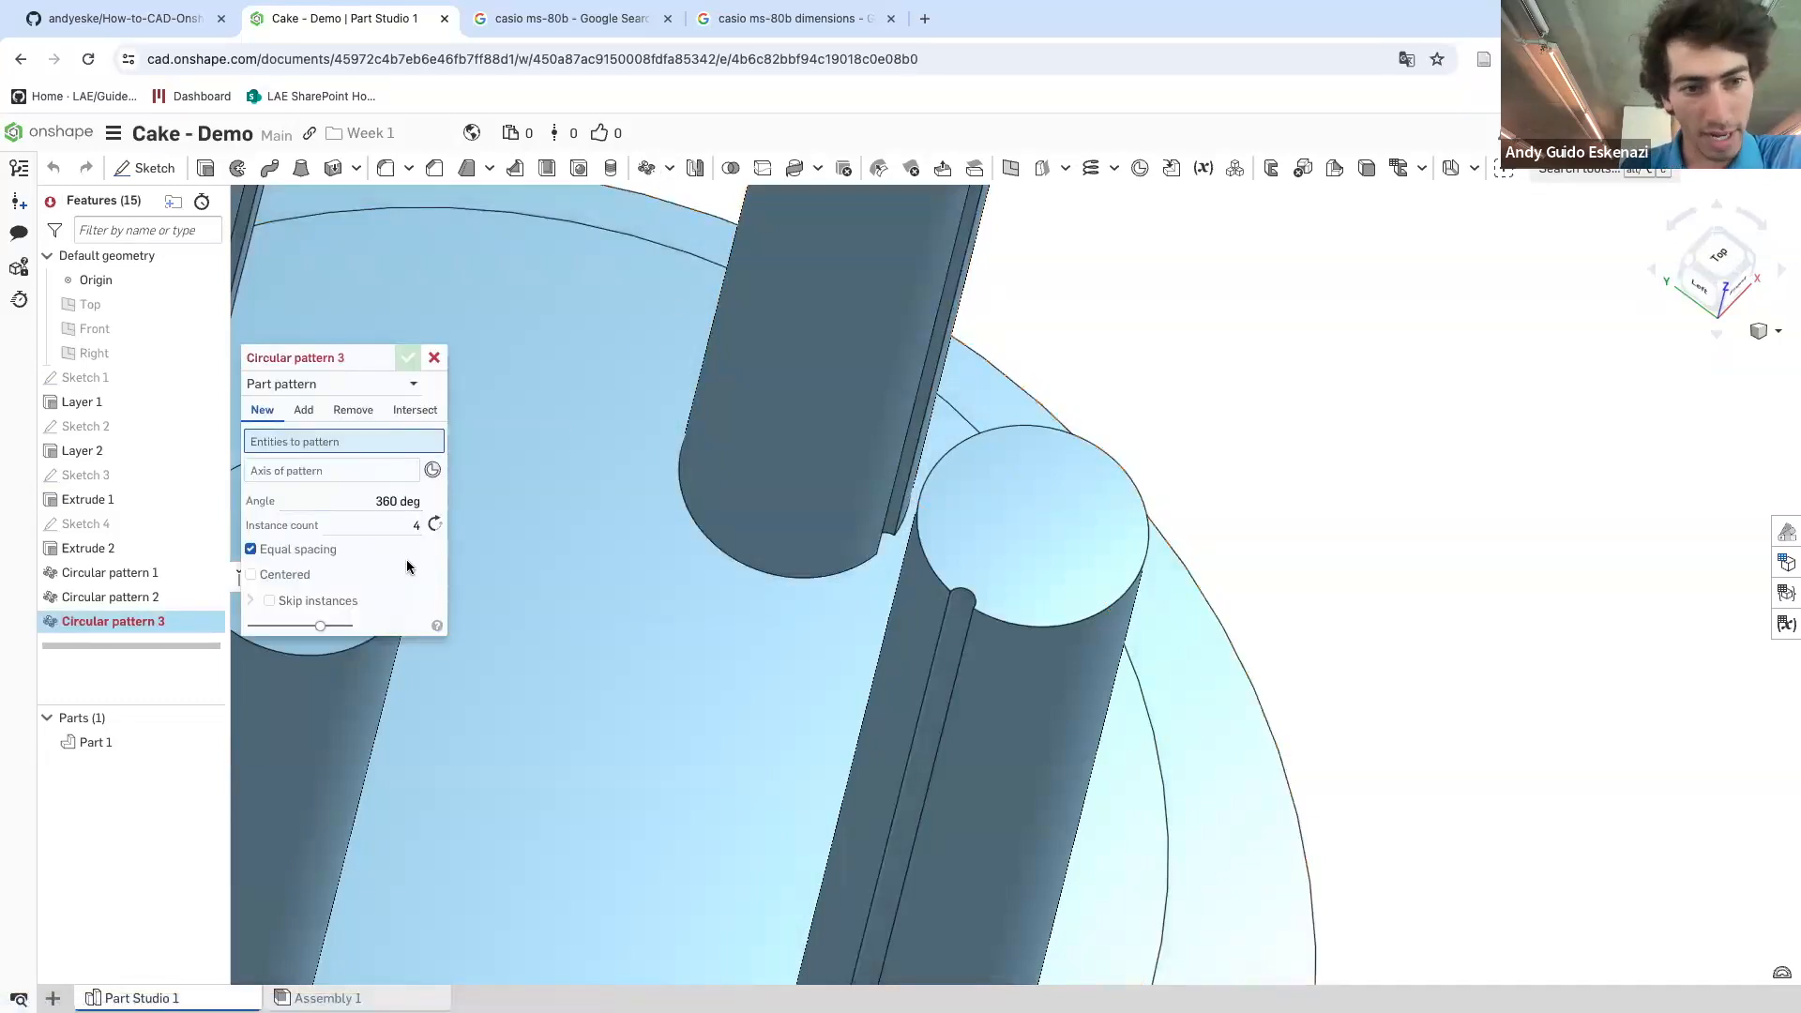
click(315, 384)
click(298, 439)
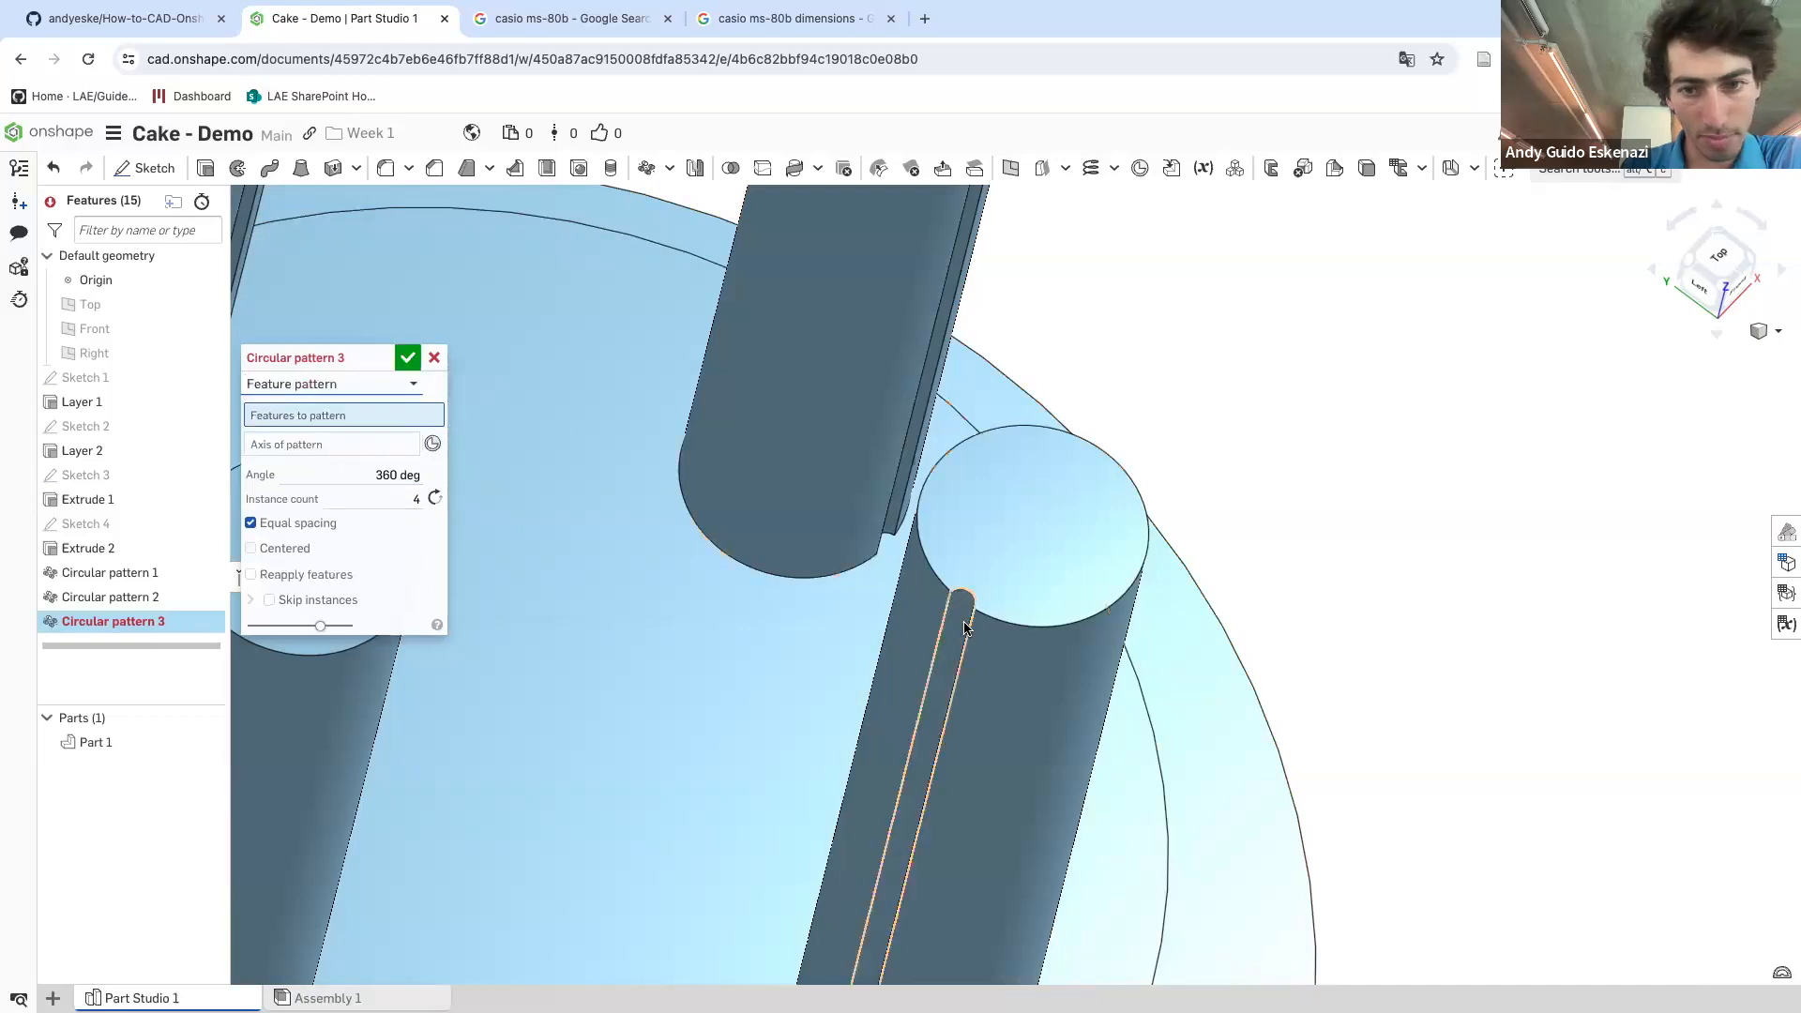
click(961, 630)
scroll(975, 643, down, 5)
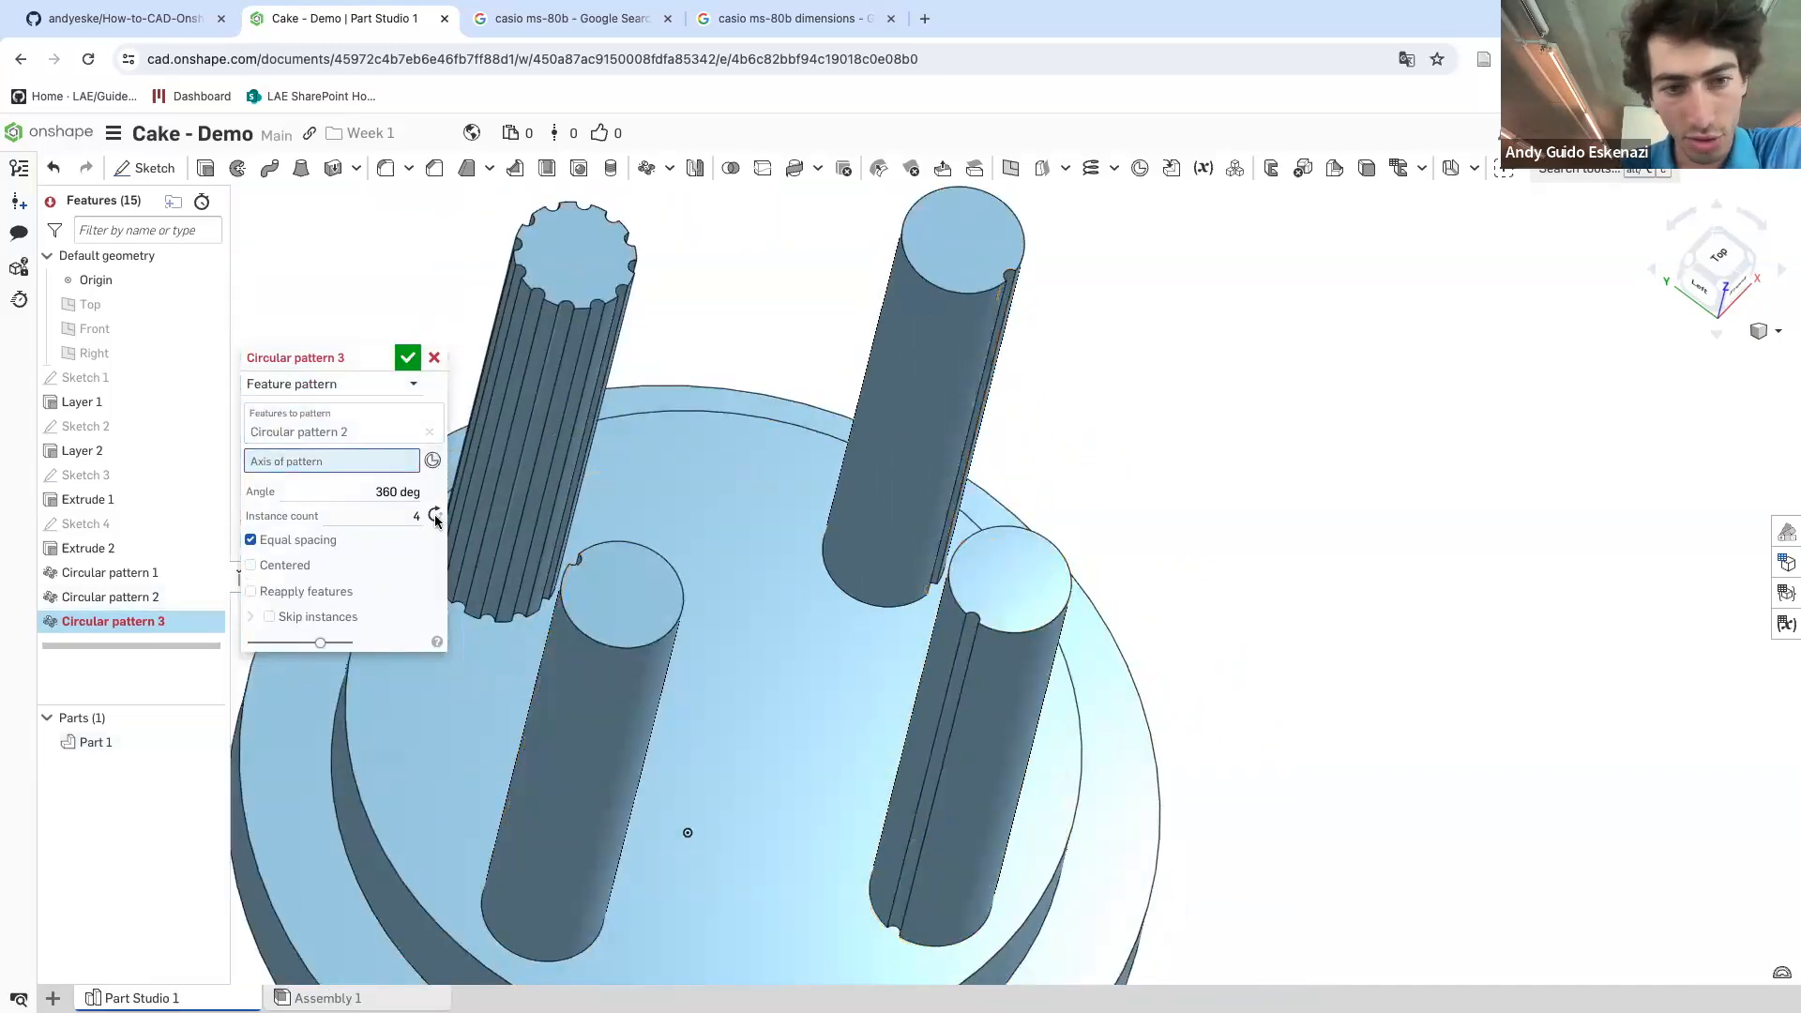
click(1000, 770)
scroll(1001, 766, down, 3)
right_drag(1001, 767, 993, 795)
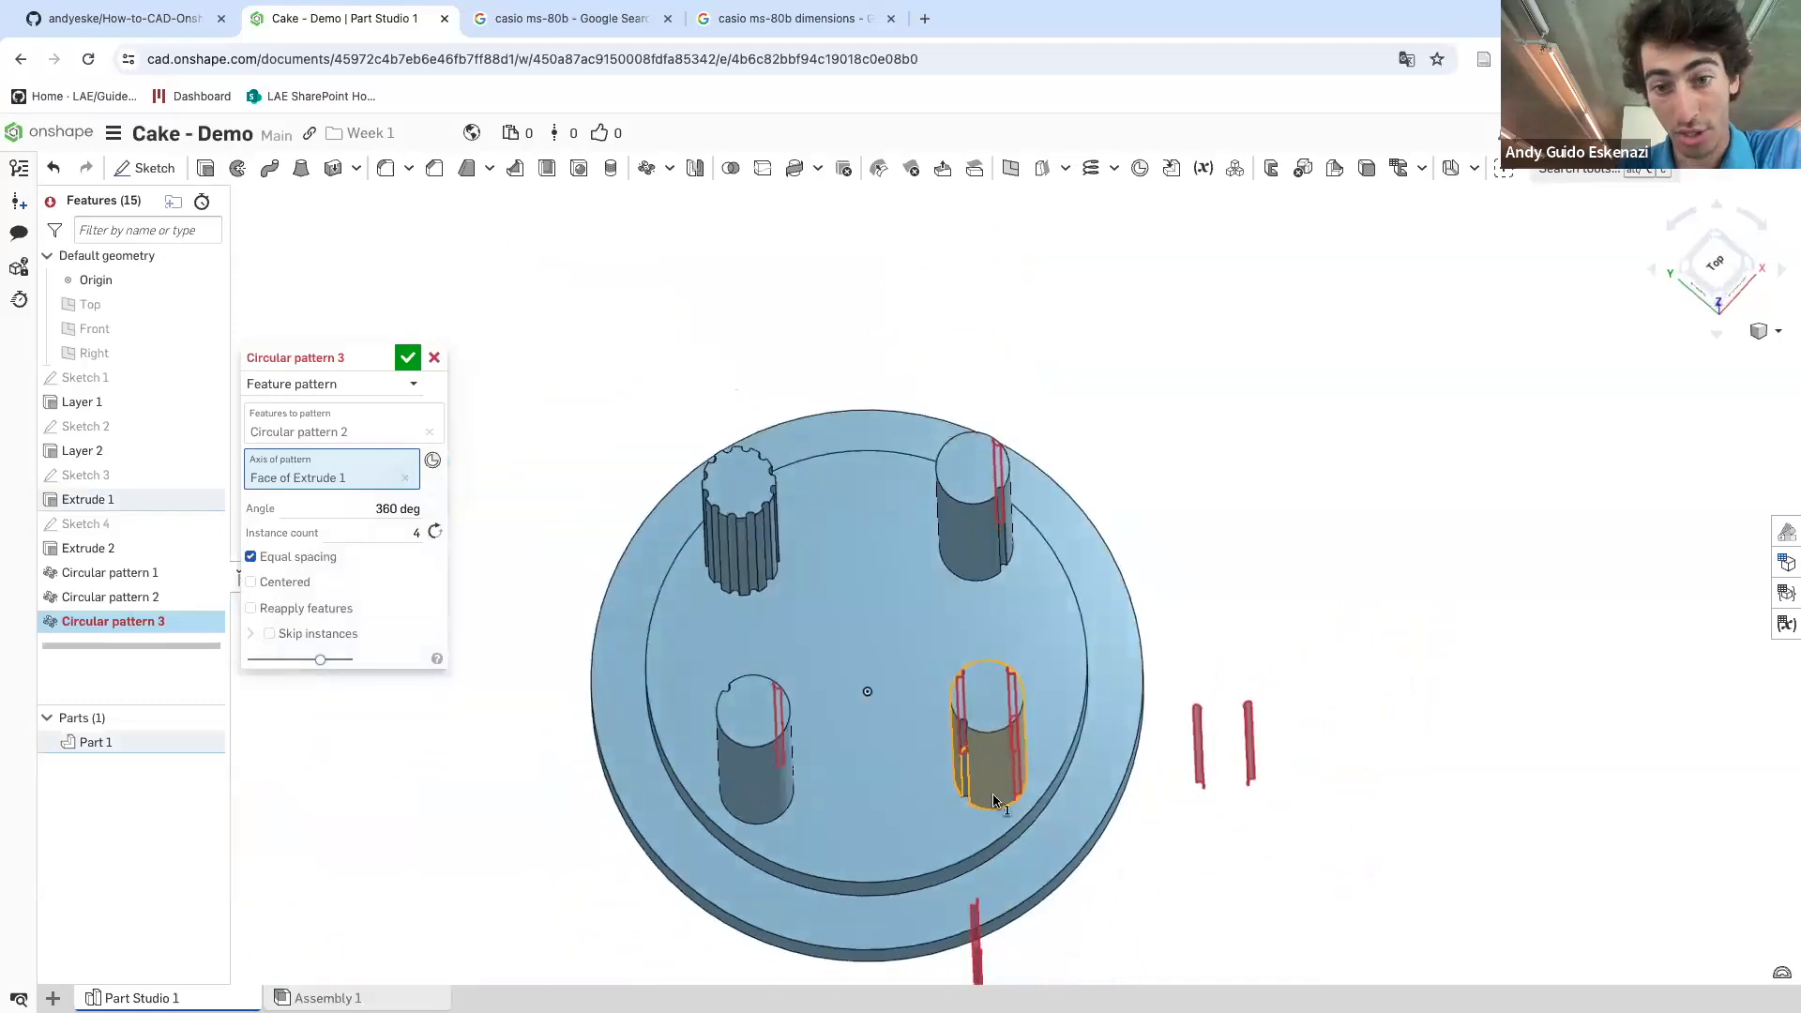
click(433, 361)
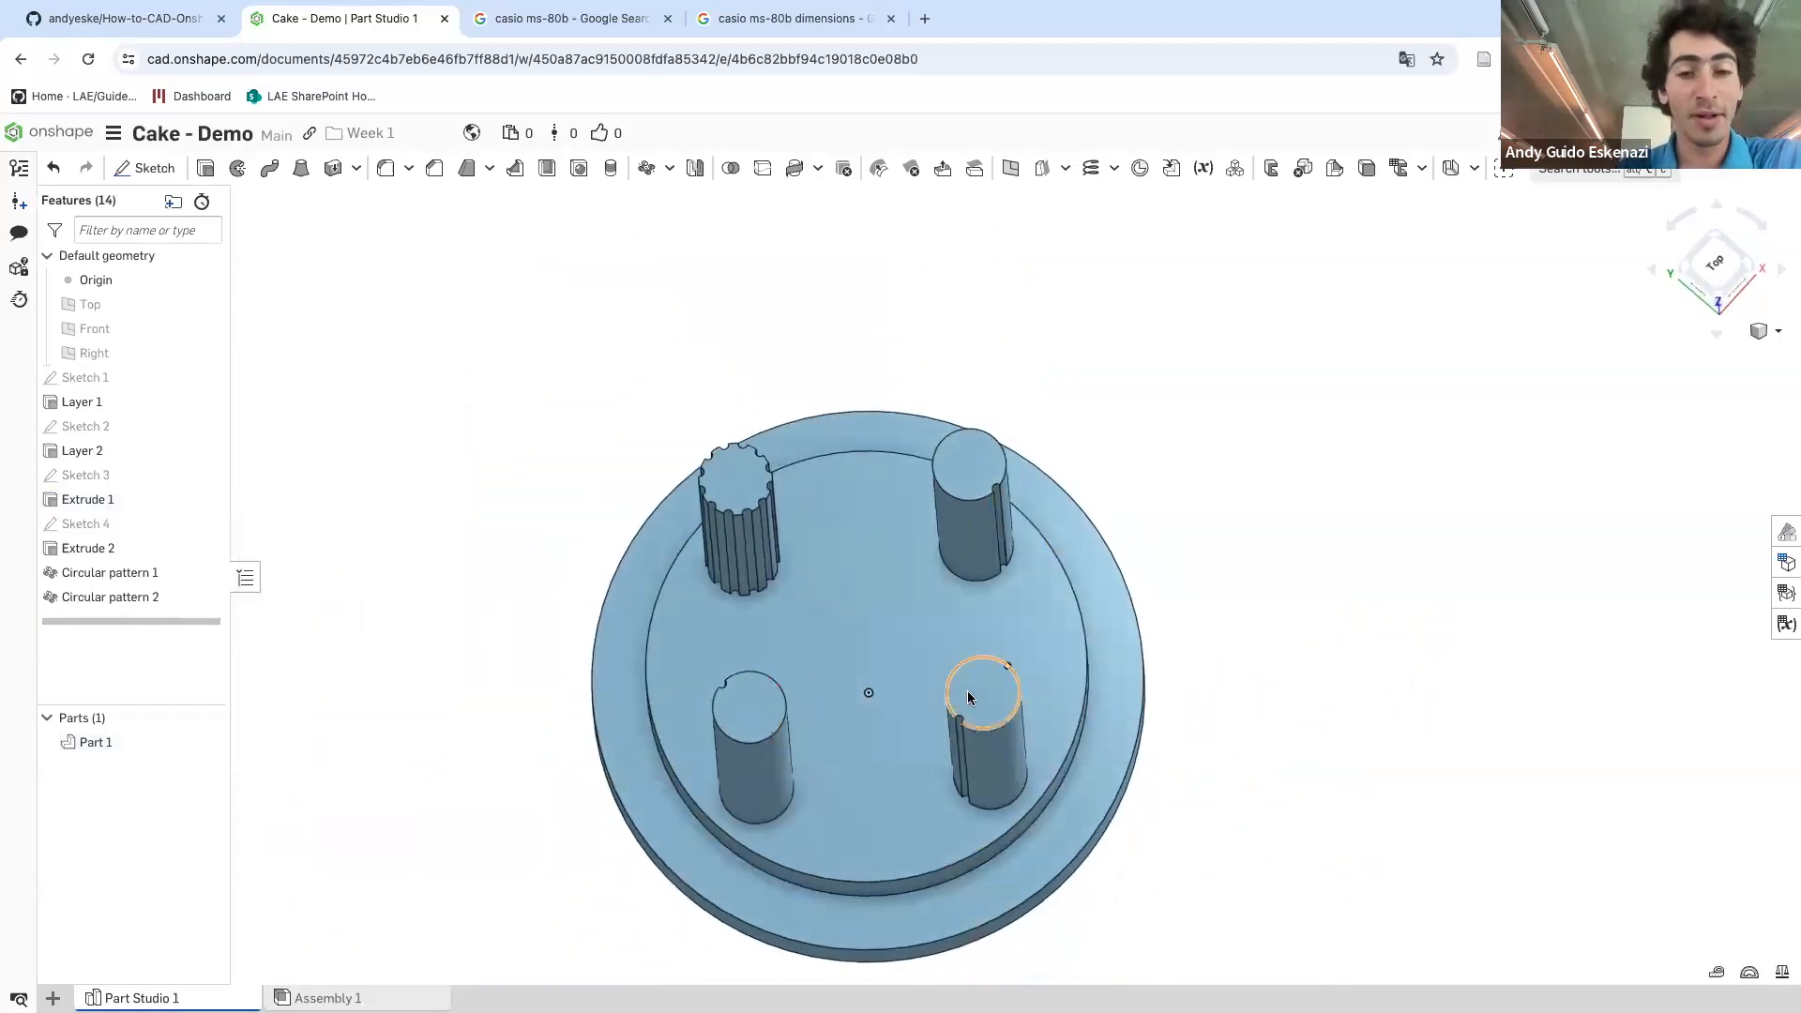
- Check the settings of Circular pattern 1, and turn off Reapply features in Circular pattern 2
right_click(110, 574)
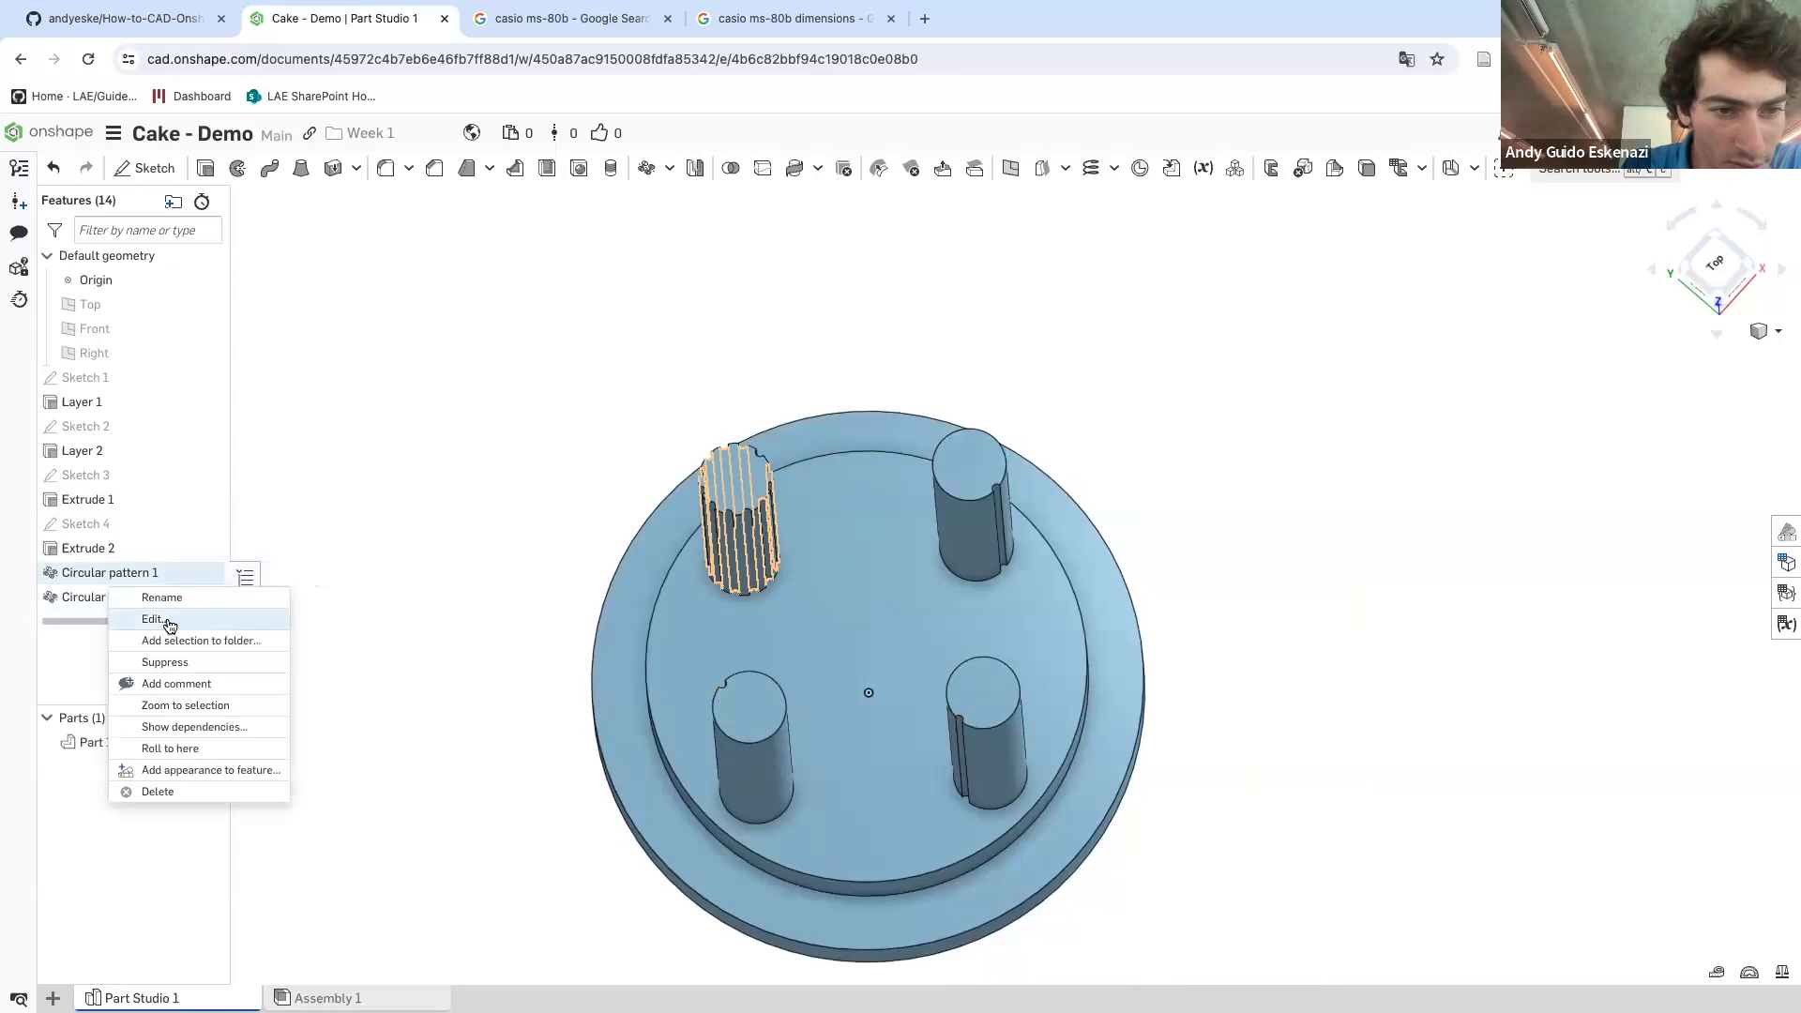
click(158, 618)
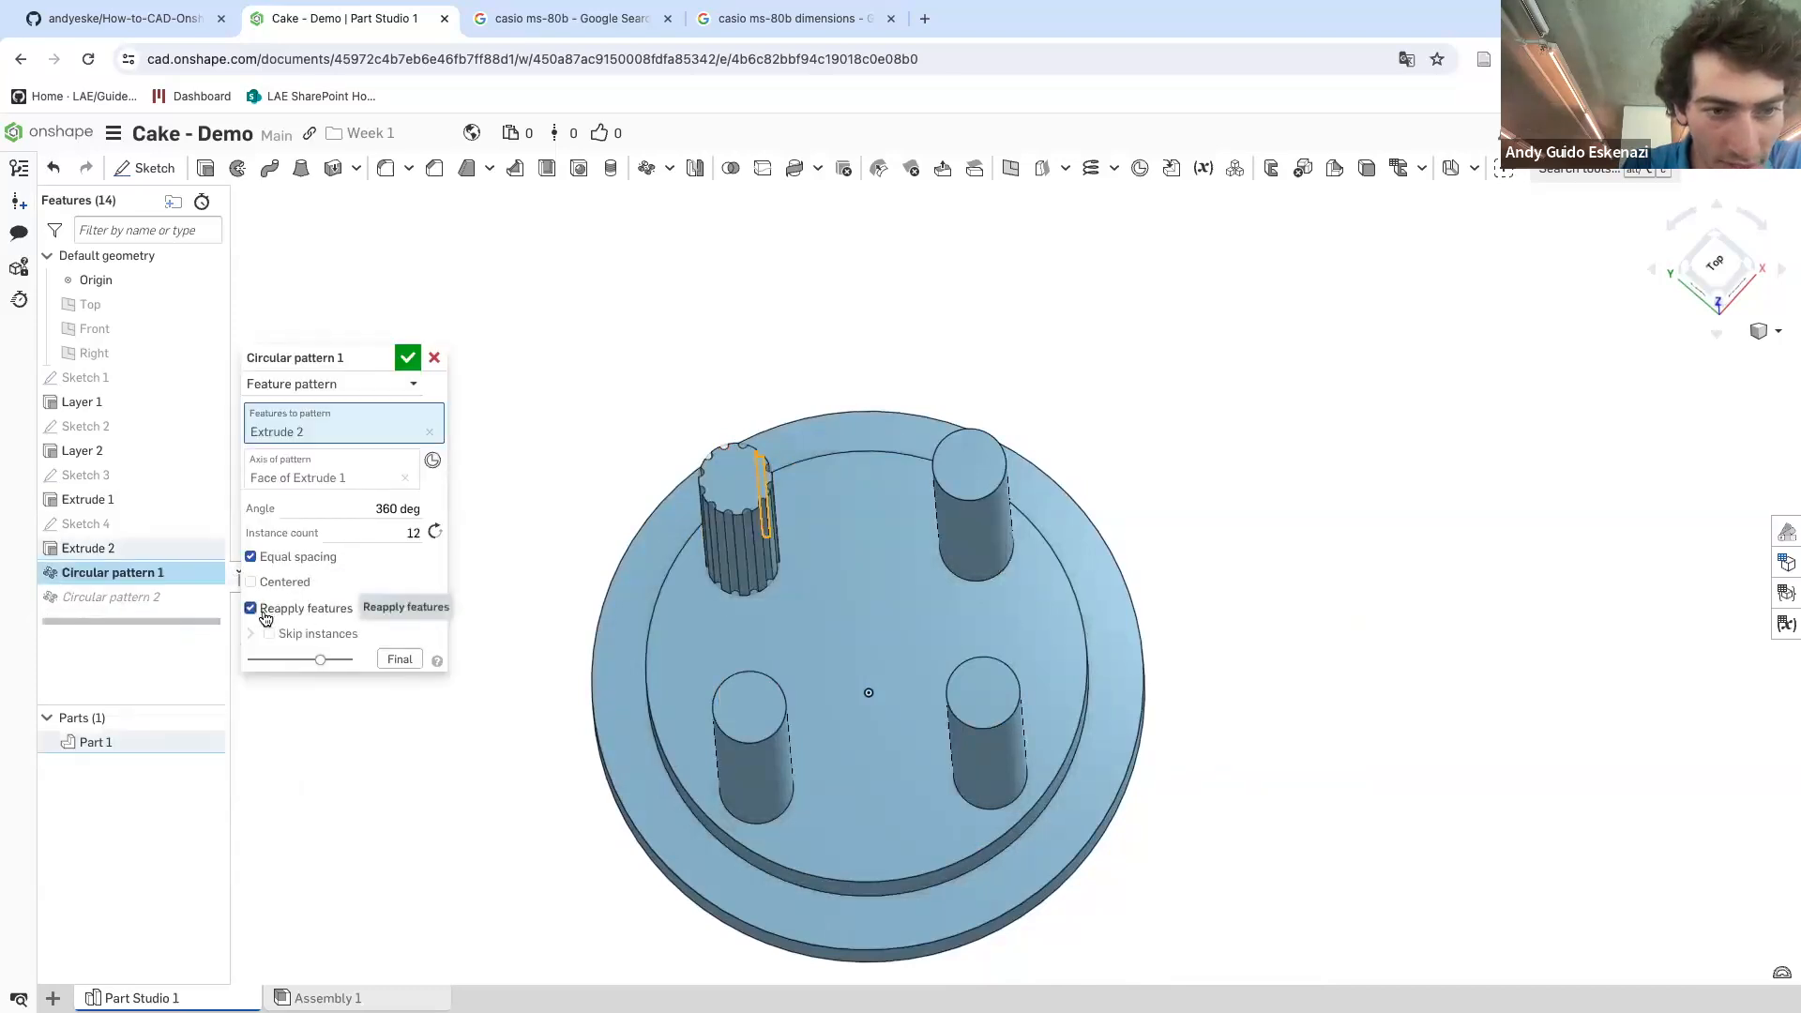
click(406, 361)
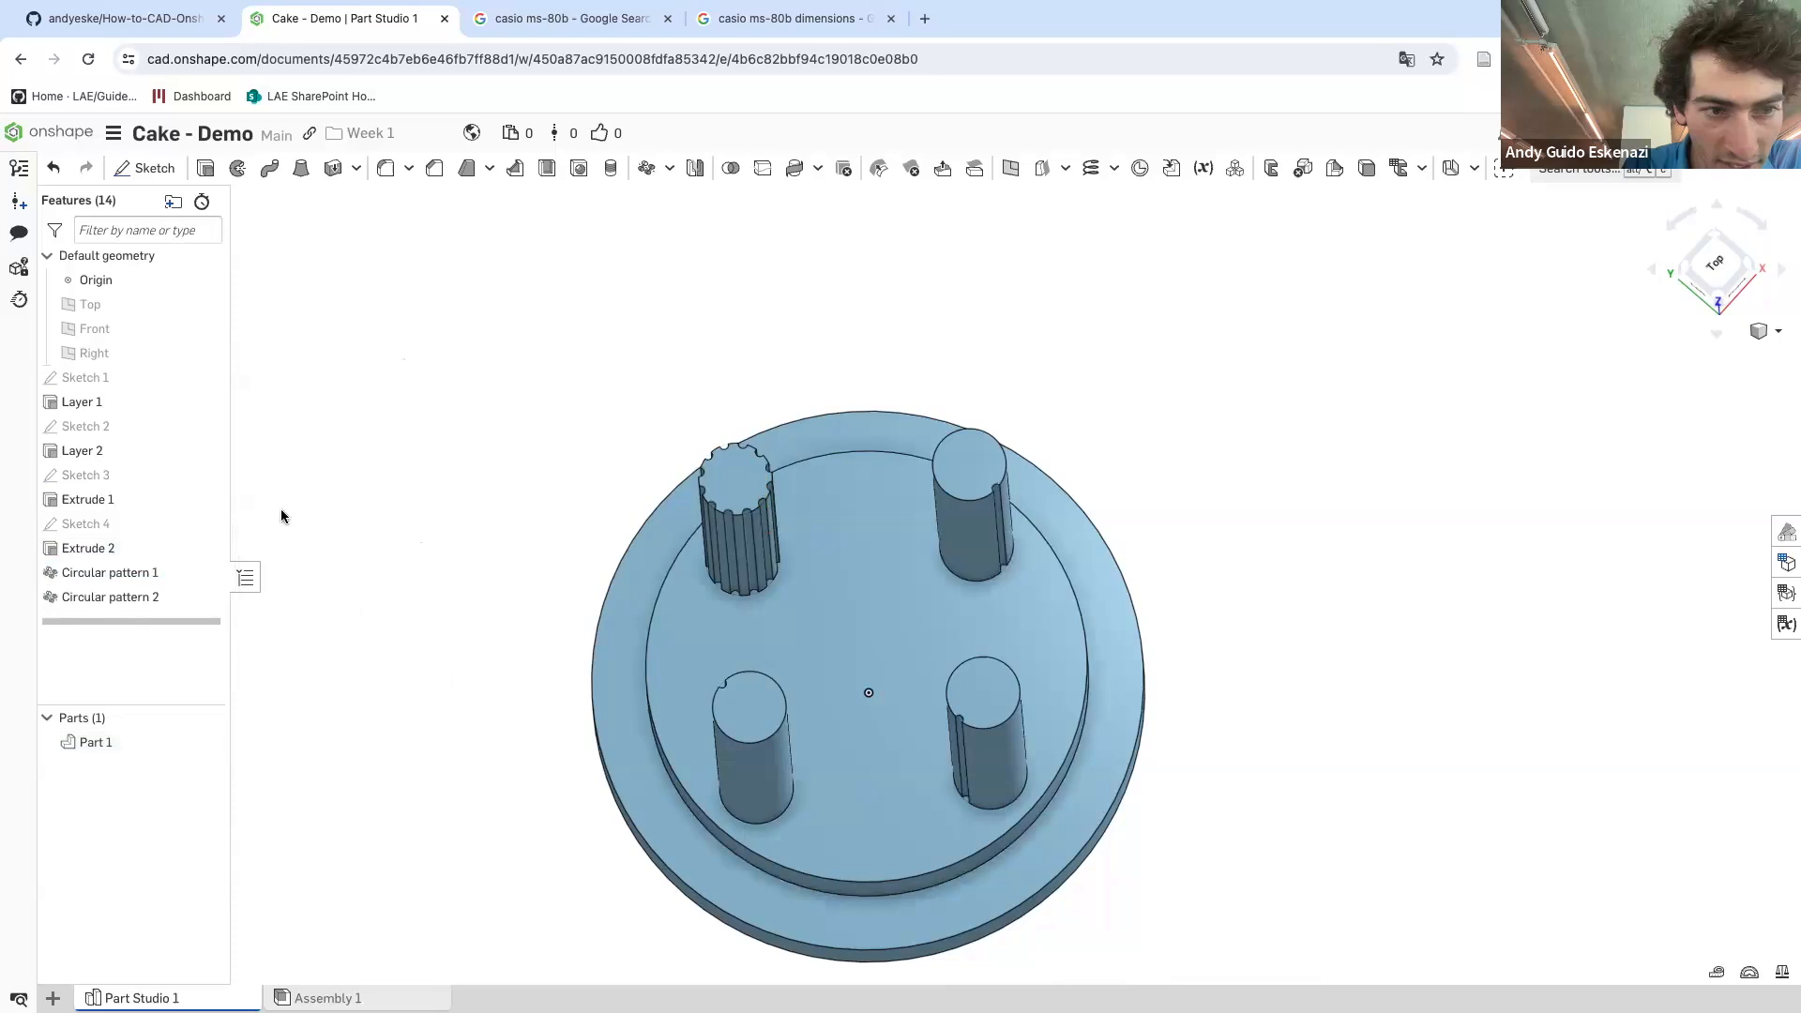
right_click(113, 598)
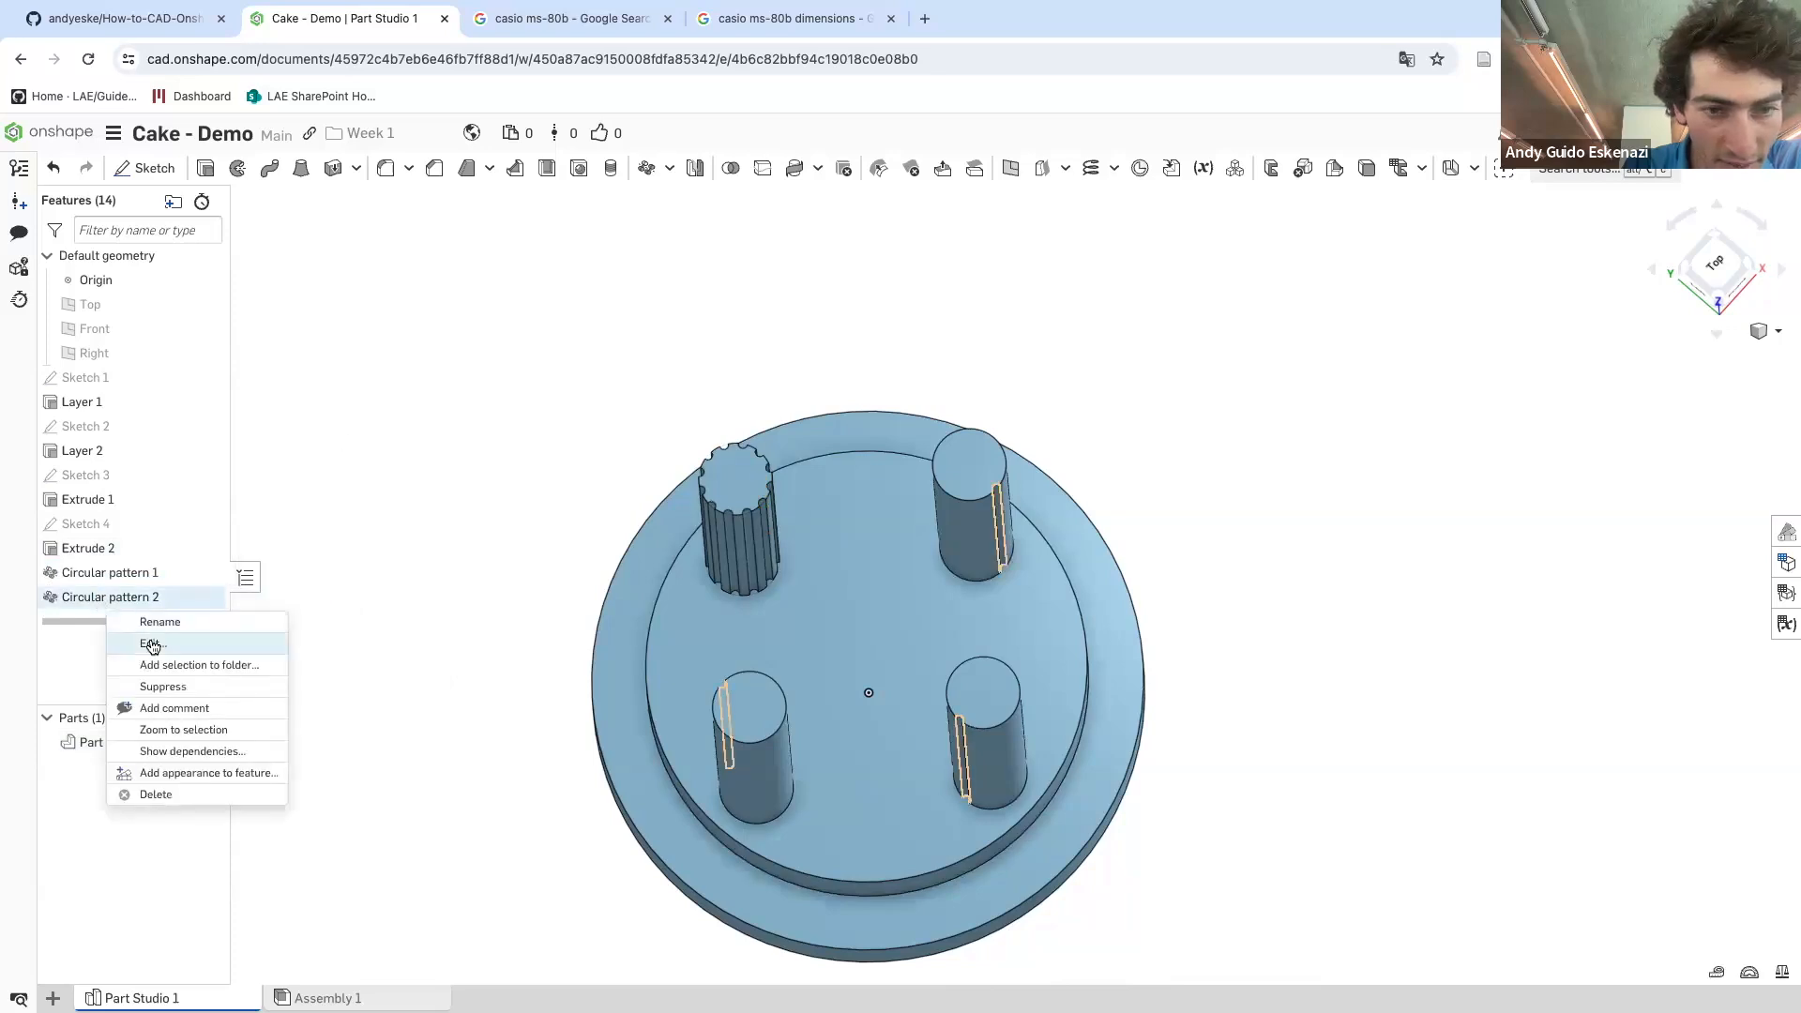
click(258, 626)
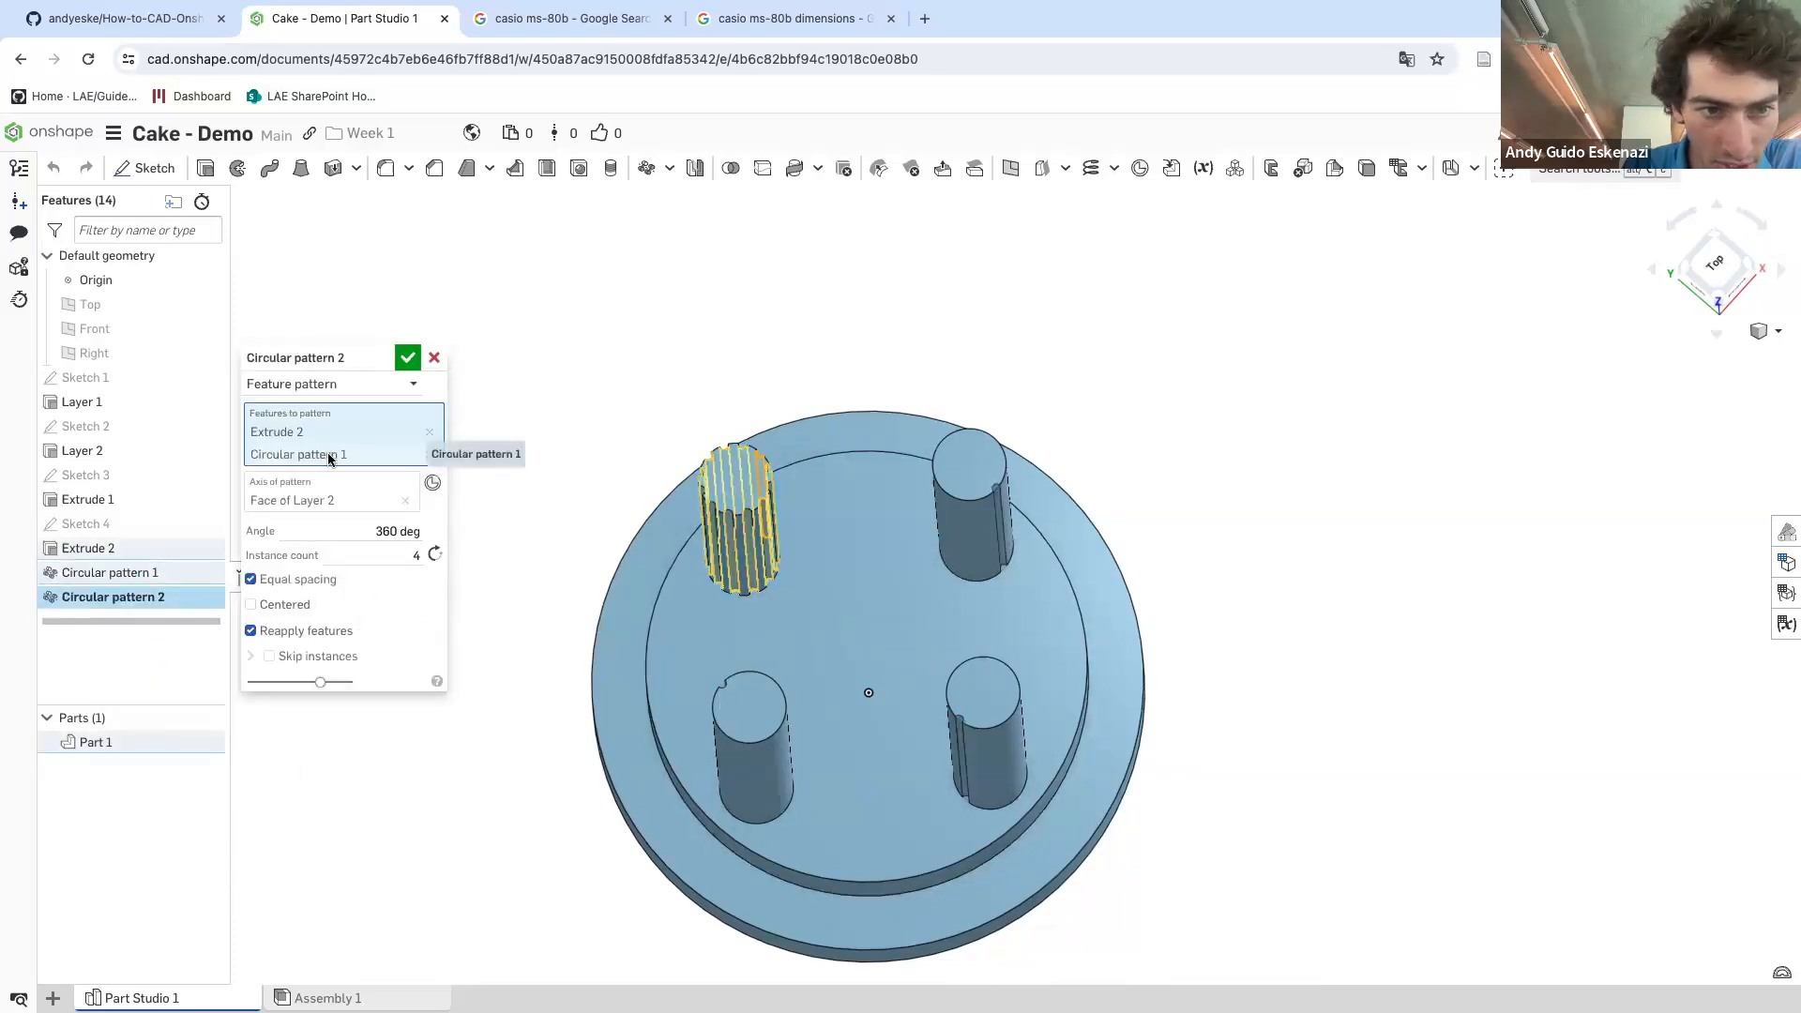
click(250, 632)
click(407, 358)
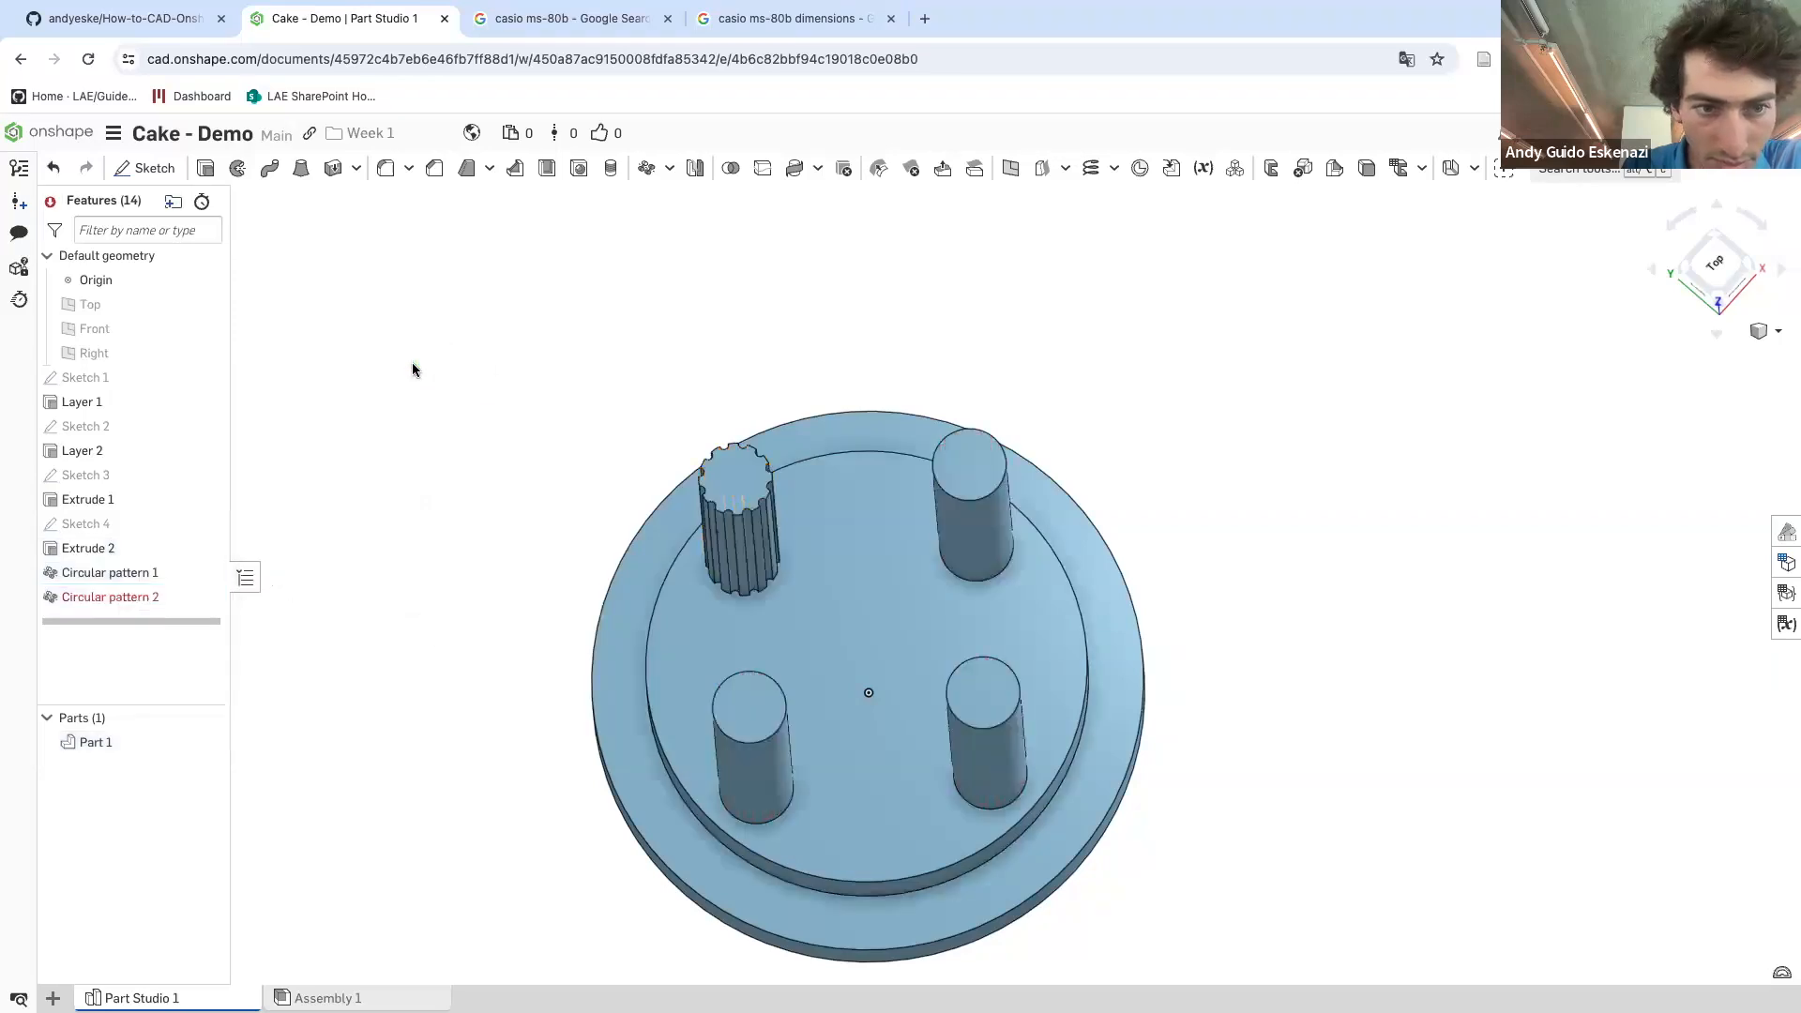
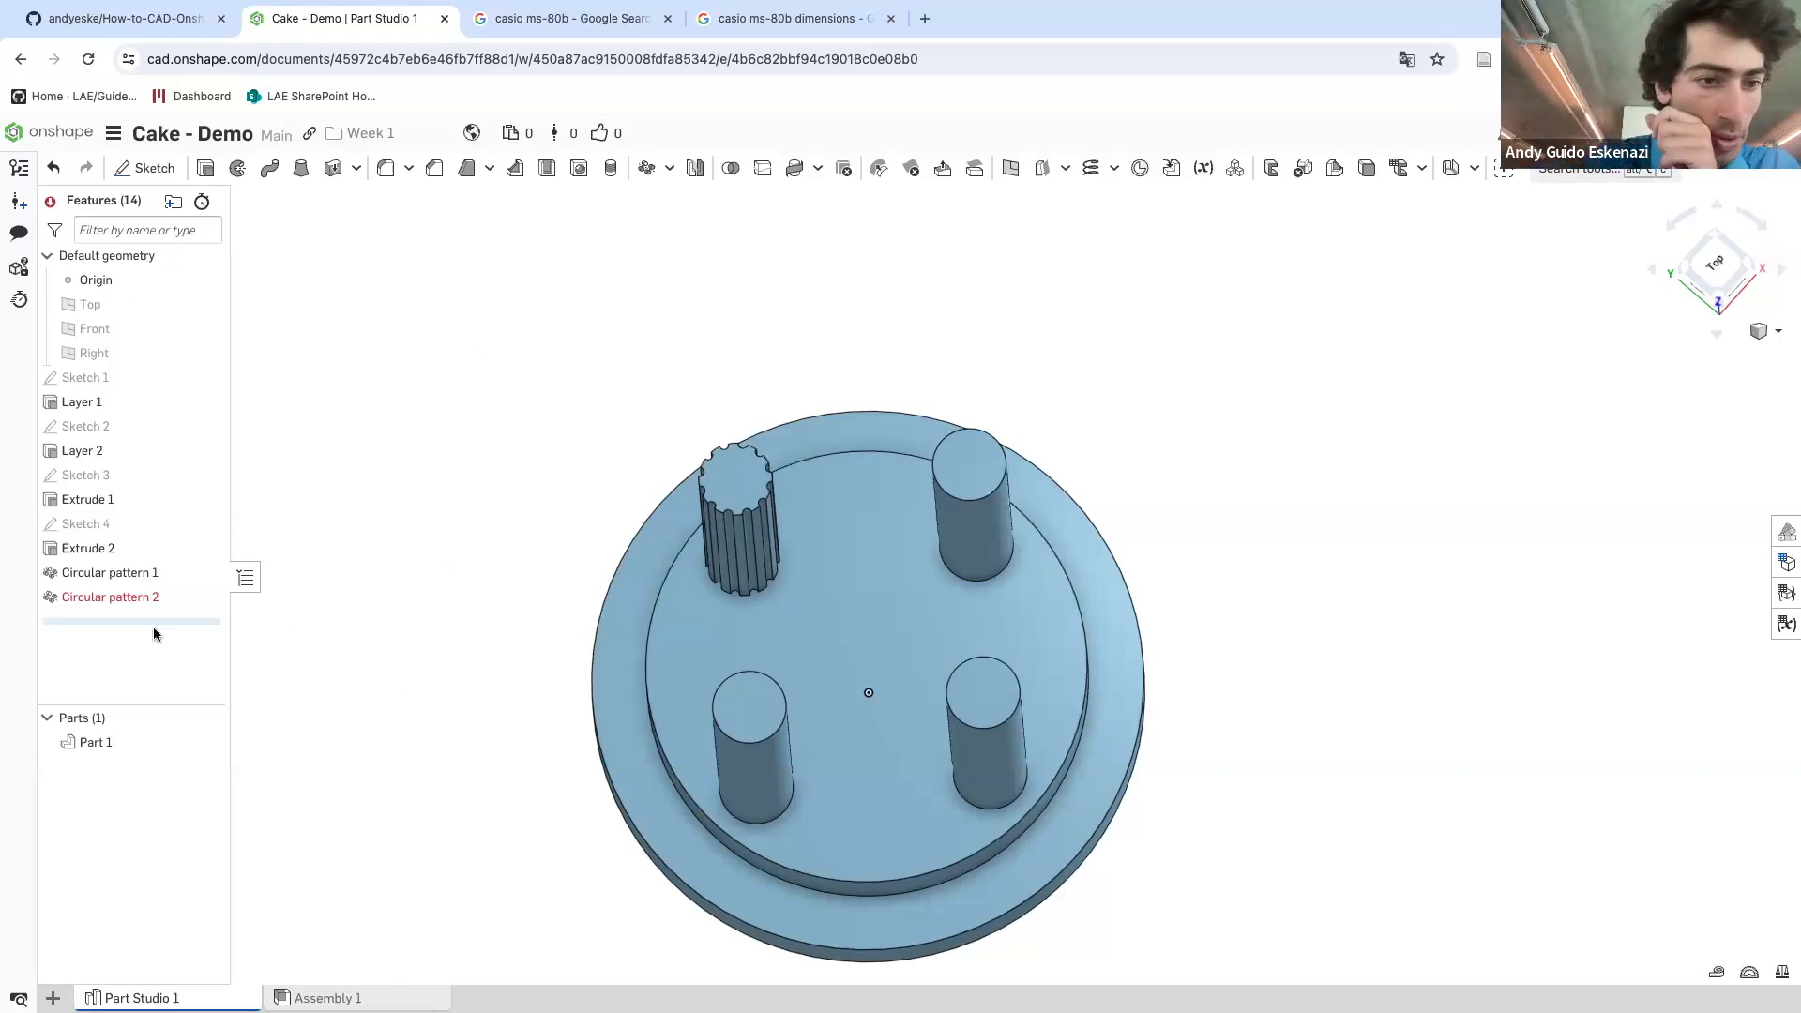
click(92, 551)
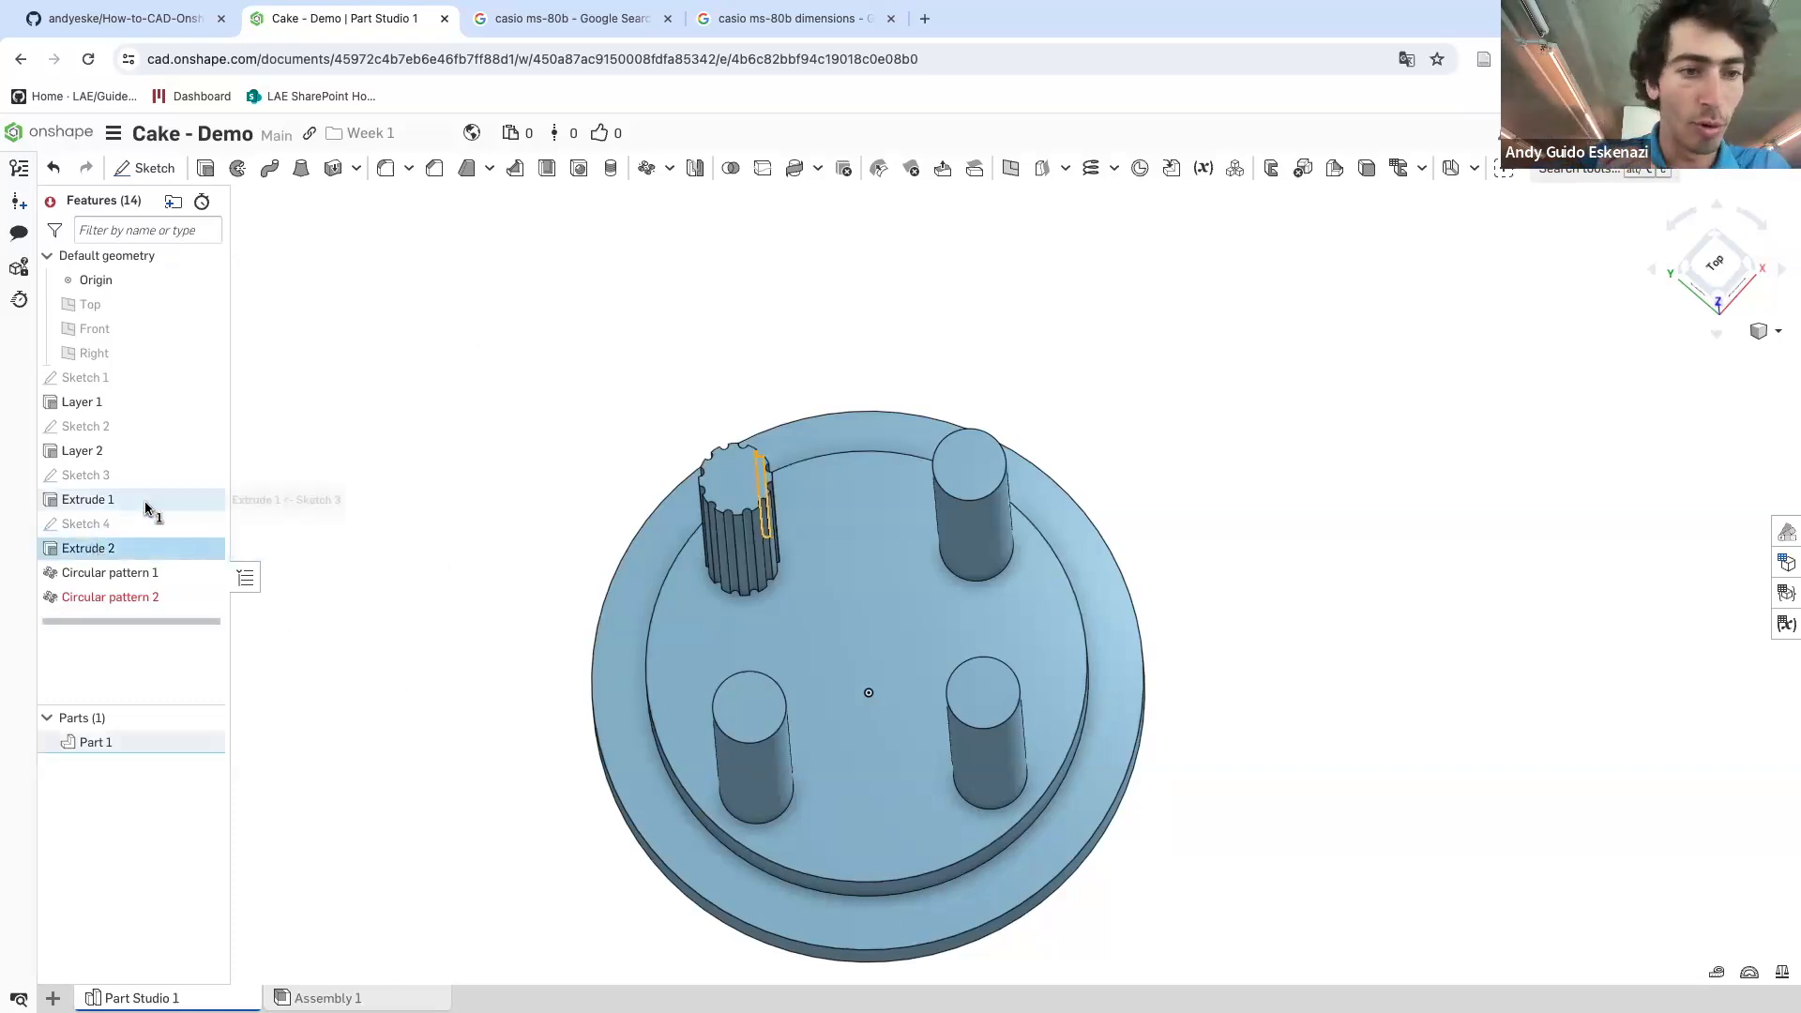
right_click(131, 556)
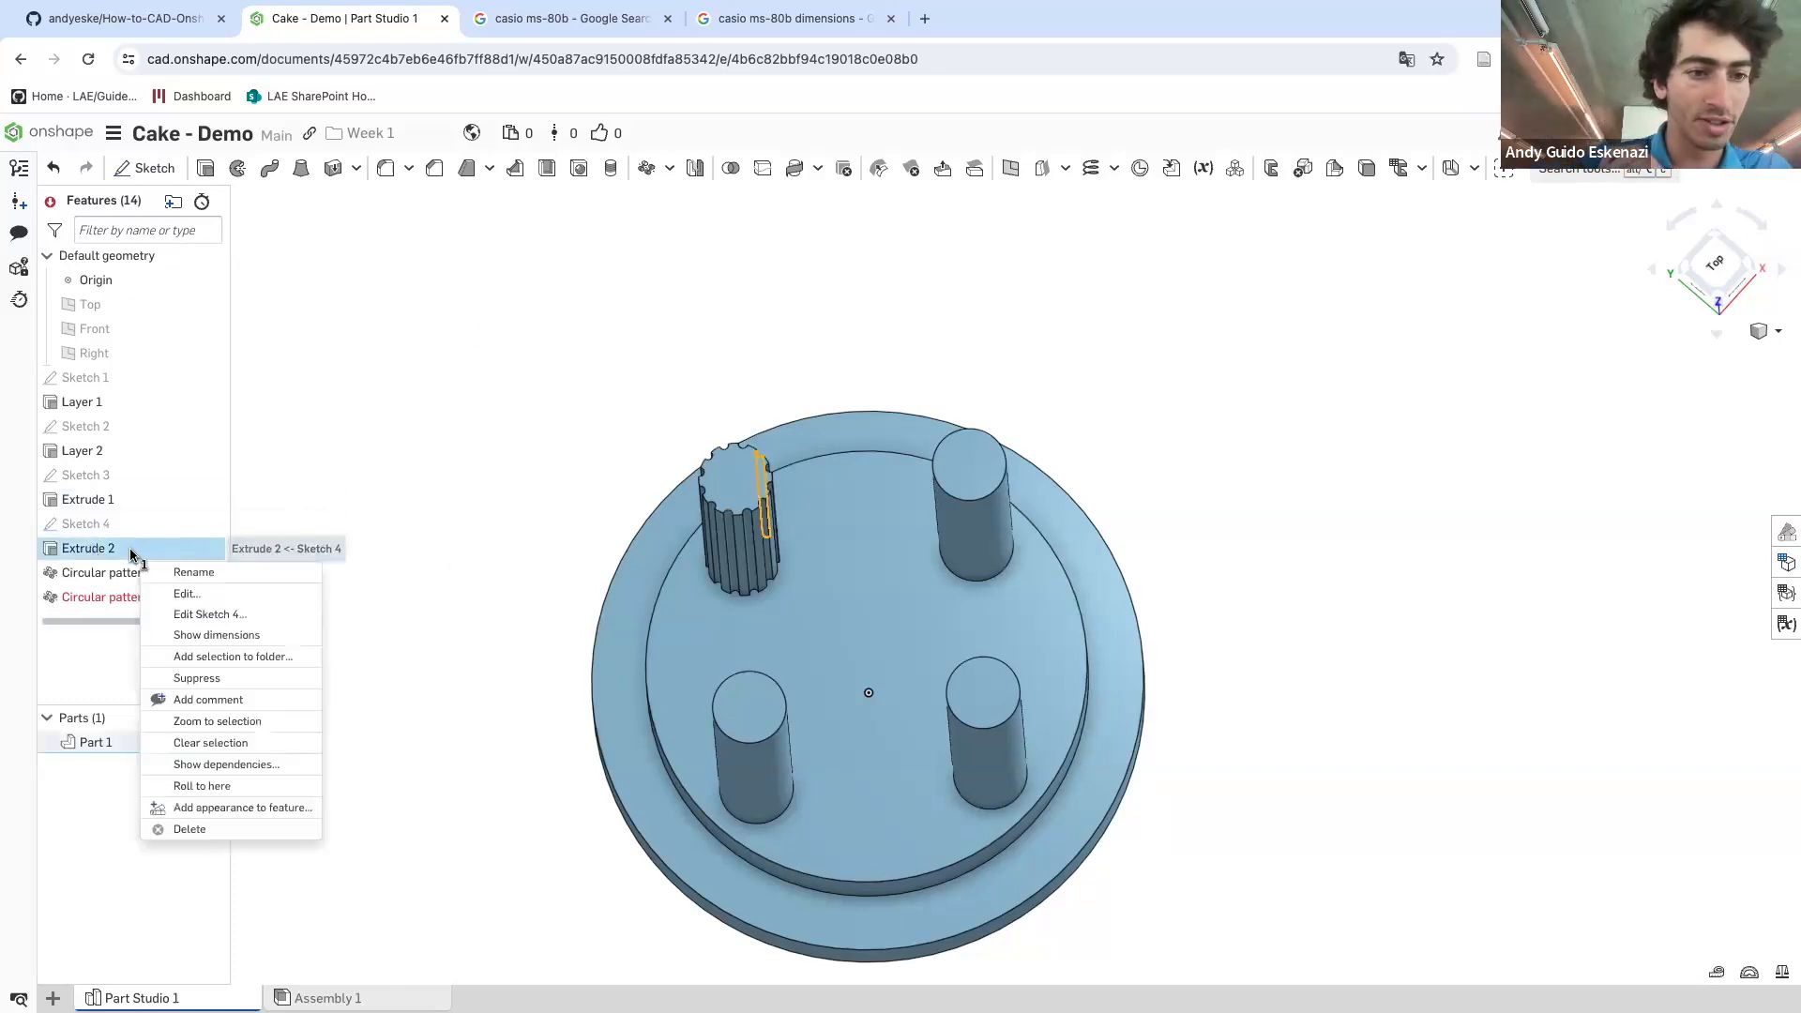
click(191, 595)
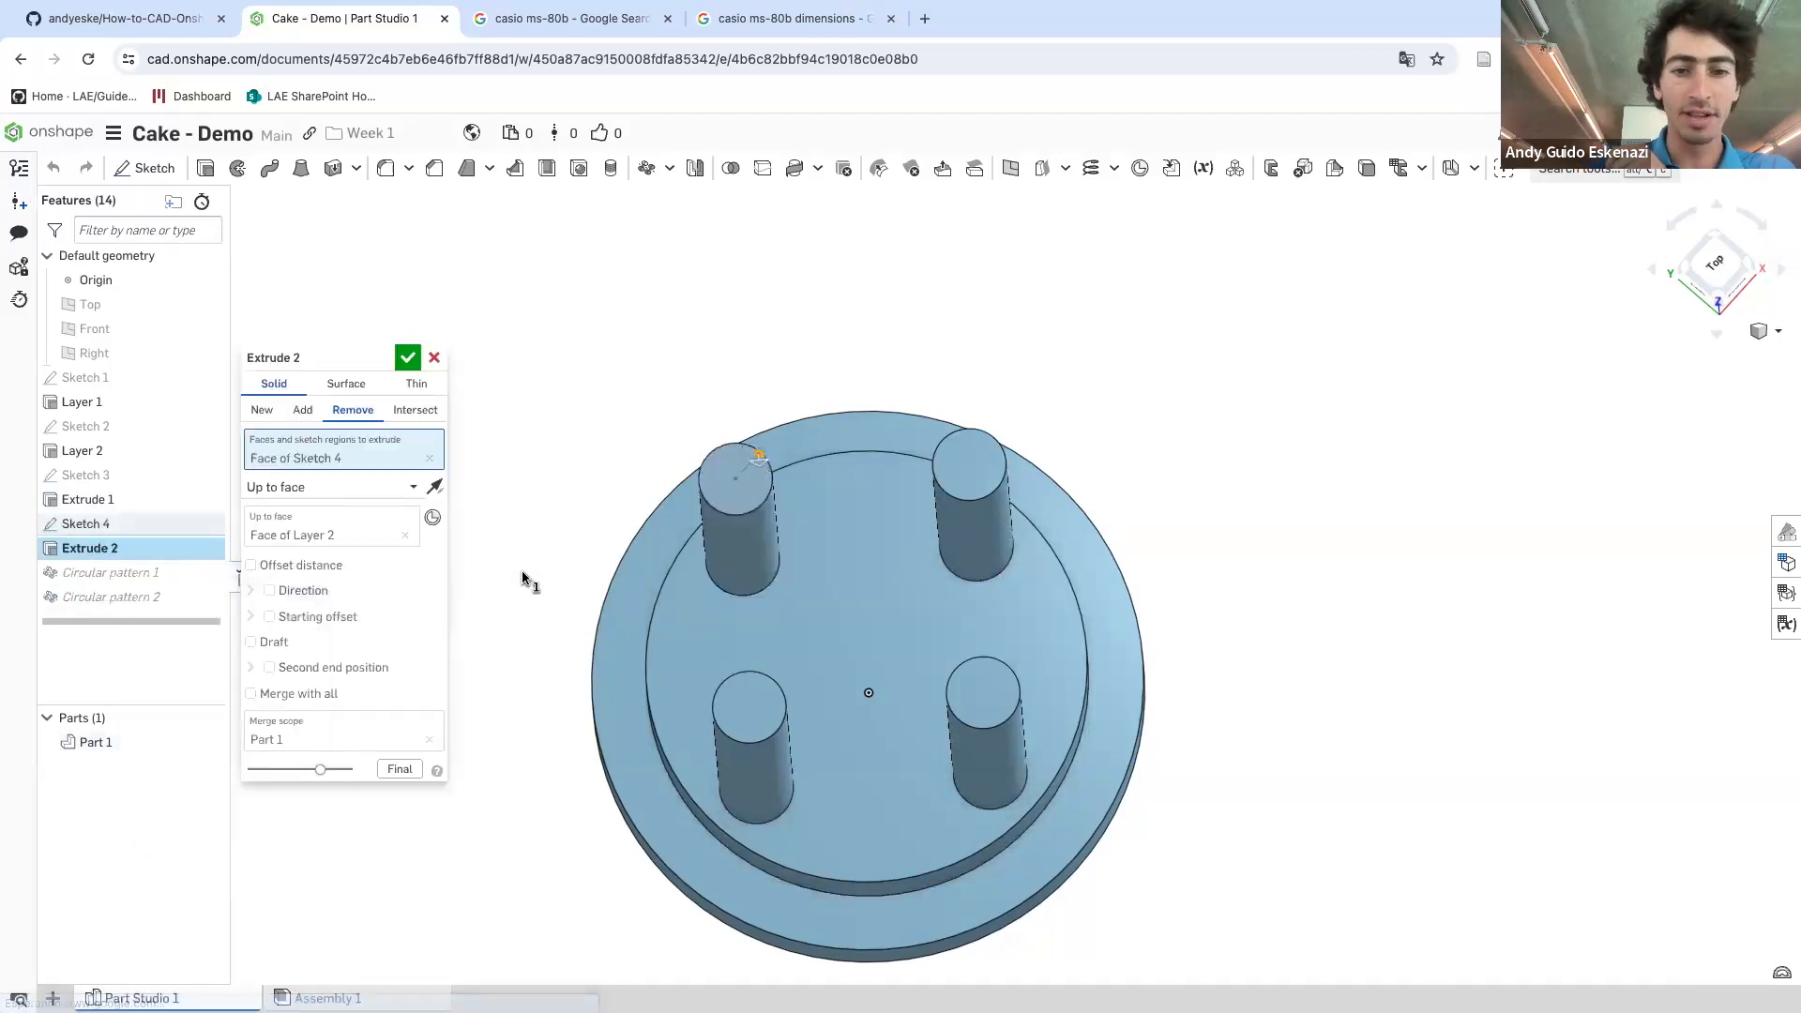
click(435, 357)
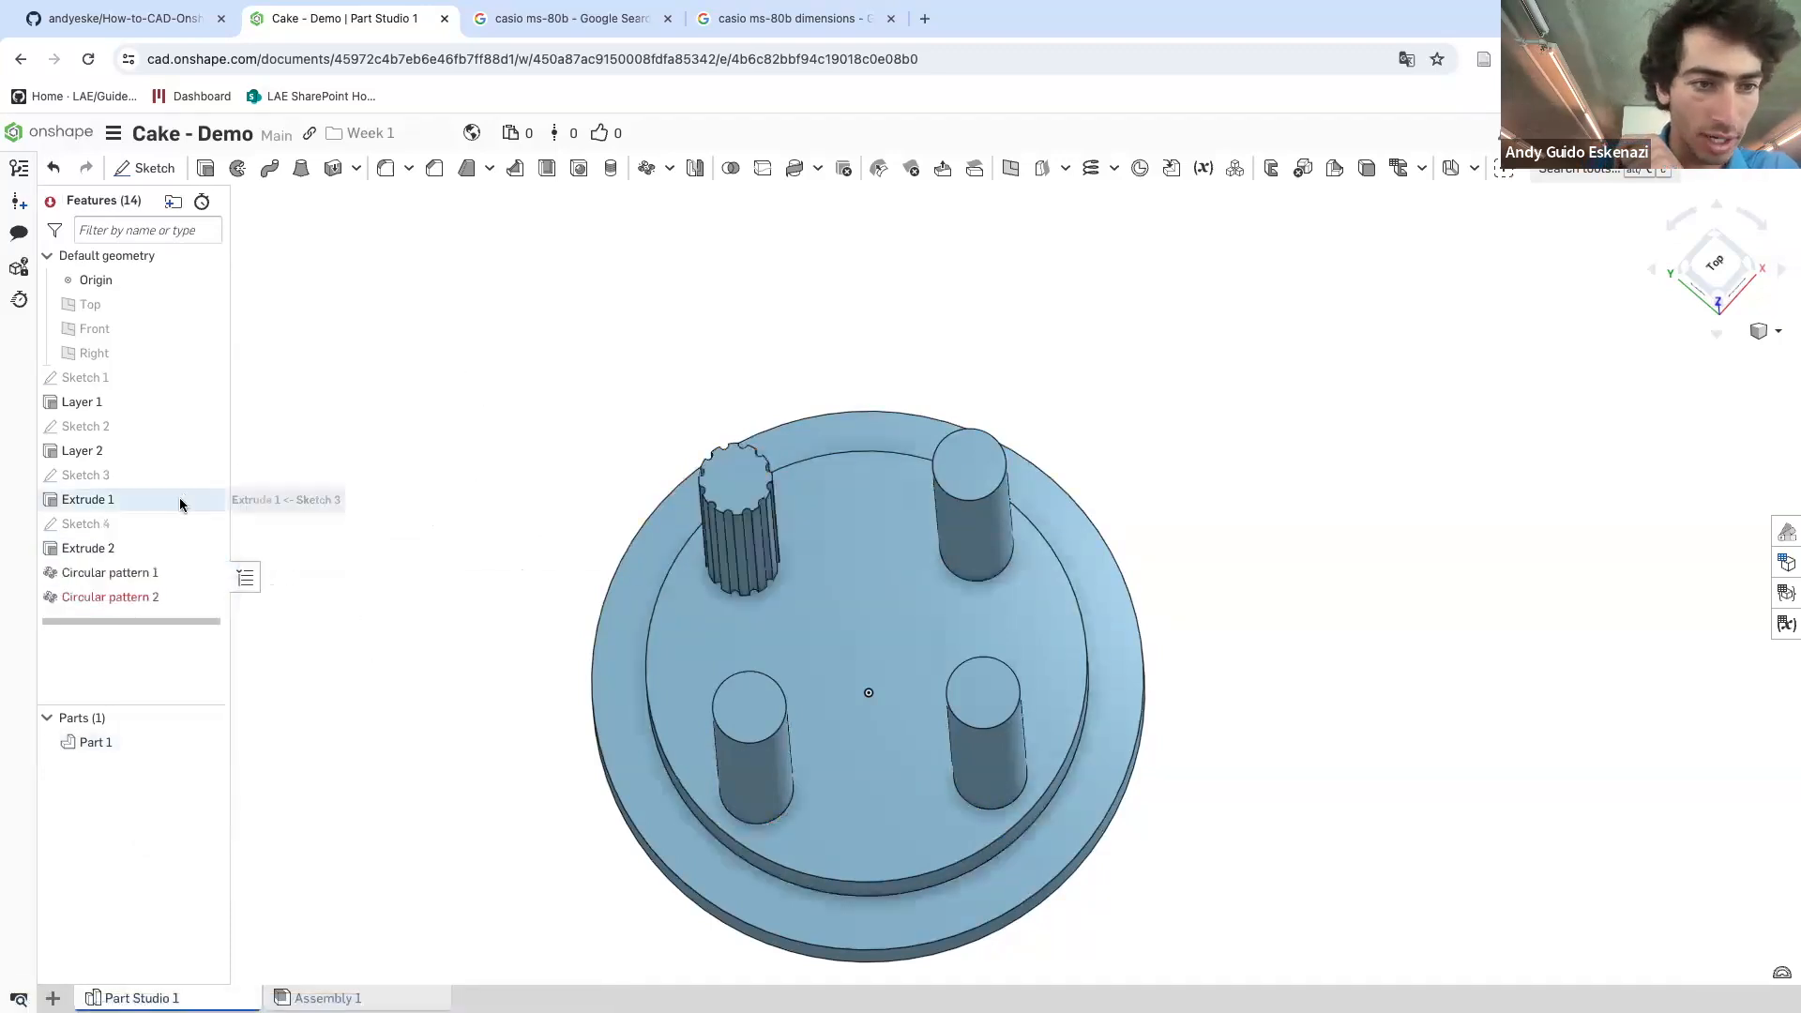
- Edit Extrude 1 to remove the three ungrooved pillars' circles from its profiles, keeping only the fluted pillar
right_click(111, 504)
click(159, 549)
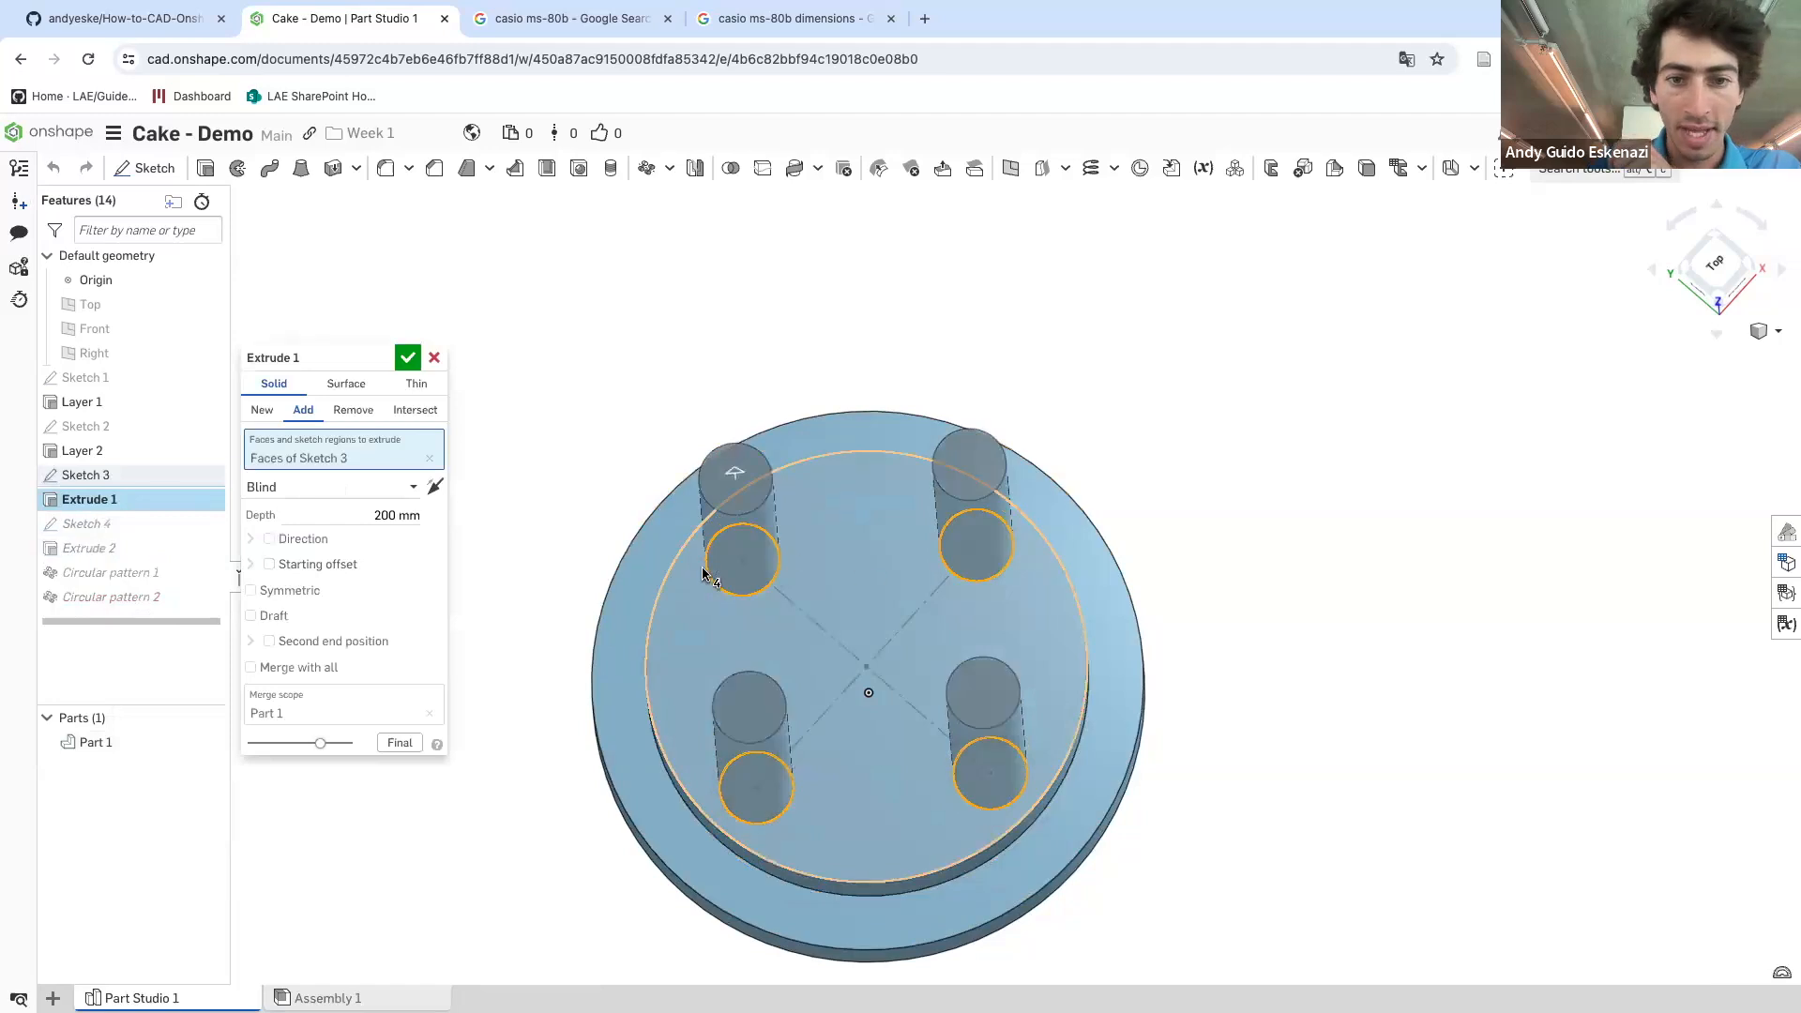
click(947, 556)
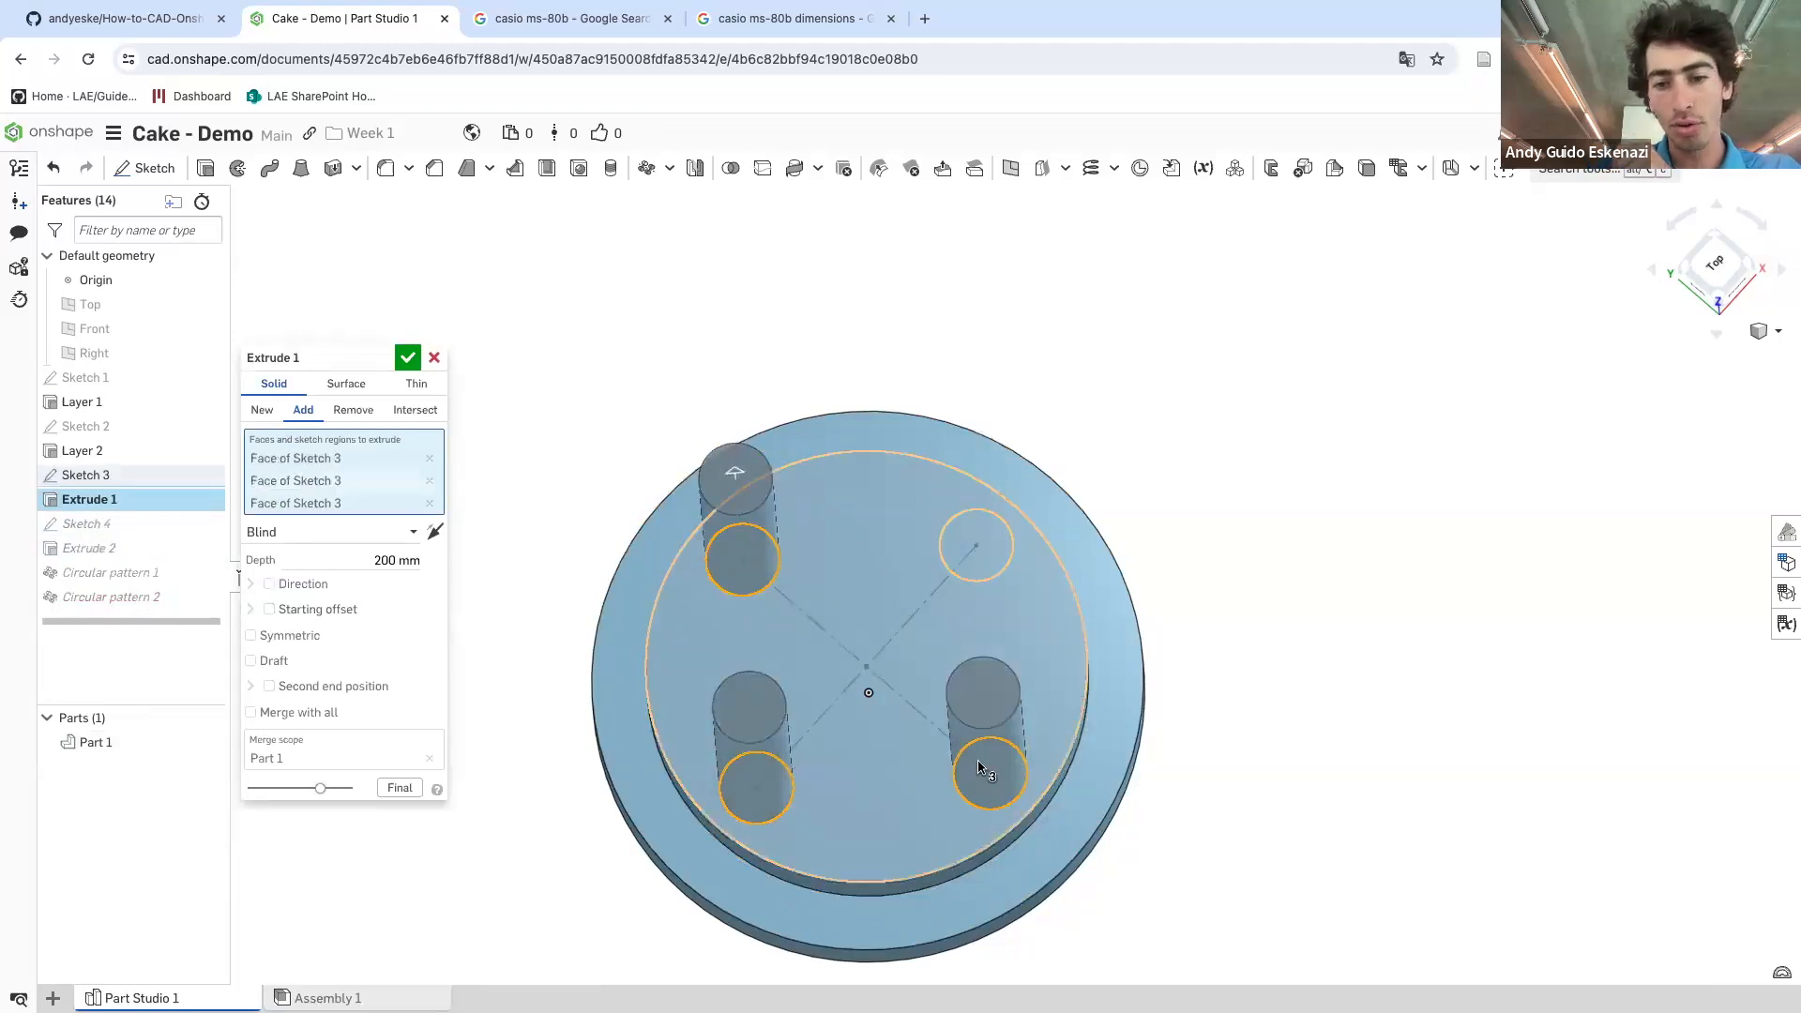
click(1011, 790)
click(782, 808)
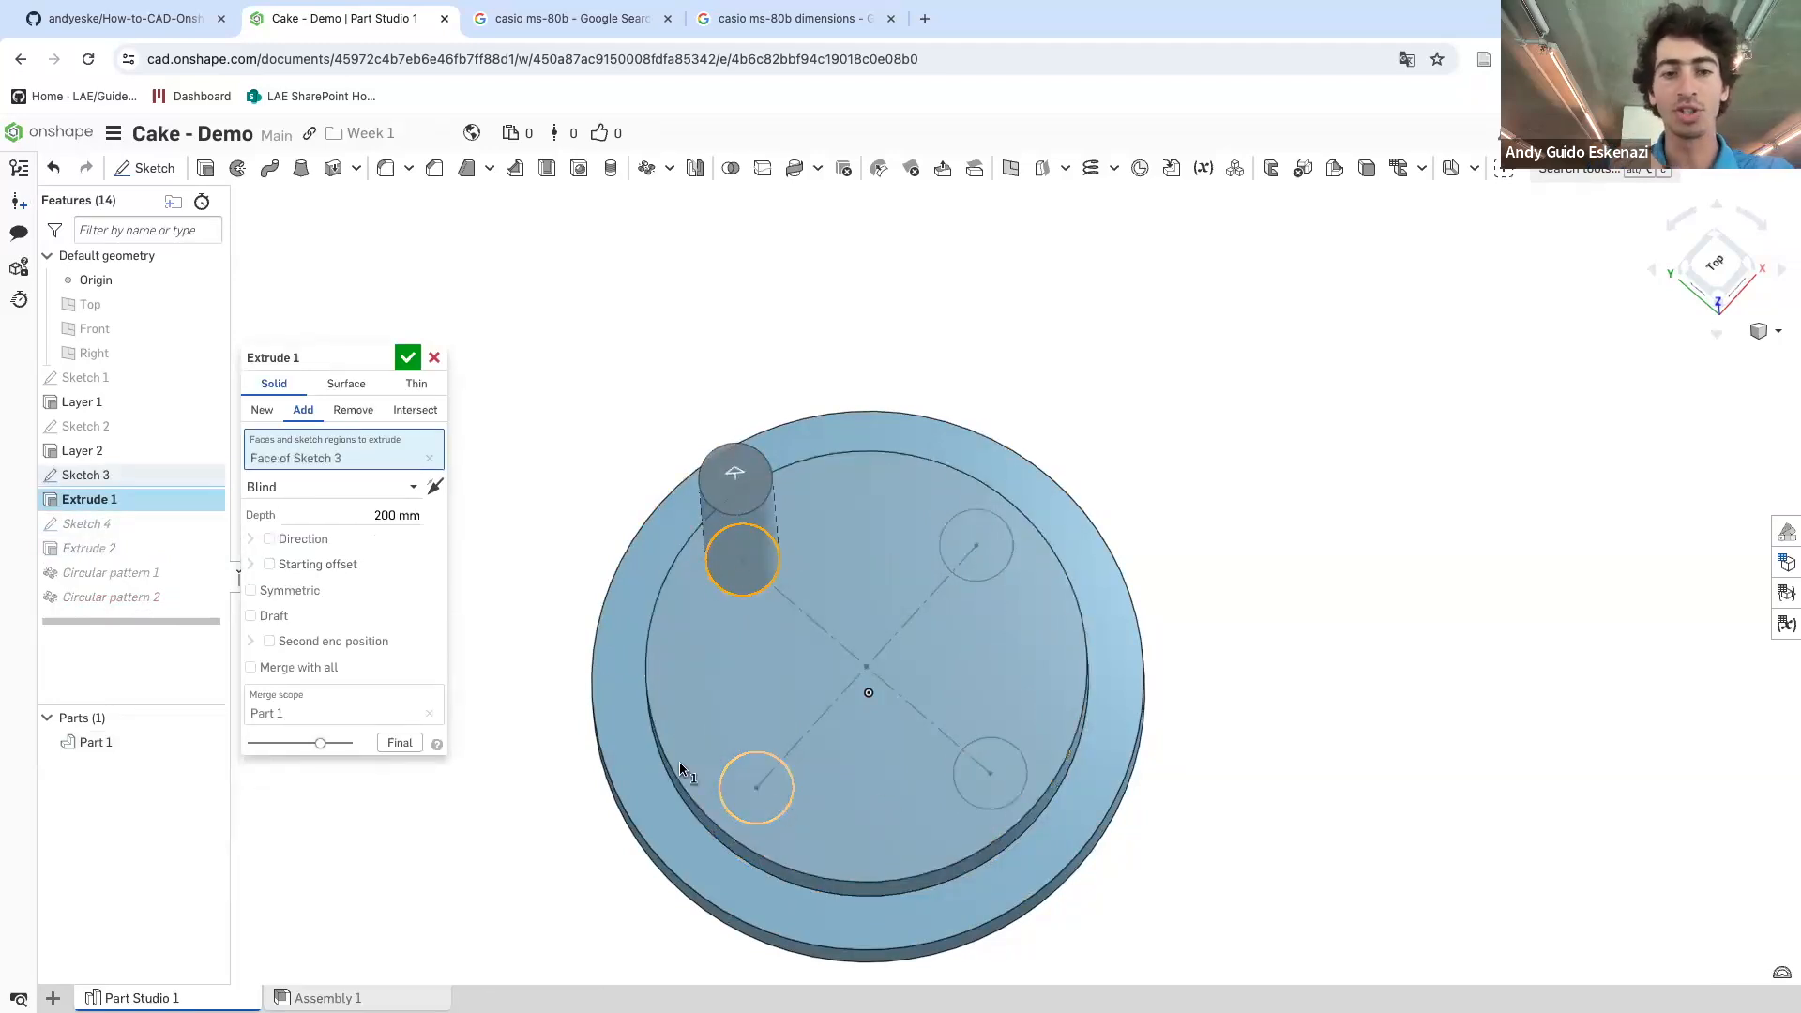
click(408, 358)
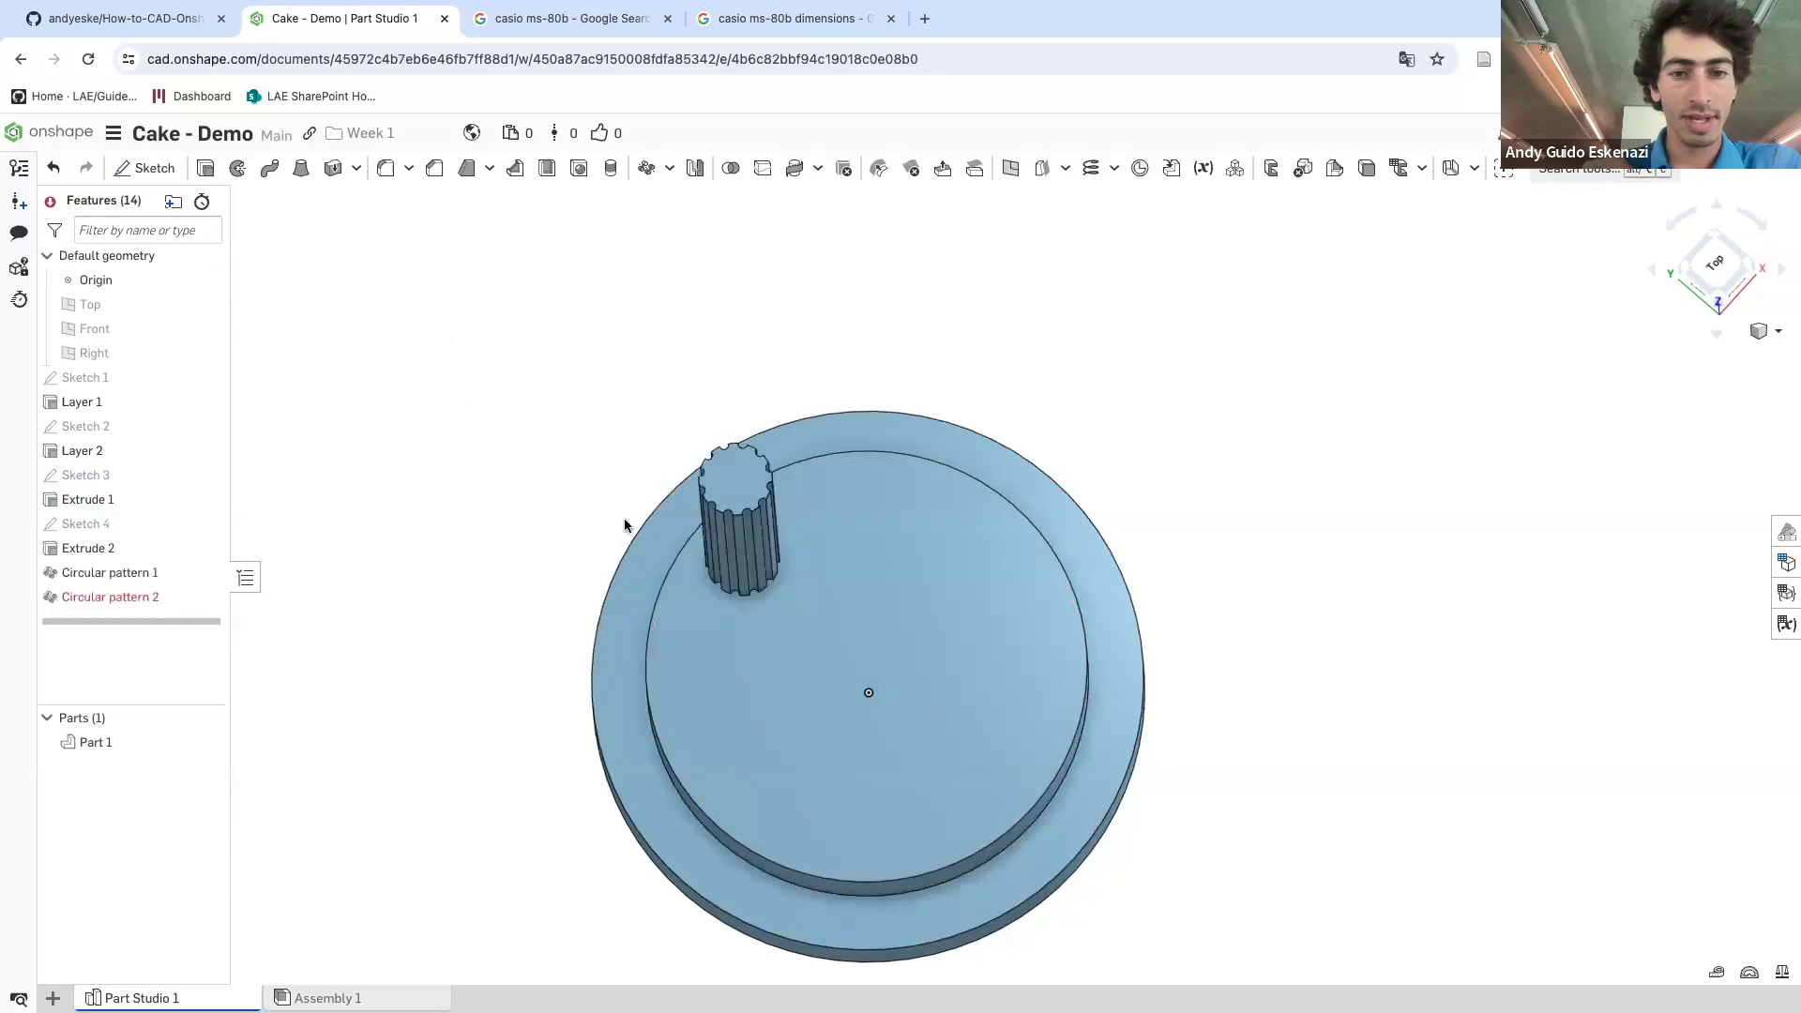
- Delete the failing Circular pattern 2 from the model
key(shift+7)
right_click(141, 600)
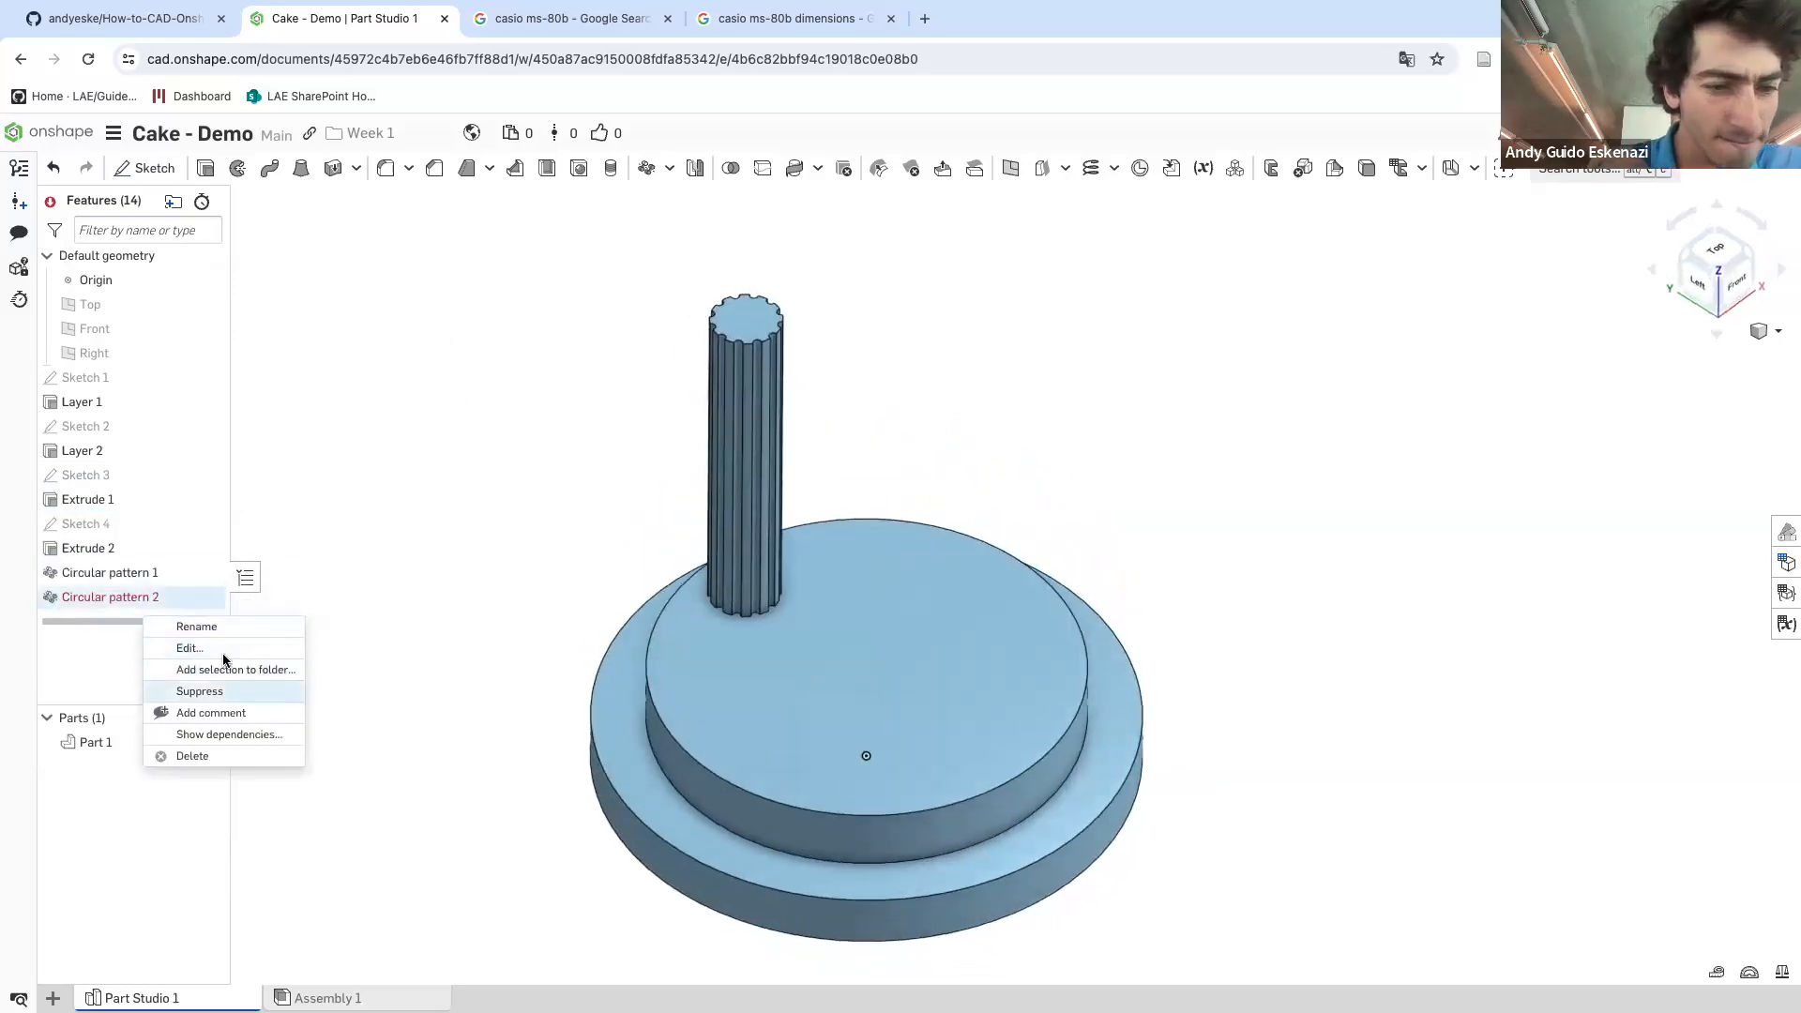
click(192, 756)
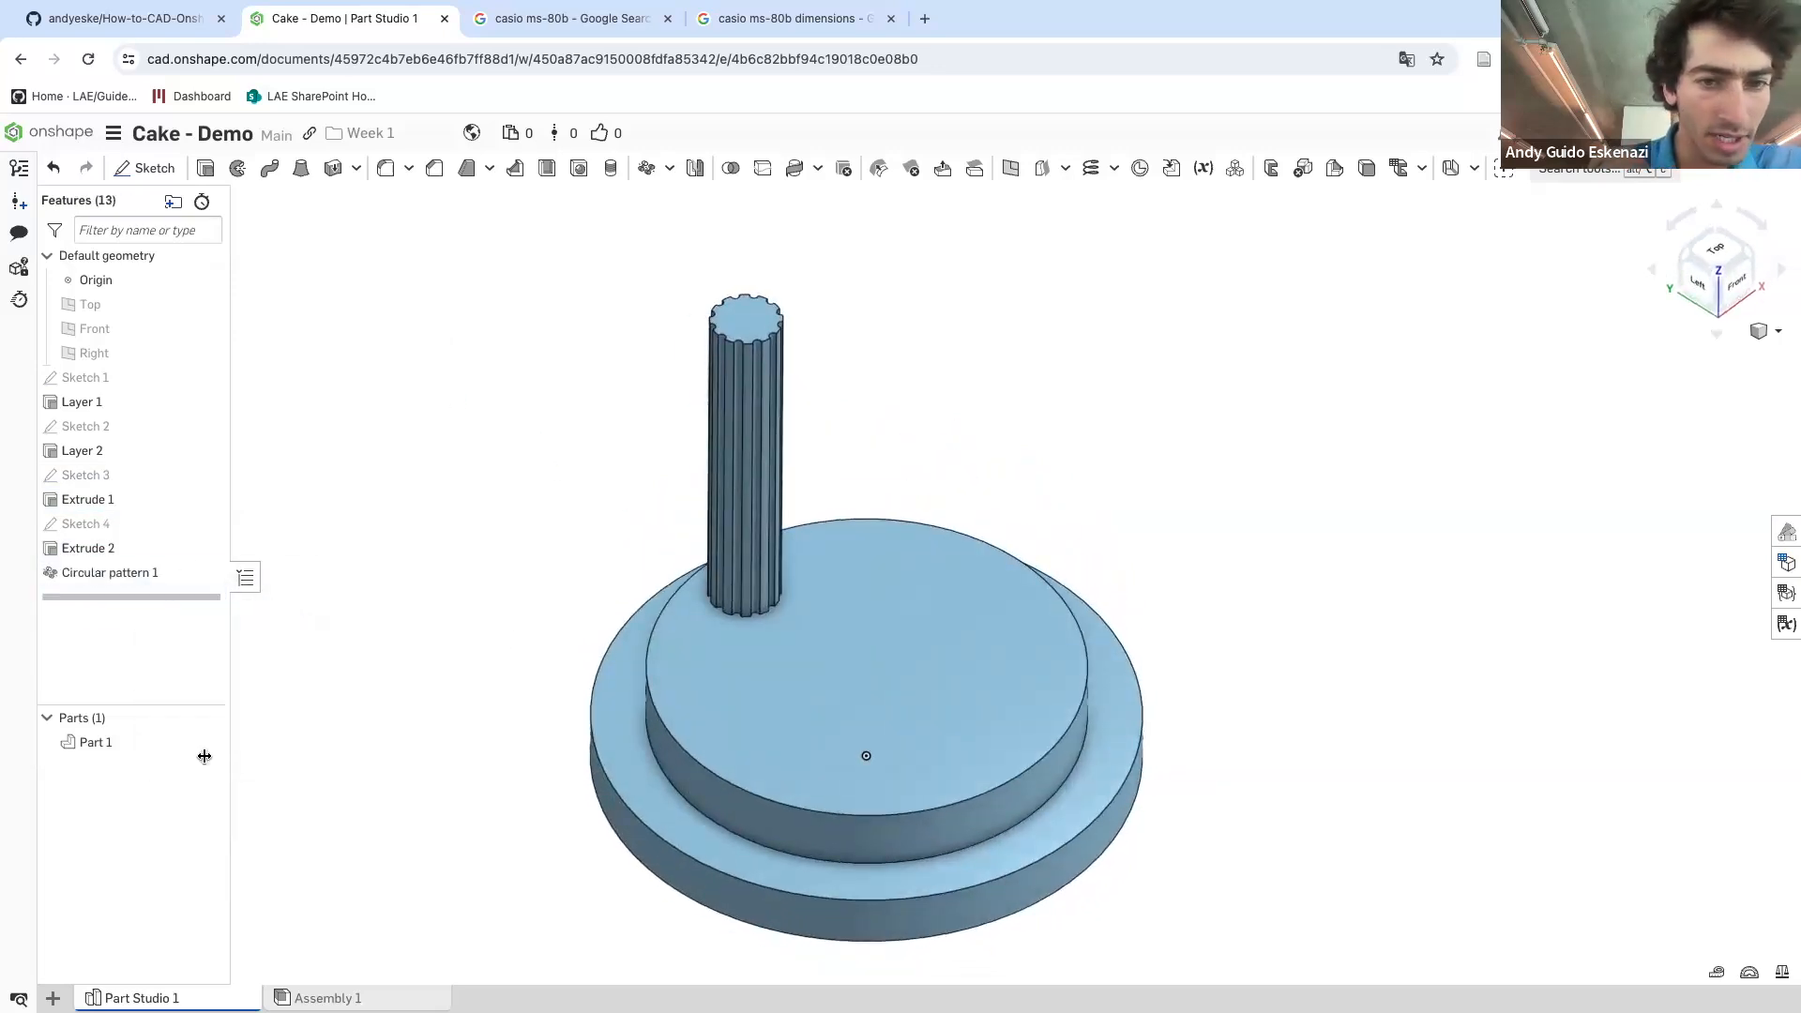
- Change the pillar extrusion Extrude 1 from Add to New so the pillar is a separate part
right_click(93, 500)
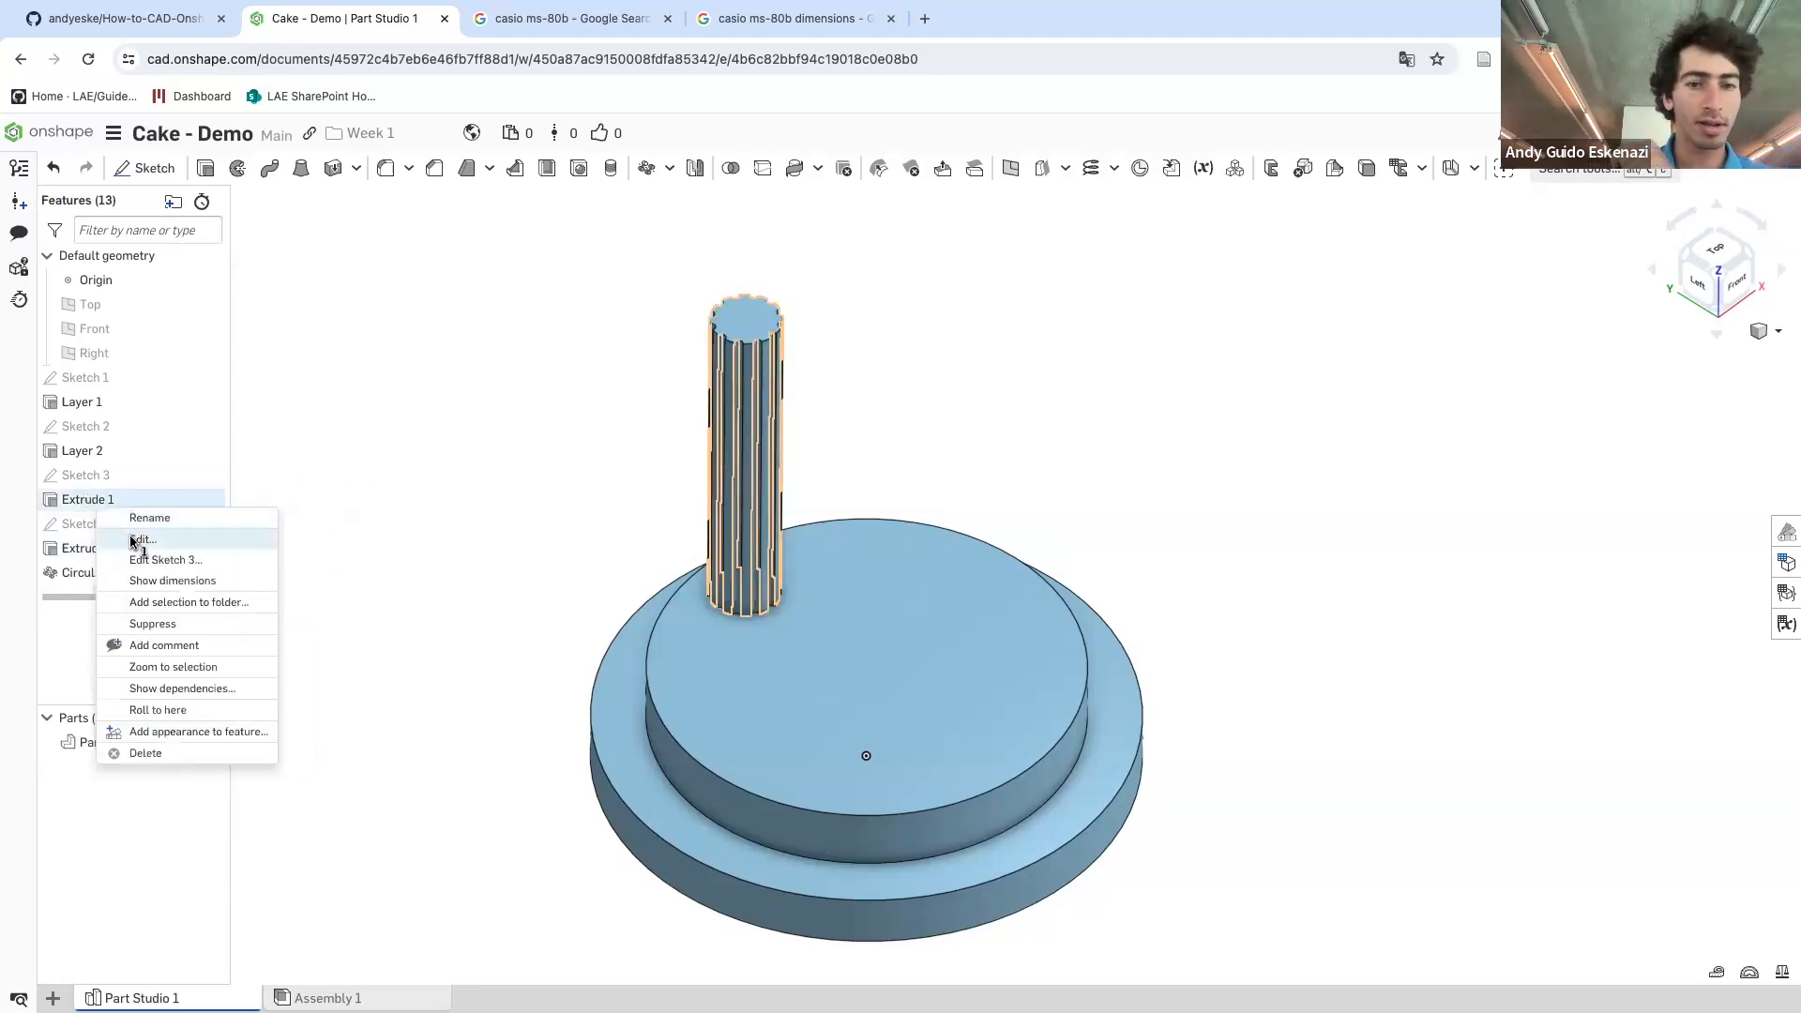
click(131, 537)
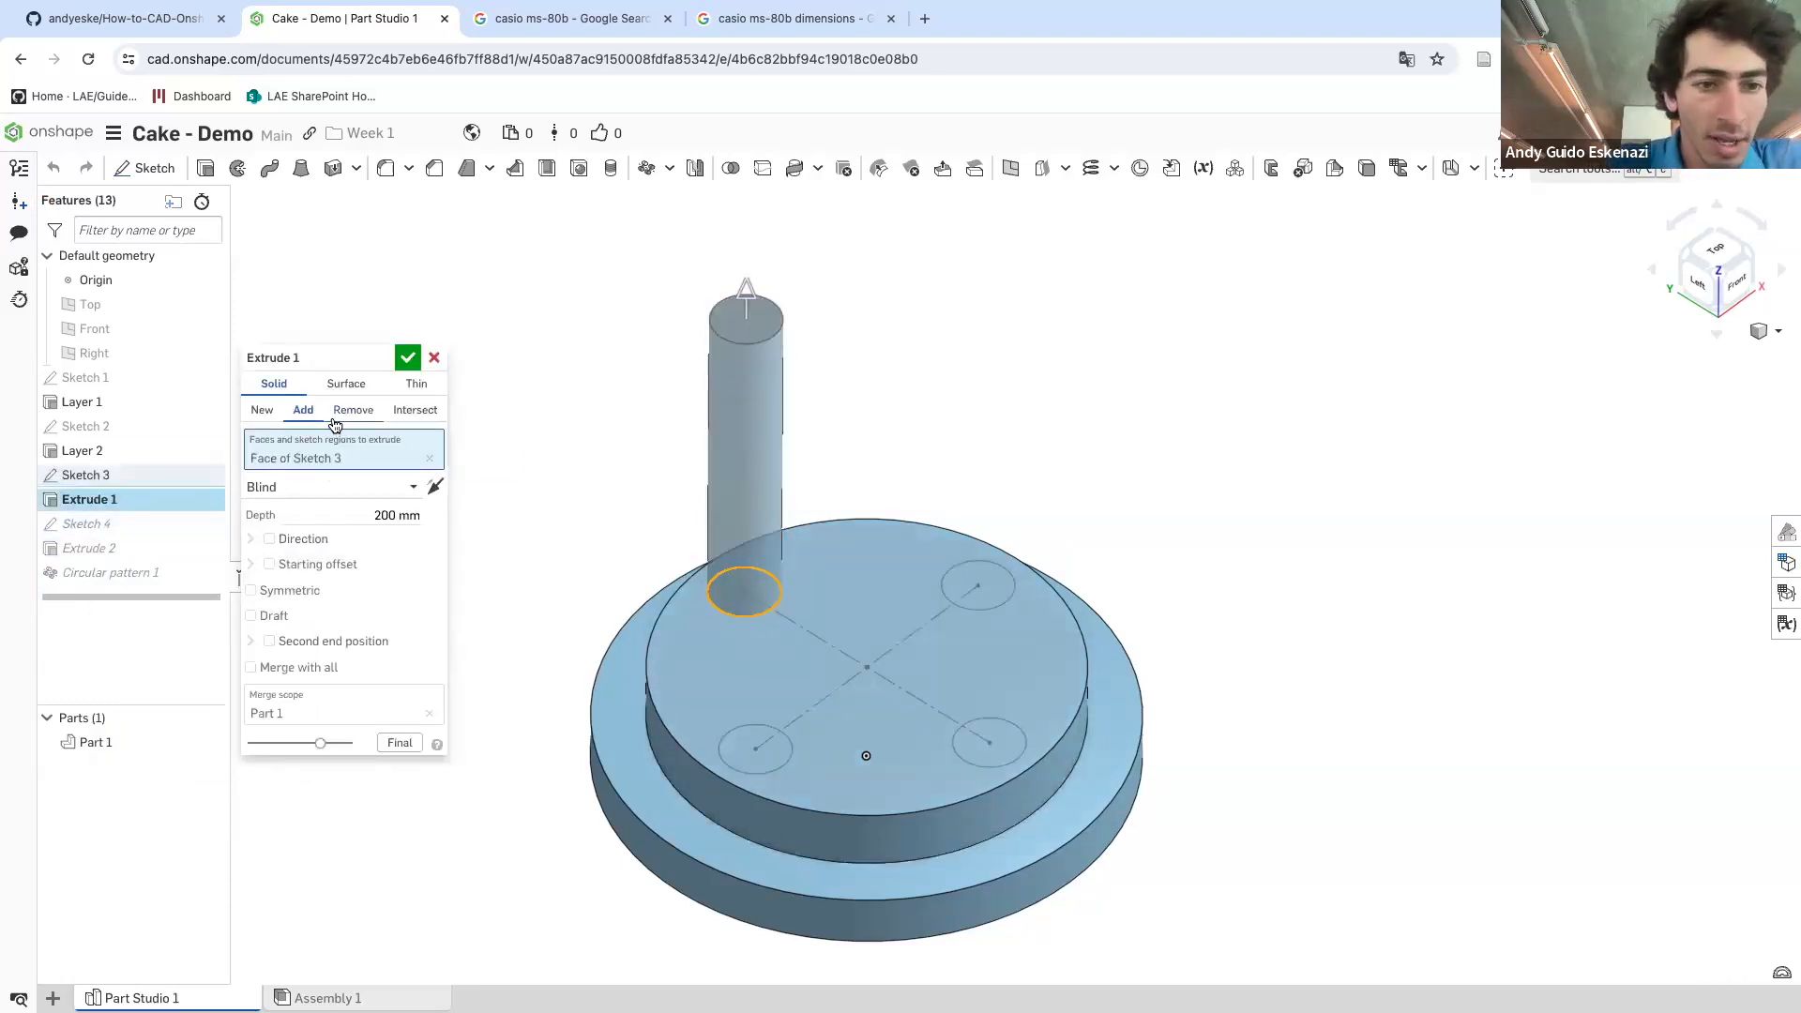
click(264, 416)
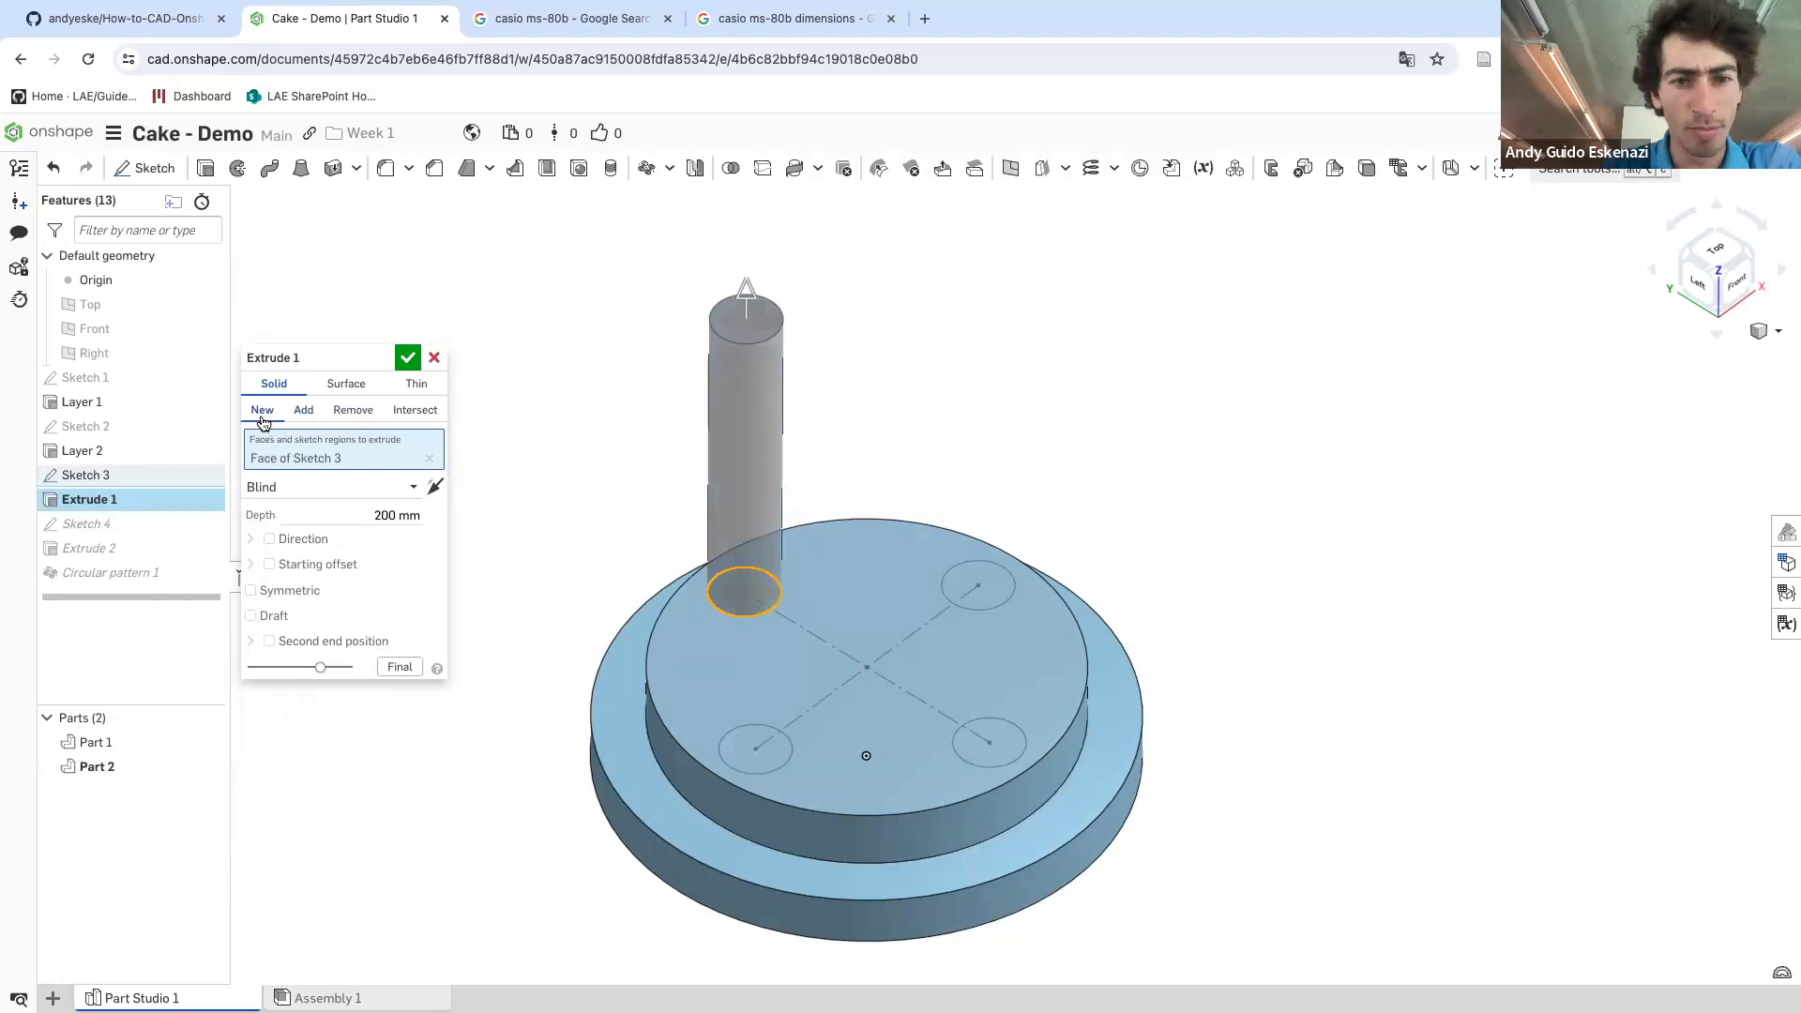
click(407, 358)
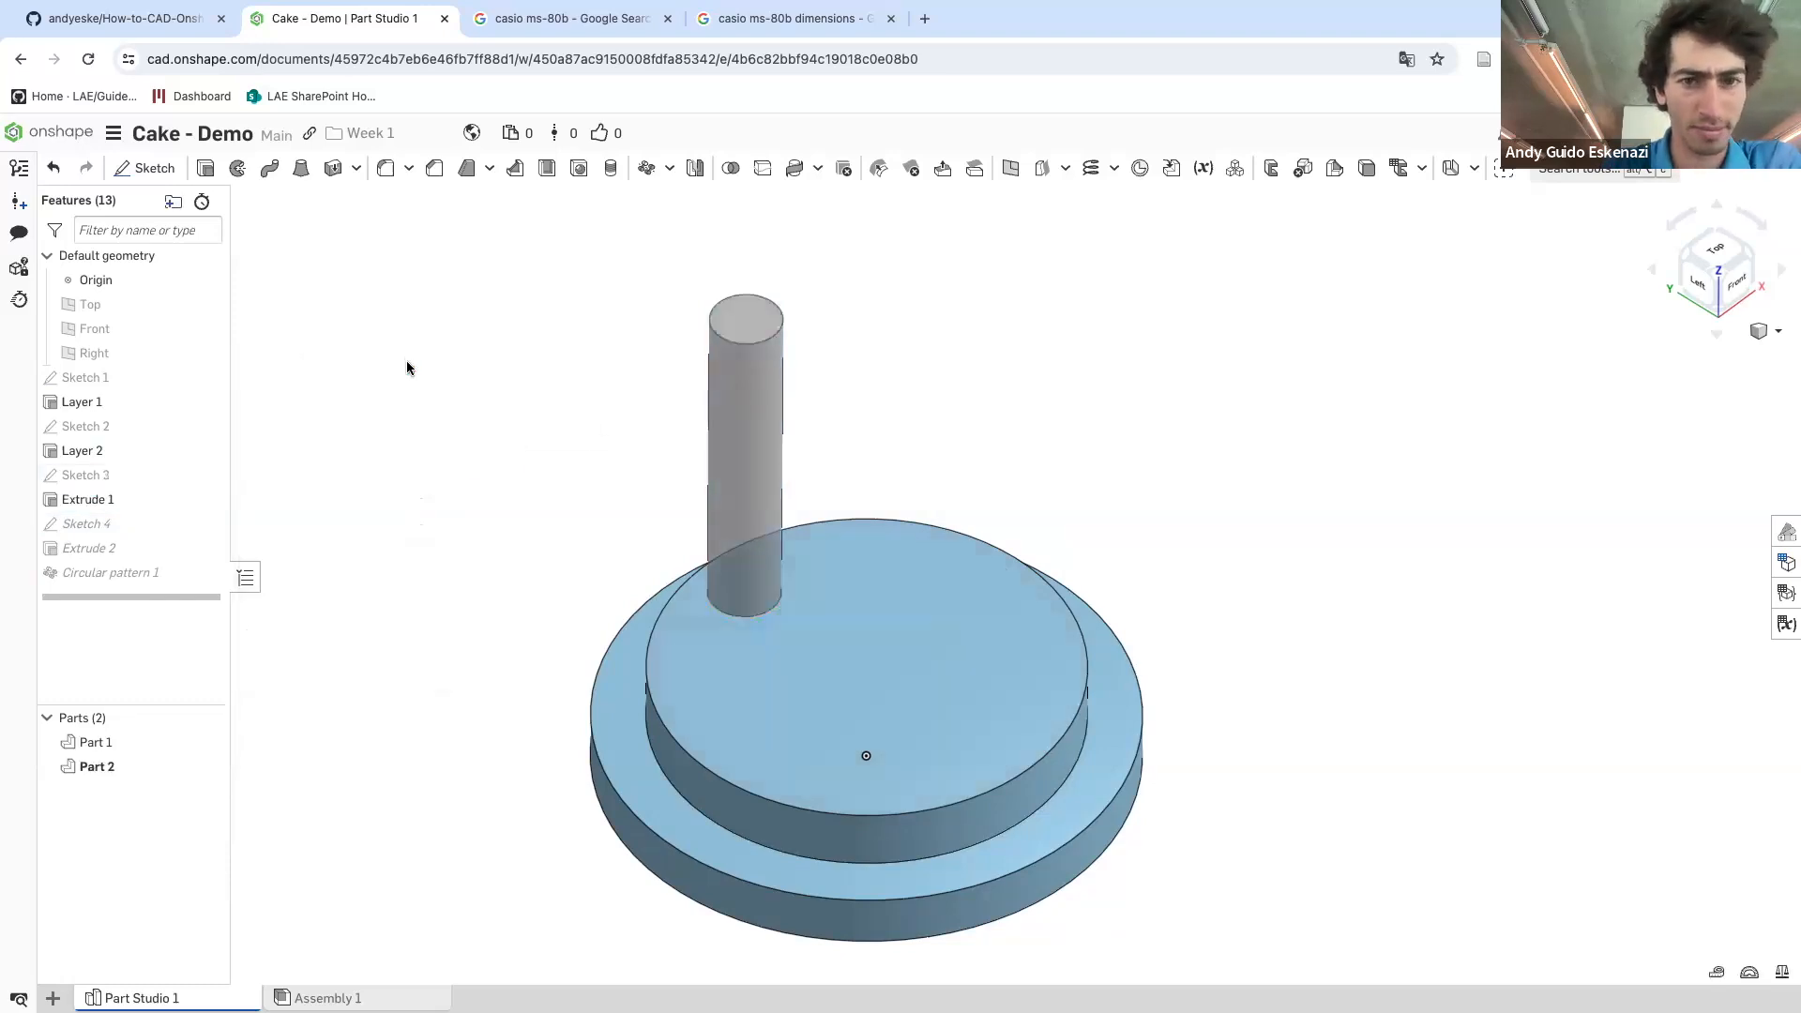
- Edit the groove cut Extrude 2 so its merge scope contains only the separate pillar, Part 2, instead of Part 1
right_click(83, 552)
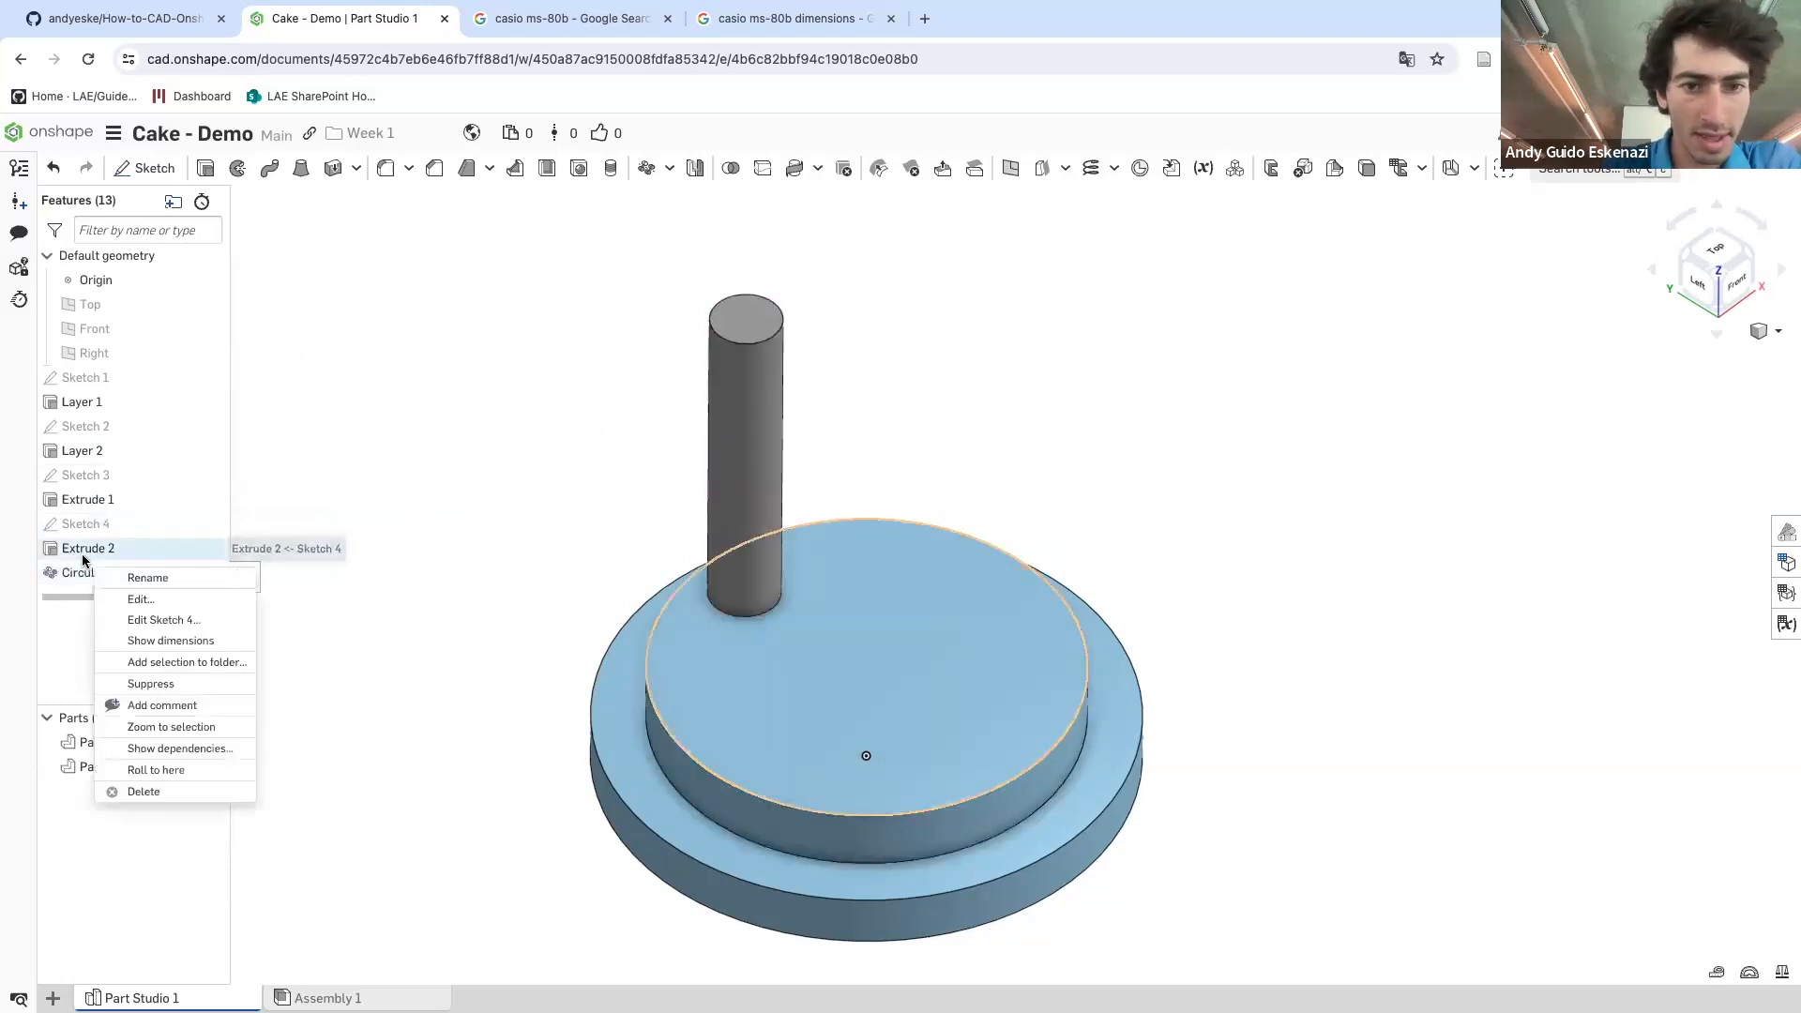
click(159, 601)
scroll(750, 329, up, 8)
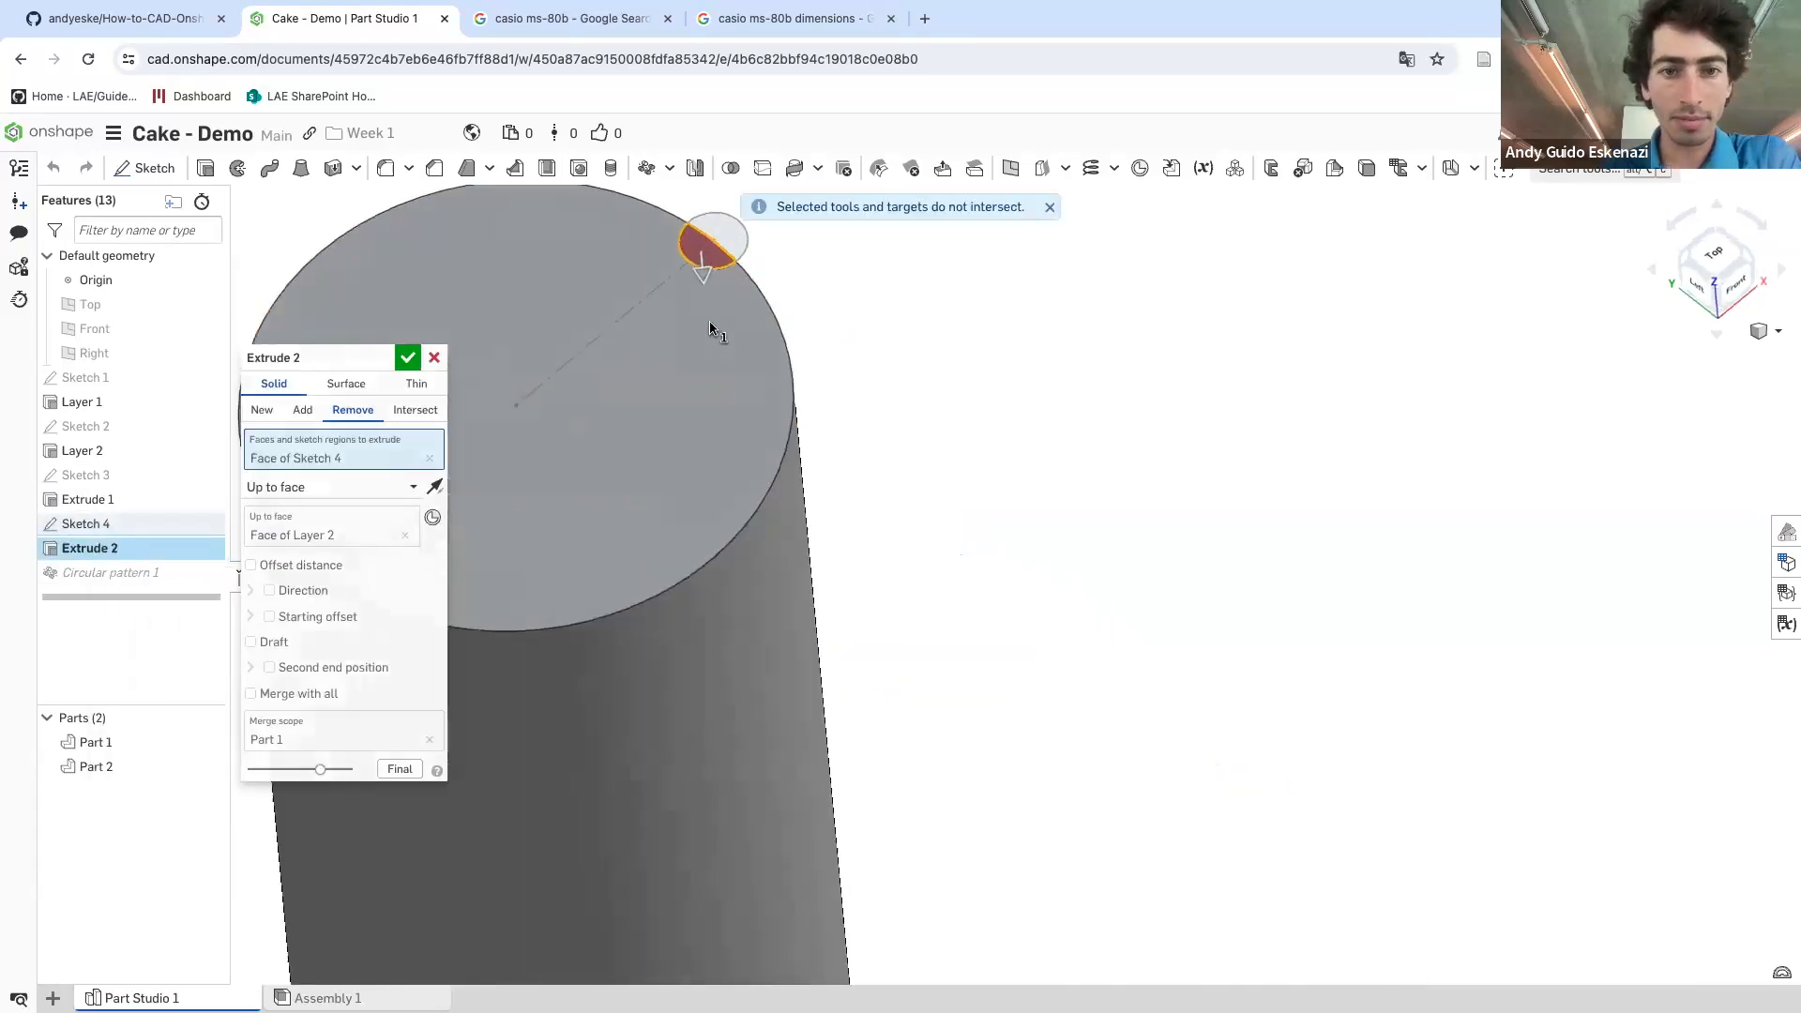
right_drag(710, 329, 675, 334)
scroll(675, 334, down, 5)
right_drag(735, 385, 691, 402)
scroll(736, 362, up, 2)
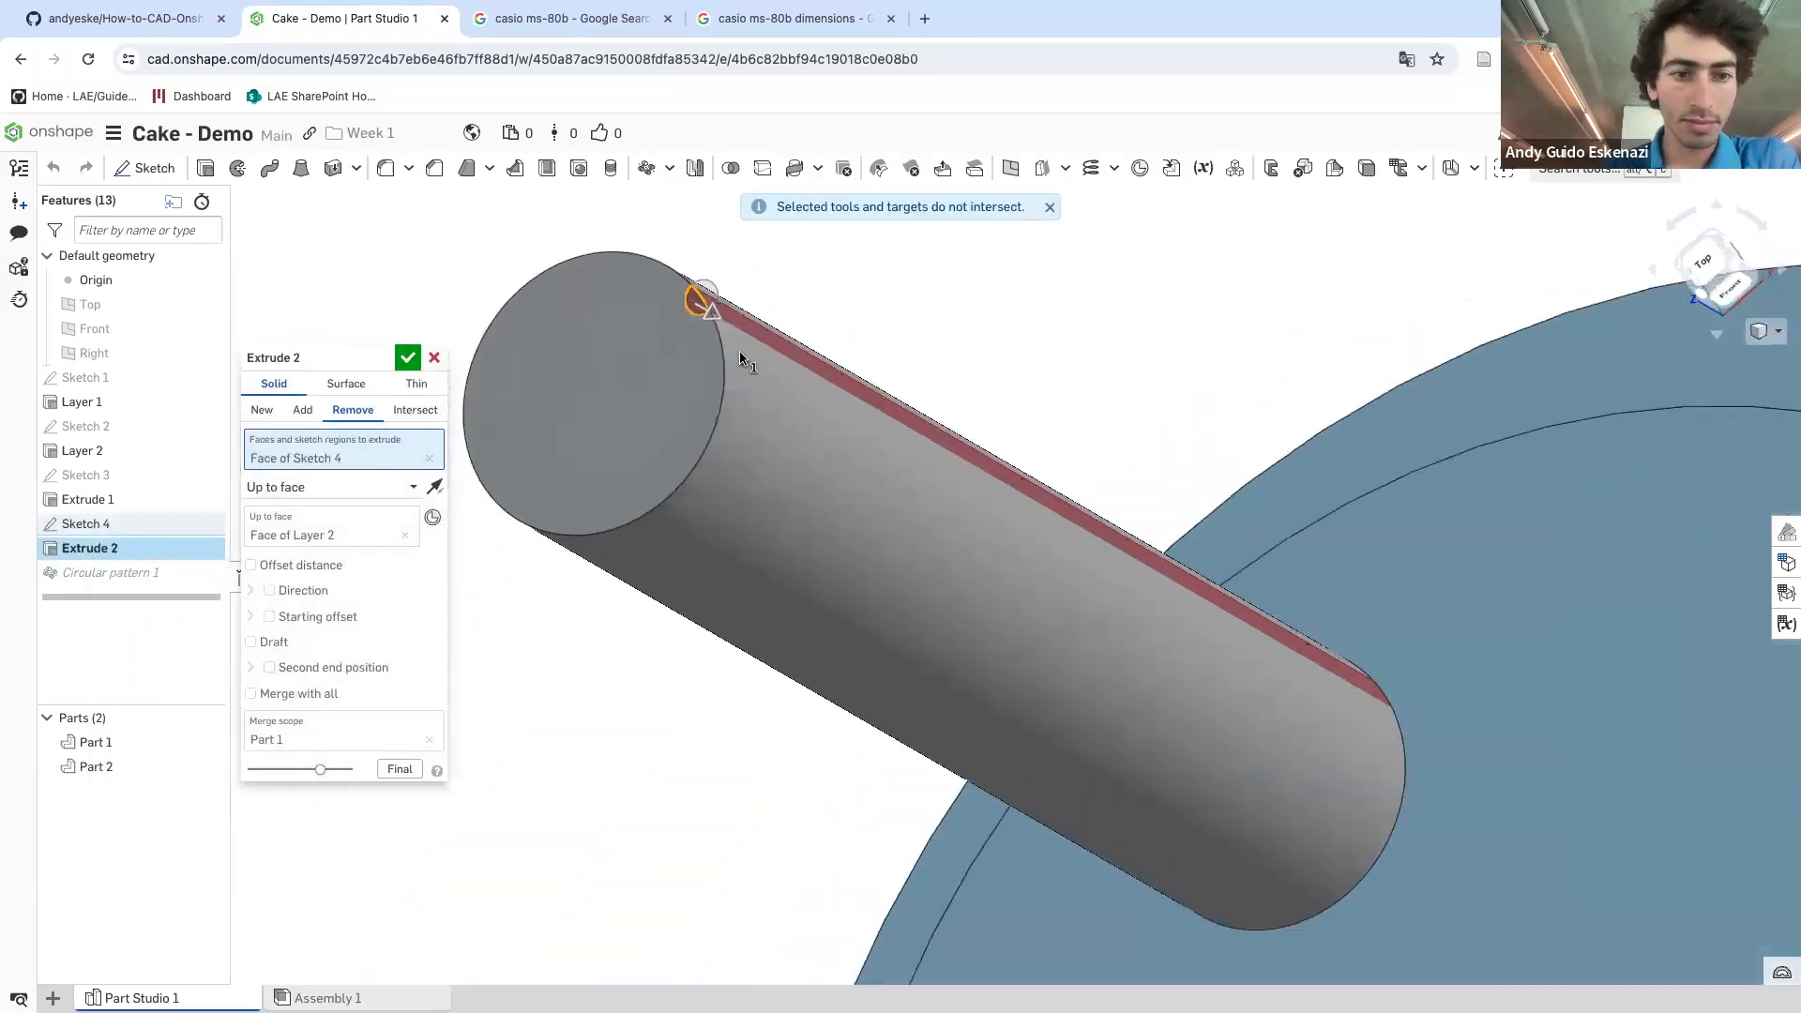
click(322, 747)
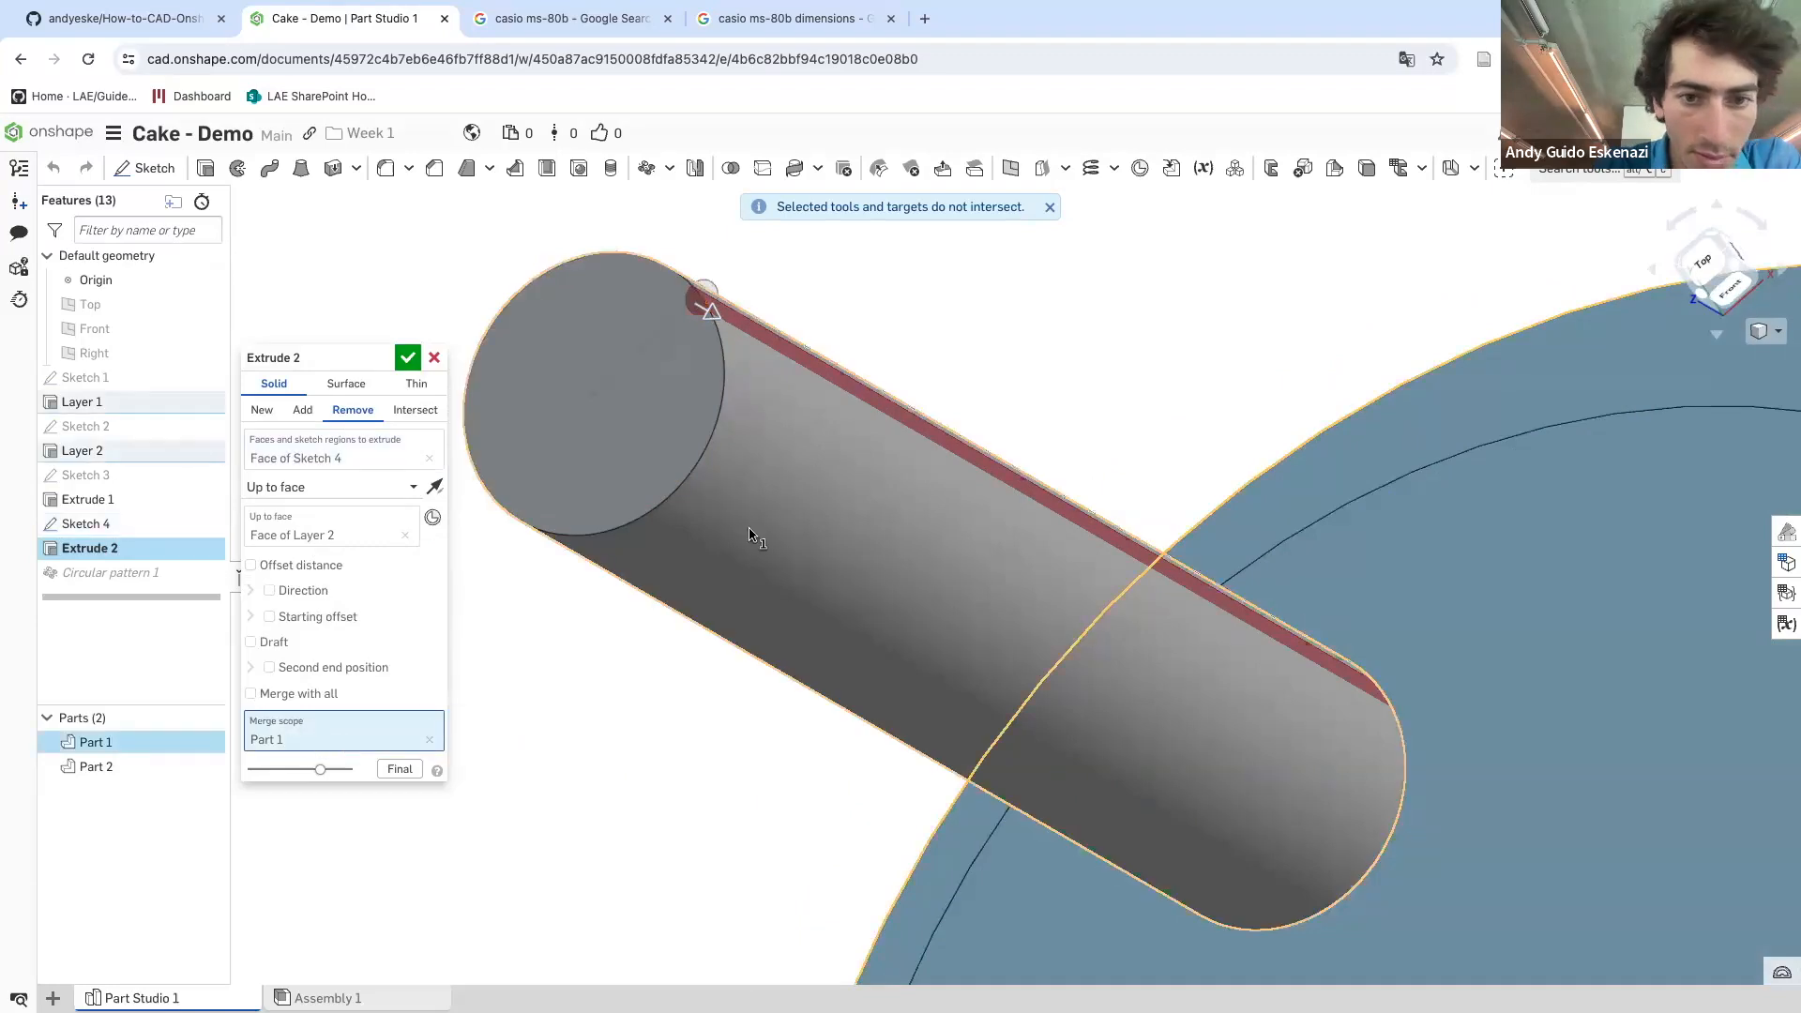
click(720, 534)
click(667, 476)
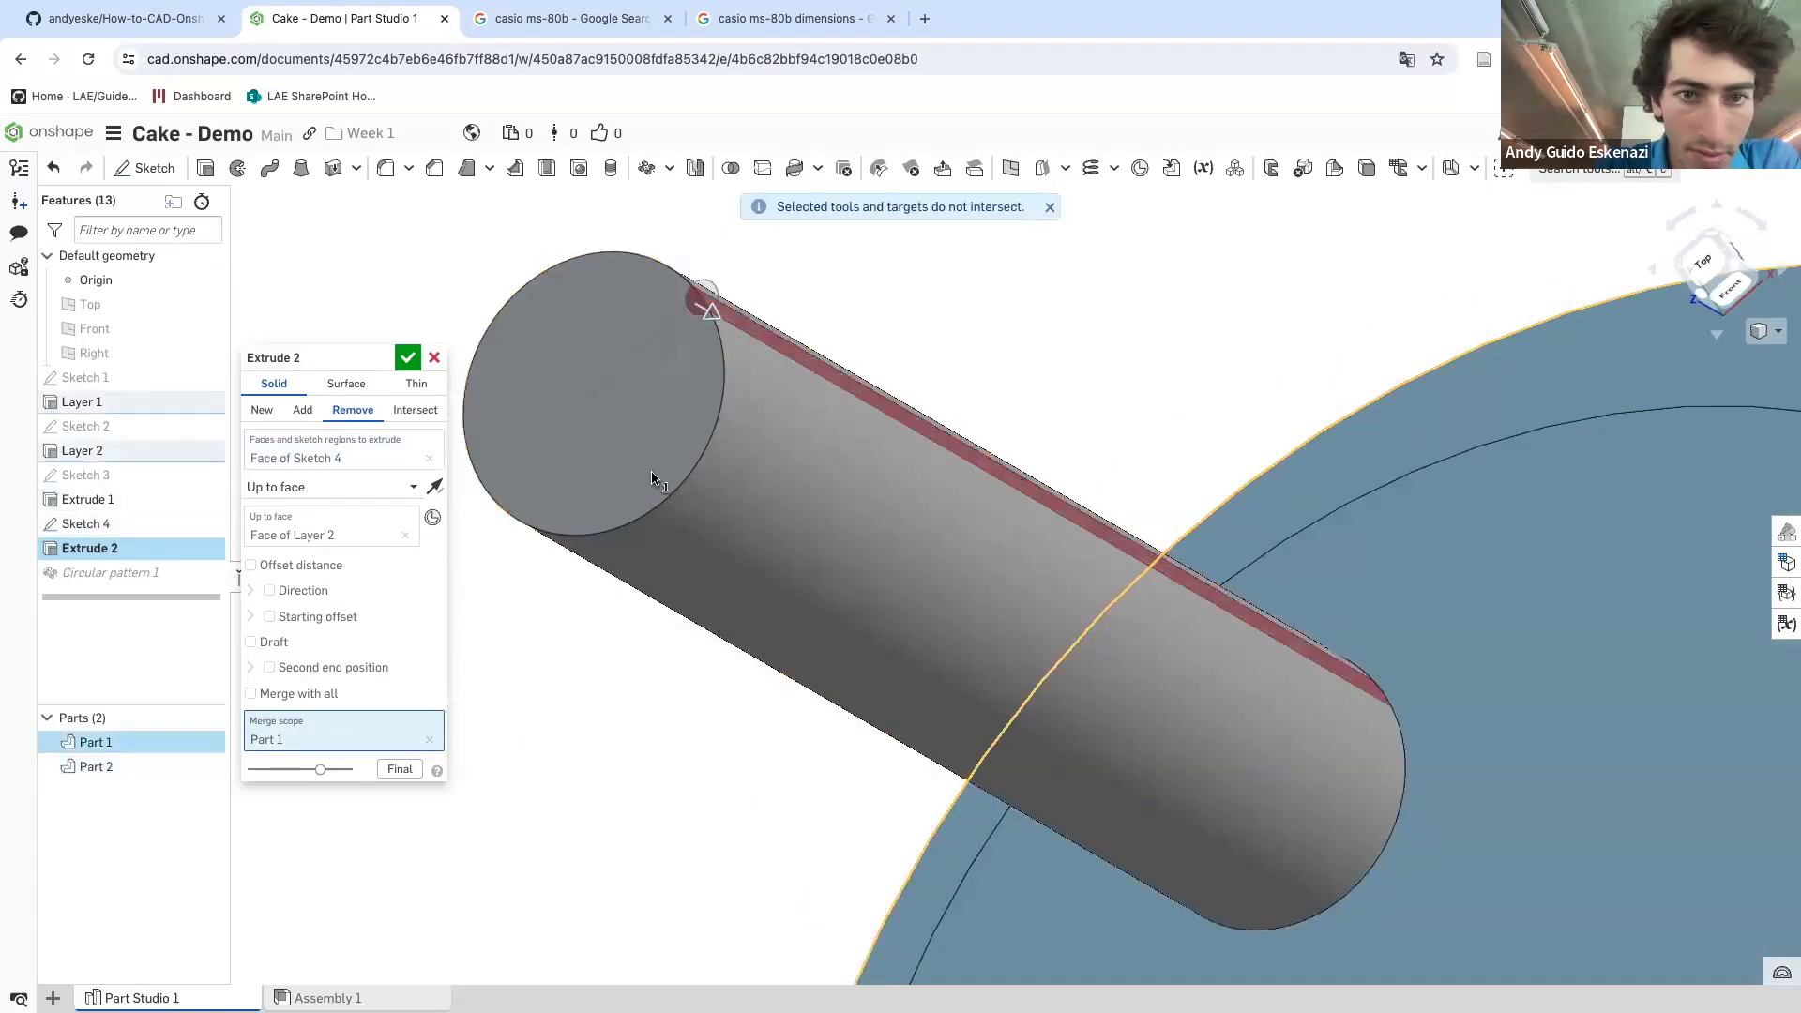
click(747, 495)
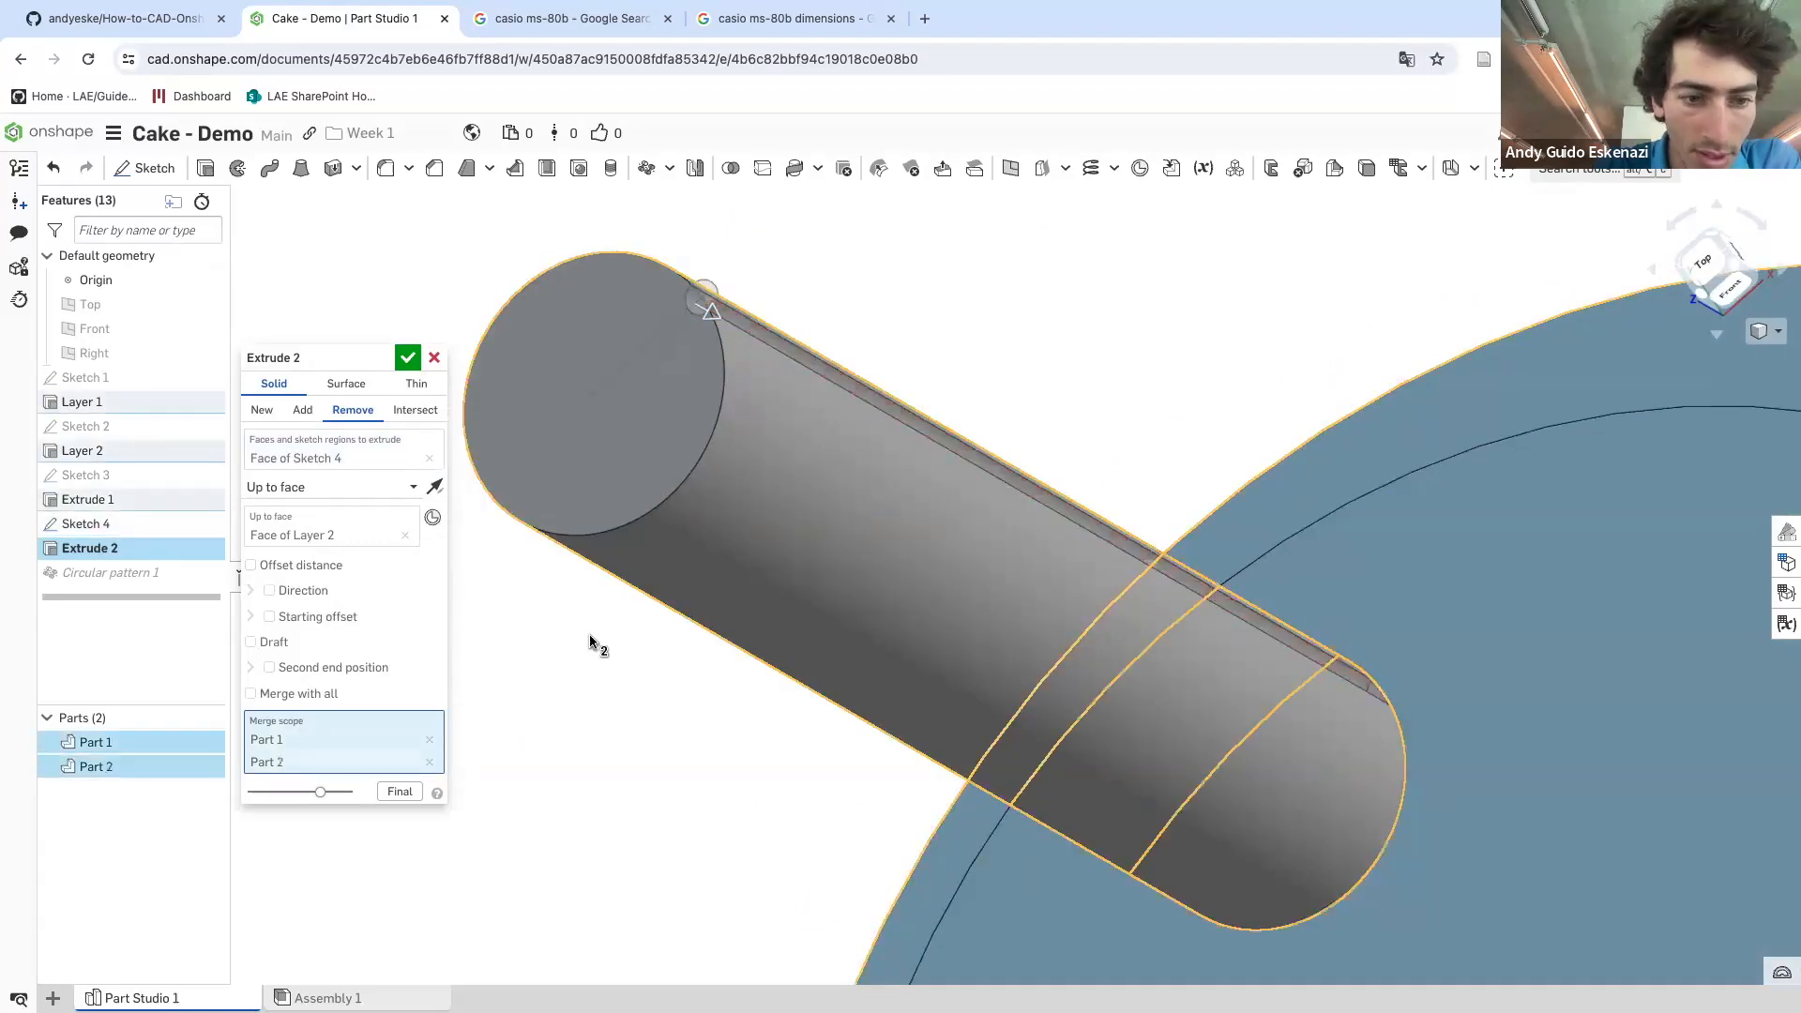
click(430, 739)
scroll(772, 431, down, 2)
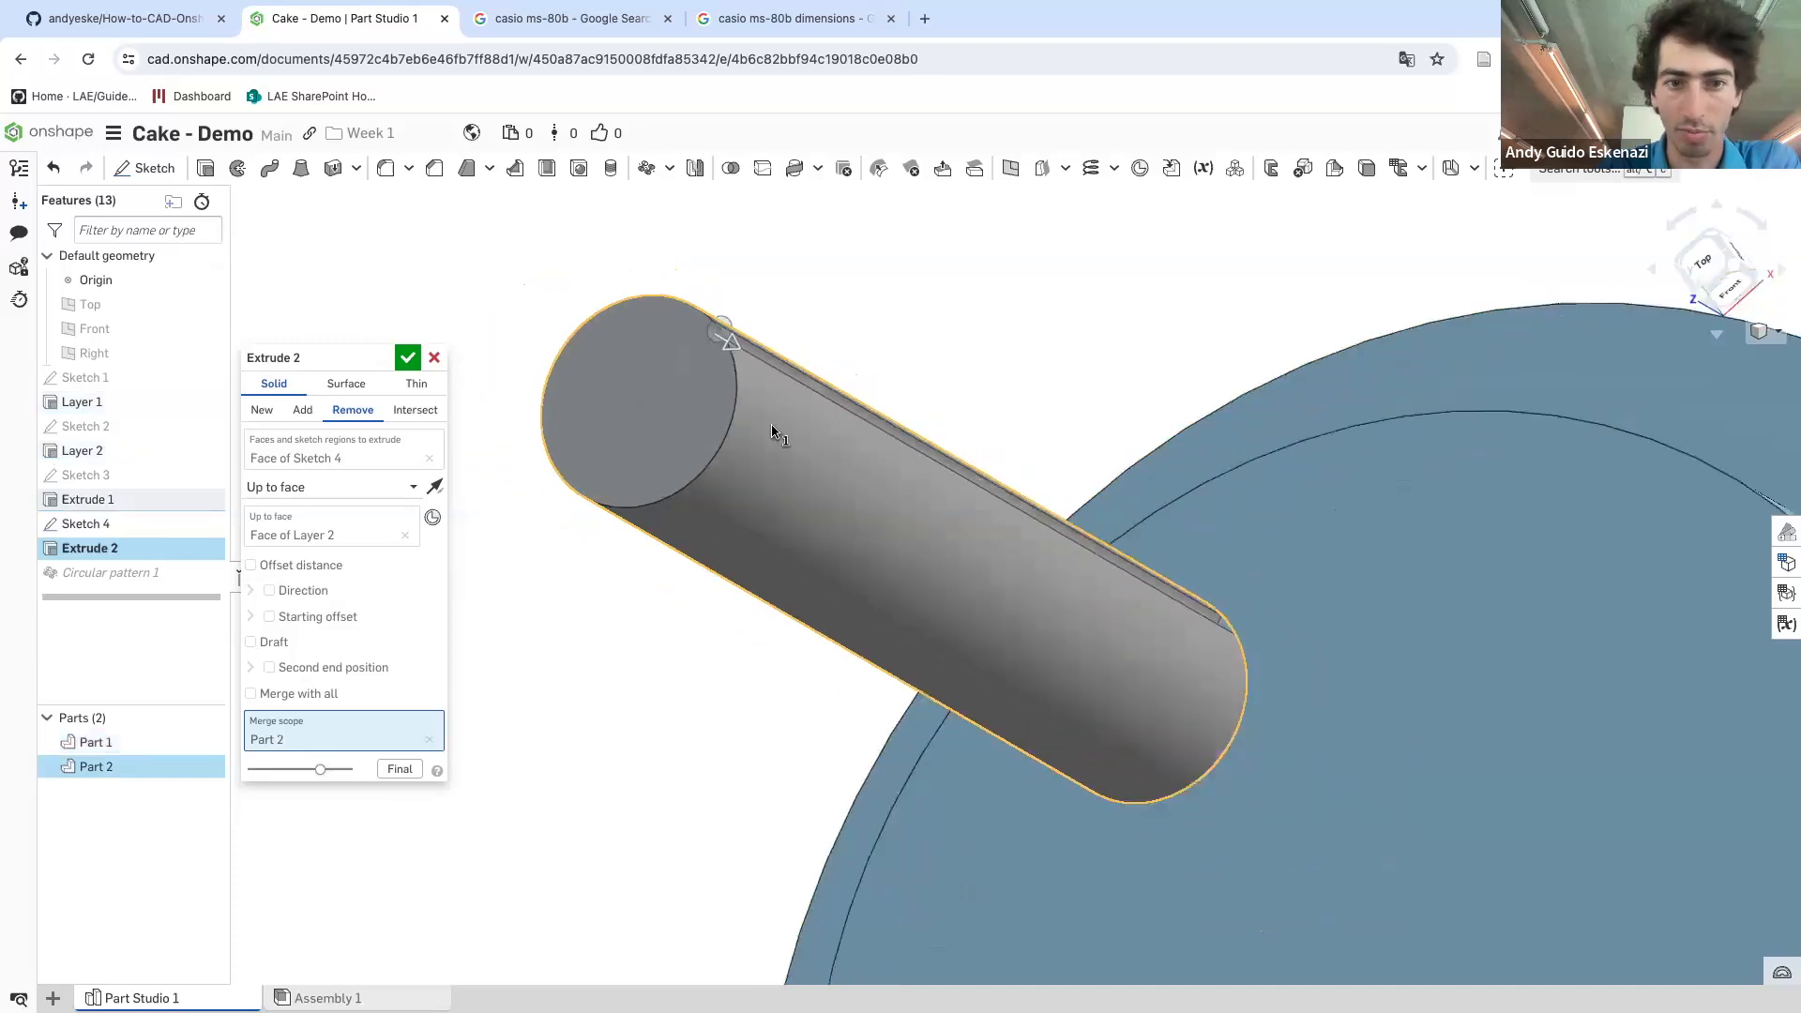
click(407, 358)
- Inspect the fluted pillar and review the profile and New operation settings of Extrude 1
right_drag(407, 510, 886, 566)
scroll(886, 567, down, 2)
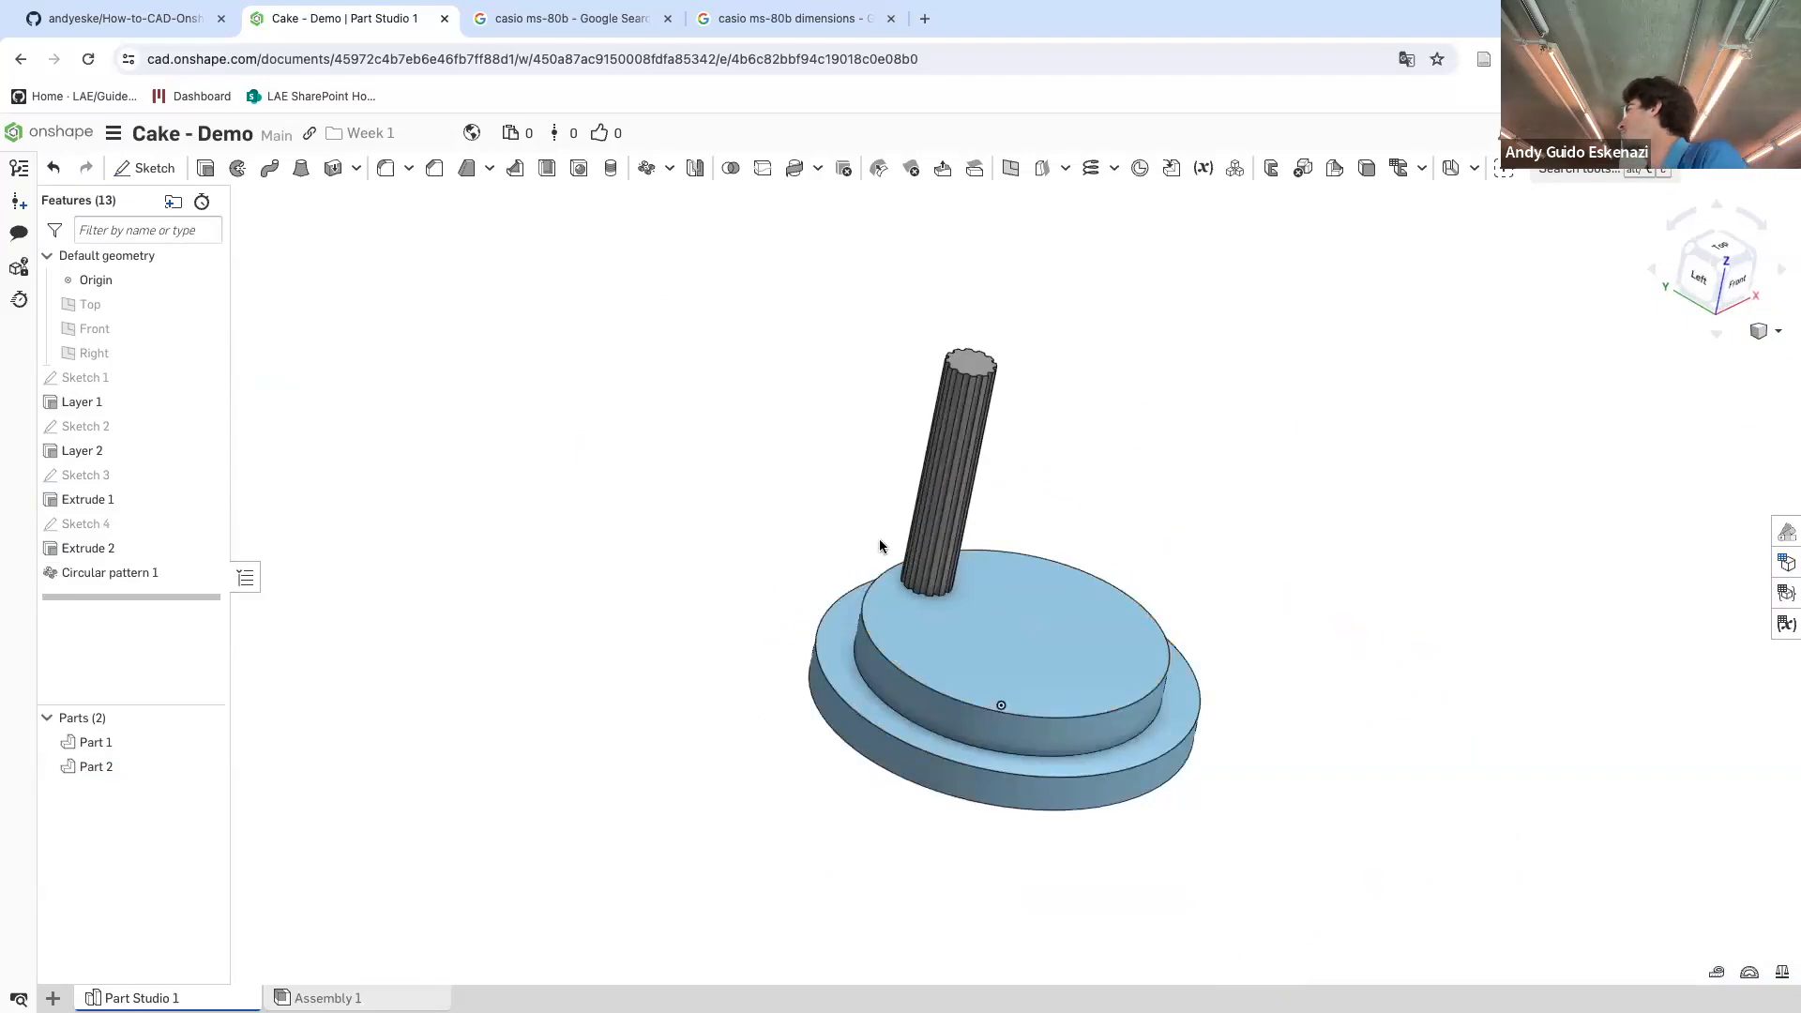
scroll(972, 510, up, 5)
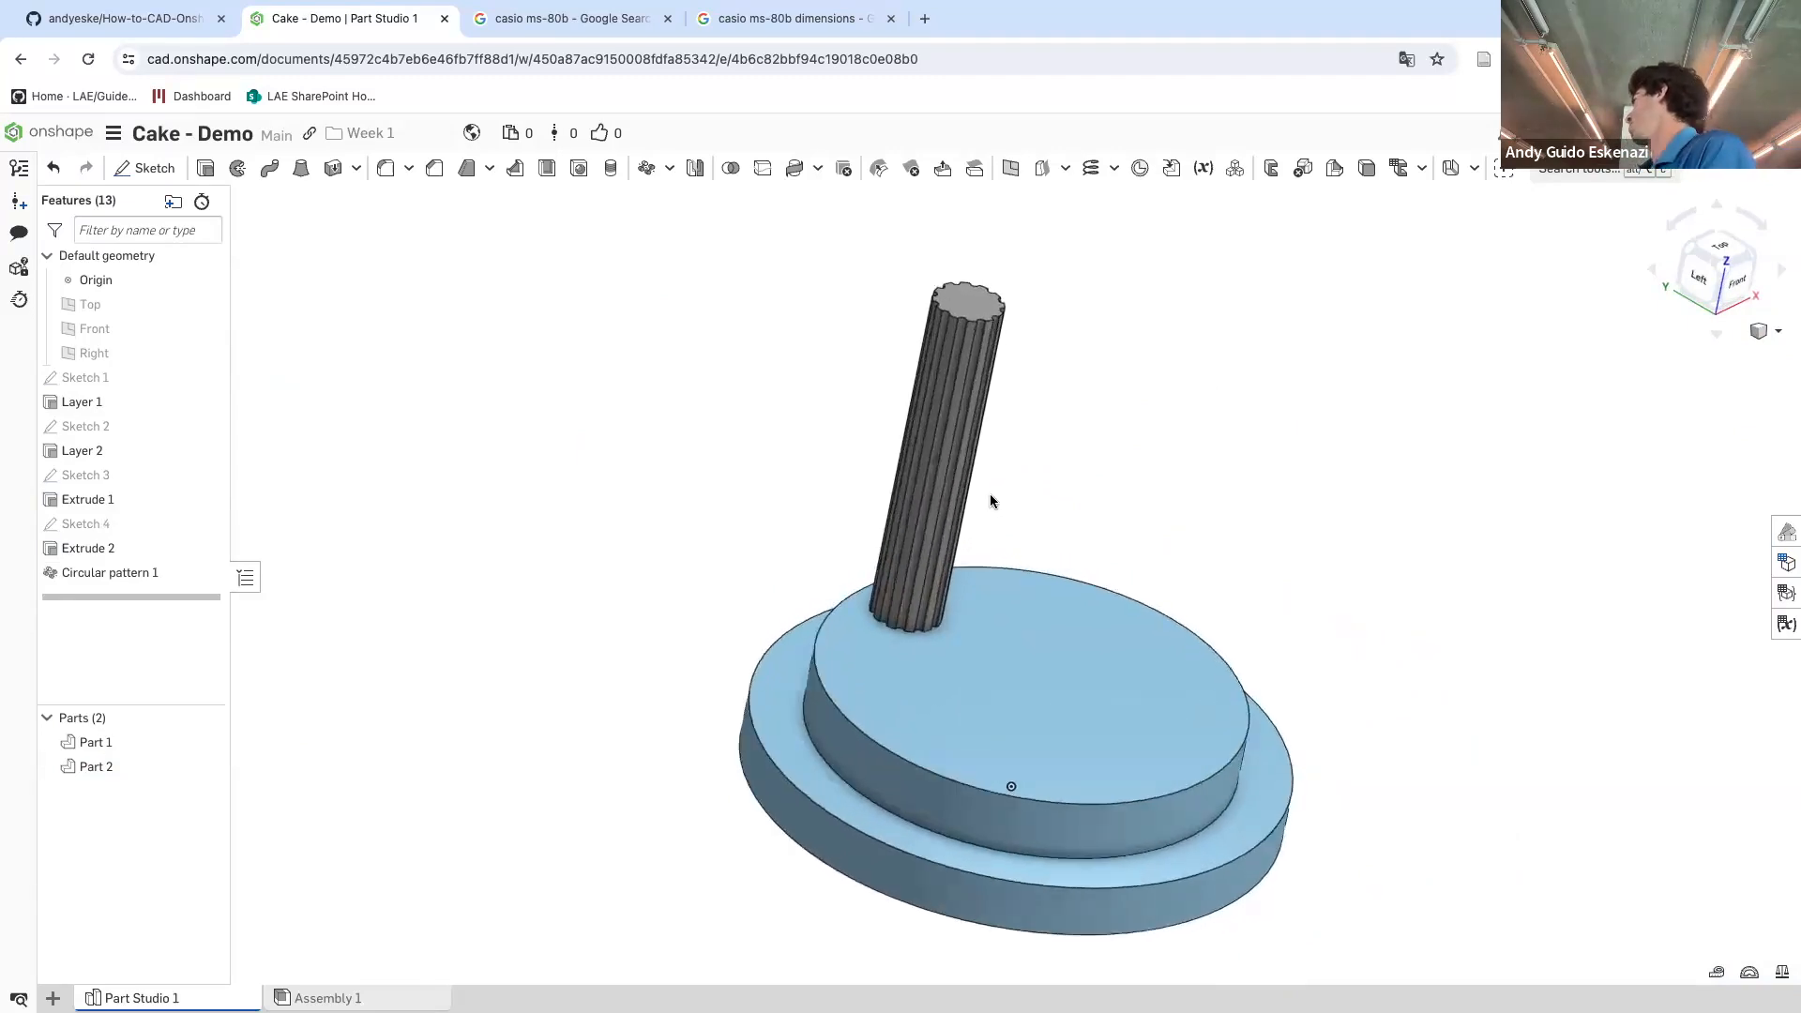
right_drag(1033, 631, 1018, 592)
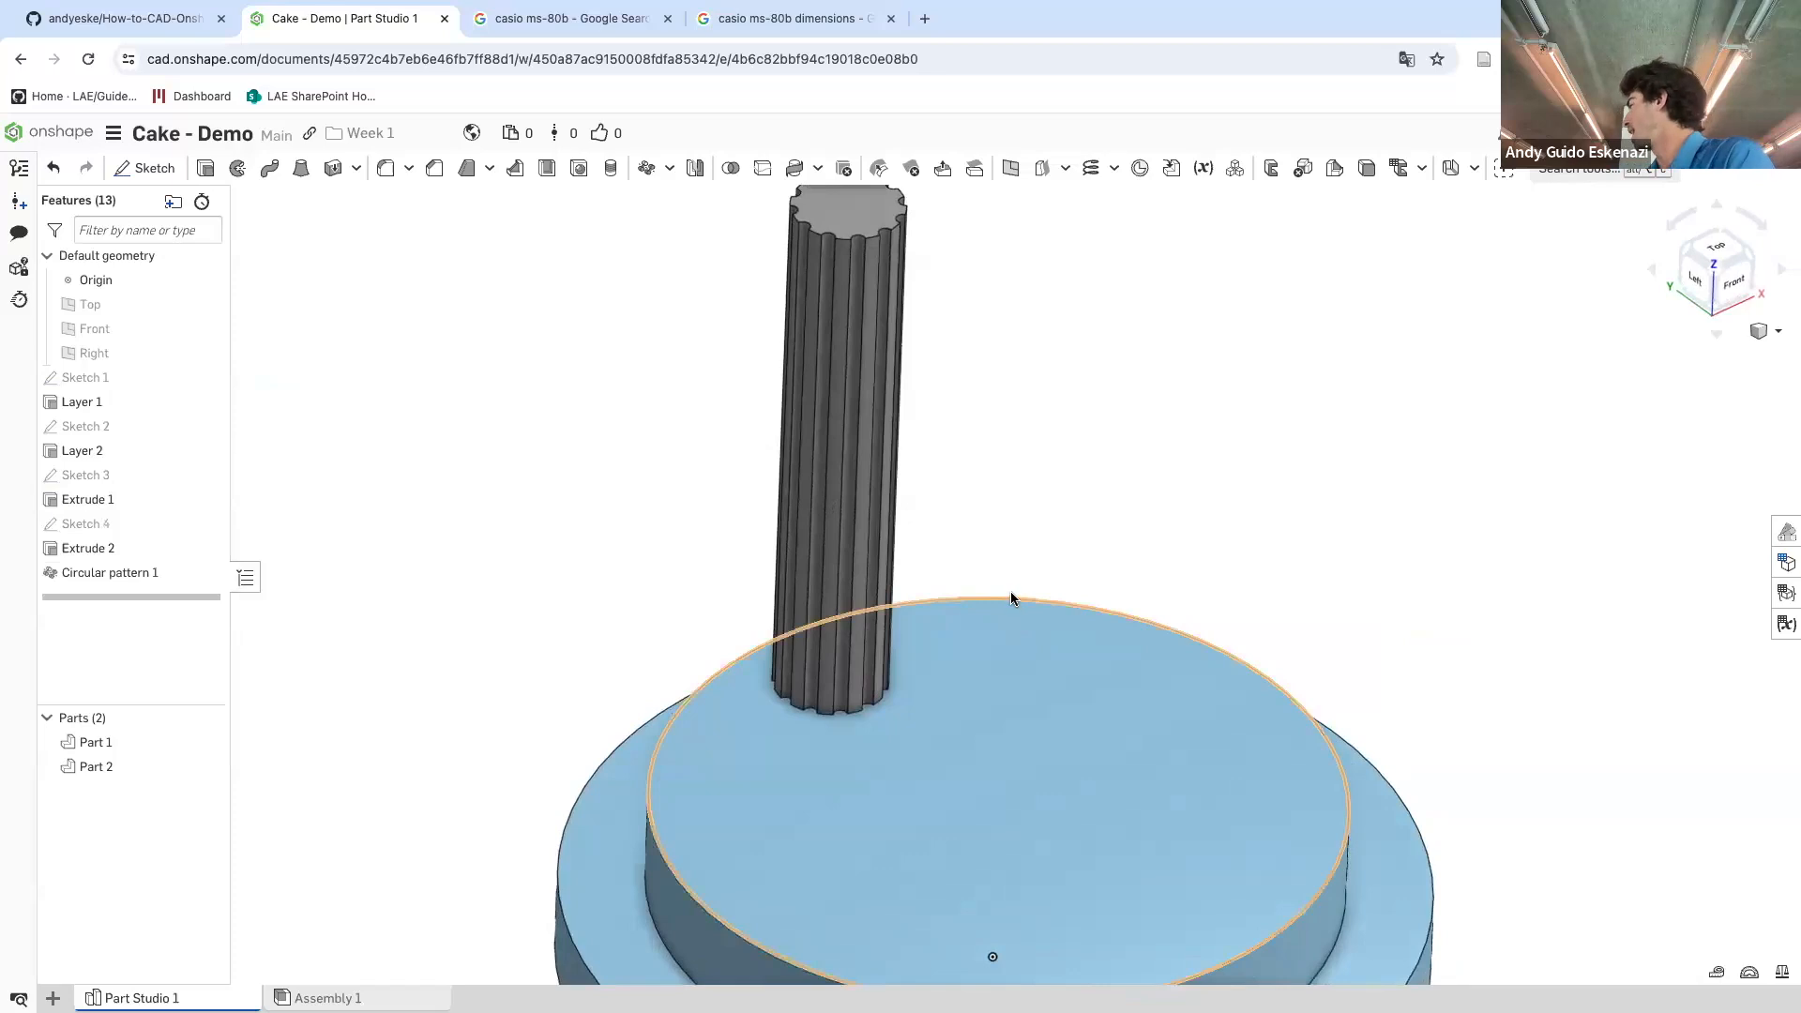
scroll(1011, 591, down, 1)
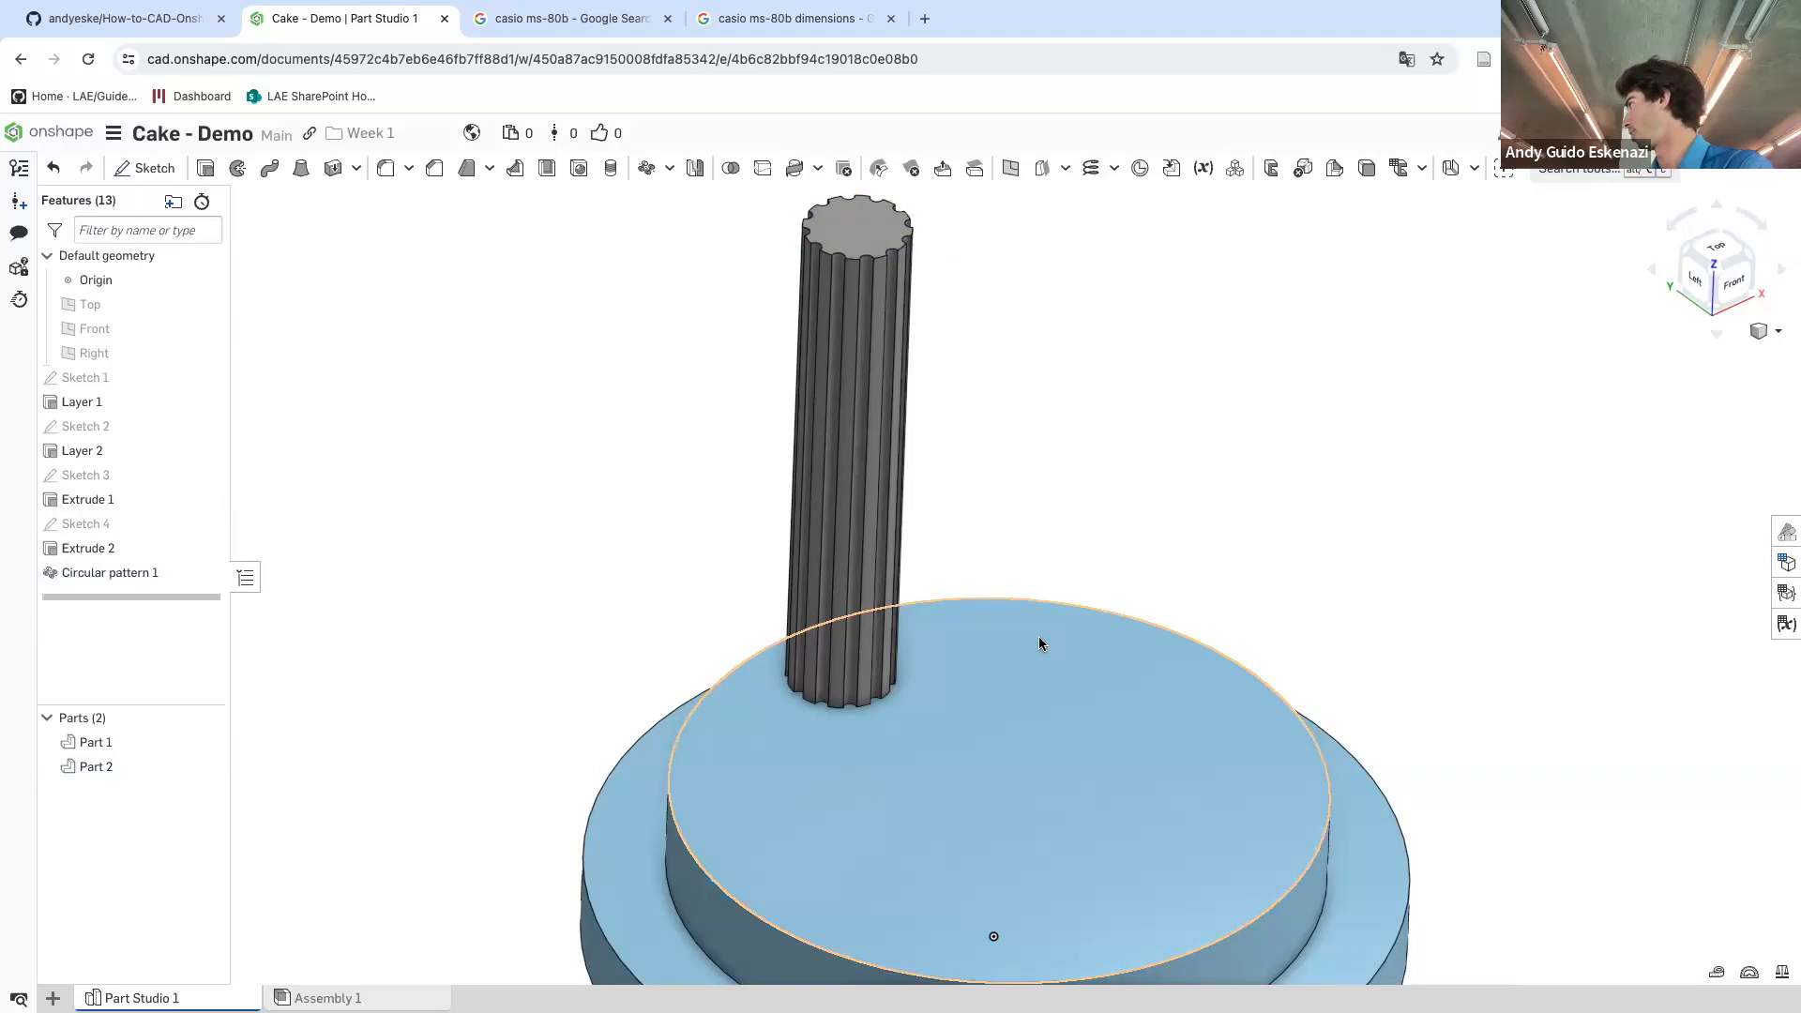
right_click(94, 512)
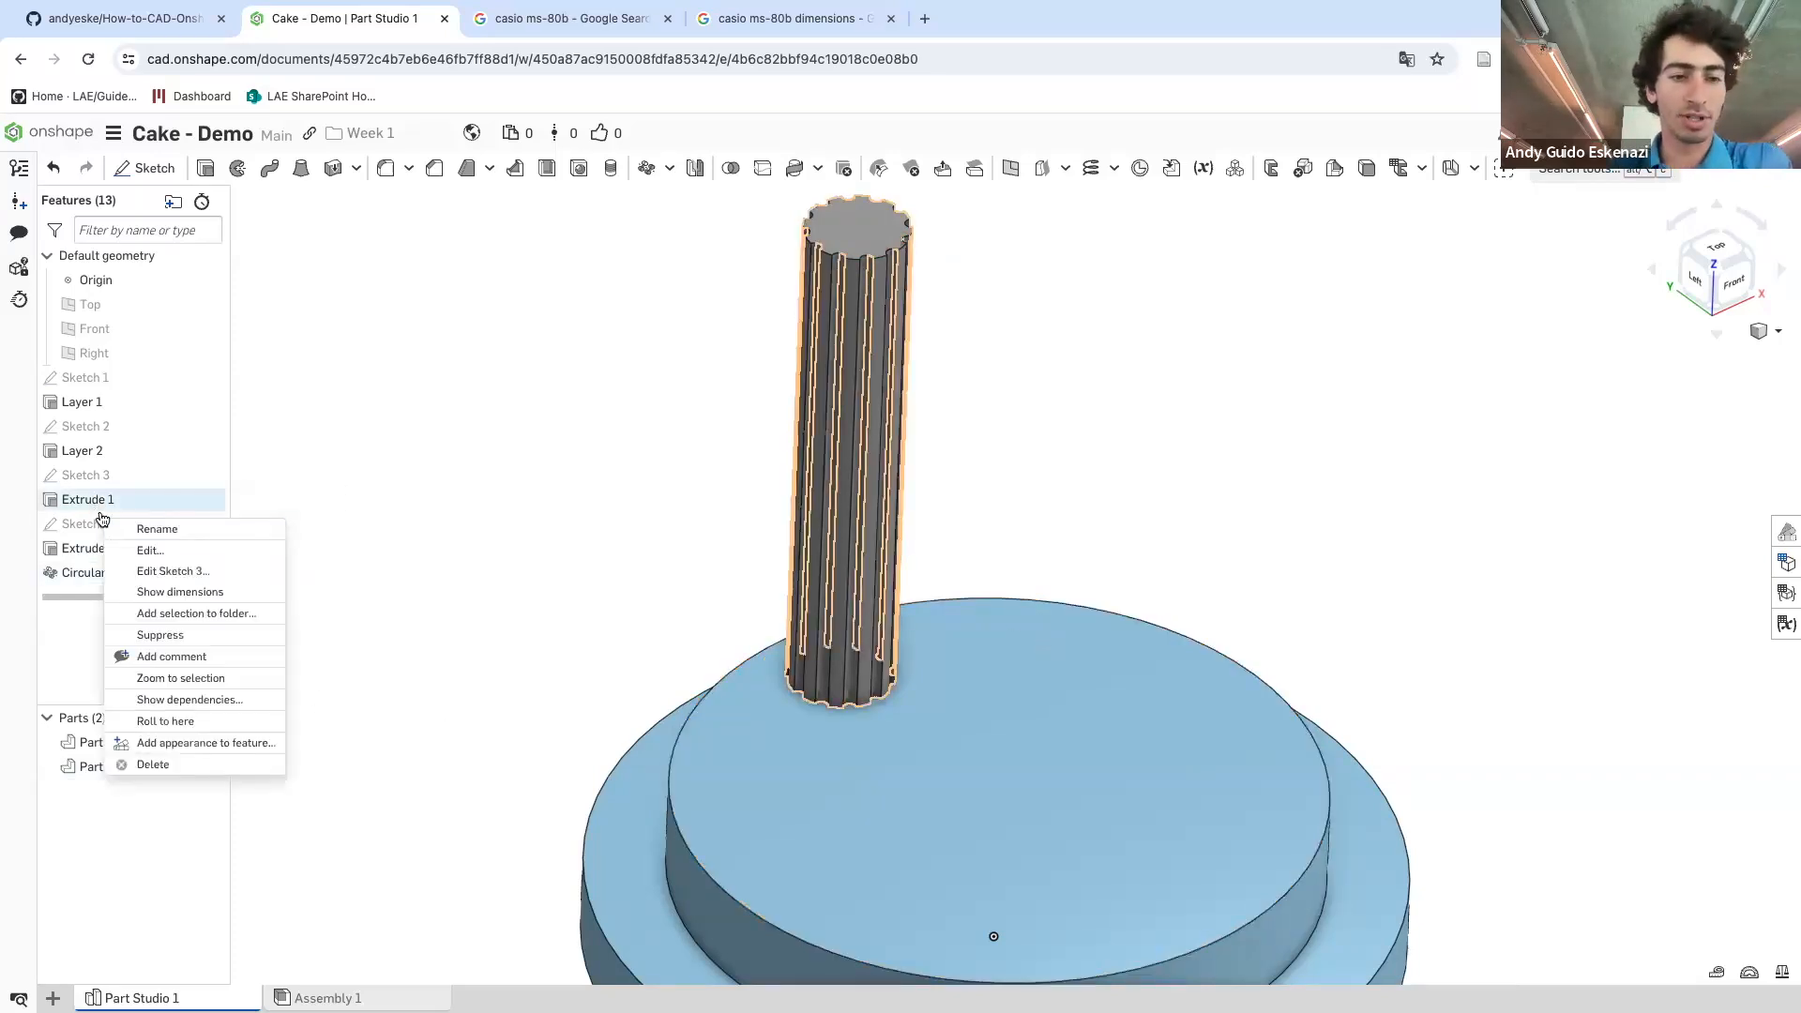
click(139, 550)
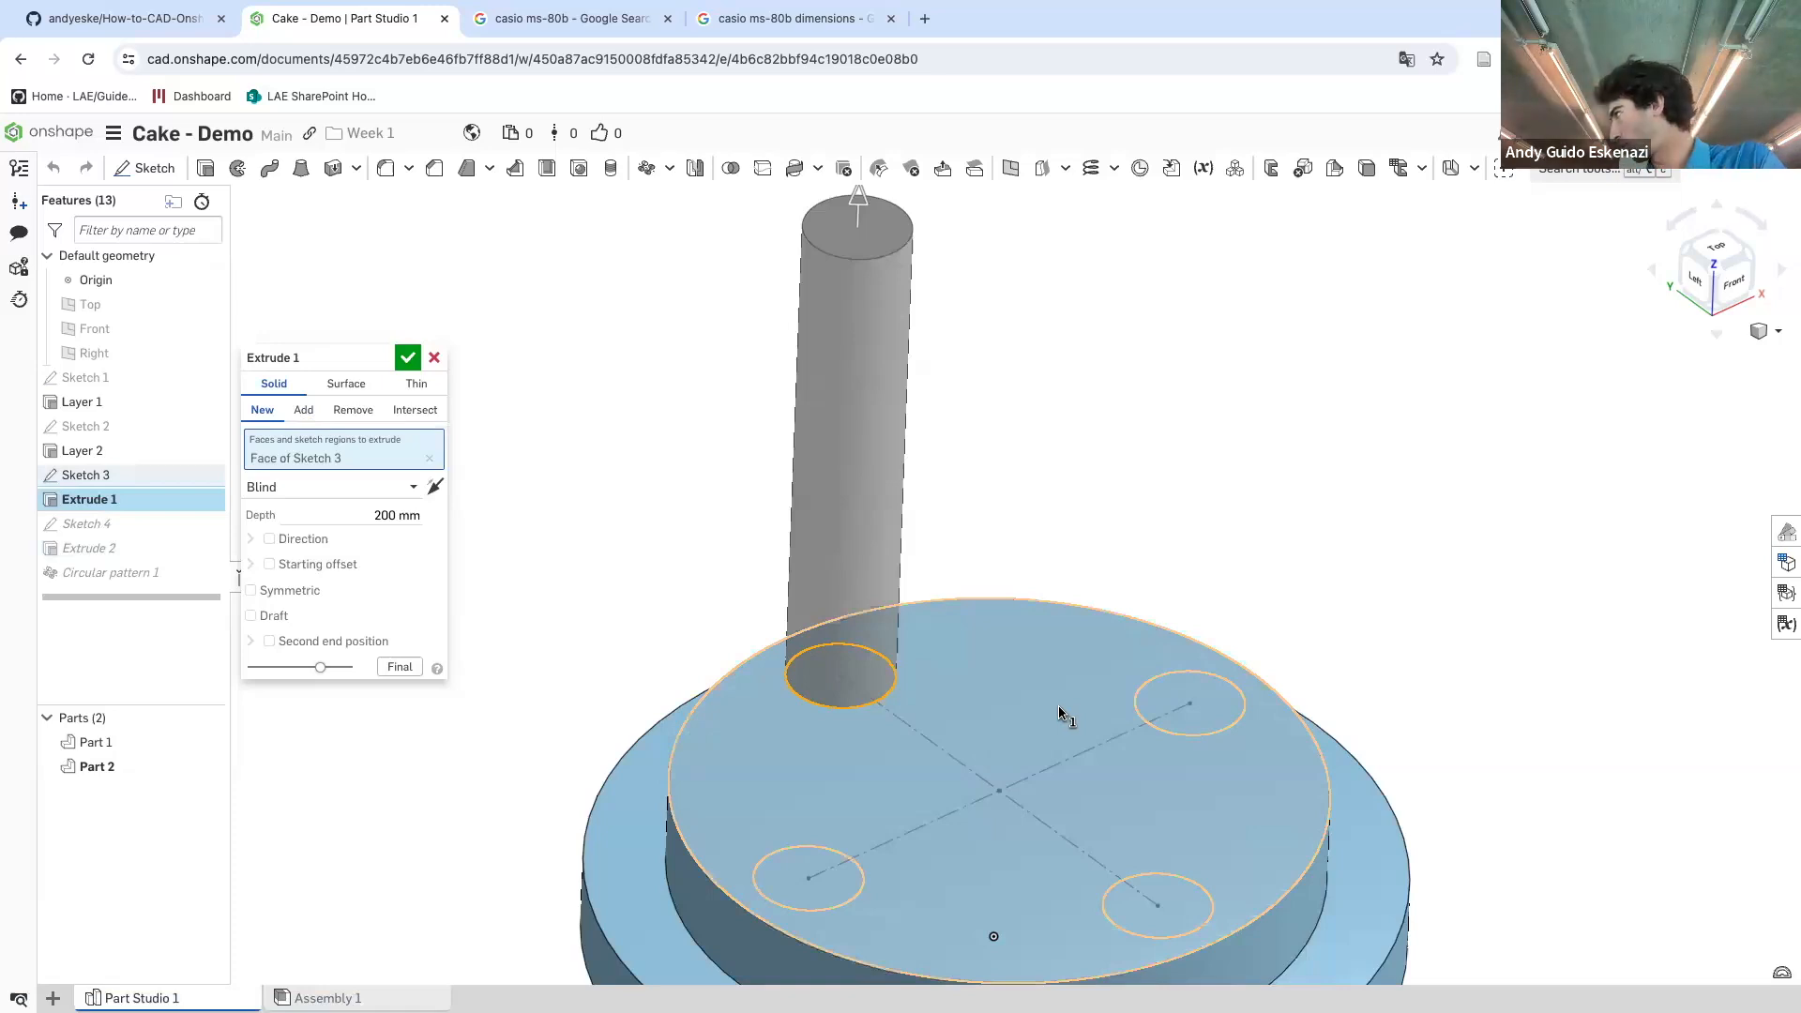
click(404, 362)
- Review the settings of the groove cut Extrude 2, including which part its merge scope targets
right_click(106, 548)
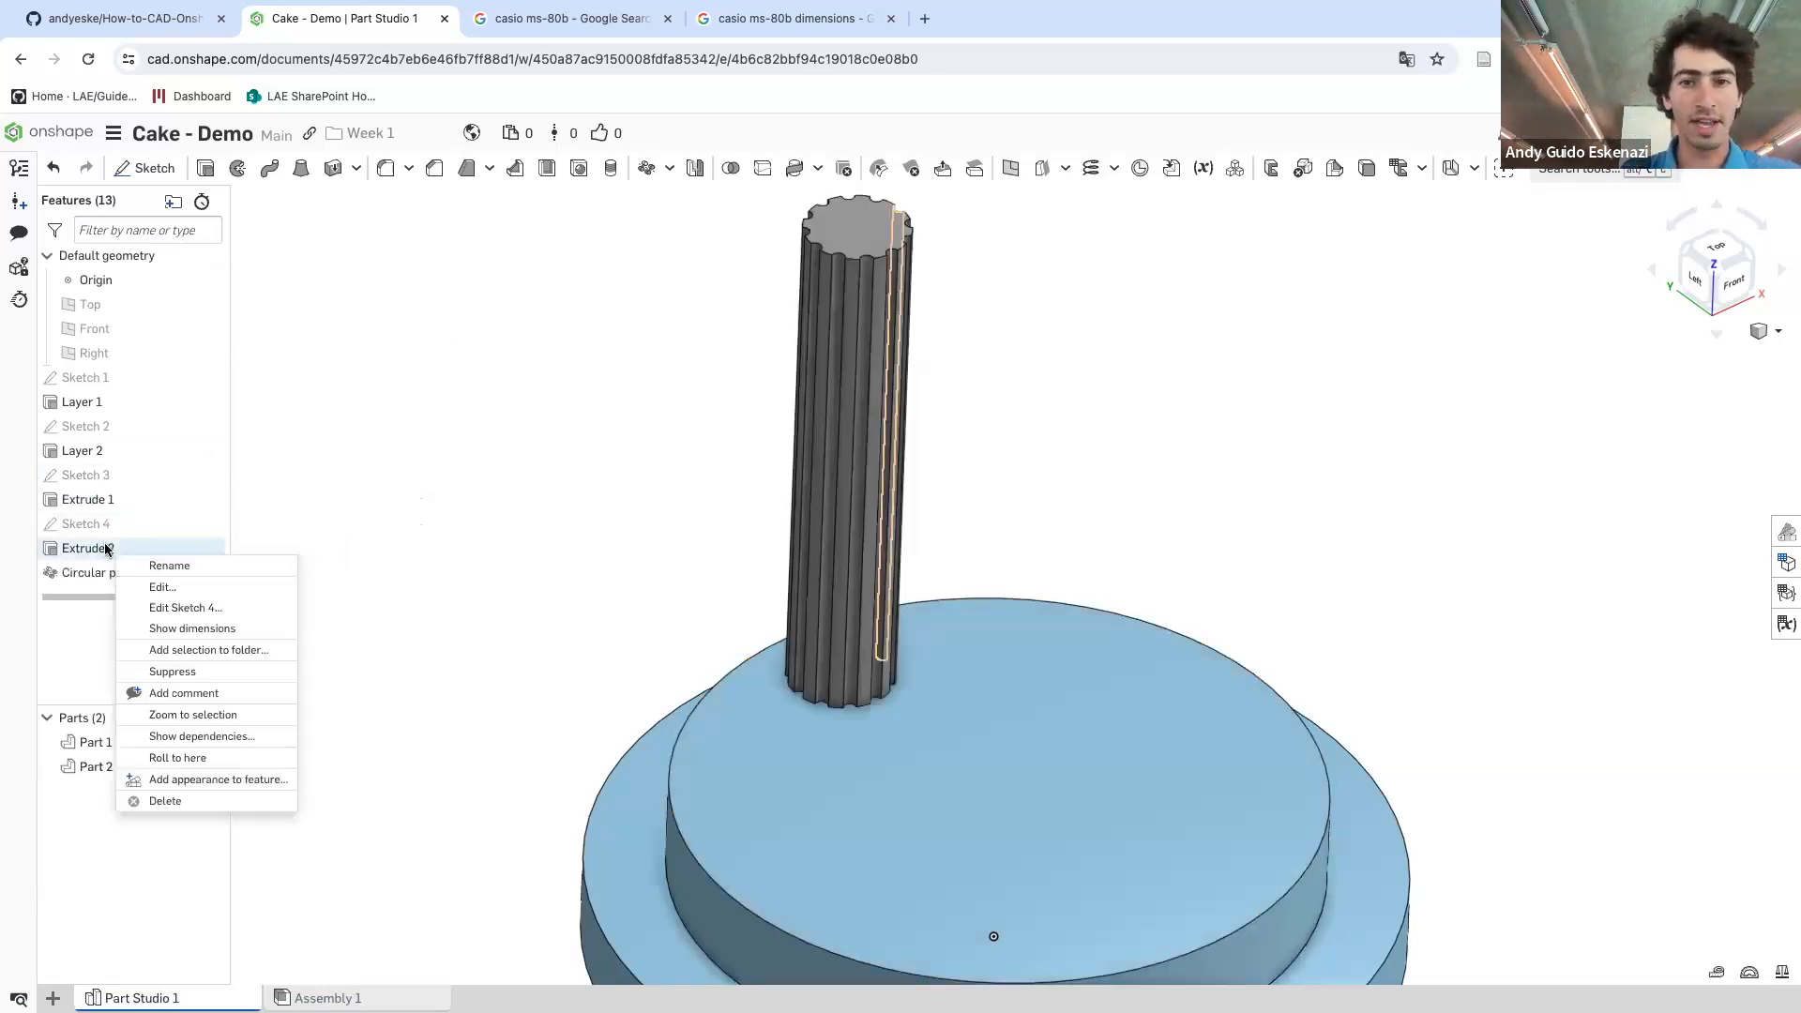
click(183, 608)
click(407, 357)
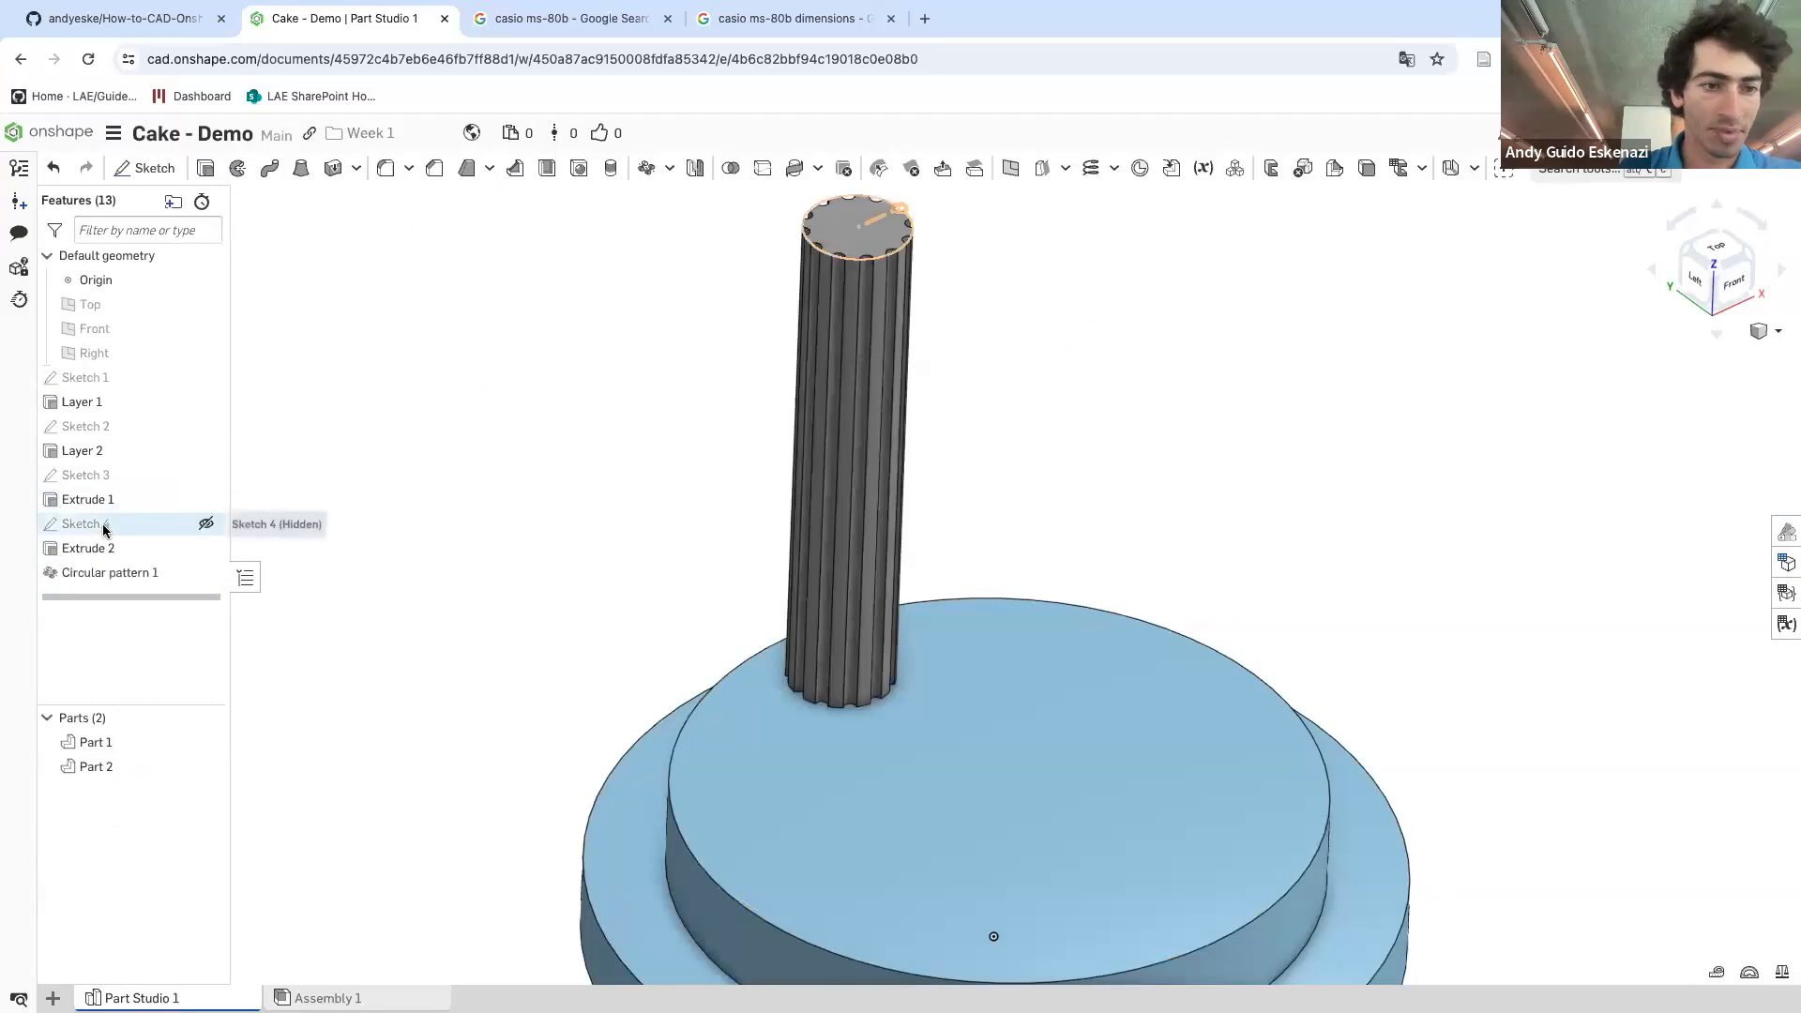
right_click(100, 547)
click(156, 592)
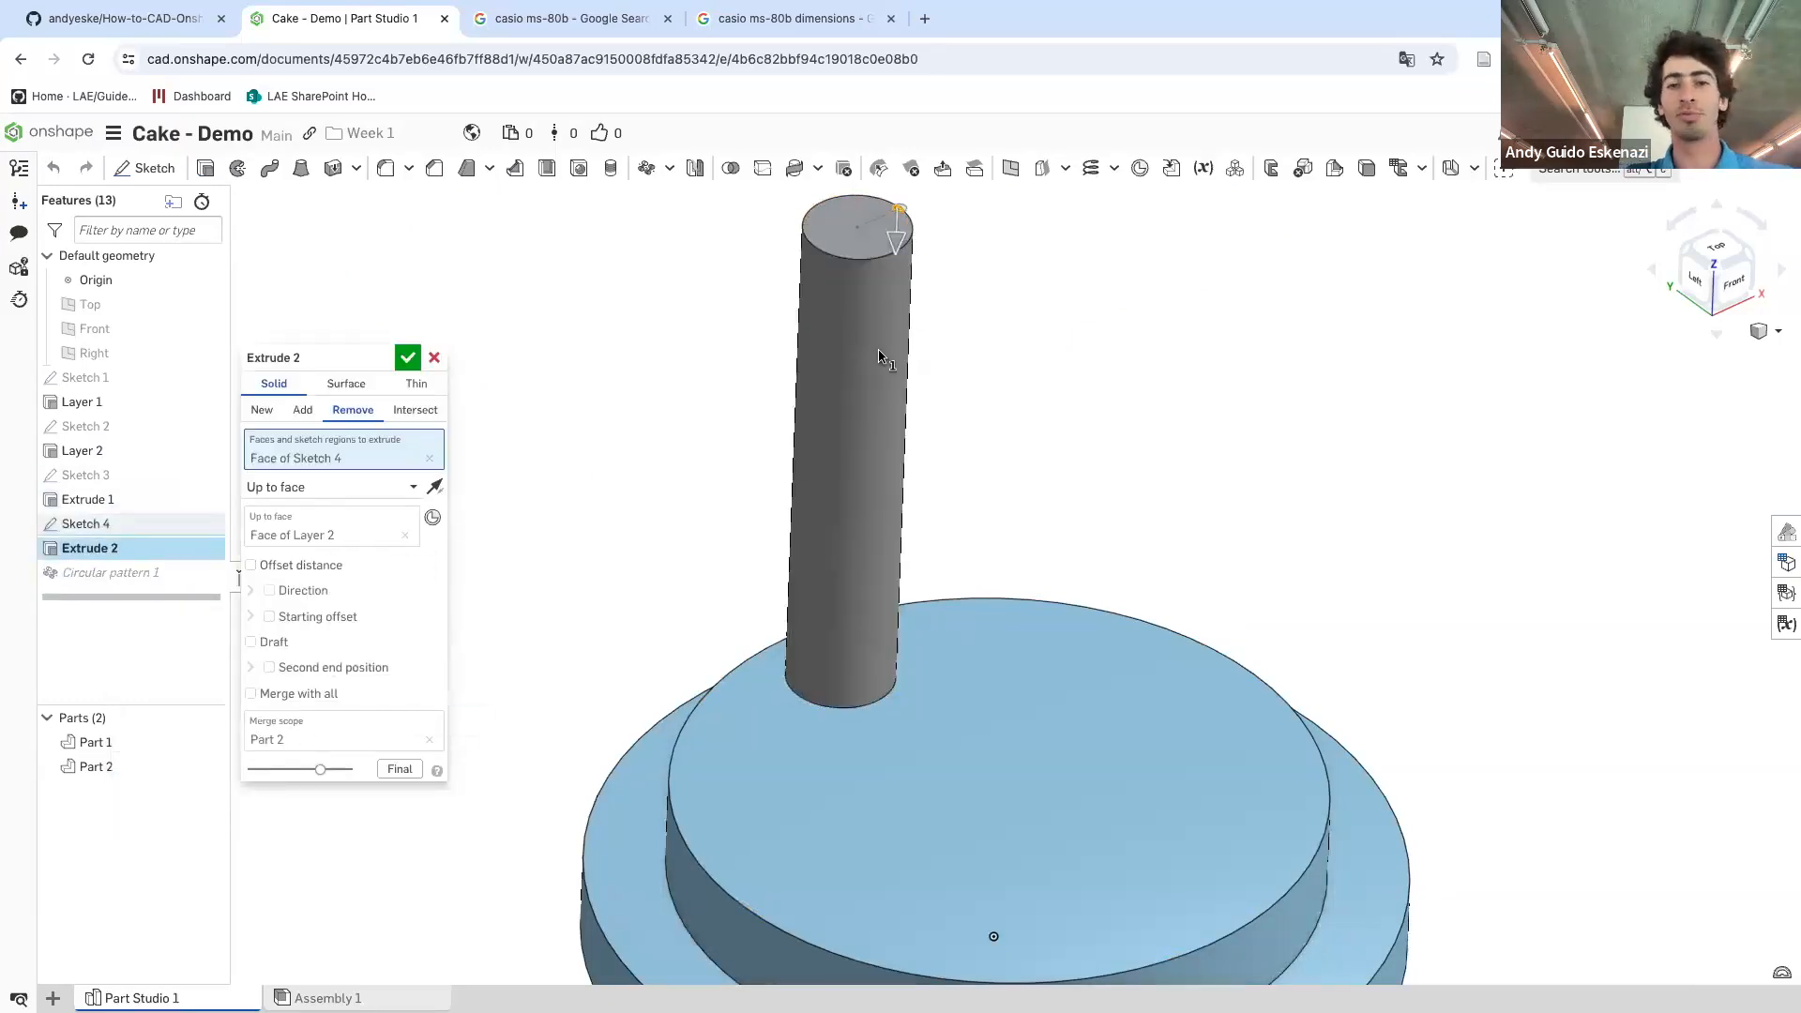
click(278, 743)
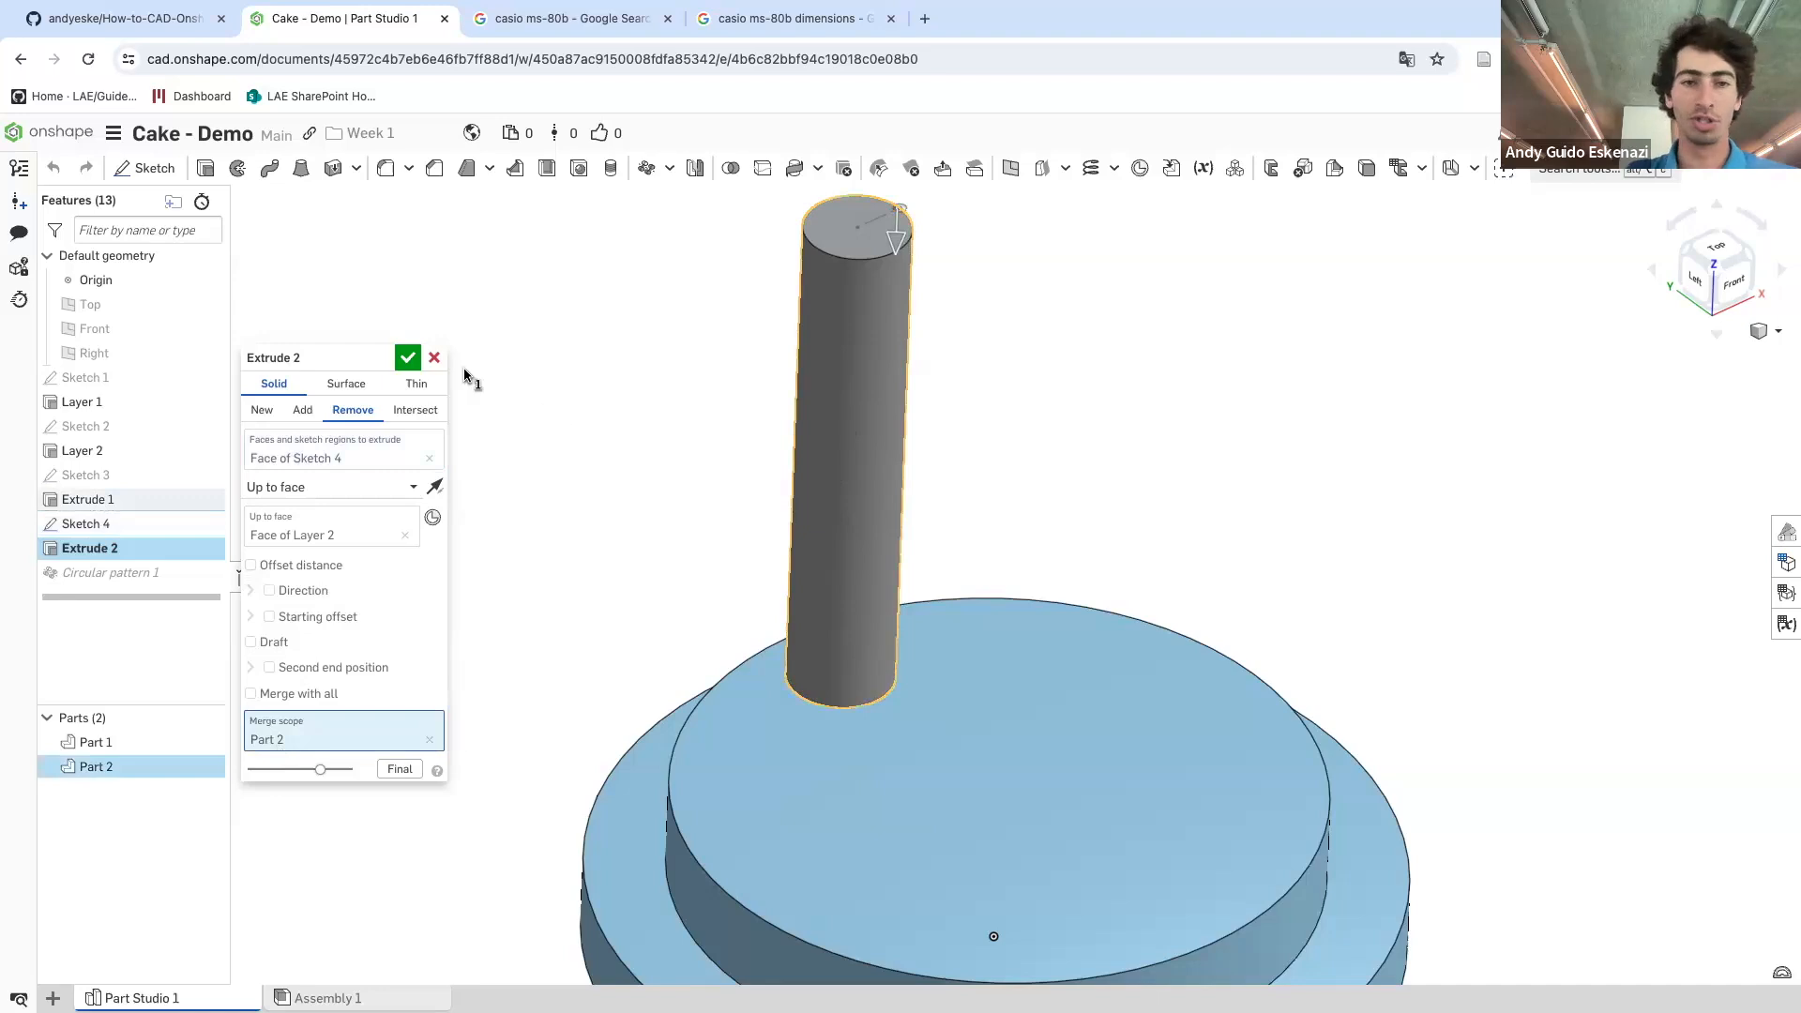
key(Return)
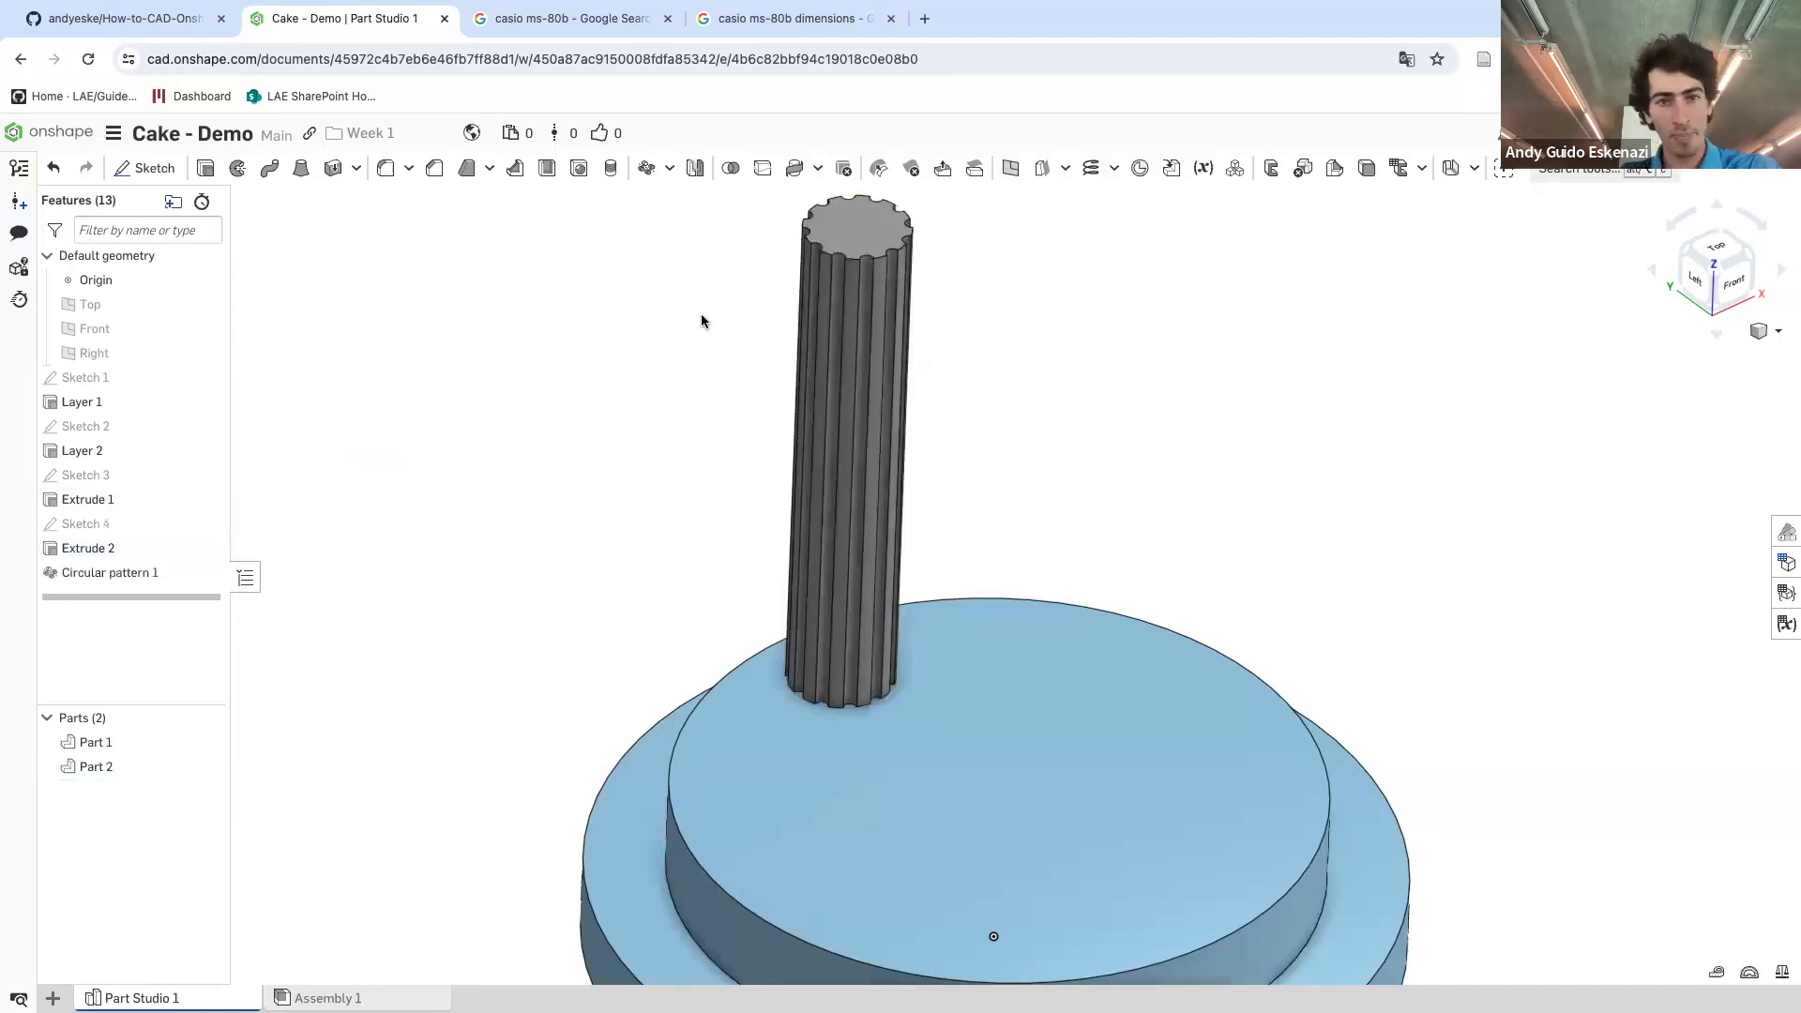
- Circular-pattern the fluted pillar as a New part pattern around Layer 2's cylindrical face, with 4 equally spaced instances over 360 deg
click(647, 175)
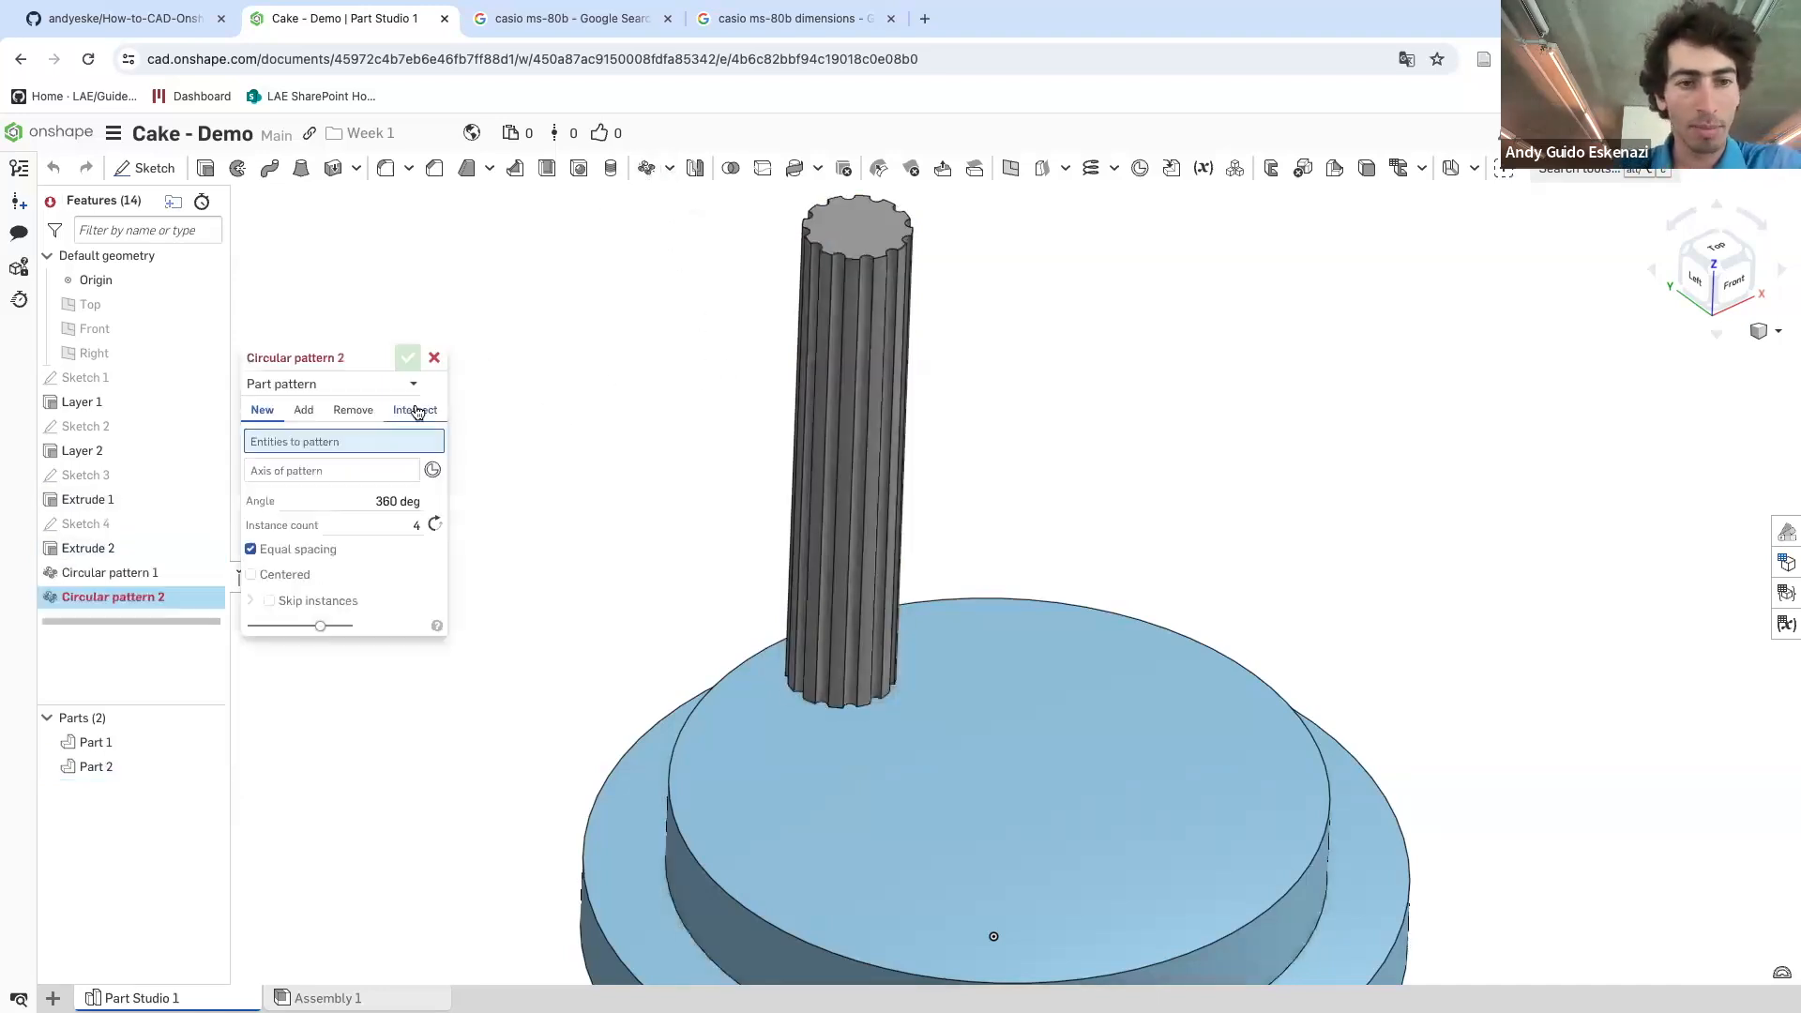
click(844, 370)
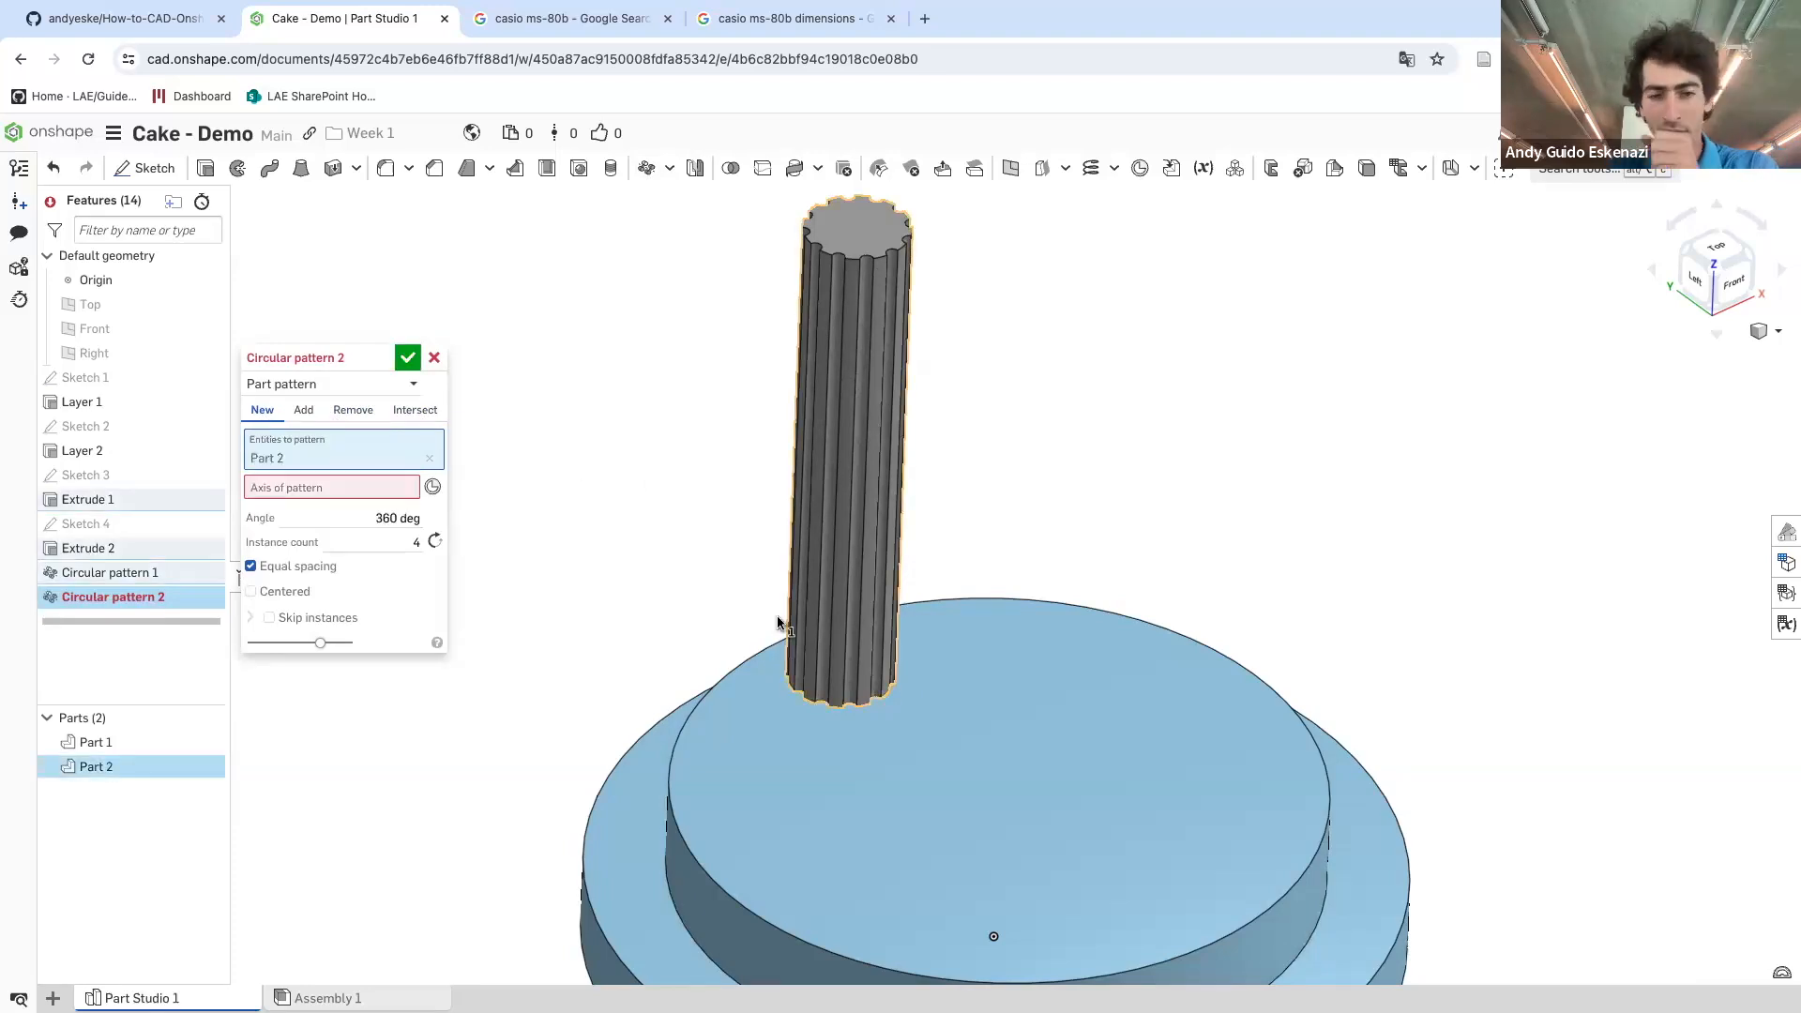
scroll(781, 564, down, 3)
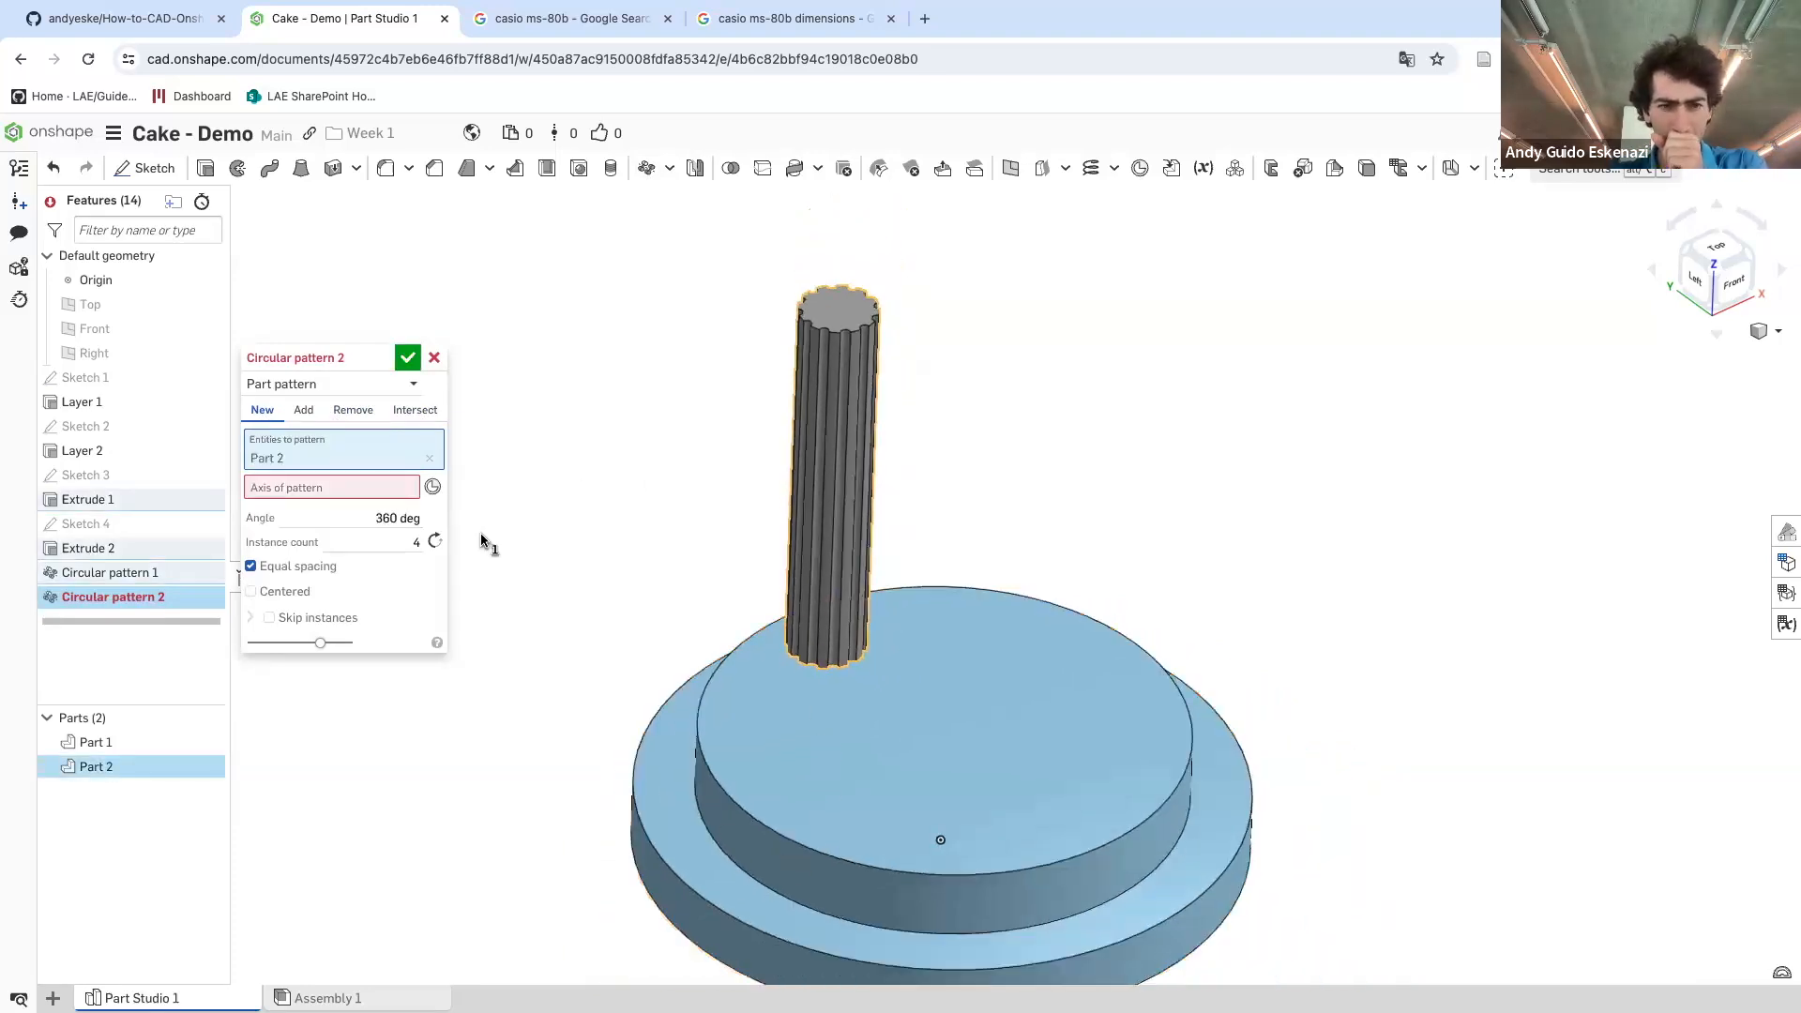
click(740, 835)
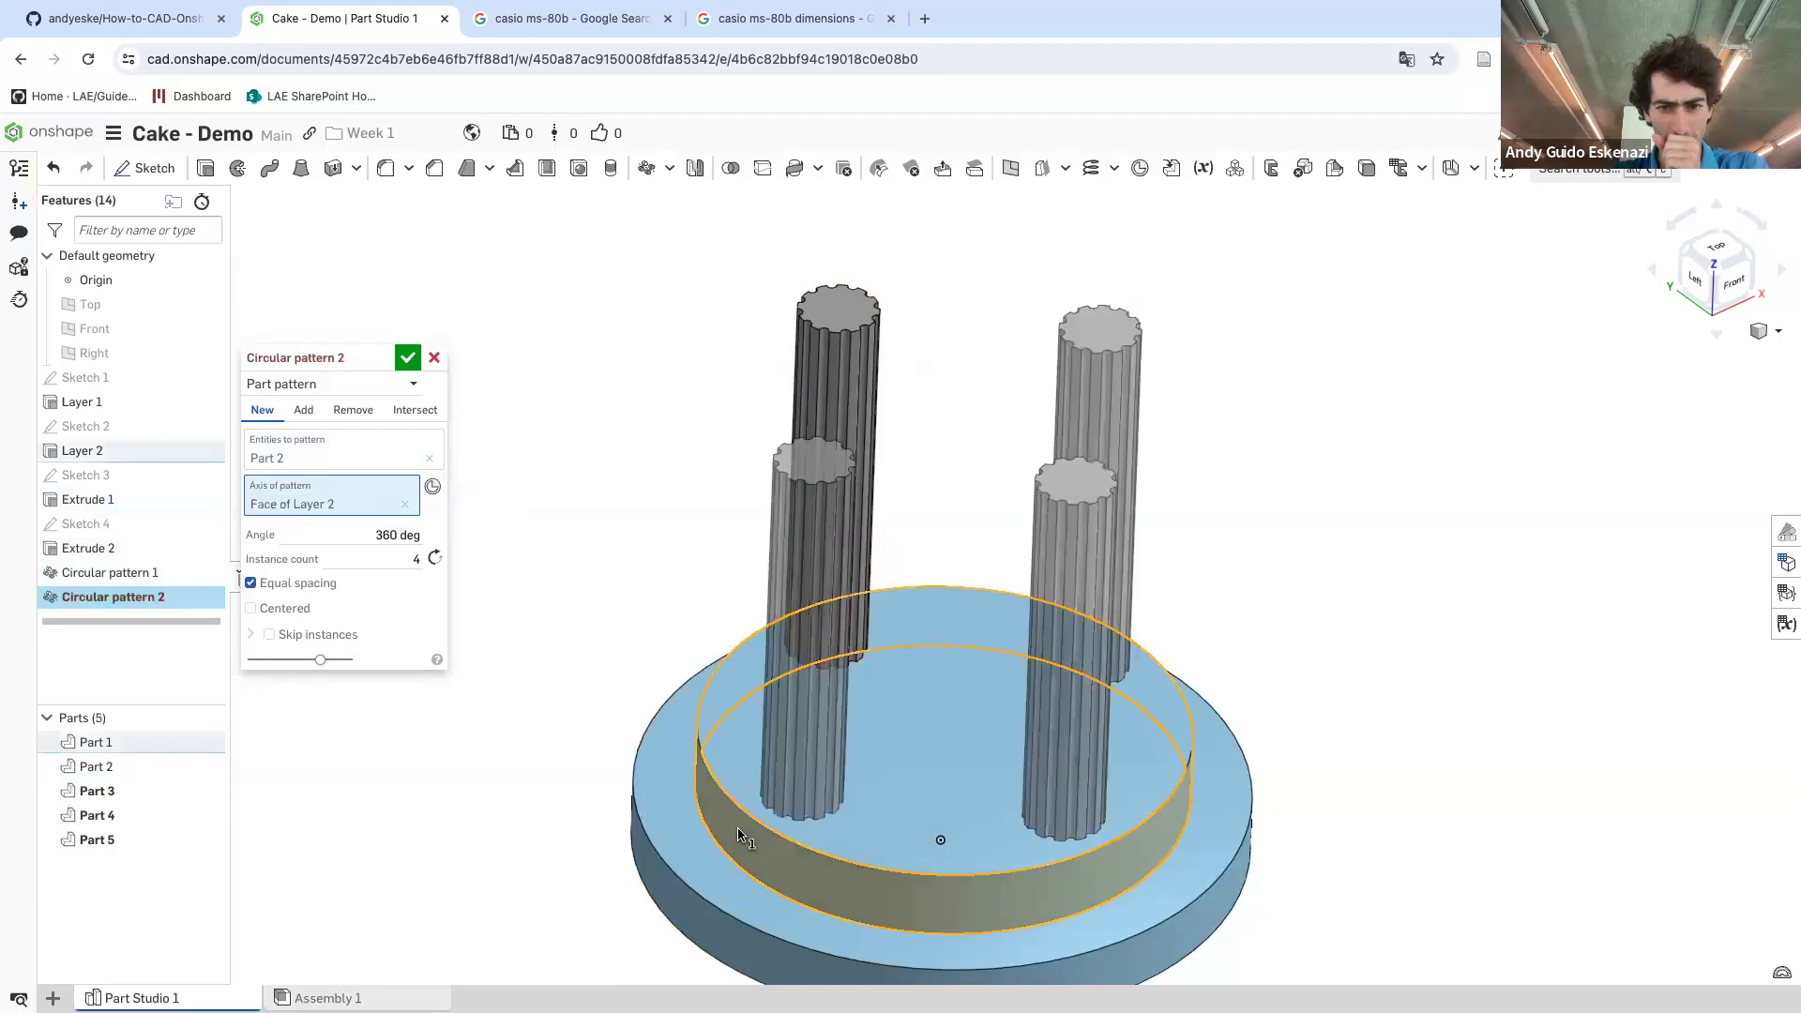
click(408, 358)
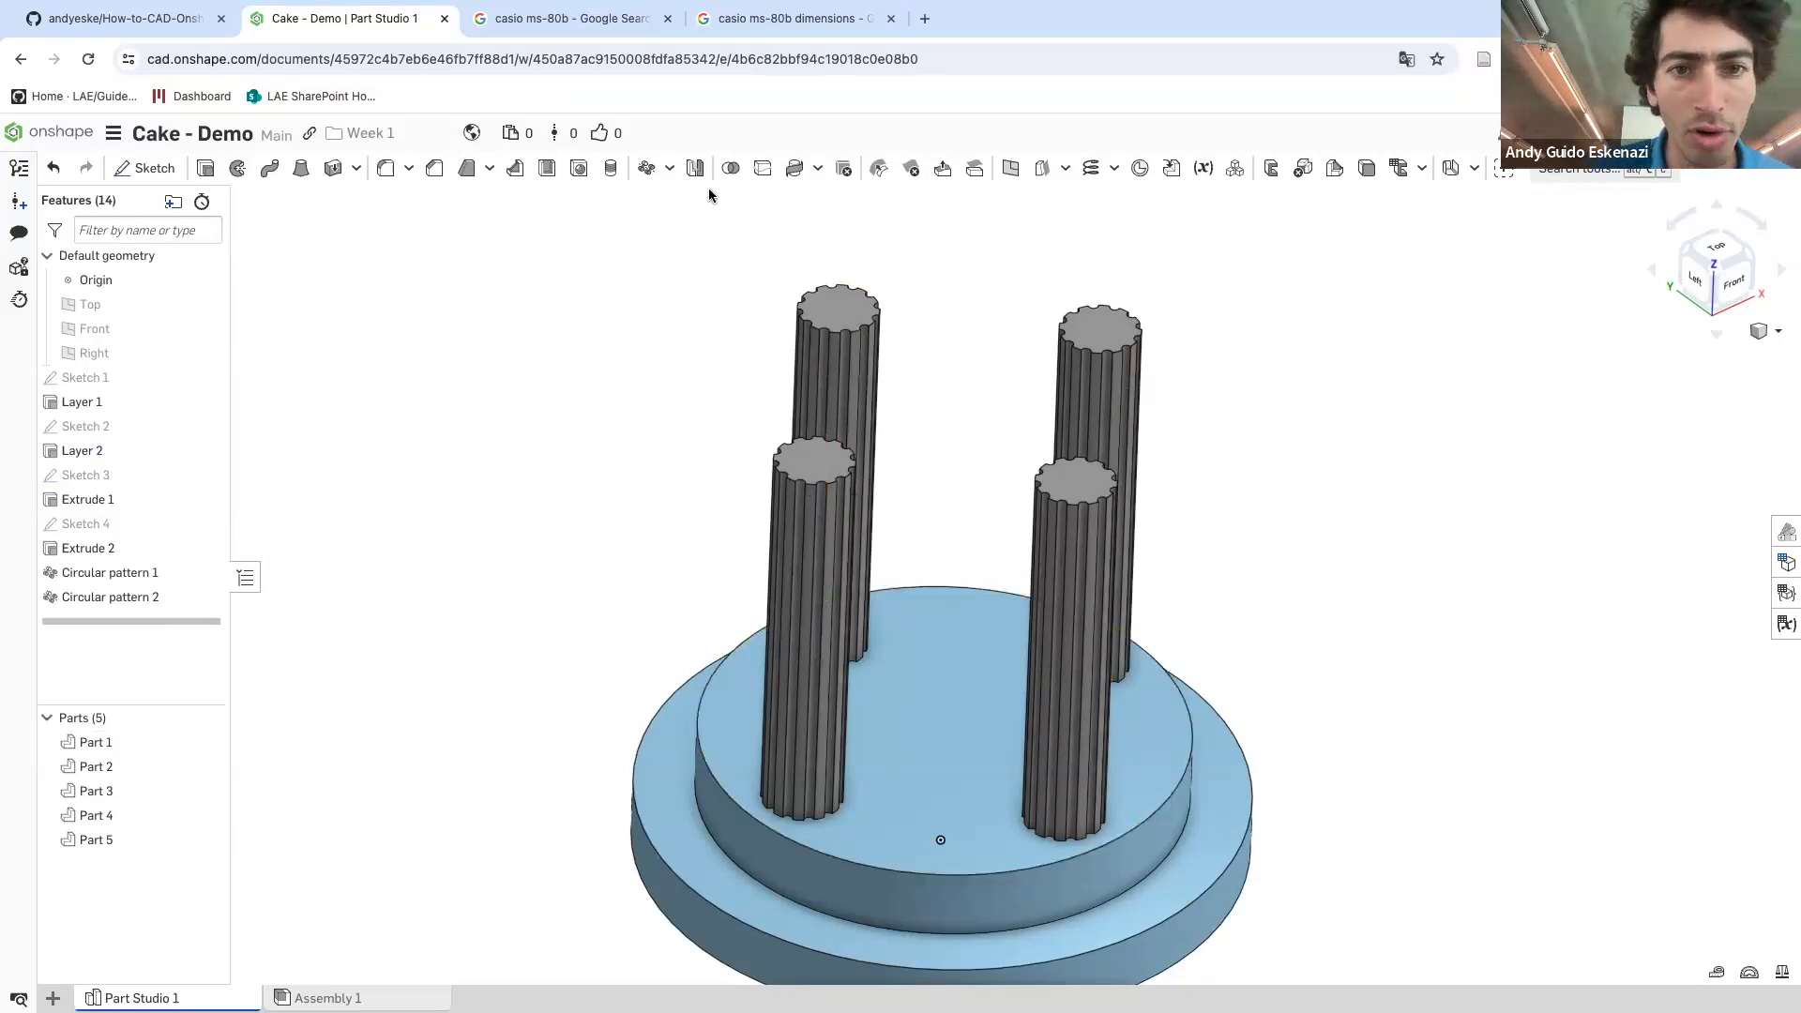
- Unite the four fluted pillars and the cake base into a single part with a Boolean Union
click(731, 167)
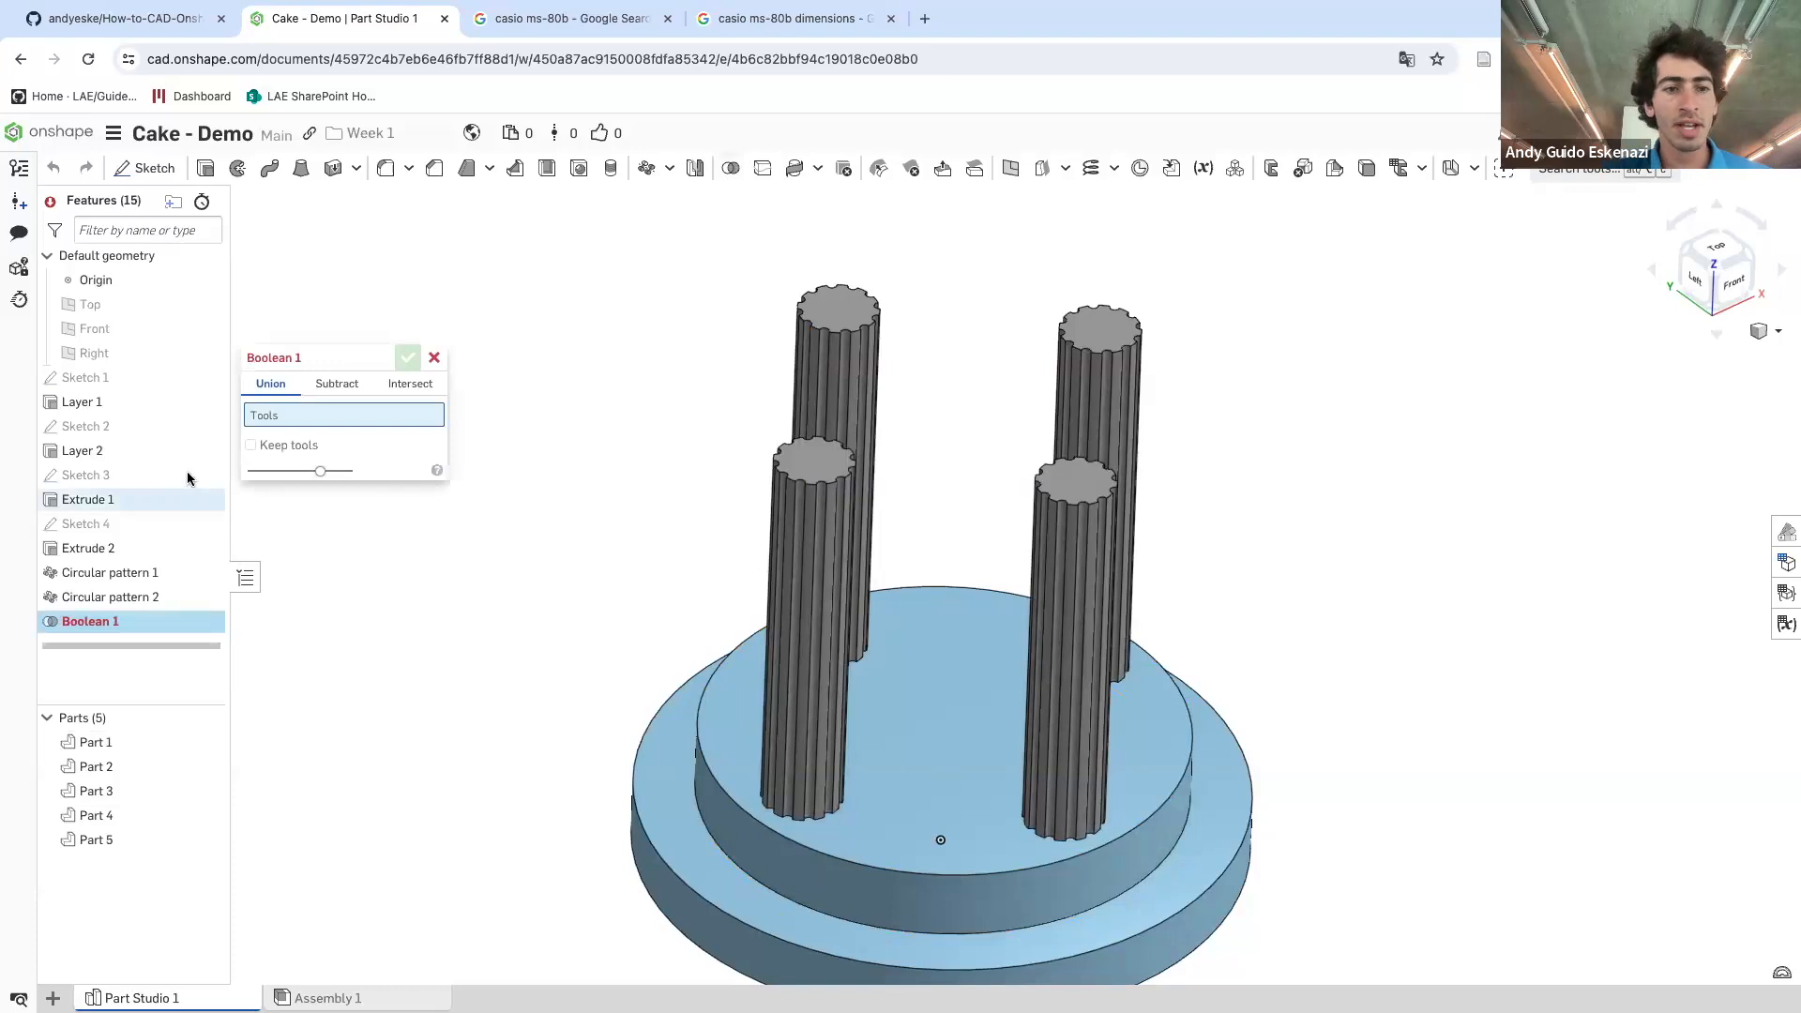
click(837, 321)
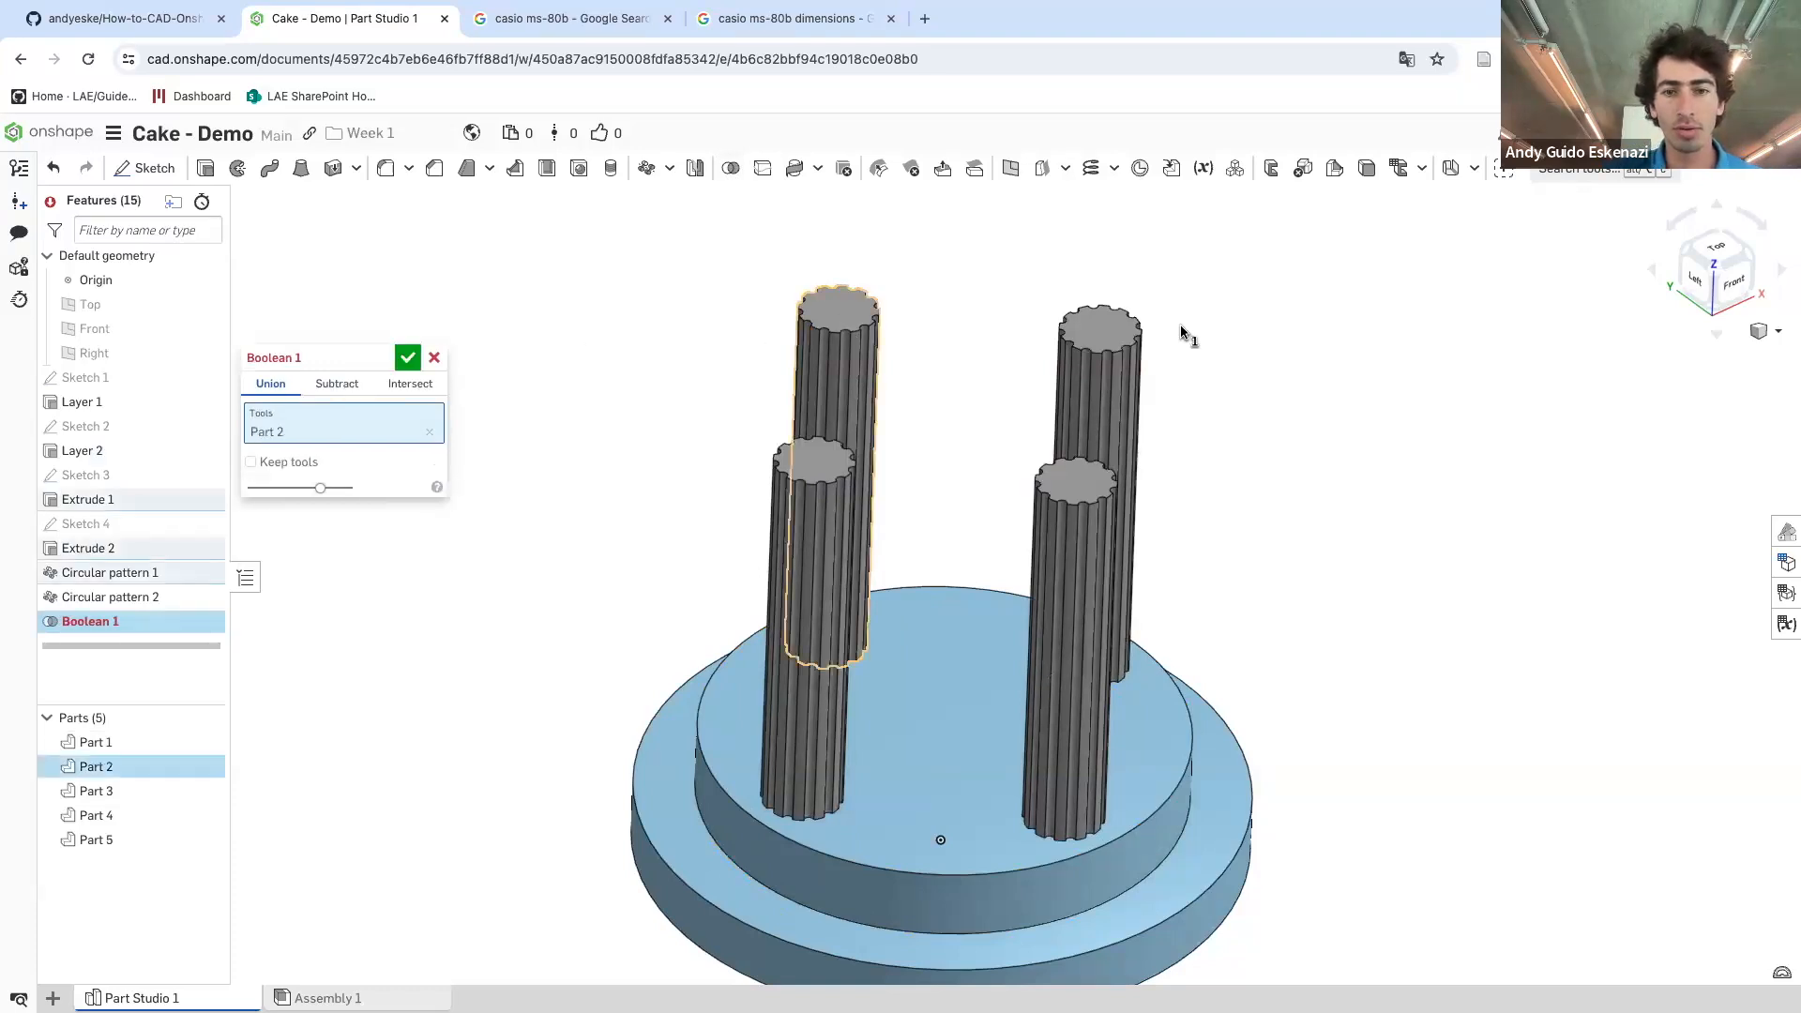
click(1123, 337)
click(1065, 482)
click(826, 490)
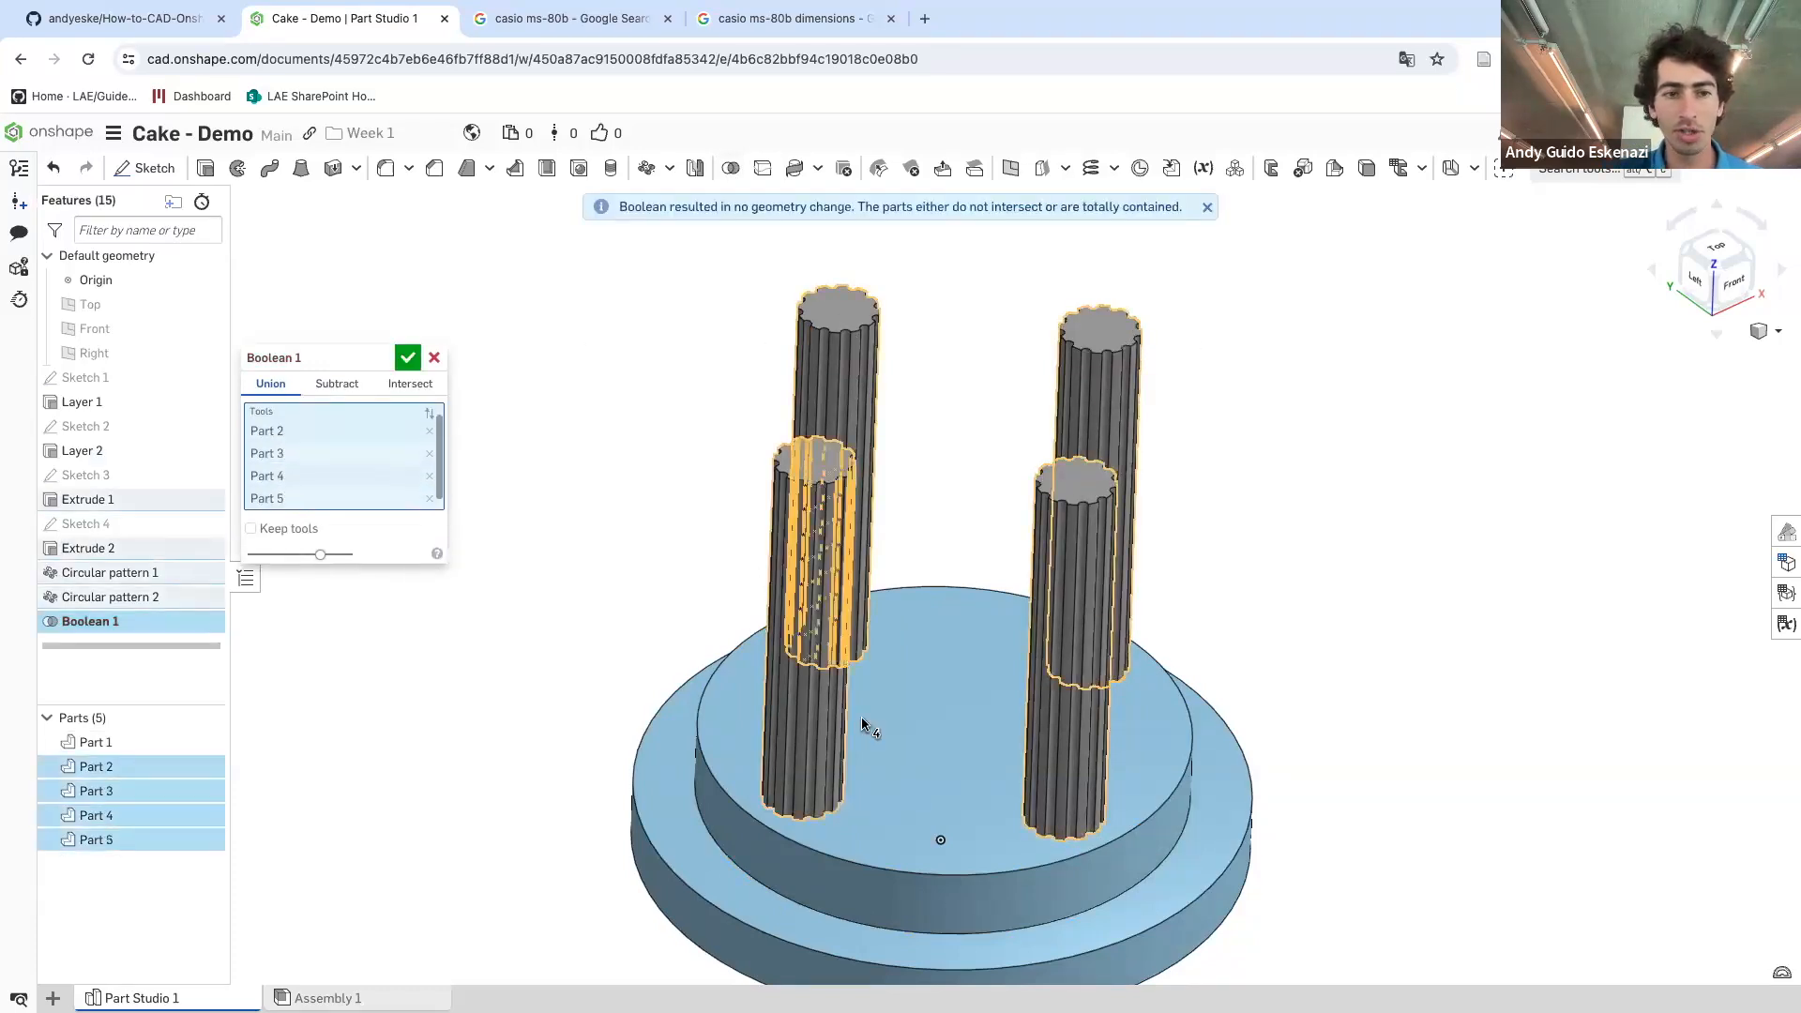
click(902, 780)
click(407, 358)
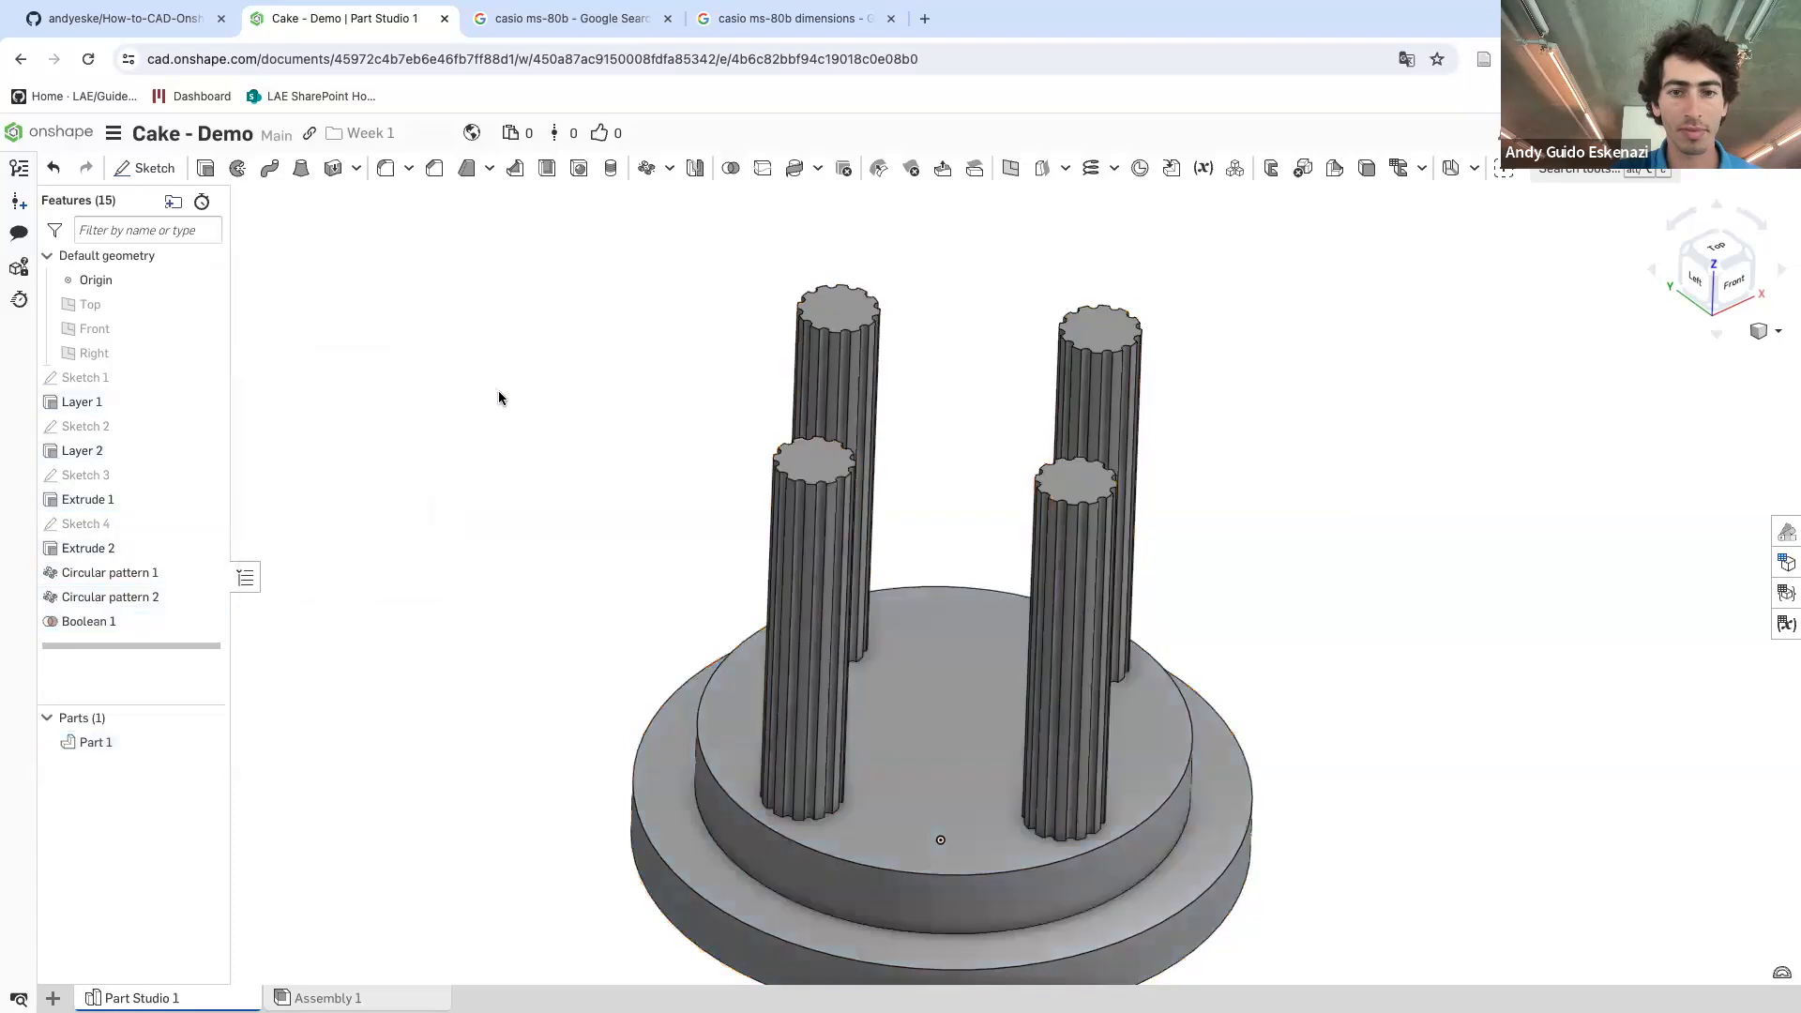
- Start a new sketch in the cake part studio
right_drag(743, 606, 977, 681)
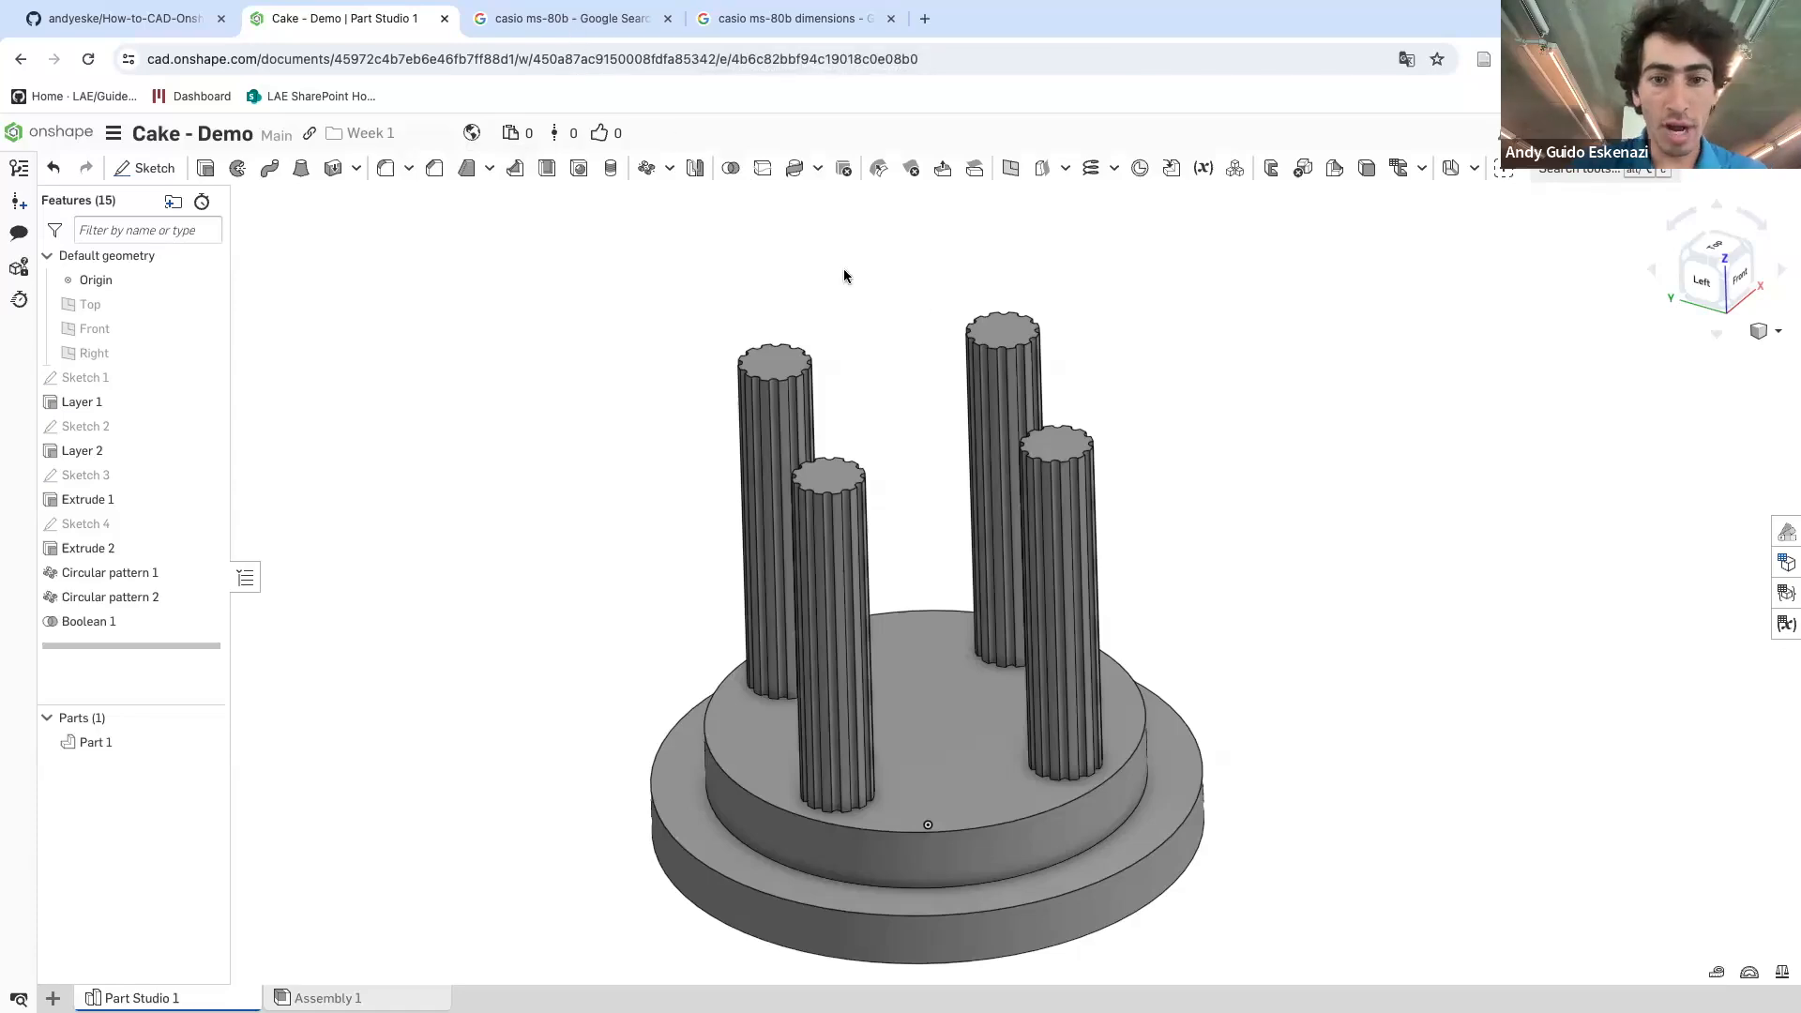
right_drag(1171, 385, 1150, 428)
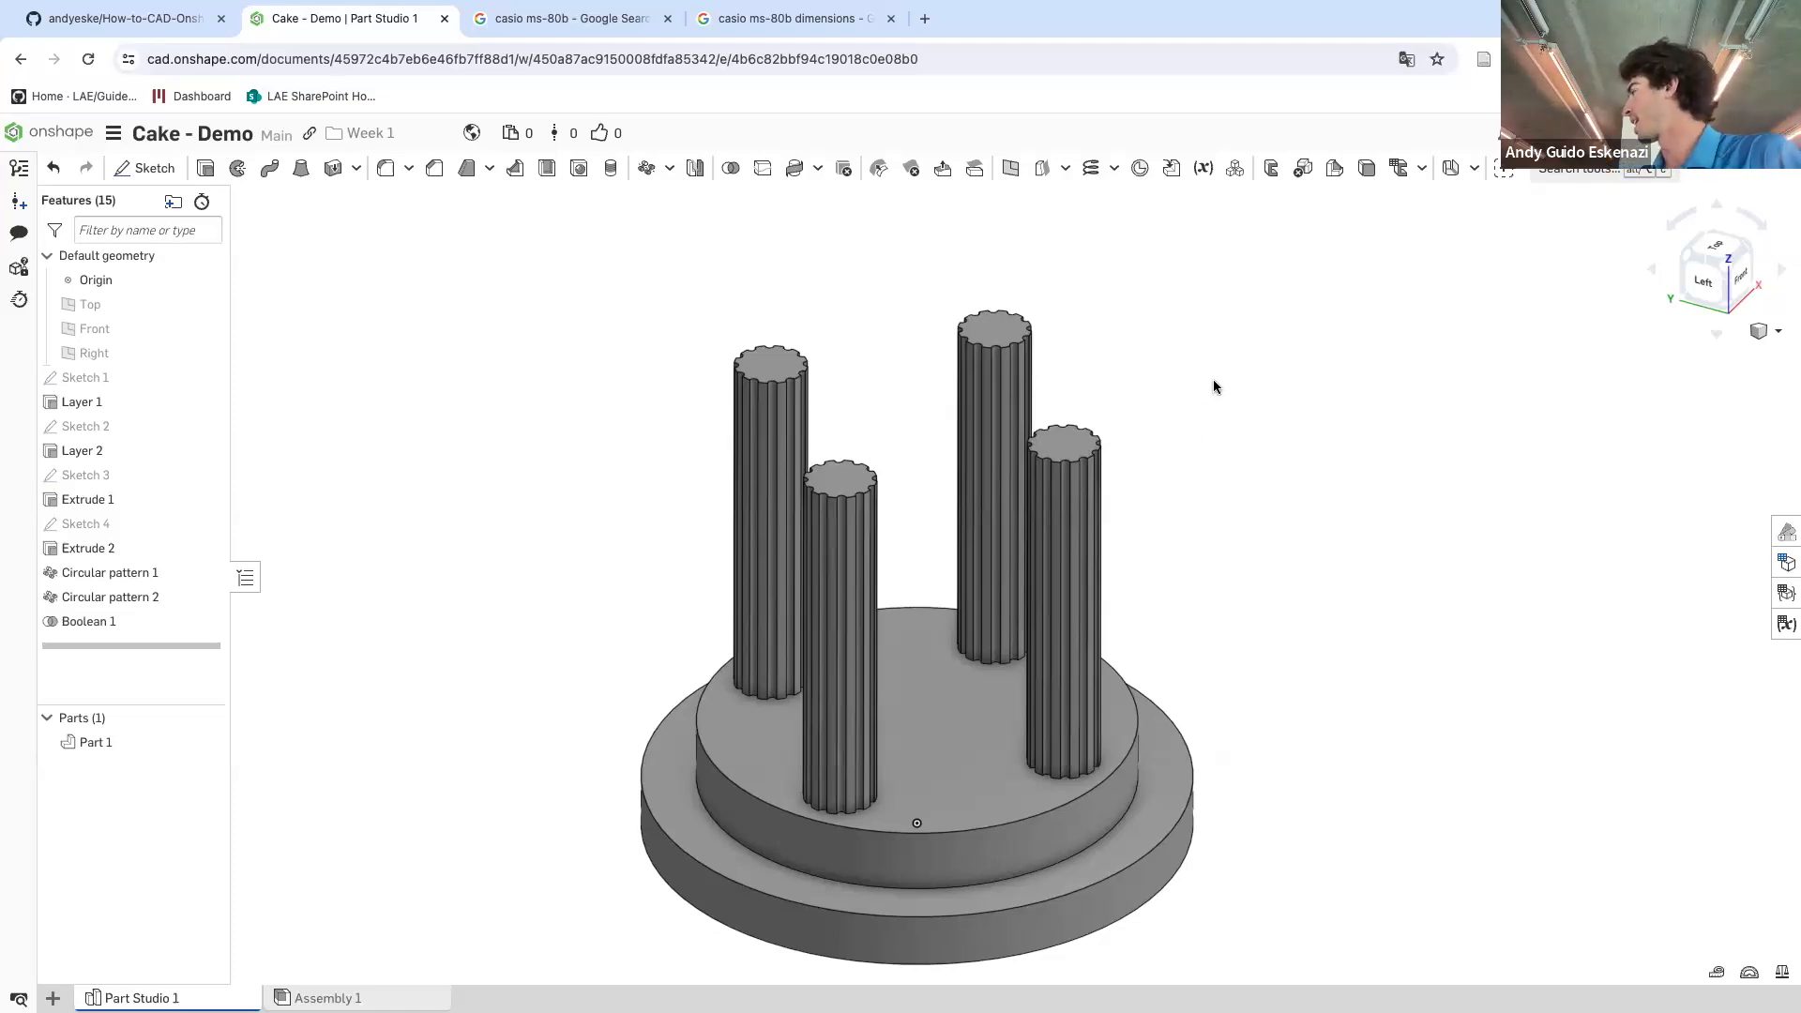
scroll(1213, 387, down, 2)
scroll(1205, 390, up, 2)
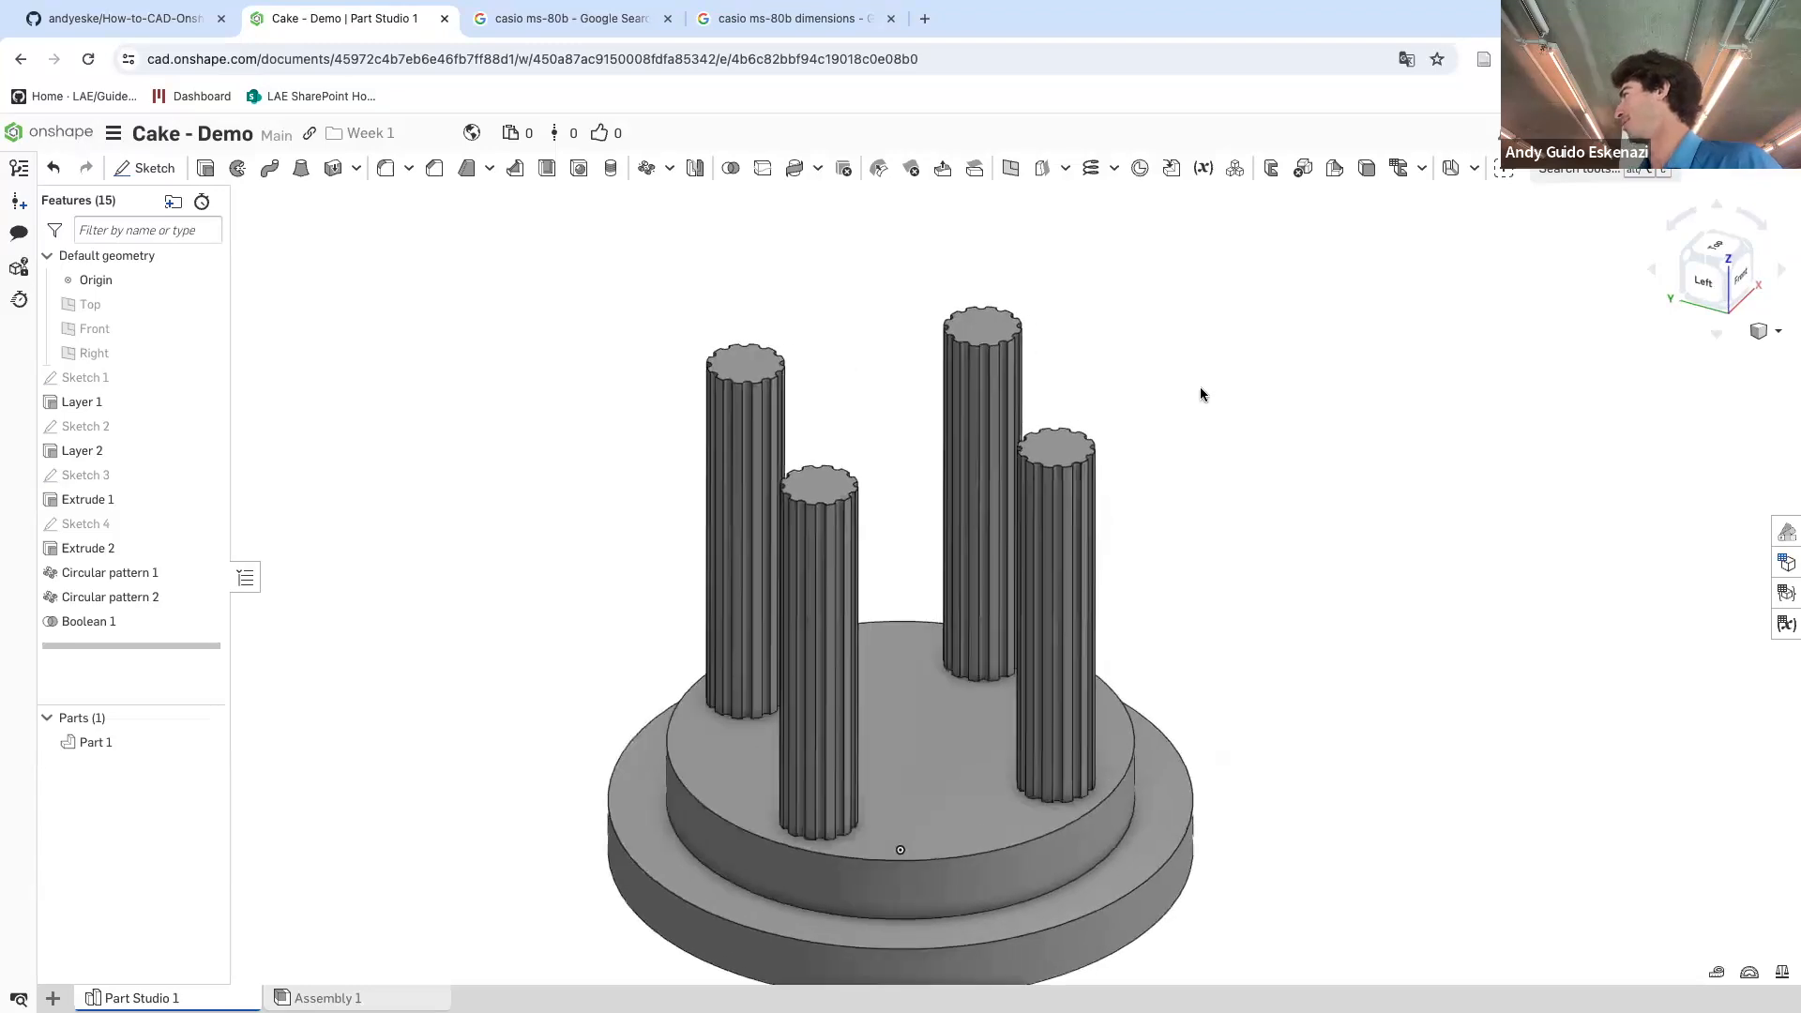
click(144, 169)
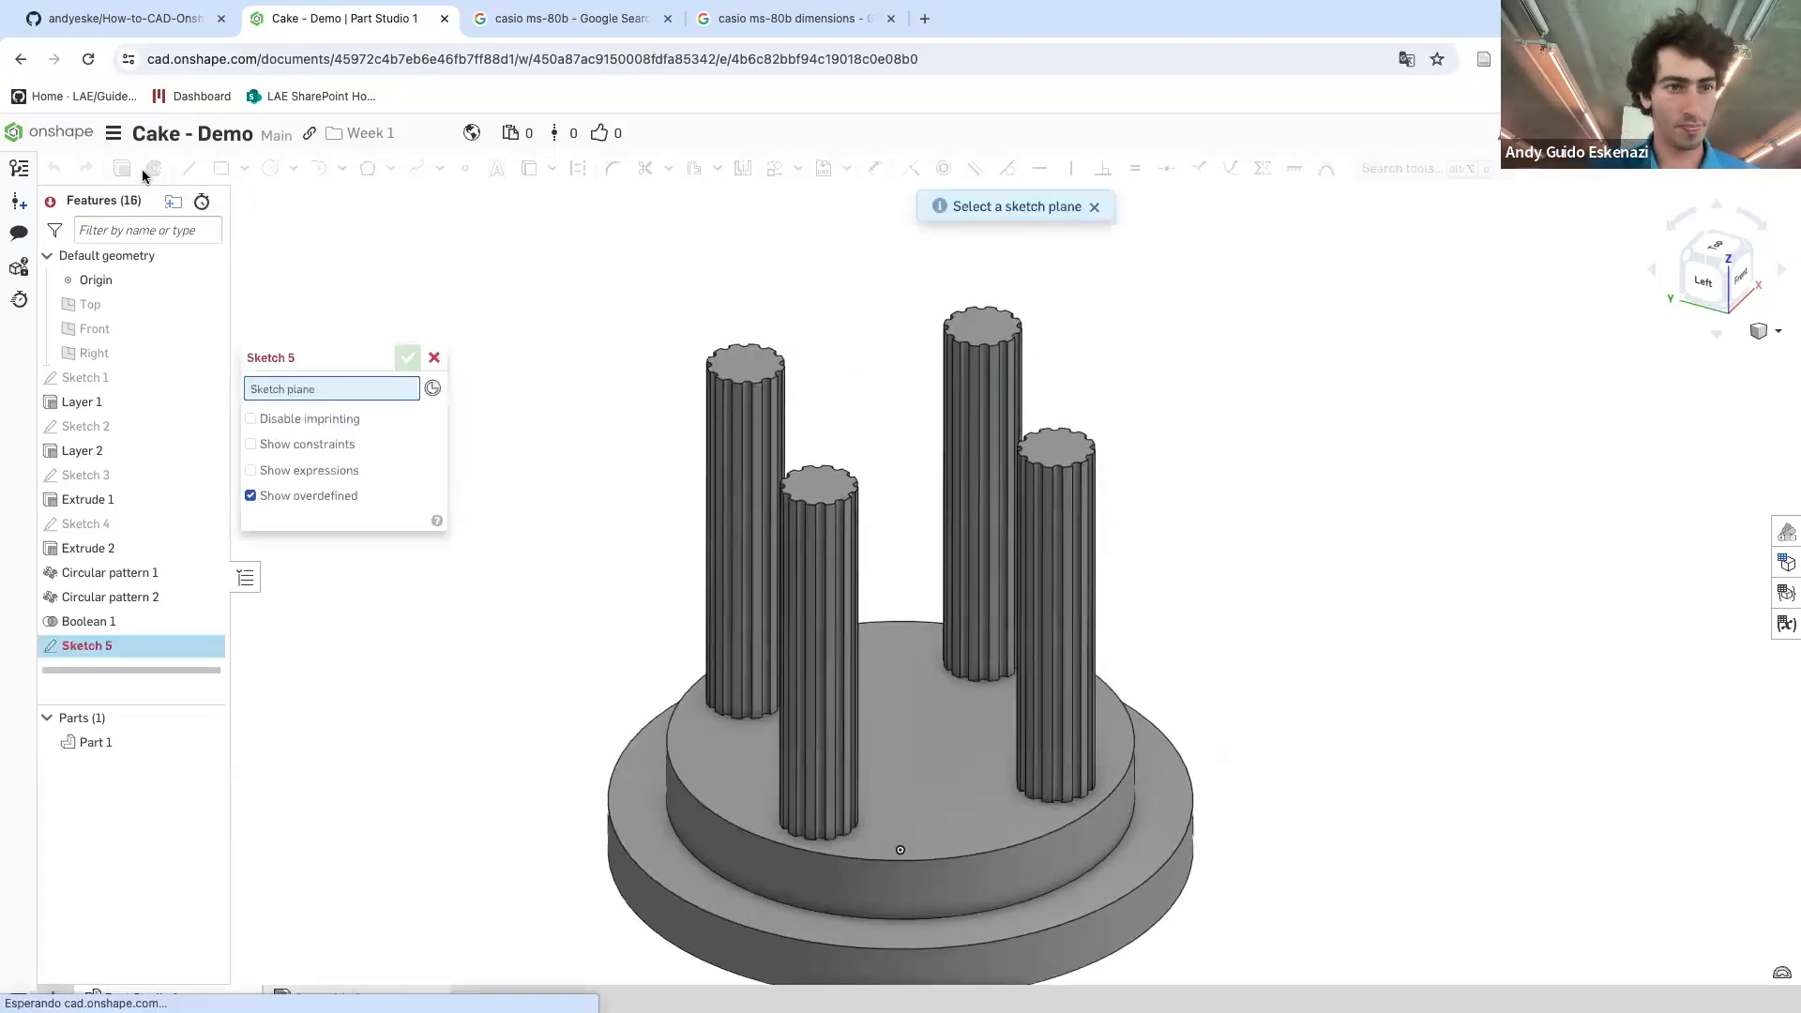
- Start a sketch on a column's top face and draw a circle about 492 mm in diameter around the columns
click(743, 370)
scroll(808, 385, down, 3)
right_drag(808, 398, 863, 596)
scroll(859, 441, up, 1)
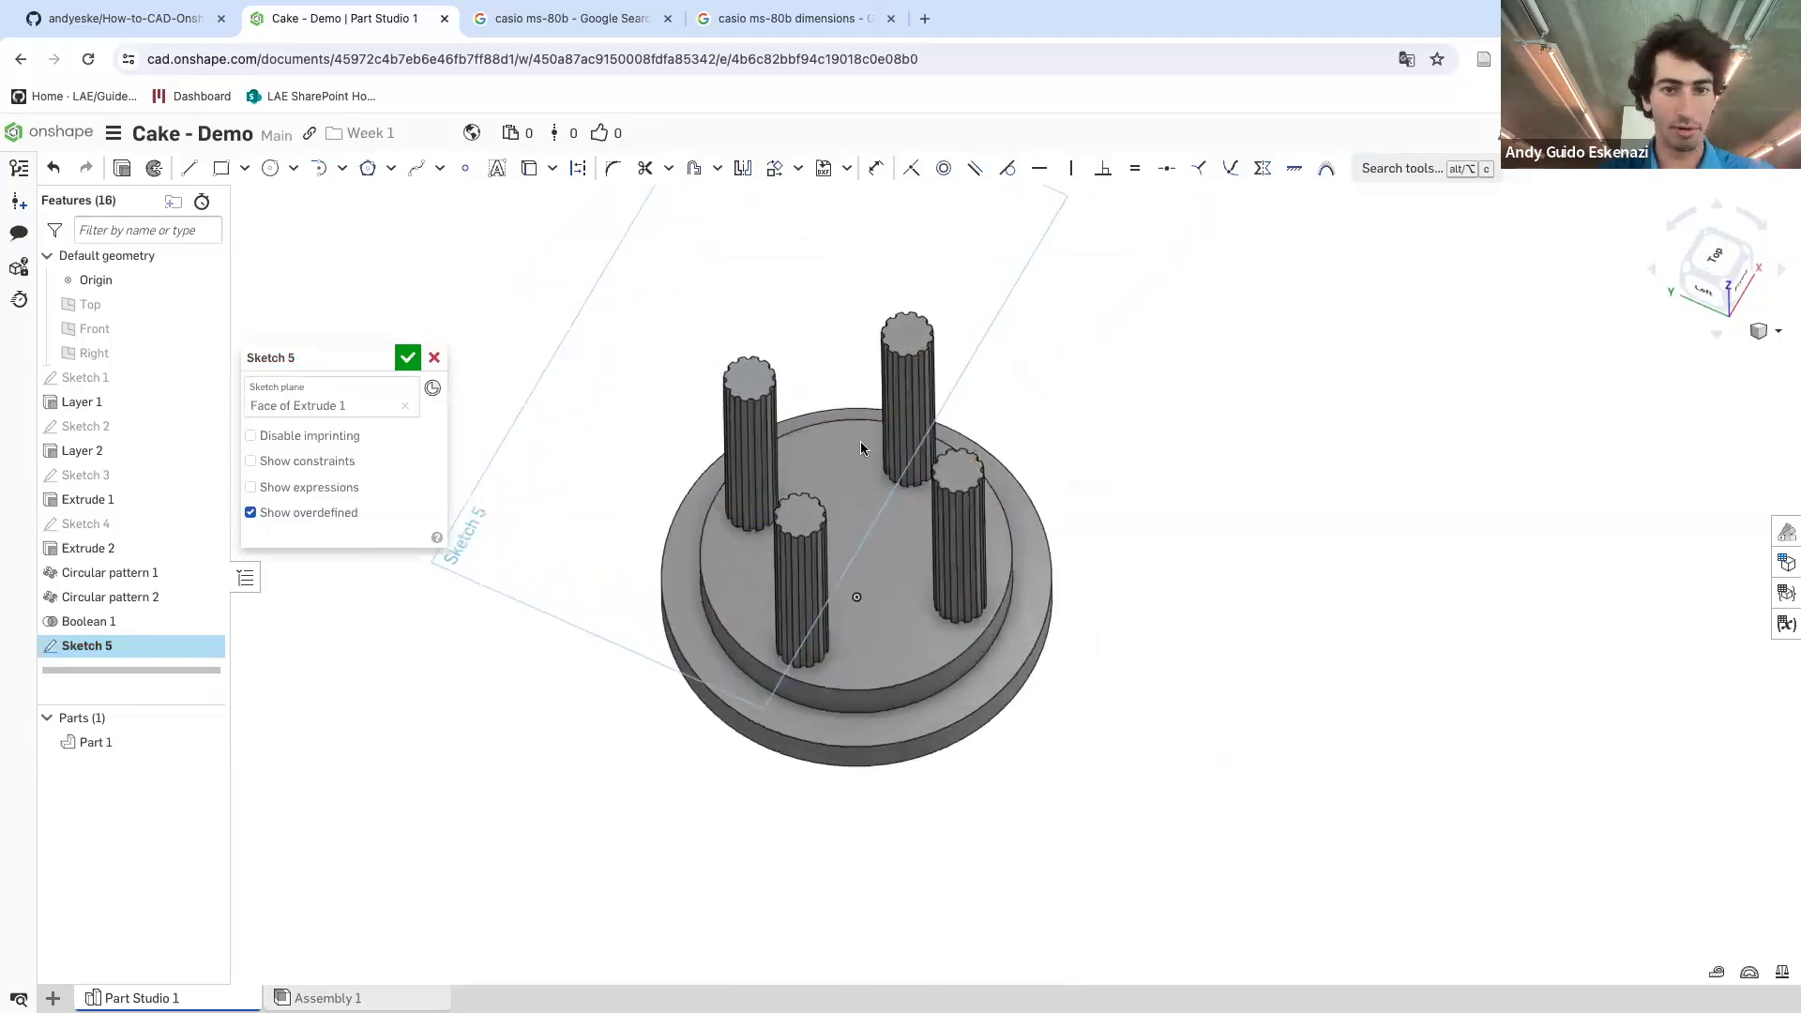
click(270, 168)
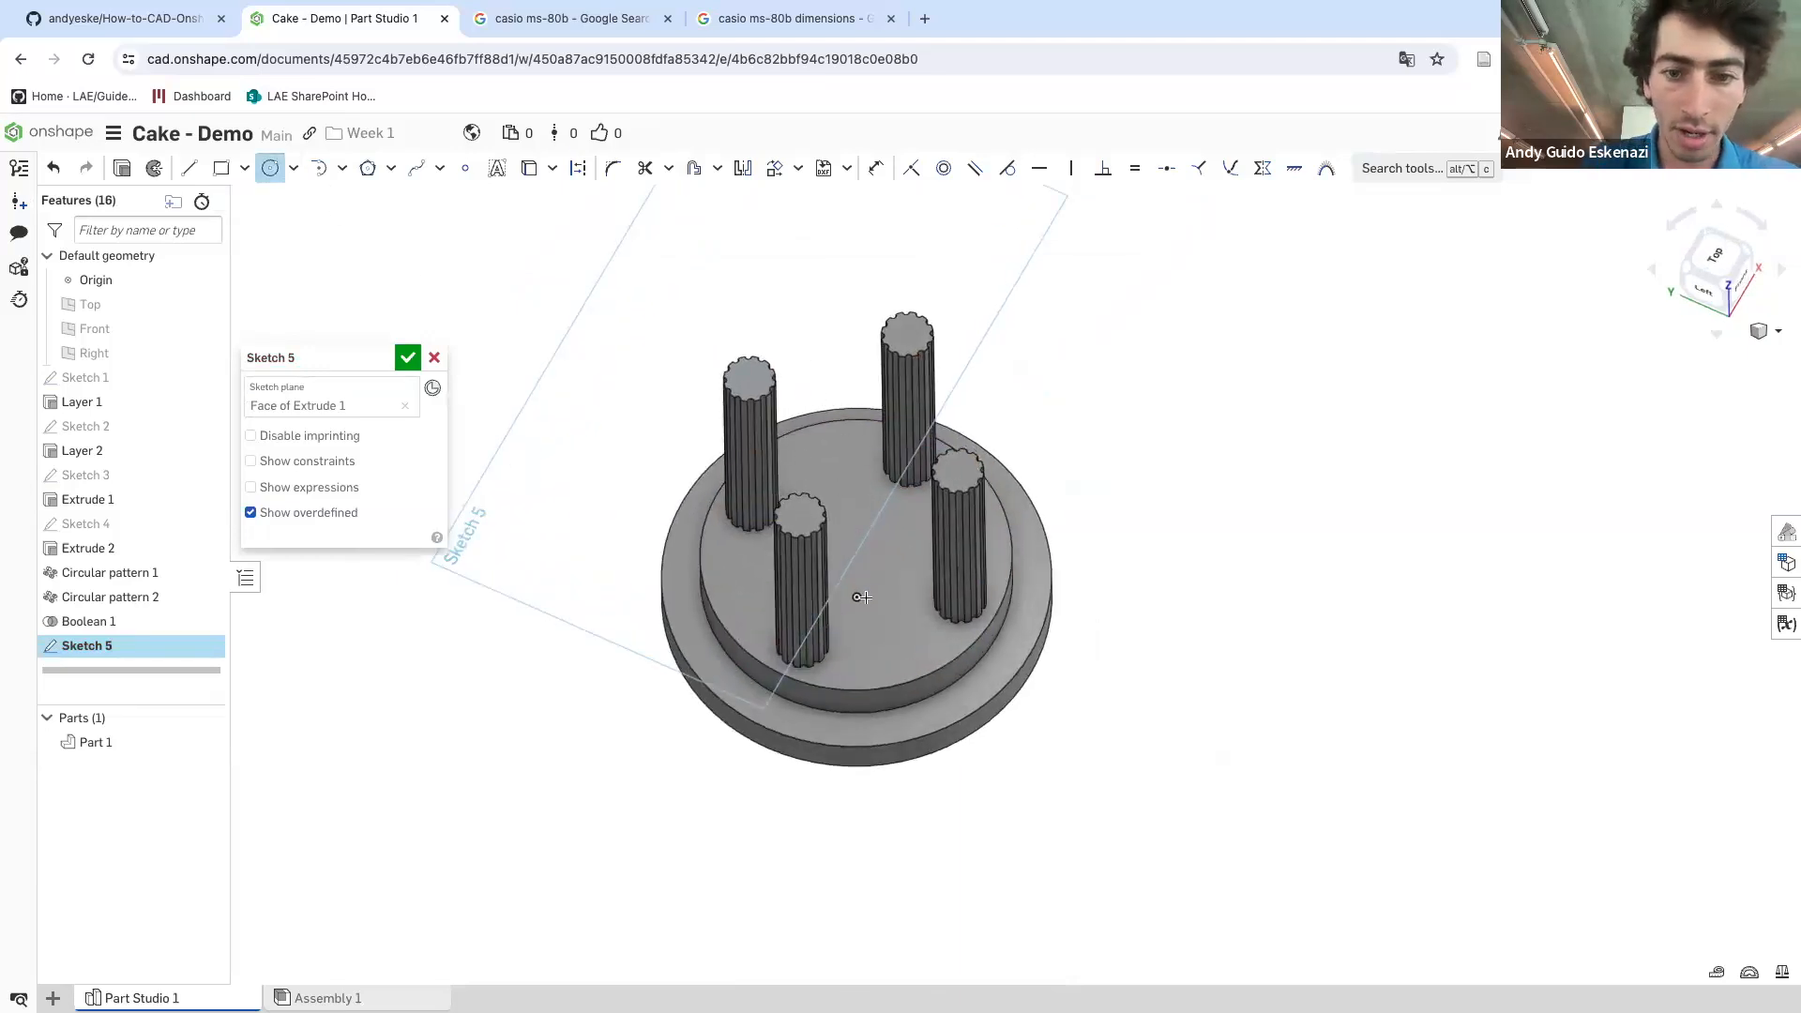
key(n)
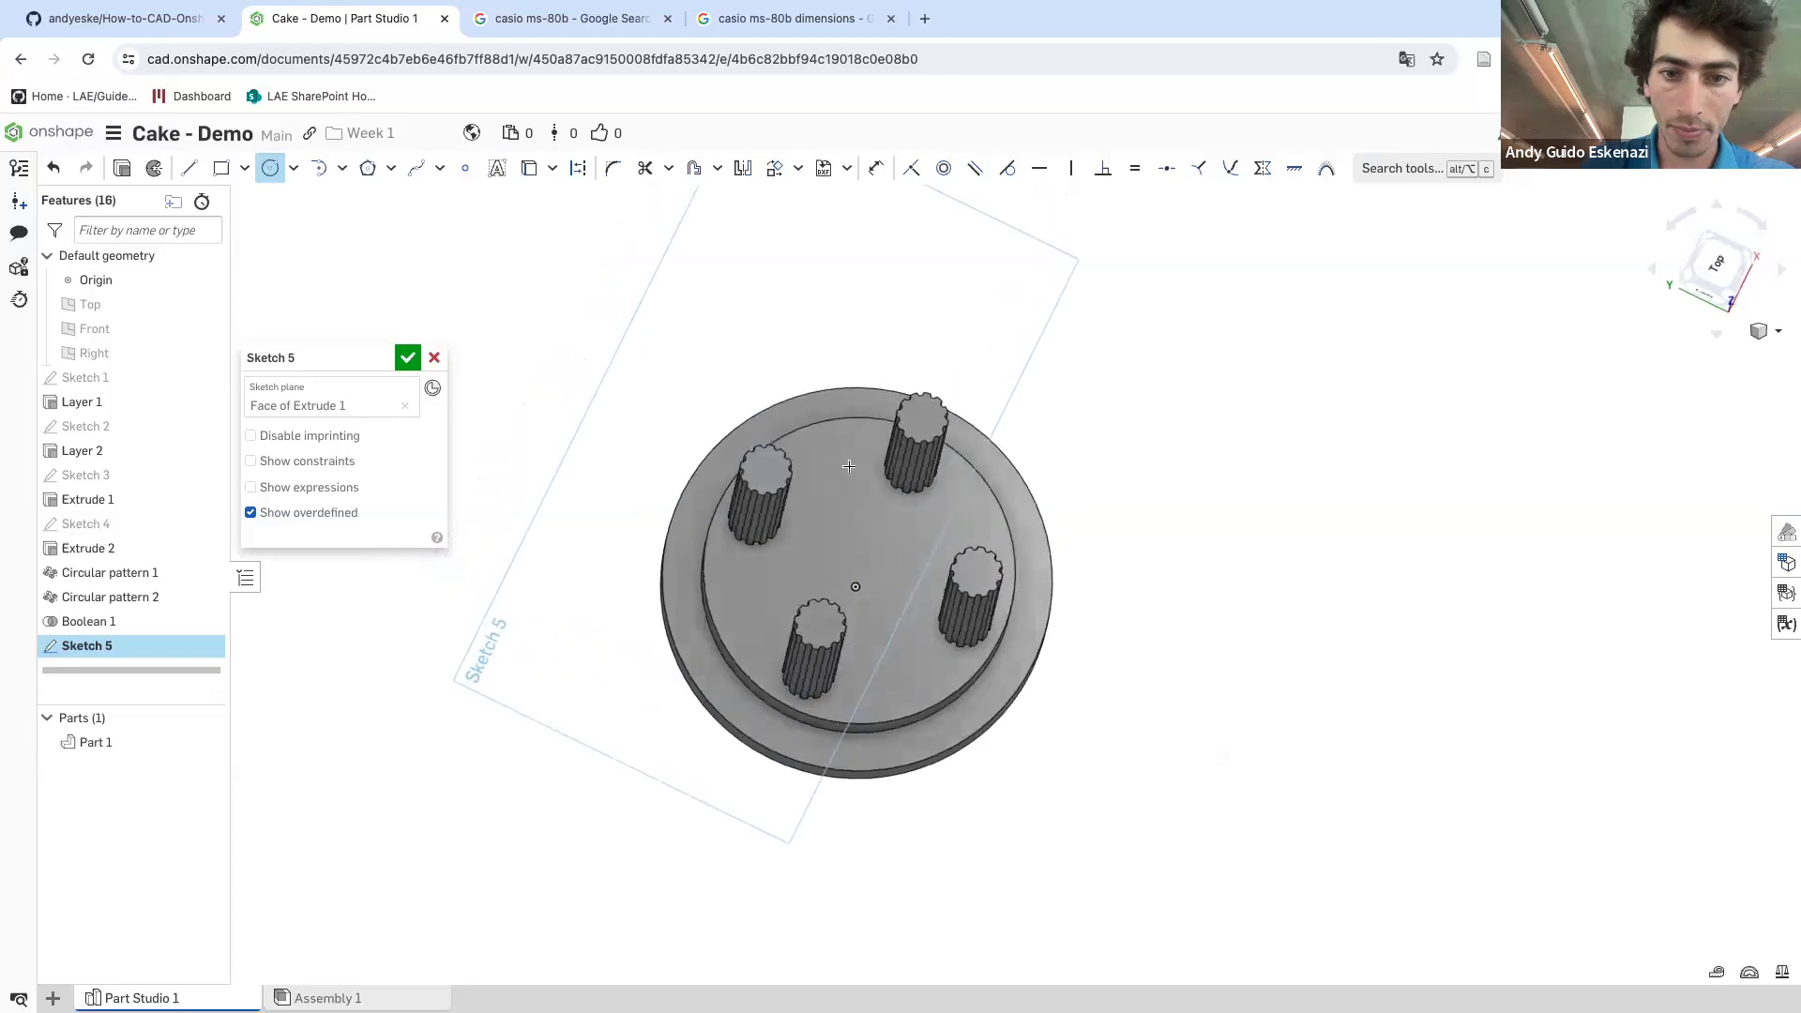
click(849, 522)
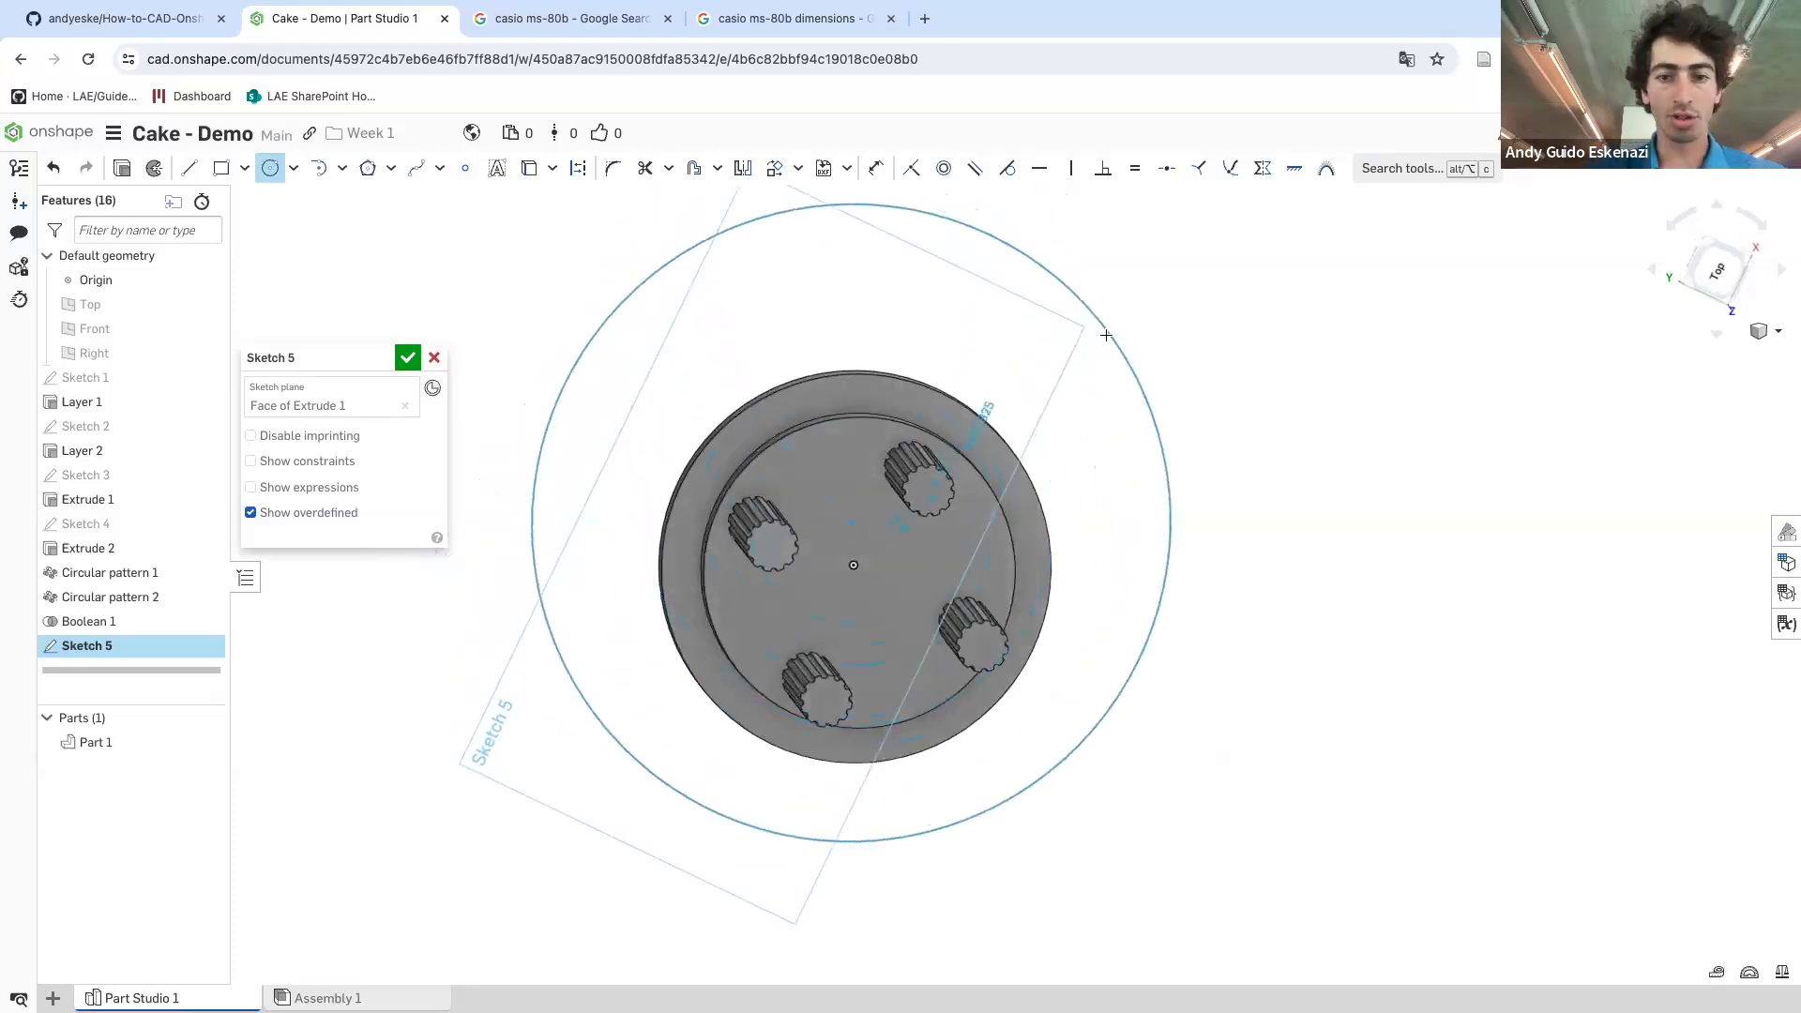
right_drag(1075, 495, 1071, 440)
click(1070, 440)
key(Escape)
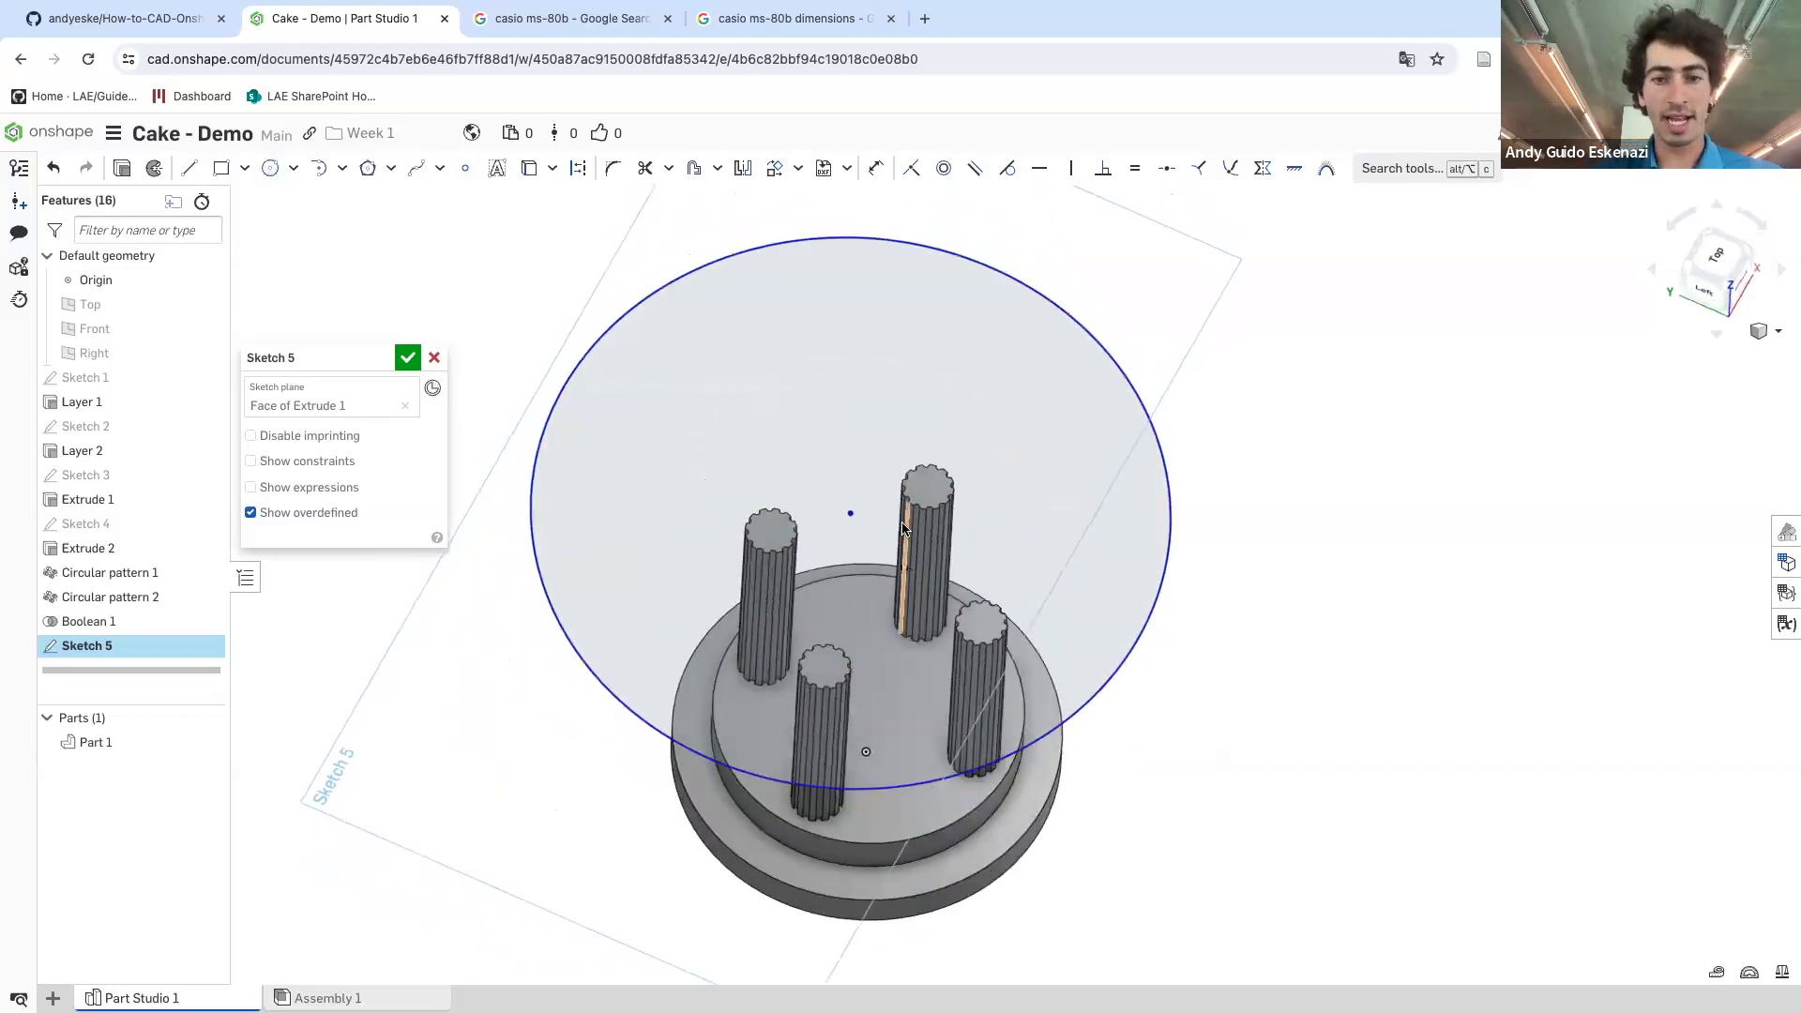
- Constrain the circle's centre coincident with the origin
key(u)
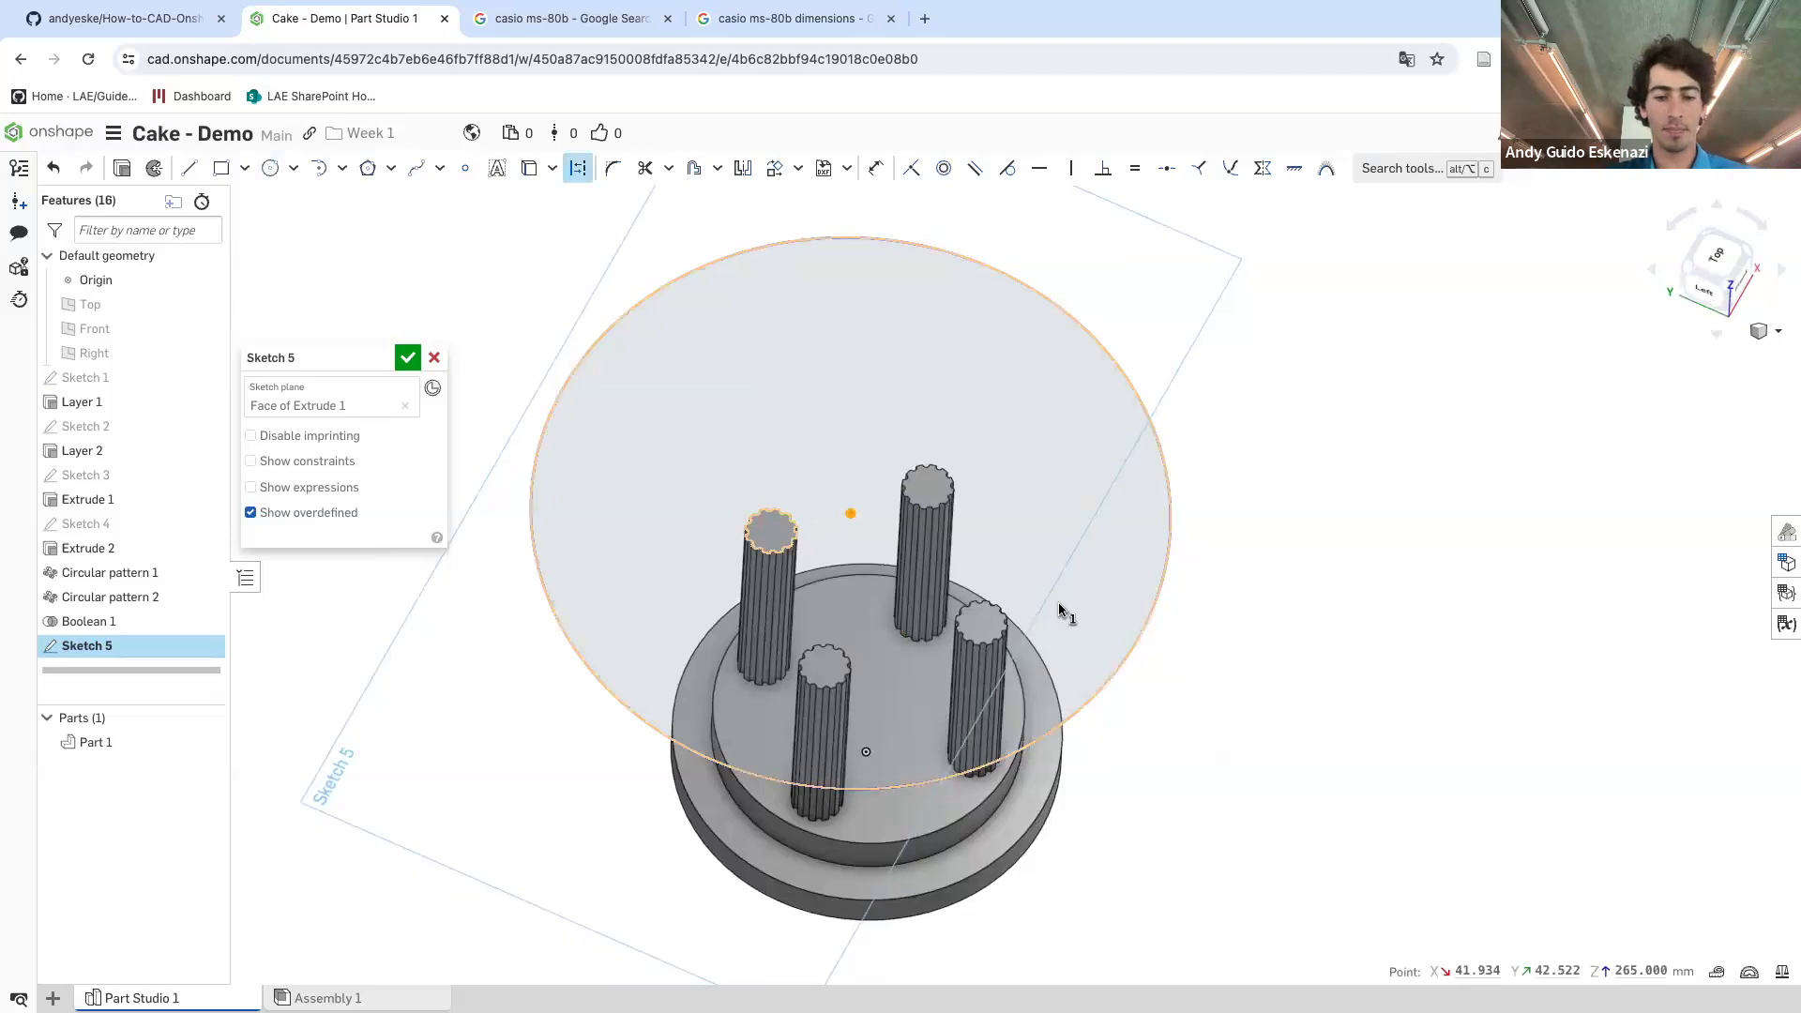
key(i)
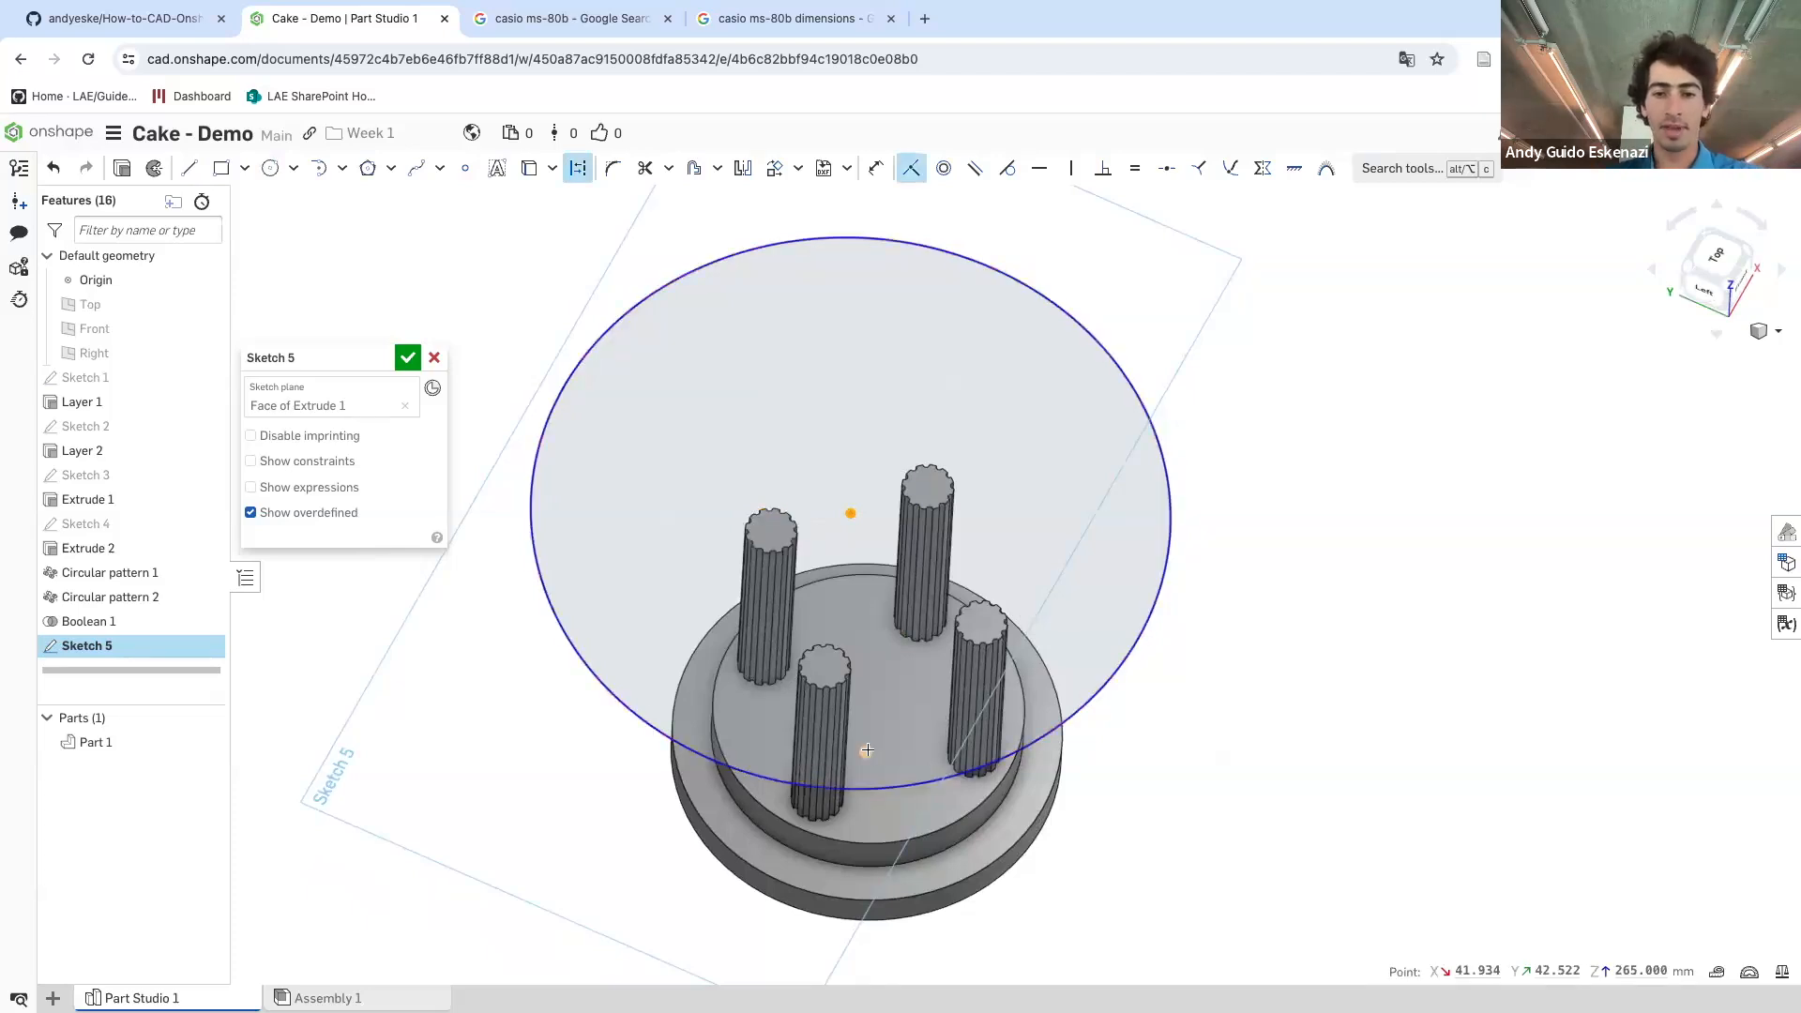
click(868, 751)
scroll(1130, 522, down, 2)
right_drag(1061, 690, 1064, 631)
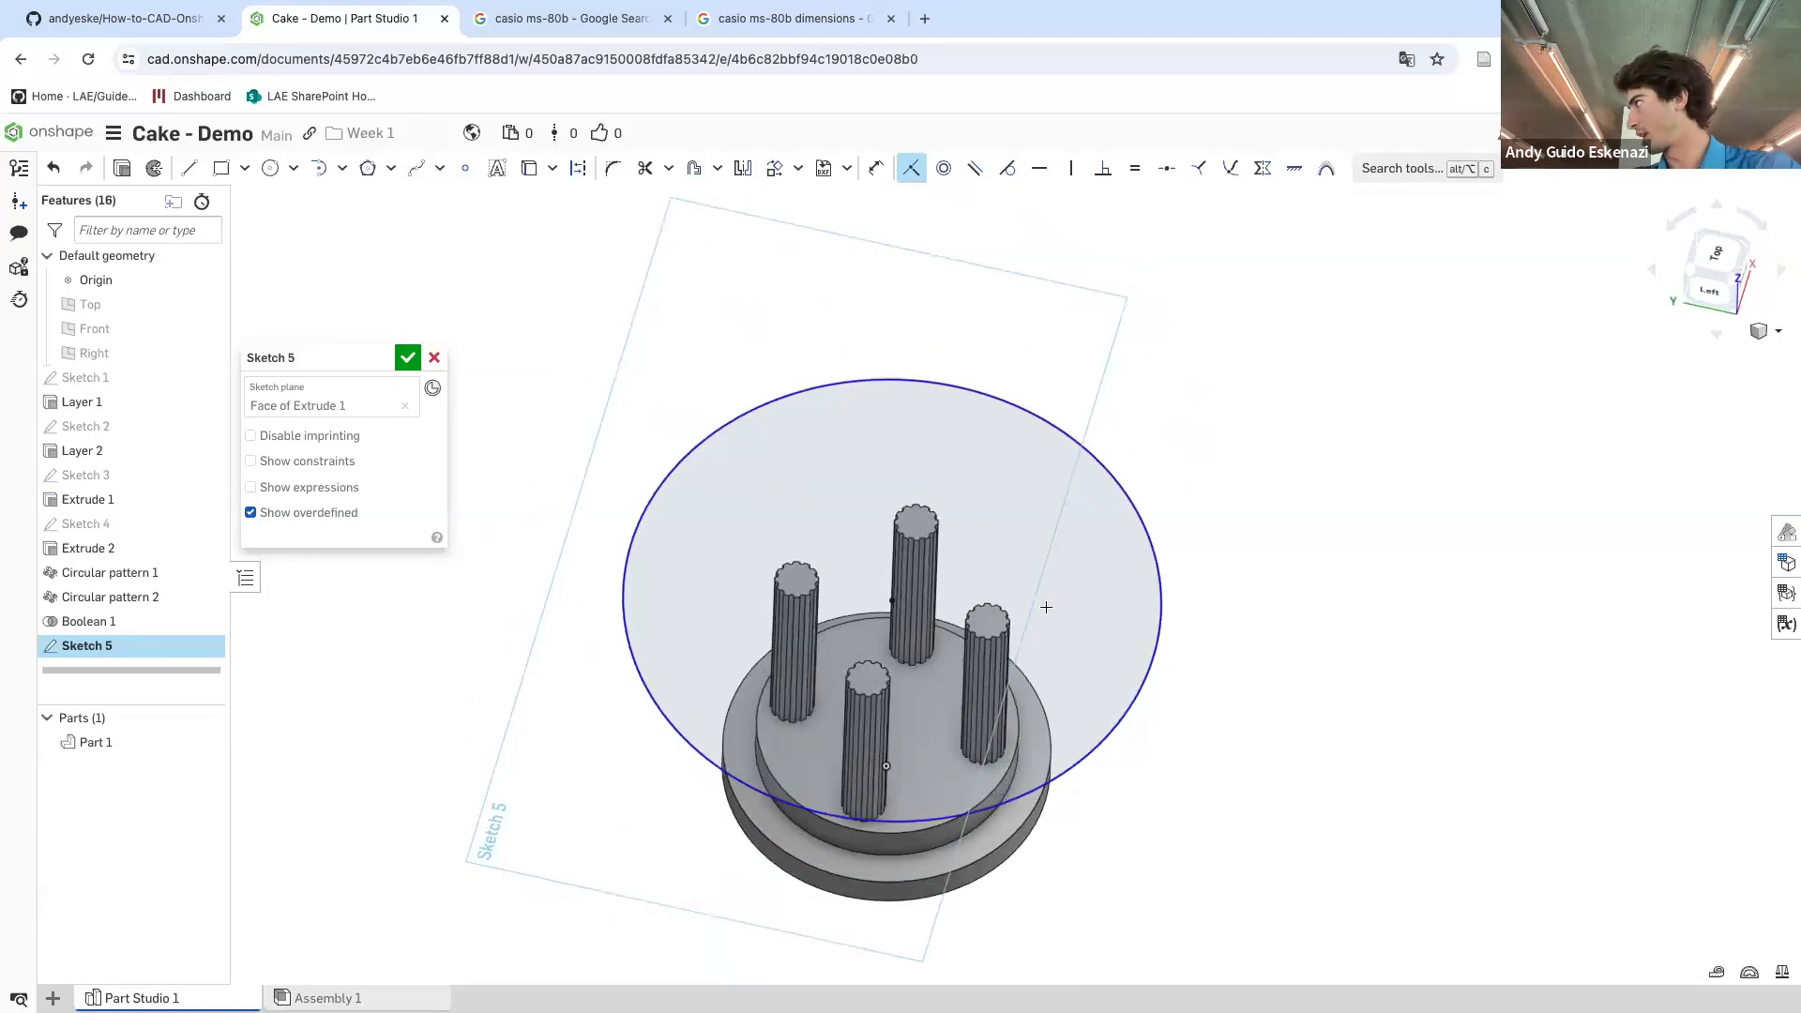
key(Escape)
- Dimension the circle with a diameter of 200 mm
click(1104, 460)
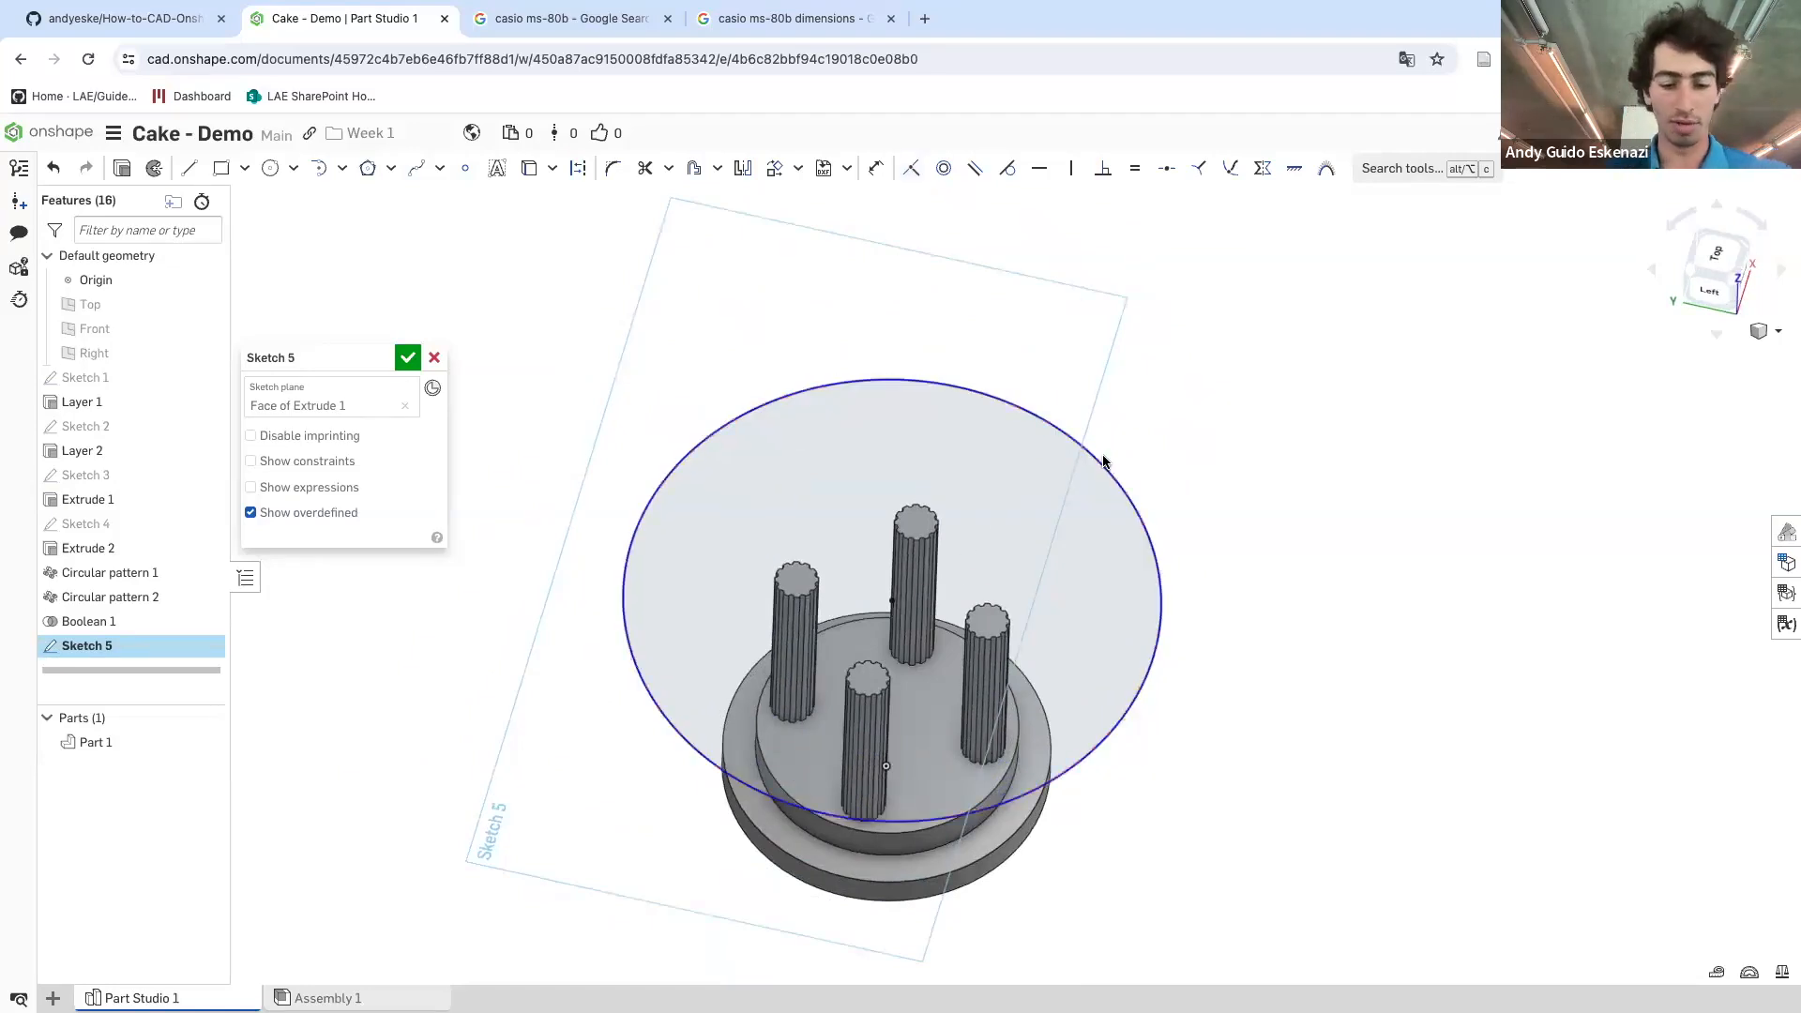
key(d)
click(1145, 523)
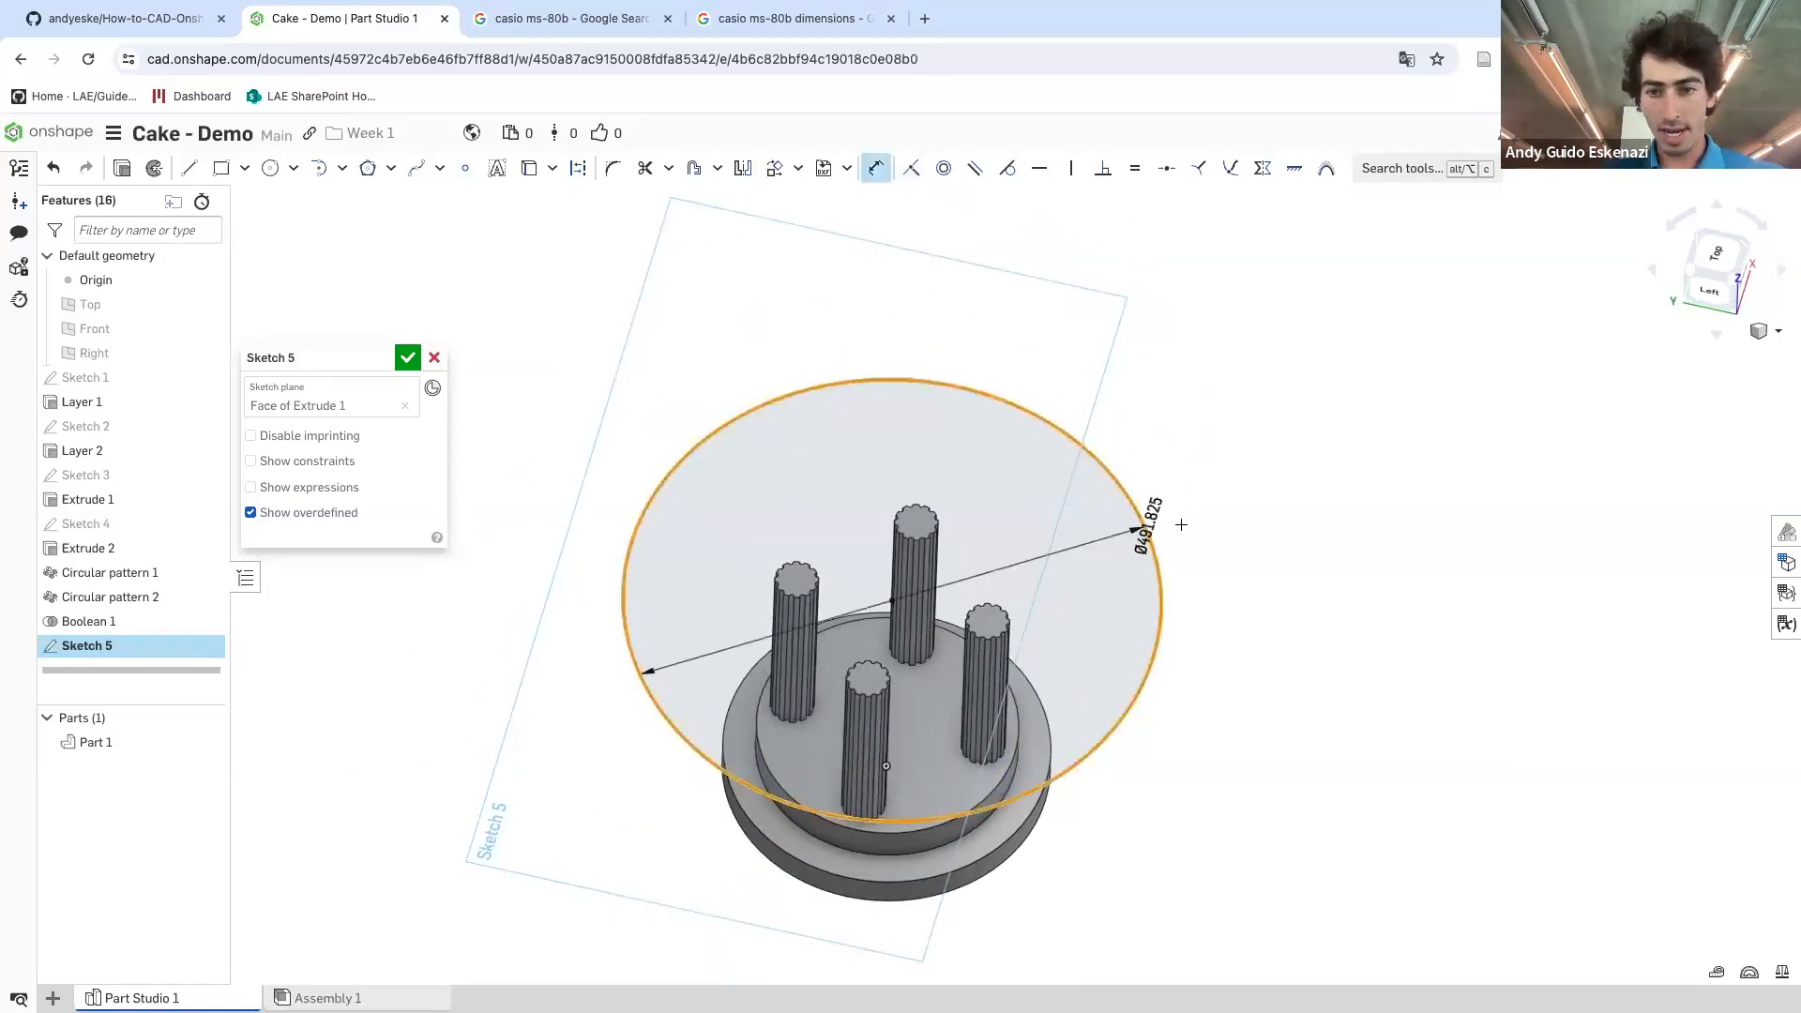
click(1250, 511)
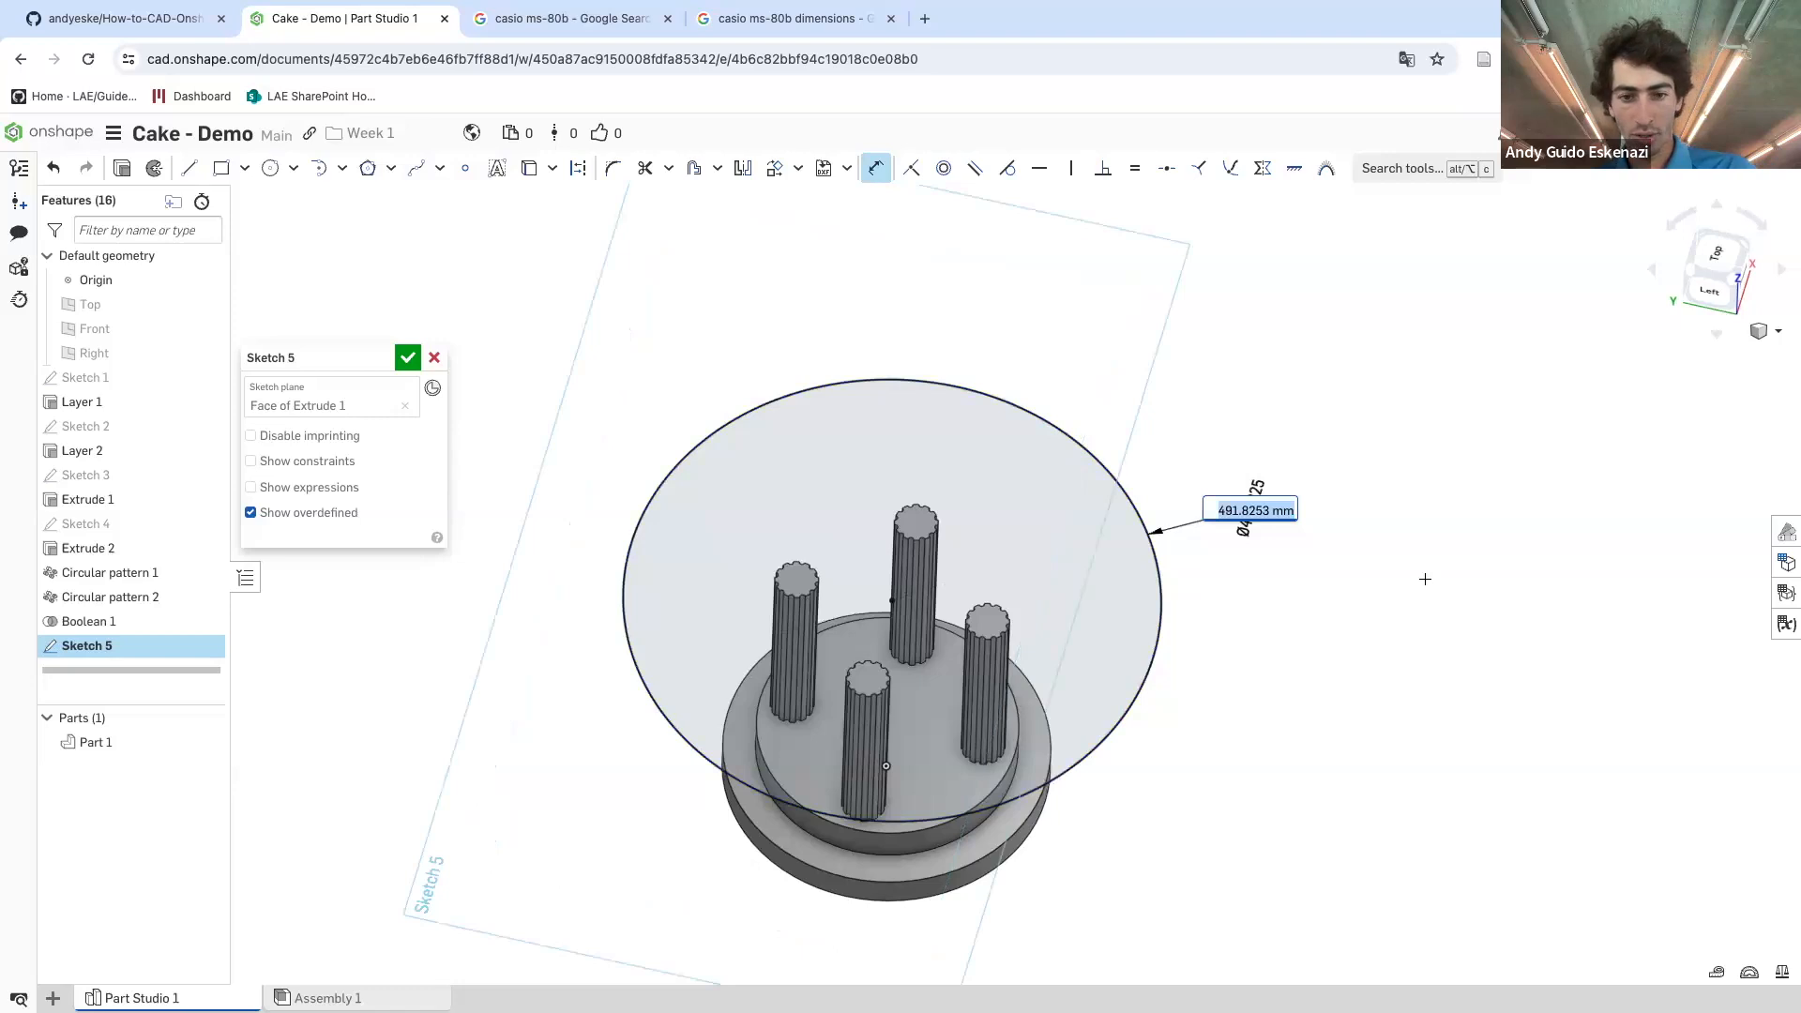
text(200)
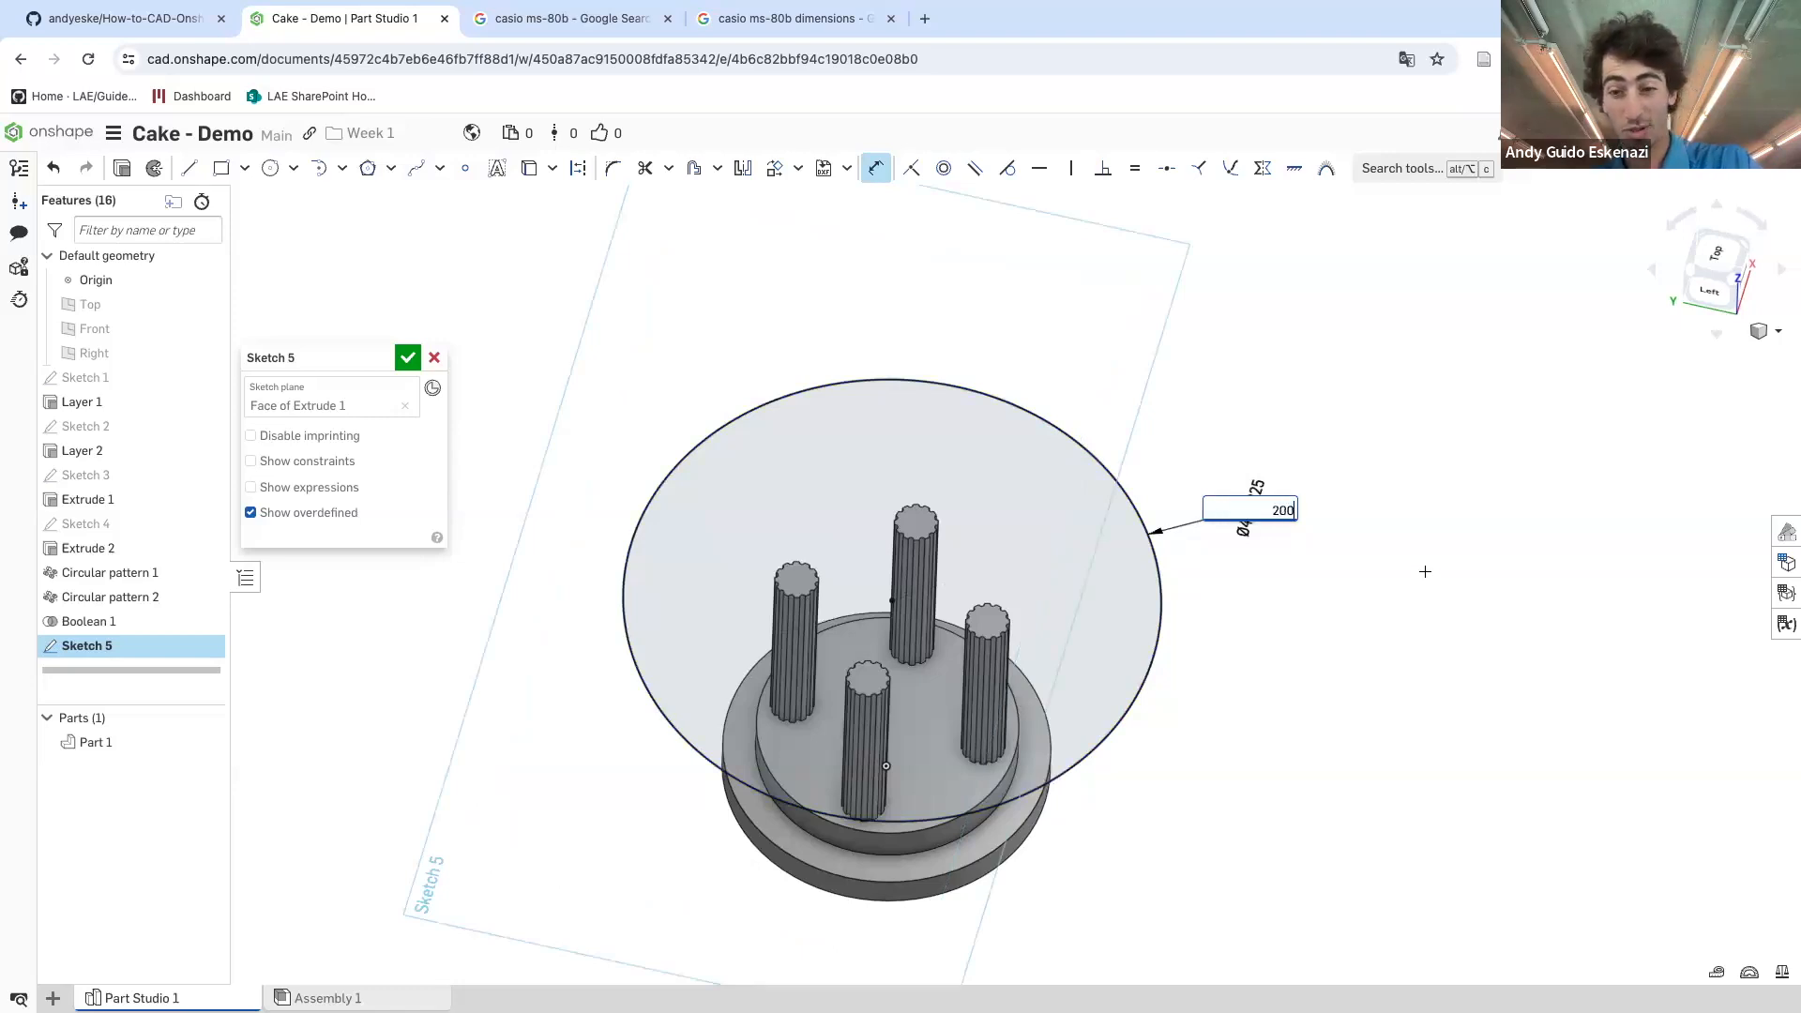
key(Return)
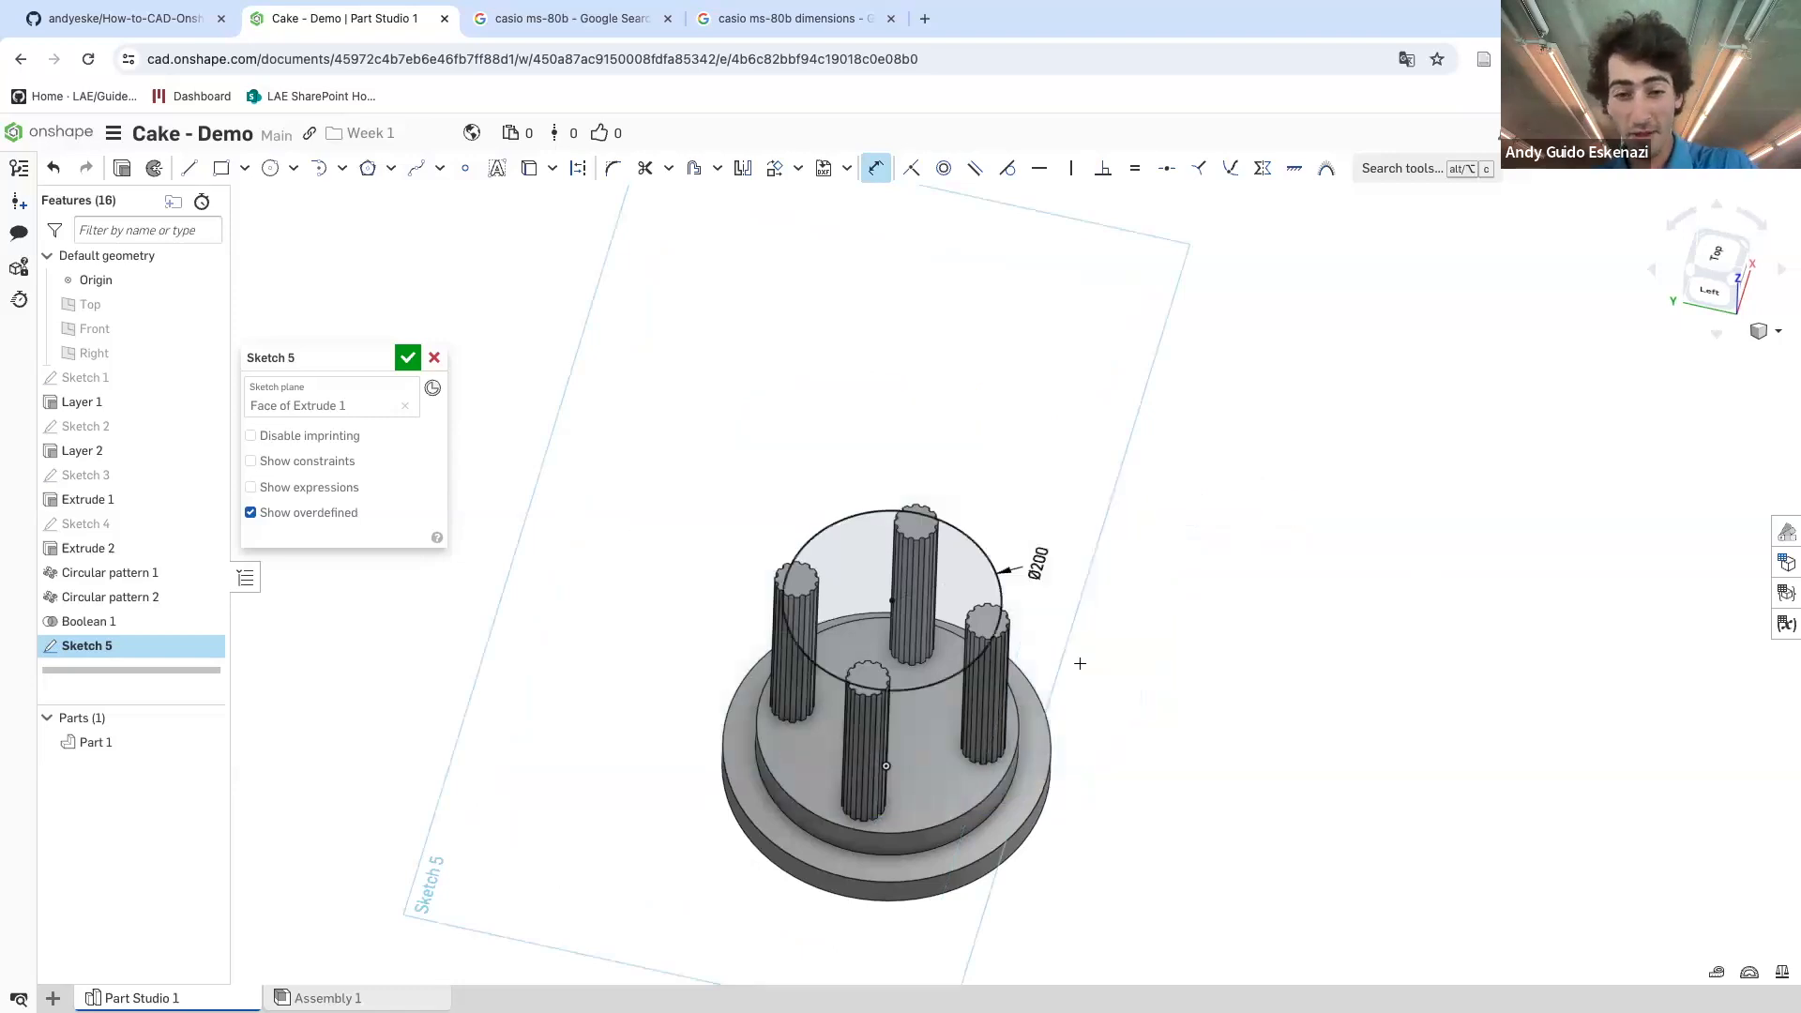
- Change the circle's diameter to 250 mm
double_click(1039, 563)
text(250)
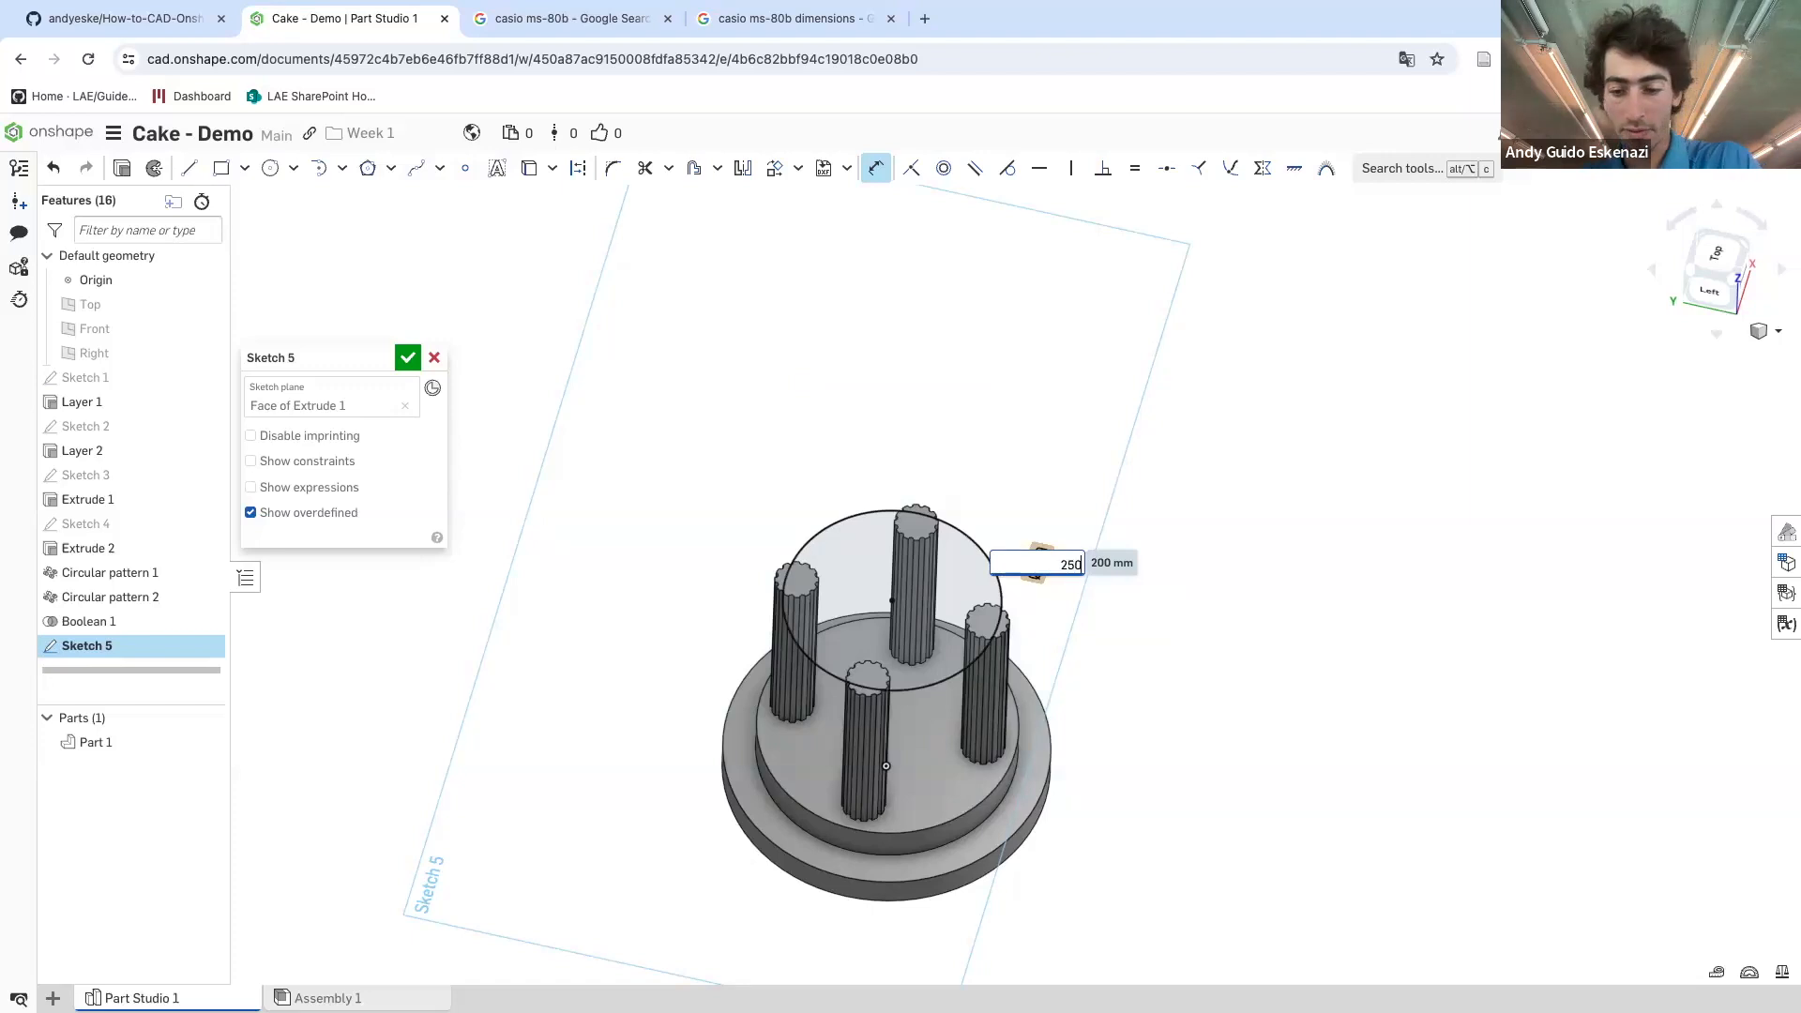
key(Return)
- Extrude the circle 15 mm upward as a disc on the columns, added to the existing part
mouse_move(1215, 596)
right_down()
mouse_move(1213, 536)
mouse_move(1209, 586)
right_up()
scroll(870, 601, up, 3)
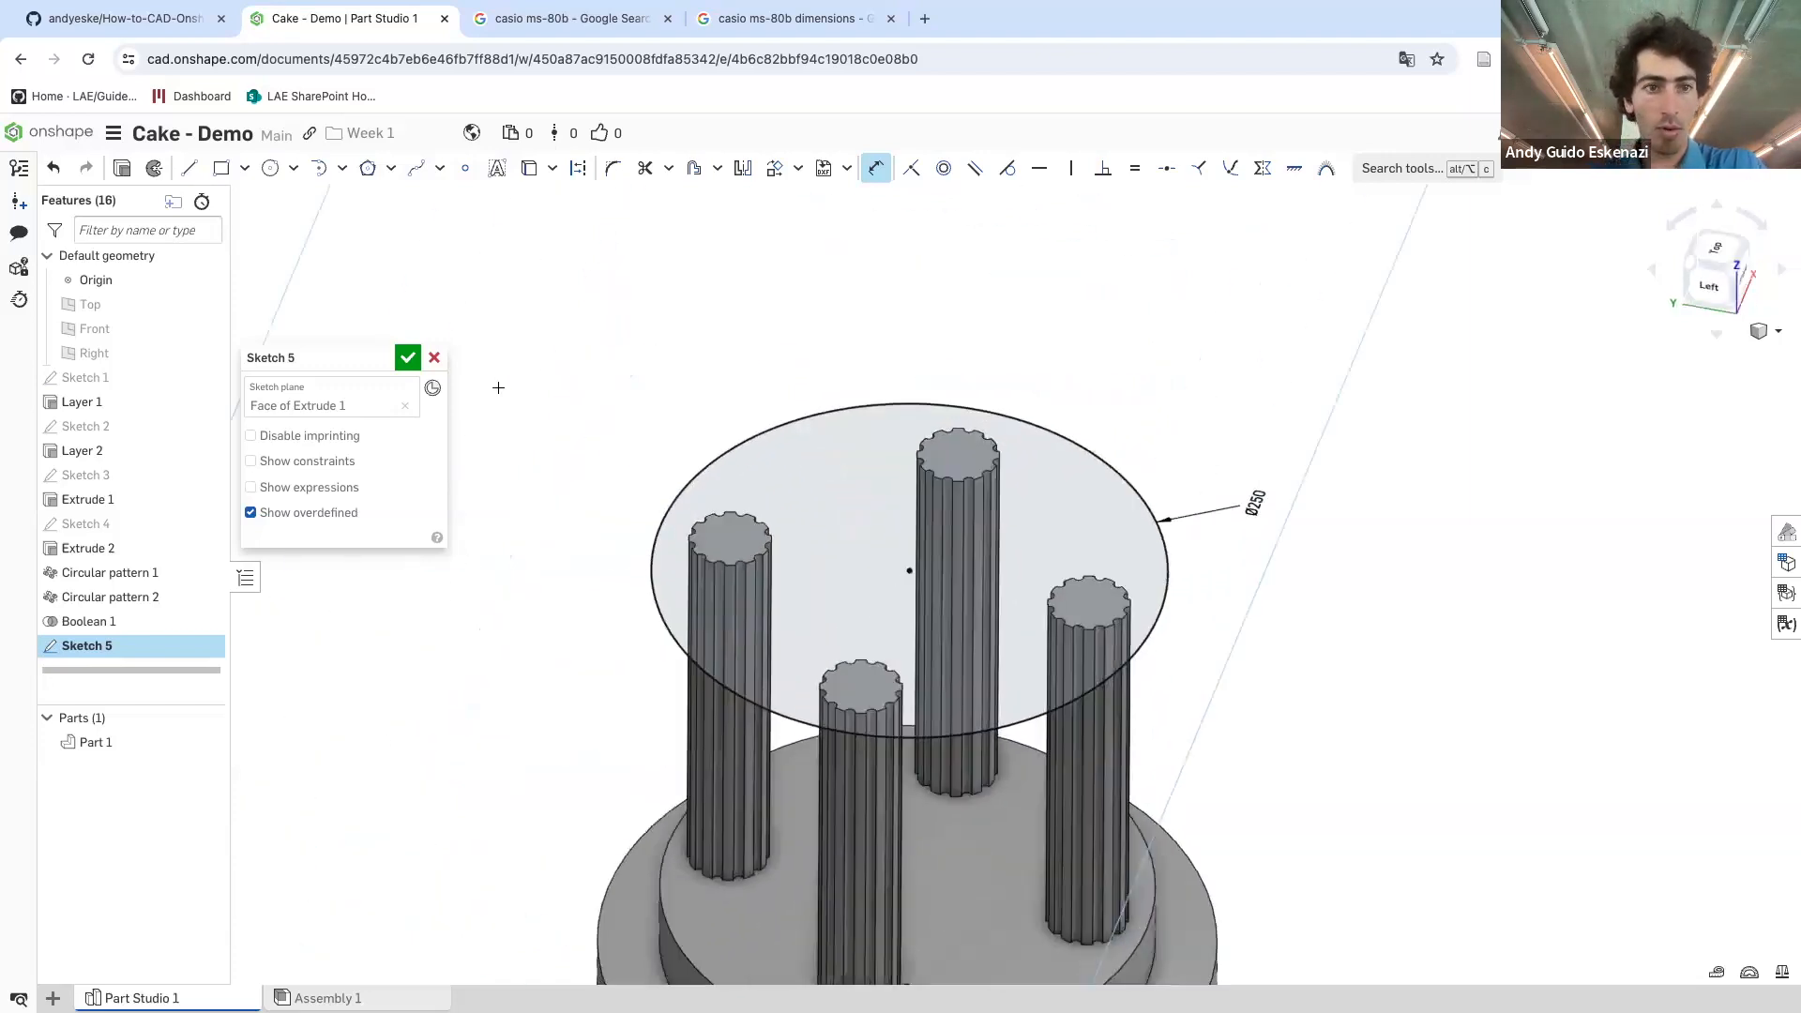
click(122, 168)
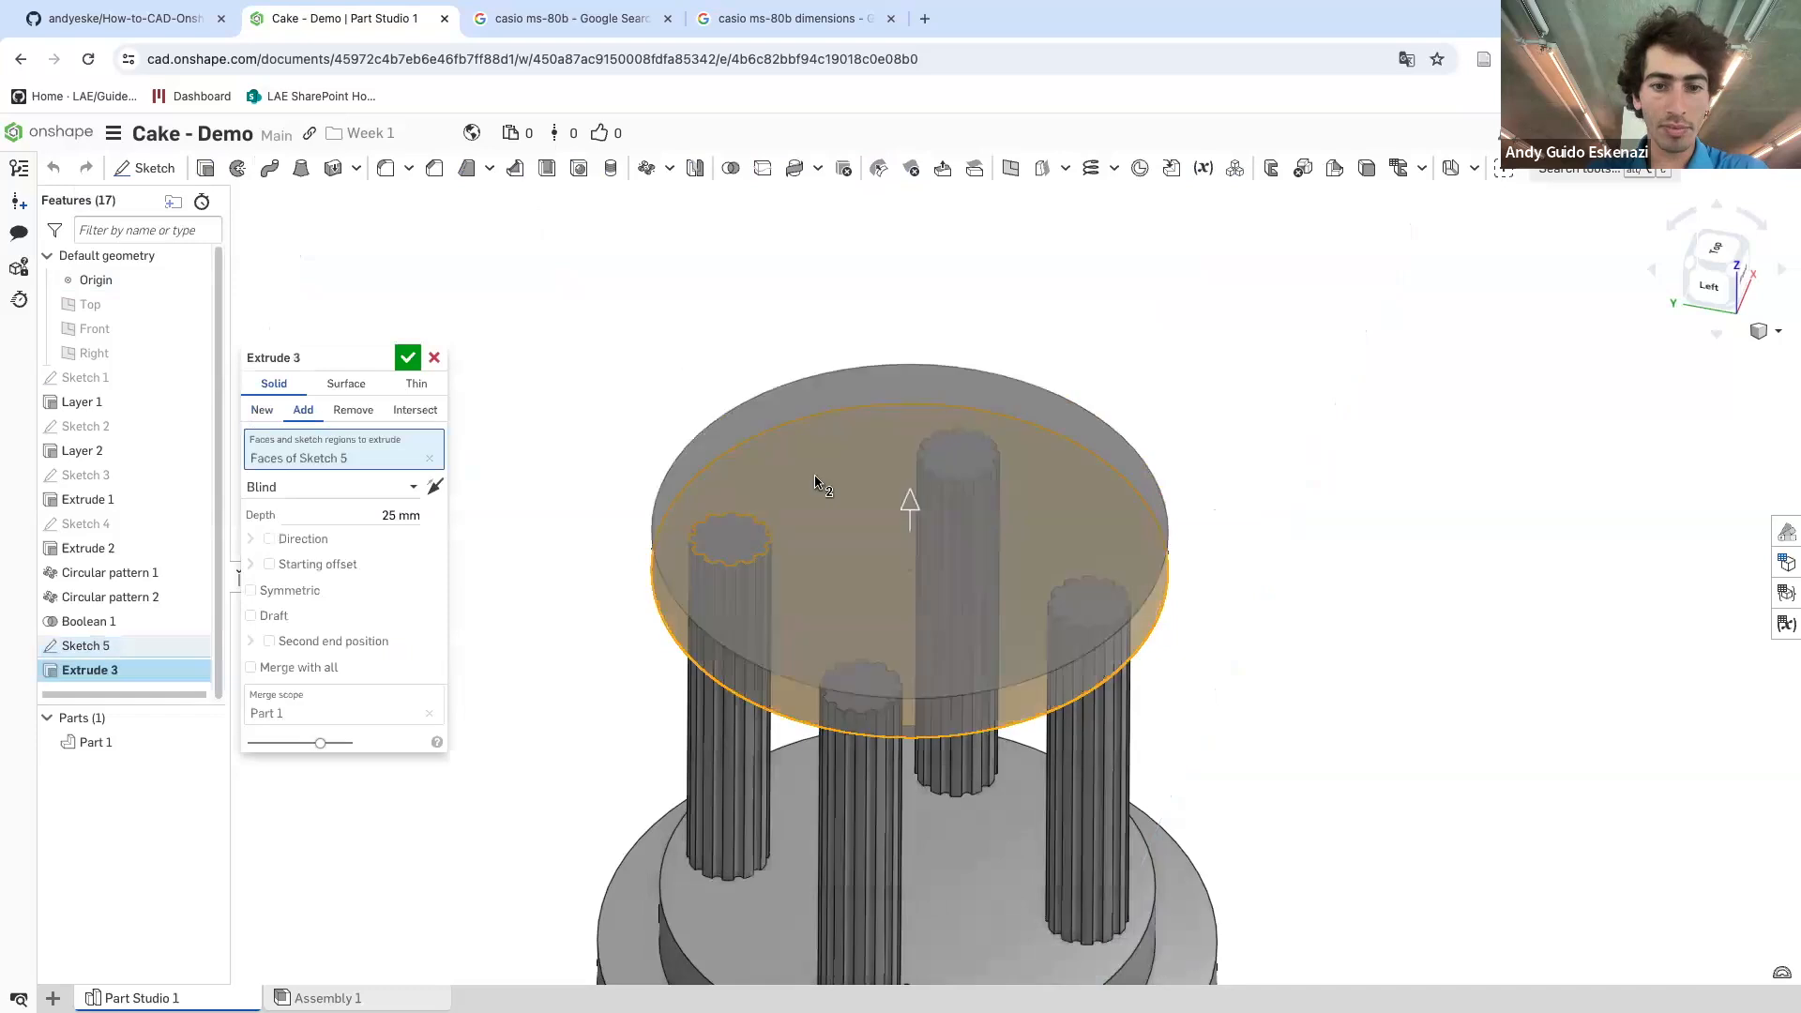
double_click(412, 518)
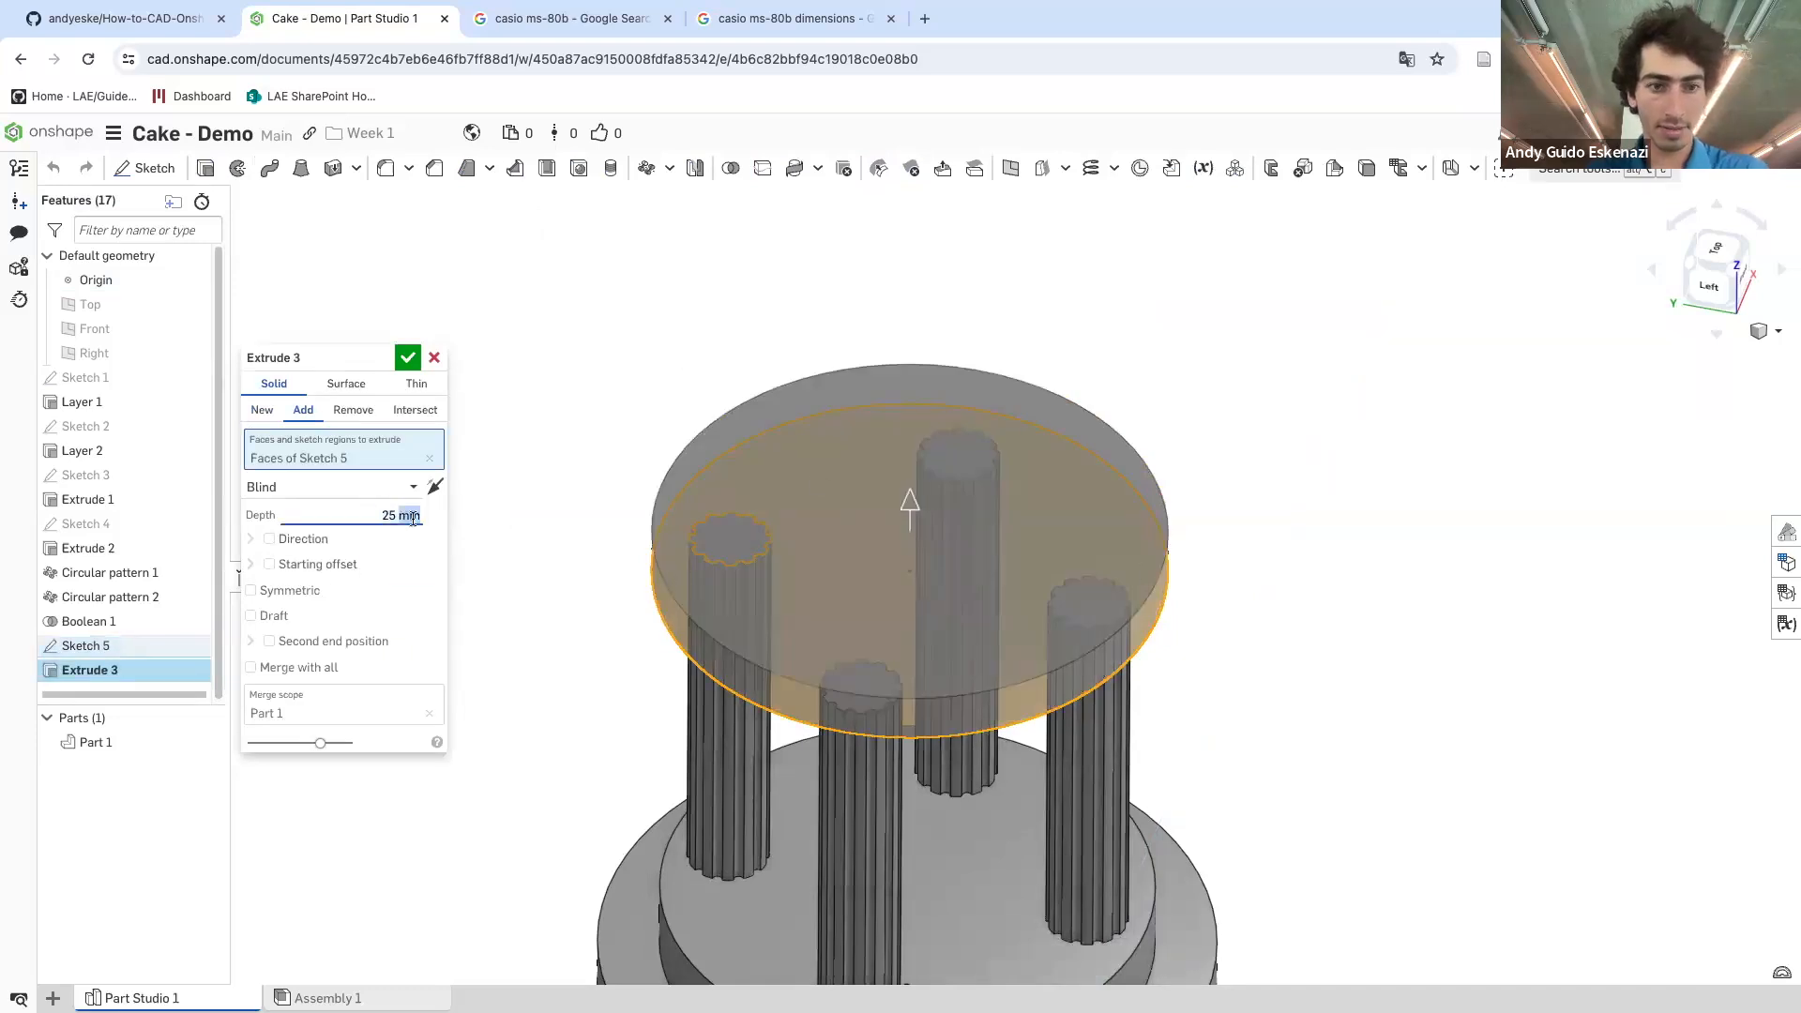
text(15)
key(Return)
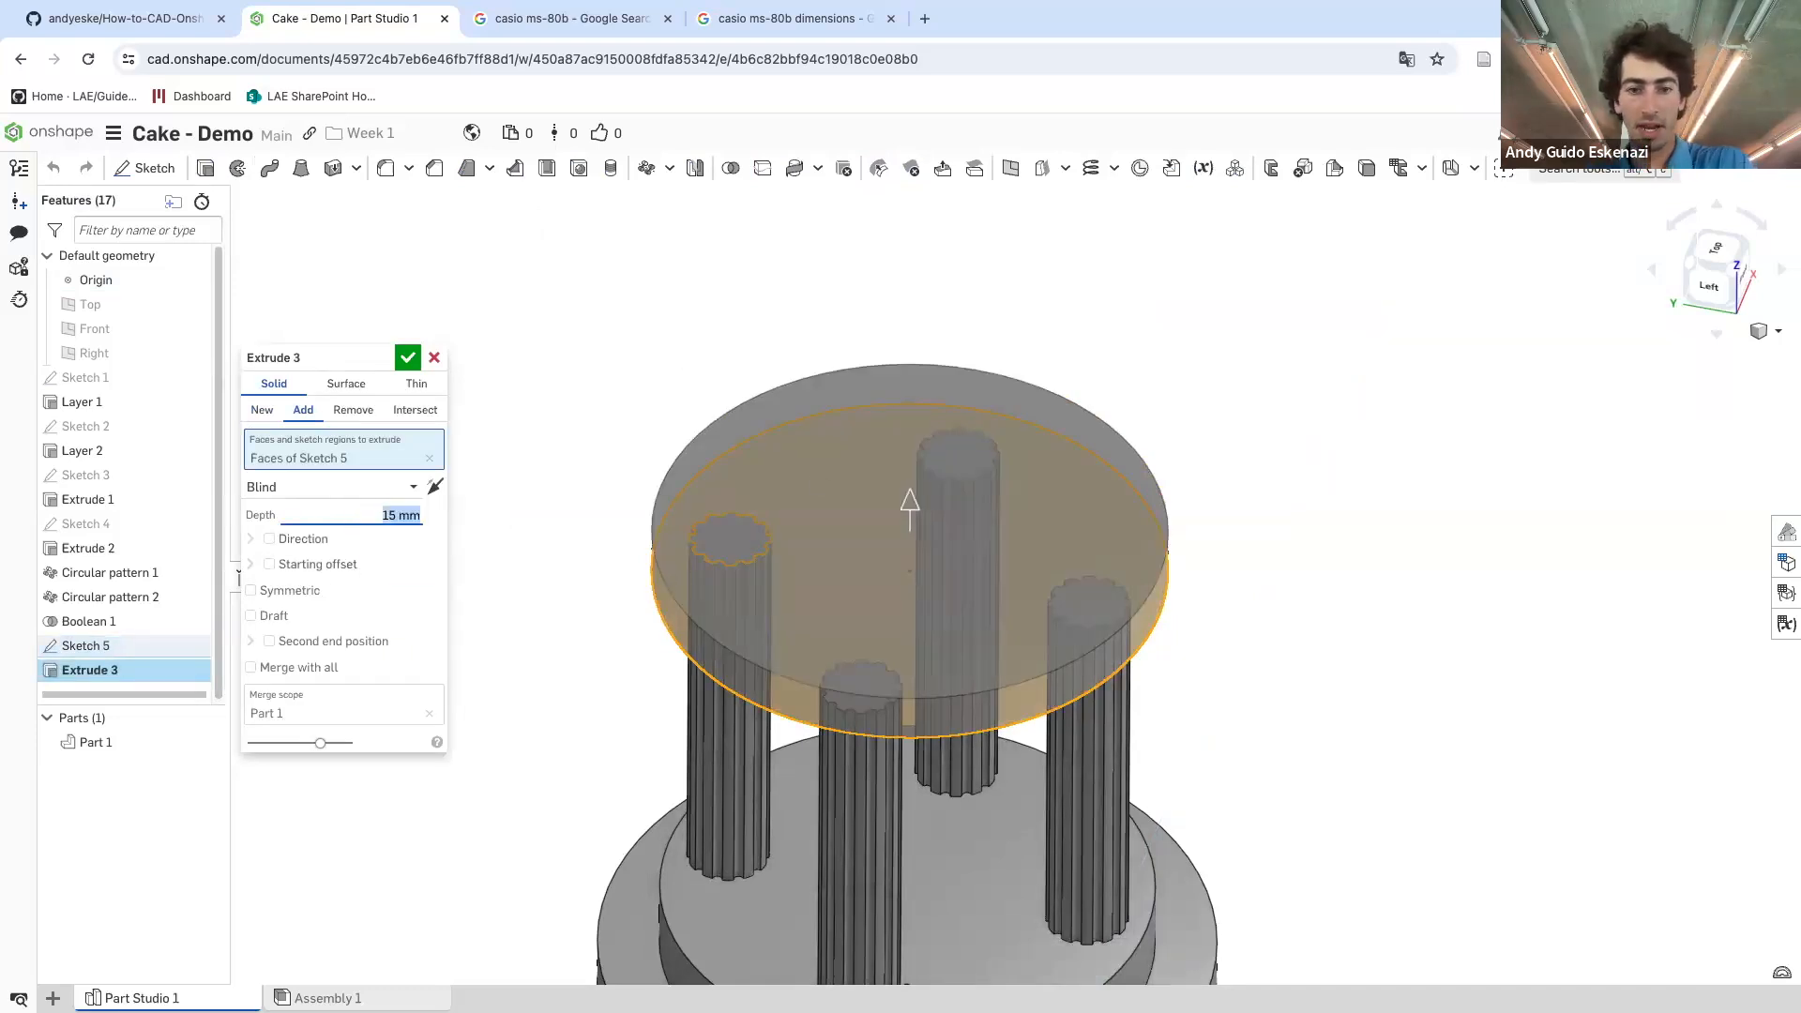
click(408, 359)
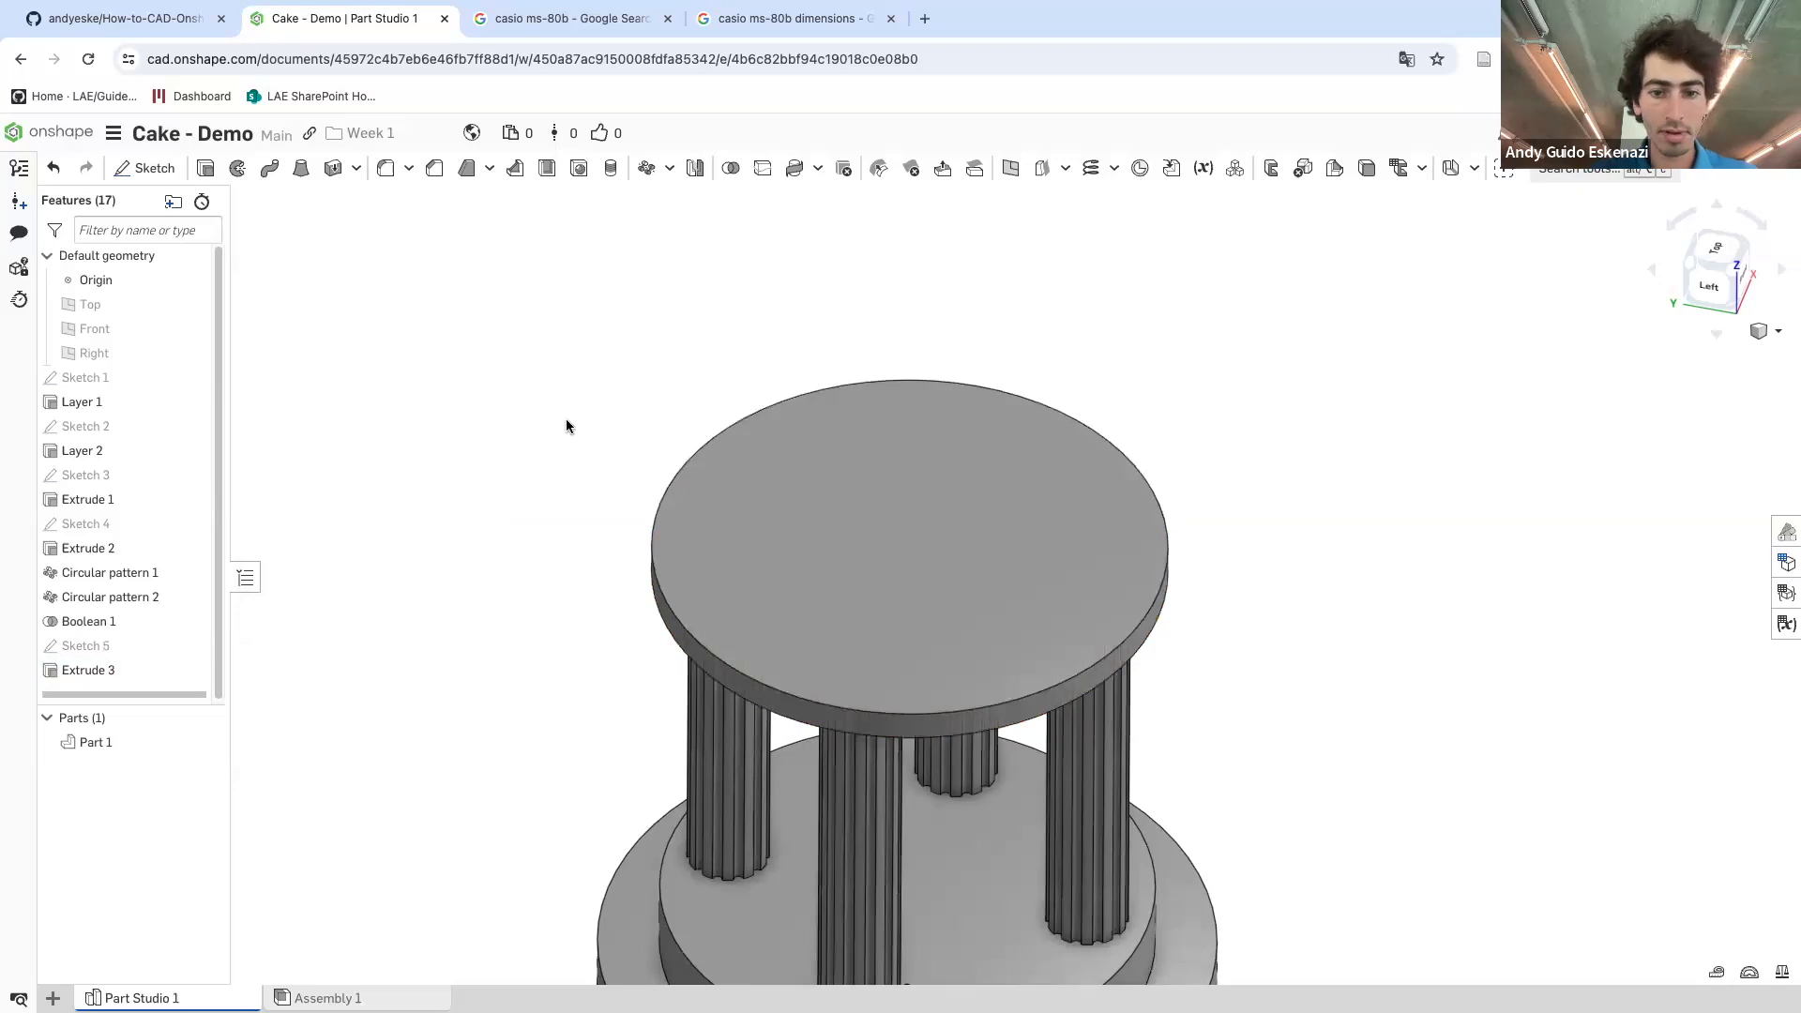
- Start a new sketch on the upper face of the disc resting on the columns
scroll(563, 422, down, 3)
right_drag(1041, 533, 1052, 498)
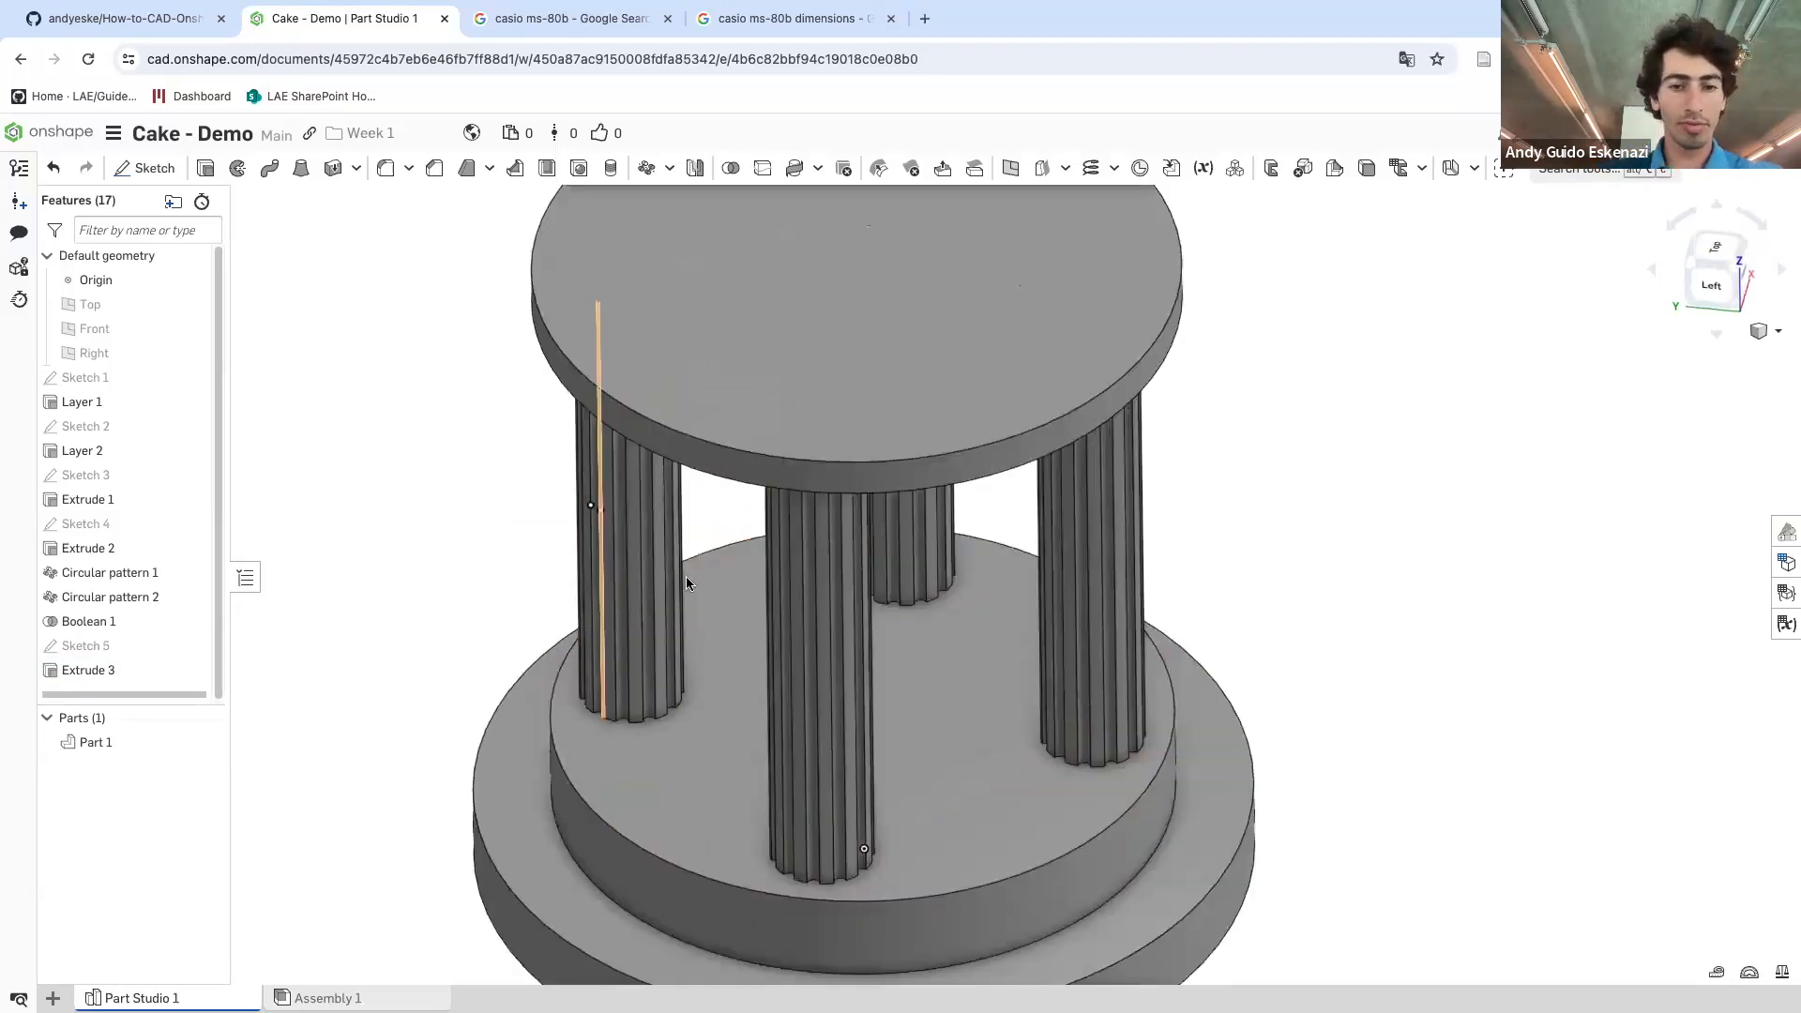
scroll(724, 630, down, 5)
scroll(818, 502, up, 2)
right_drag(811, 554, 805, 593)
click(153, 190)
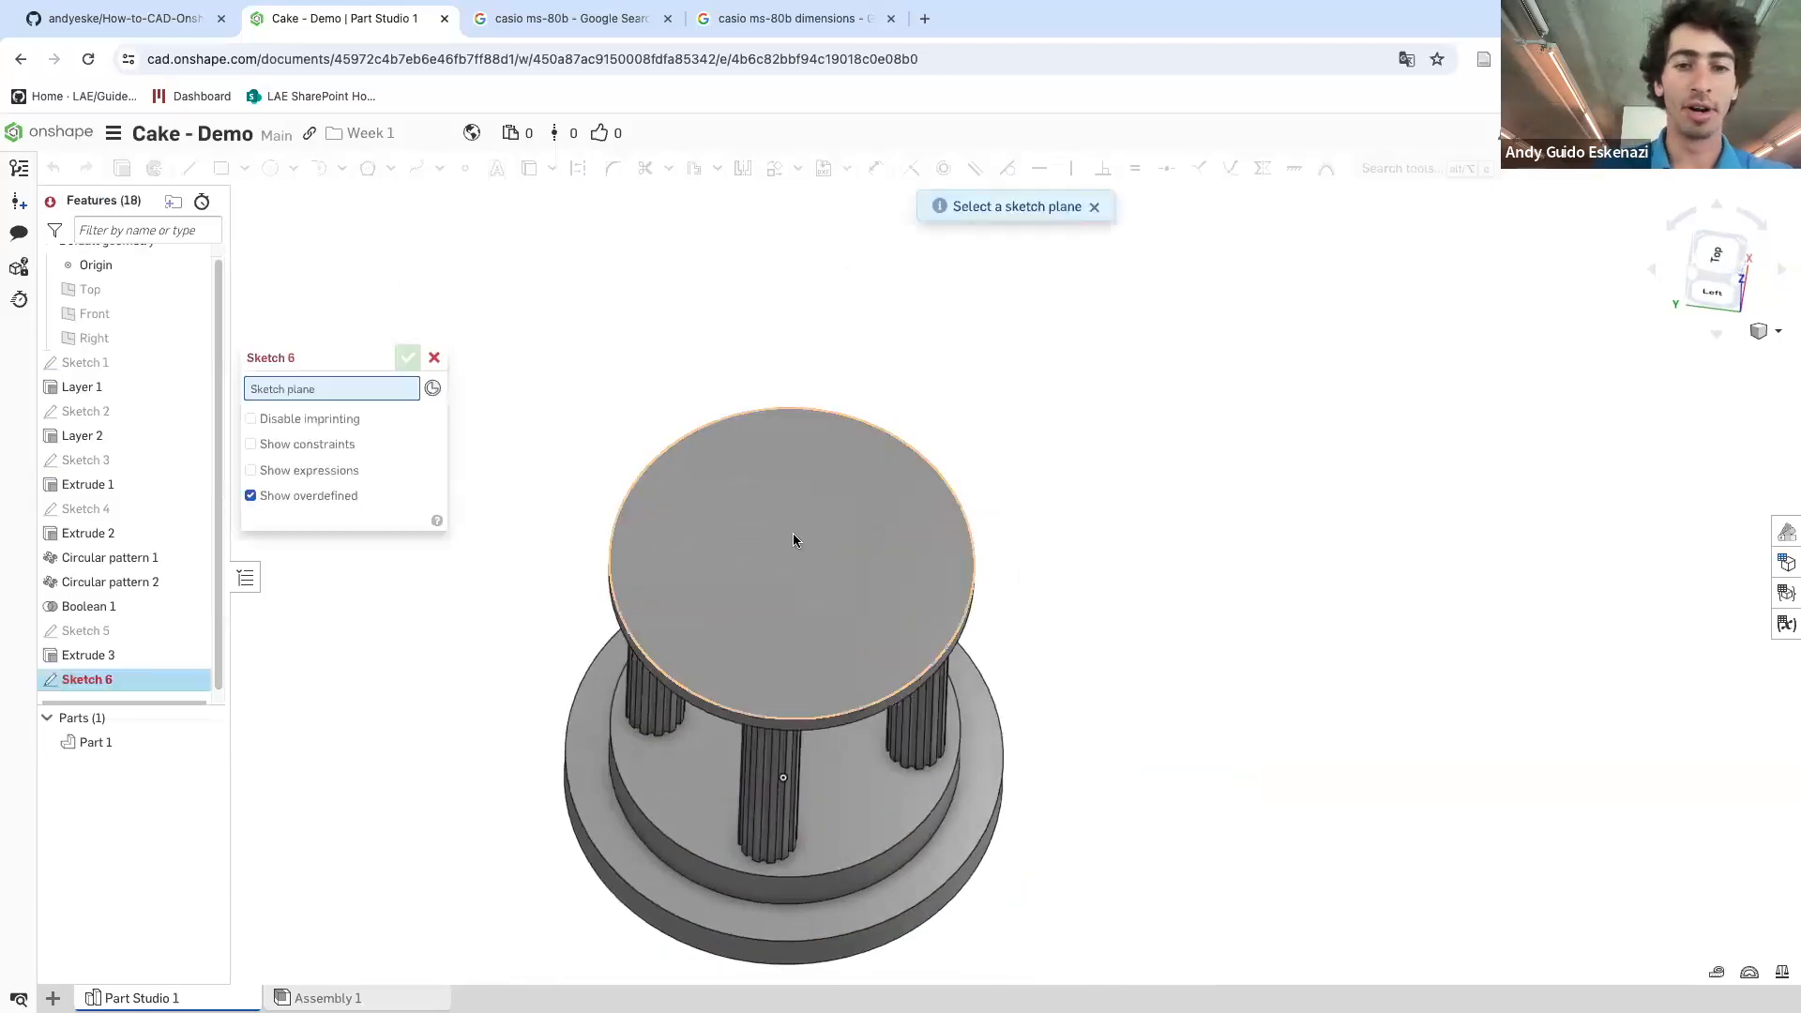
click(791, 531)
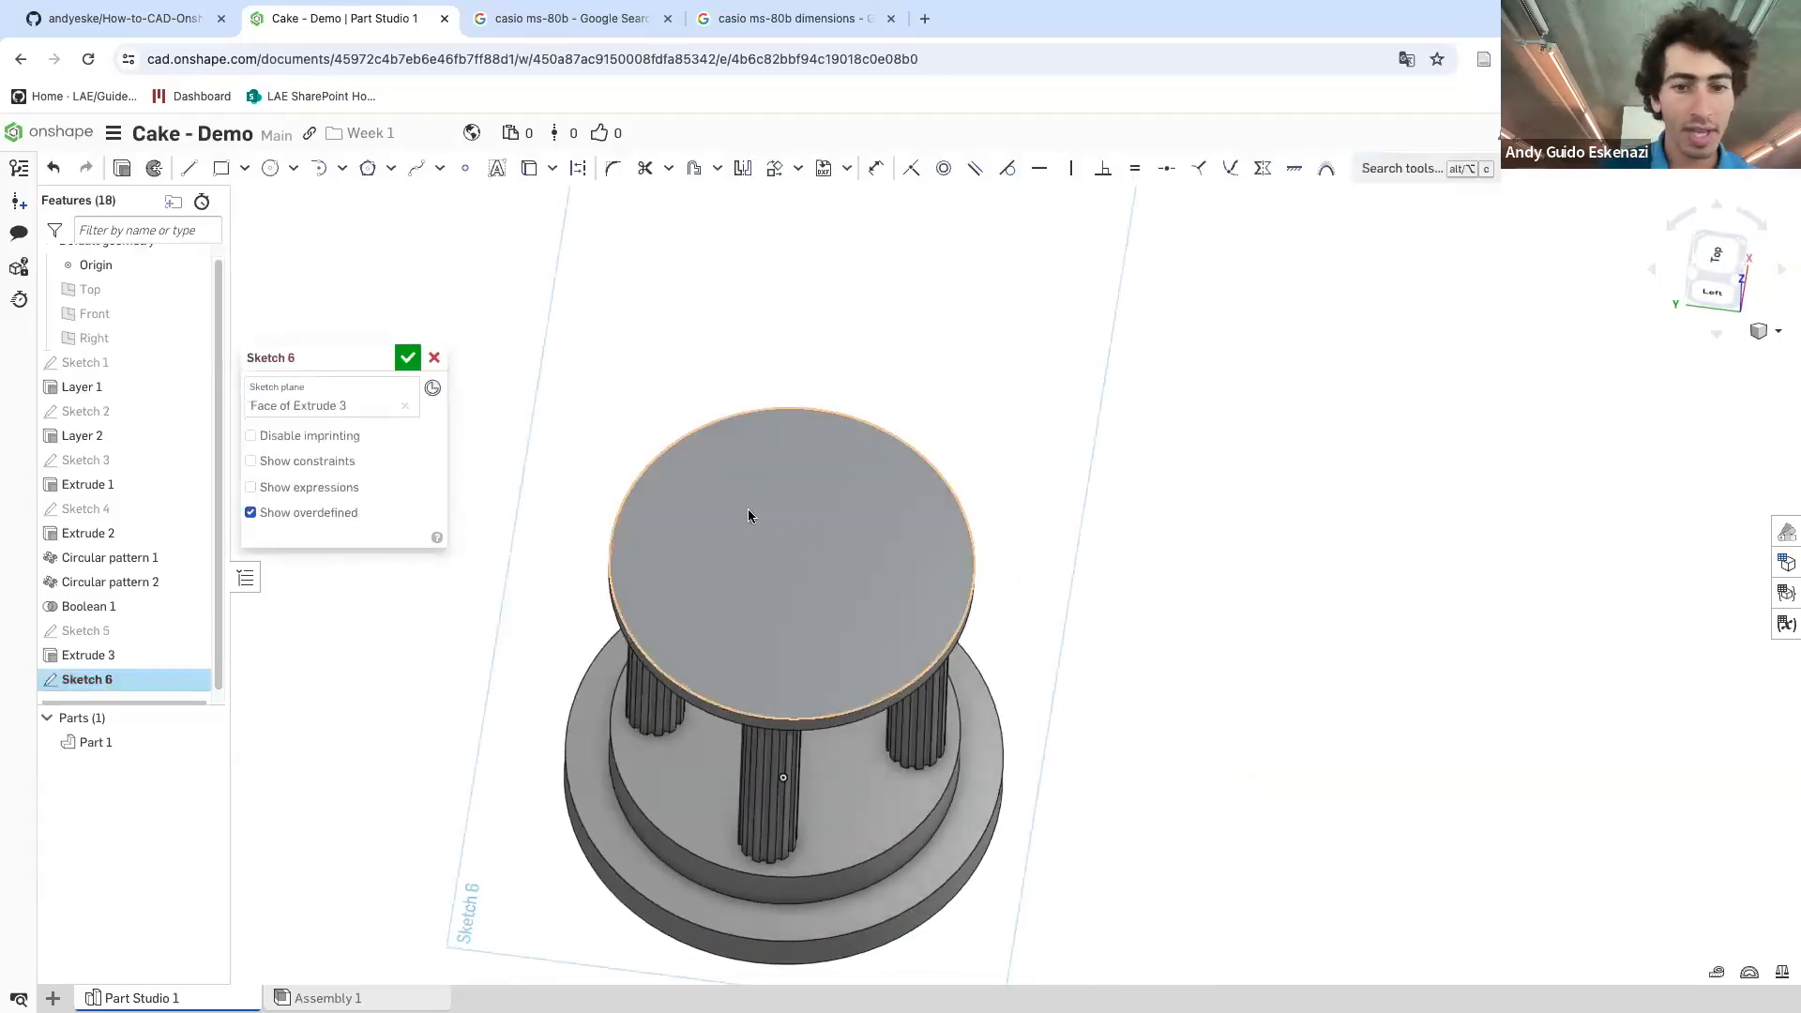
- Draw a construction line about 90 mm long from near the disc's centre toward its rim
click(190, 174)
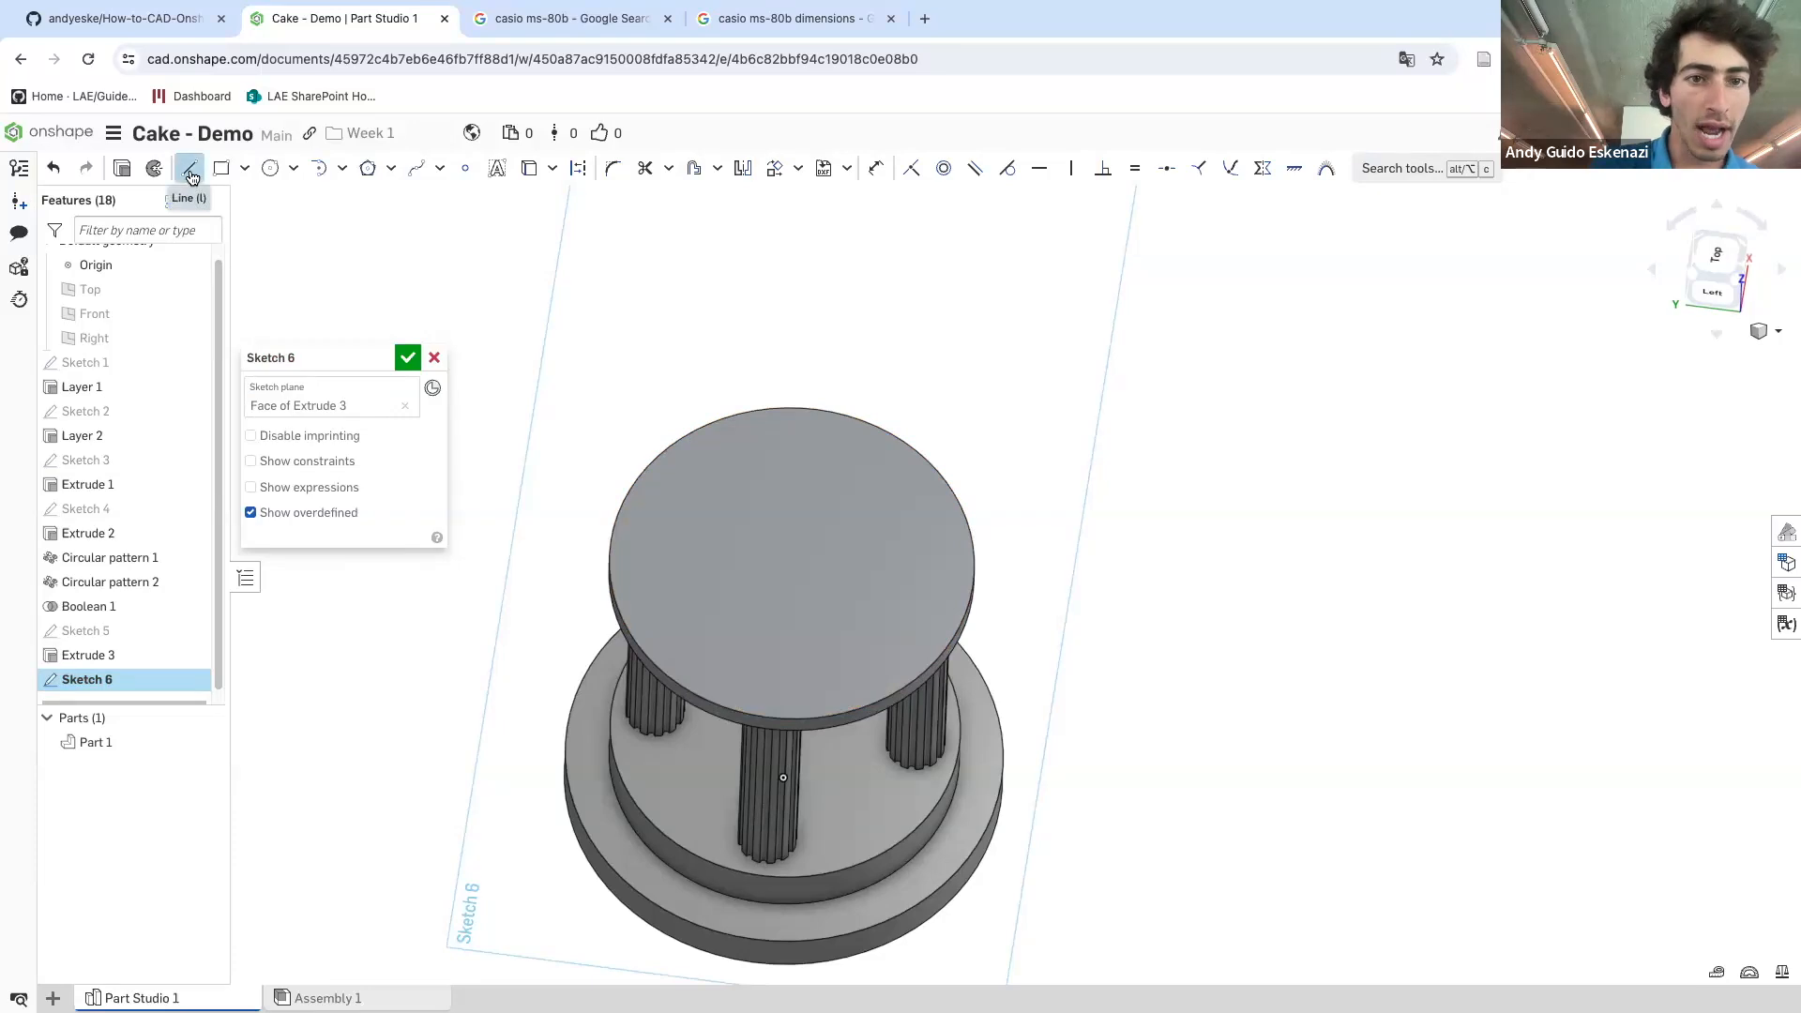
click(800, 545)
click(845, 446)
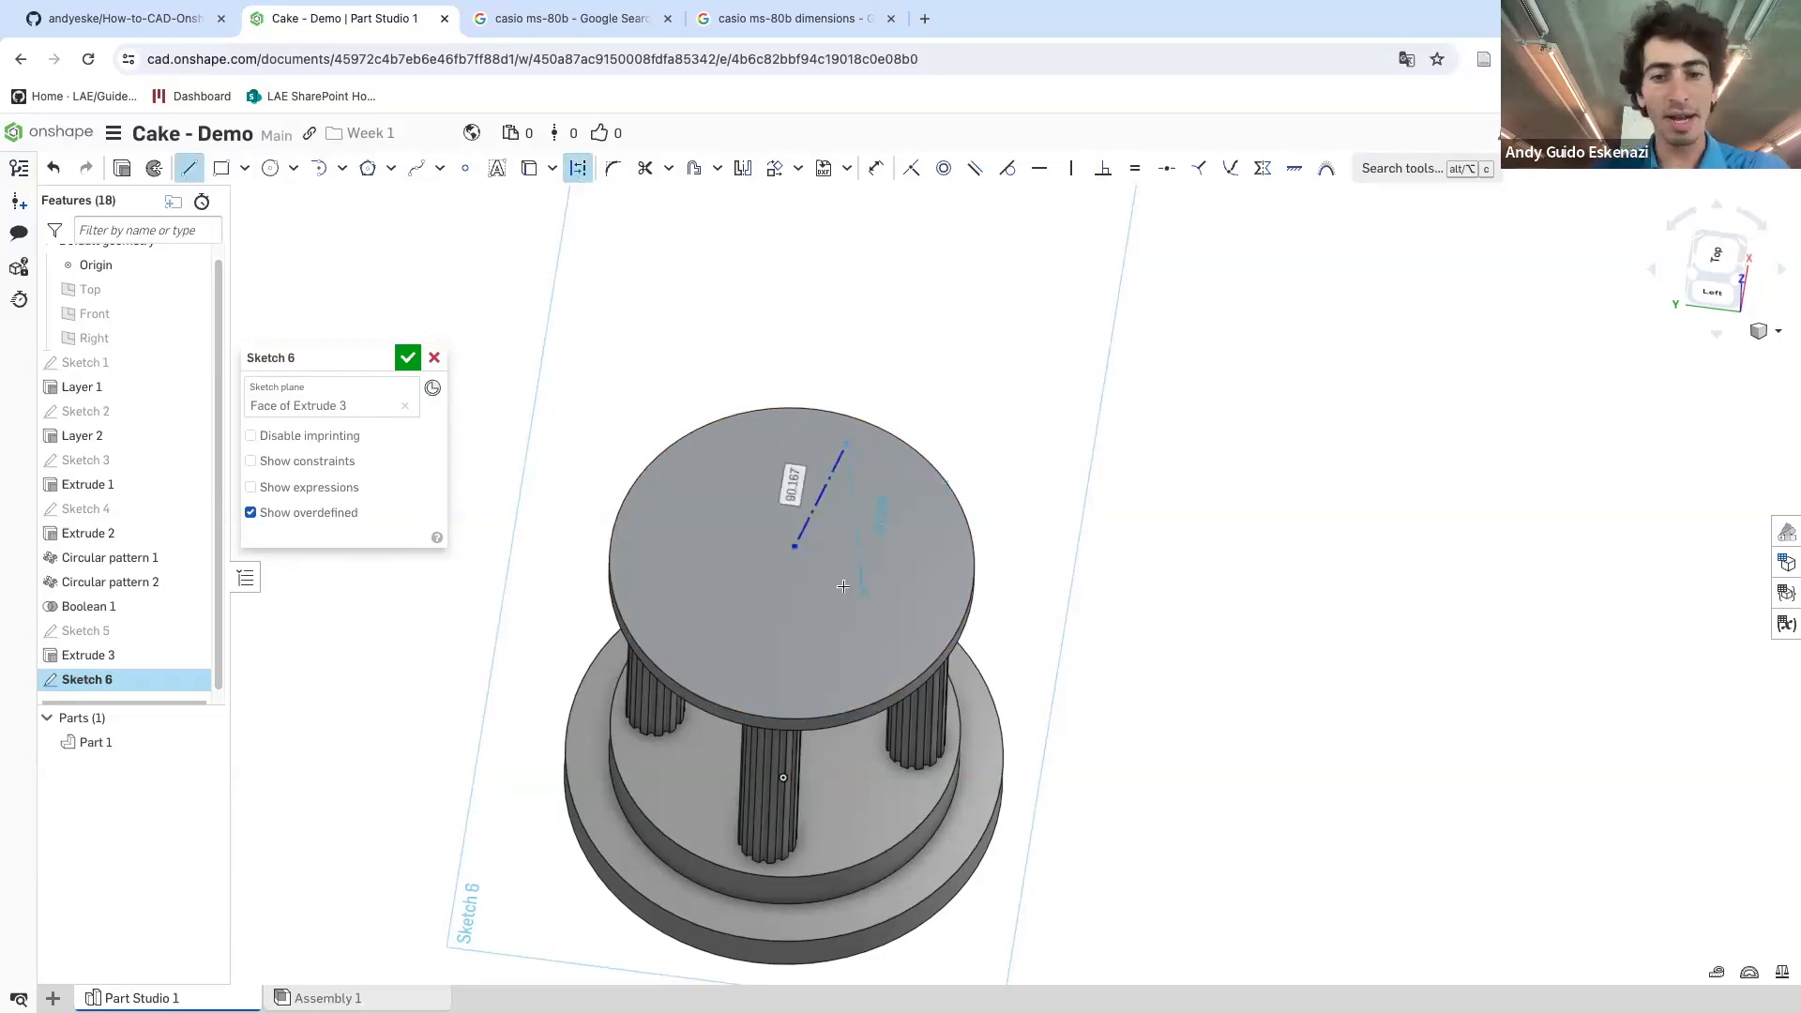
key(Escape)
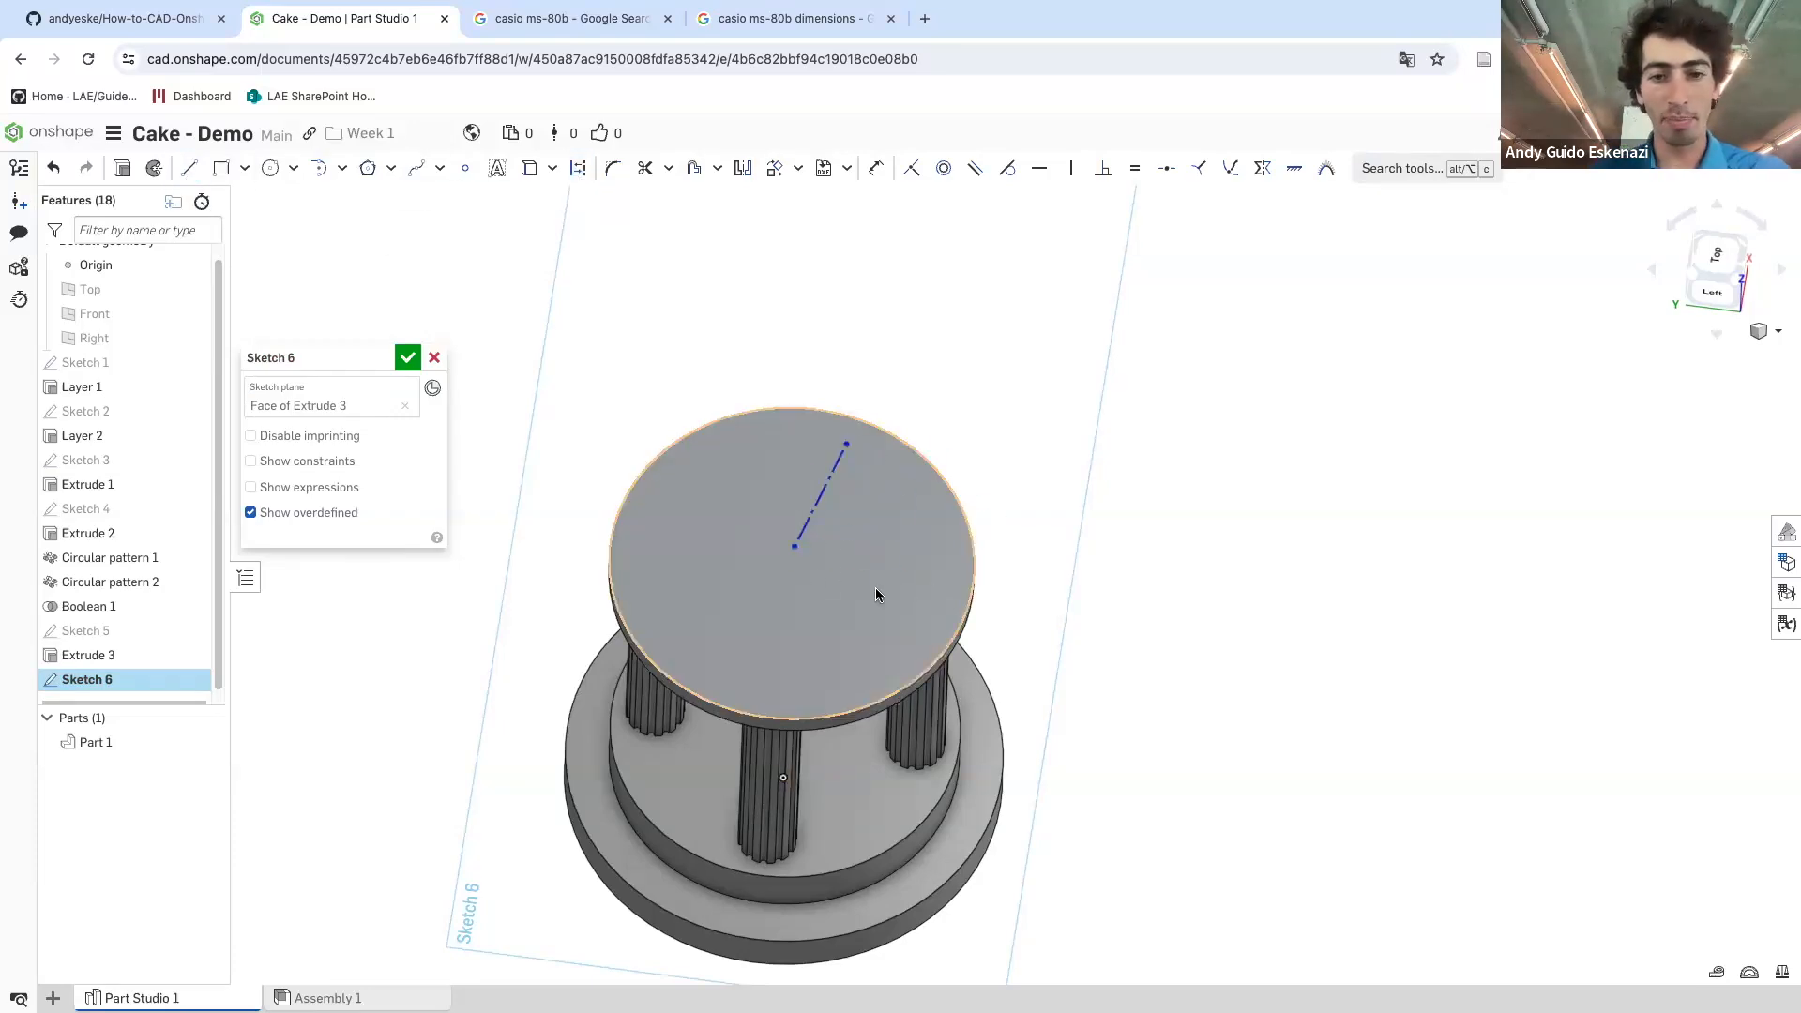
- Constrain the construction line's inner endpoint coincident with the origin
click(793, 546)
key(i)
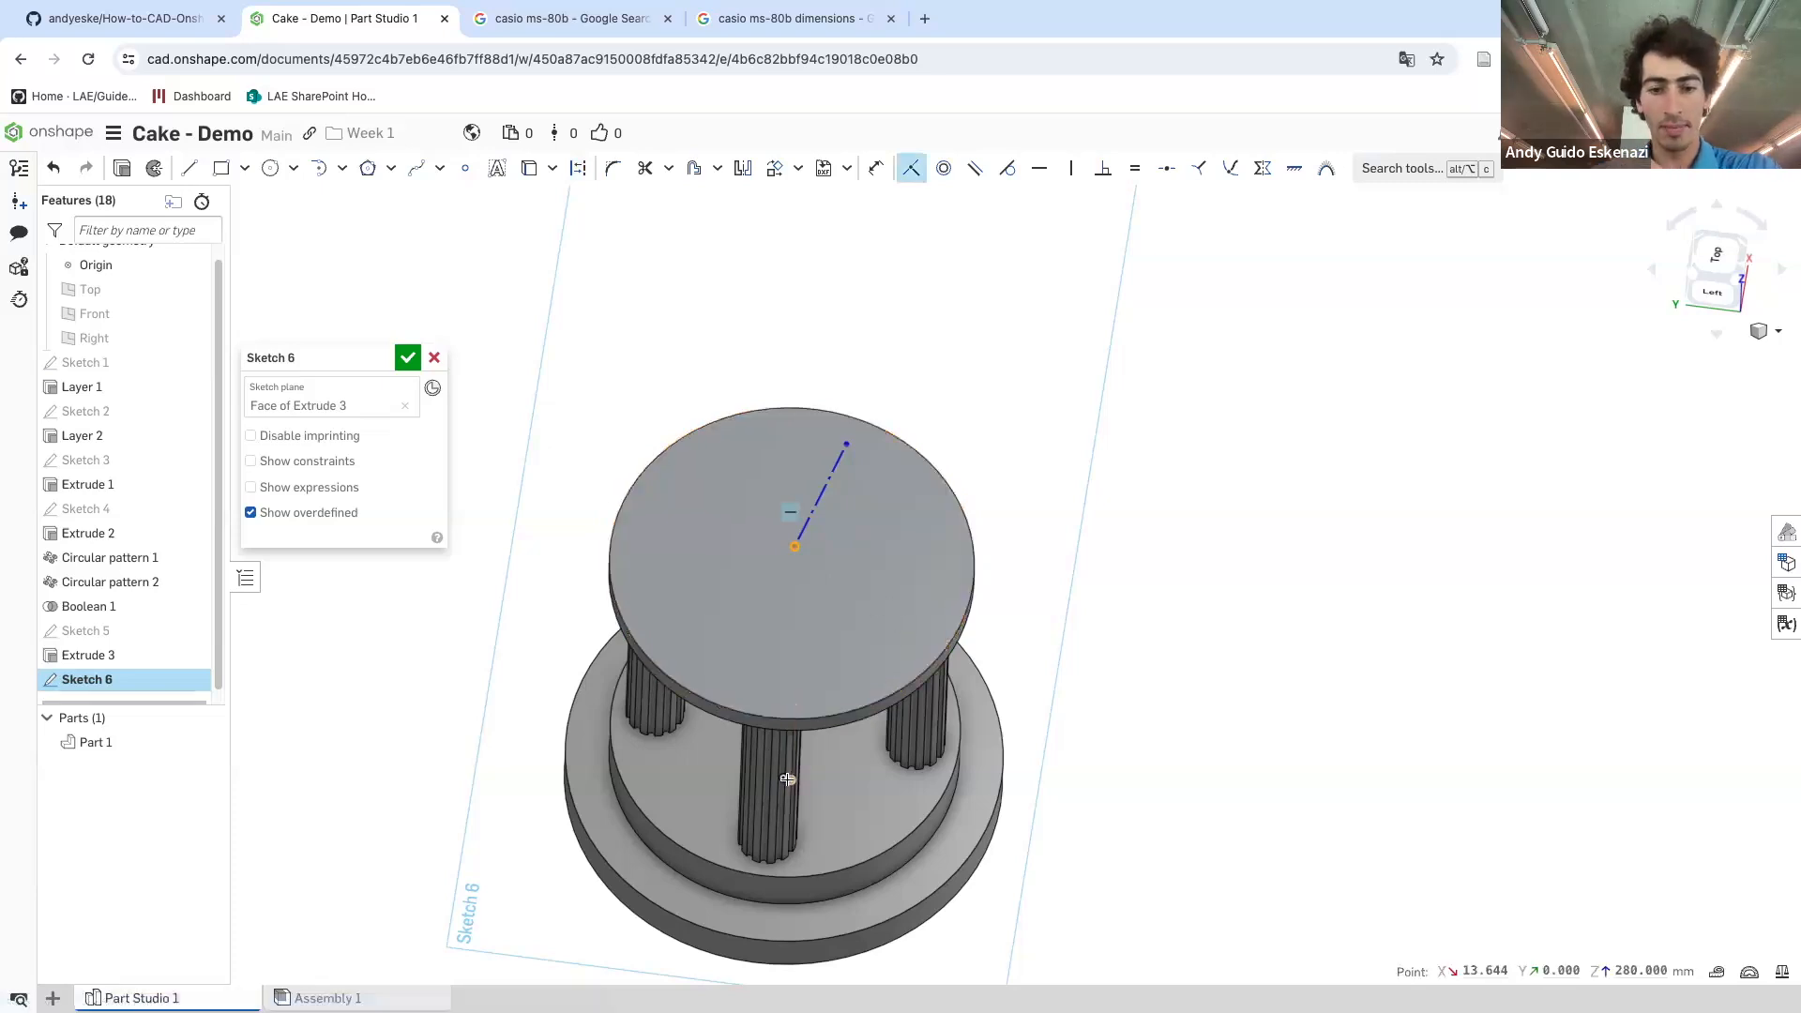
right_drag(826, 779, 742, 796)
click(740, 794)
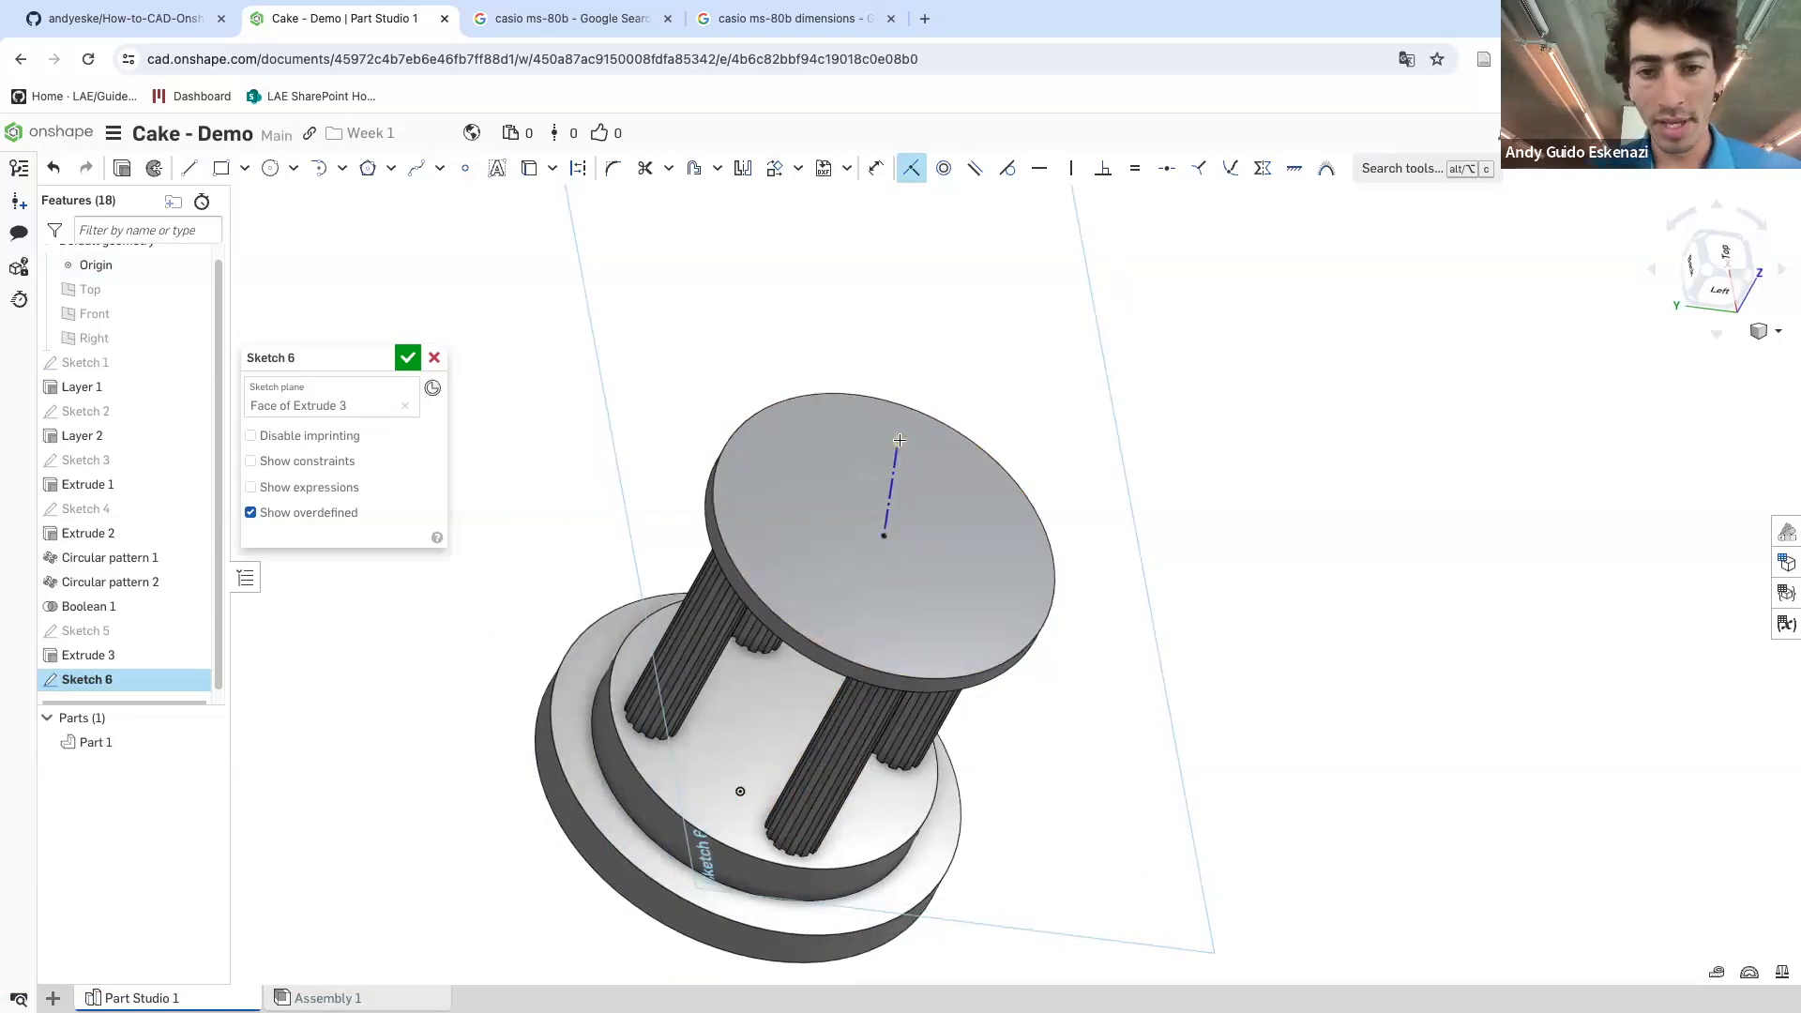
- Swing the construction line's free end aside and constrain that endpoint coincident with the disc's circular edge
key(Escape)
drag(897, 442, 823, 447)
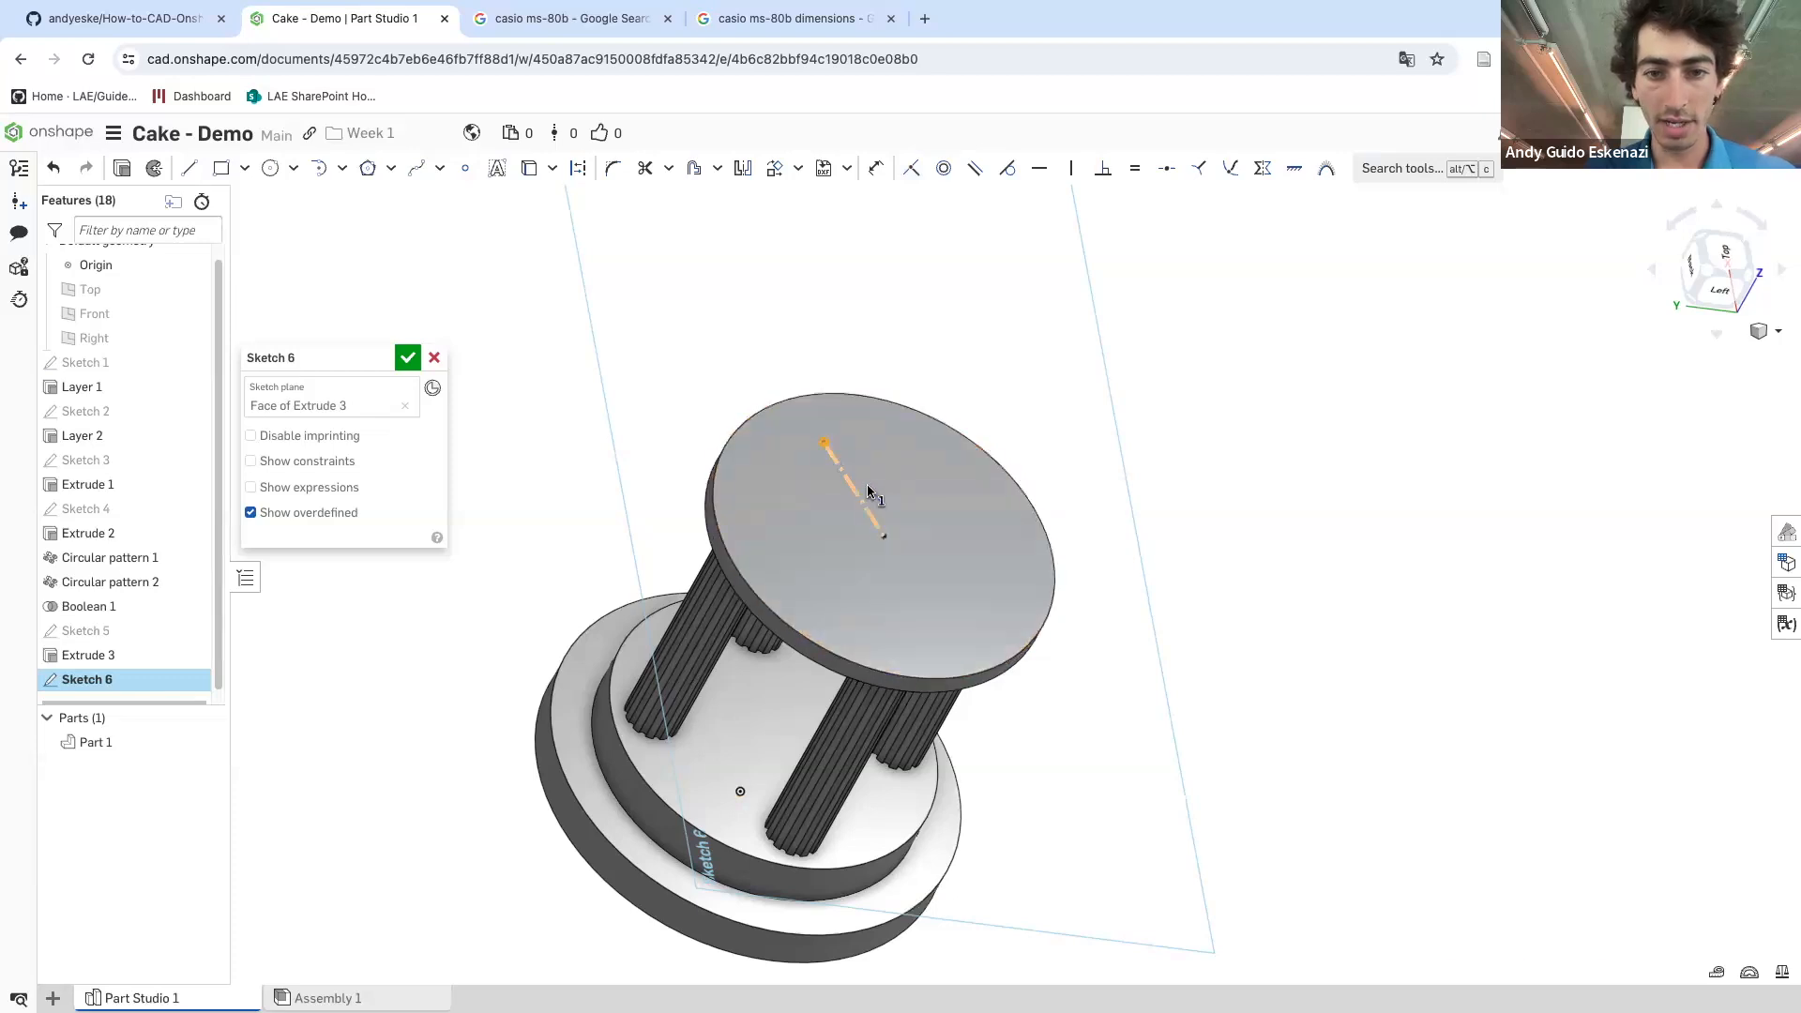
key(i)
click(814, 396)
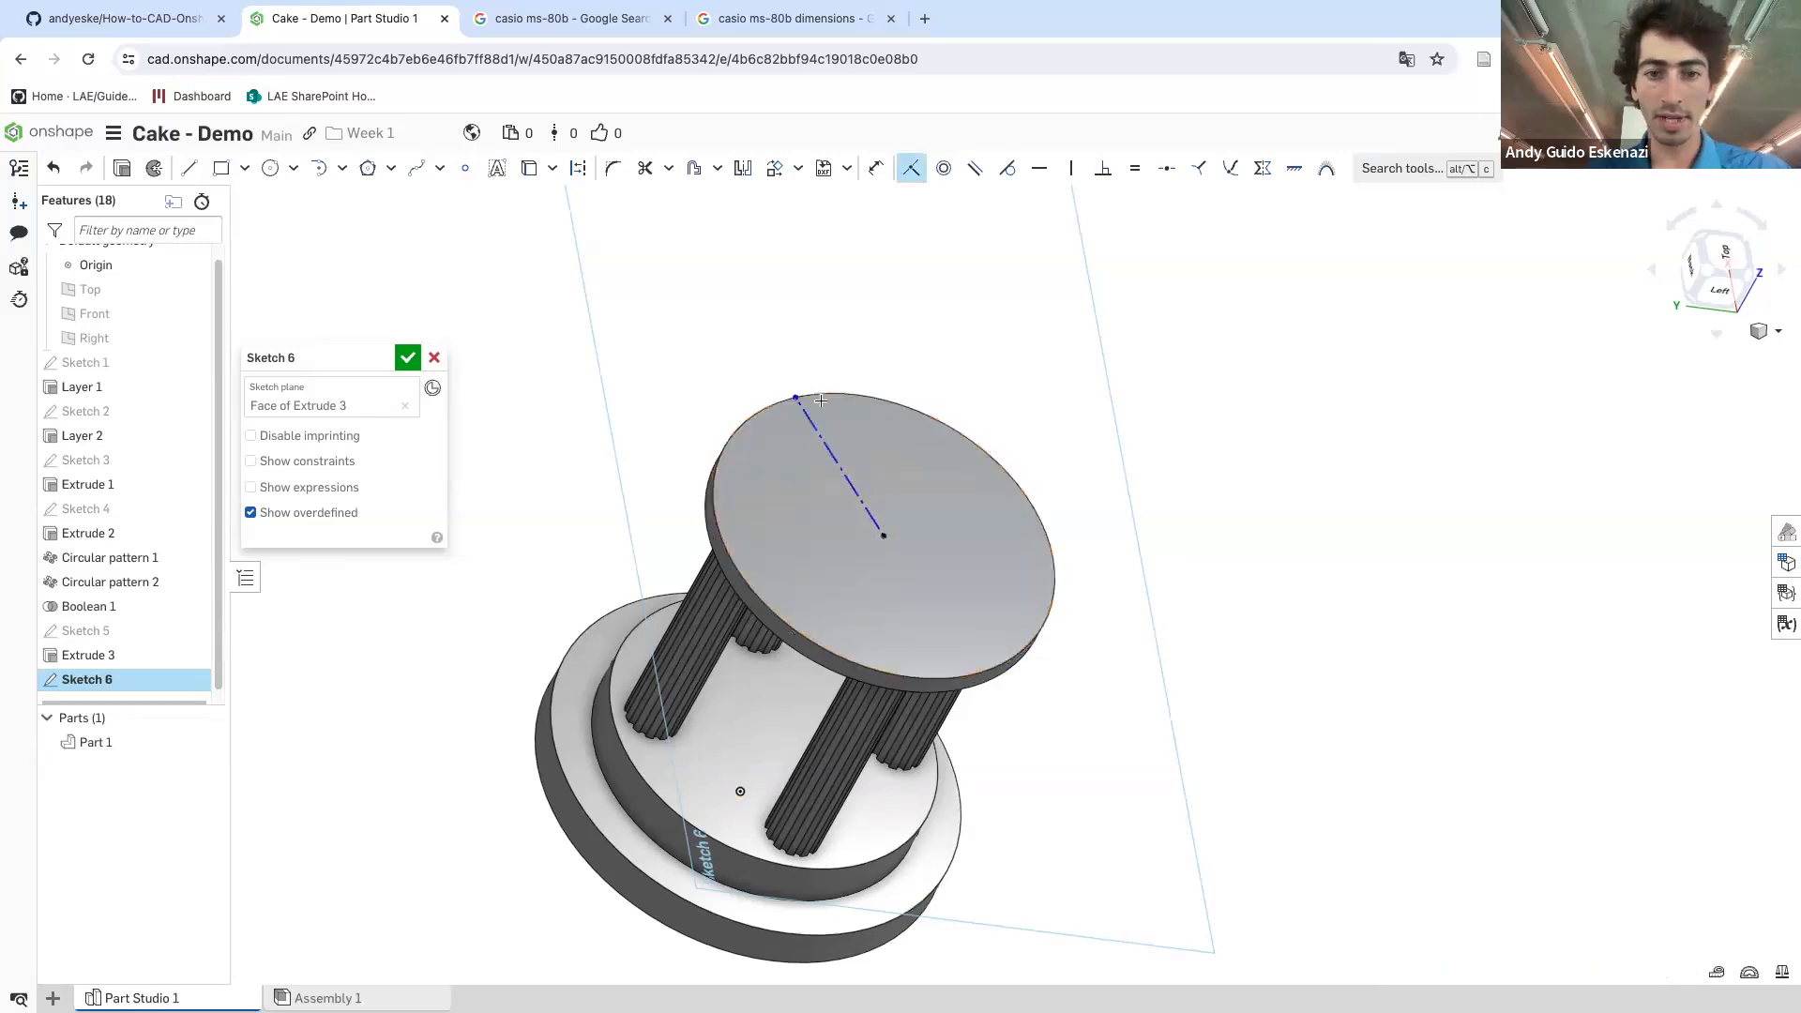
- Move the construction line's outer endpoint along the disc's edge and constrain the line horizontal
drag(849, 397, 971, 430)
mouse_move(768, 425)
mouse_down()
mouse_move(856, 399)
mouse_move(1007, 533)
mouse_move(1058, 615)
mouse_move(905, 403)
mouse_move(805, 431)
mouse_up()
key(Escape)
mouse_move(779, 303)
mouse_down()
mouse_move(867, 447)
mouse_move(796, 498)
mouse_move(824, 630)
mouse_move(936, 445)
mouse_move(893, 497)
mouse_up()
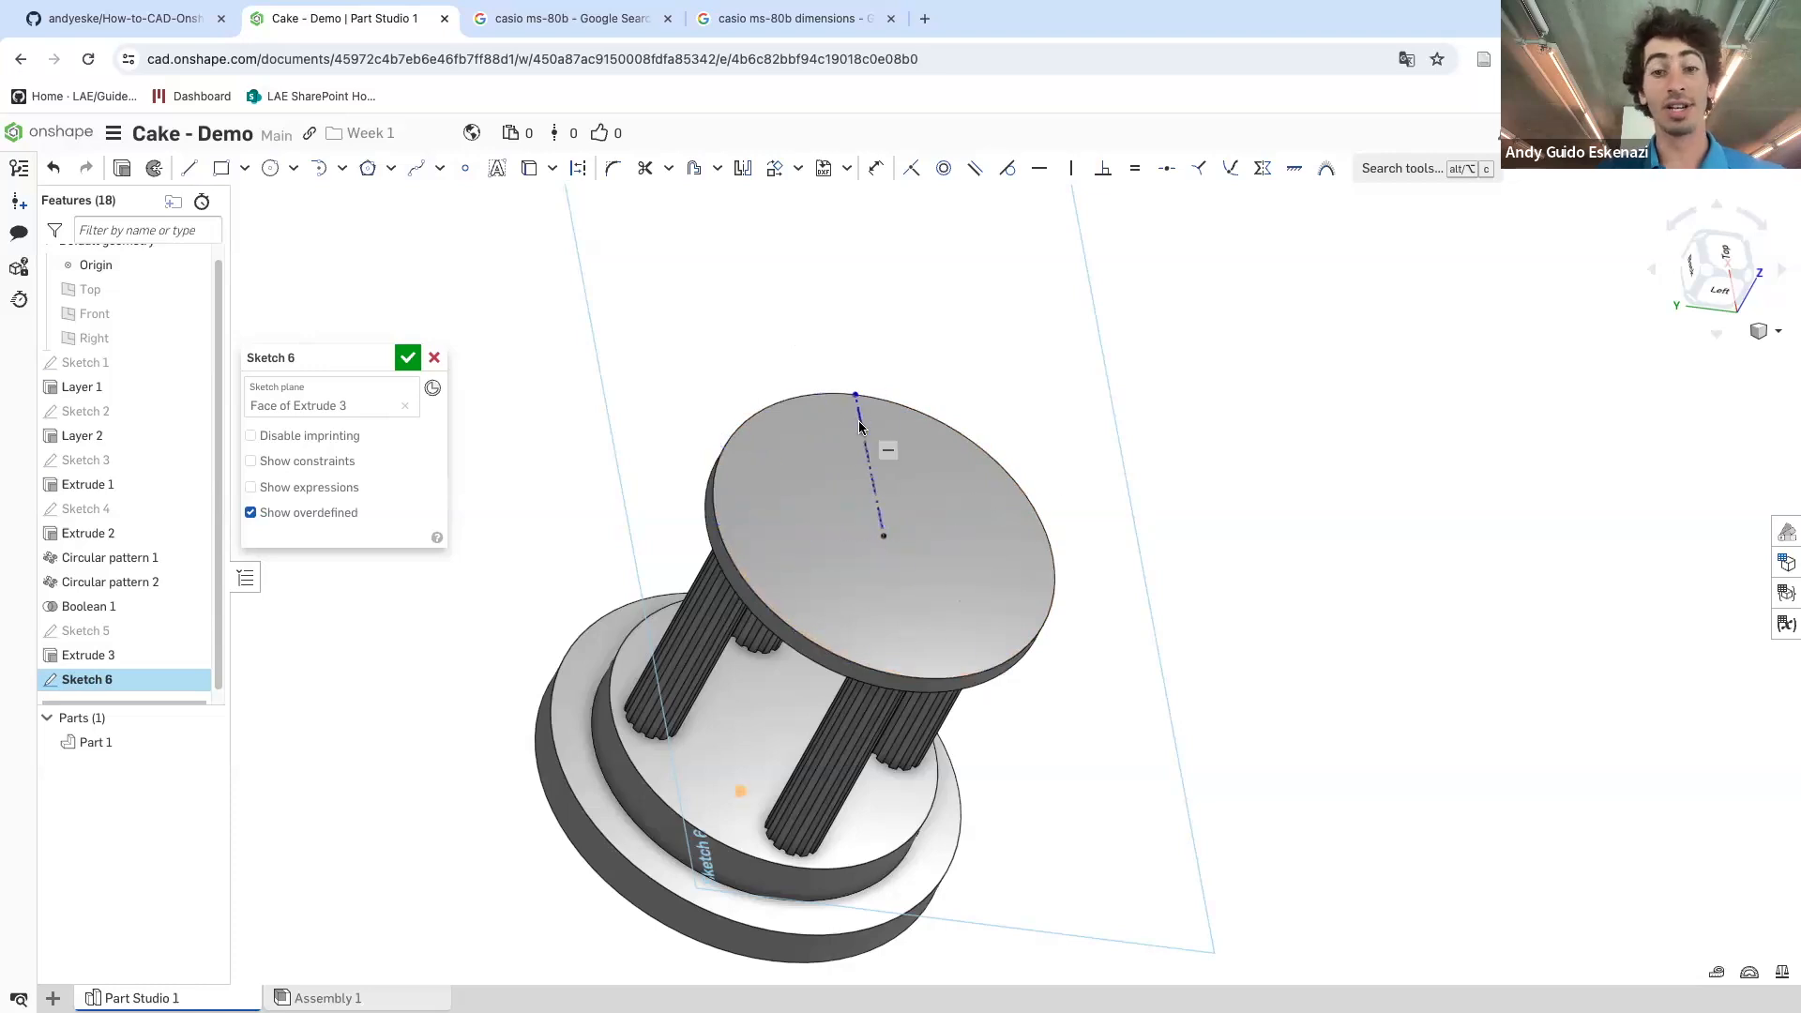
right_drag(893, 497, 985, 571)
right_drag(919, 509, 865, 497)
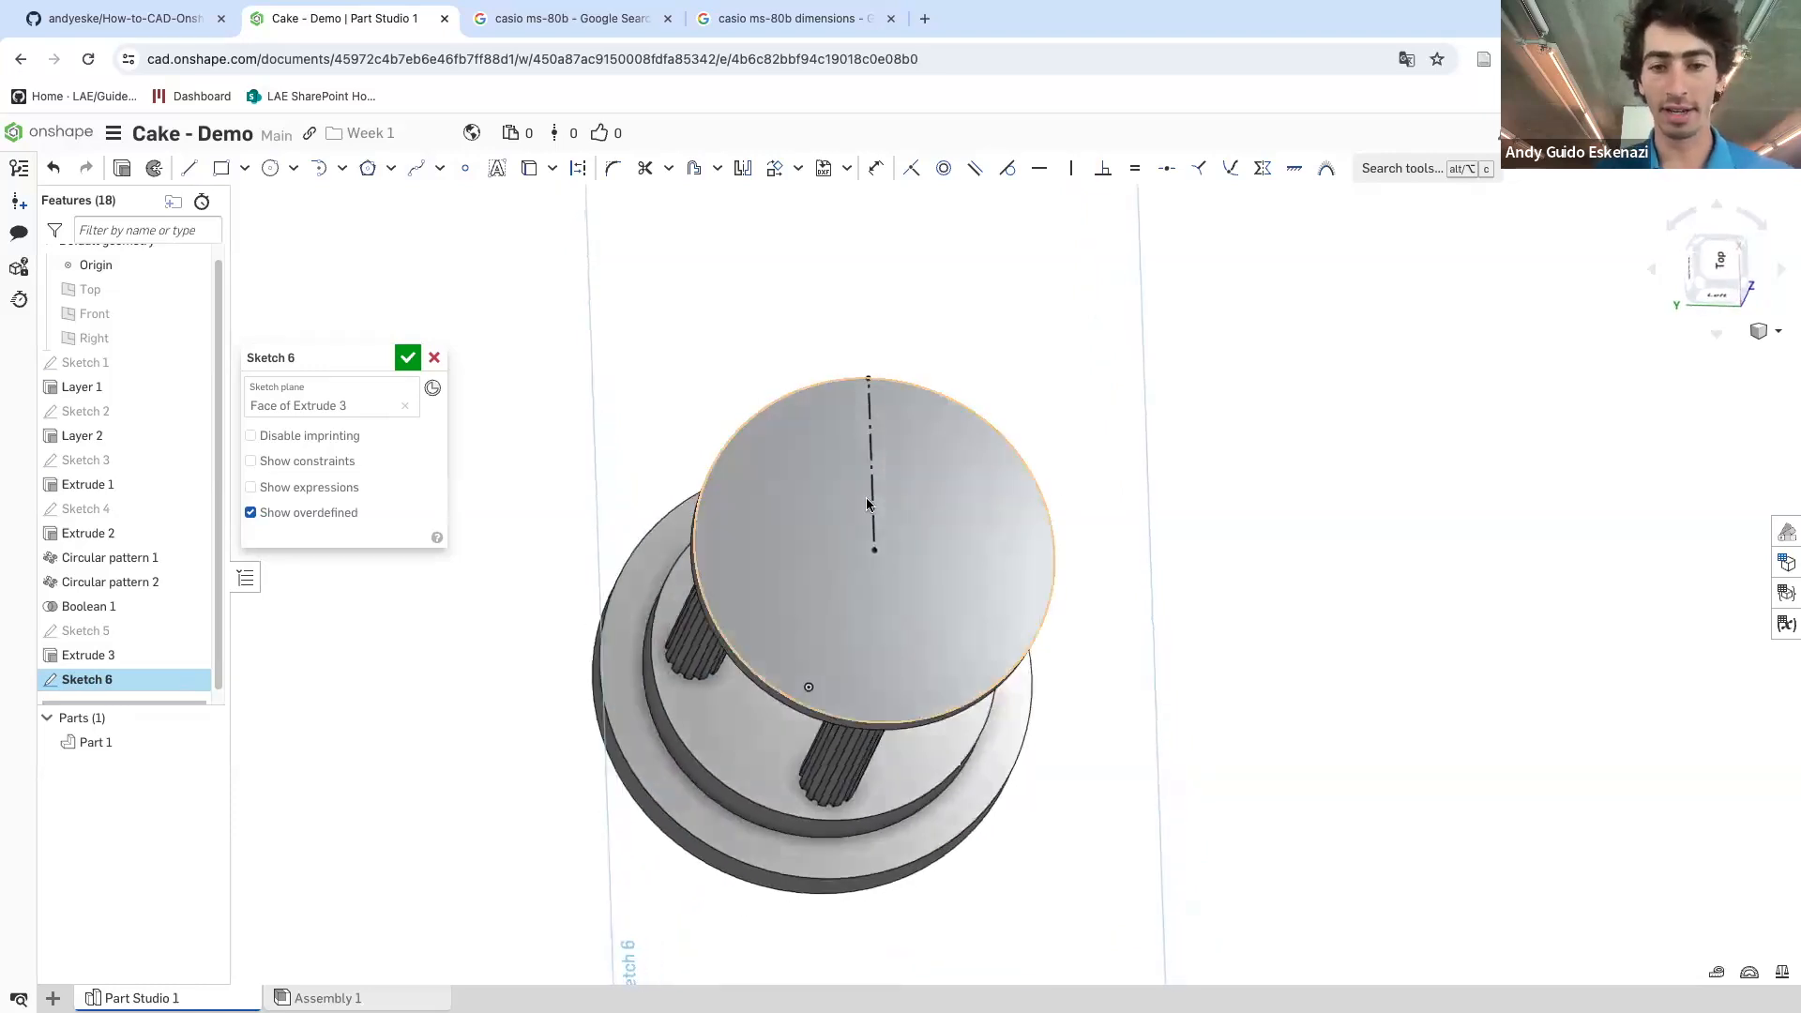
click(871, 392)
click(920, 377)
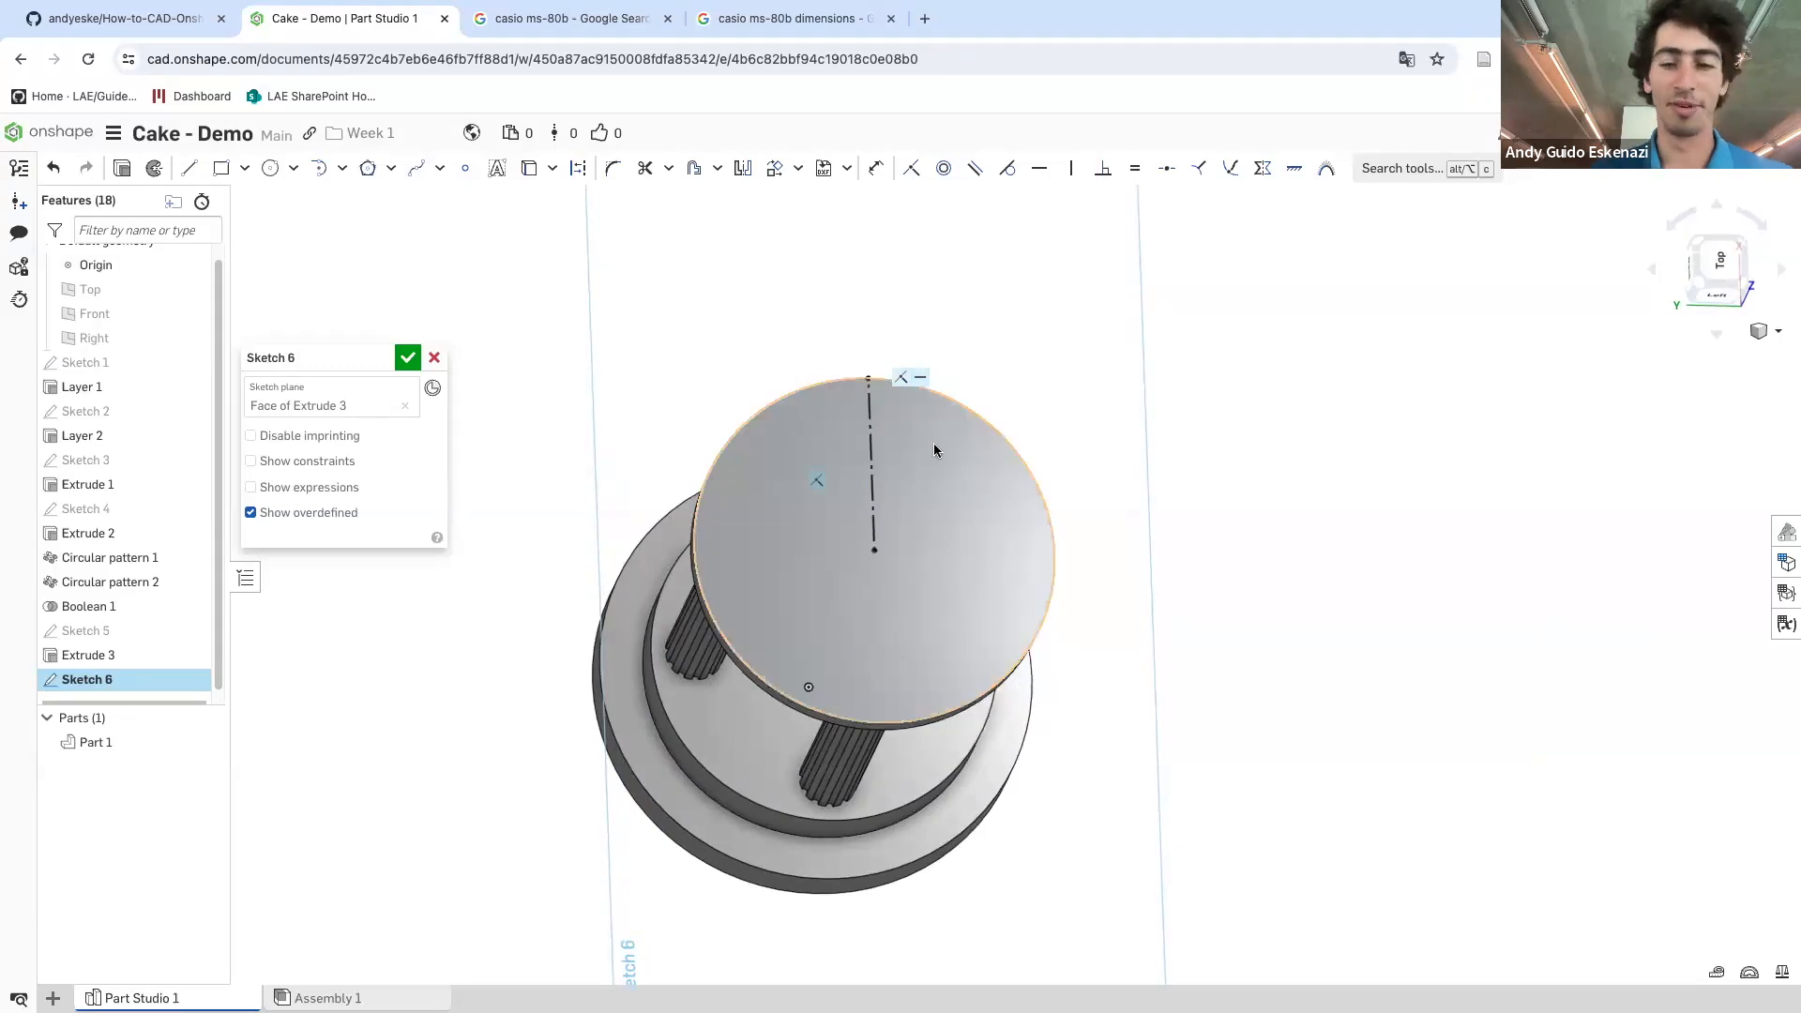
- Draw a circle about 43 mm in diameter on the disc face, beside the outer half of the construction line
scroll(914, 380, up, 3)
scroll(865, 535, down, 4)
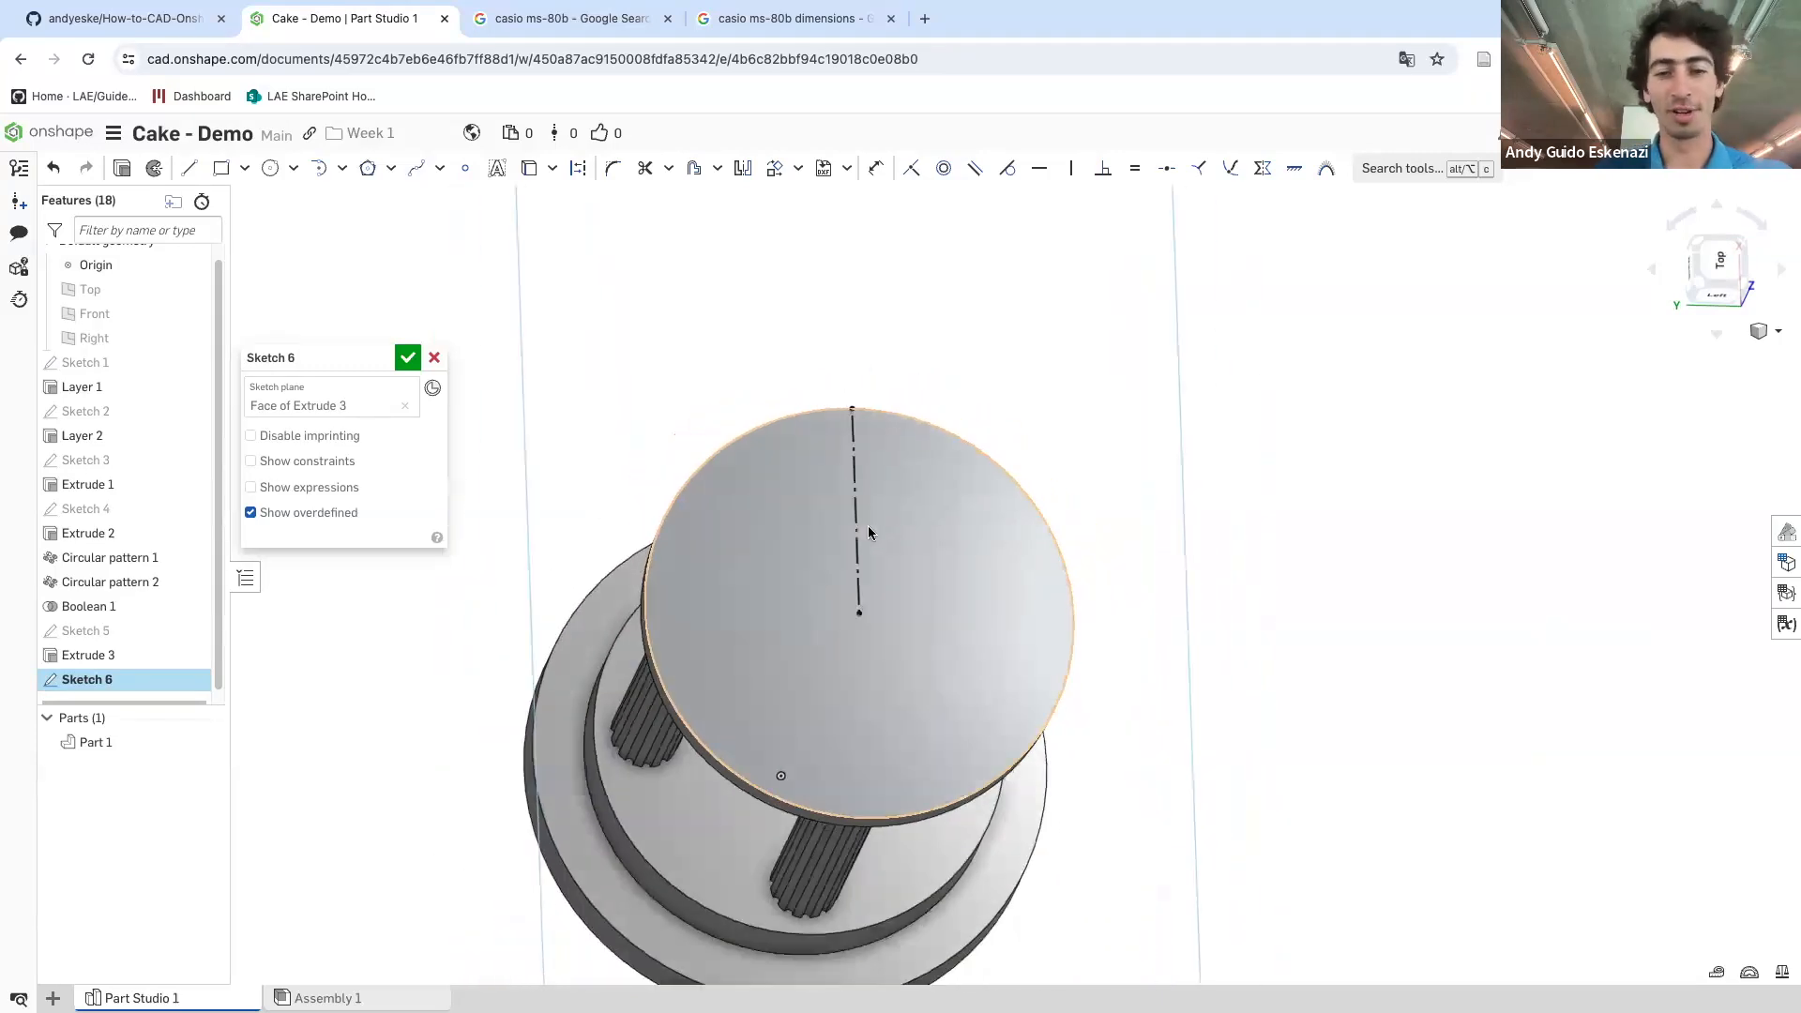
click(271, 175)
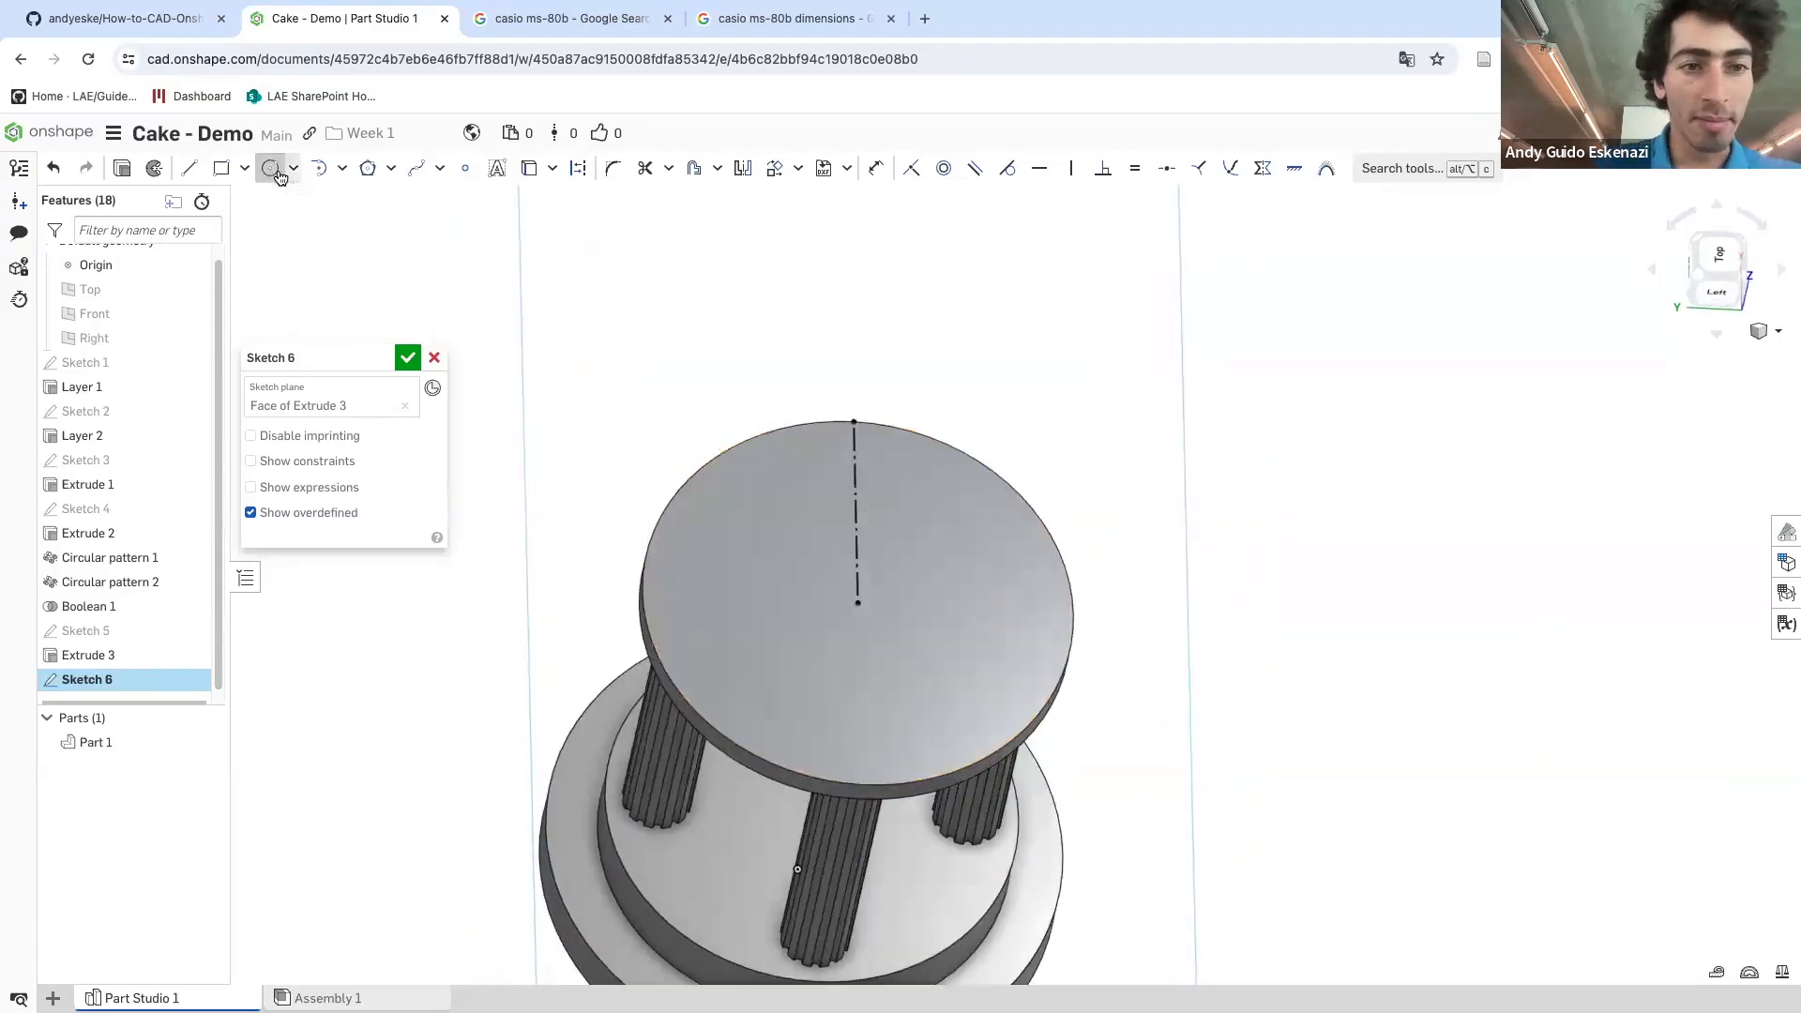
click(944, 495)
scroll(966, 452, up, 2)
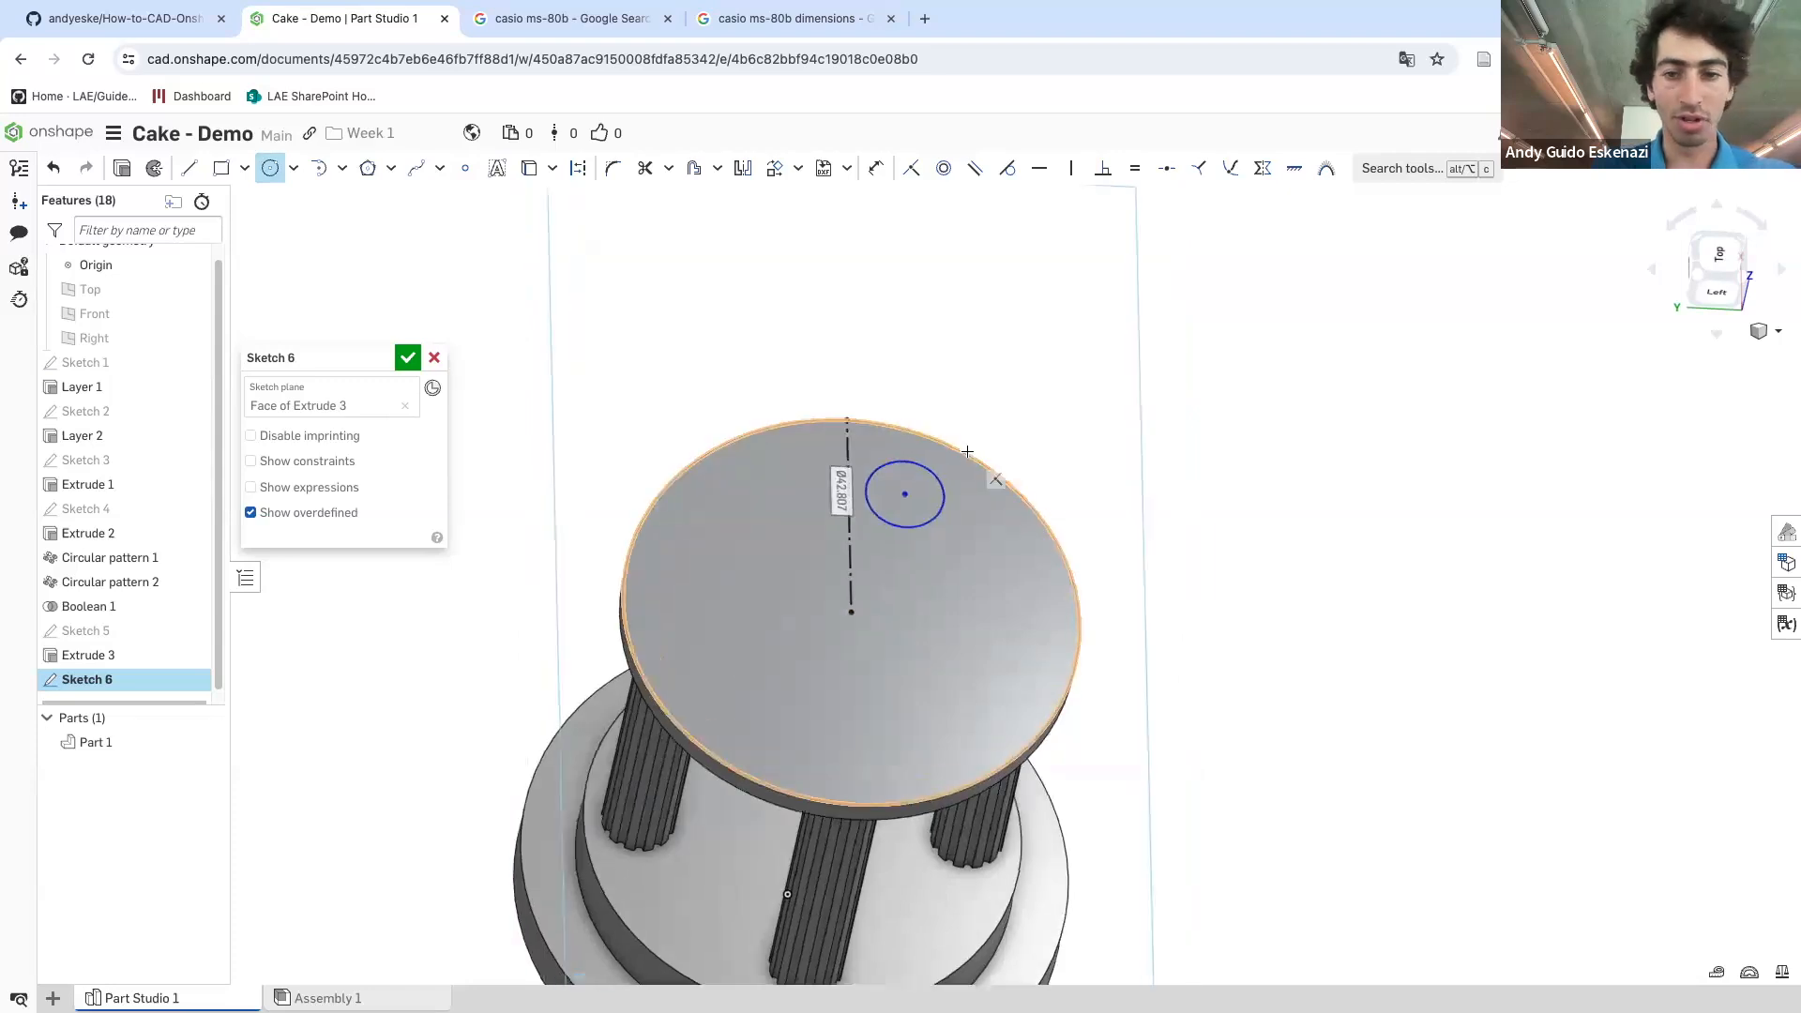
- Constrain the circle's centre point coincident with the construction line on the disc face
click(894, 504)
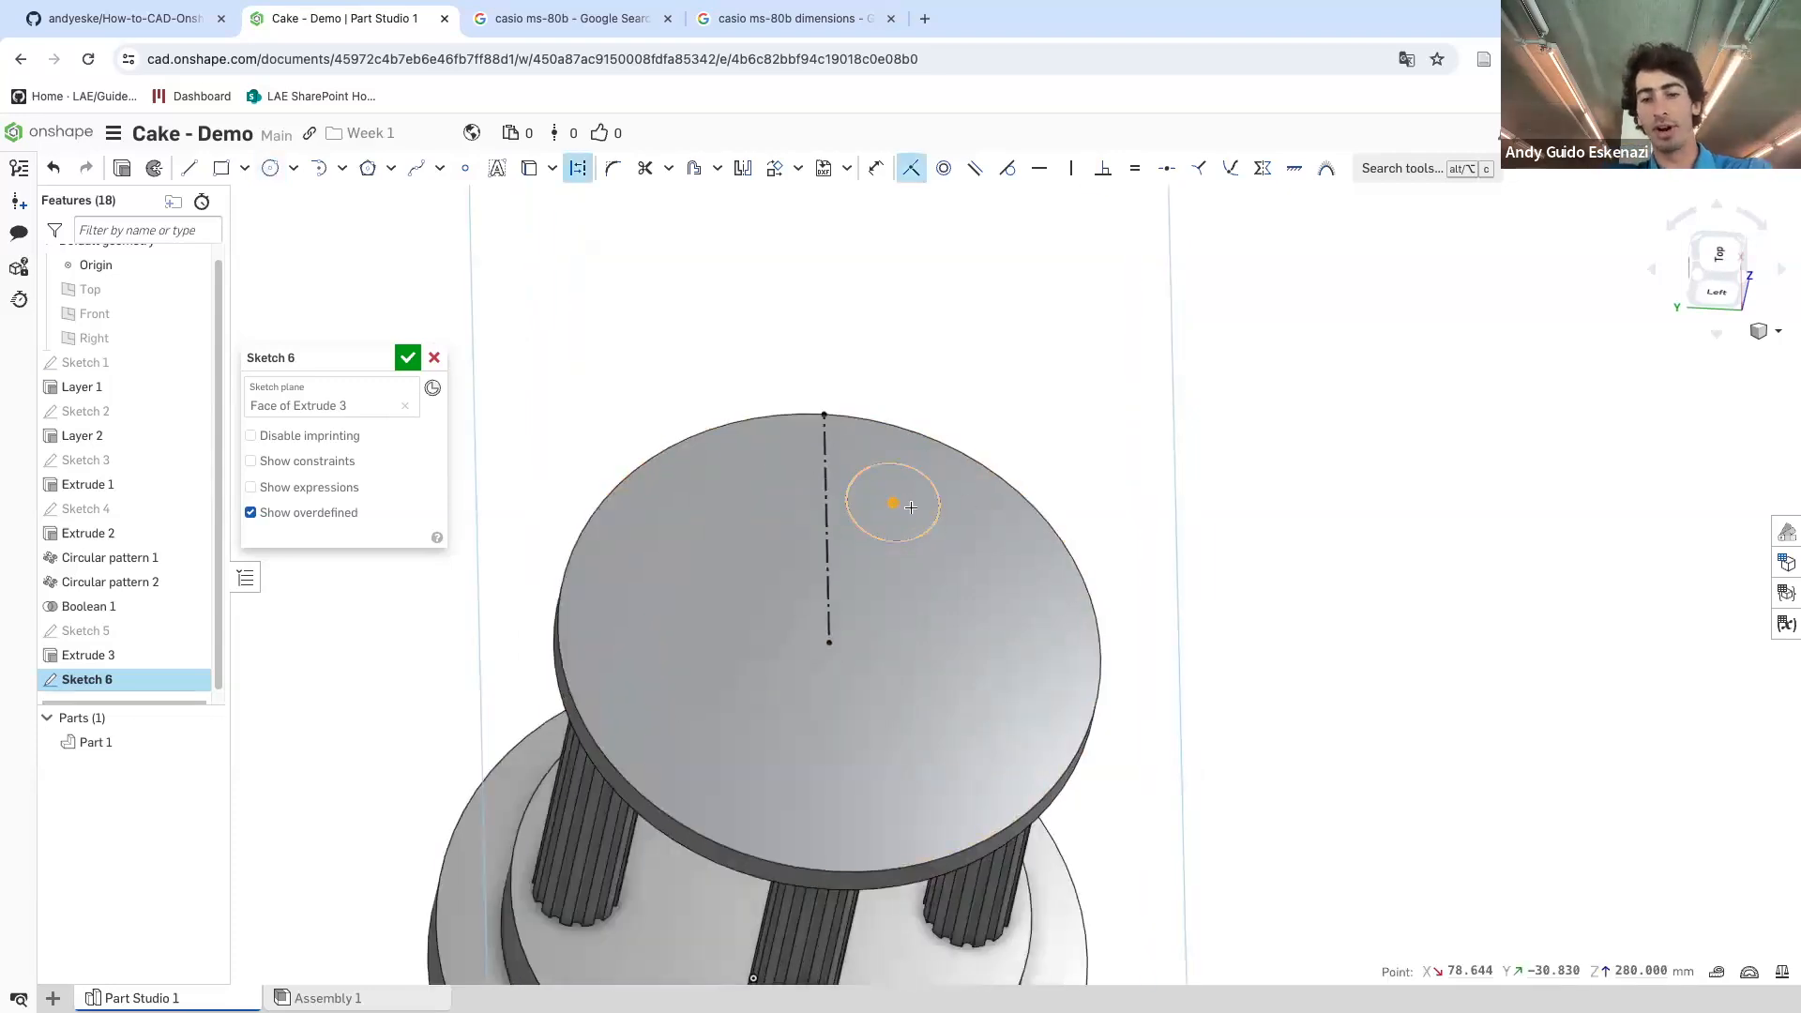
click(827, 511)
key(i)
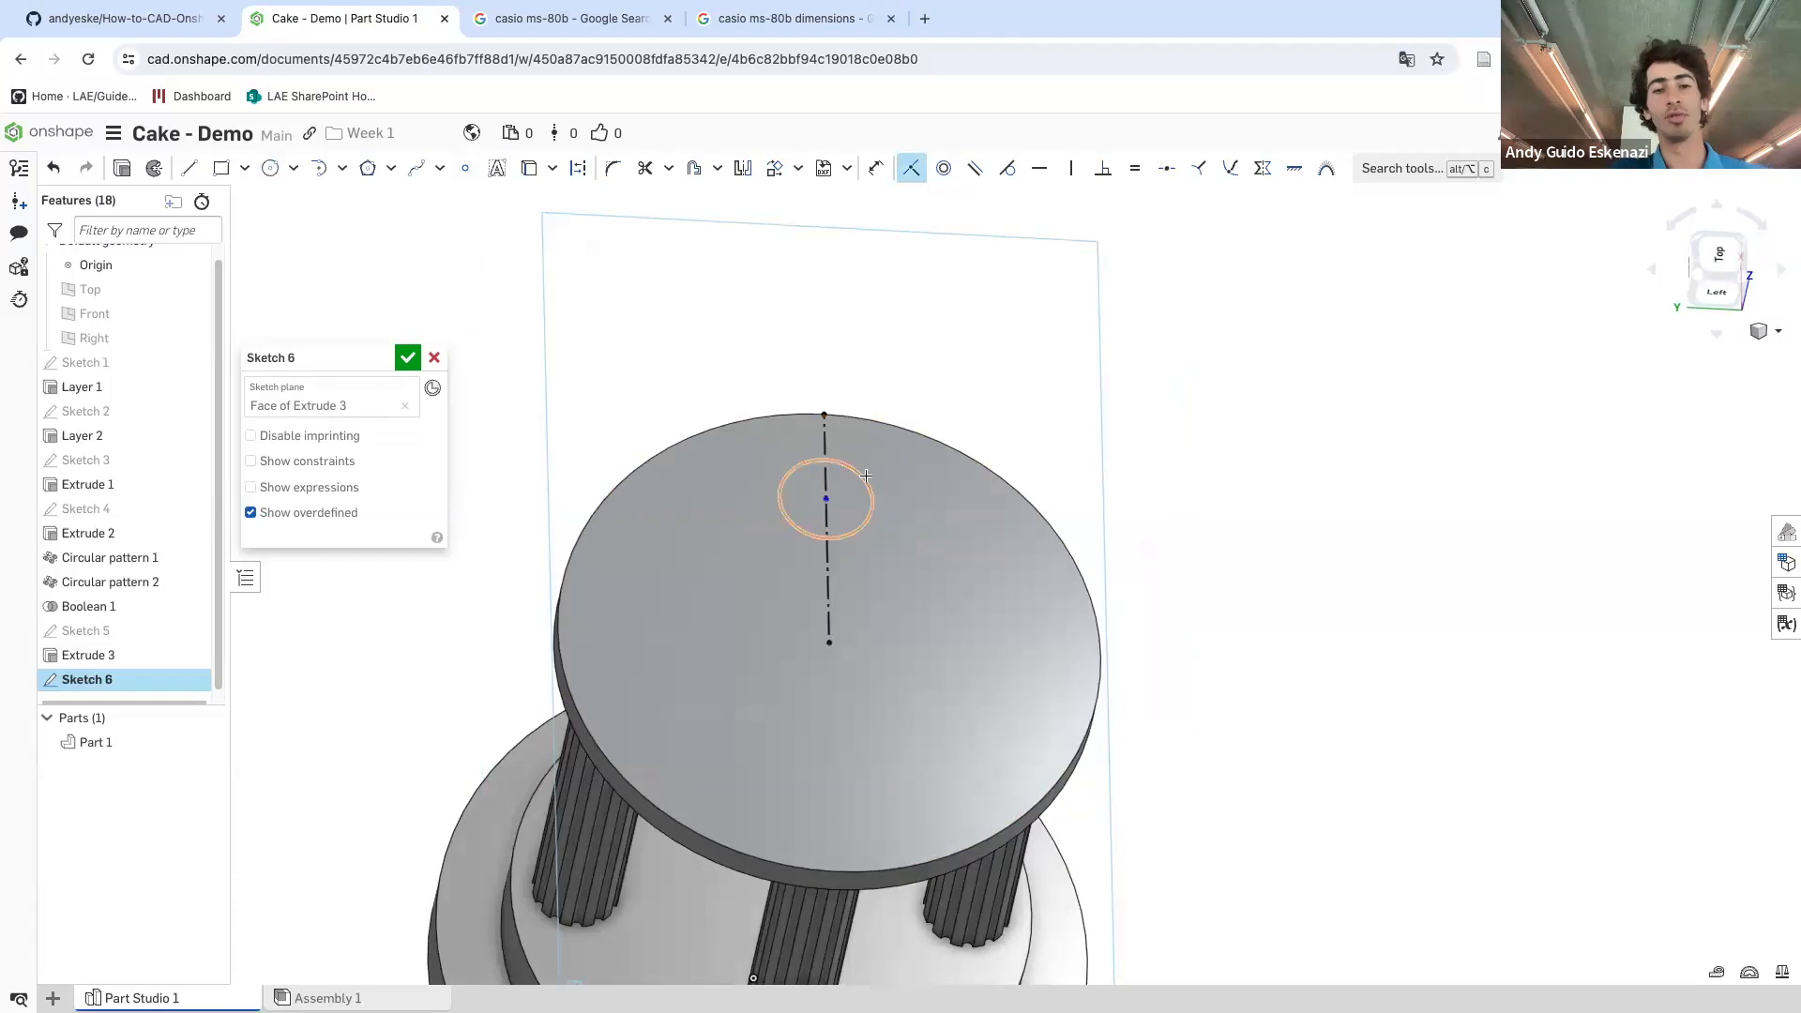
- Dimension the circle's centre 30 mm from the construction line's outer endpoint and set the circle's diameter to 40 mm
scroll(865, 475, up, 3)
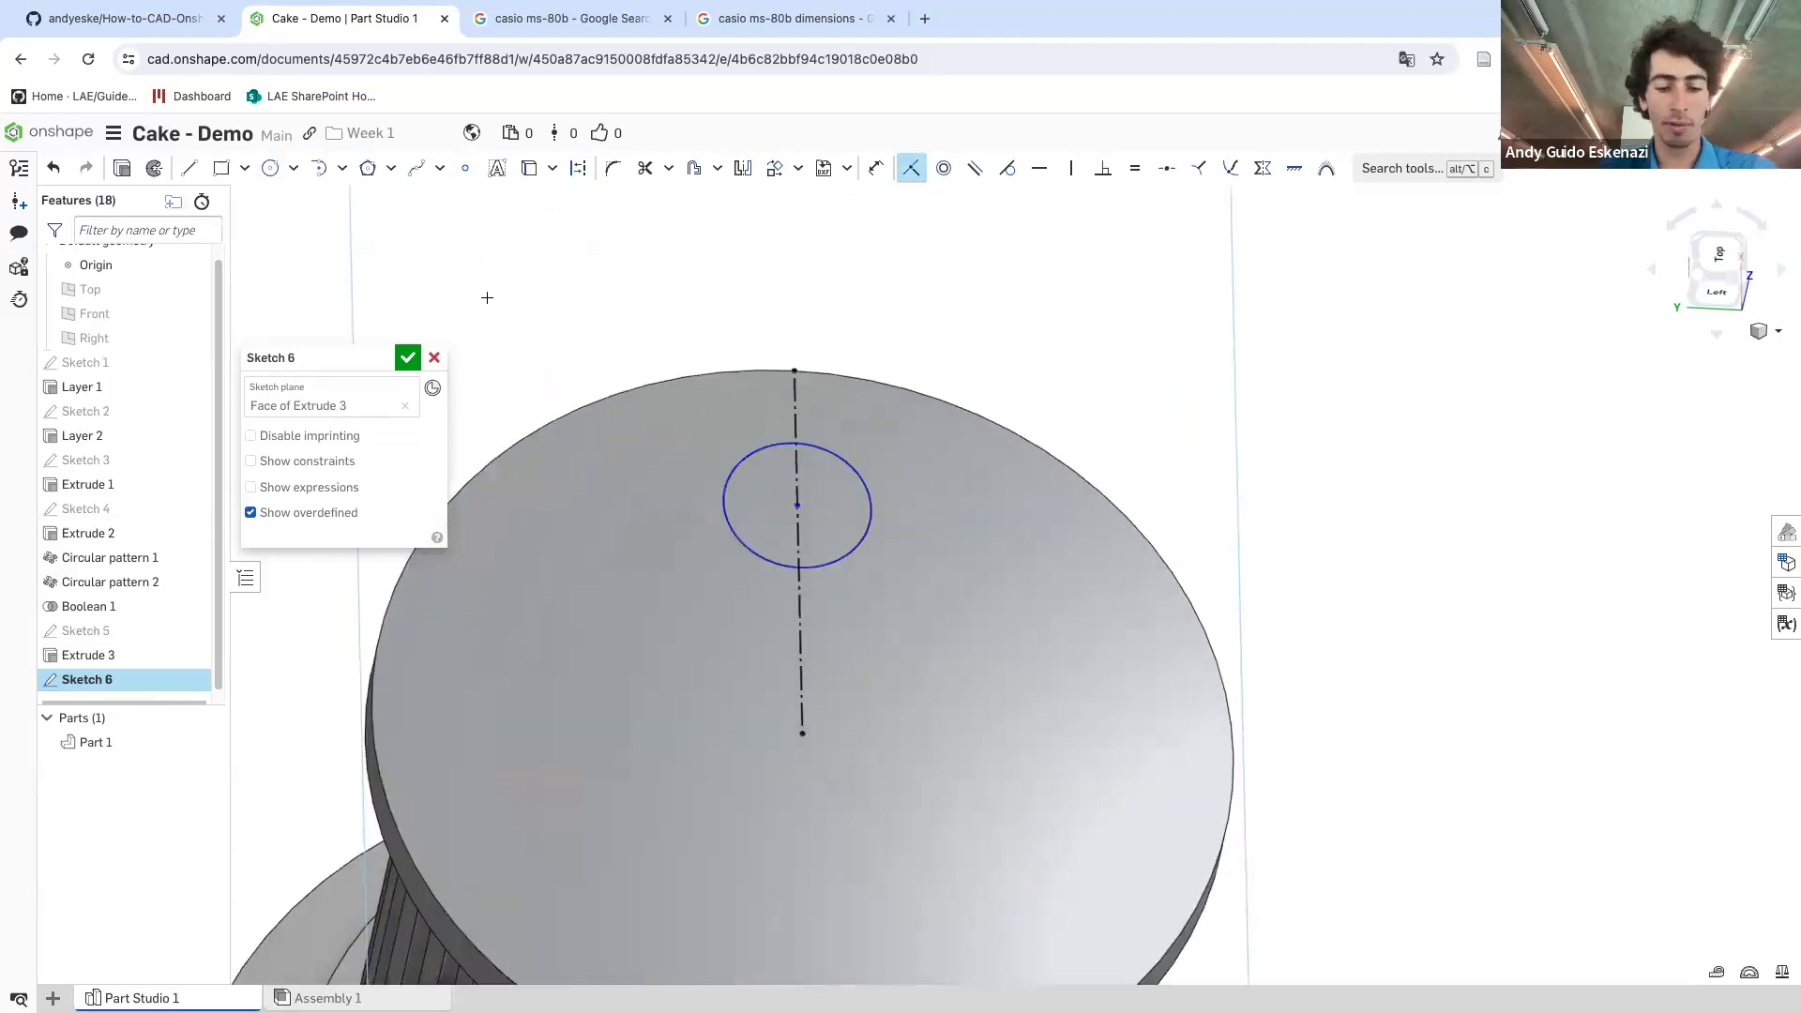
key(d)
click(798, 506)
click(686, 460)
text(30)
key(Return)
click(870, 462)
click(945, 477)
text(40)
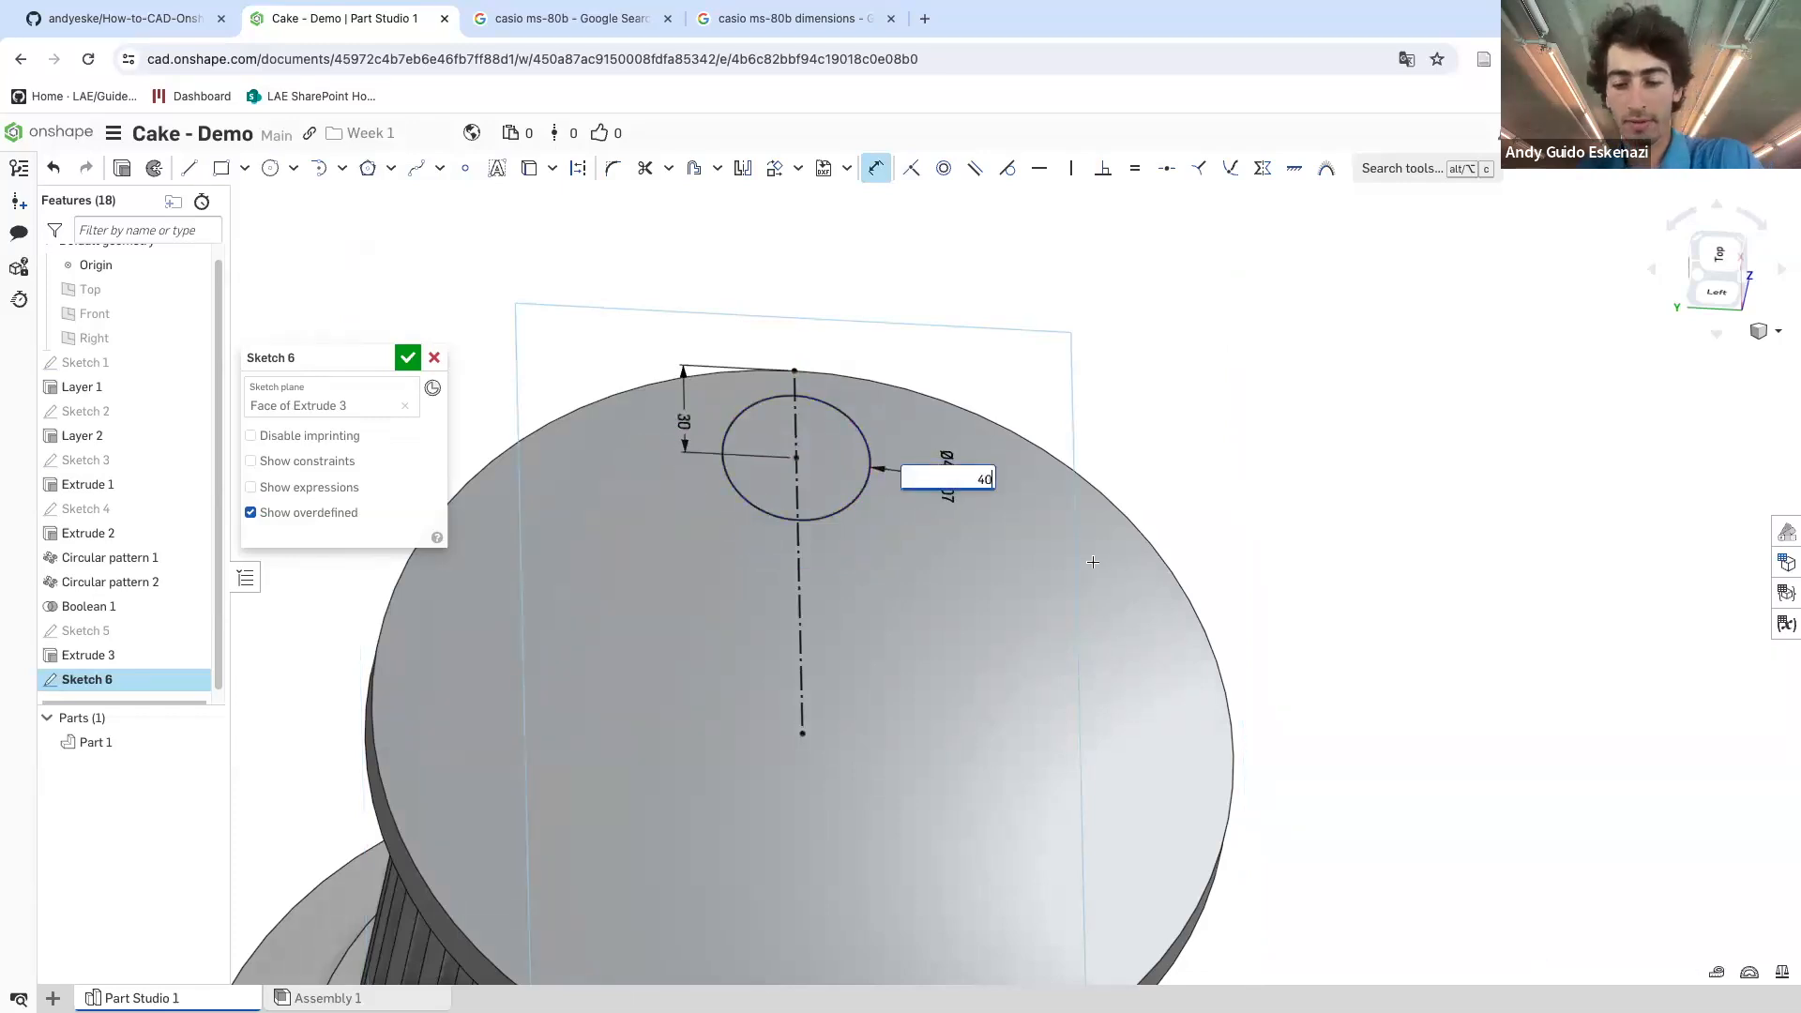
key(Return)
- Extrude the 40 mm circle upward from the disc with a blind depth of 150 mm
mouse_move(1028, 554)
right_down()
mouse_move(1001, 554)
mouse_move(1037, 507)
mouse_move(1022, 556)
mouse_move(1141, 498)
mouse_move(1093, 479)
mouse_move(1042, 556)
right_up()
scroll(885, 546, up, 3)
mouse_move(862, 553)
right_down()
mouse_move(872, 506)
mouse_move(862, 572)
right_up()
click(121, 168)
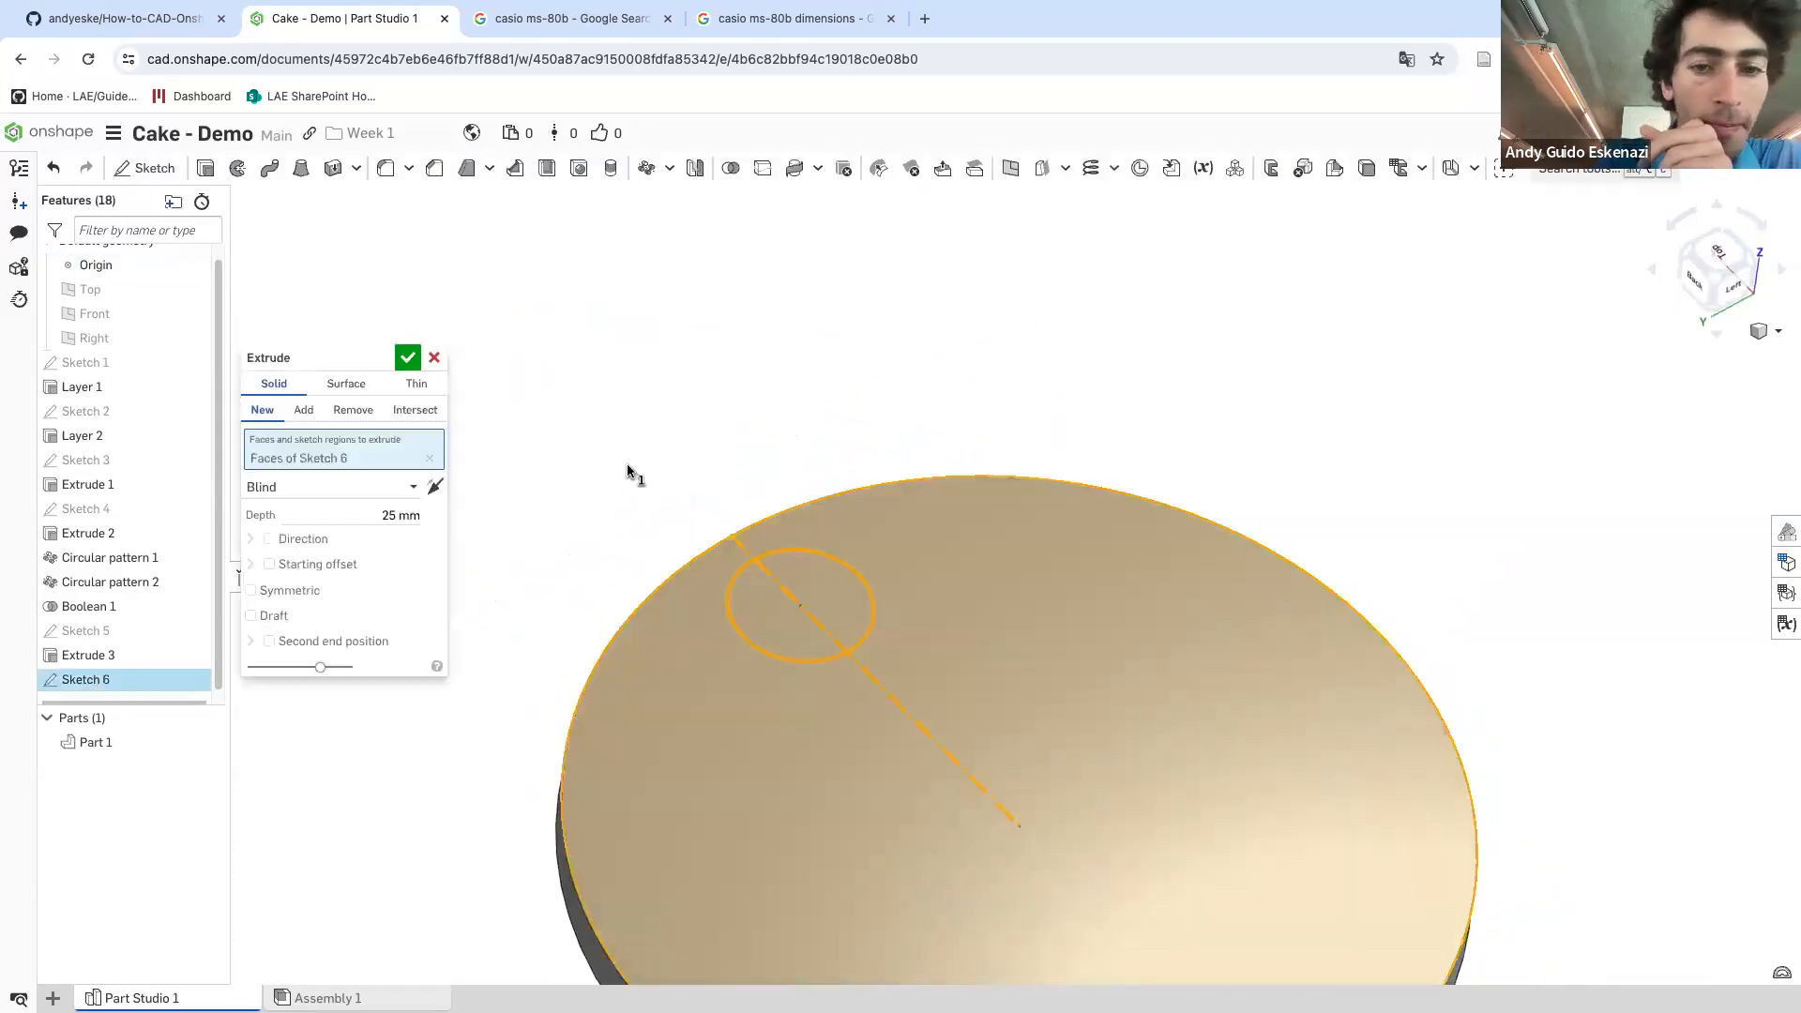
drag(814, 521, 811, 359)
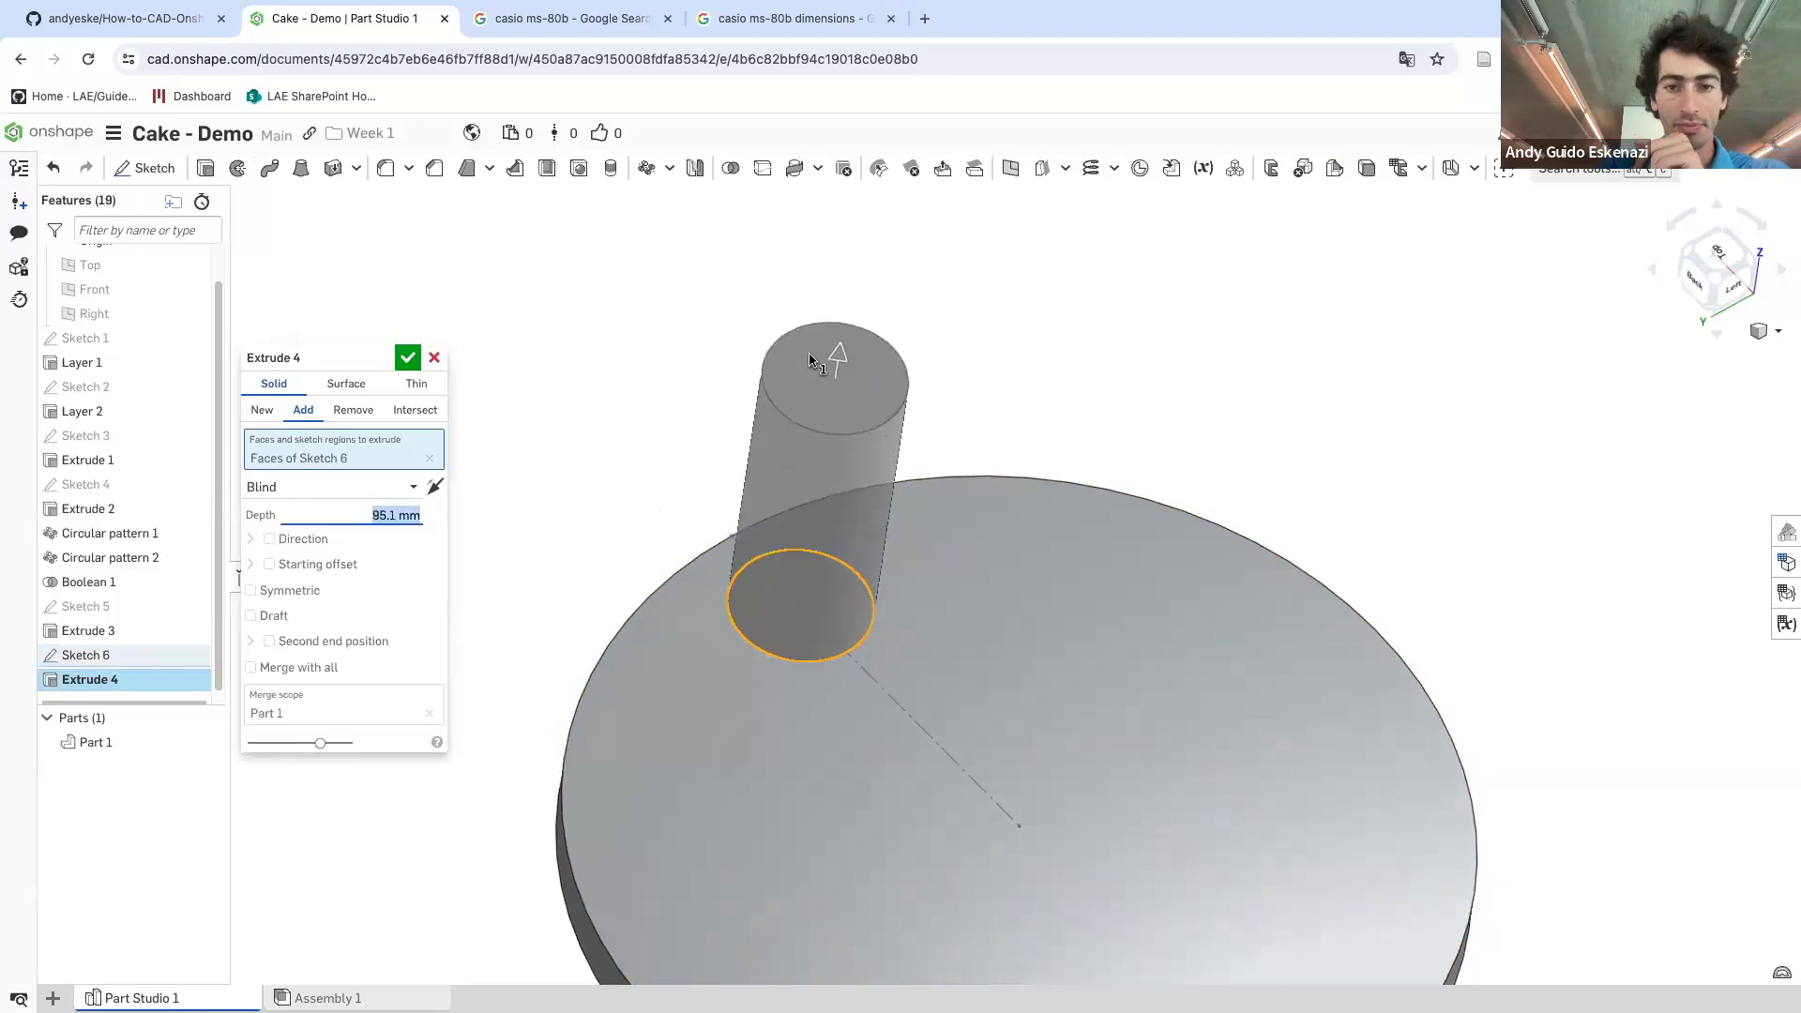
text(5)
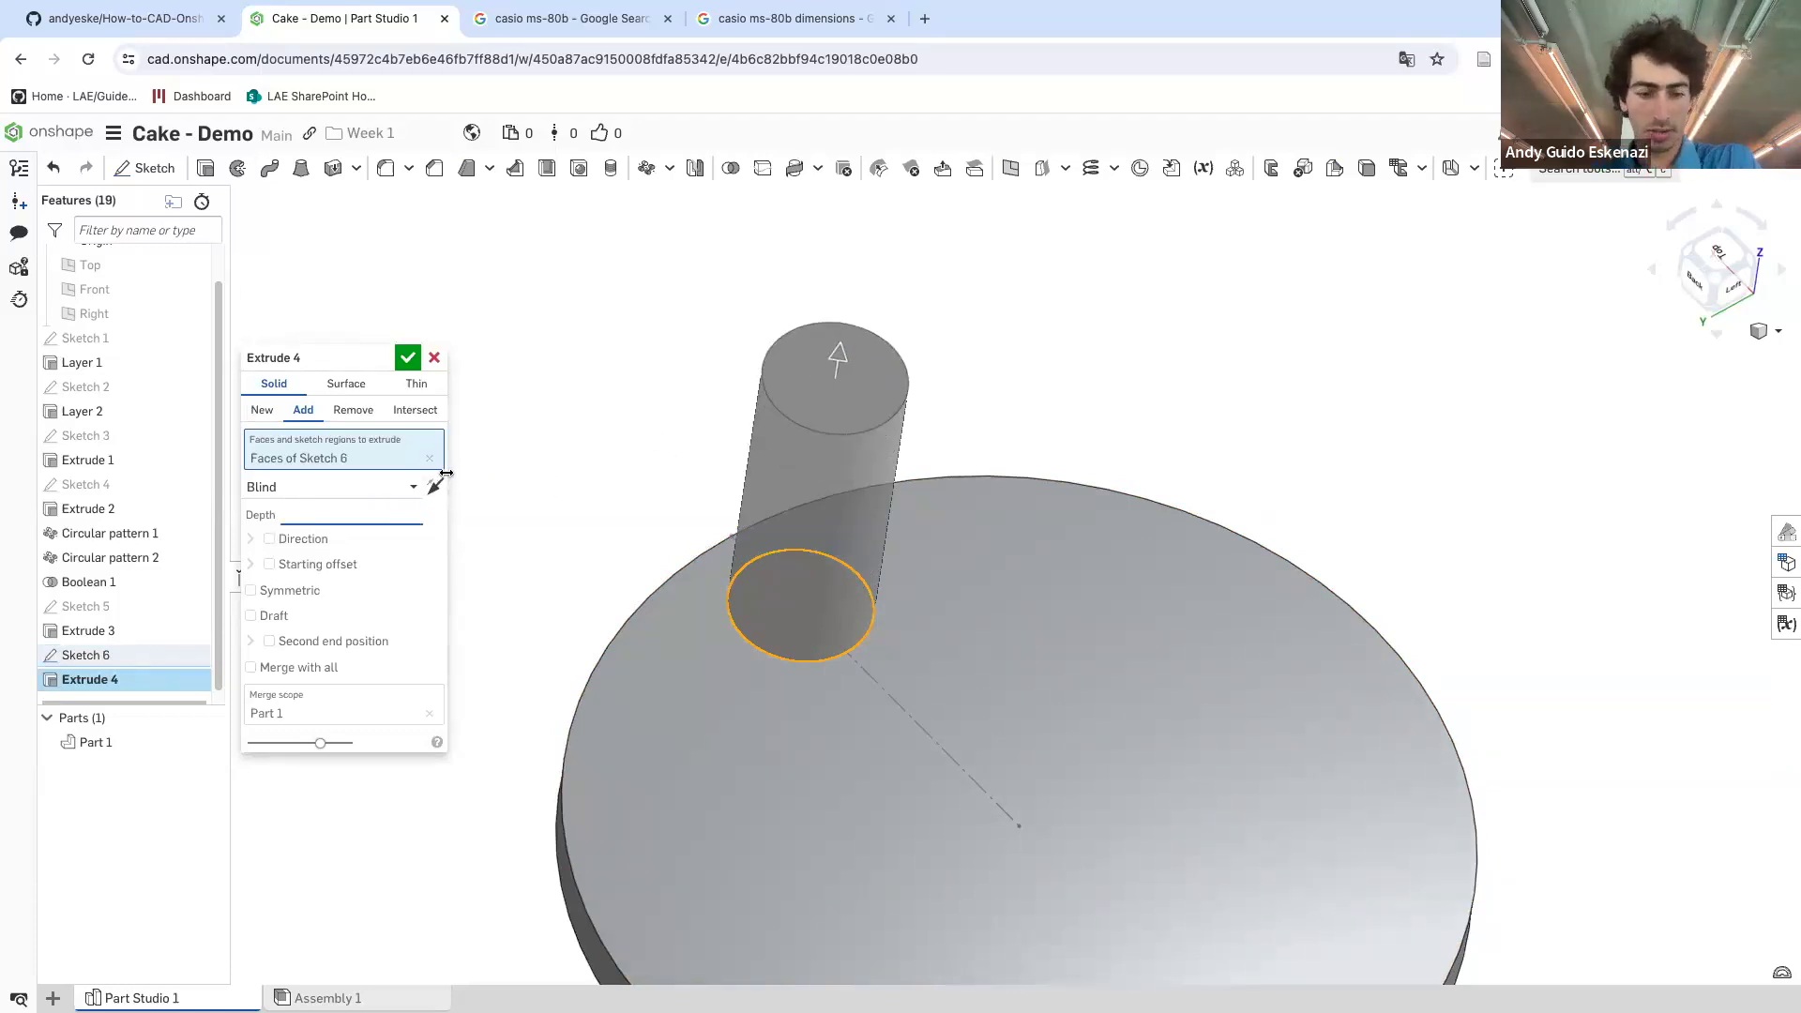
text(0)
key(Return)
scroll(940, 402, down, 4)
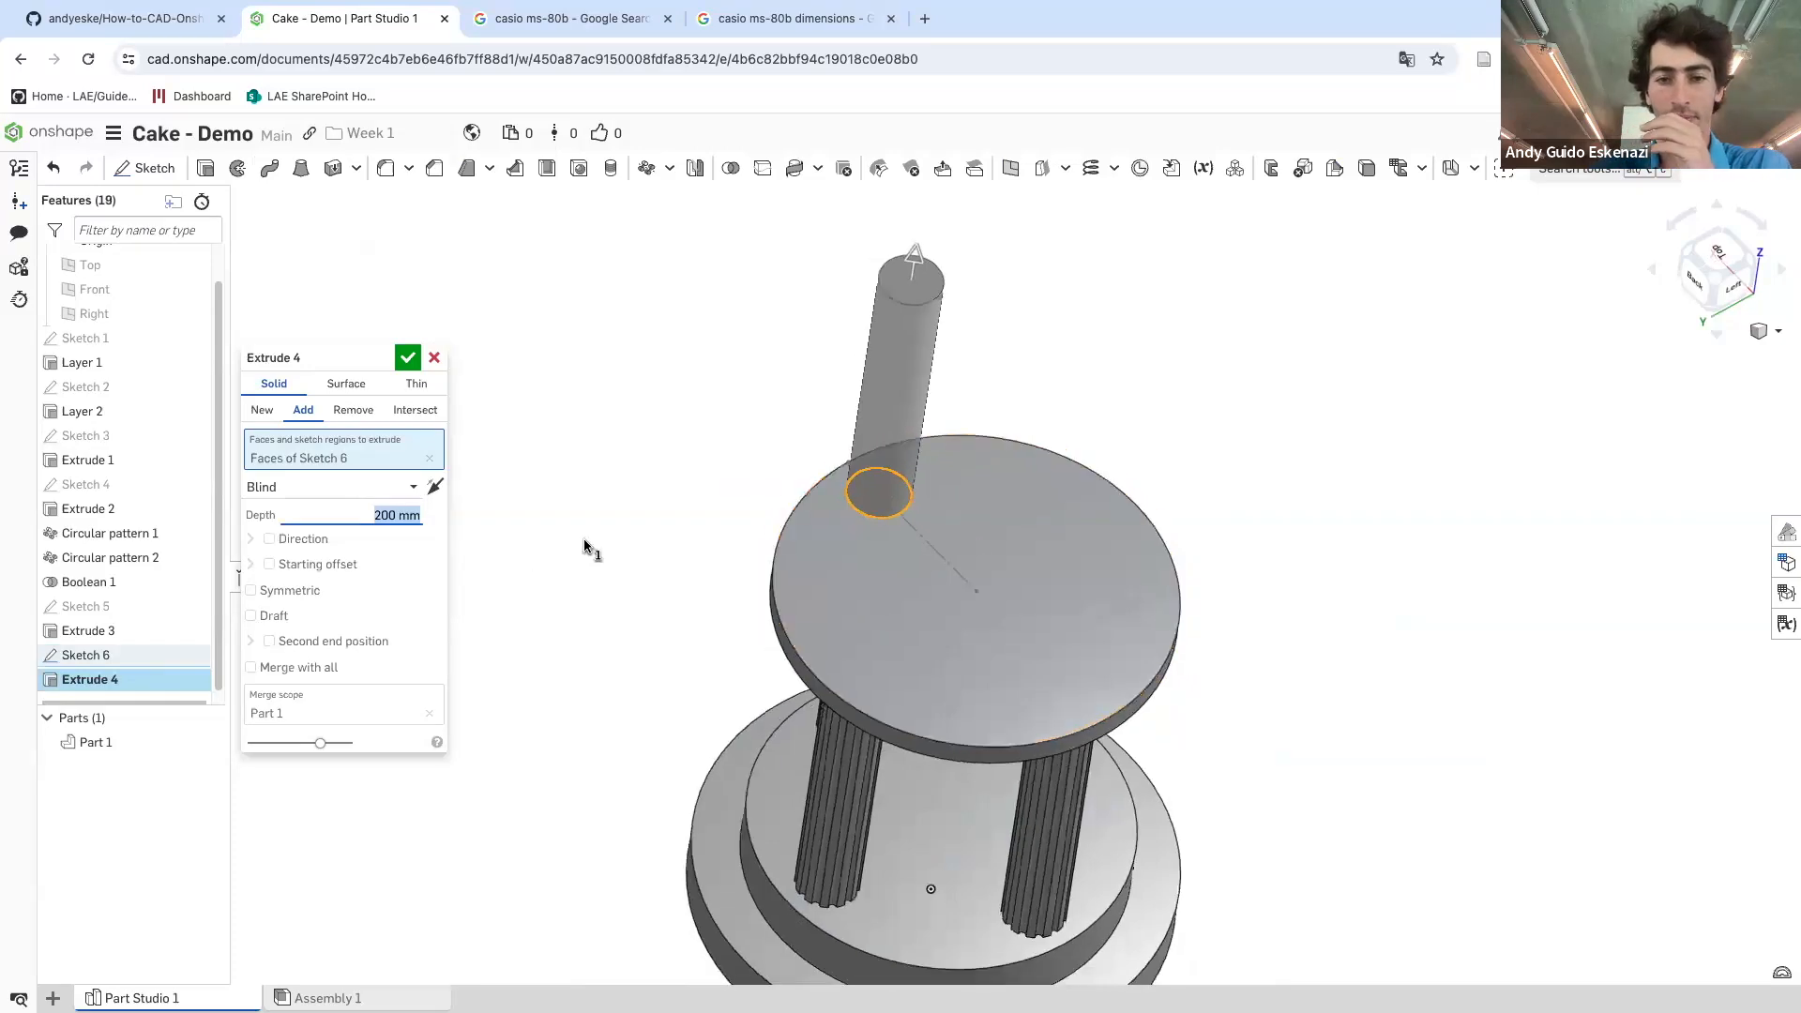
text(150)
key(Return)
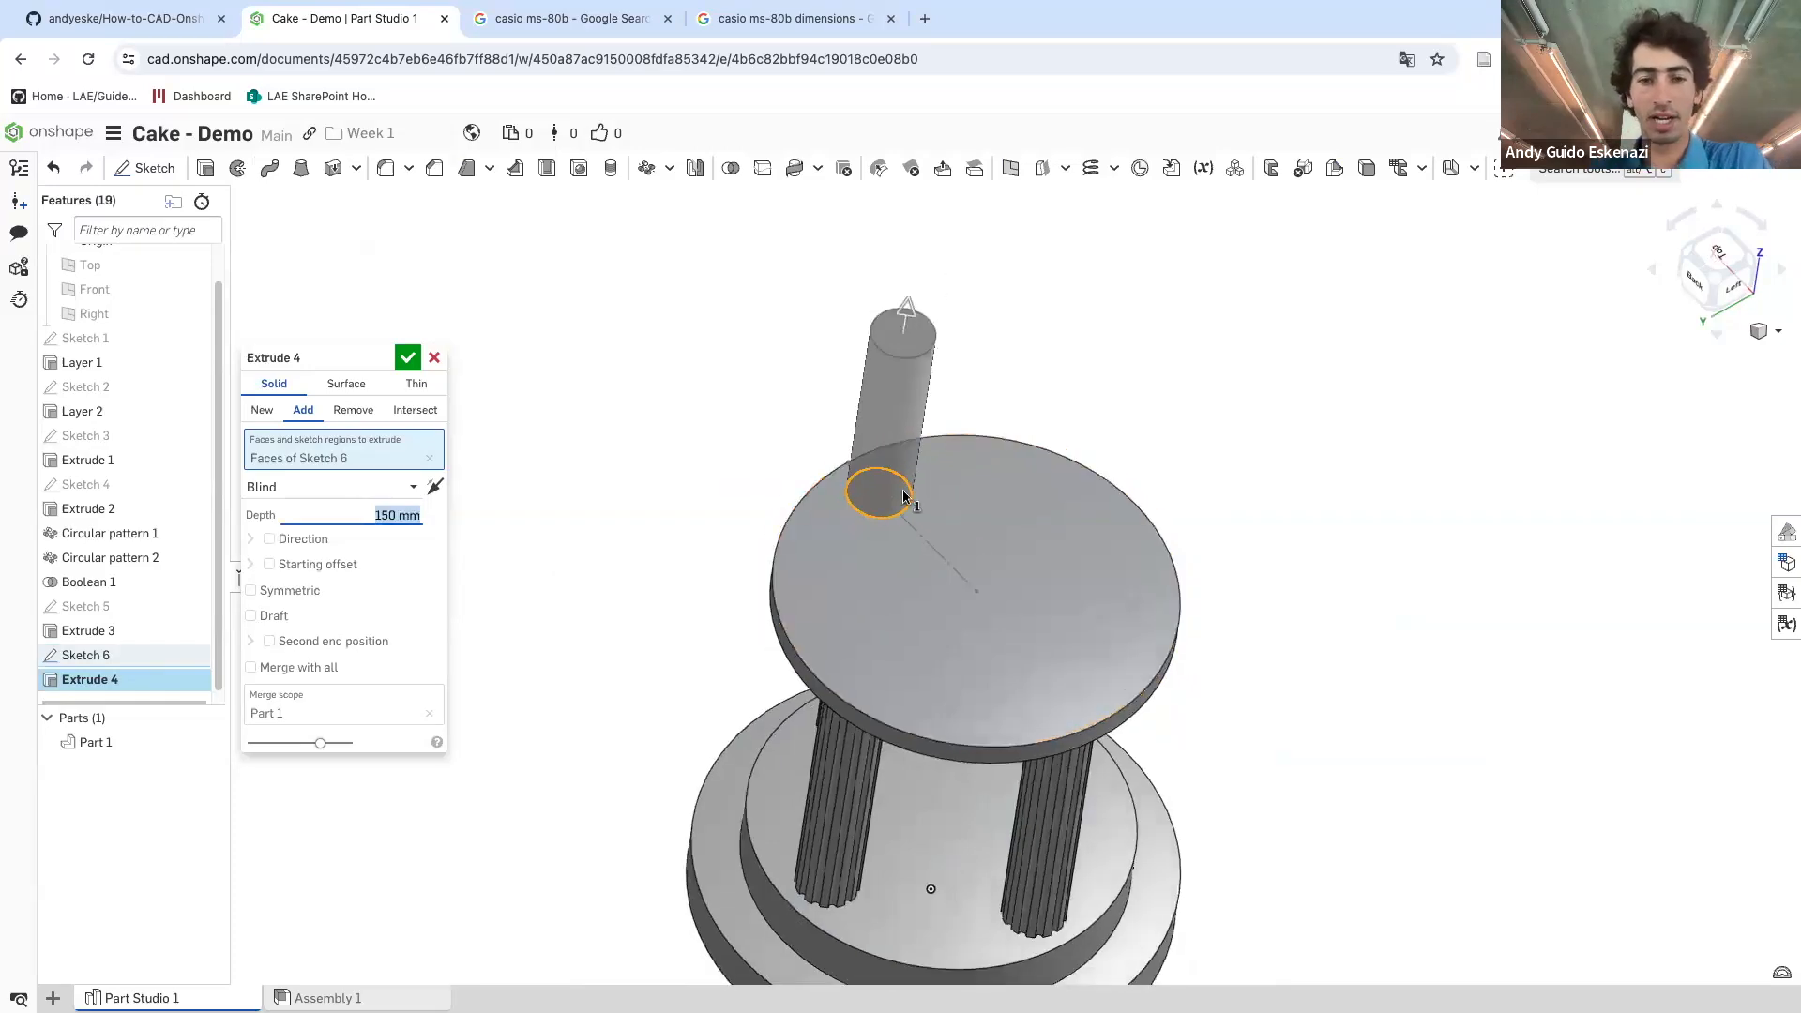
- Make the extruded cylinder a new part instead of adding it to the cake, and finish the extrusion
right_drag(763, 399, 783, 355)
scroll(783, 349, up, 1)
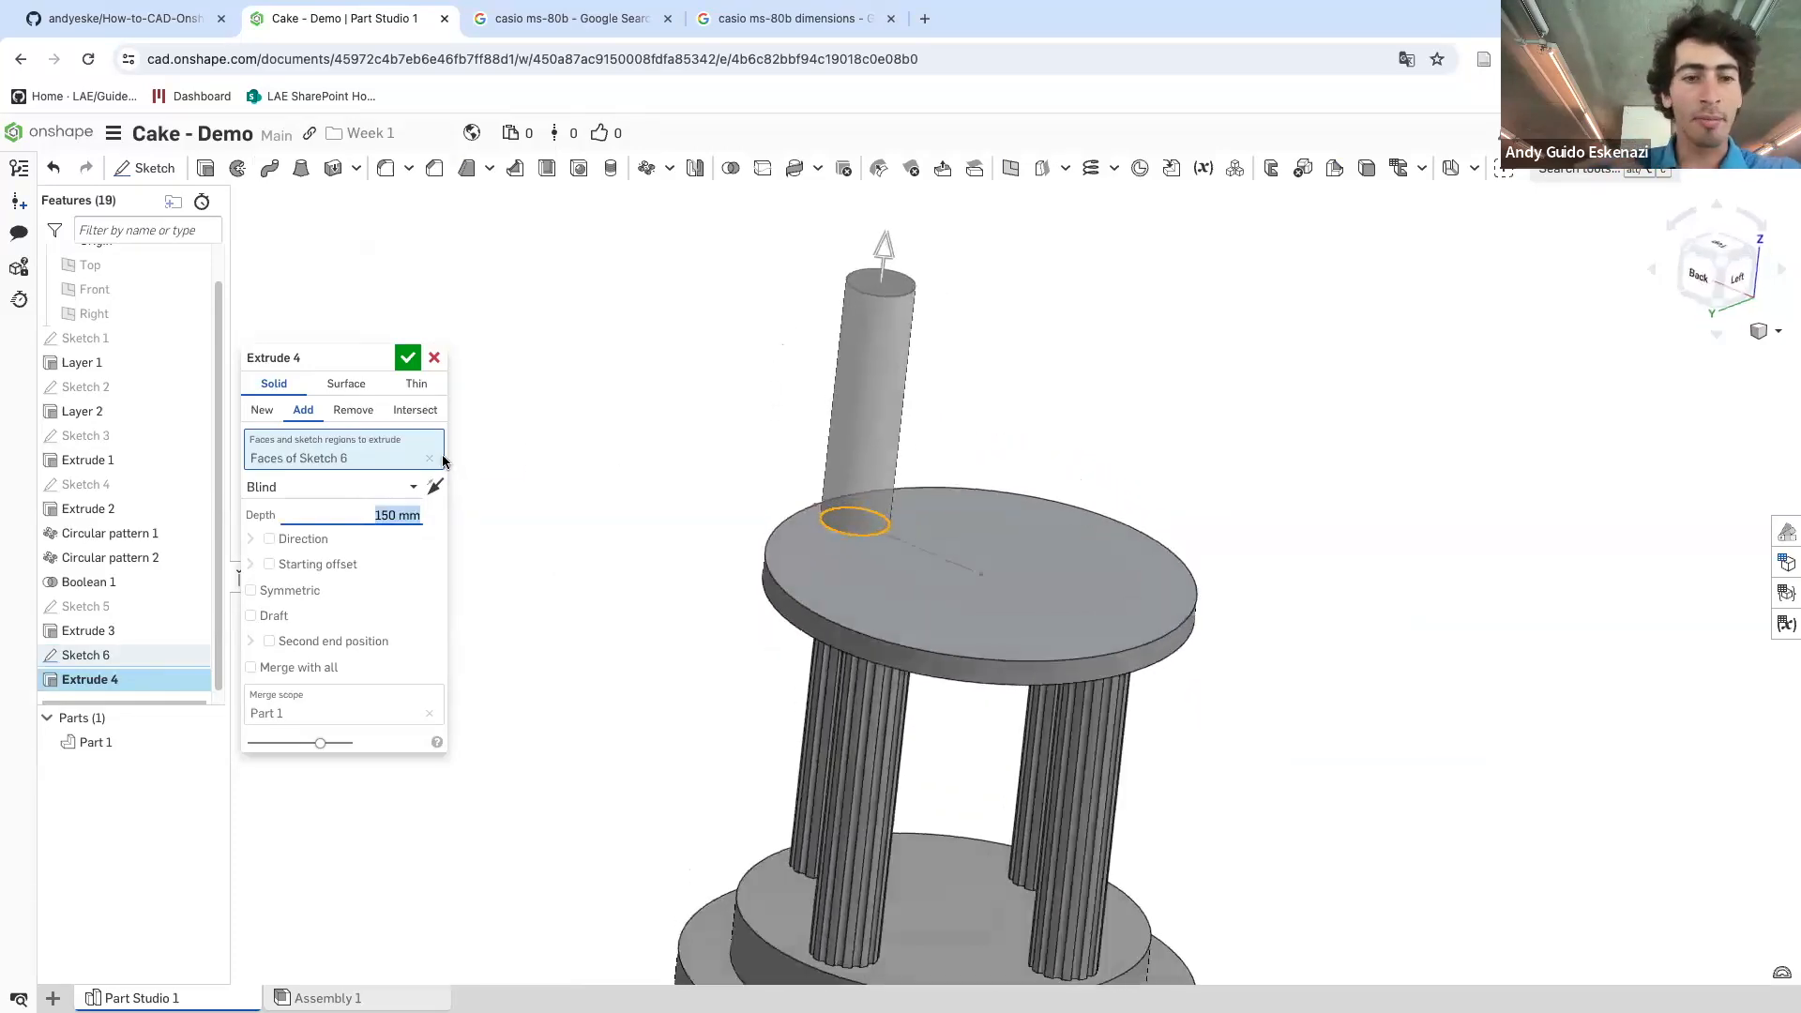
click(262, 412)
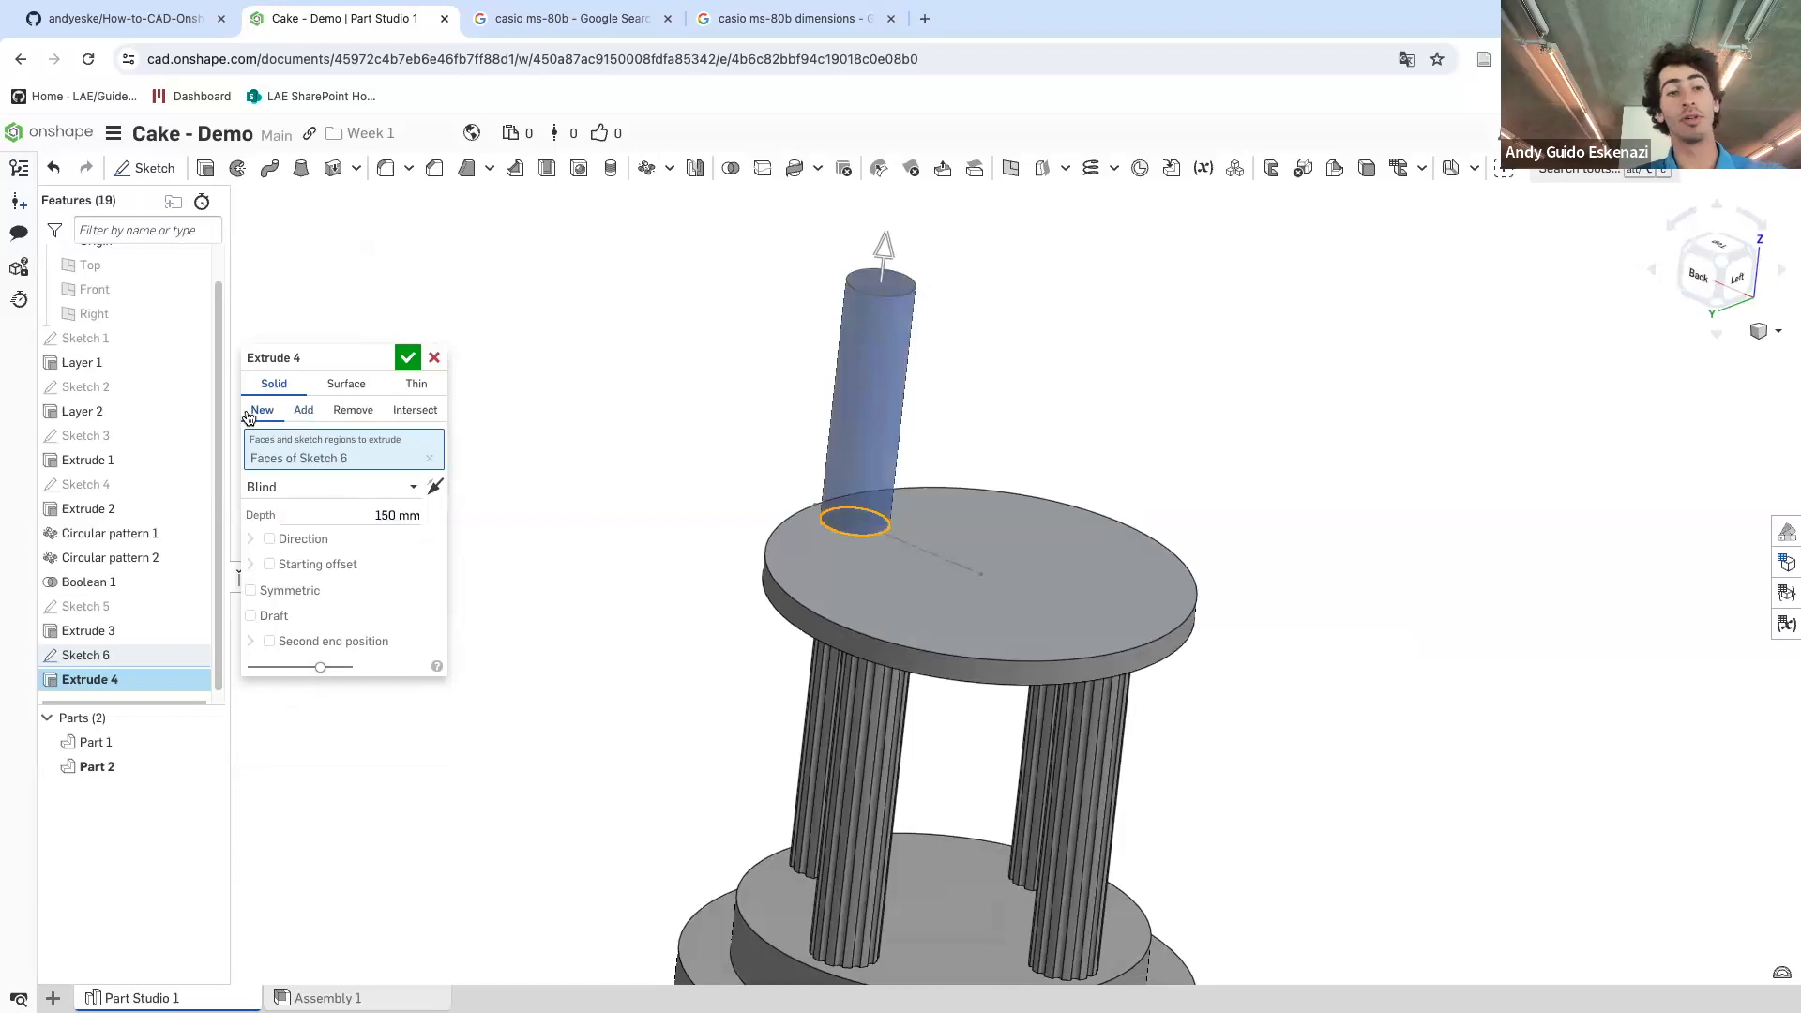
click(407, 359)
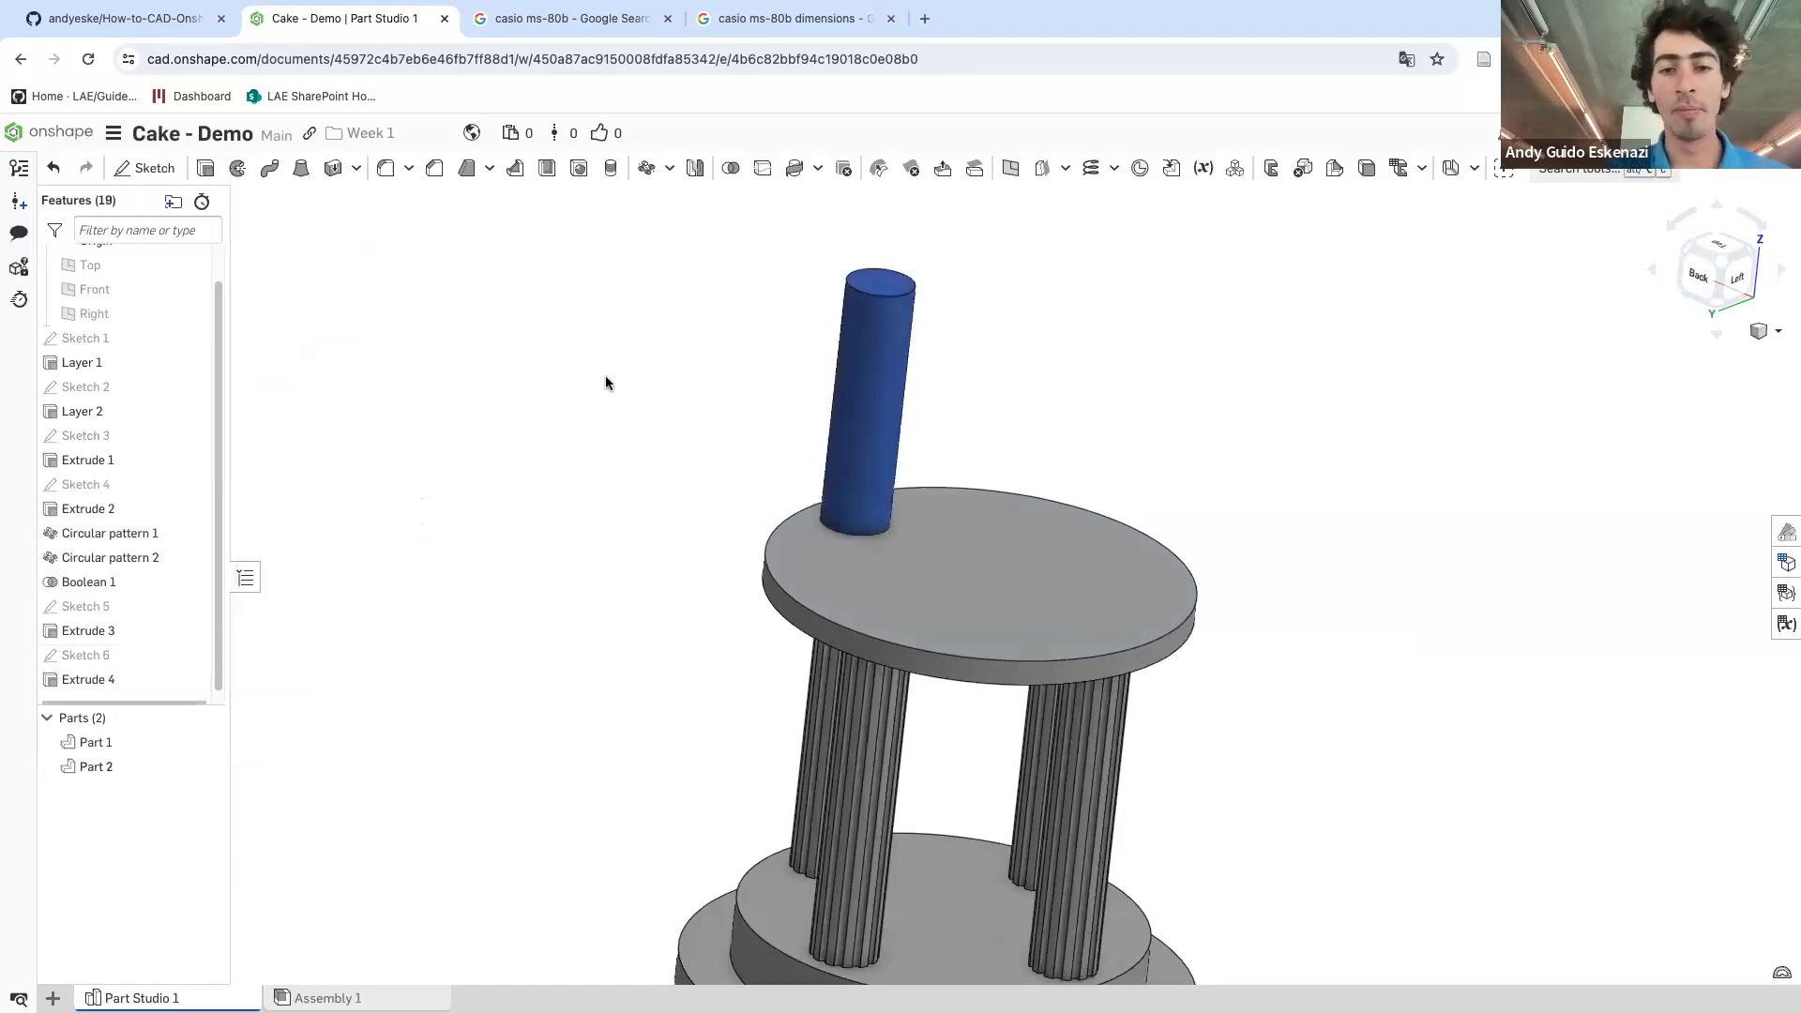
- Start a new sketch on the upper end face of the blue cylinder
scroll(915, 565, up, 1)
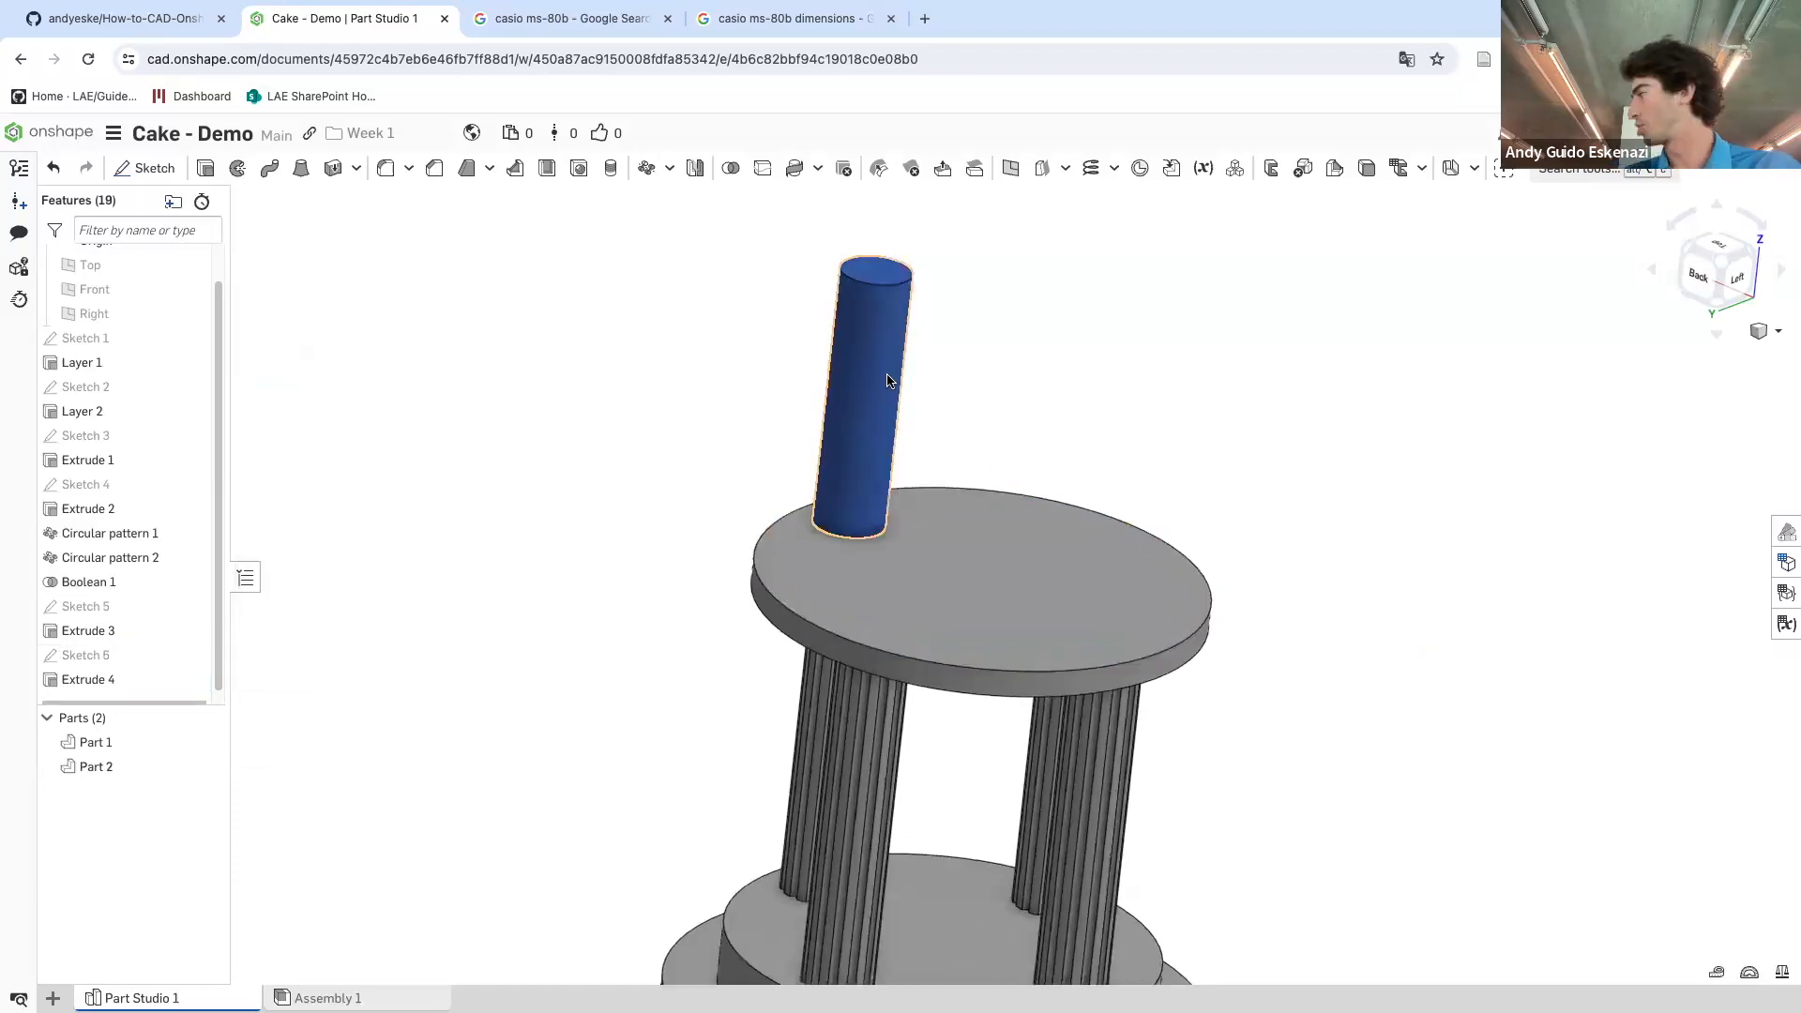
mouse_move(651, 512)
right_down()
mouse_move(634, 422)
mouse_move(623, 441)
mouse_move(899, 334)
right_up()
scroll(899, 334, up, 6)
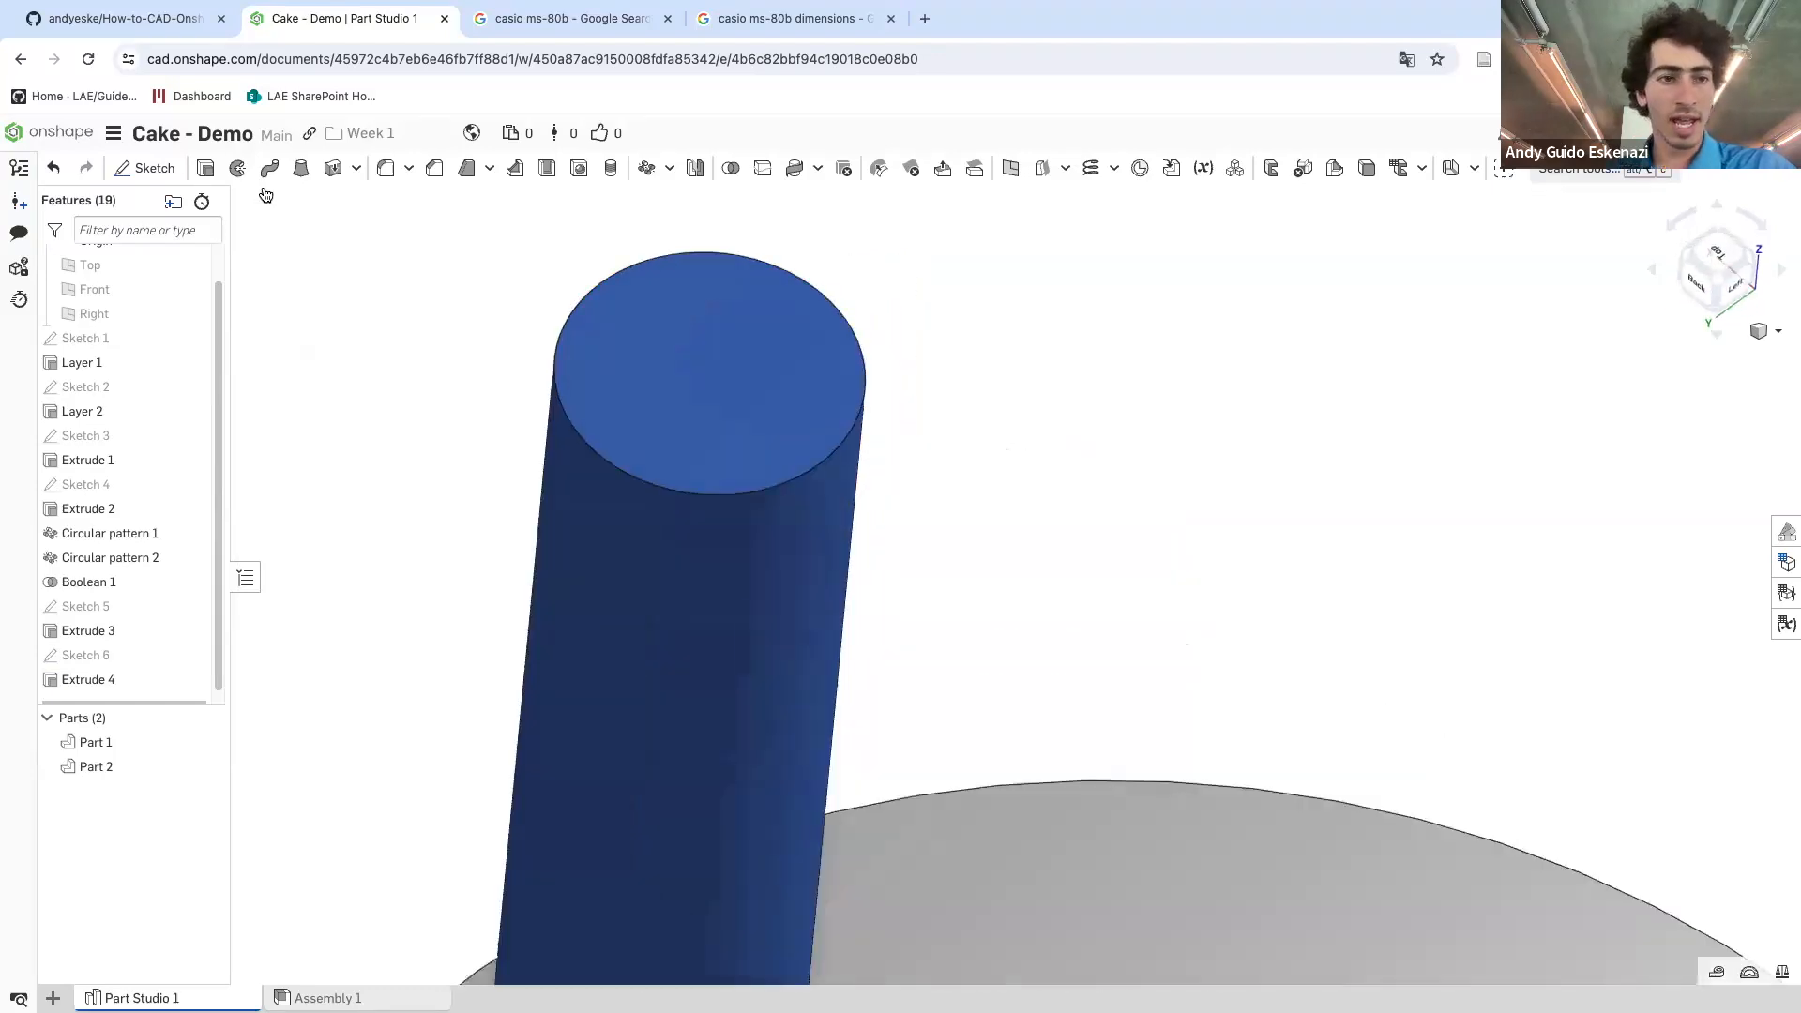
click(150, 168)
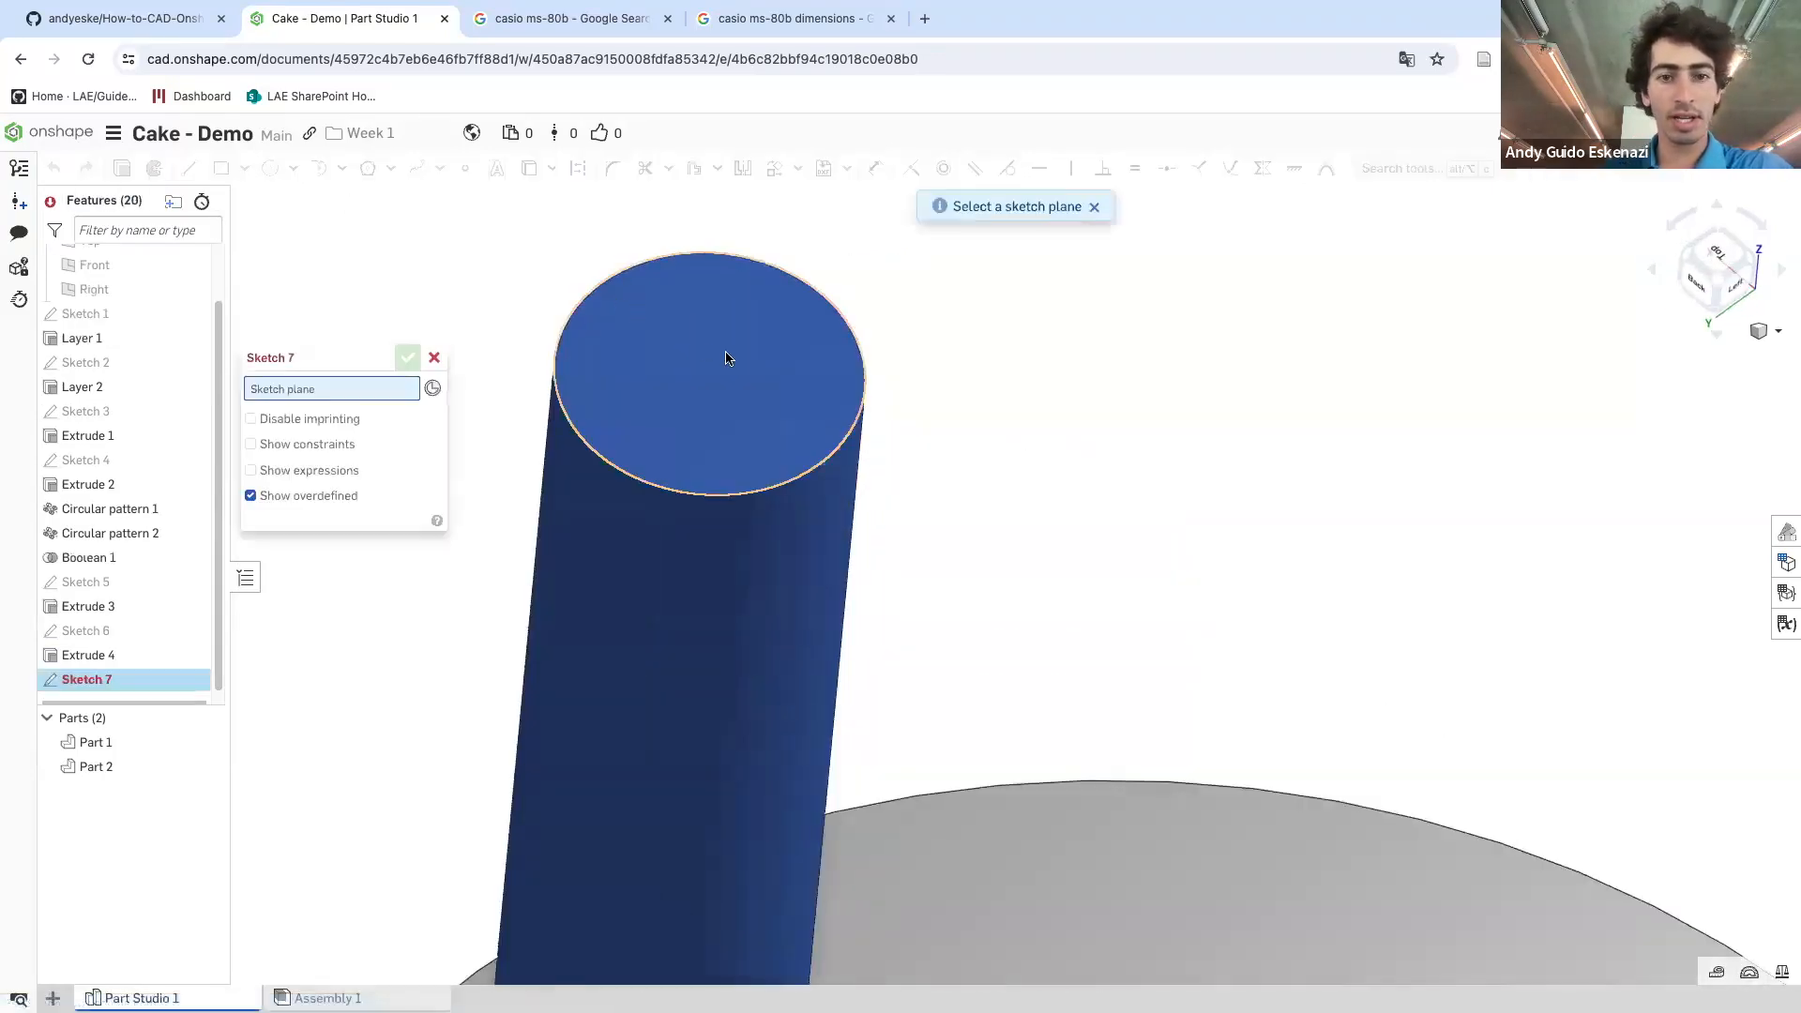
click(727, 357)
scroll(893, 469, down, 5)
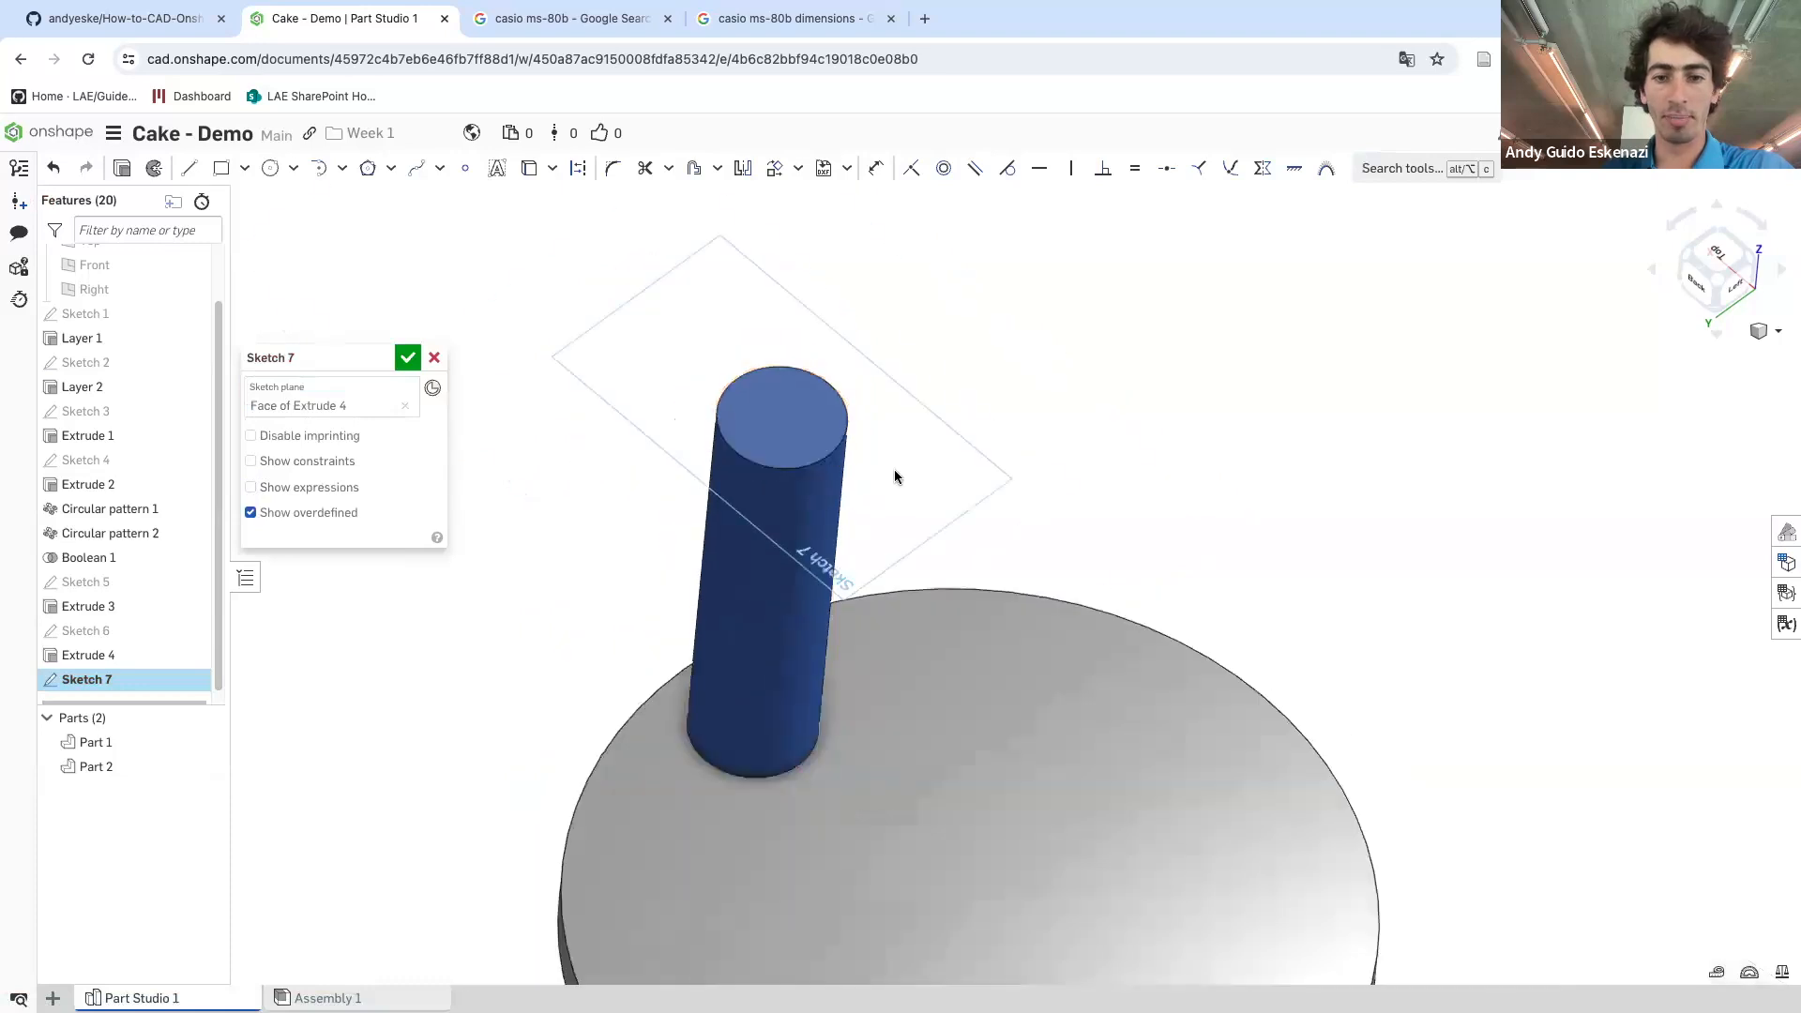
scroll(786, 481, up, 4)
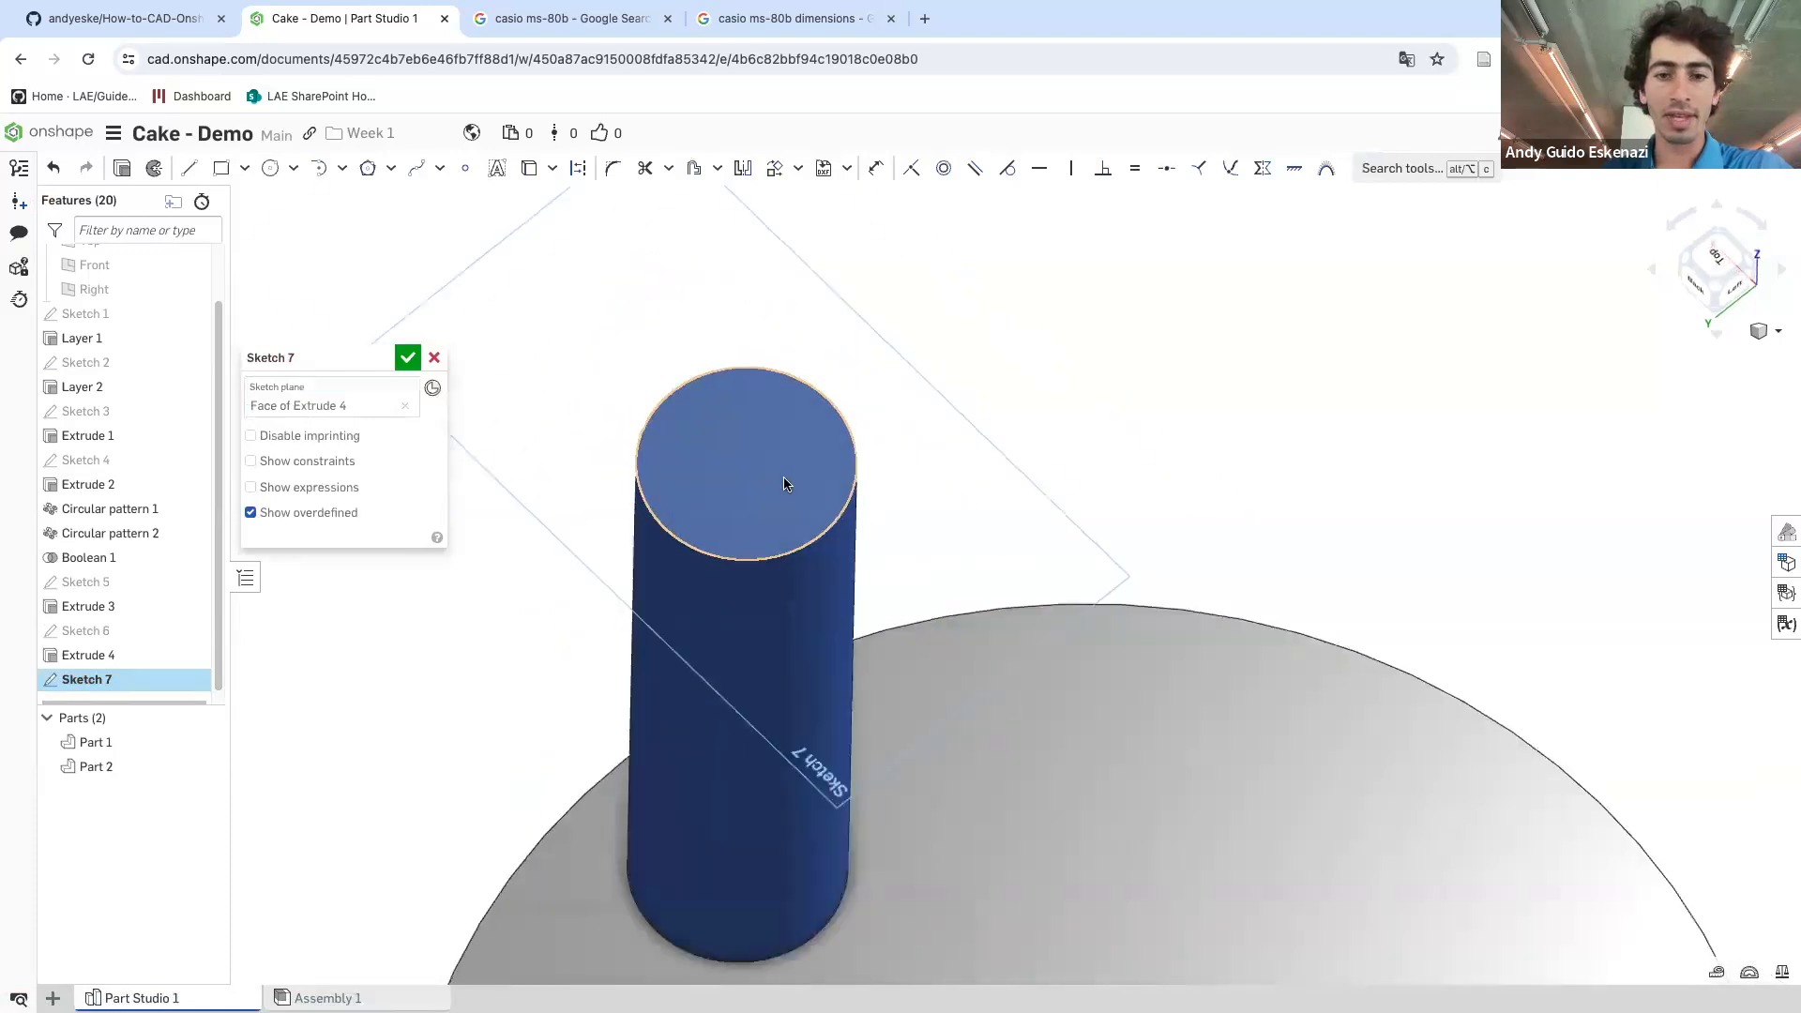
- Draw a 20 mm construction line from the centre of the cylinder's end face to its circular edge
click(190, 172)
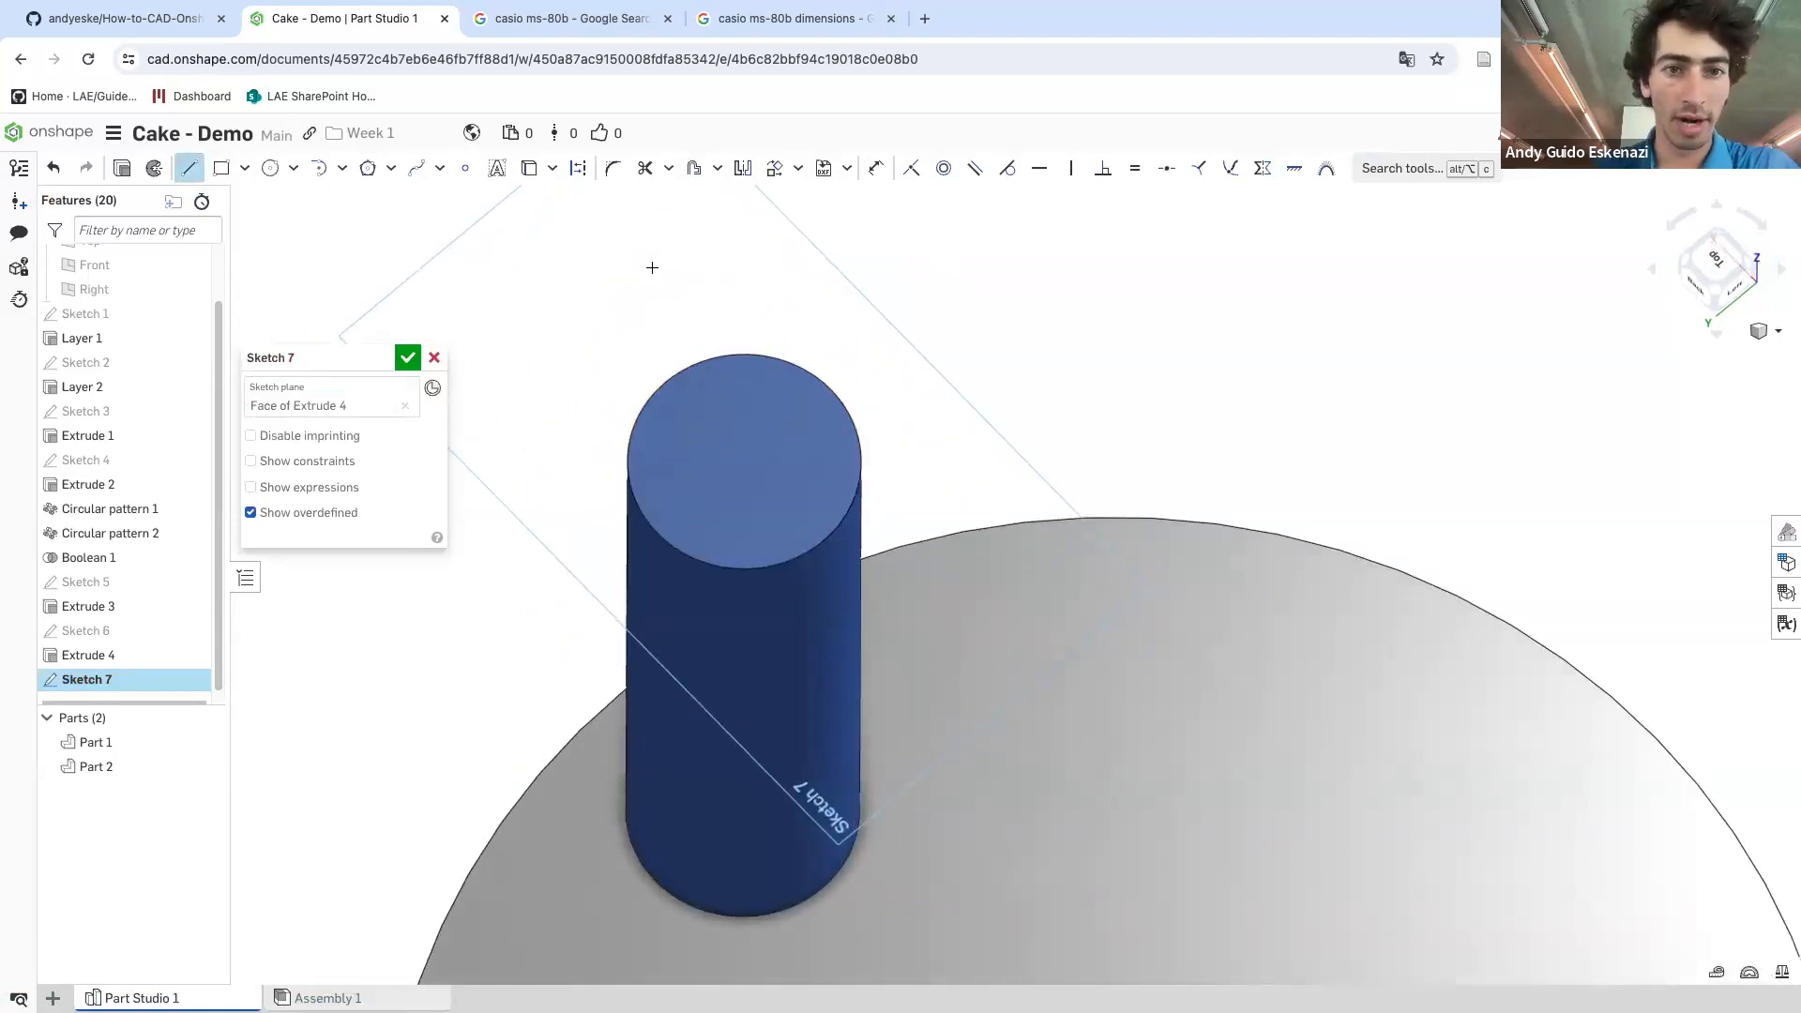
click(578, 172)
click(744, 461)
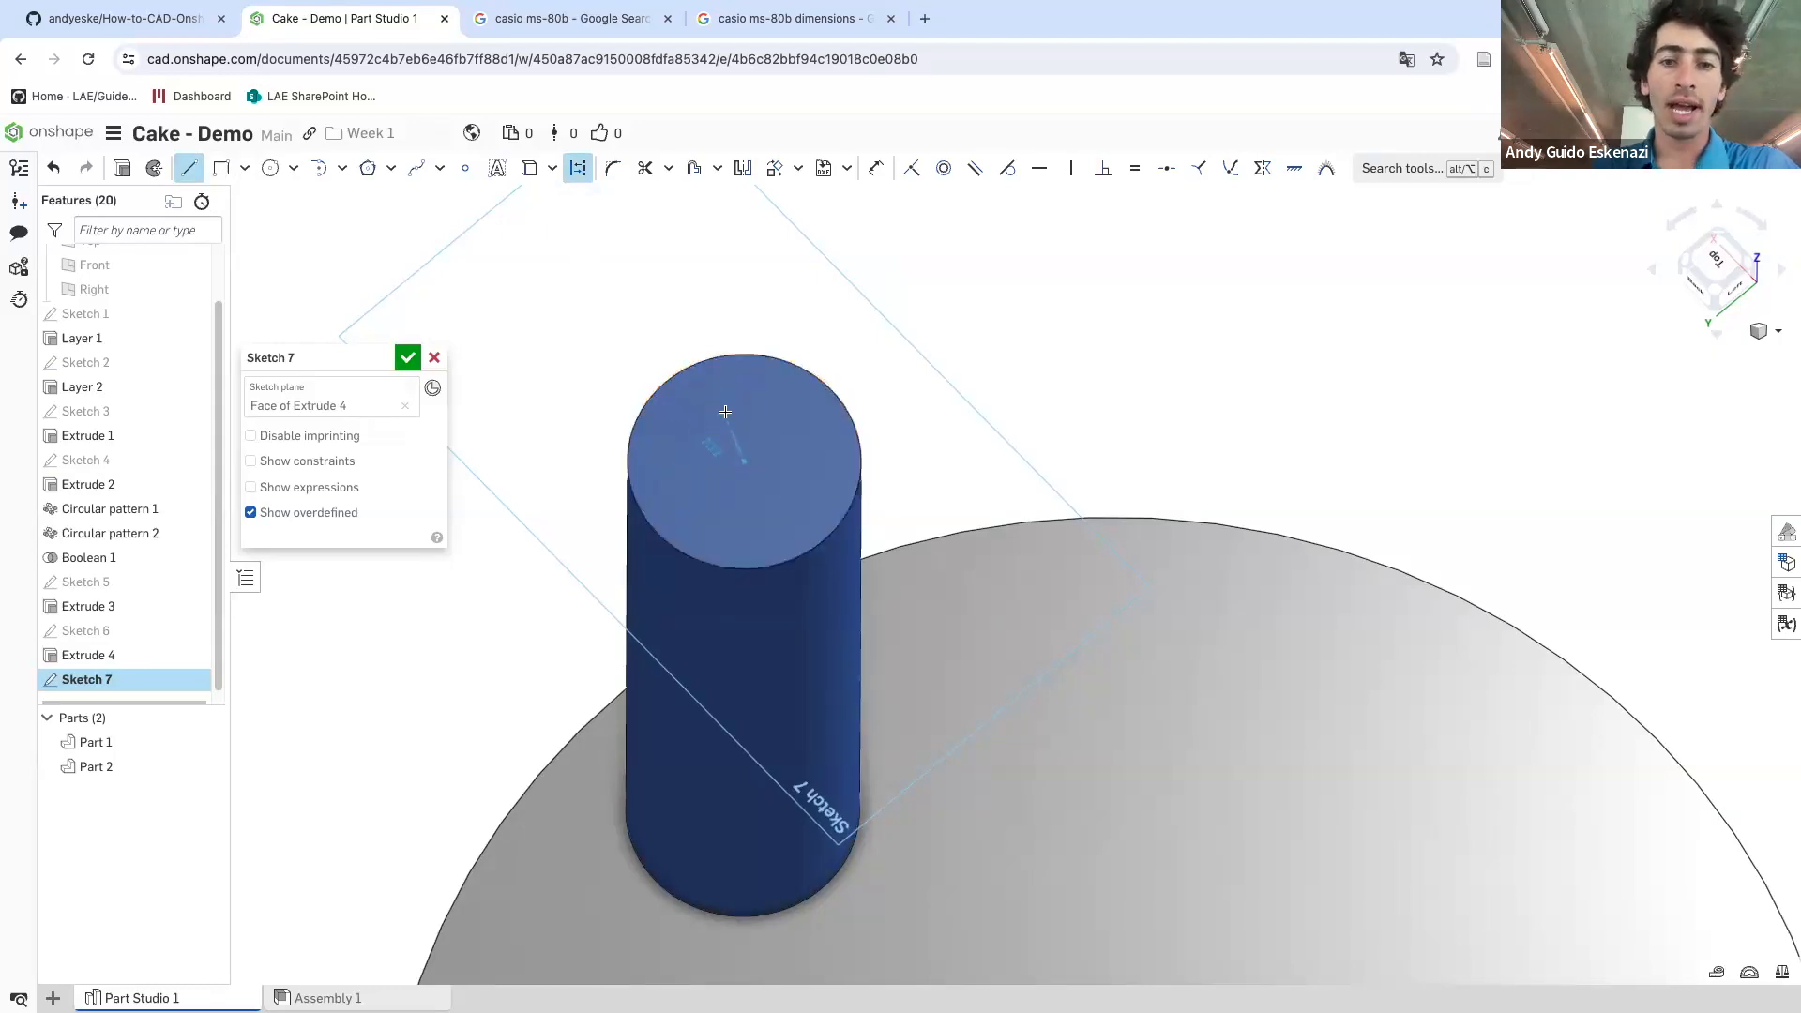
click(834, 395)
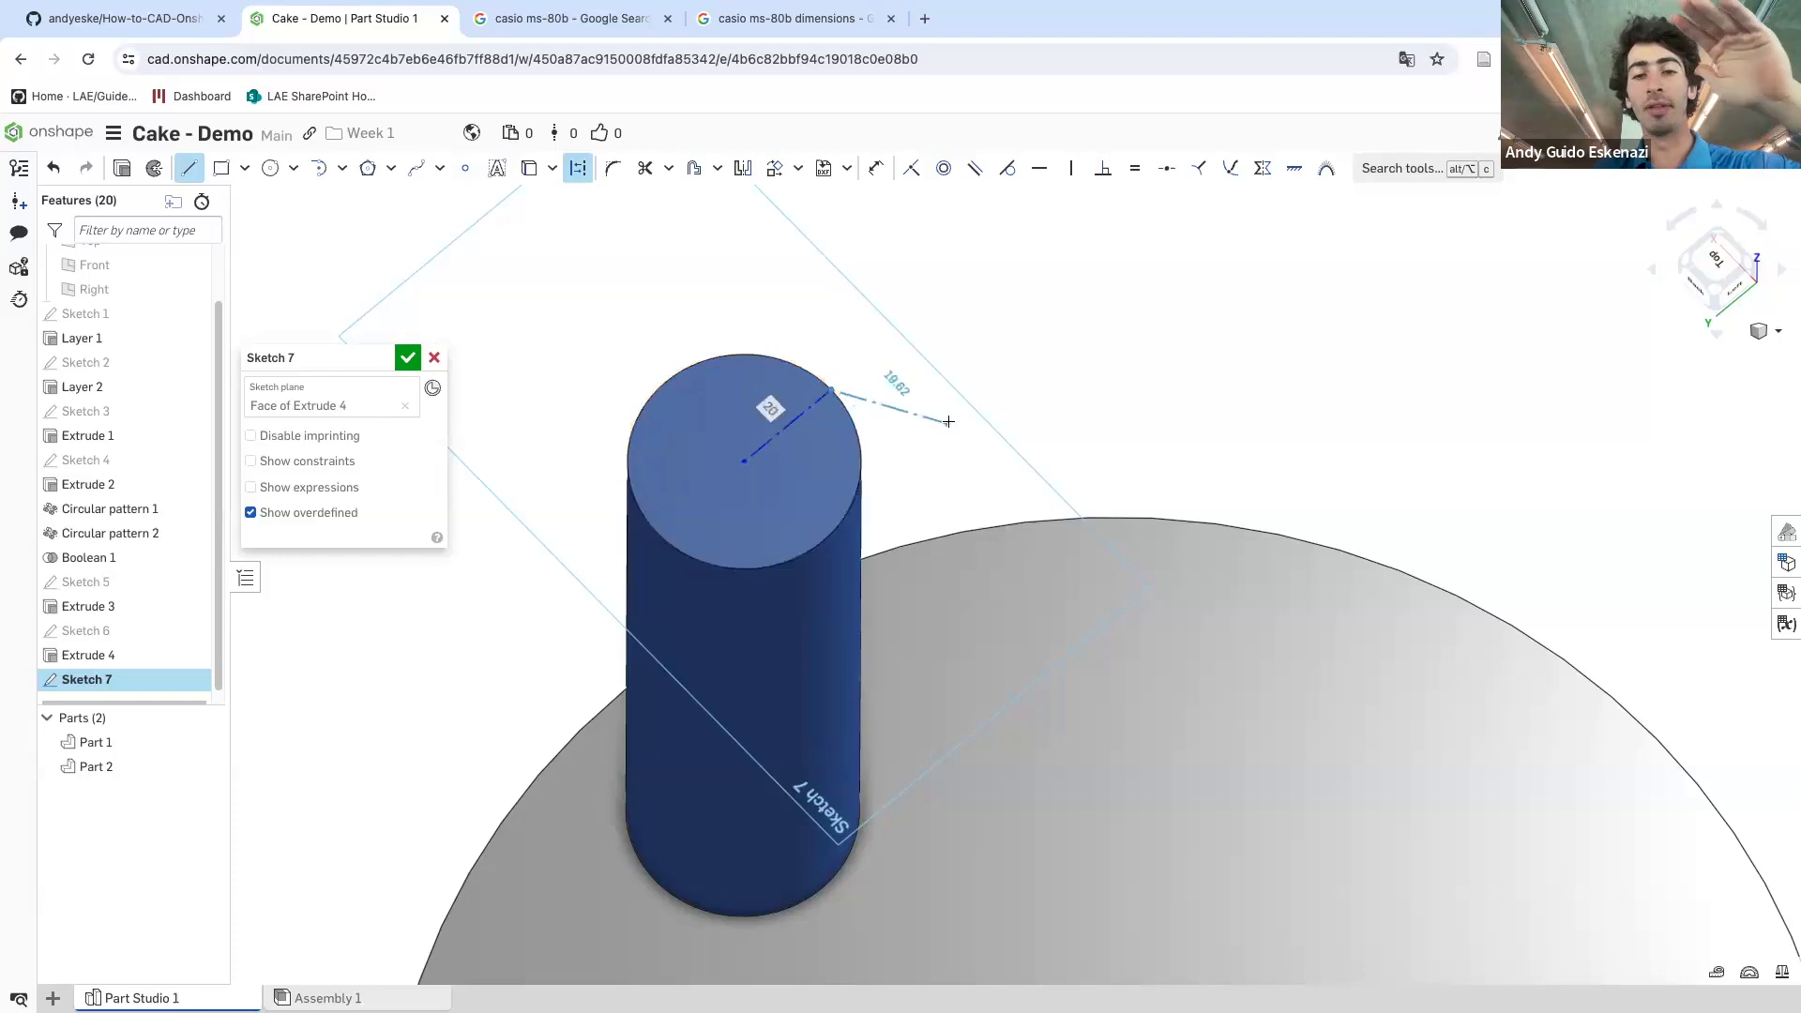
key(Escape)
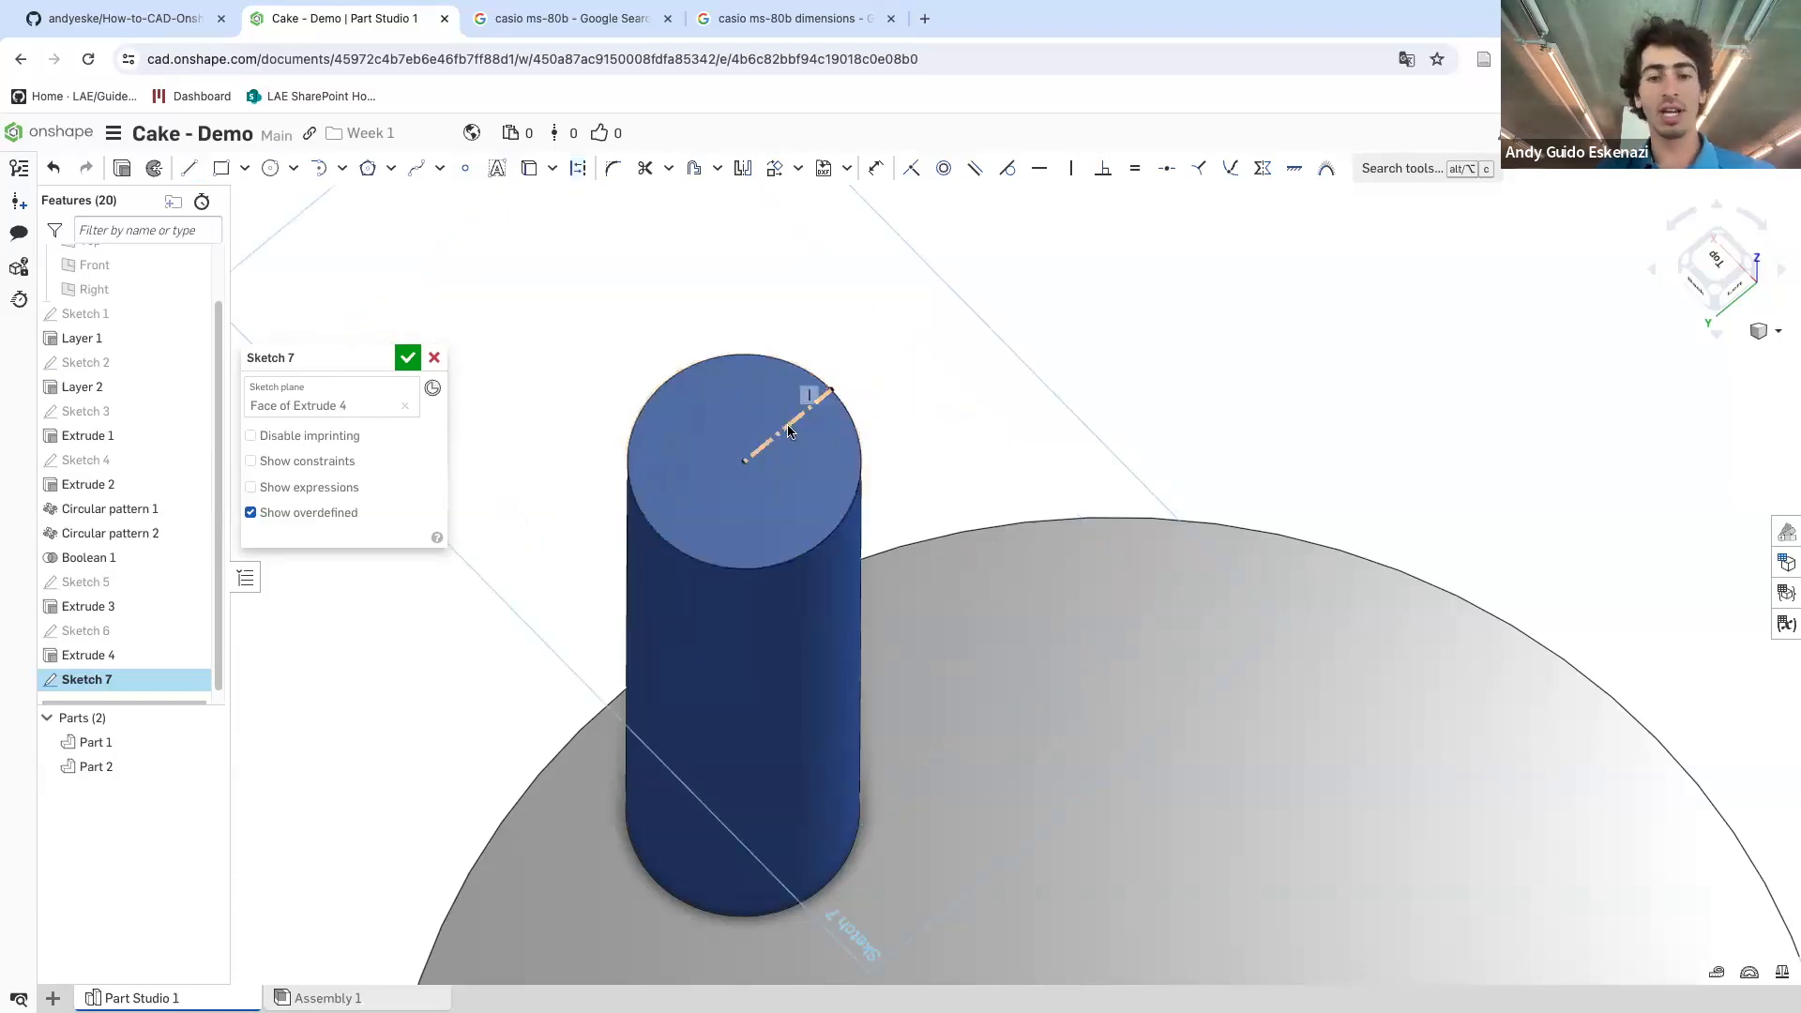
click(794, 437)
scroll(794, 443, up, 2)
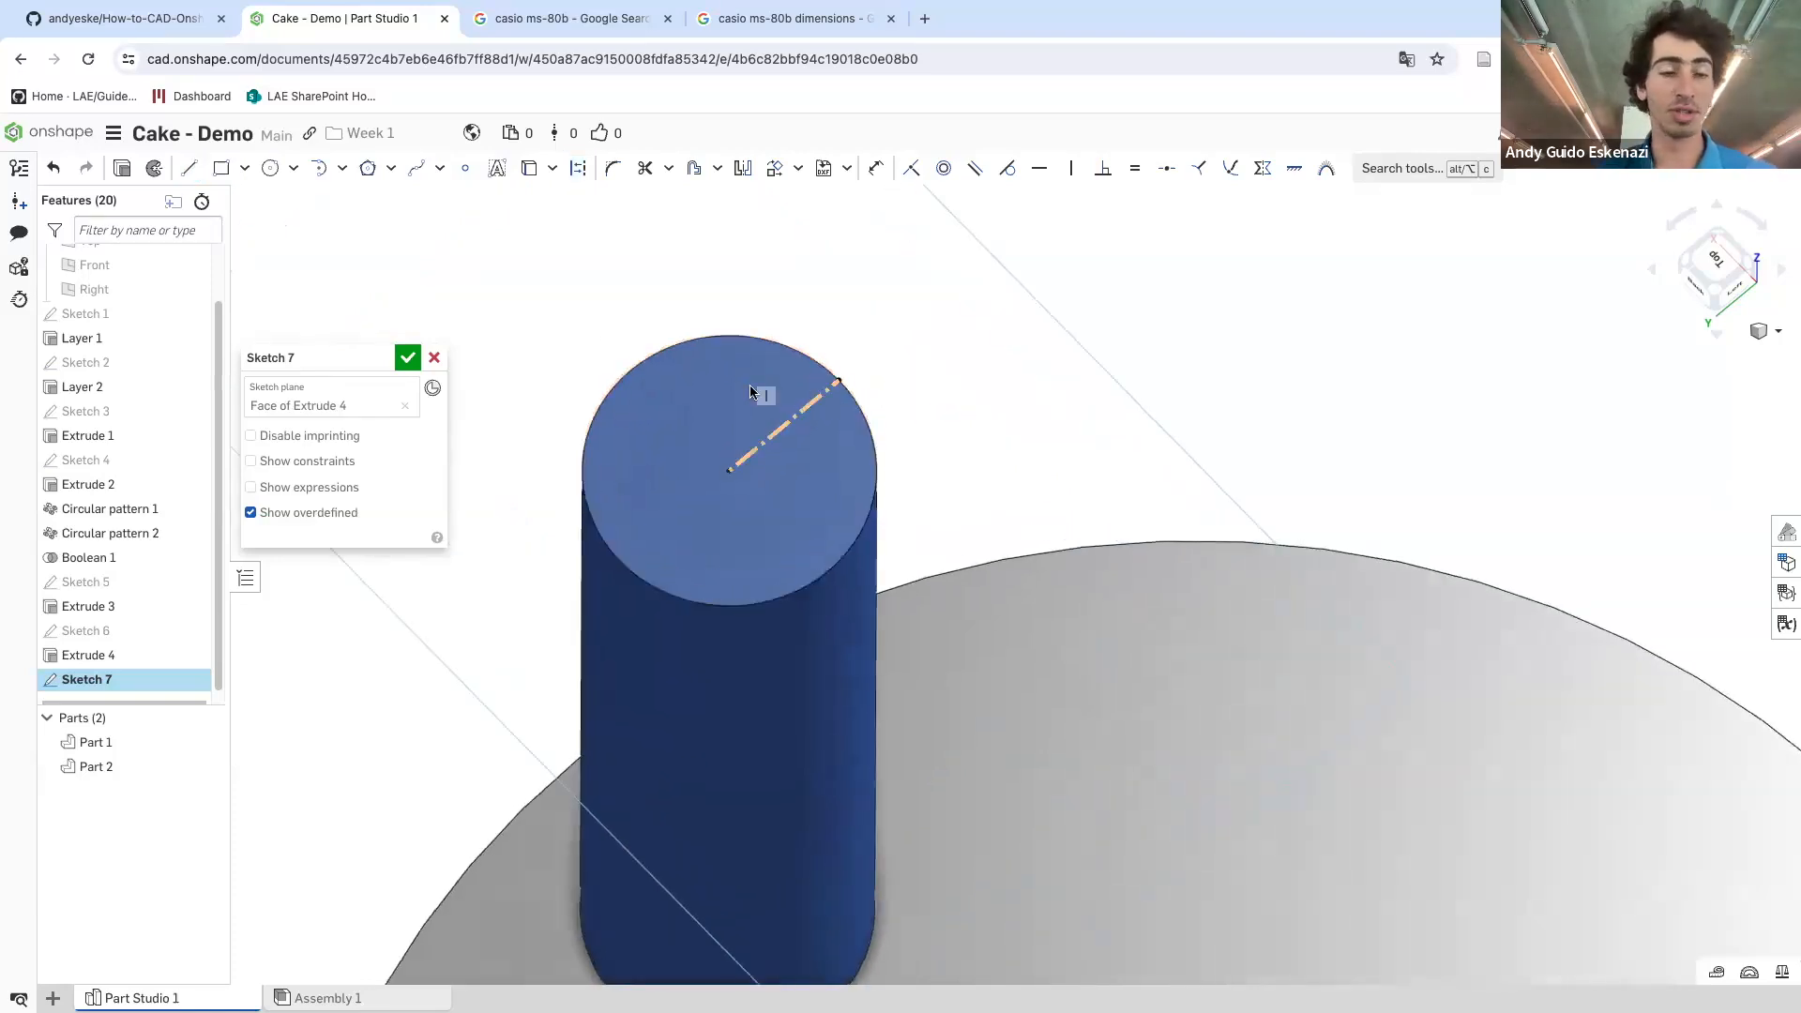
click(270, 168)
click(798, 413)
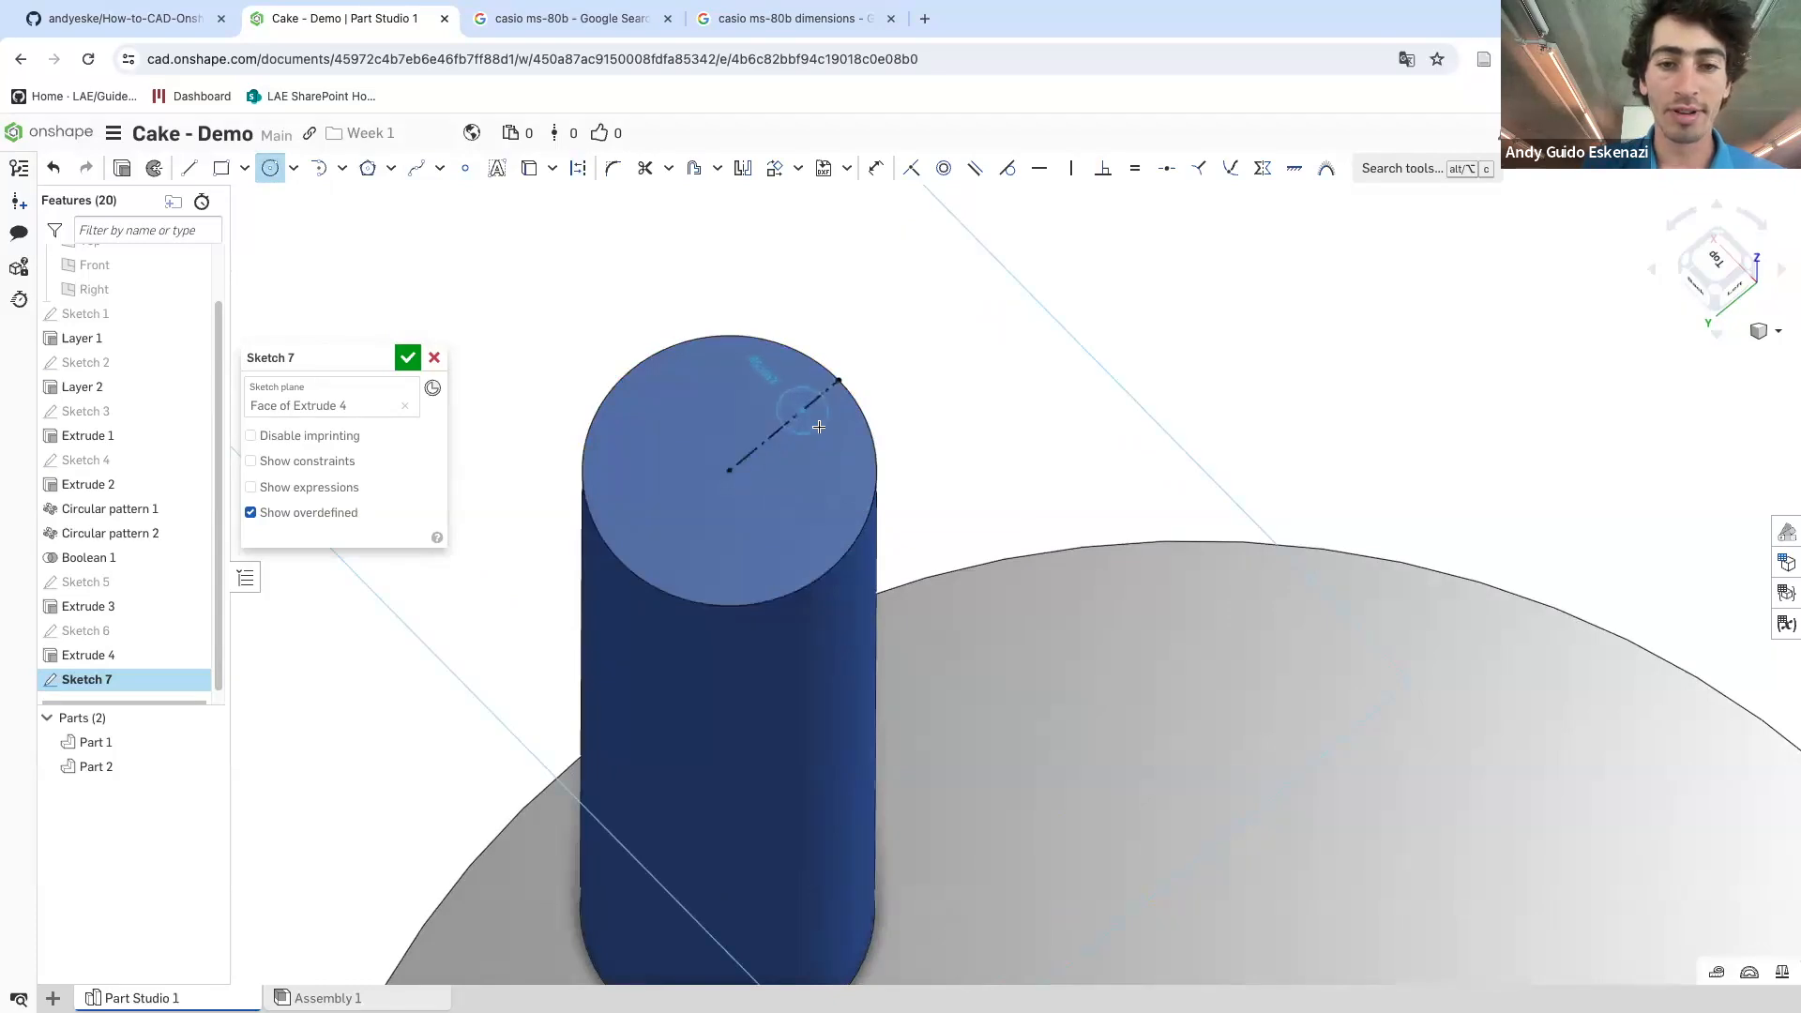
key(Escape)
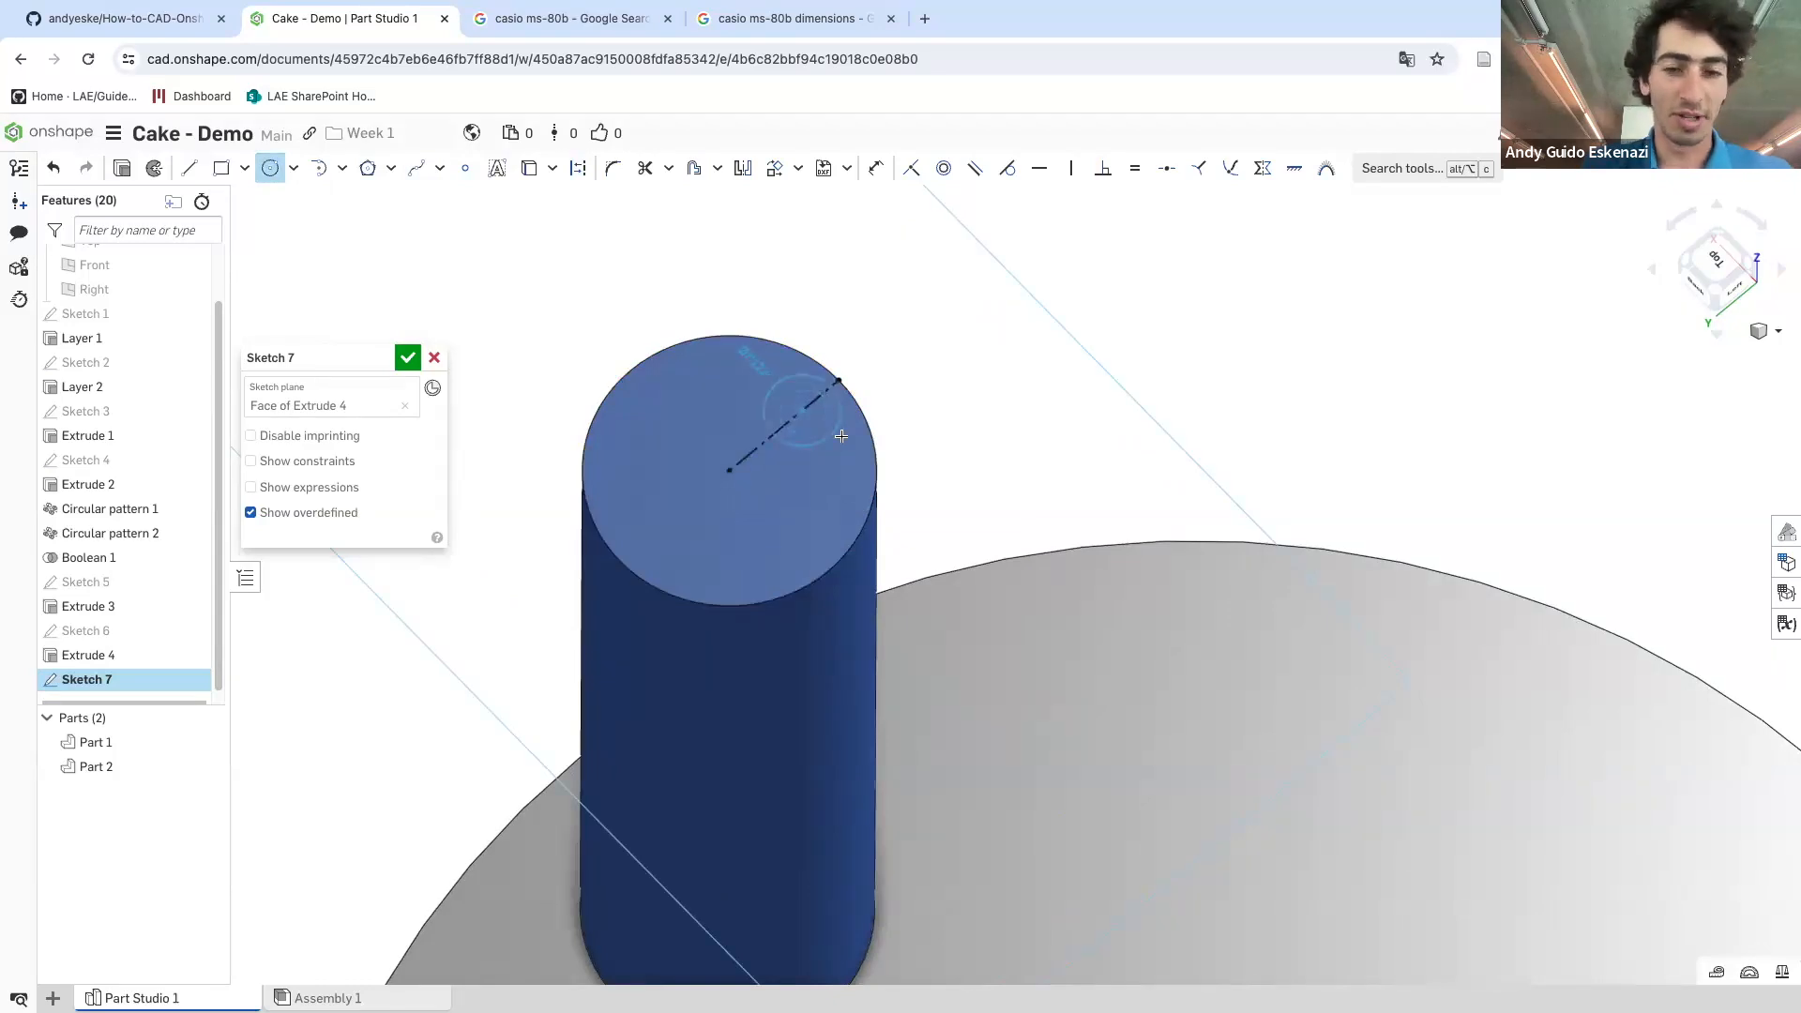
- Draw a circle about 8 mm in diameter centred on the construction line's outer endpoint at the cylinder's edge
click(270, 168)
click(838, 380)
click(863, 394)
click(901, 417)
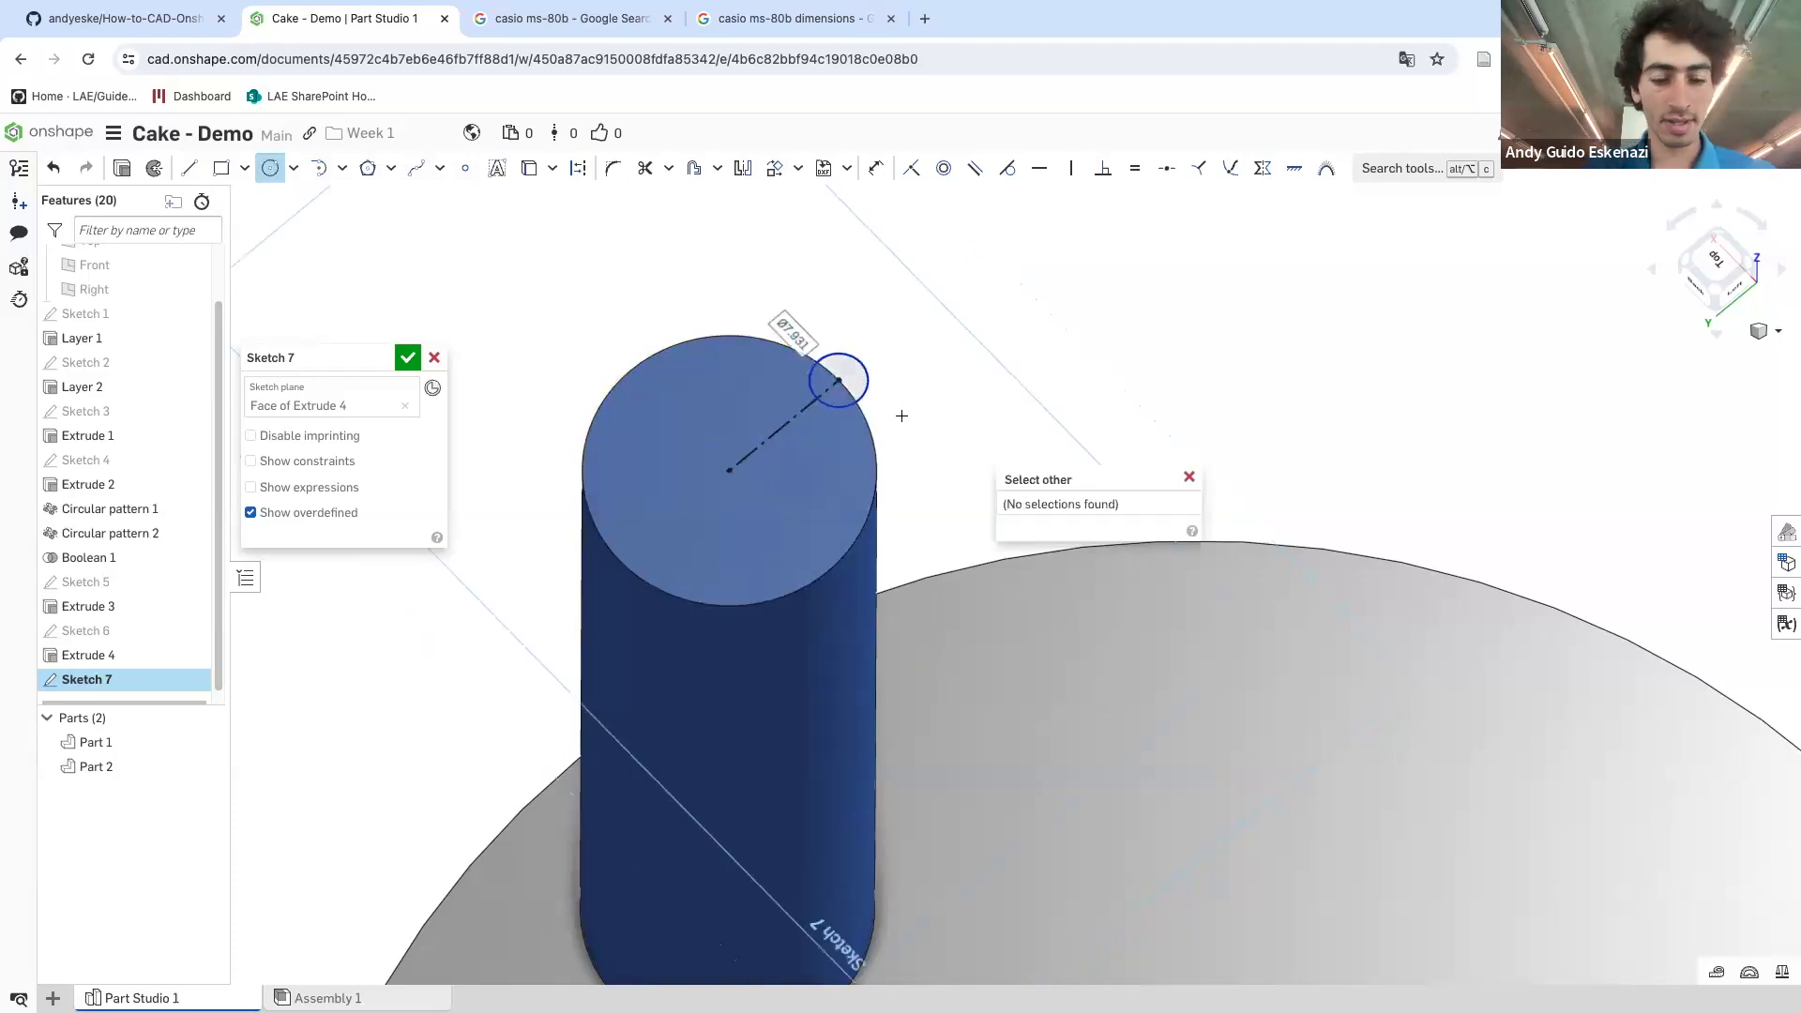
key(Escape)
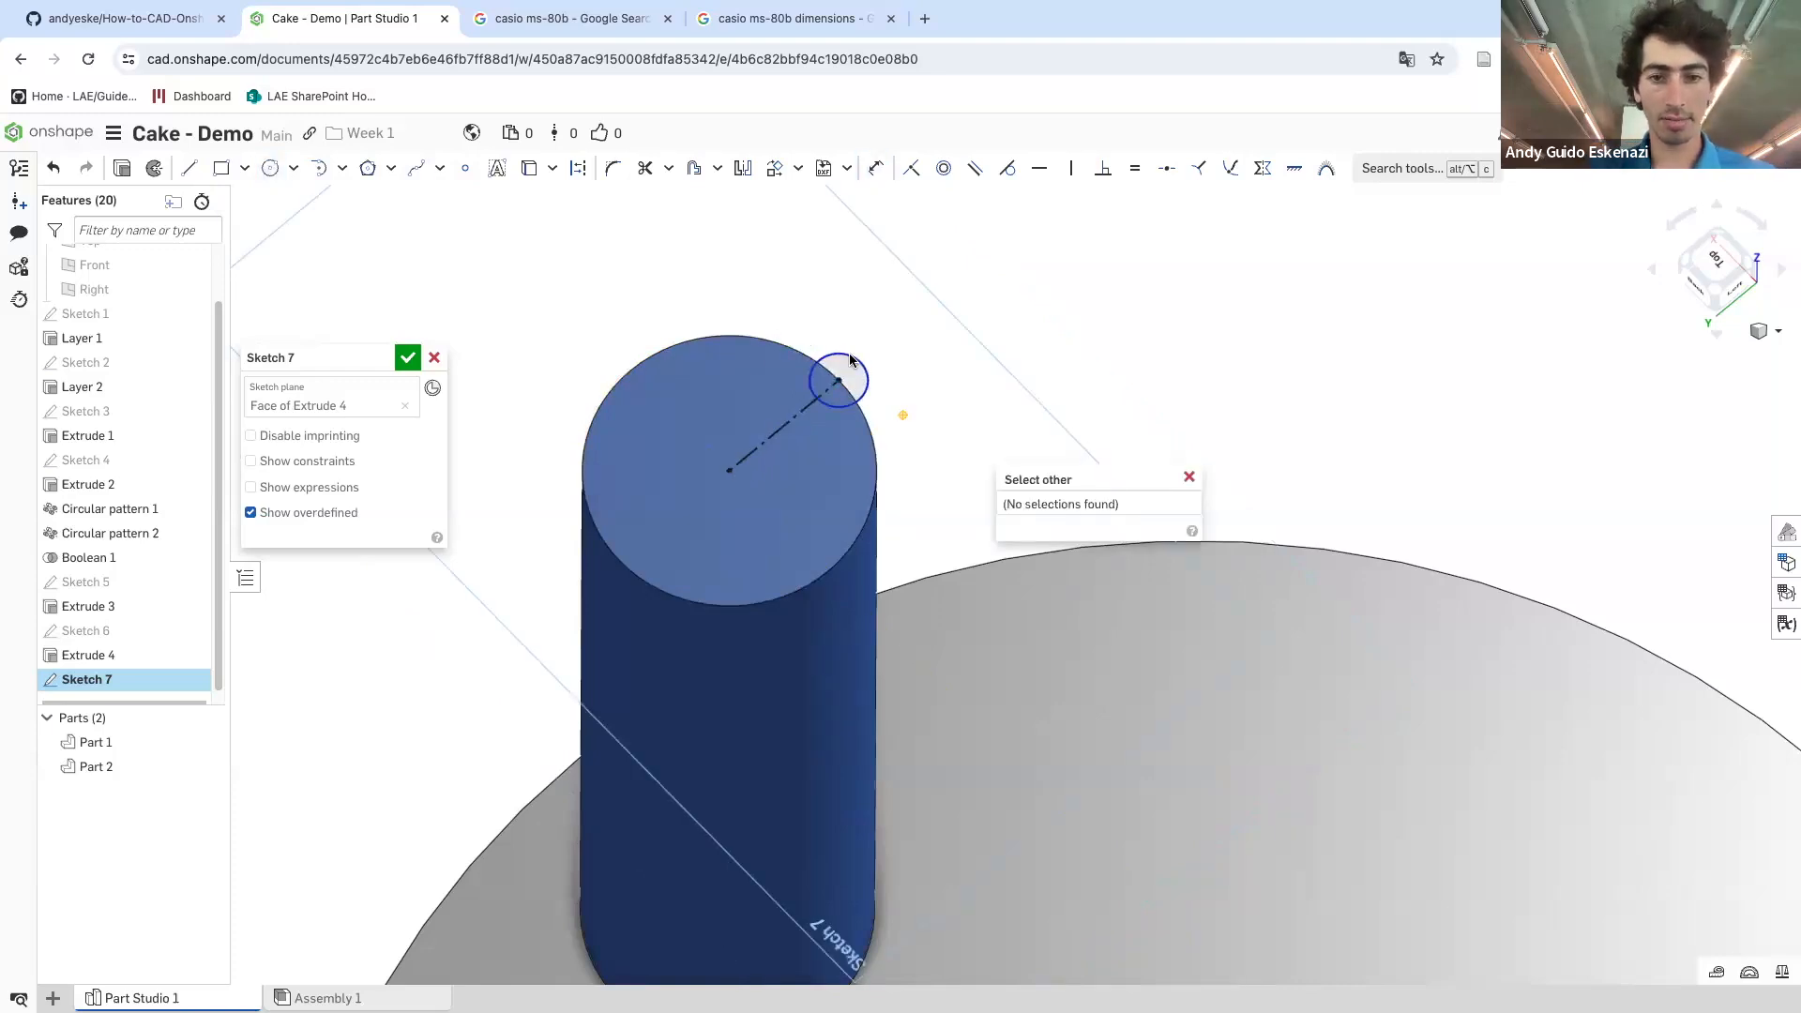
click(1061, 411)
- Set the small edge circle's diameter to 8 mm
key(d)
click(858, 364)
click(786, 287)
text(8)
key(Return)
- Extrude the 8 mm circle as a removal from the cylinder, ending up to the disc's upper face
right_drag(990, 390, 626, 383)
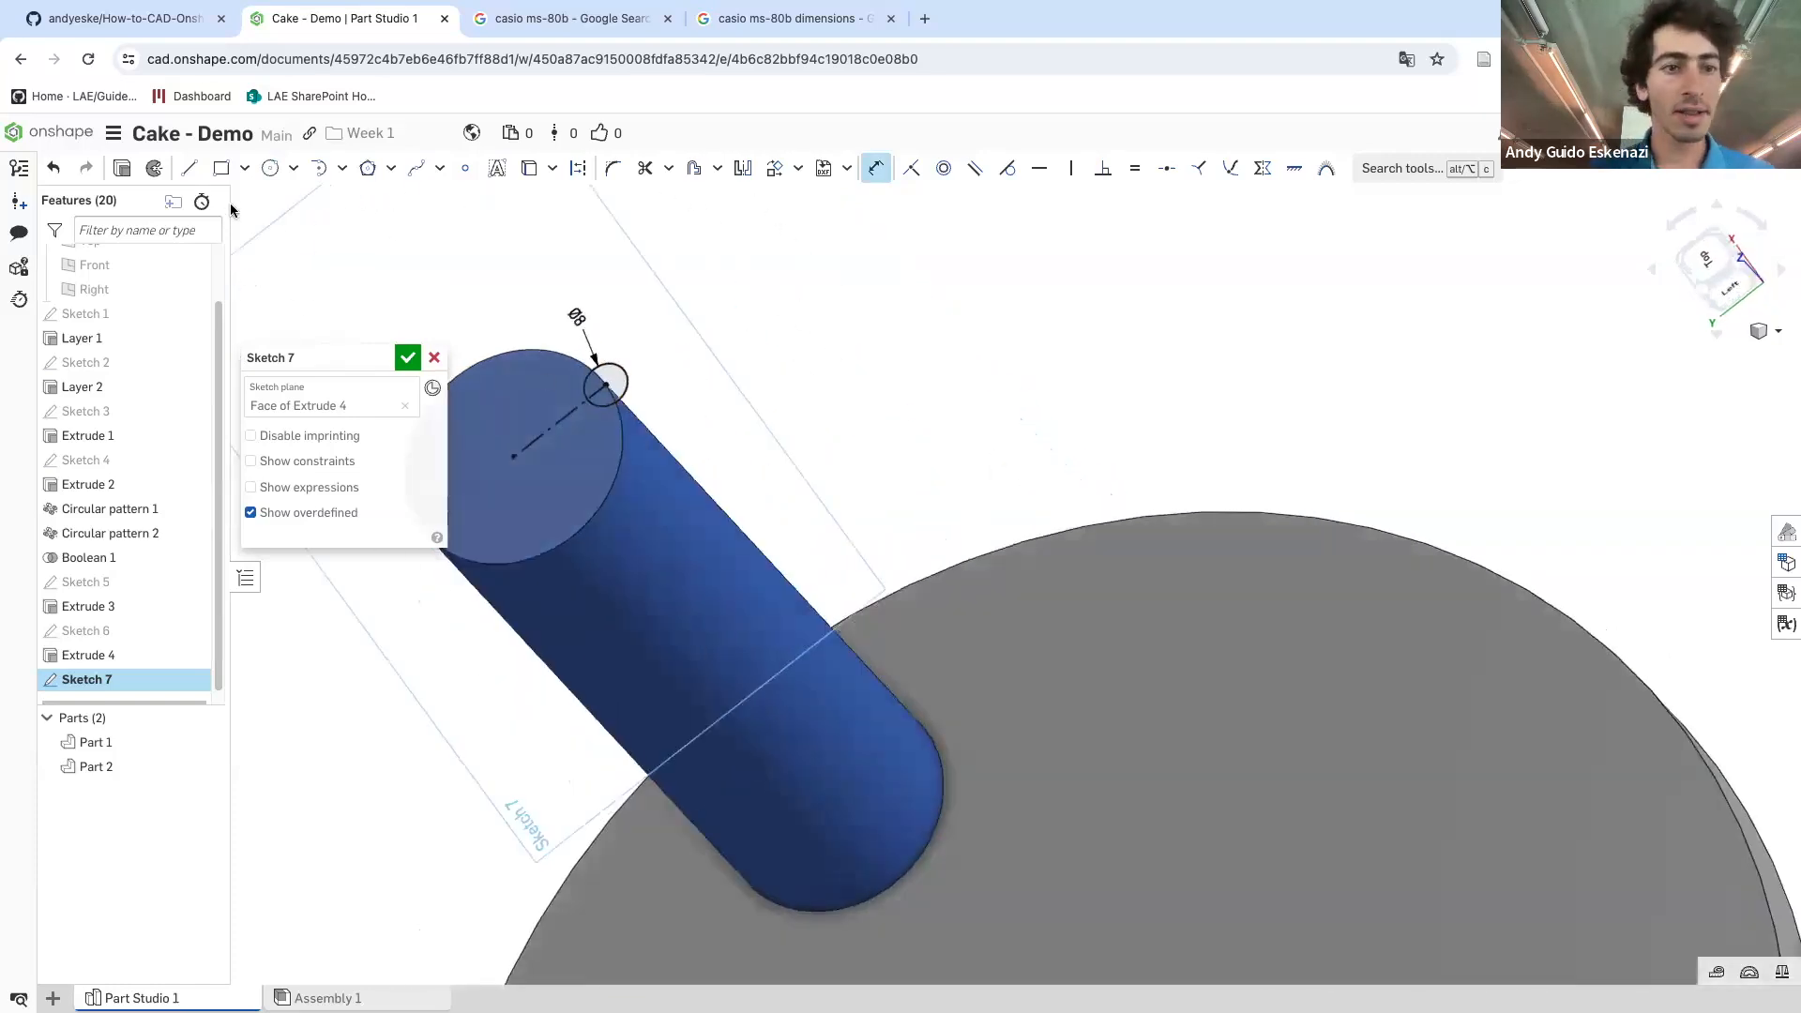
click(122, 168)
scroll(600, 394, up, 5)
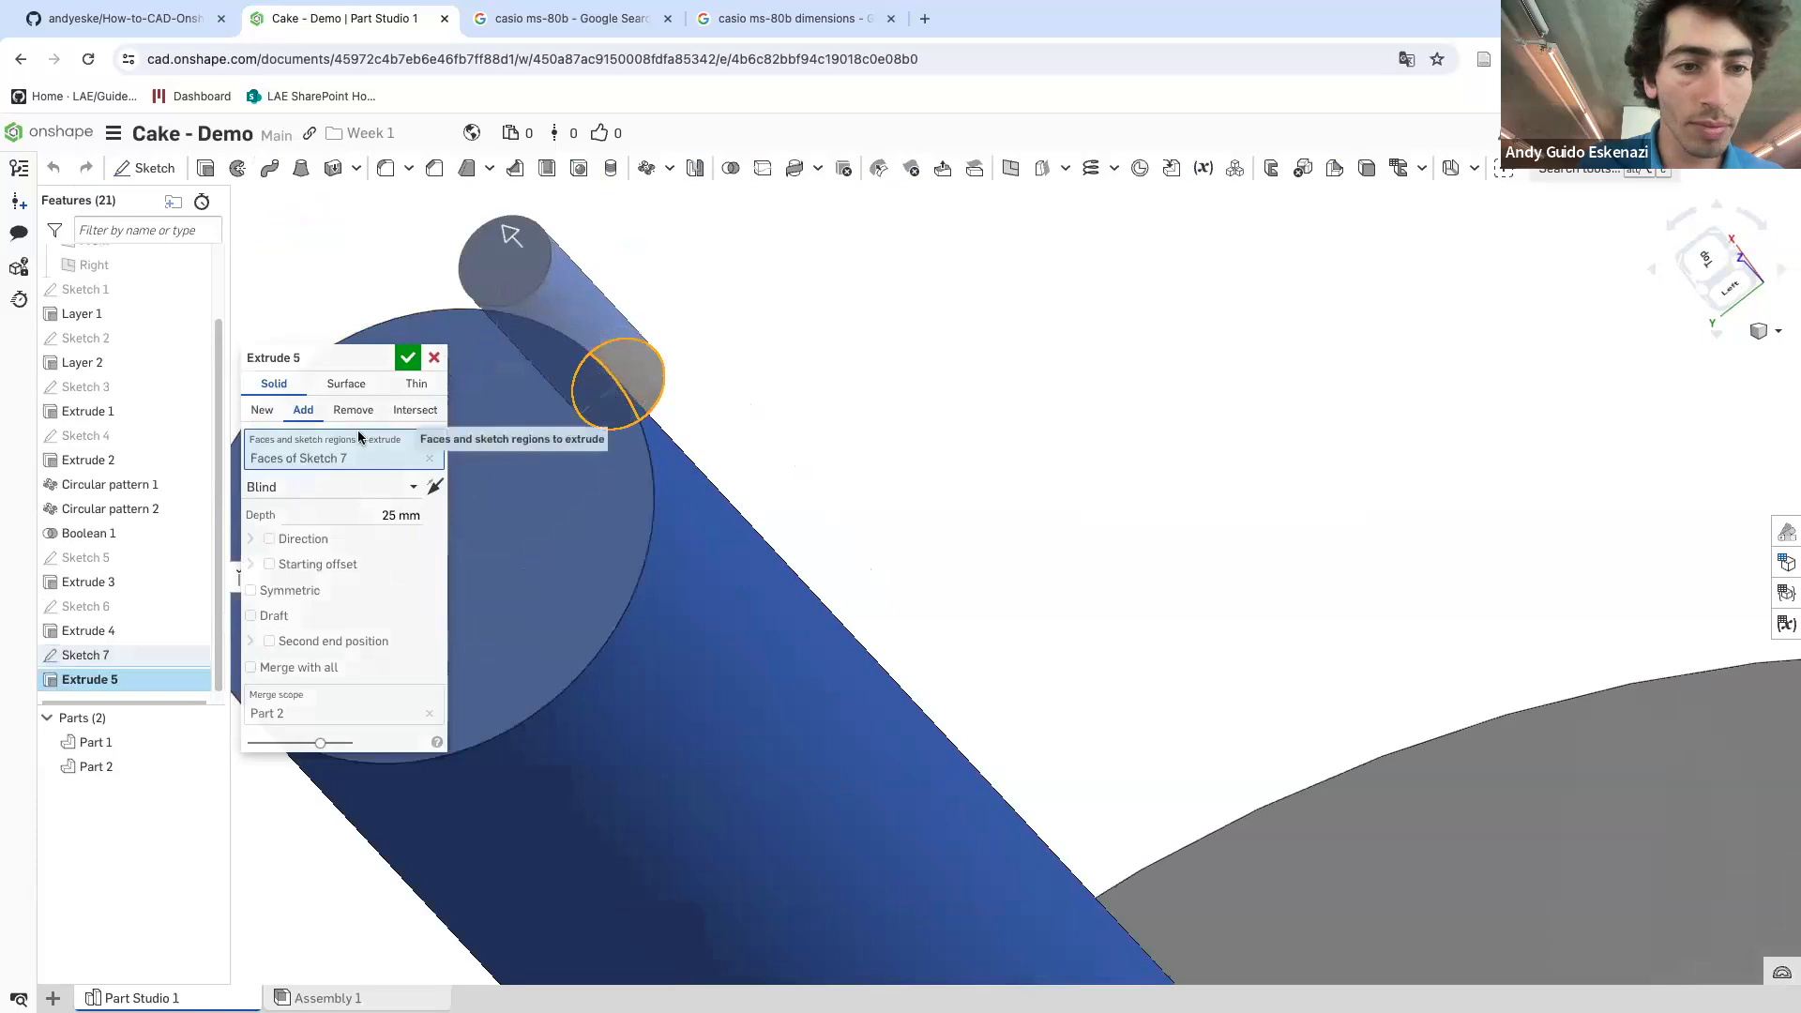
click(353, 410)
scroll(751, 466, down, 2)
right_drag(751, 466, 635, 515)
click(302, 496)
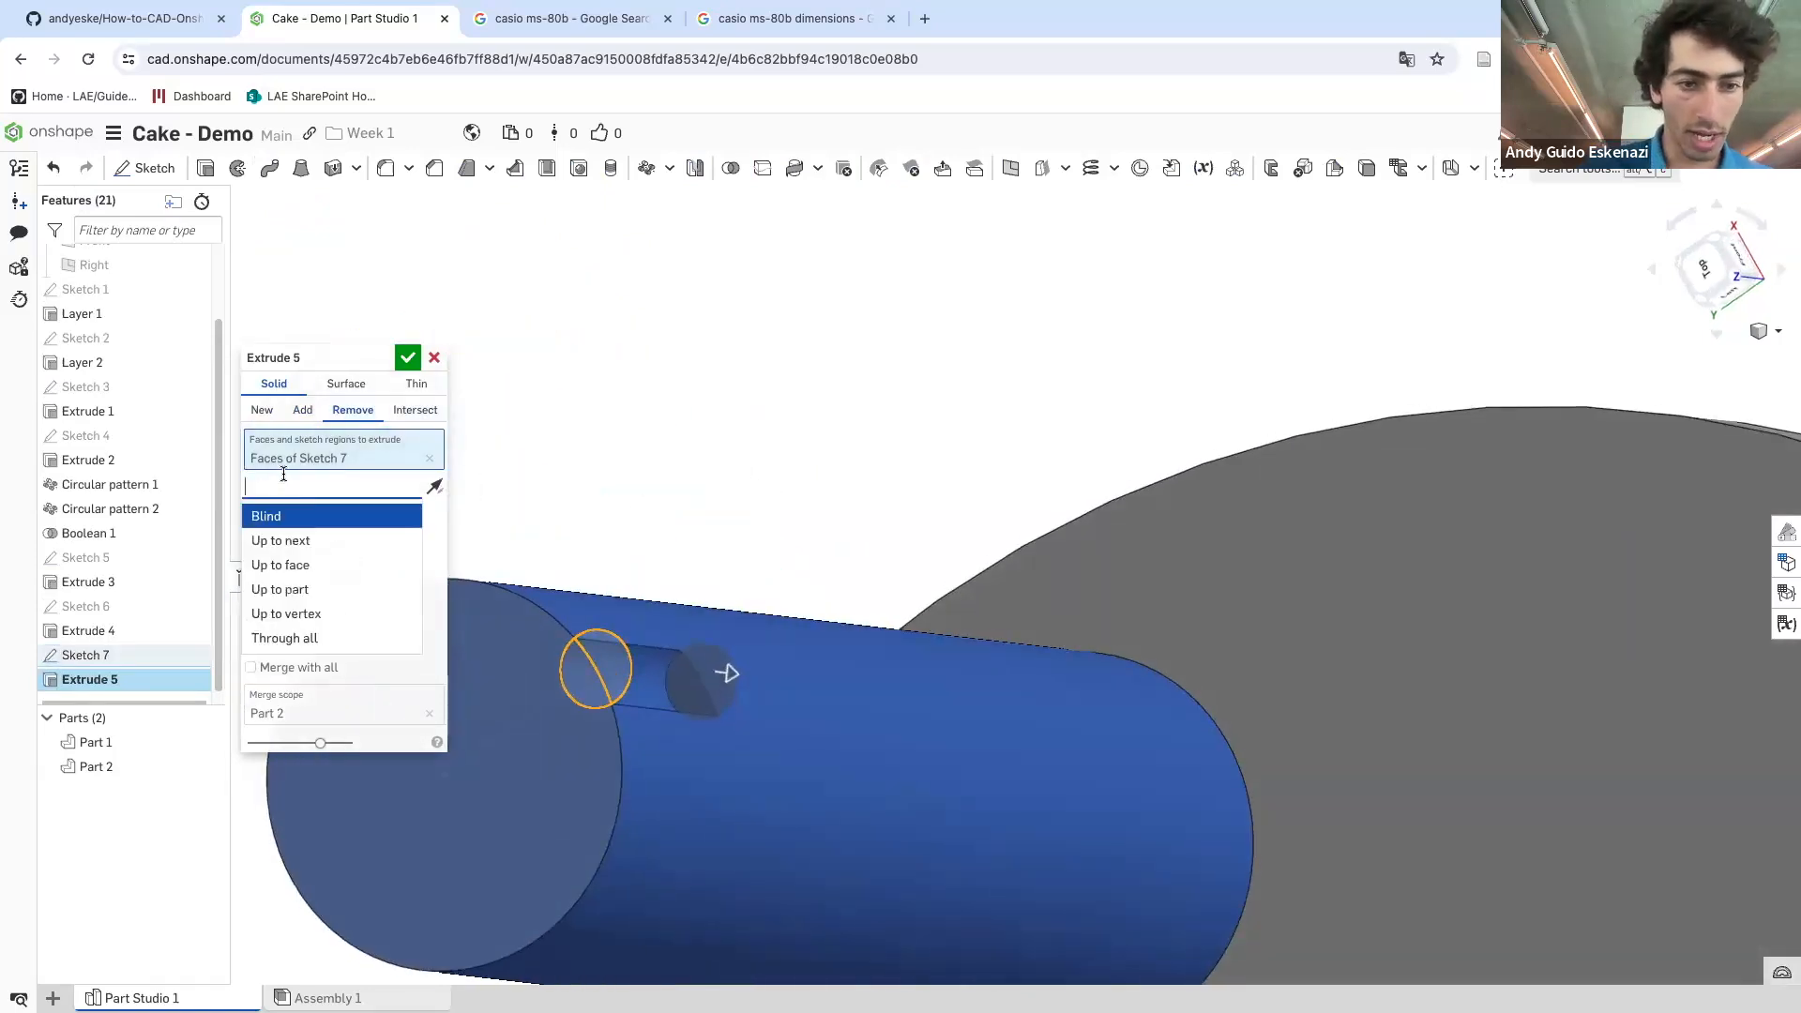
click(306, 564)
click(1363, 651)
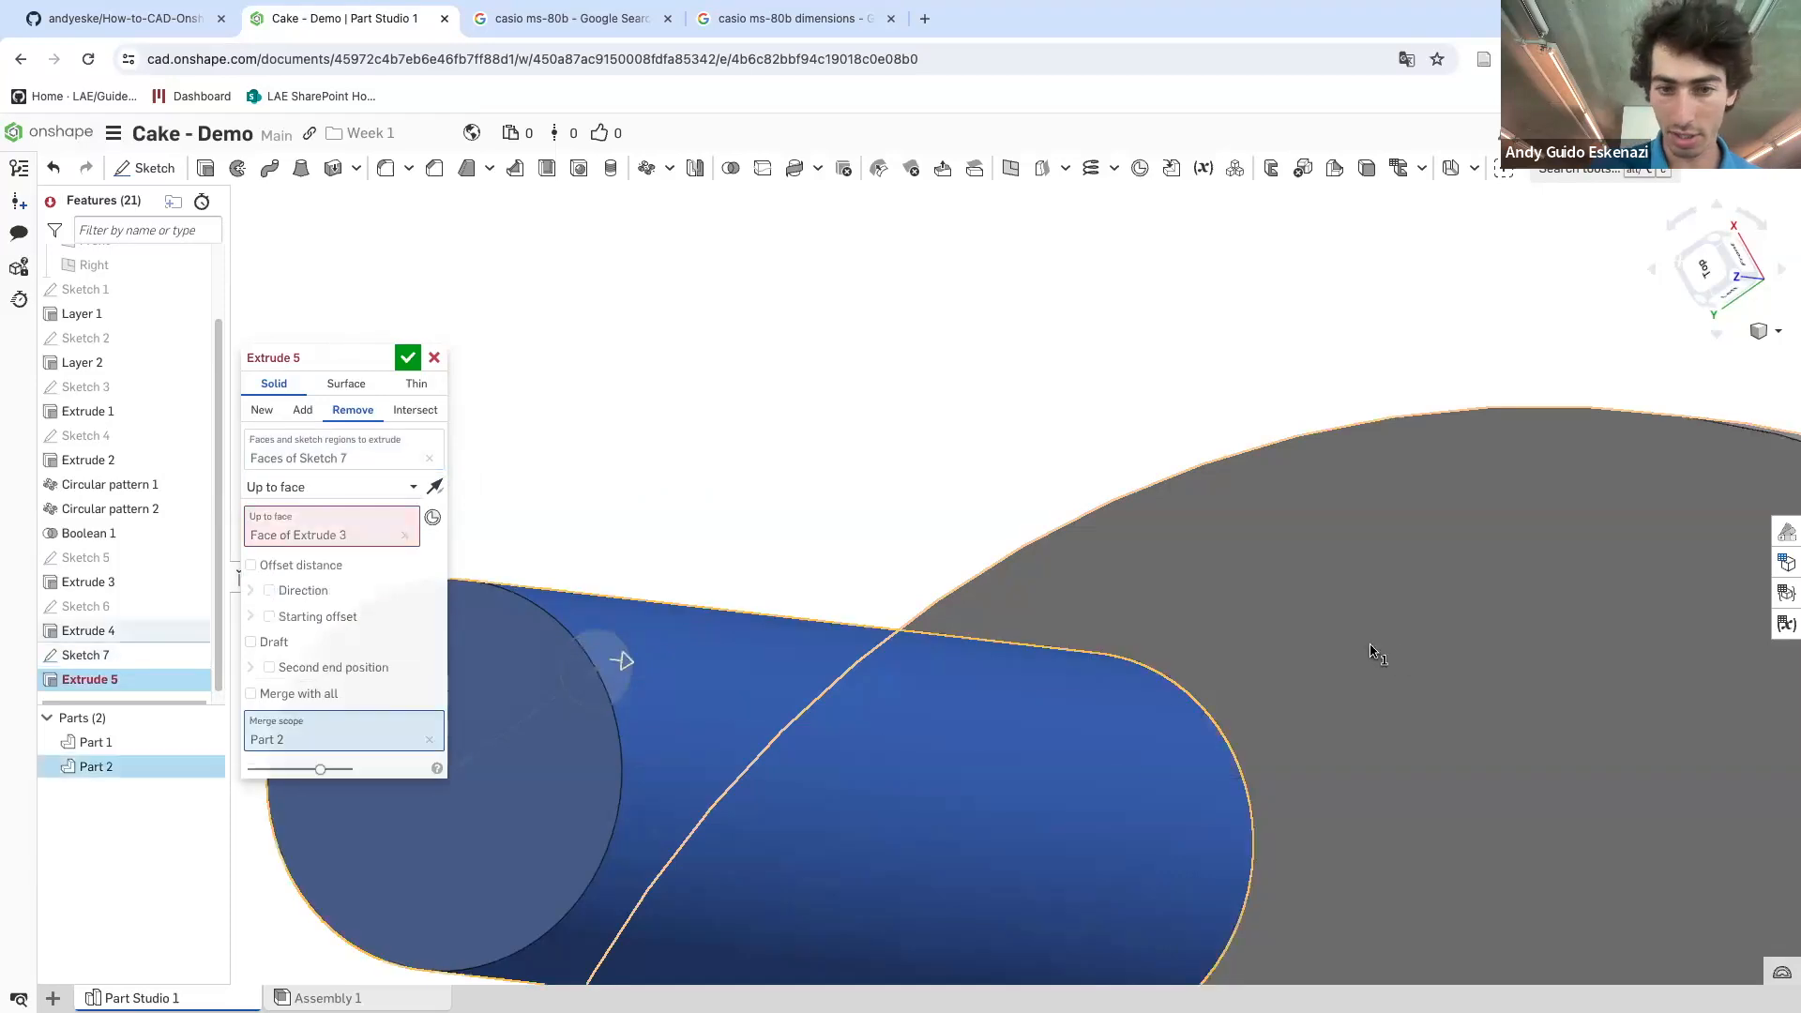
click(408, 357)
scroll(692, 387, down, 2)
right_drag(693, 387, 813, 415)
scroll(906, 302, up, 2)
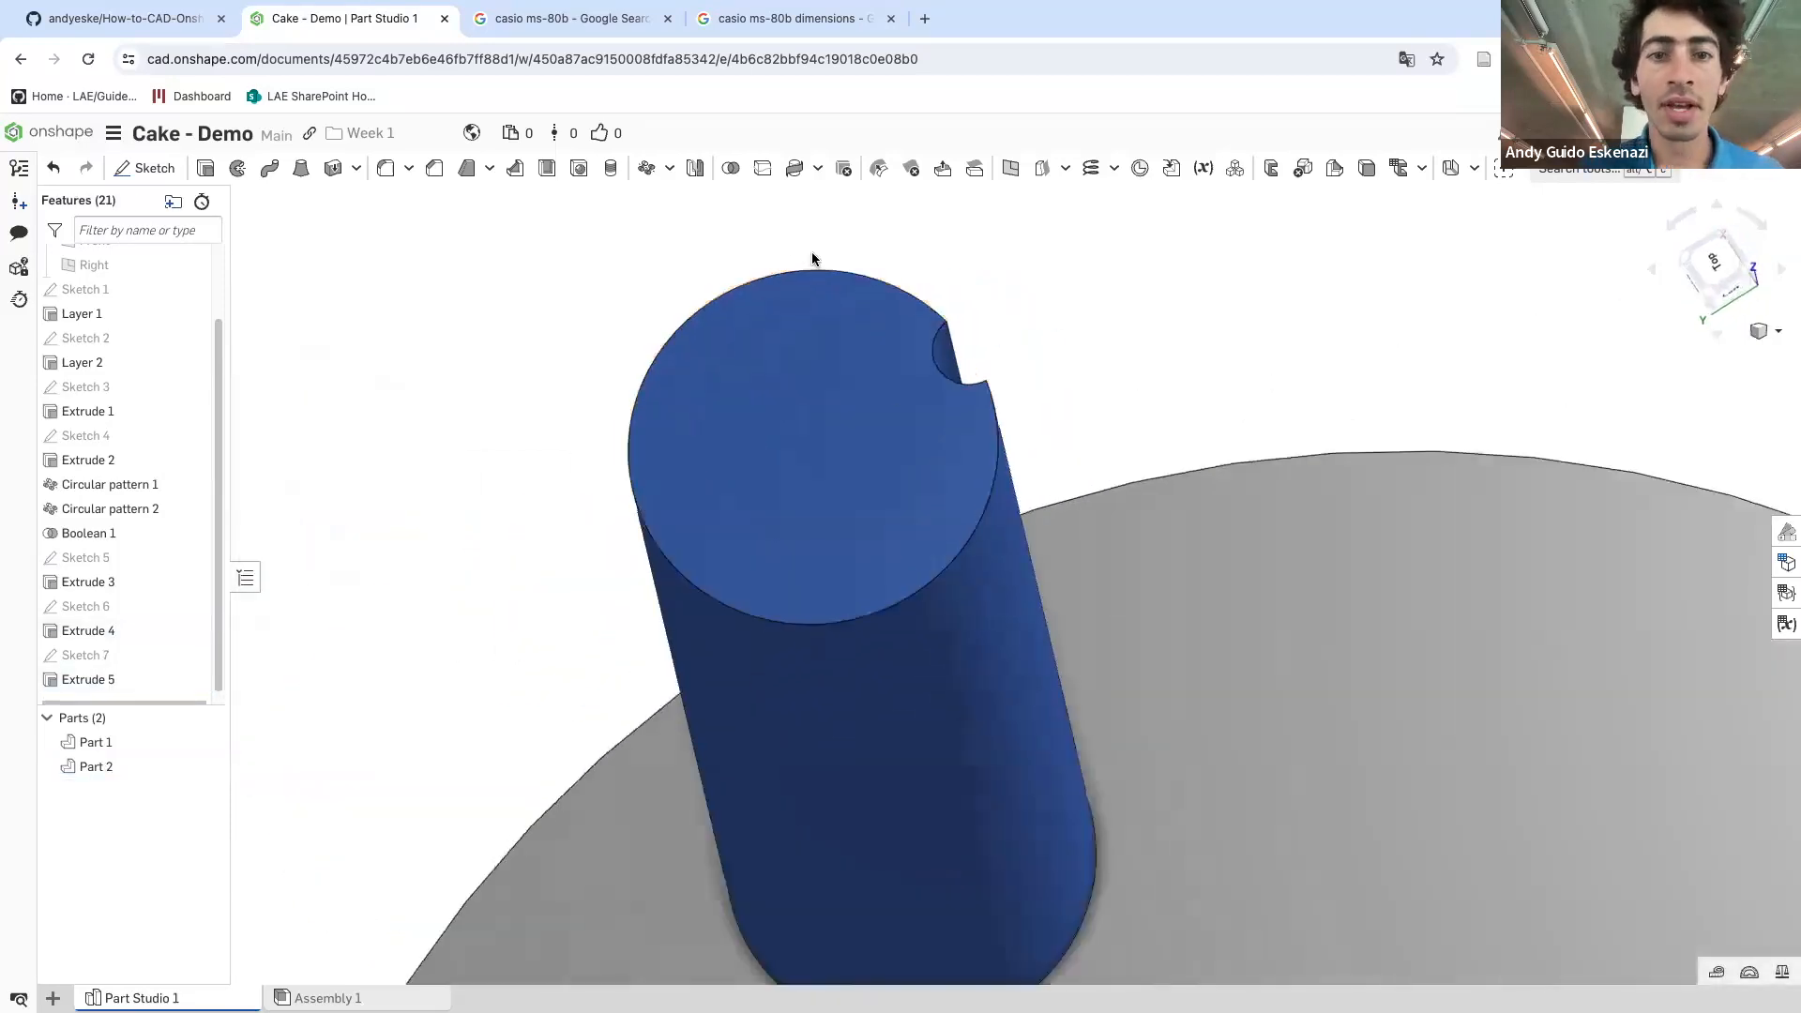
click(646, 168)
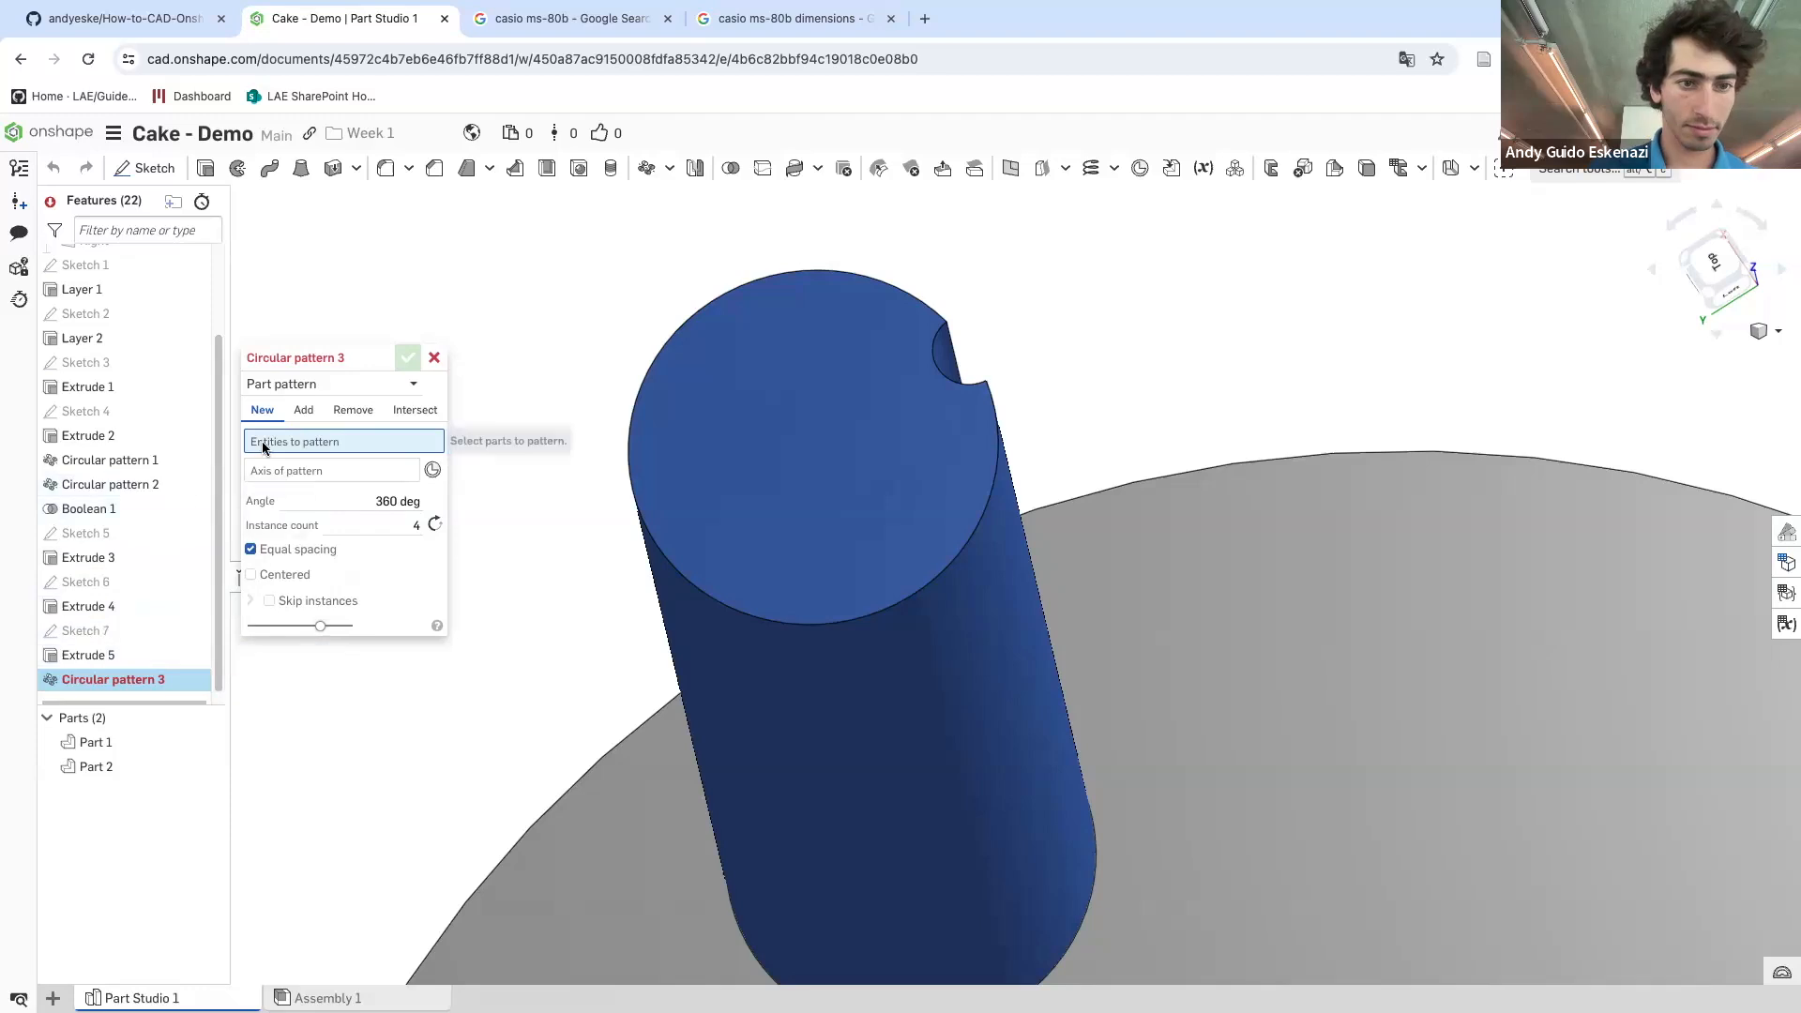
double_click(67, 662)
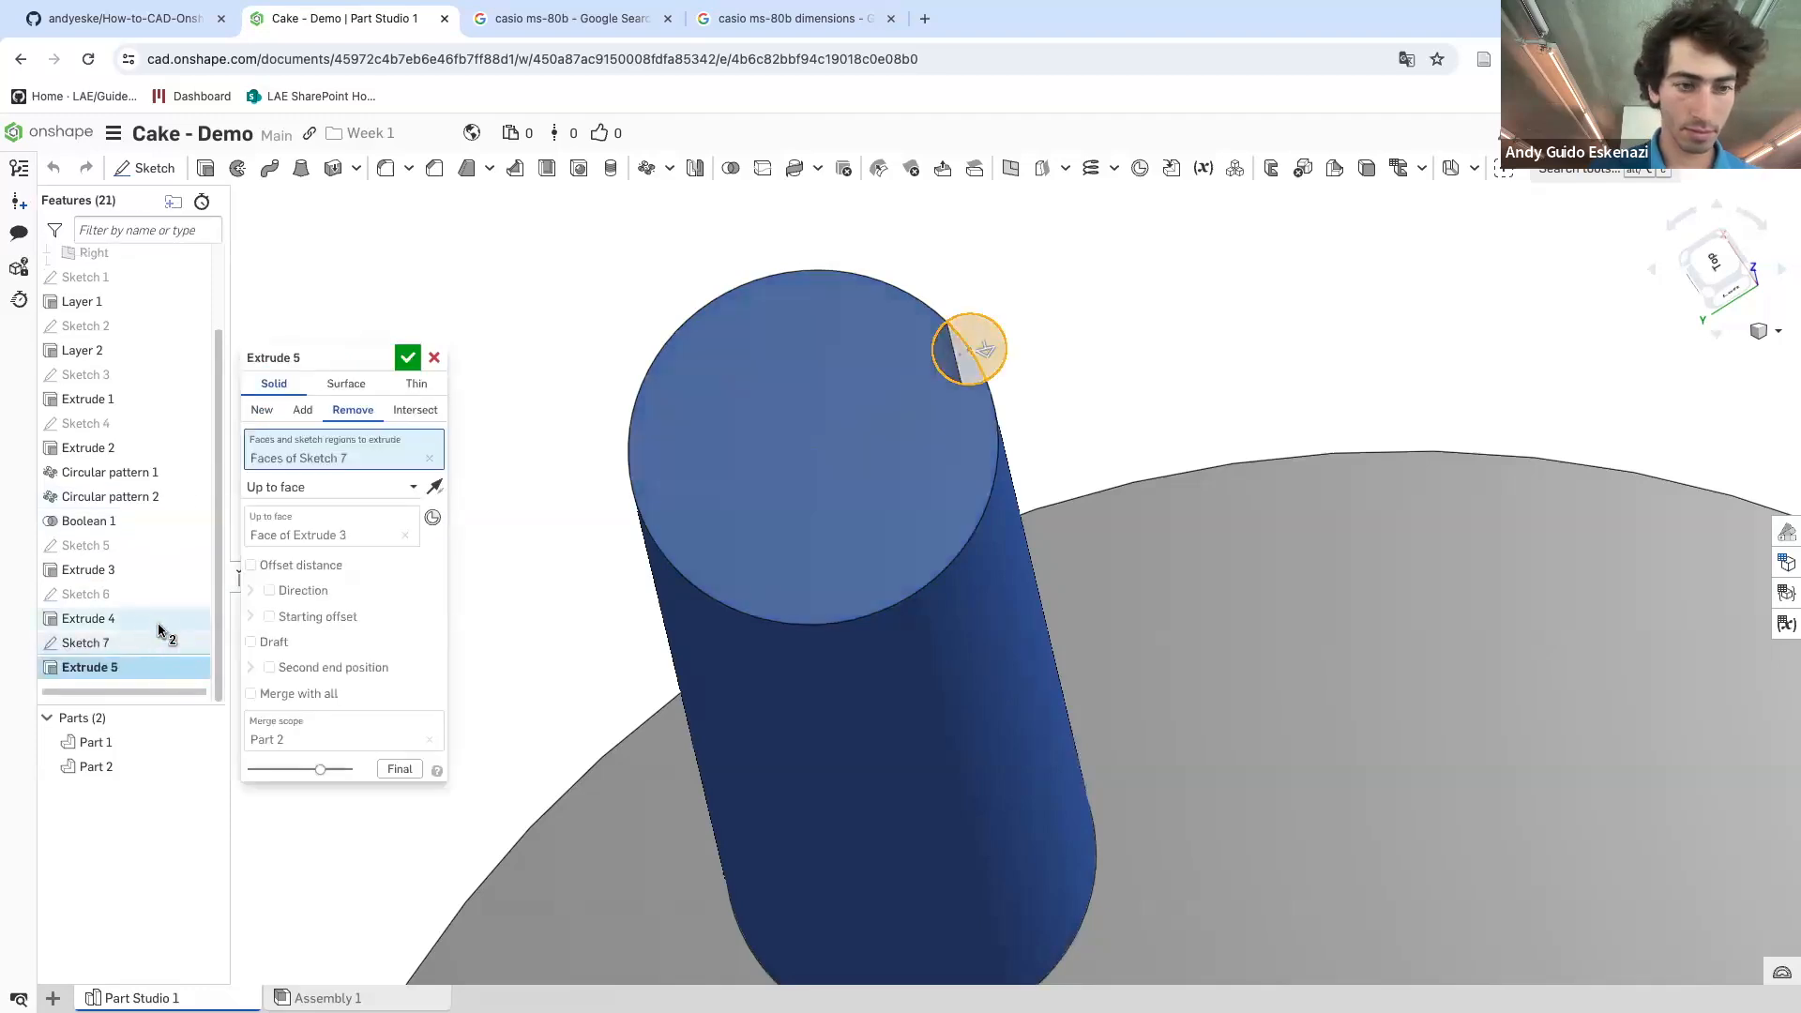
click(291, 531)
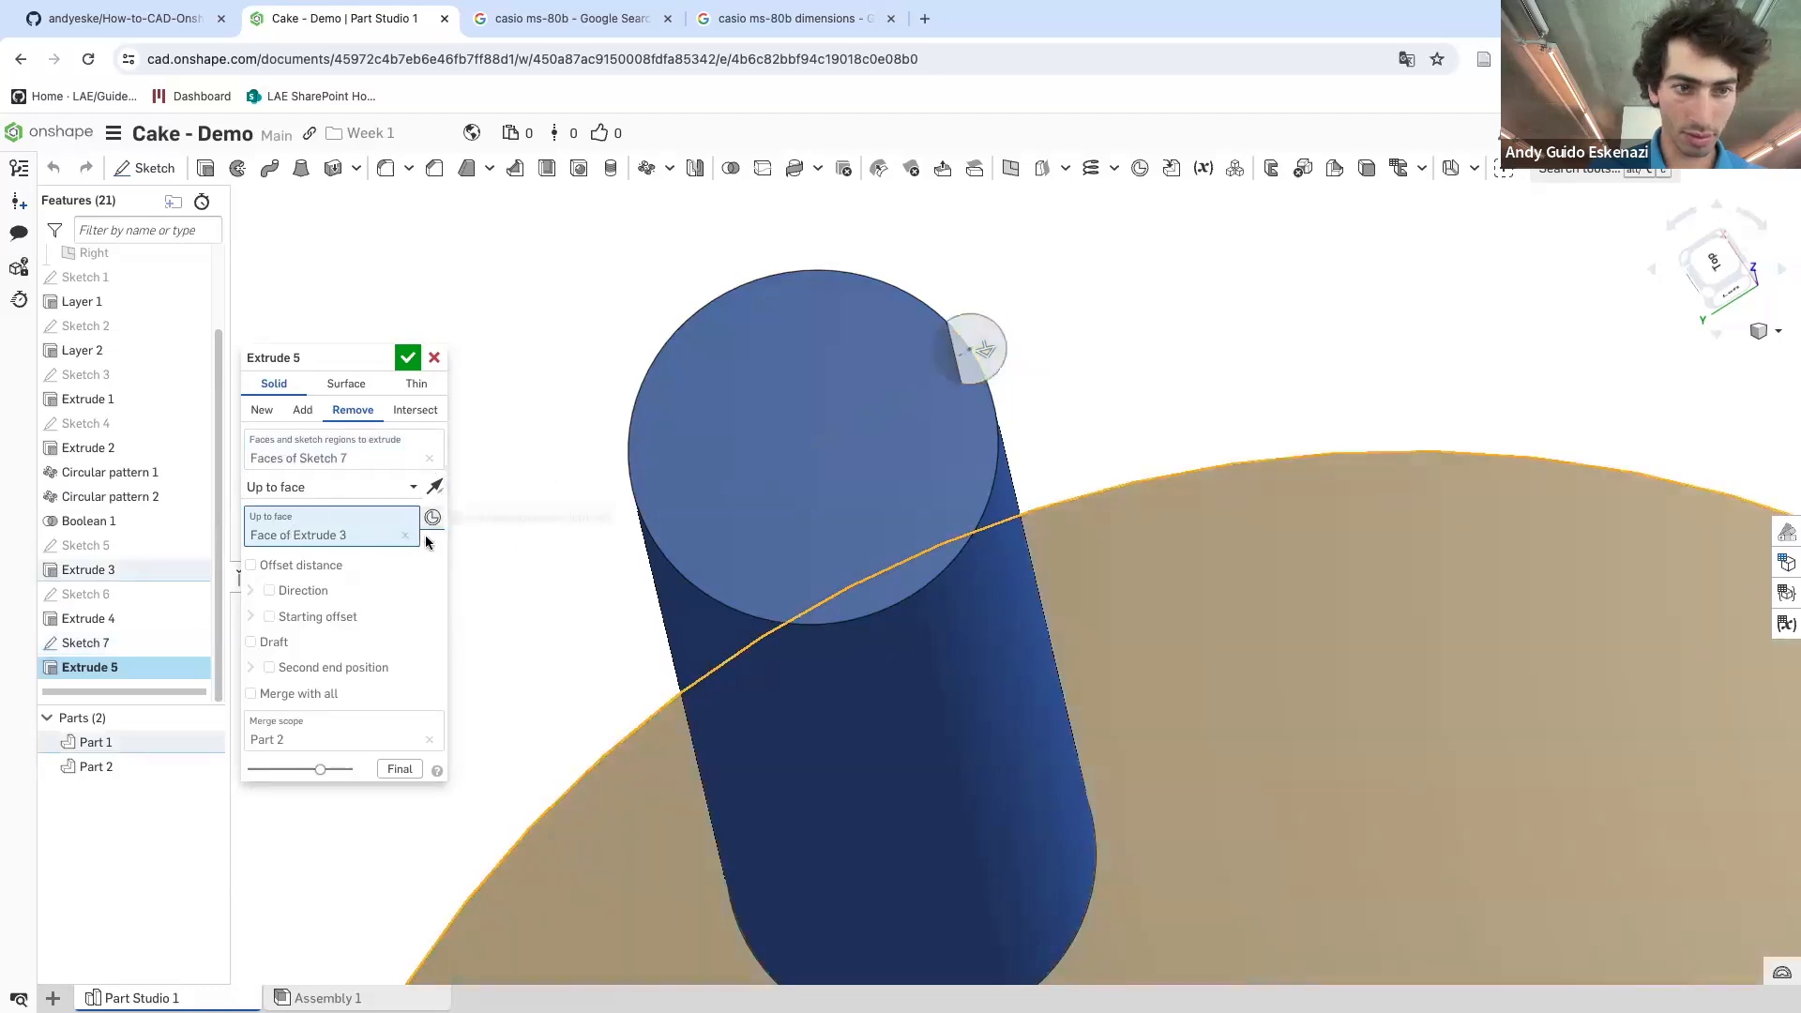
click(407, 534)
scroll(725, 635, down, 3)
right_drag(725, 635, 758, 616)
scroll(850, 507, up, 3)
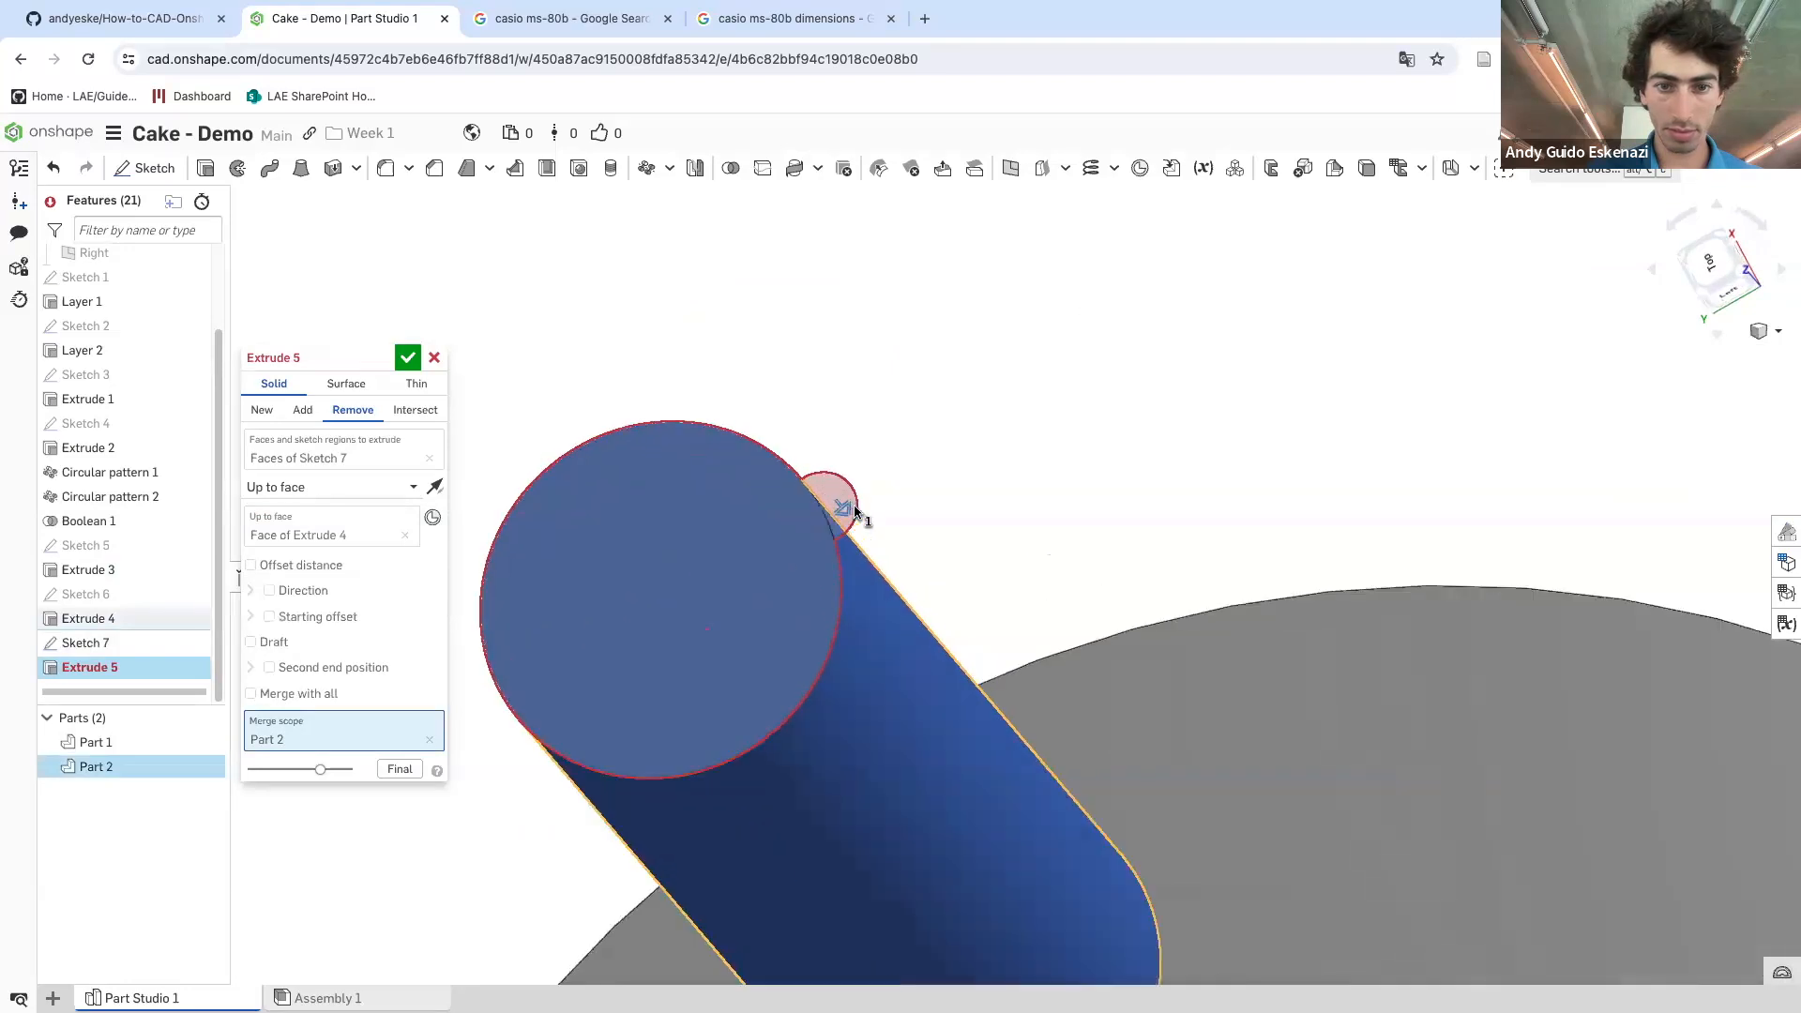
click(435, 357)
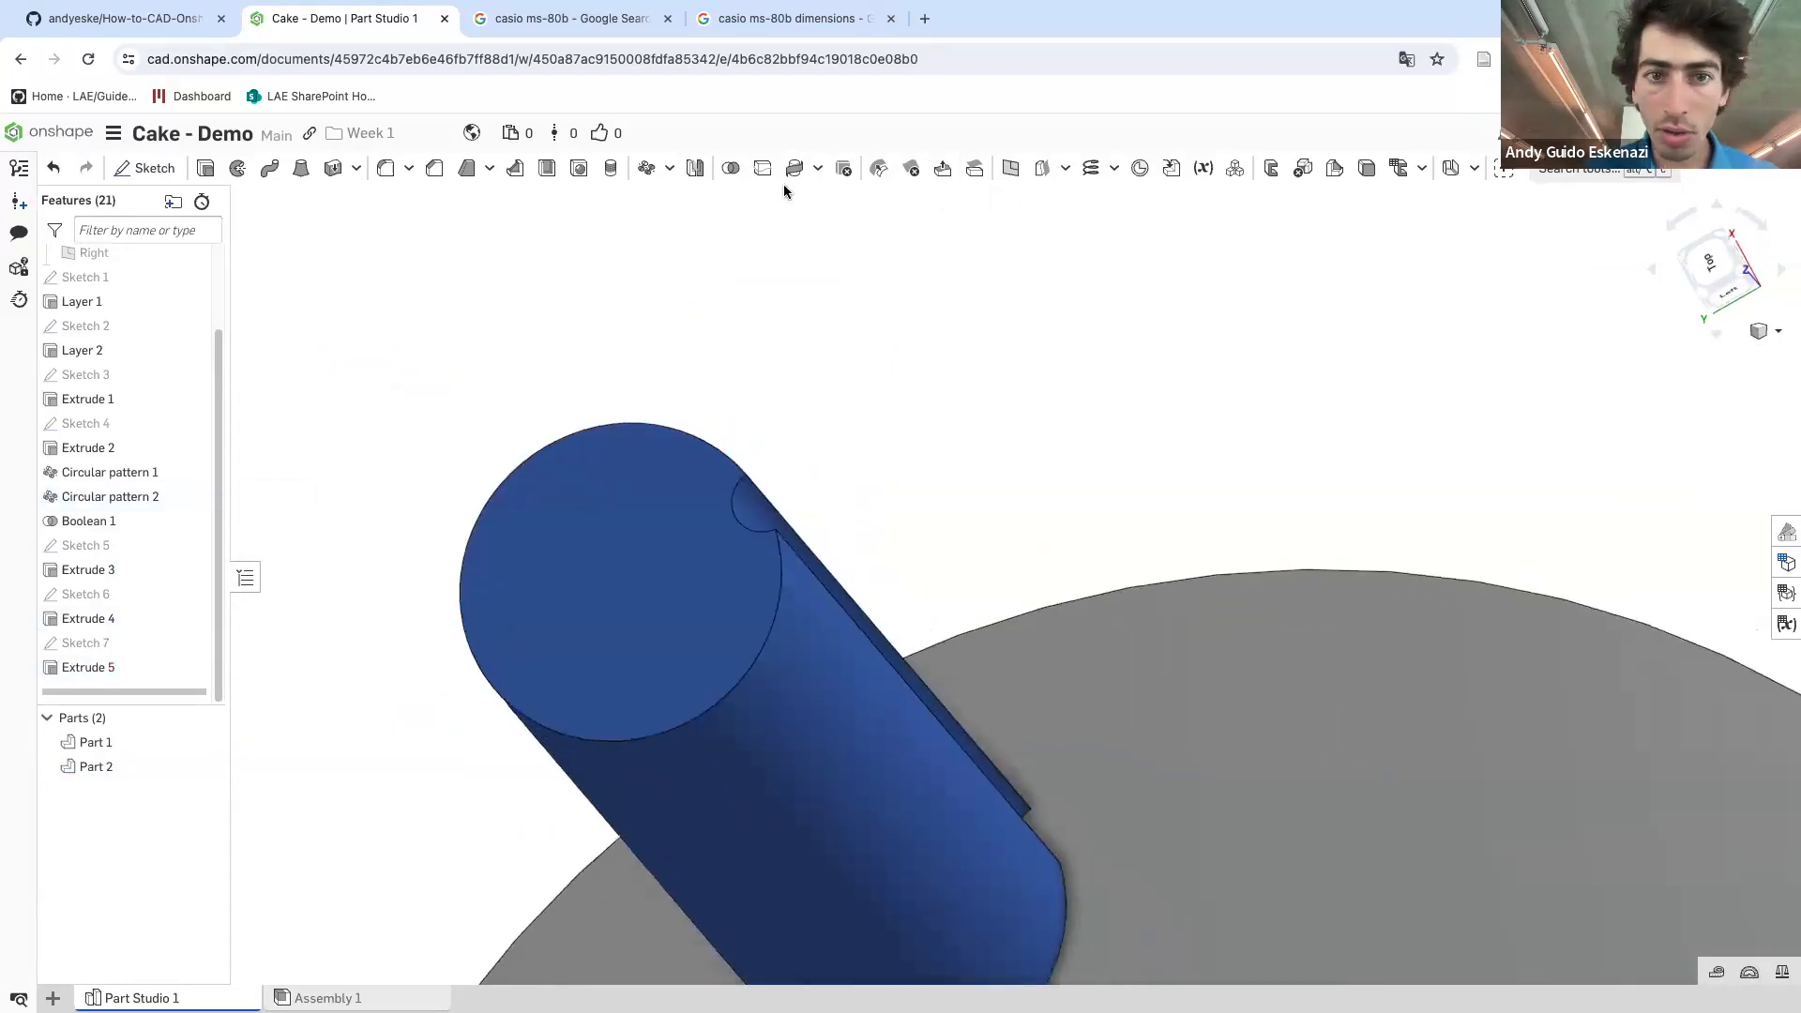
- Create a circular feature pattern of the groove cut around the candle cylinder's axis with 12 equally spaced instances over 360 degrees
click(646, 171)
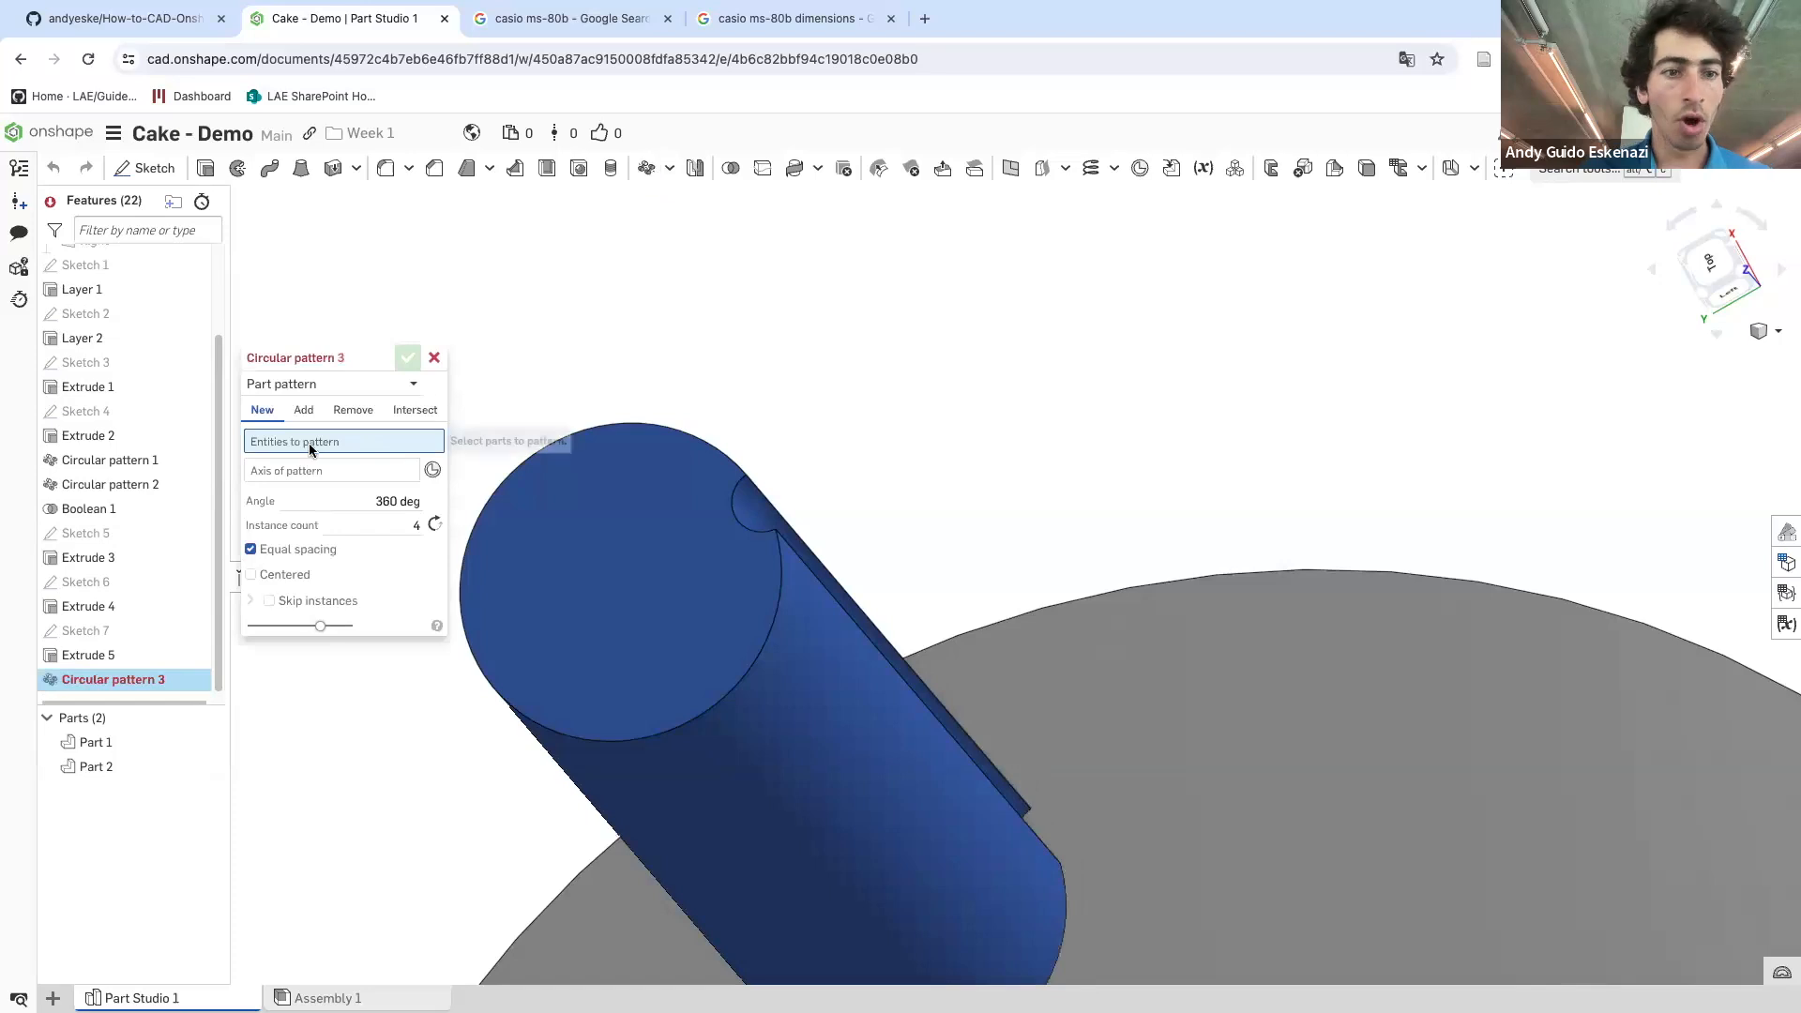
click(295, 393)
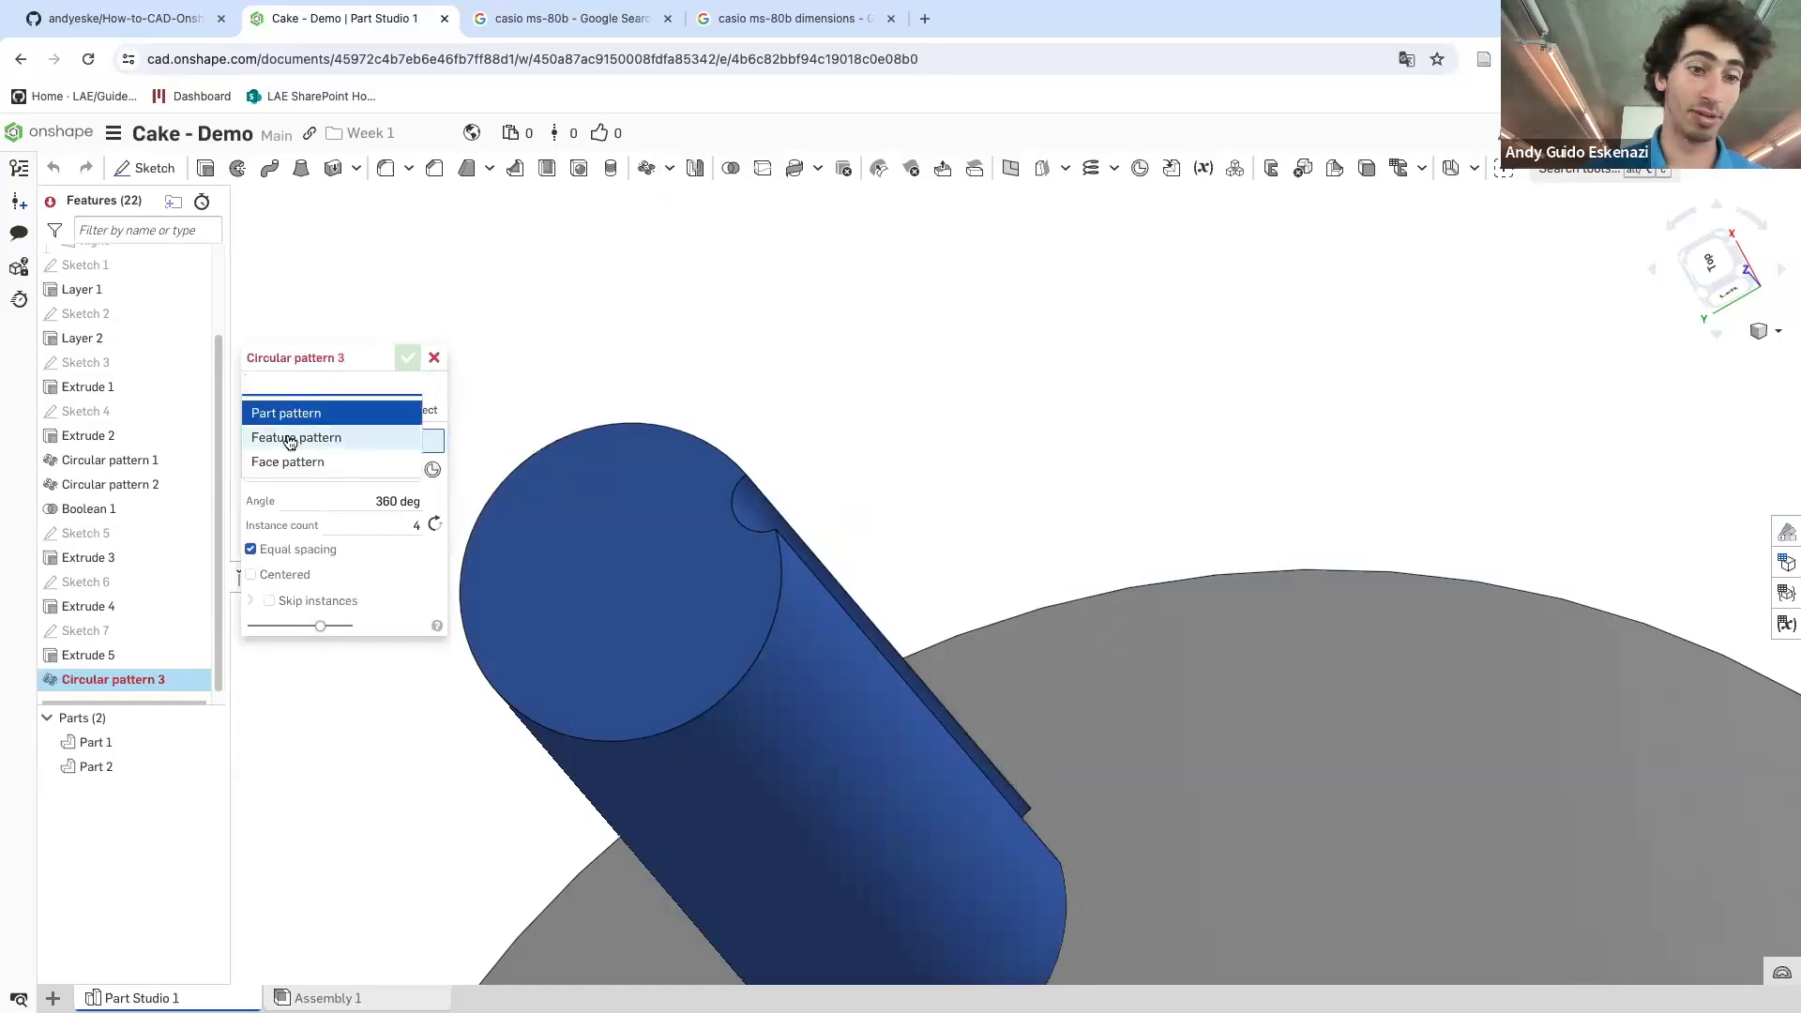
click(289, 442)
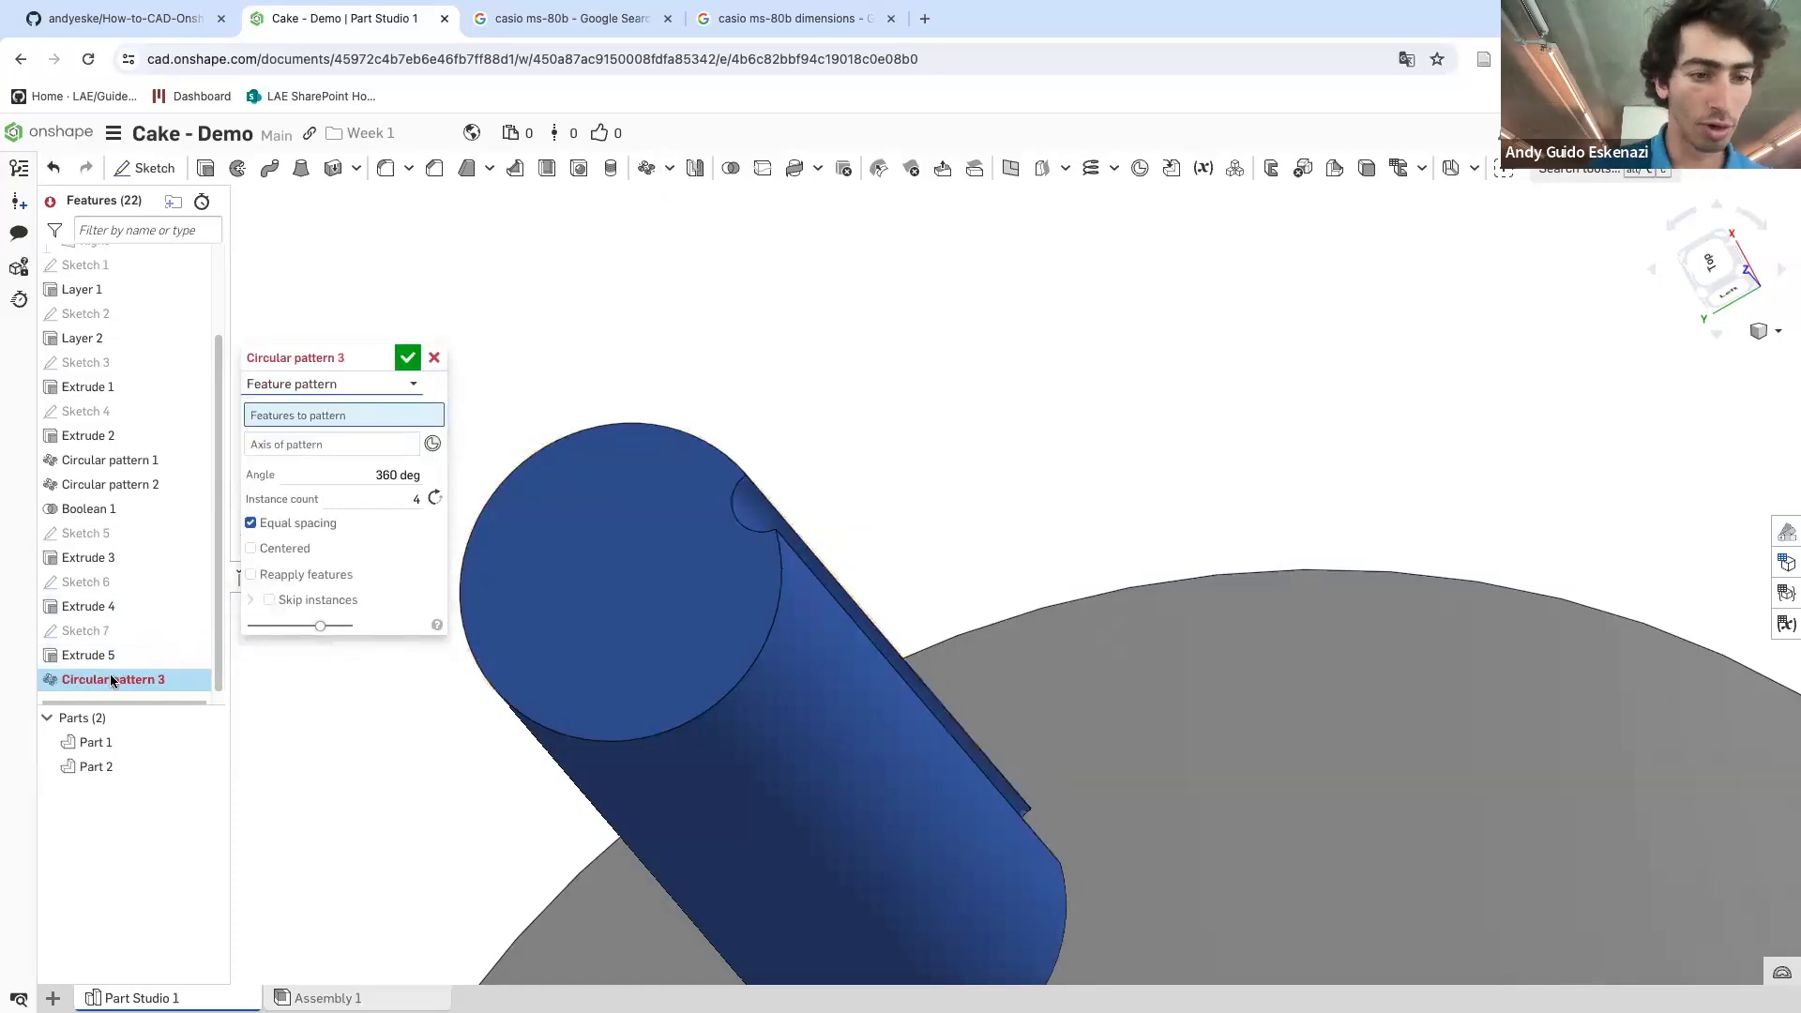
click(81, 661)
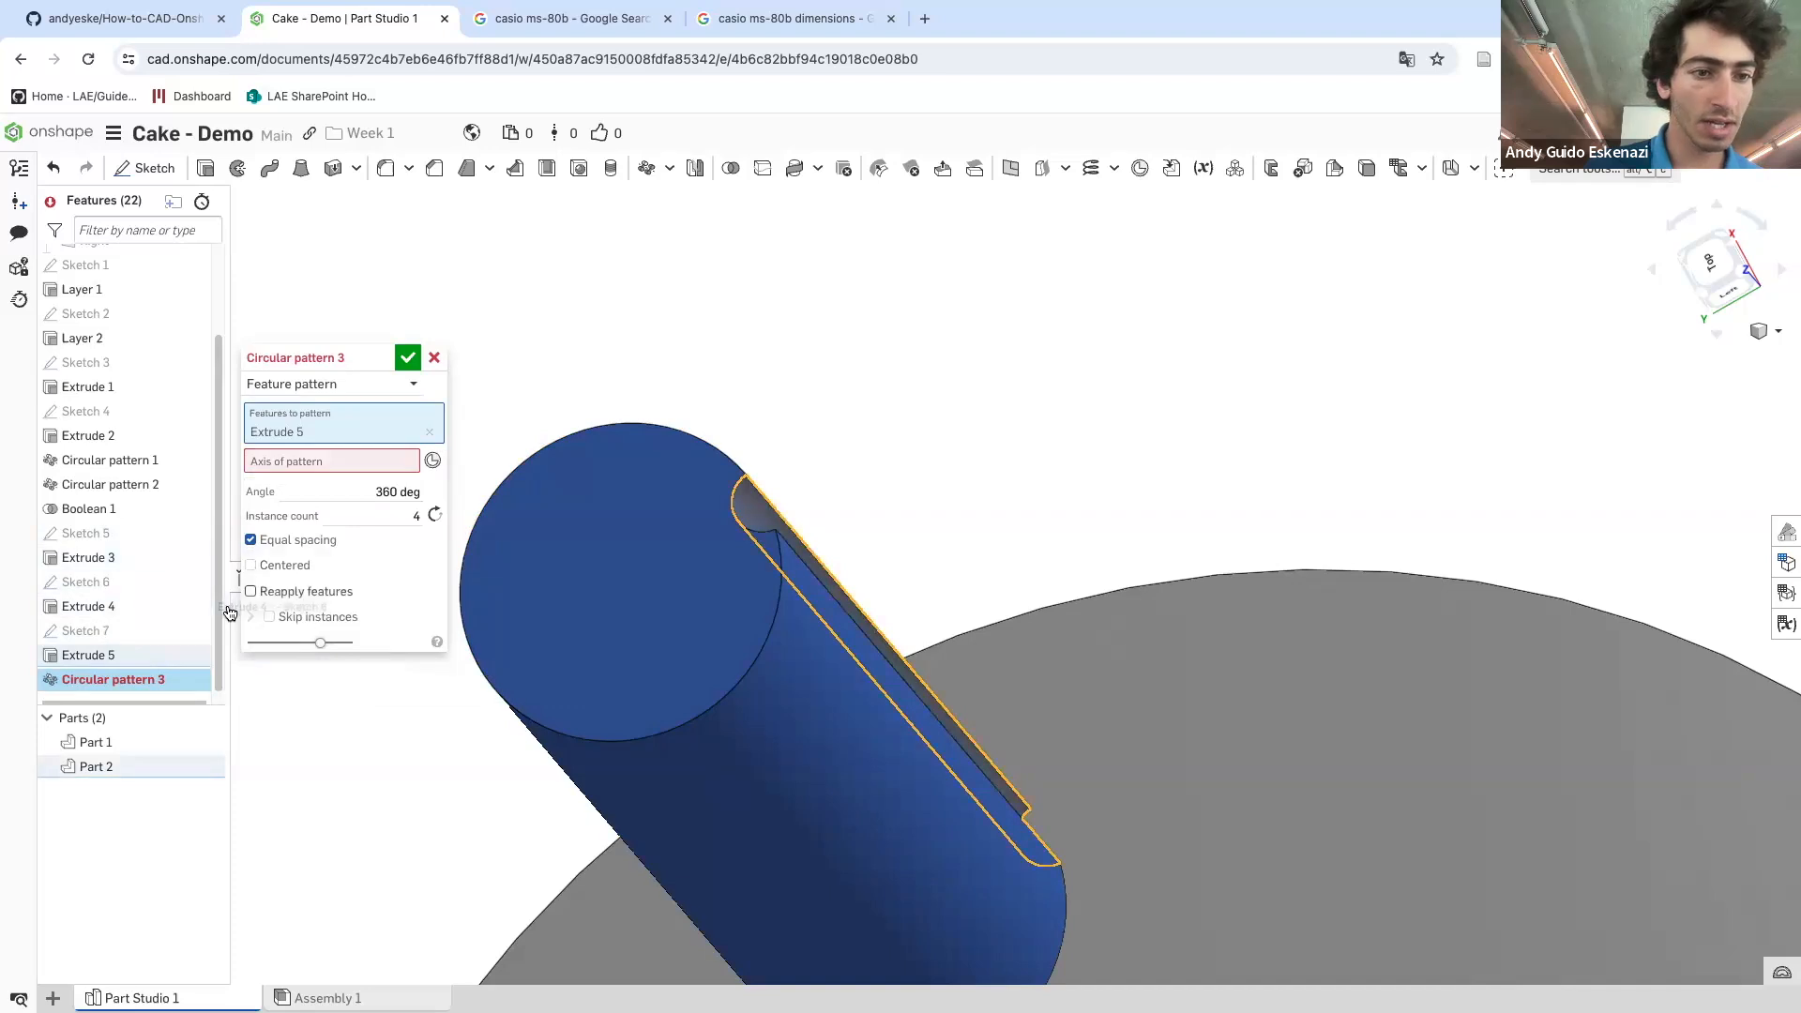
click(787, 739)
scroll(792, 591, down, 3)
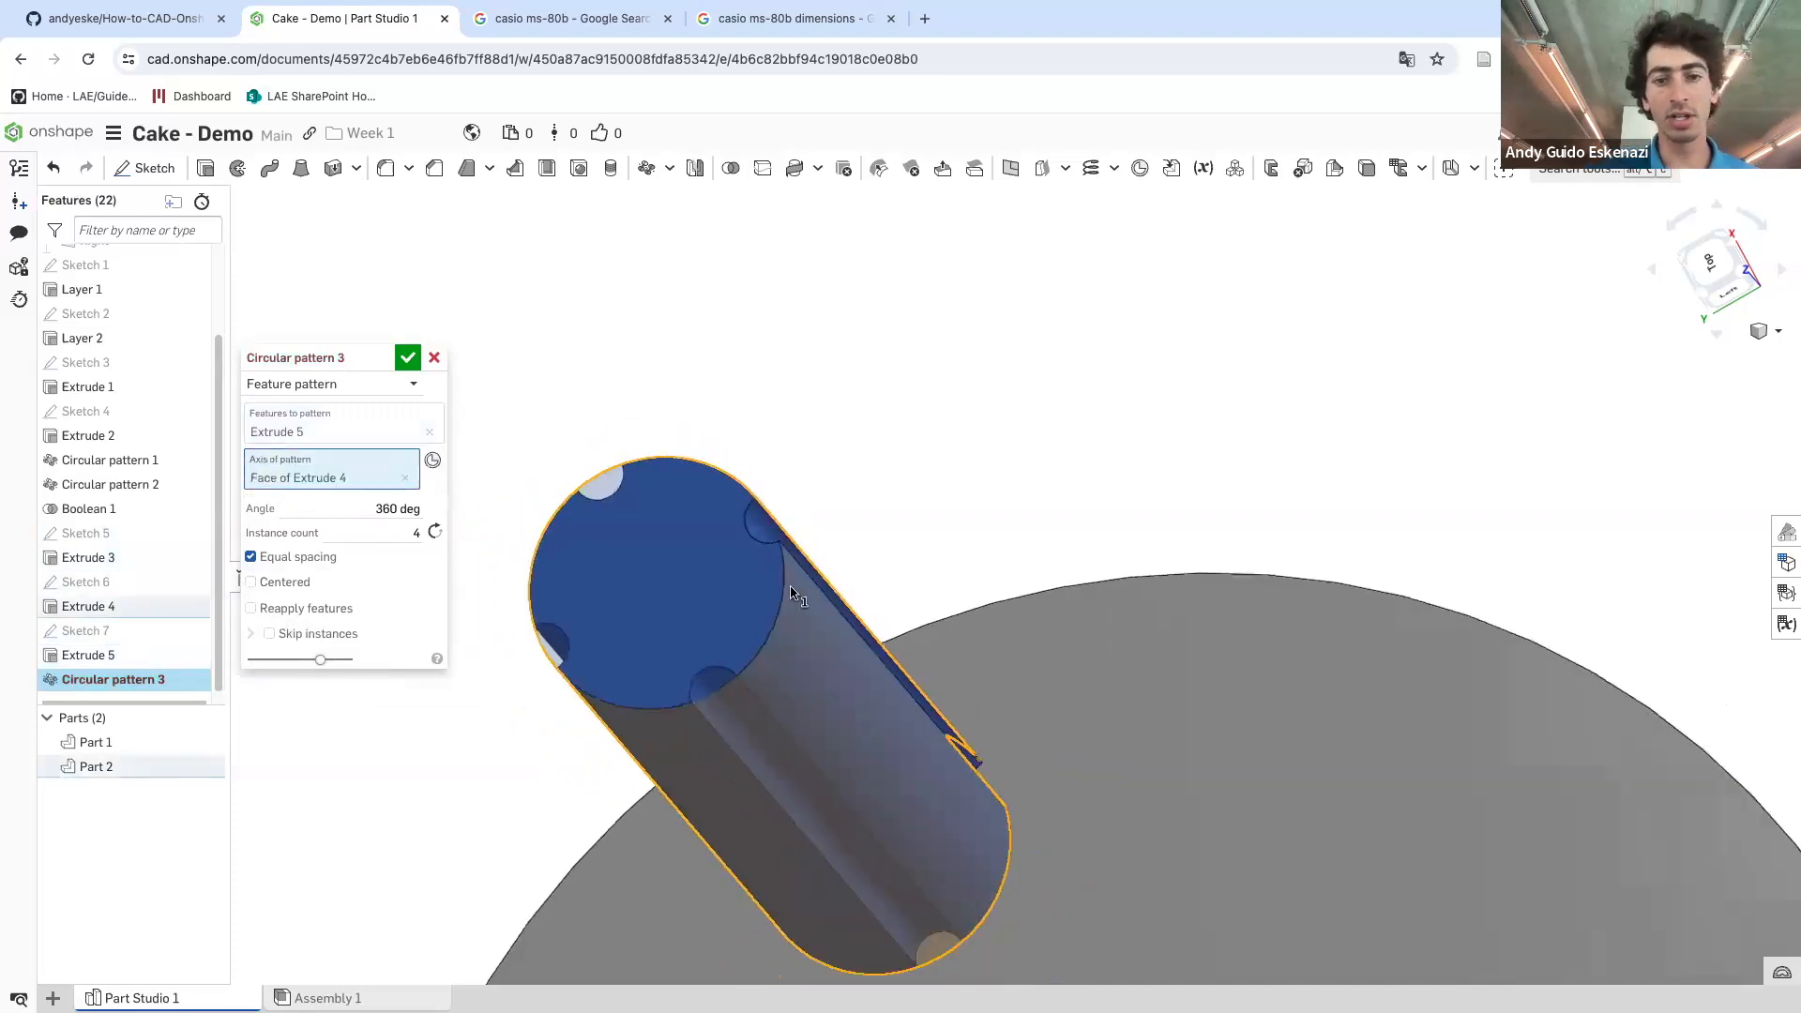
right_drag(791, 591, 830, 593)
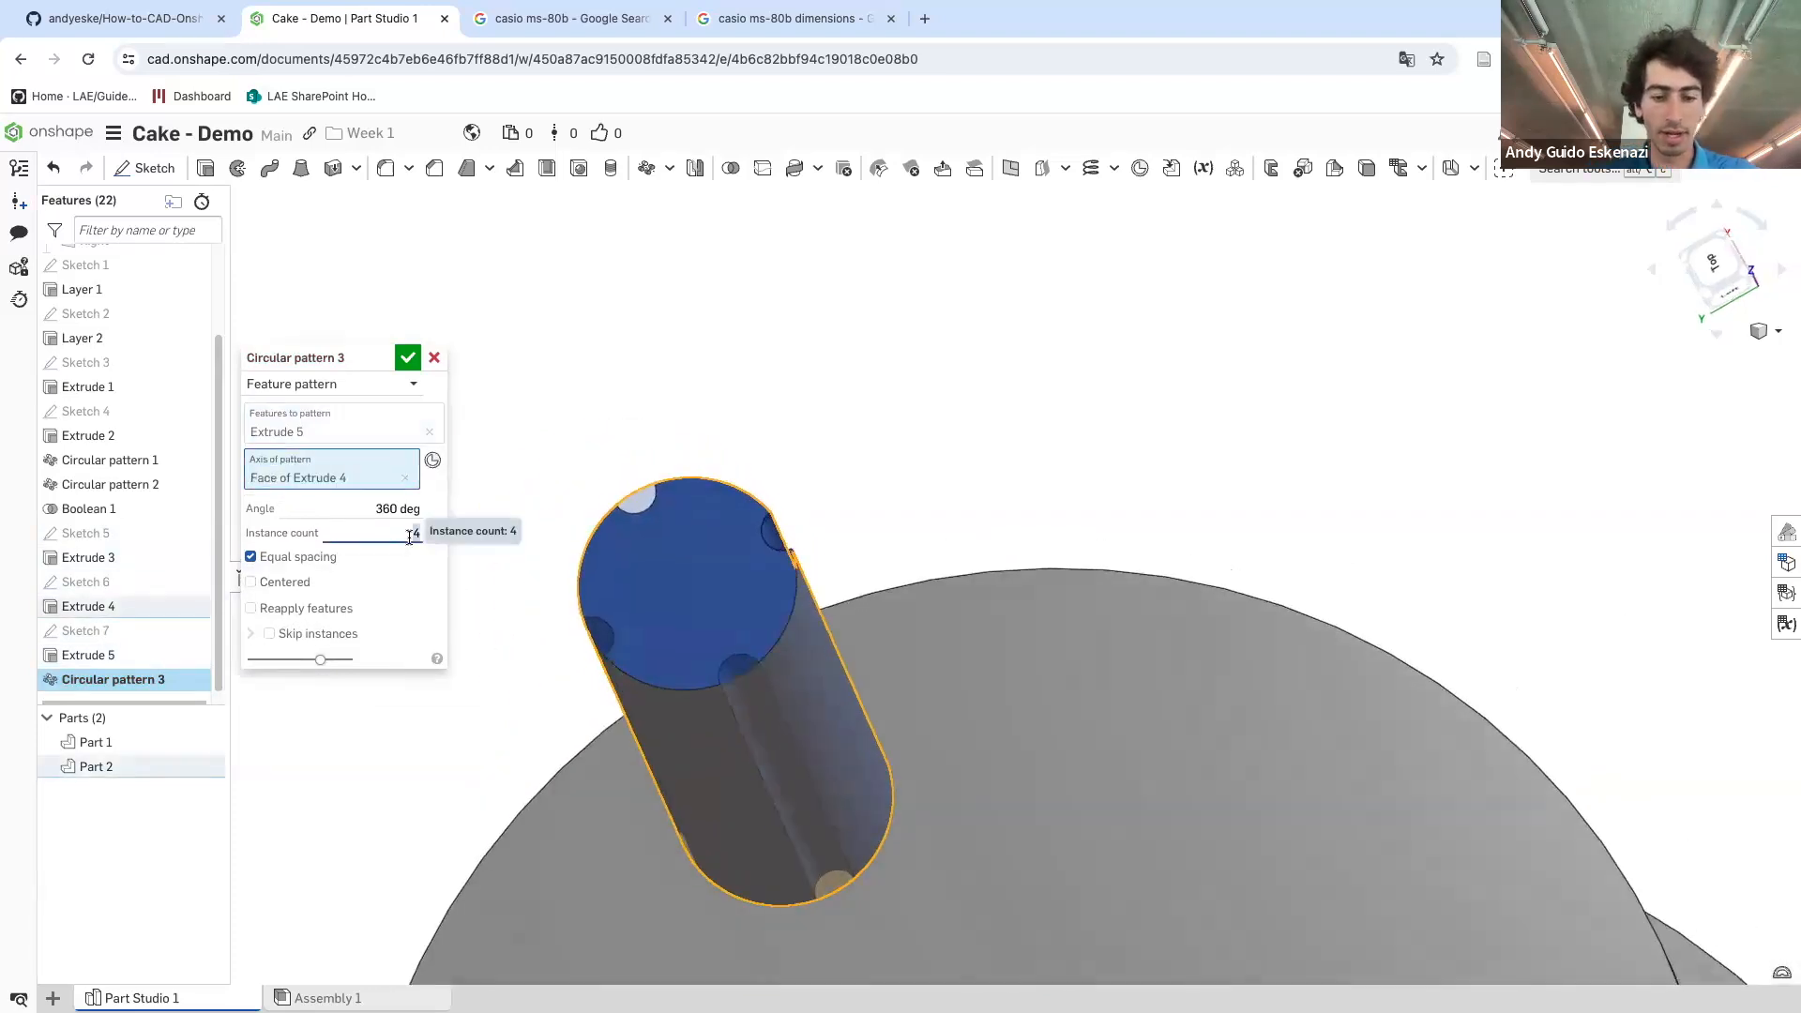
text(12)
key(Return)
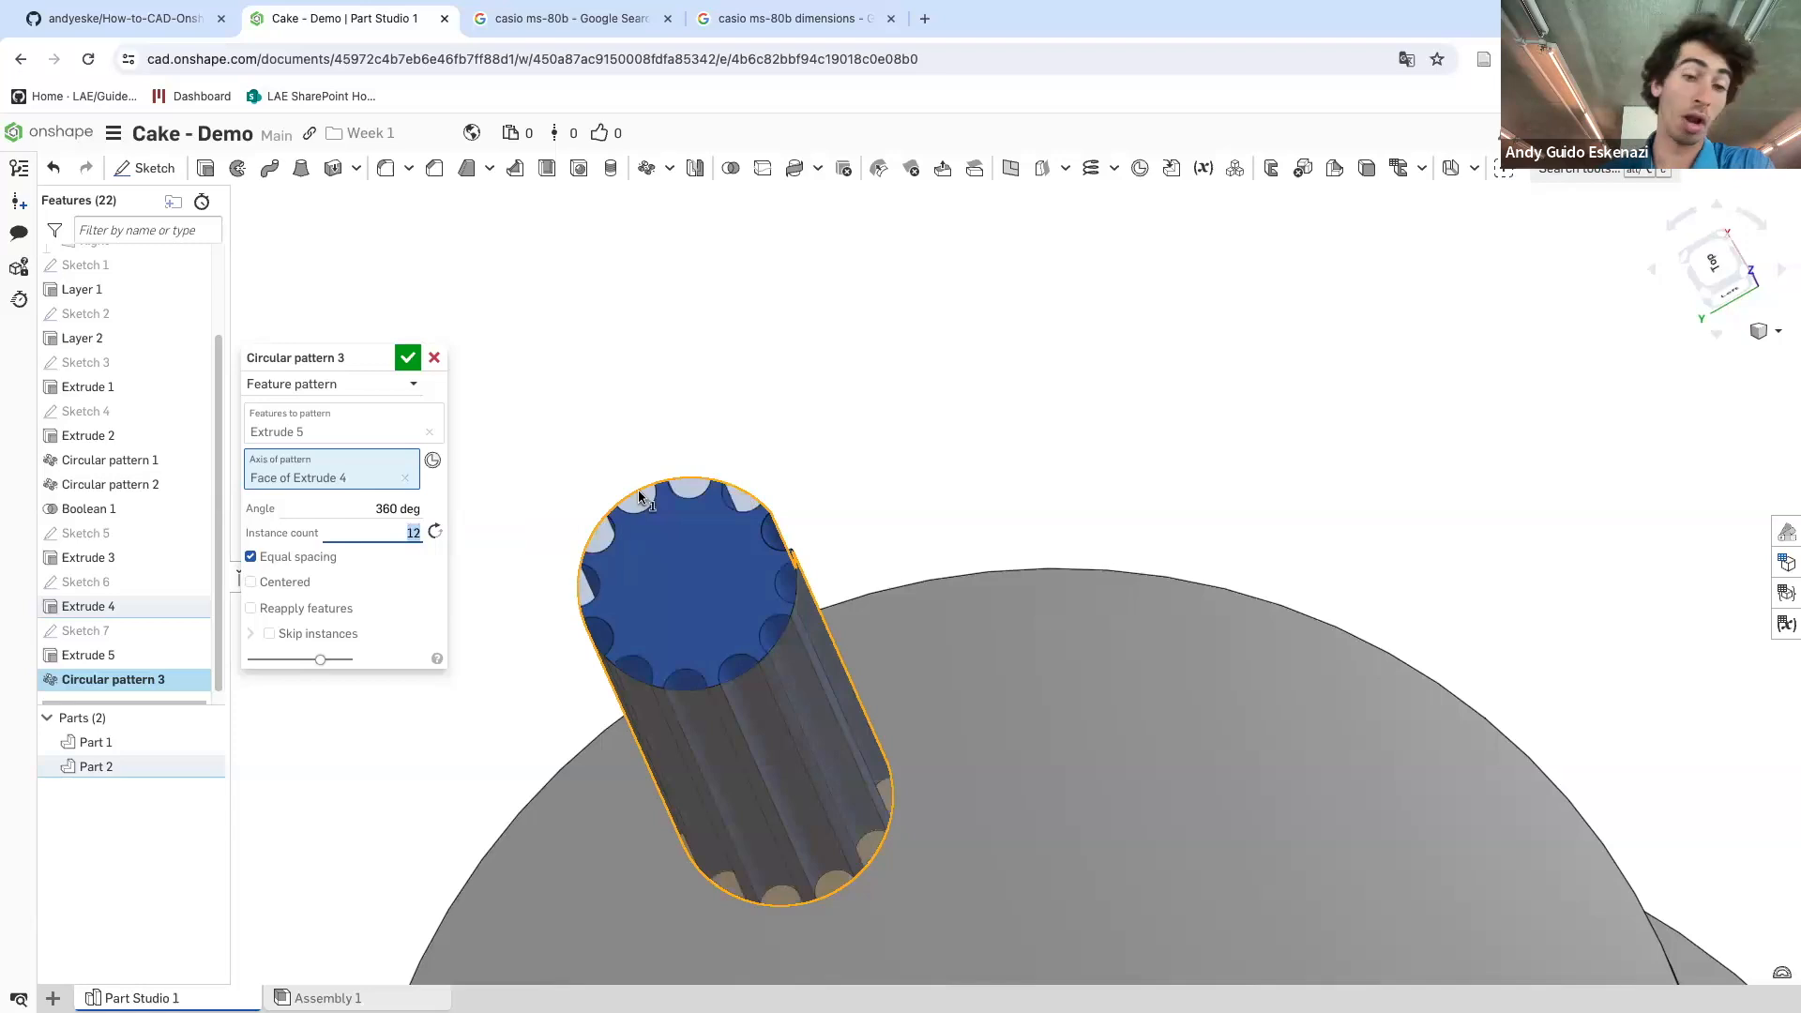
click(409, 365)
- Circular-pattern the grooved candle part around the upper disc's axis with 6 equally spaced instances over 360 degrees as new parts
scroll(800, 452, down, 3)
right_drag(801, 452, 879, 544)
click(648, 170)
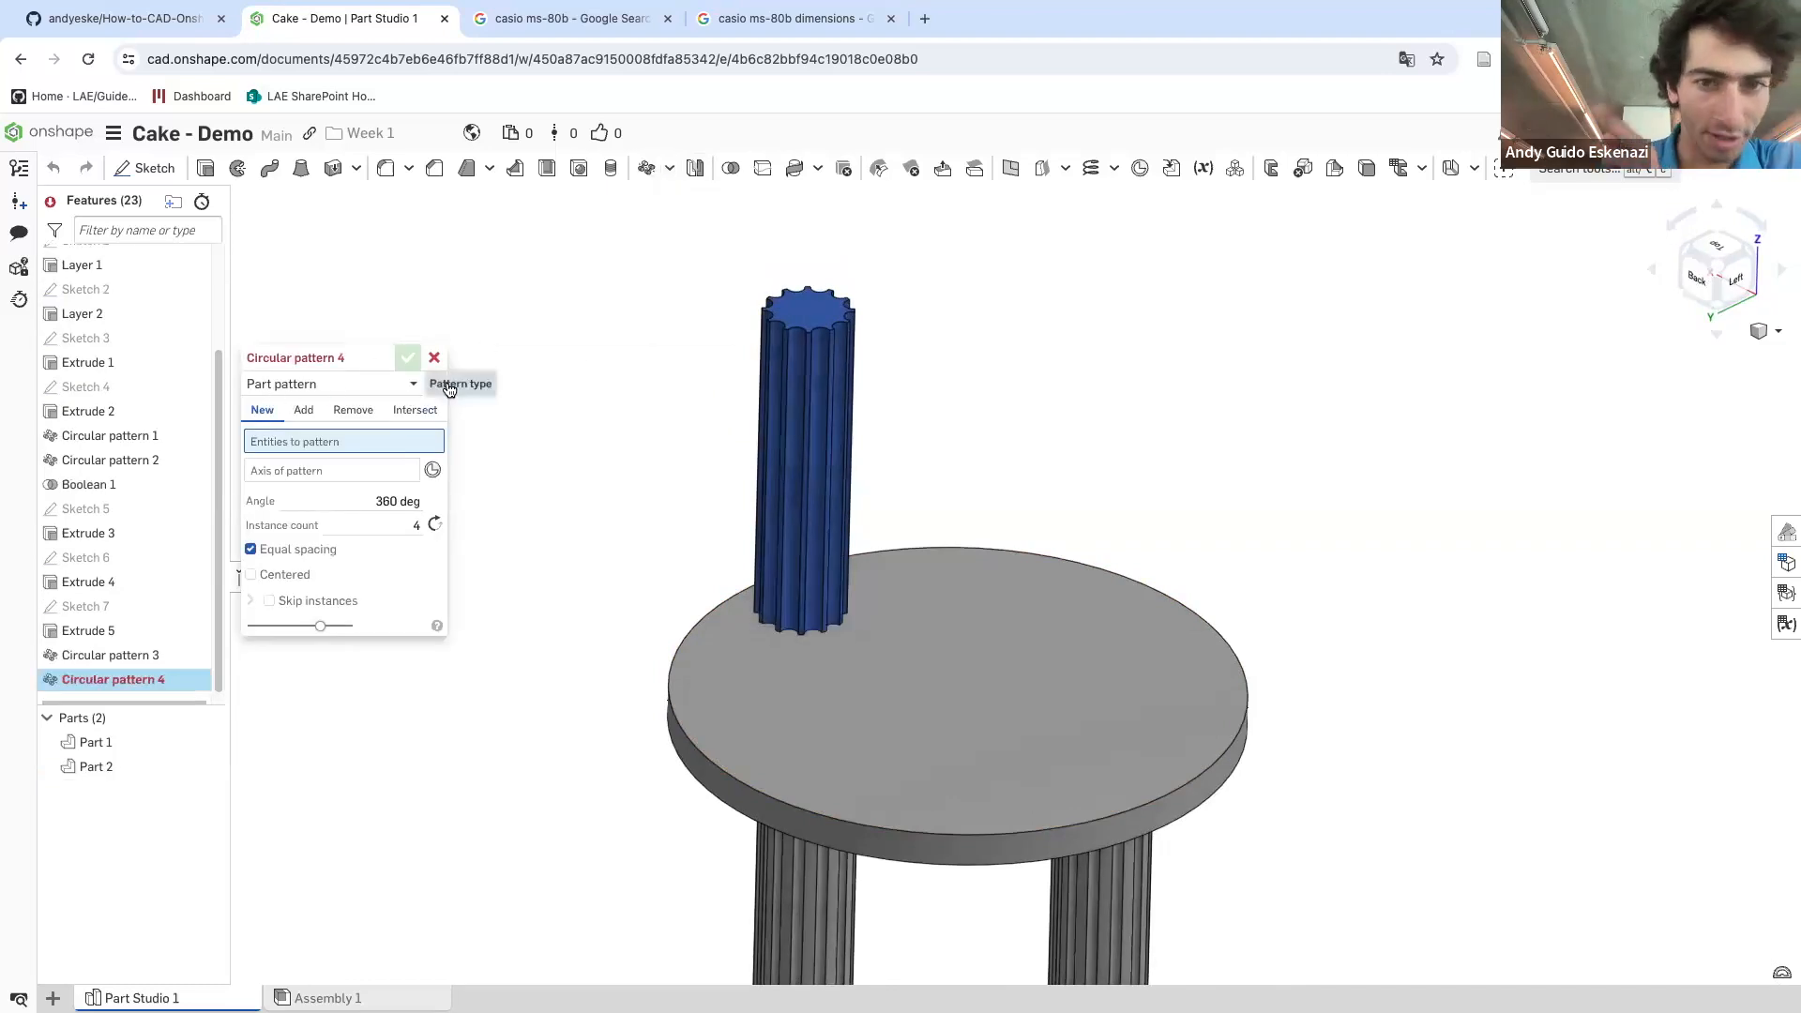
click(832, 354)
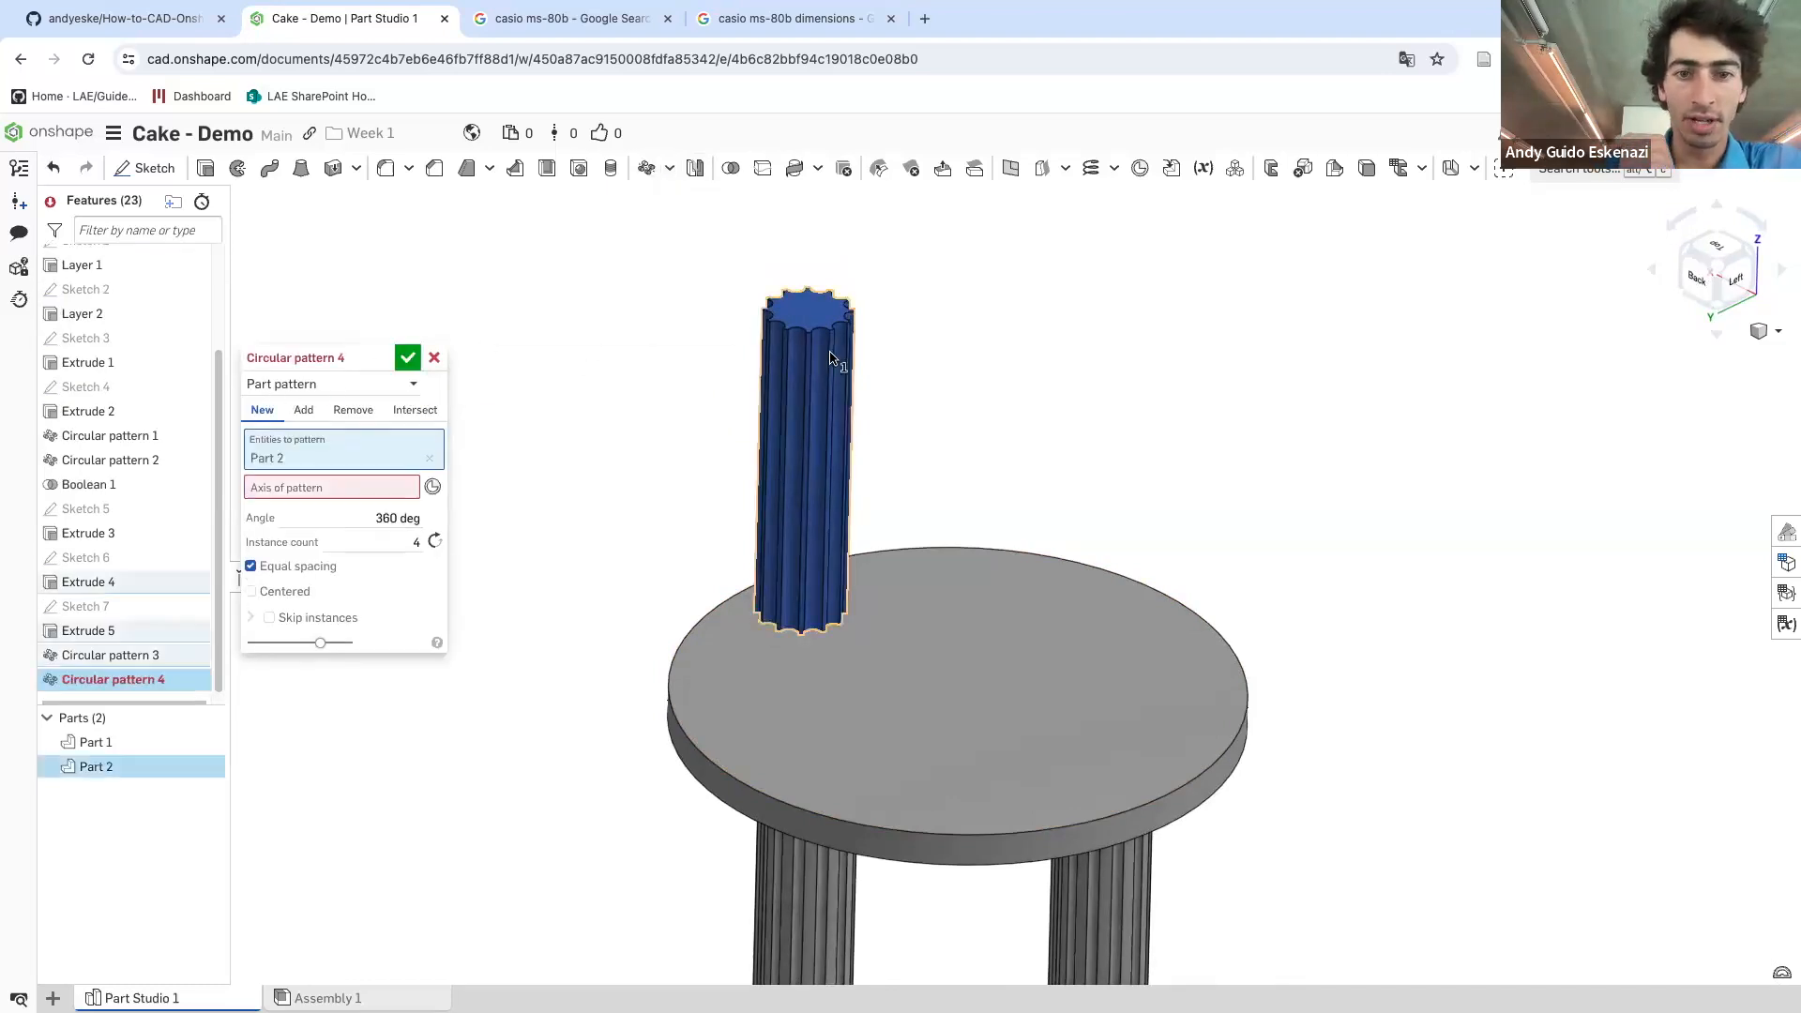
click(329, 489)
click(820, 832)
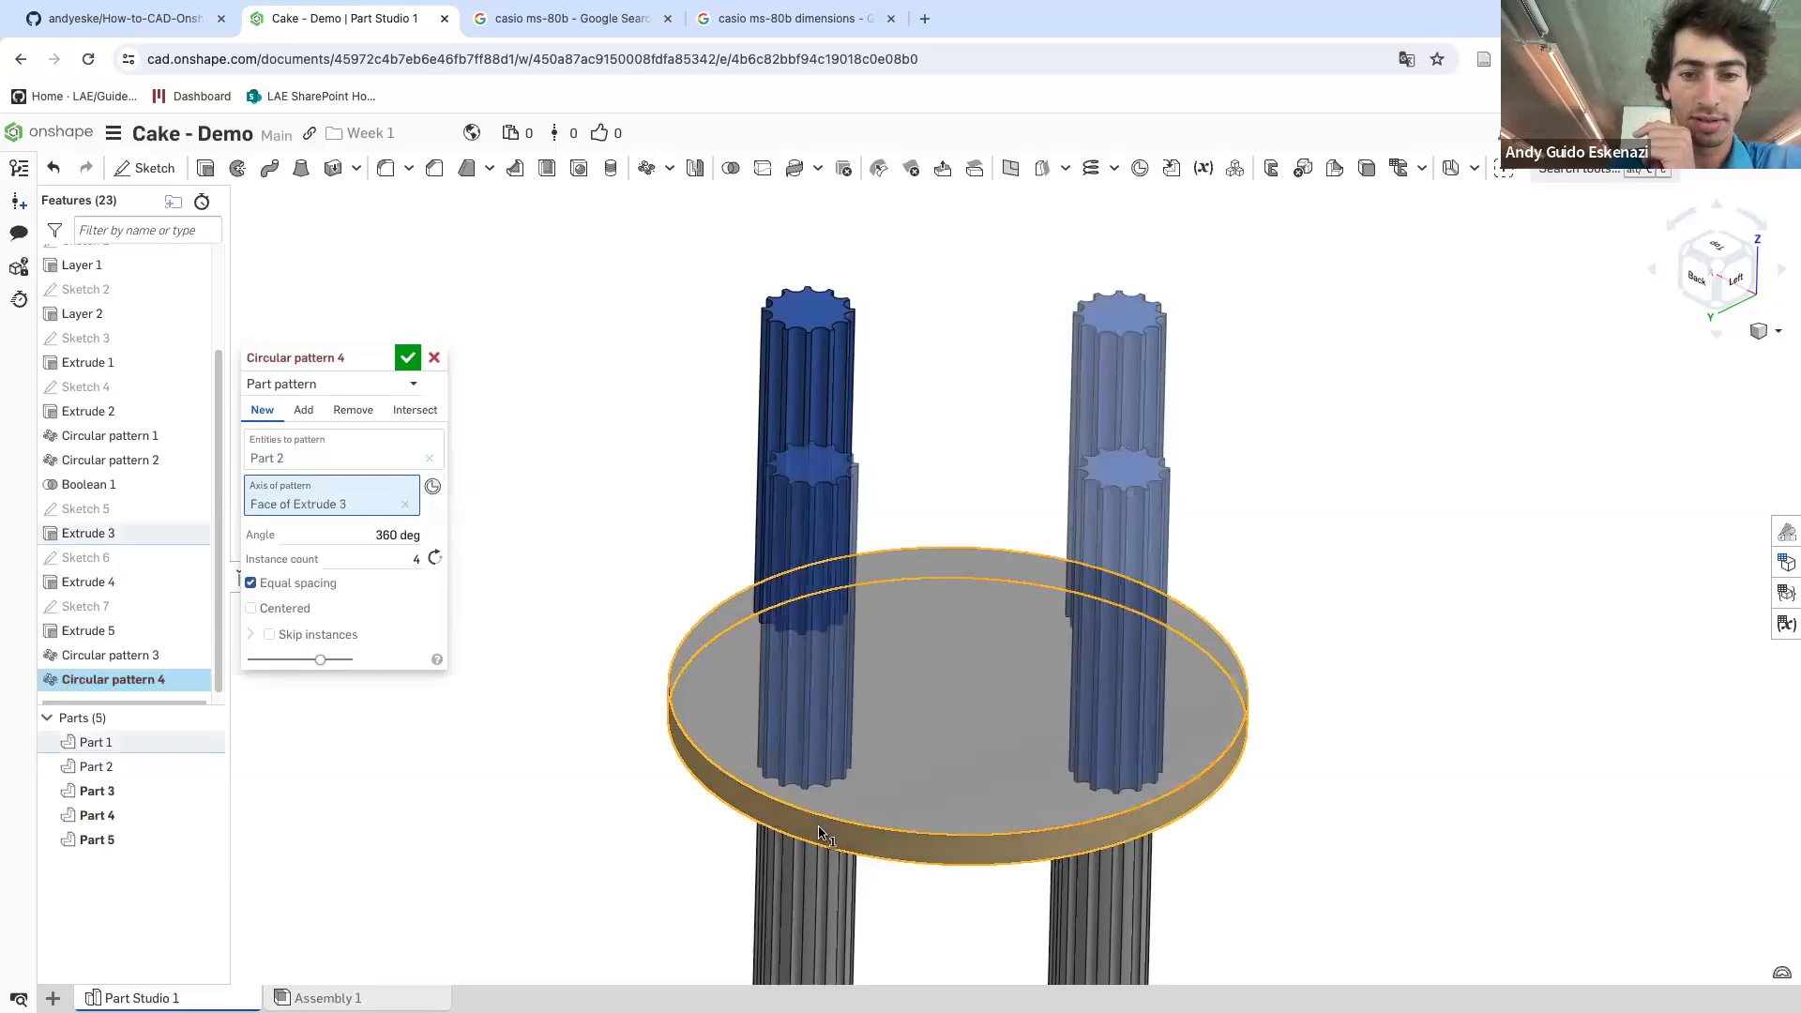
click(415, 557)
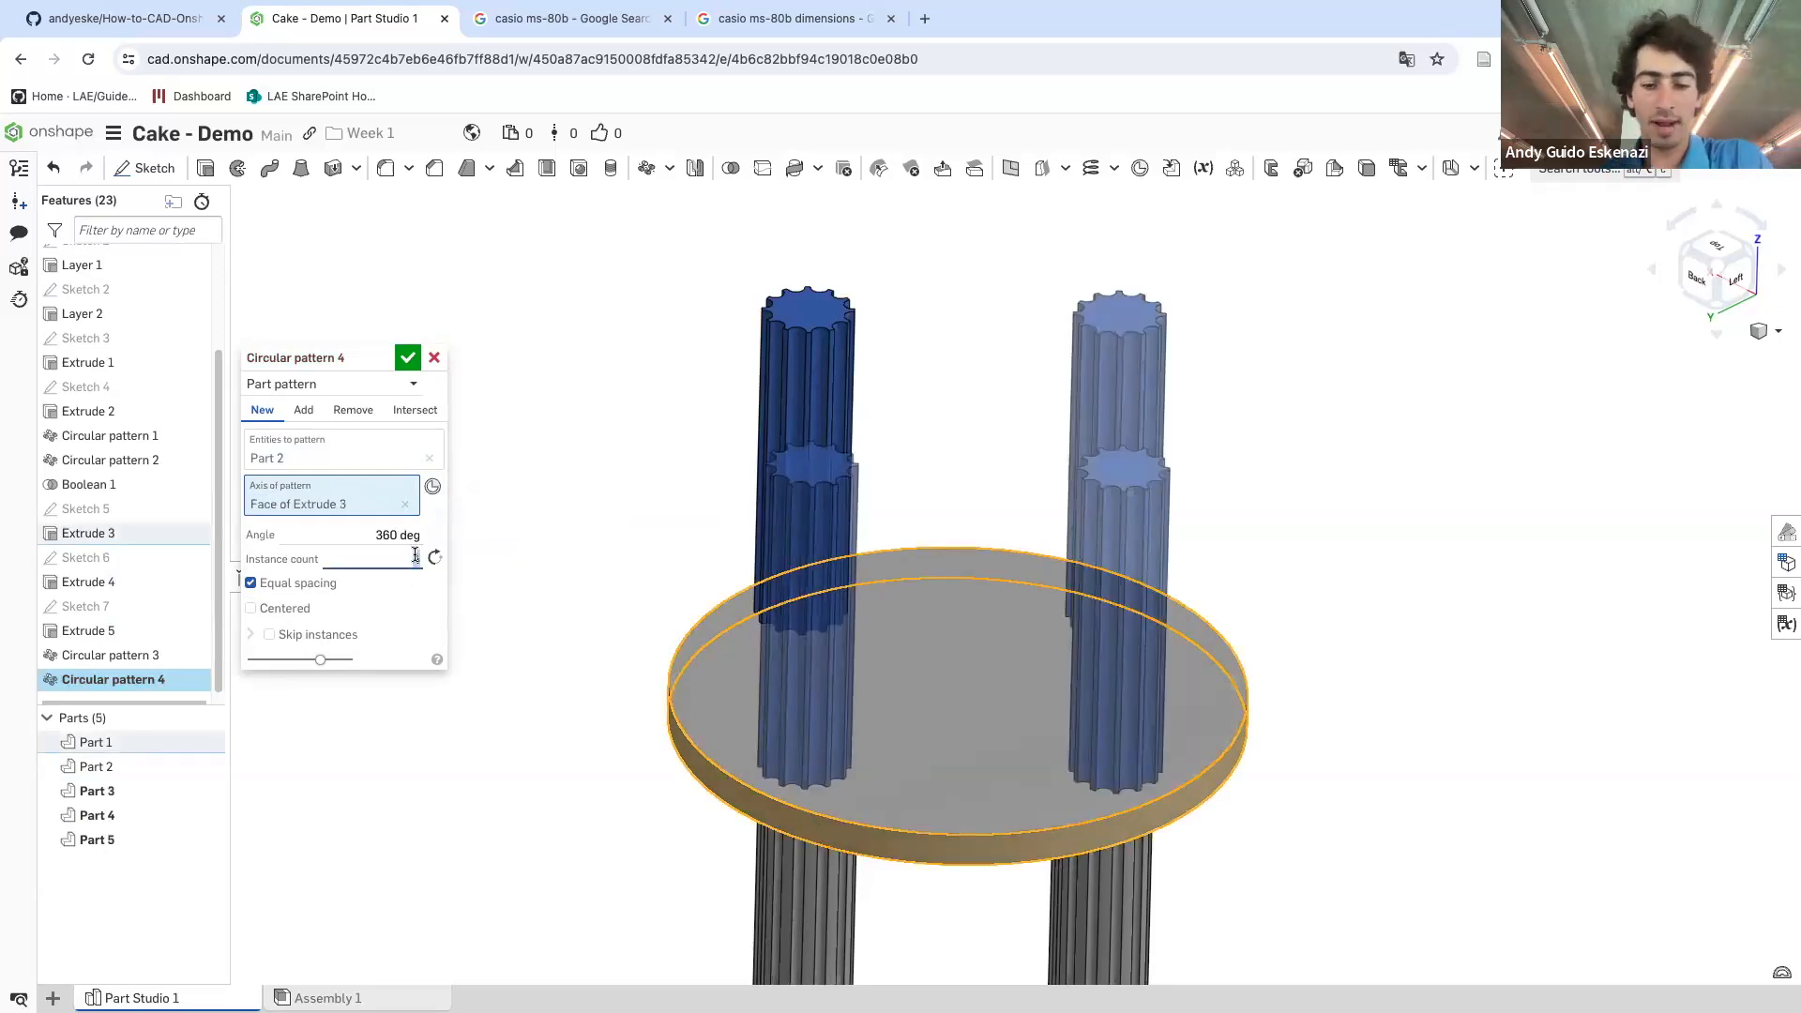
text(6)
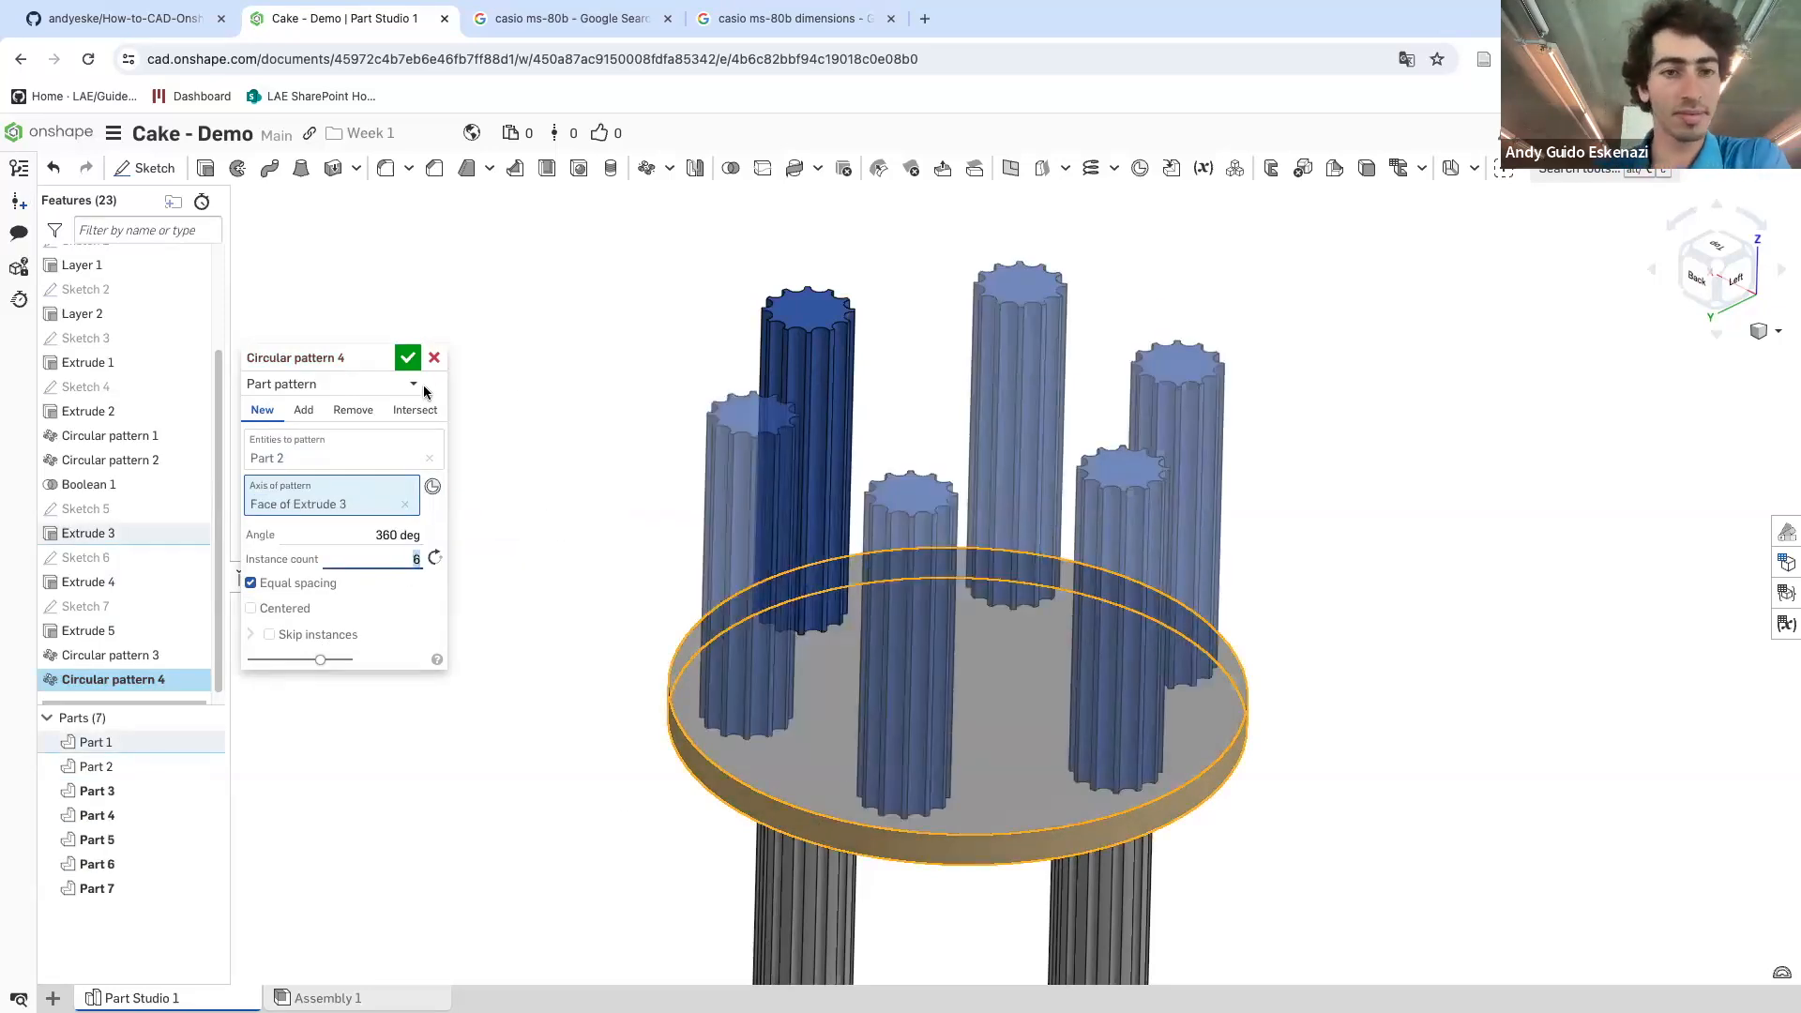
click(408, 361)
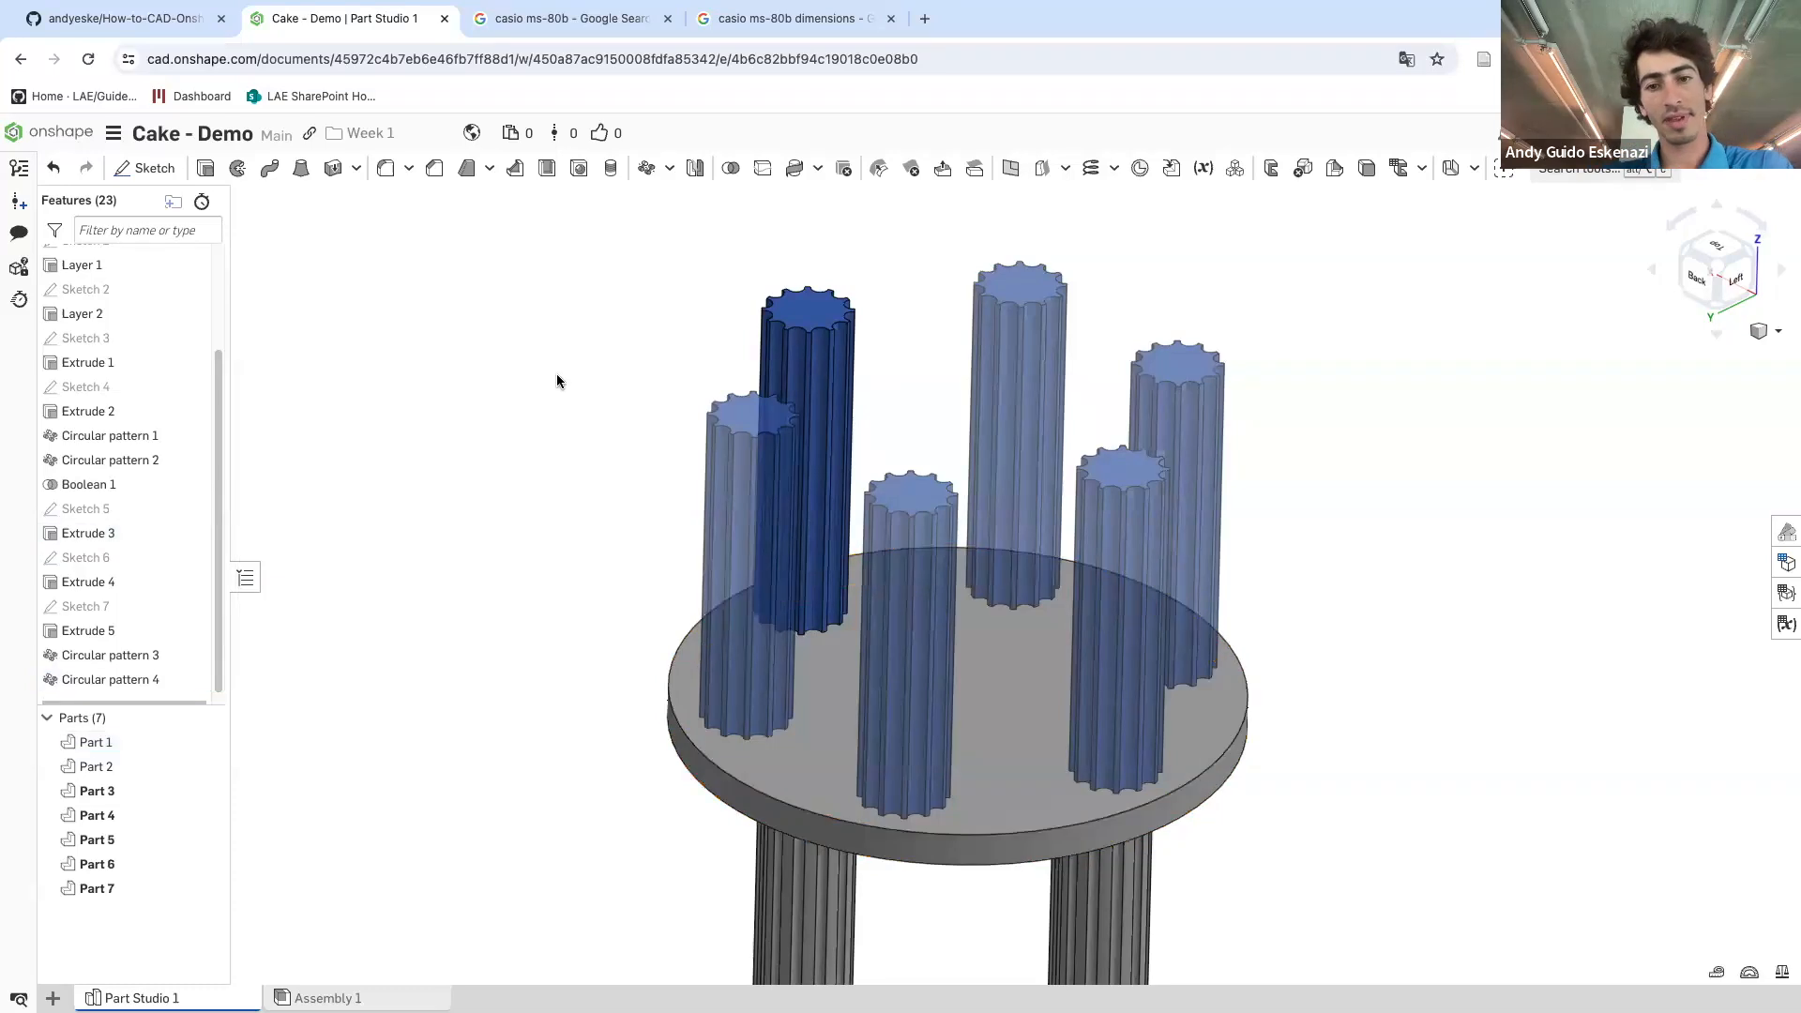
- Union all six candles with the cake body into a single part using a Boolean
scroll(550, 372, down, 3)
mouse_move(720, 411)
right_down()
mouse_move(826, 525)
mouse_move(730, 417)
right_up()
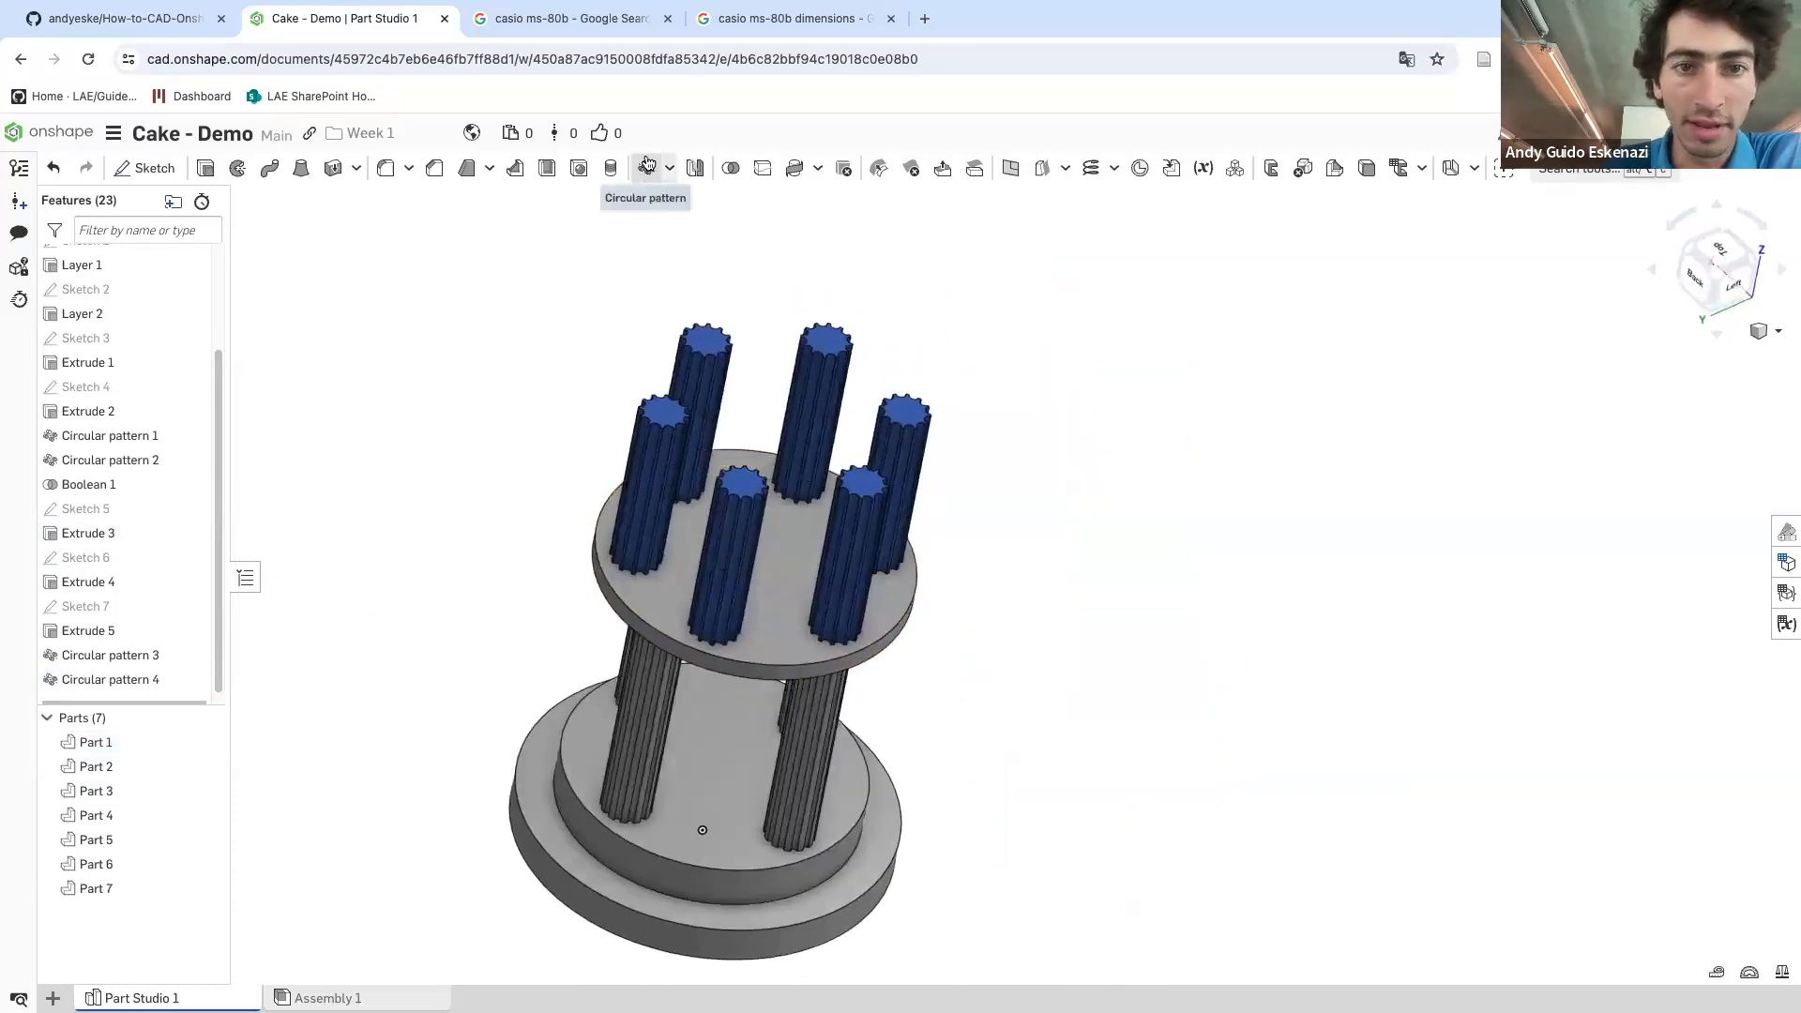
click(731, 169)
scroll(730, 272, up, 2)
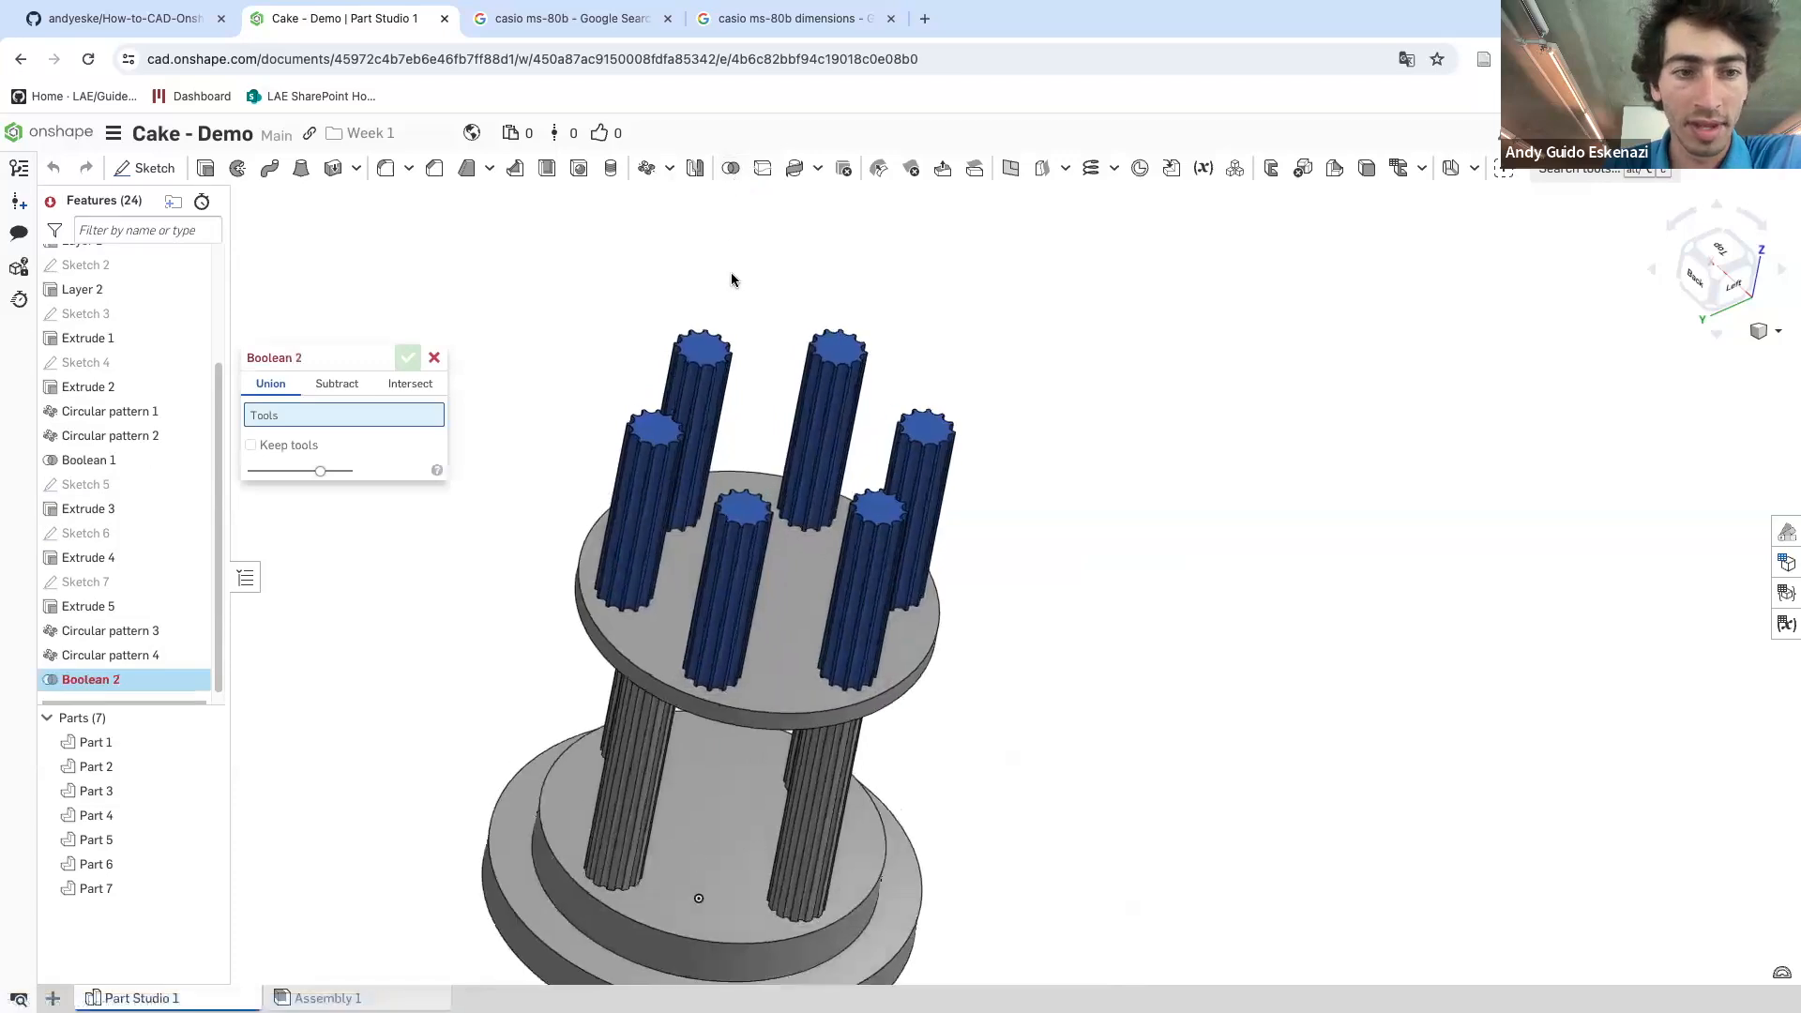
click(680, 441)
click(849, 366)
click(937, 453)
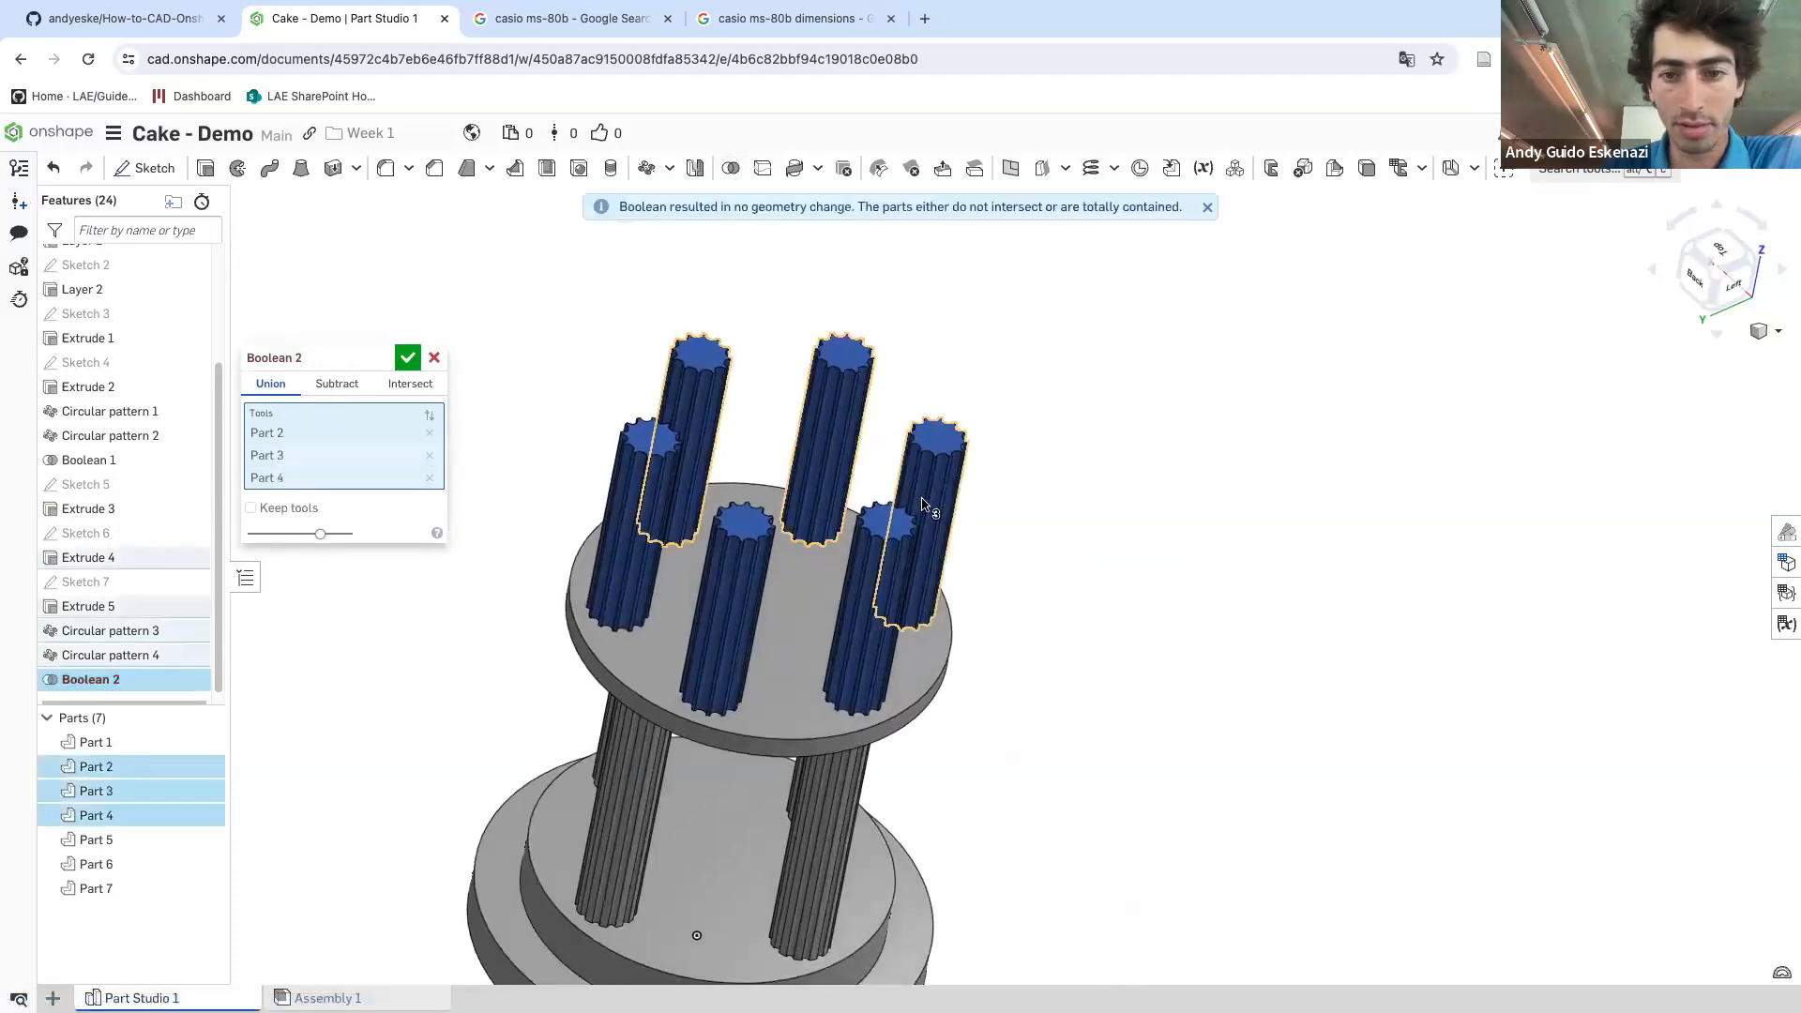
click(901, 517)
click(740, 555)
click(660, 476)
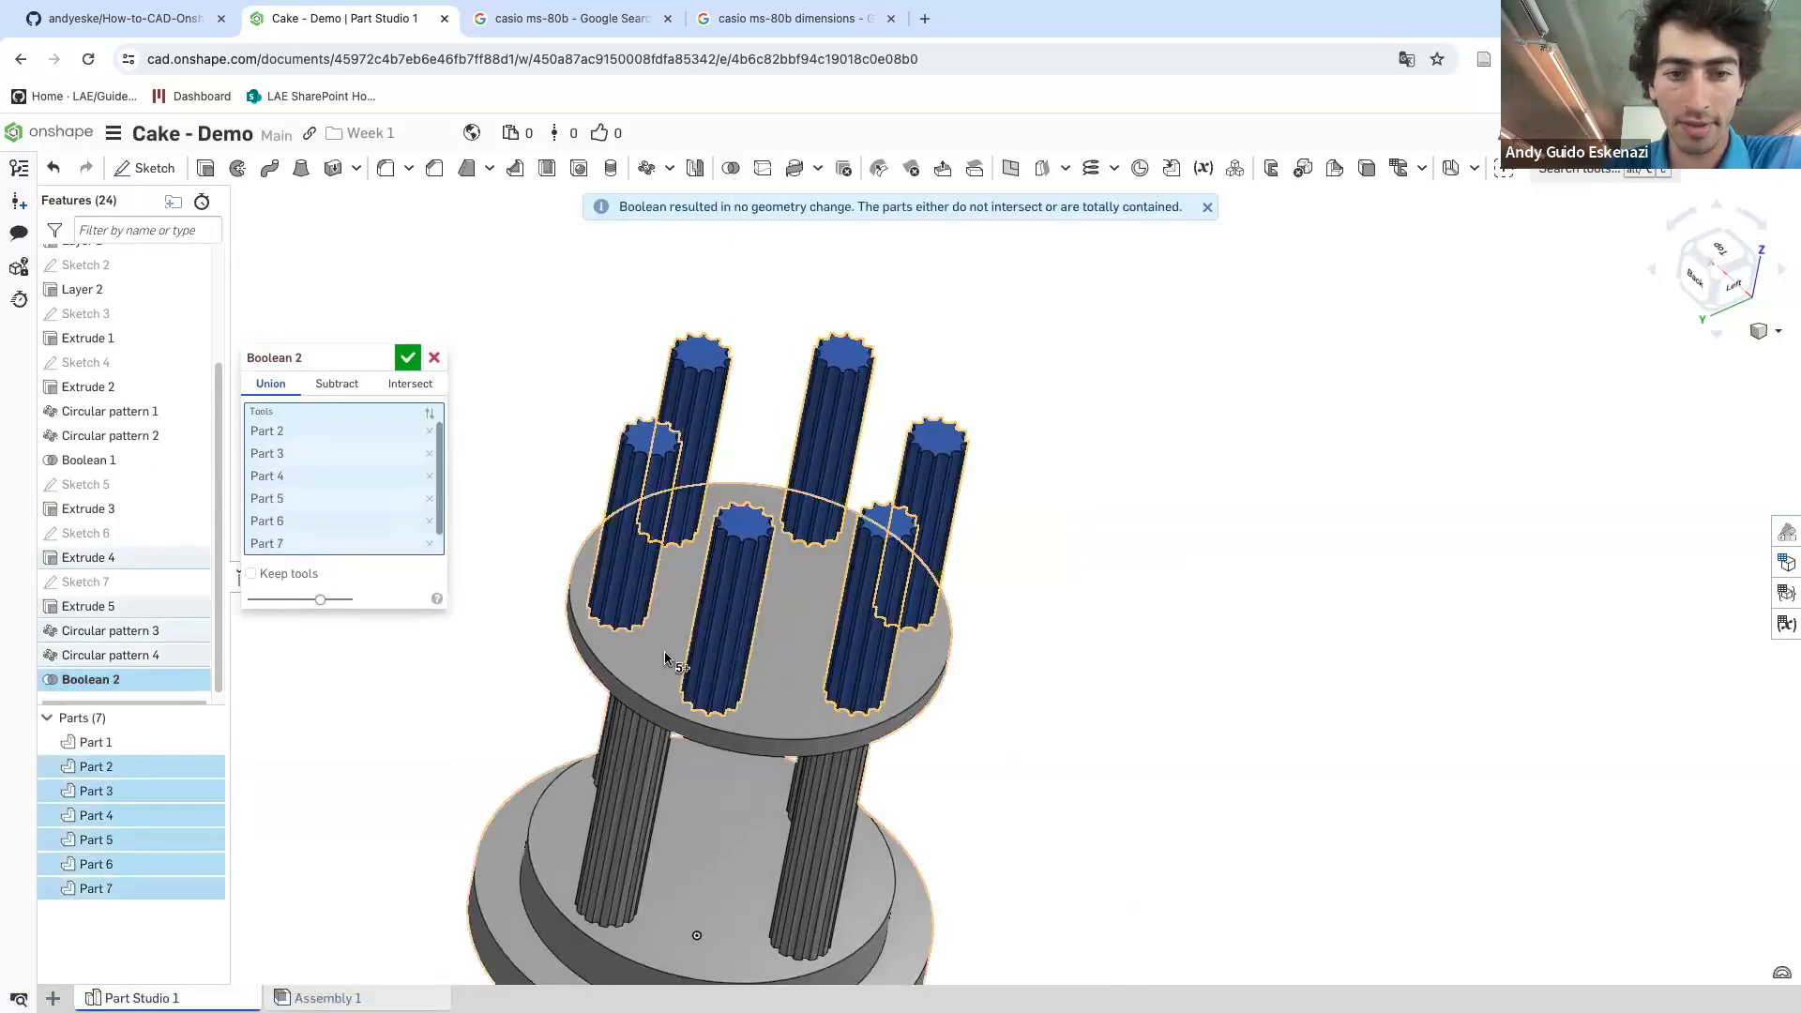
click(657, 662)
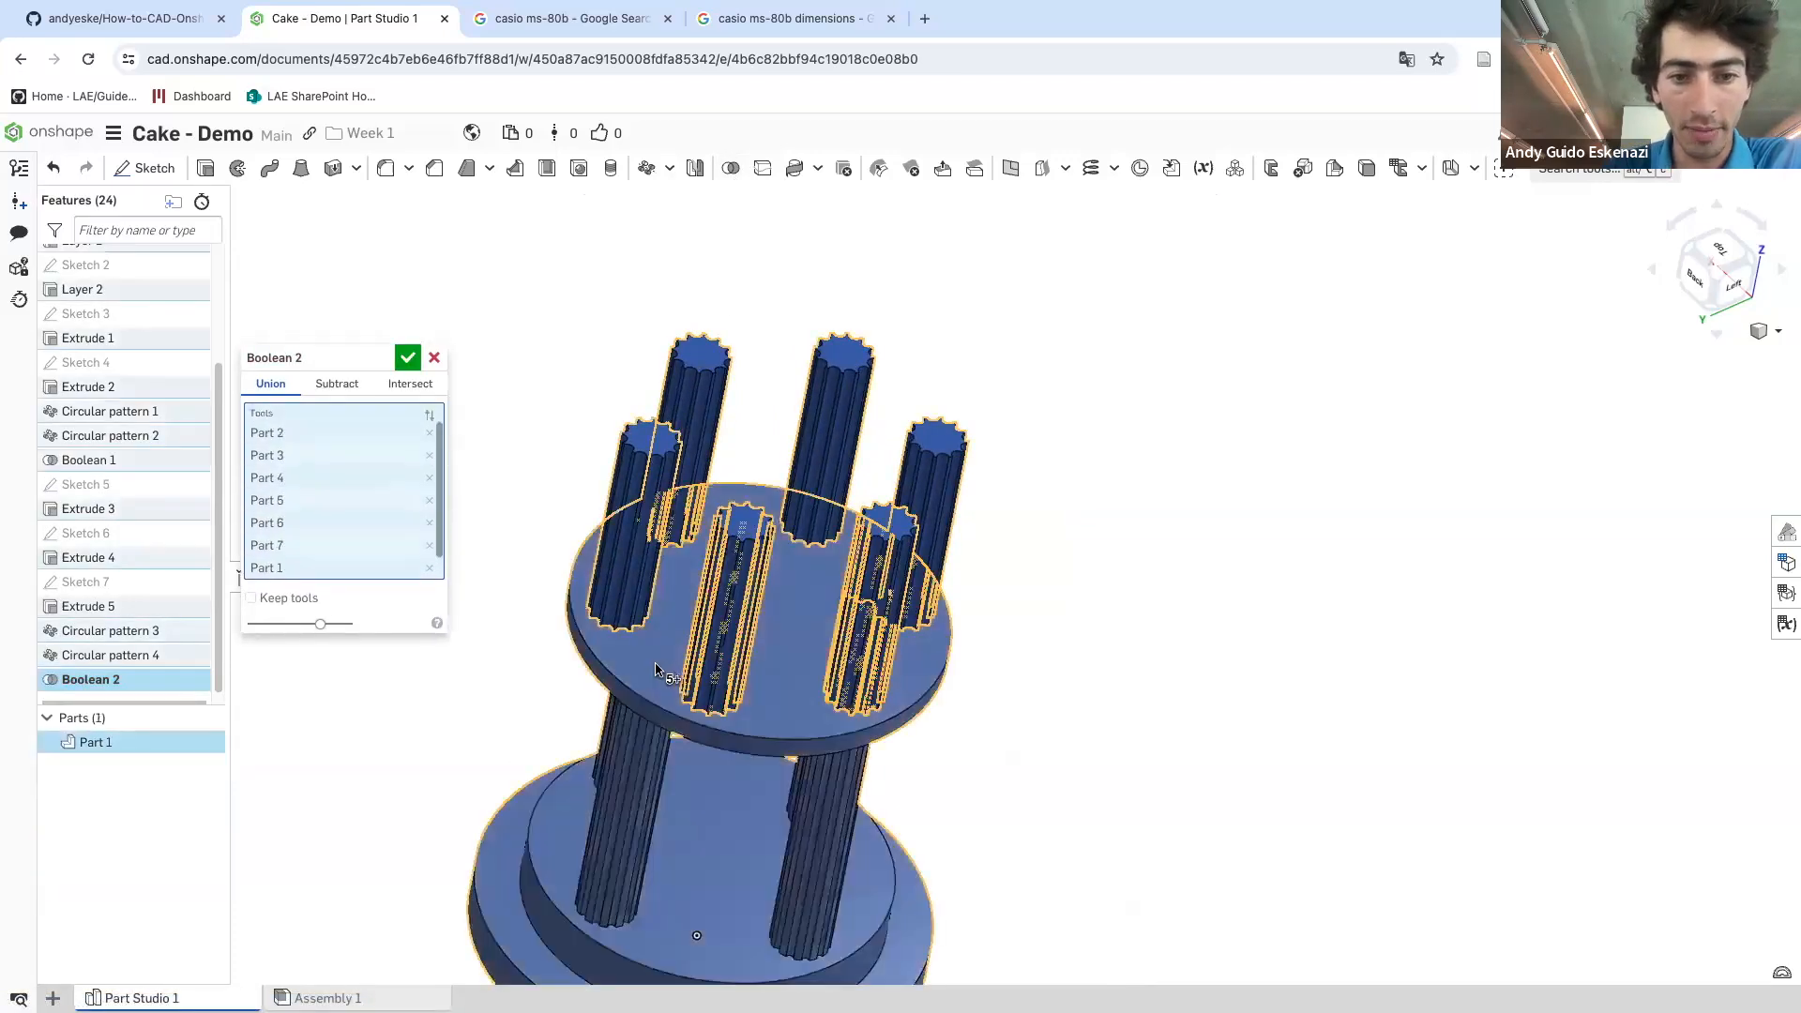
click(407, 357)
scroll(586, 429, down, 3)
right_drag(586, 429, 627, 447)
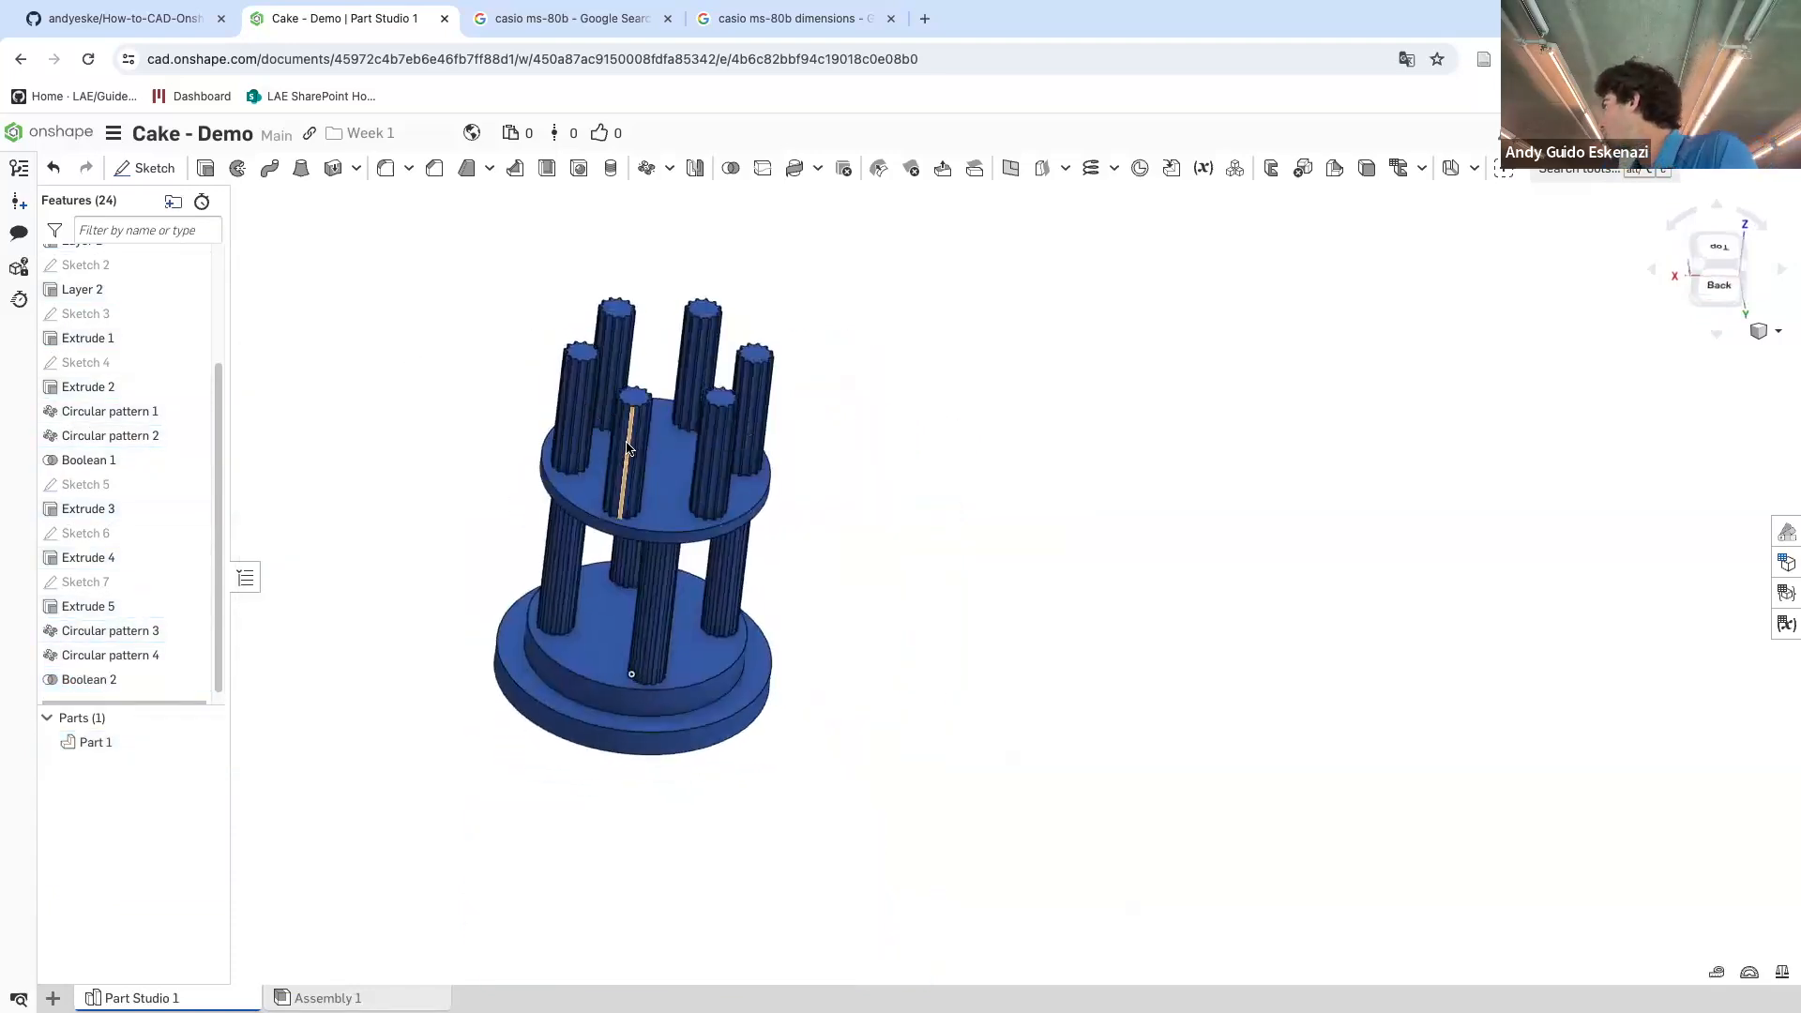
right_drag(651, 397, 740, 402)
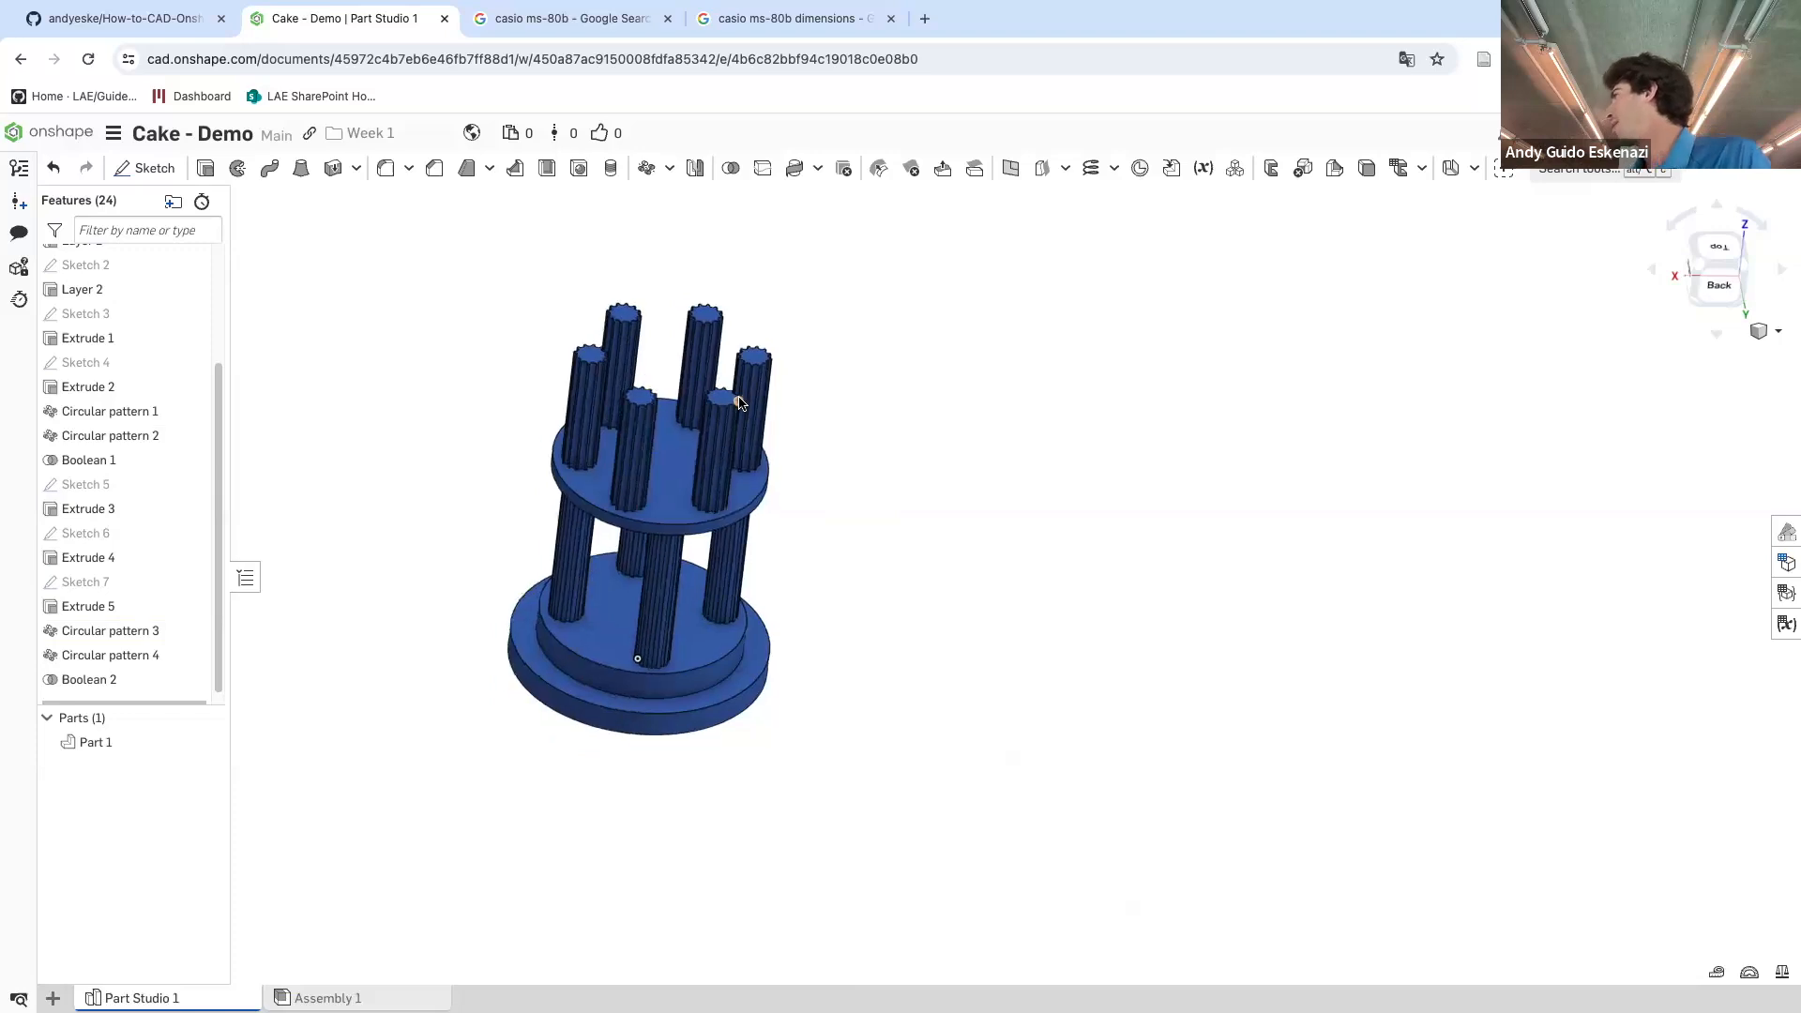
scroll(765, 392, up, 3)
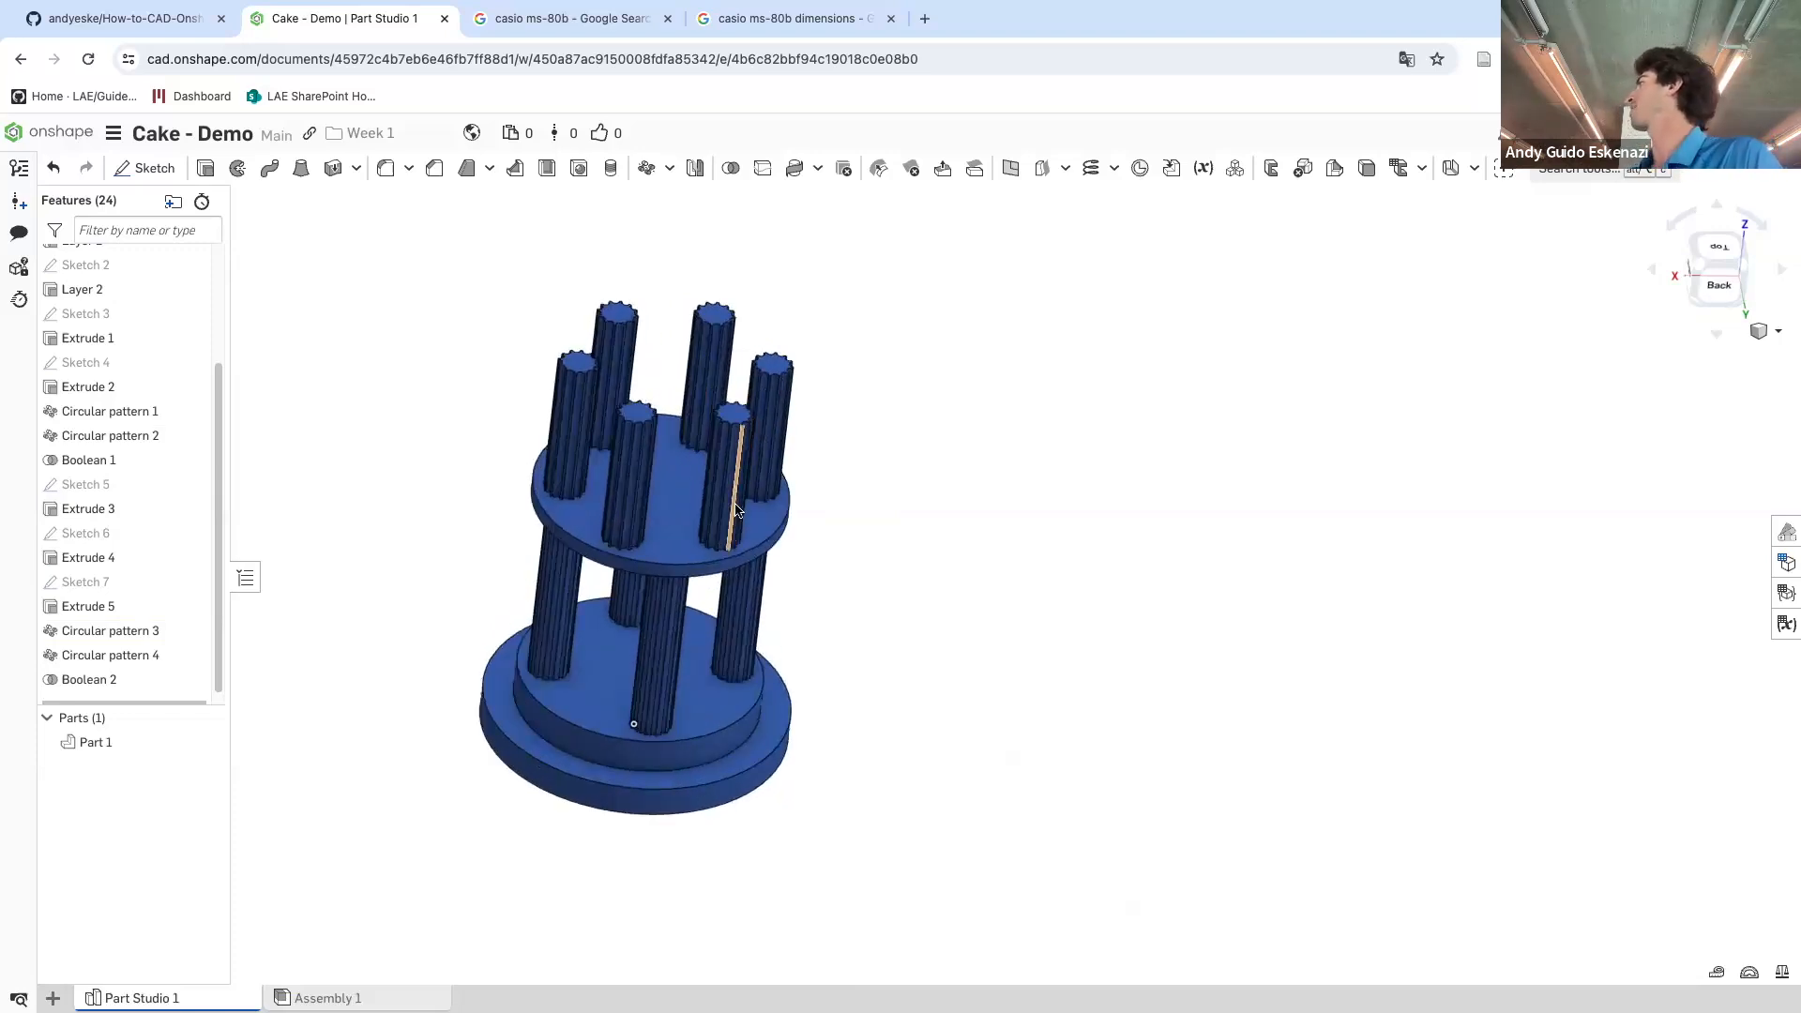
- Start a sketch on a candle's top face and draw a circle about 300 mm in diameter beside the candles
scroll(589, 288, up, 2)
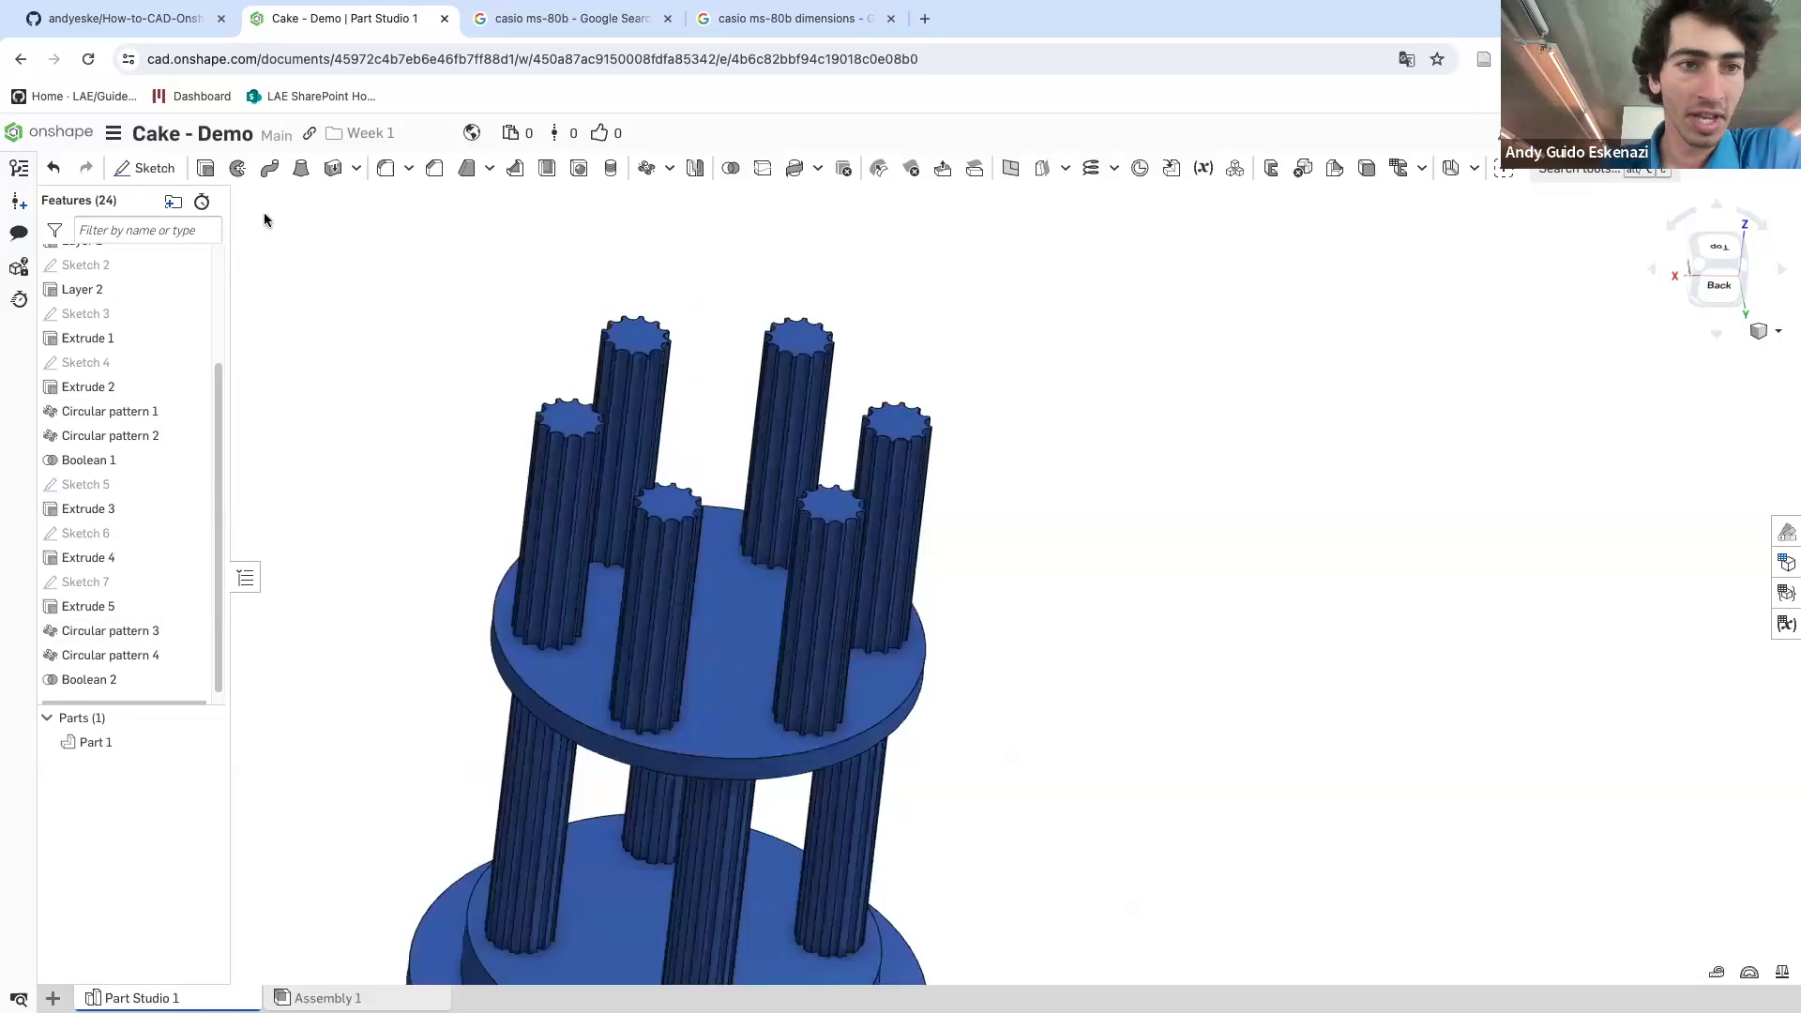
click(147, 170)
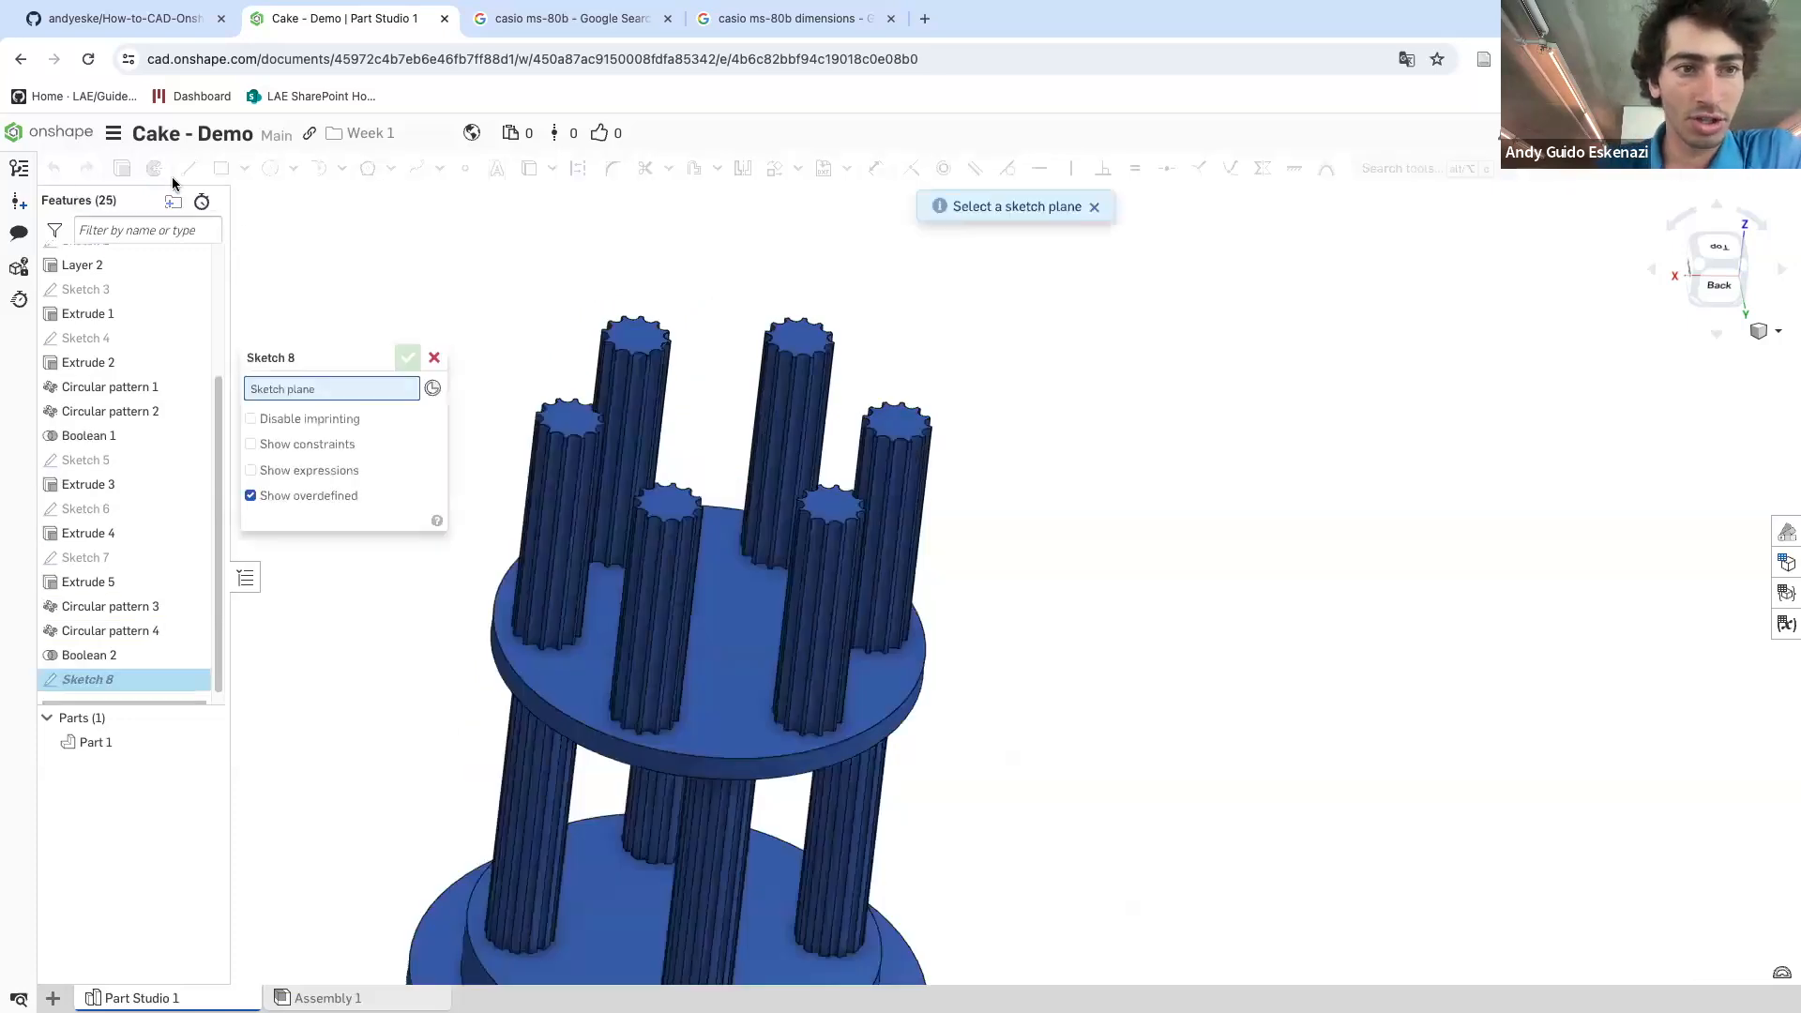
click(633, 334)
scroll(802, 348, down, 5)
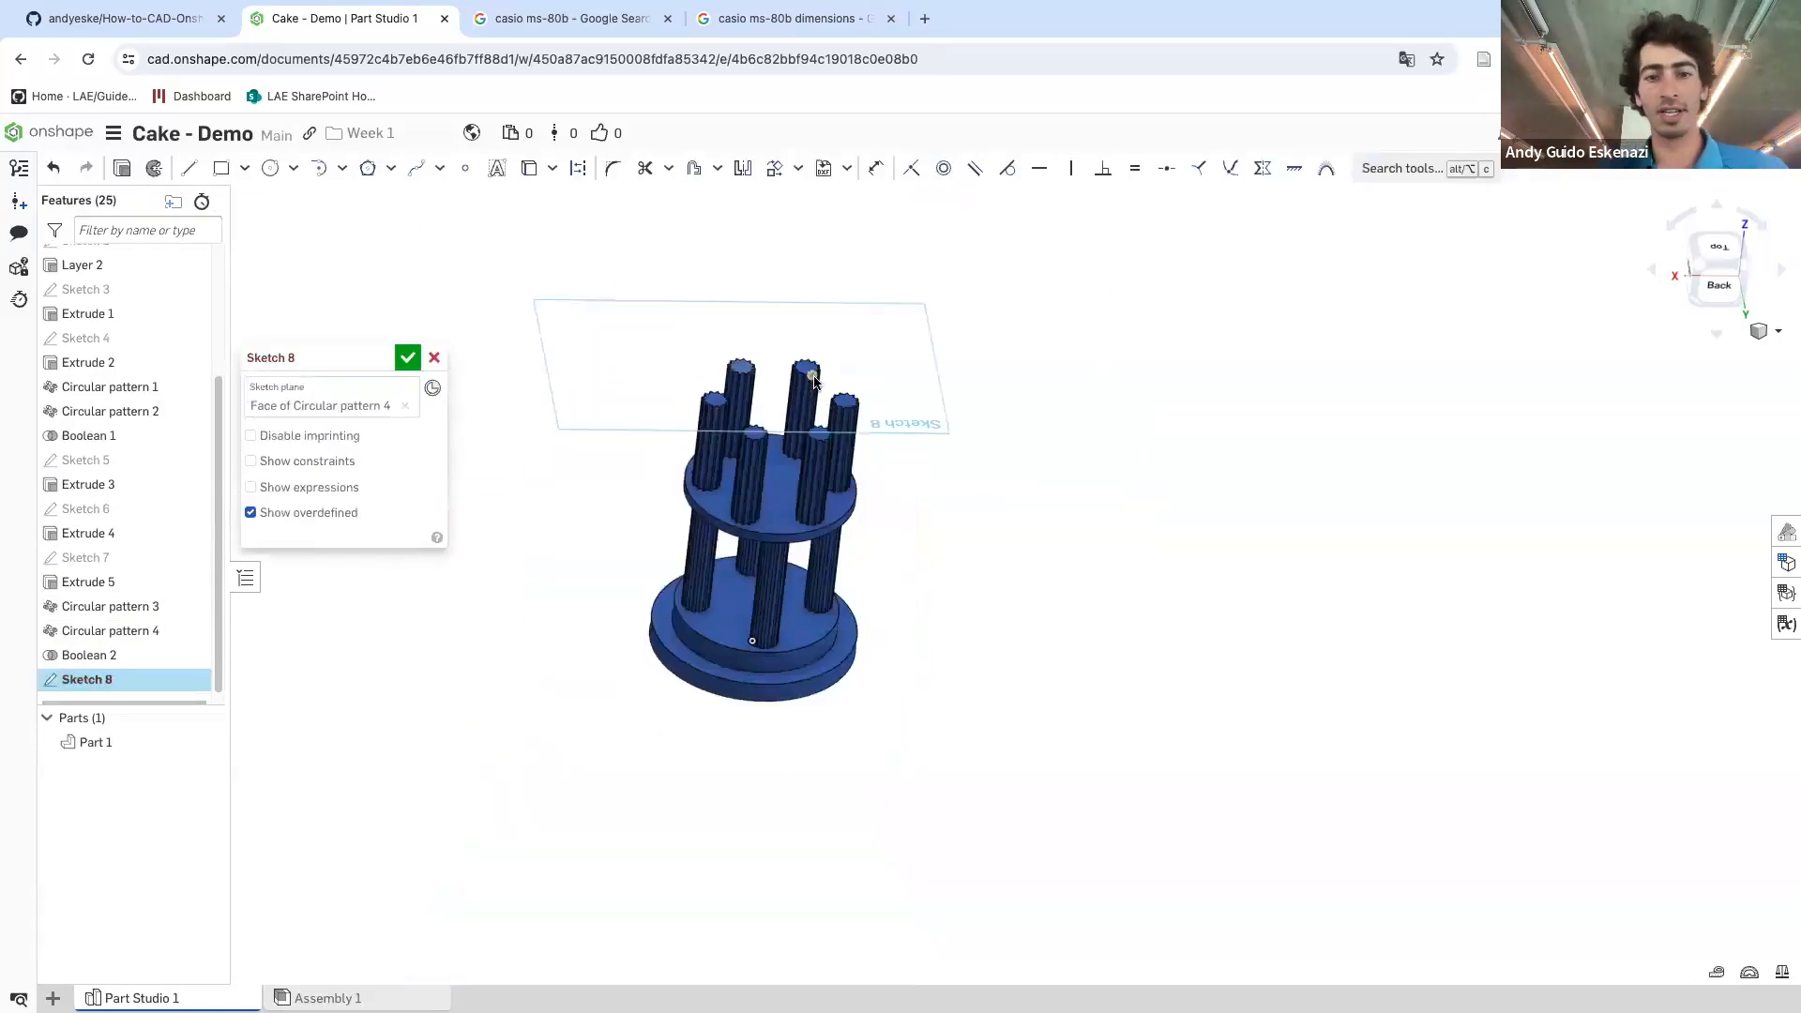
scroll(803, 348, up, 4)
key(c)
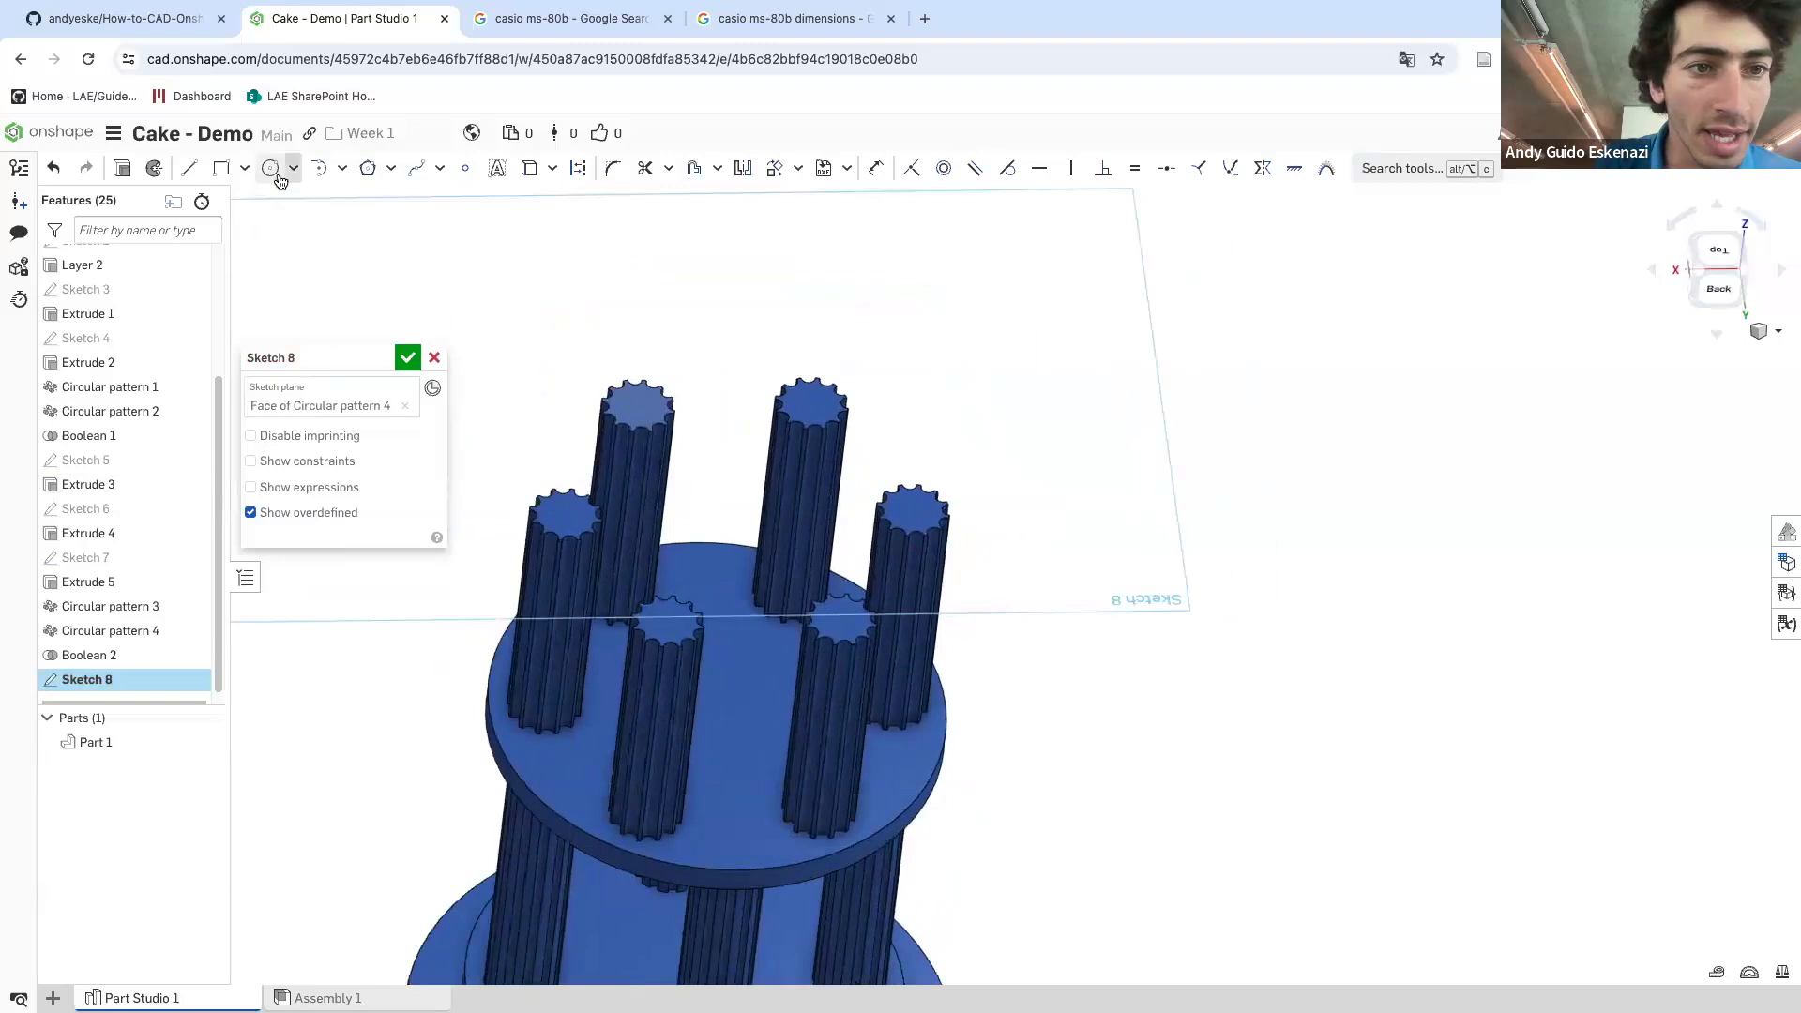
click(893, 272)
click(1172, 317)
scroll(1321, 358, down, 4)
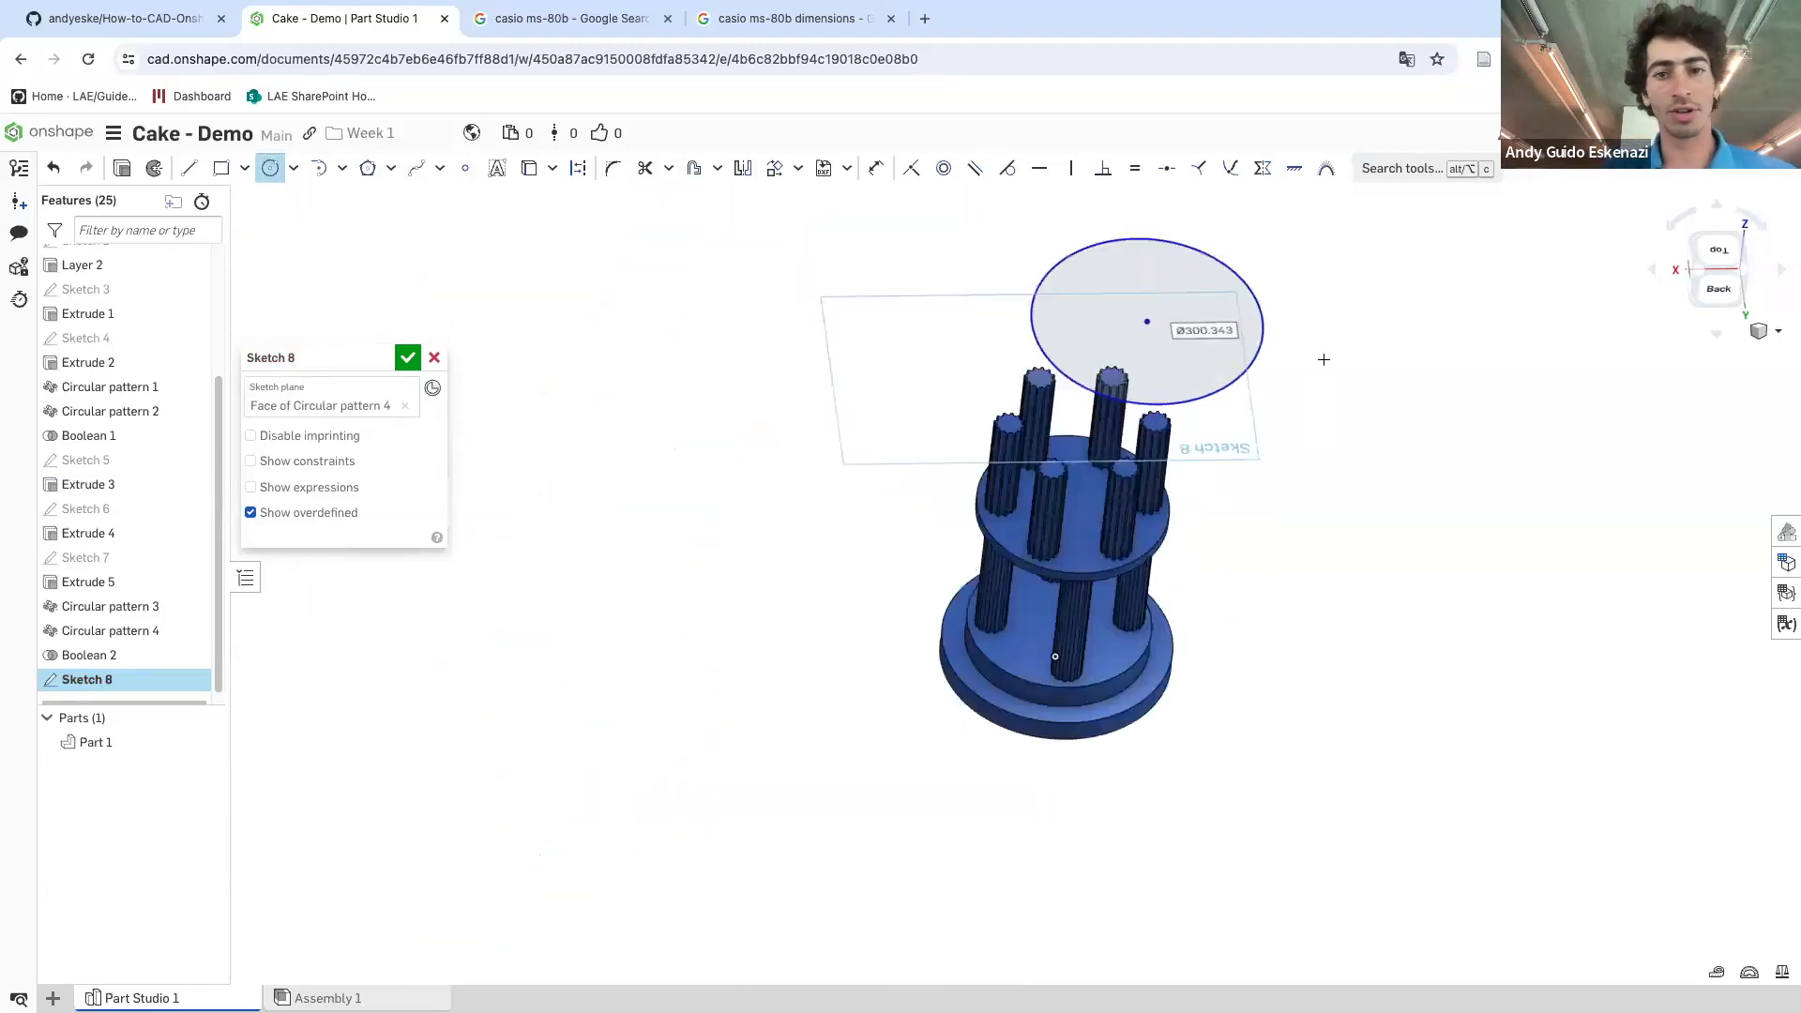
scroll(1115, 360, up, 2)
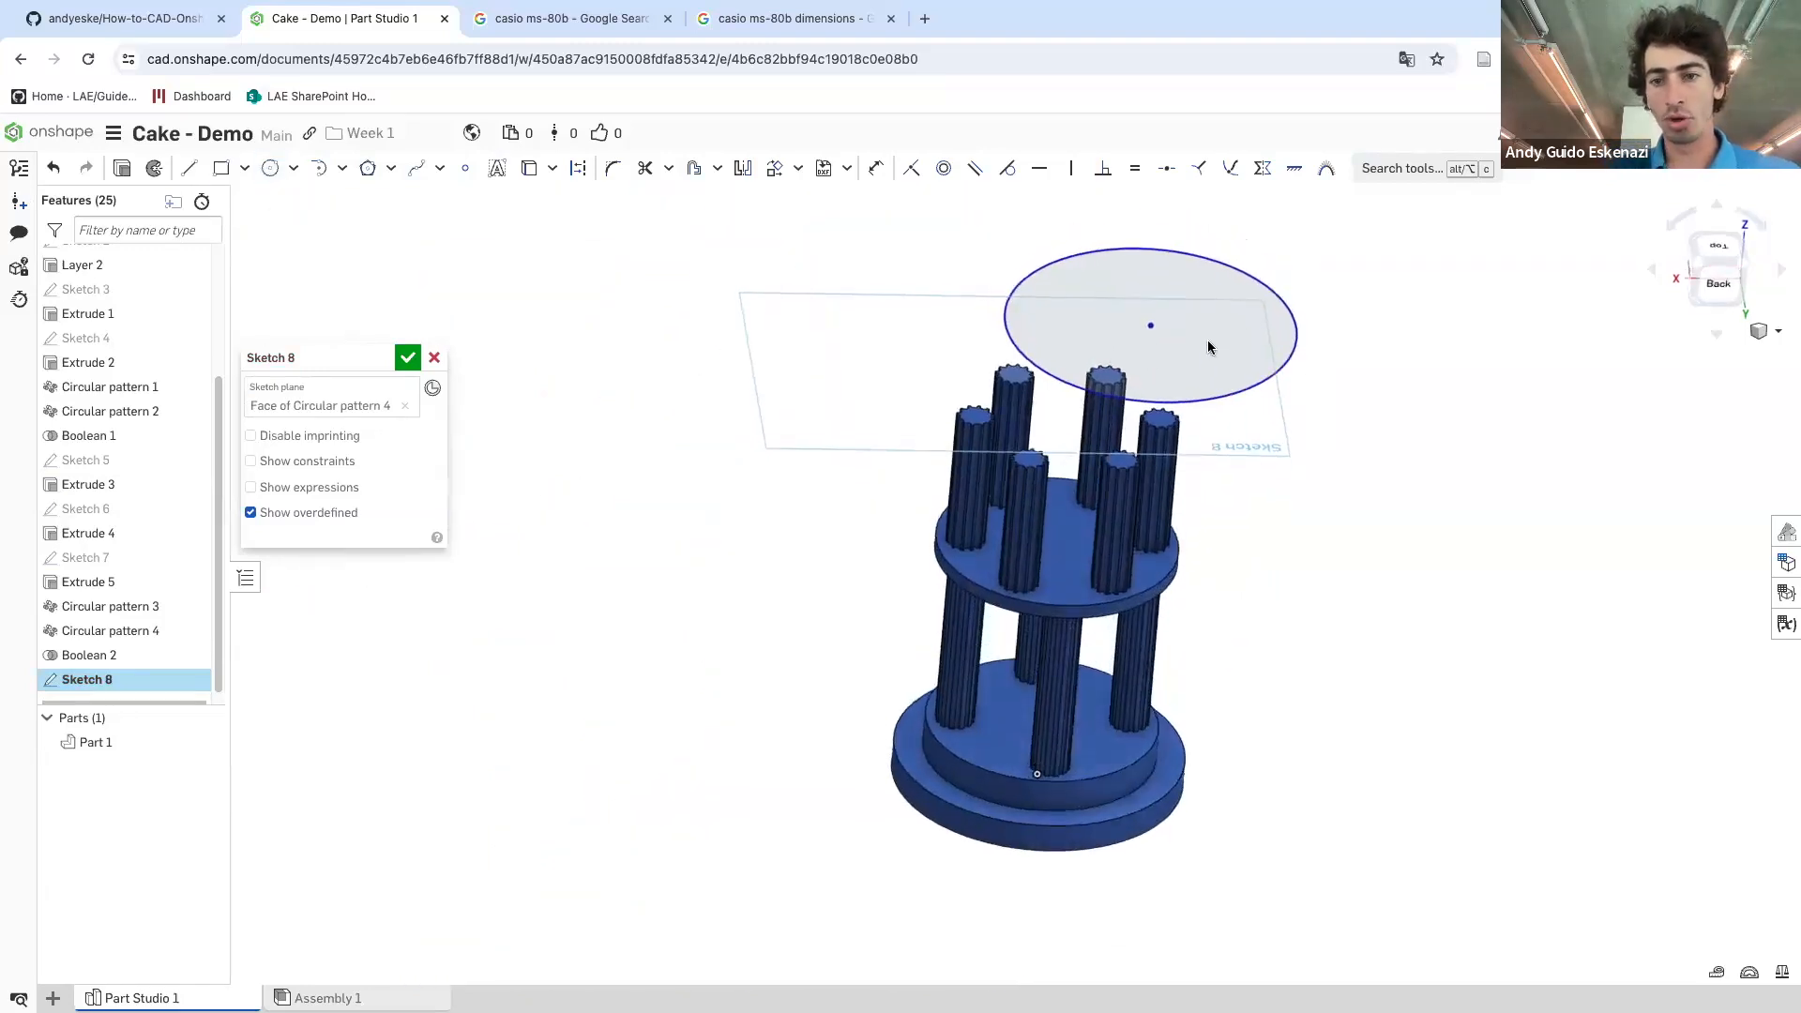
- Constrain the new circle's centre to be coincident with the origin
key(d)
key(i)
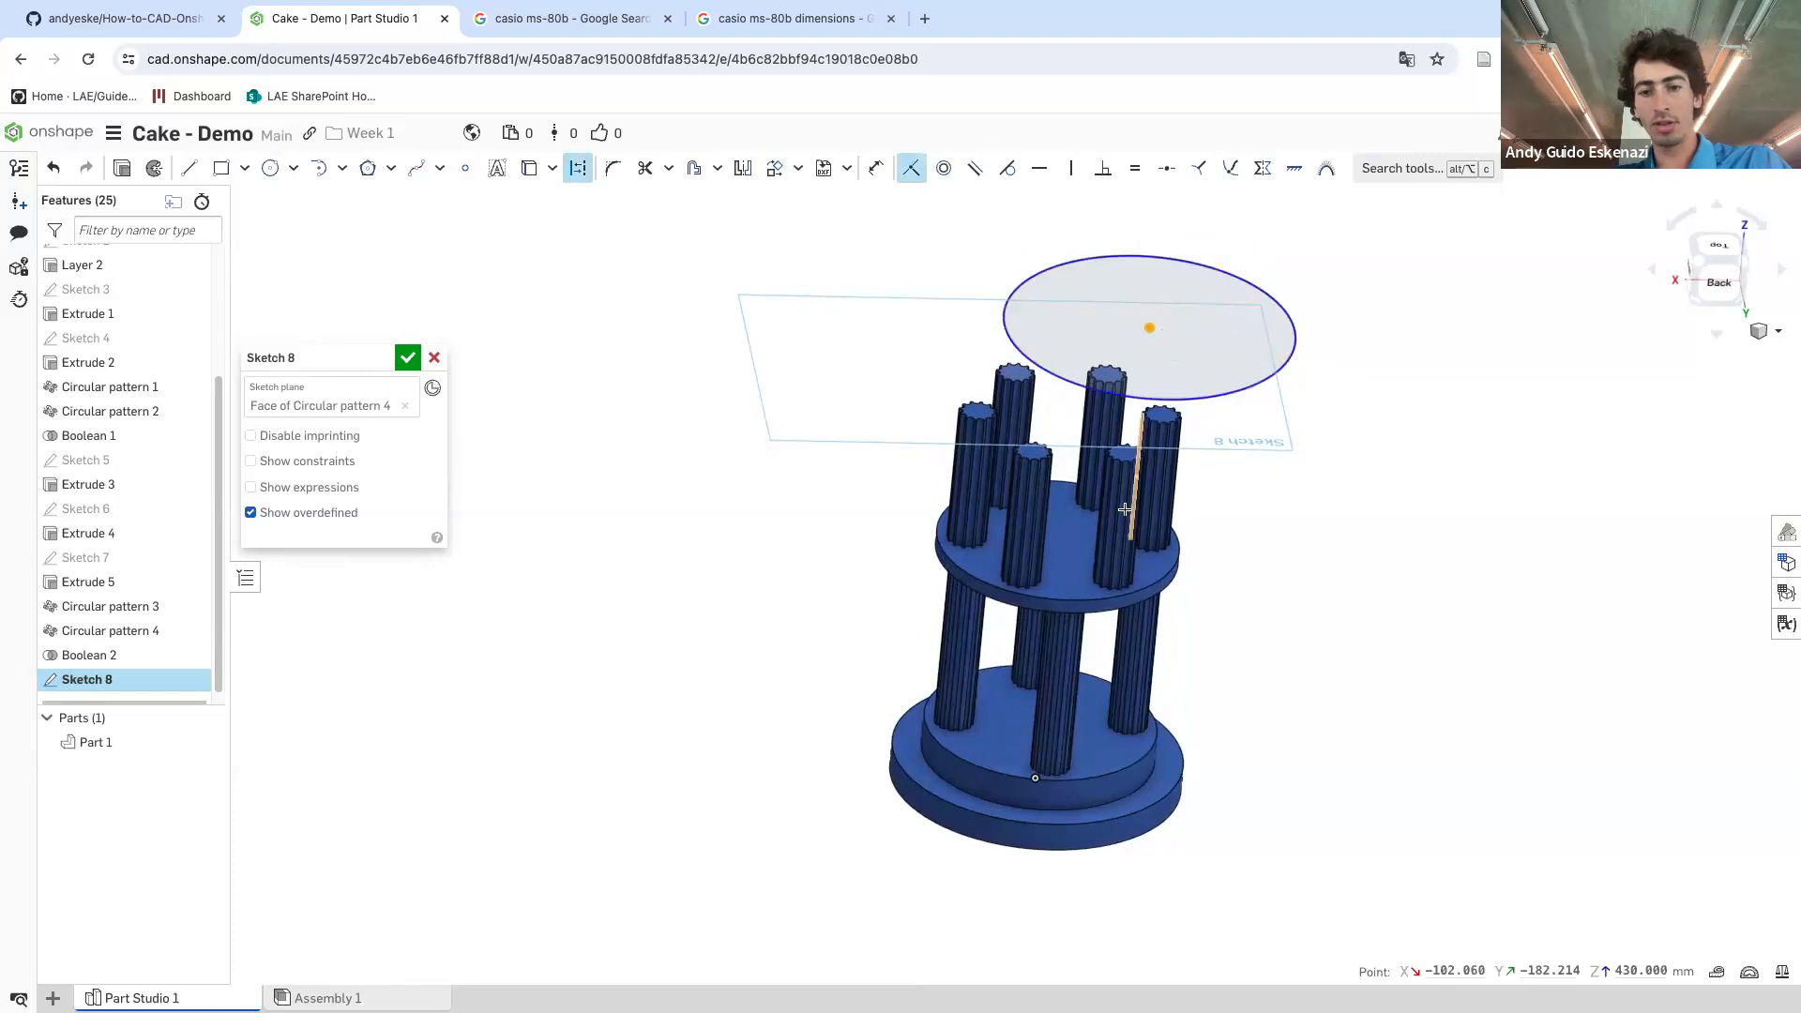
right_drag(1040, 794, 1049, 803)
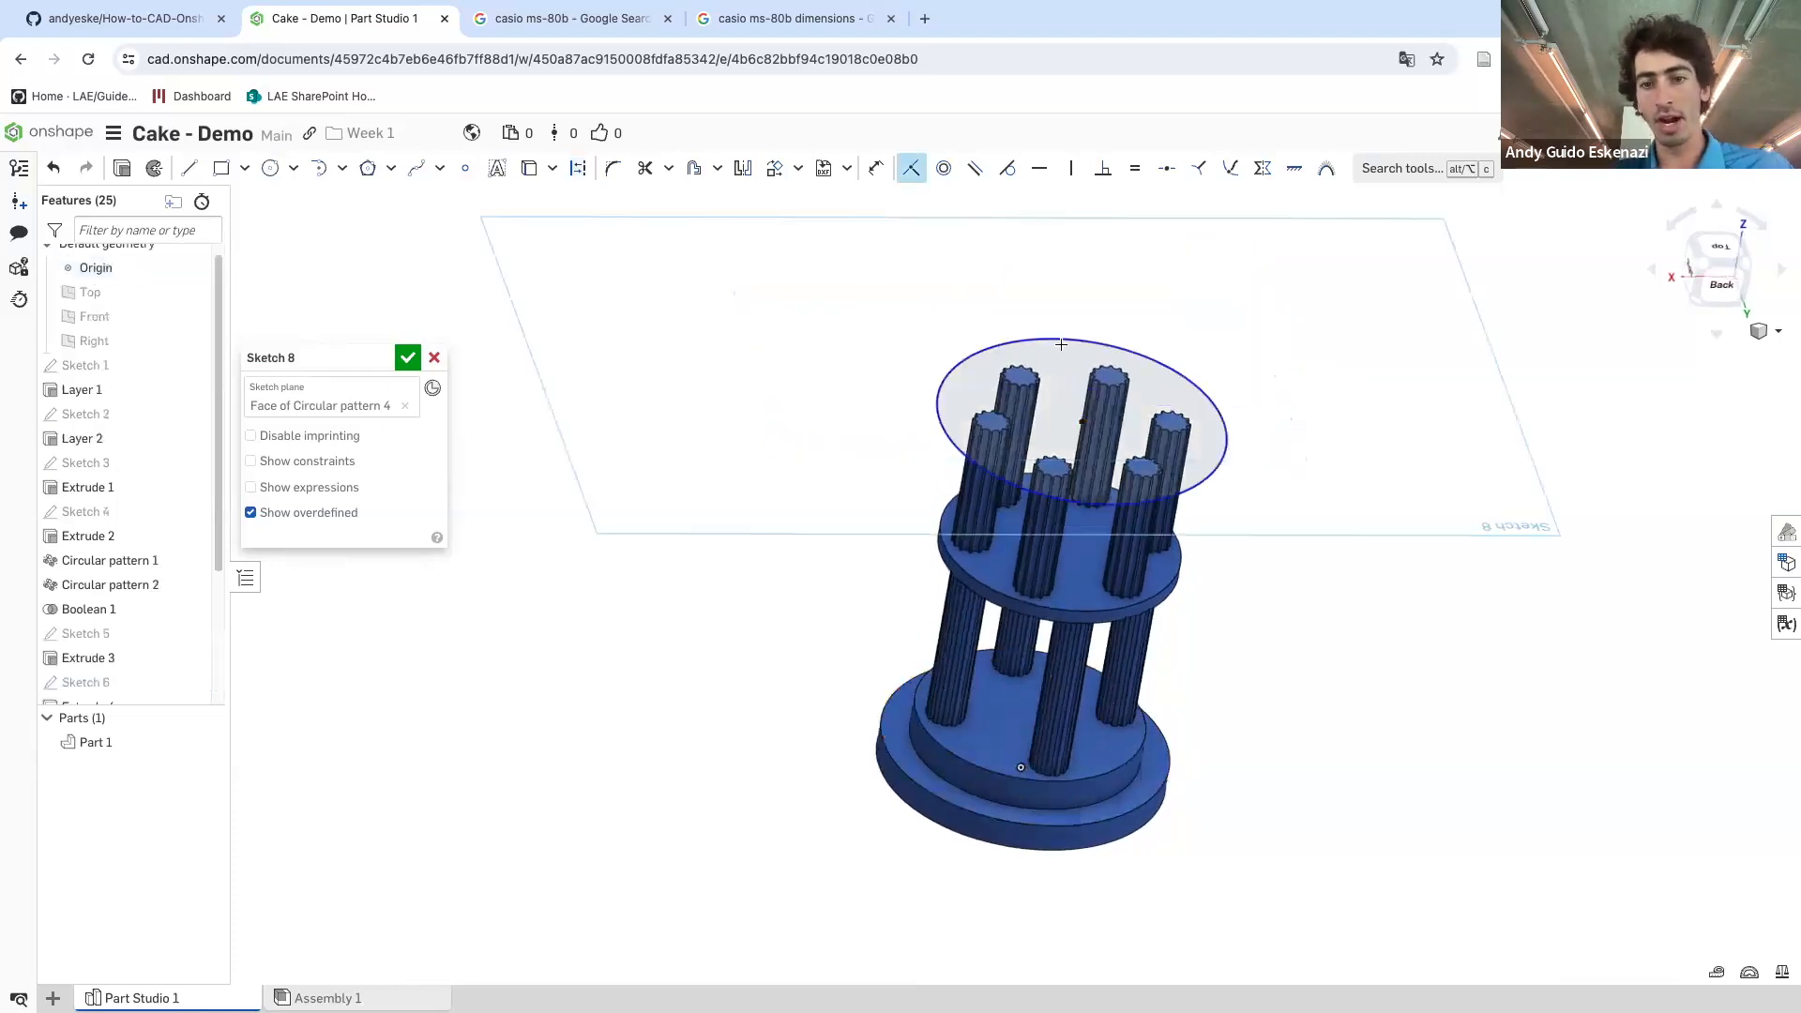
- Dimension the circle above the candles to a diameter of 250 mm
scroll(1060, 306, up, 3)
right_drag(1061, 318, 1069, 354)
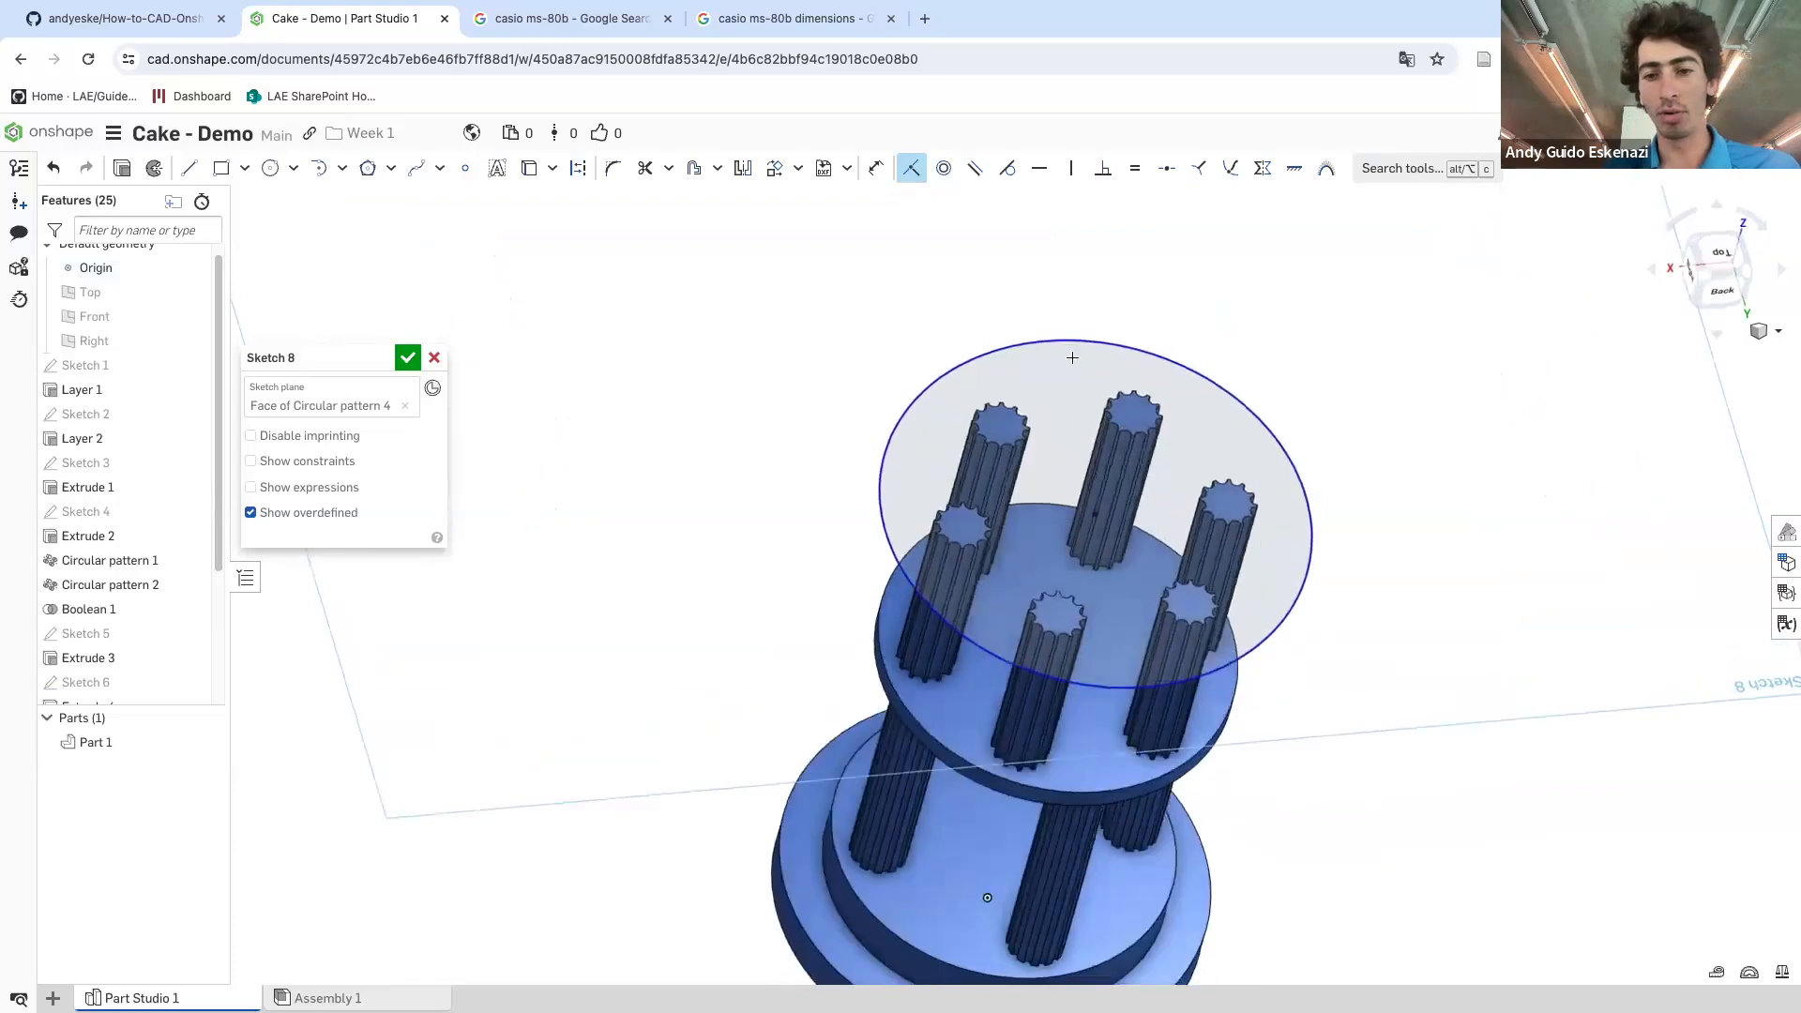
key(d)
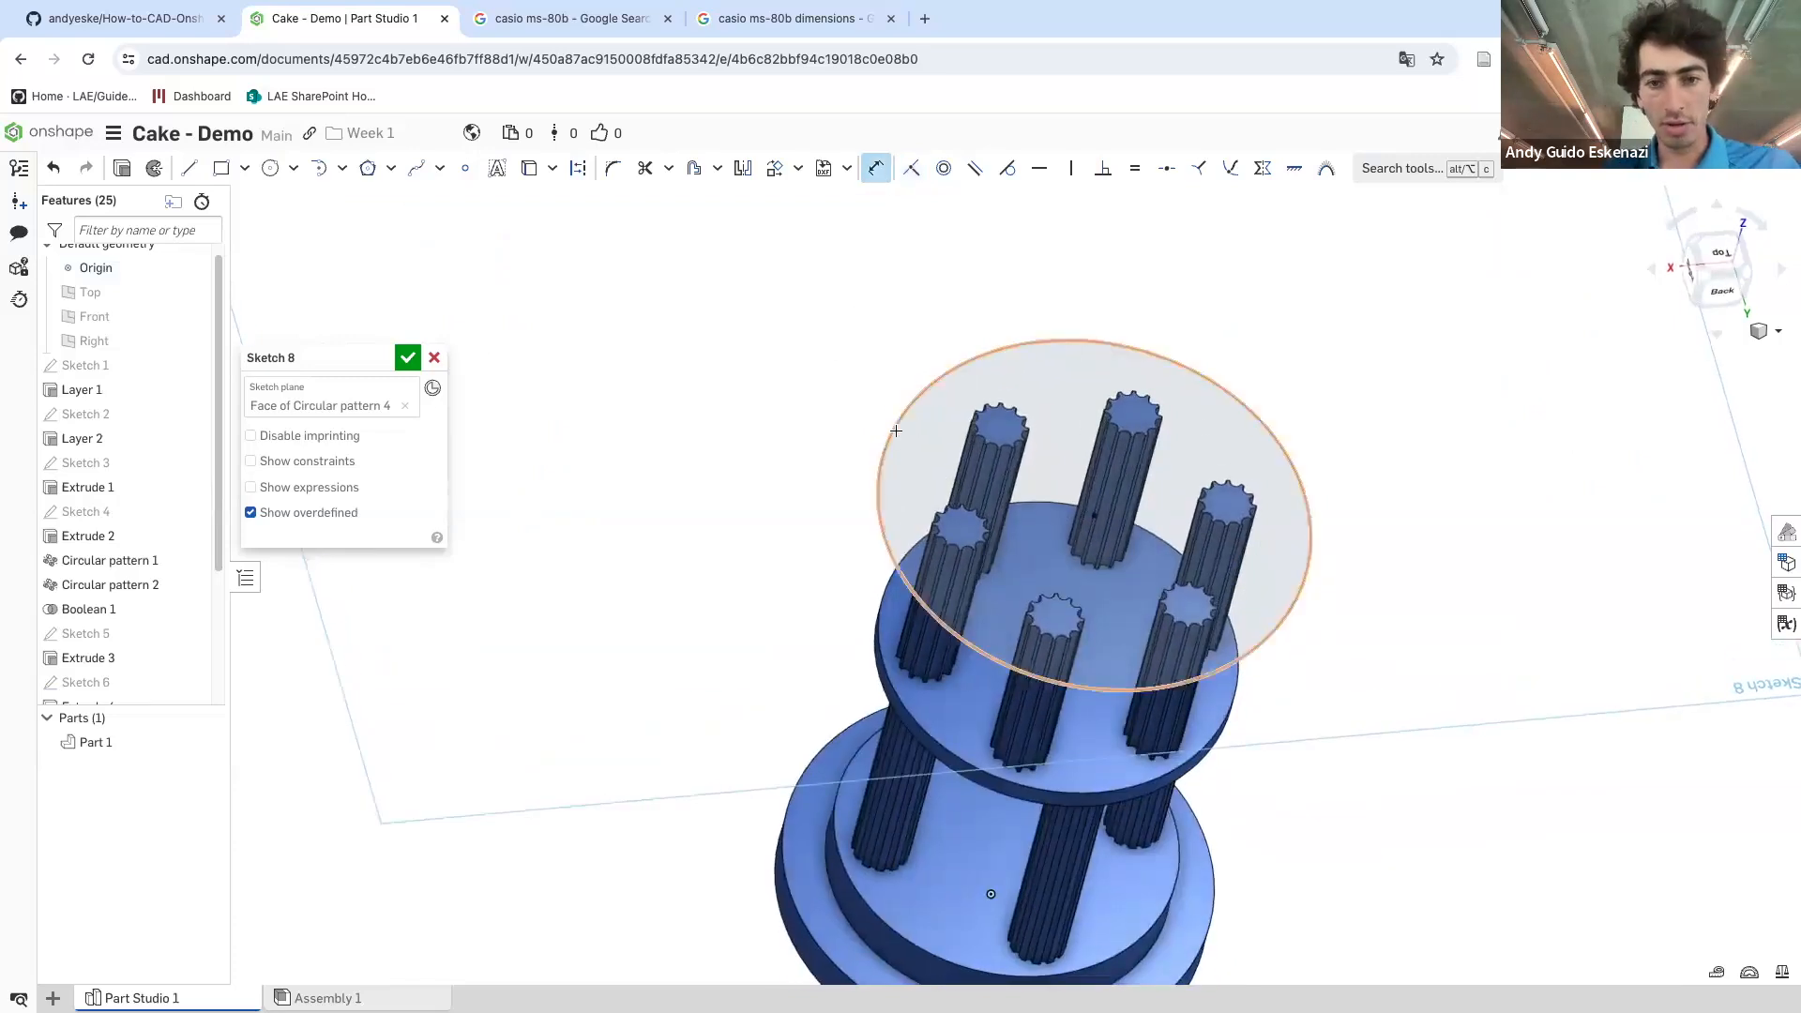
click(887, 439)
click(869, 452)
text(250)
key(Return)
- Extrude the 250 mm circle 15 mm upward, adding it to the cake body as a disc
scroll(1026, 456, up, 2)
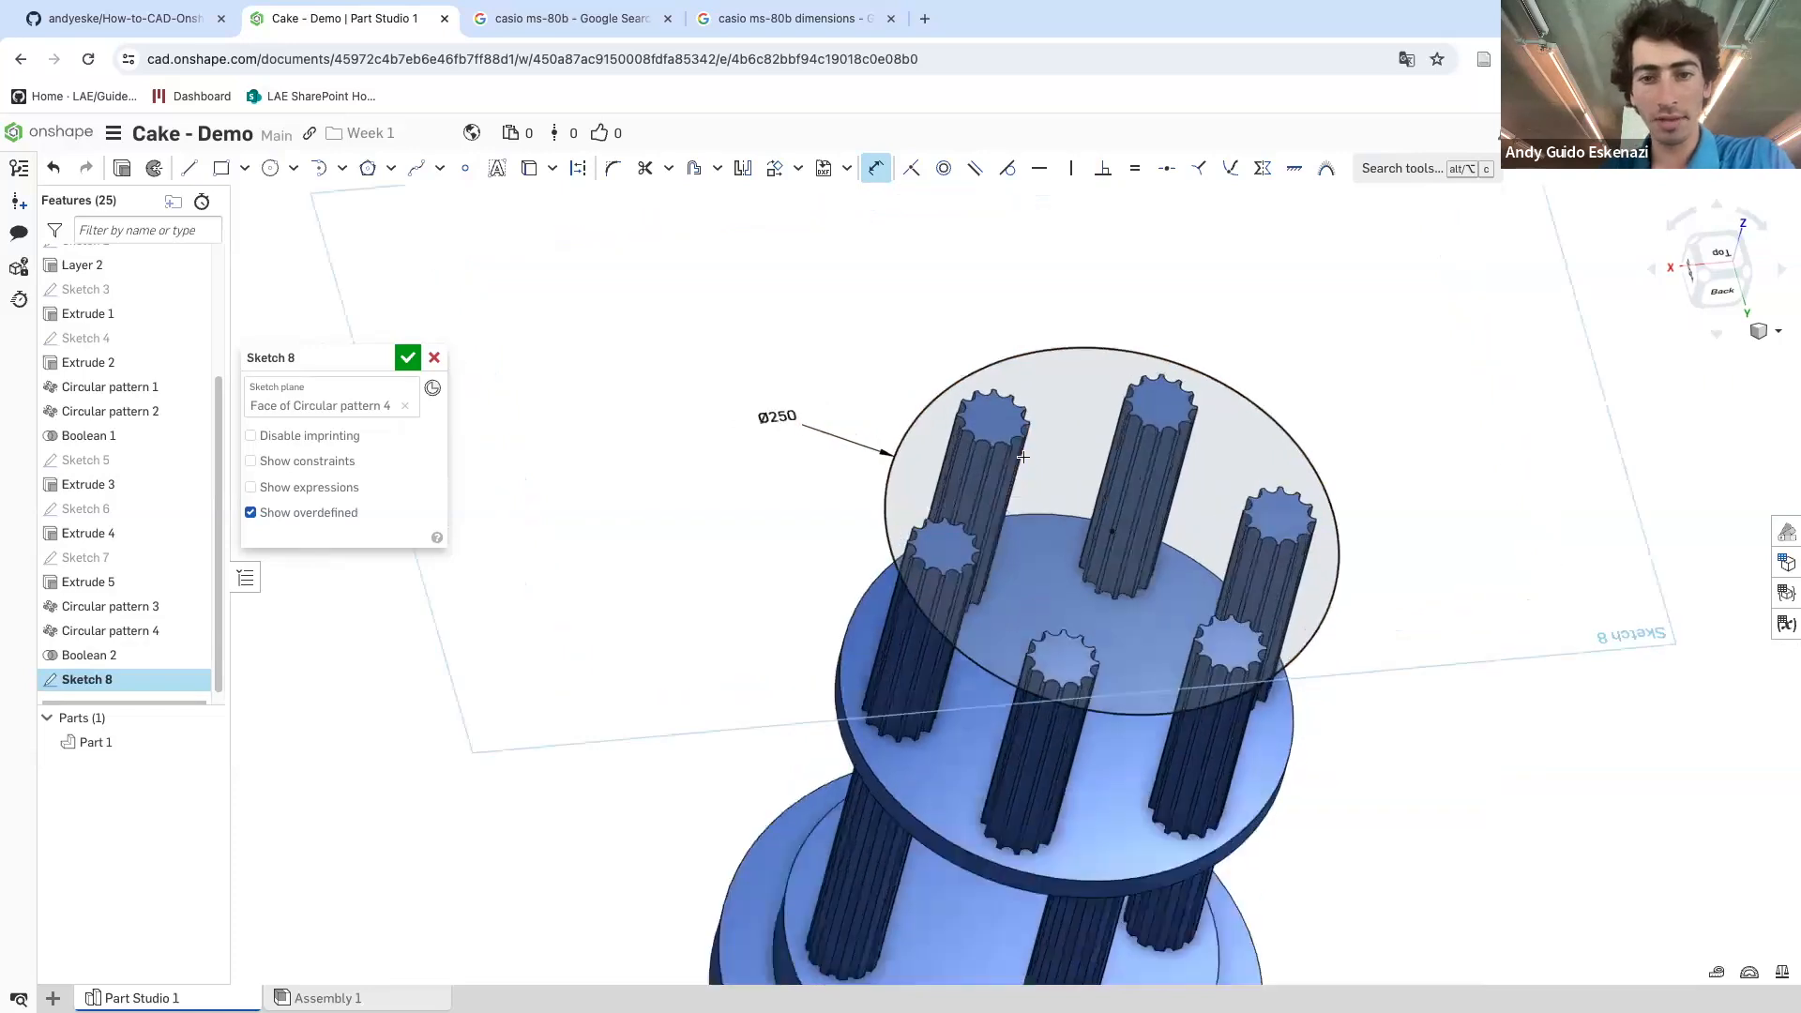
right_drag(959, 463, 962, 385)
click(419, 517)
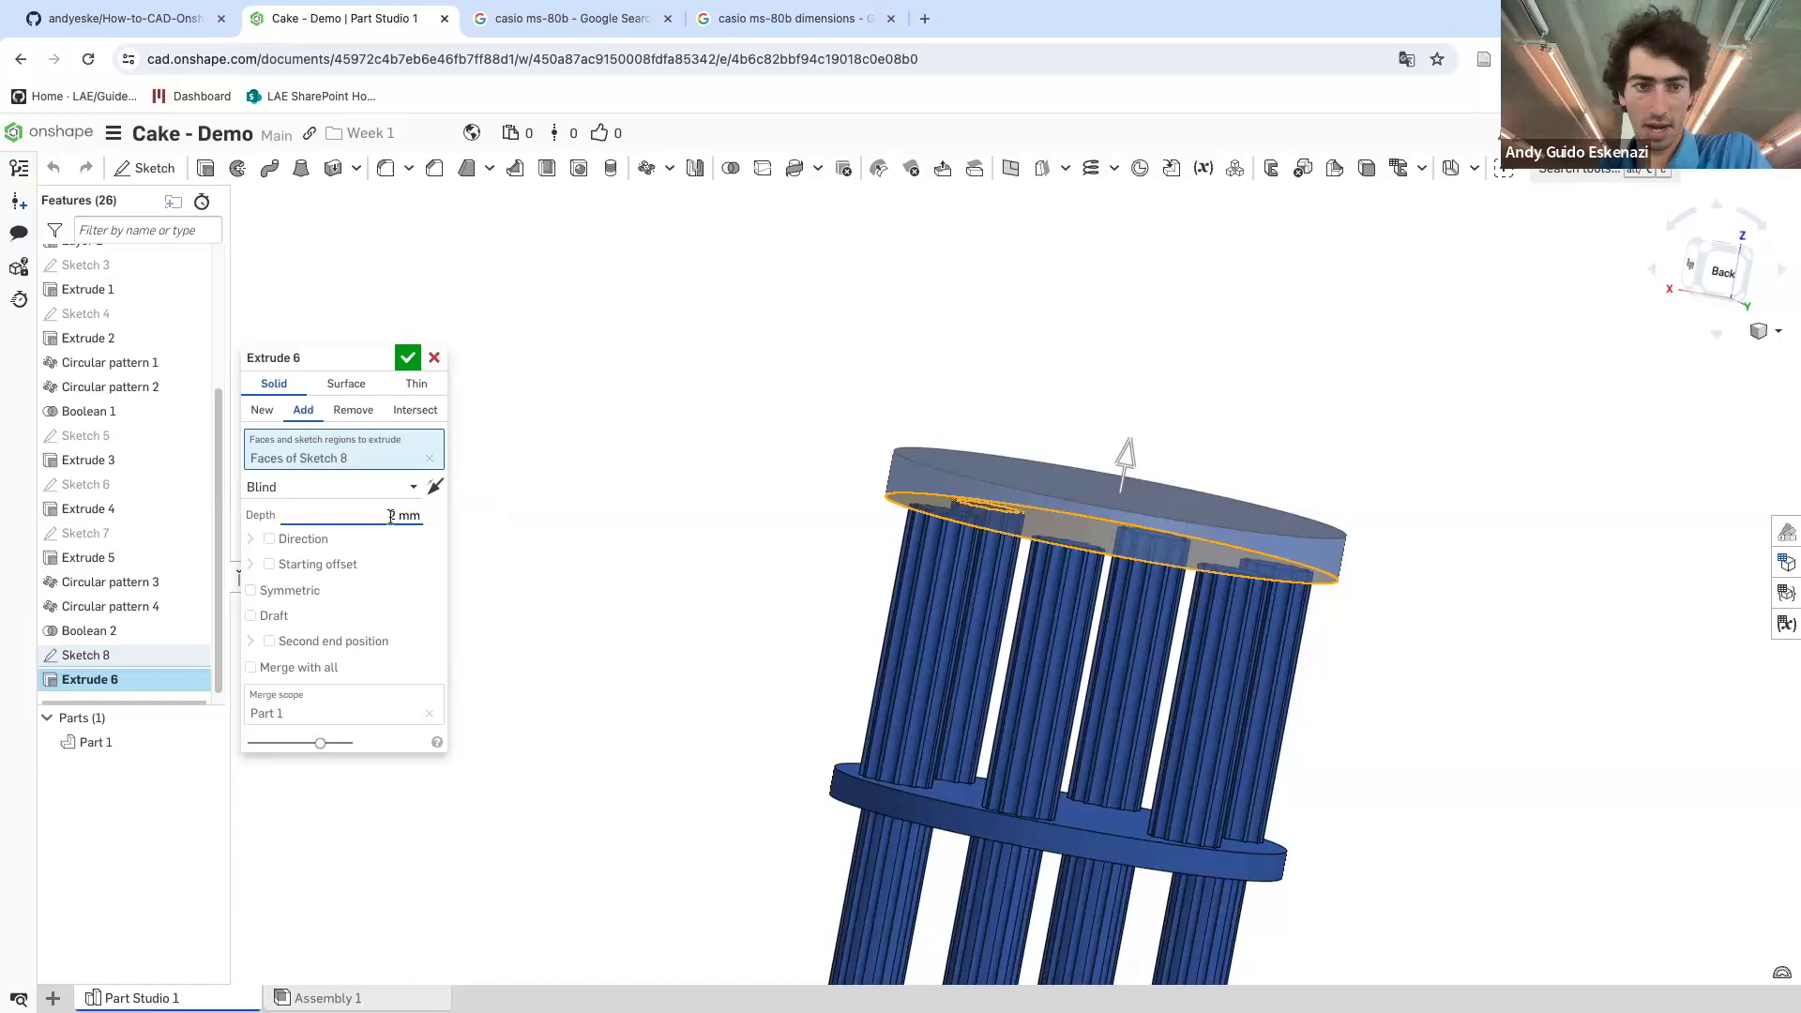
text(15)
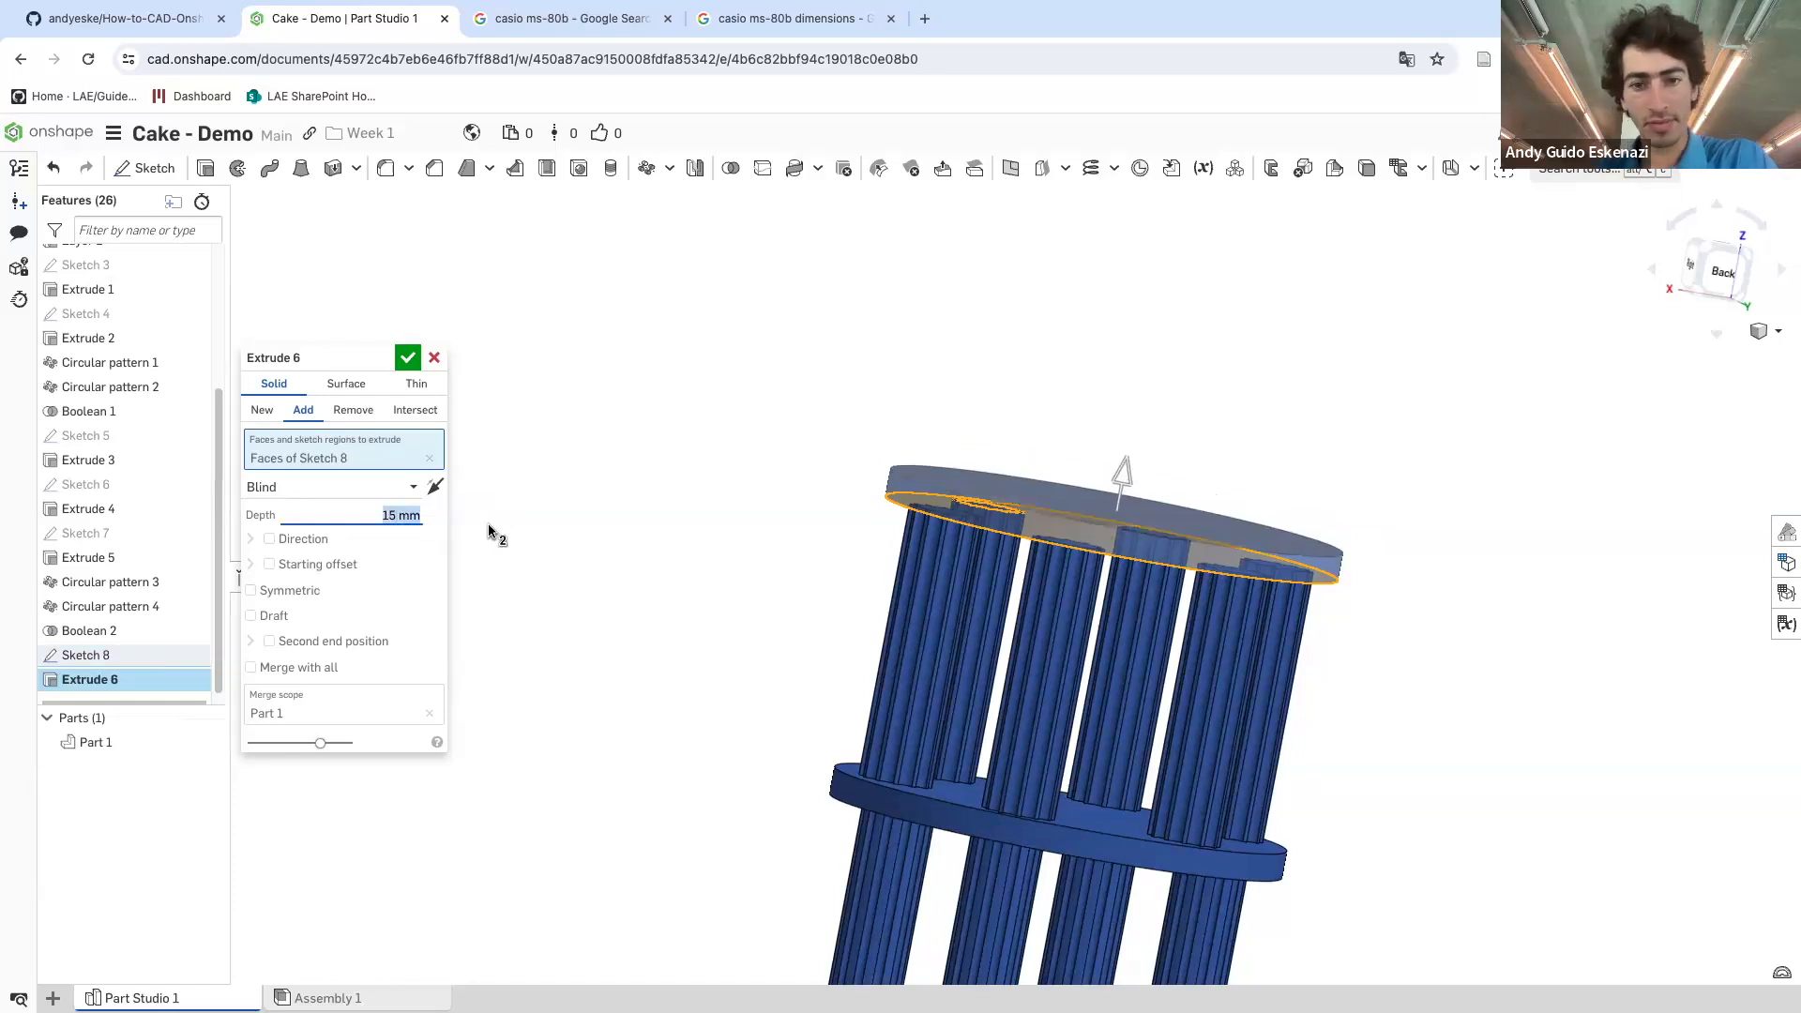
click(408, 357)
- Start a sketch on the new disc's top face and draw a construction line from its centre to the rim
mouse_move(891, 363)
right_down()
mouse_move(884, 399)
mouse_move(1073, 444)
right_up()
scroll(1075, 446, up, 2)
click(127, 171)
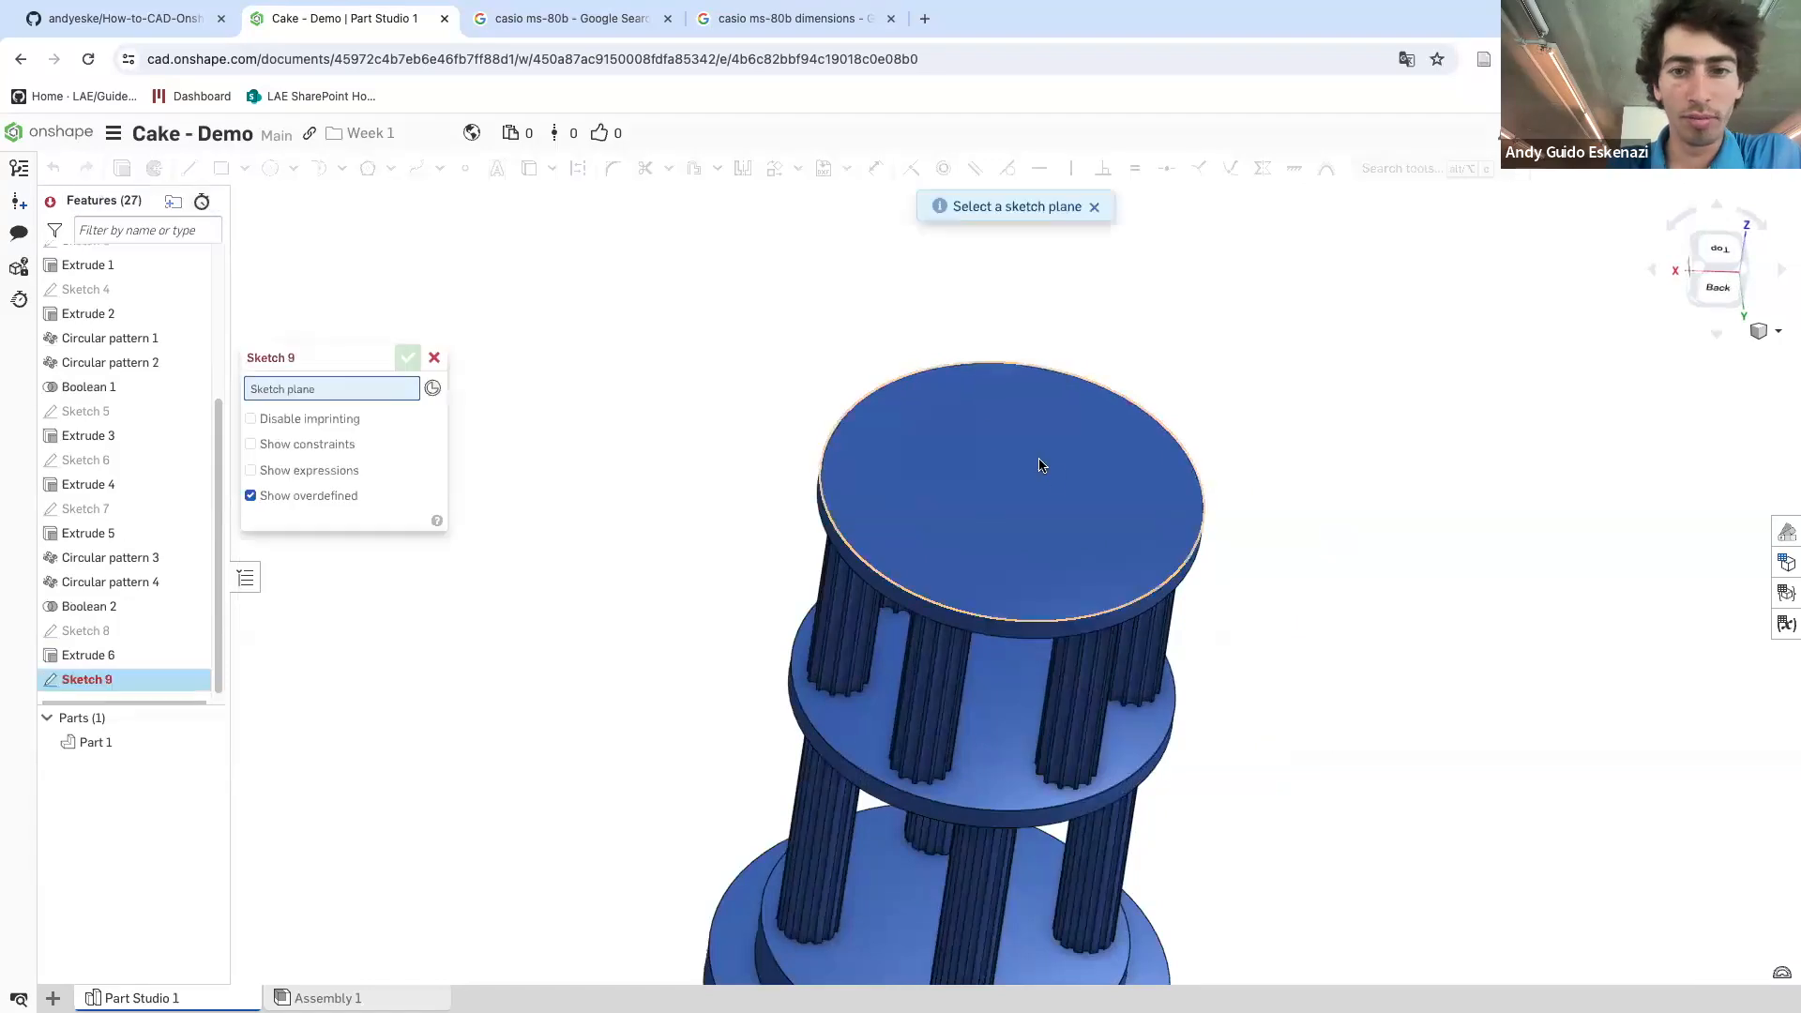
click(1048, 475)
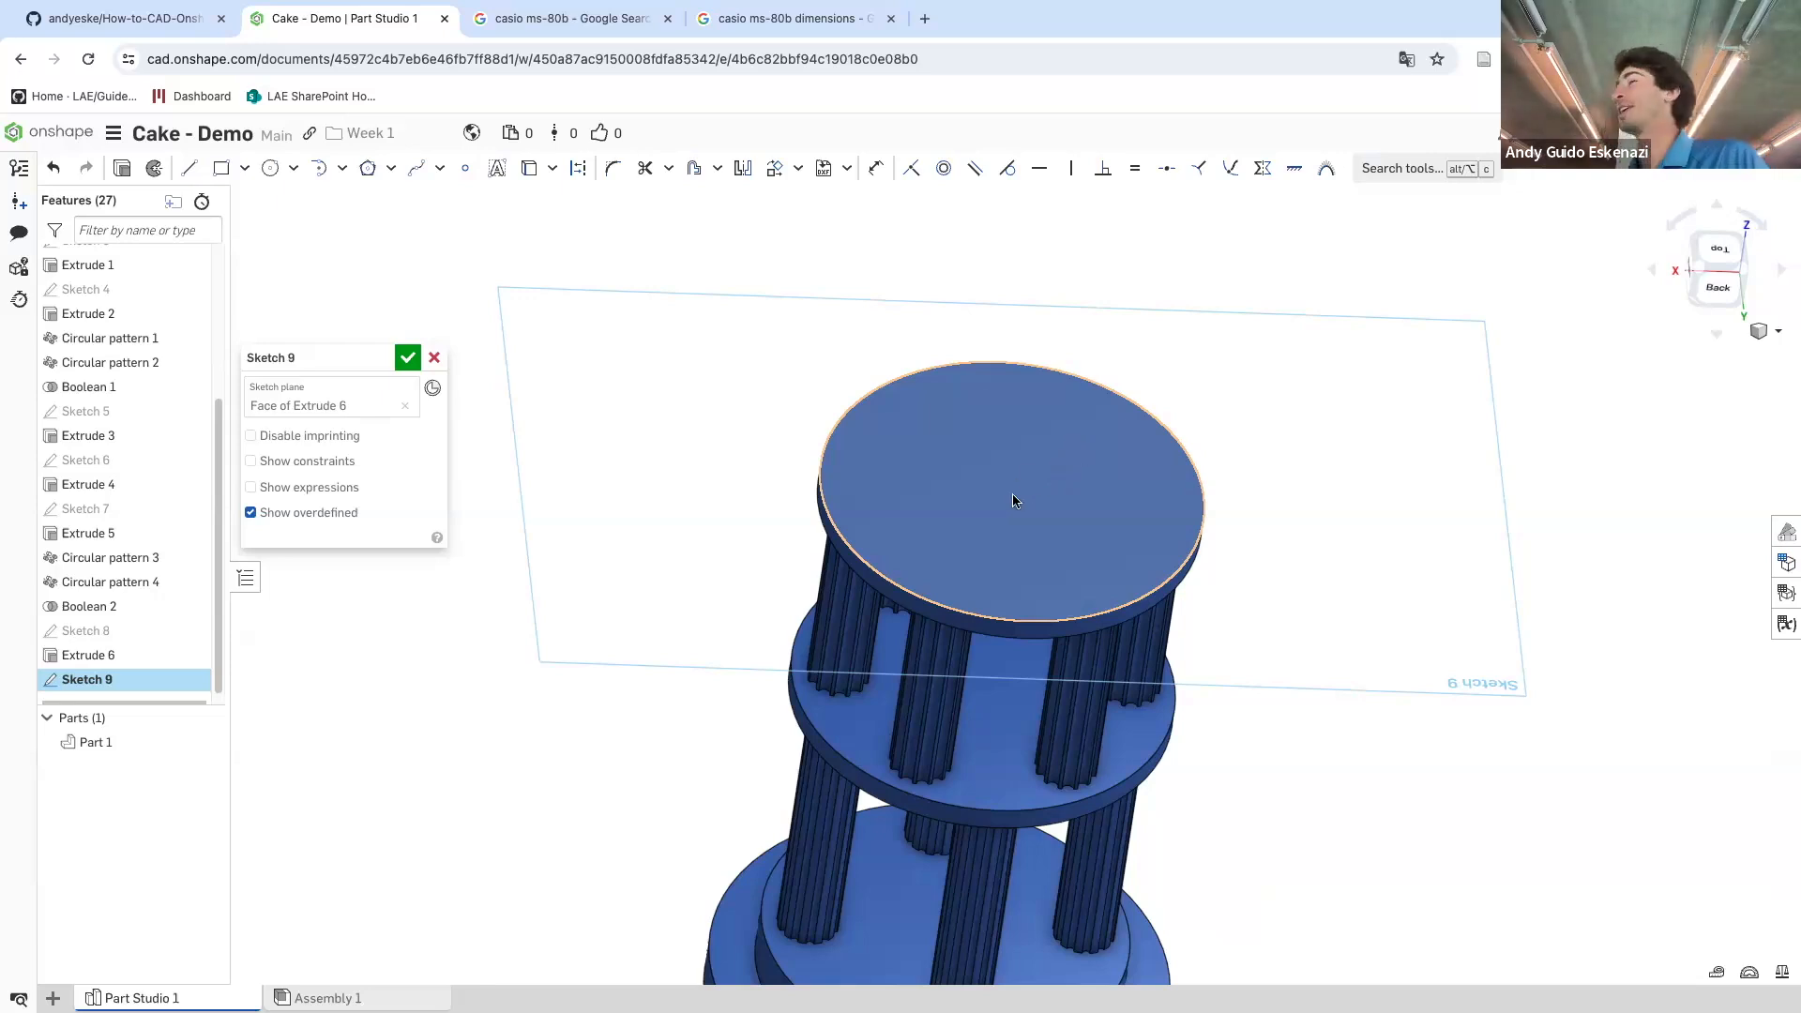
scroll(1093, 394, up, 2)
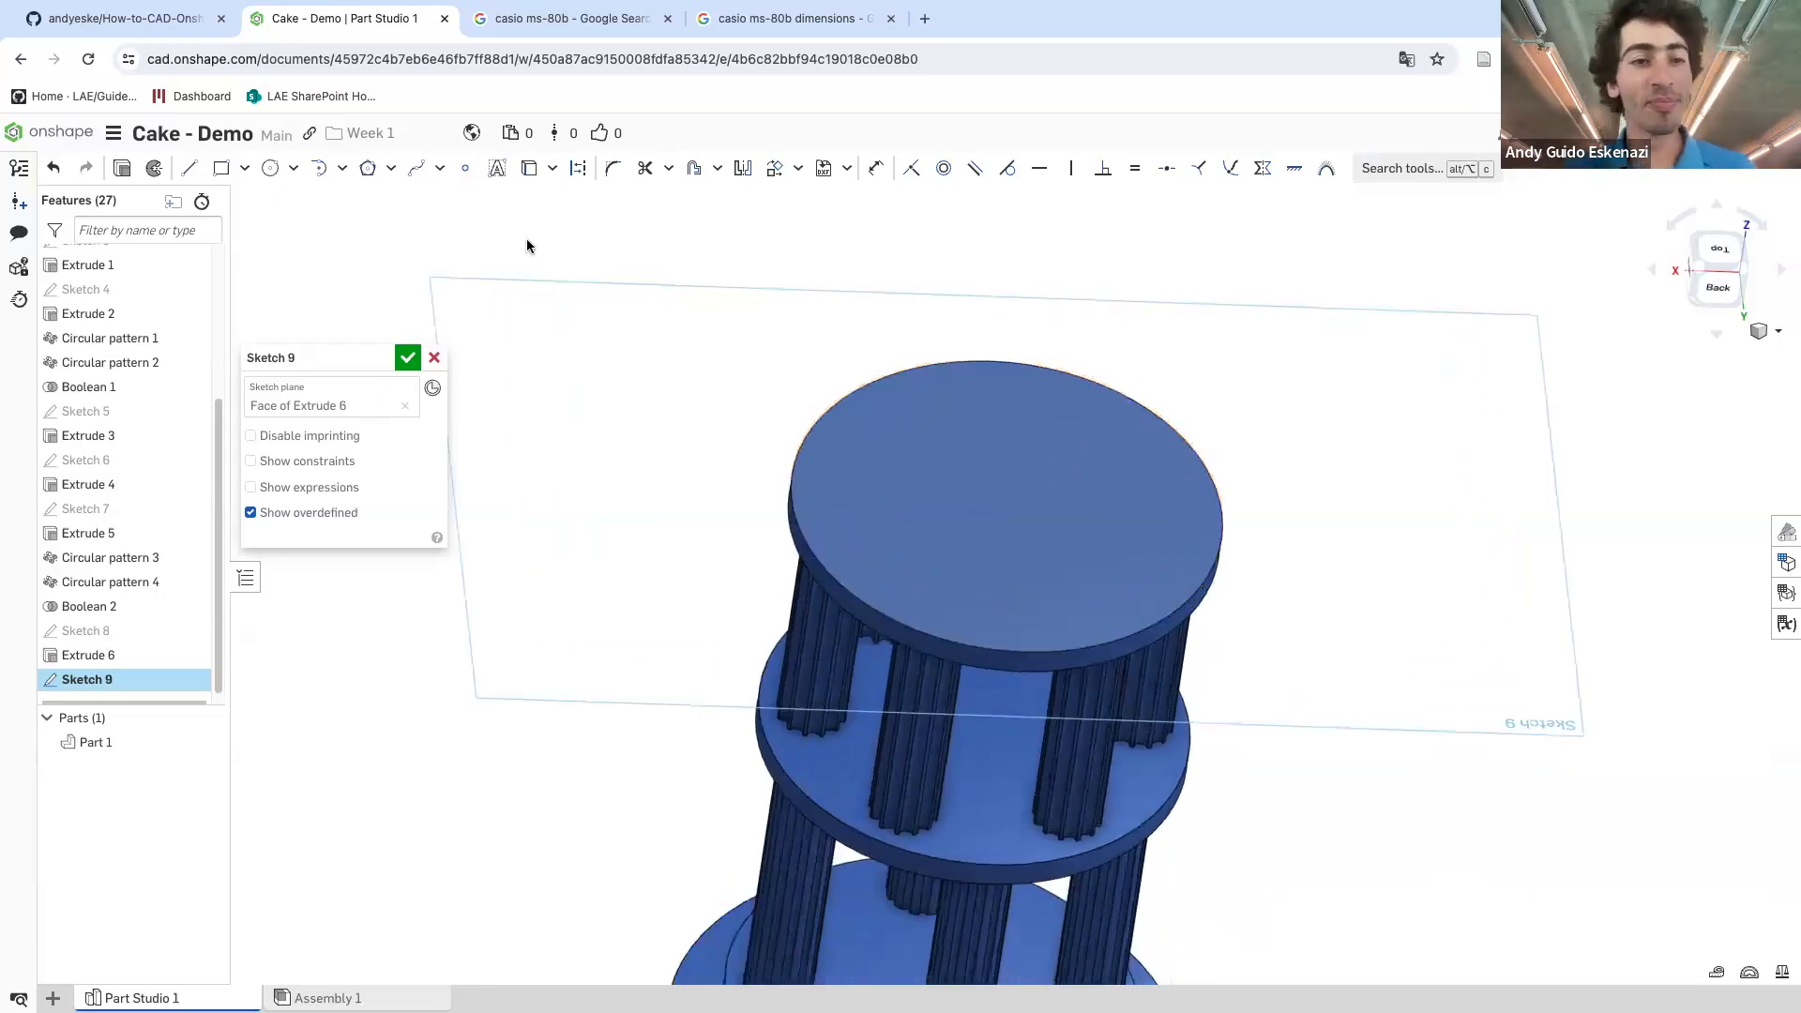
click(191, 172)
click(578, 167)
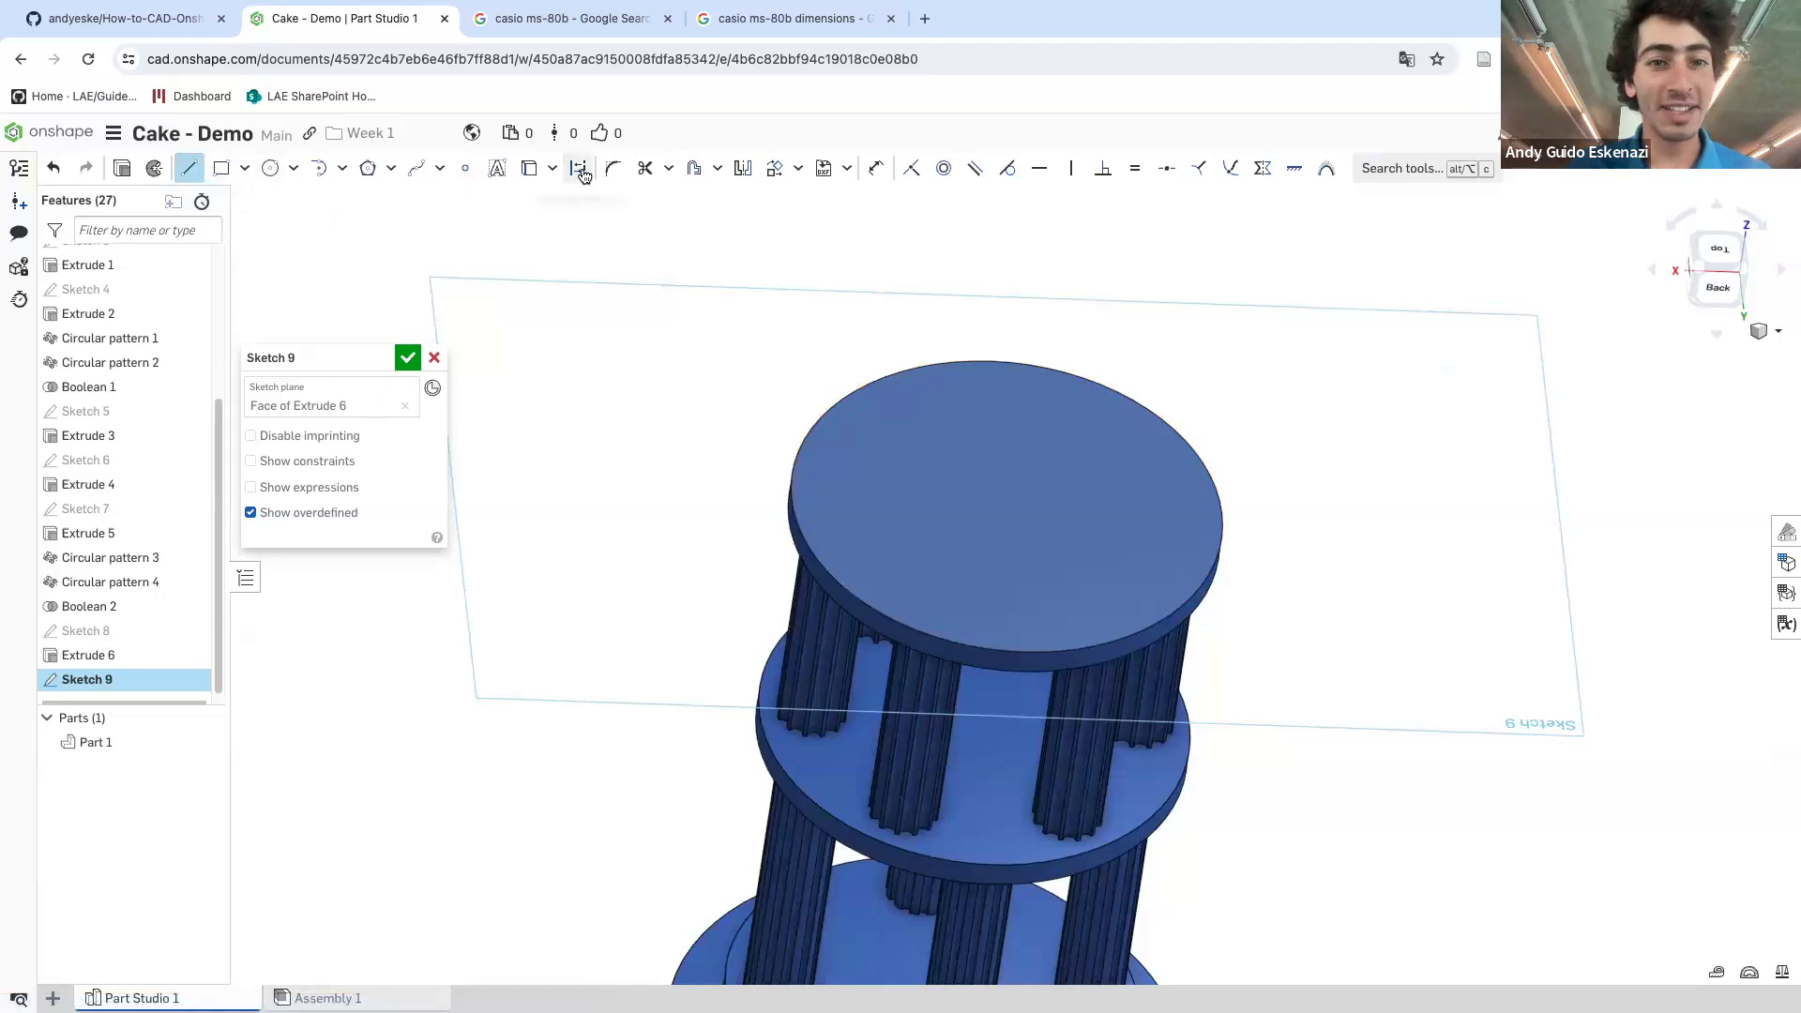
click(1006, 505)
click(991, 361)
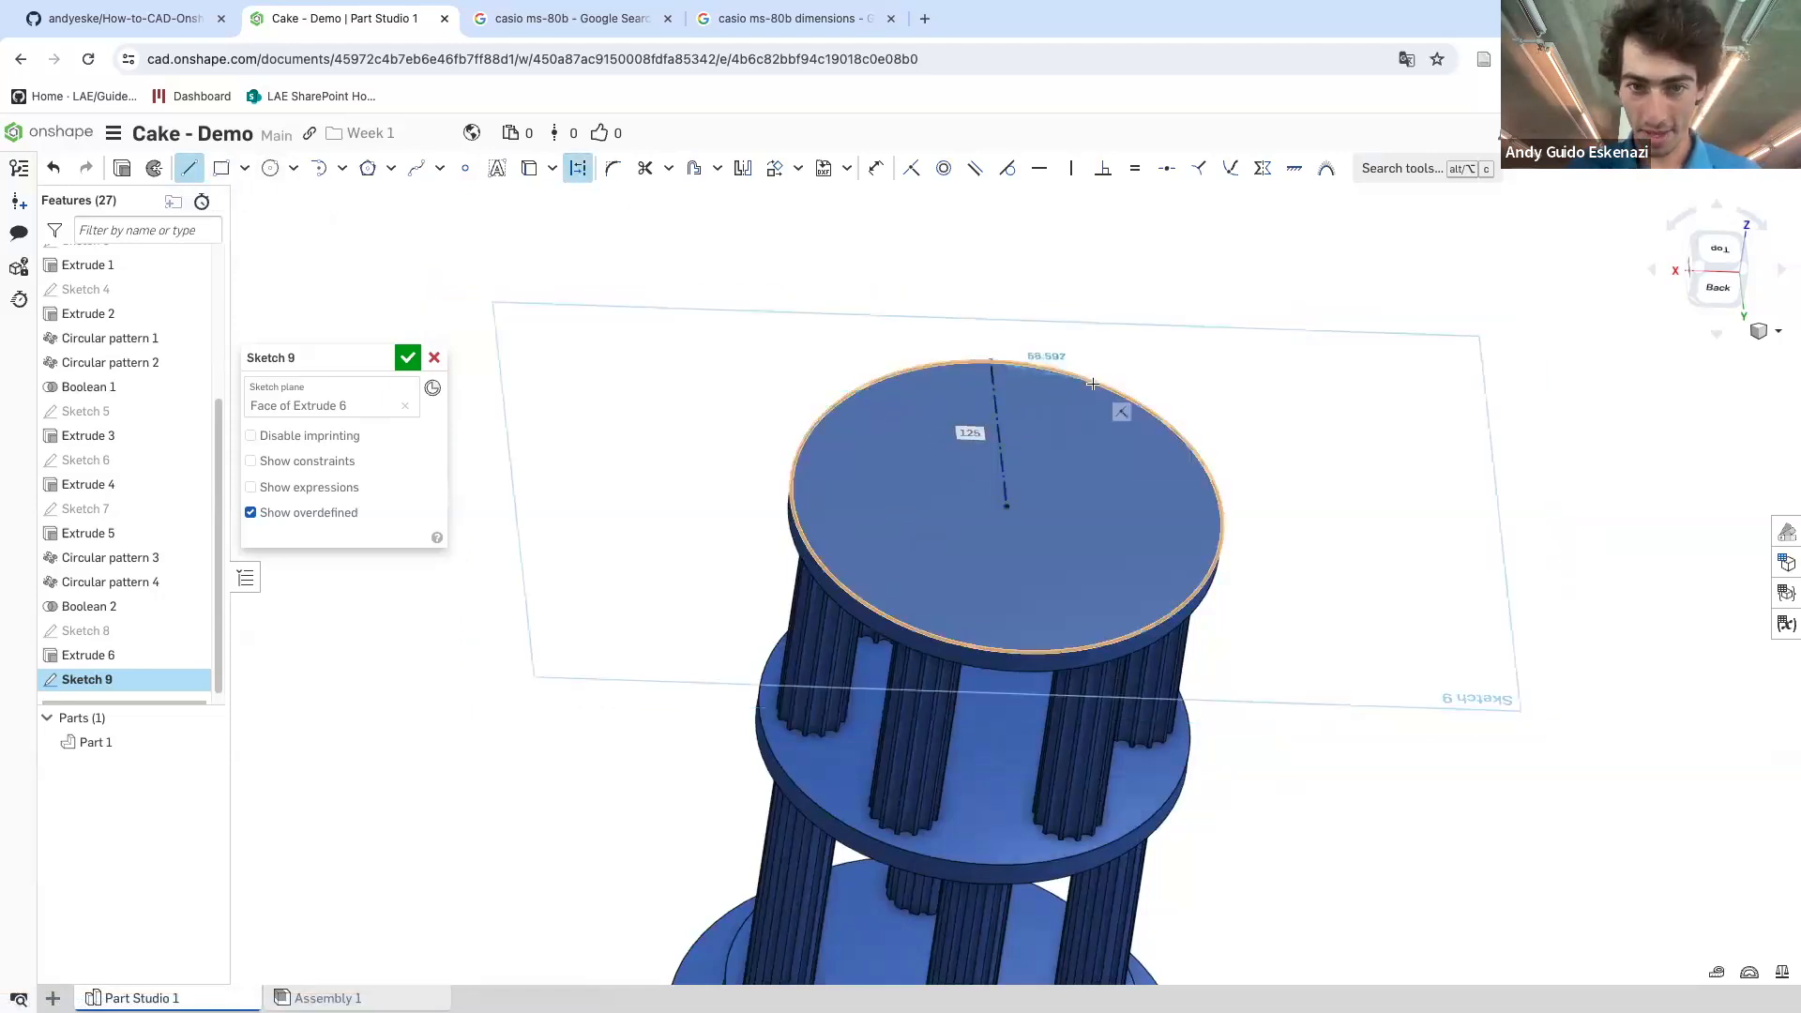
key(Escape)
- Draw a circle about 45 mm in diameter centred on the construction line near the disc's rim
key(n)
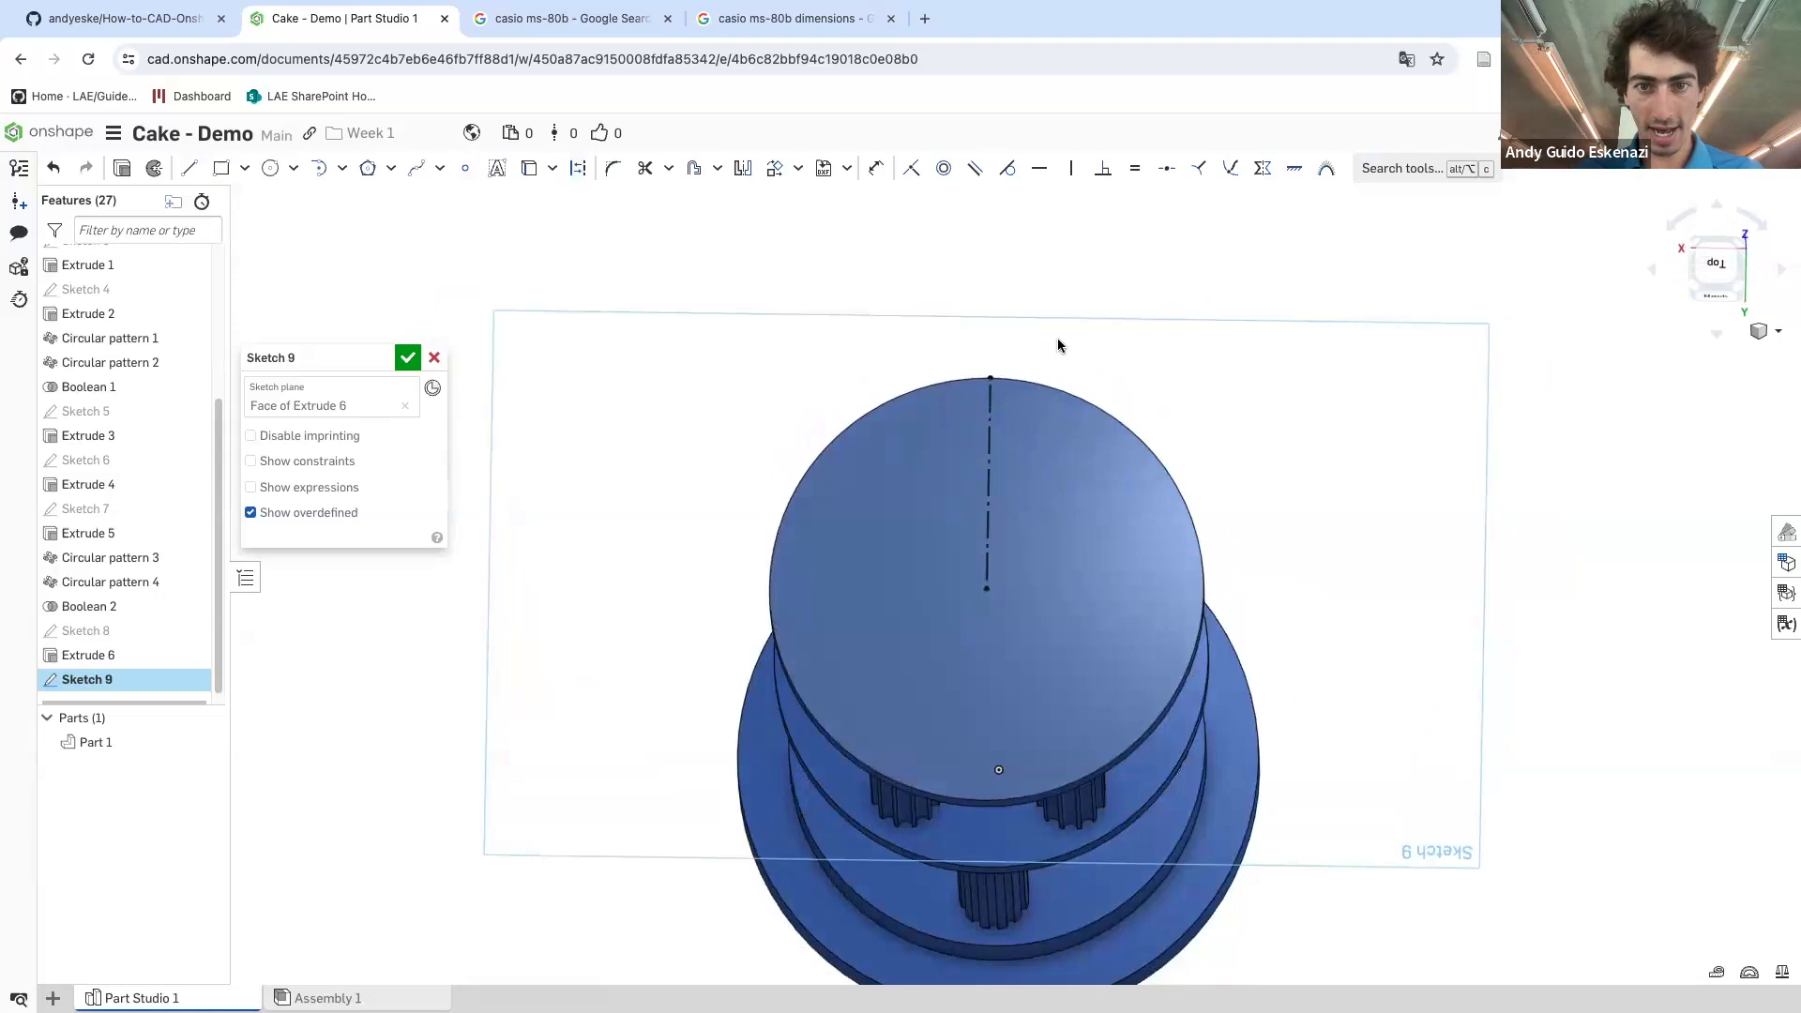
click(270, 167)
click(984, 434)
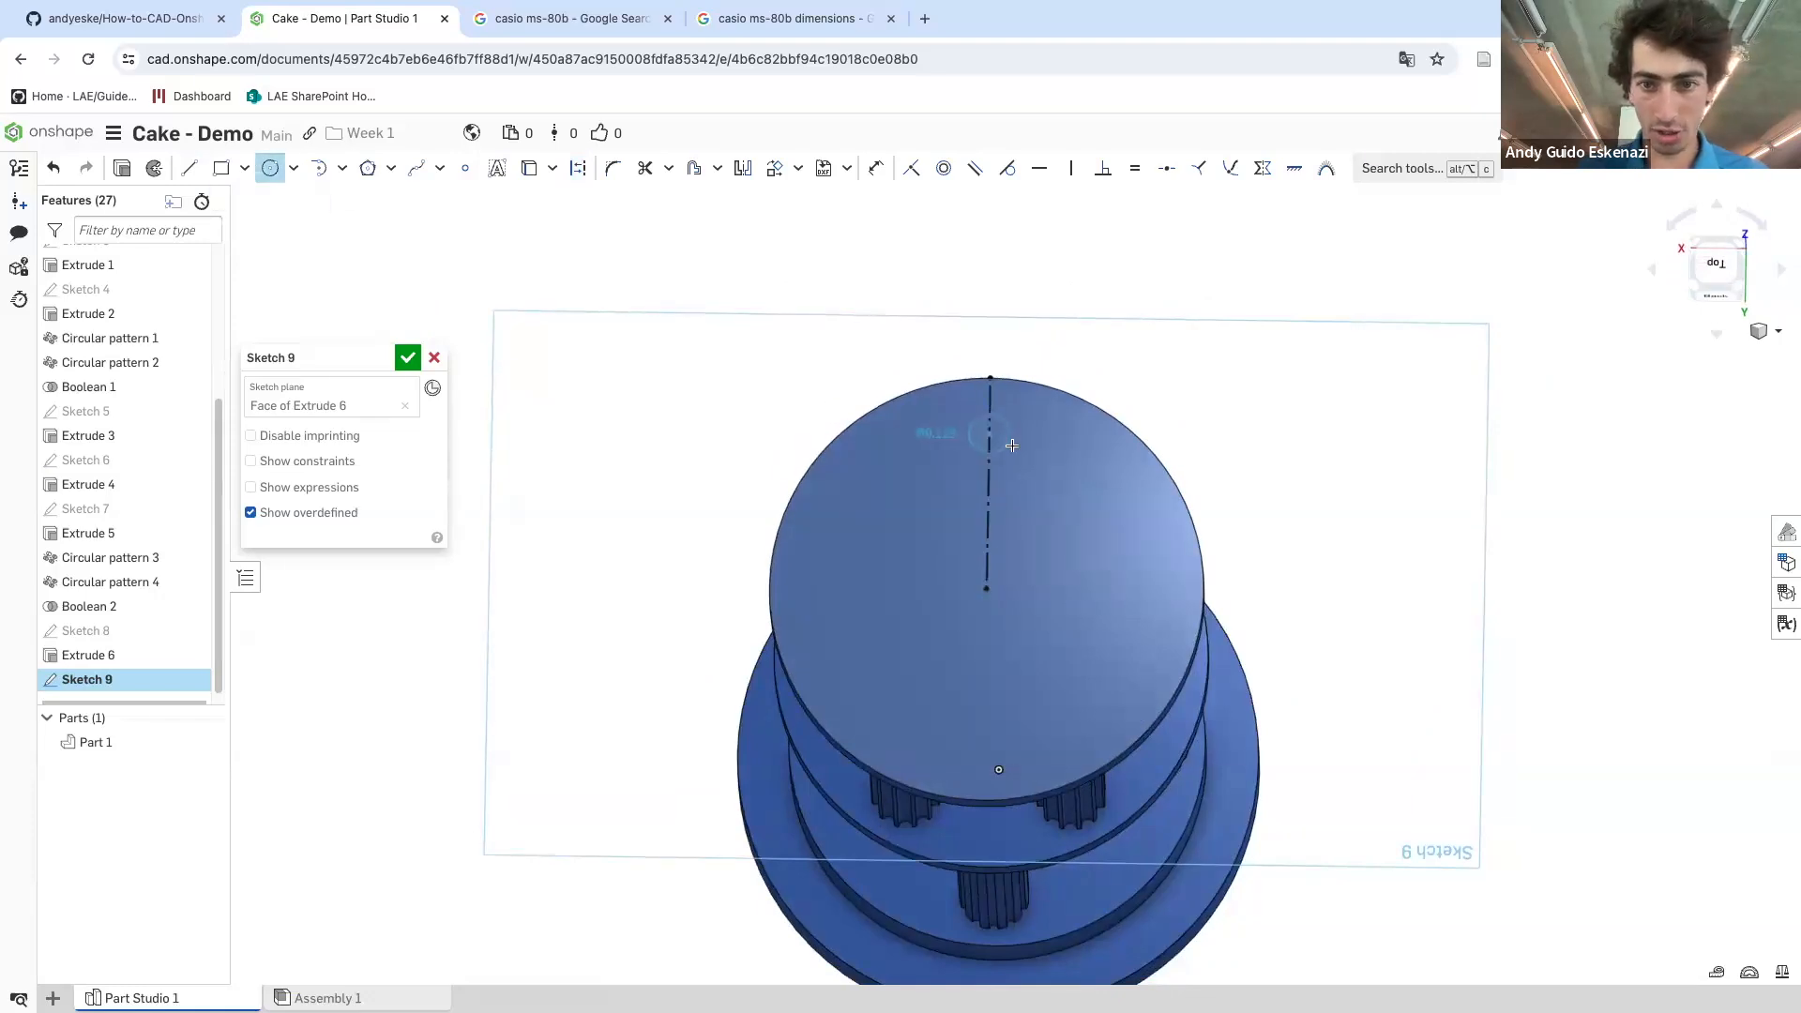
scroll(1032, 434, up, 2)
click(1028, 433)
key(Escape)
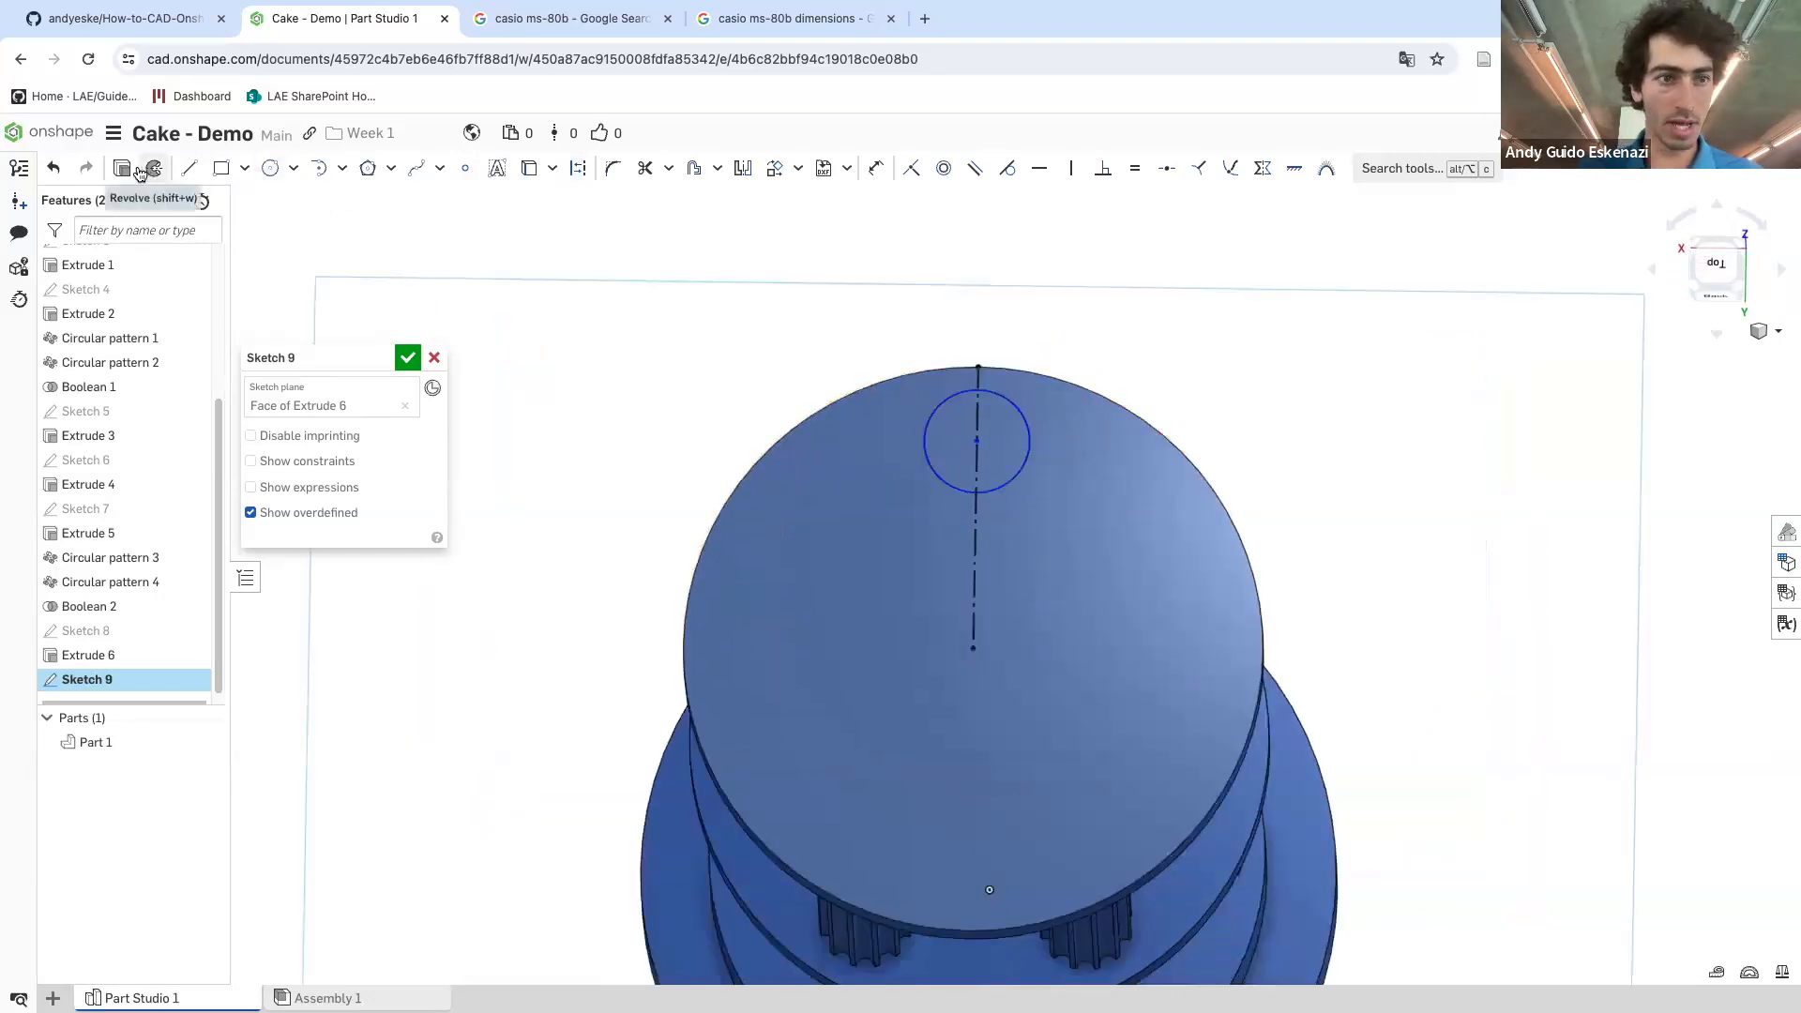
- Dimension the small circle's diameter to 45 mm
key(u)
click(926, 445)
click(854, 455)
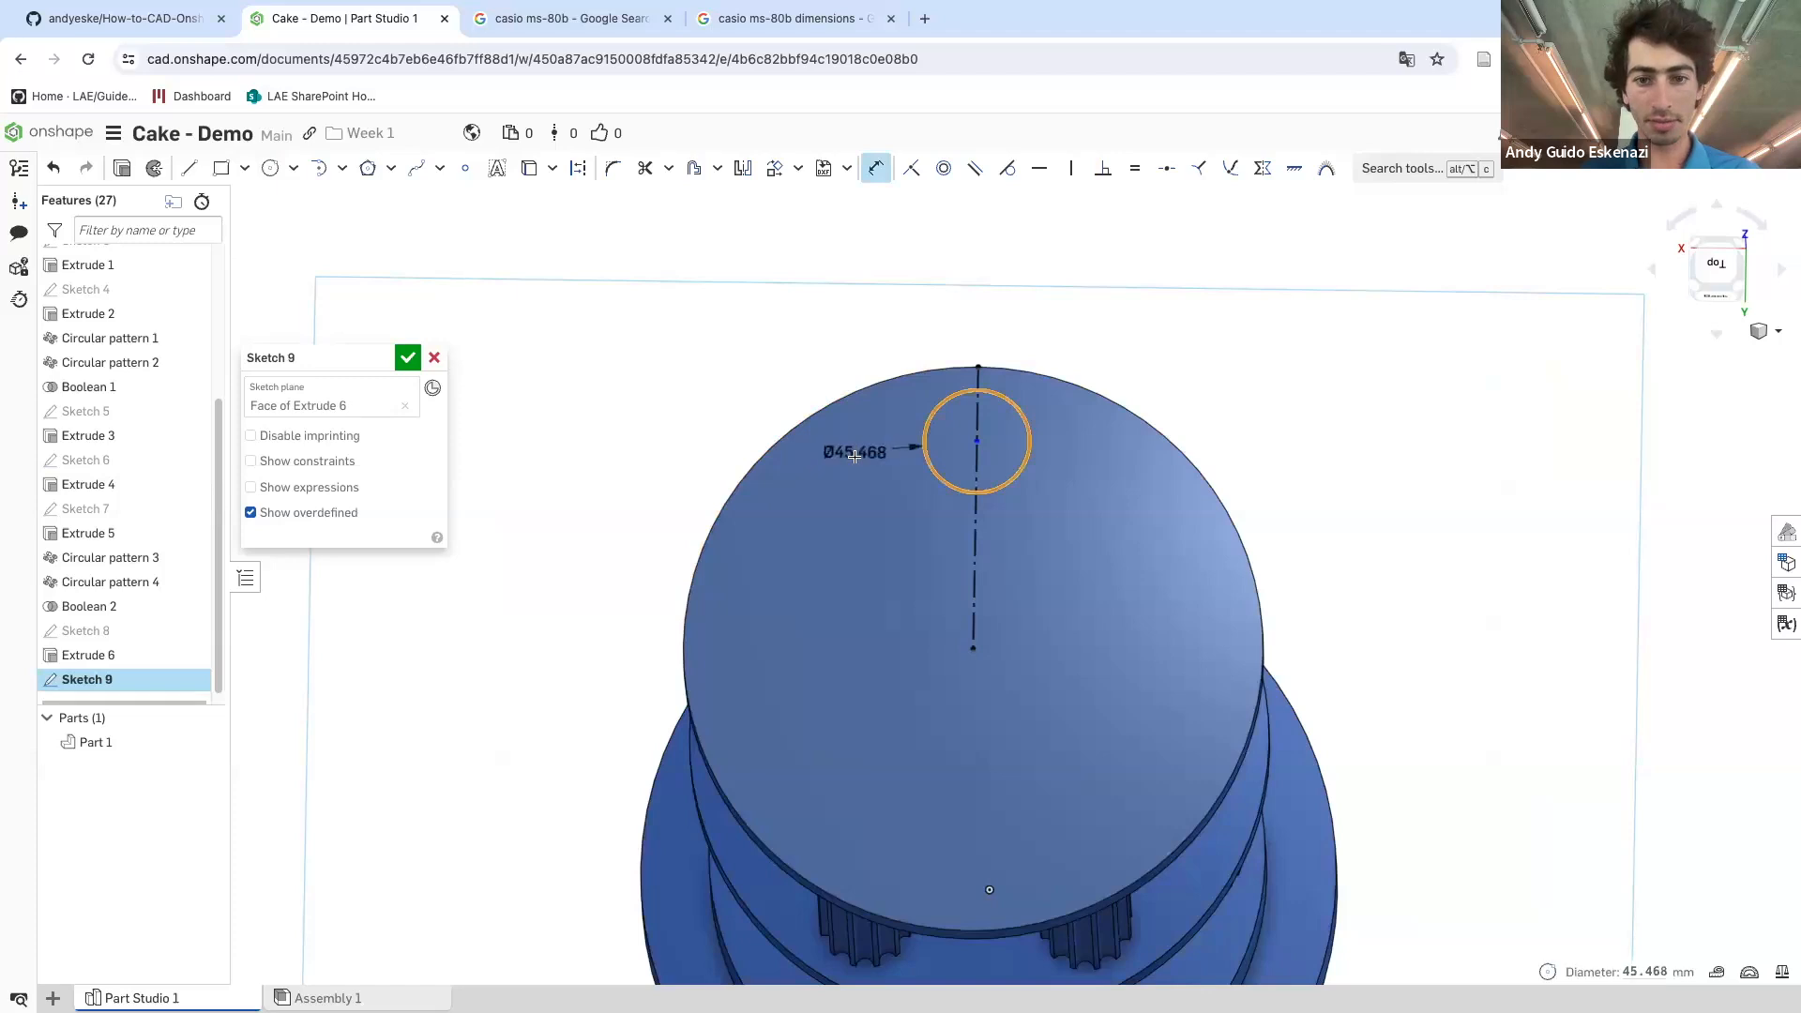
text(45)
key(Return)
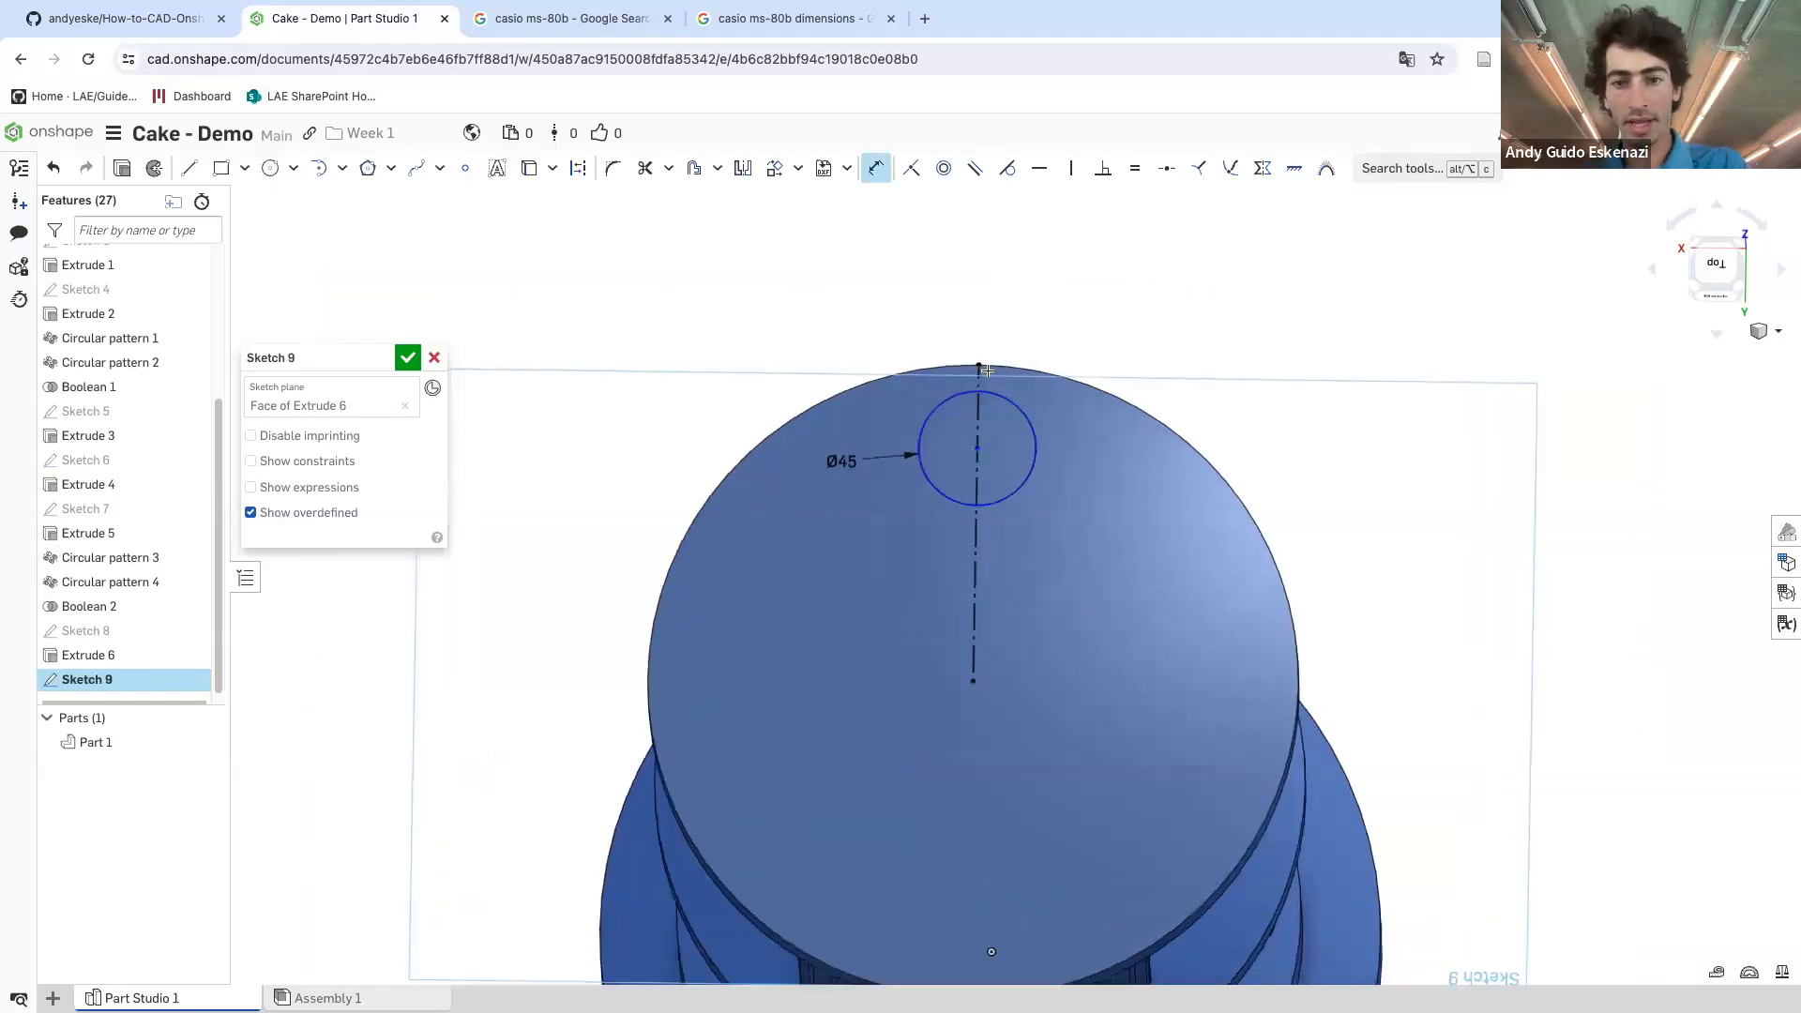
- Dimension the small circle's centre 30 mm from the construction line's outer end
scroll(973, 361, up, 3)
click(968, 508)
click(971, 360)
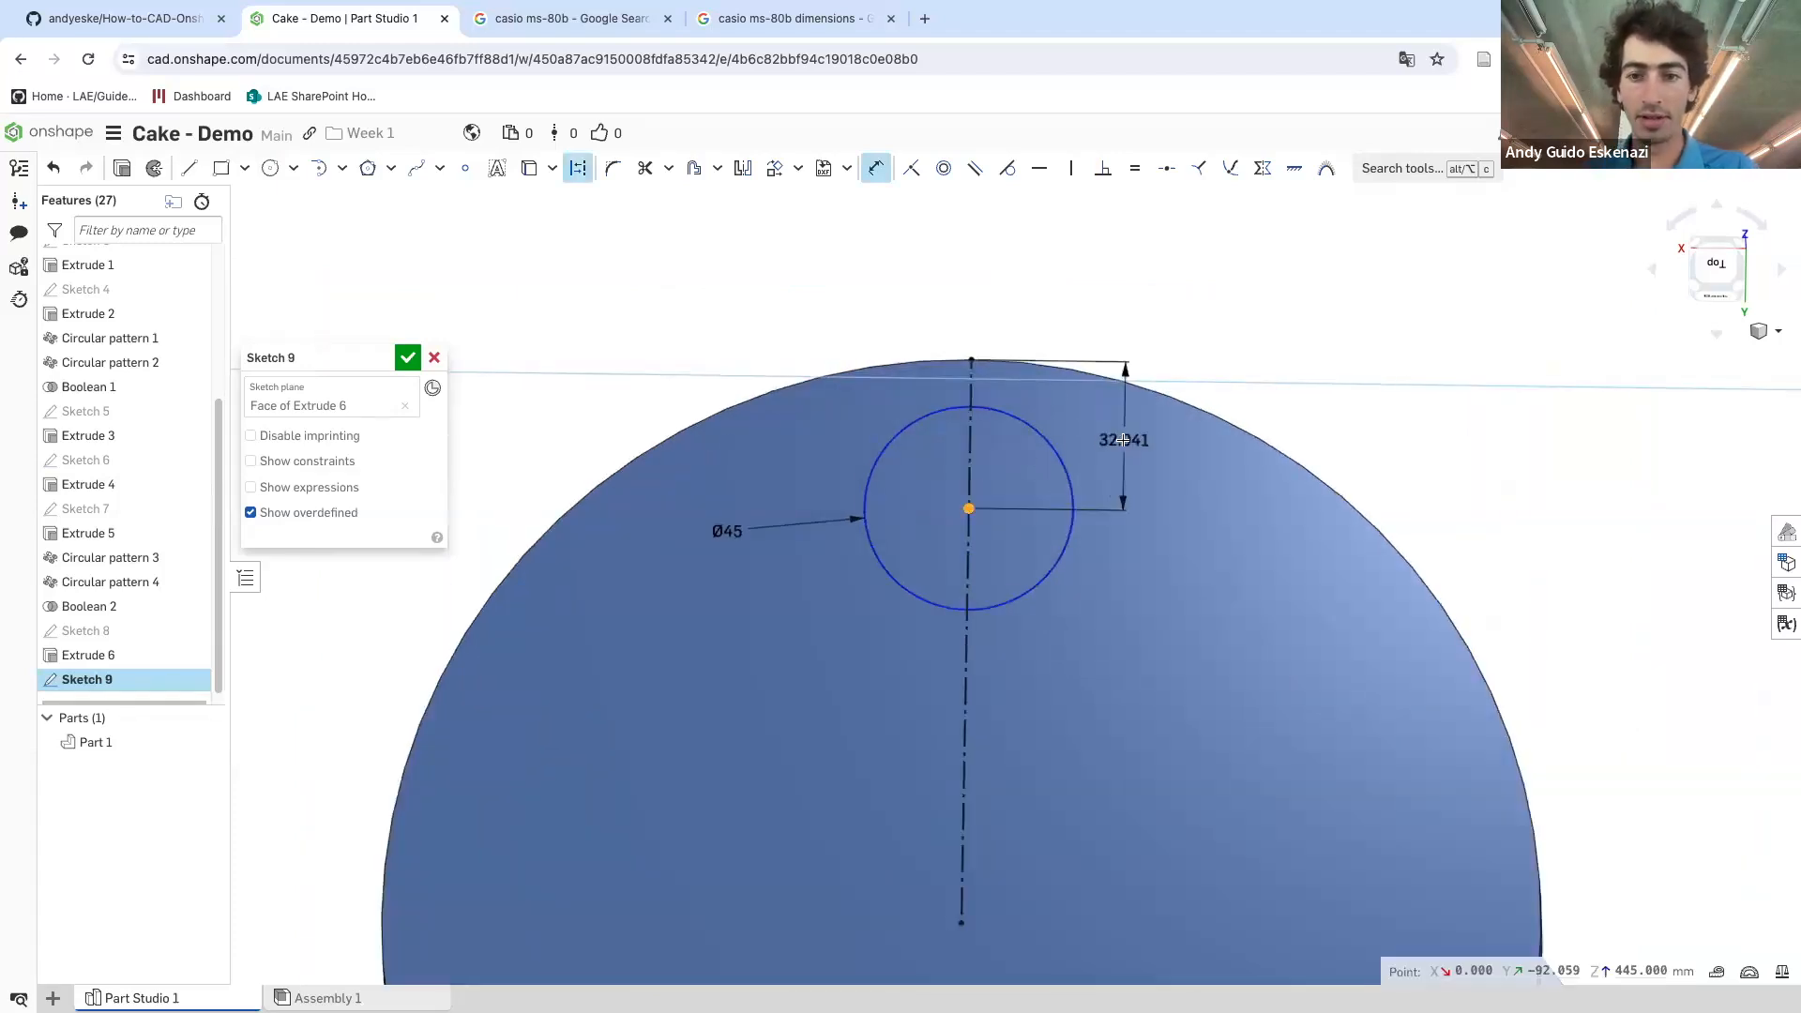
click(1166, 439)
key(Return)
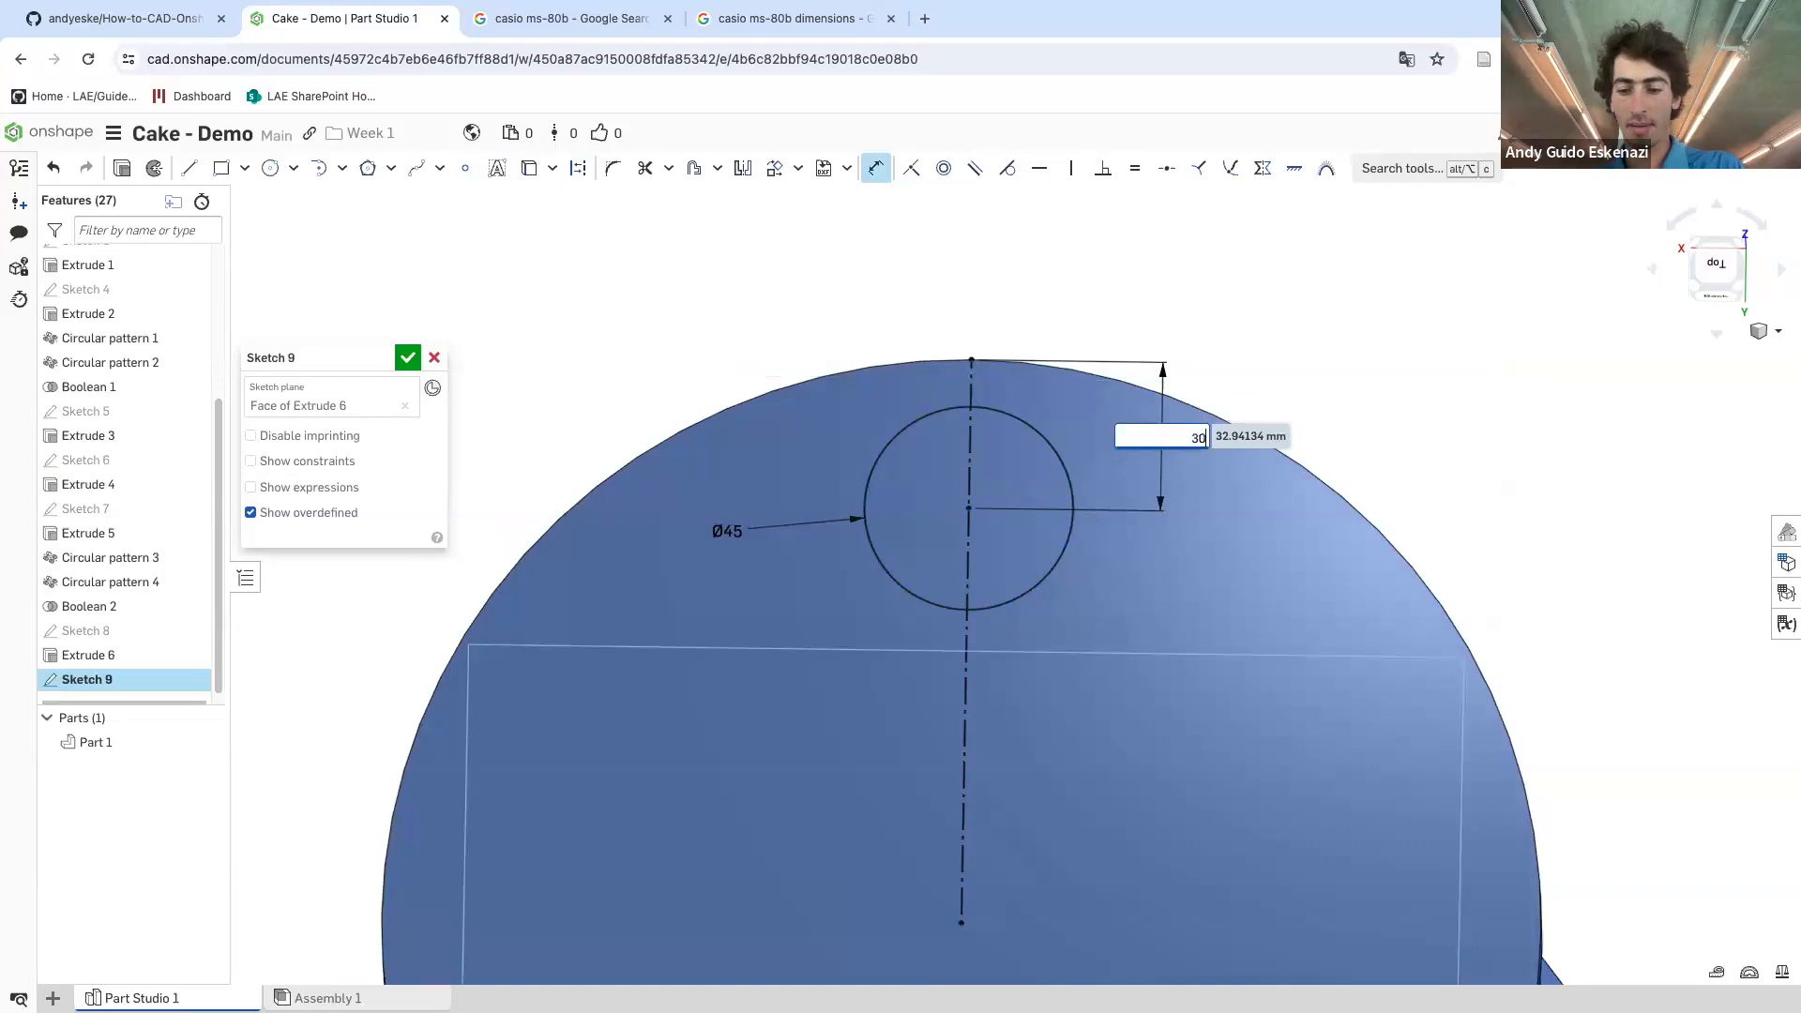
- Extrude the 45 mm circle 100 mm upward as a new part
scroll(1170, 442, down, 3)
mouse_move(1170, 443)
right_down()
mouse_move(1099, 482)
mouse_move(1066, 454)
right_up()
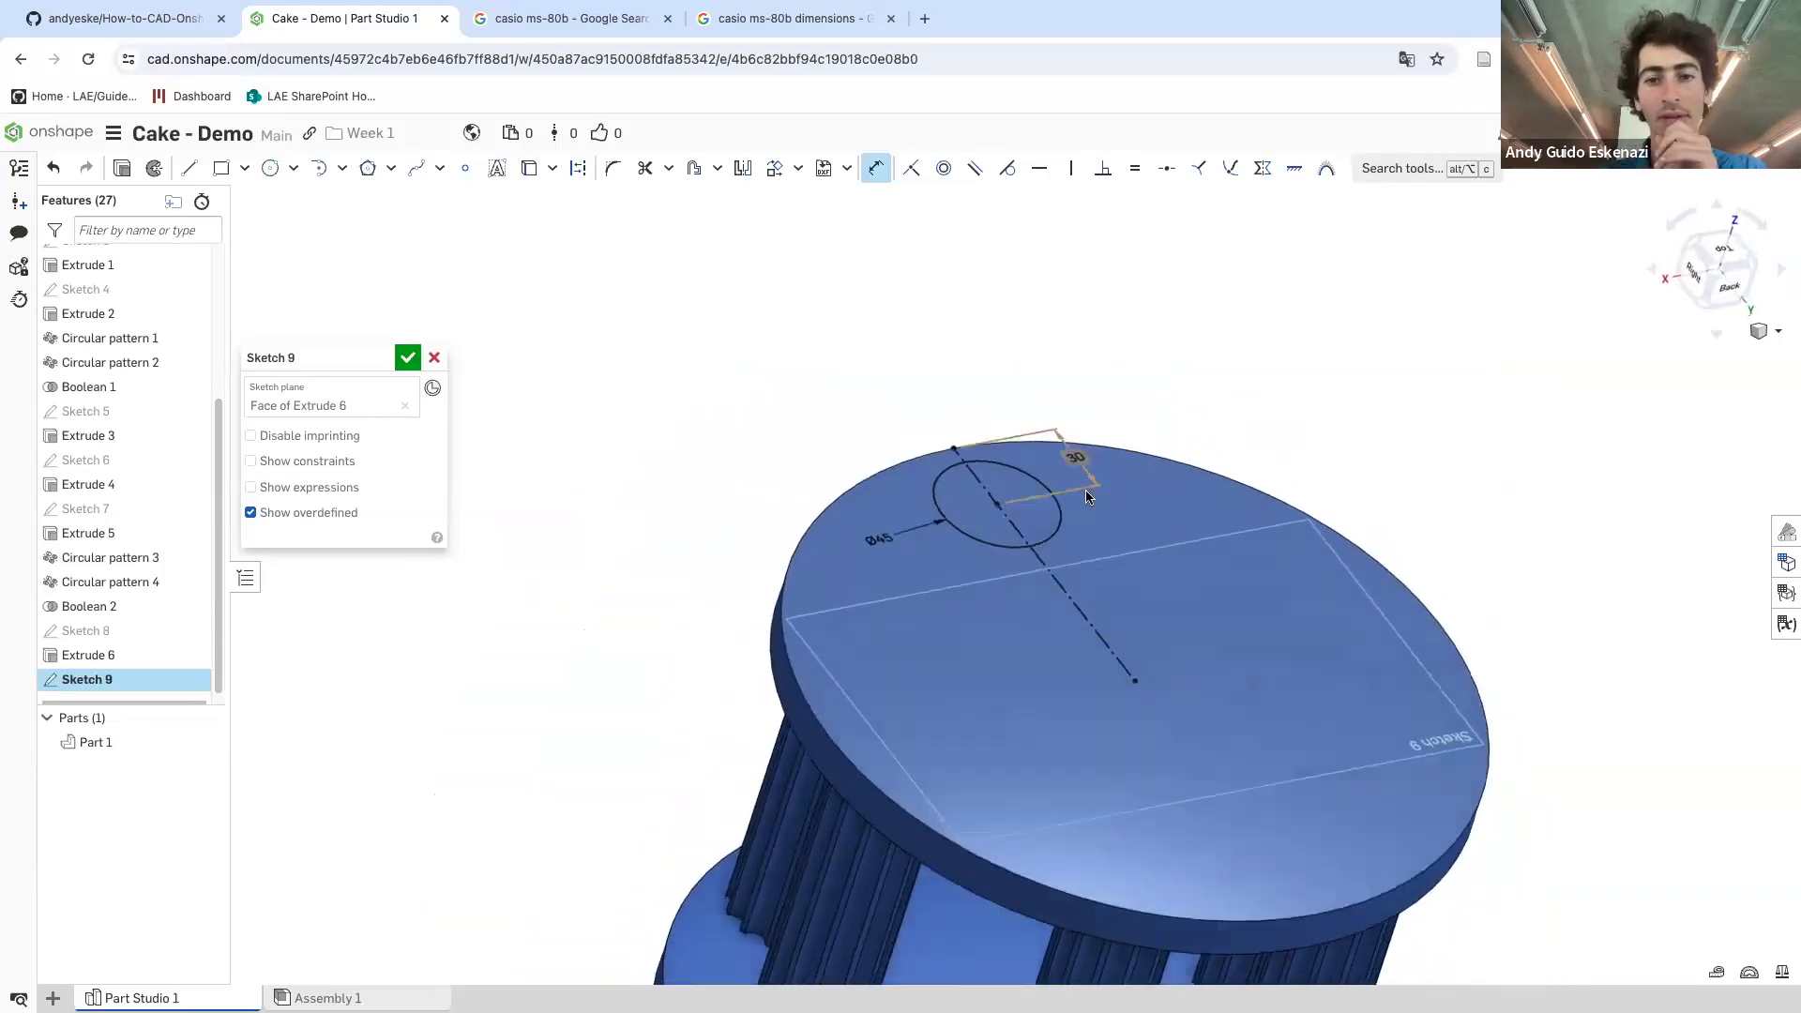
click(154, 168)
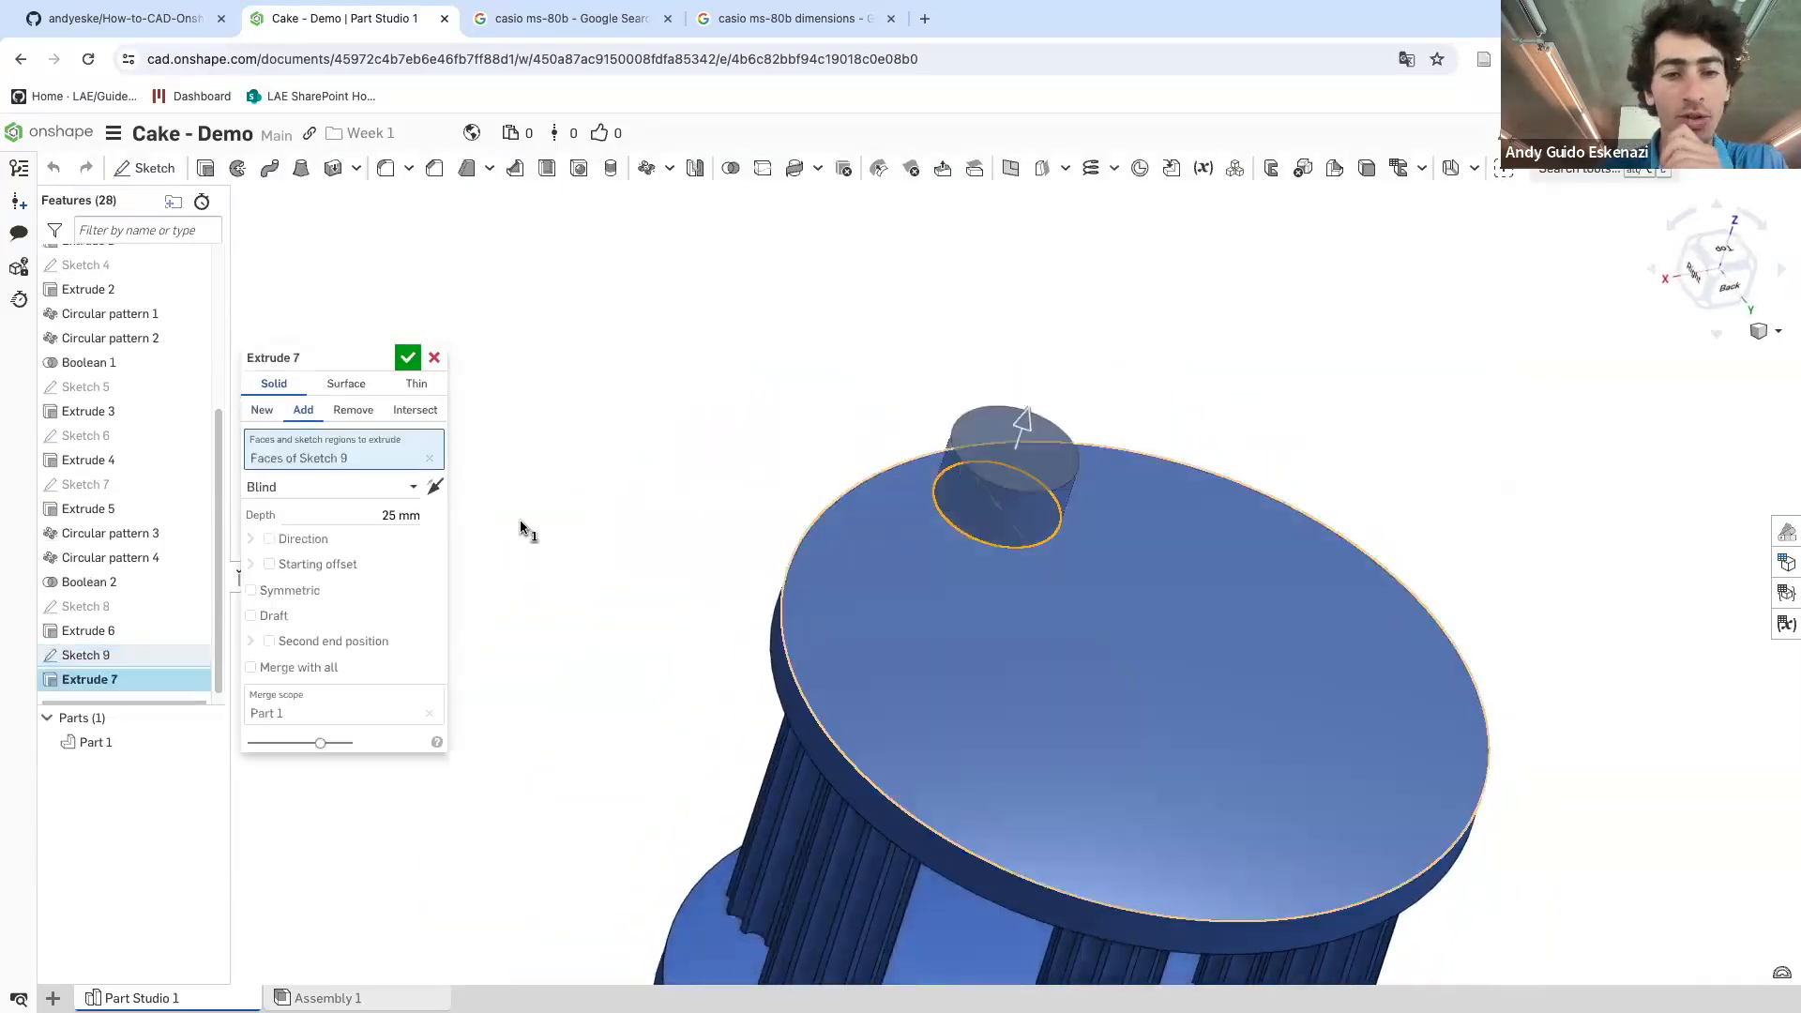
click(407, 516)
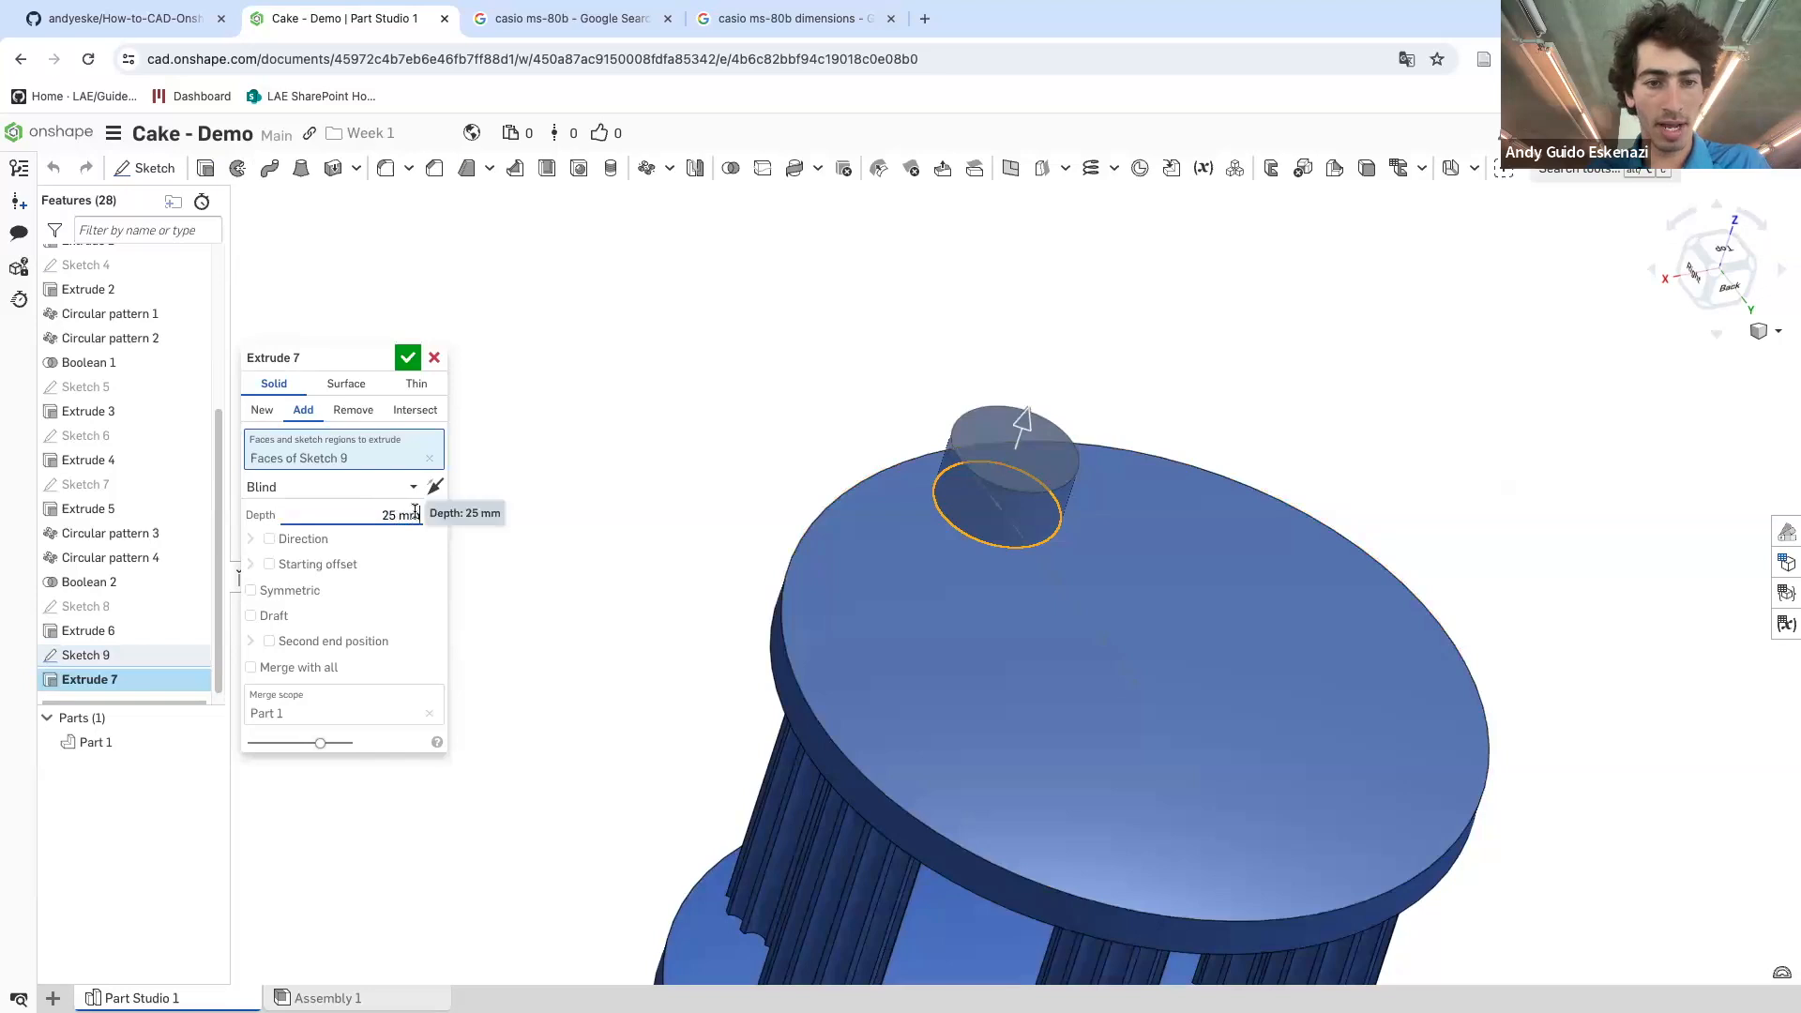
text(100)
key(Return)
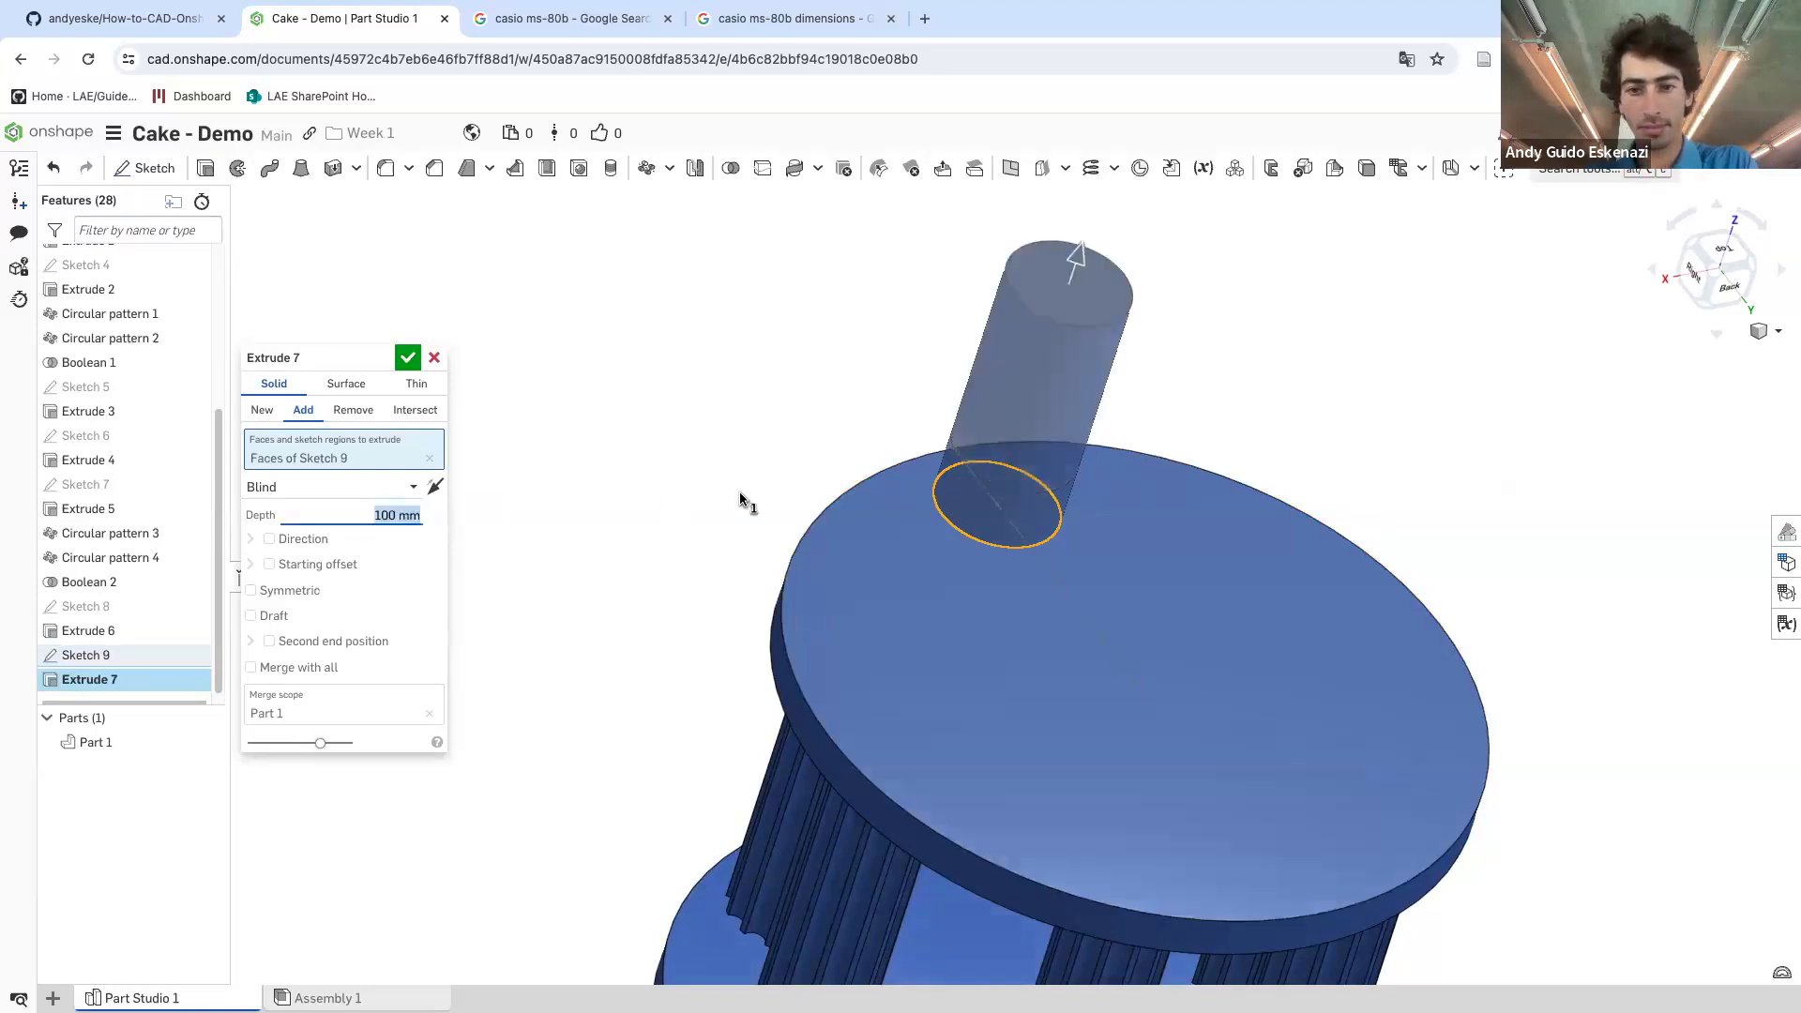
click(261, 414)
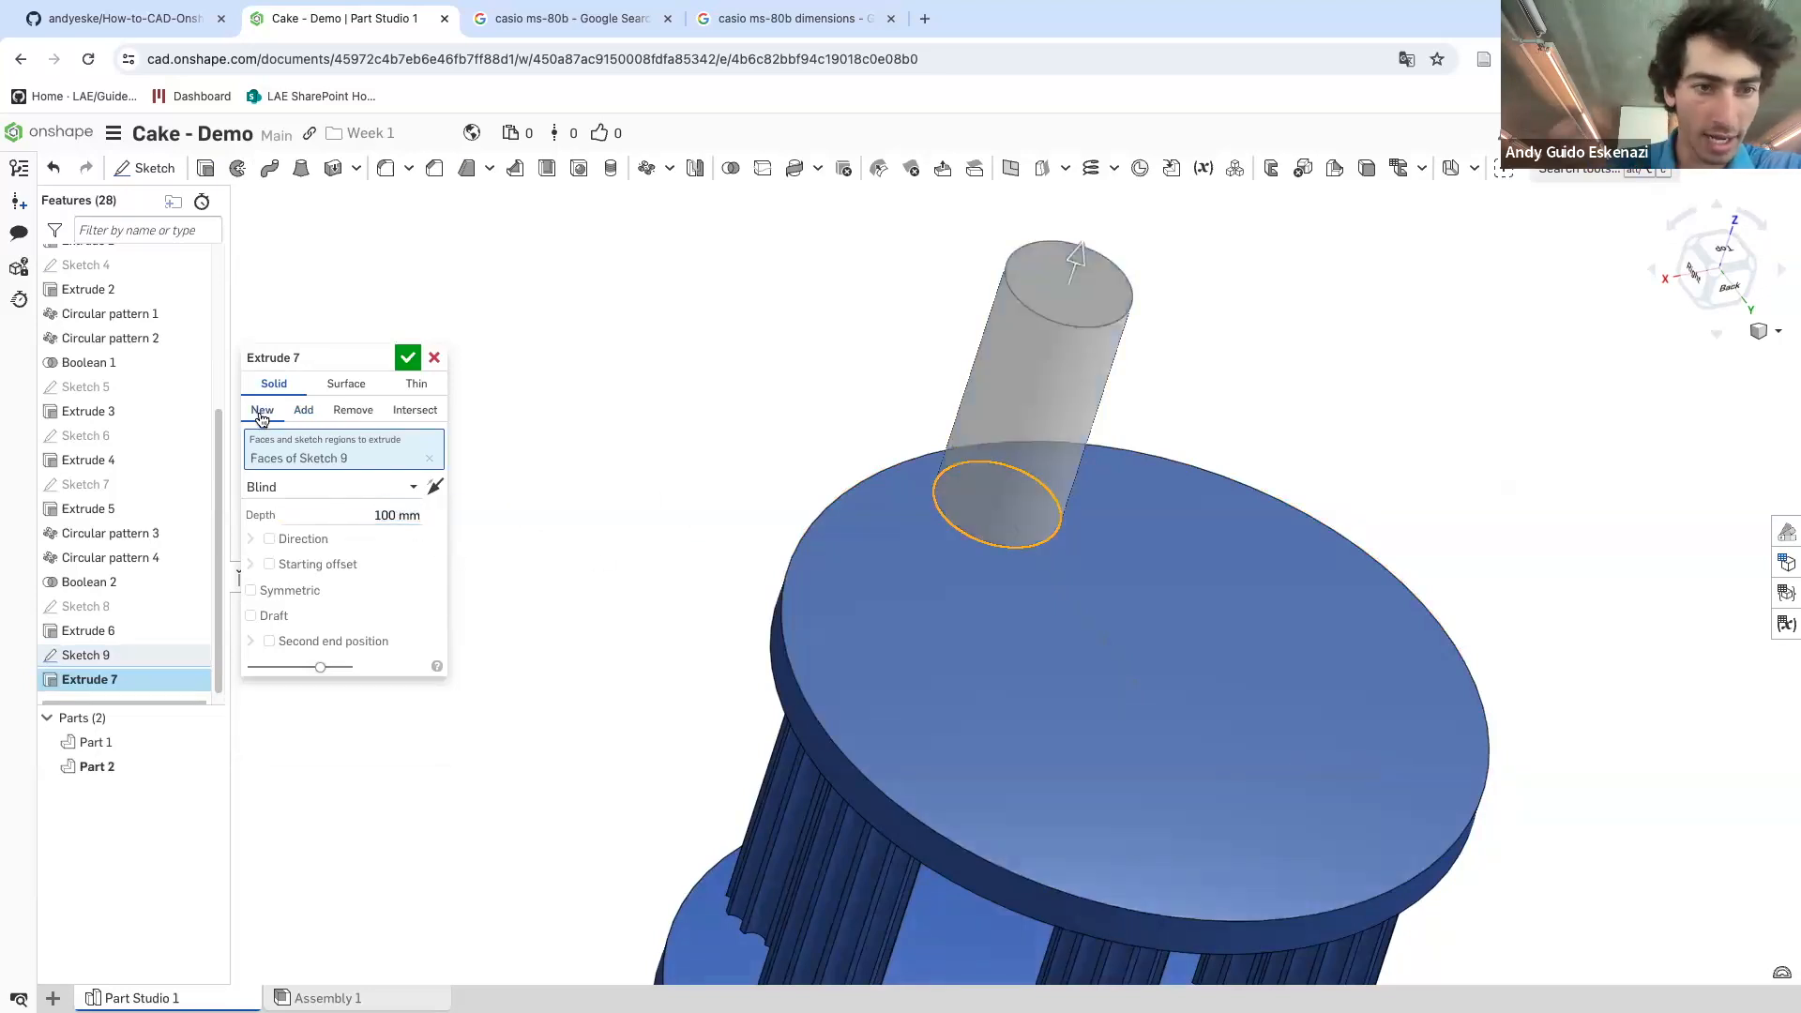
click(407, 358)
- Start a chamfer on the bottom and top circular edges of the new cylinder
right_drag(644, 390, 886, 444)
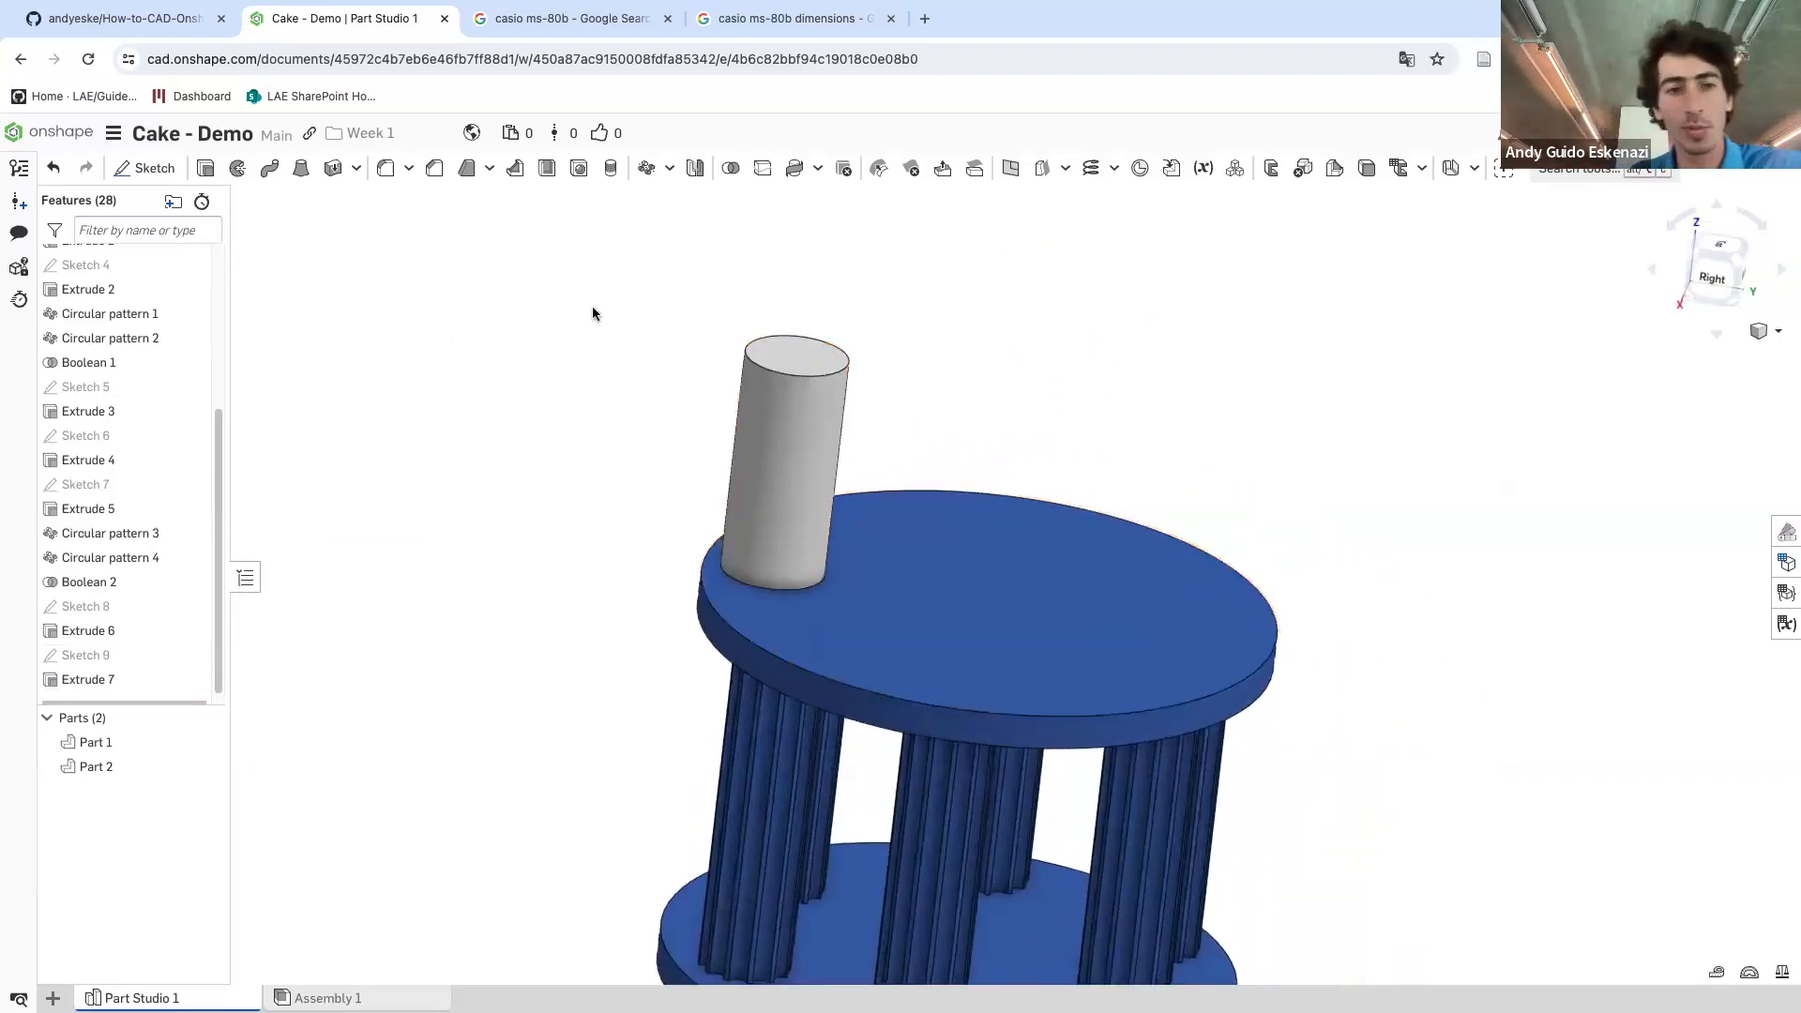
click(434, 172)
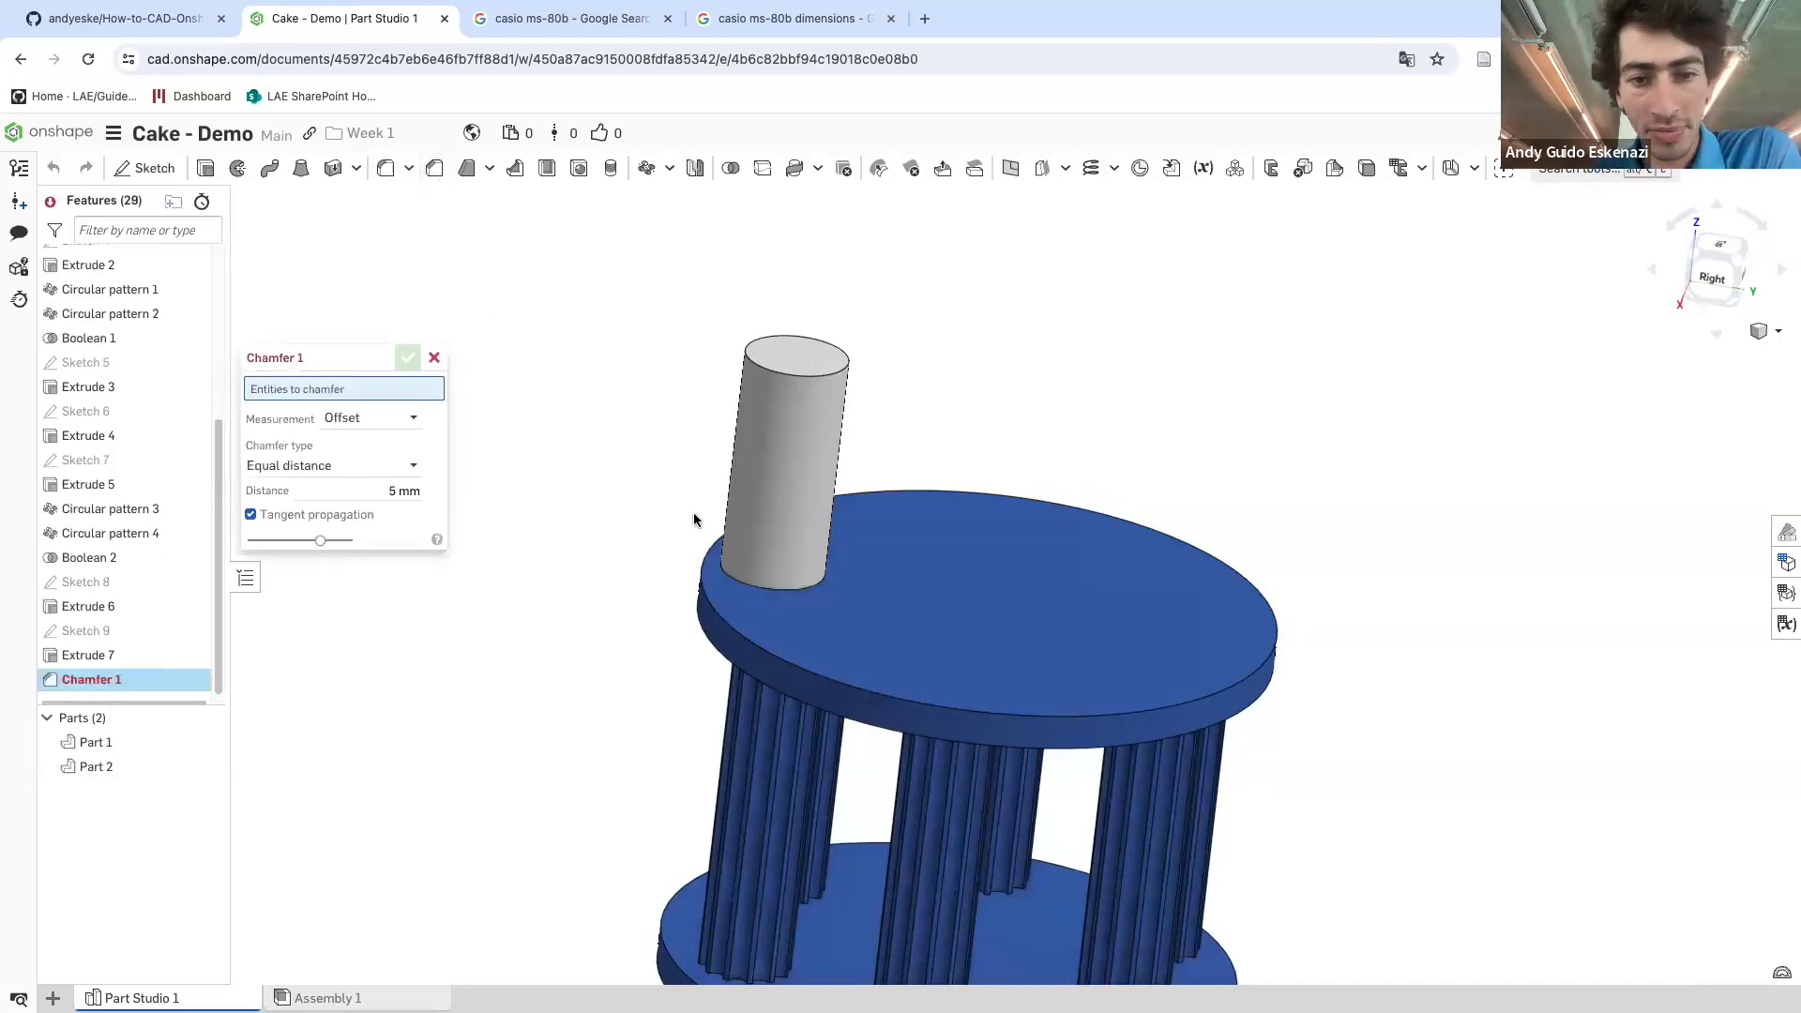
click(736, 584)
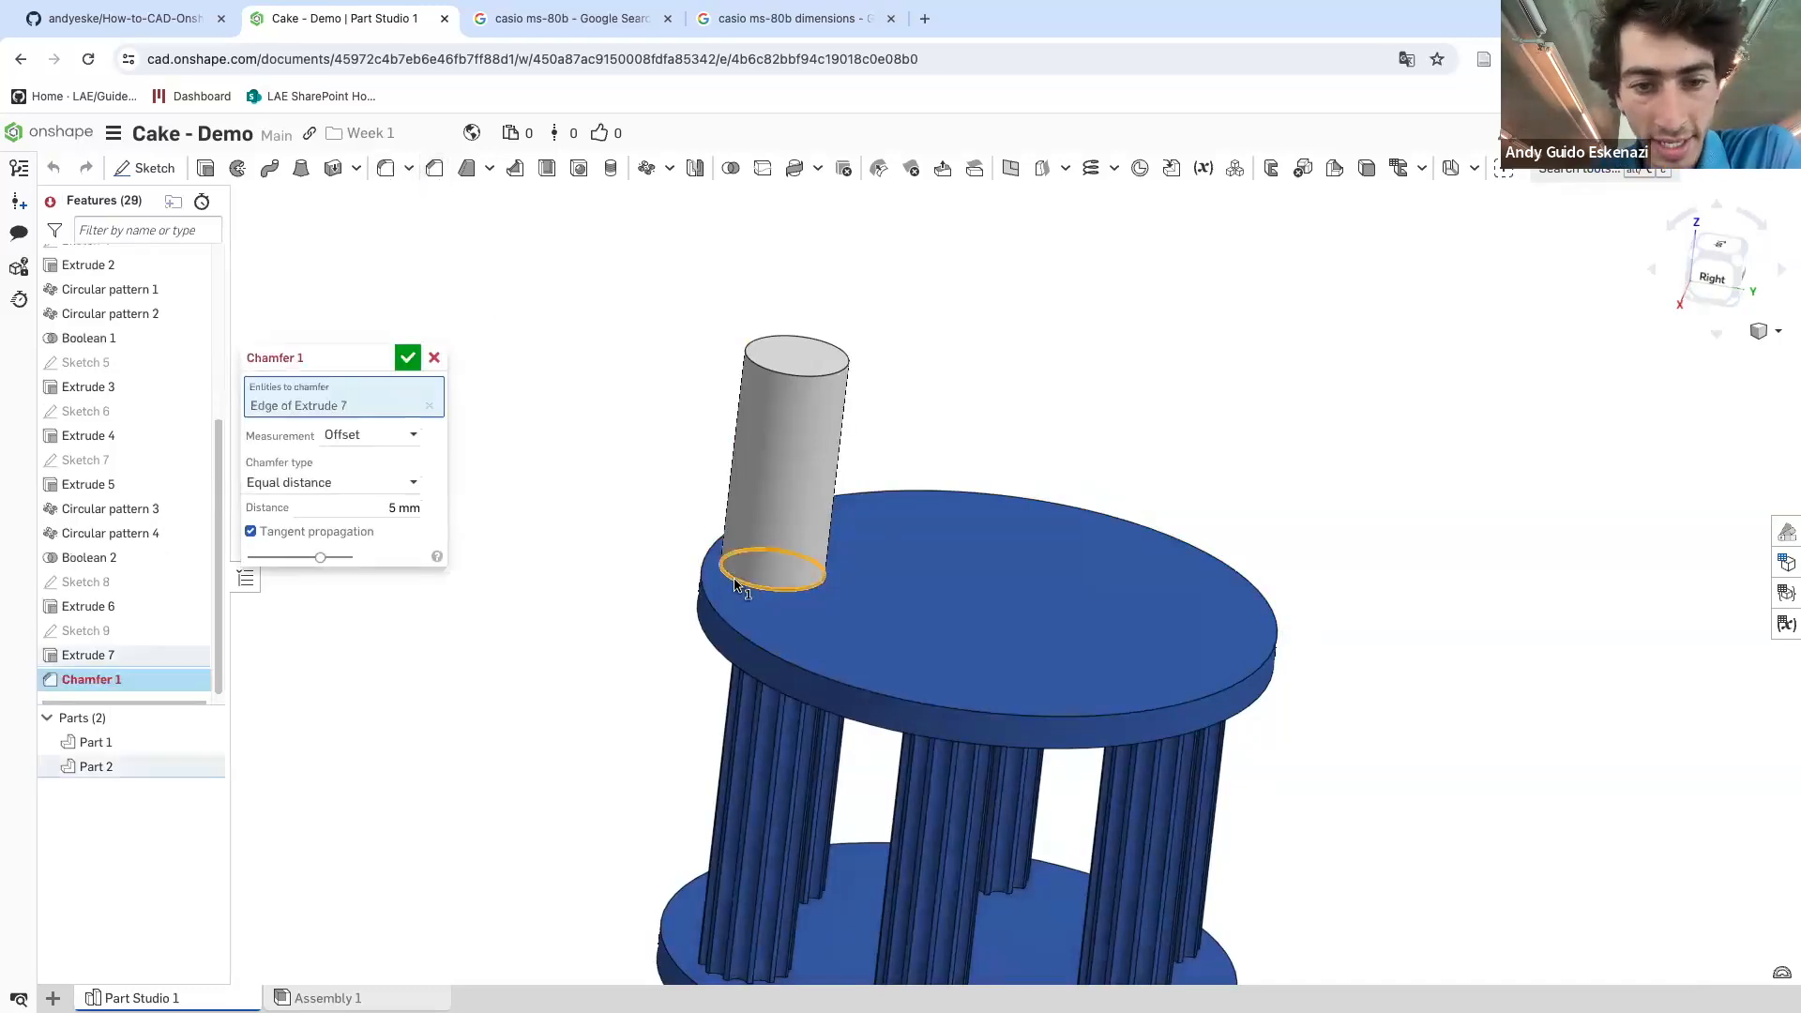
click(802, 375)
right_drag(932, 400, 775, 409)
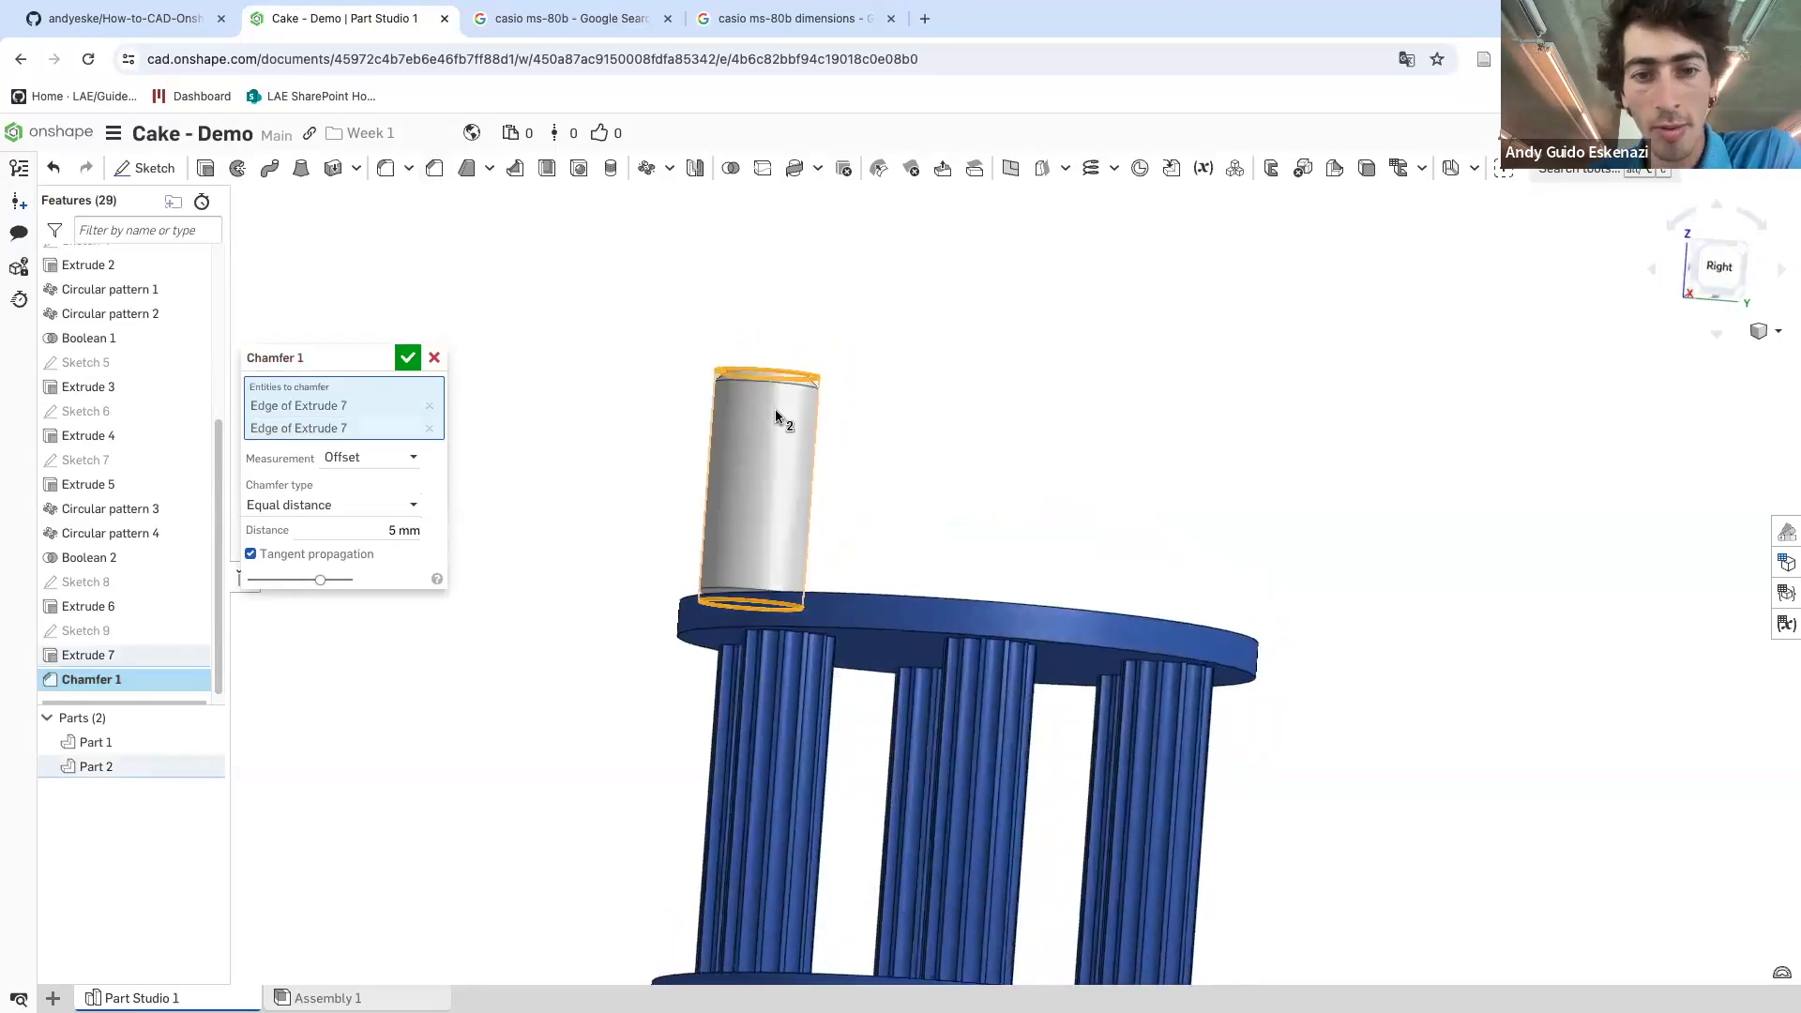
scroll(687, 338, up, 6)
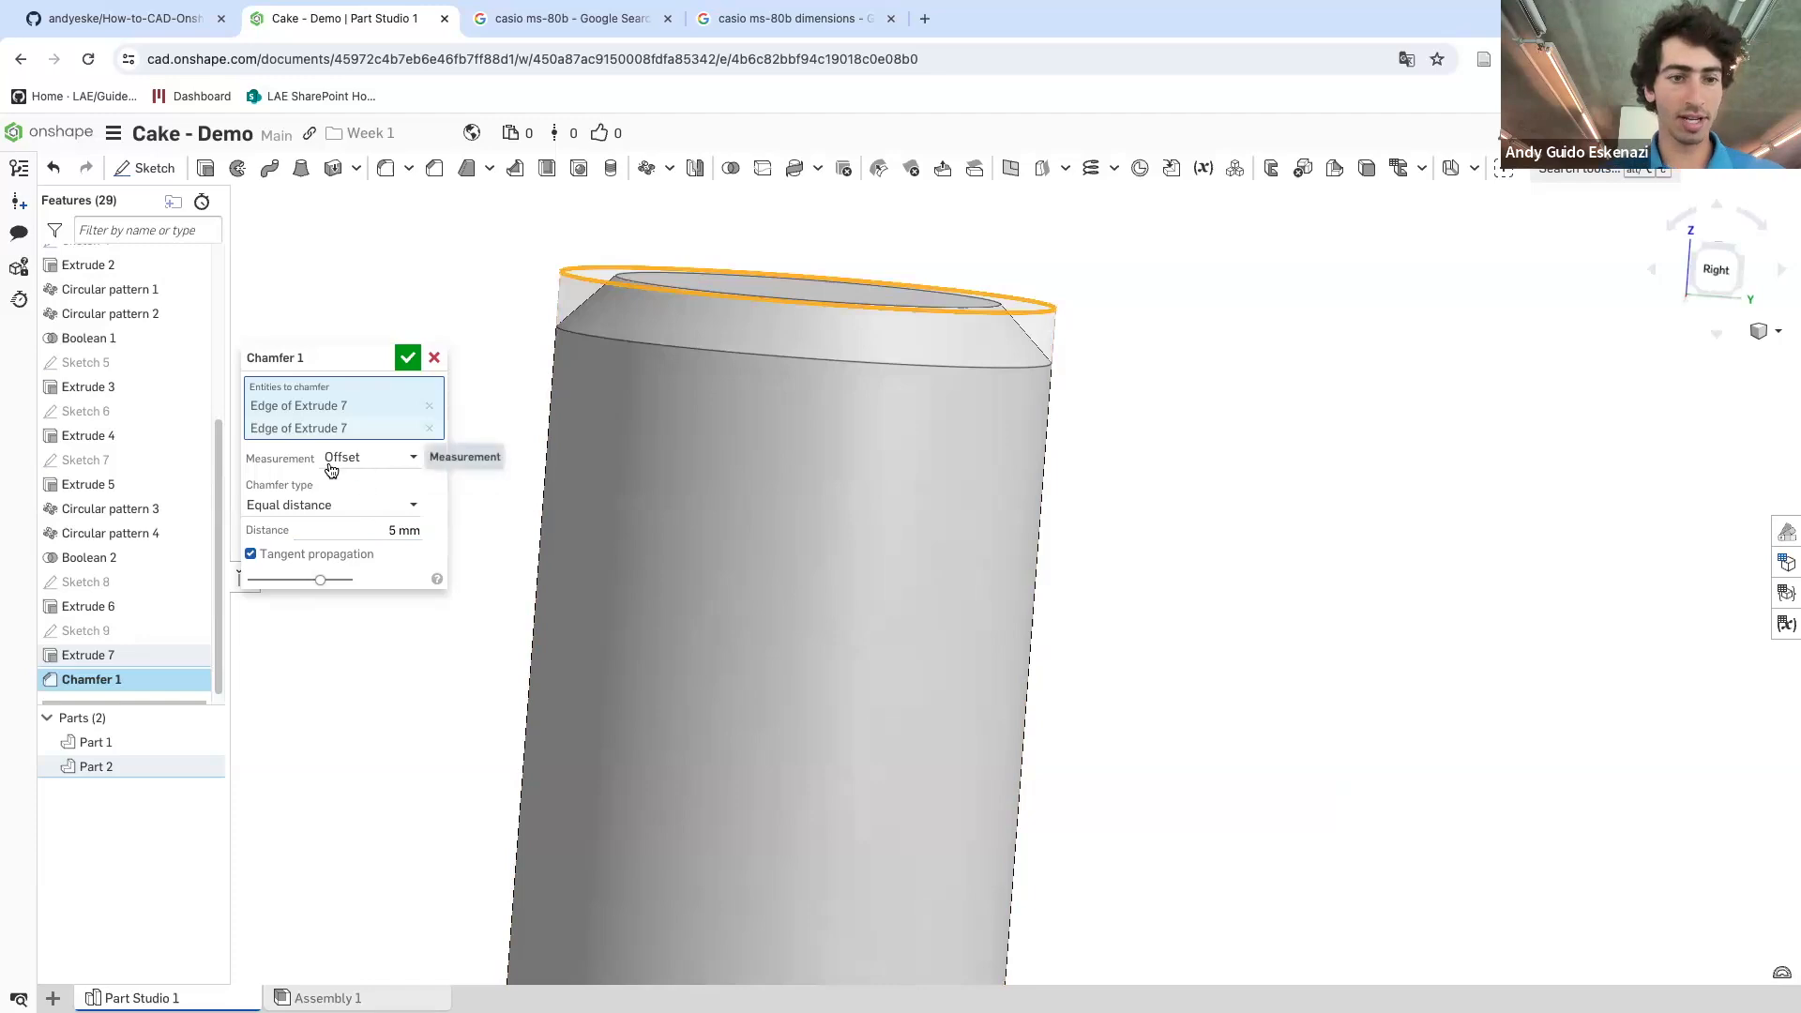
- Turn off the chamfer's tangent propagation and switch it to two distances, with distance 1 set to 20 mm and distance 2 kept at 5 mm
click(361, 553)
double_click(405, 531)
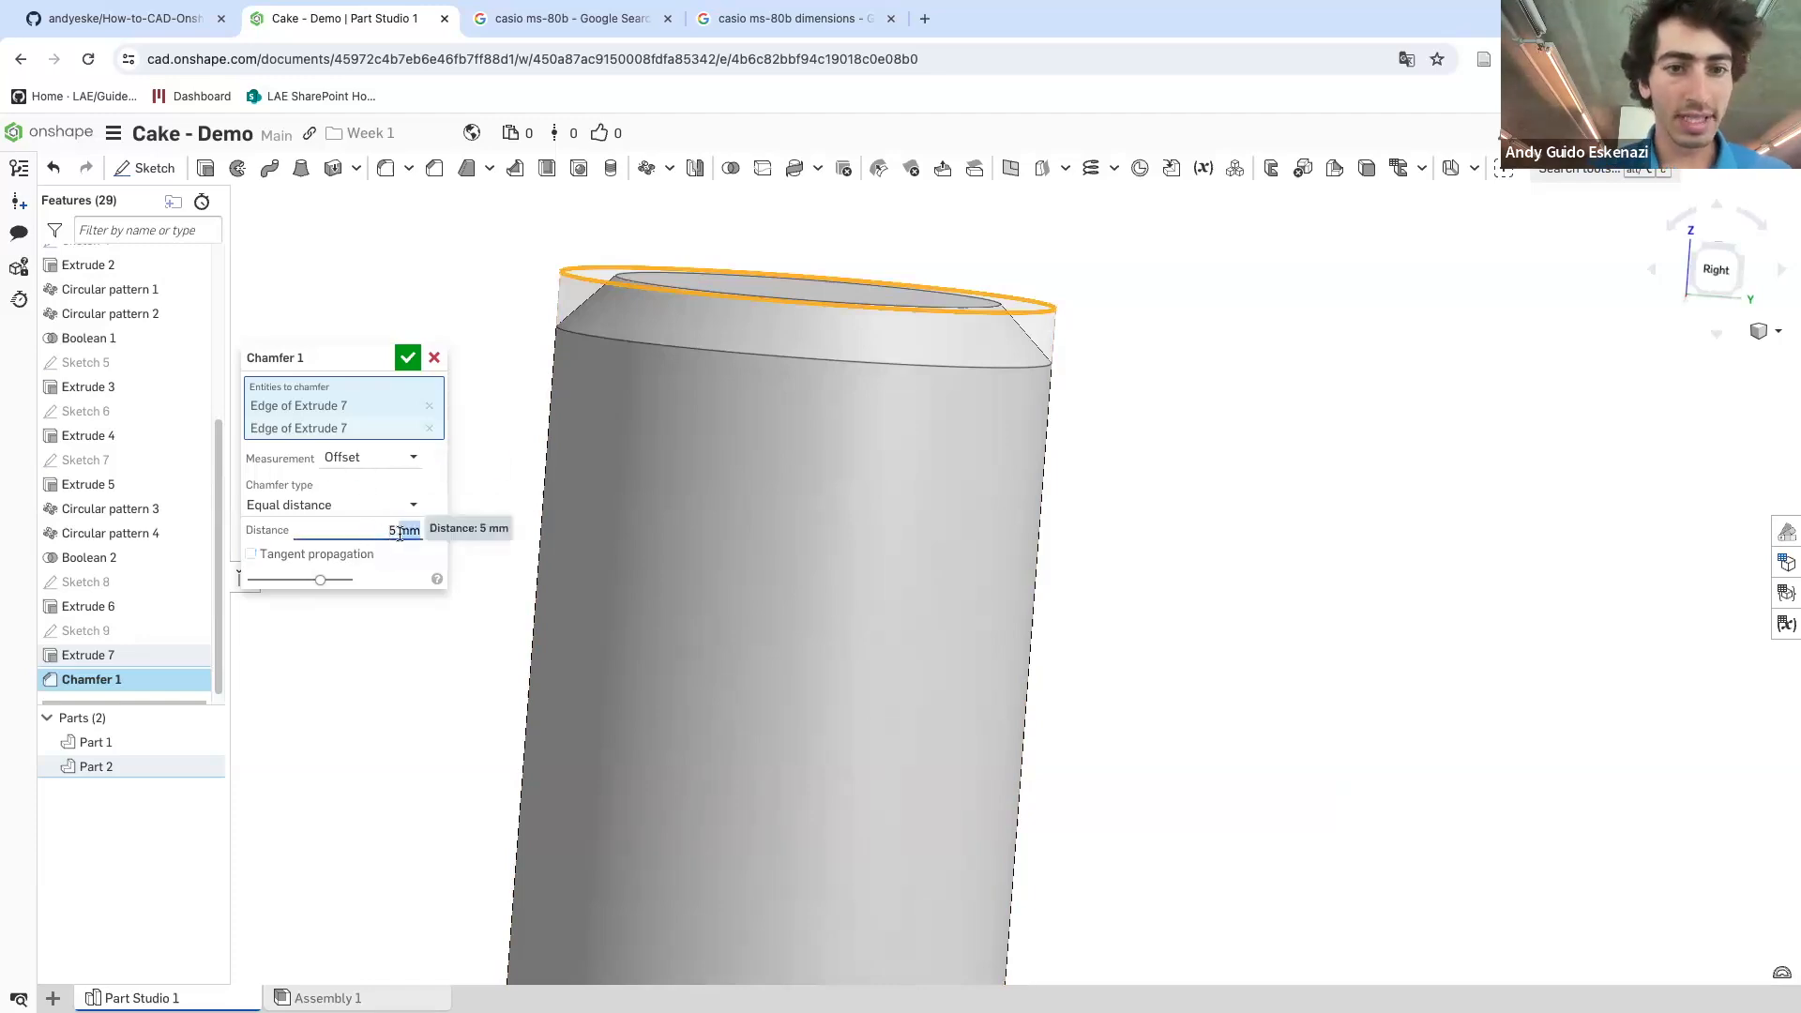
click(402, 531)
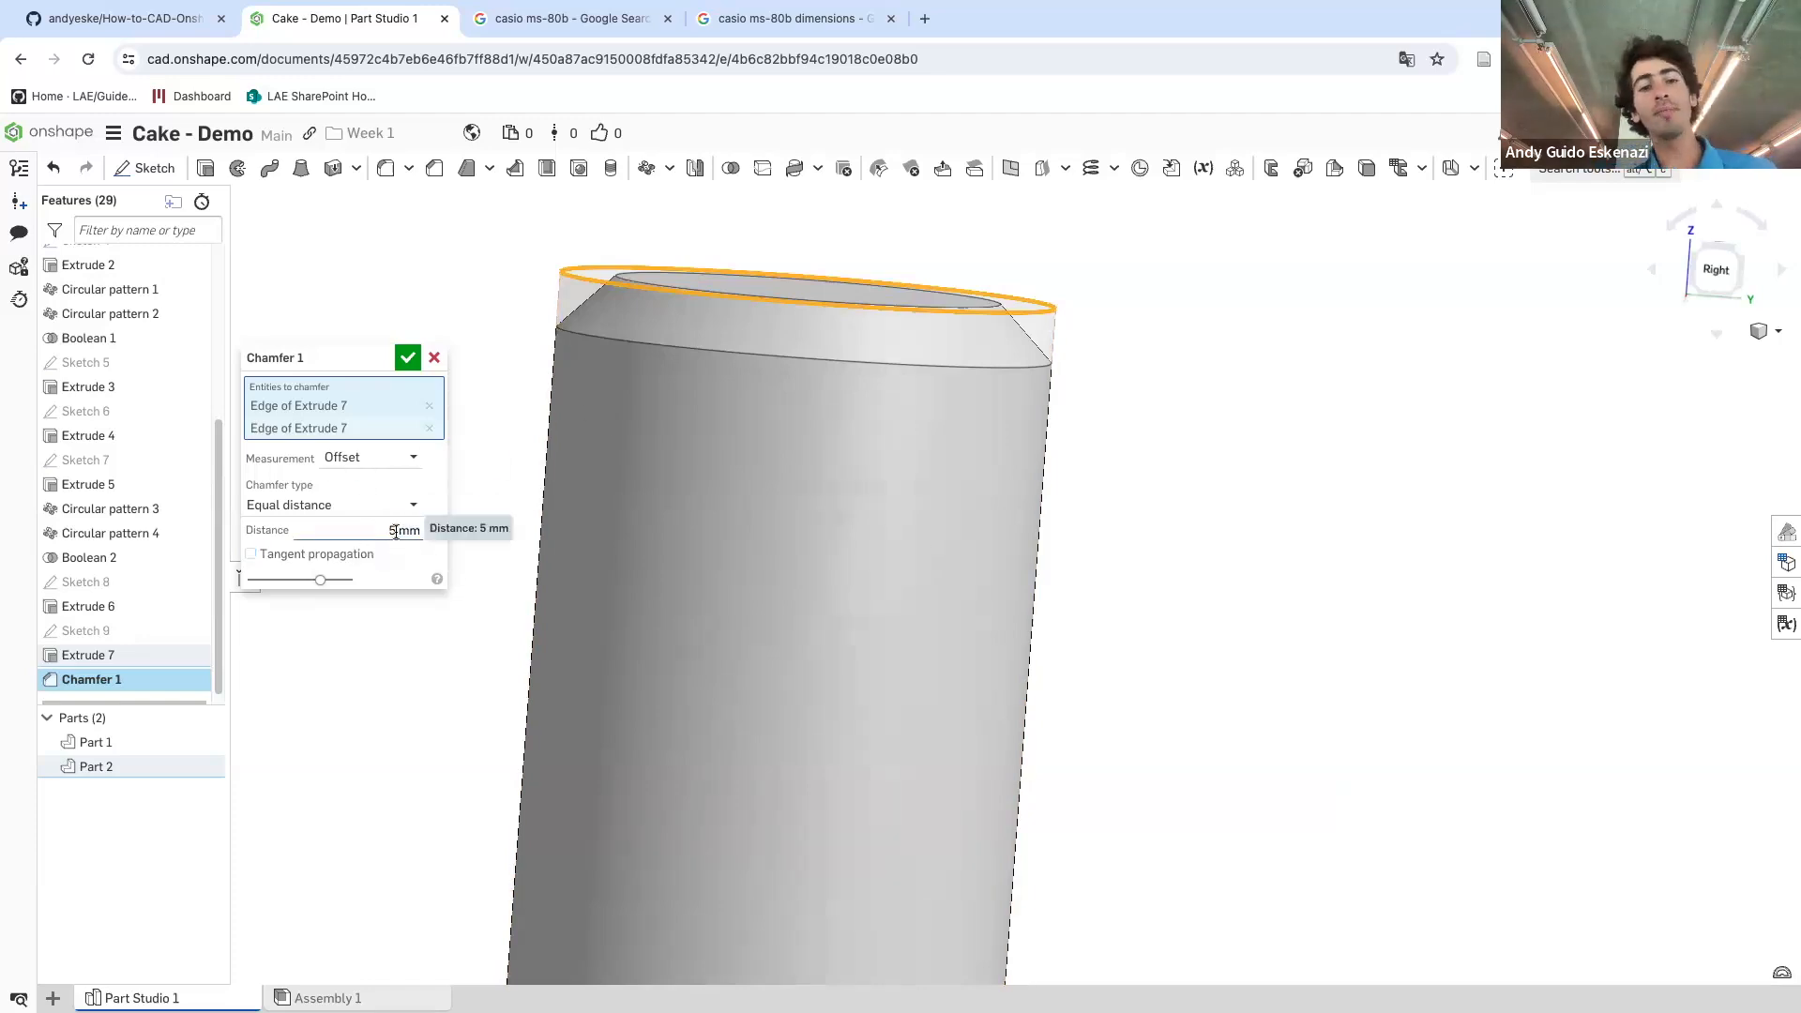
click(379, 460)
click(444, 469)
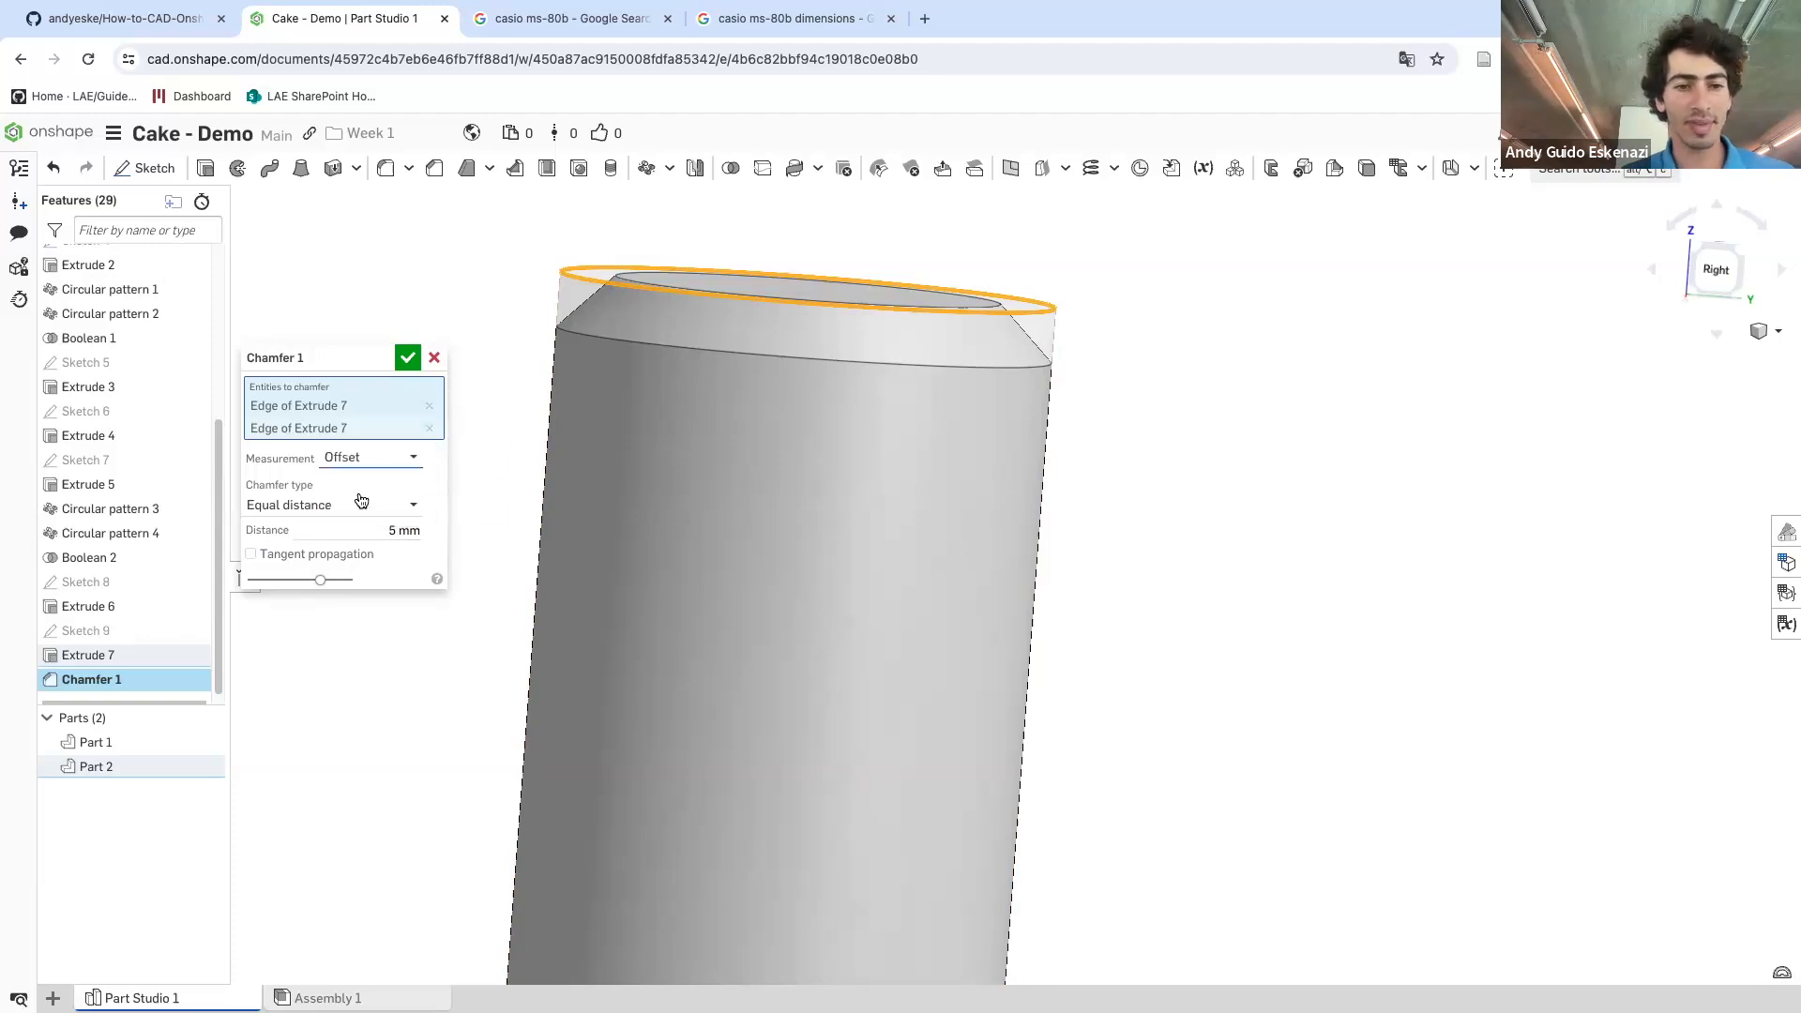
click(339, 504)
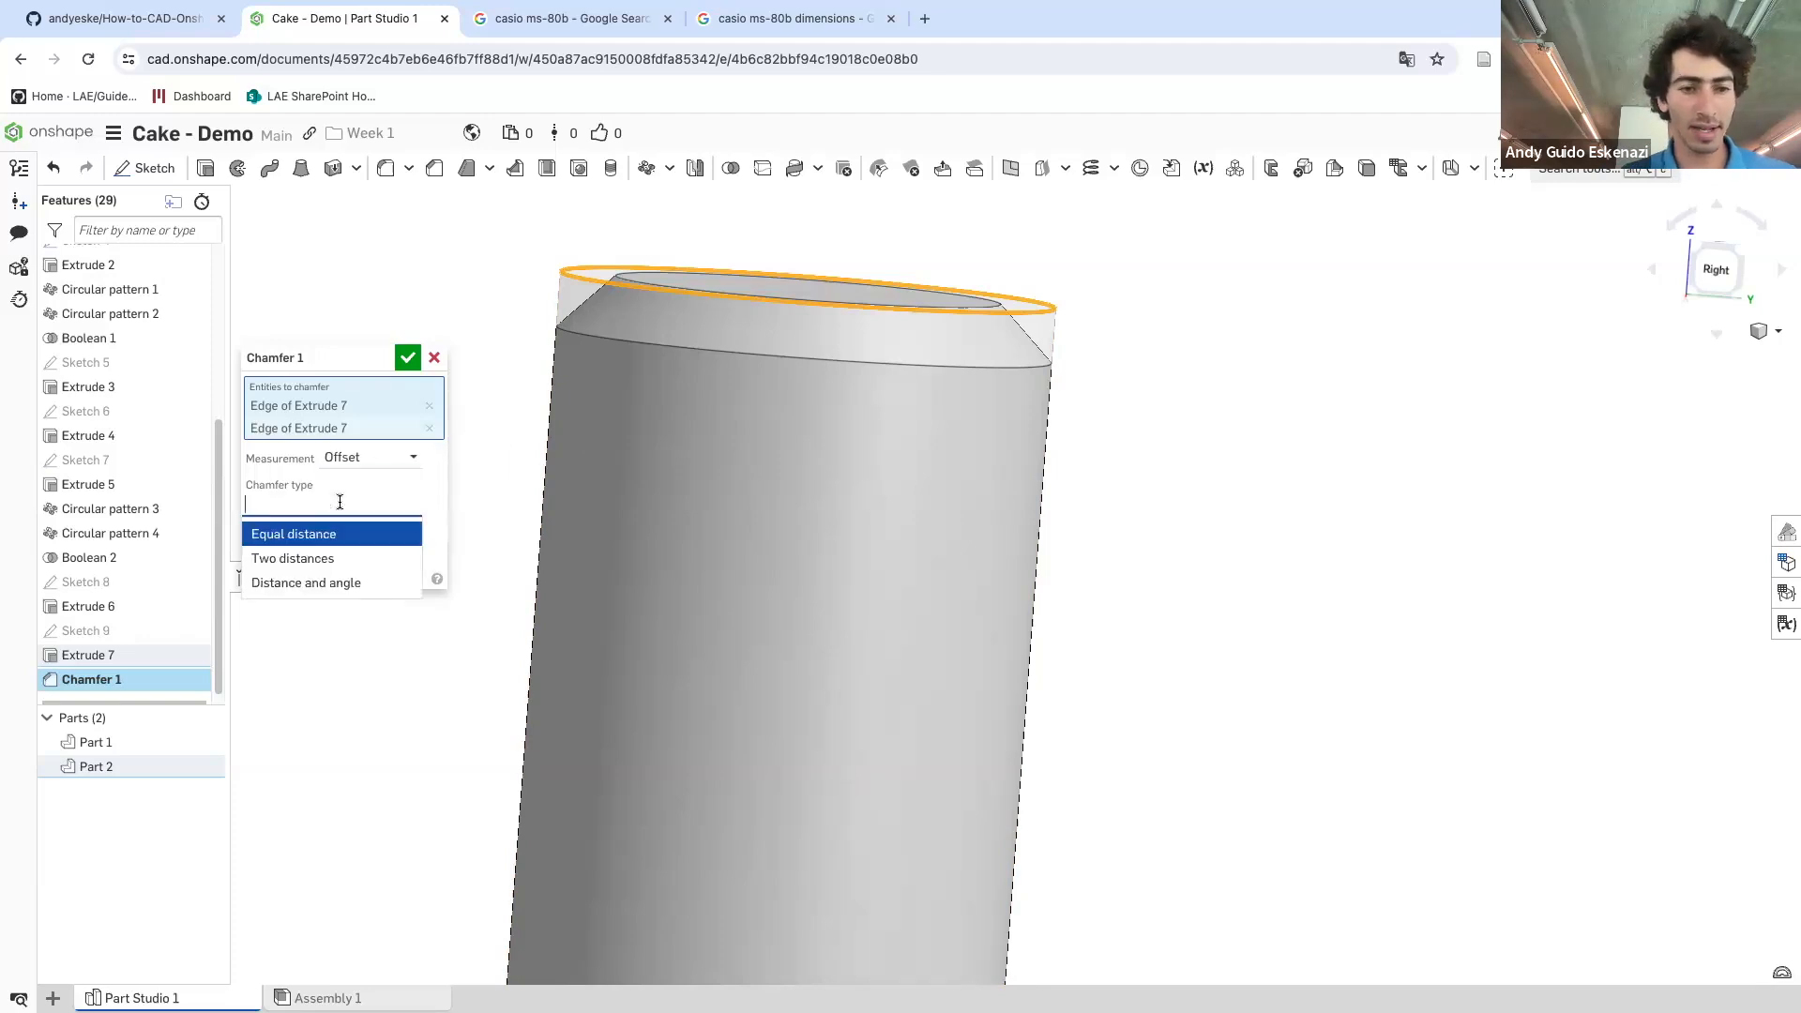
click(315, 559)
double_click(401, 530)
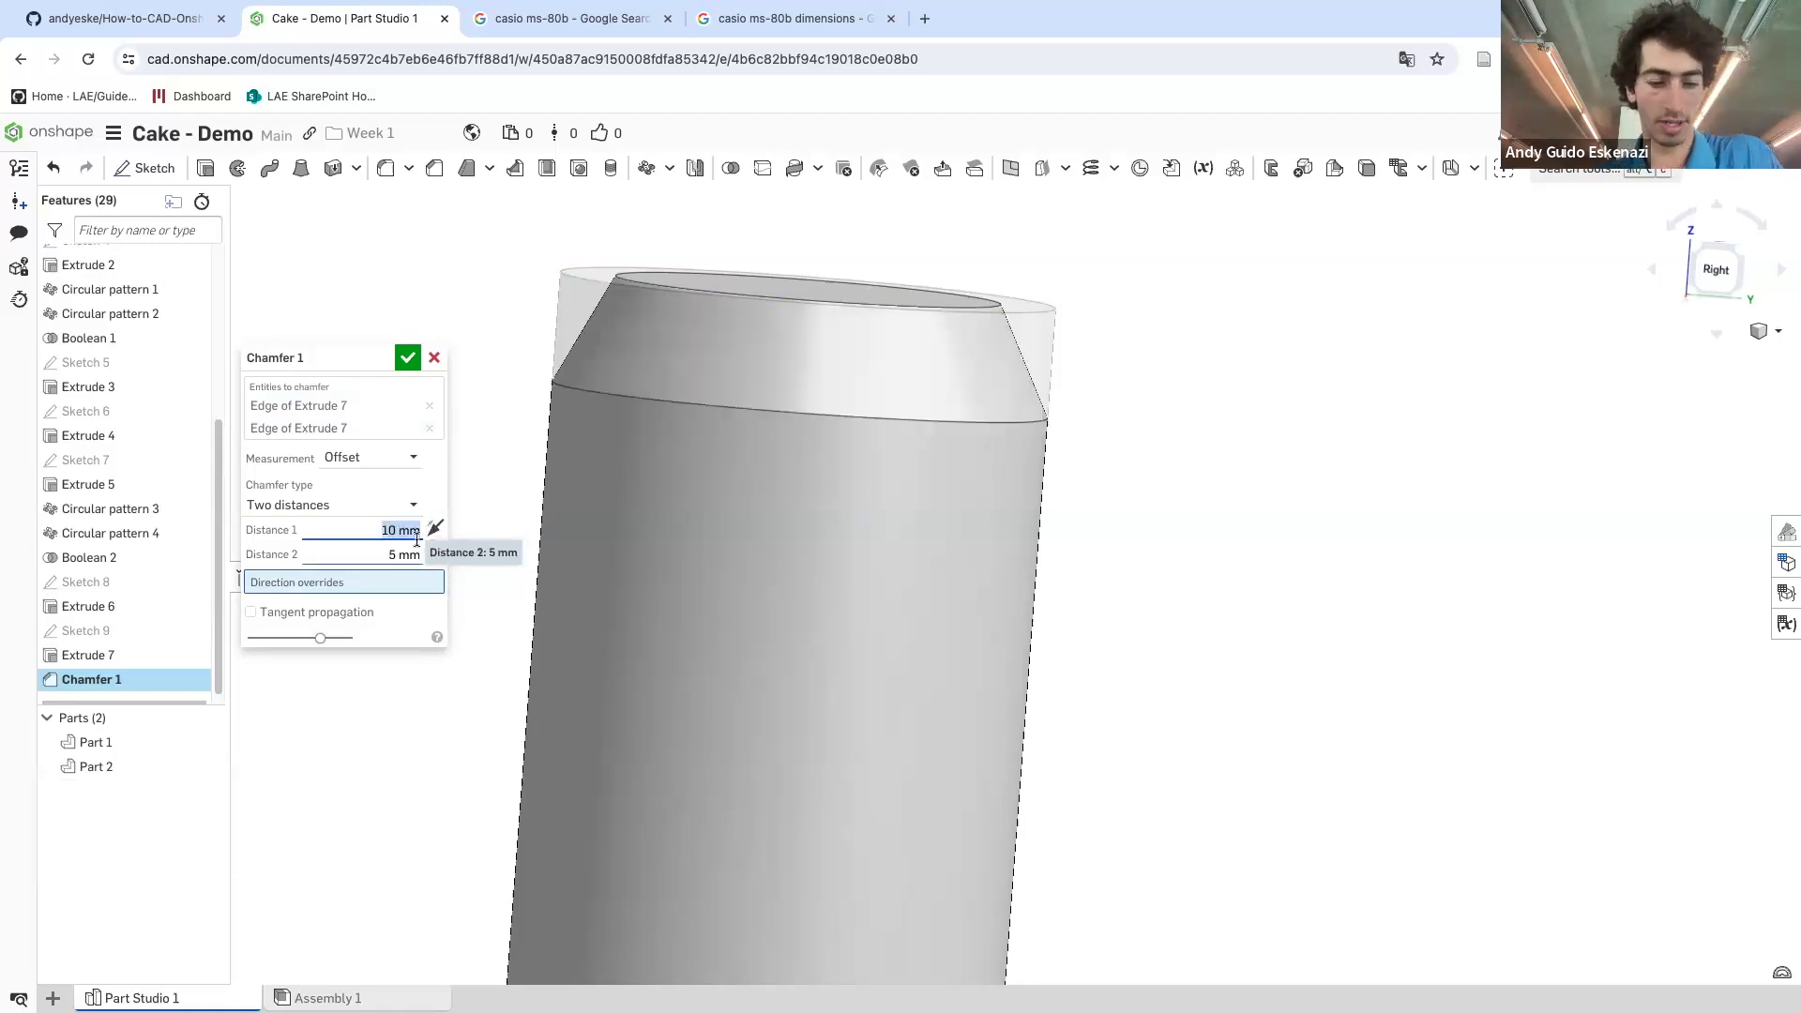
text(20)
key(Return)
scroll(797, 371, down, 5)
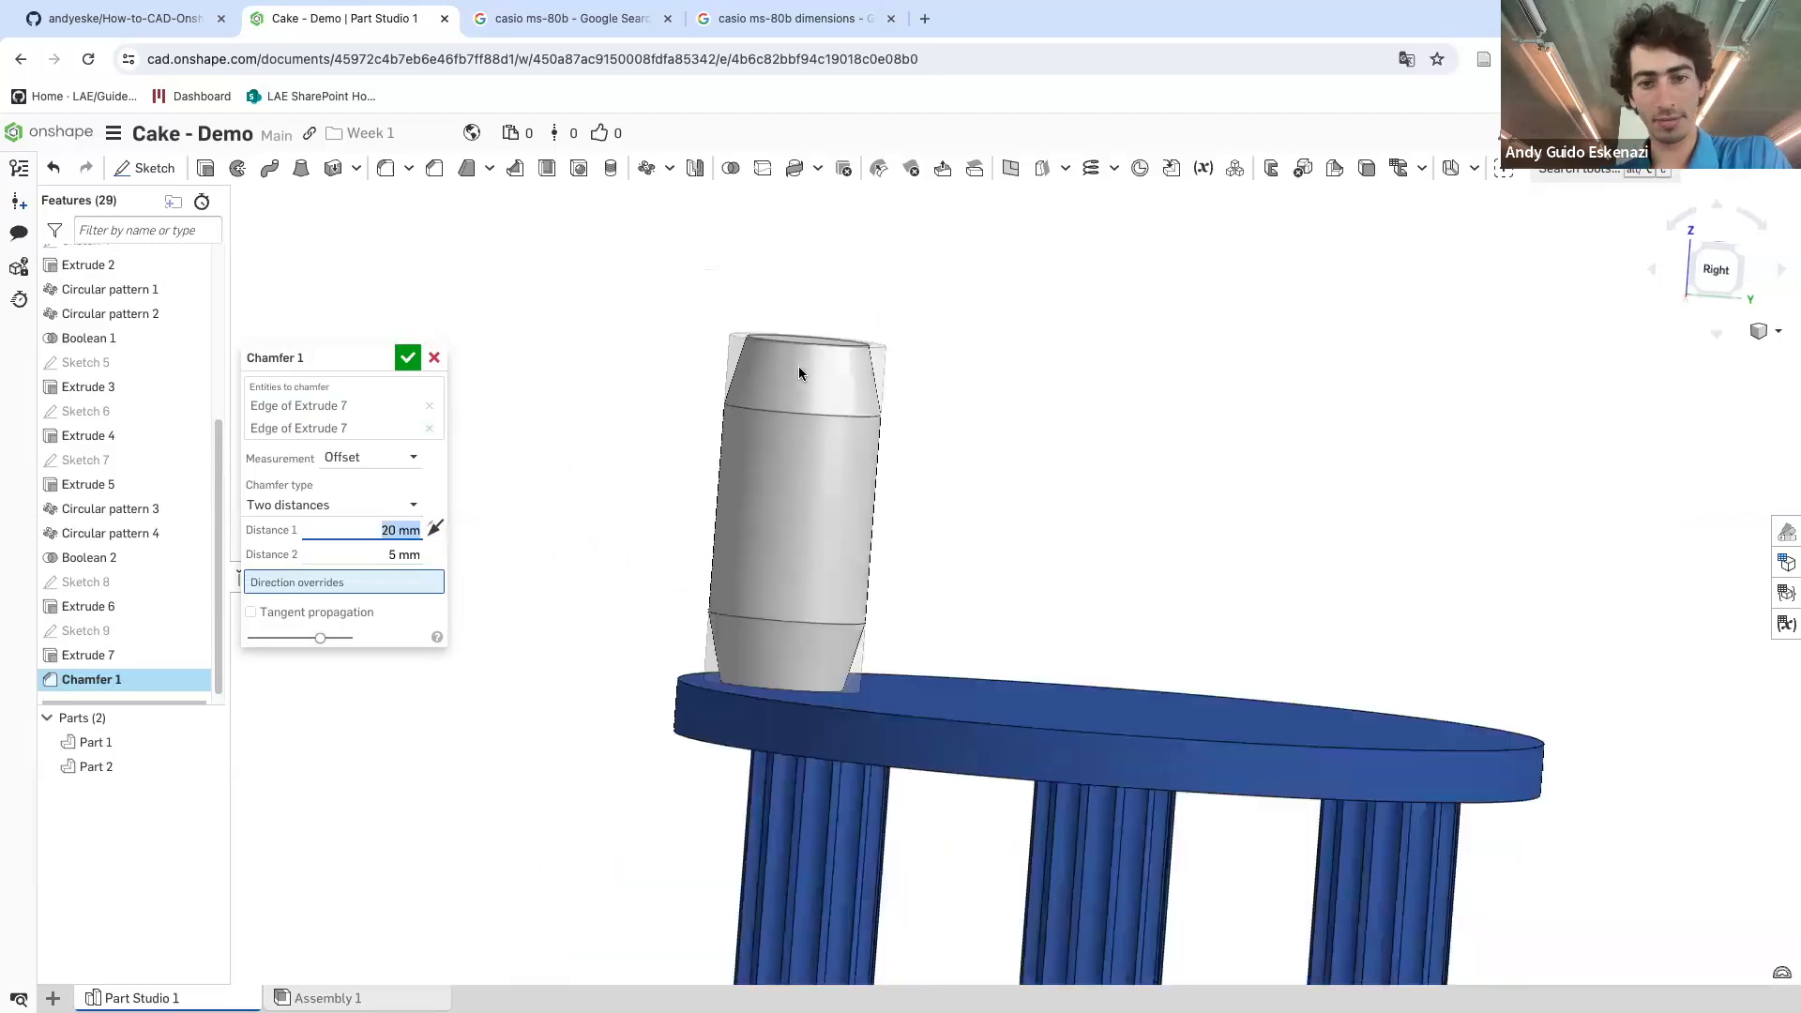
right_drag(779, 465, 785, 321)
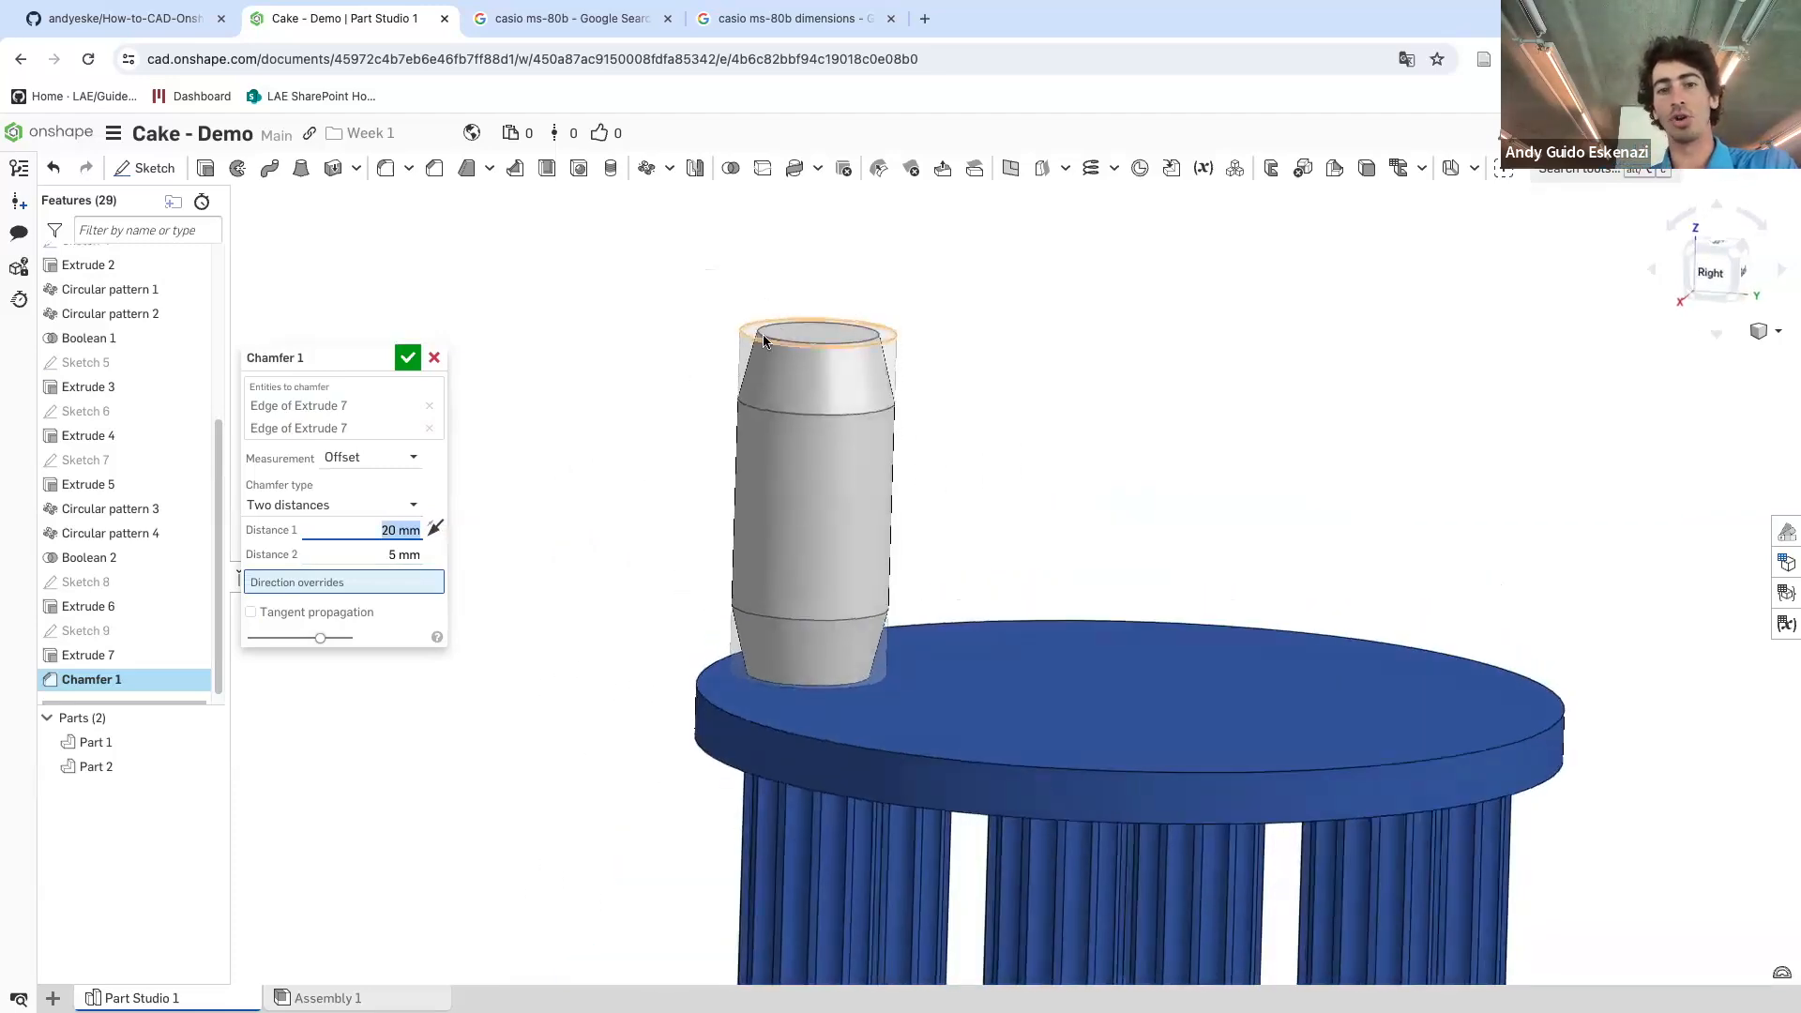
right_drag(870, 664, 864, 629)
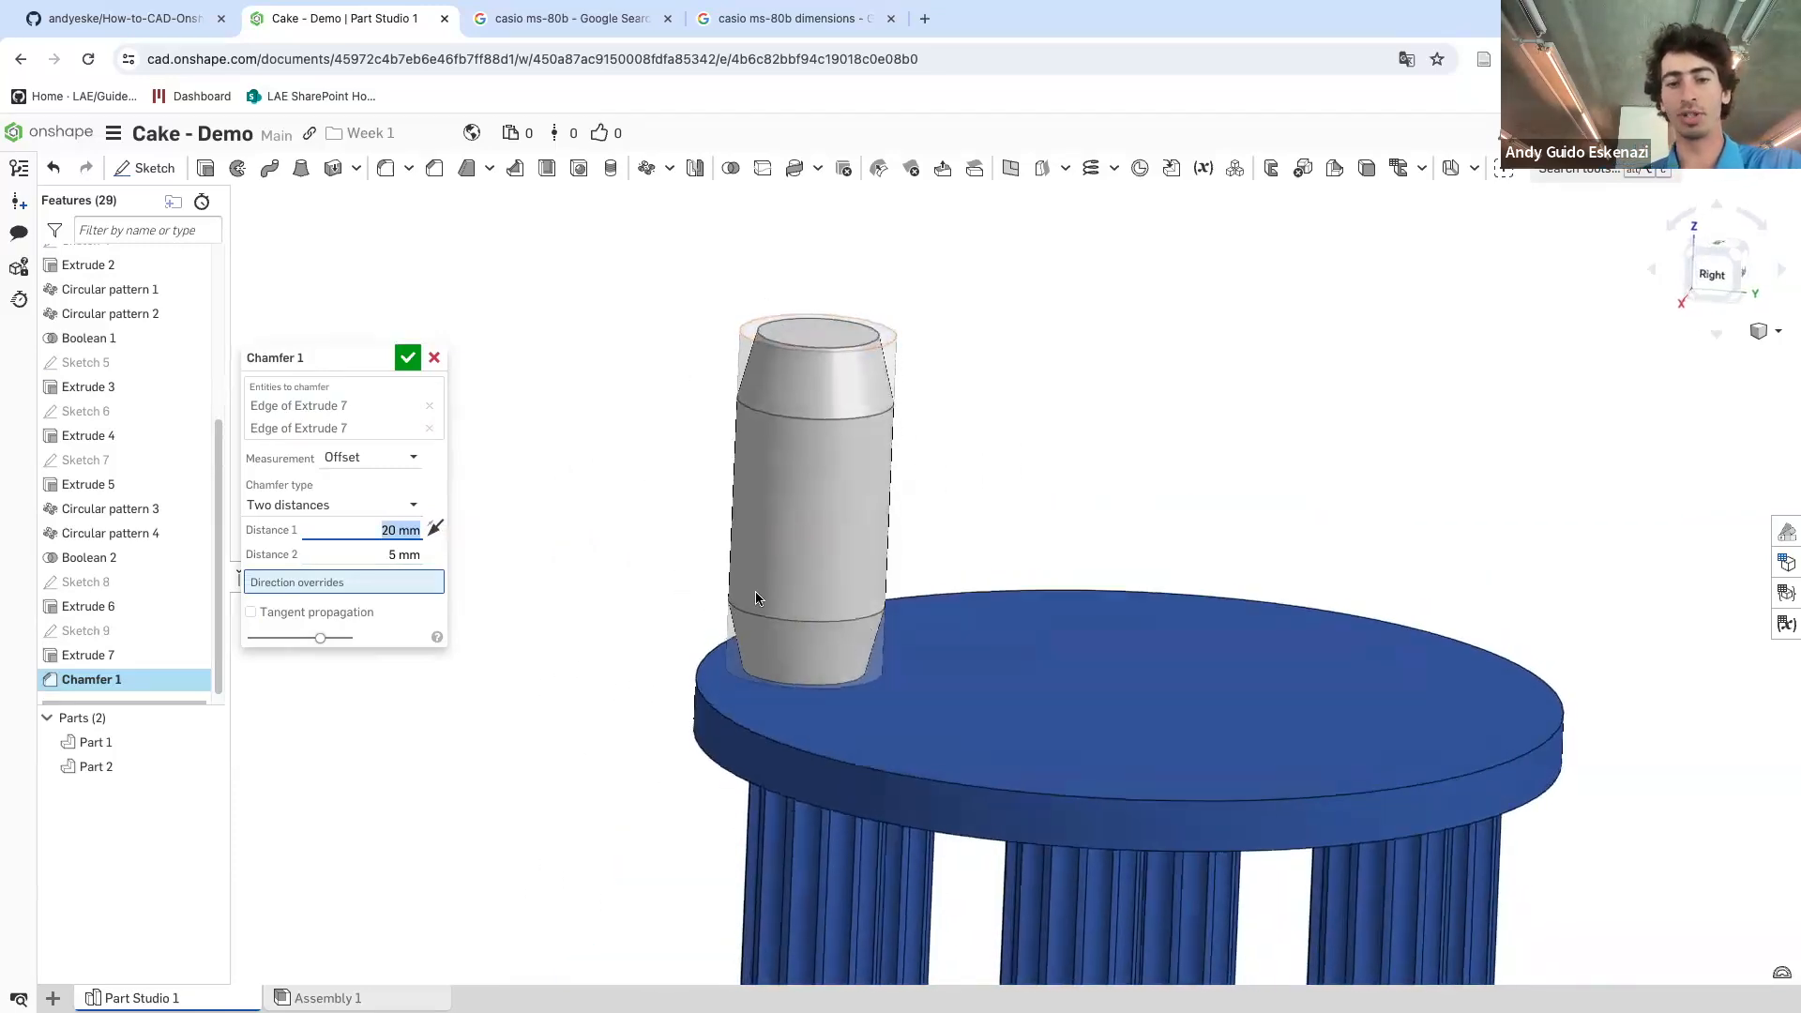
- Try 2 mm and 4 mm as the chamfer's distance 2
click(402, 556)
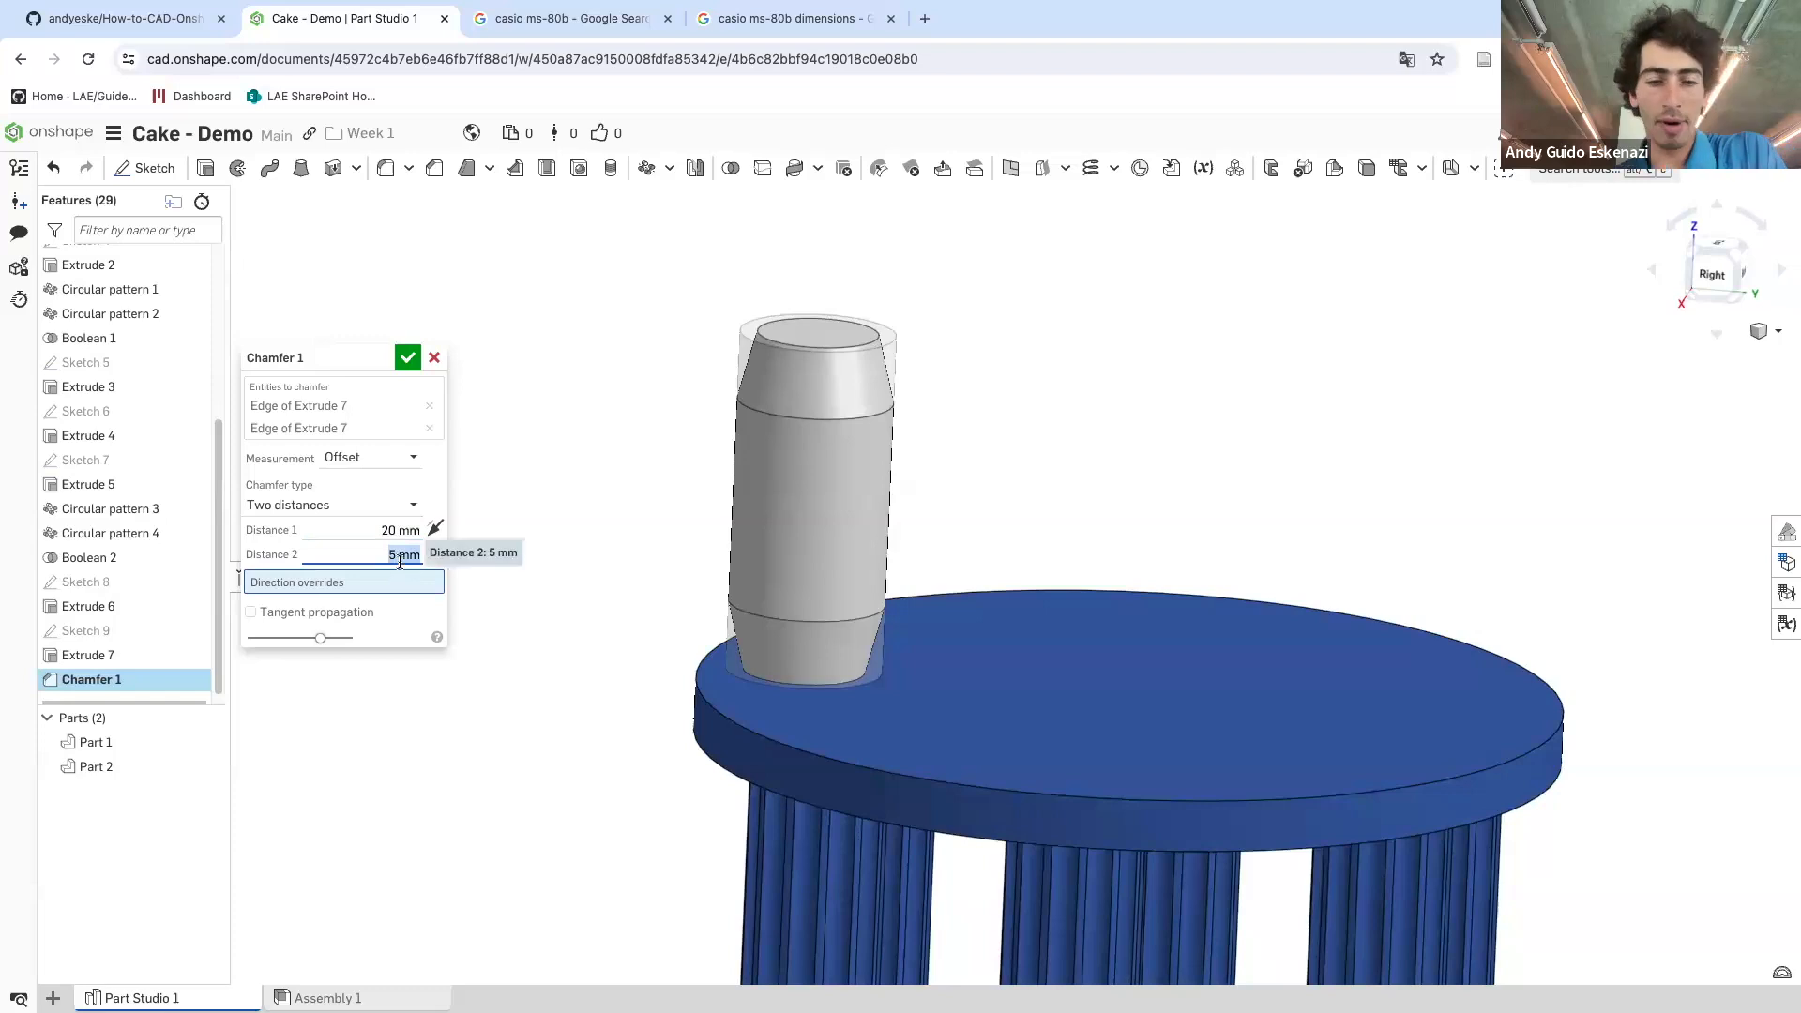
text(2)
key(Return)
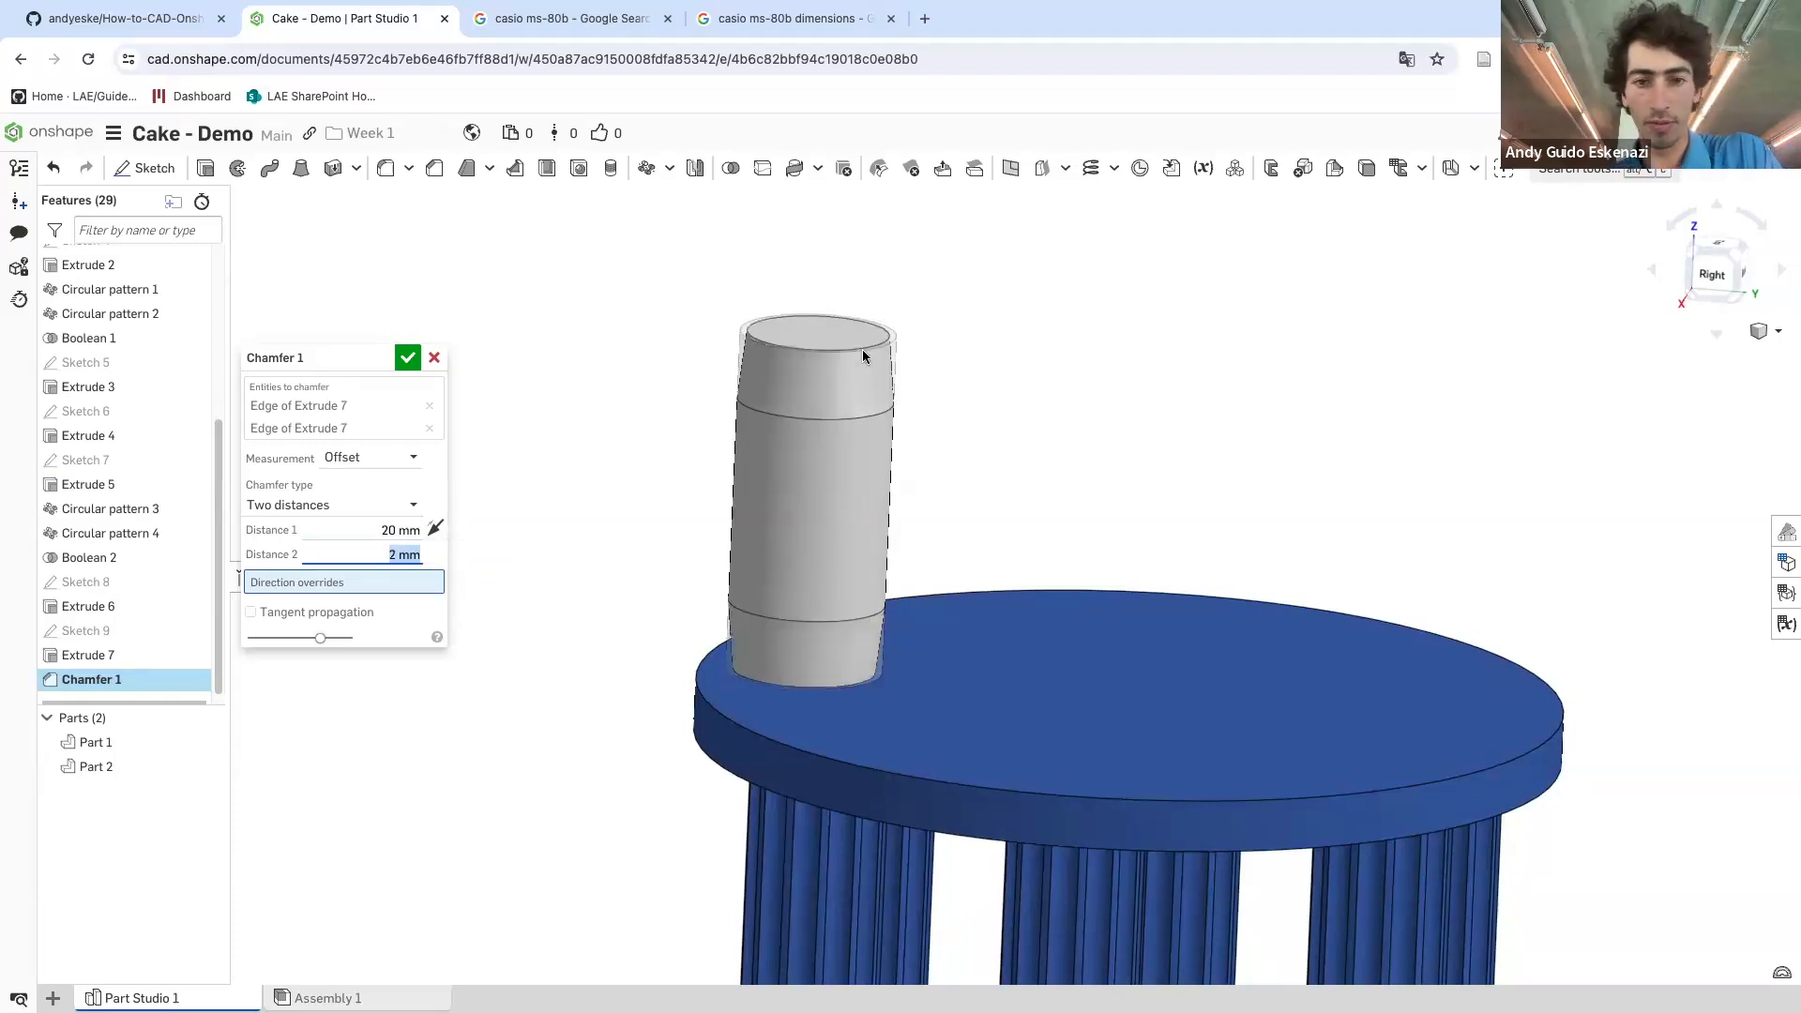
key(Return)
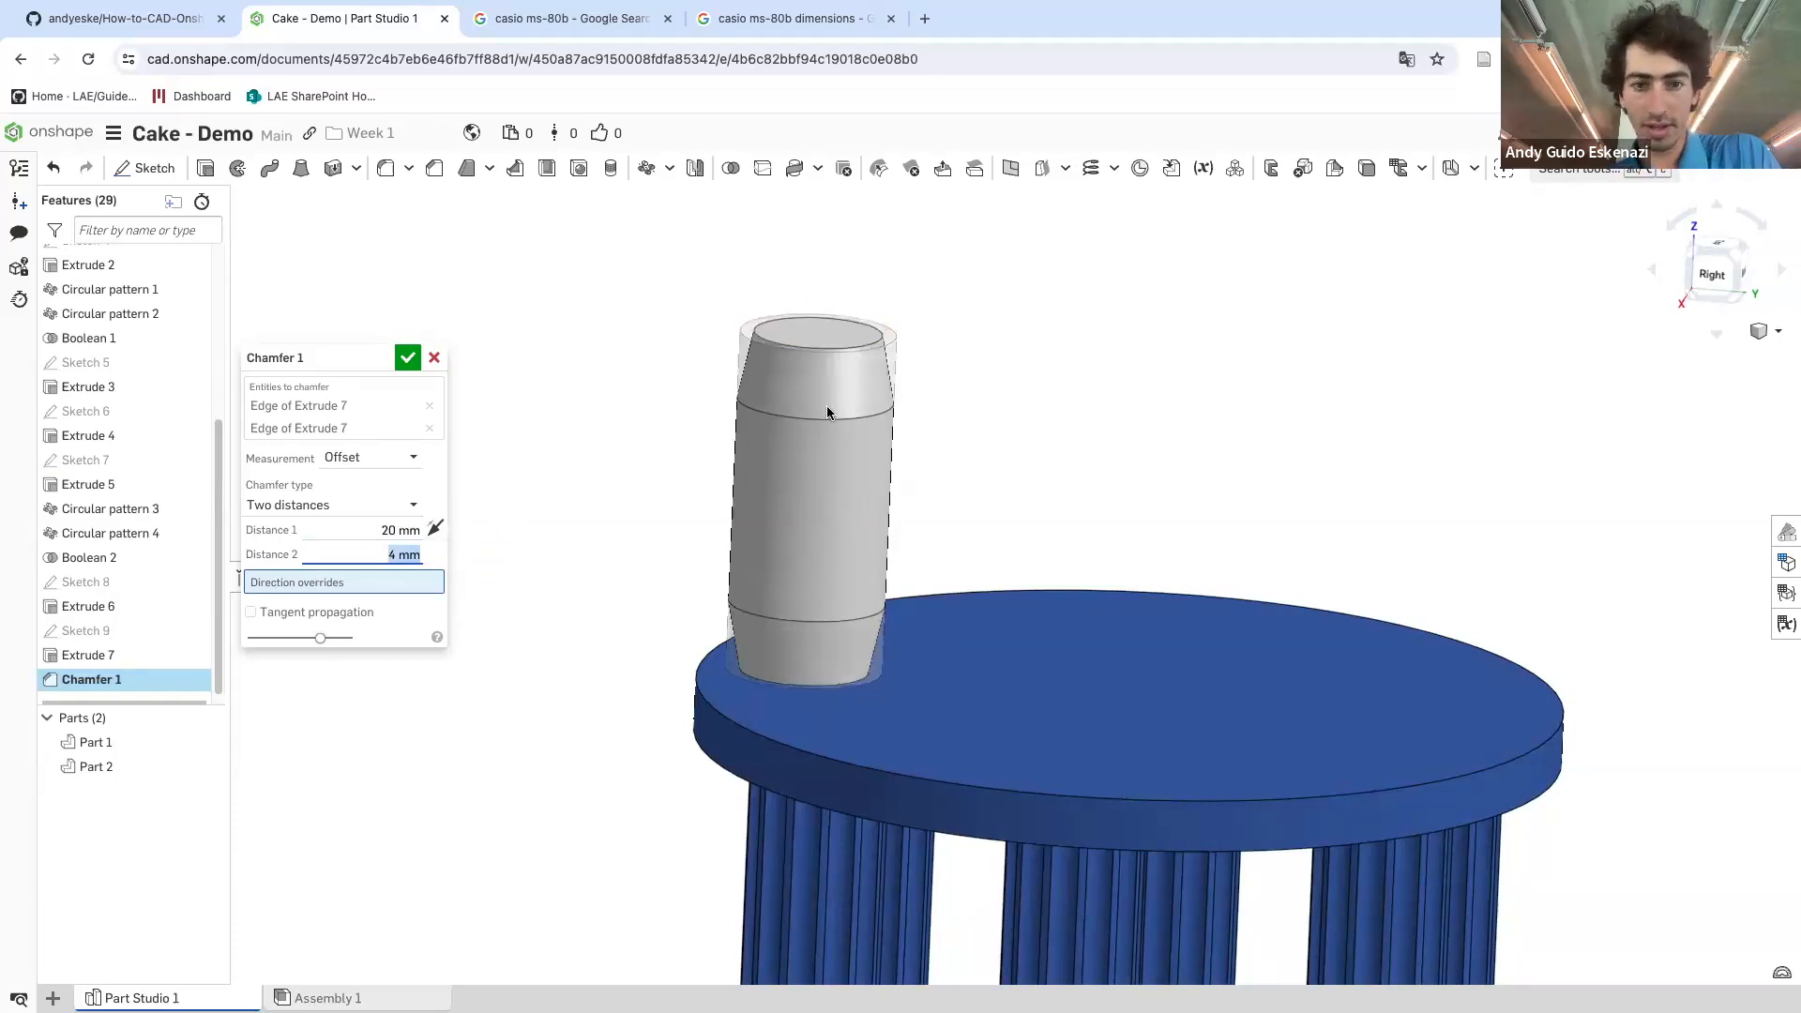
- Set the chamfer's distance 2 to 5 mm and complete the chamfer
text(5)
key(Return)
right_drag(617, 520, 839, 508)
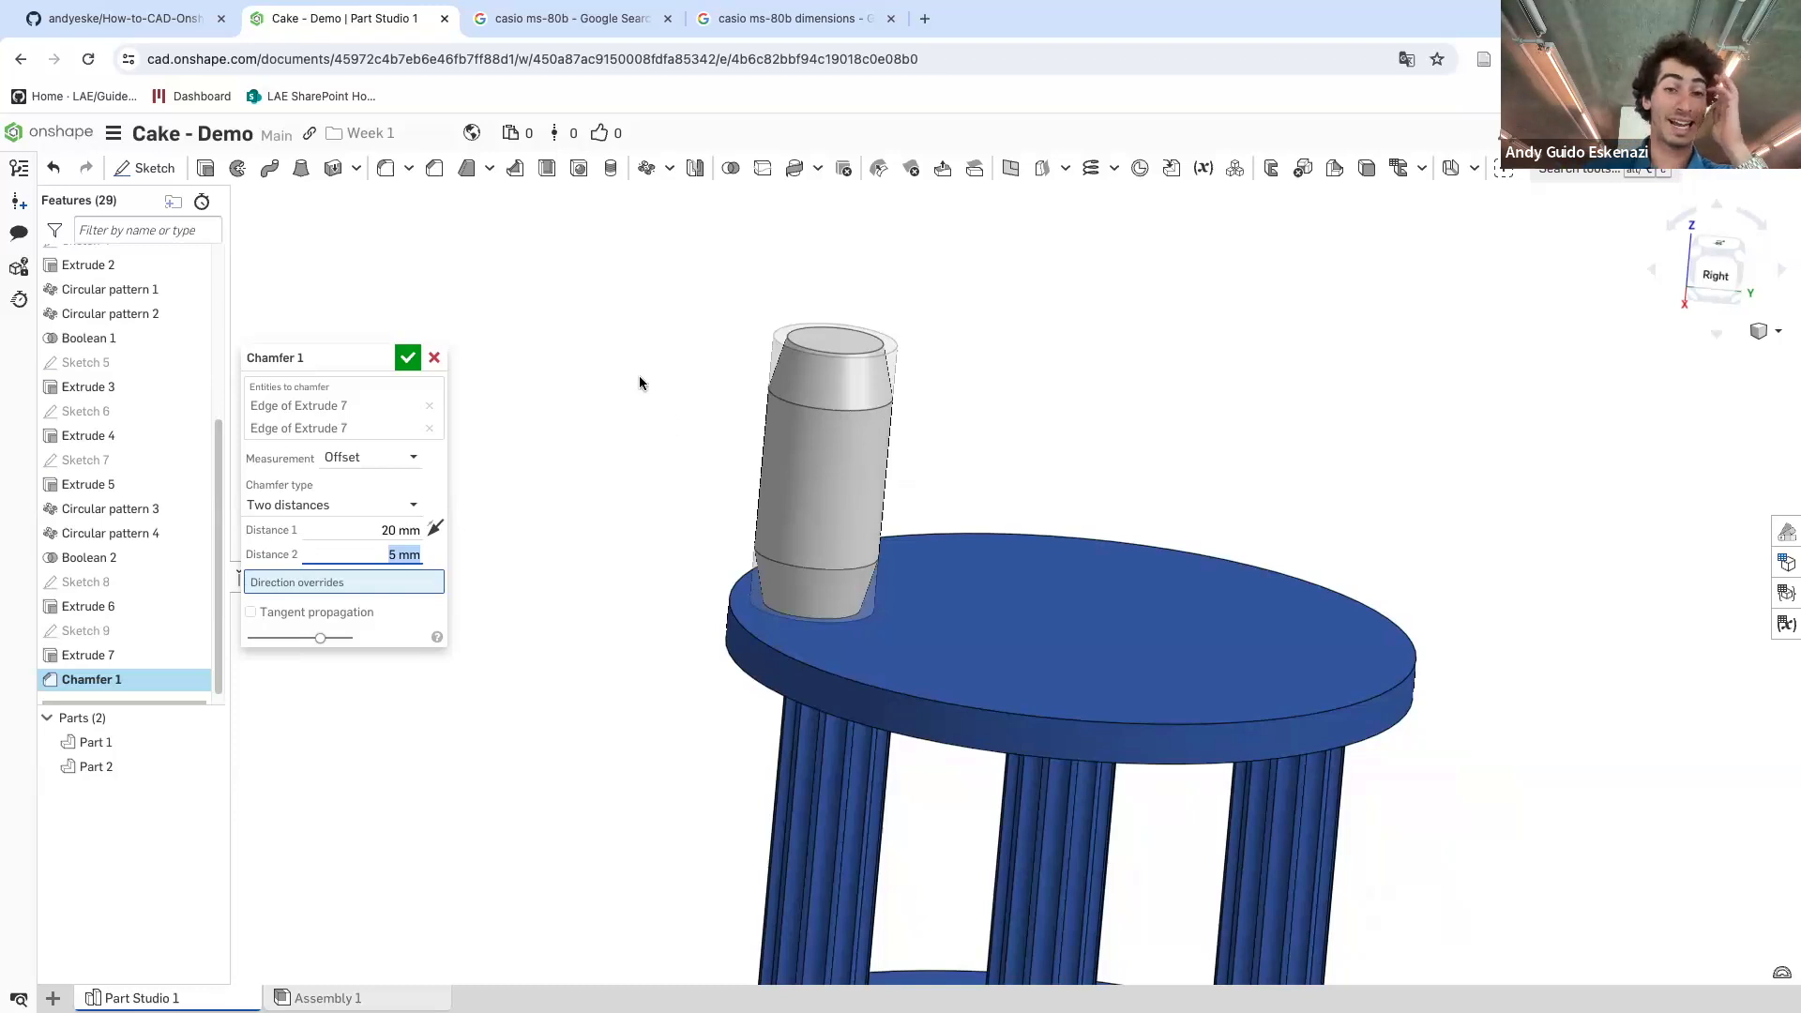
click(410, 365)
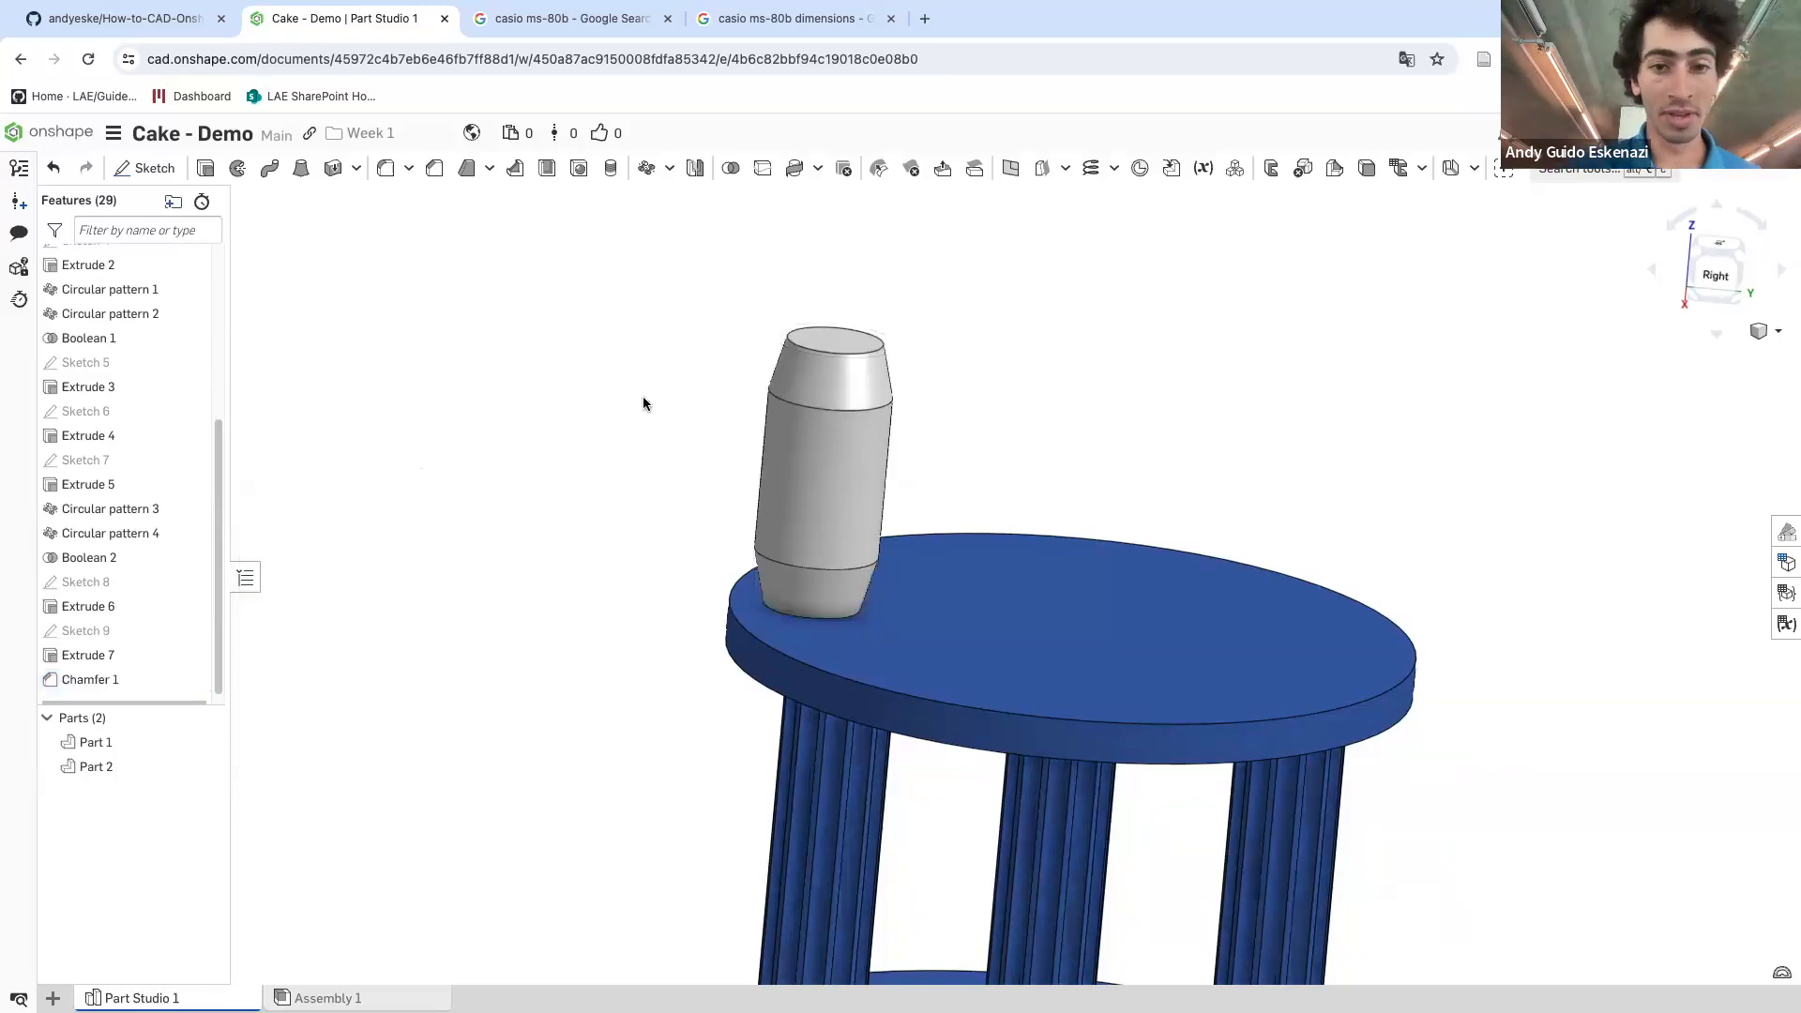
- Start a new sketch on the top face of the chamfered cylinder
scroll(745, 391, down, 3)
scroll(744, 384, down, 4)
scroll(824, 602, up, 3)
right_drag(705, 460, 672, 608)
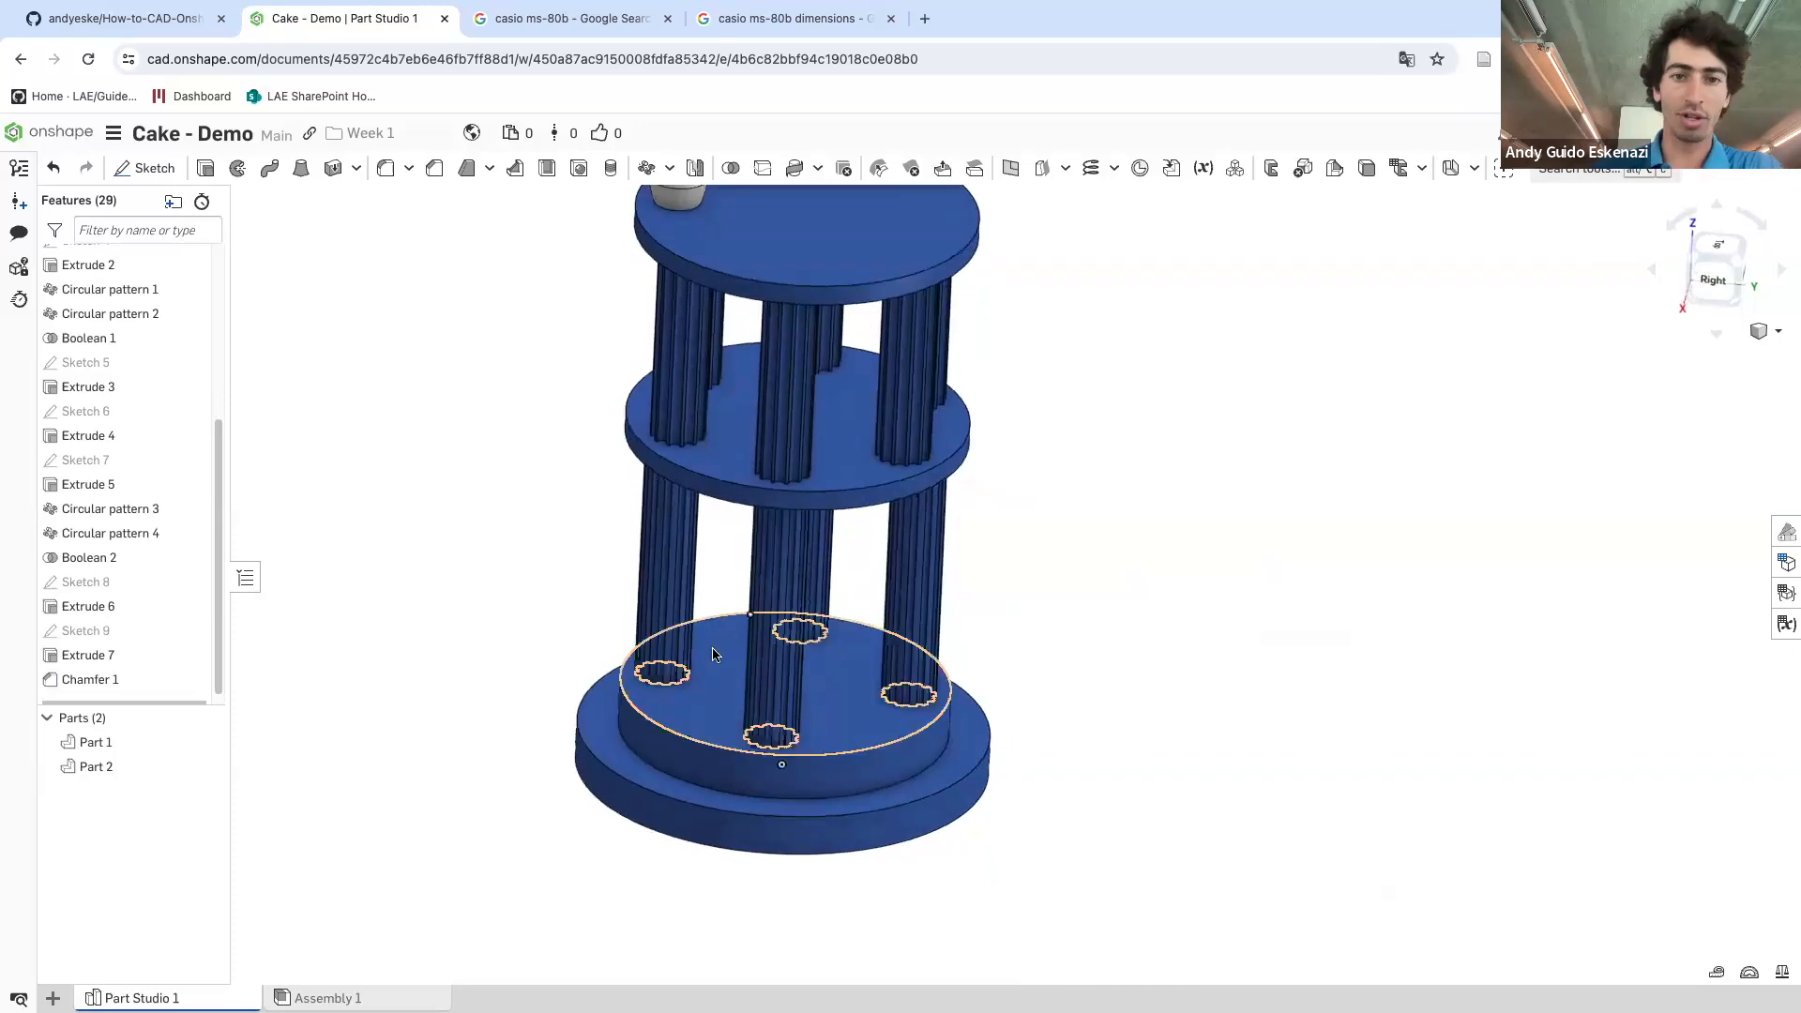
scroll(669, 614, down, 2)
scroll(700, 261, up, 5)
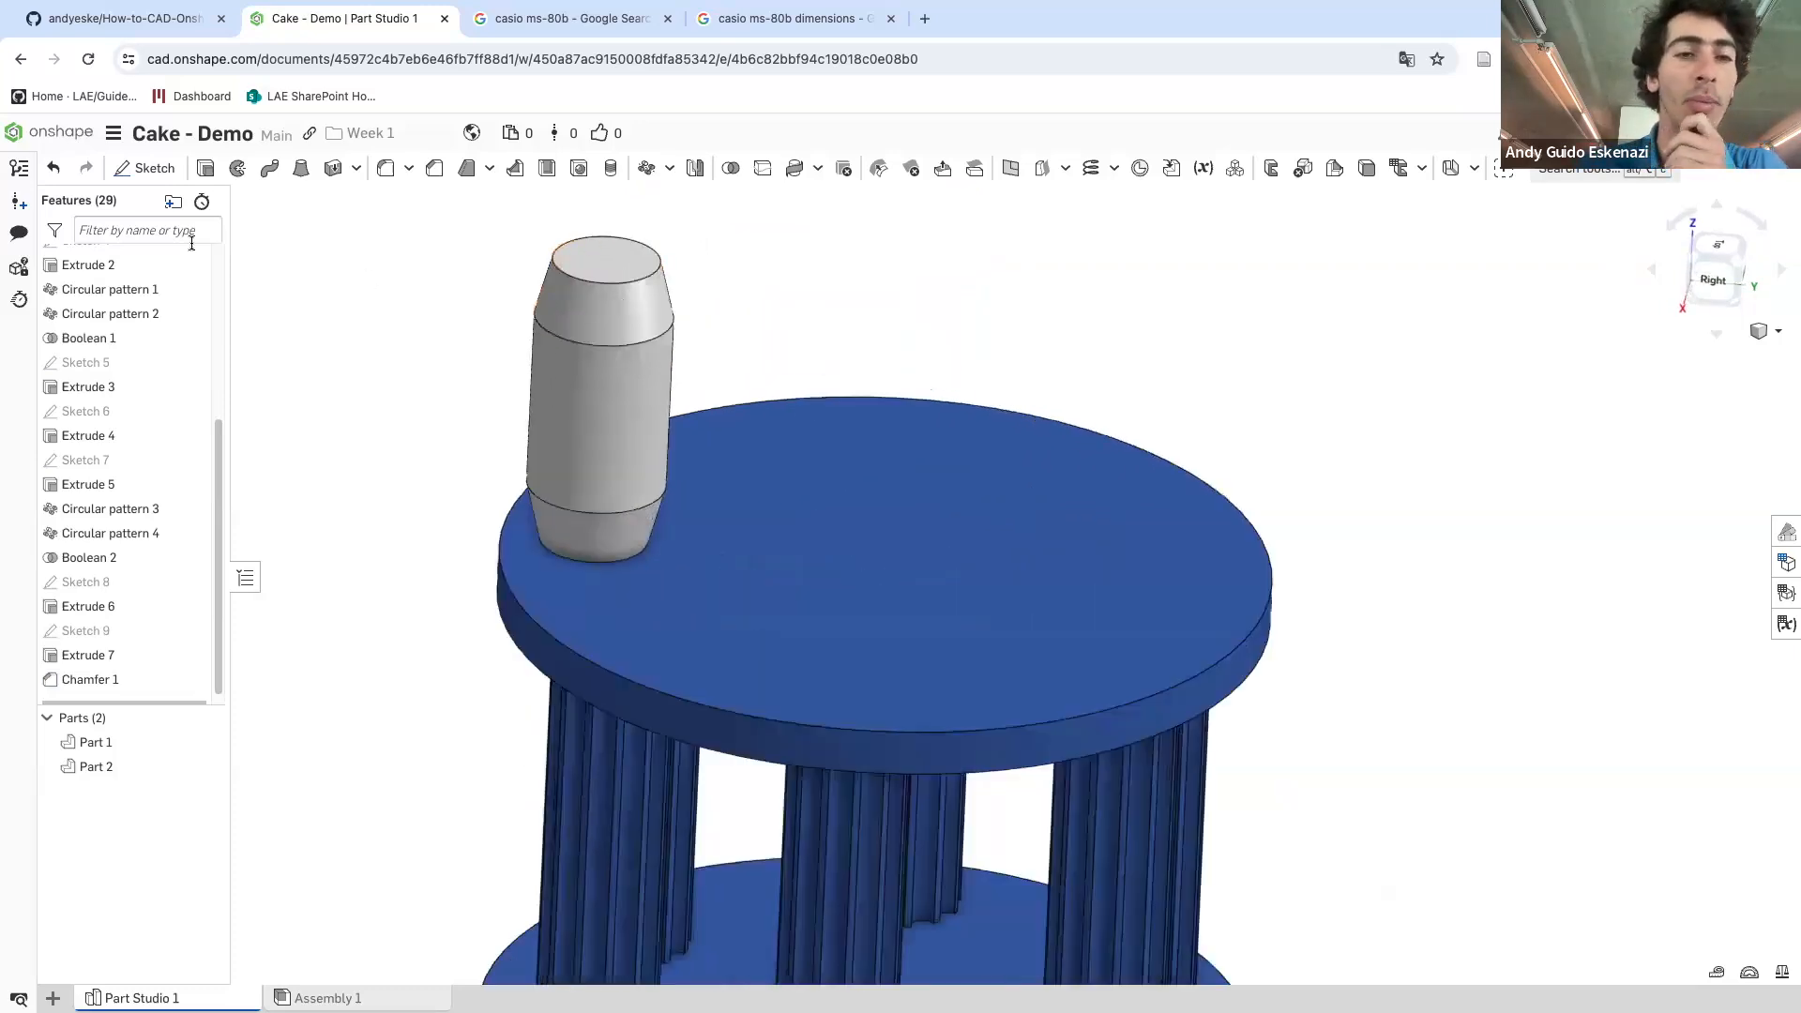
click(146, 167)
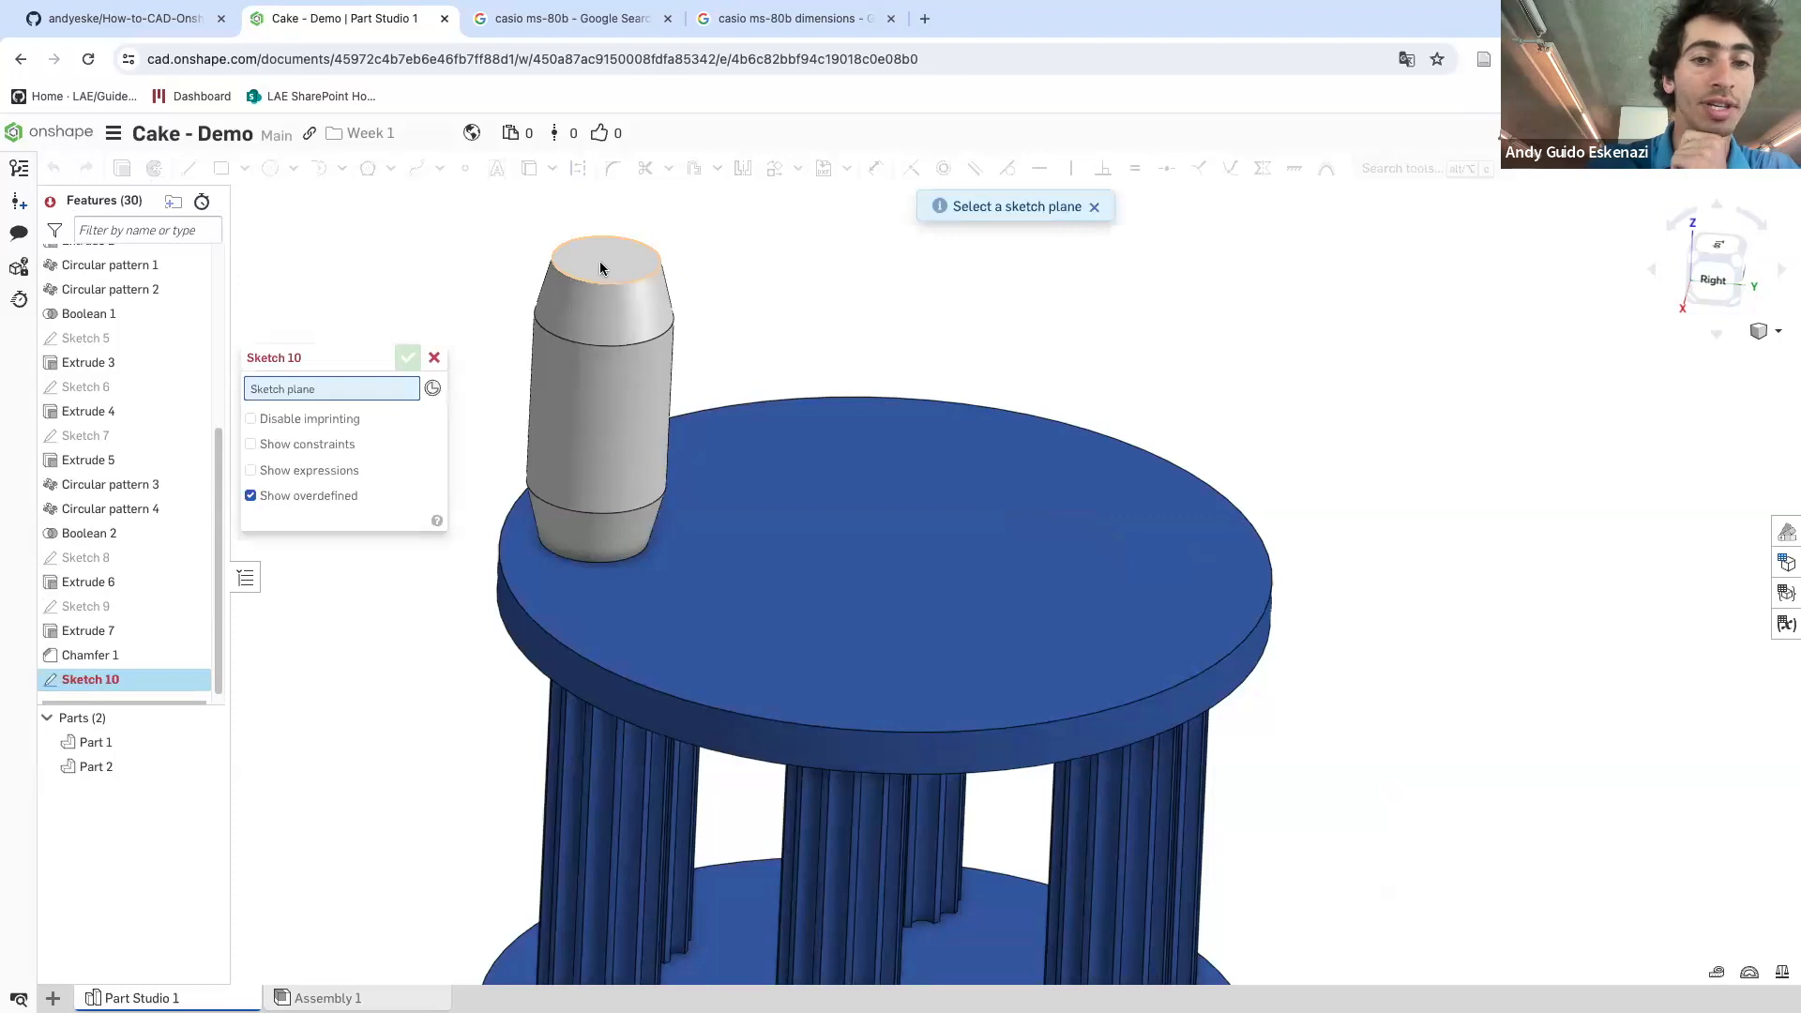
click(601, 268)
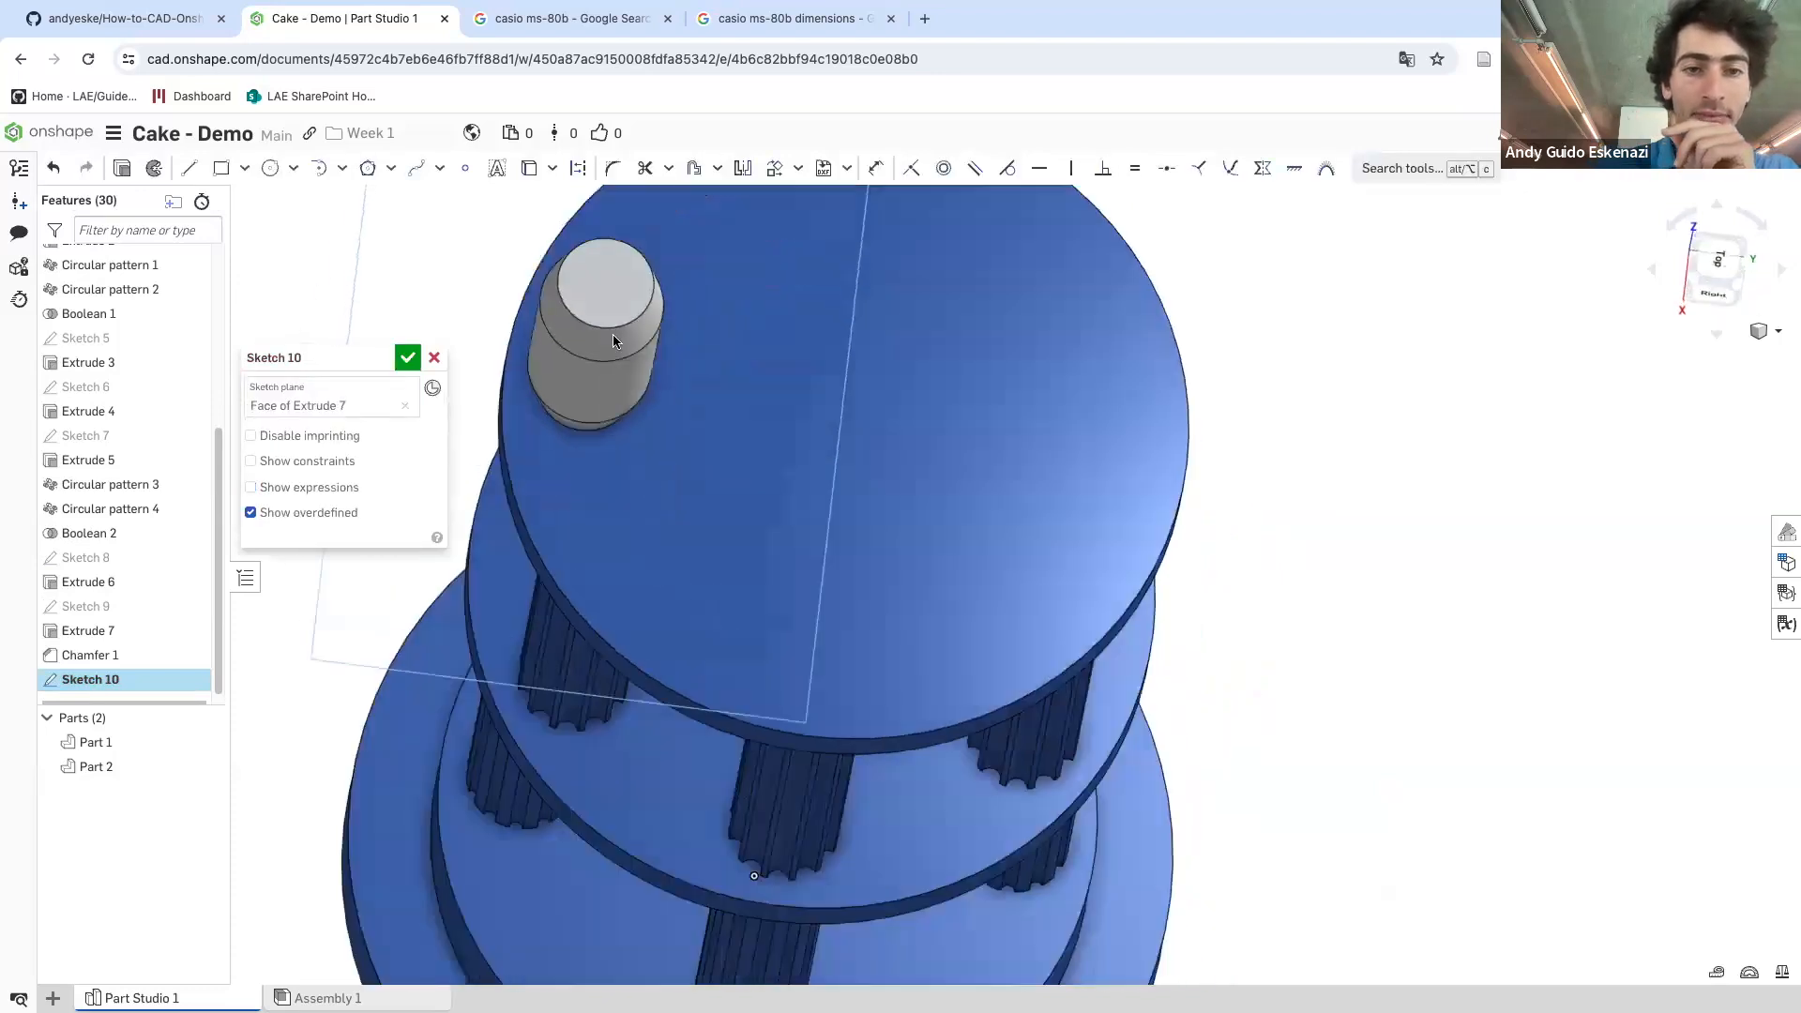
- Draw a construction line from the face's centre outward past its edge and set its length to 20 mm
click(189, 168)
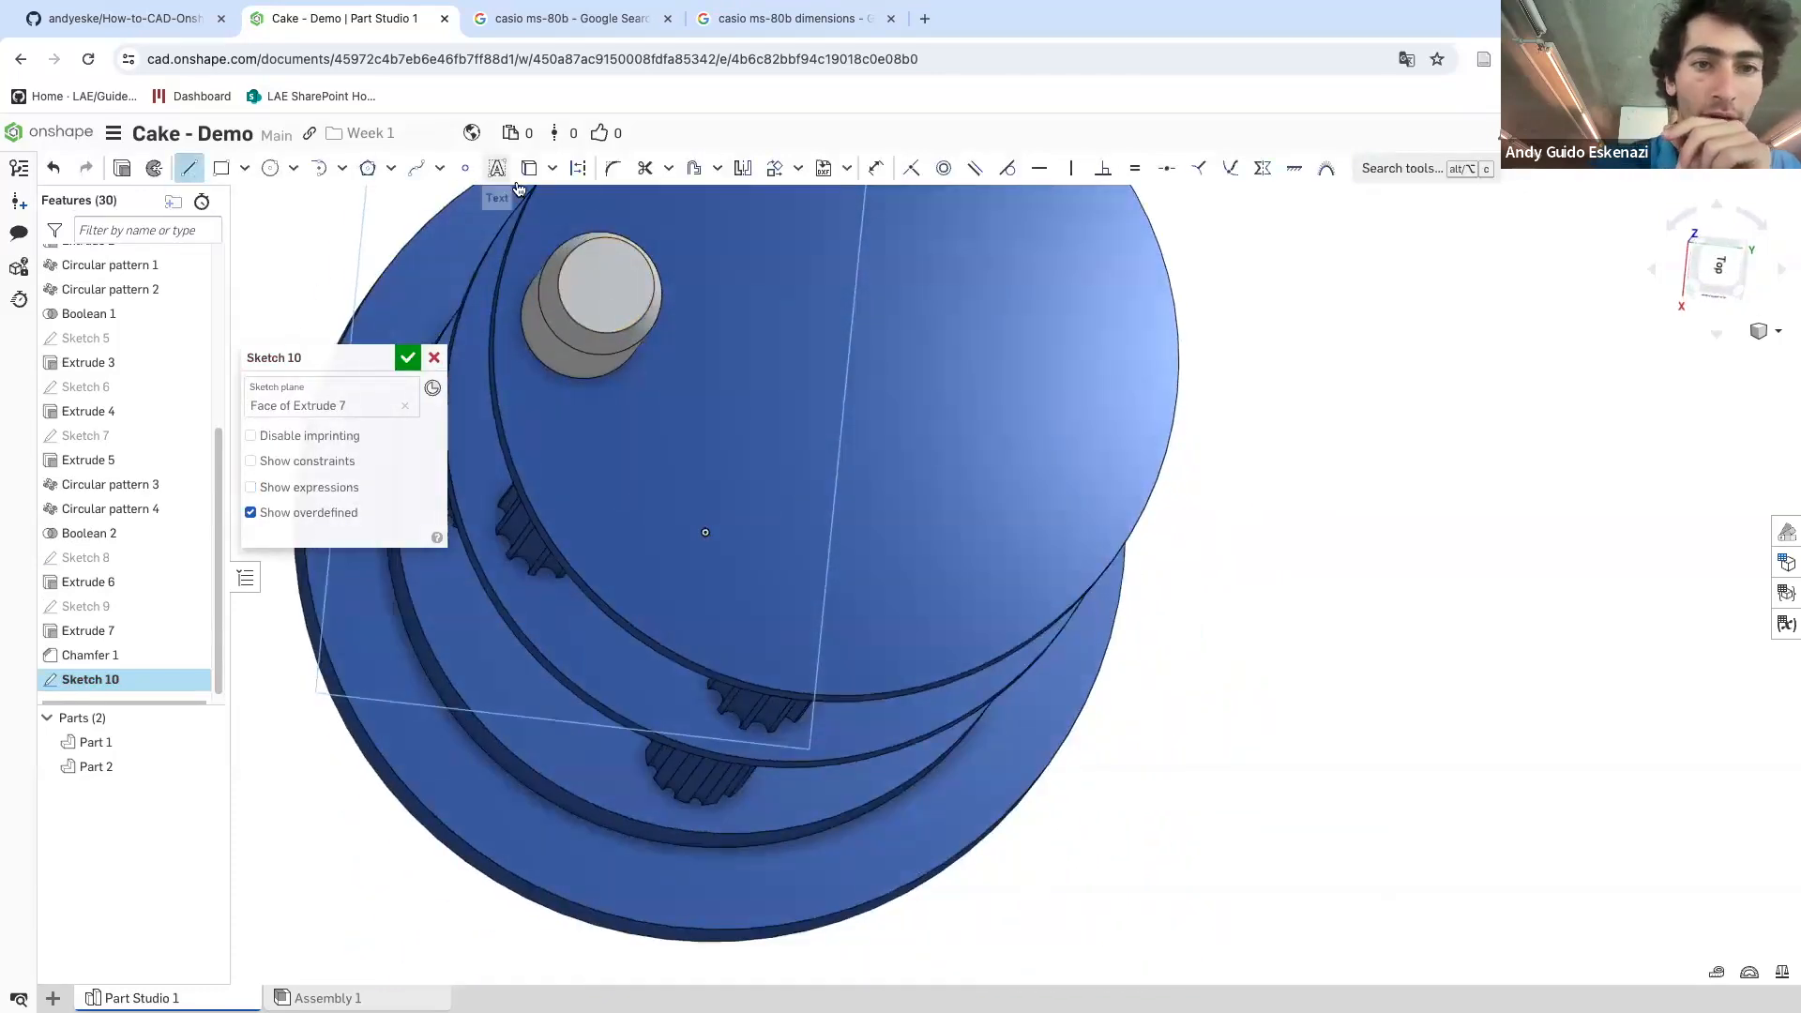
click(578, 169)
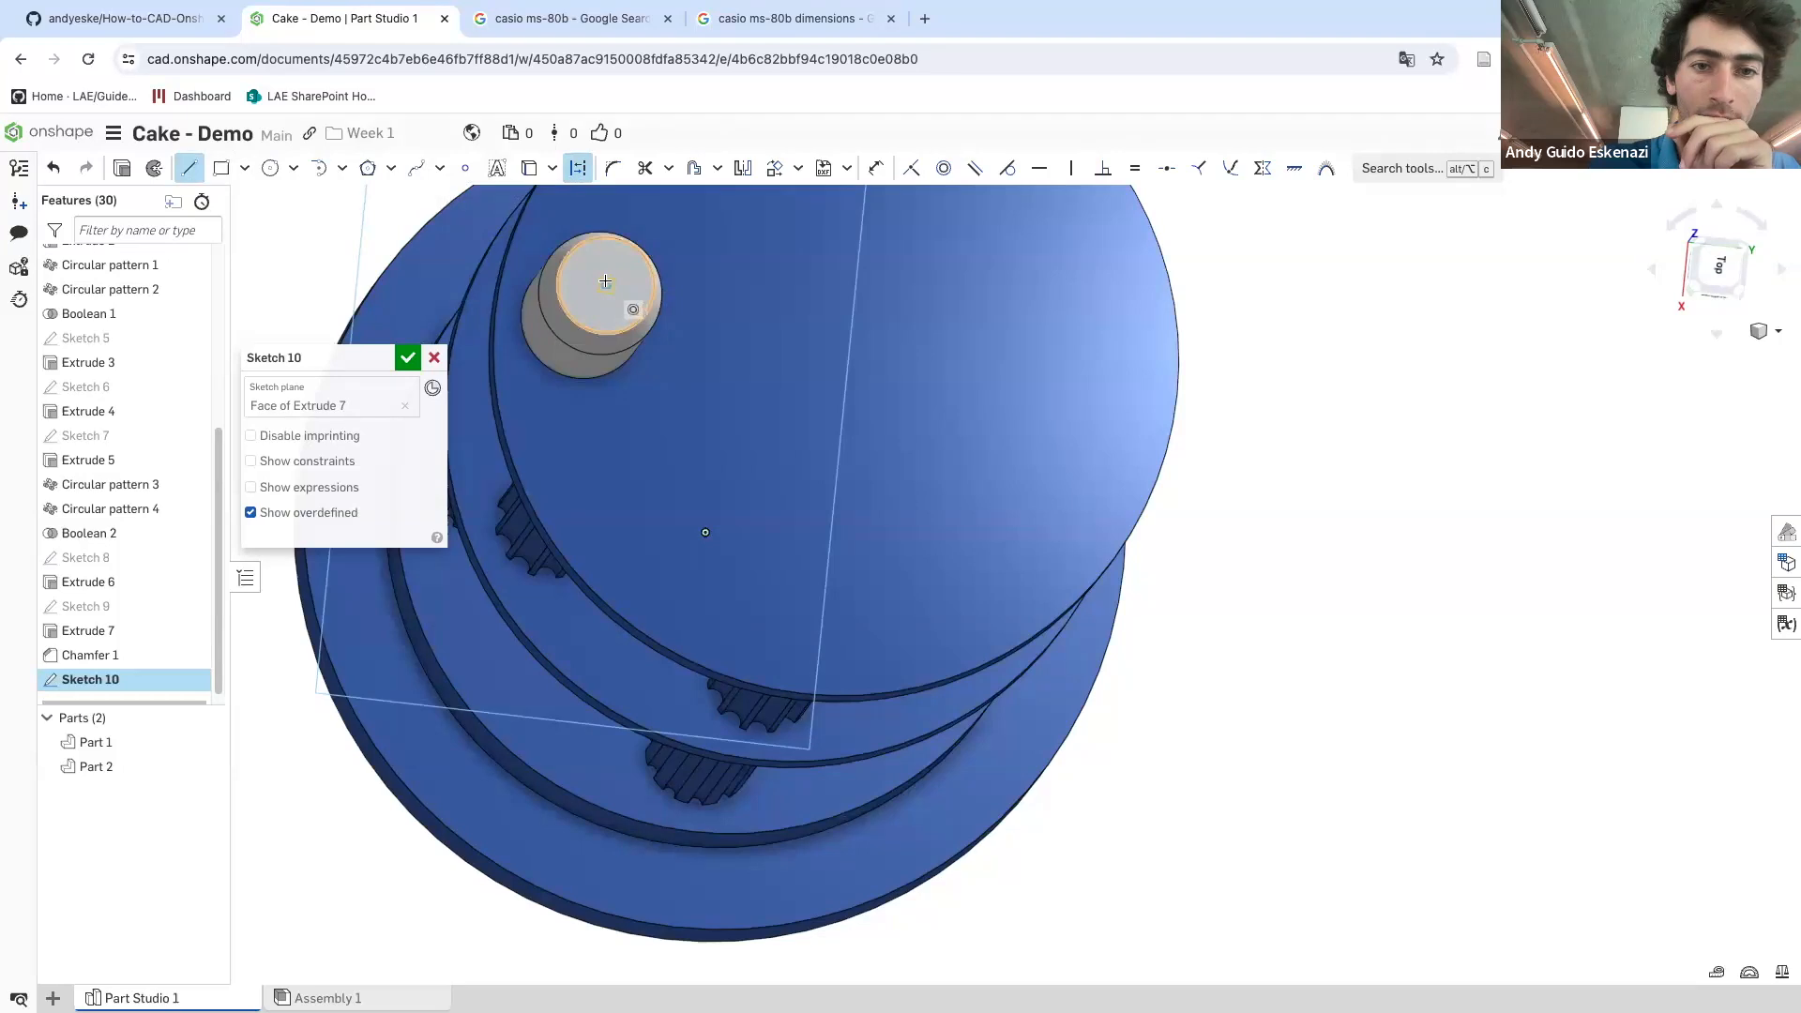
click(605, 281)
scroll(612, 218, up, 3)
click(615, 226)
key(Escape)
key(d)
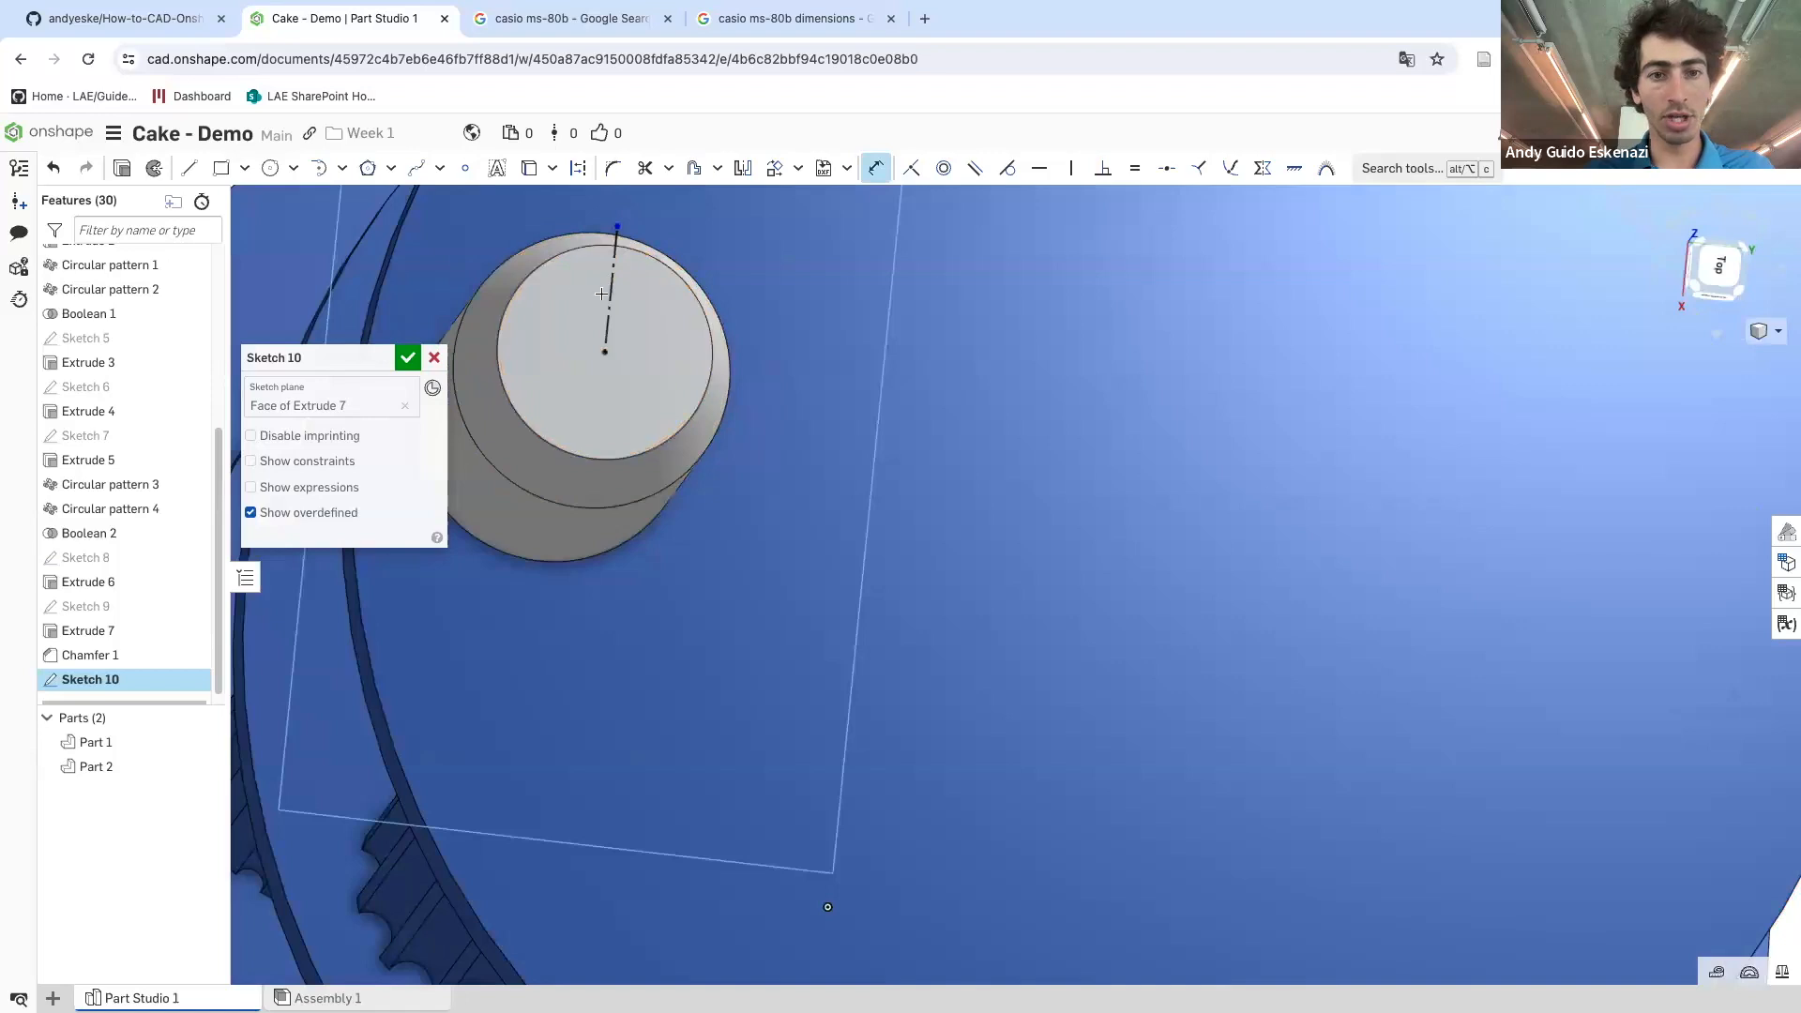
click(609, 286)
text(20)
key(Return)
- Sketch a circle centred on the construction line's outer end and set its diameter to 10 mm
right_drag(571, 290, 663, 338)
scroll(664, 338, down, 3)
scroll(489, 364, up, 6)
click(269, 169)
click(767, 328)
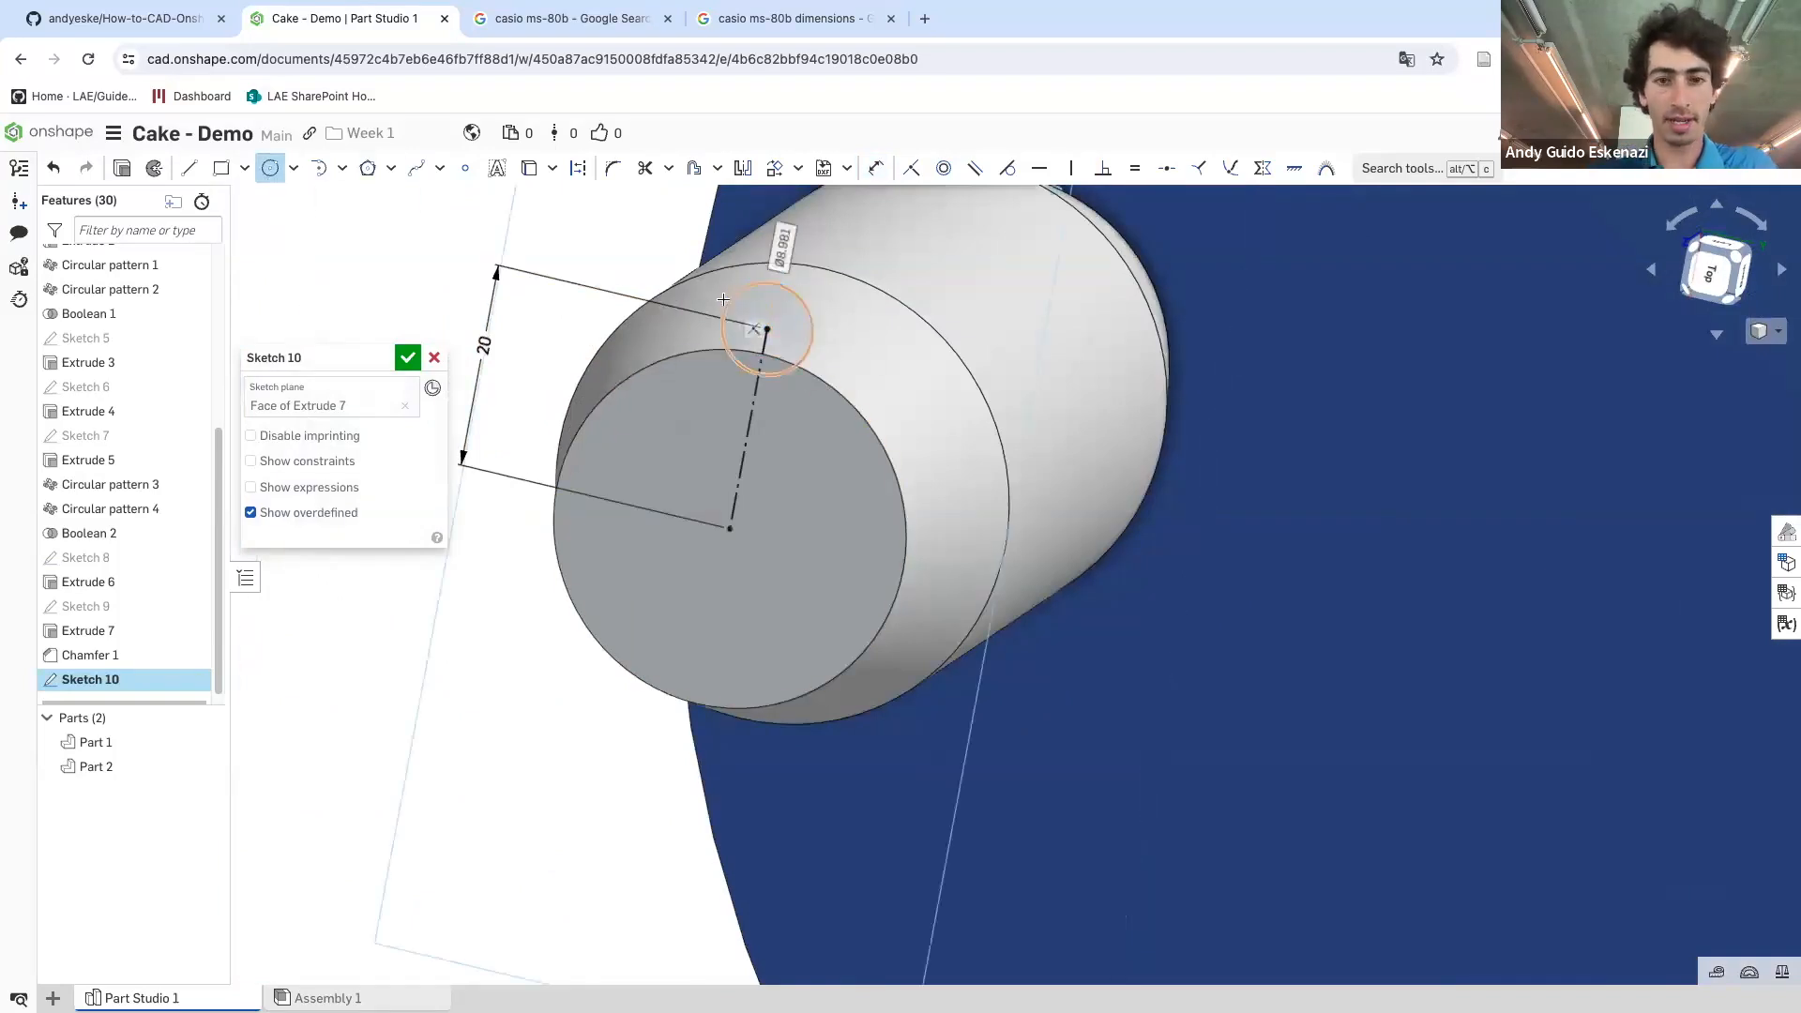
key(d)
click(813, 321)
click(843, 432)
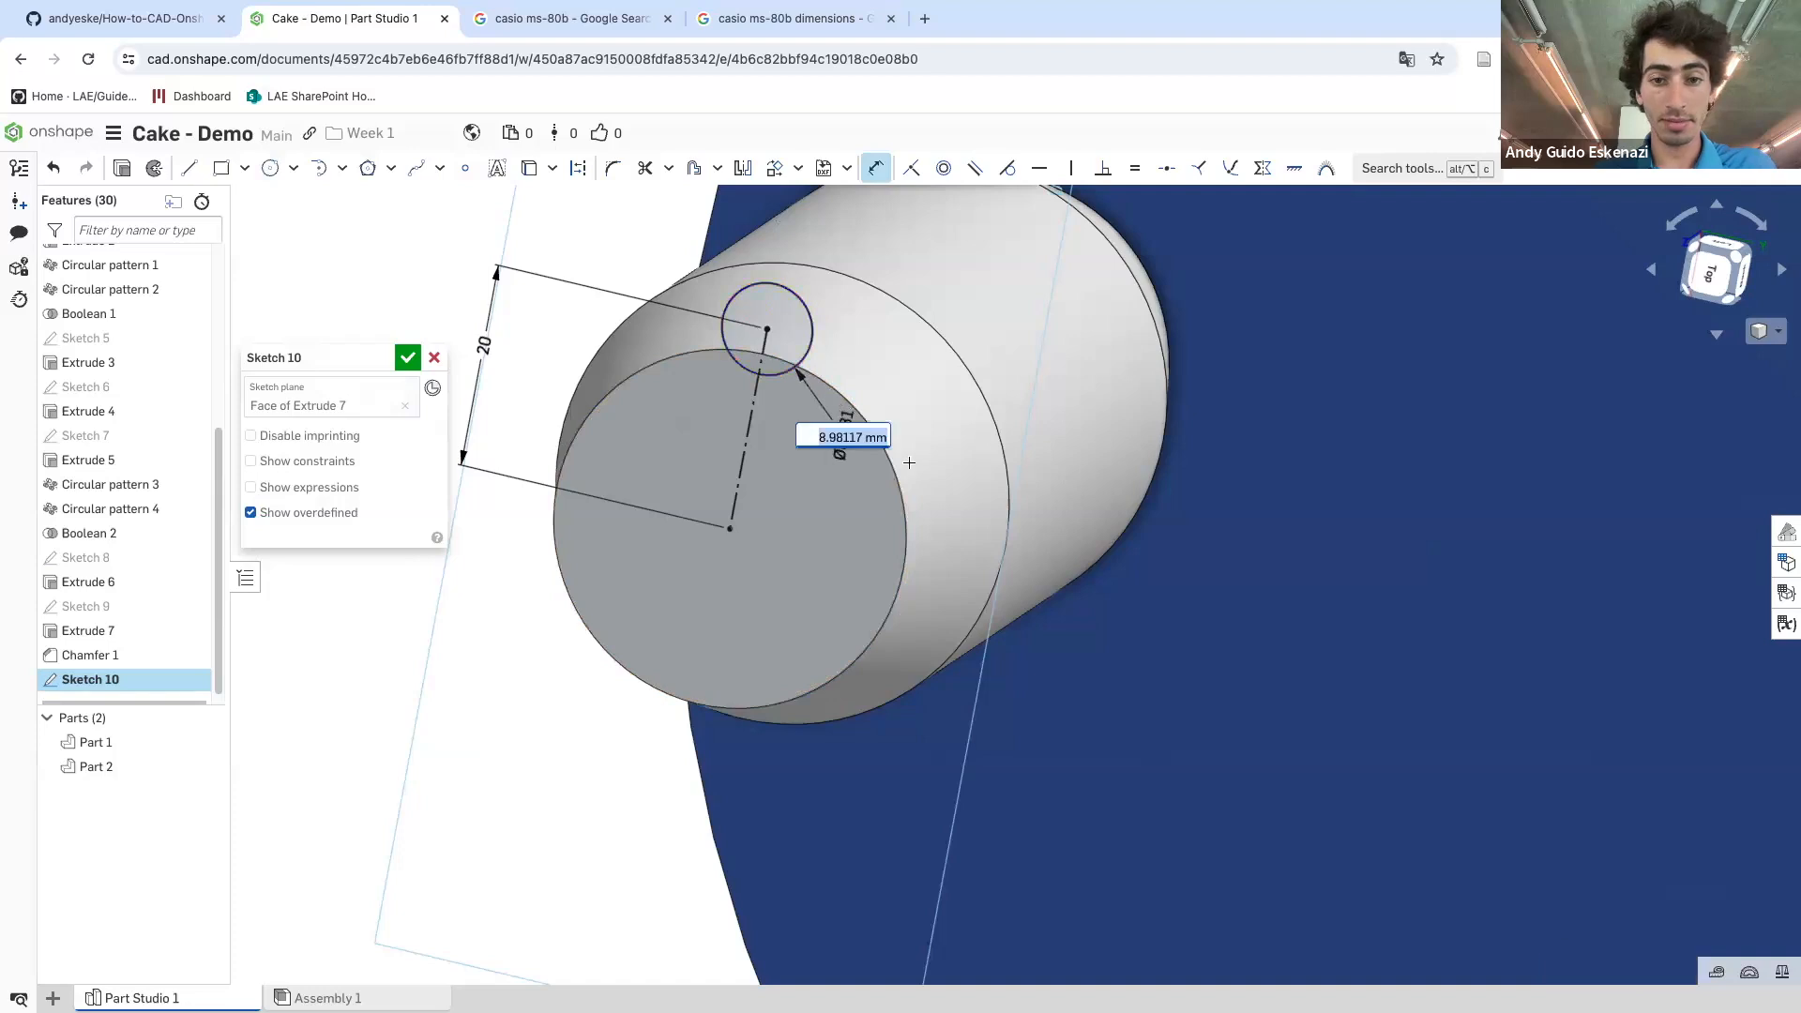
text(10)
key(Return)
- Cut a groove along the cylinder by extruding the 10 mm circle as a removal up to the disc's face, limited to Part 2
right_drag(887, 436, 979, 444)
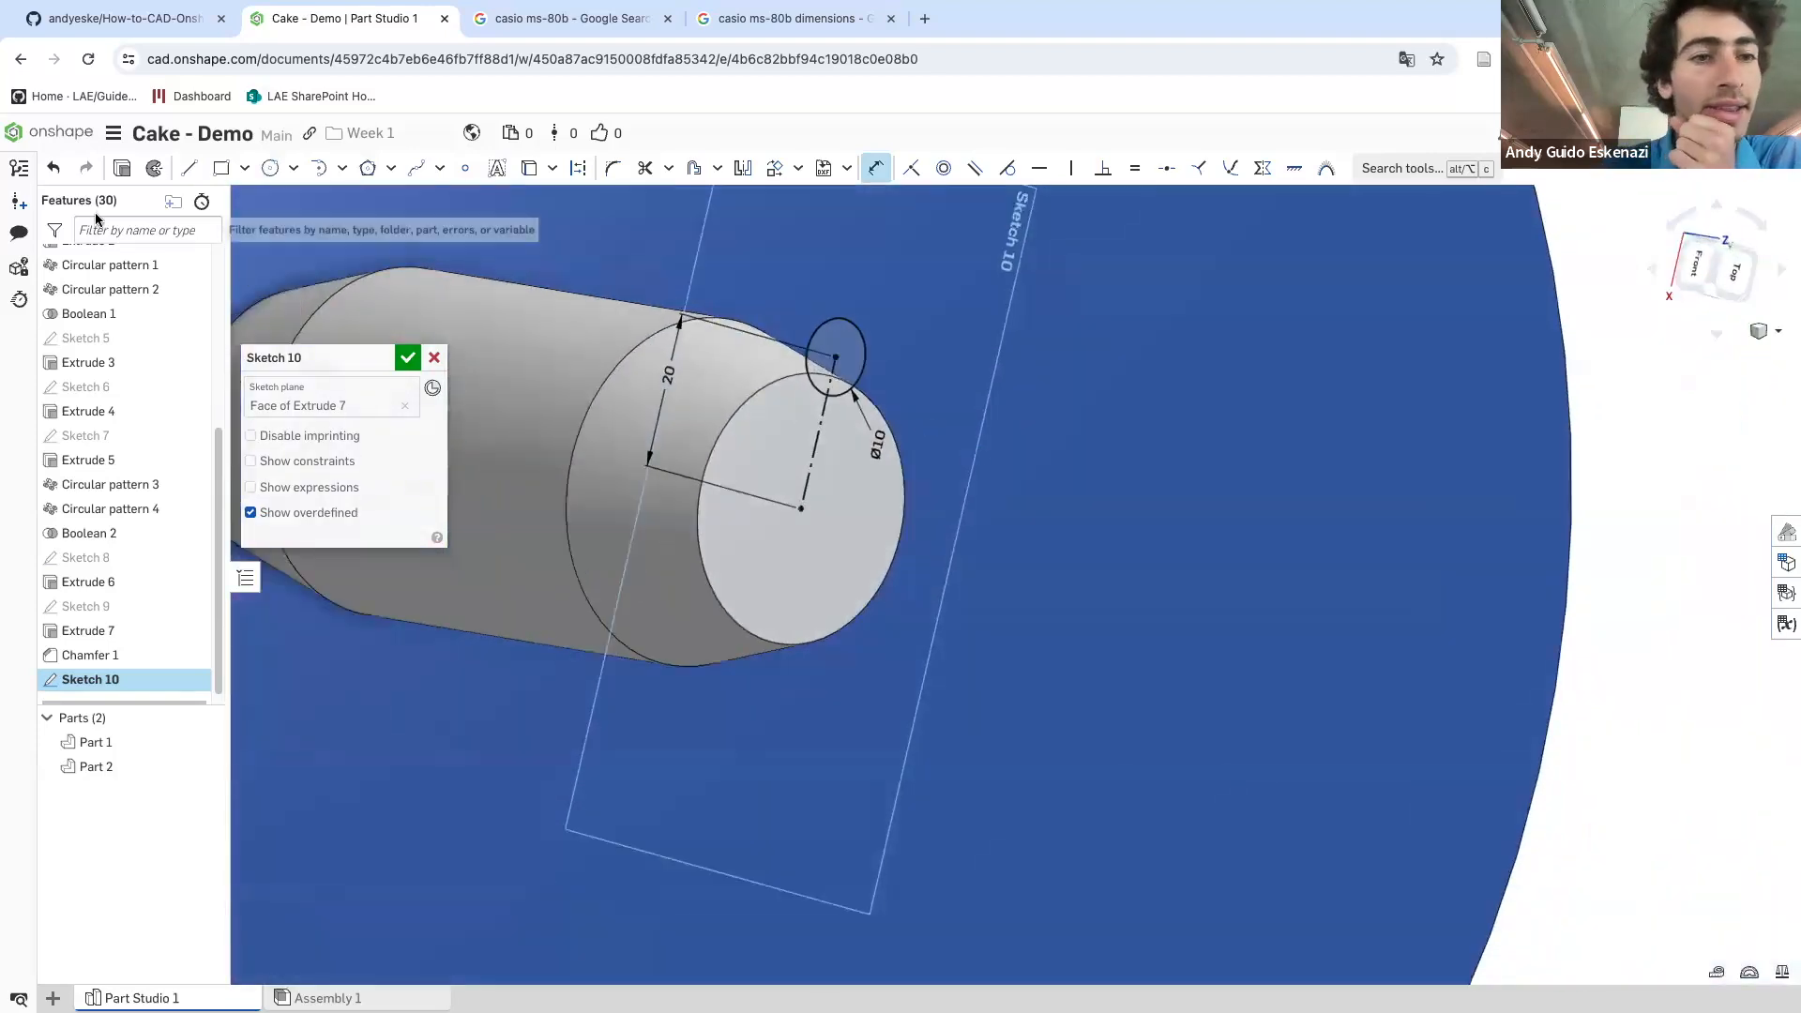
click(122, 168)
click(352, 410)
scroll(807, 457, down, 3)
click(412, 487)
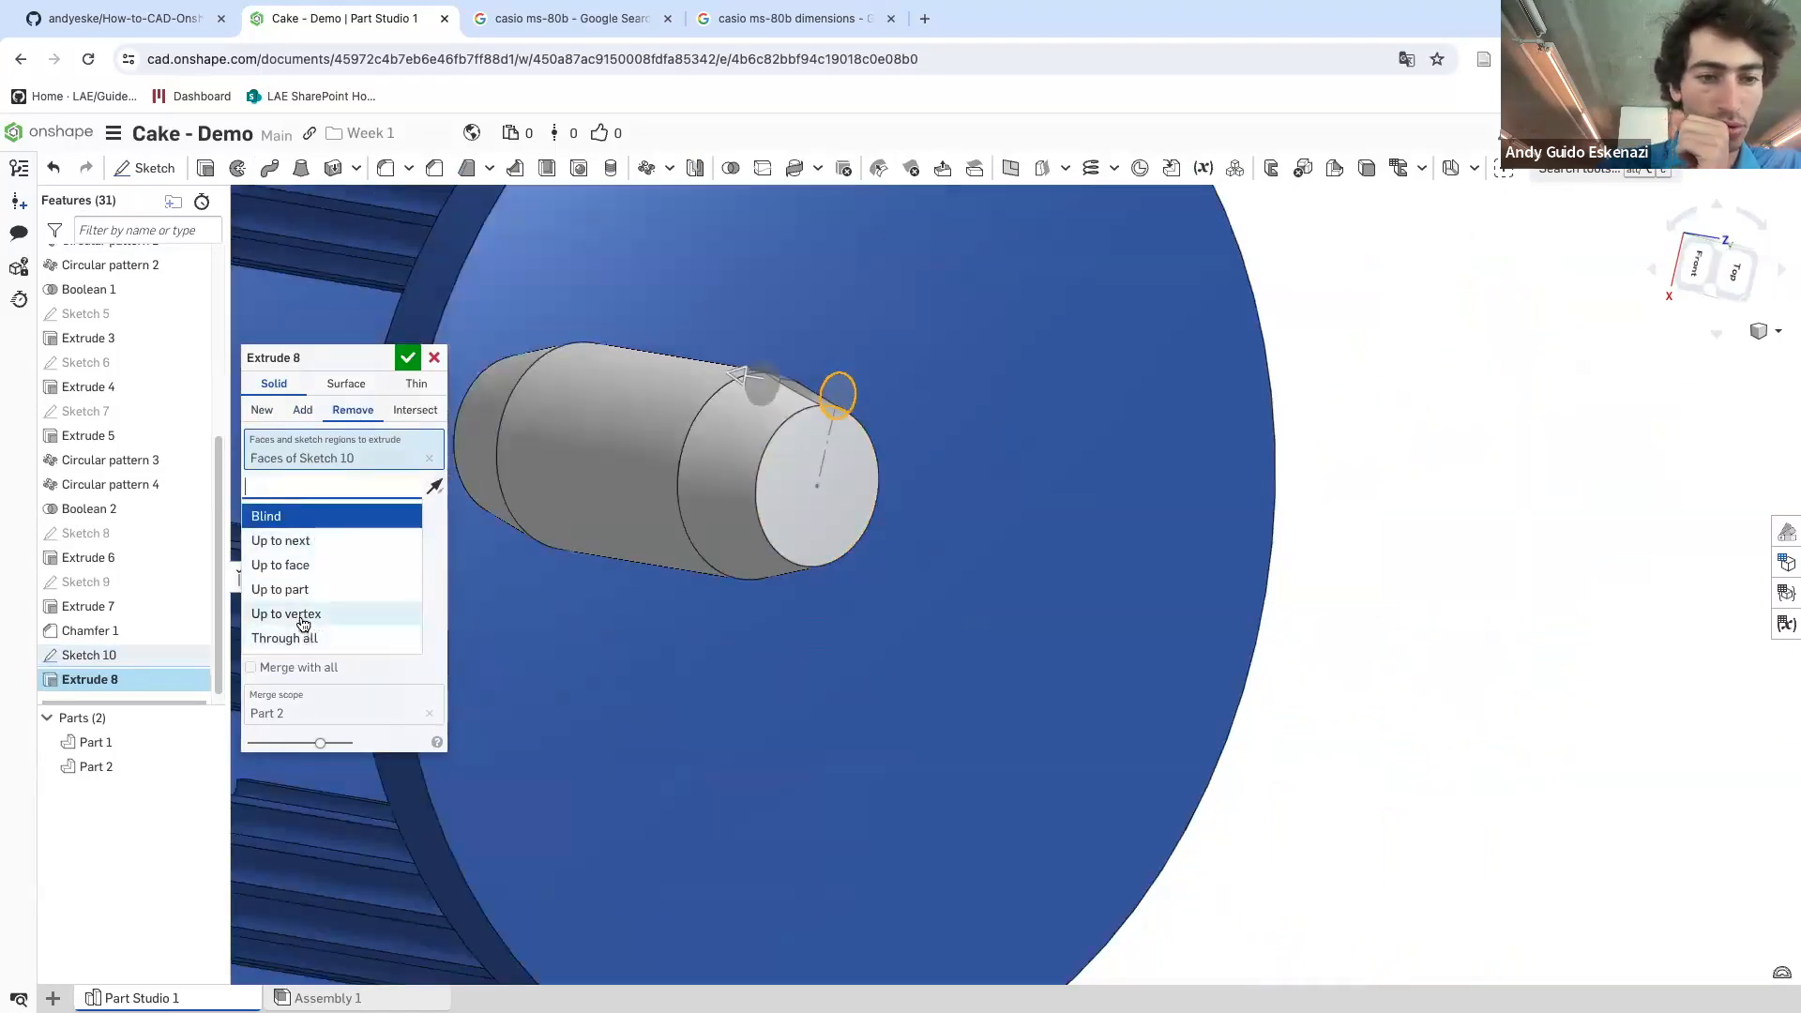
click(309, 566)
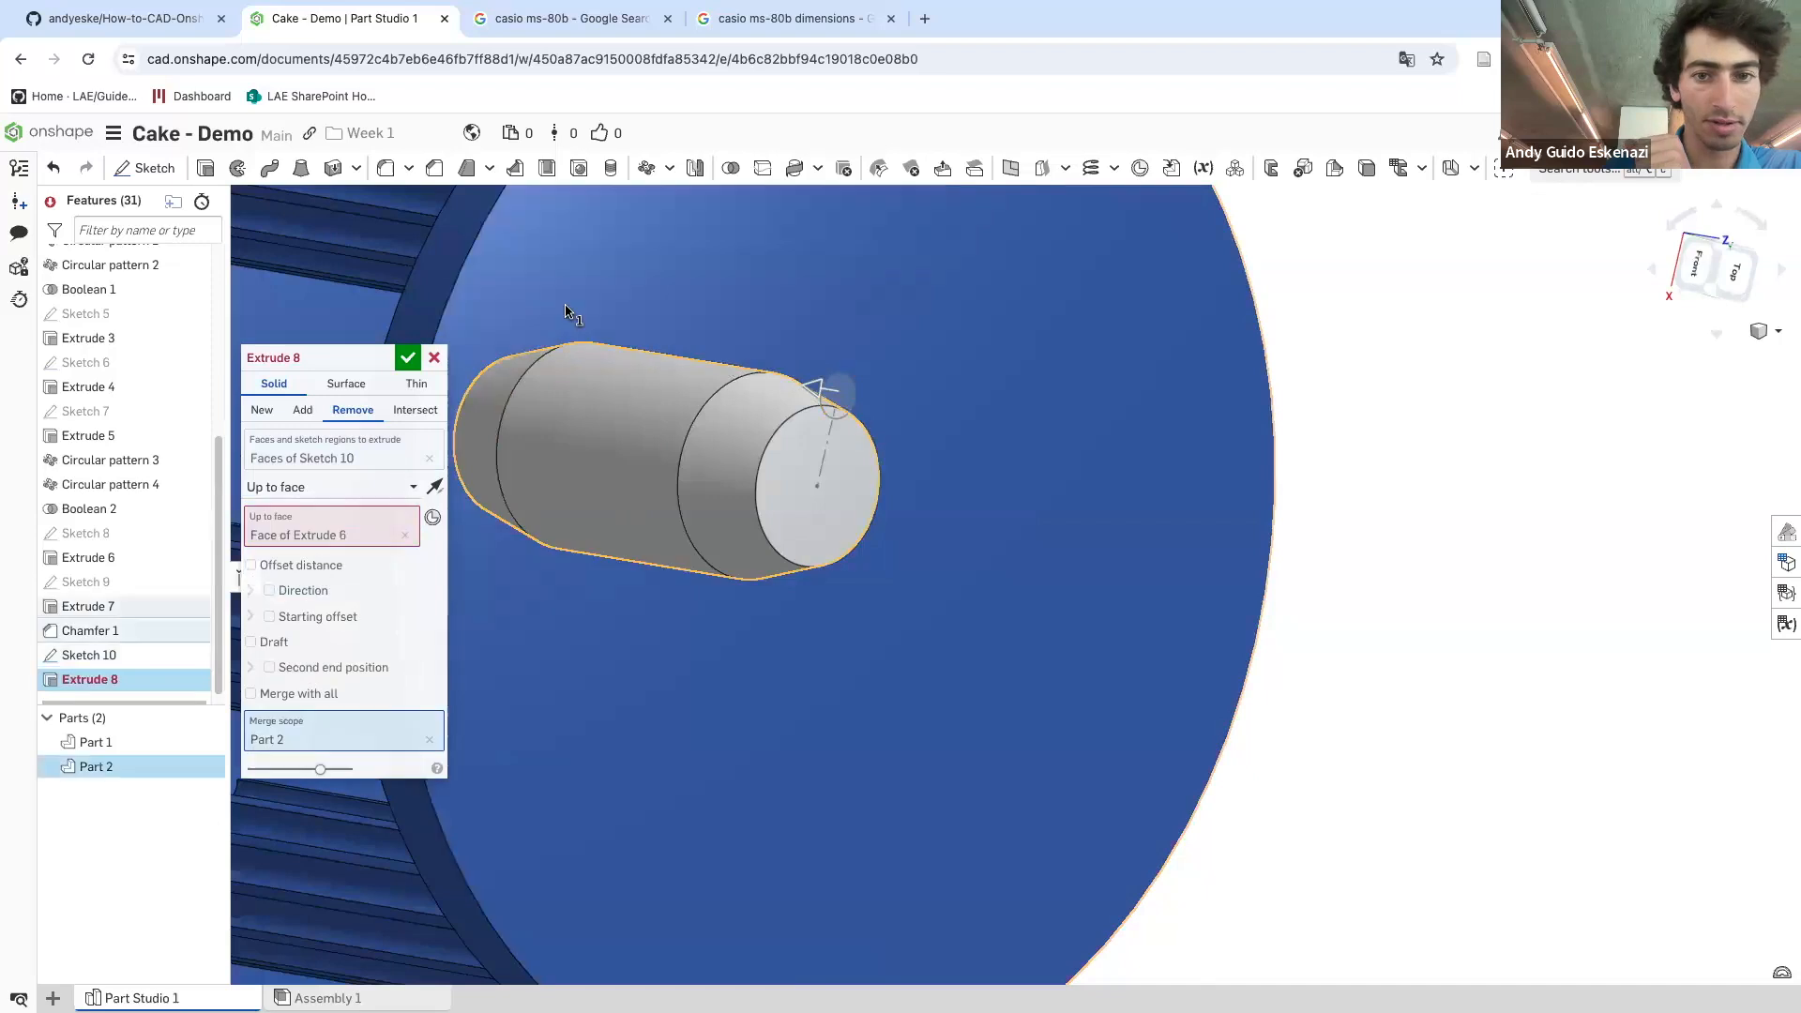
click(663, 370)
right_drag(660, 373, 625, 410)
click(408, 359)
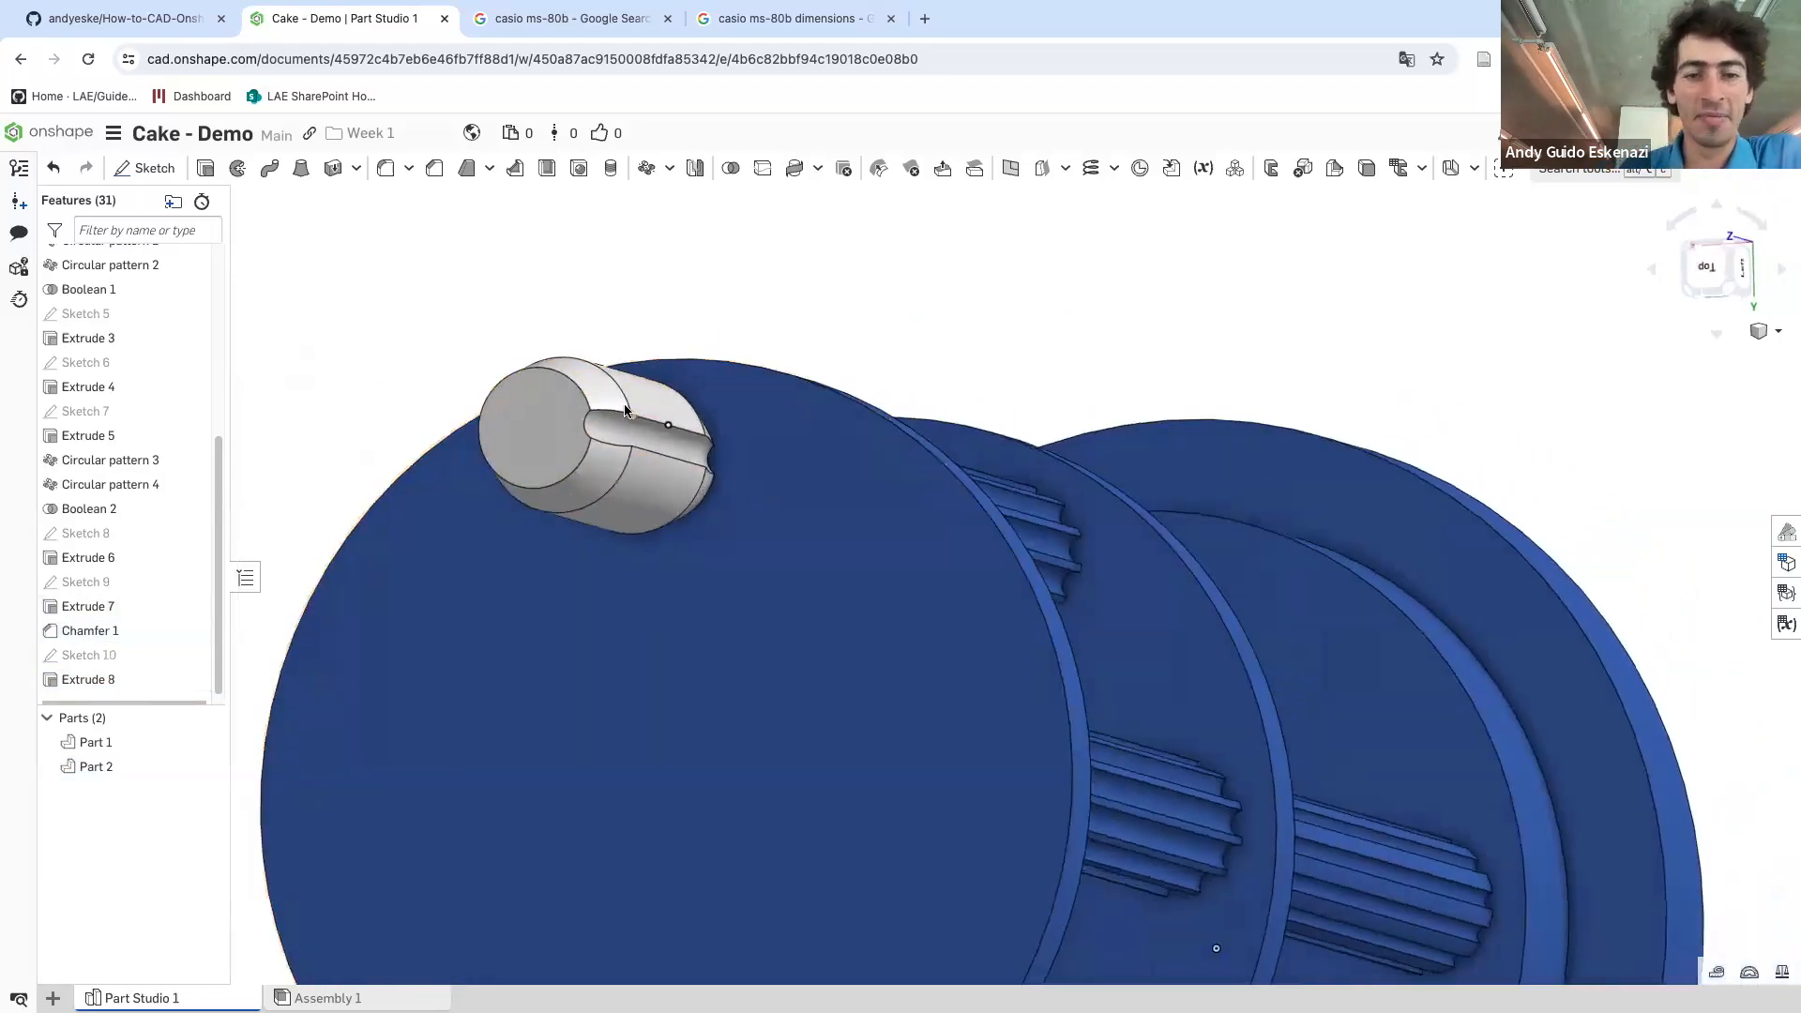
- Create a circular feature pattern of the groove cut around the cylinder's side face, with 8 equally spaced instances over 360 degrees
click(647, 172)
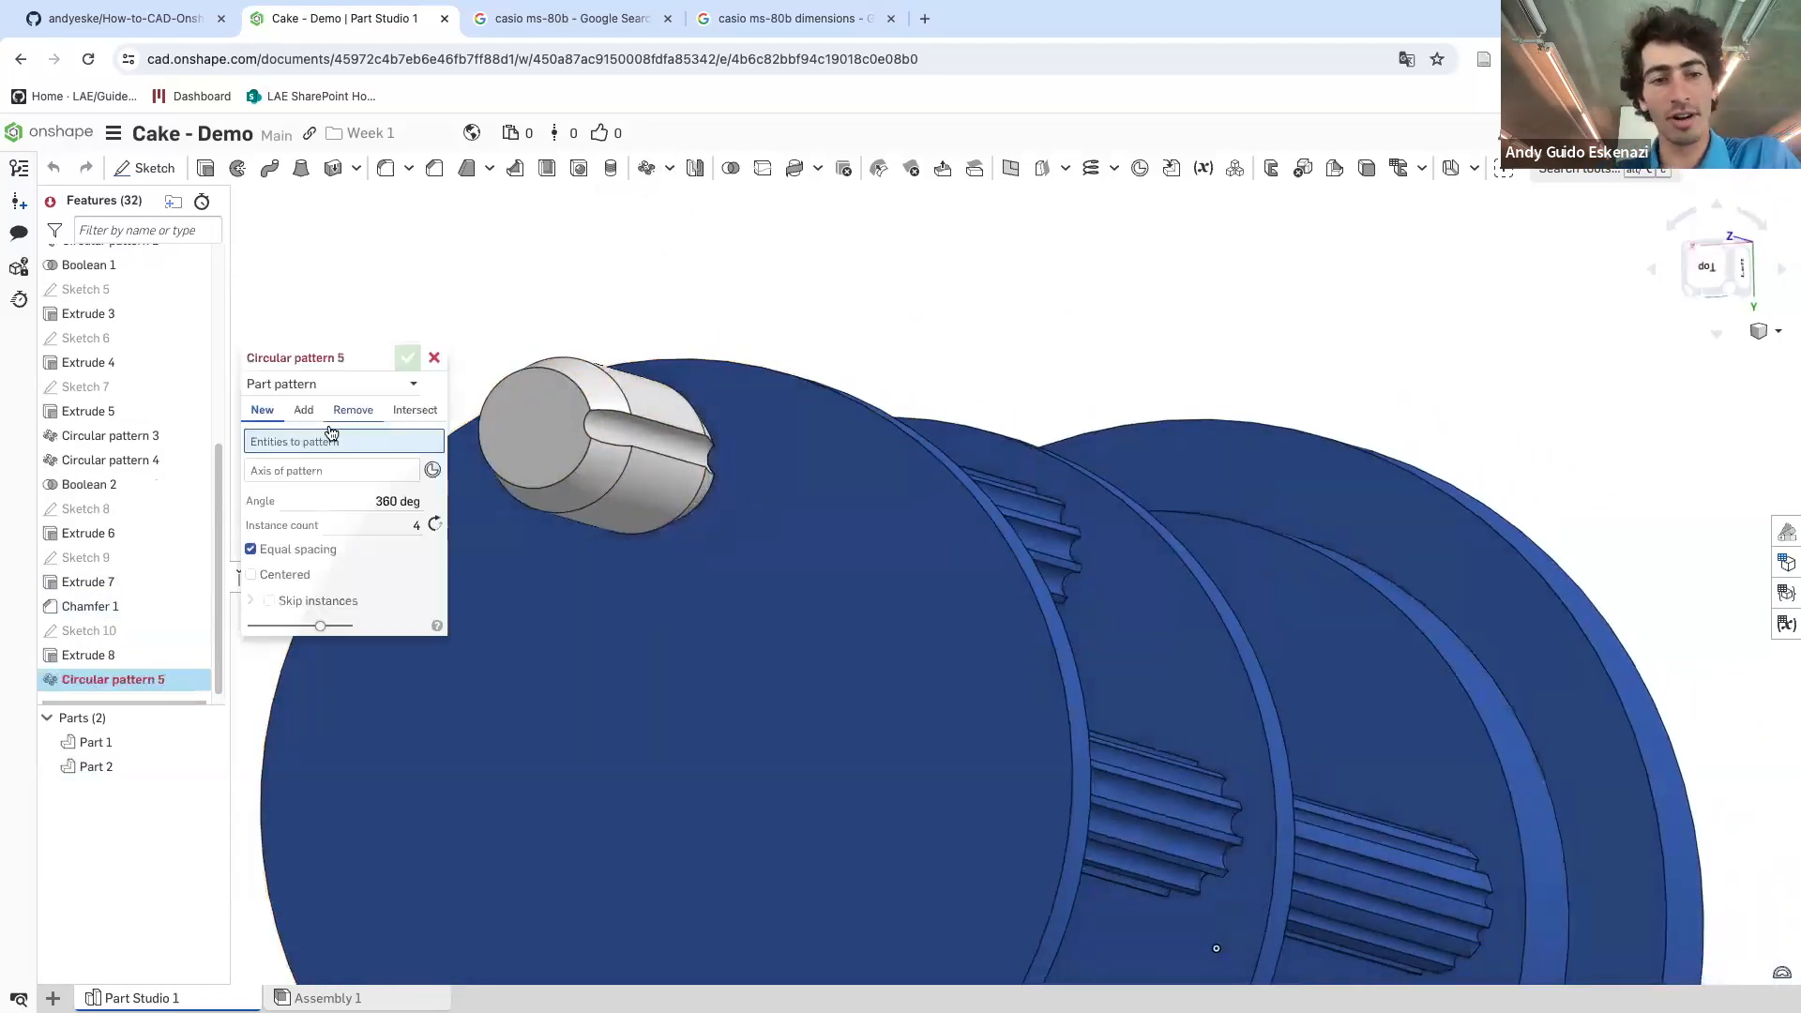
click(286, 386)
click(291, 434)
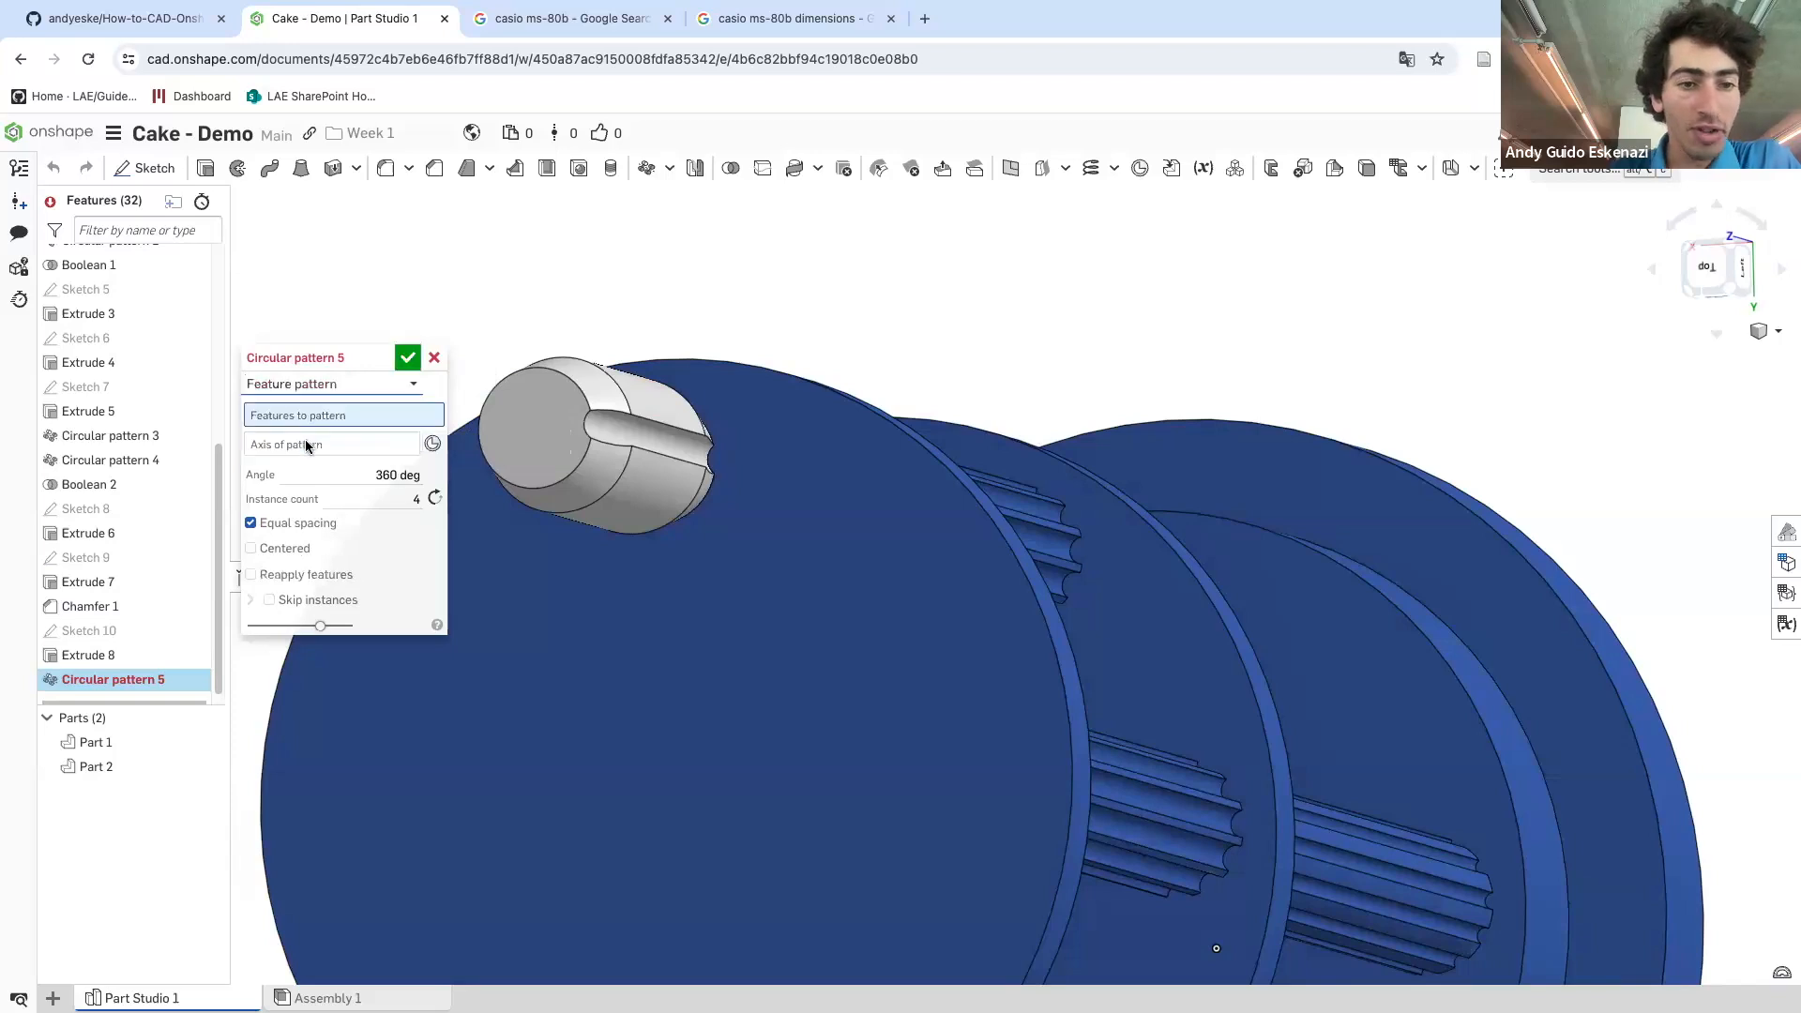
click(106, 664)
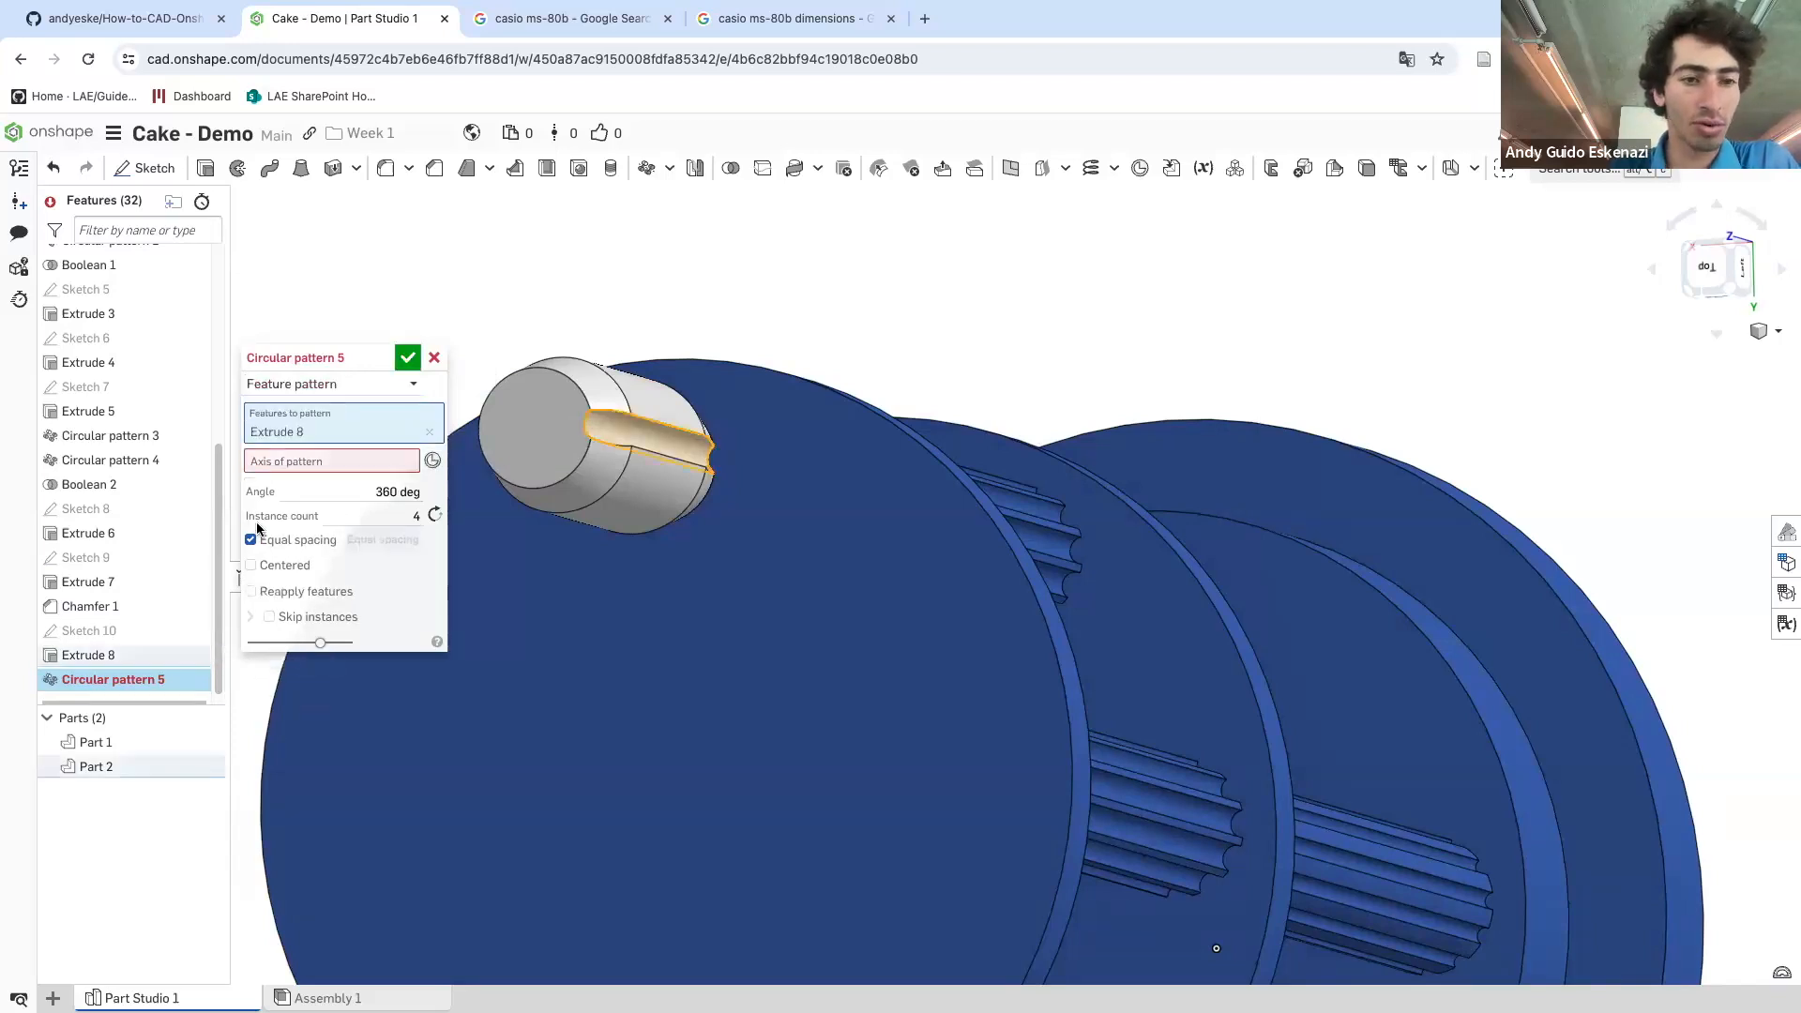
click(661, 501)
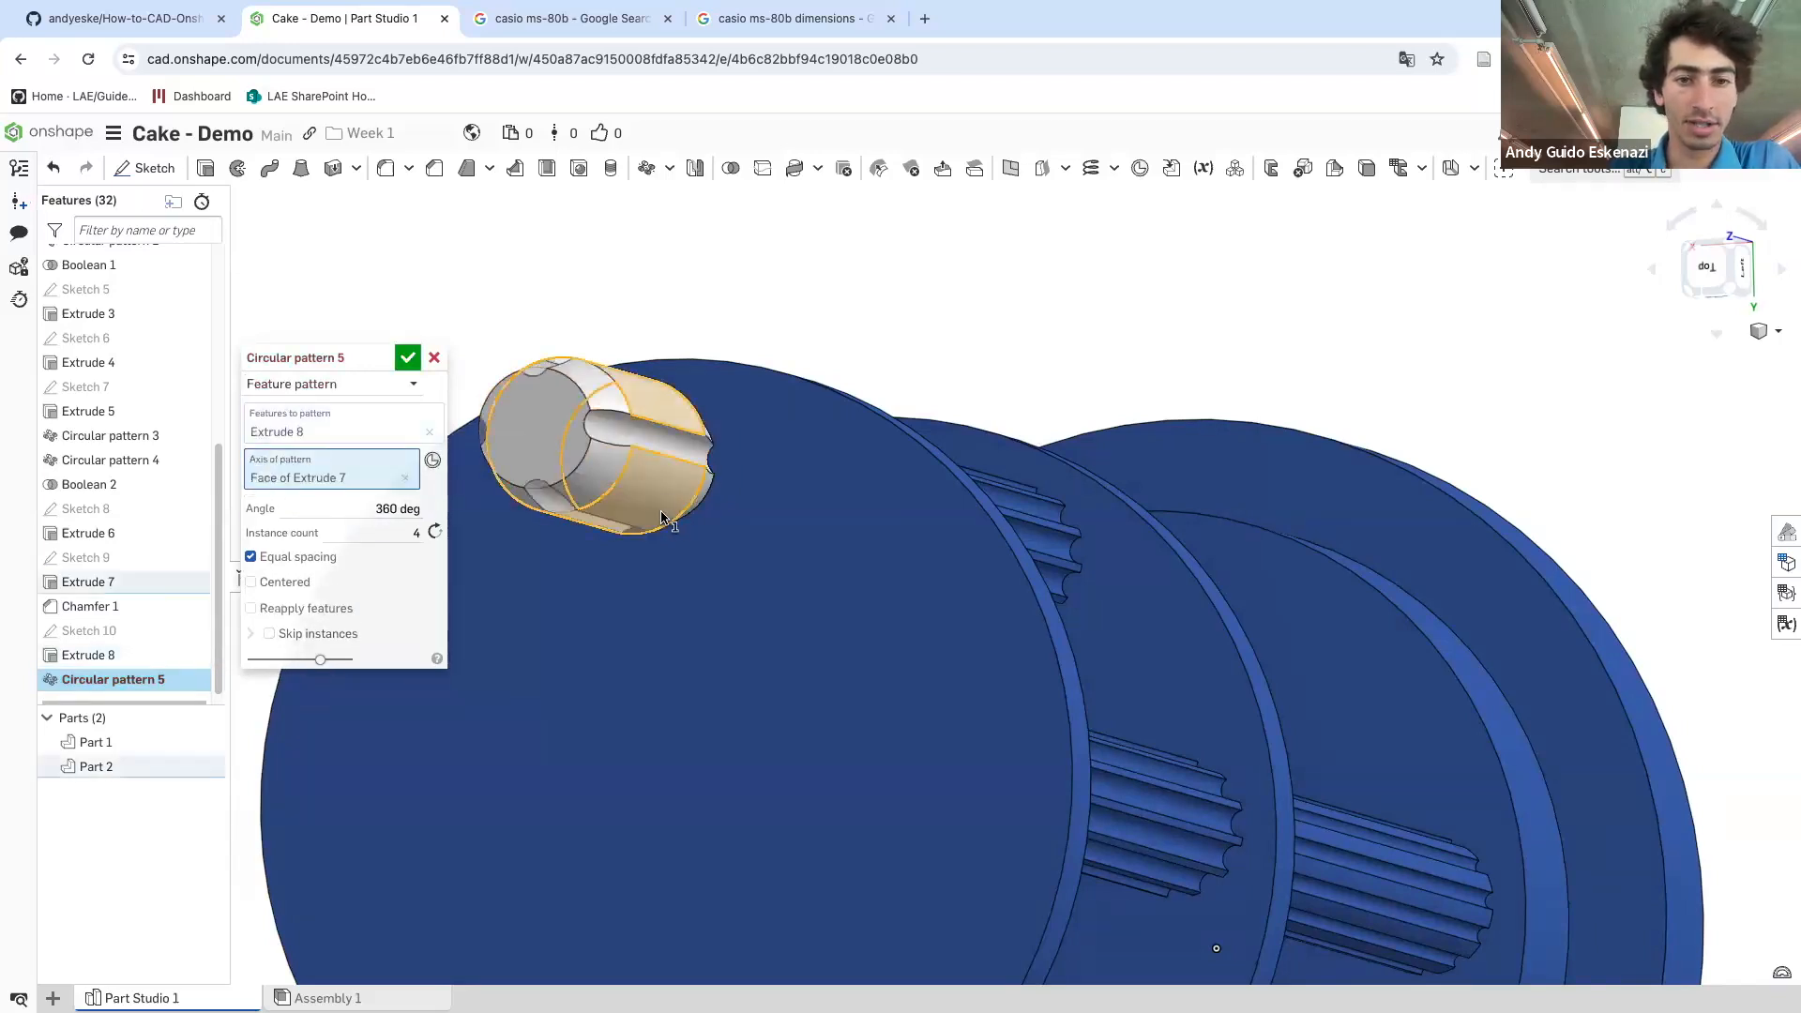
click(419, 532)
text(8)
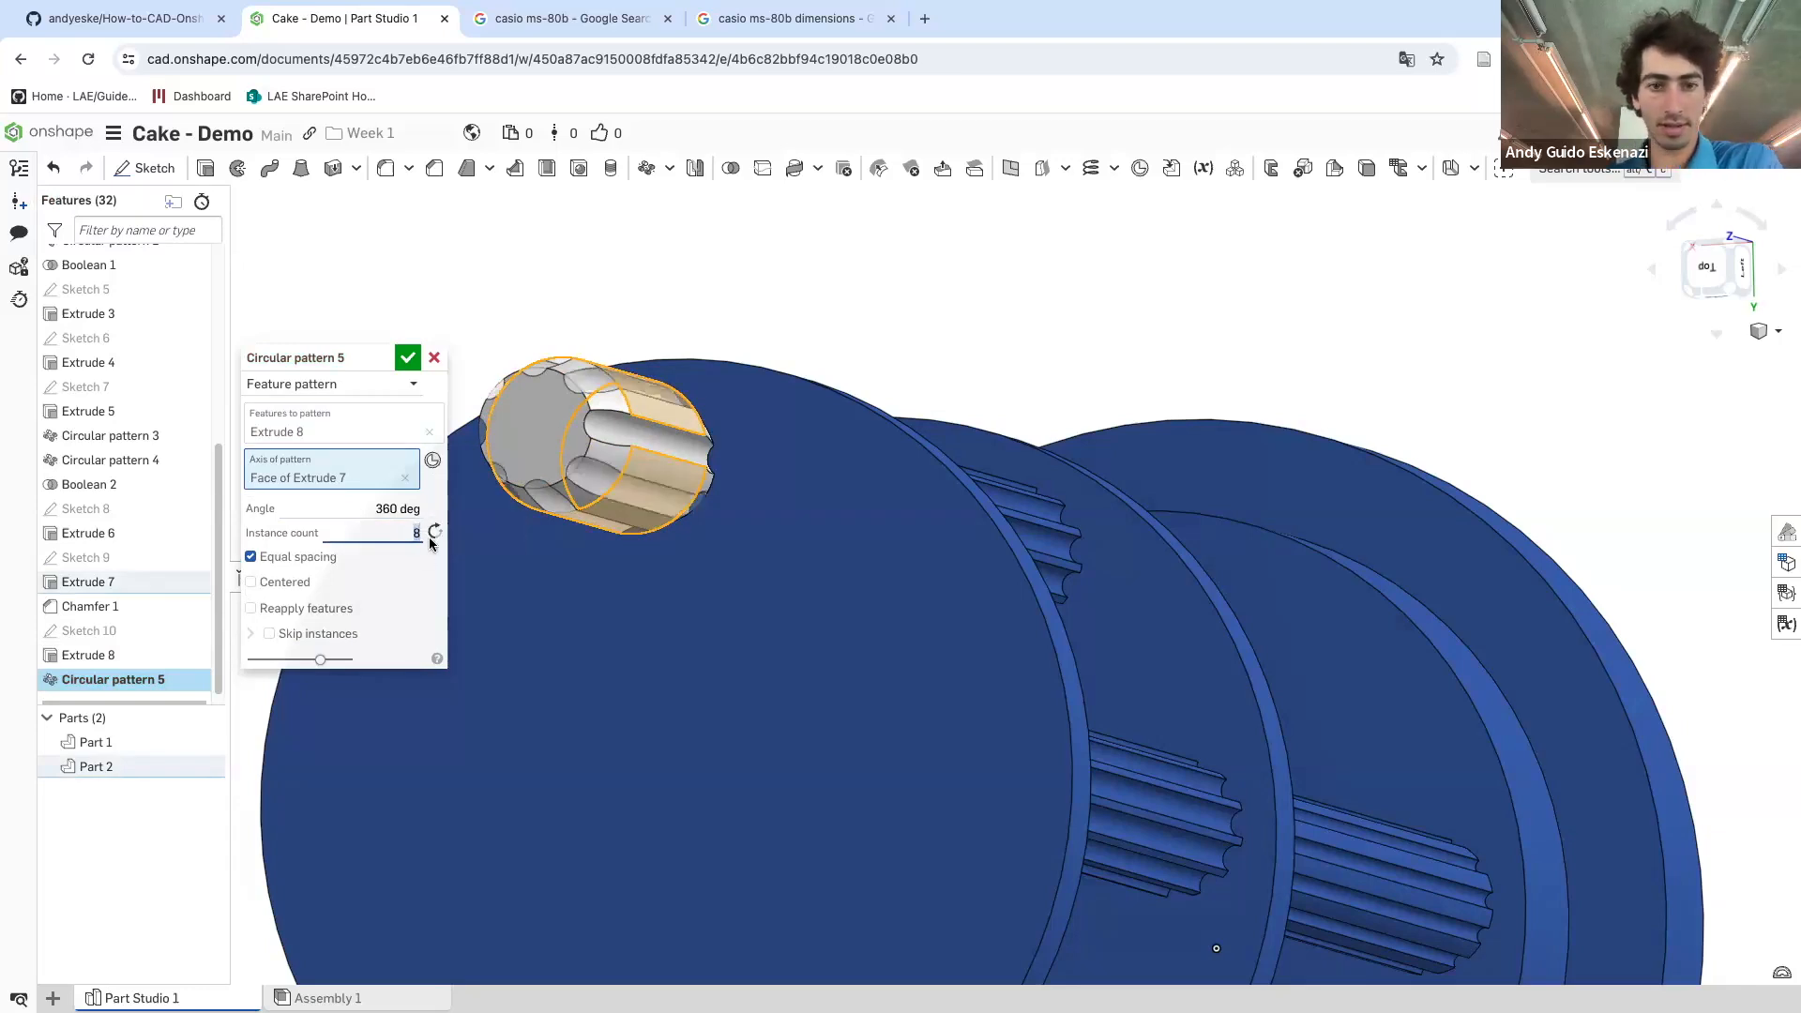
click(408, 357)
- Create a circular part pattern of the grooved cylinder around the top disc's edge, with 8 equally spaced instances over 360 degrees
scroll(589, 588, down, 5)
right_drag(590, 587, 521, 485)
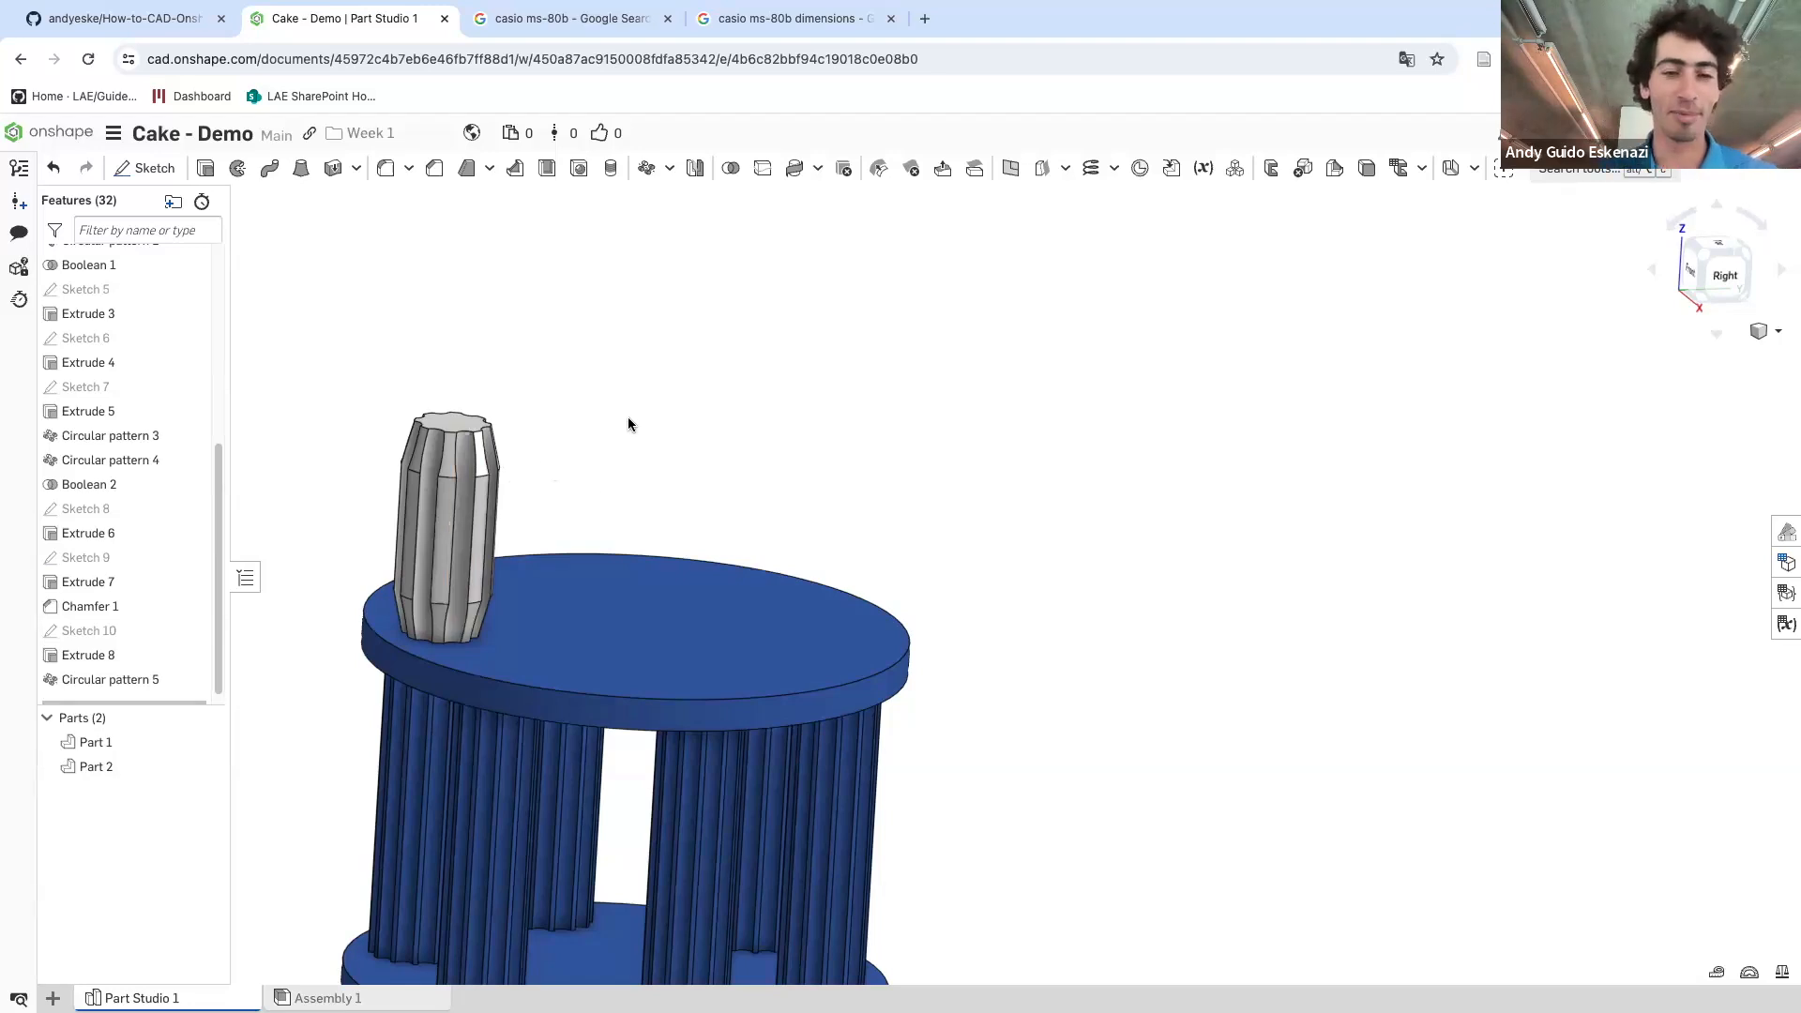
right_drag(628, 424, 611, 454)
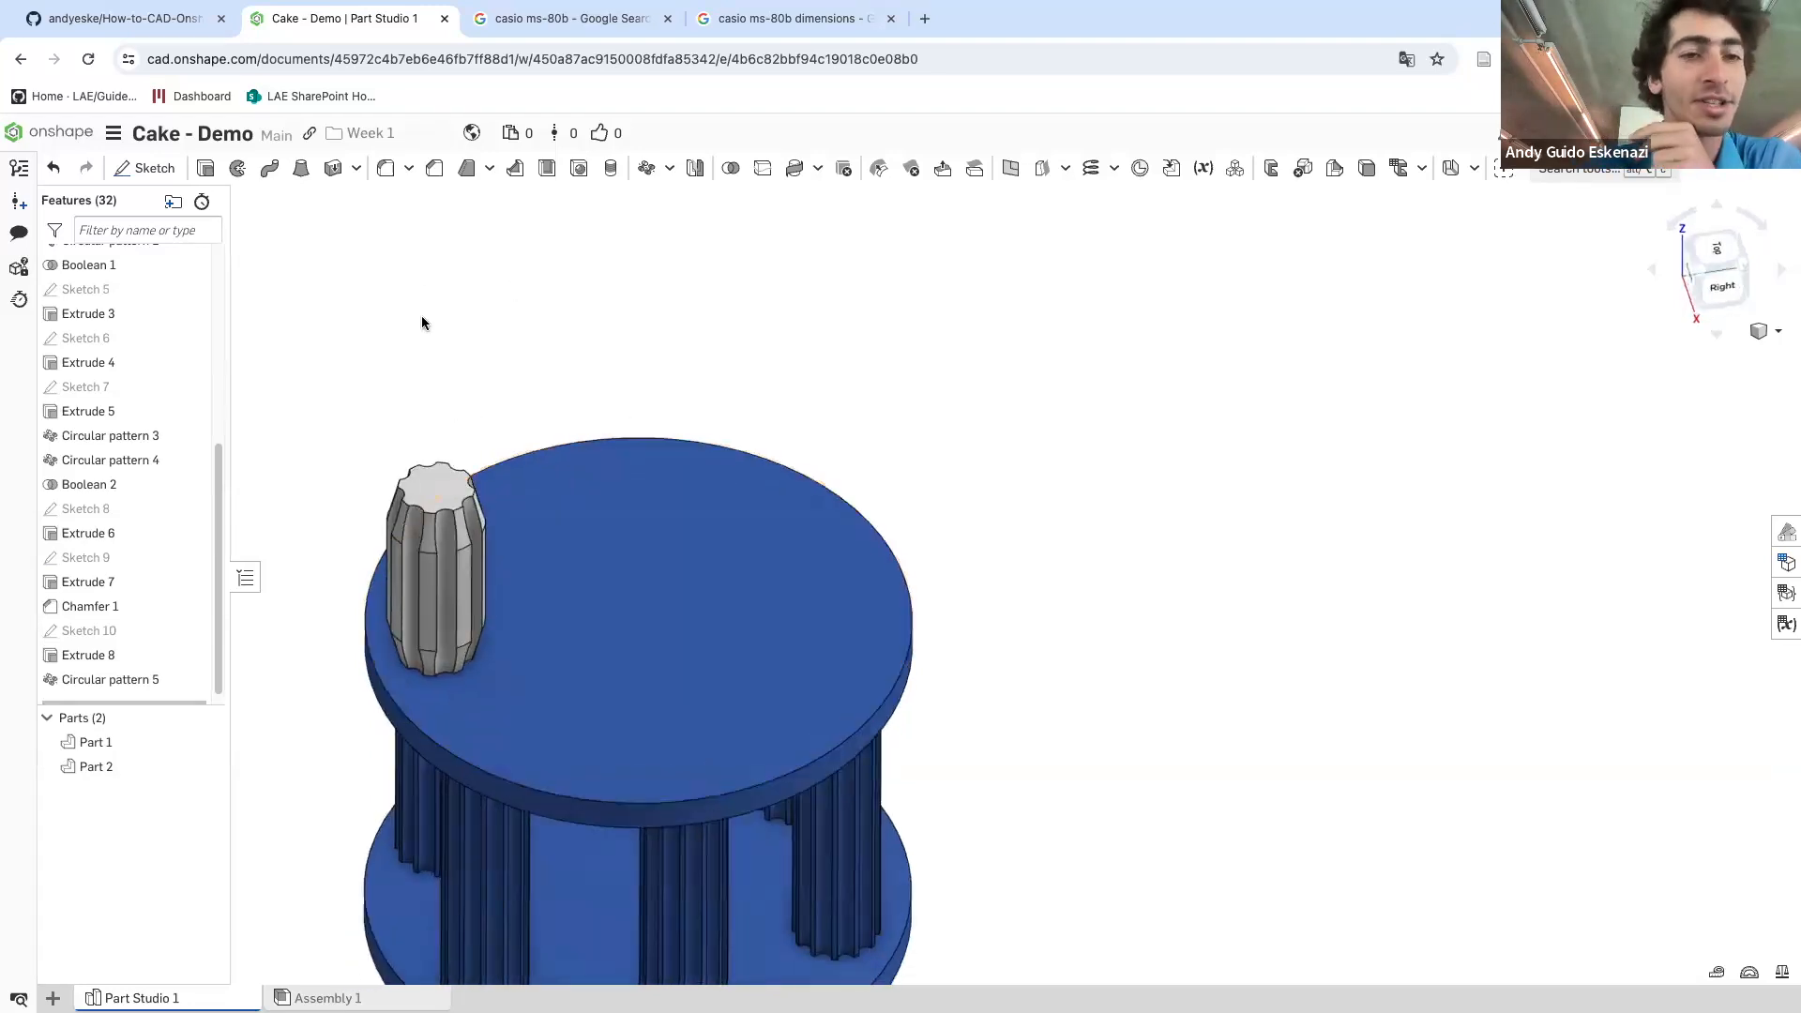
click(644, 173)
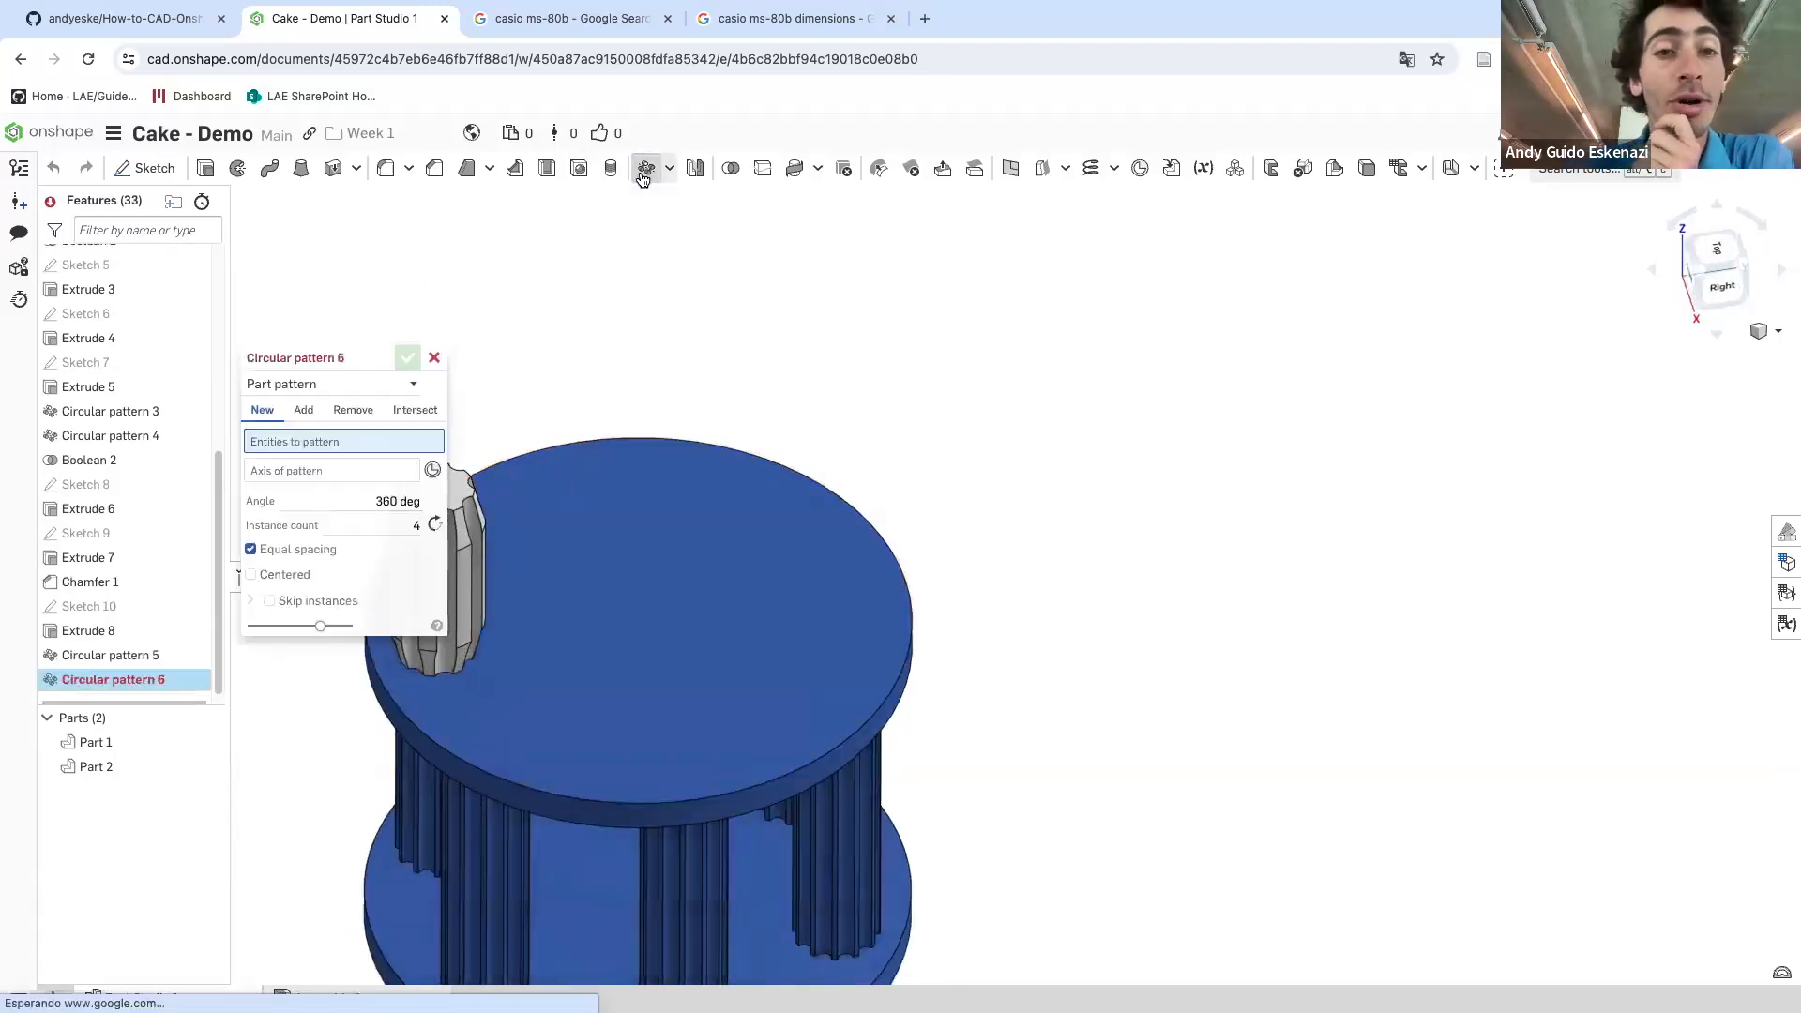
scroll(607, 507, down, 2)
click(468, 566)
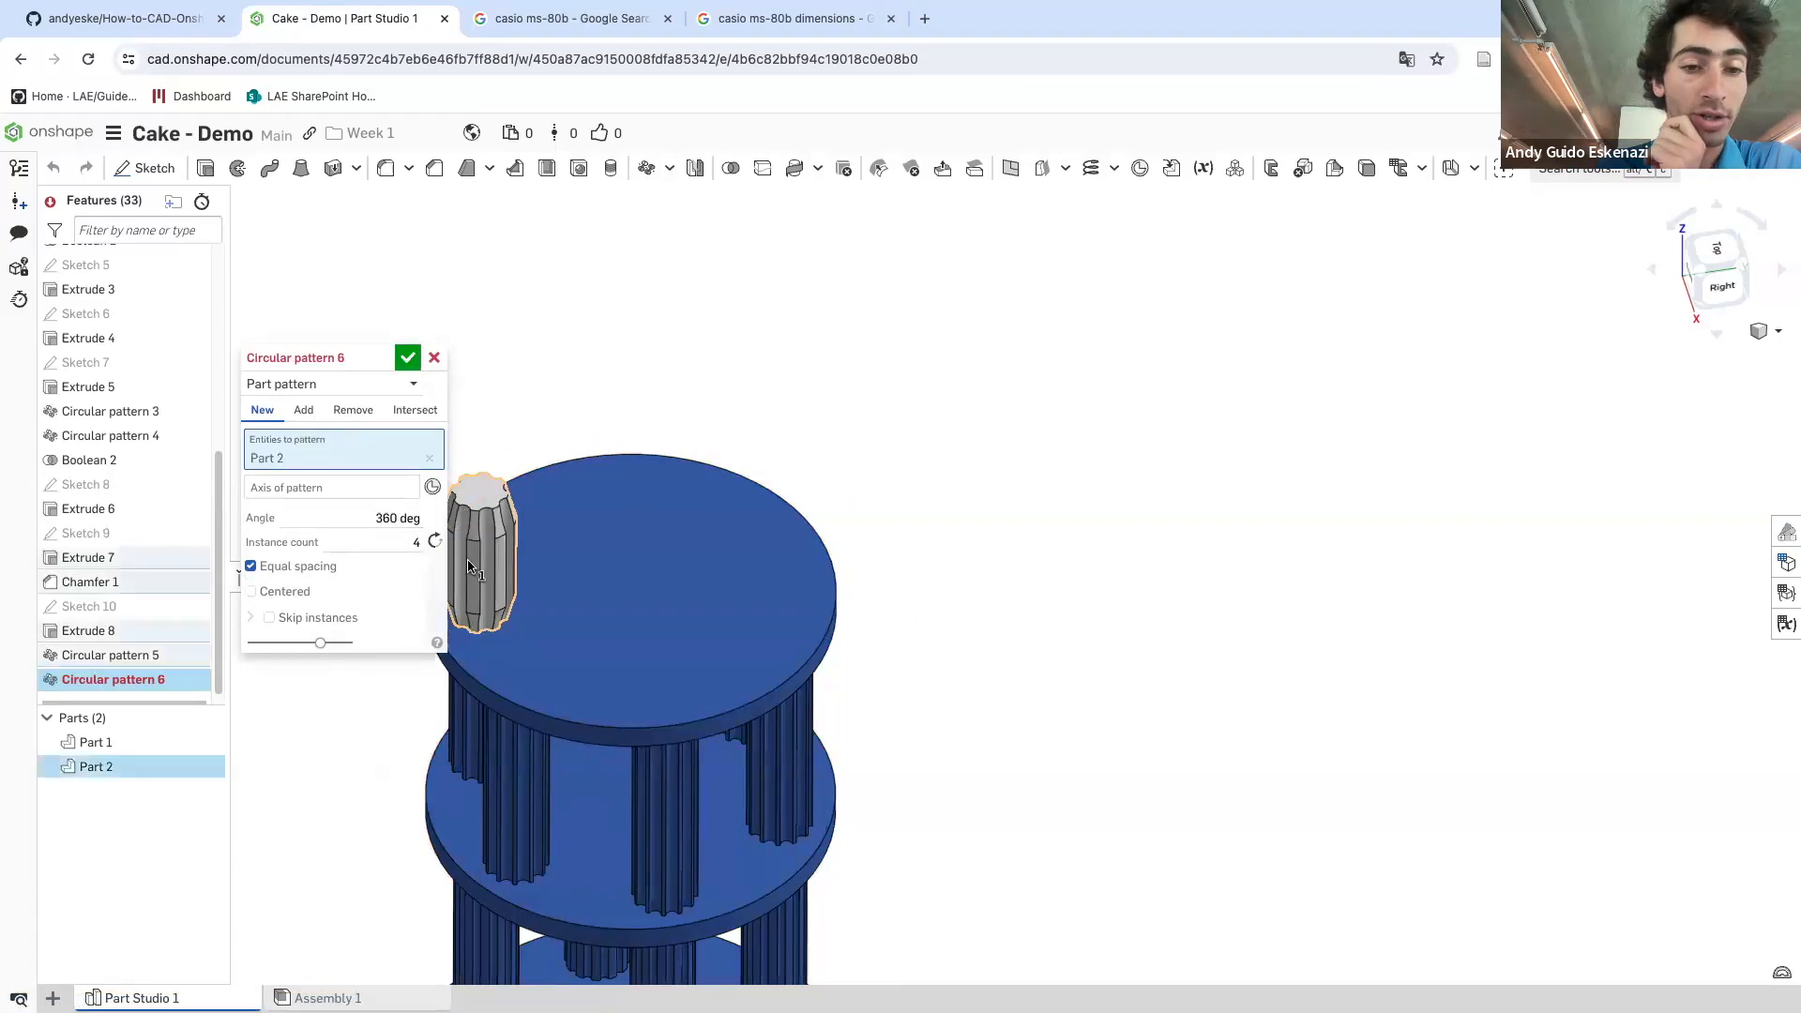
click(290, 489)
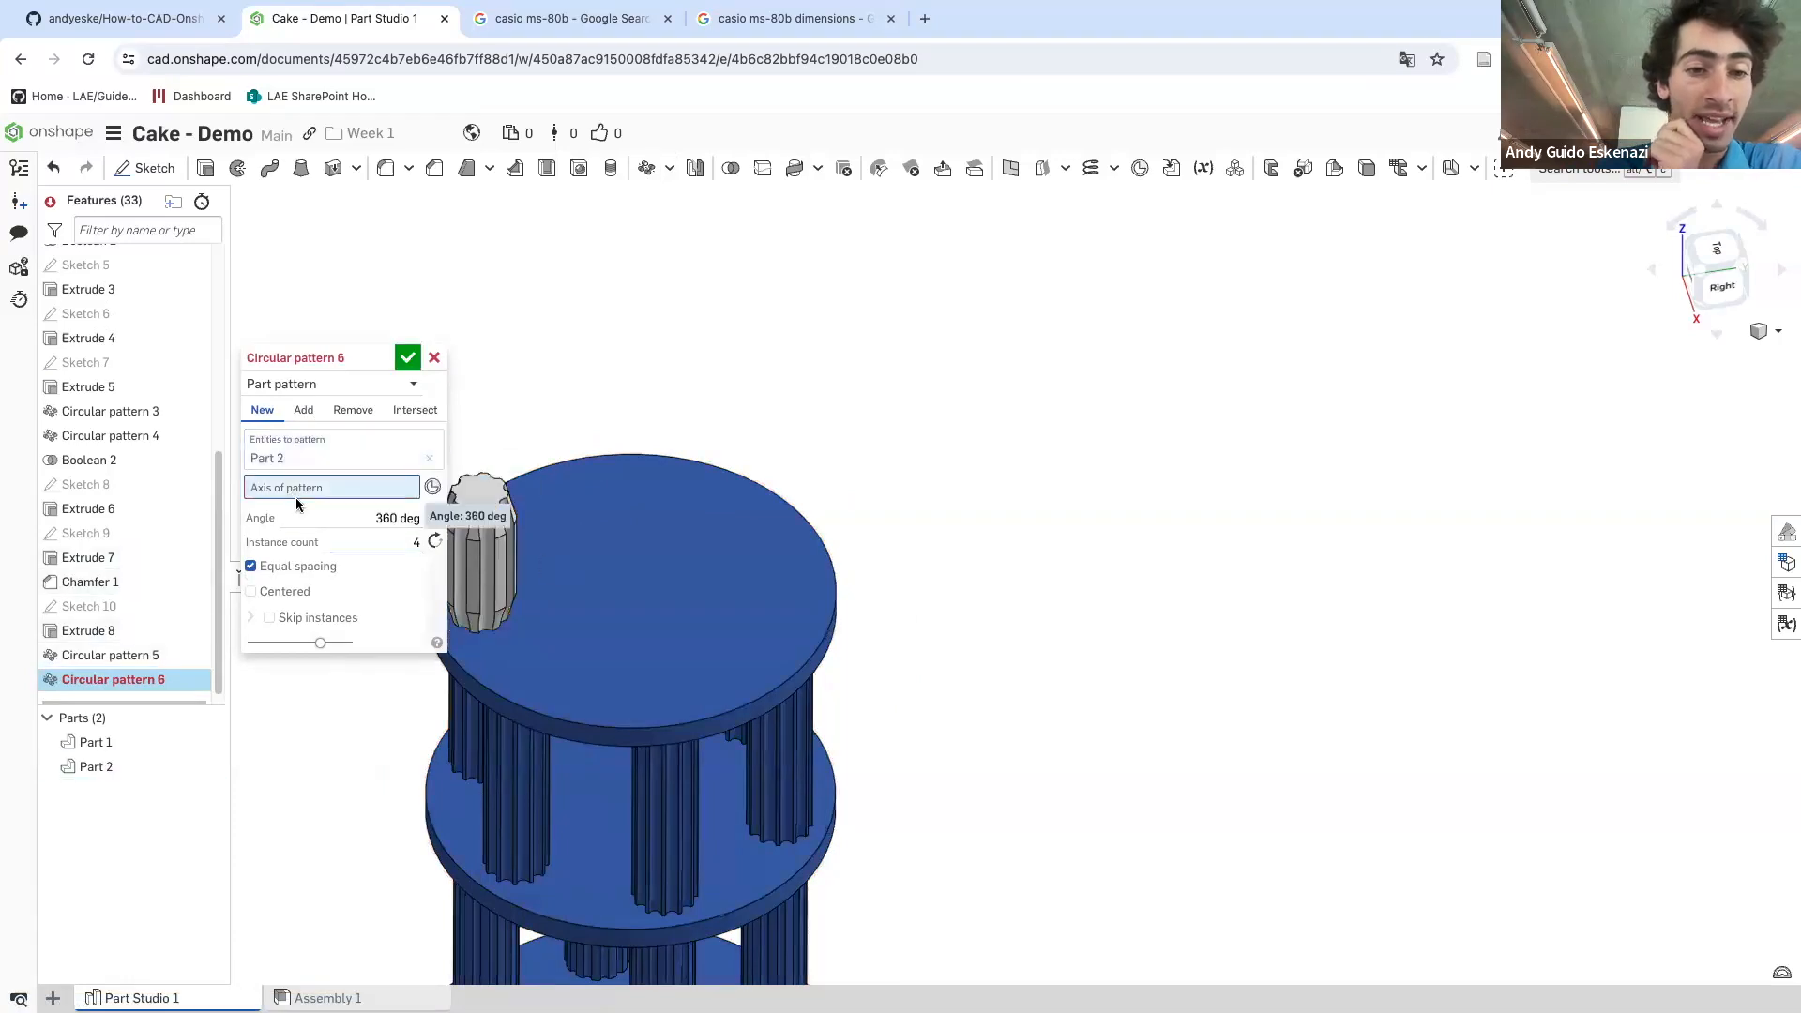
click(654, 735)
scroll(654, 732, down, 2)
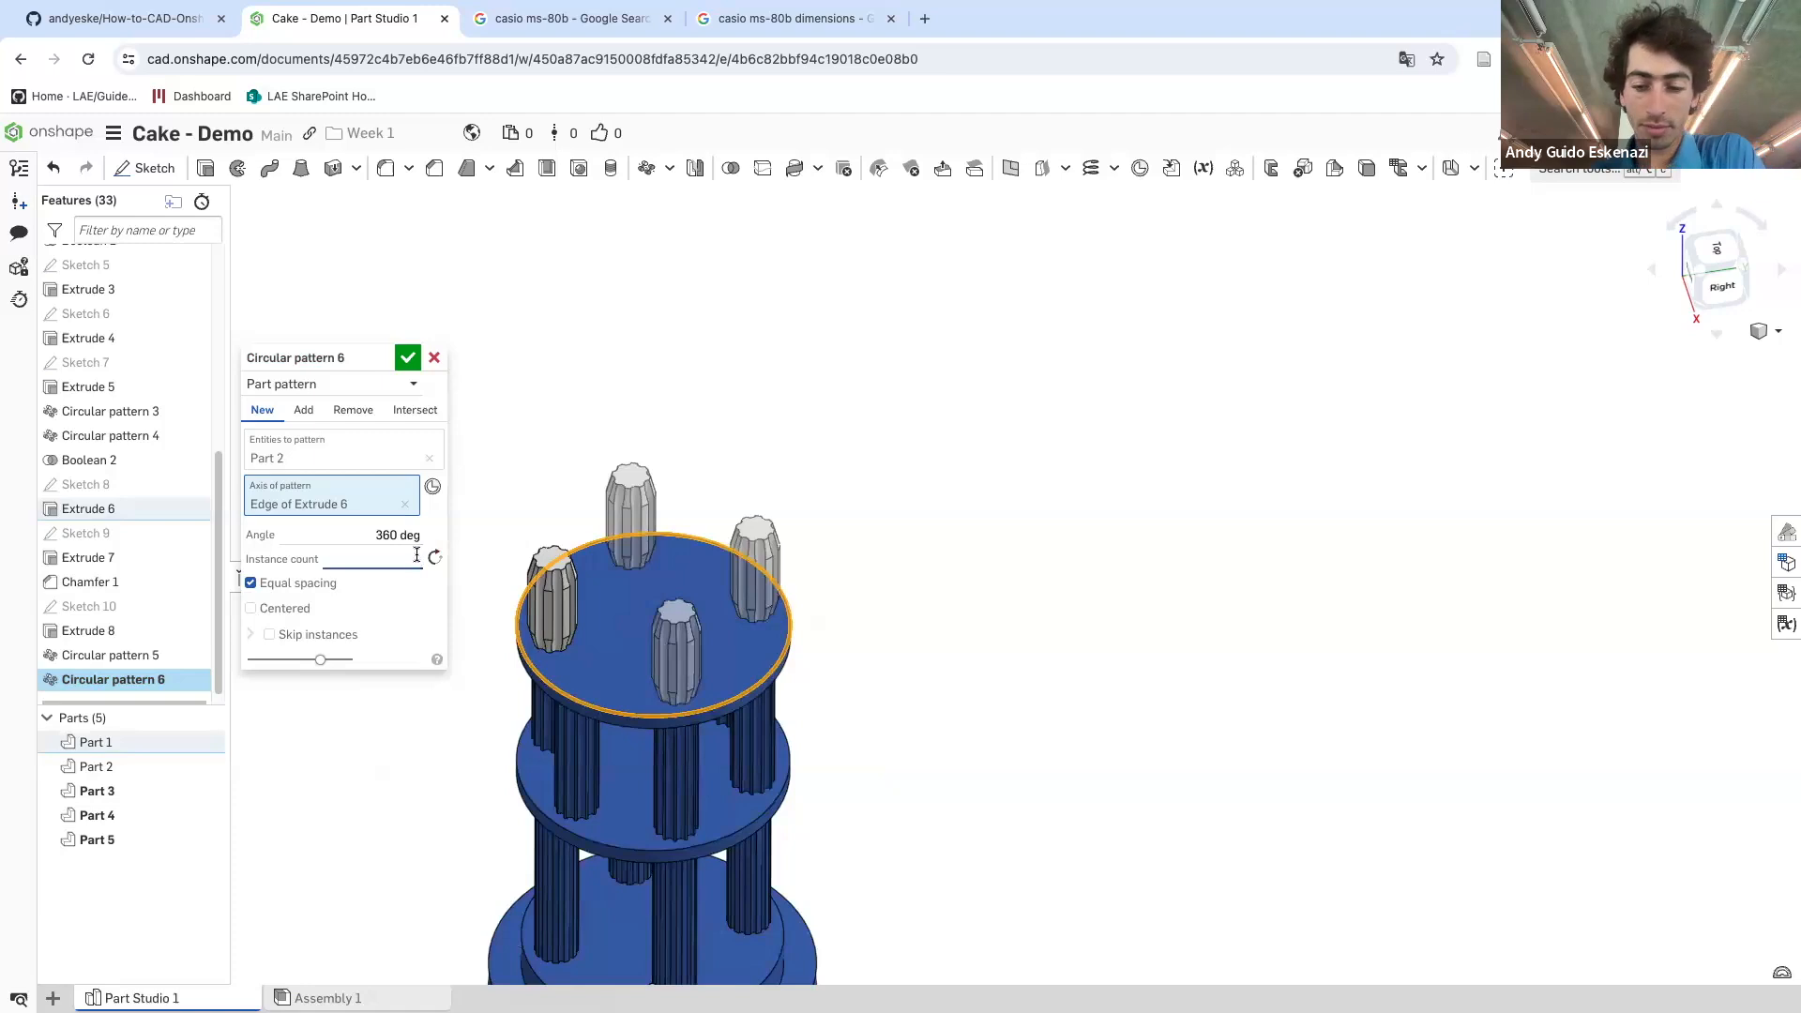
scroll(816, 591, down, 5)
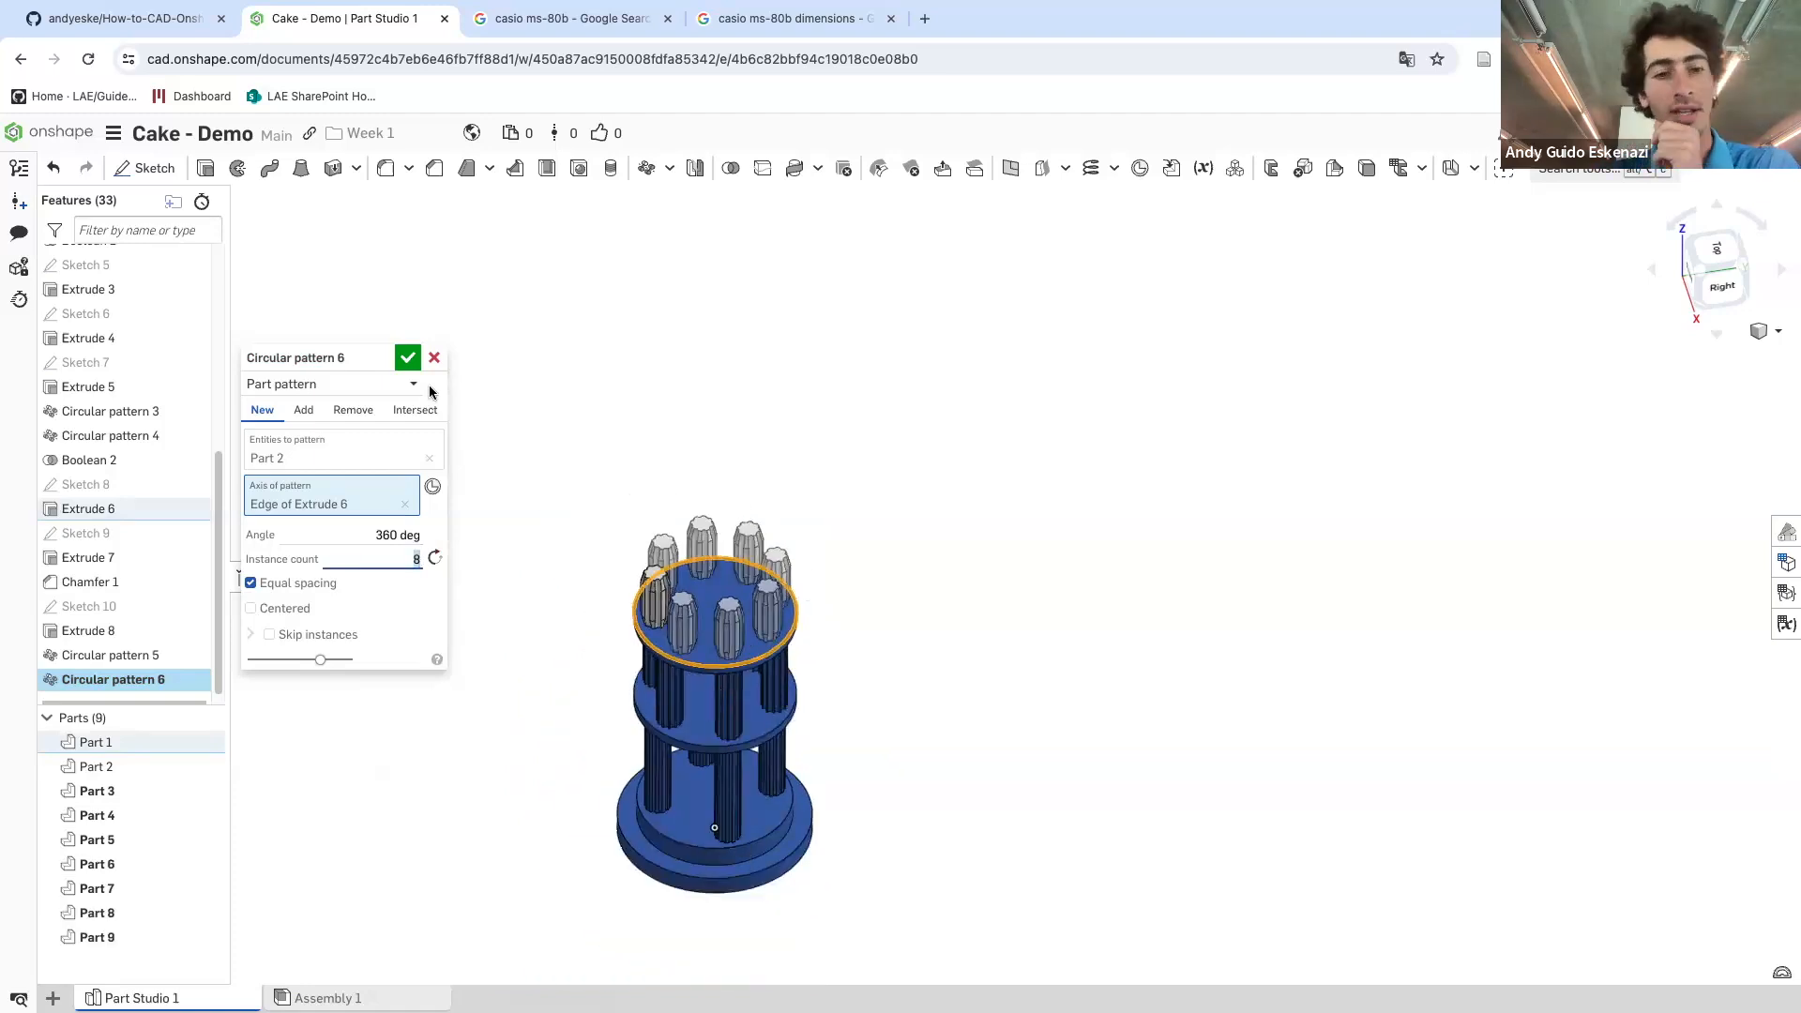
key(Return)
- Unite the eight grooved cylinders on the top disc with the cake body using a Boolean union
scroll(705, 546, up, 5)
right_drag(706, 546, 653, 570)
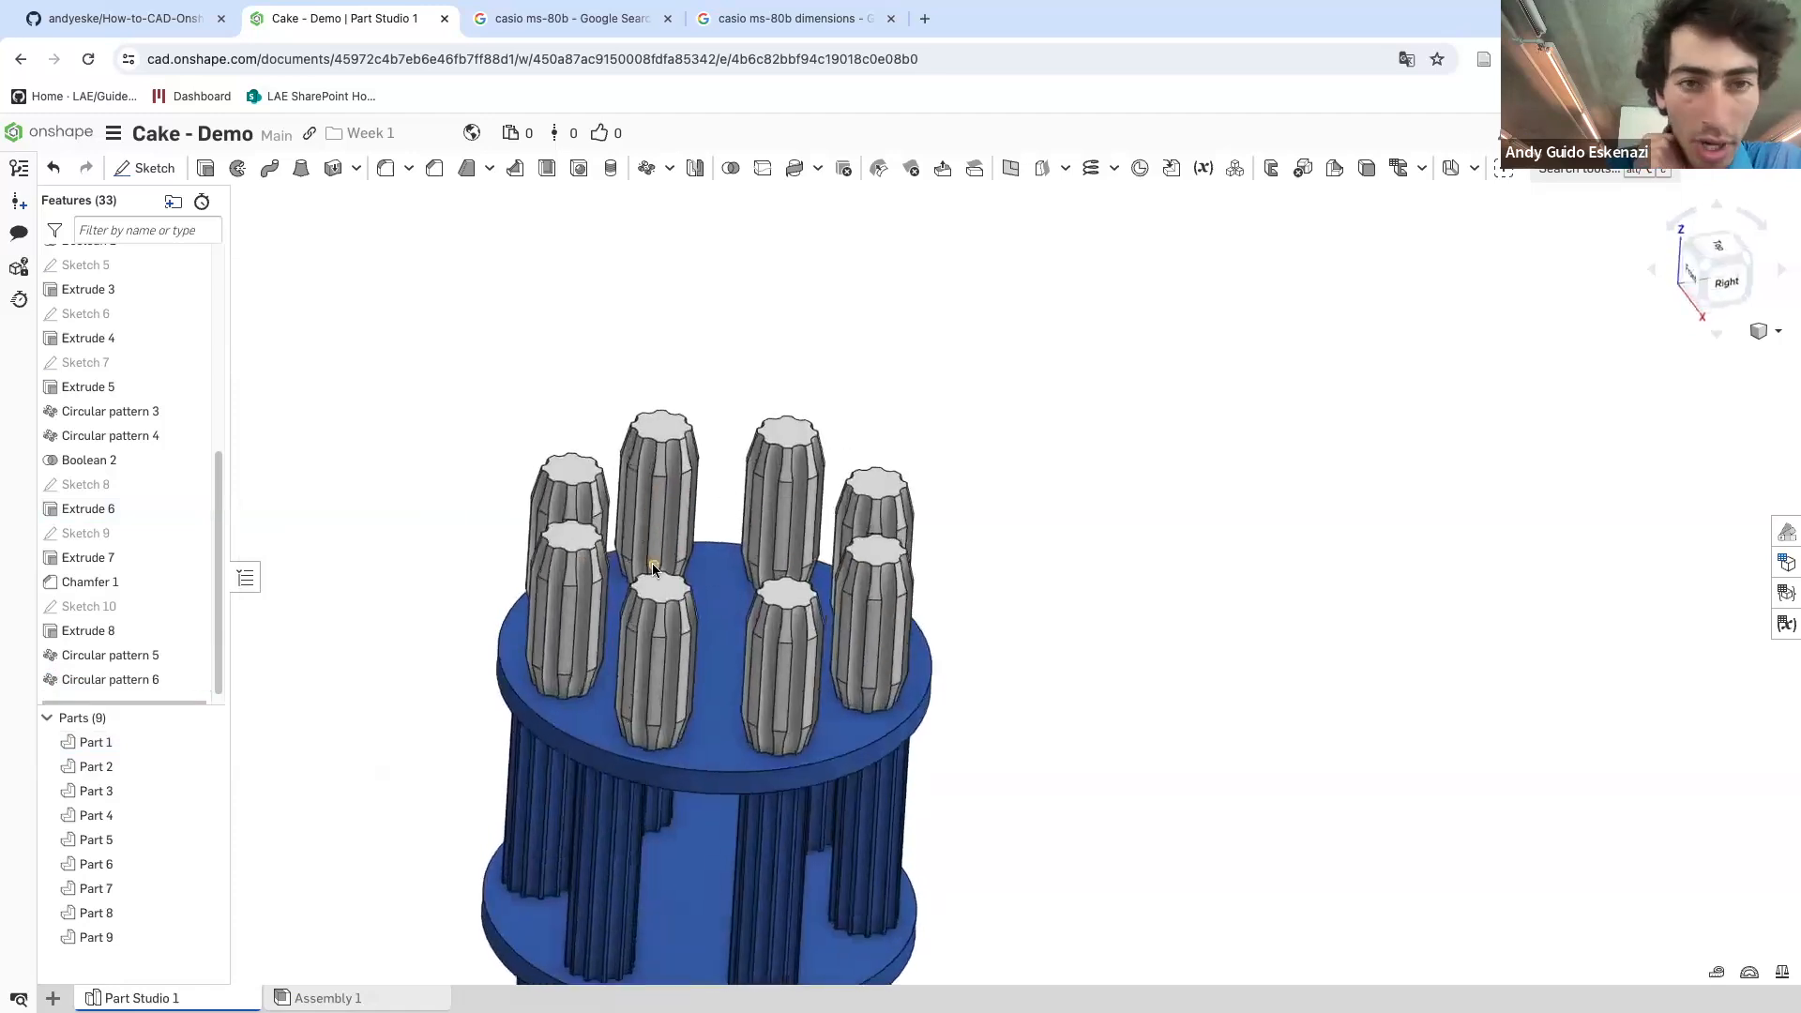
click(732, 168)
click(659, 487)
click(762, 445)
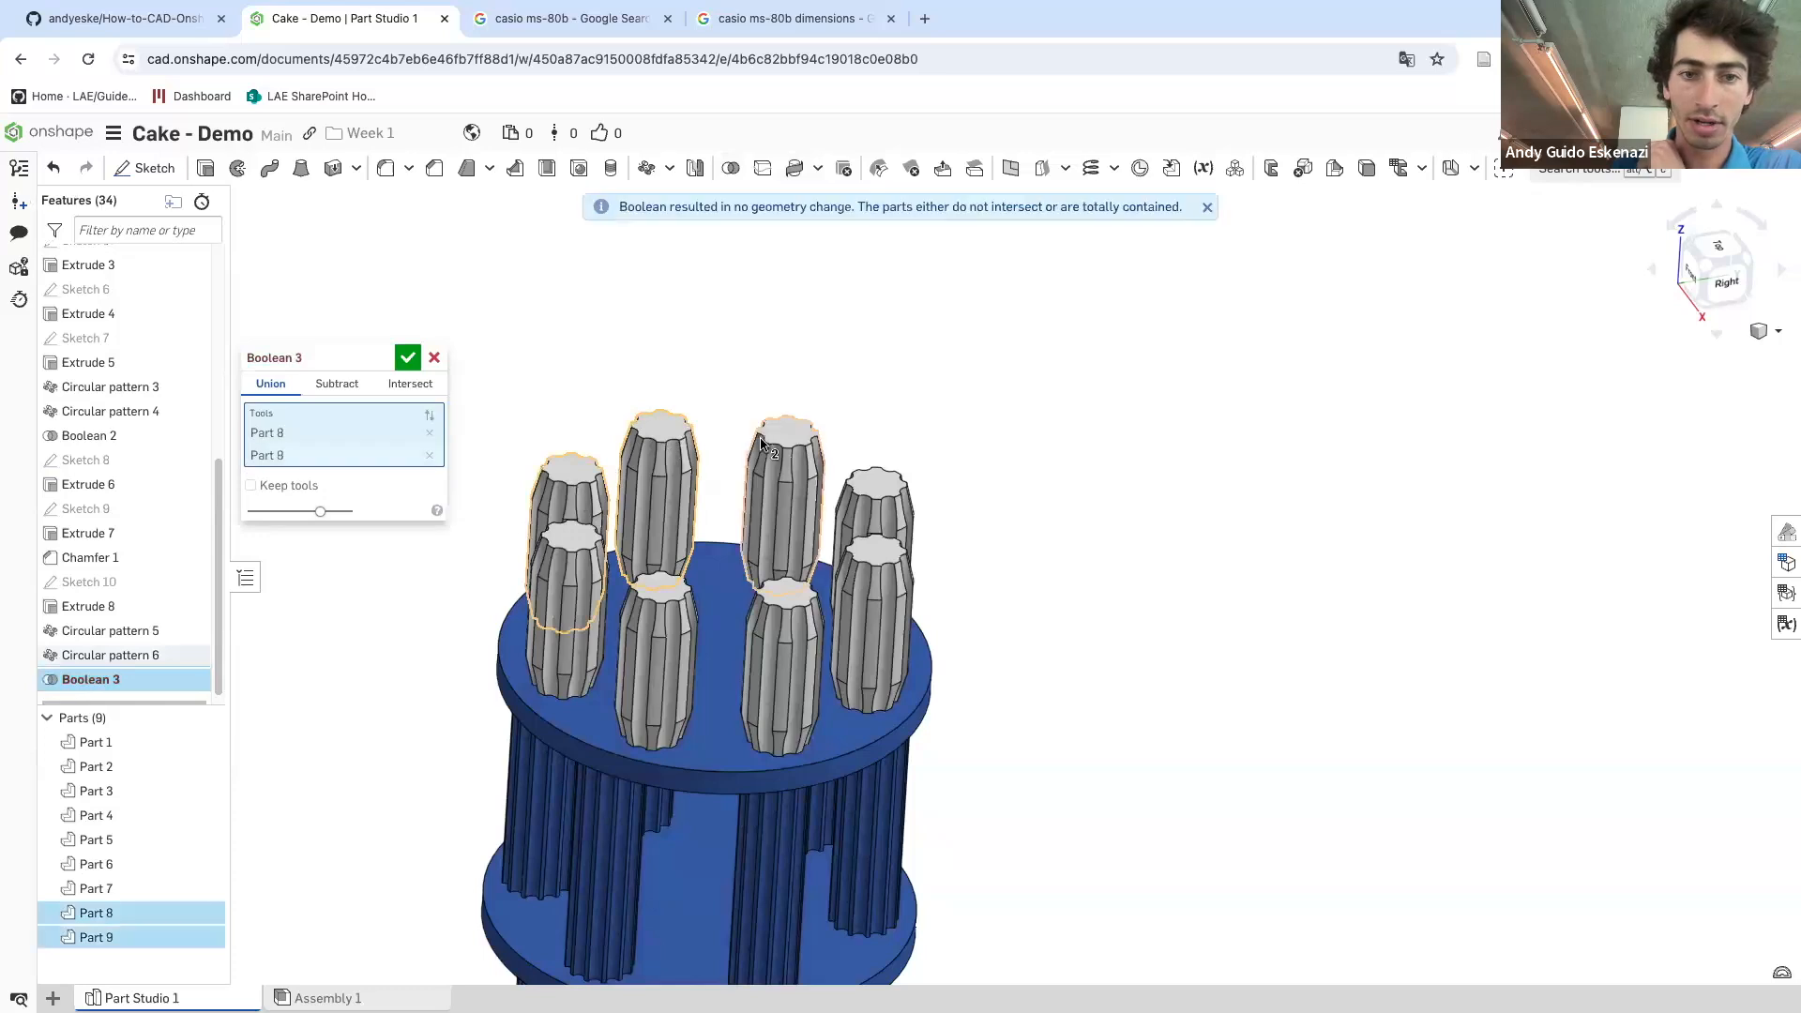
click(877, 506)
click(872, 619)
click(783, 666)
click(655, 643)
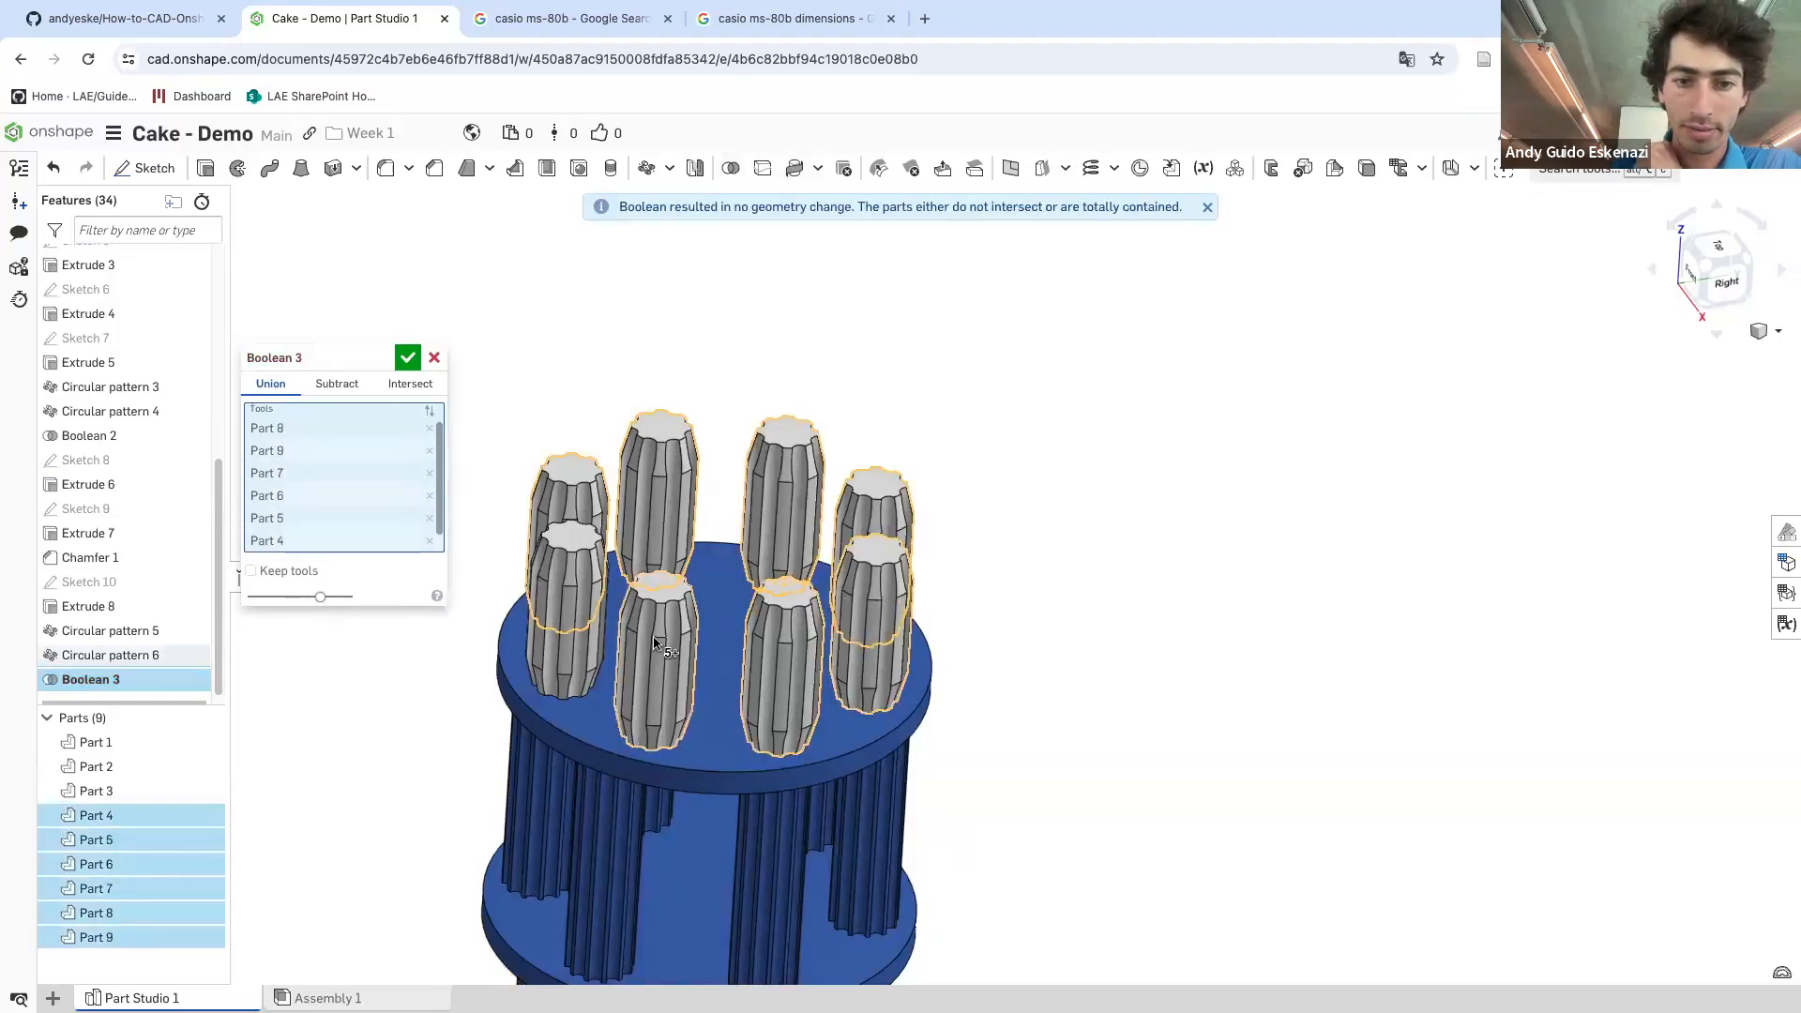
click(655, 643)
click(571, 605)
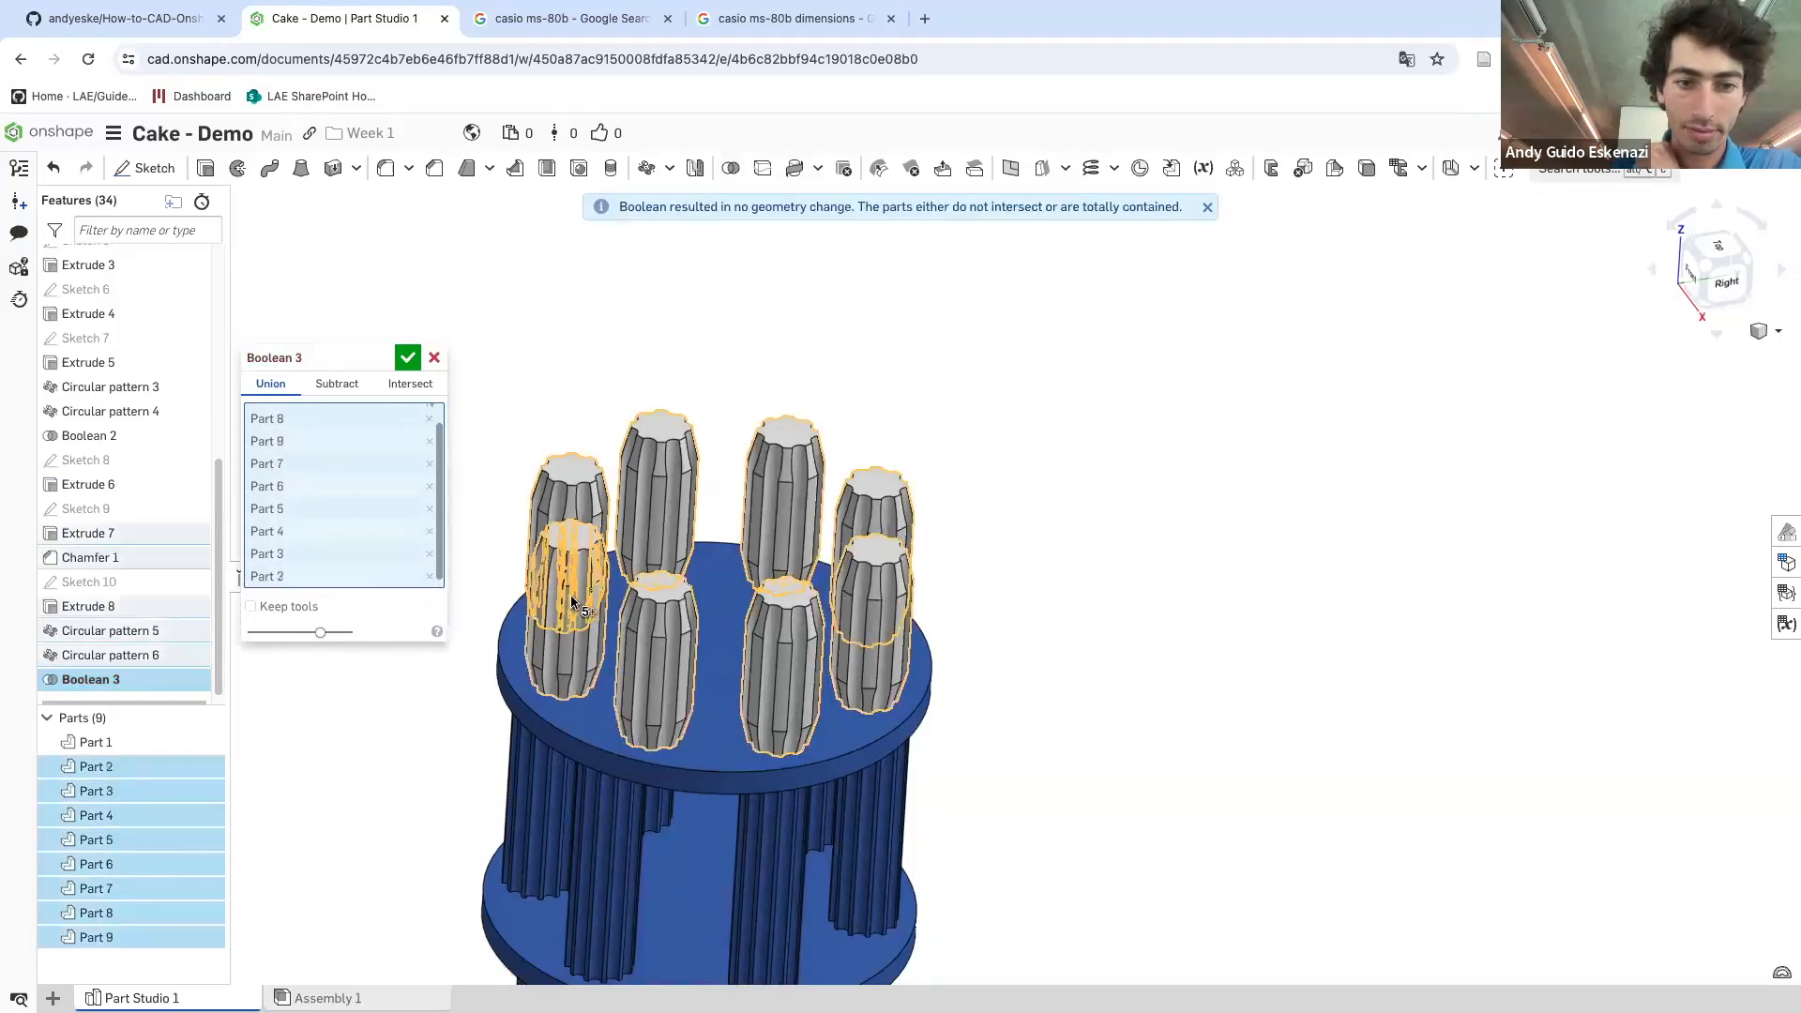
click(578, 732)
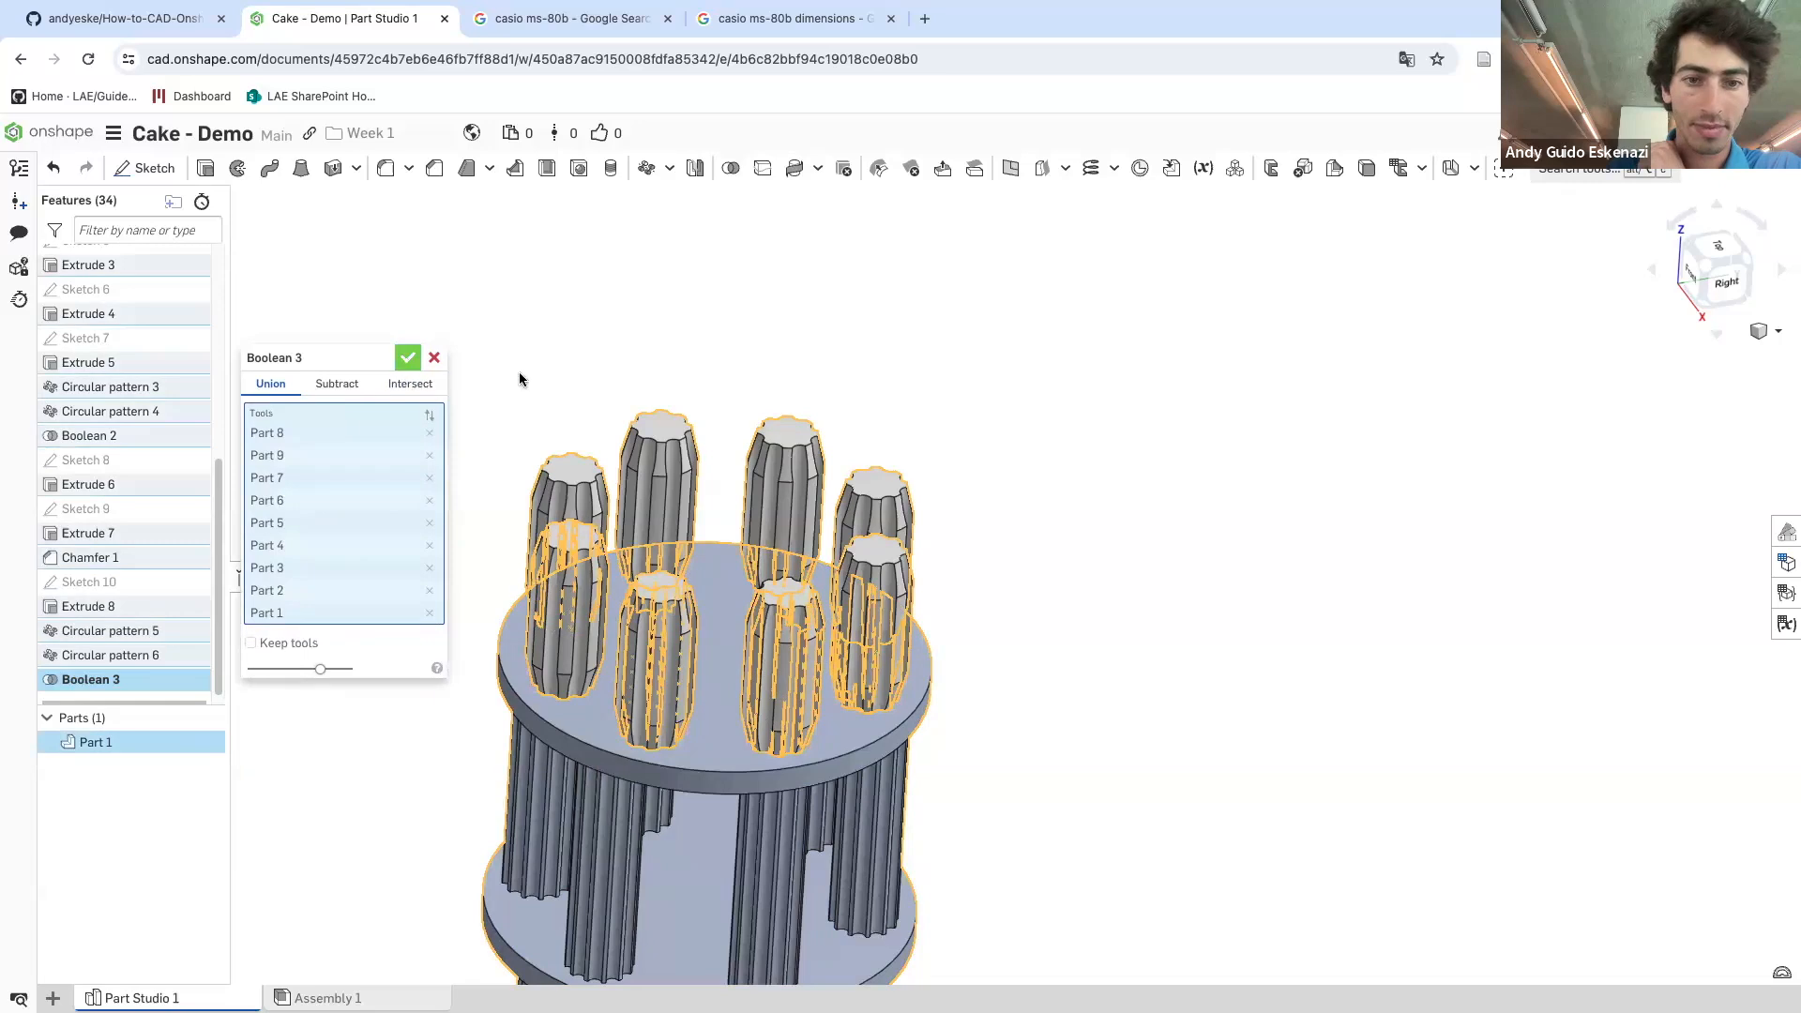
key(Return)
scroll(533, 394, down, 5)
right_drag(532, 394, 795, 444)
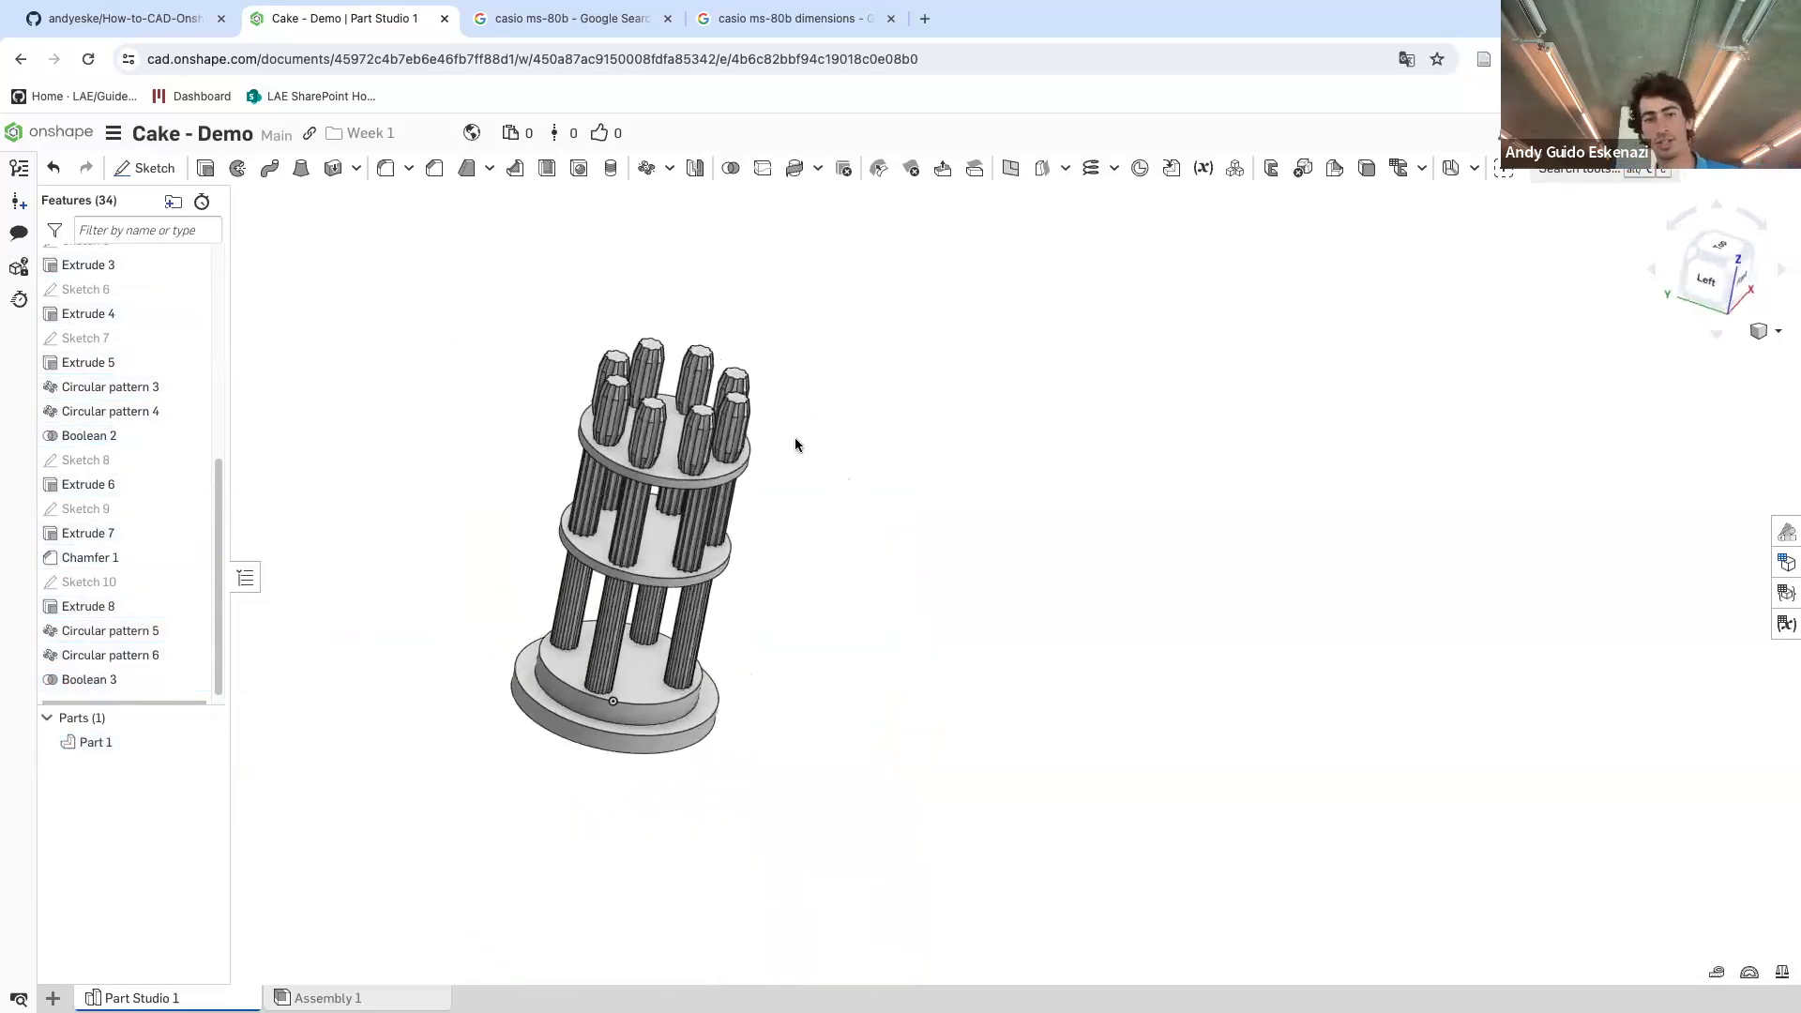
- Start a sketch on the top face of one grooved cylinder and draw a circle off to the side of the cake
scroll(640, 330, up, 5)
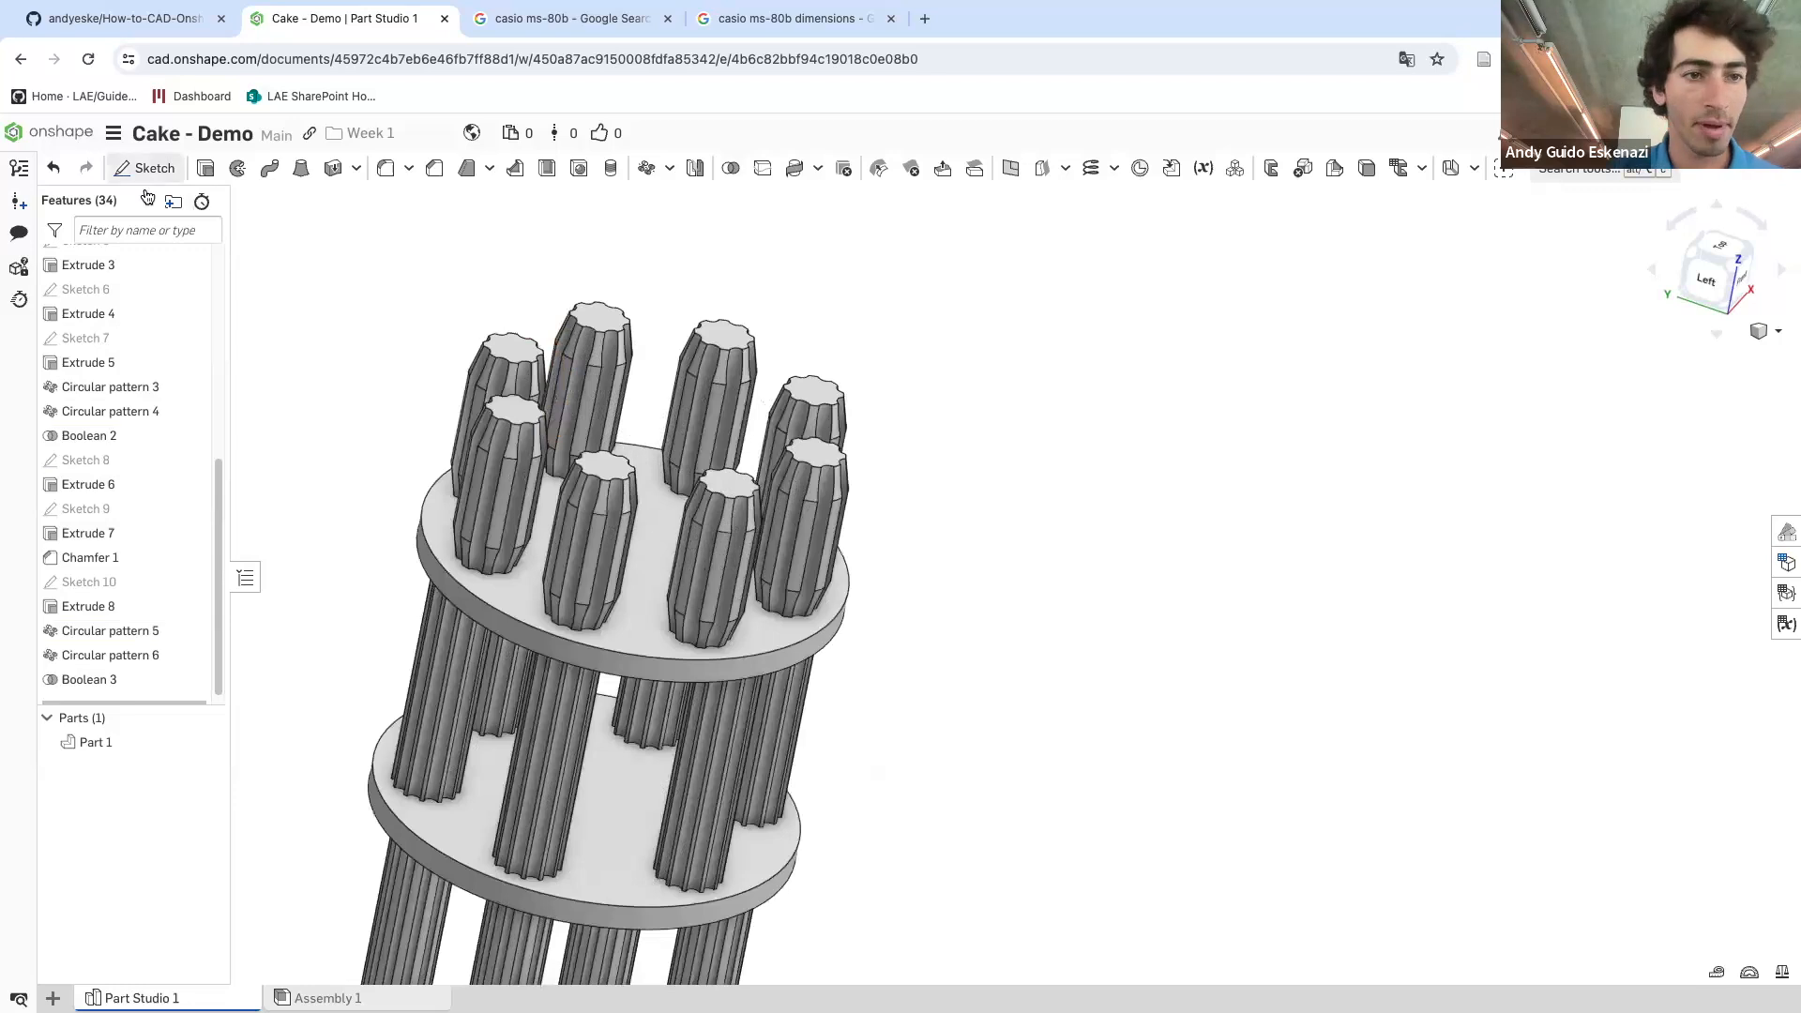
click(150, 168)
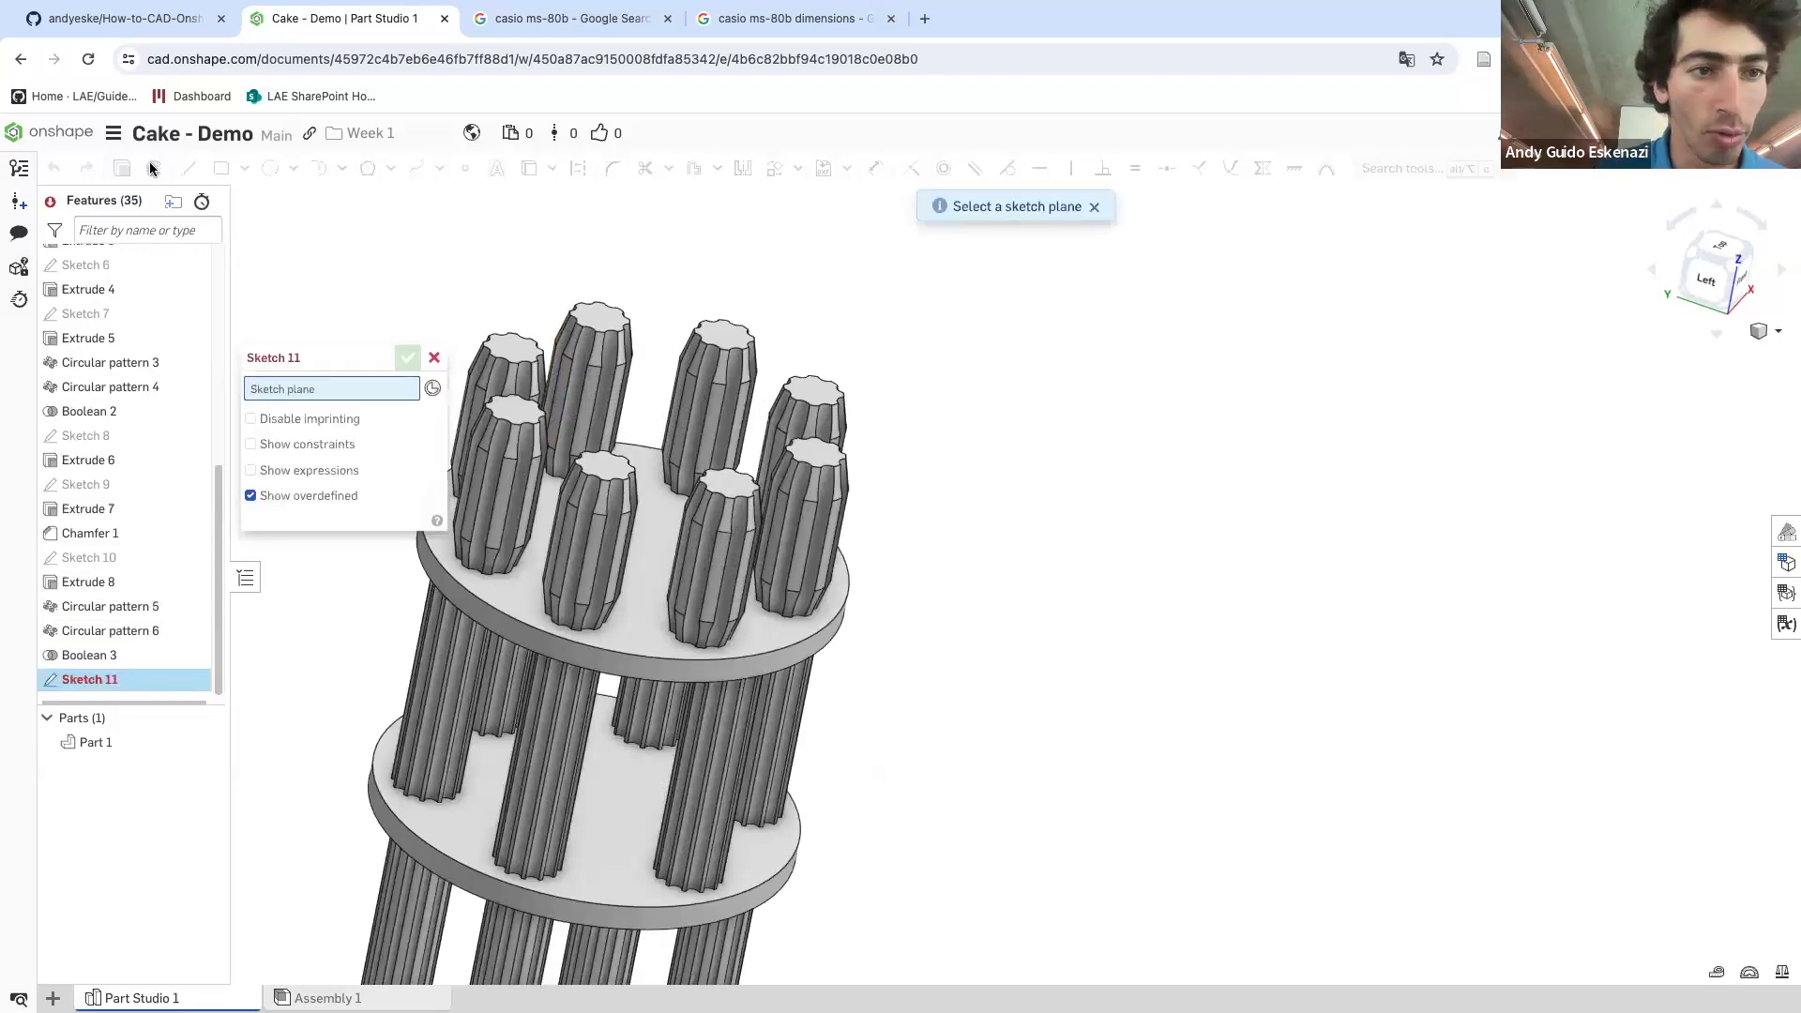
click(593, 312)
scroll(915, 394, down, 4)
click(270, 168)
click(545, 220)
click(598, 242)
key(Escape)
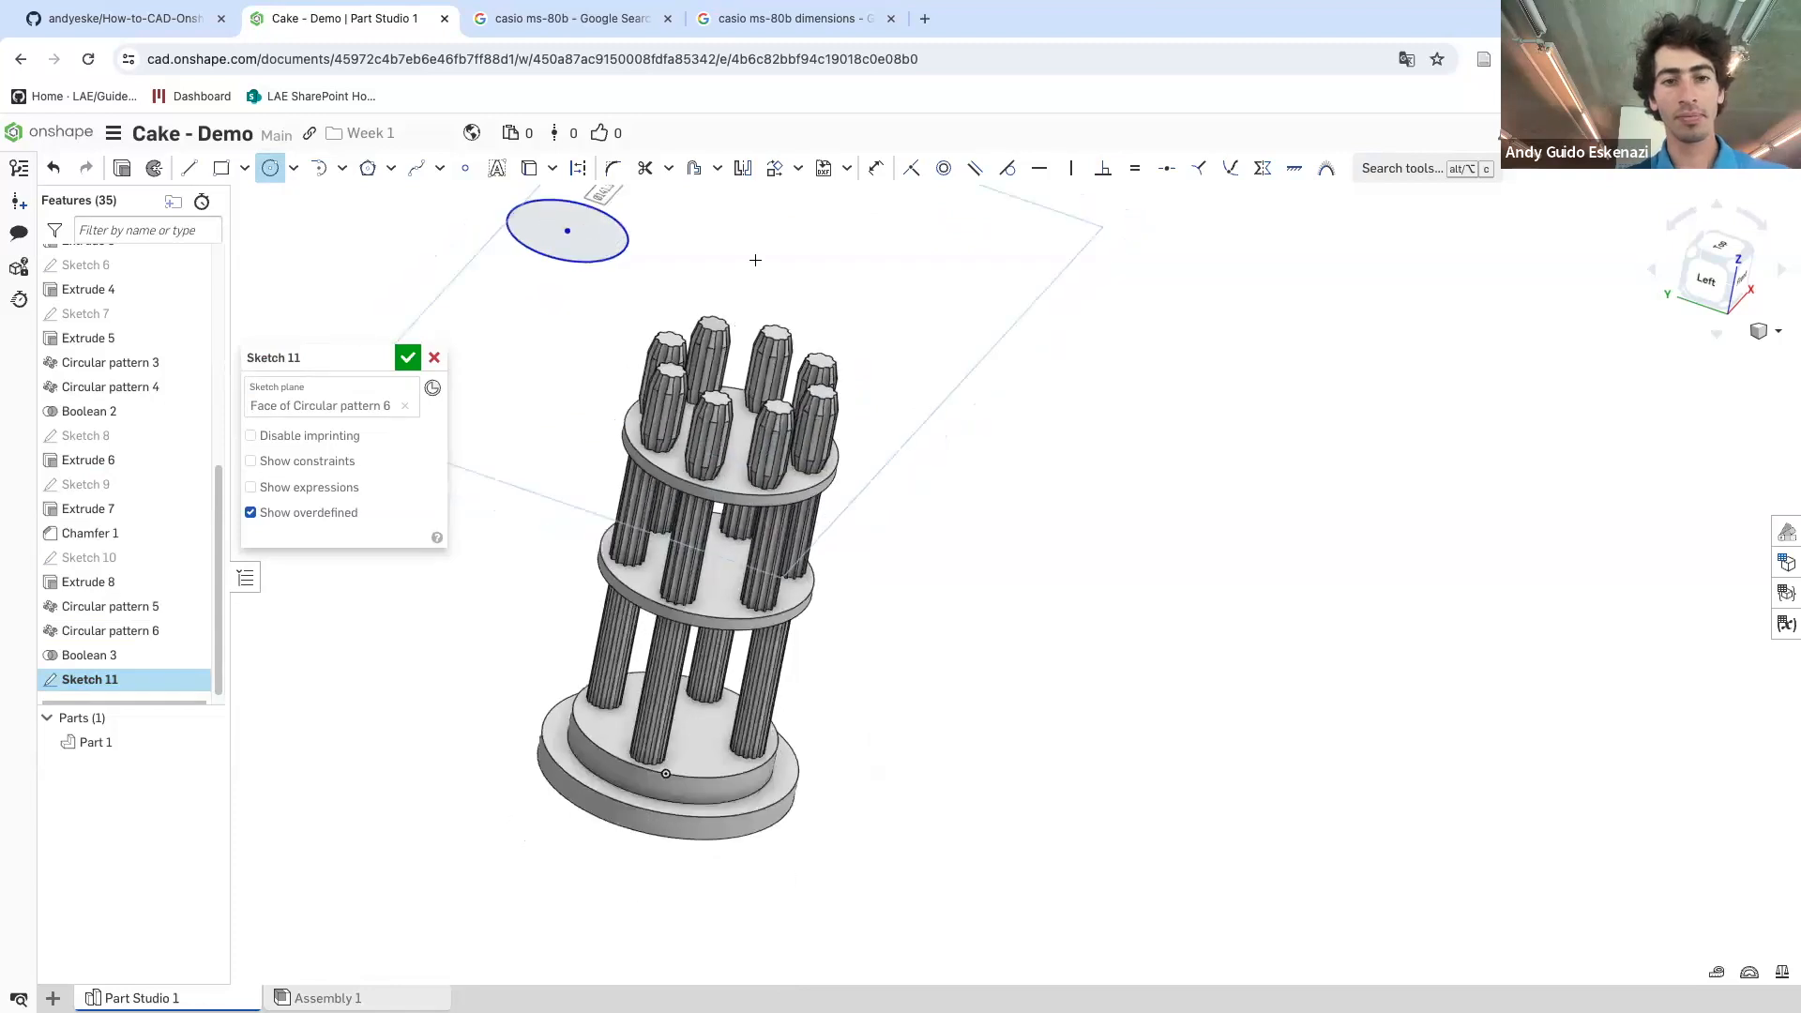
- Constrain the sketched circle to be concentric with the circular edge of the disc beneath the grooved cylinders
scroll(676, 226, up, 3)
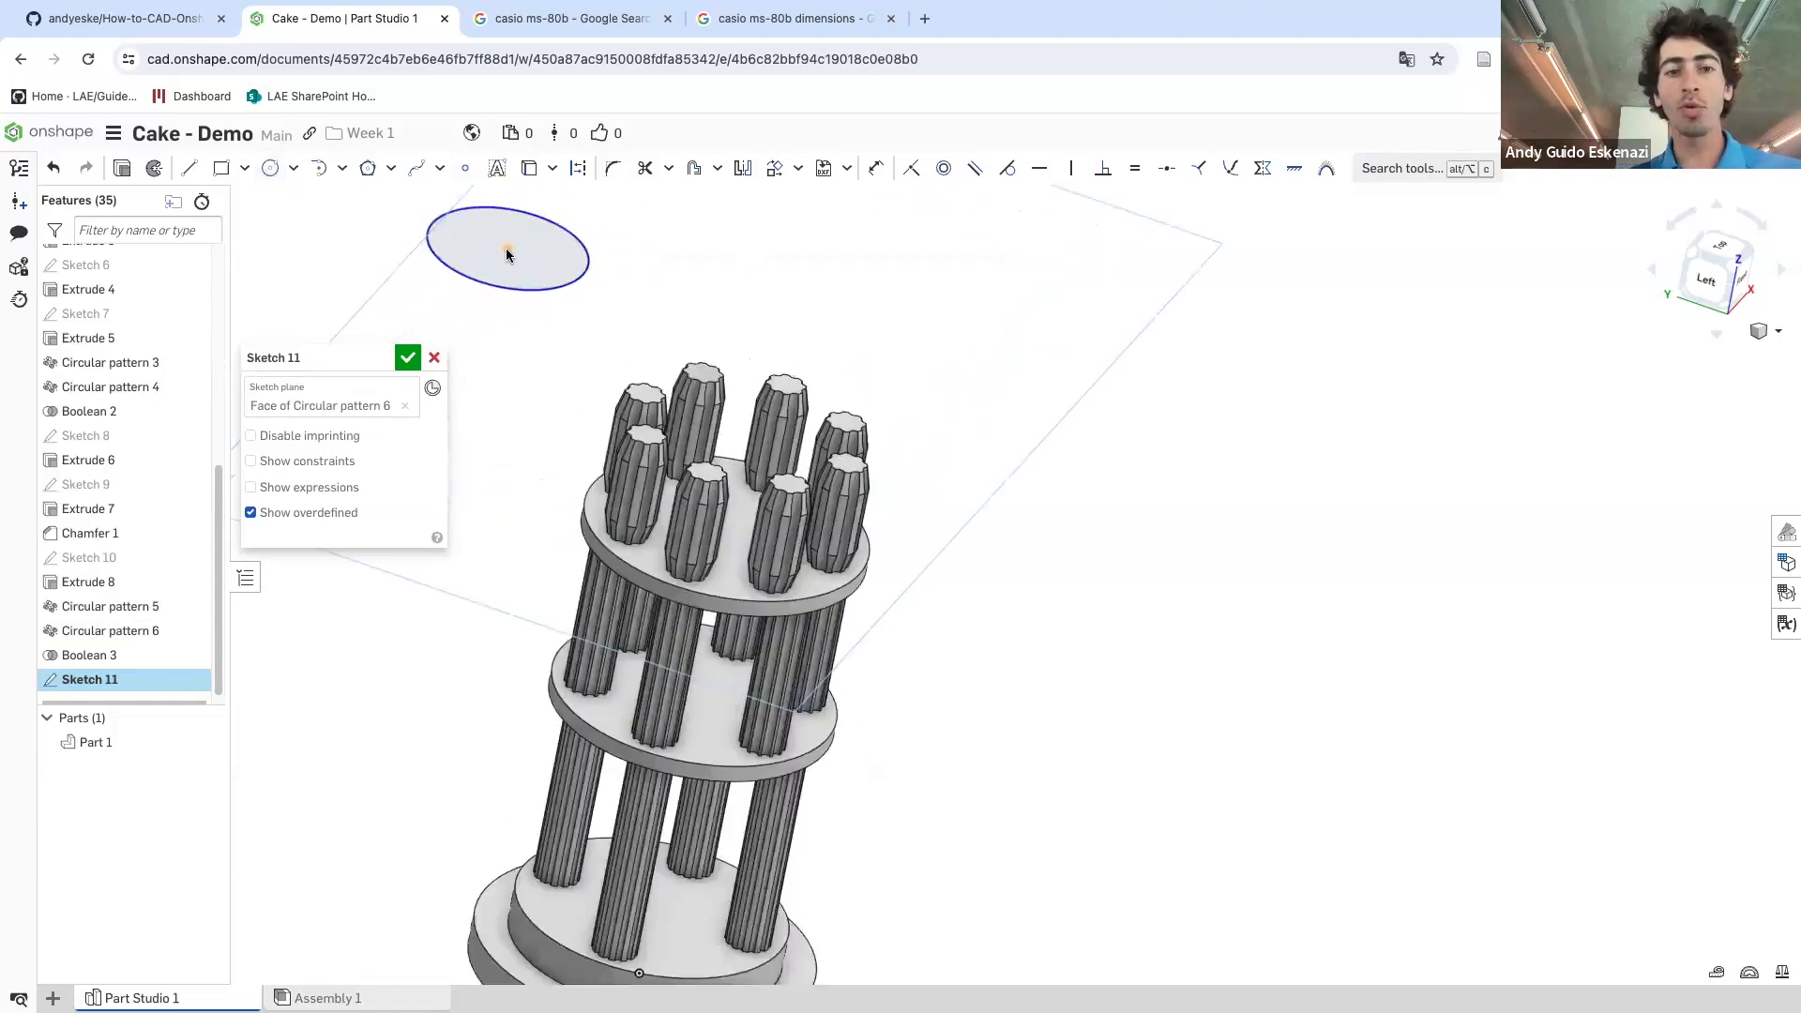
key(d)
click(507, 249)
scroll(685, 605, down, 1)
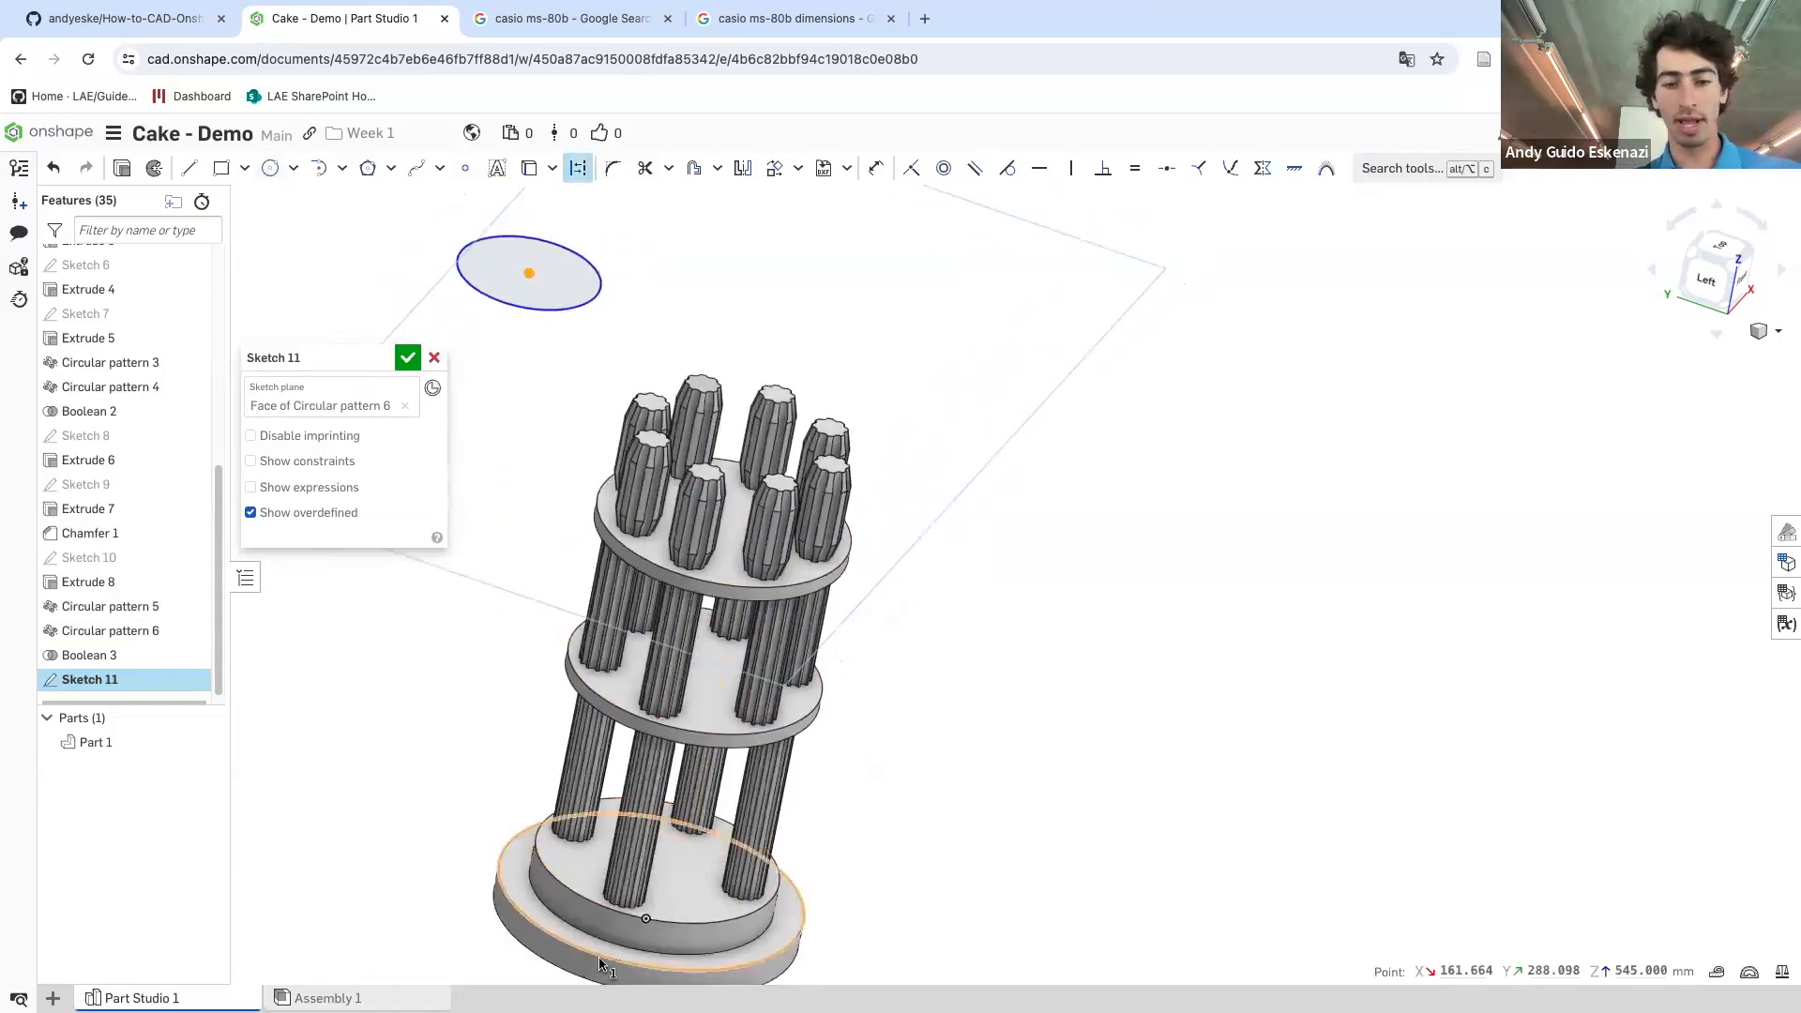
scroll(917, 442, down, 1)
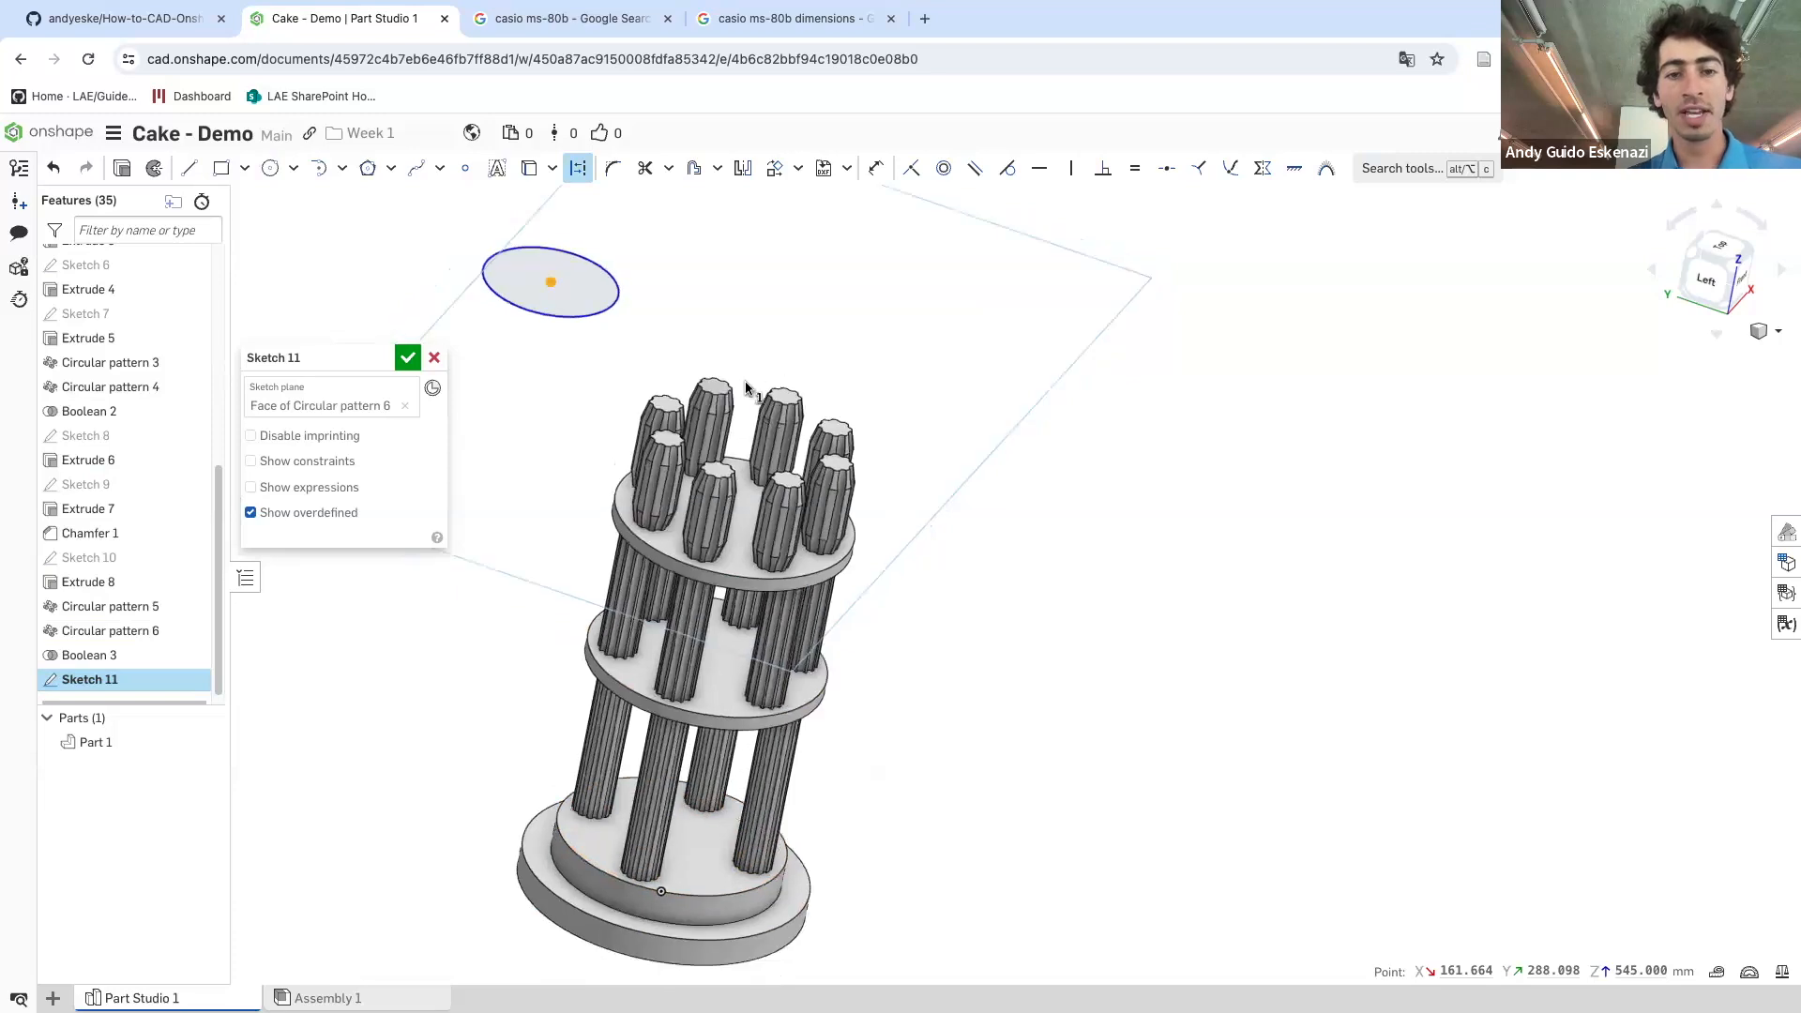
click(945, 169)
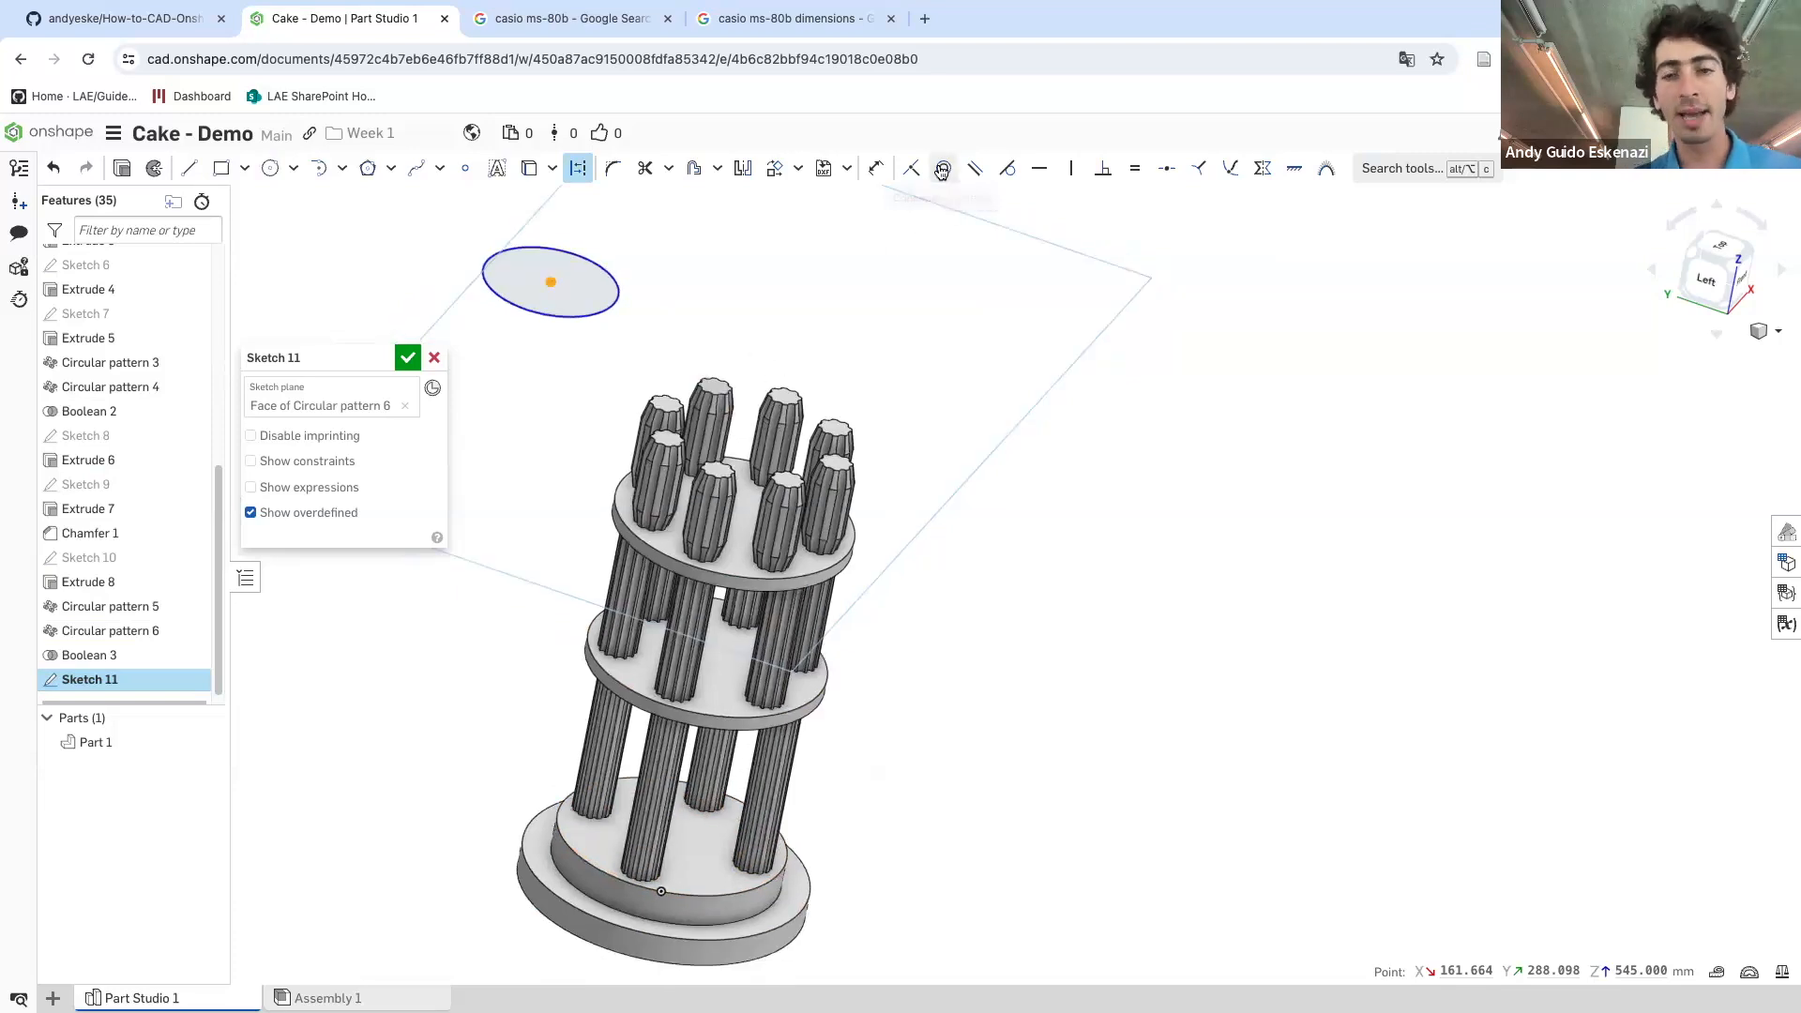
click(943, 169)
click(588, 313)
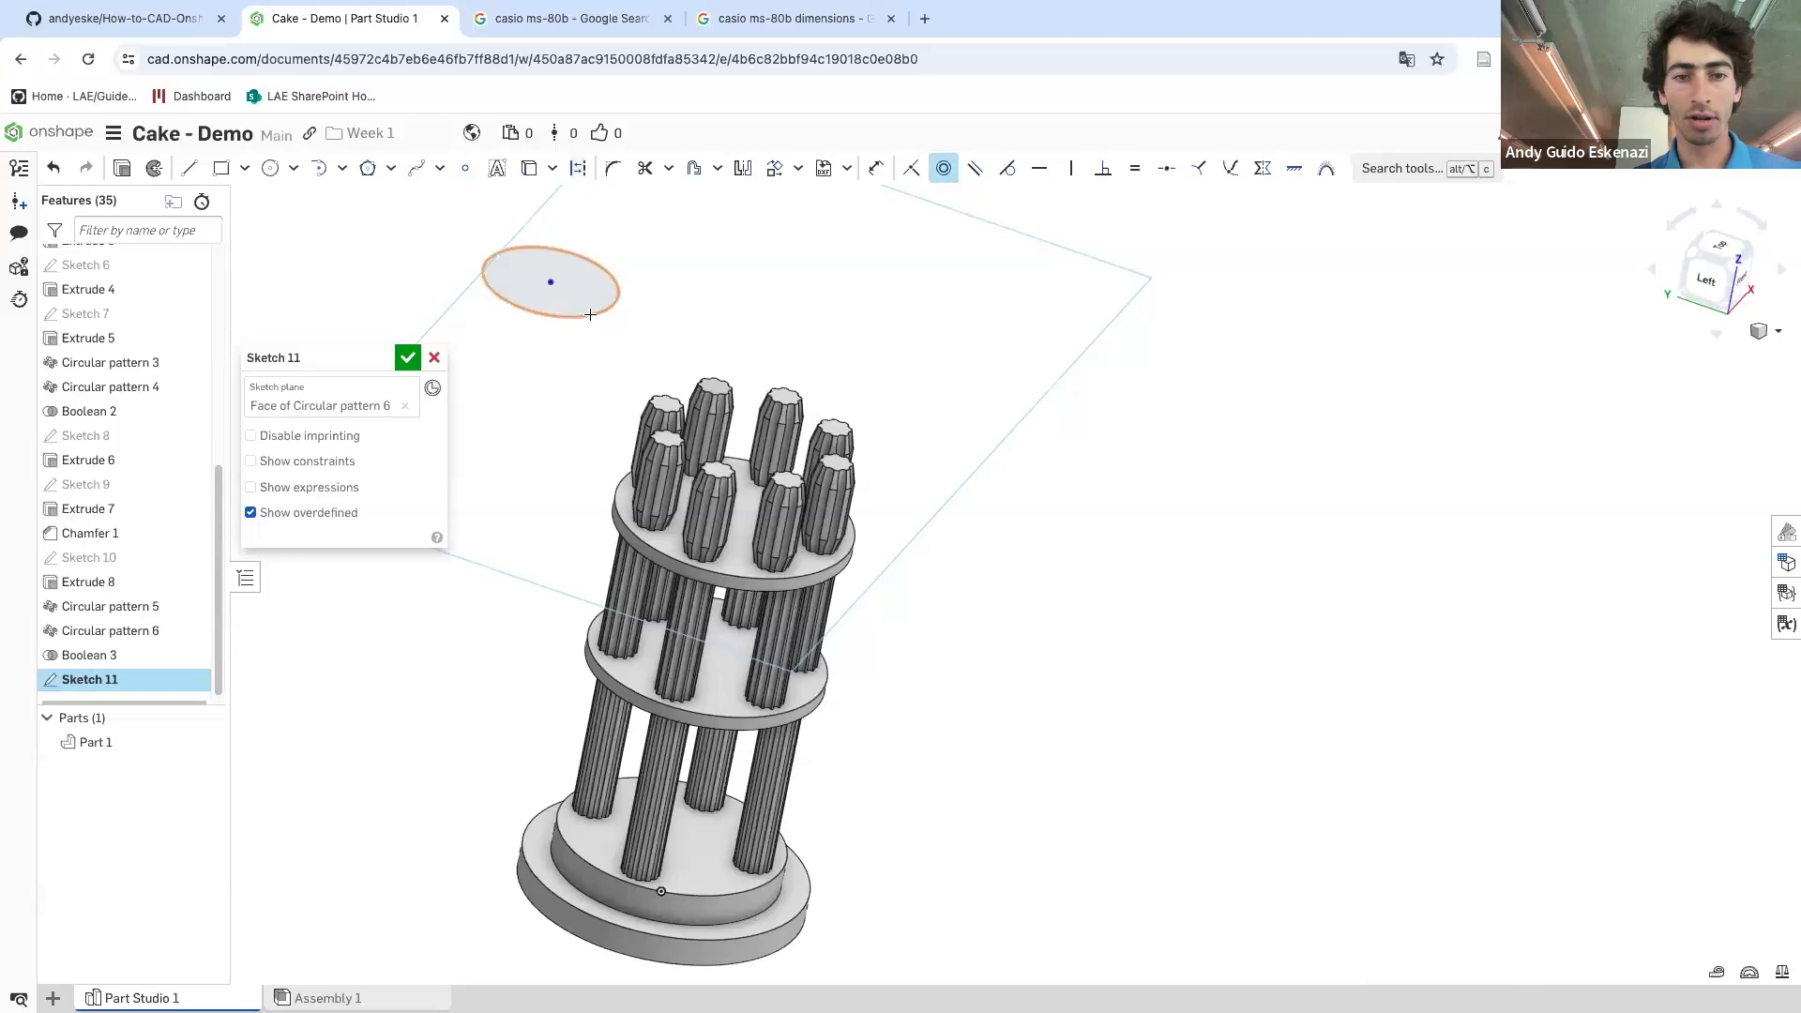
click(613, 503)
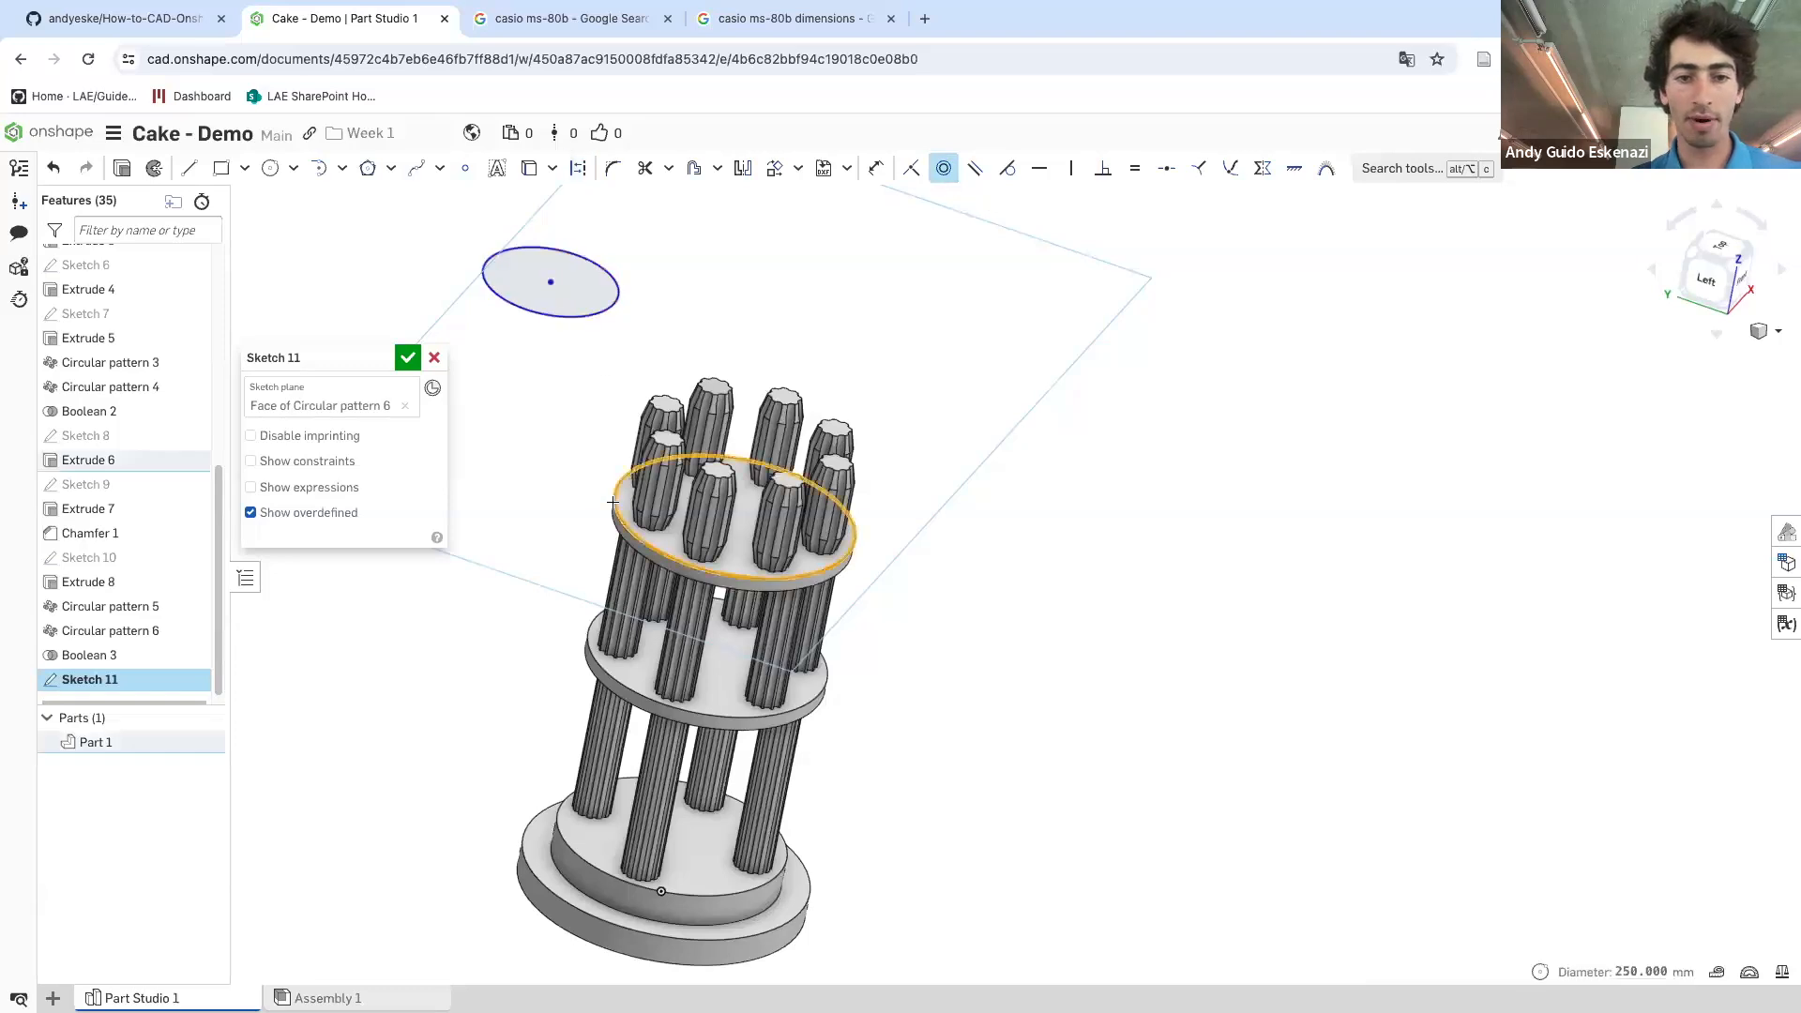
click(575, 314)
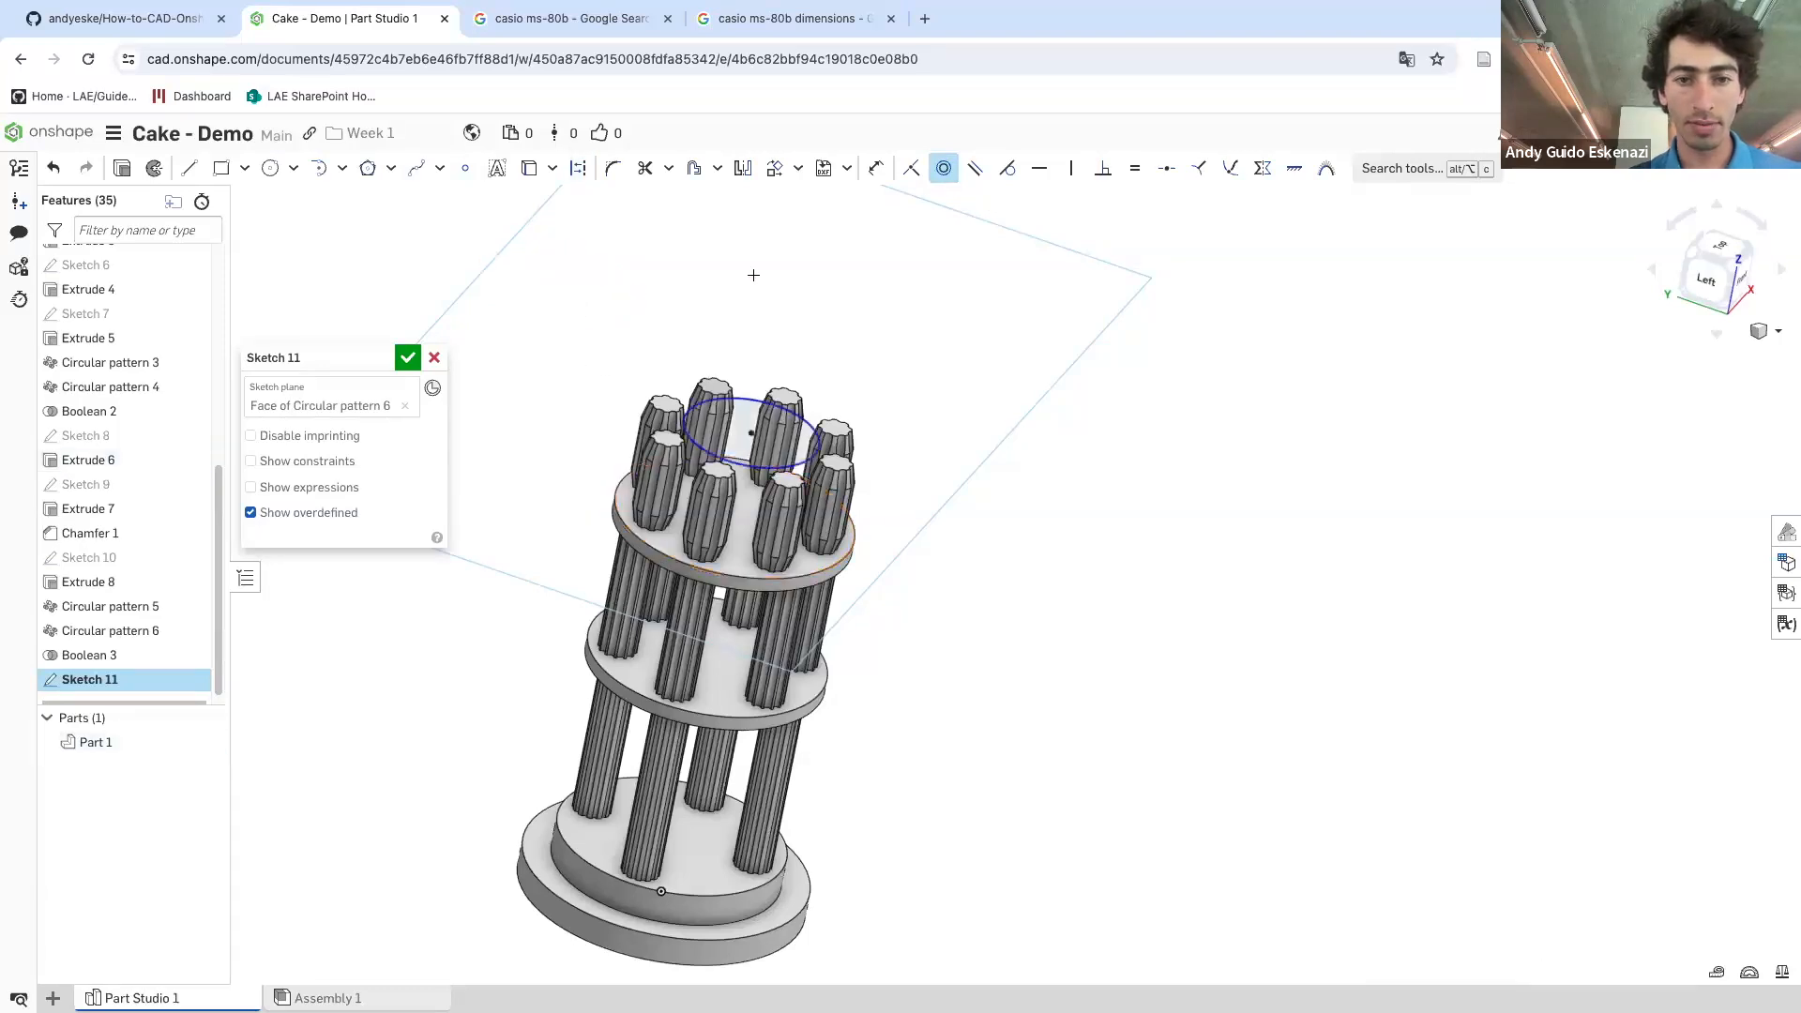
- Dimension the sketched circle with a diameter of 220 mm
scroll(742, 323, up, 5)
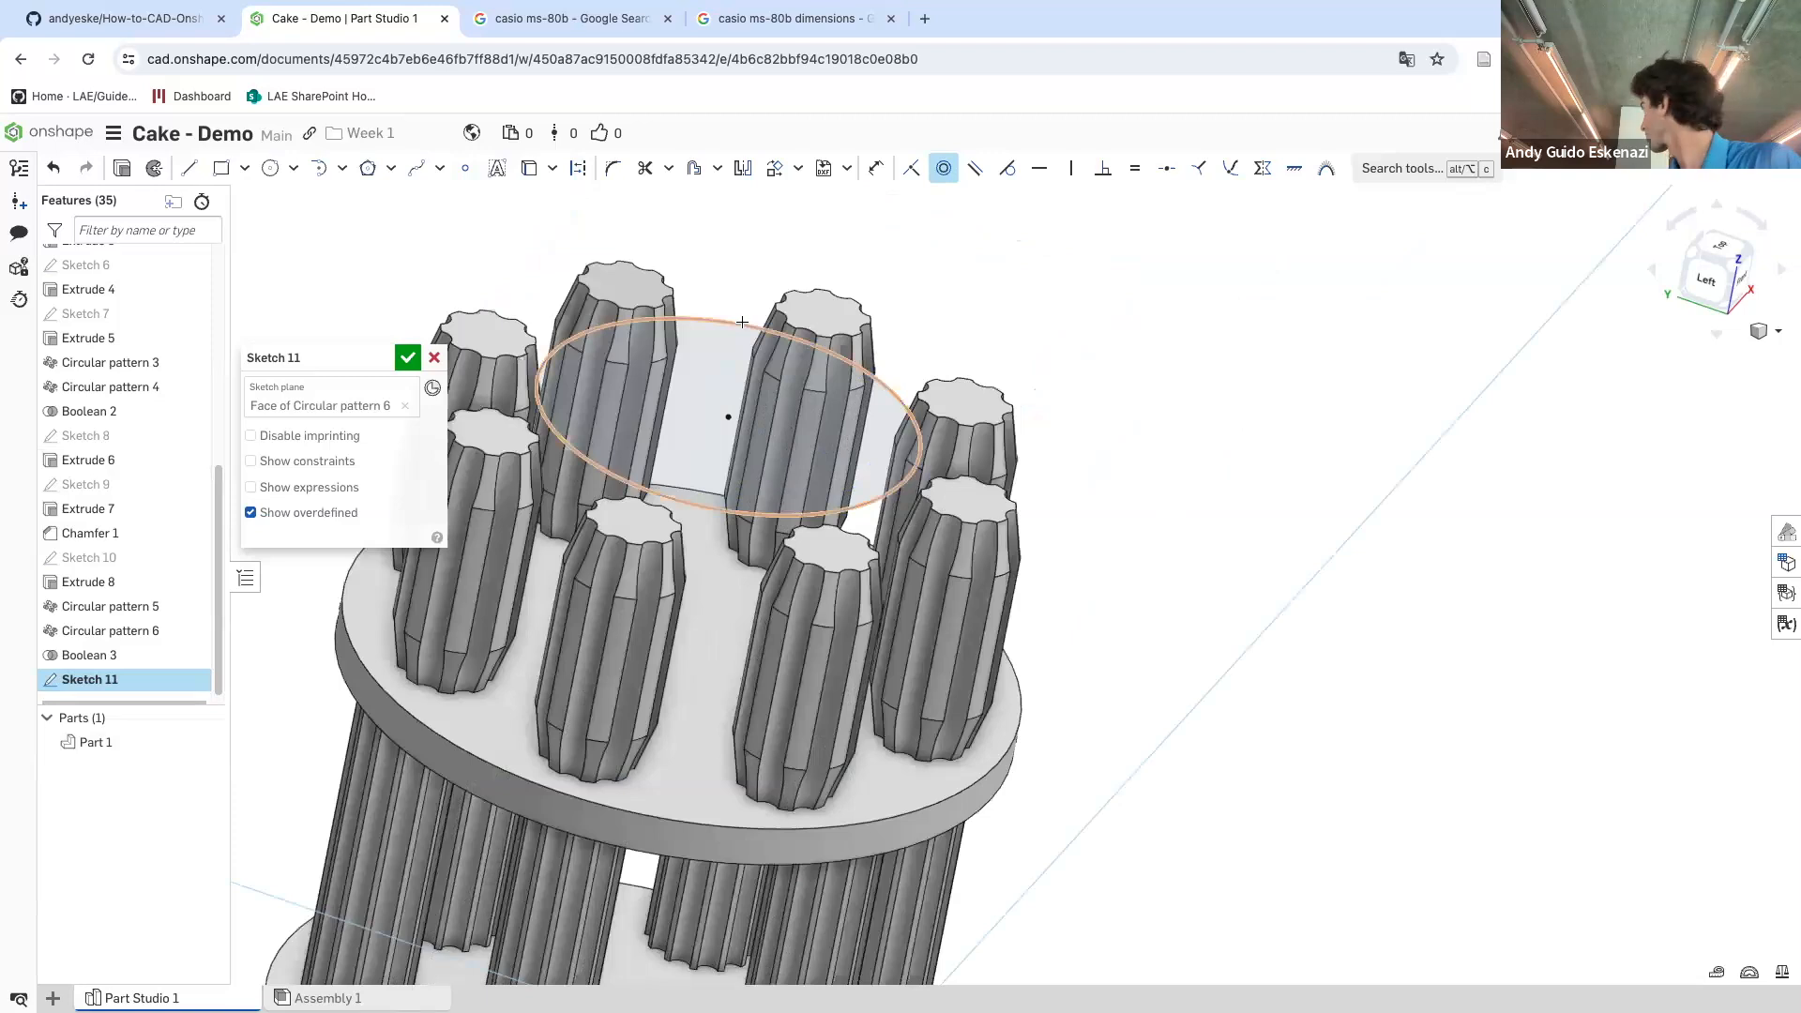
scroll(762, 319, down, 1)
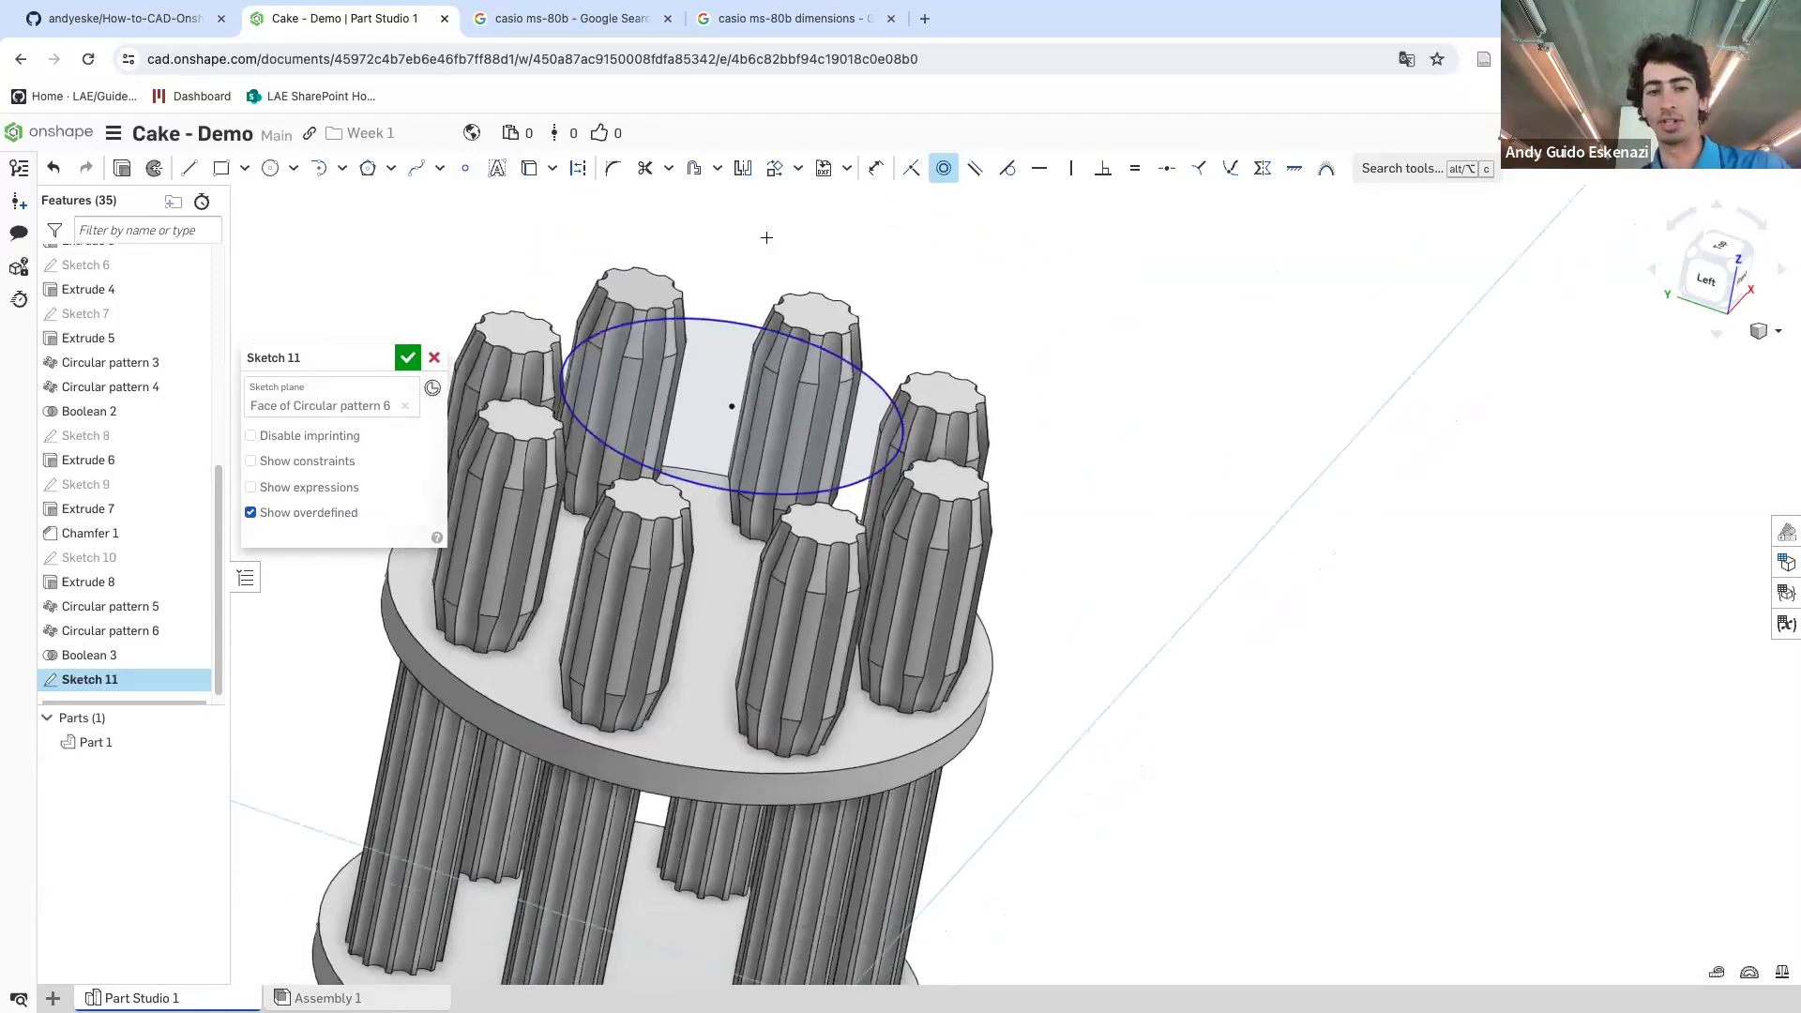
scroll(767, 238, up, 1)
key(d)
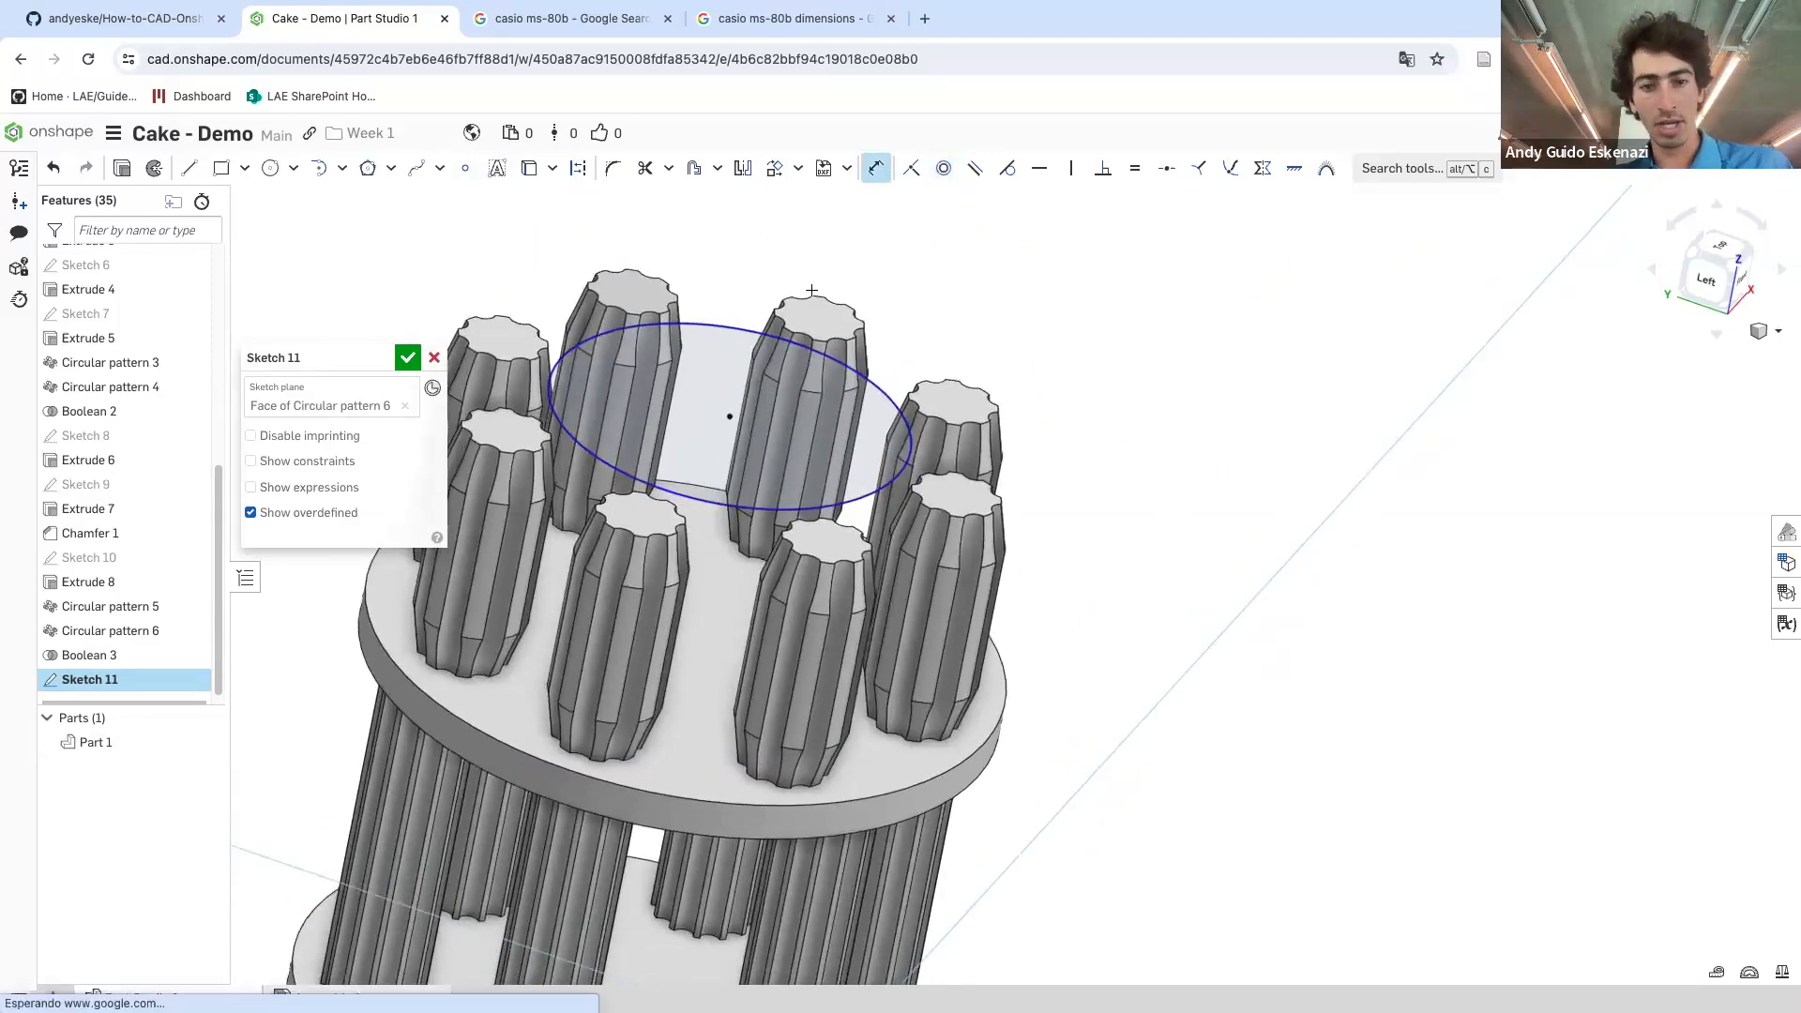
click(736, 325)
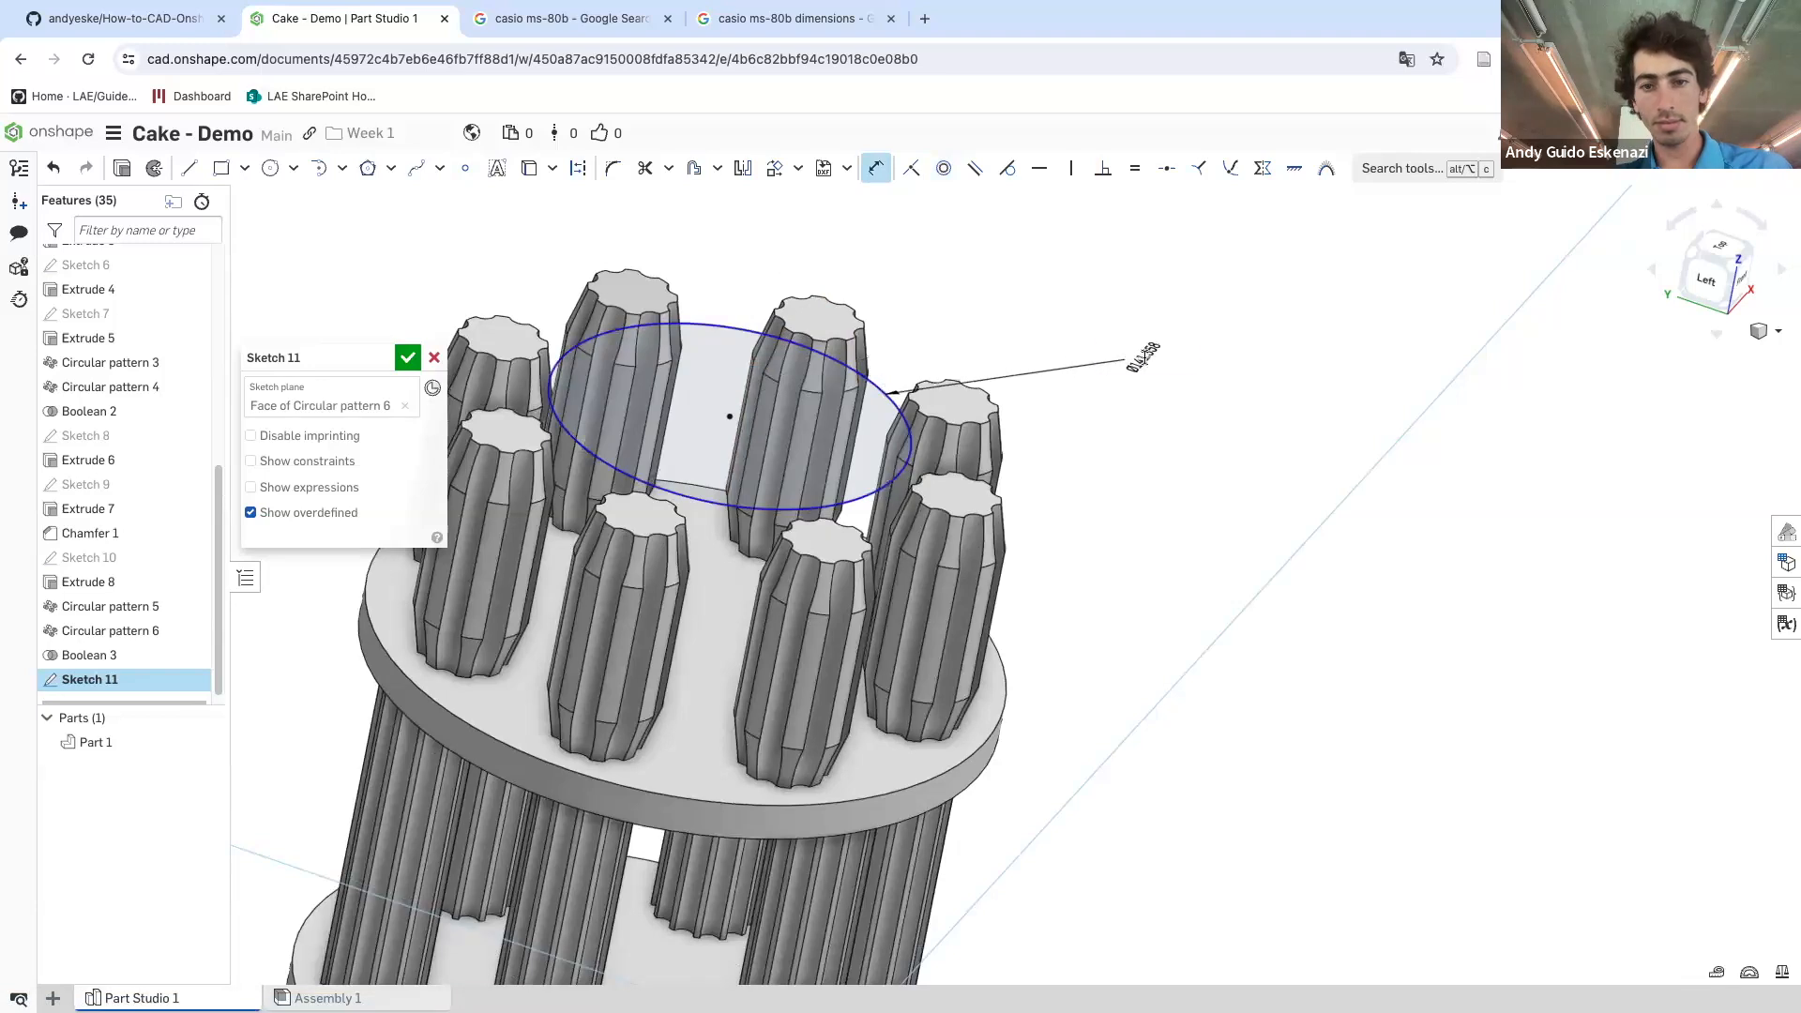
click(1140, 356)
text(22)
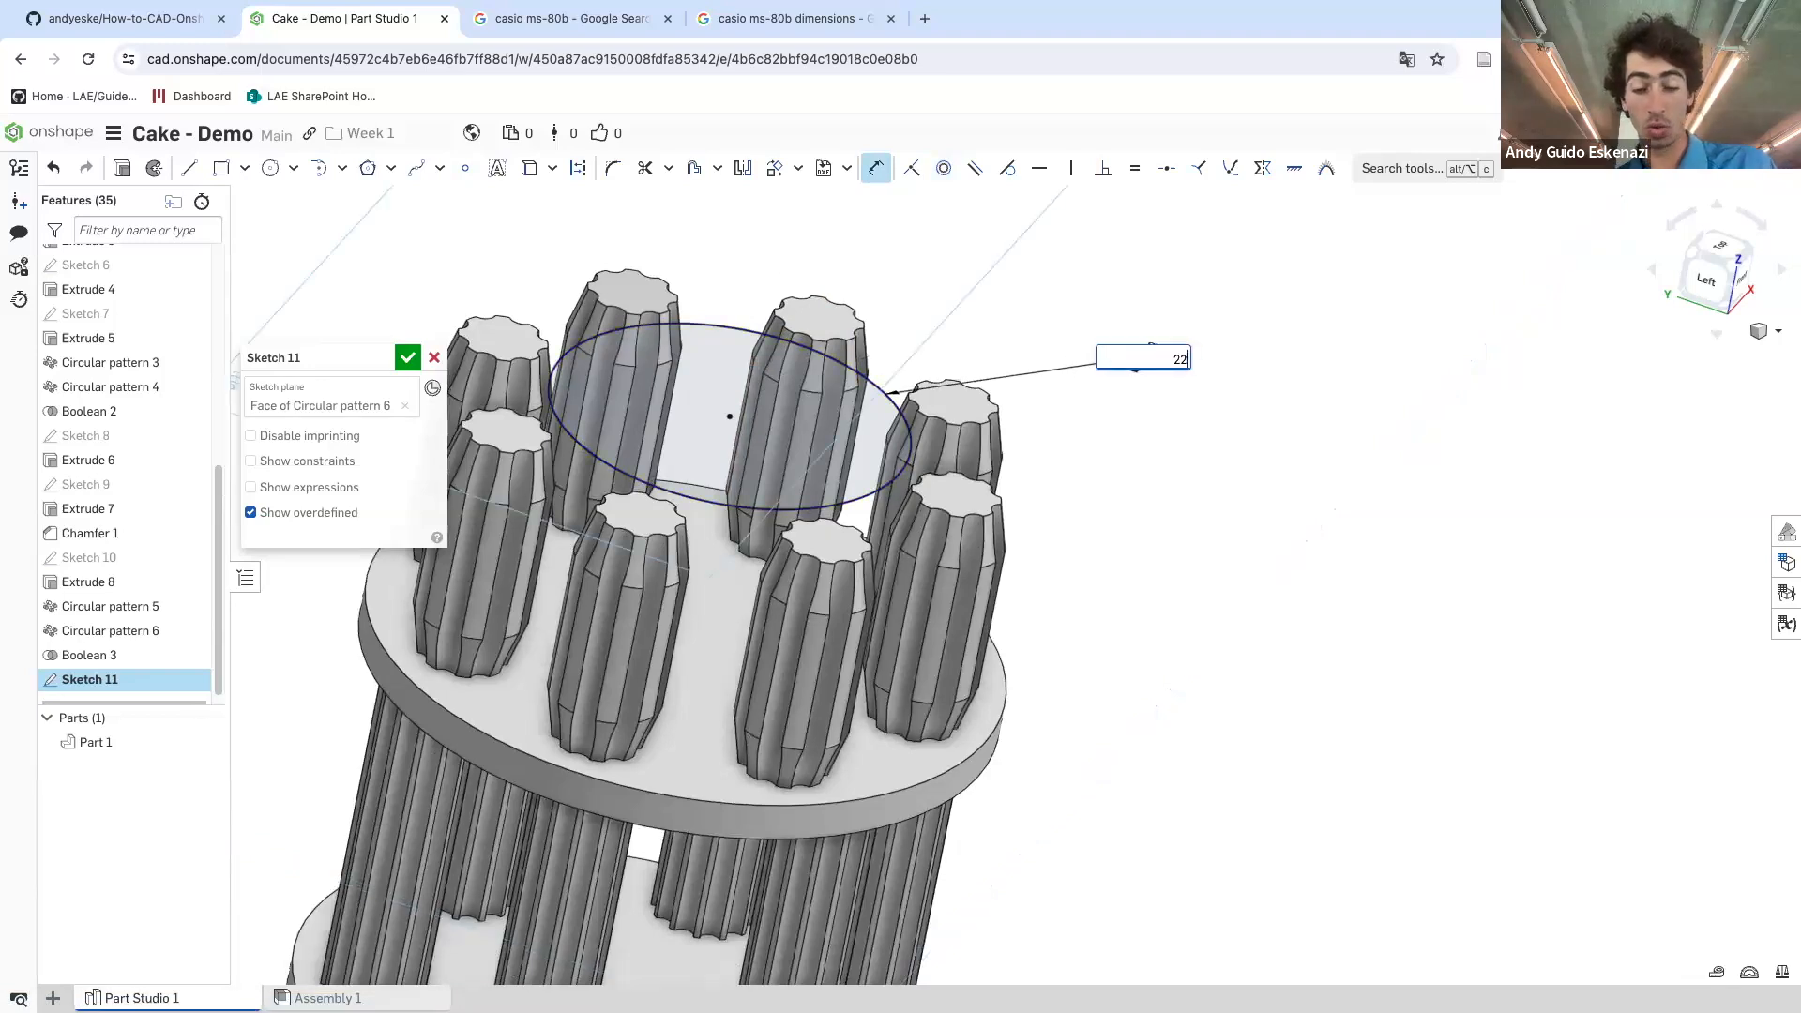
key(Return)
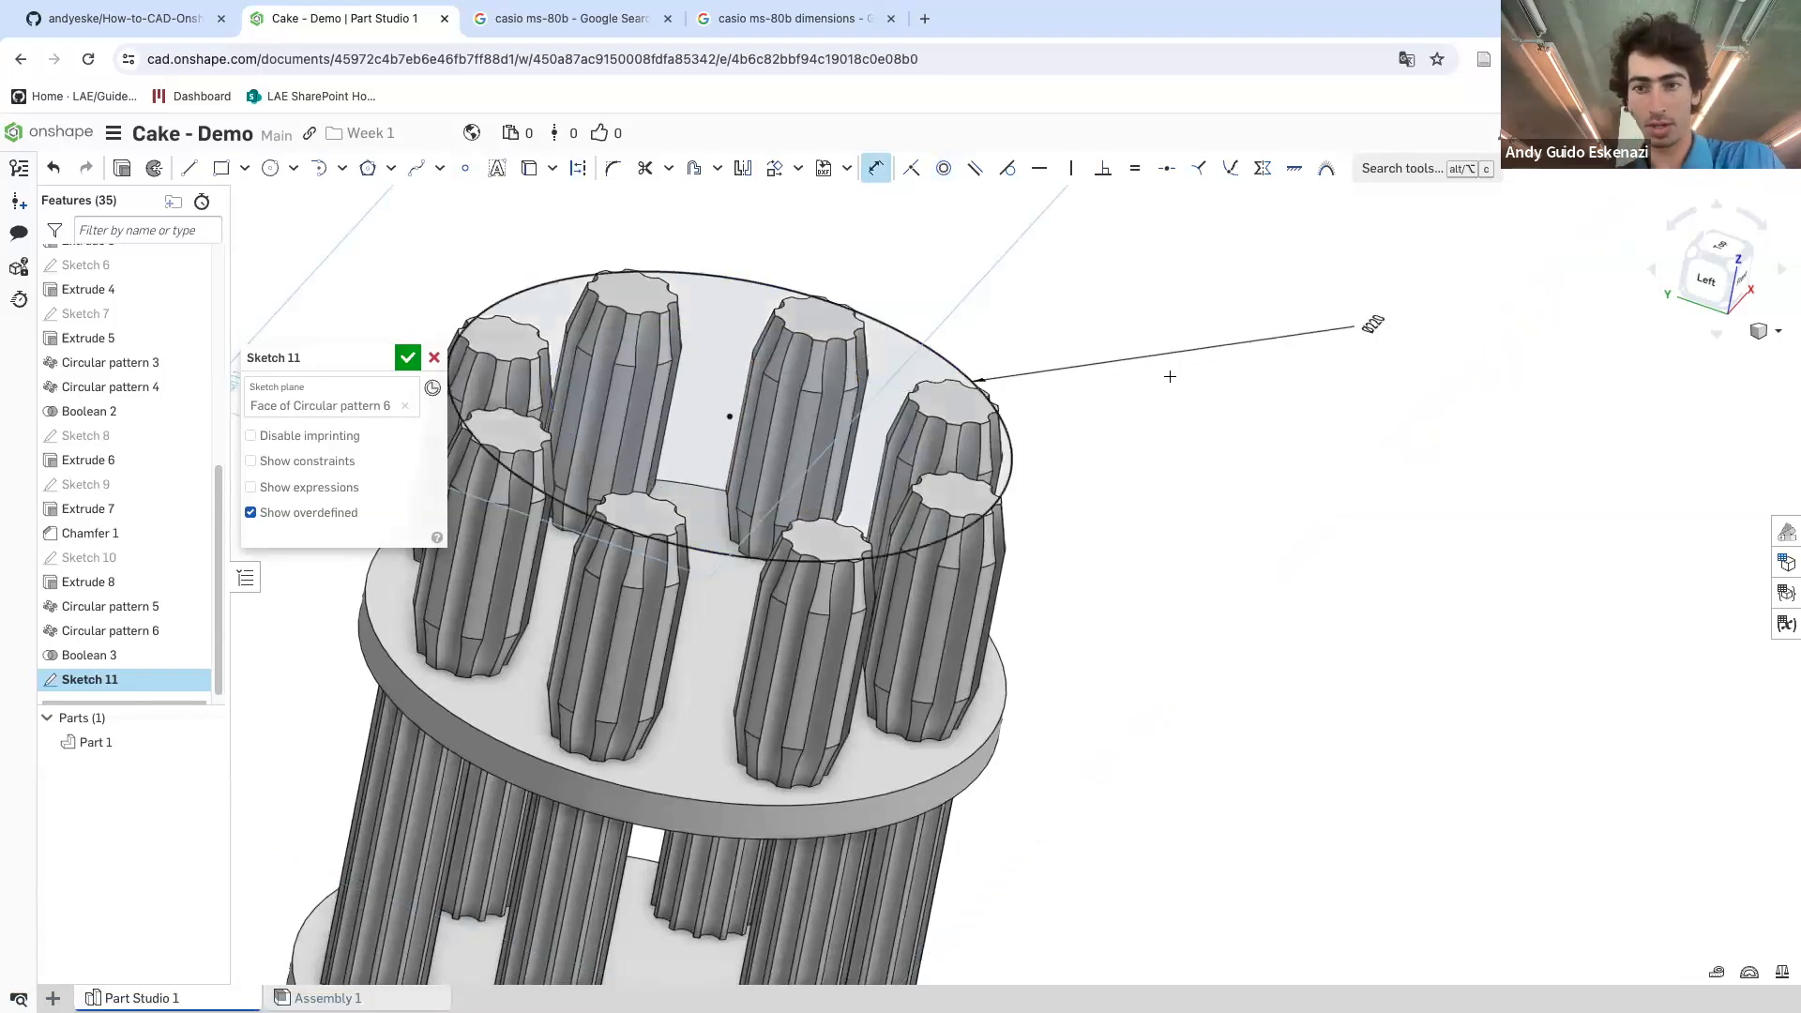
- Set the sketched circle's diameter to 230 mm
double_click(1374, 325)
text(230)
key(Return)
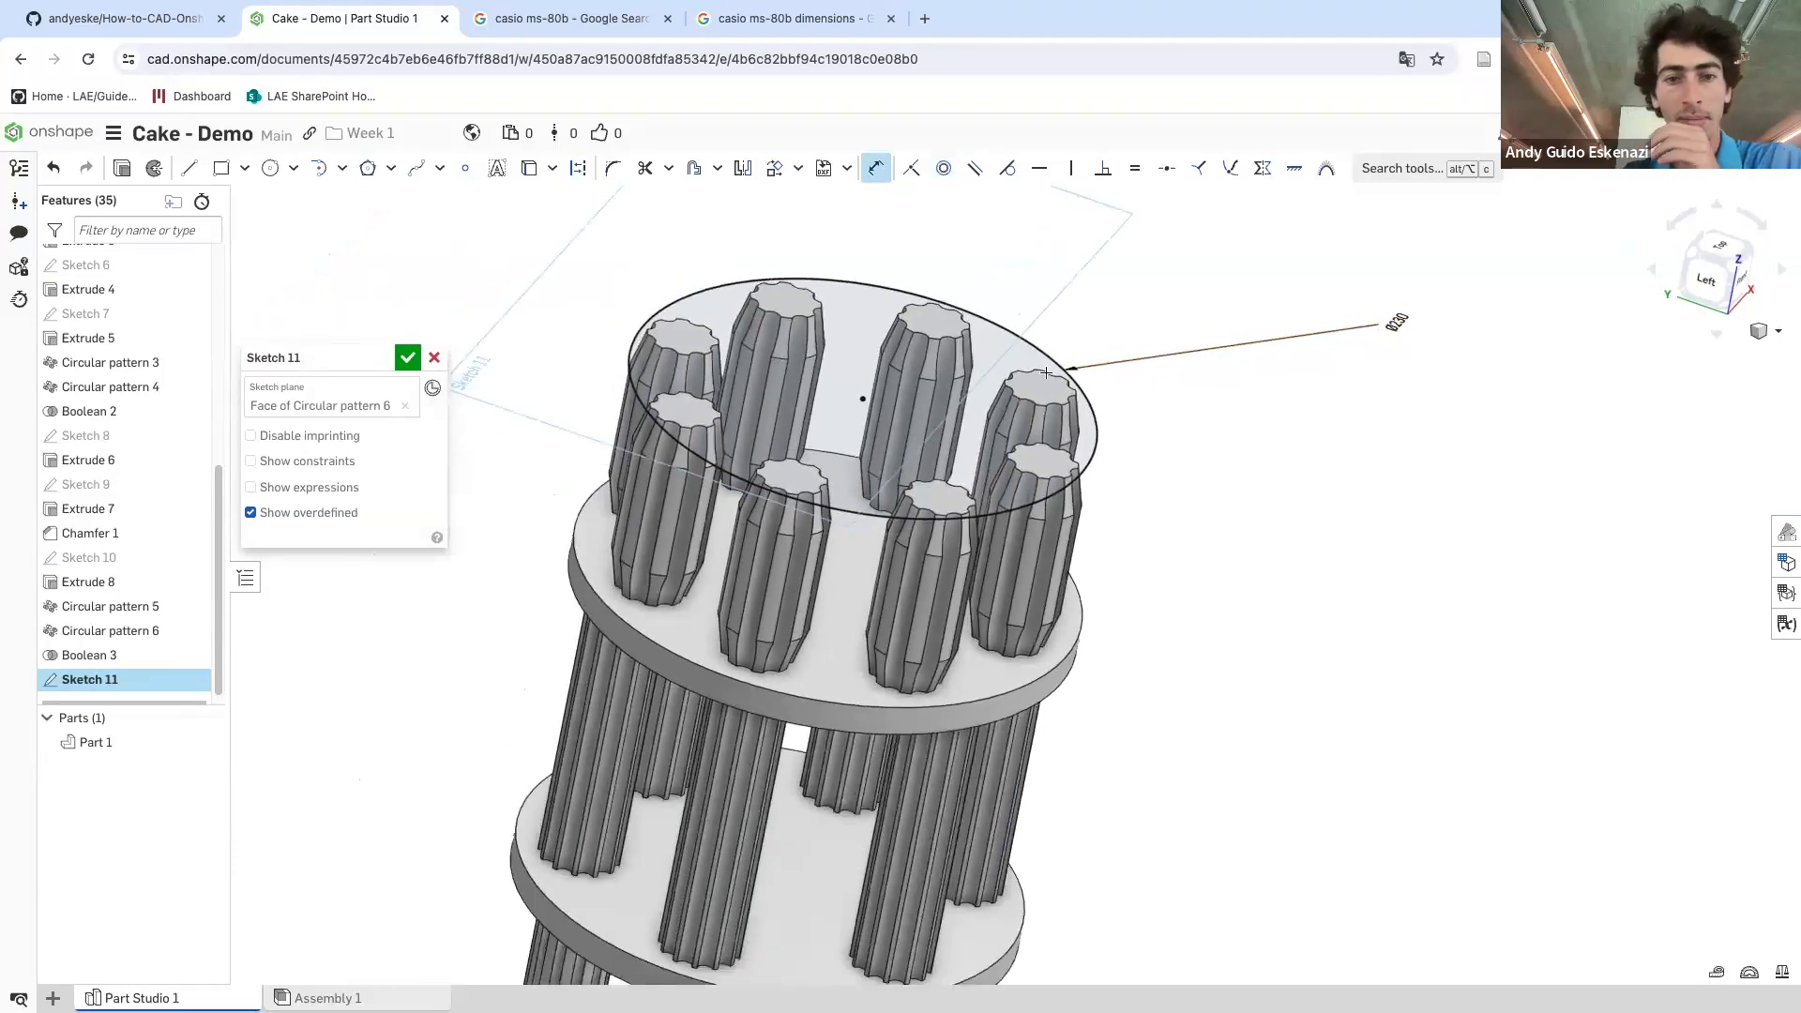
- Extrude the 230 mm circle upward by a blind depth of 15 mm, adding it to Part 1
click(122, 168)
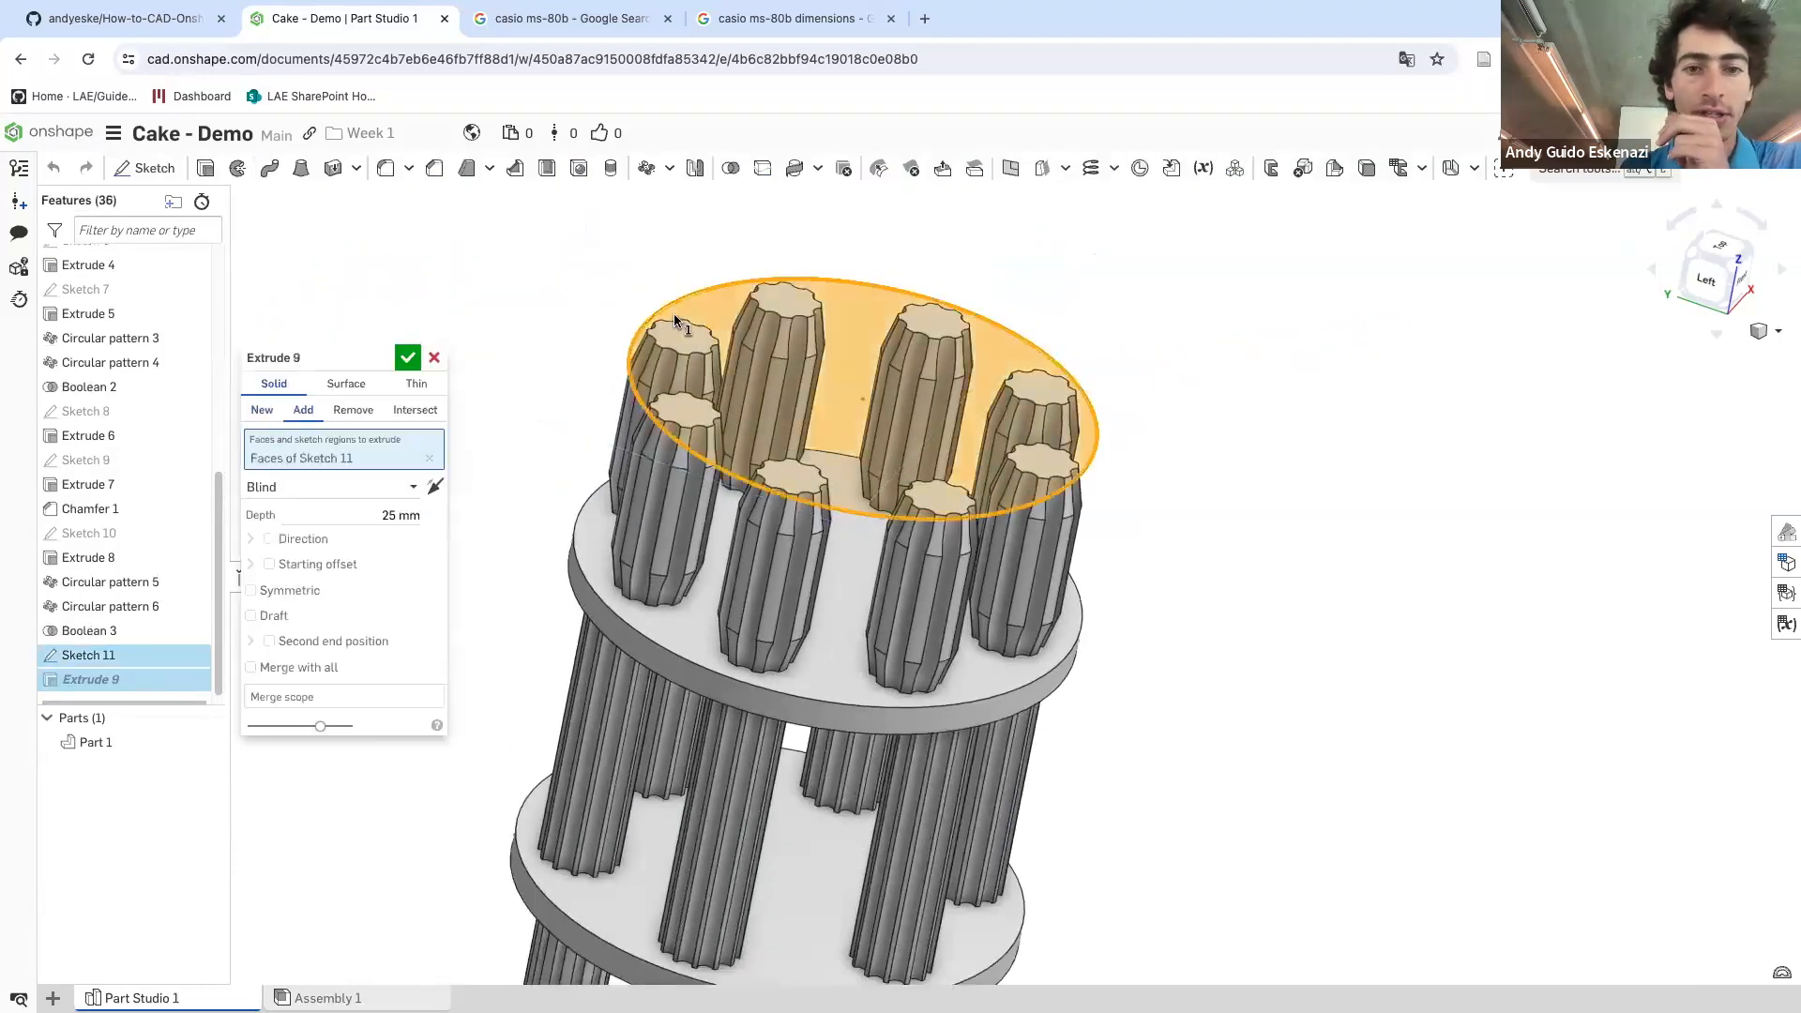
click(390, 515)
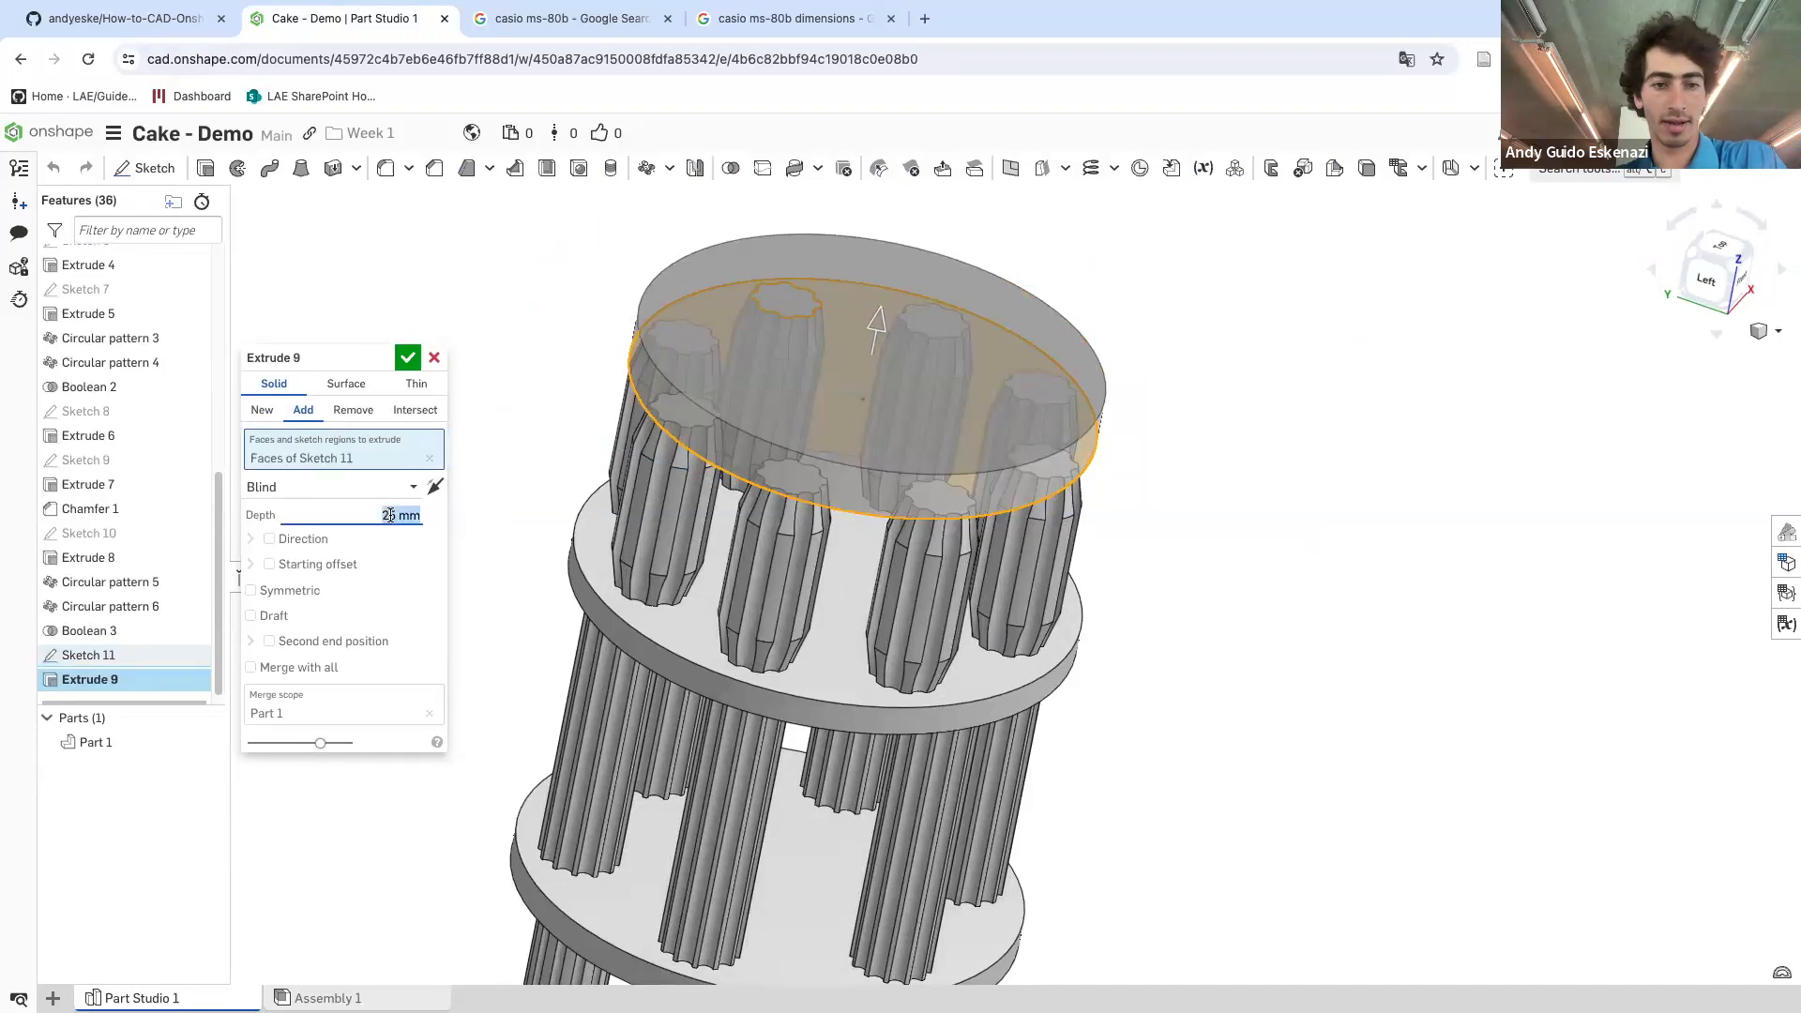
text(15)
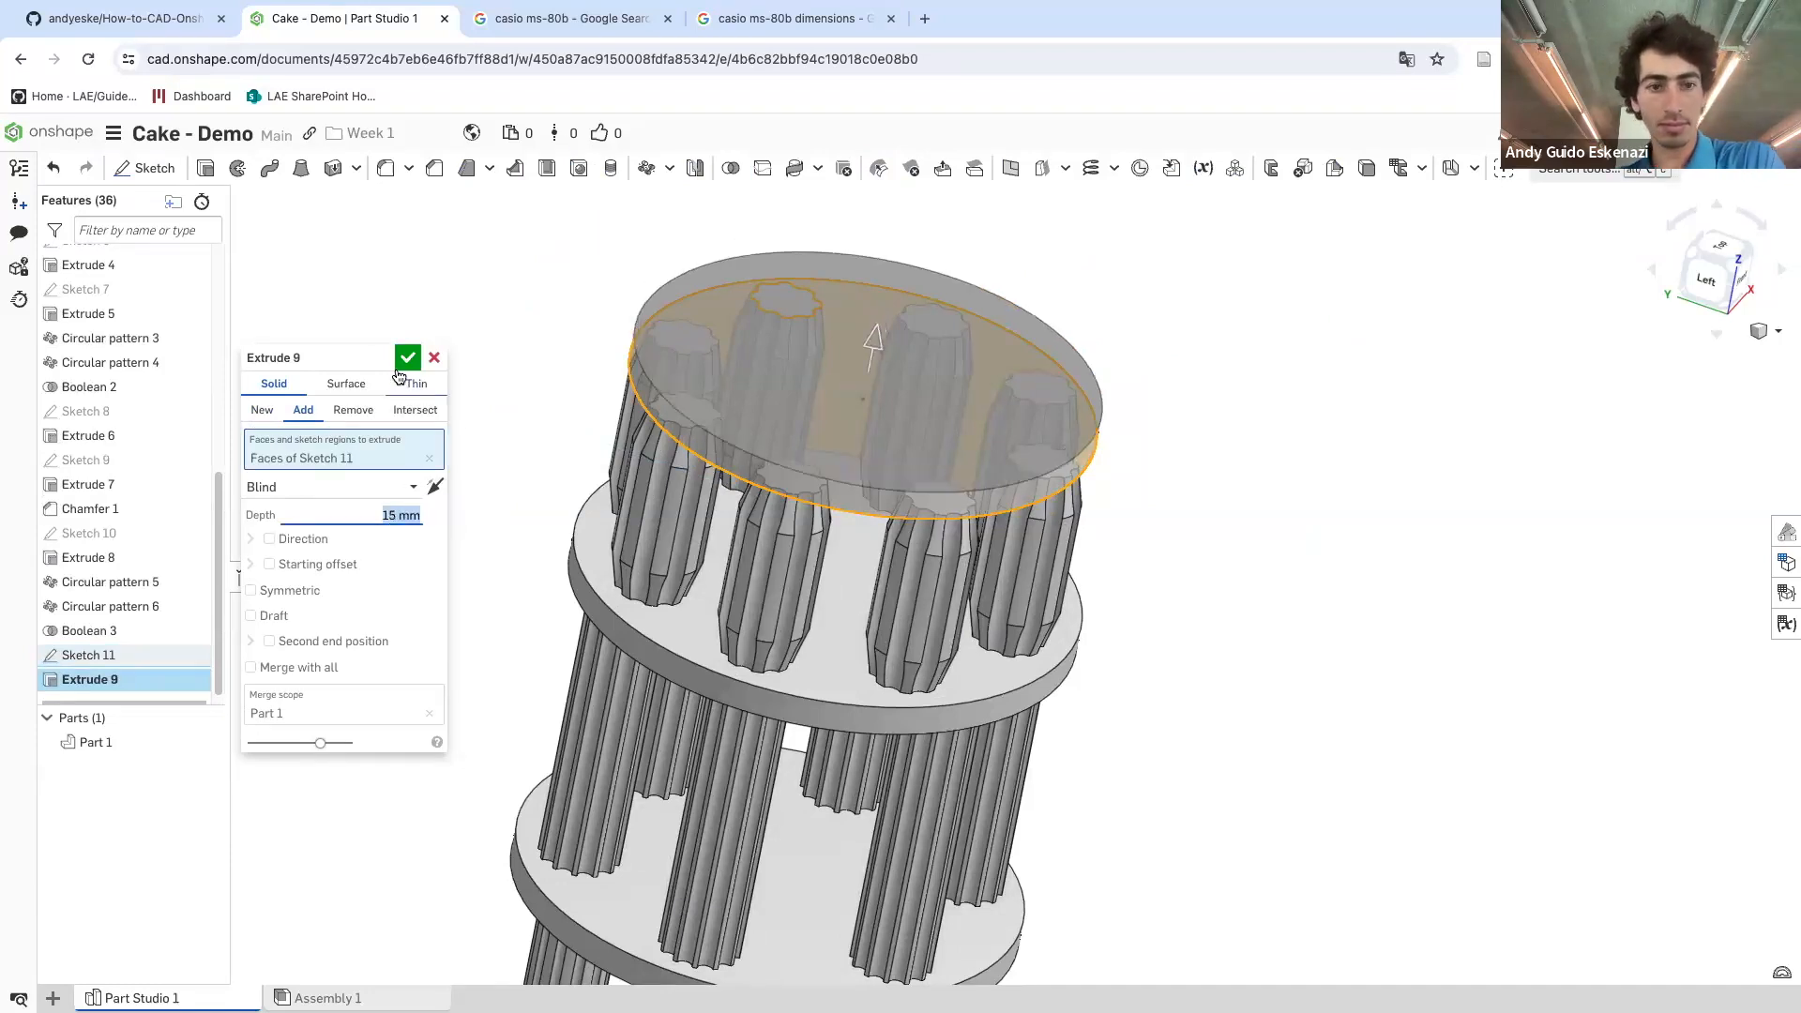
click(407, 357)
scroll(681, 513, down, 5)
right_drag(682, 513, 728, 510)
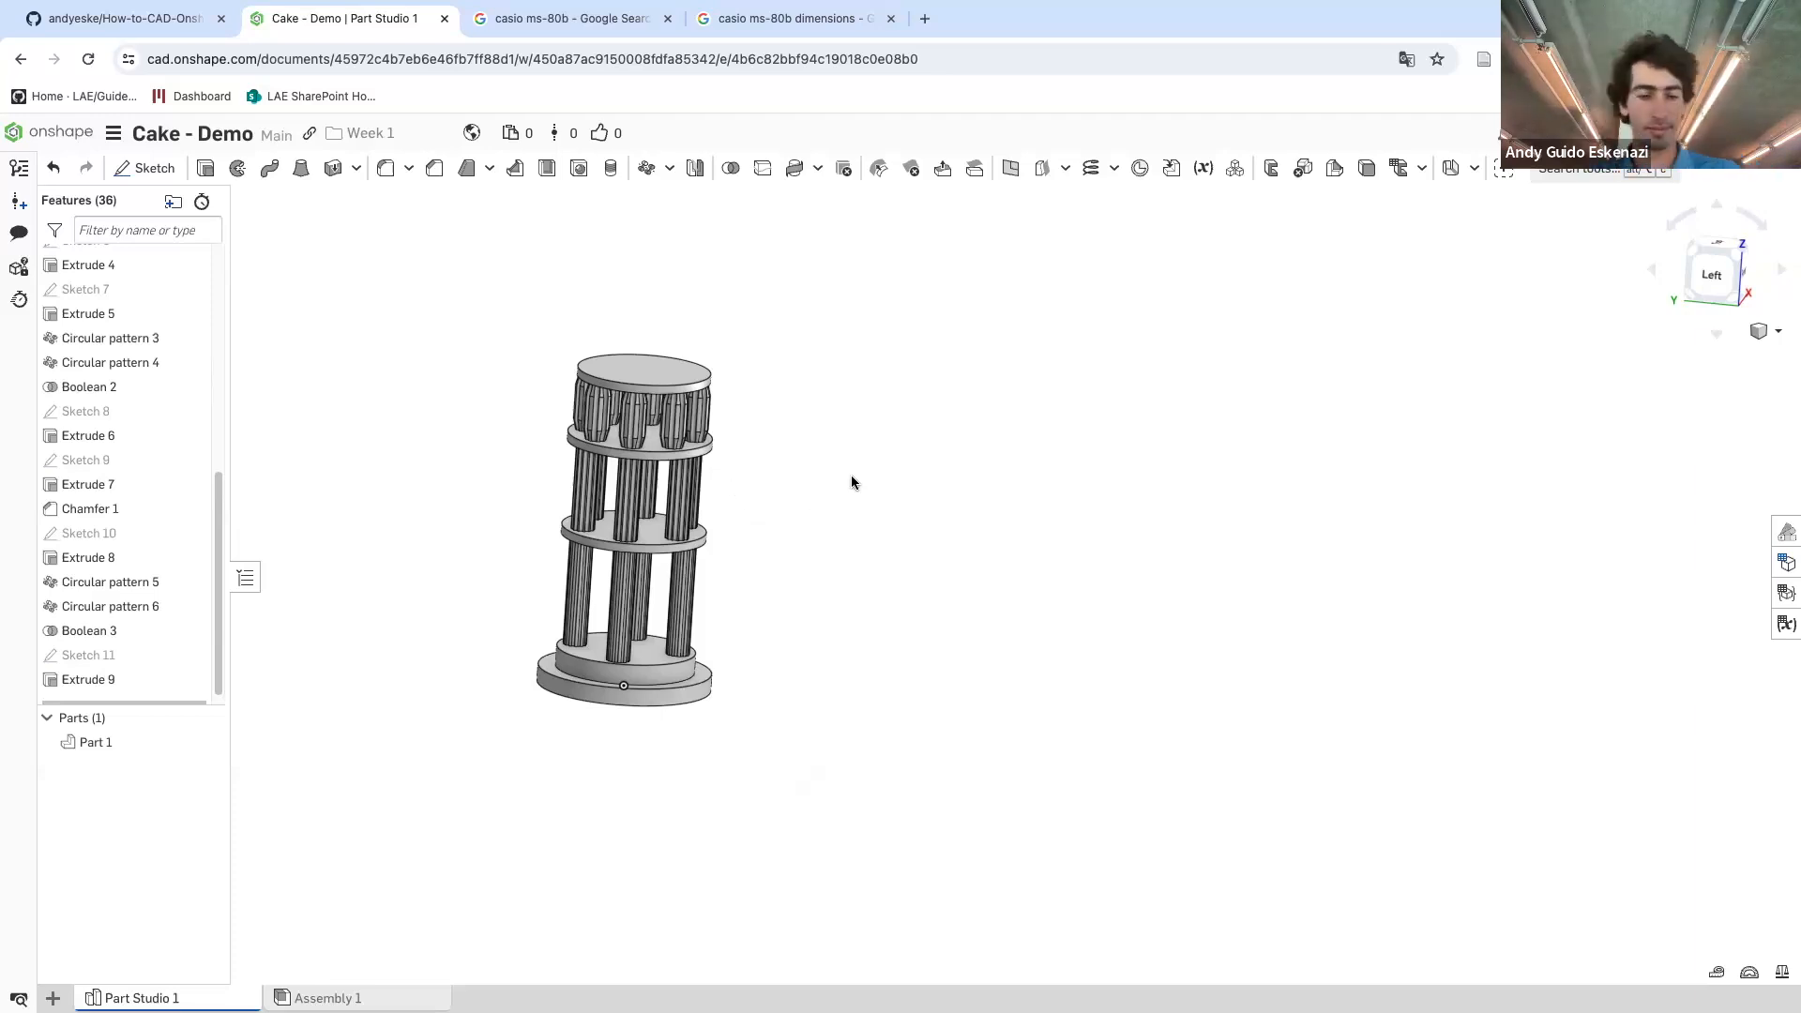
- Fillet the upper edge of the topmost disc with a 5 mm radius, keeping the feature open
right_drag(852, 475, 871, 469)
scroll(624, 380, up, 3)
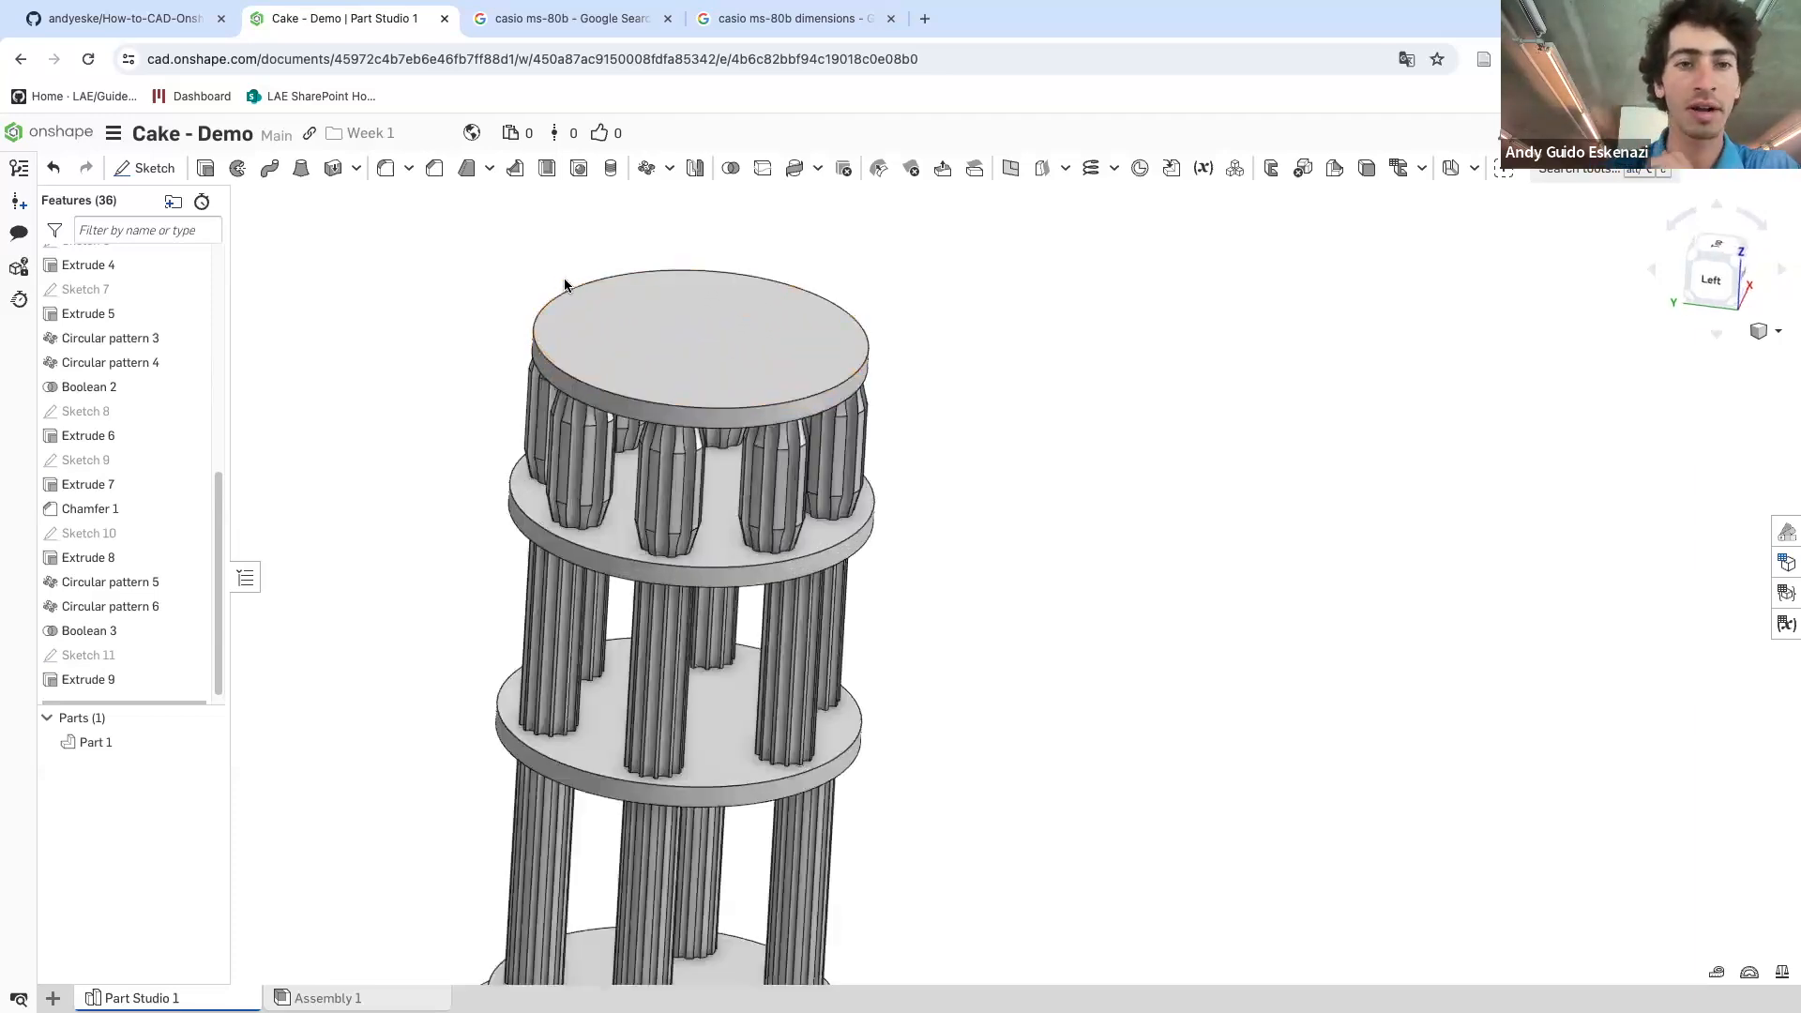
click(386, 170)
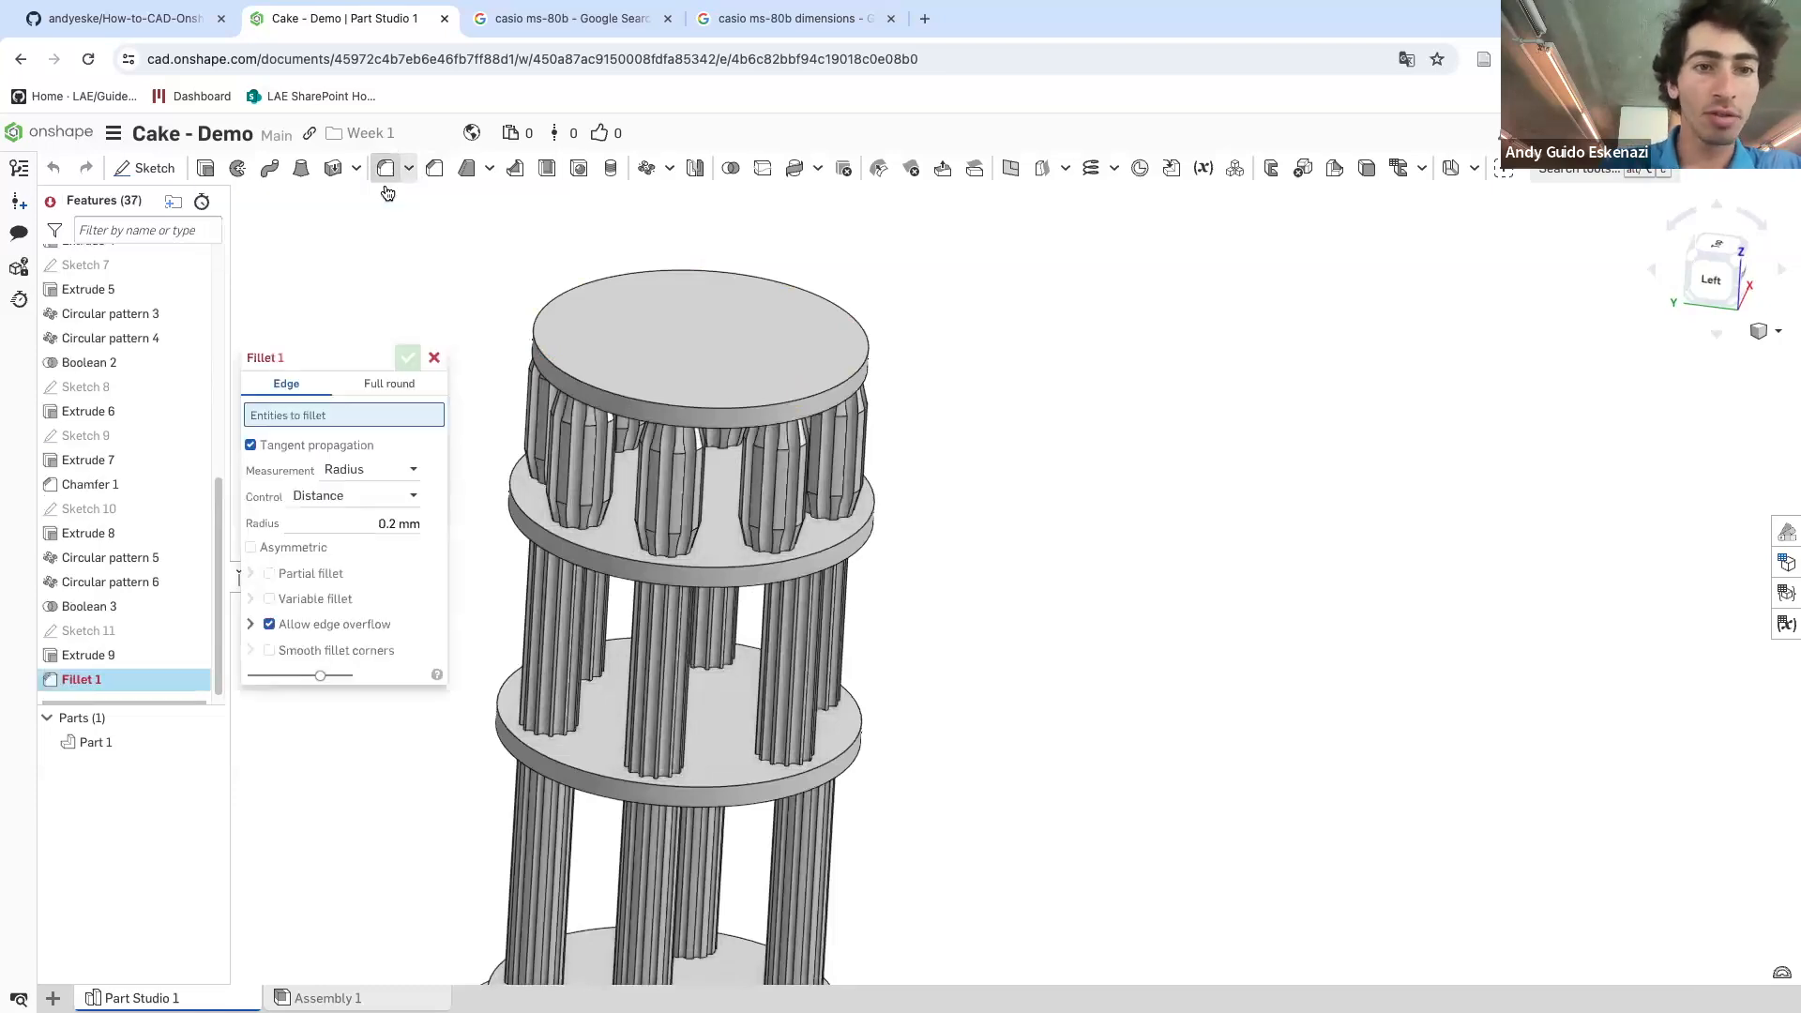
scroll(475, 344, up, 3)
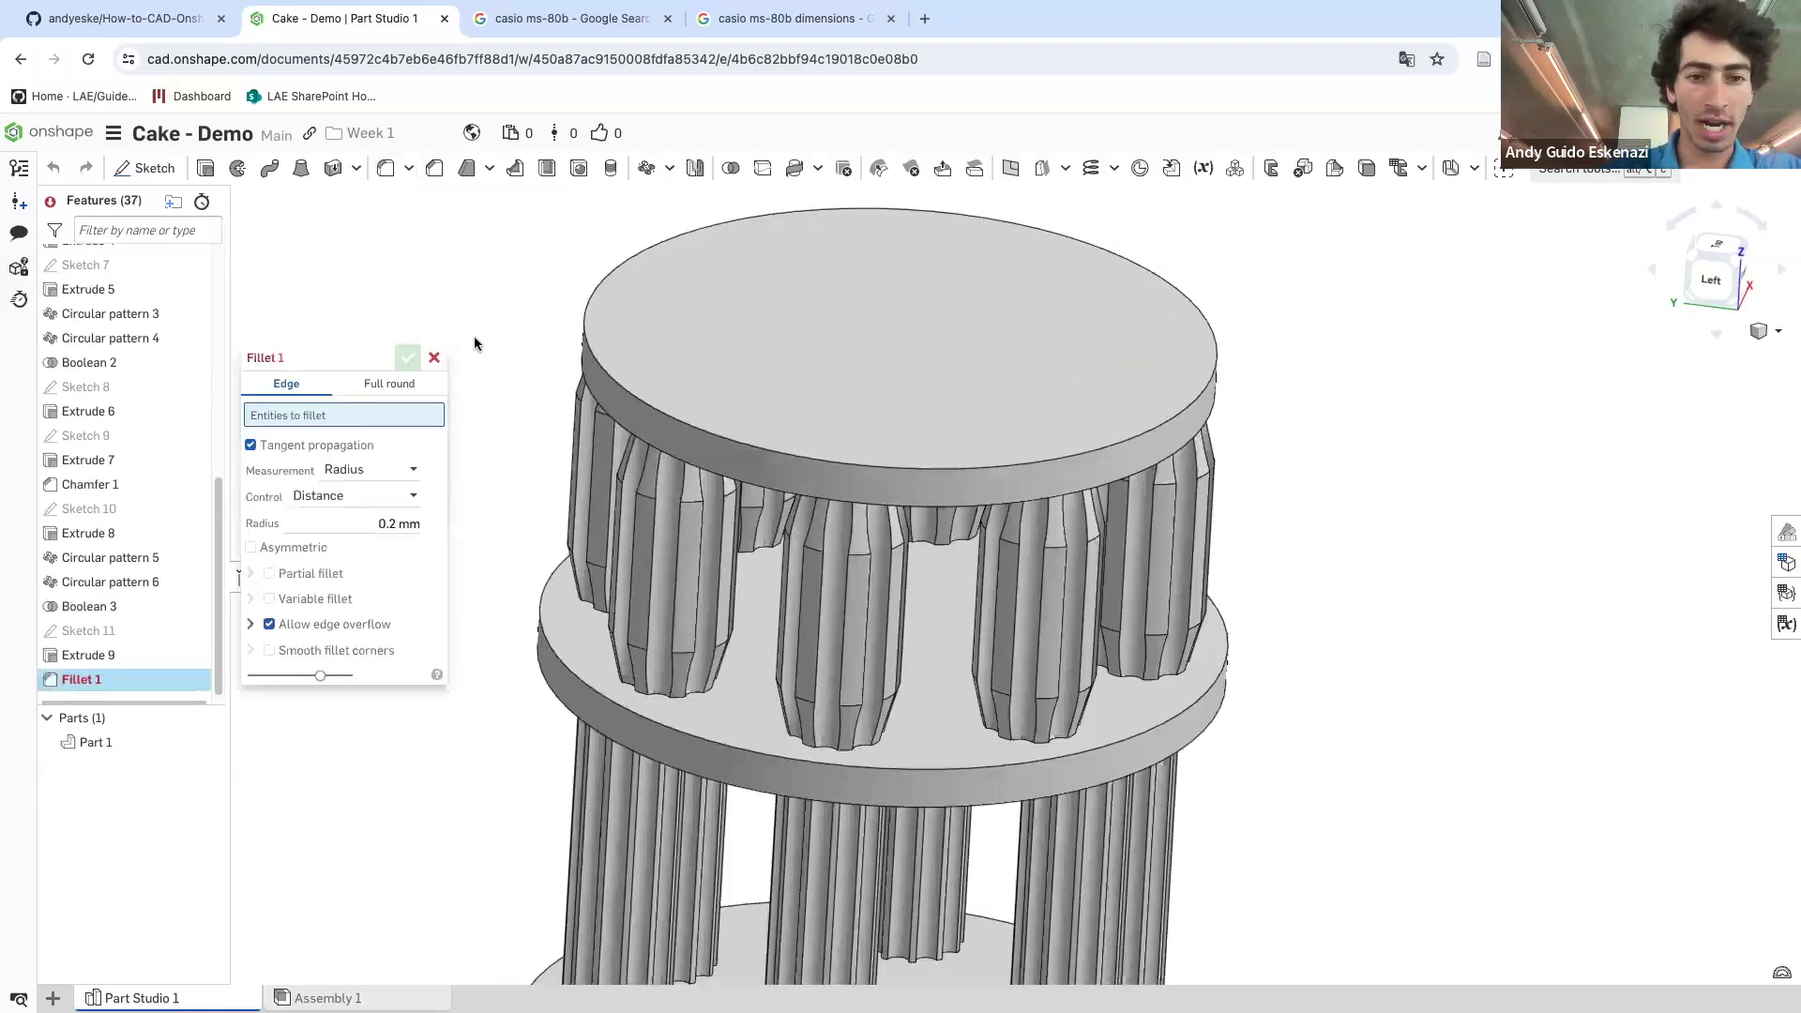
click(604, 364)
scroll(577, 375, up, 3)
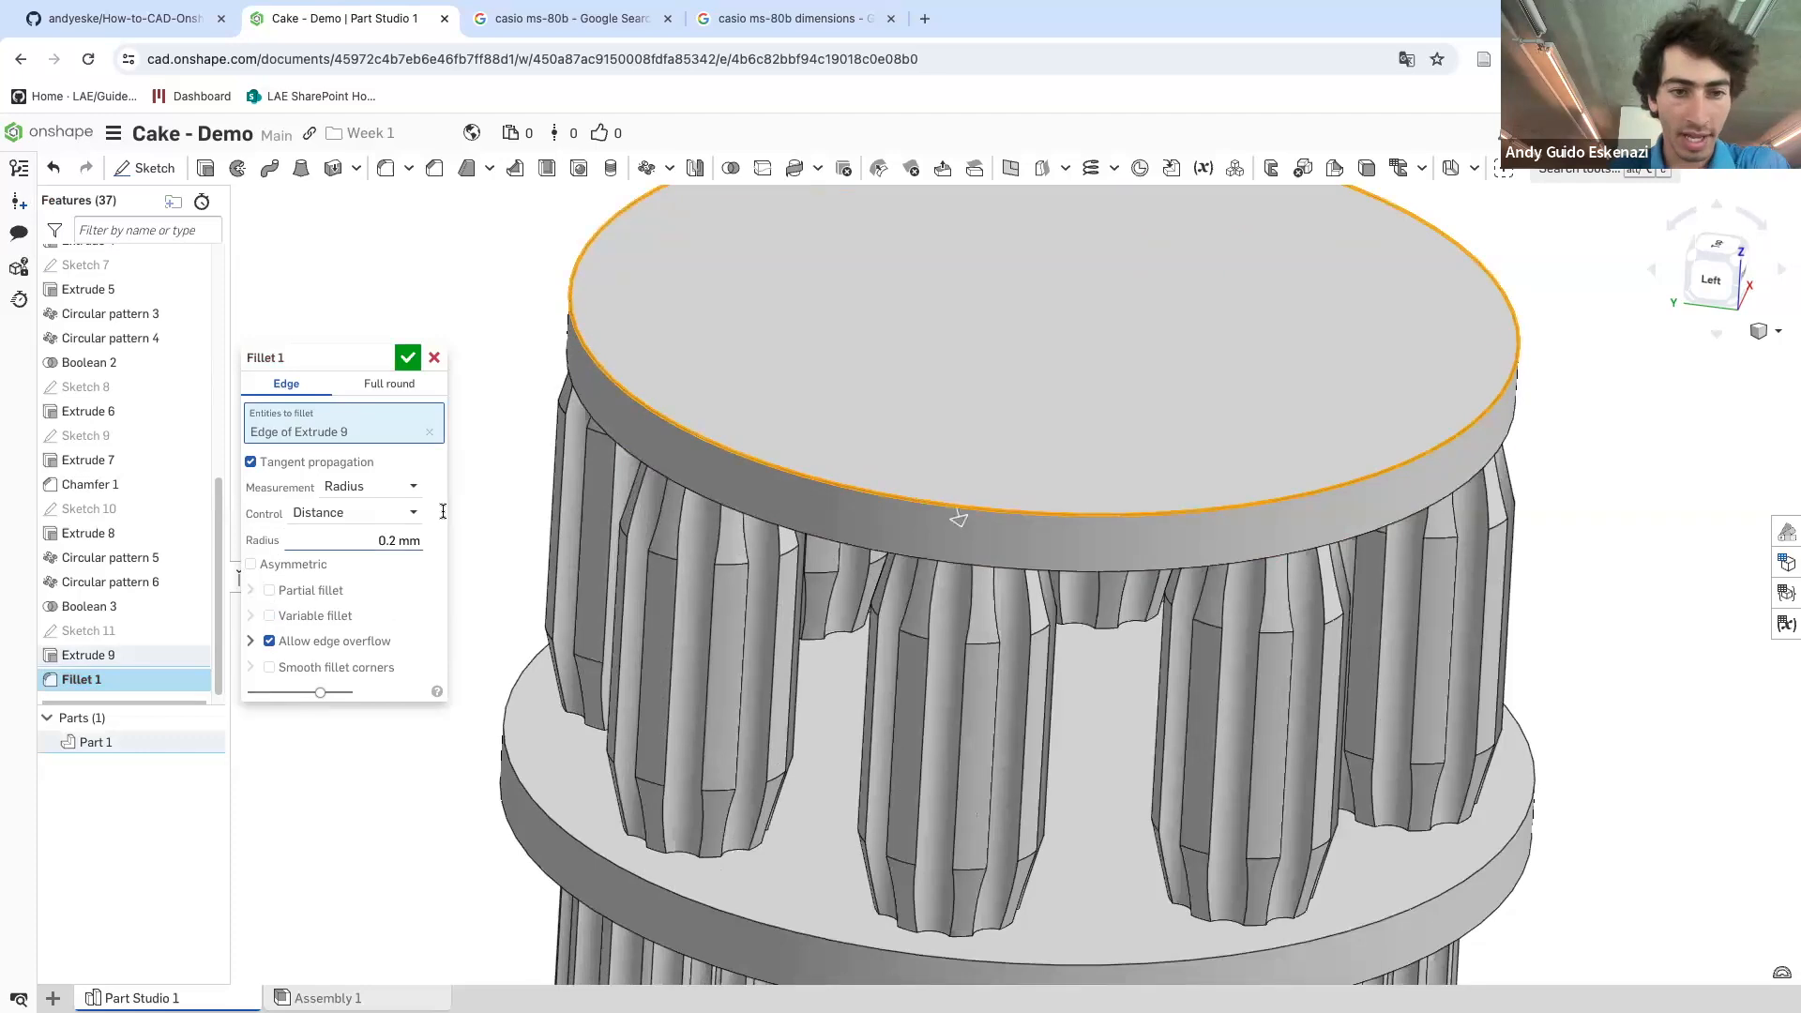
click(372, 541)
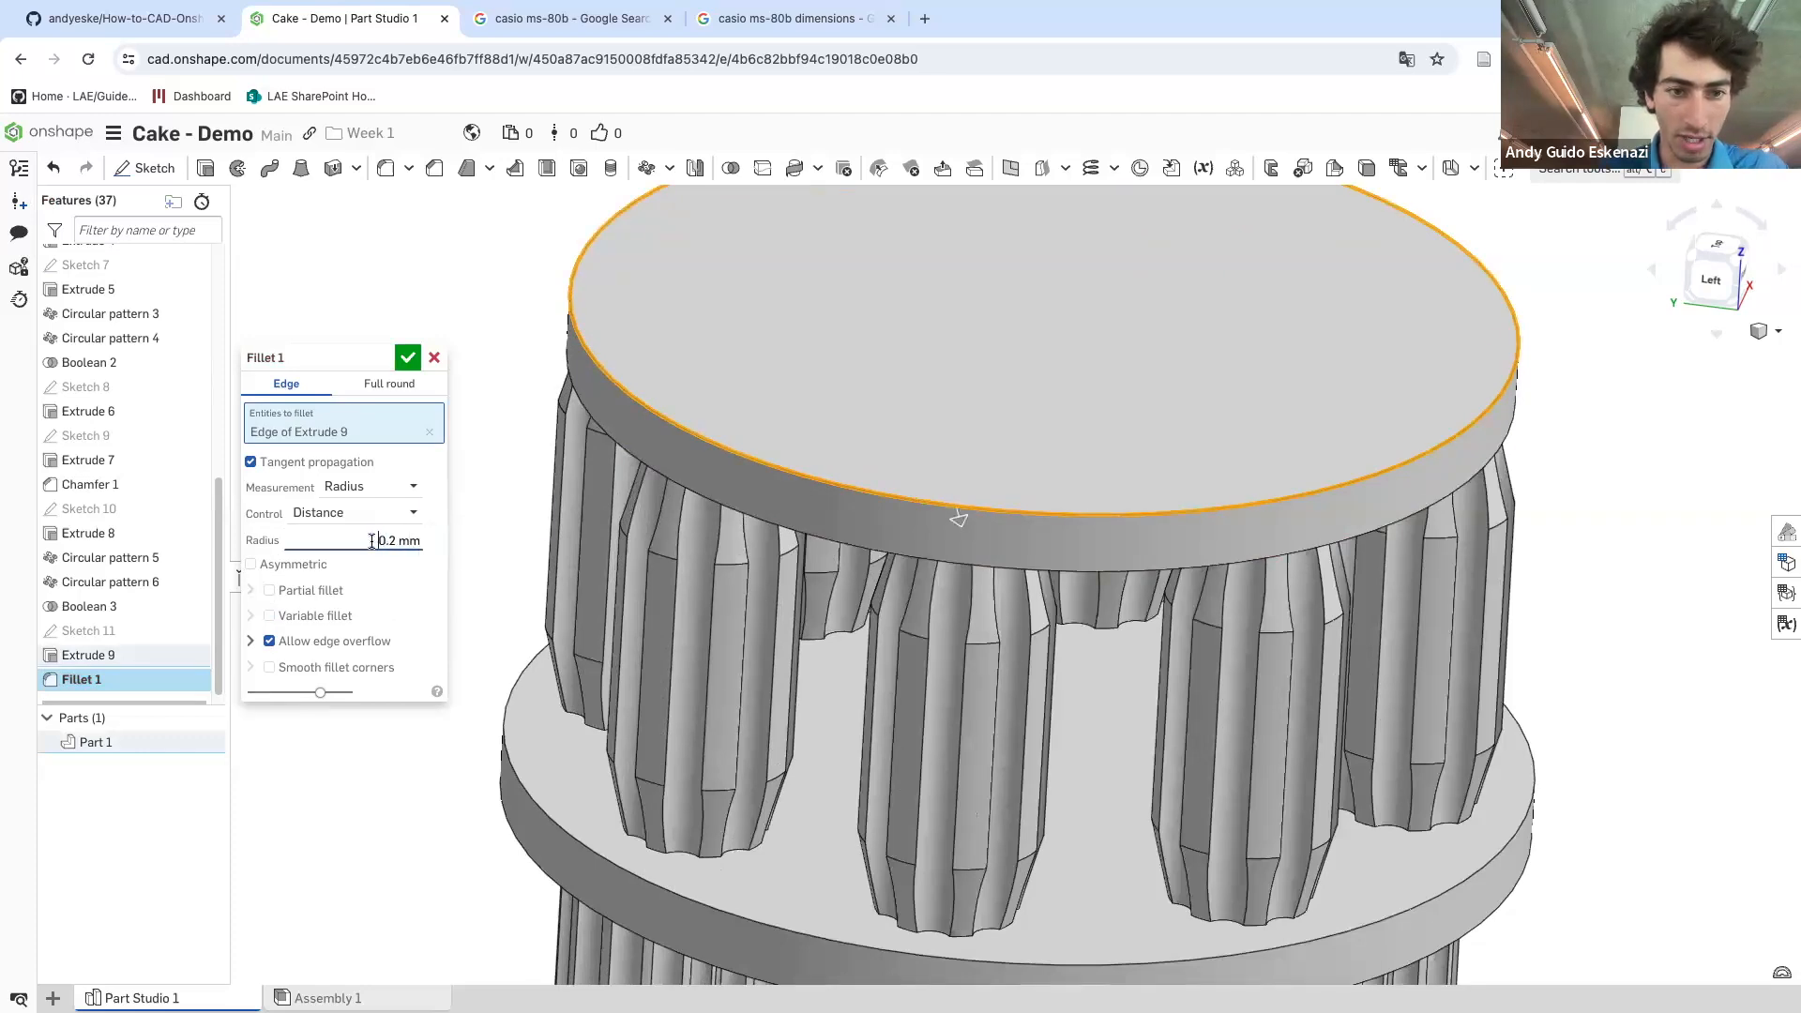
text(5)
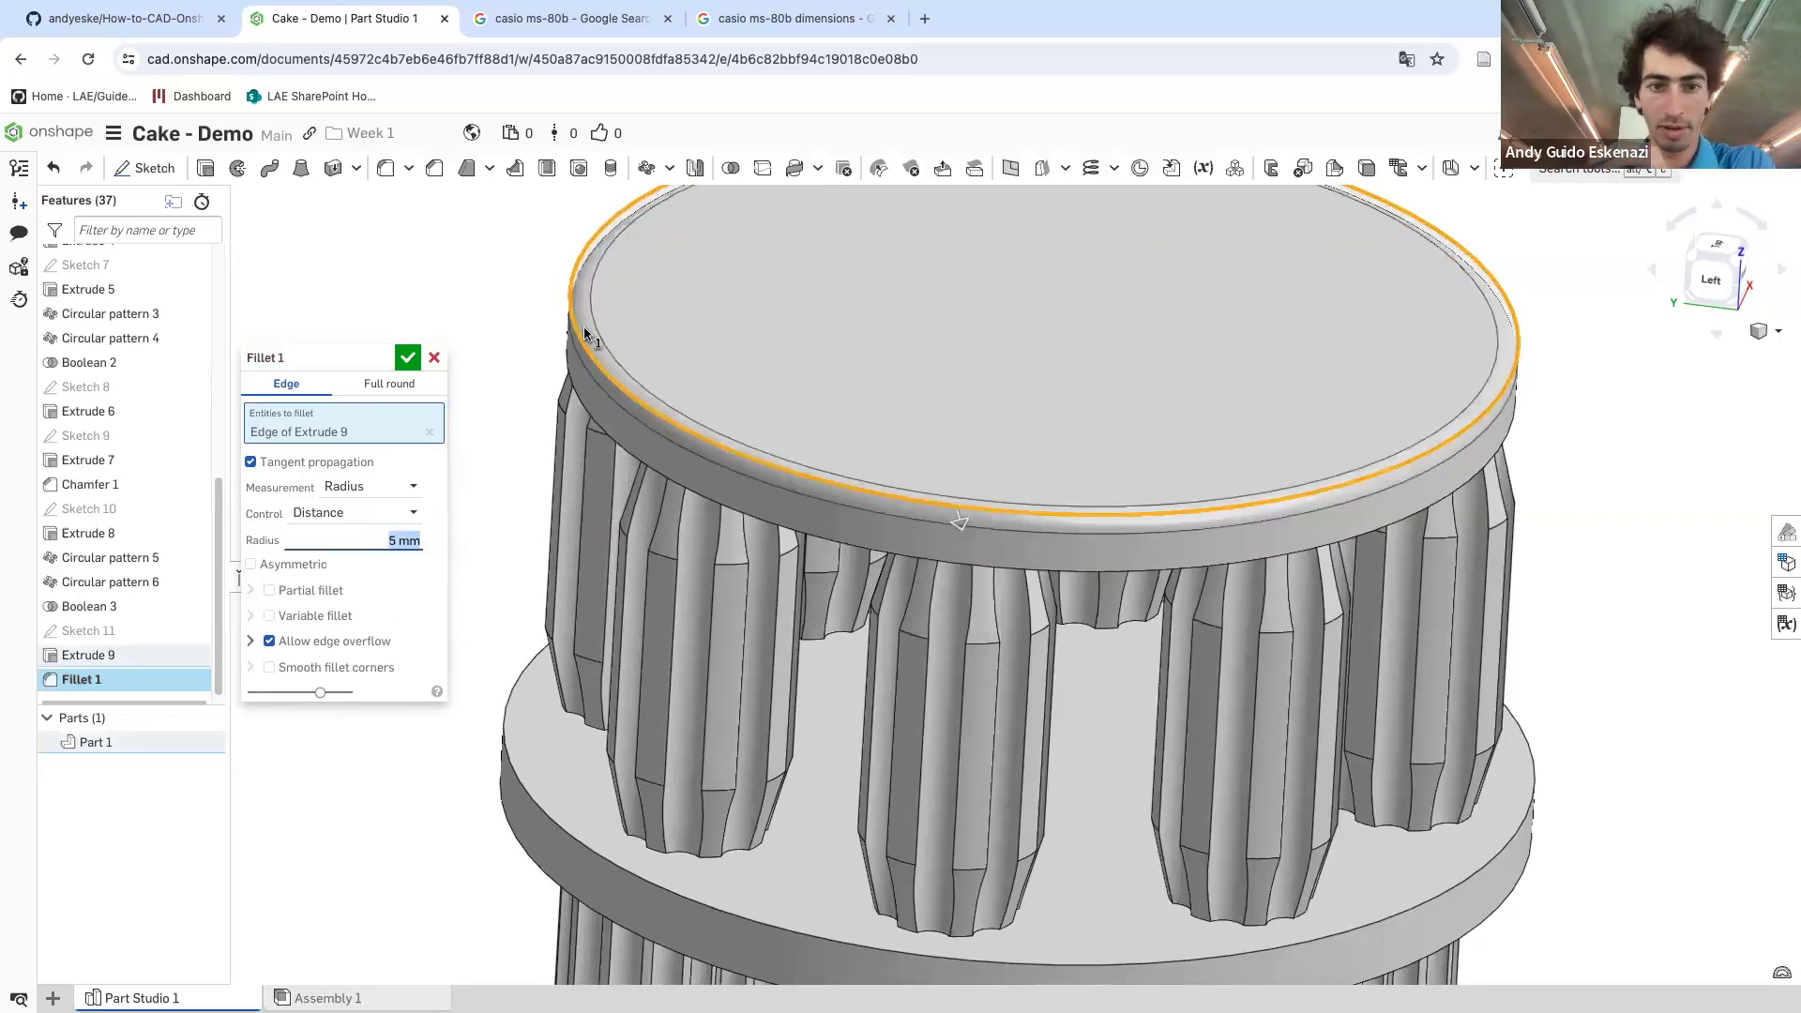
scroll(591, 329, up, 1)
right_drag(609, 335, 595, 345)
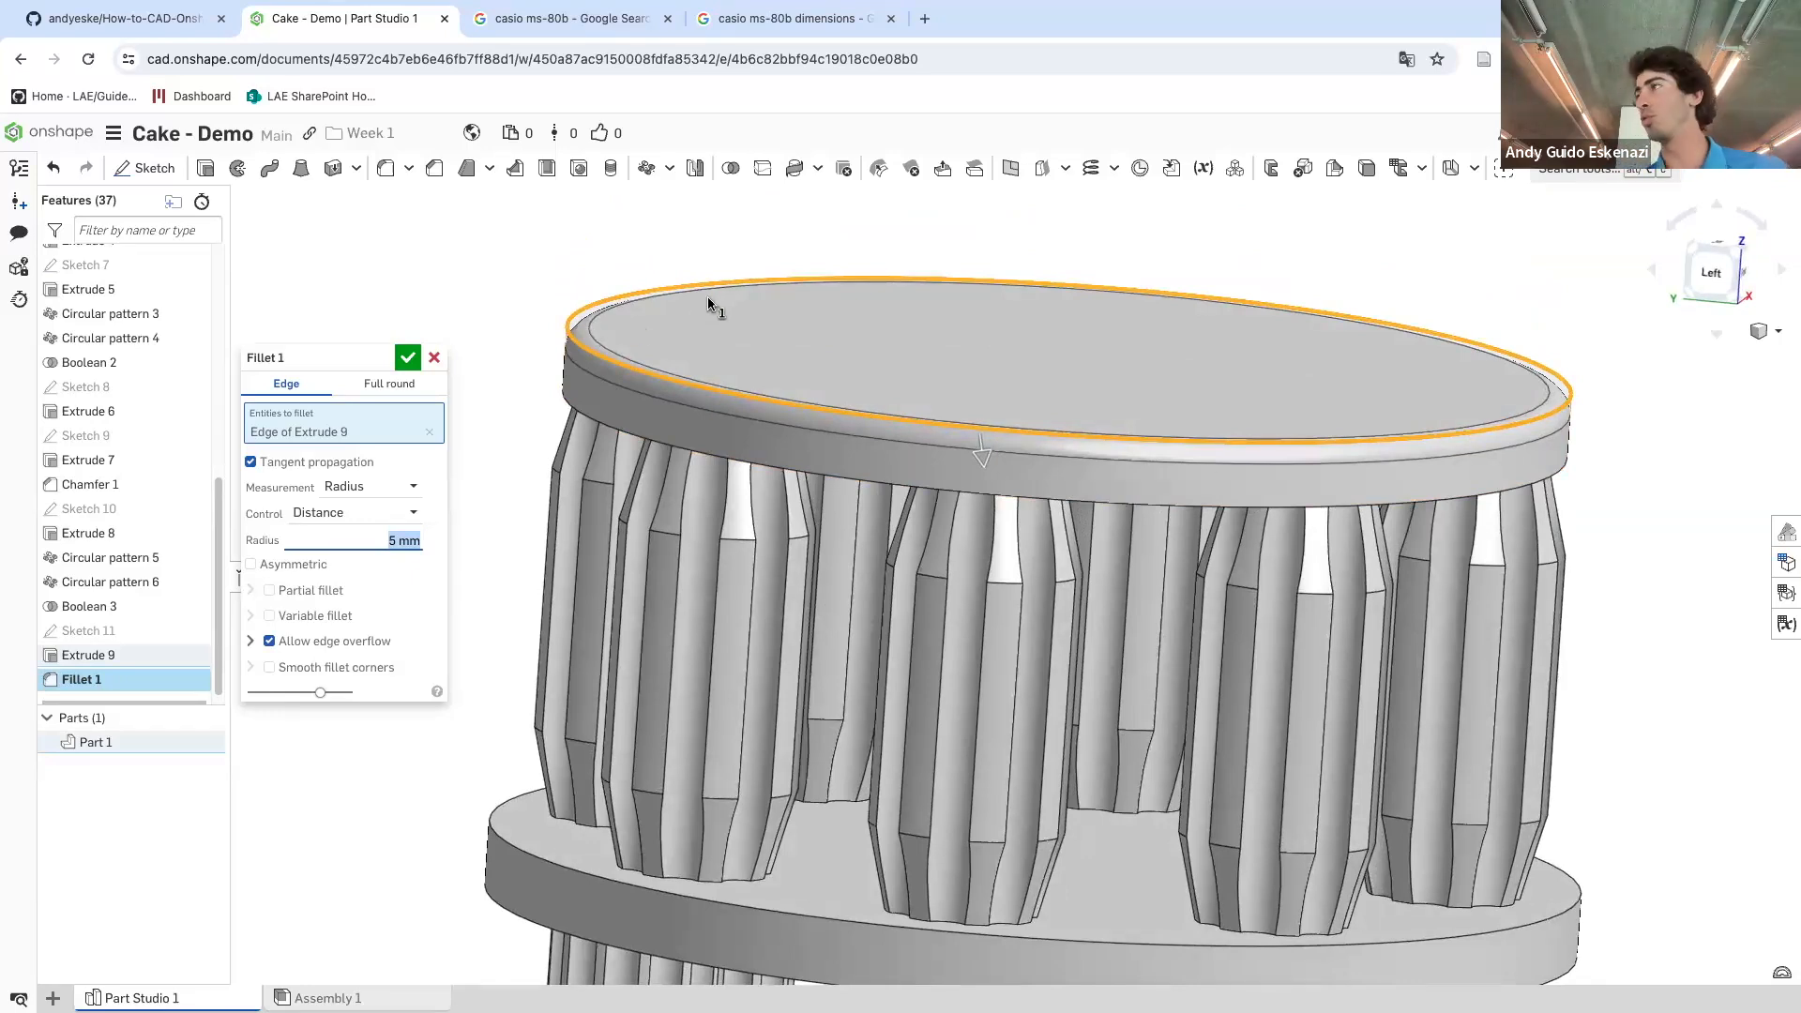
- Try the fillet's Conic and Curvature controls and its variable fillet option, then restore Distance control without variable fillet
click(418, 486)
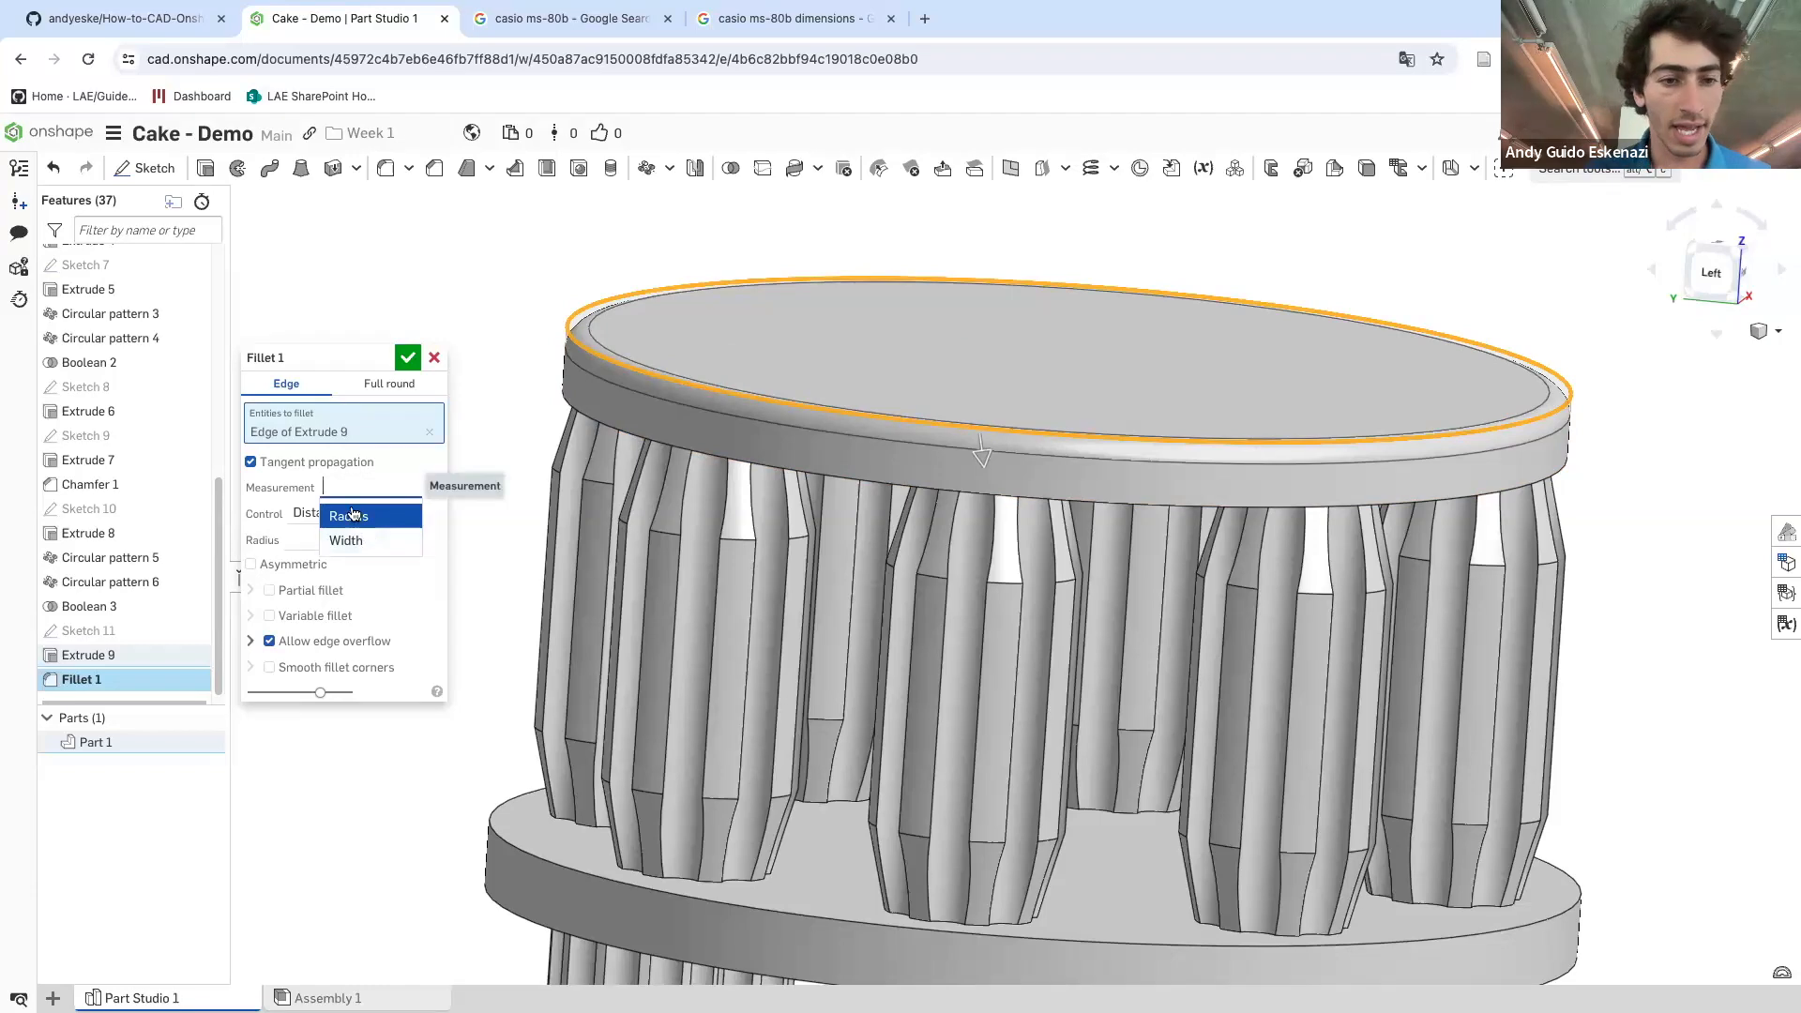
click(286, 514)
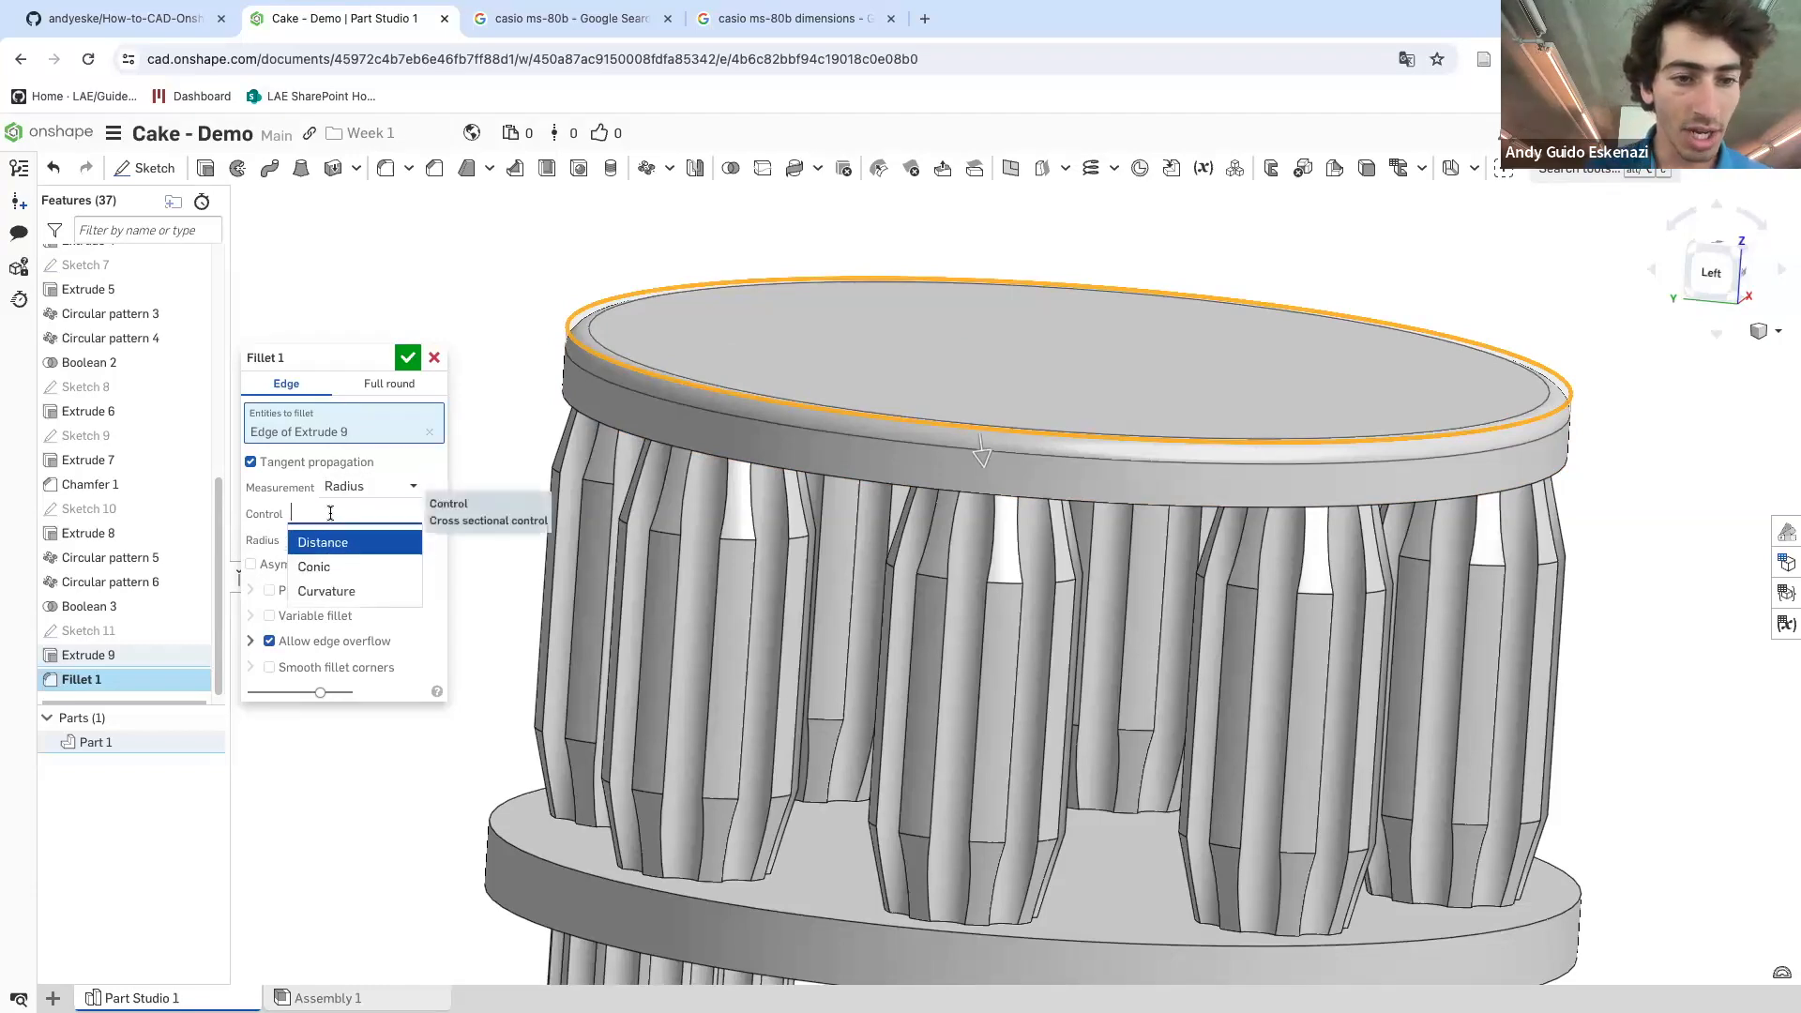
click(319, 567)
click(356, 518)
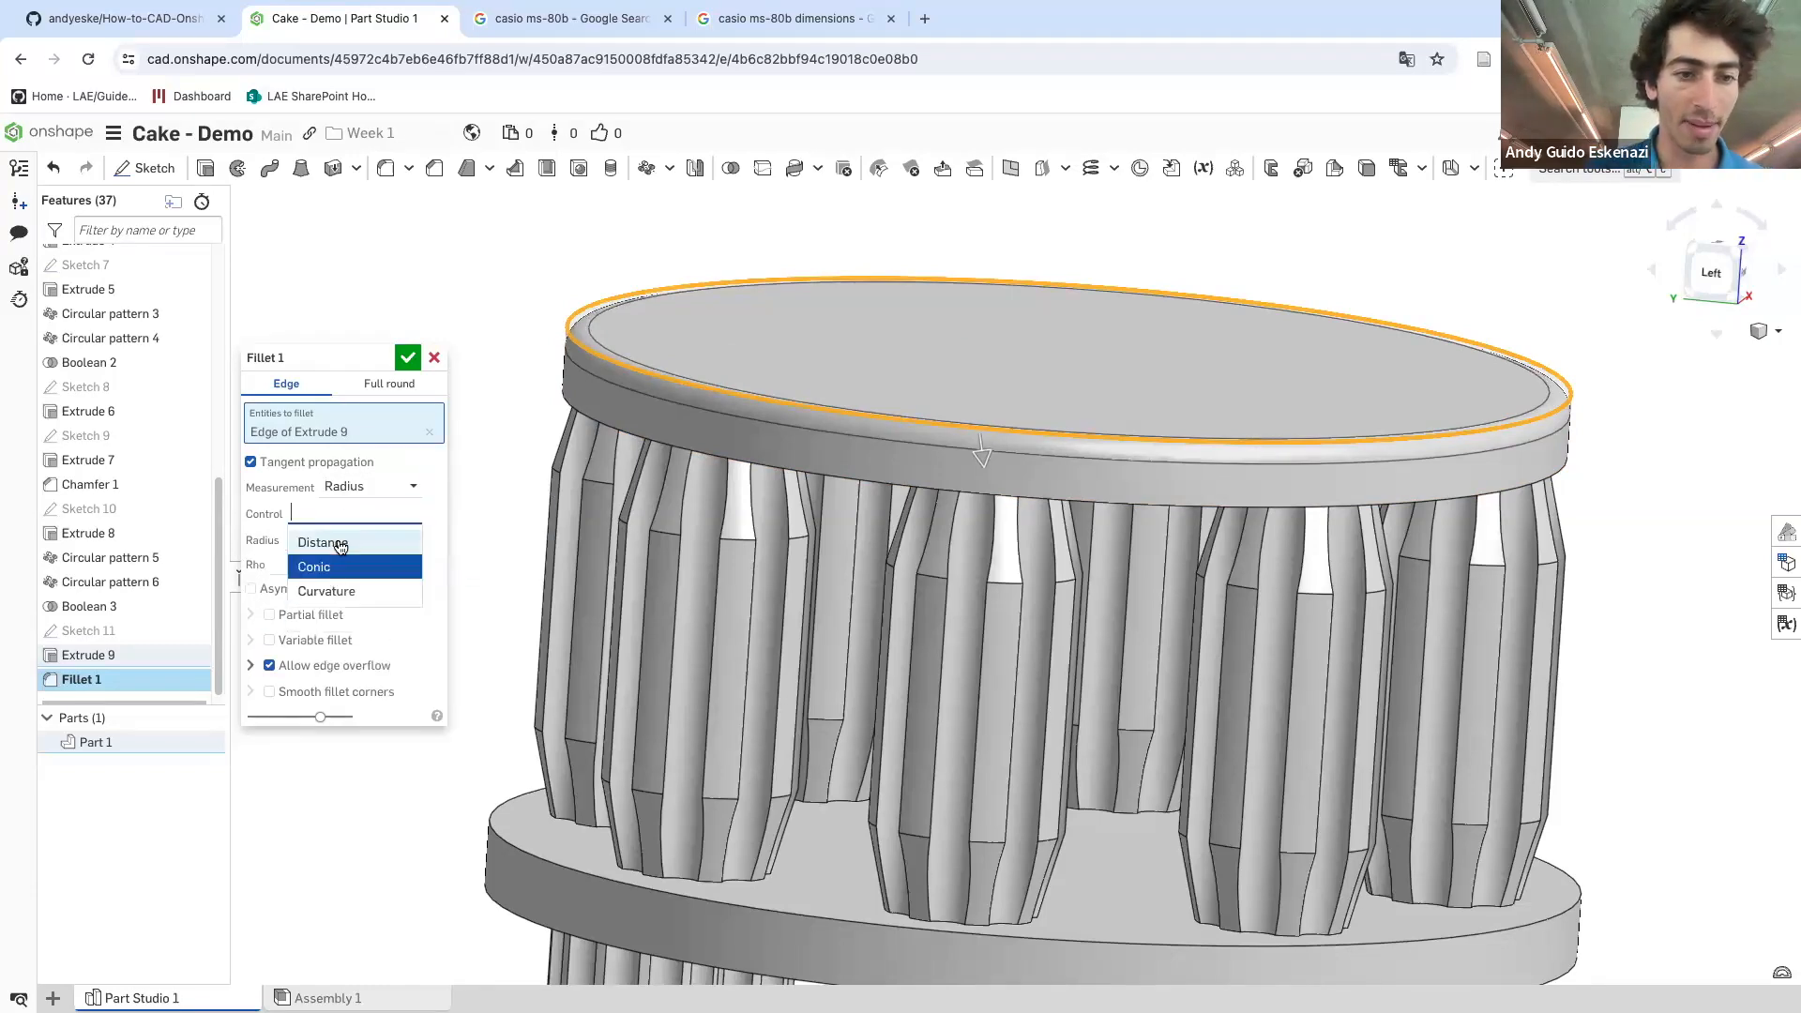
click(338, 591)
click(354, 514)
click(324, 542)
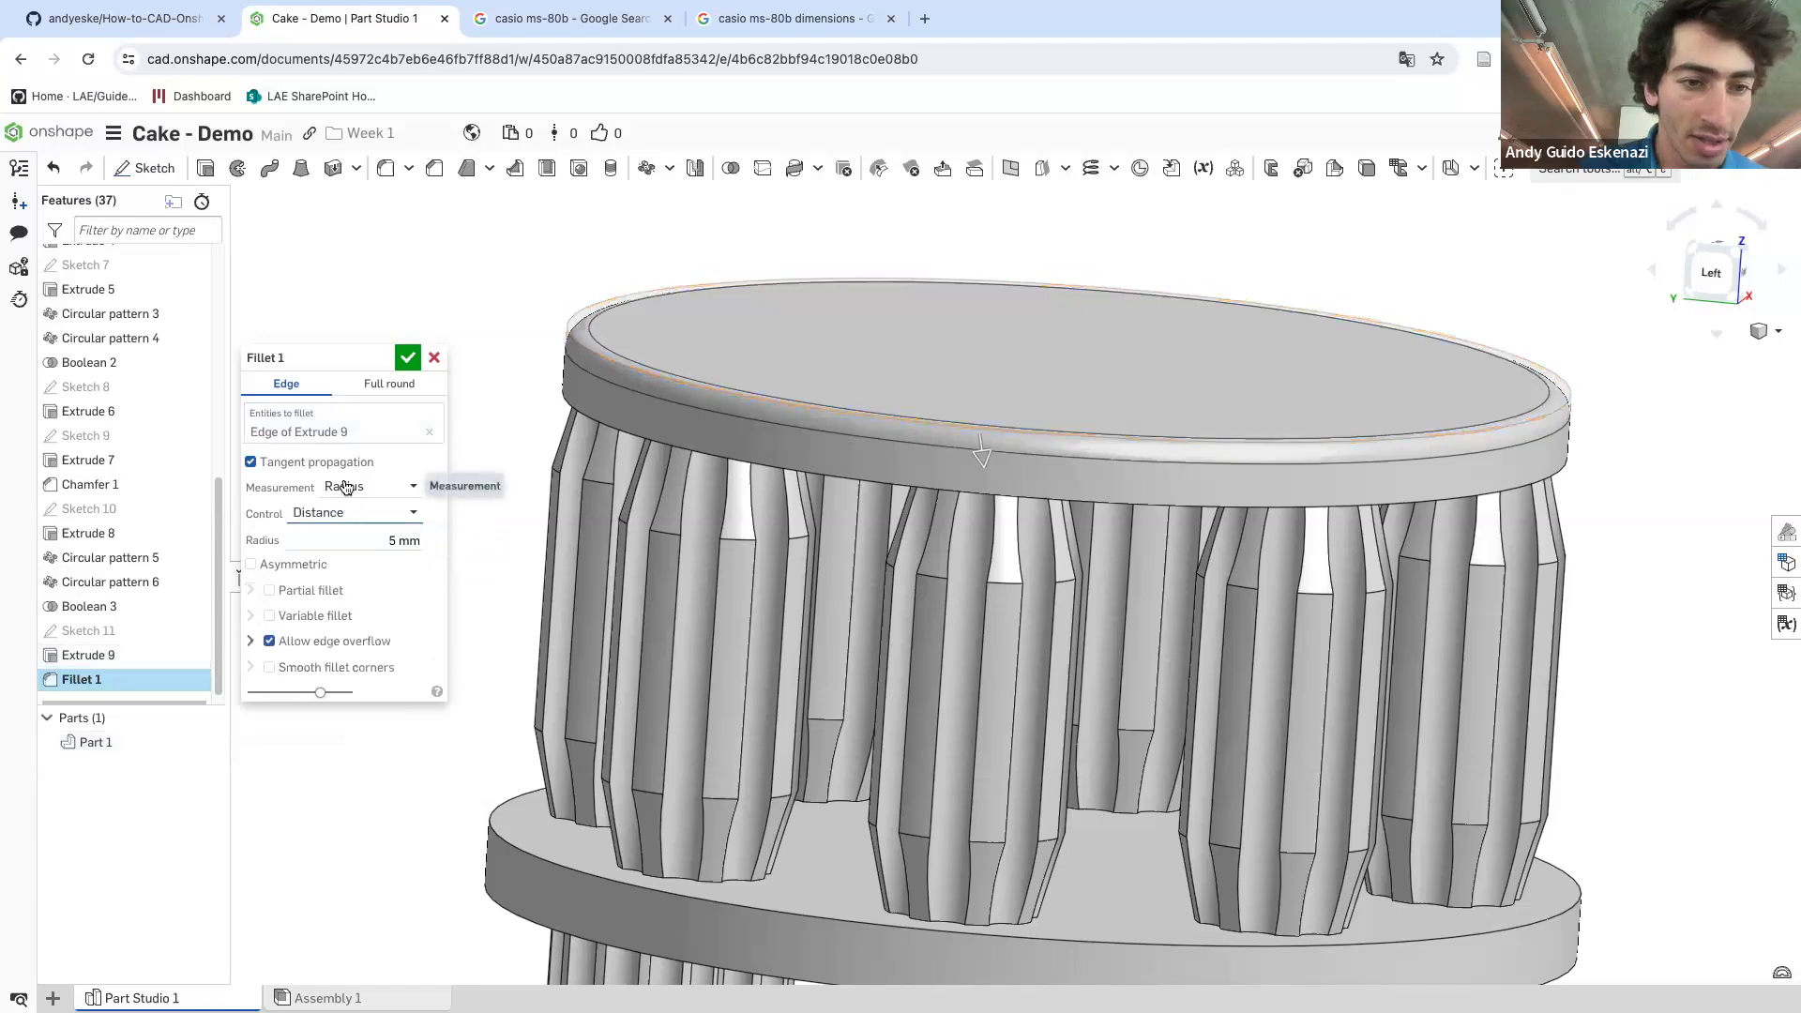
click(343, 484)
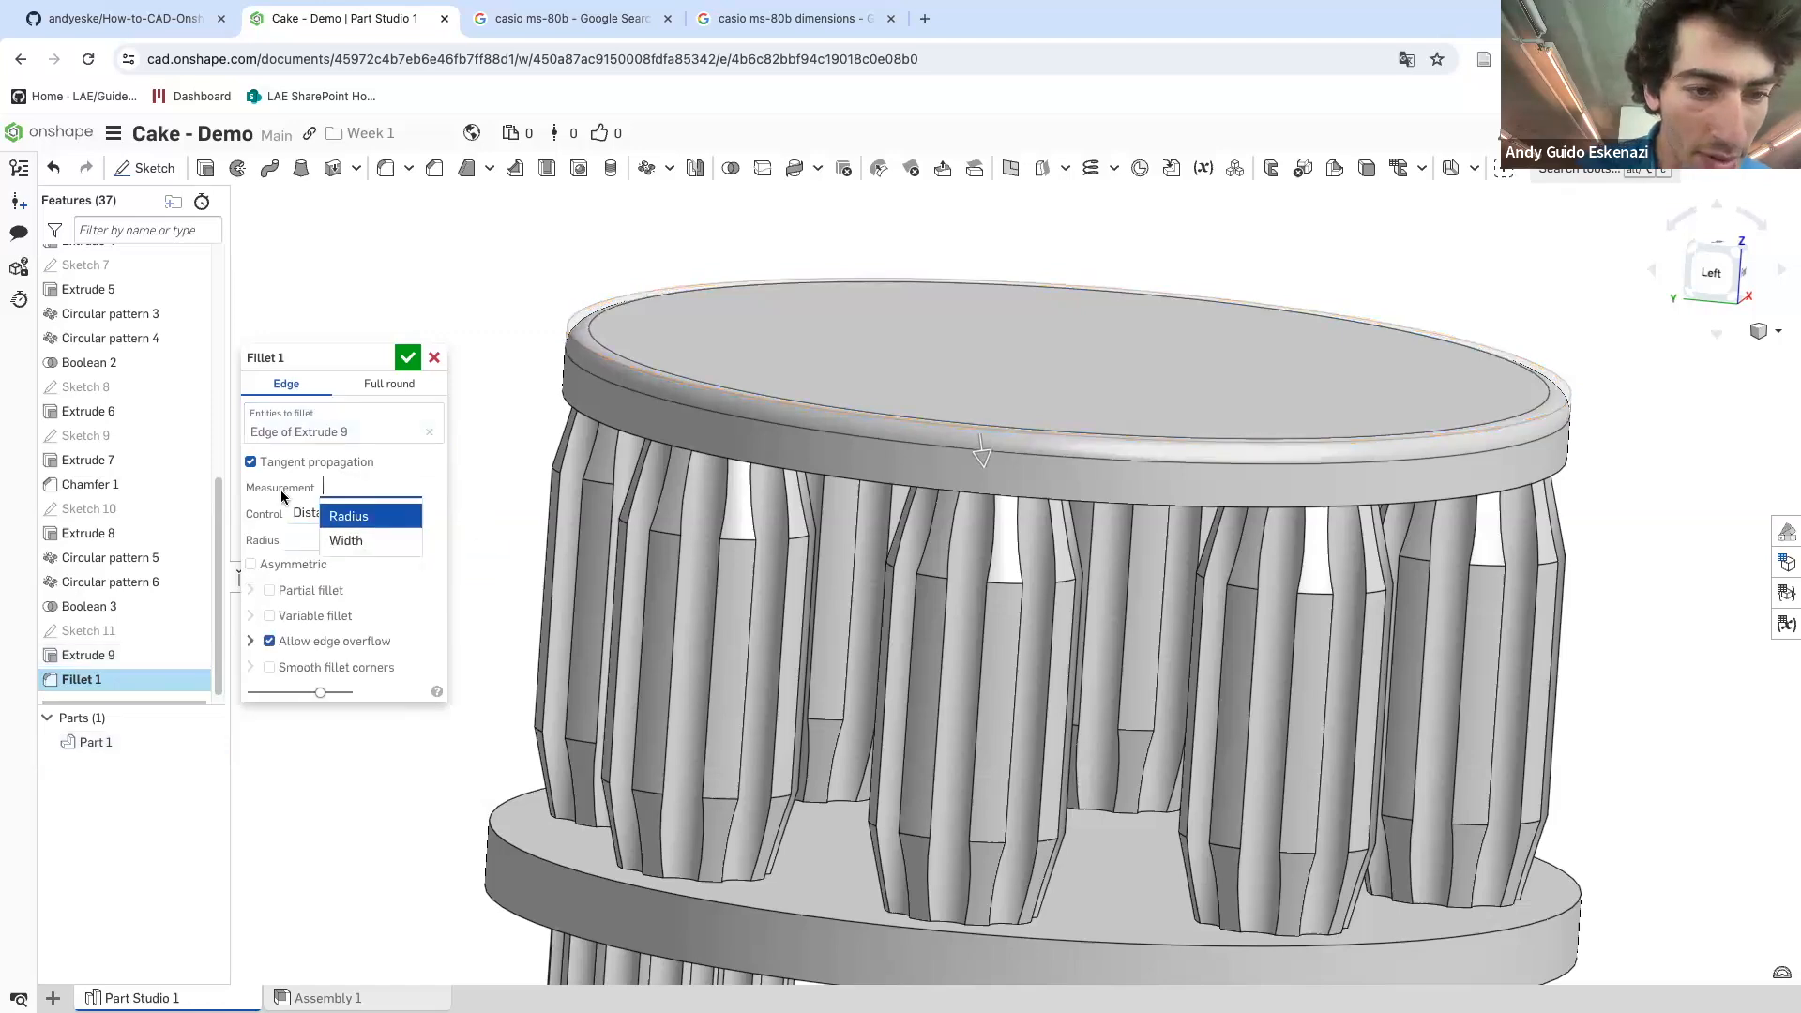
click(282, 615)
click(282, 615)
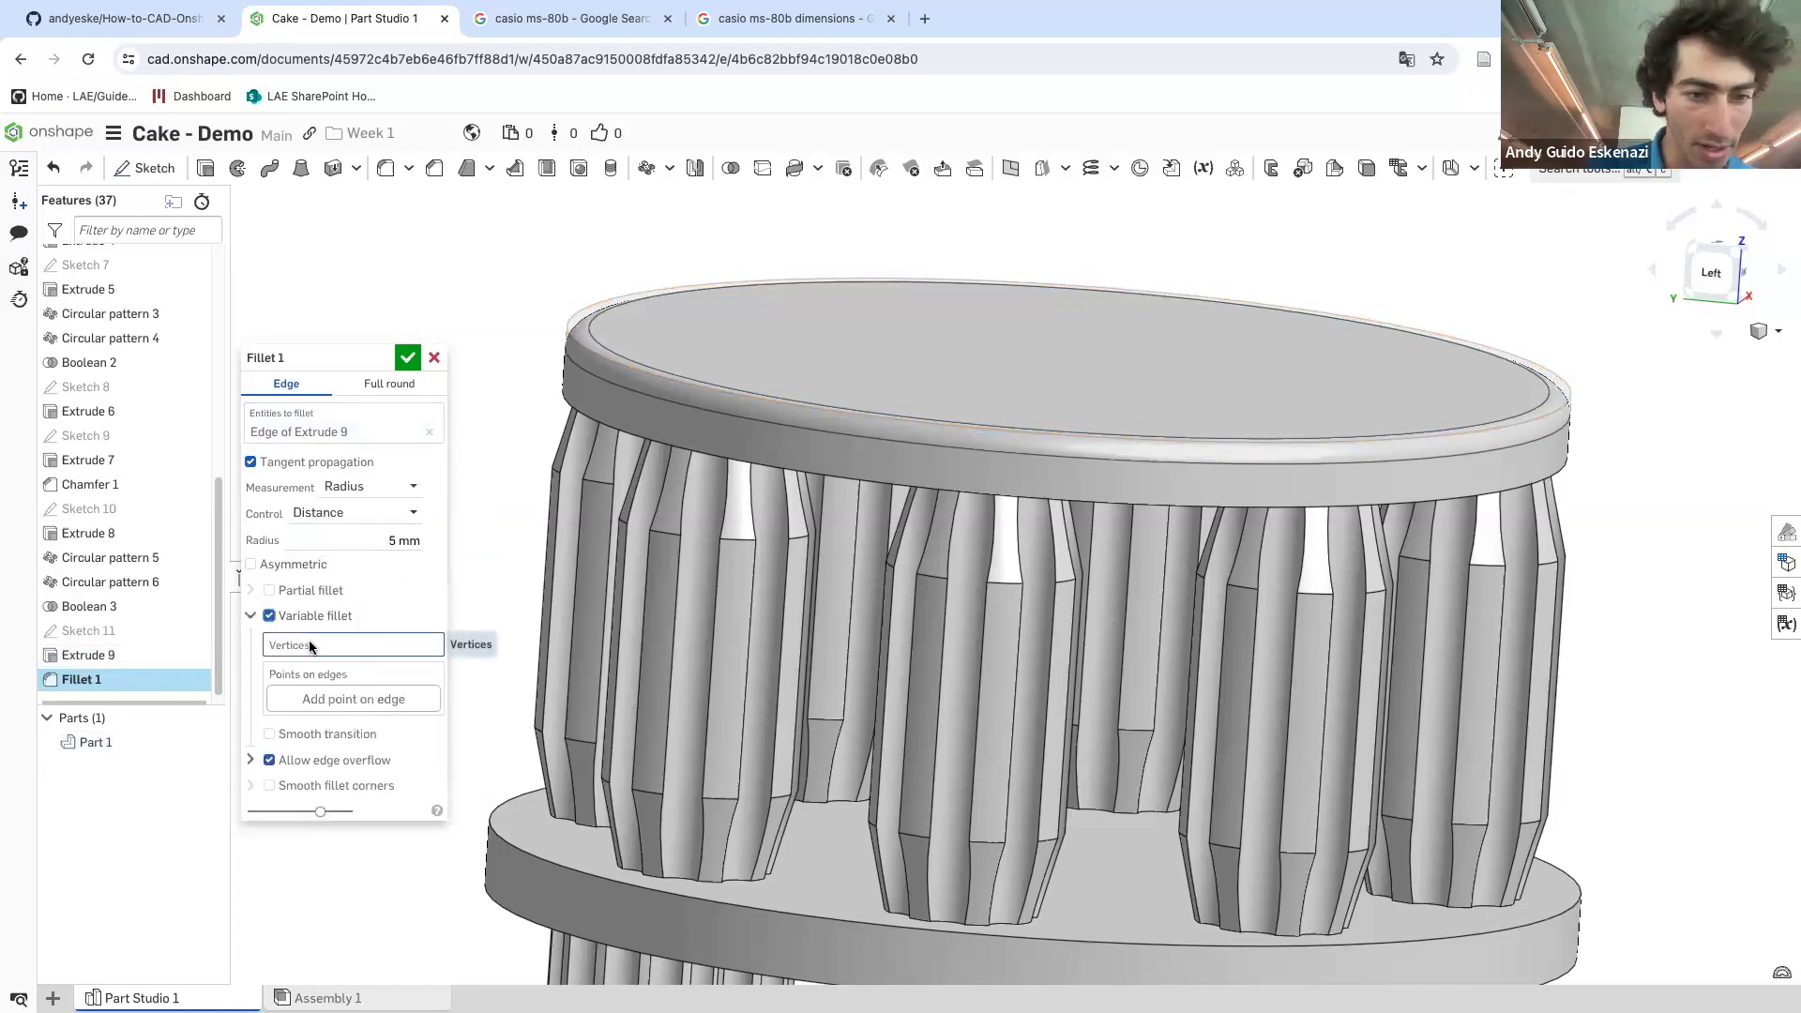
click(270, 616)
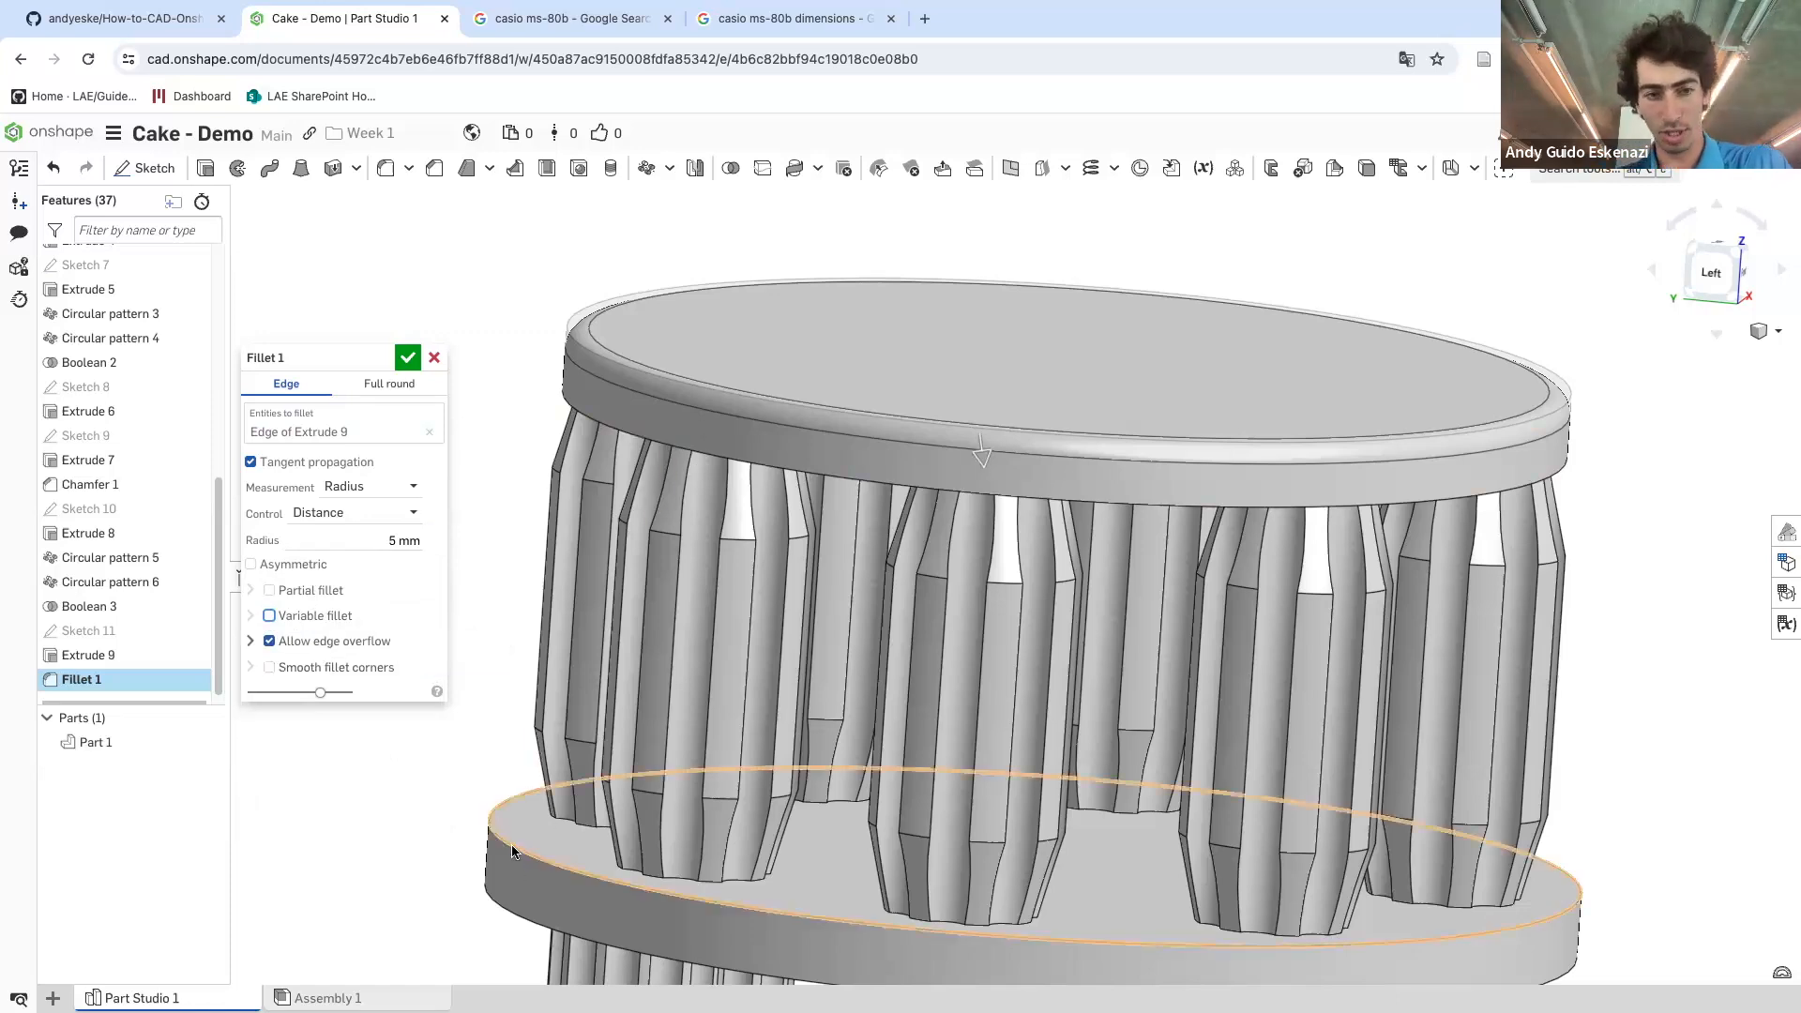
- Add the upper edges of the two middle discs and both base layers to the 5 mm fillet and finish it
click(338, 436)
click(517, 849)
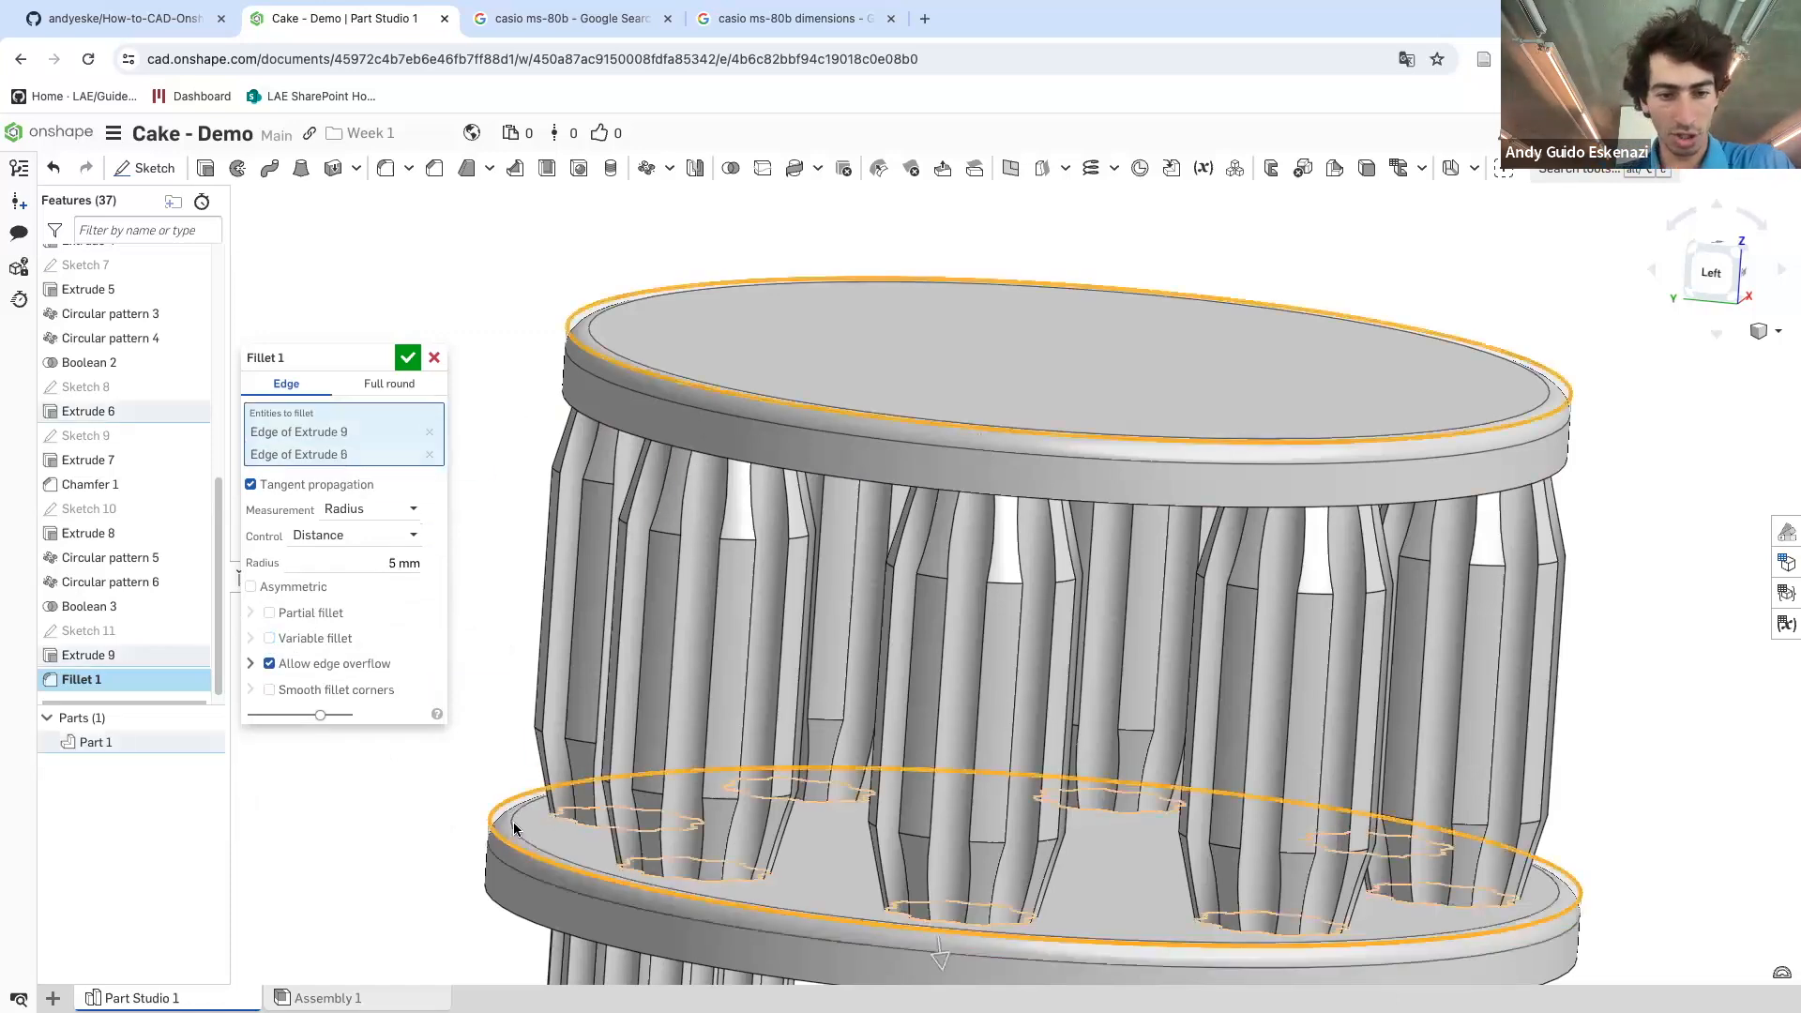
scroll(544, 872, down, 5)
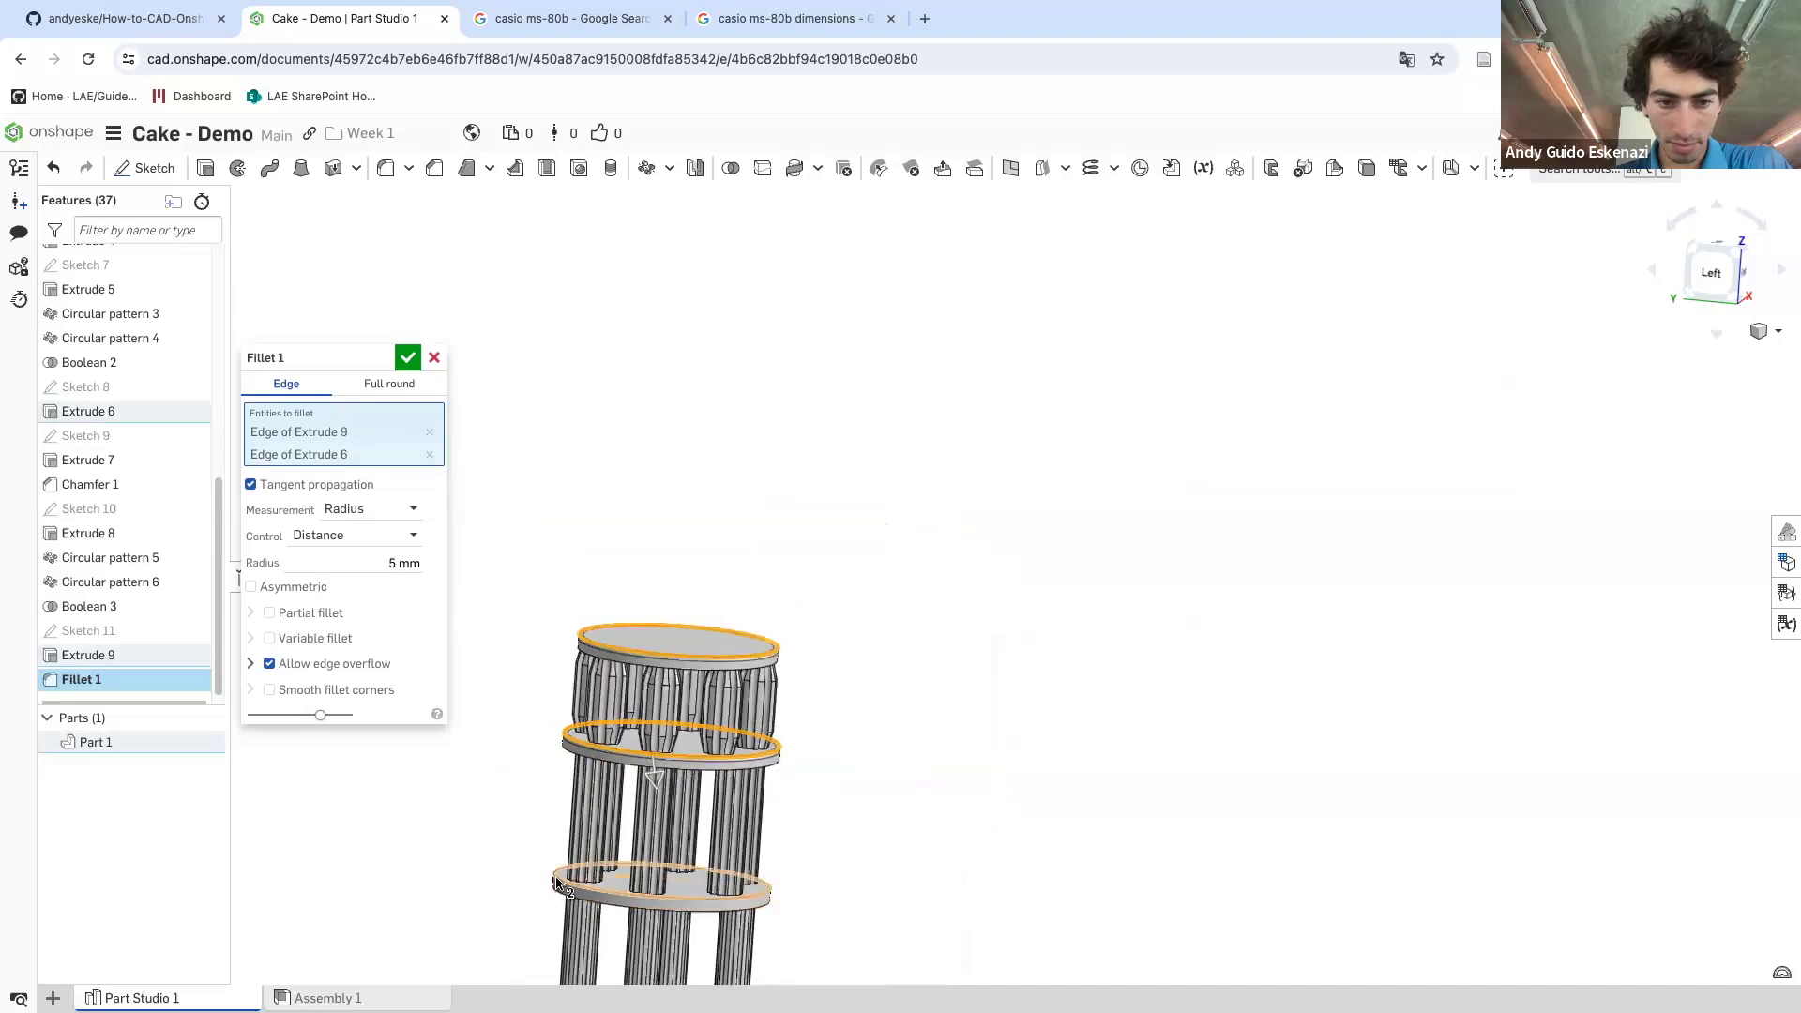
click(563, 892)
scroll(585, 711, down, 4)
right_drag(591, 891, 593, 966)
scroll(584, 834, up, 4)
scroll(584, 833, up, 2)
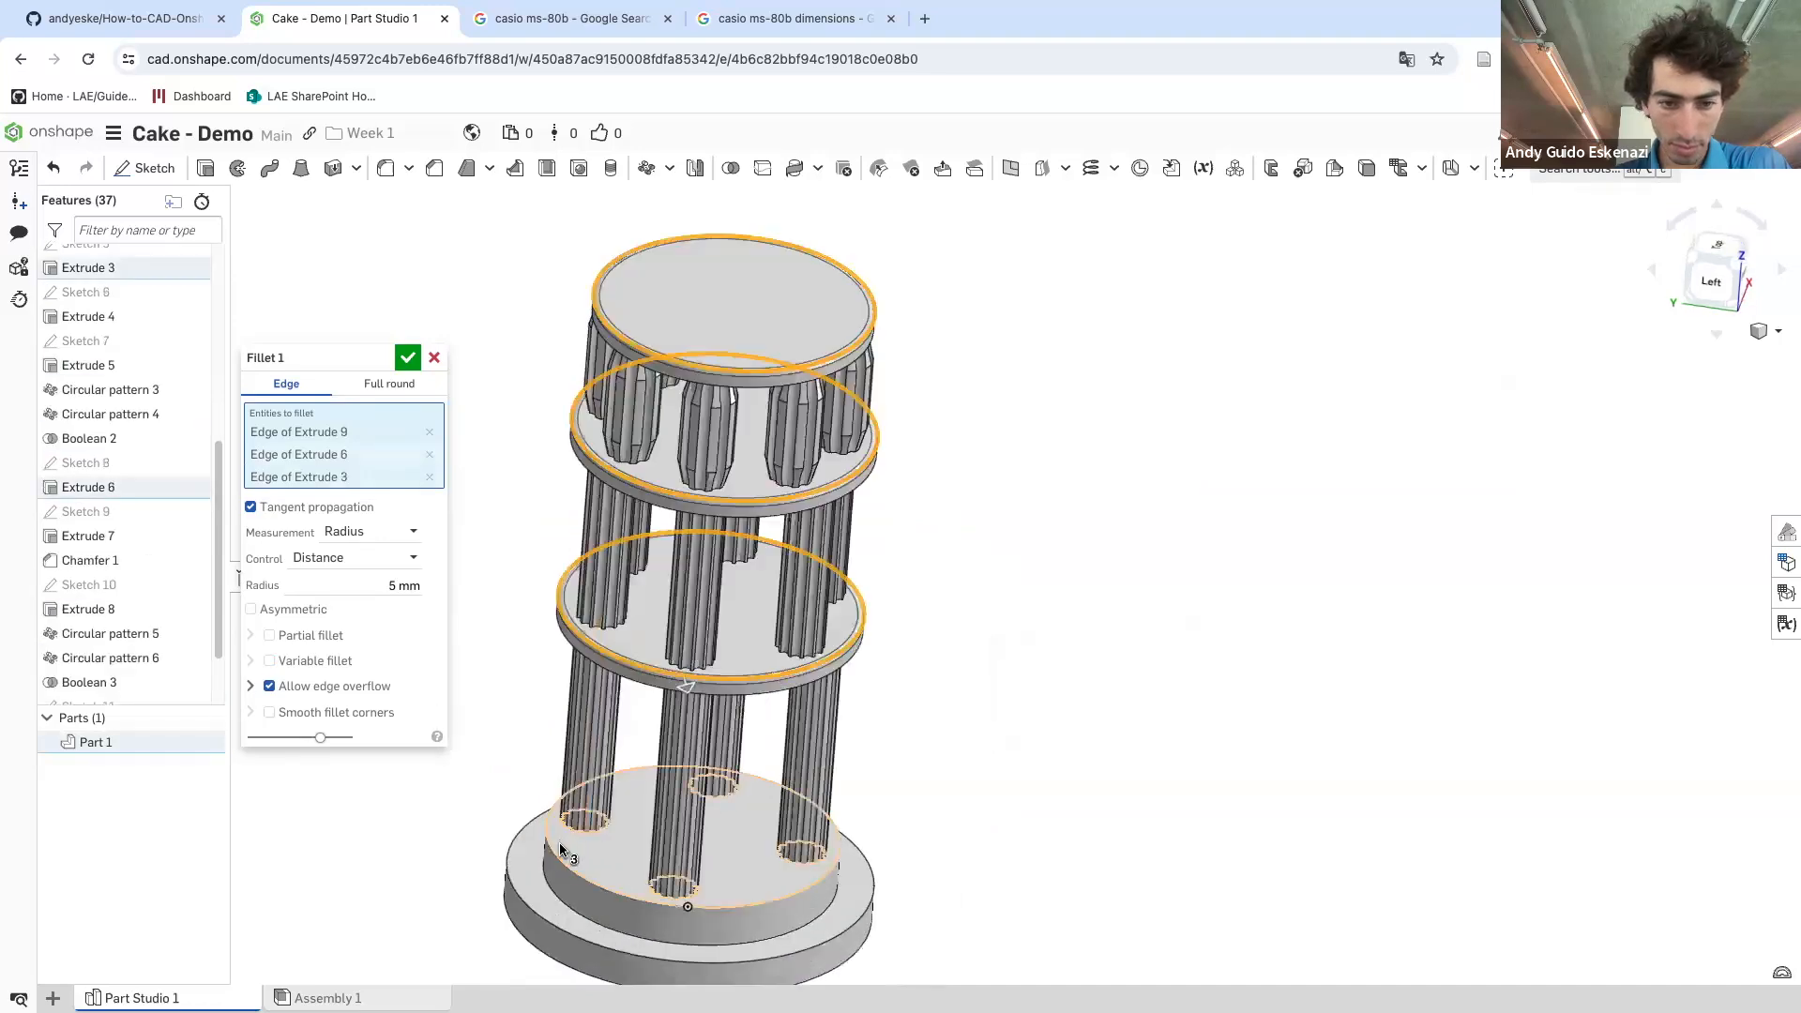
click(561, 855)
click(509, 877)
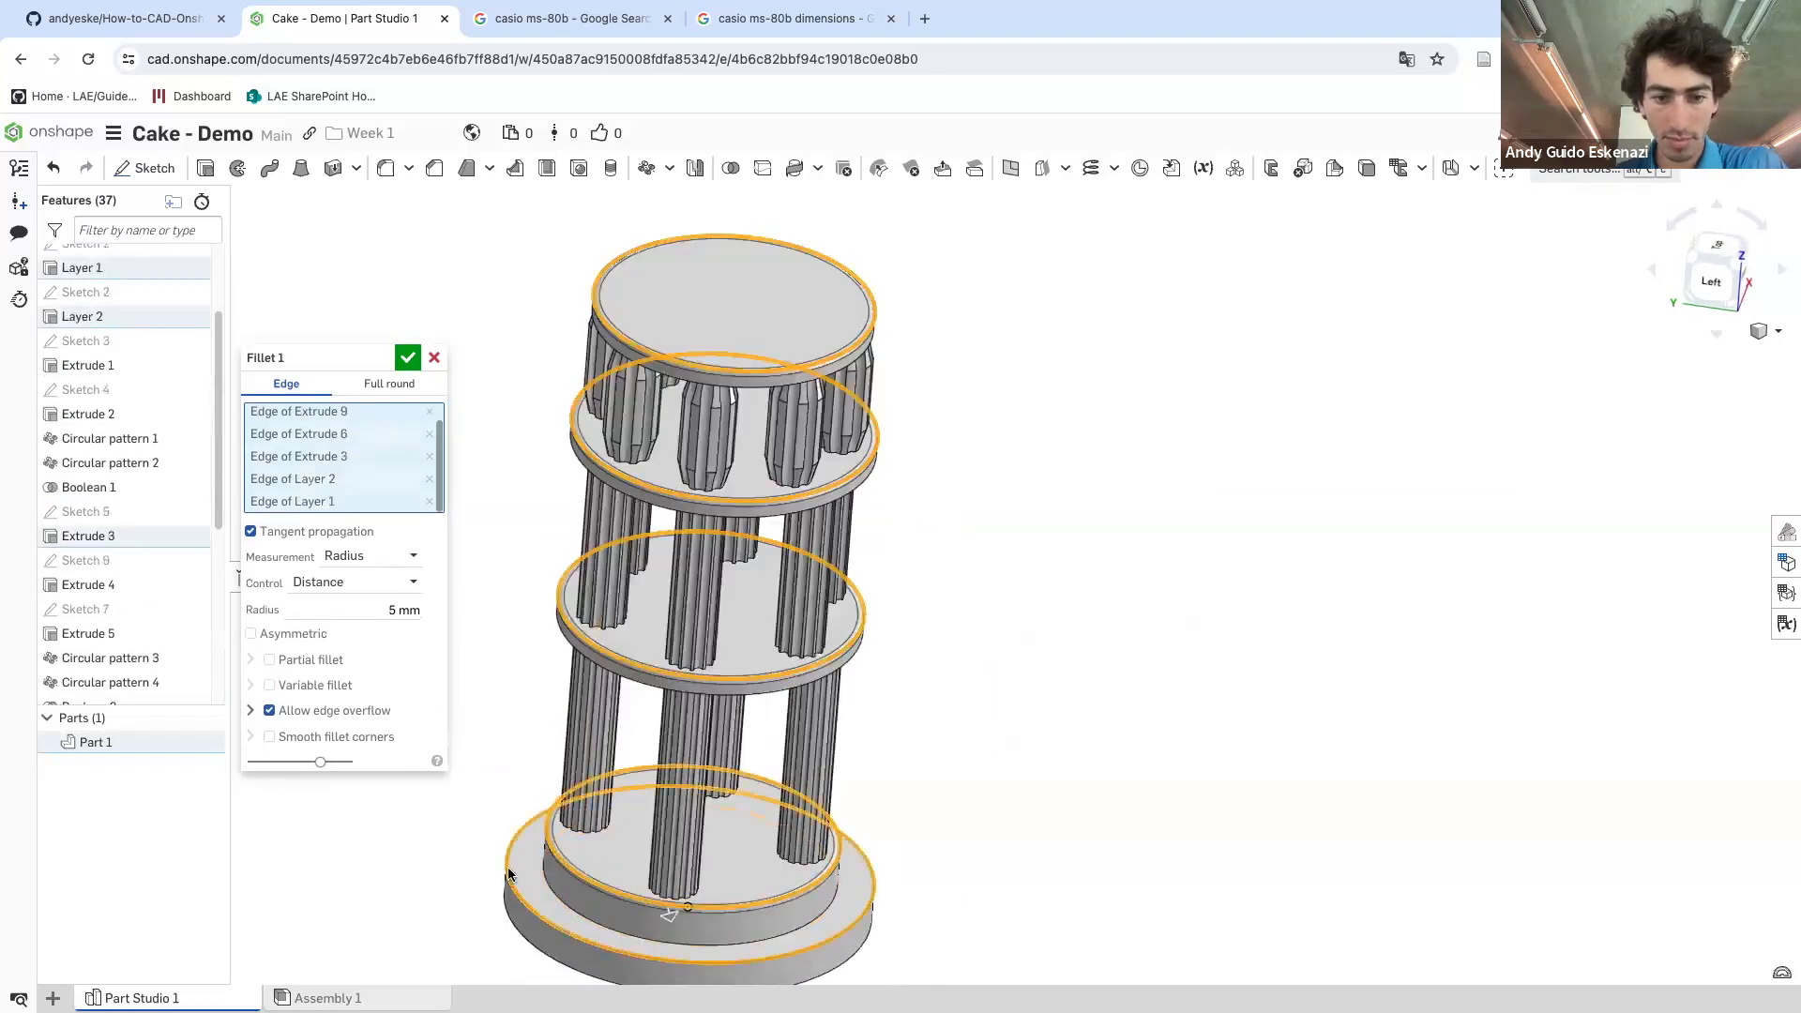
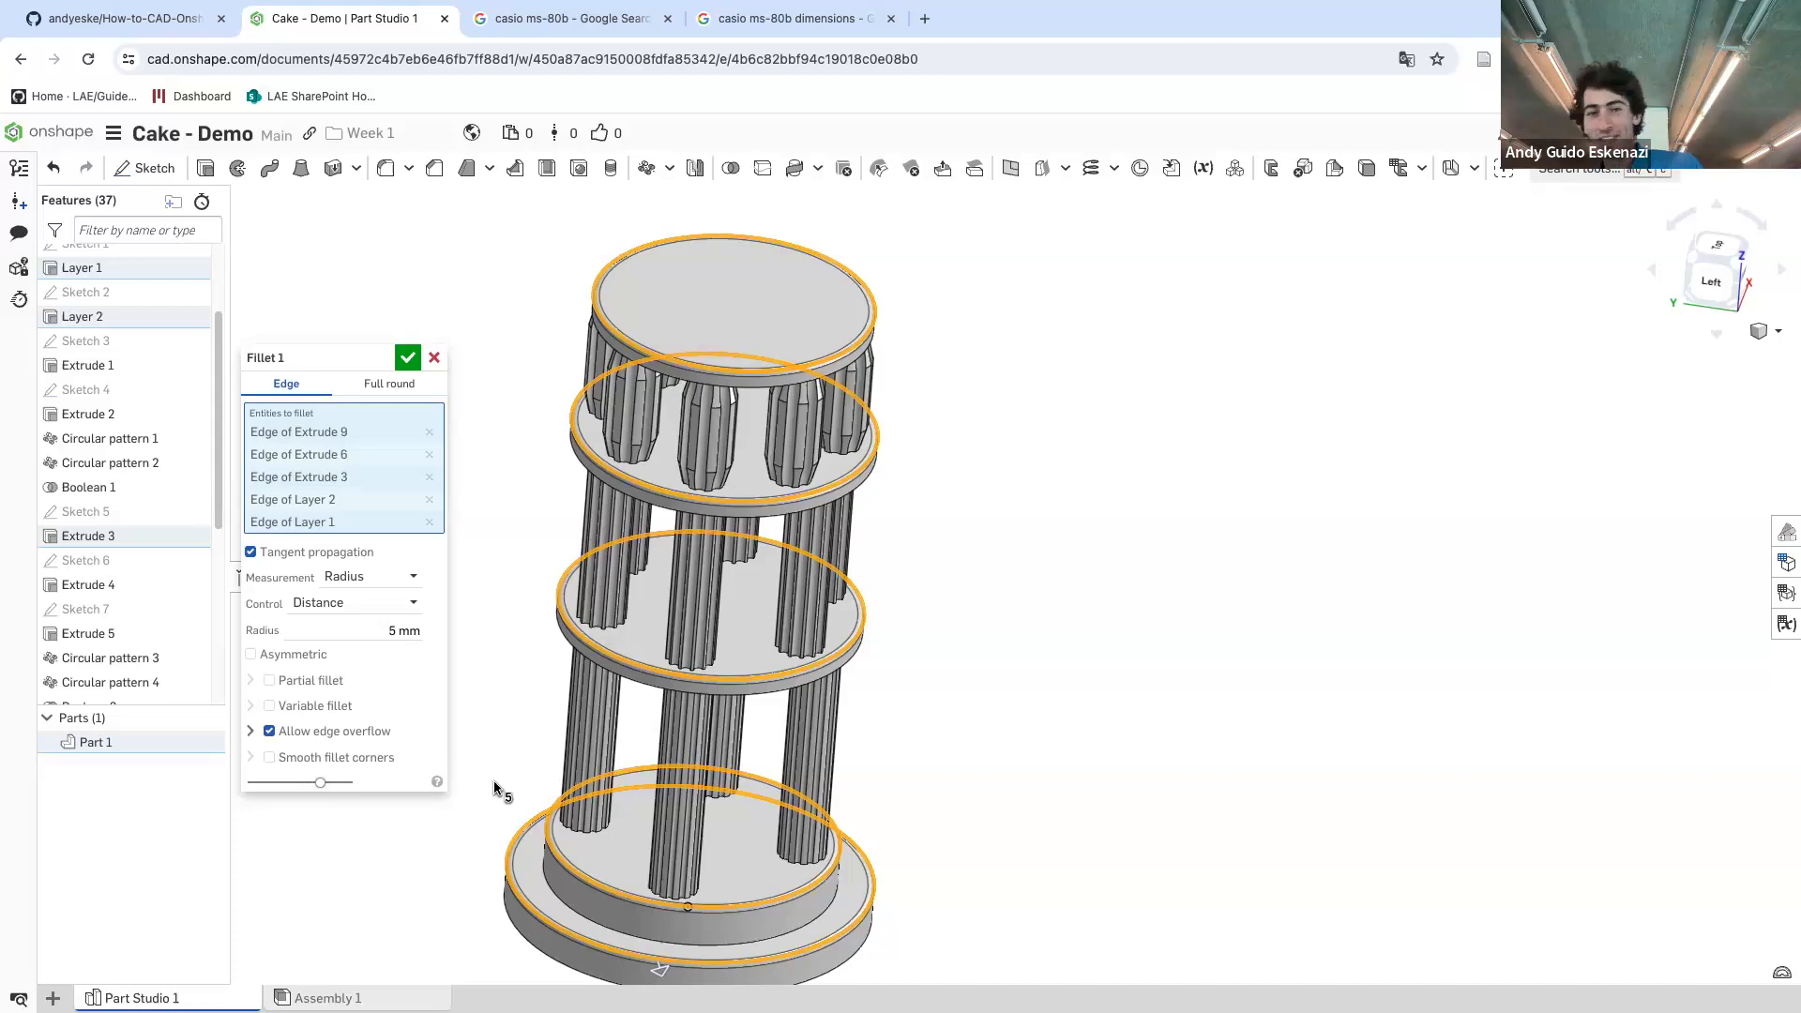
click(407, 362)
scroll(687, 443, down, 1)
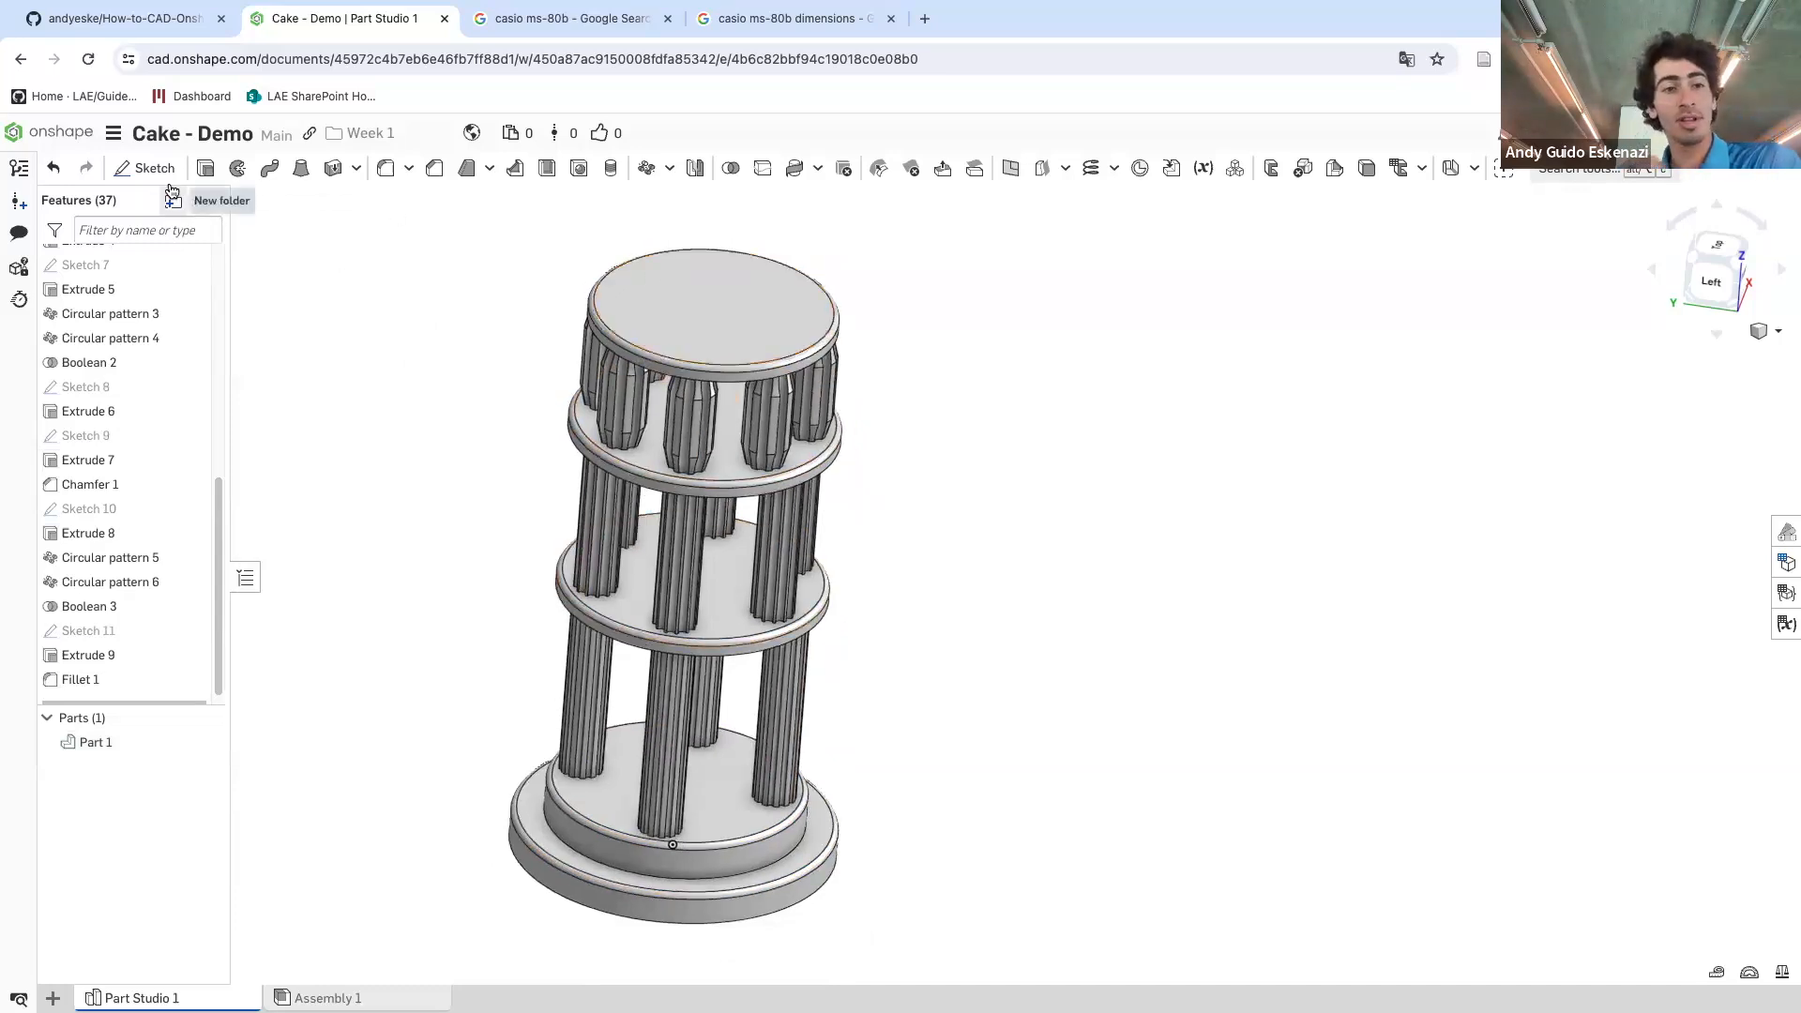
- Start a sketch on the topmost disc's upper face and draw a straight line from its centre to its edge
click(145, 168)
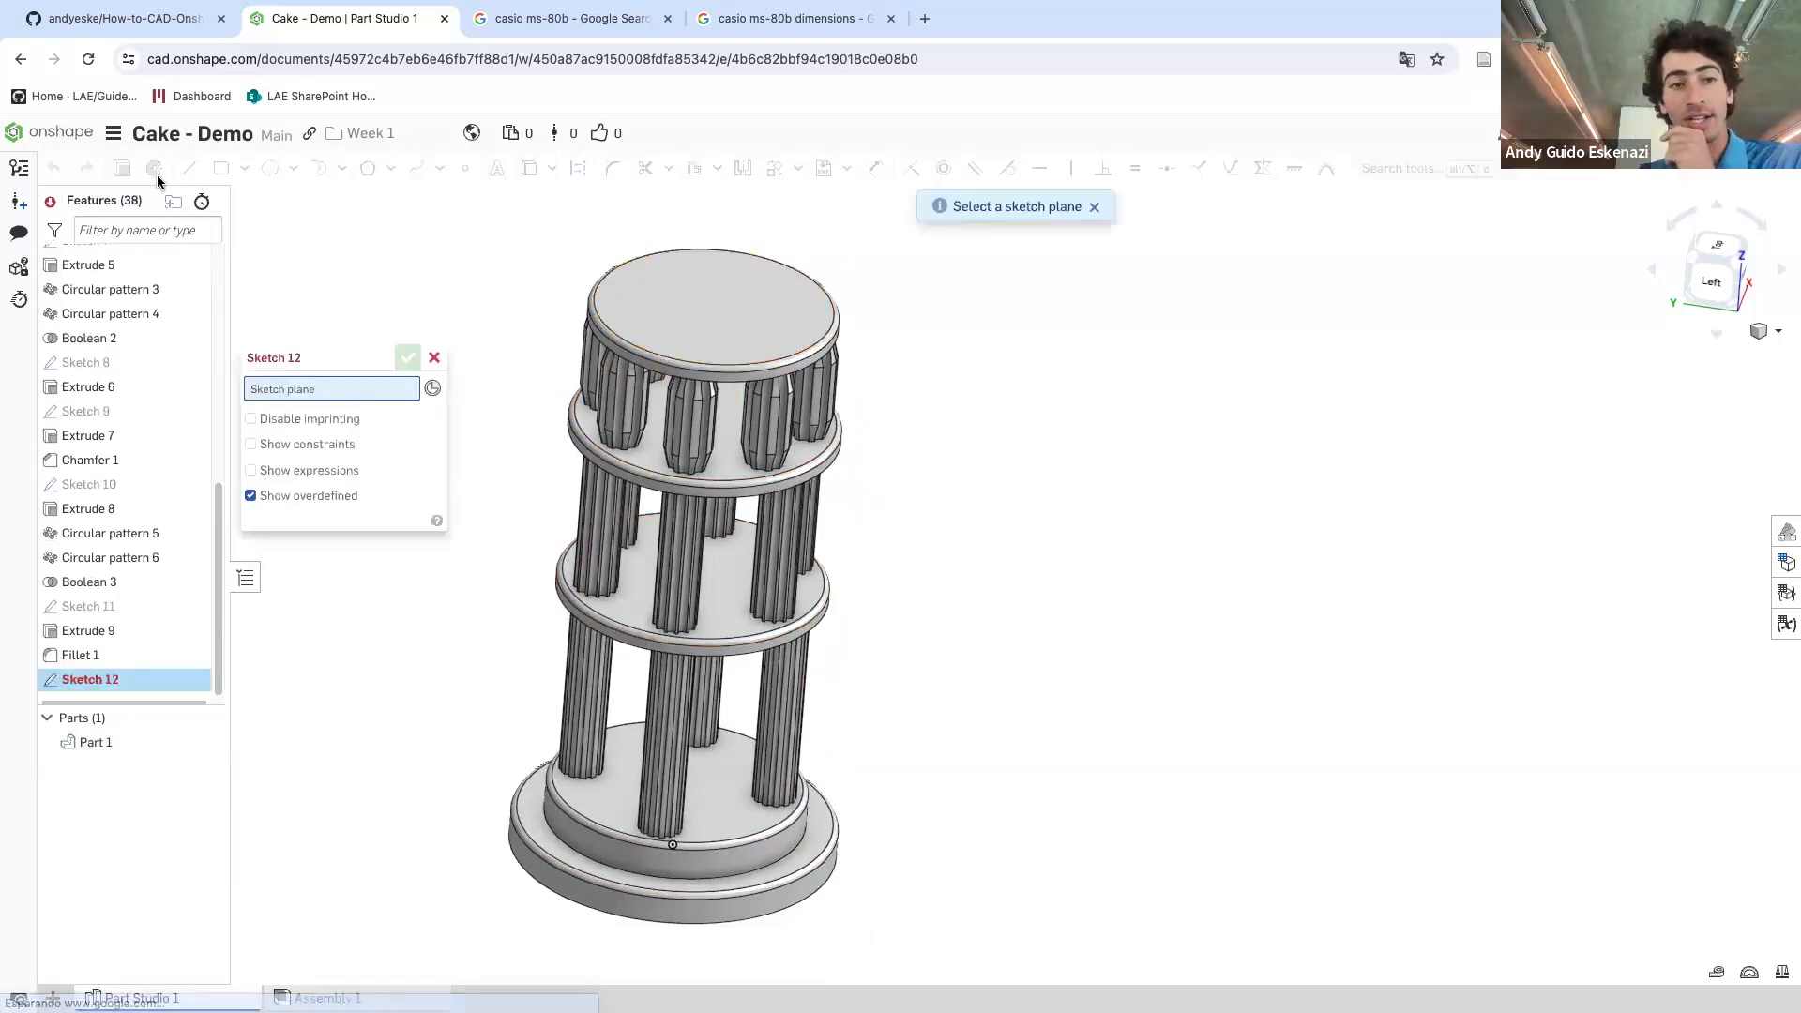
click(756, 309)
scroll(771, 343, down, 2)
key(n)
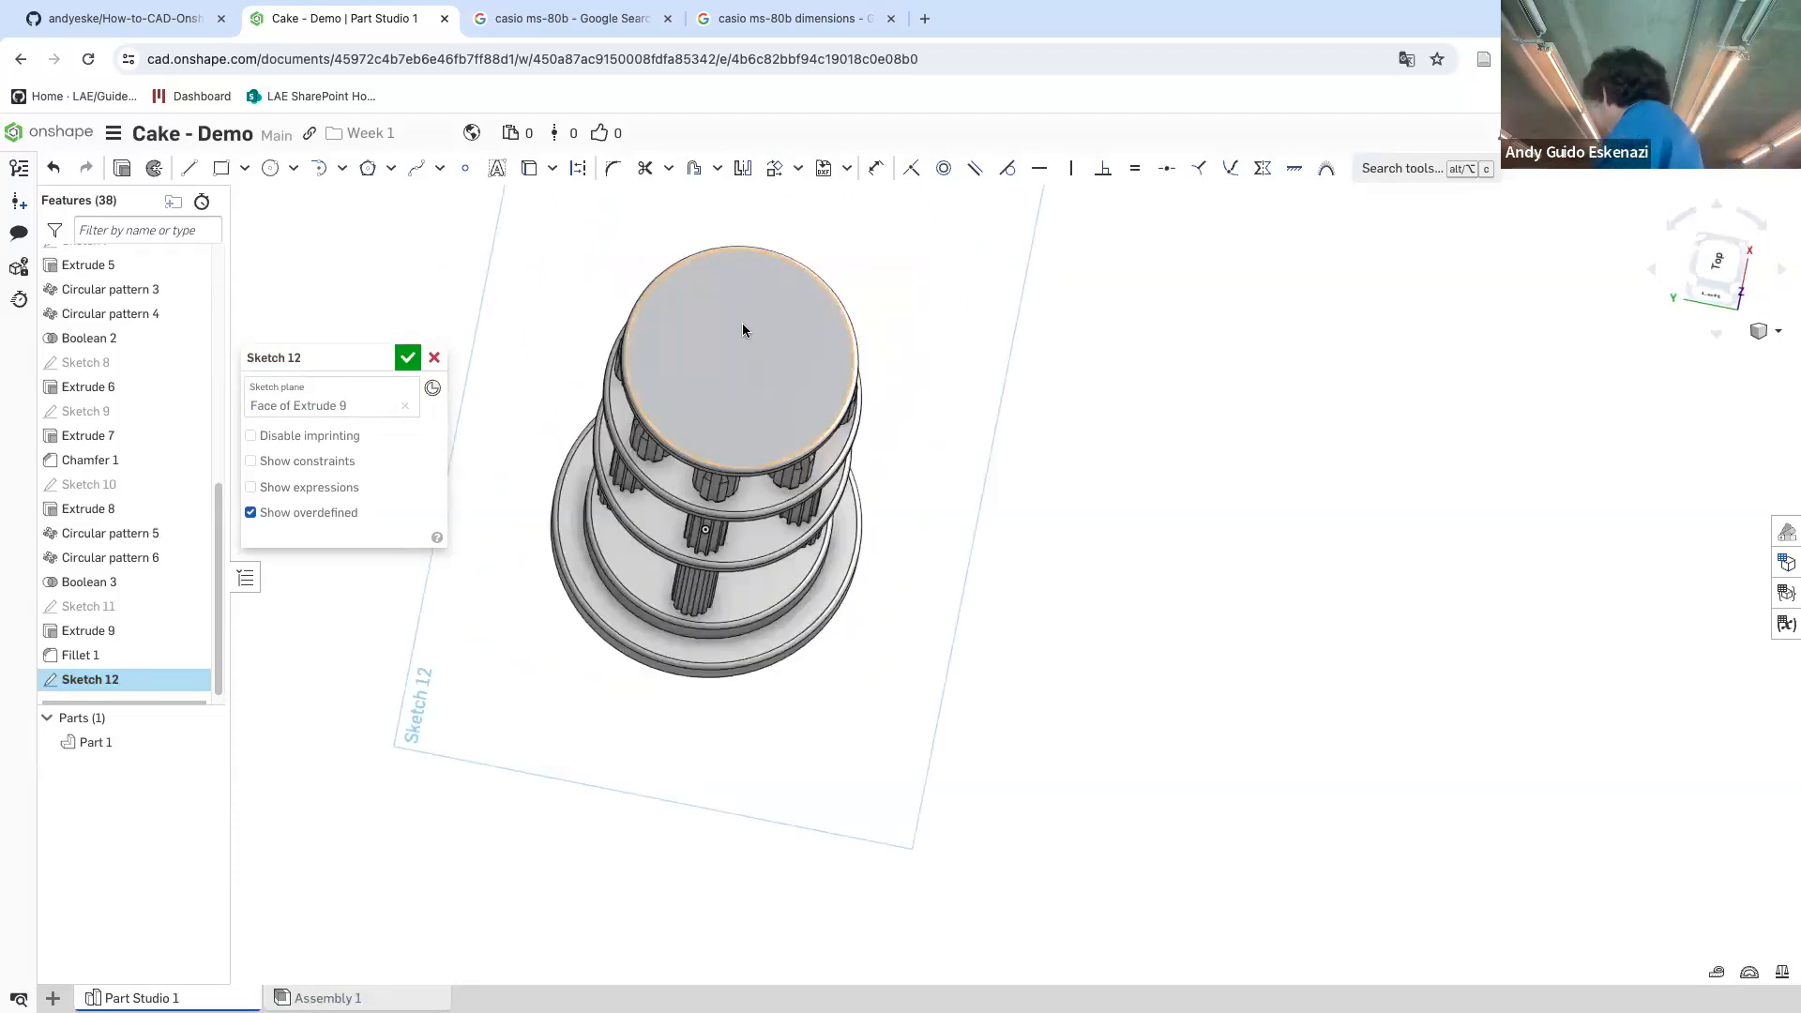
click(190, 177)
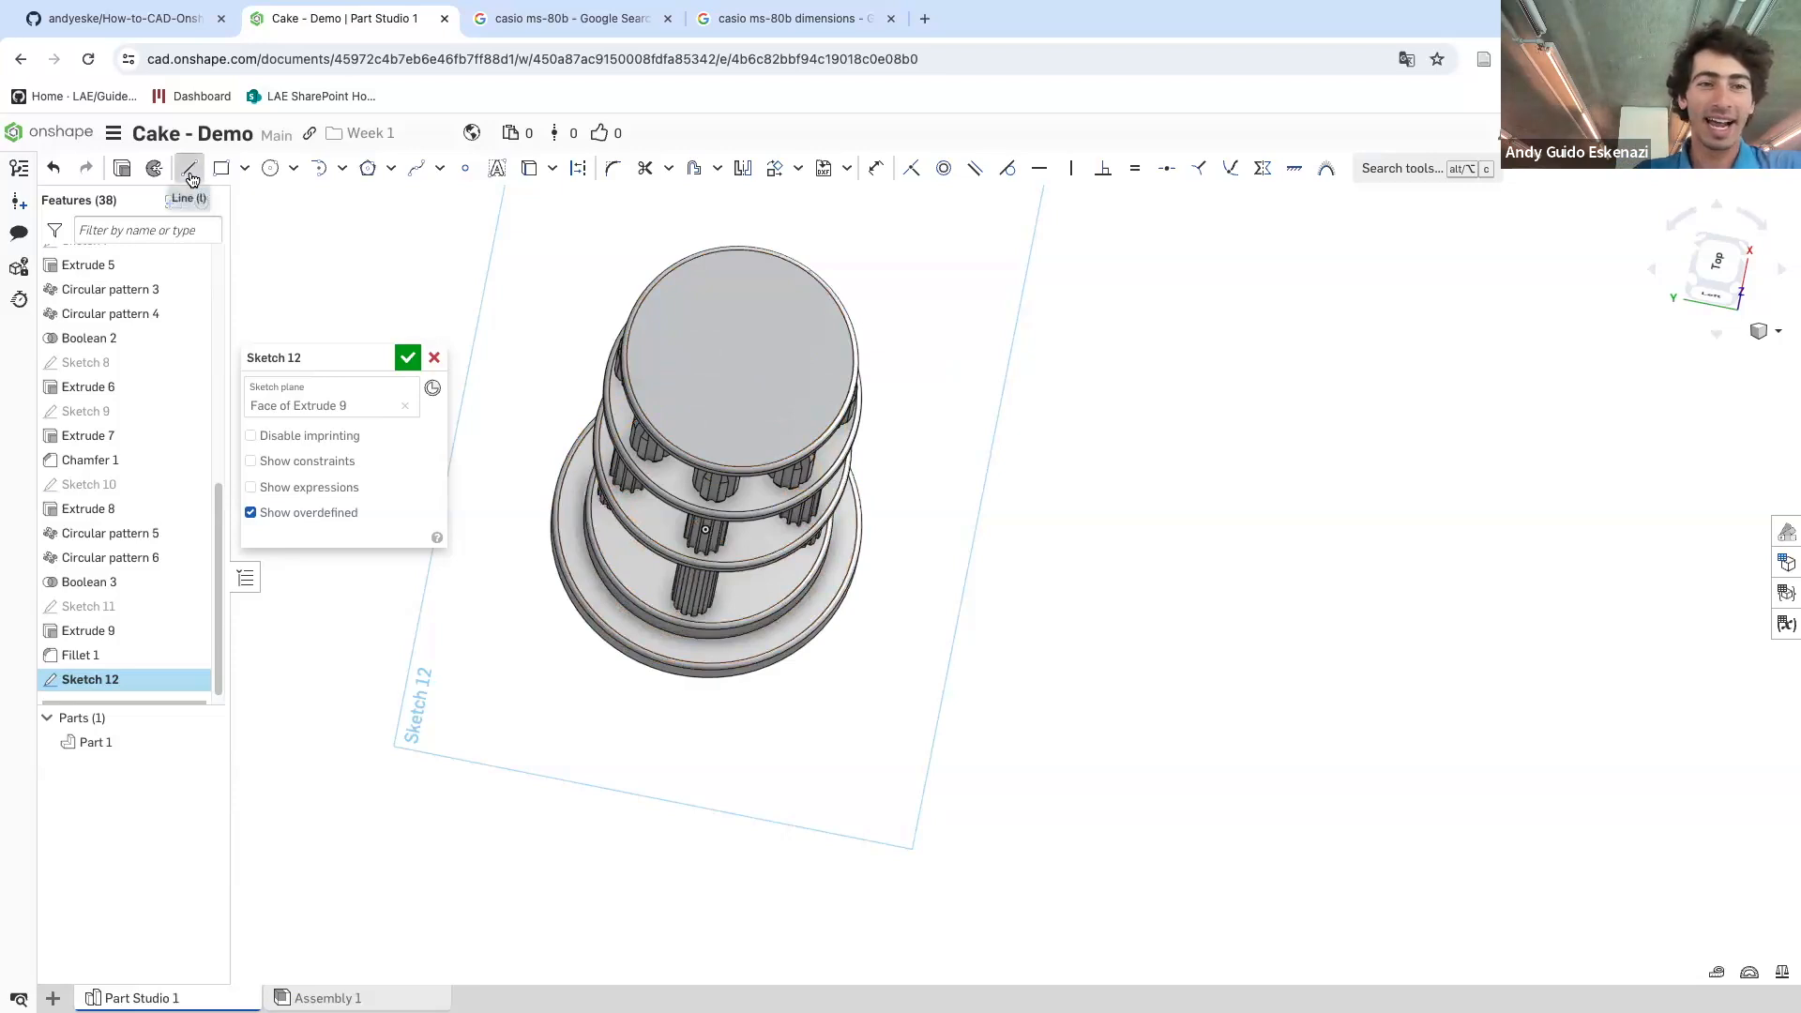
scroll(758, 324, up, 1)
click(740, 366)
click(762, 246)
key(Escape)
- Draw a second line, about 110 mm long, from the disc's centre to the opposite edge in line with the first
click(188, 168)
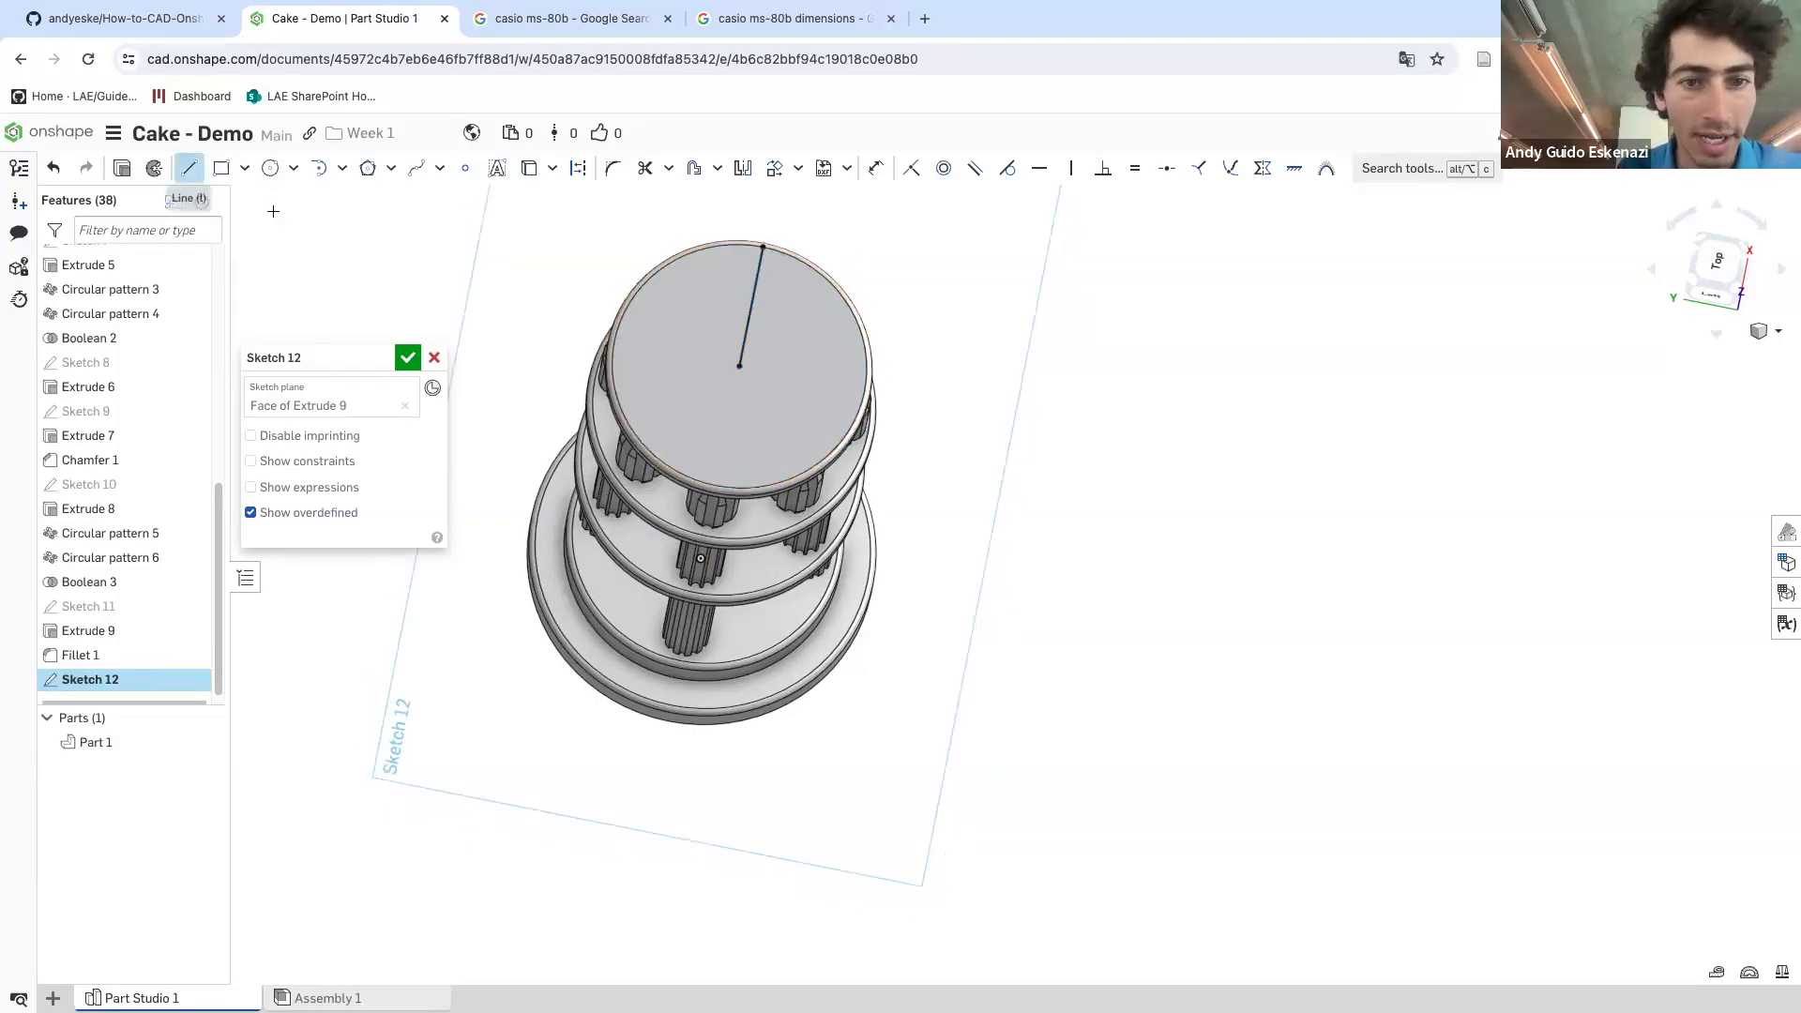
click(740, 366)
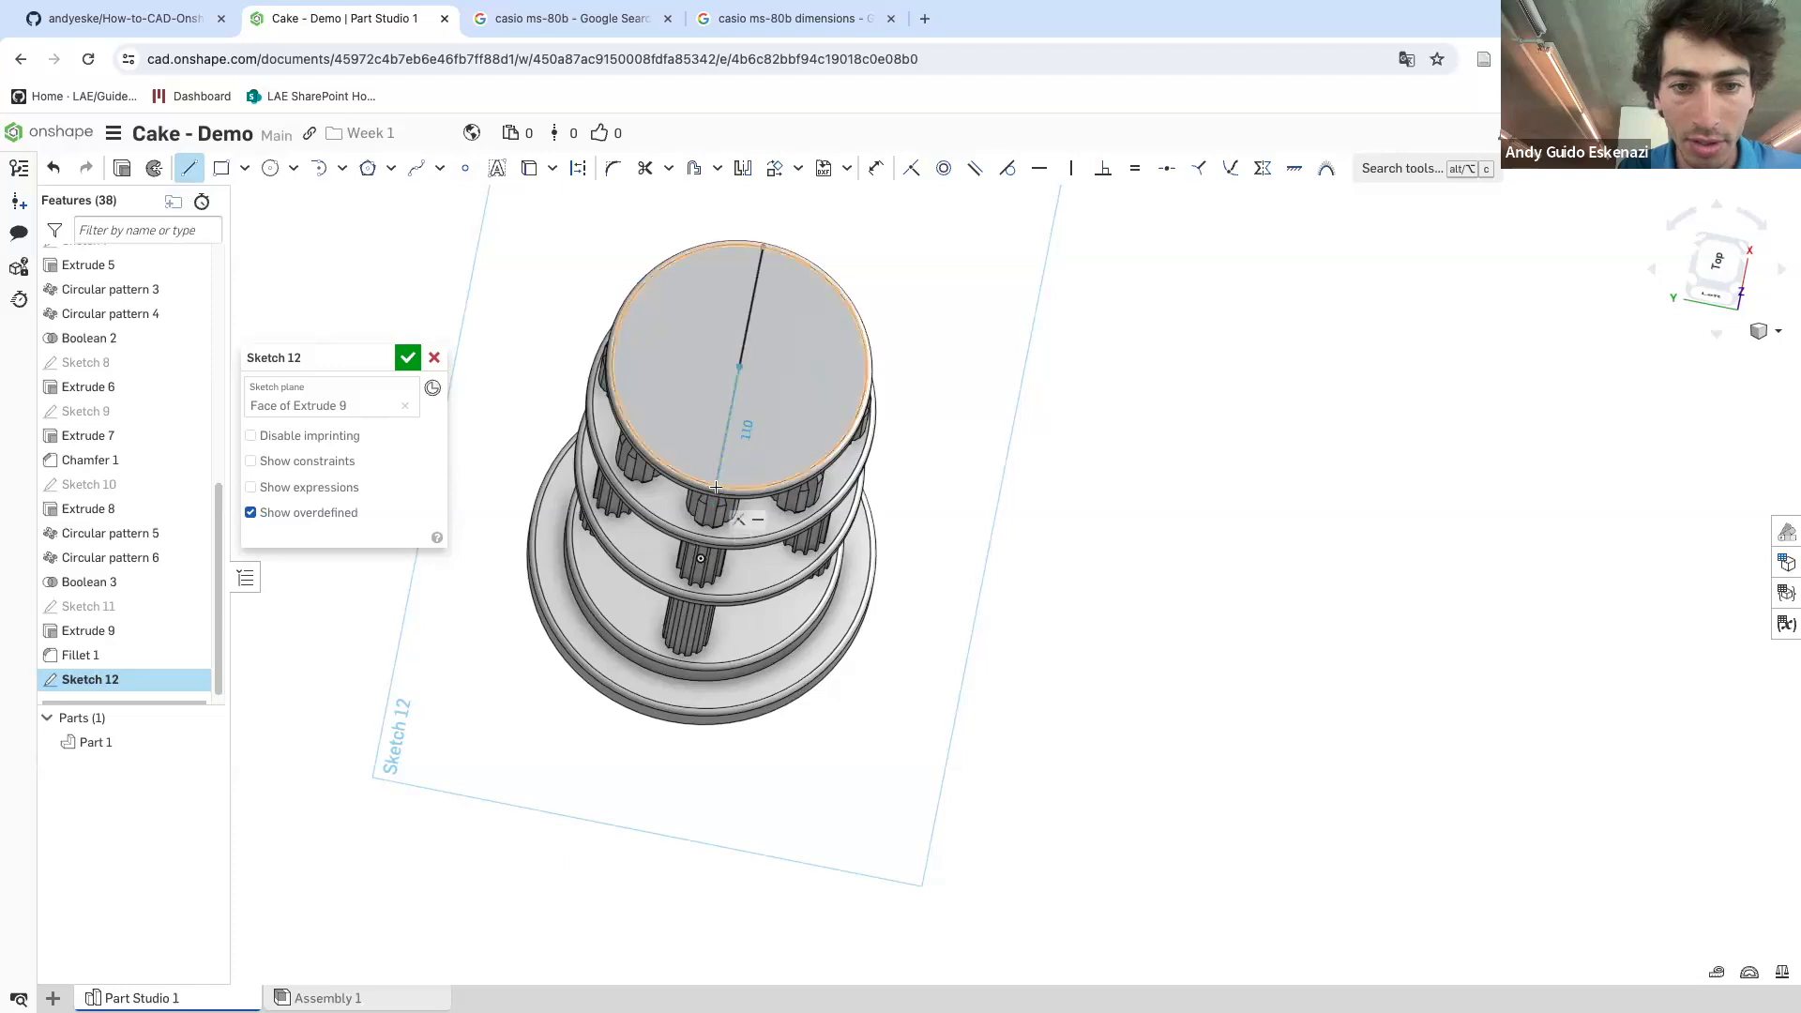
click(823, 477)
key(Escape)
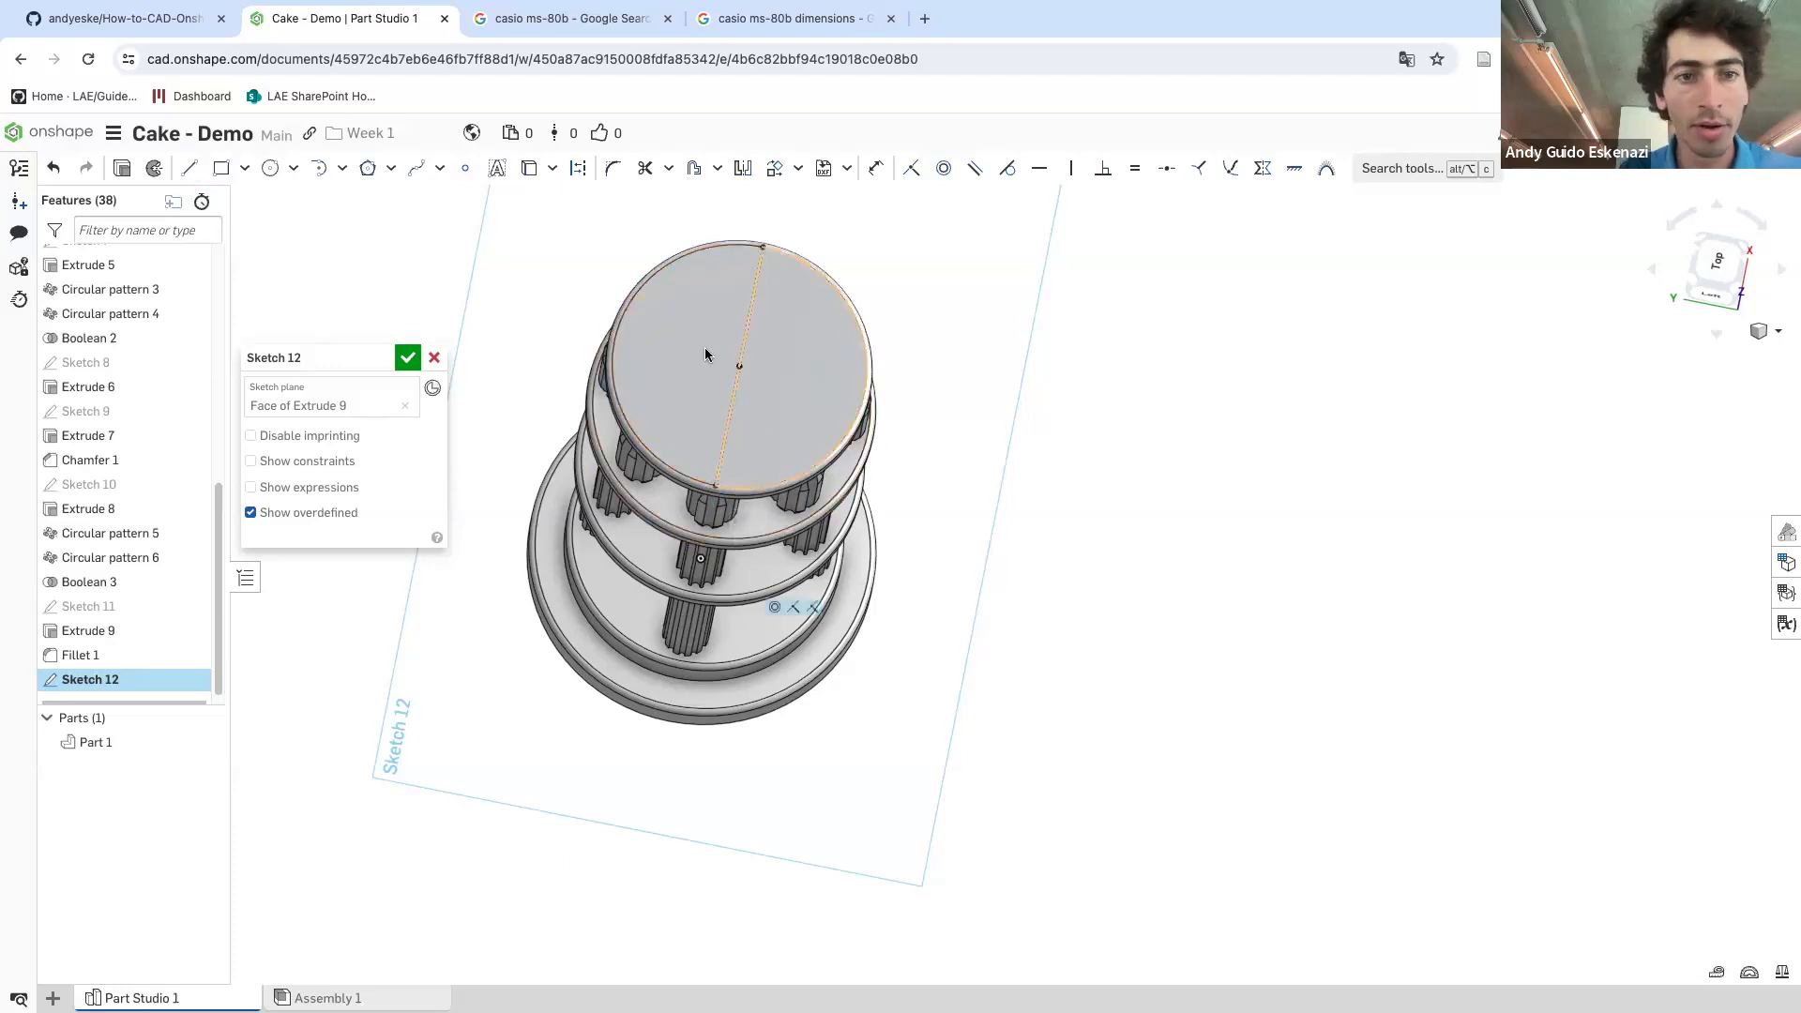
- Draw a 3 point arc of about 121 mm radius joining the outer ends of the two lines
click(343, 169)
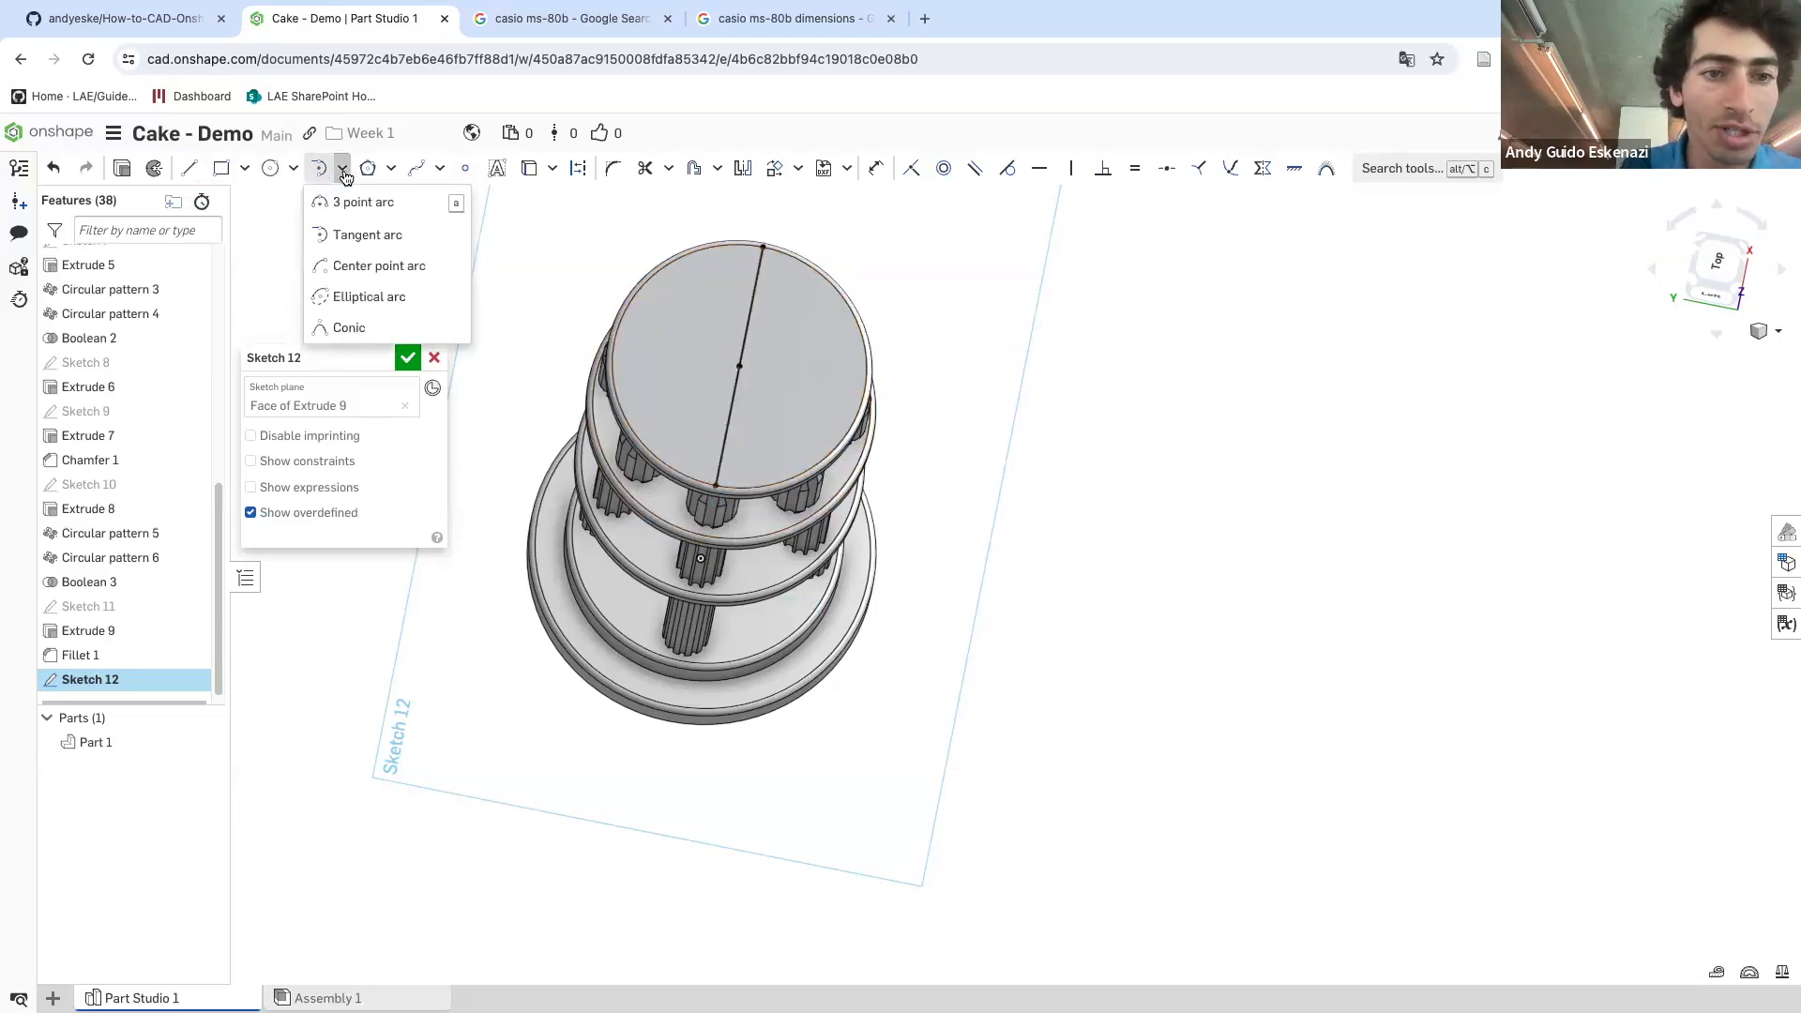
click(361, 203)
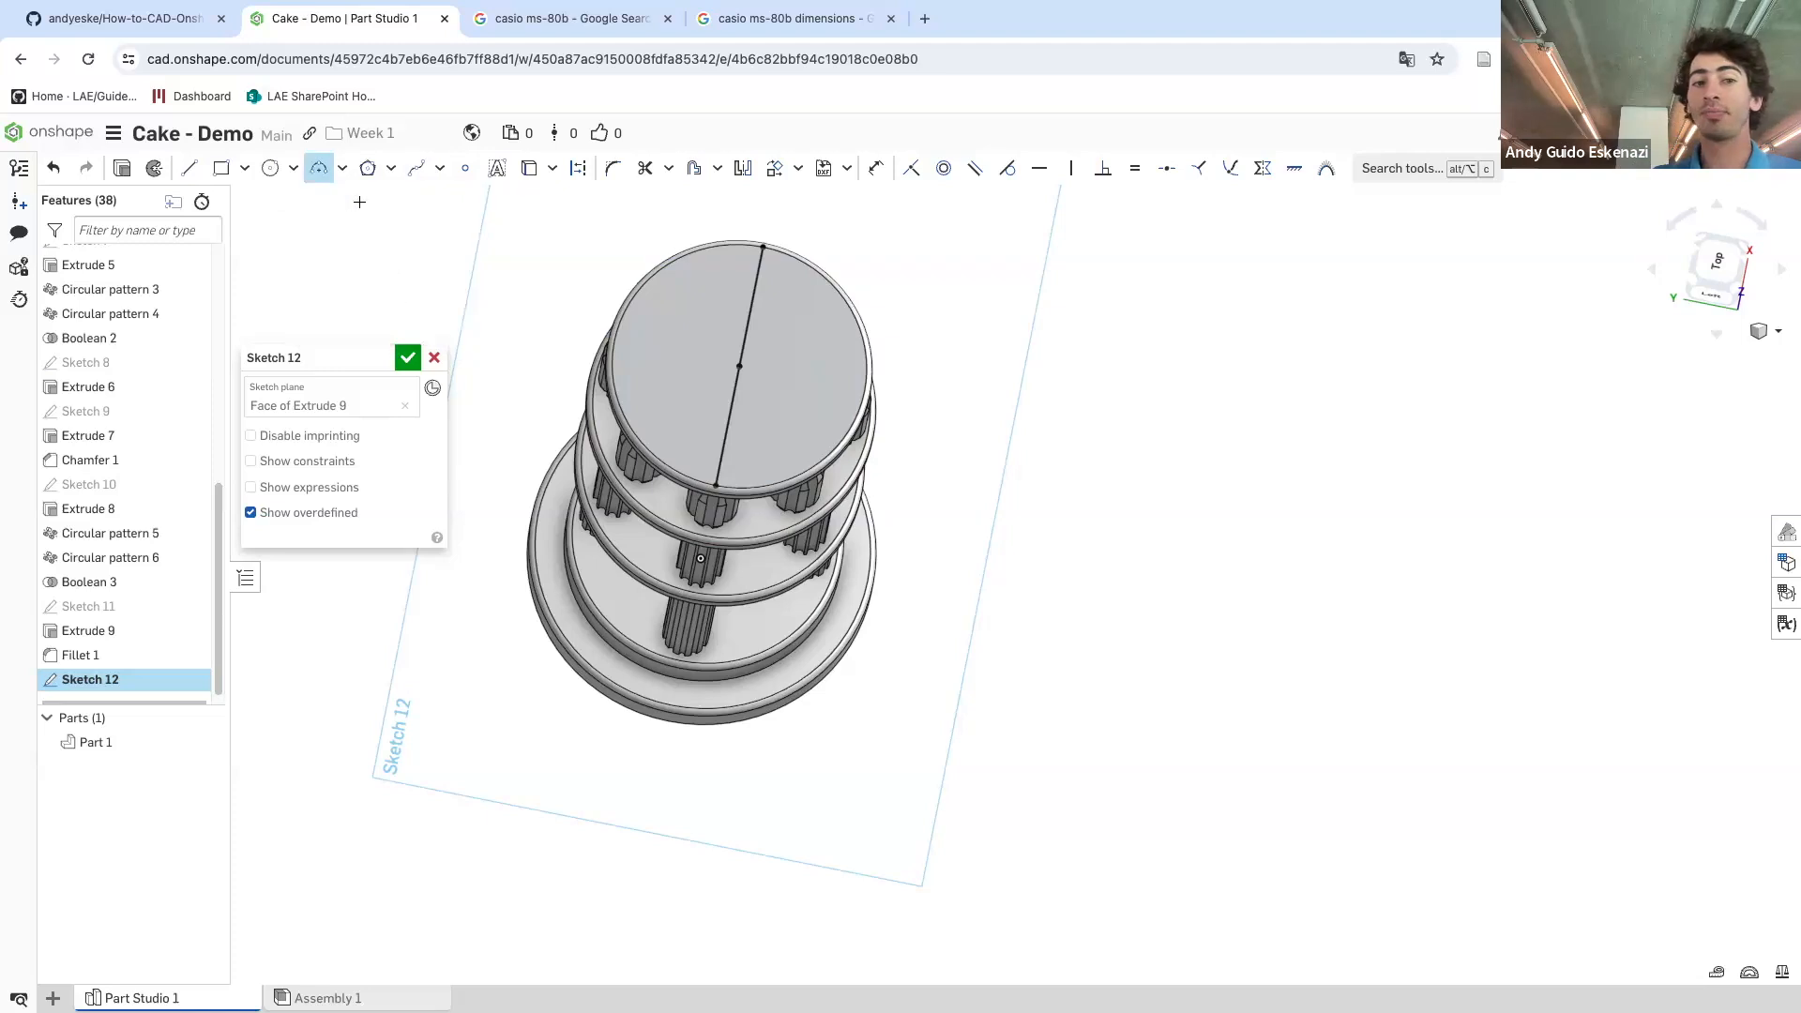
click(758, 247)
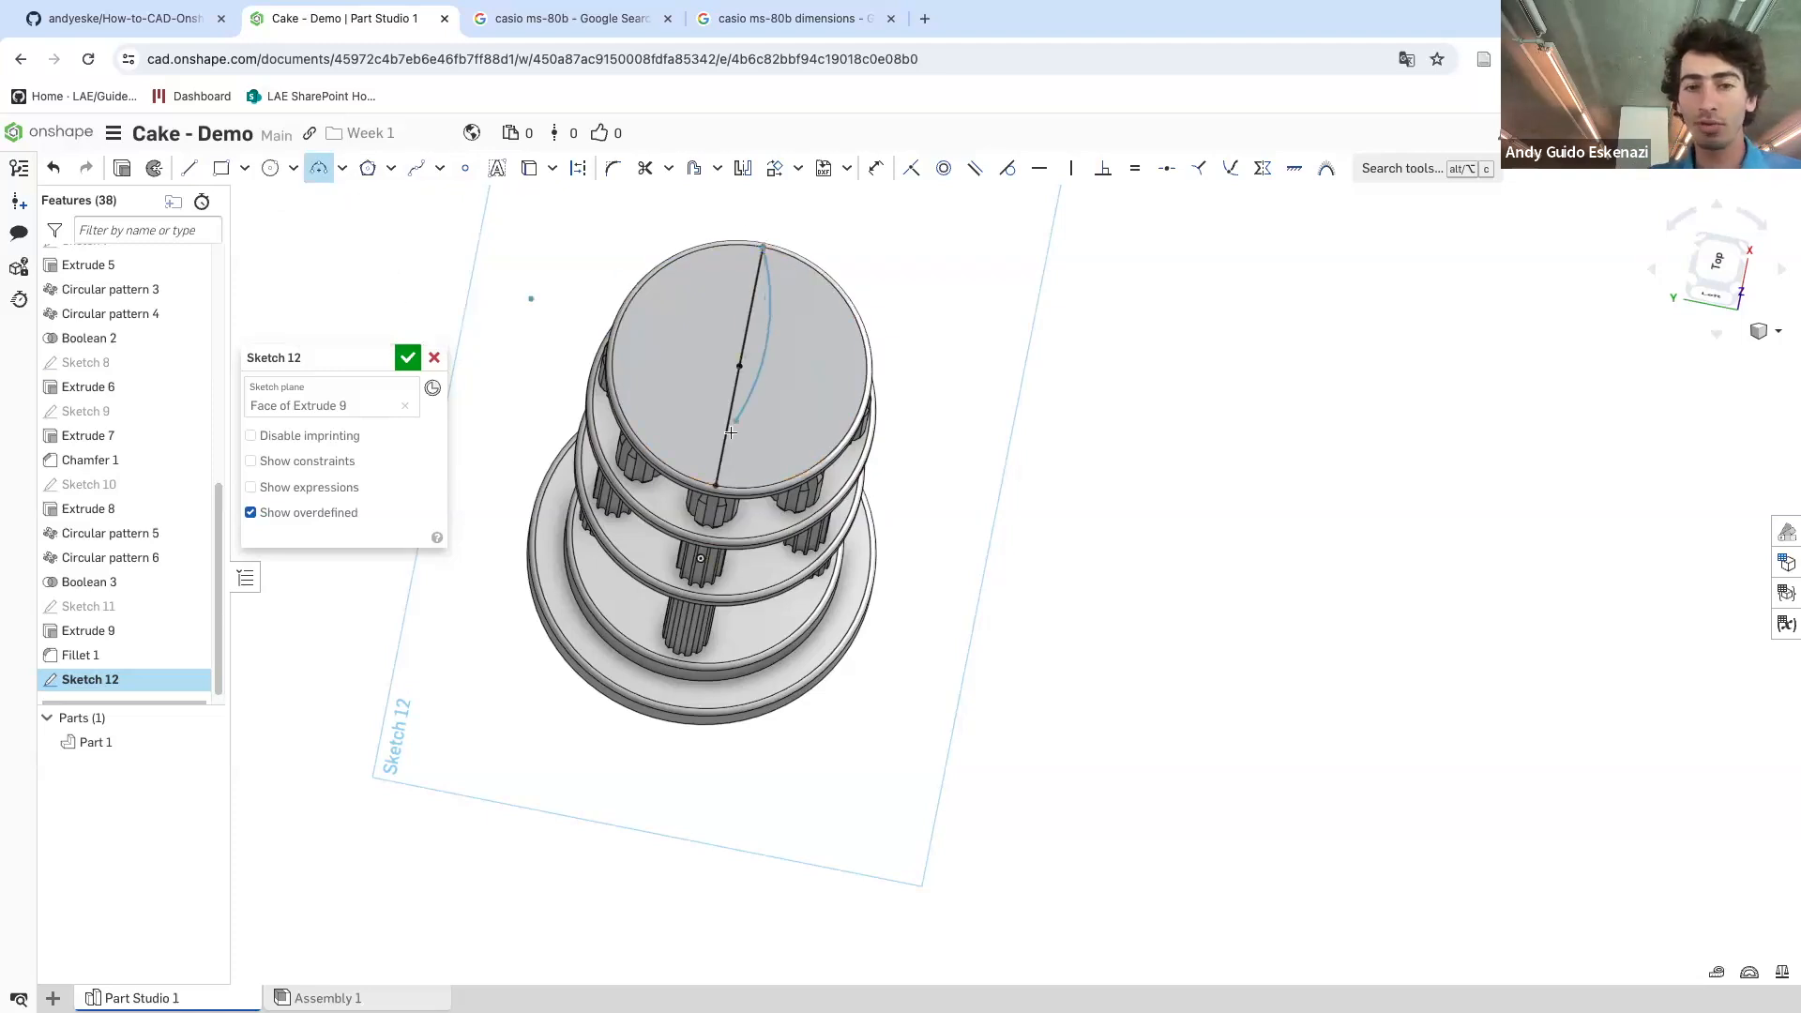
click(717, 486)
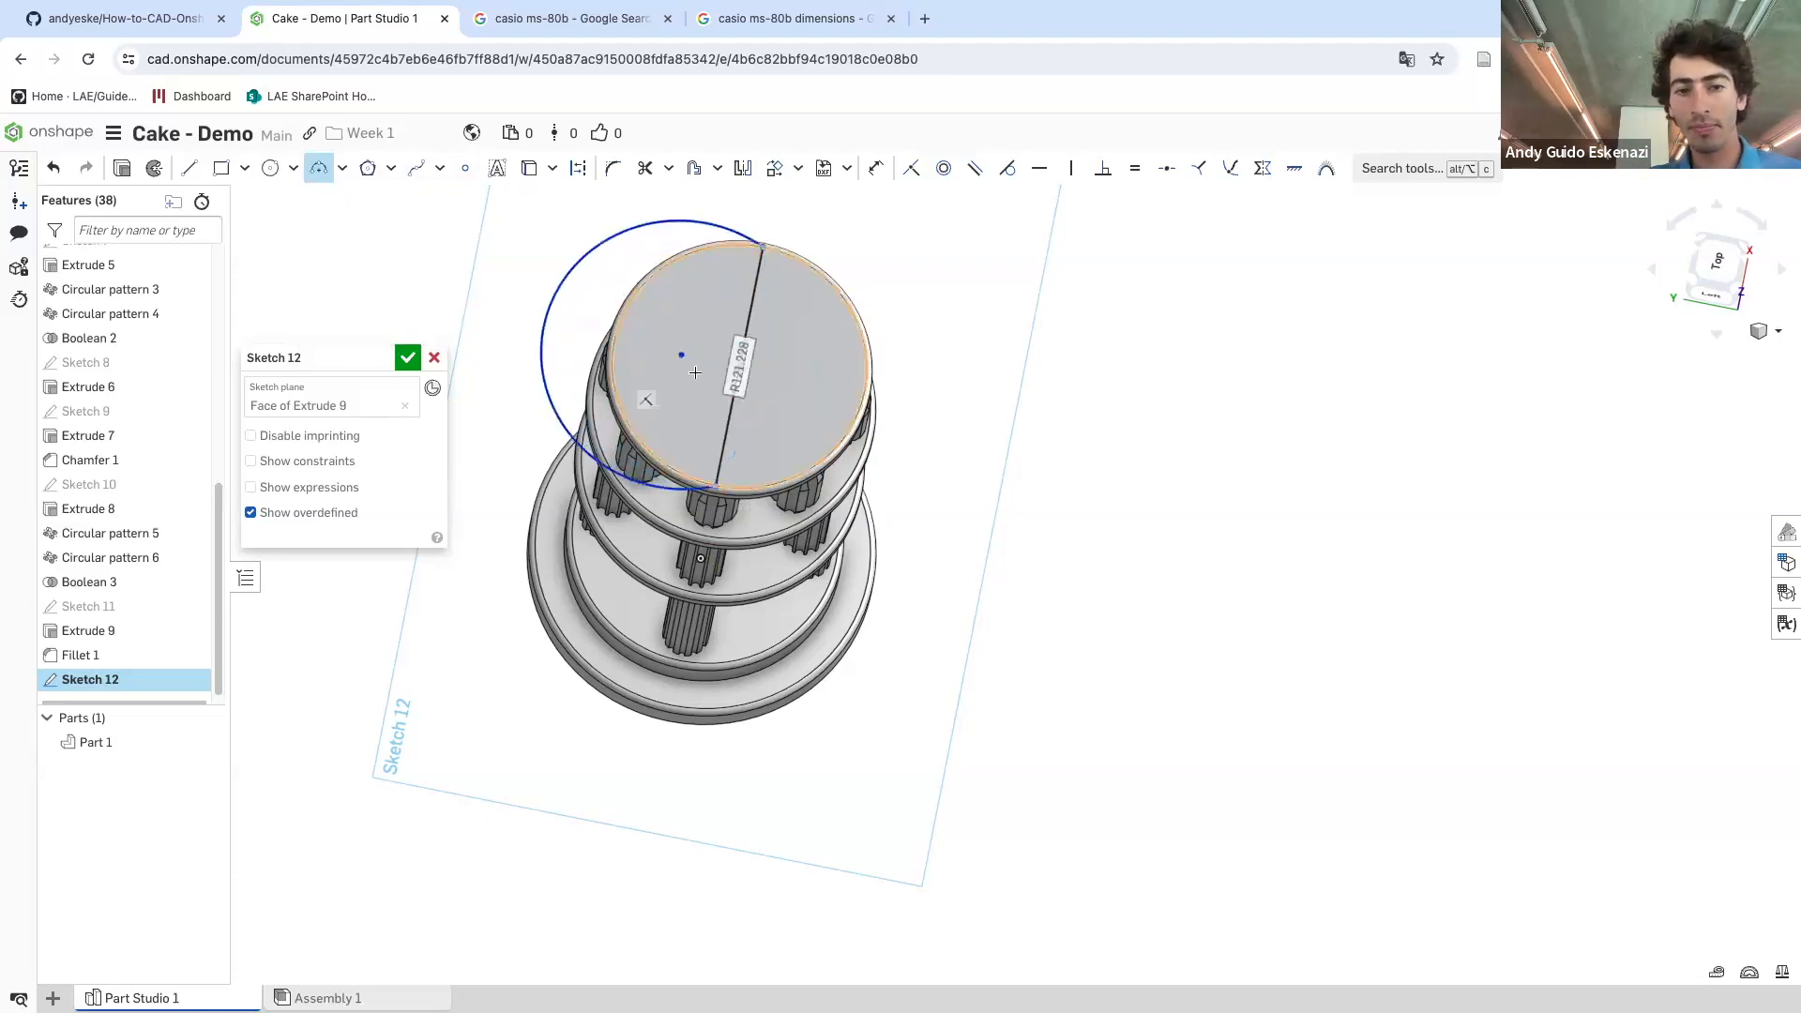
key(Escape)
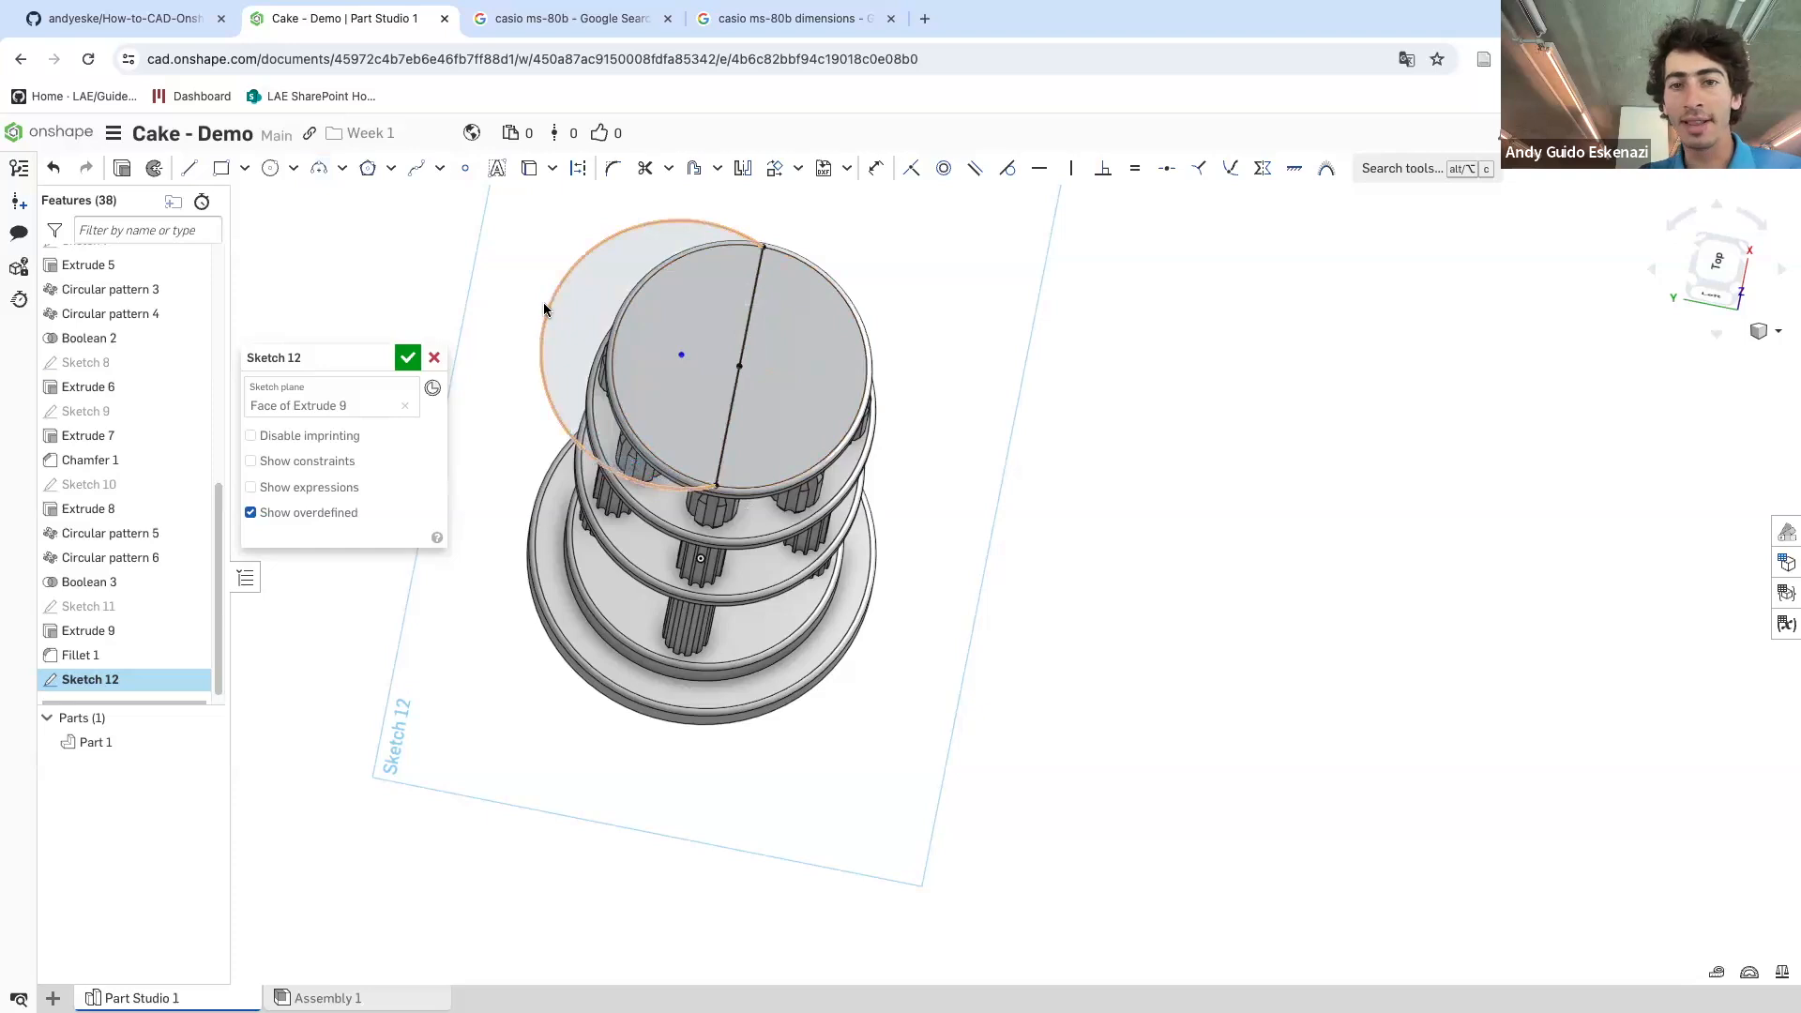
- Constrain the arc to be concentric with the disc's circular edge and finish the half-disc sketch
click(942, 169)
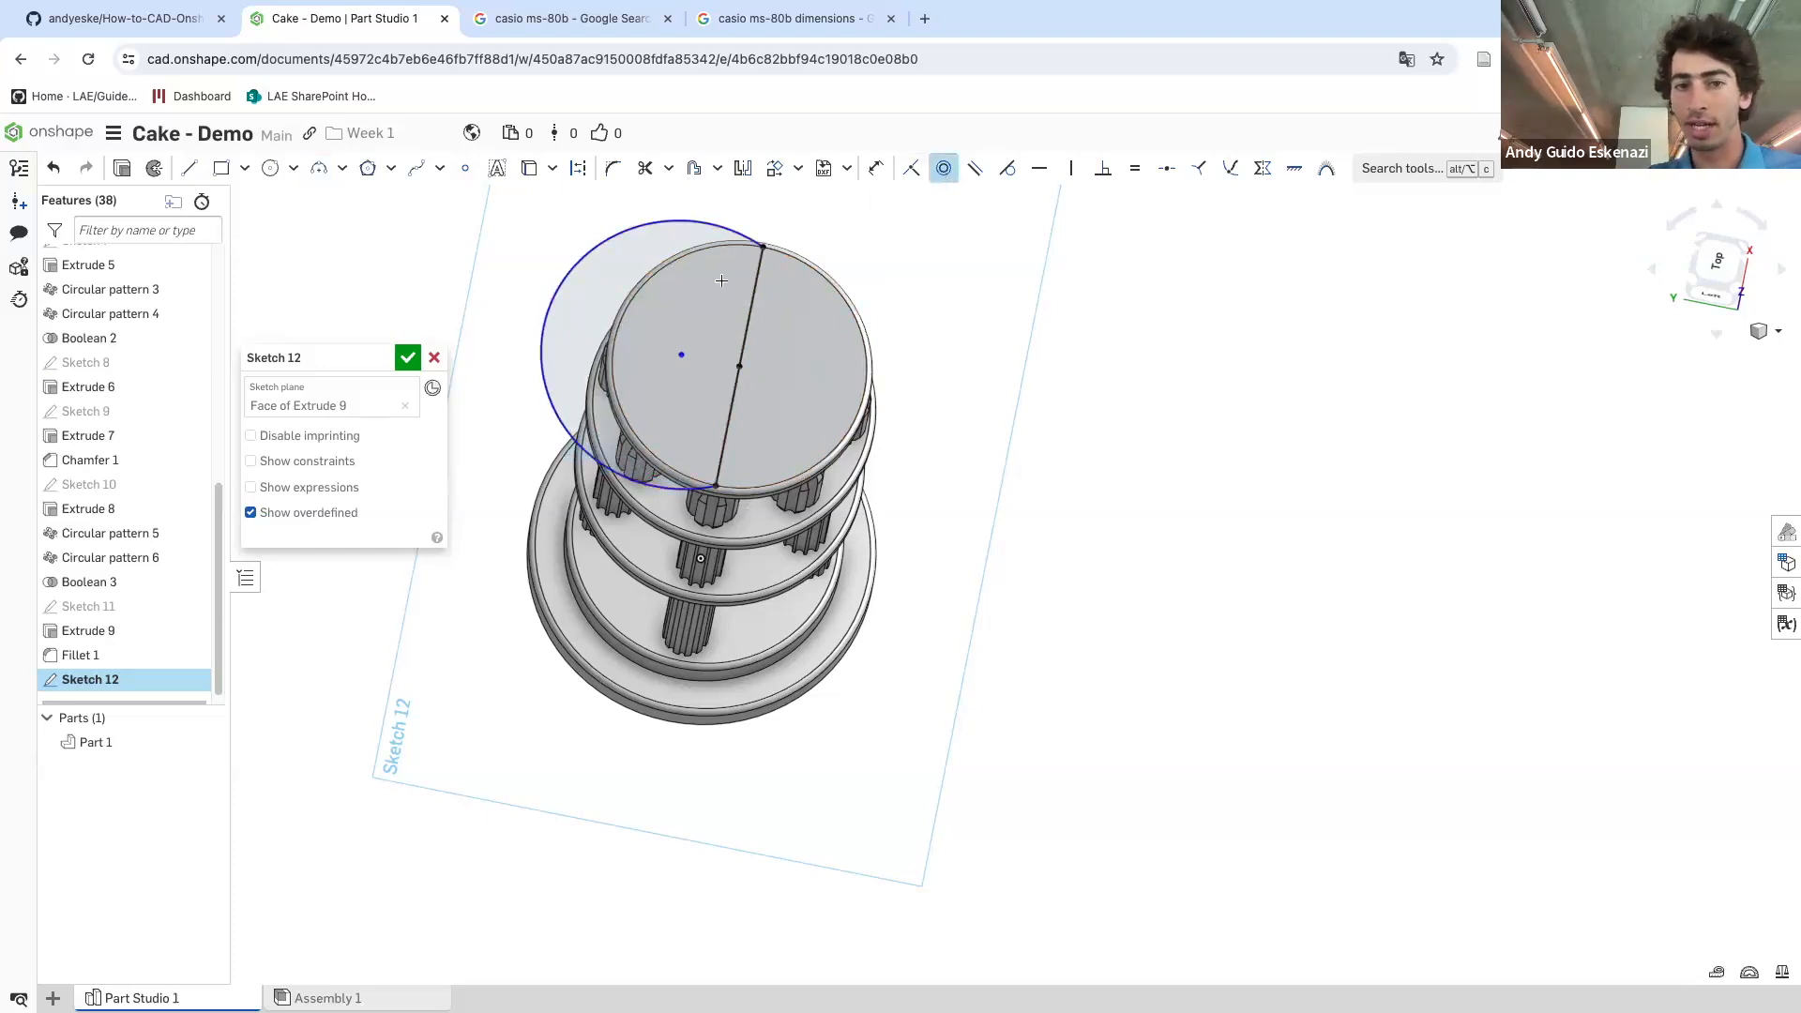
click(689, 255)
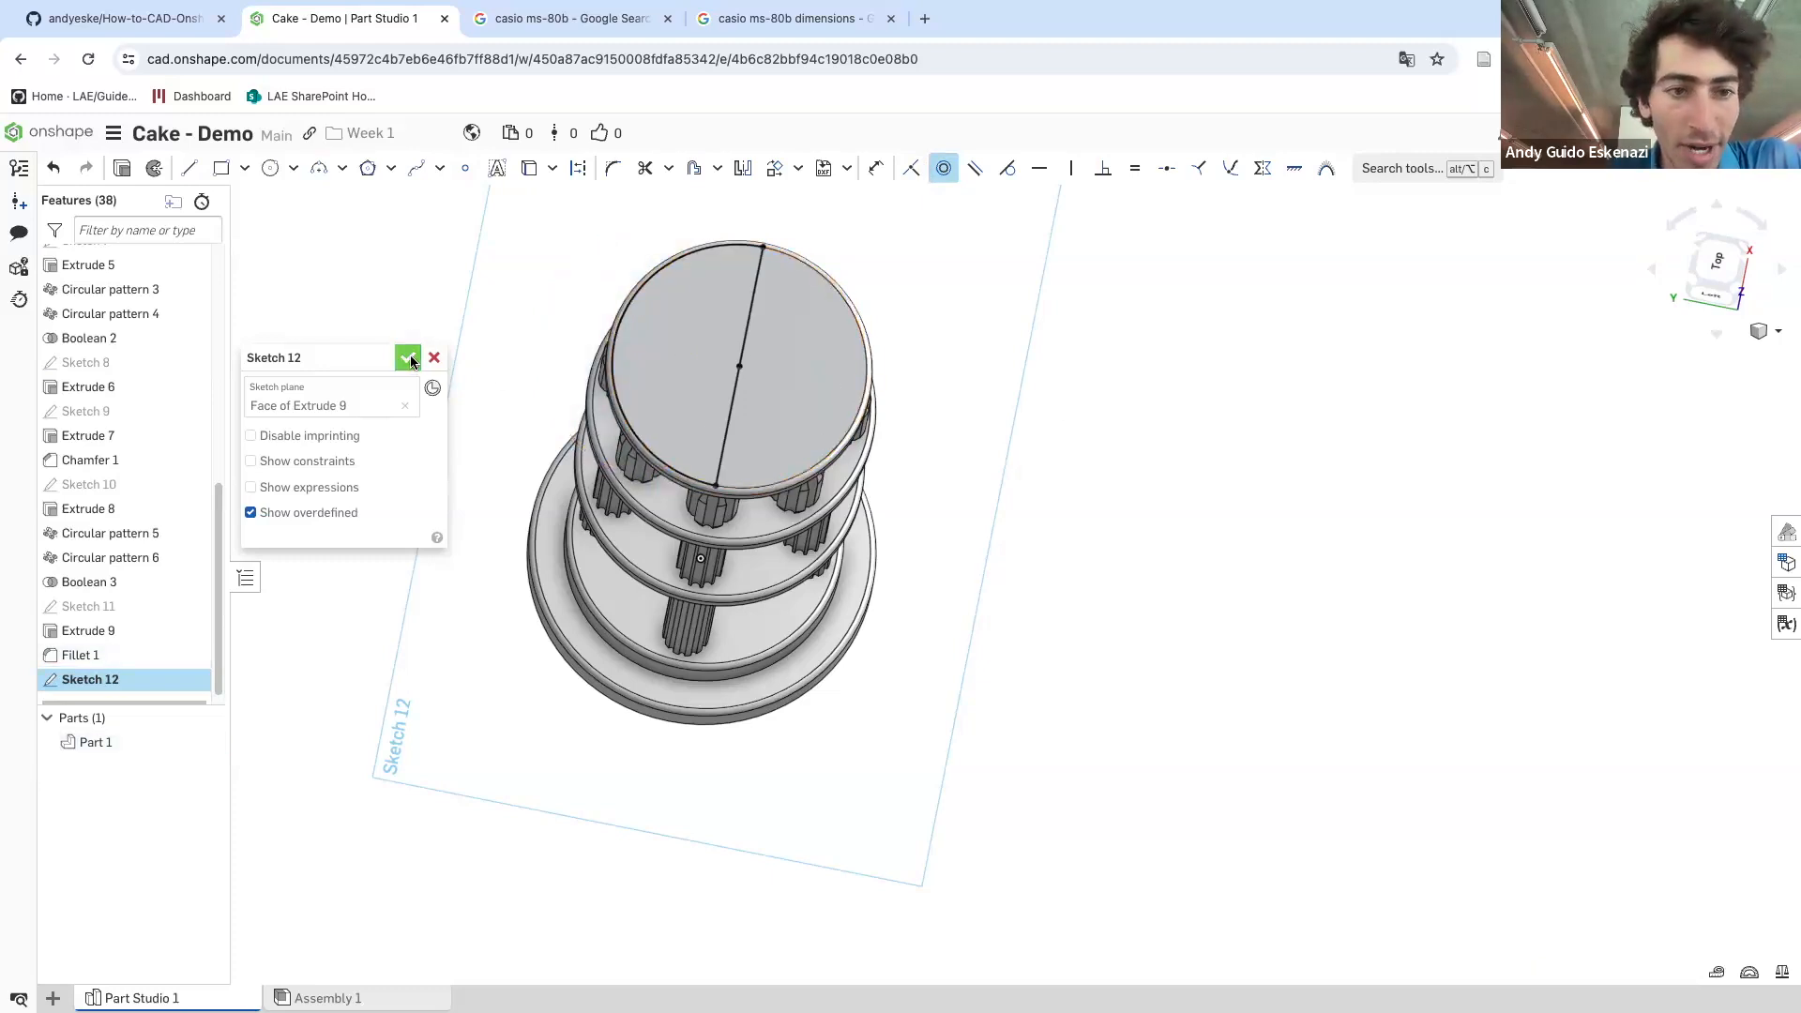
click(409, 357)
- Revolve all faces of the half-disc sketch on the topmost disc around one of its straight diameter lines
mouse_move(615, 390)
right_down()
mouse_move(636, 297)
mouse_move(728, 280)
mouse_move(563, 239)
right_up()
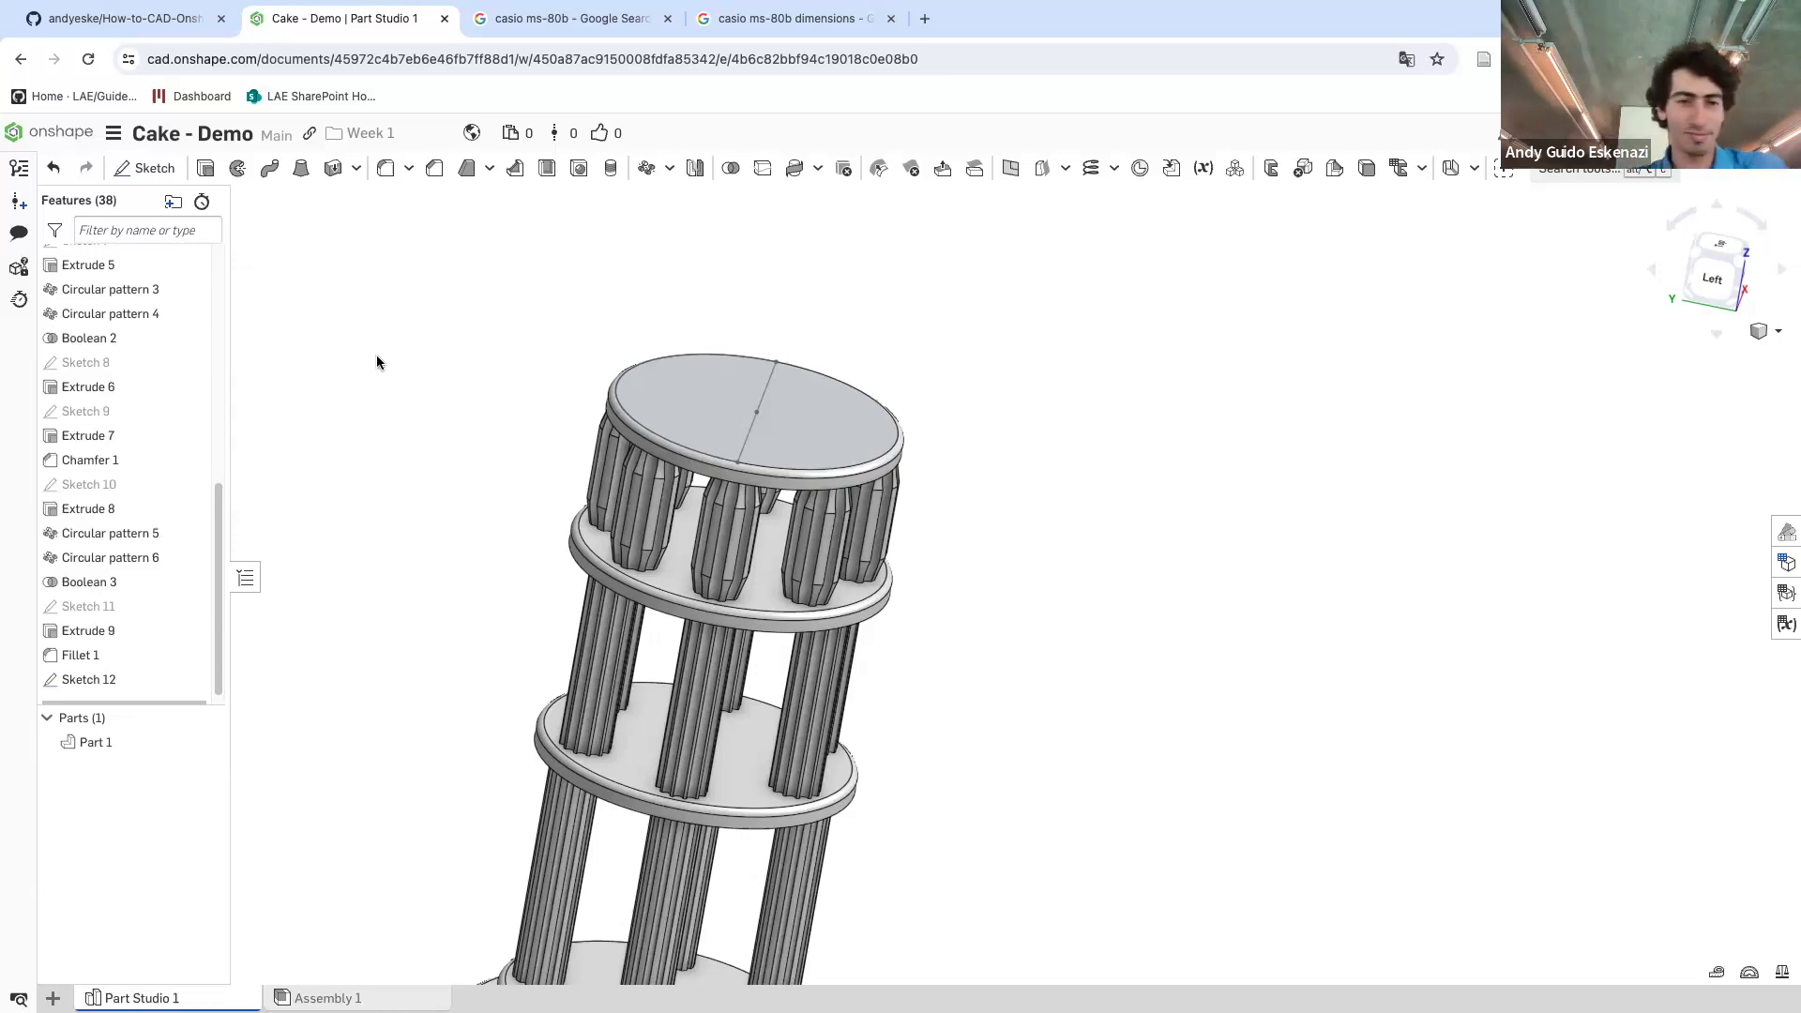
click(238, 173)
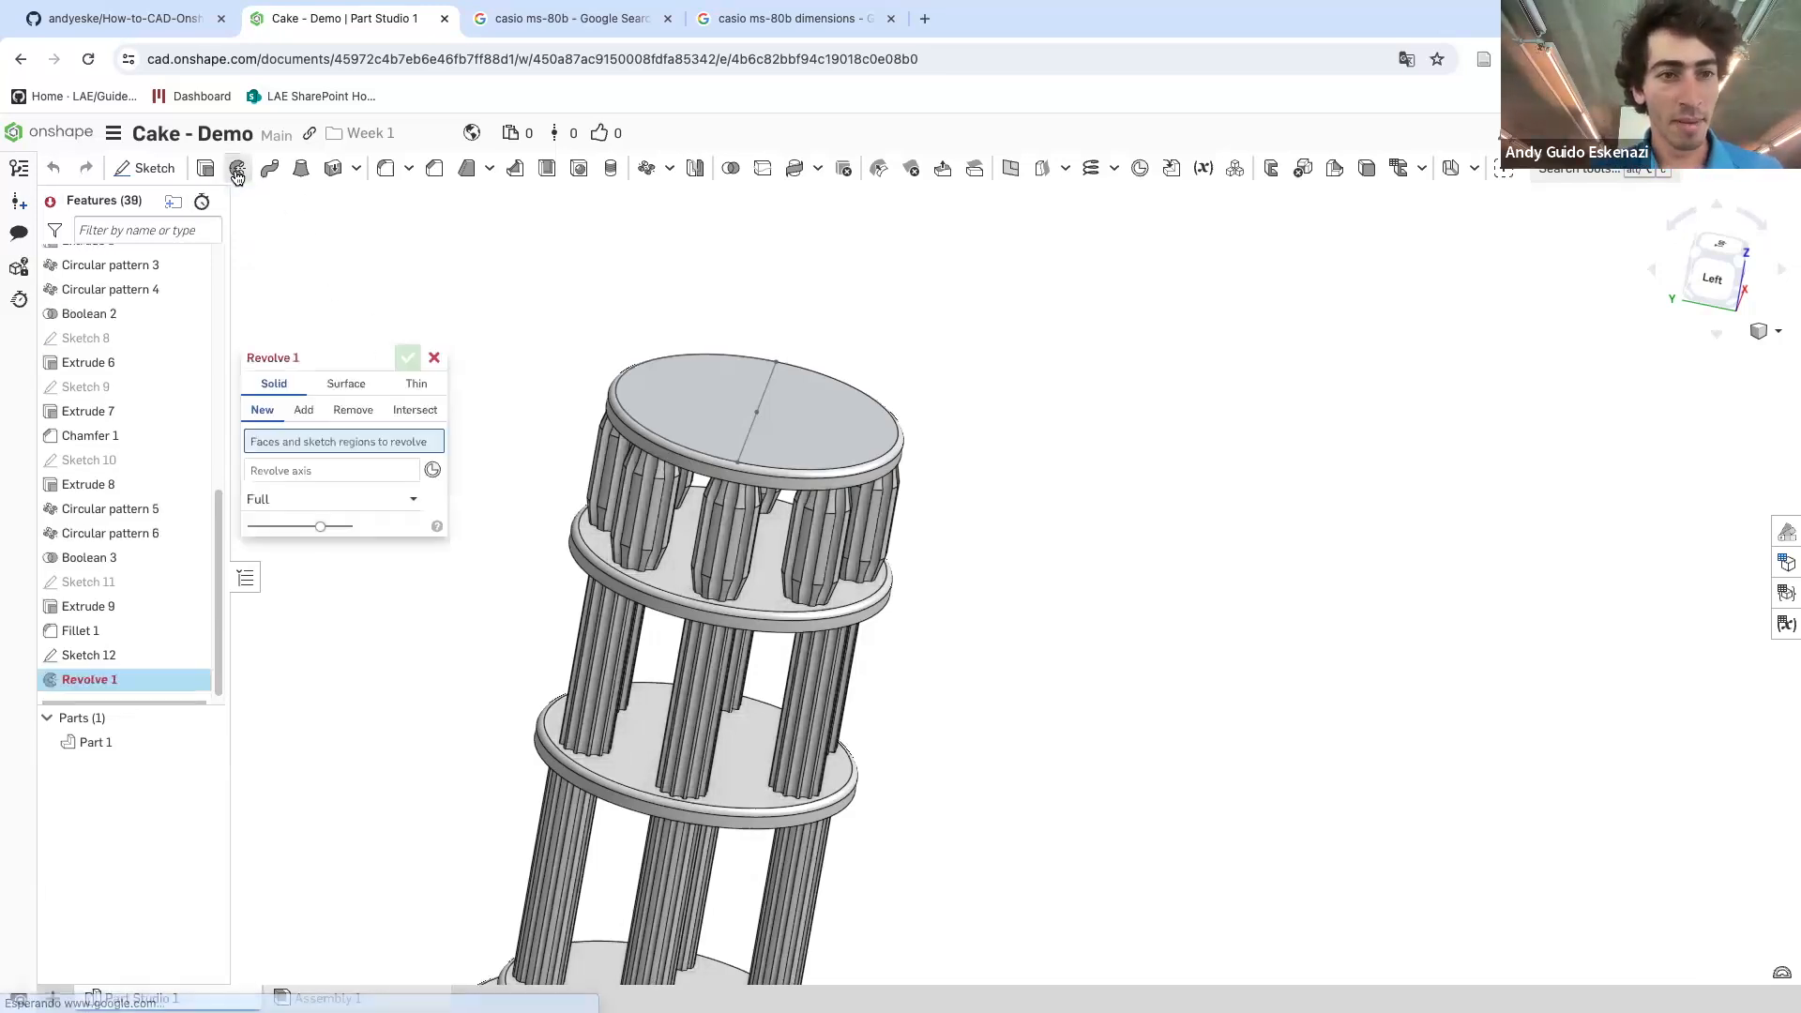
click(761, 405)
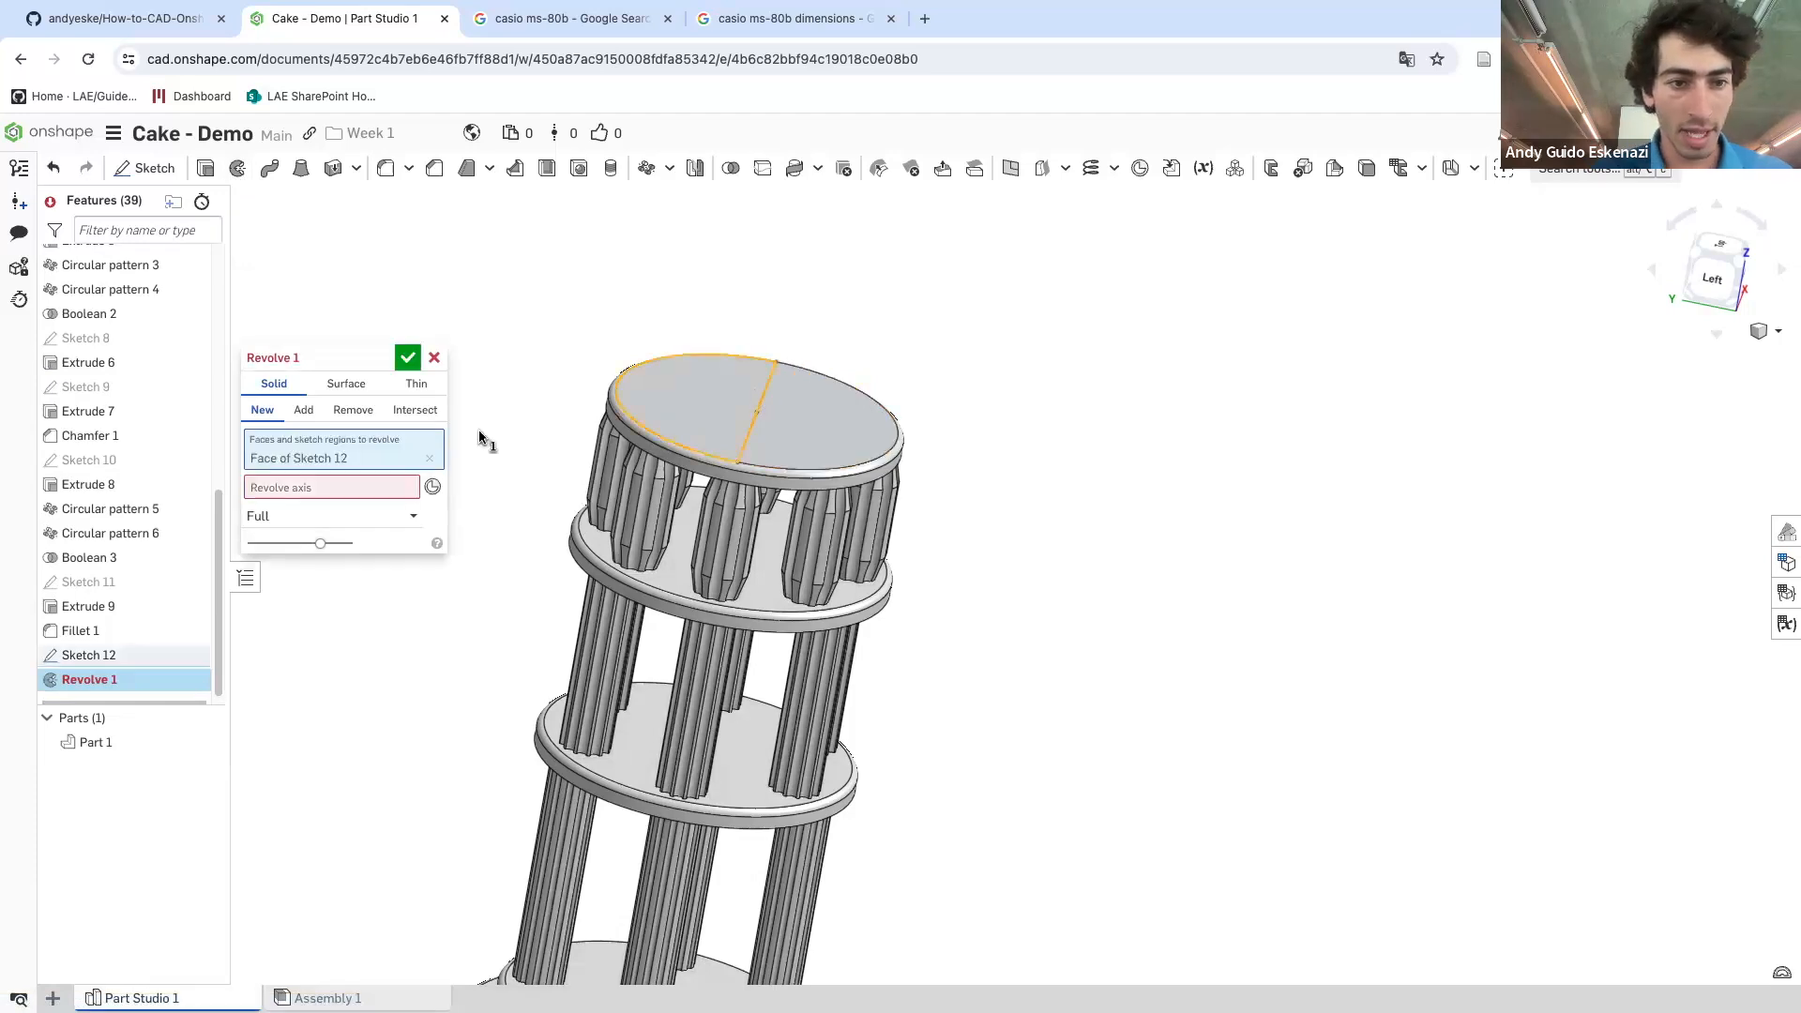
click(290, 486)
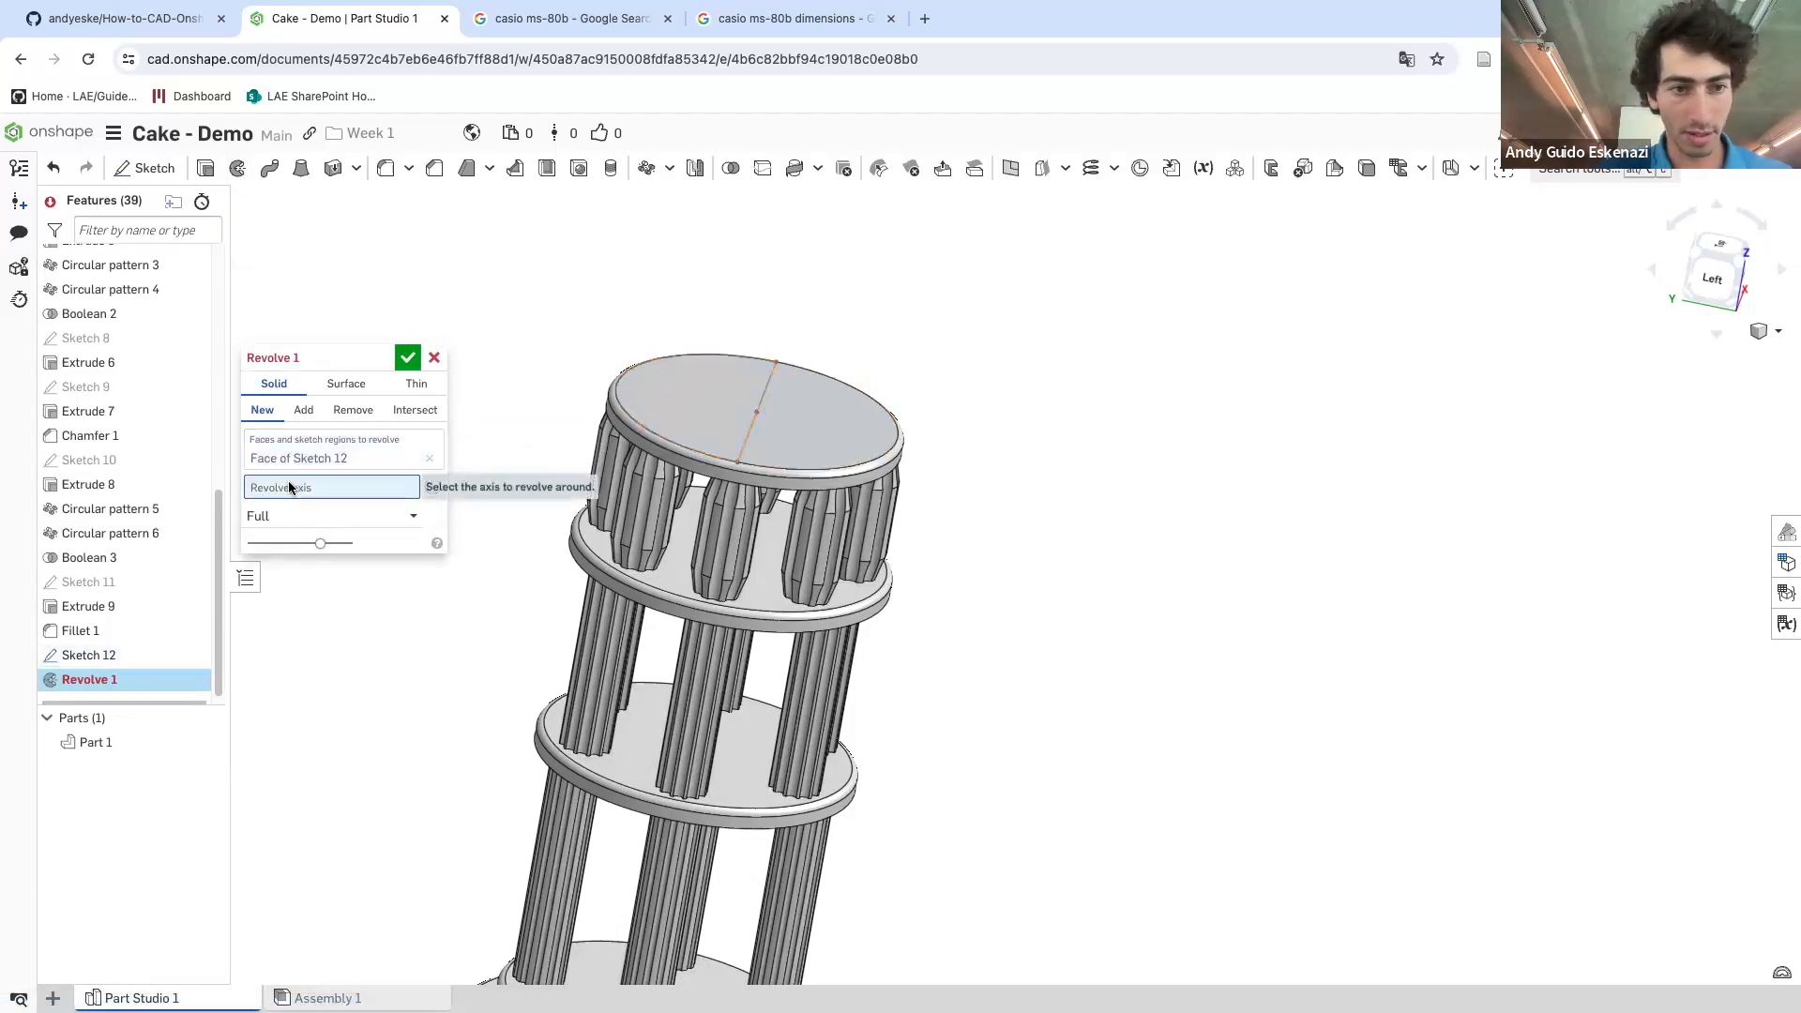
click(428, 457)
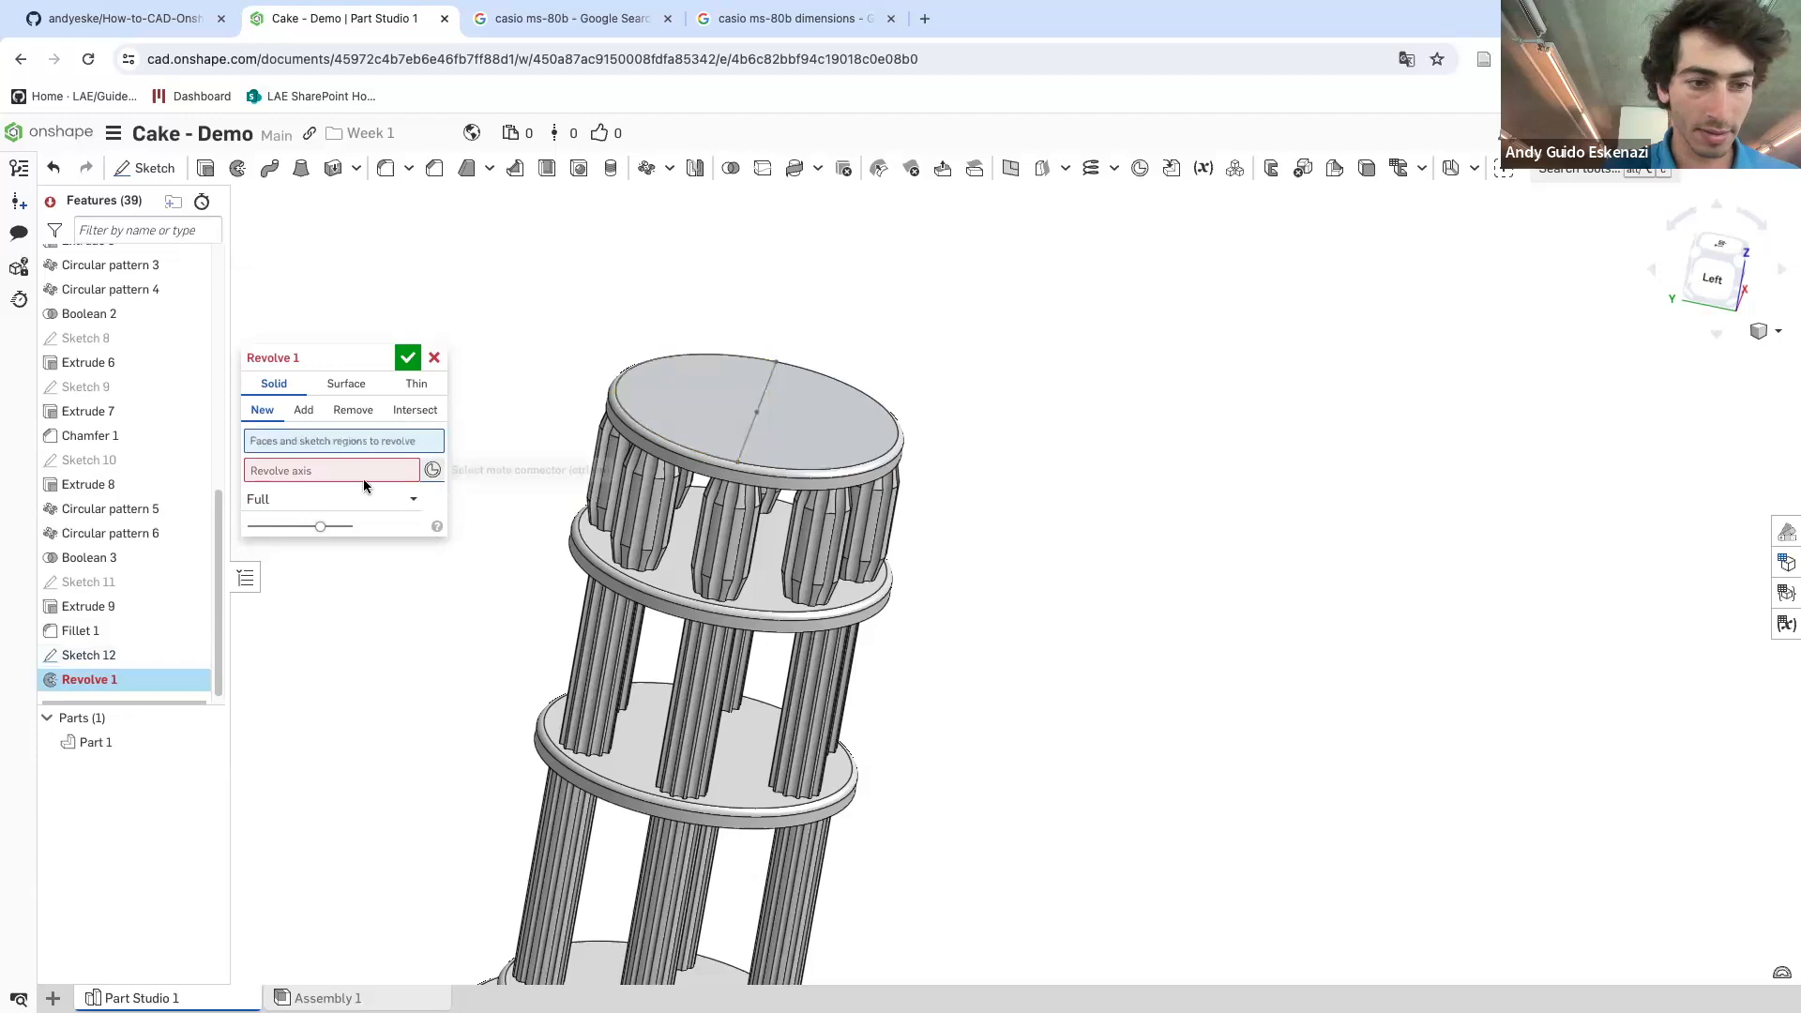
click(109, 657)
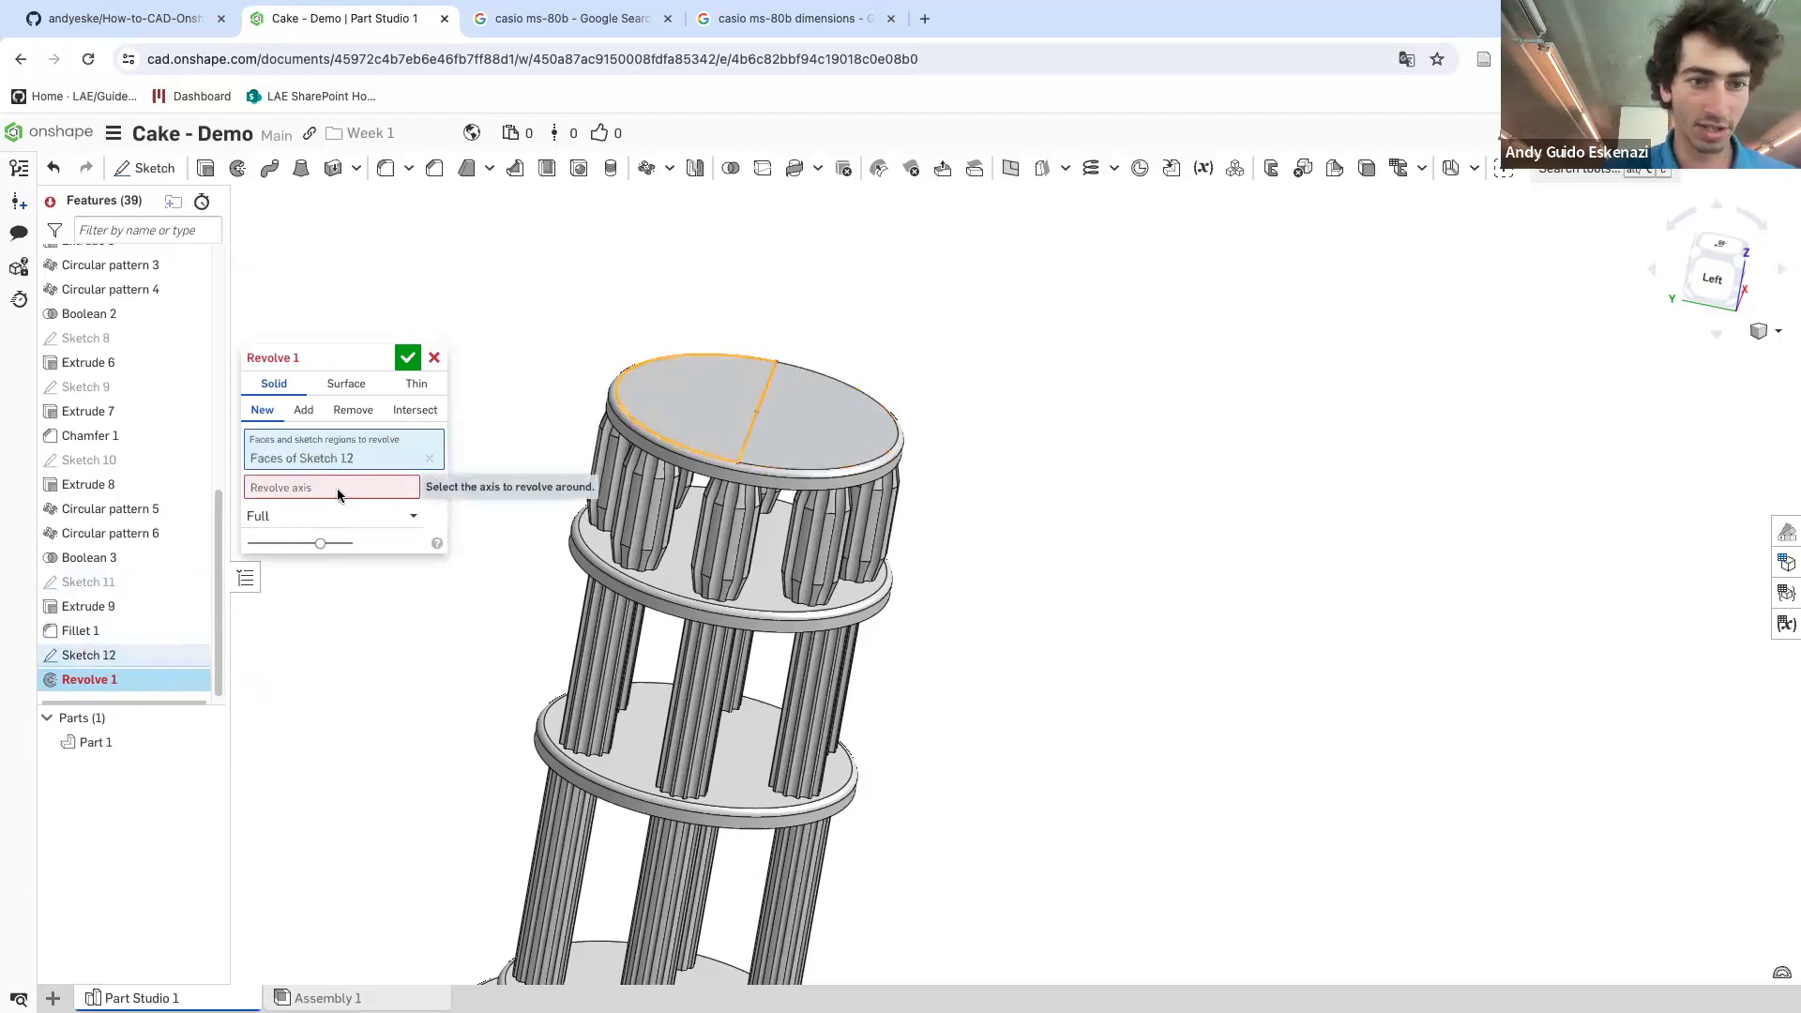
click(765, 393)
right_drag(903, 371, 883, 527)
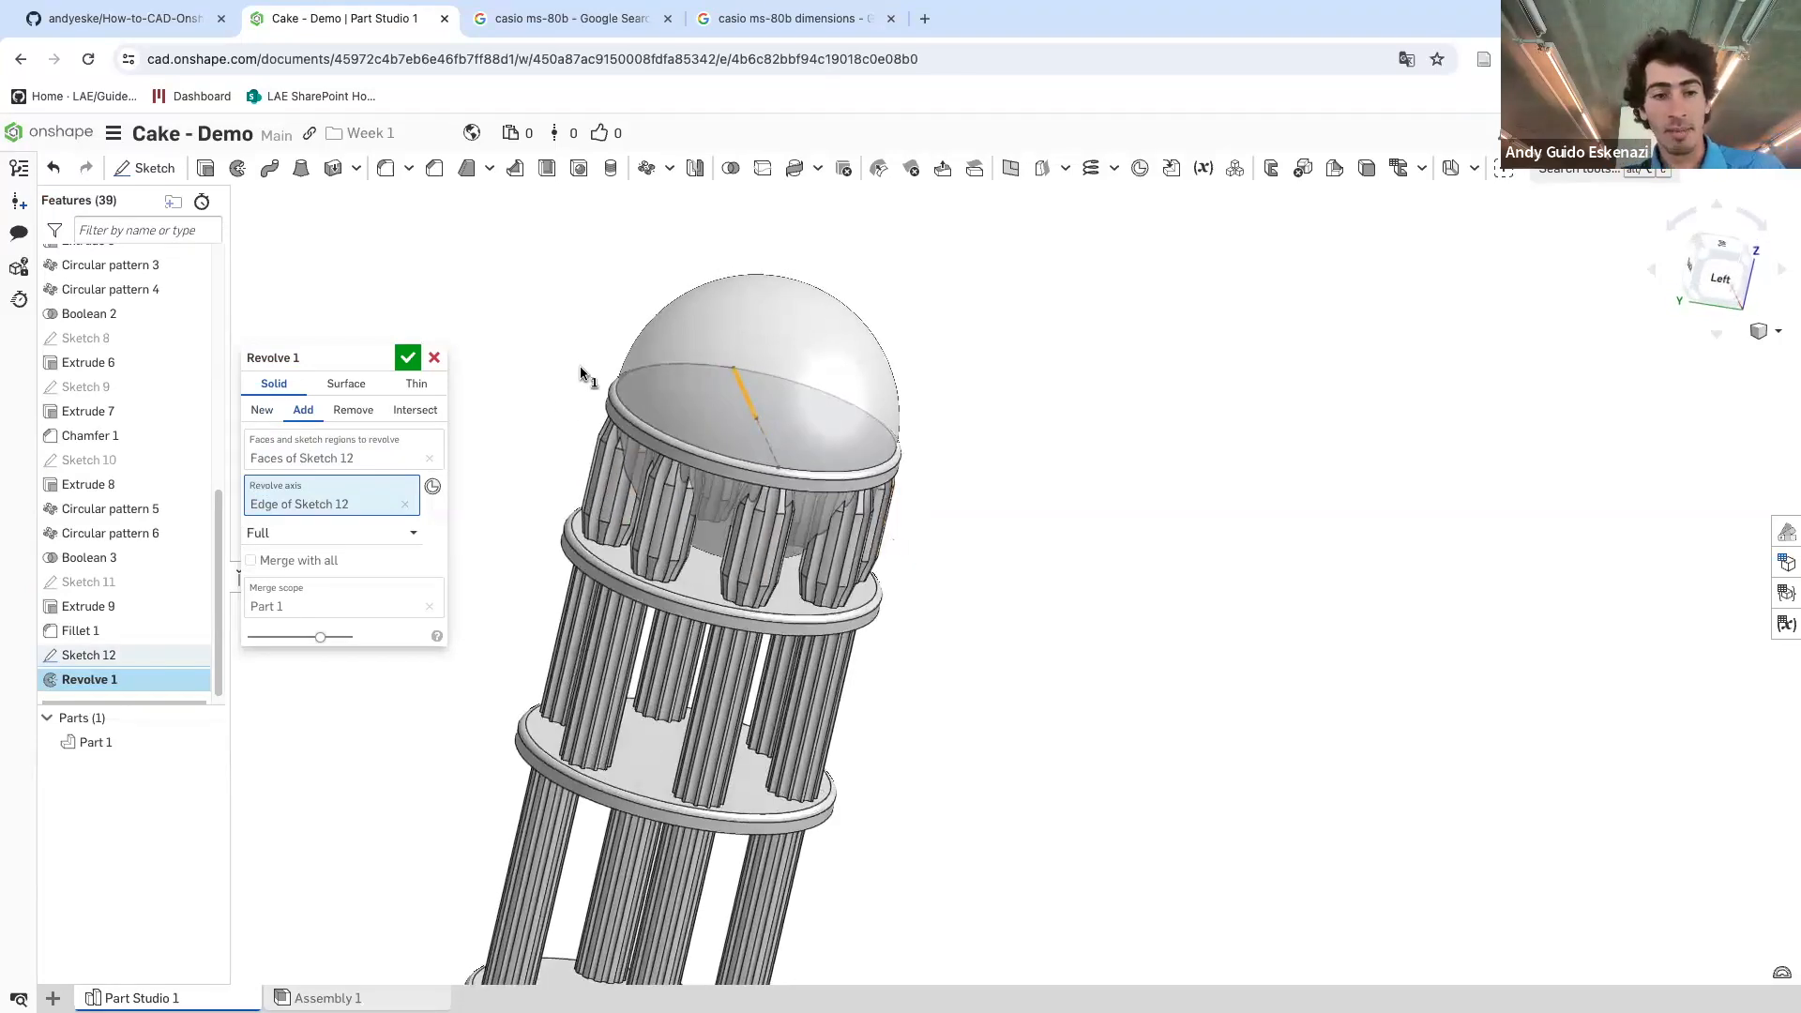
- Limit the revolve to one direction with an angle of 180 degrees and finish the dome
scroll(582, 374, up, 2)
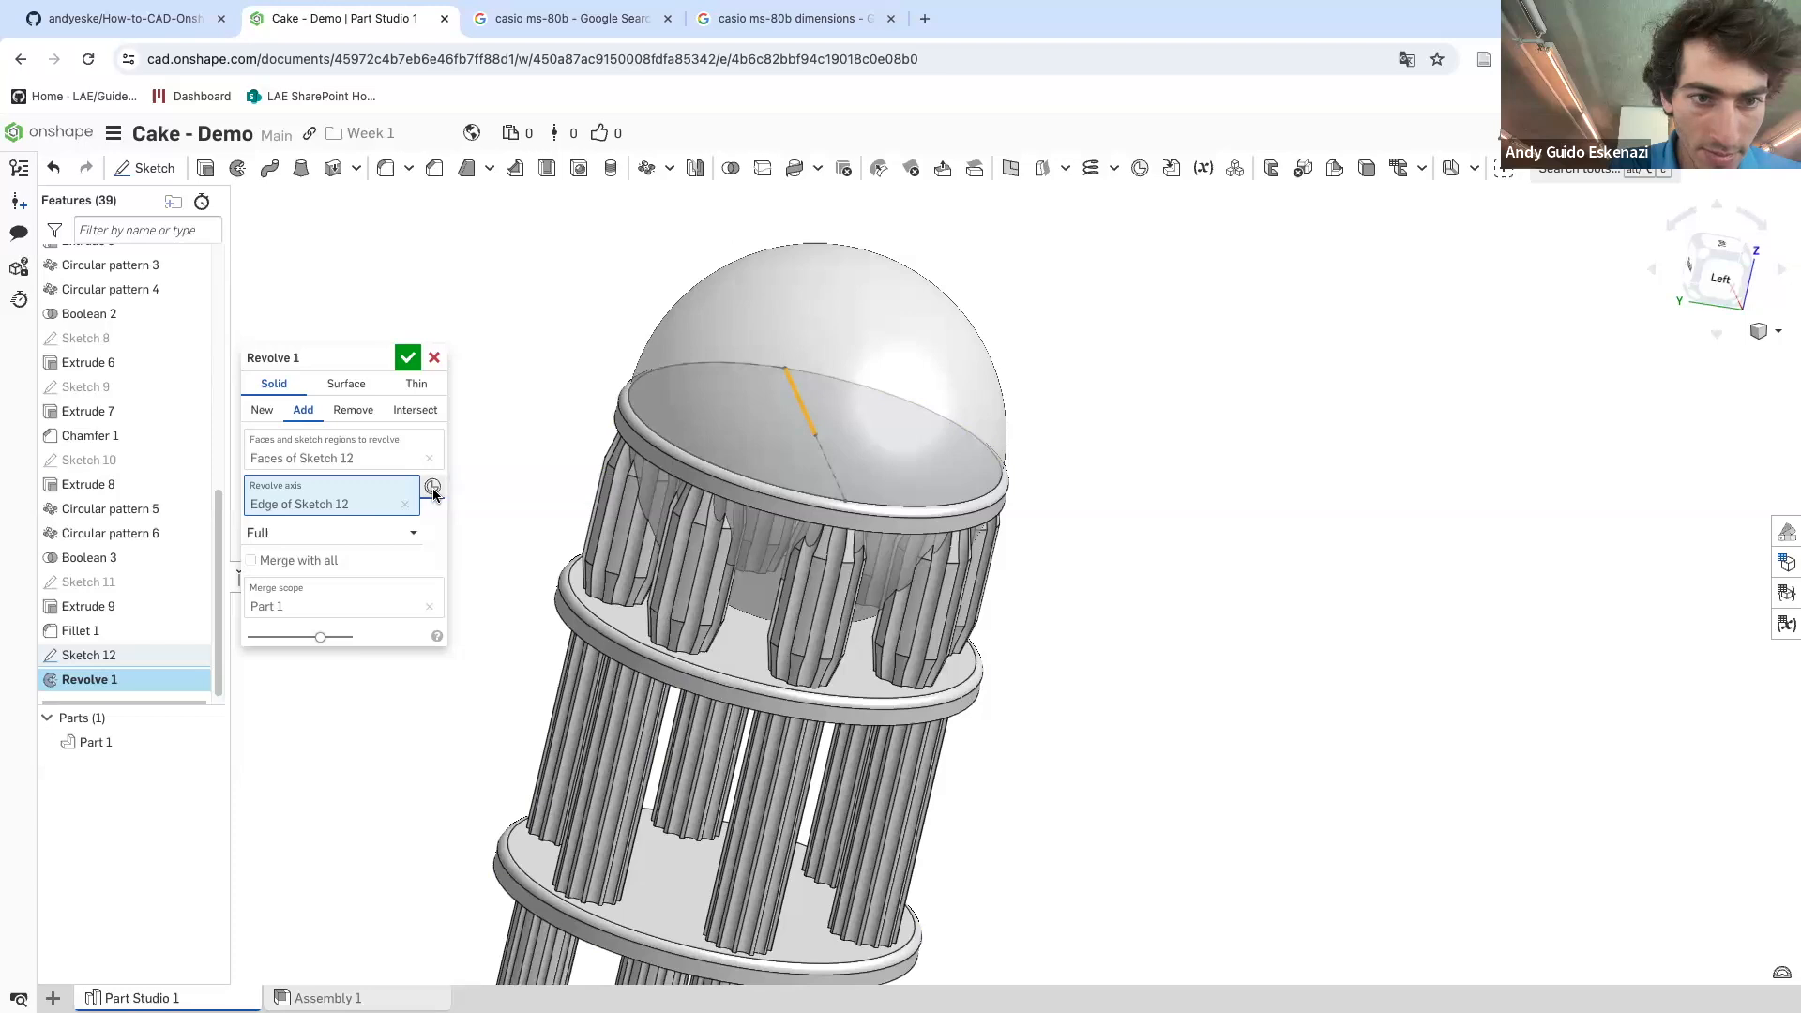
click(413, 531)
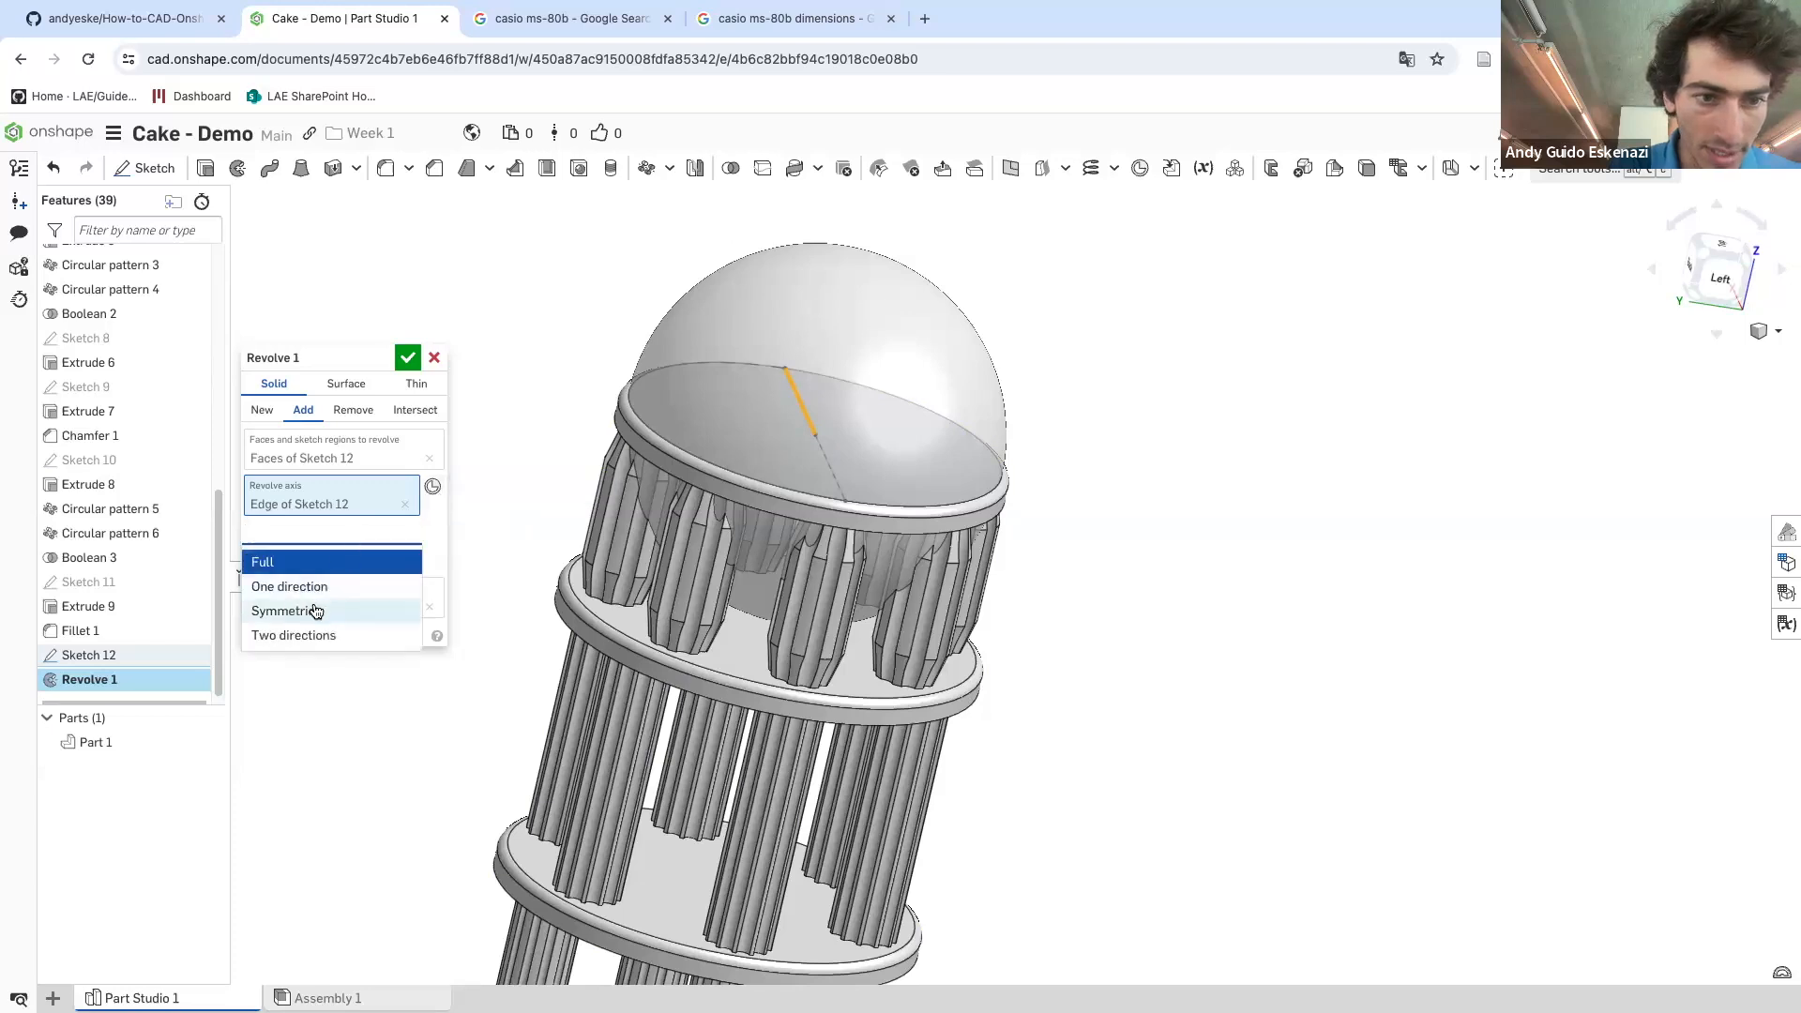
click(295, 586)
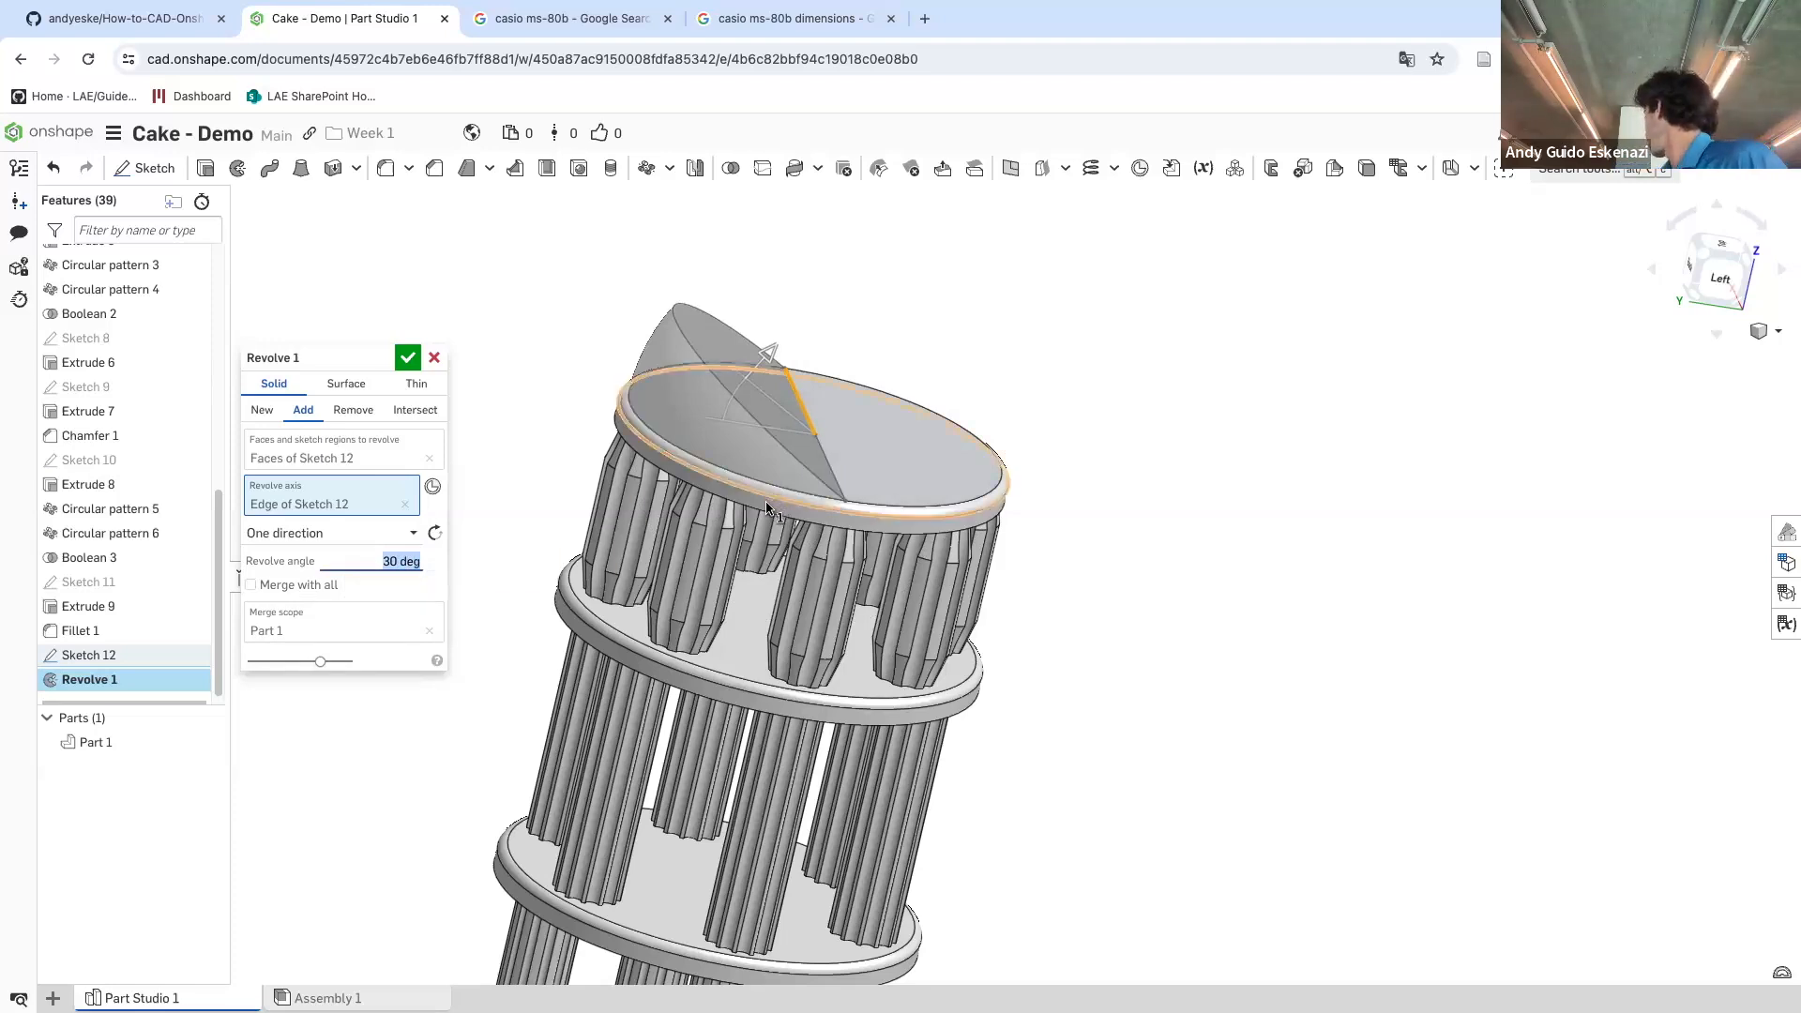
text(180)
key(Return)
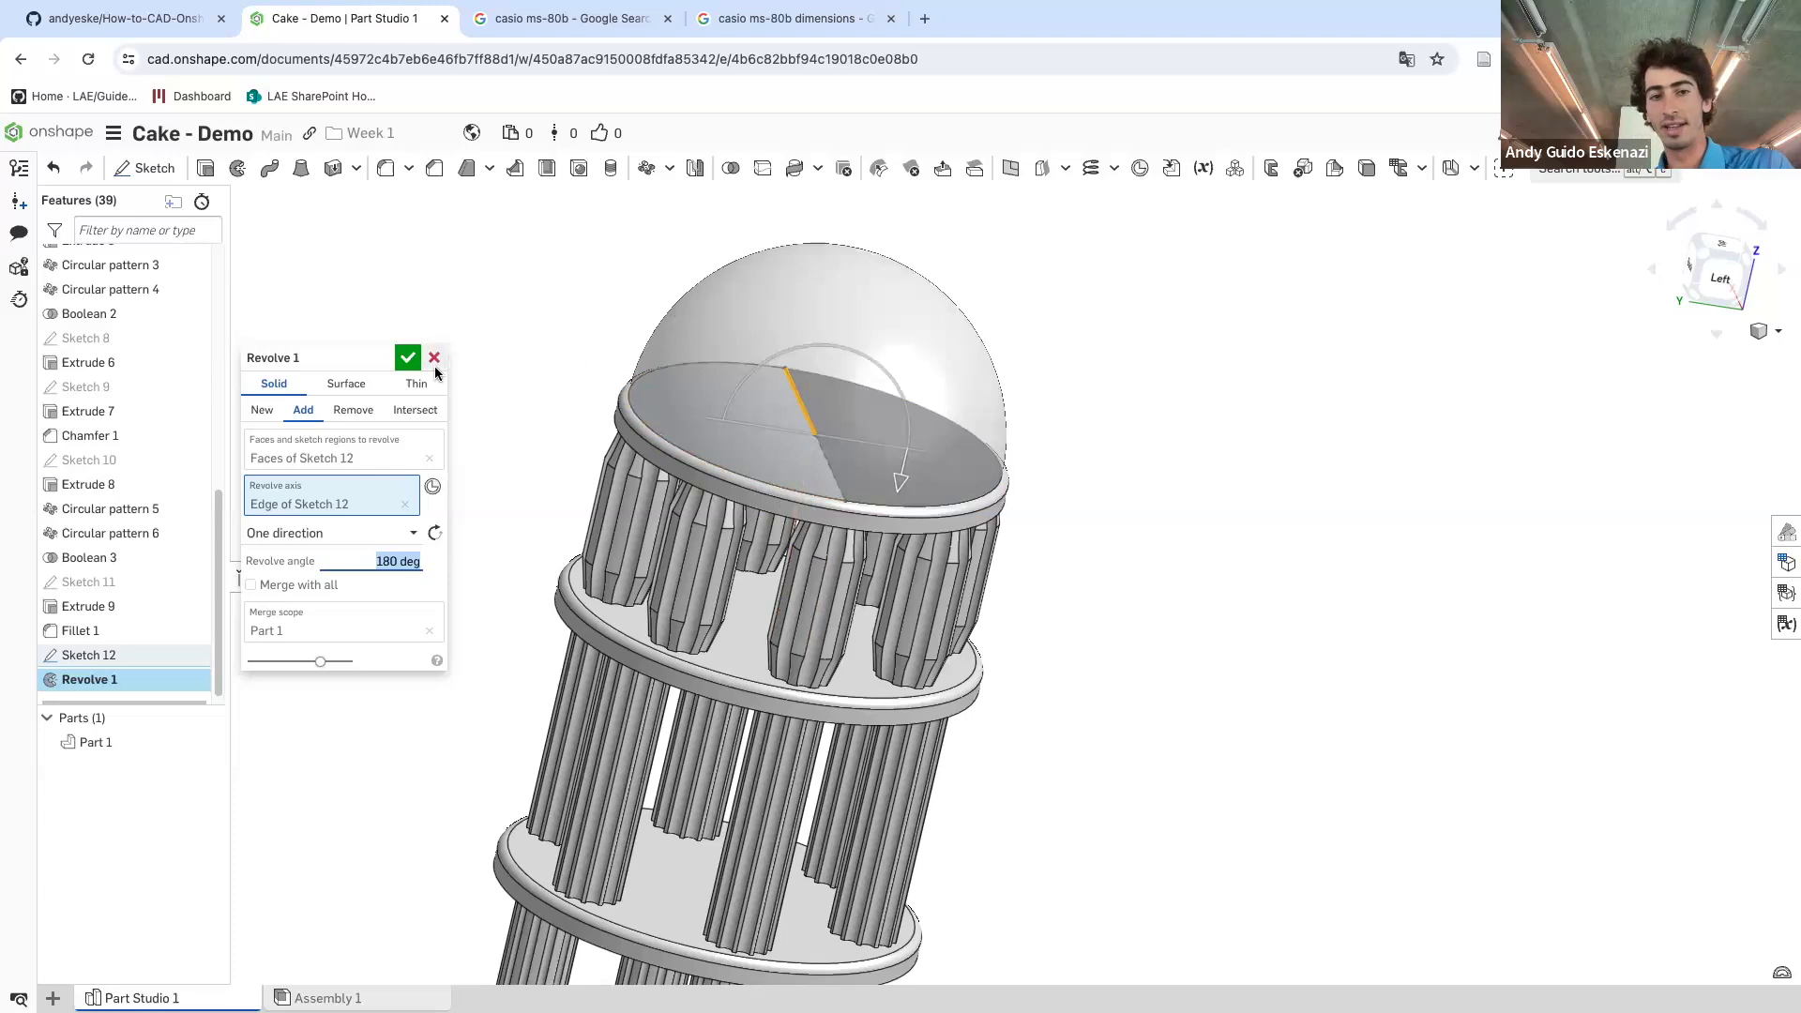
click(407, 358)
- Add a face appearance to the dome's curved surface and colour it orange (#F88701)
scroll(960, 437, down, 5)
right_drag(961, 438, 1017, 487)
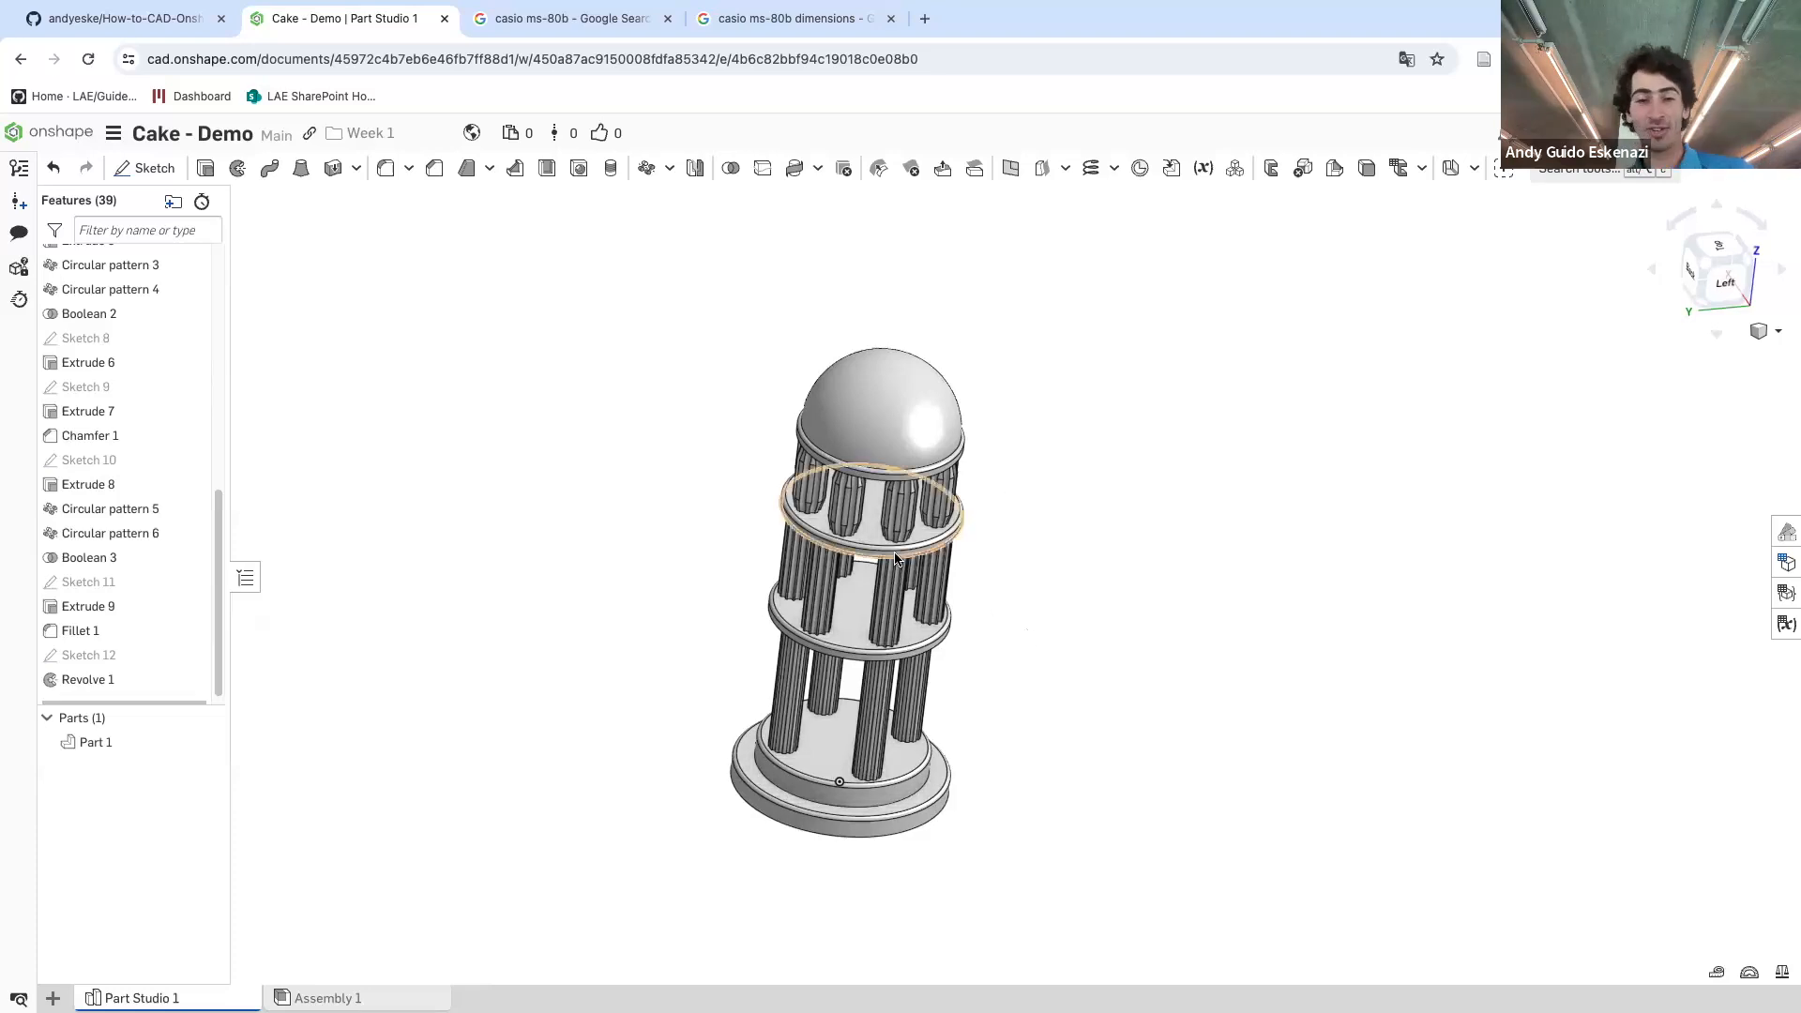
scroll(876, 399, up, 5)
scroll(826, 366, down, 2)
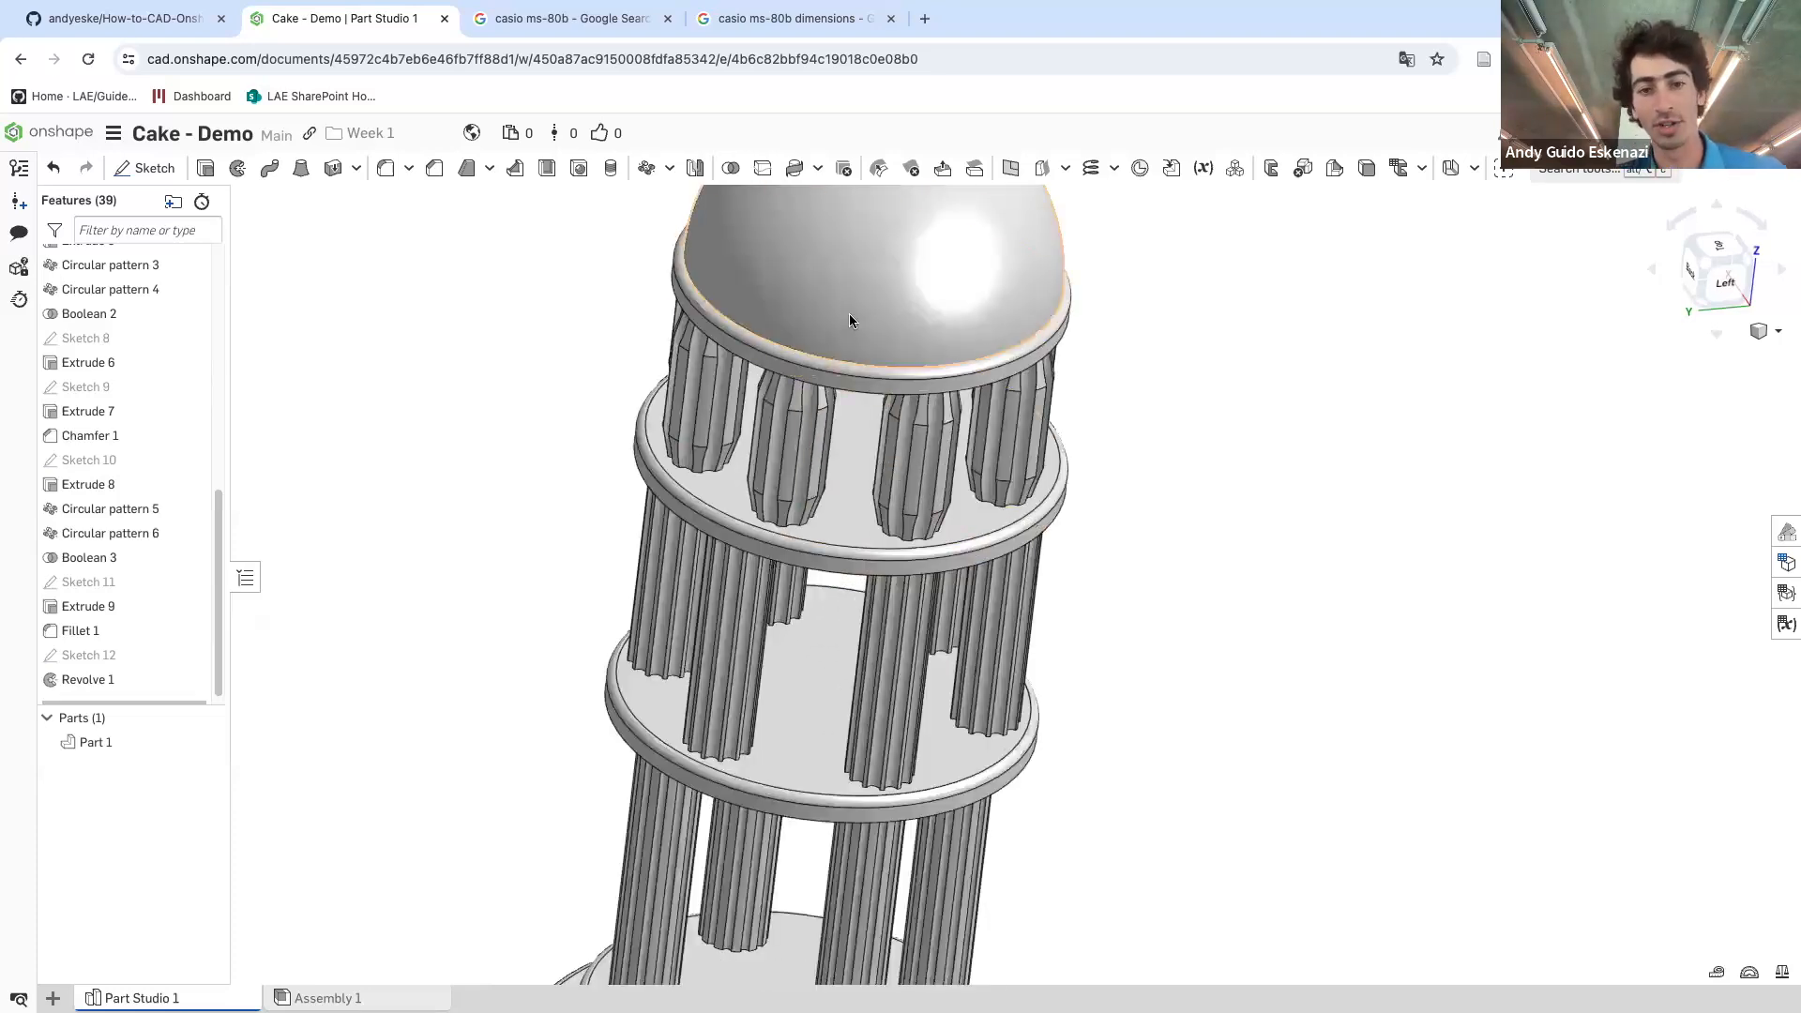
scroll(871, 372, down, 3)
right_drag(1171, 389, 1142, 310)
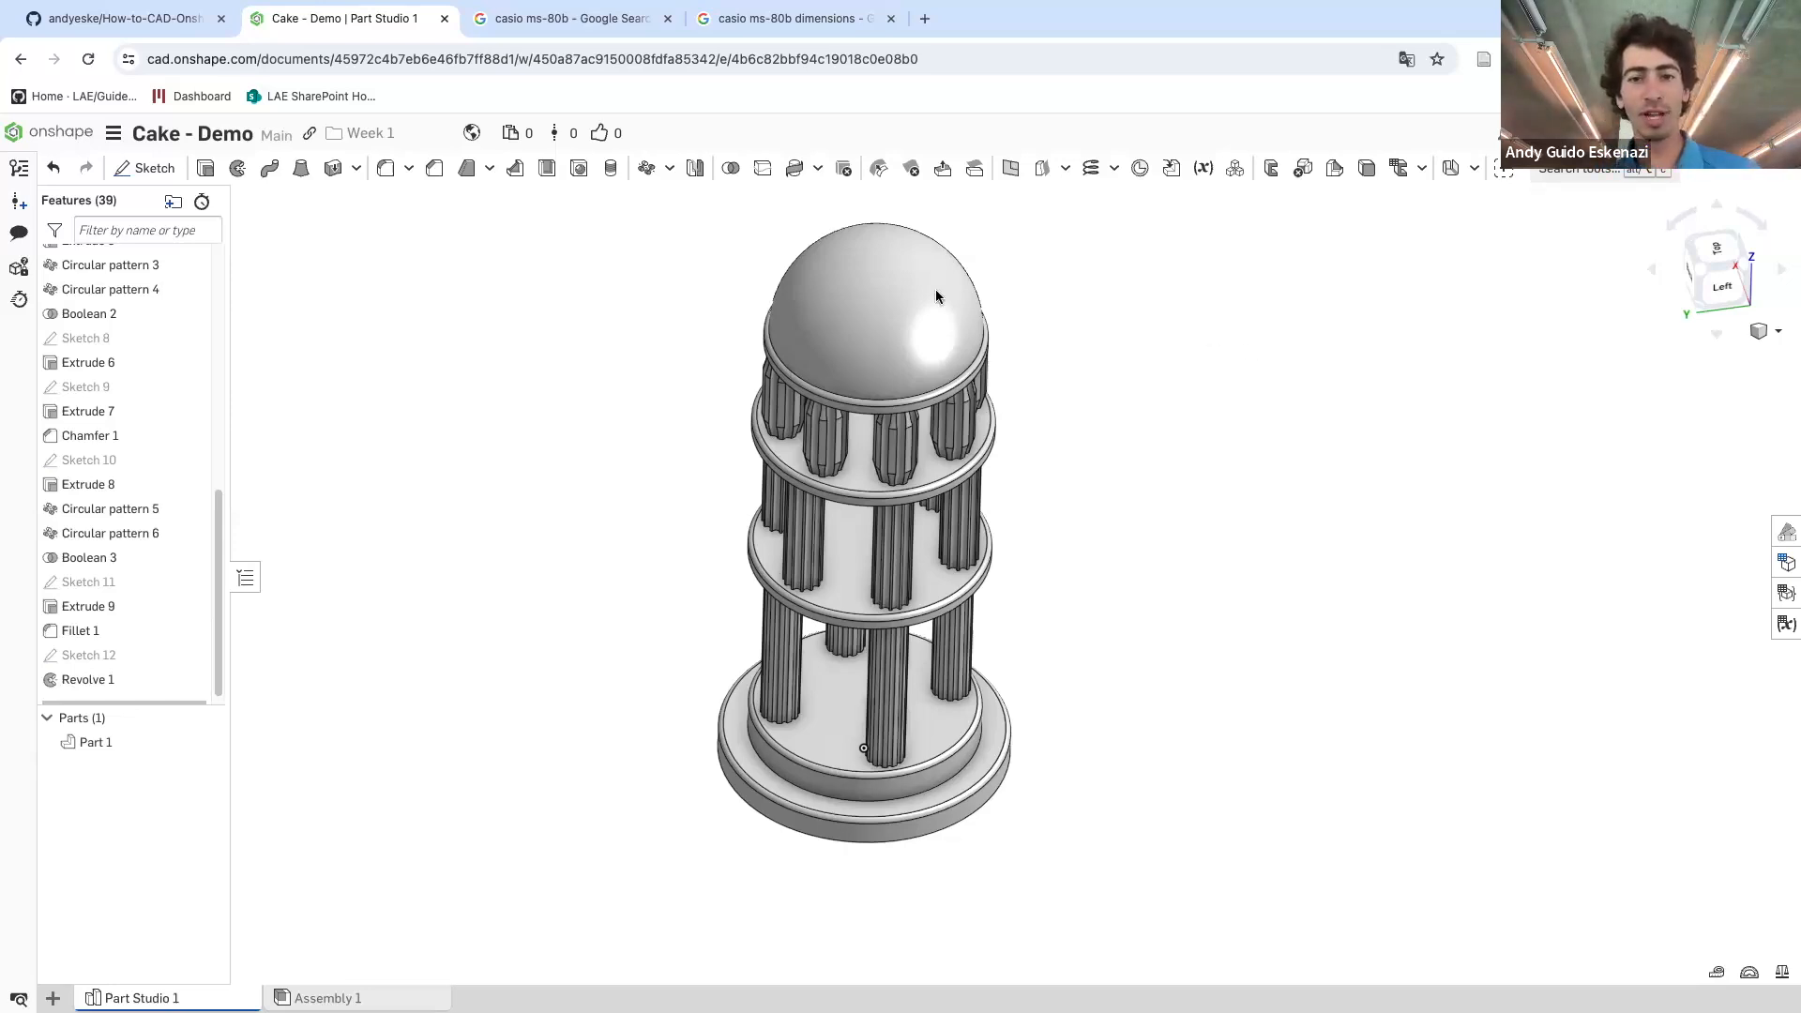
scroll(883, 312, down, 1)
right_click(884, 313)
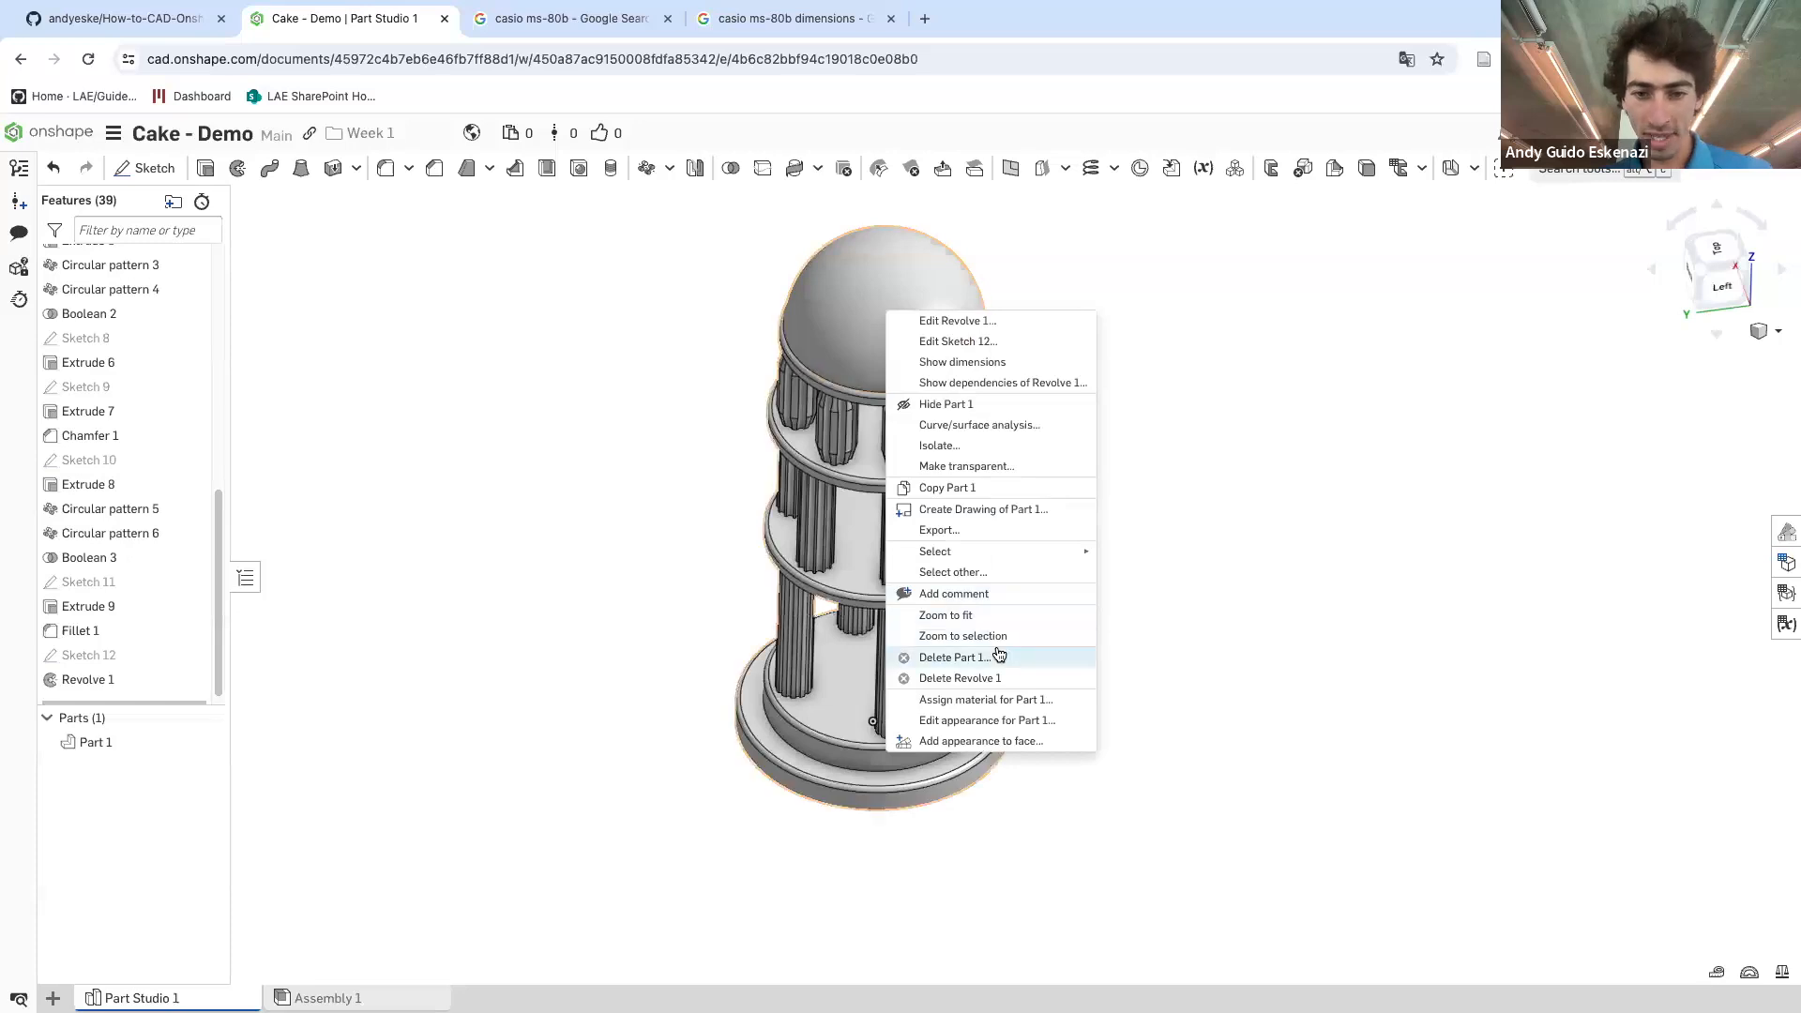
click(991, 742)
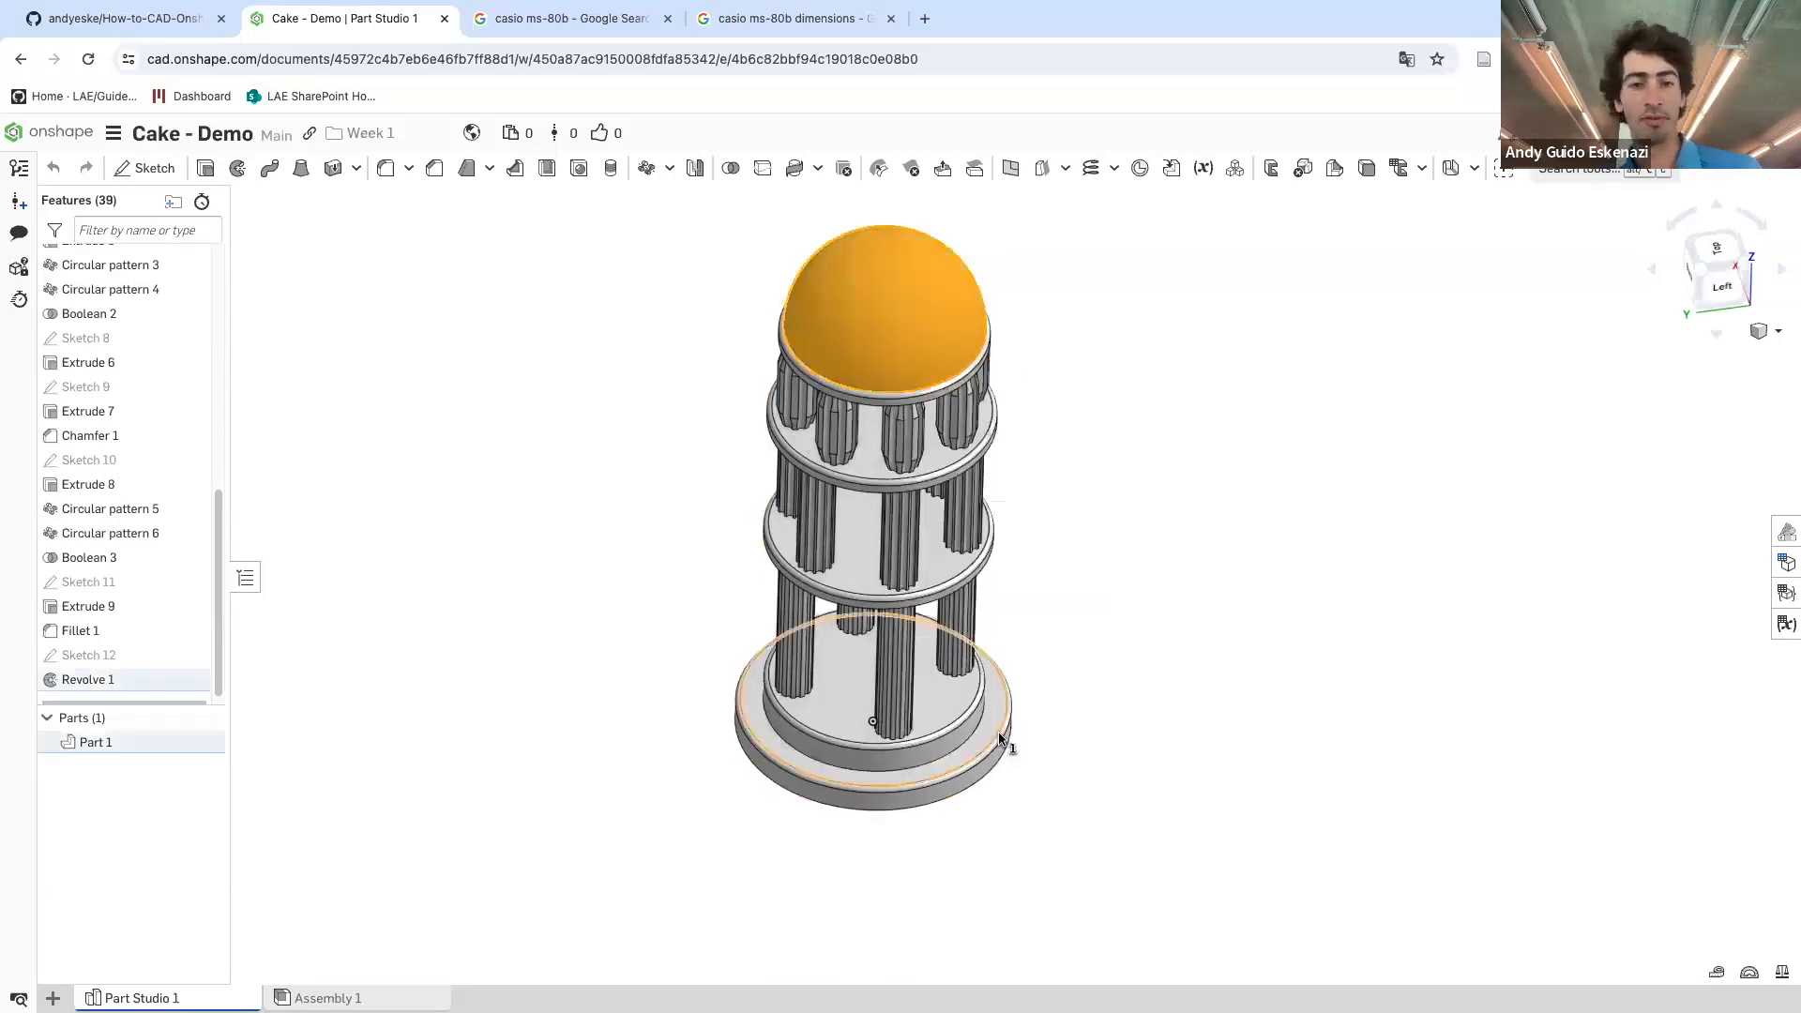
click(383, 721)
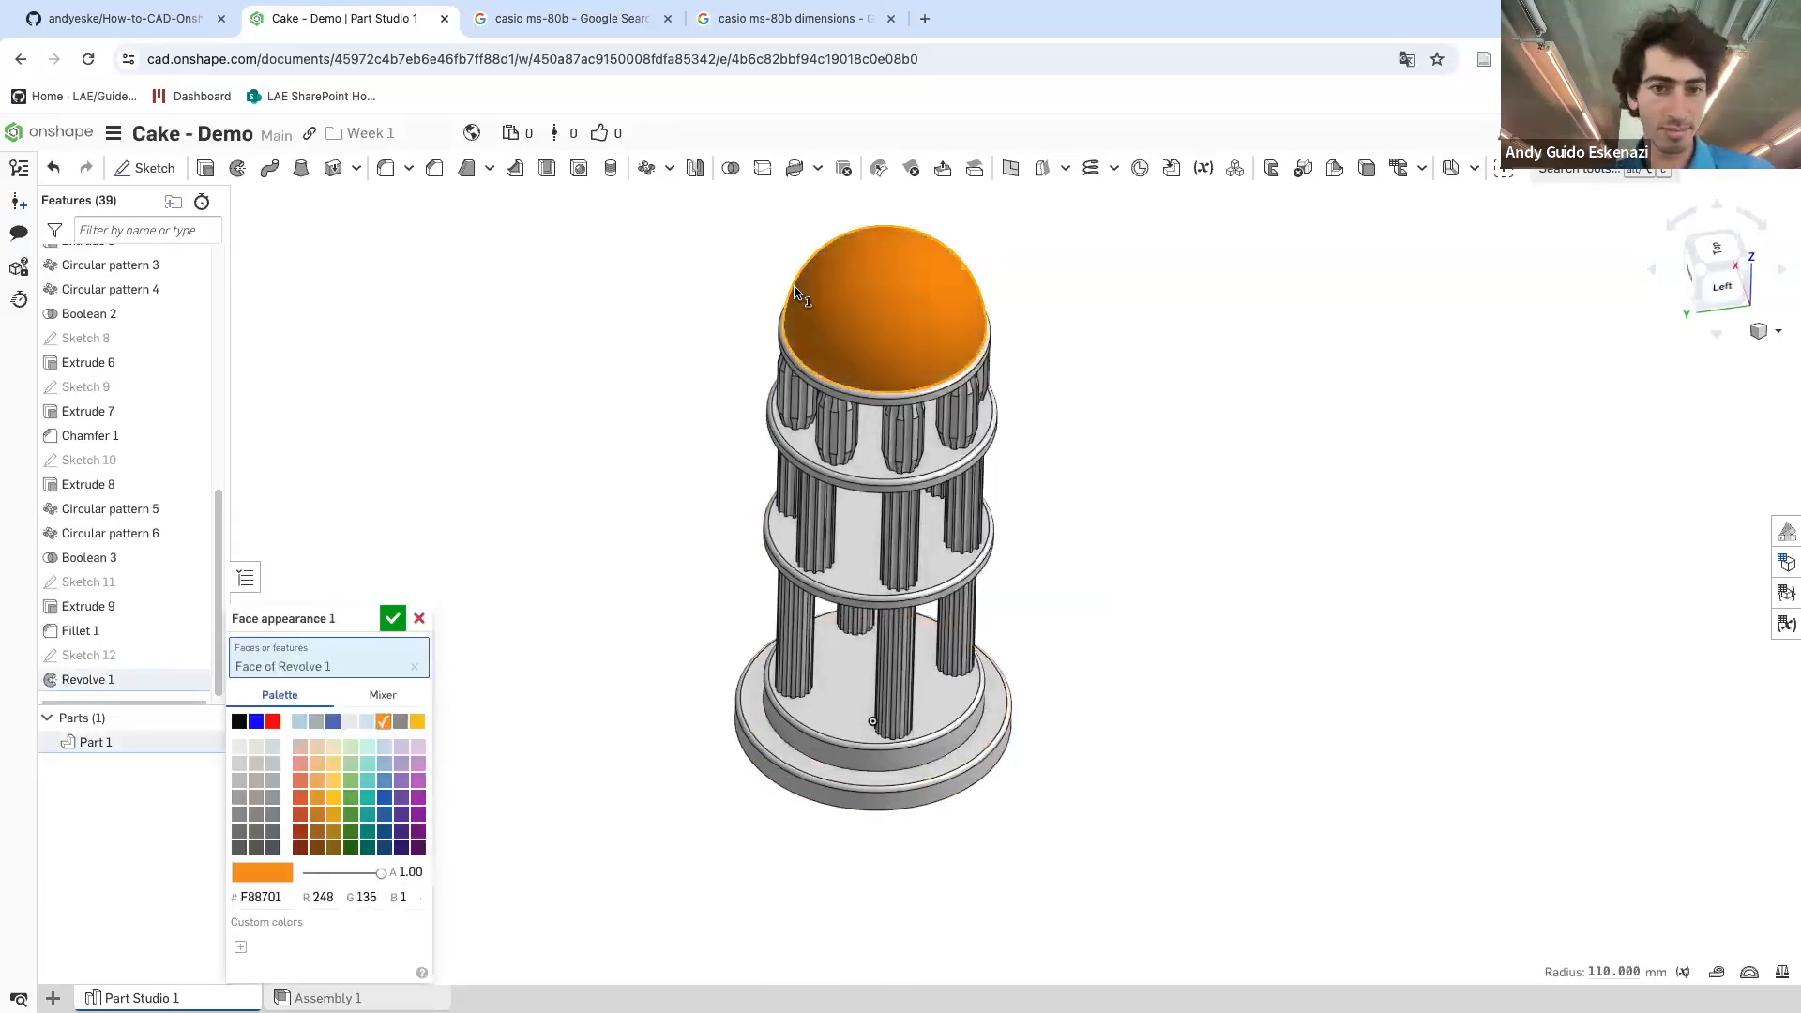
- Include the flat upper faces of the four discs below the dome in the orange face appearance and finish it
scroll(882, 525, up, 3)
click(920, 577)
click(898, 740)
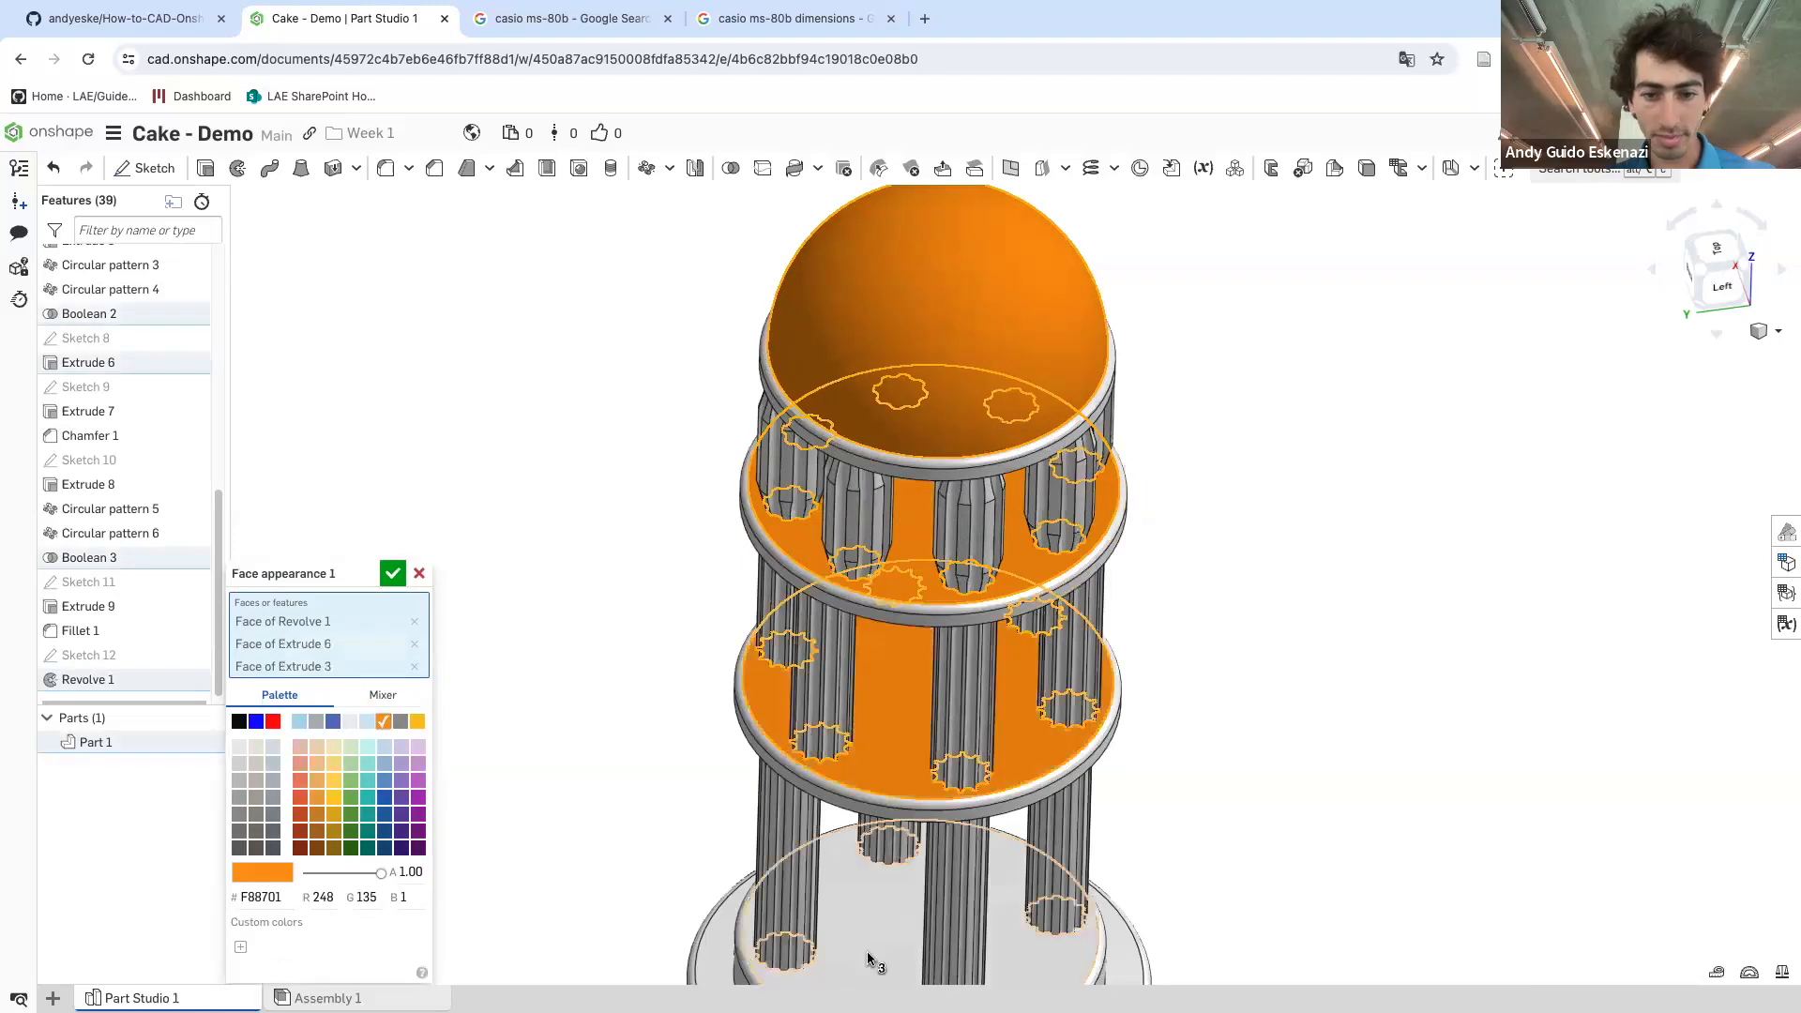
click(844, 900)
scroll(826, 891, down, 3)
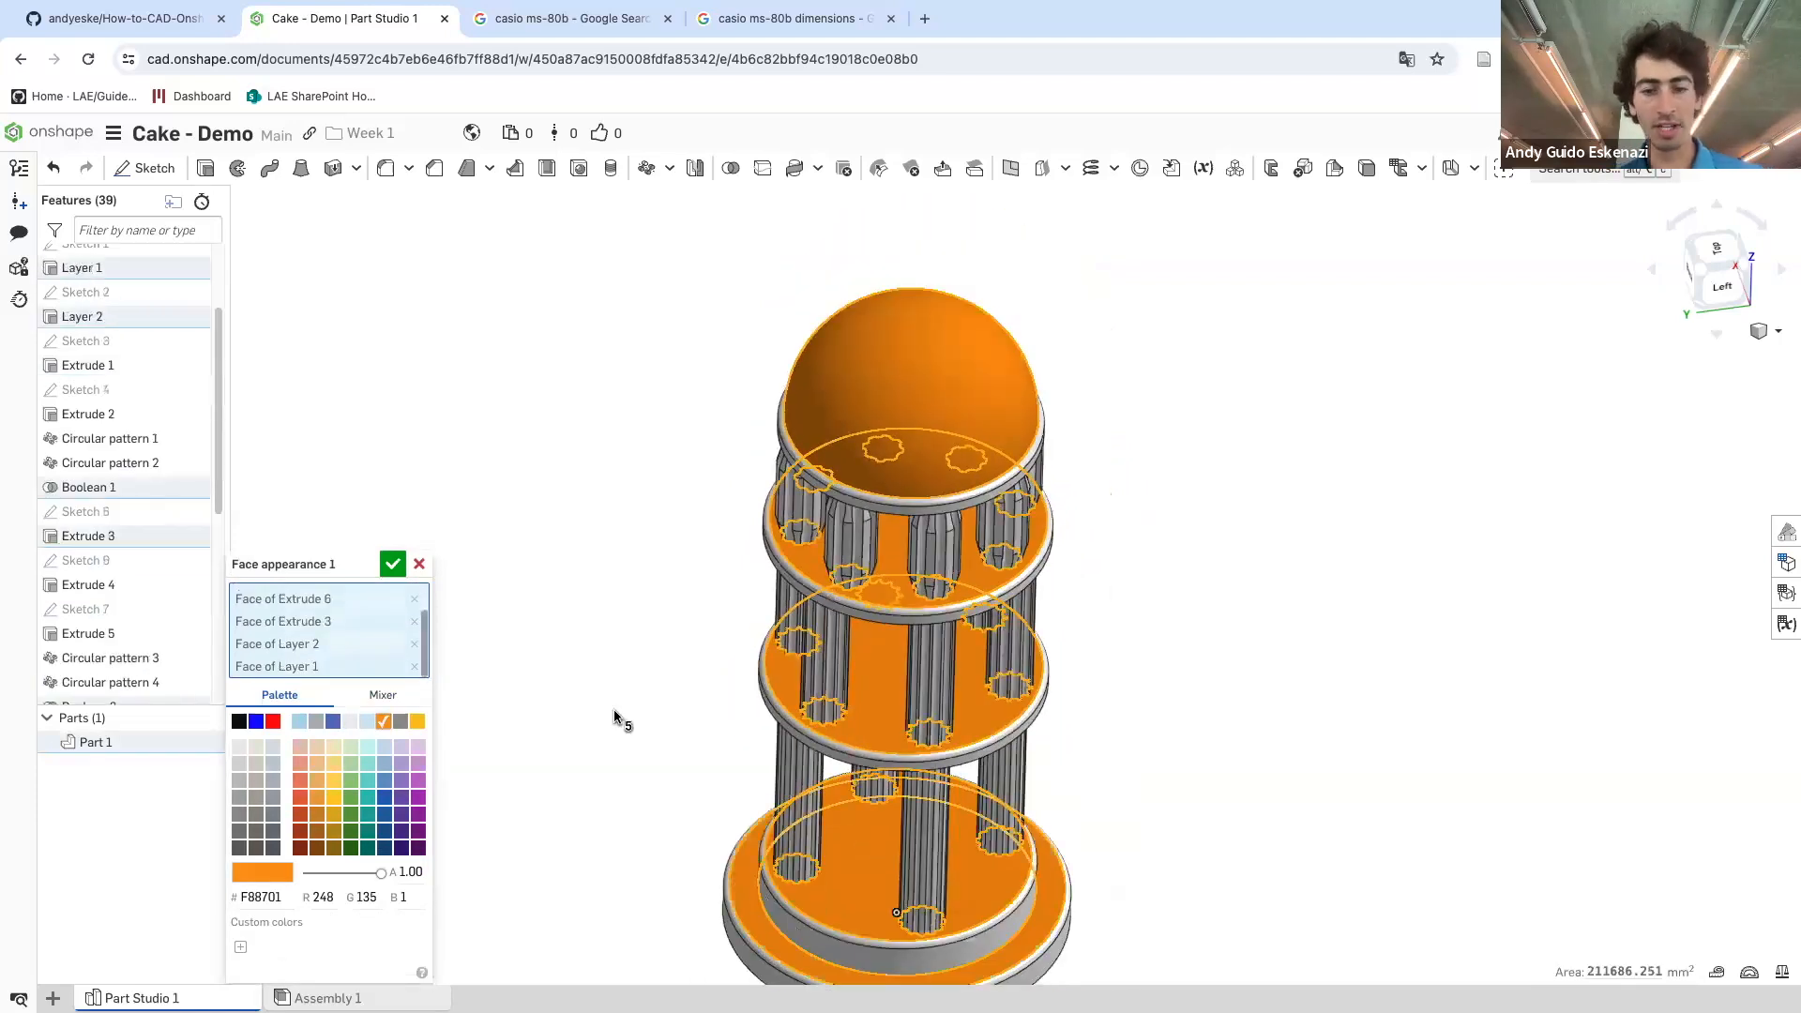
click(391, 564)
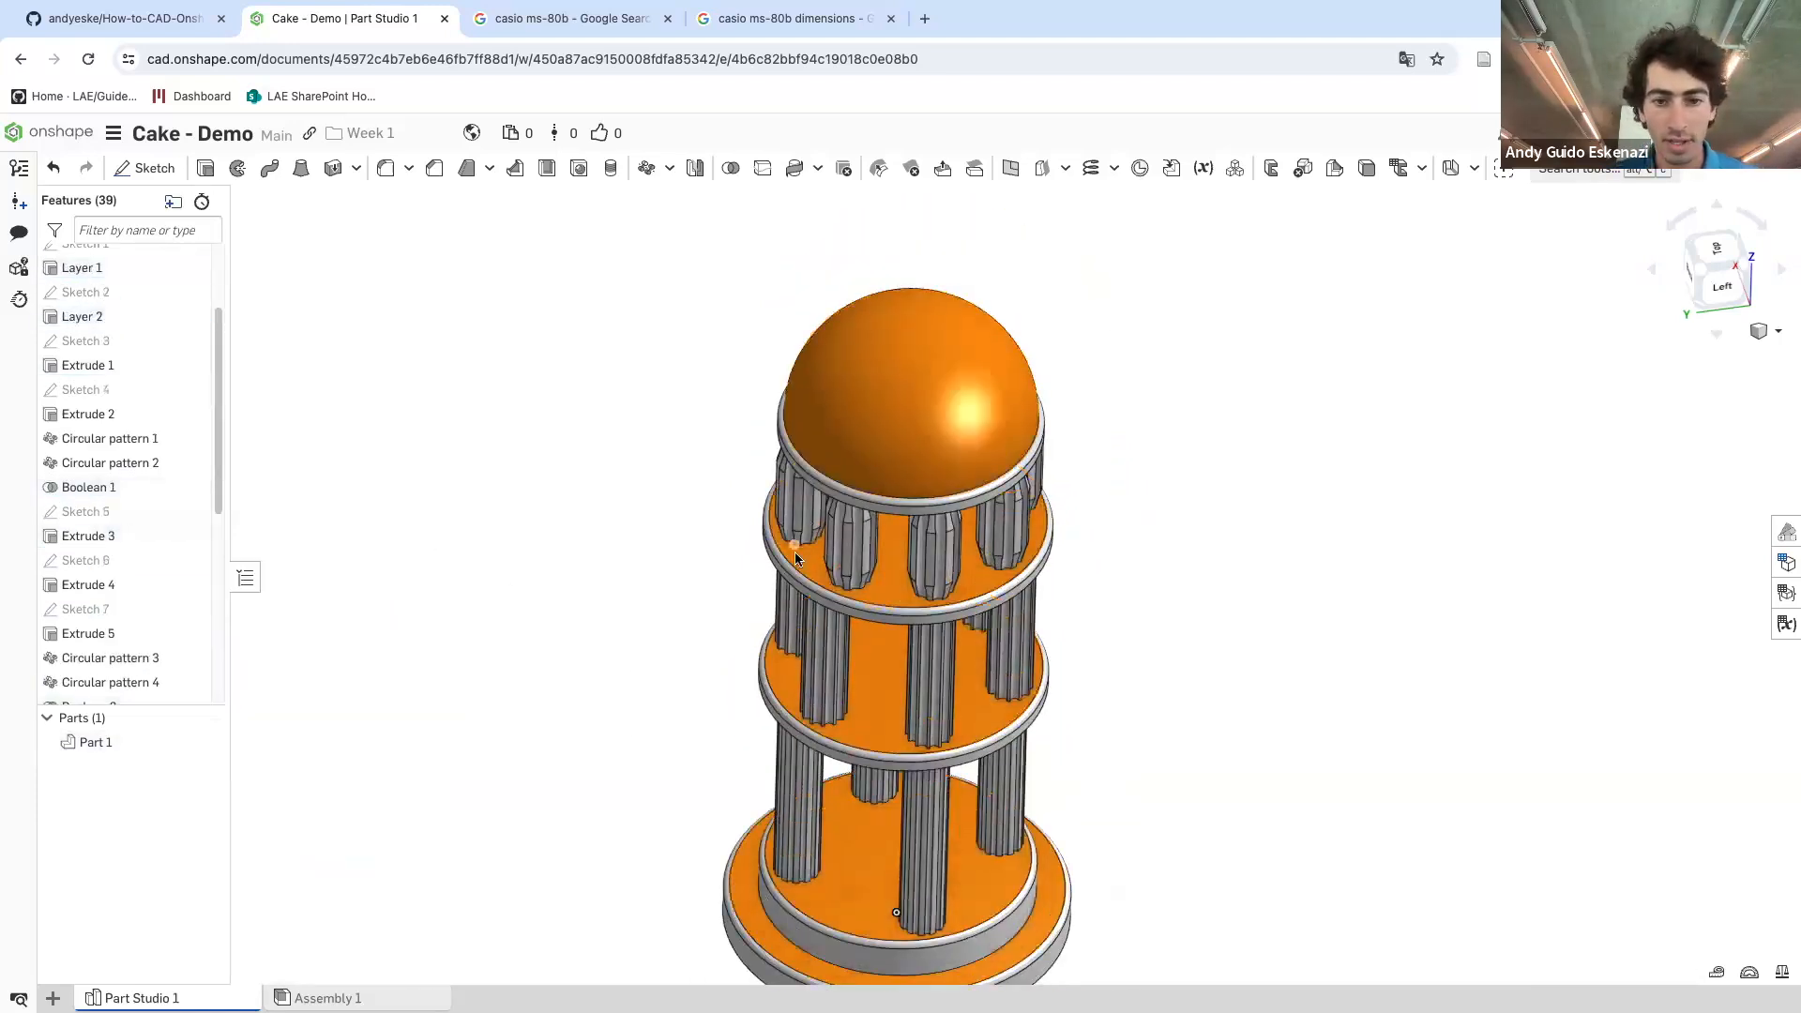
- Add a purple (#981FAC) face appearance to the filleted upper edges of all five discs
scroll(807, 610, up, 3)
right_click(788, 556)
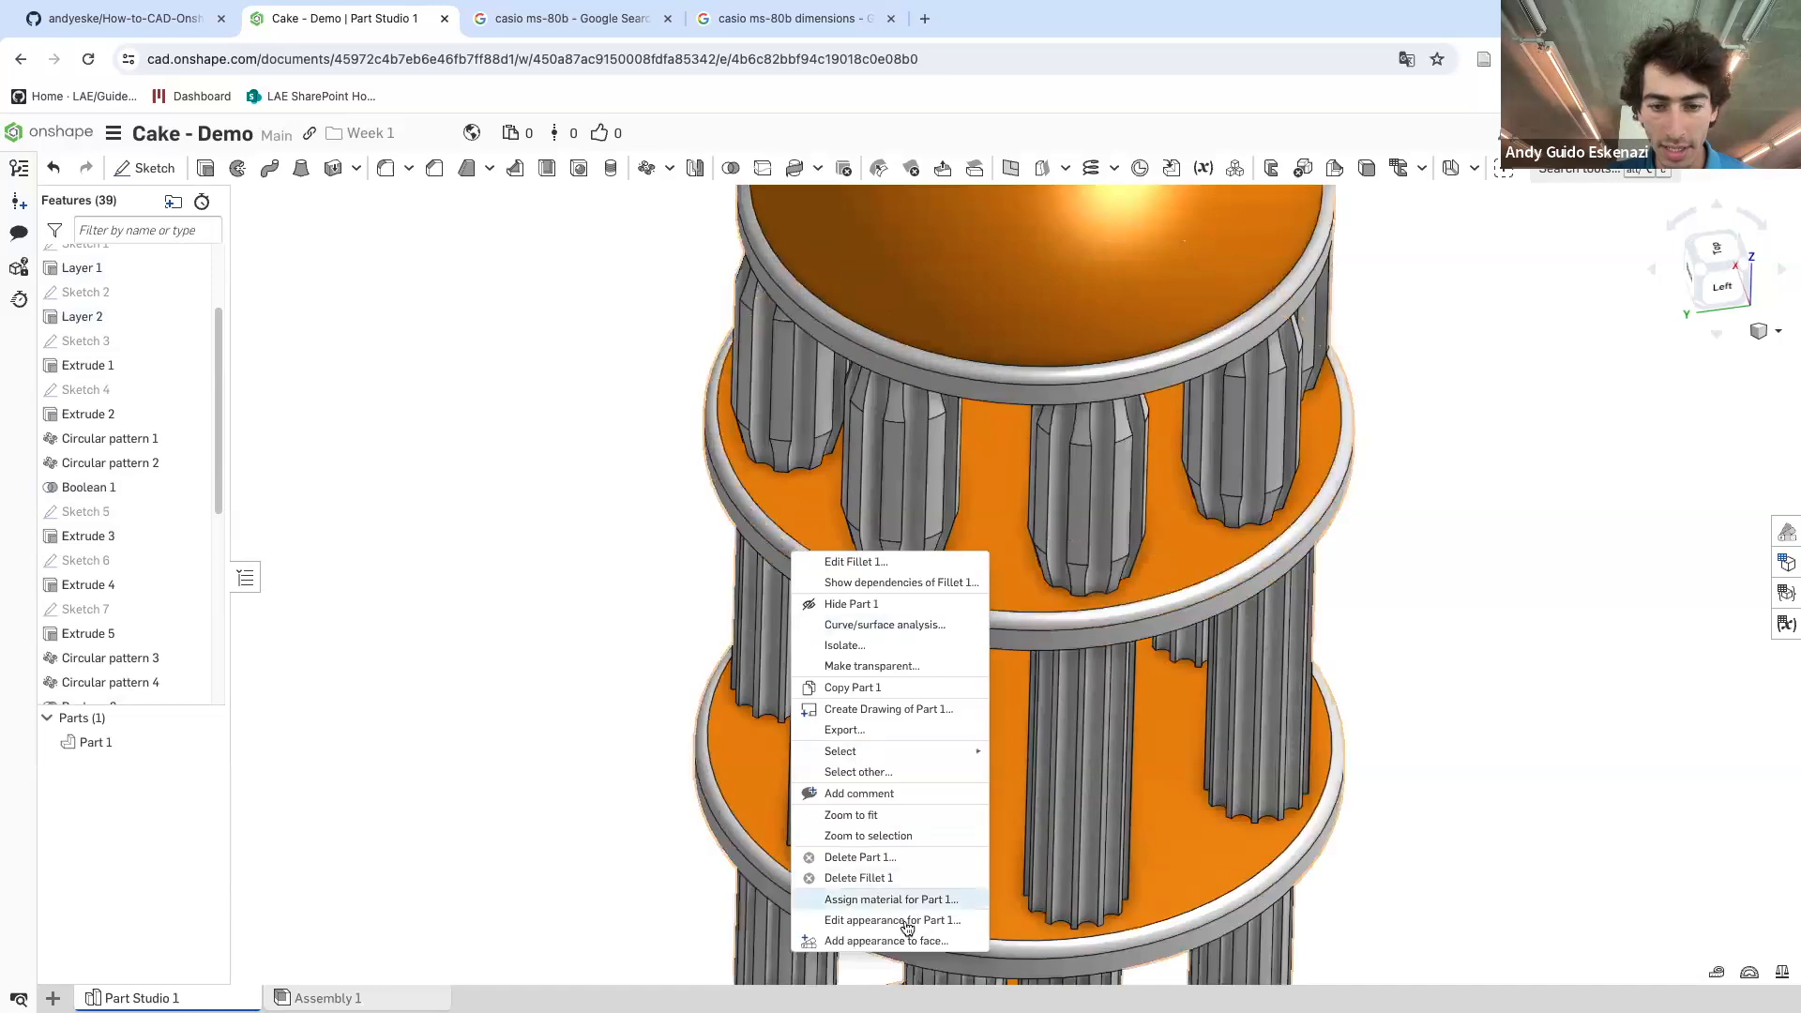
click(885, 941)
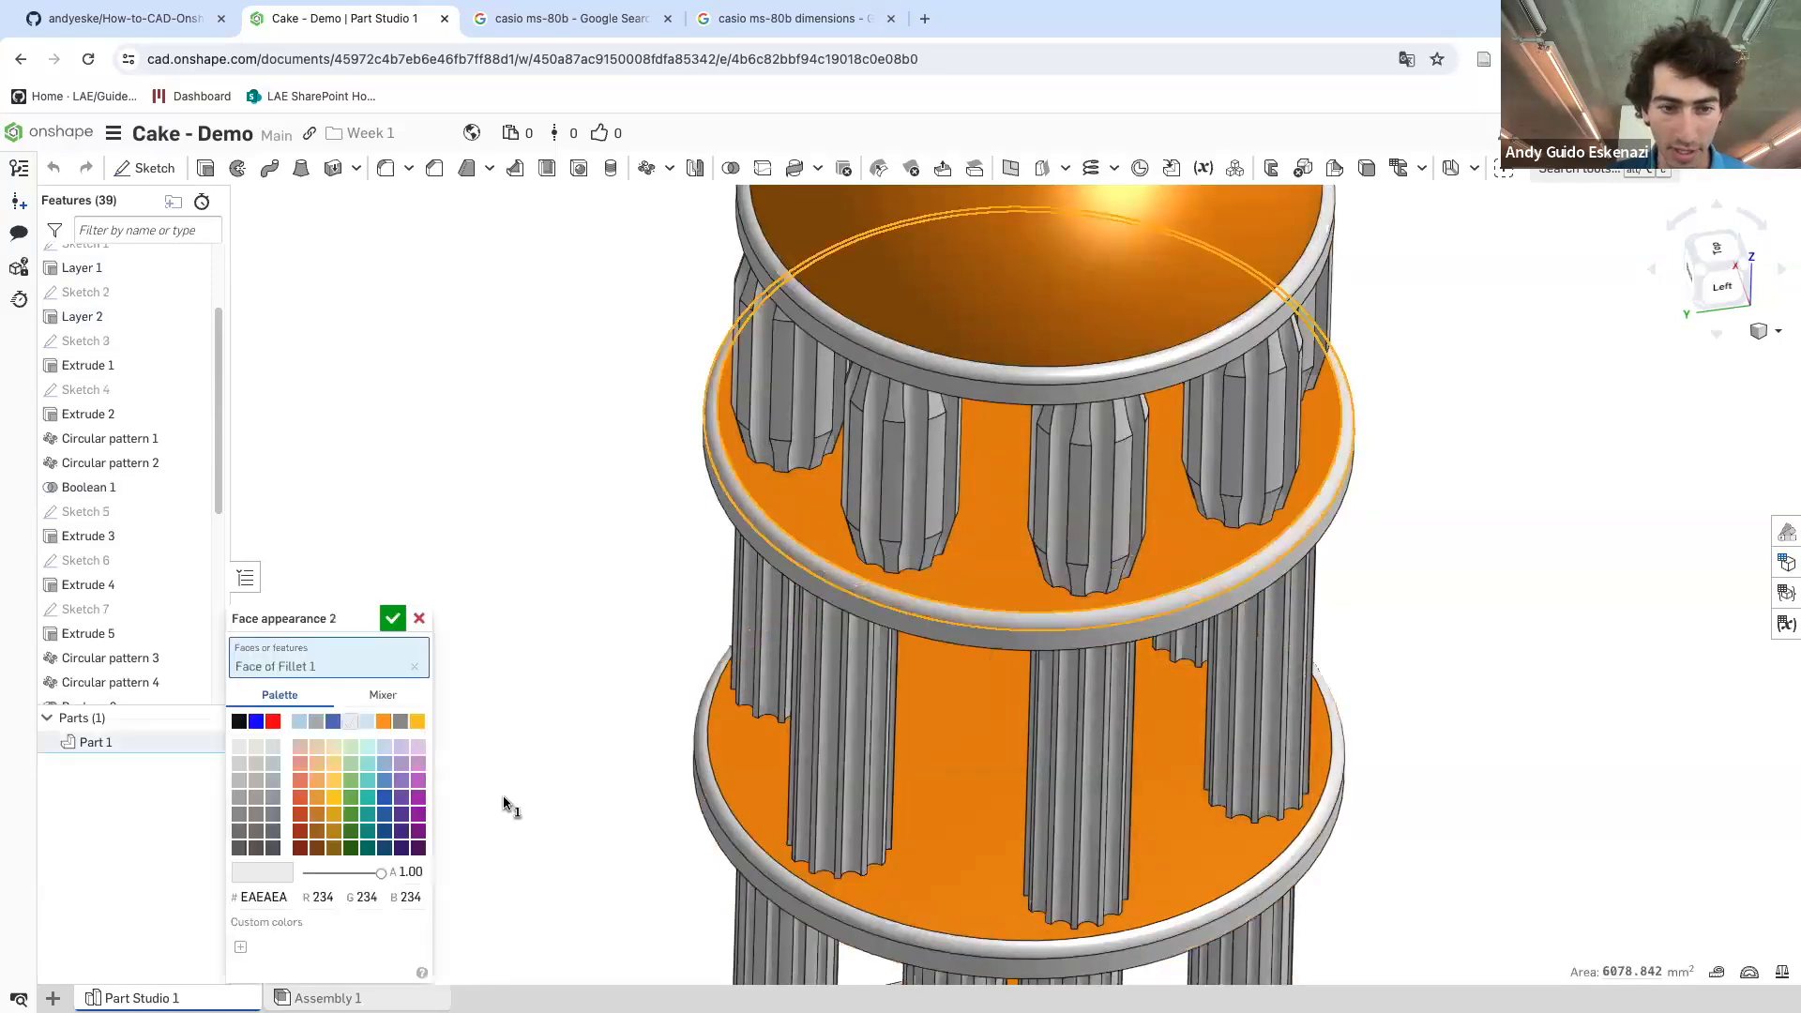
click(418, 796)
click(740, 851)
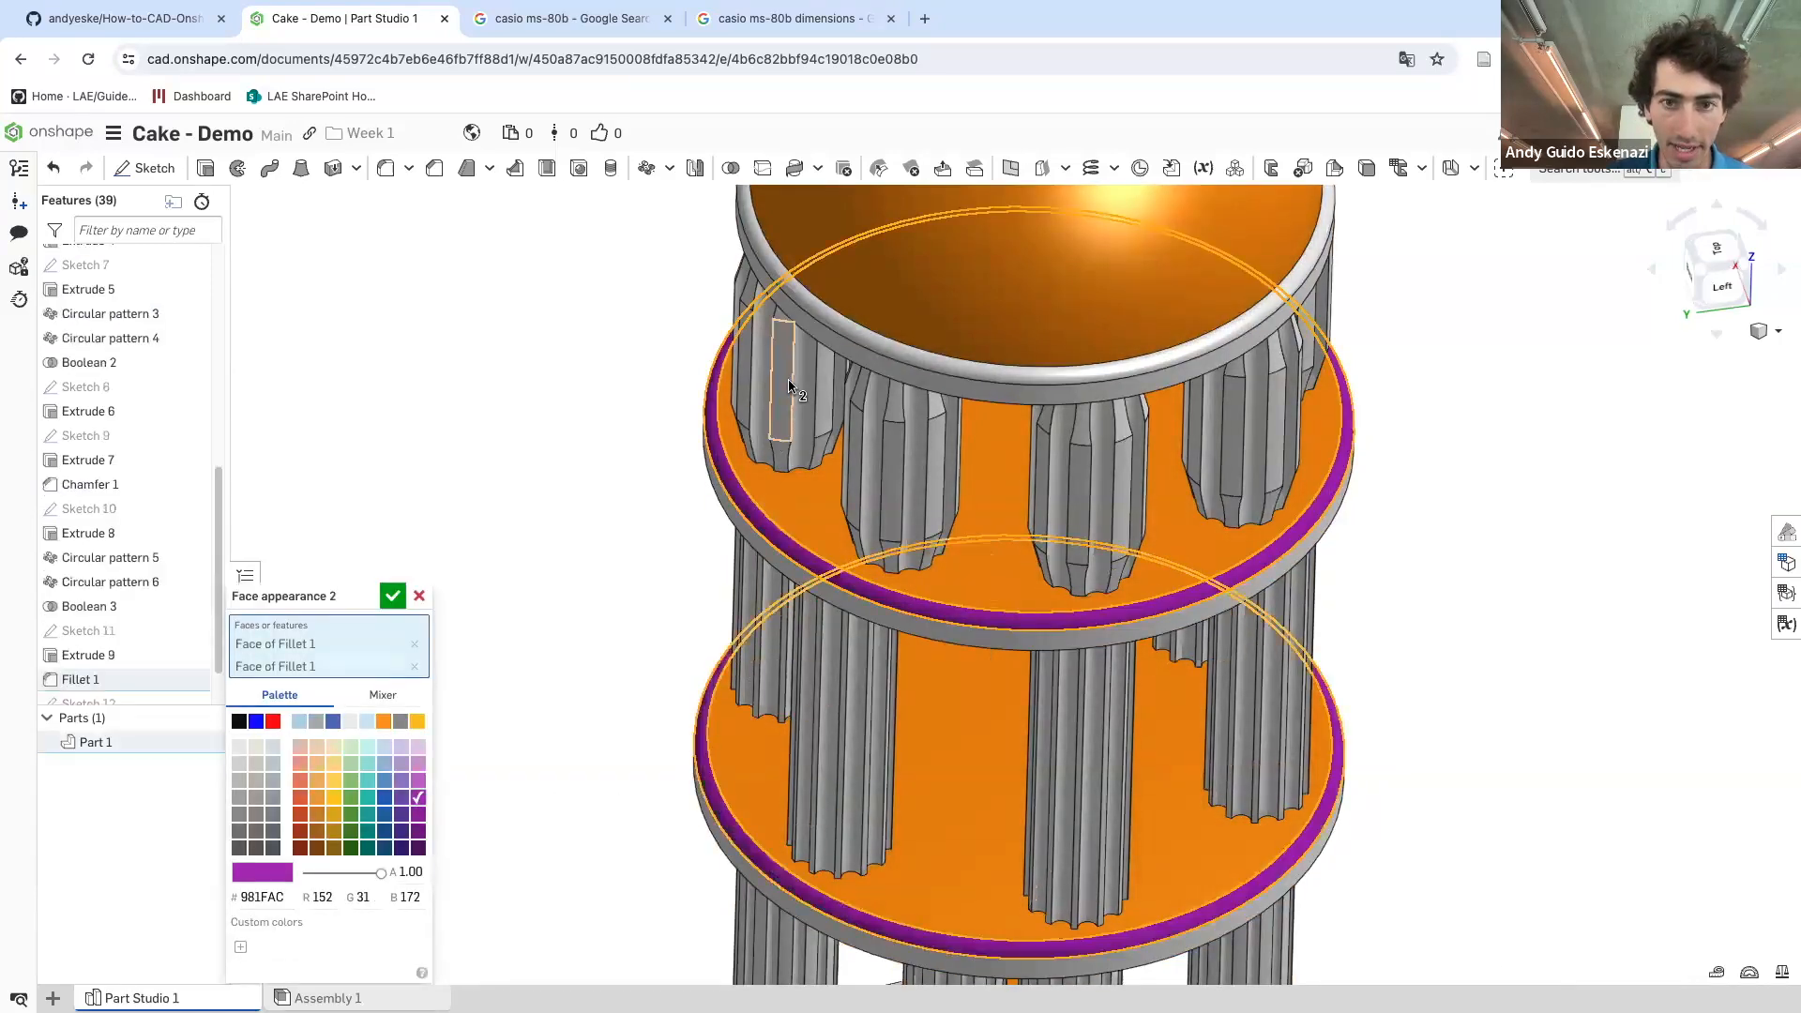
click(812, 319)
scroll(819, 331, down, 3)
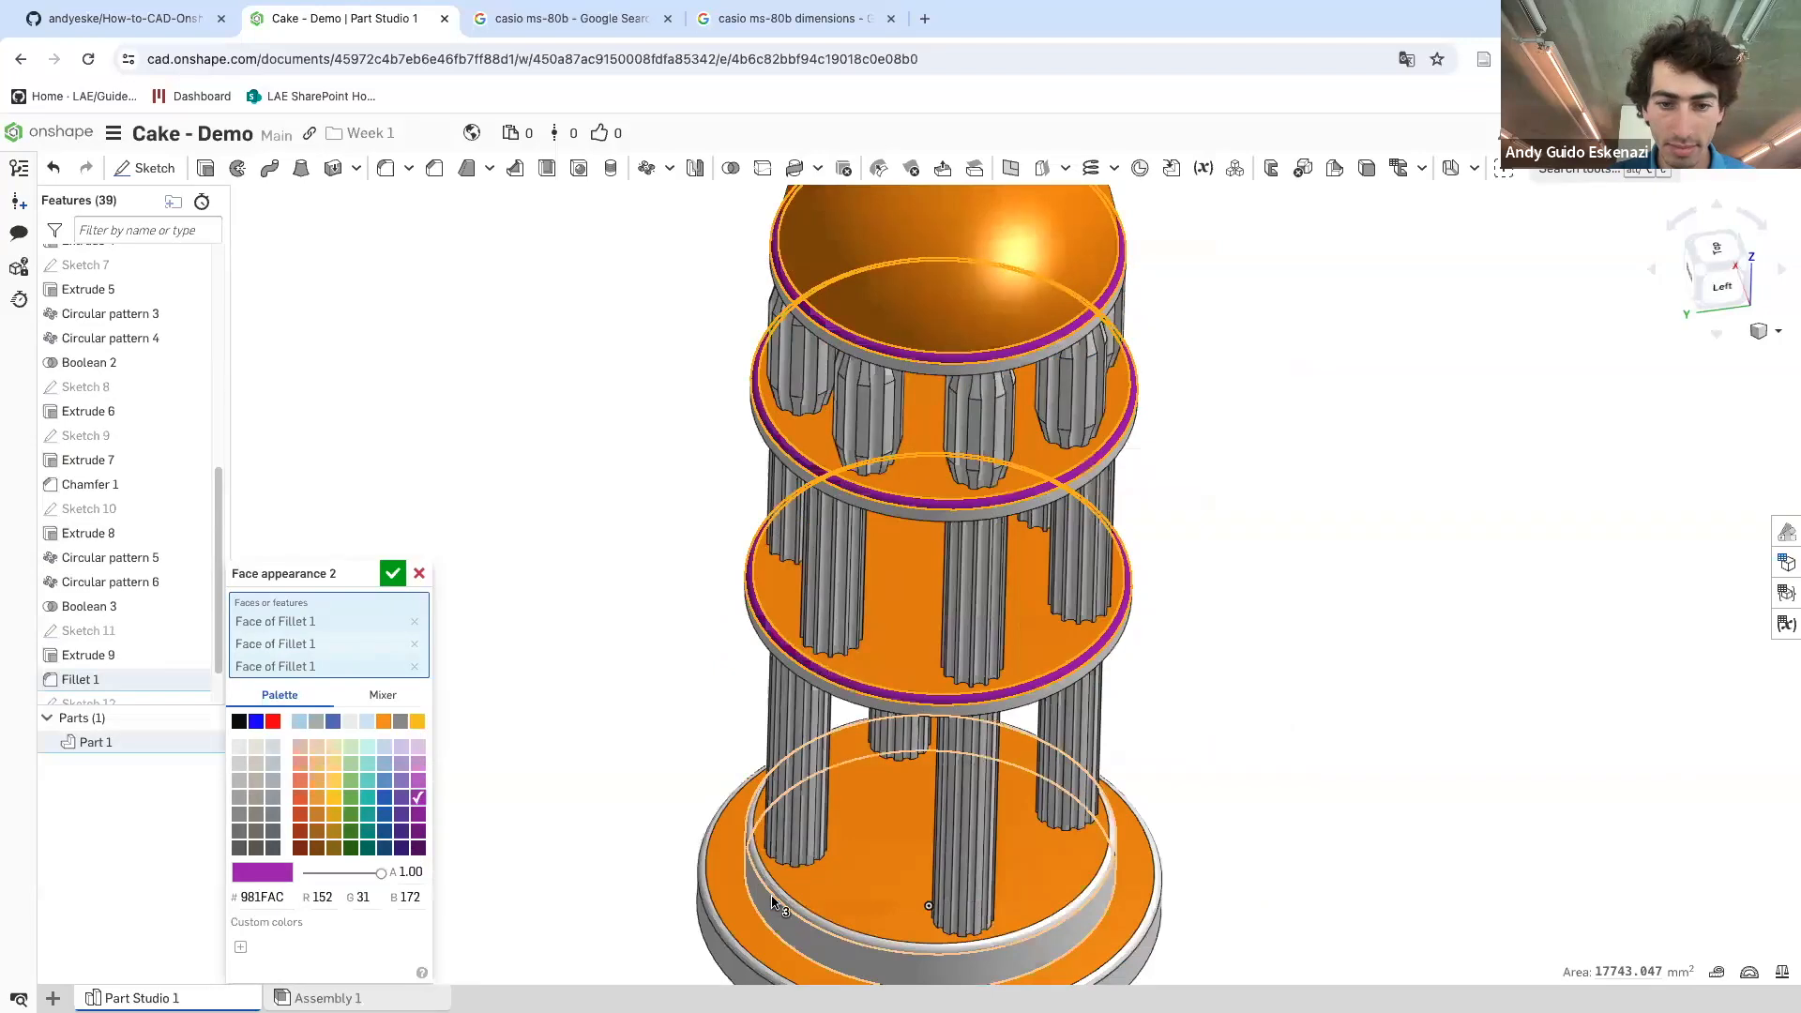
click(775, 898)
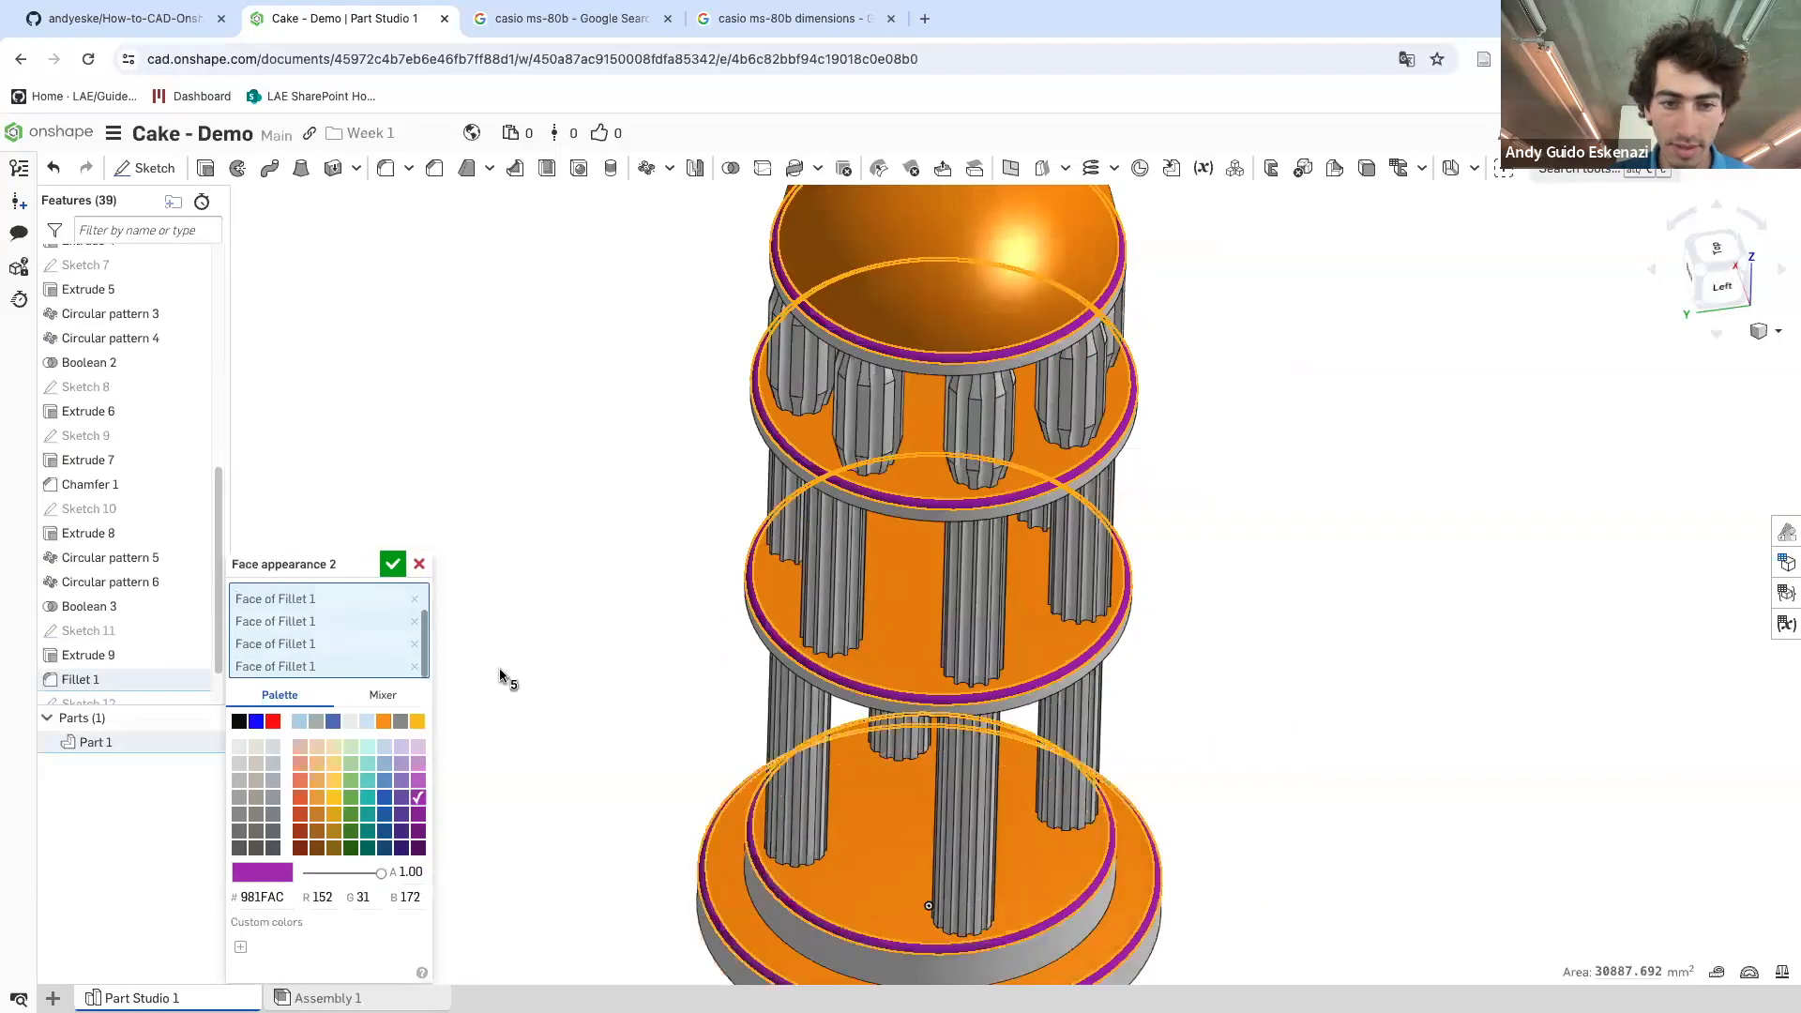
click(392, 564)
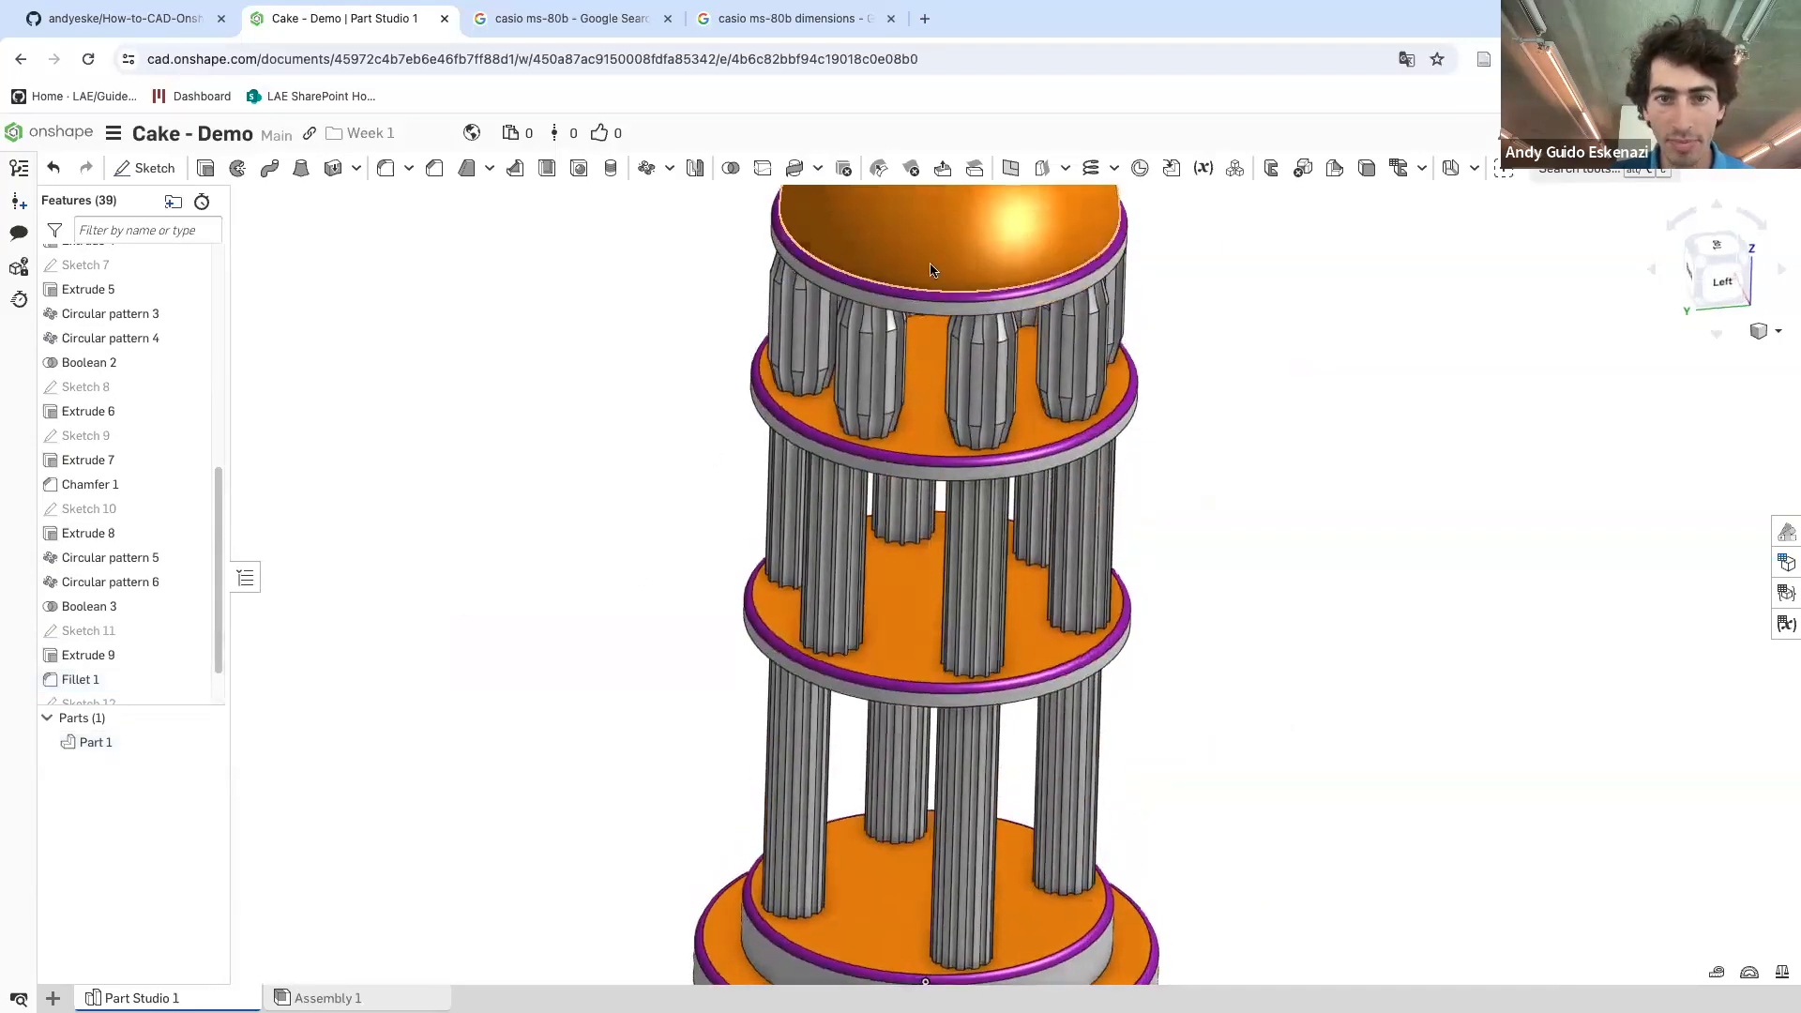
- Add a teal (#24B1A6) face appearance to the outer side faces of all five discs
scroll(874, 314, up, 3)
right_click(885, 309)
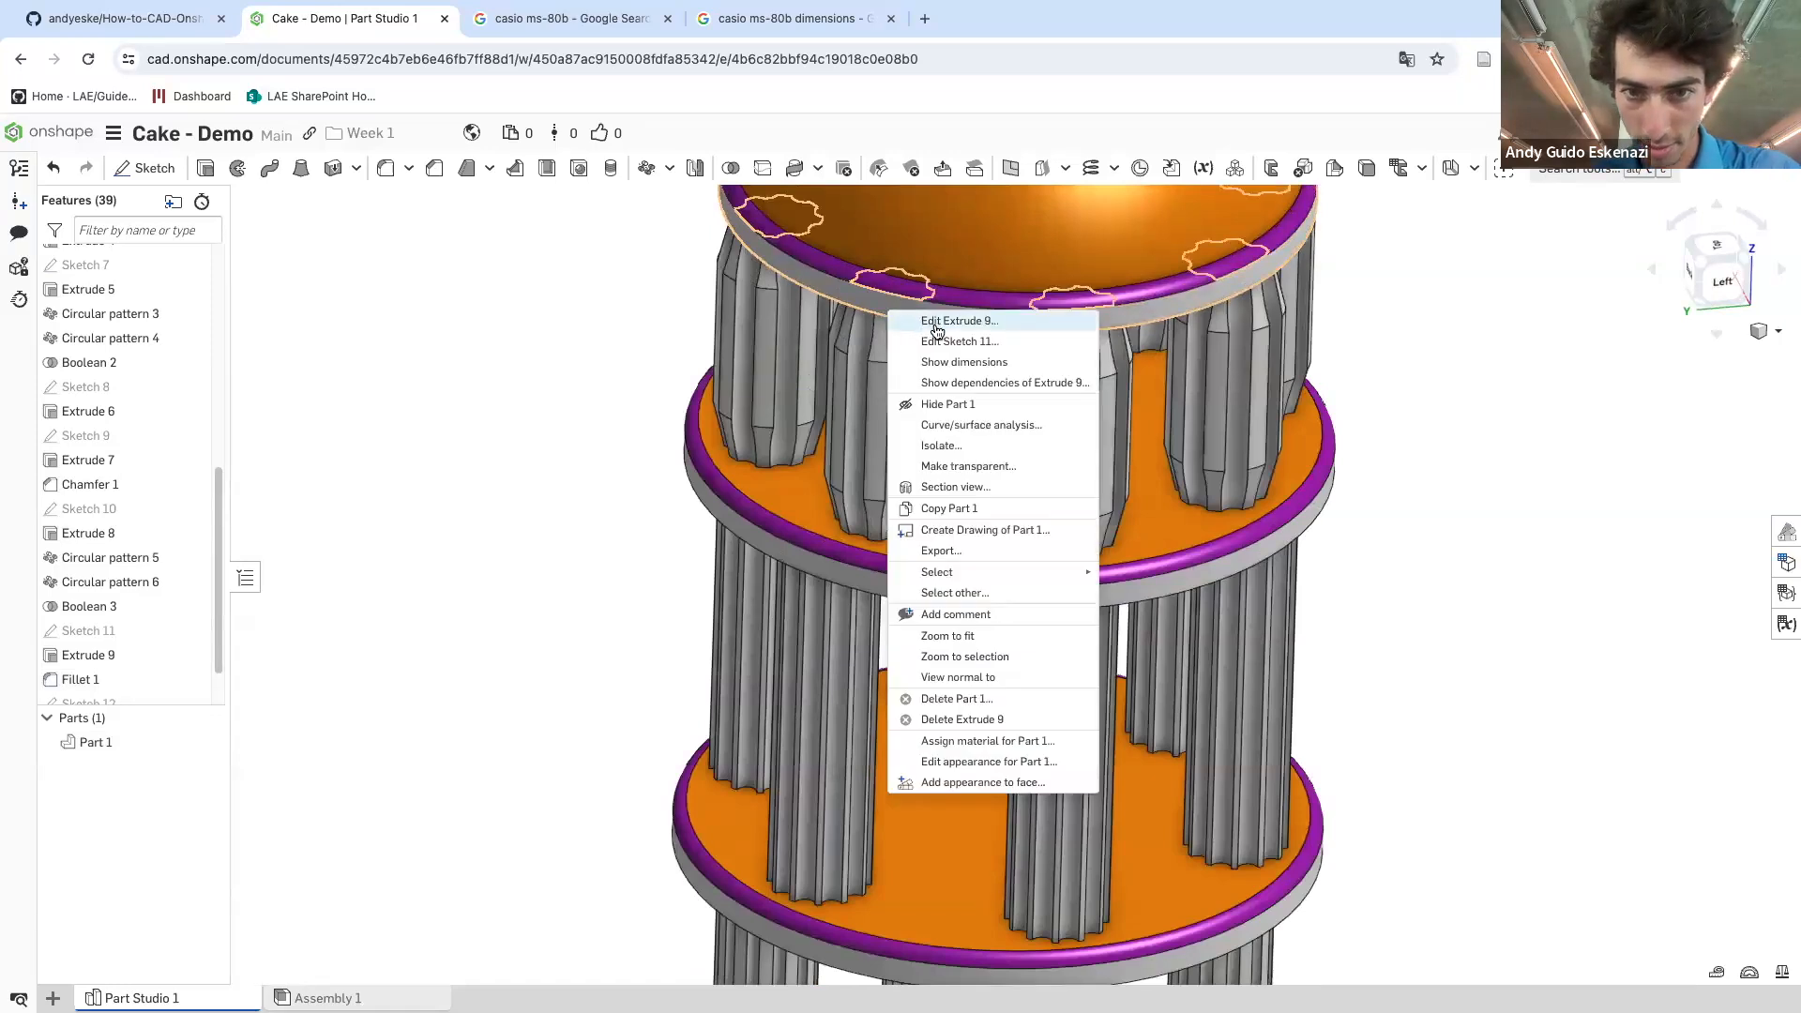
click(983, 782)
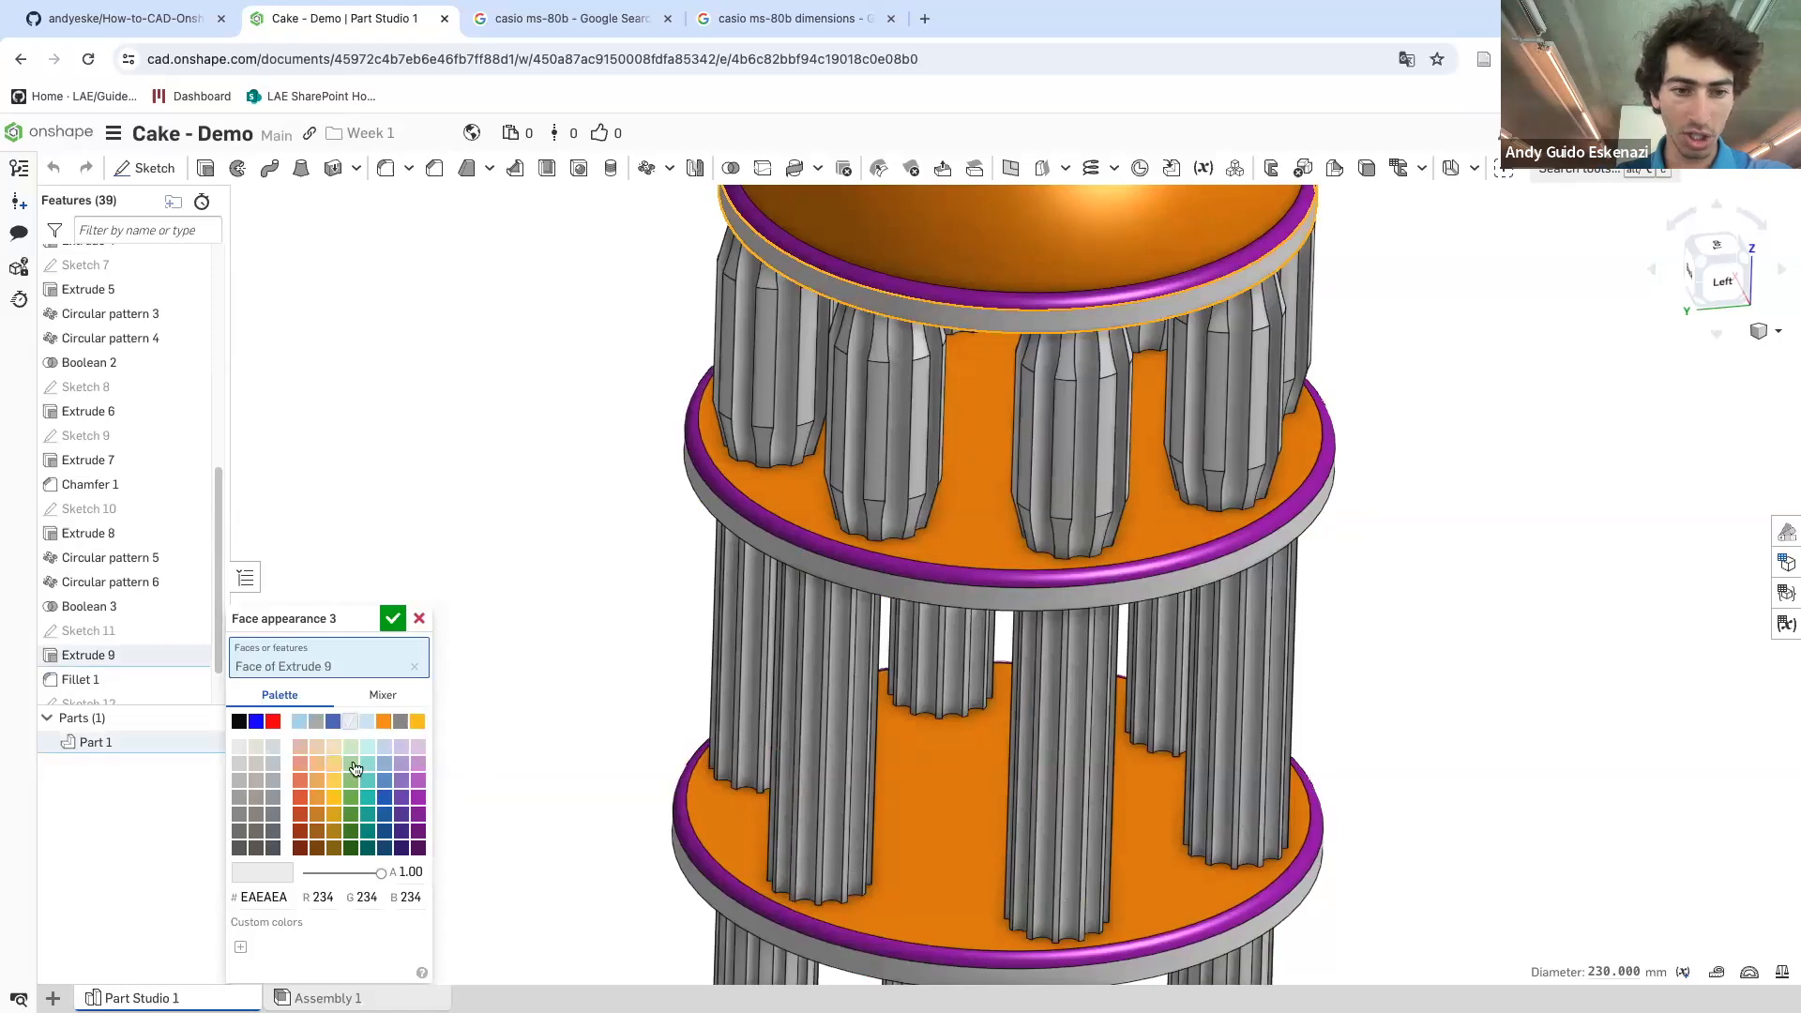
click(366, 800)
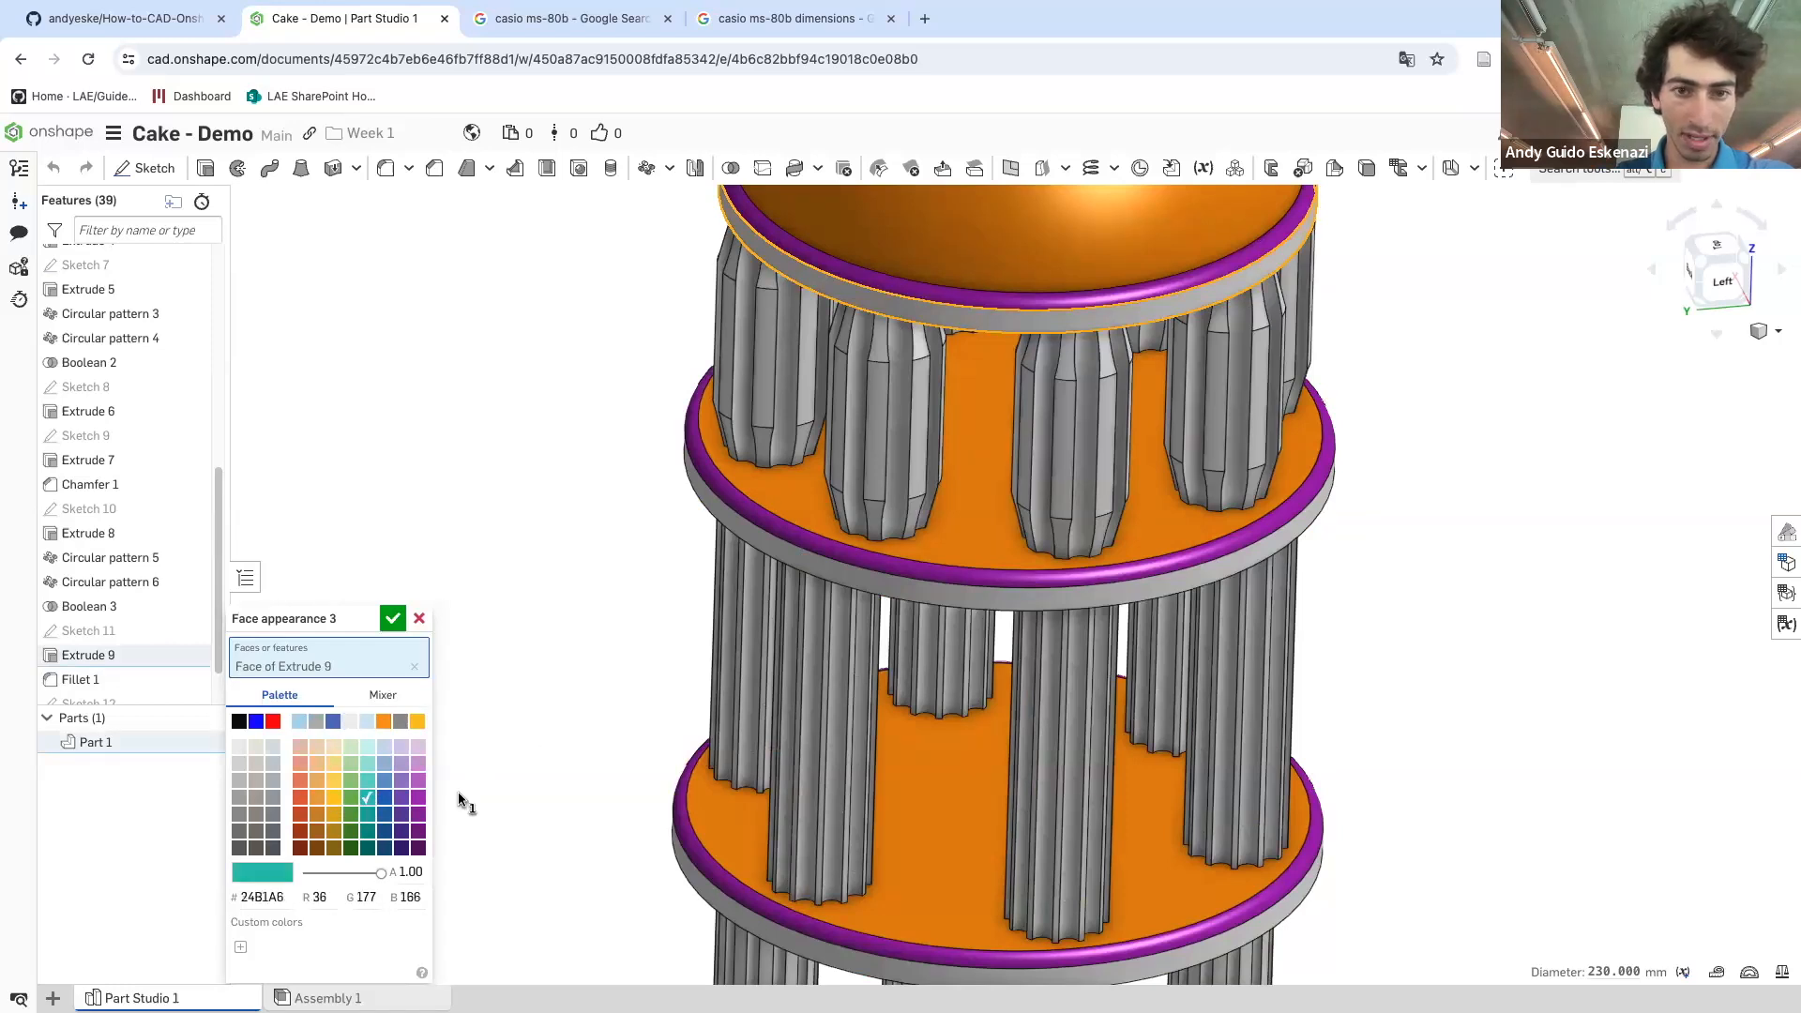
click(824, 577)
scroll(820, 600, down, 5)
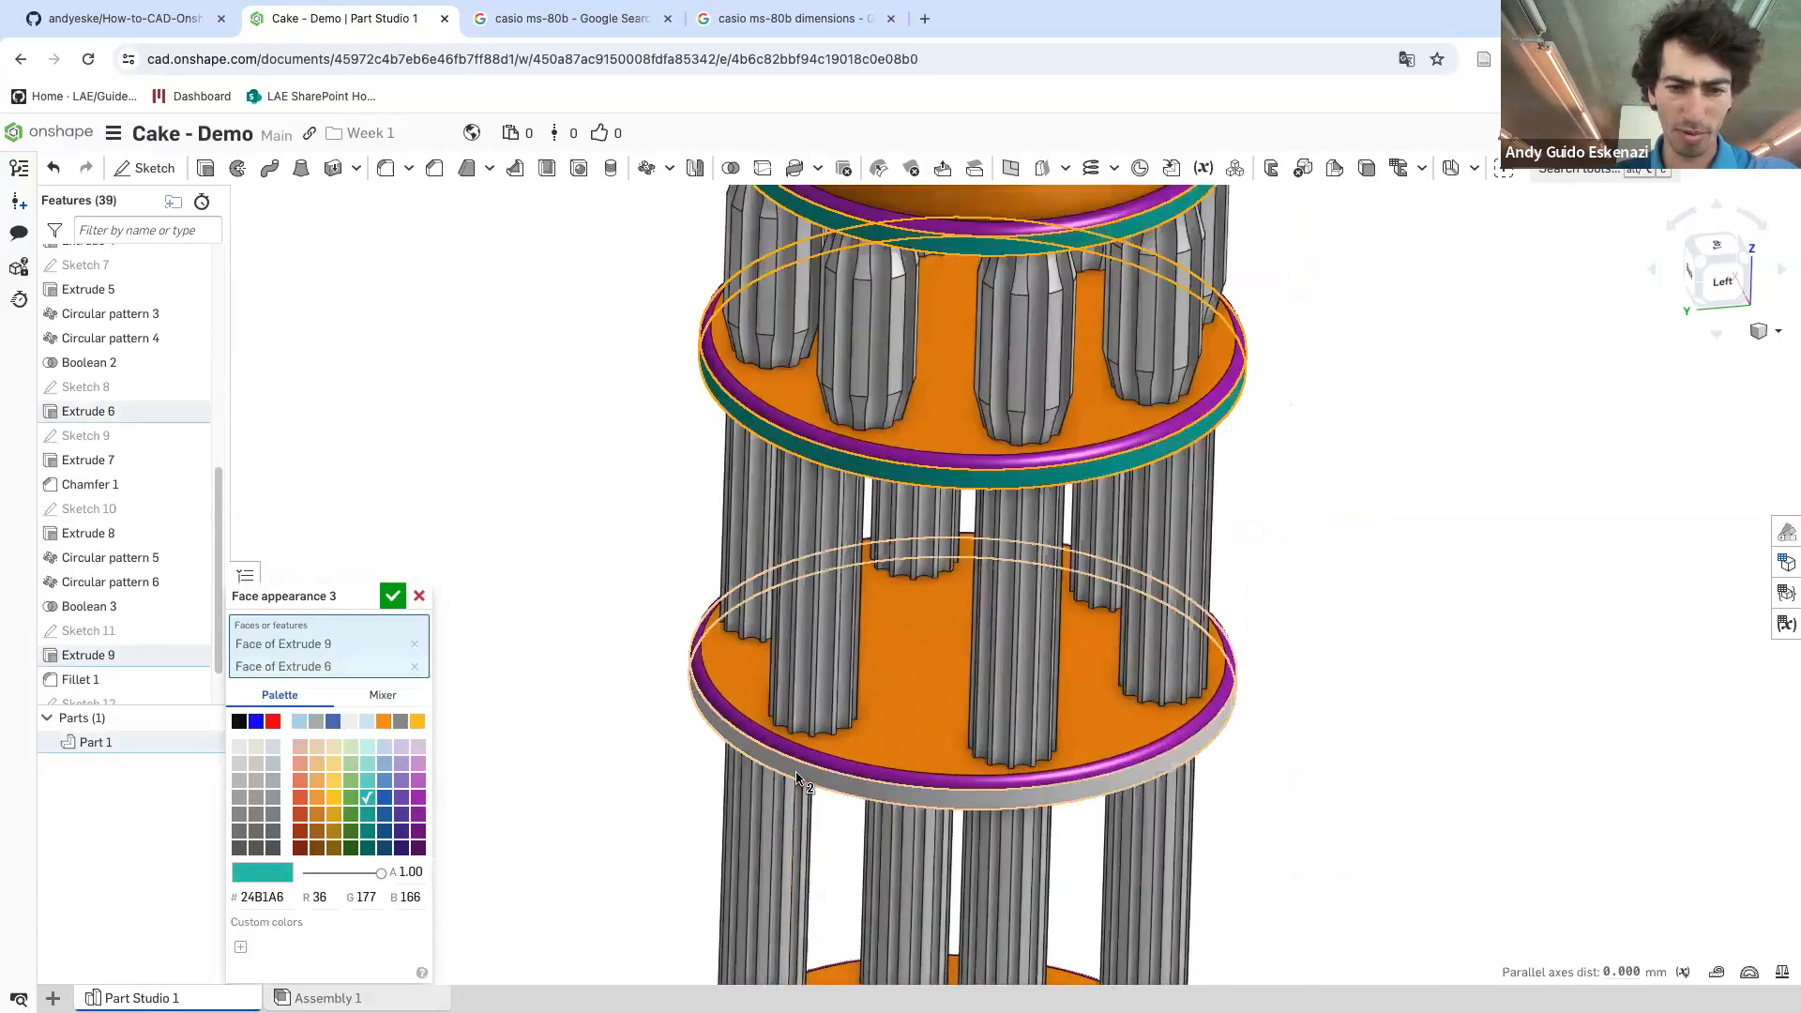
click(796, 726)
scroll(795, 725, down, 2)
click(756, 872)
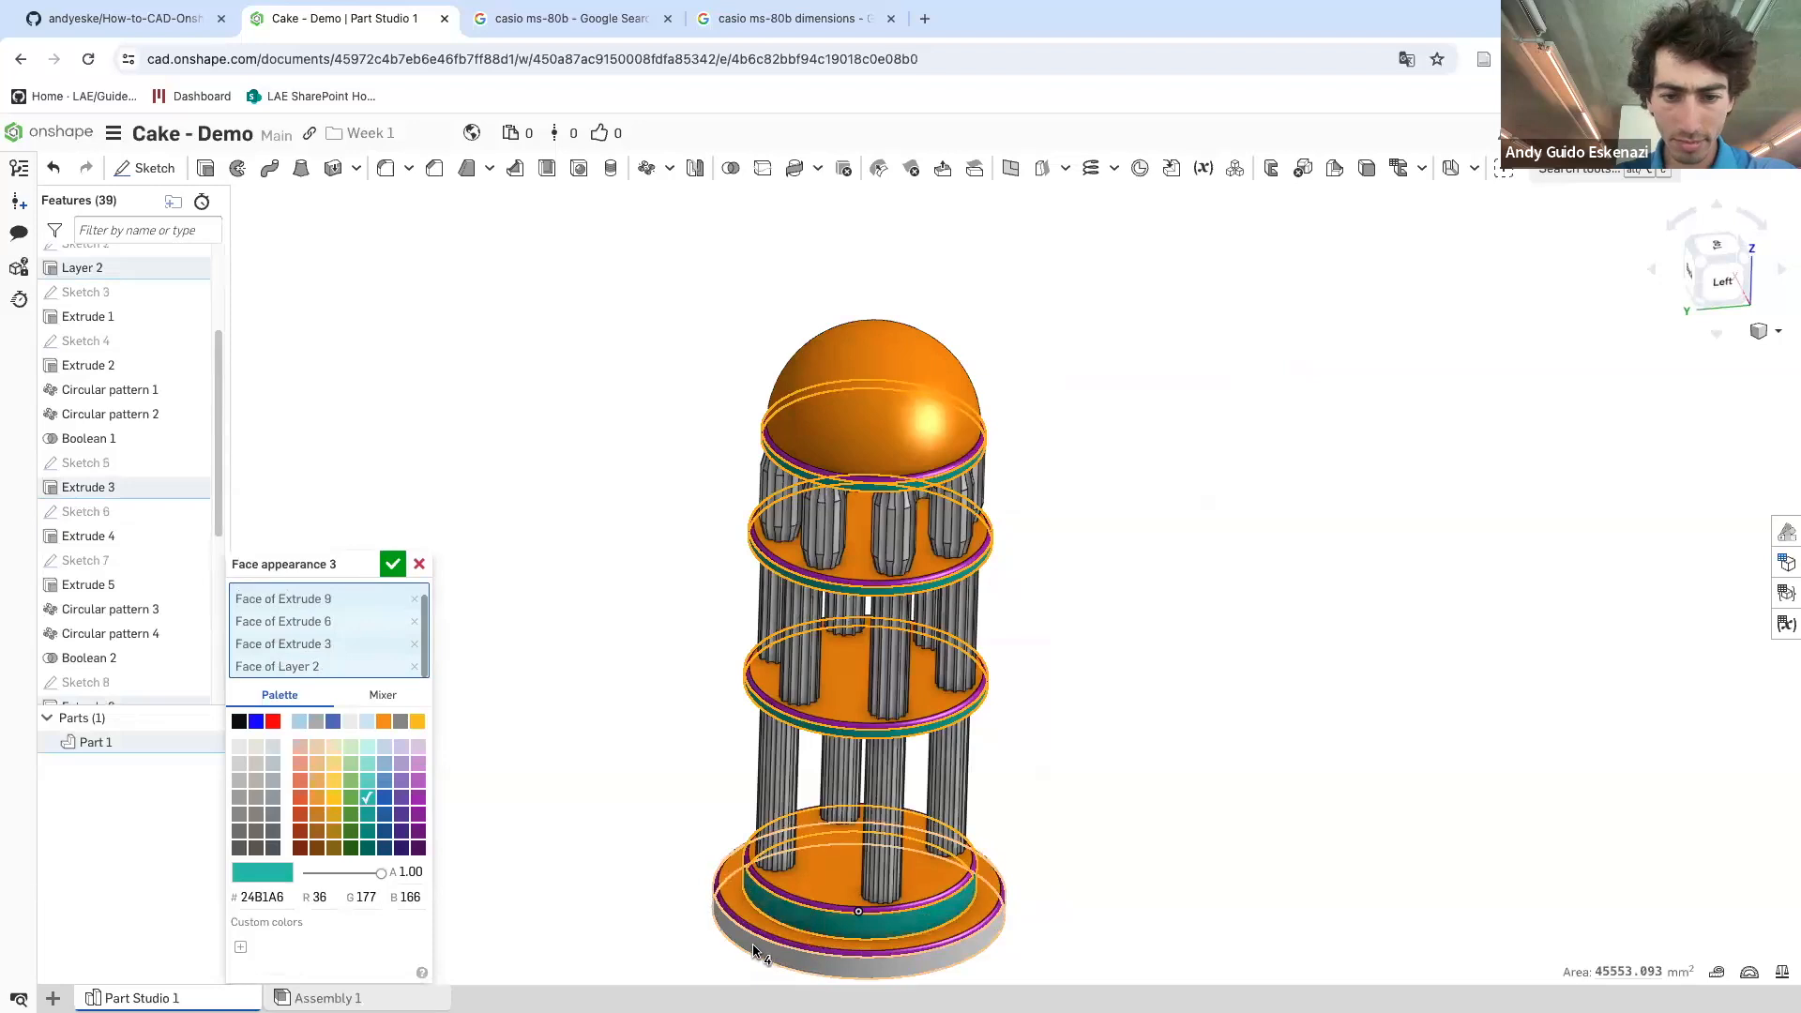
click(760, 949)
- Include the undersides of the bottom disc and the three raised discs in the teal face appearance and finish it
right_drag(651, 849, 676, 667)
click(805, 709)
right_drag(805, 710, 807, 504)
click(808, 498)
click(818, 349)
click(823, 246)
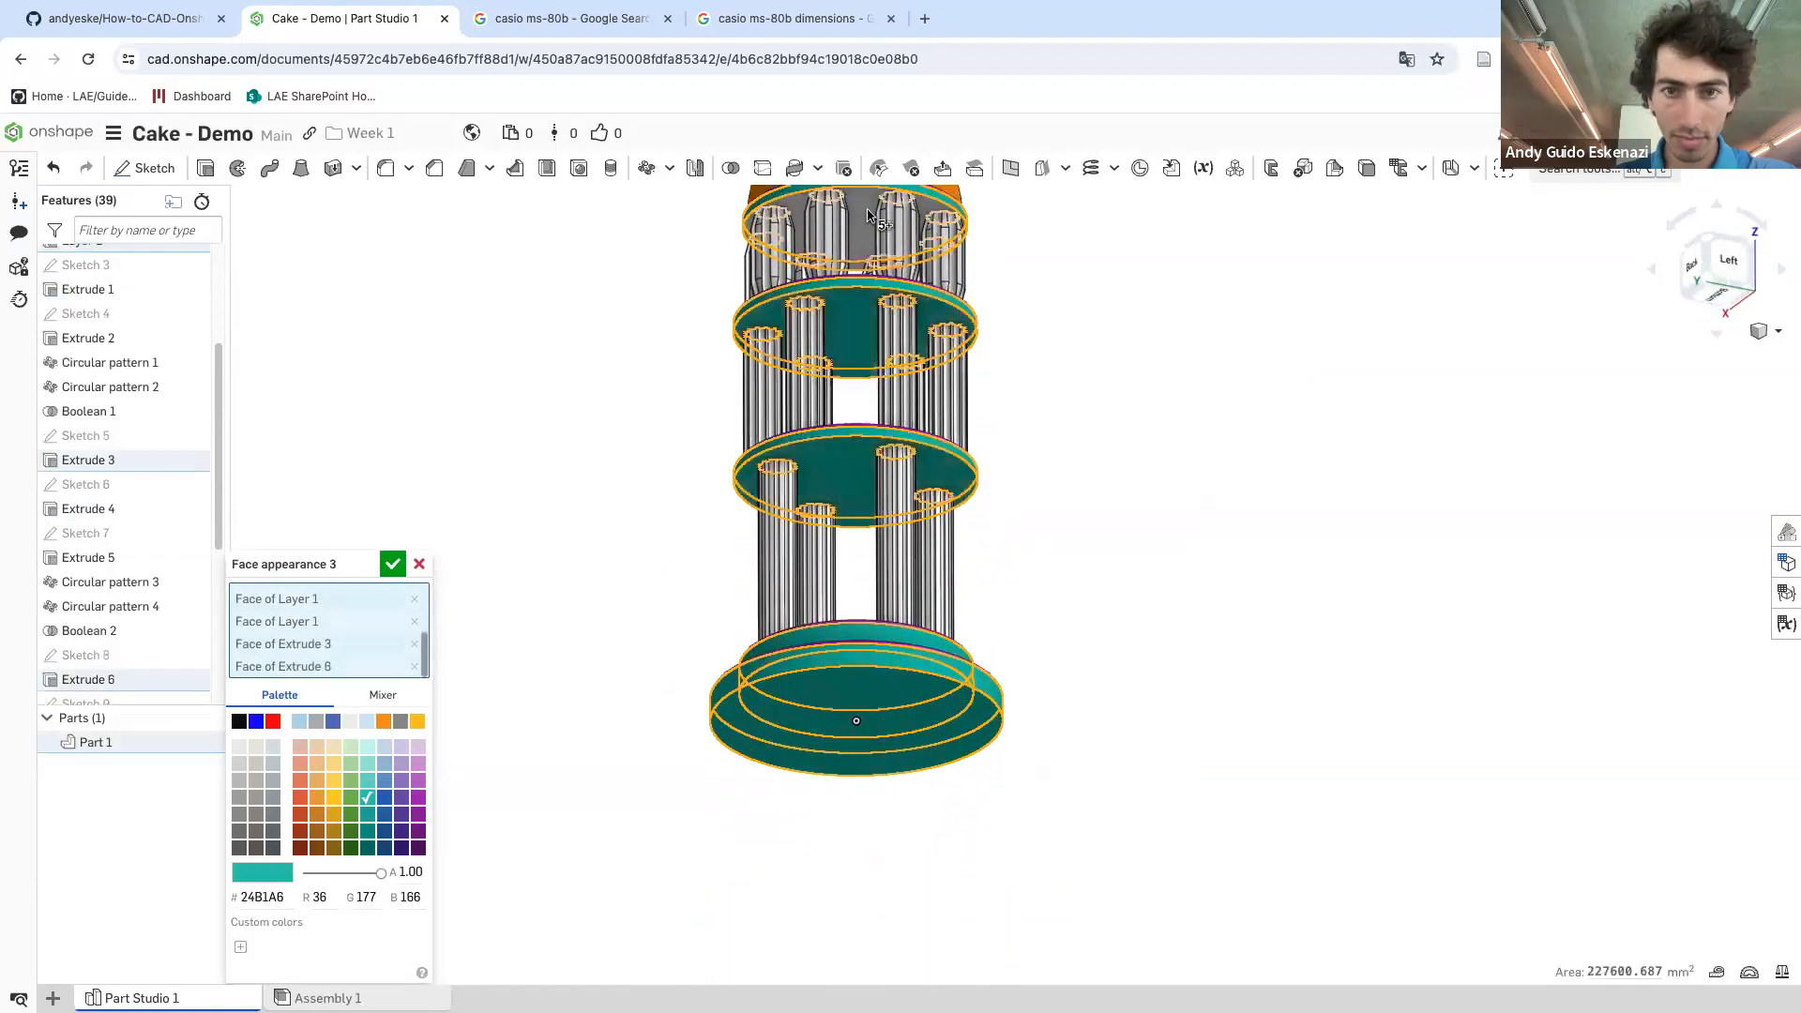
right_drag(825, 393, 463, 567)
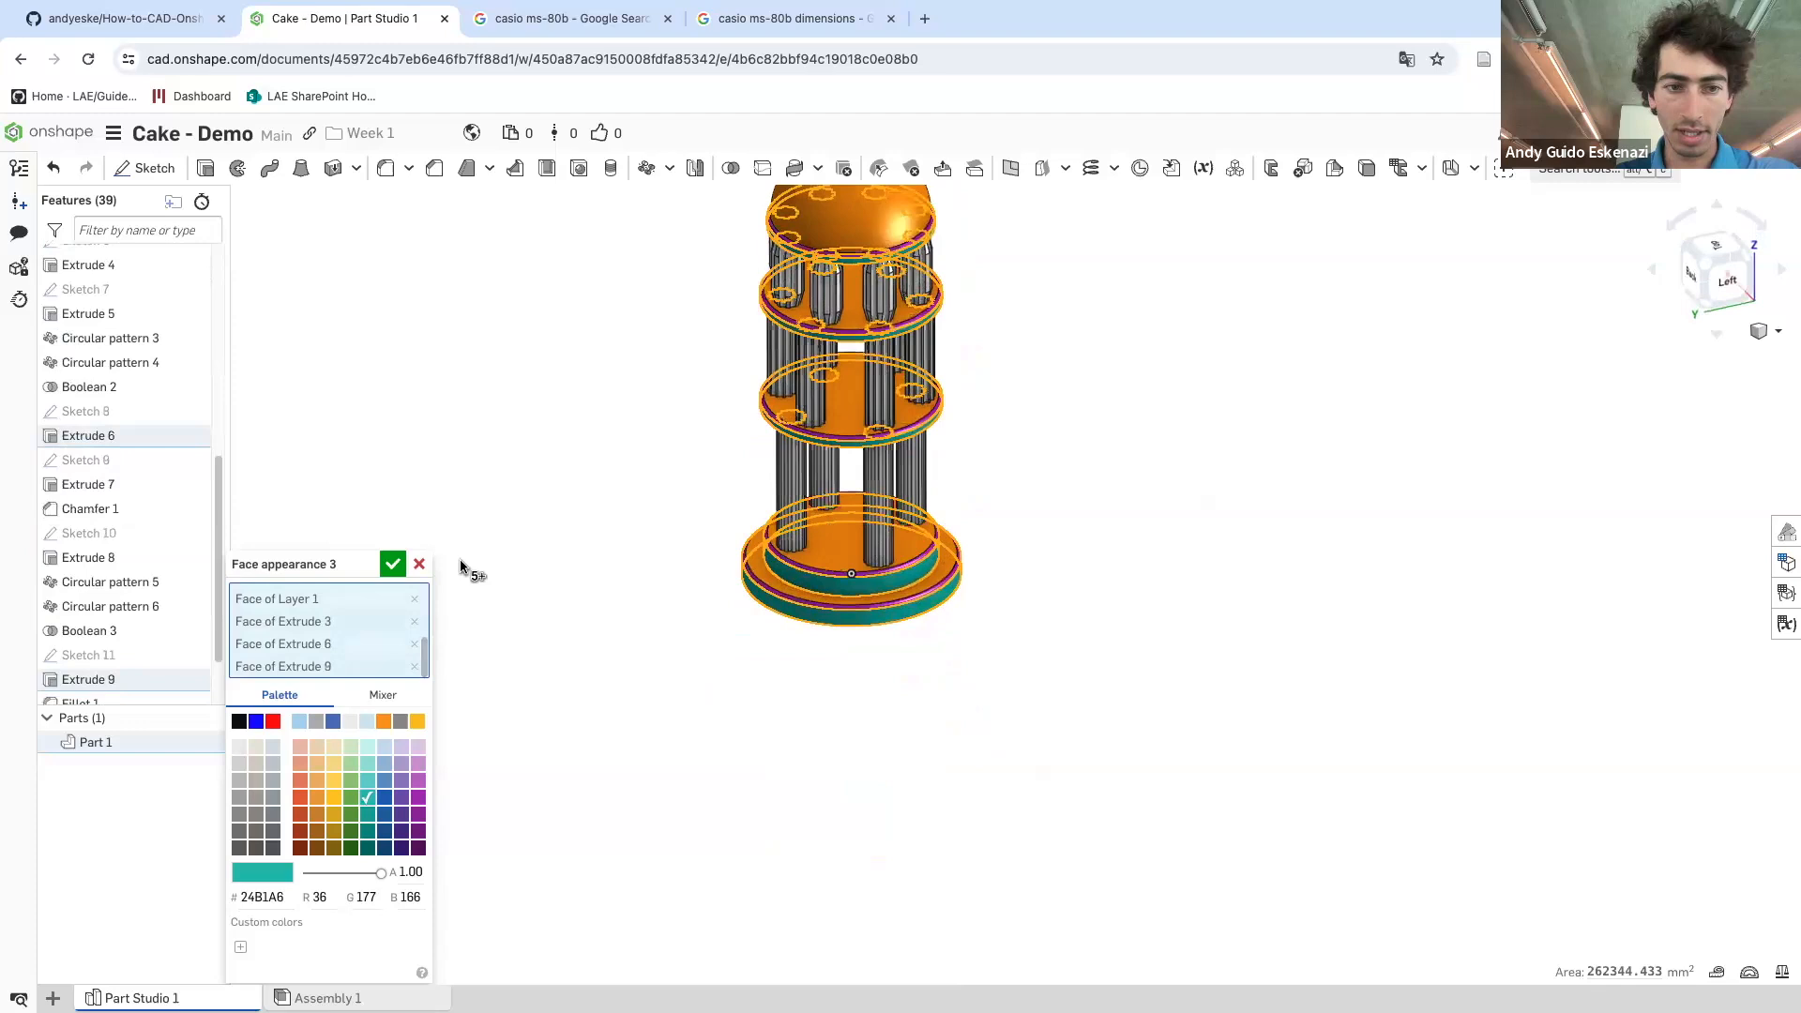
click(392, 563)
scroll(758, 551, up, 3)
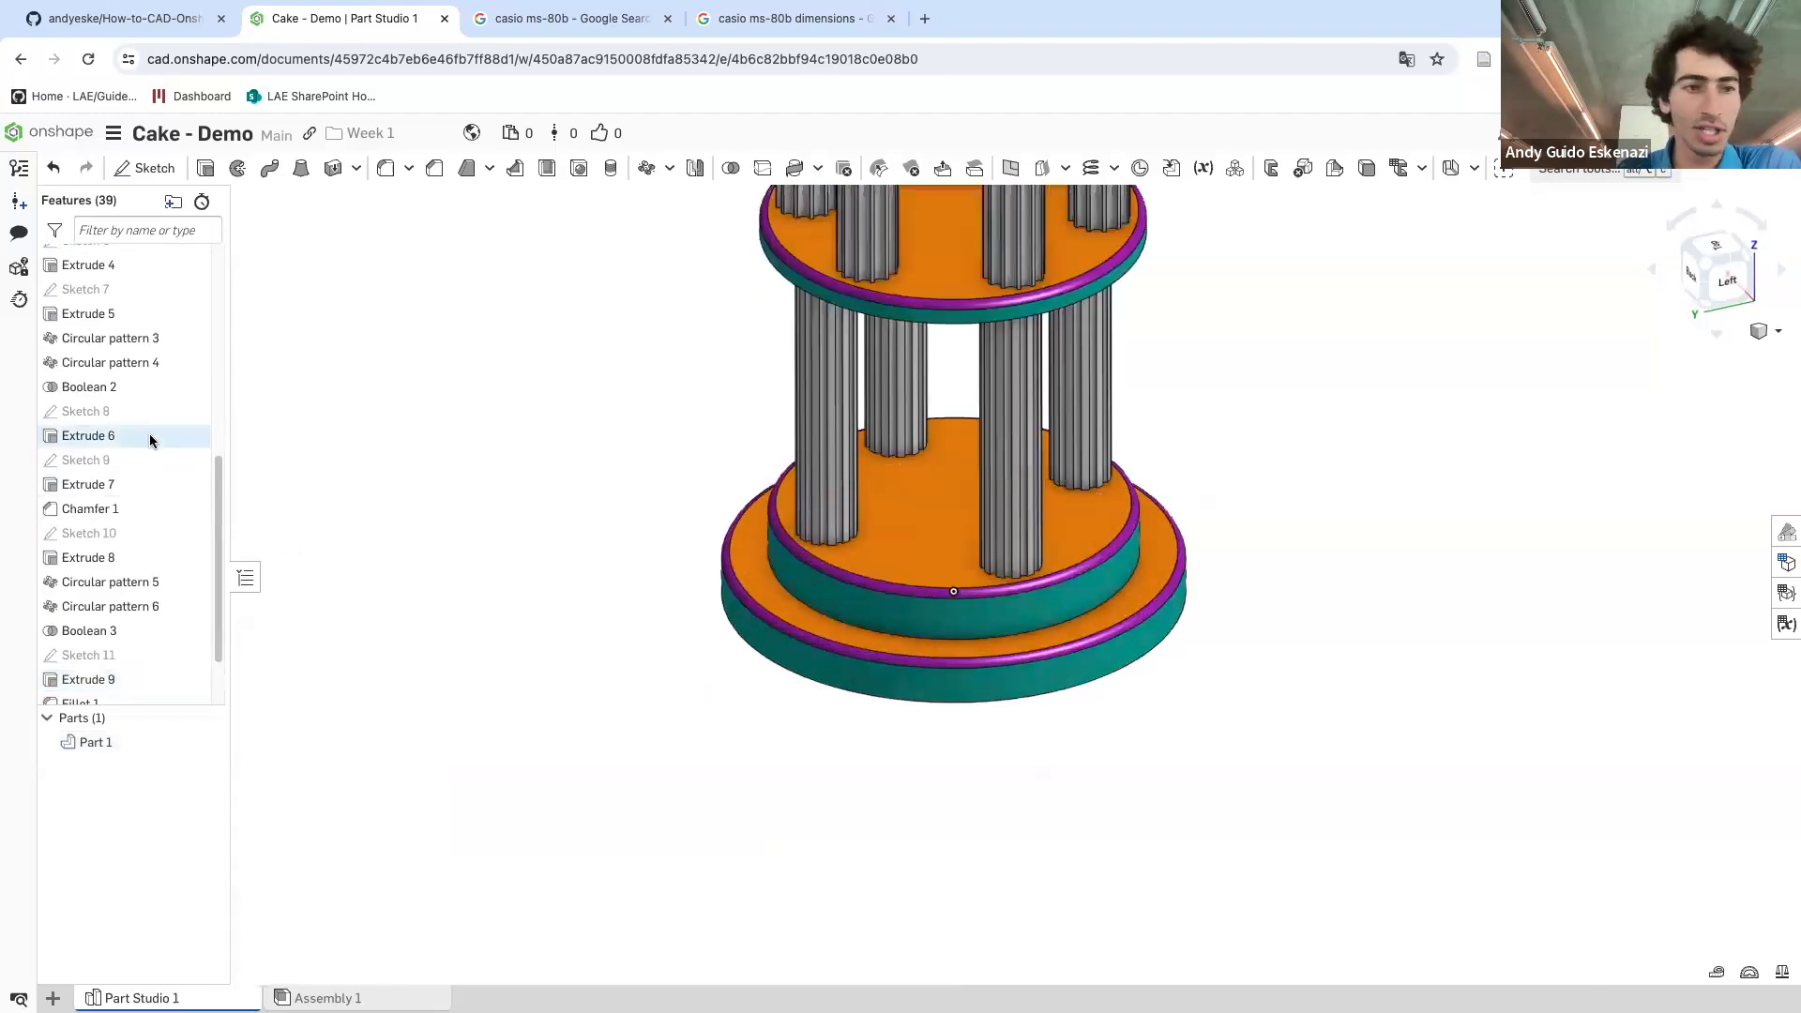
scroll(131, 450, up, 5)
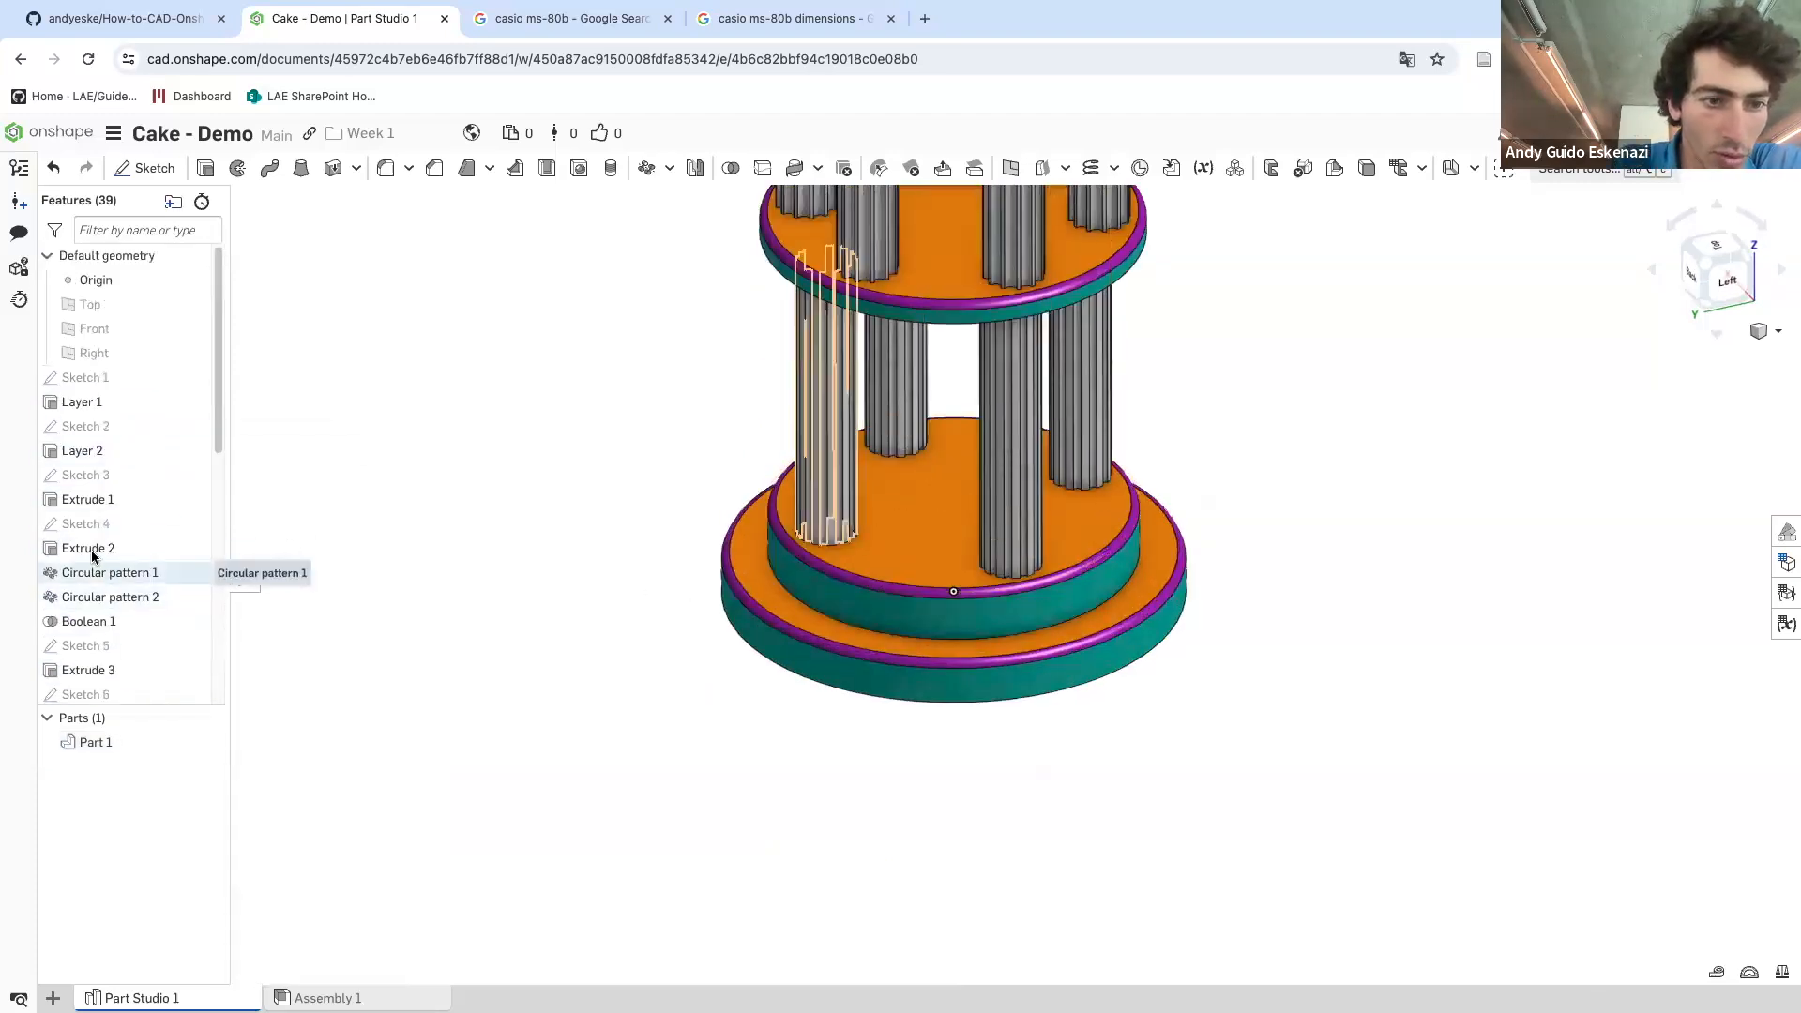
click(120, 549)
ctrl+click(89, 500)
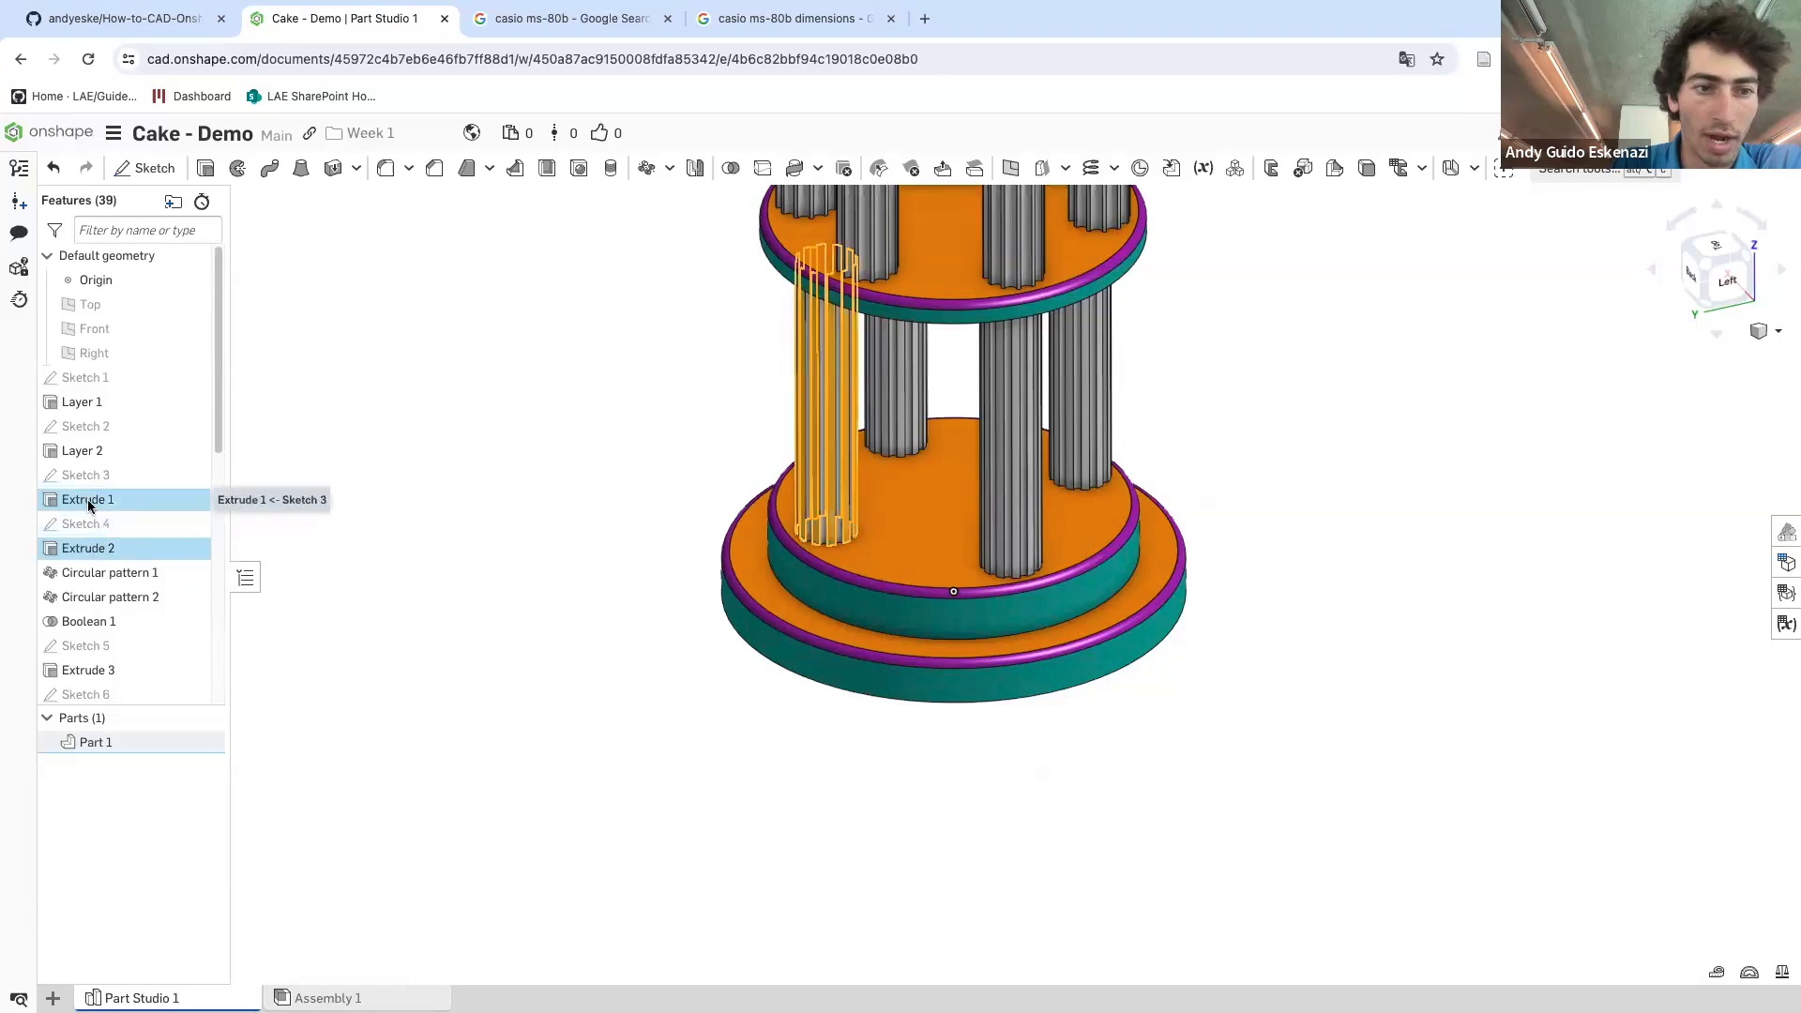
right_click(99, 509)
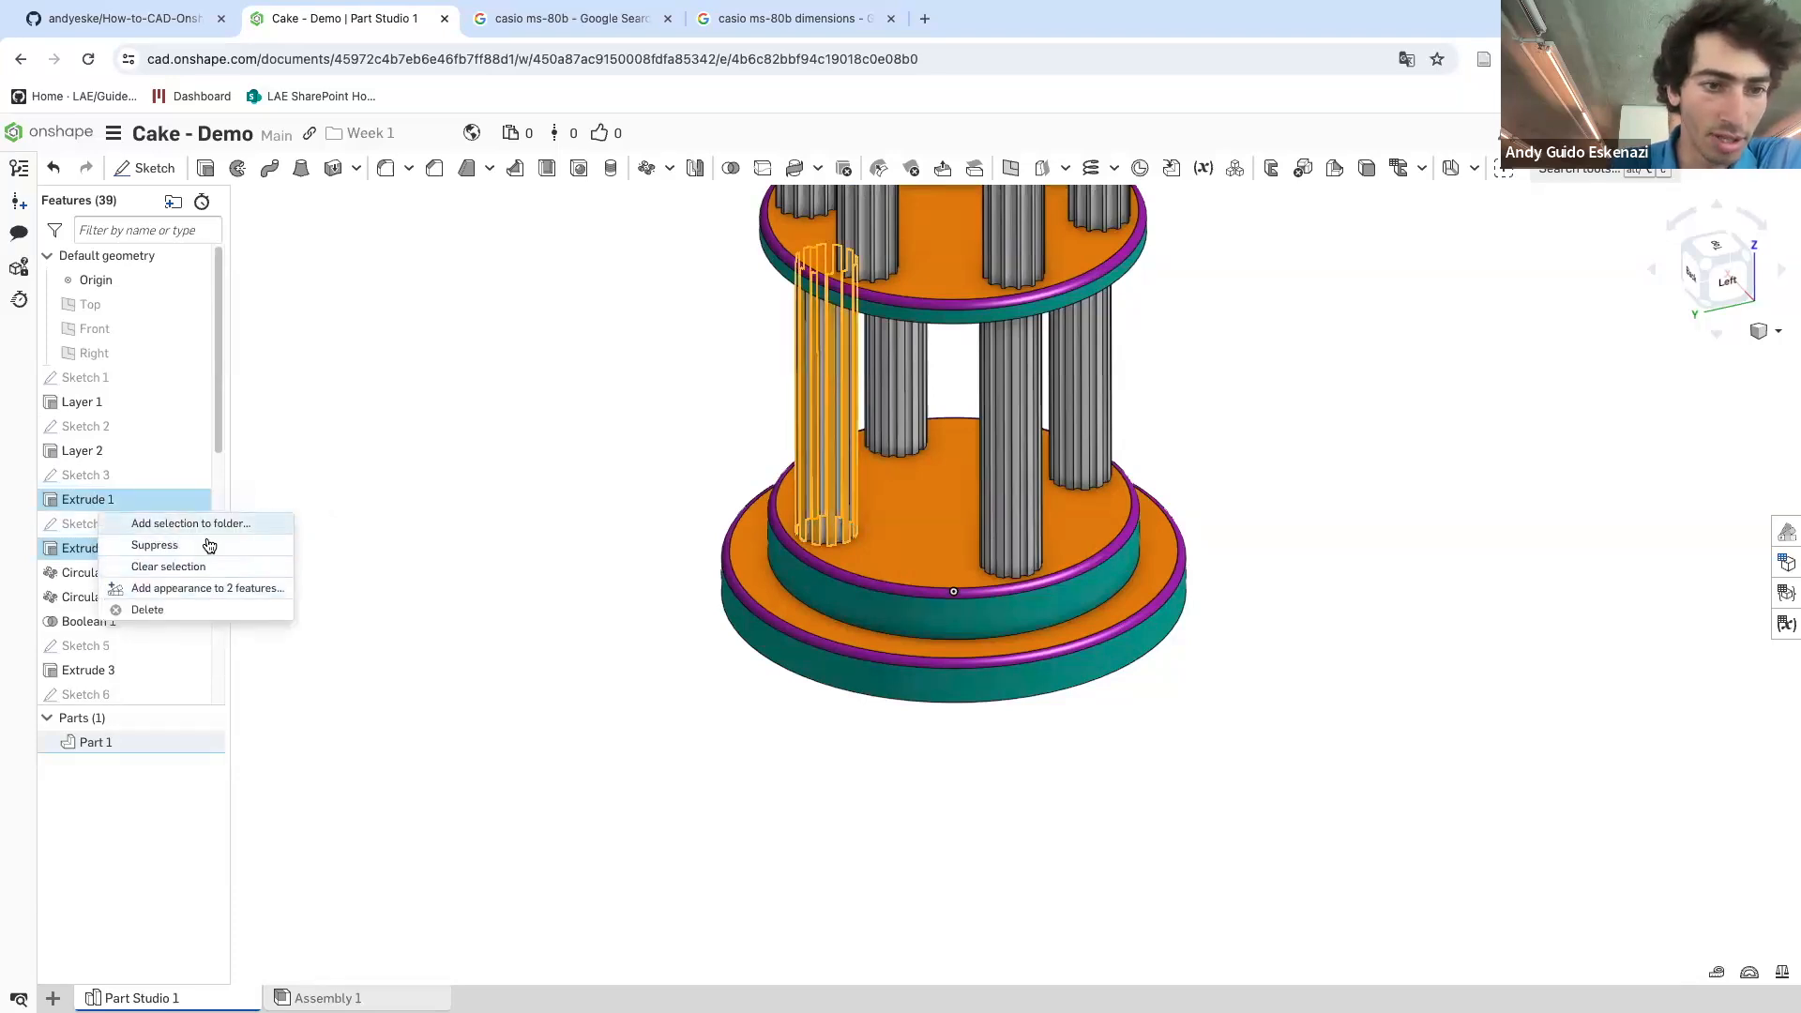
right_click(122, 502)
click(310, 469)
click(322, 464)
- Rename the Extrude 1 feature as Column 1
right_click(113, 505)
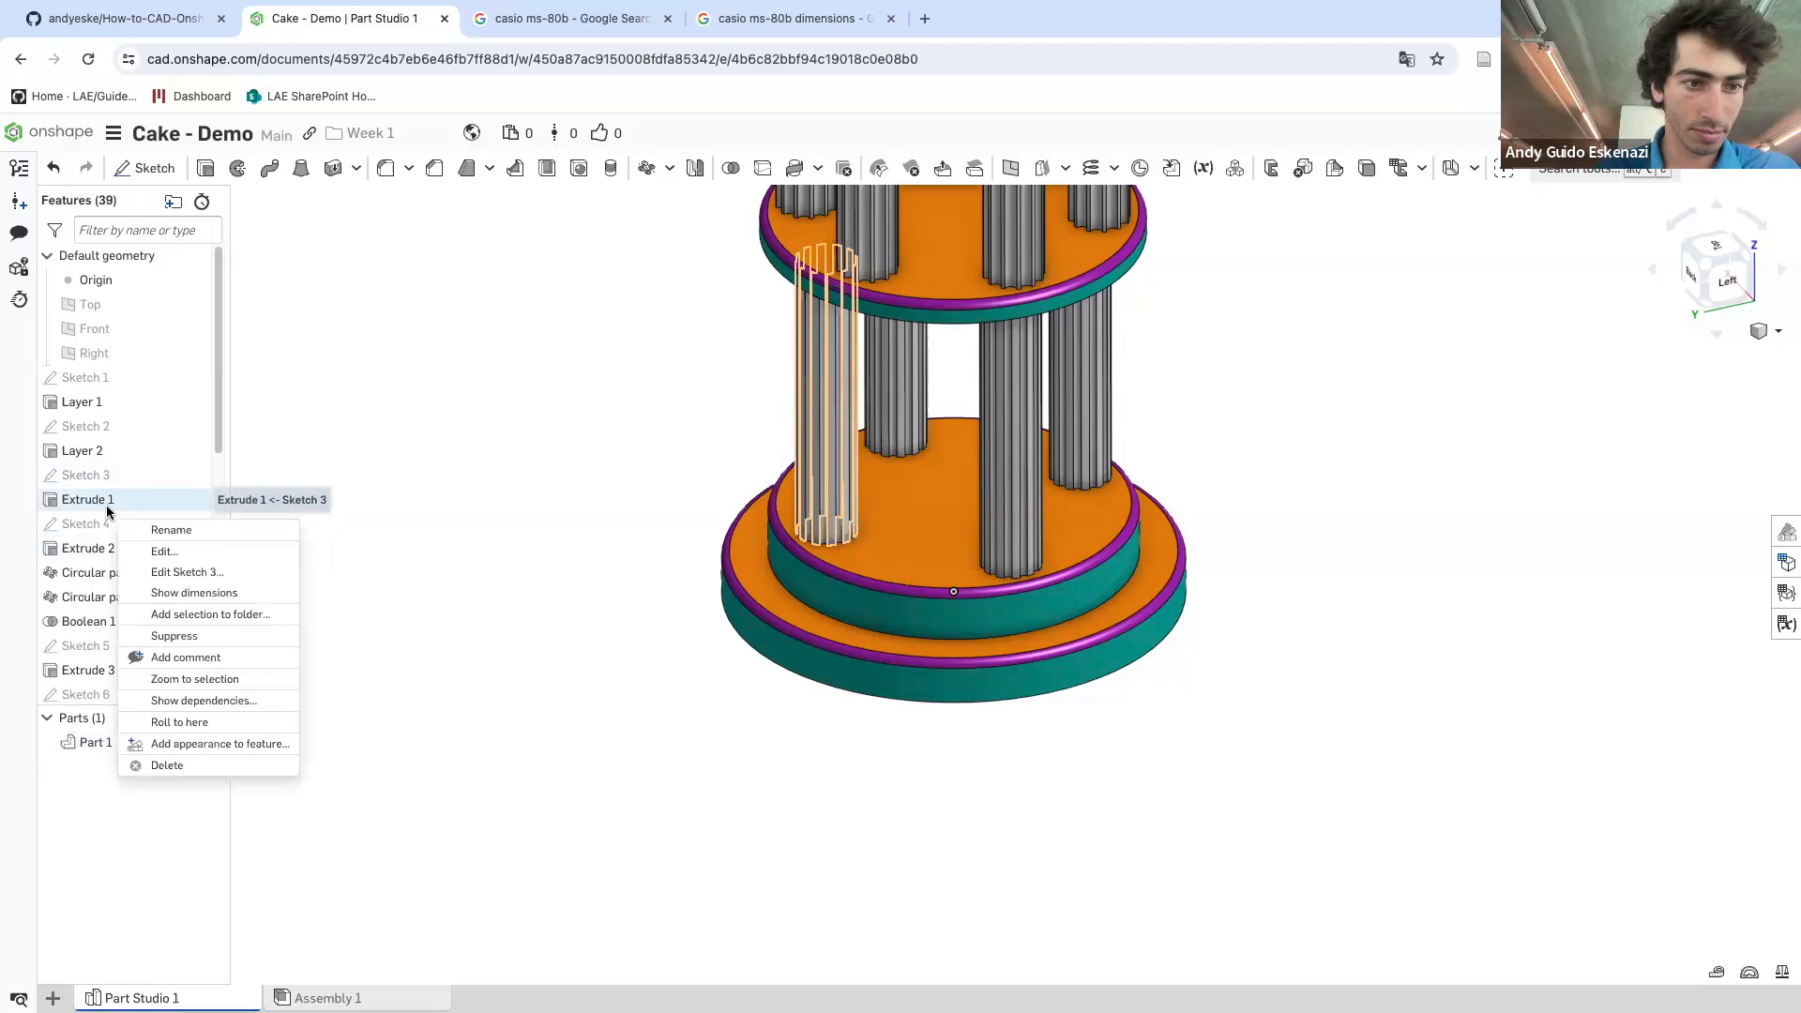
click(187, 529)
text(COo)
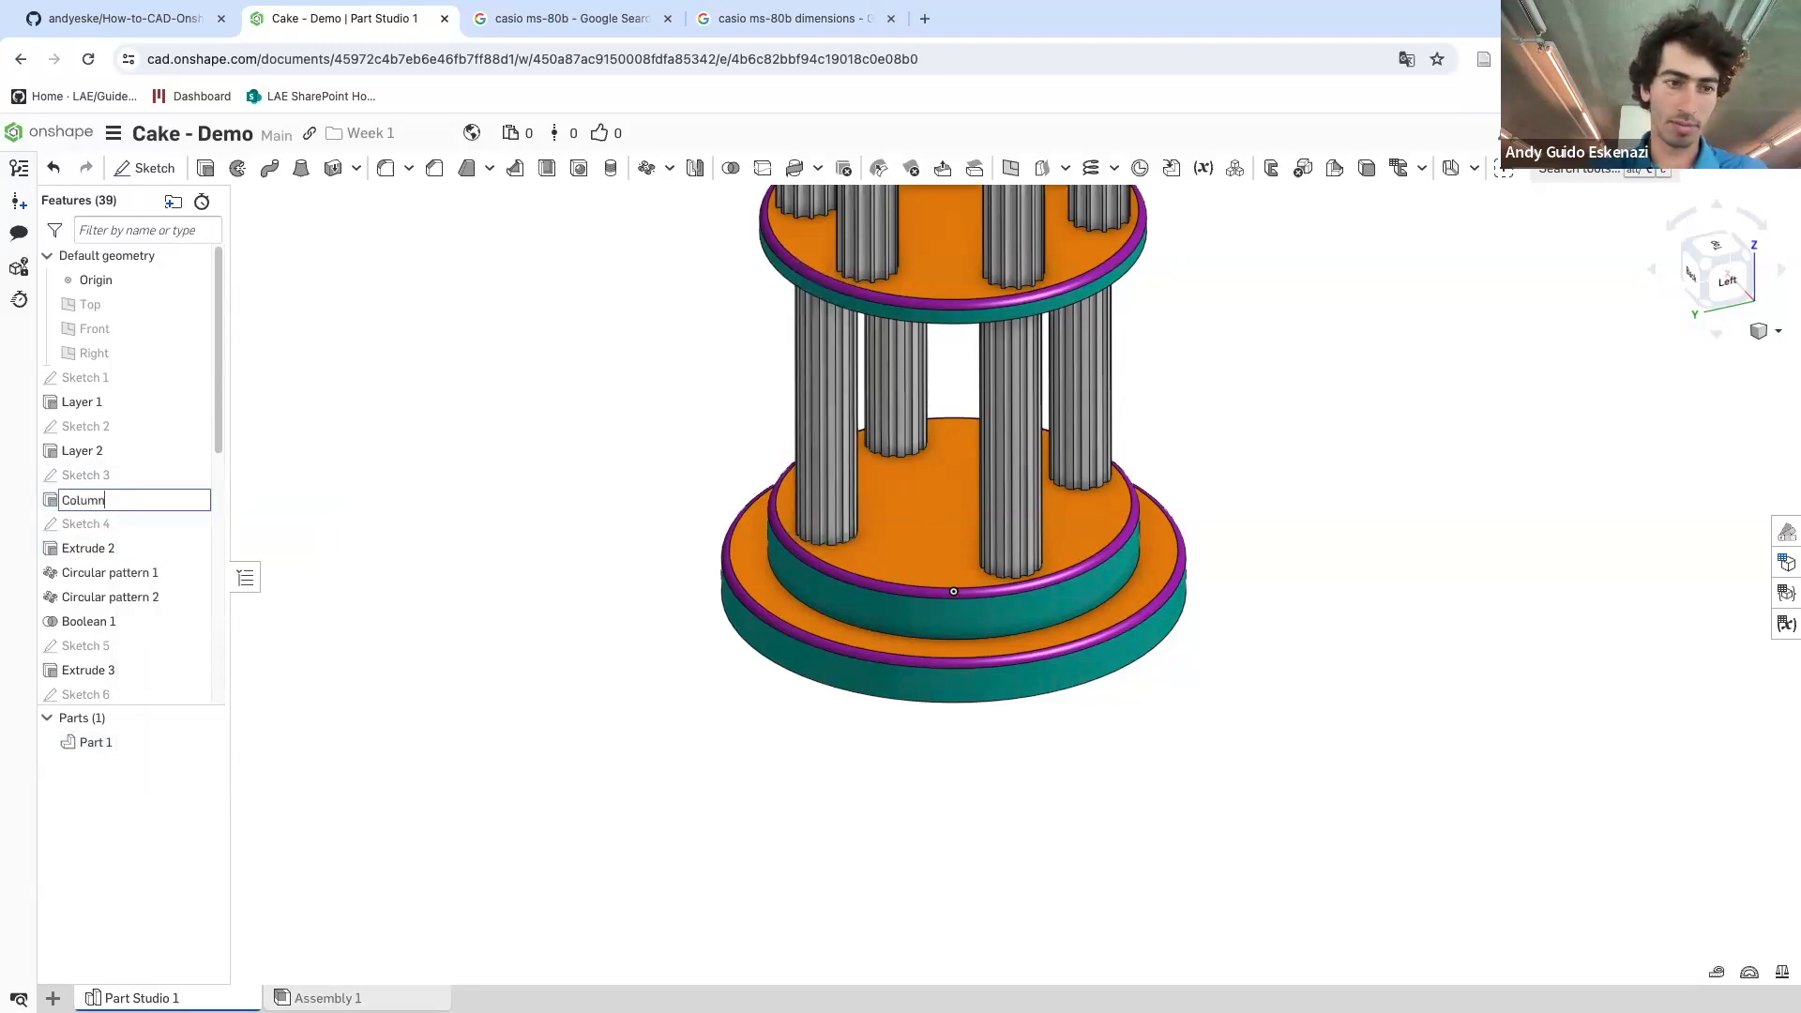
key(Return)
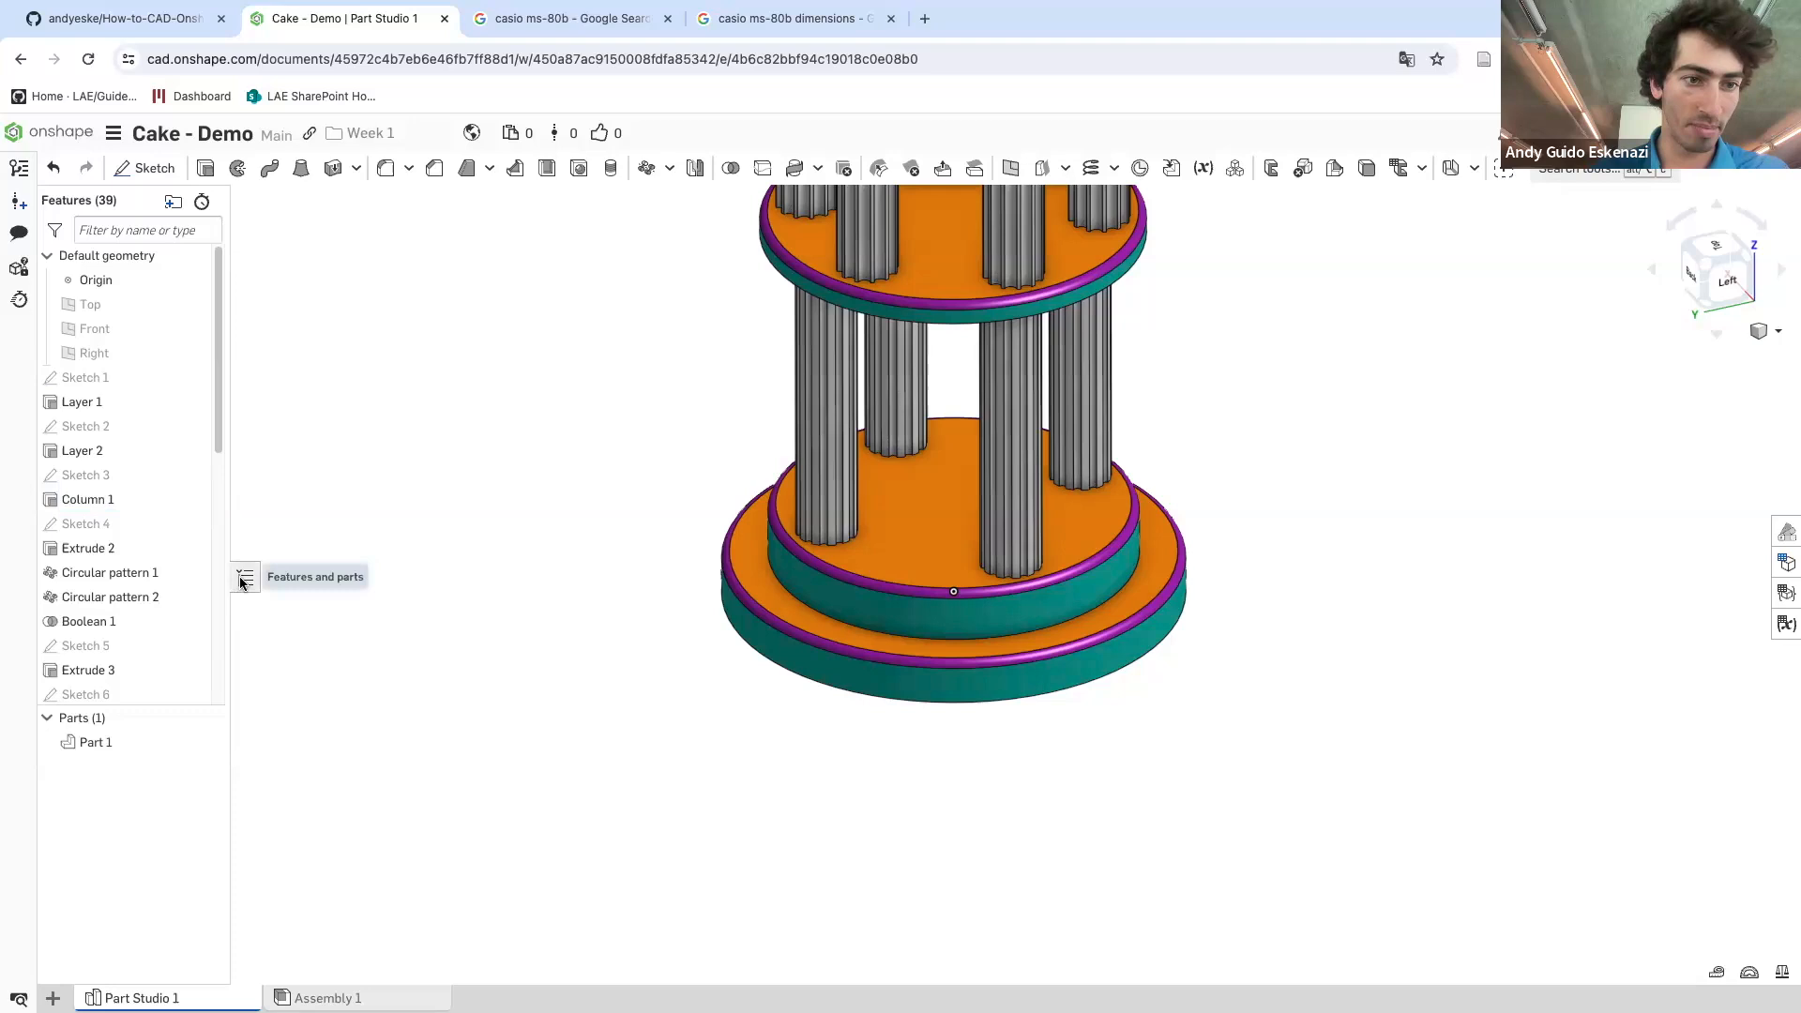
- Add a blue (#3B61B4) face appearance to the lowest tier's columns, covering Column 1, Extrude 2 and Circular pattern 1
right_click(122, 507)
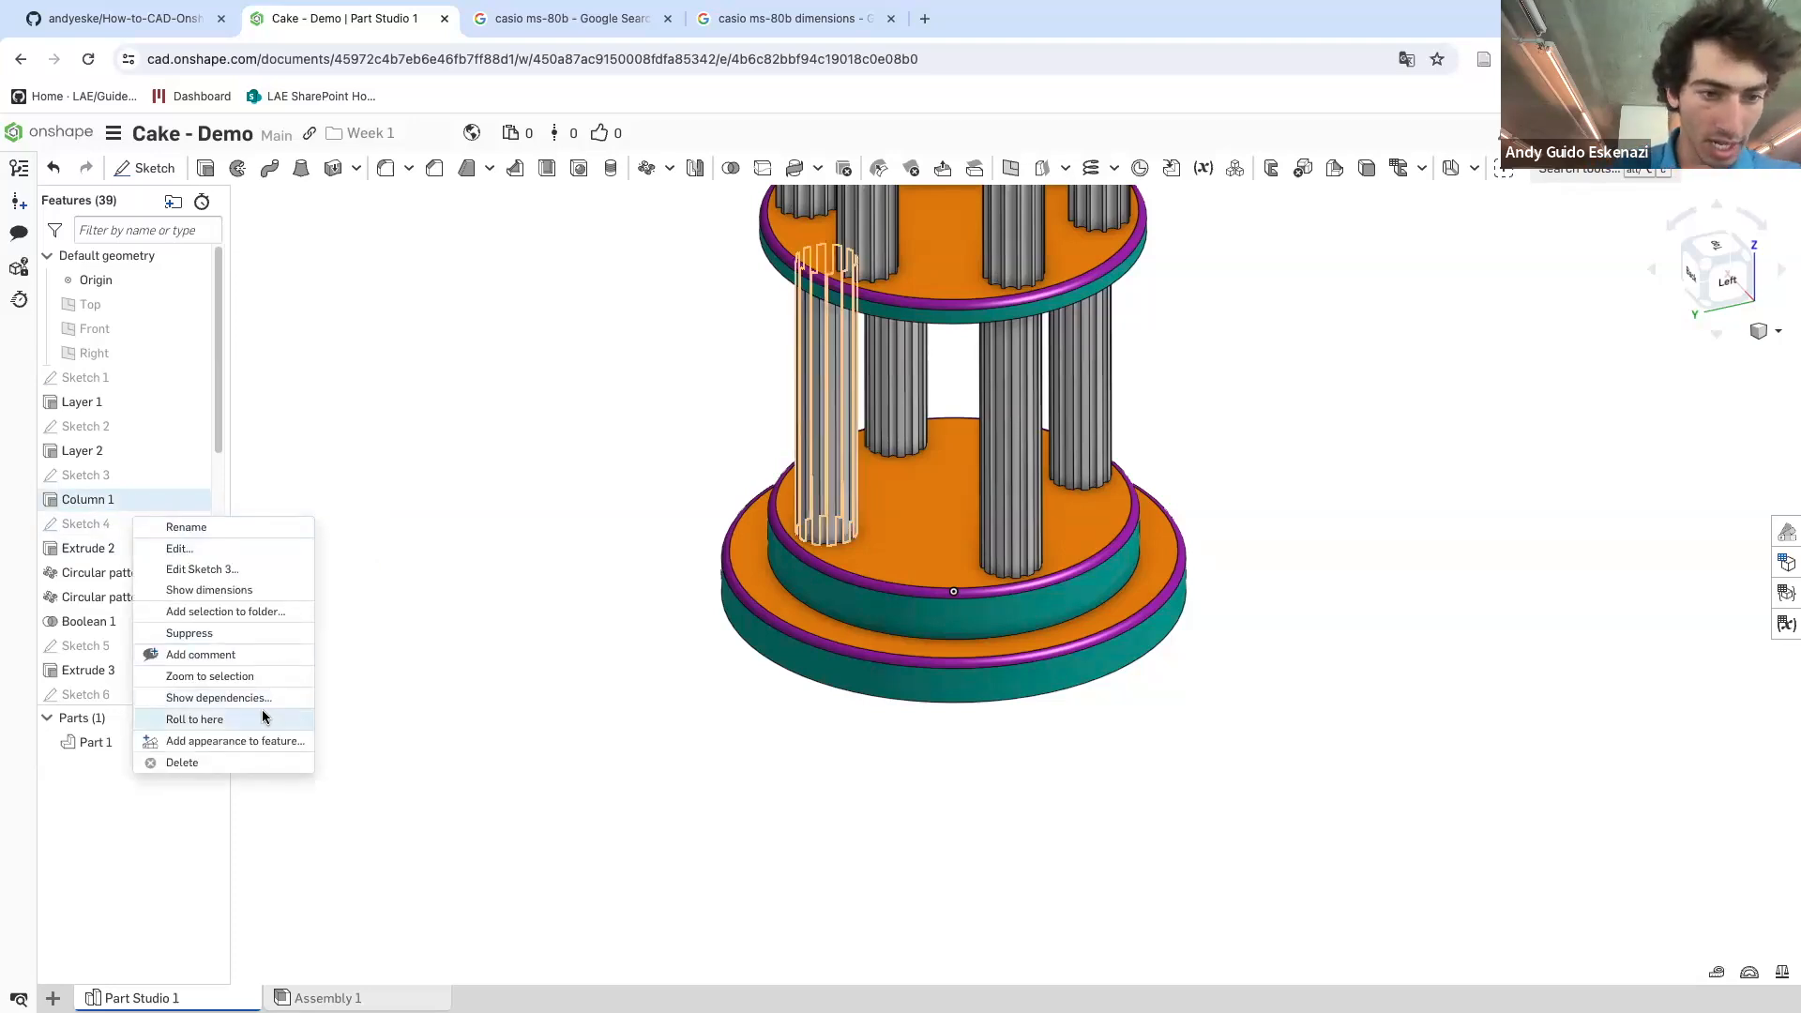
click(262, 747)
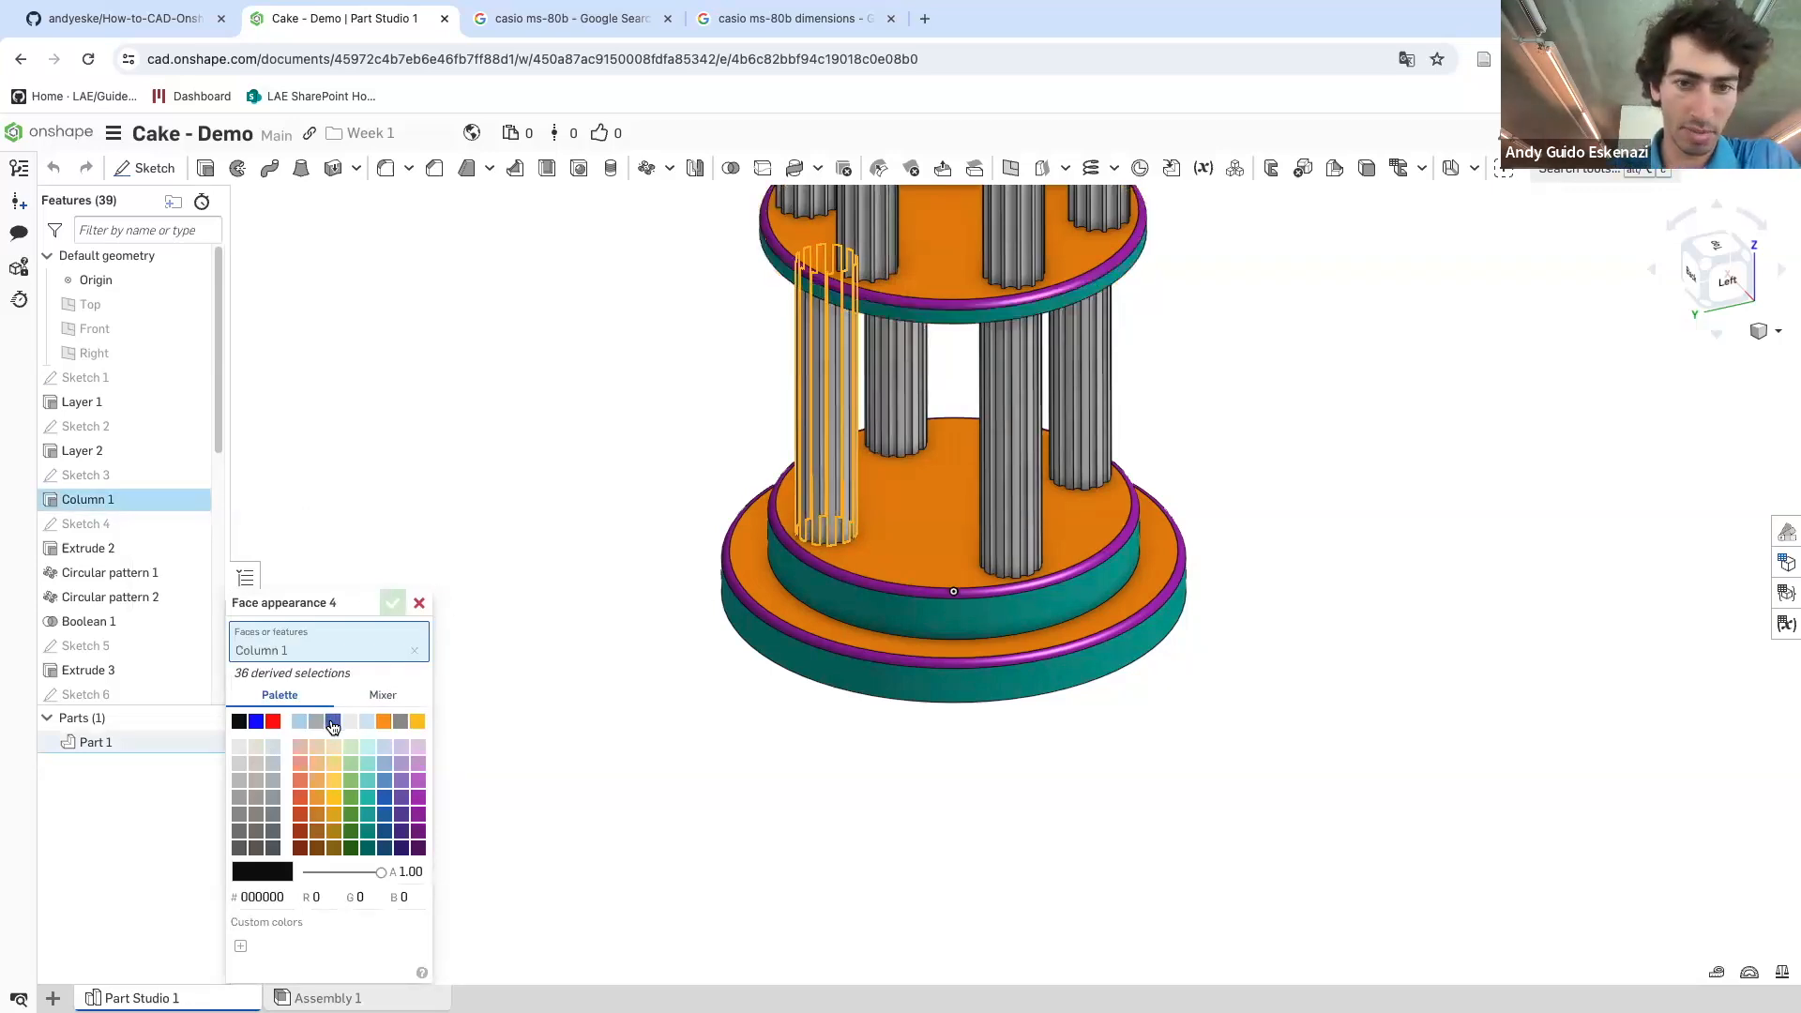
click(332, 722)
scroll(905, 446, up, 5)
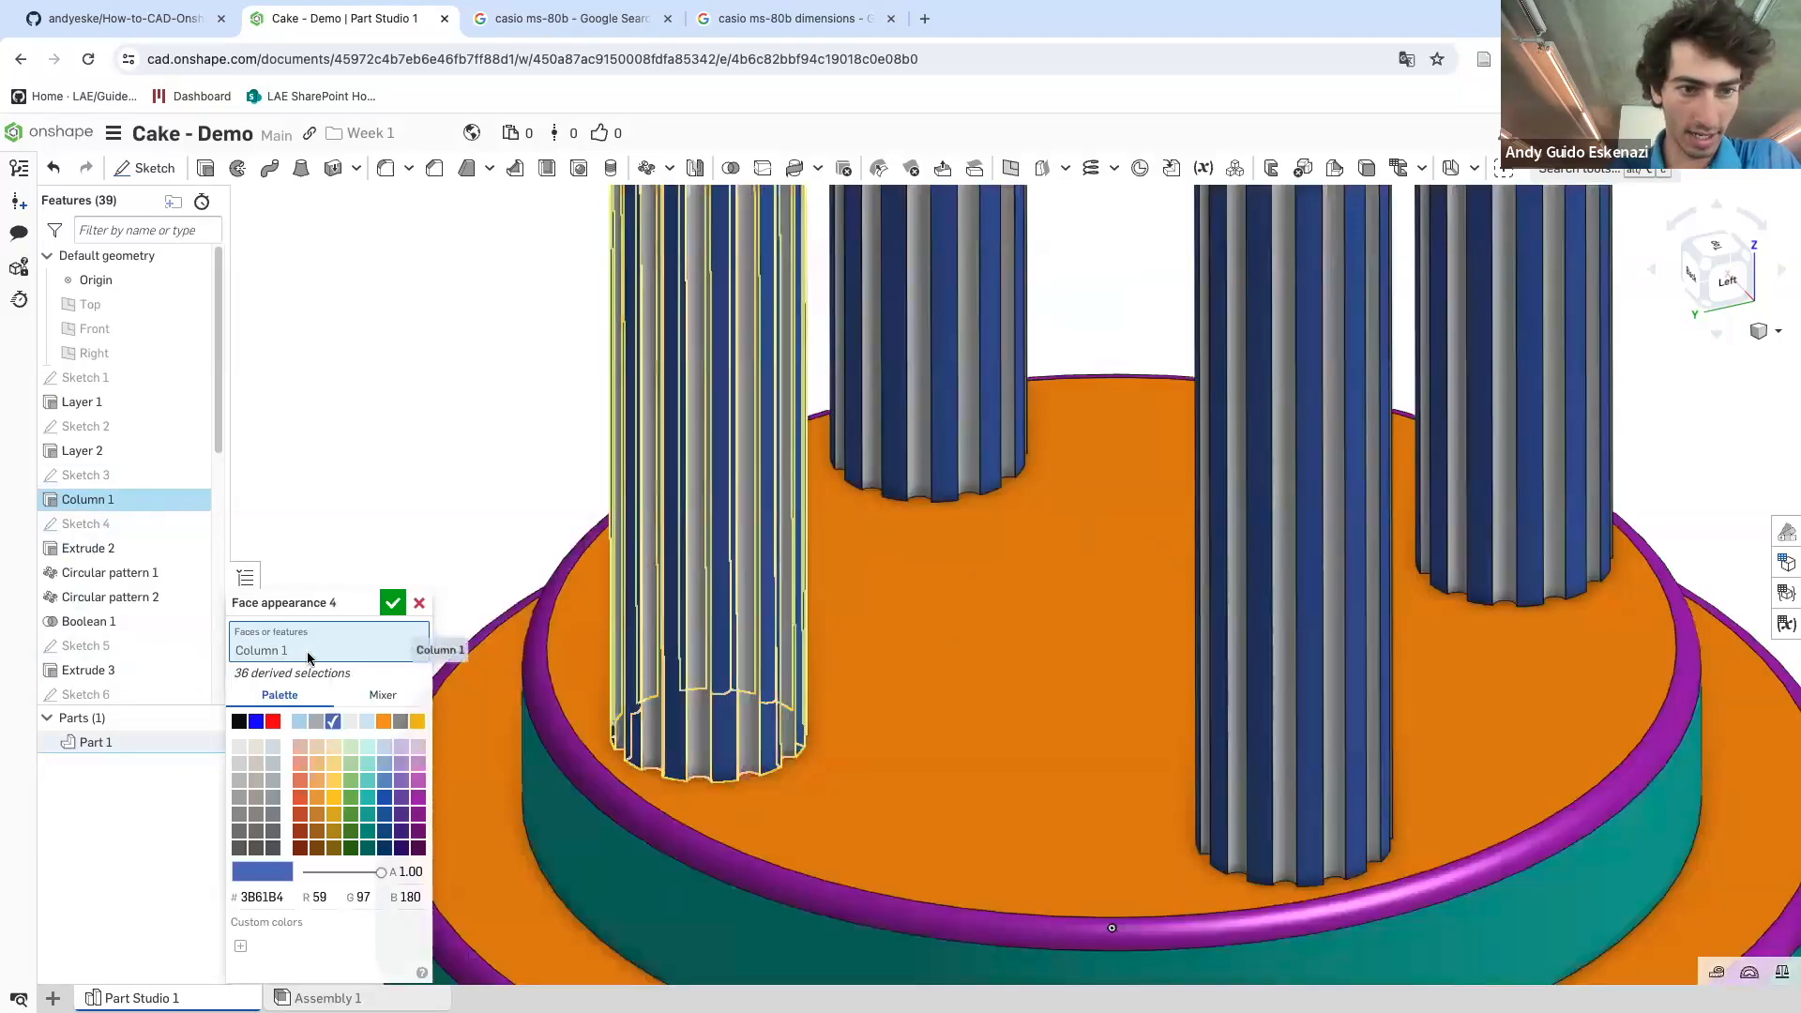
click(100, 552)
click(107, 574)
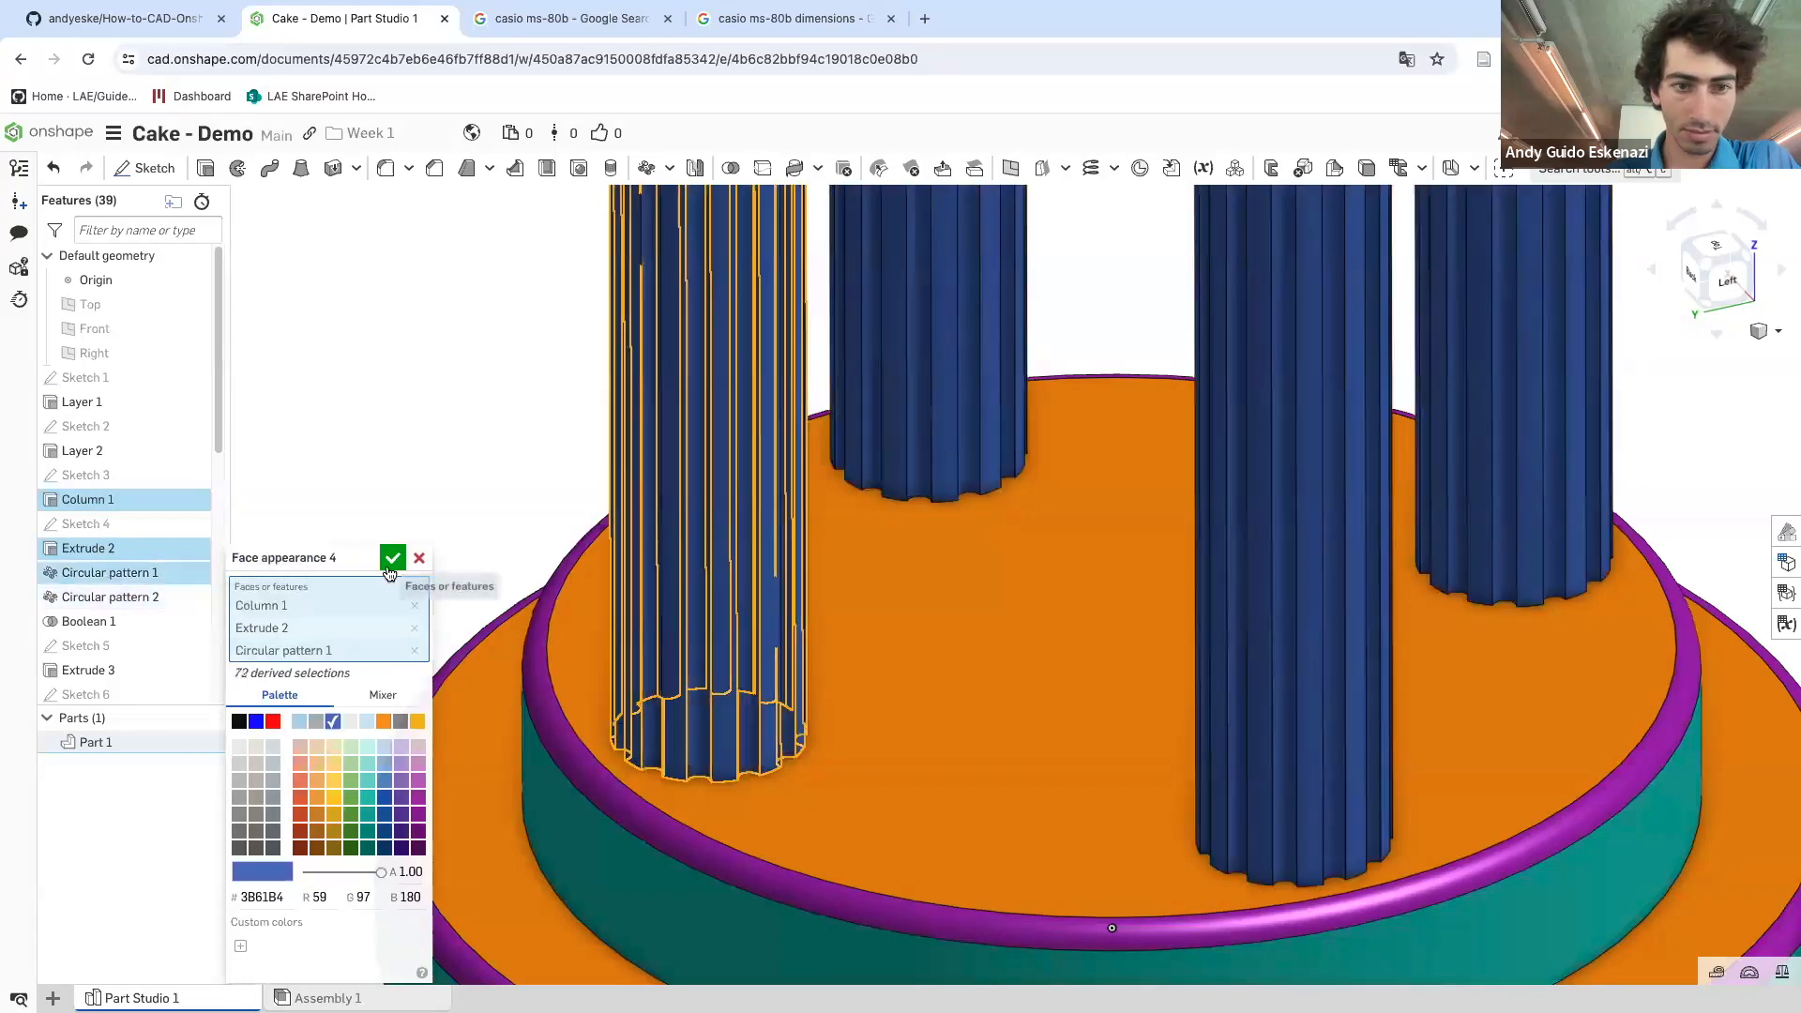
click(392, 559)
- Add a dark red (#BA401B) face appearance to Extrude 4, the middle tier's columns
scroll(375, 441, down, 10)
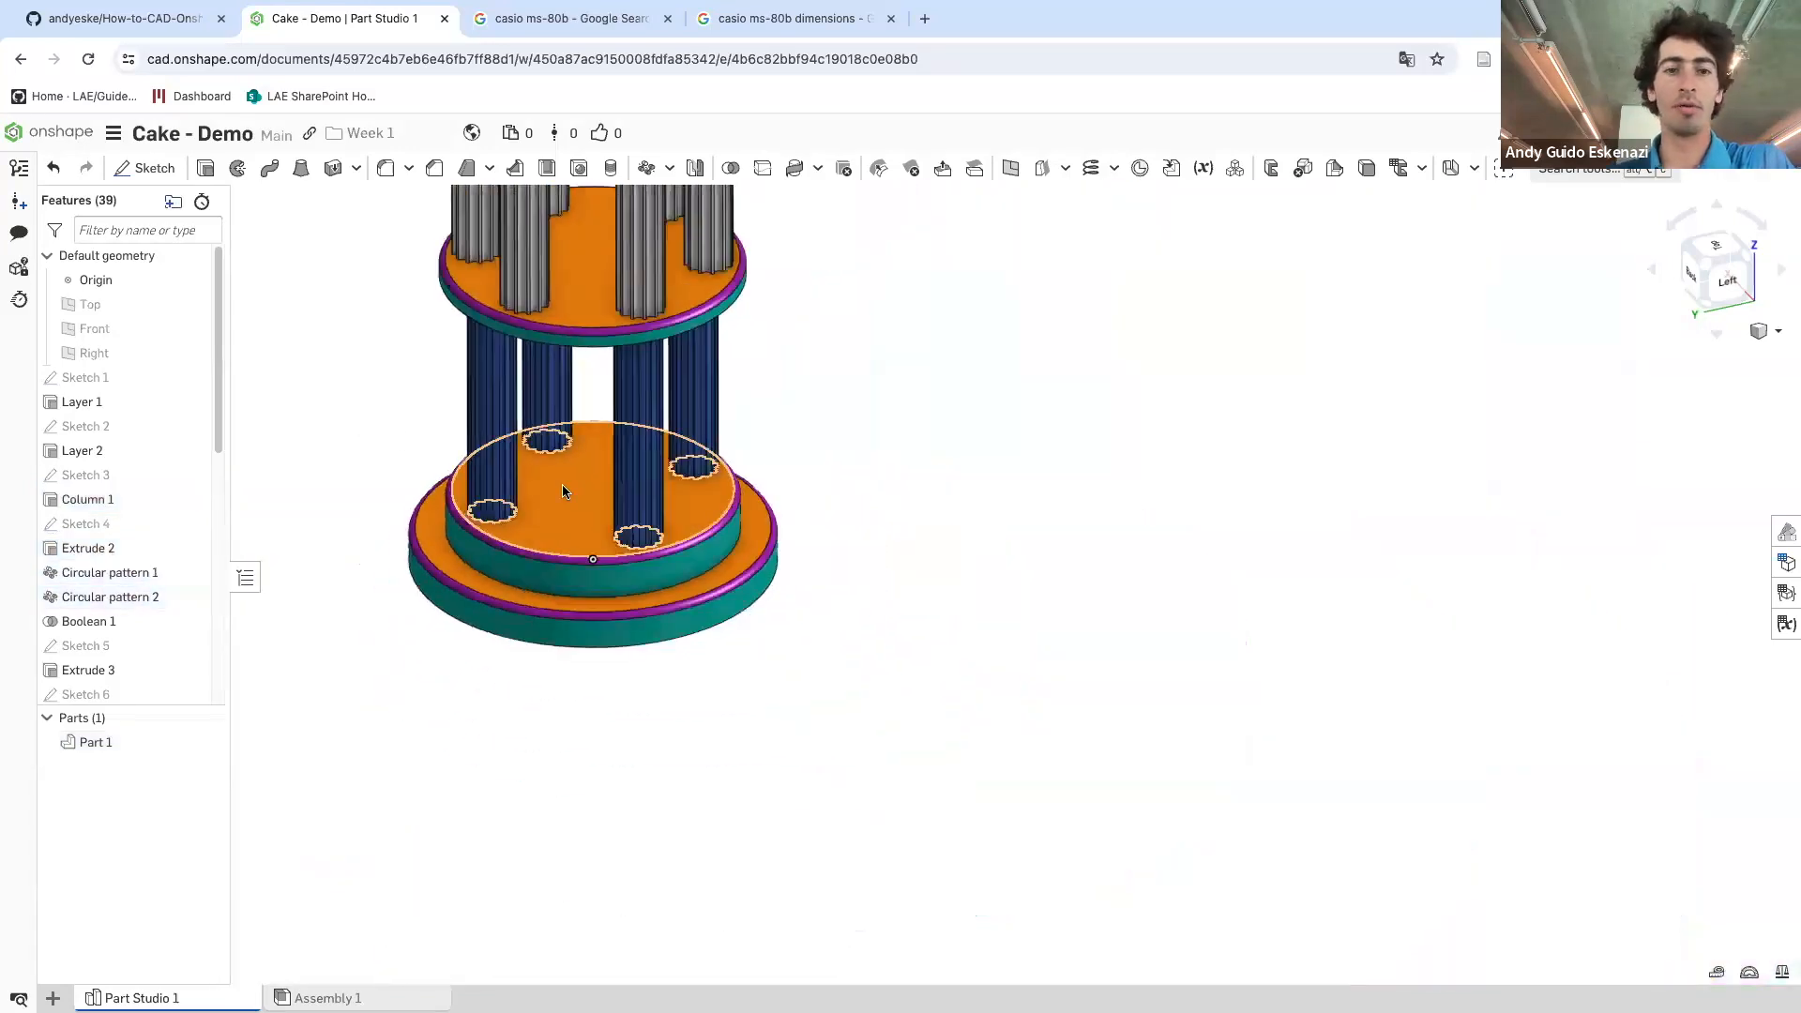
scroll(566, 362, up, 3)
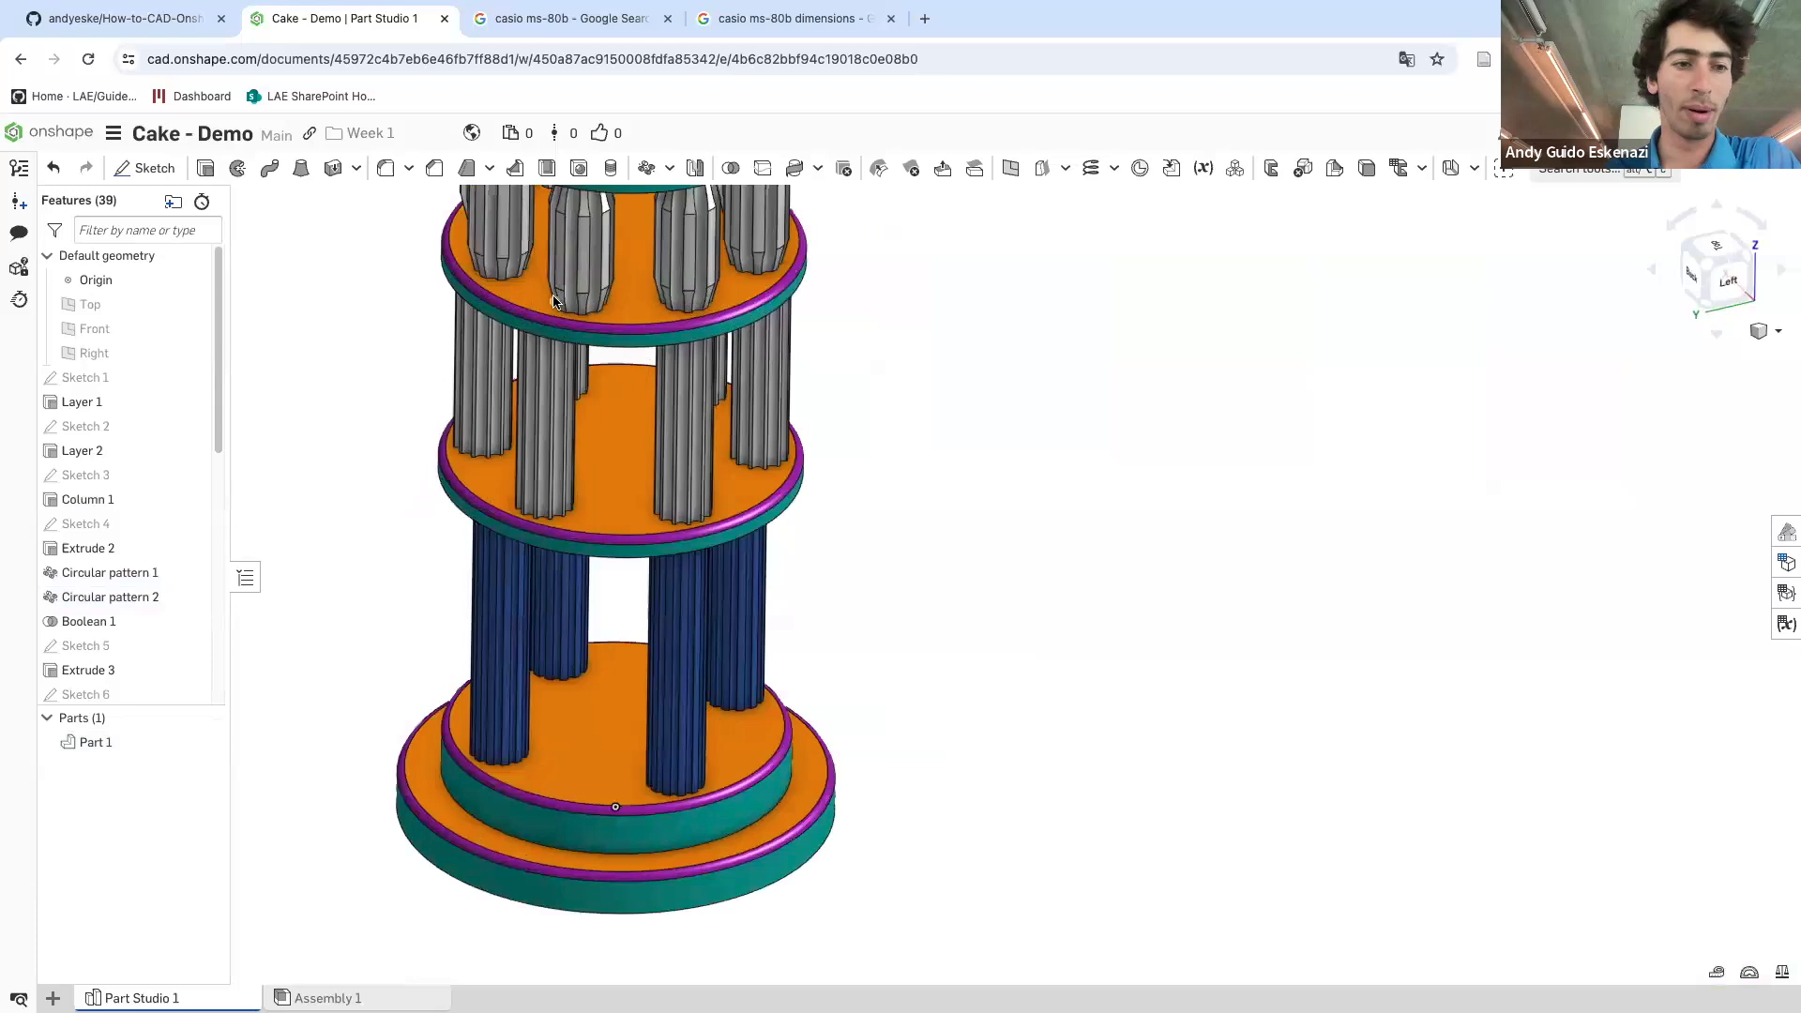
scroll(94, 600, down, 2)
click(90, 579)
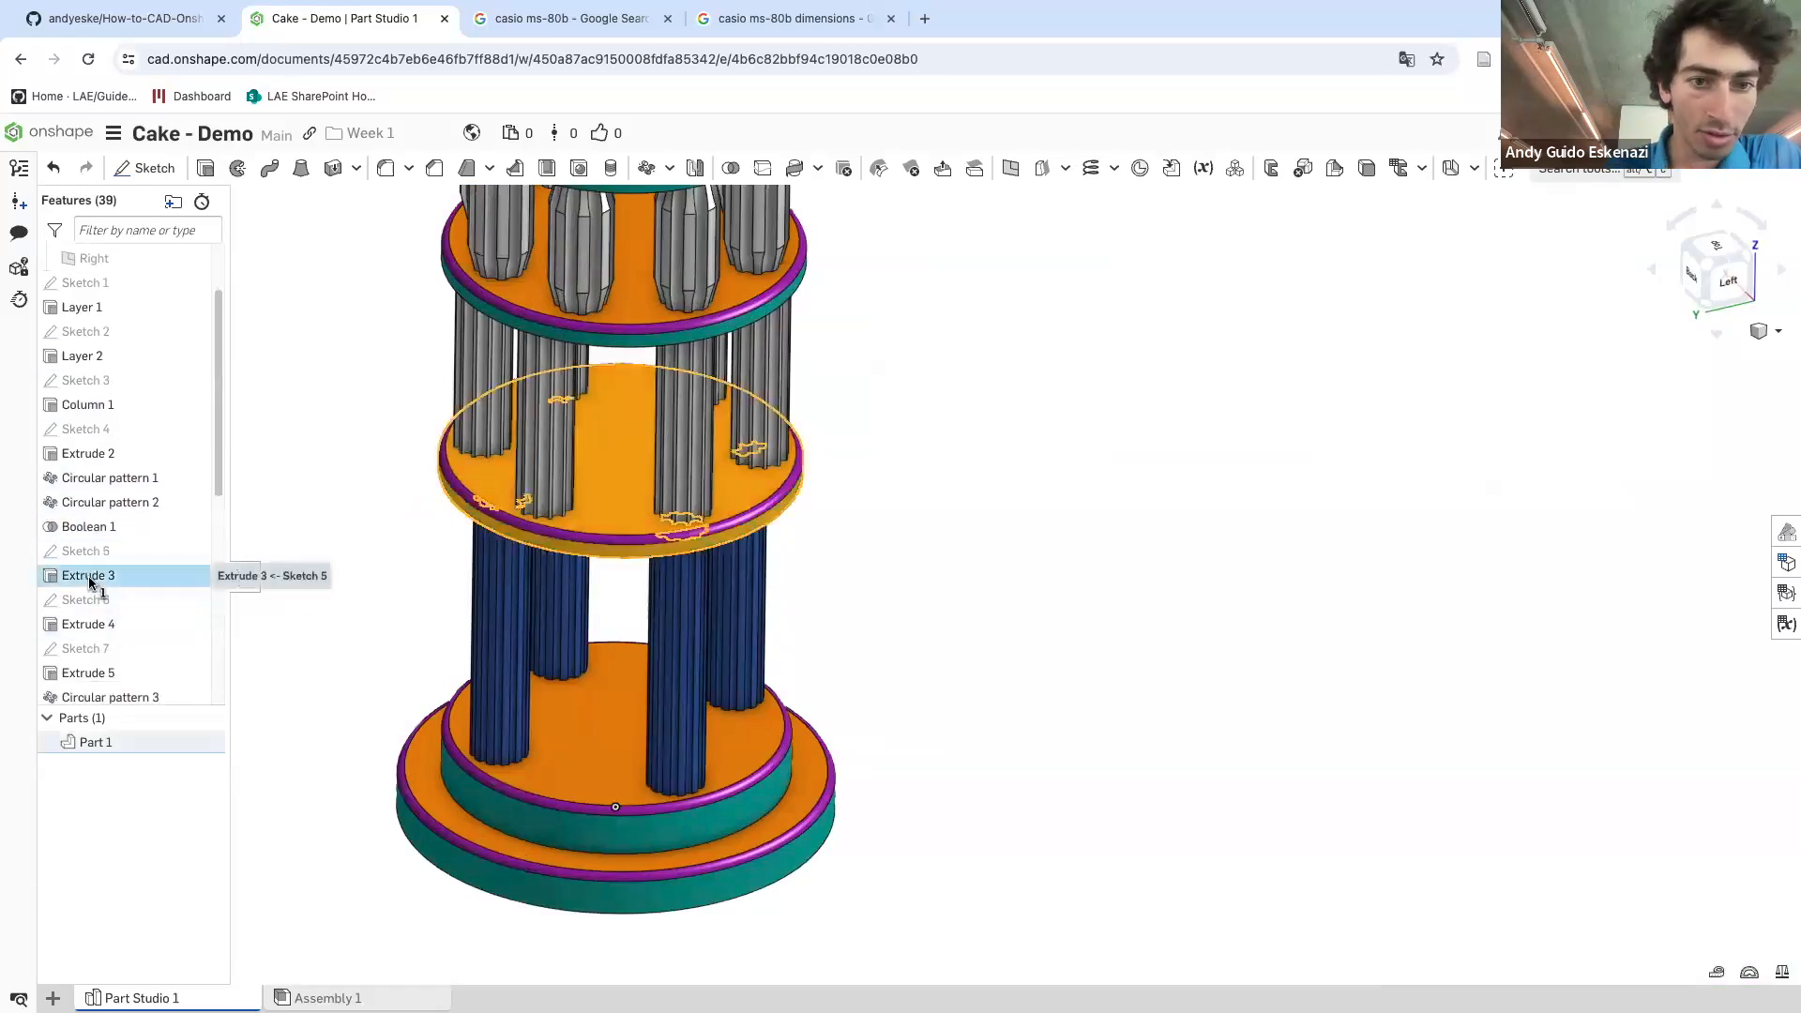
click(249, 443)
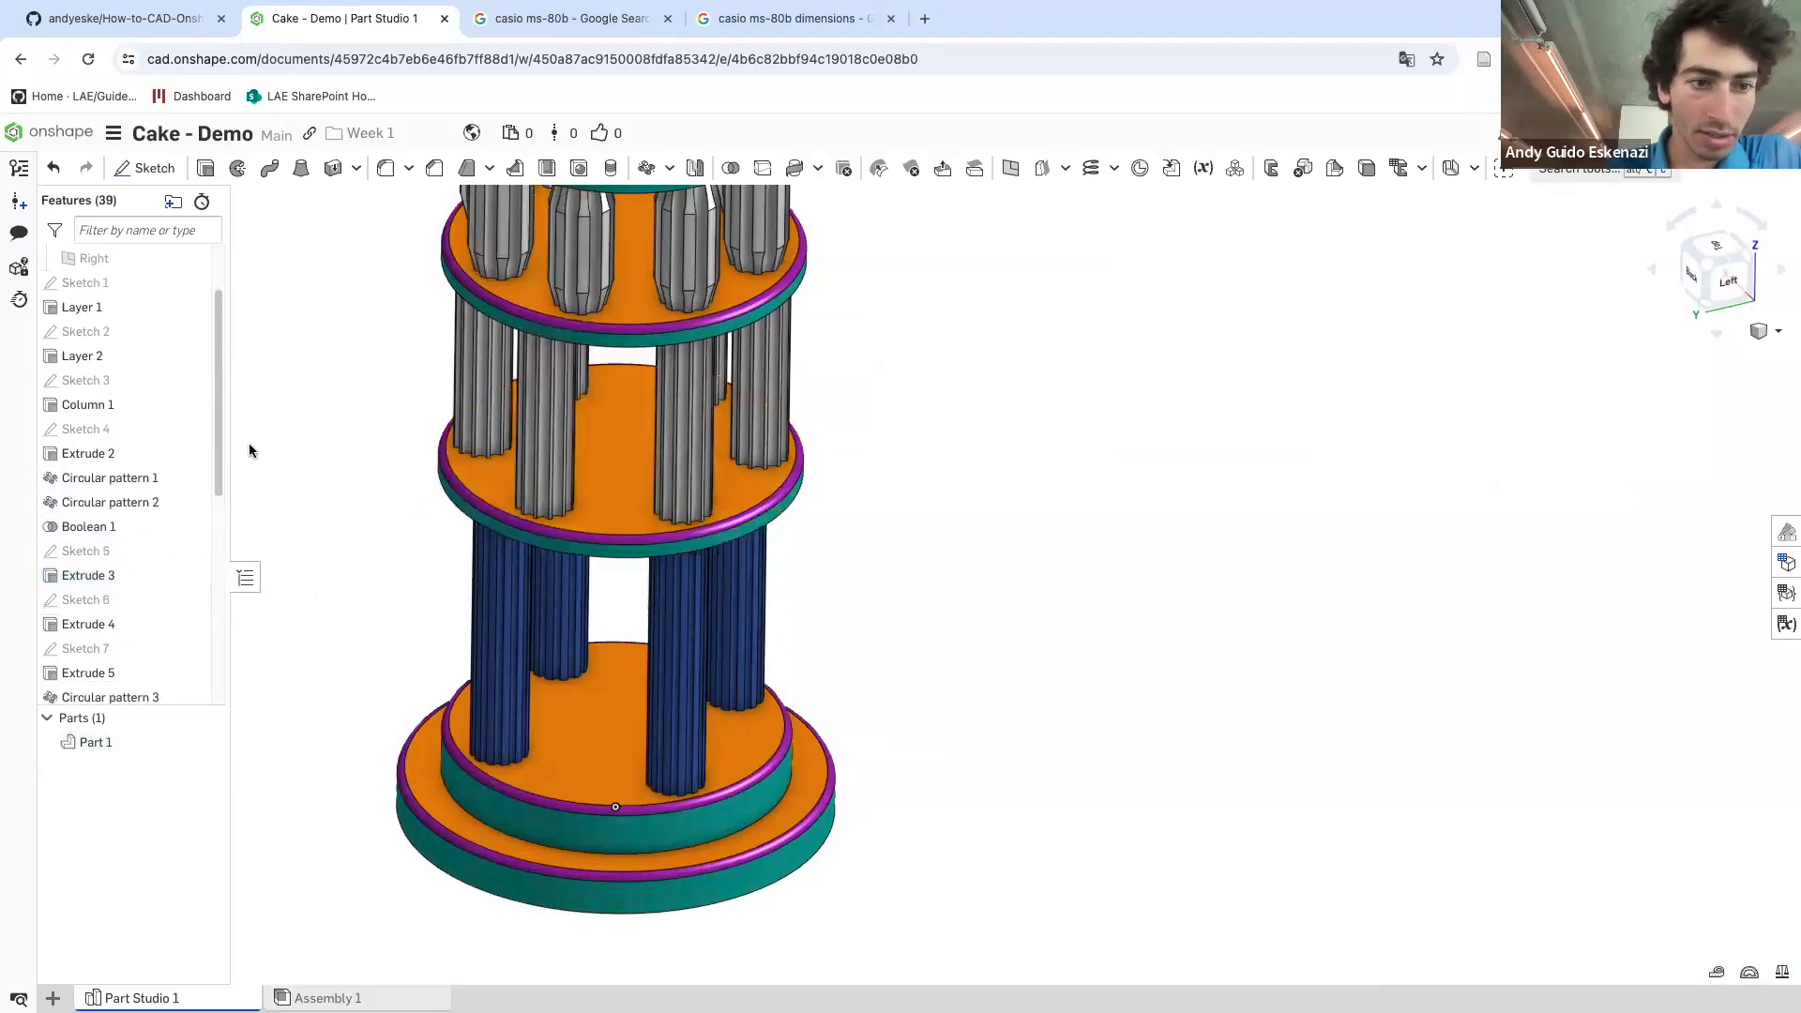
right_click(109, 626)
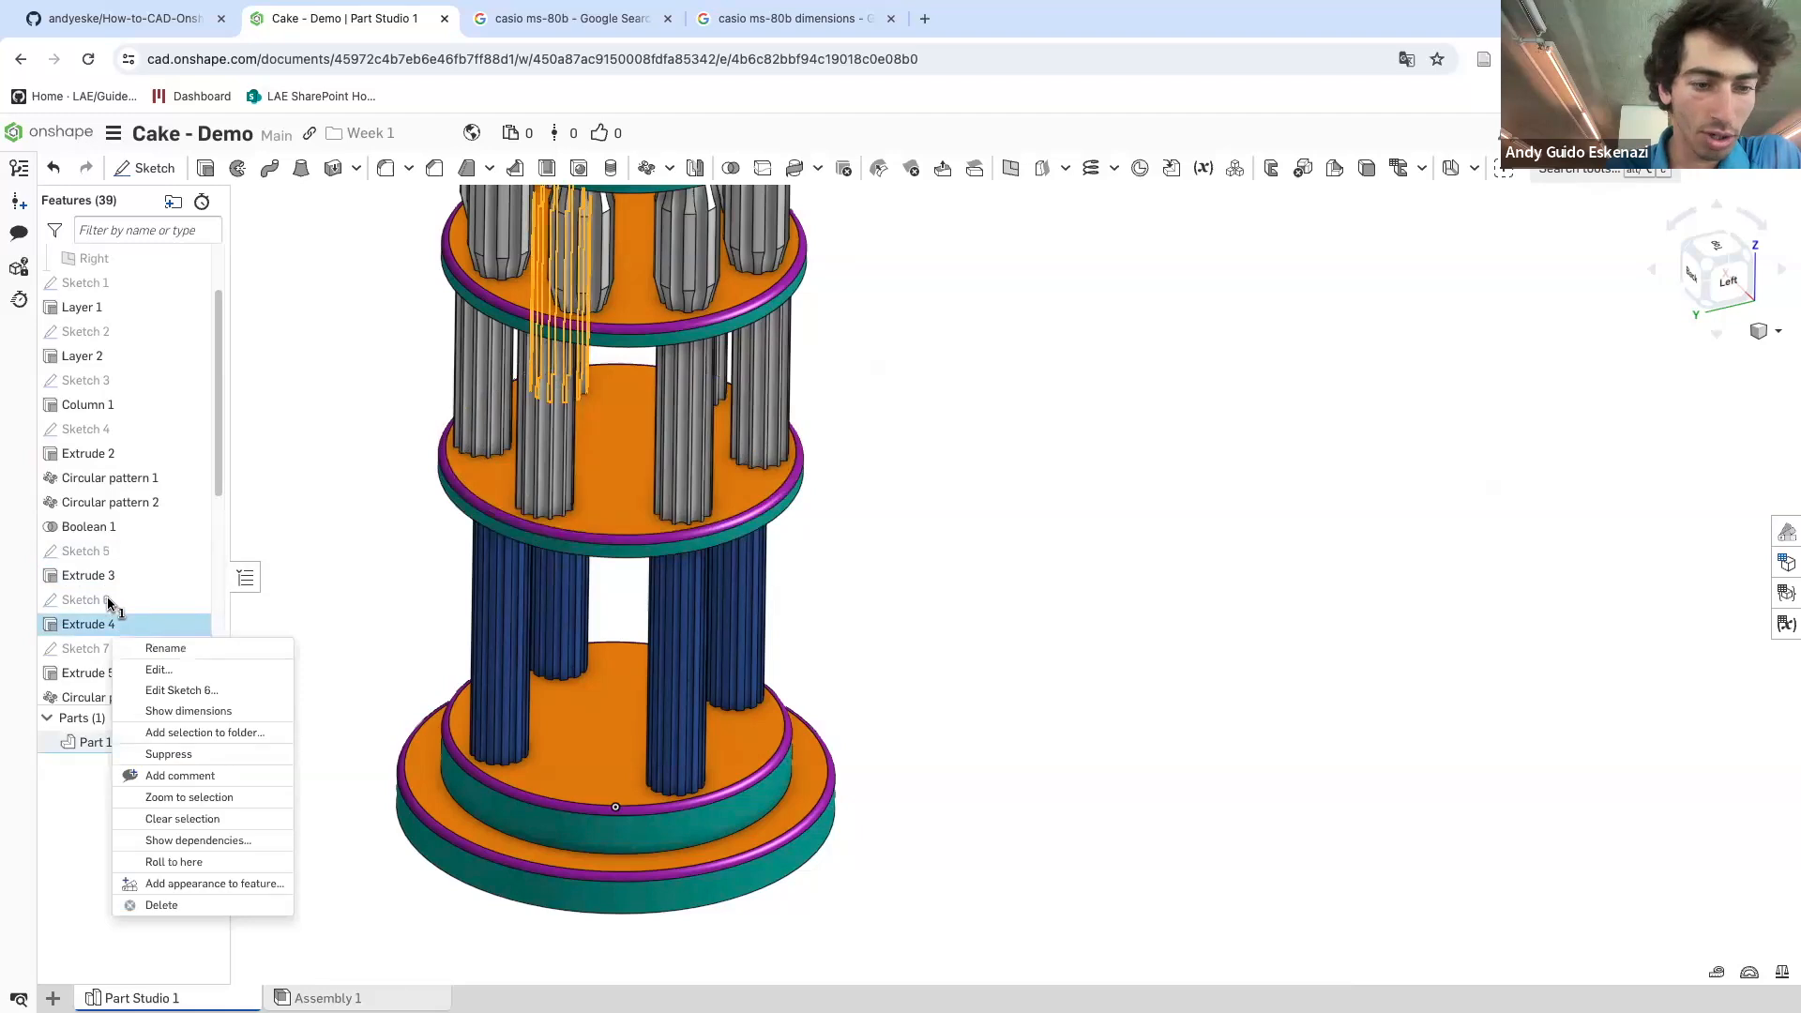
click(200, 885)
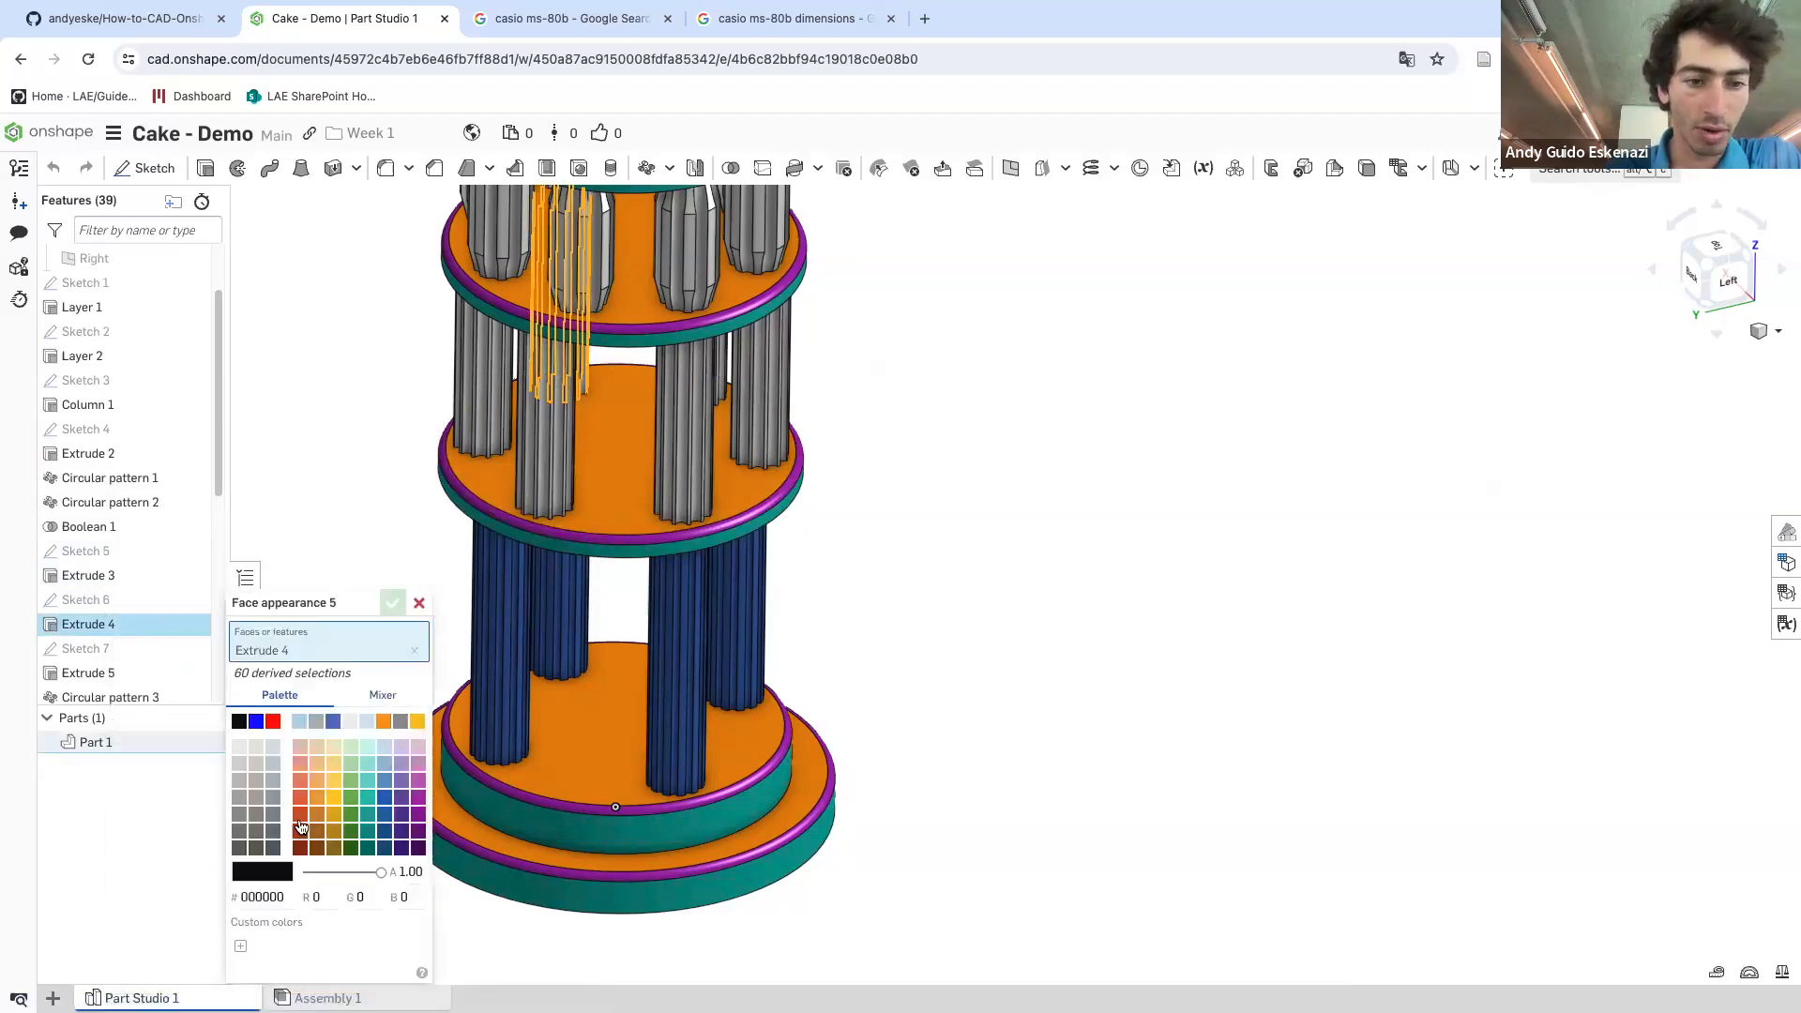
click(299, 814)
right_drag(506, 488, 572, 581)
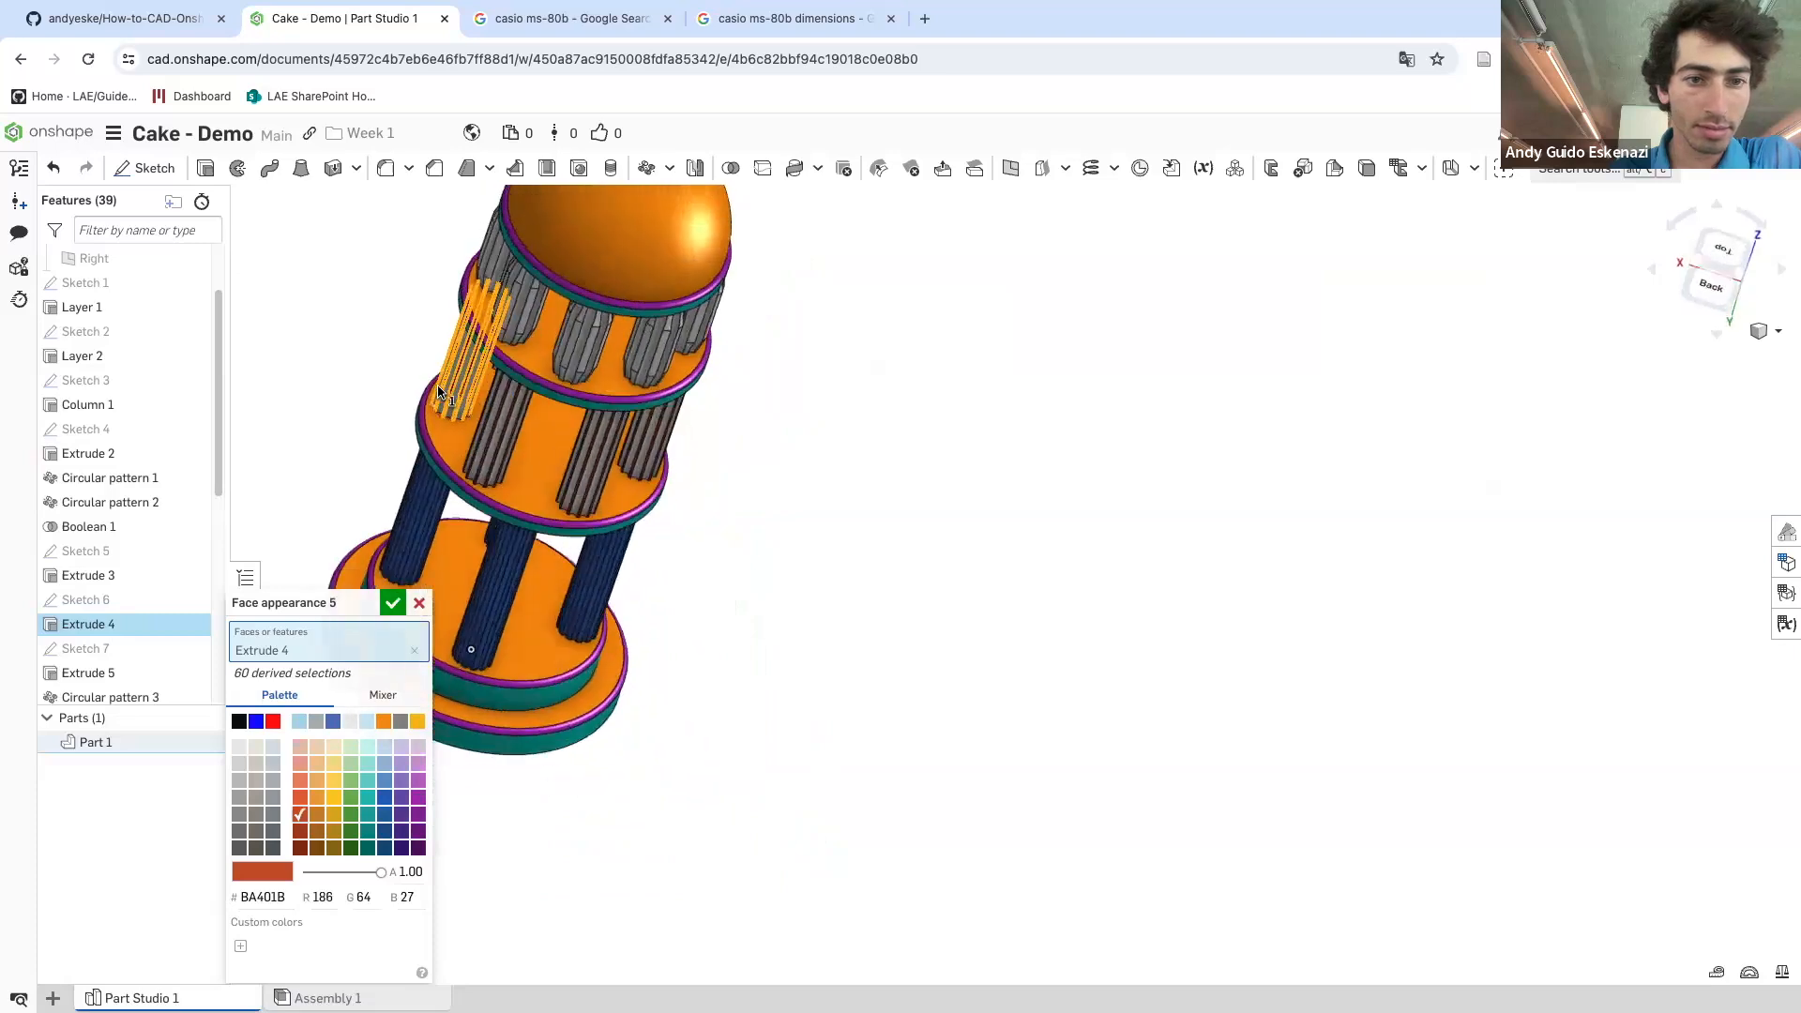
scroll(479, 365, up, 5)
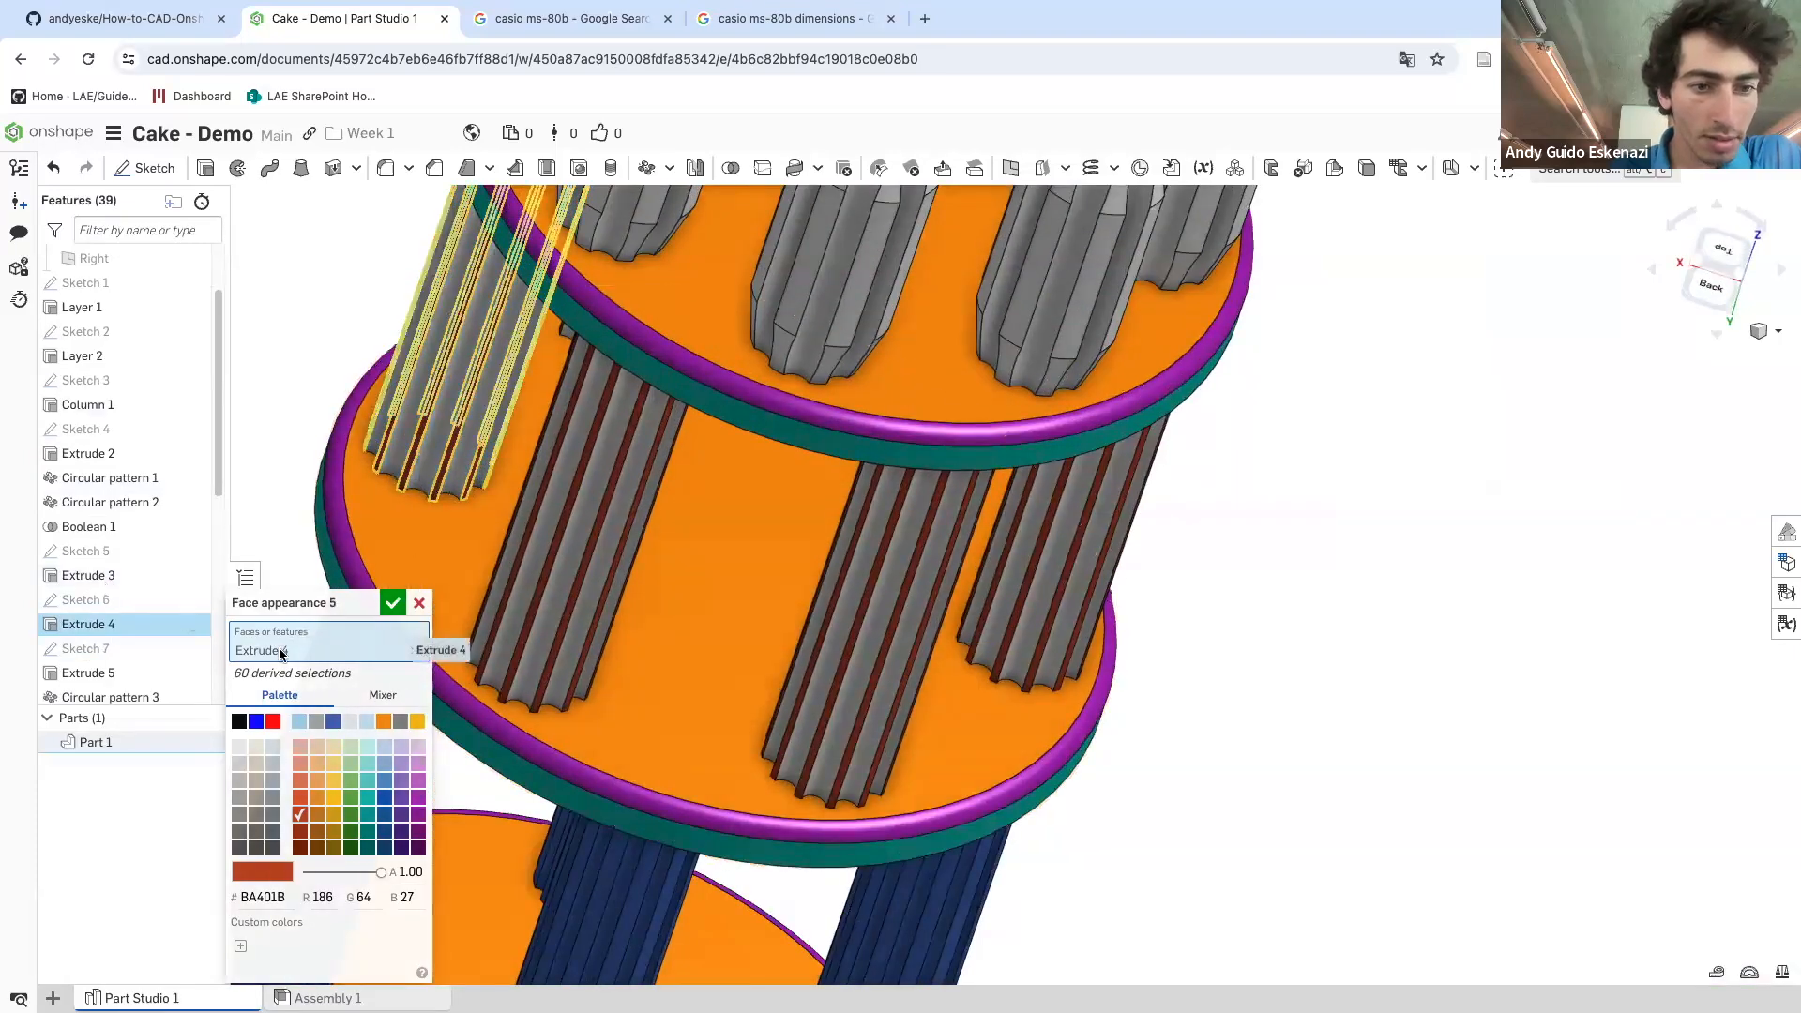
- Include Extrude 5 in the dark red face appearance of the middle columns, leaving out Extrude 3, and finish it
click(112, 579)
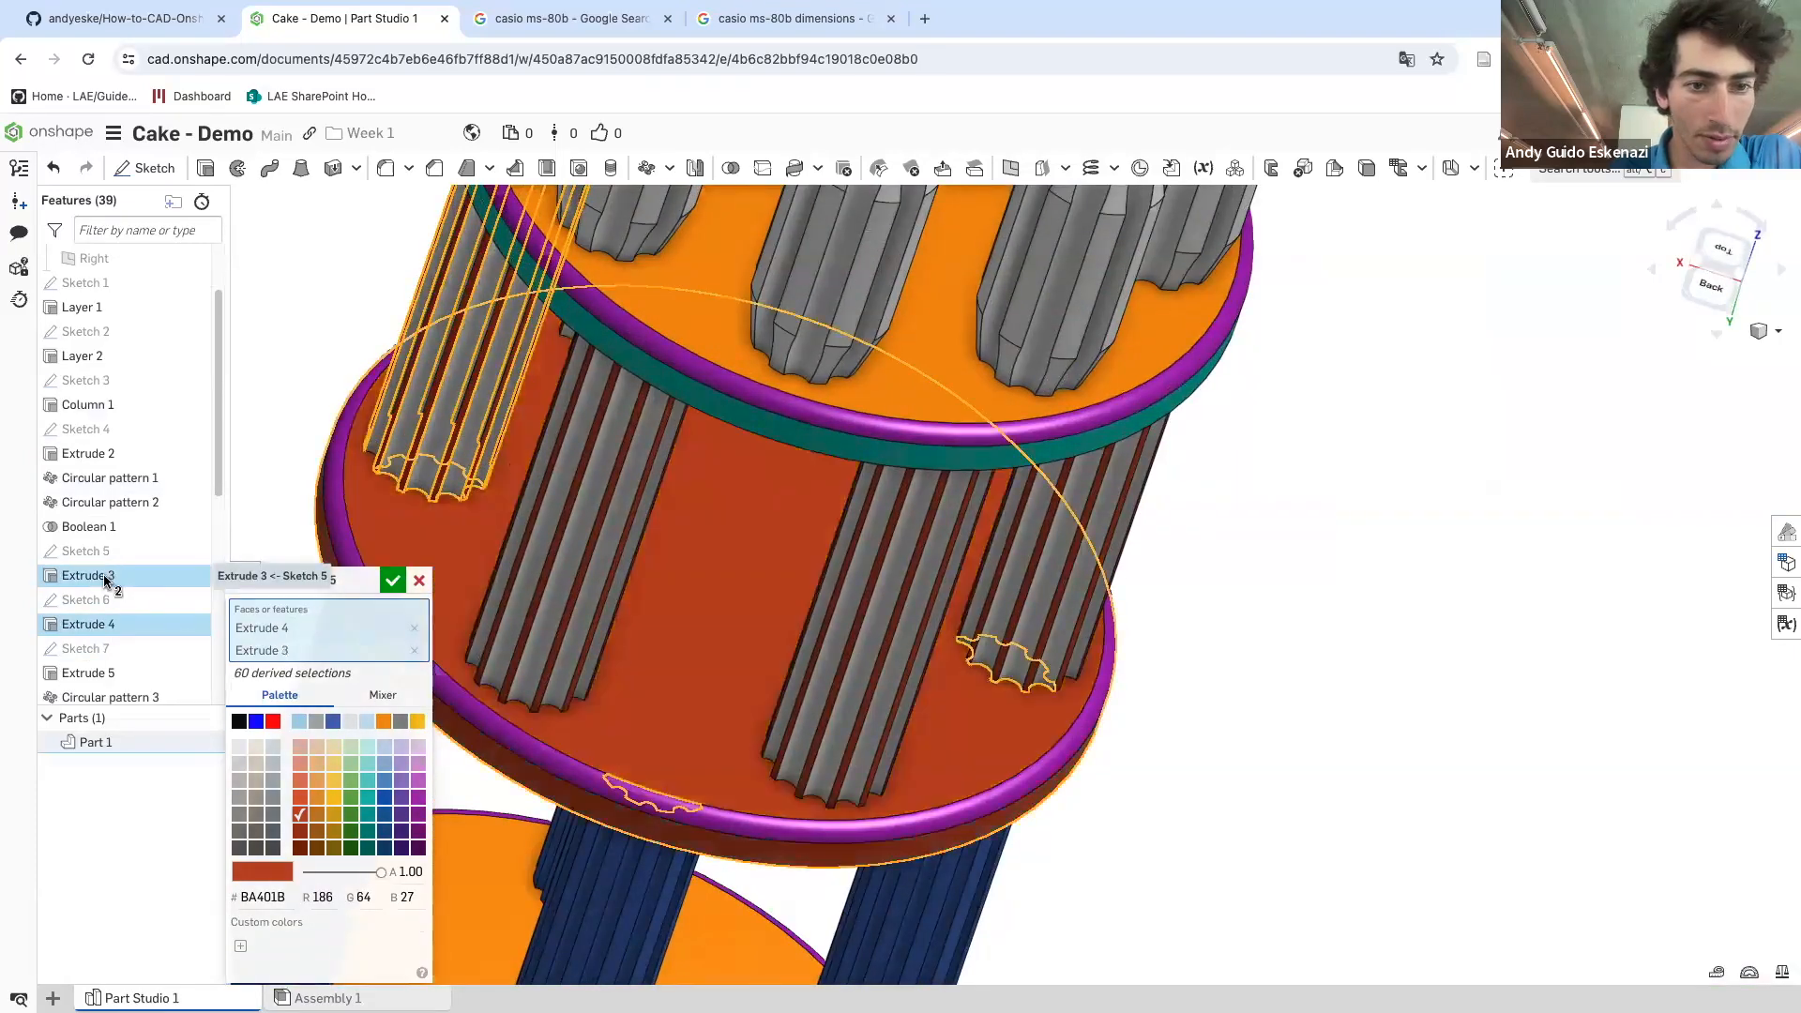
click(105, 581)
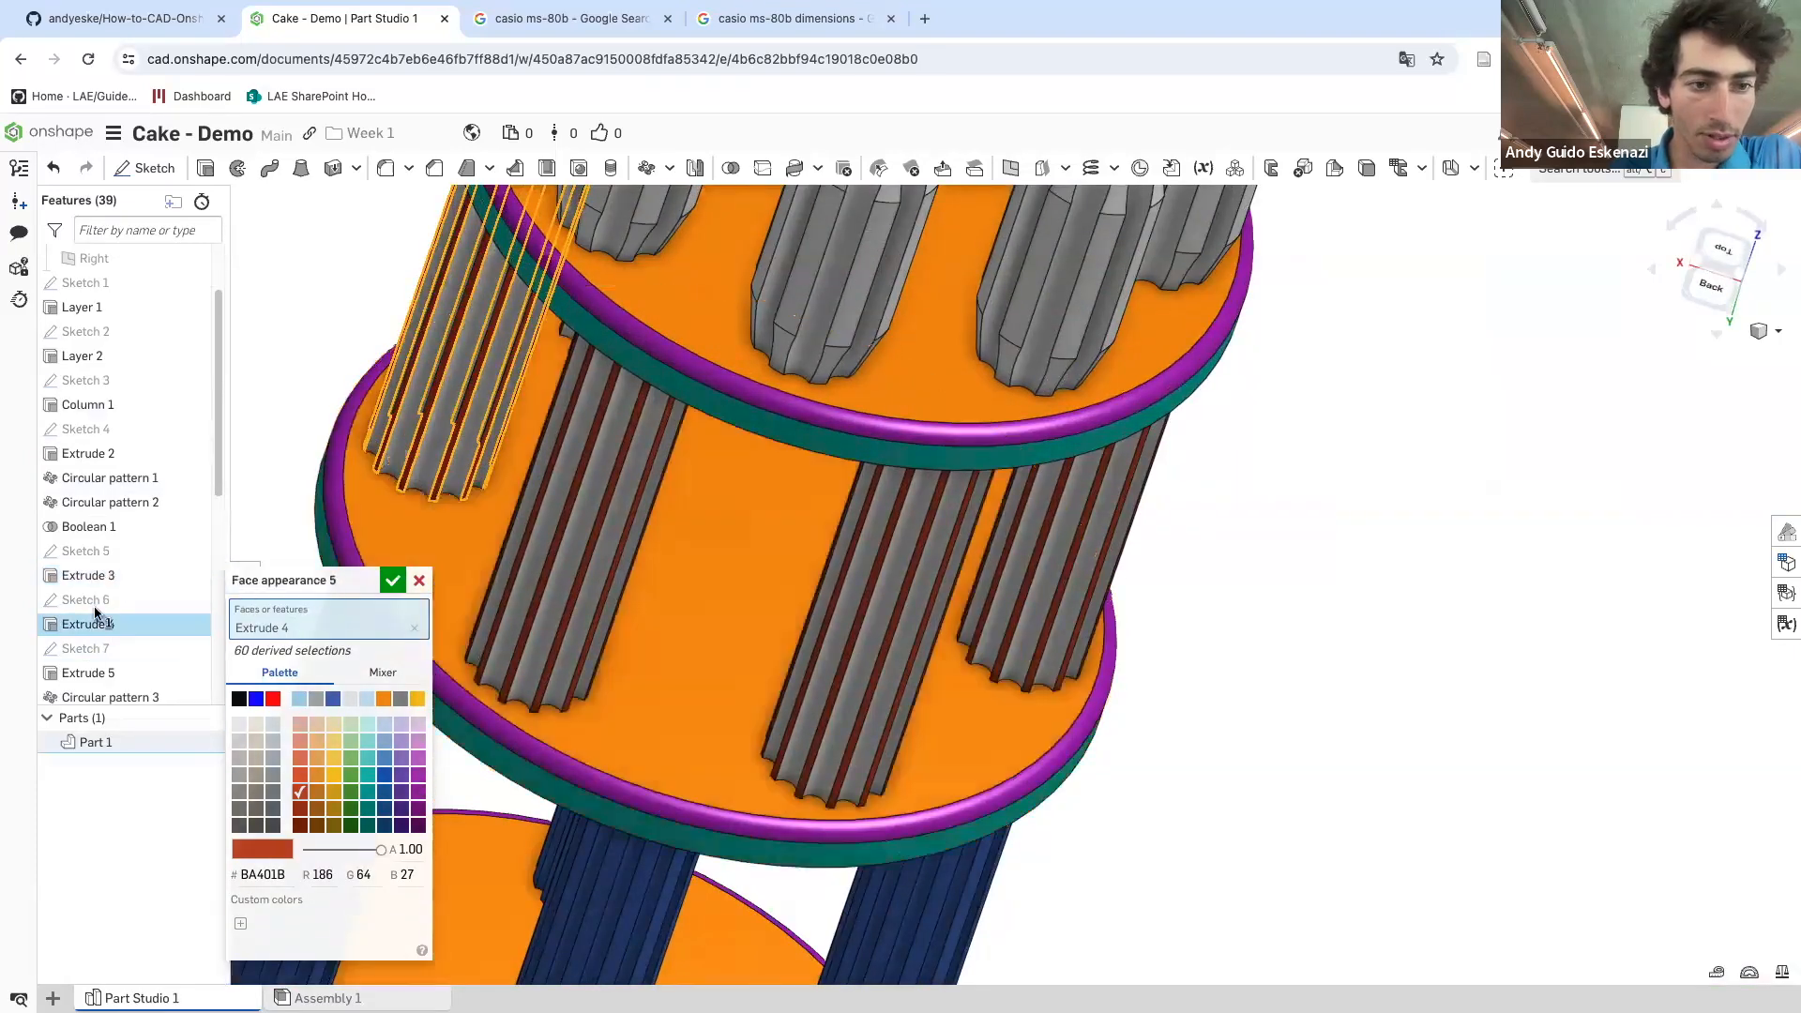
click(98, 675)
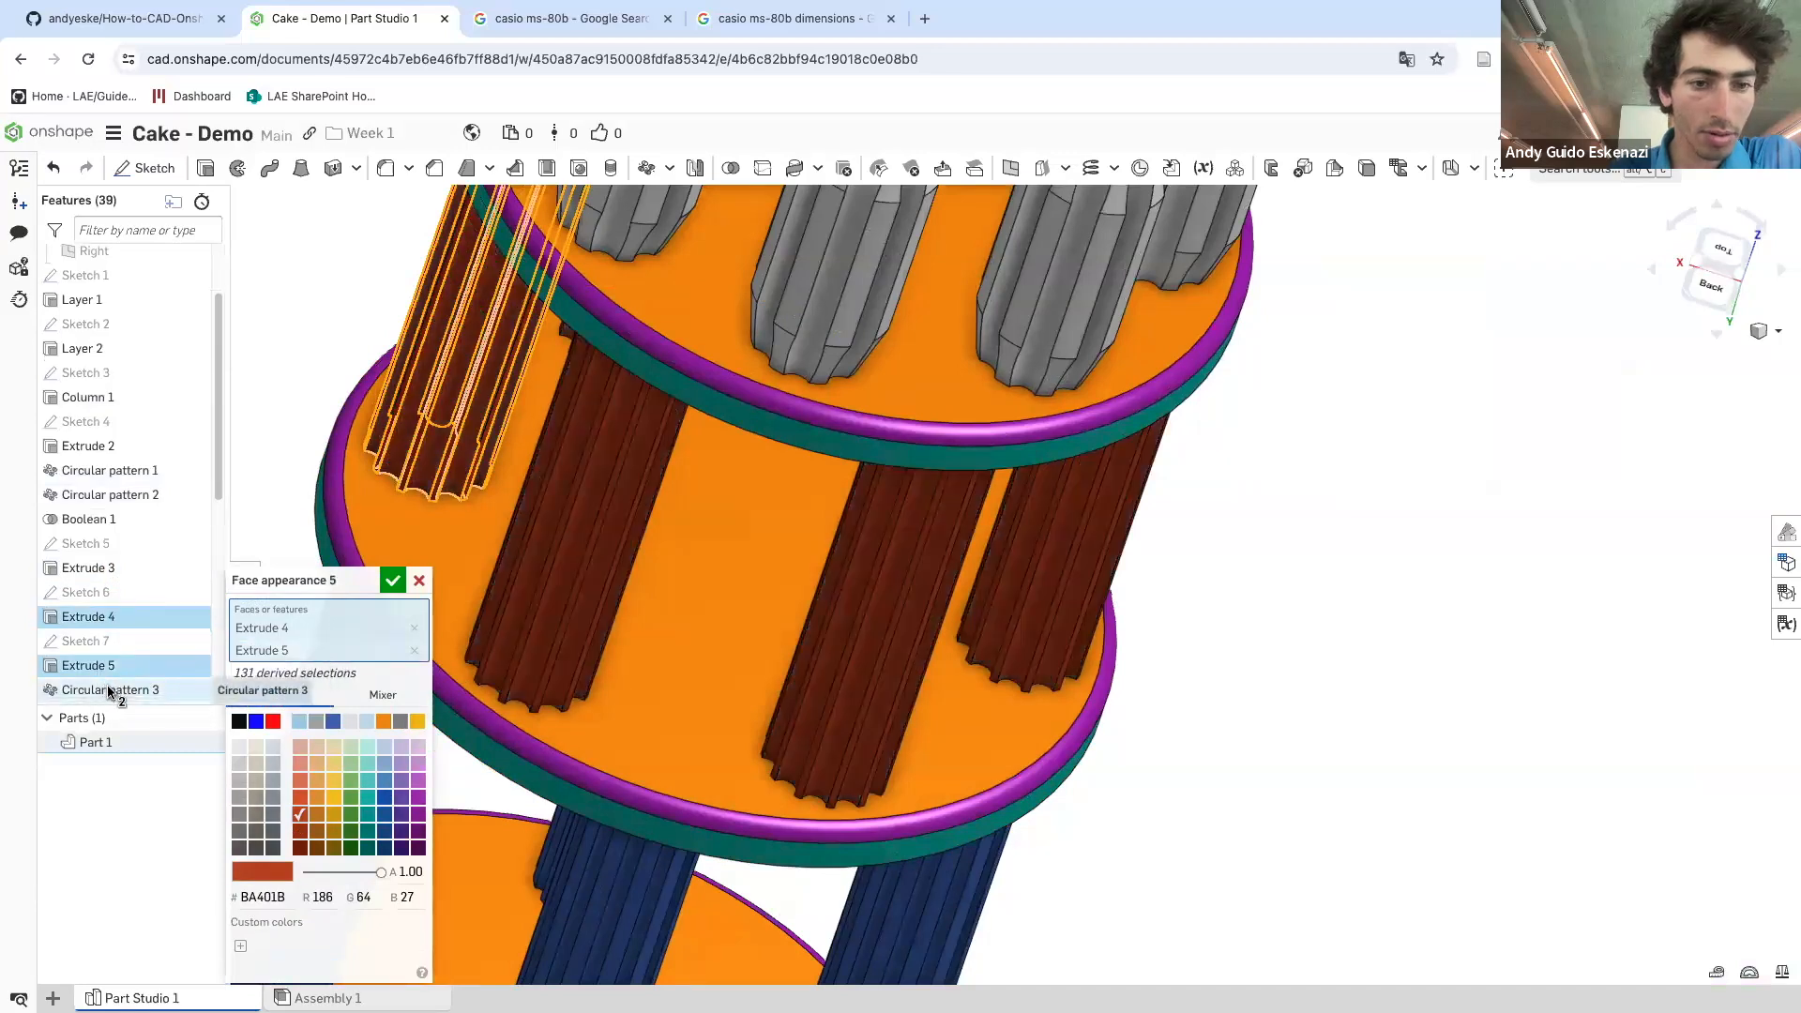
click(392, 580)
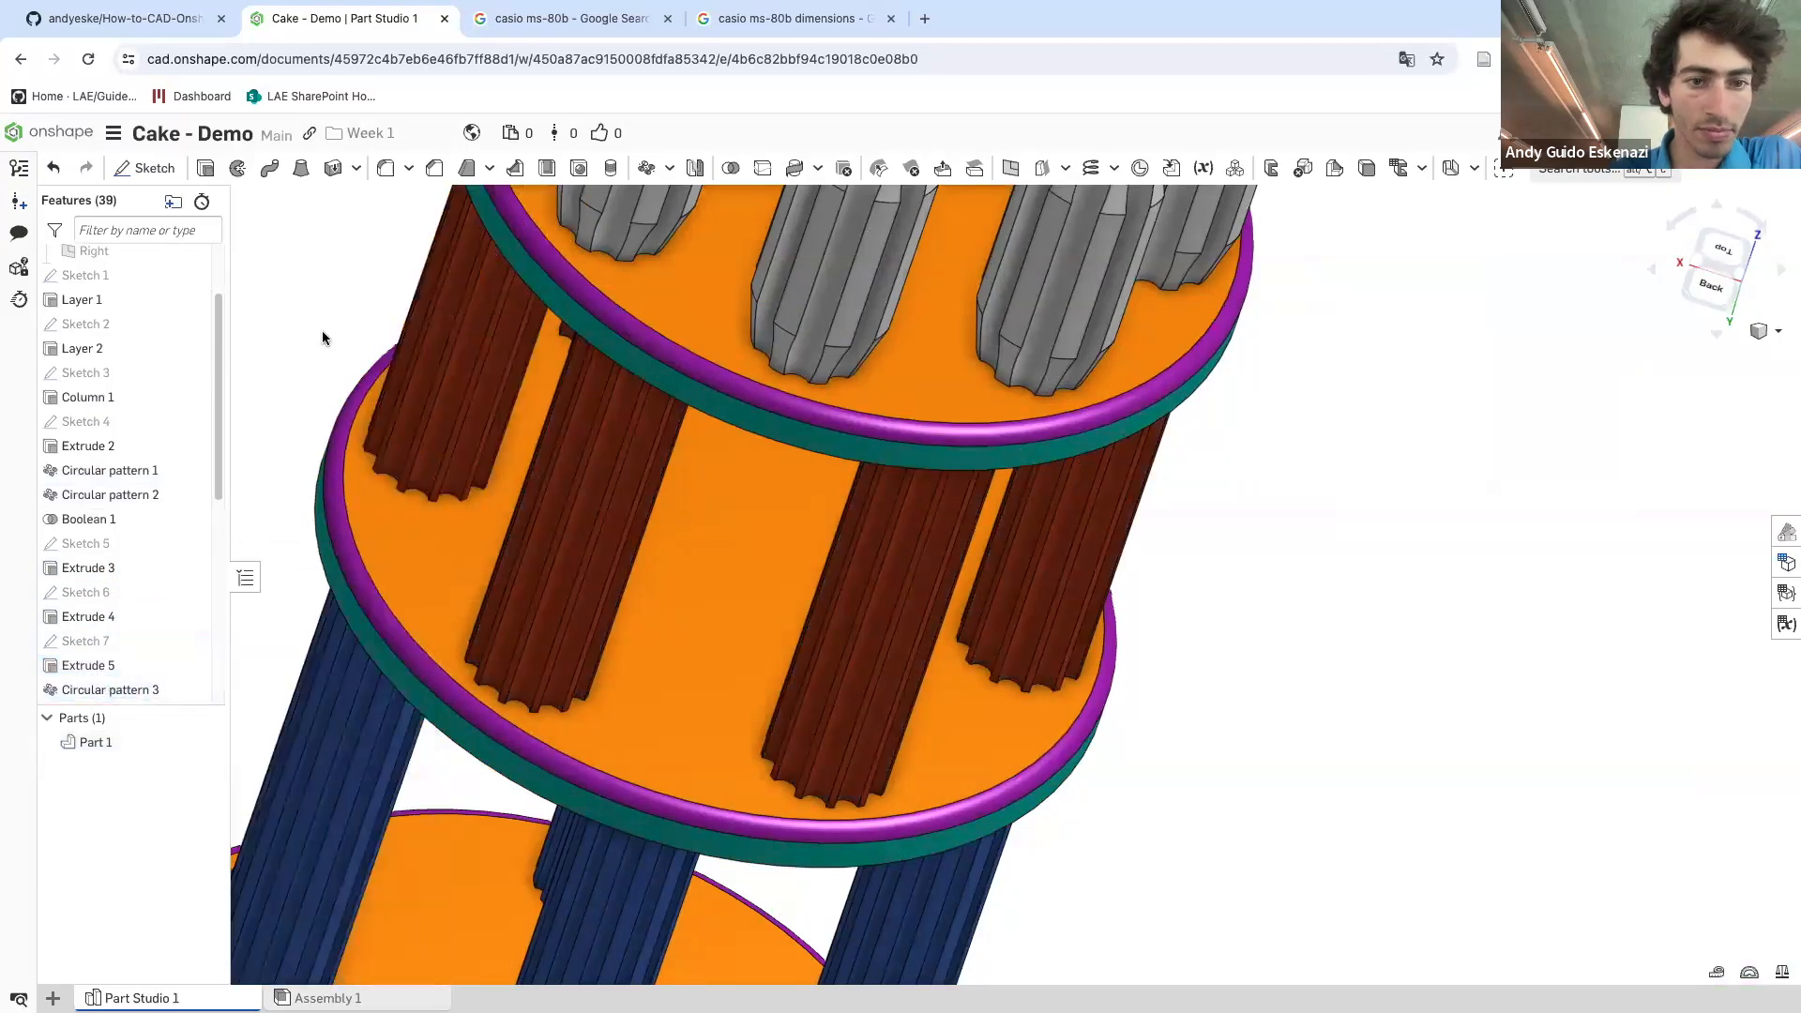
scroll(514, 537, down, 2)
right_drag(514, 536, 530, 493)
scroll(562, 494, down, 2)
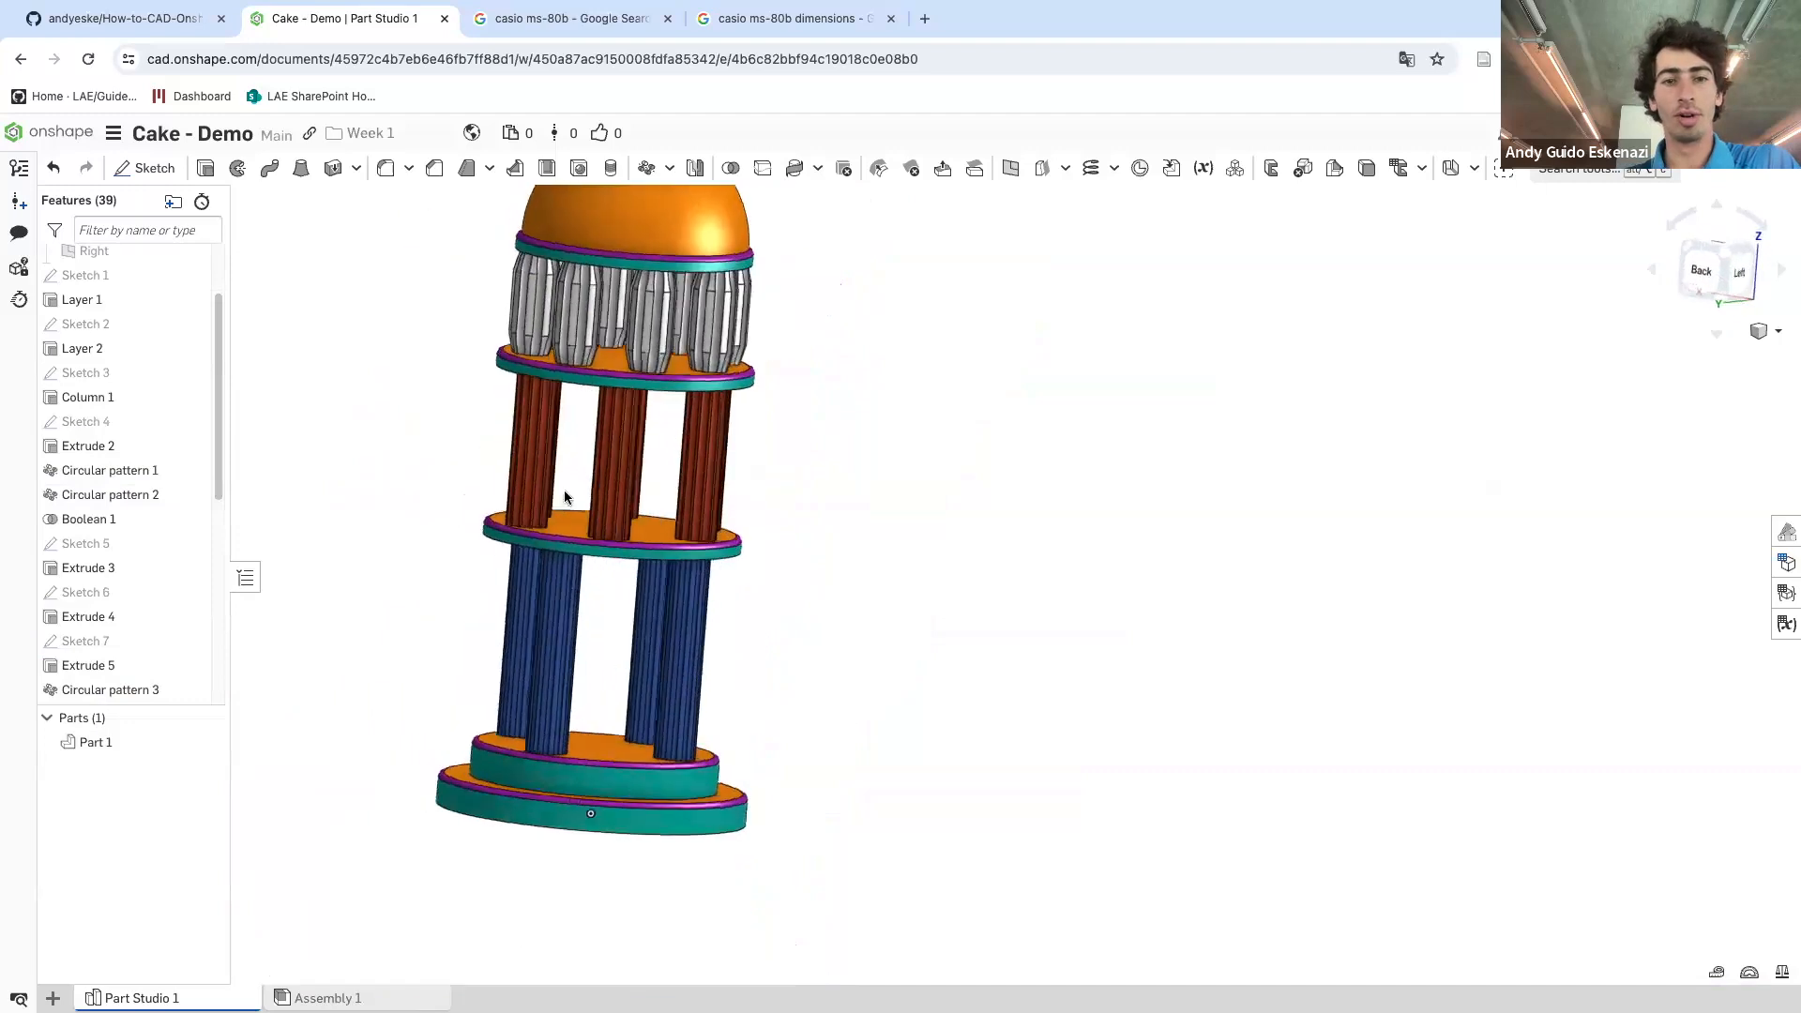
scroll(497, 314, up, 6)
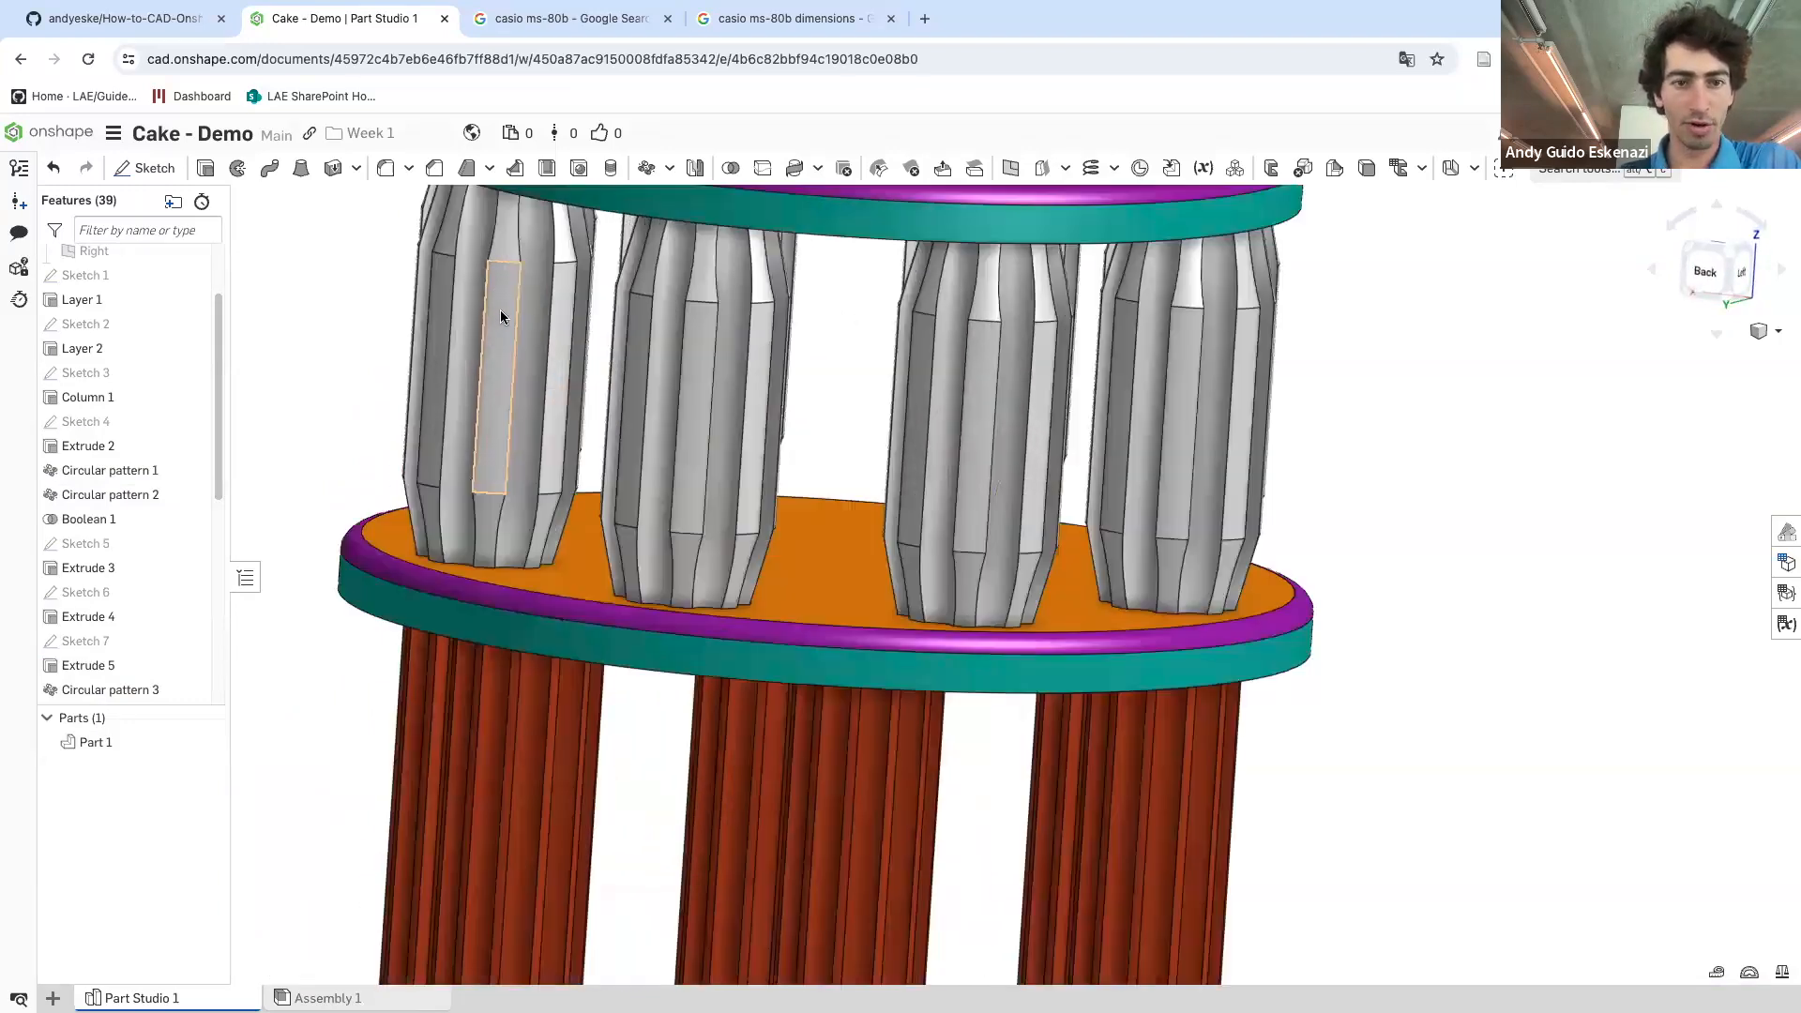
right_click(471, 327)
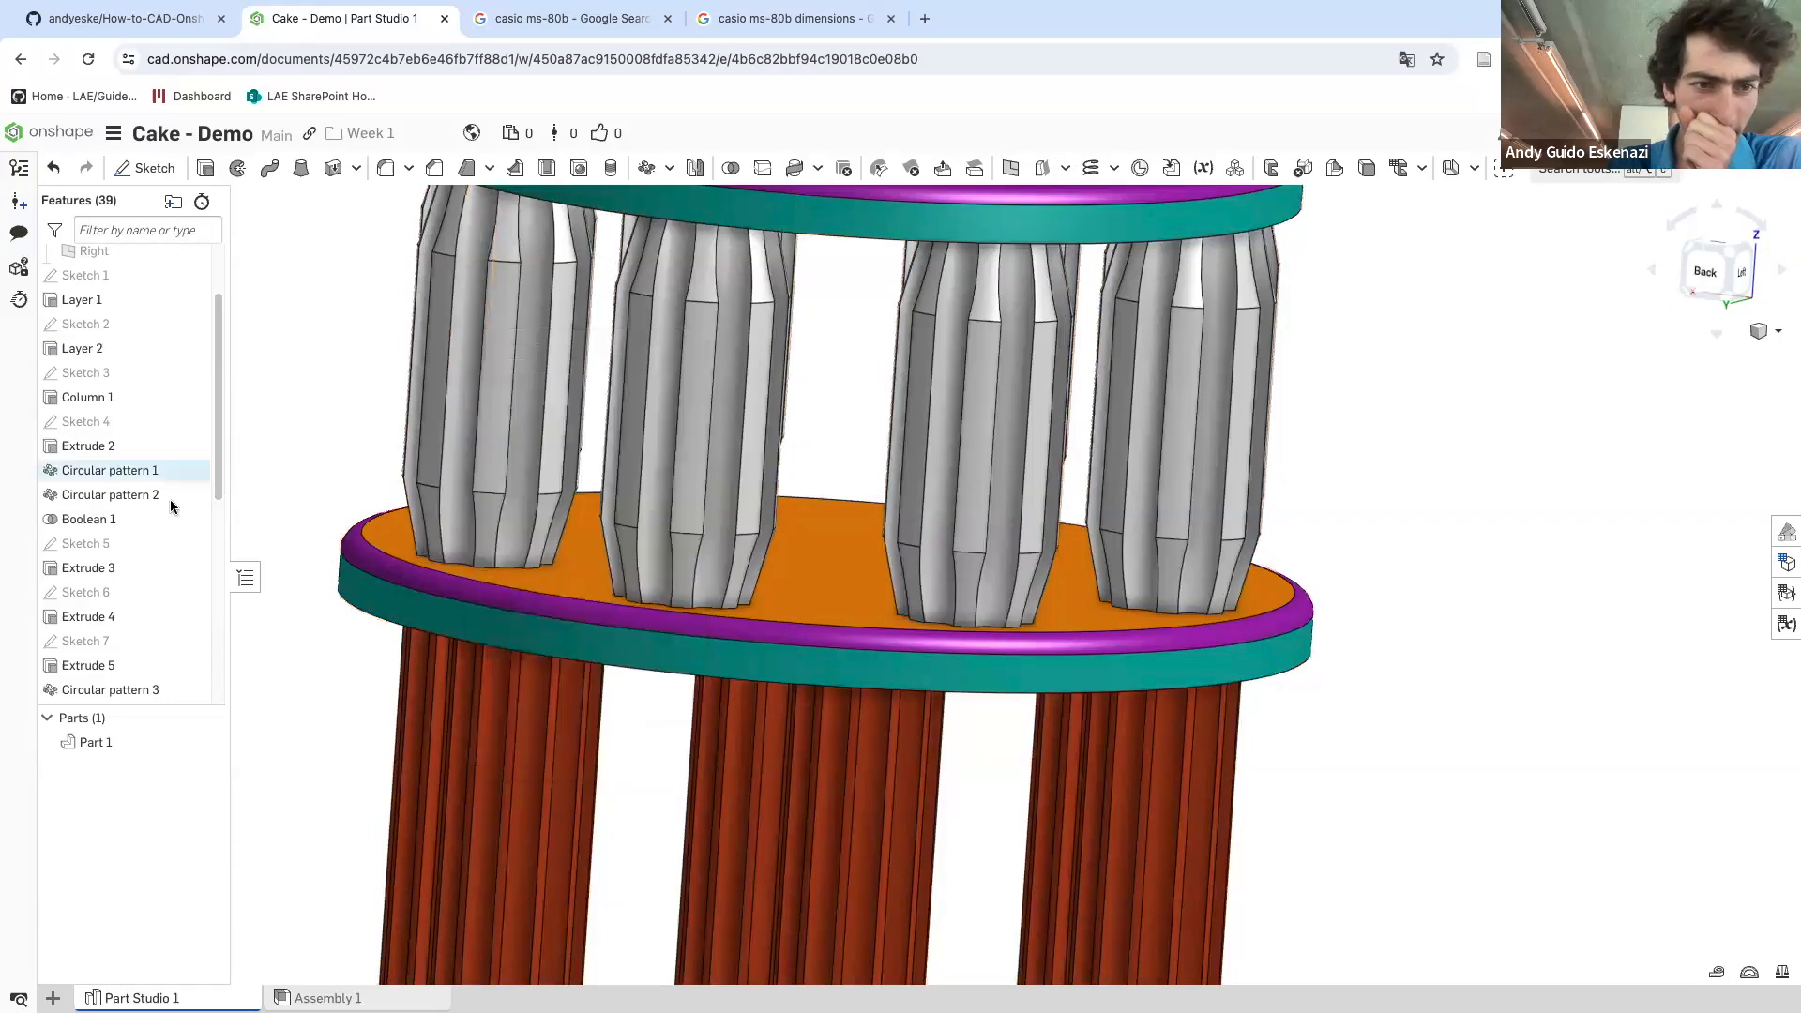
scroll(136, 630, down, 4)
click(89, 560)
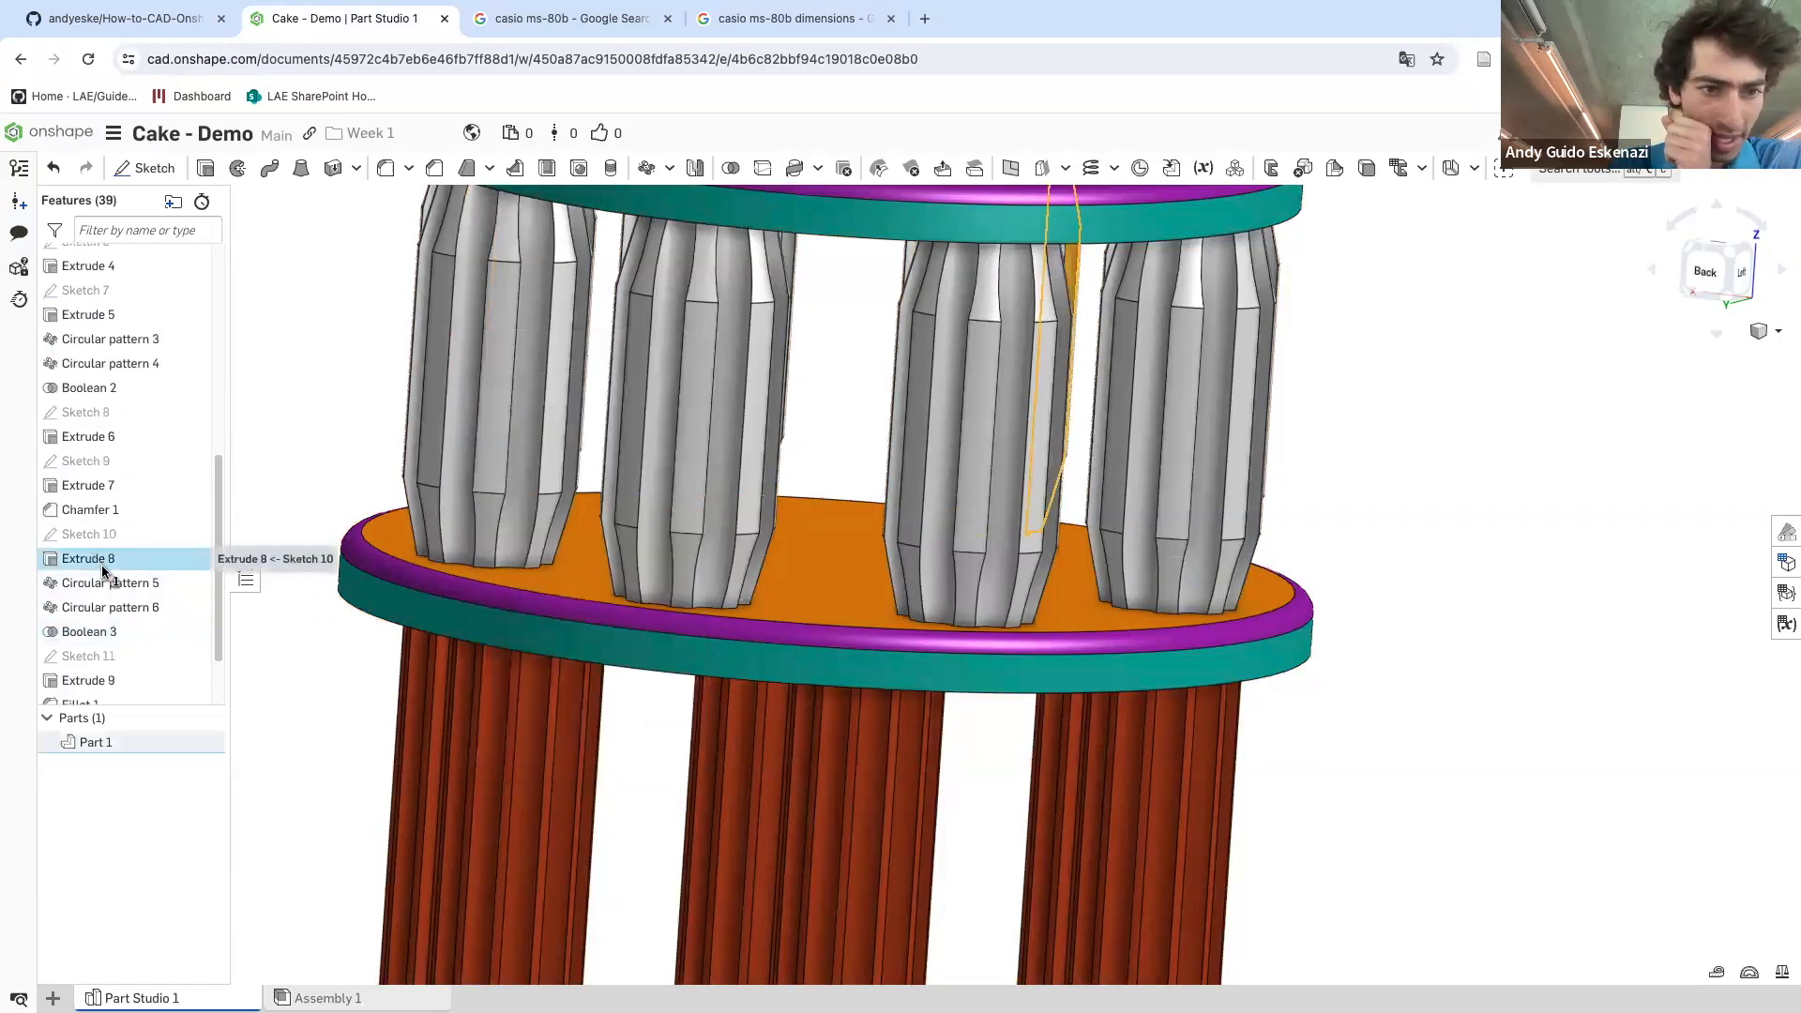
ctrl+click(98, 674)
scroll(104, 657, down, 3)
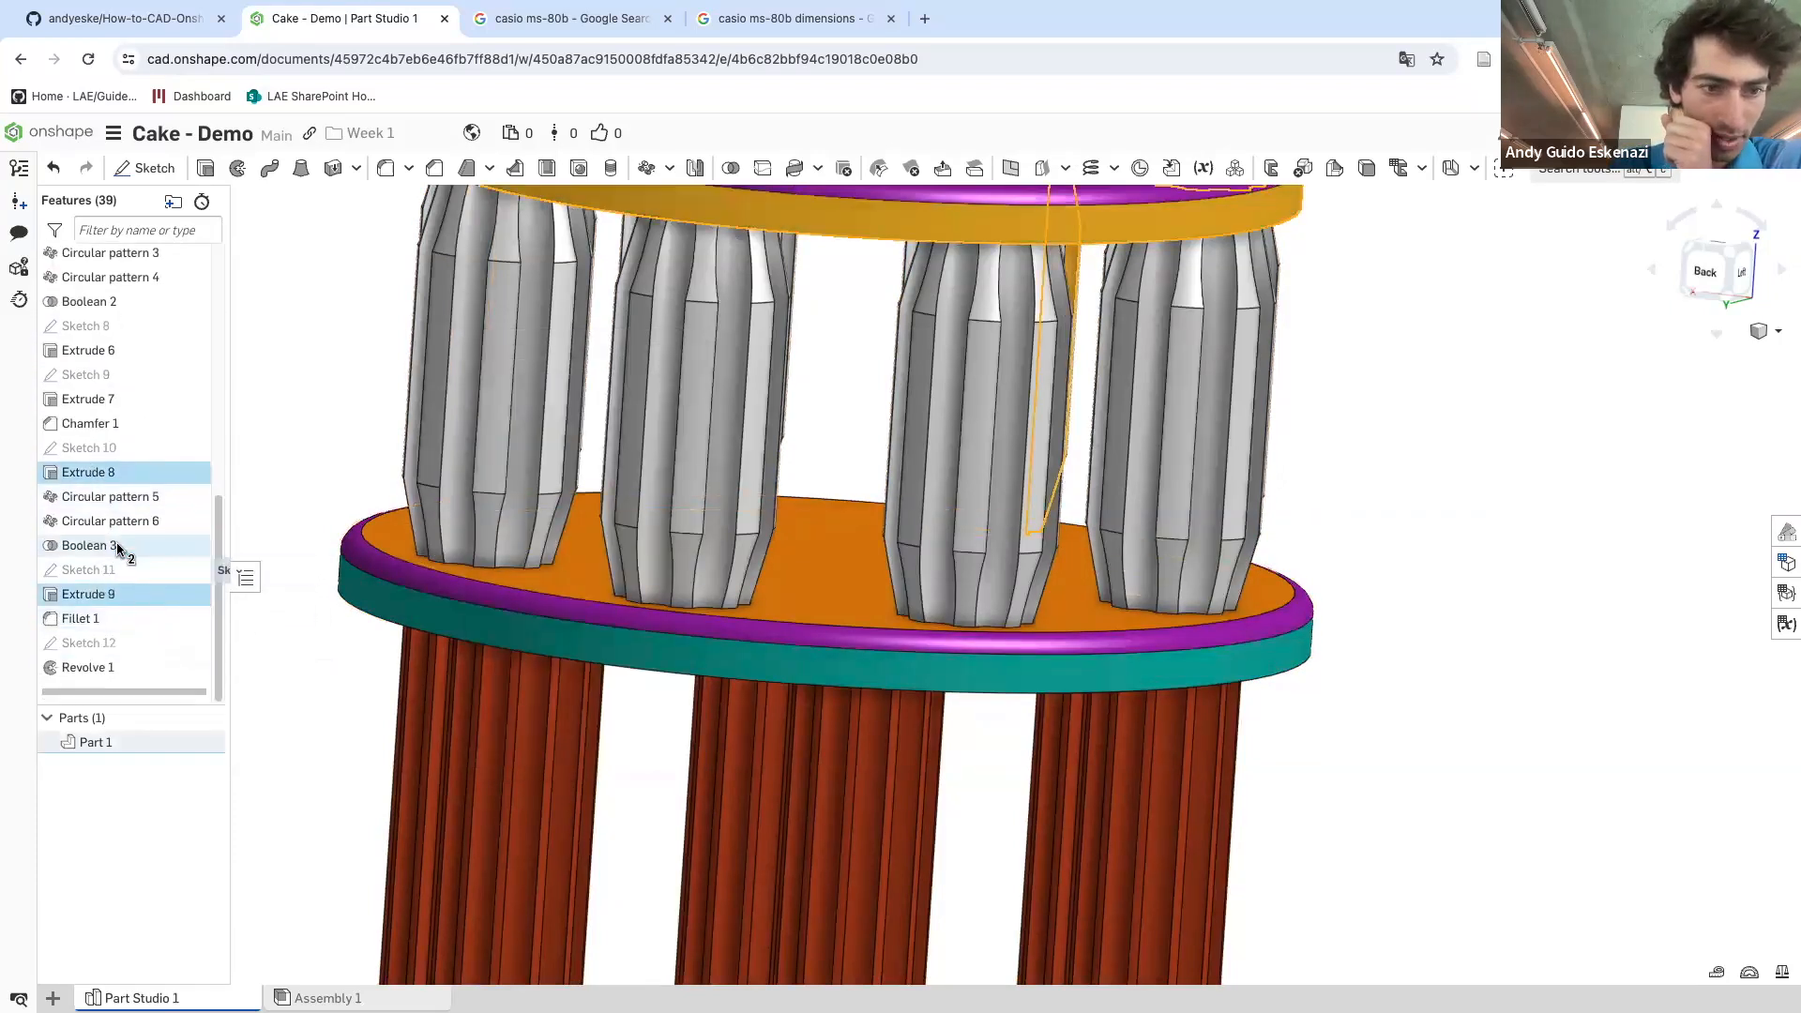
click(351, 291)
- Add a grey (#7F7F7F) face appearance to the upper tier's columns, covering Extrude 7, Chamfer 1, Extrude 8 and Circular pattern 5
right_click(139, 397)
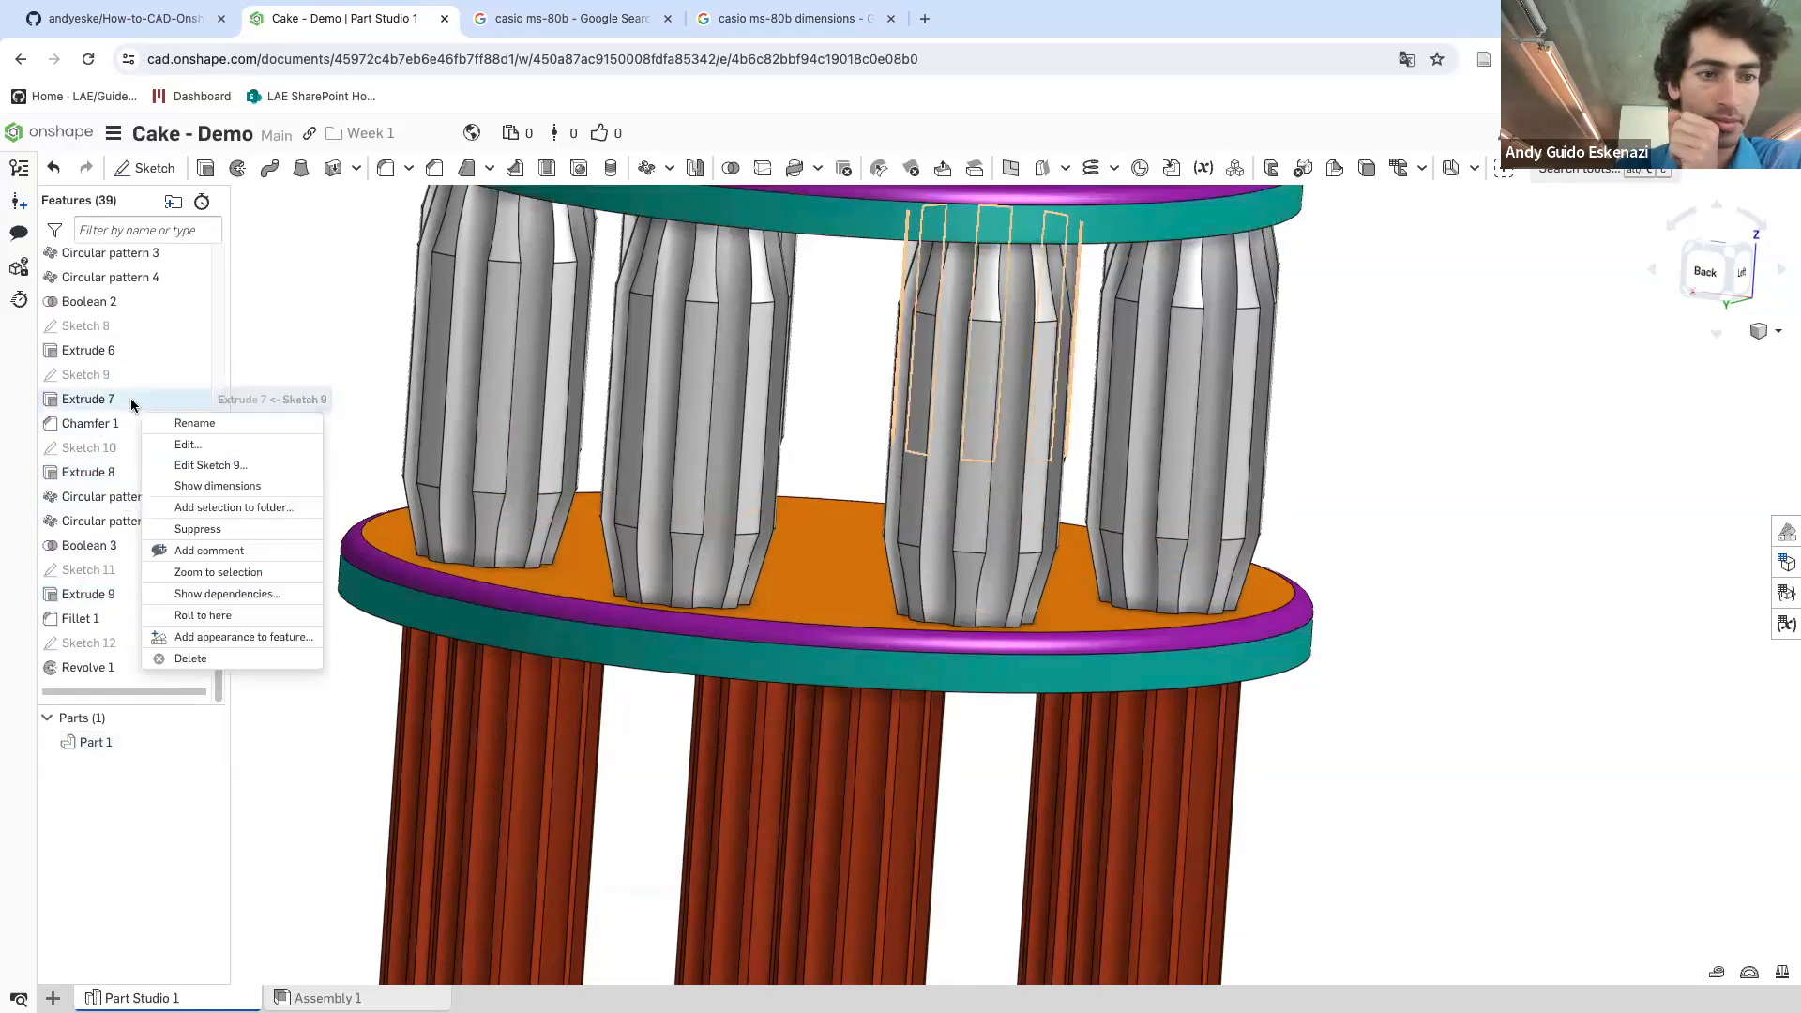
click(232, 646)
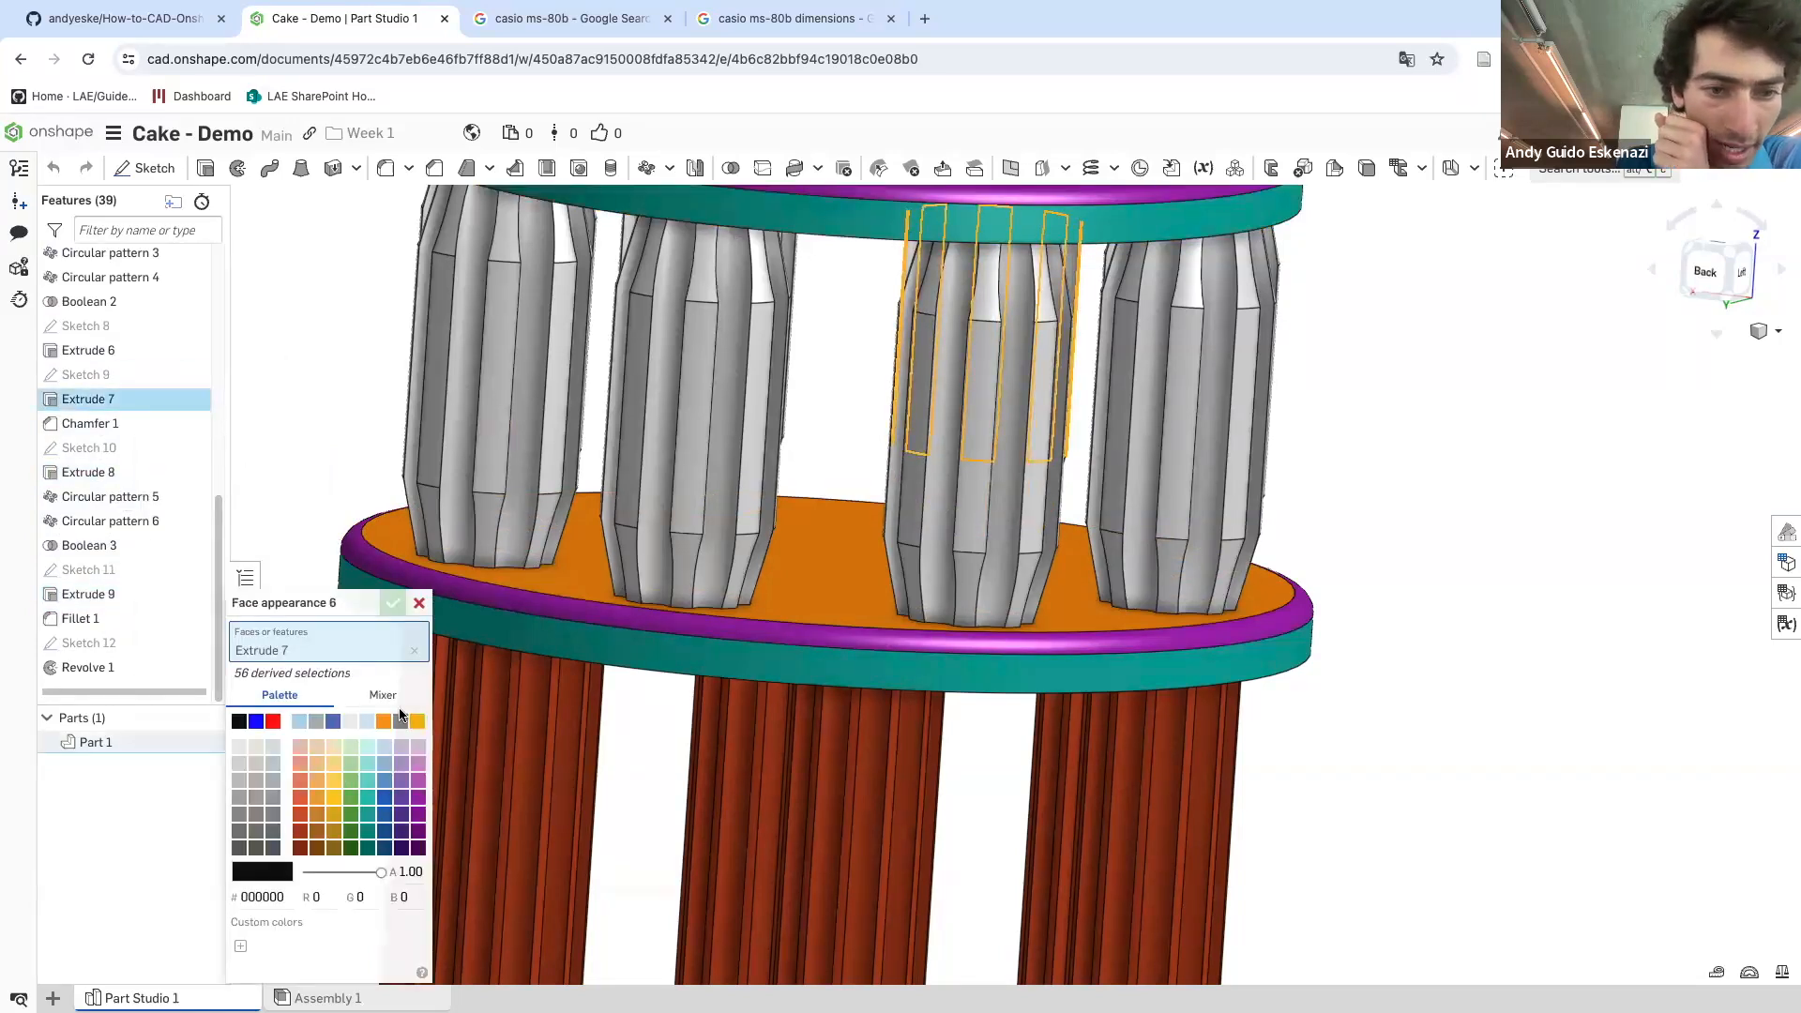
click(401, 722)
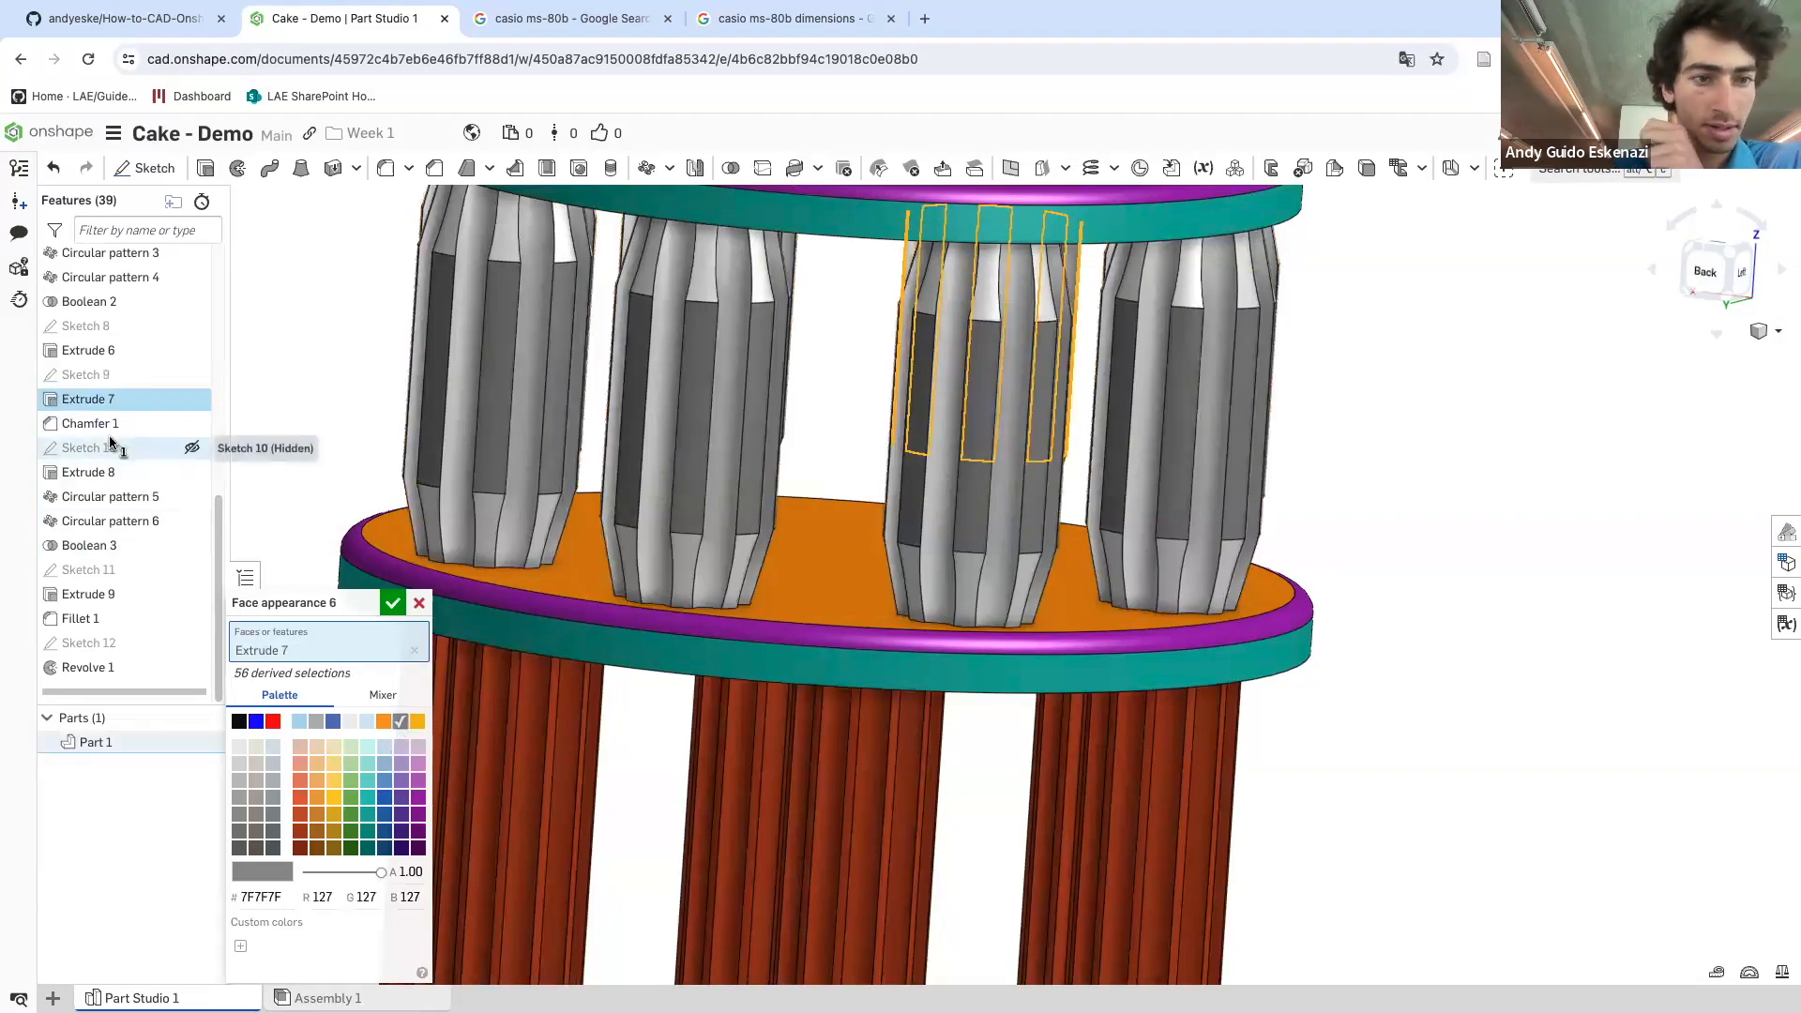
click(103, 423)
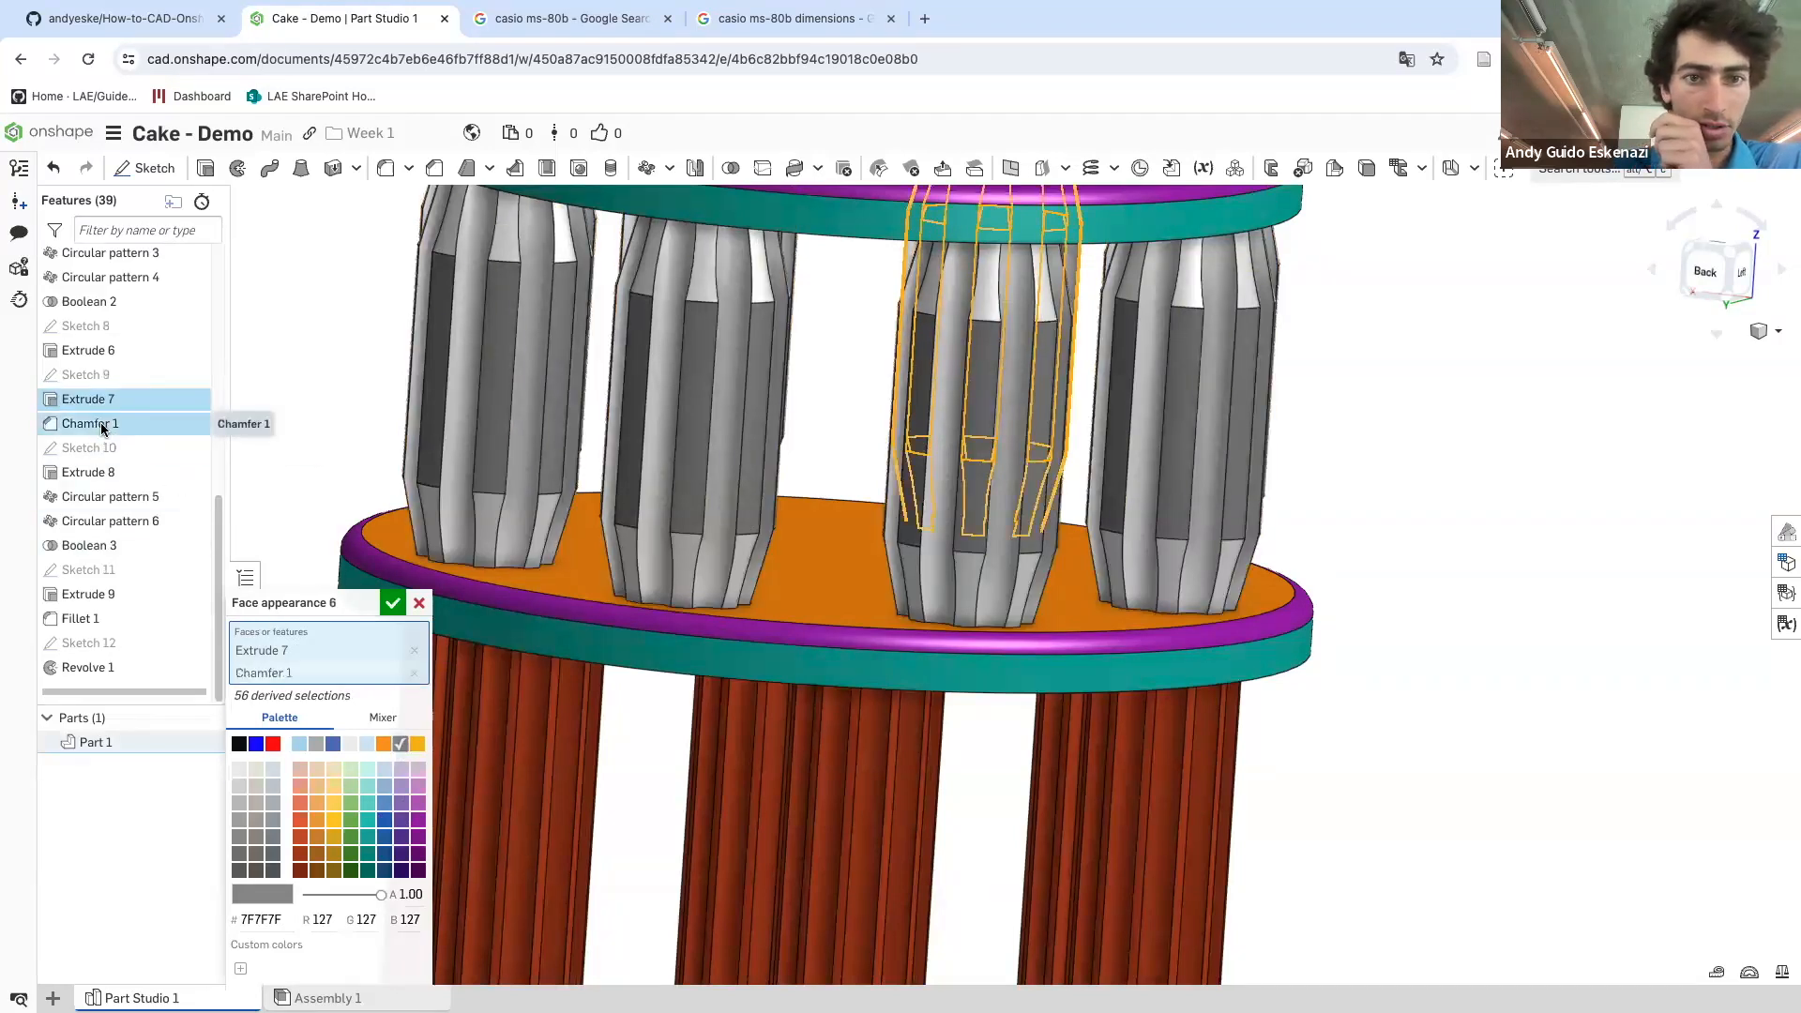
click(116, 472)
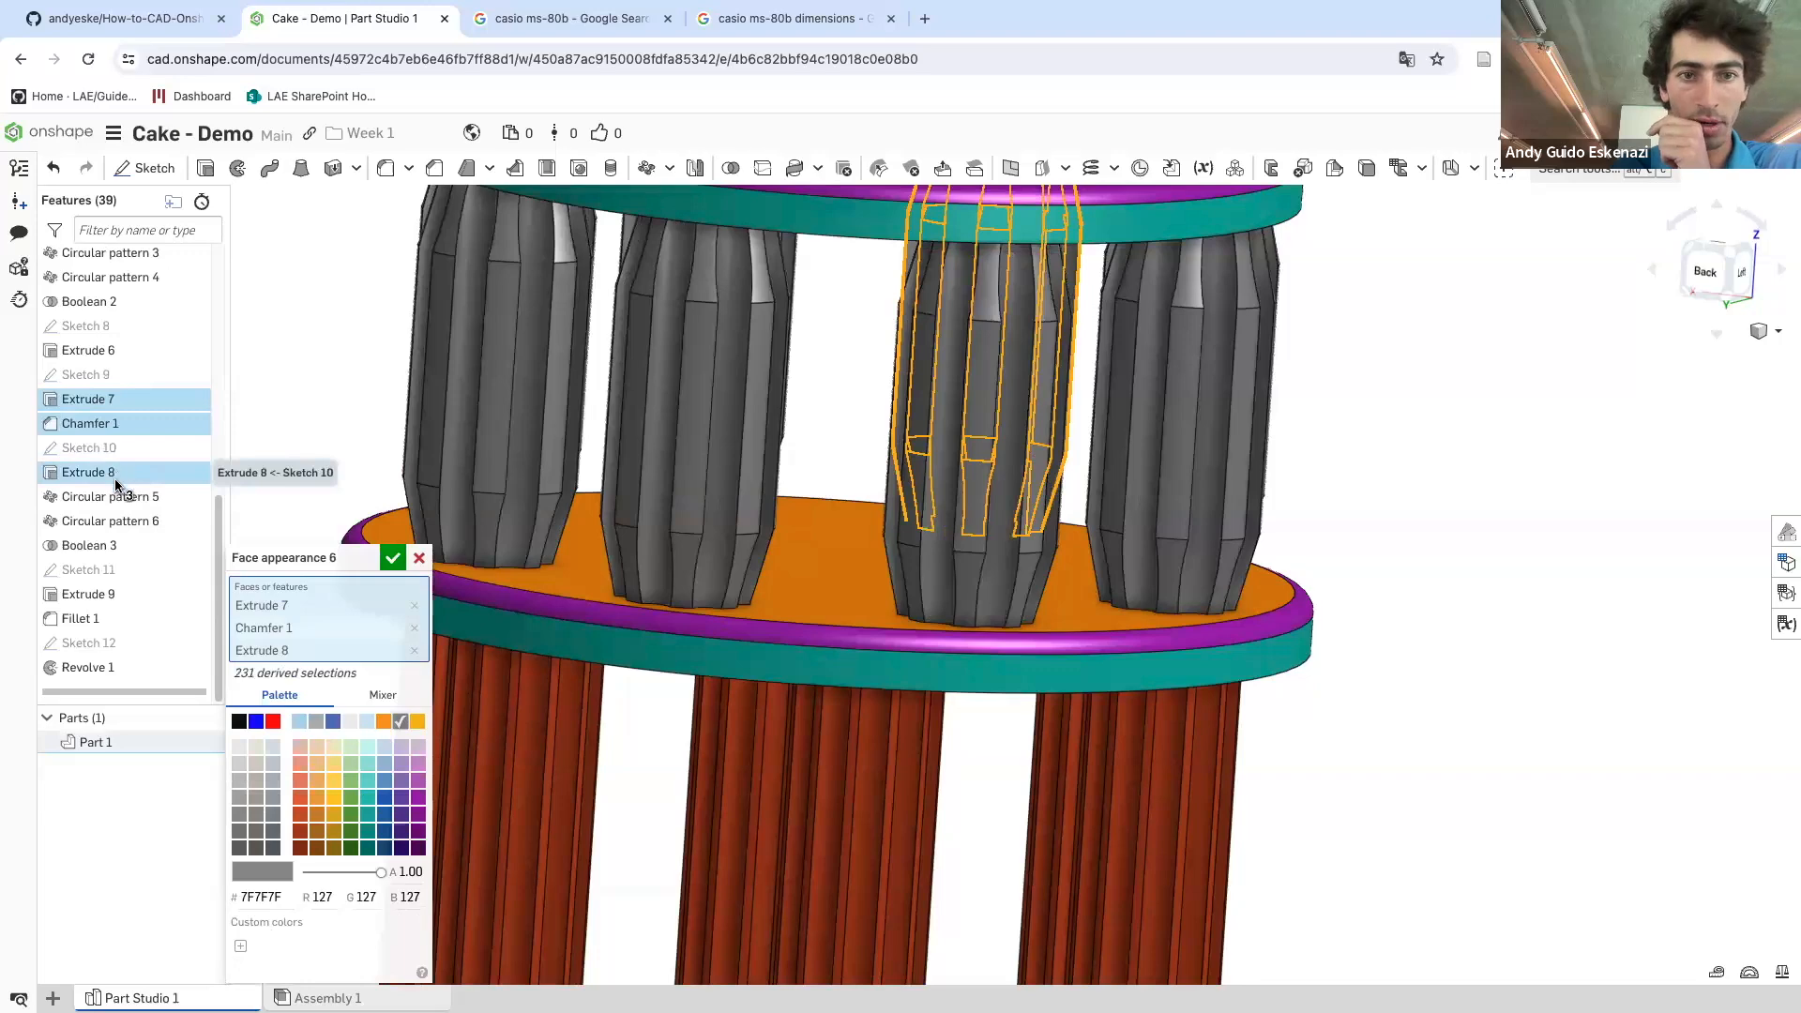
click(112, 496)
click(393, 548)
right_drag(398, 413, 577, 454)
scroll(561, 371, down, 5)
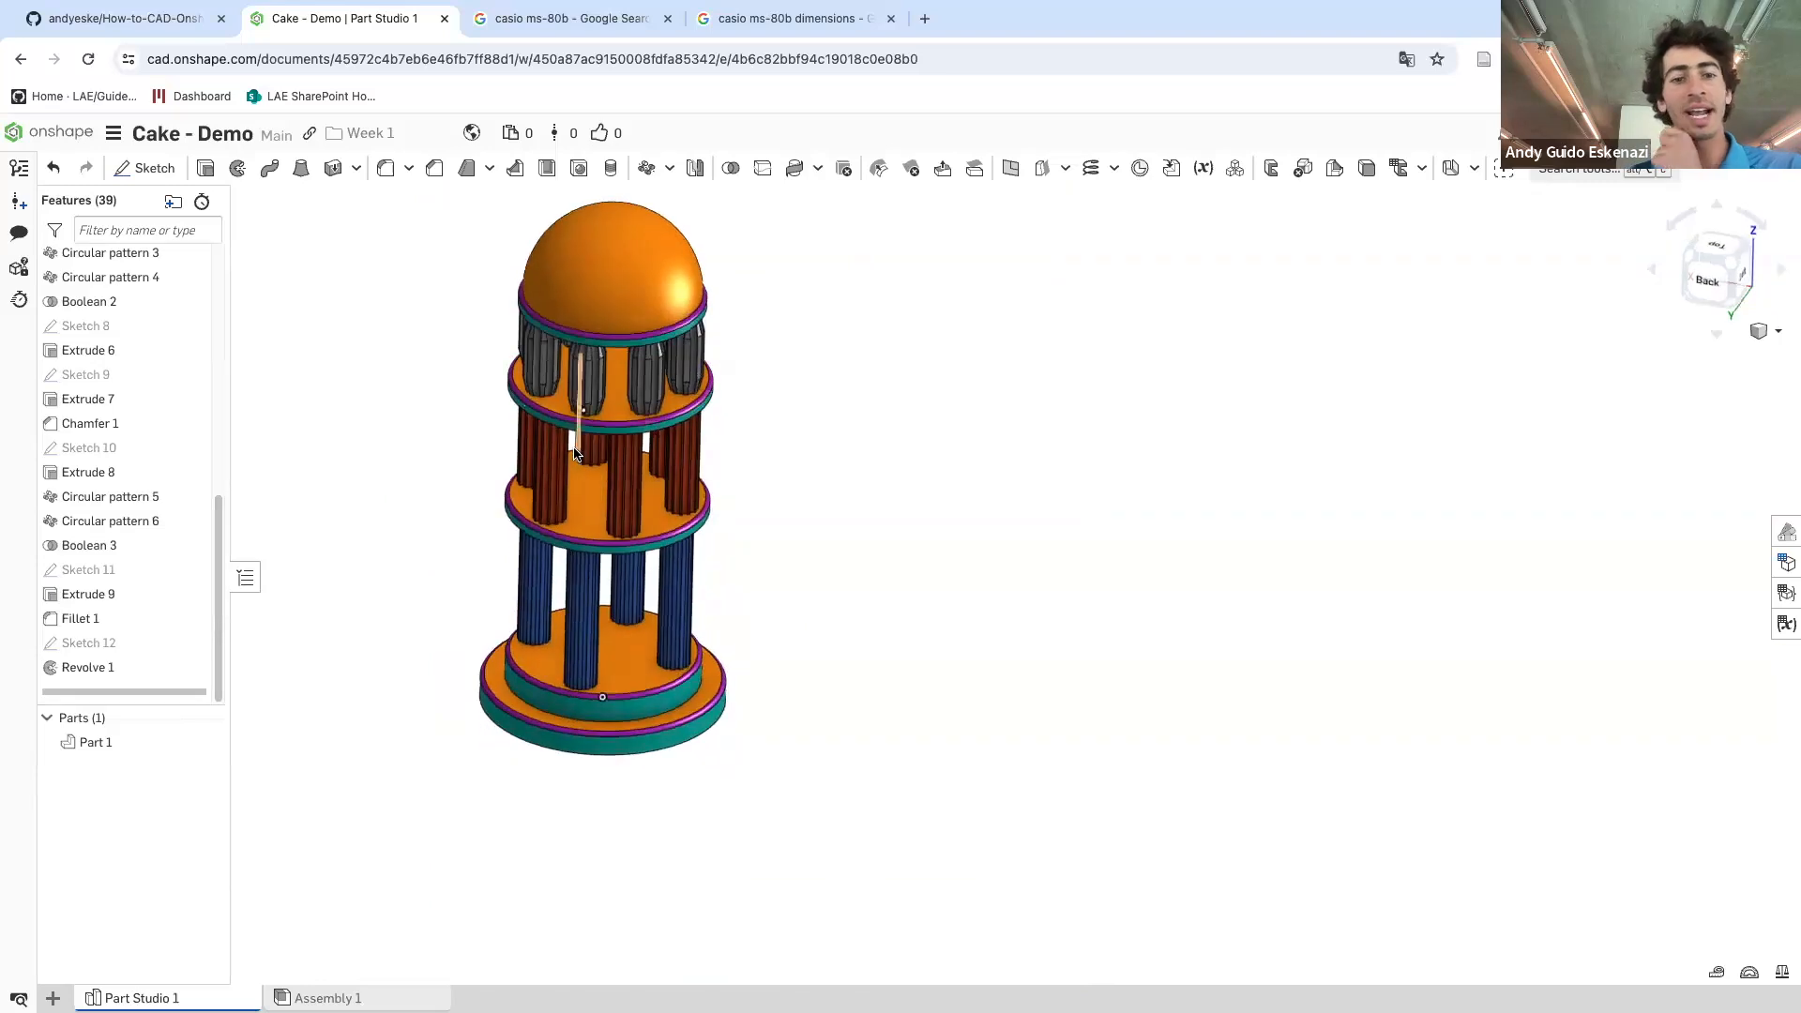
scroll(805, 415, up, 5)
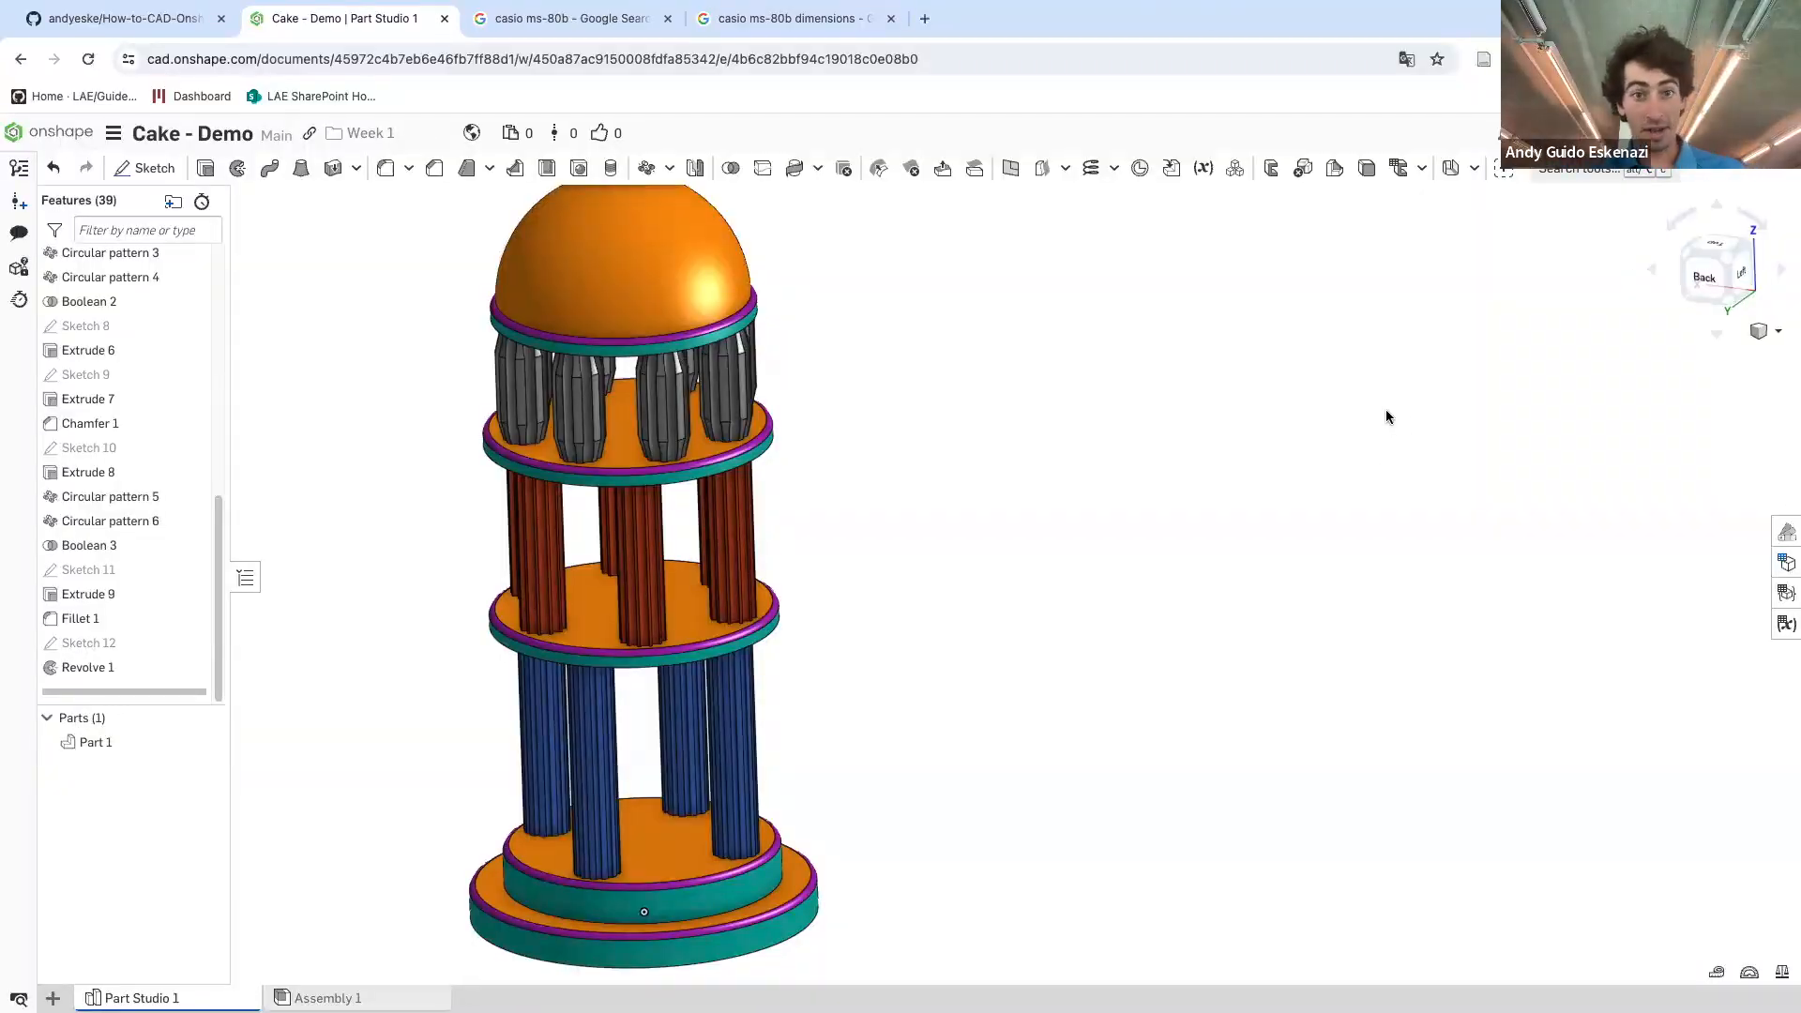
- Start a new sketch on the orange top face of Layer 2, the disc carrying the blue columns
scroll(925, 474, down, 2)
right_drag(848, 523, 724, 619)
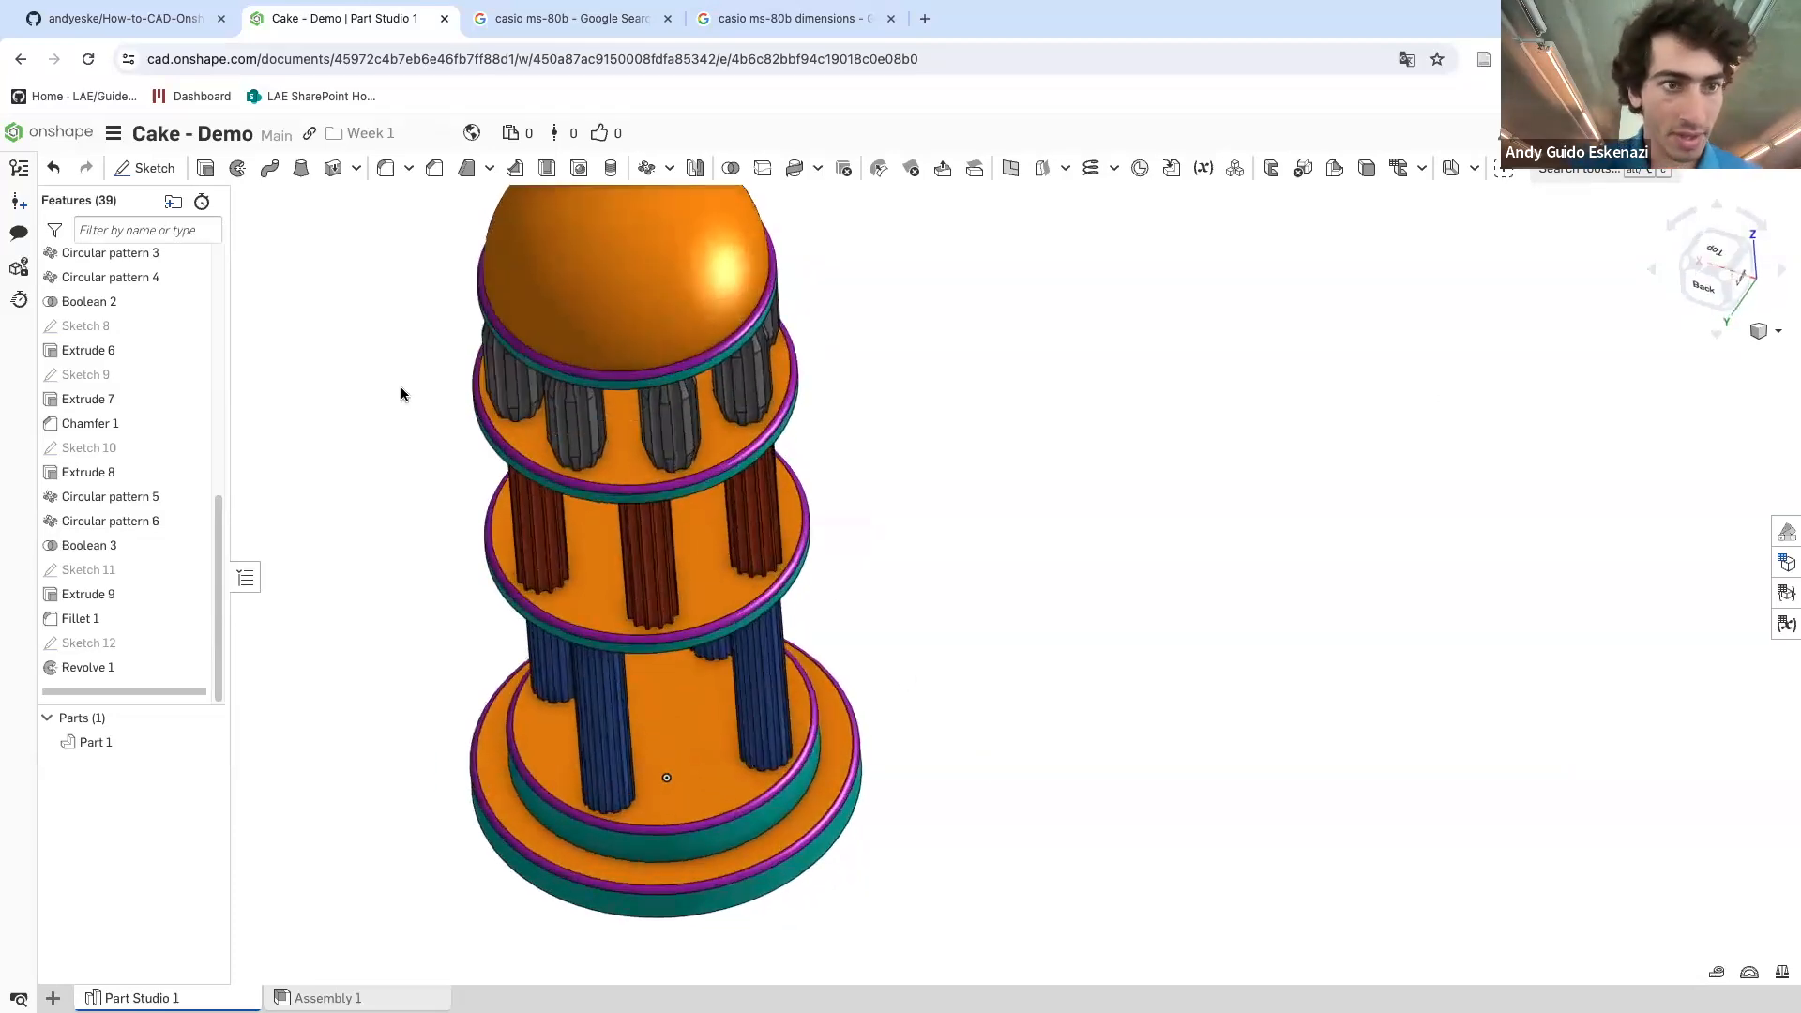
click(147, 167)
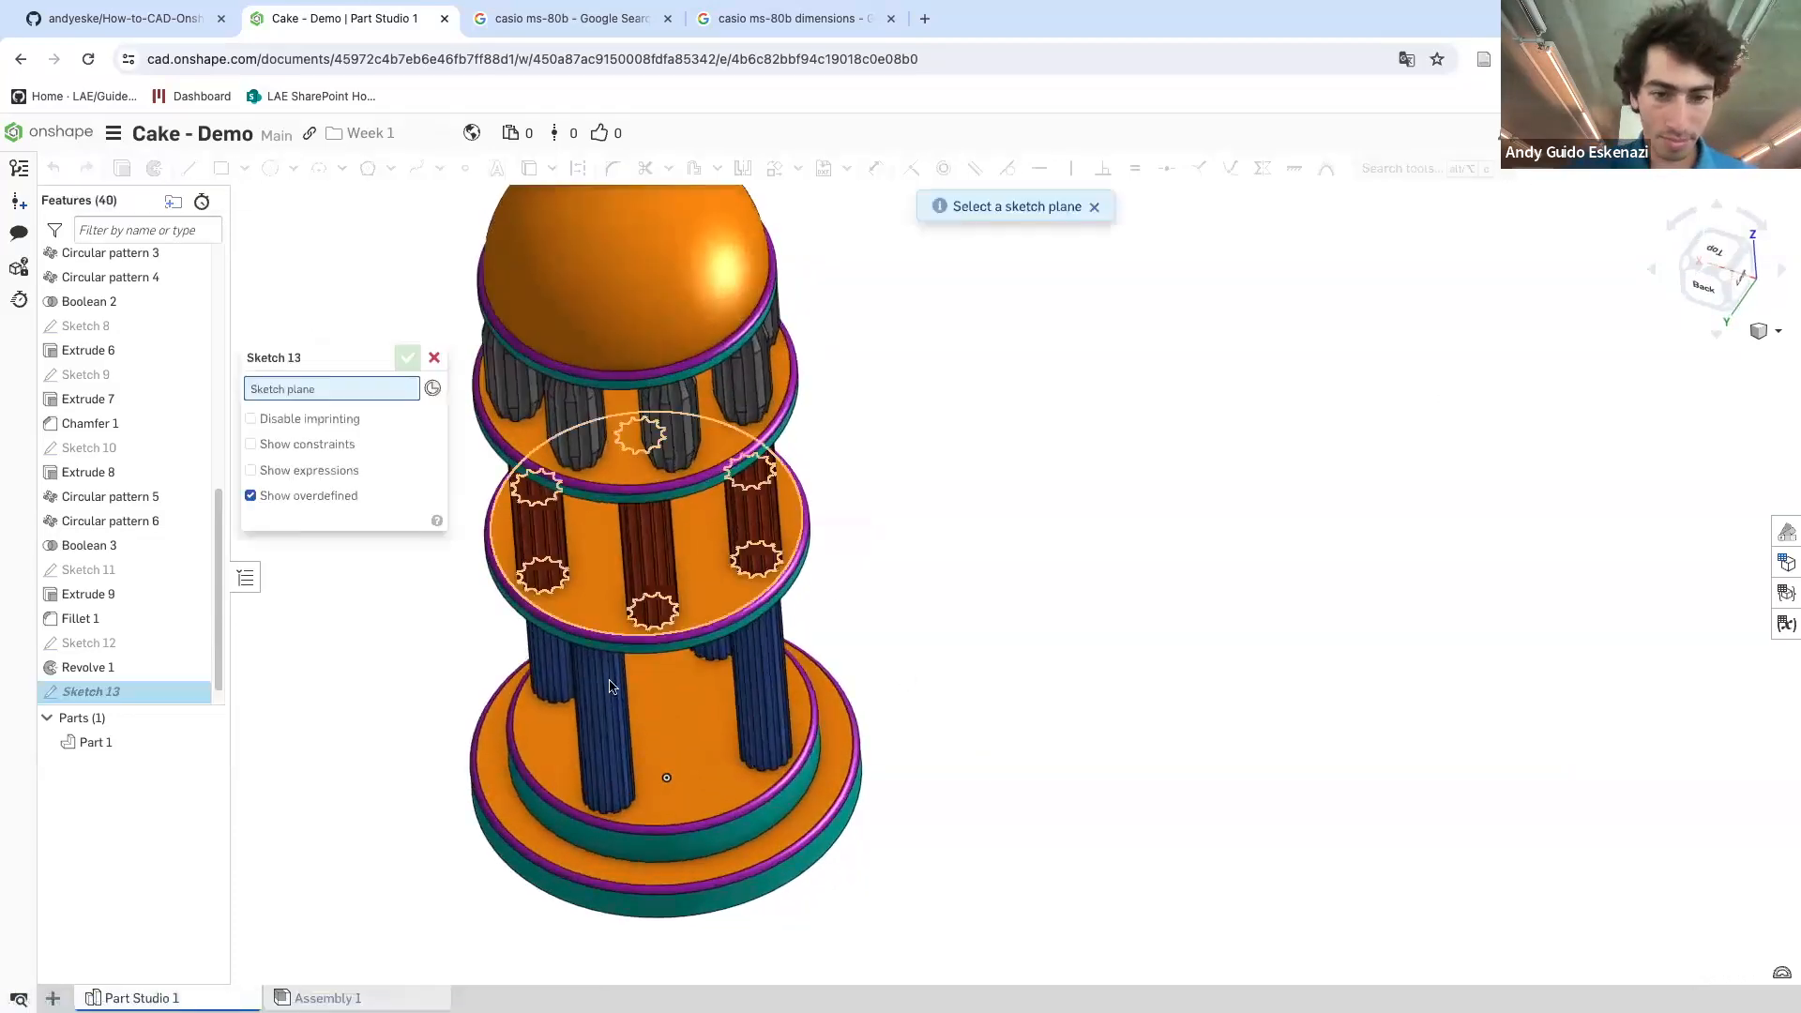
click(655, 737)
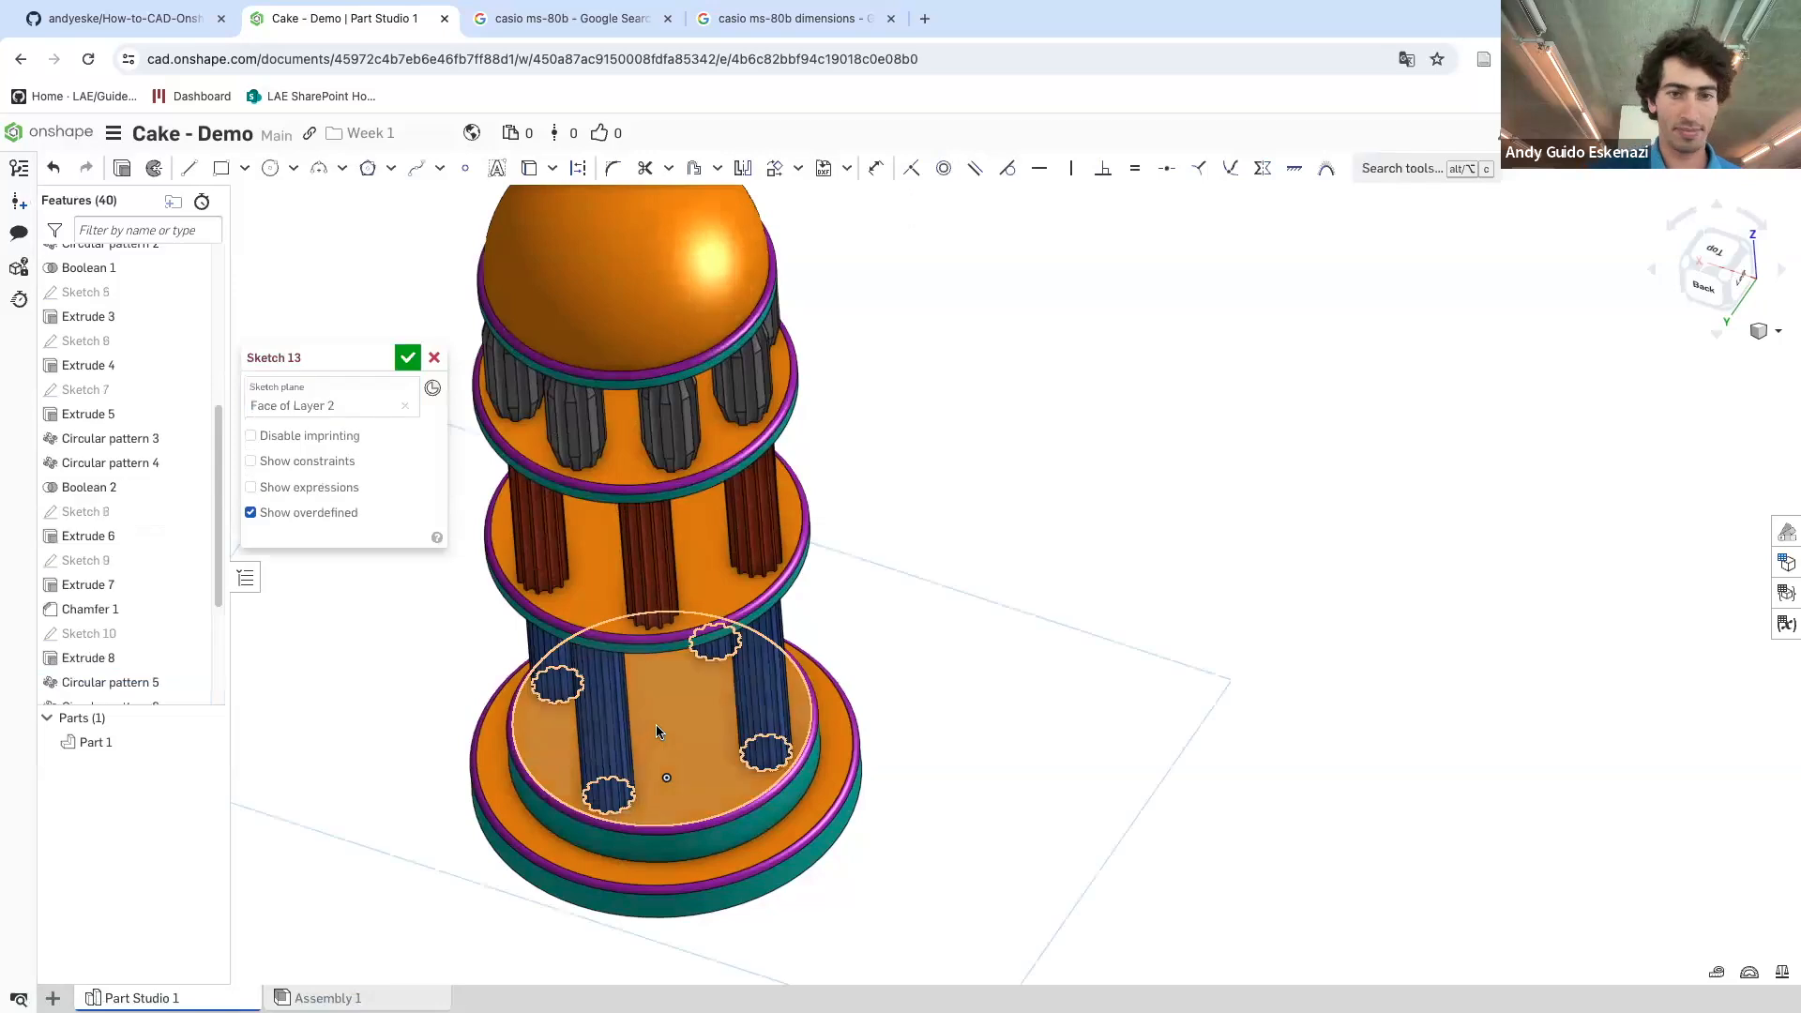
scroll(662, 769, up, 3)
right_drag(667, 778, 629, 793)
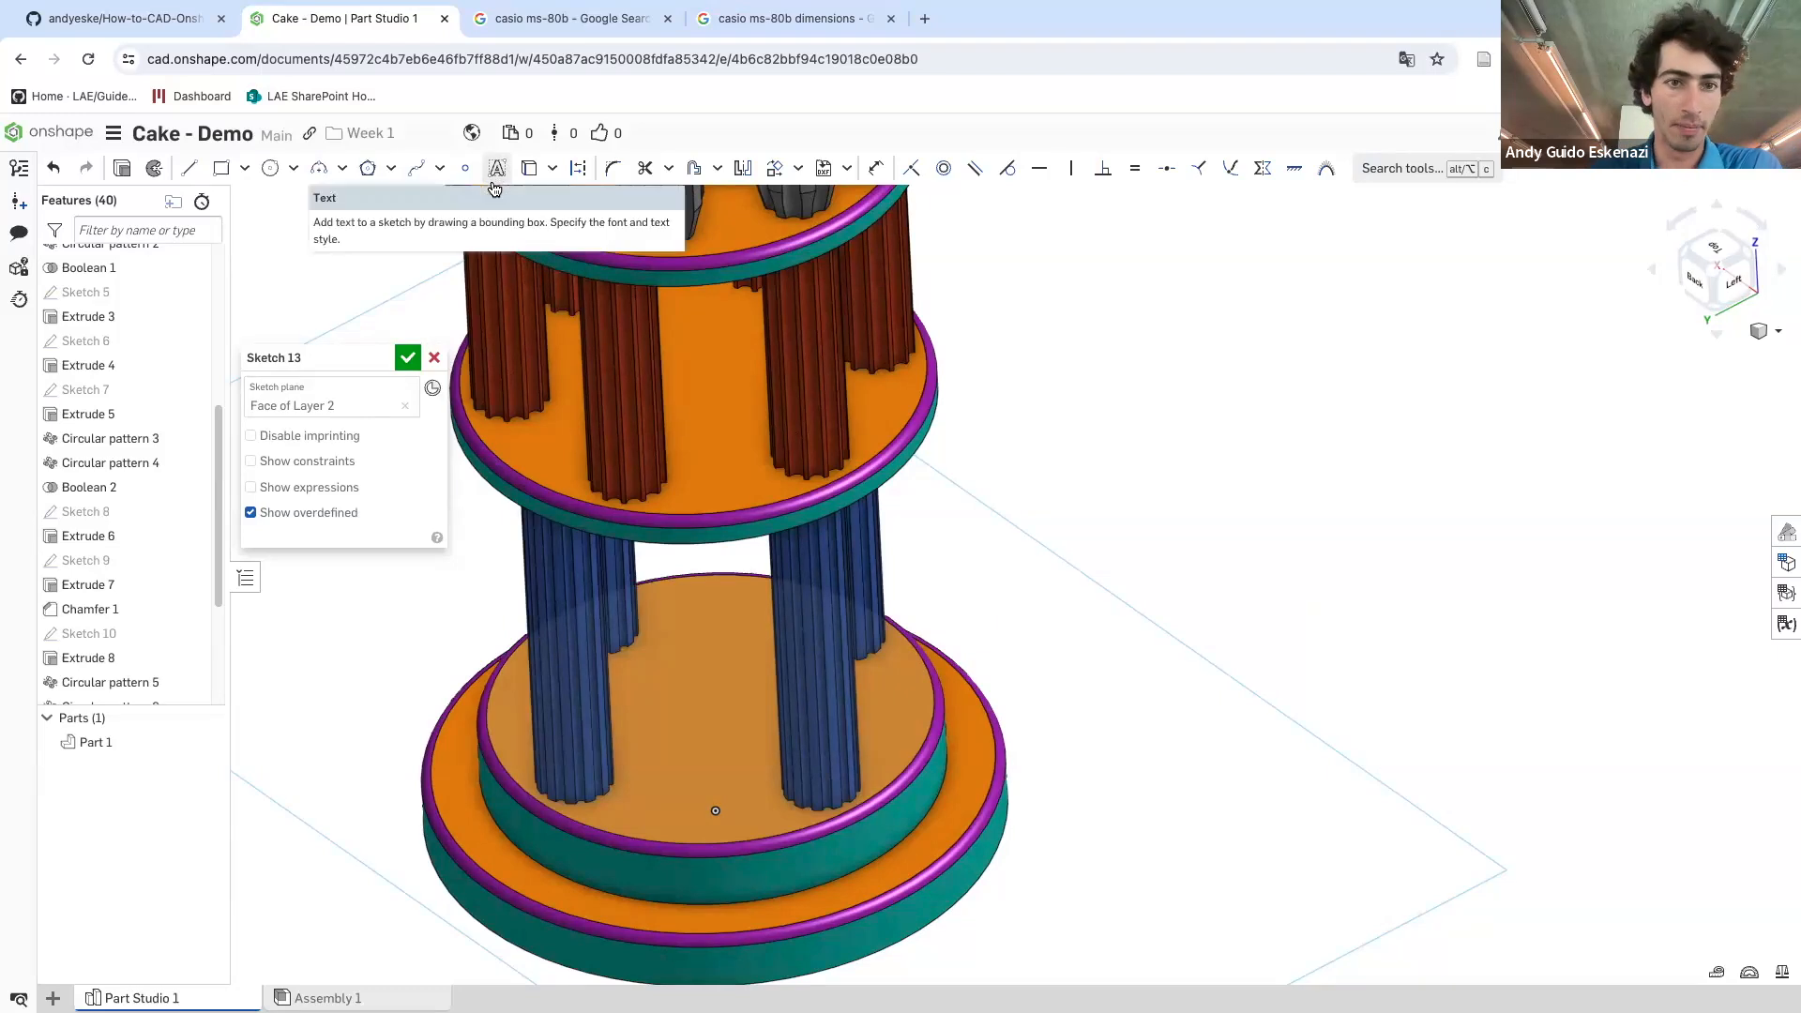
- Add sketch text containing a first name in Open Sans, with its bounding box placed between the blue columns
click(495, 179)
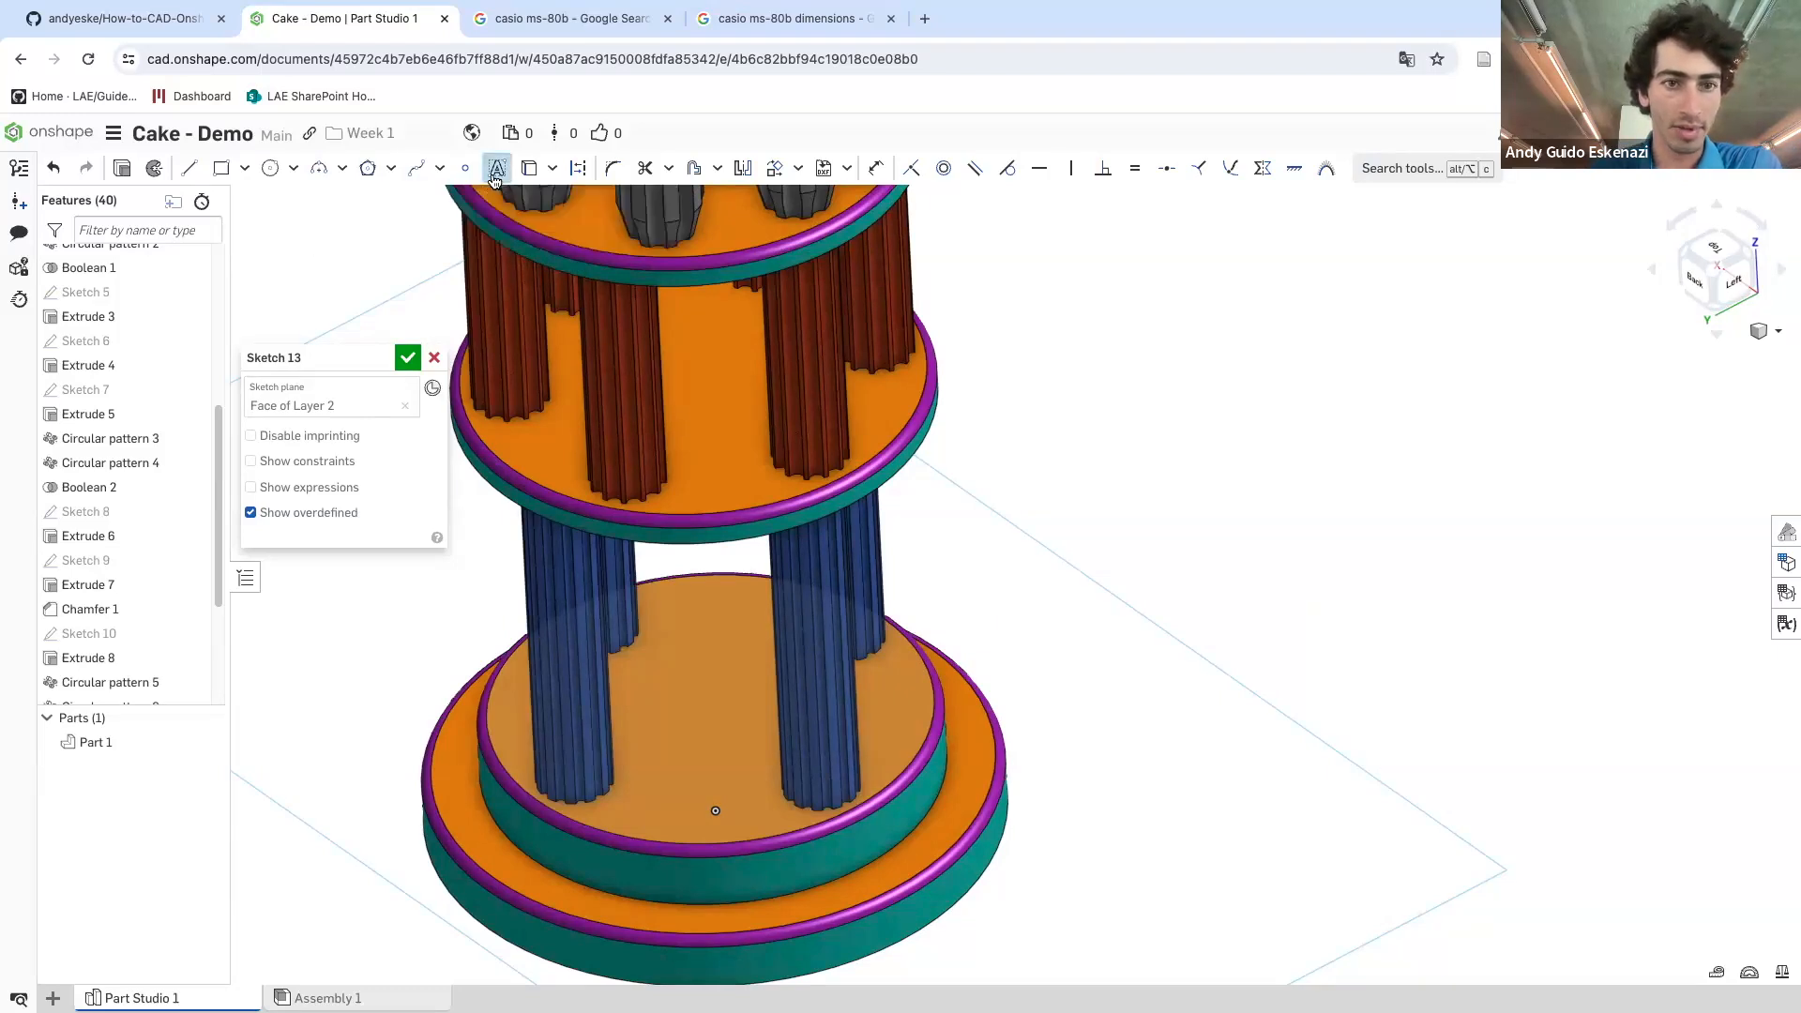
click(696, 786)
right_drag(695, 786, 469, 469)
scroll(811, 754, up, 5)
text(Andy)
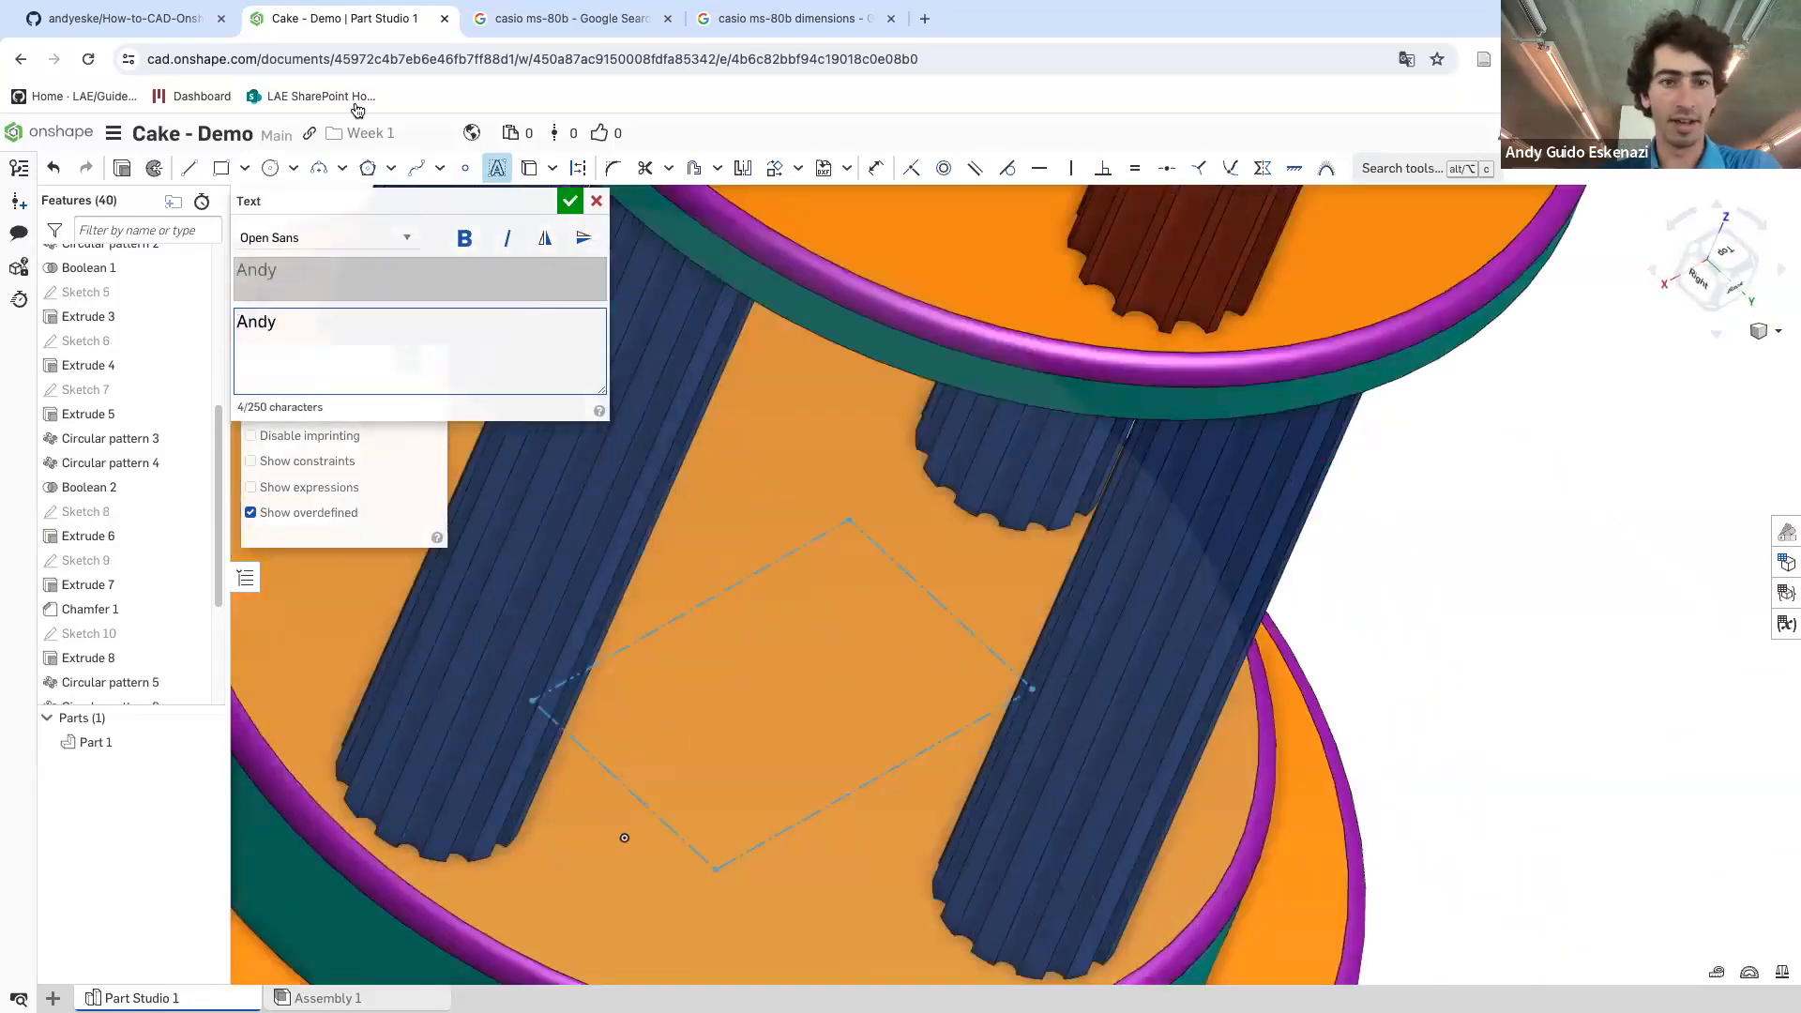
click(571, 200)
scroll(865, 694, down, 3)
scroll(865, 695, down, 3)
right_drag(865, 695, 713, 647)
scroll(713, 648, up, 4)
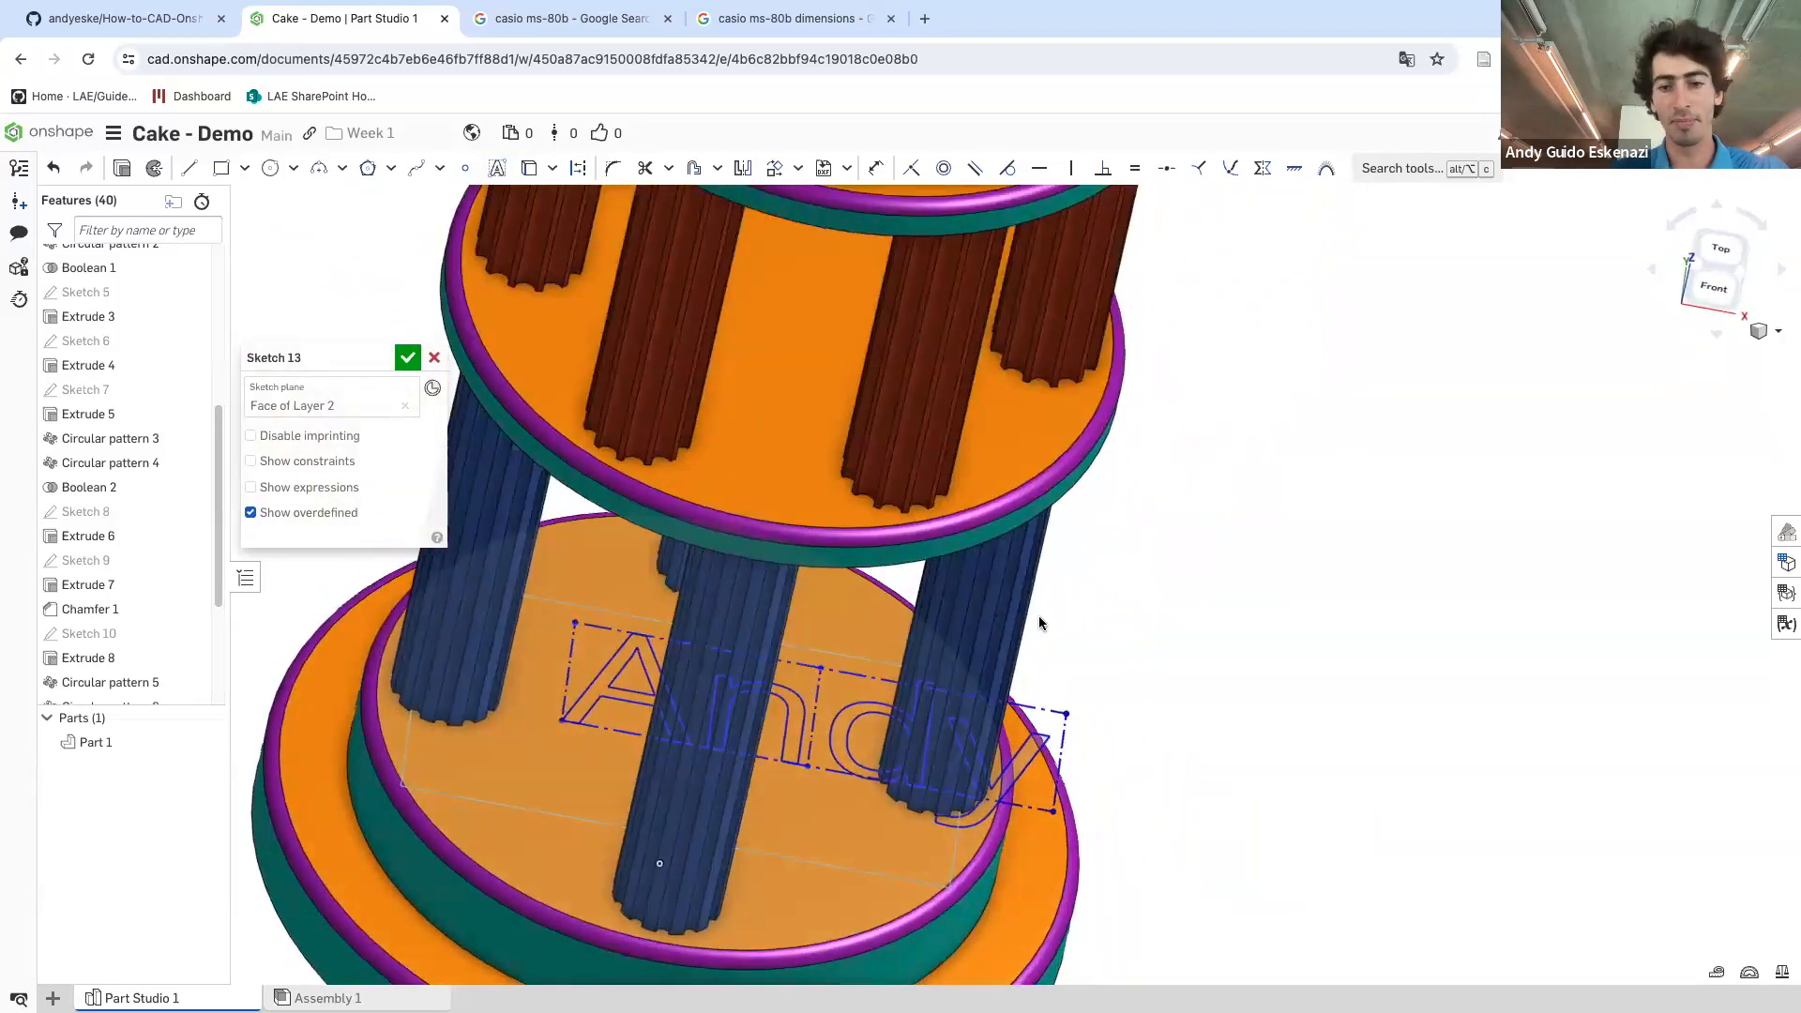
scroll(1051, 656, down, 3)
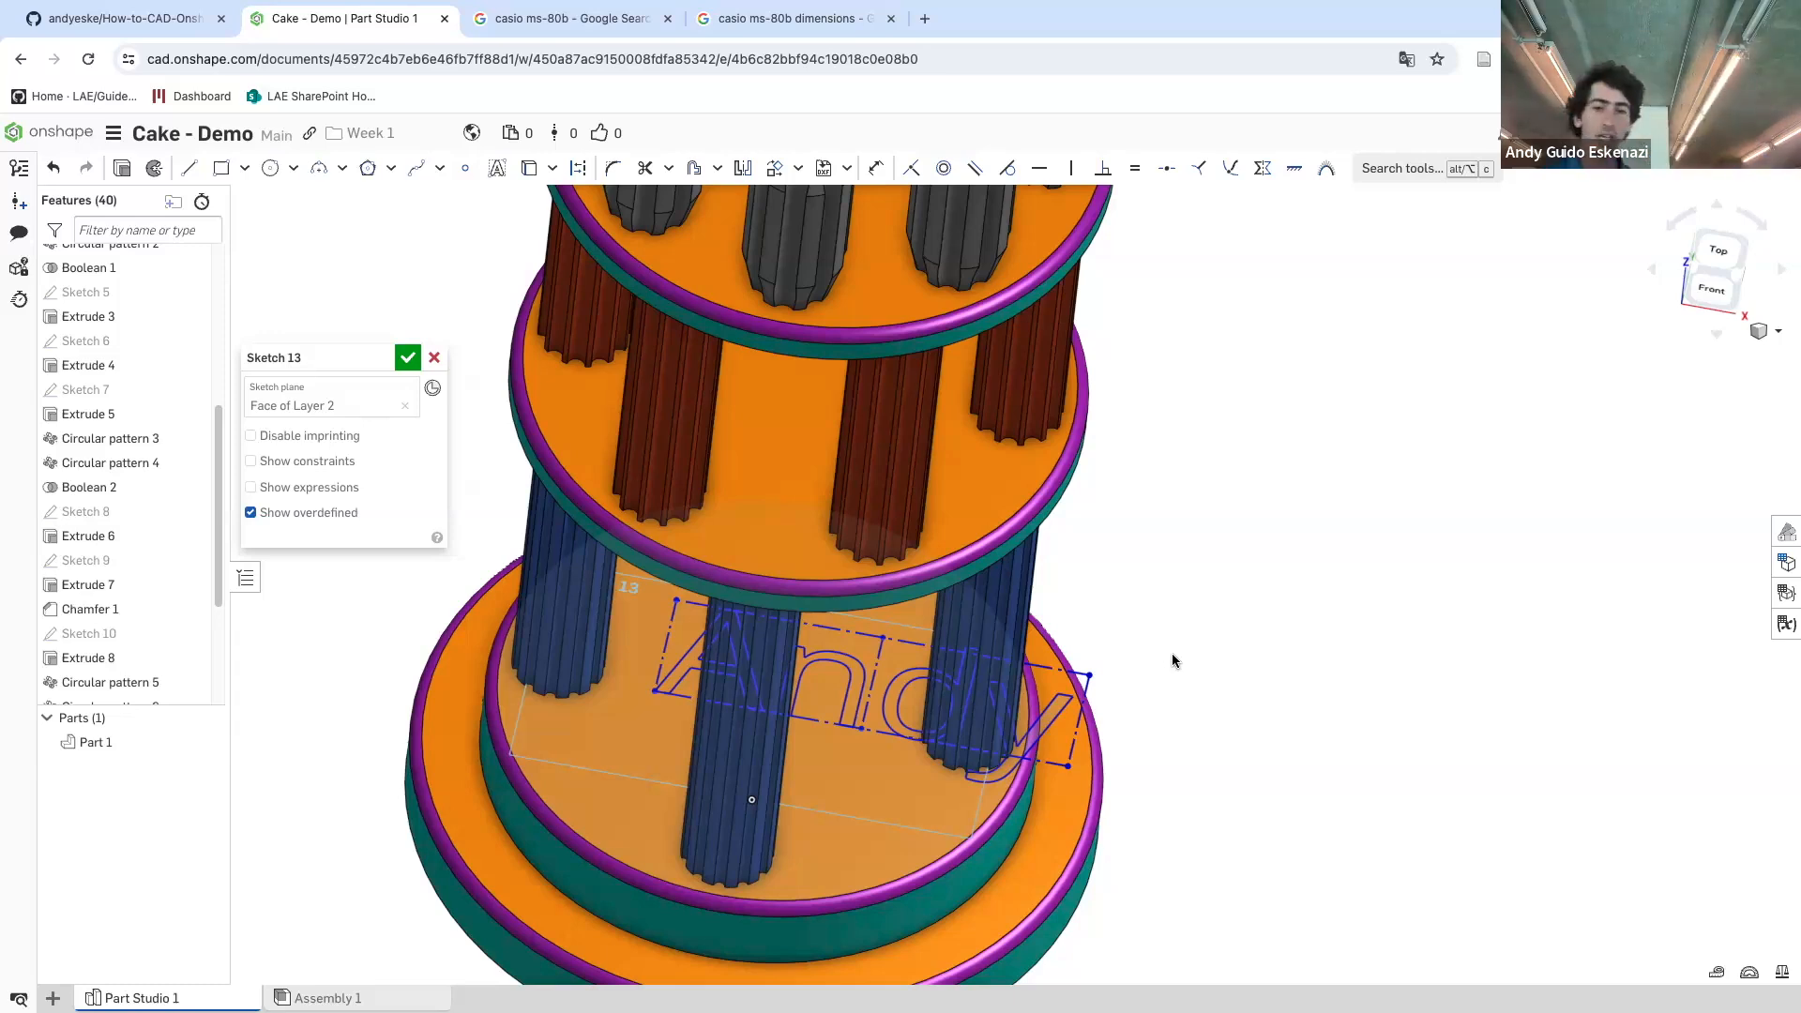
- Move the sketch text off the disc into the free space beside the cake
mouse_move(796, 798)
right_down()
mouse_move(716, 694)
mouse_move(661, 668)
right_up()
drag(683, 663, 1194, 684)
mouse_move(1145, 703)
right_down()
mouse_move(936, 727)
mouse_move(945, 742)
mouse_move(813, 771)
mouse_move(509, 598)
right_up()
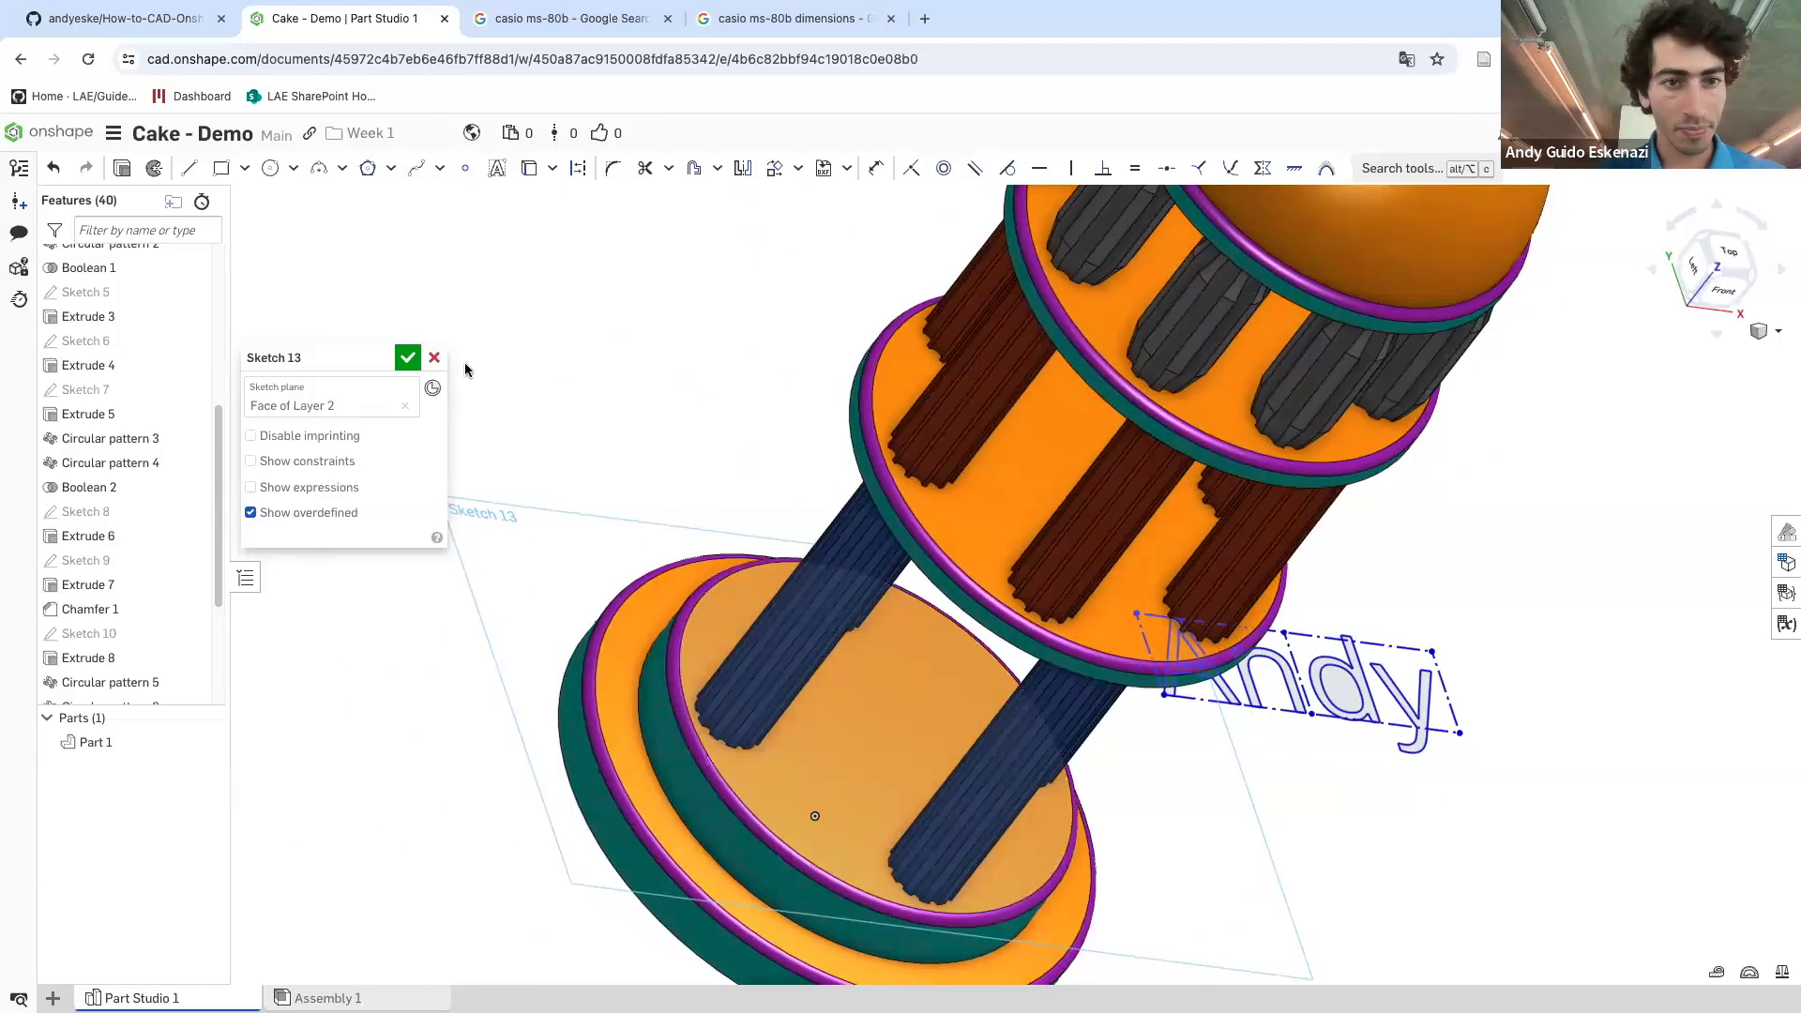
- Draw a construction line across the Layer 2 disc, running from one side of its edge to the other
click(189, 168)
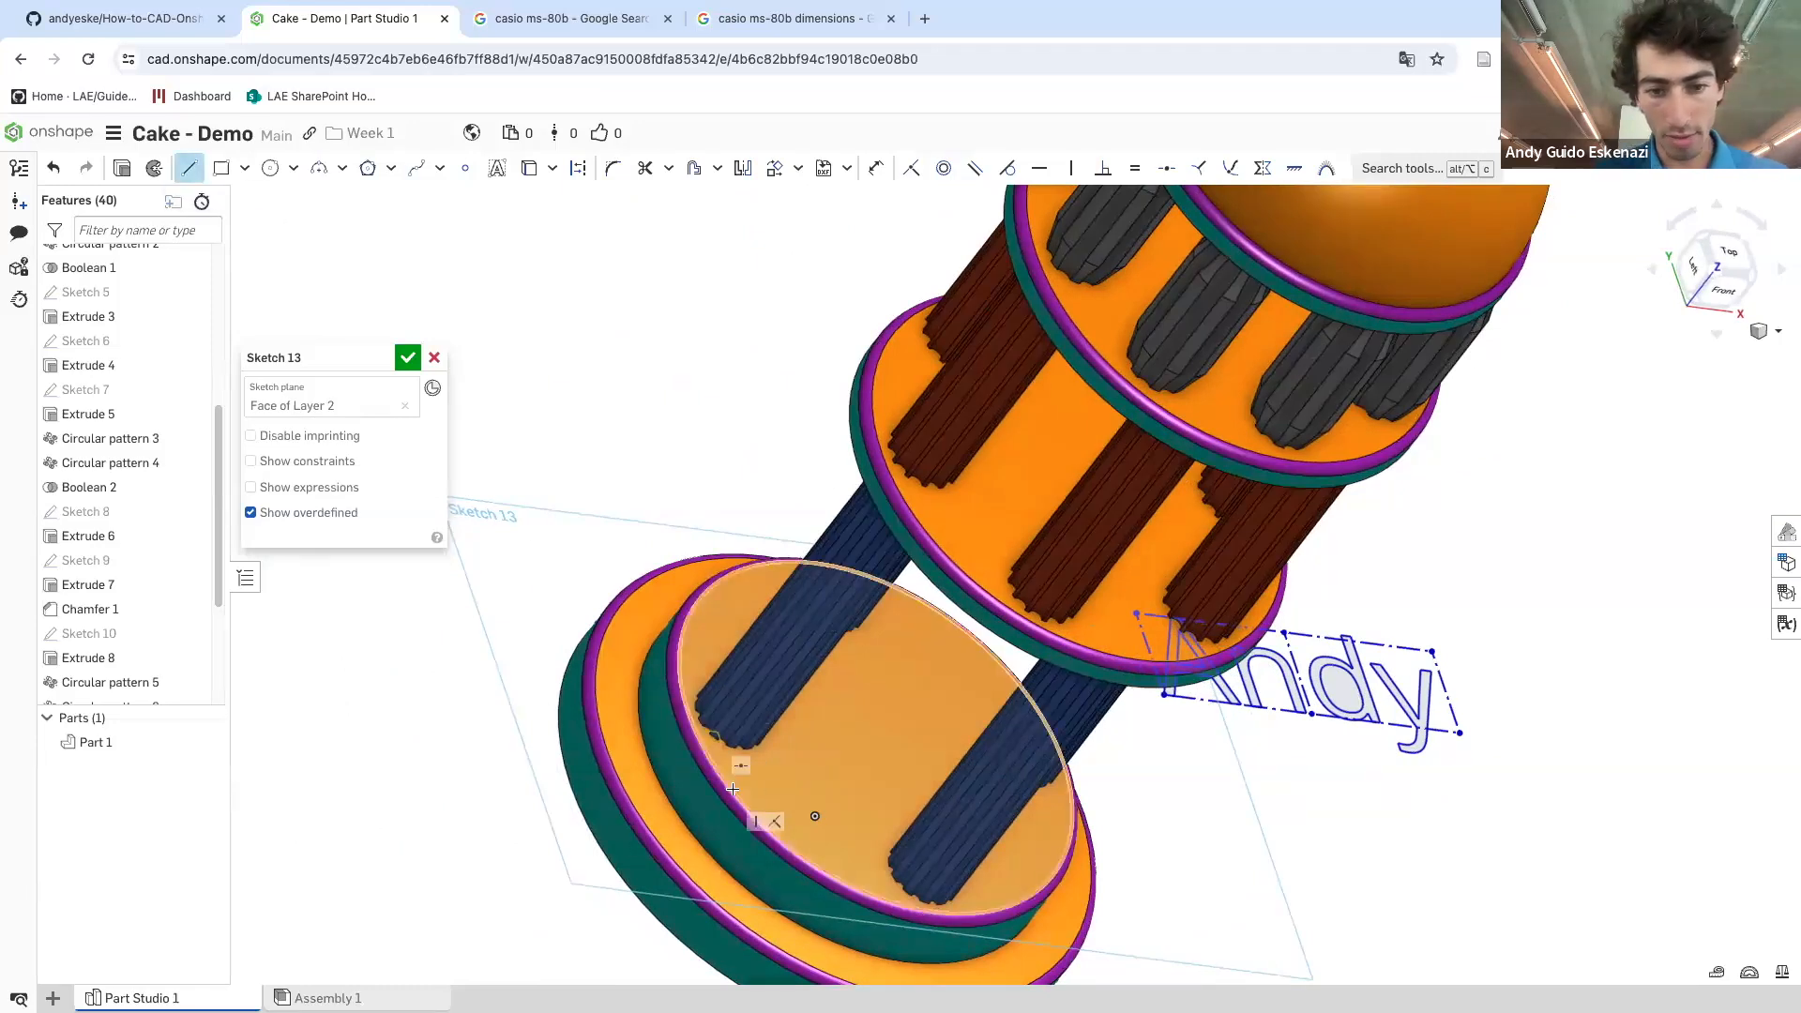
click(578, 168)
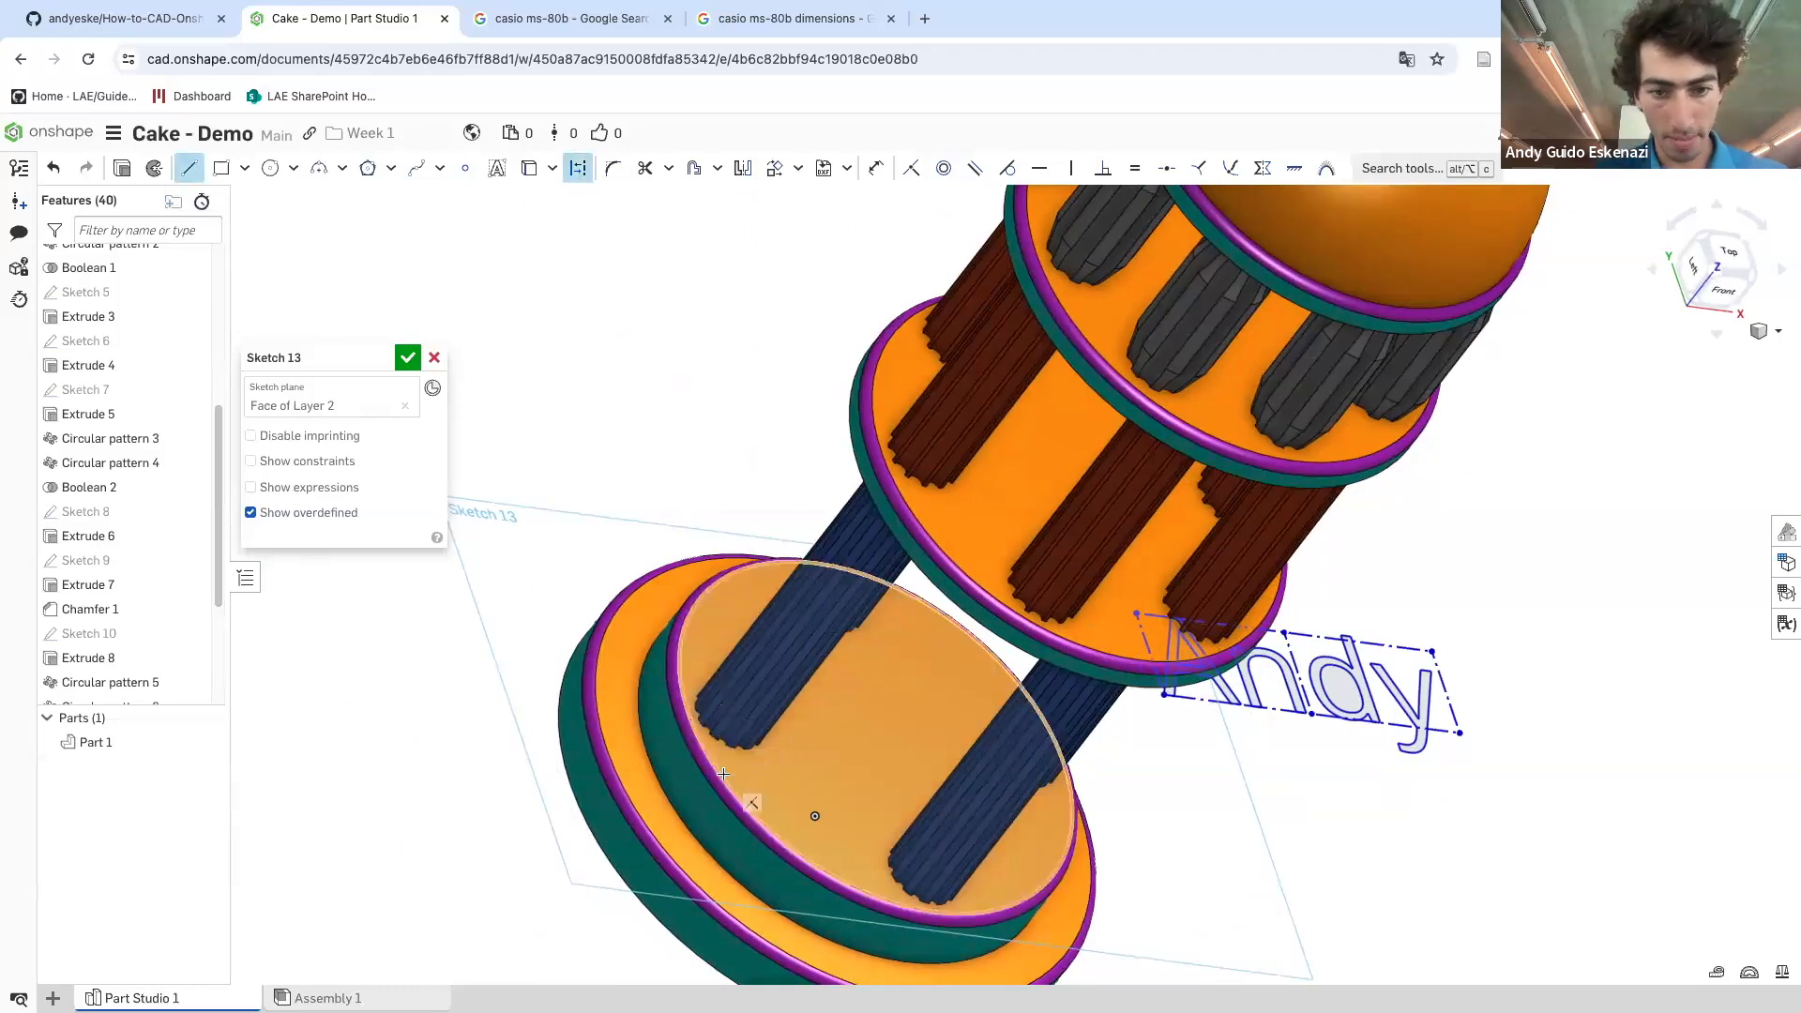
click(724, 776)
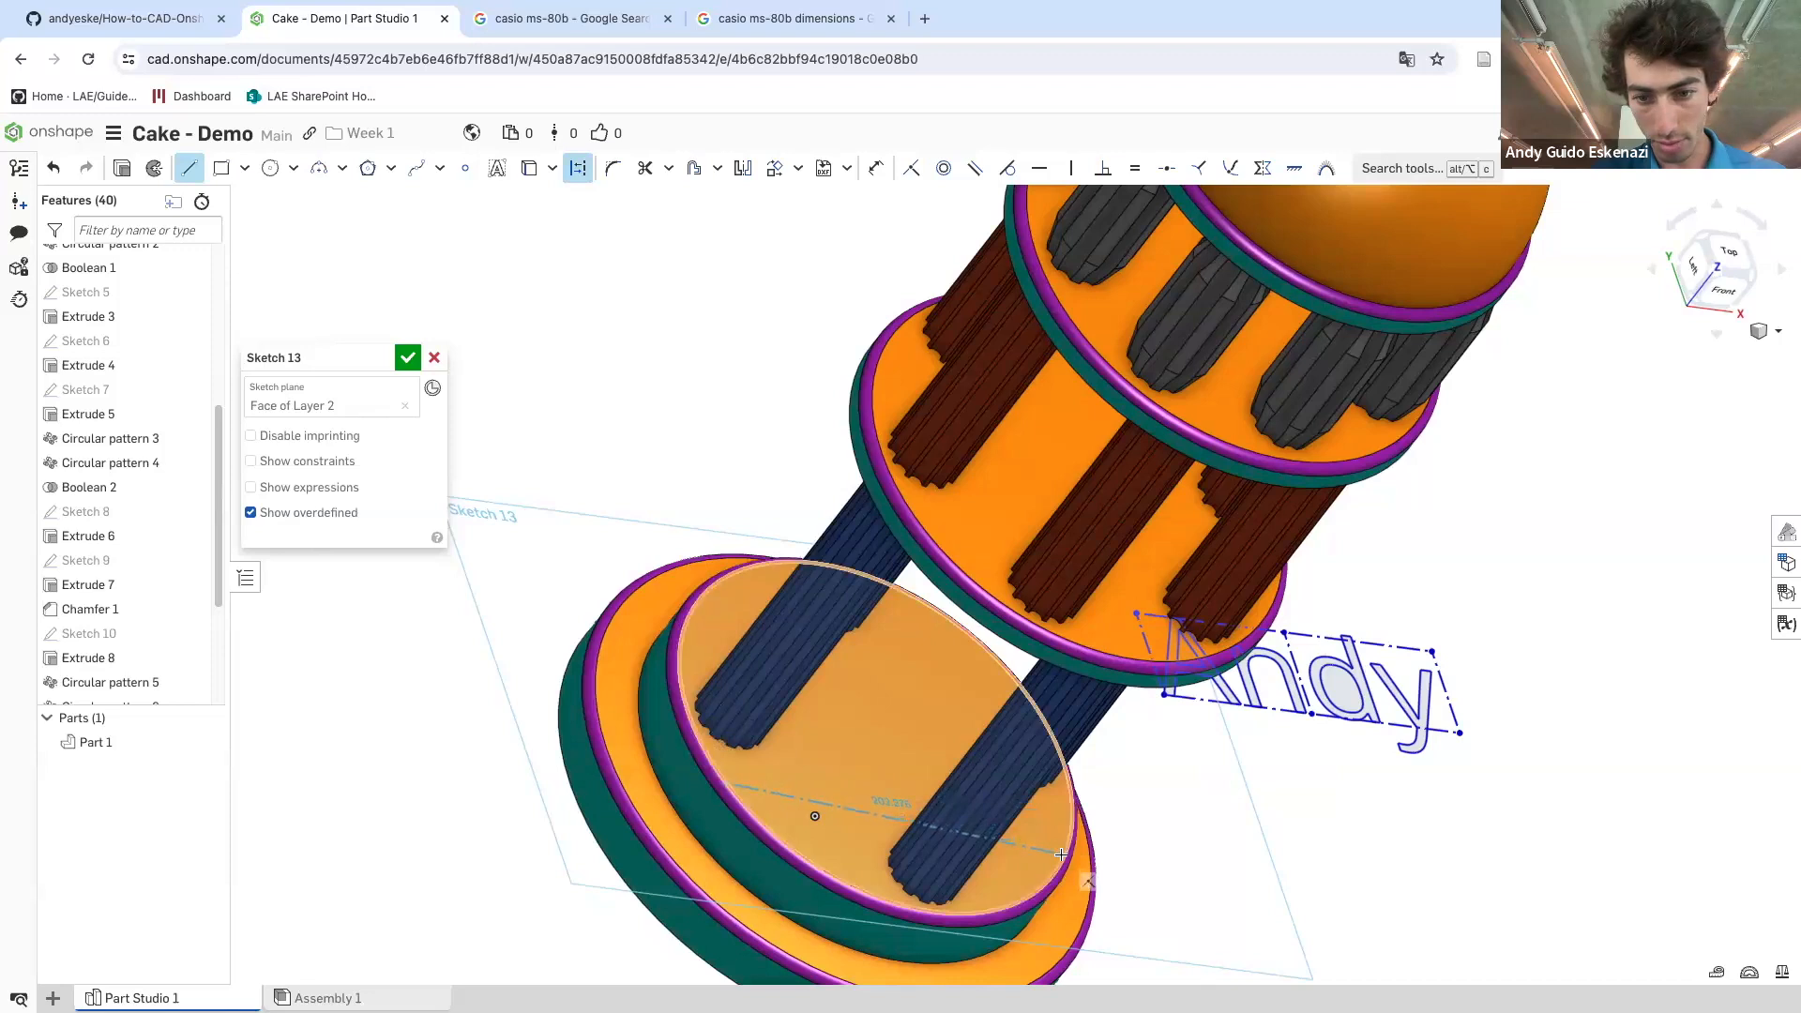
click(1055, 862)
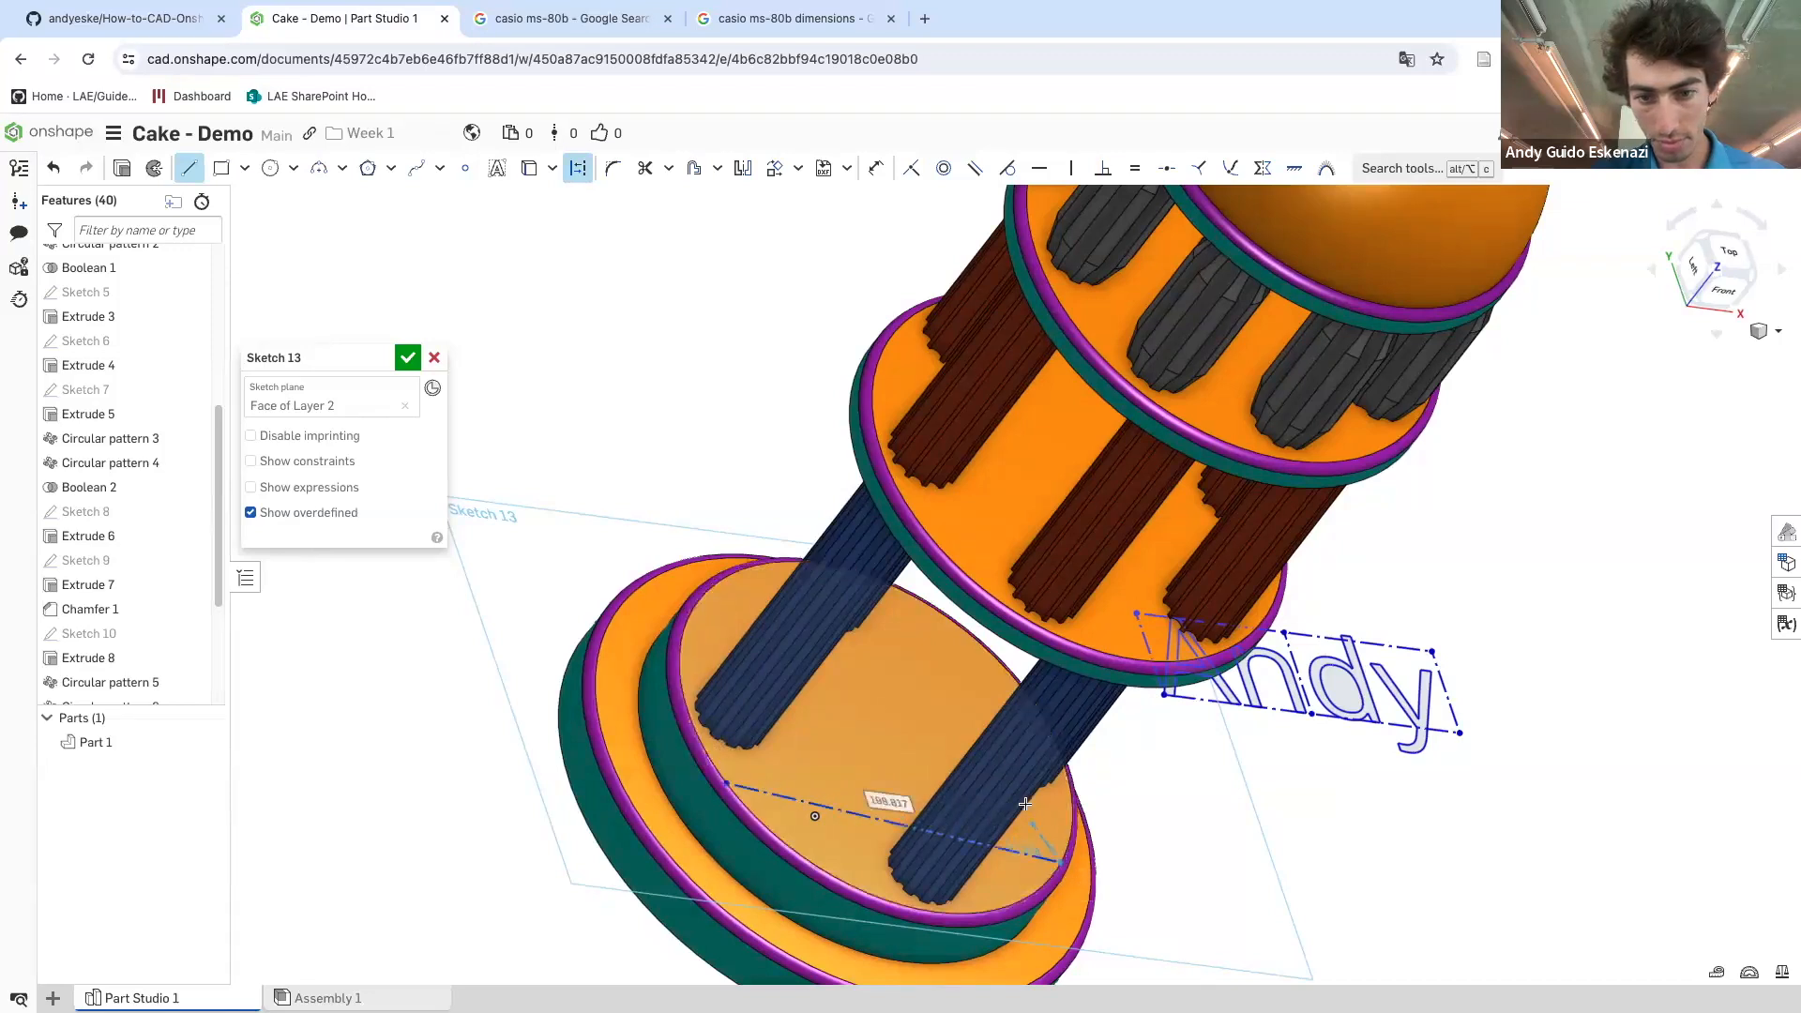
key(grave)
key(n)
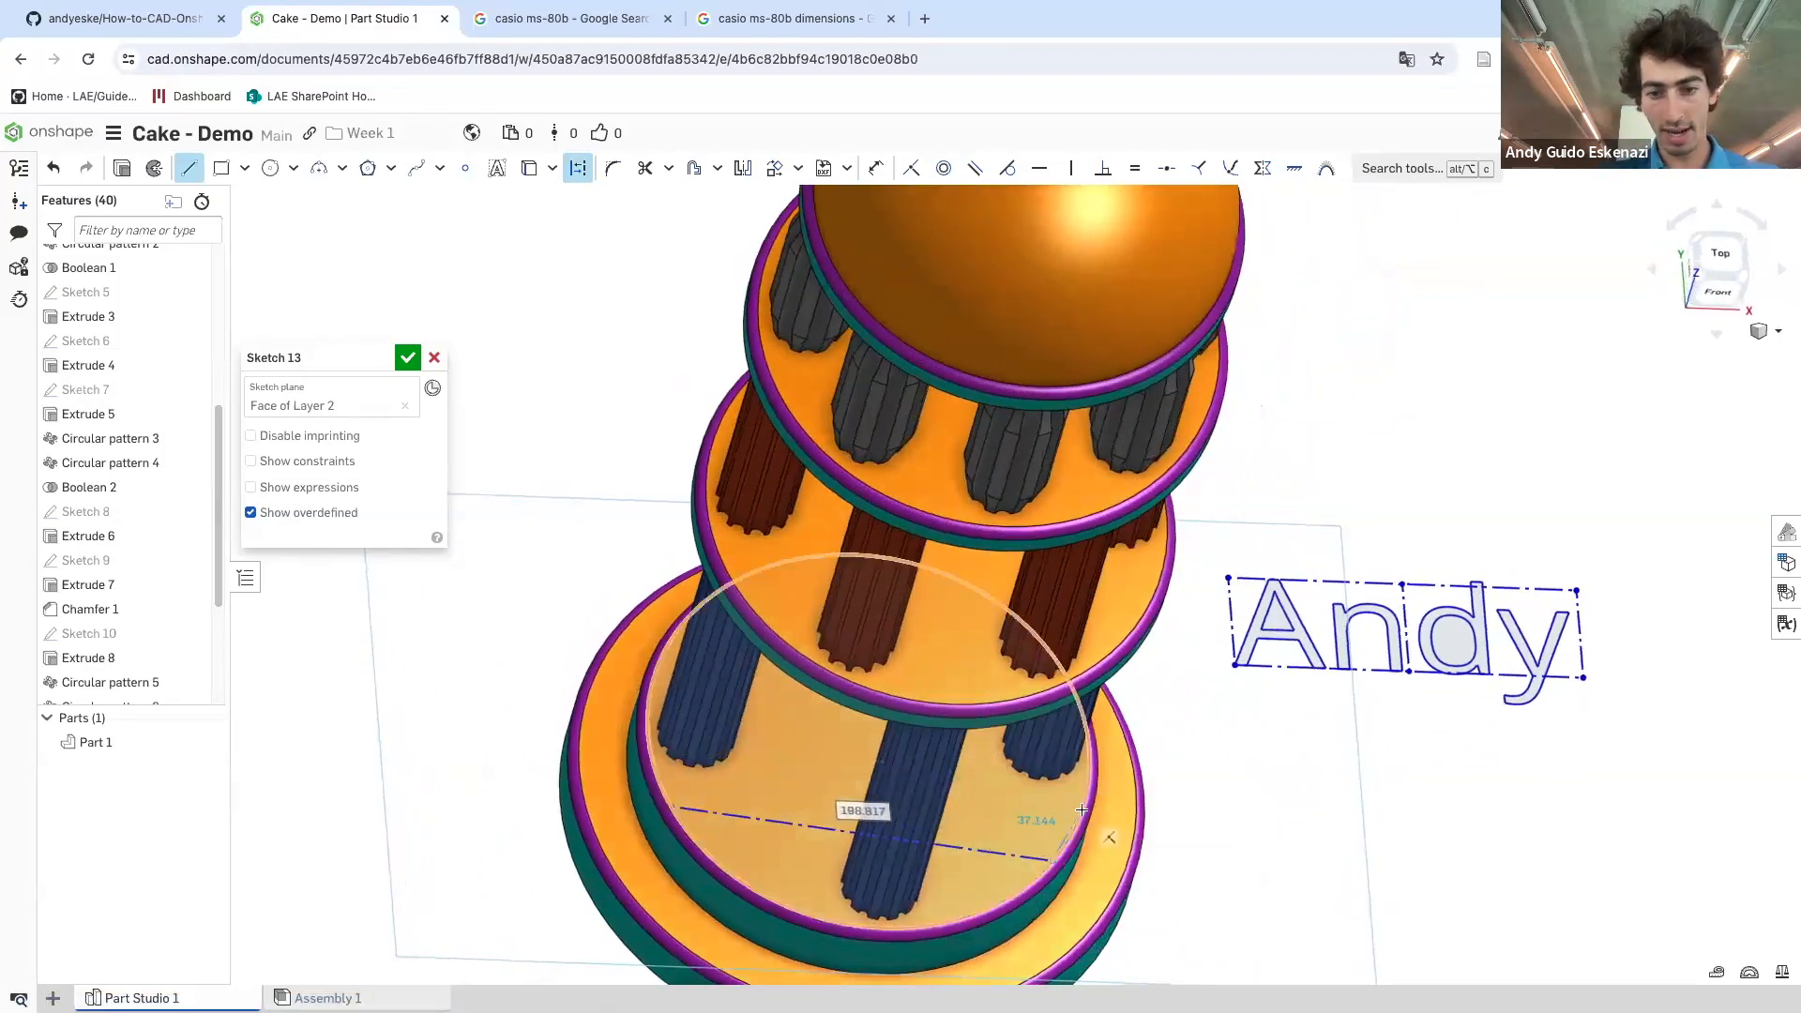
key(Escape)
mouse_move(843, 815)
right_down()
mouse_move(849, 800)
mouse_move(861, 825)
right_up()
scroll(849, 814, up, 2)
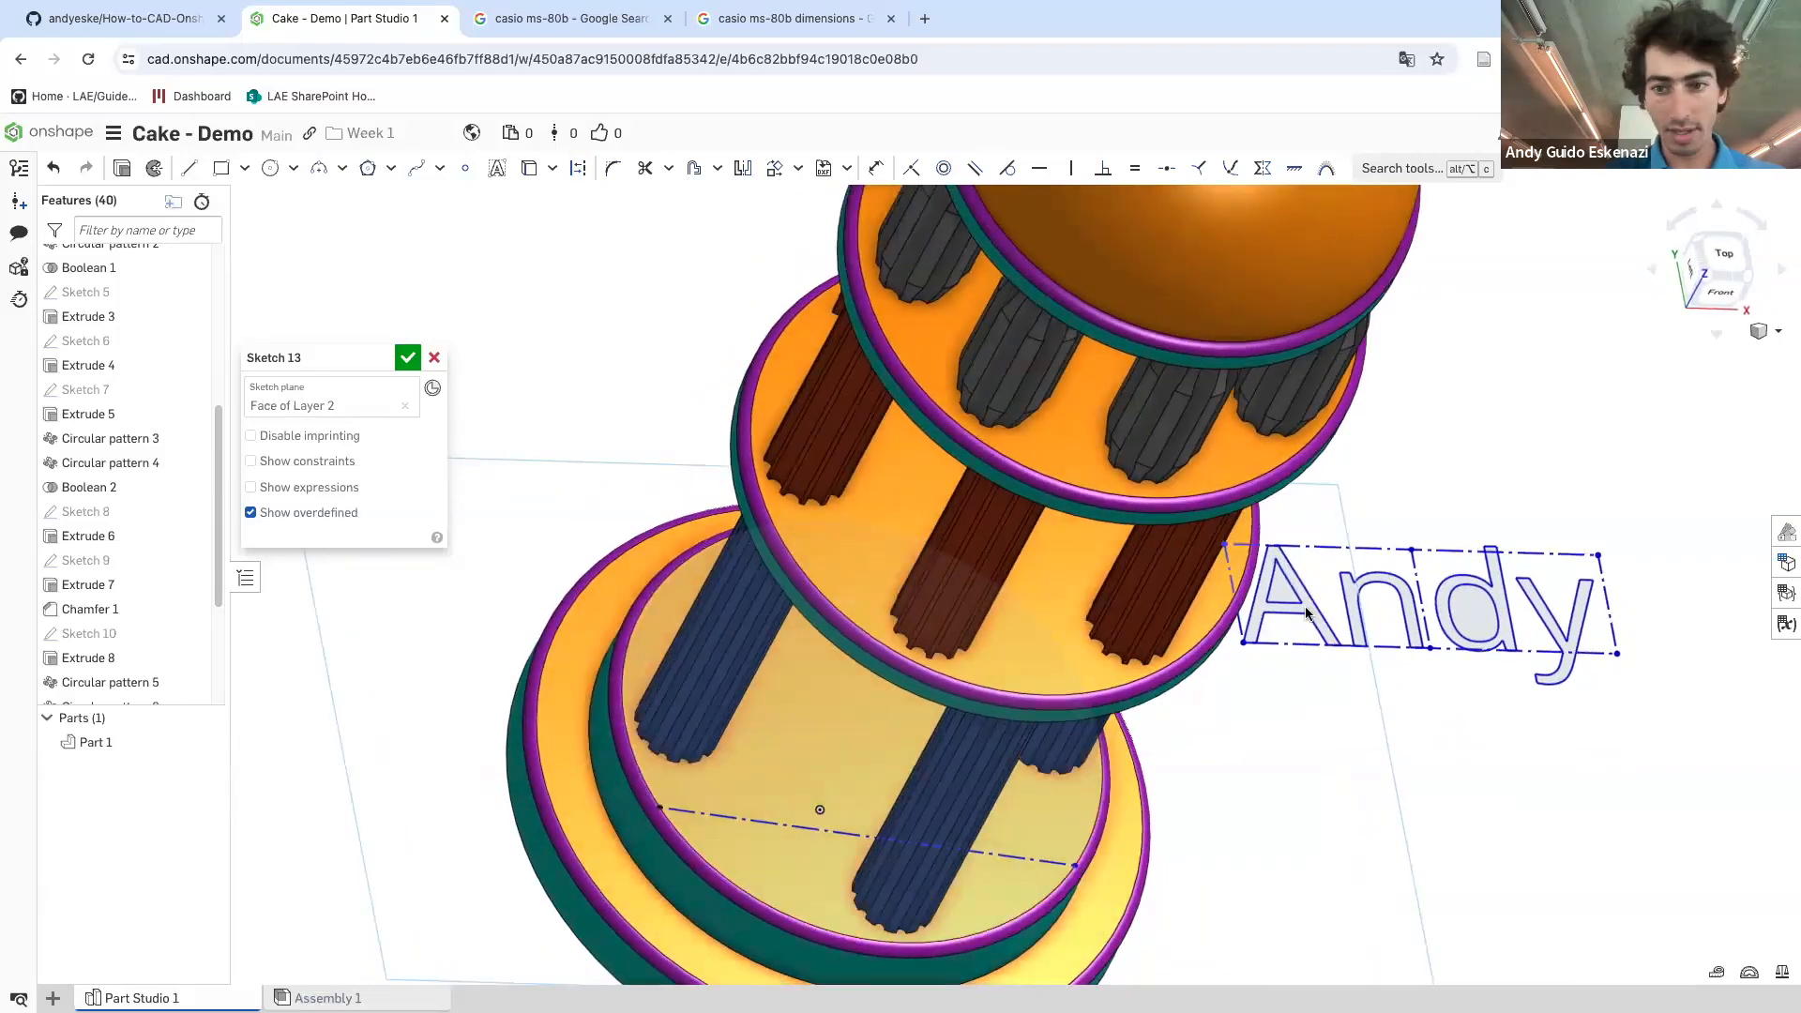
- Make the lower edge of the text's bounding box coincident with the construction line
click(1312, 648)
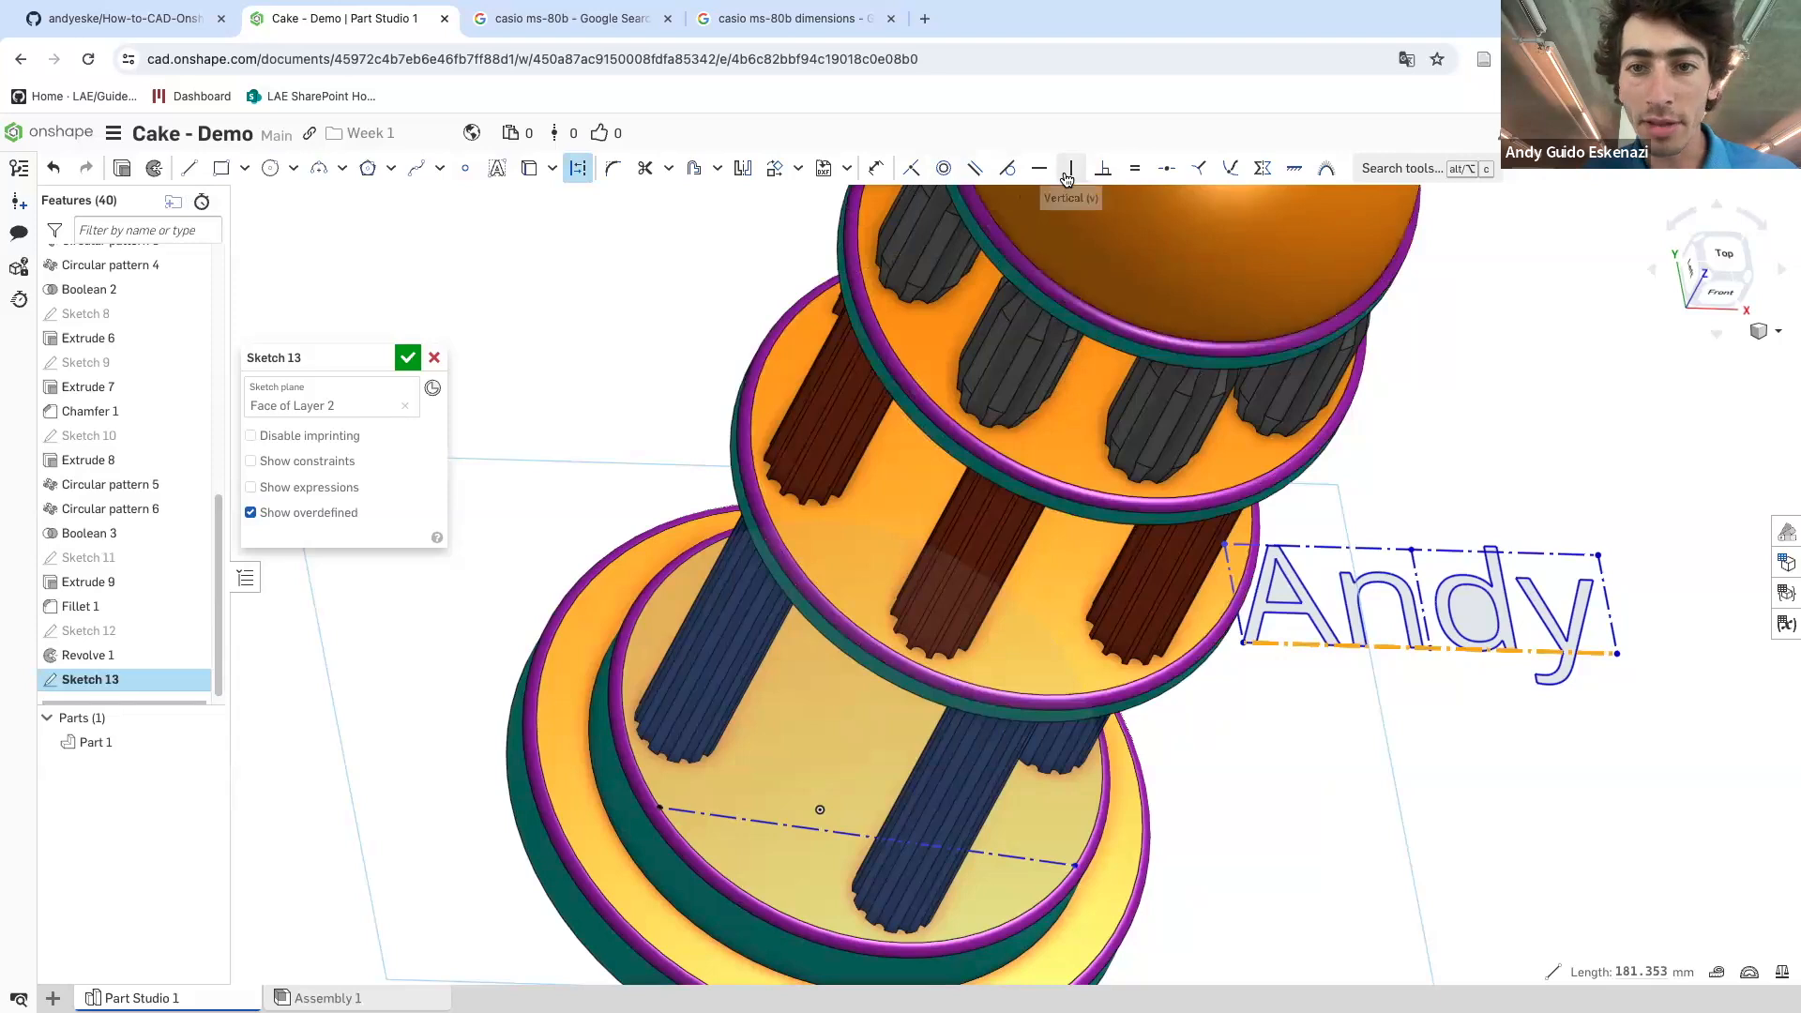
key(space)
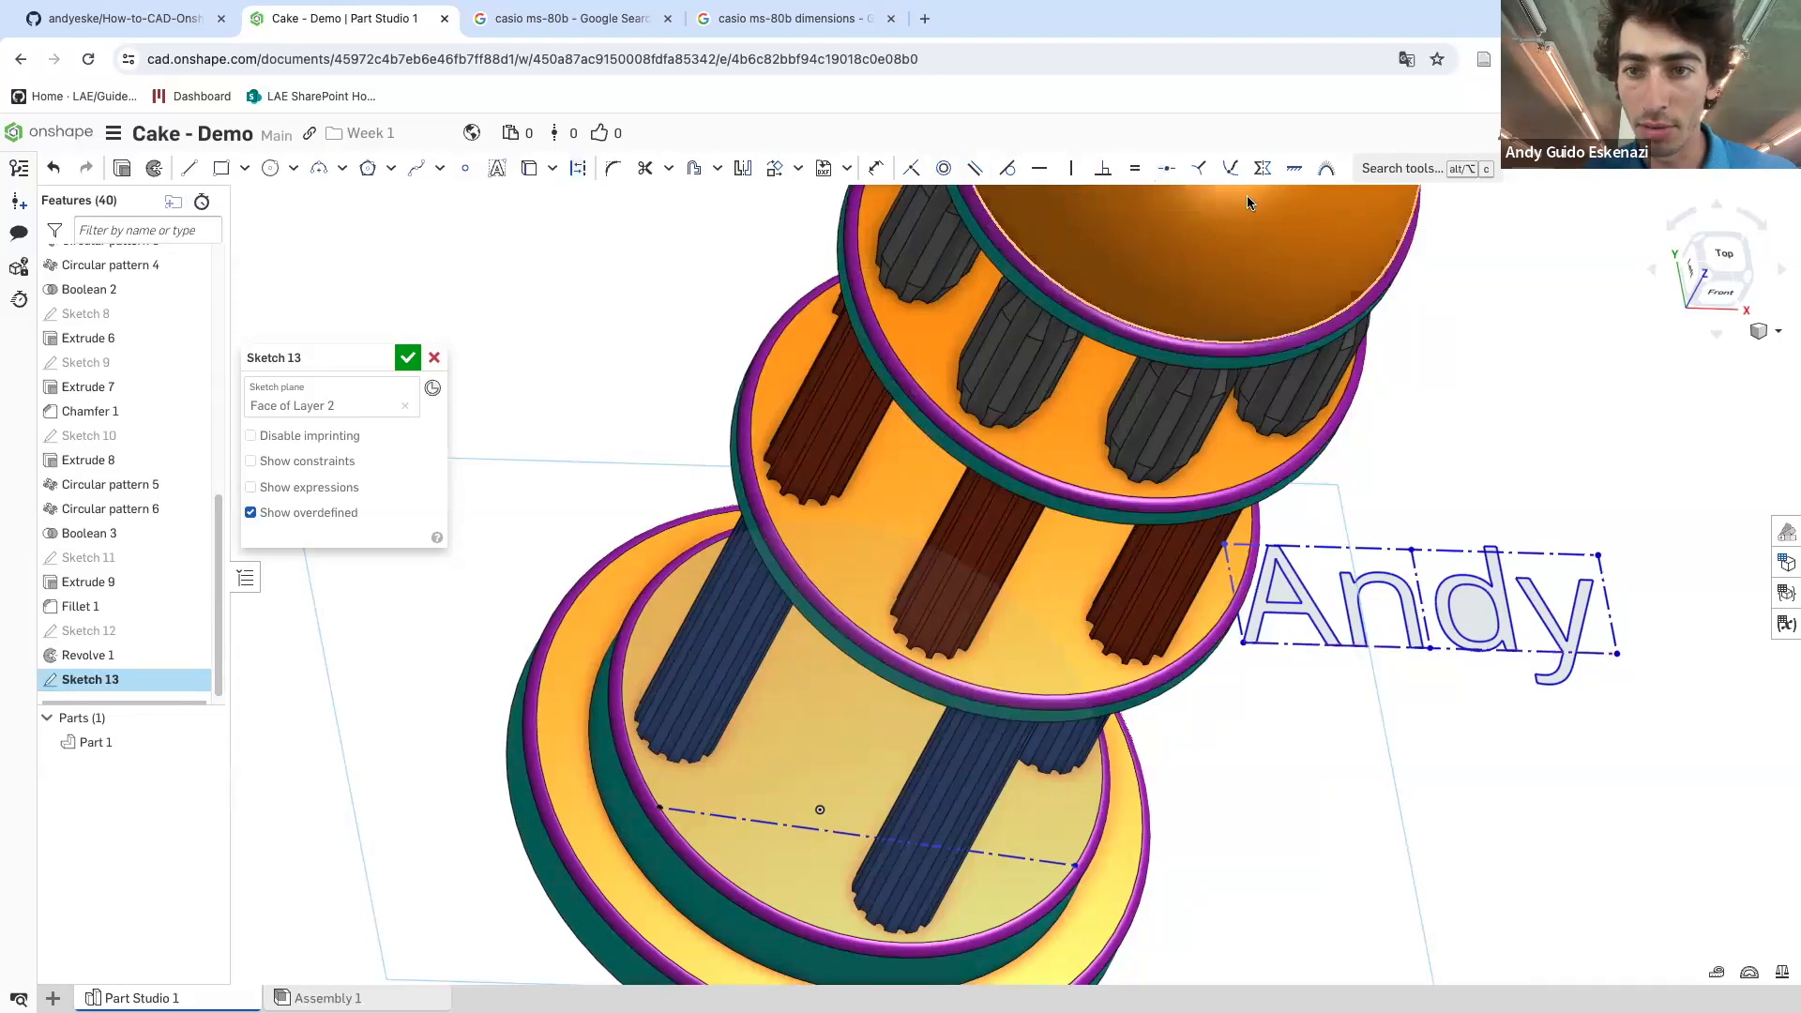
key(i)
click(1386, 647)
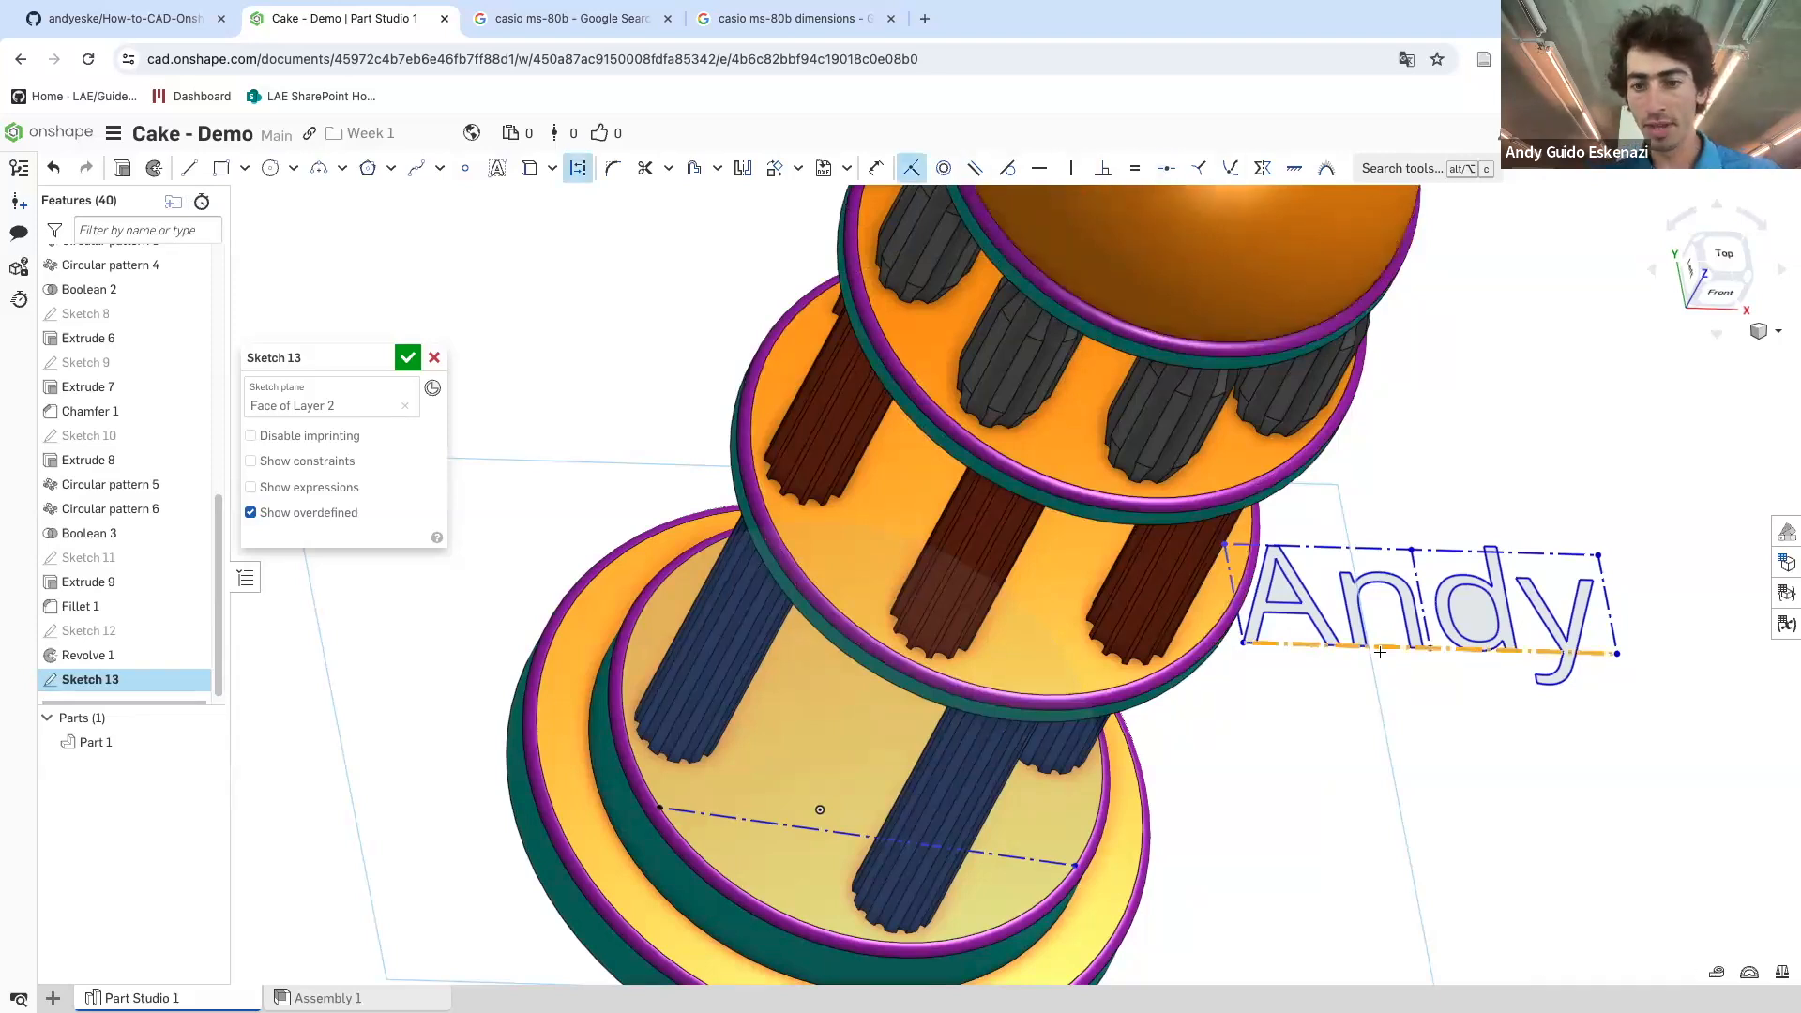
click(849, 840)
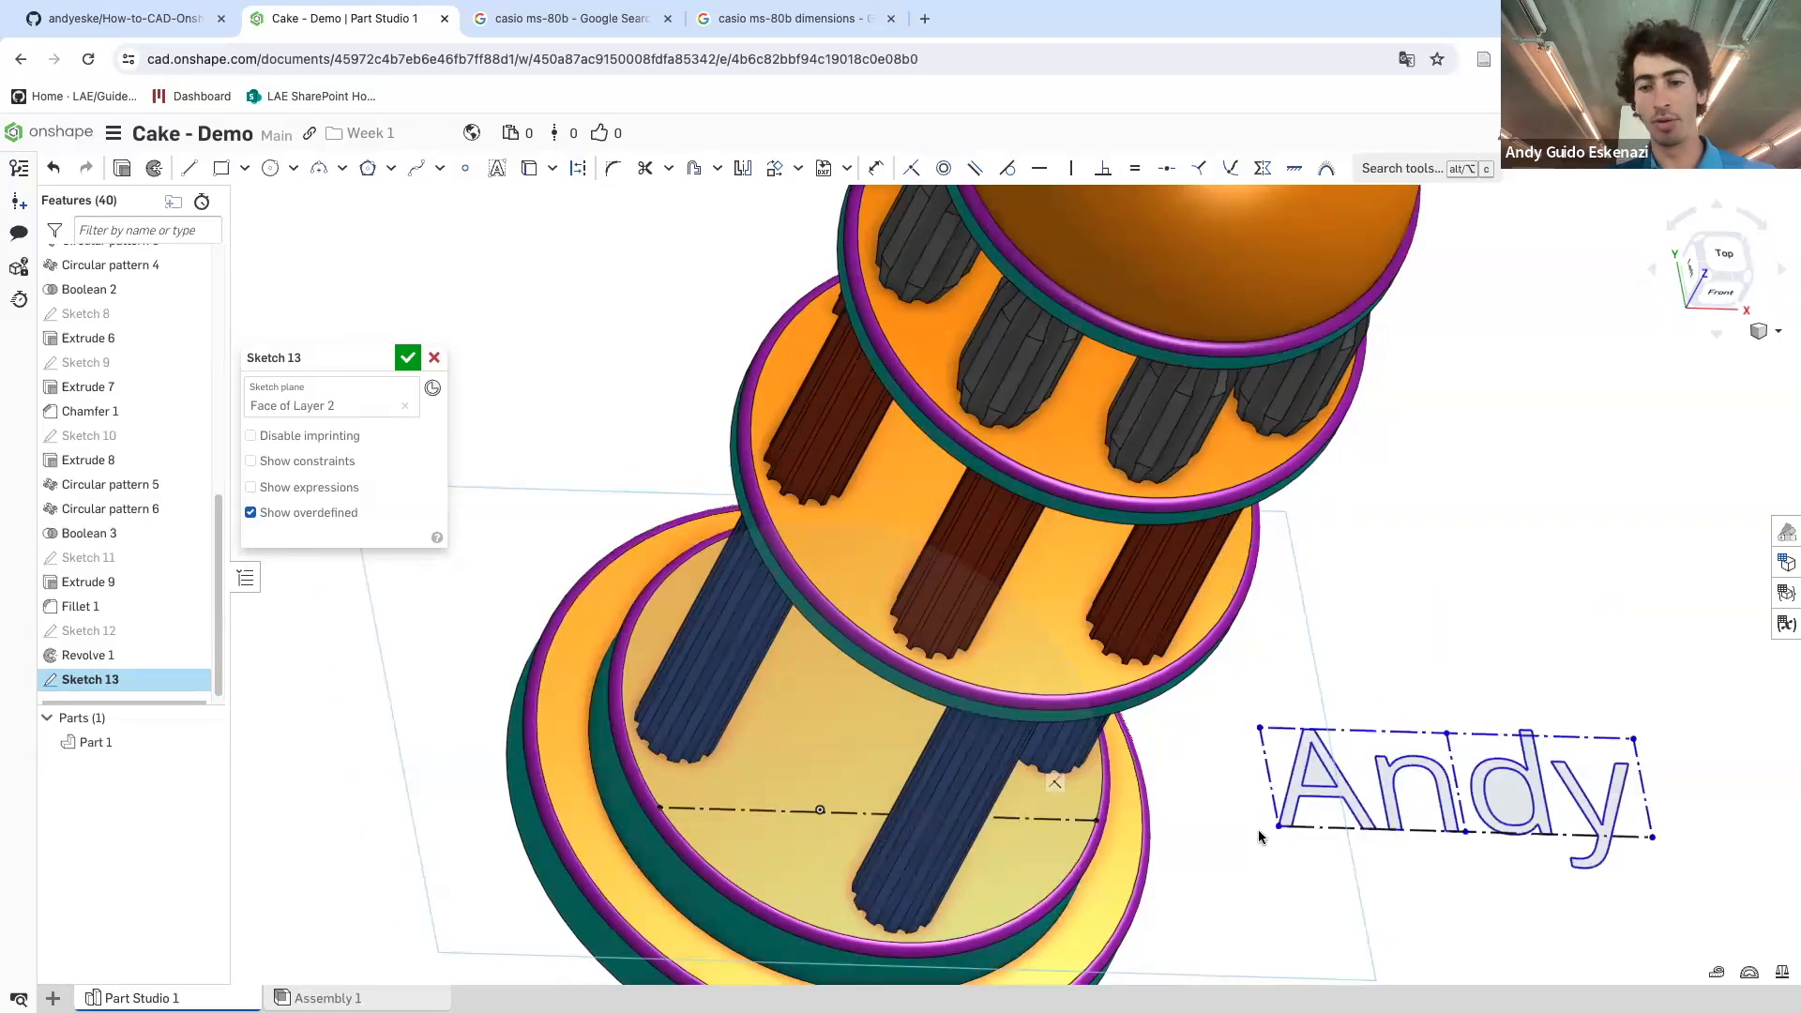
- Slide the text along the construction line back onto the disc, roughly centred between its edges
drag(1259, 832, 711, 803)
right_drag(848, 808, 814, 788)
scroll(814, 787, up, 1)
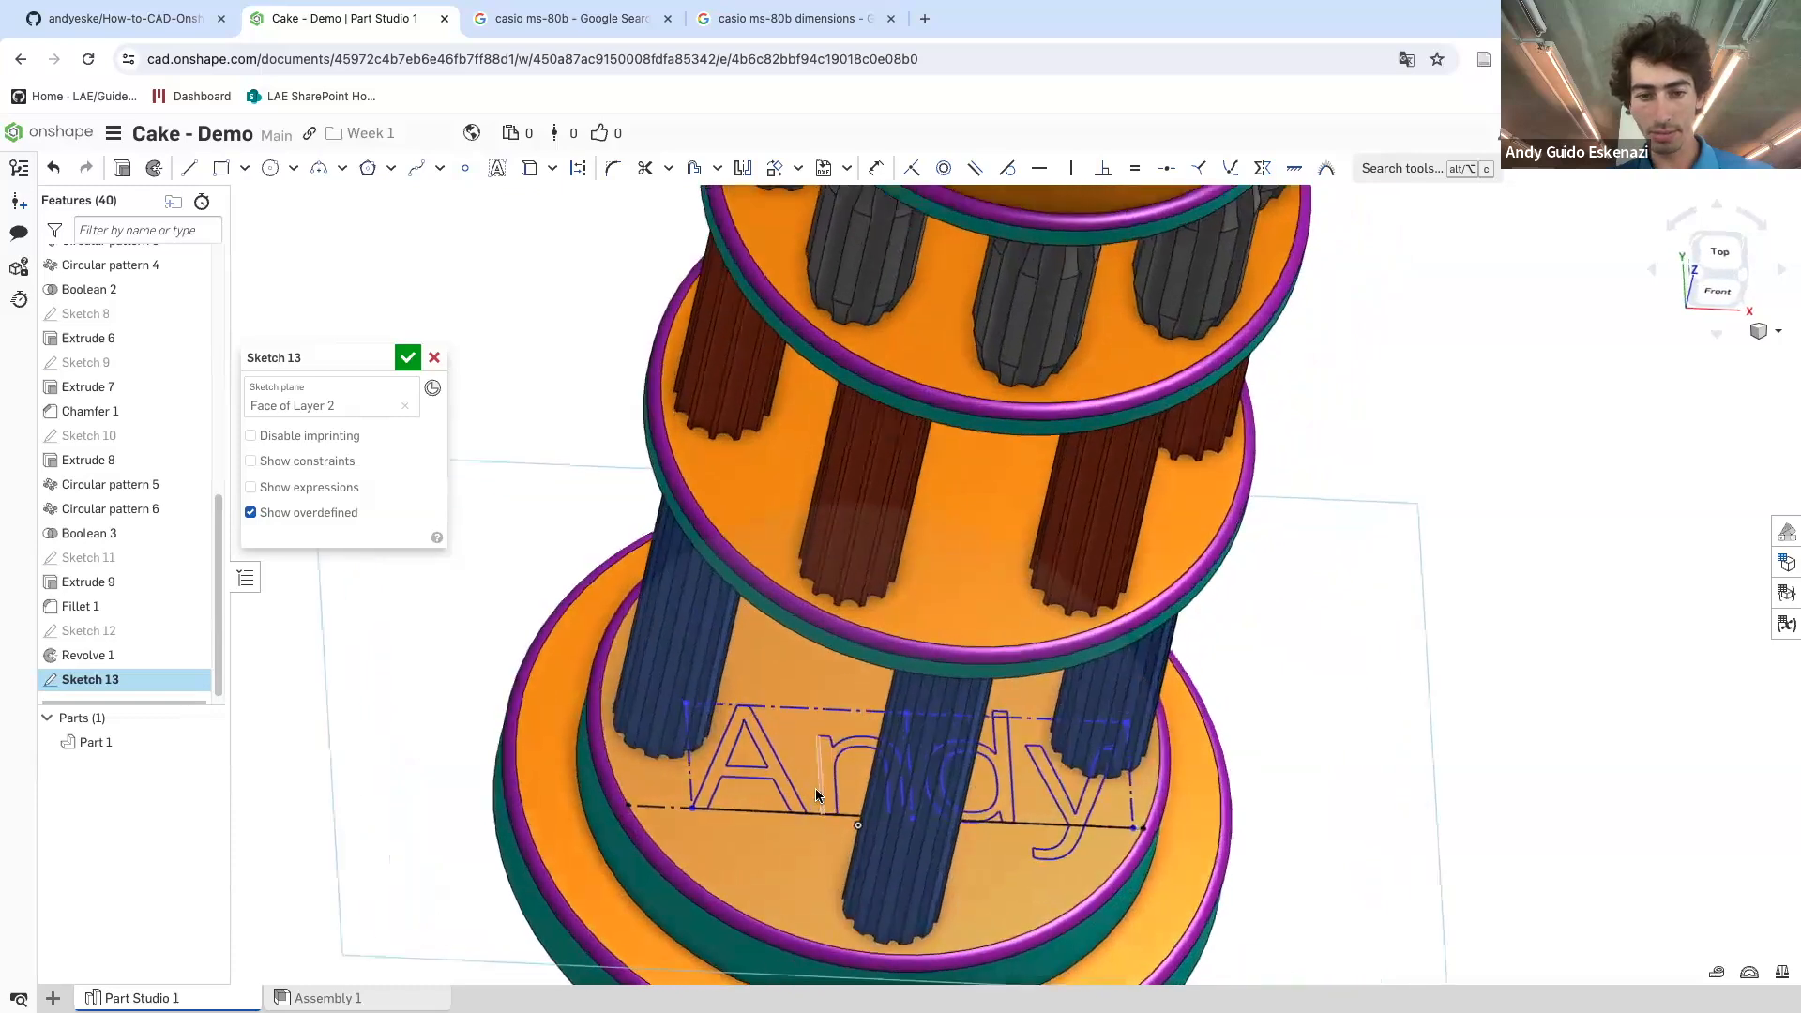
- Change the sketch text to CAD and format it in bold Inter
right_click(1011, 788)
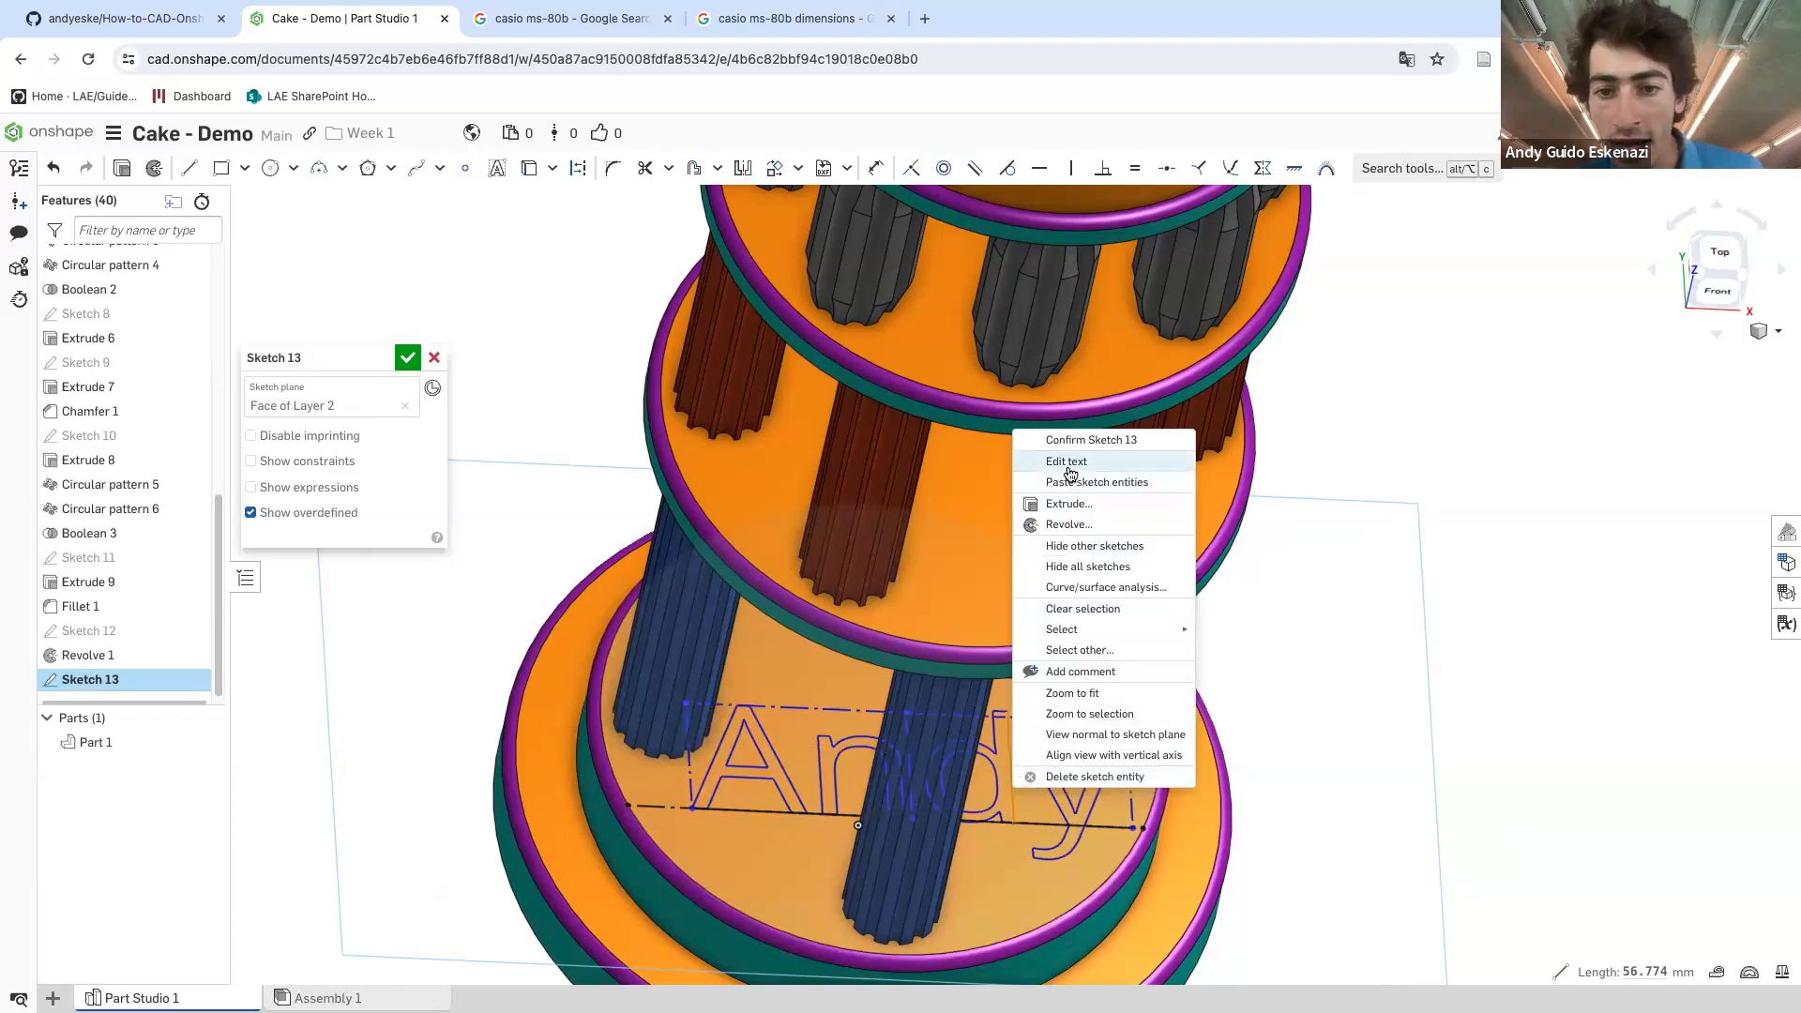
click(1067, 464)
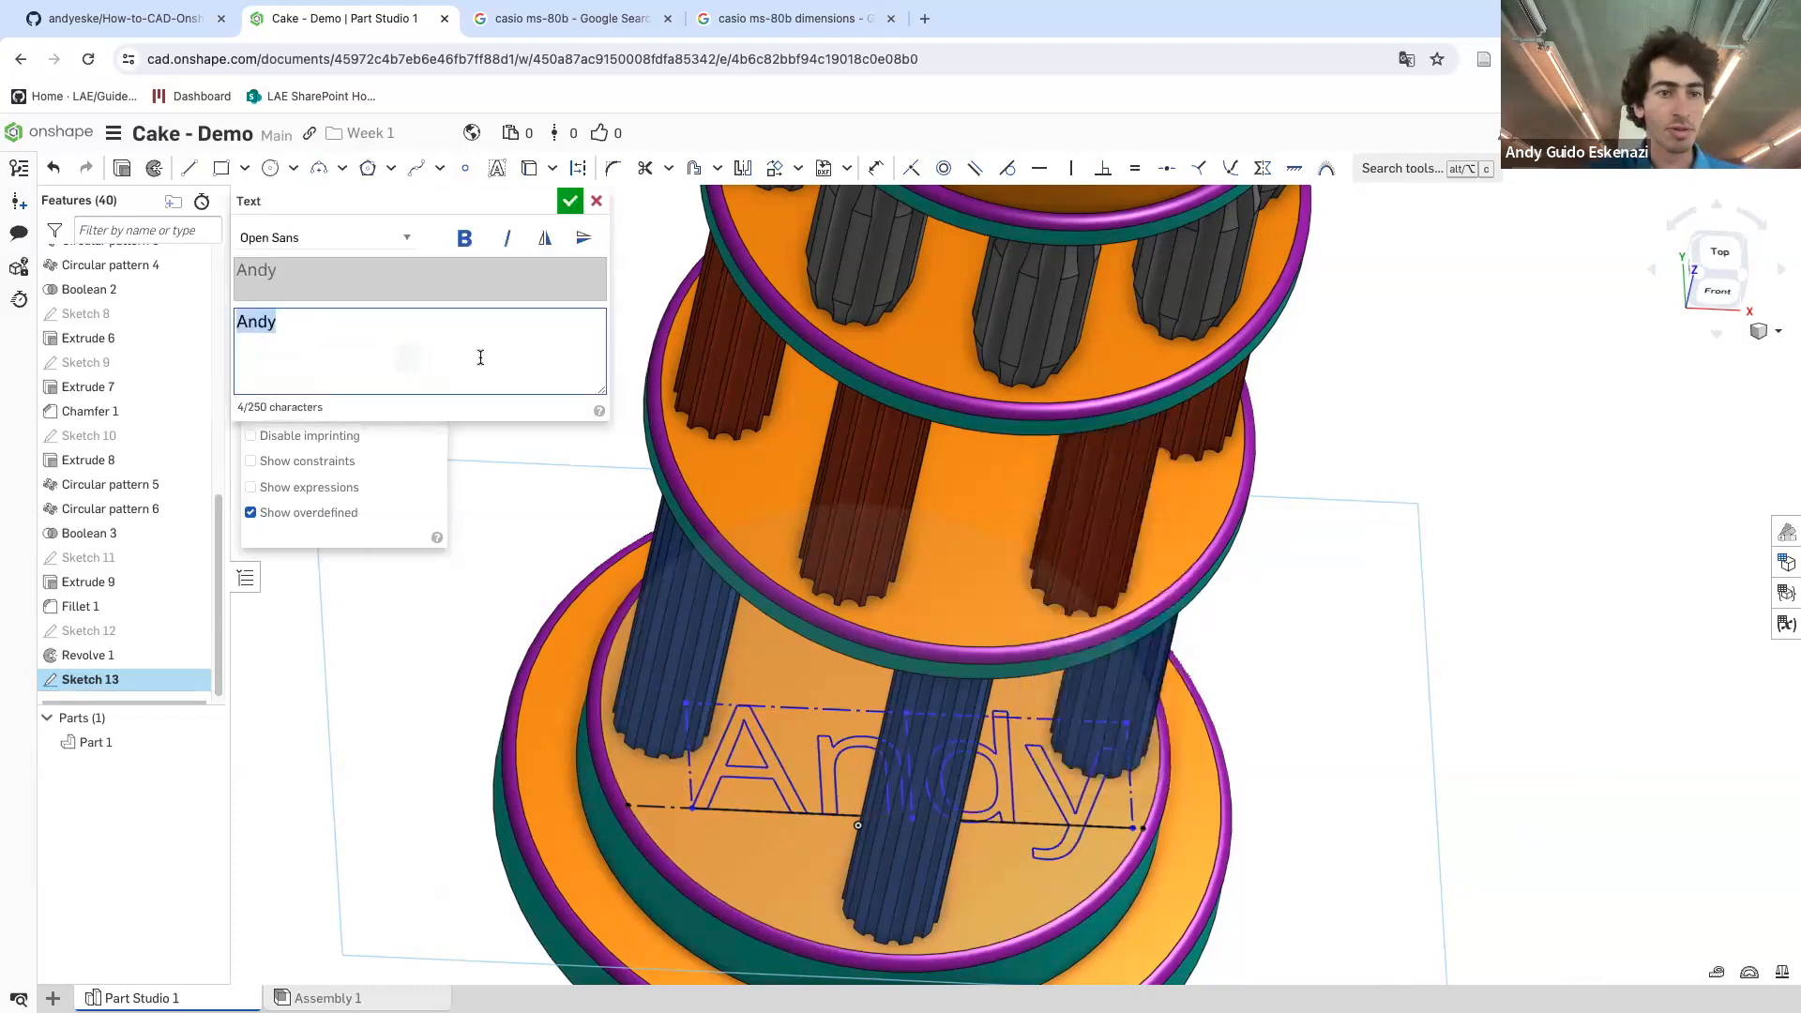
text(CAD)
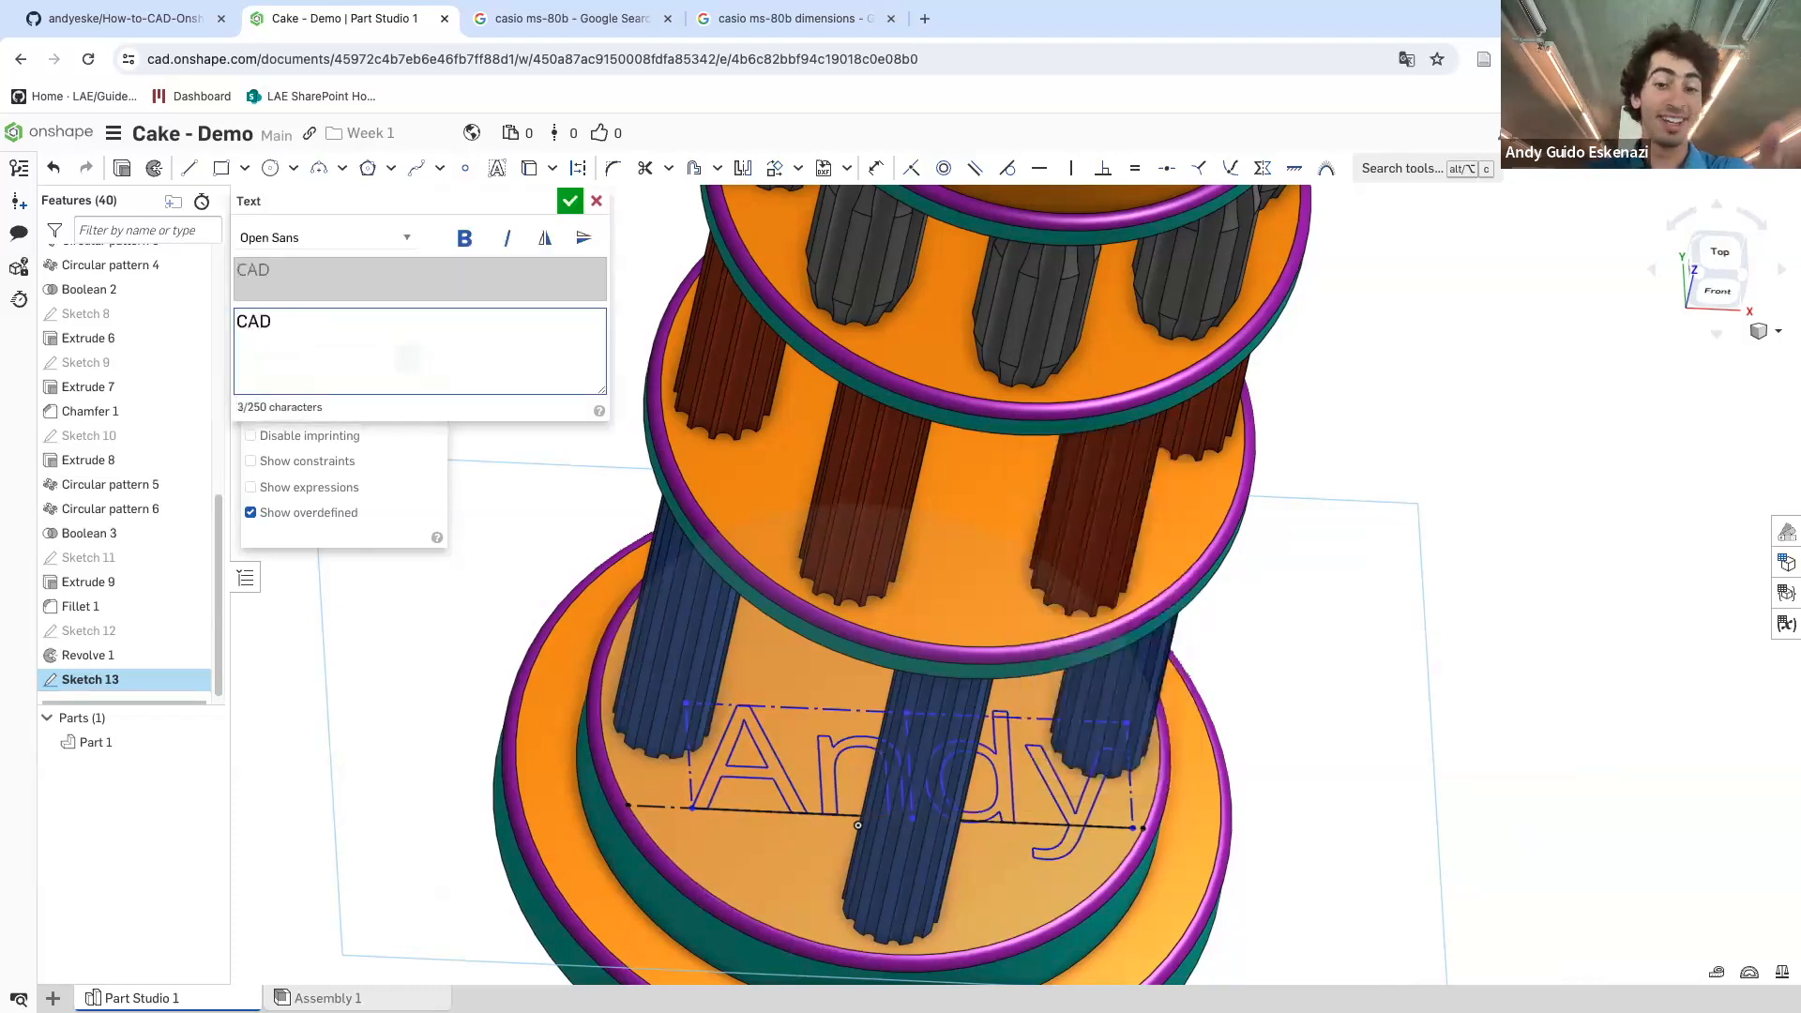
click(328, 240)
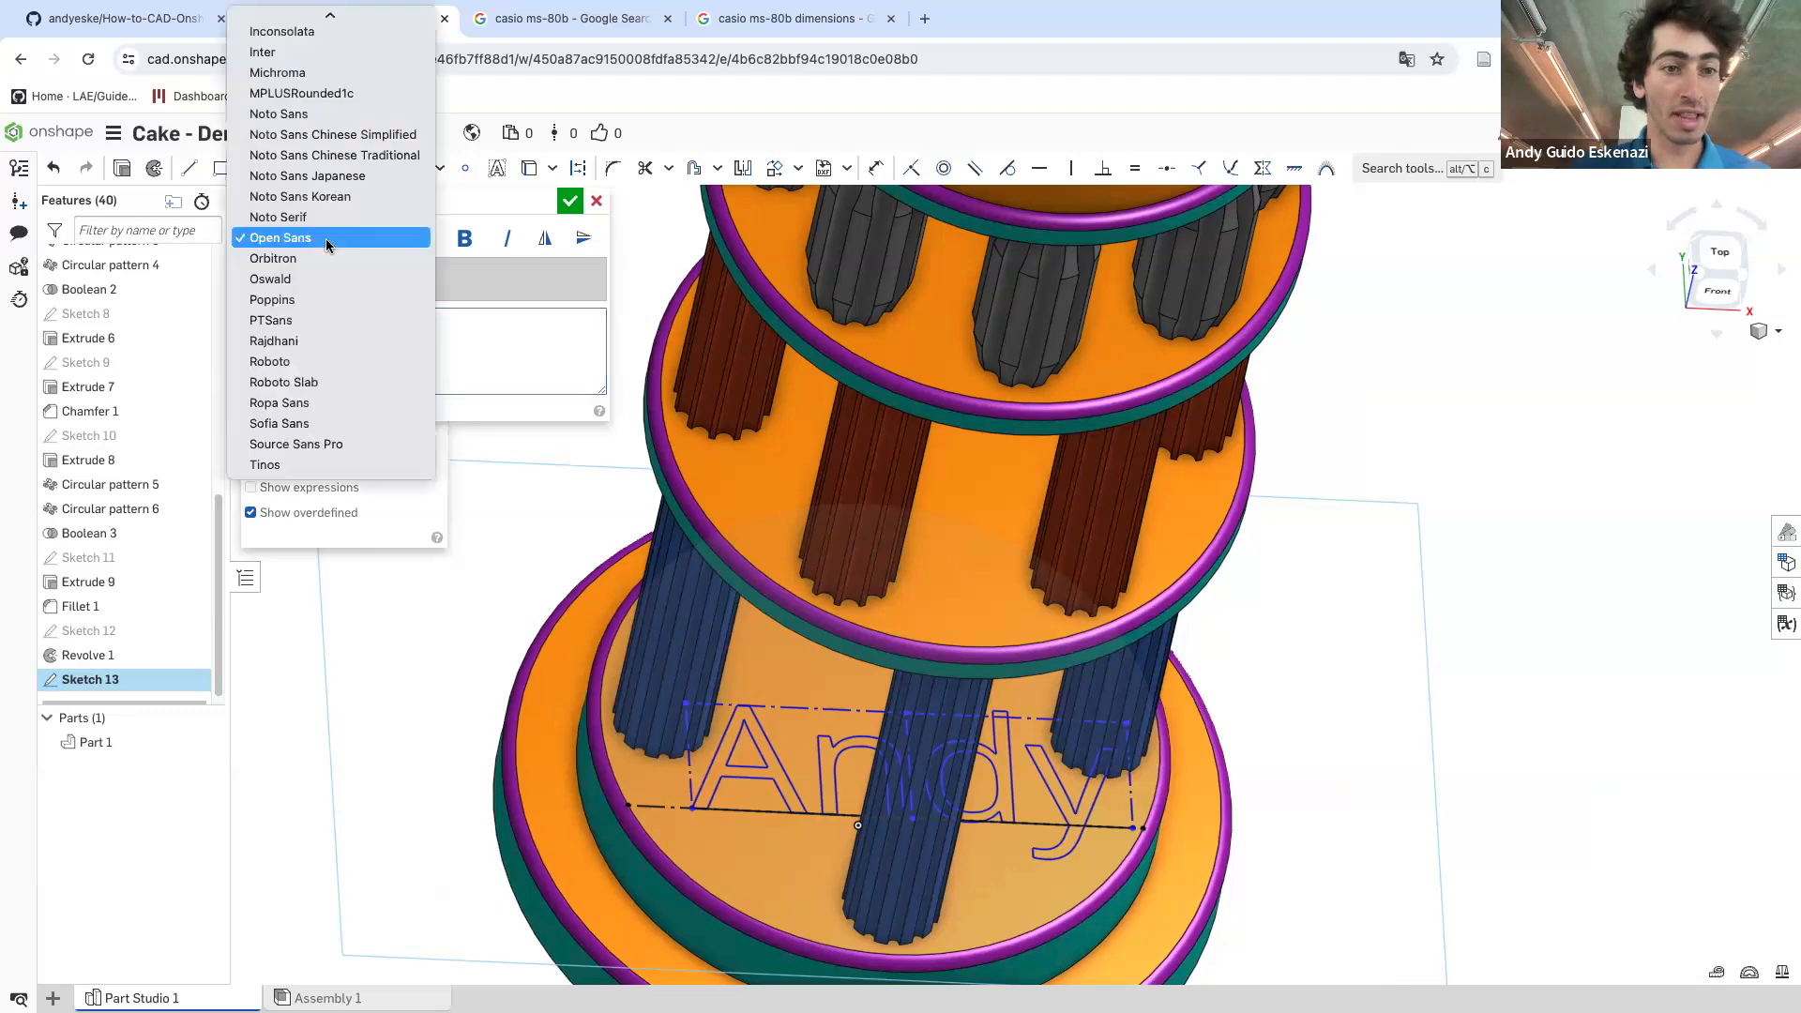
scroll(330, 281, up, 1)
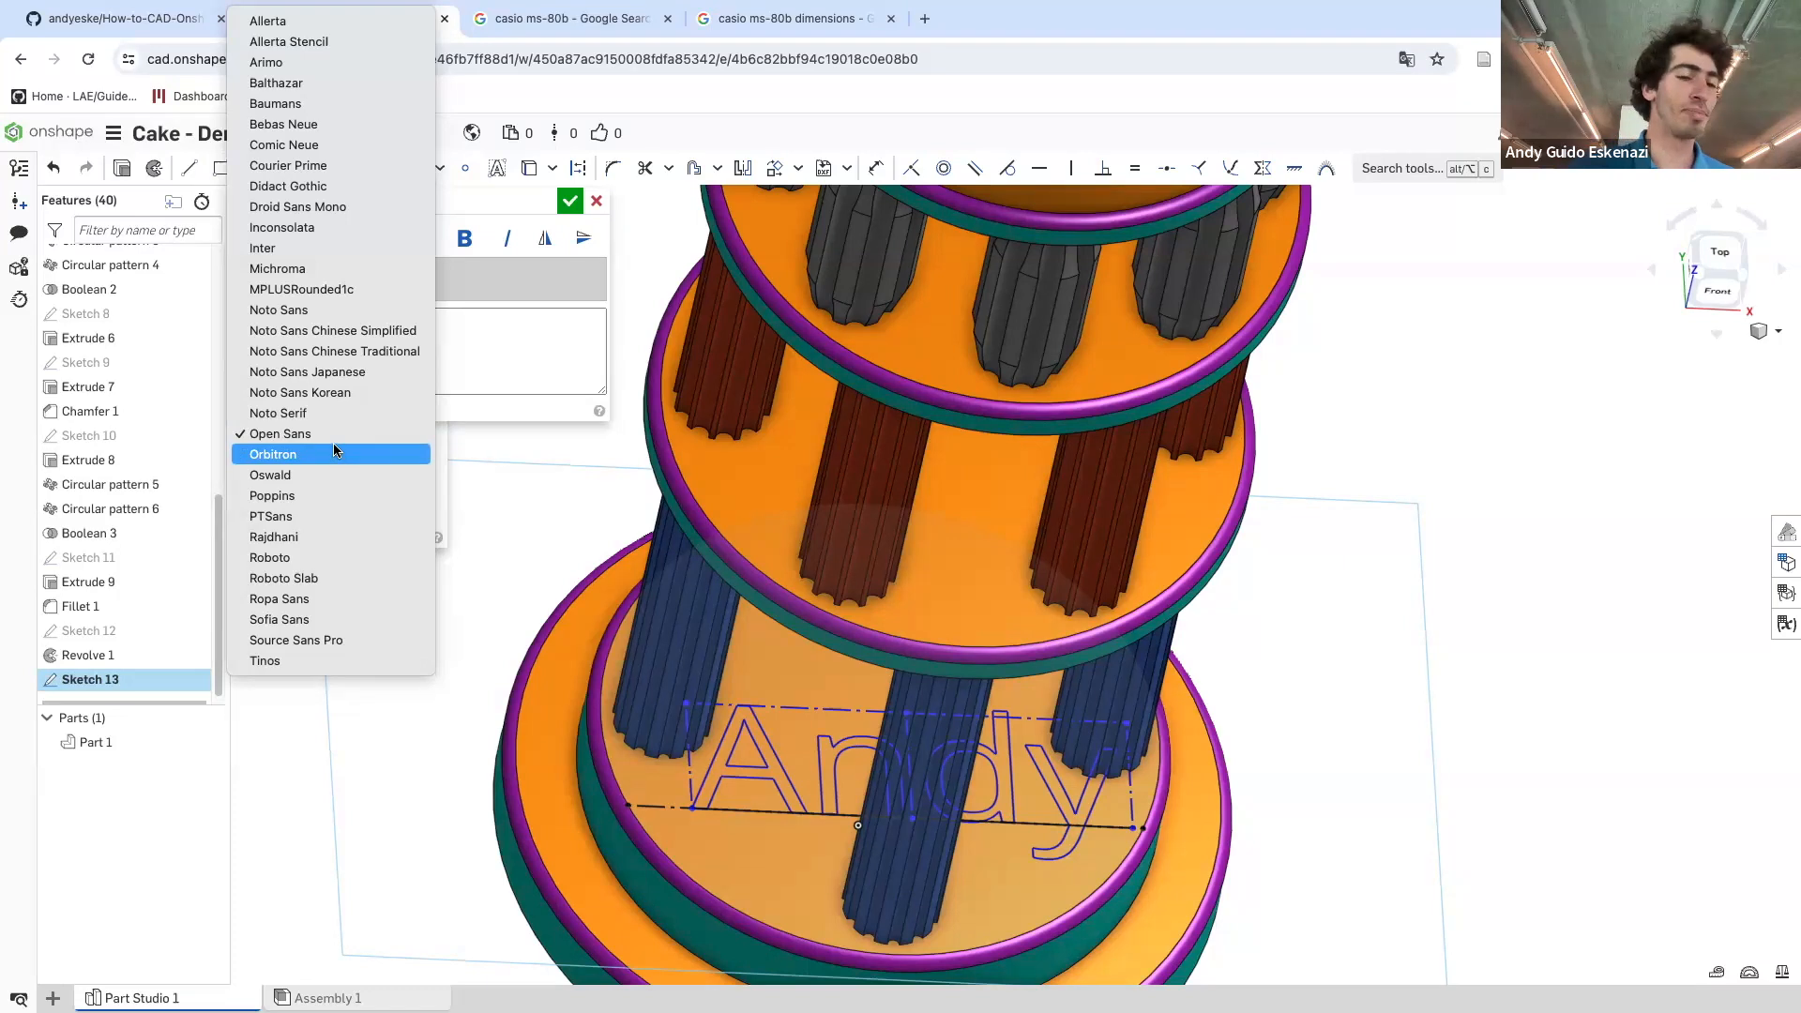
click(298, 250)
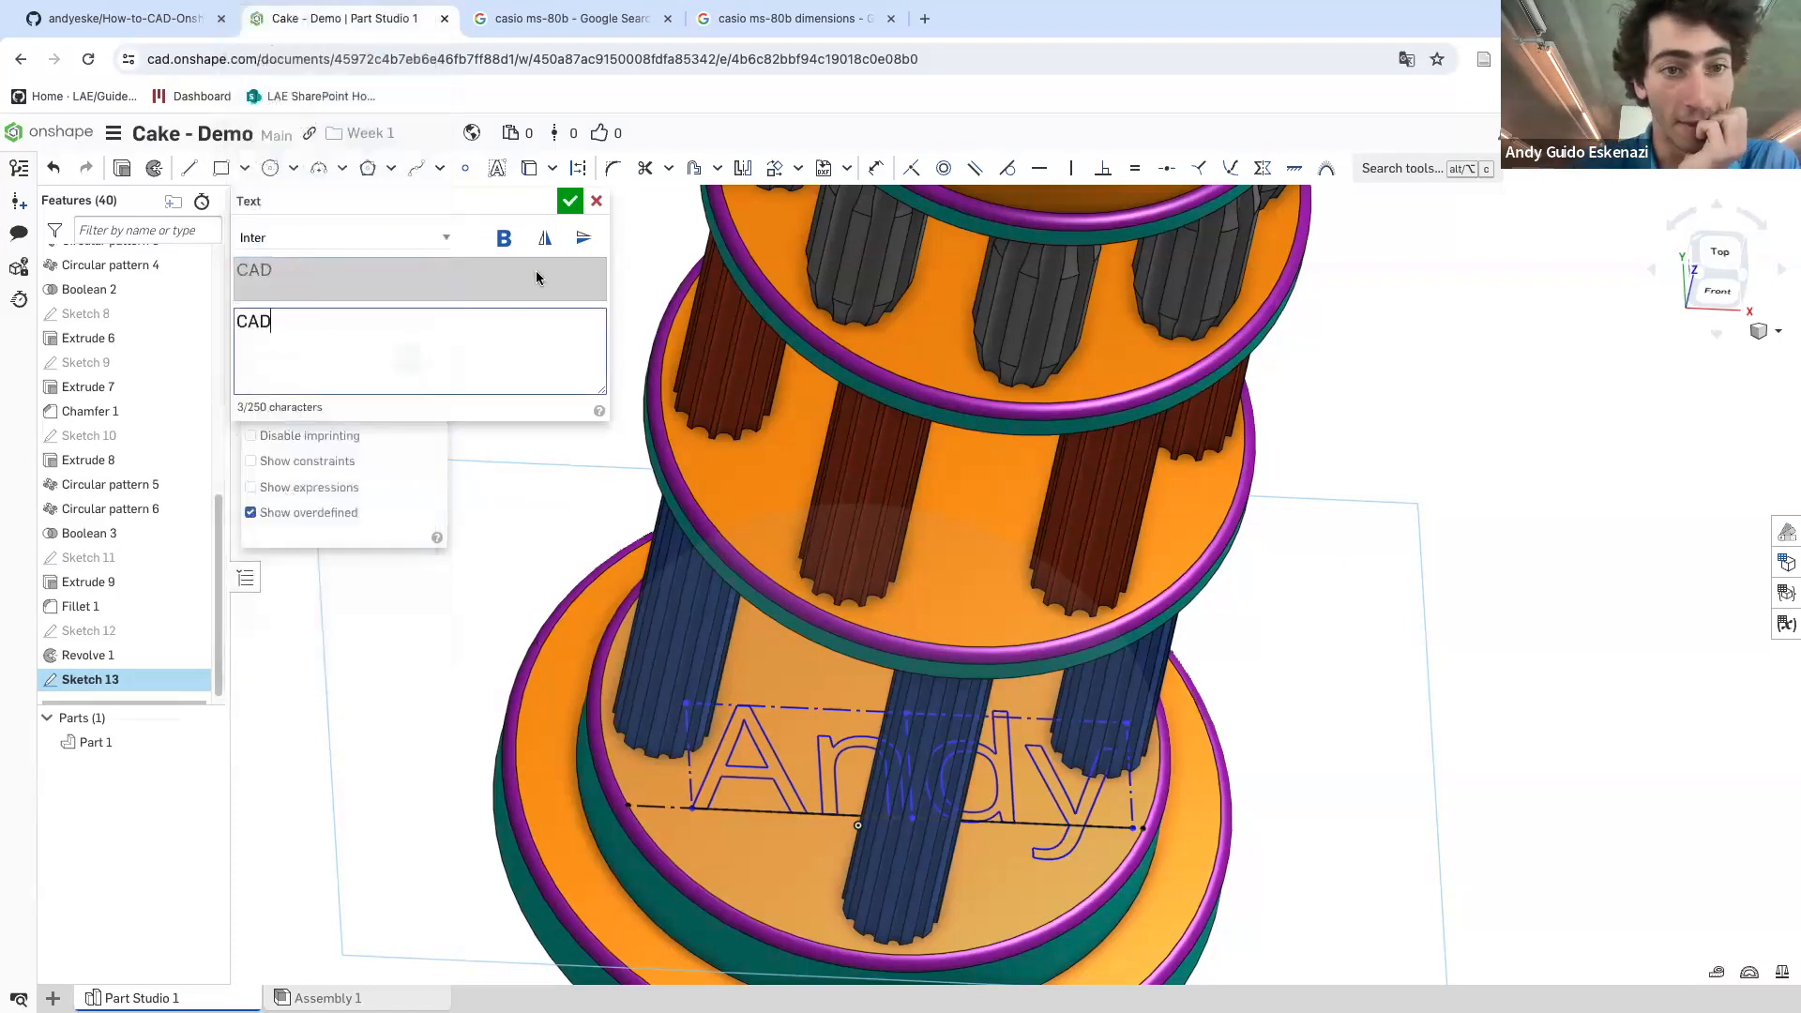
click(510, 243)
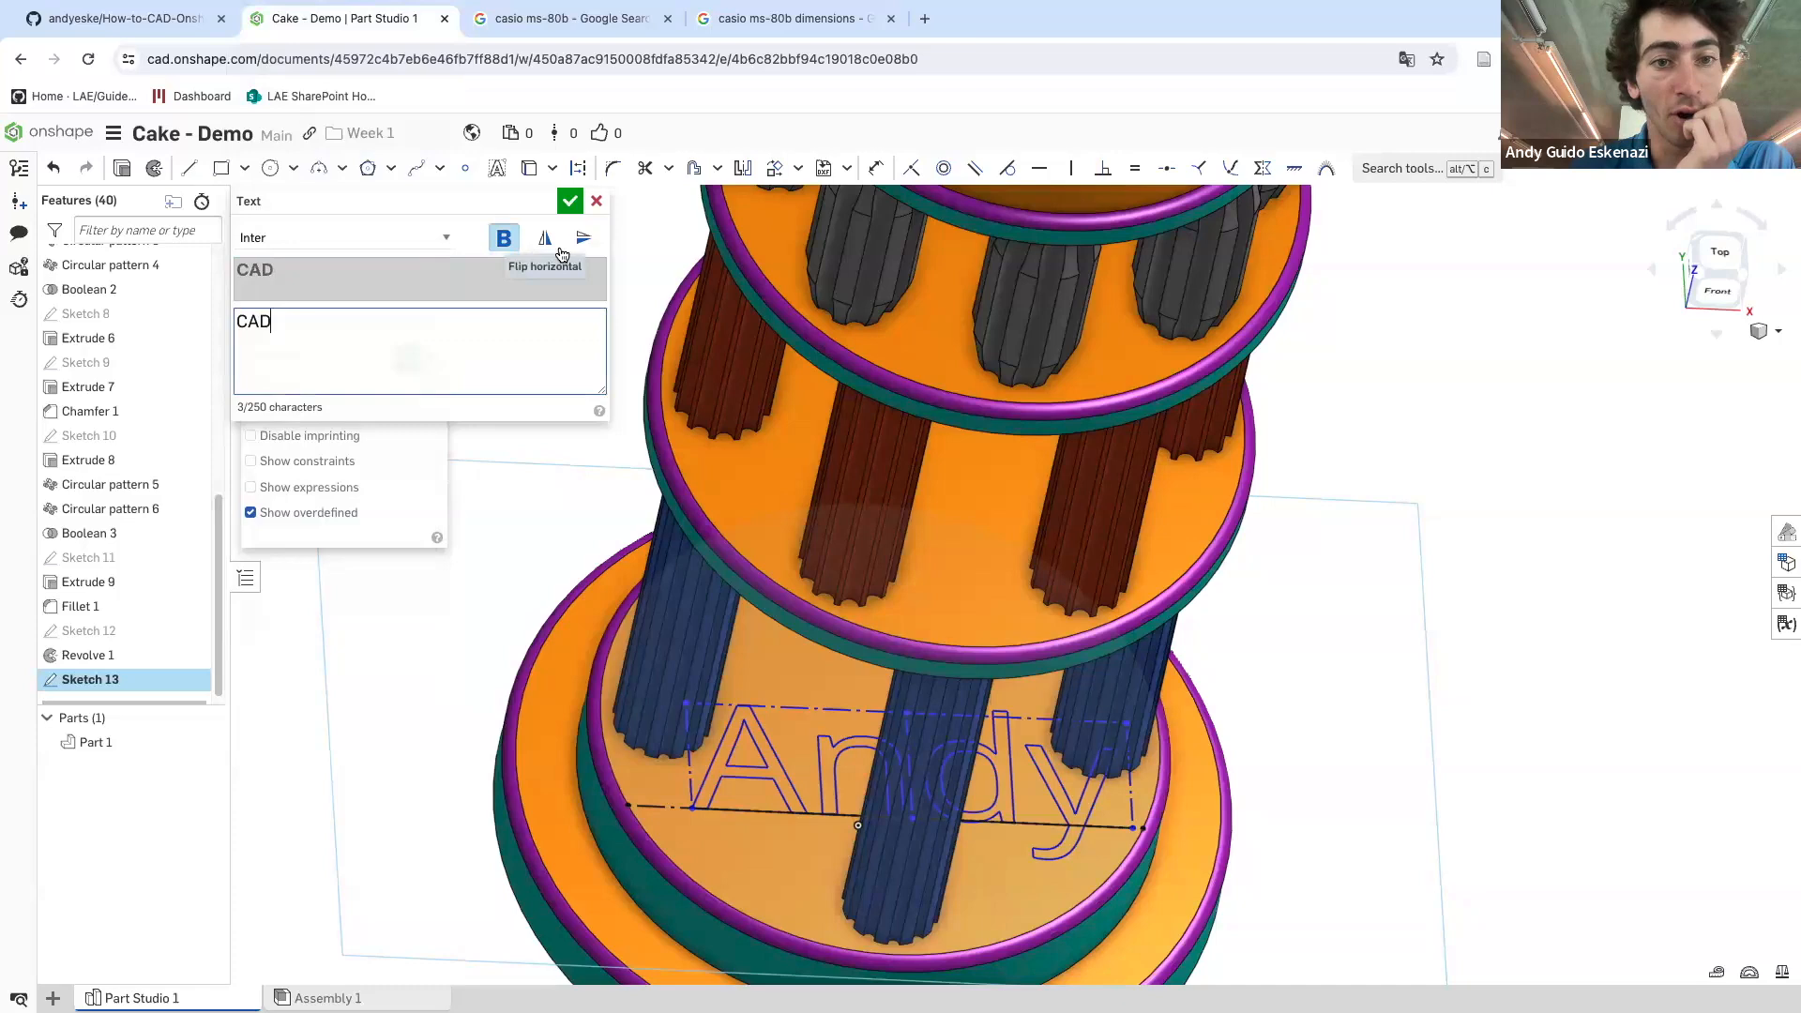
click(569, 201)
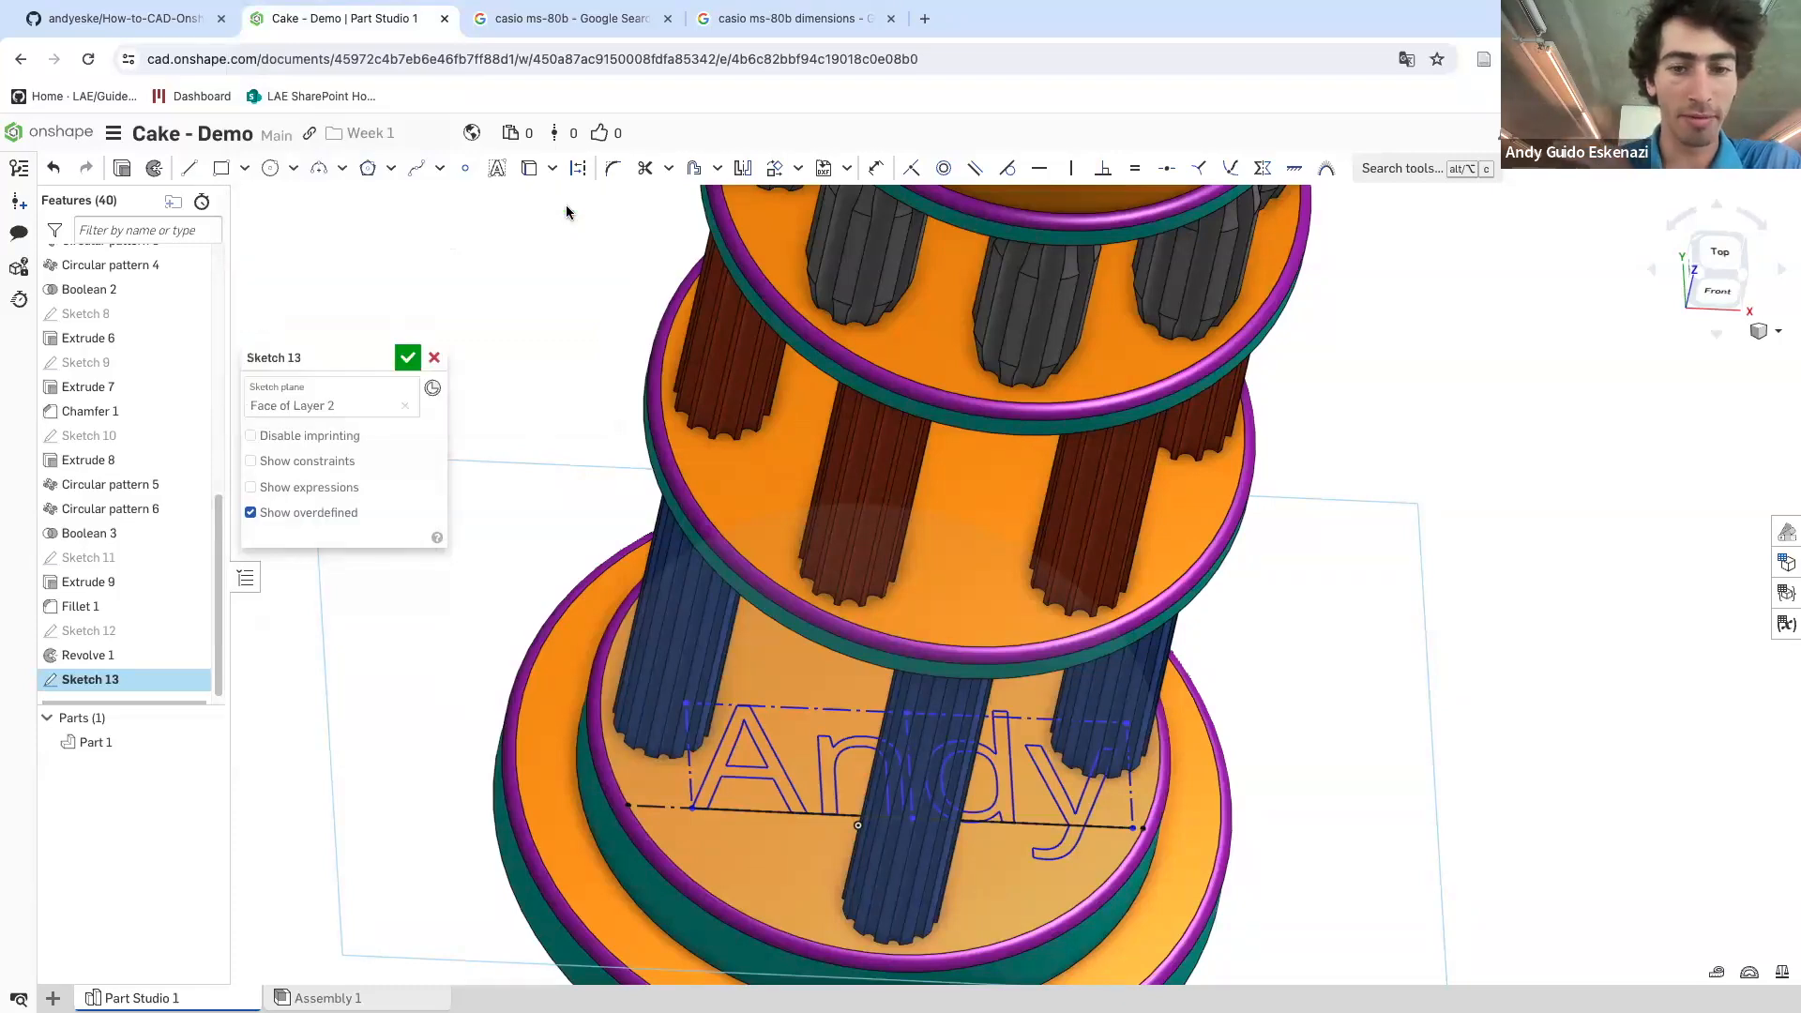
- Extrude the CAD text sketch 2 mm upward from the Layer 2 disc as a solid added to Part 1
right_drag(889, 589, 925, 596)
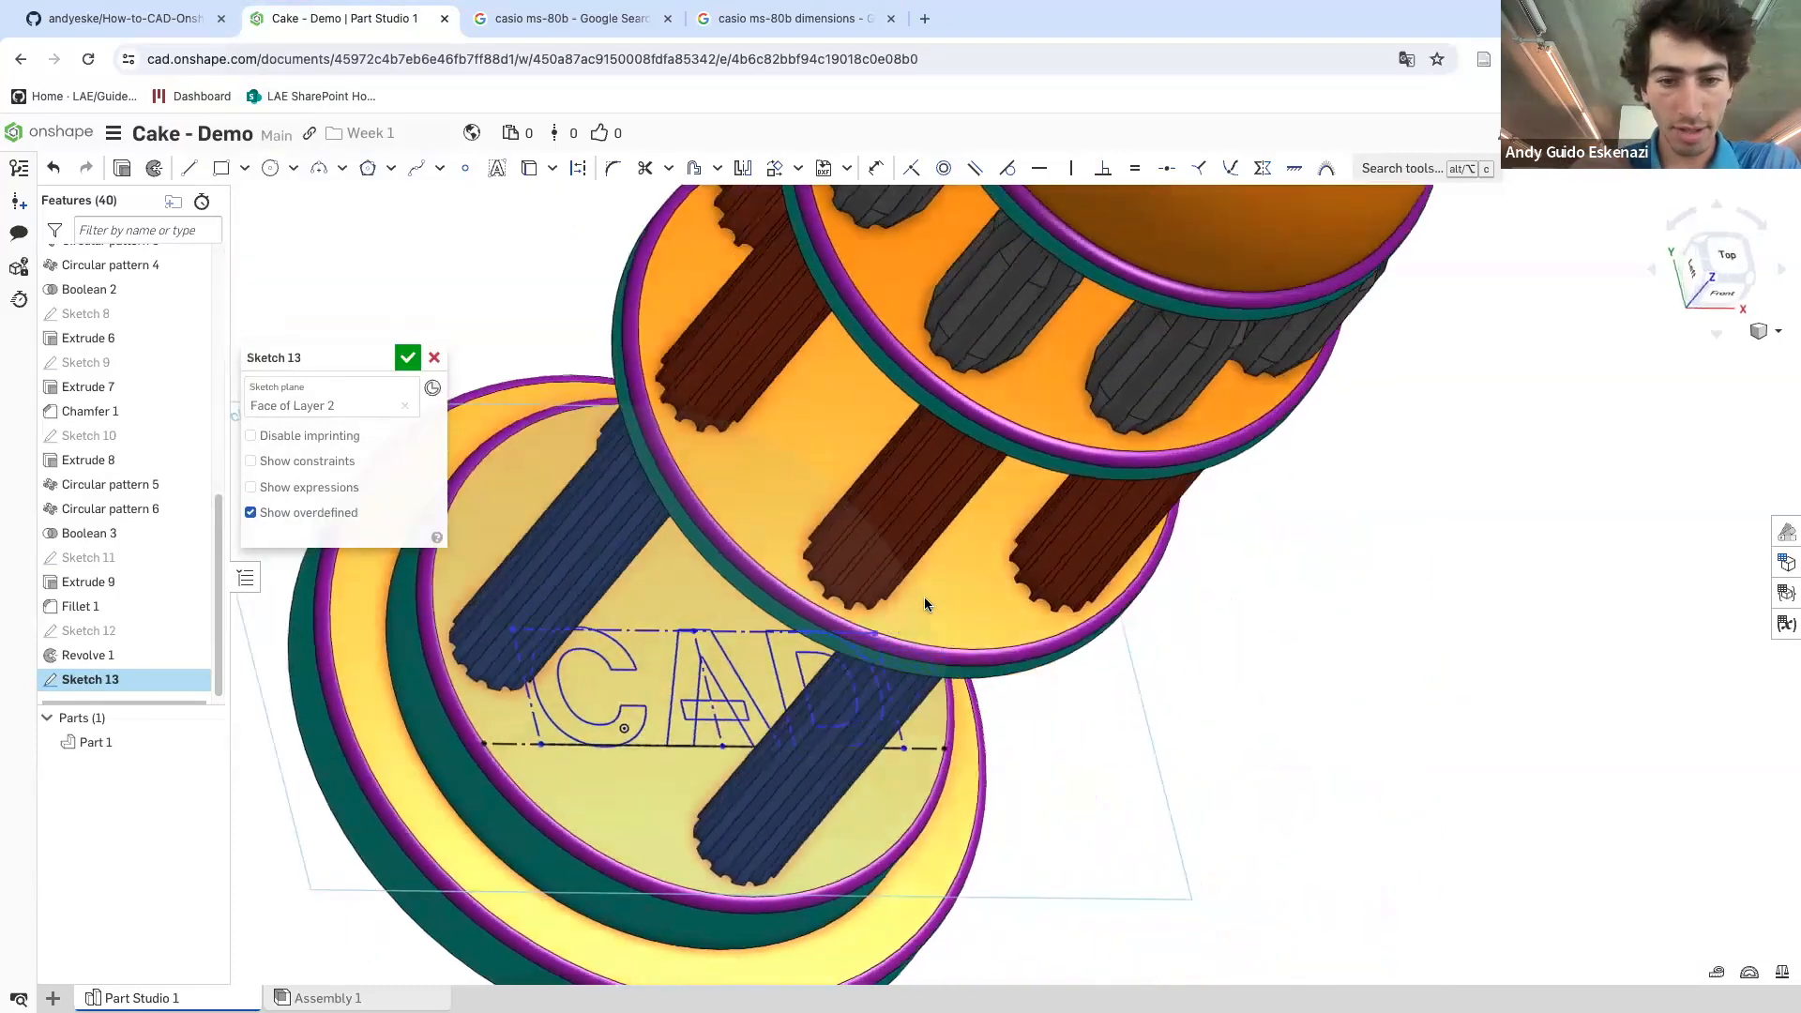
right_drag(656, 684, 553, 624)
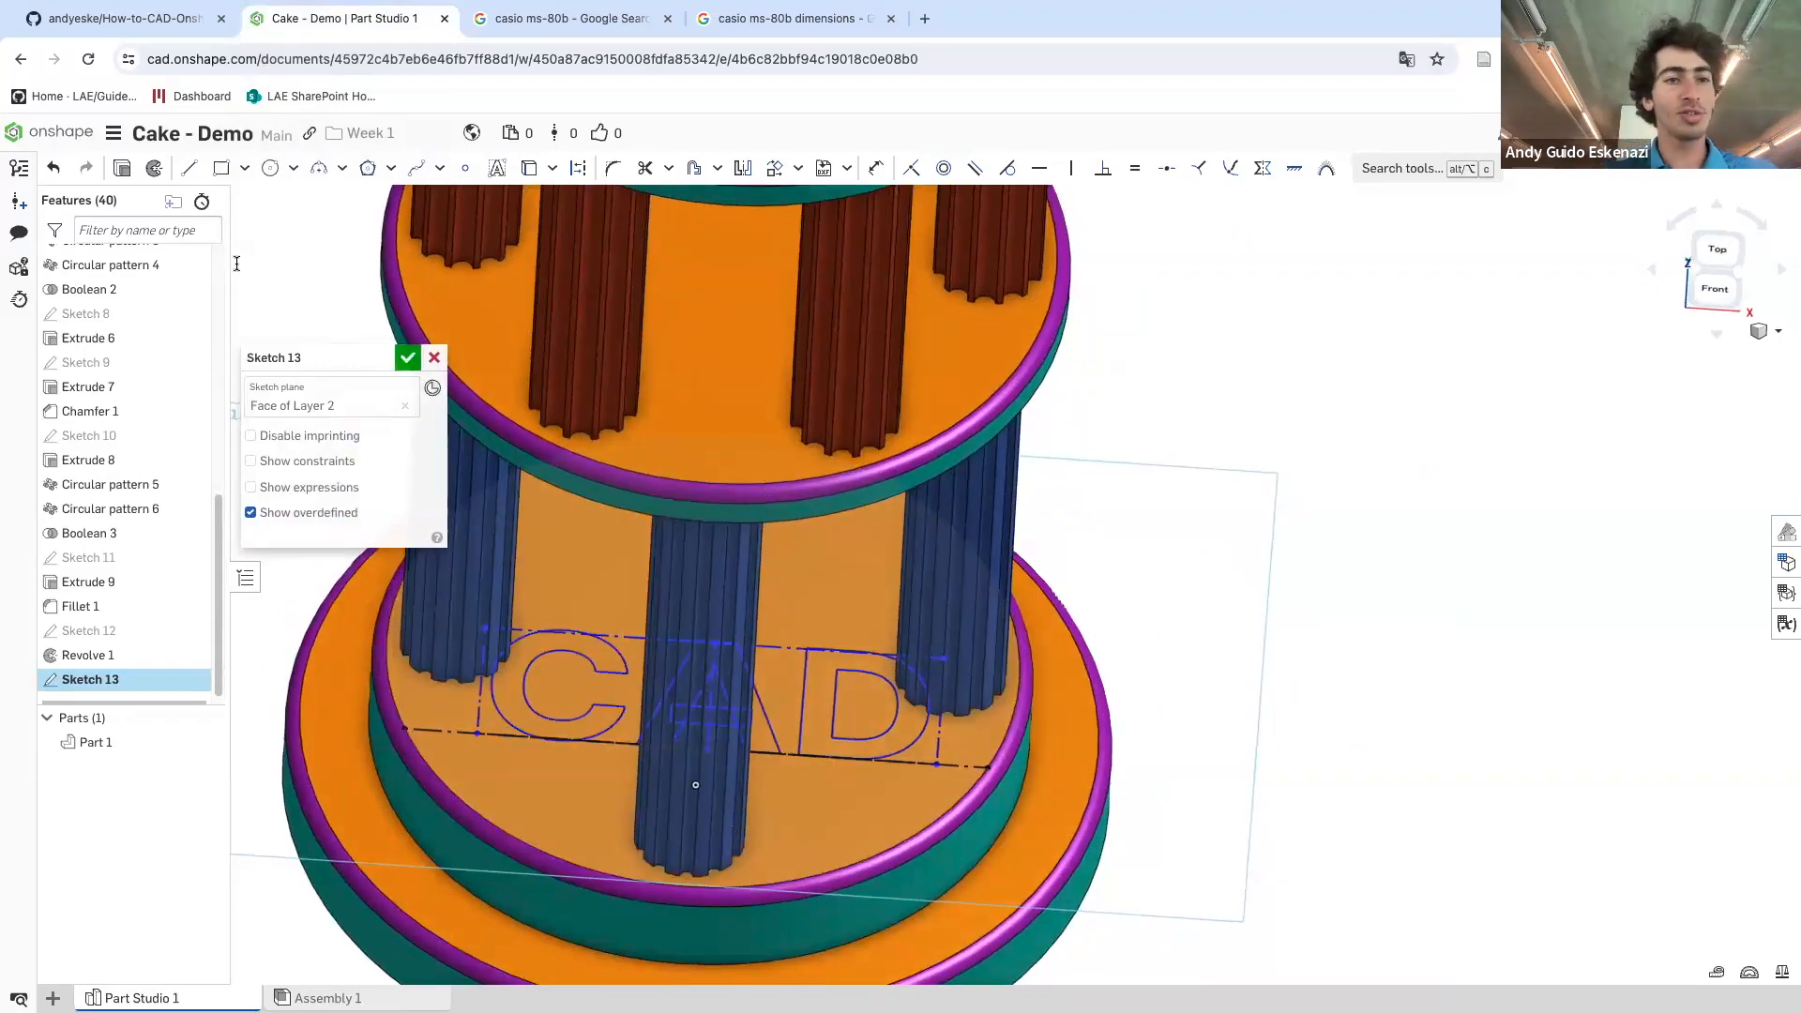
click(122, 169)
scroll(525, 643, up, 5)
mouse_move(626, 647)
right_down()
mouse_move(647, 621)
mouse_move(606, 643)
right_up()
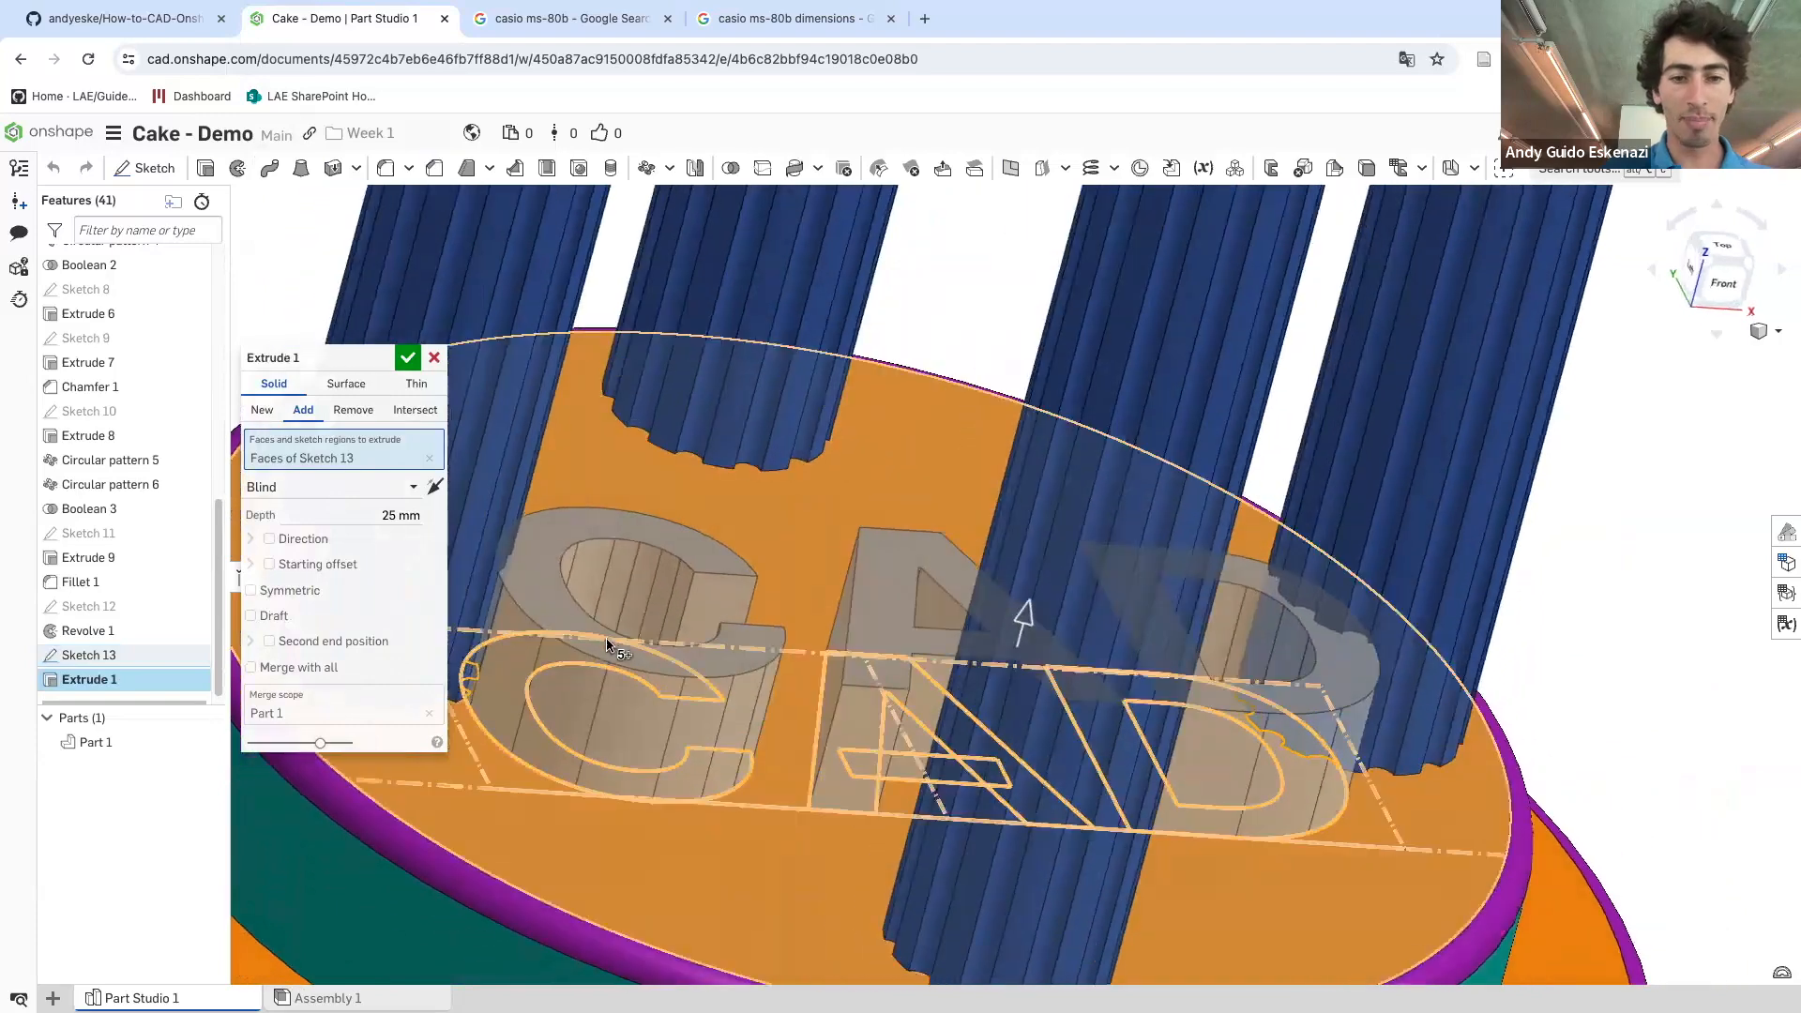
scroll(656, 601, down, 1)
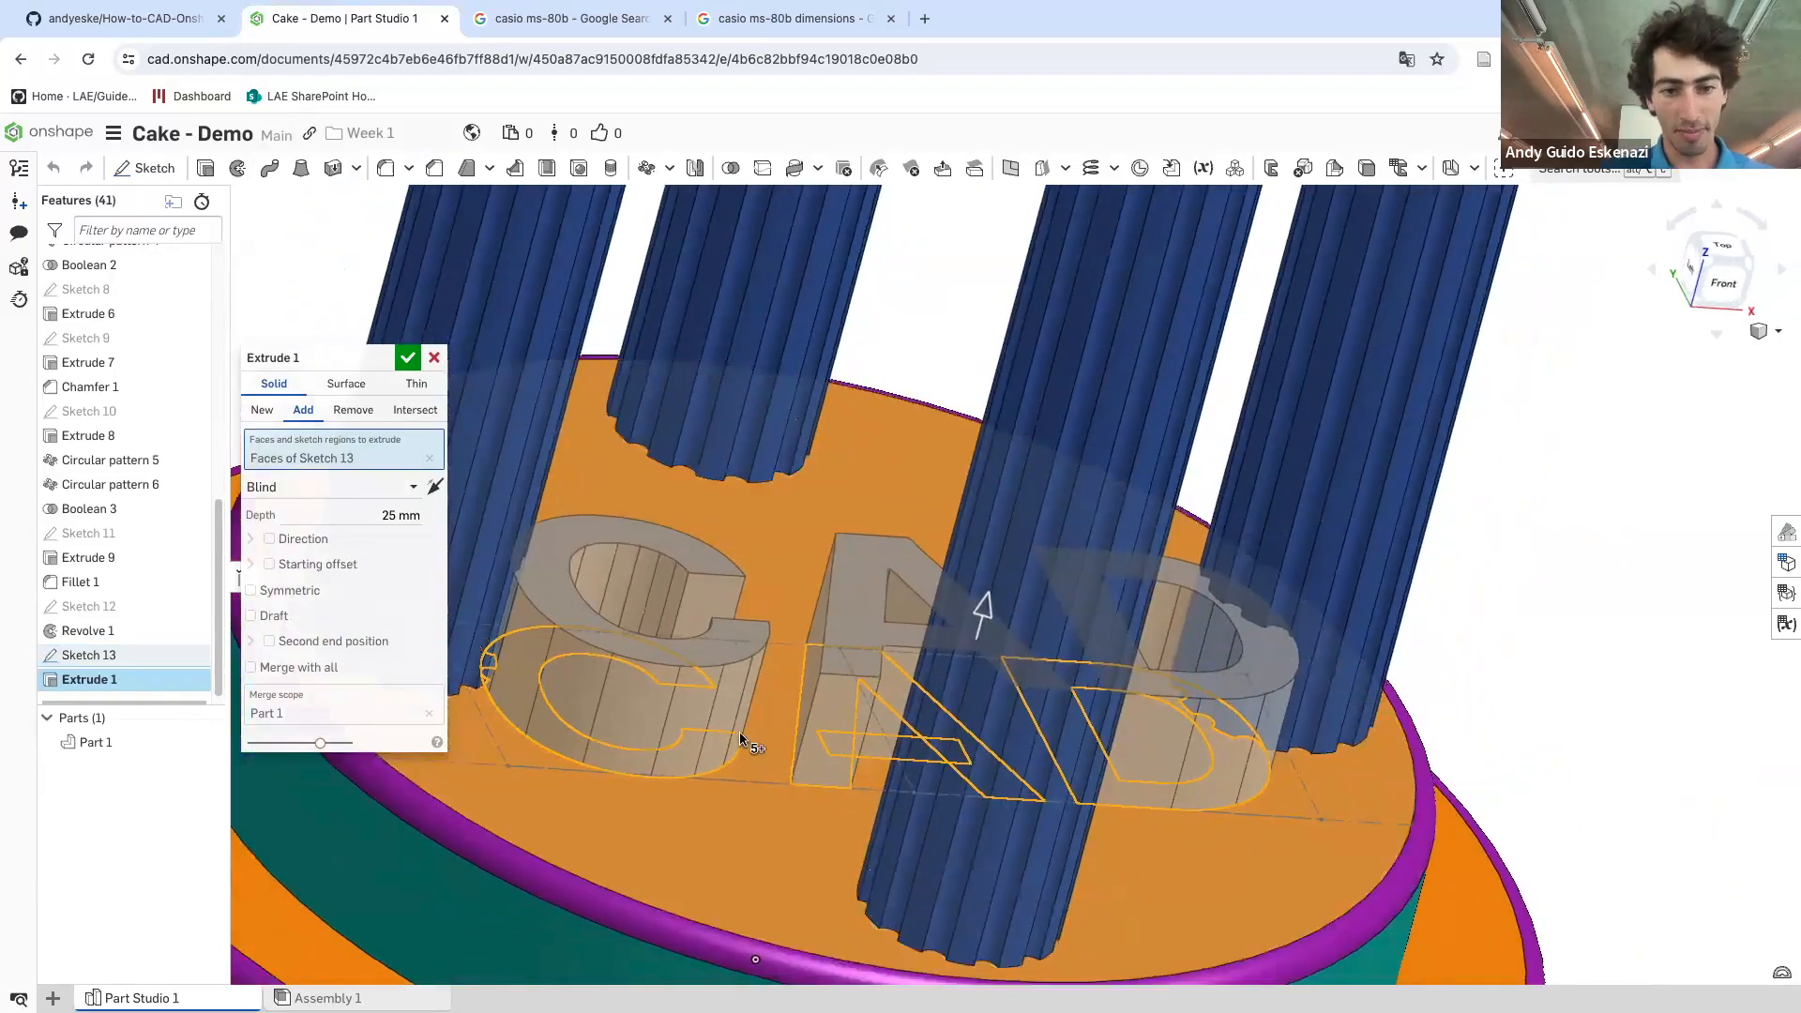
click(395, 515)
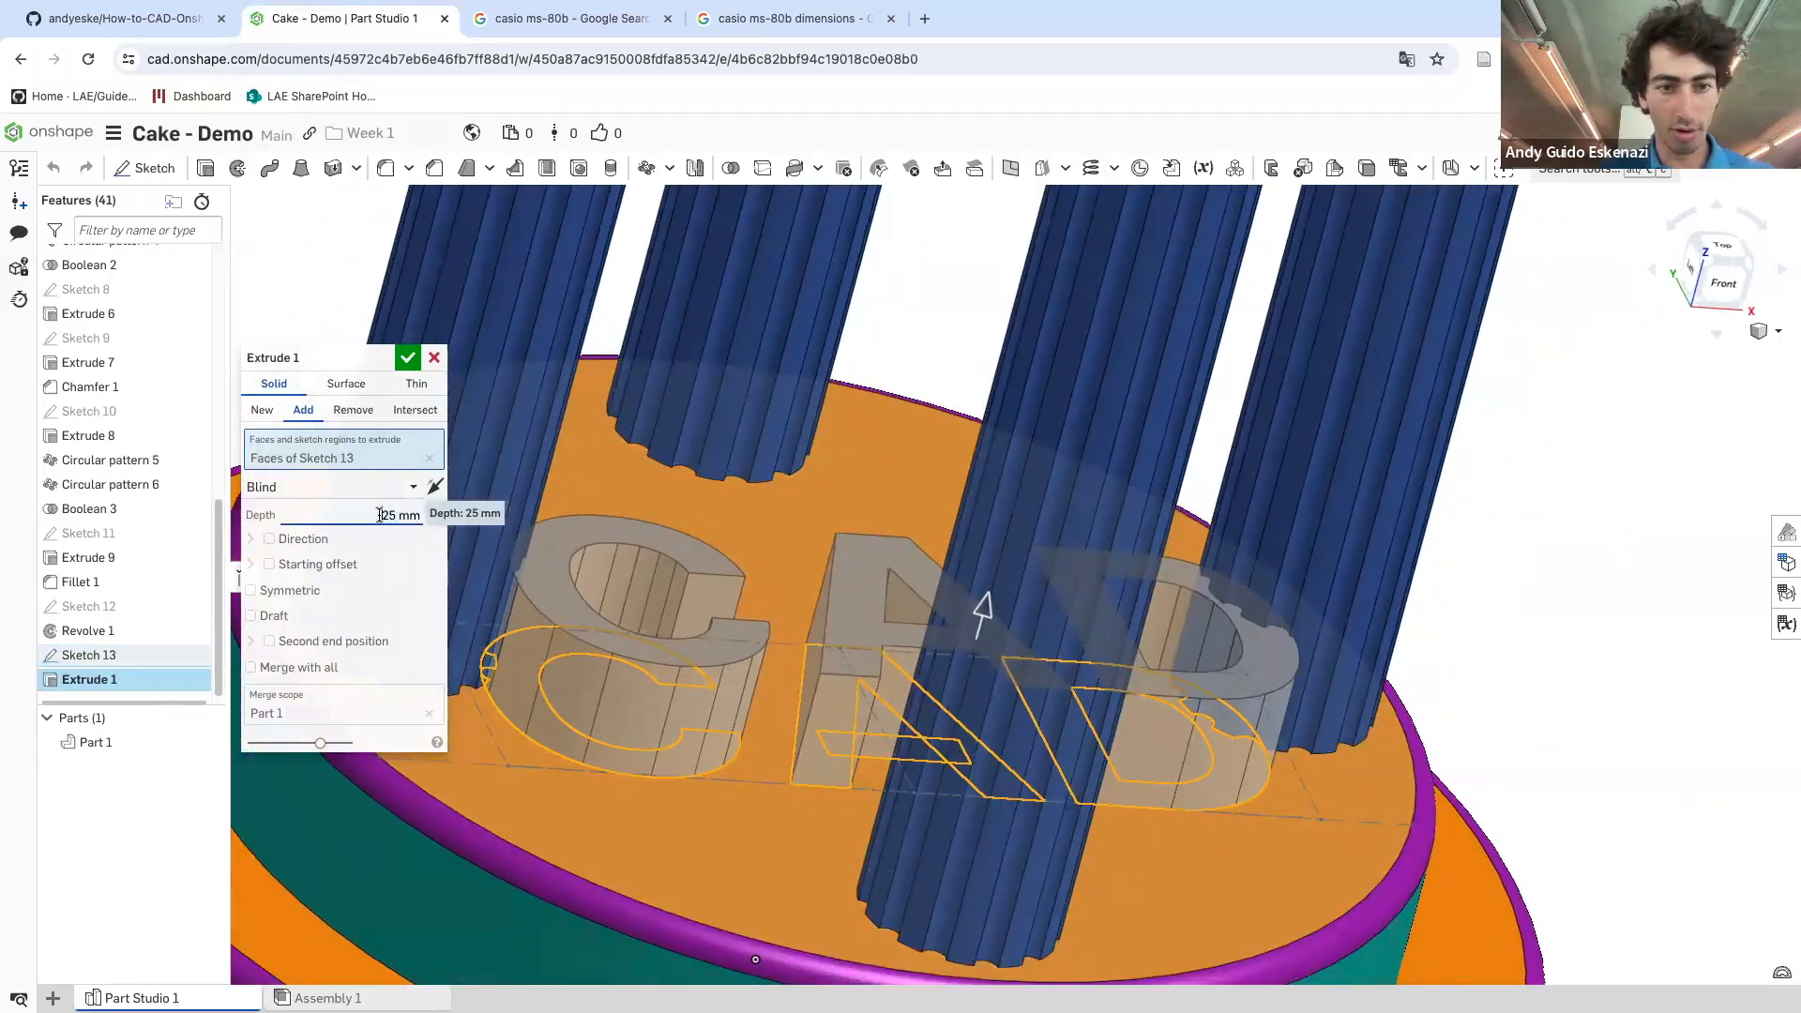
drag(380, 515, 424, 520)
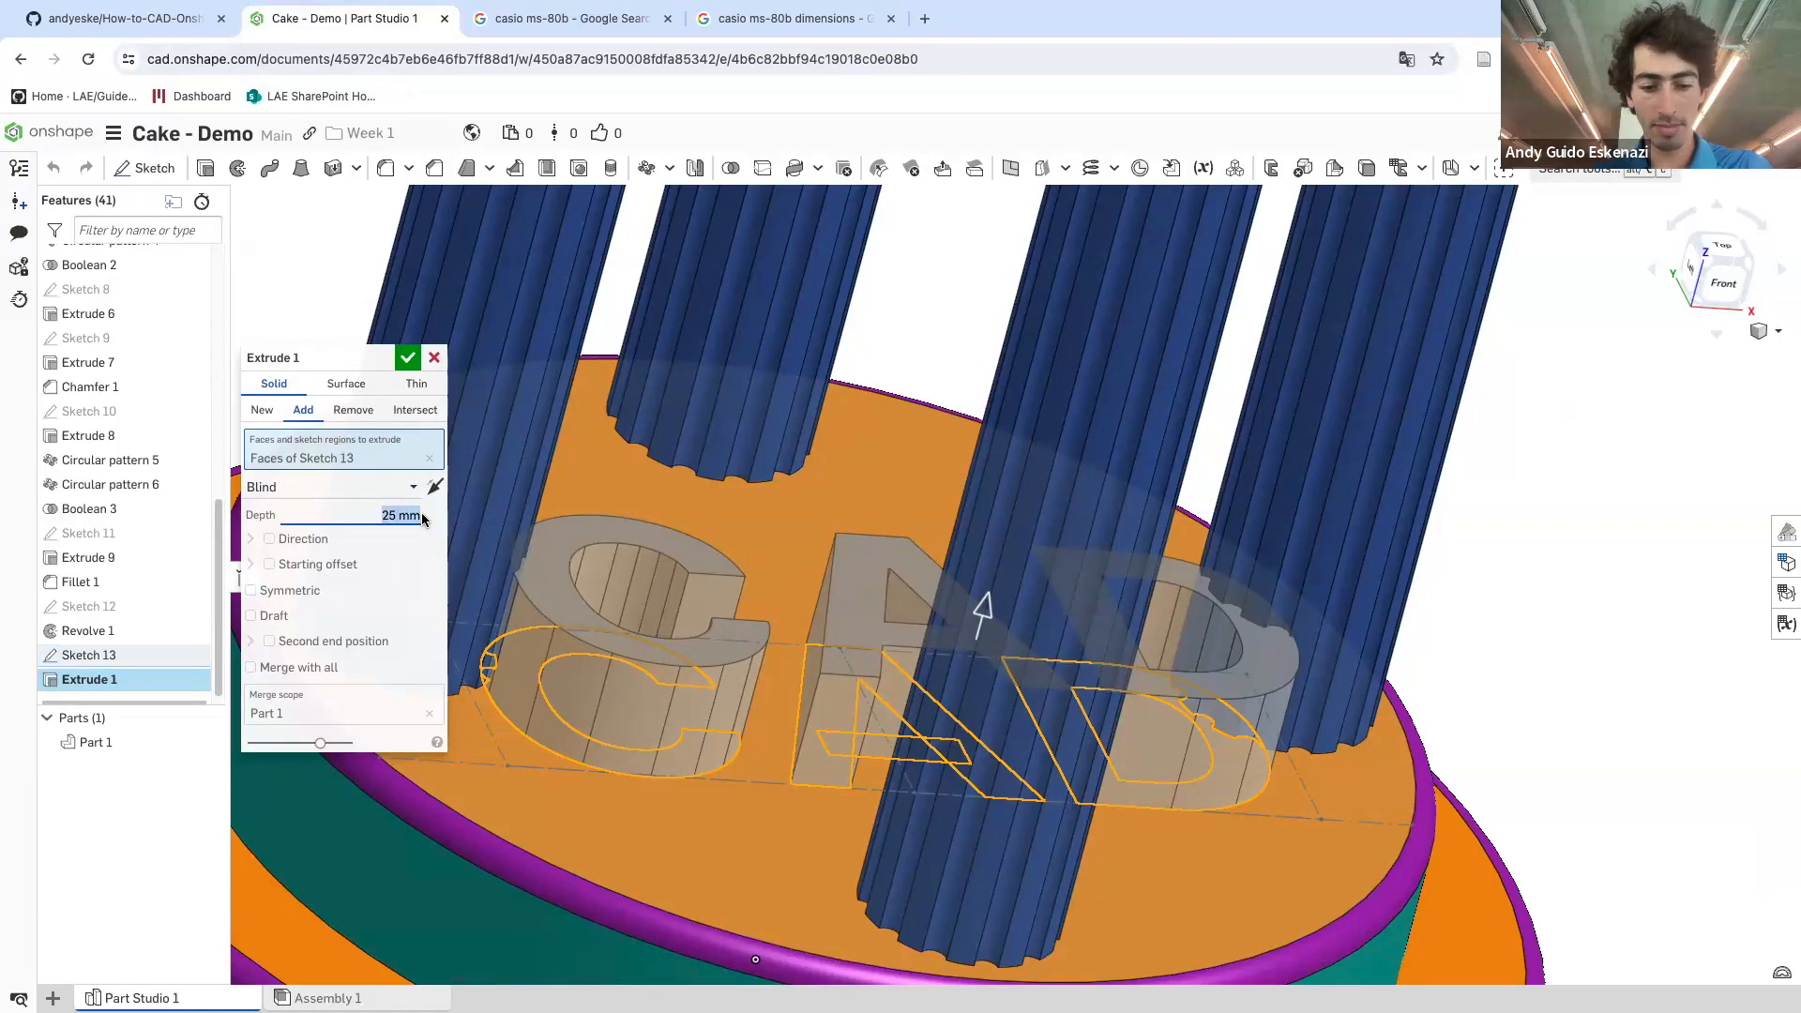
text(2)
key(Return)
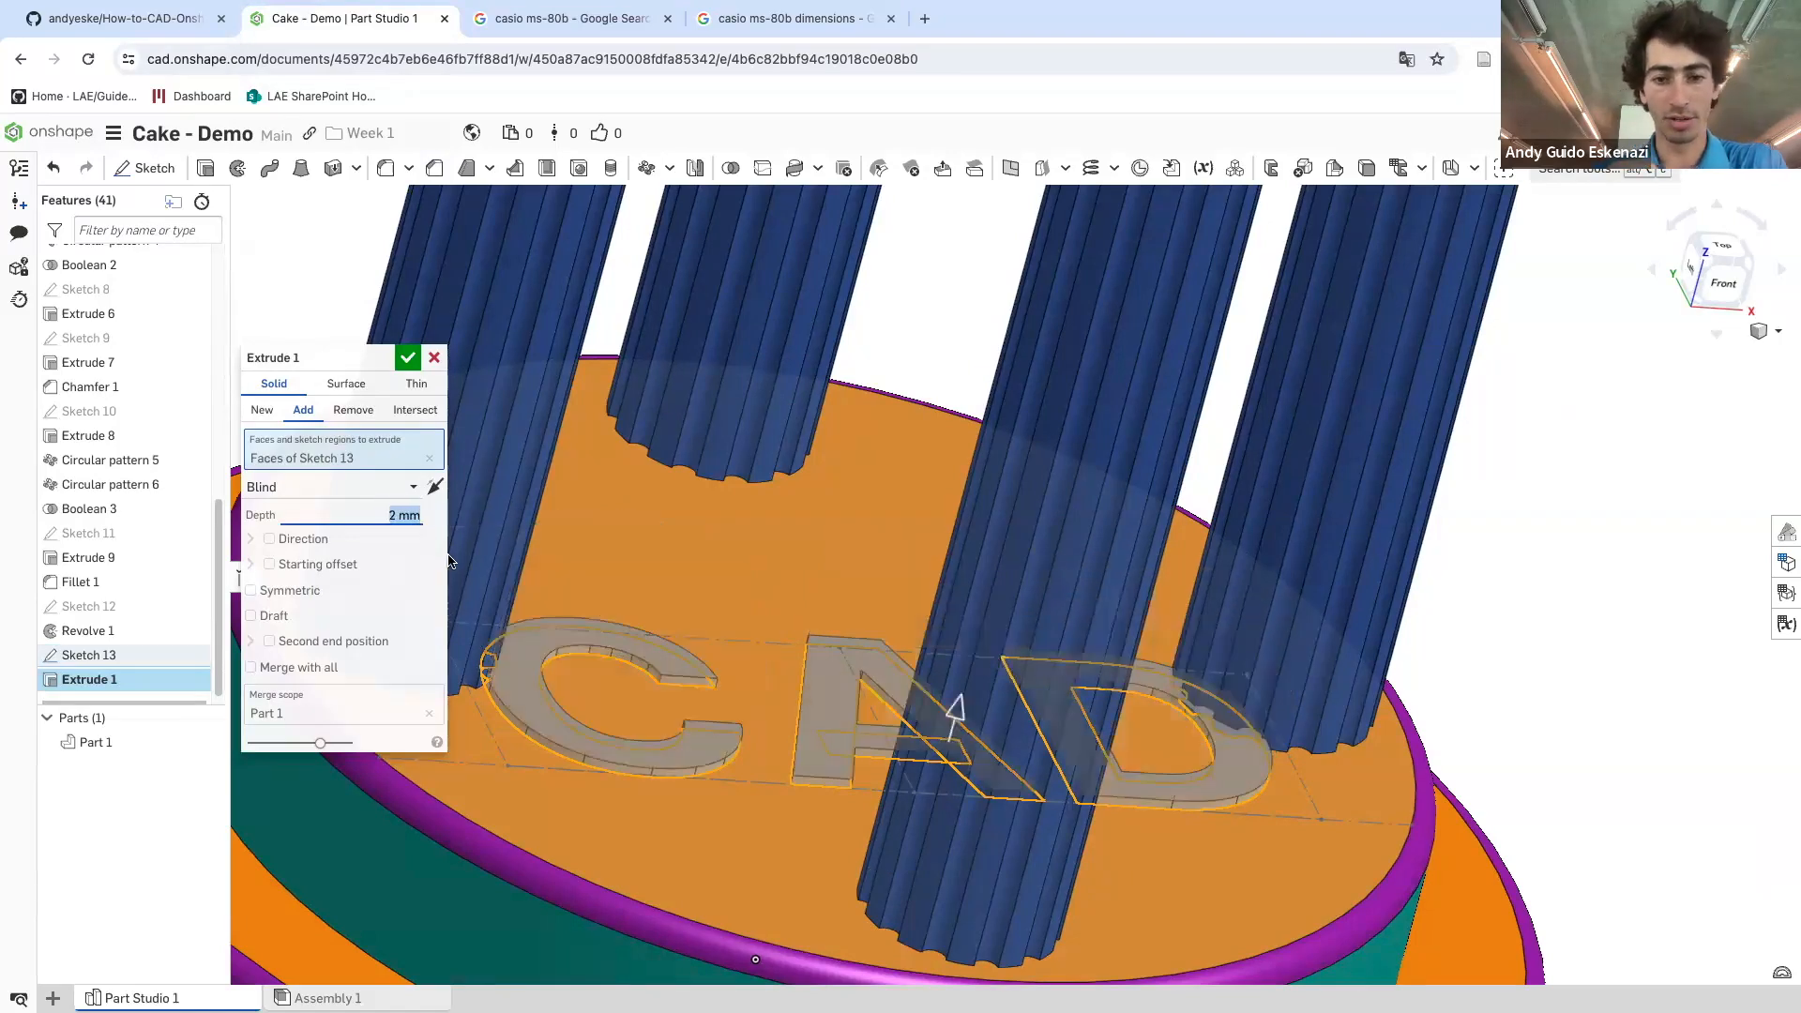
click(406, 361)
- Add a teal appearance (24B1A6) to the extrude feature that forms the CAD lettering
scroll(437, 415, down, 5)
right_drag(599, 439, 619, 498)
scroll(902, 544, down, 3)
right_drag(903, 547, 982, 597)
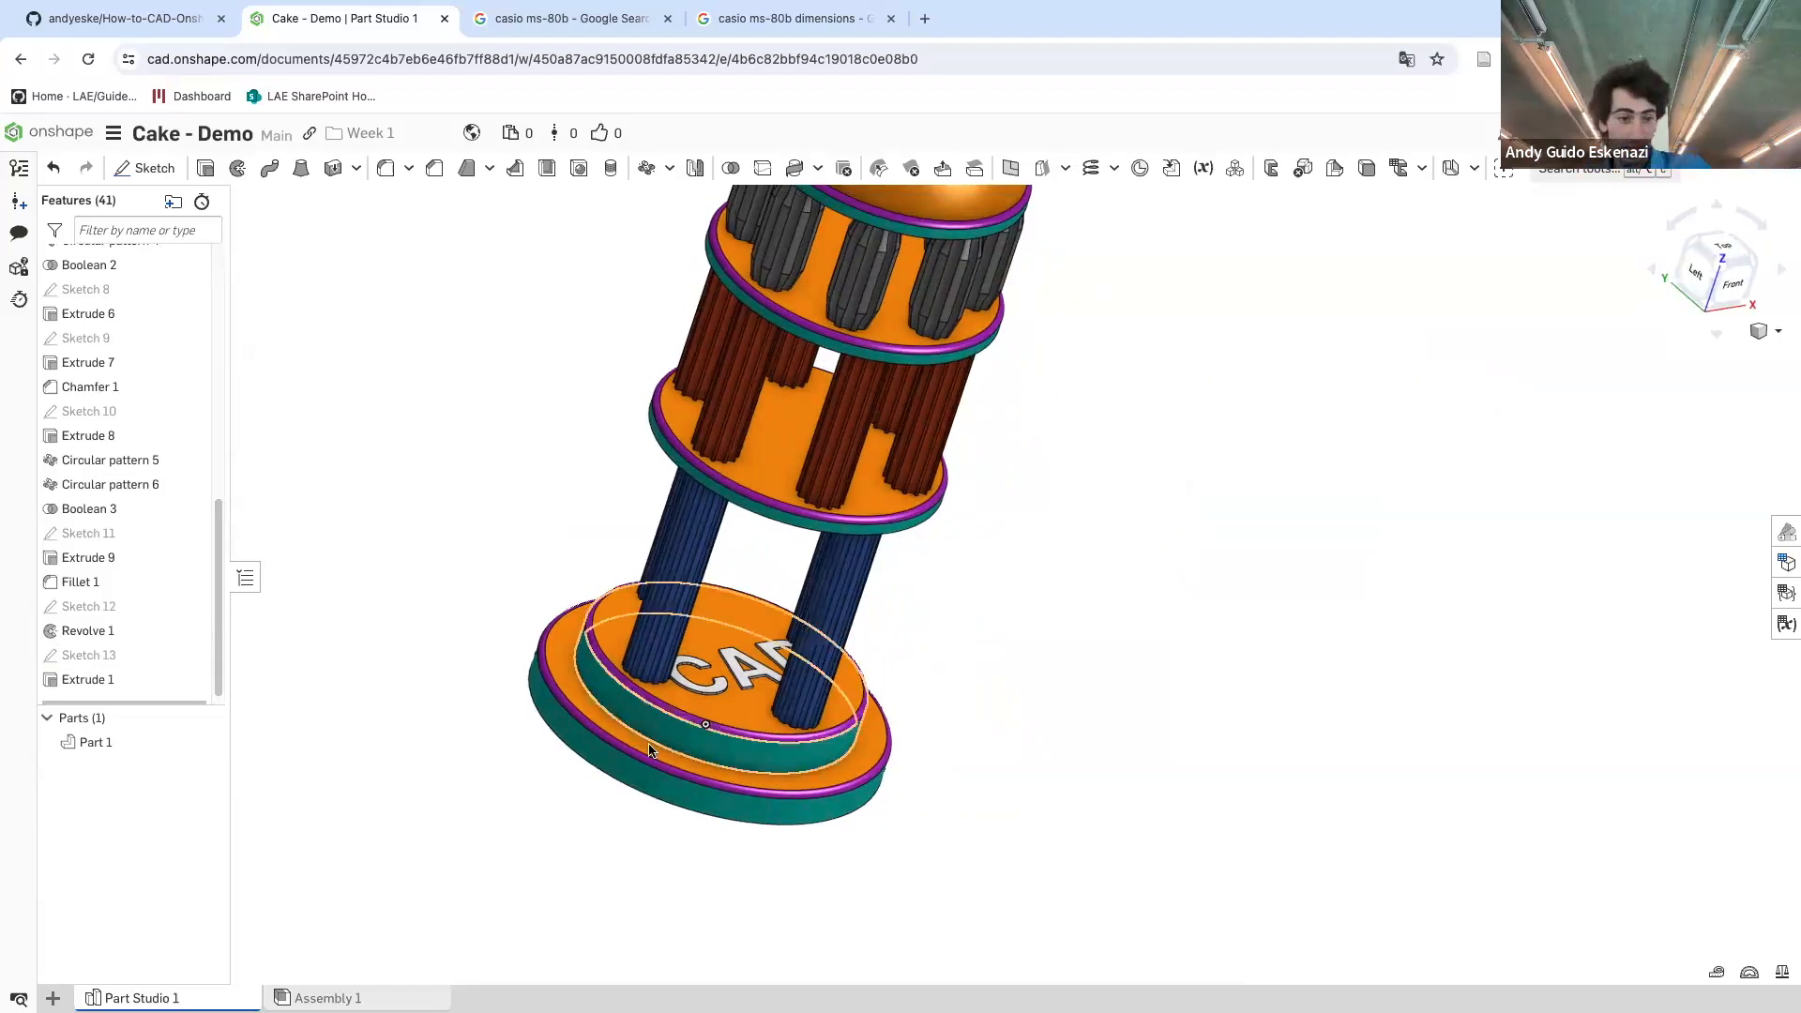
right_click(117, 689)
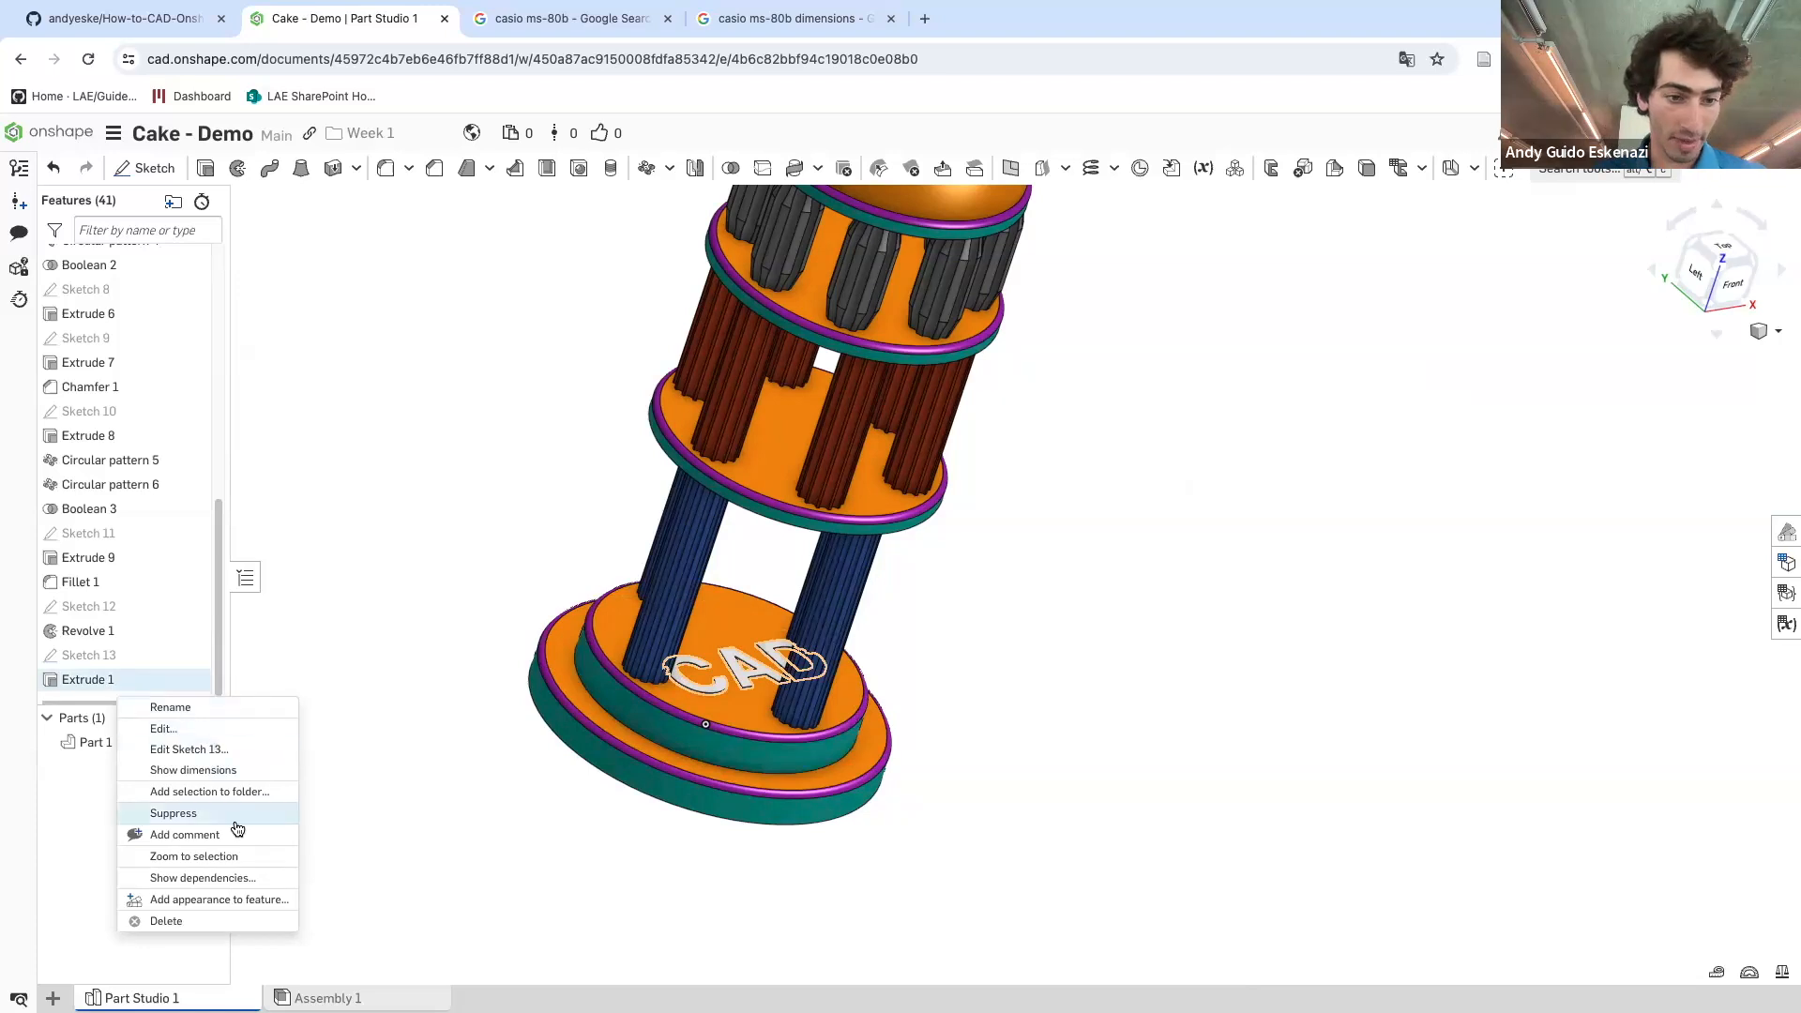
click(225, 899)
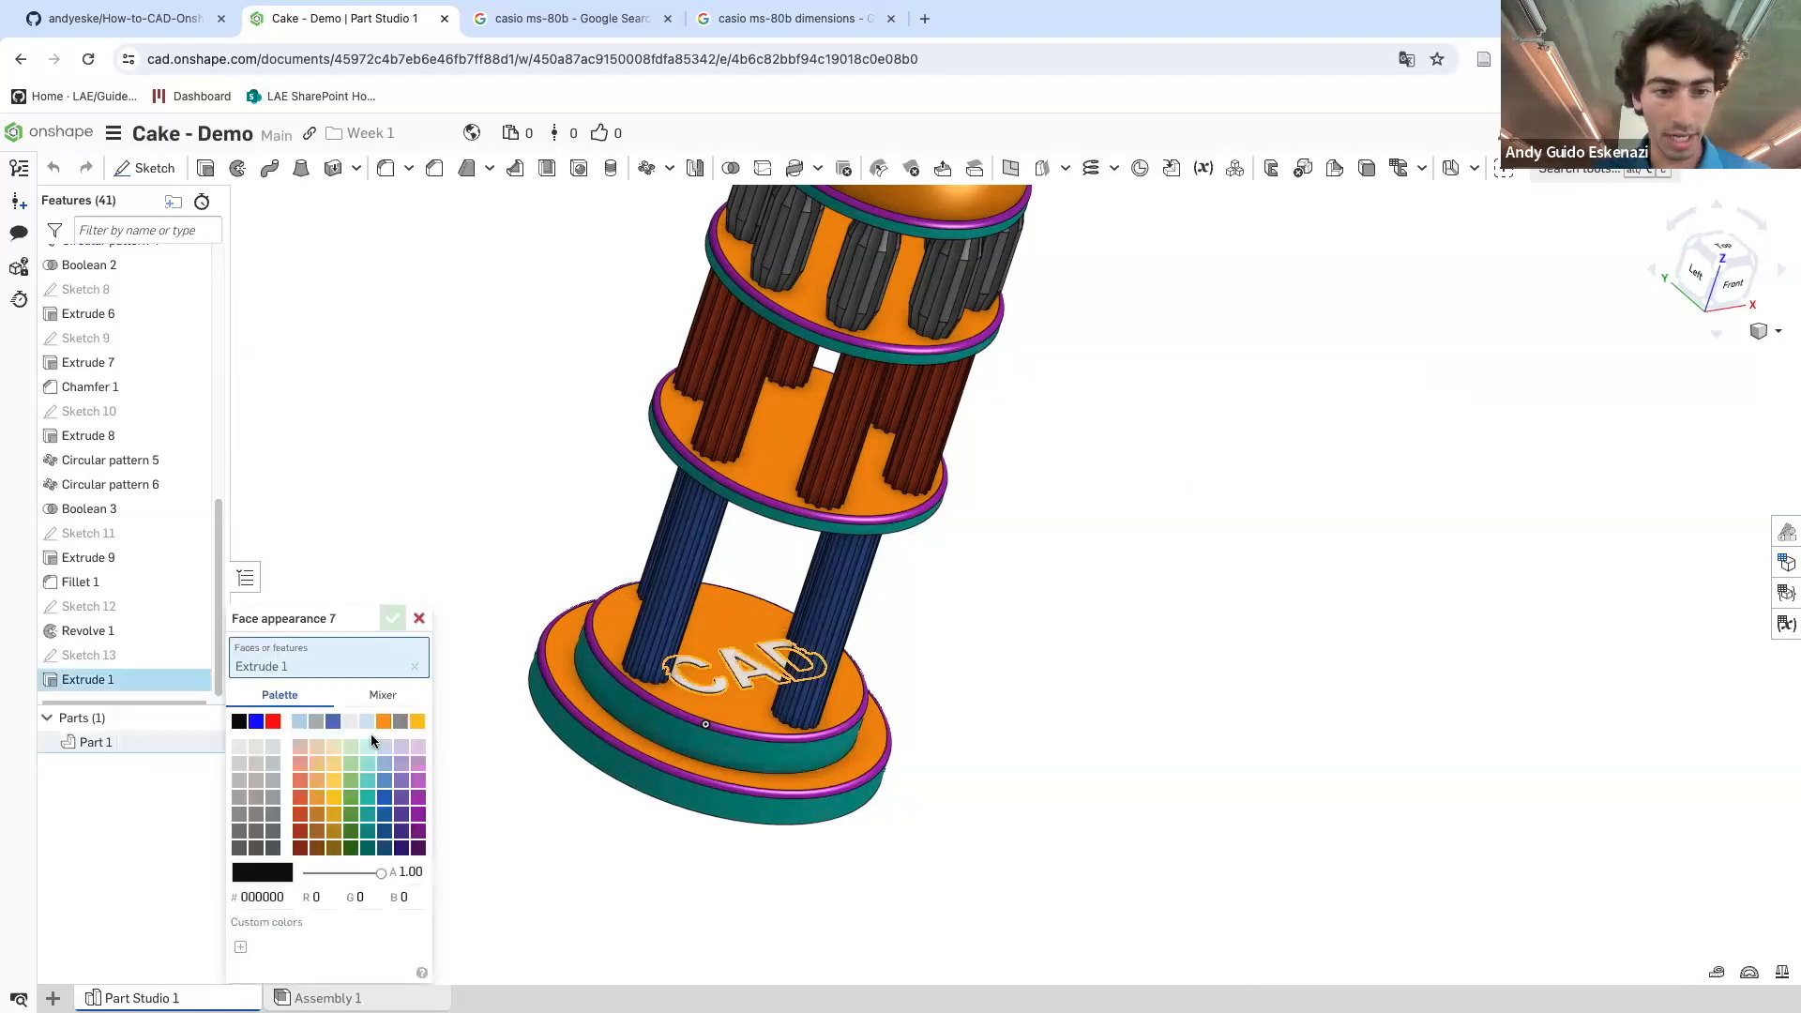
click(368, 799)
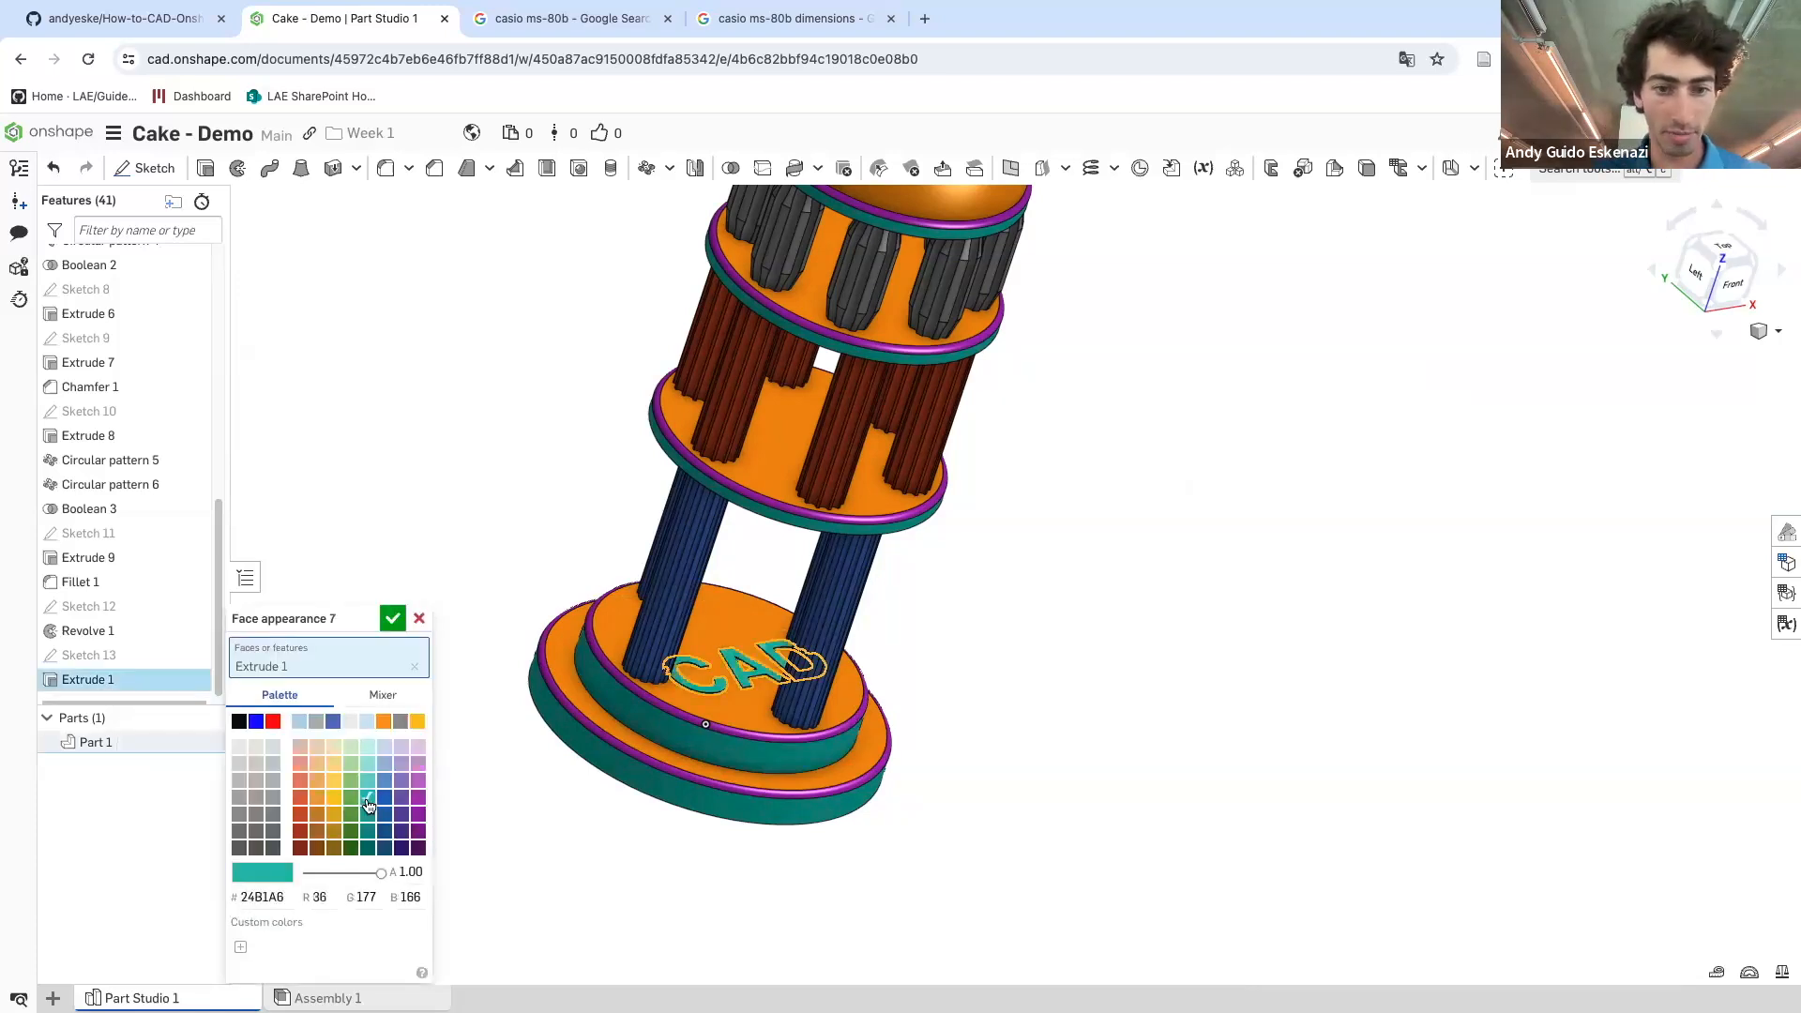
click(392, 618)
- Start a new sketch on the top face of the disc beneath the red columns
right_drag(550, 542, 791, 433)
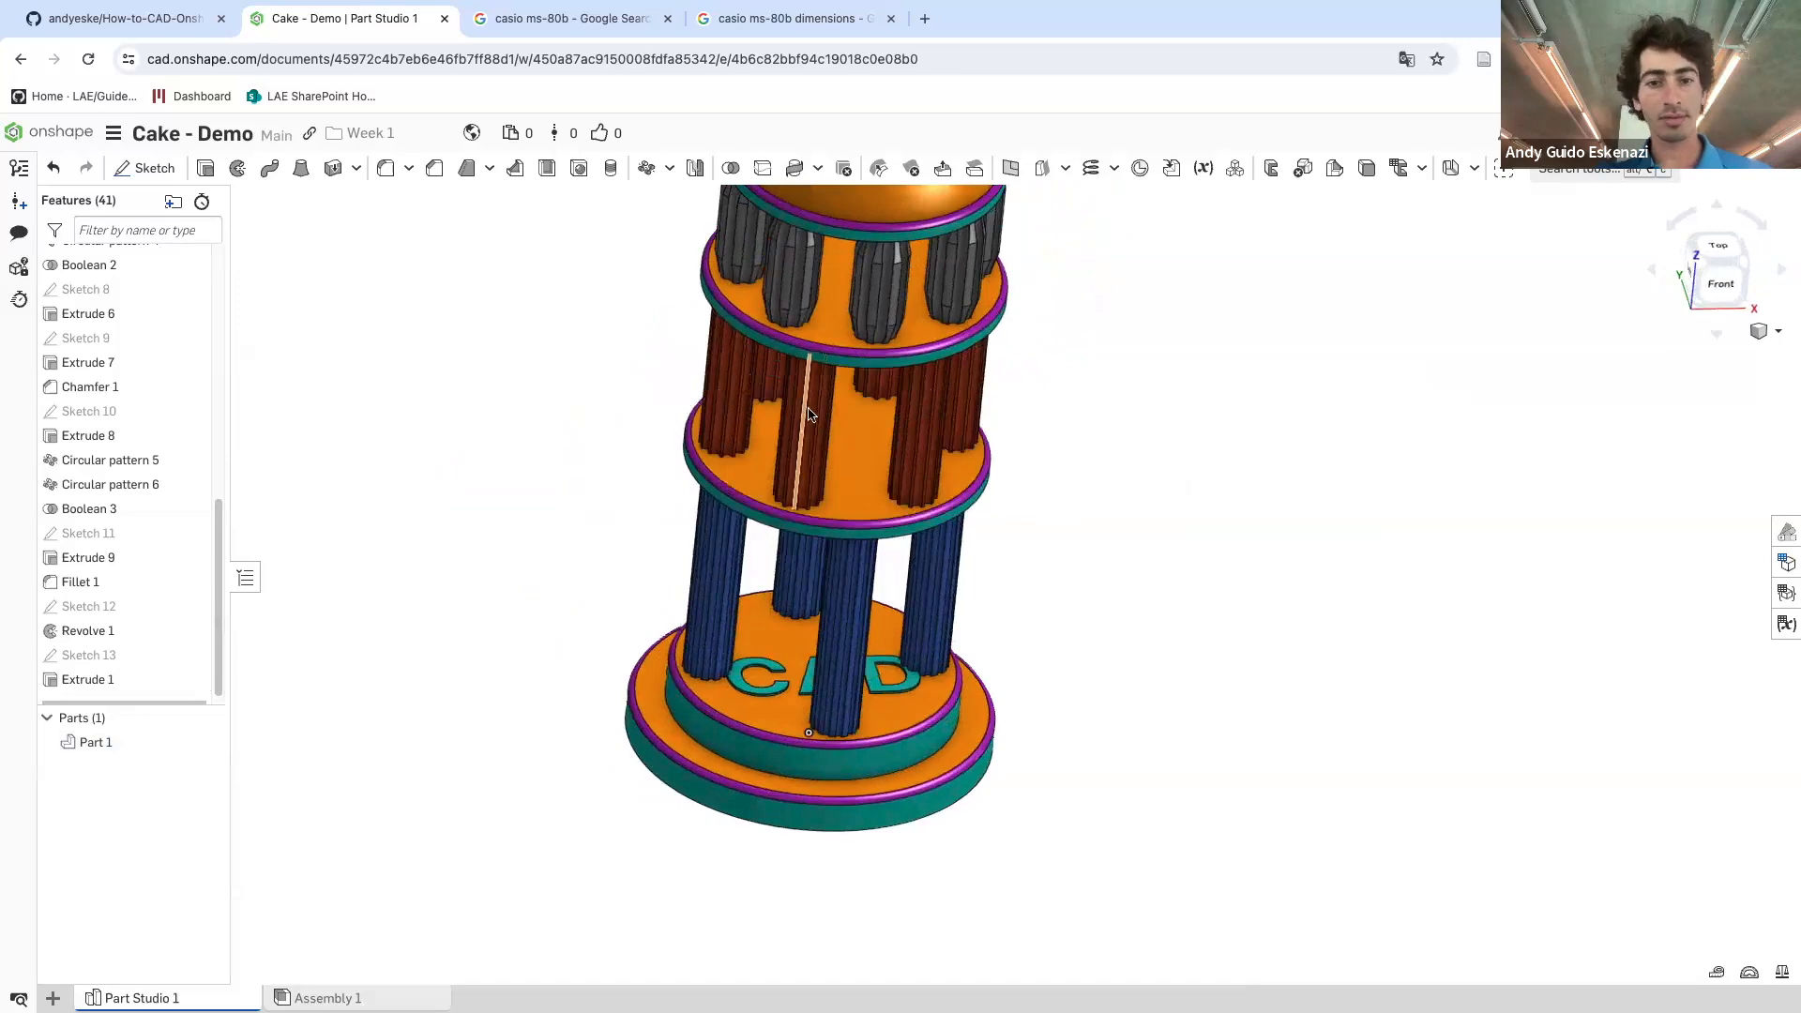
scroll(915, 433, up, 5)
right_drag(916, 434, 910, 525)
scroll(910, 533, down, 4)
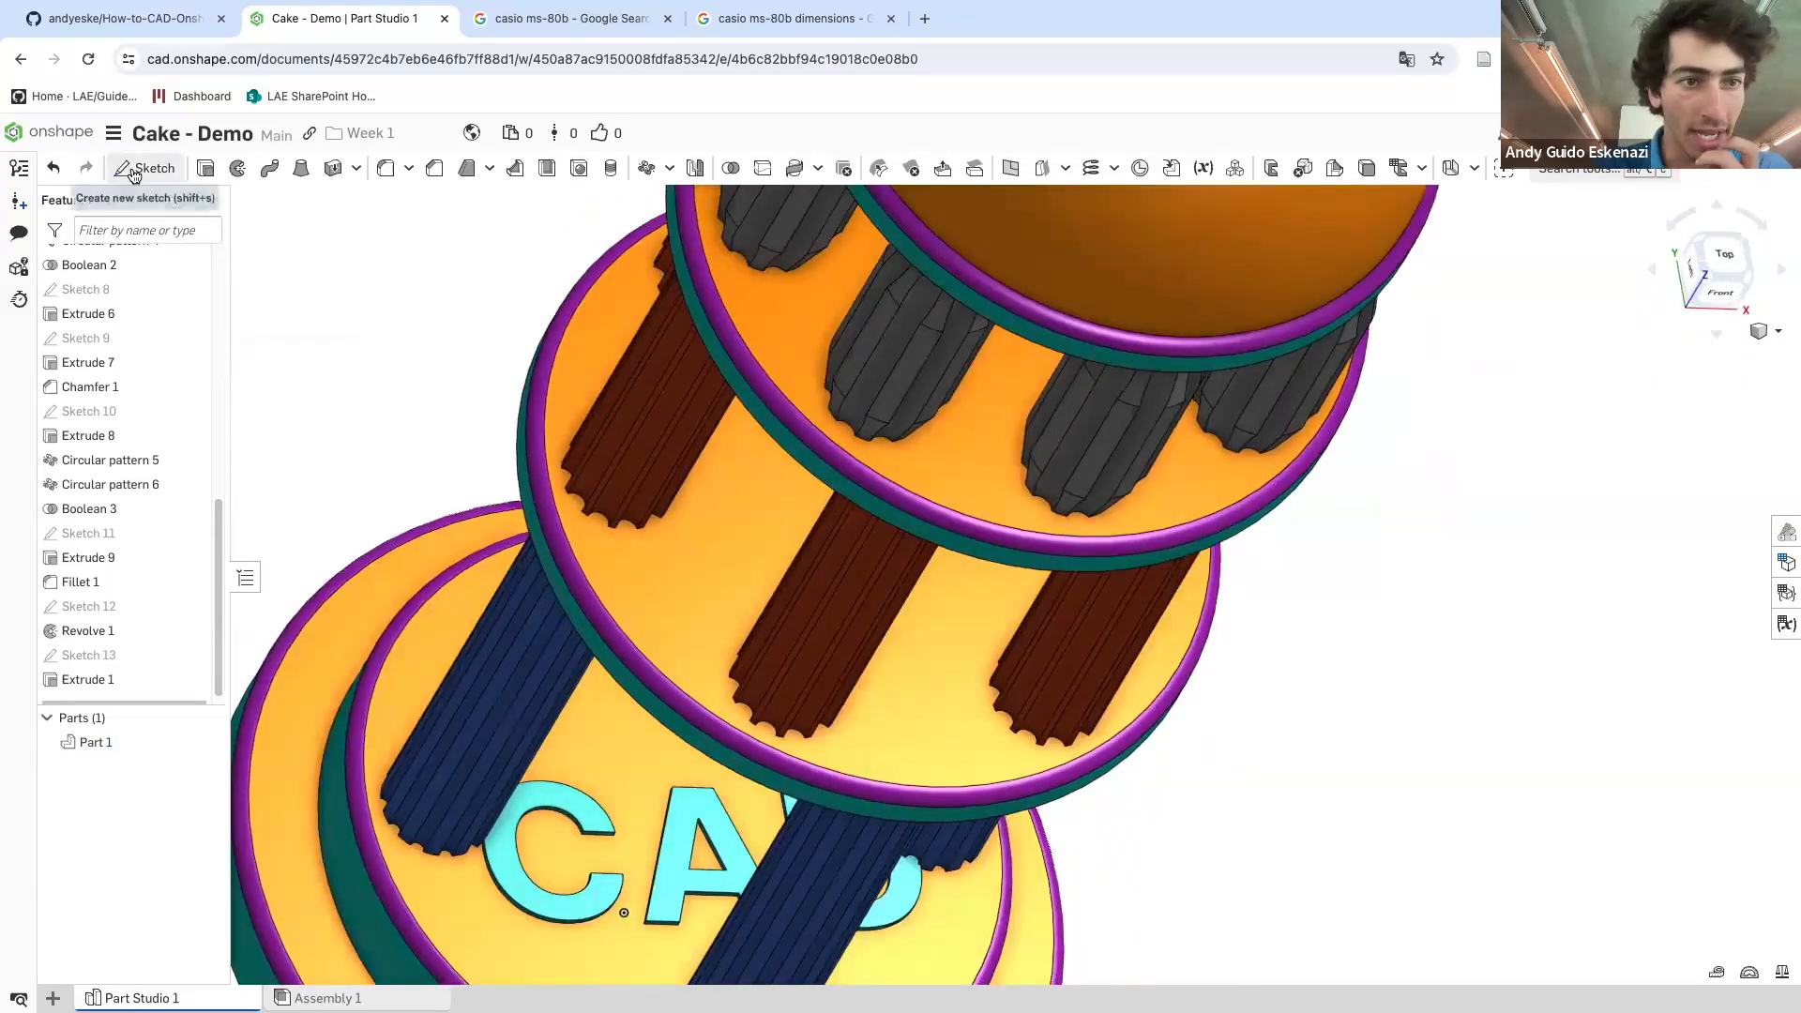
click(147, 169)
click(764, 518)
scroll(804, 555, down, 3)
mouse_move(805, 554)
right_down()
mouse_move(807, 500)
mouse_move(636, 441)
right_up()
- Add sketch text beside the cake reading Layer 1, split over two lines, in bold Inter
click(497, 168)
scroll(788, 469, down, 5)
drag(526, 371, 634, 413)
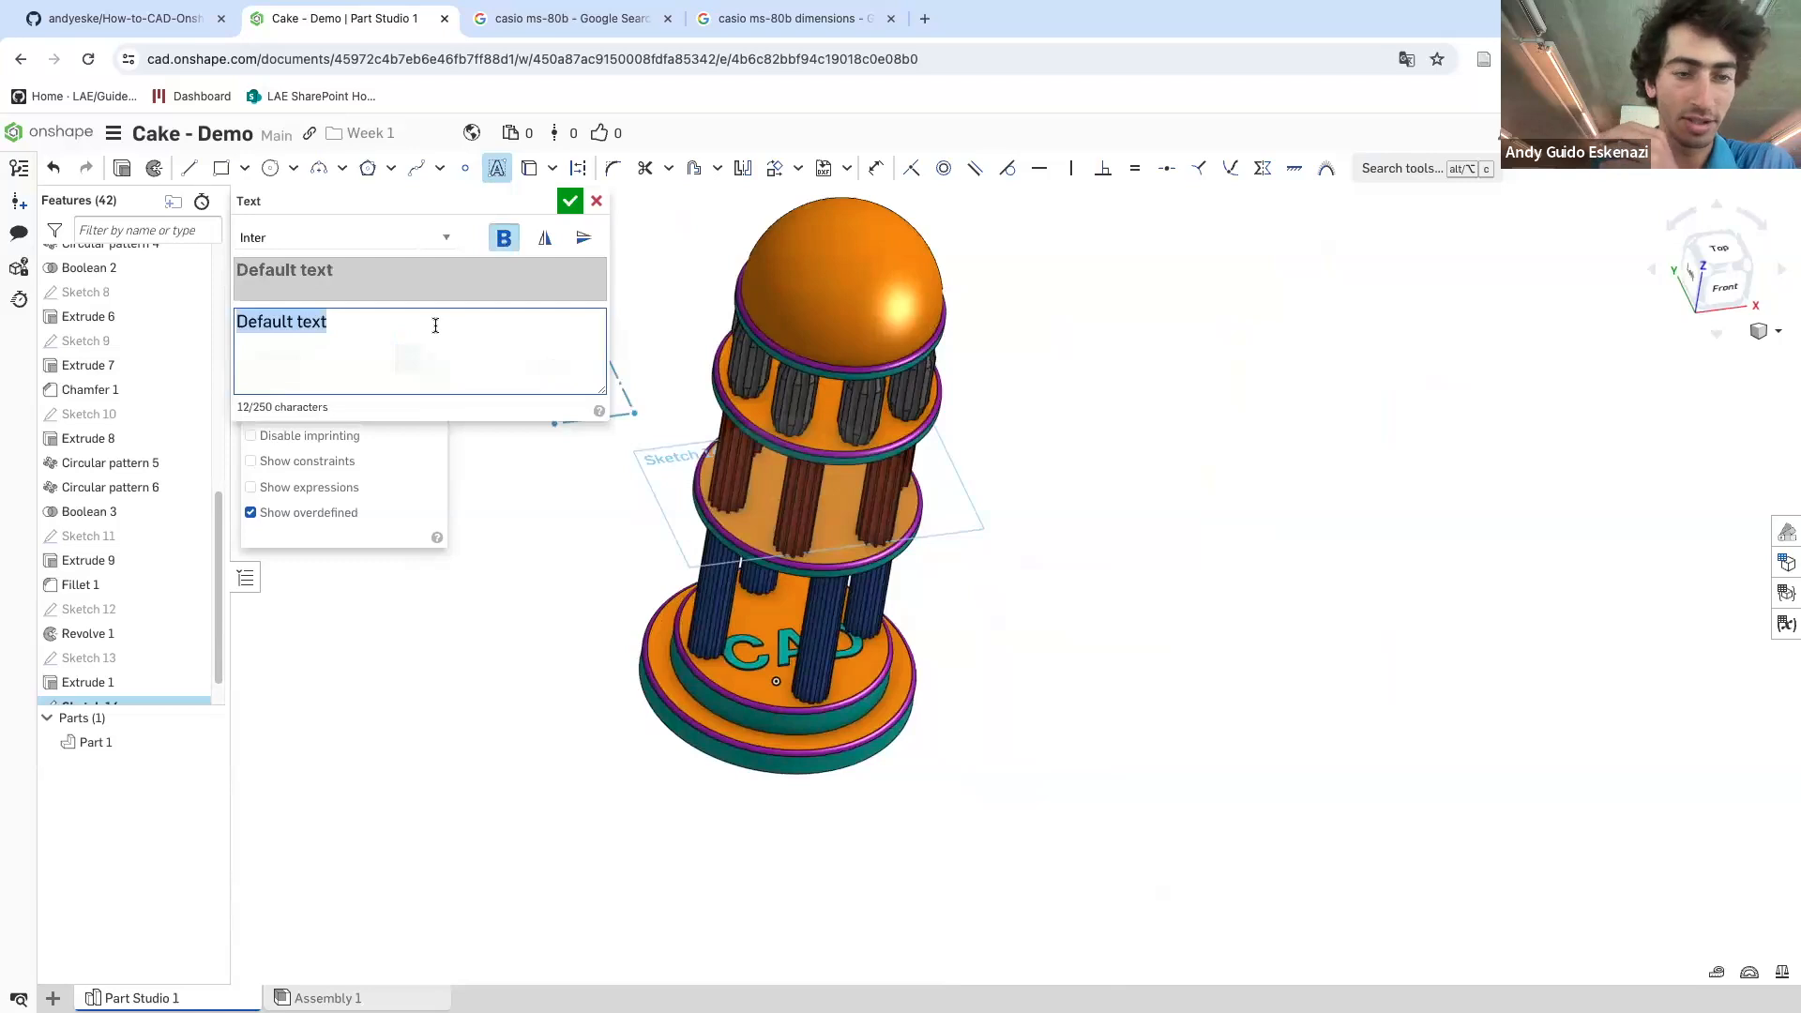
text(Layer)
key(Return)
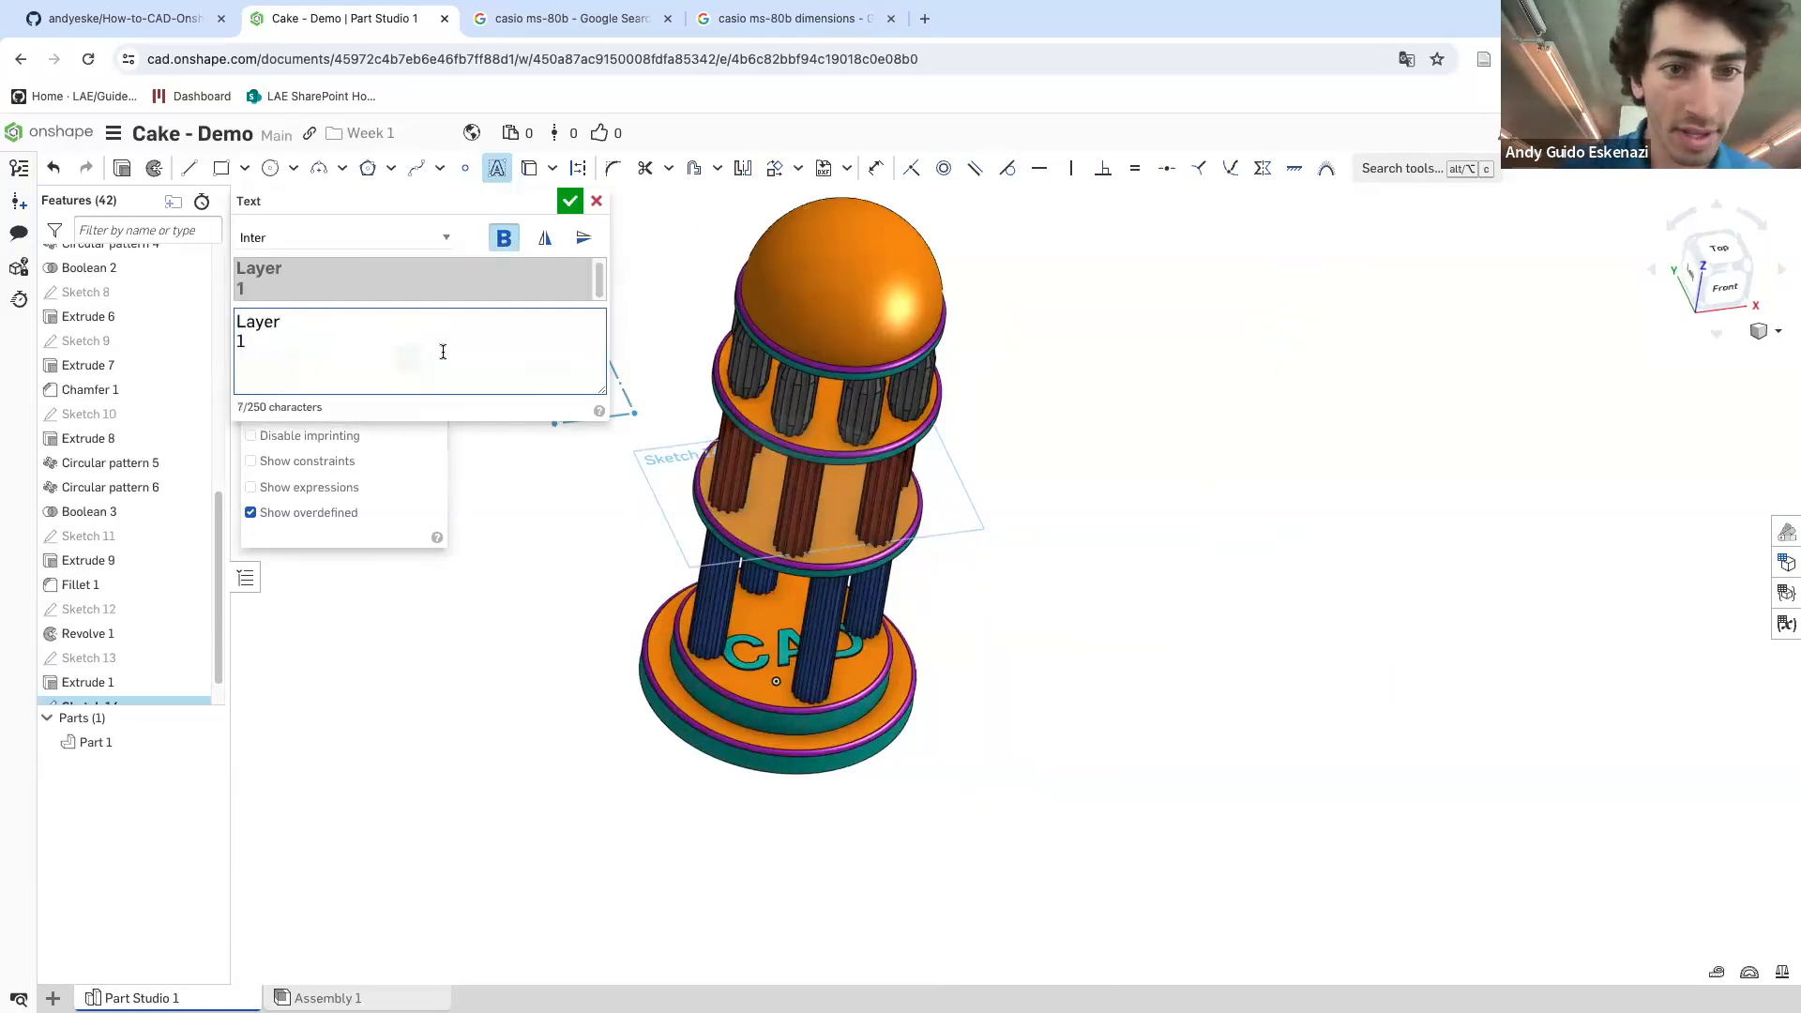
scroll(657, 403, down, 2)
scroll(630, 369, up, 6)
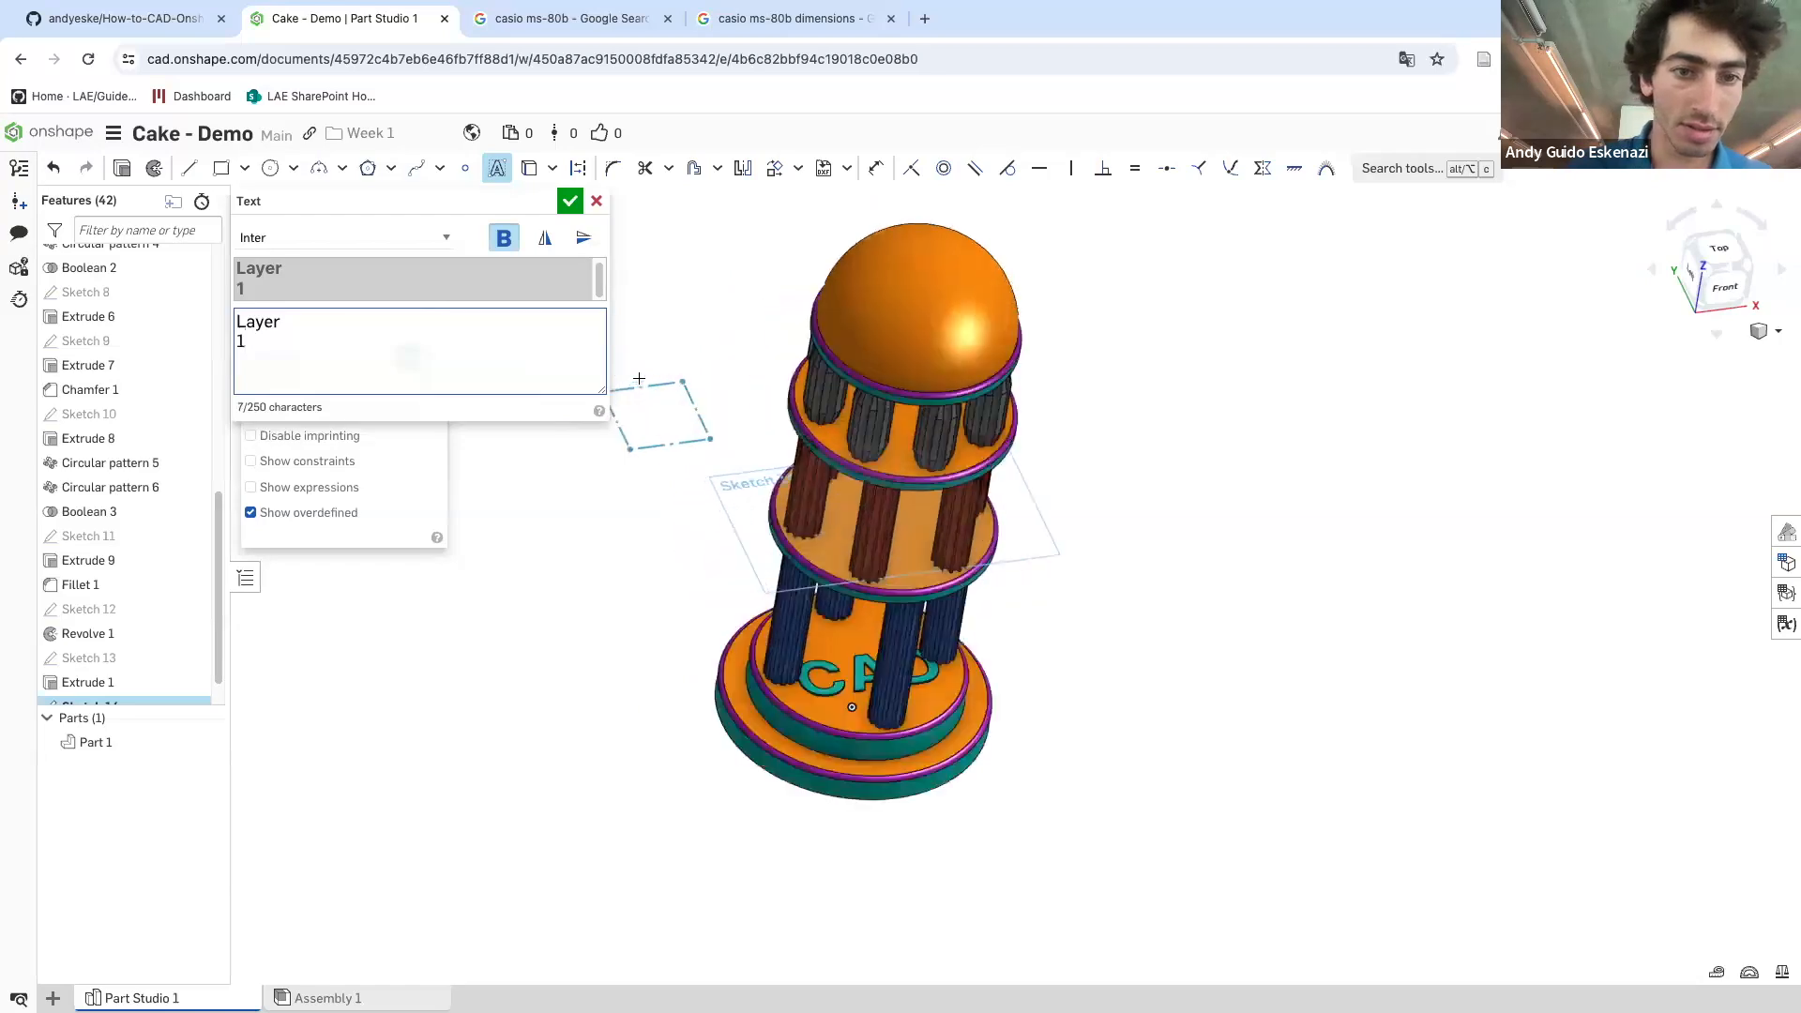
click(569, 200)
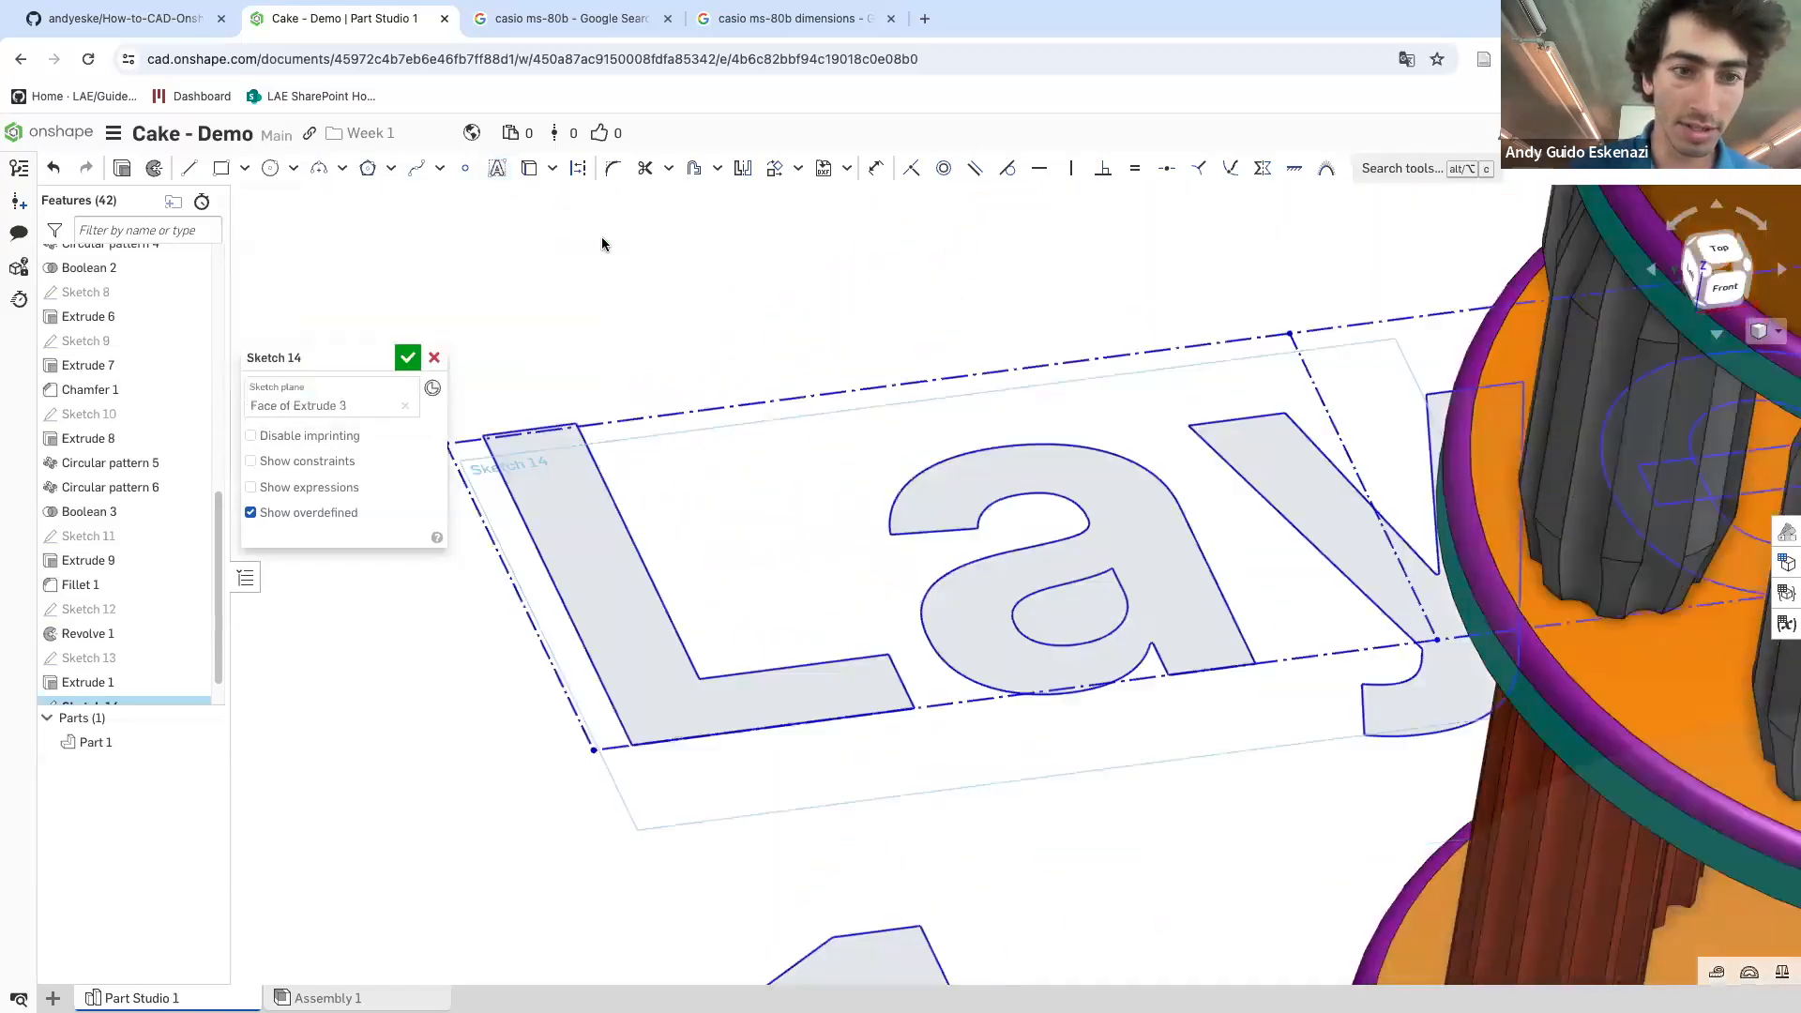
- Check the Layer 1 text's font settings, keep bold Inter, and move the text slightly farther away from the cake
scroll(807, 403, down, 3)
scroll(807, 404, down, 3)
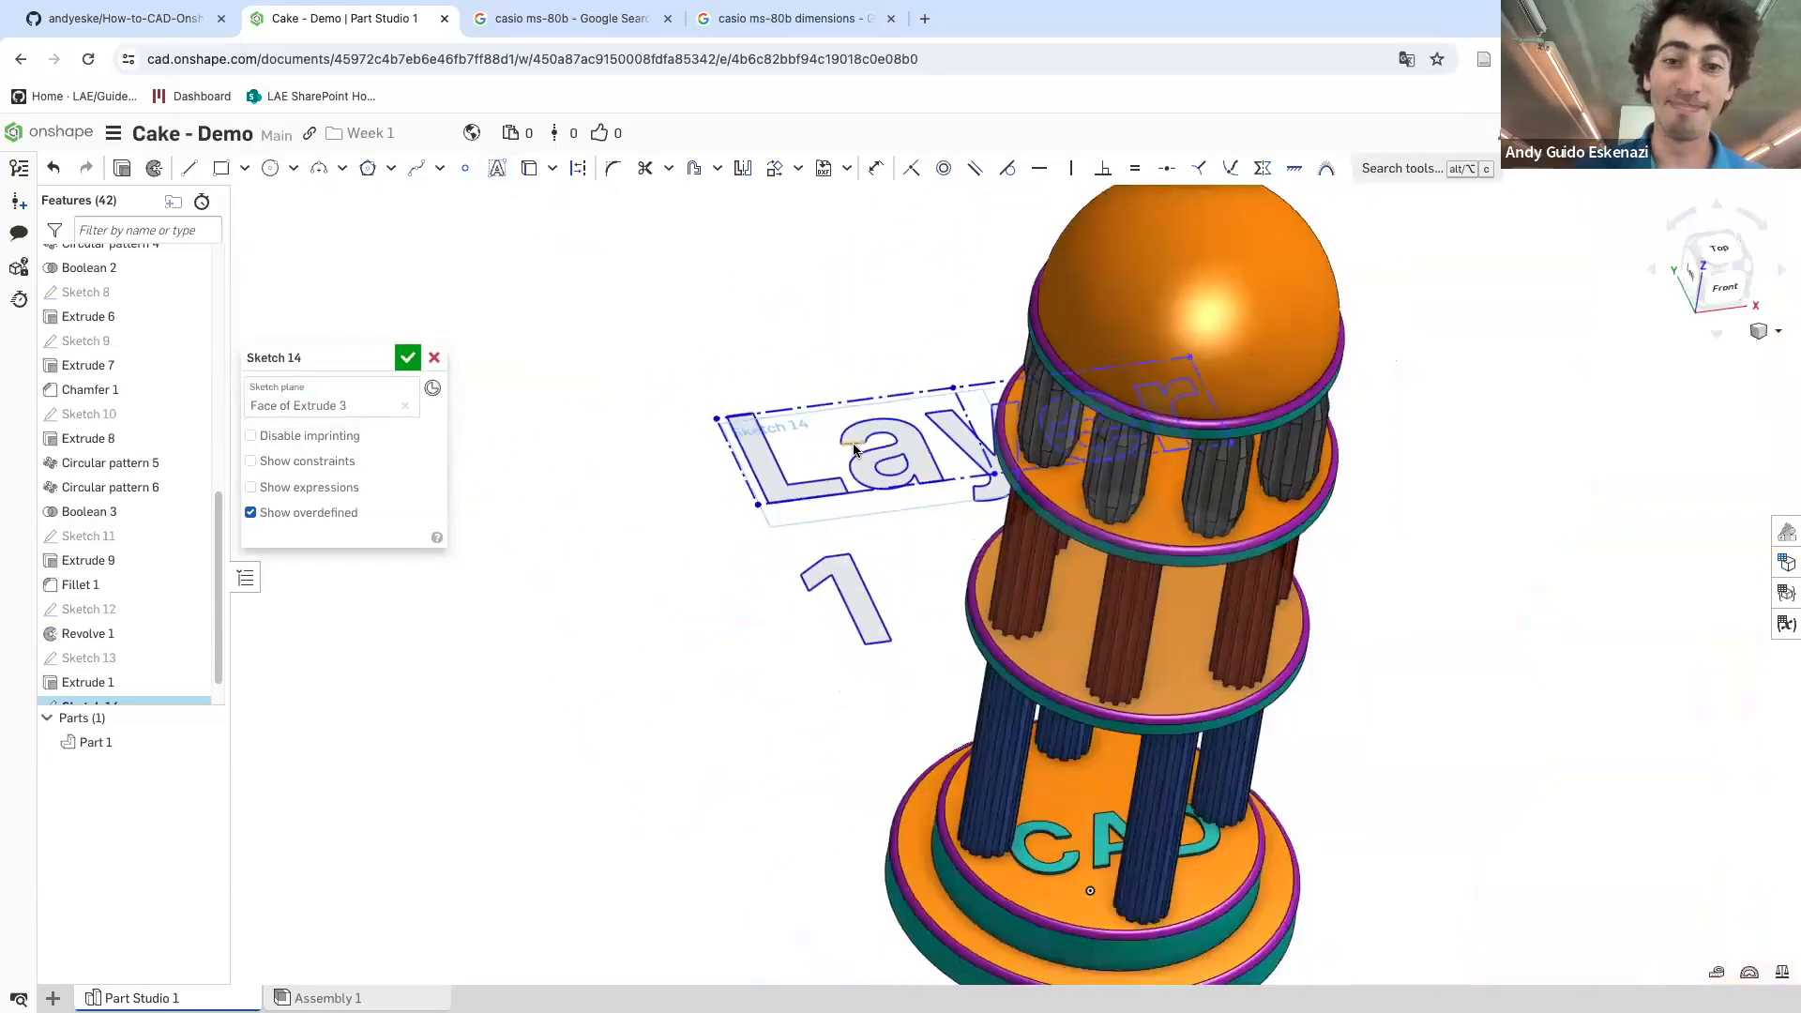
right_click(859, 449)
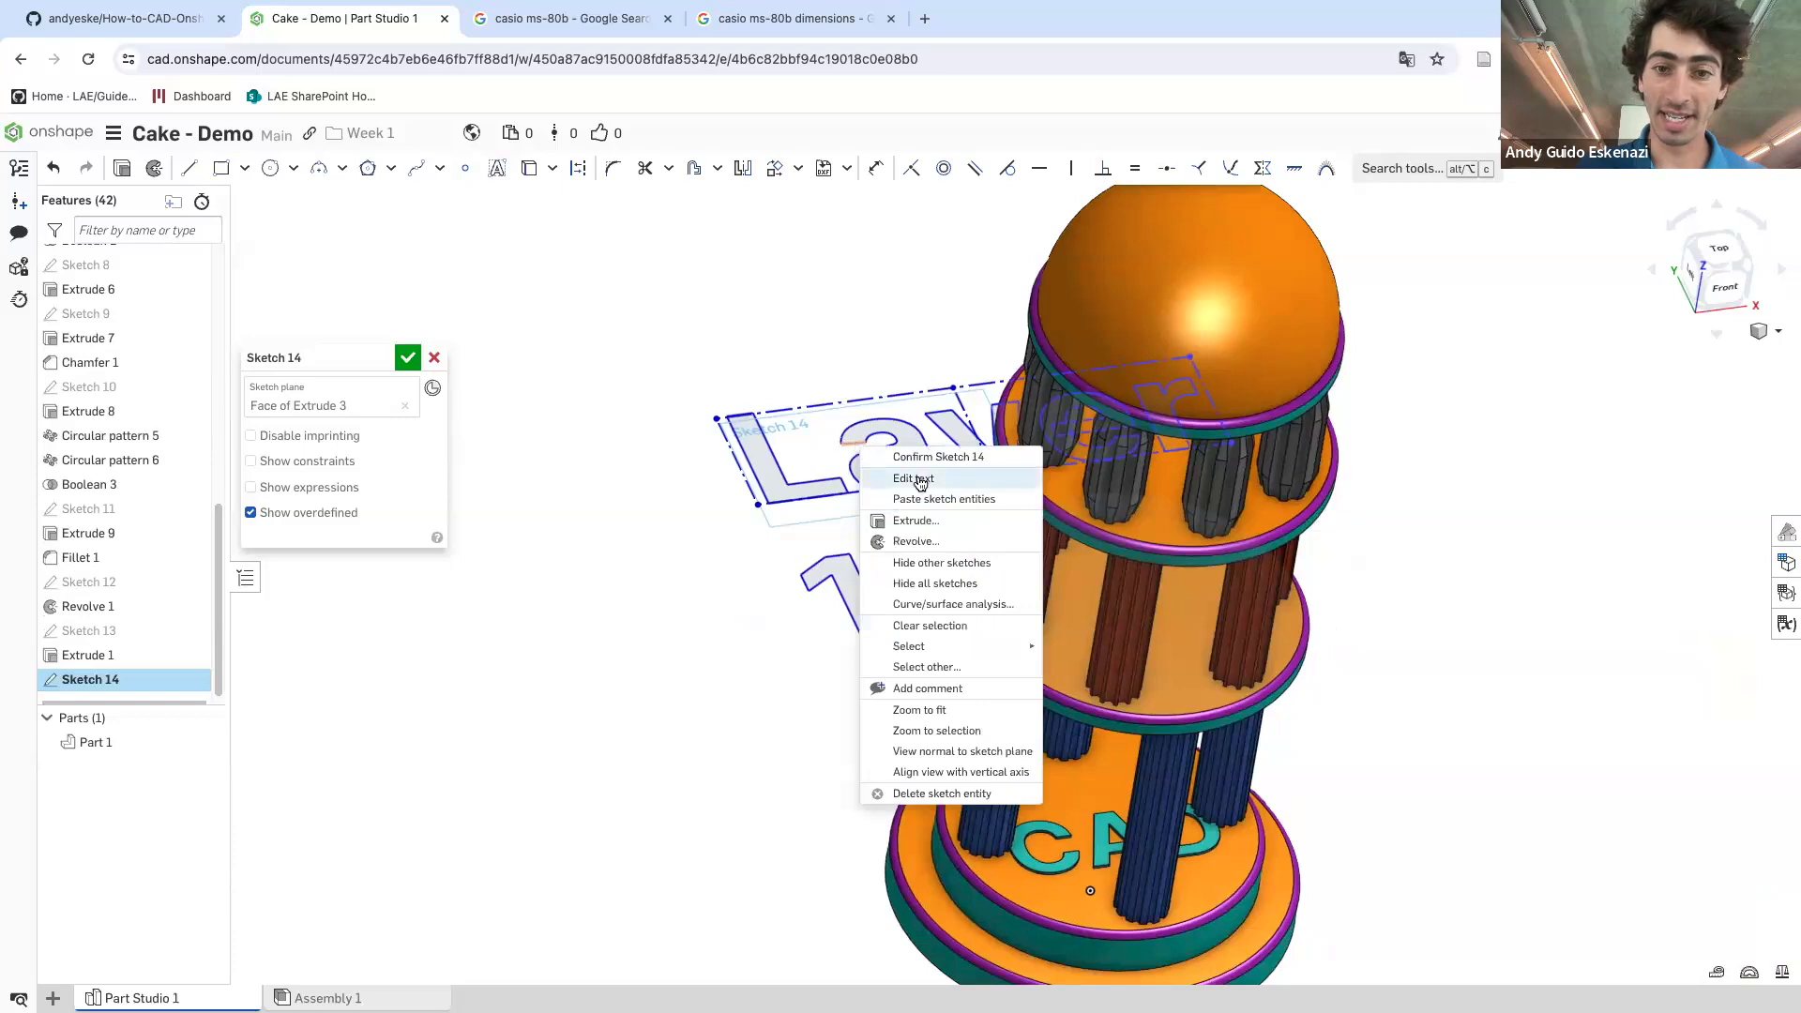
click(877, 474)
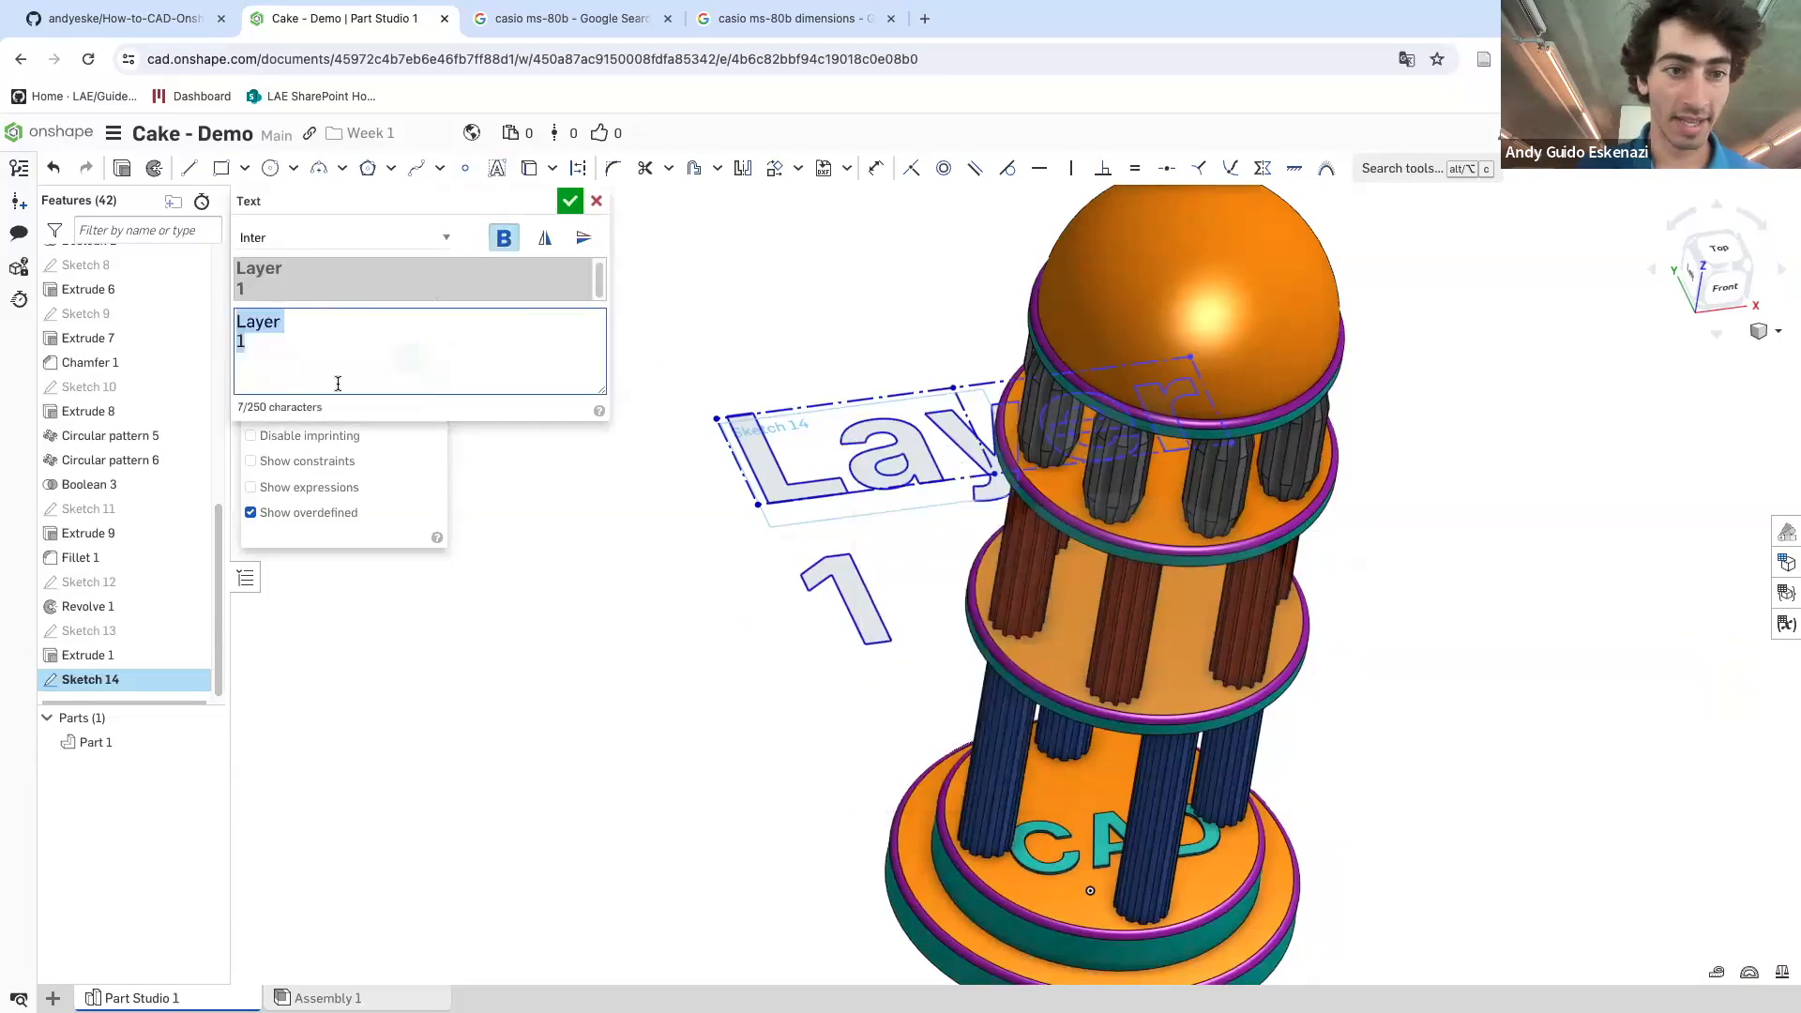
click(323, 237)
click(323, 236)
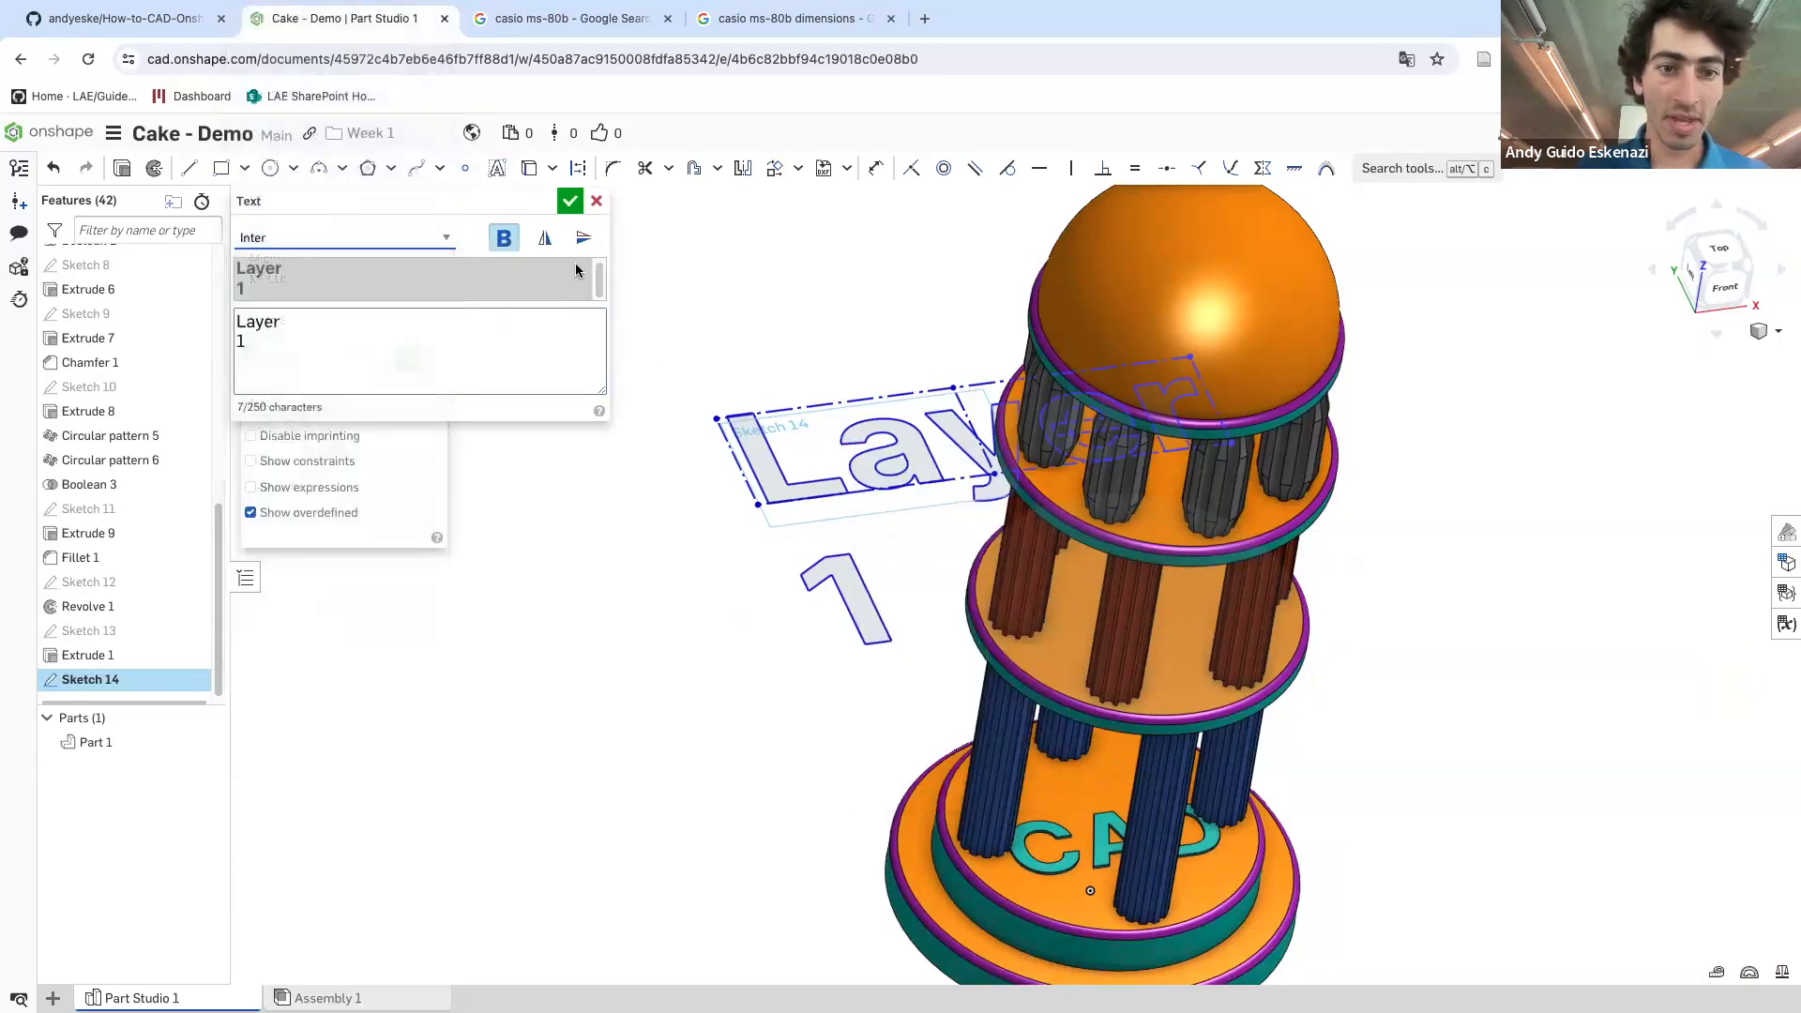
click(569, 202)
drag(717, 419, 641, 401)
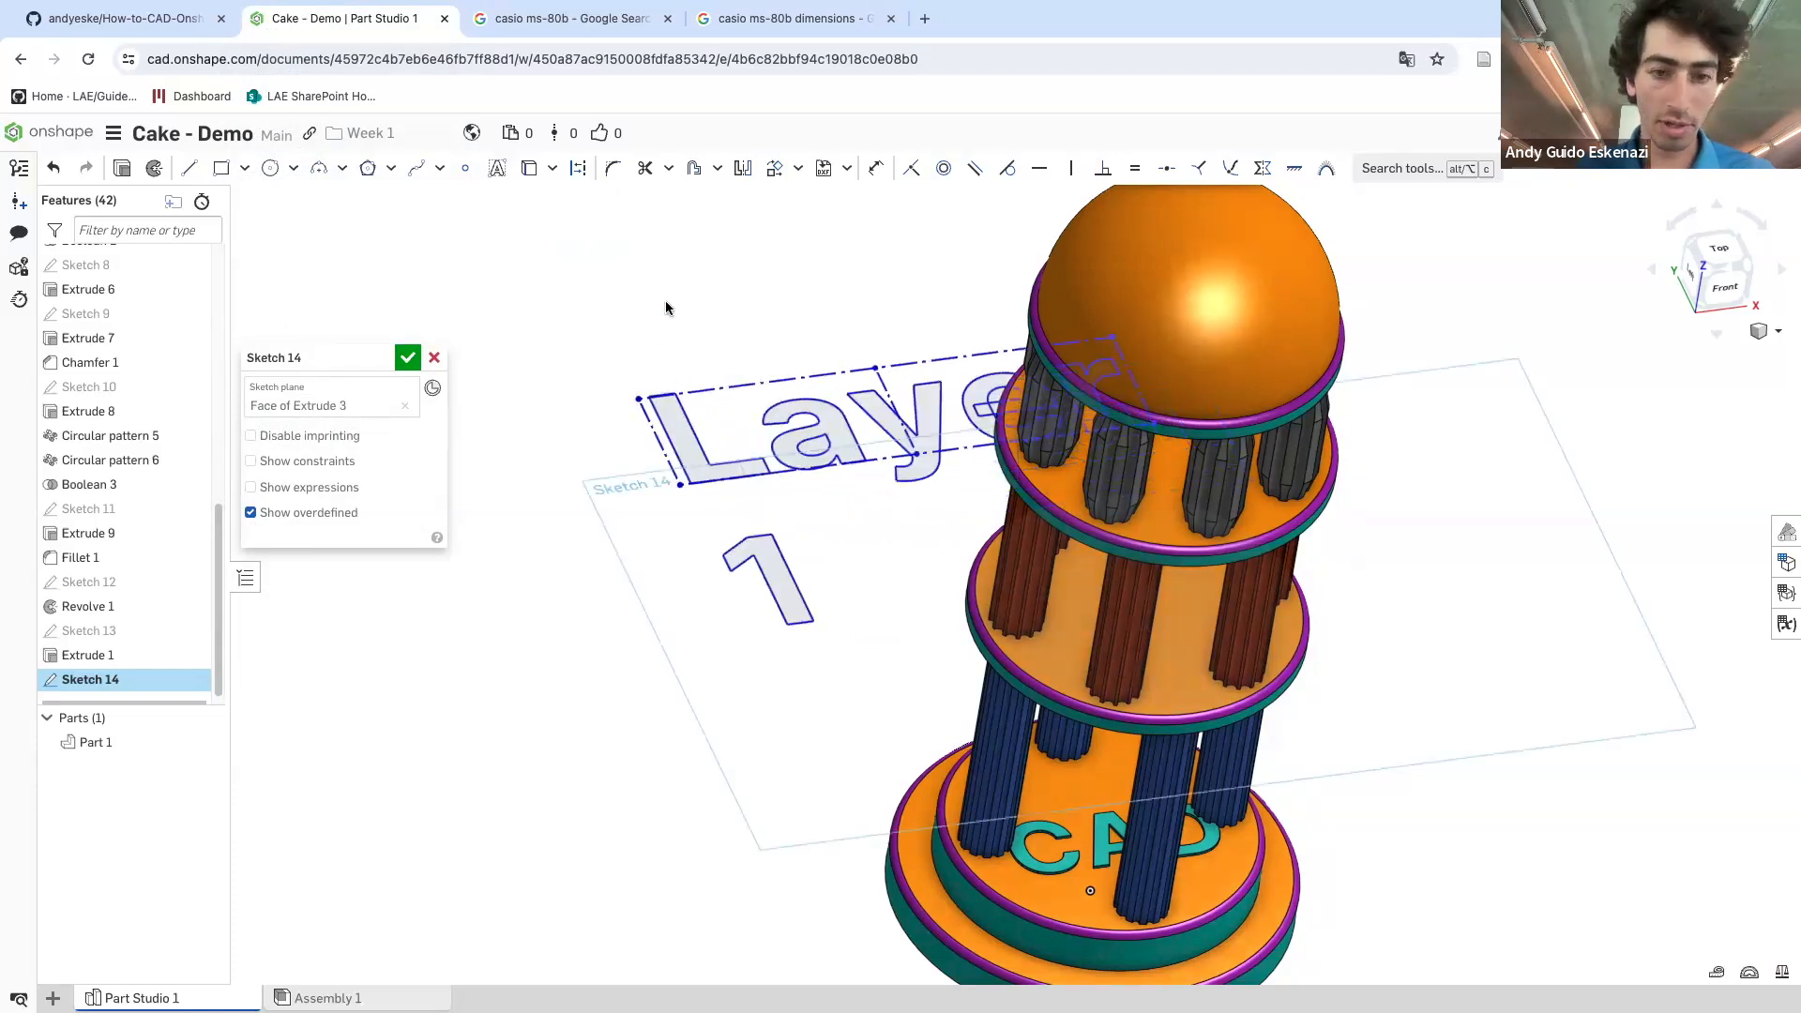
- Dimension the height of the "Layer" text box in Sketch 14 to 20 mm
key(d)
click(659, 442)
click(595, 441)
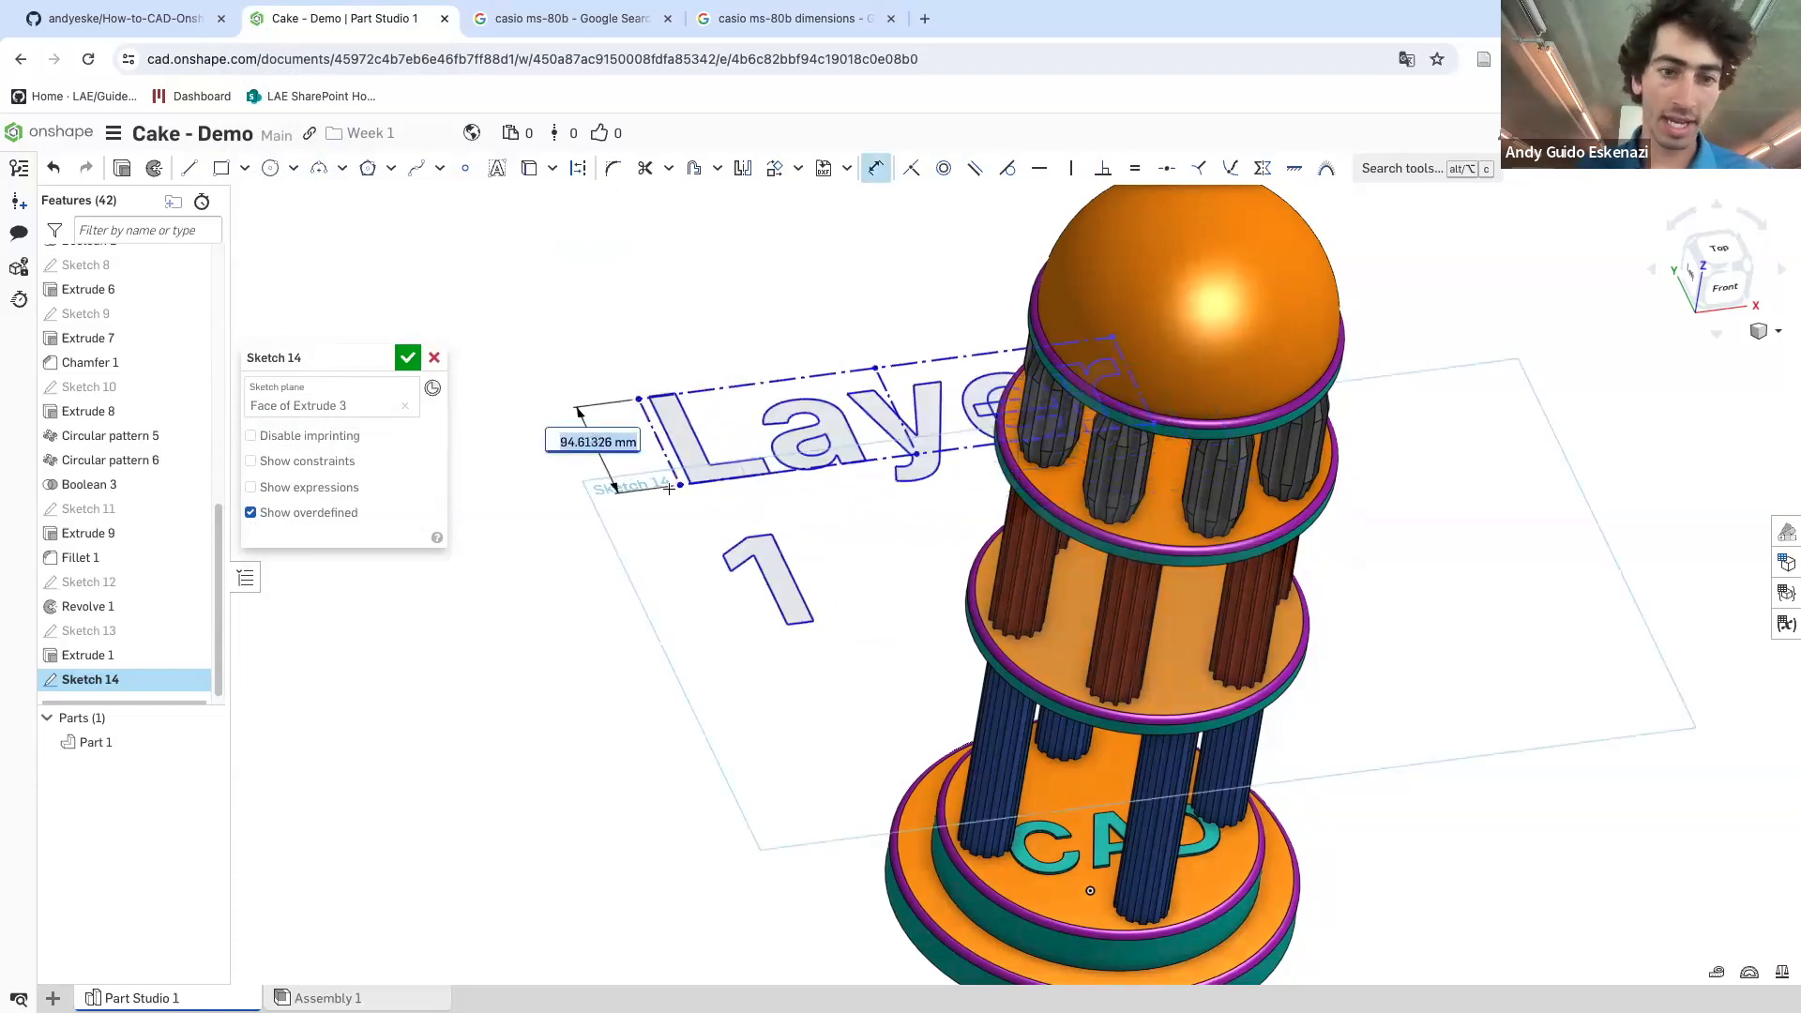
text(20)
key(Return)
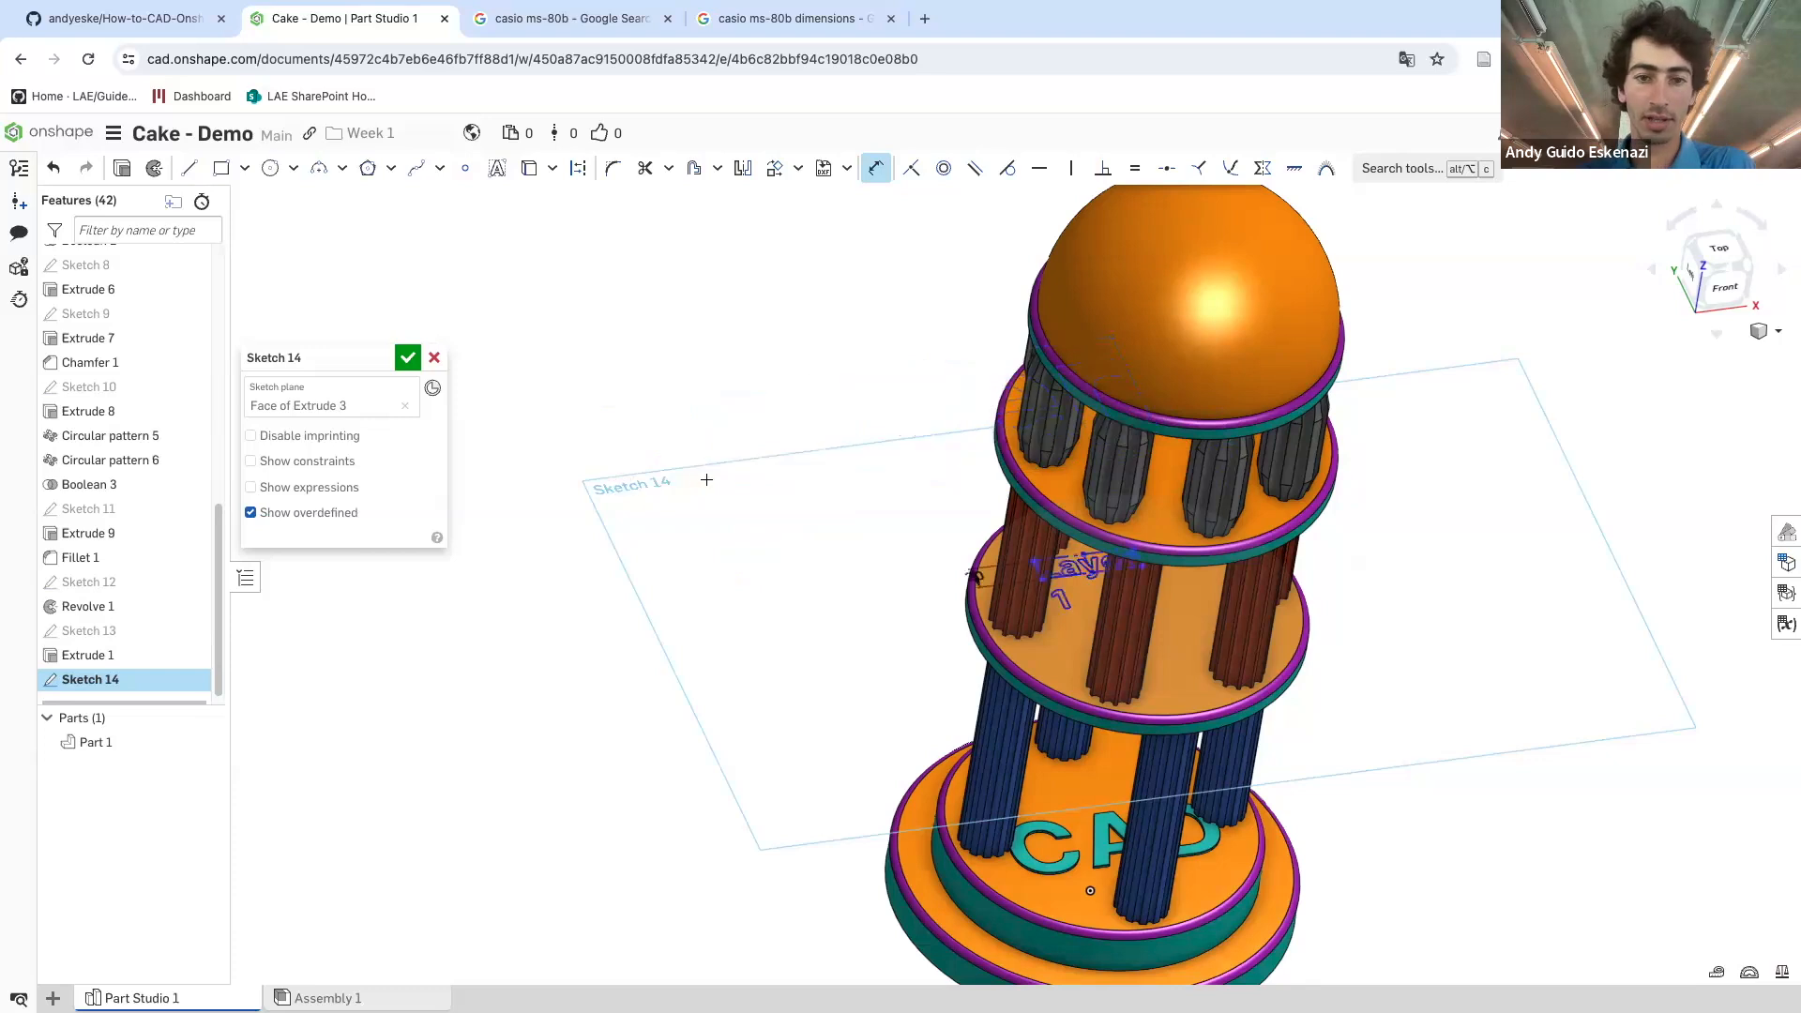
scroll(1053, 594, up, 5)
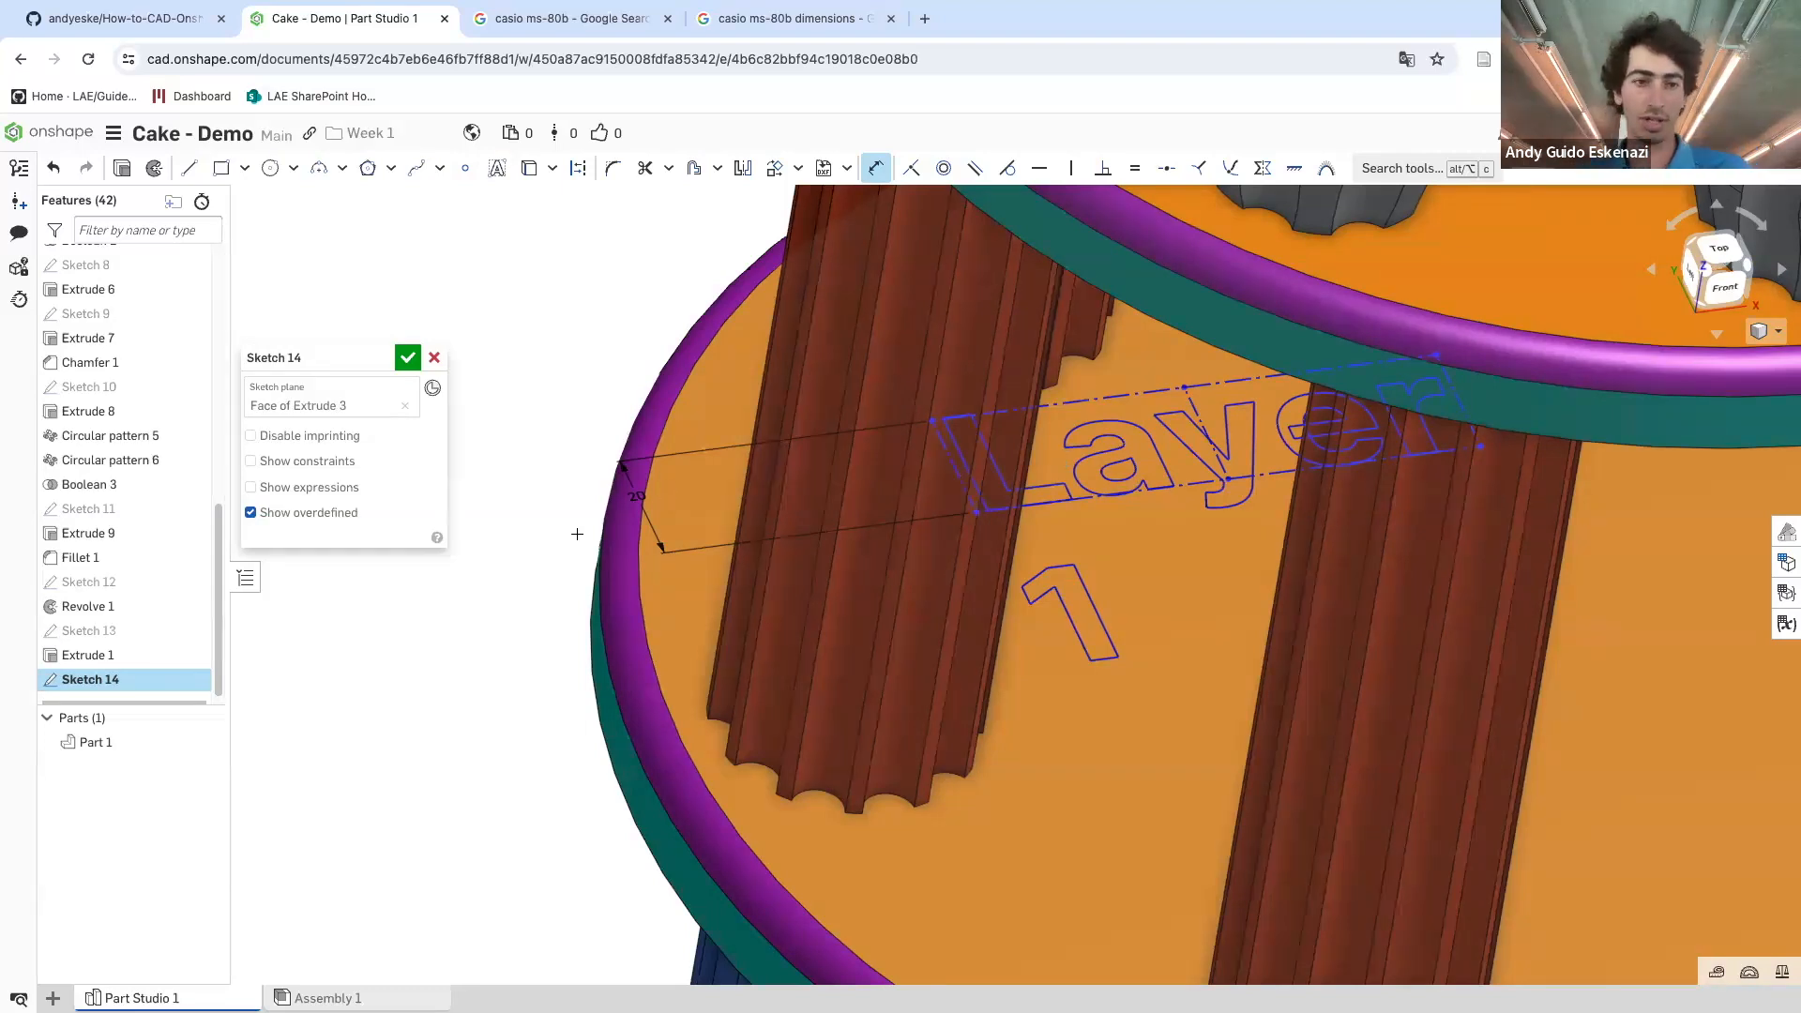
key(Escape)
- Edit the sketch text so that it reads "Layer 1" on a single line
right_click(1018, 494)
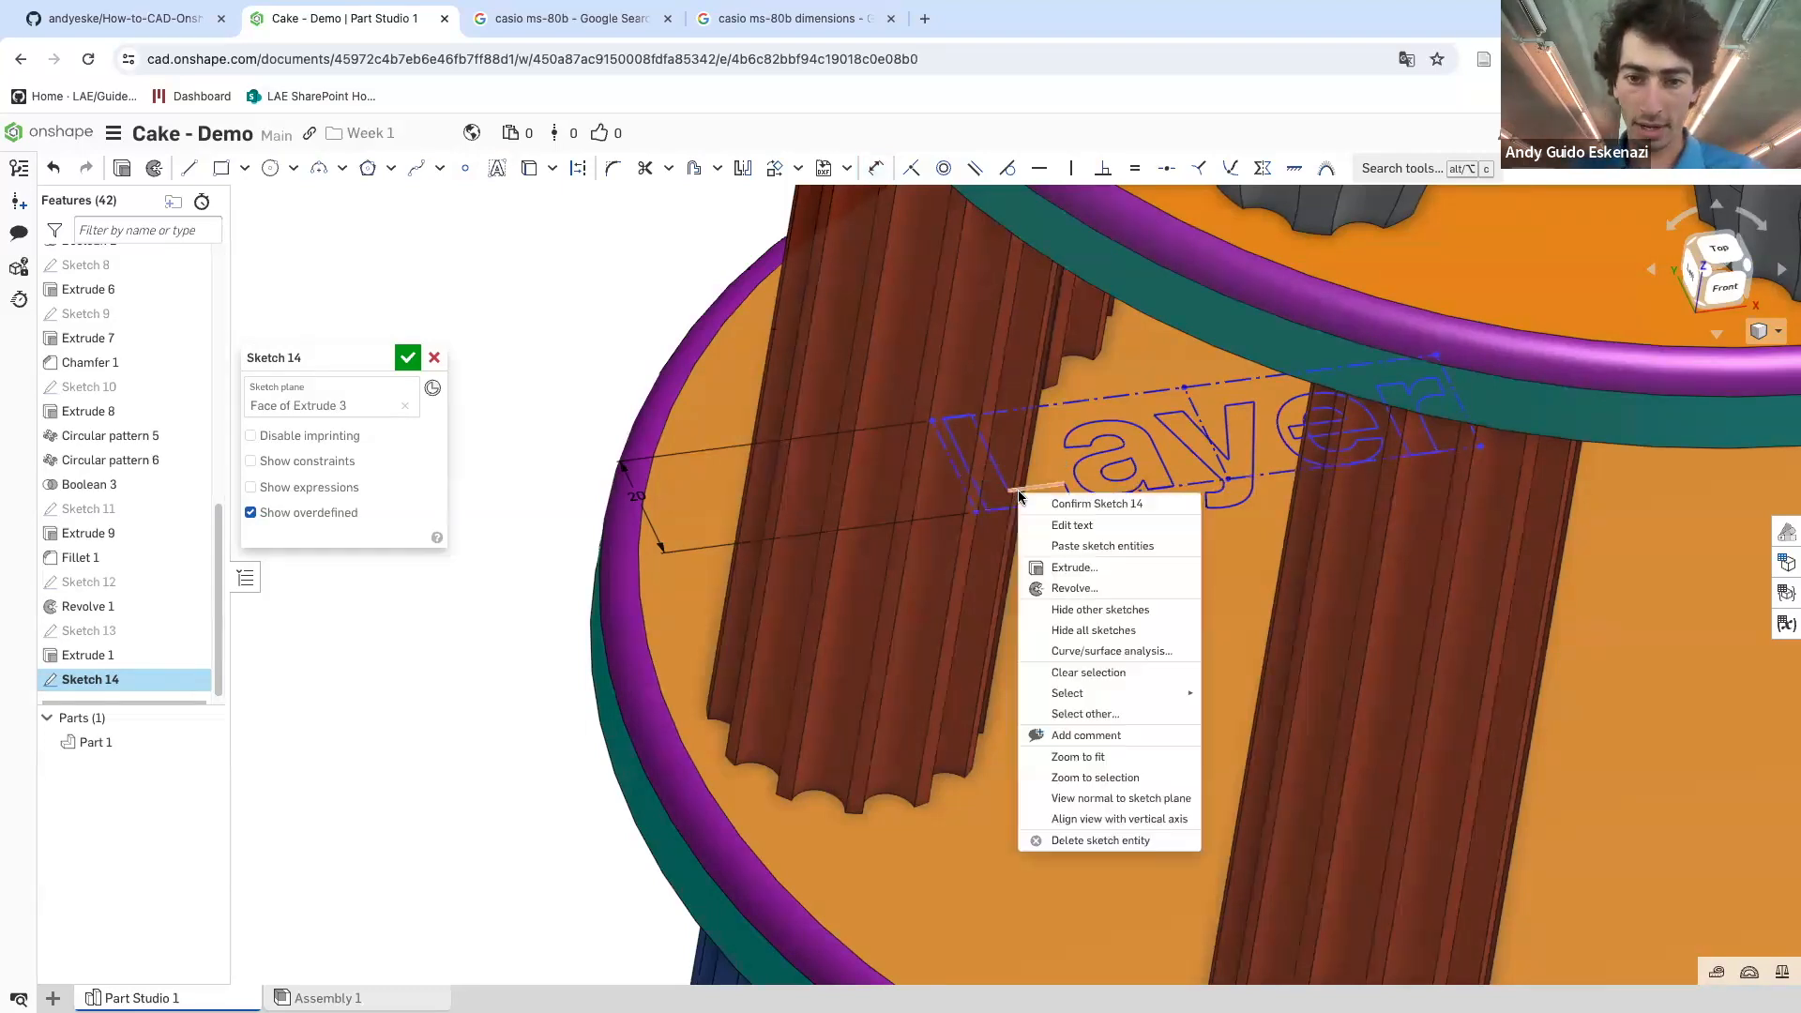
click(1054, 543)
click(266, 356)
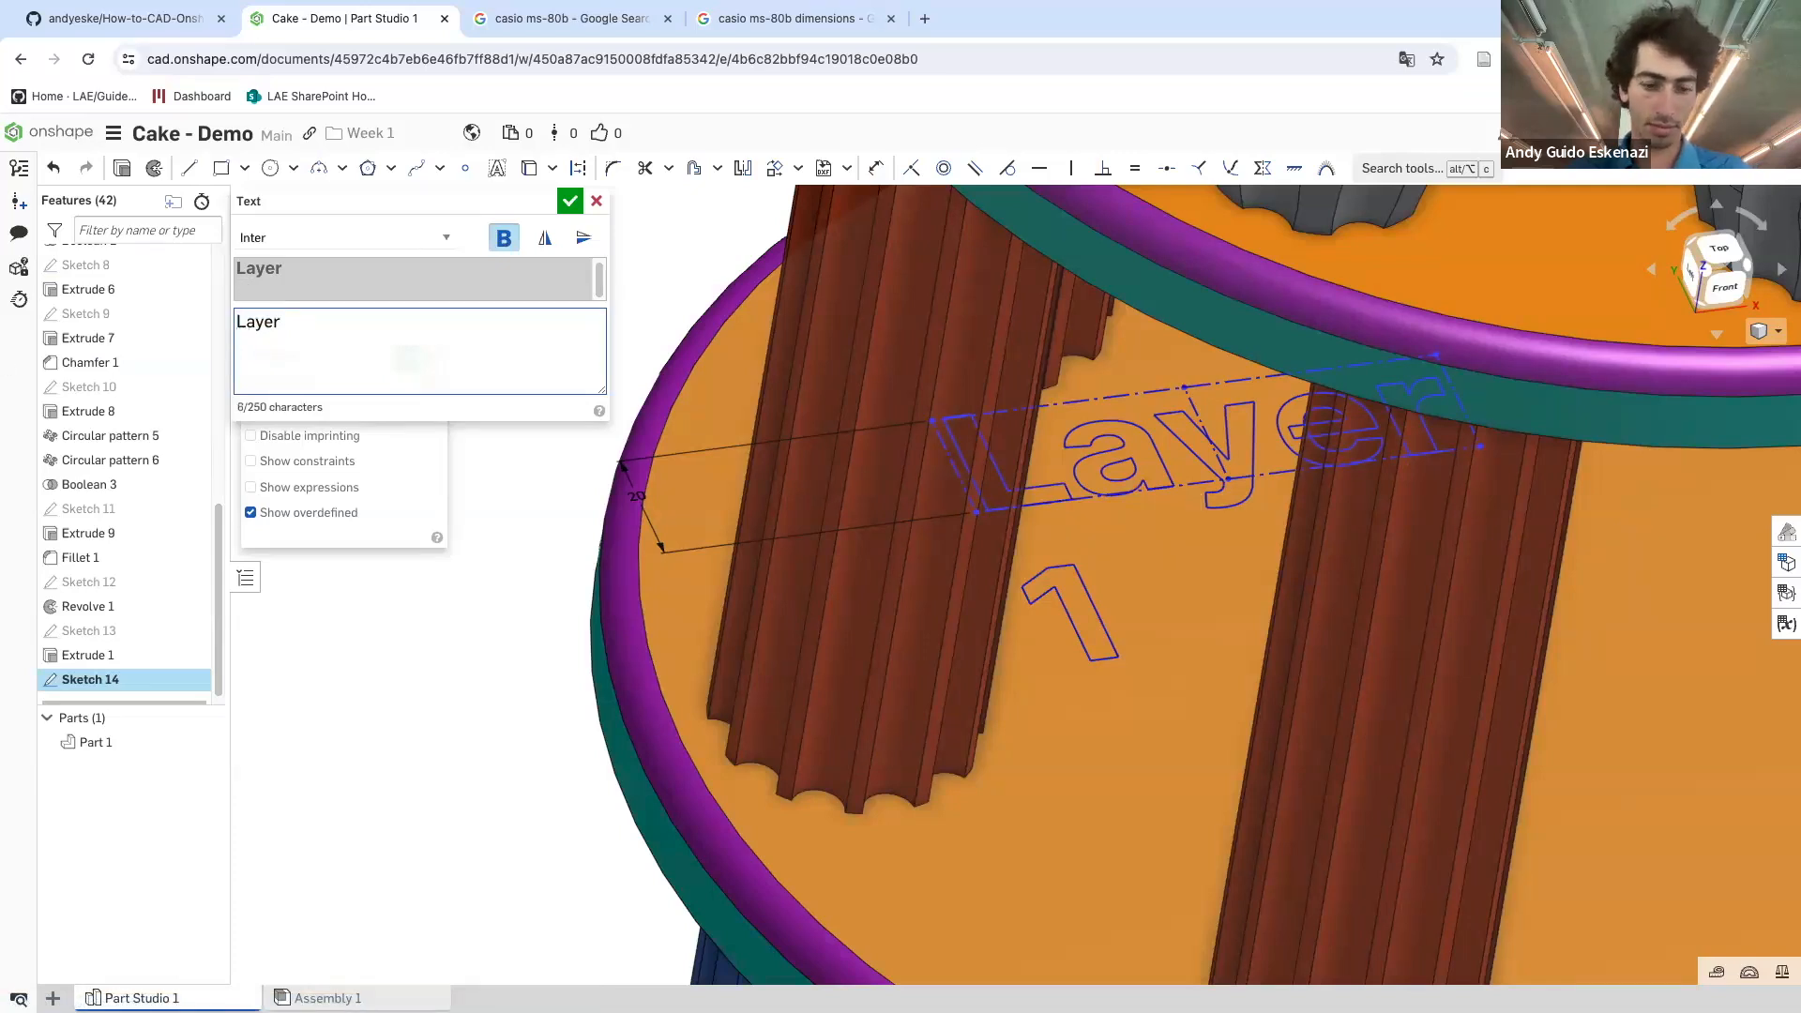
click(338, 323)
text(1)
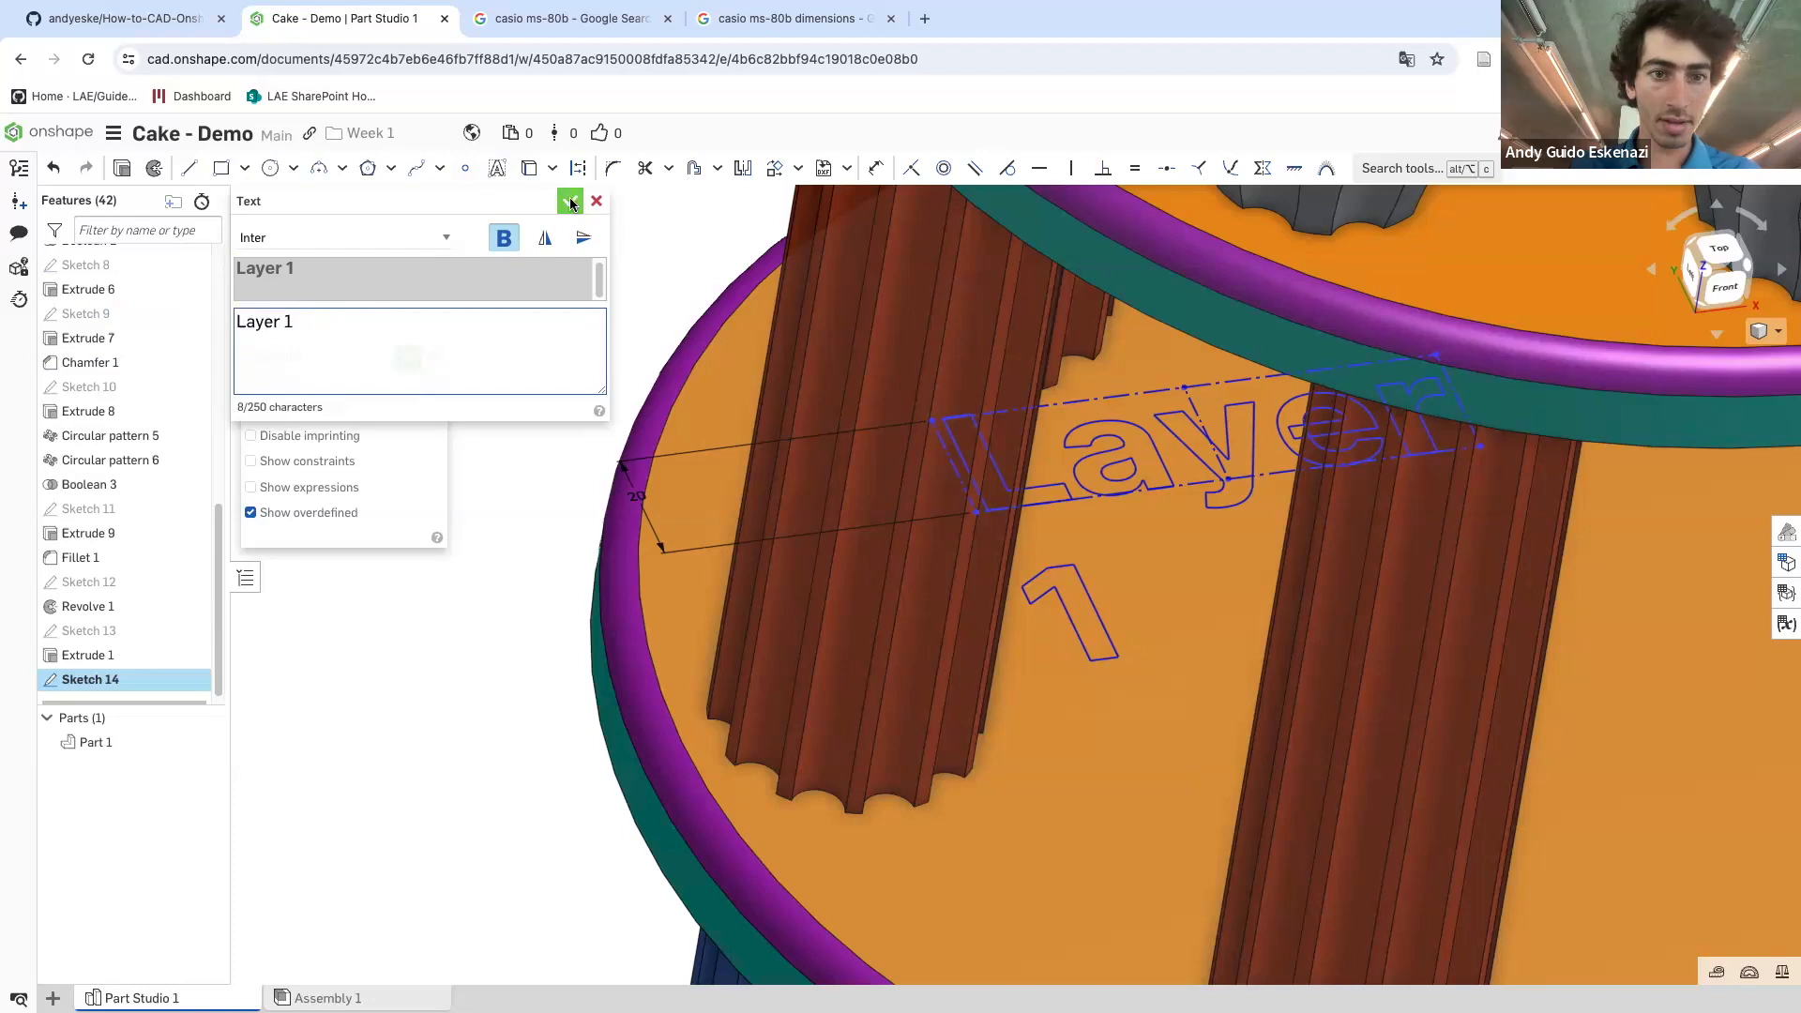
click(571, 202)
- Sketch a construction line across the middle of the round layer face, from one rim to the opposite rim
scroll(1330, 569, down, 3)
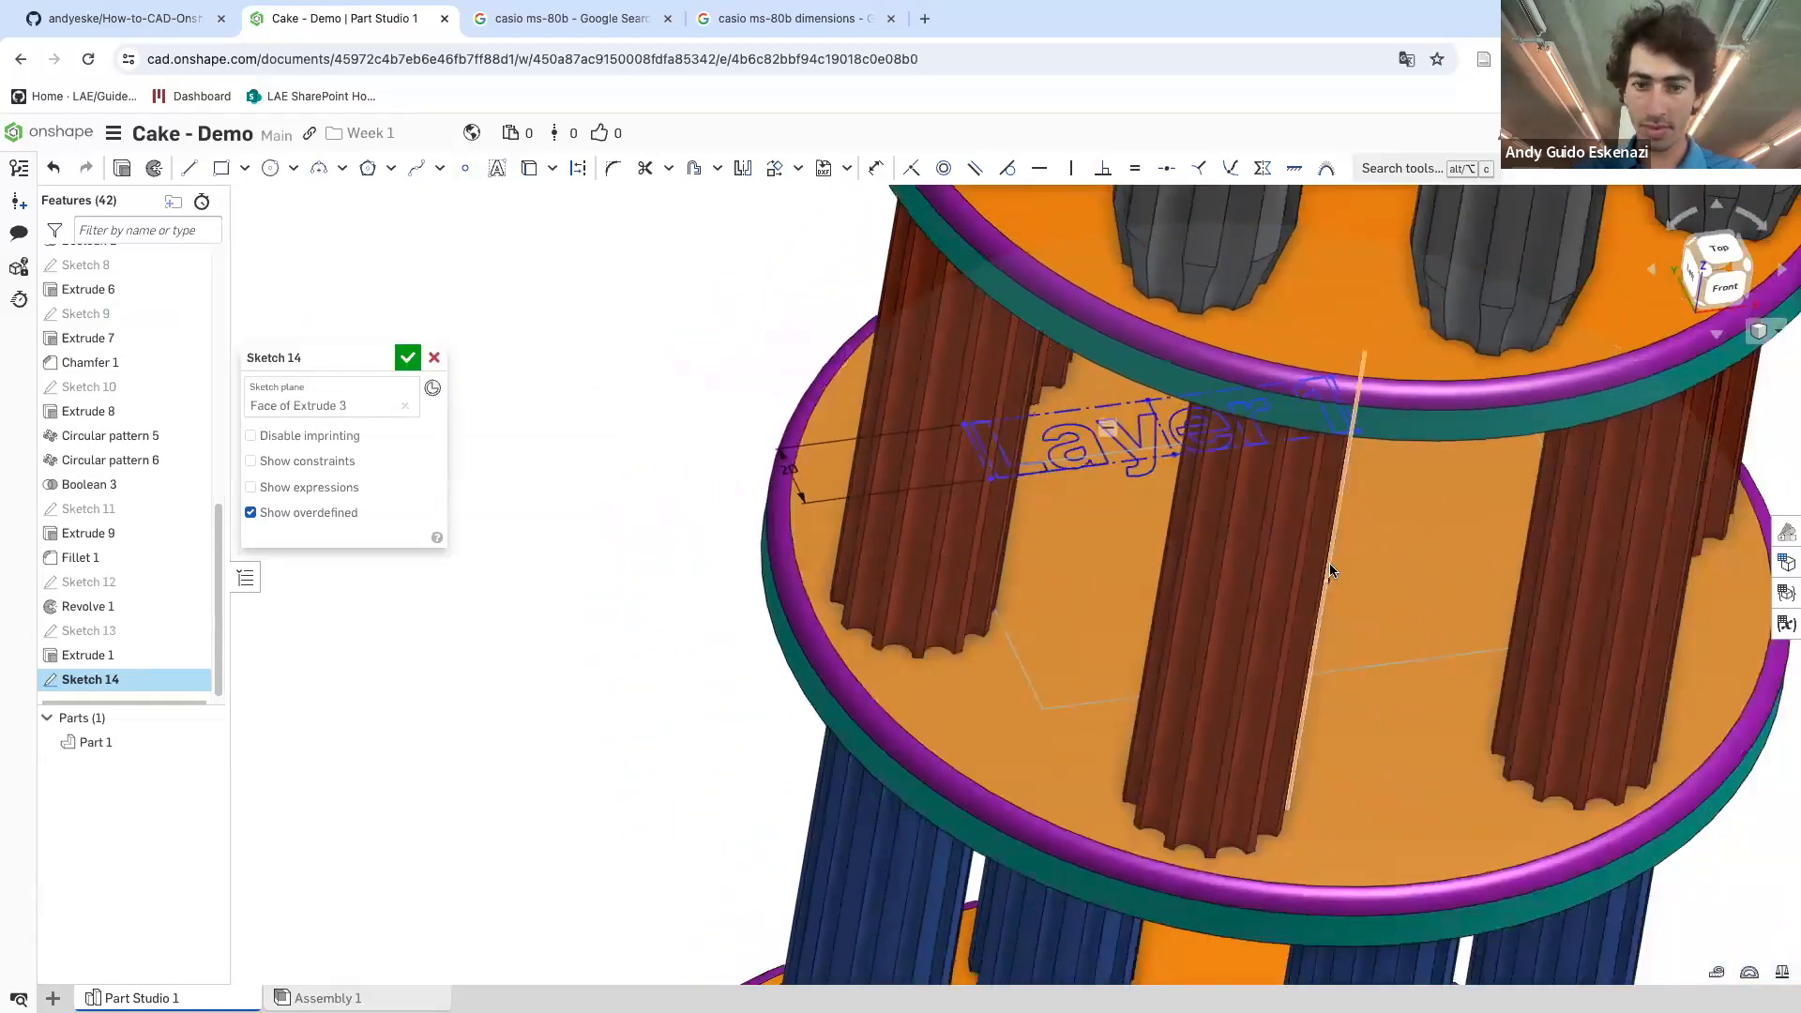
click(189, 168)
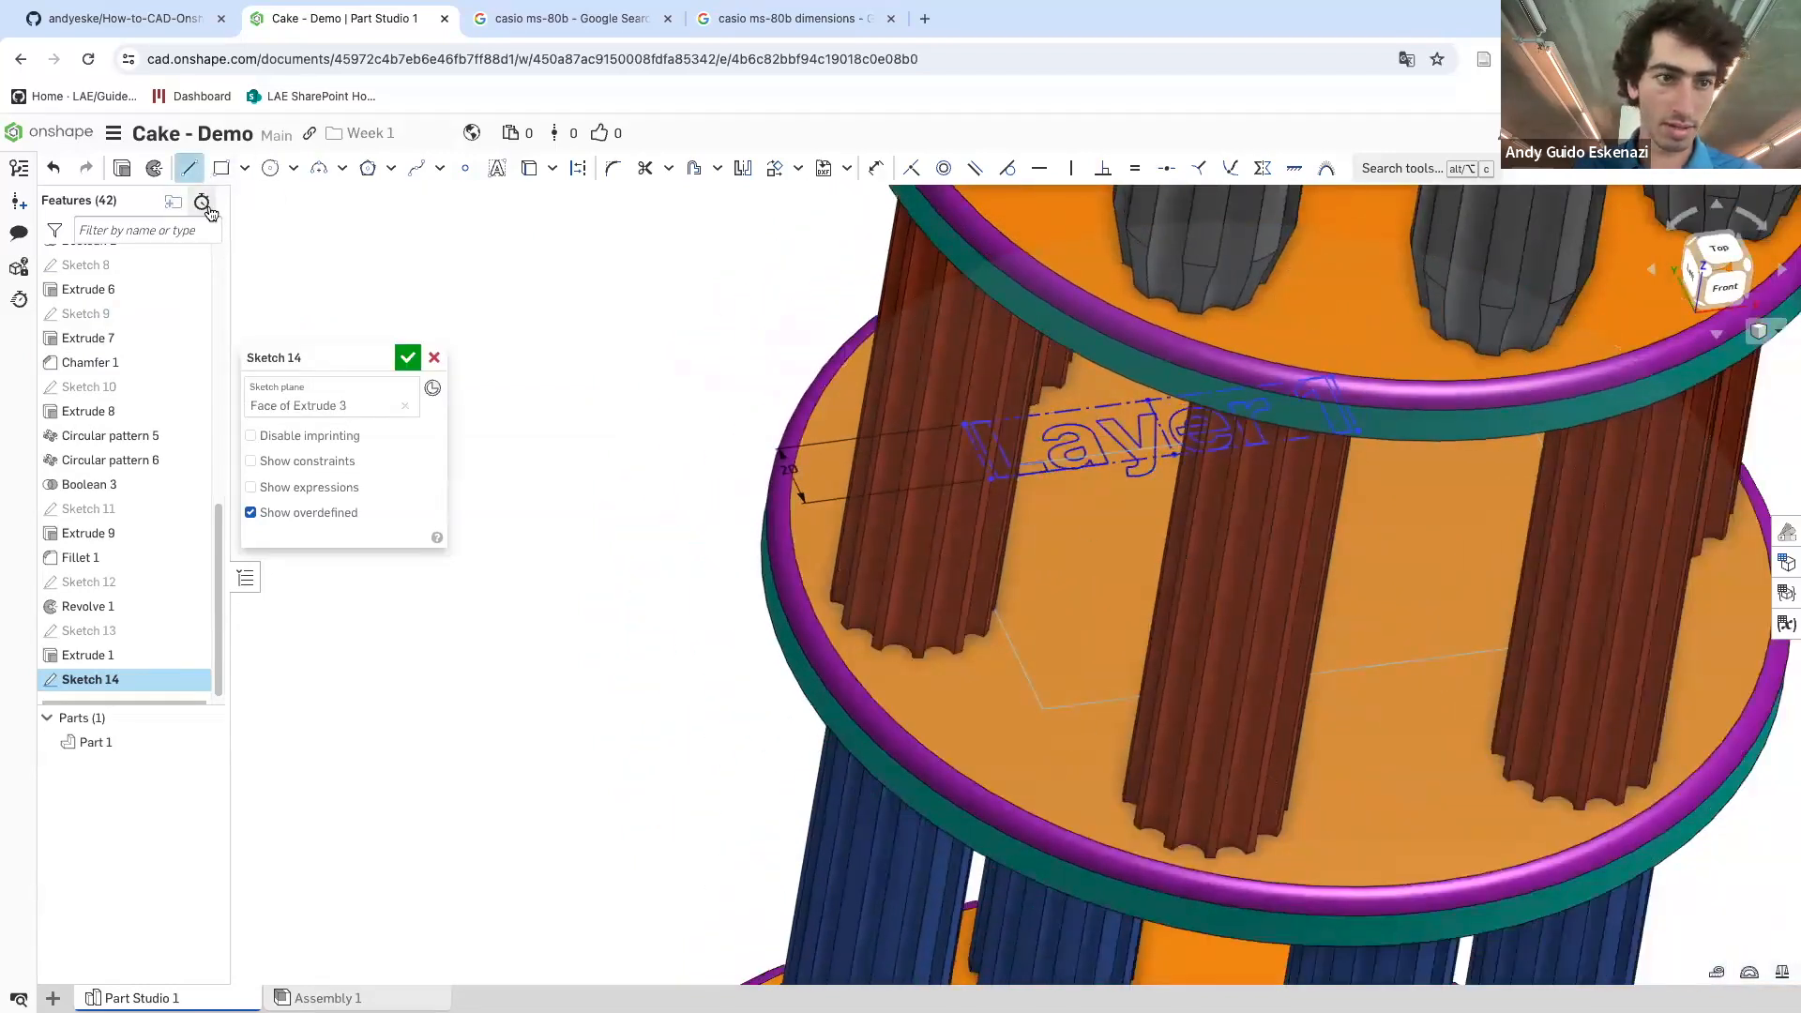
click(578, 168)
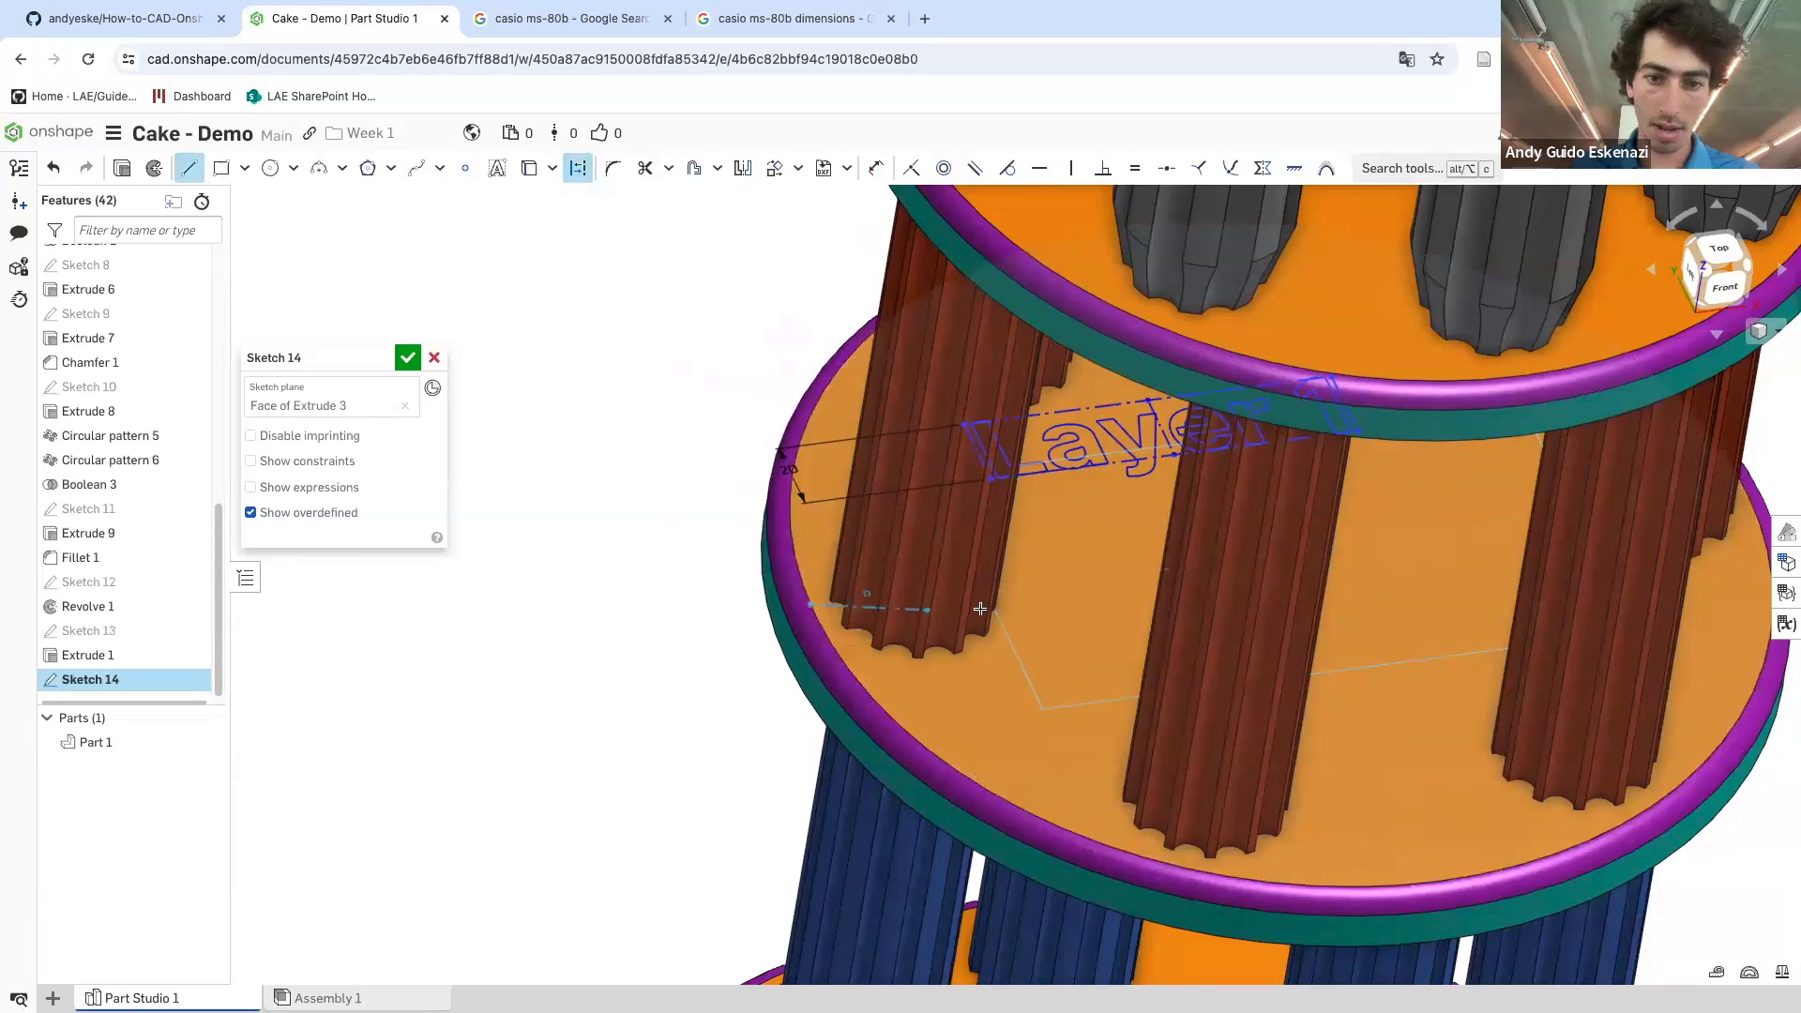
scroll(995, 611, down, 5)
right_drag(1196, 616, 1445, 563)
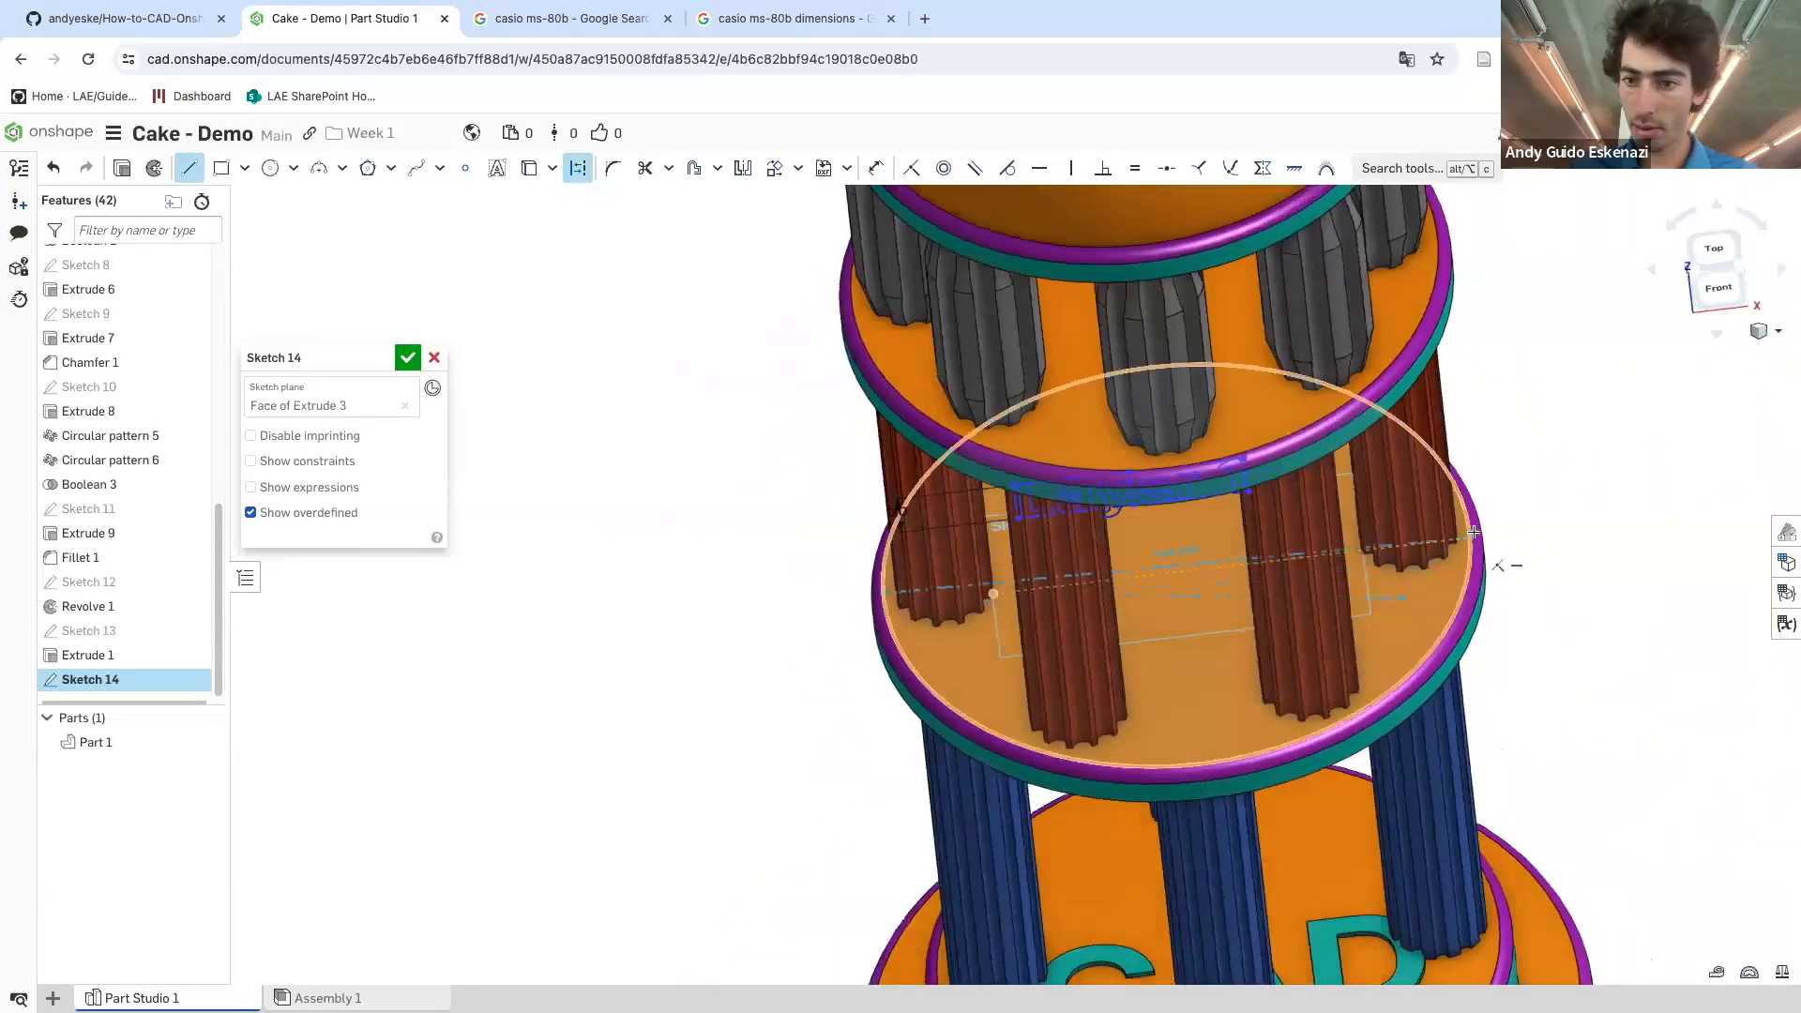
click(1468, 528)
key(Escape)
- Make the bottom edge of the "Layer 1" text box coincident with the construction line and finish the sketch
right_drag(1491, 586, 1297, 555)
scroll(1298, 556, up, 5)
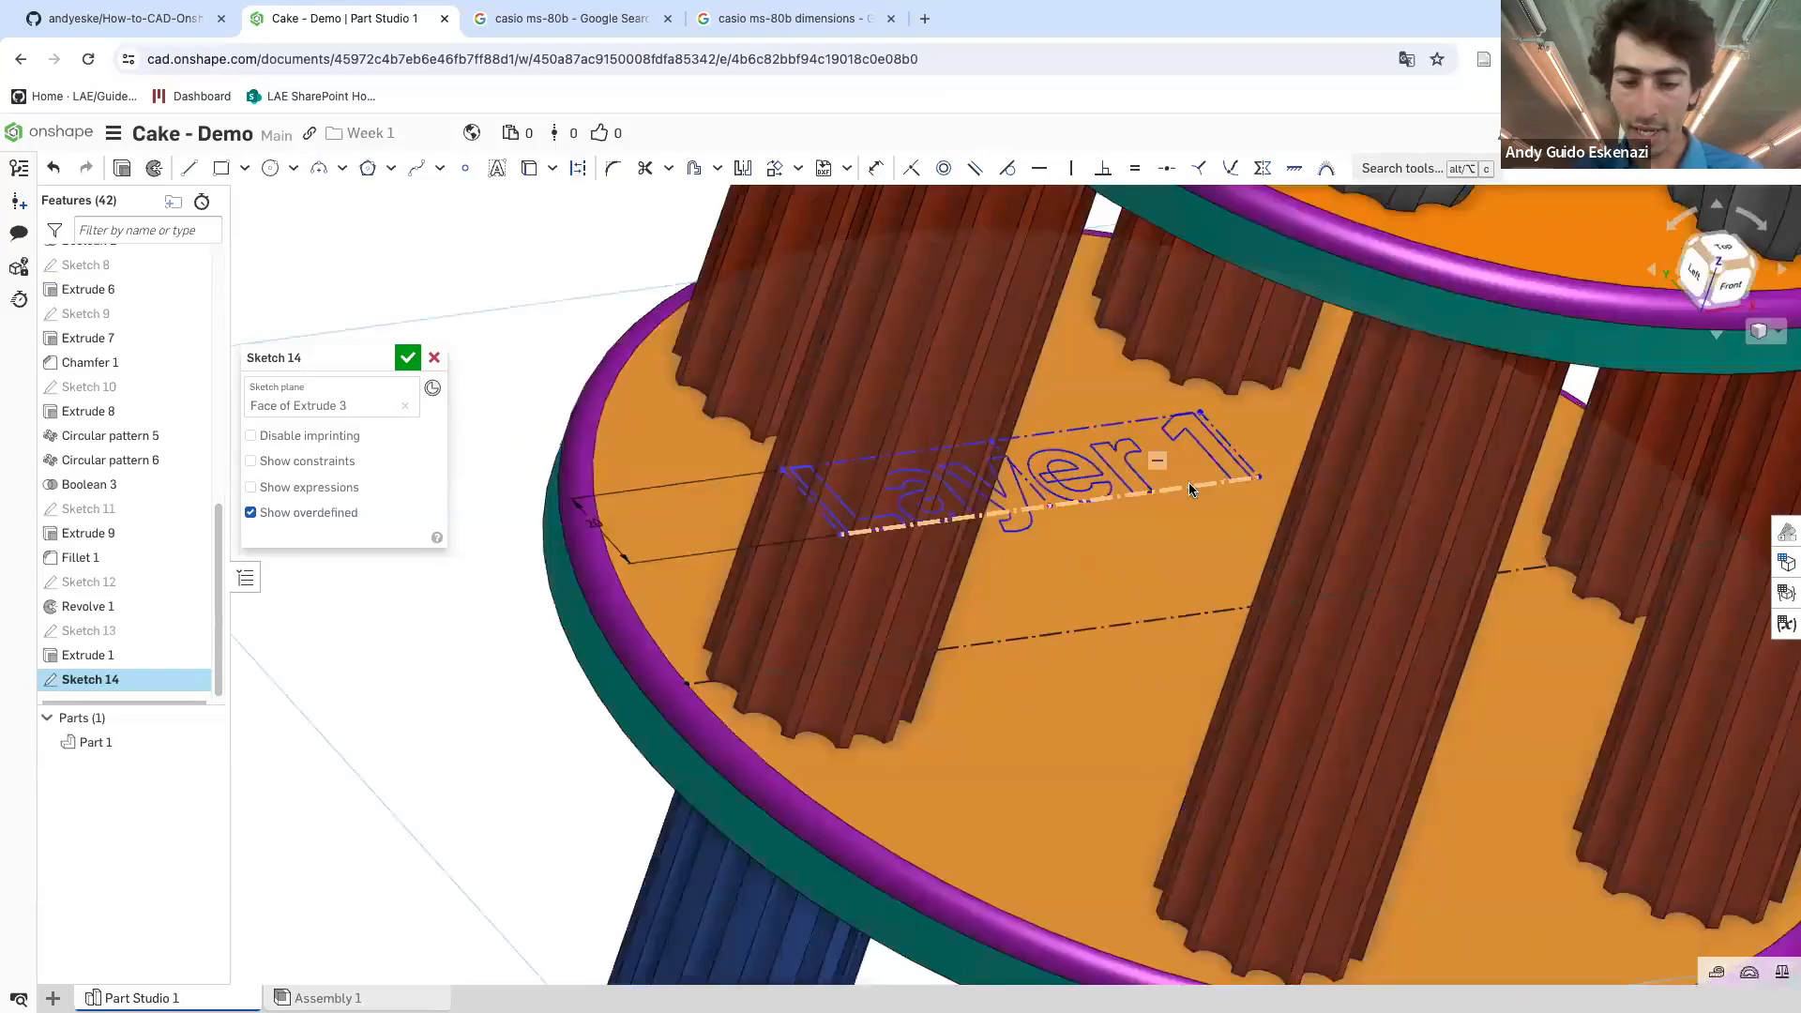
key(i)
click(1168, 486)
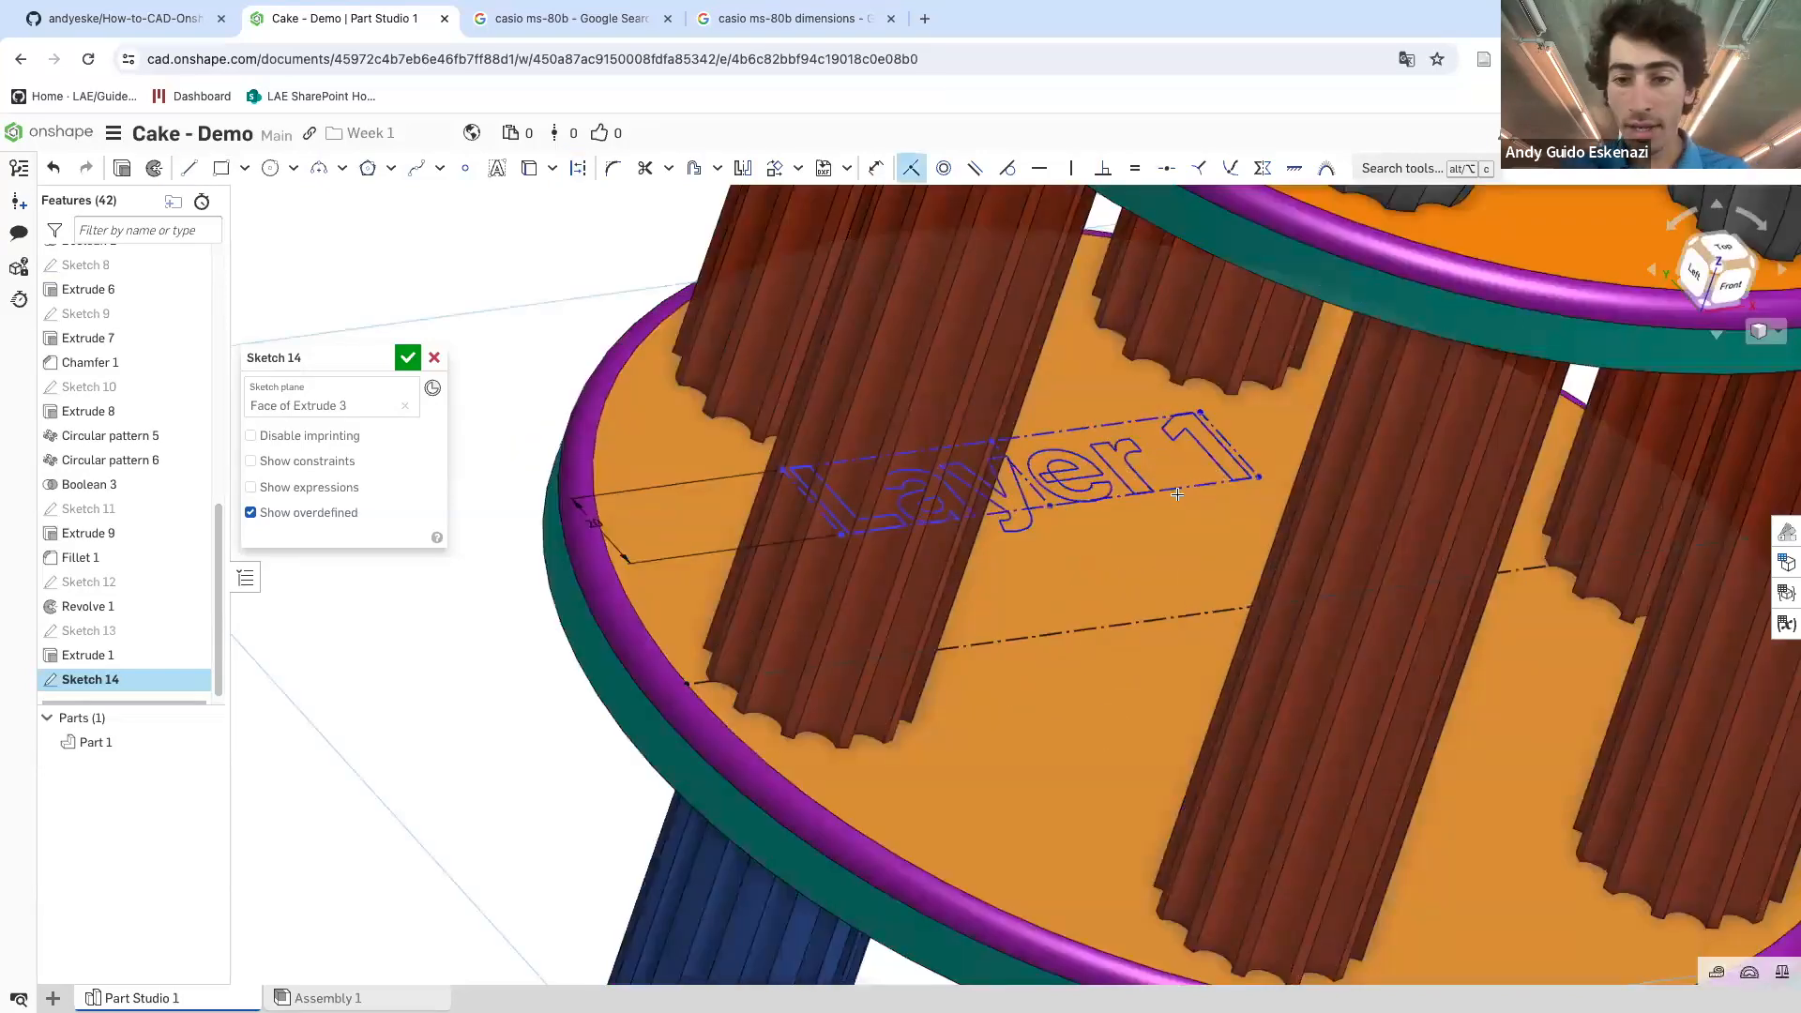
click(1184, 614)
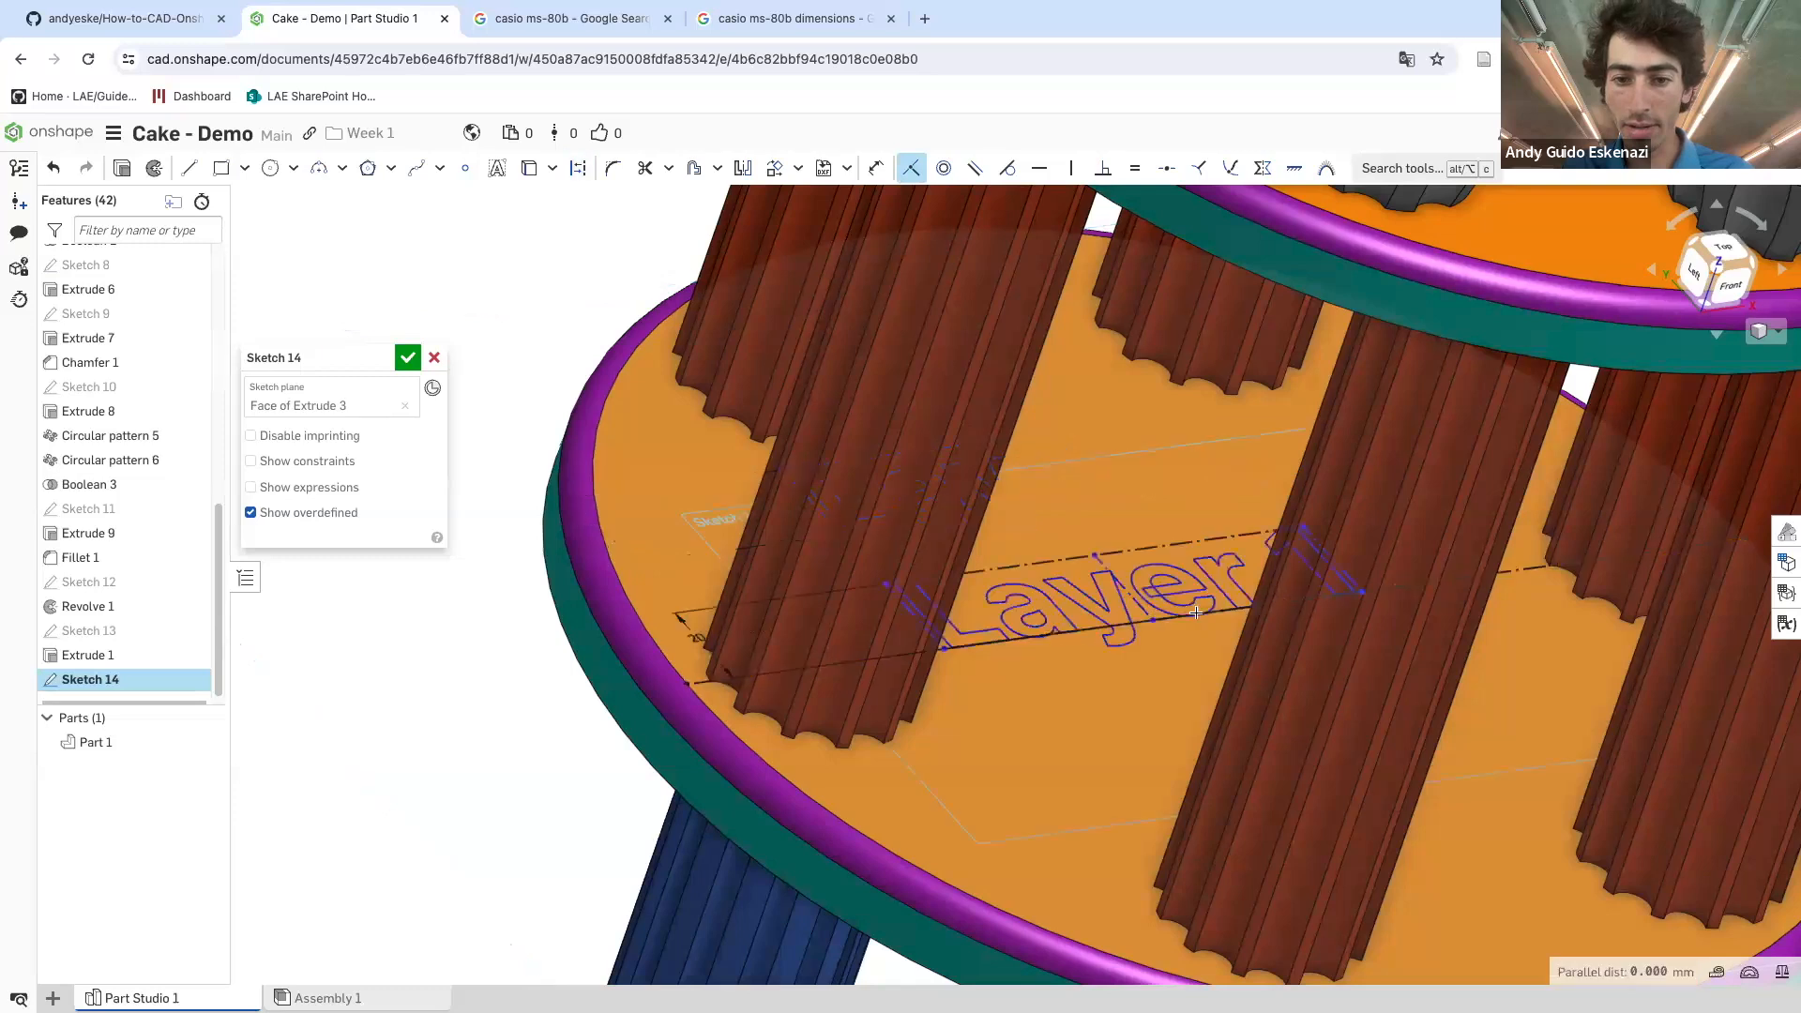
click(407, 357)
- Reopen Sketch 14 for editing and slide the "Layer 1" text along the construction line, away from the nearest column
click(941, 610)
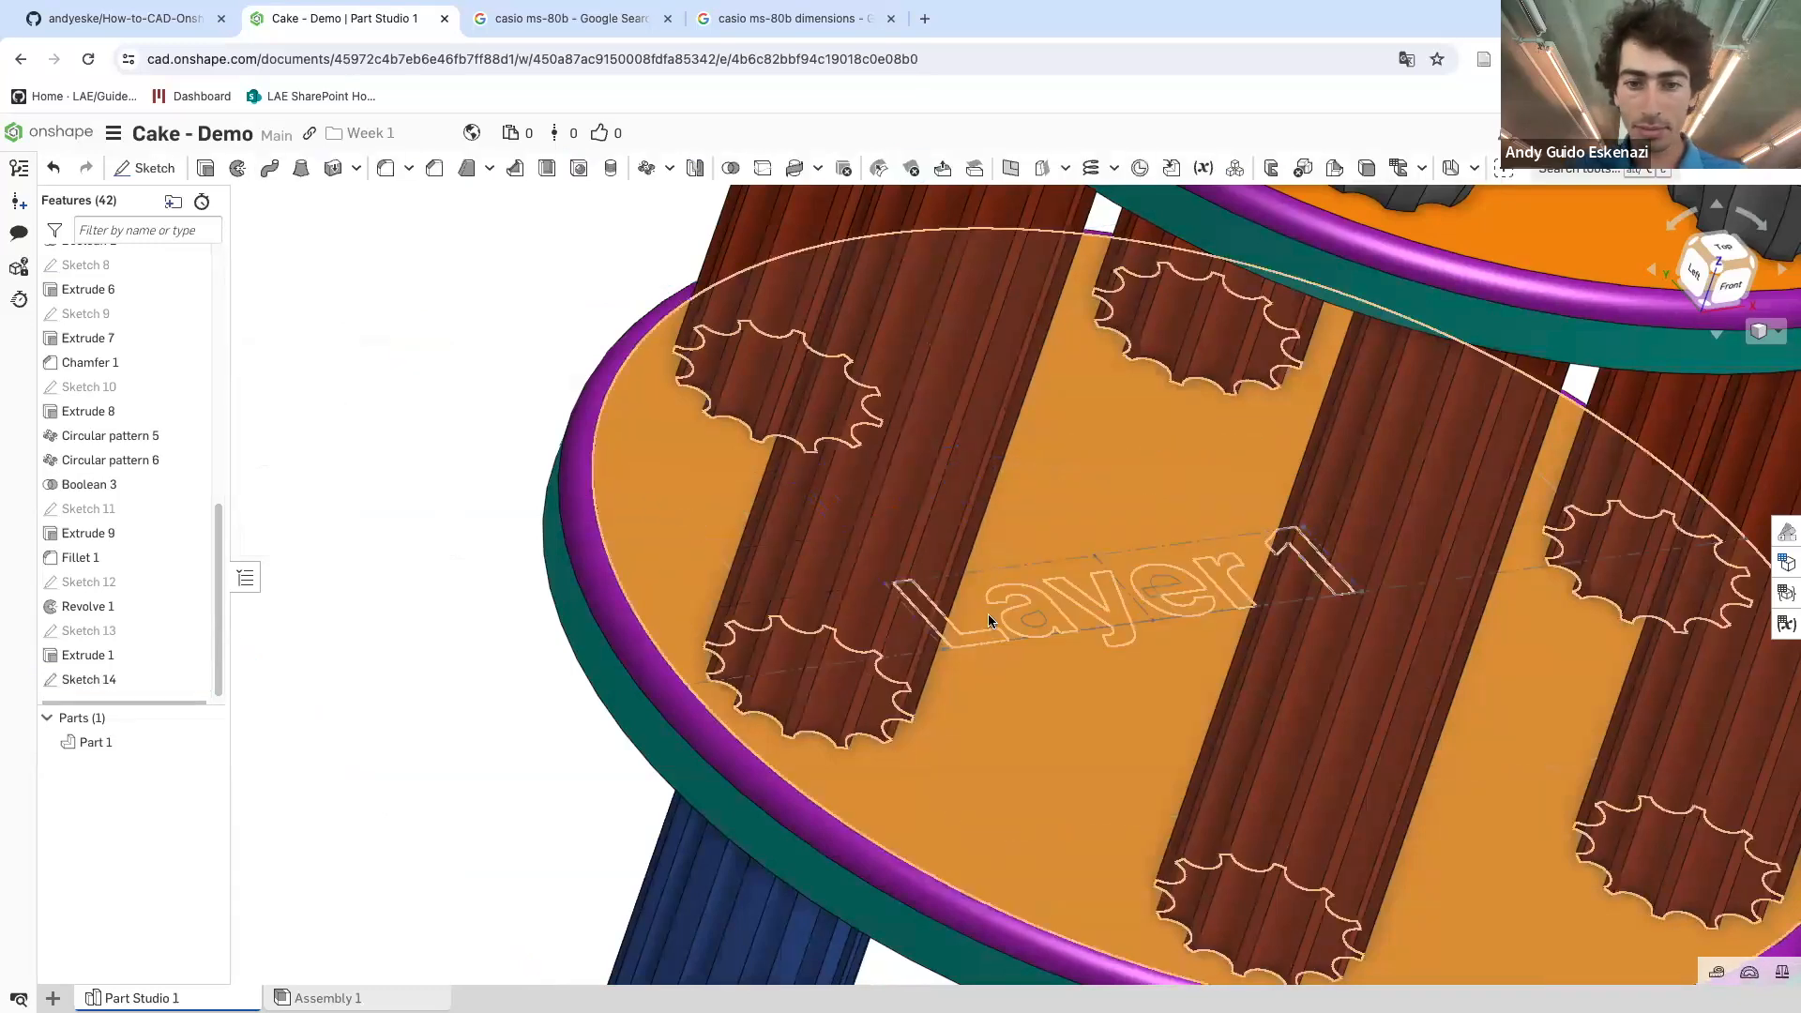
right_click(106, 680)
click(164, 304)
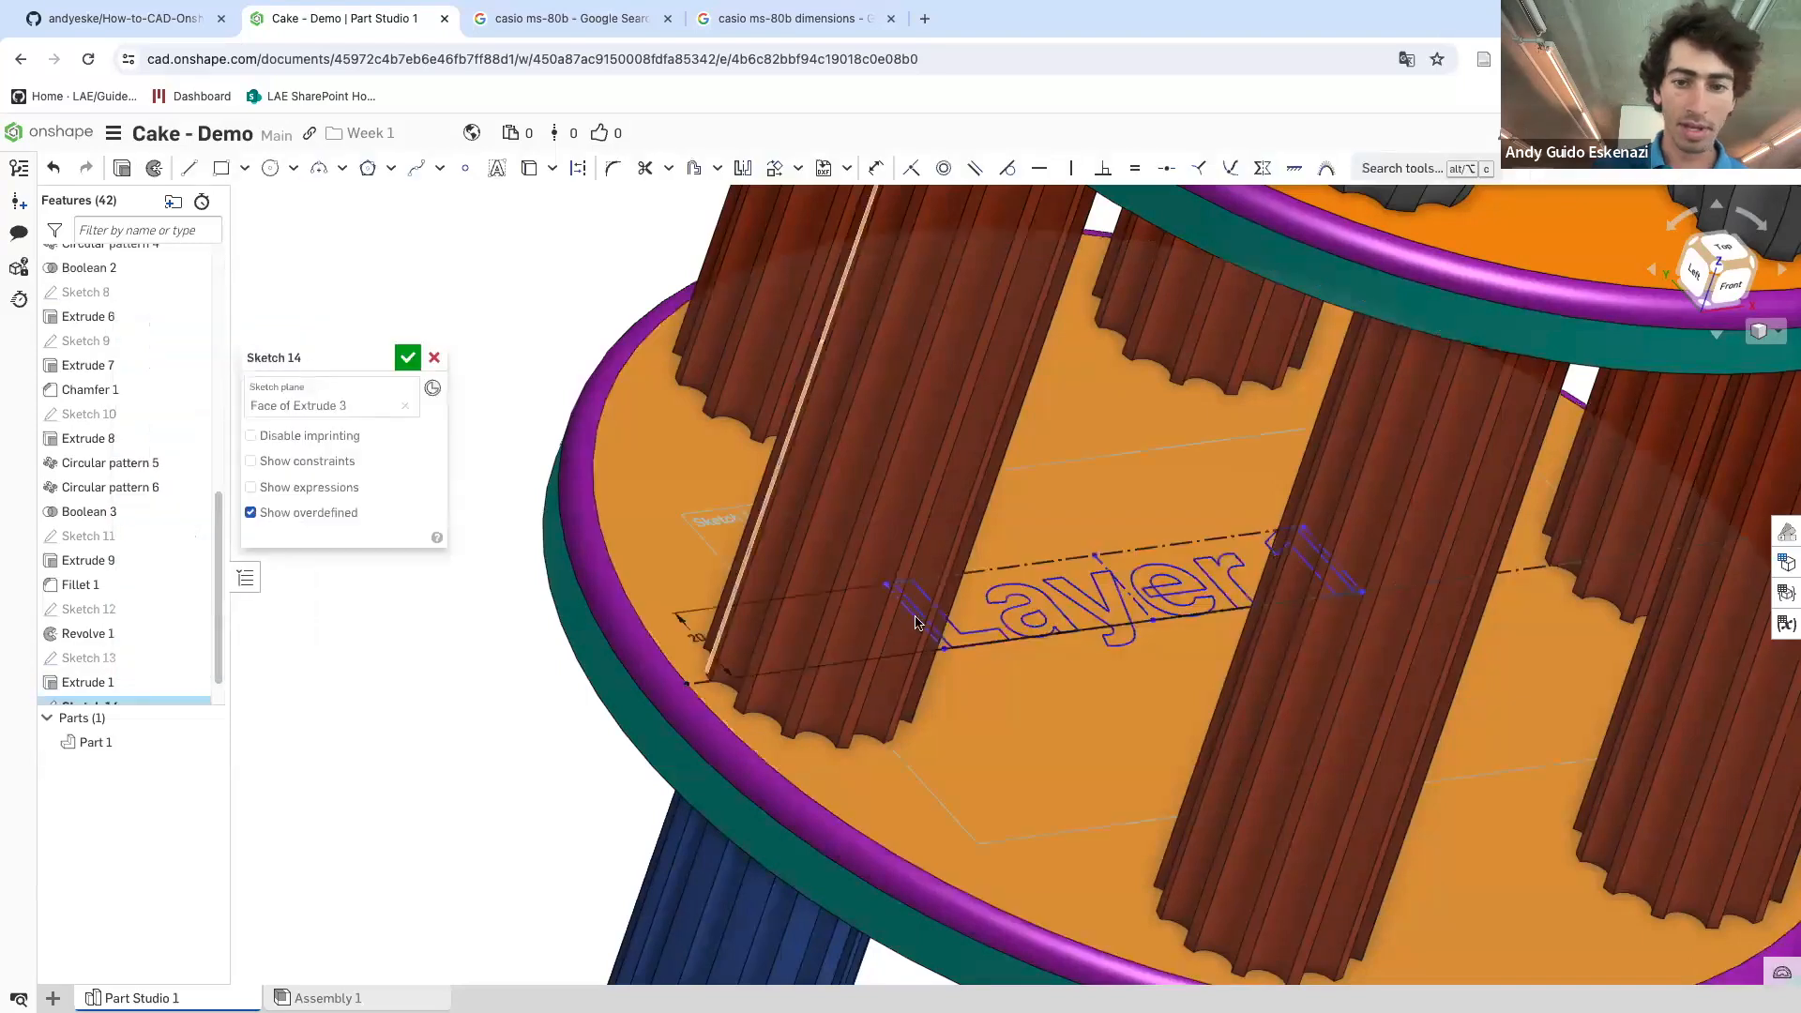
mouse_move(1088, 647)
right_down()
mouse_move(1175, 658)
mouse_move(1118, 572)
mouse_move(1161, 597)
right_up()
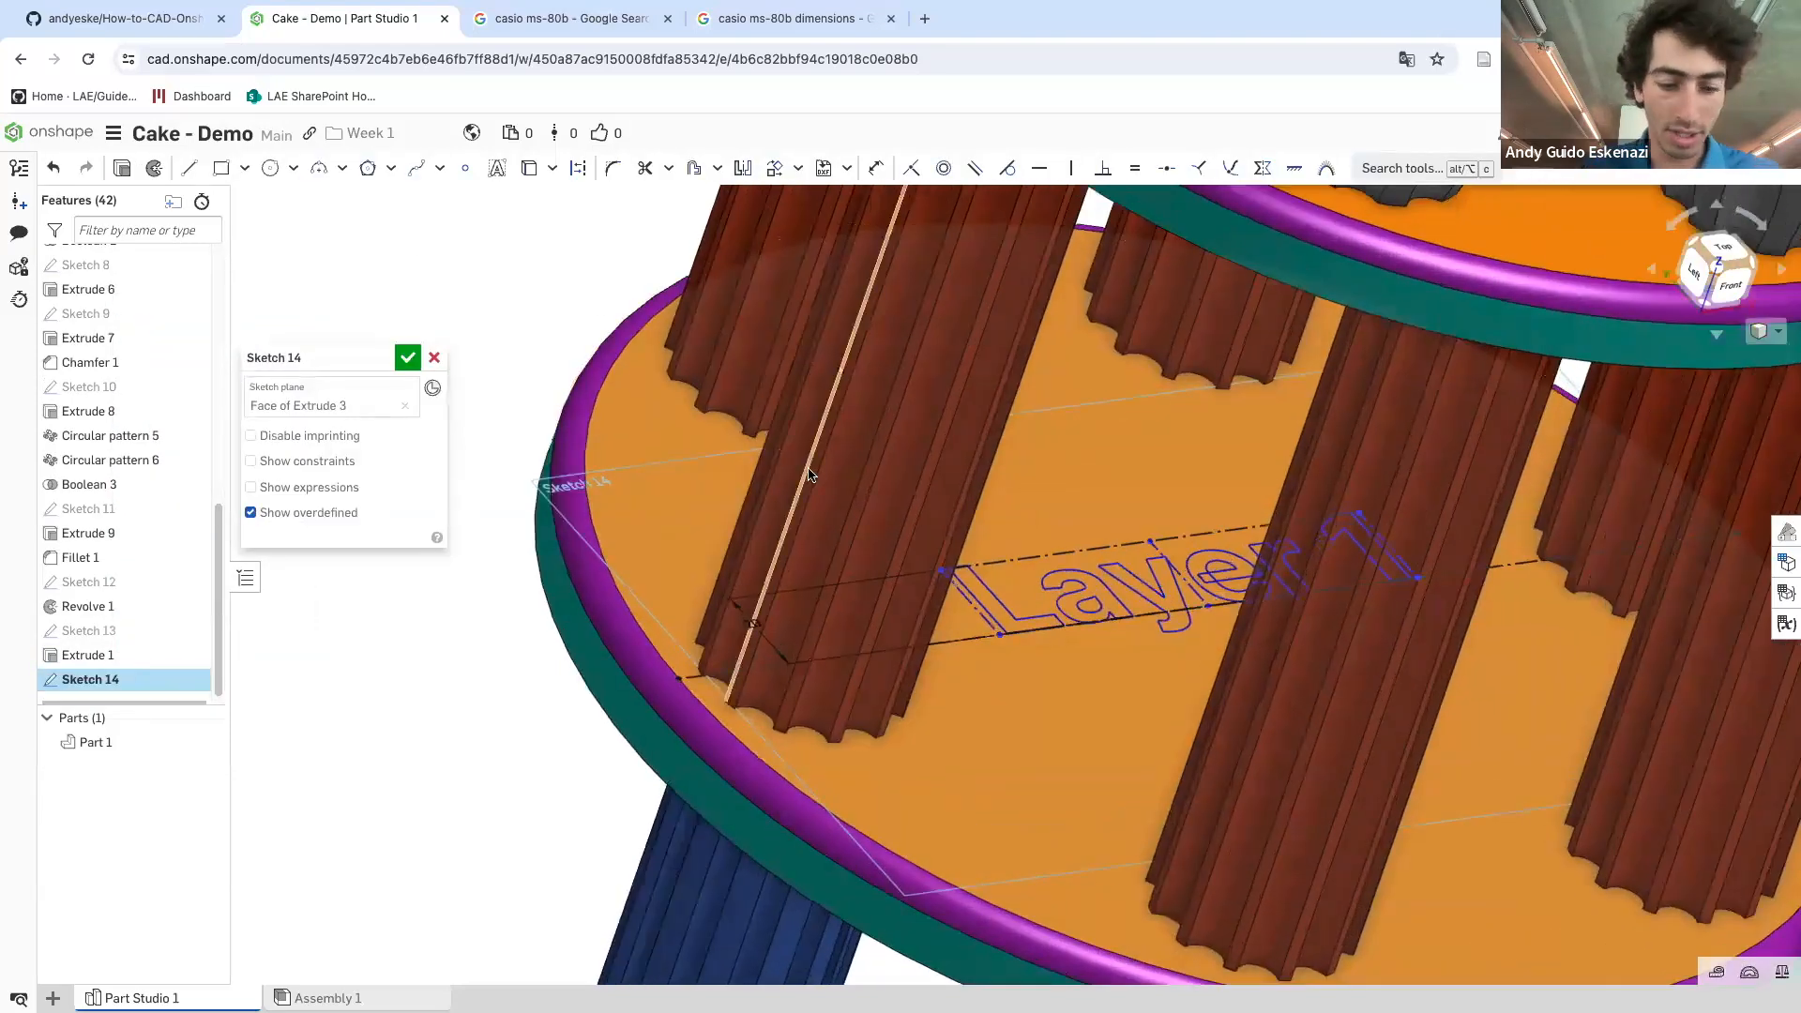
- Dimension the distance from the construction line's left end to the text box's lower-left corner as 60 mm
key(u)
click(997, 637)
click(1032, 861)
text(60)
key(Return)
- Extrude the "Layer 1" text of Sketch 14 downward as a Remove cut, 3 mm deep into the layer face
scroll(1014, 594, up, 2)
scroll(1016, 592, up, 2)
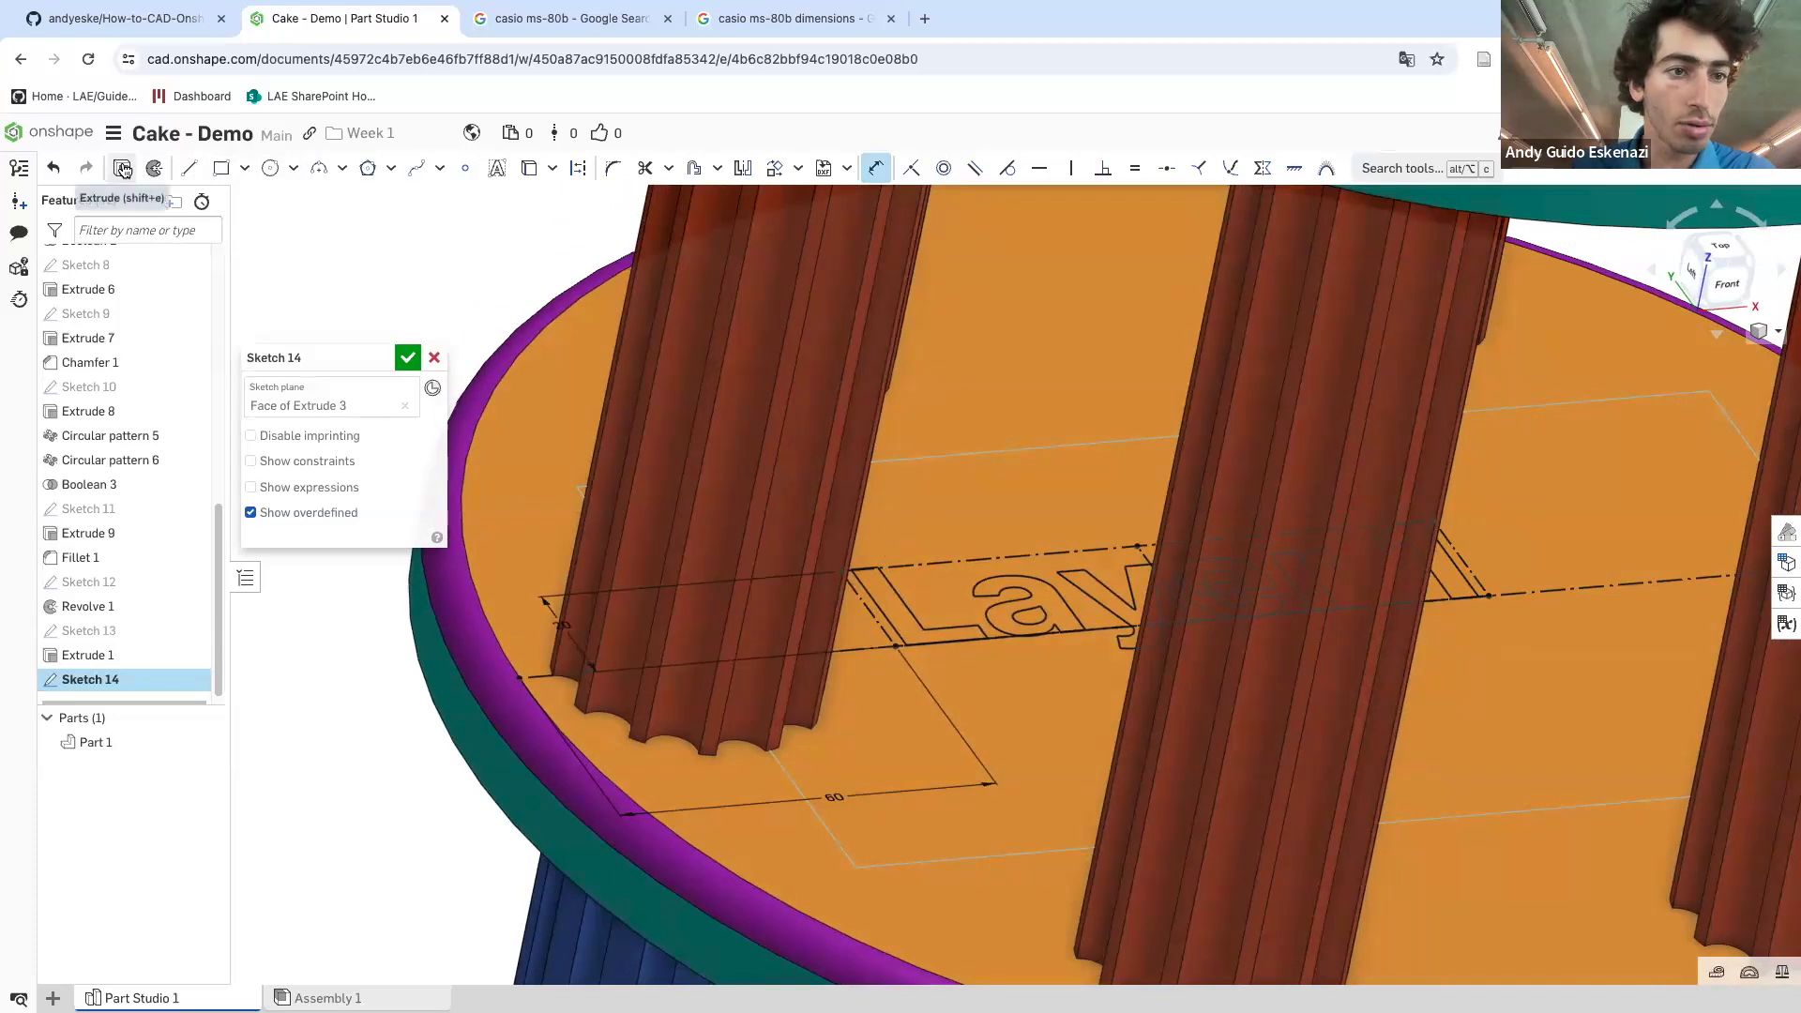
key(shift+e)
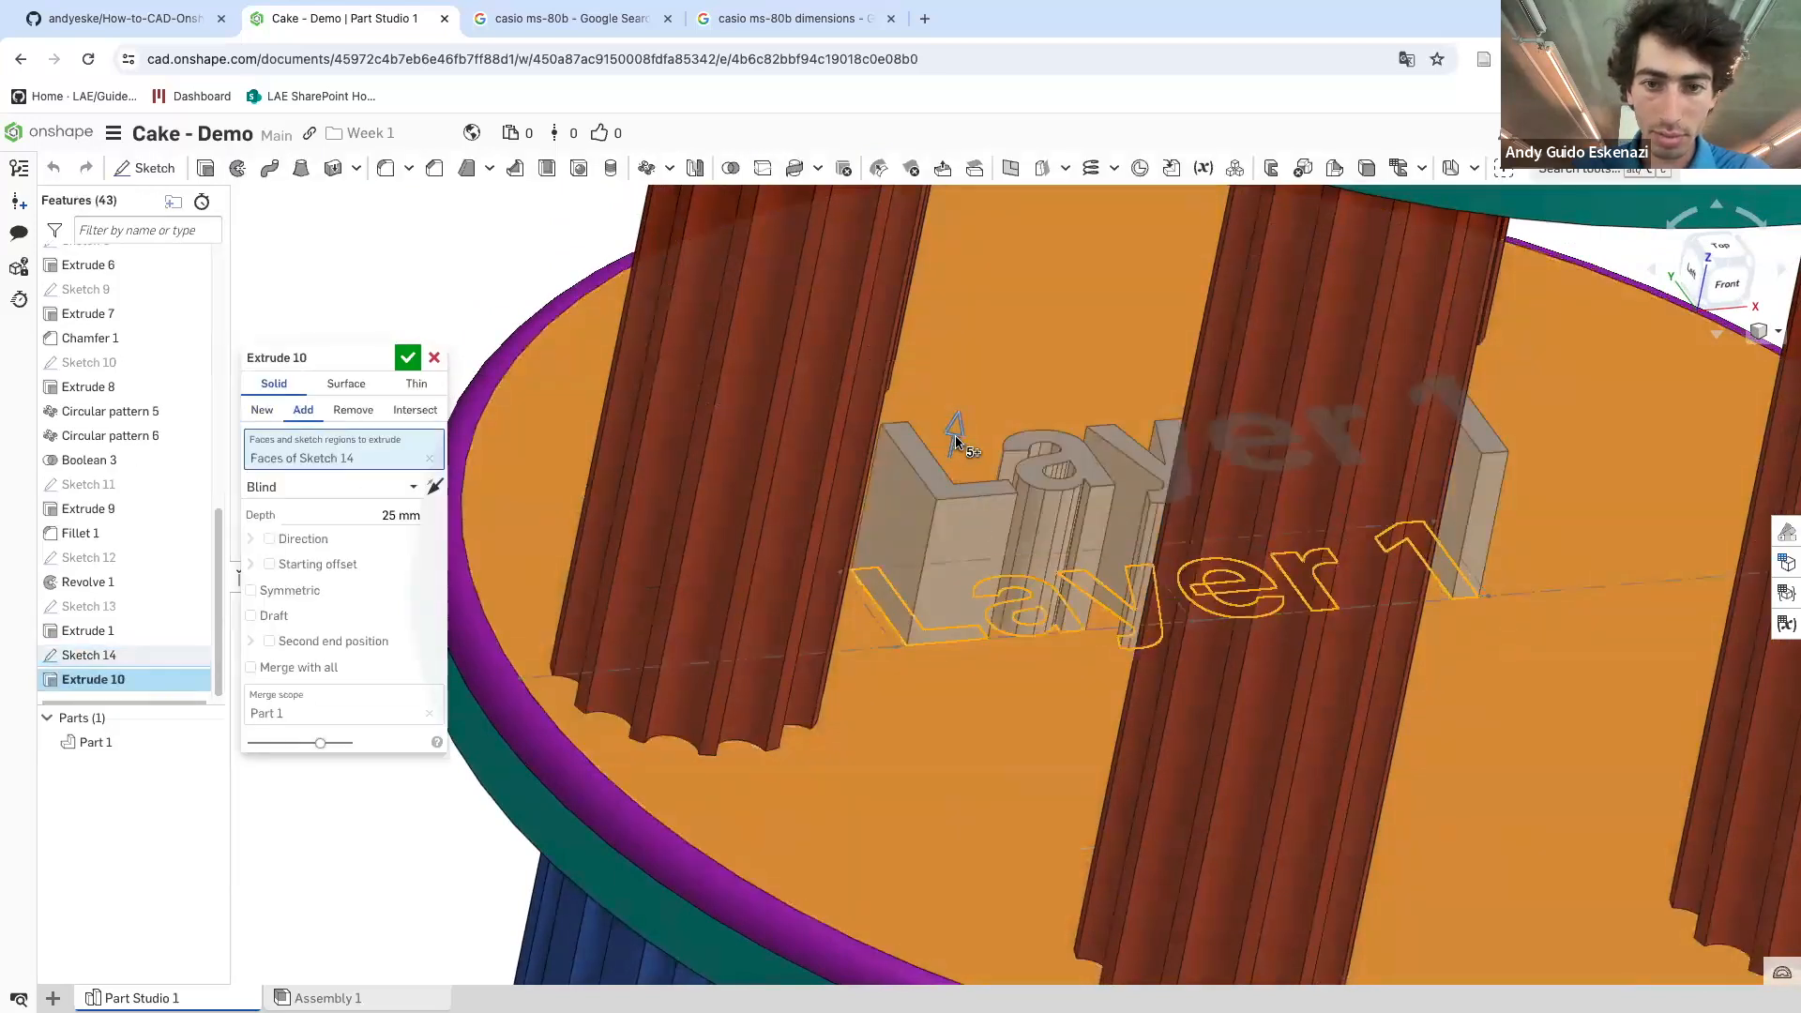
drag(930, 589, 1142, 779)
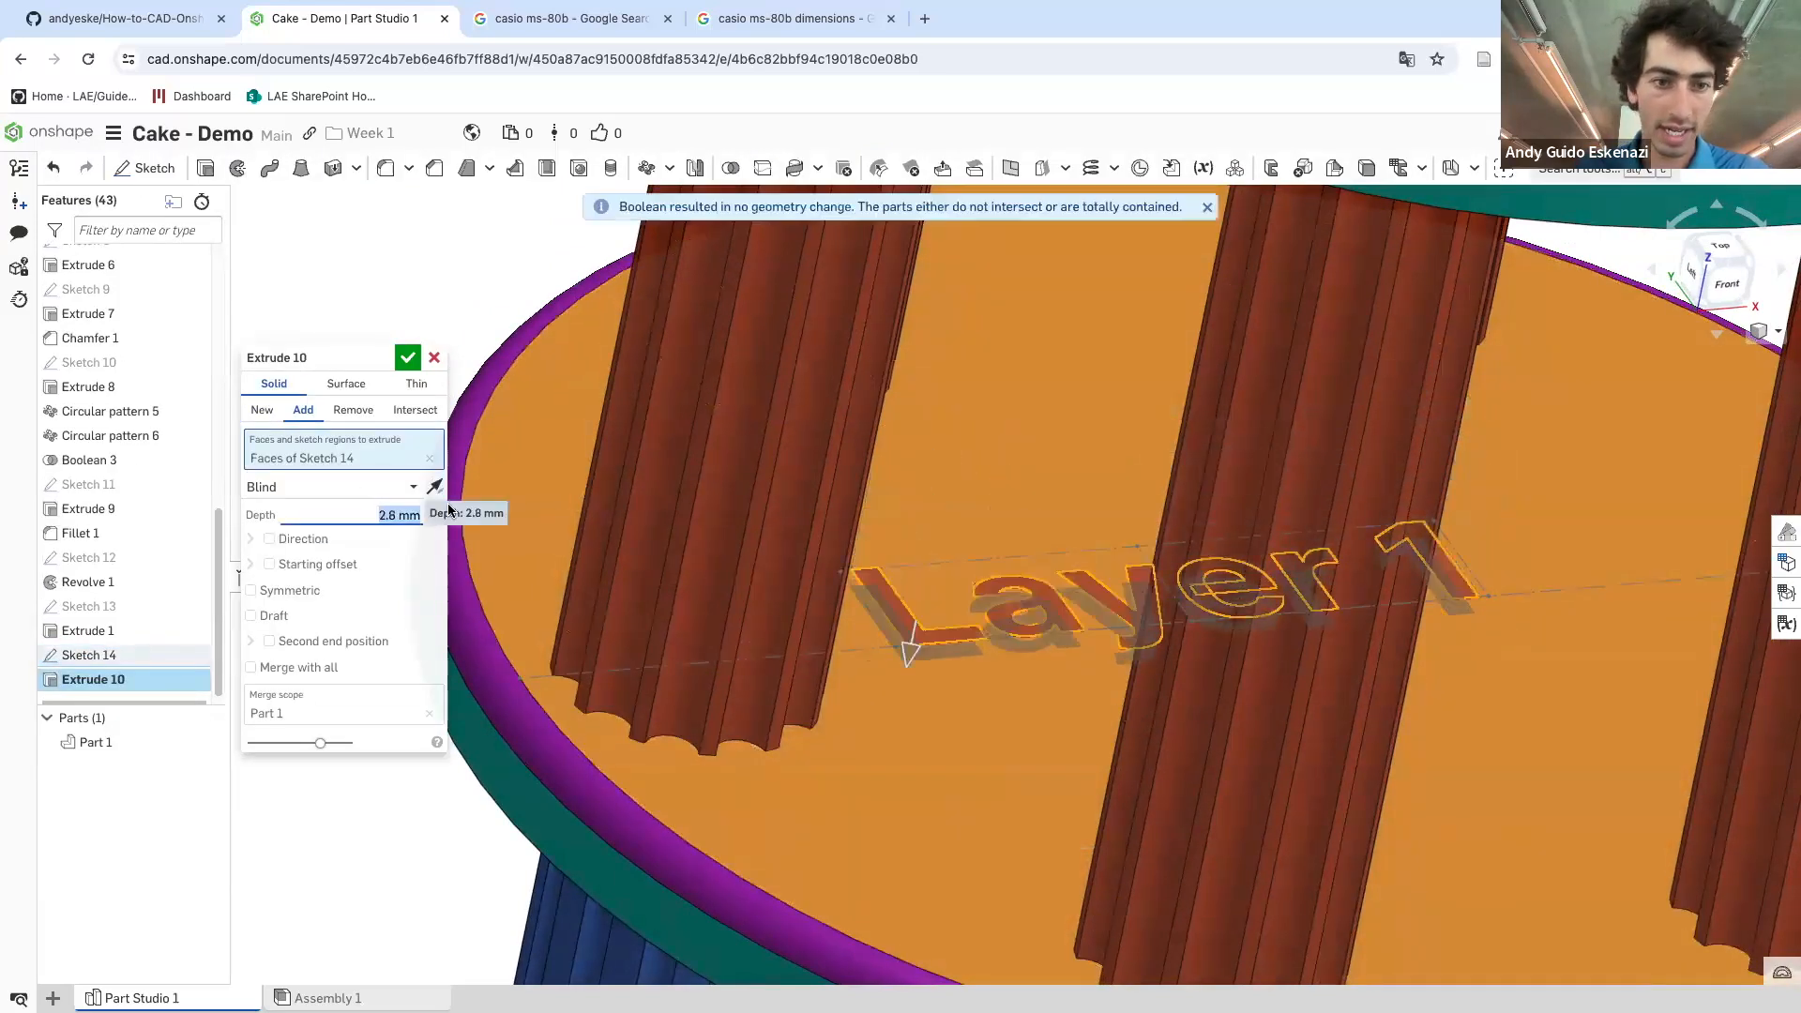
click(347, 417)
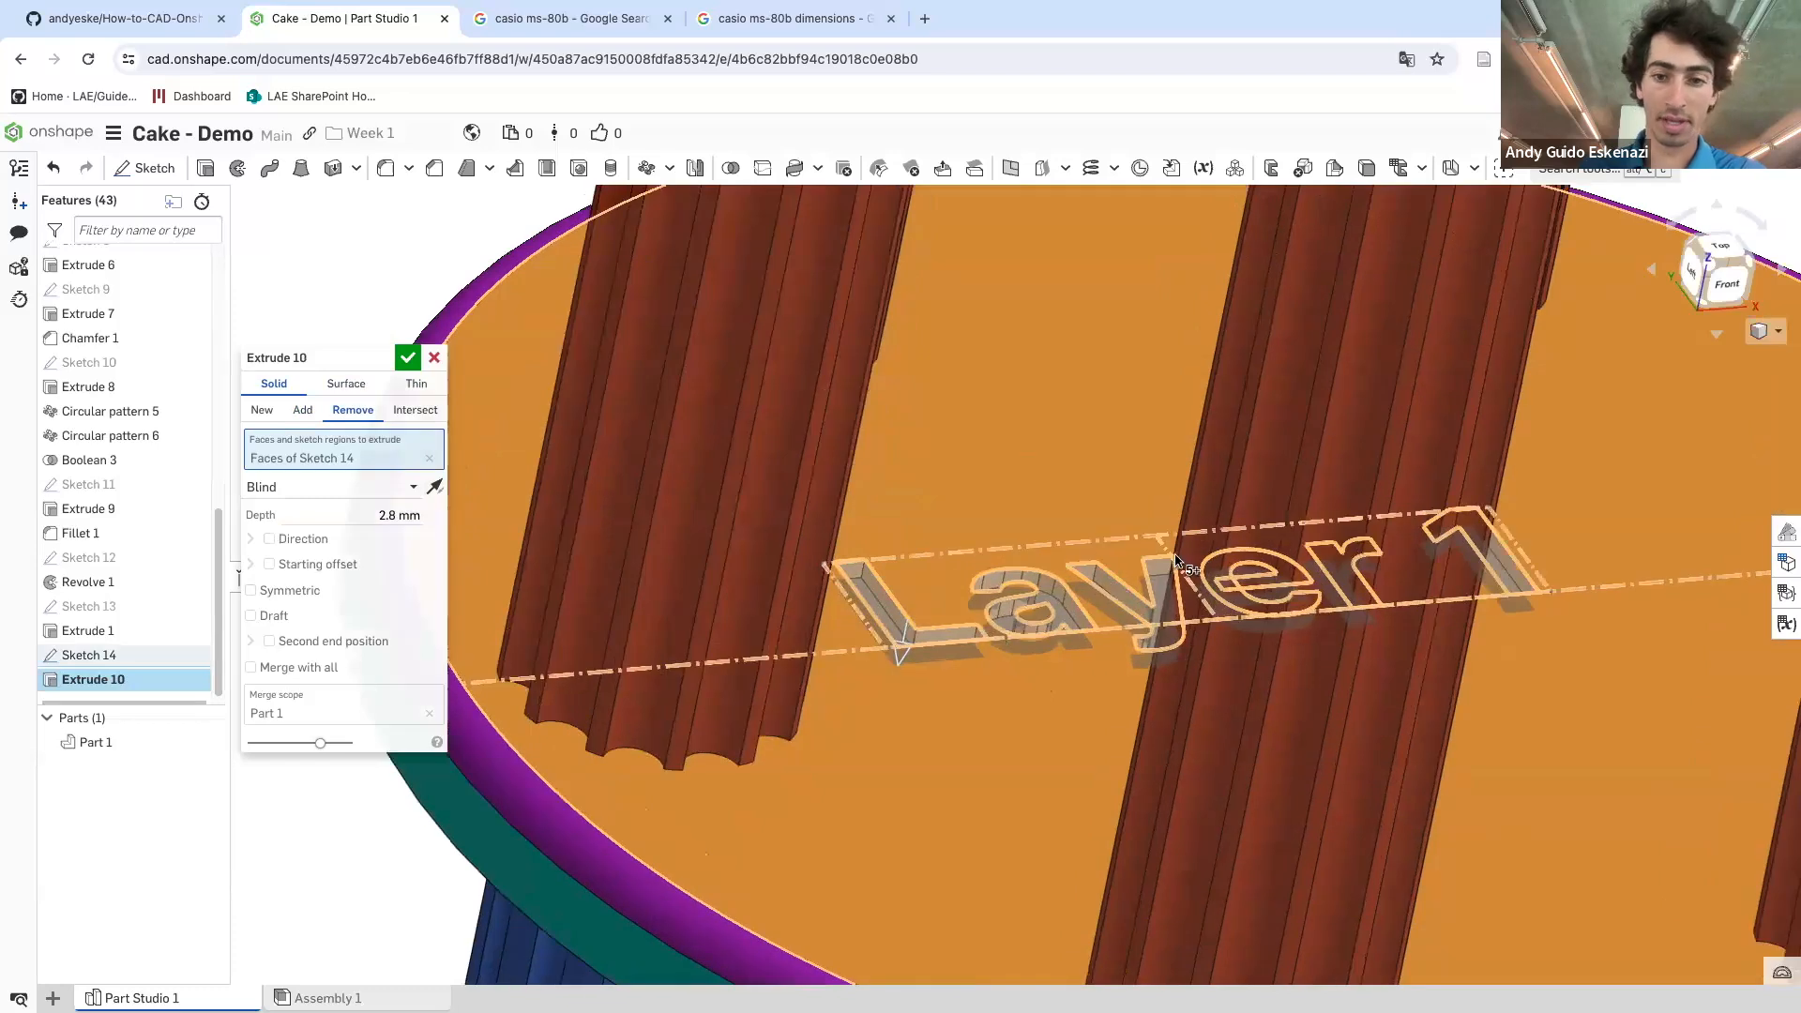
click(444, 515)
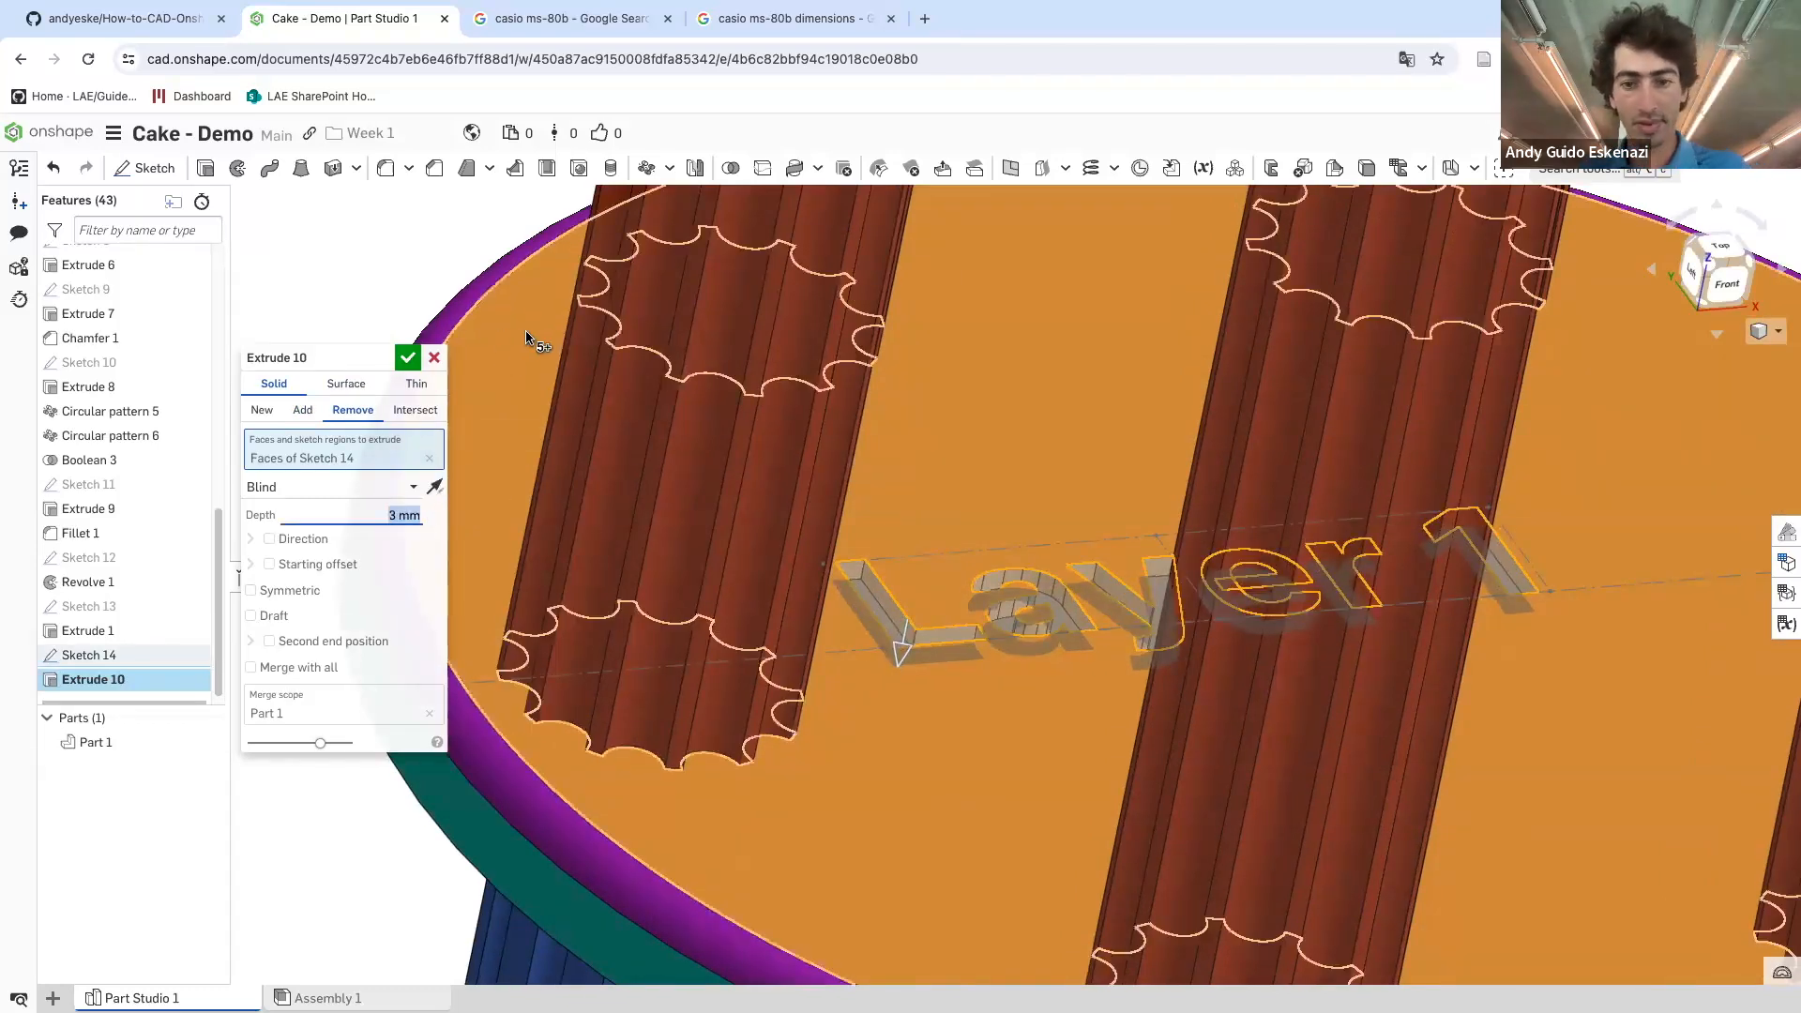
click(408, 357)
scroll(876, 522, down, 10)
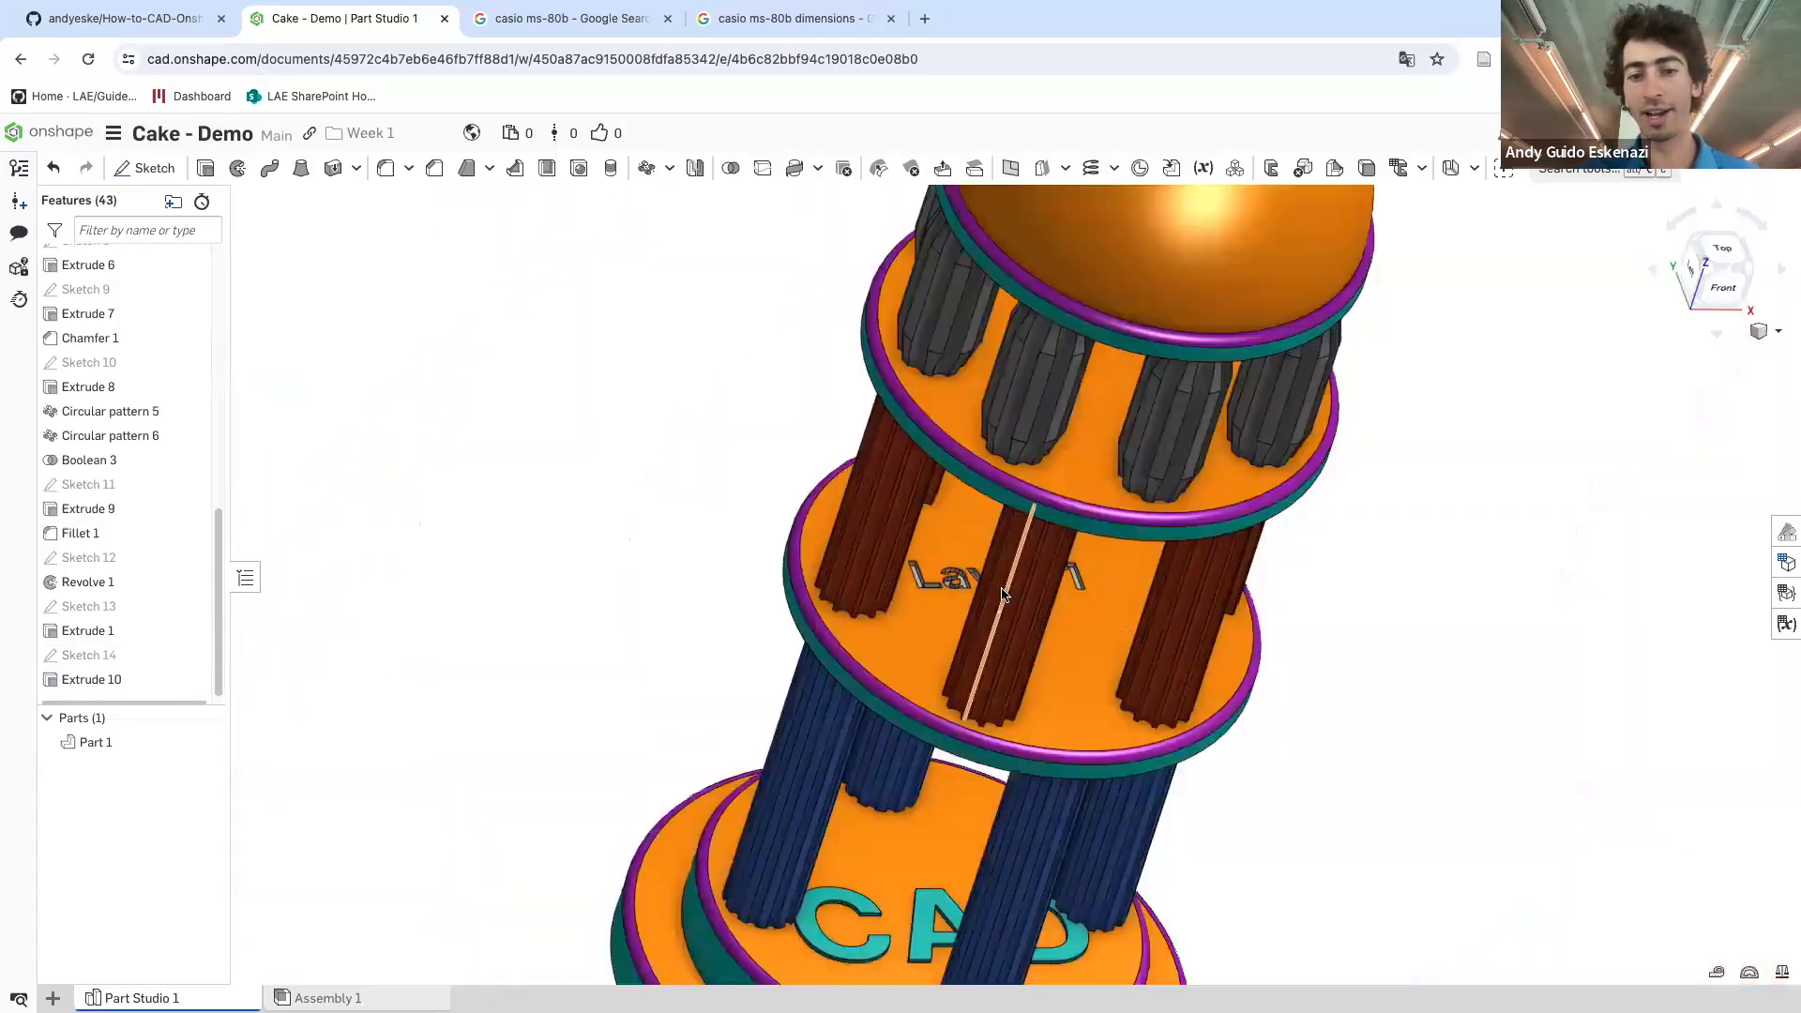
right_drag(1002, 589, 1325, 675)
scroll(1006, 591, down, 3)
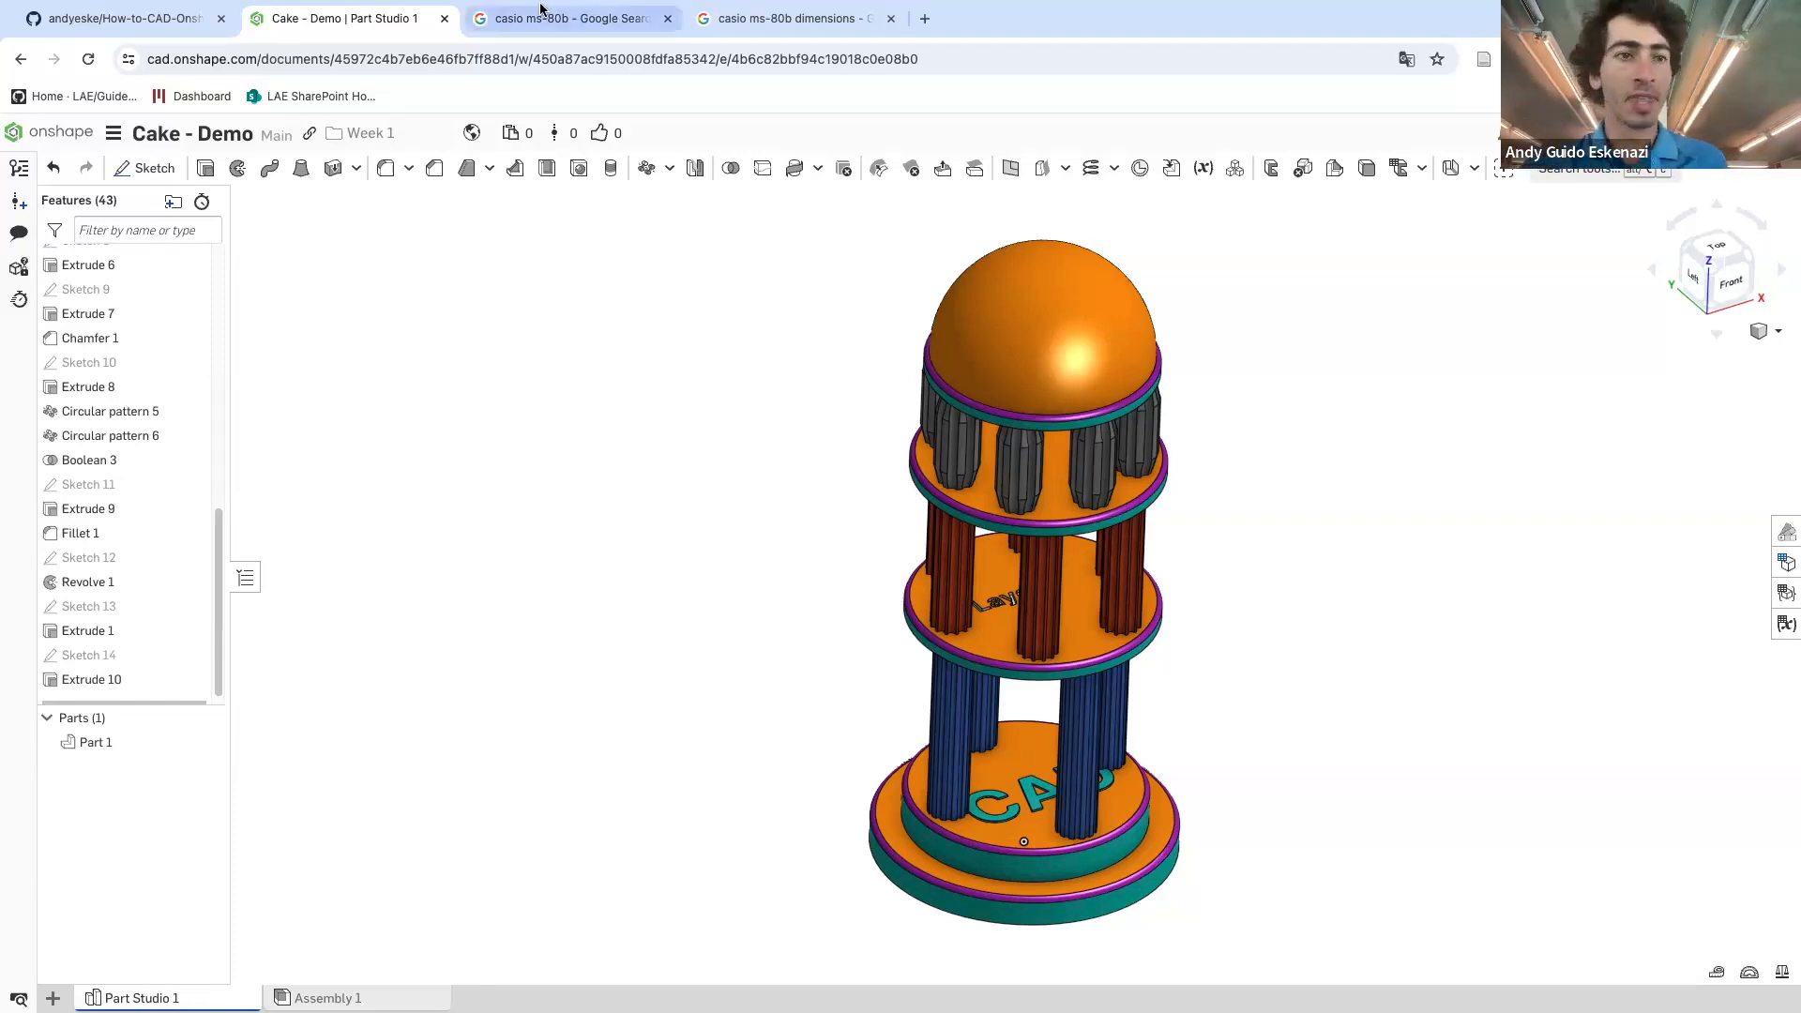
click(65, 37)
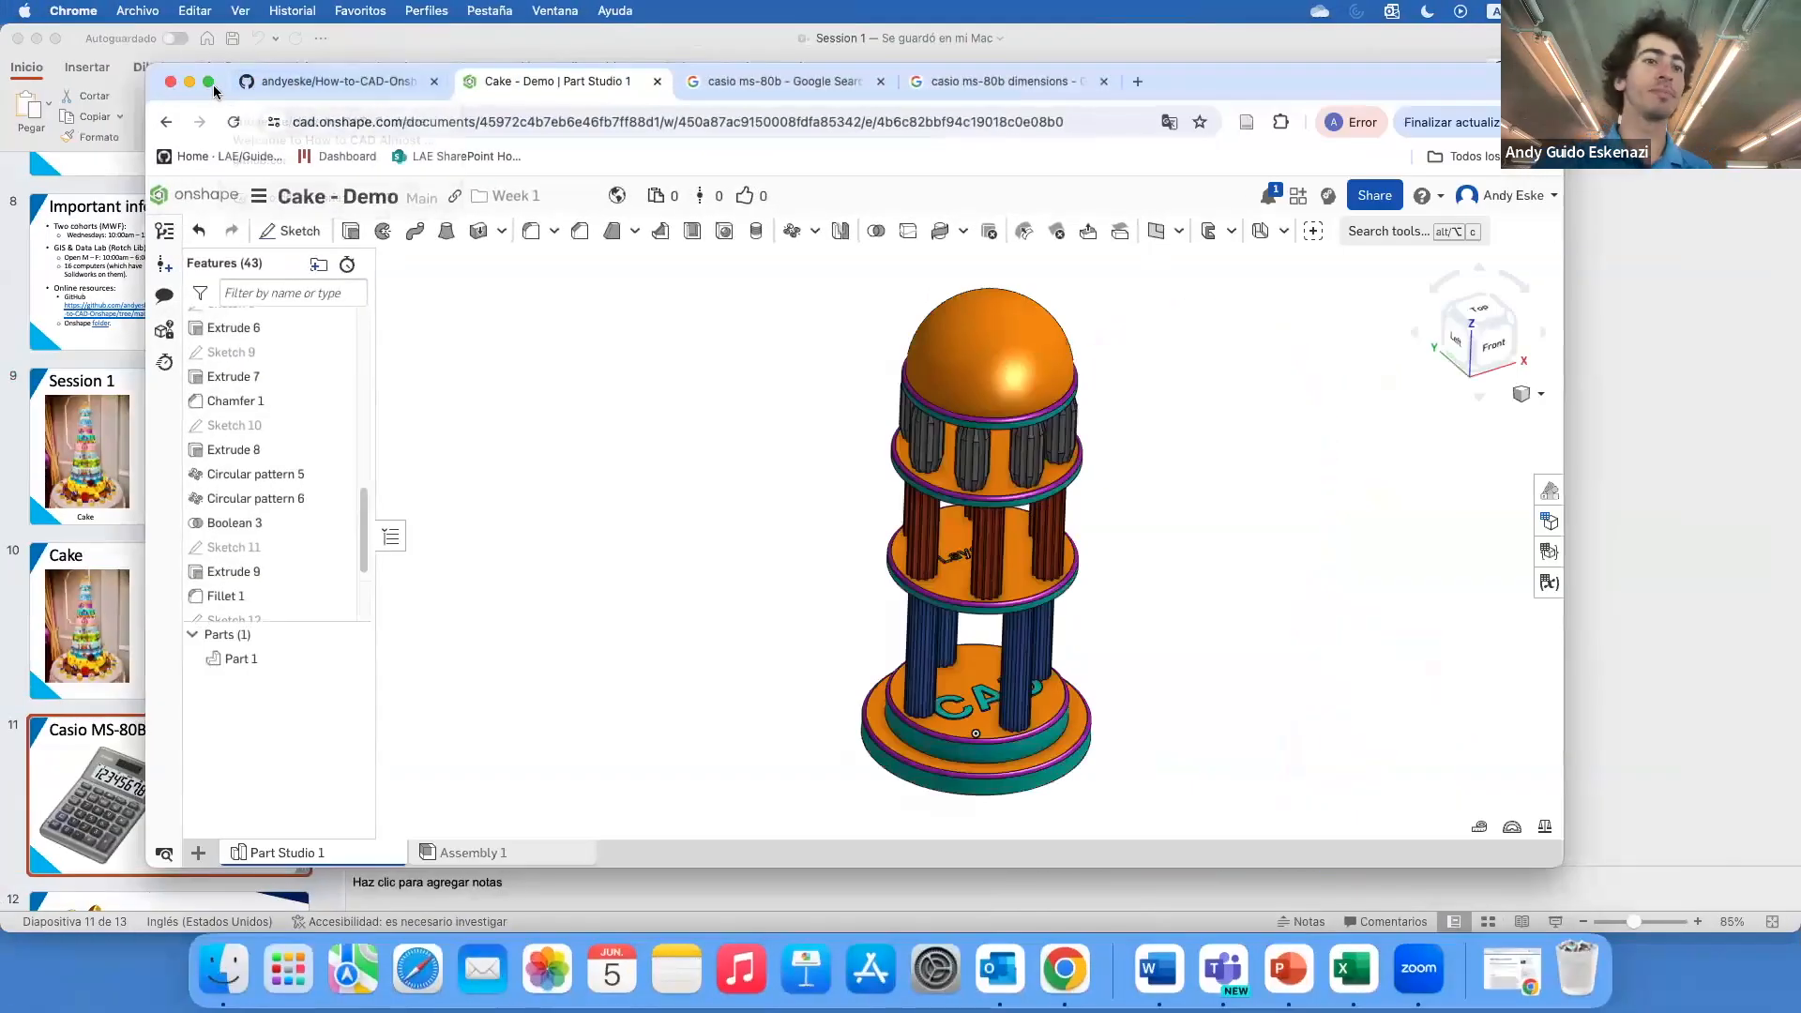
click(208, 82)
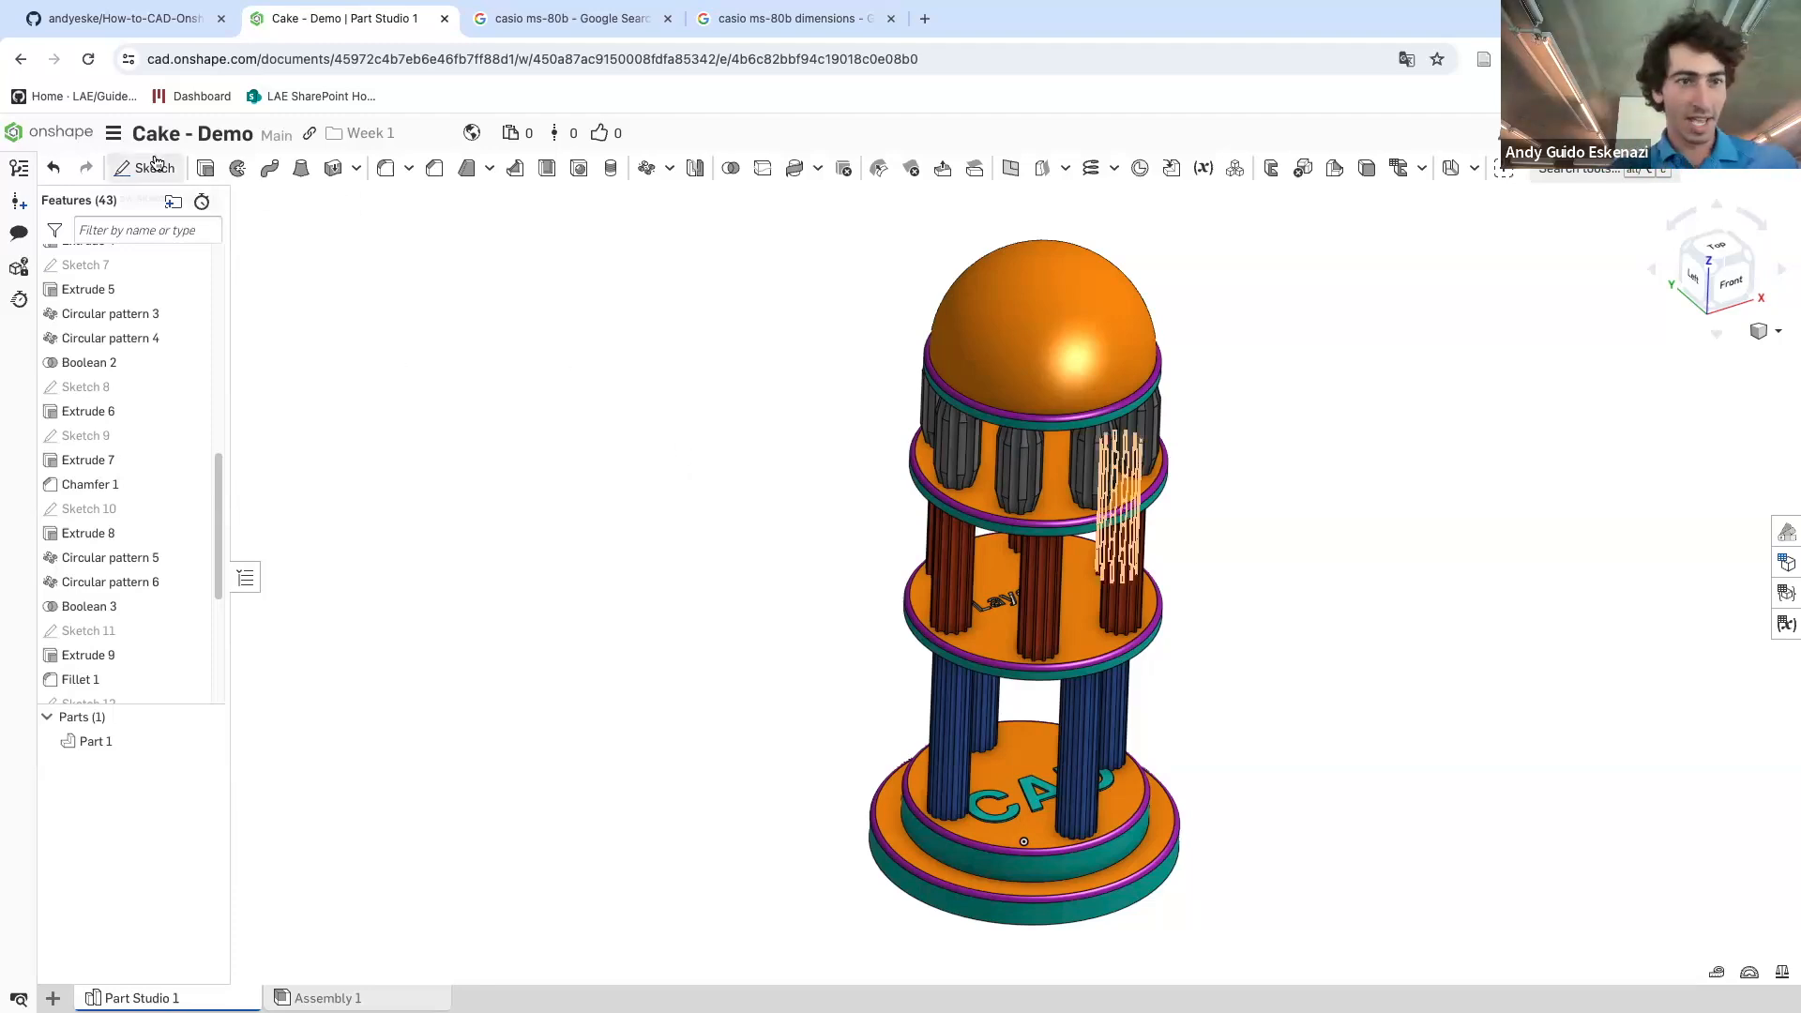
- Leave the cake document and create a public document named "Calculator - Quick Demo" in the Week 1 folder
click(115, 138)
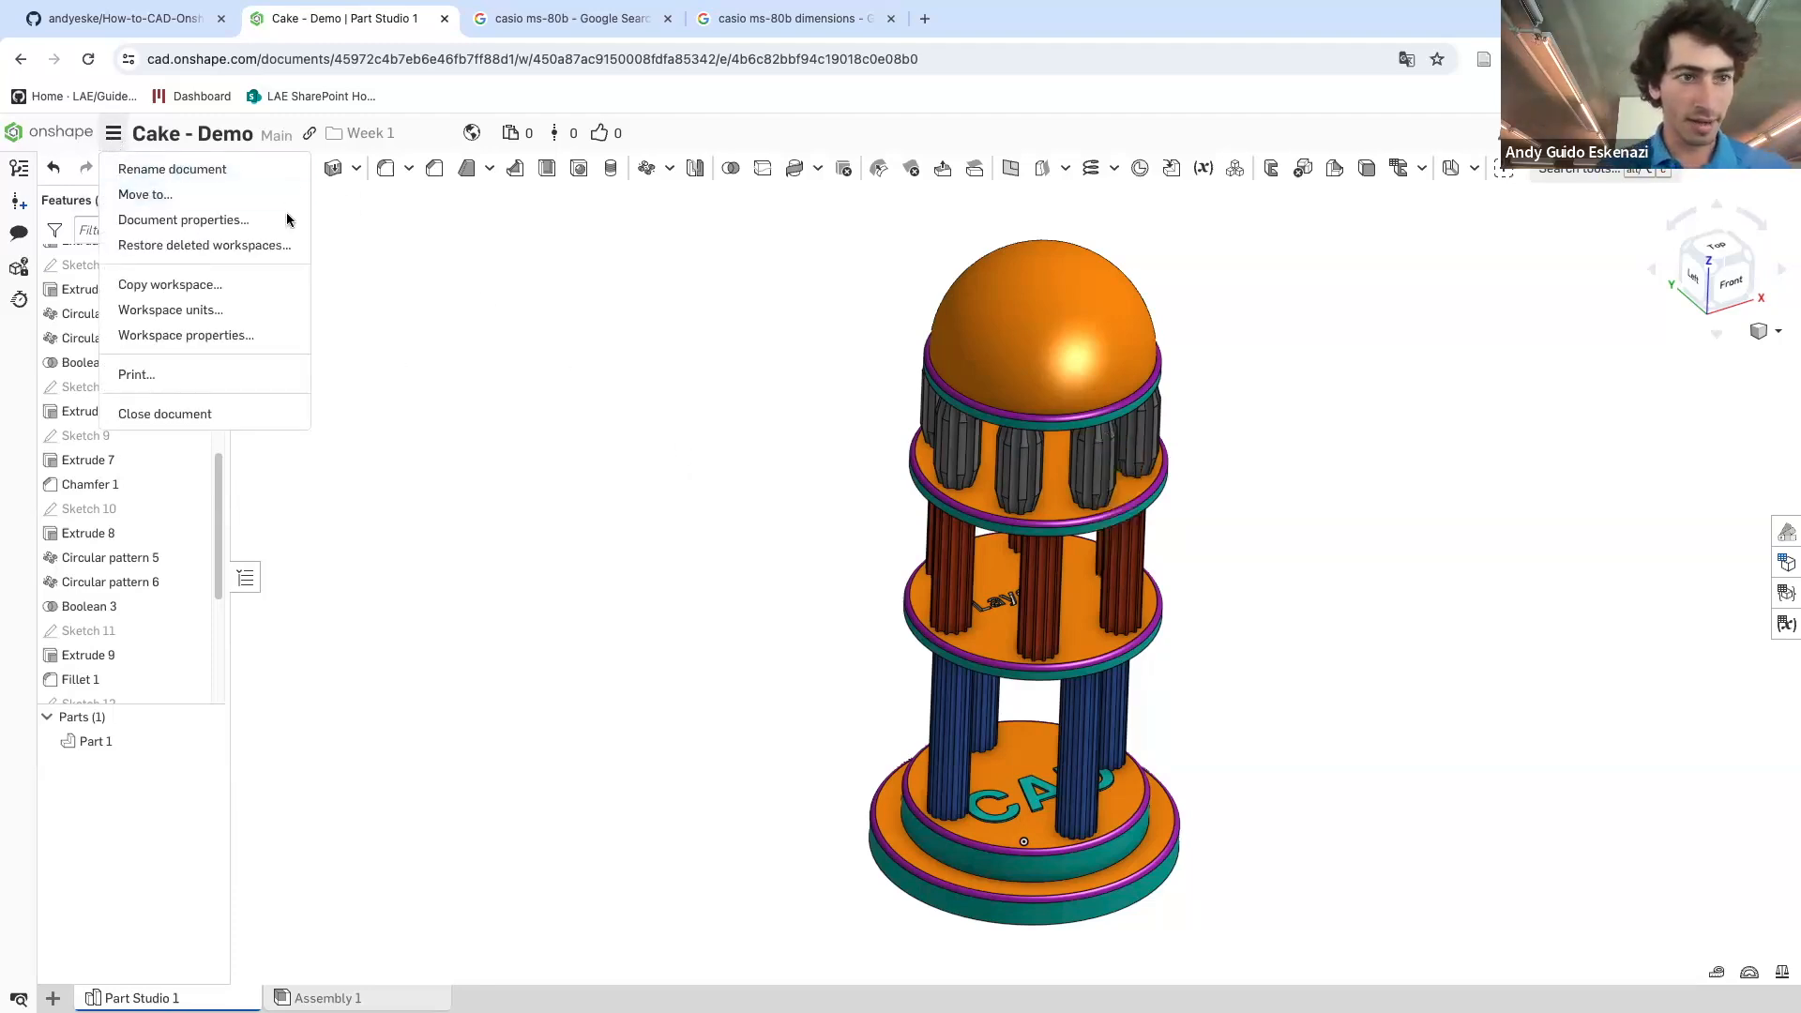
click(42, 141)
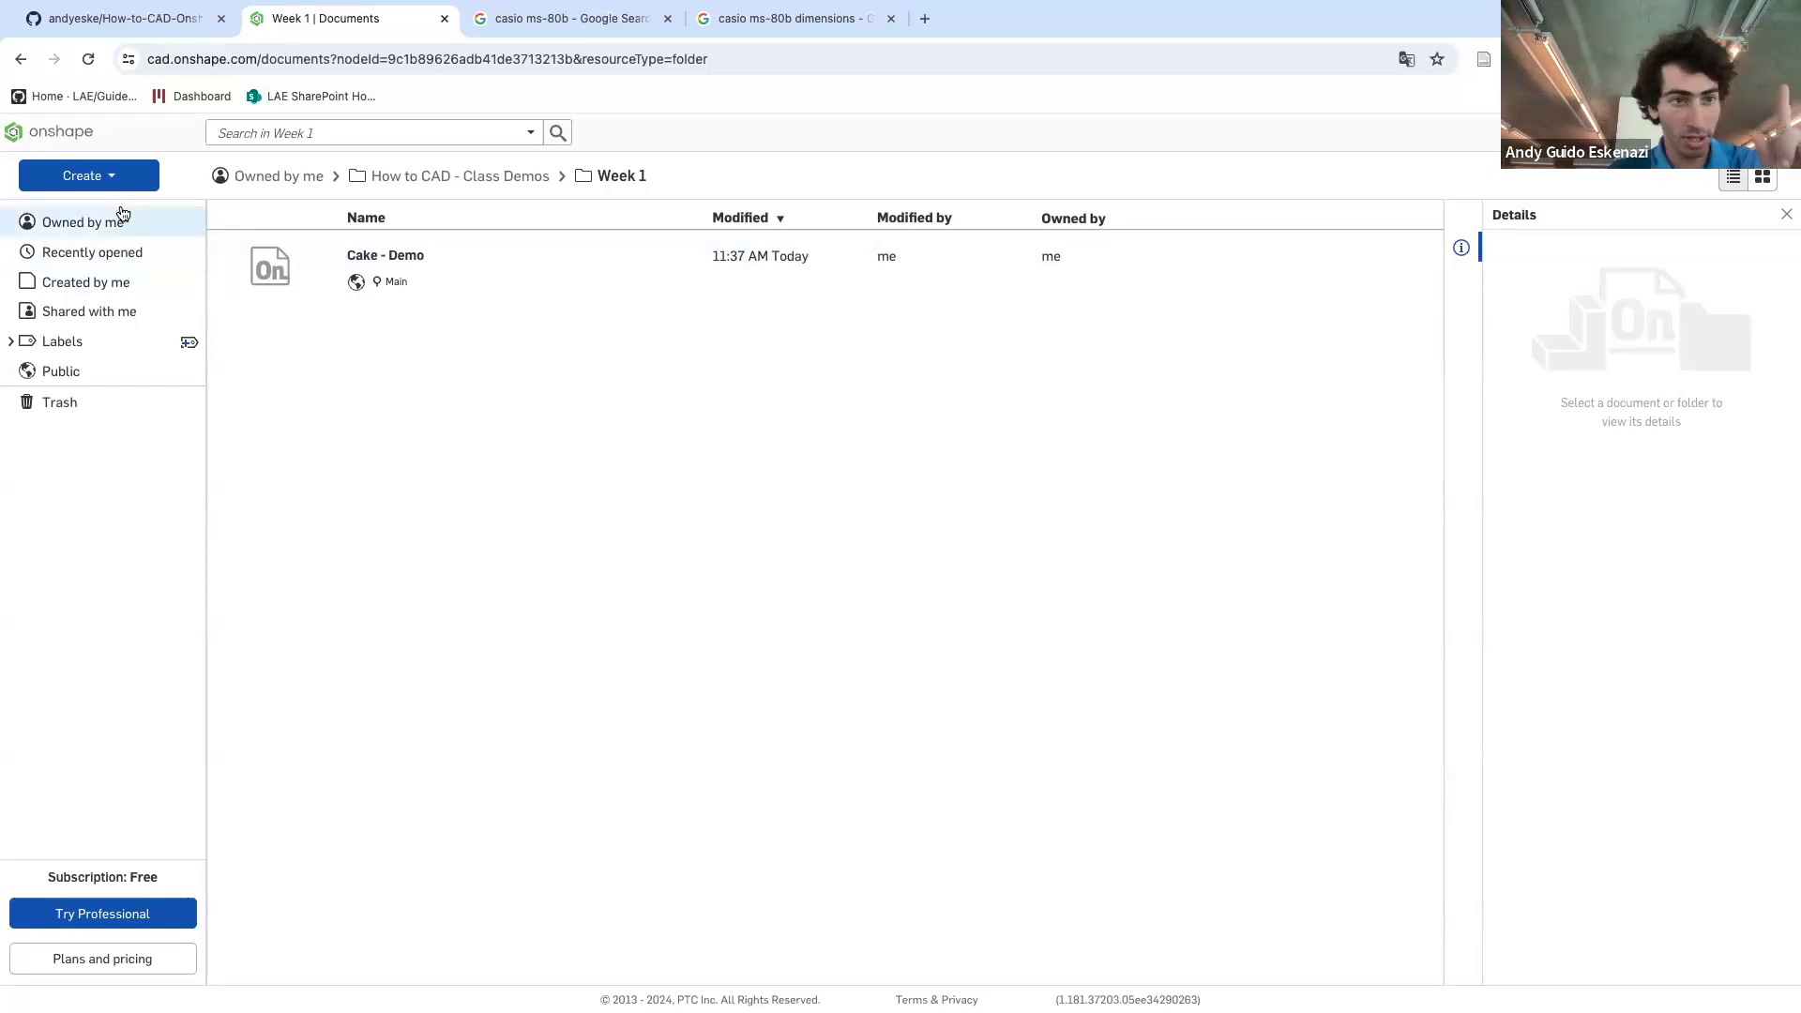
click(98, 177)
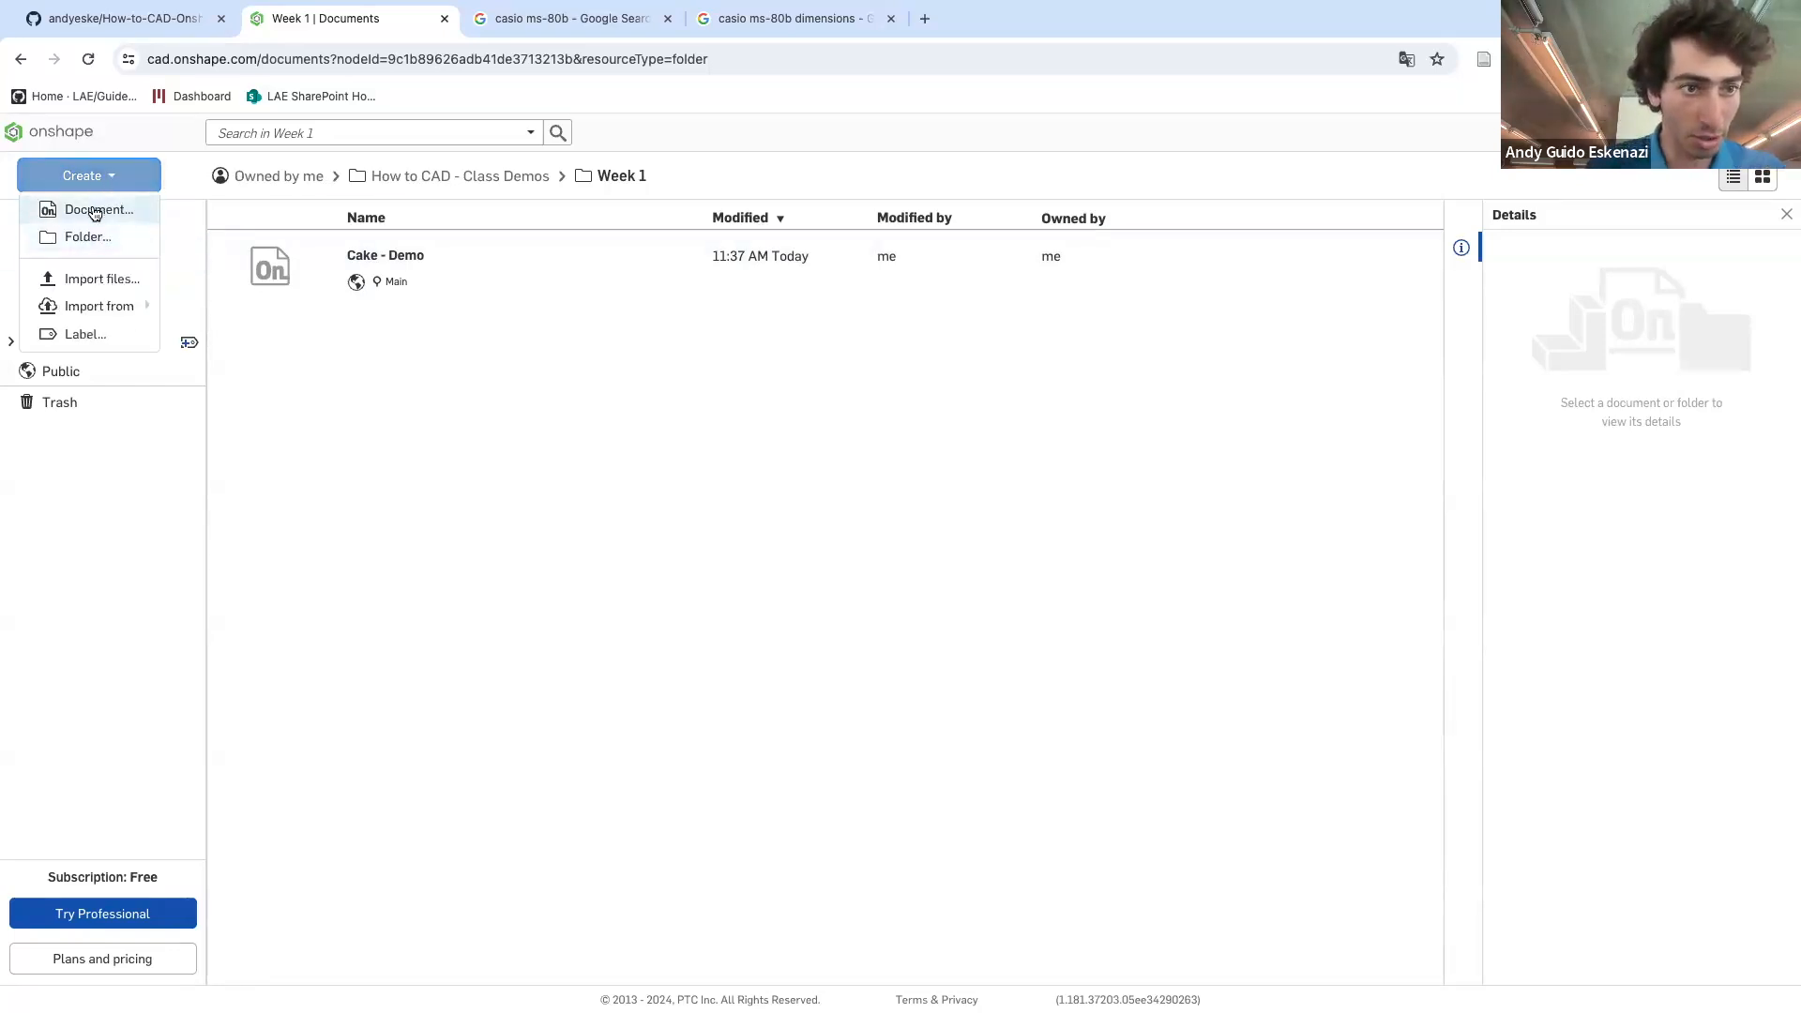
click(89, 210)
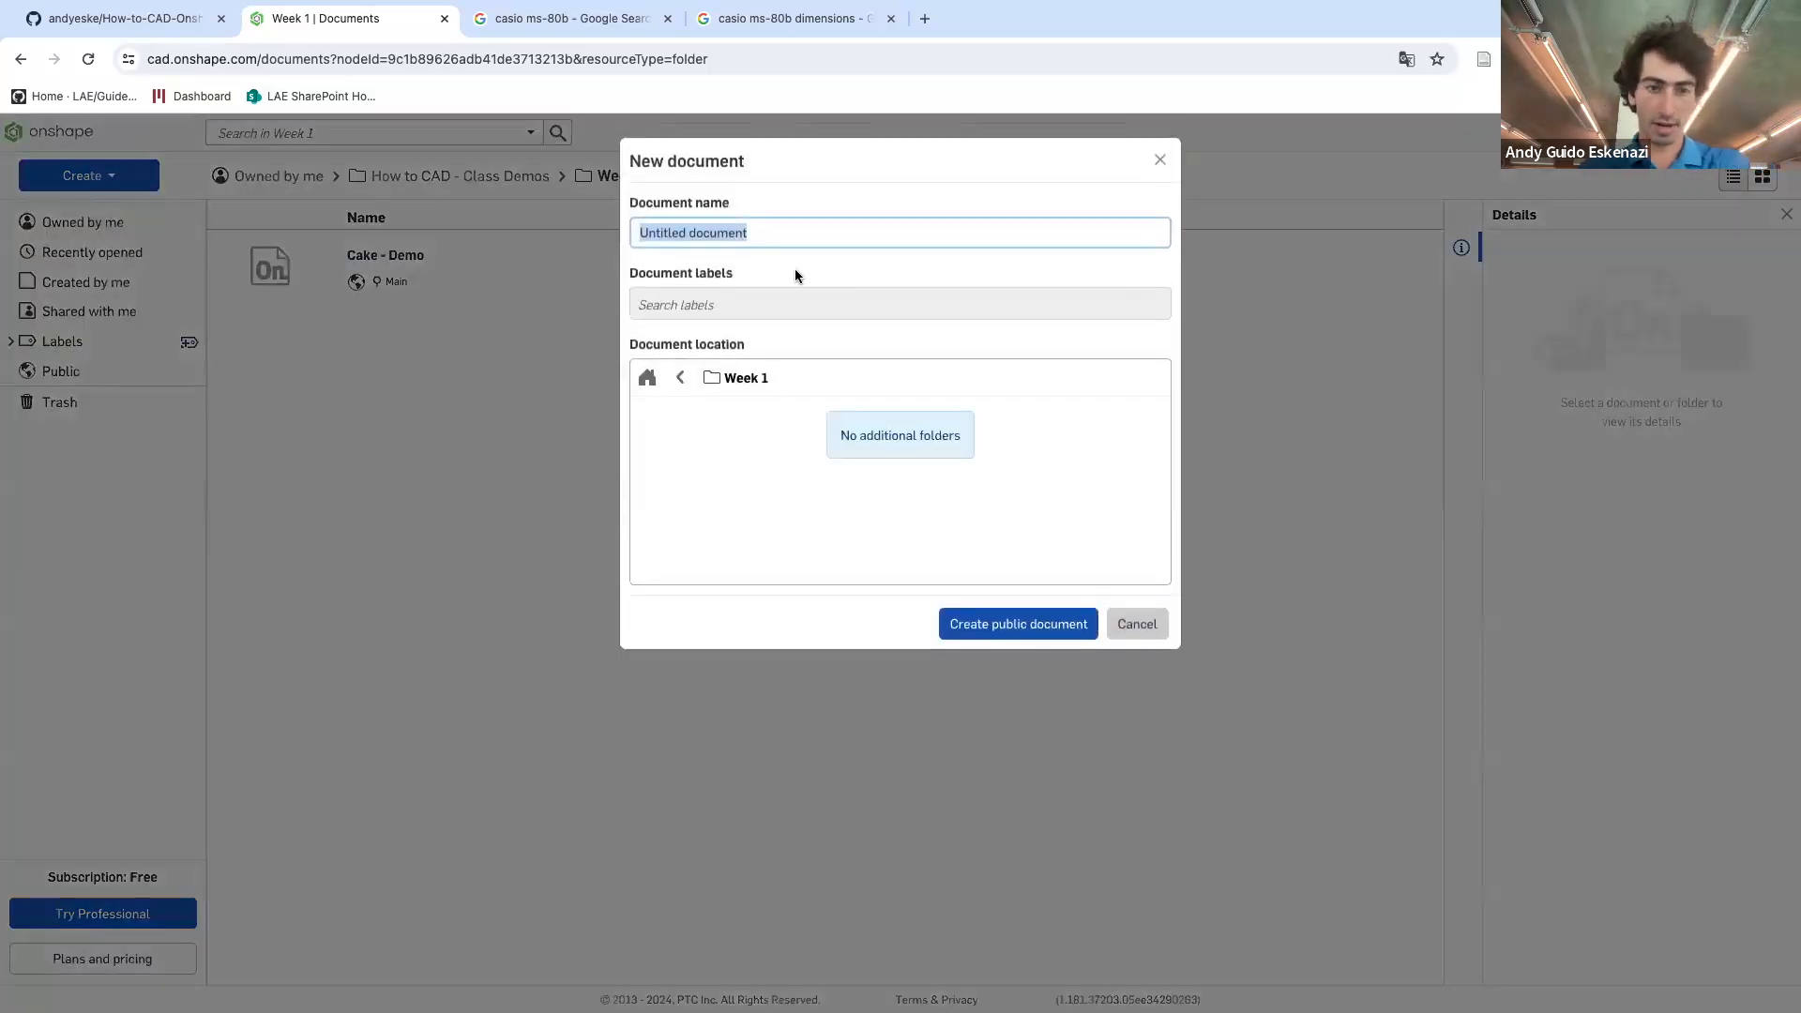
text(Calculator - Quick Demo)
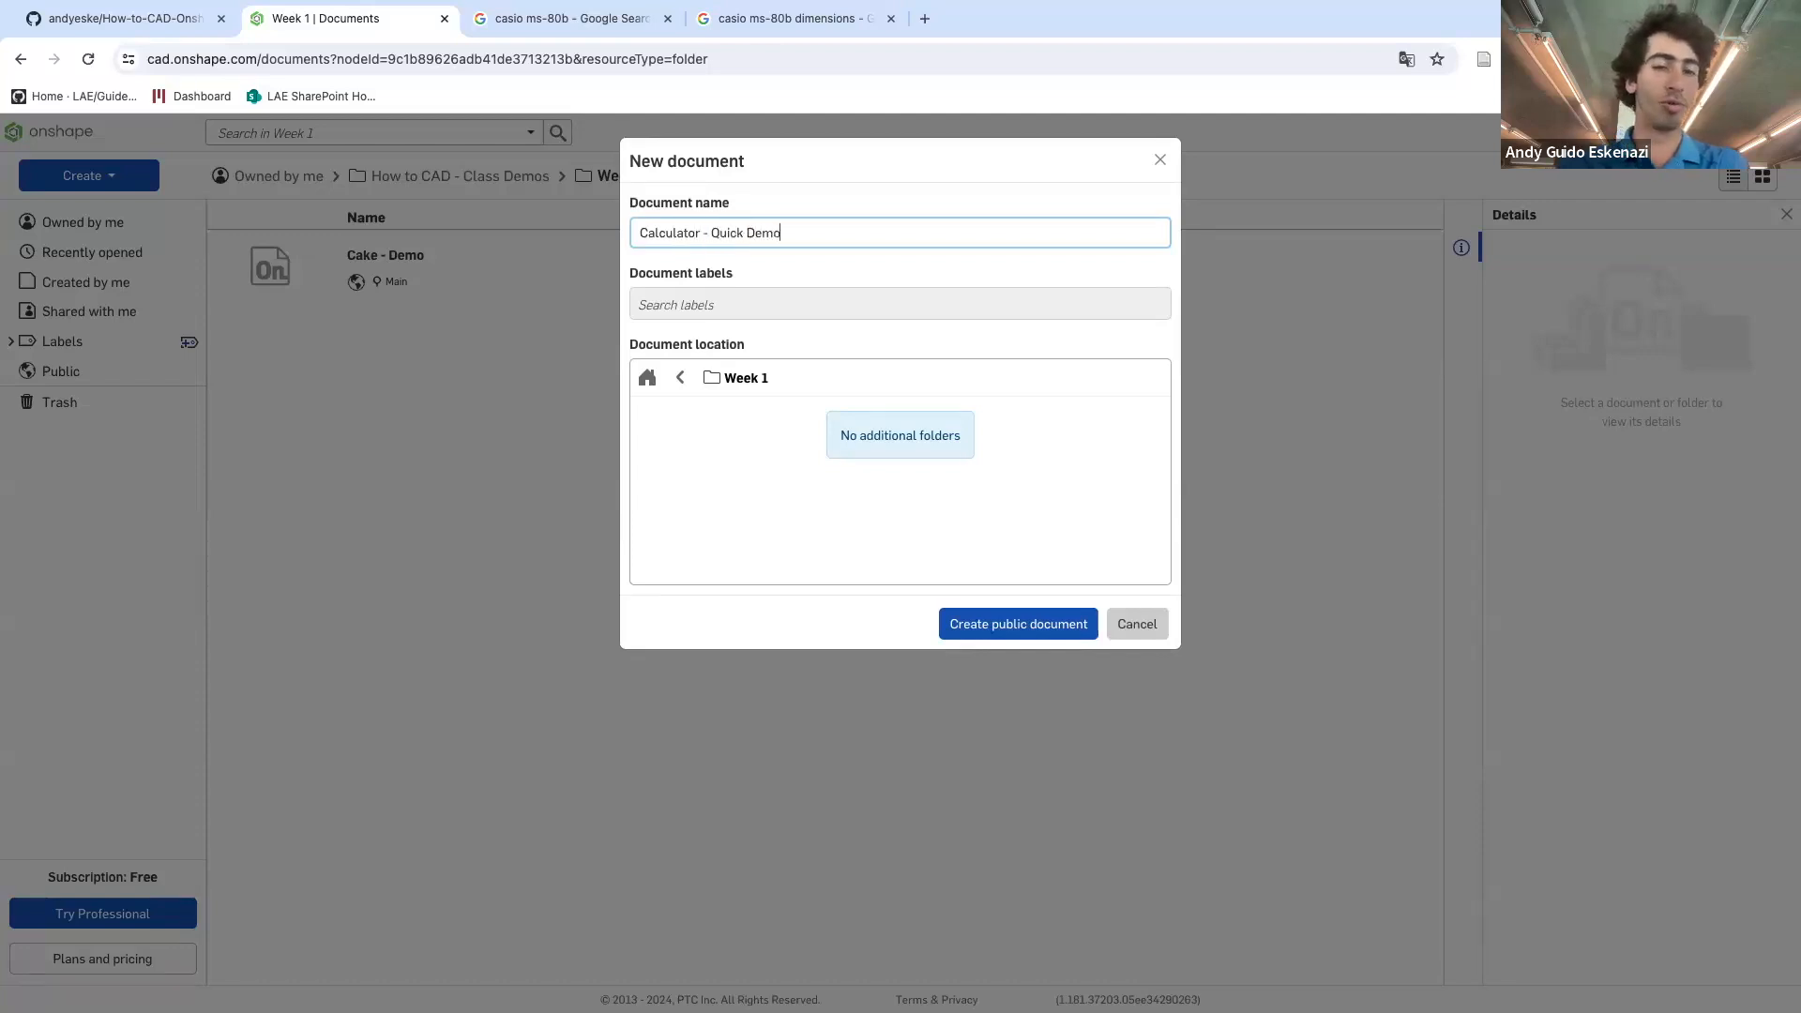
click(1015, 621)
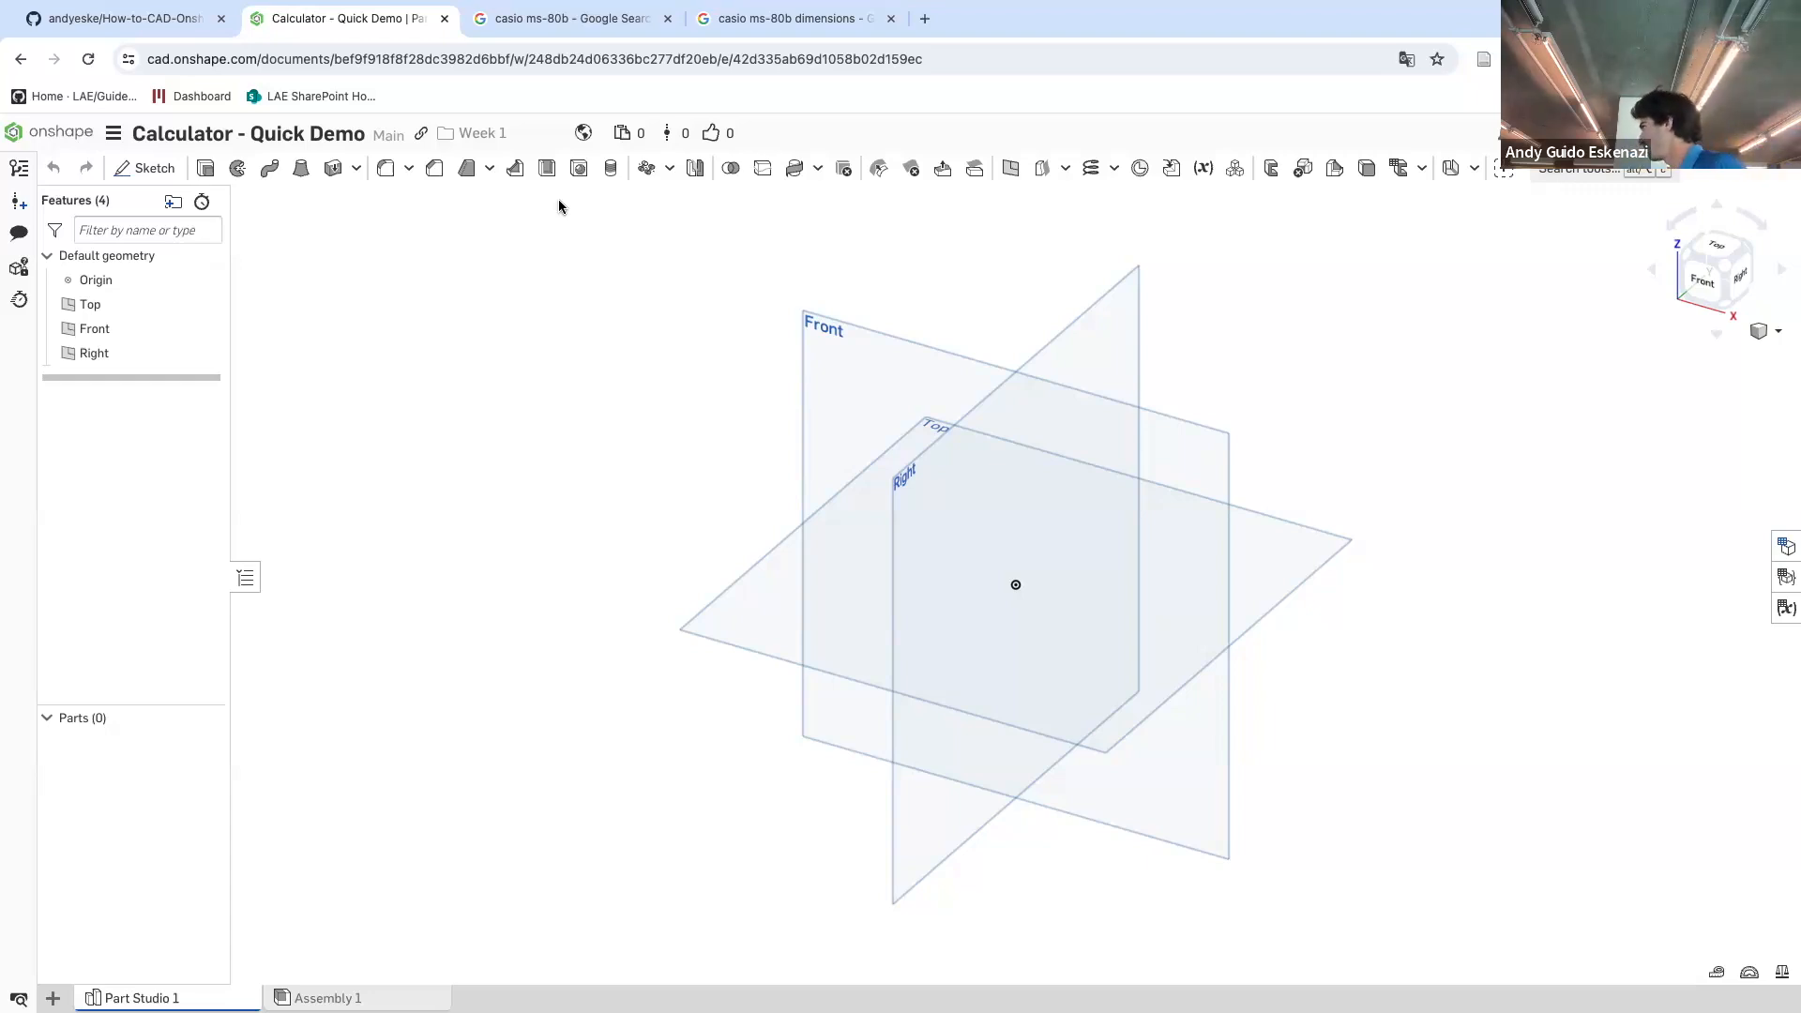
- Switch to the Google image results for the Casio MS-80B and view the GrabCAD 3D model image as reference
click(558, 15)
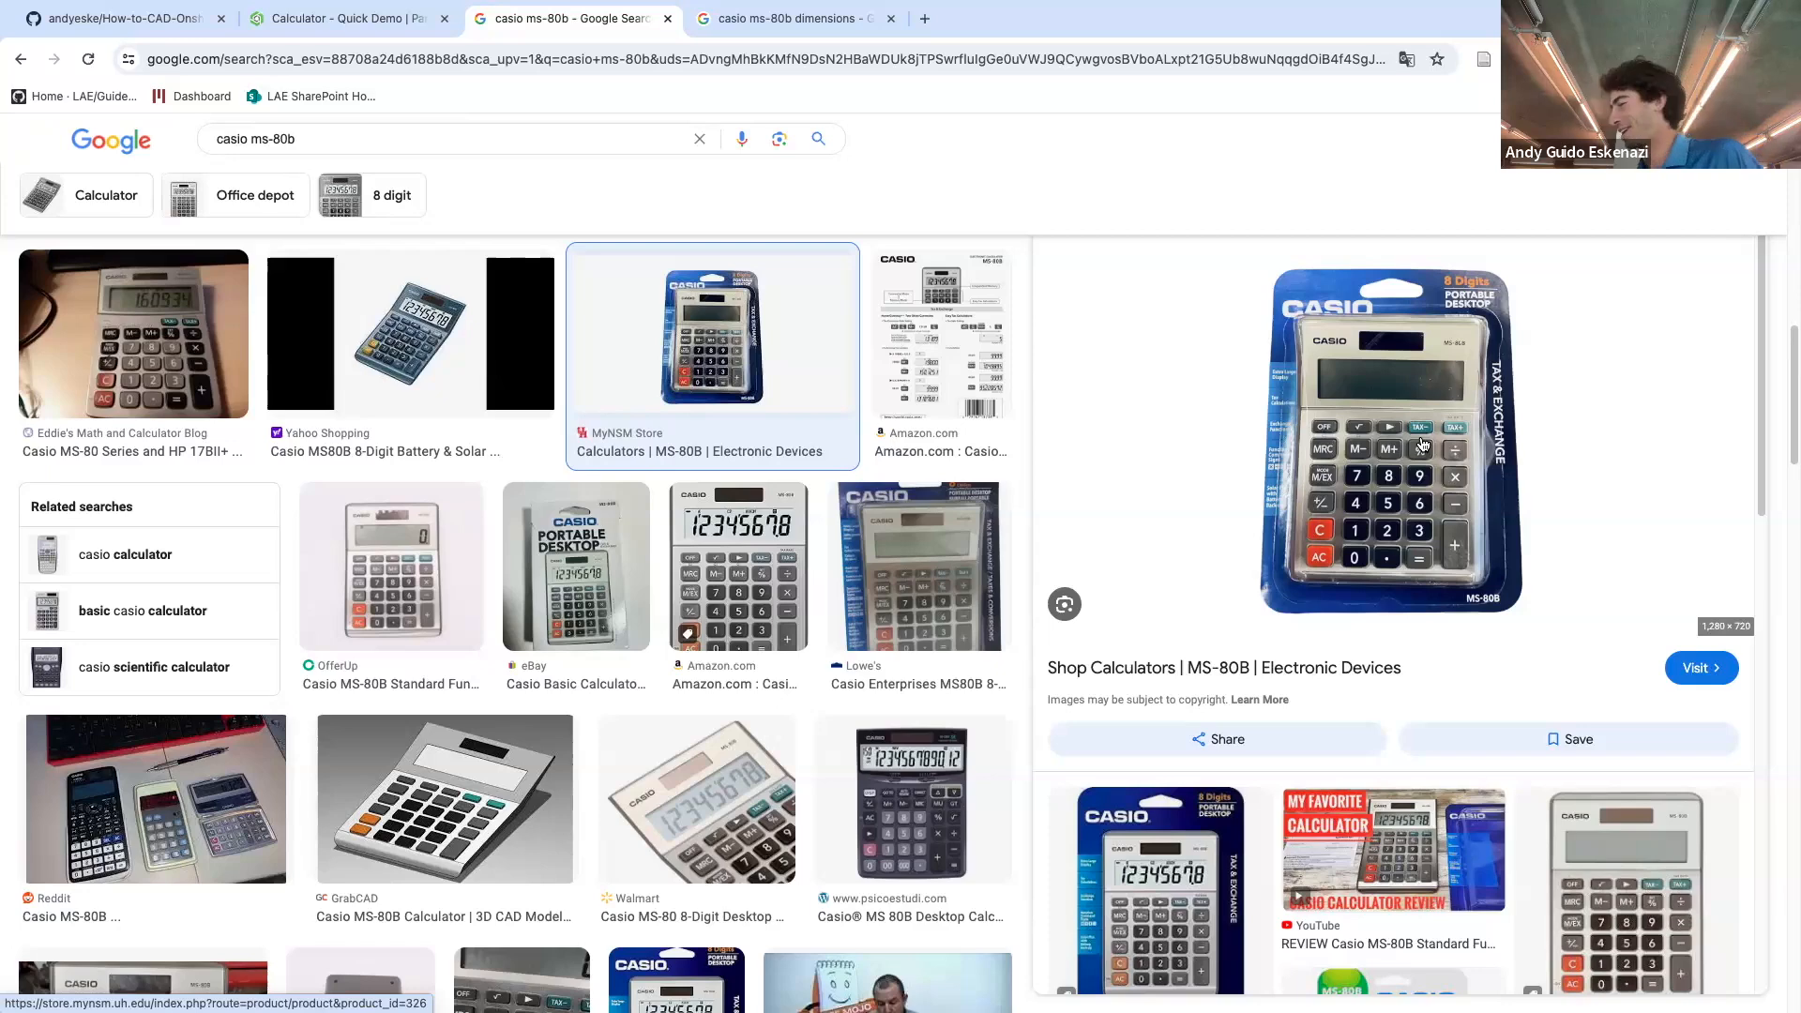
scroll(807, 436, down, 2)
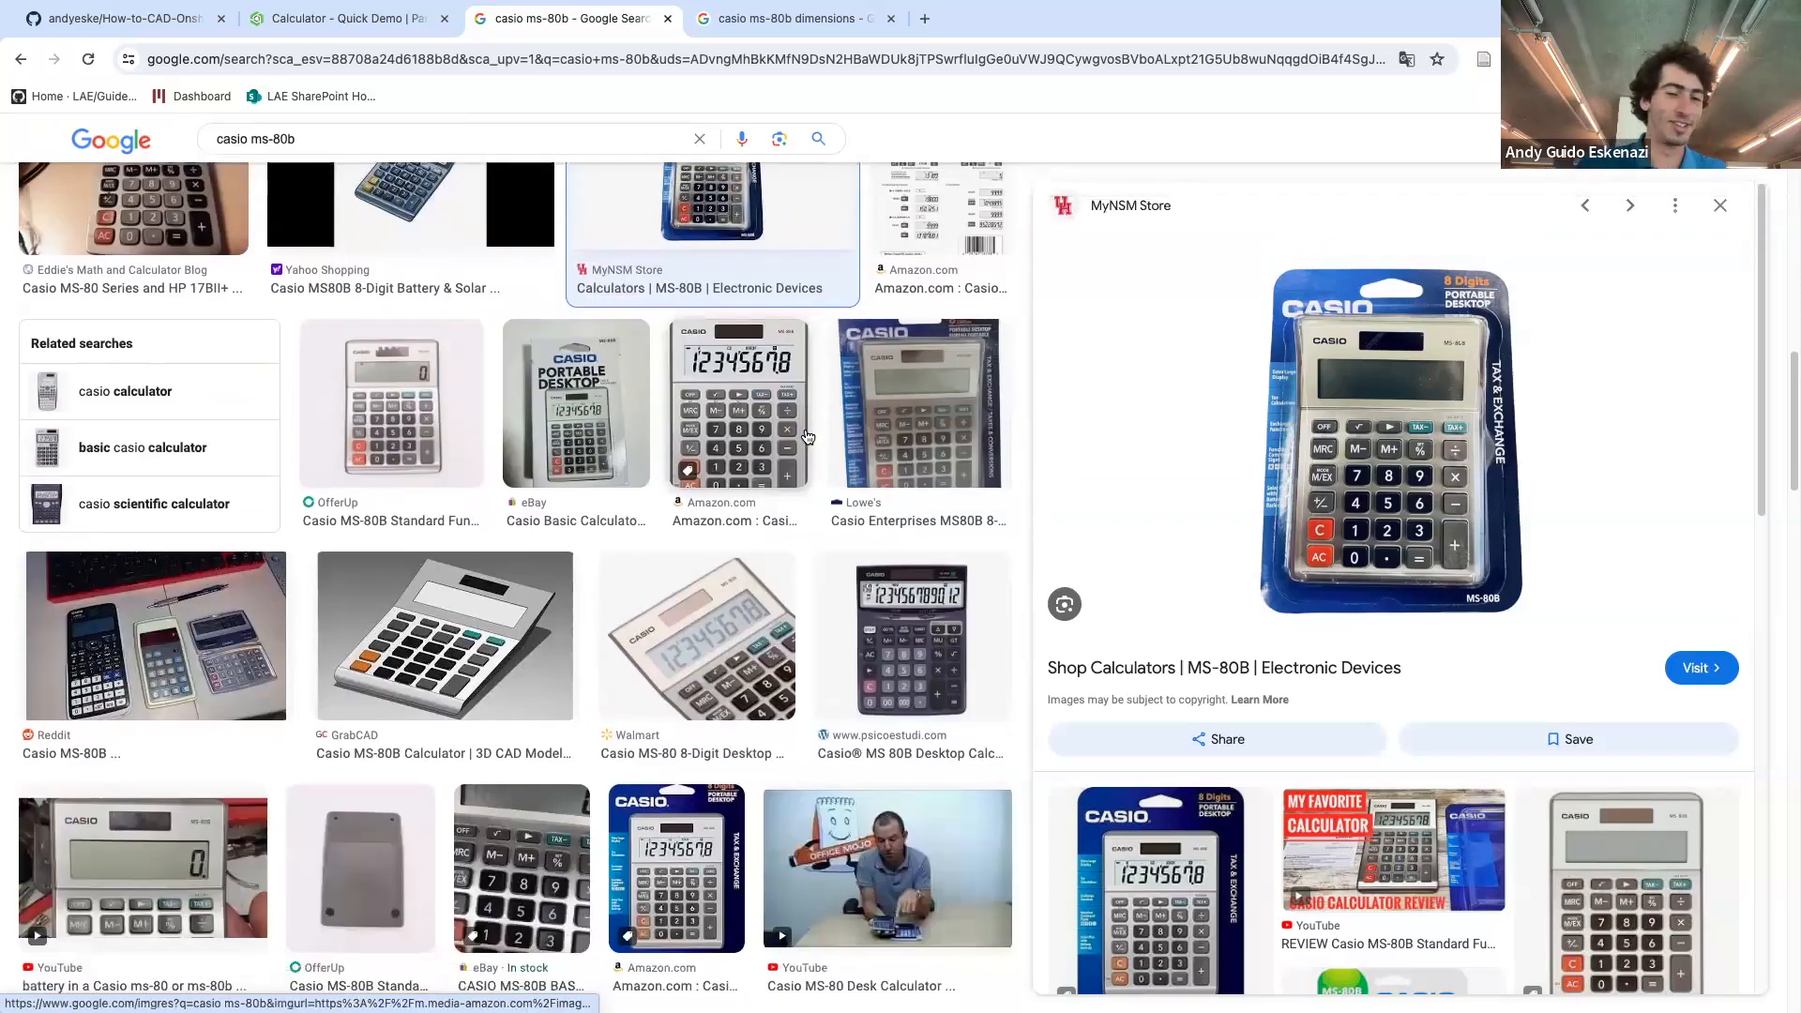
scroll(806, 436, up, 4)
scroll(453, 641, down, 3)
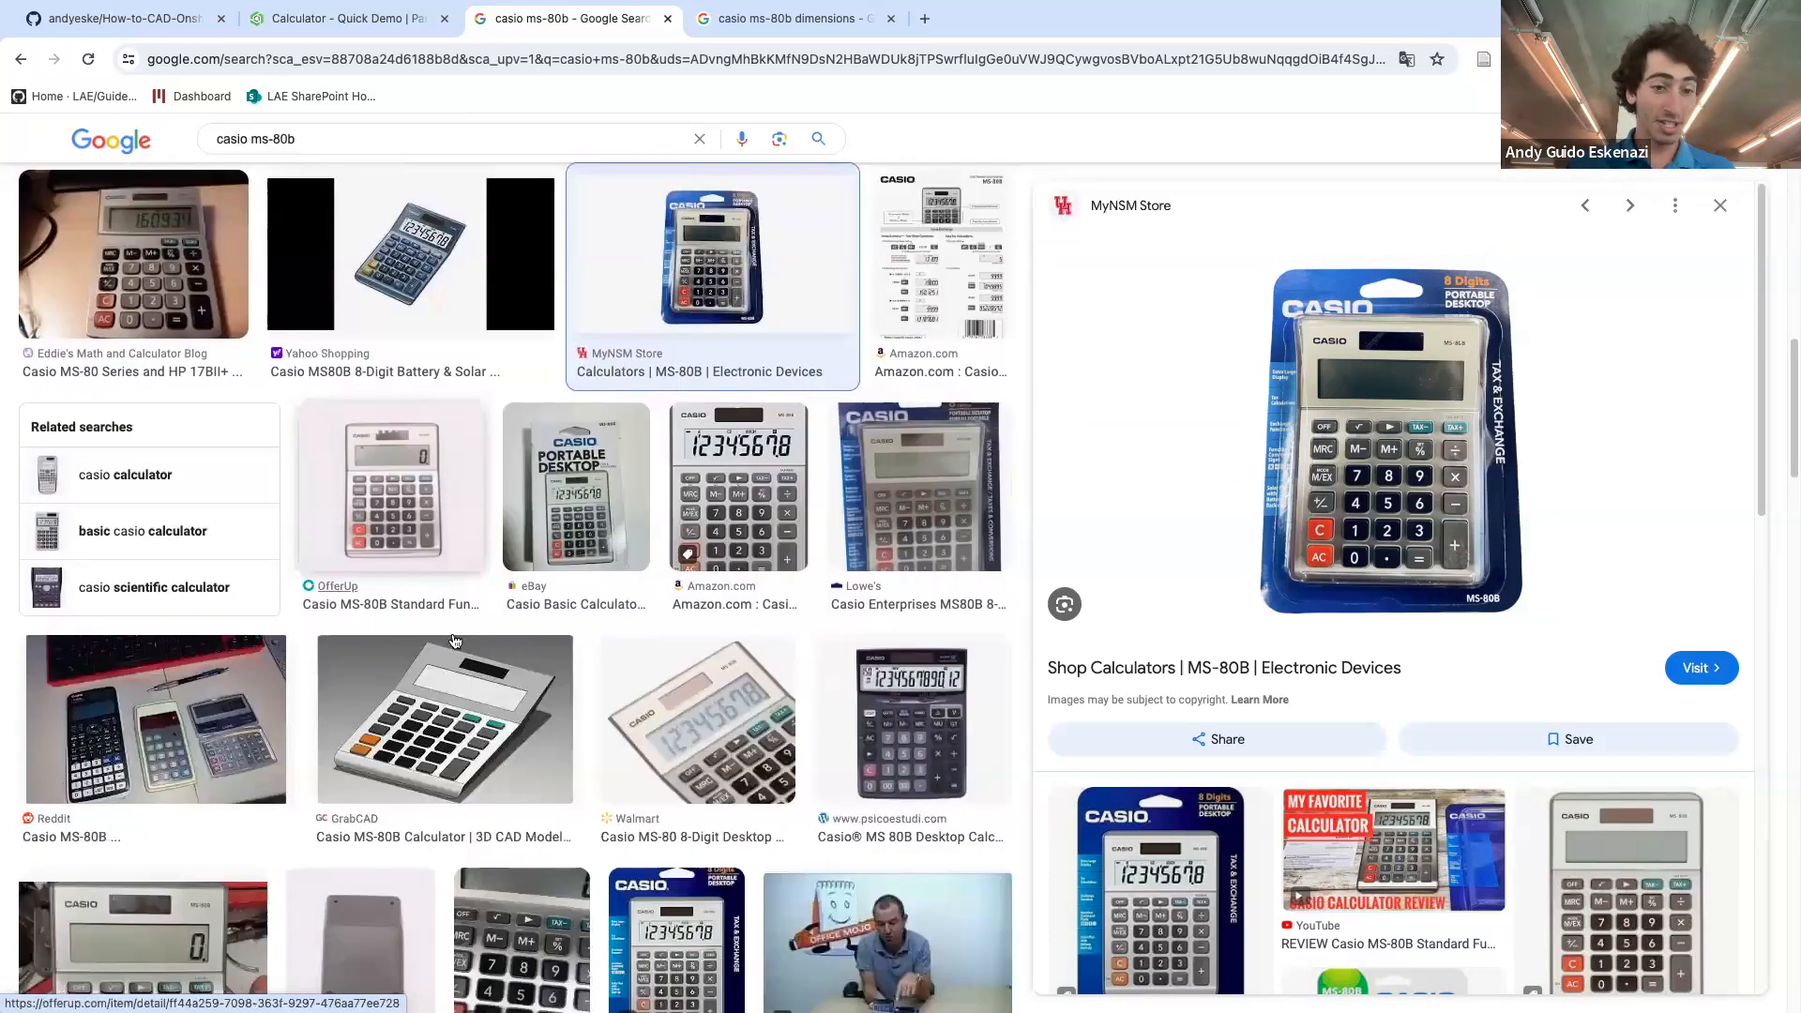
click(453, 646)
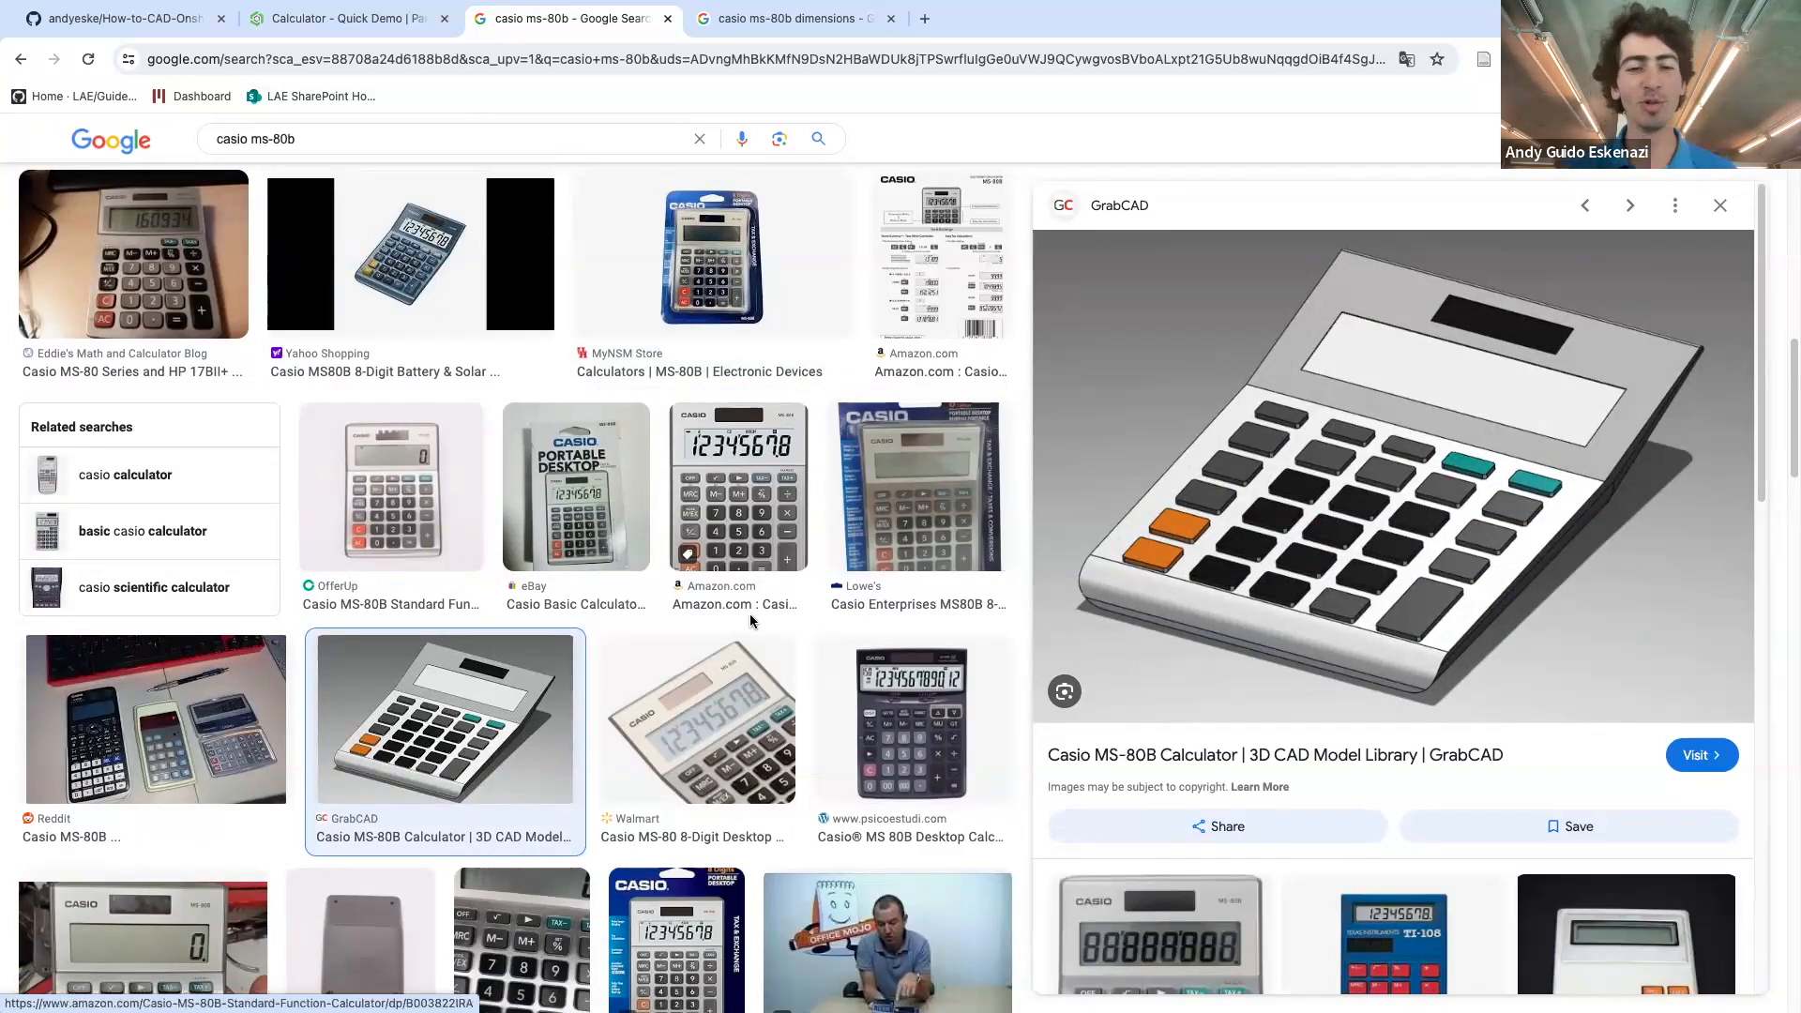
- View the Lowe's front photo of the Casio MS-80B and look up its overall dimensions in the Amazon search result
click(912, 506)
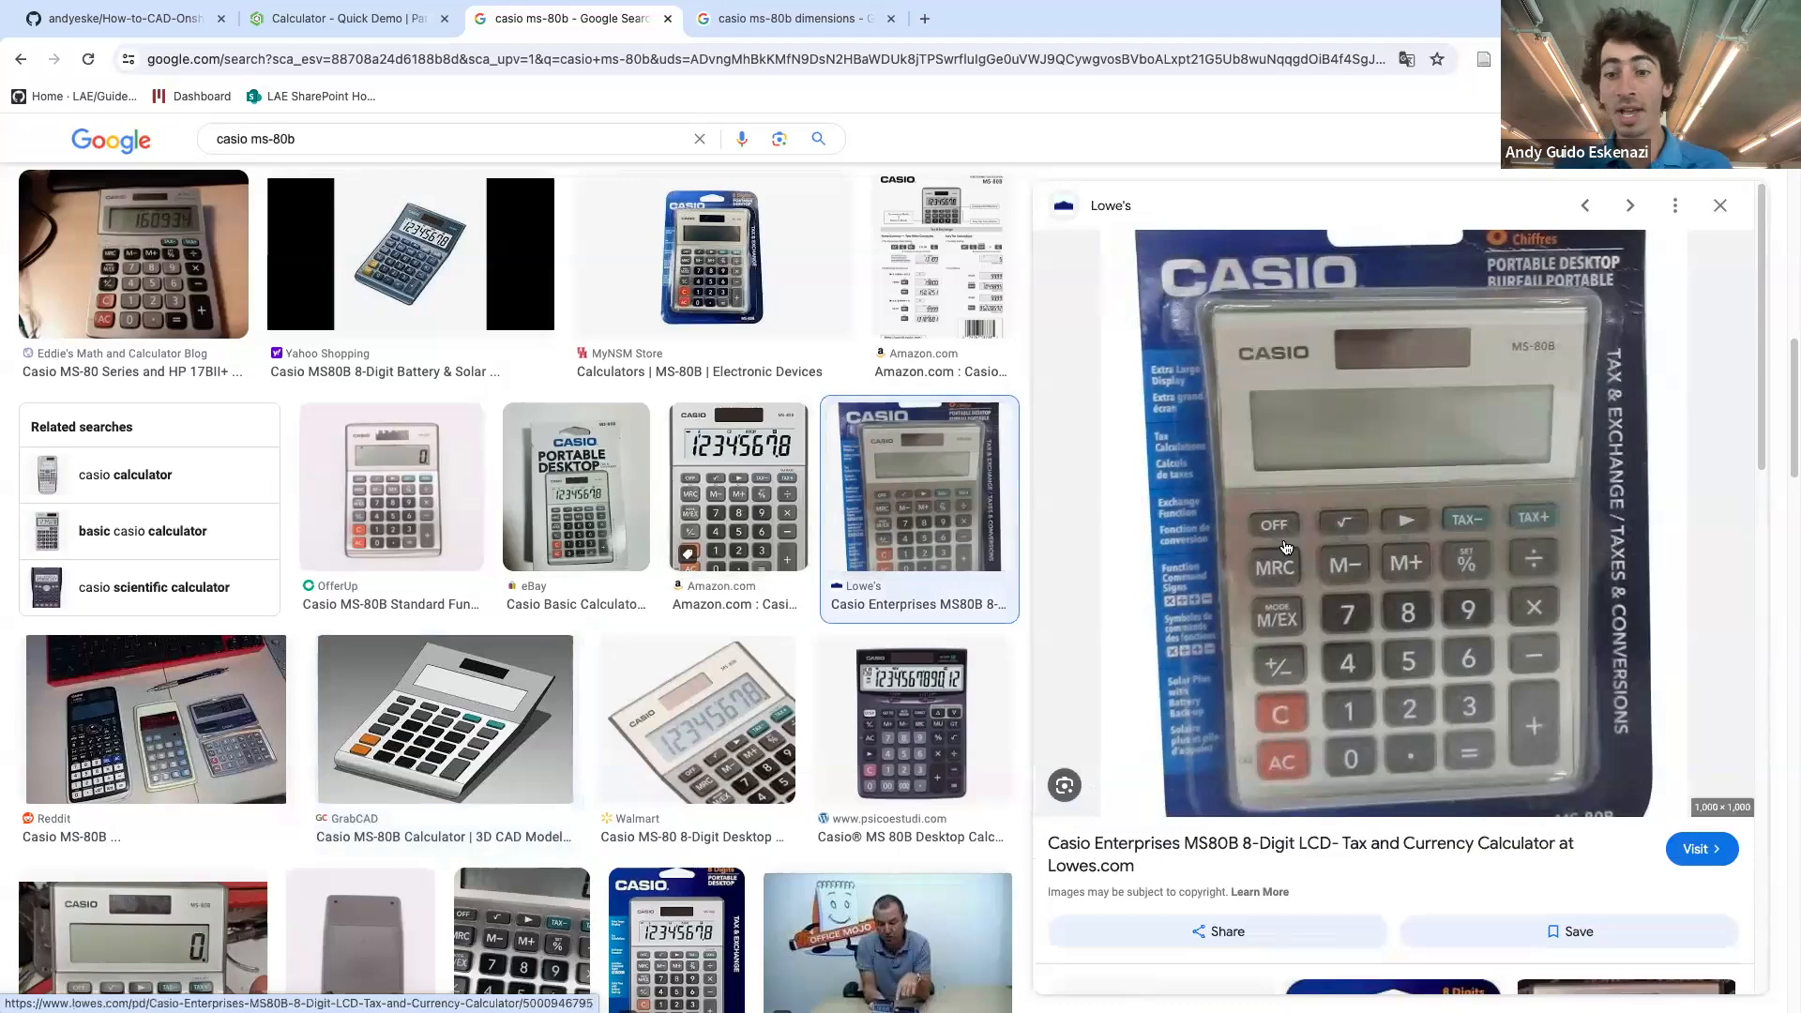
click(750, 17)
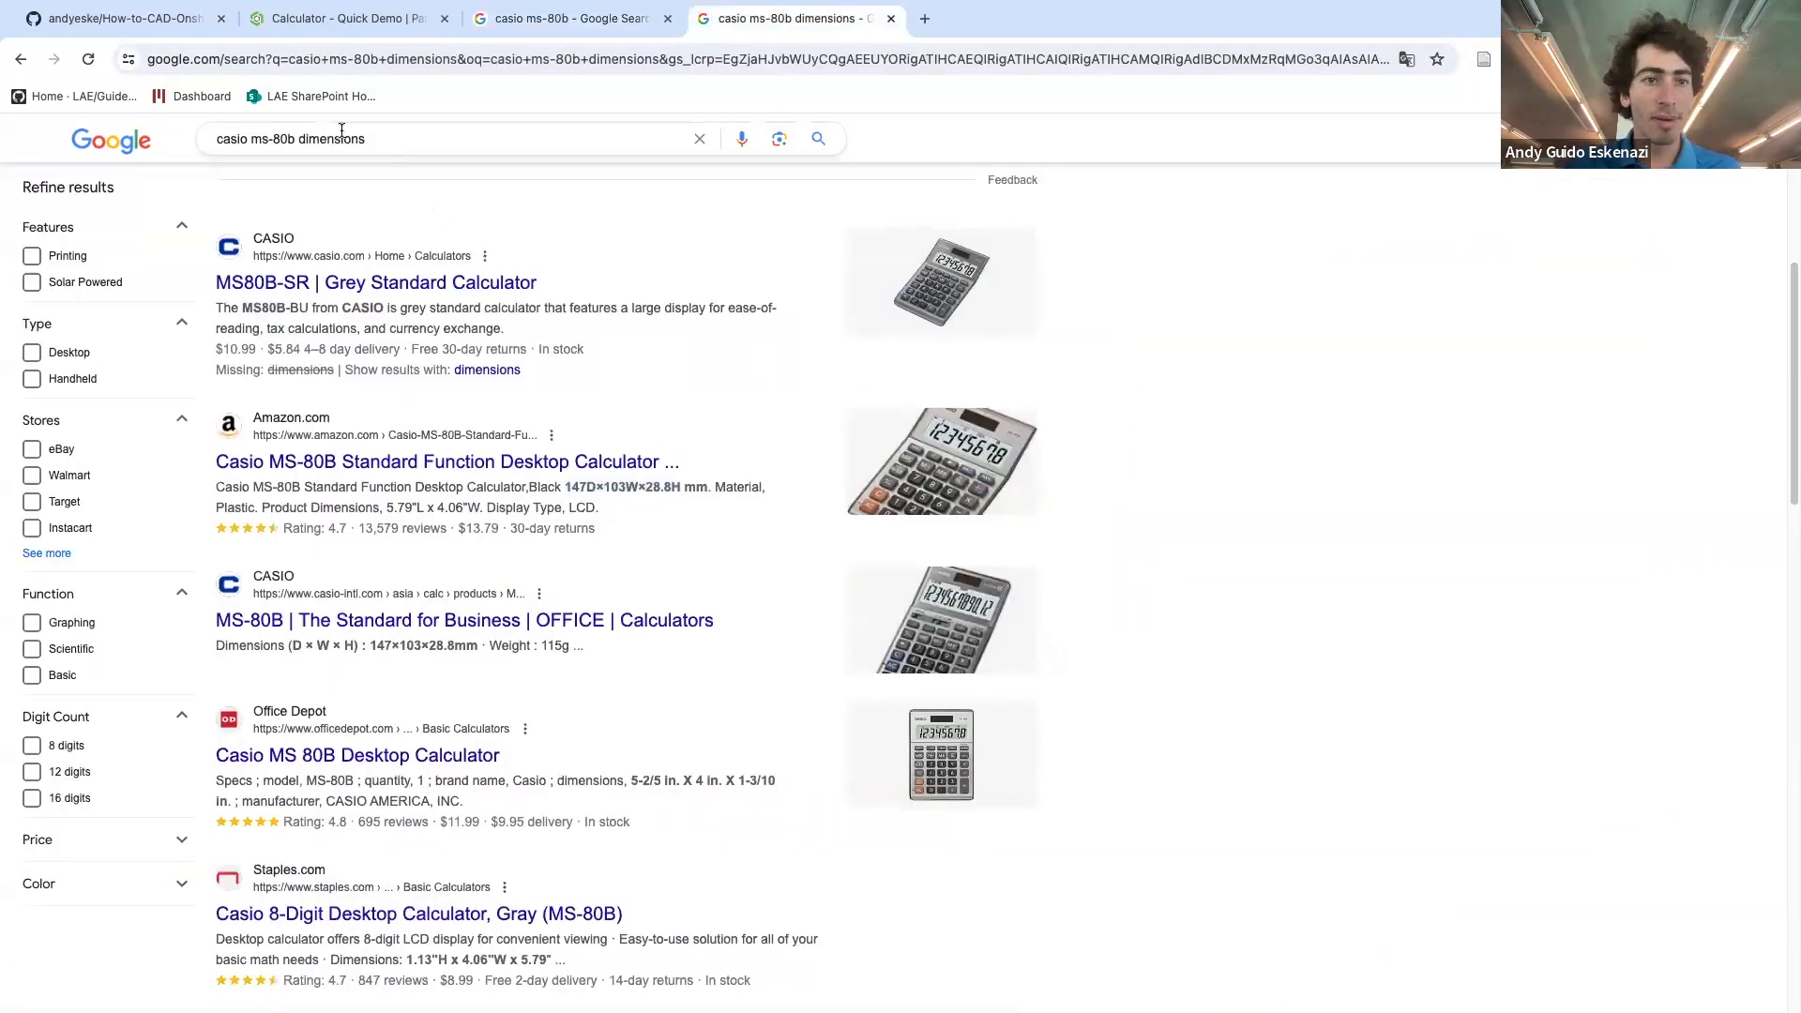
drag(565, 486, 682, 487)
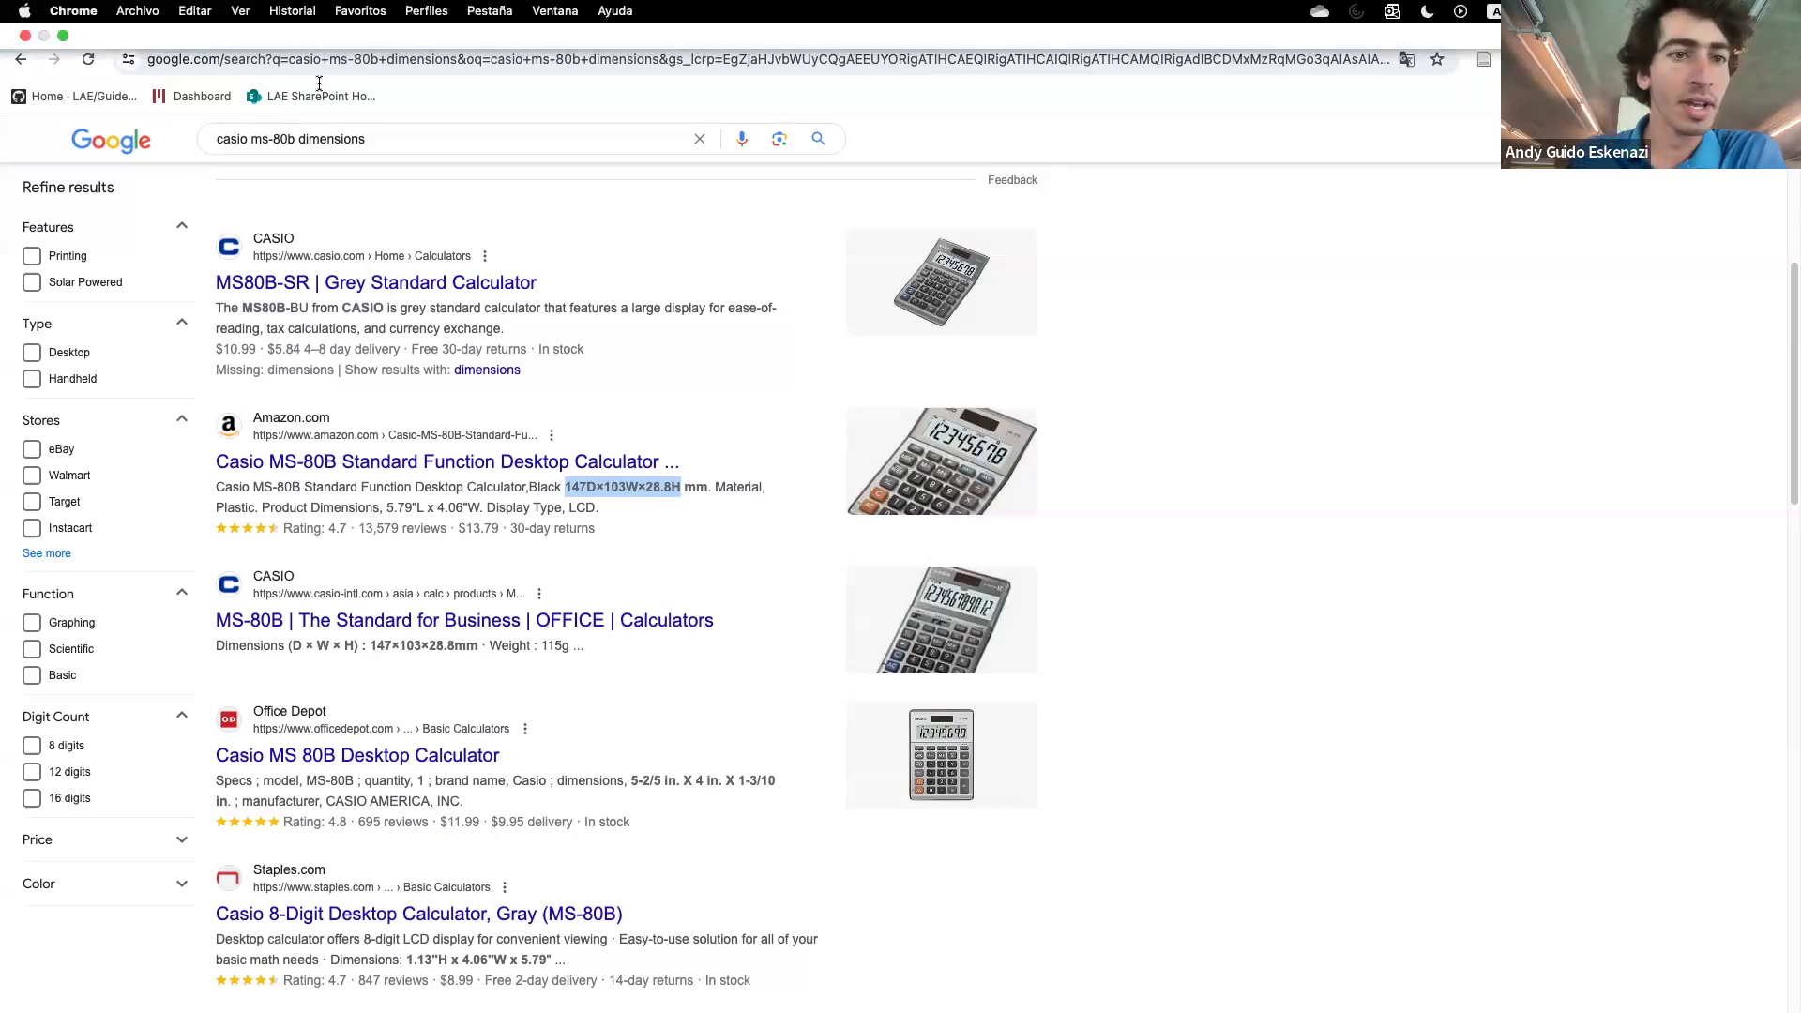
- Return to the "Calculator - Quick Demo" document and start a new sketch on the Front plane
click(322, 21)
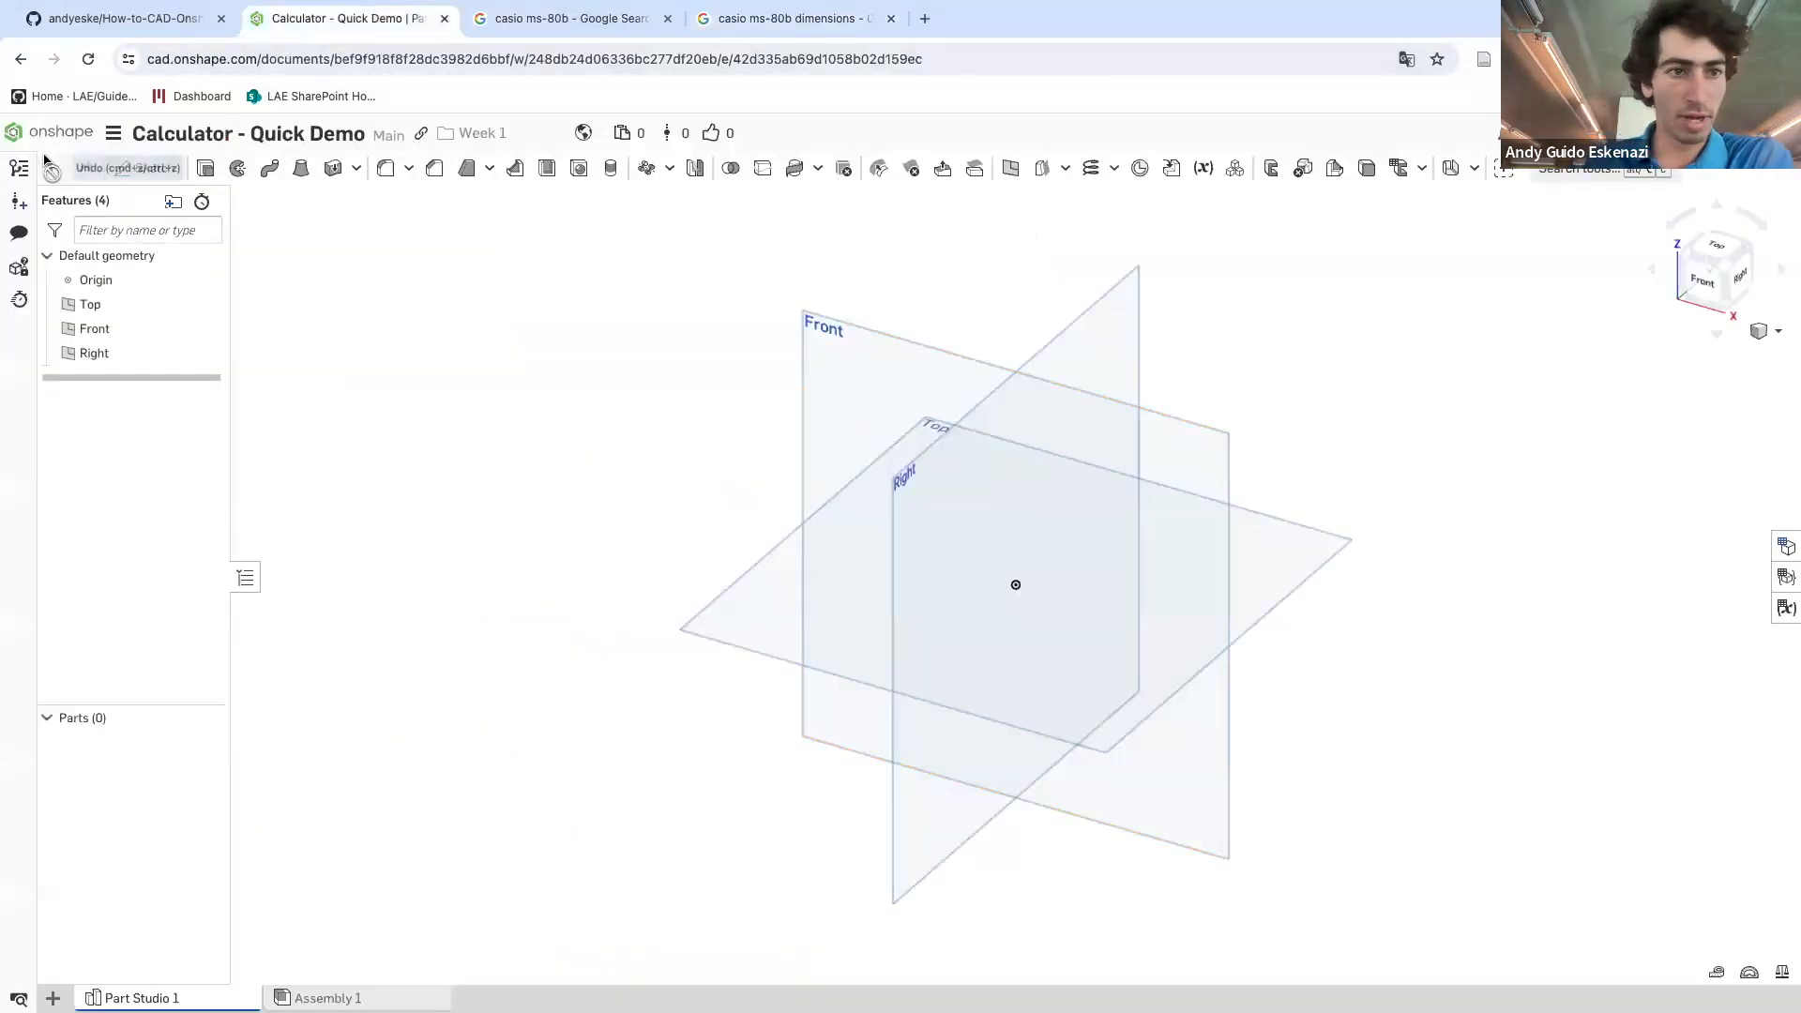
click(141, 167)
click(878, 353)
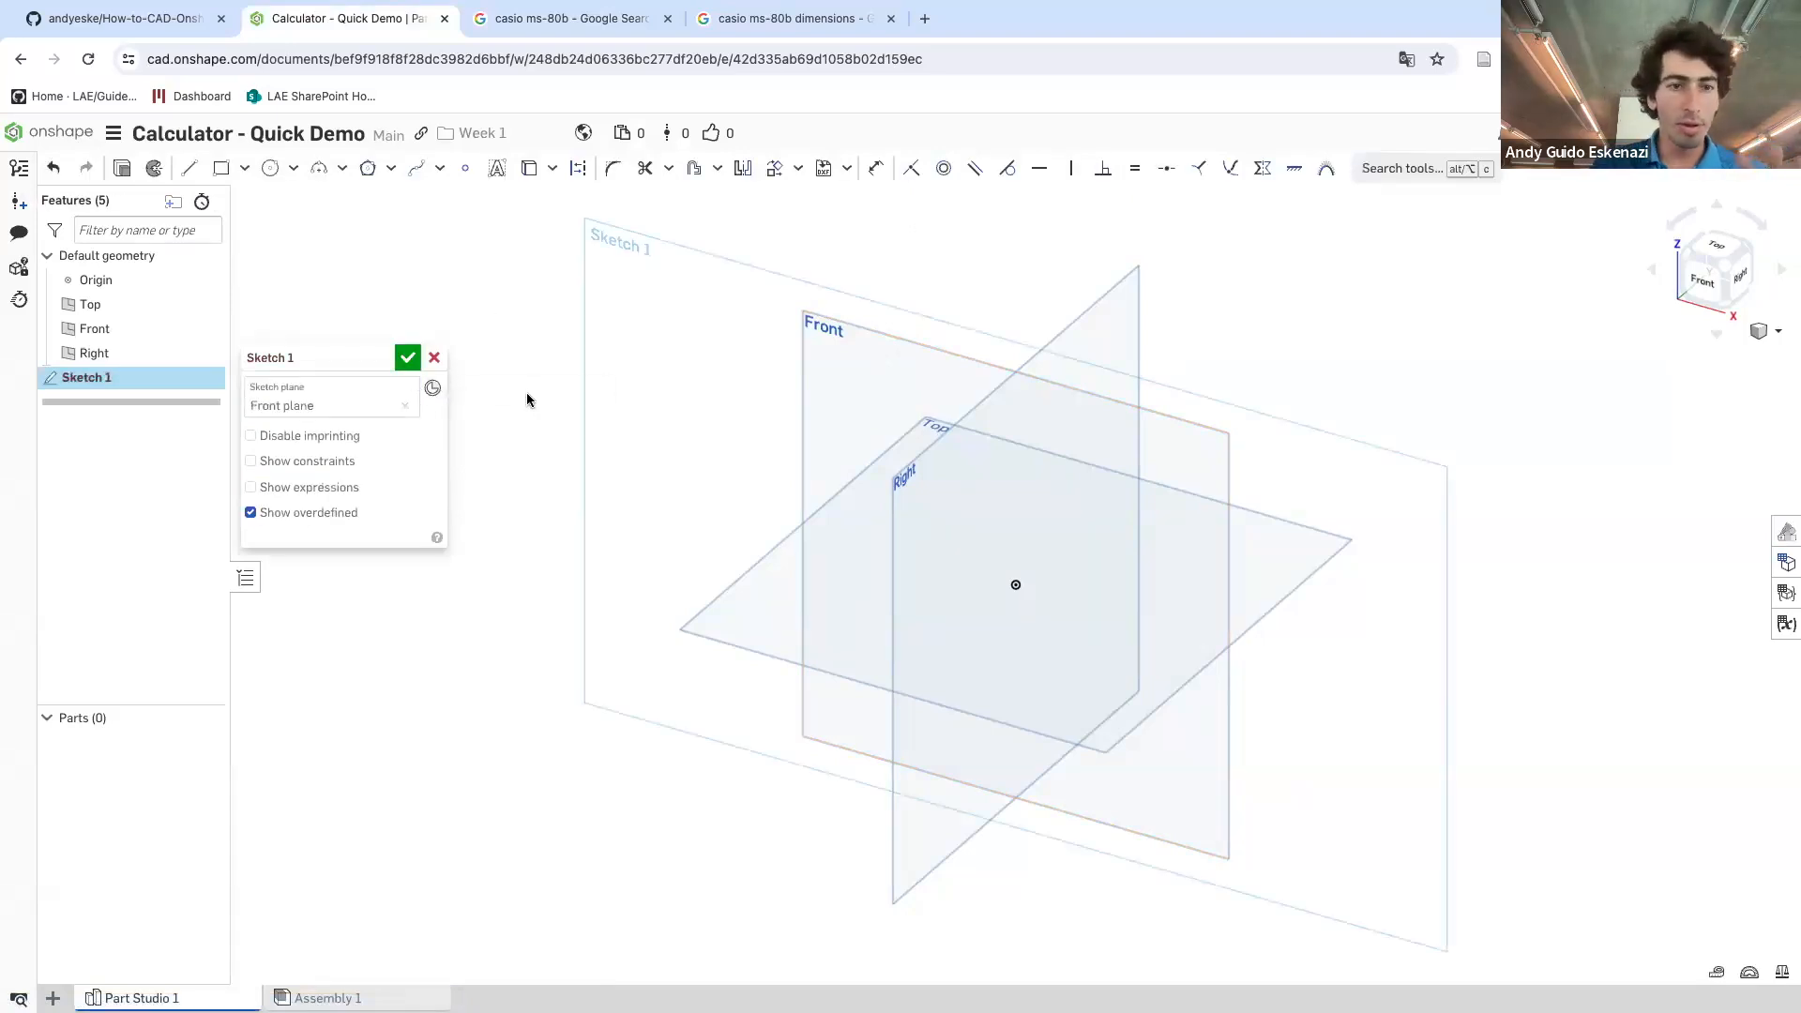
mouse_move(383, 347)
mouse_down()
mouse_move(280, 355)
mouse_move(179, 438)
mouse_up()
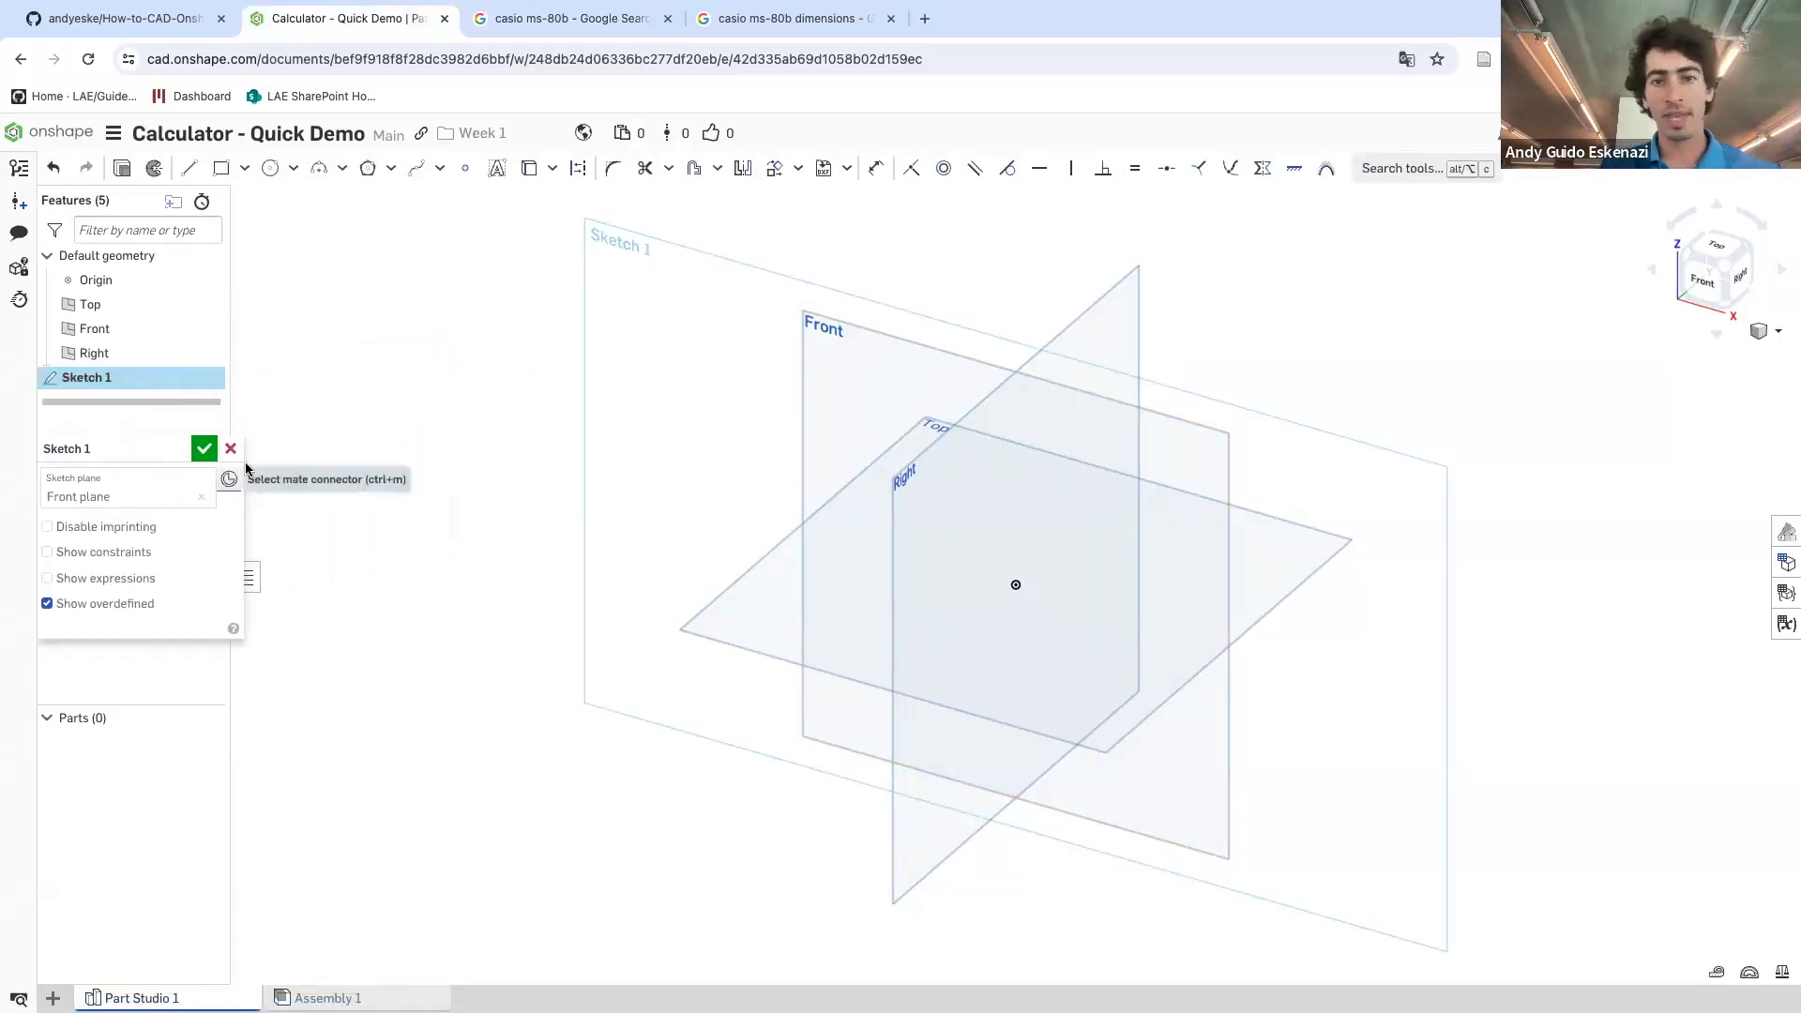
- Check the calculator photo, and sketch a horizontal line running left from the origin for the side profile
click(609, 18)
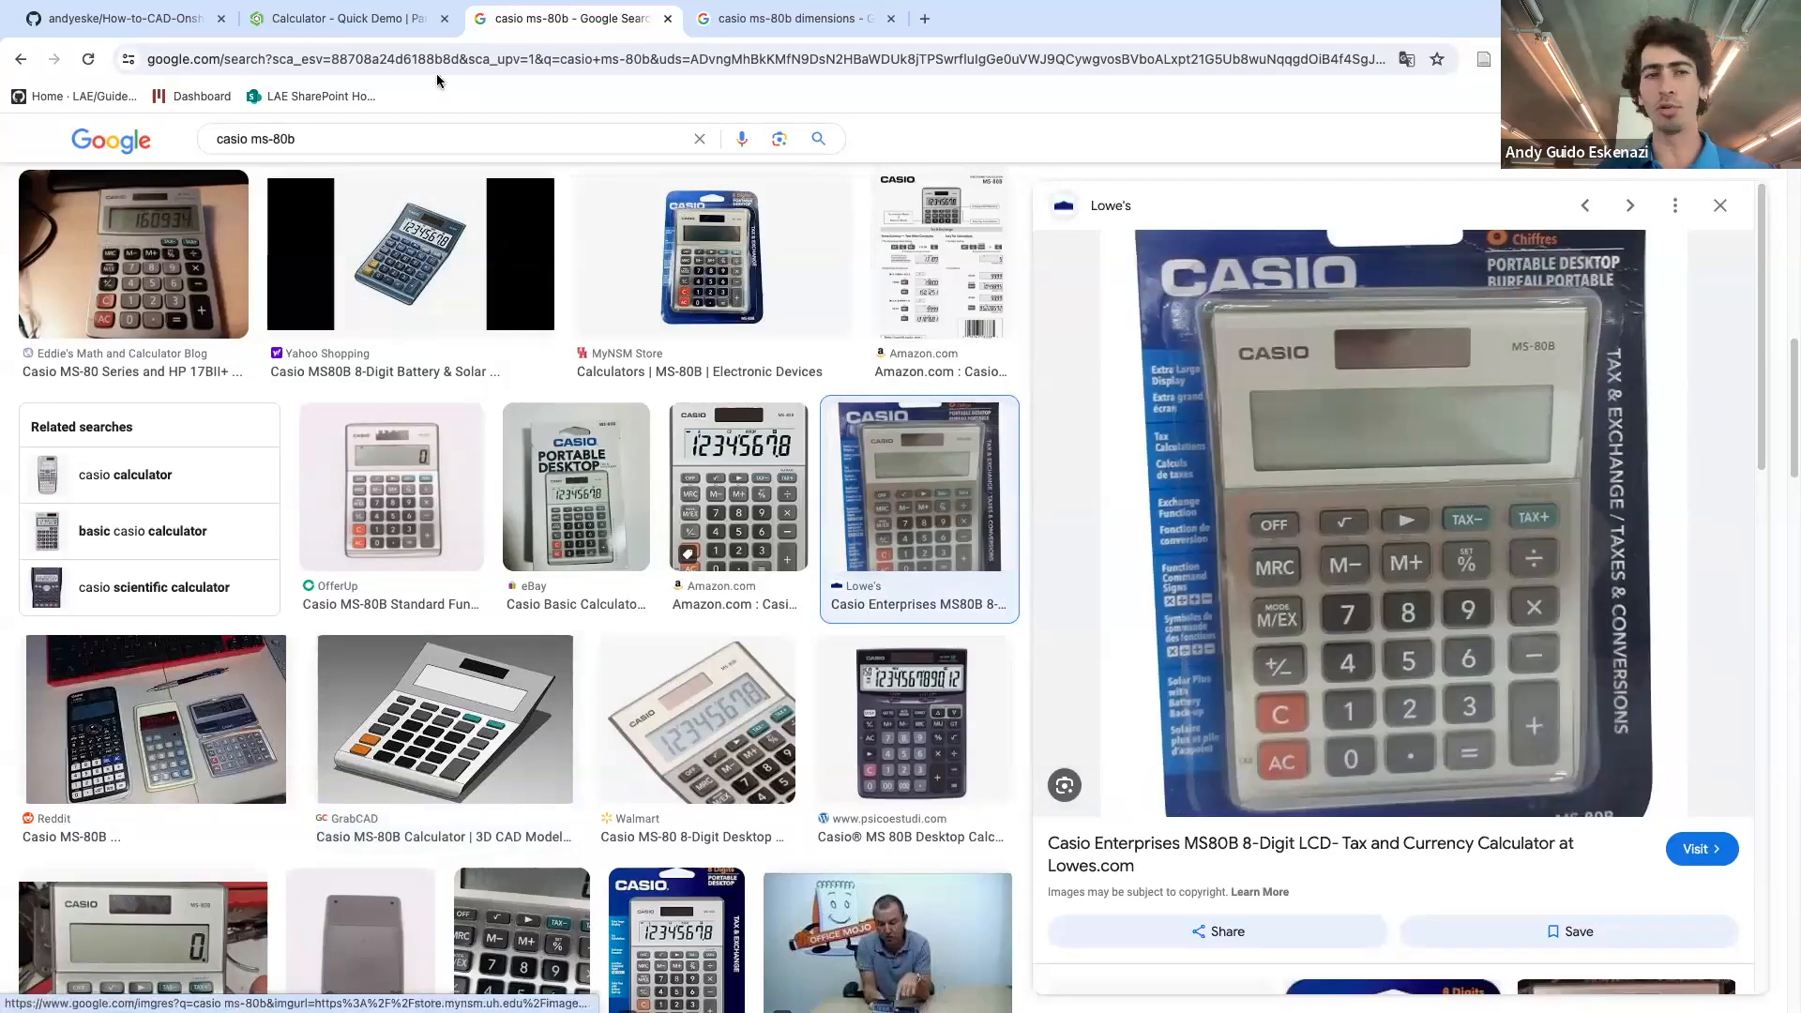
click(385, 21)
click(189, 169)
click(1015, 584)
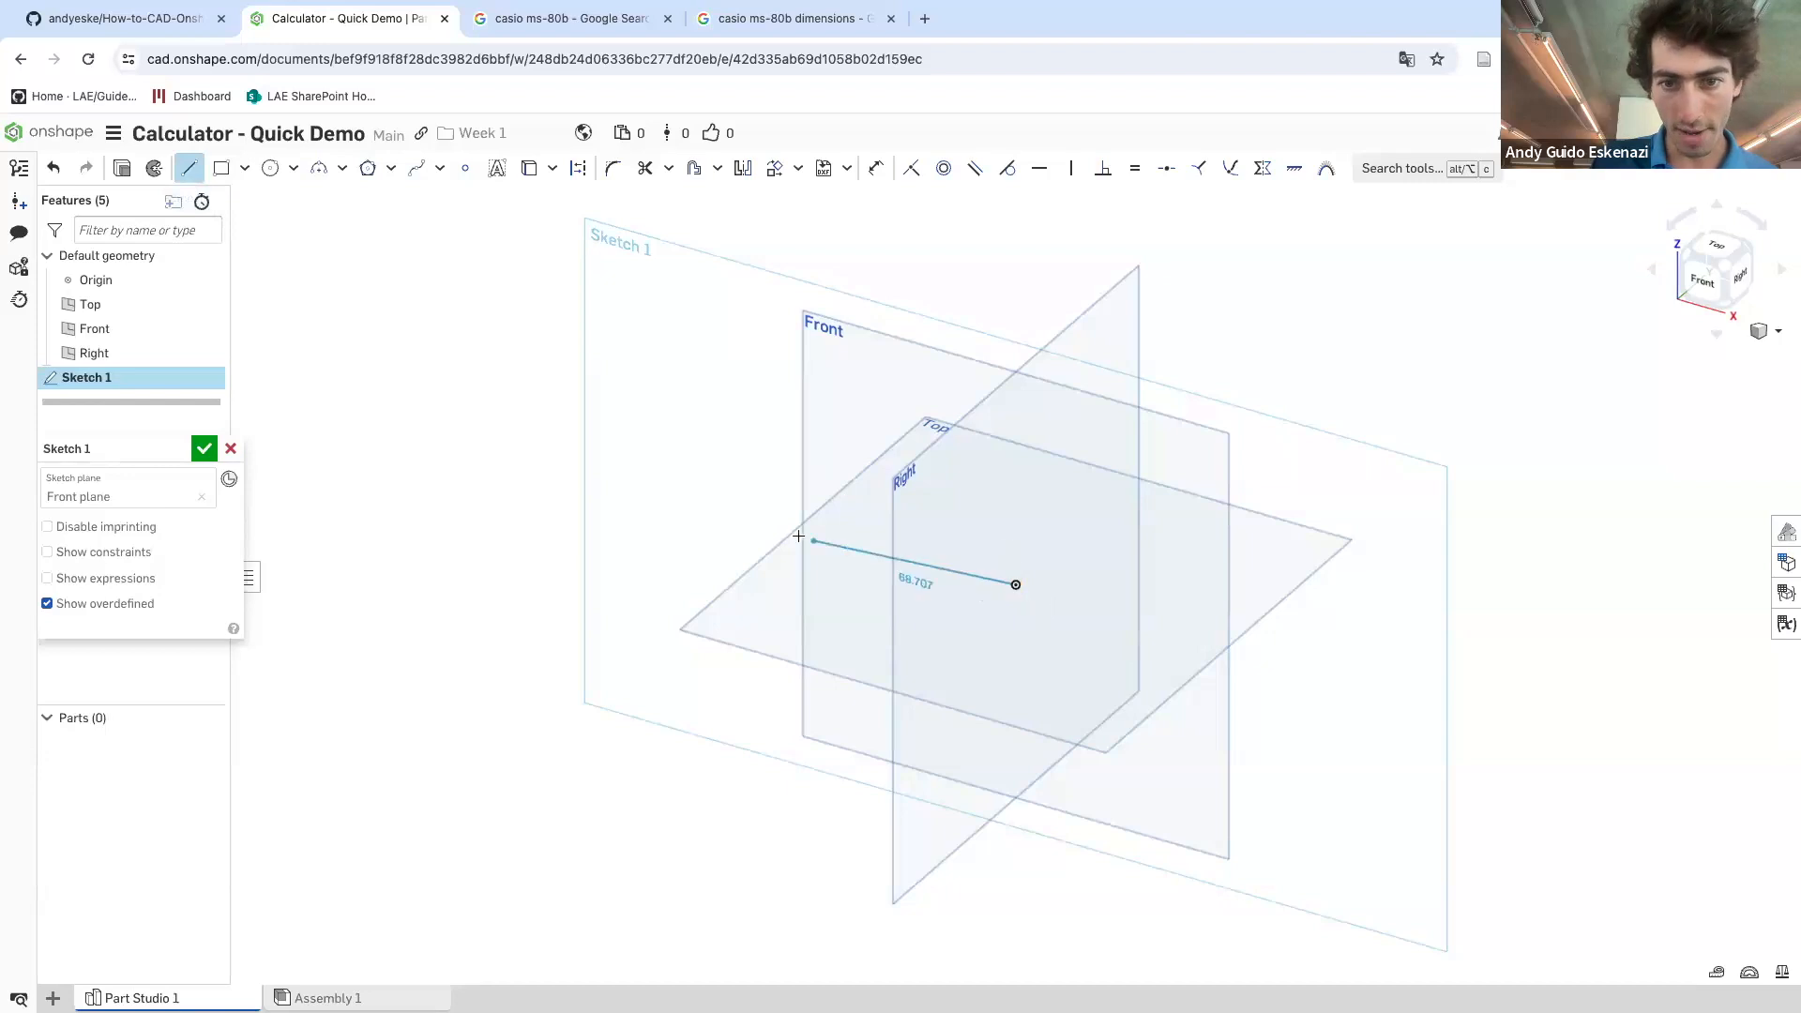
click(776, 519)
key(Escape)
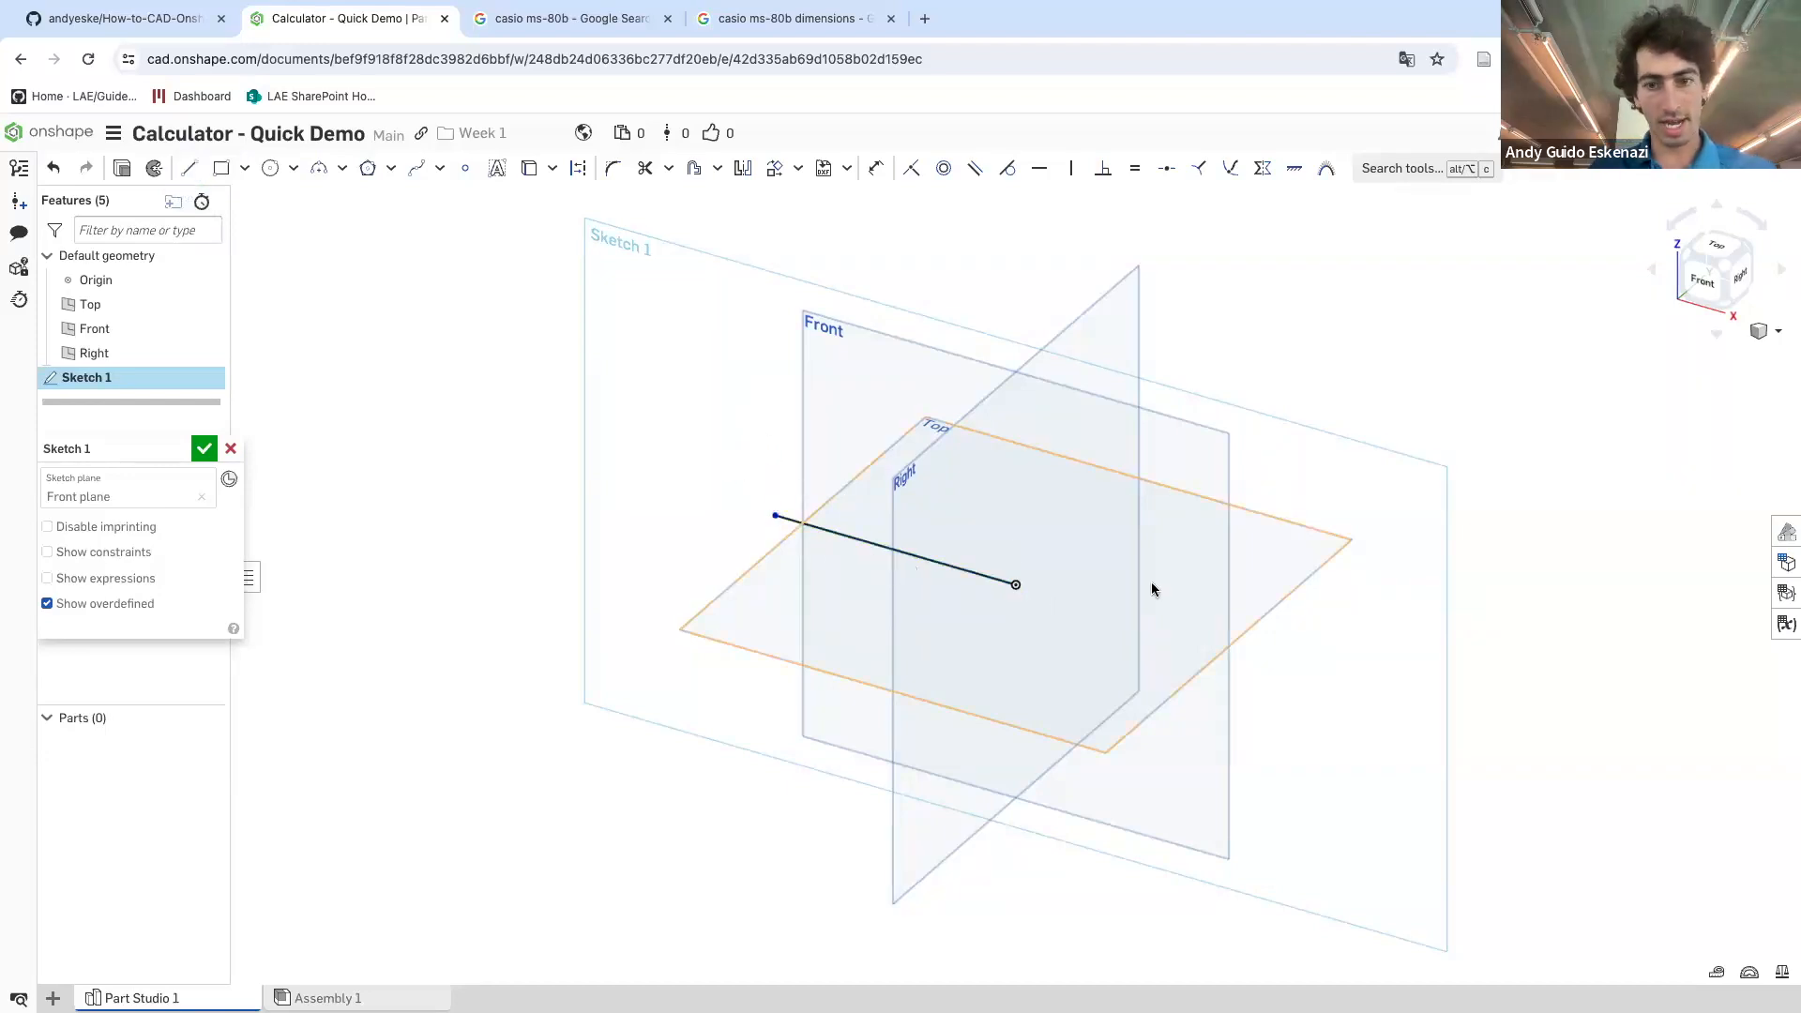
- Sketch a second line from the origin, sloping up to the right
click(189, 168)
click(1016, 584)
click(1150, 498)
key(Escape)
- Dimension the horizontal line's length as 100 mm
key(n)
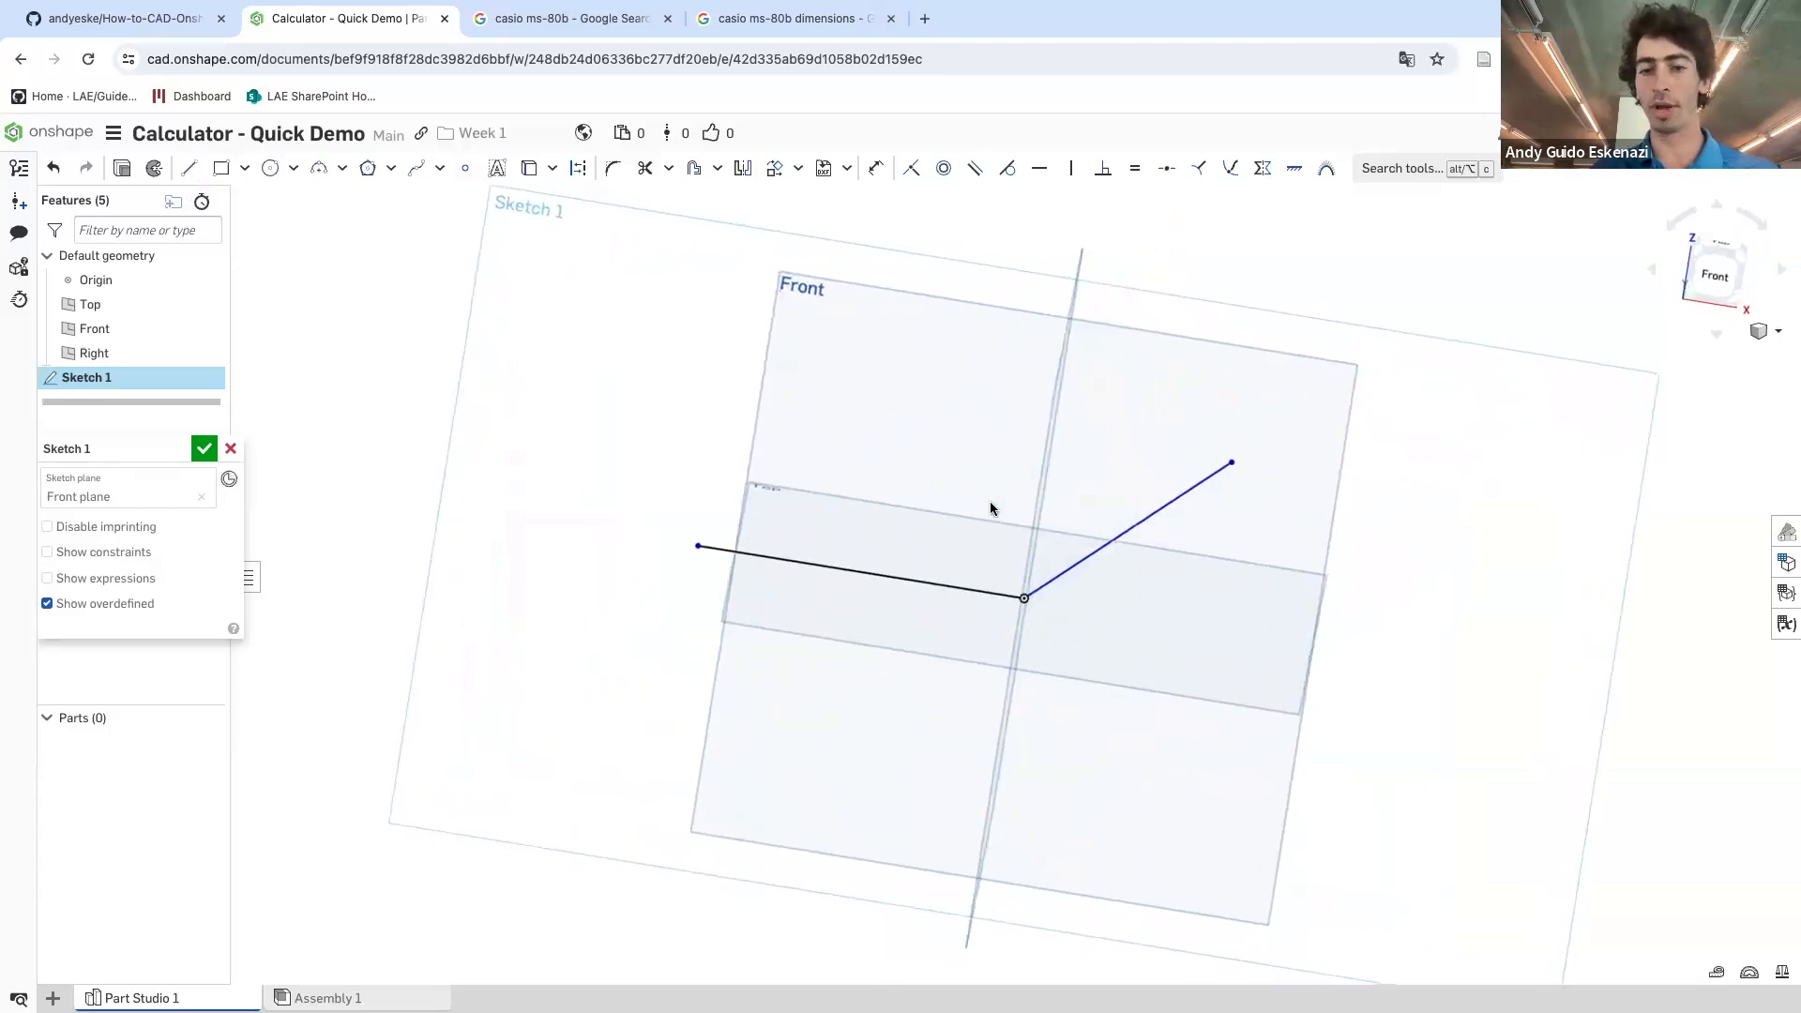
key(d)
click(769, 574)
click(763, 644)
text(100)
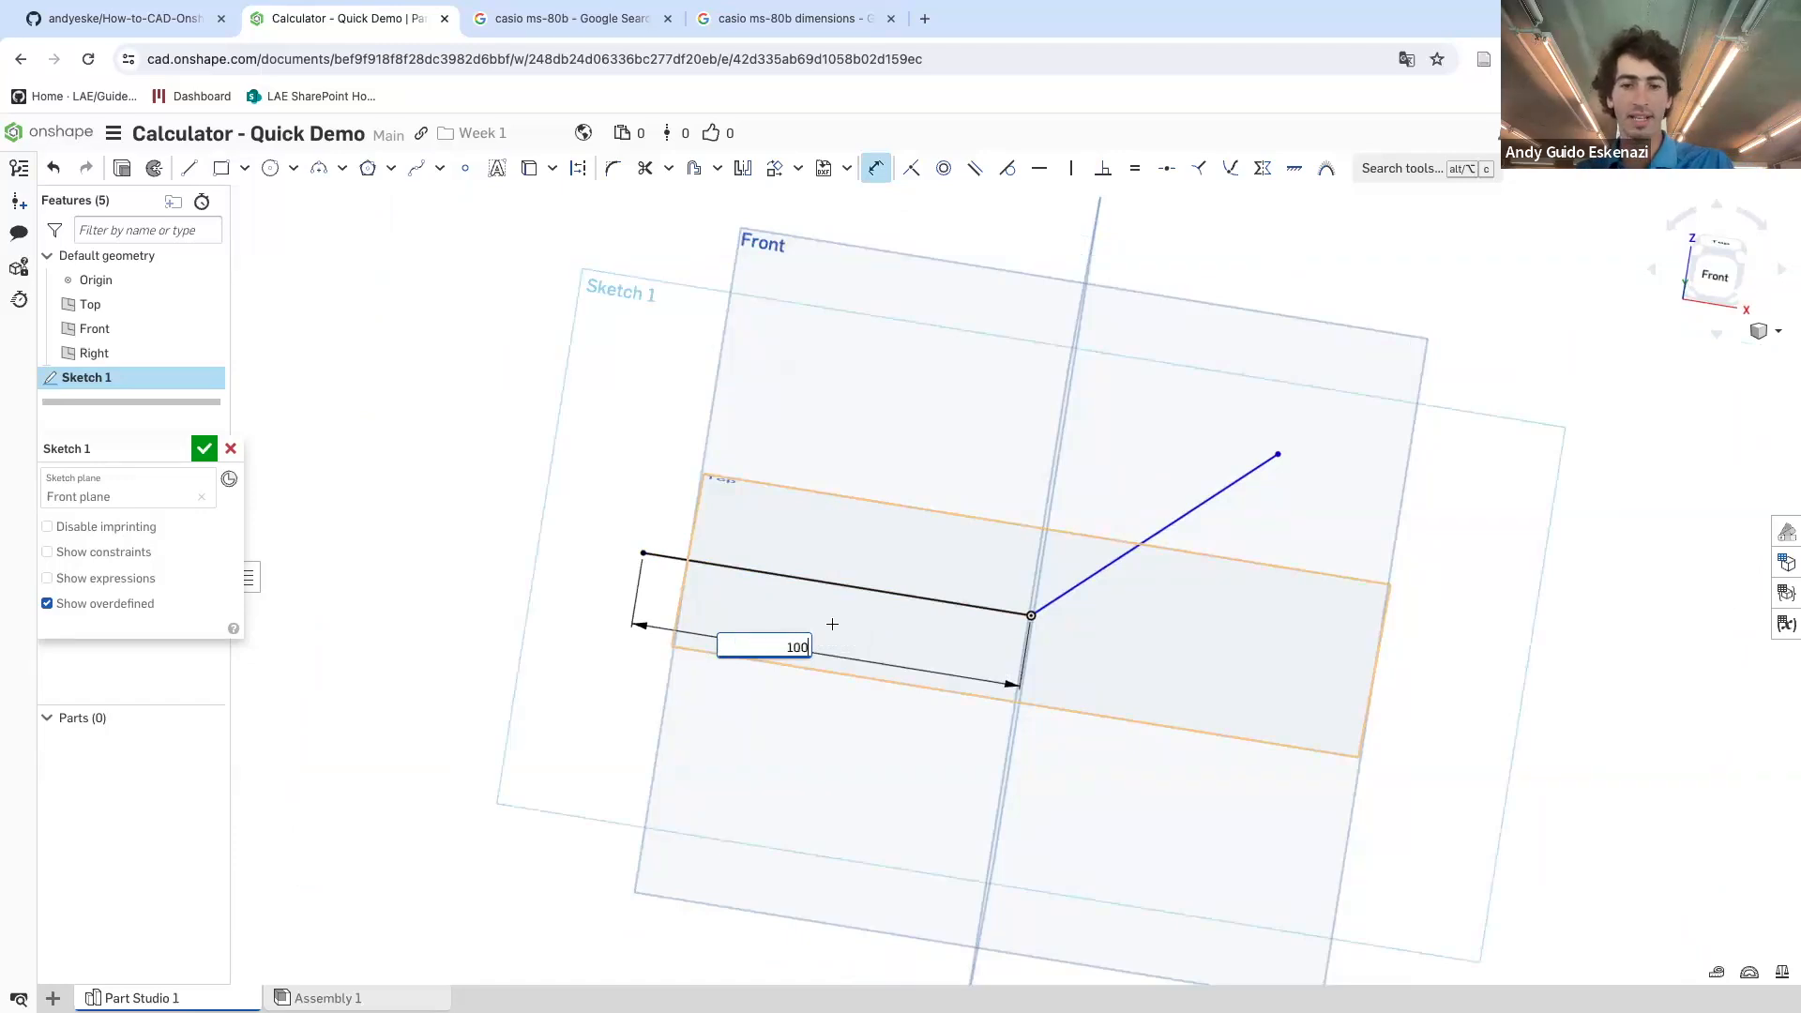
key(Return)
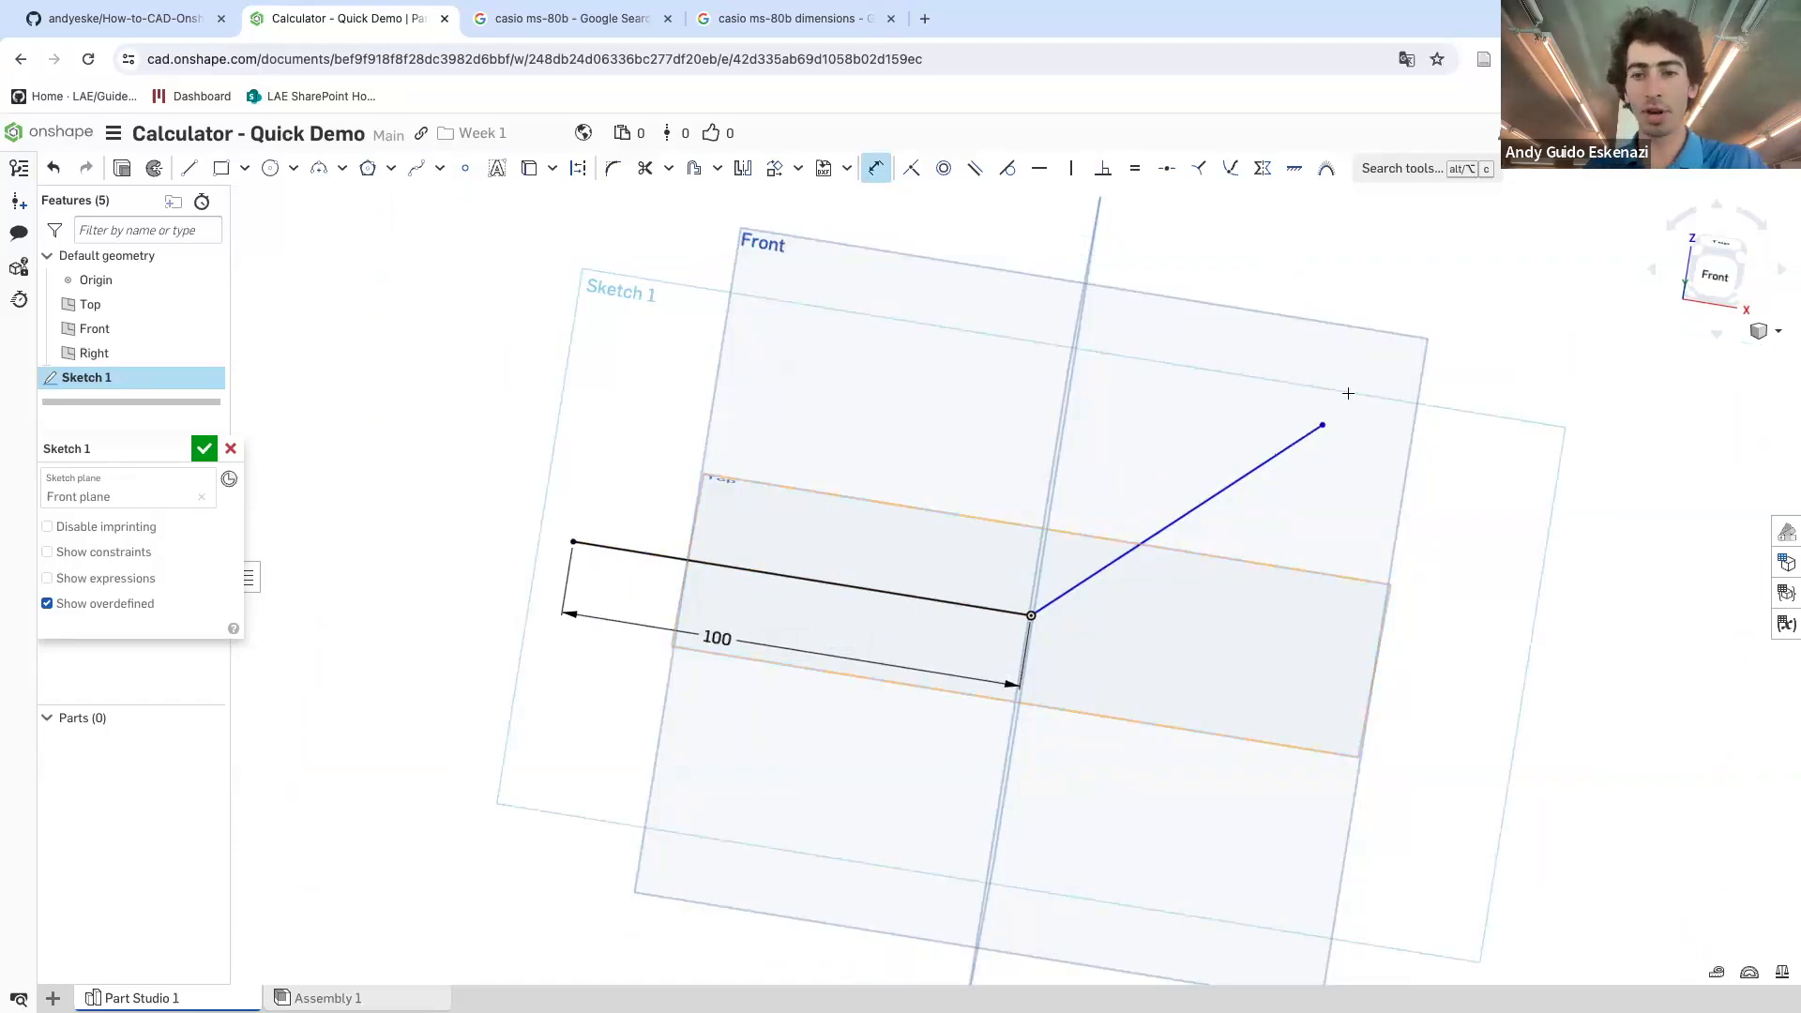
- Dimension the horizontal distance from the origin to the sloping line's upper end as 40 mm
click(1031, 616)
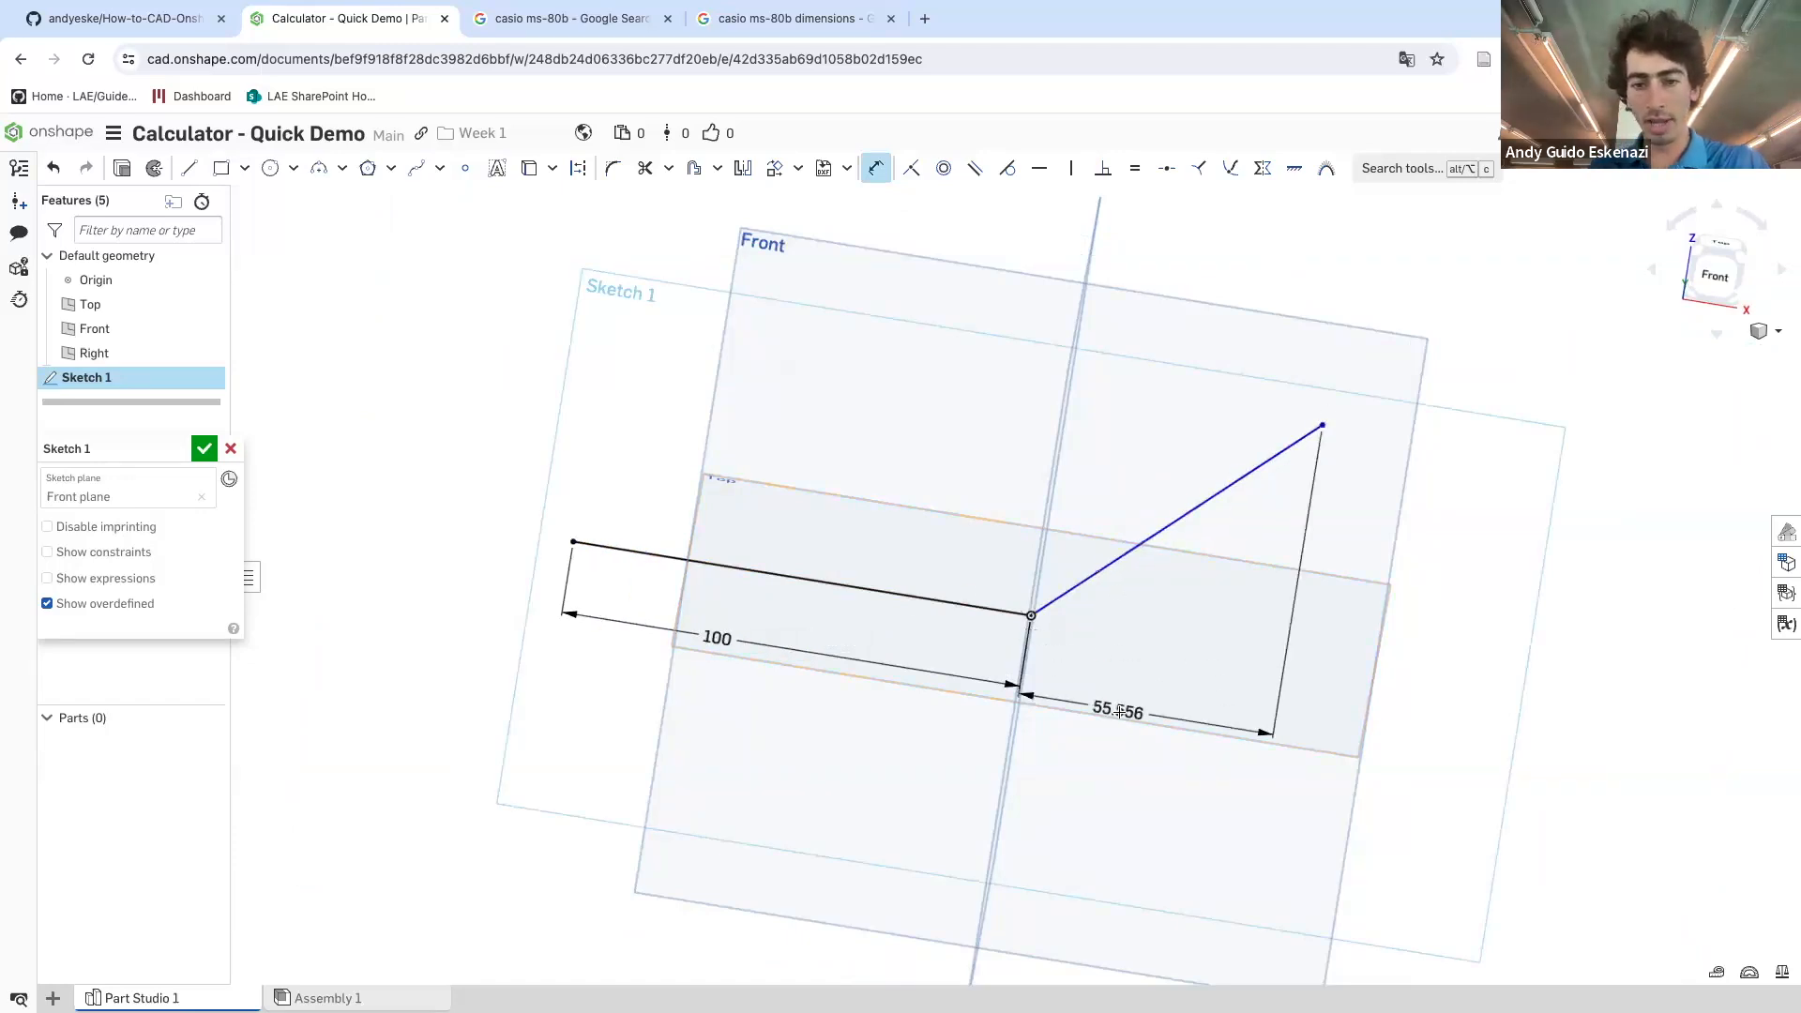
click(1108, 782)
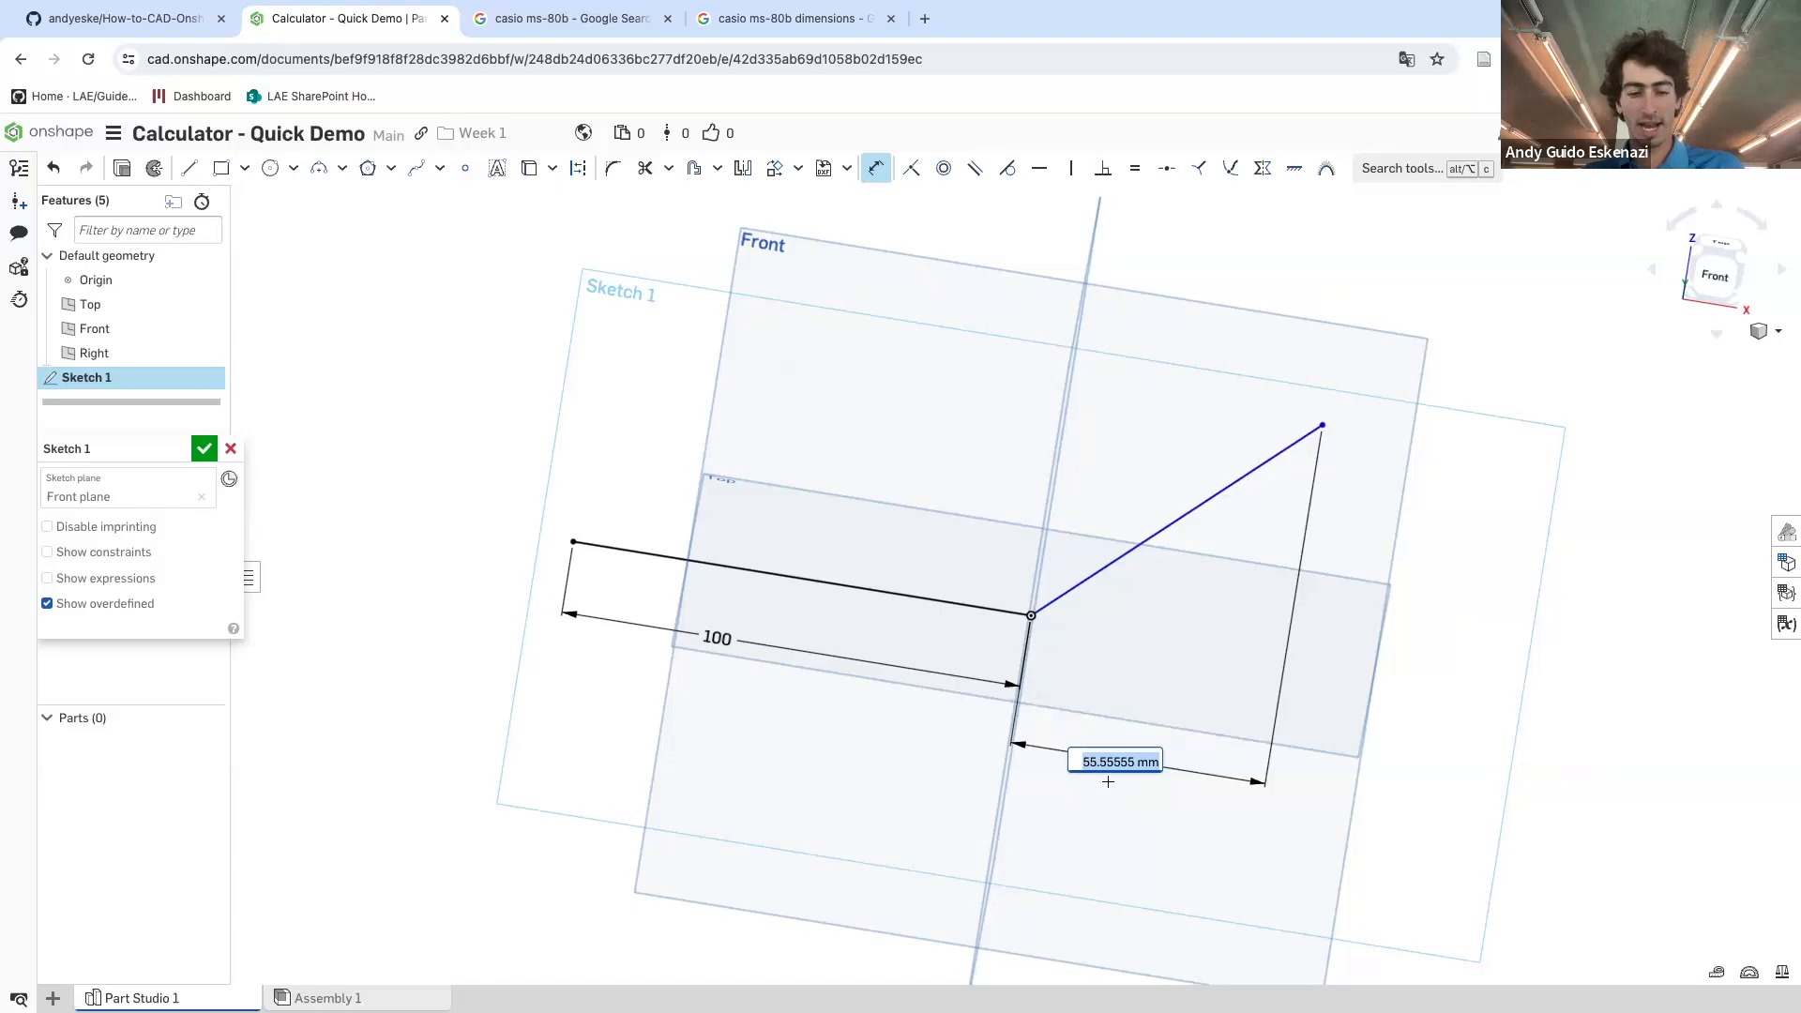
text(40)
key(Return)
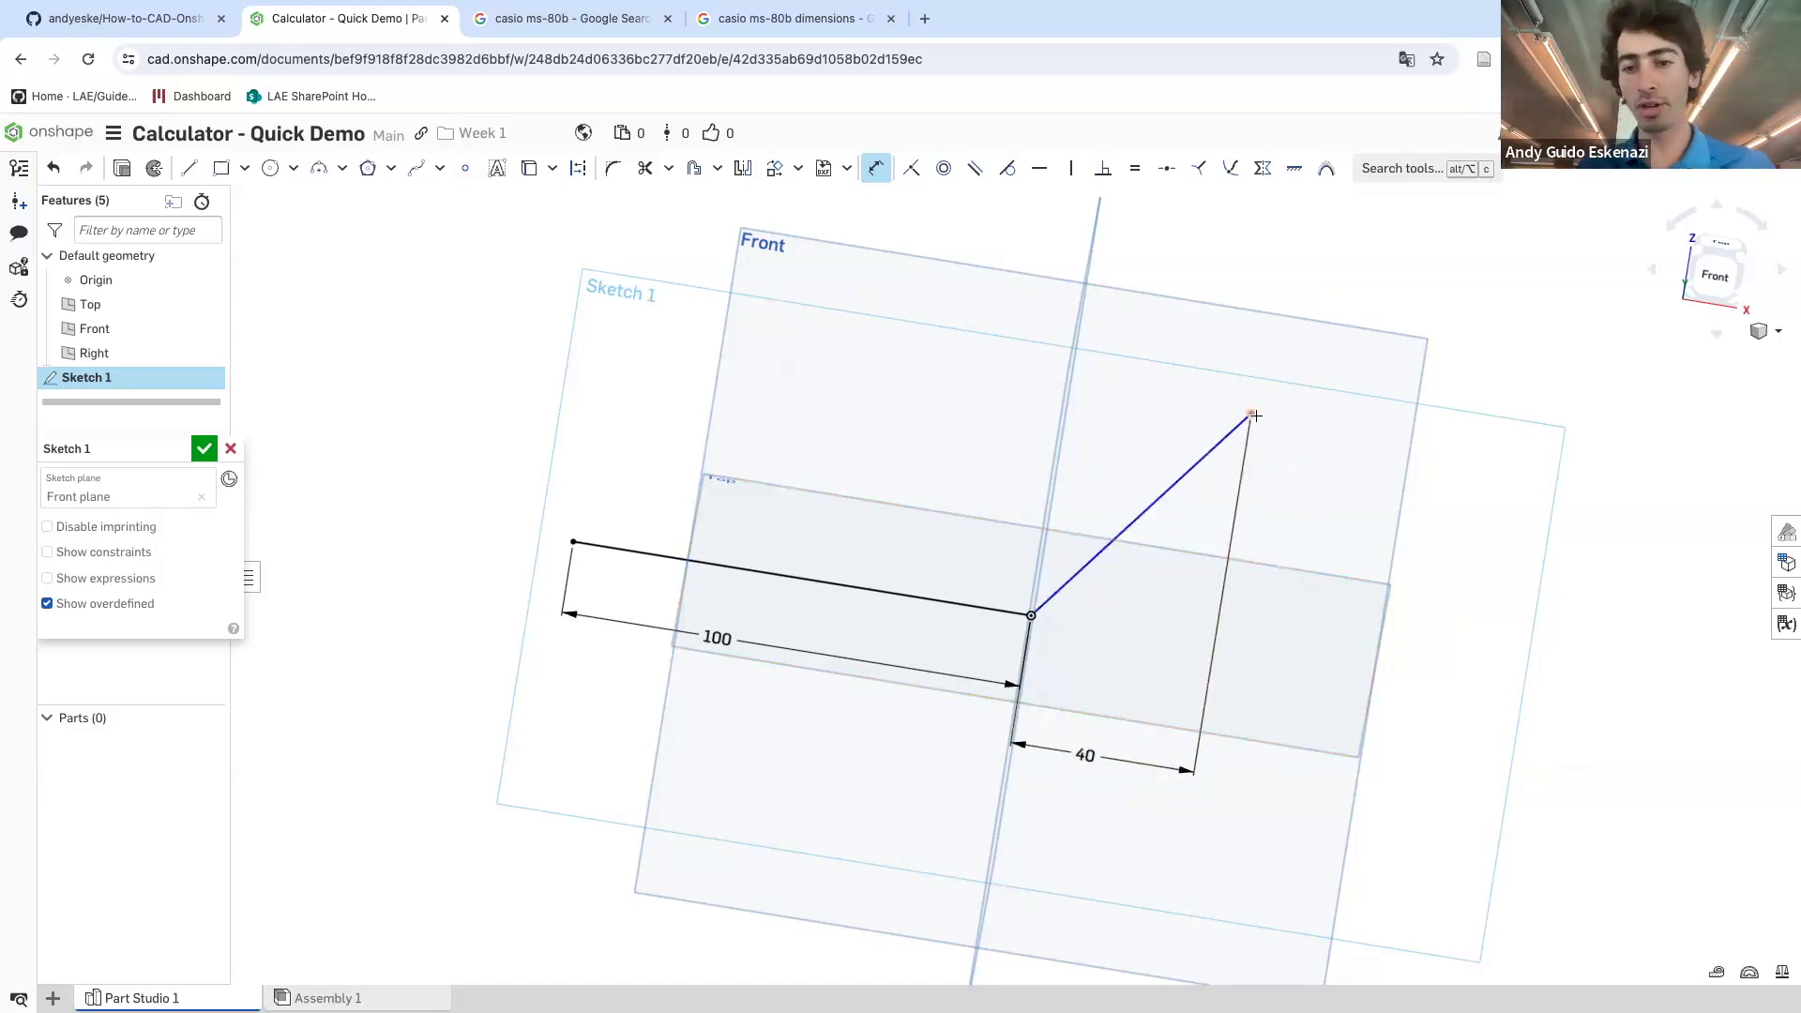
- Recheck the calculator's published dimensions, and dimension the vertical distance from the origin to the sloping line's upper end as 25 mm
click(786, 18)
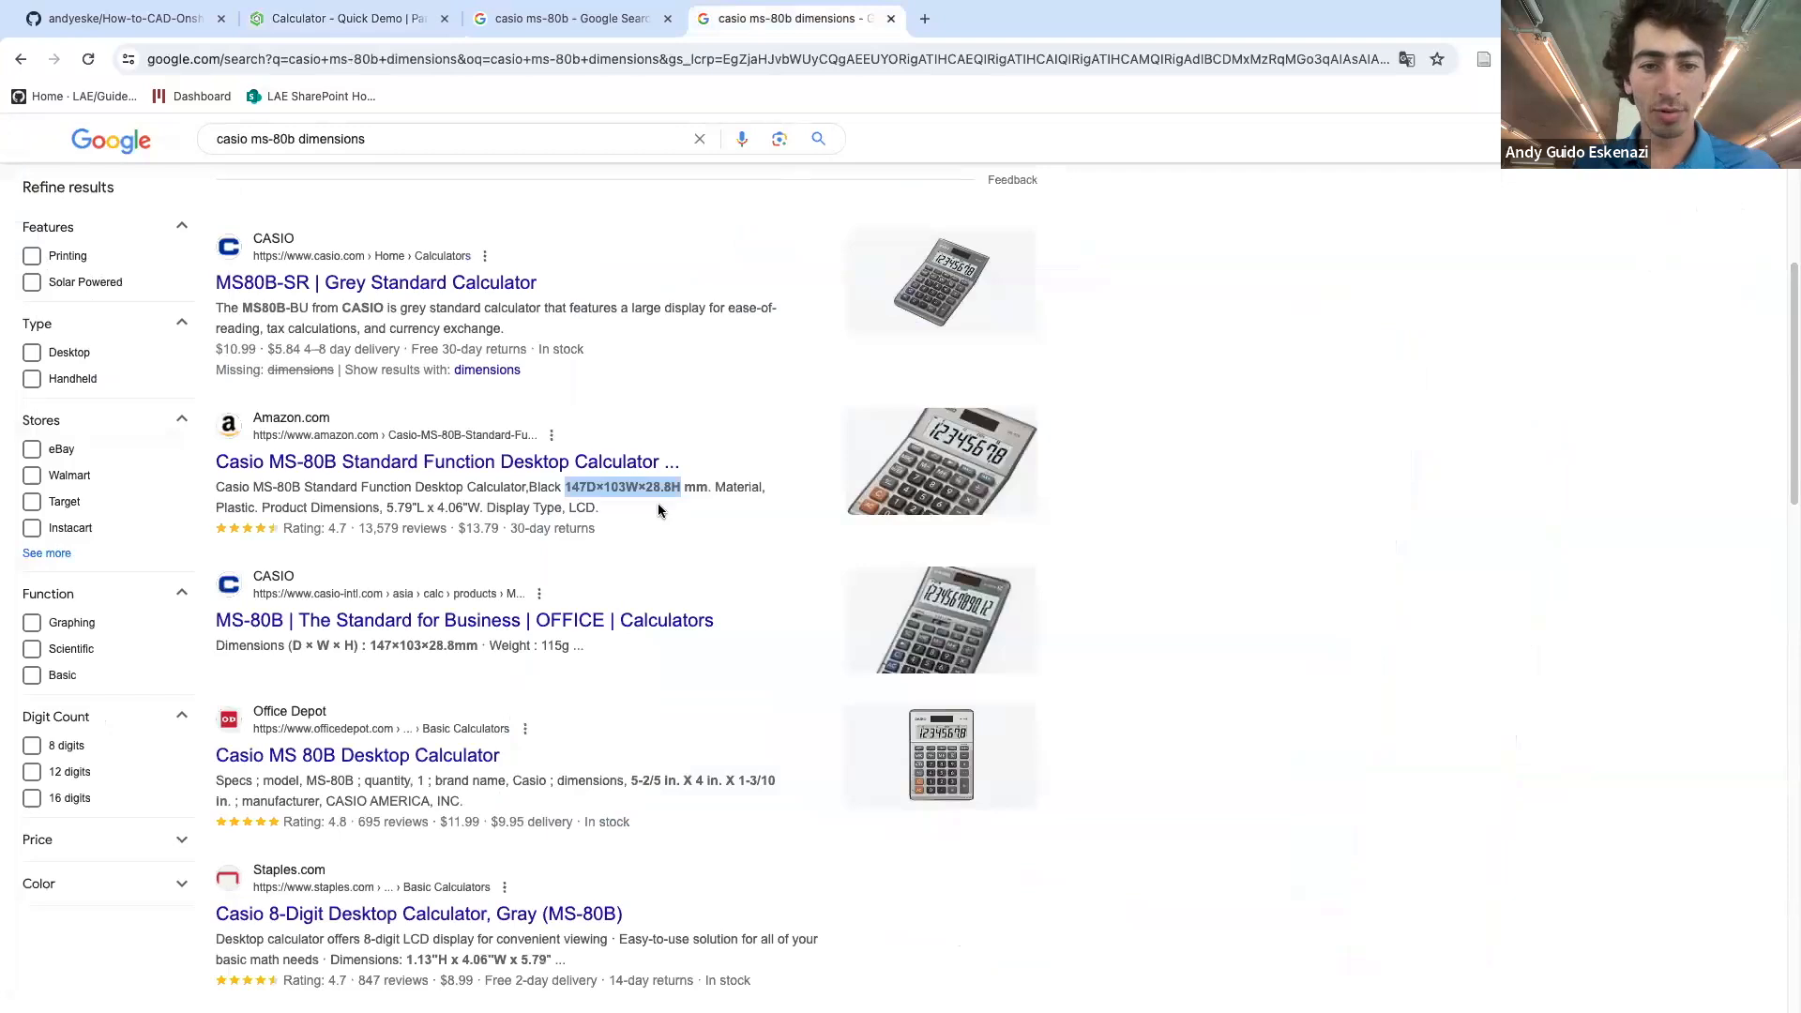
click(347, 18)
click(1257, 427)
click(1031, 616)
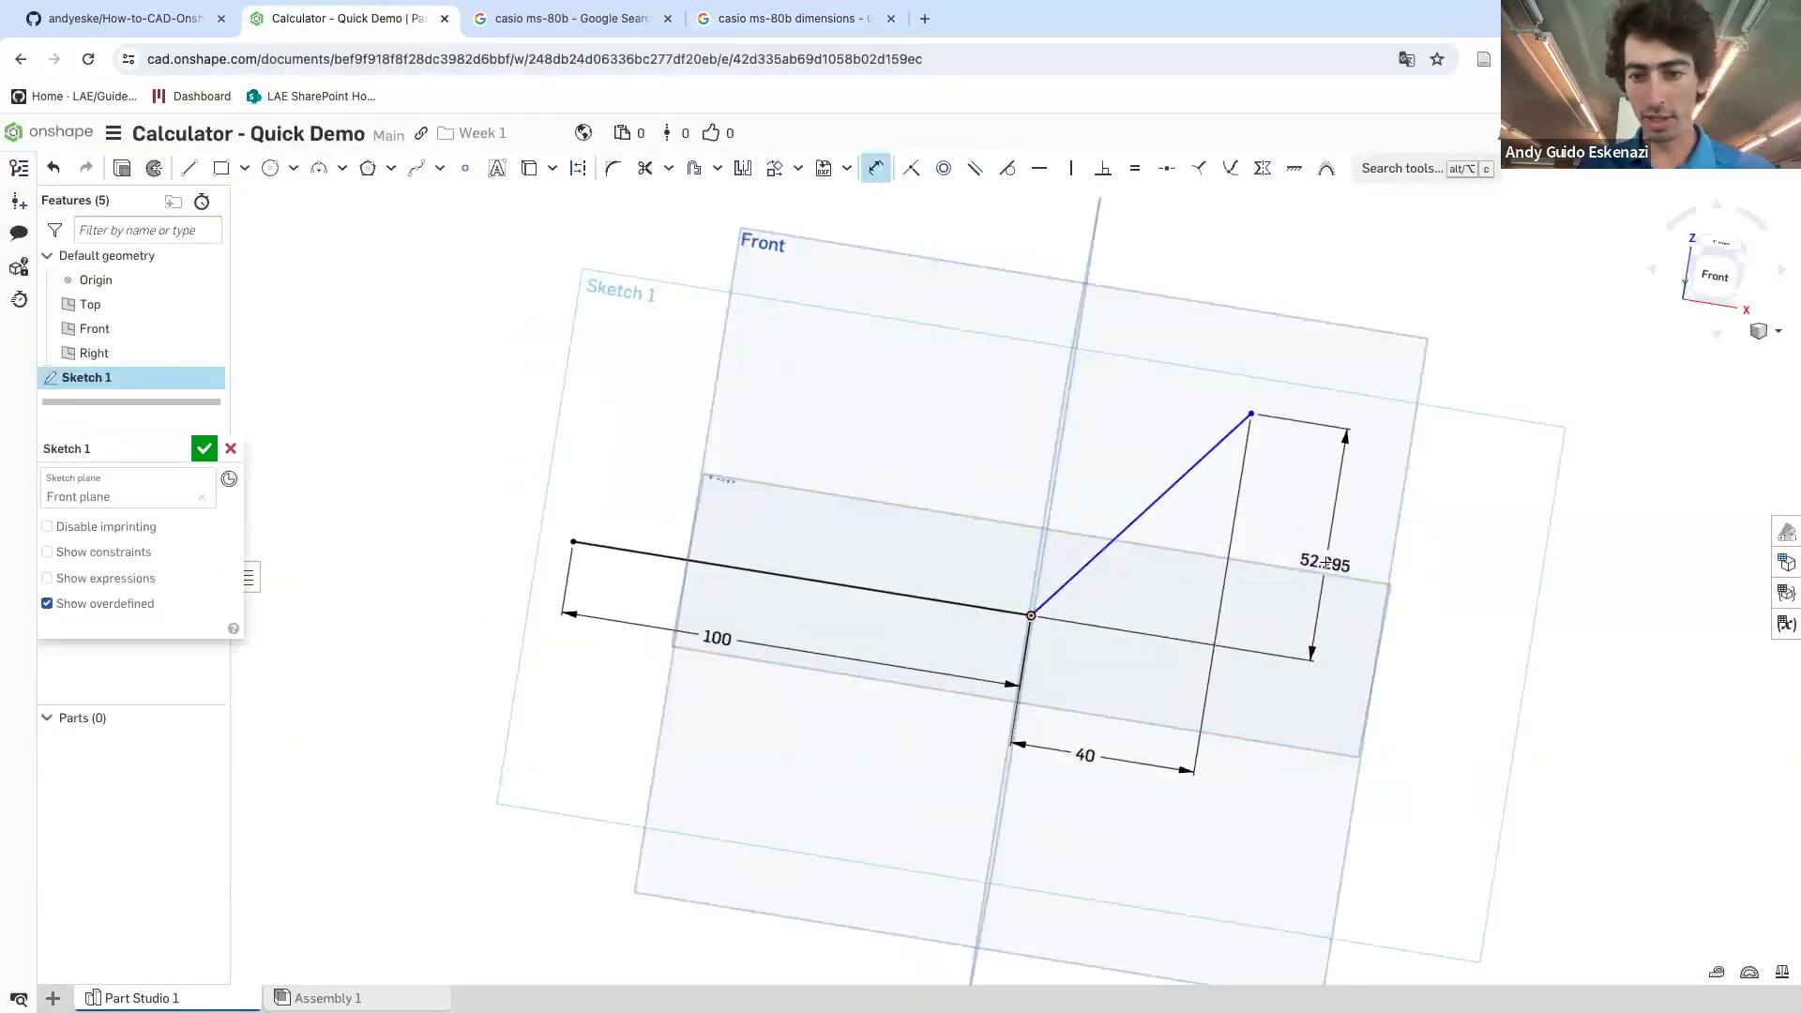
click(1325, 562)
key(Return)
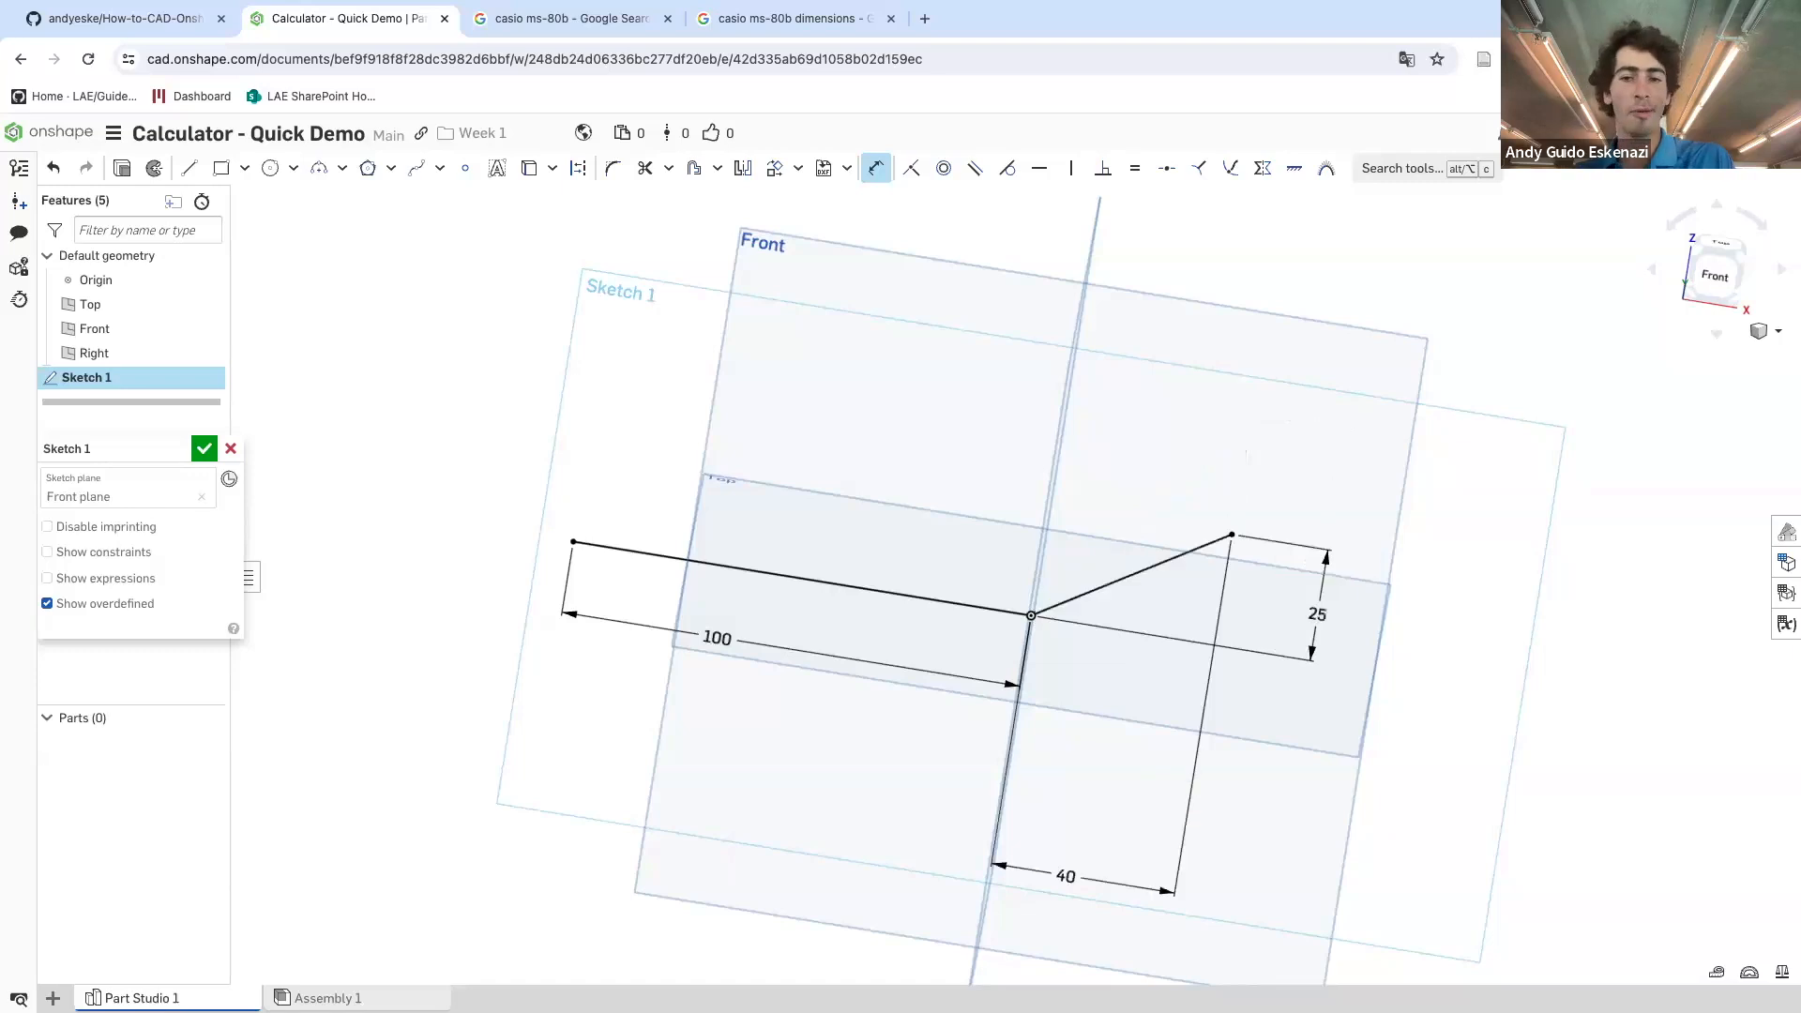
- Offset the horizontal and sloping lines together upward by 10 mm
right_drag(1207, 607, 1055, 601)
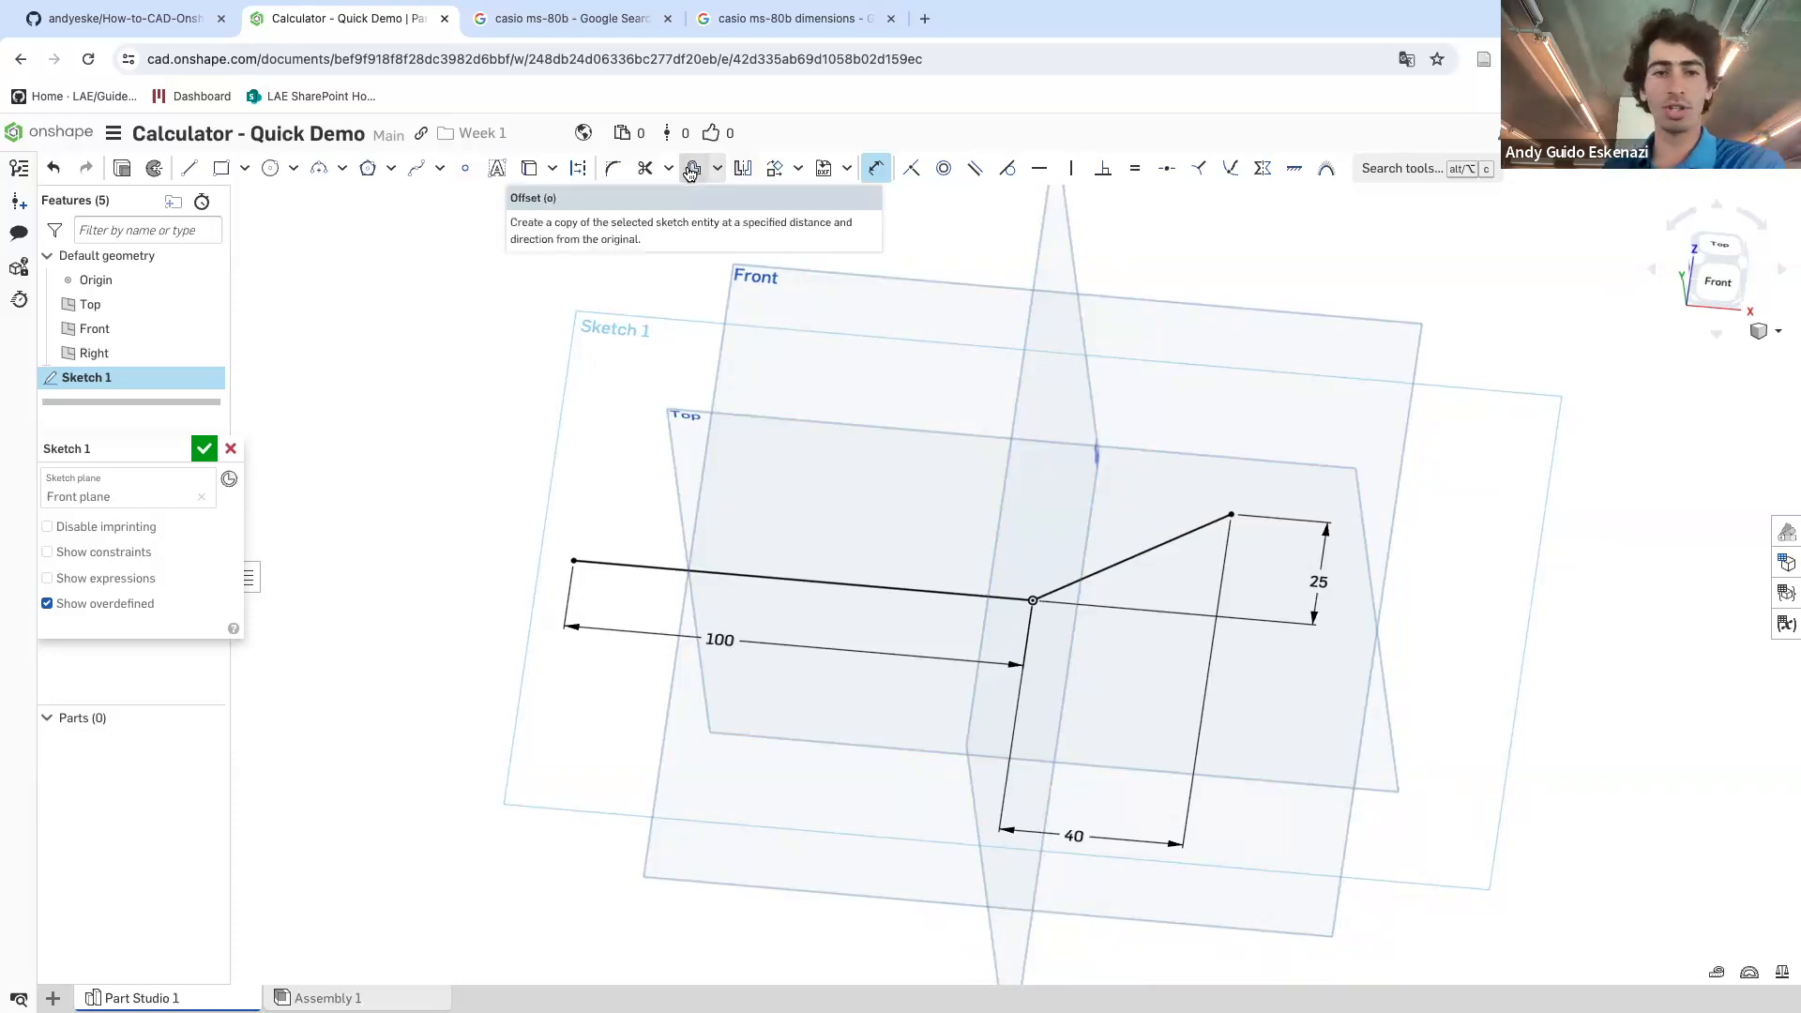
click(692, 170)
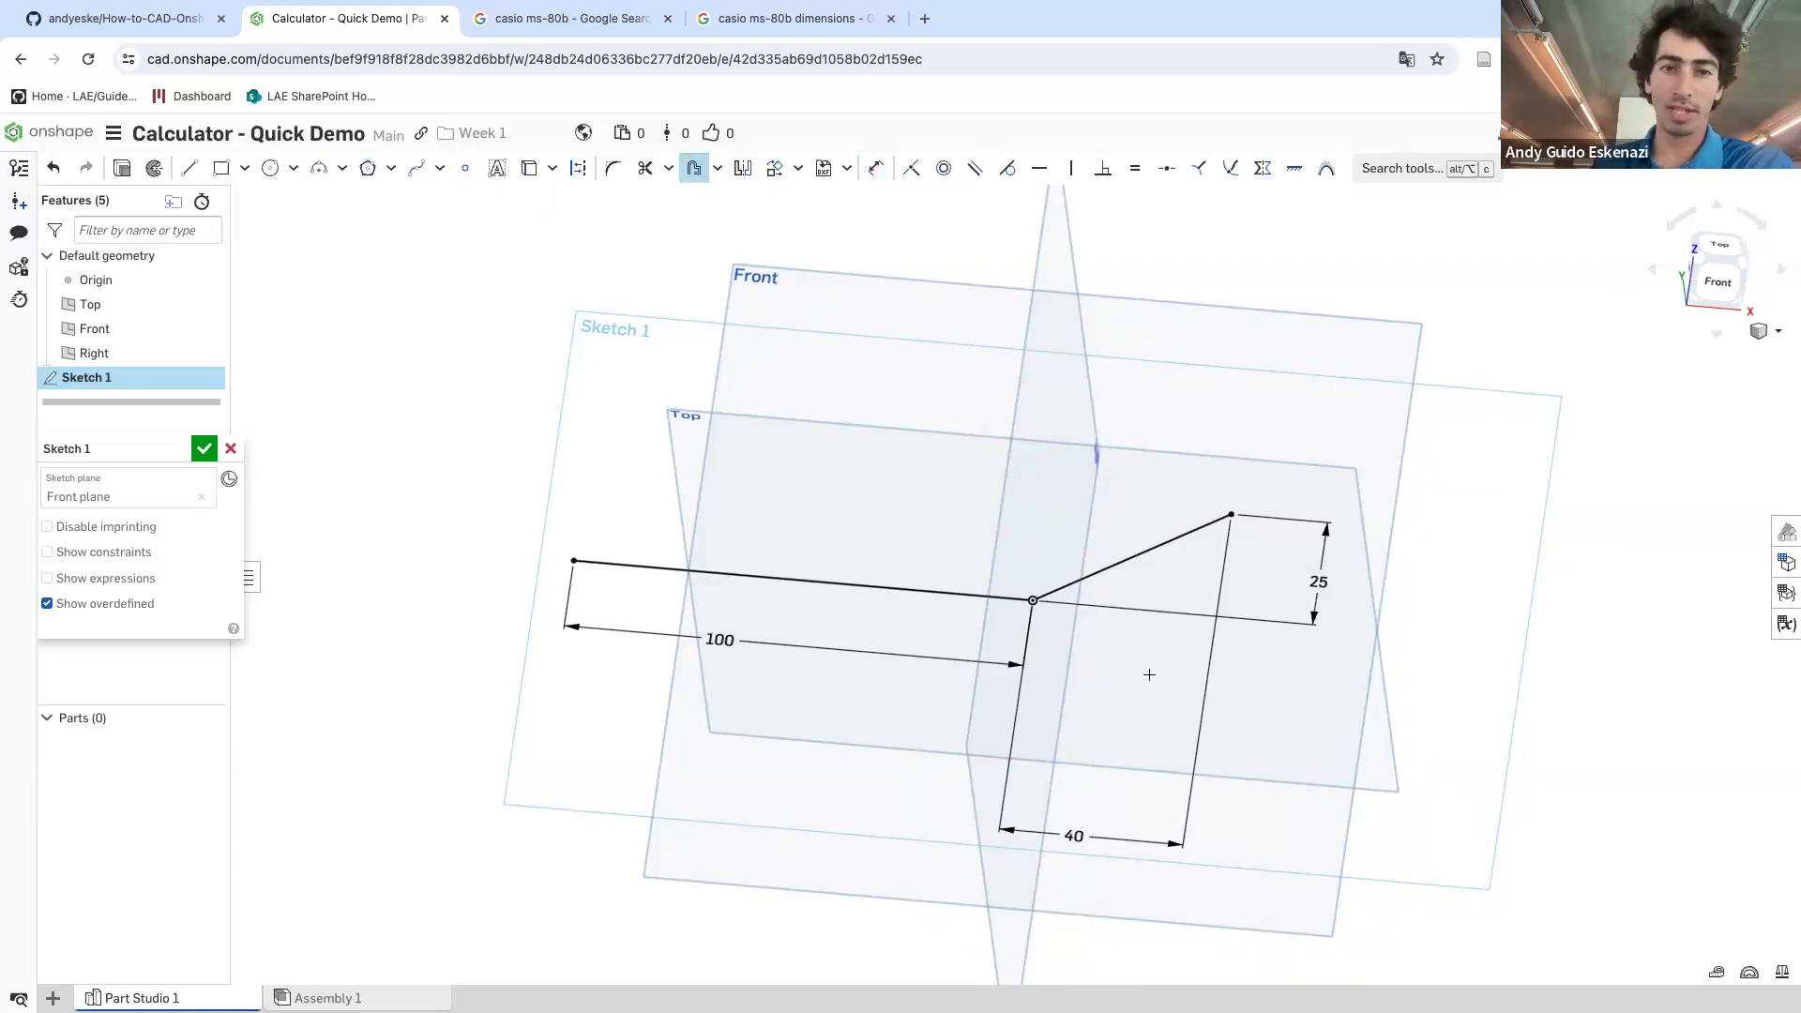
scroll(922, 579, down, 1)
scroll(848, 352, up, 2)
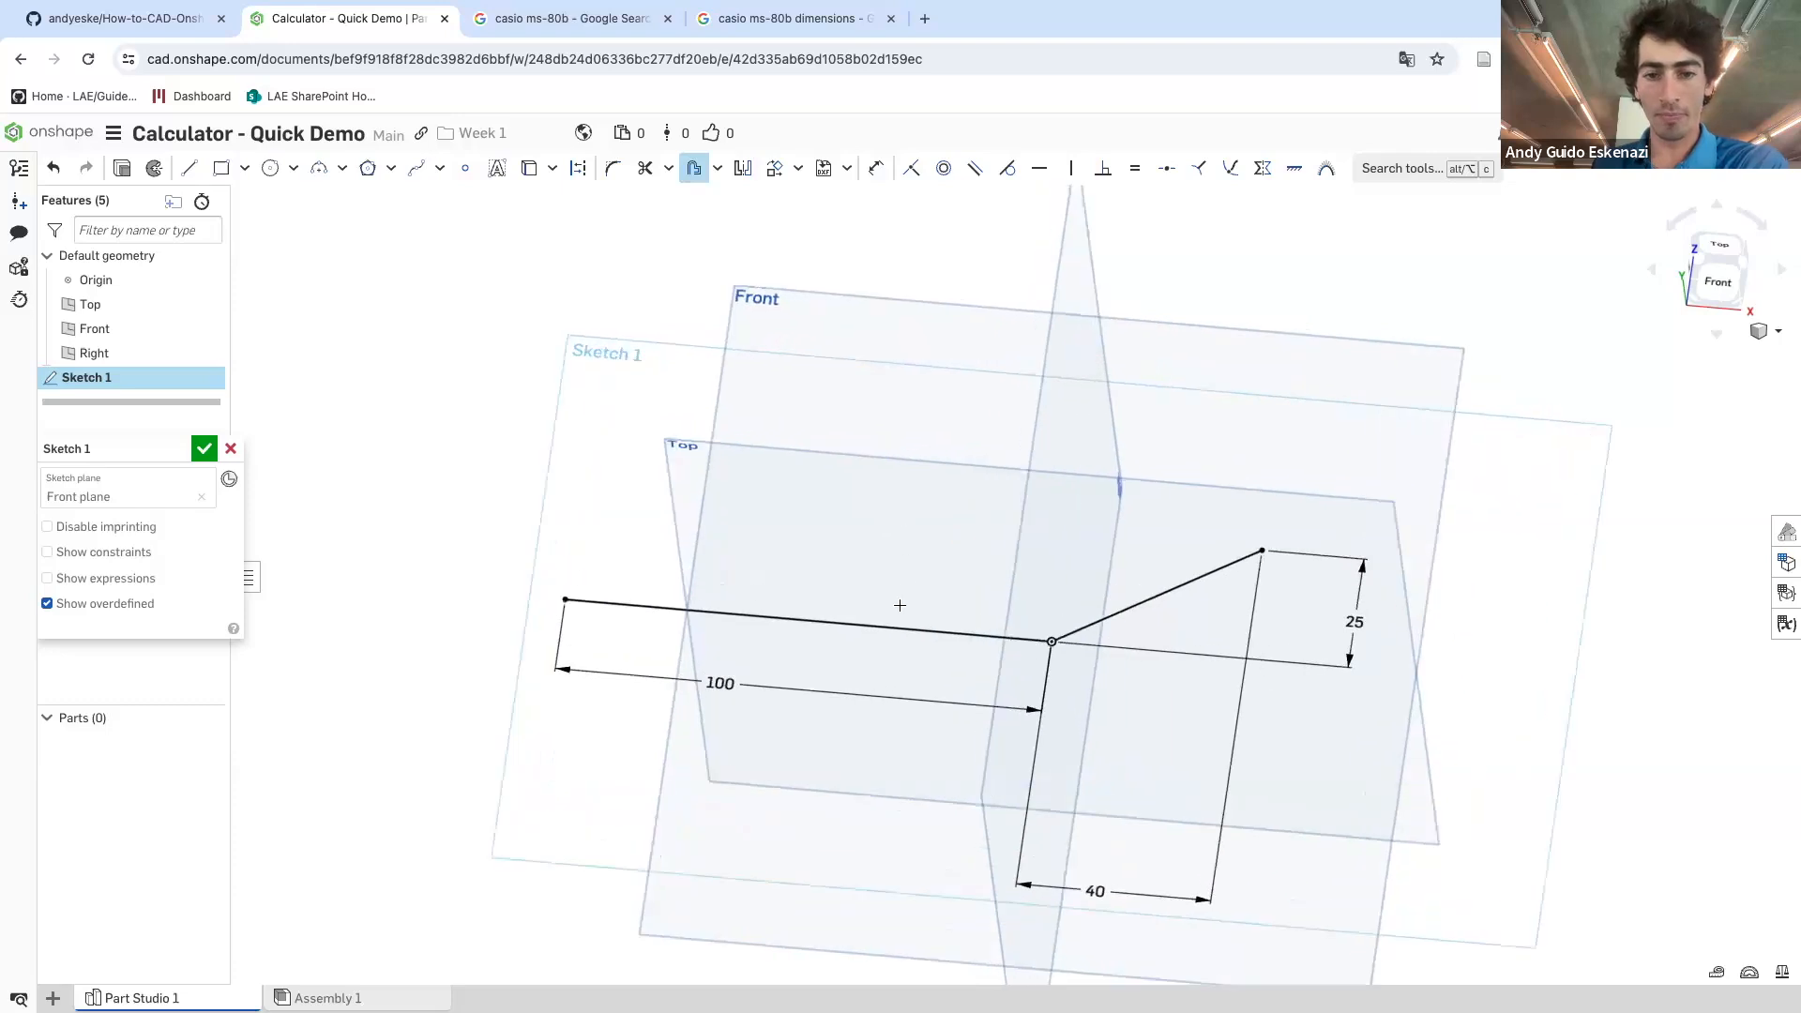
click(892, 627)
shift+click(1102, 619)
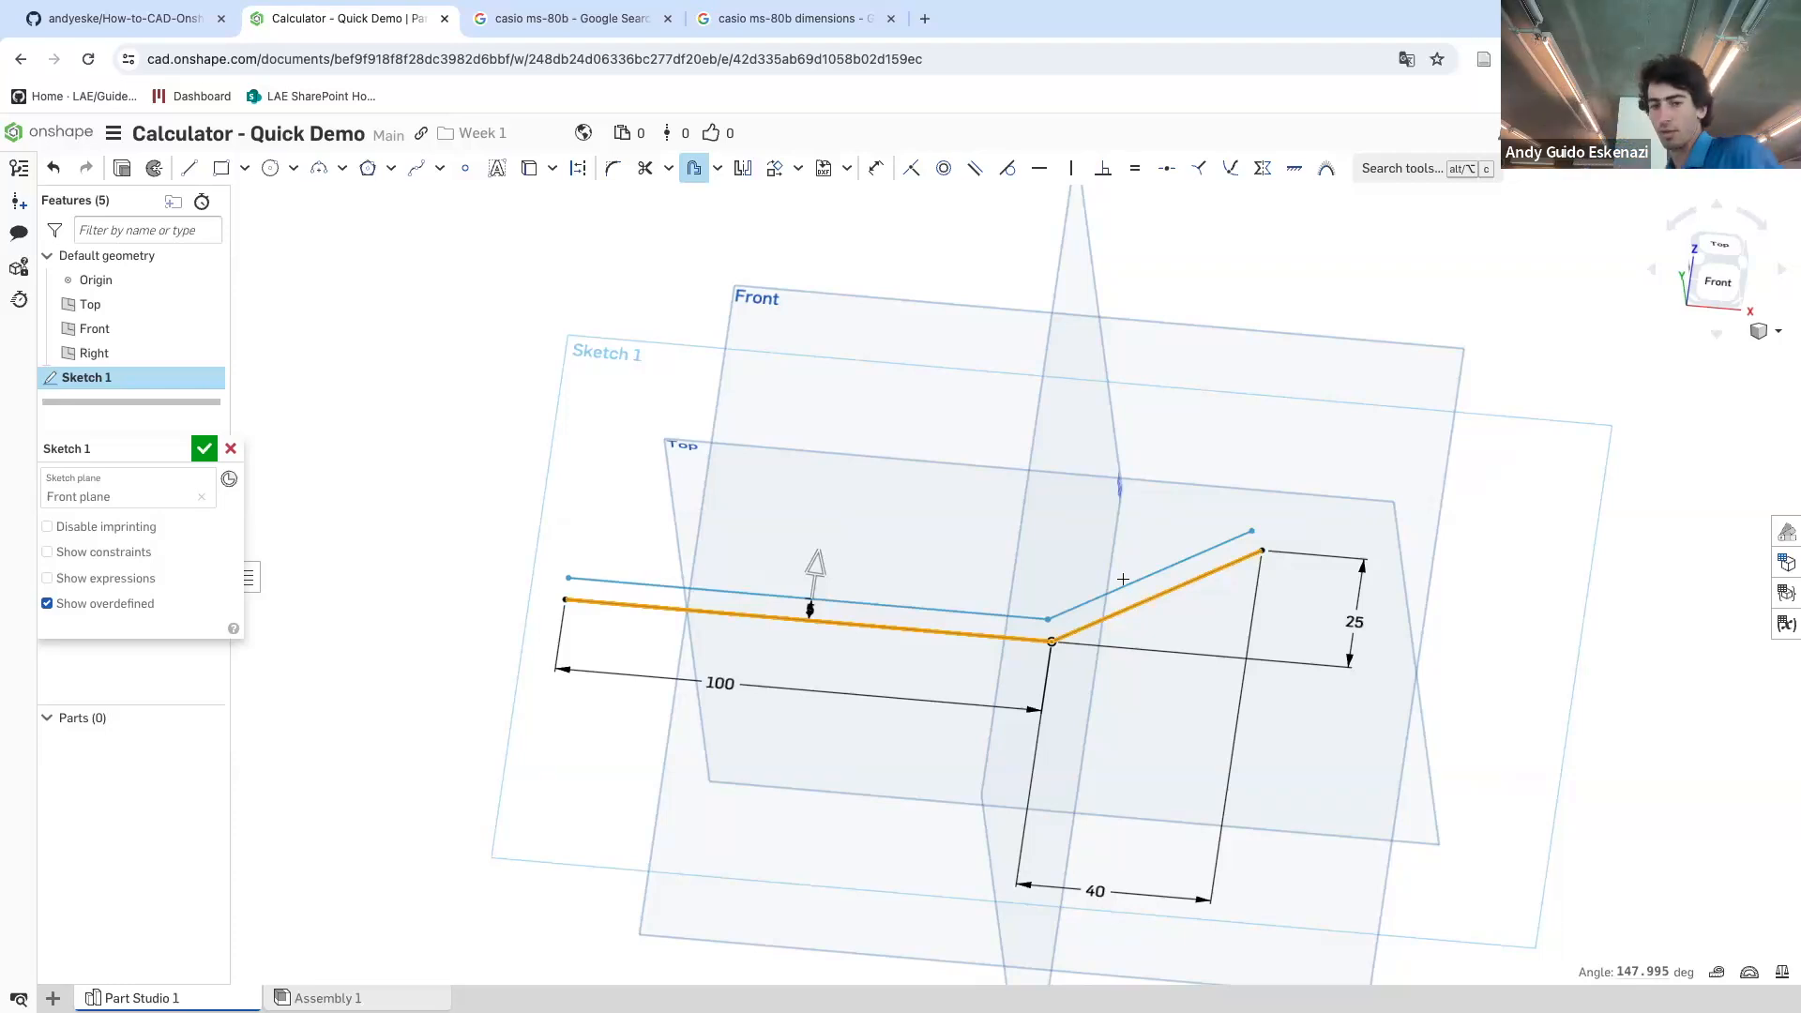
click(873, 526)
scroll(913, 627, up, 3)
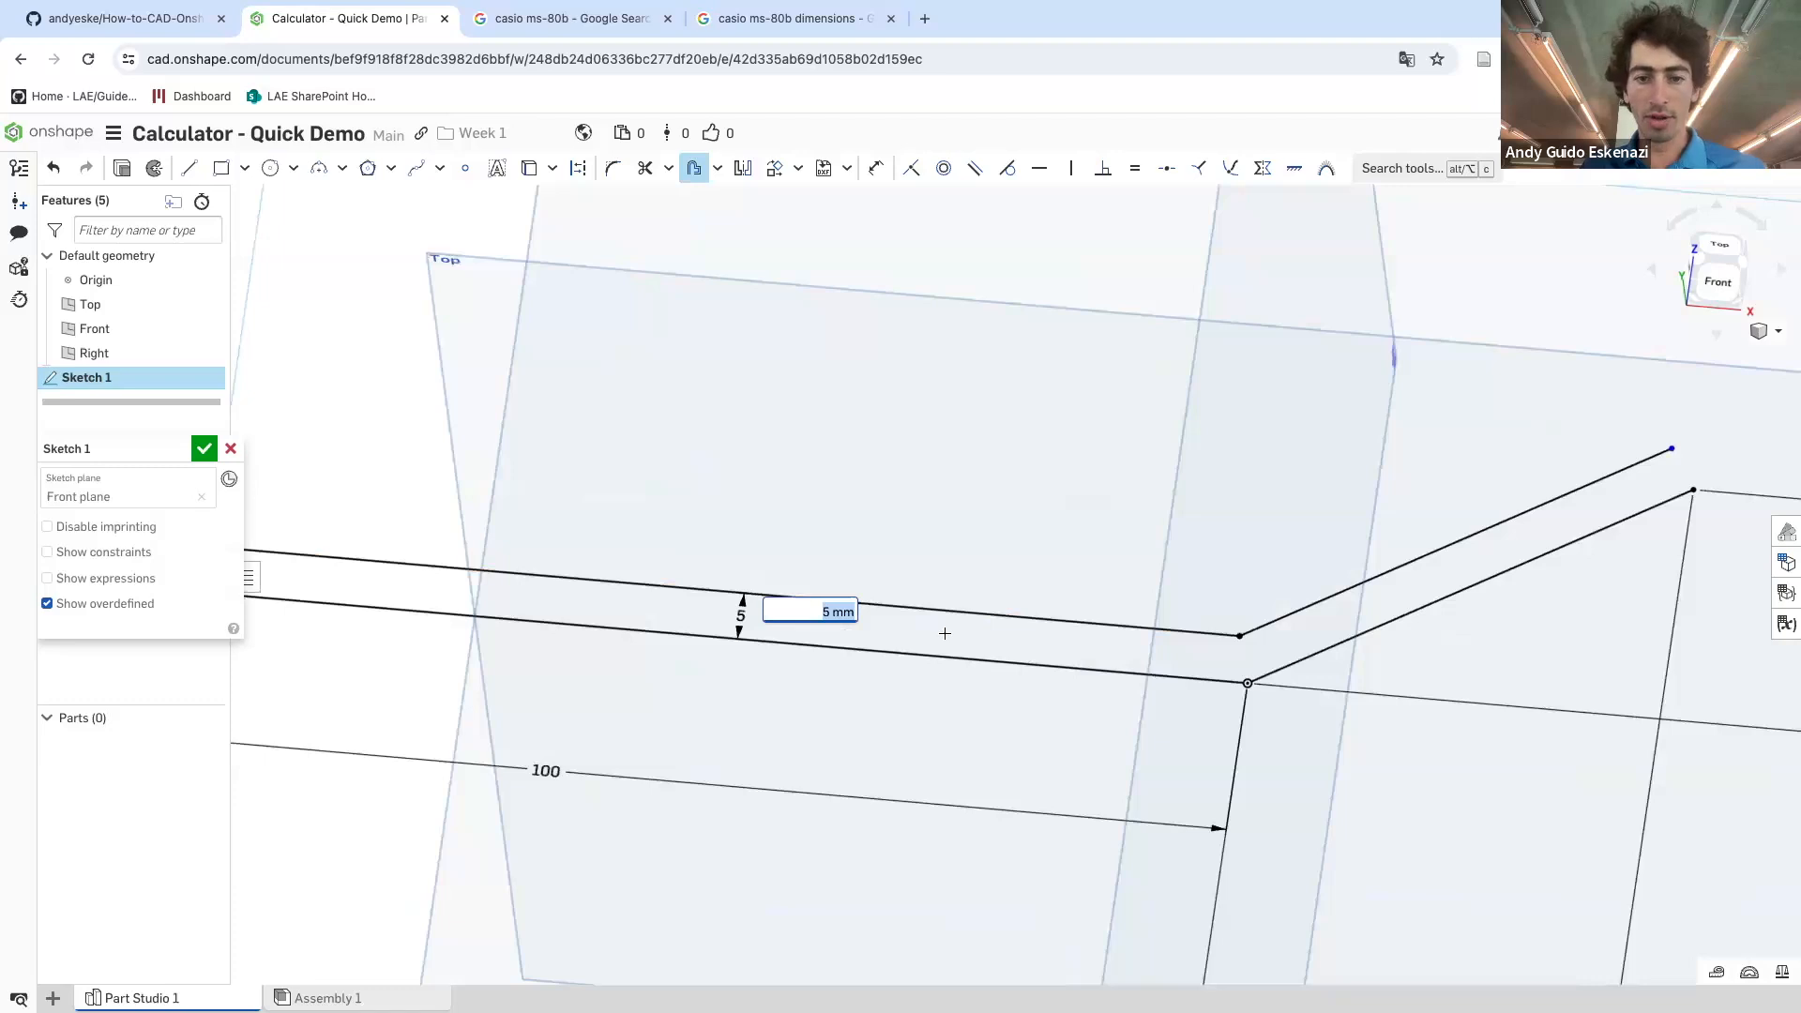
text(10)
key(Return)
scroll(940, 645, down, 3)
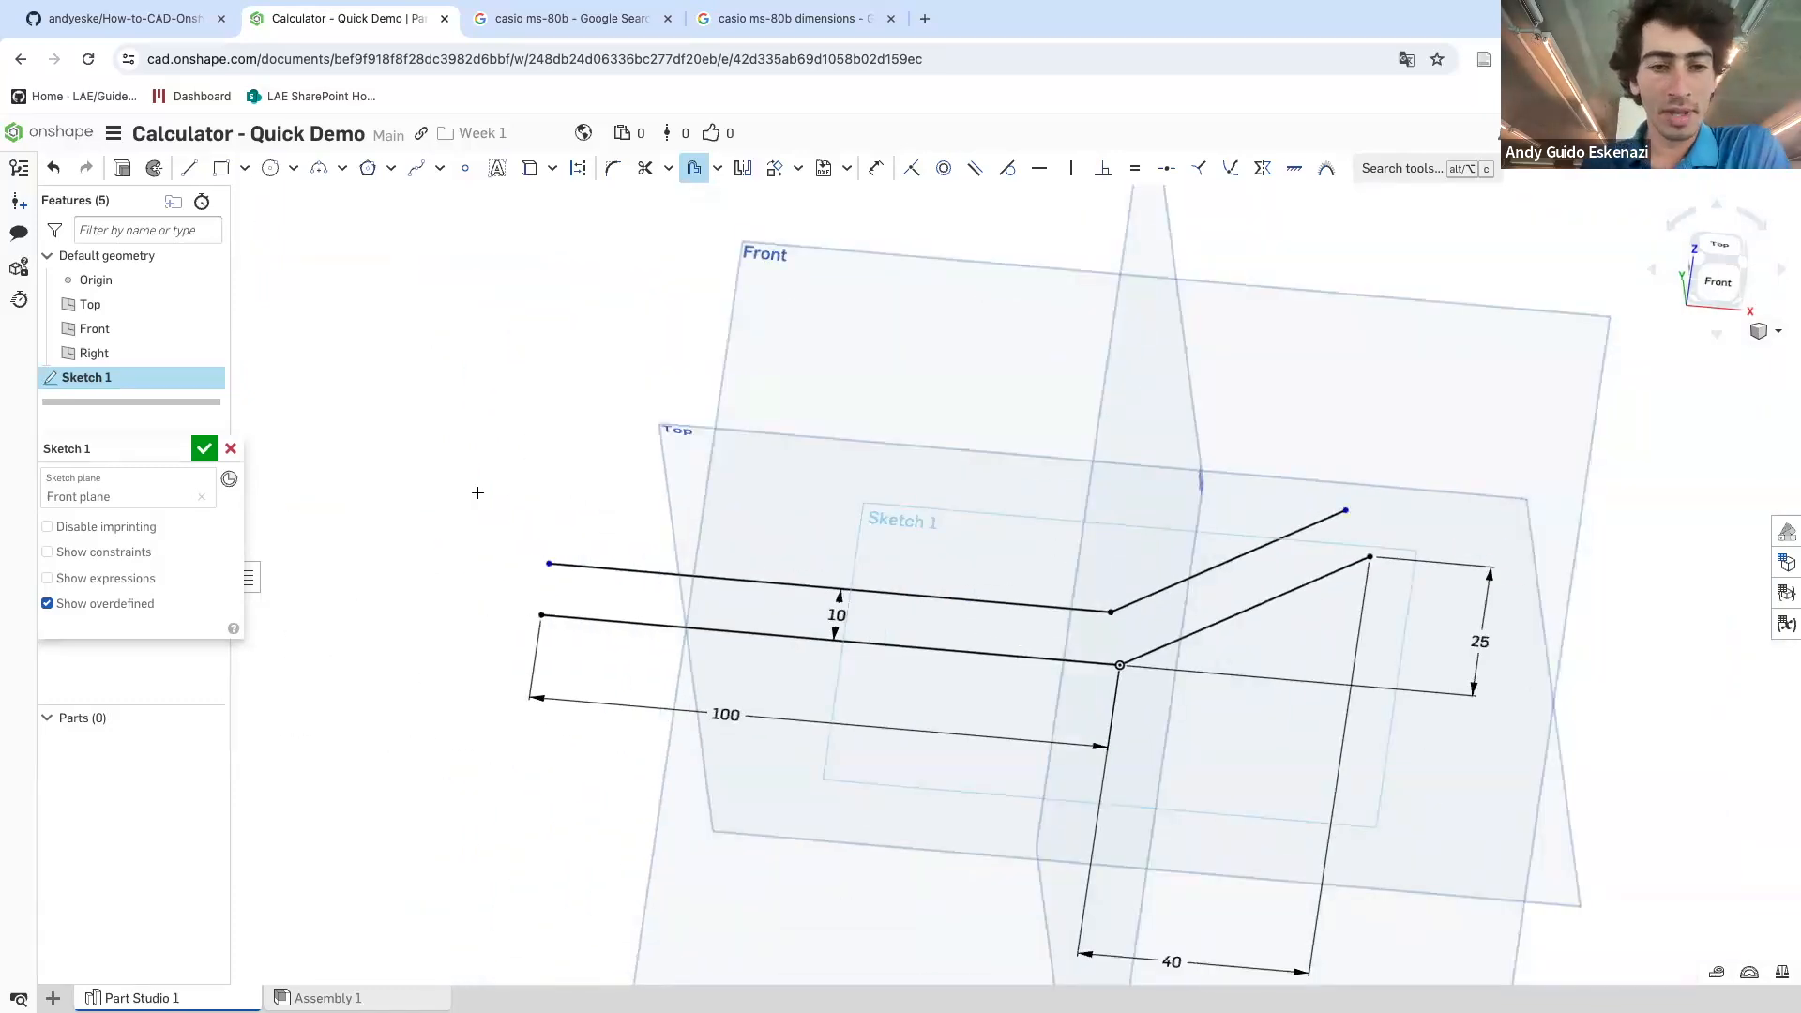
key(Escape)
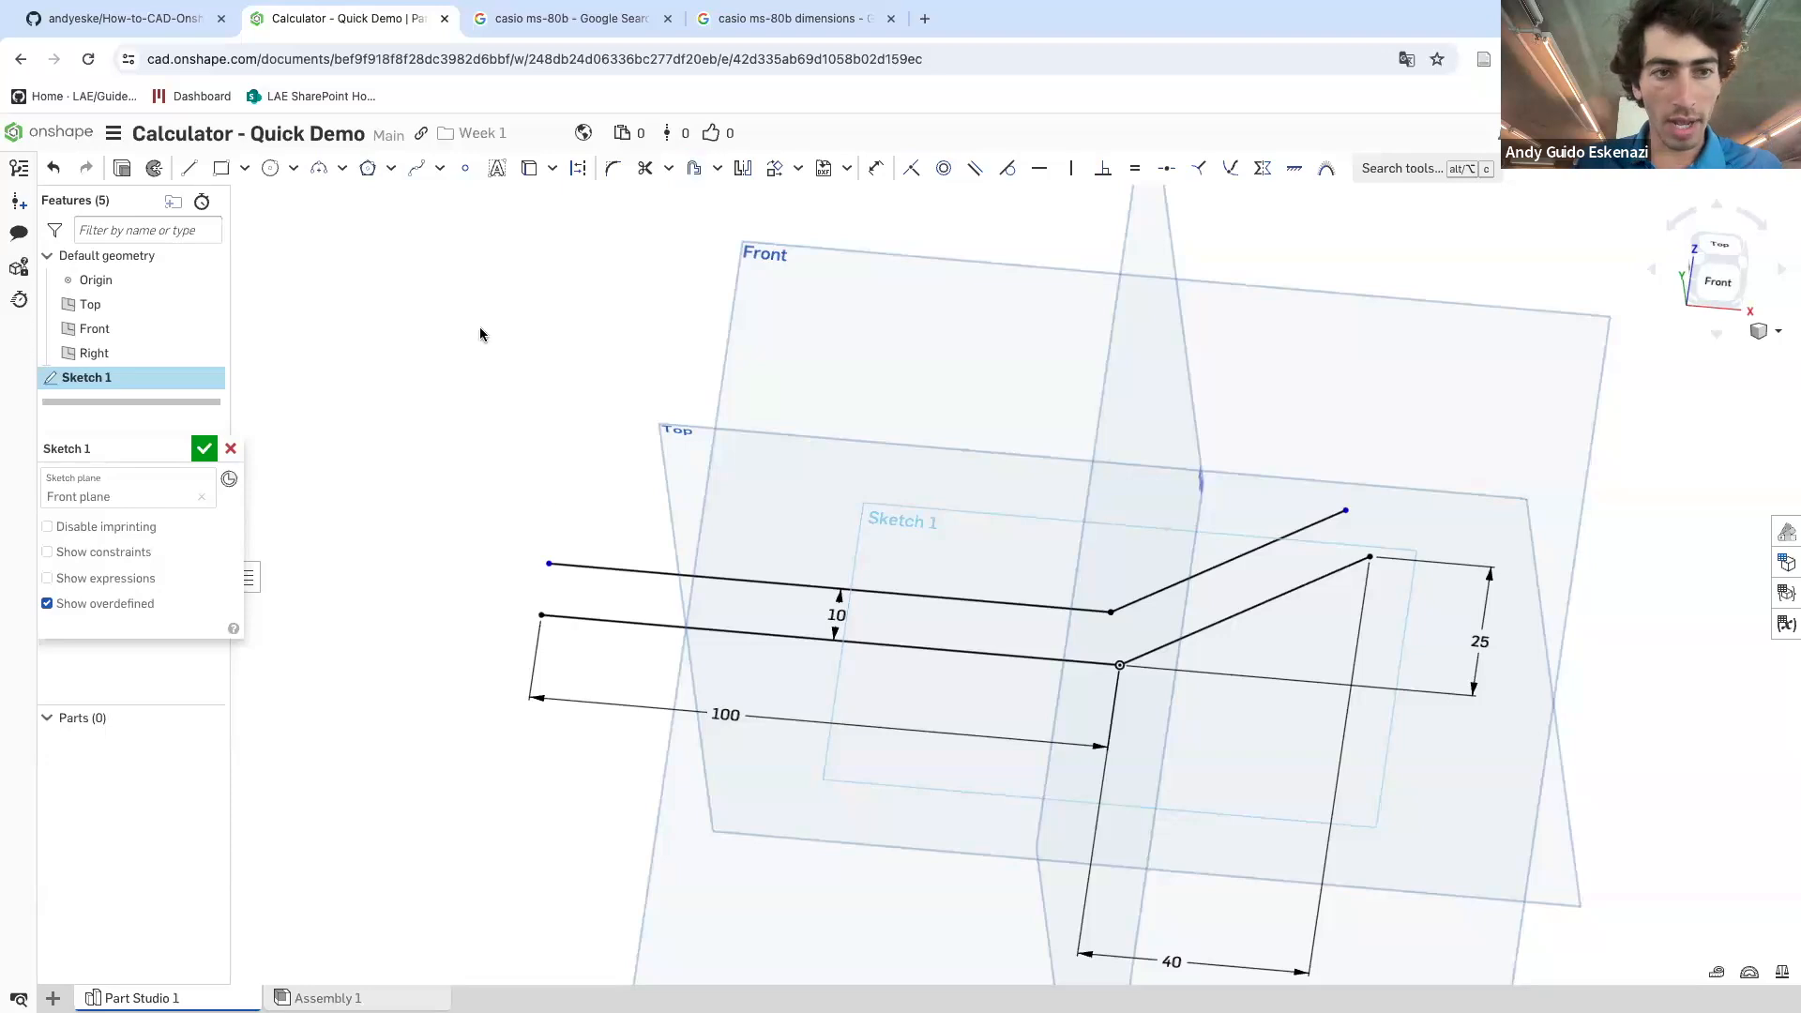
- Close the profile with a short line joining the original and offset lines at each of the two open ends
click(190, 168)
click(549, 563)
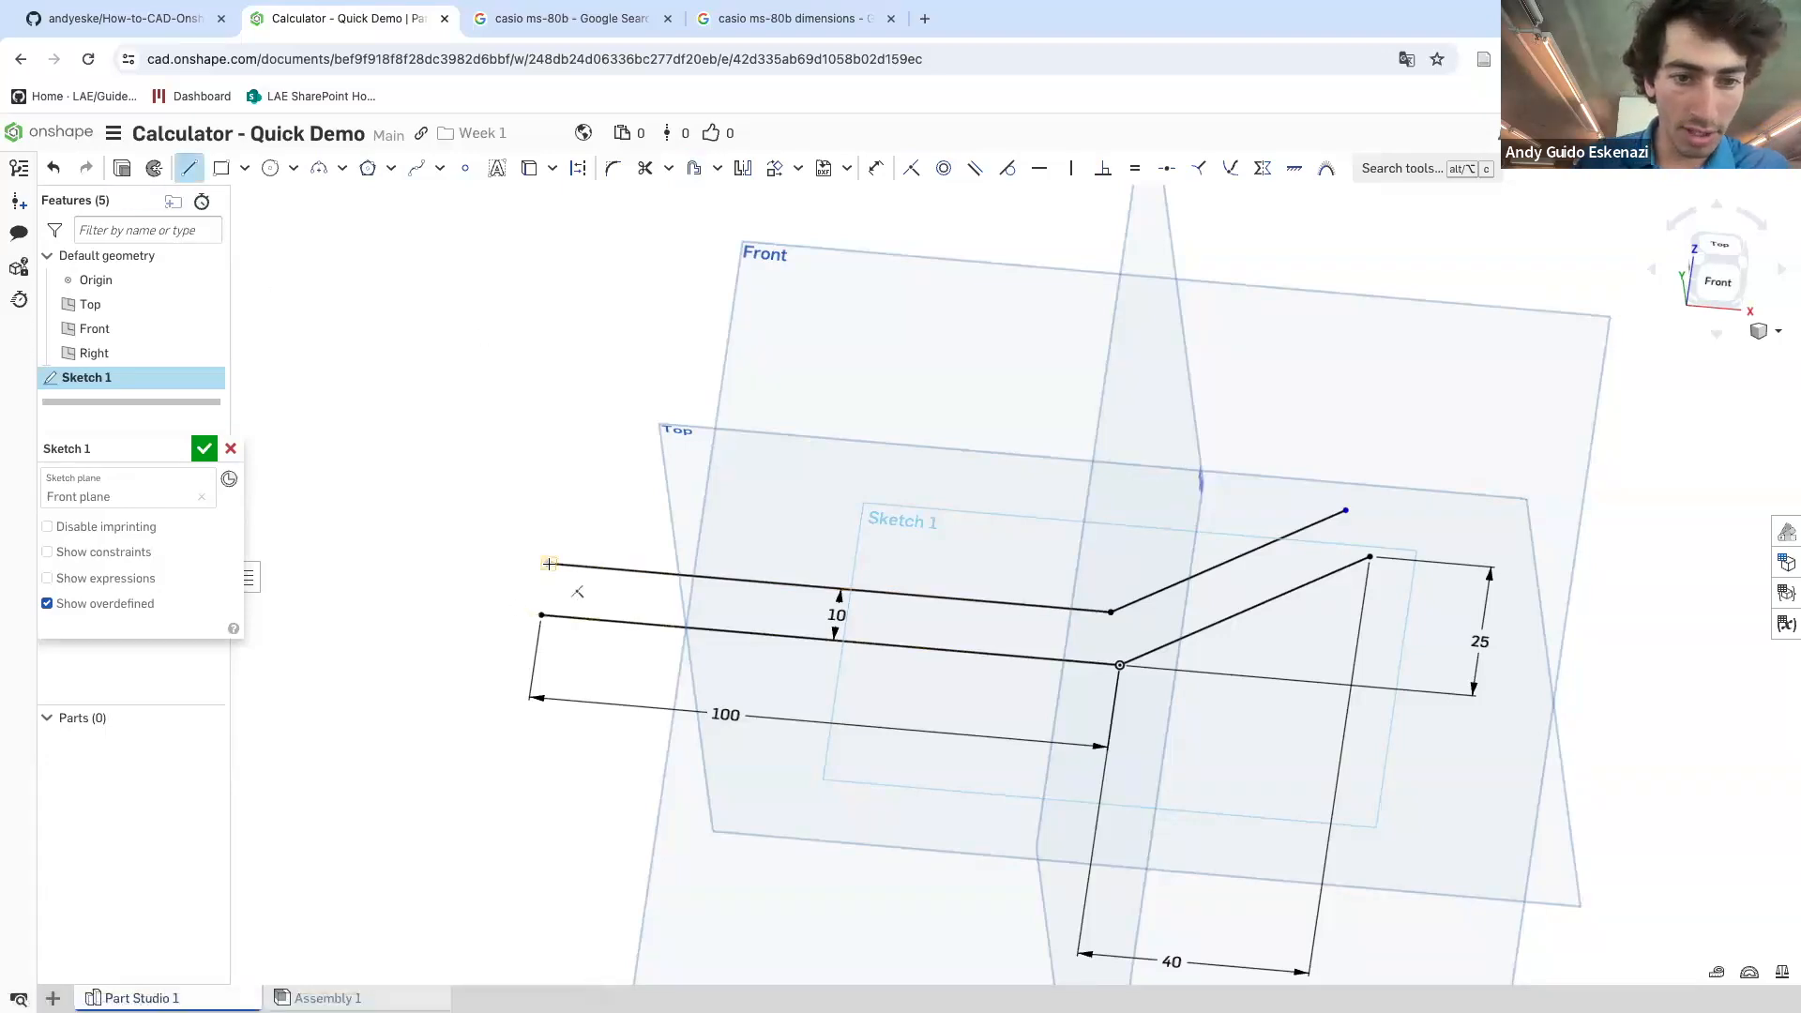
click(541, 614)
click(1347, 512)
click(1370, 557)
scroll(582, 609, up, 2)
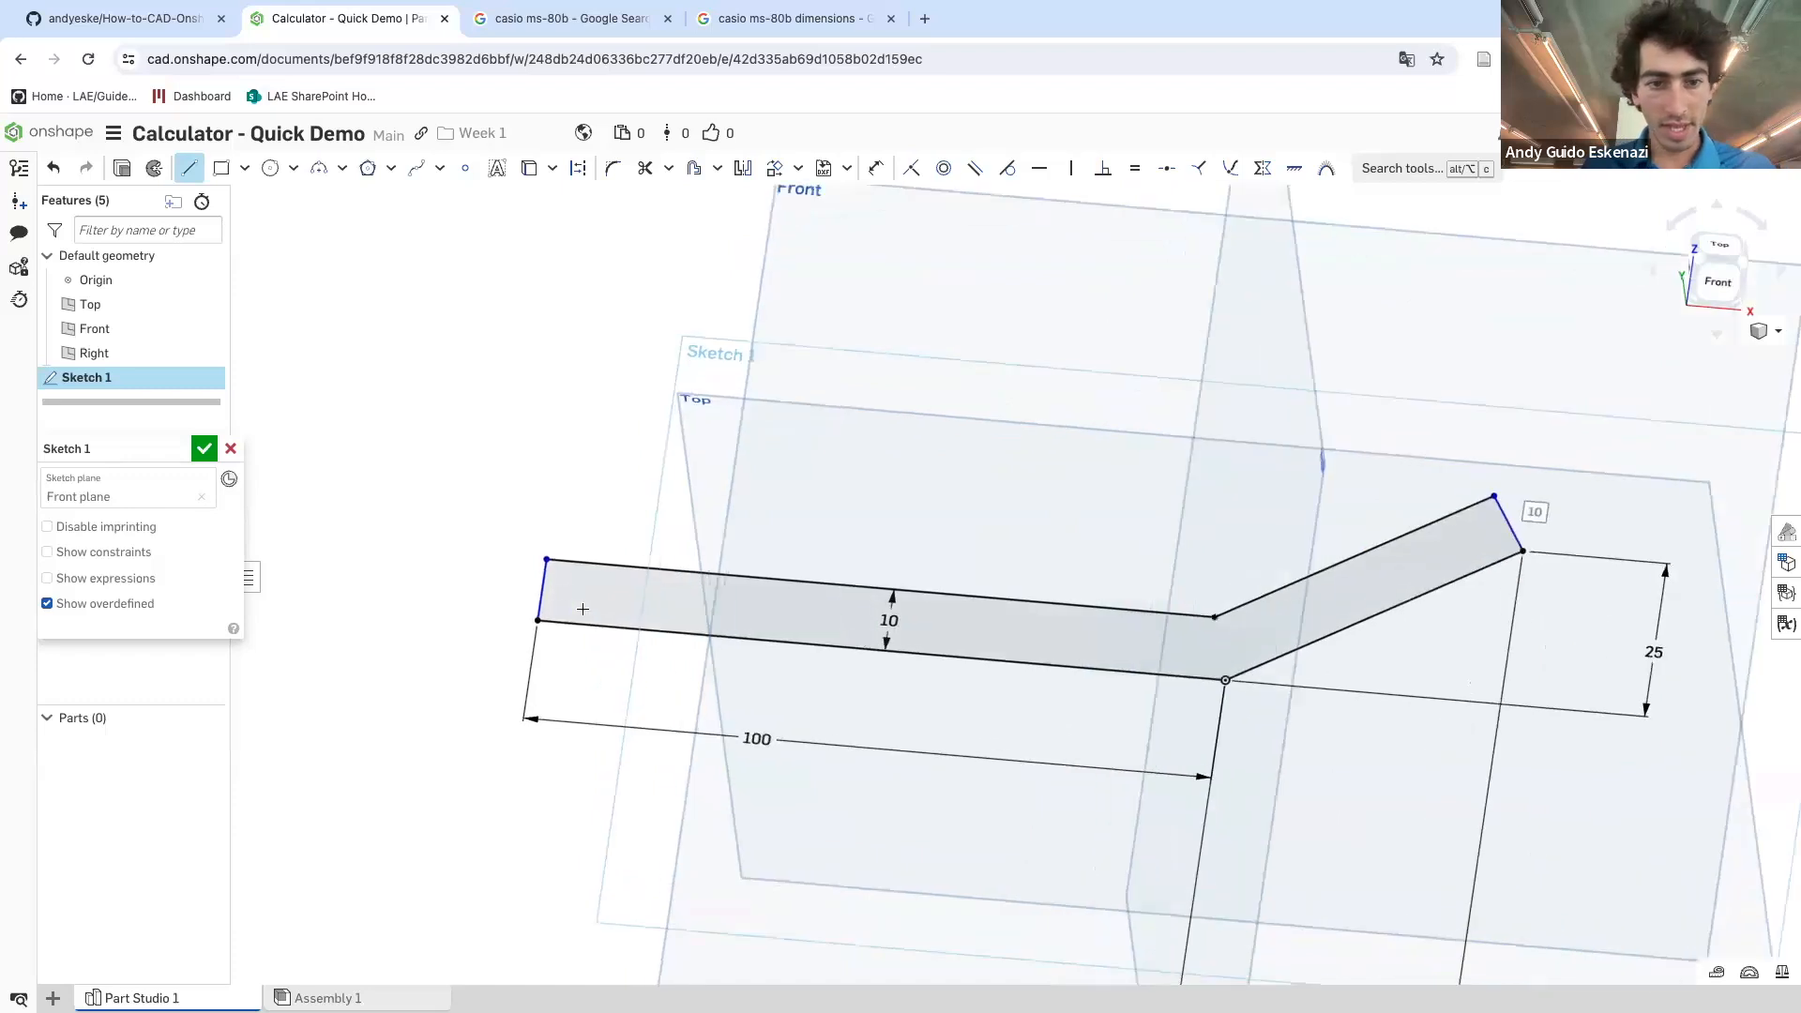
key(Escape)
- Dimension both short end lines of the profile as 10 mm
key(u)
click(457, 588)
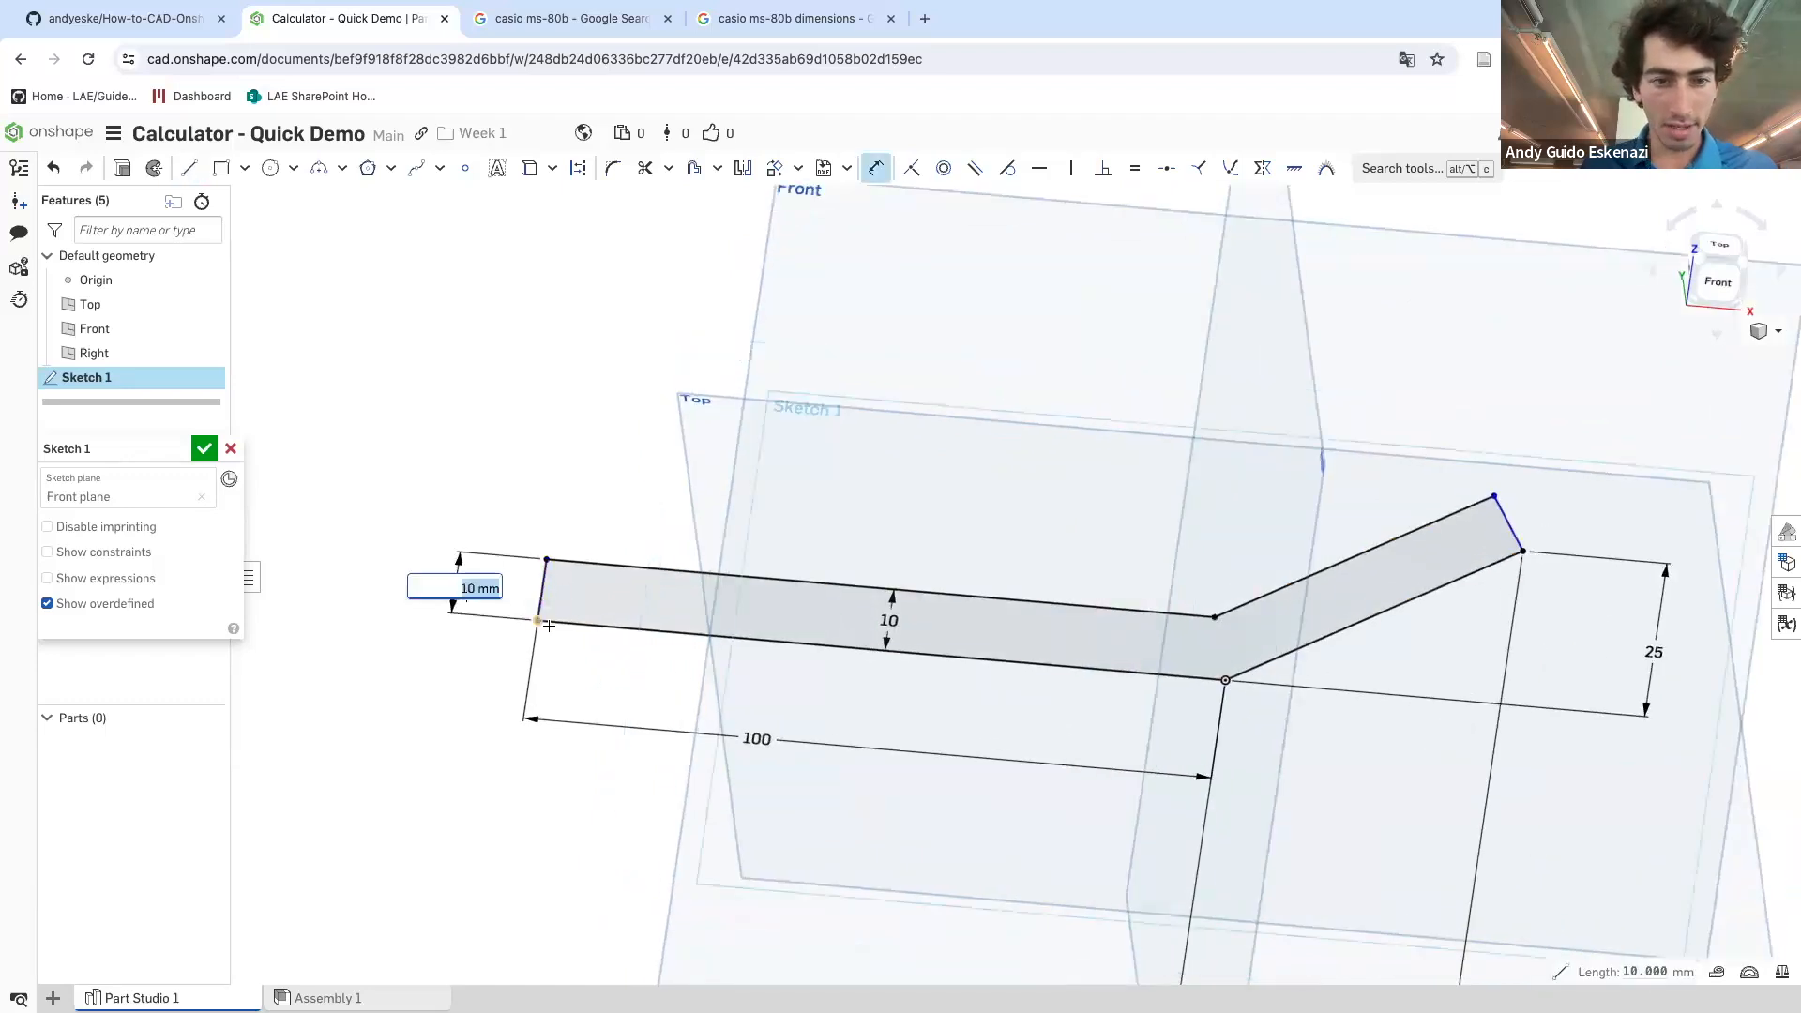
key(Return)
click(1511, 524)
click(1536, 499)
key(Return)
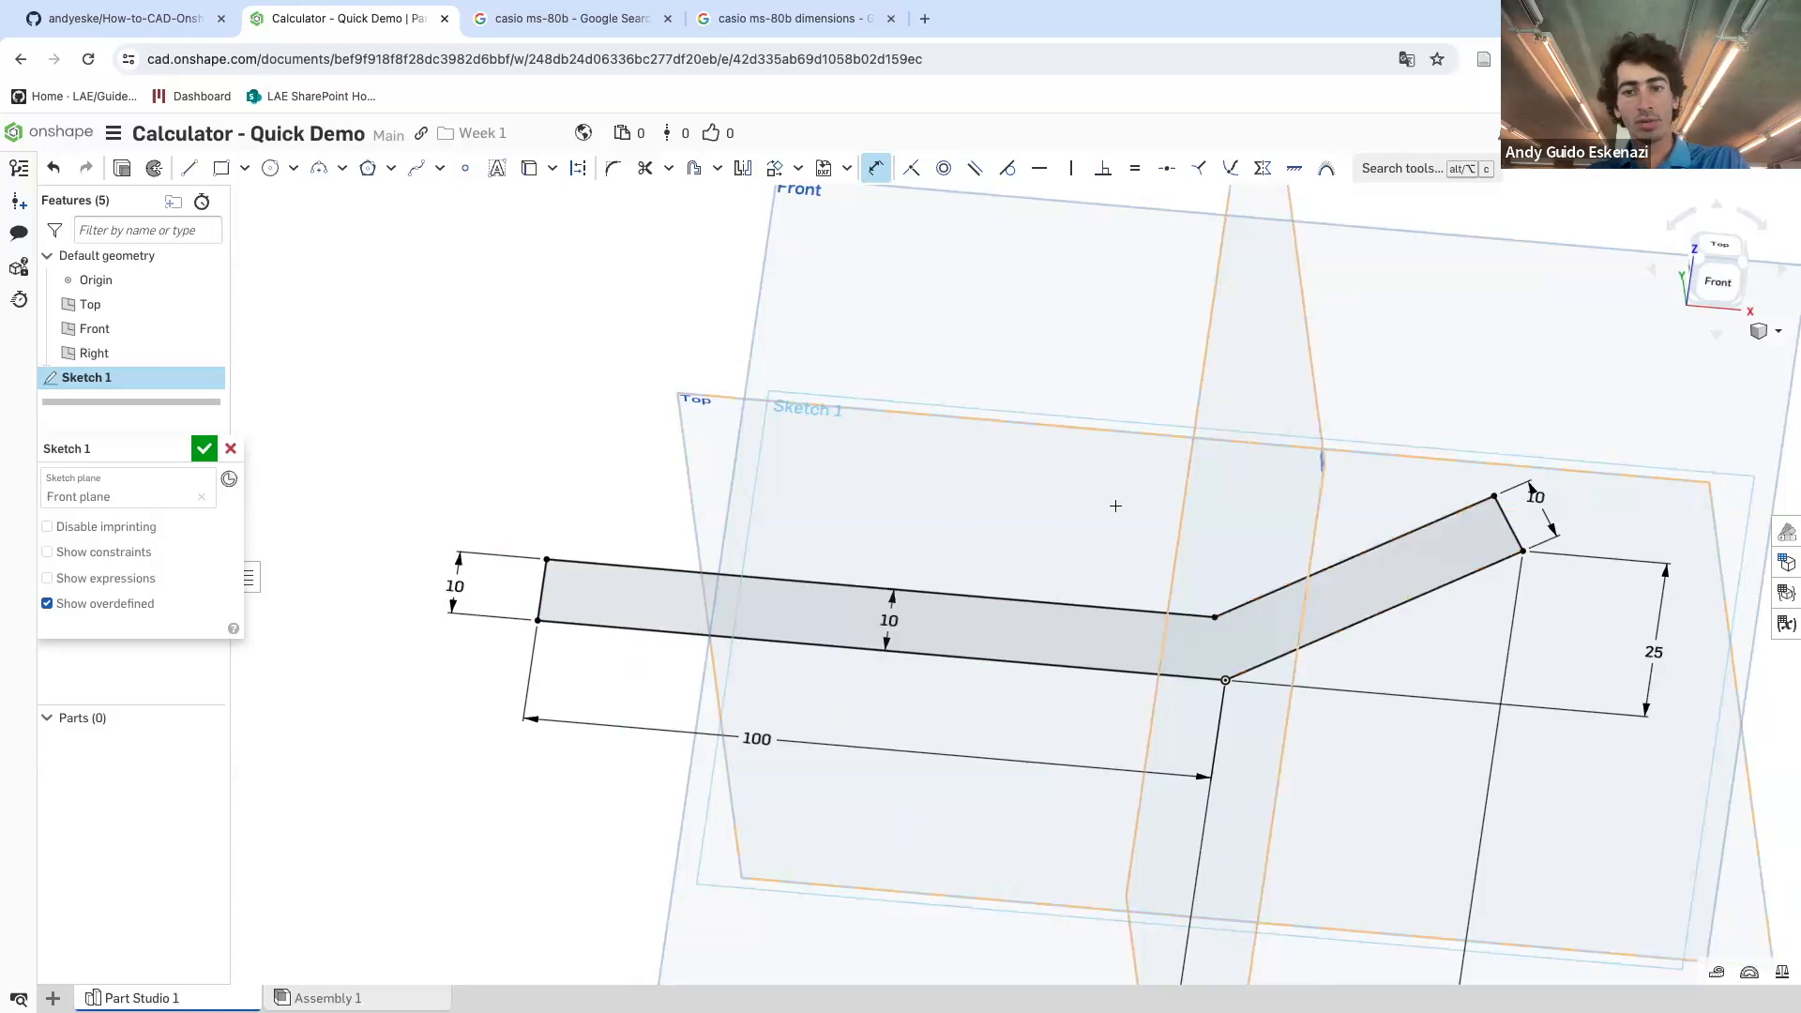
- Extrude the closed Sketch 1 profile as a new solid with a blind depth of 100 mm
key(shift+e)
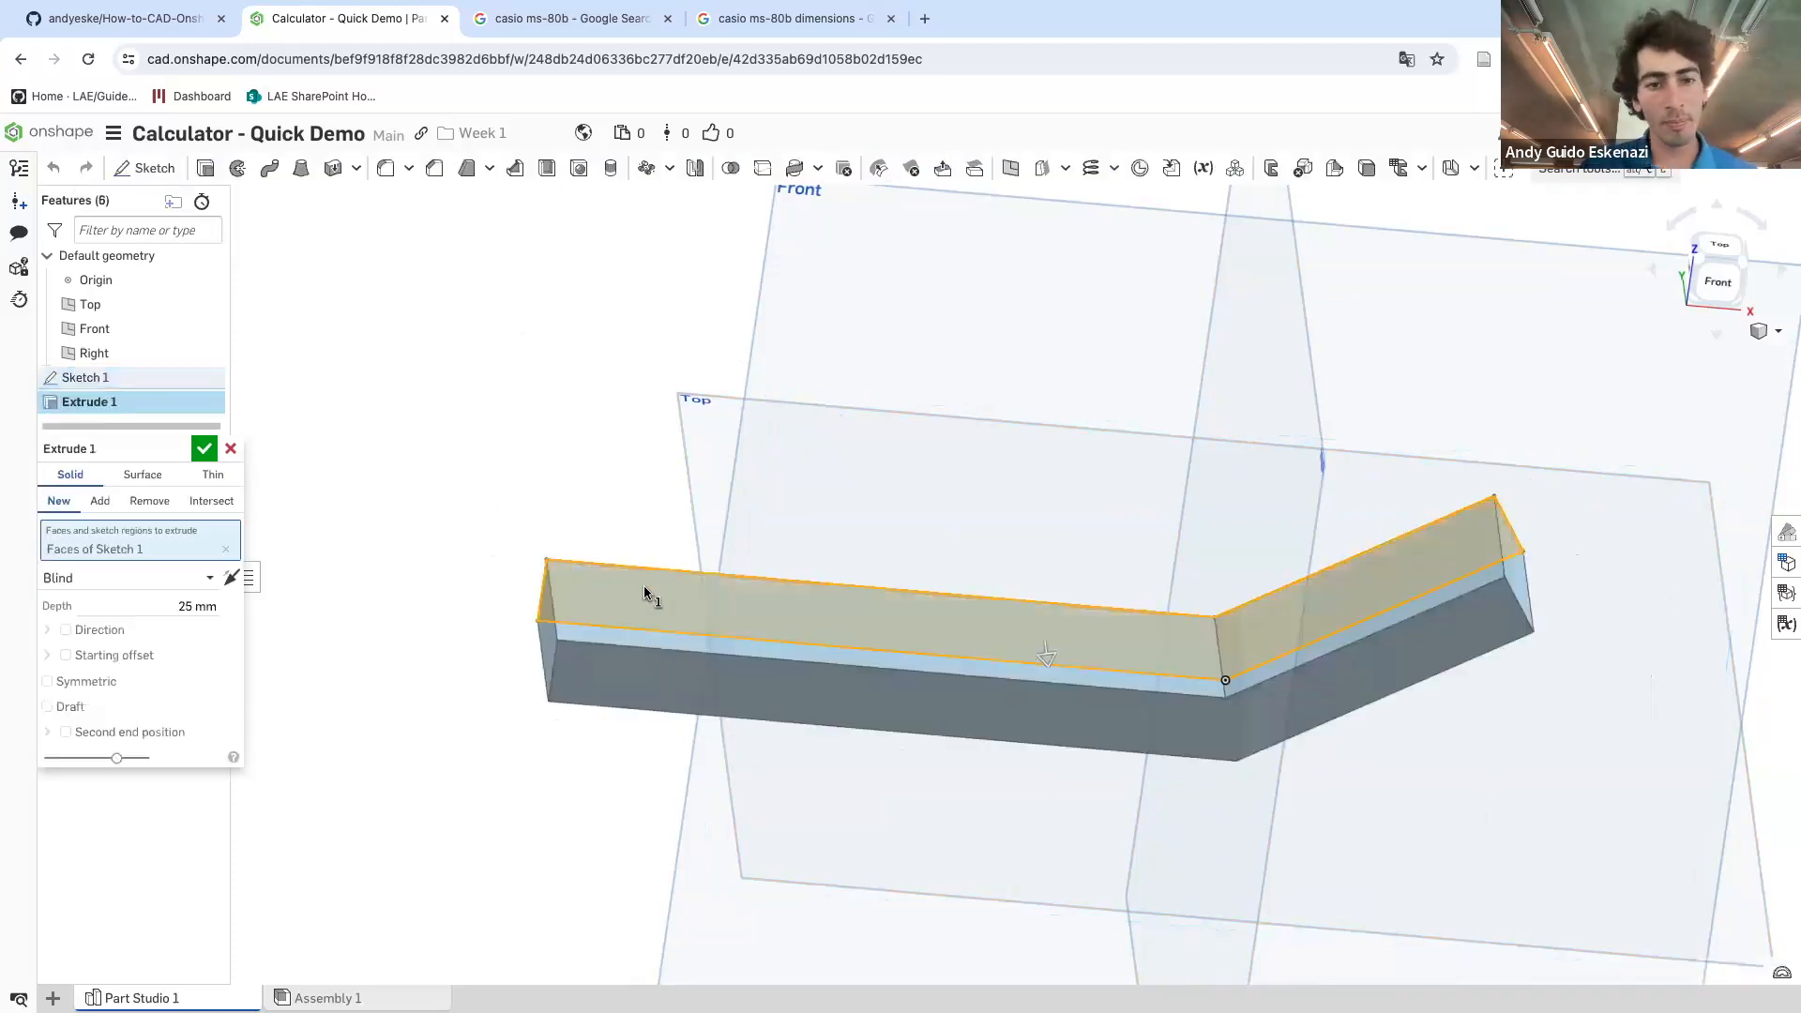
click(160, 606)
text(1)
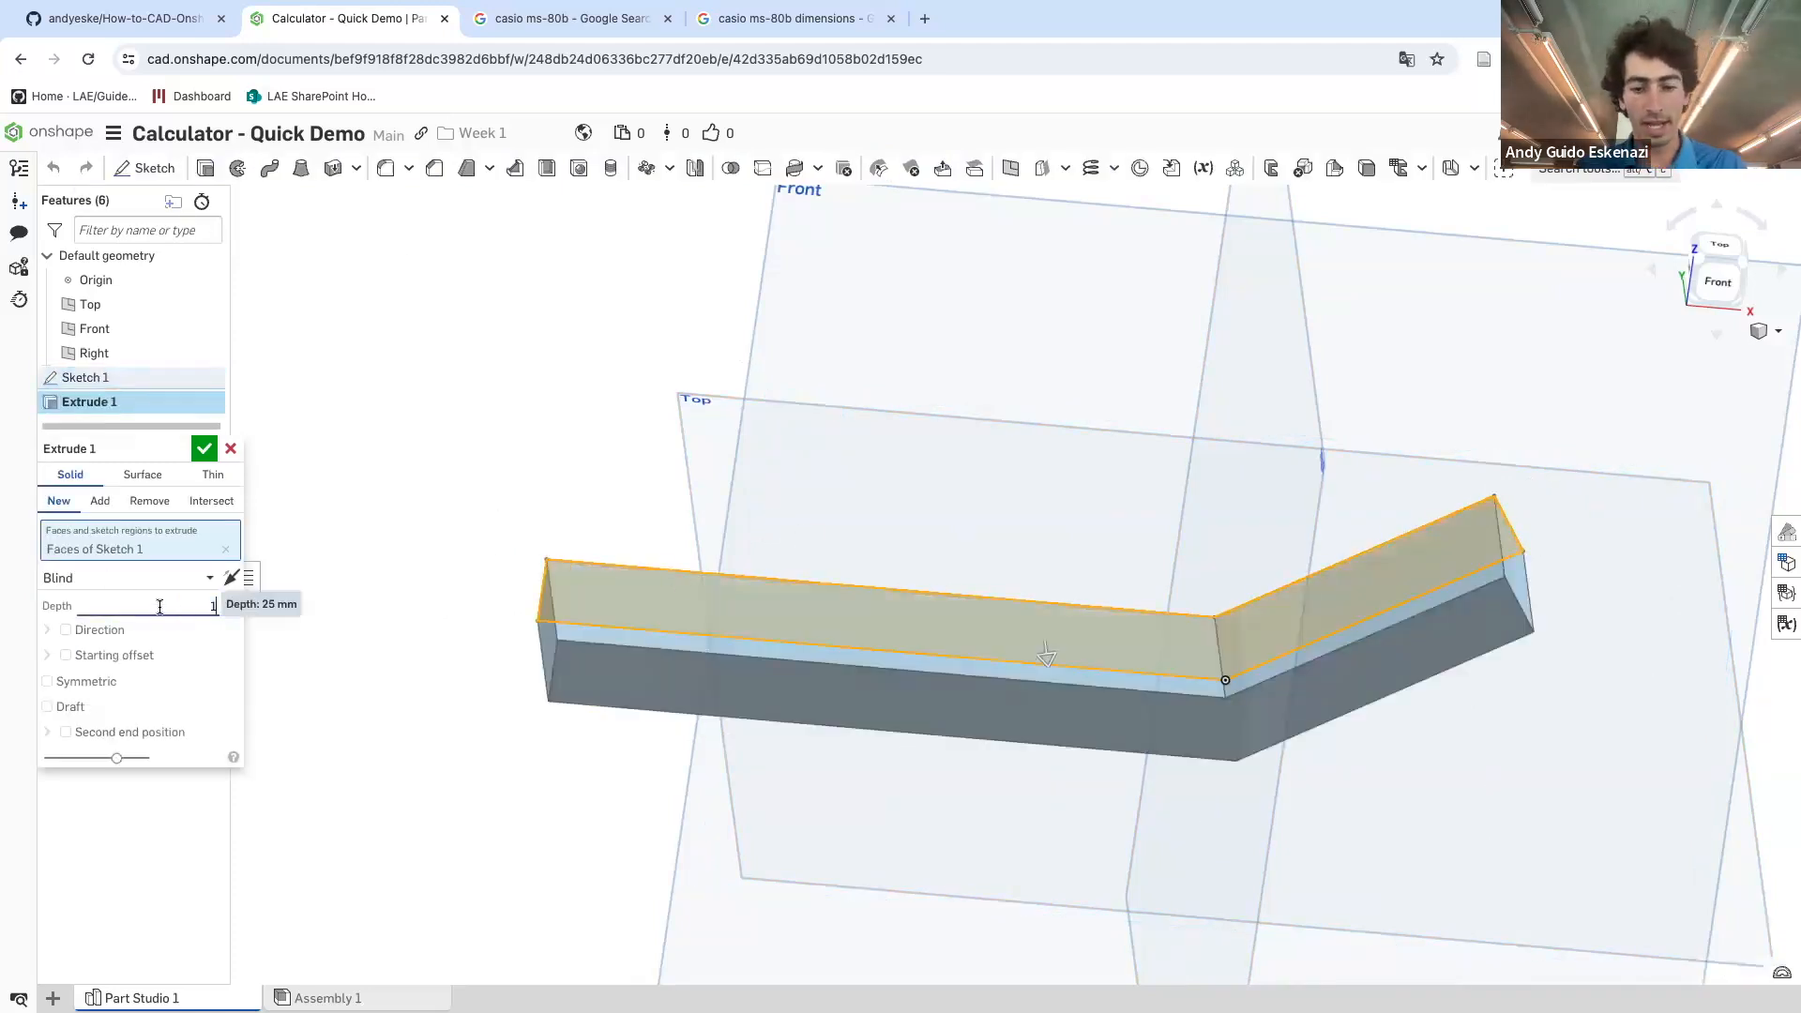
text(00)
key(Return)
scroll(771, 465, down, 4)
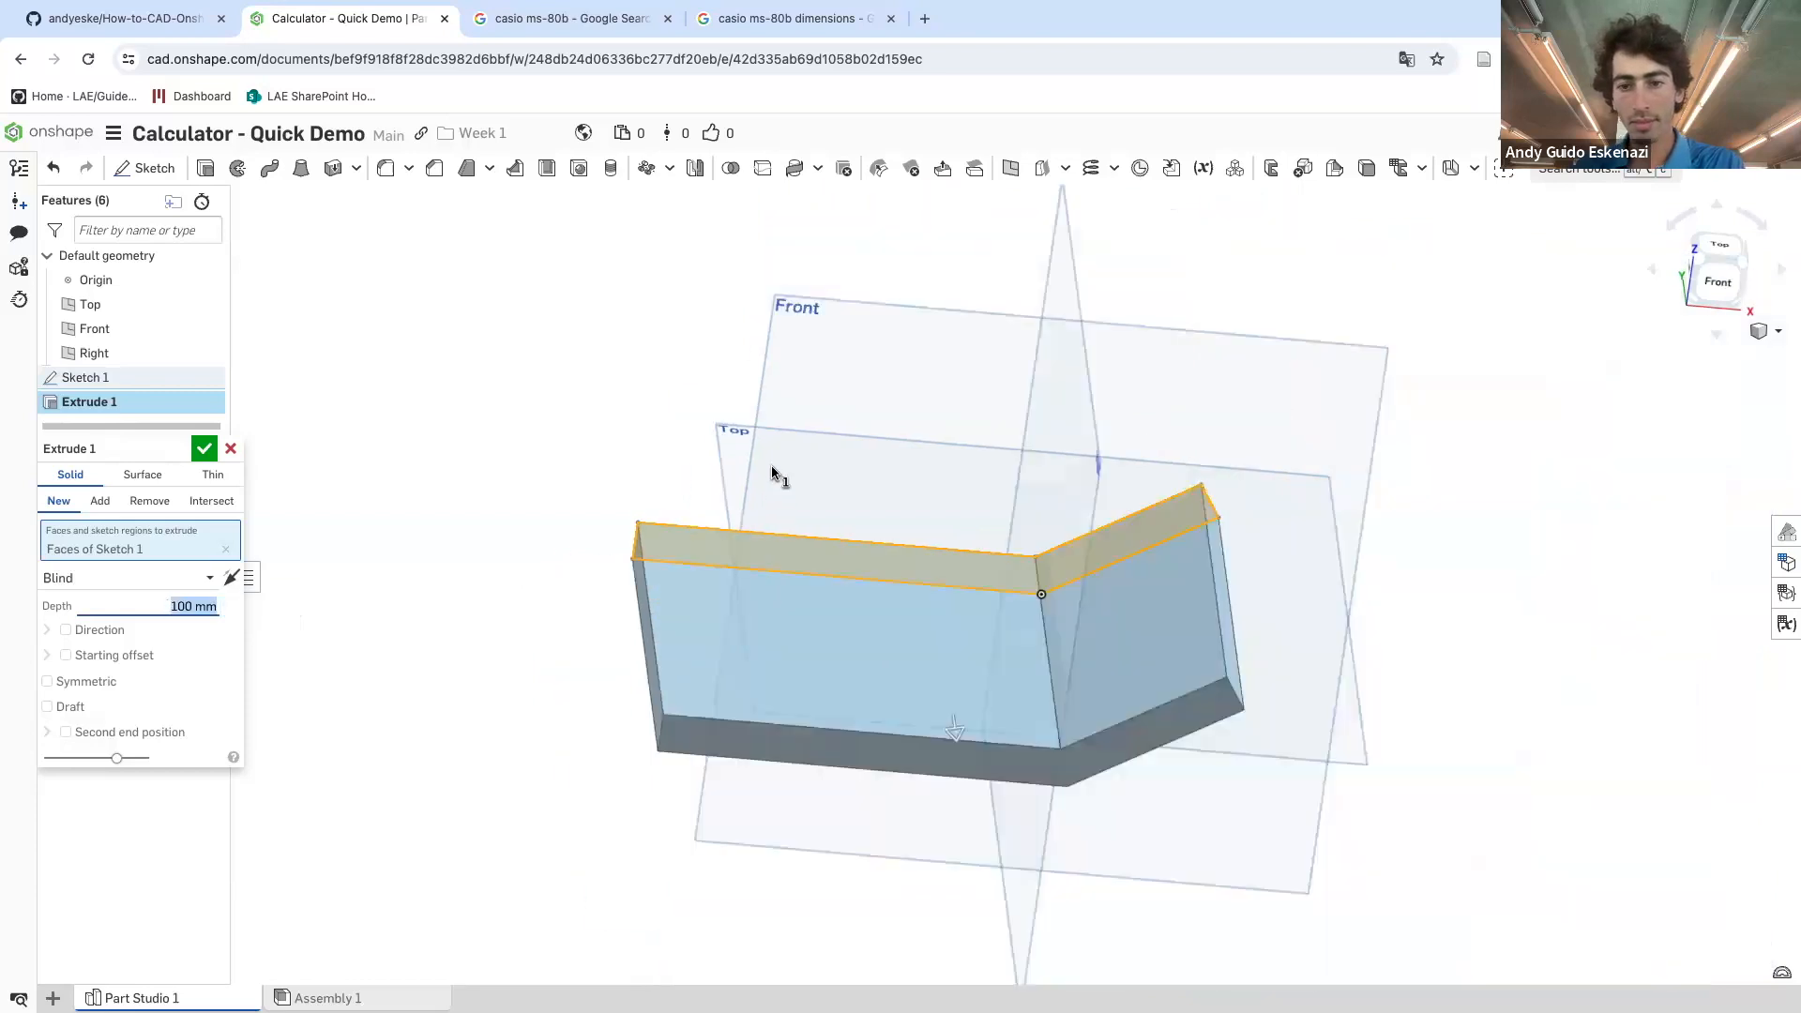
click(204, 449)
- Set up an edge fillet on the underside bend edge of the body with a 10 mm radius
right_drag(594, 478, 953, 647)
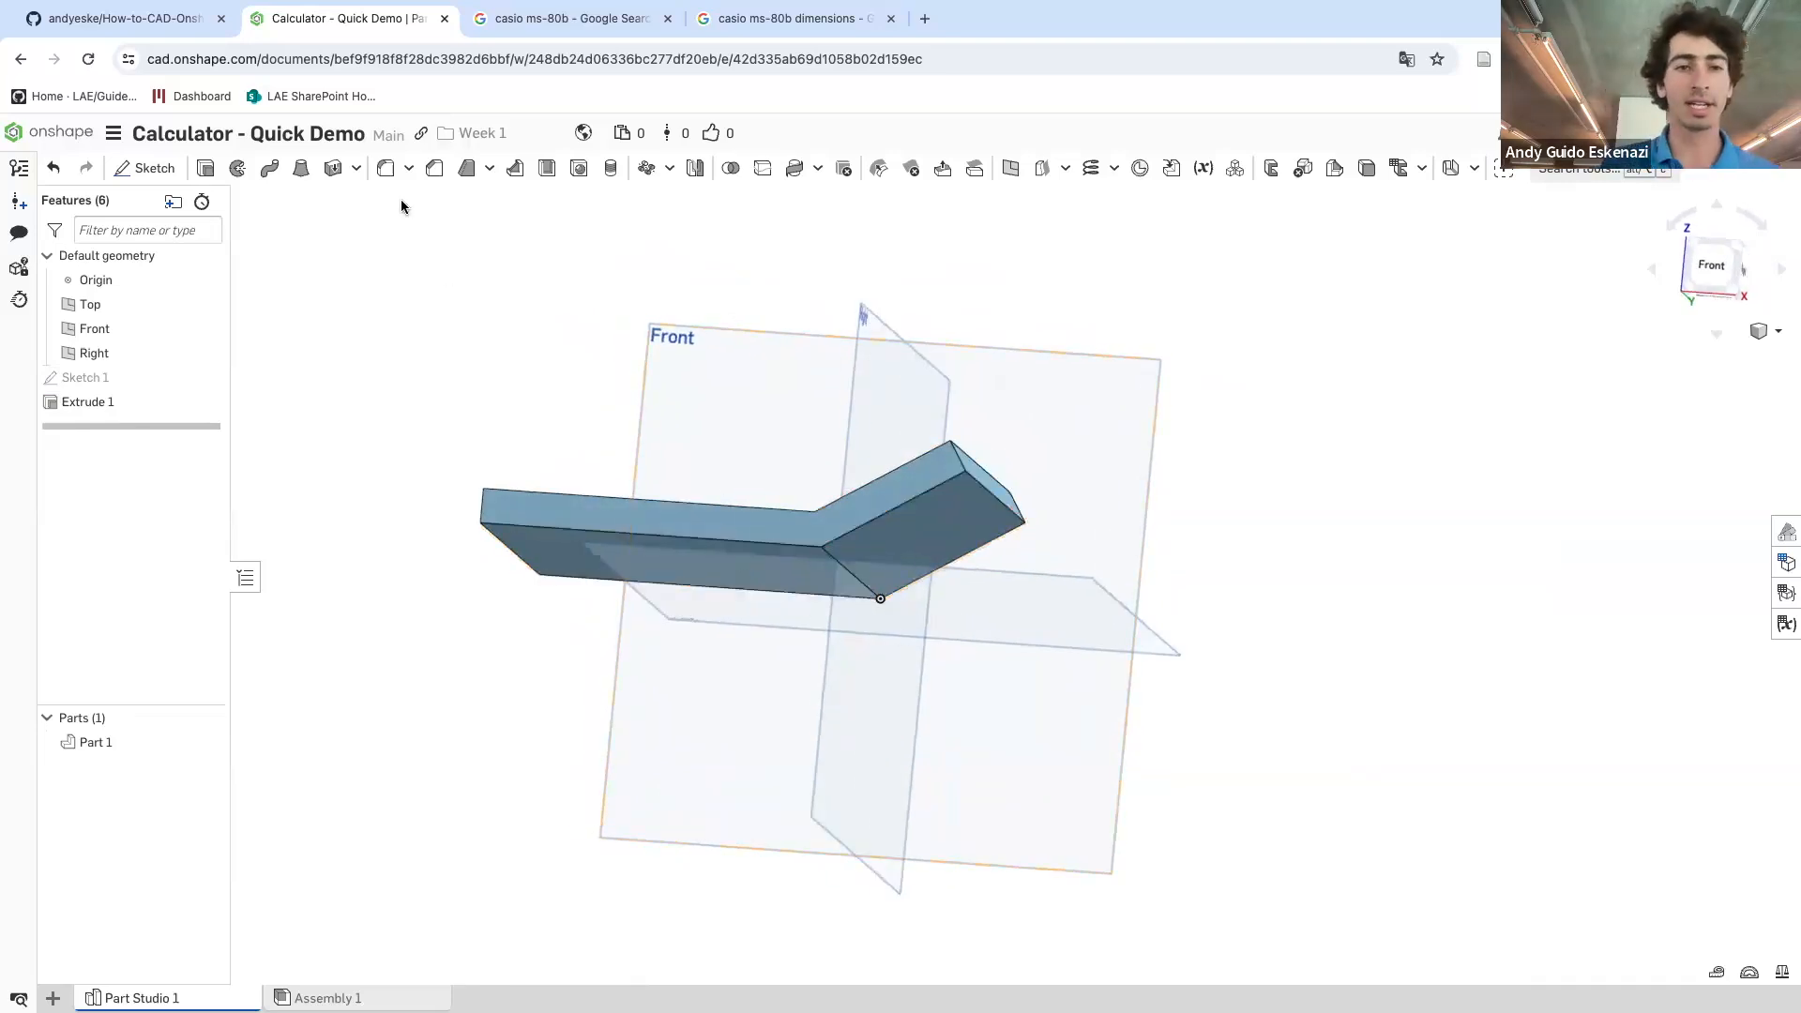
click(386, 168)
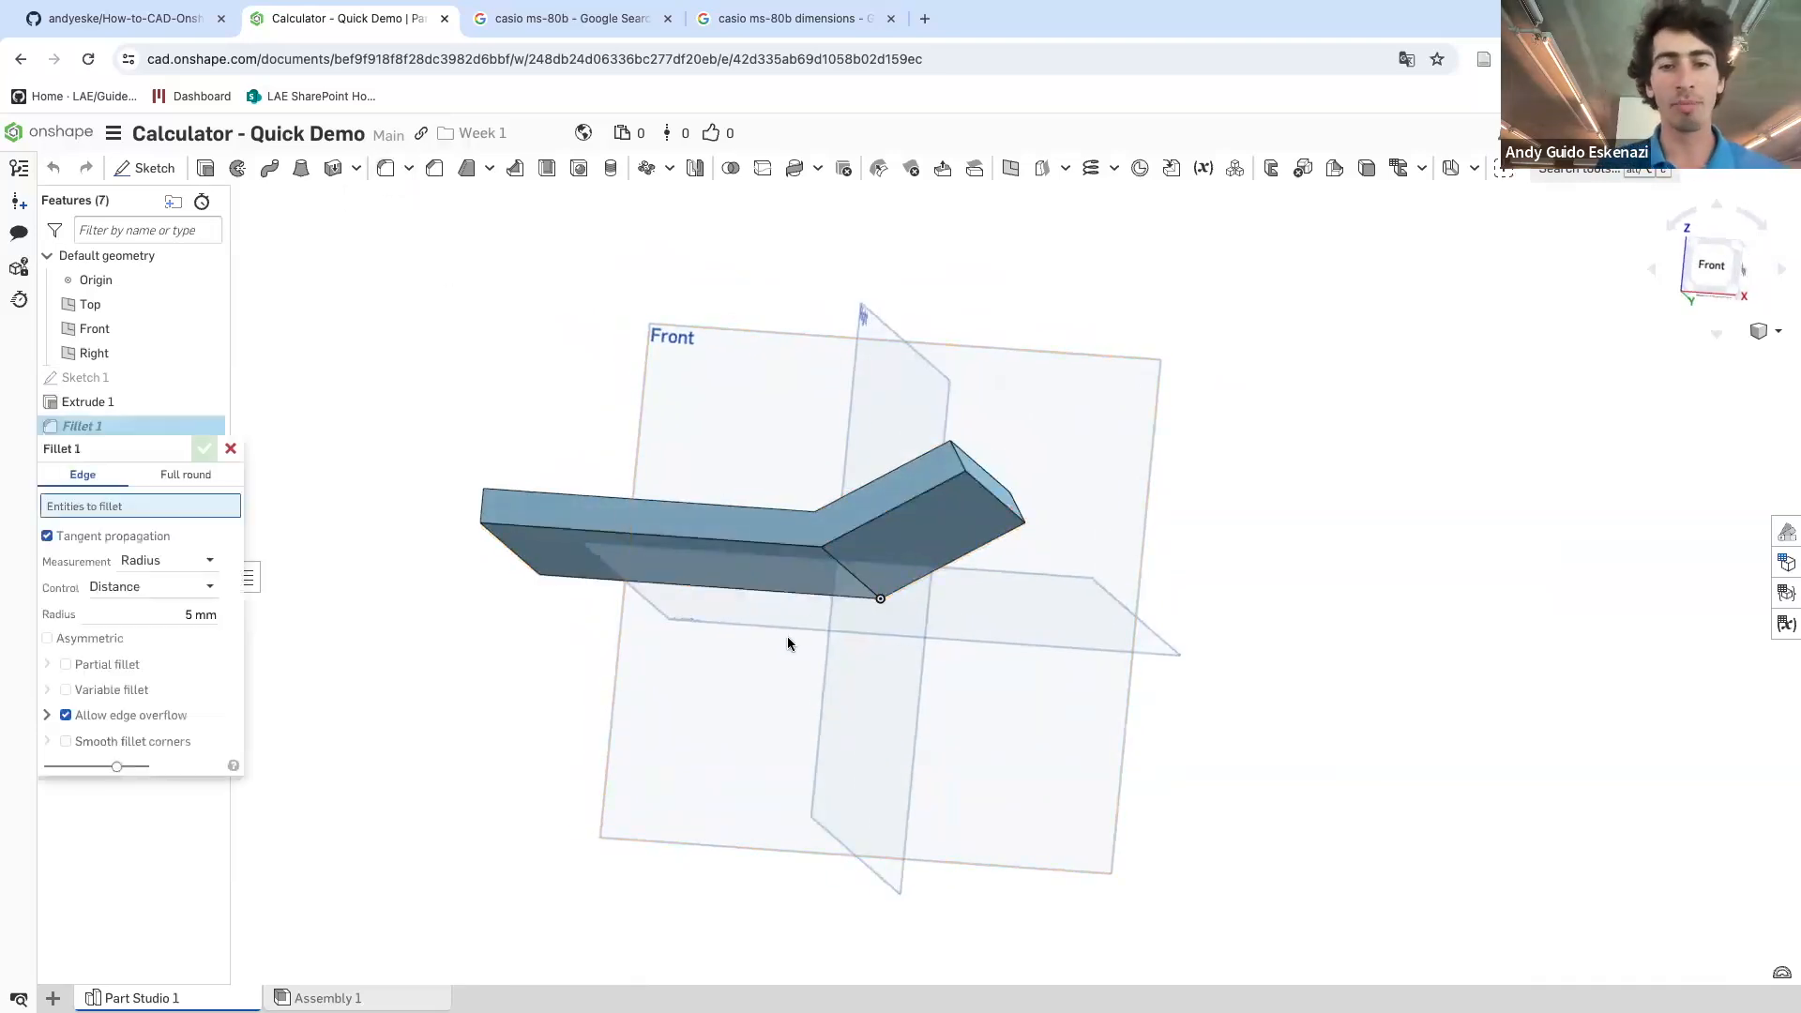
click(845, 566)
scroll(841, 562, up, 5)
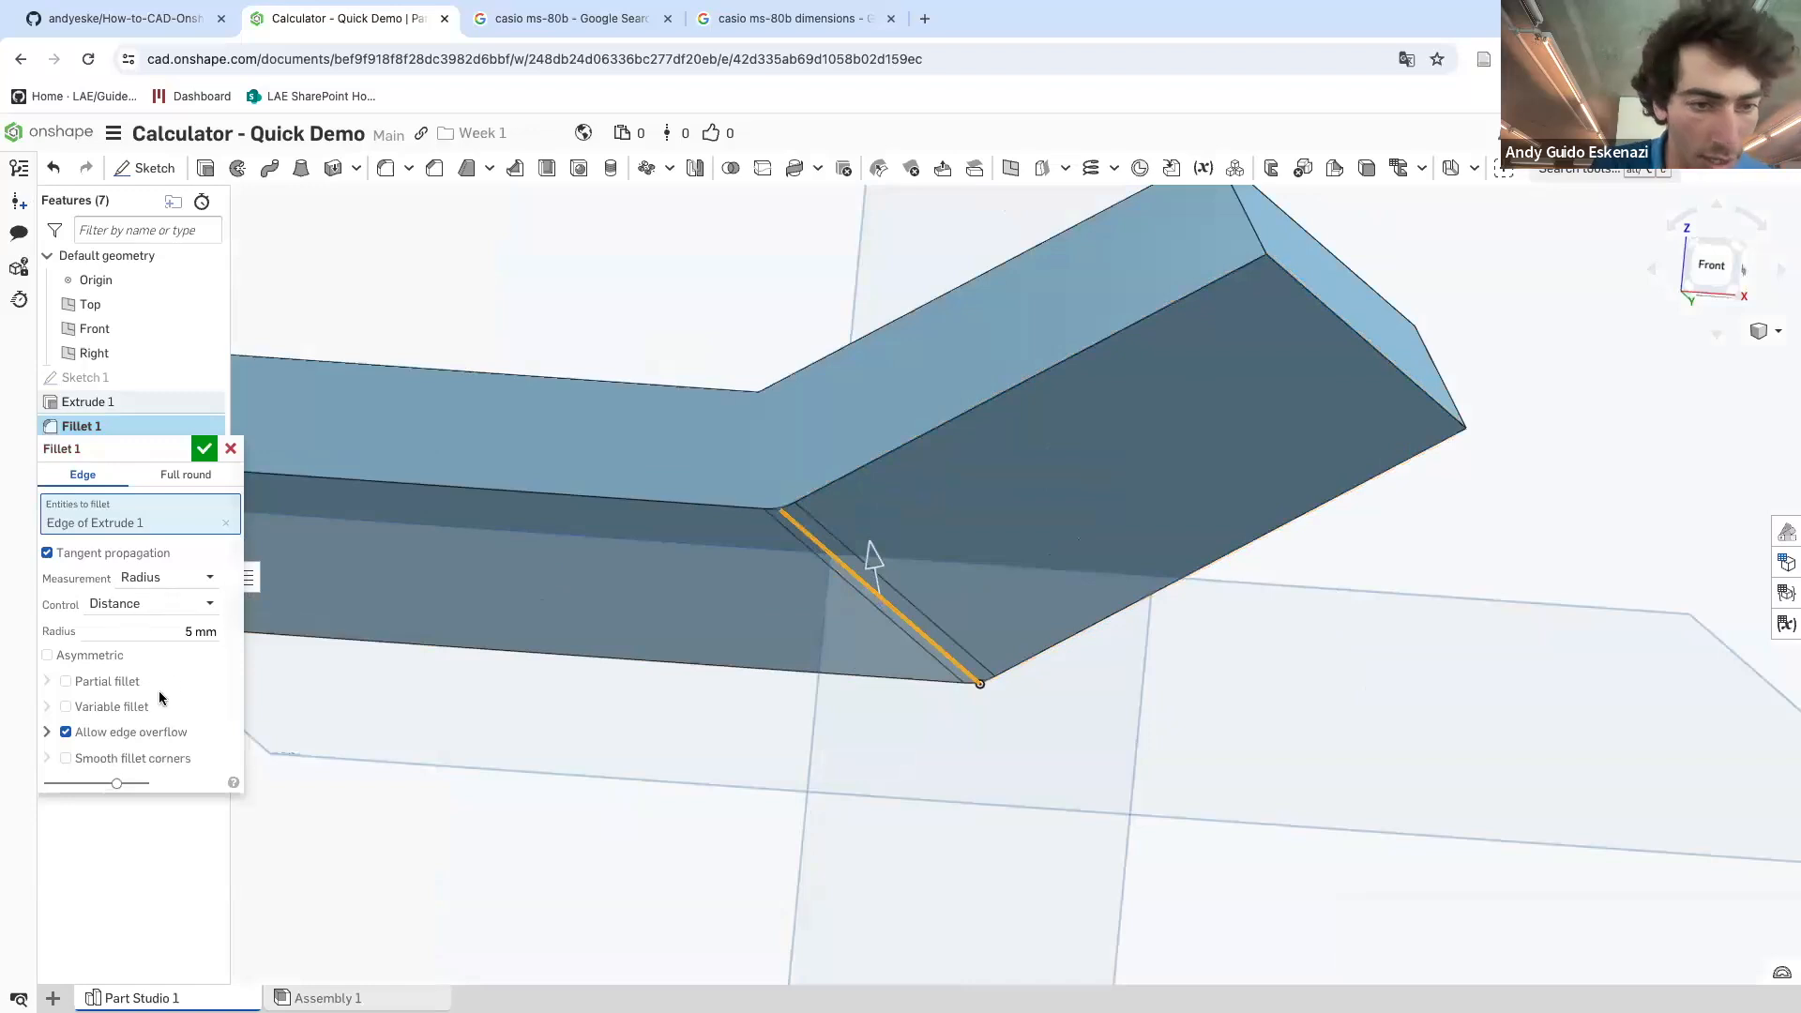
click(181, 635)
text(10)
key(Return)
- Add the upper bend edge to the same 10 mm fillet and accept it
right_drag(720, 554, 835, 459)
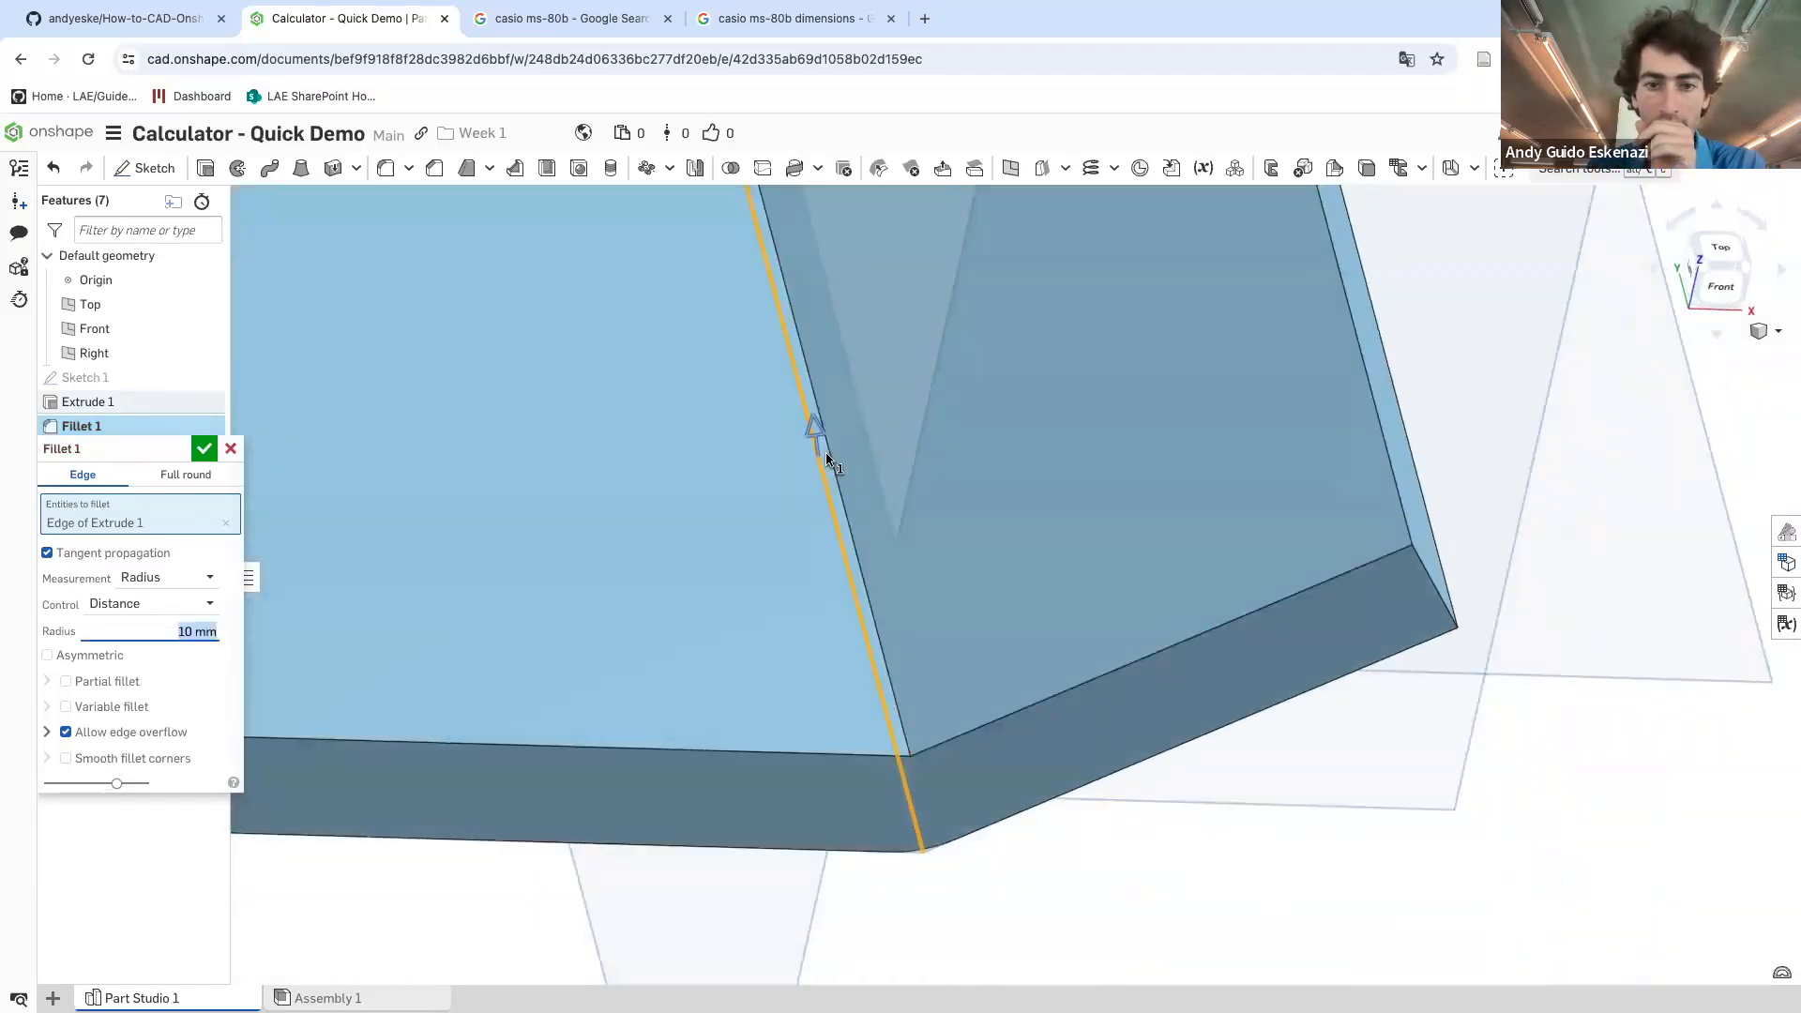
click(835, 459)
scroll(835, 459, down, 3)
scroll(914, 537, down, 5)
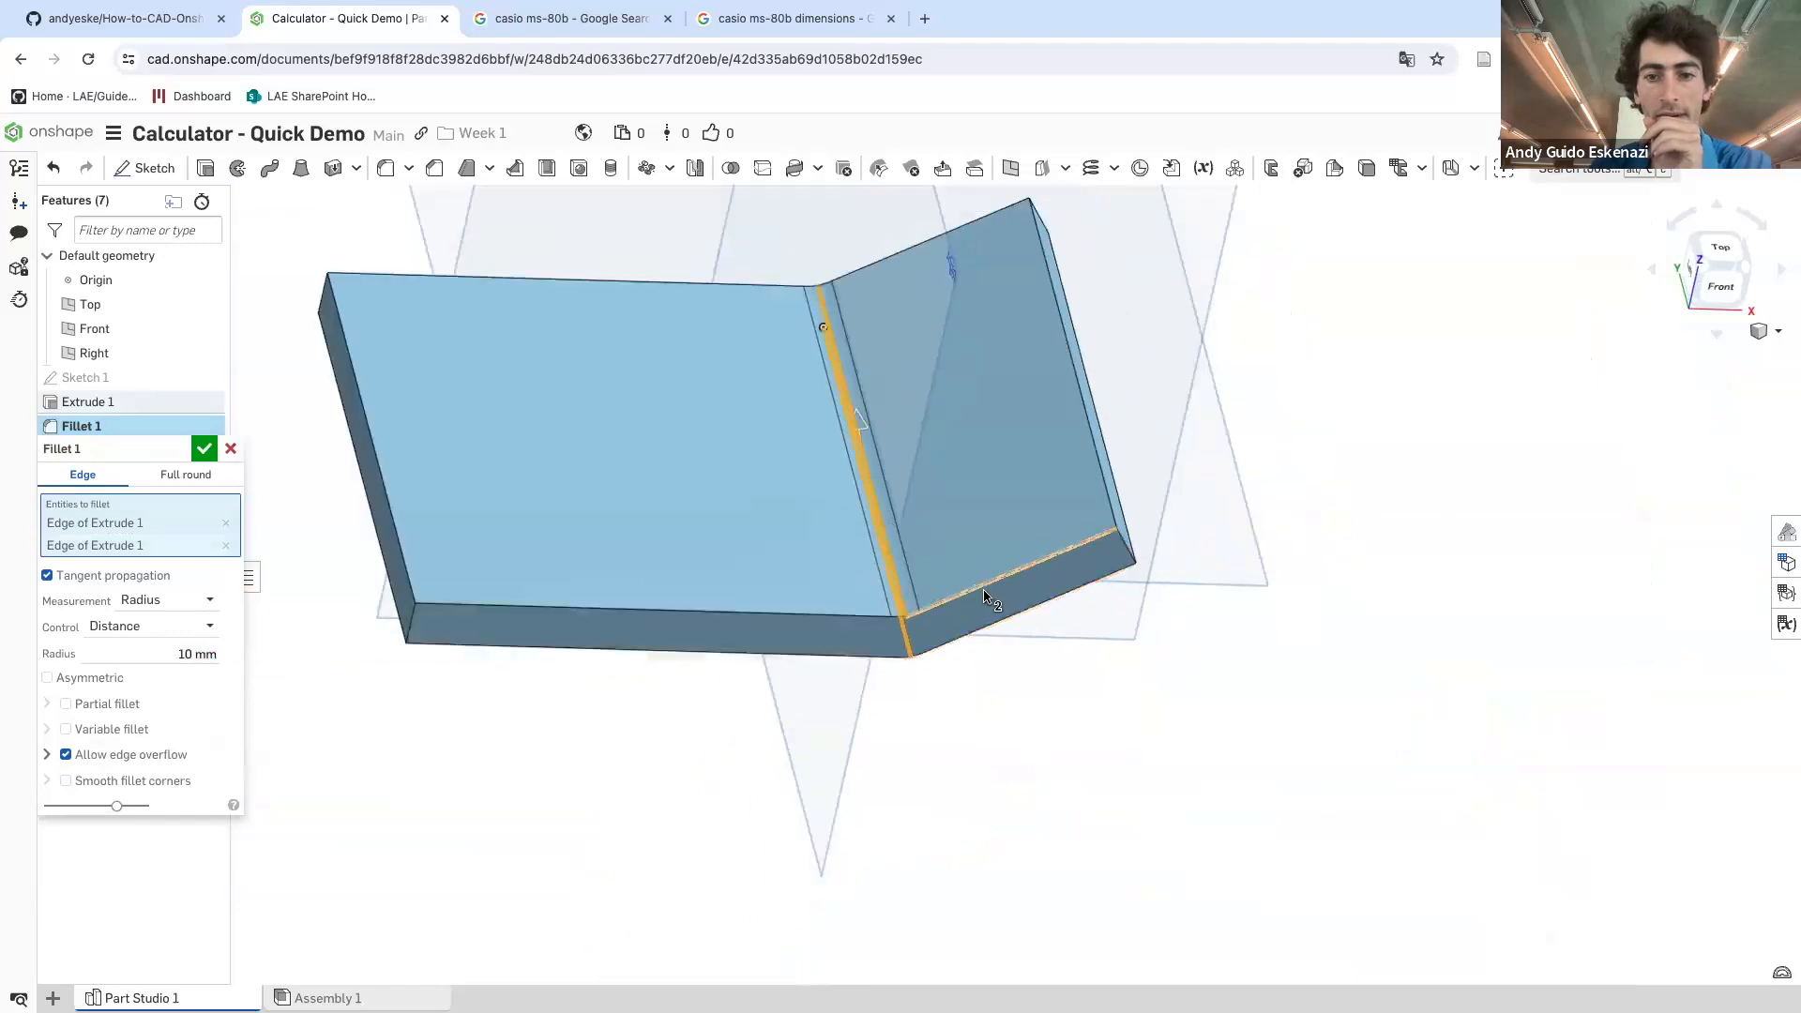
click(206, 448)
mouse_move(554, 497)
right_down()
mouse_move(583, 469)
mouse_move(583, 495)
right_up()
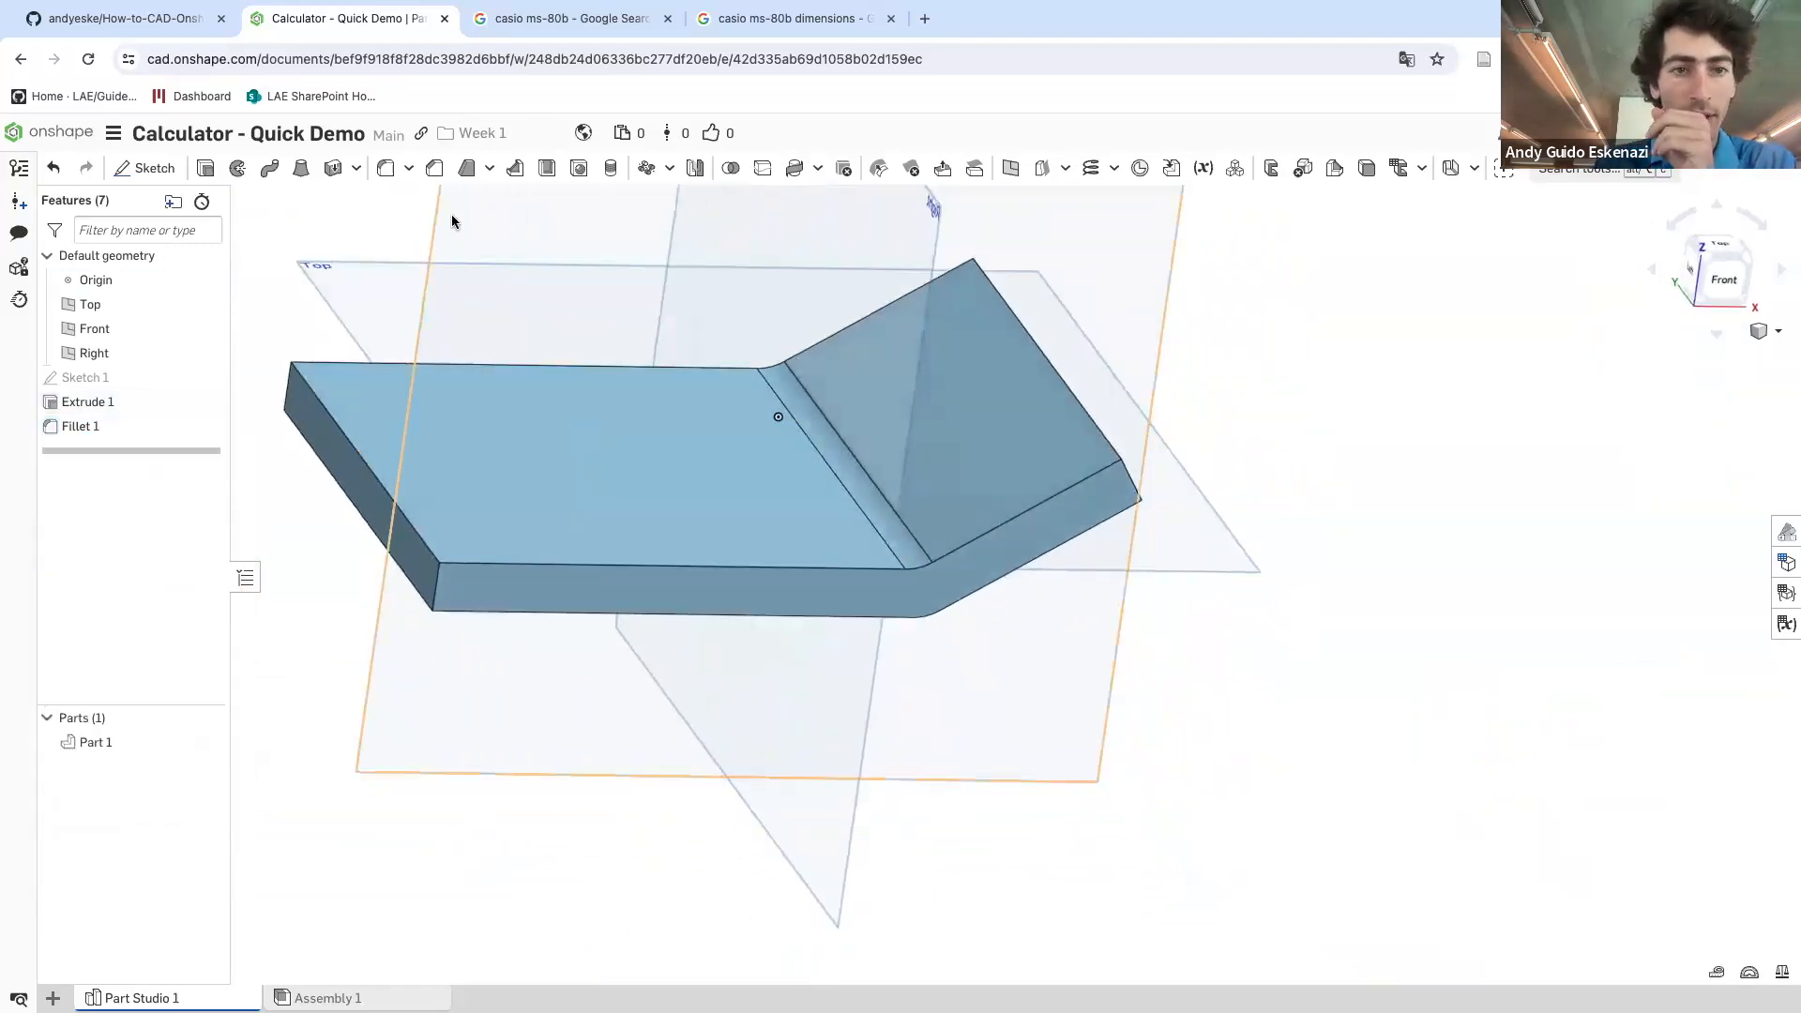
- Examine several Casio MS-80B product photos in the Google image search and return to the Onshape model
click(586, 18)
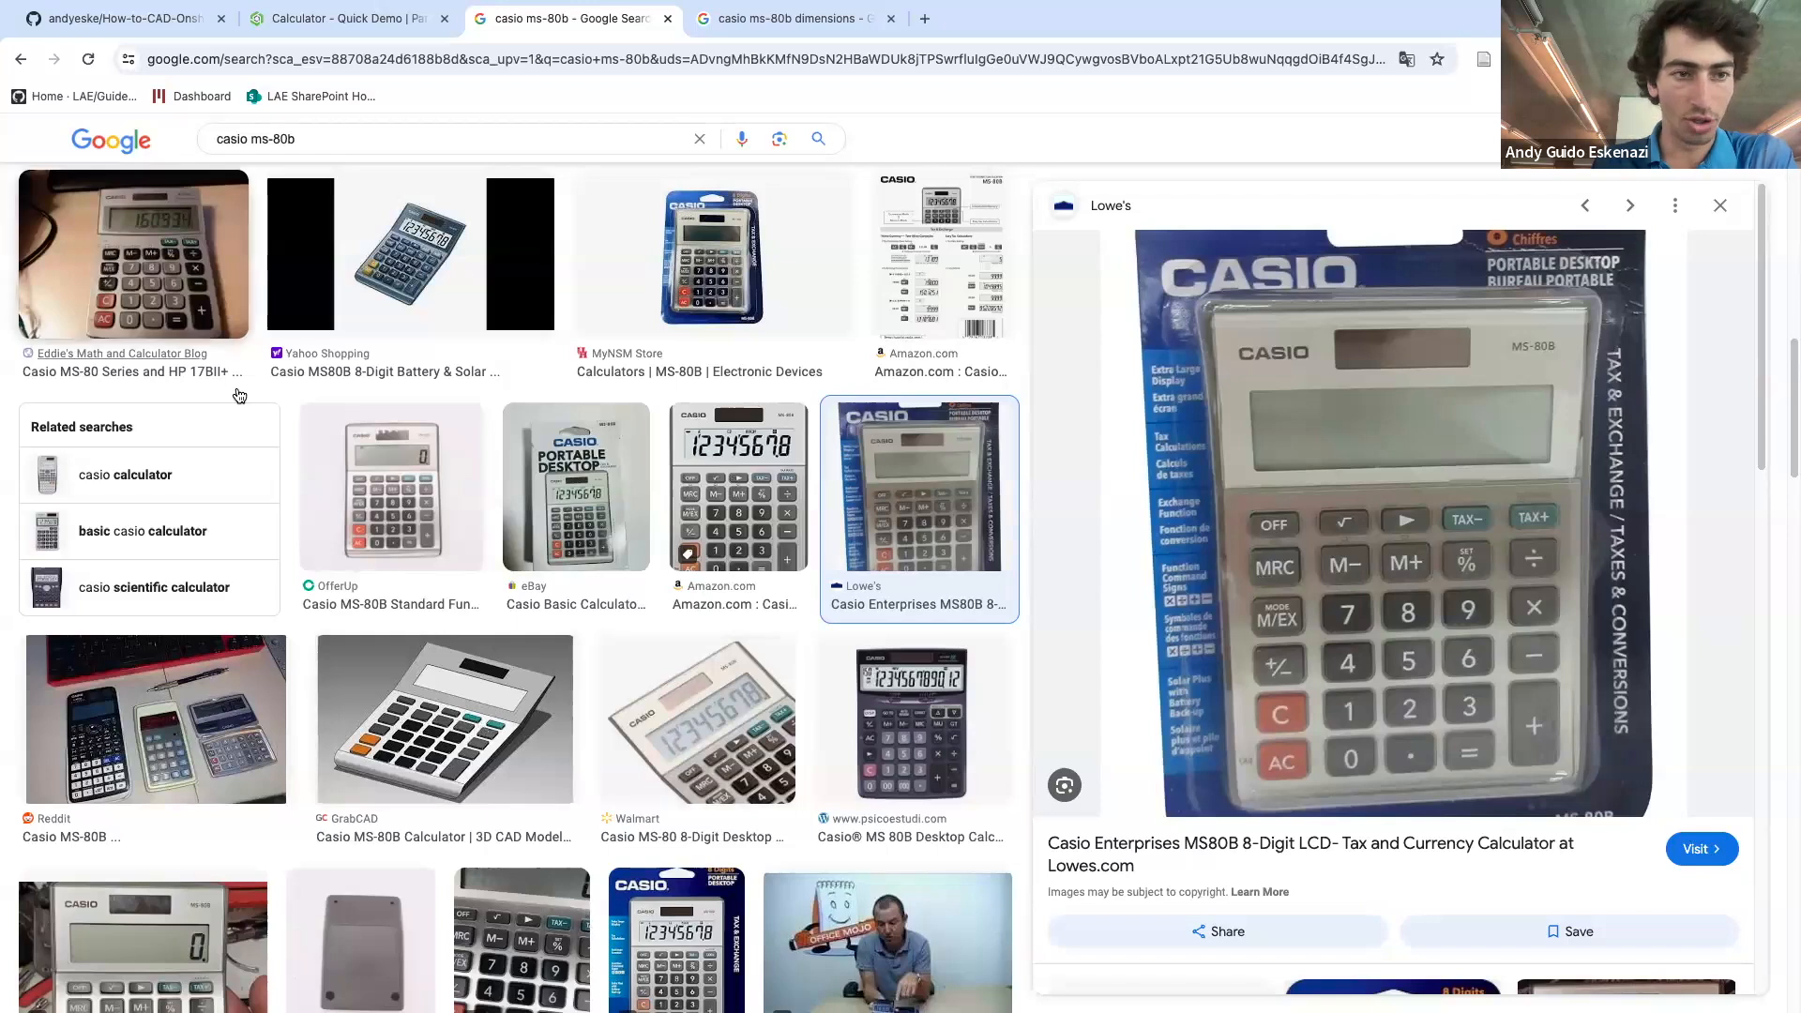
click(439, 248)
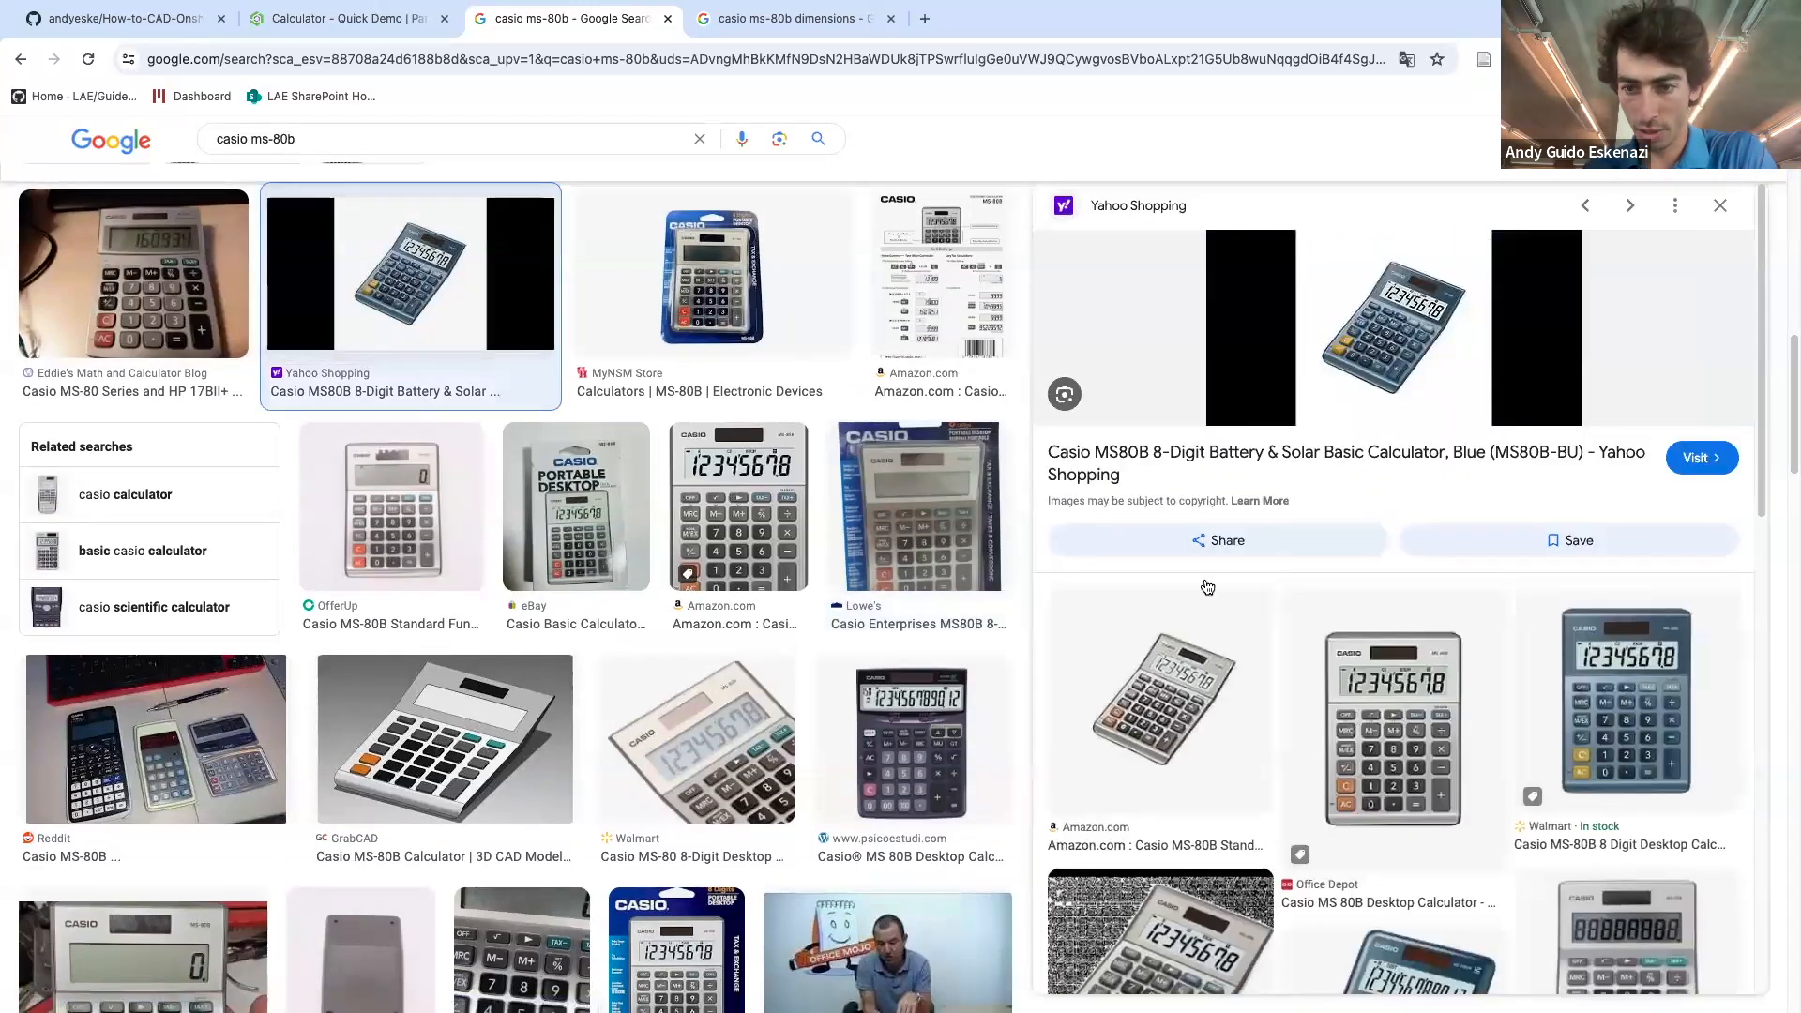
click(1210, 695)
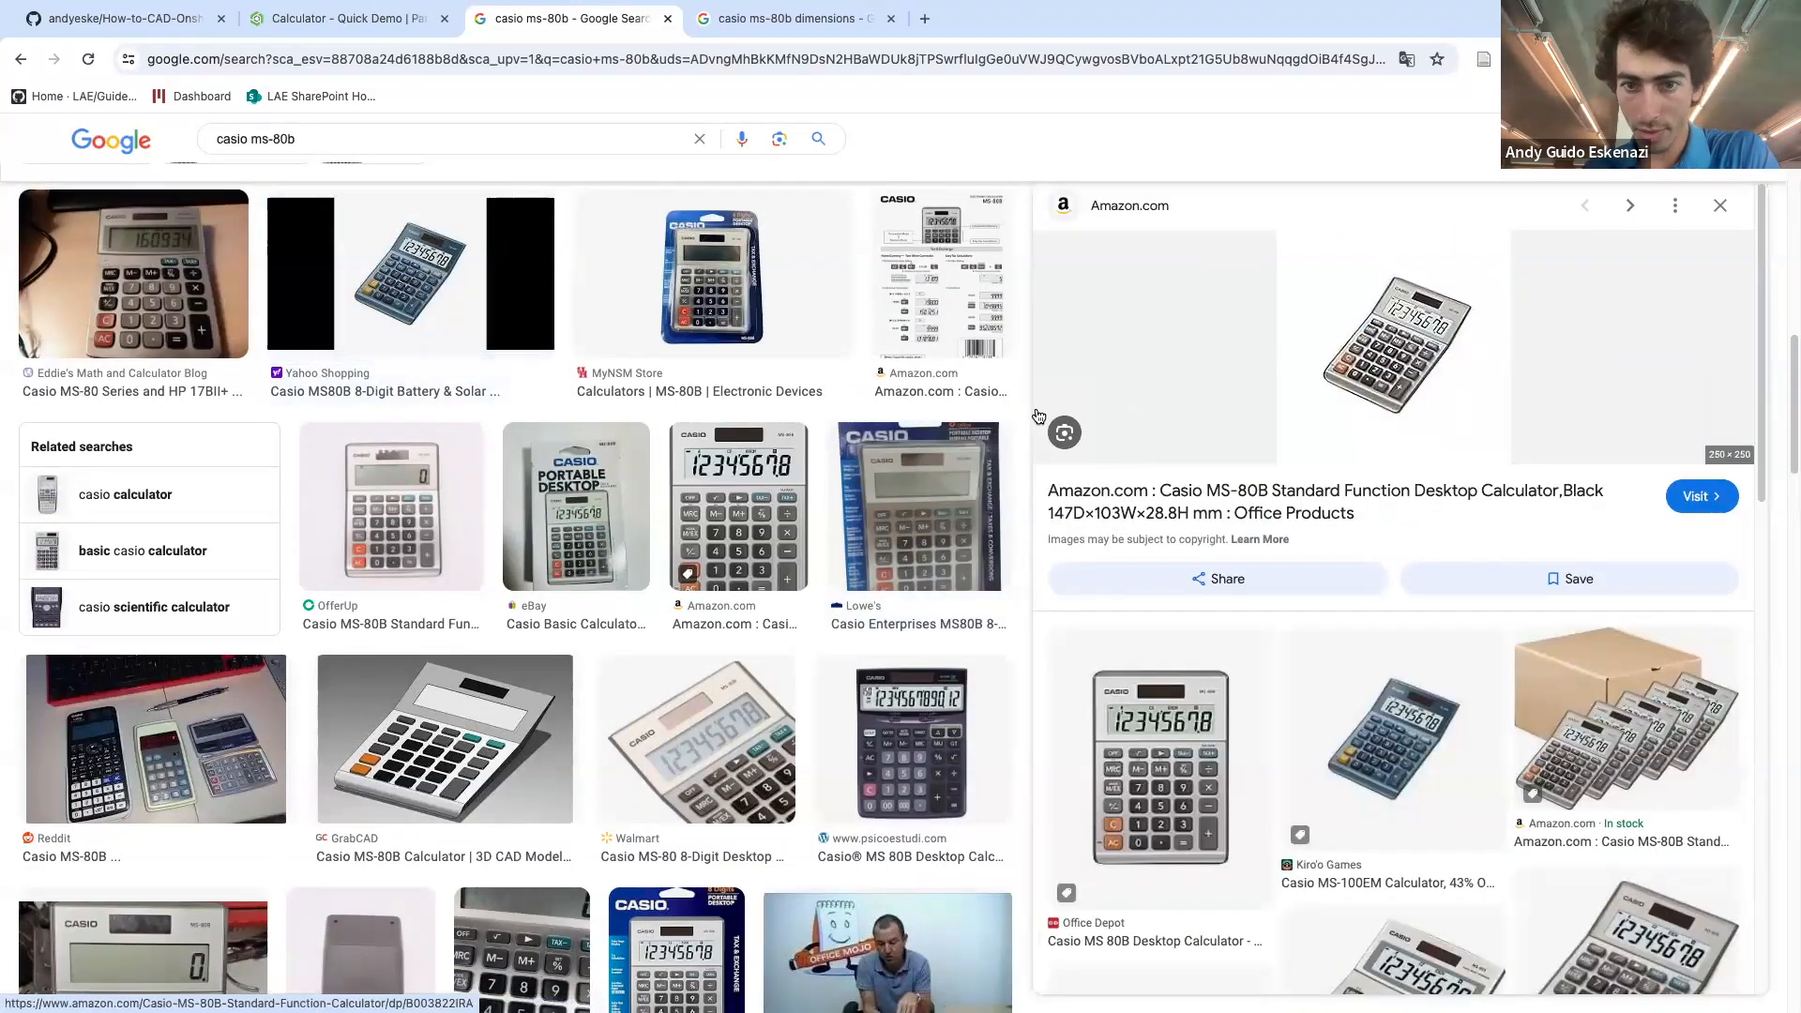
right_click(1410, 391)
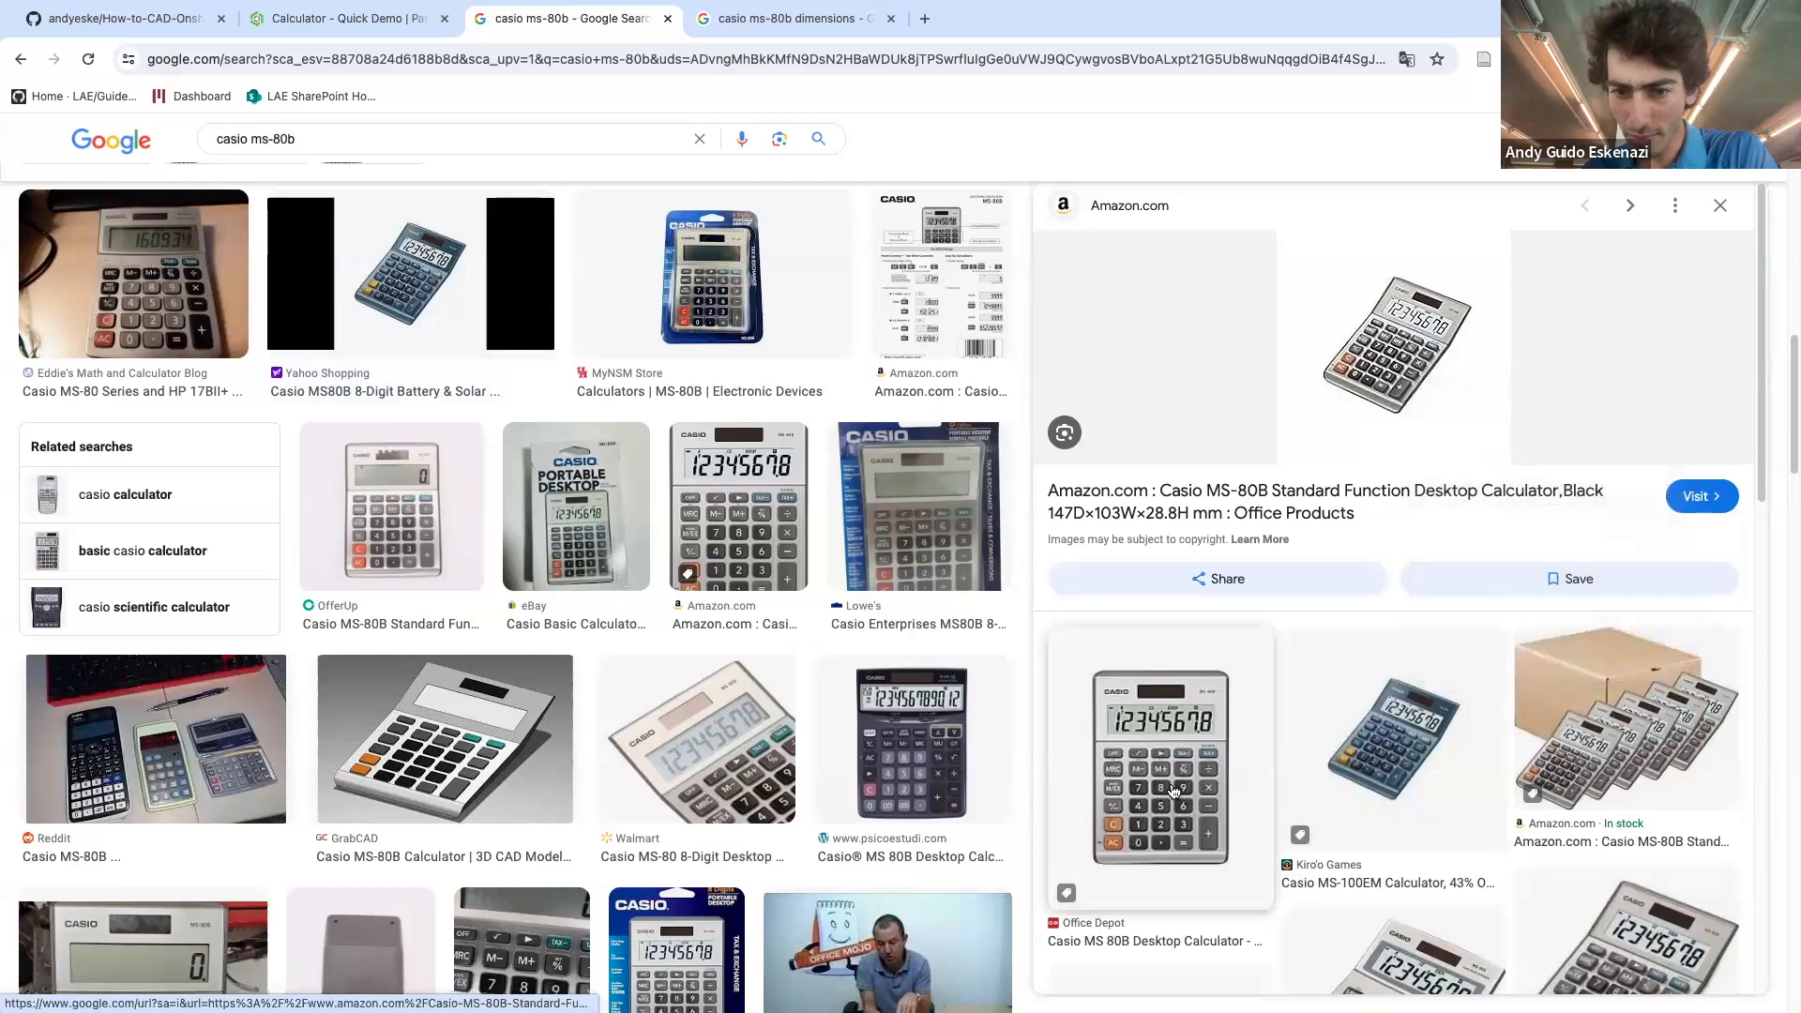
click(1172, 788)
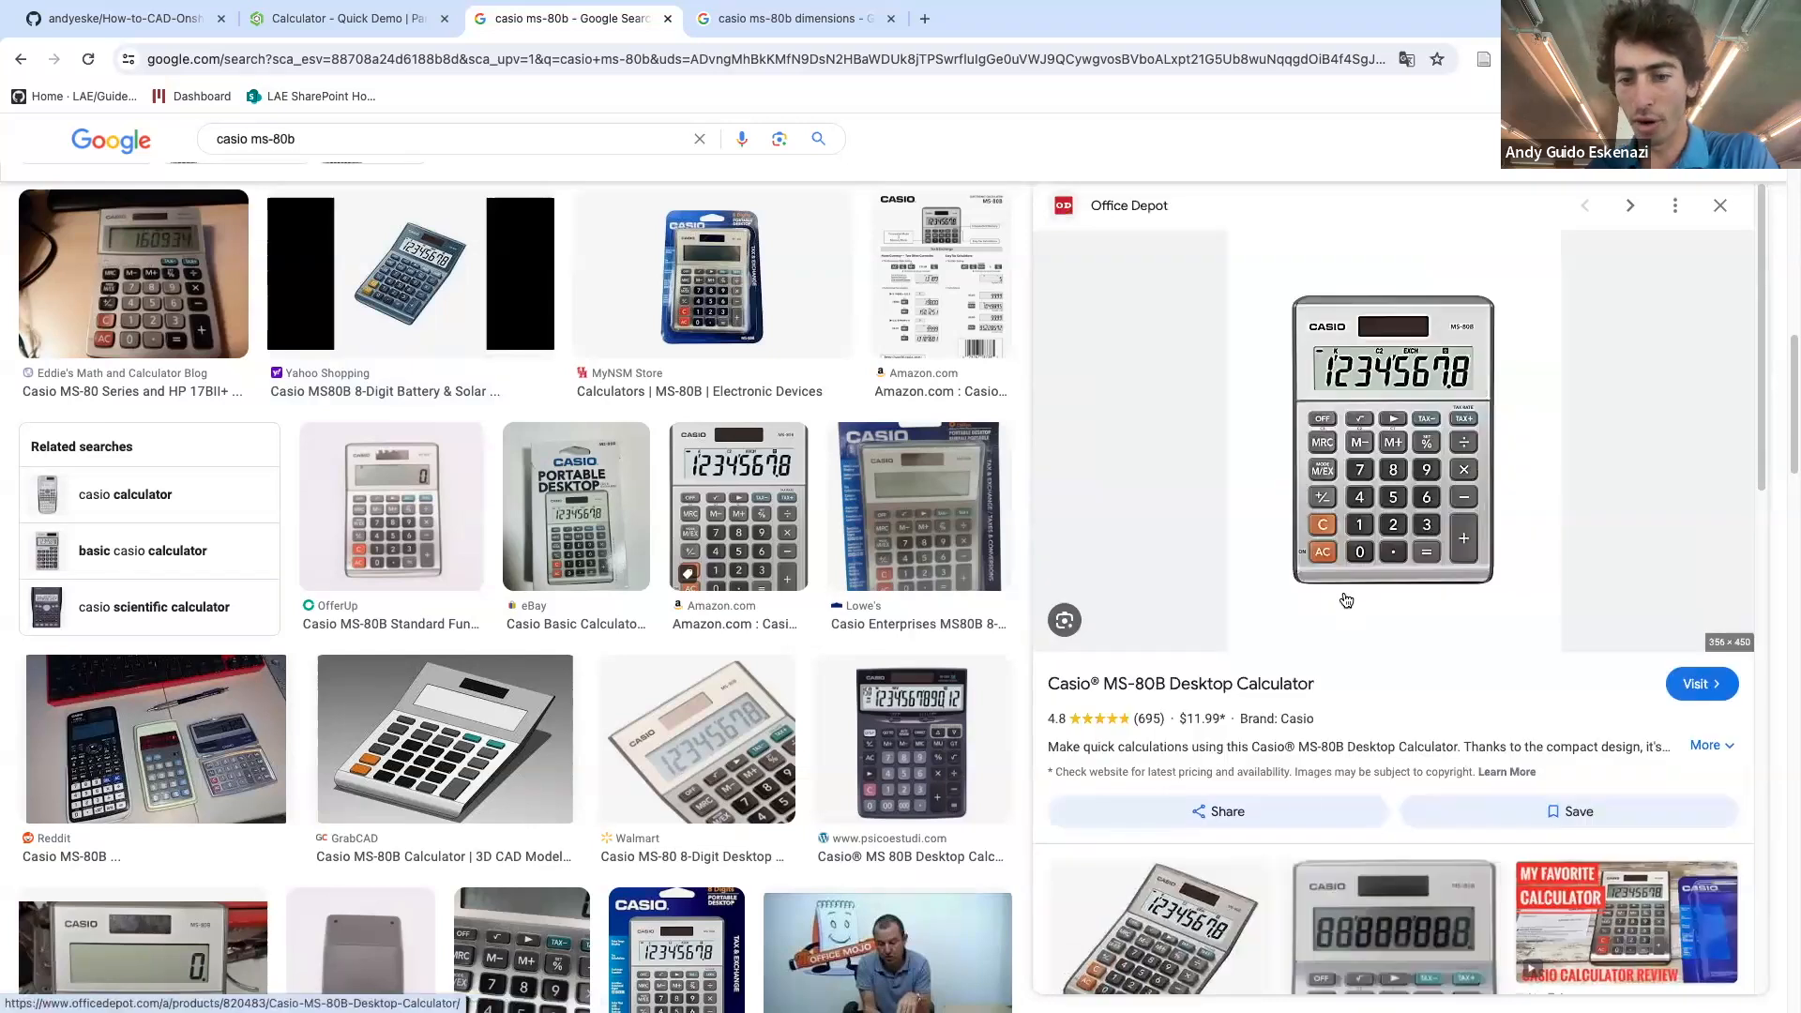
click(1158, 929)
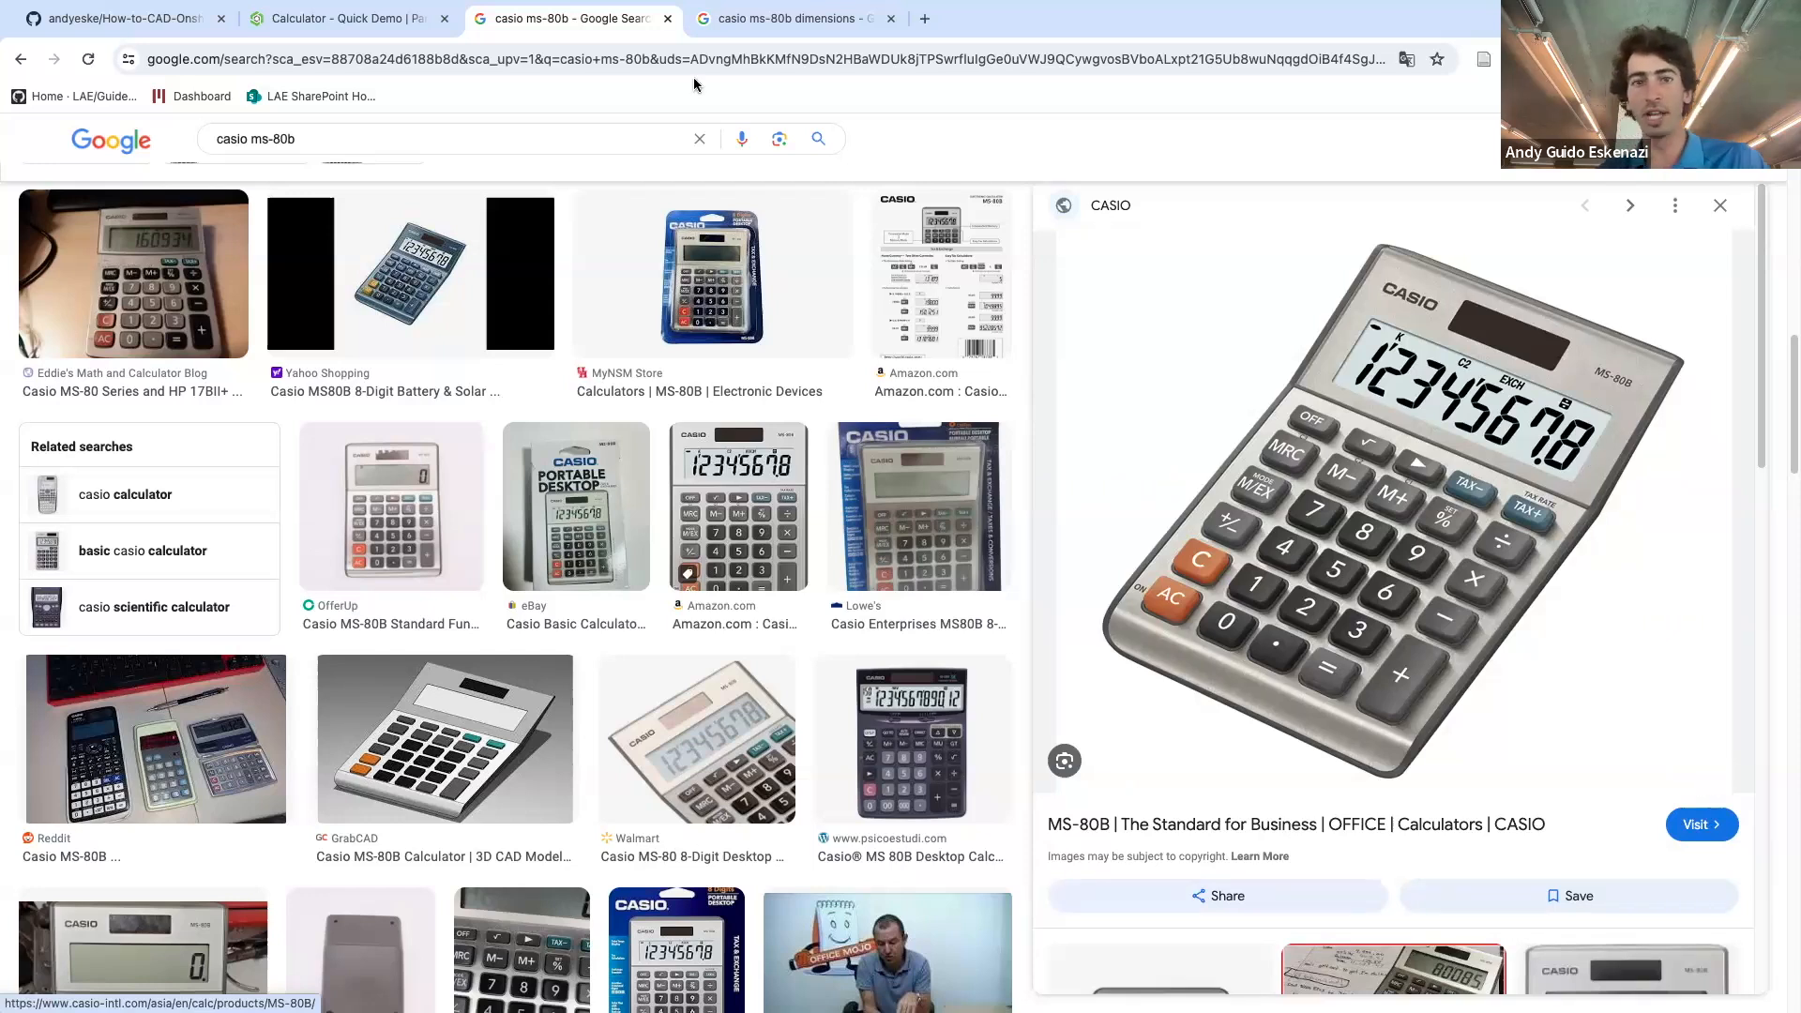
click(162, 21)
click(352, 21)
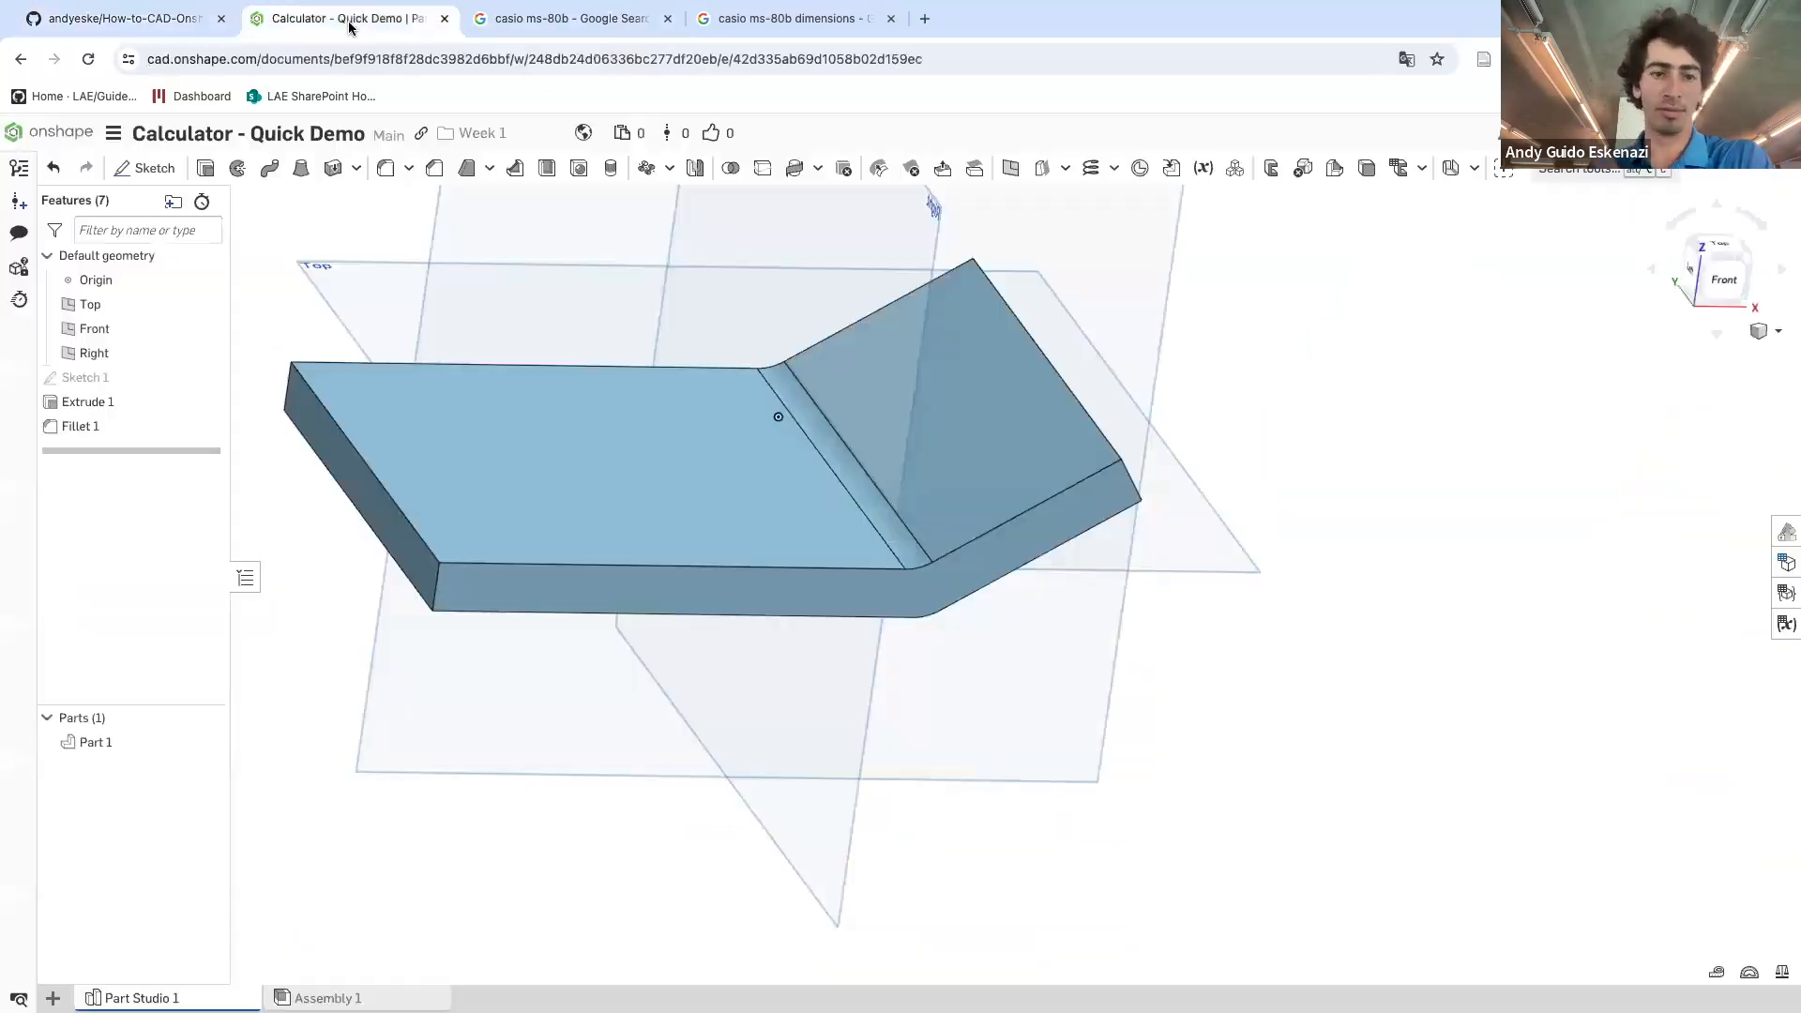
- Fillet the upper outer edge at the free end of the flat section with a 7 mm radius
click(386, 168)
click(333, 423)
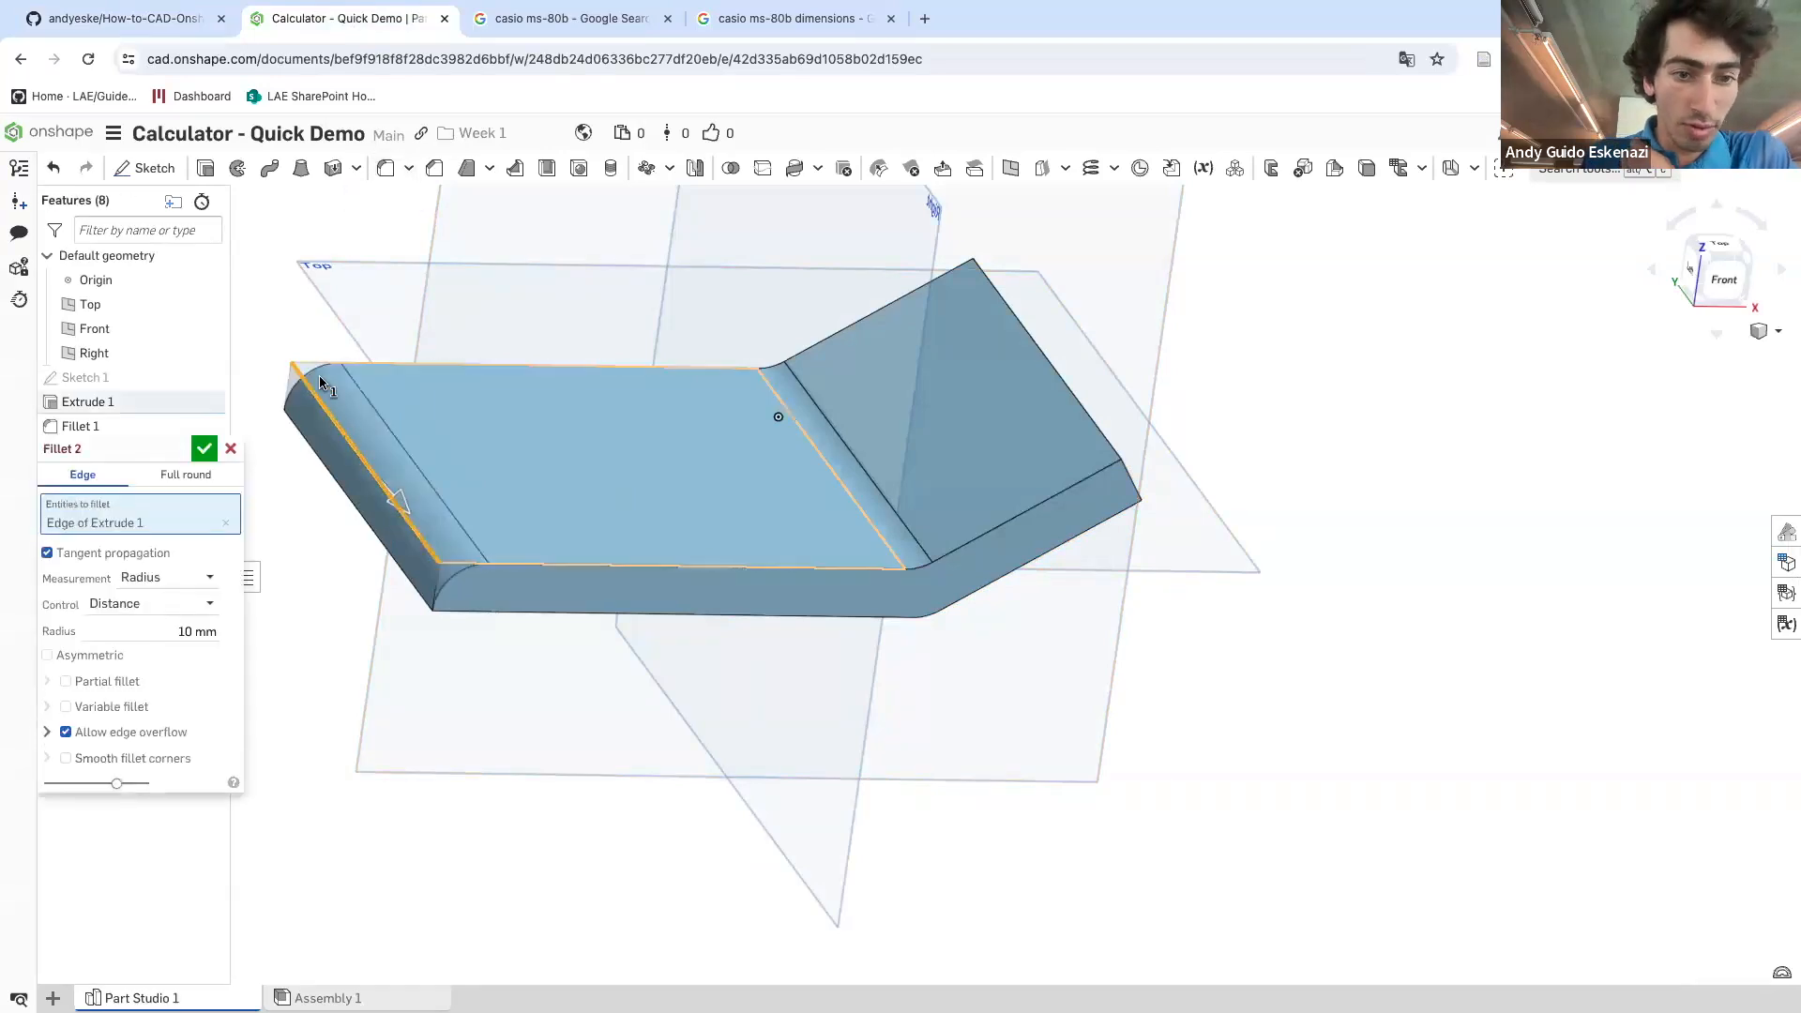
click(188, 634)
click(186, 631)
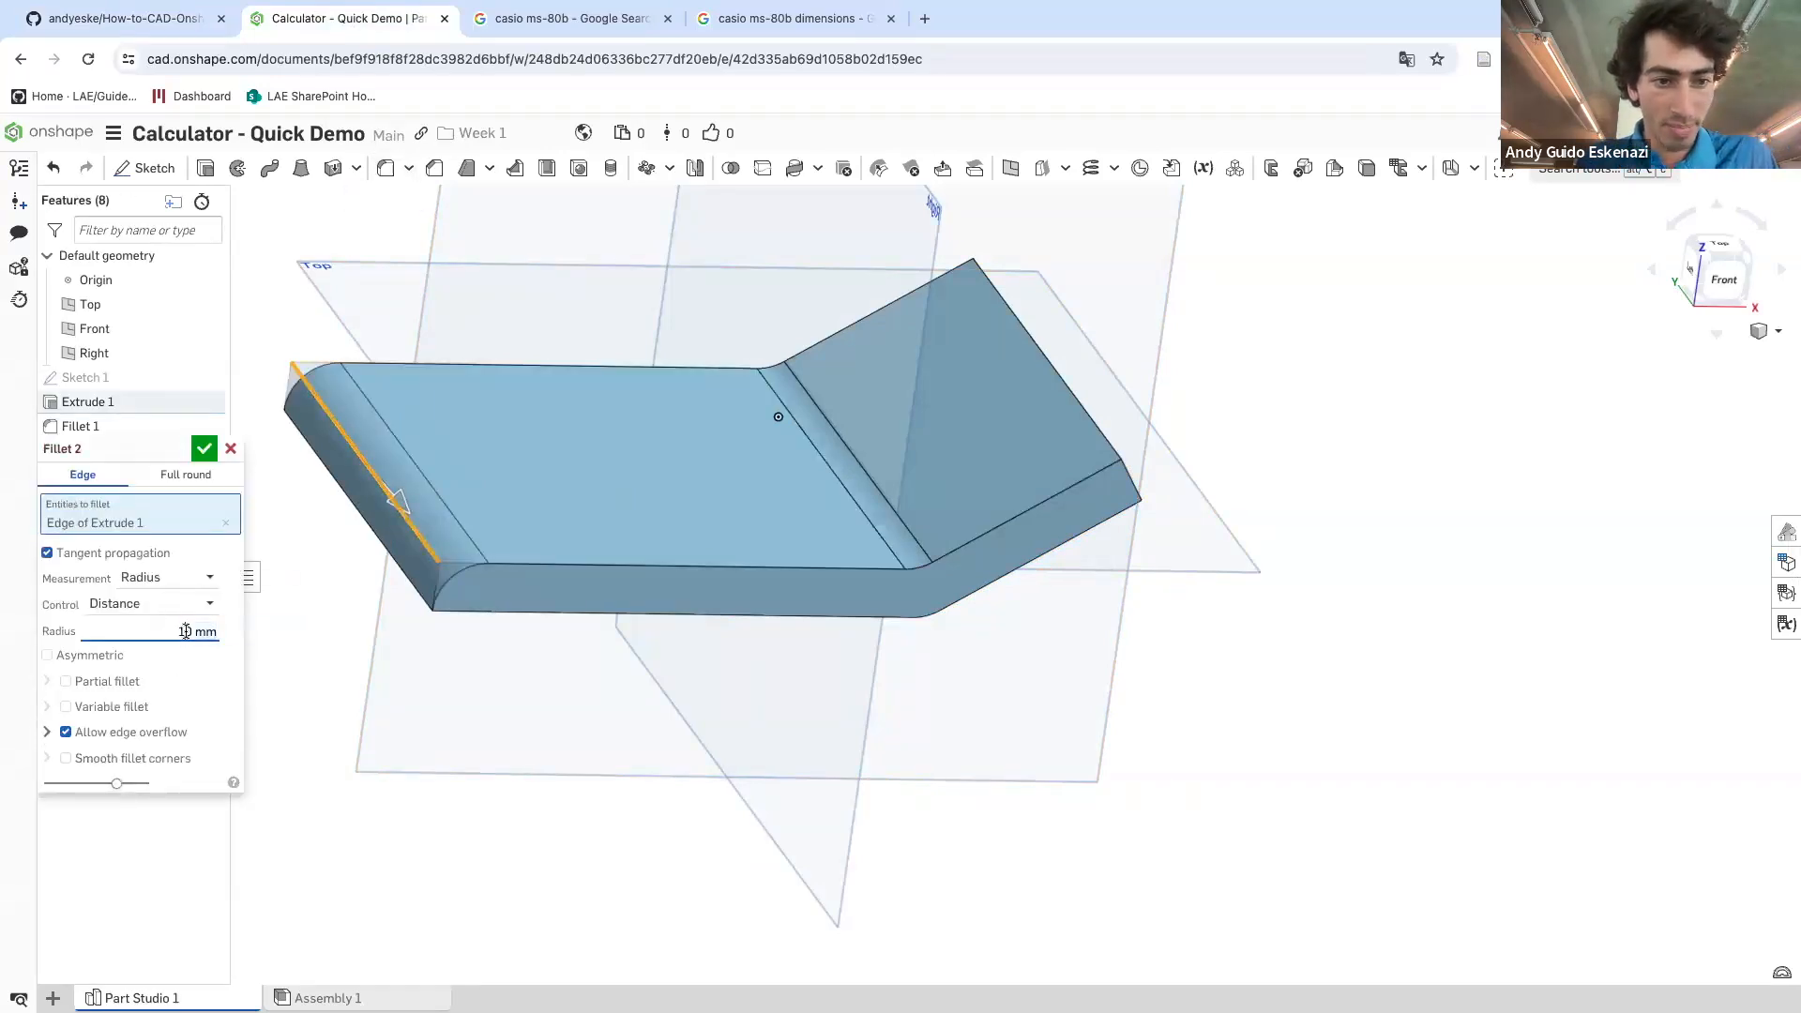
triple_click(185, 631)
text(7)
key(Return)
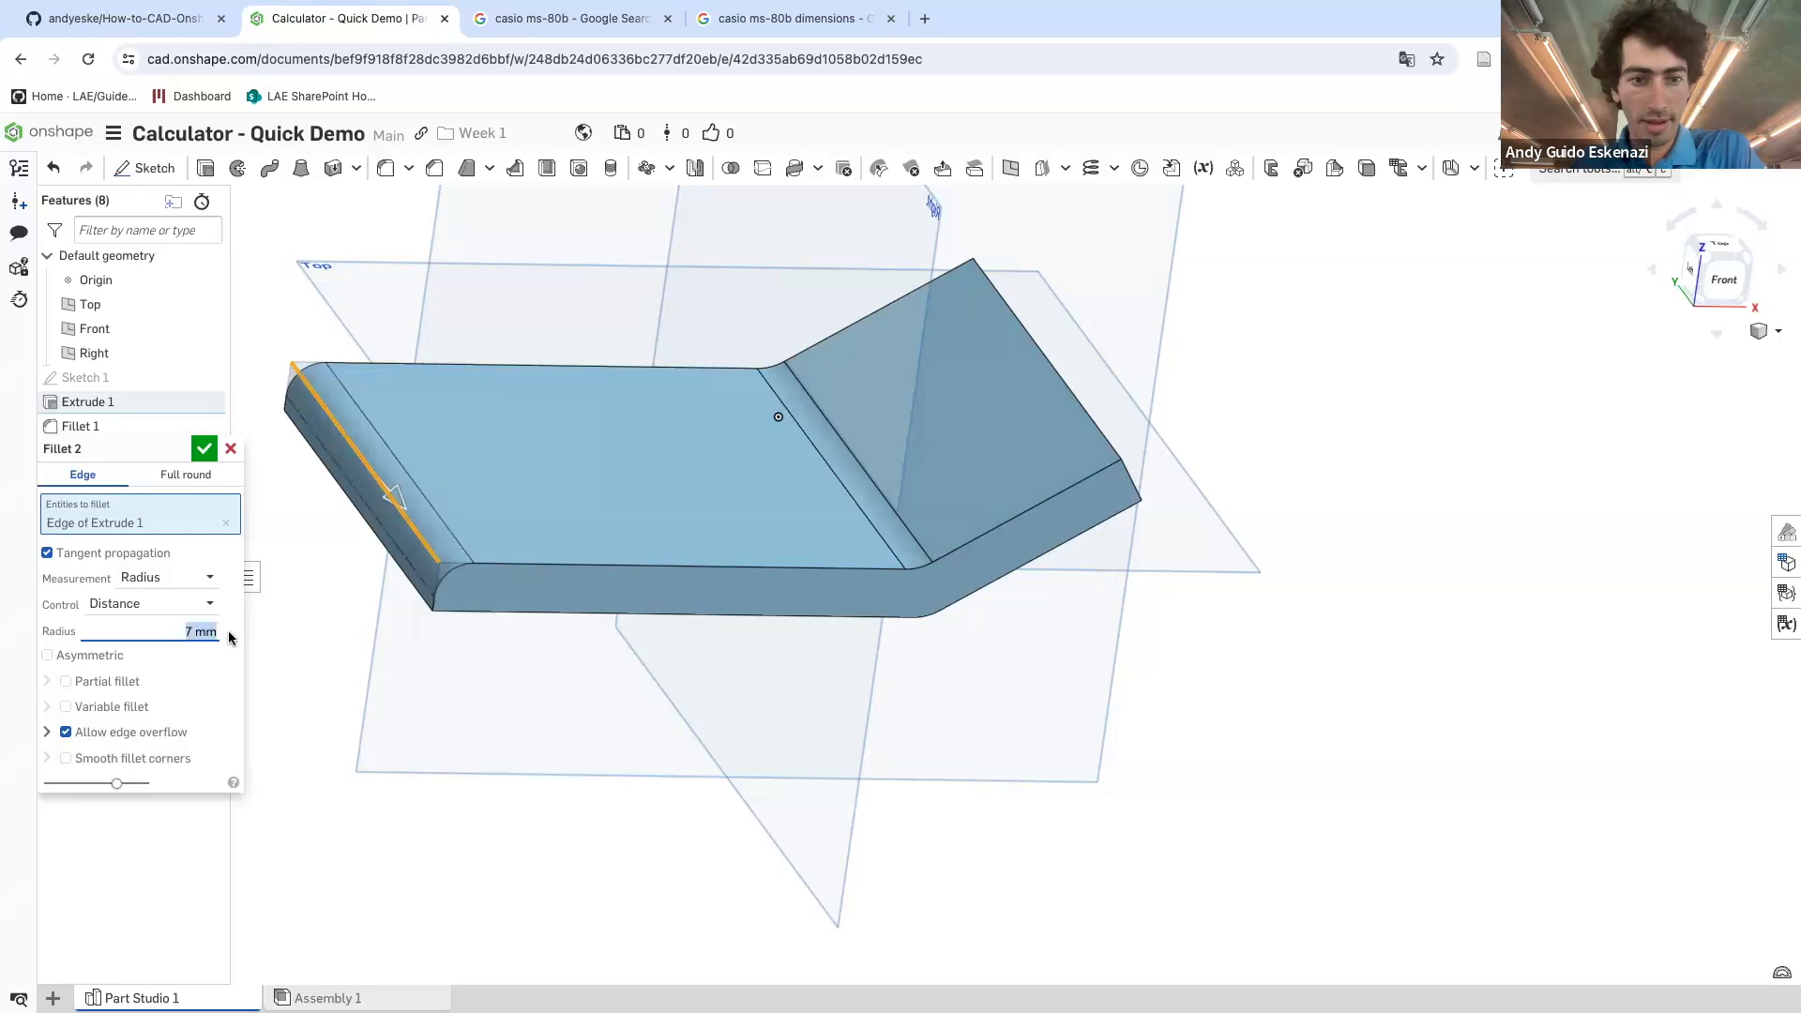
click(204, 448)
- Fillet the top outer edge of the raised section with a 2 mm radius
scroll(977, 382, down, 3)
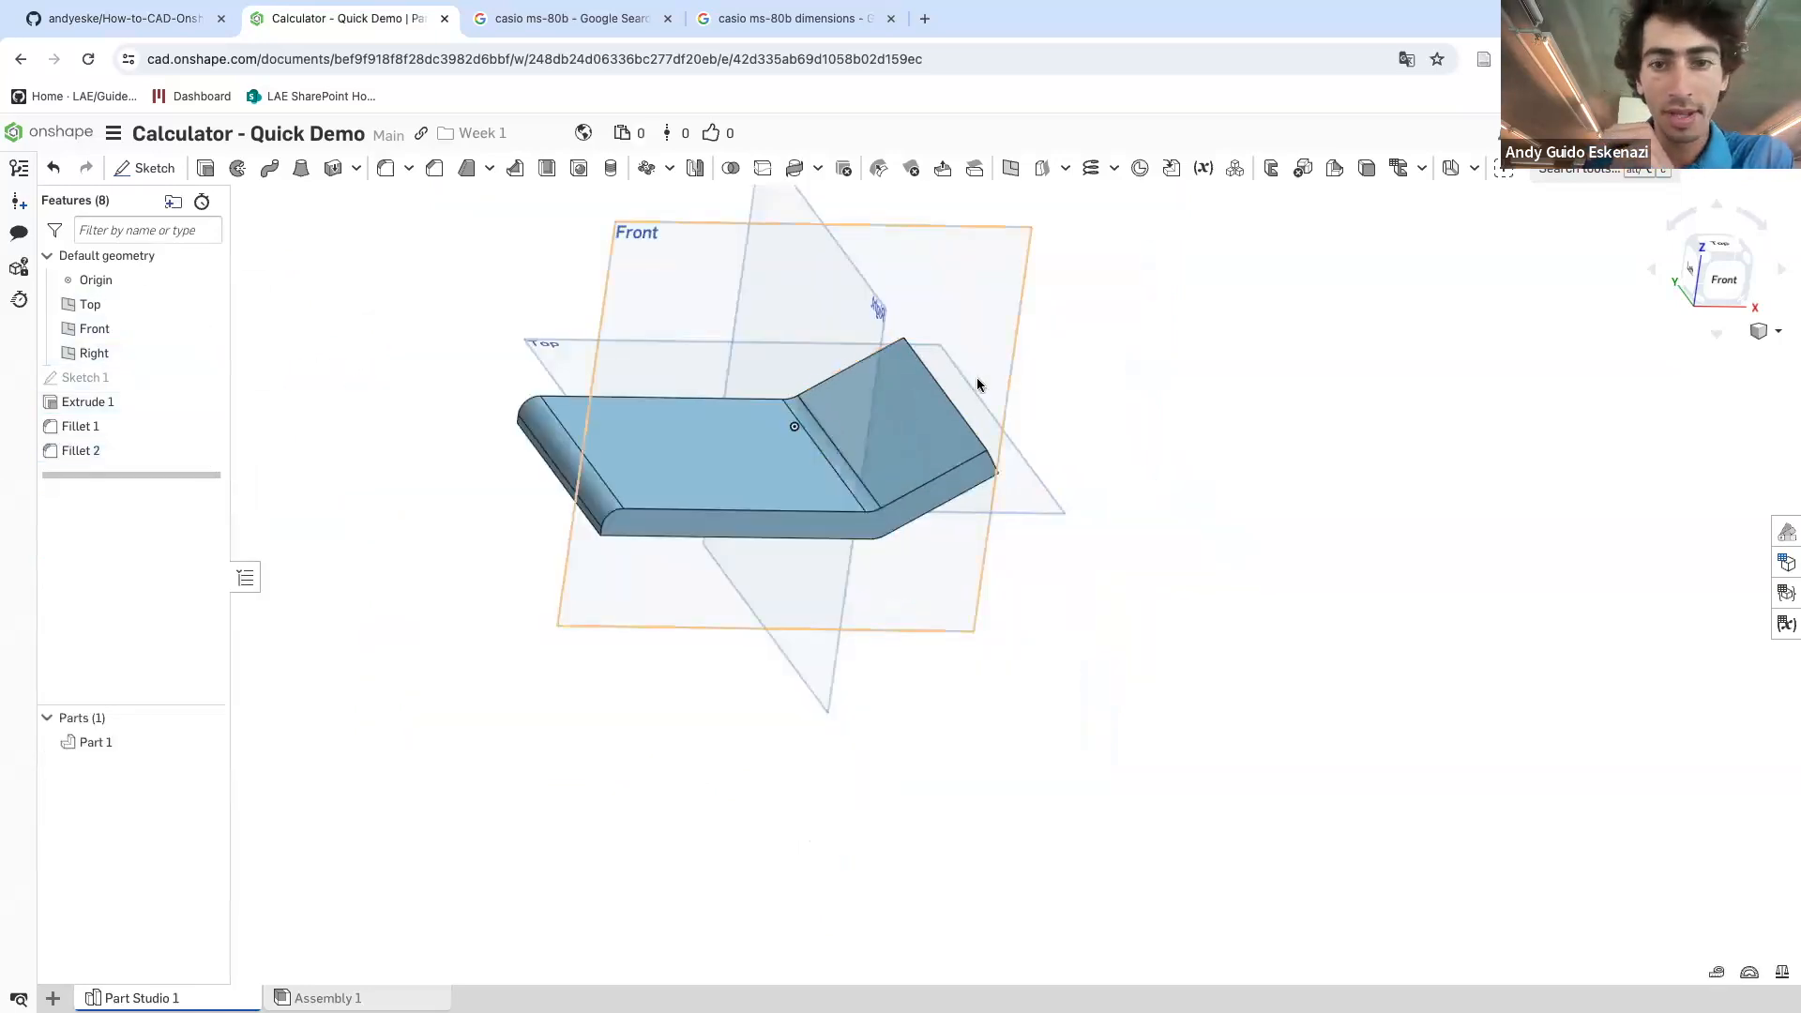
scroll(610, 207, up, 5)
click(388, 169)
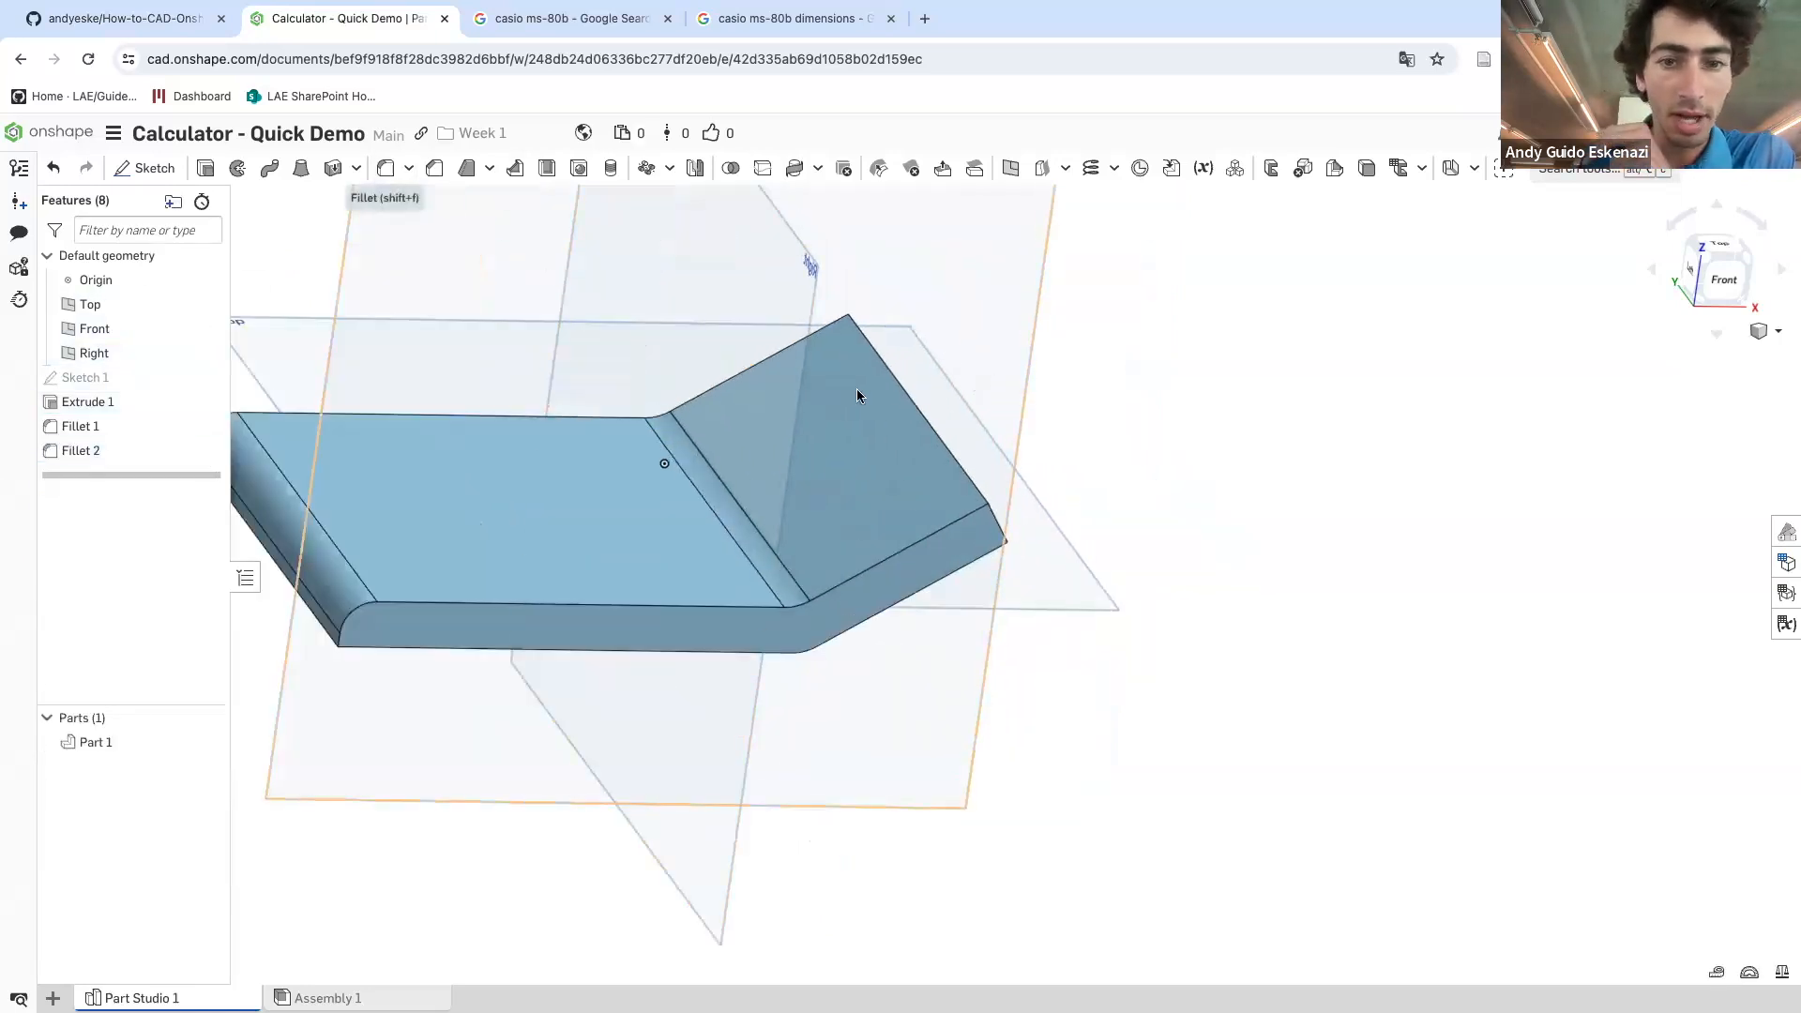
click(912, 413)
click(202, 631)
text(2)
key(Return)
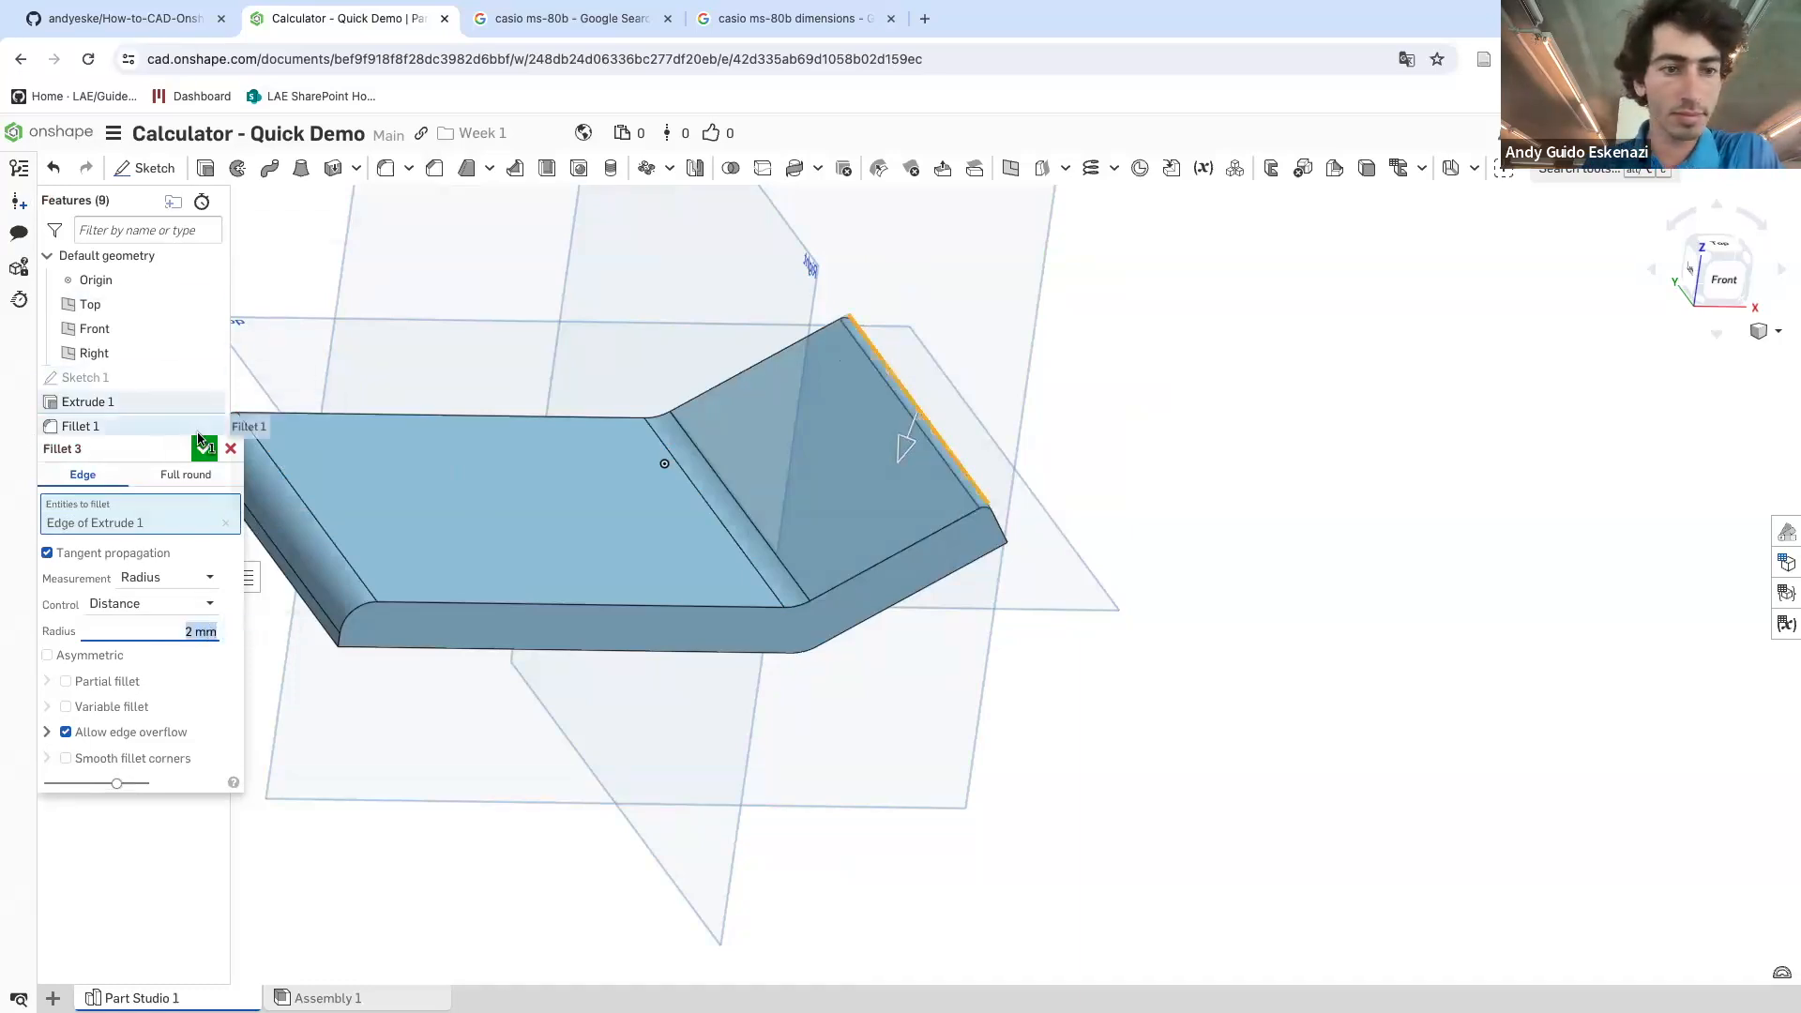
click(201, 443)
- Set up a 0.5 mm edge fillet on the upper side edge of the flat section
right_drag(719, 503, 628, 403)
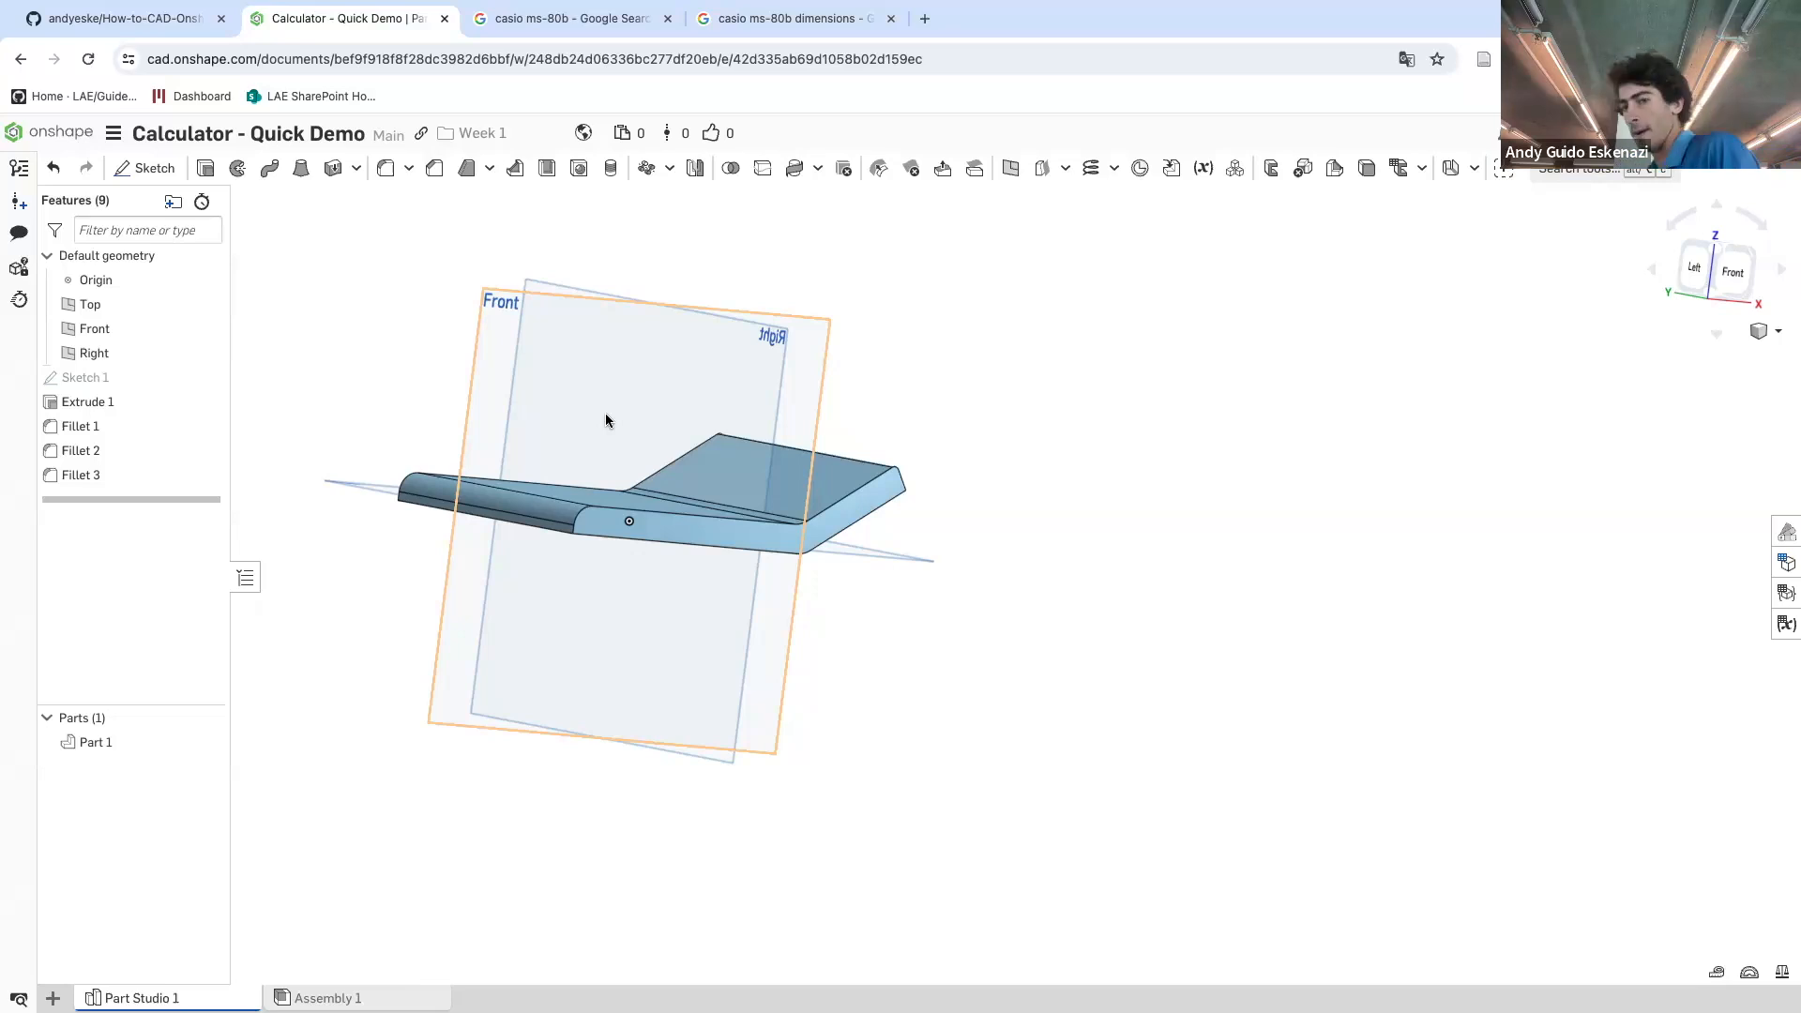
click(389, 169)
click(615, 514)
right_drag(614, 512, 621, 488)
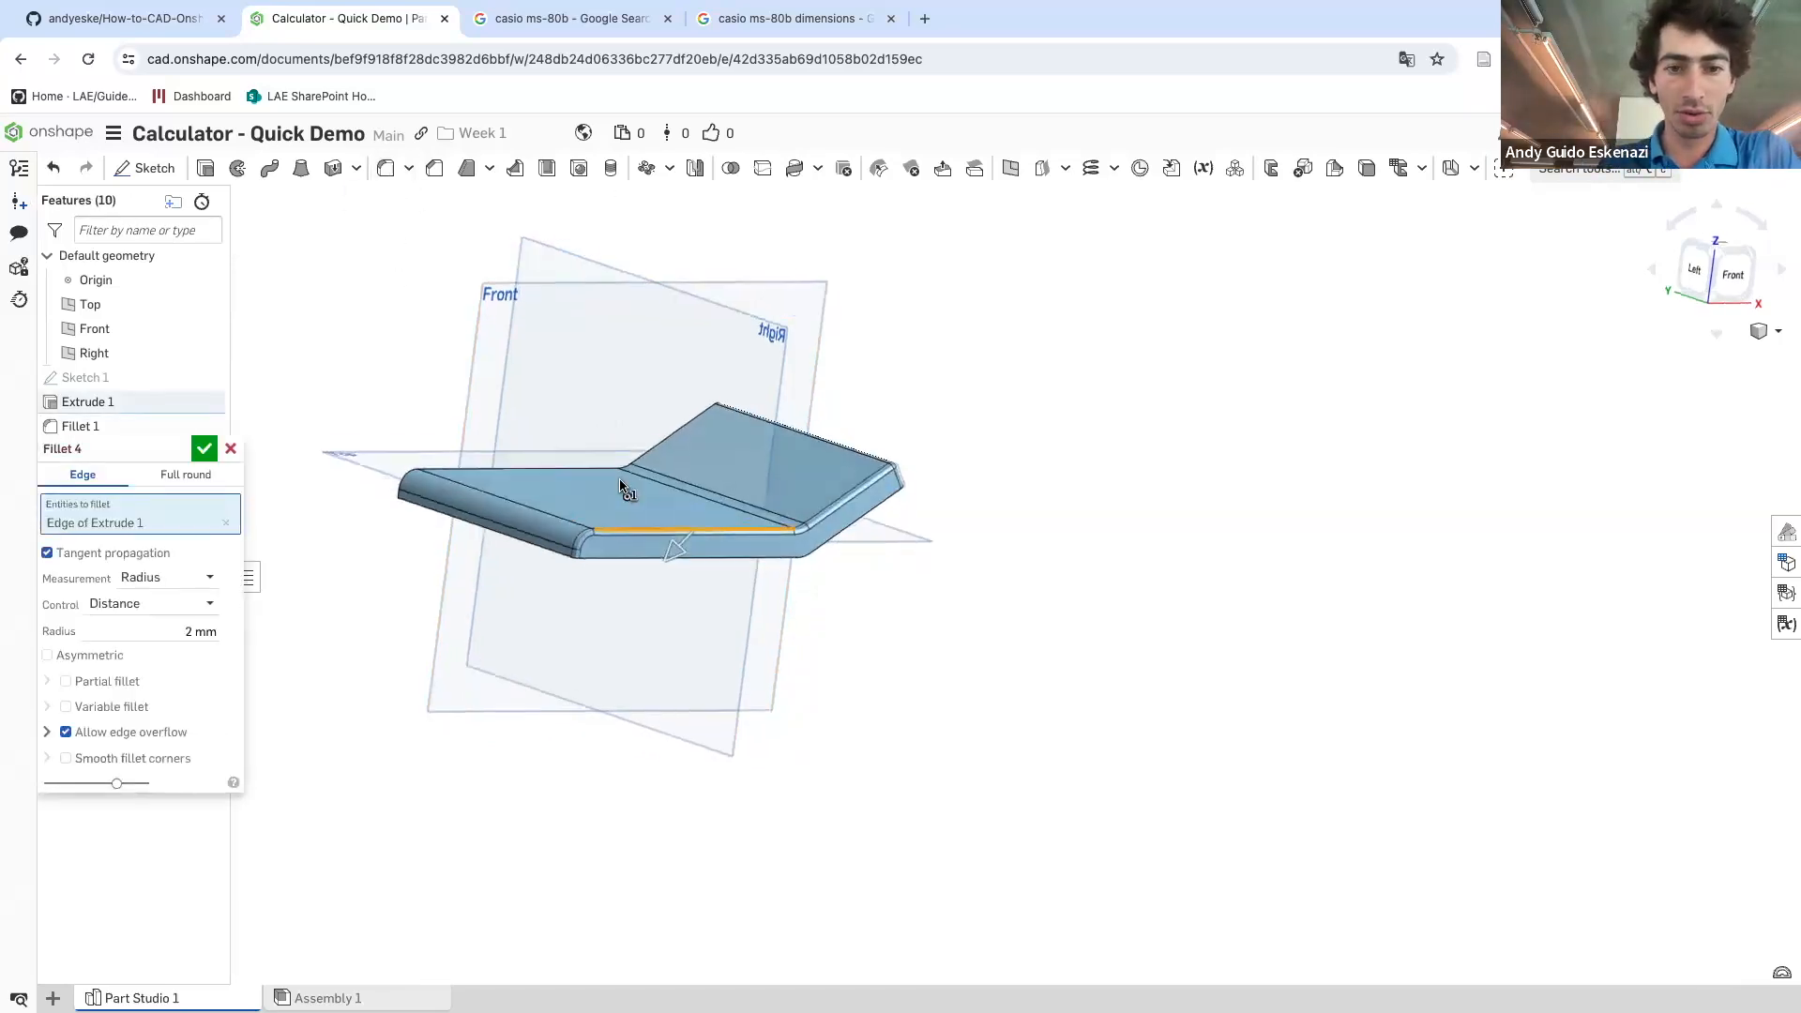
scroll(620, 486, up, 5)
right_drag(917, 454, 930, 502)
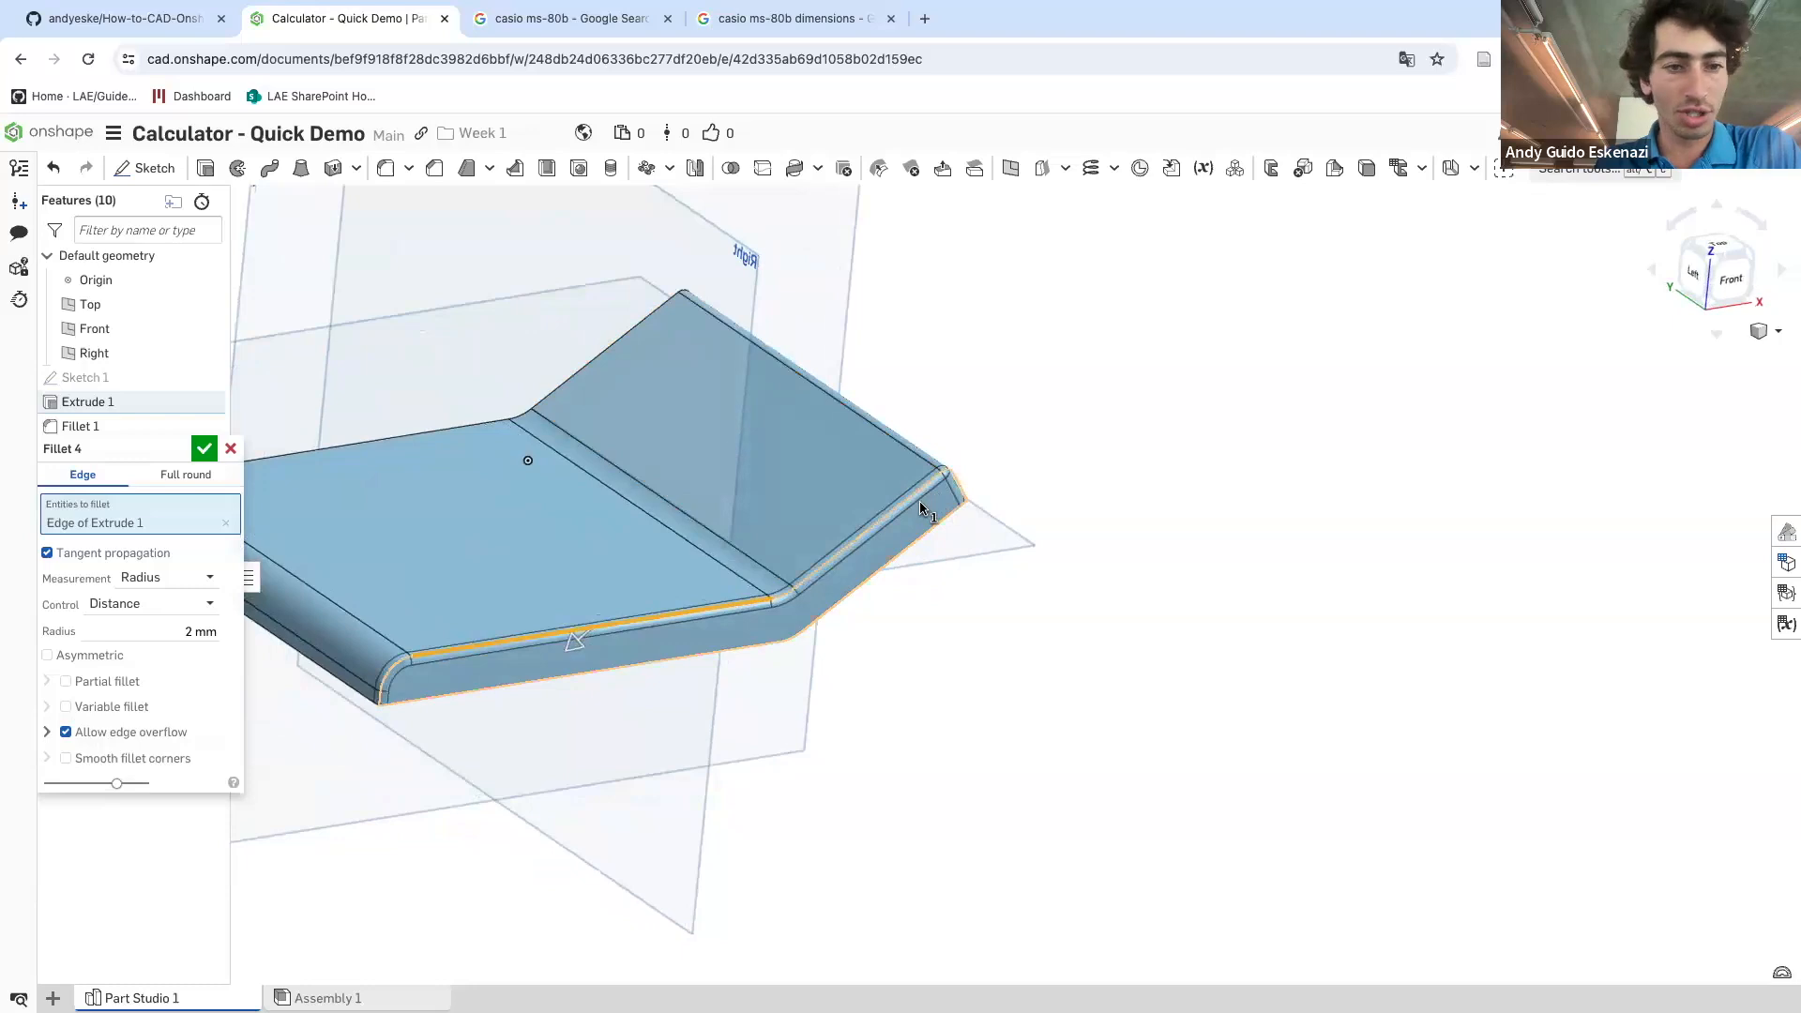
double_click(211, 633)
drag(215, 632, 173, 630)
text(0.5)
key(Return)
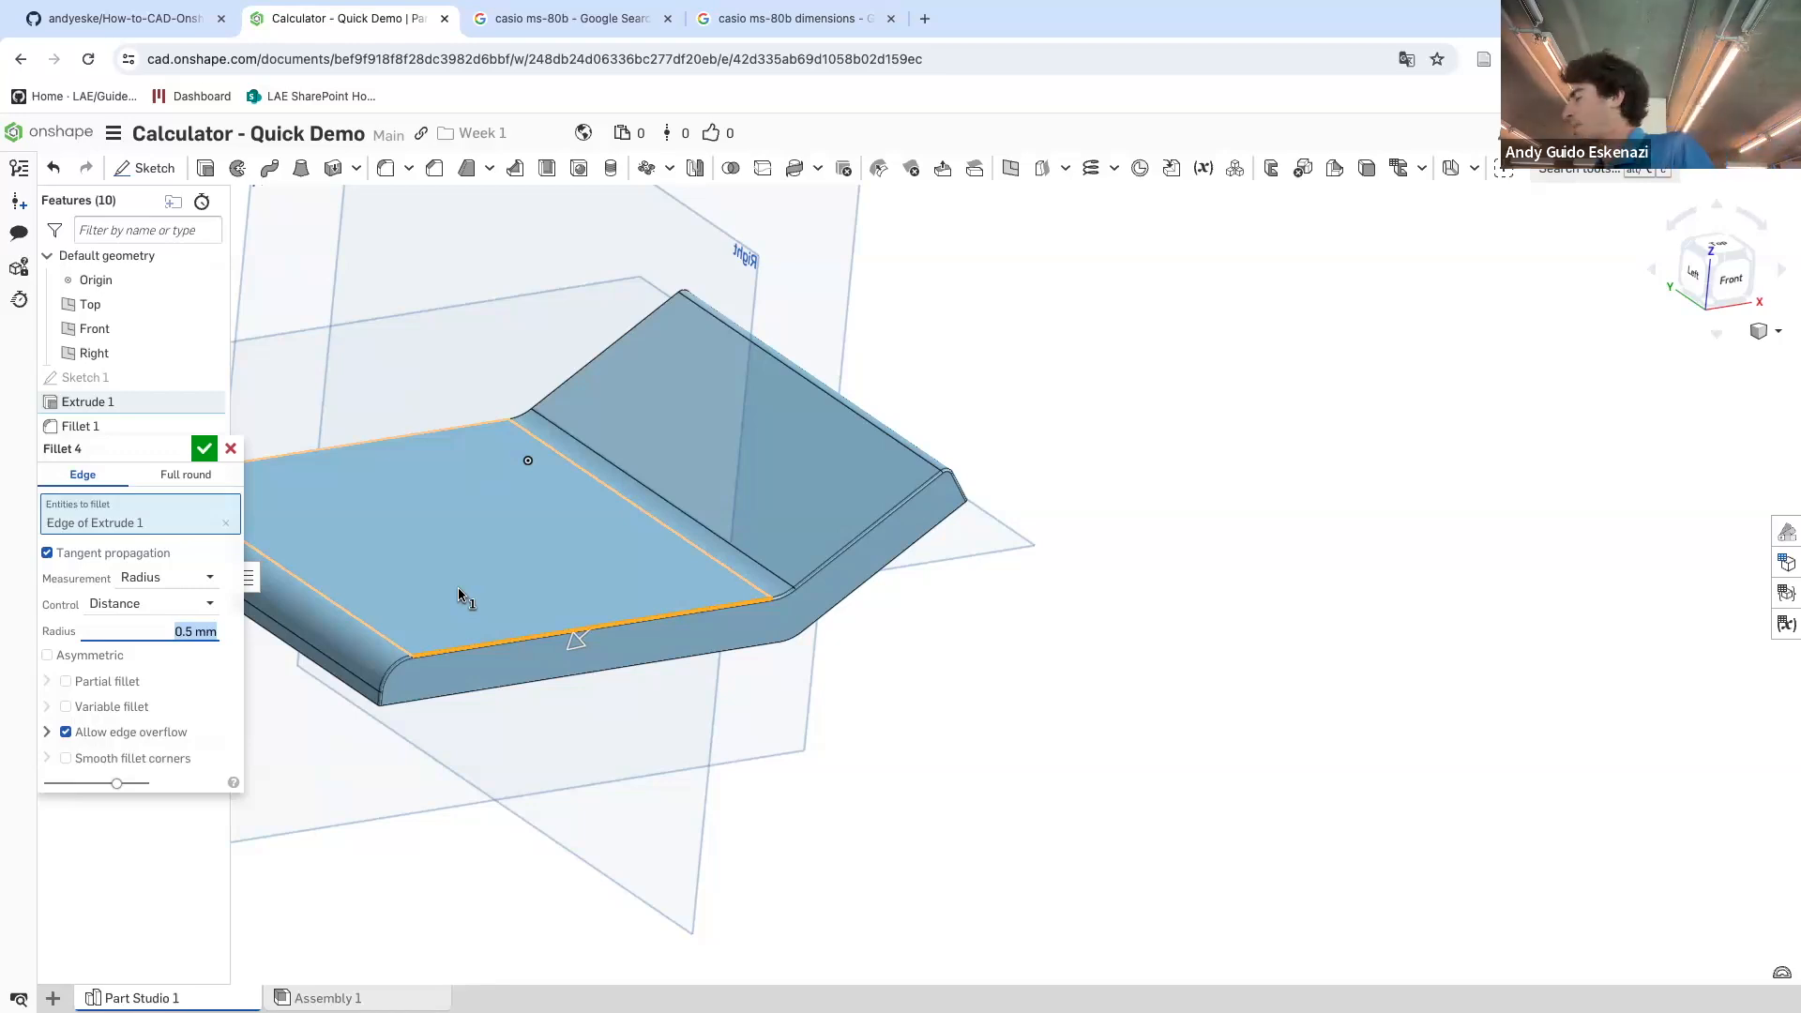
- Add the opposite upper side edge, an underside side edge and the raised section's lower end edge to the 0.5 mm fillet and accept it
click(400, 438)
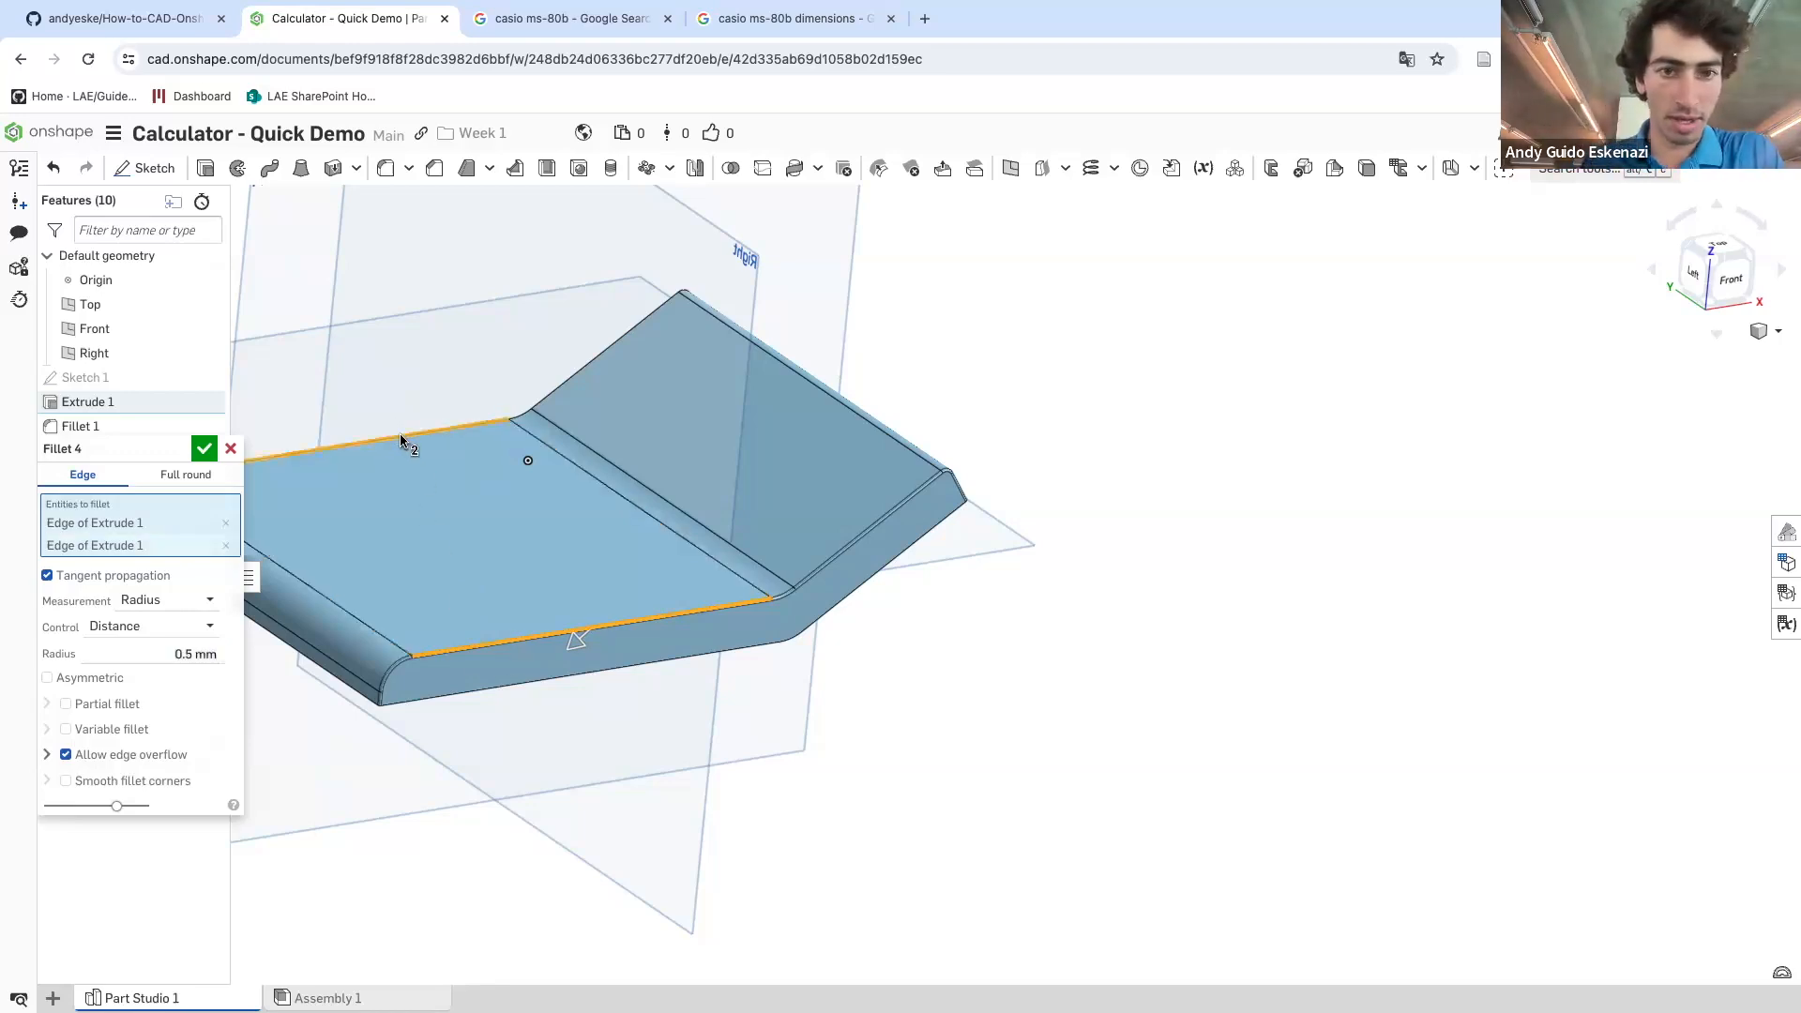
right_drag(751, 716, 508, 697)
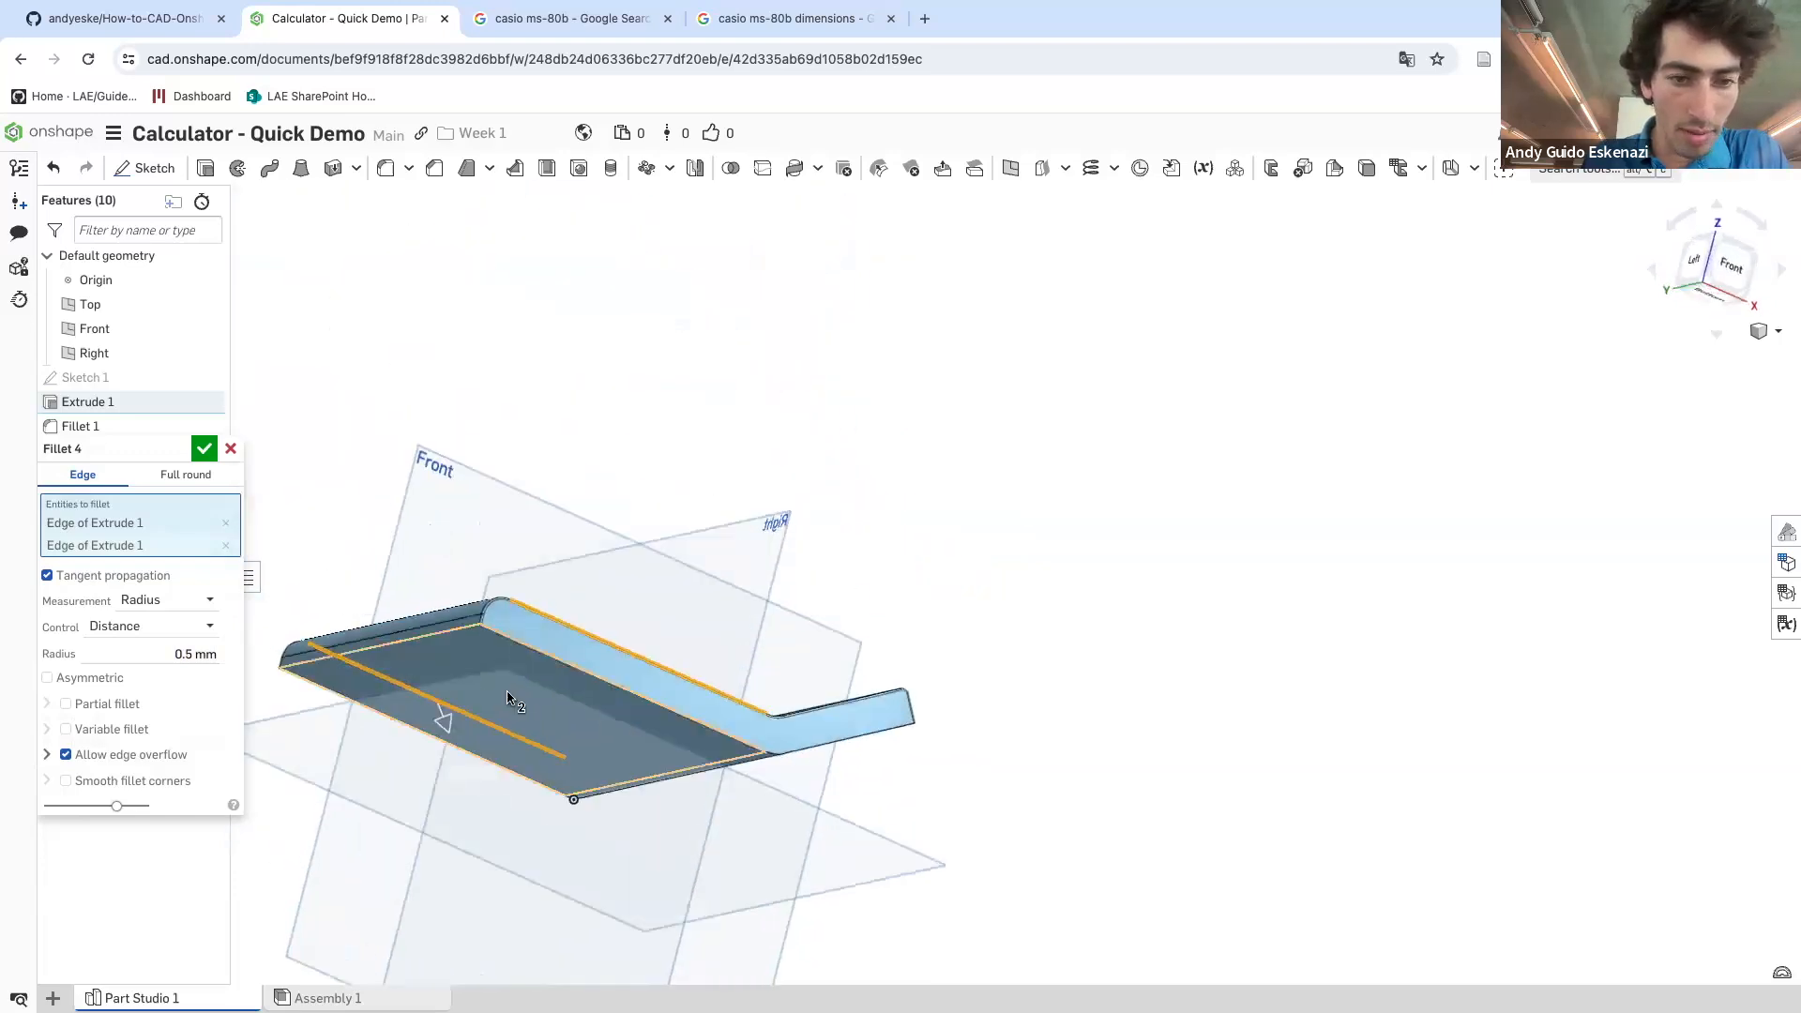
click(507, 637)
scroll(694, 680, up, 3)
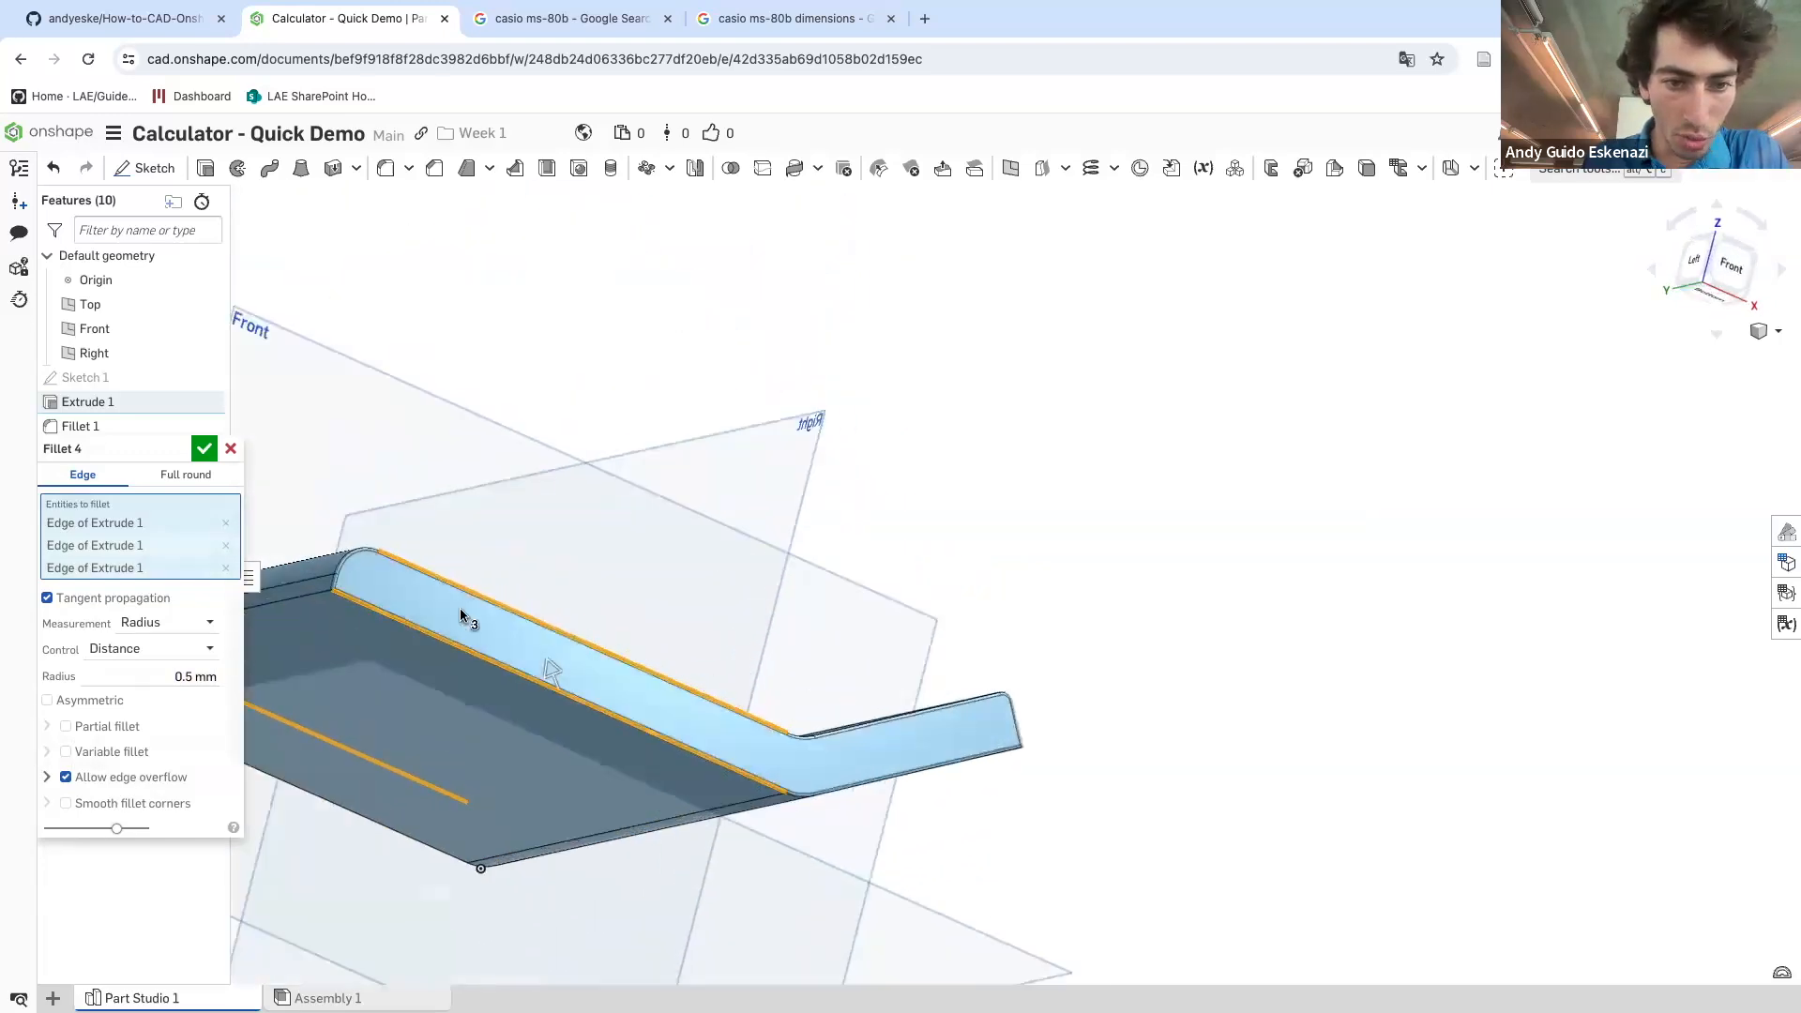
right_drag(926, 777, 812, 732)
click(812, 733)
scroll(945, 747, down, 5)
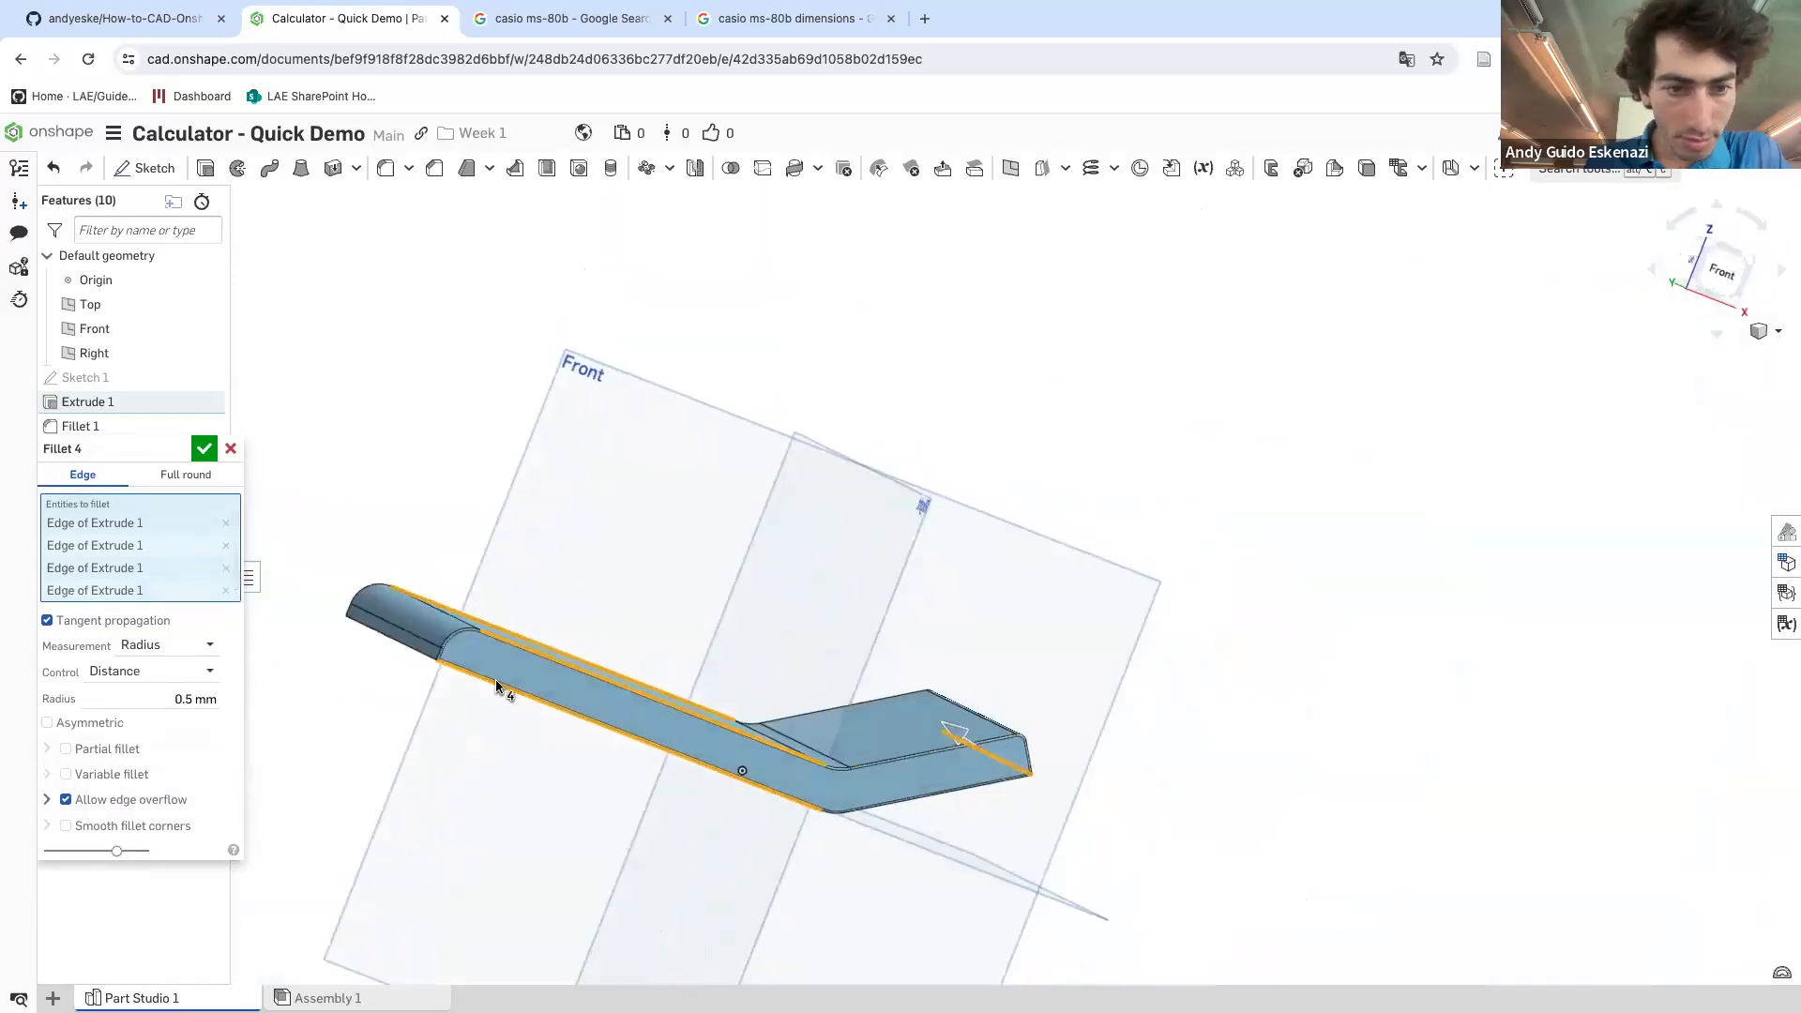
click(204, 448)
- Hide the Top, Front and Right default planes
right_drag(672, 526, 576, 441)
click(205, 304)
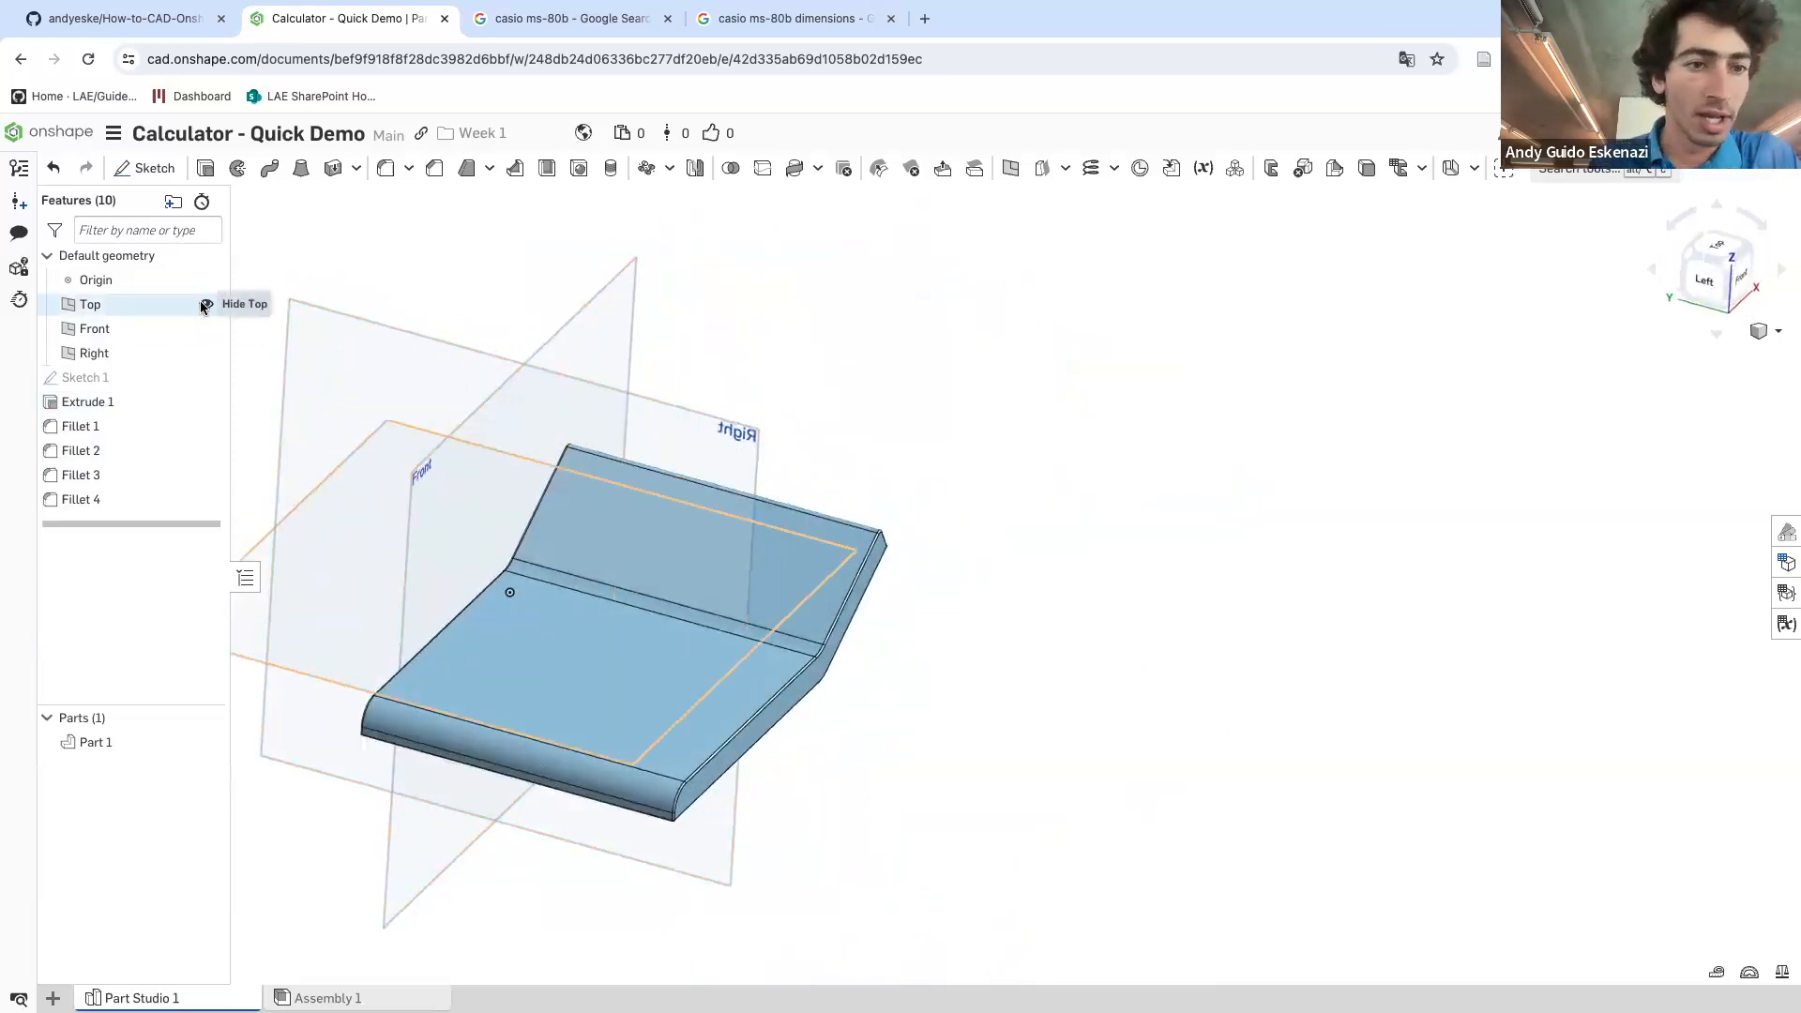
click(205, 328)
click(205, 353)
- Start a sketch on the raised section's upper face and draw a wide rectangle near its middle
mouse_move(609, 473)
right_down()
mouse_move(713, 531)
mouse_move(657, 469)
right_up()
scroll(712, 531, up, 3)
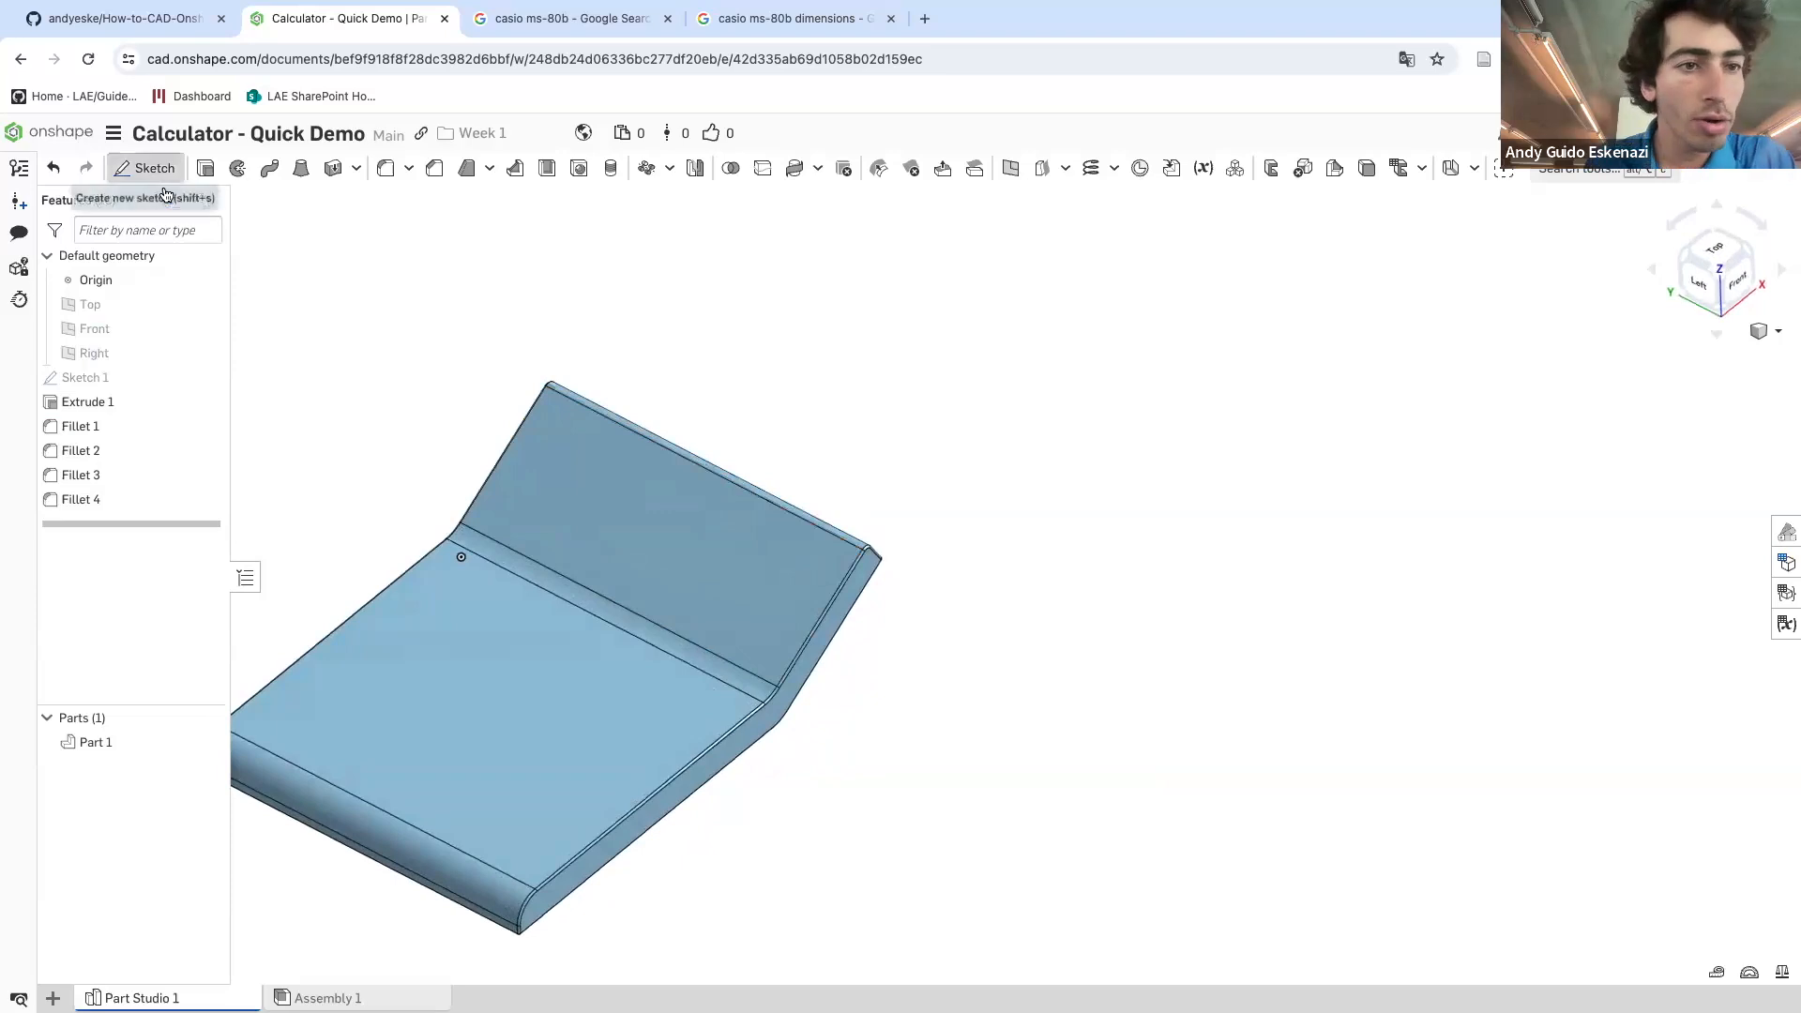
click(145, 167)
click(621, 515)
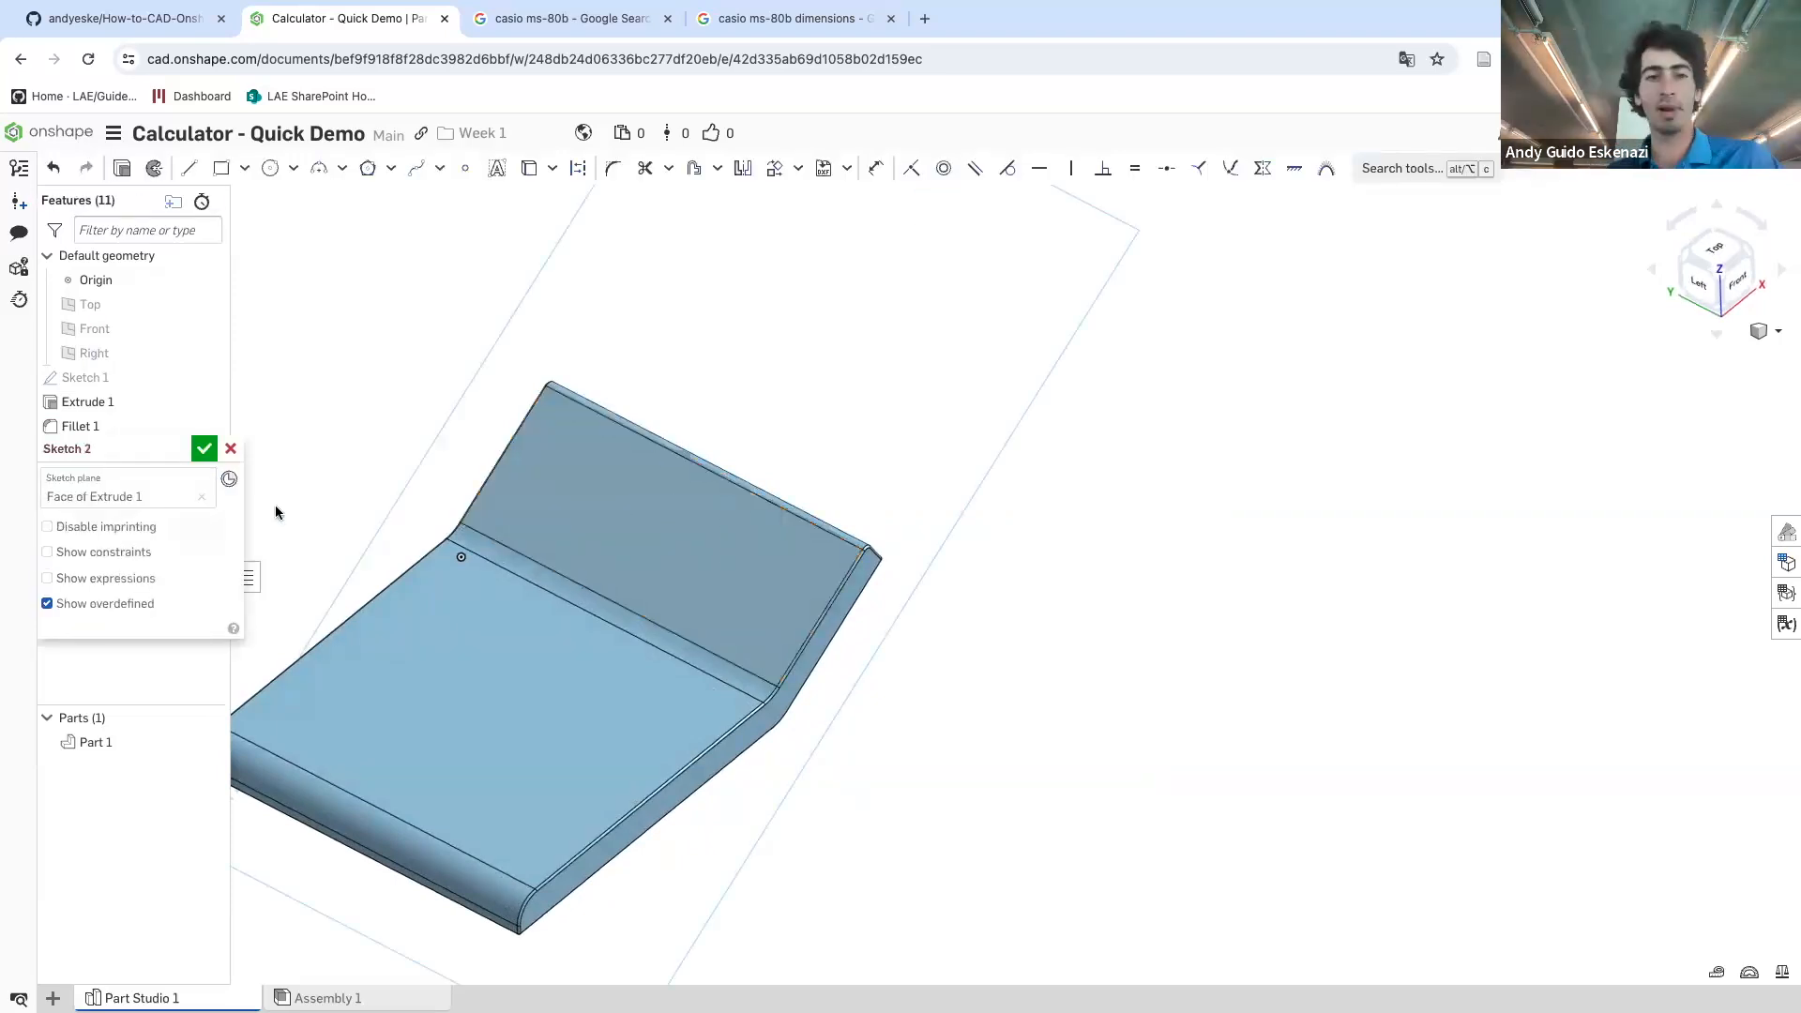
click(221, 168)
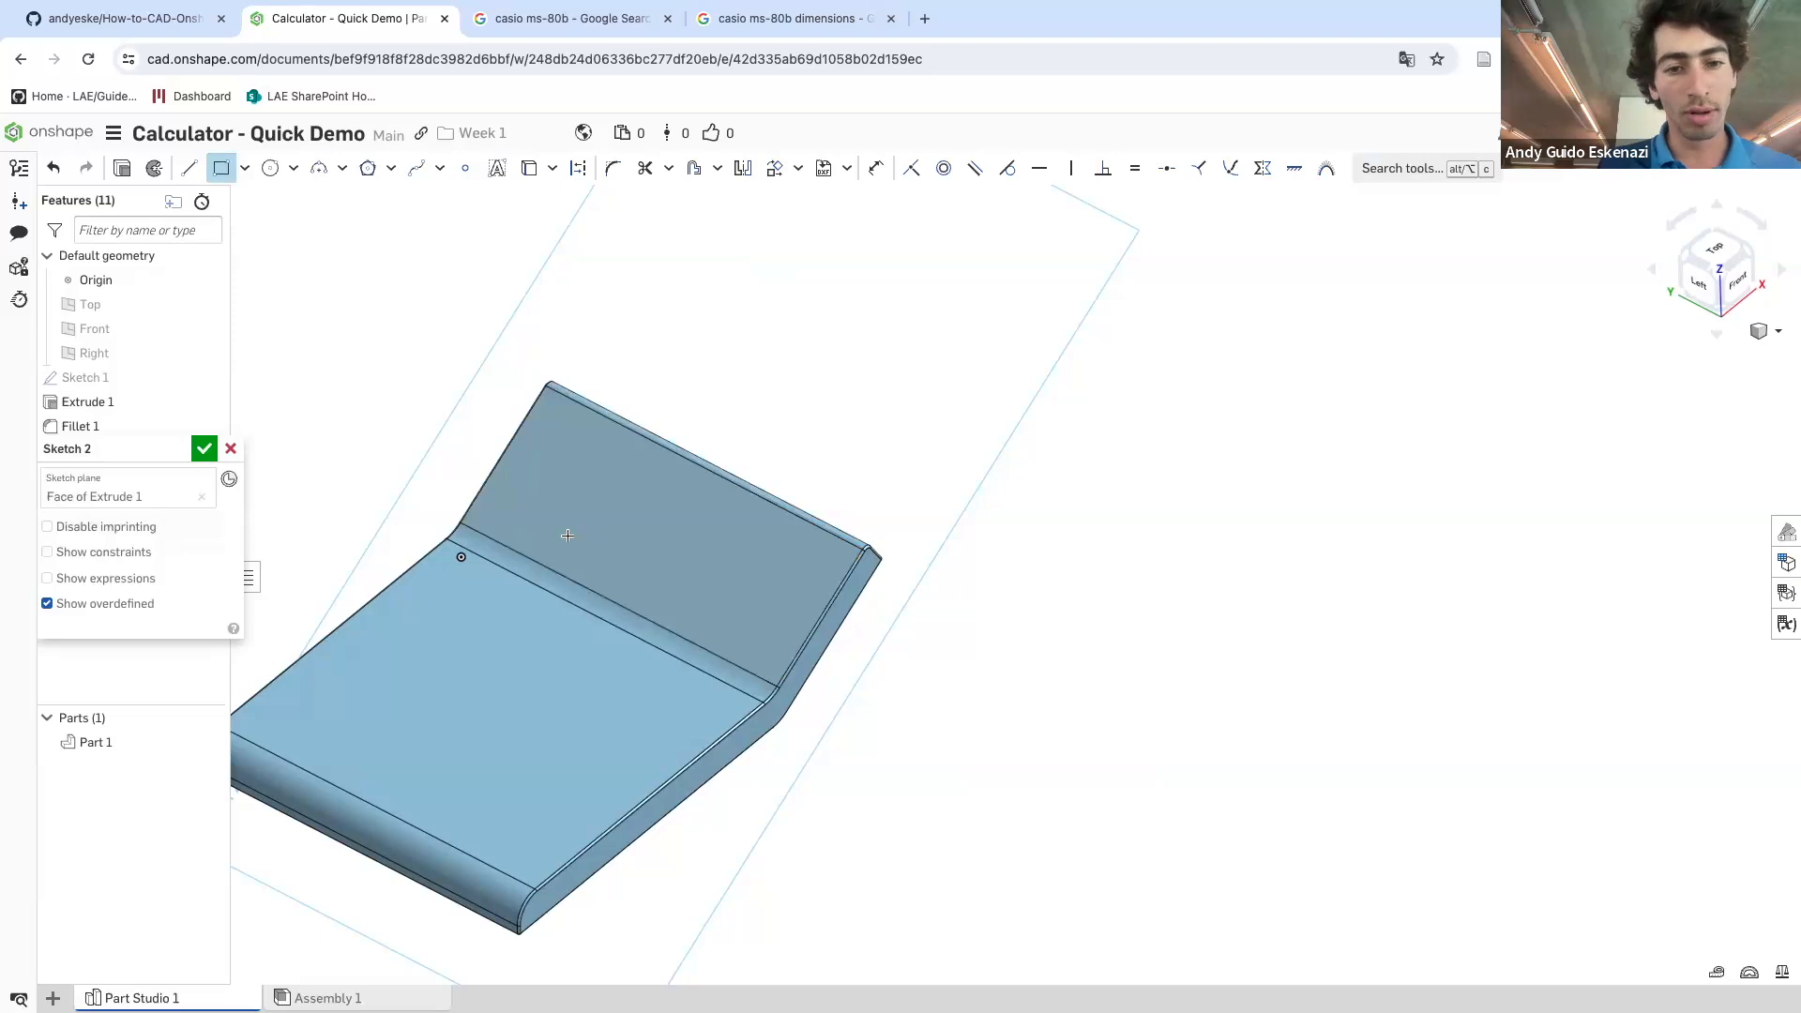
click(741, 544)
right_drag(741, 545, 610, 453)
scroll(611, 453, up, 4)
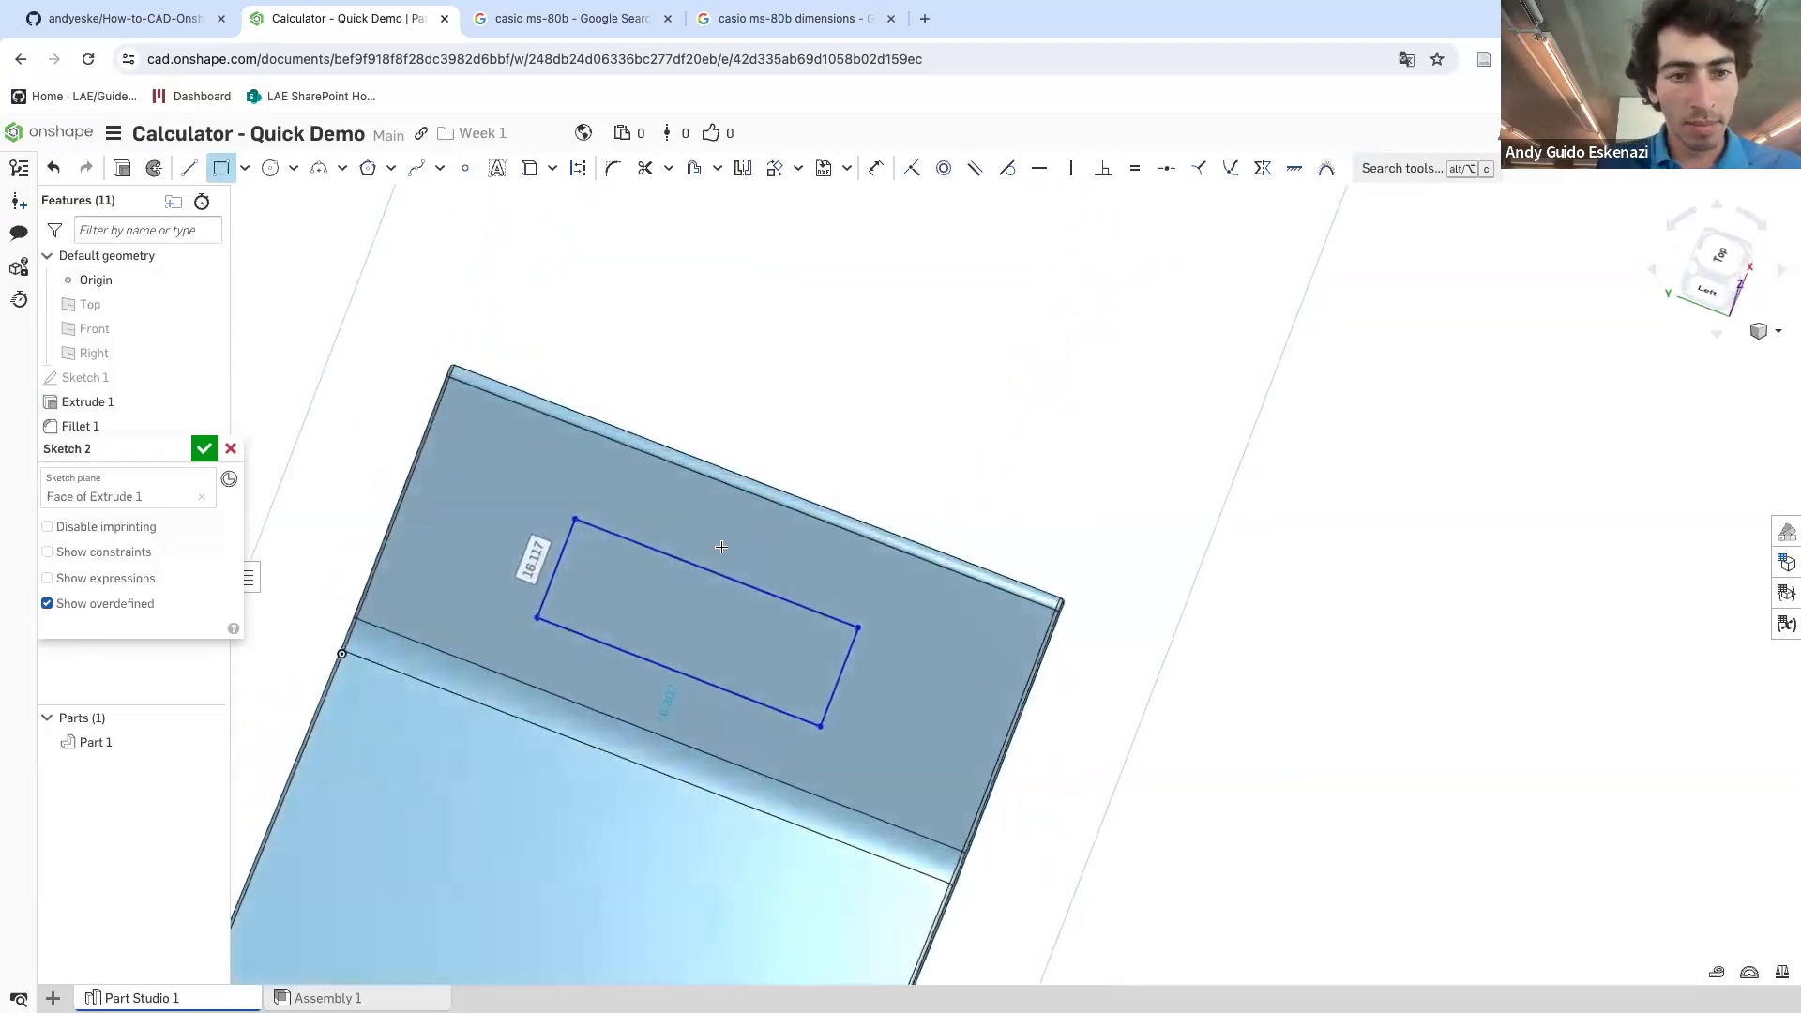
- Draw construction lines from the midpoints of the rectangle's two short sides to the raised face's adjacent side edges
key(l)
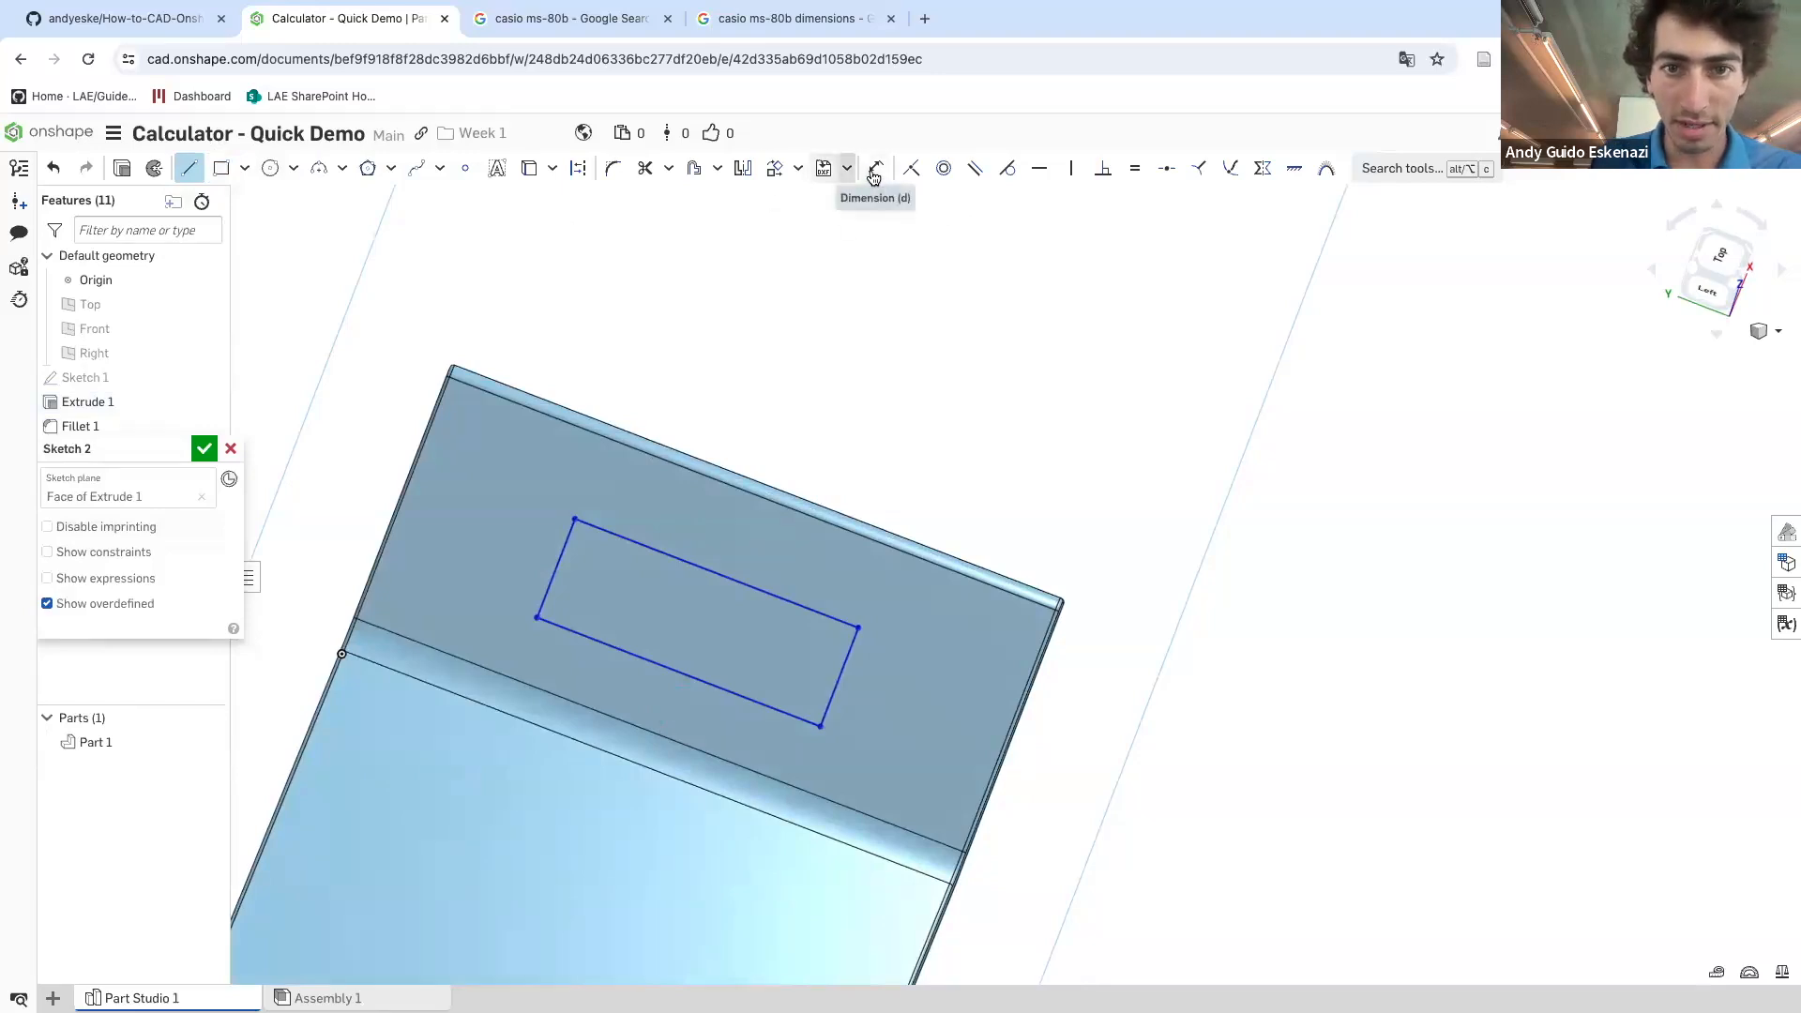
click(580, 179)
click(555, 568)
click(398, 510)
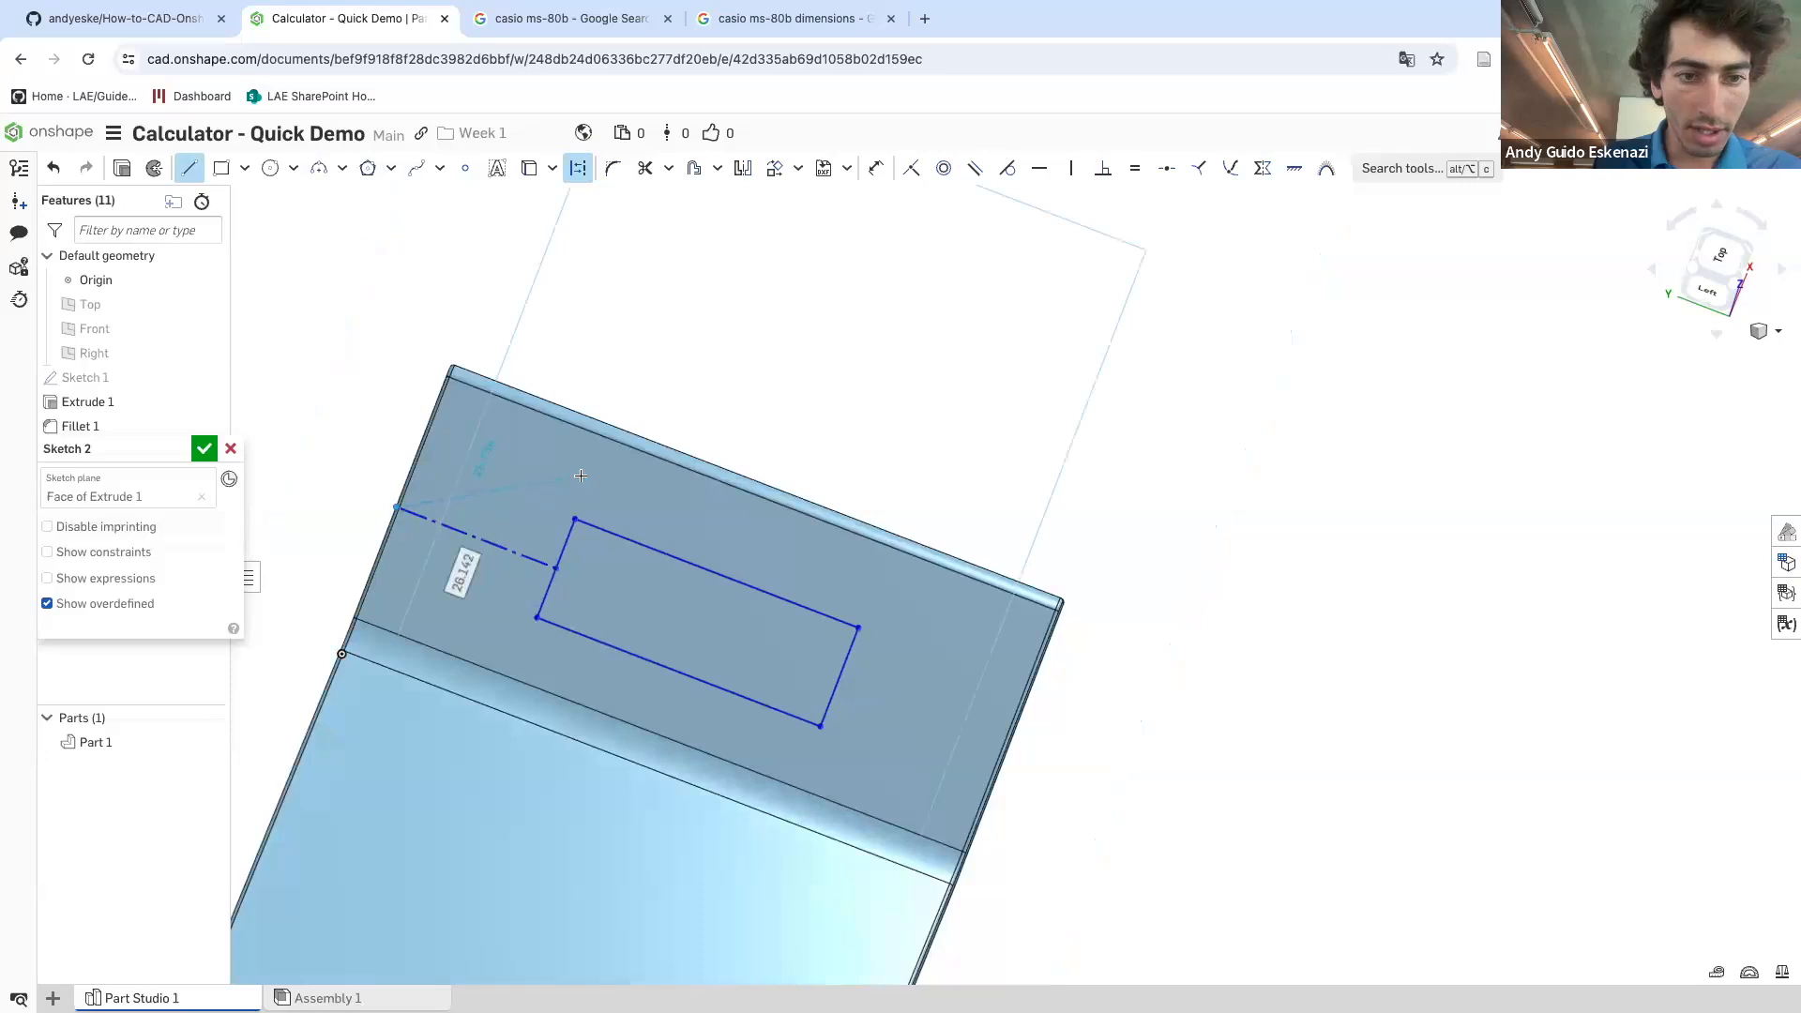
key(Escape)
click(578, 169)
click(839, 675)
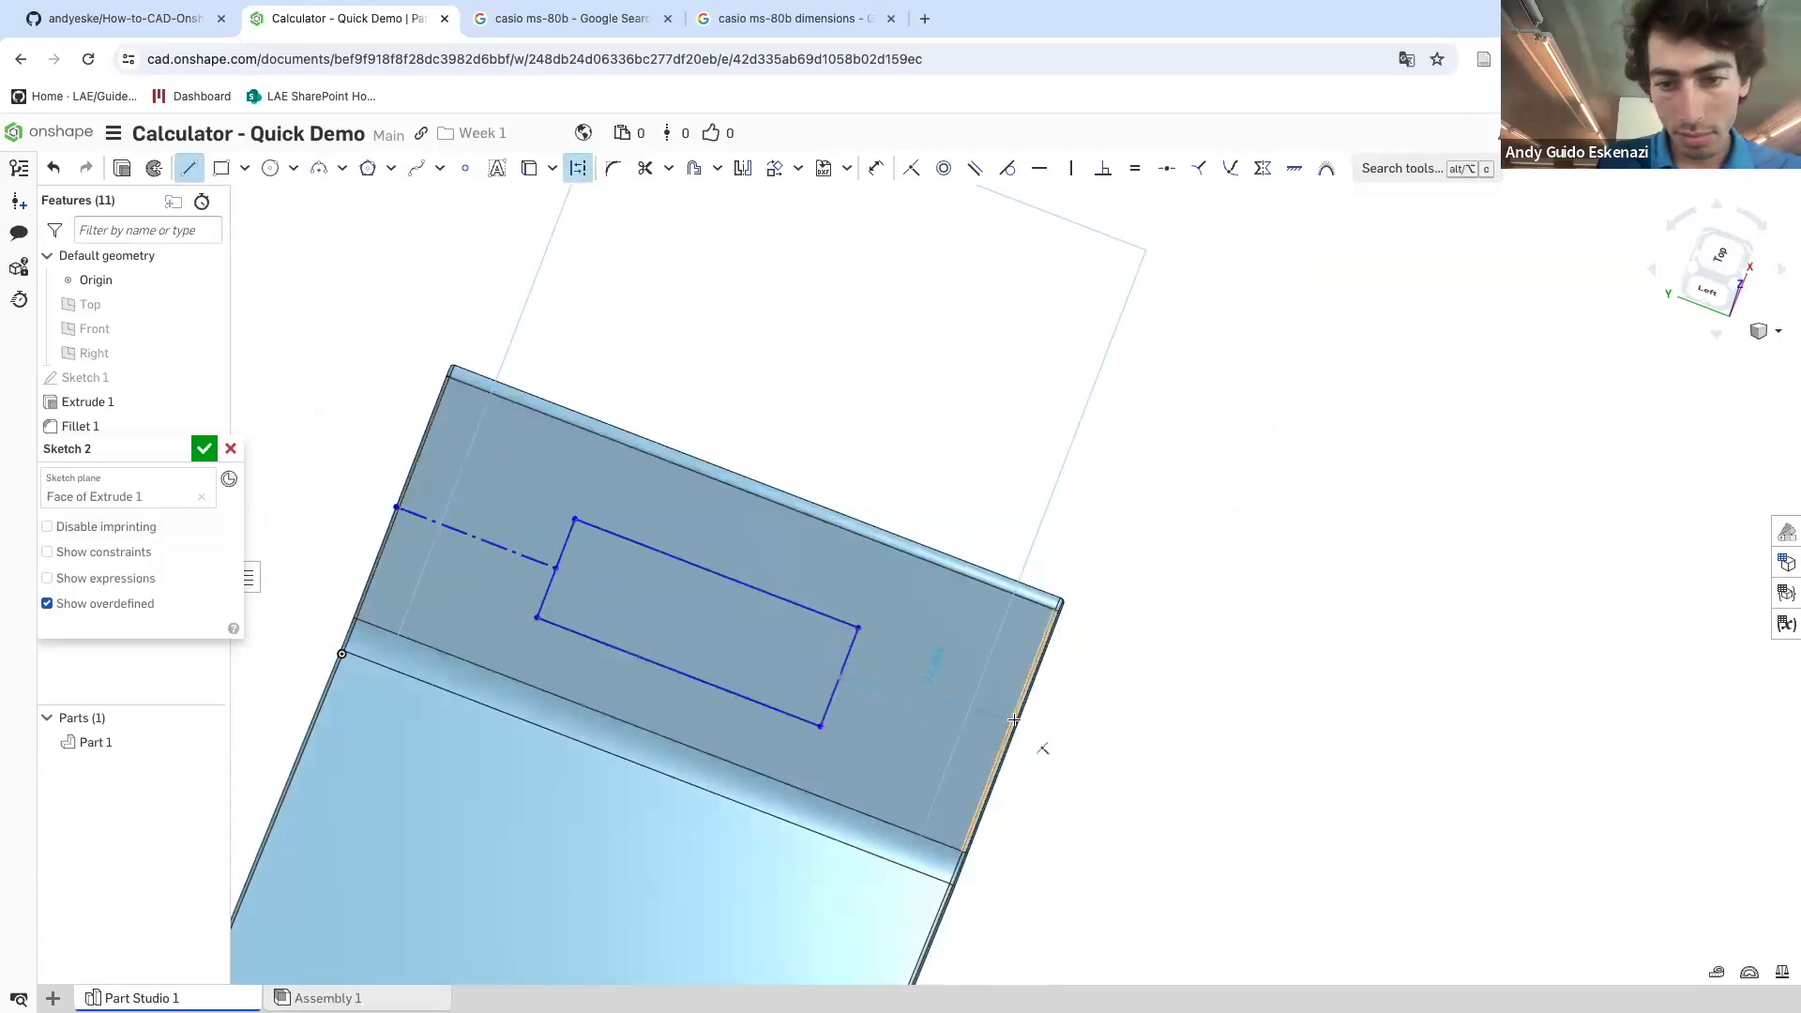
click(1014, 750)
key(Escape)
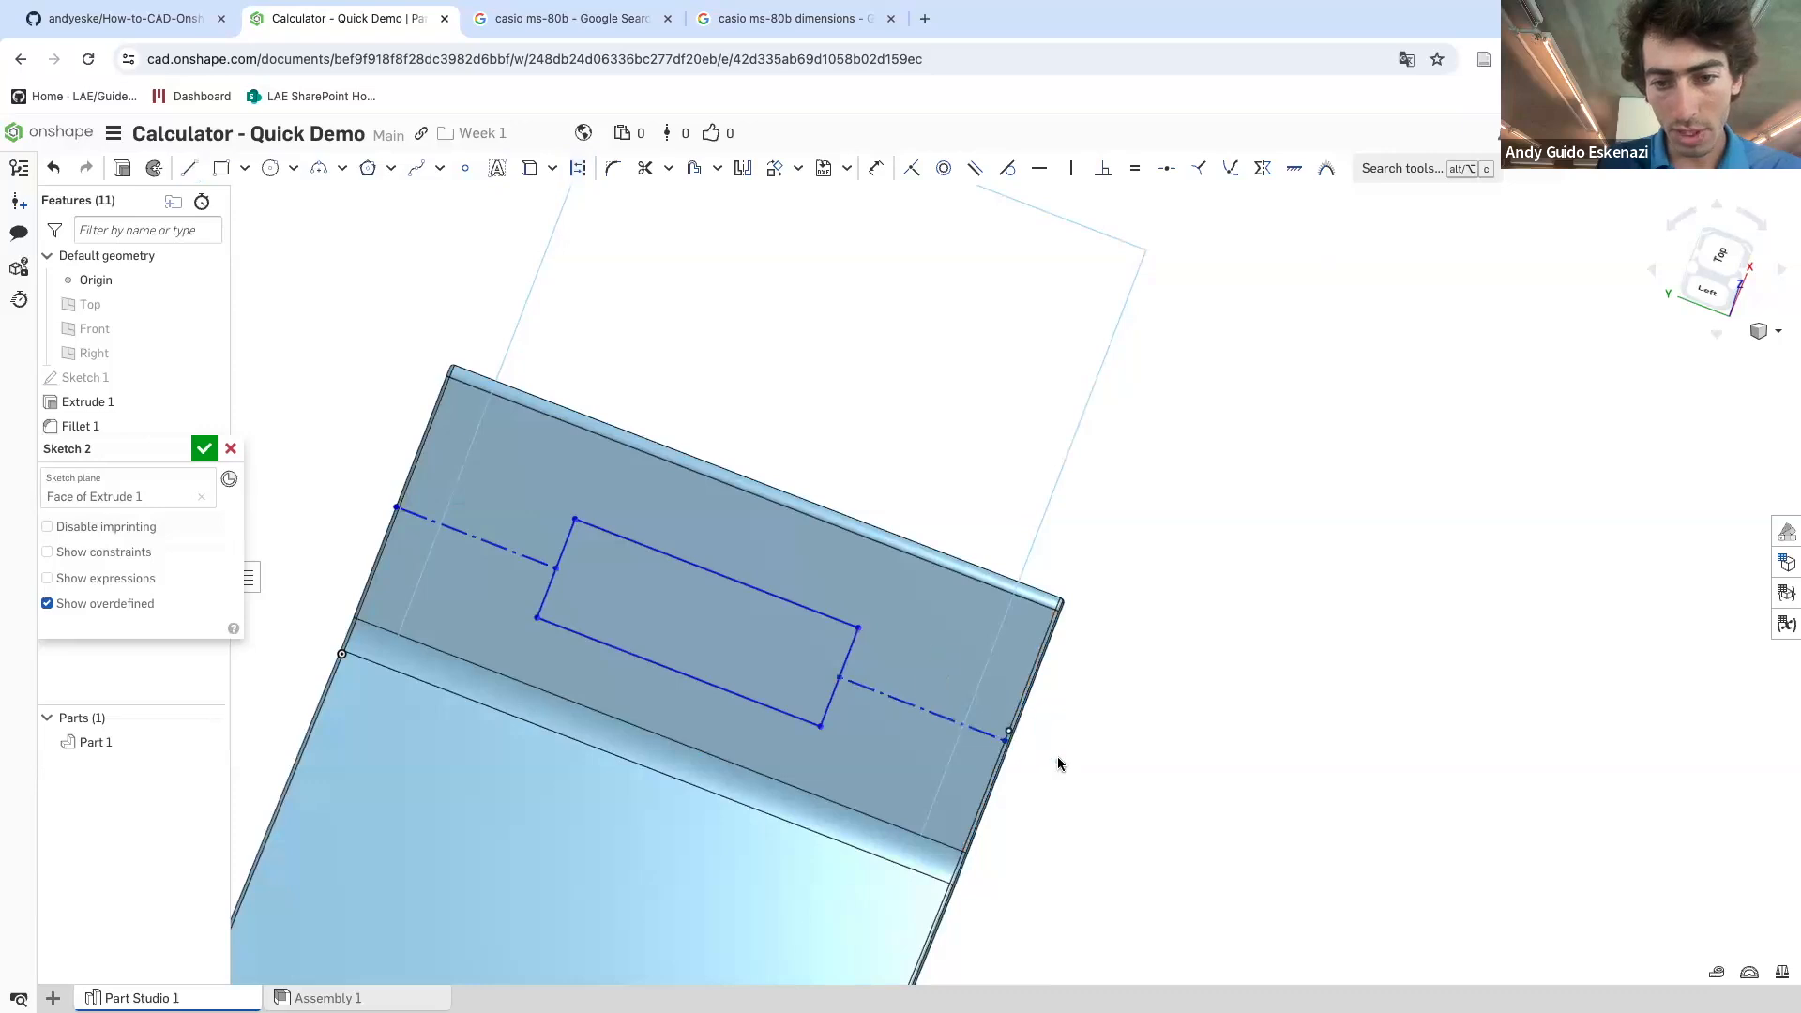
- Apply an Equal constraint between the two construction lines so the rectangle is centred across the face
click(945, 719)
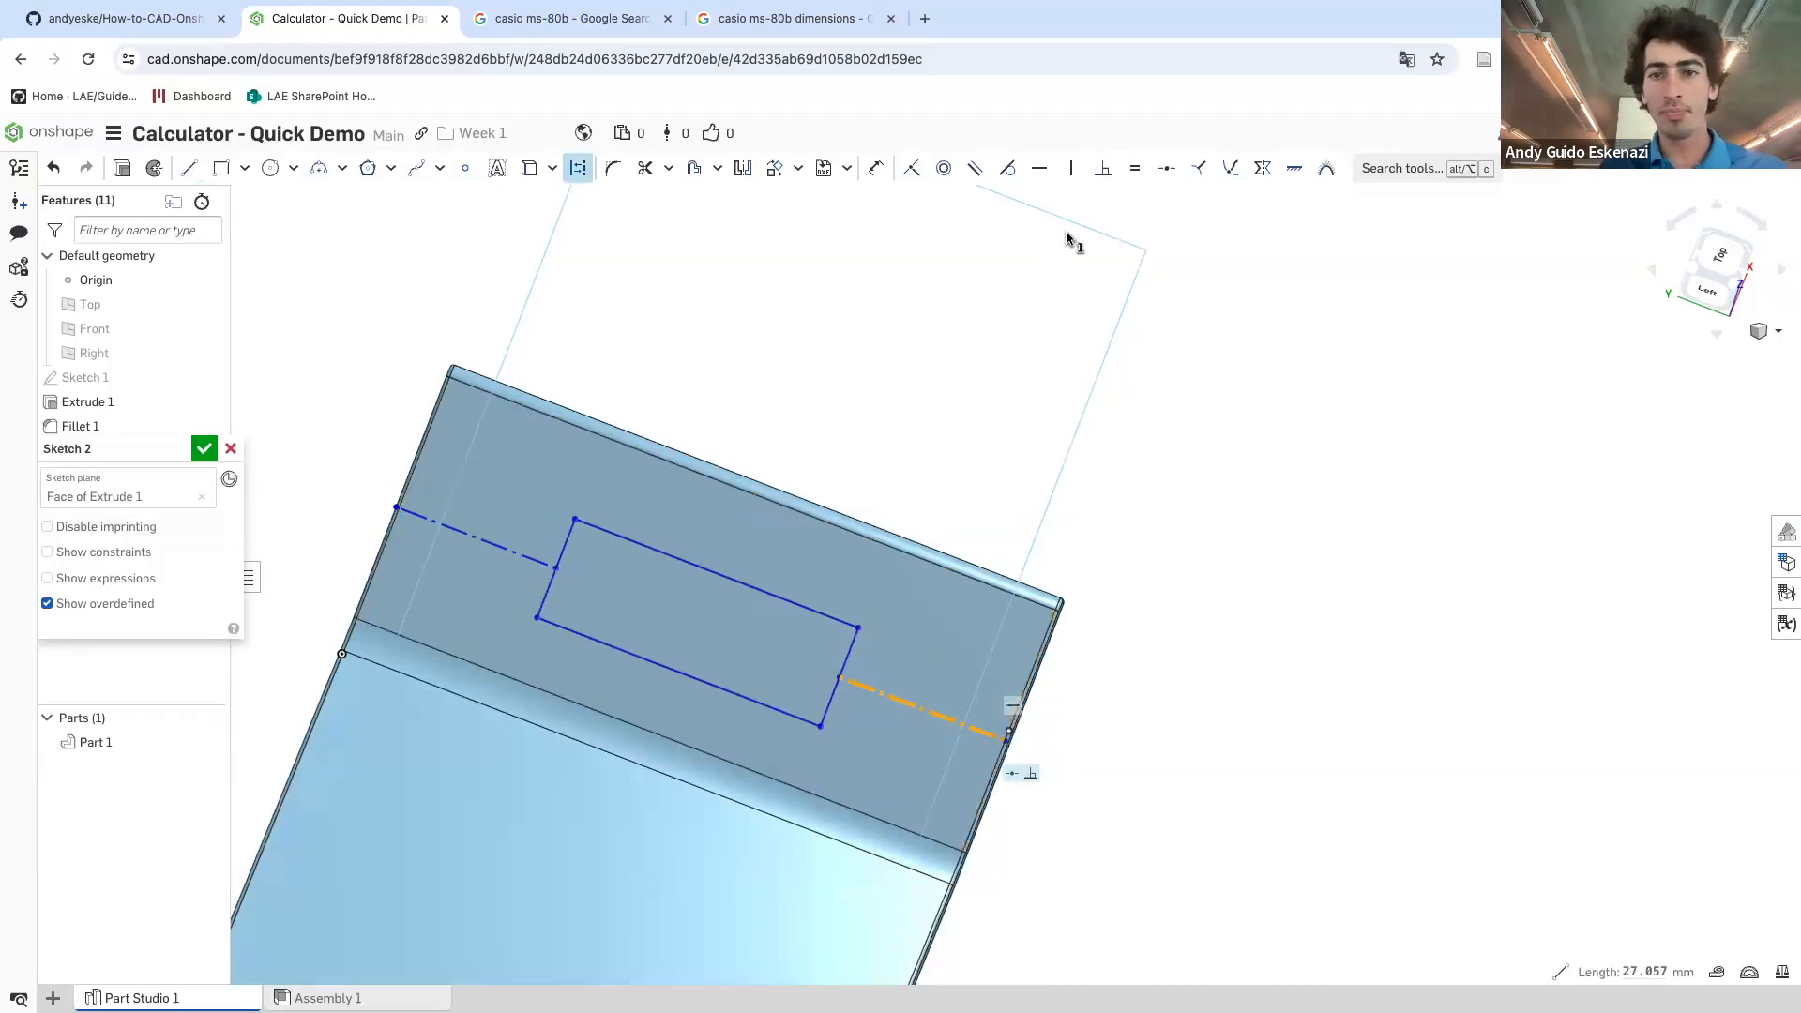
click(1135, 168)
click(521, 563)
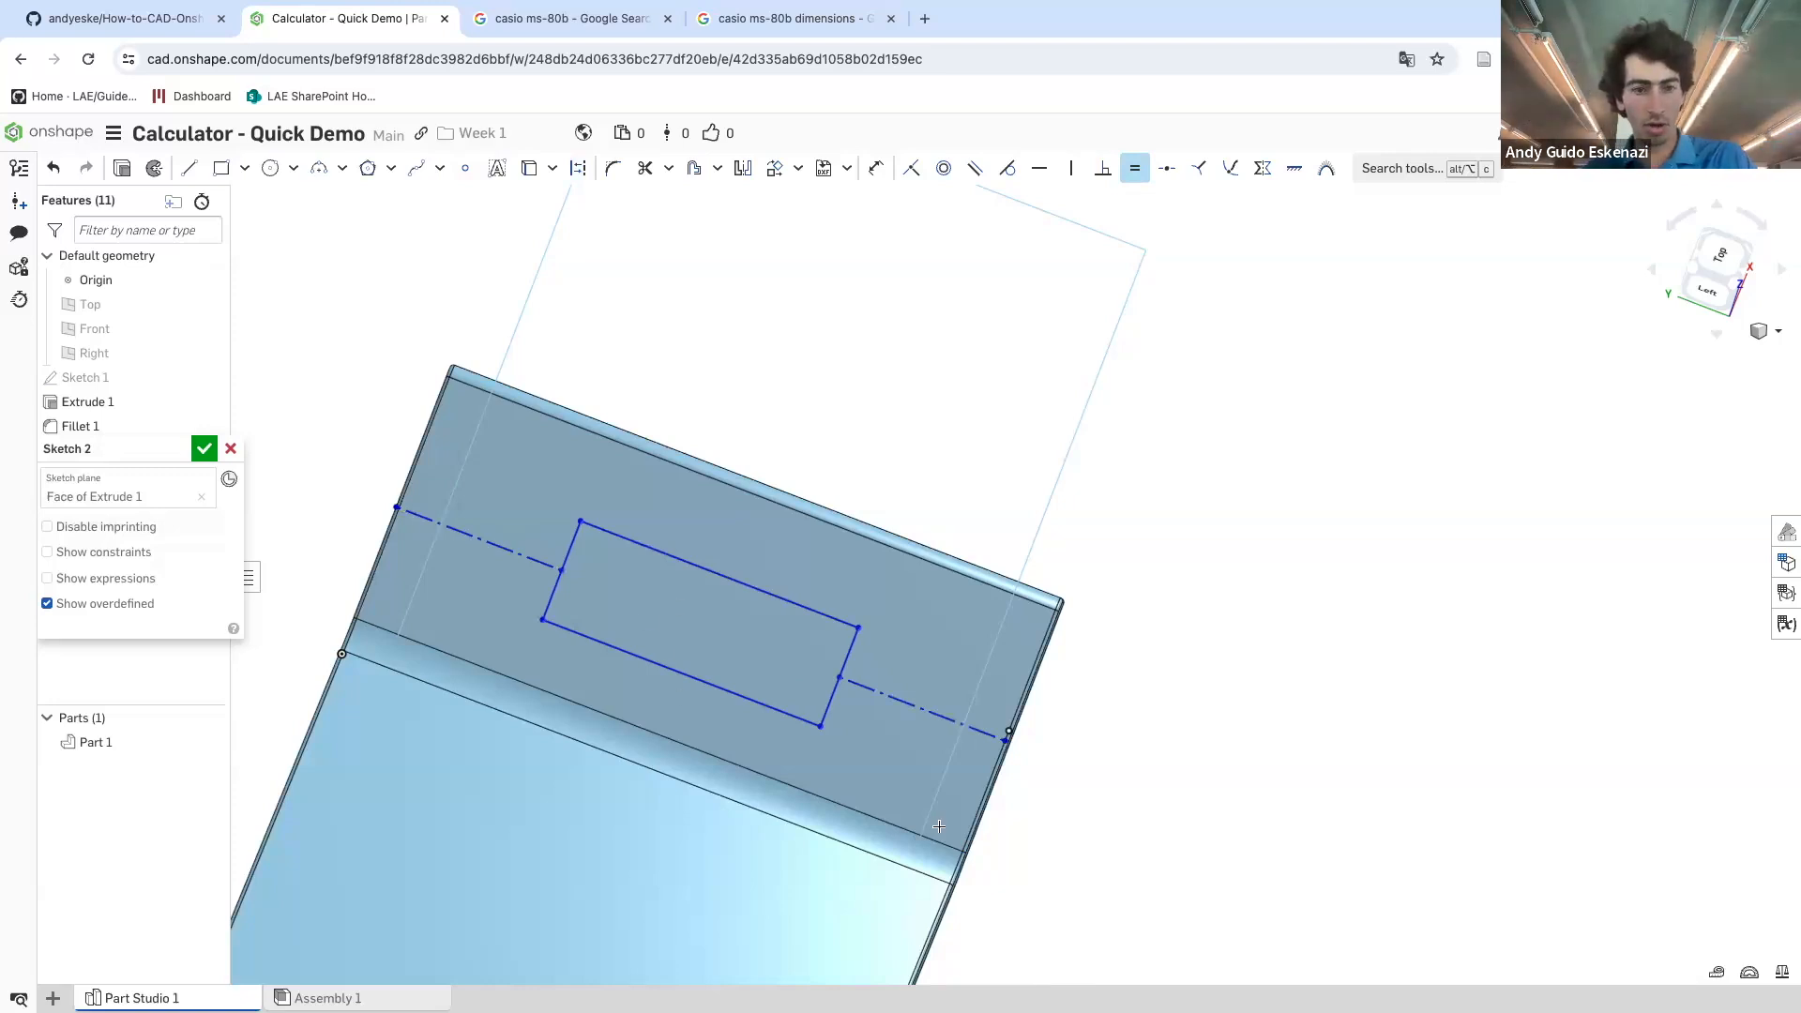
- Dimension the gap between the rectangle's lower long side and the face's edge at the bend as 5 mm
key(d)
click(680, 670)
click(506, 674)
text(5)
key(Return)
- Dimension the distance between the rectangle's short side and the face's adjacent side edge as 7 mm
scroll(516, 666, up, 5)
key(d)
click(488, 454)
click(571, 563)
click(499, 349)
text(5)
key(Return)
- Dimension the rectangle's short side and set its length to 20 mm
click(357, 492)
click(324, 483)
text(10)
key(Return)
scroll(400, 511, down, 3)
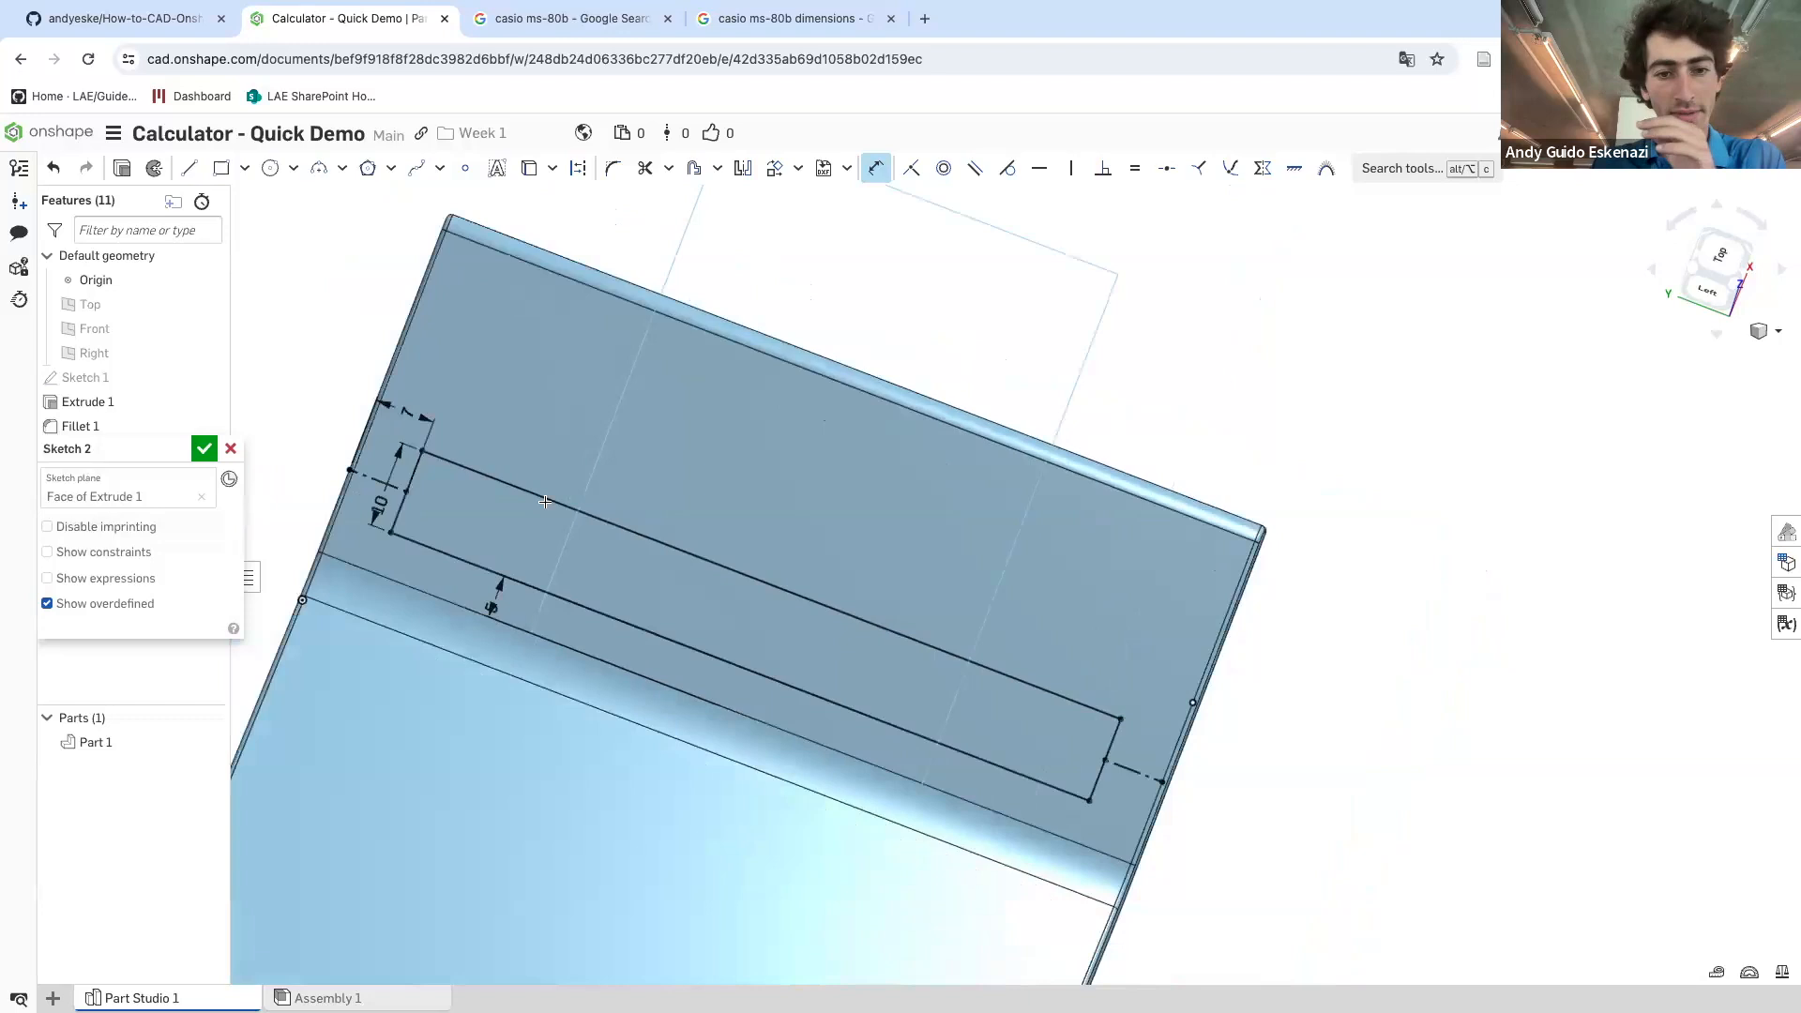
double_click(401, 506)
text(20)
key(Return)
- Glance at the casio ms-80b search results for reference and return to the part studio
right_drag(648, 525, 725, 515)
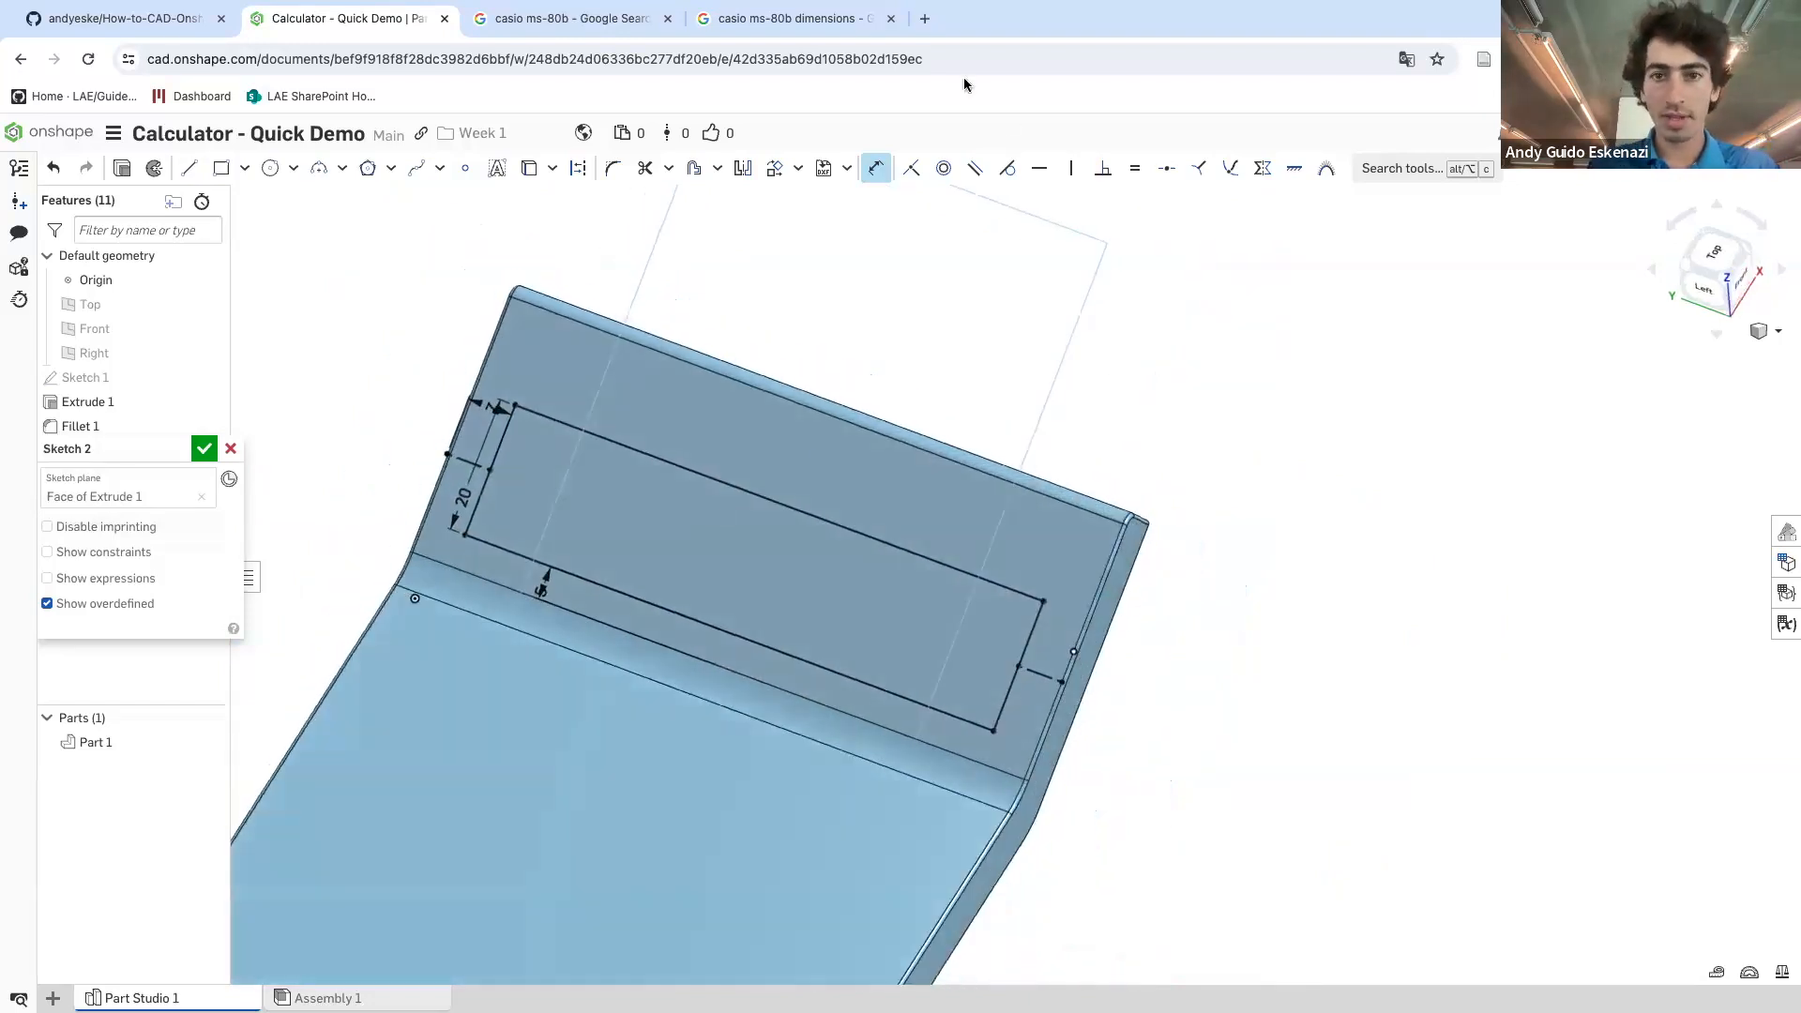
click(544, 21)
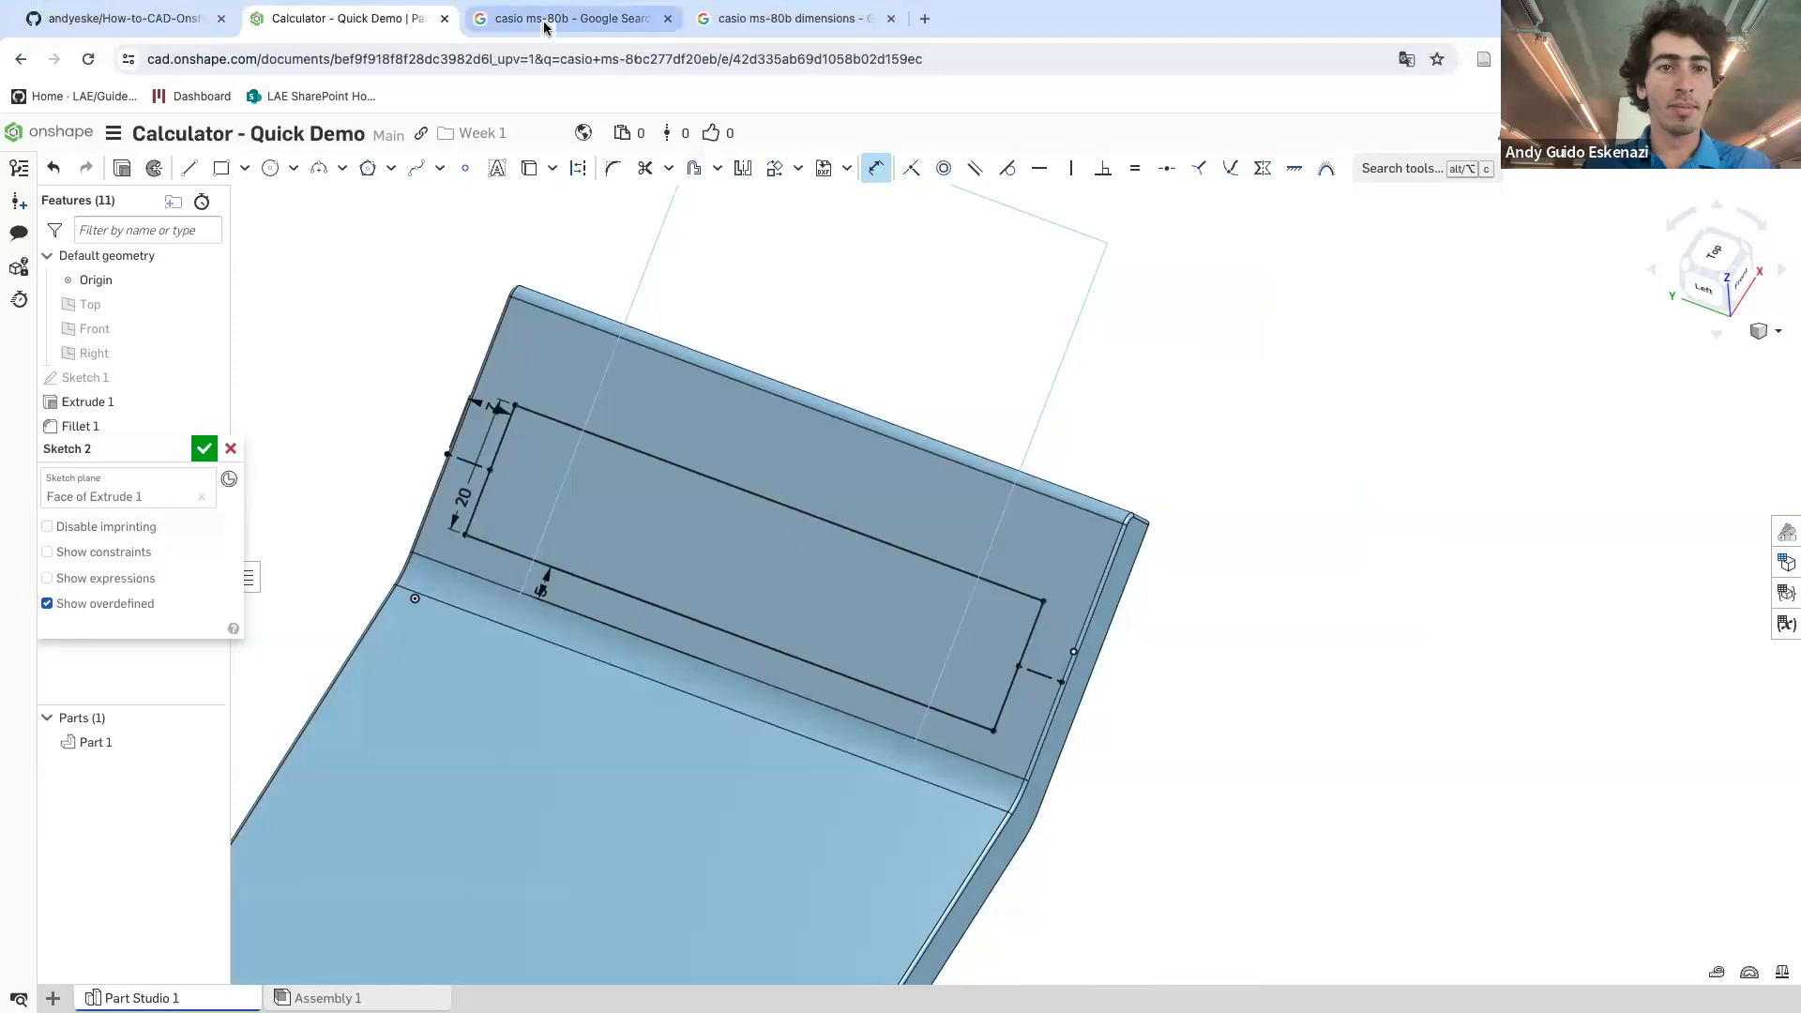
click(312, 23)
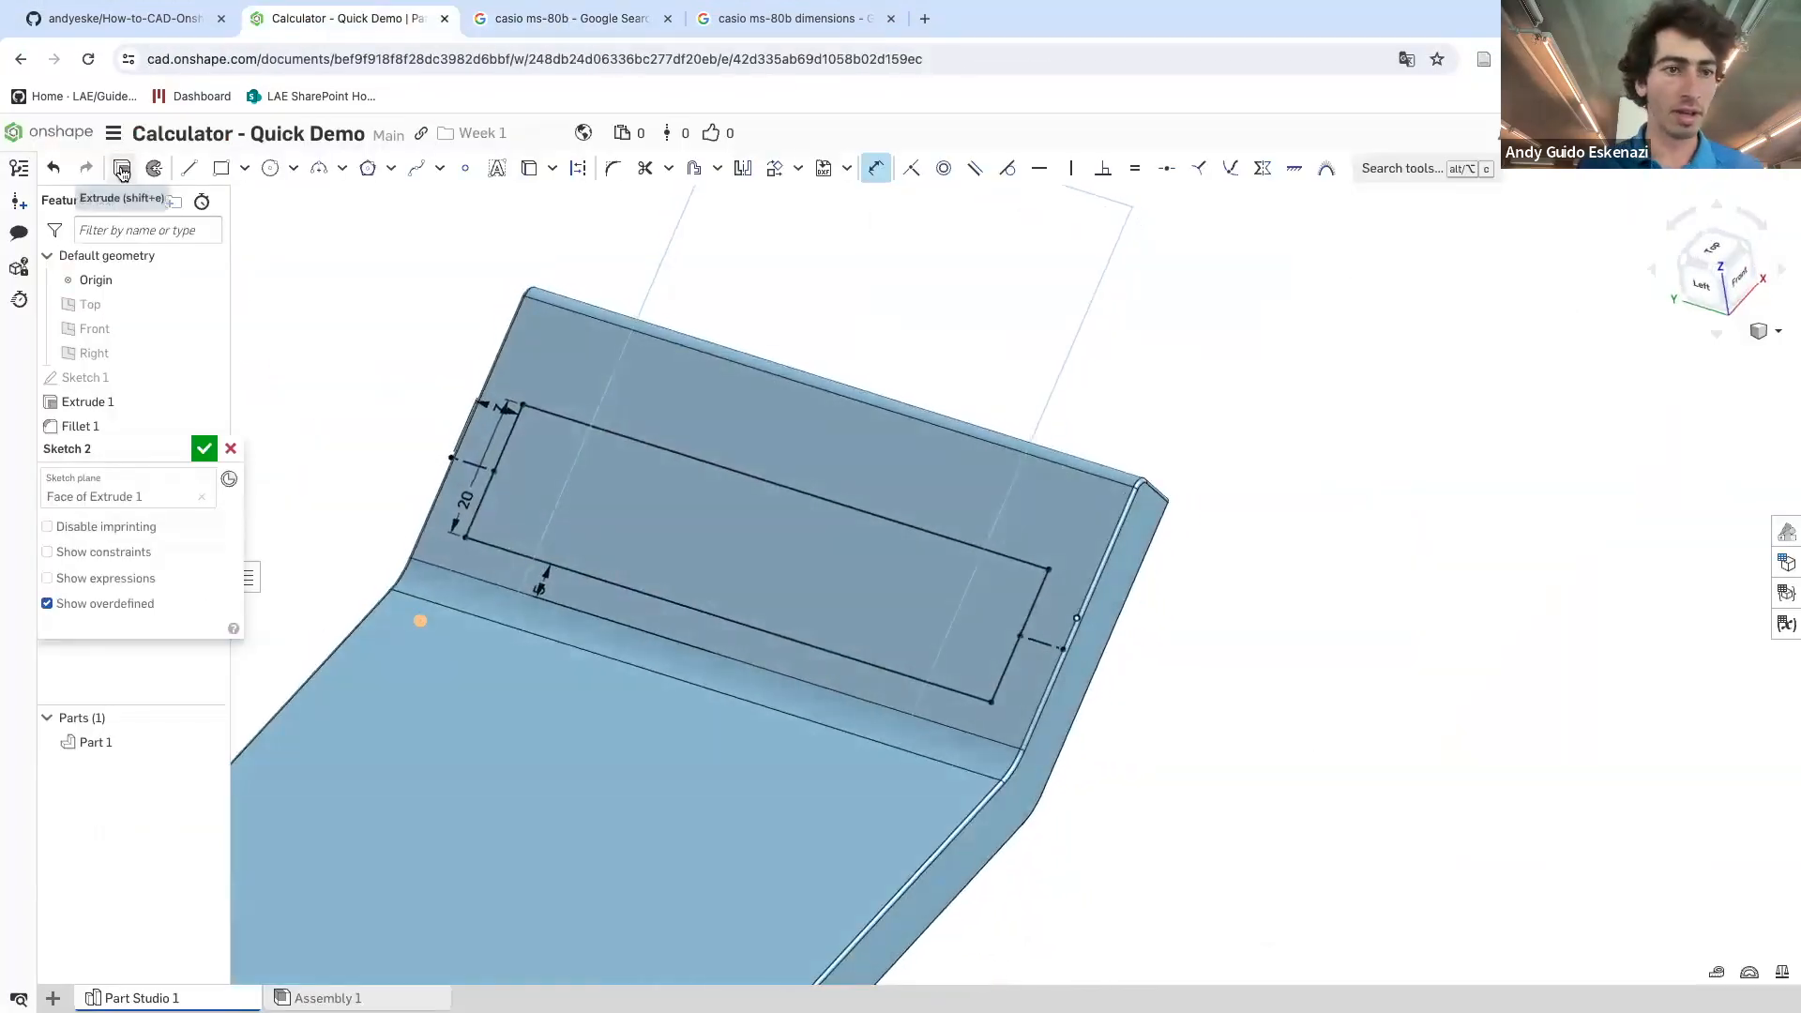
- Cut the sketched rectangle 0.2 mm deep into the raised face with a blind Remove extrude
click(122, 169)
click(527, 495)
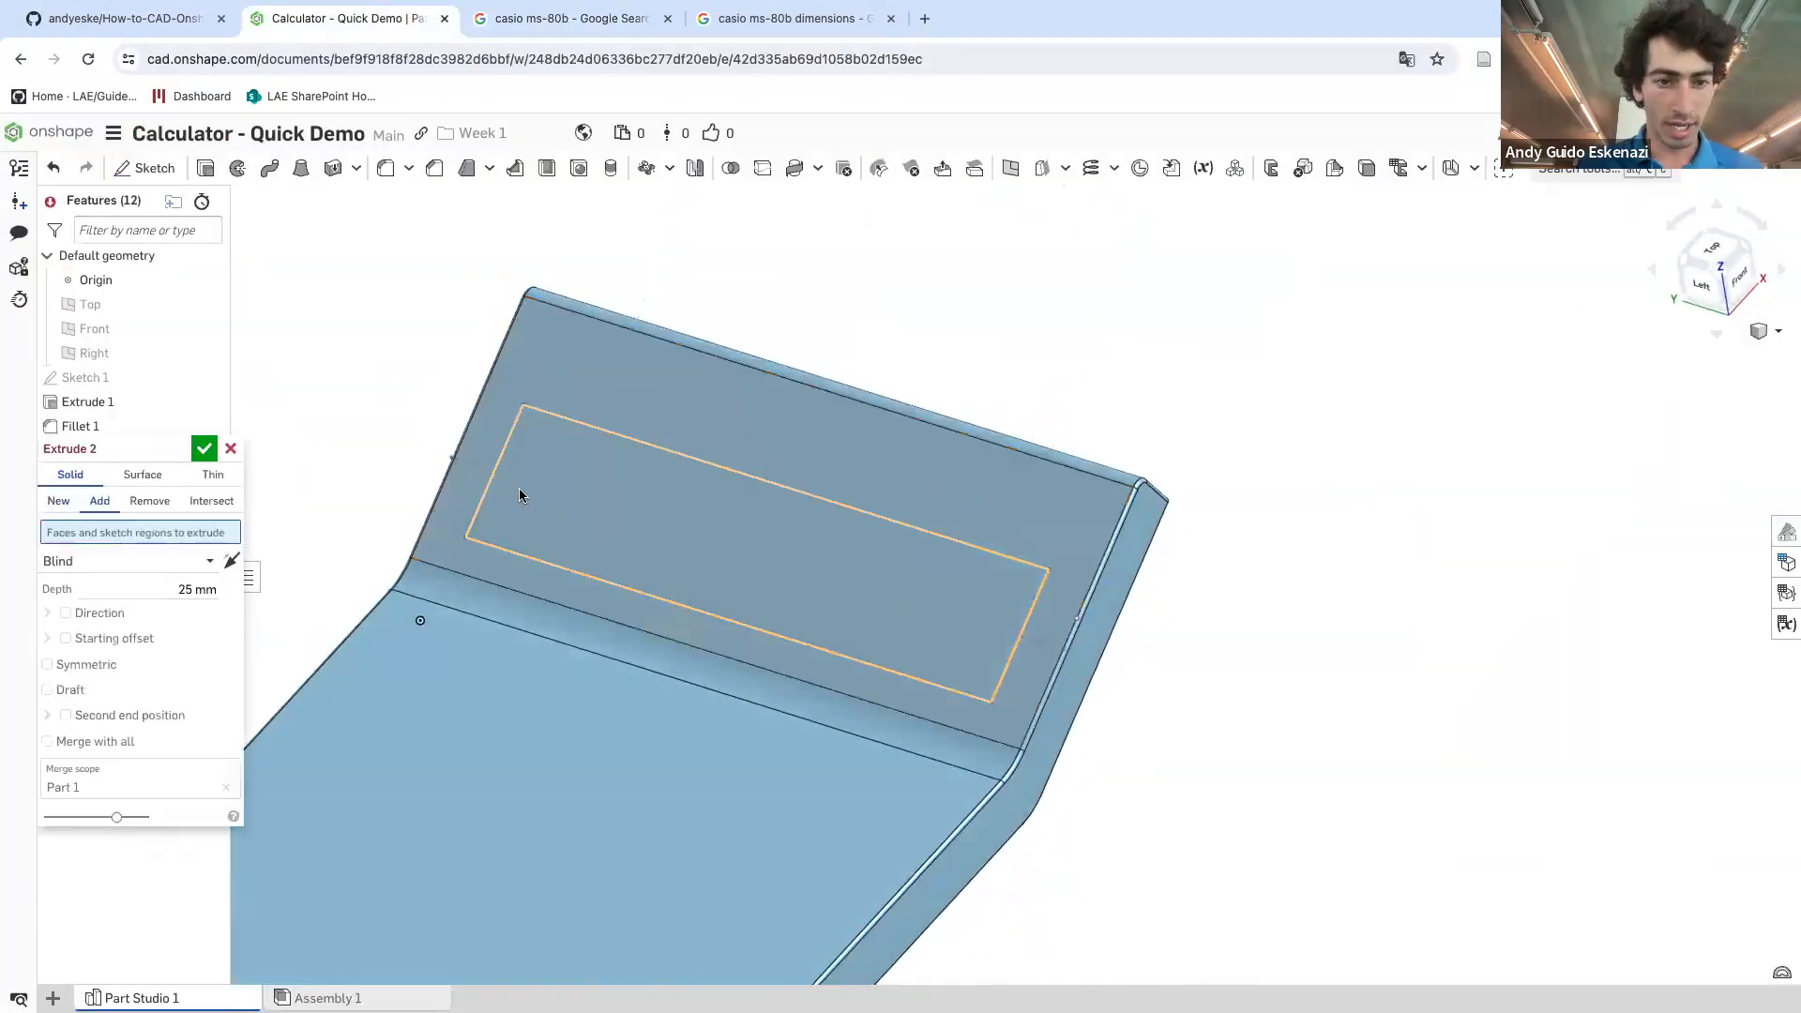
click(587, 530)
click(149, 501)
click(155, 605)
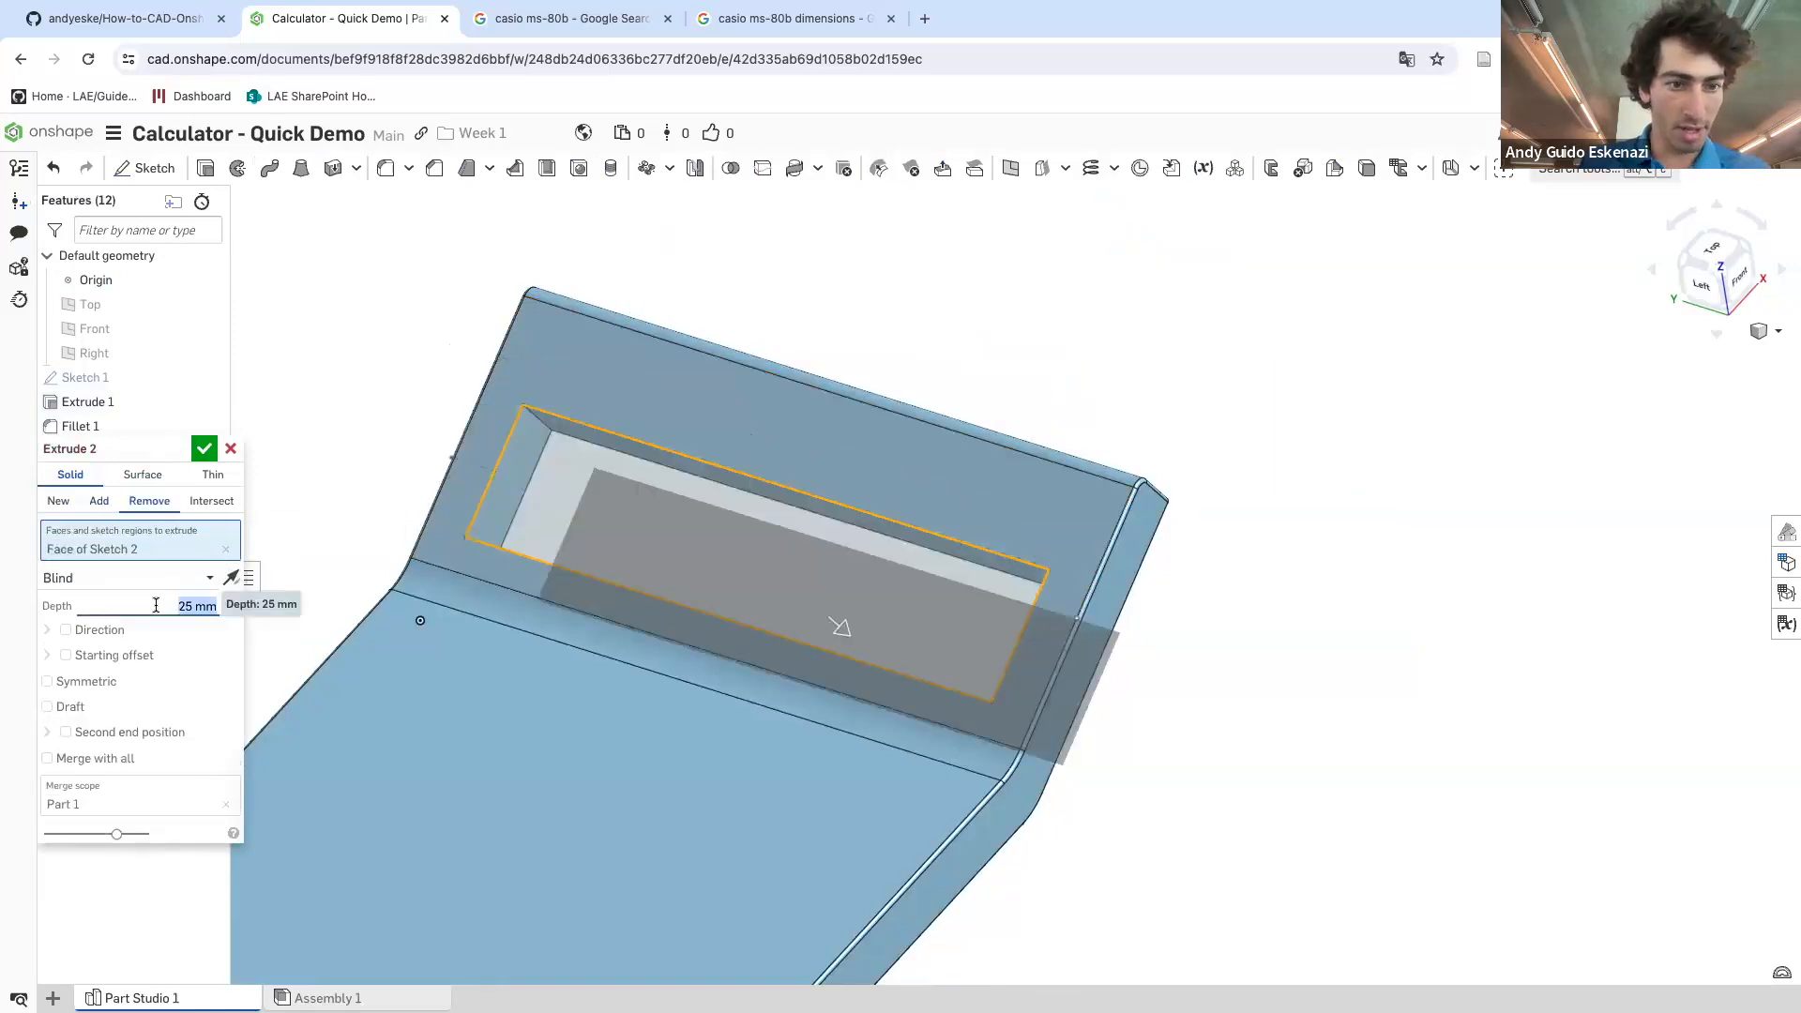
text(0.1)
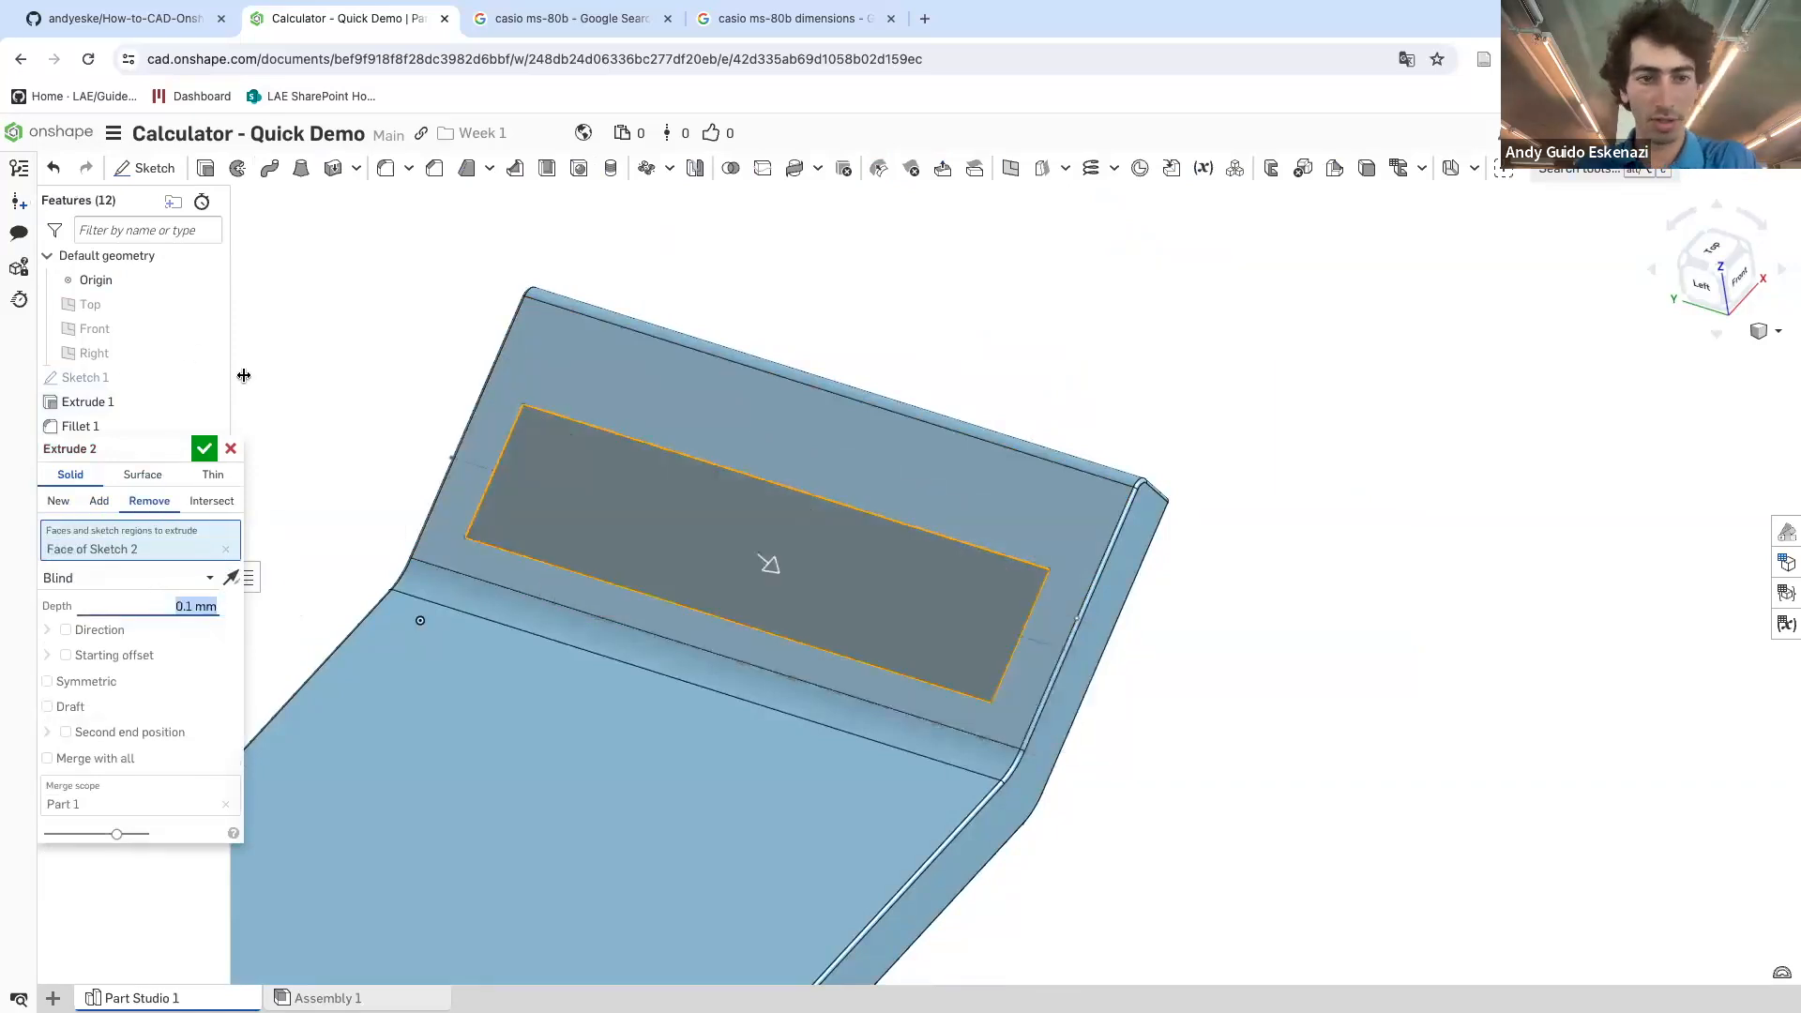
text(0.2)
key(Return)
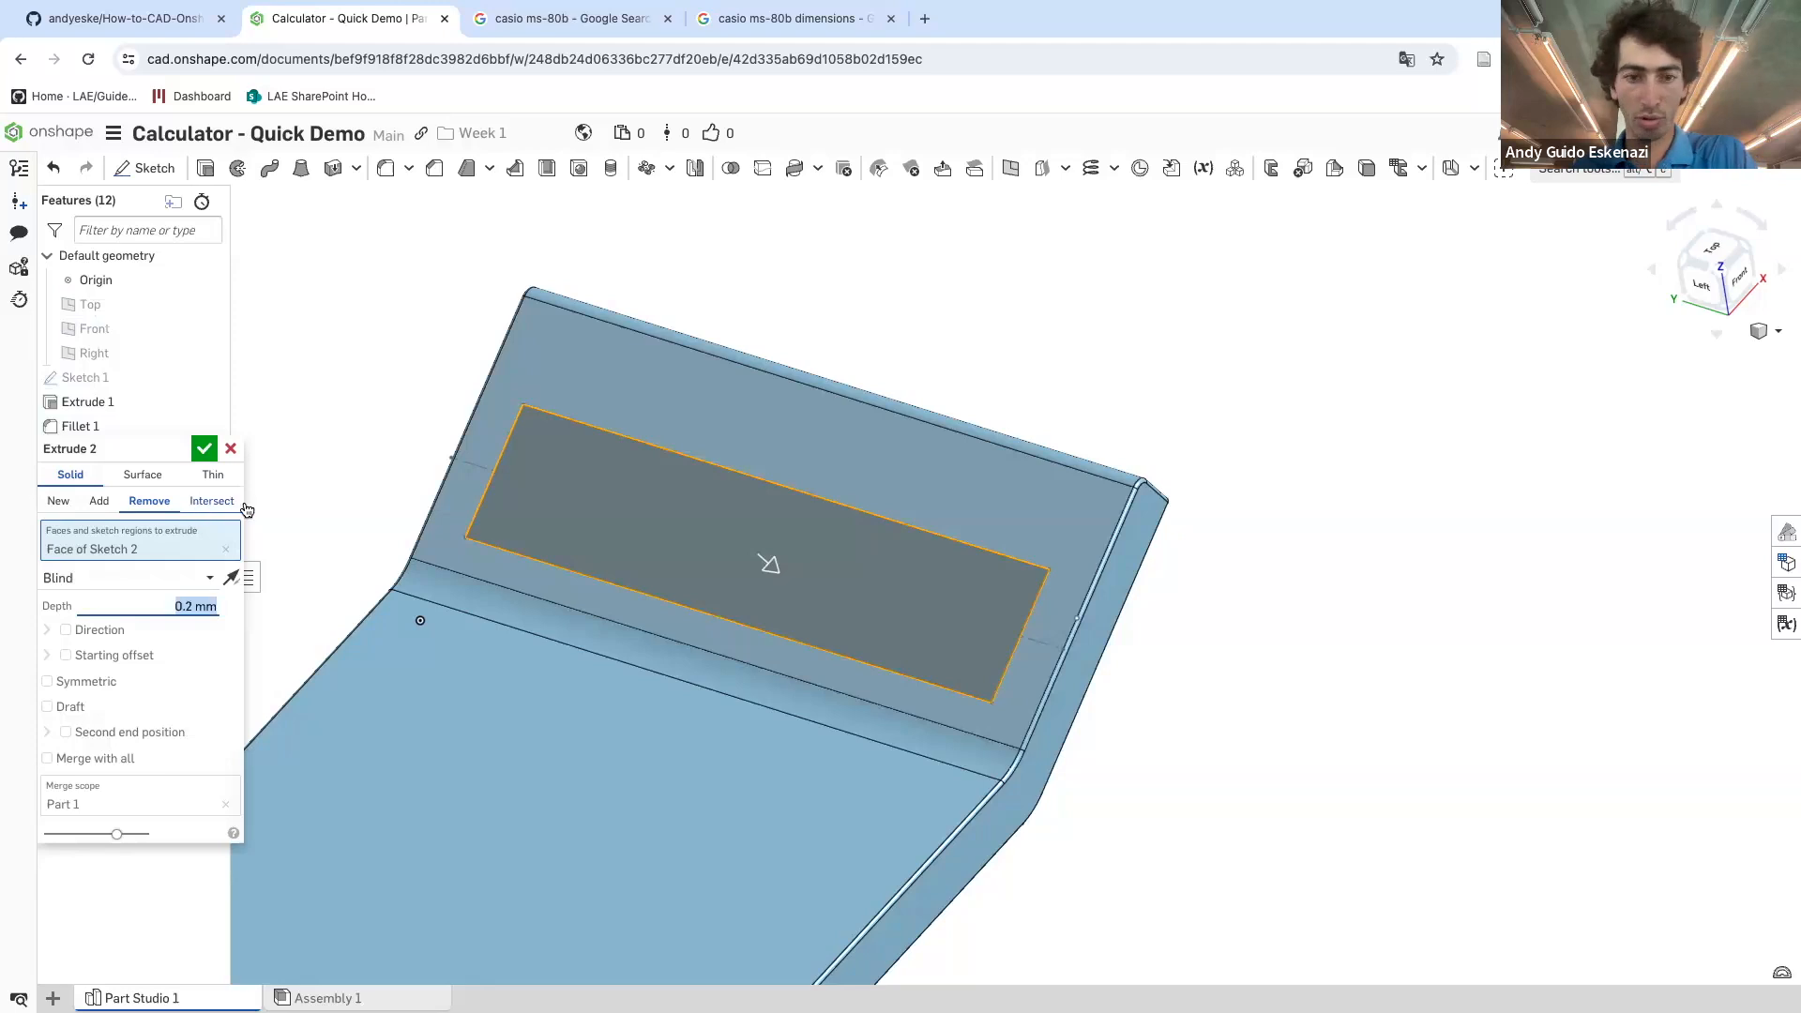
click(204, 448)
- Set up a 0.5 mm edge fillet on the two short corner edges at the recess's upper long side
scroll(576, 400, up, 5)
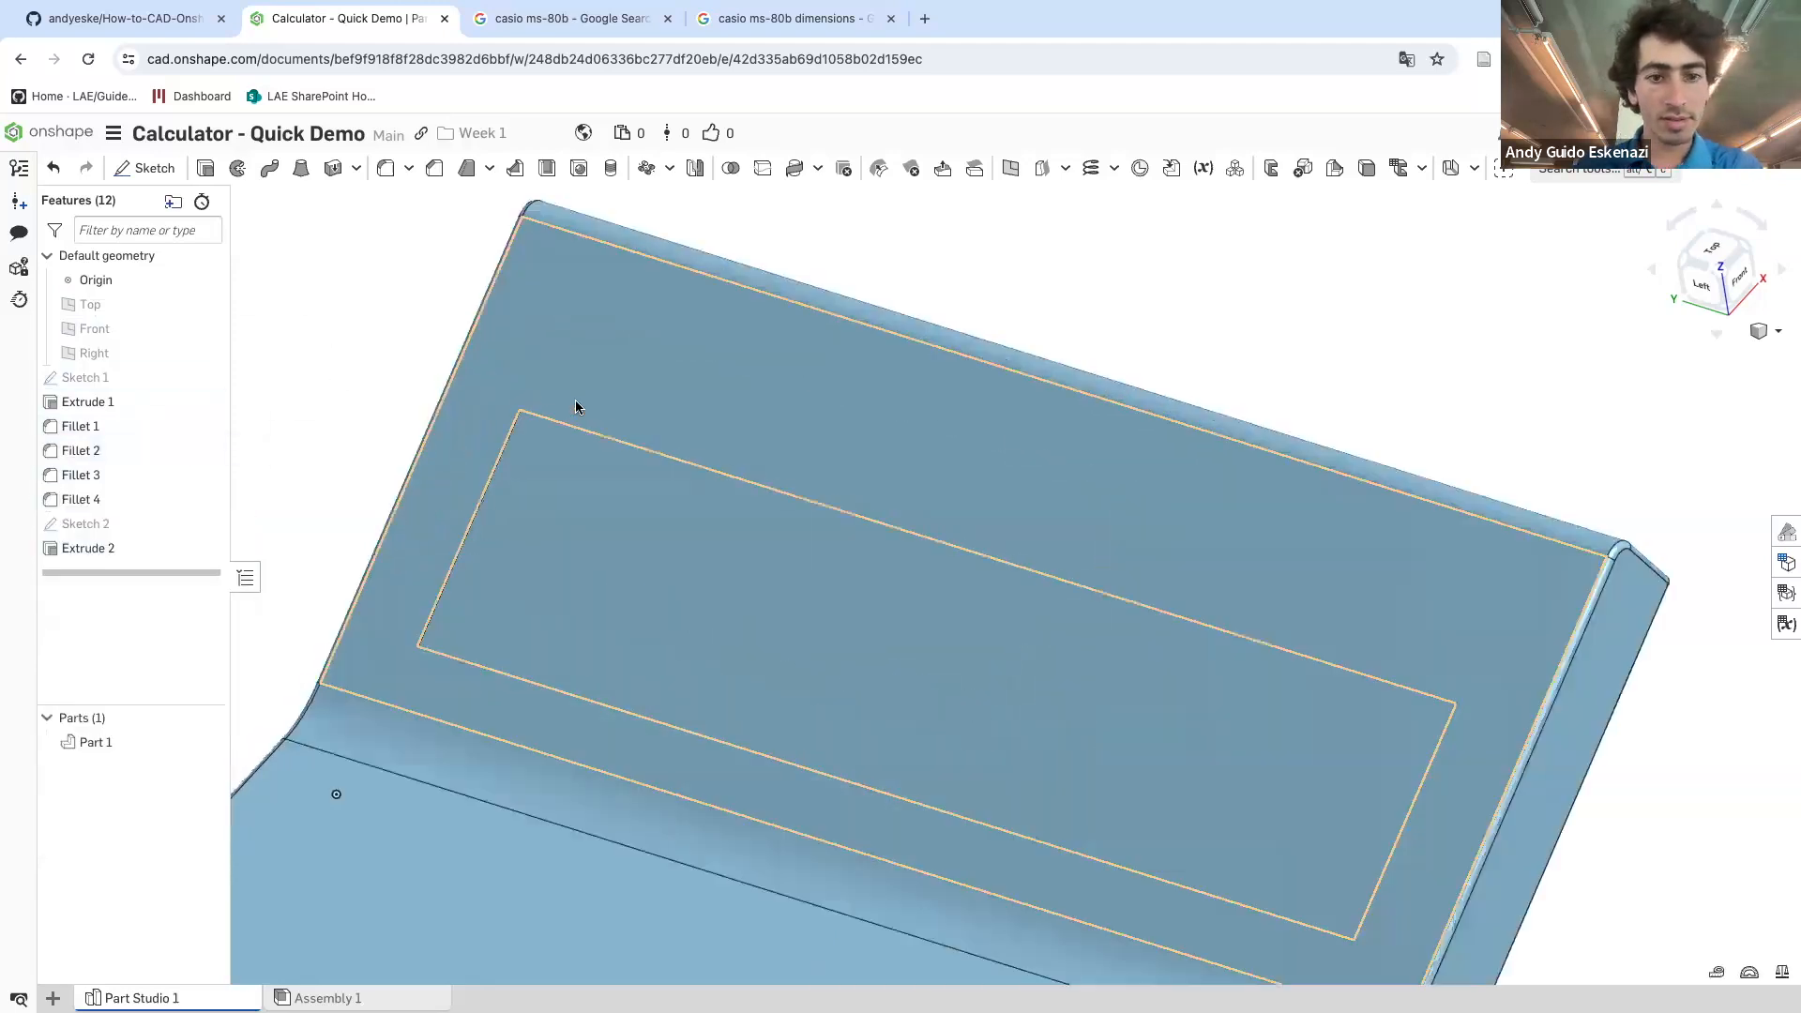
scroll(614, 400, up, 5)
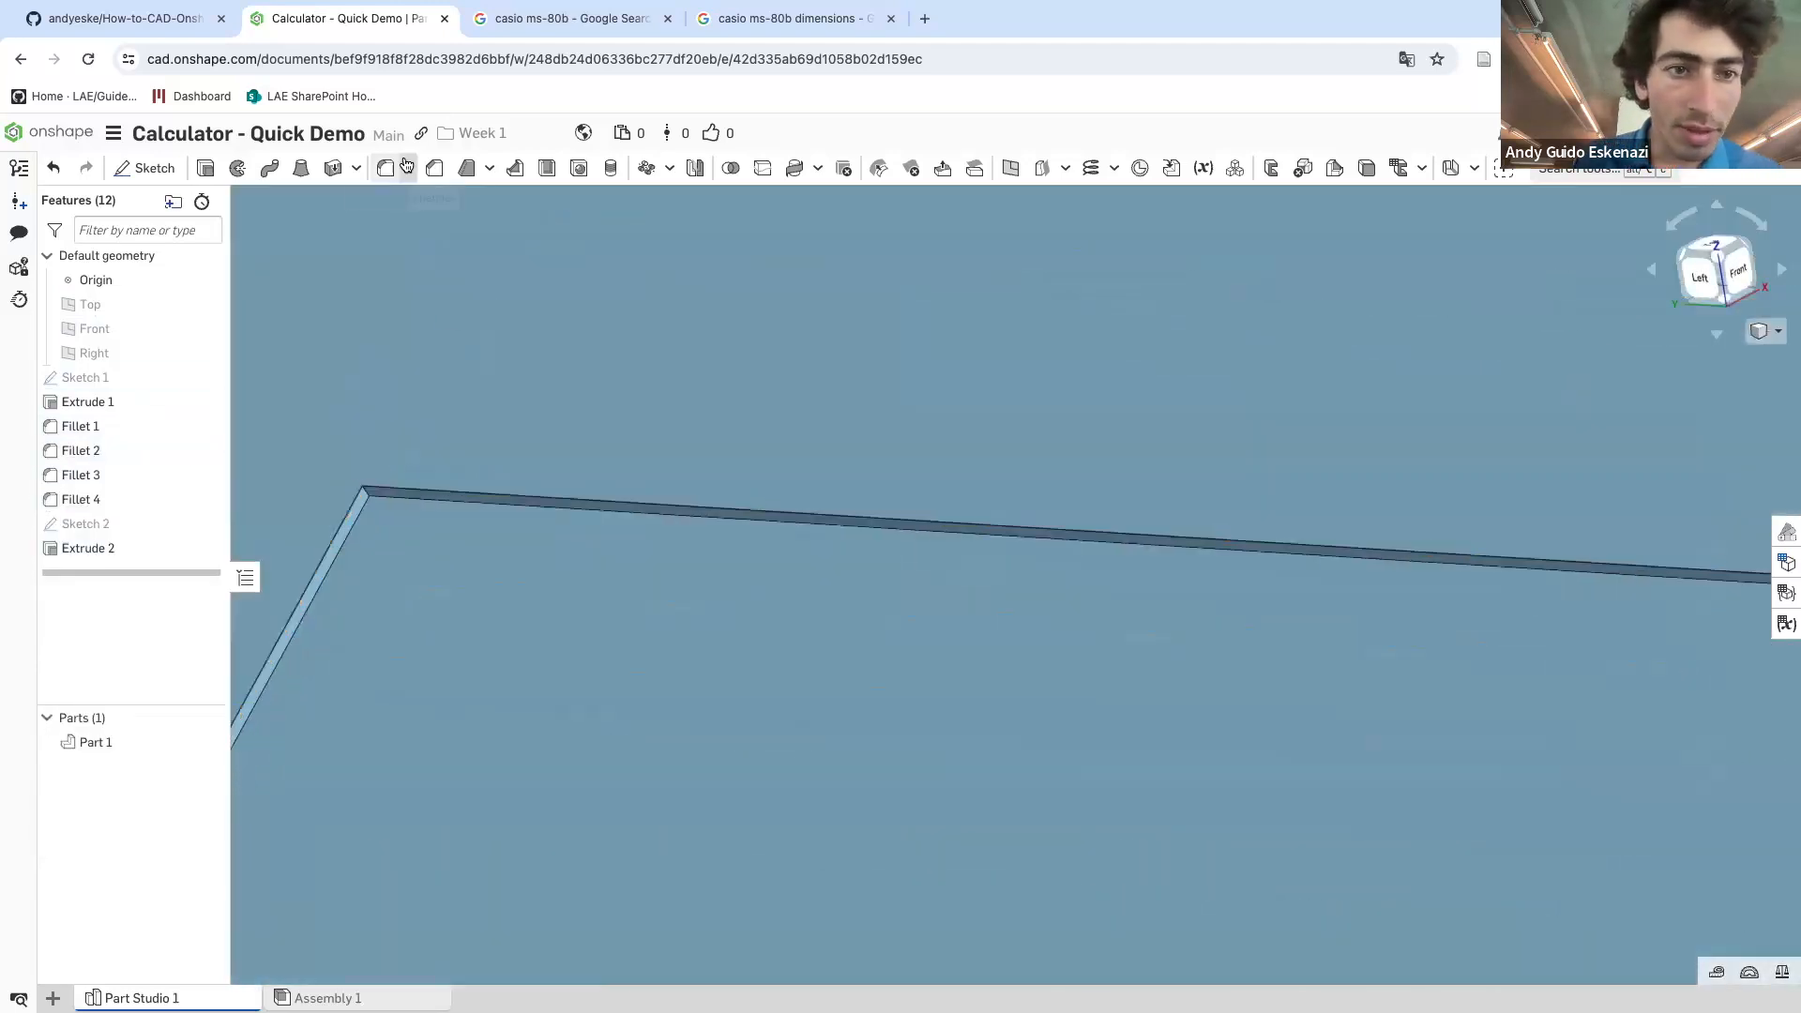
key(shift+f)
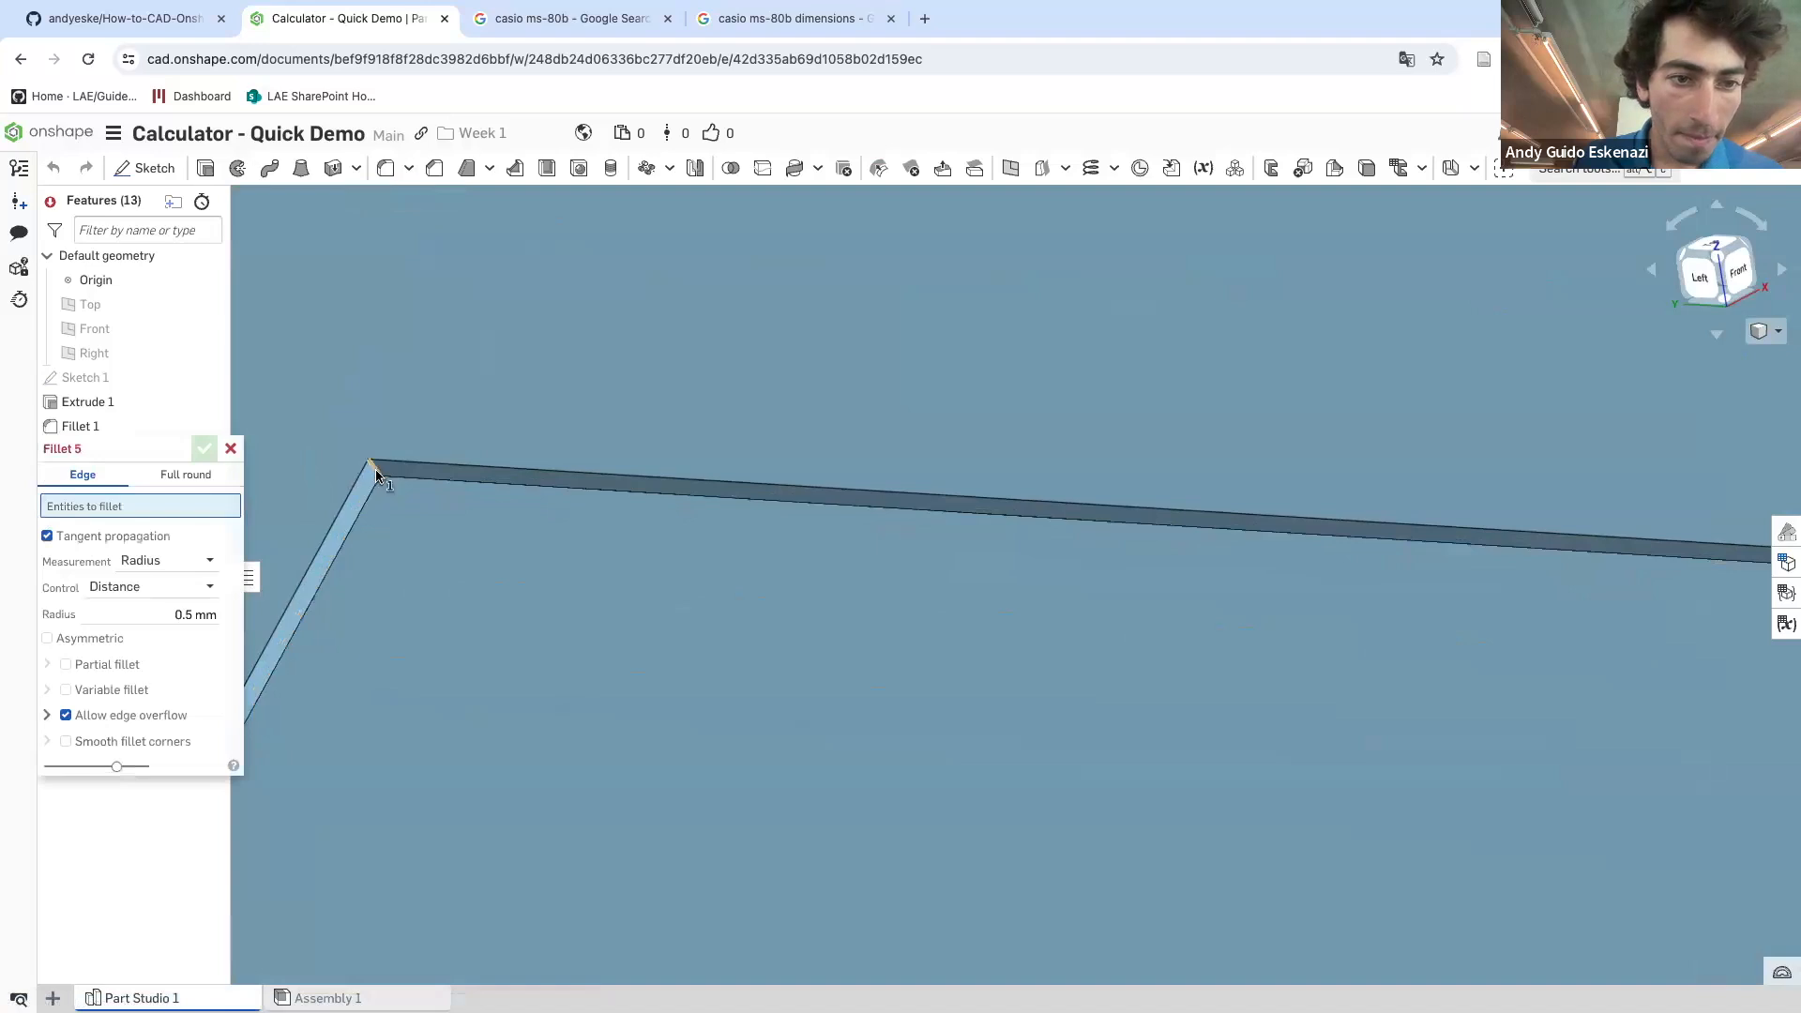
scroll(681, 550, up, 3)
scroll(985, 579, down, 5)
right_drag(985, 579, 1206, 575)
scroll(1310, 744, up, 8)
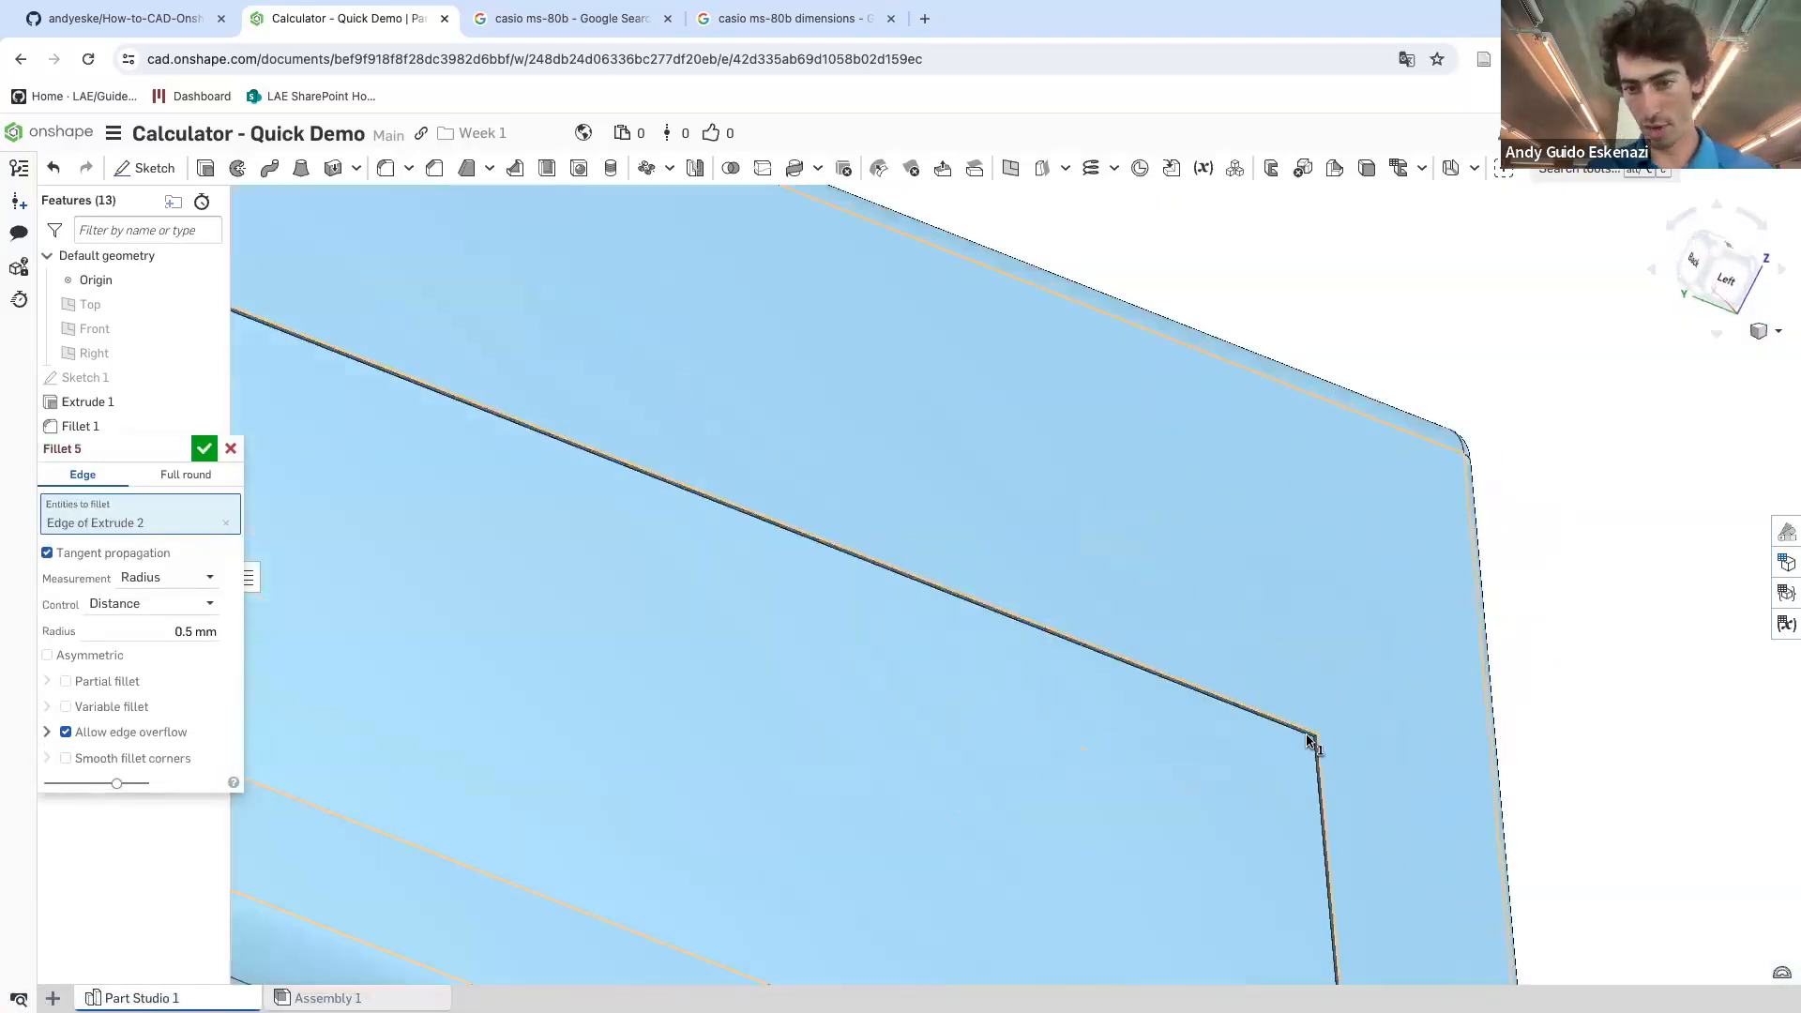
middle_drag(1365, 693, 1362, 572)
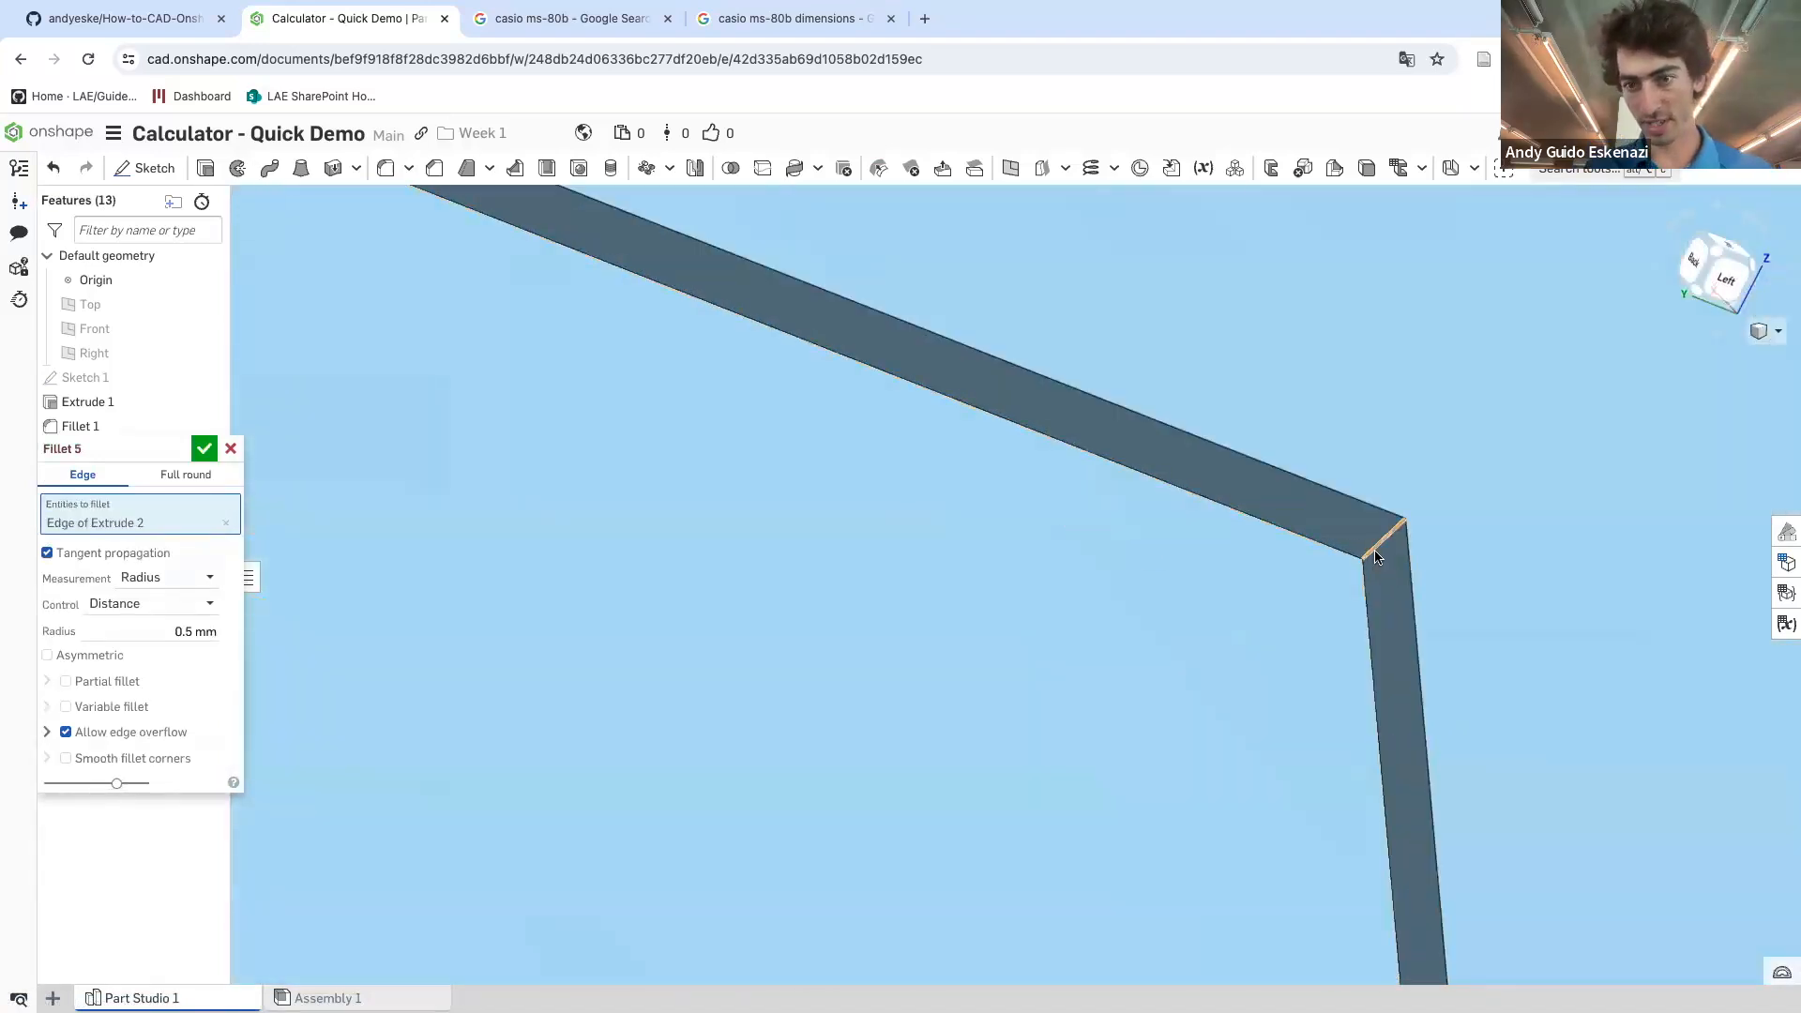
click(1362, 557)
- Add the recess's two remaining short corner edges to the 0.5 mm fillet and accept it
scroll(1362, 557, down, 3)
right_drag(1235, 577, 1248, 563)
scroll(1210, 682, up, 6)
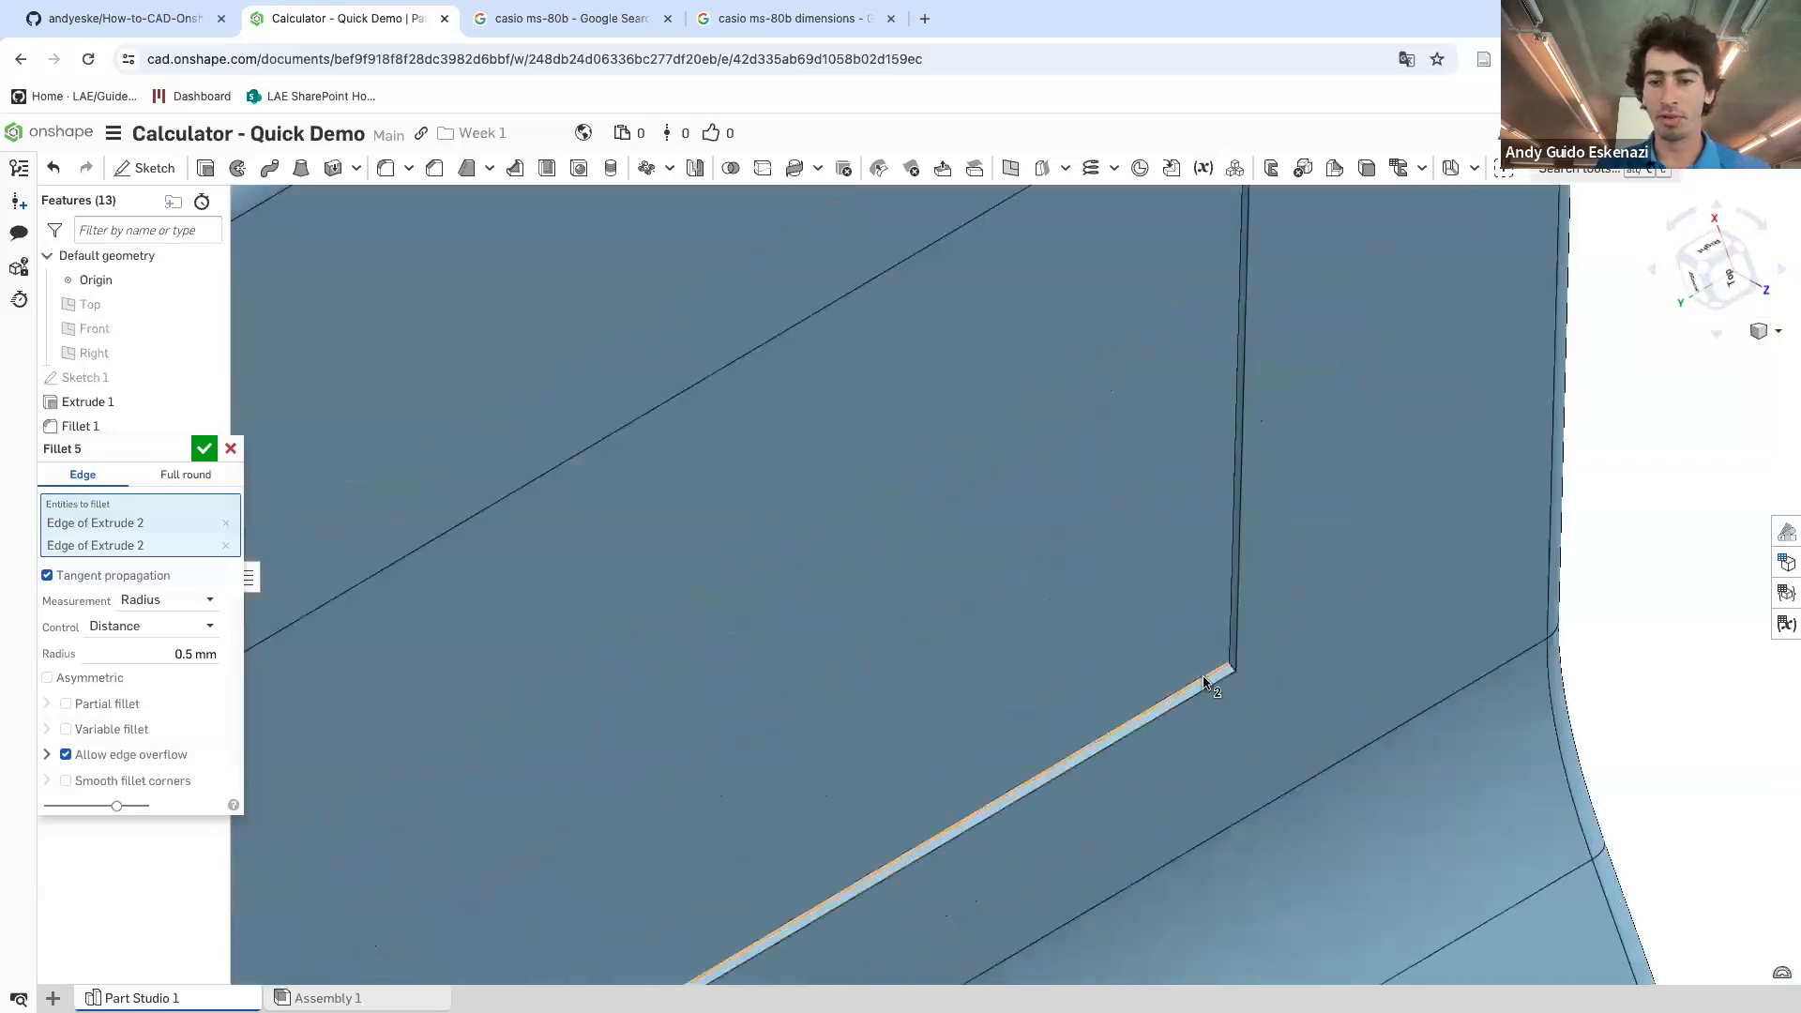
click(1299, 671)
scroll(1250, 563, down, 4)
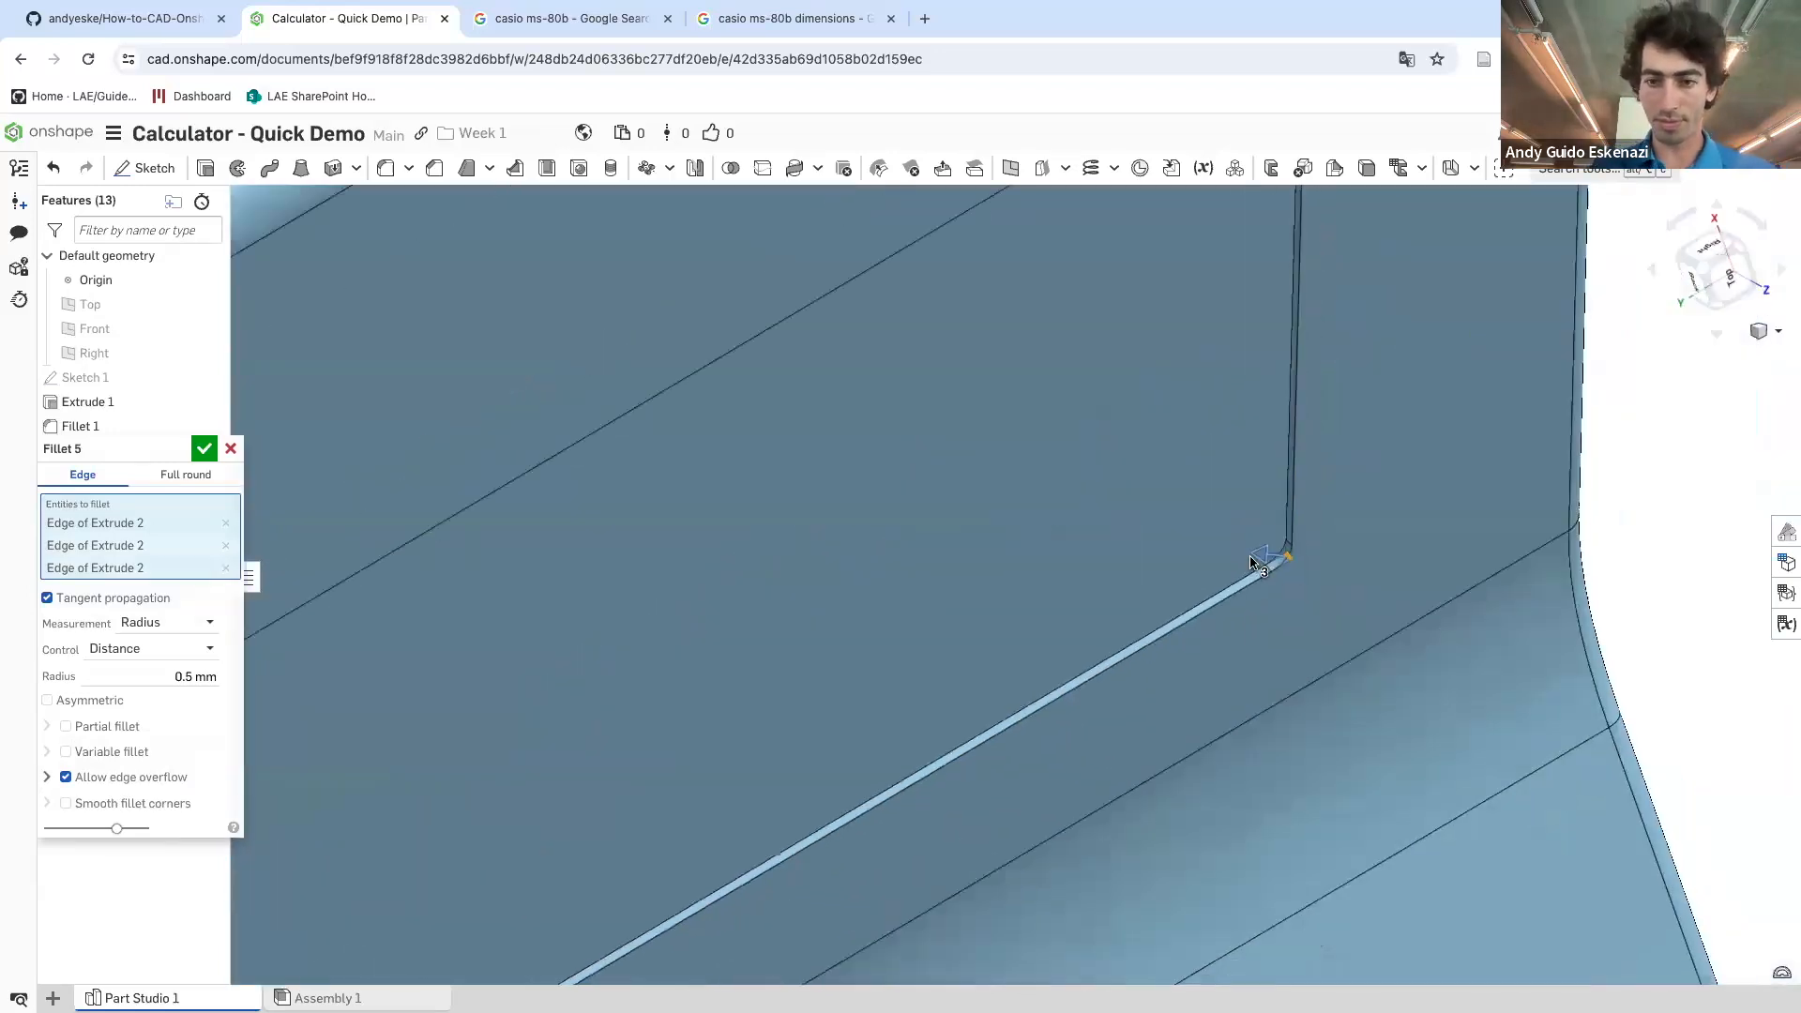
scroll(820, 744, up, 10)
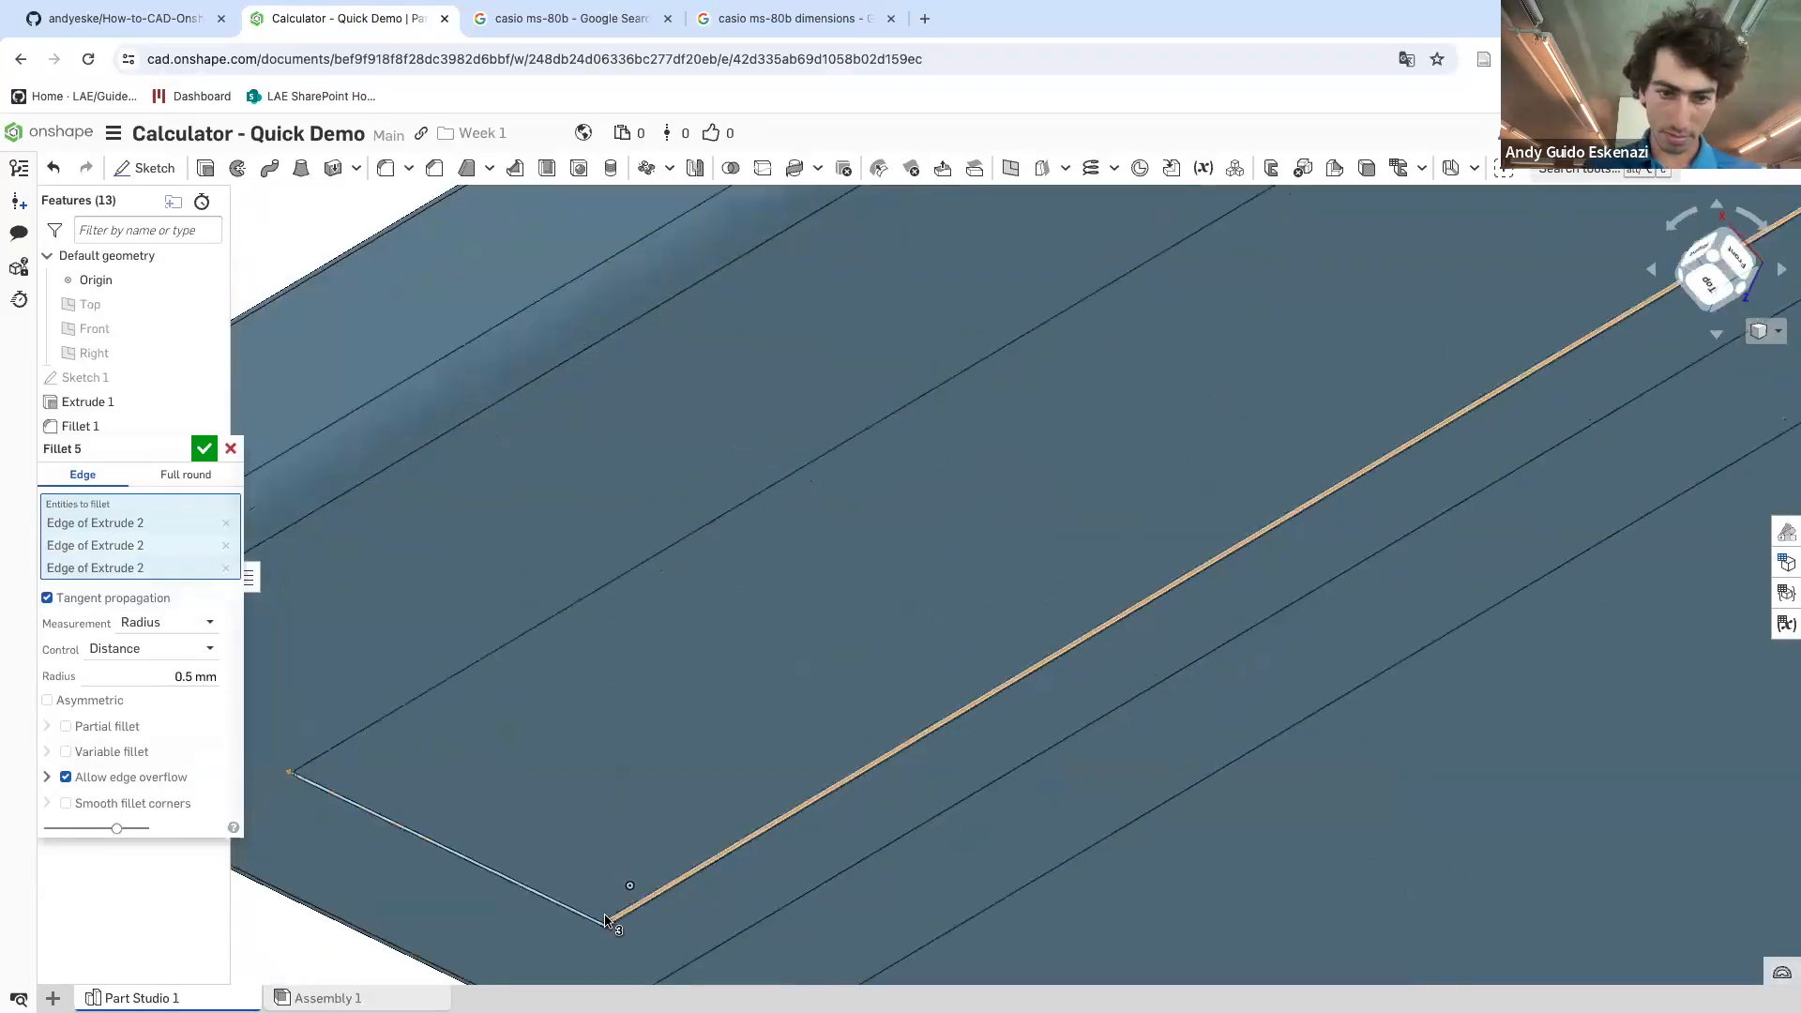
click(611, 920)
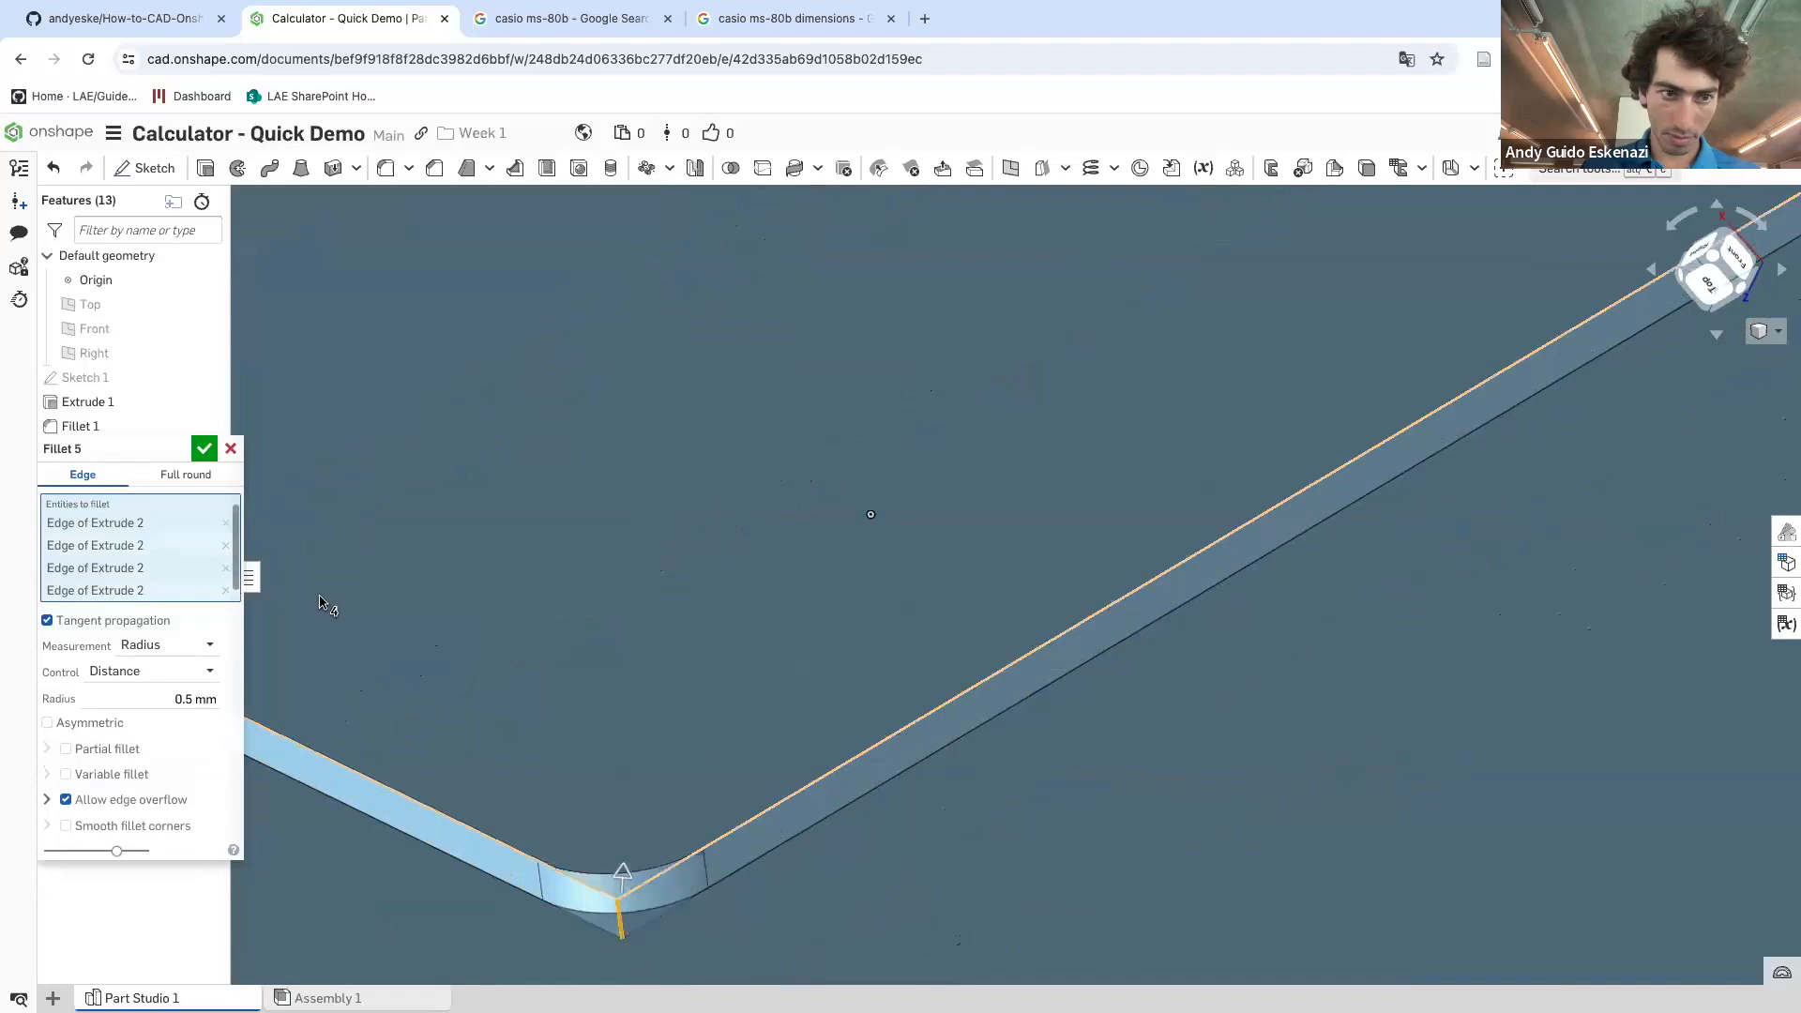
click(205, 452)
key(shift+3)
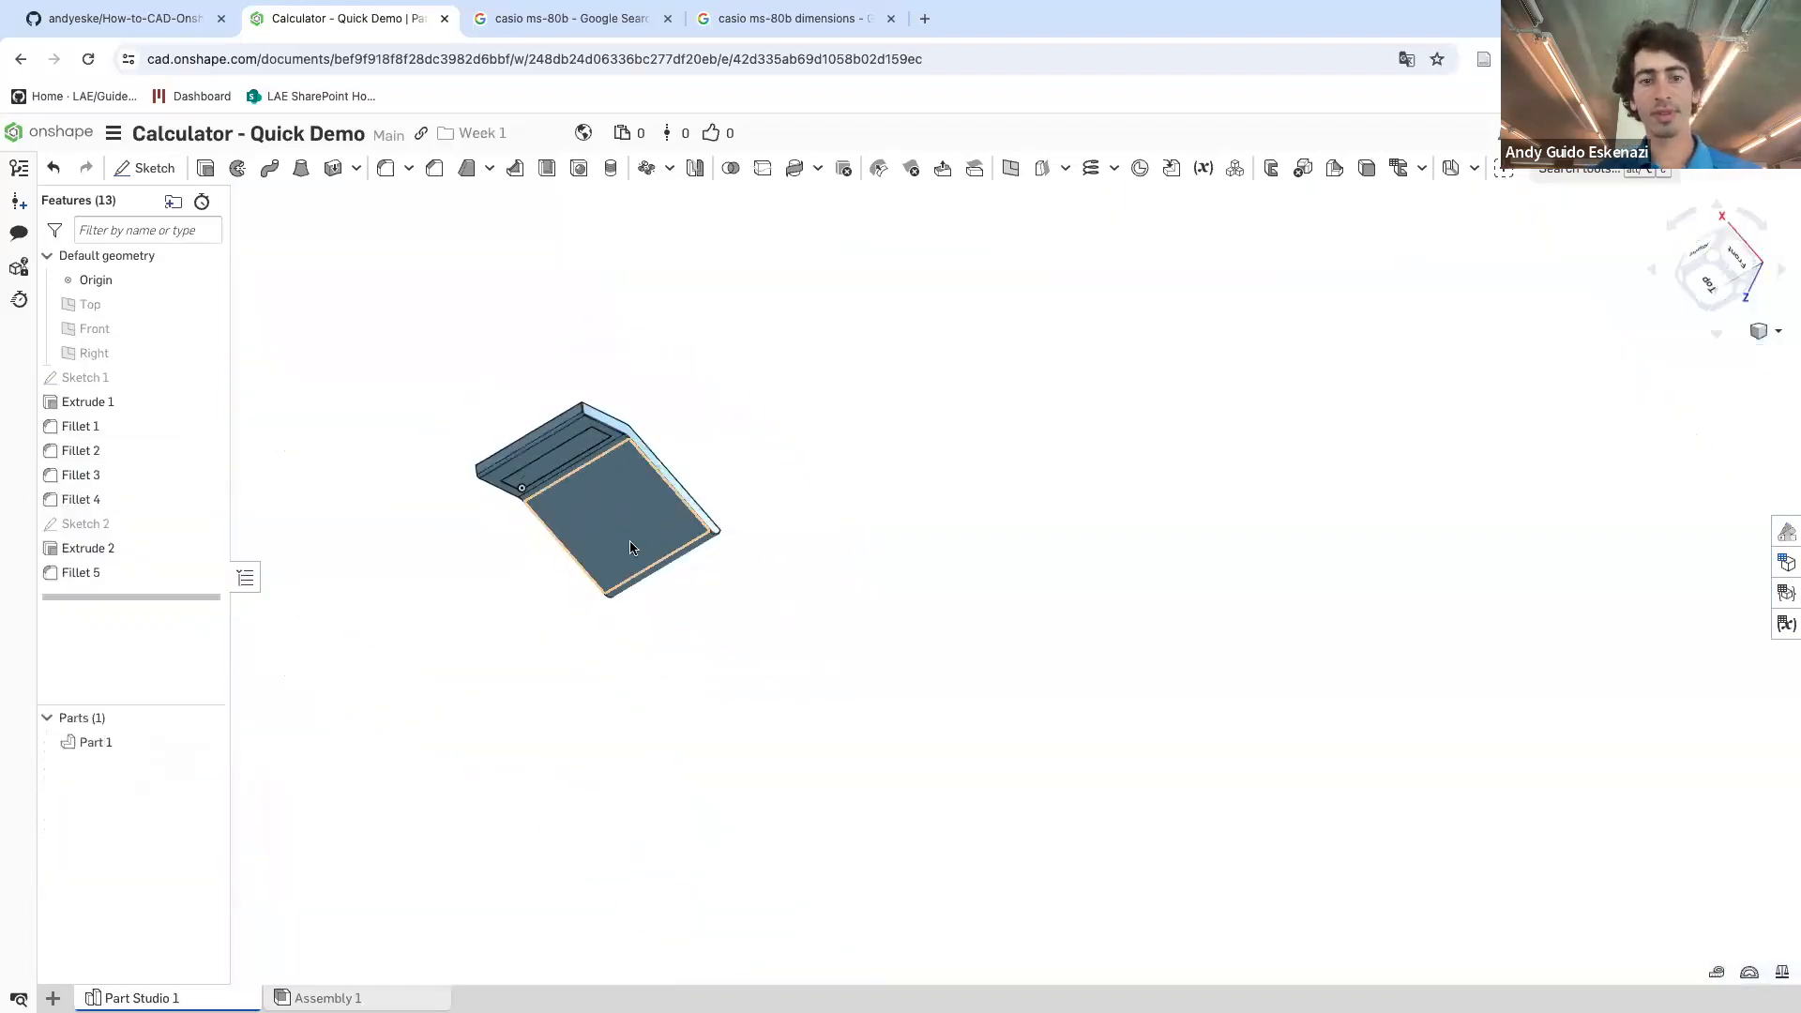
right_drag(658, 332, 666, 461)
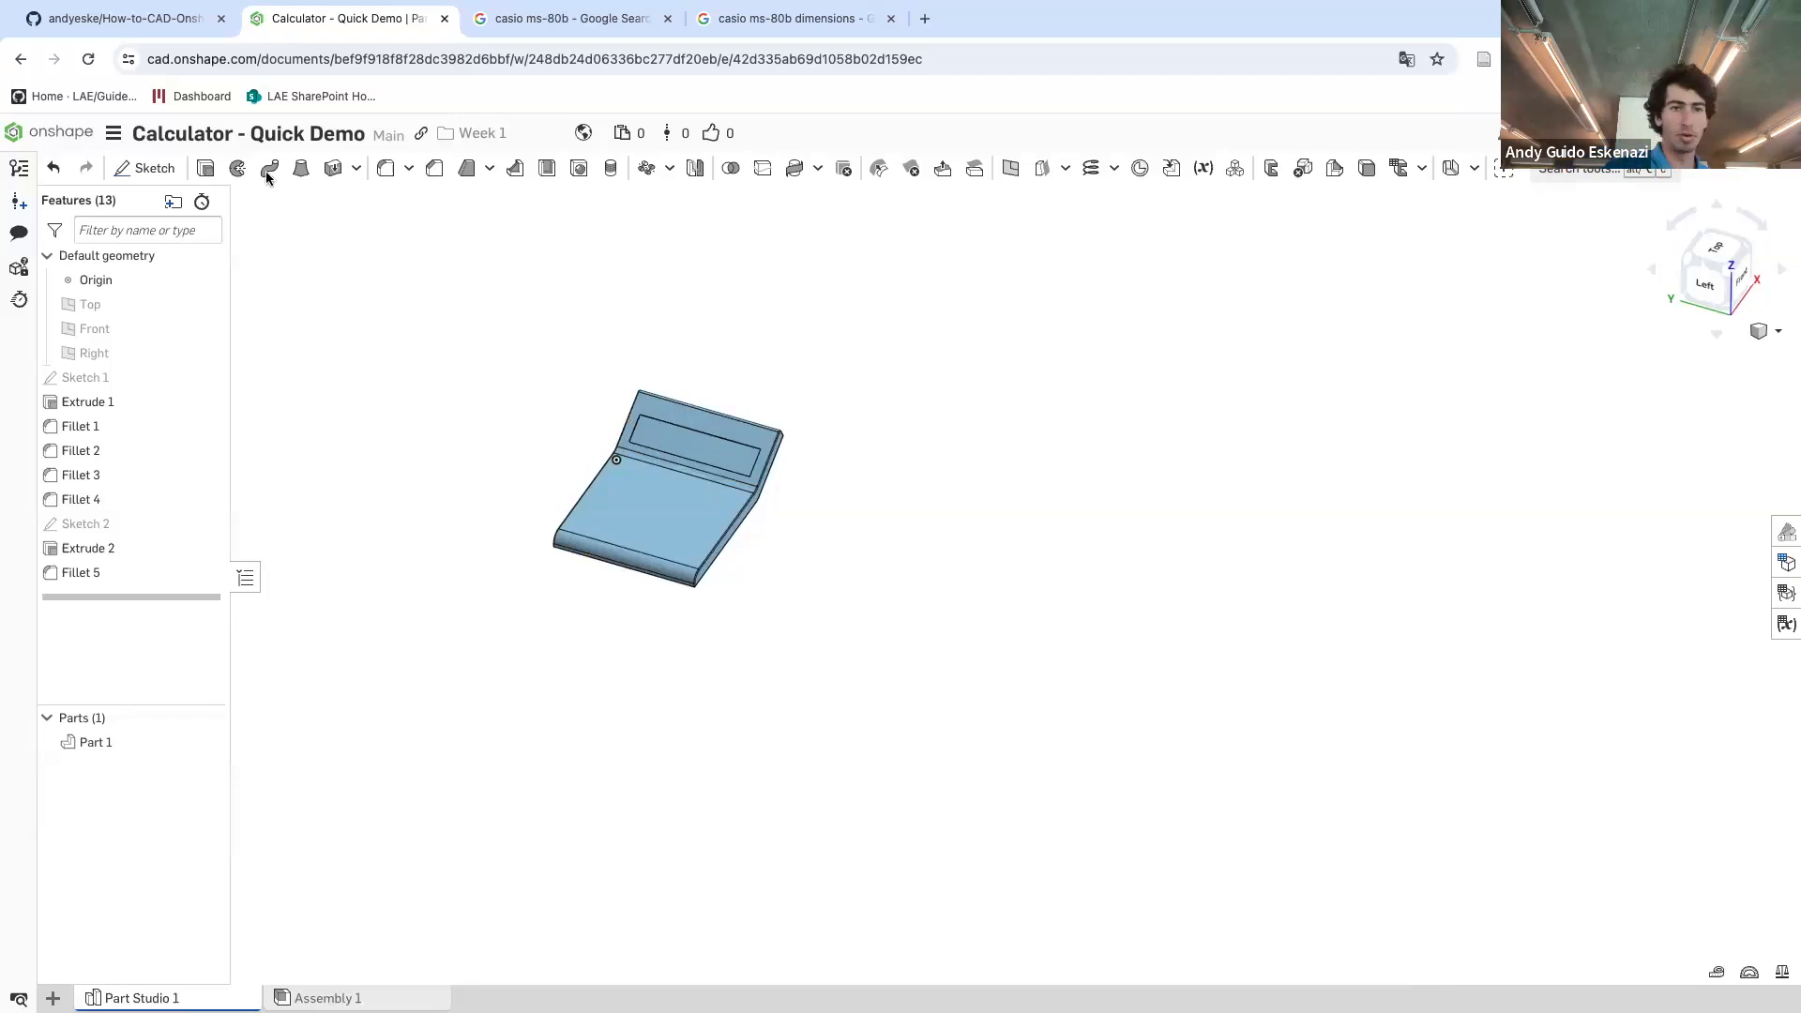
- Leave the demo document and open the finished Casio MS-80B Calculator from How to CAD Almost Anything, Week 1
click(62, 139)
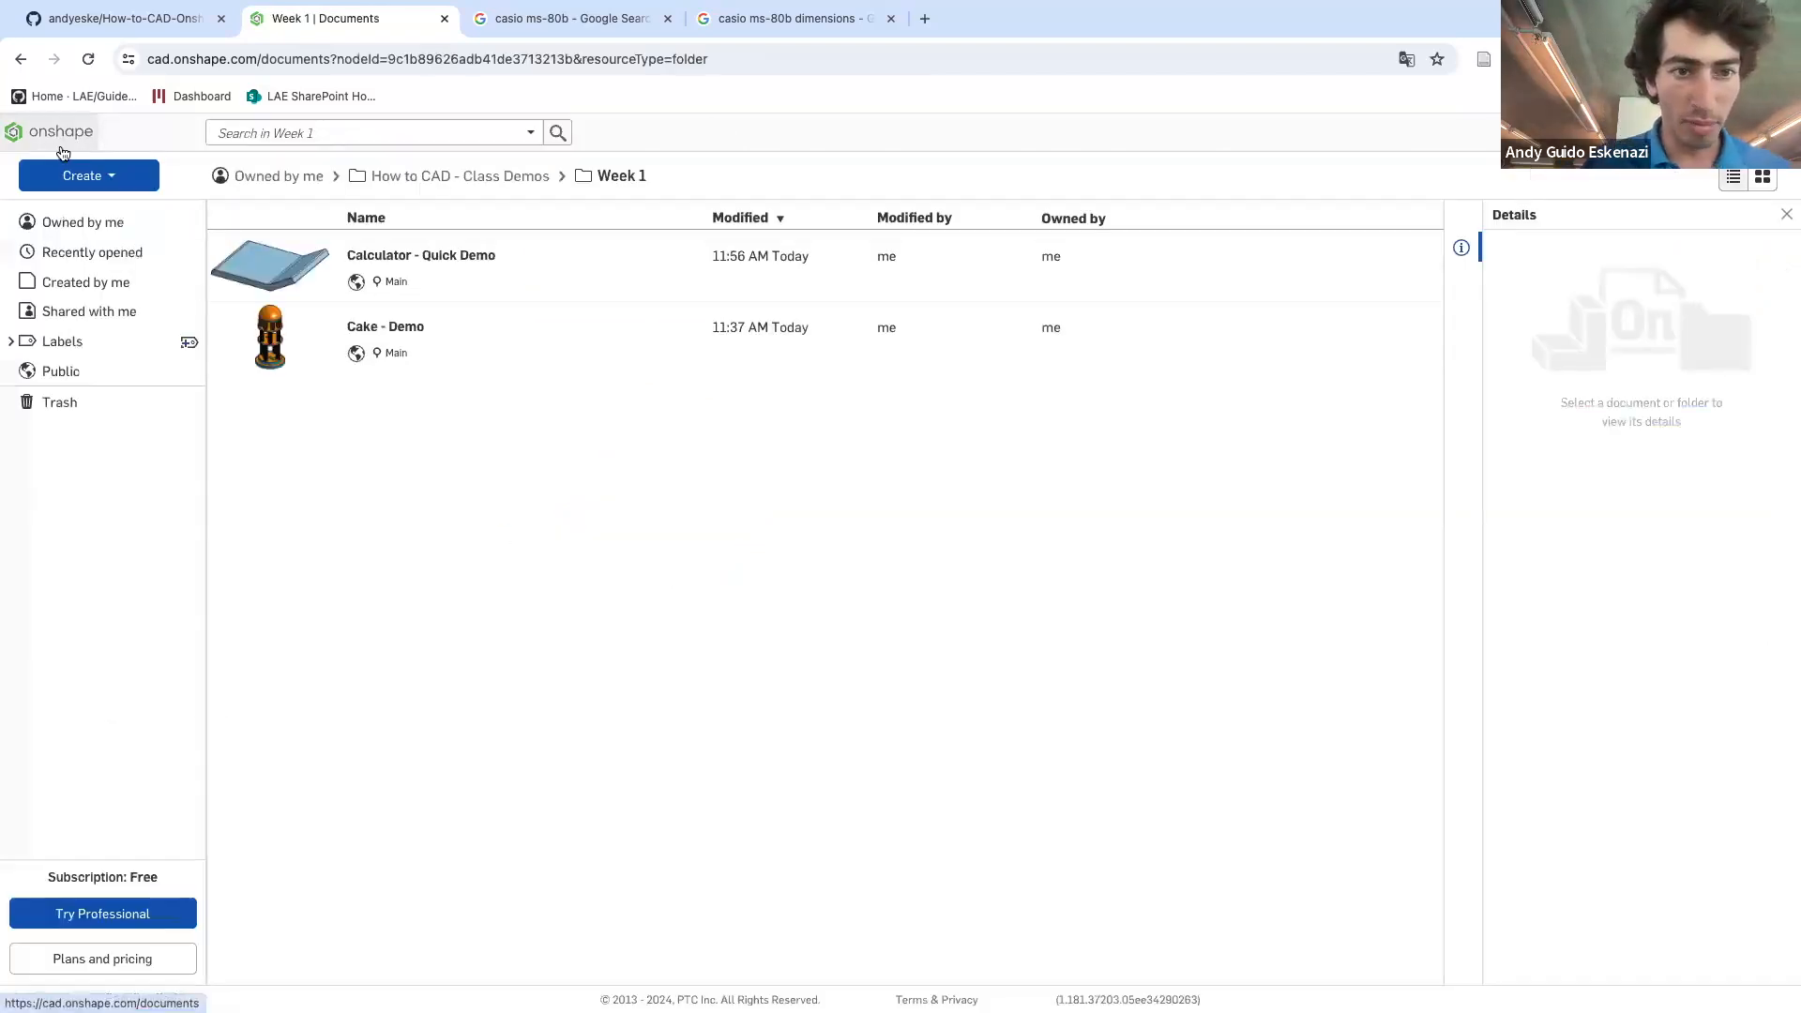
click(456, 178)
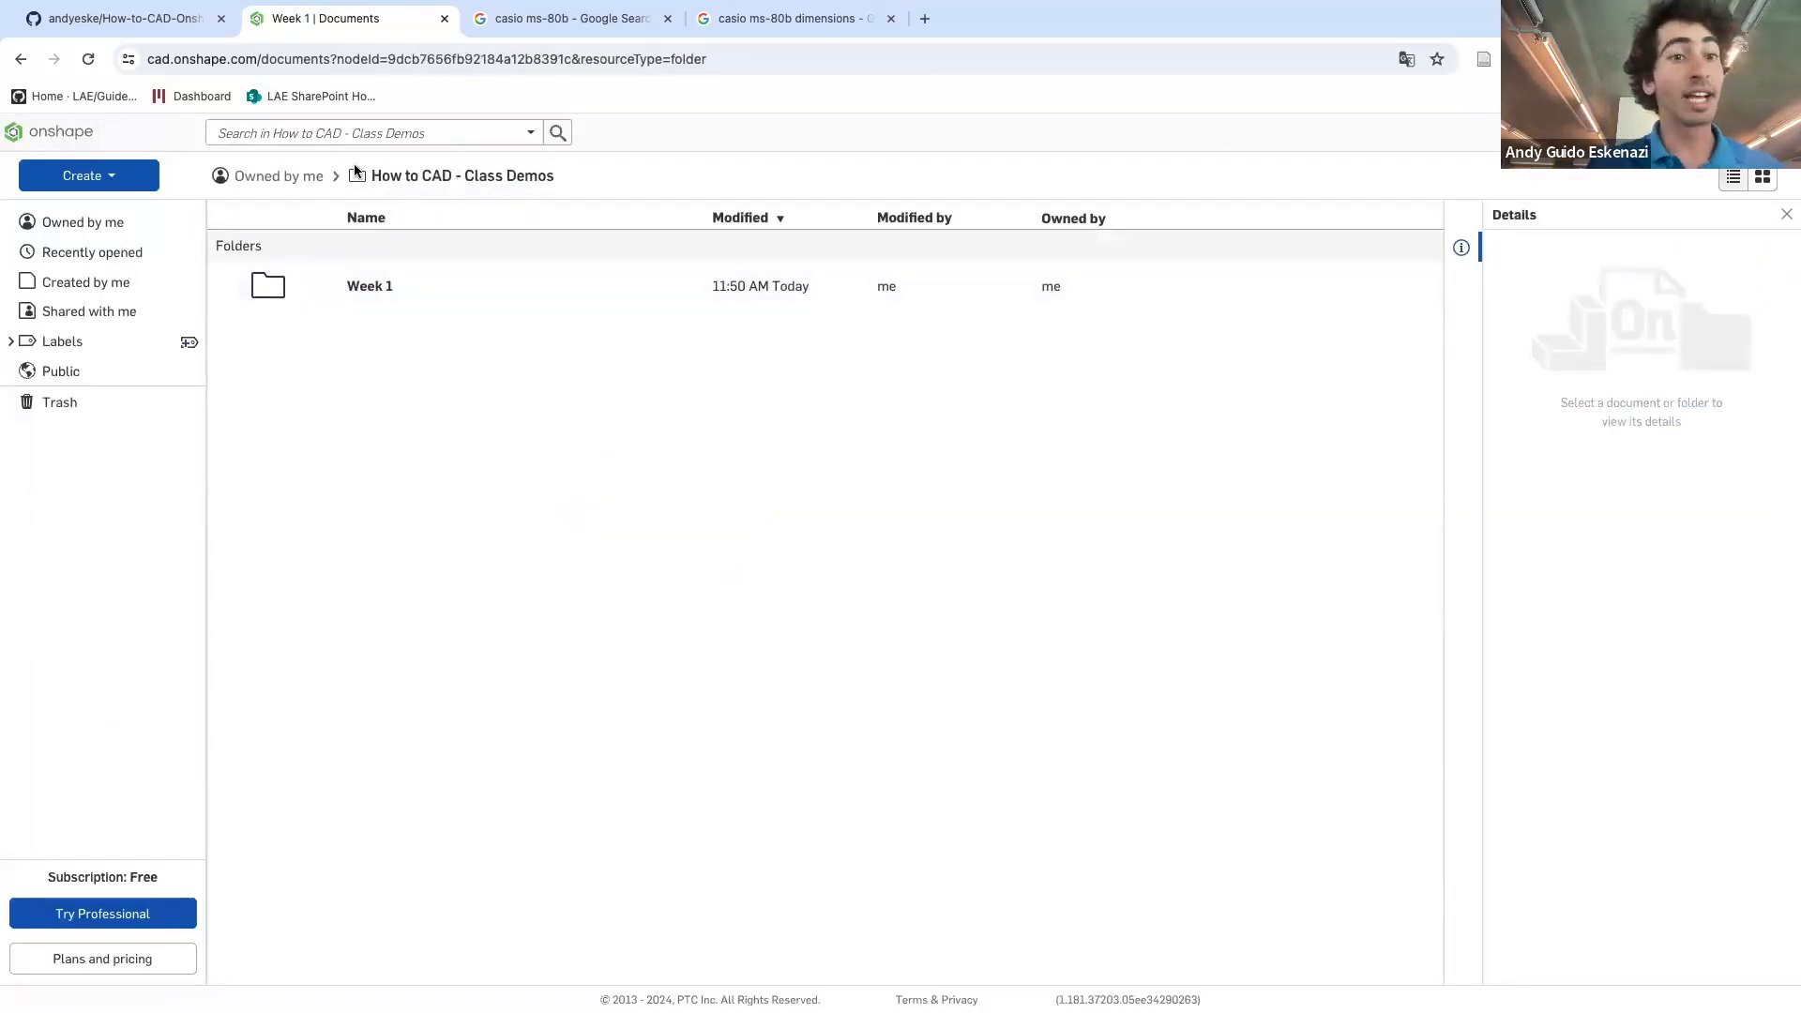
click(281, 178)
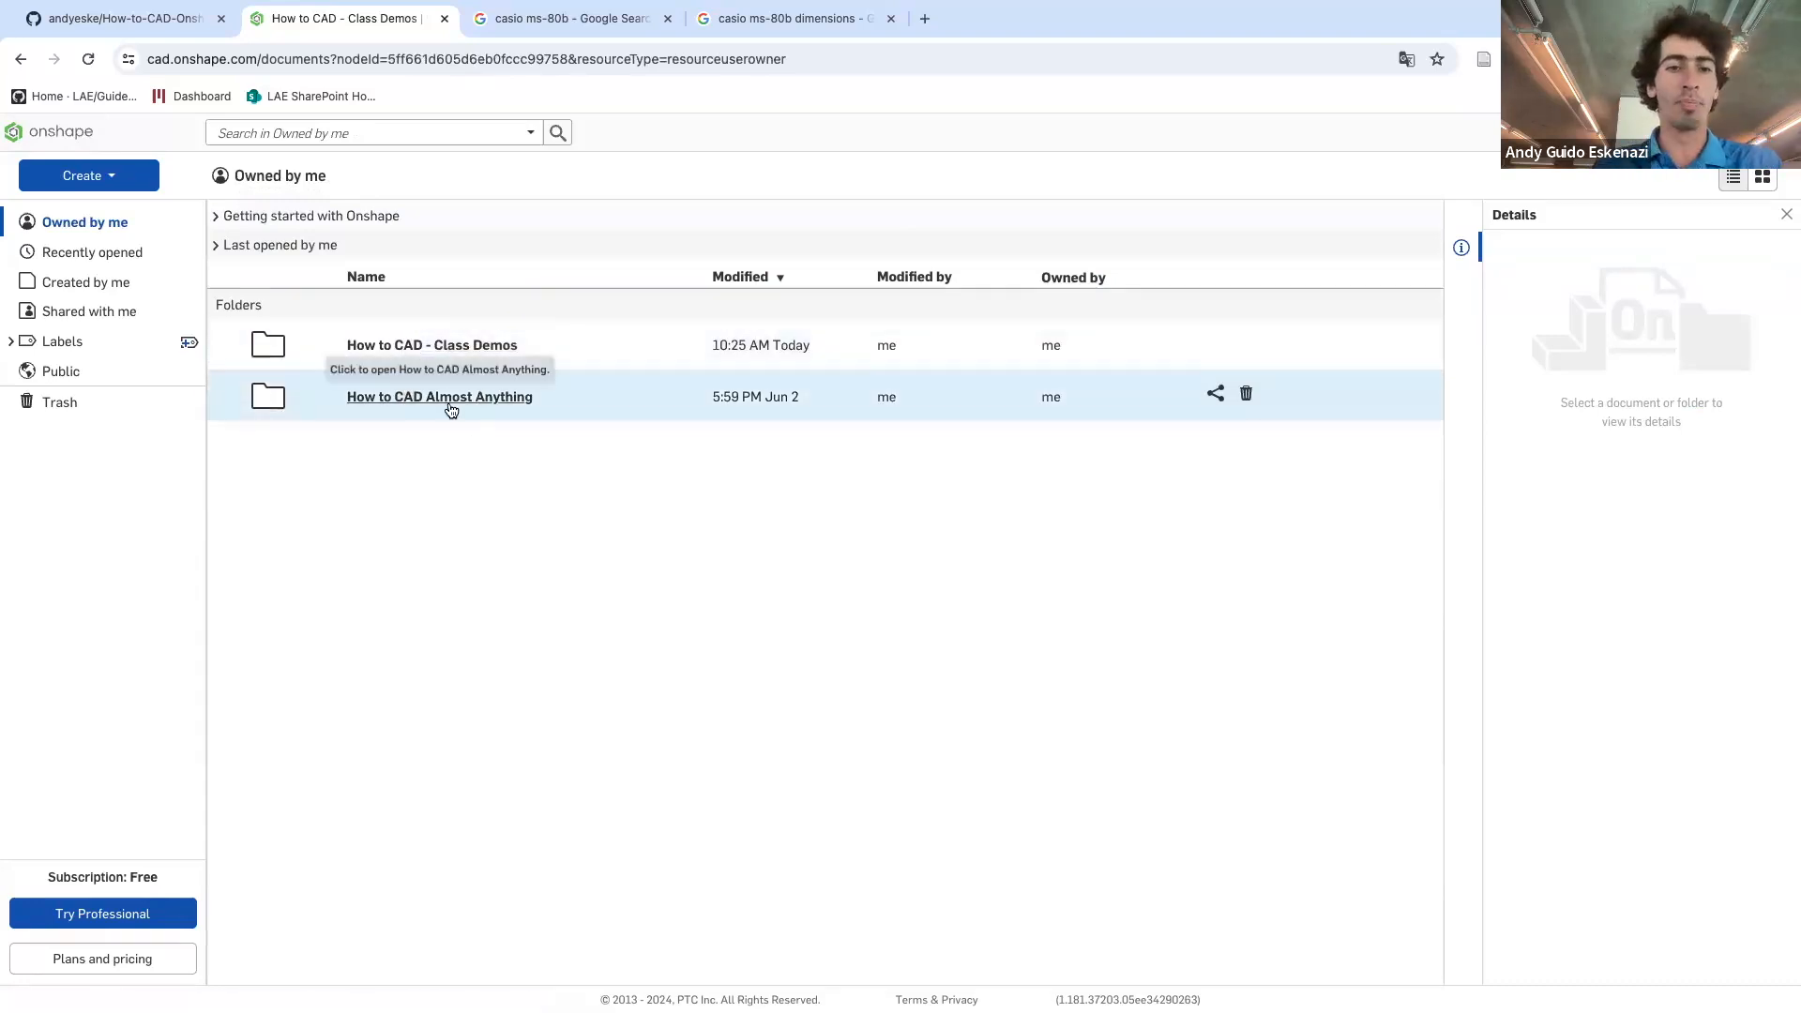
click(447, 405)
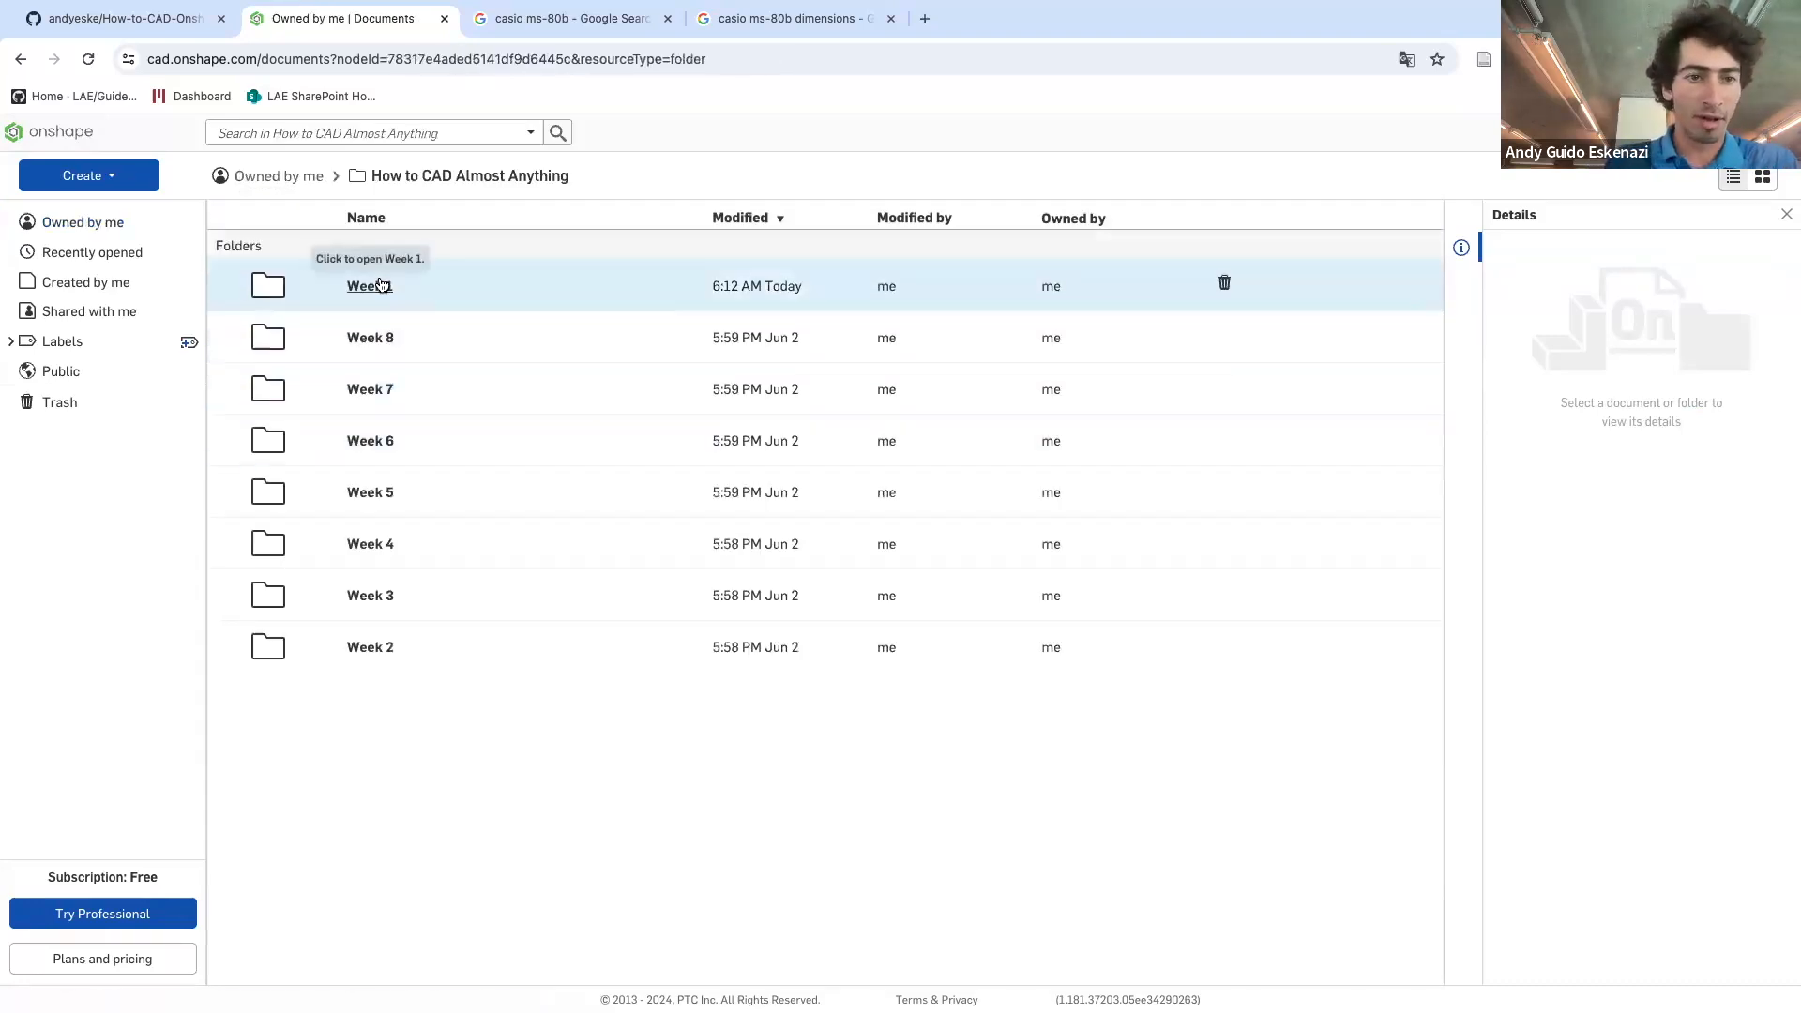
click(380, 286)
click(407, 254)
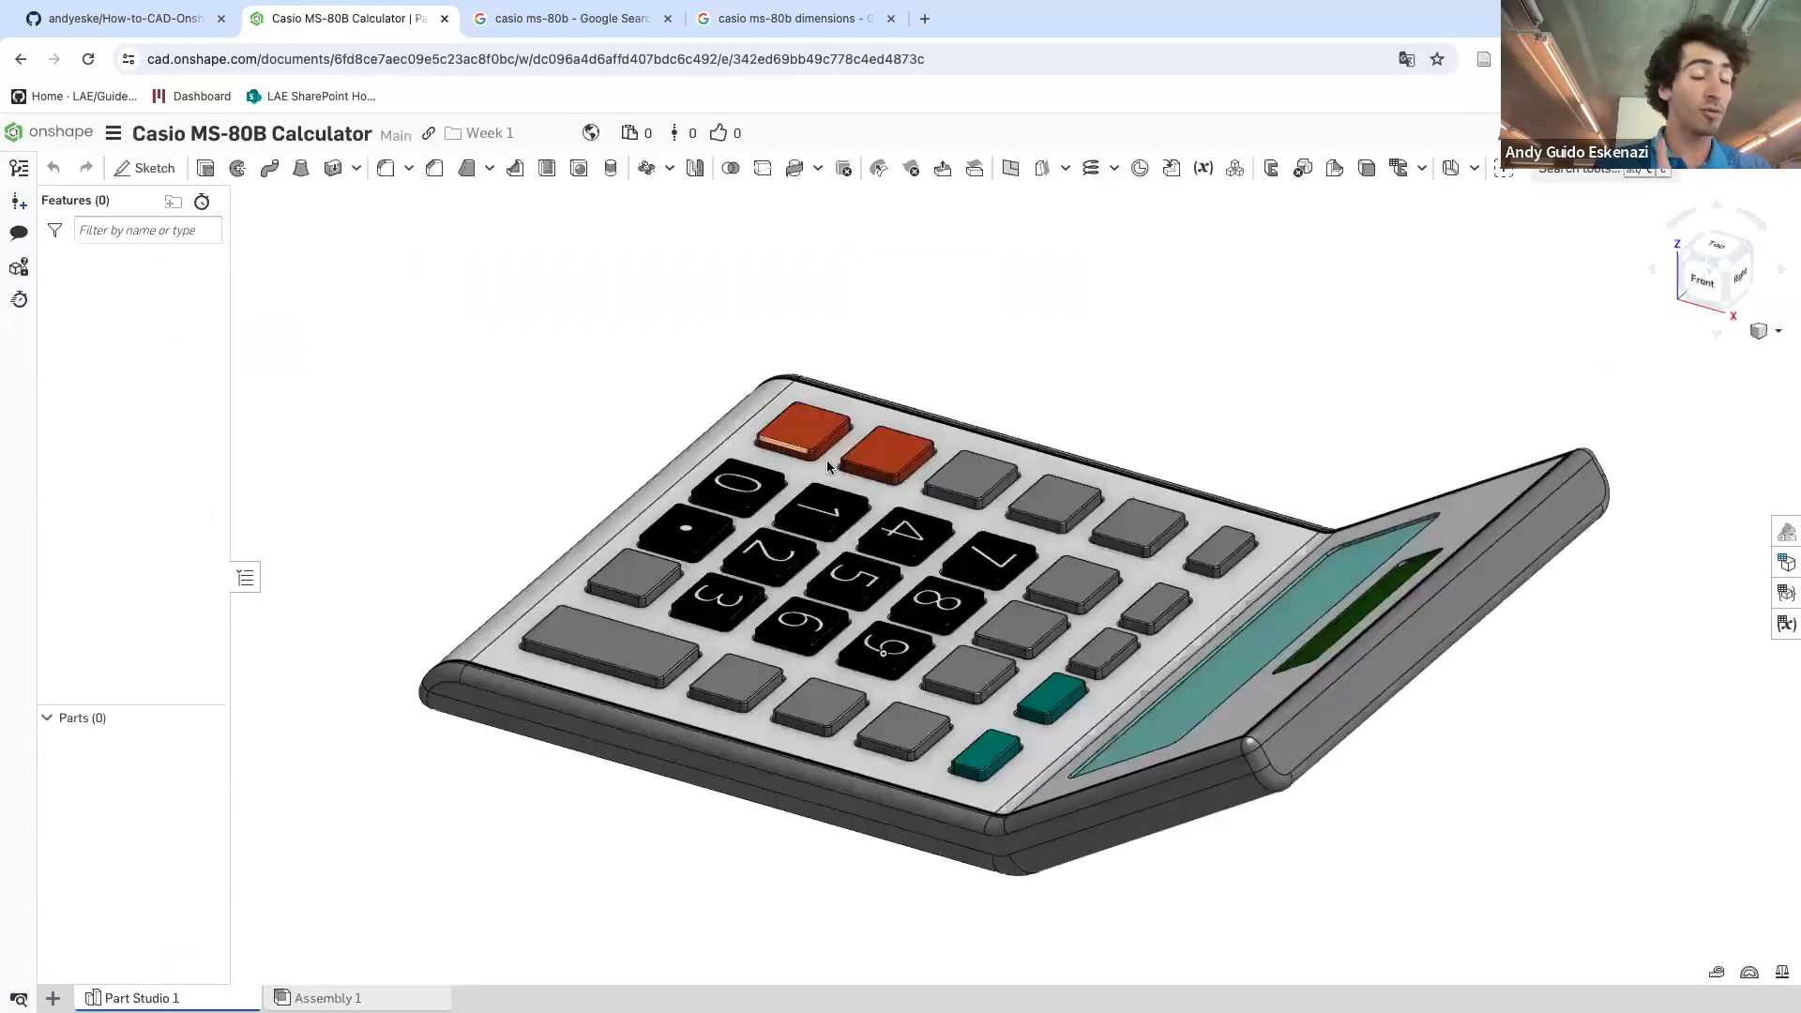
- Examine the finished calculator's keys, rounded front edge and display from several angles
right_drag(858, 564, 1013, 779)
scroll(909, 719, up, 10)
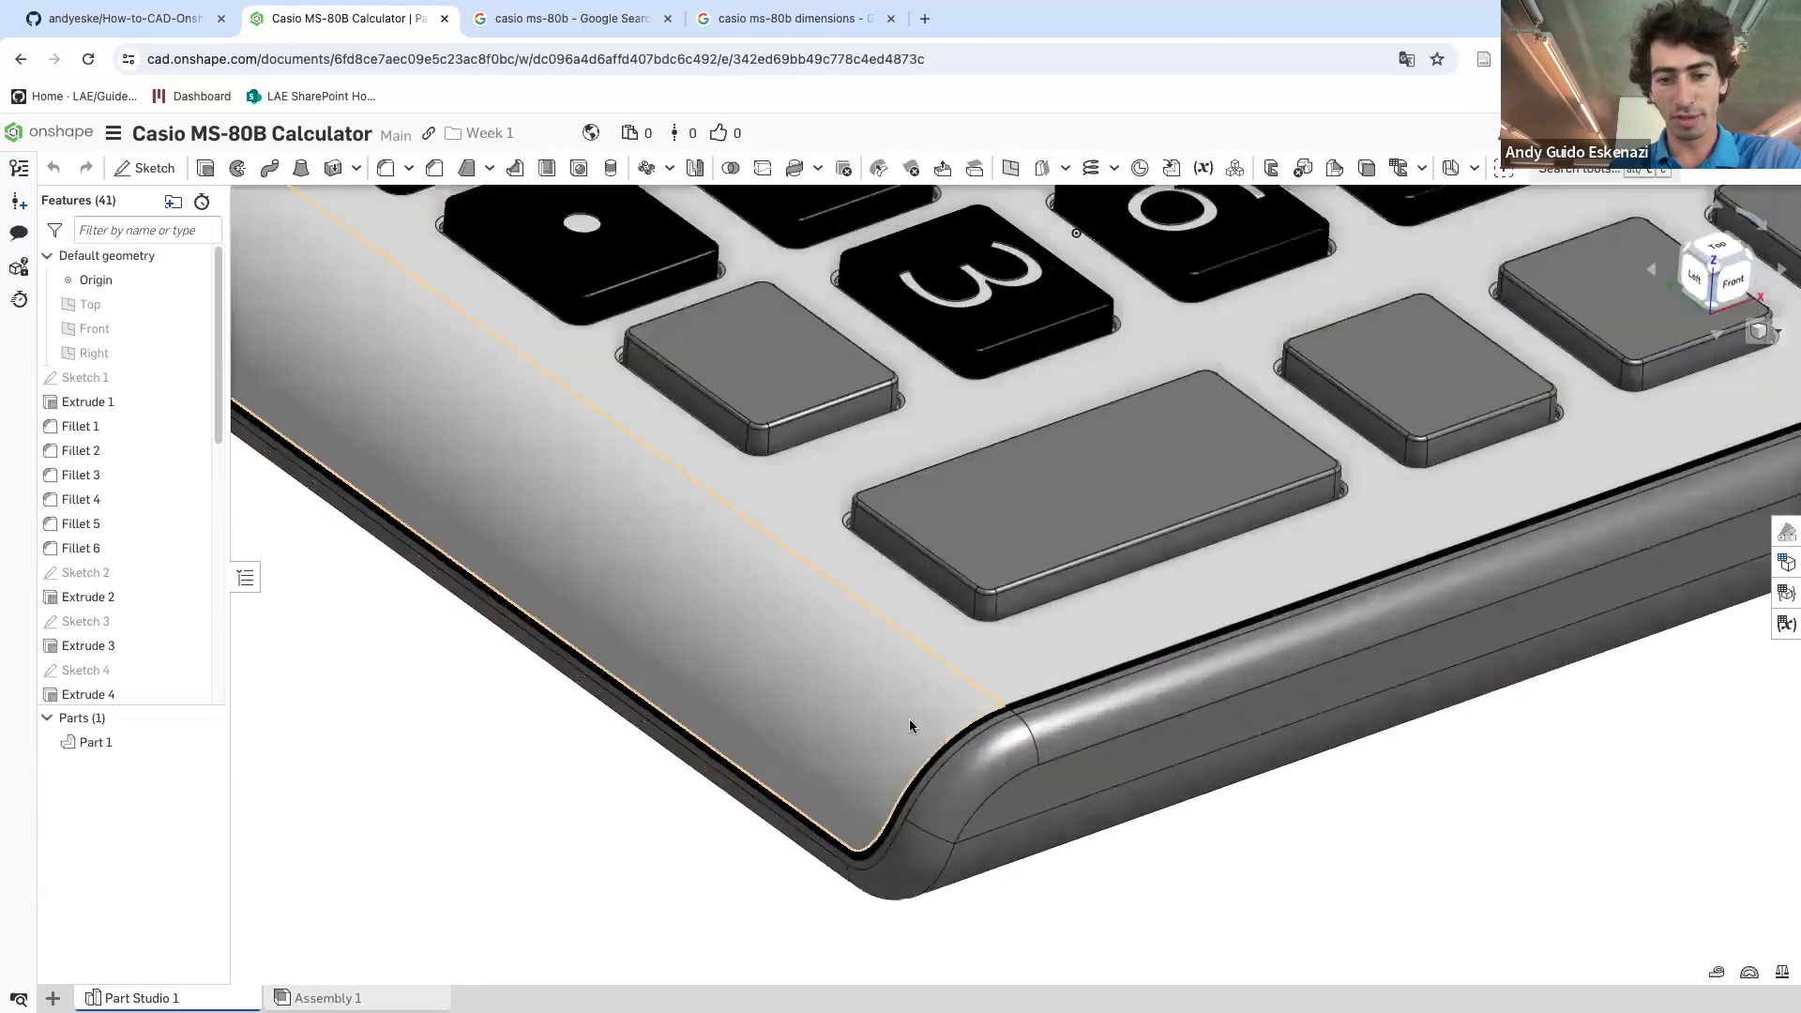
scroll(1015, 718, down, 10)
scroll(1130, 380, up, 5)
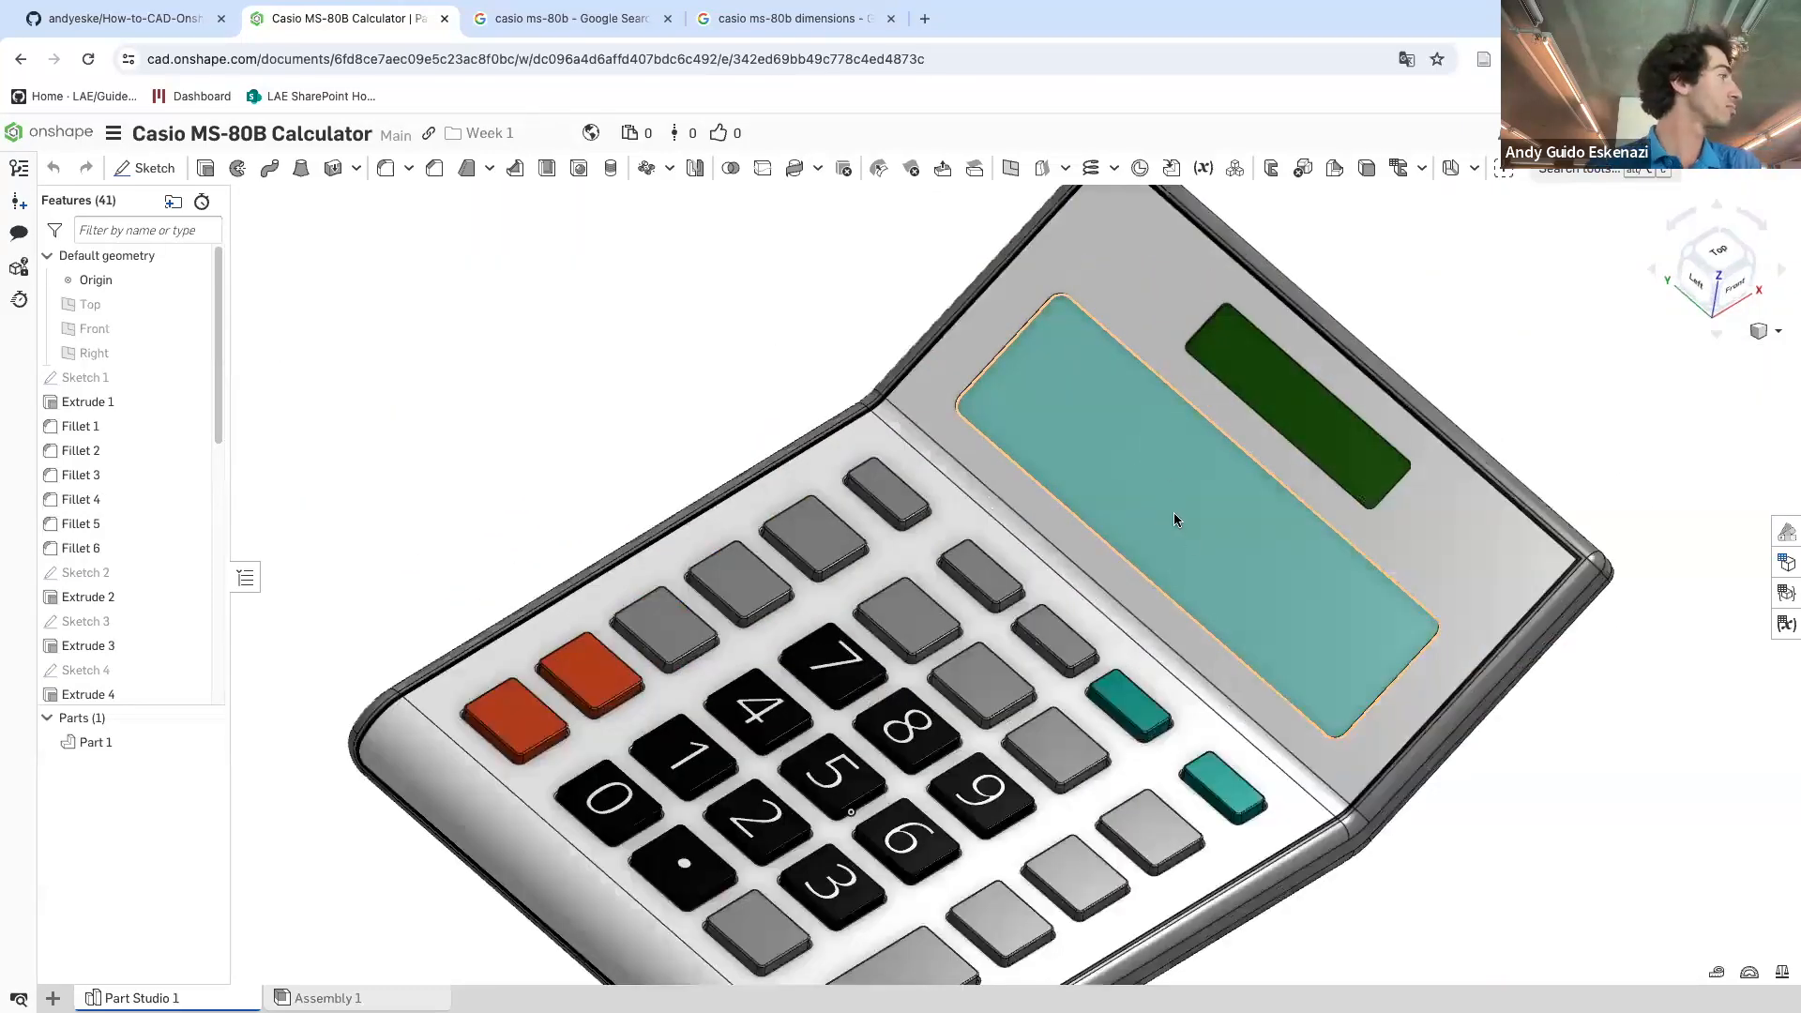
scroll(1174, 512, down, 5)
right_drag(1172, 563, 1364, 671)
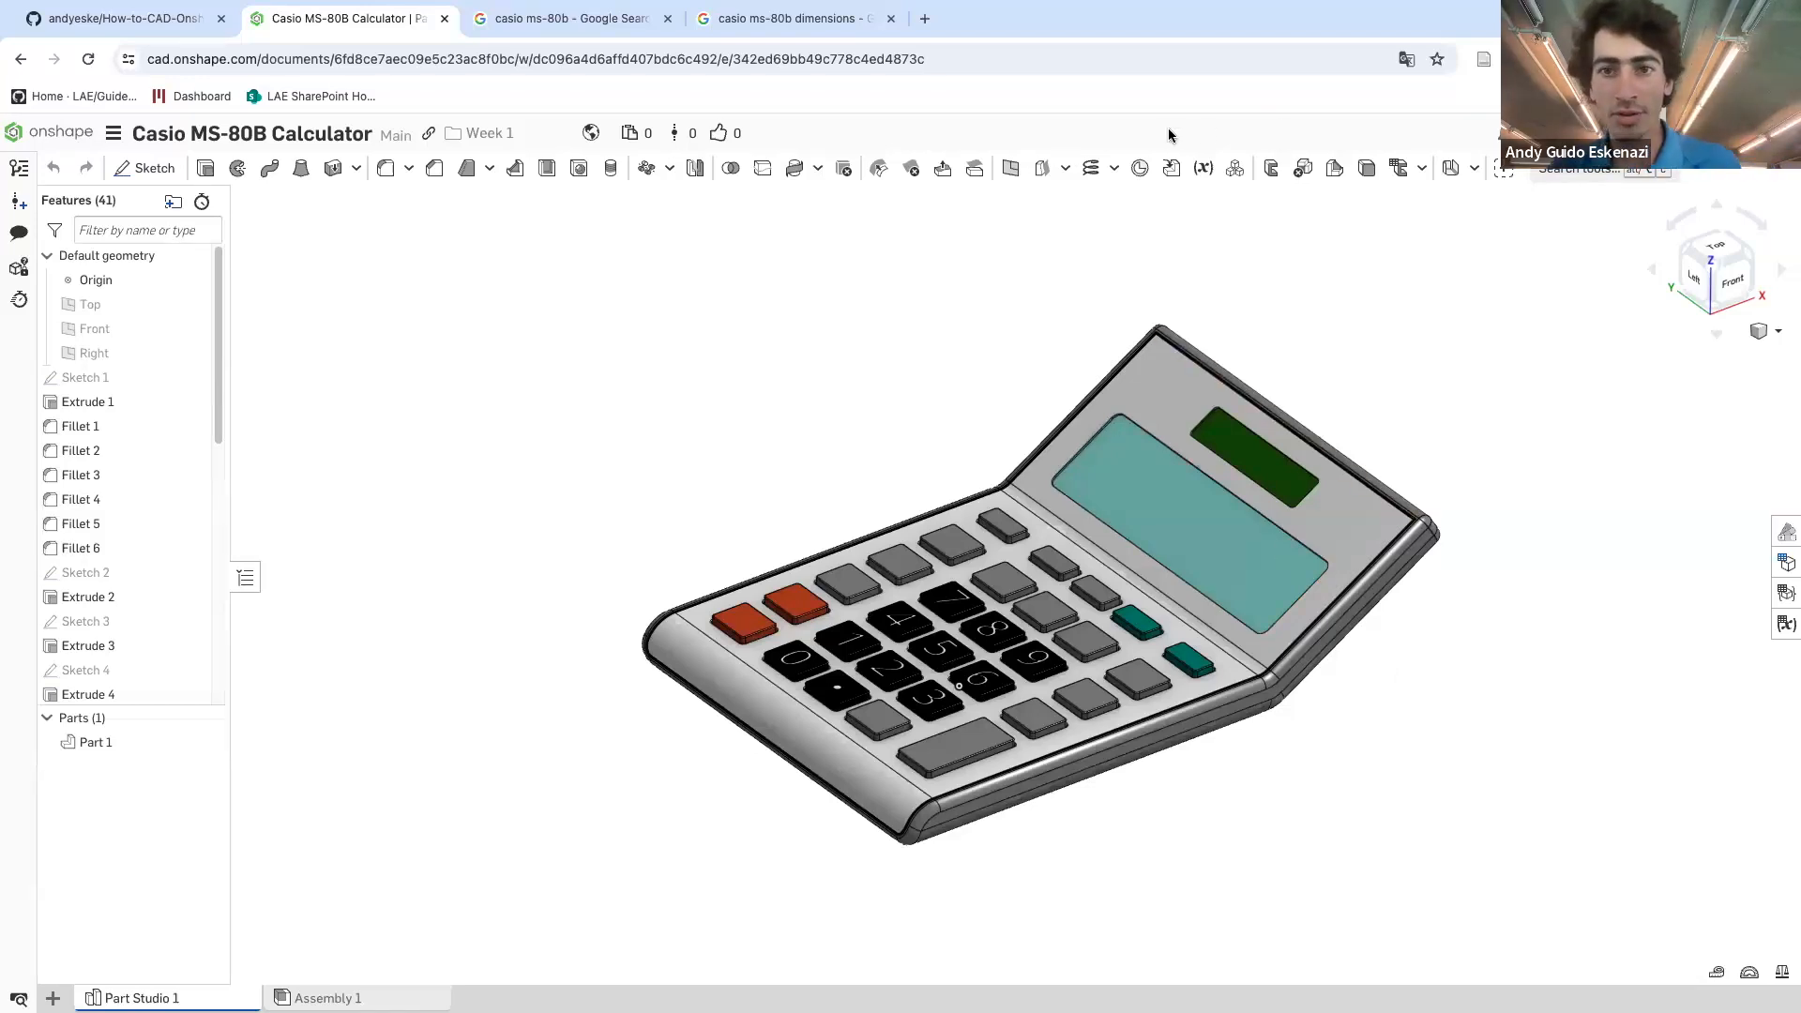
- Take the browser out of full screen and switch to the Session 1 presentation in PowerPoint
click(57, 37)
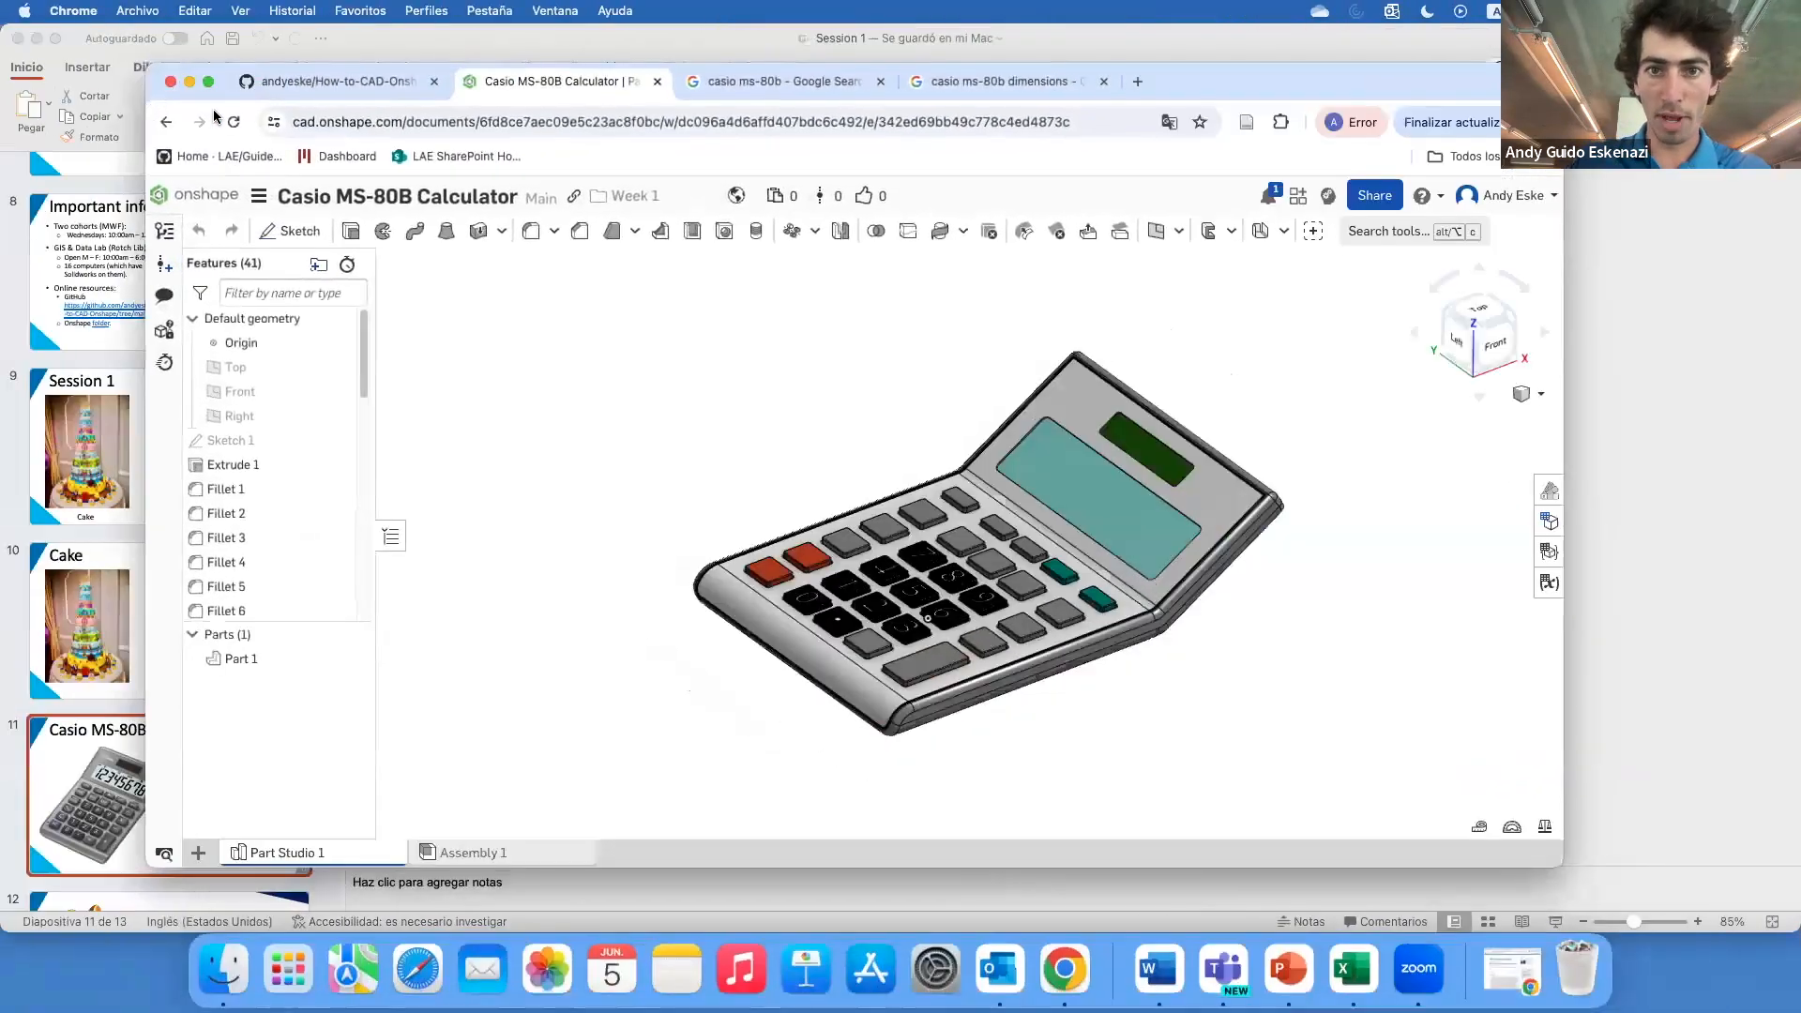
click(17, 549)
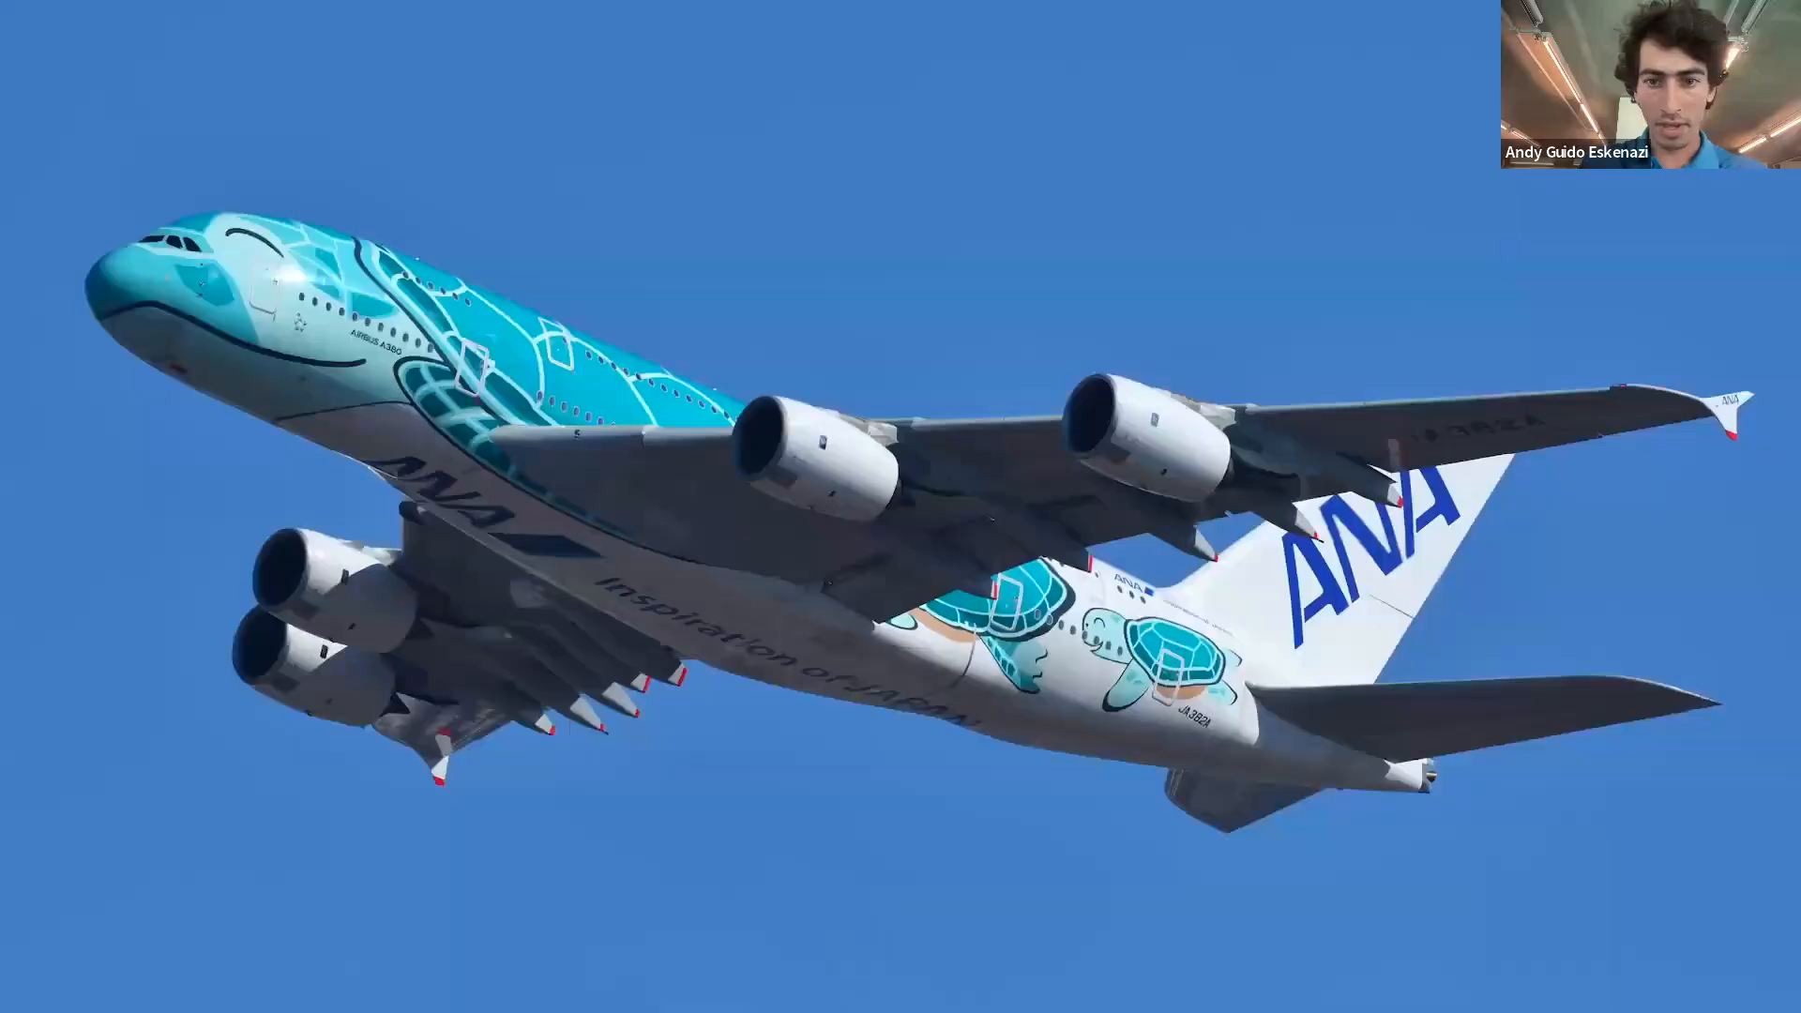
- Advance the slideshow past the Cake and Casio MS-80B Calculator slides to the Questions slide
key(Right)
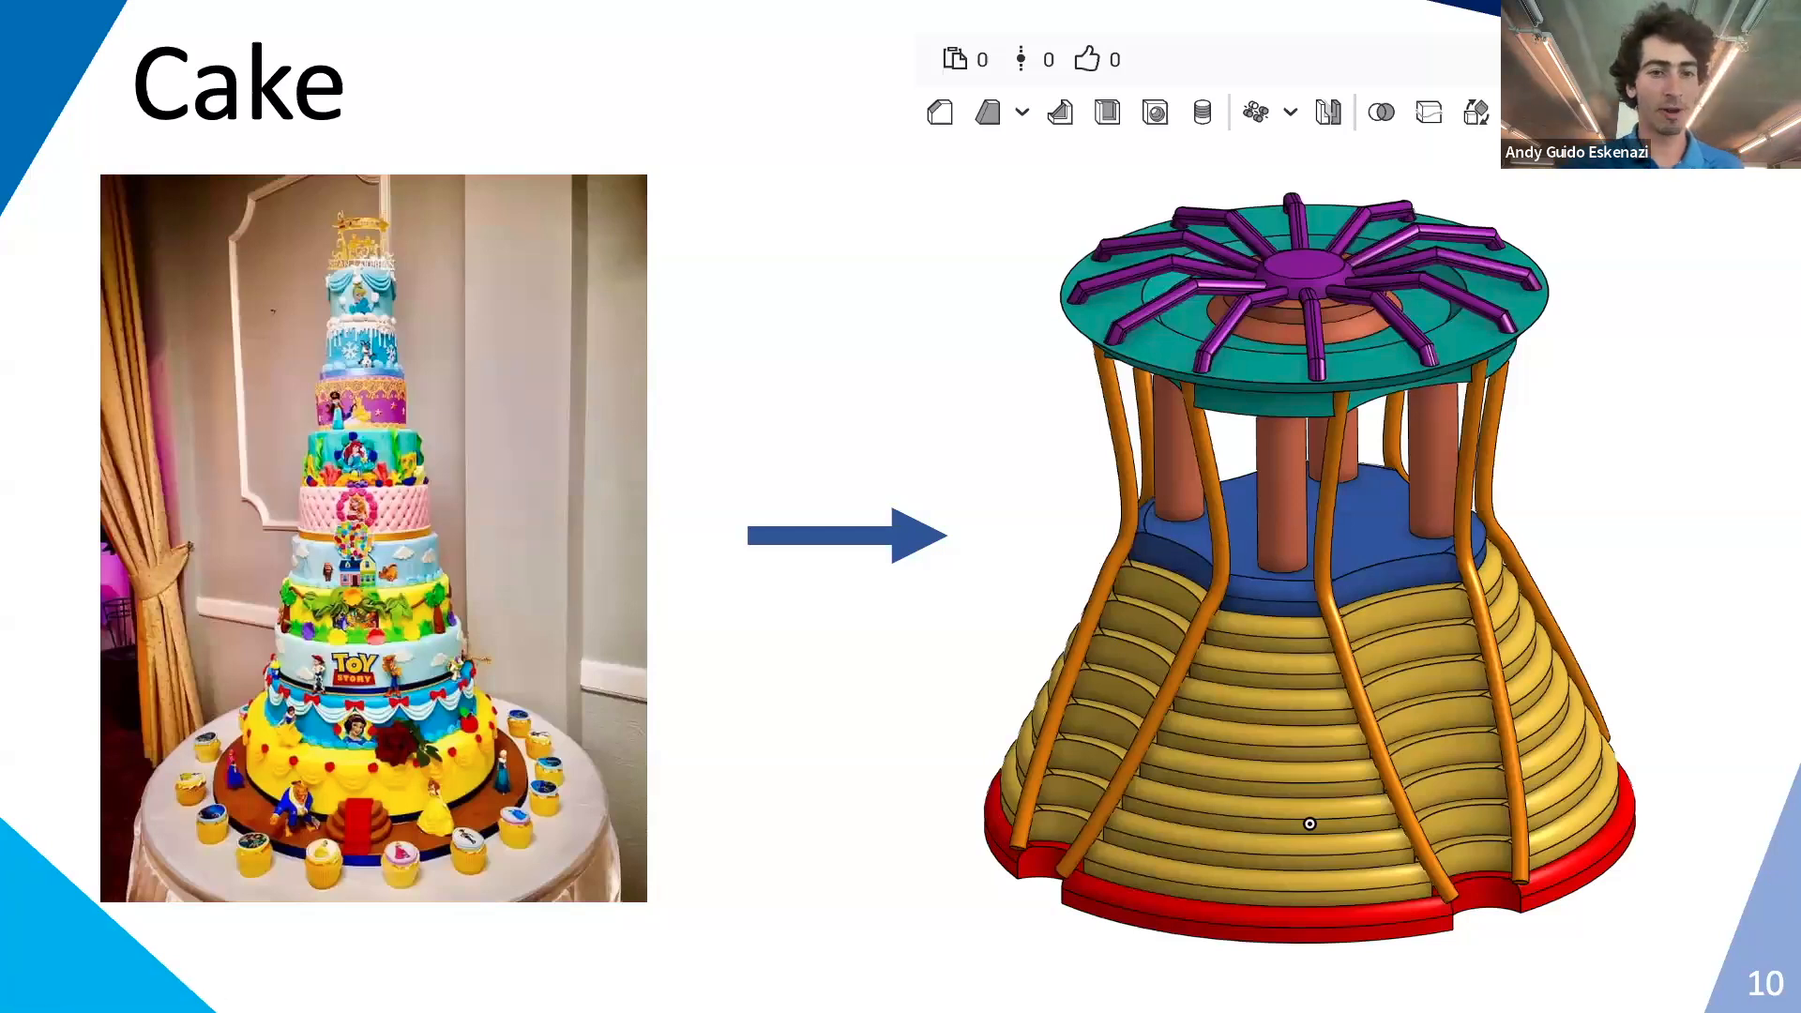
key(Right)
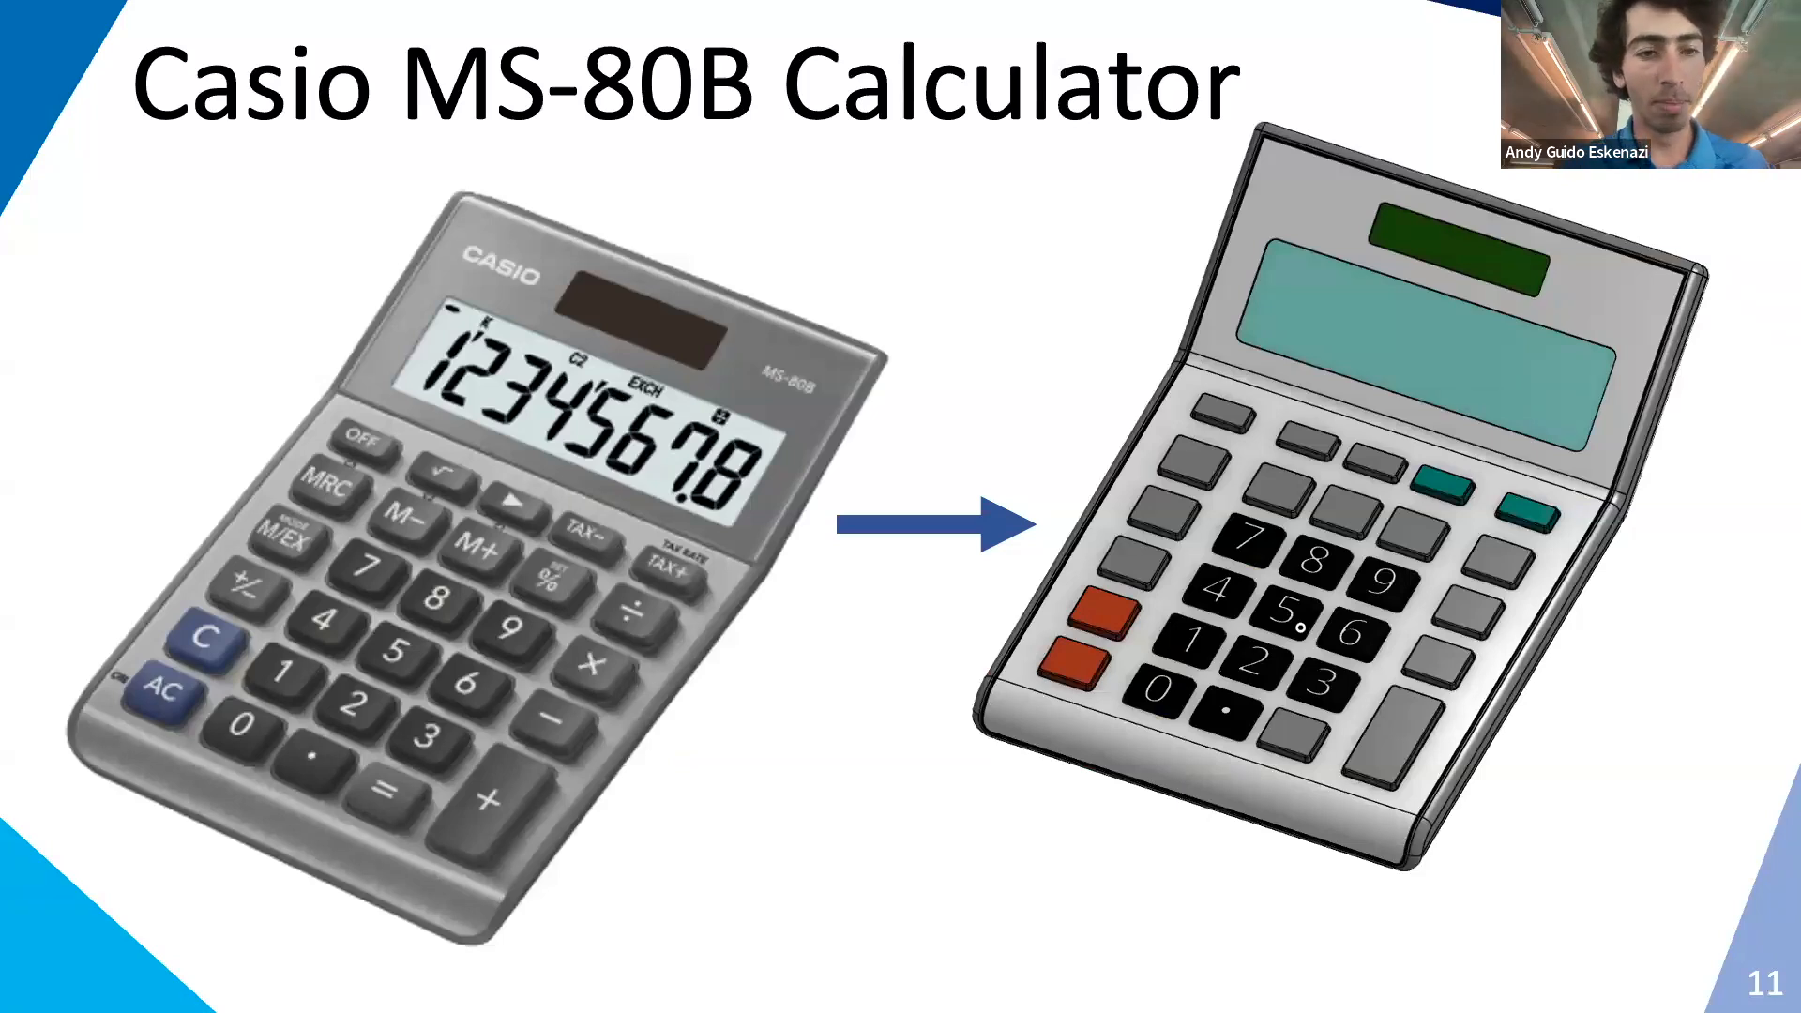
key(Right)
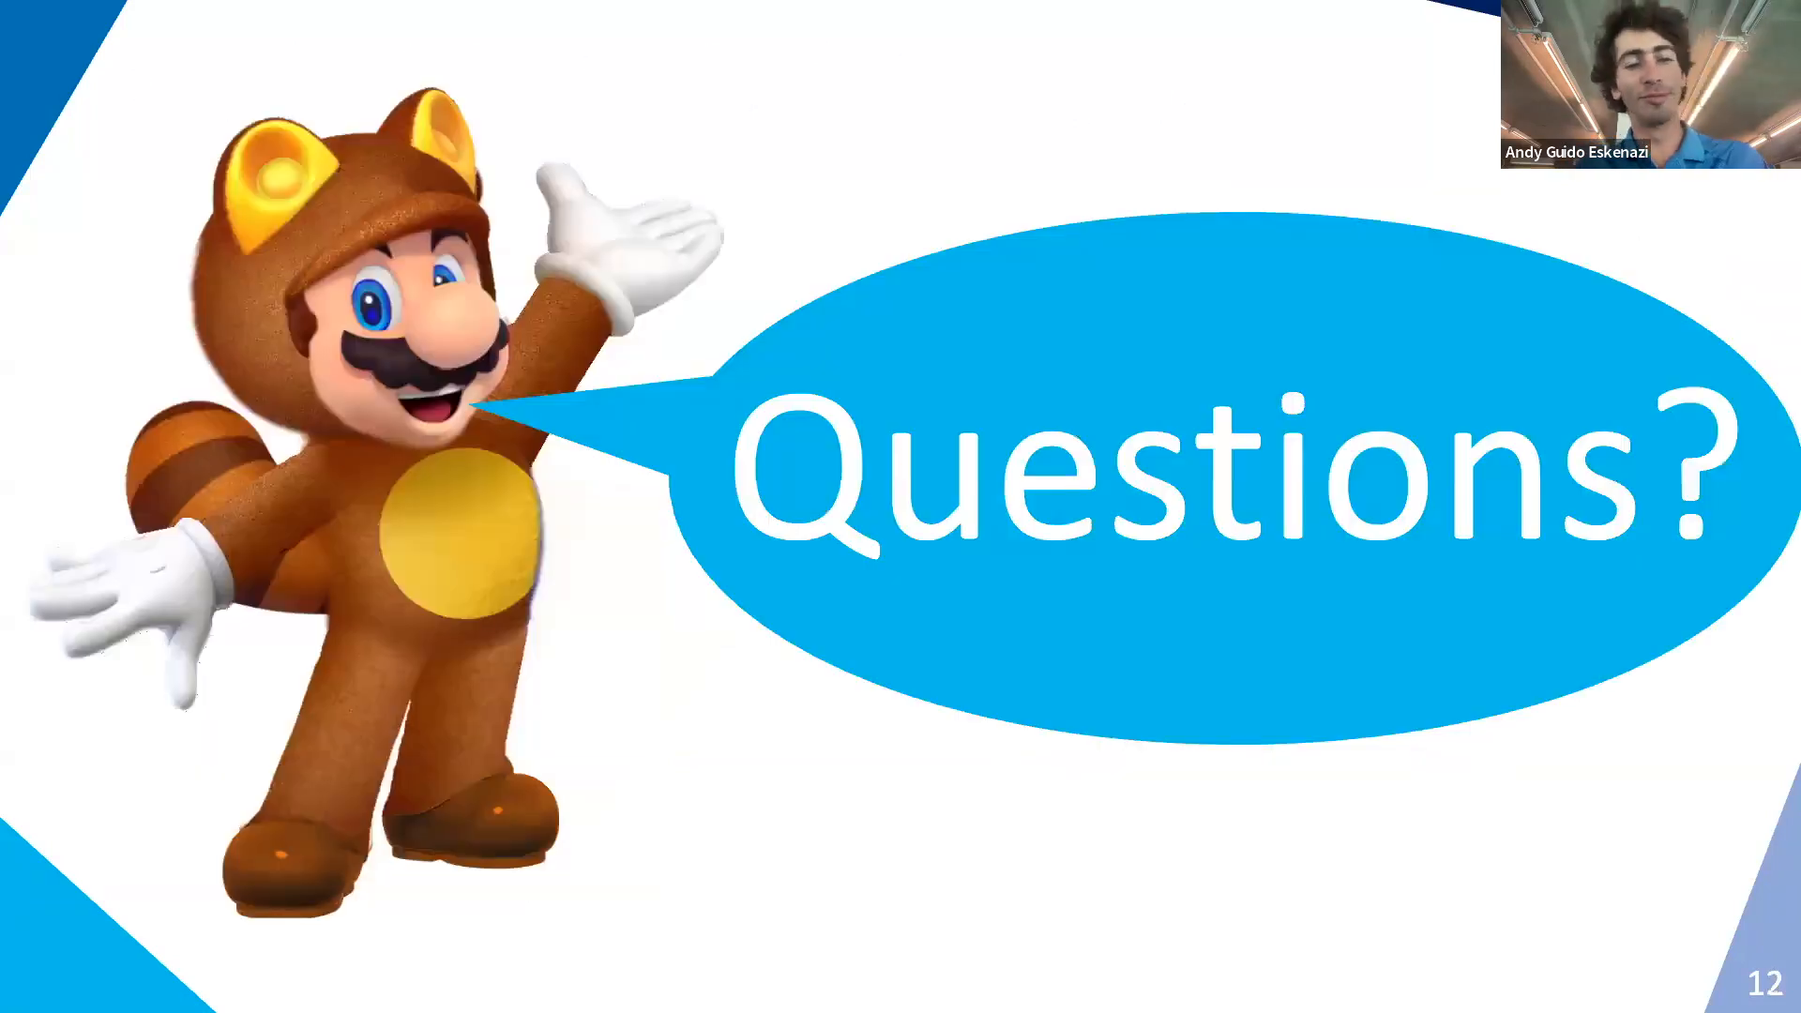
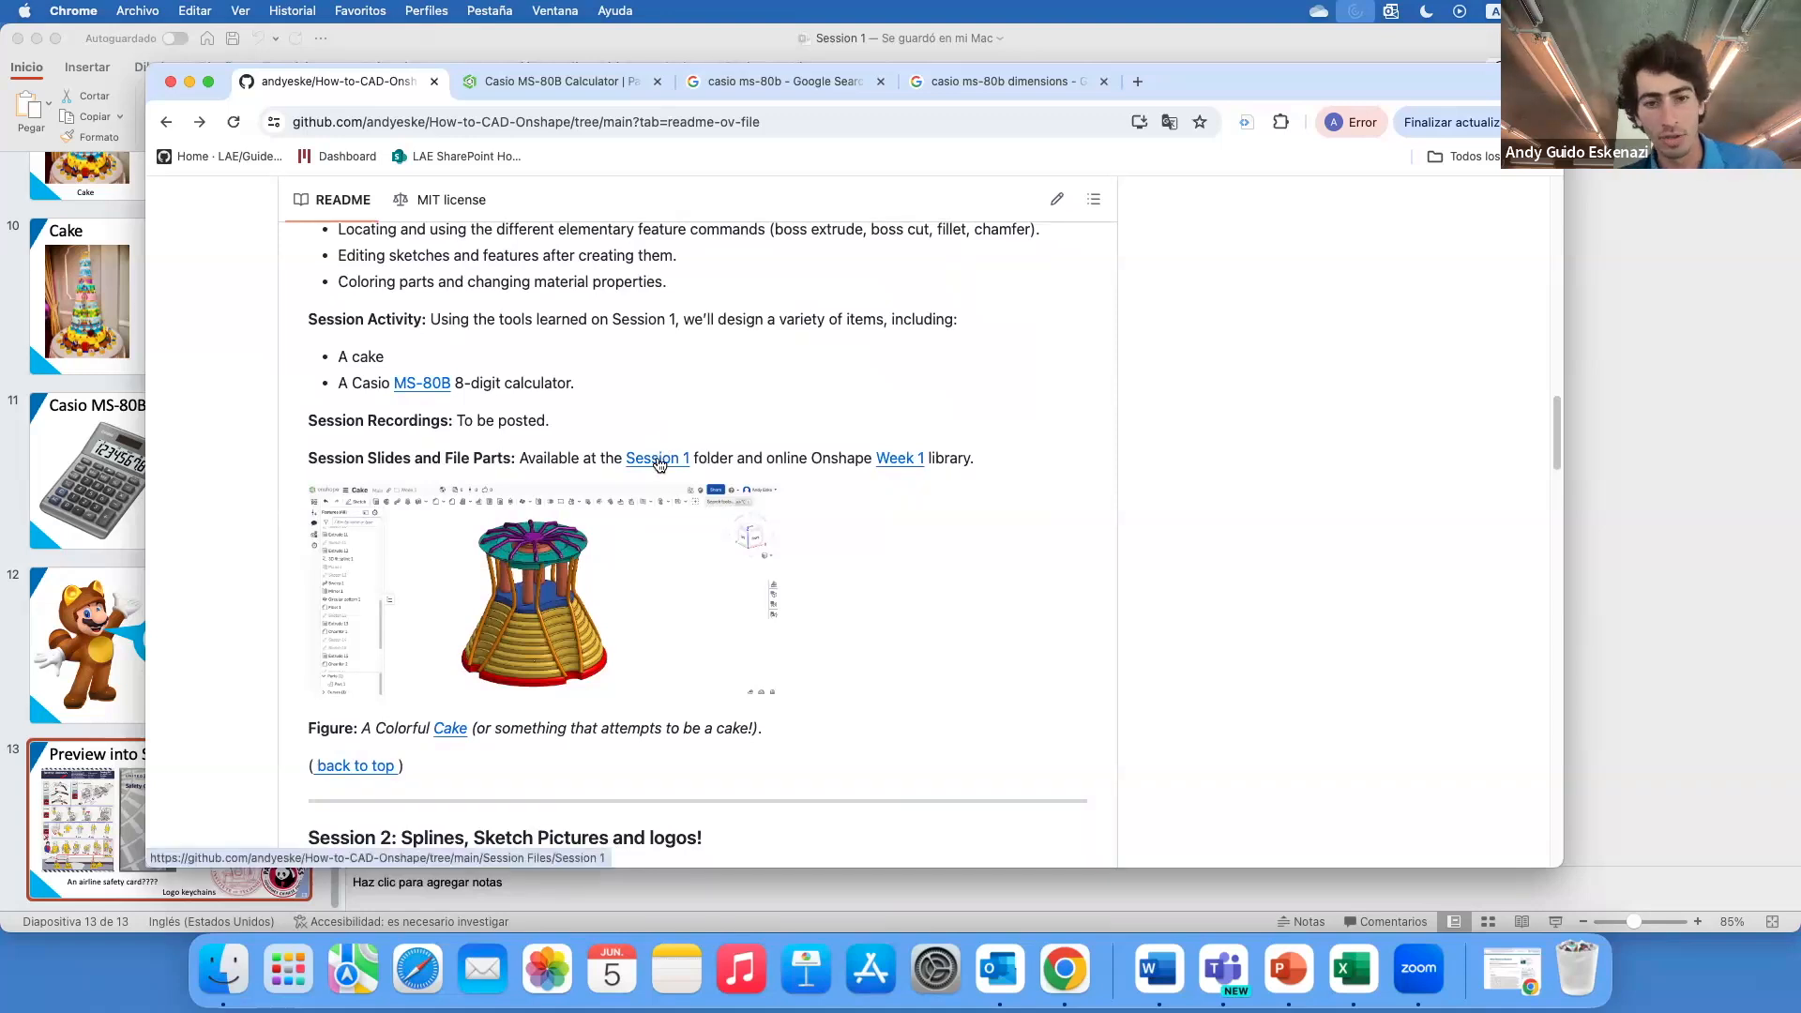
- Browse the repository's Session 1 and Session Files folders, return to its README, and open the Onshape Week 1 library
click(657, 459)
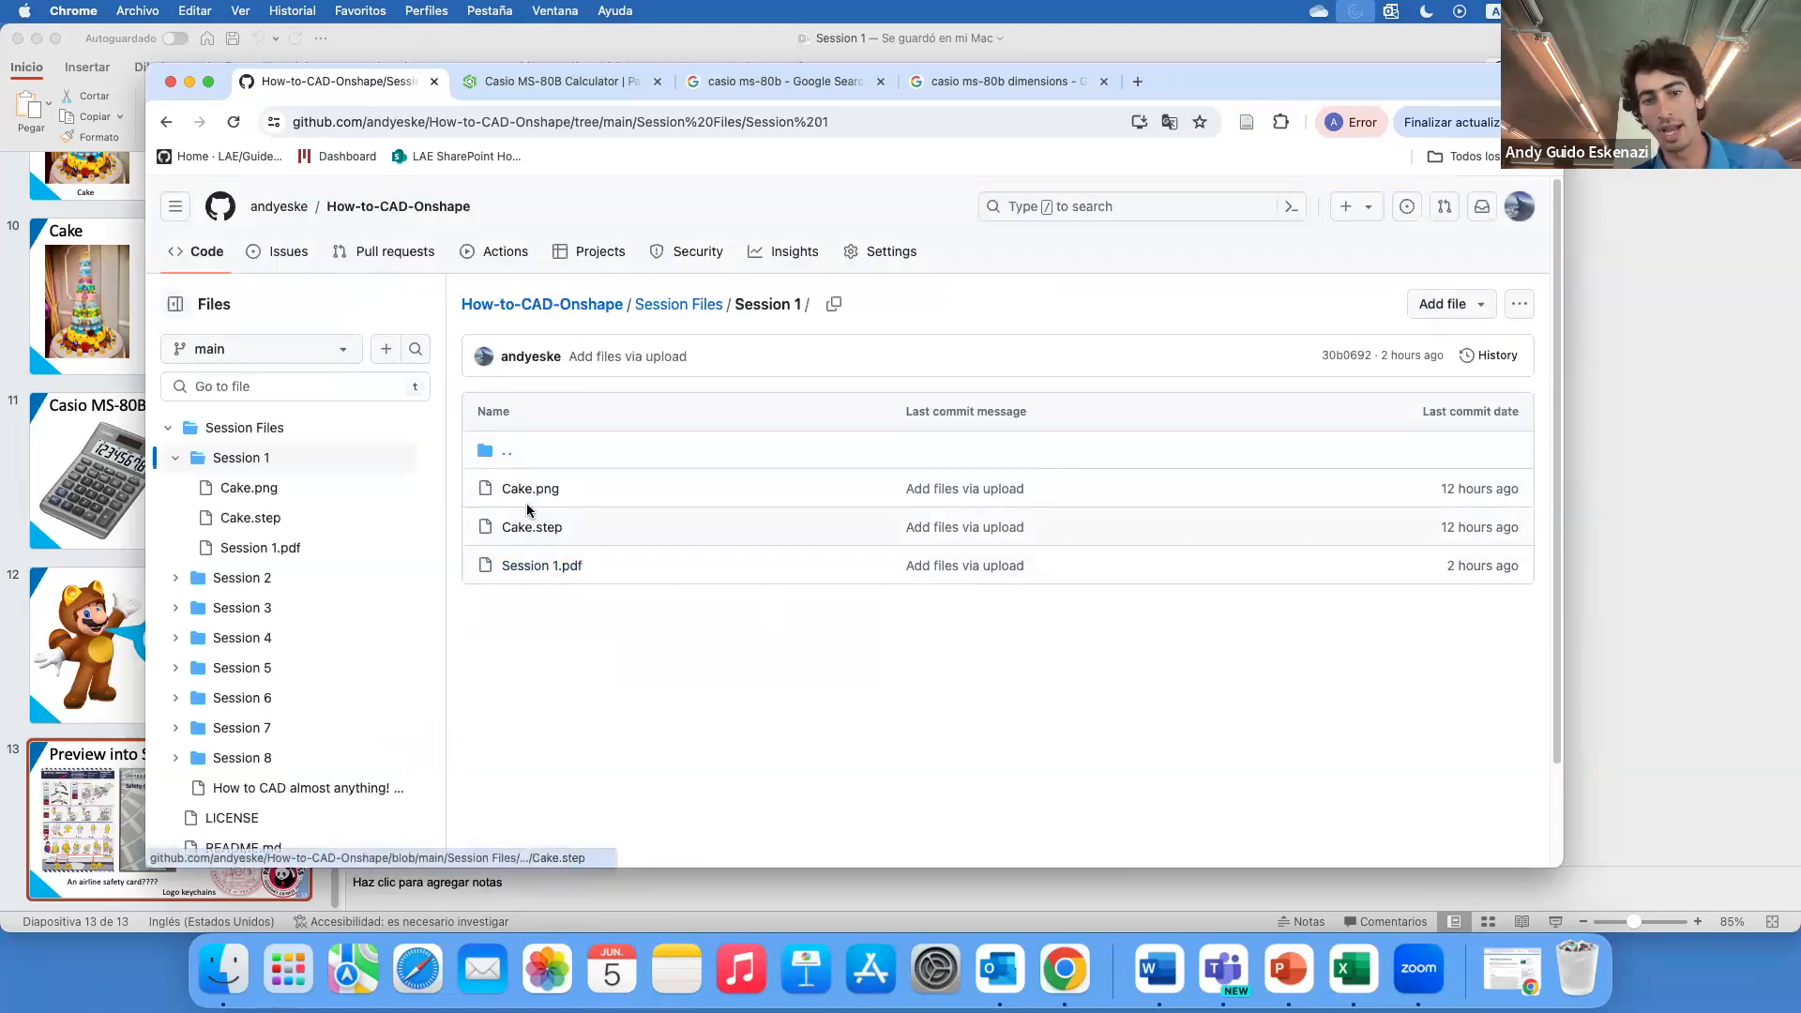
click(647, 308)
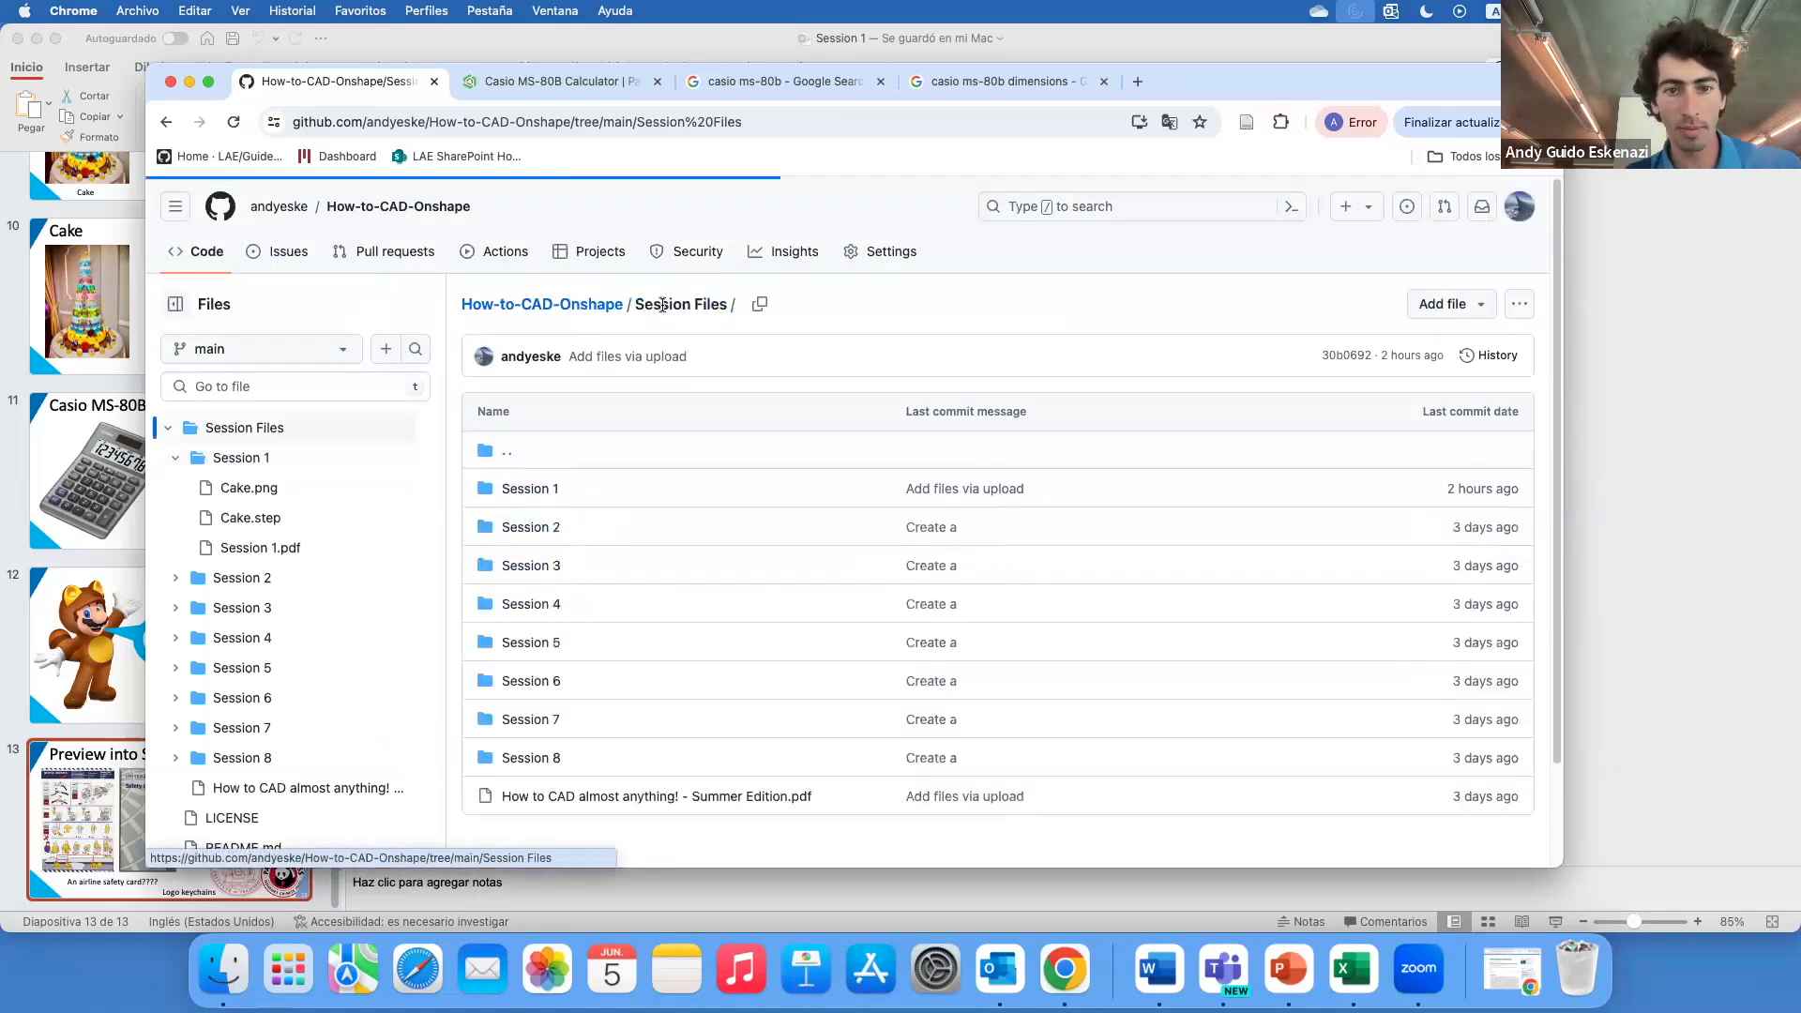
click(561, 310)
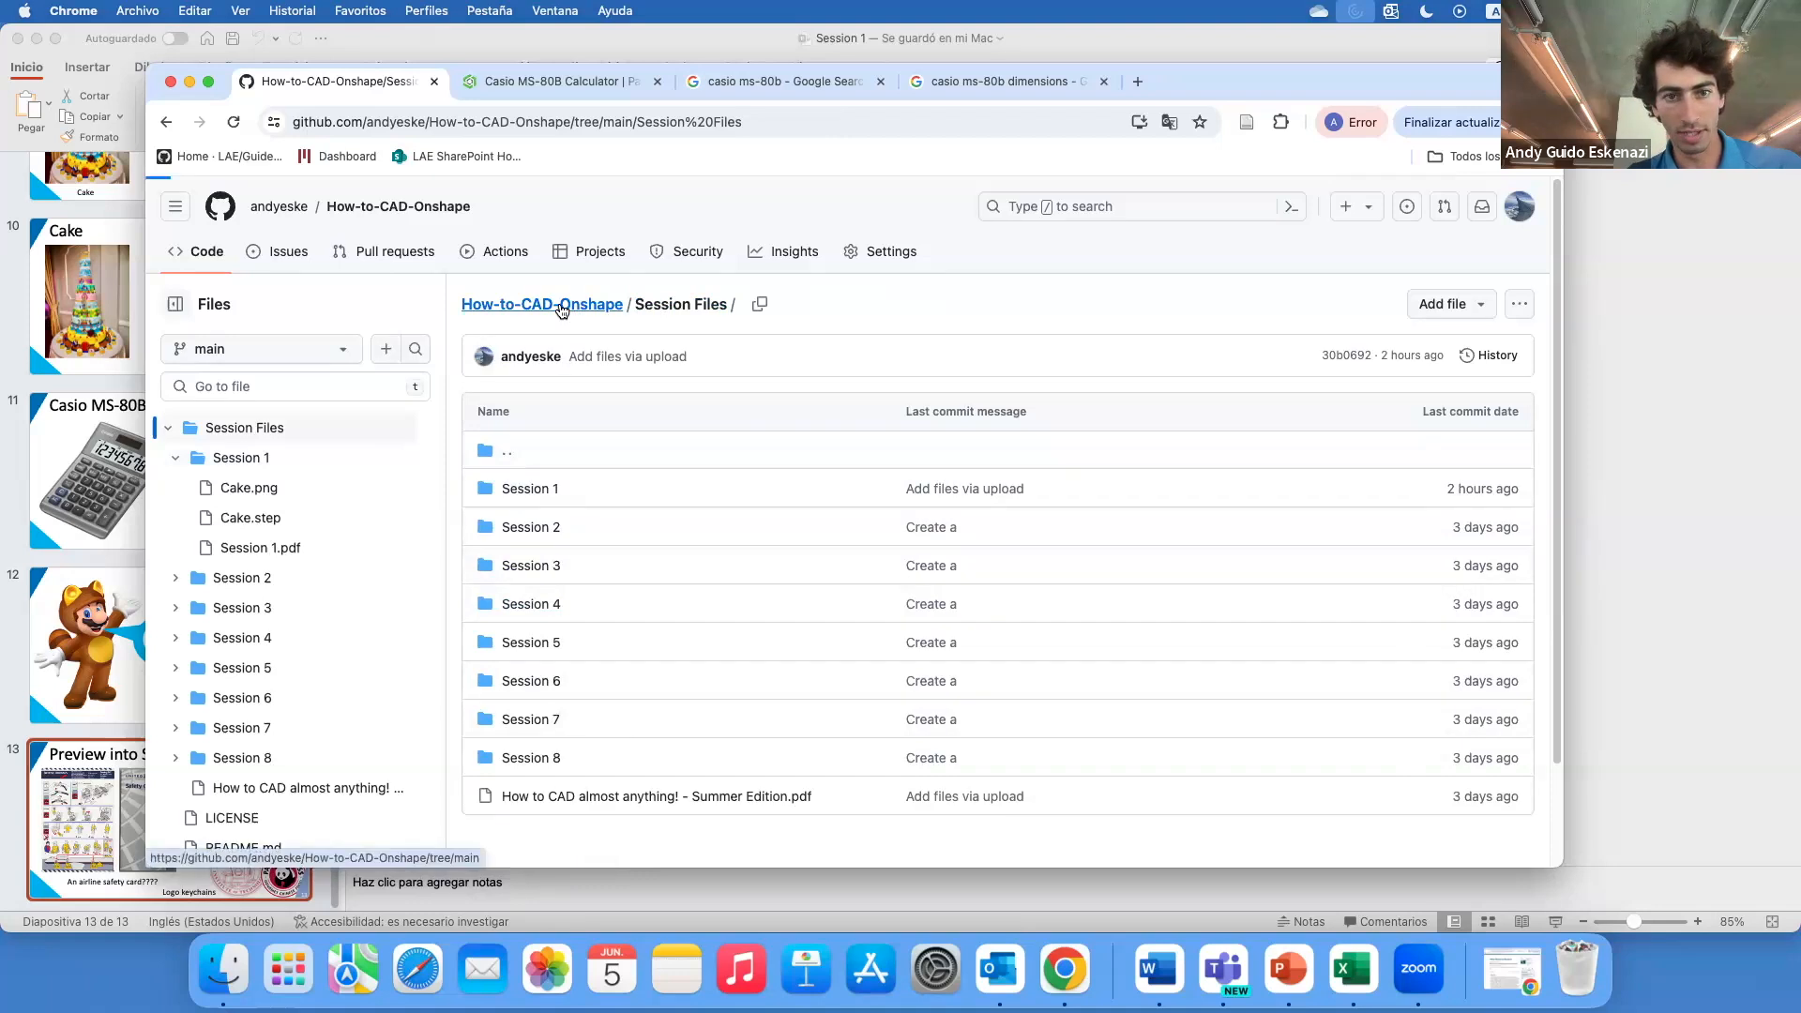
scroll(684, 667, down, 10)
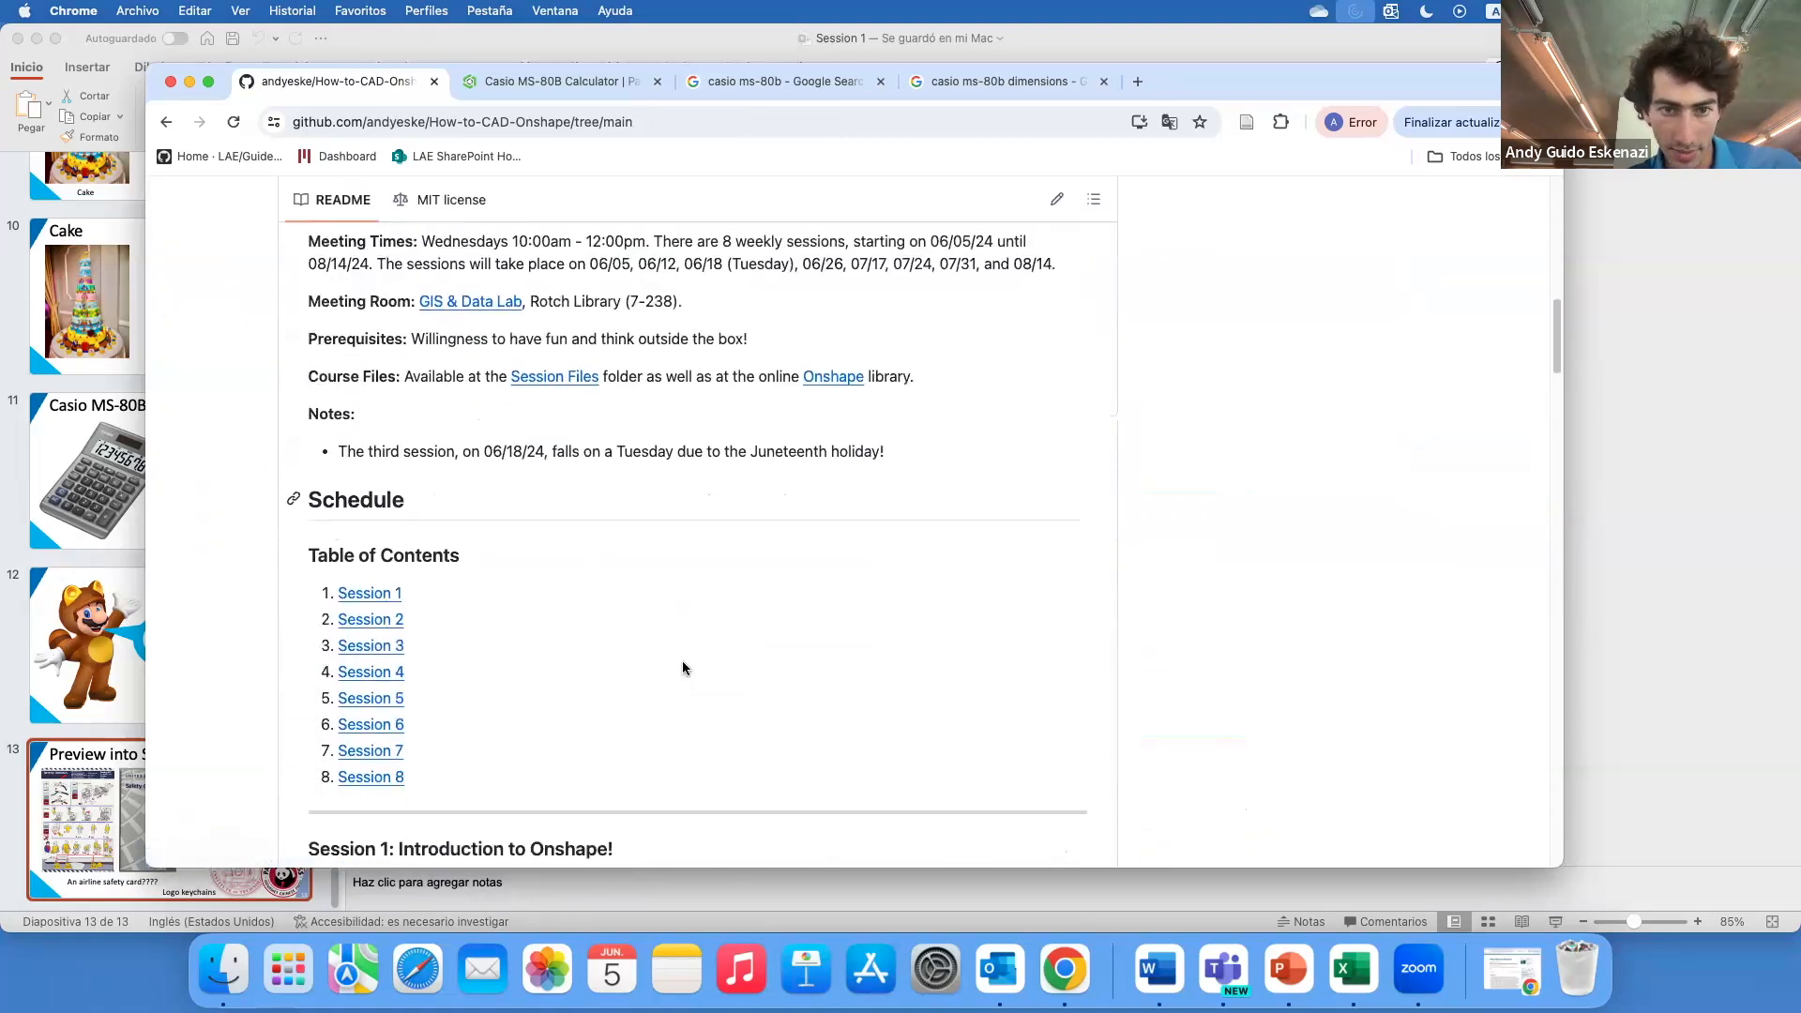
scroll(750, 428, down, 13)
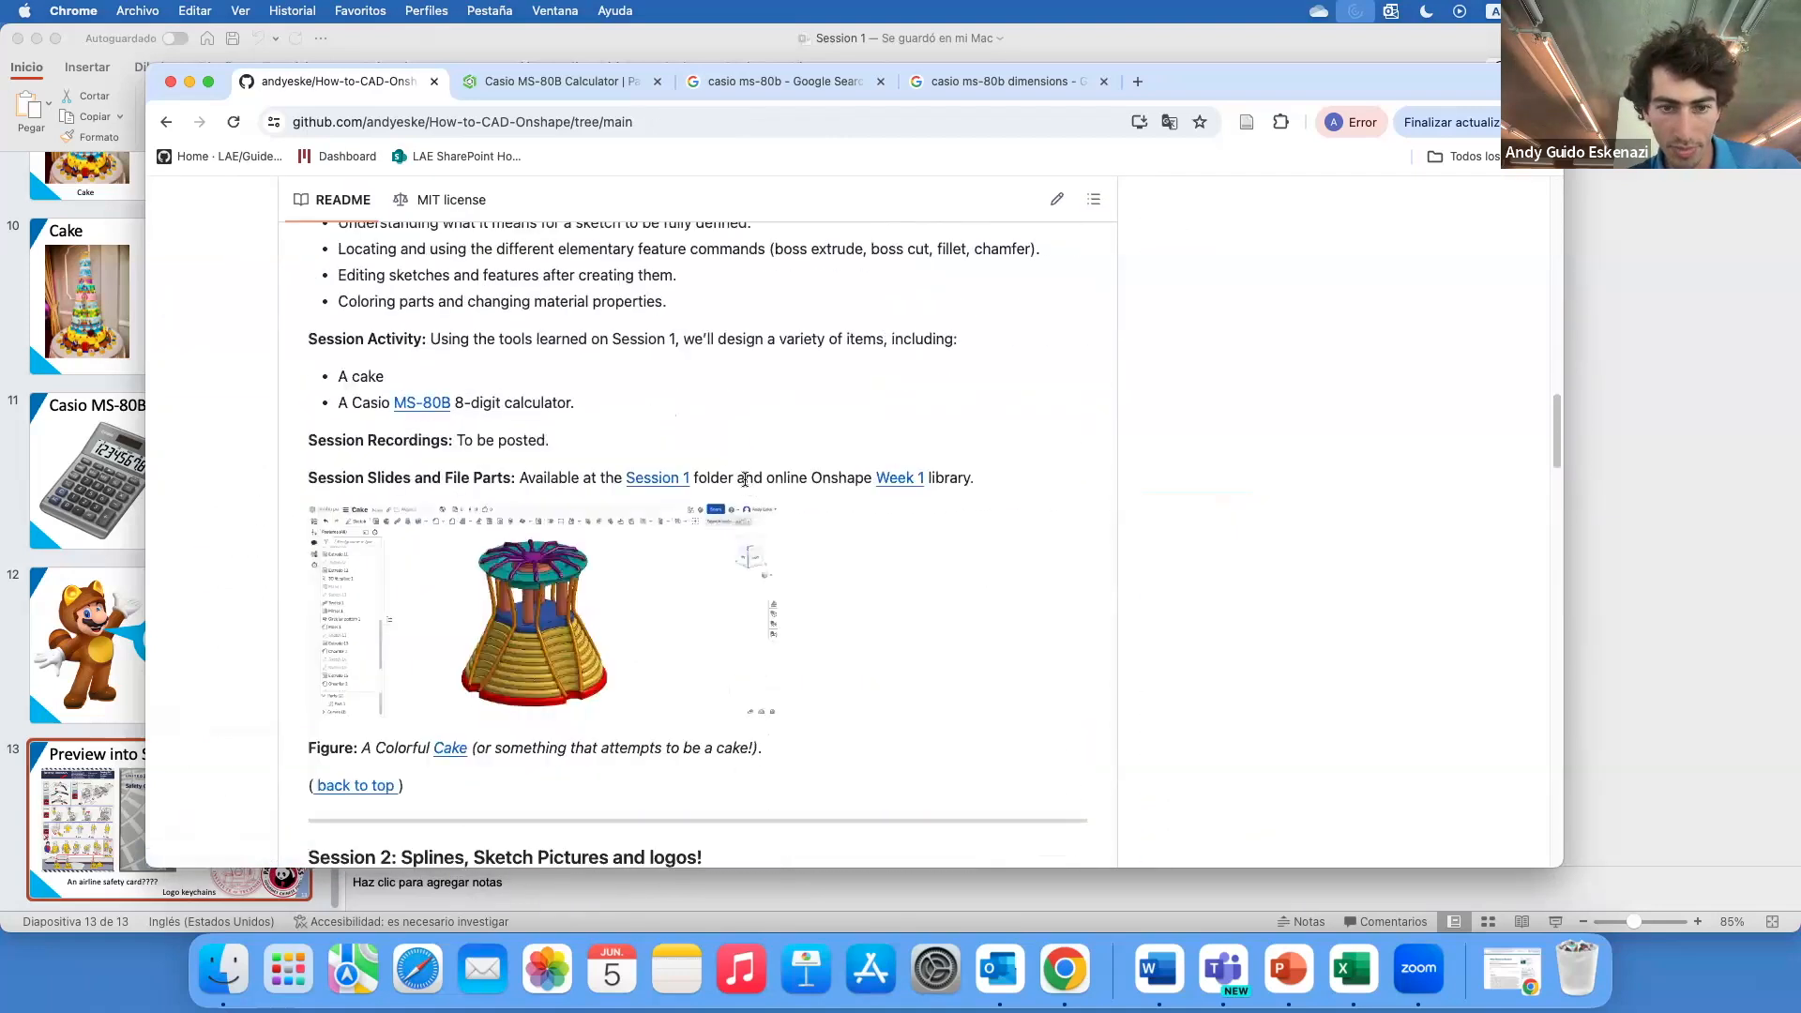
click(899, 473)
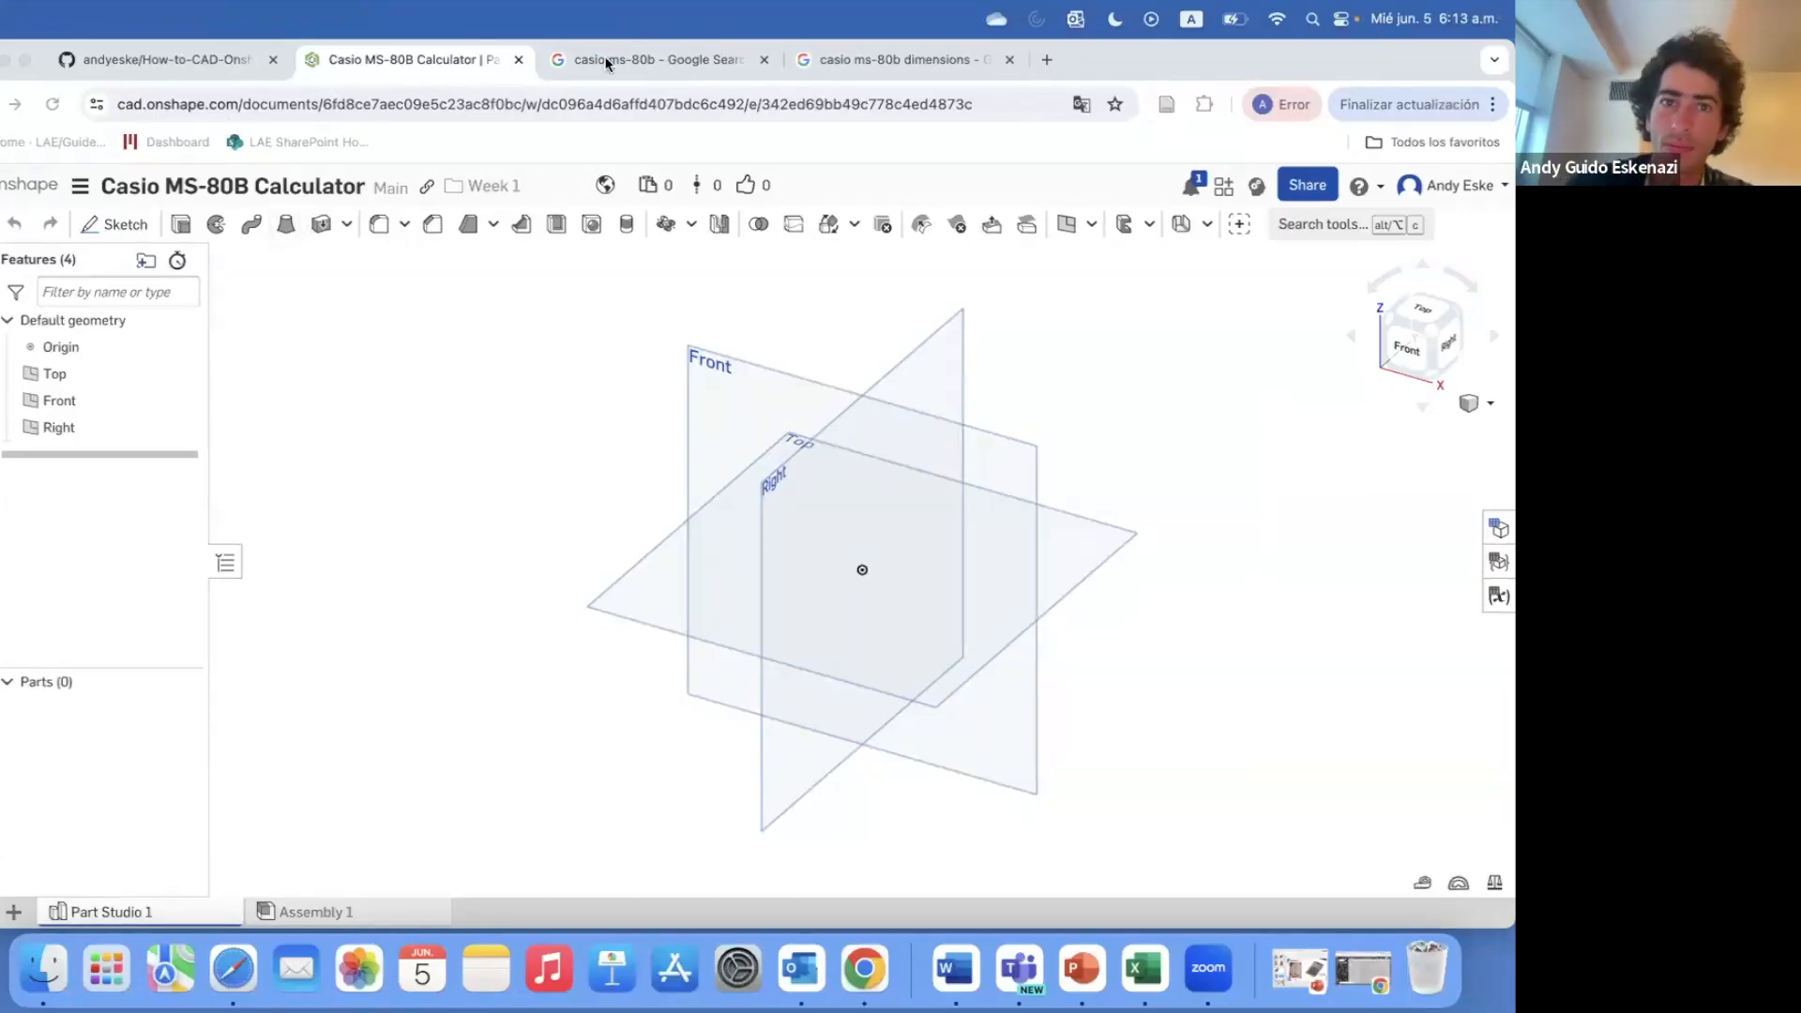
- Review the MS-80B dimension search results and the reference calculator image, and return to the empty Part Studio
click(634, 68)
click(842, 62)
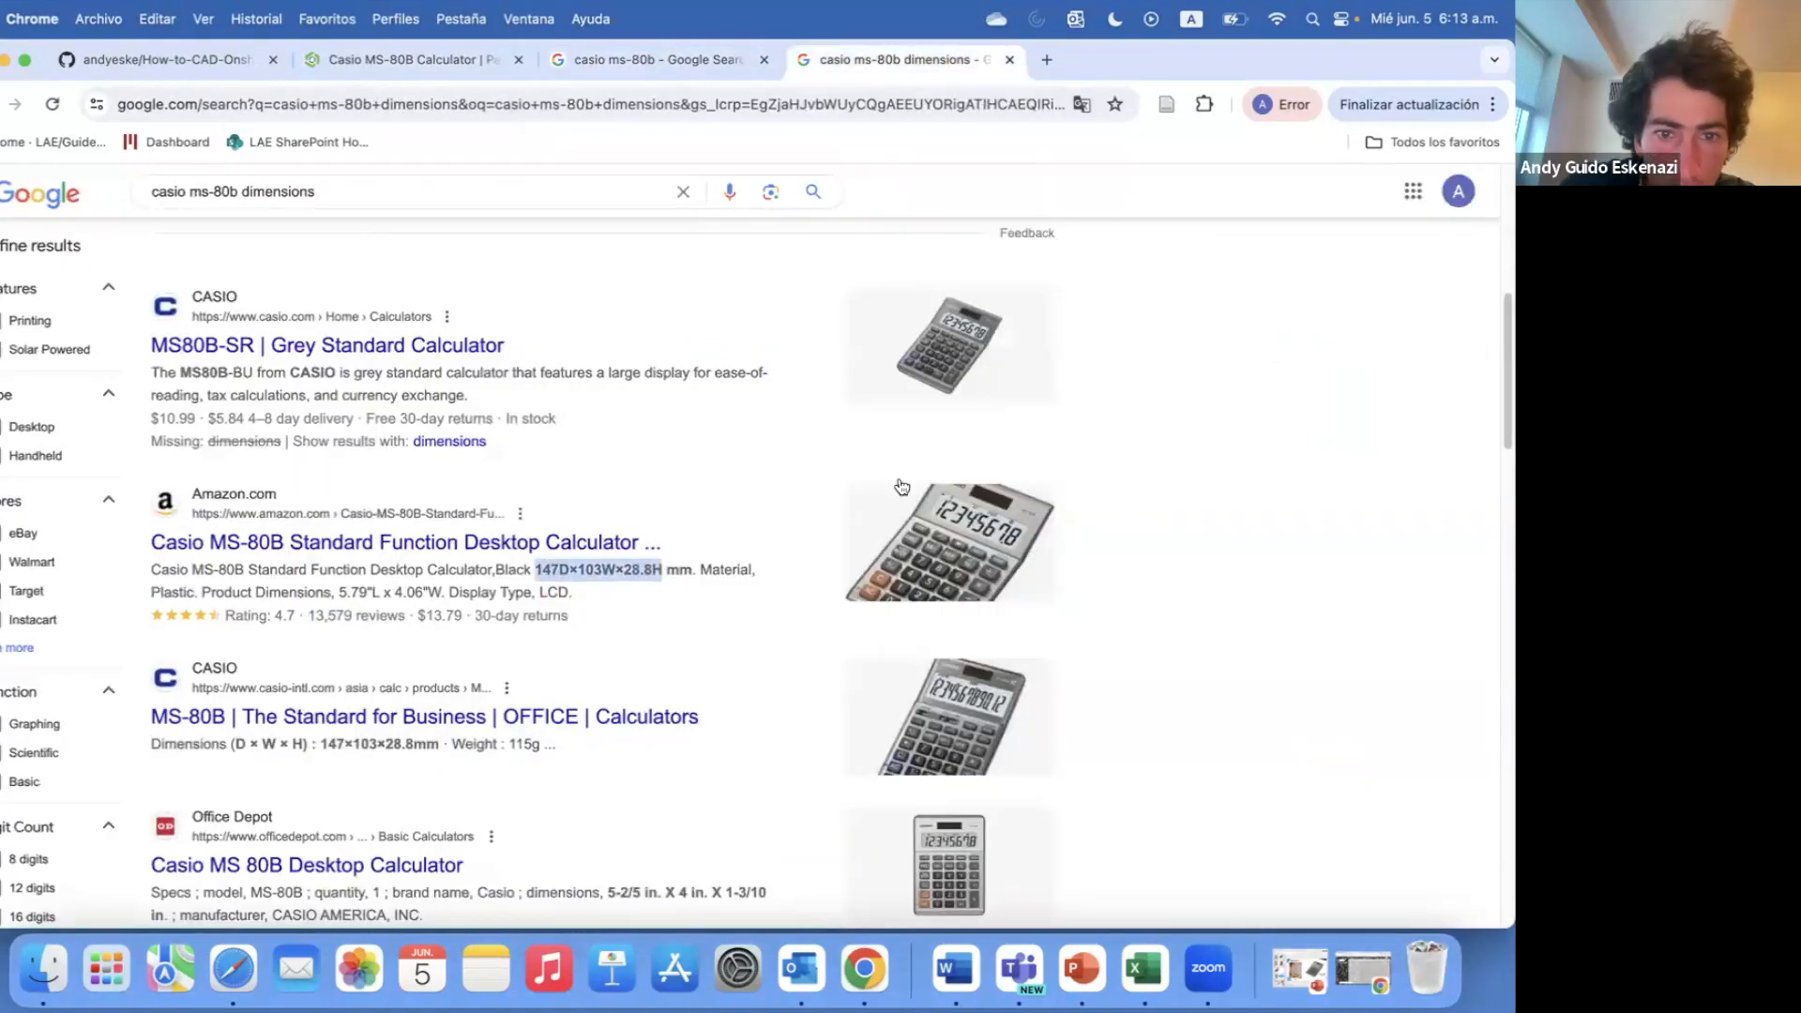
click(614, 58)
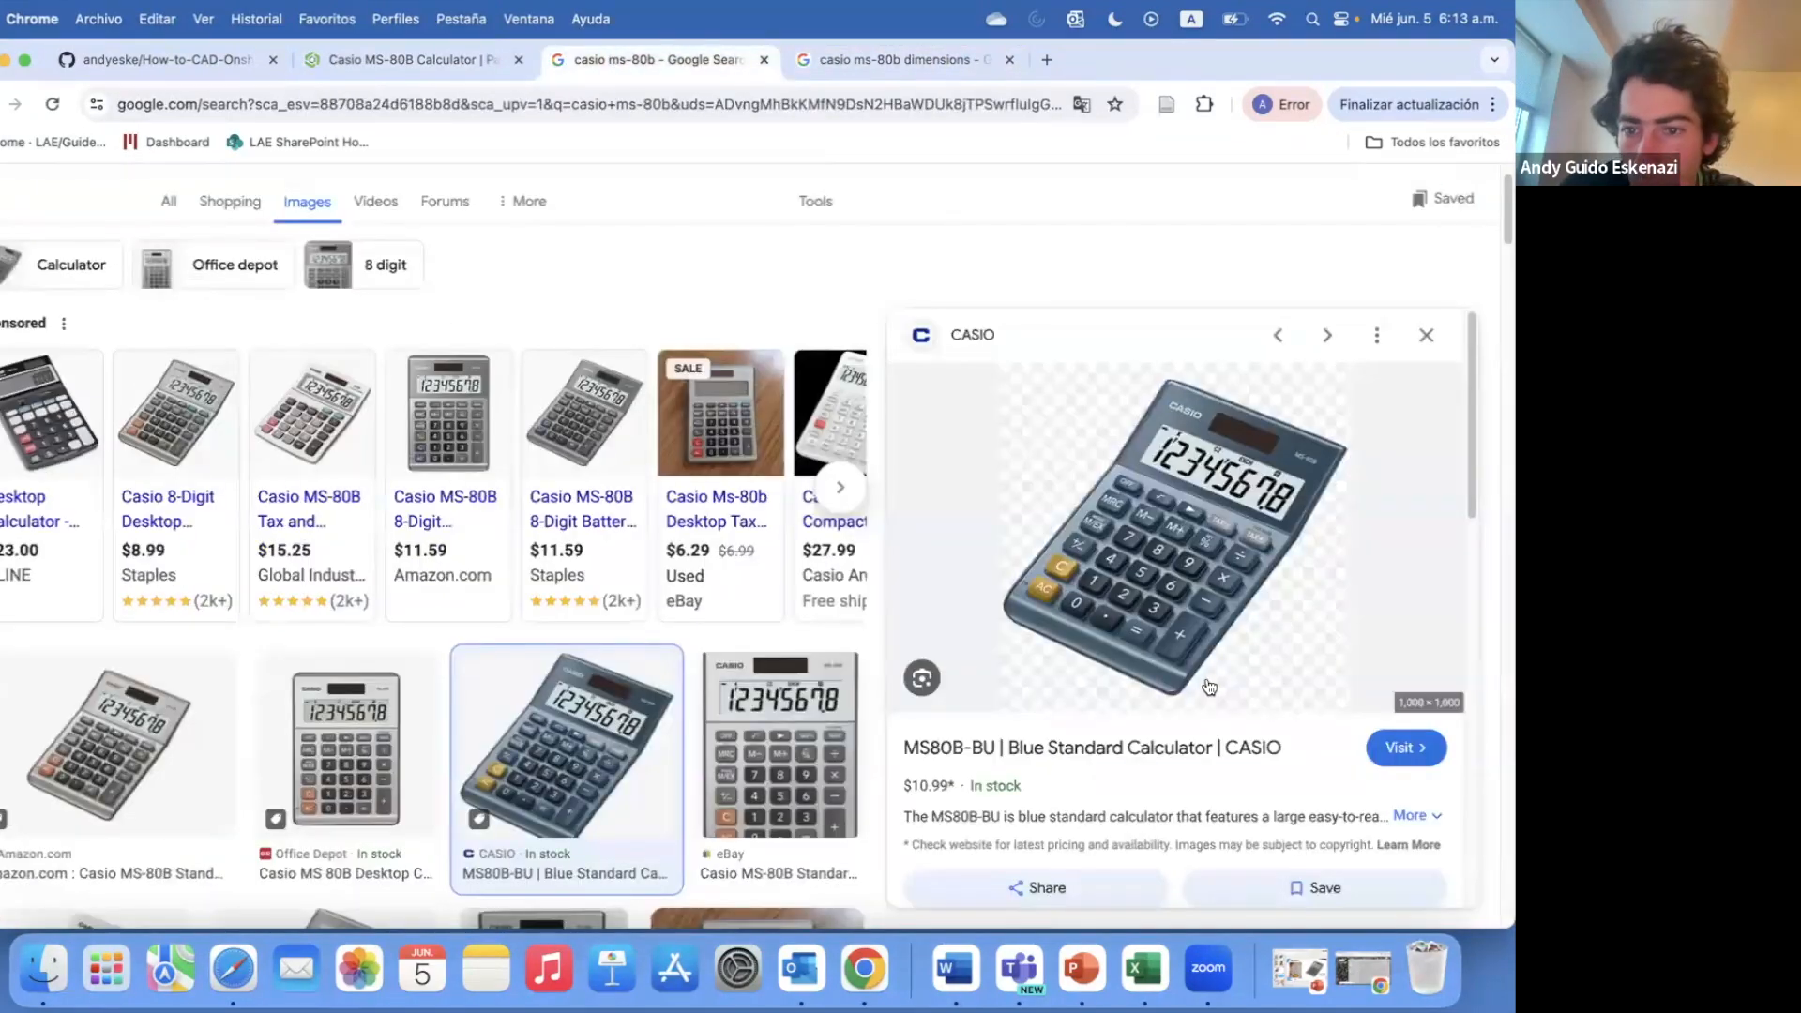
click(415, 62)
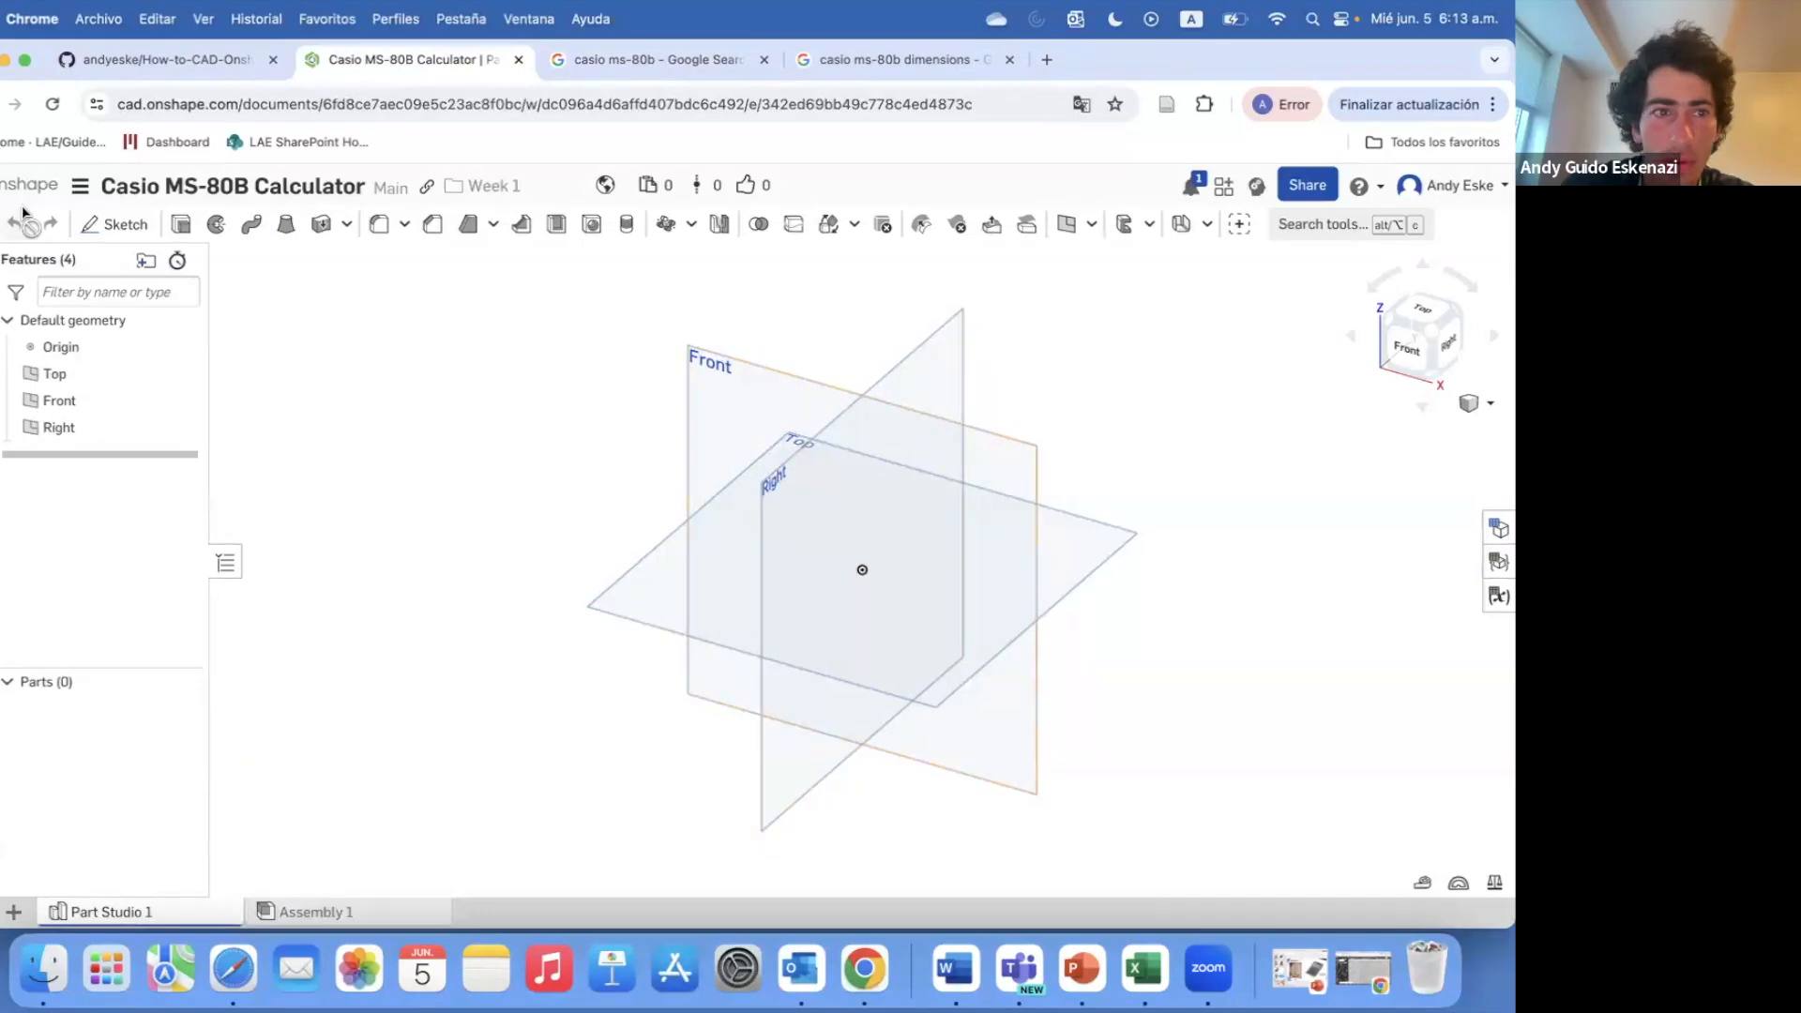
- Start a sketch on the Front plane and draw a line about 46 mm long leftward from the origin
click(101, 223)
click(734, 381)
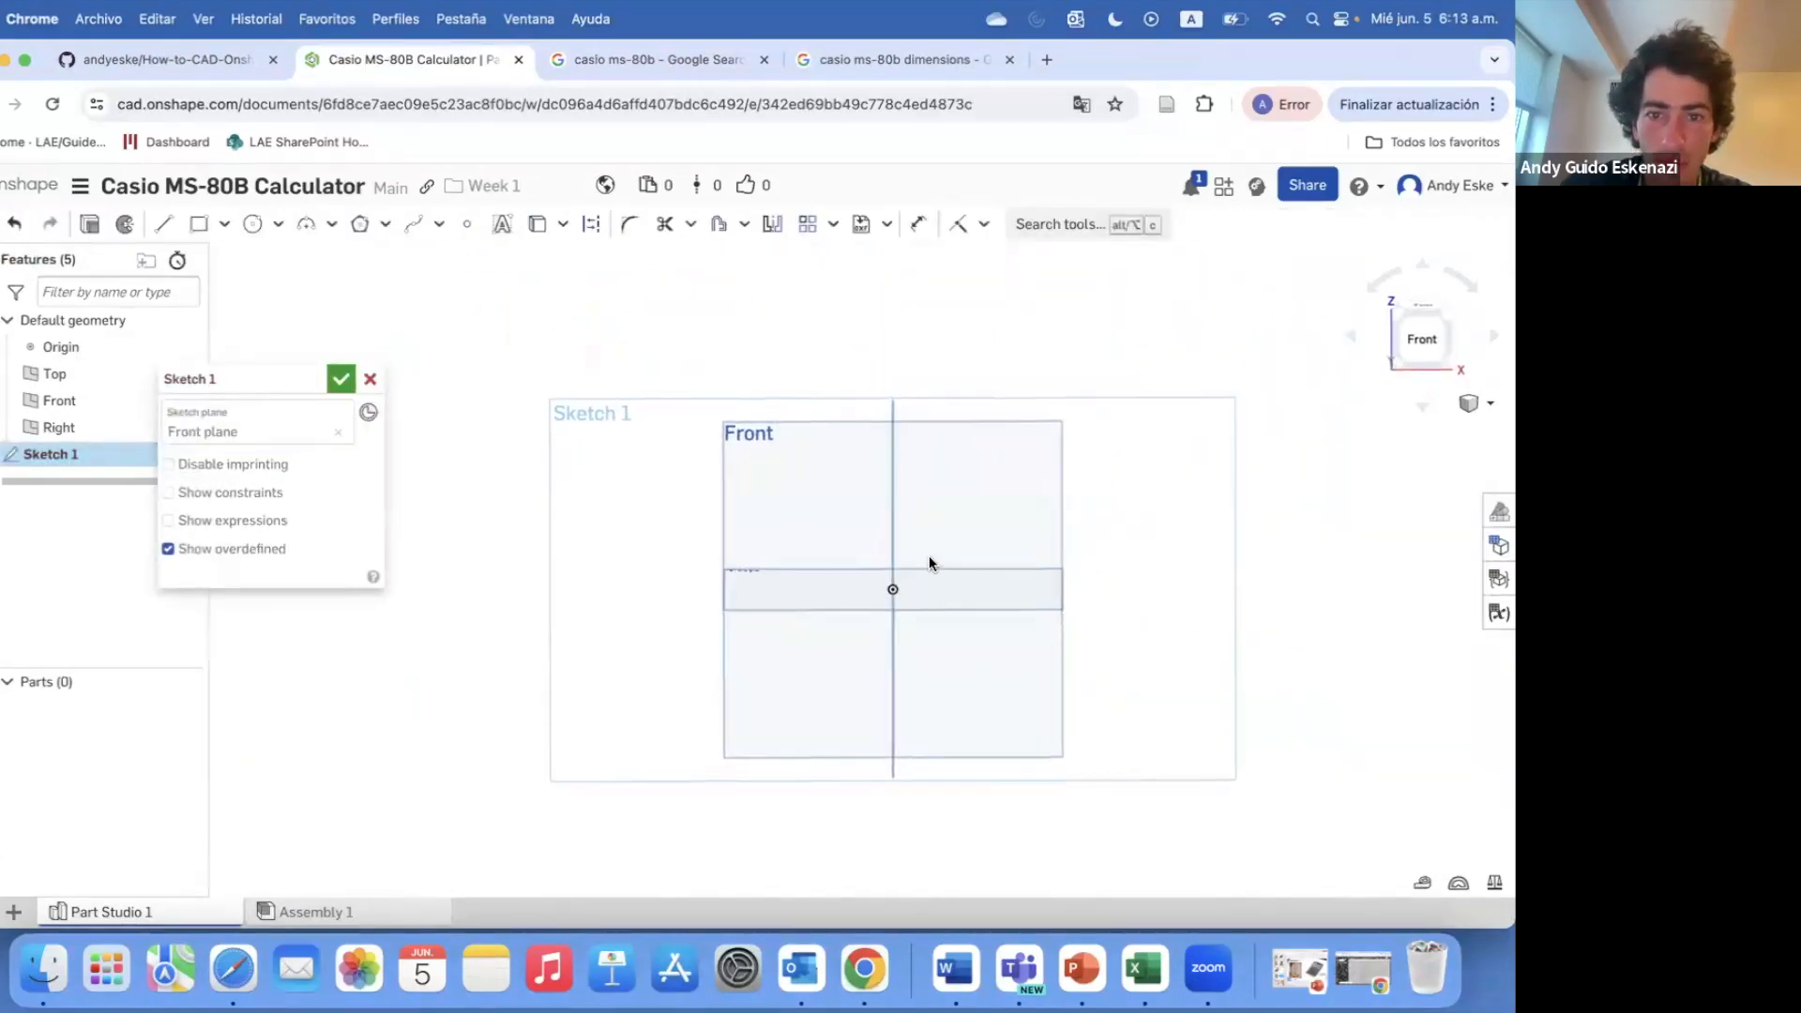
click(895, 60)
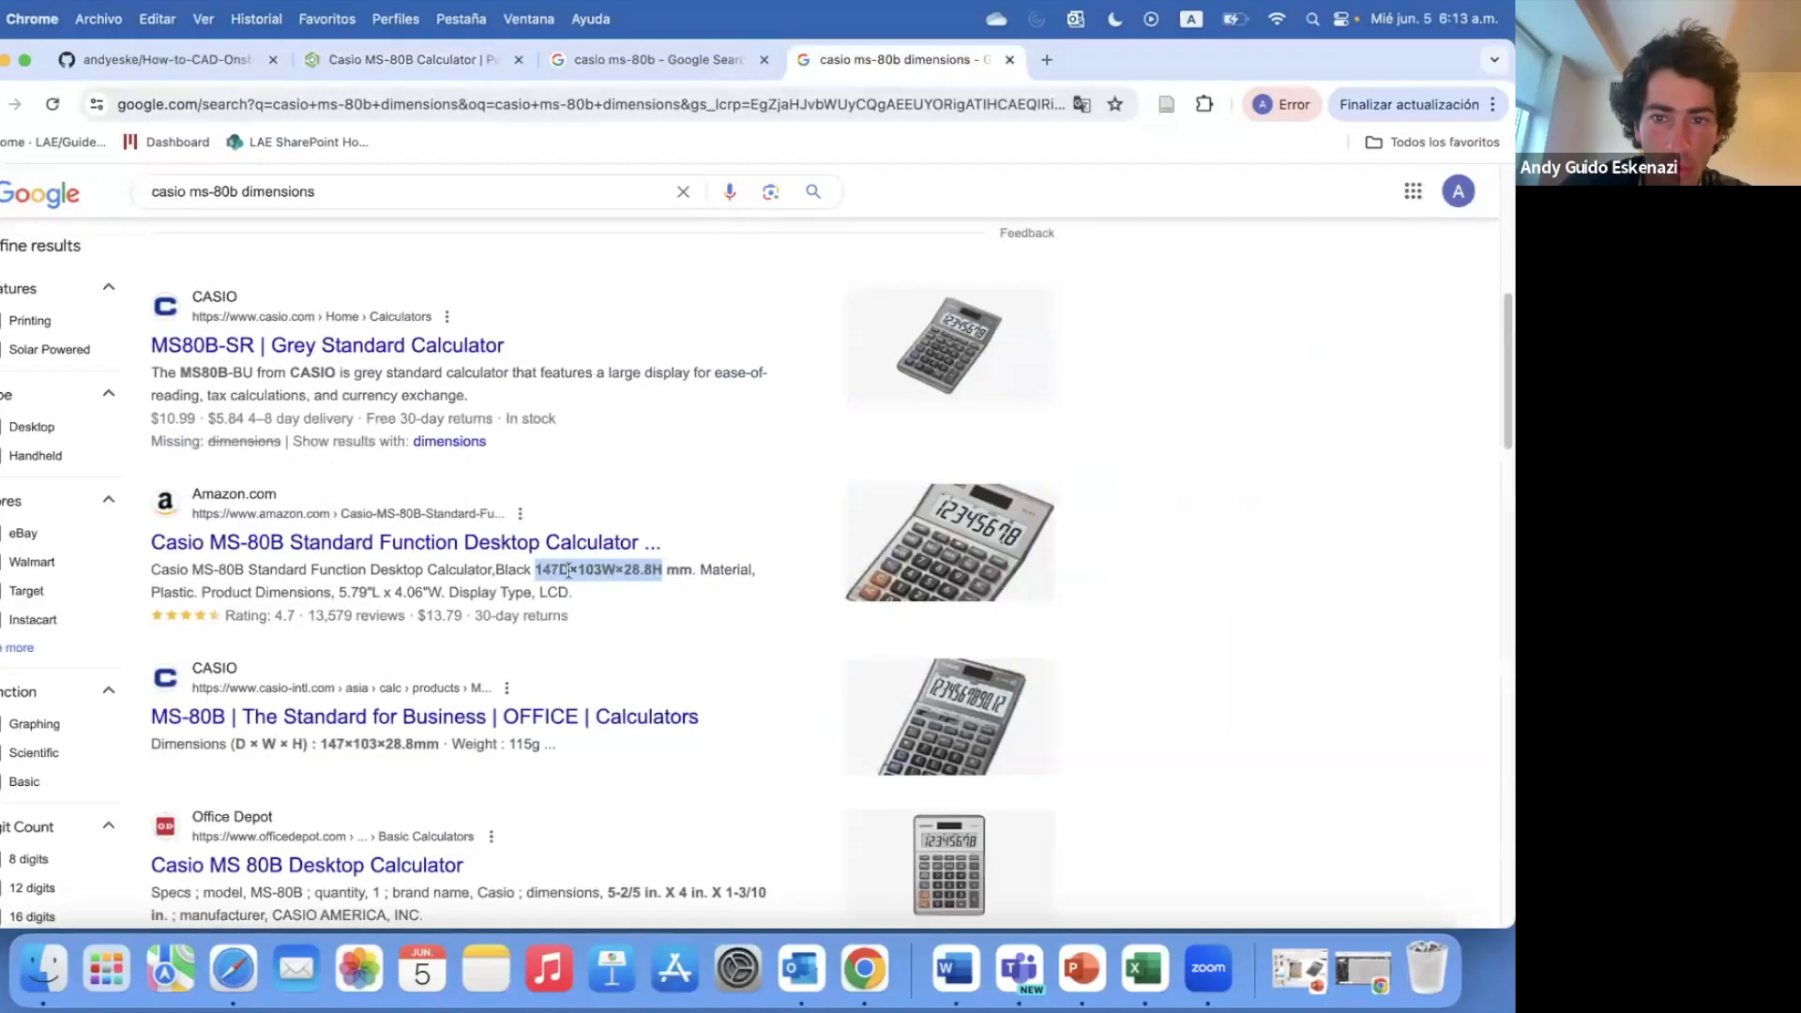
click(417, 59)
click(163, 223)
click(875, 595)
click(739, 595)
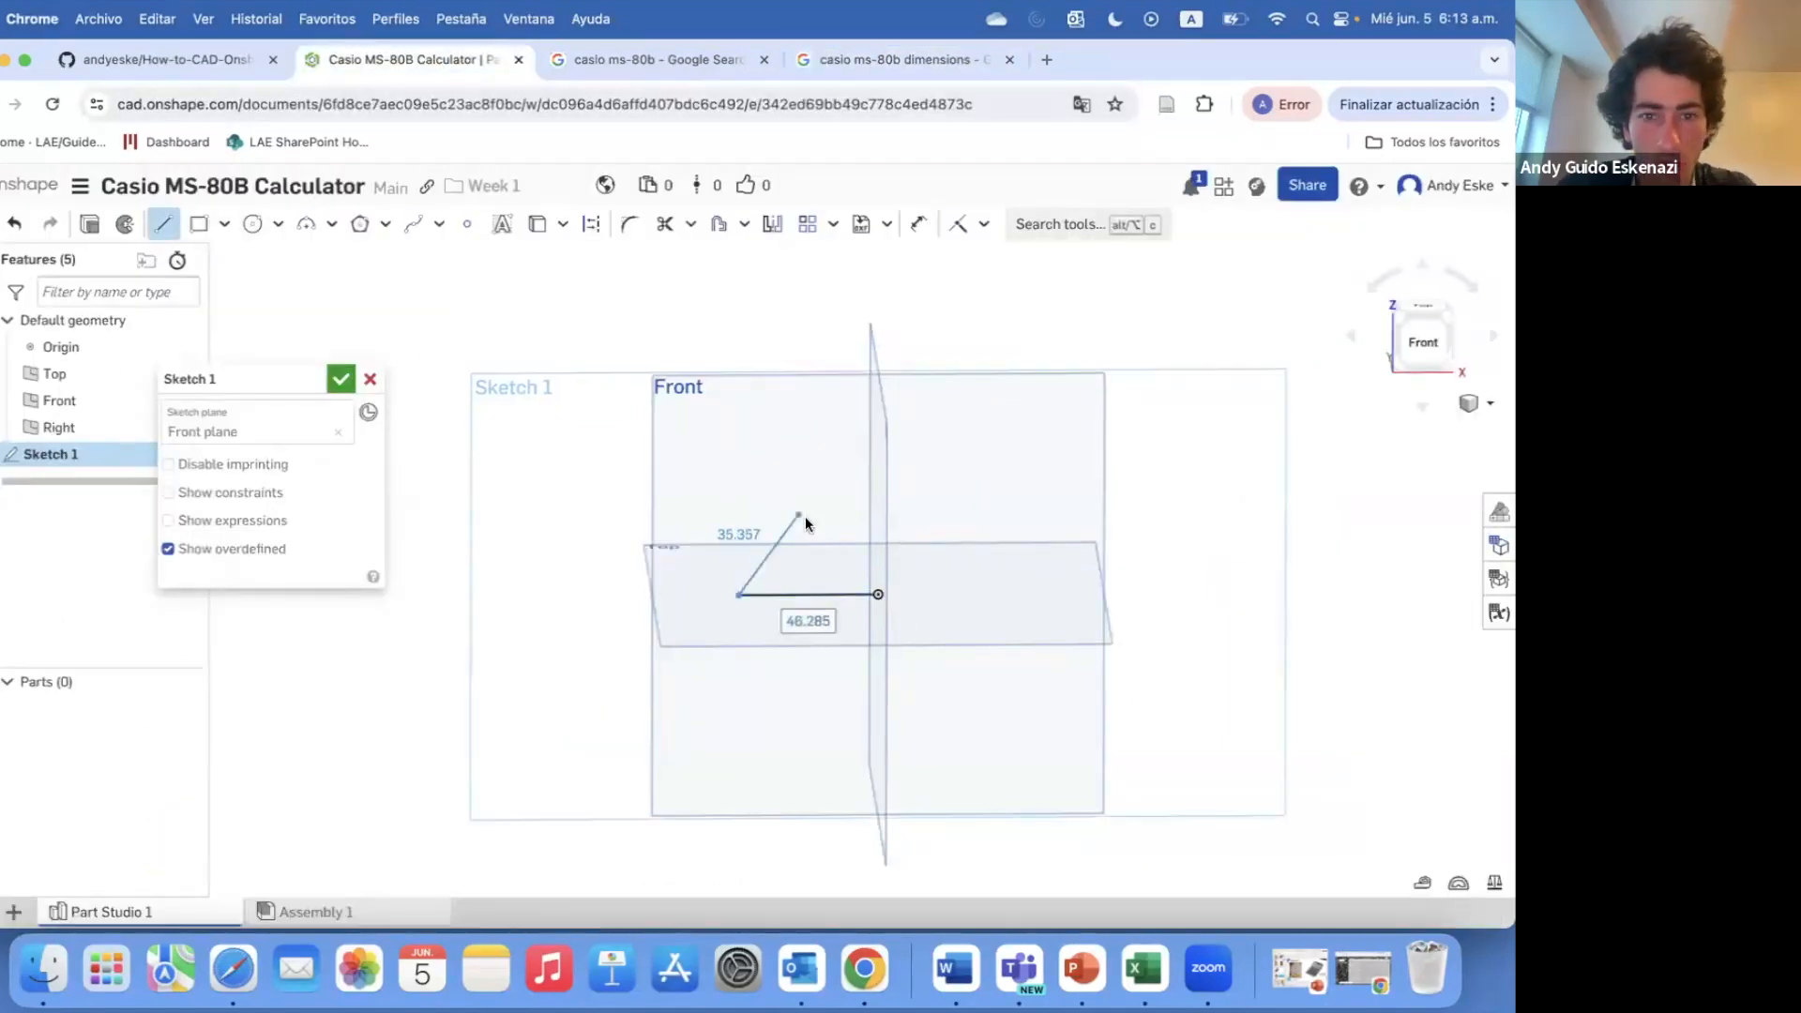
scroll(750, 525, up, 3)
click(807, 504)
key(Escape)
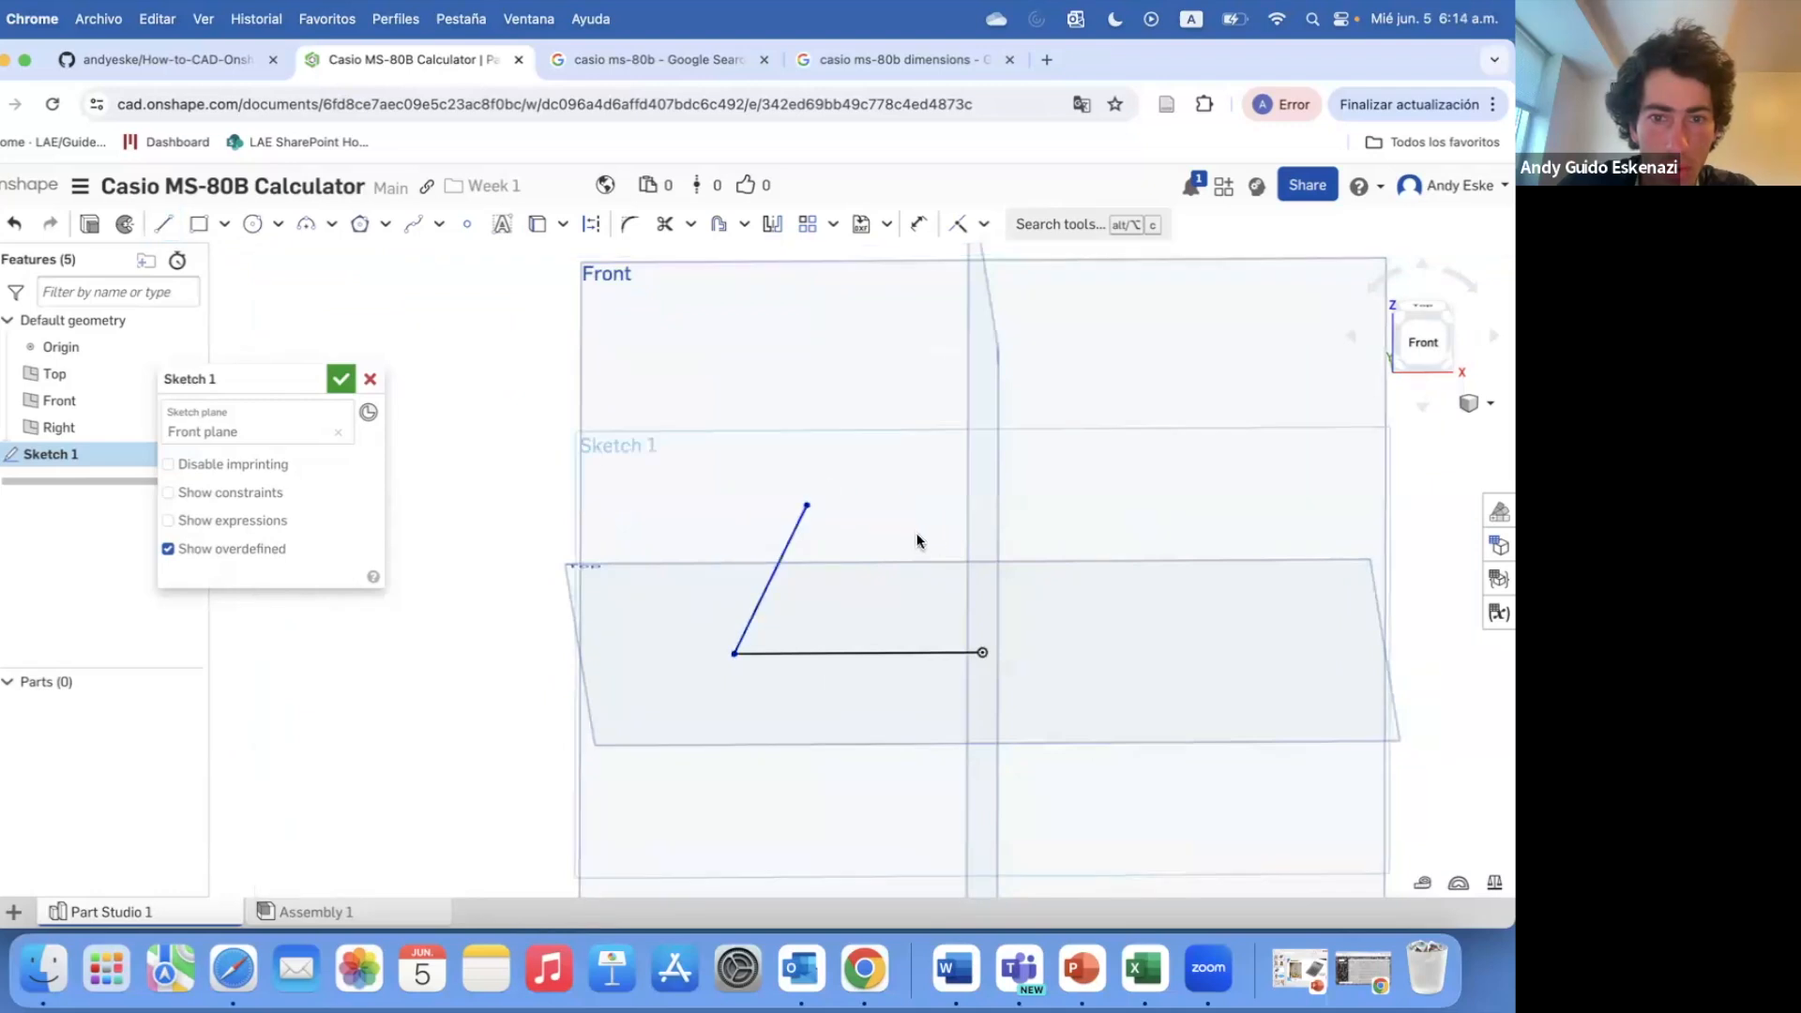
right_click(787, 550)
click(880, 600)
- Draw a second line rightward from the origin and constrain it equal in length to the first line
click(163, 223)
click(982, 652)
click(1254, 650)
key(Escape)
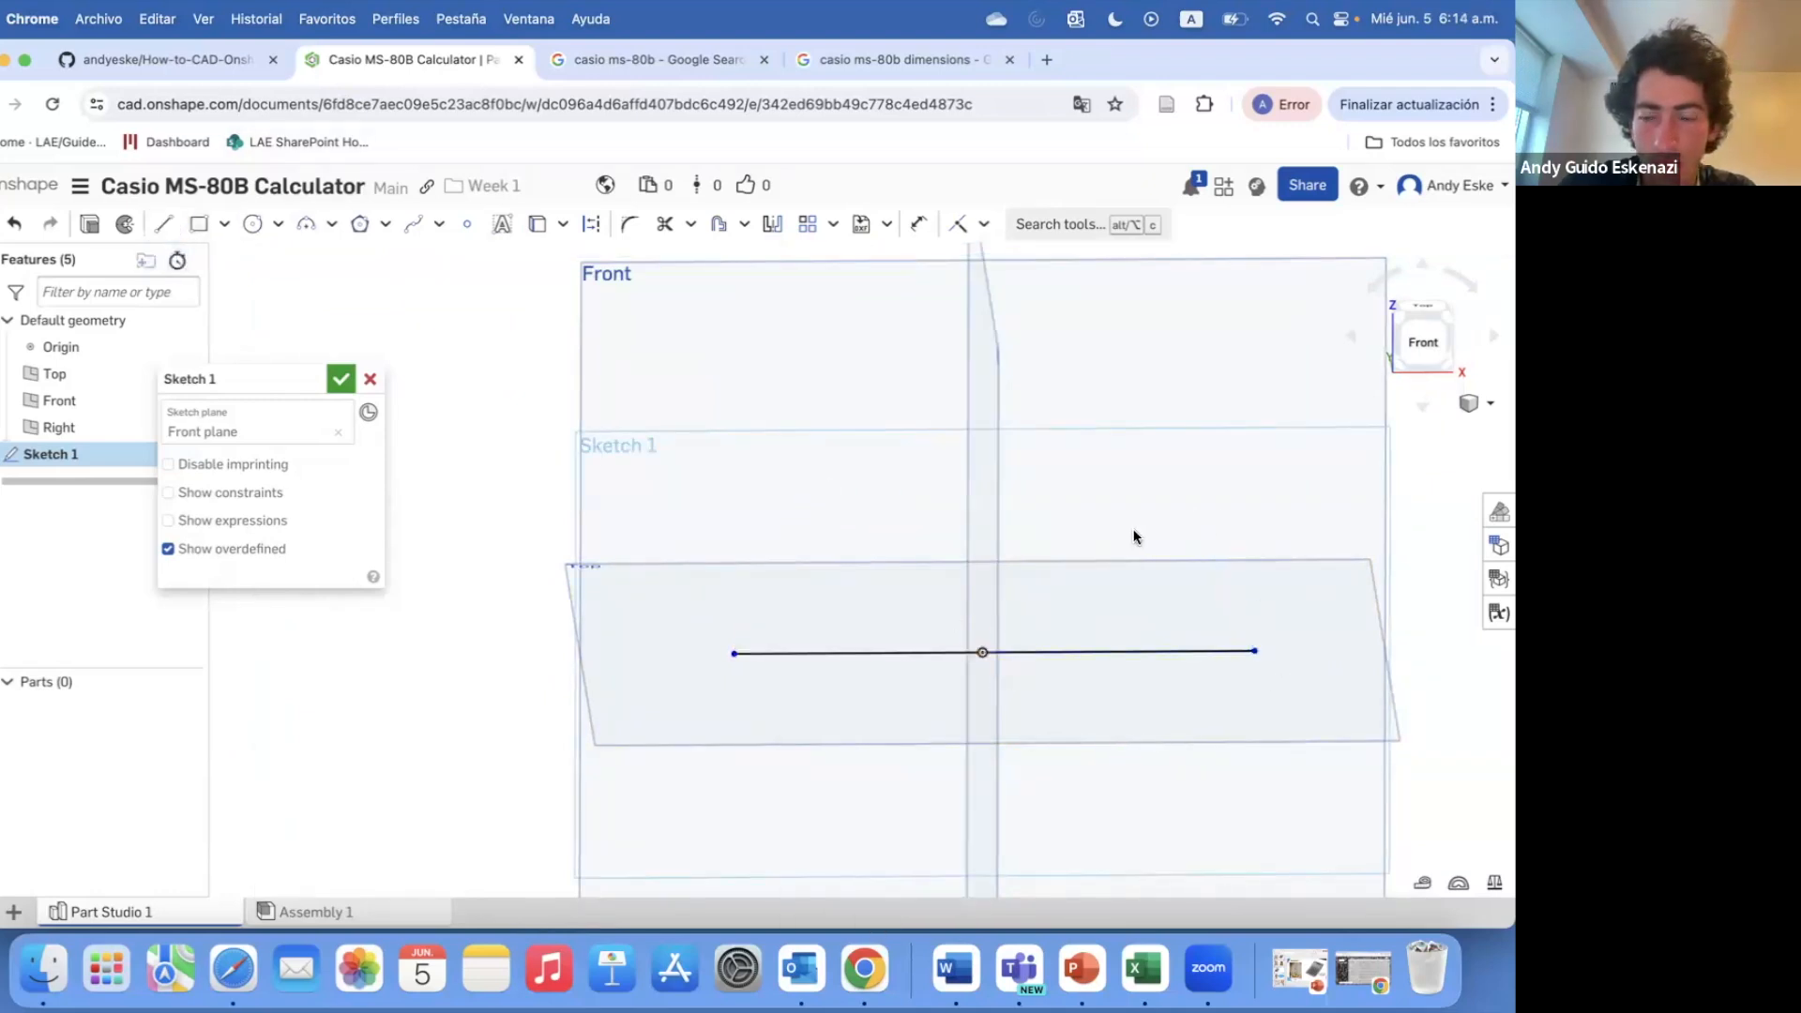
scroll(1278, 735, up, 2)
click(983, 223)
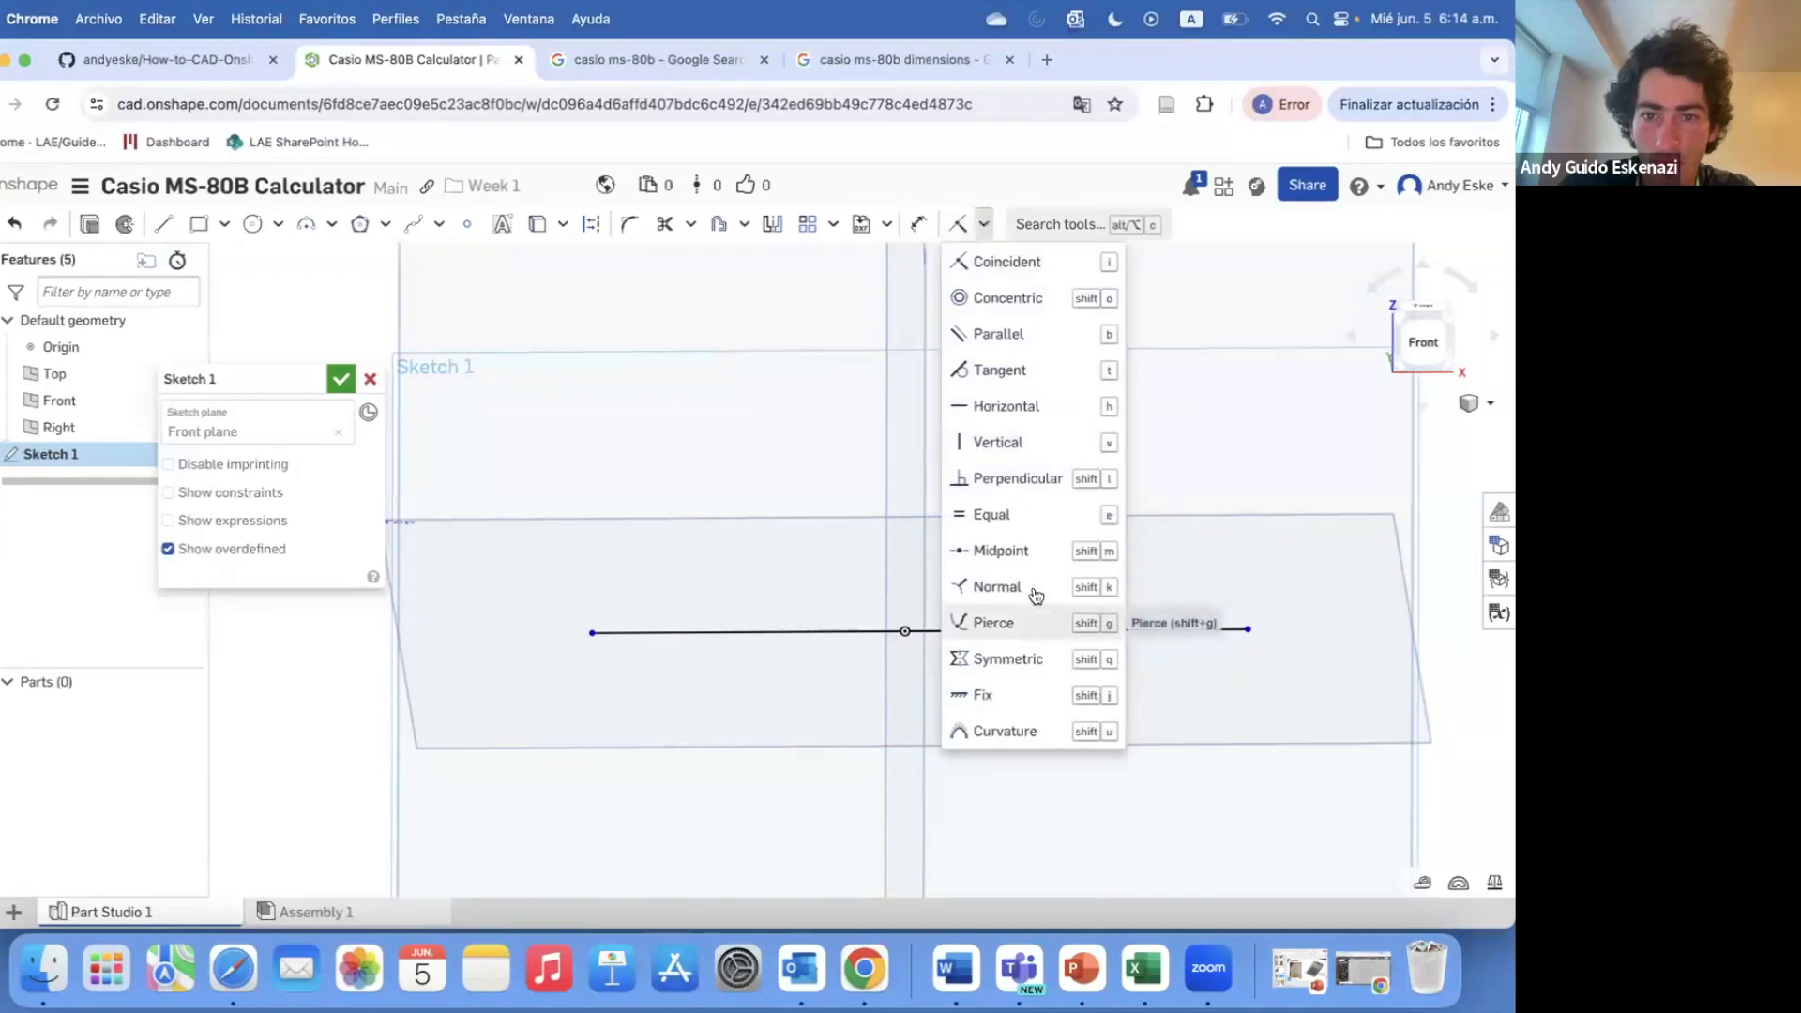
click(992, 514)
click(842, 632)
click(966, 631)
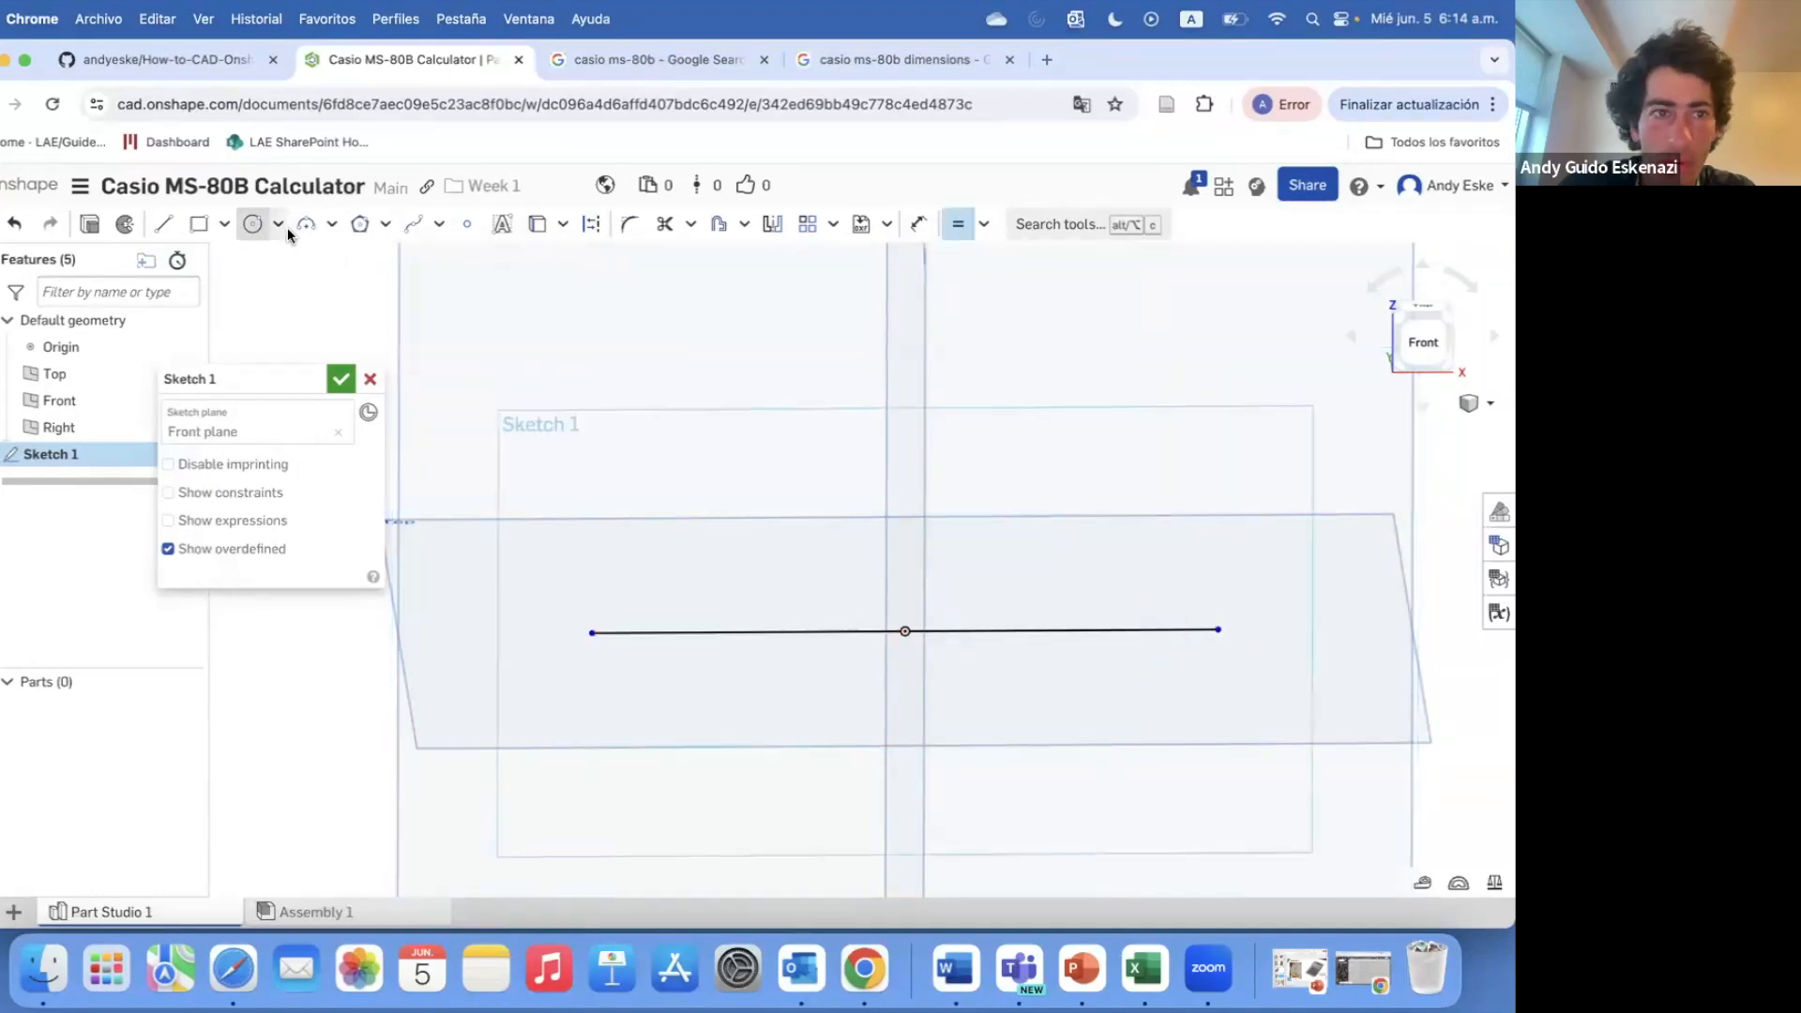
- Dimension the line on the left side of the origin to 50 mm
key(d)
click(767, 631)
click(742, 696)
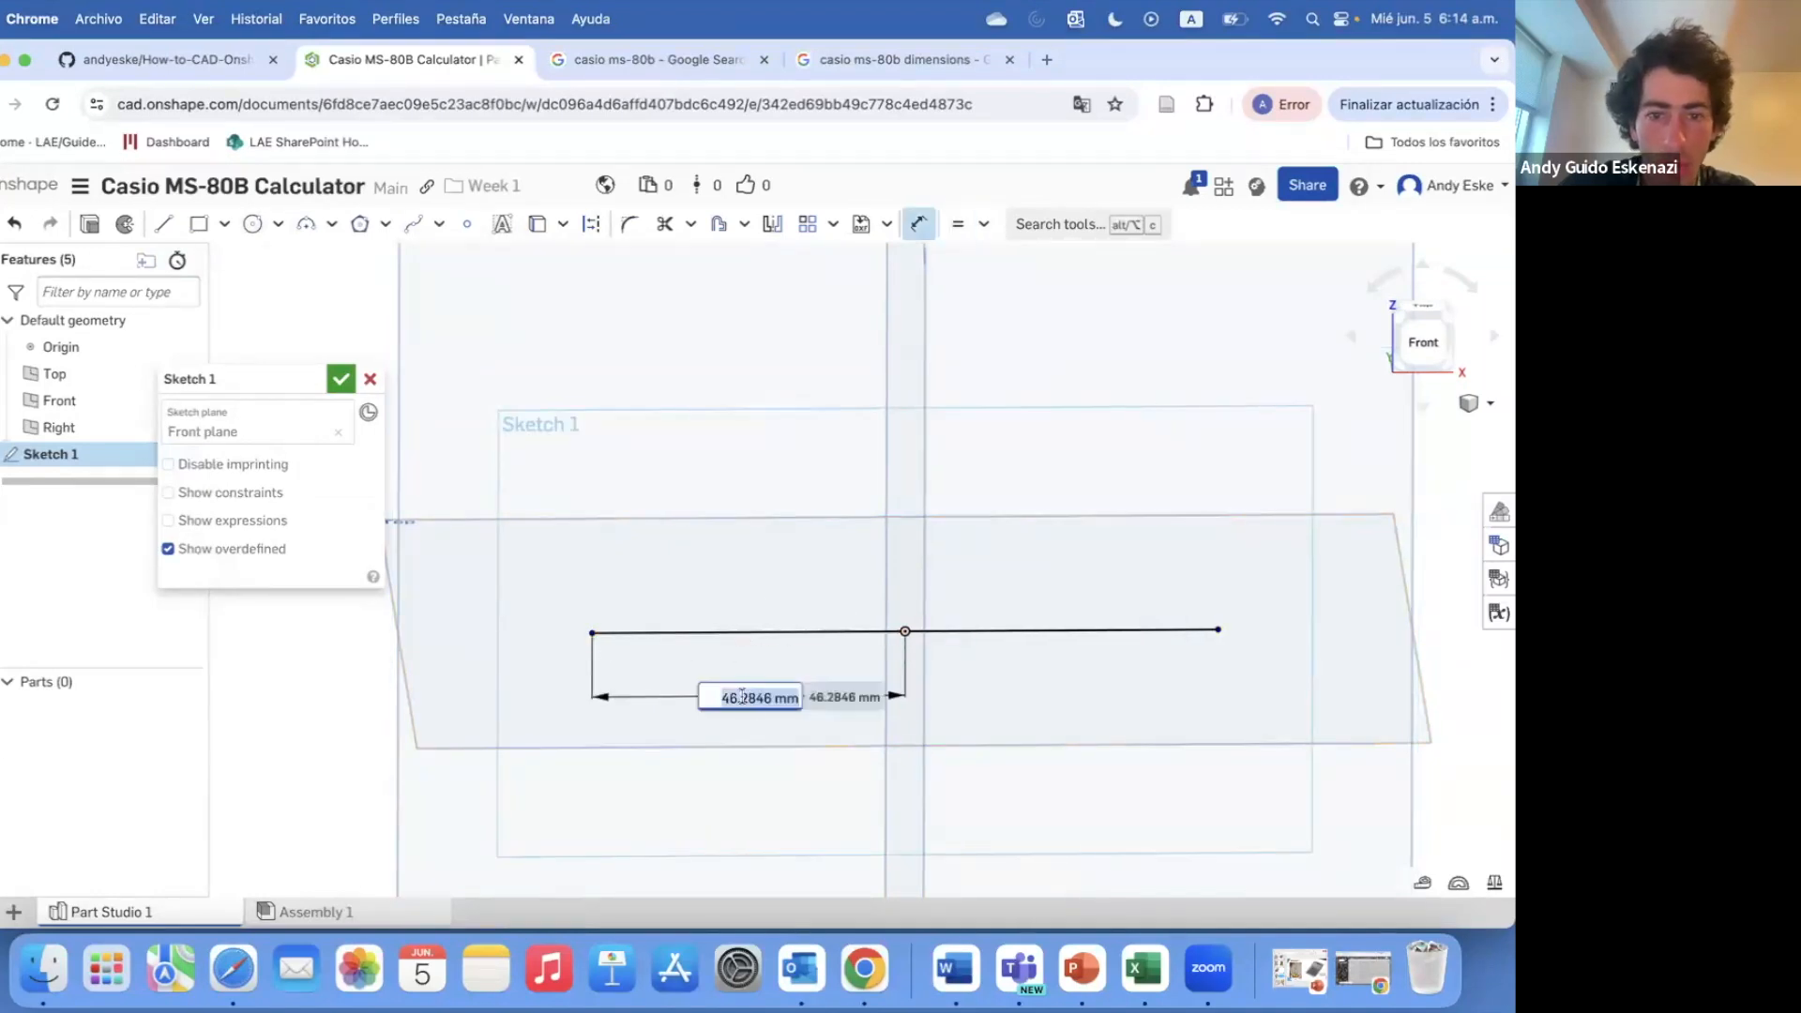
text(50)
key(Return)
key(f)
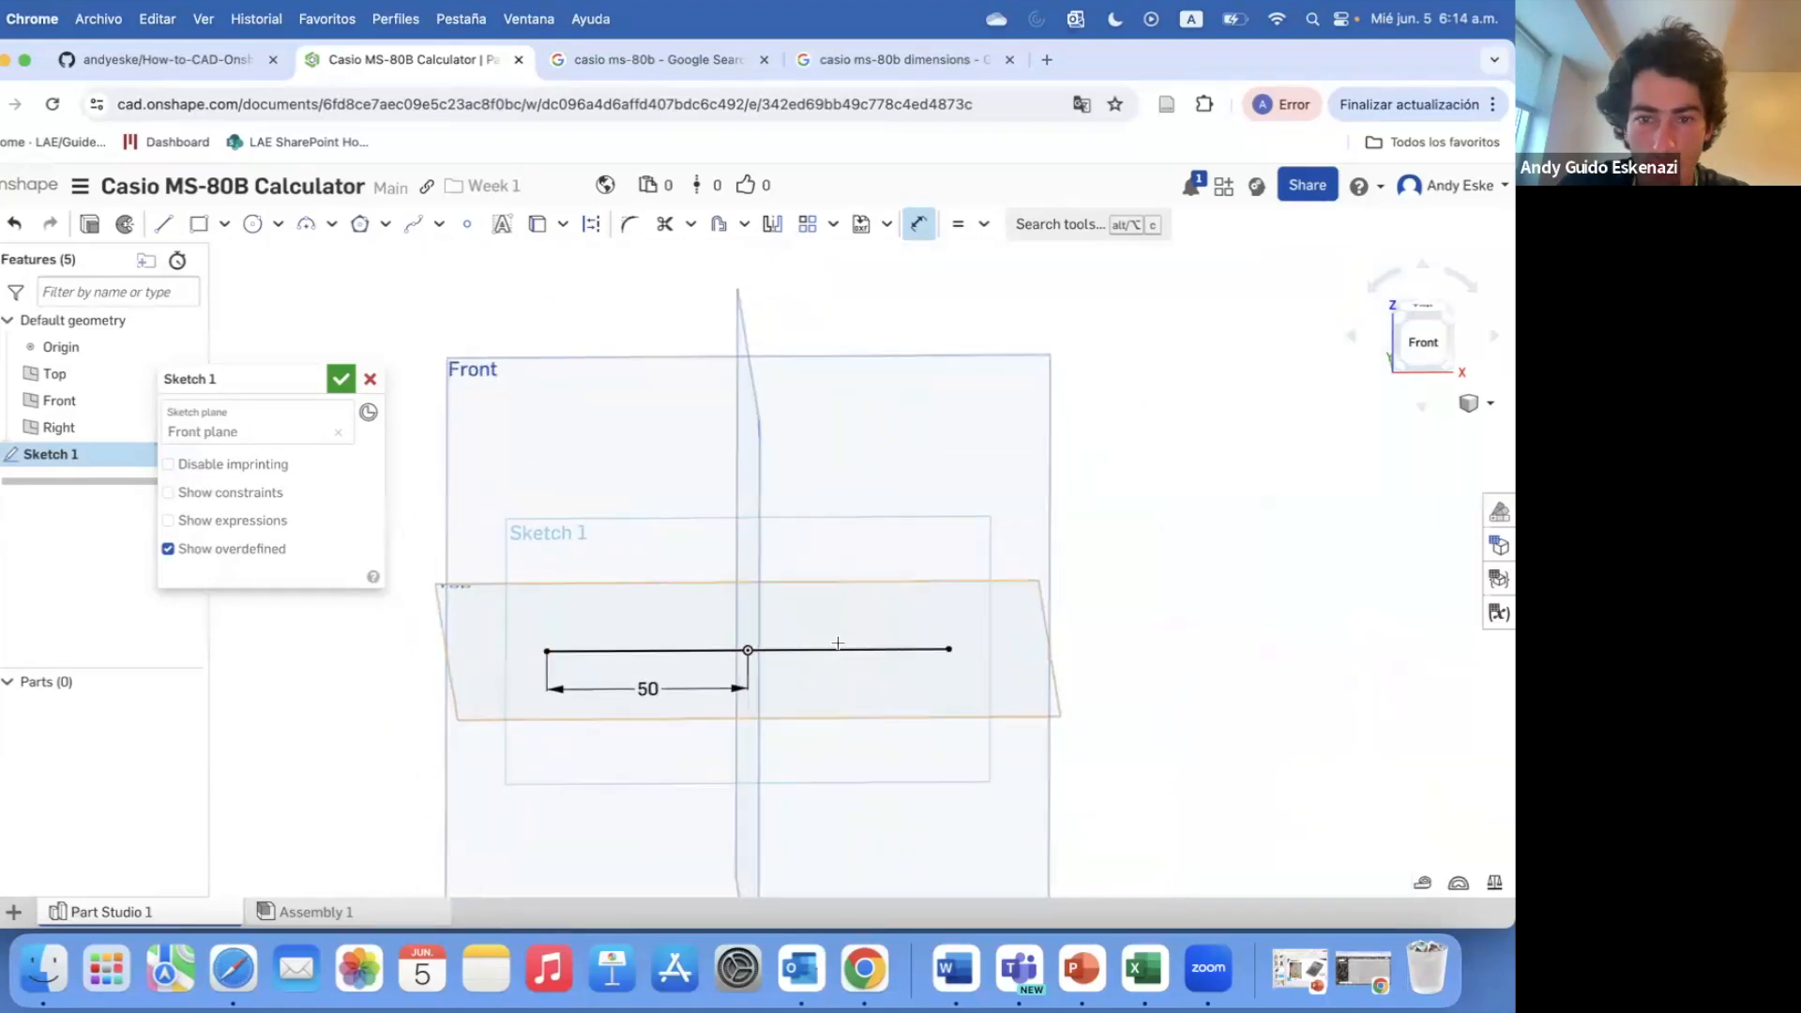
- Draw a sloped line about 43 mm long rising from the baseline's right end, and a vertical construction line down from its upper end
click(164, 223)
click(959, 654)
click(1138, 556)
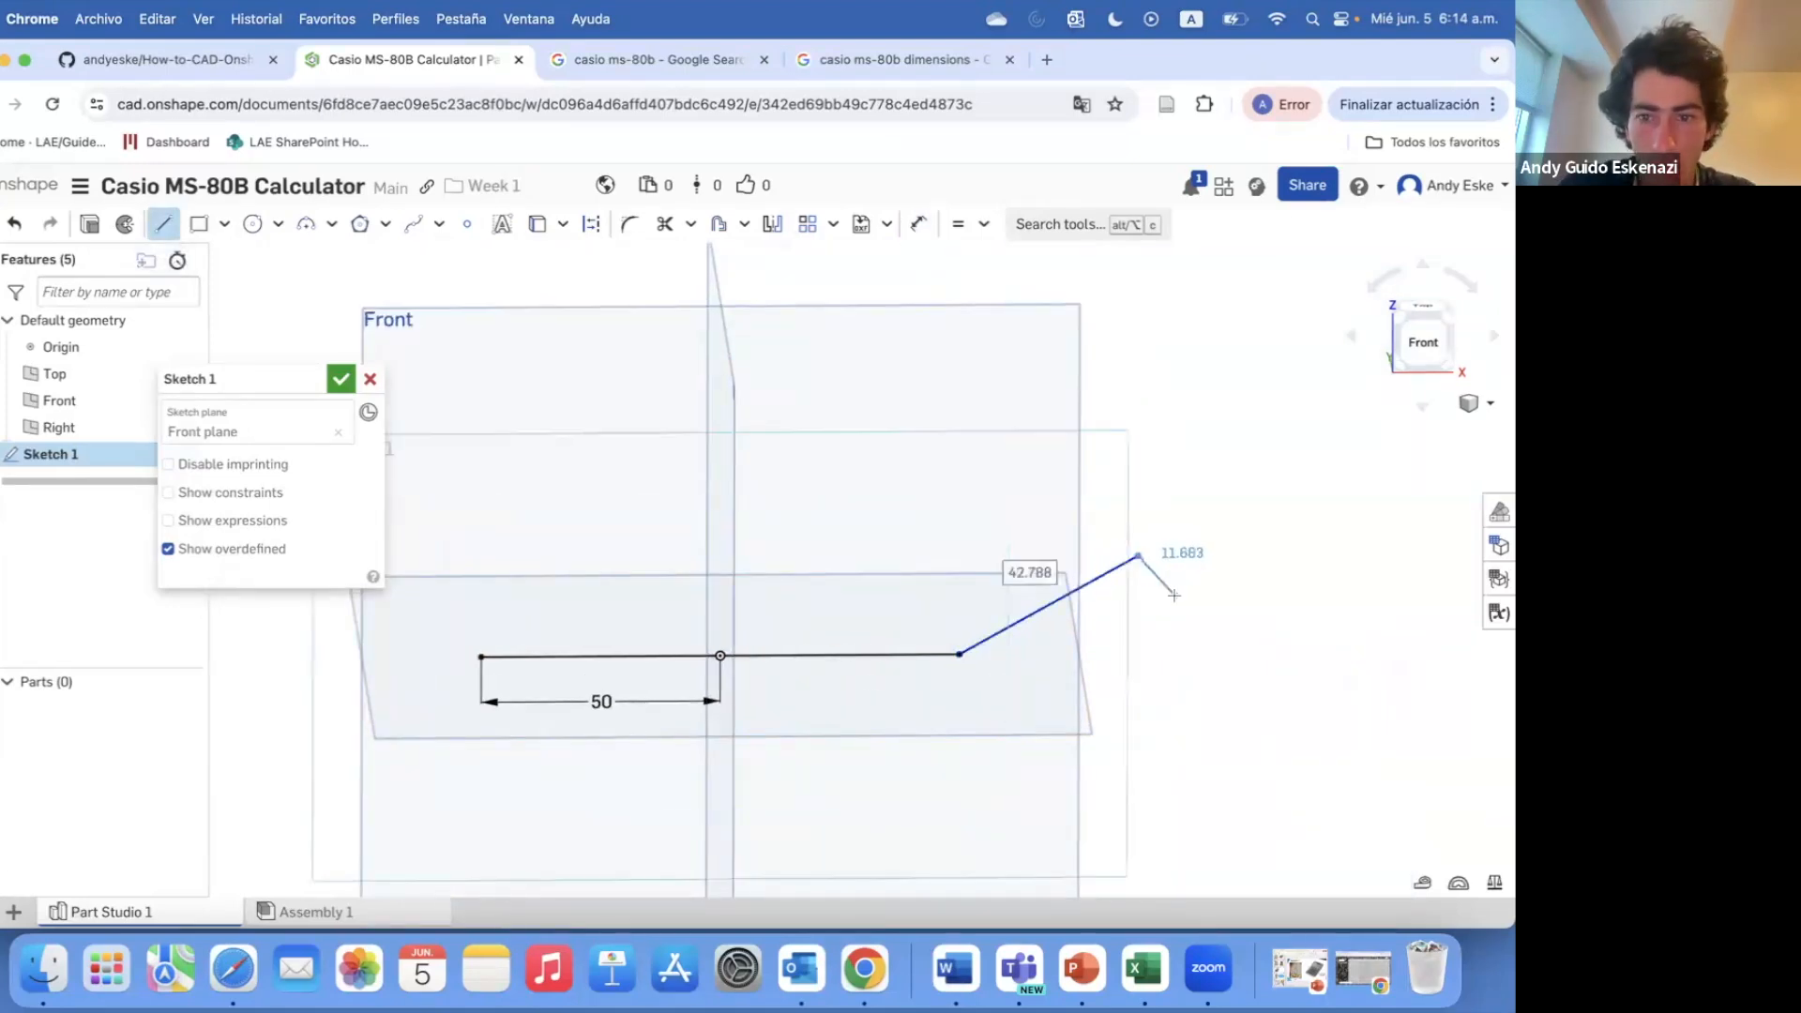
key(Escape)
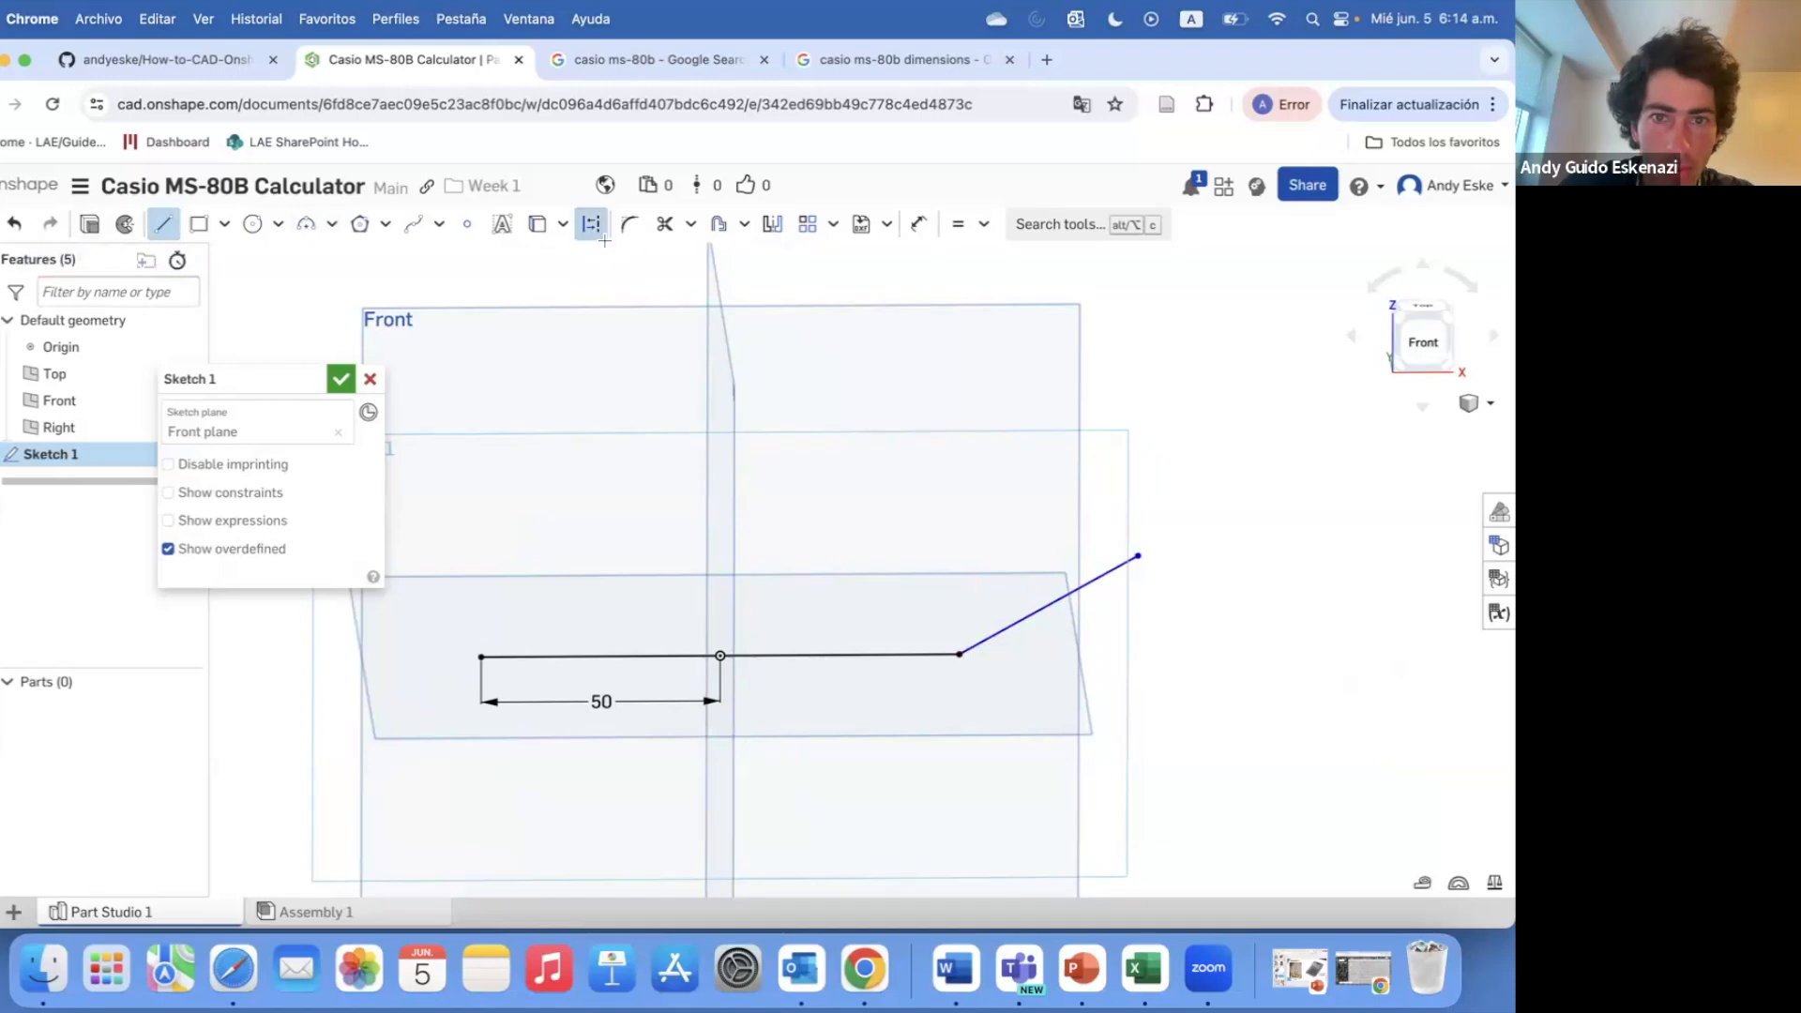
click(1139, 556)
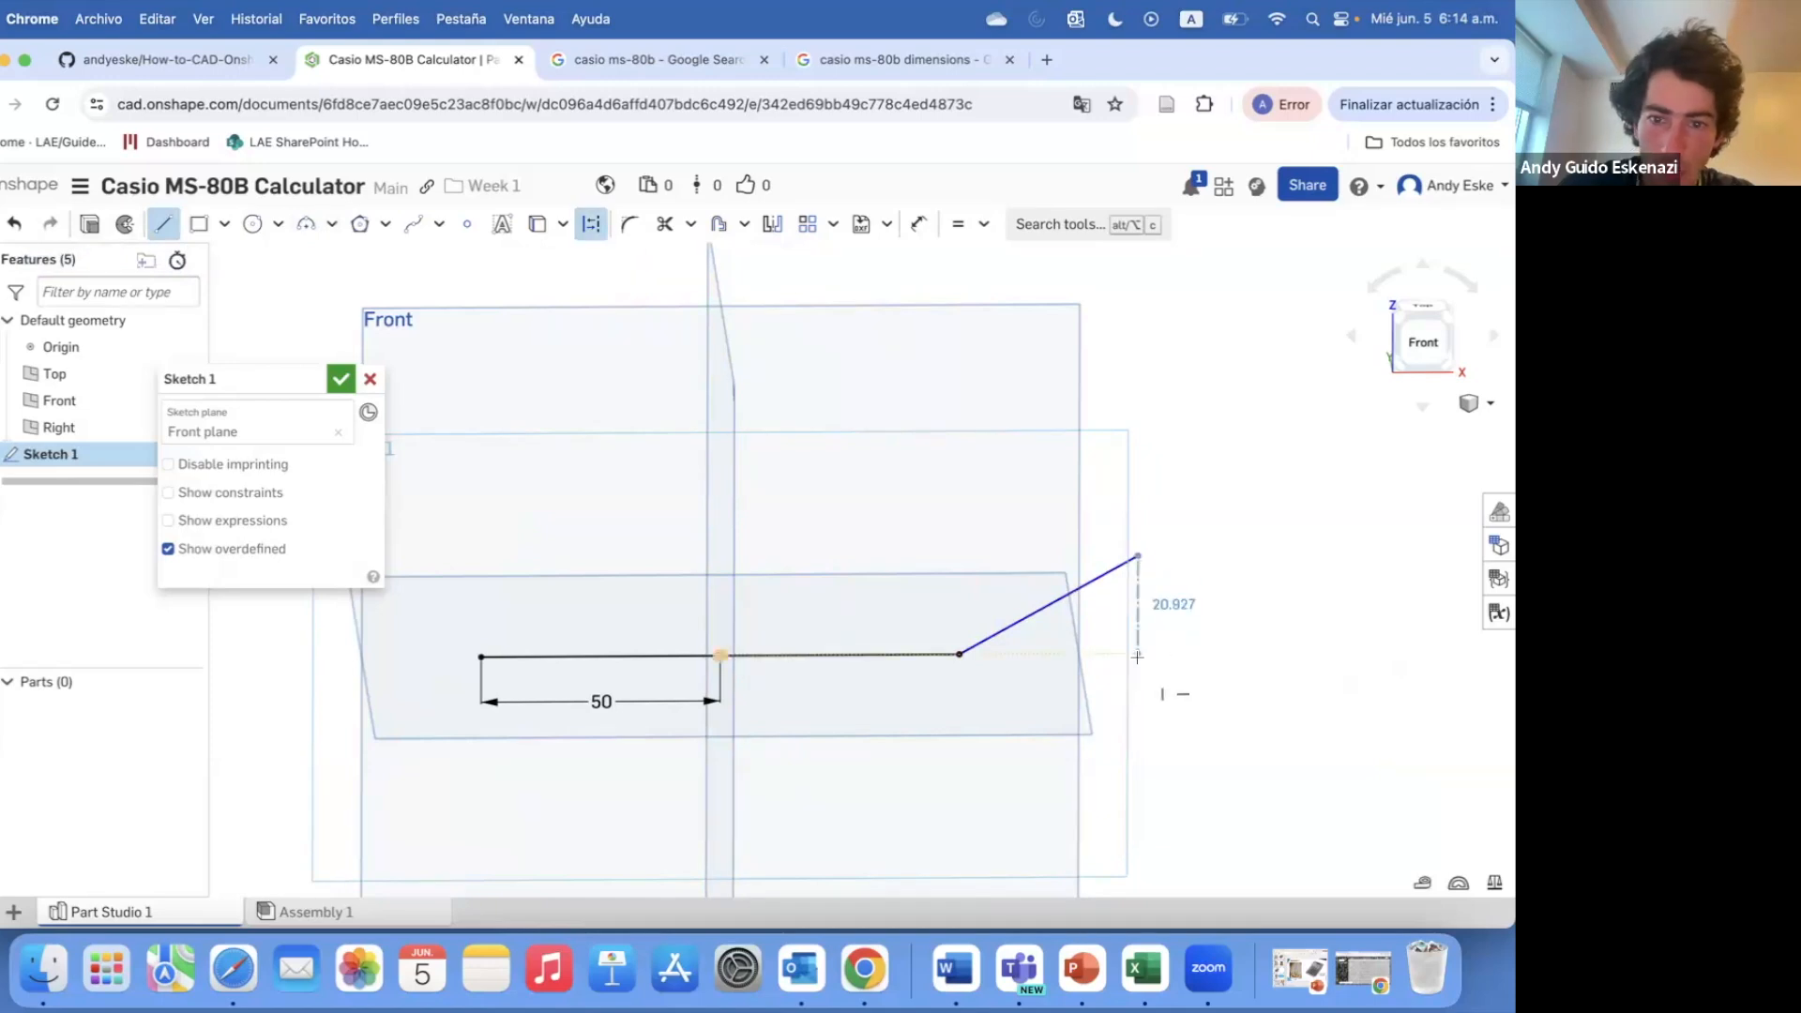
key(Escape)
scroll(975, 580, up, 2)
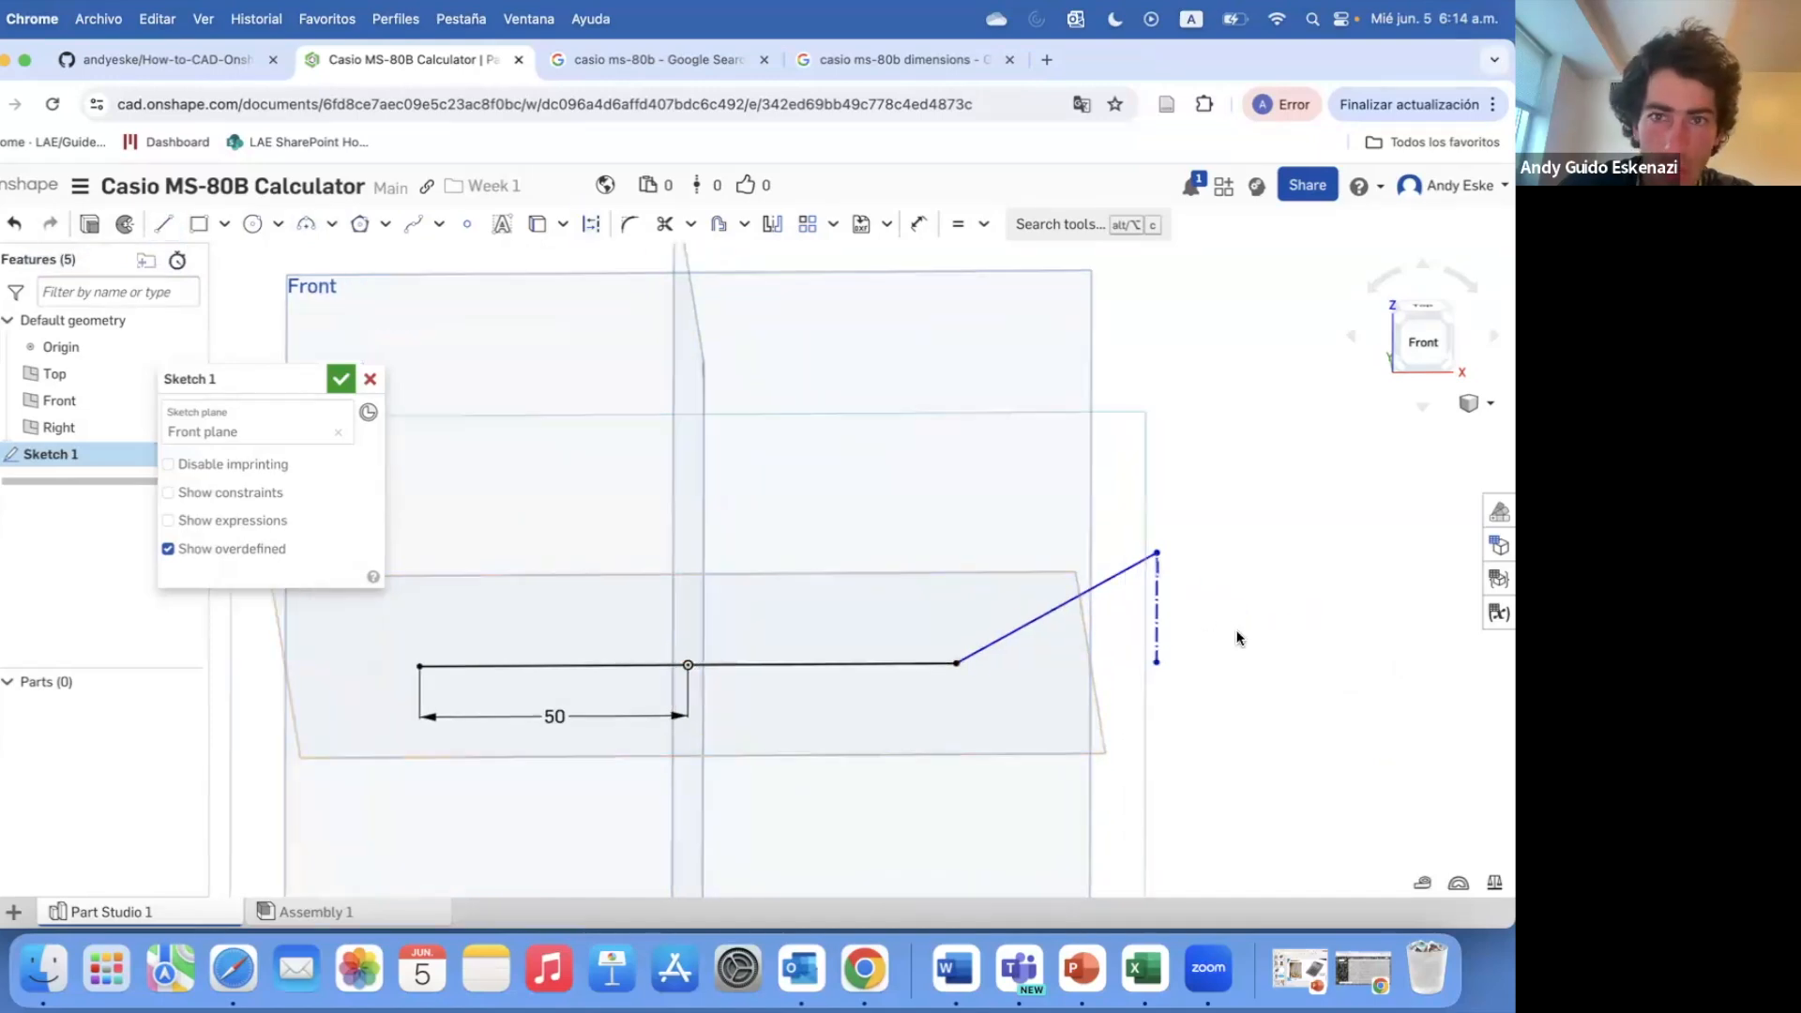
- Check the calculator's height in the dimension search results and dimension the vertical construction line to 28 mm
click(581, 71)
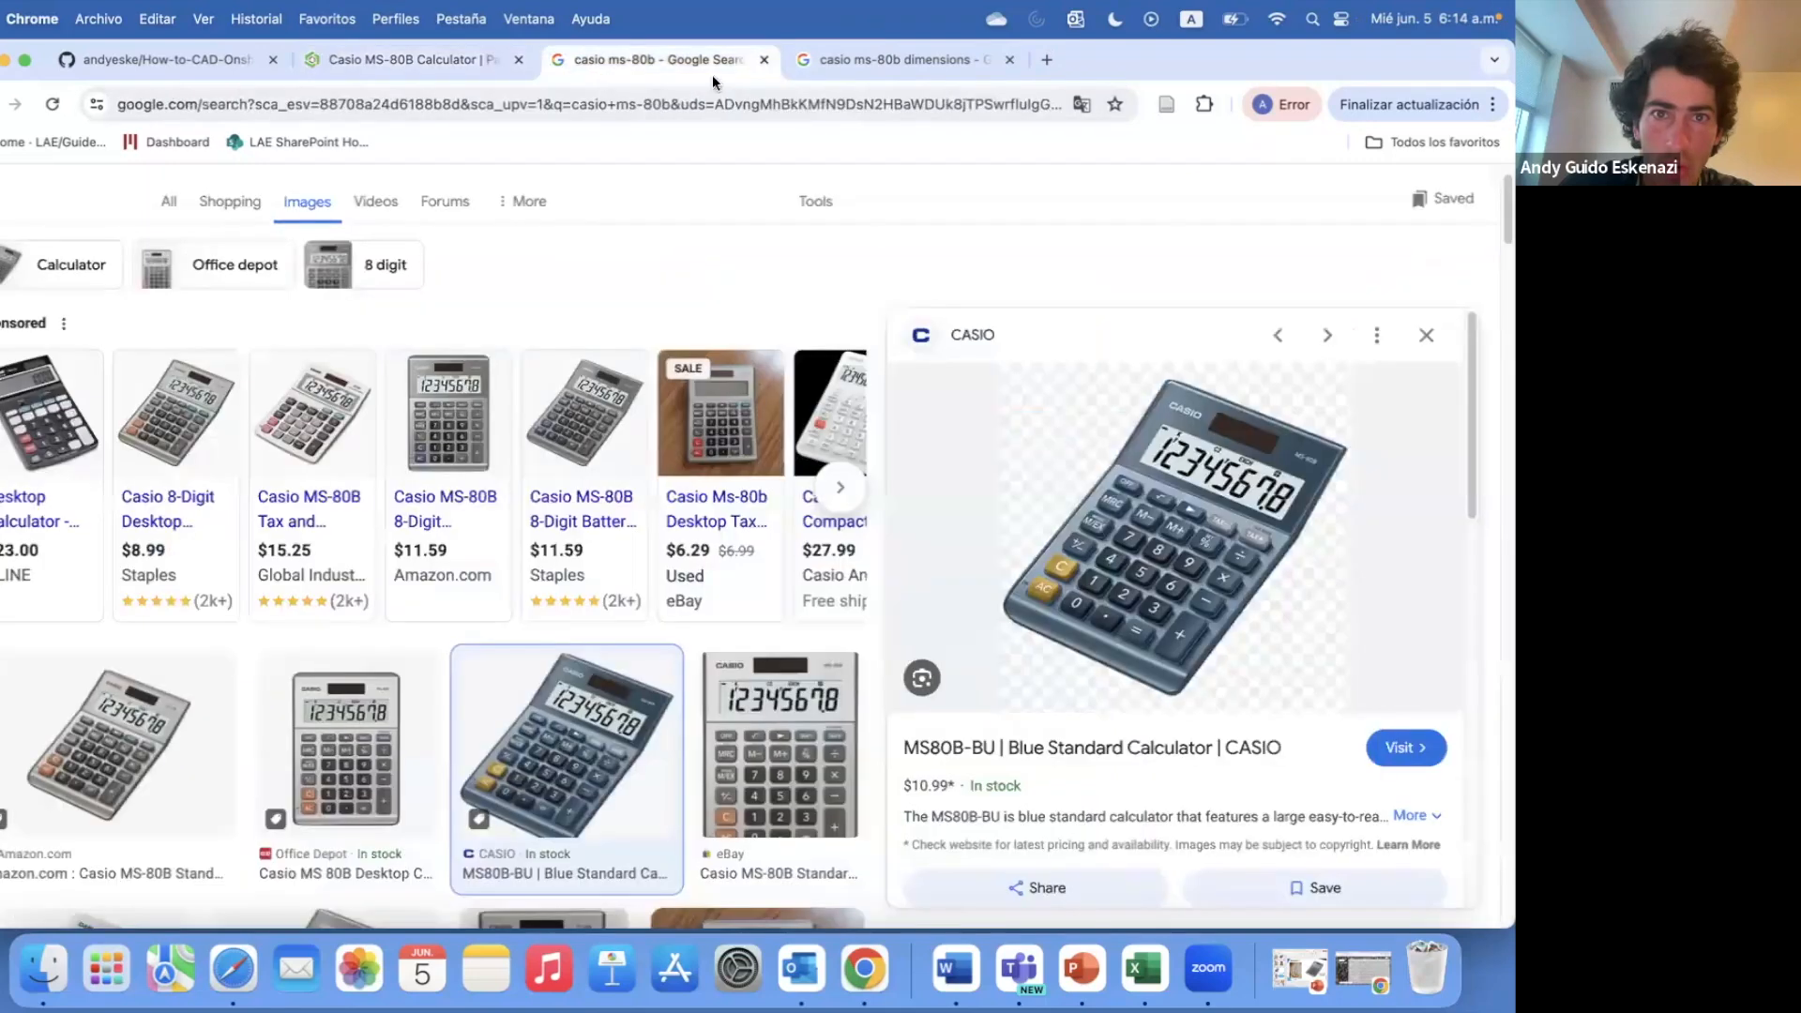
click(878, 59)
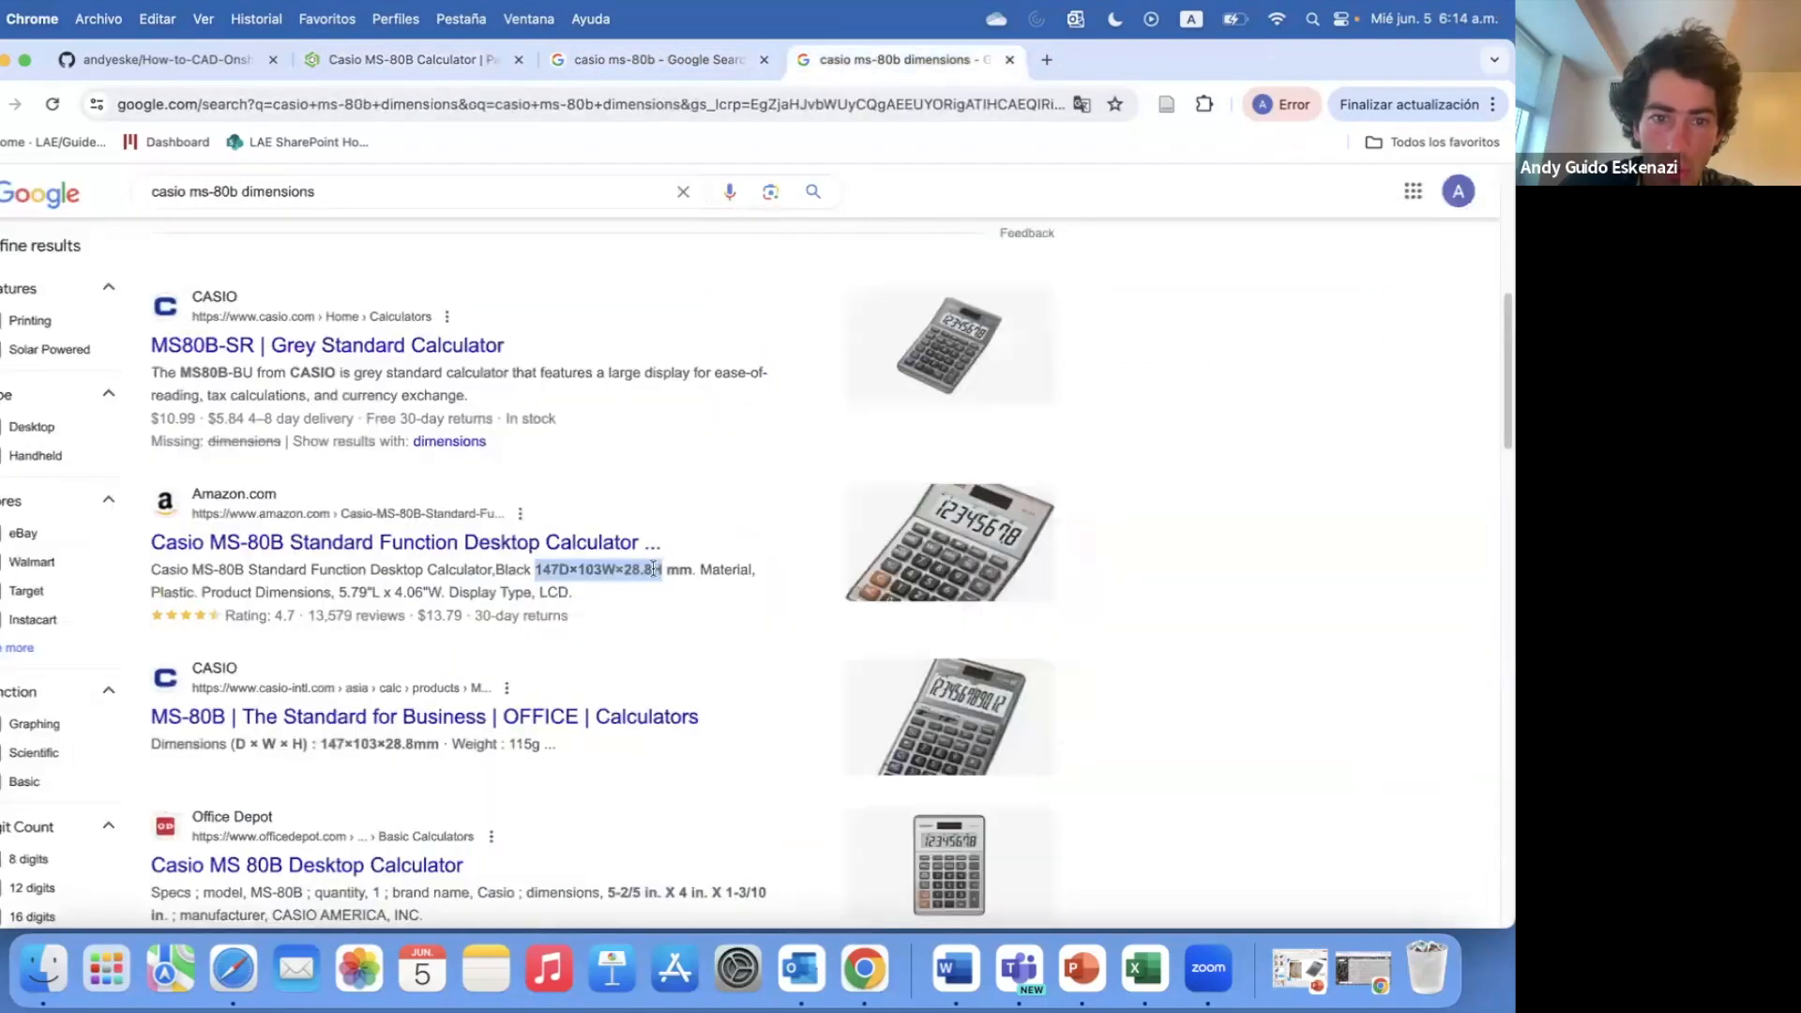
click(407, 62)
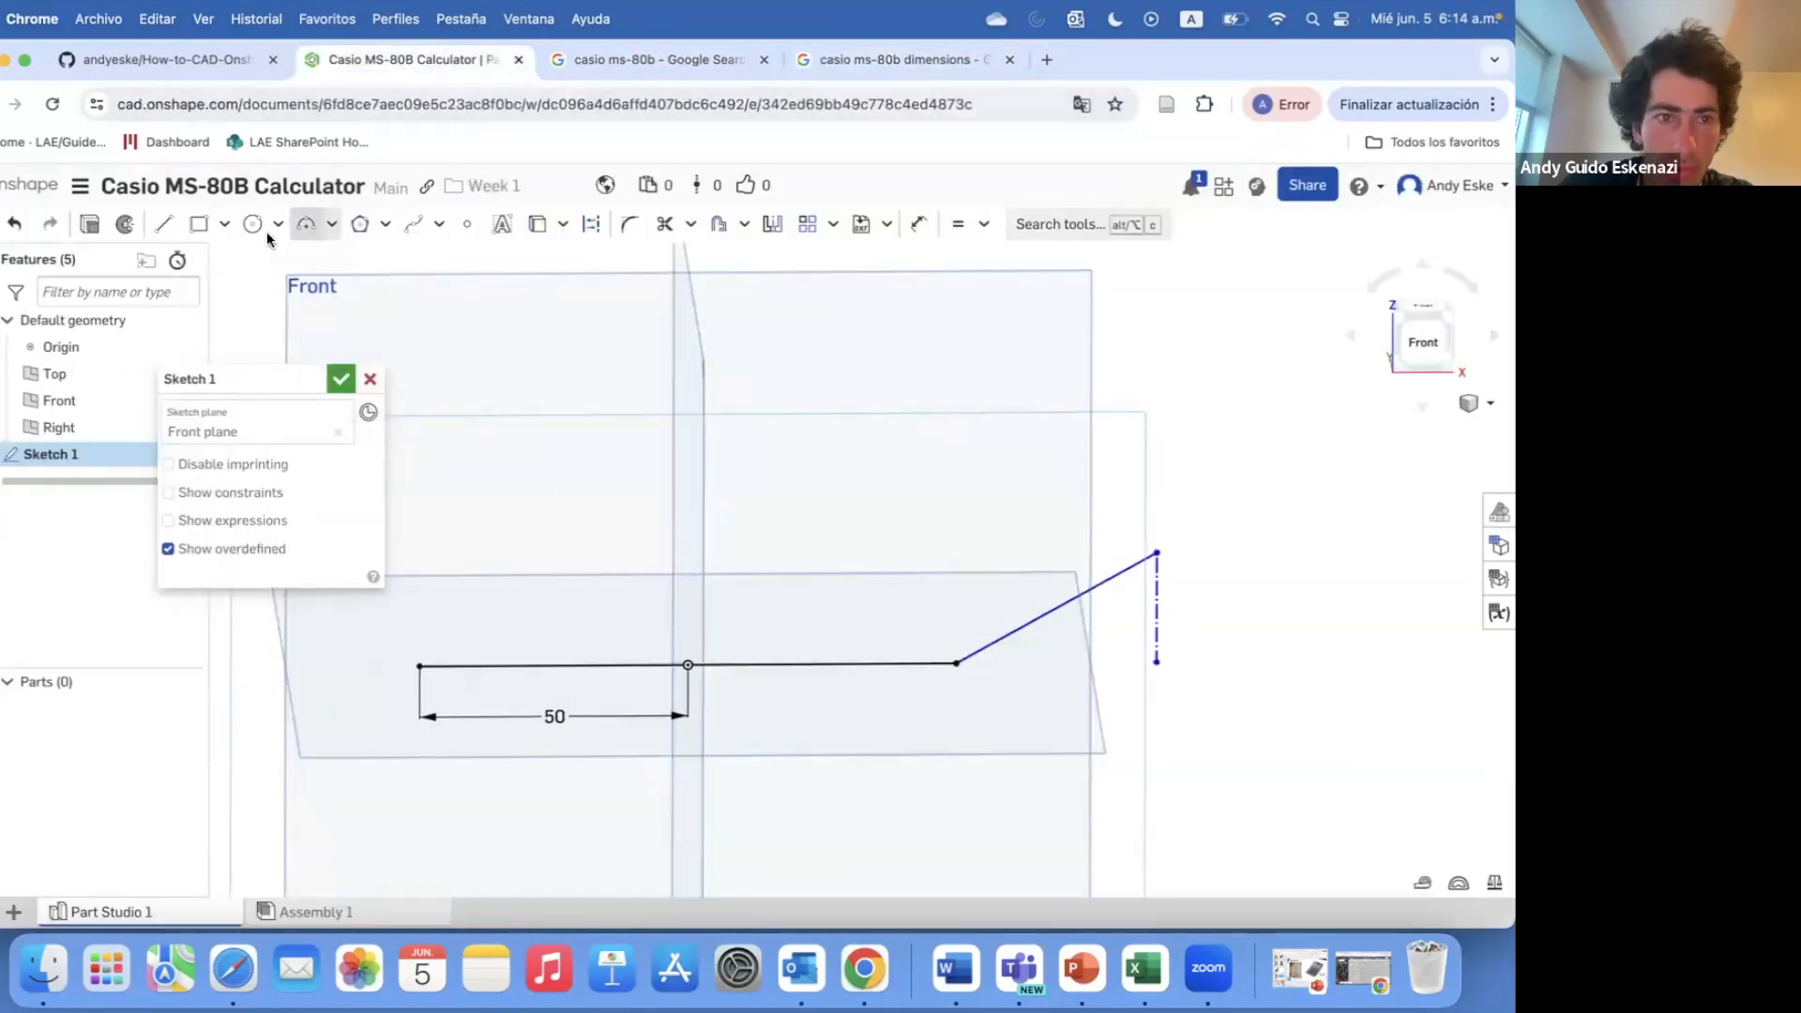
key(d)
click(1157, 614)
click(1228, 609)
text(28)
key(Return)
right_drag(1238, 637, 985, 648)
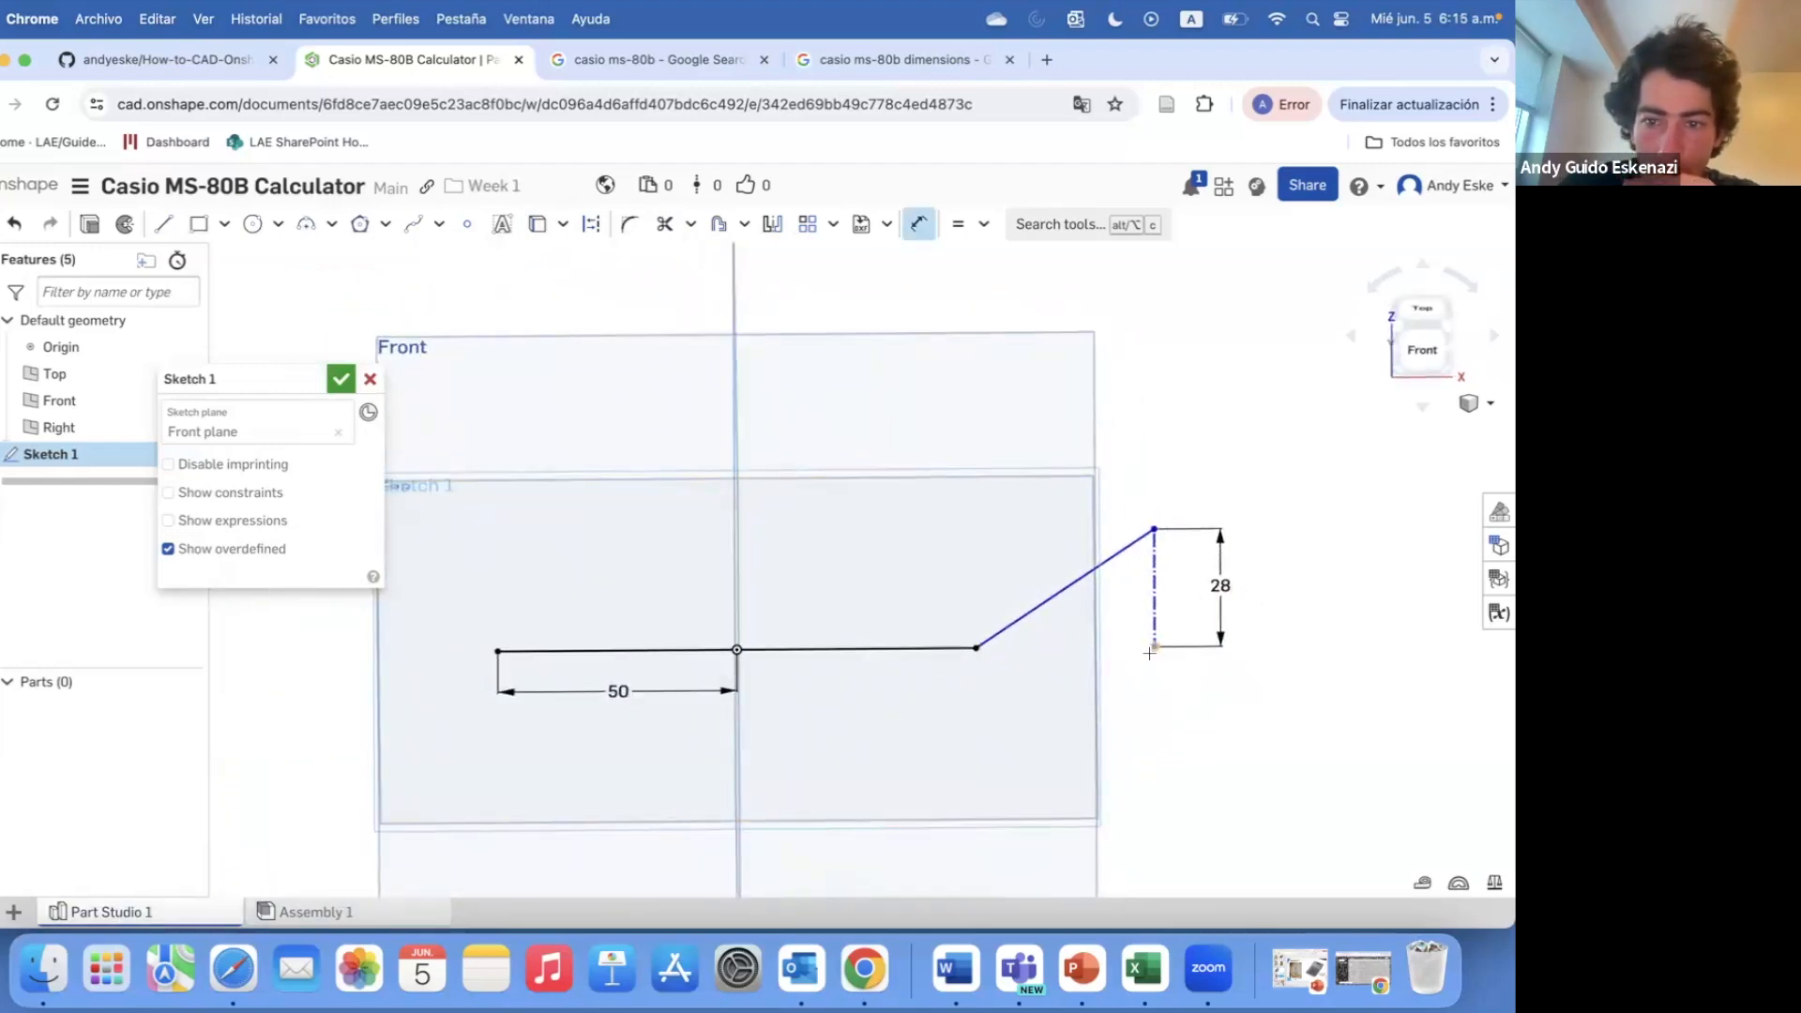
- Dimension the profile's overall length from the baseline's left end to the construction line at 145 mm
click(495, 652)
click(732, 764)
text(144)
key(BackSpace)
text(5)
key(Return)
- Offset the baseline and sloped line upward by 5 mm
mouse_move(985, 670)
right_down()
mouse_move(1060, 629)
mouse_move(989, 594)
mouse_move(1049, 582)
right_up()
click(718, 224)
click(647, 681)
right_drag(1012, 618, 632, 620)
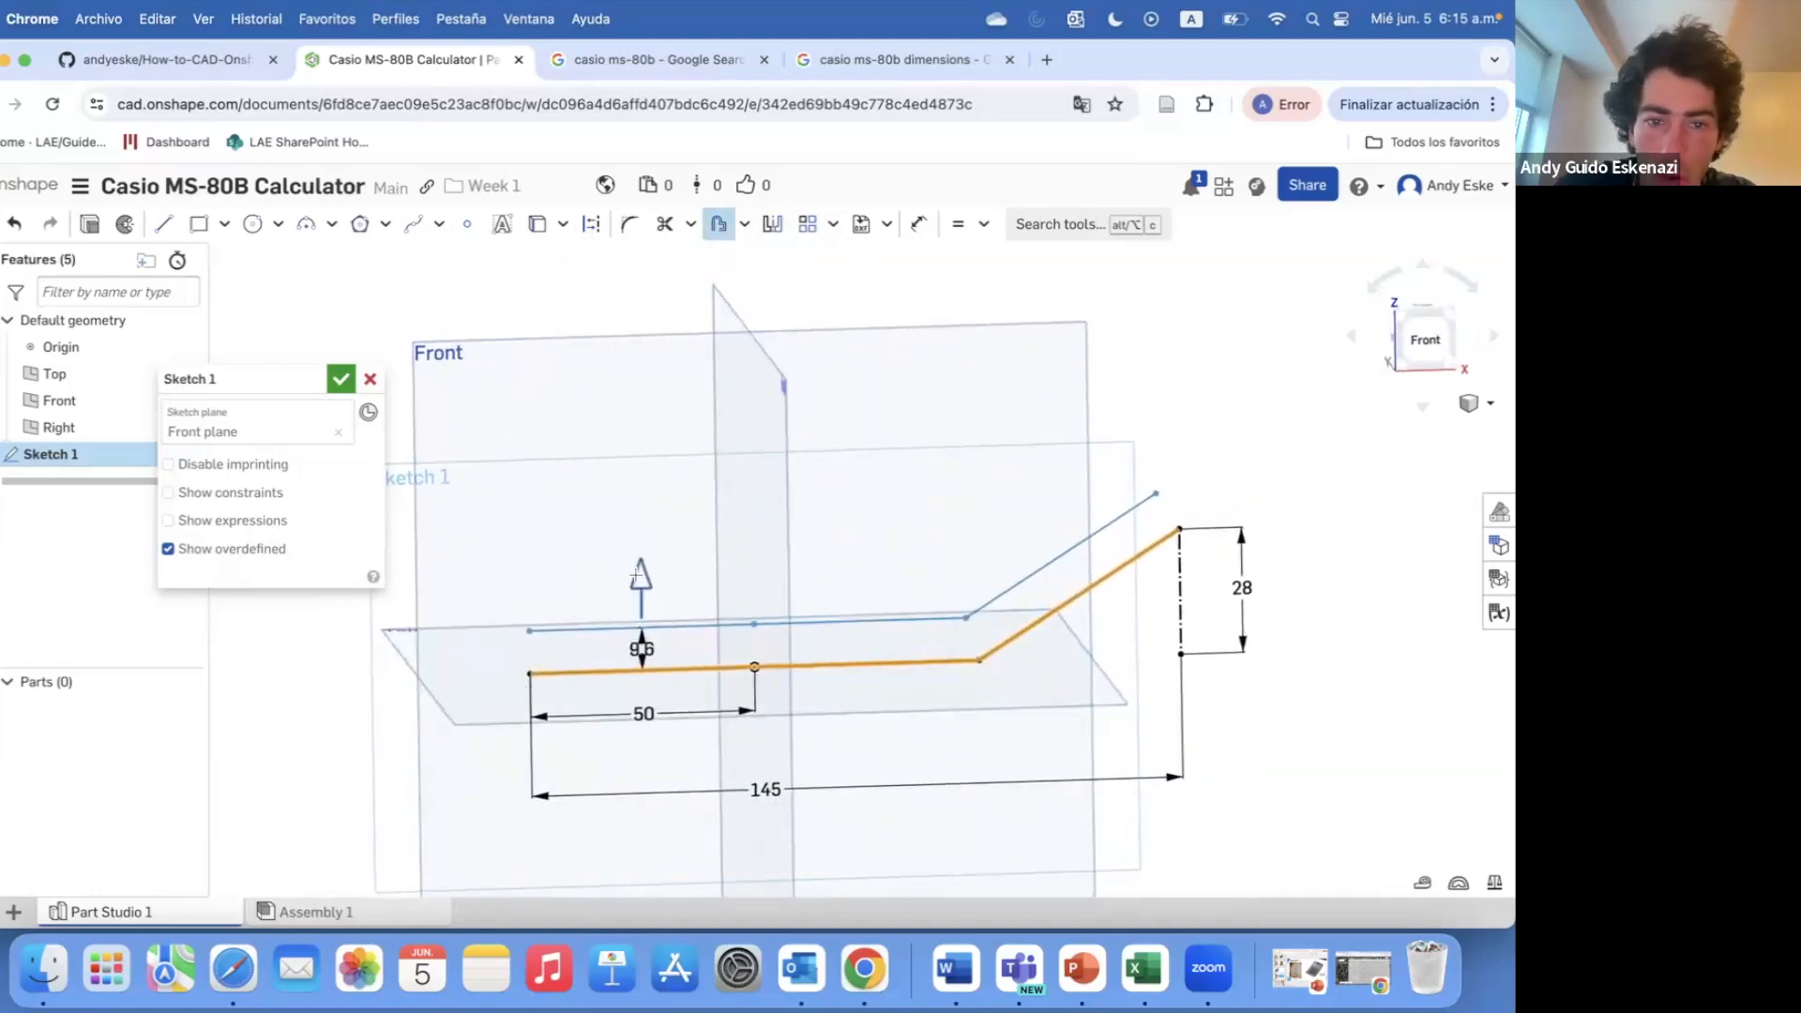
click(697, 651)
key(Return)
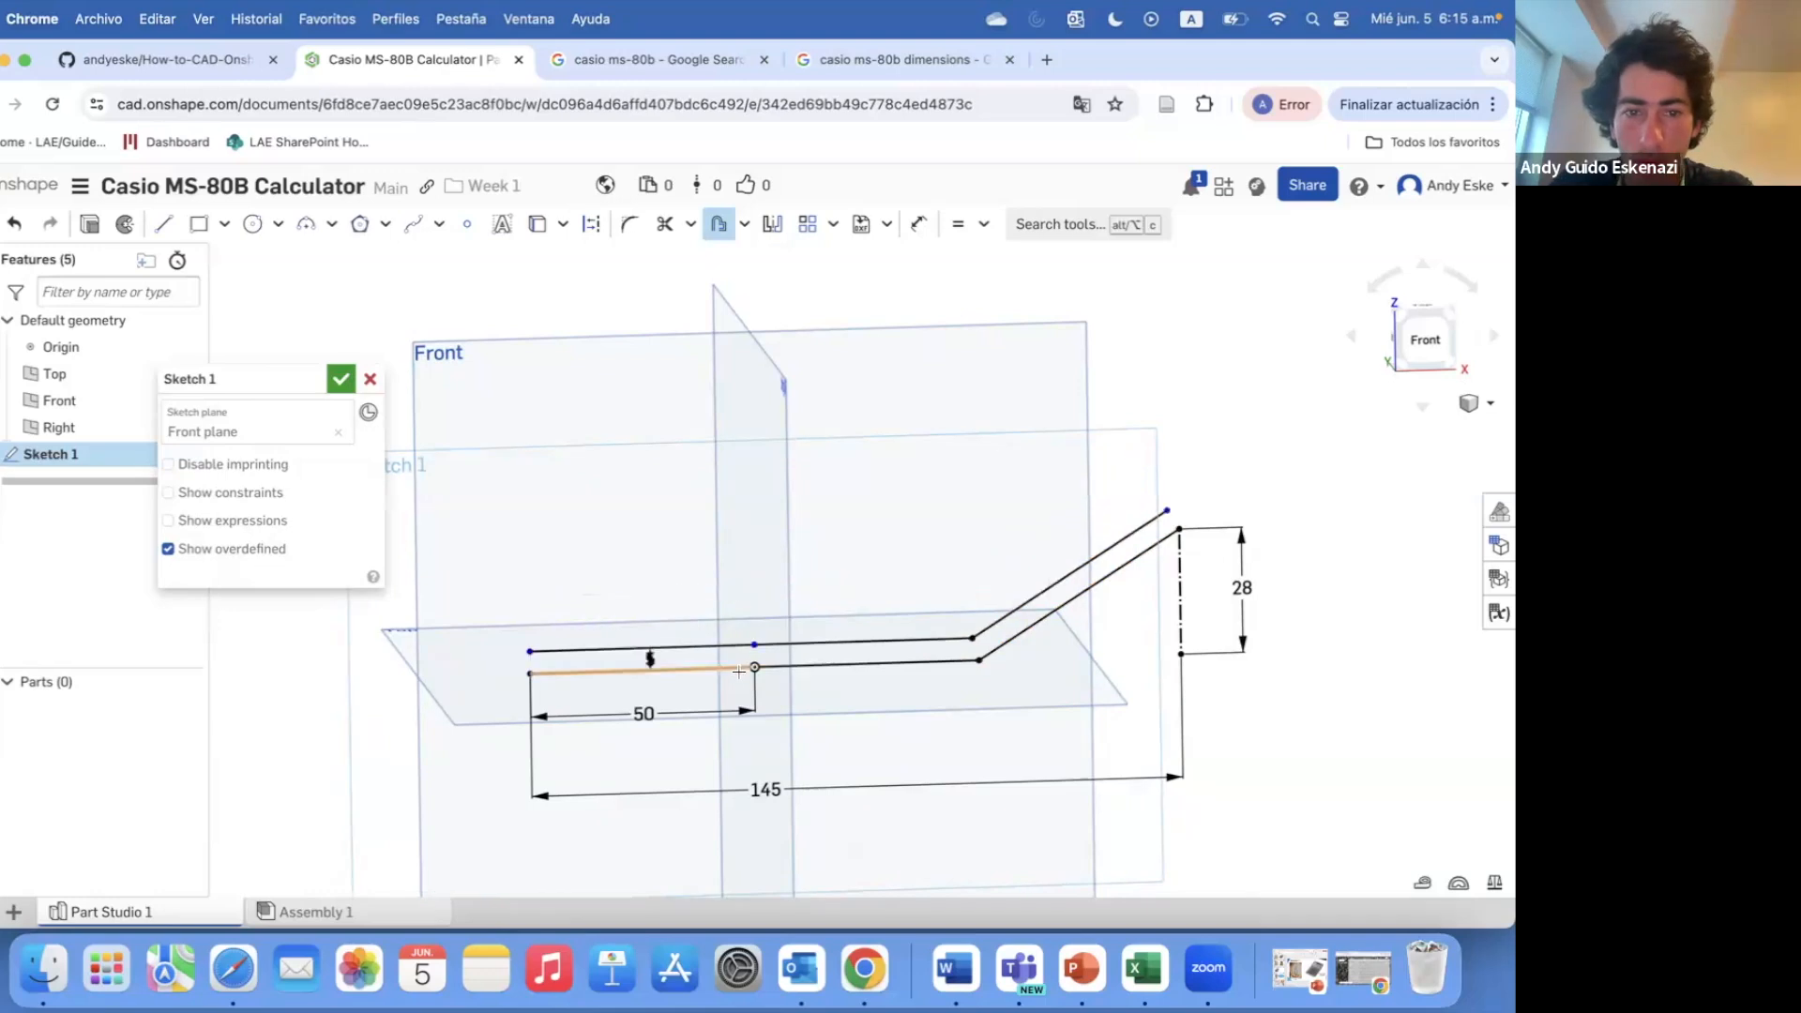
- Check the calculator reference photo and set the offset between the lower and upper profile lines to 10 mm
click(615, 64)
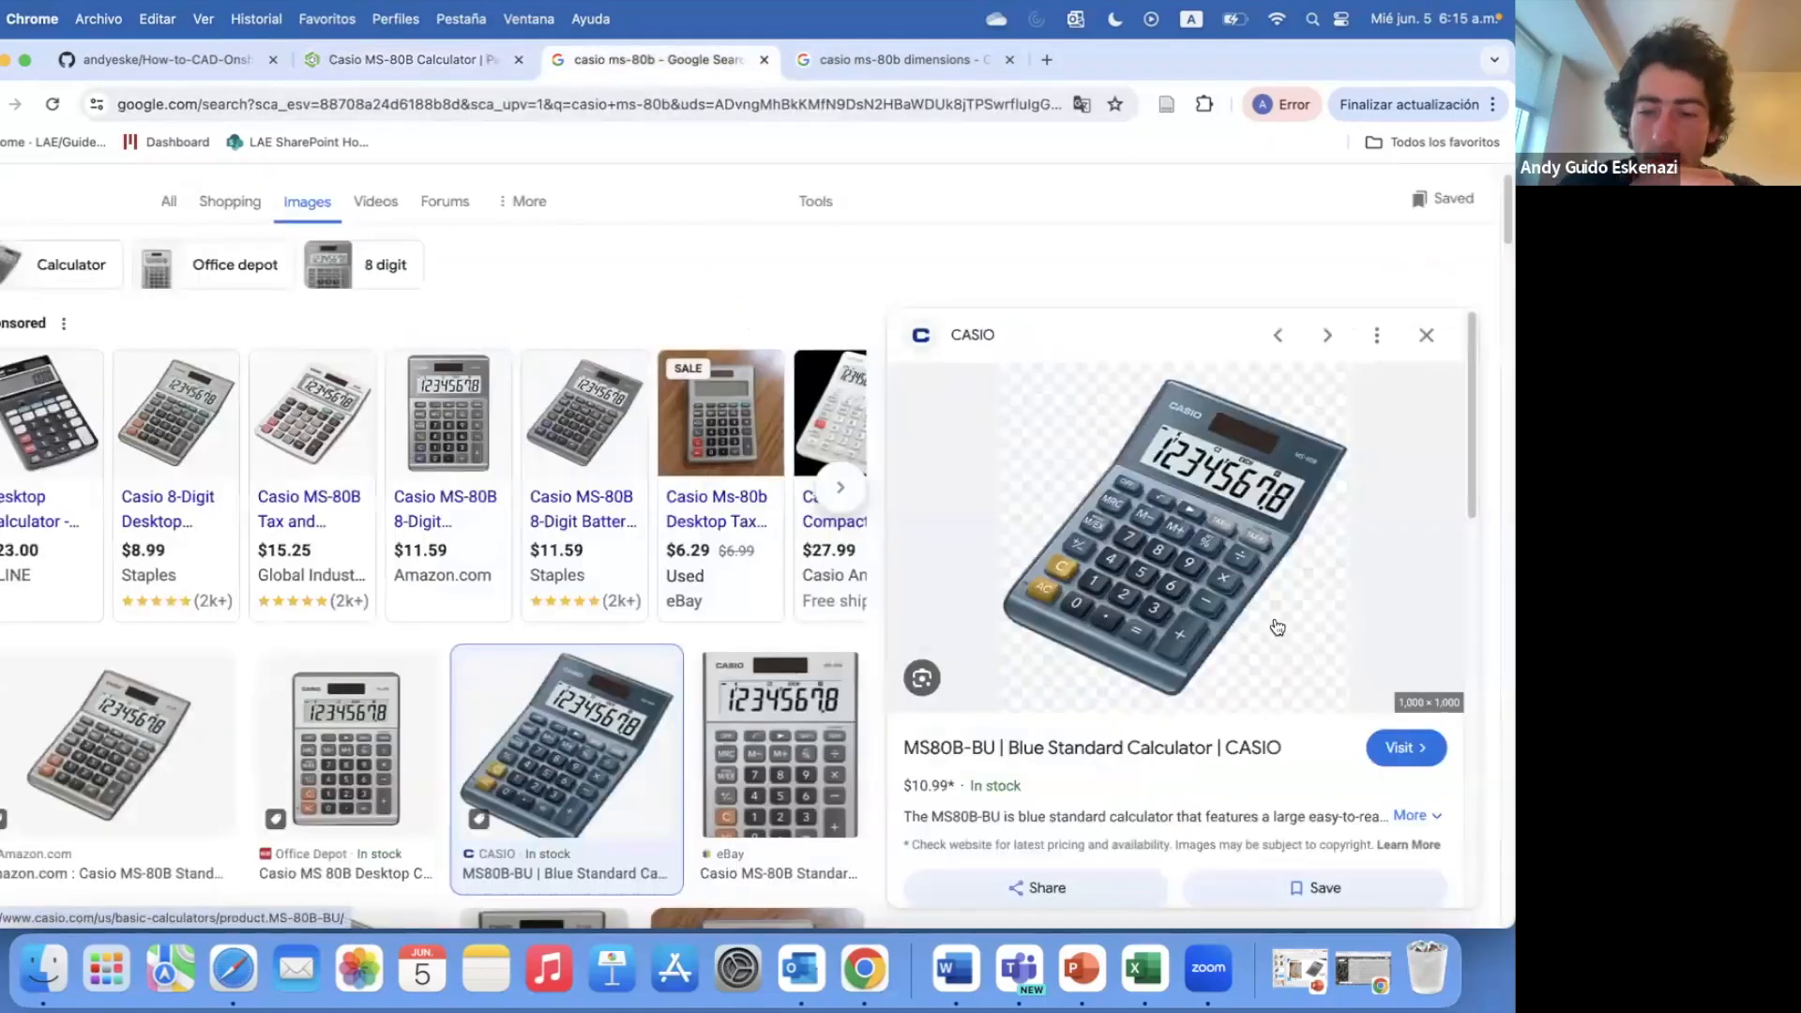
key(ctrl+shift+Tab)
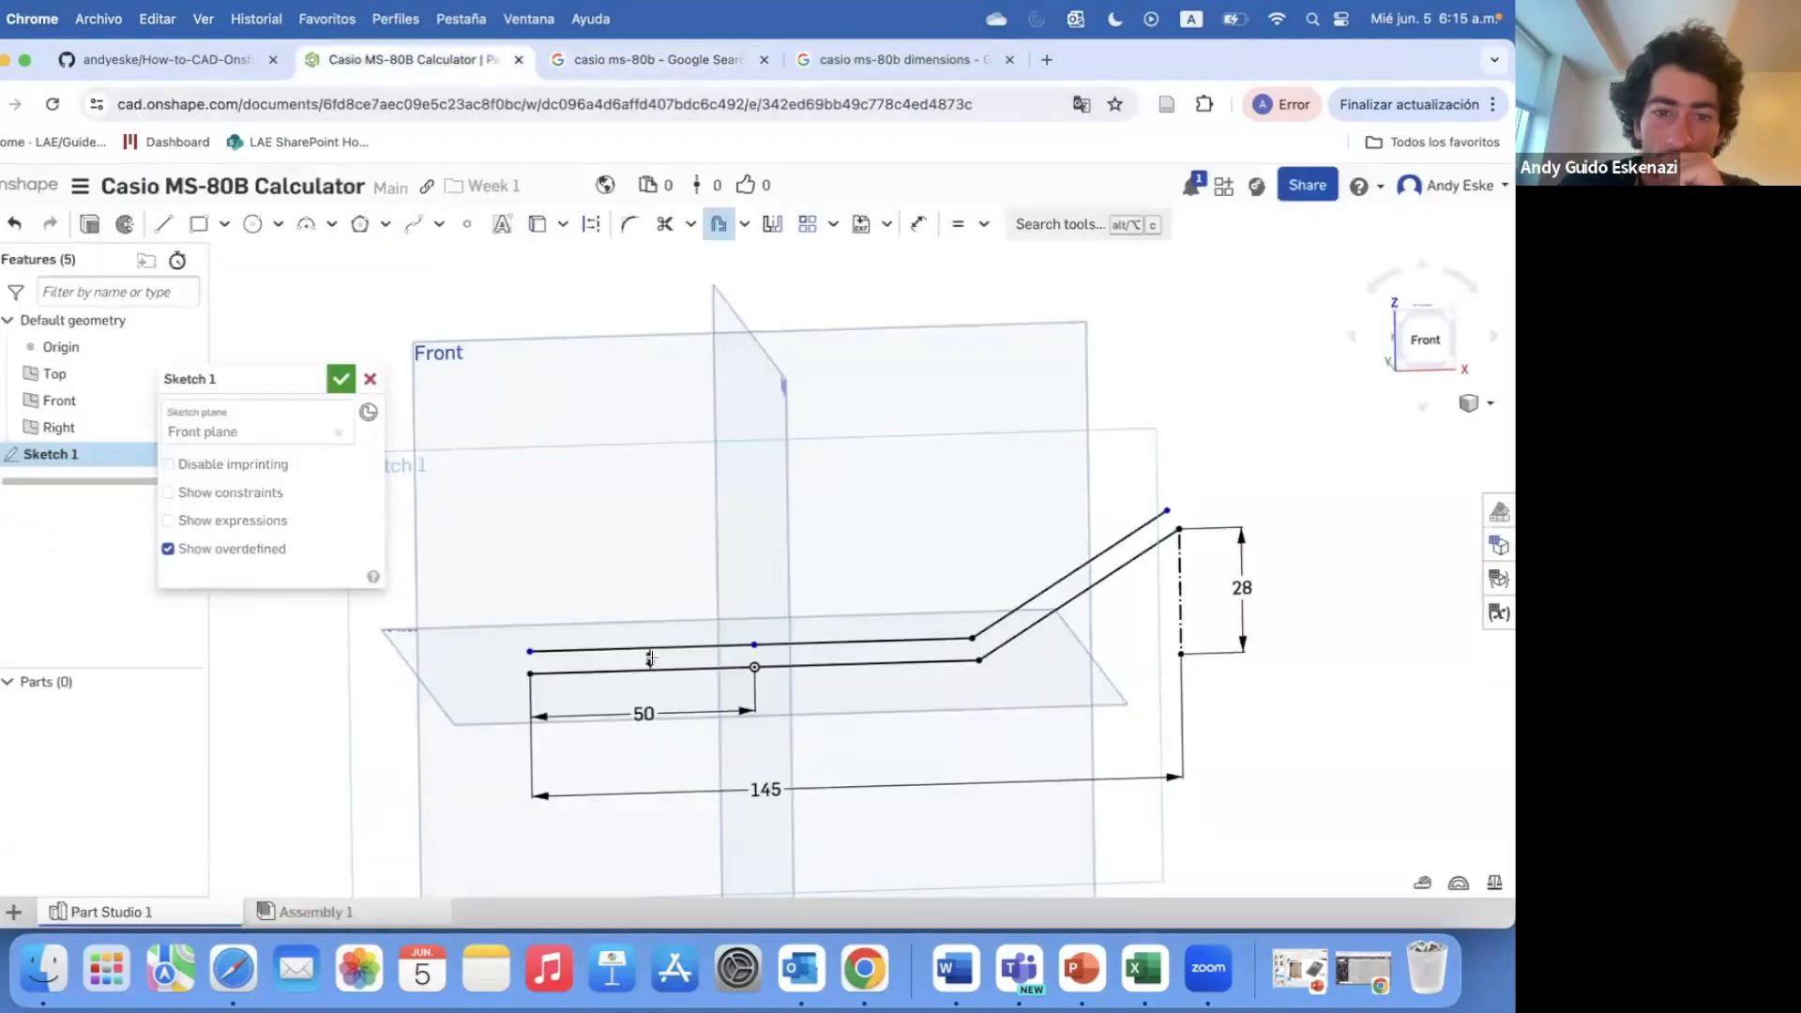
scroll(651, 657, up, 5)
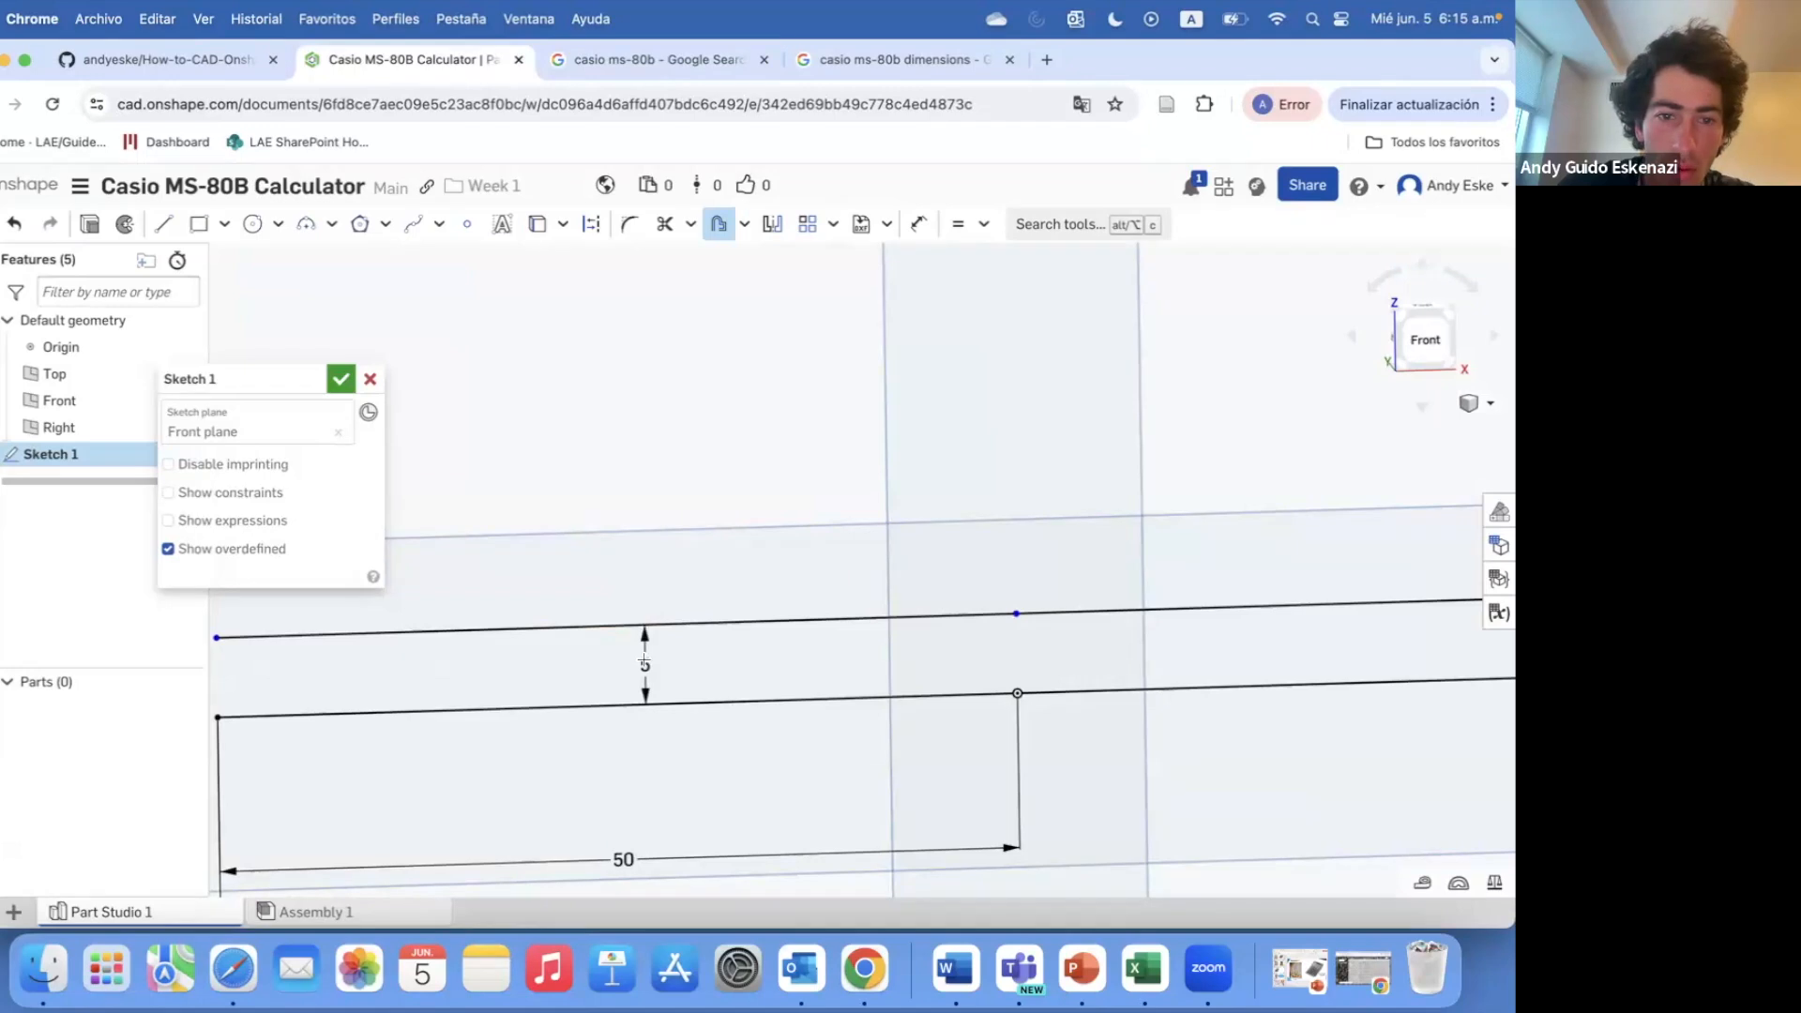
double_click(645, 664)
text(10)
key(Return)
- Close both open ends of the side profile with lines joining the lower and upper outlines
scroll(782, 617, down, 4)
mouse_move(783, 617)
right_down()
mouse_move(997, 551)
mouse_move(744, 611)
mouse_move(419, 345)
right_up()
key(l)
scroll(656, 692, down, 3)
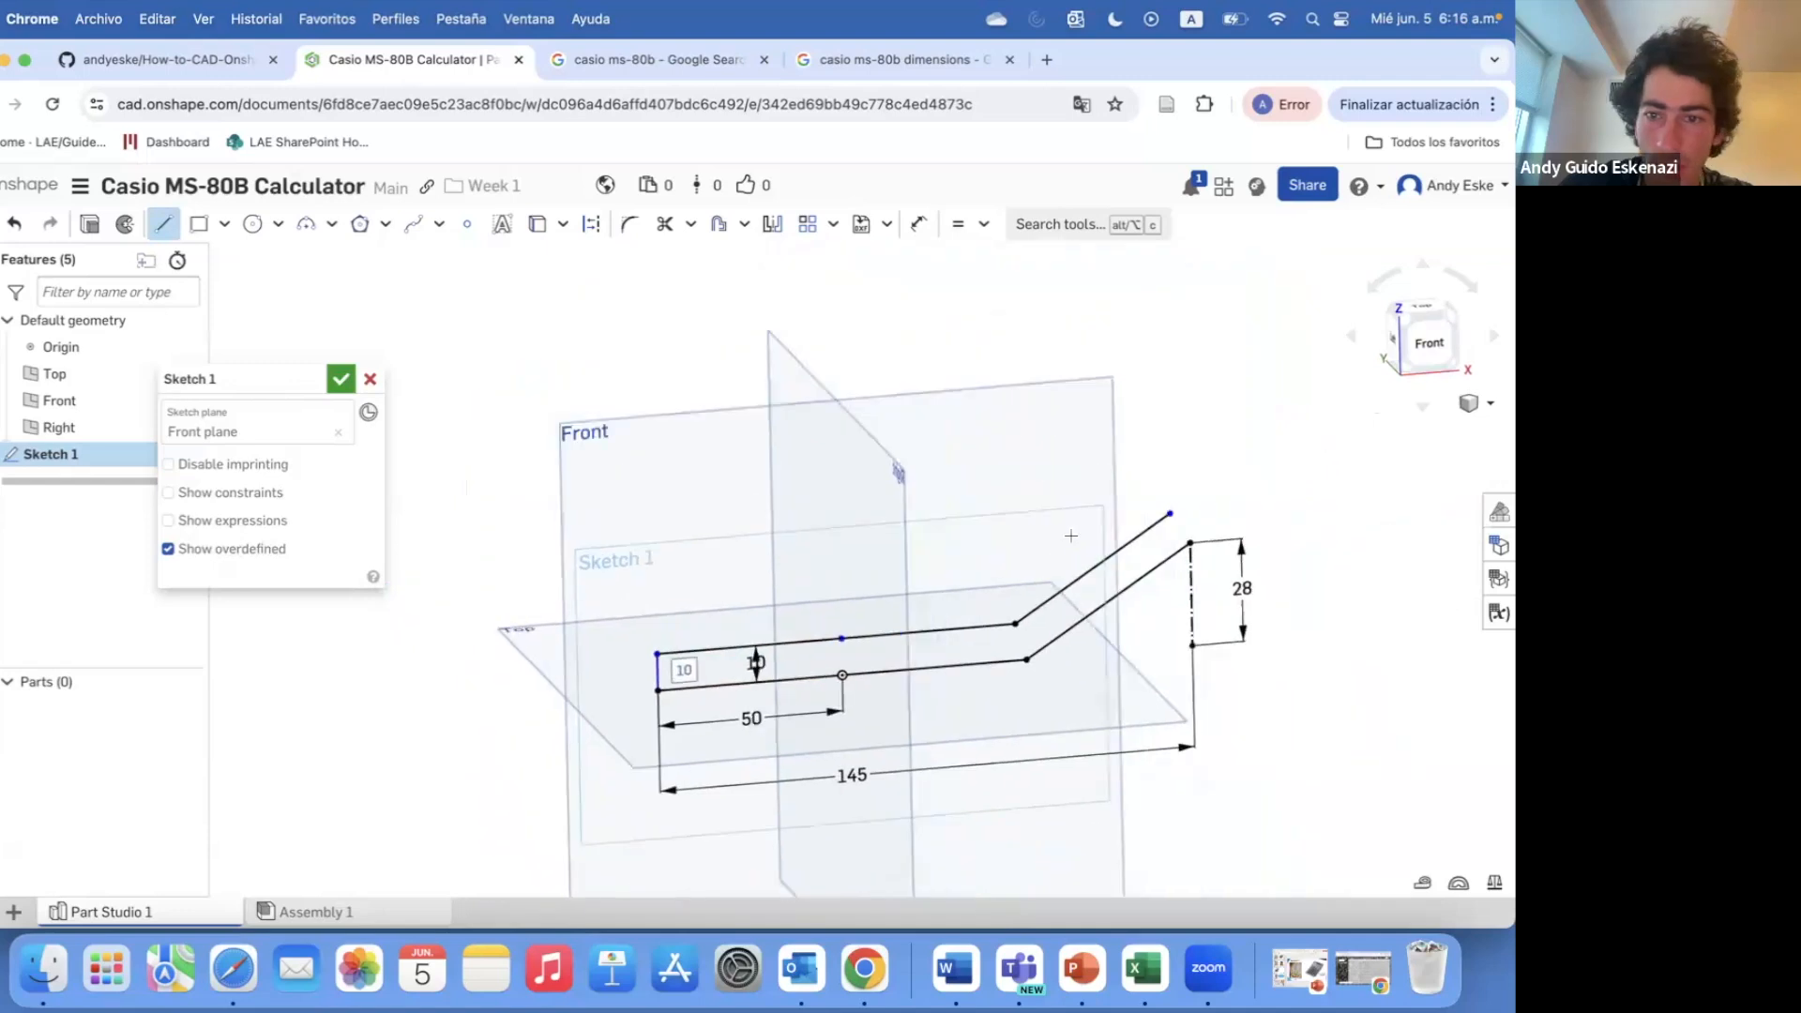
click(1190, 541)
scroll(608, 682, up, 3)
- Dimension the profile's end line on the flat section at 10 mm
key(d)
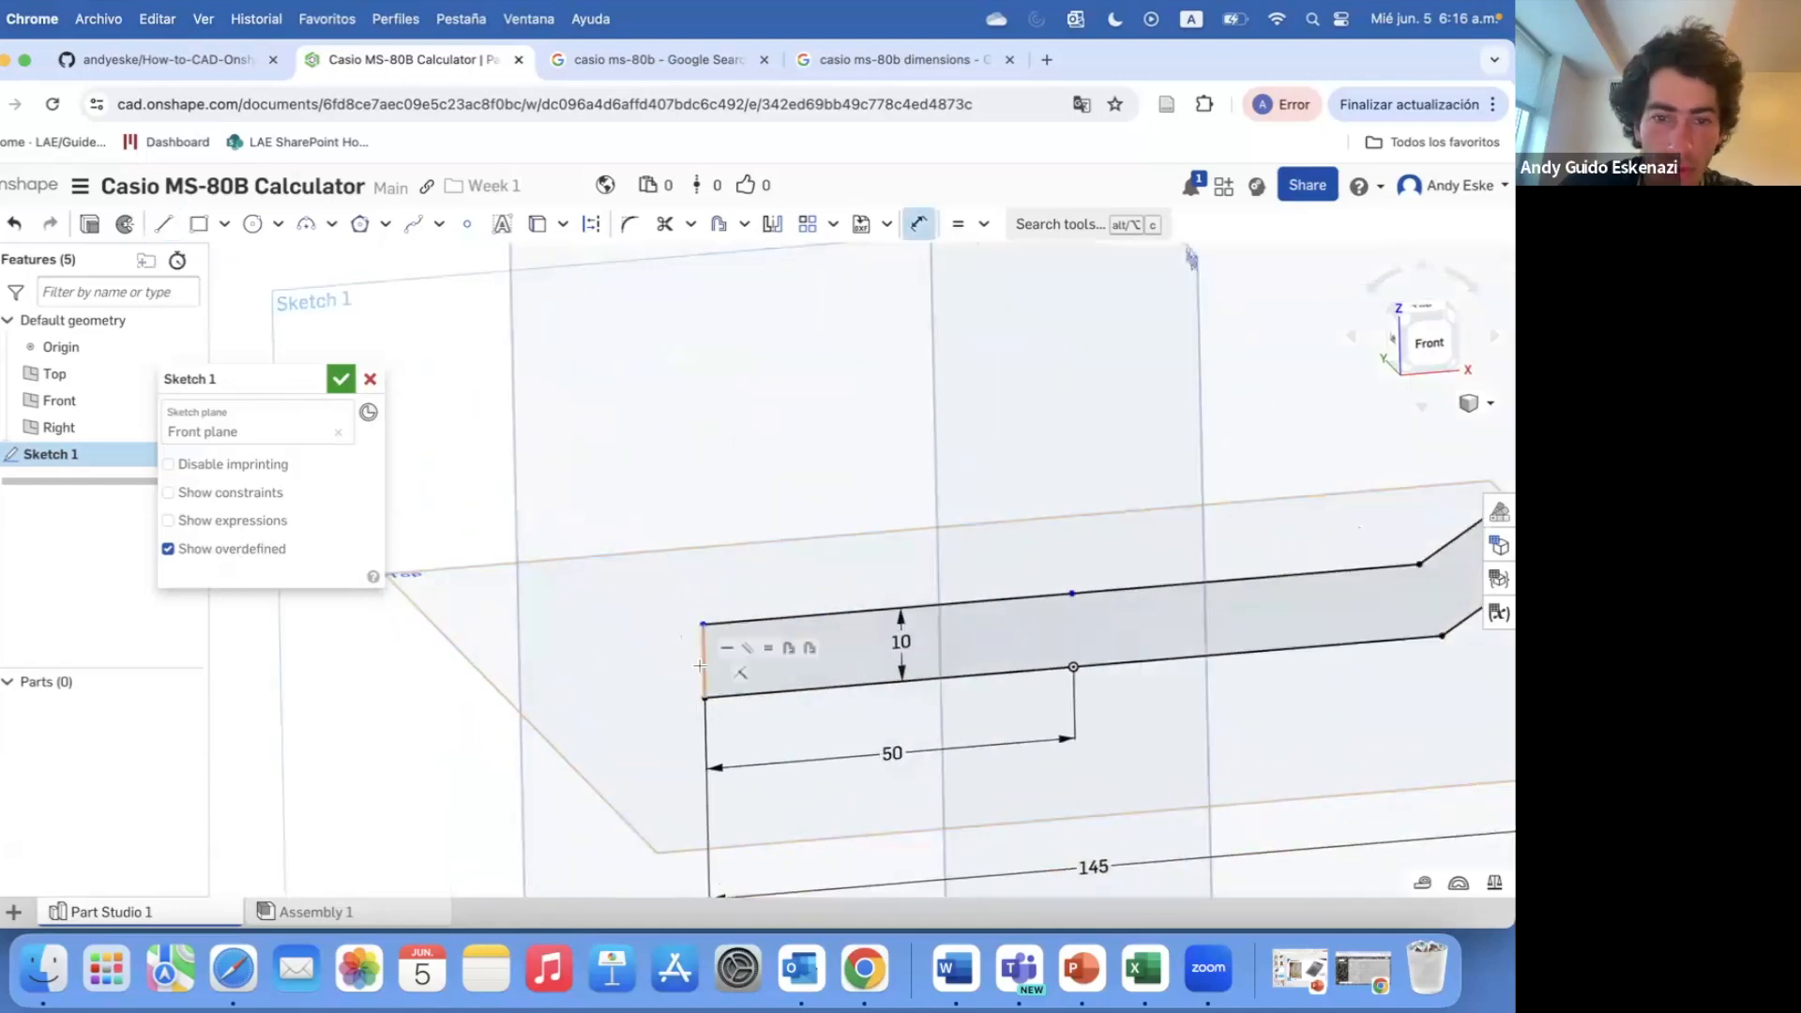
click(723, 717)
key(Return)
scroll(621, 593, down, 5)
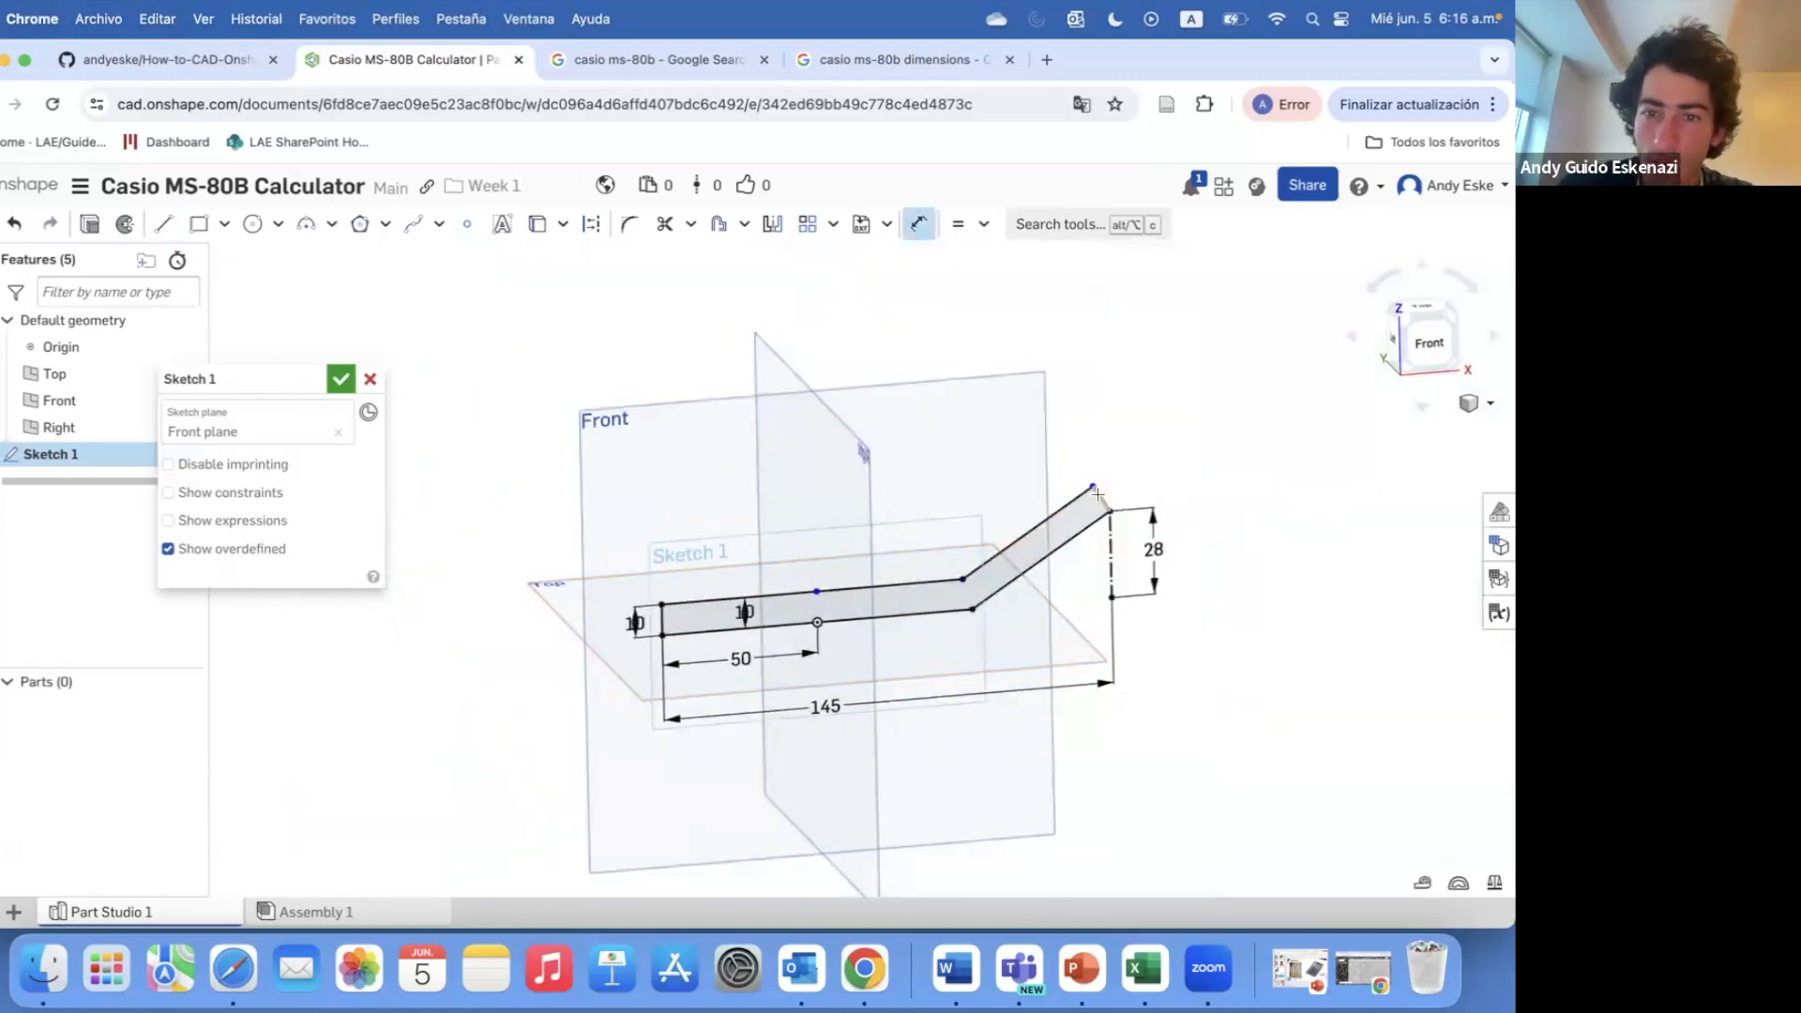
scroll(779, 605, up, 5)
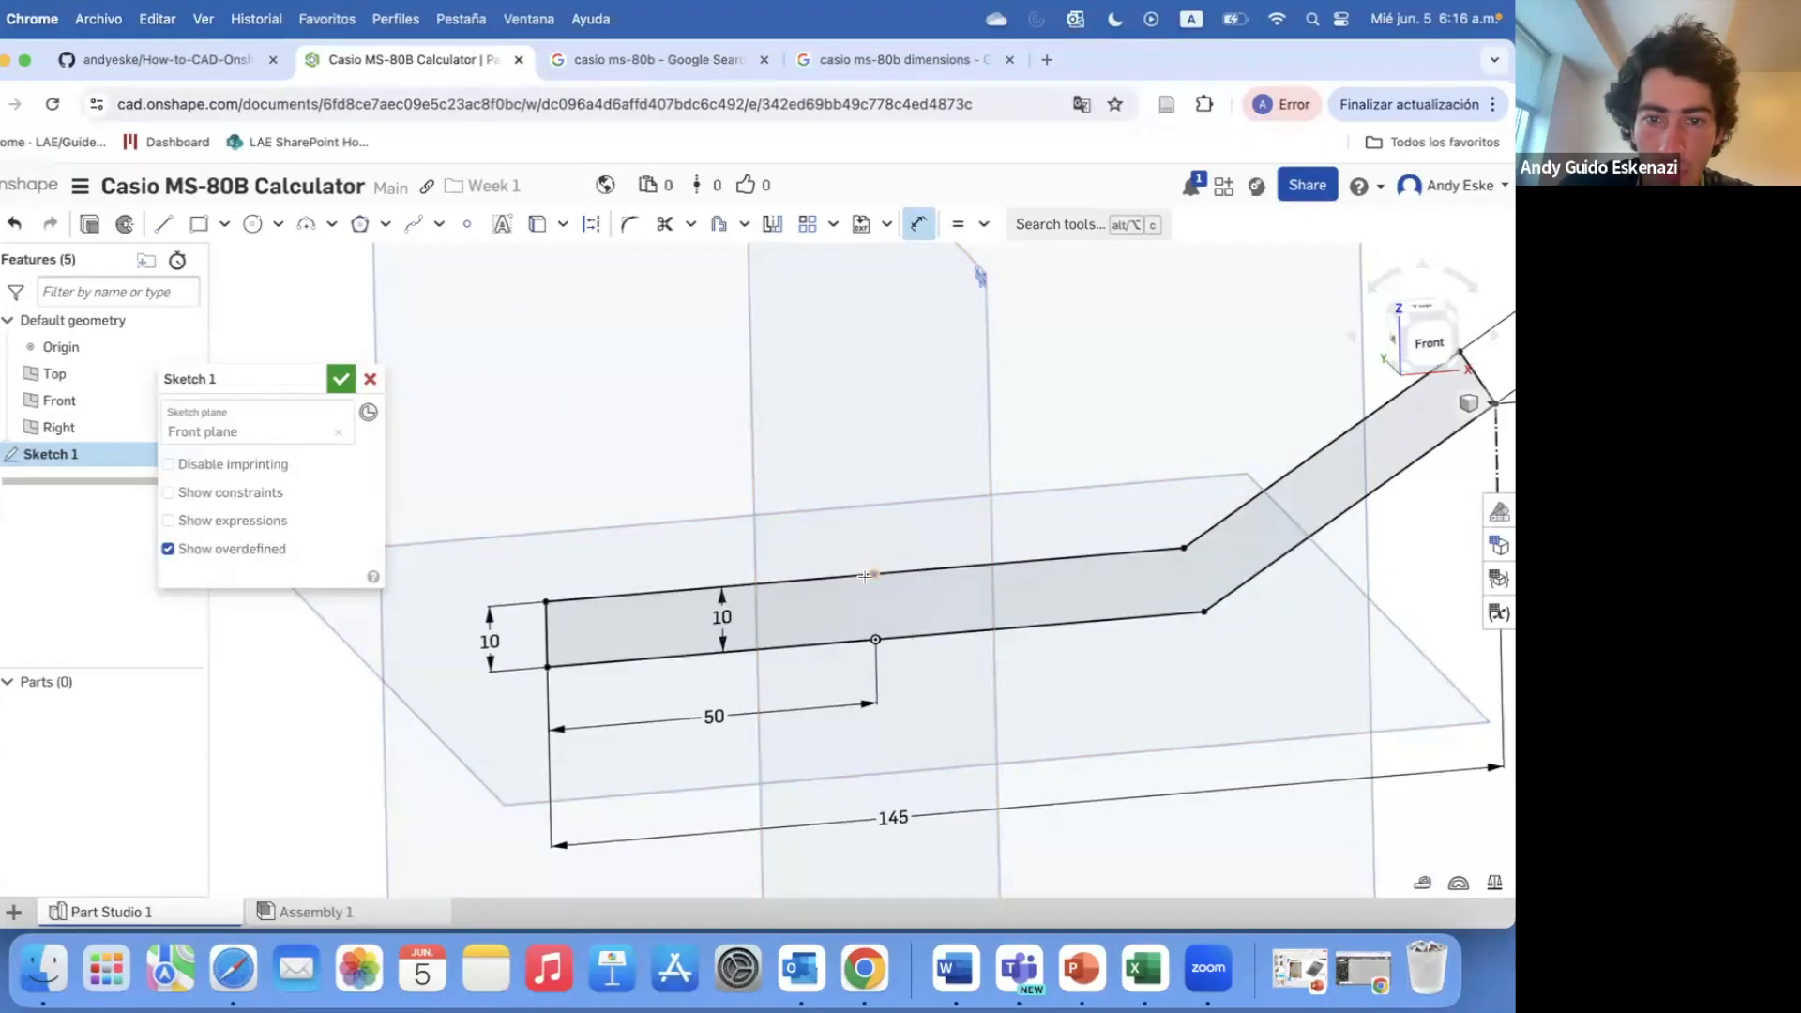
- Extrude the closed side profile as a new blind solid spanning the calculator's width
right_drag(864, 576, 1112, 554)
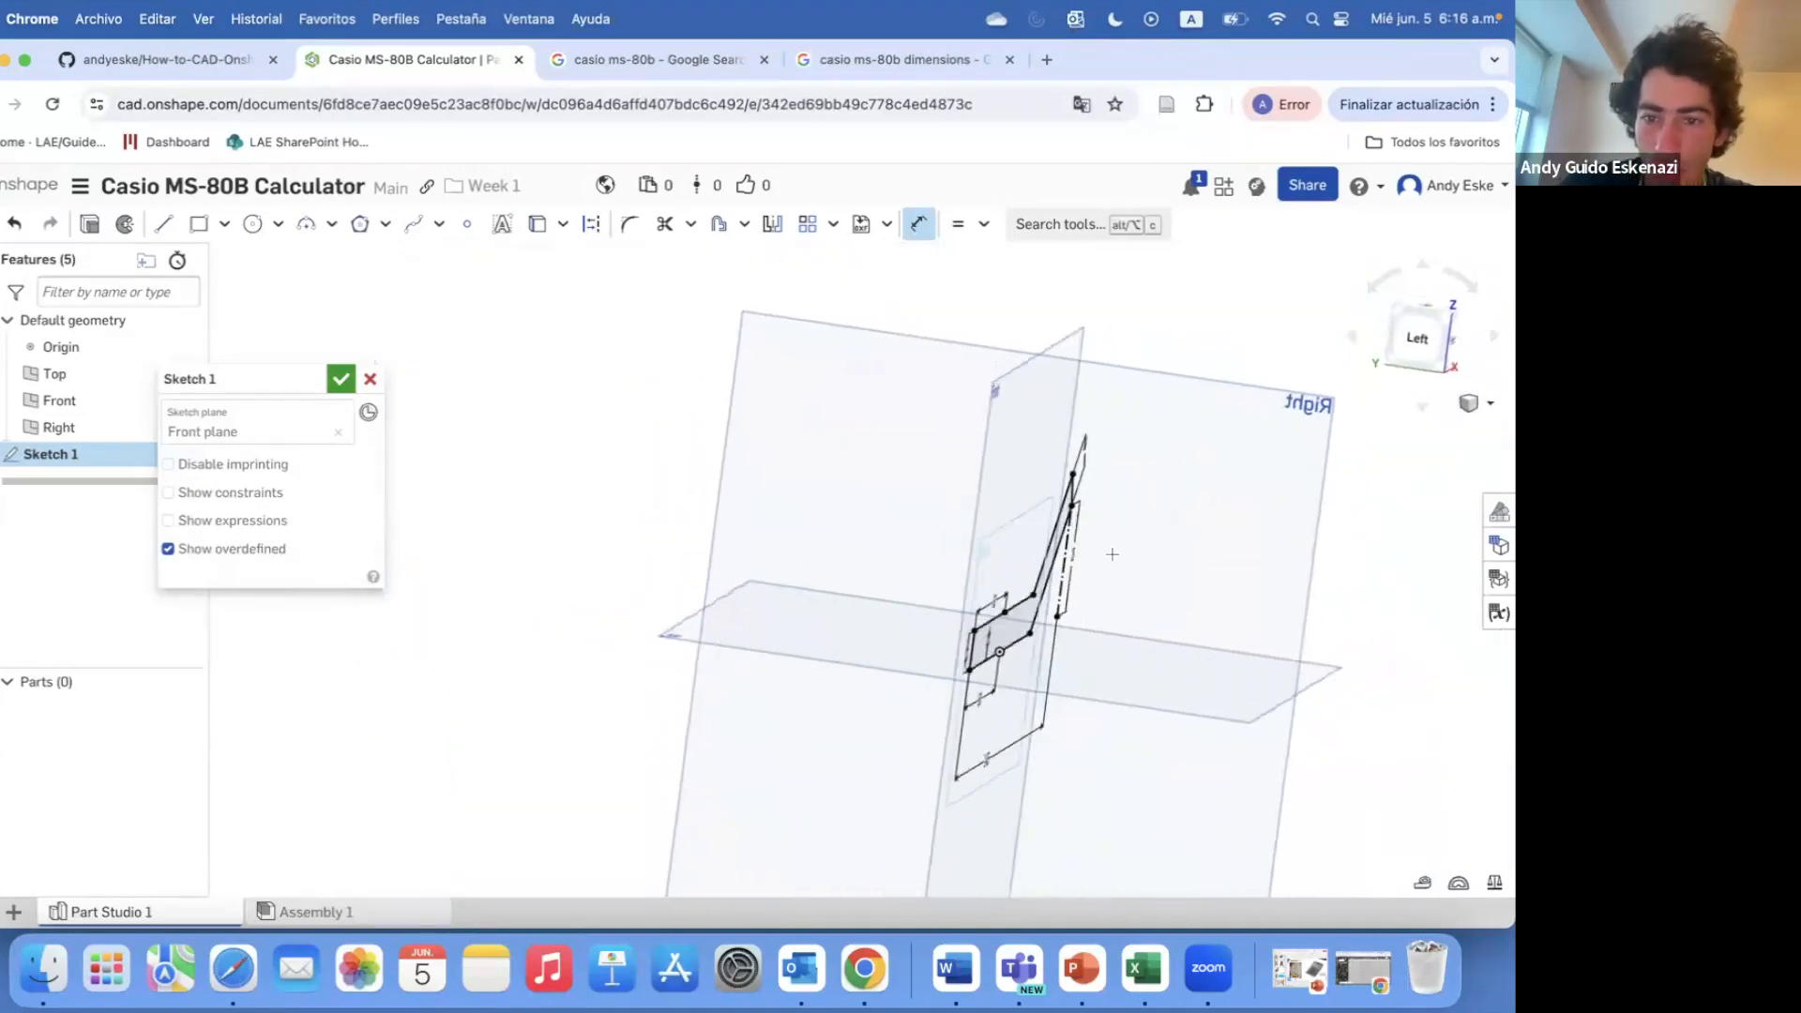
key(shift+7)
key(shift+e)
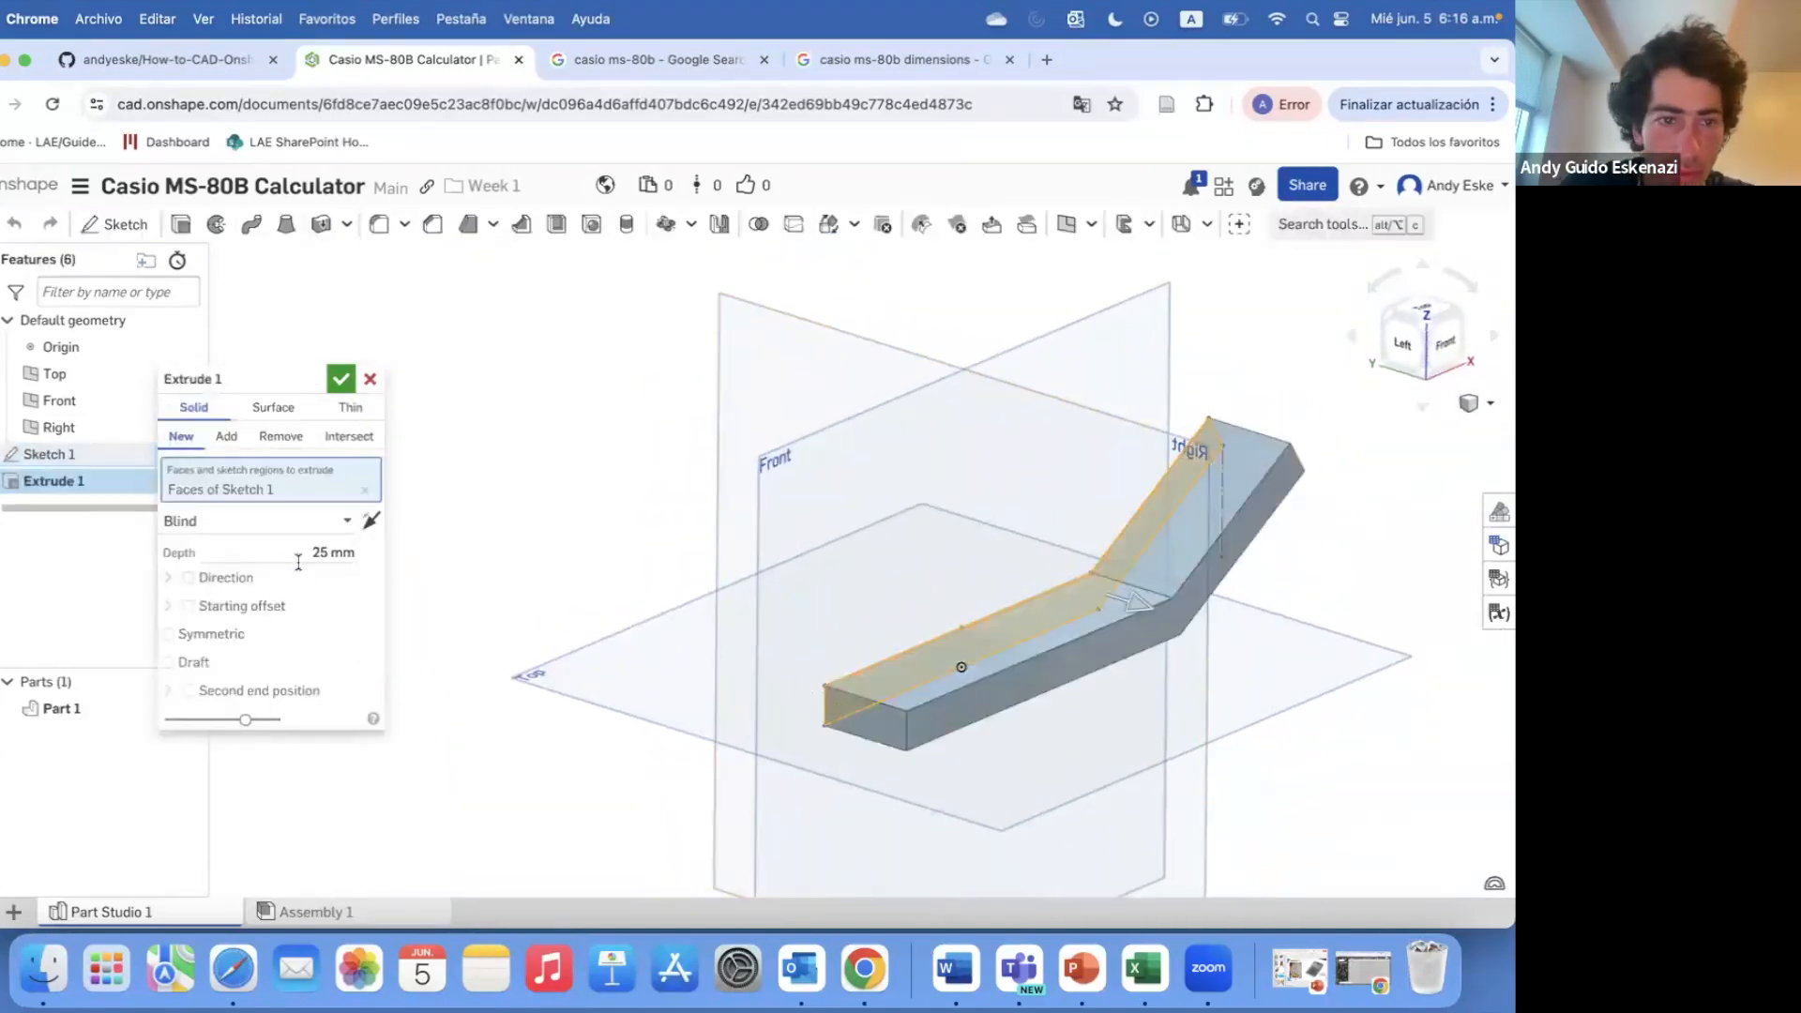
text(10)
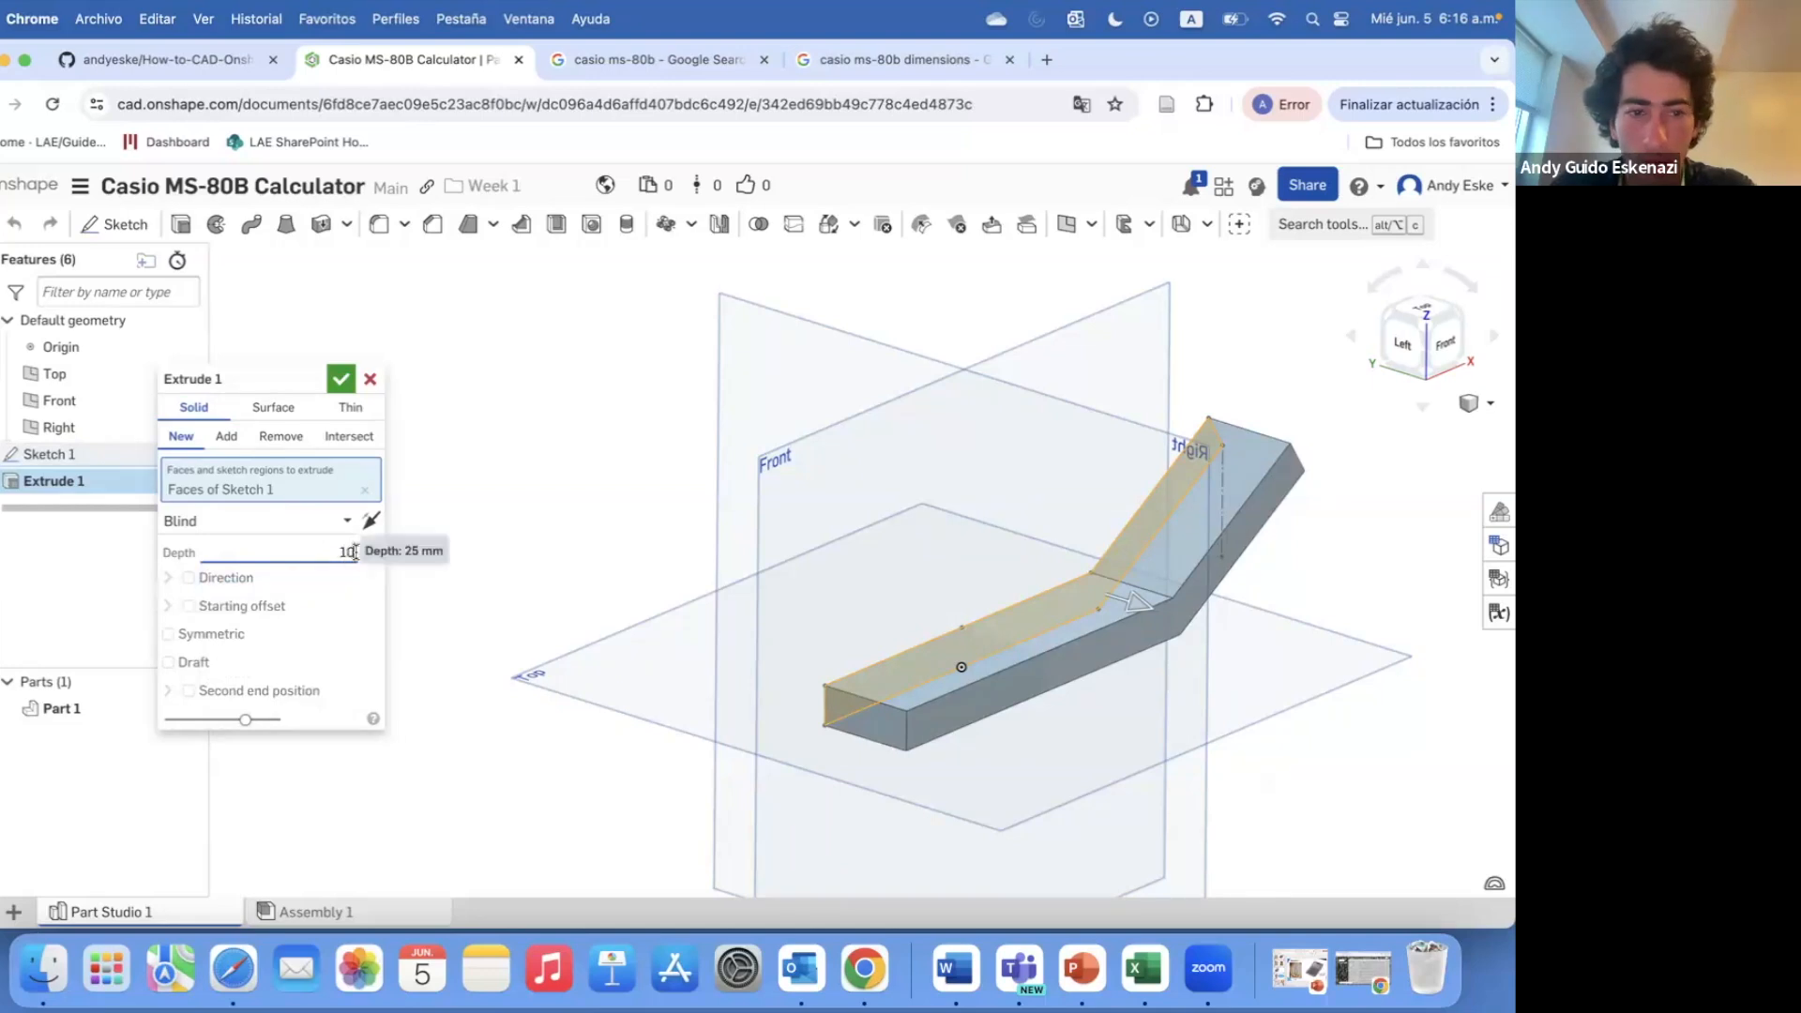
key(Return)
click(337, 379)
- Edit the extrusion and make it symmetric about the sketch plane
scroll(825, 483, down, 4)
right_drag(1060, 601, 975, 574)
right_click(52, 480)
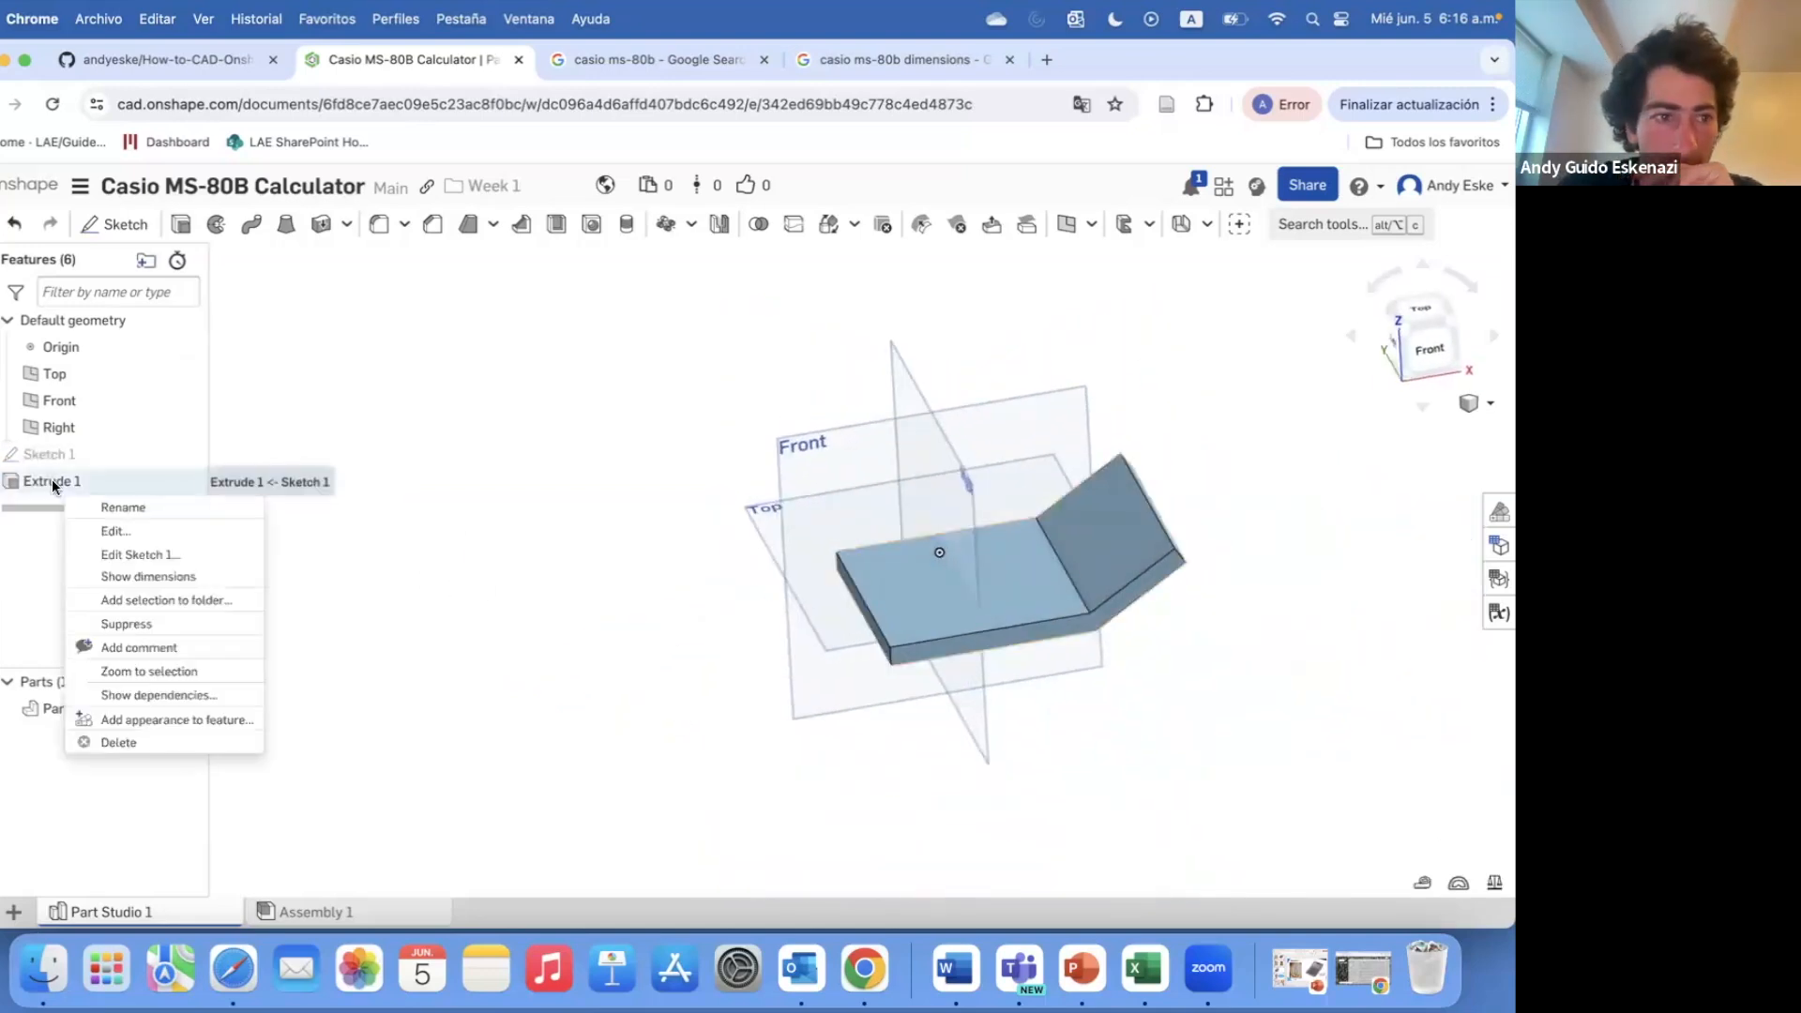
click(155, 530)
click(168, 634)
click(340, 379)
- Examine several Casio MS-80B photos in the image search to compare the body's corners and edges with the model
right_drag(611, 581, 576, 57)
click(578, 60)
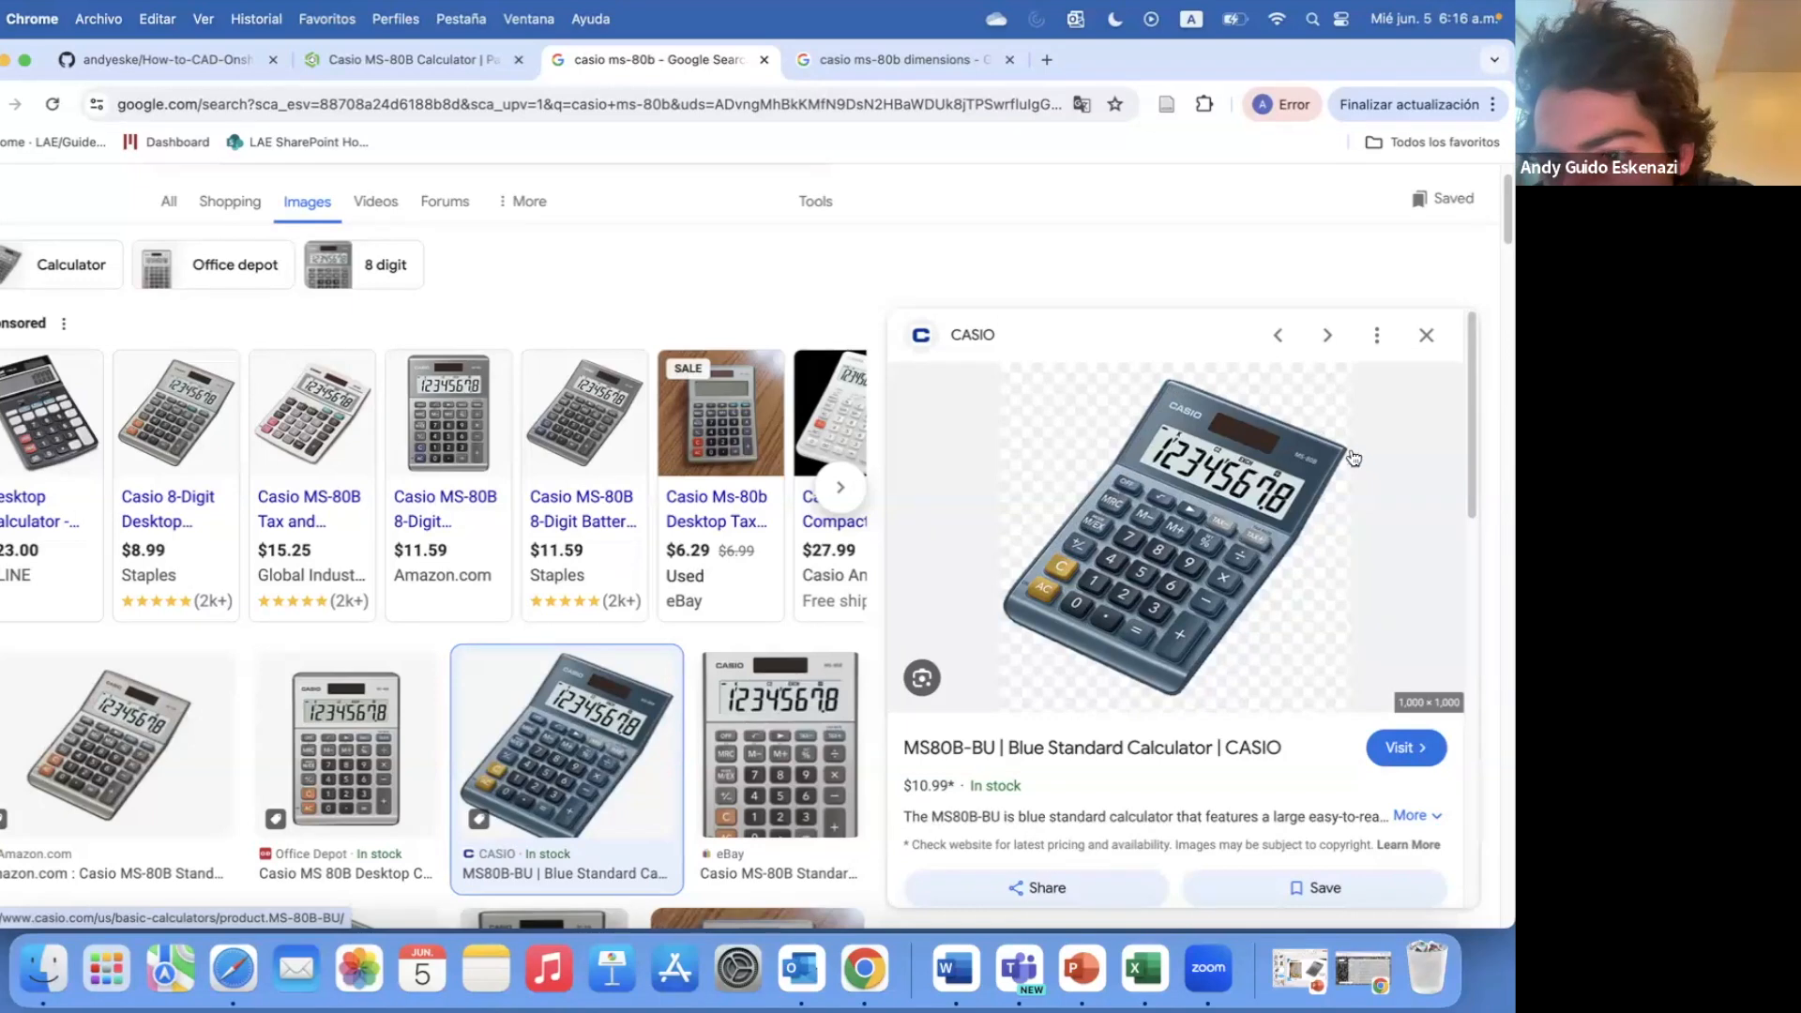
click(442, 62)
key(ctrl+Tab)
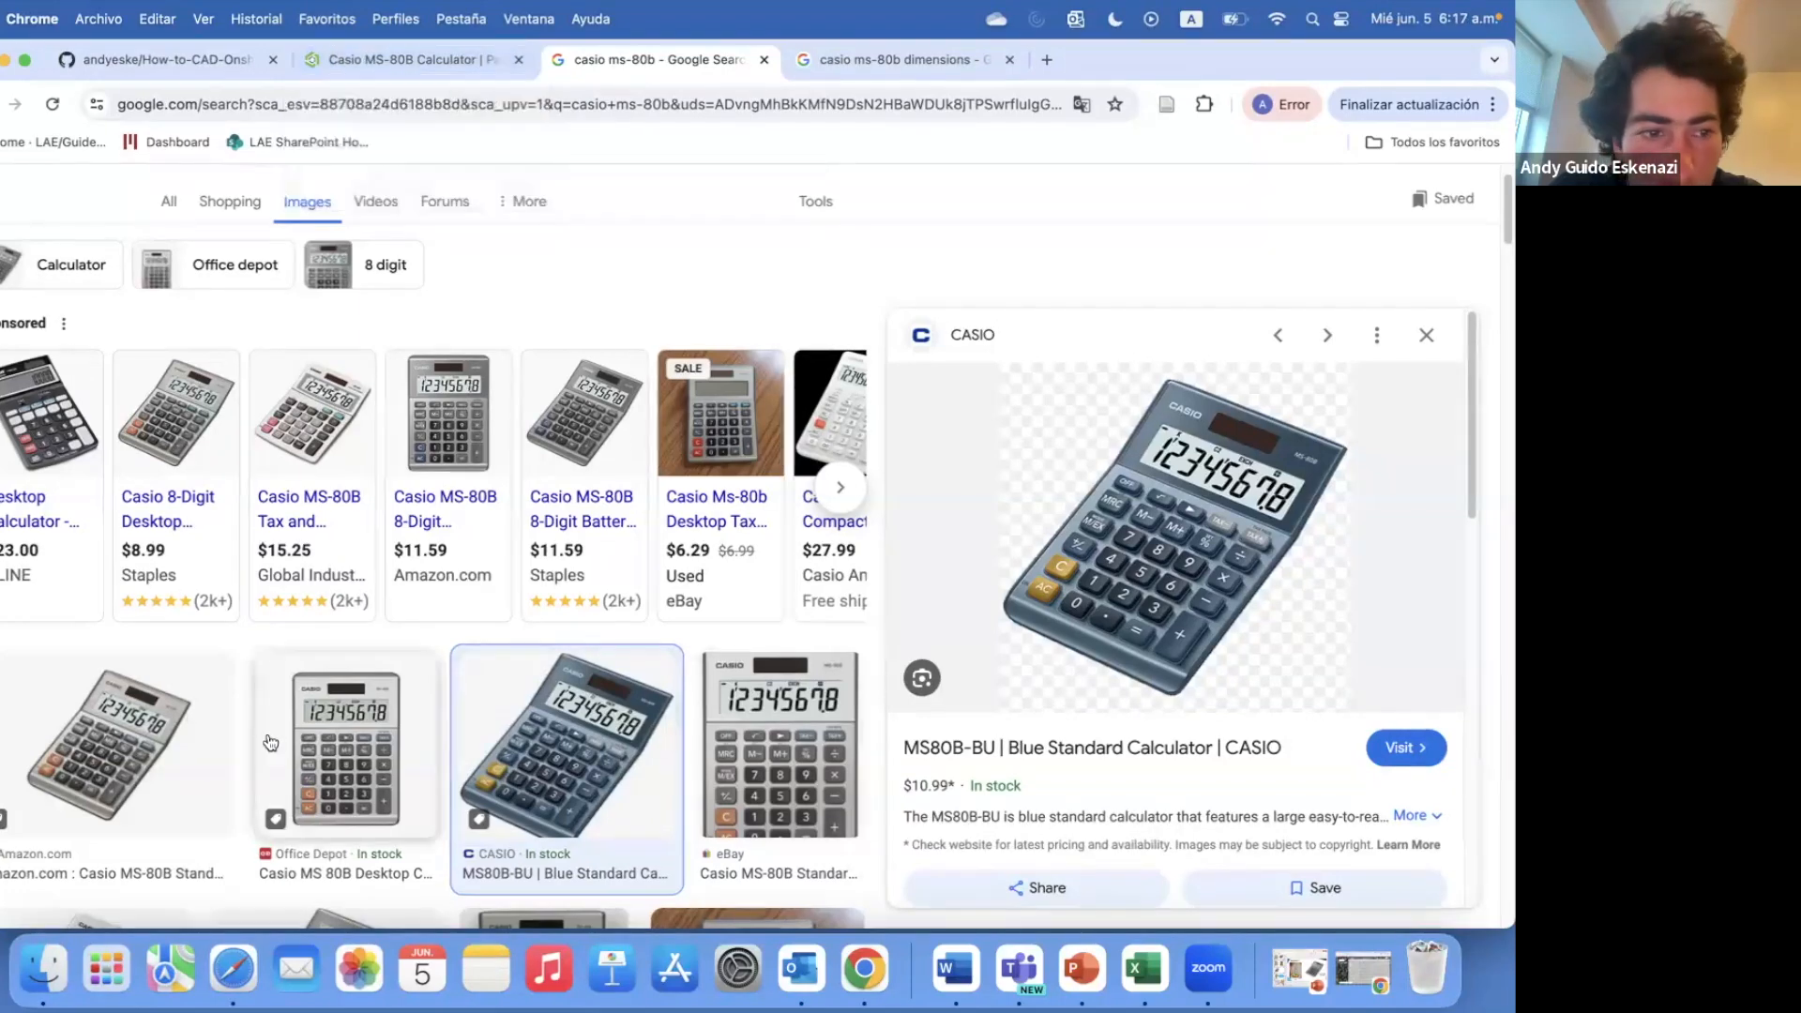
click(174, 751)
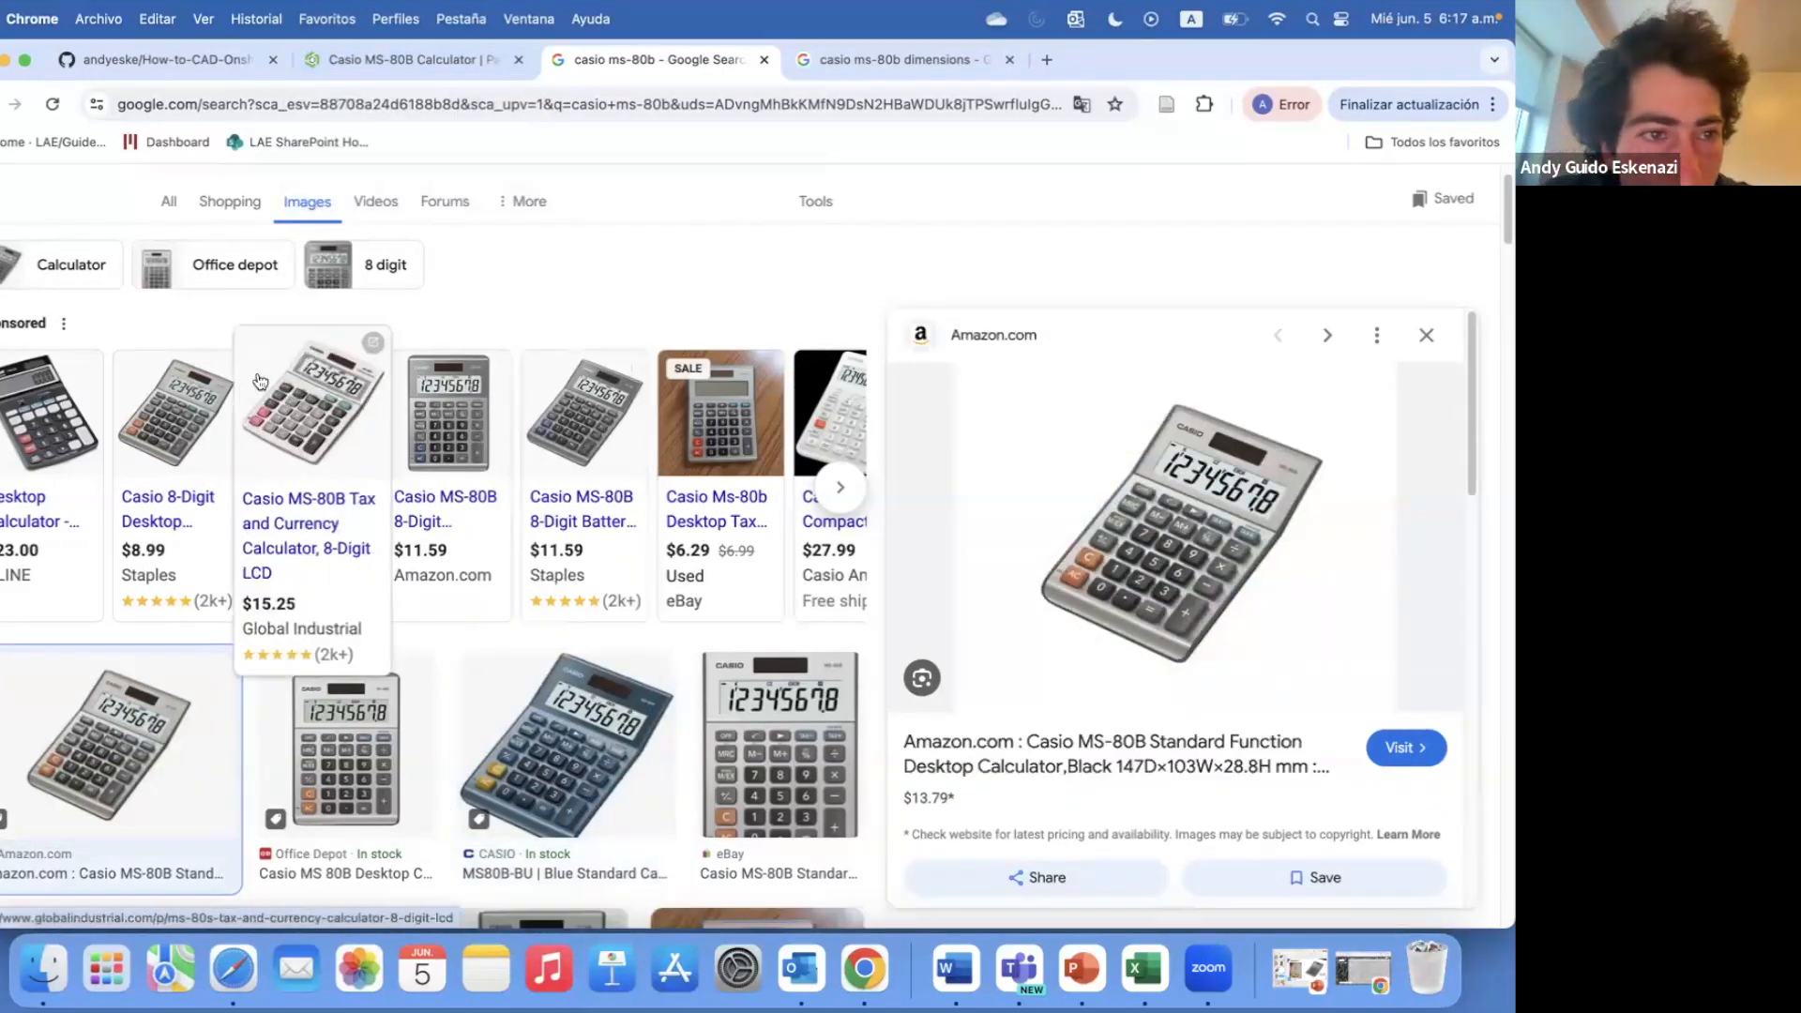
scroll(441, 670, down, 5)
scroll(441, 671, down, 2)
click(812, 530)
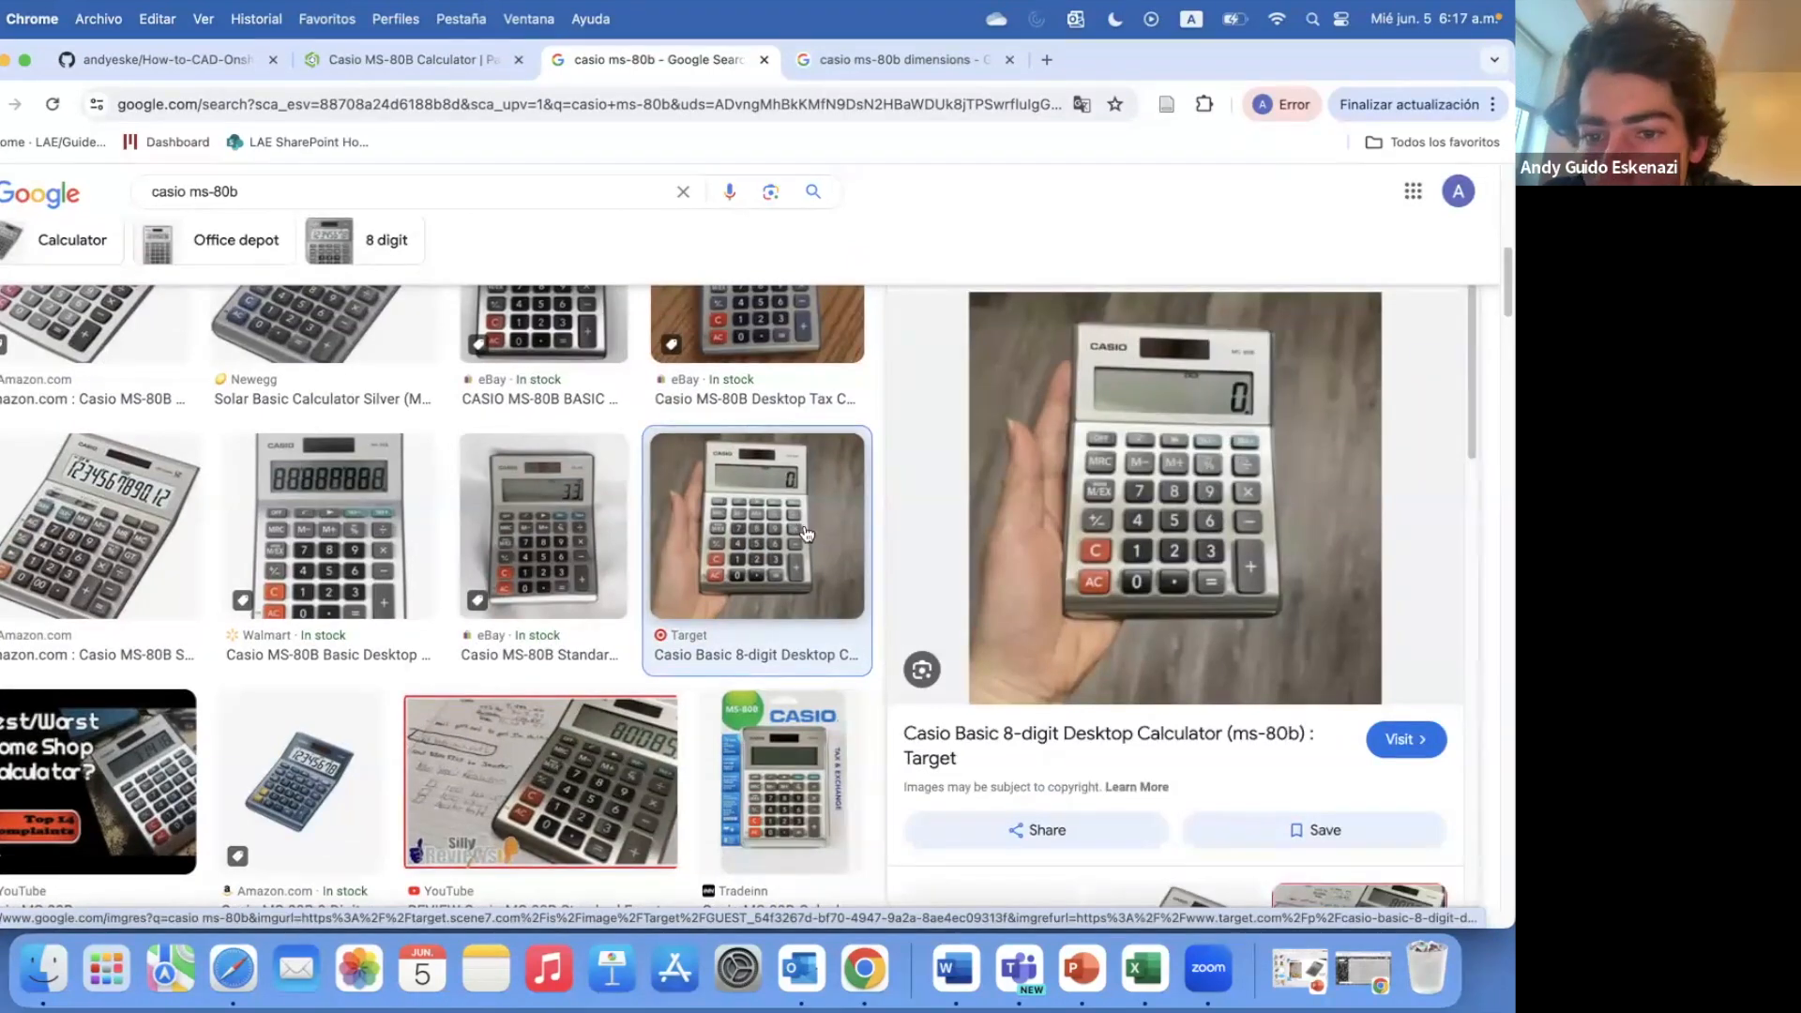
- Return to the Onshape model and fillet the body's four short vertical corner edges with a 5 mm radius
click(413, 59)
right_drag(919, 564, 1037, 676)
click(379, 223)
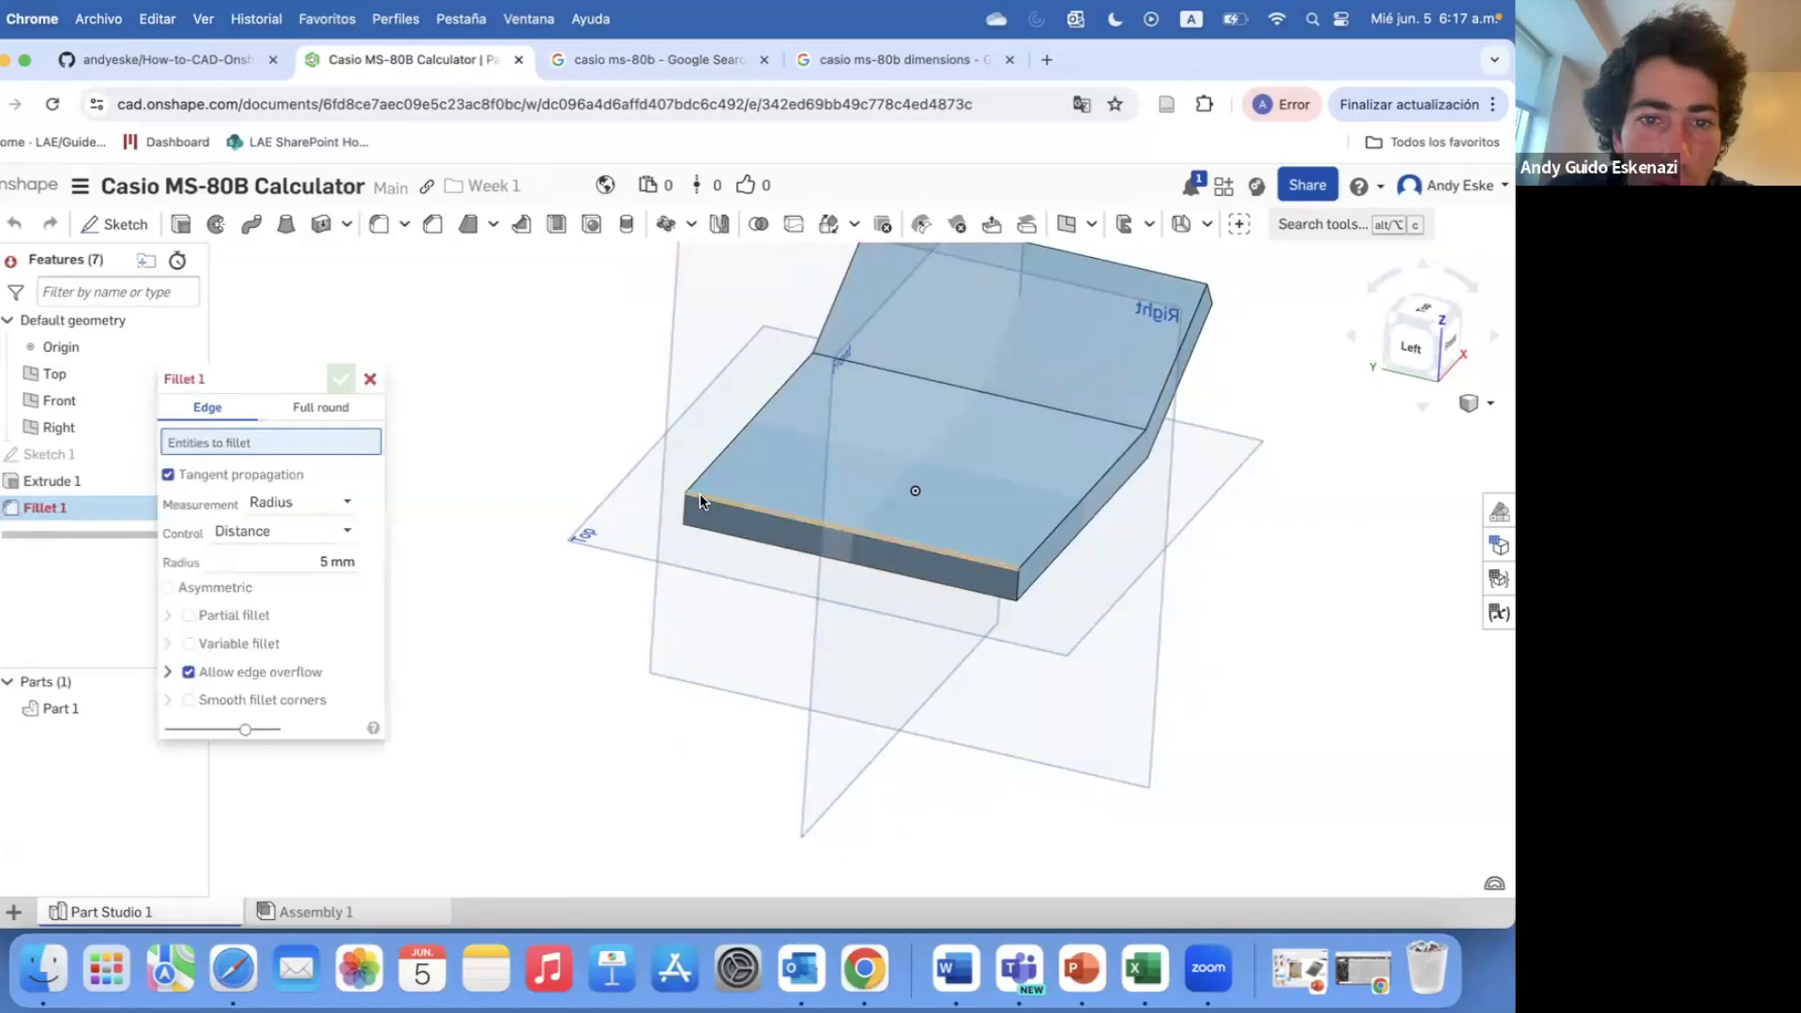
click(684, 506)
click(1017, 584)
right_drag(1018, 583, 904, 264)
click(1230, 320)
click(878, 249)
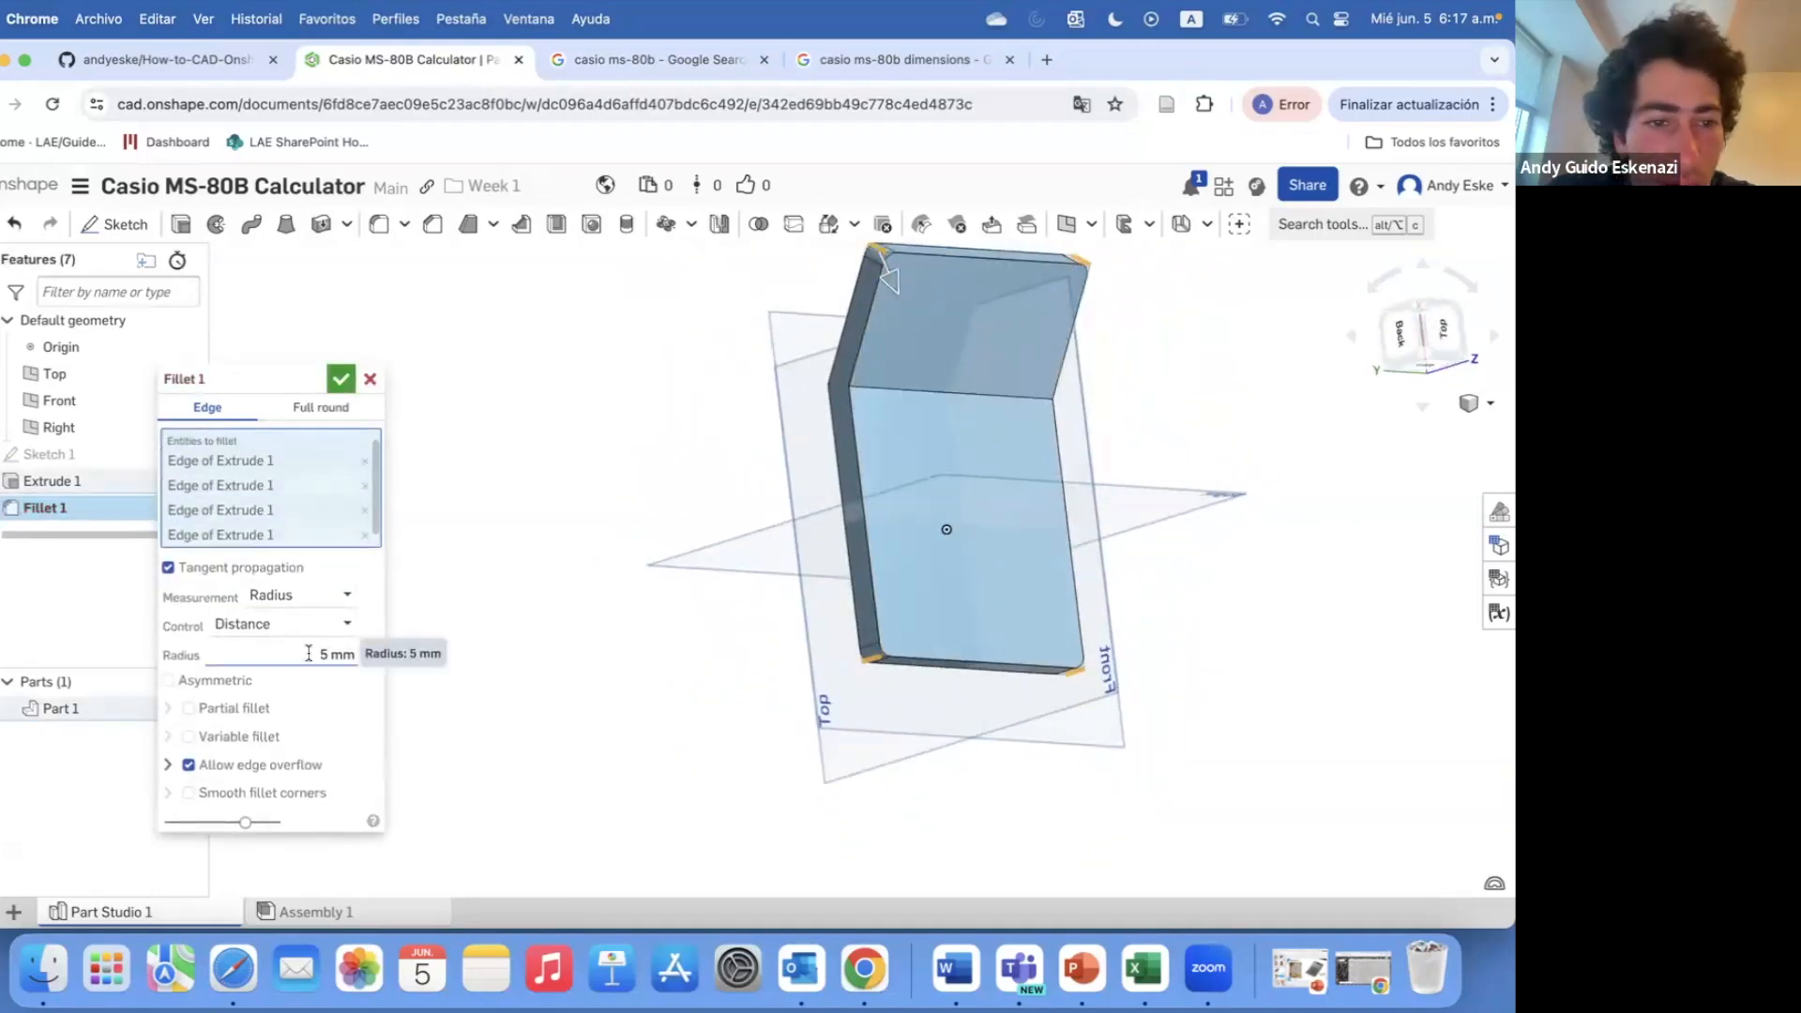
key(Return)
- Try to fillet the upper edges of the flat section and its rounded corners at 5 mm without tangent propagation
right_drag(583, 735, 728, 567)
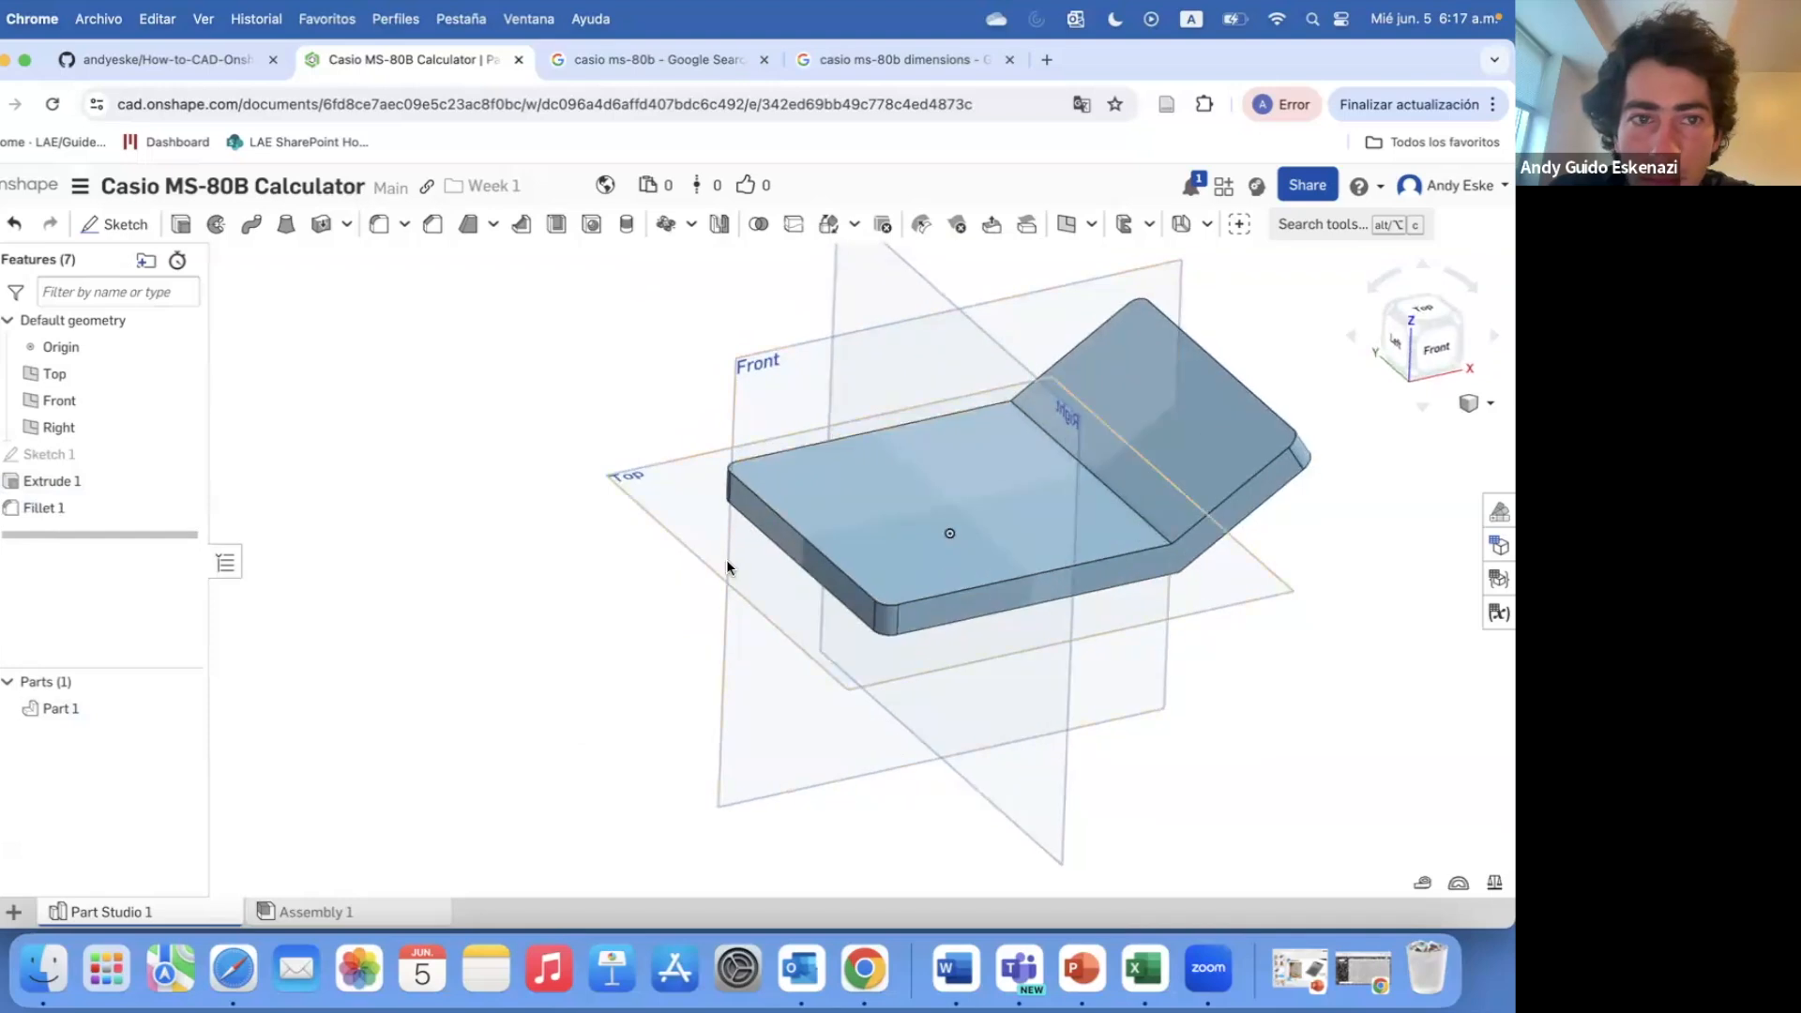
key(shift+f)
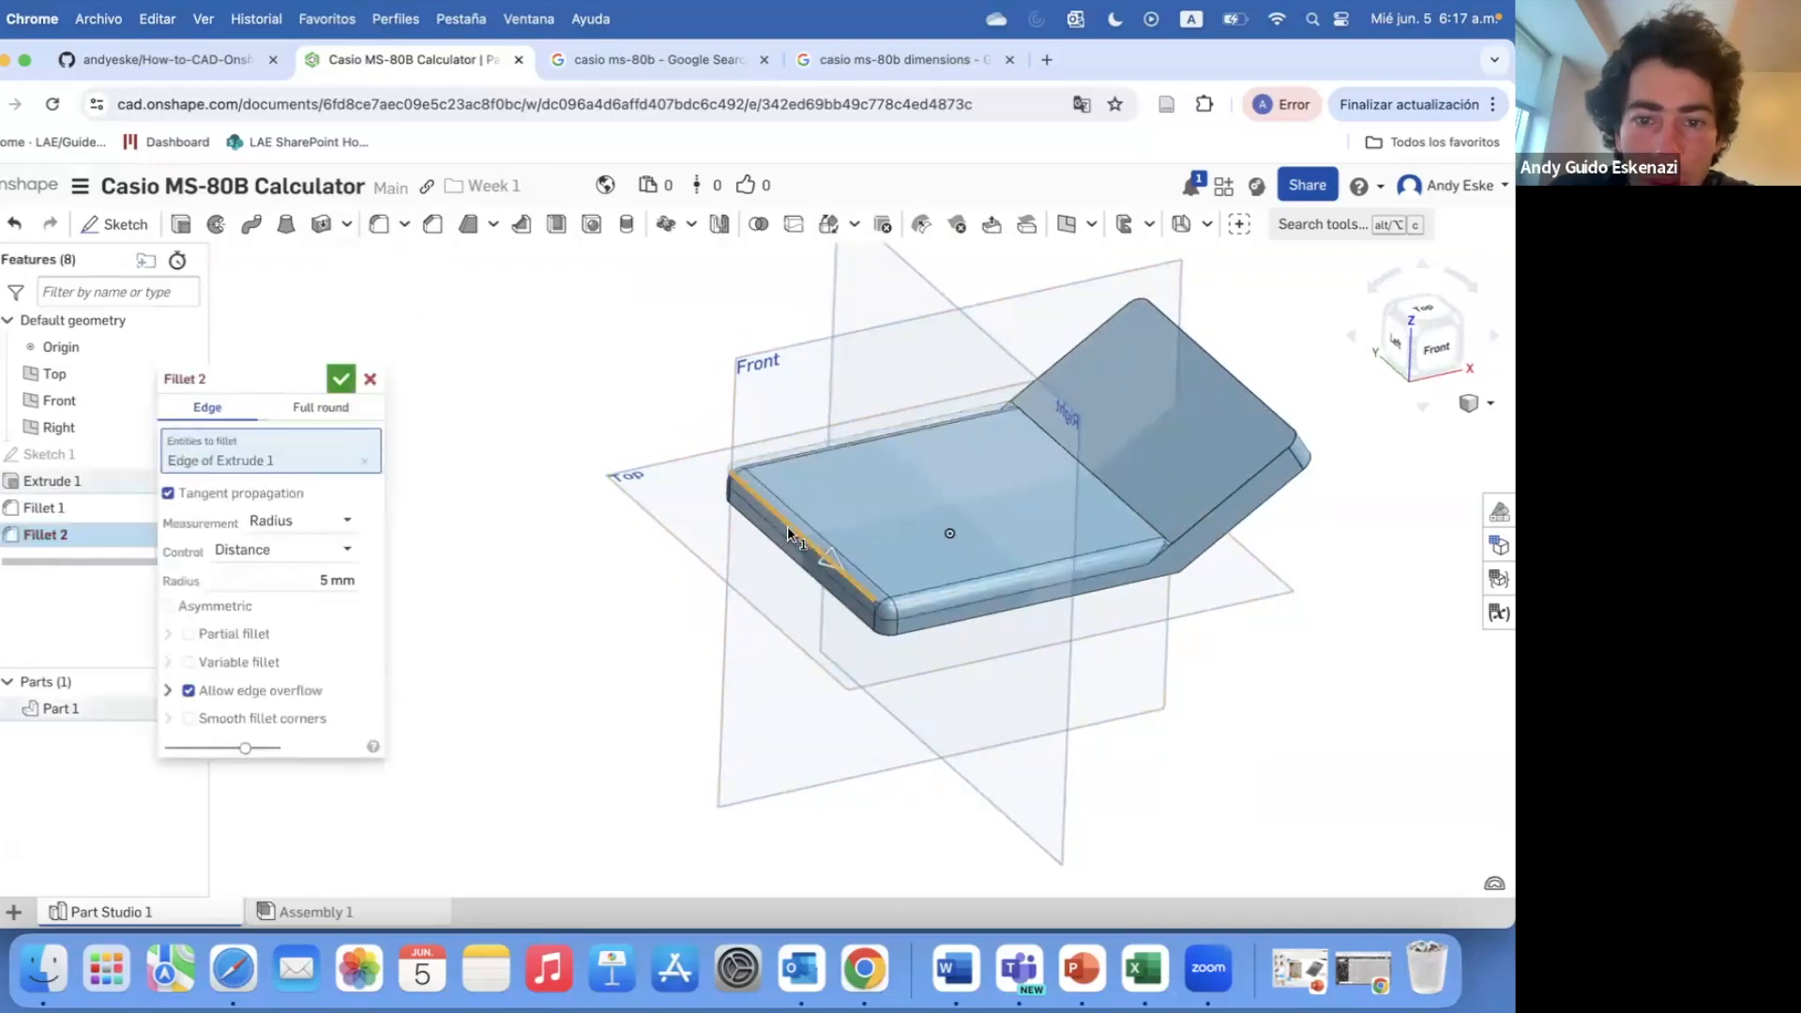
click(825, 565)
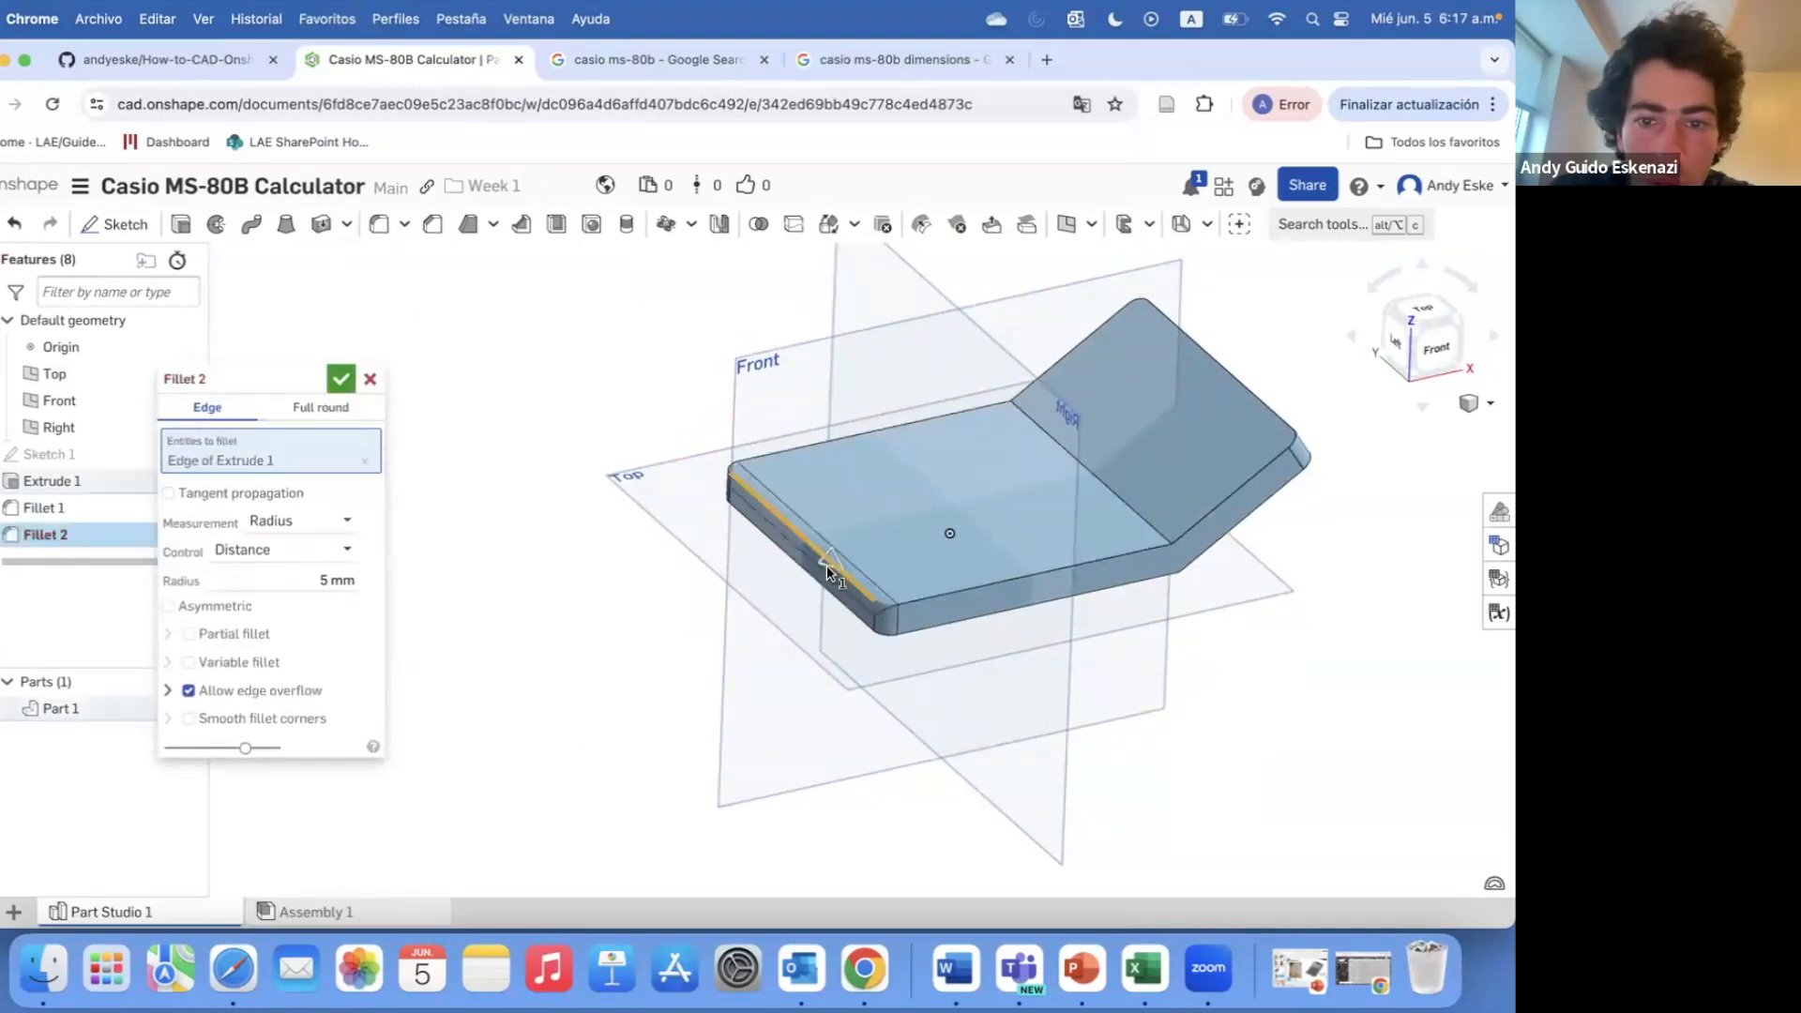
scroll(800, 525, up, 3)
right_drag(801, 525, 740, 478)
click(598, 370)
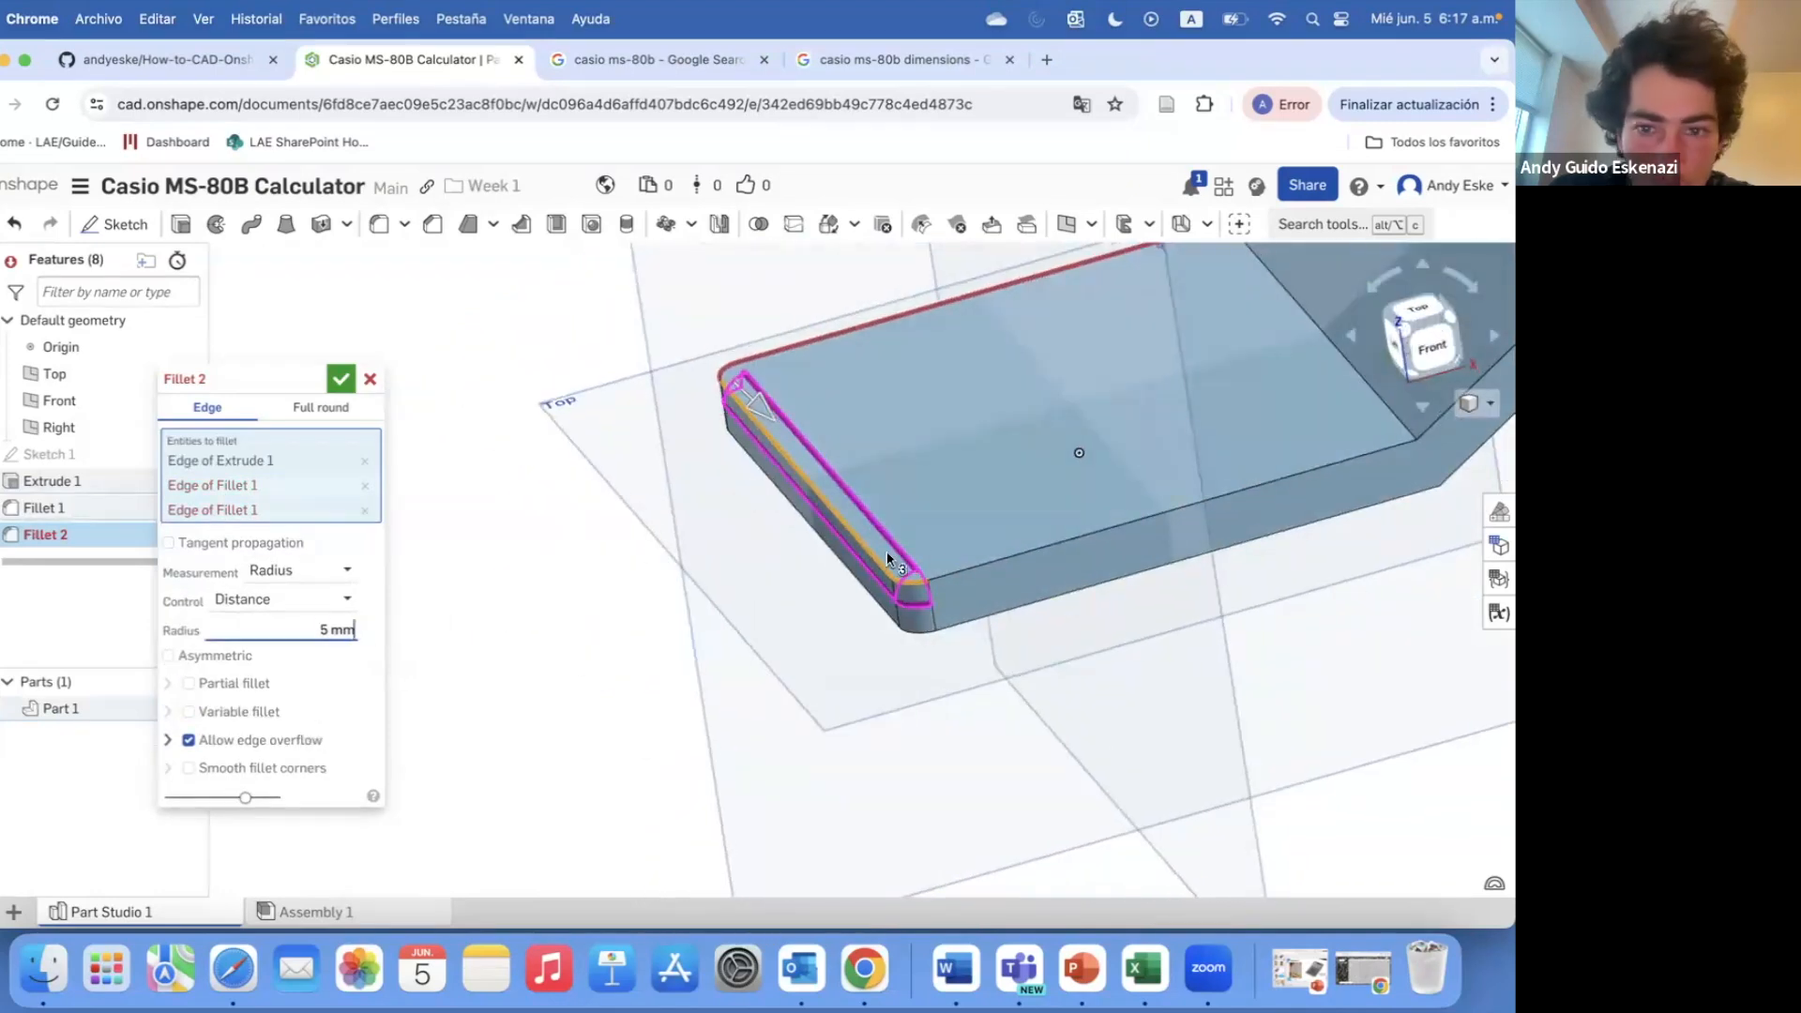
click(948, 579)
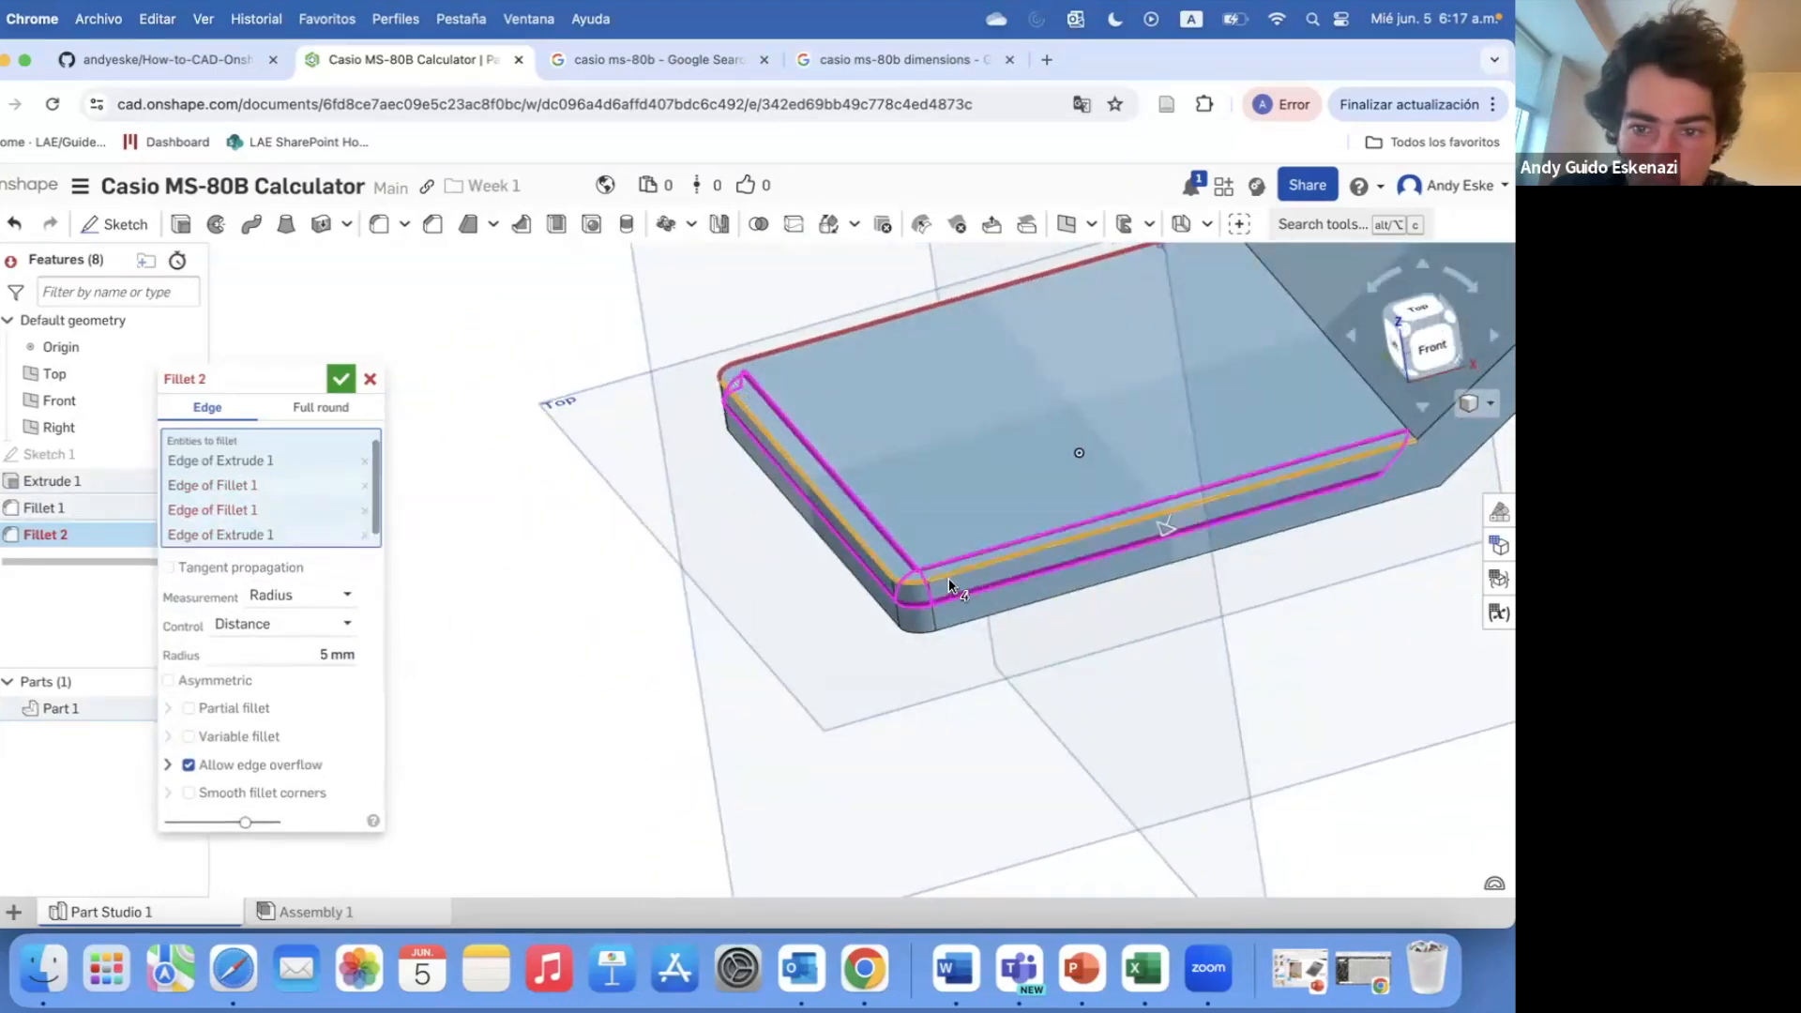
click(369, 378)
- Roll the feature history back to before the corner fillet, glance at the reference photos, and roll it forward again
drag(131, 532, 132, 507)
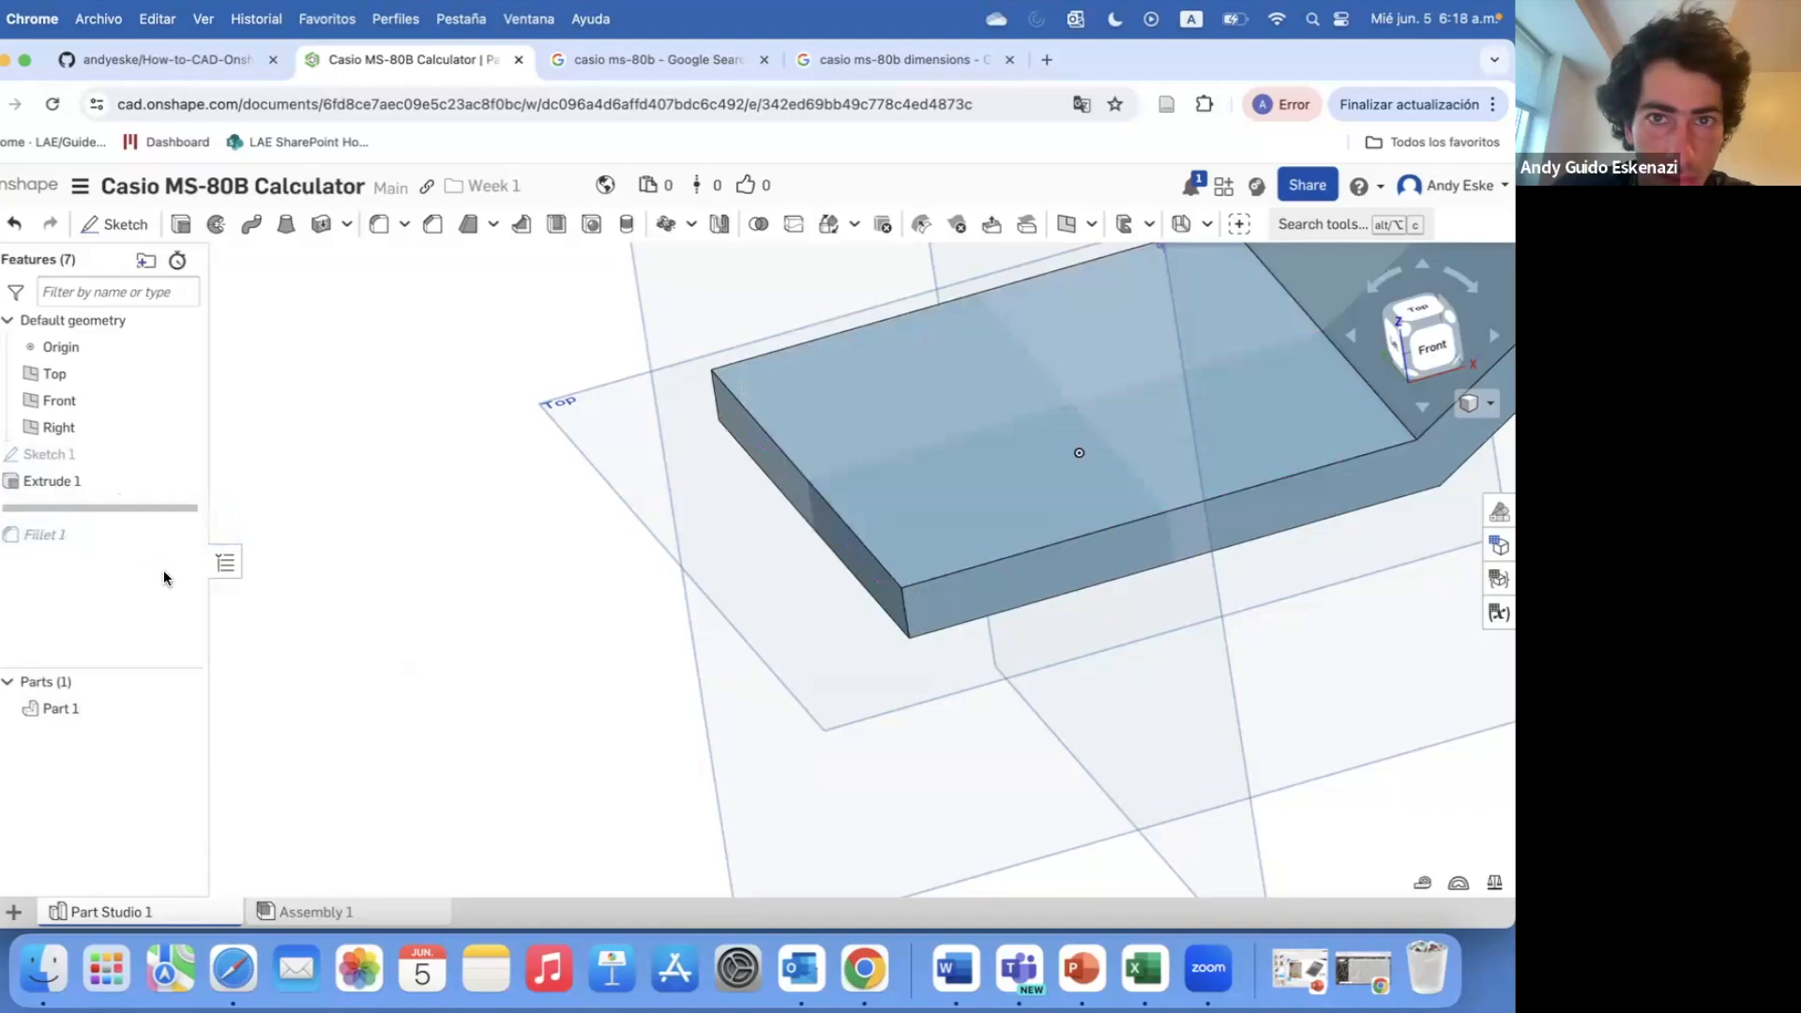
click(566, 66)
click(411, 60)
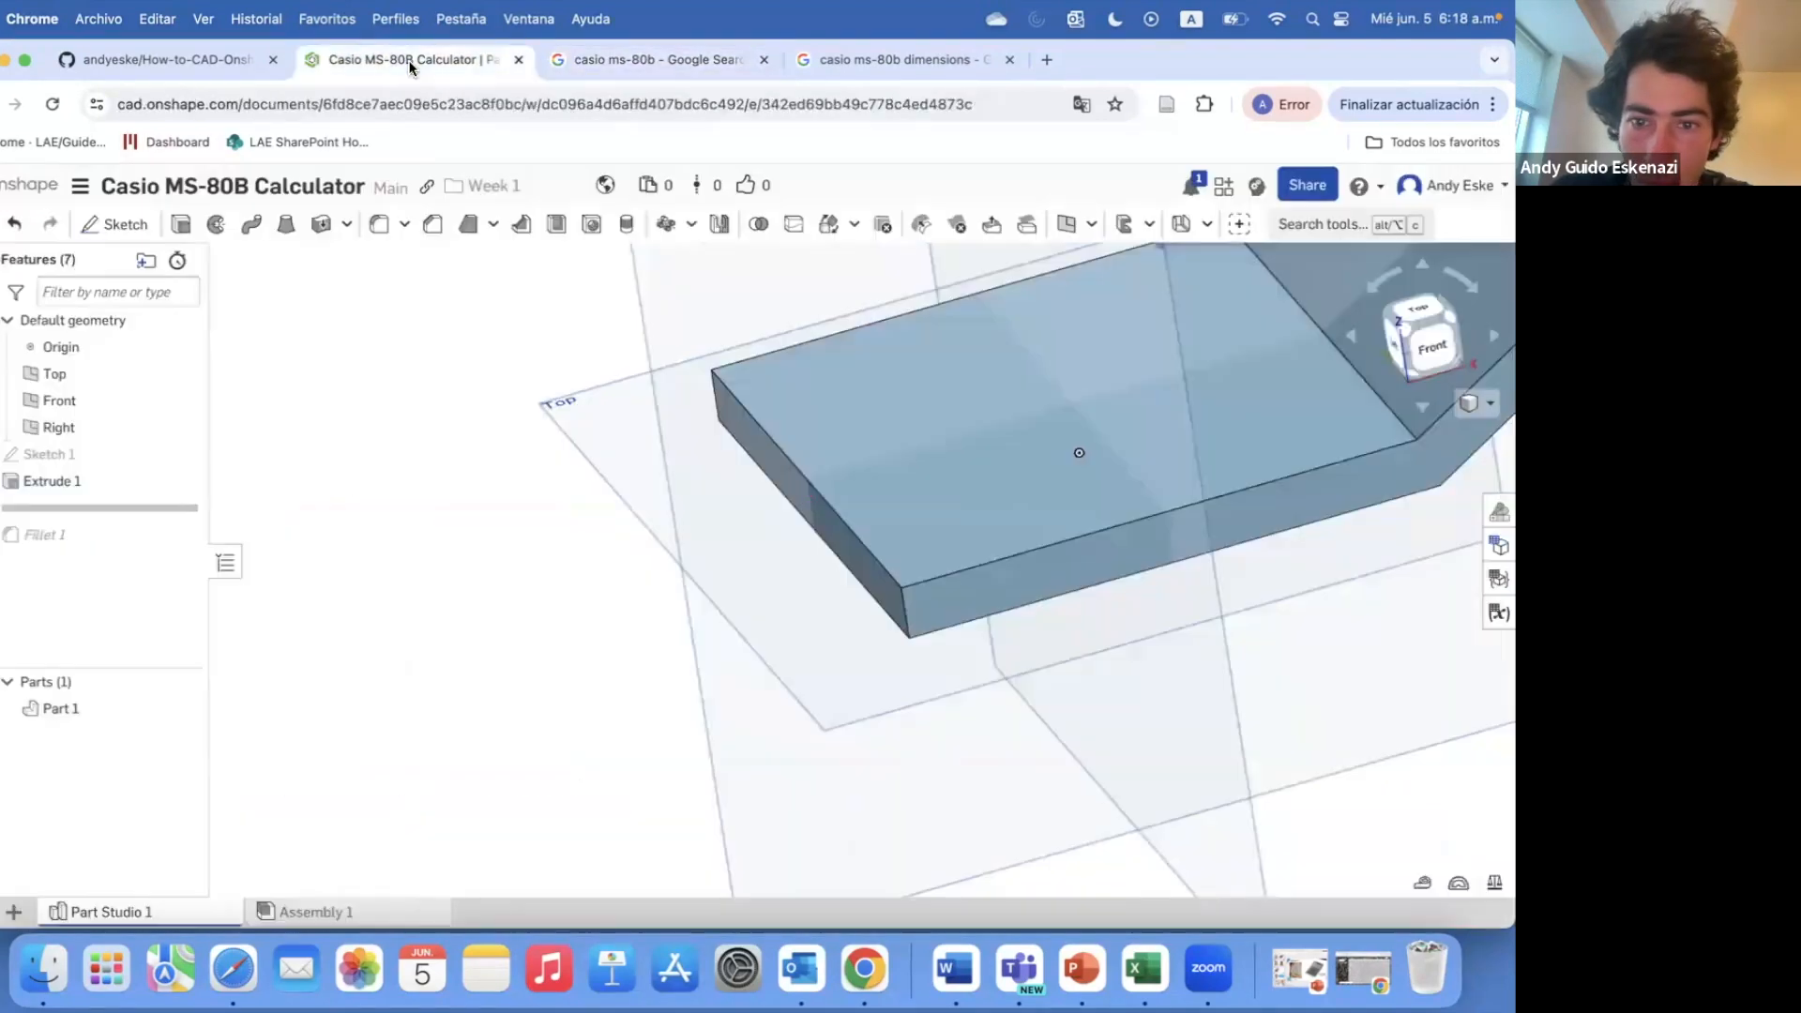
drag(162, 542, 161, 559)
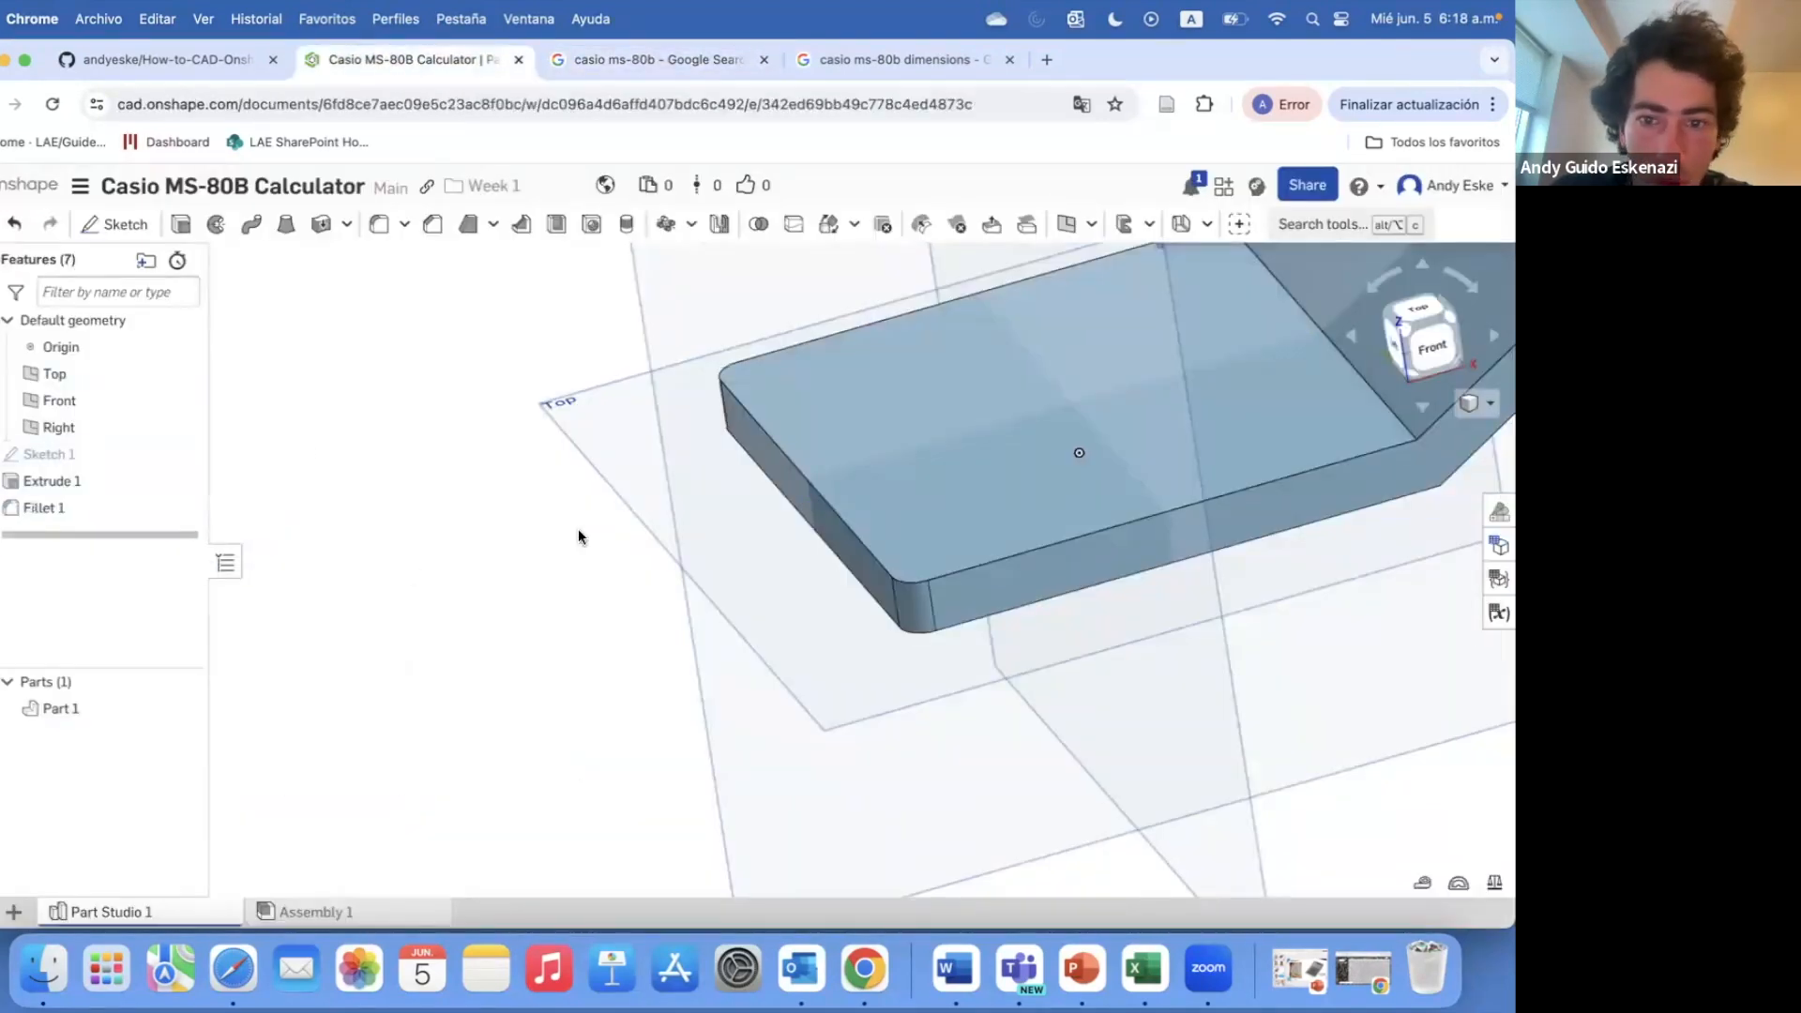
- Project the rounded corner's vertical edge into a new sketch on the body's long side face as construction geometry
click(112, 223)
click(996, 589)
key(n)
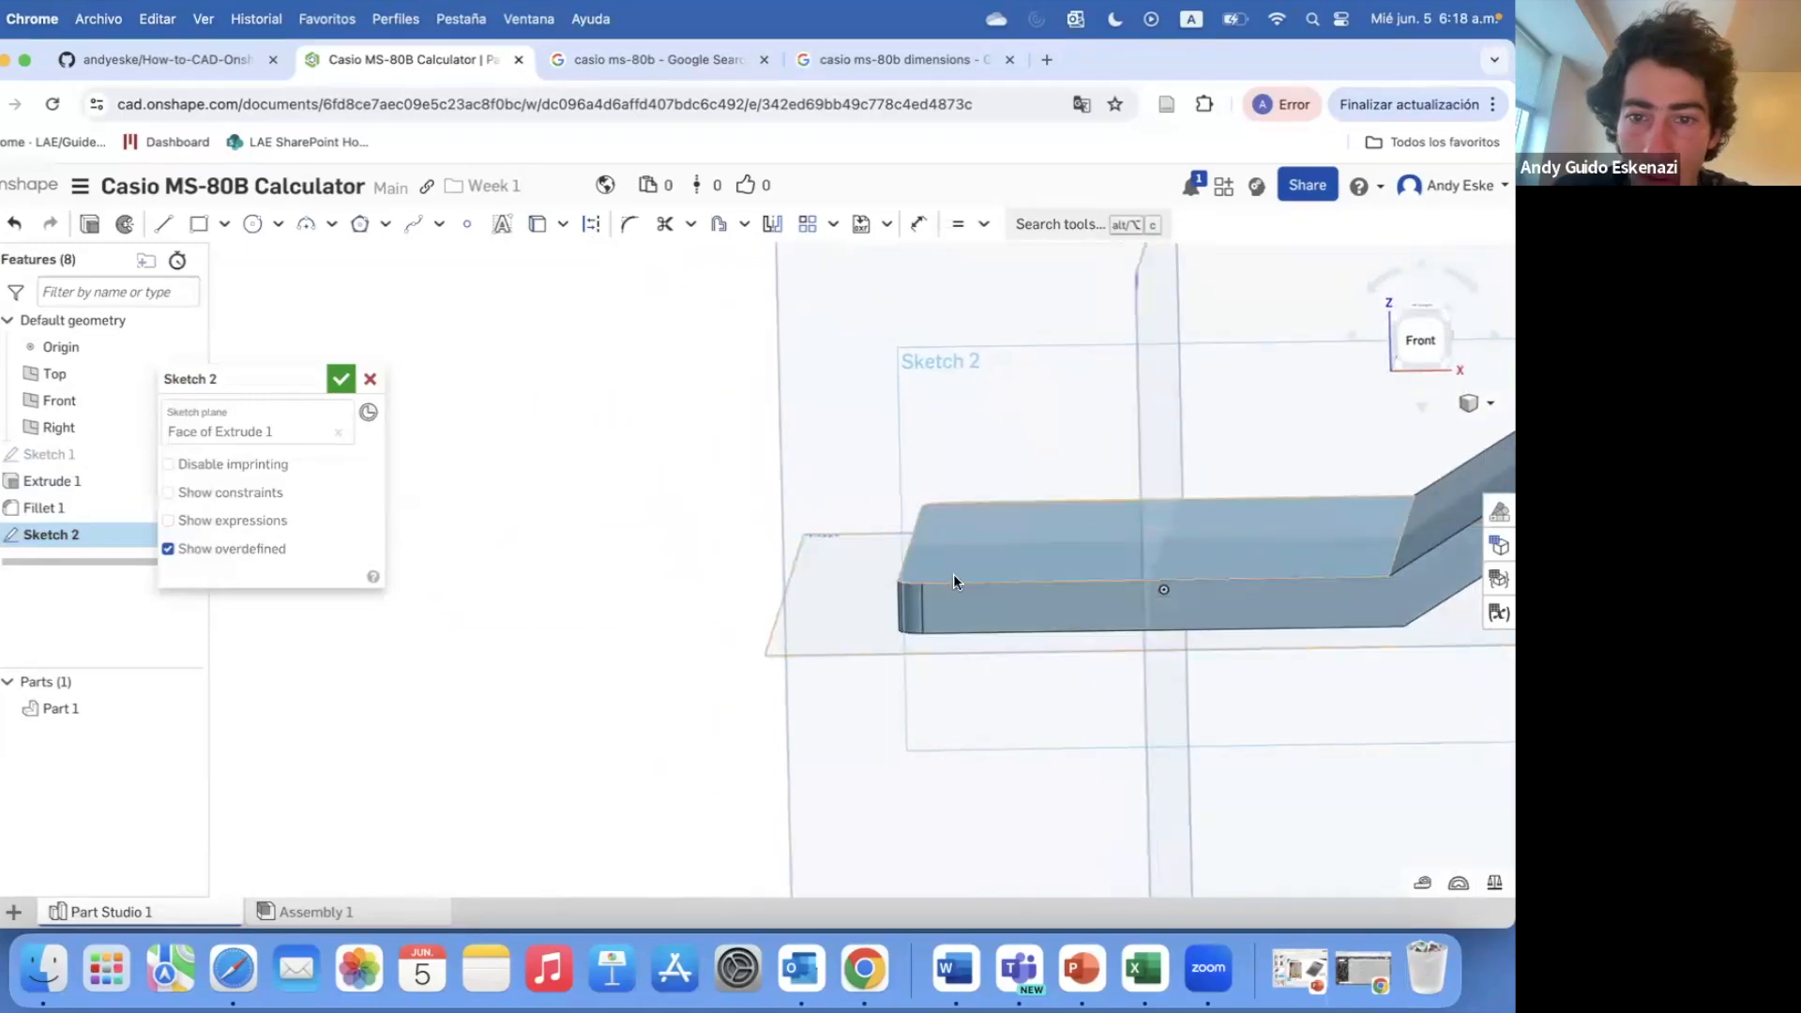
click(533, 228)
click(824, 620)
right_drag(848, 643, 864, 656)
right_click(833, 646)
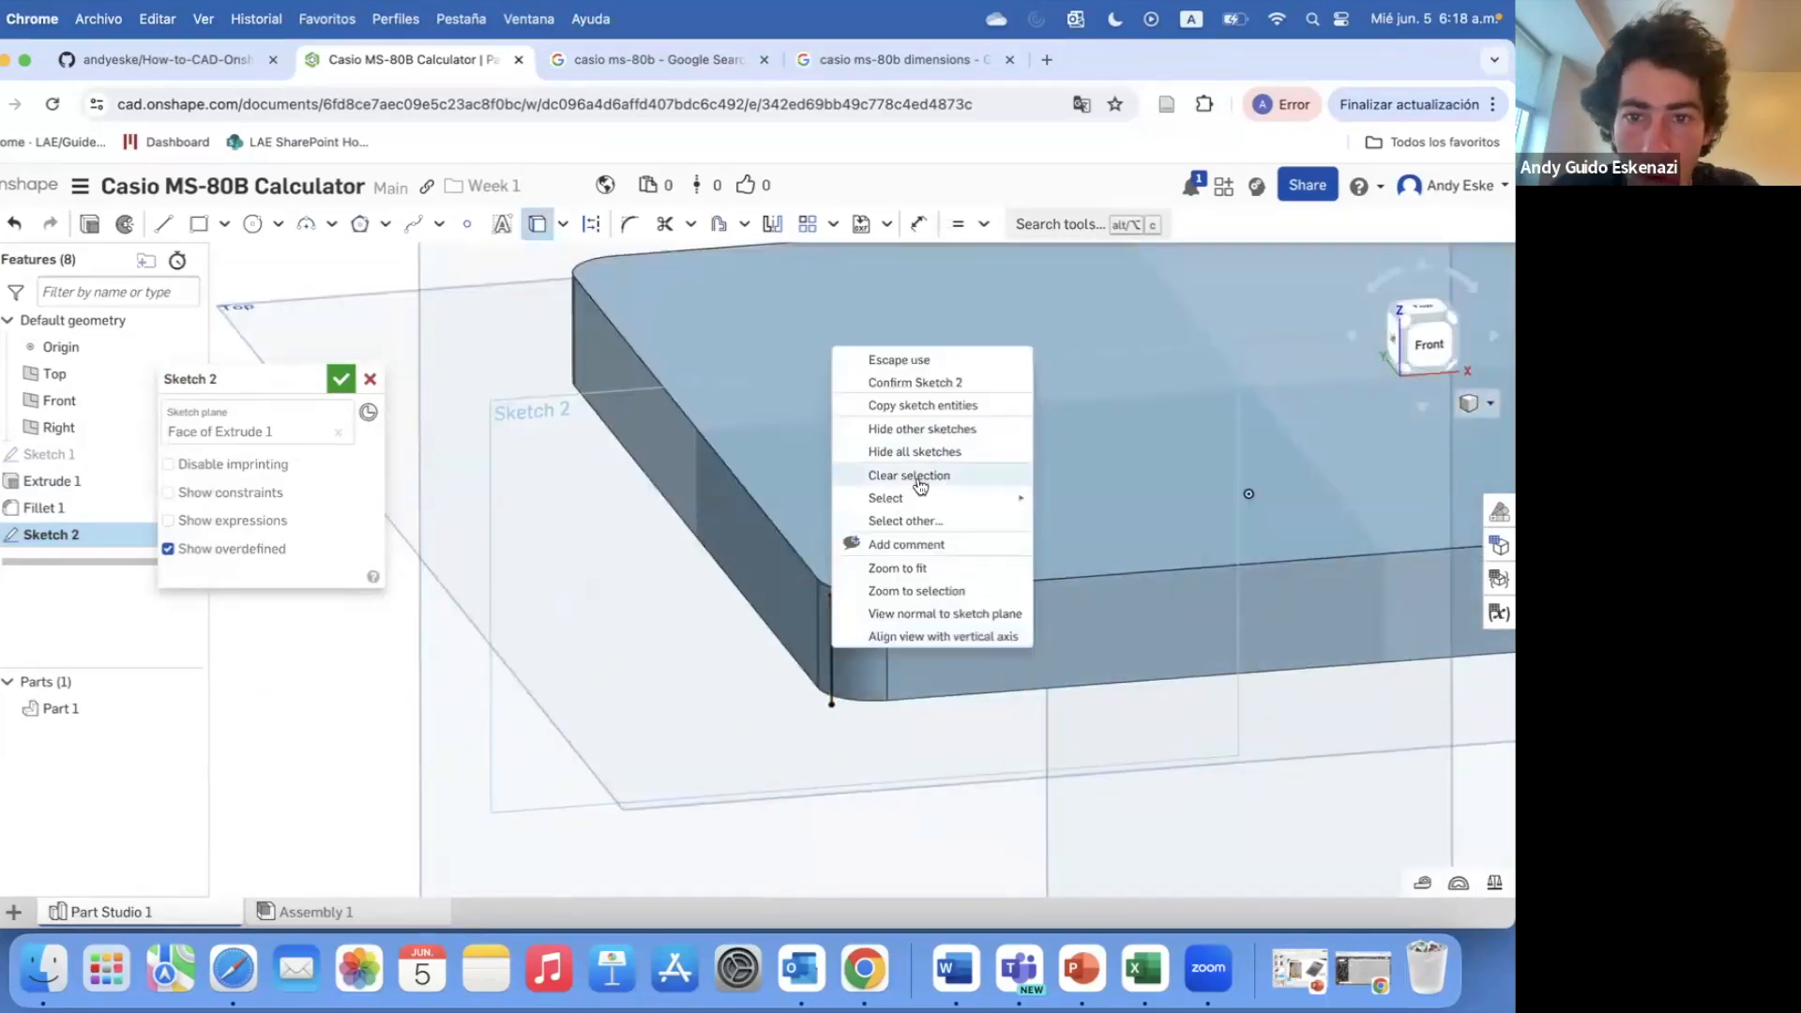
click(850, 650)
right_click(835, 649)
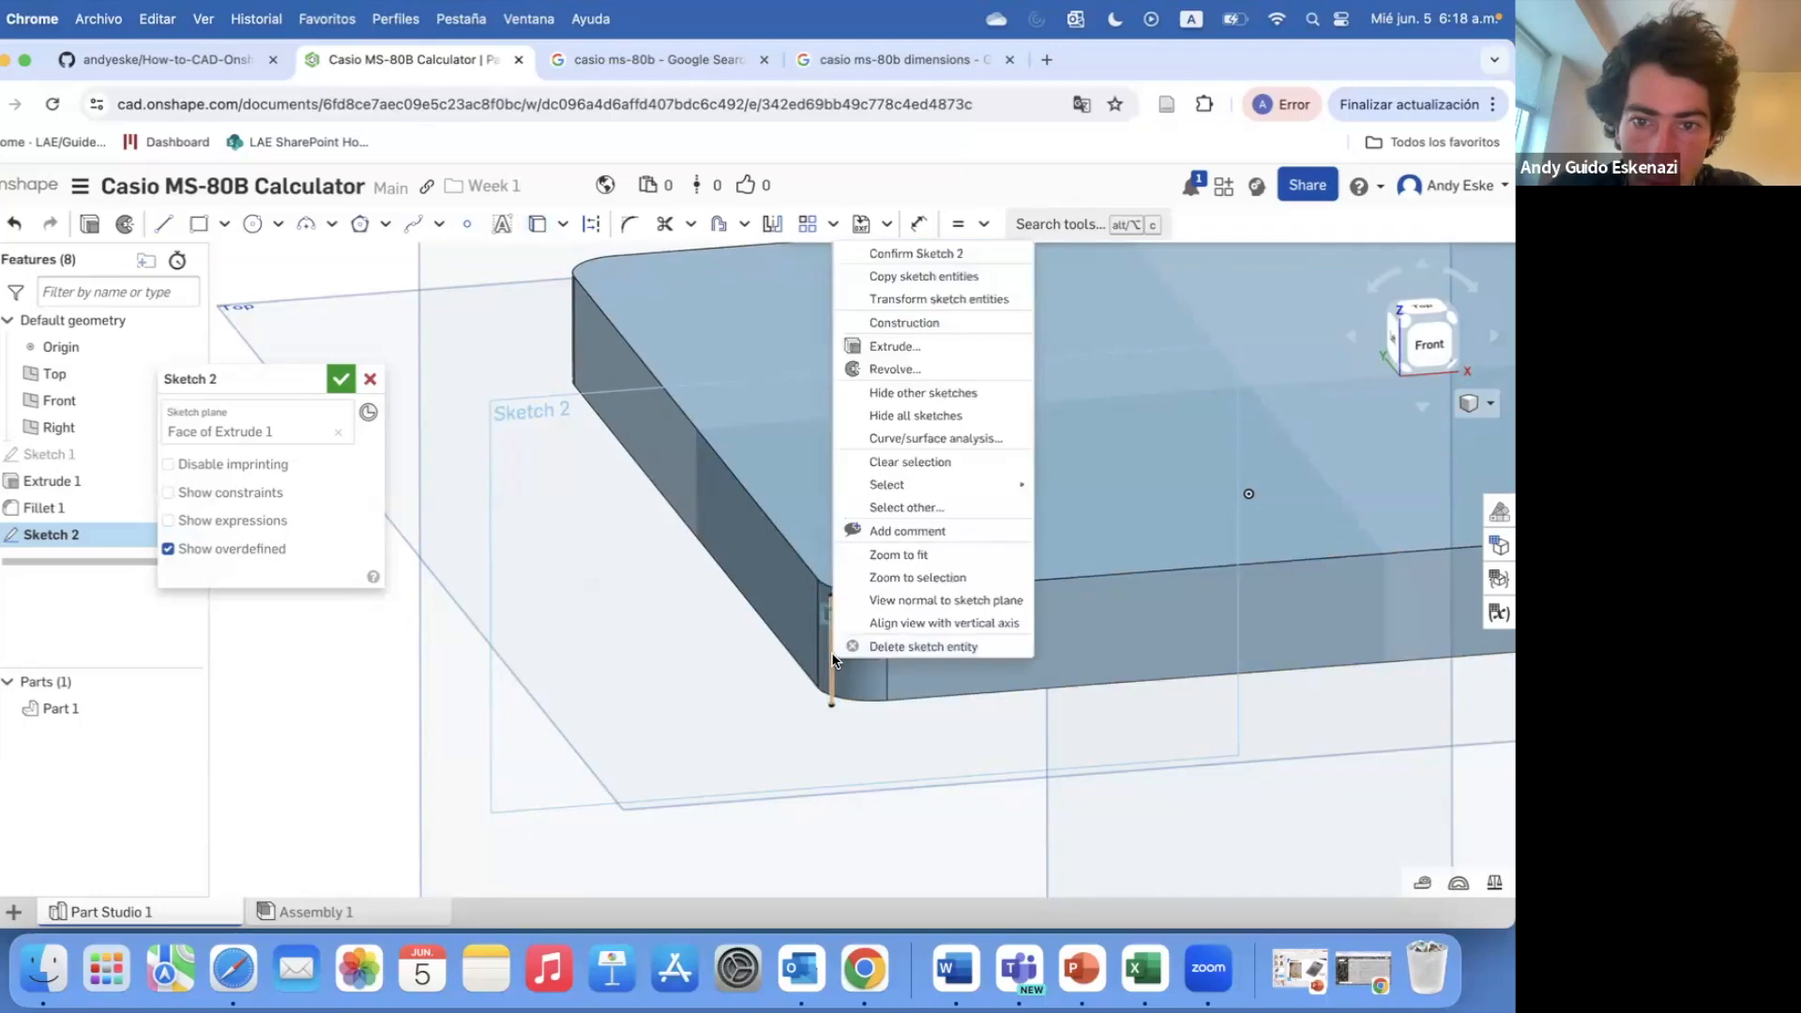
click(904, 322)
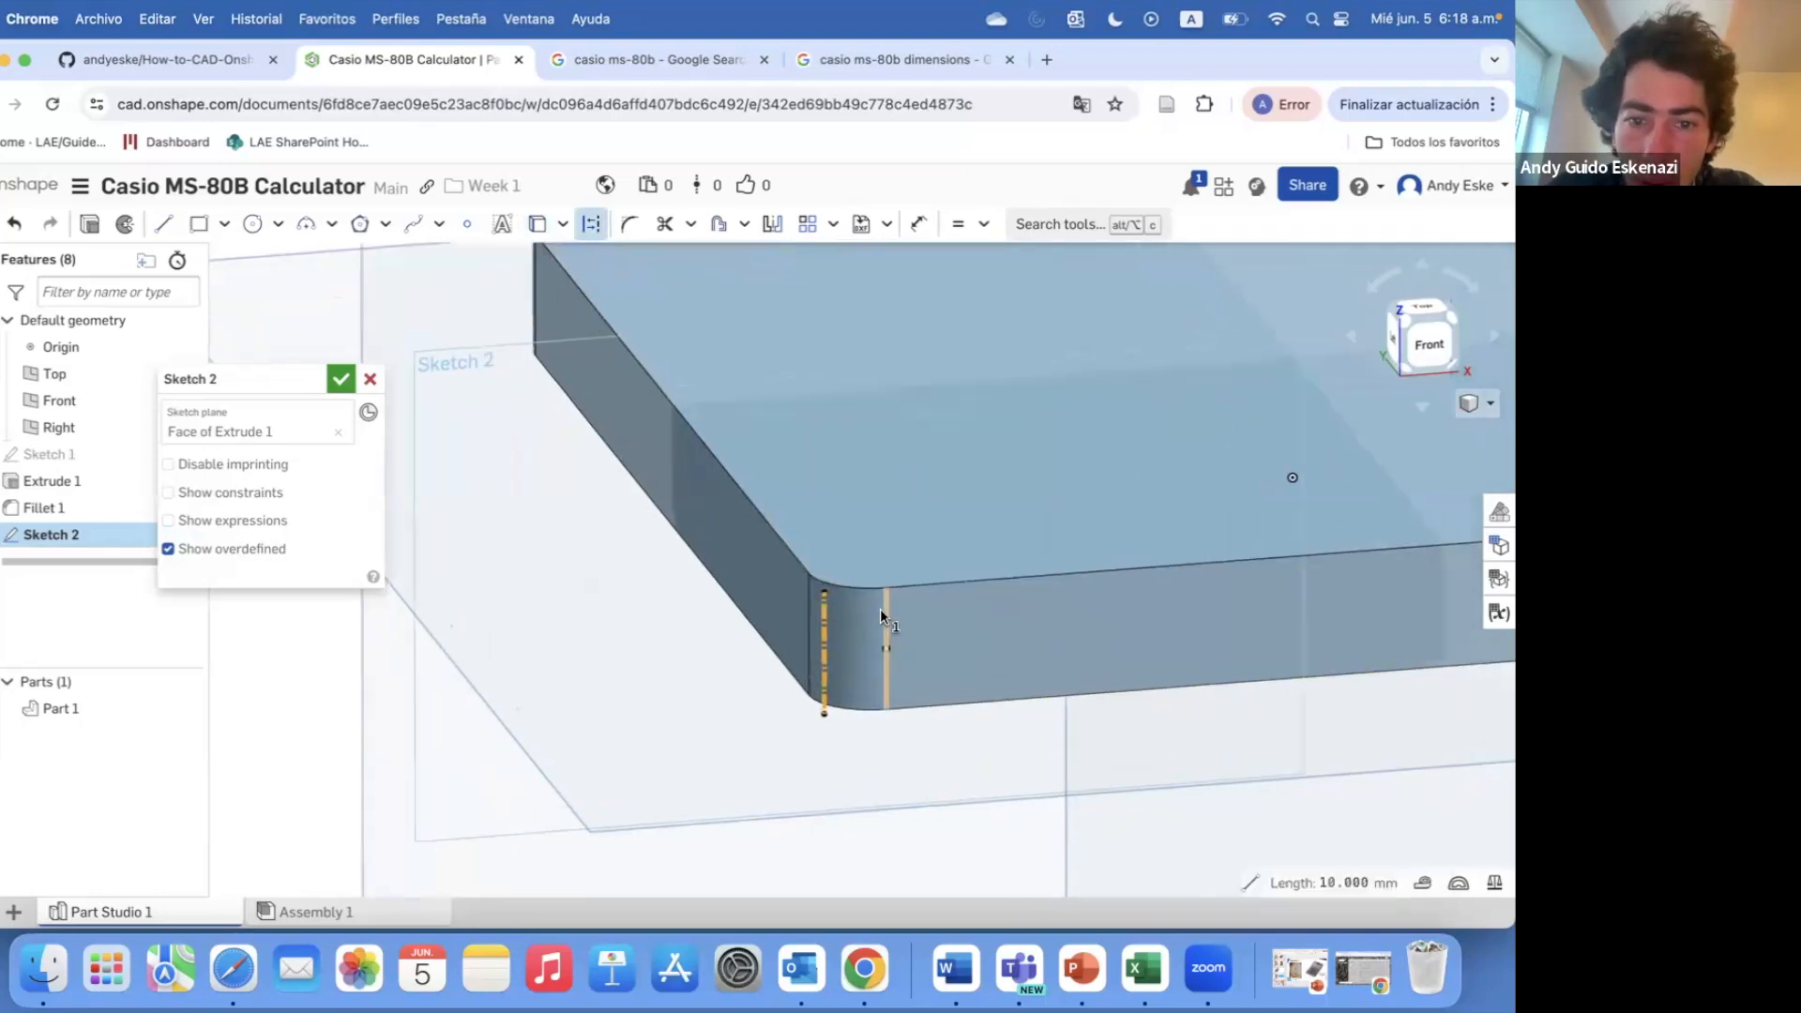
- Compare more Casio MS-80B photos in the image search to examine the shape of the body's edges and corners
click(597, 62)
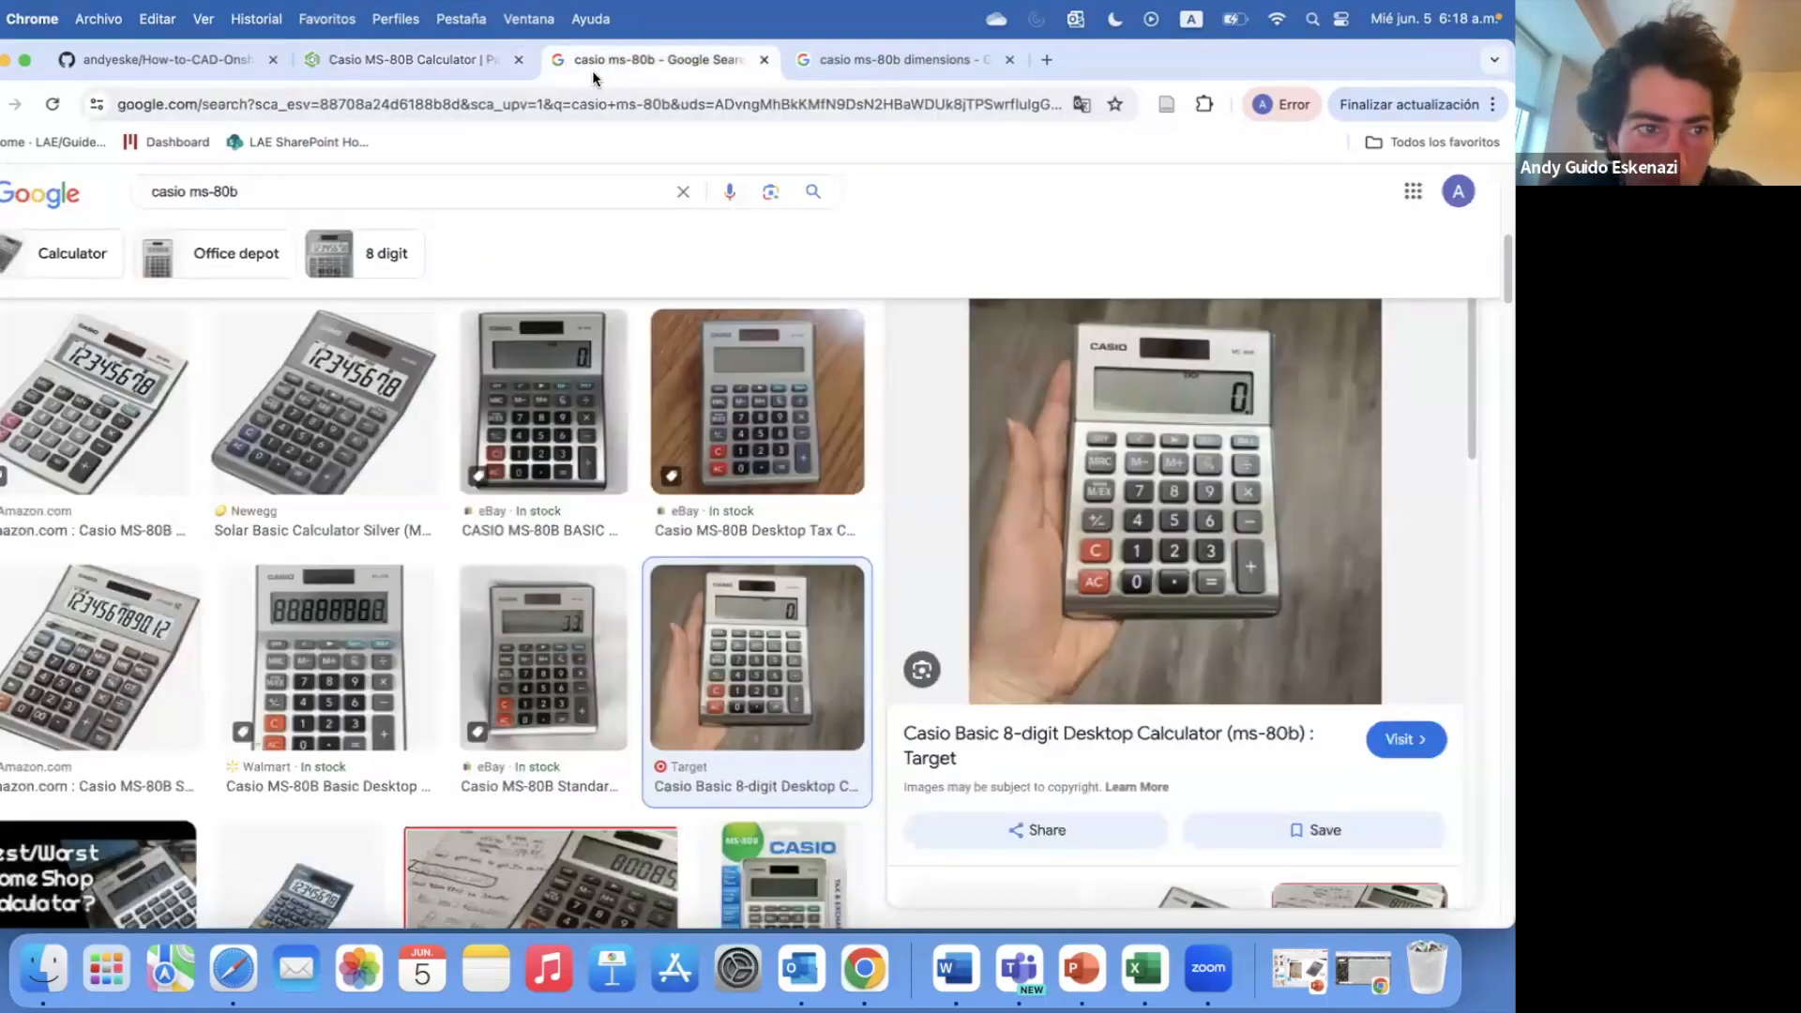
click(422, 59)
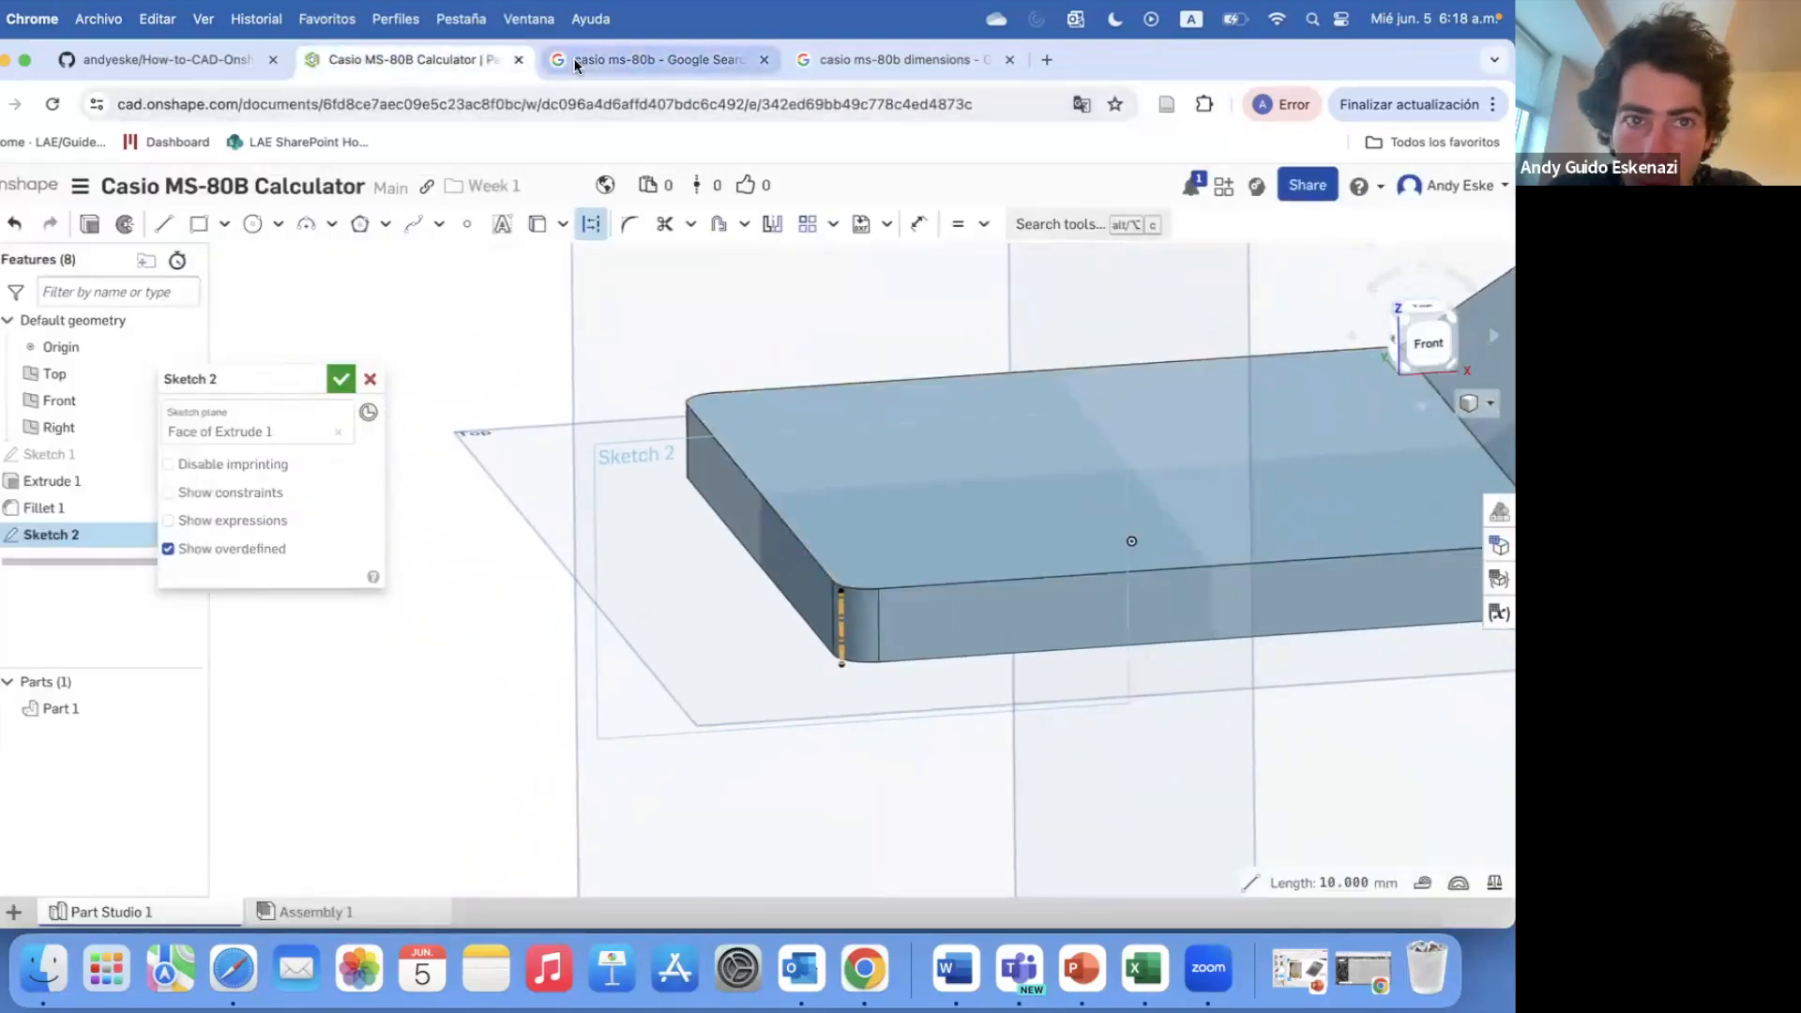
click(595, 59)
click(815, 803)
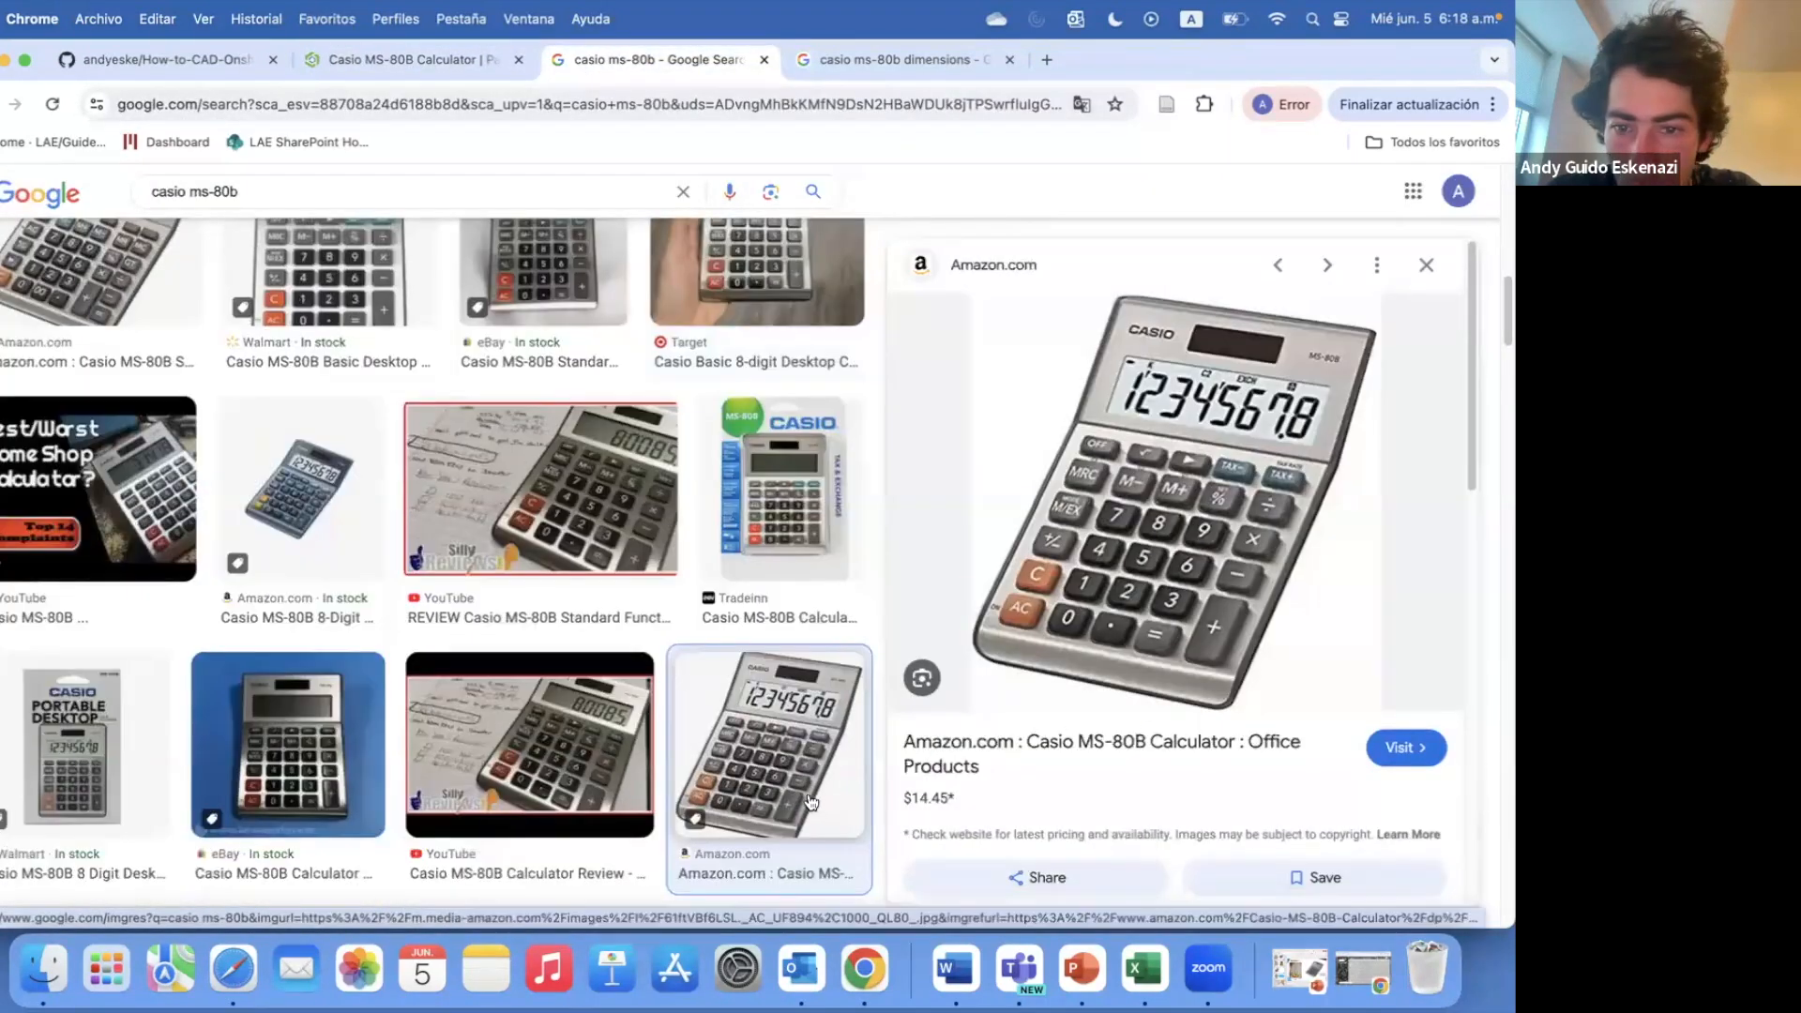
click(298, 488)
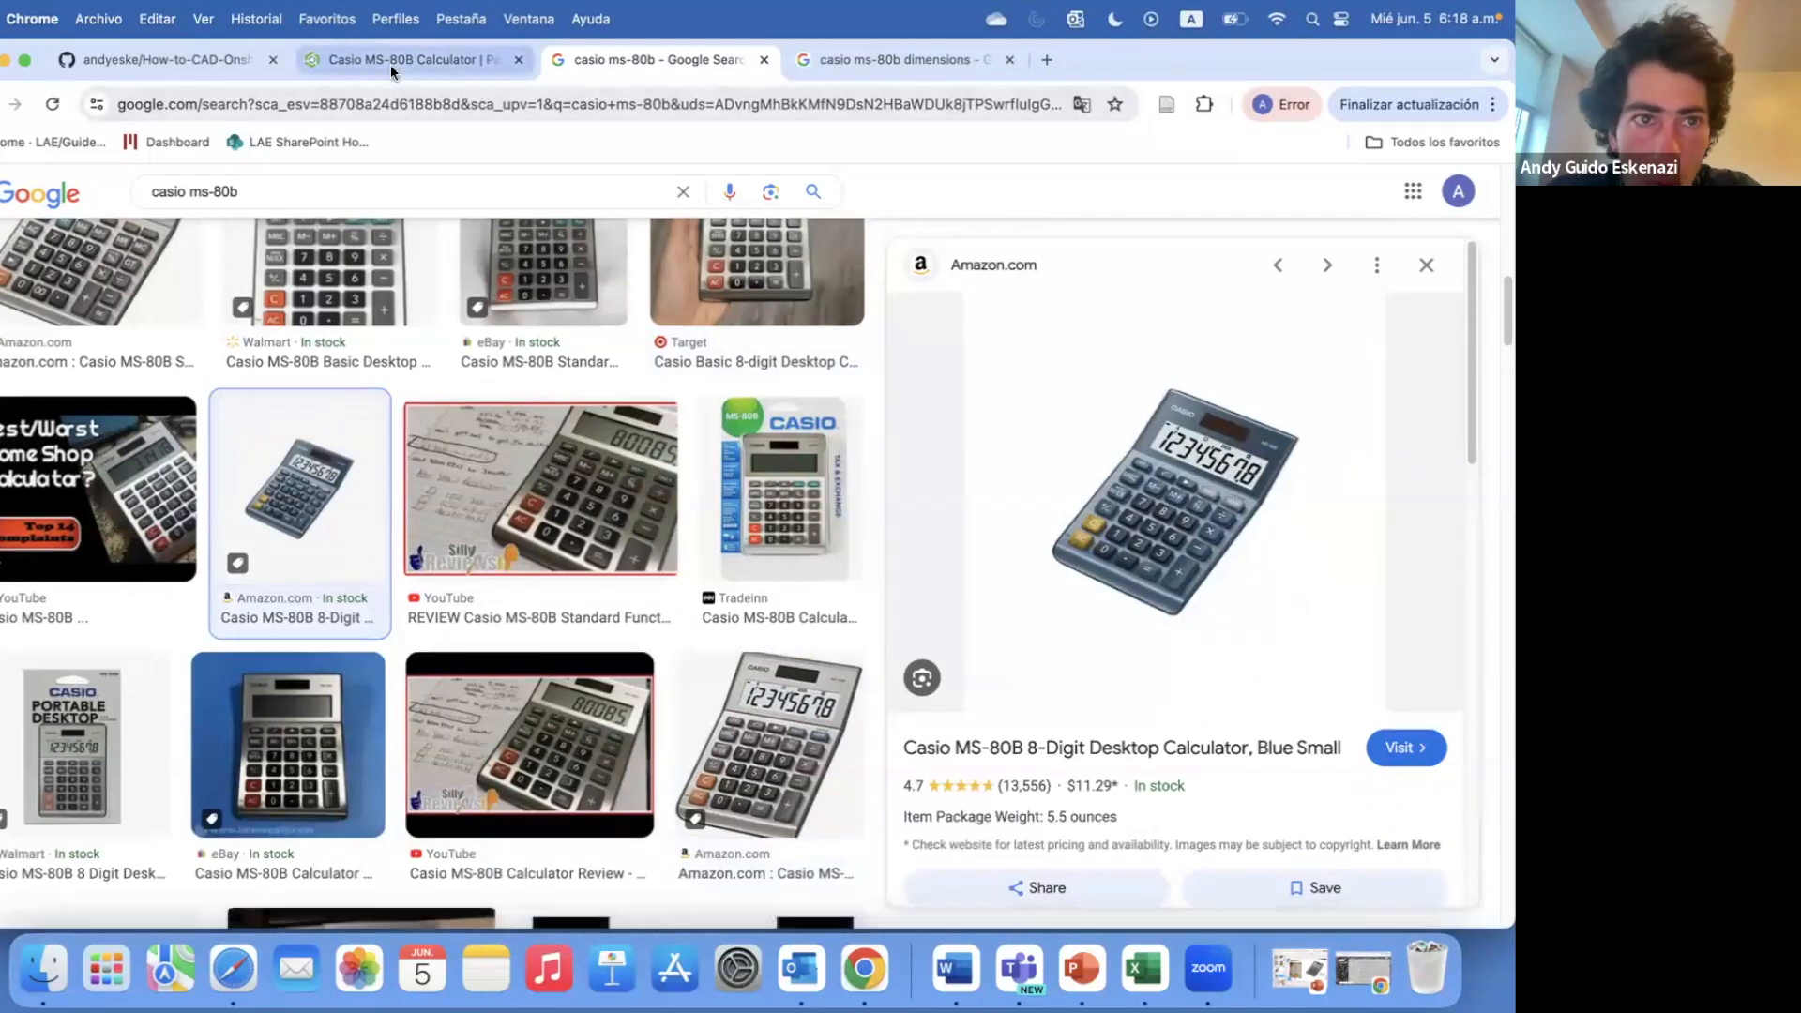
click(390, 62)
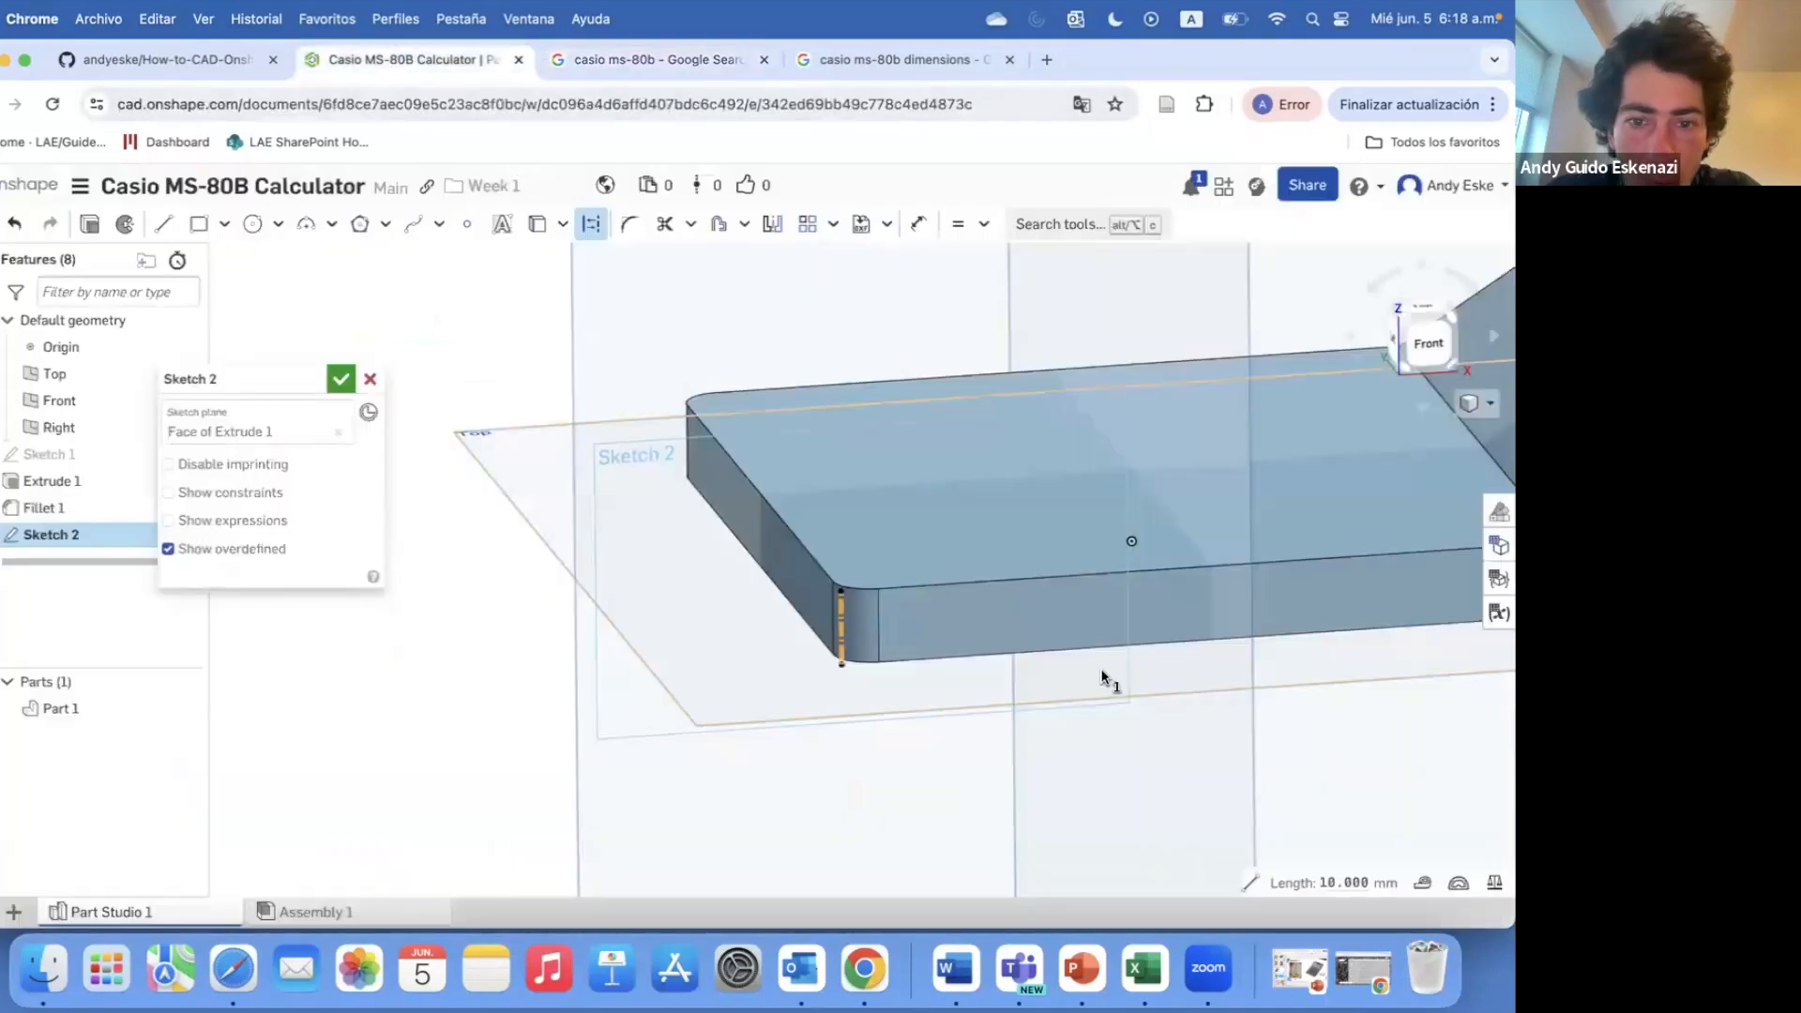
- Discard the sketch on the side face and roll the feature history back to before the corner fillet
click(371, 380)
drag(154, 534, 137, 497)
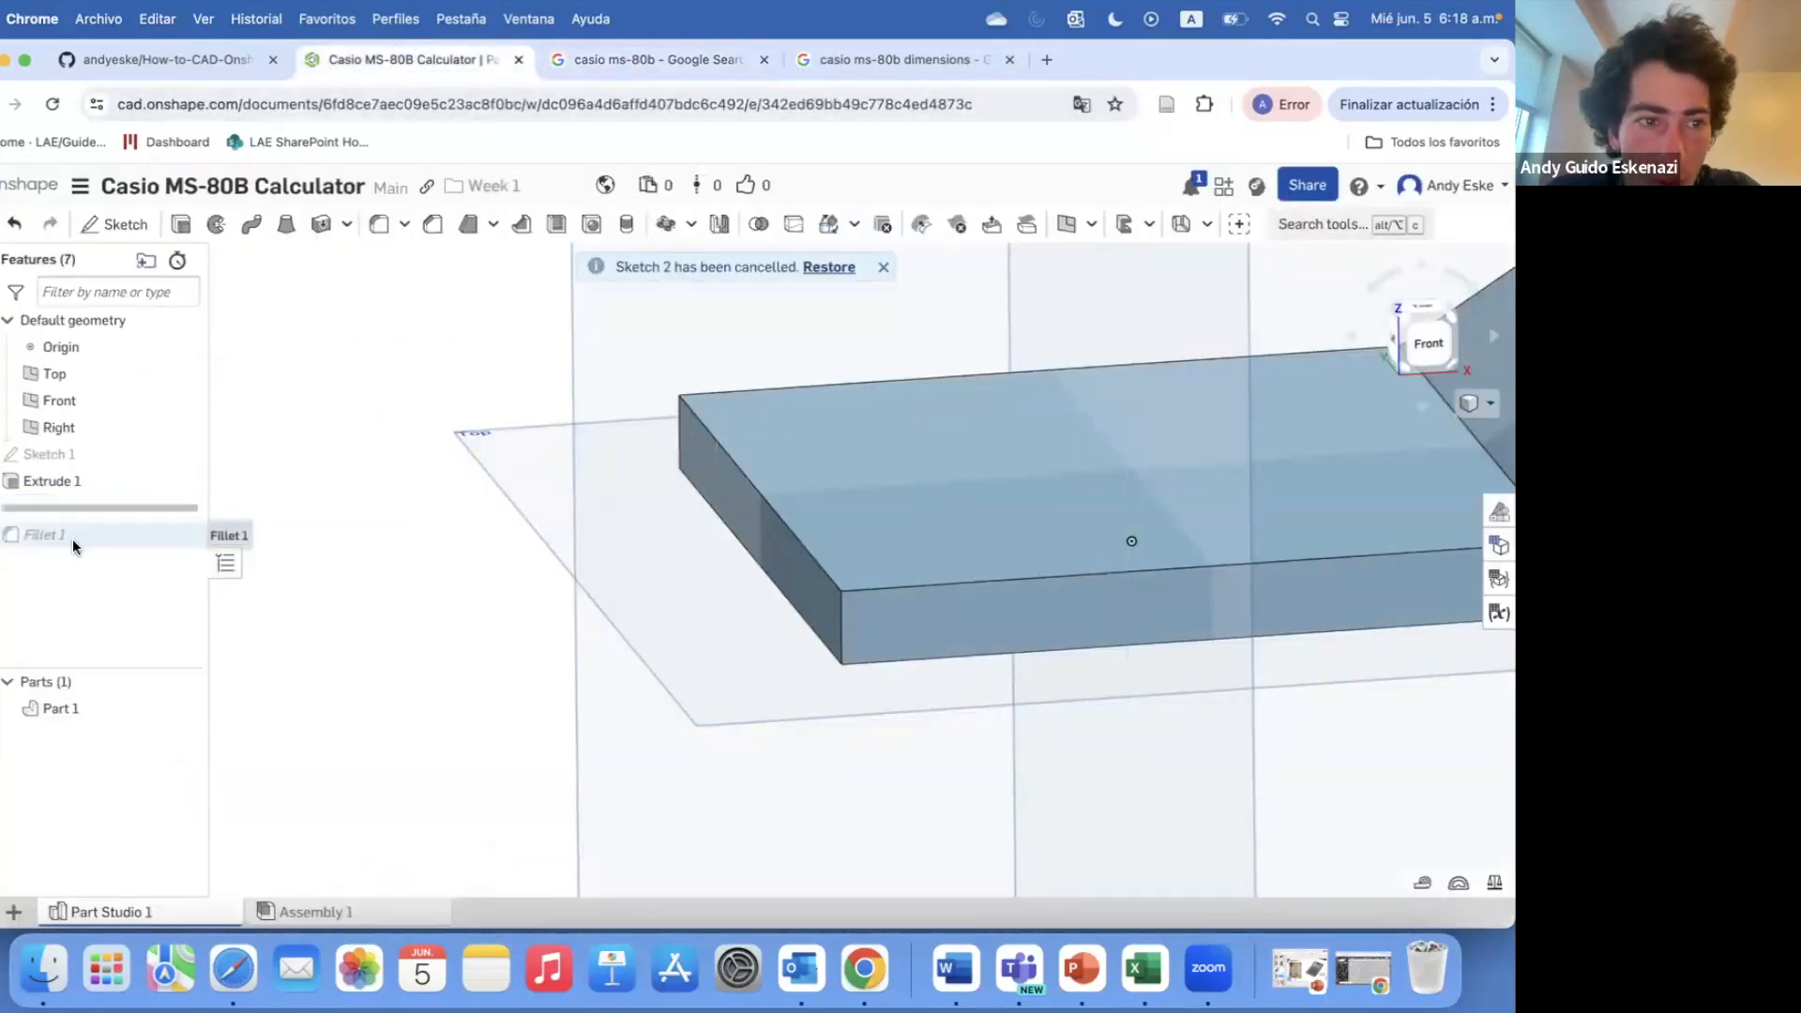
- Delete the corner fillet from the feature history
right_click(71, 535)
click(137, 702)
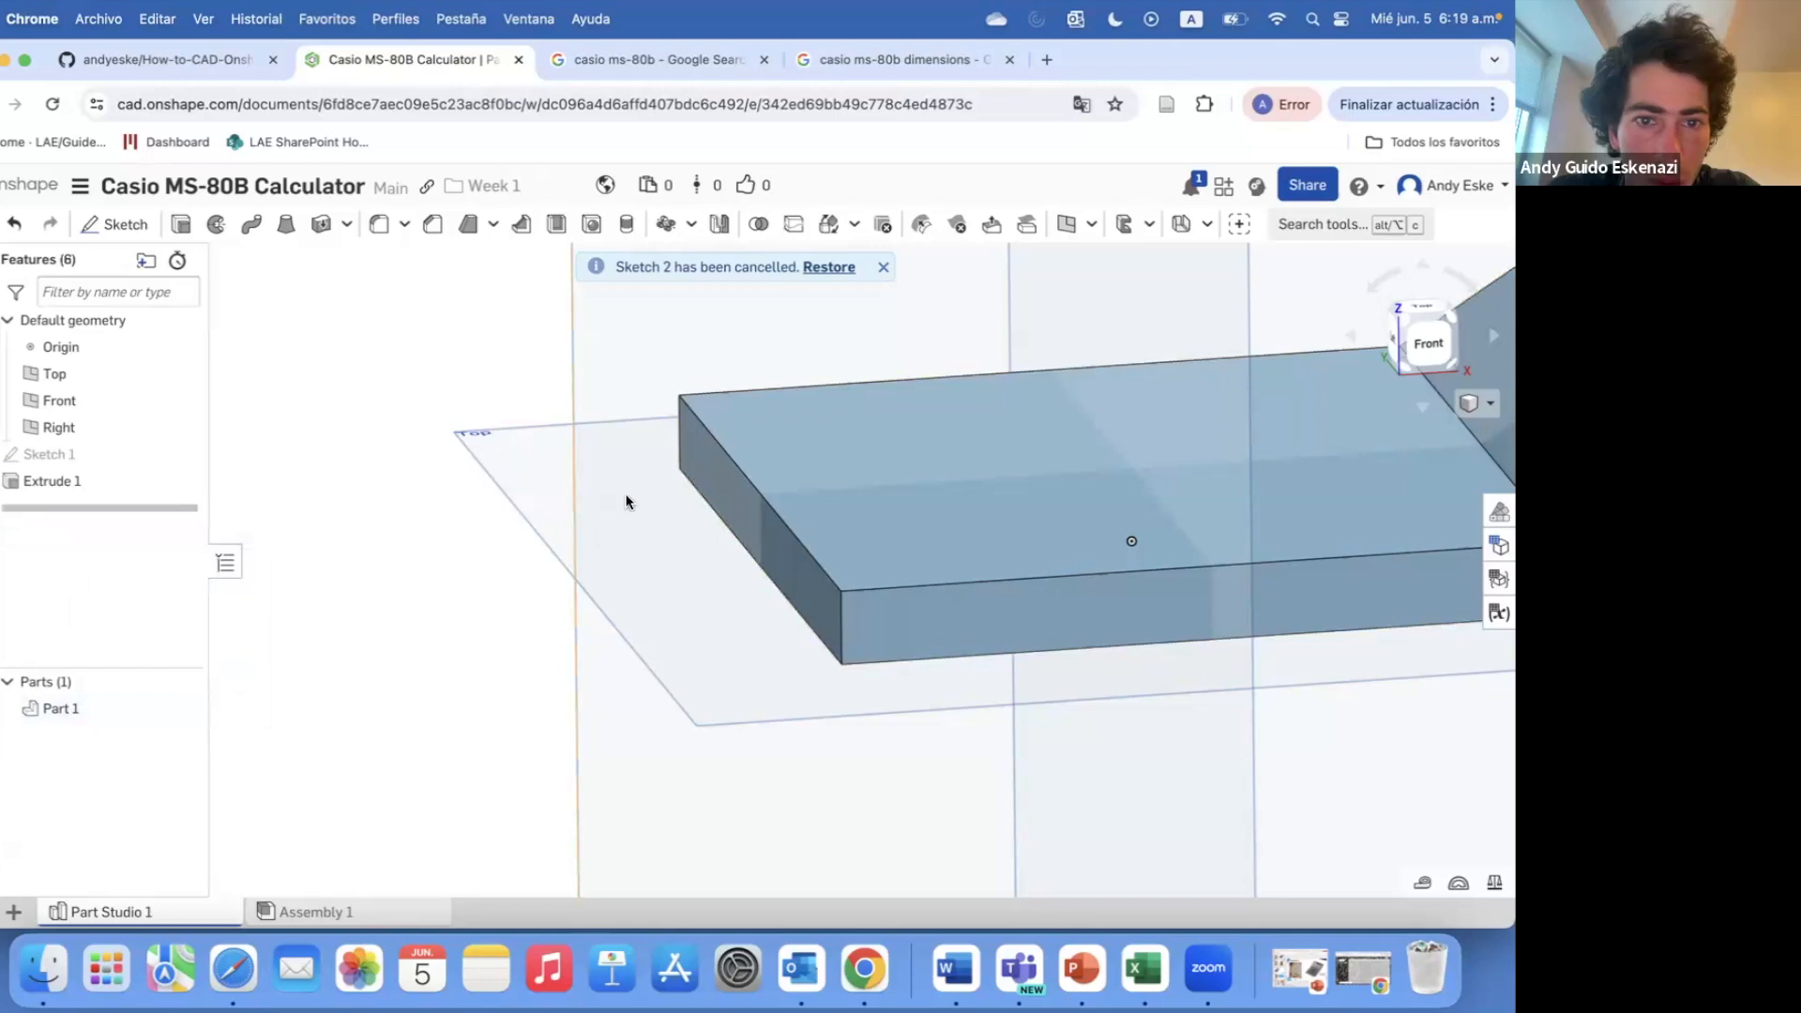
- Try to fillet the body's long side edges with a 5 mm radius, comparing the shape with a reference photo
click(366, 225)
click(897, 664)
right_drag(744, 595, 873, 549)
click(881, 542)
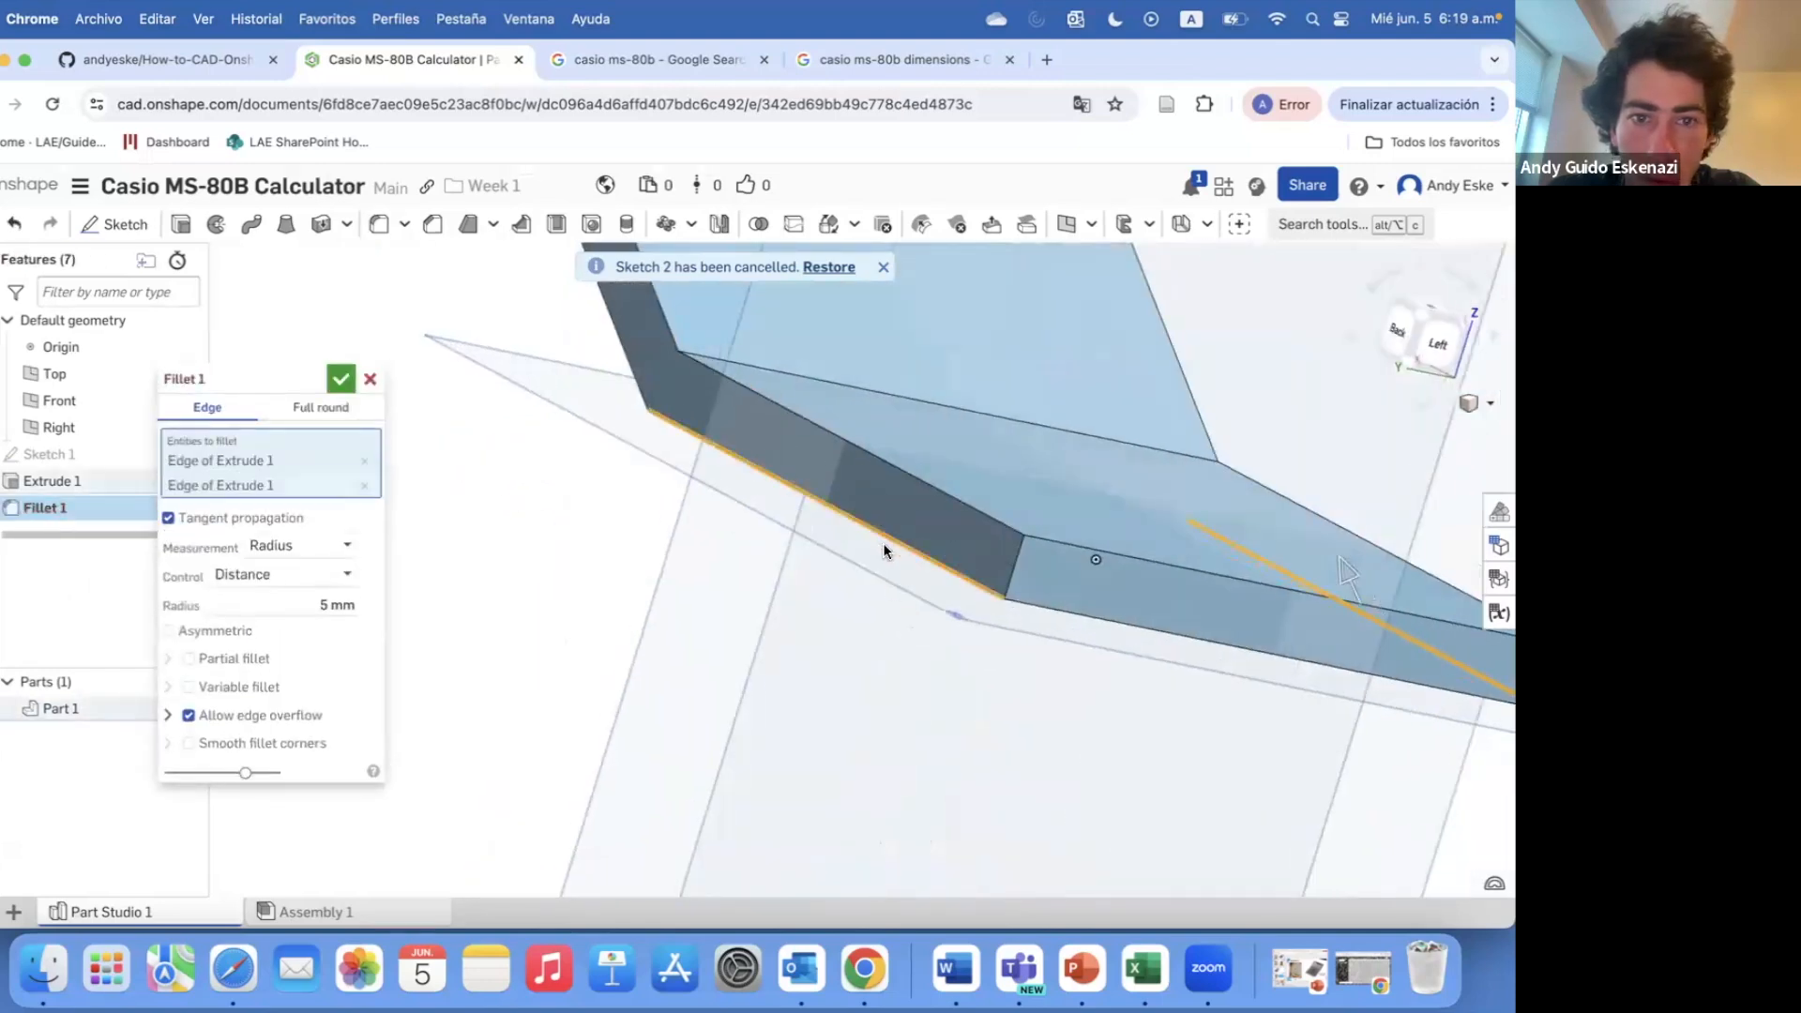
click(570, 62)
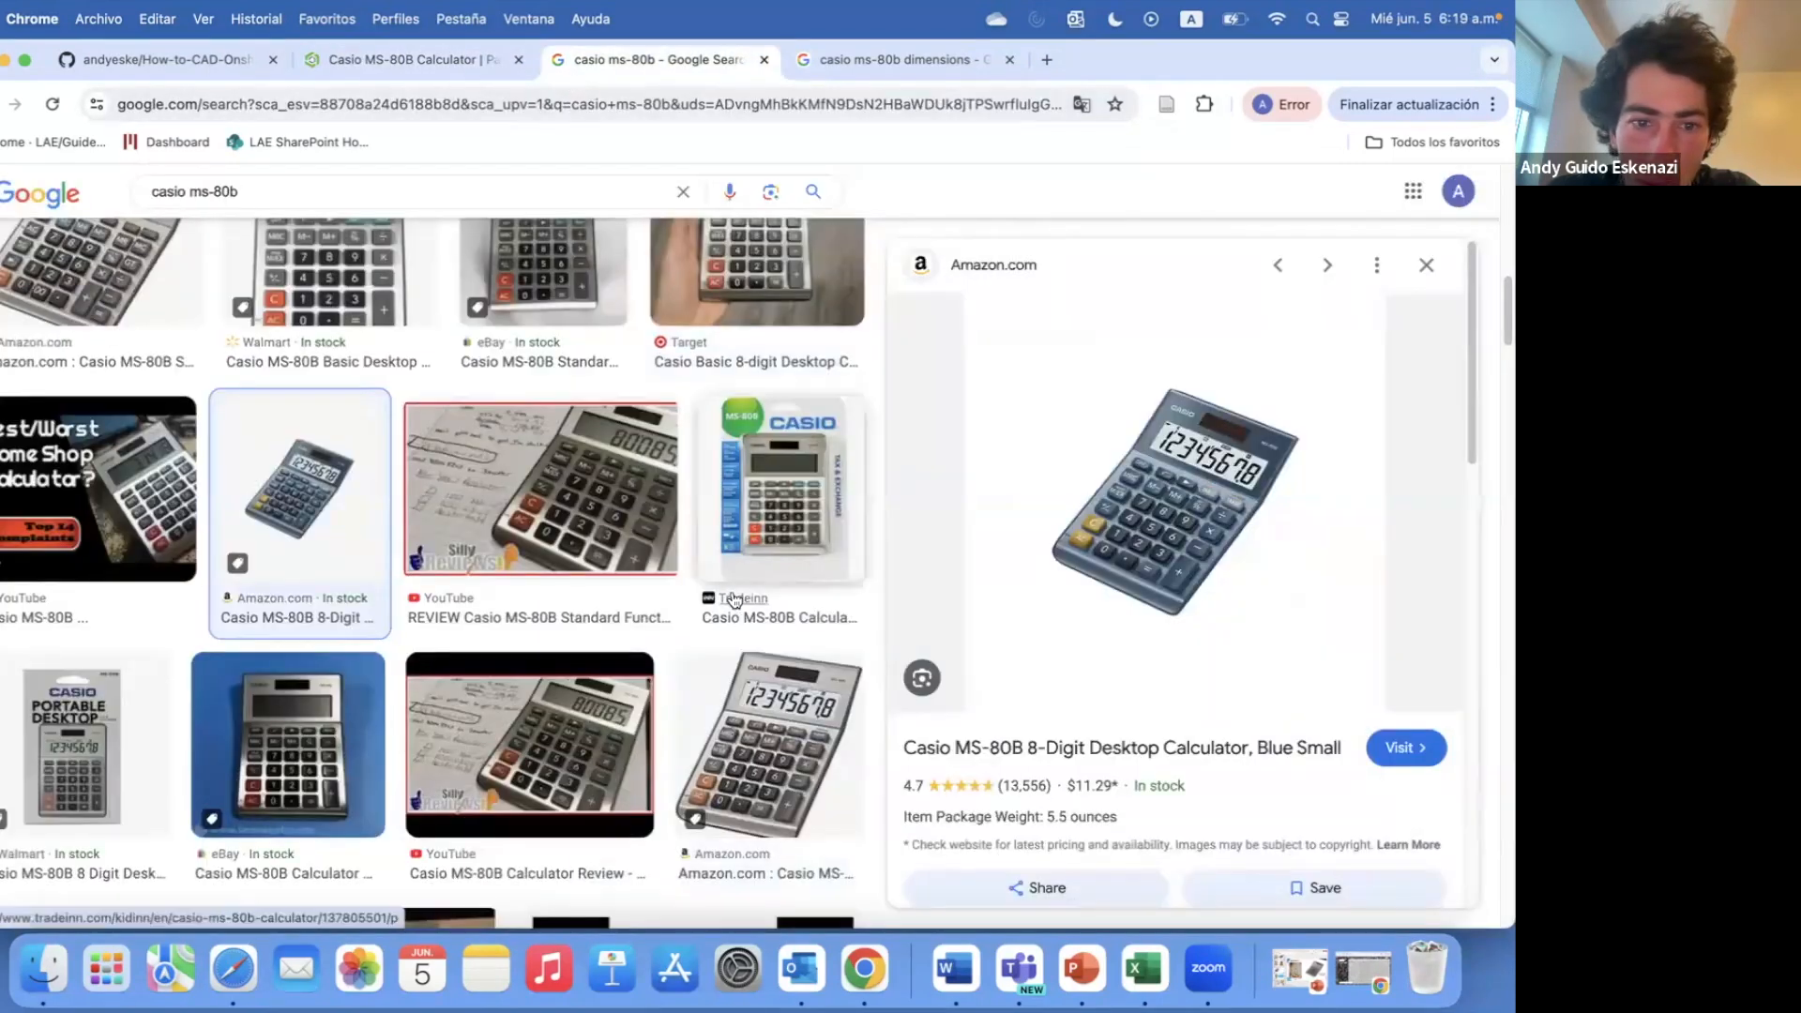
click(413, 59)
click(634, 387)
right_drag(632, 384, 706, 342)
click(959, 452)
right_drag(959, 455, 937, 422)
scroll(898, 364, up, 4)
right_drag(896, 364, 902, 554)
scroll(902, 553, down, 3)
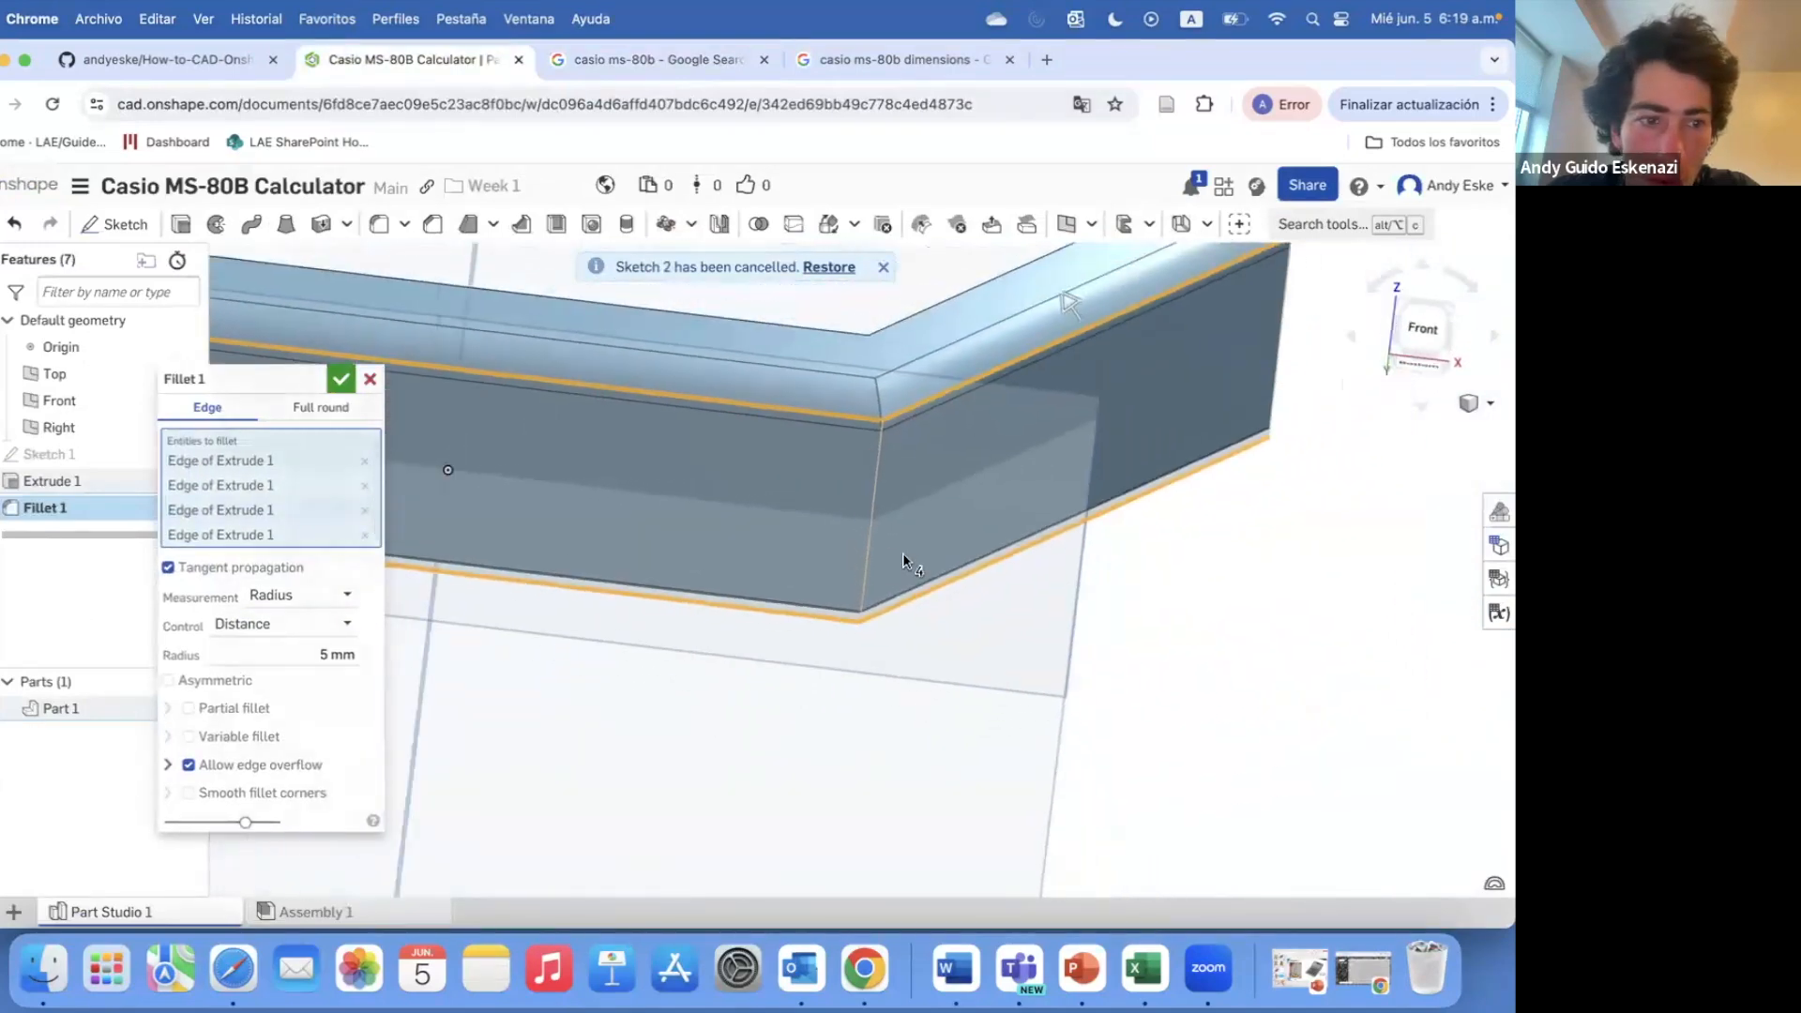
scroll(896, 363, up, 4)
right_drag(897, 363, 916, 474)
scroll(864, 427, down, 2)
- Try the Smooth fillet corners option on the side edge fillet, and discard the fillet
click(292, 599)
click(302, 623)
click(188, 794)
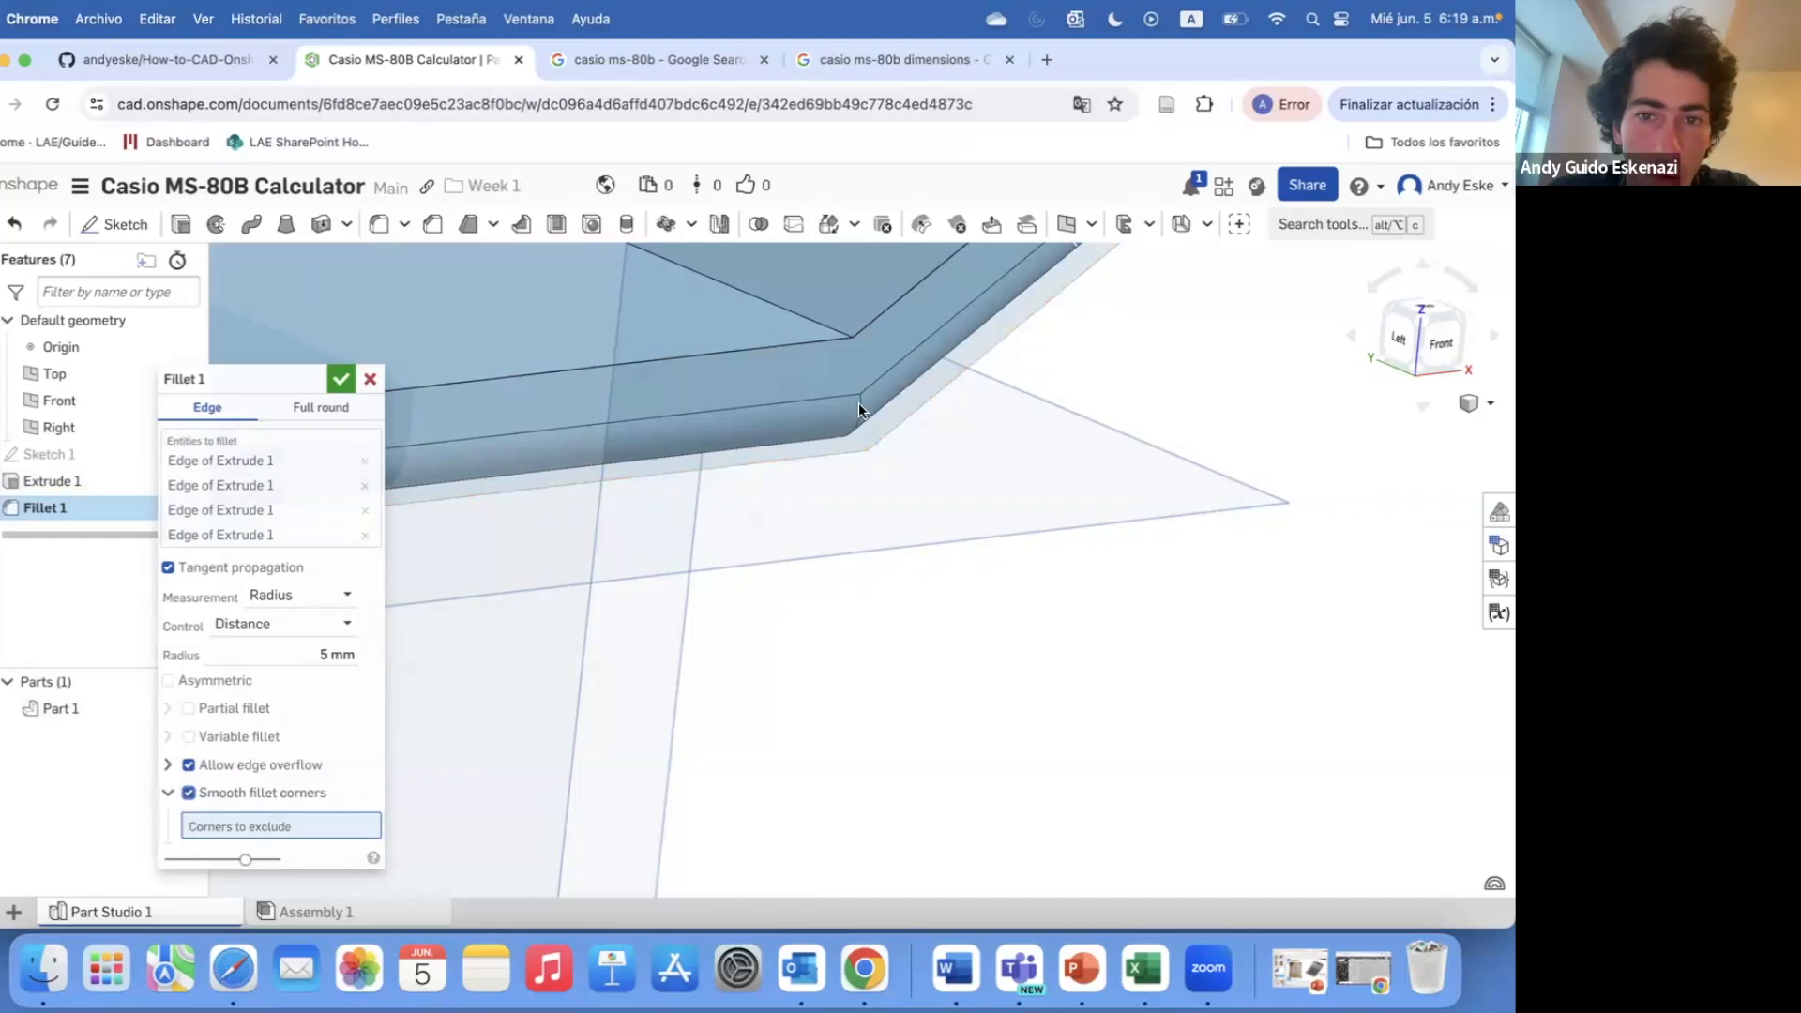
click(189, 792)
right_drag(820, 470, 754, 440)
click(371, 380)
- Fillet the bend edge on the body's underside with a 10 mm radius
scroll(919, 497, down, 3)
scroll(856, 410, up, 2)
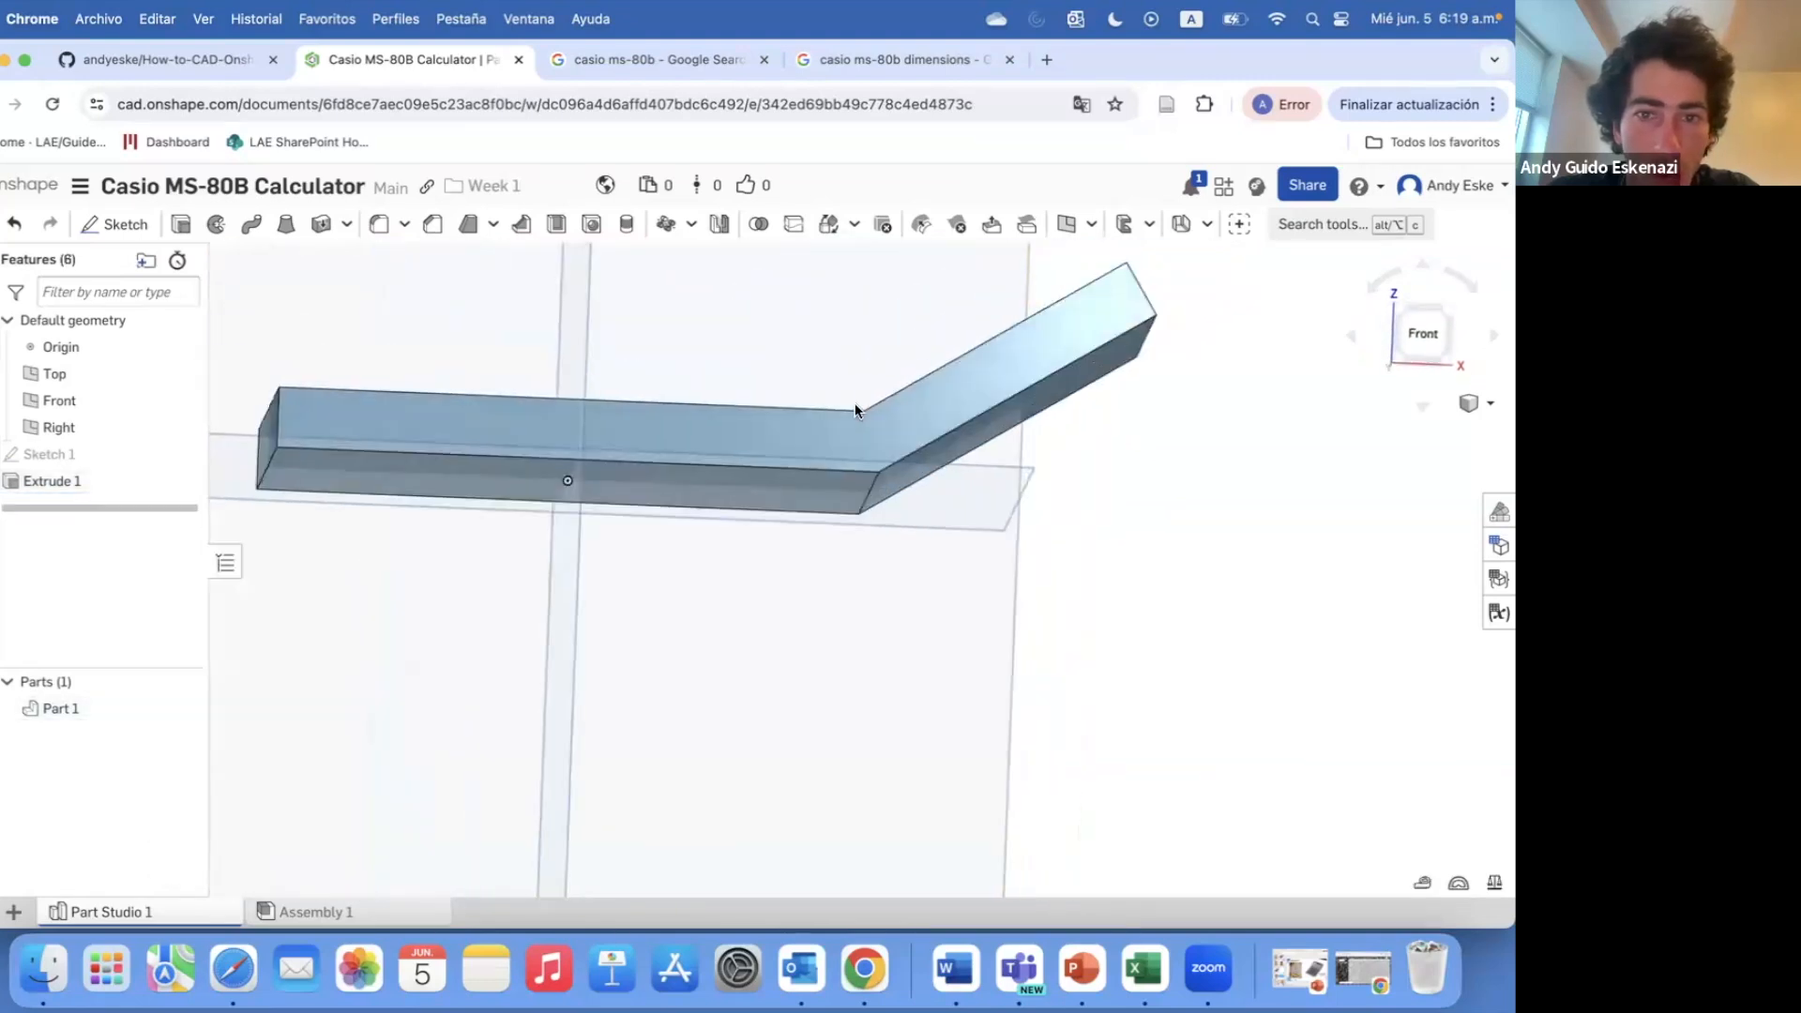
click(434, 228)
click(878, 503)
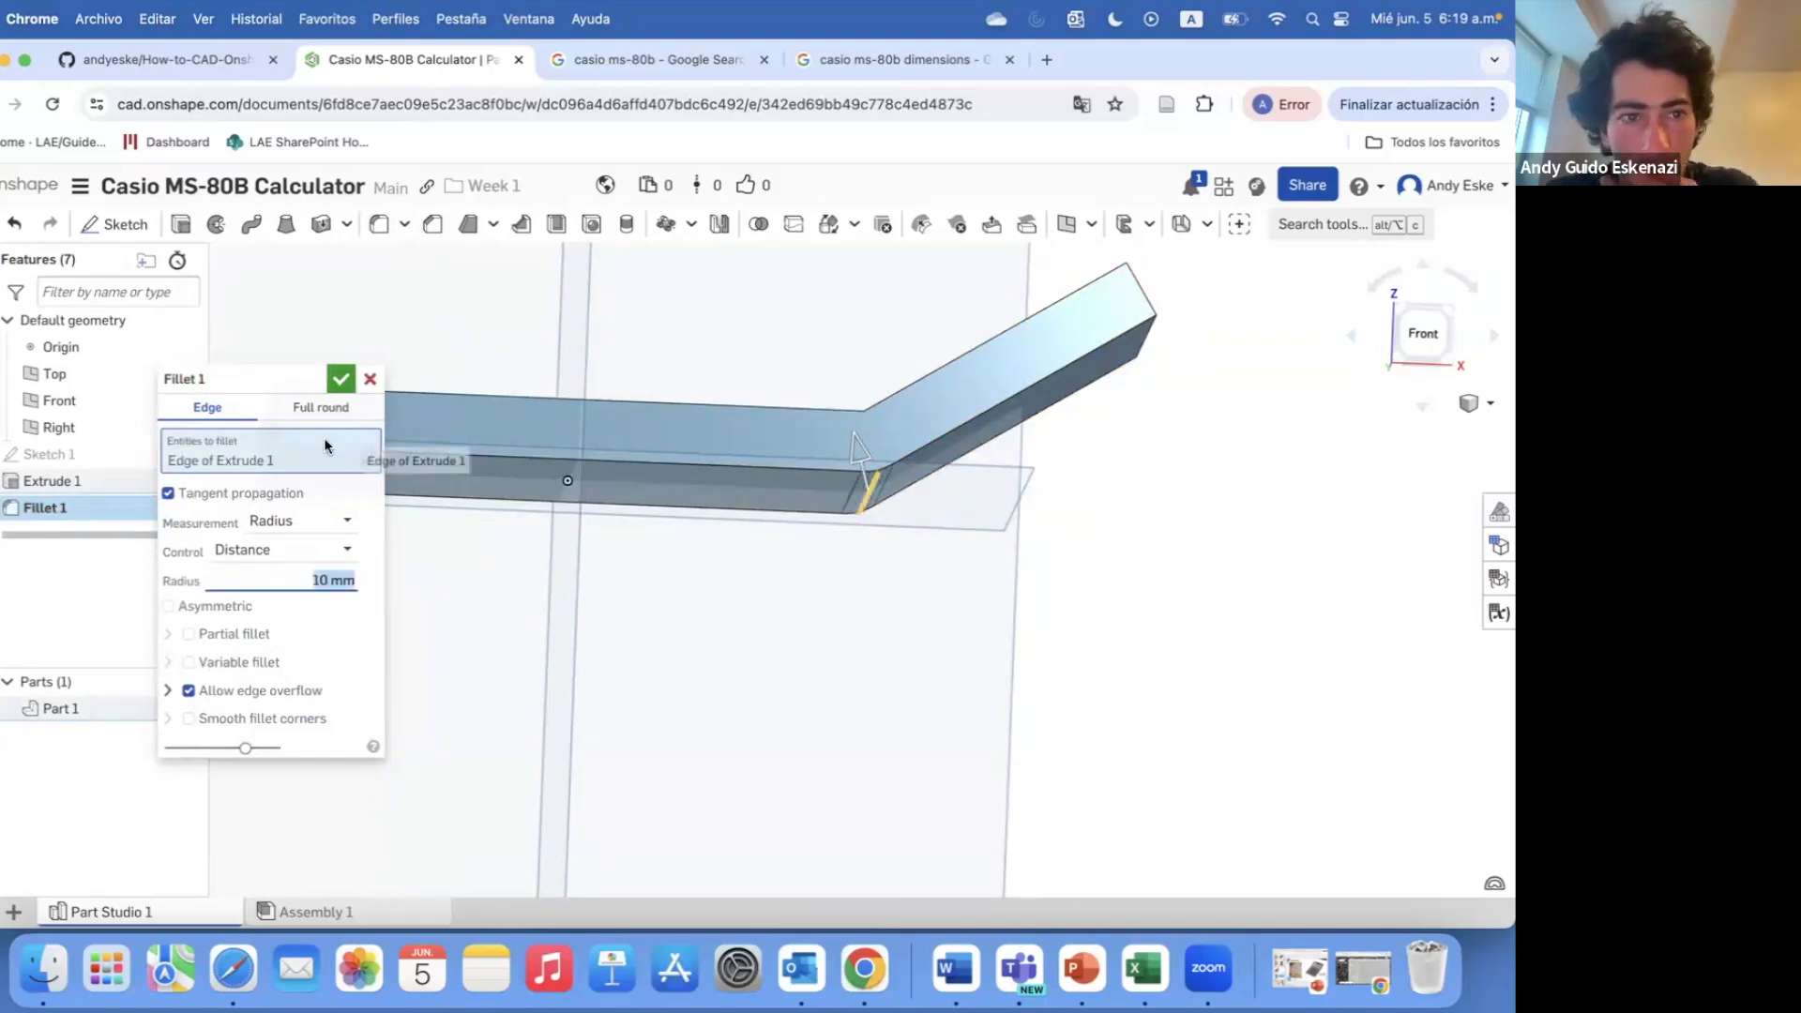
click(339, 380)
- Fillet the two long edges of the flat section's underside with a 5 mm radius
click(381, 226)
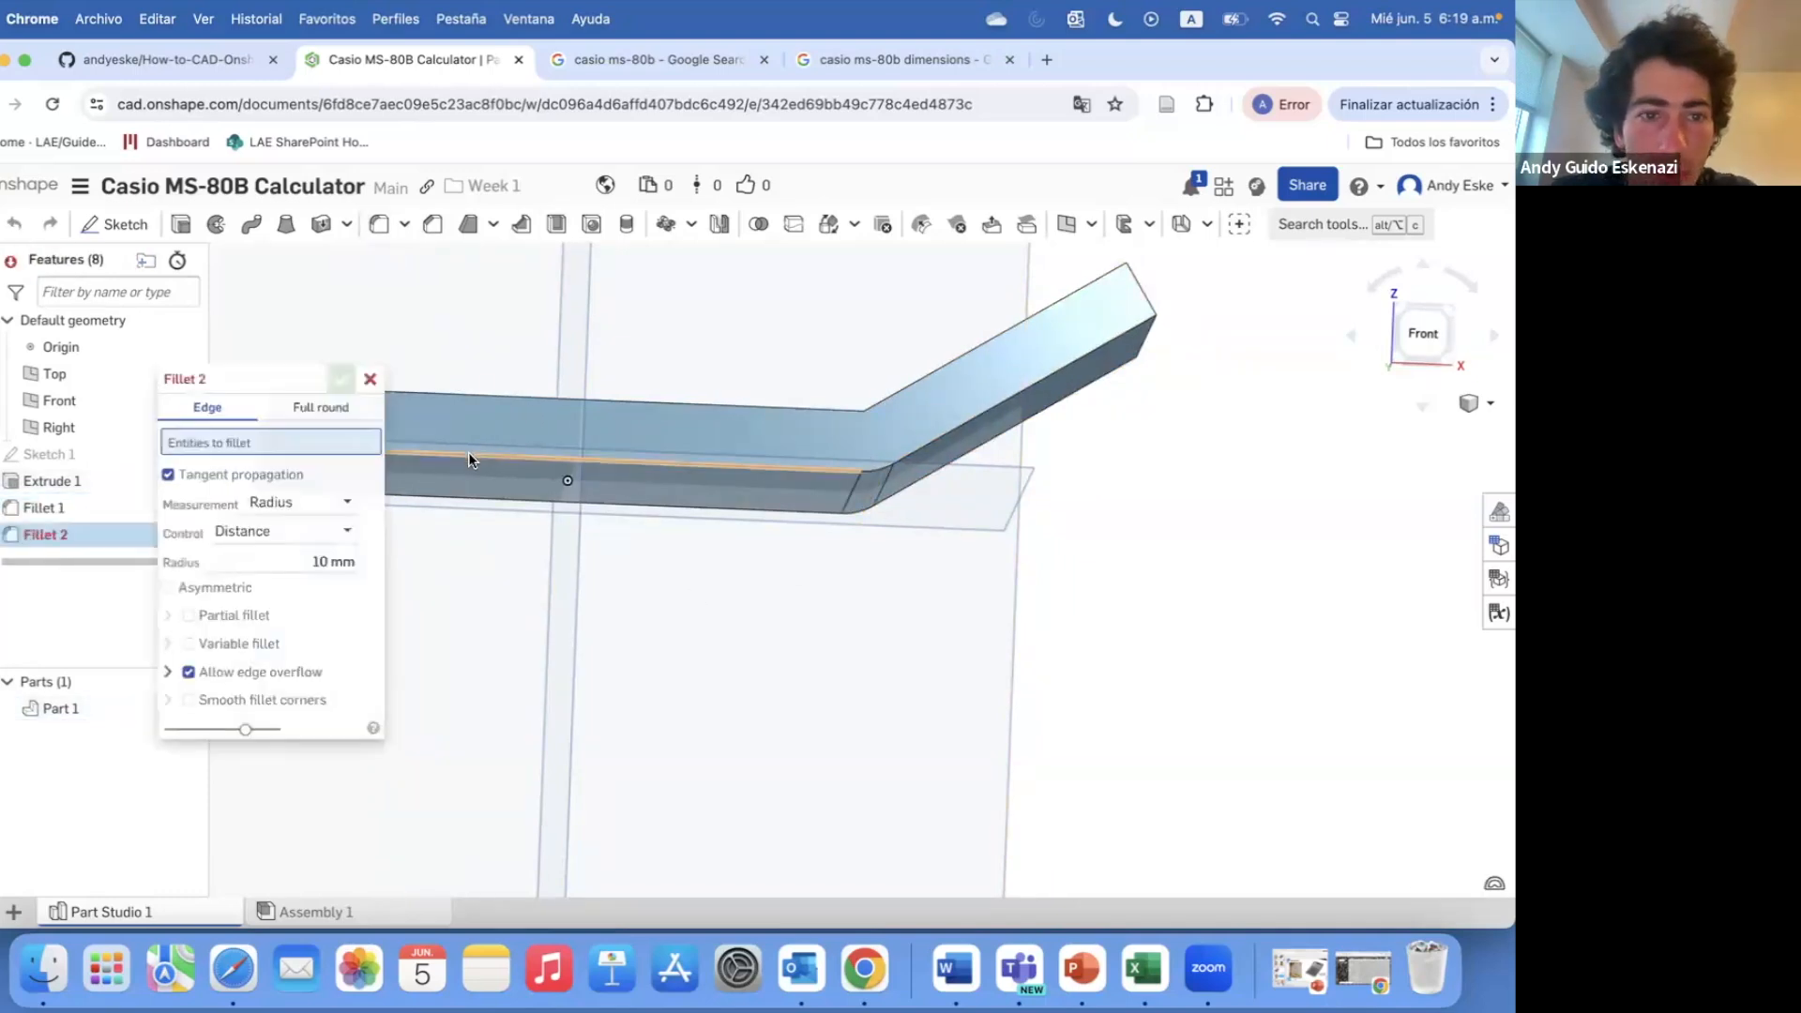
click(470, 457)
click(773, 509)
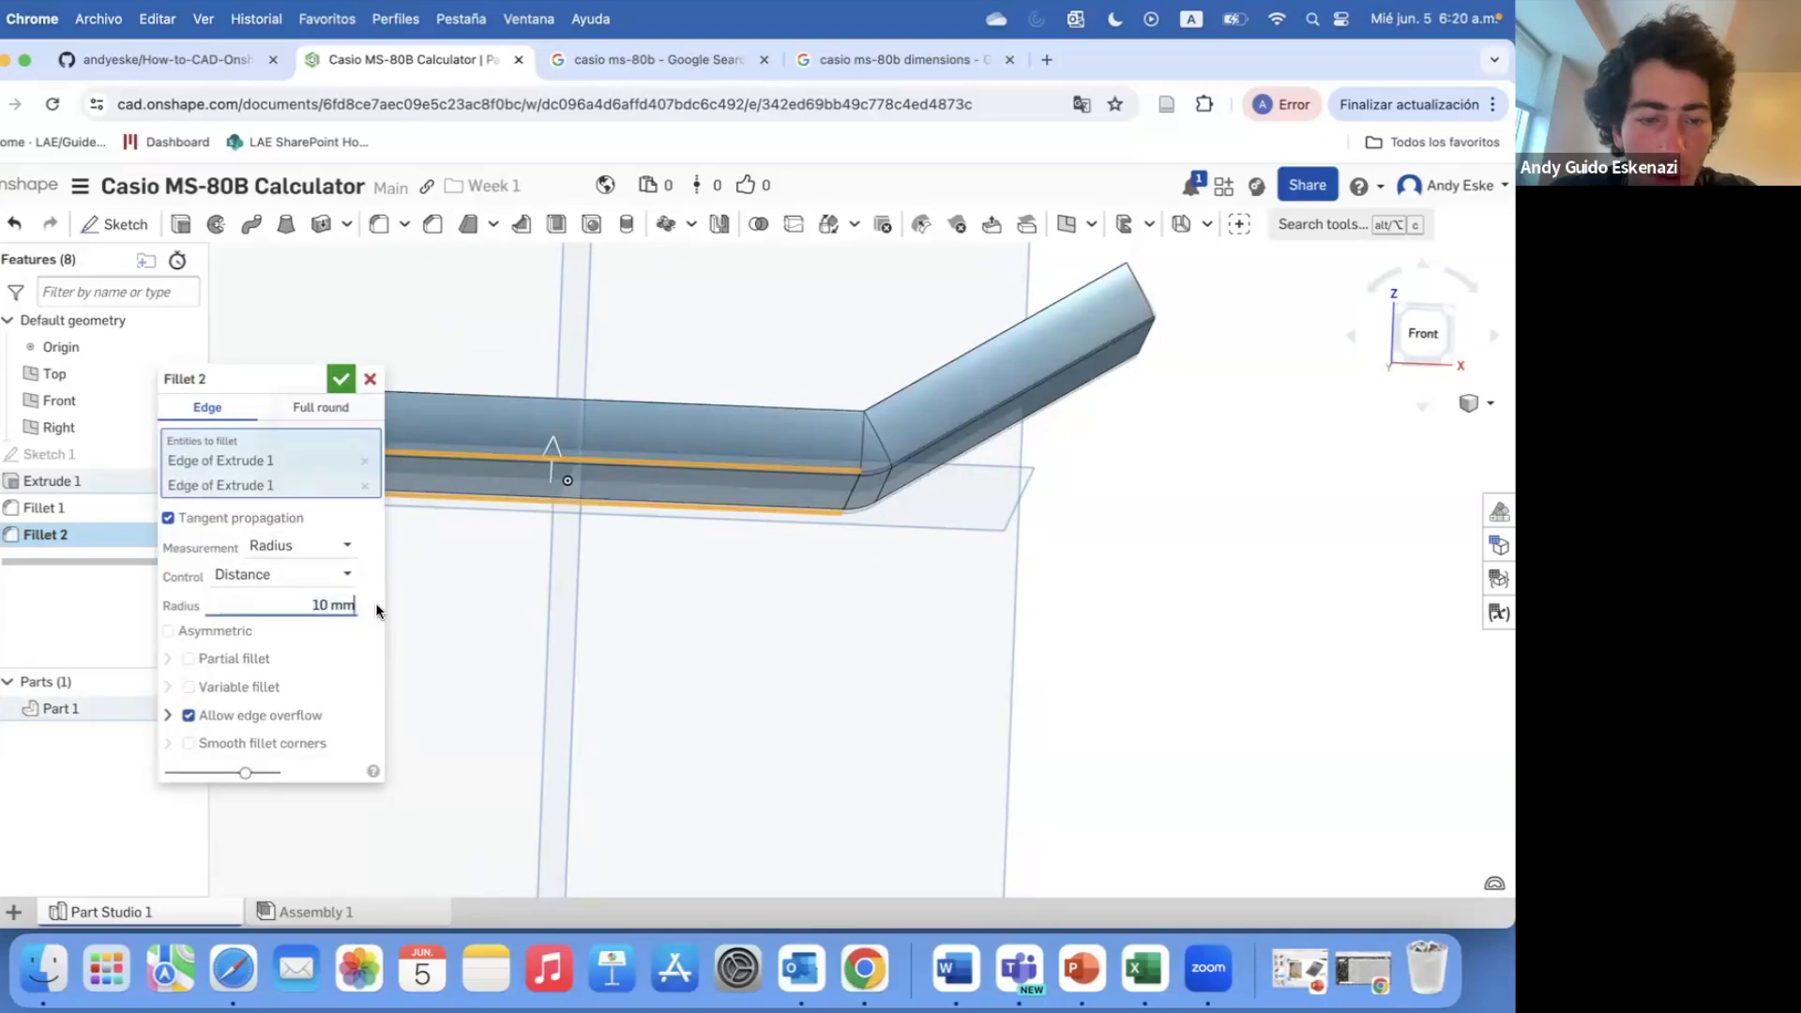
key(BackSpace)
key(BackSpace)
key(BackSpace)
key(BackSpace)
key(BackSpace)
text(5)
key(Return)
scroll(796, 656, down, 2)
right_drag(796, 655, 815, 589)
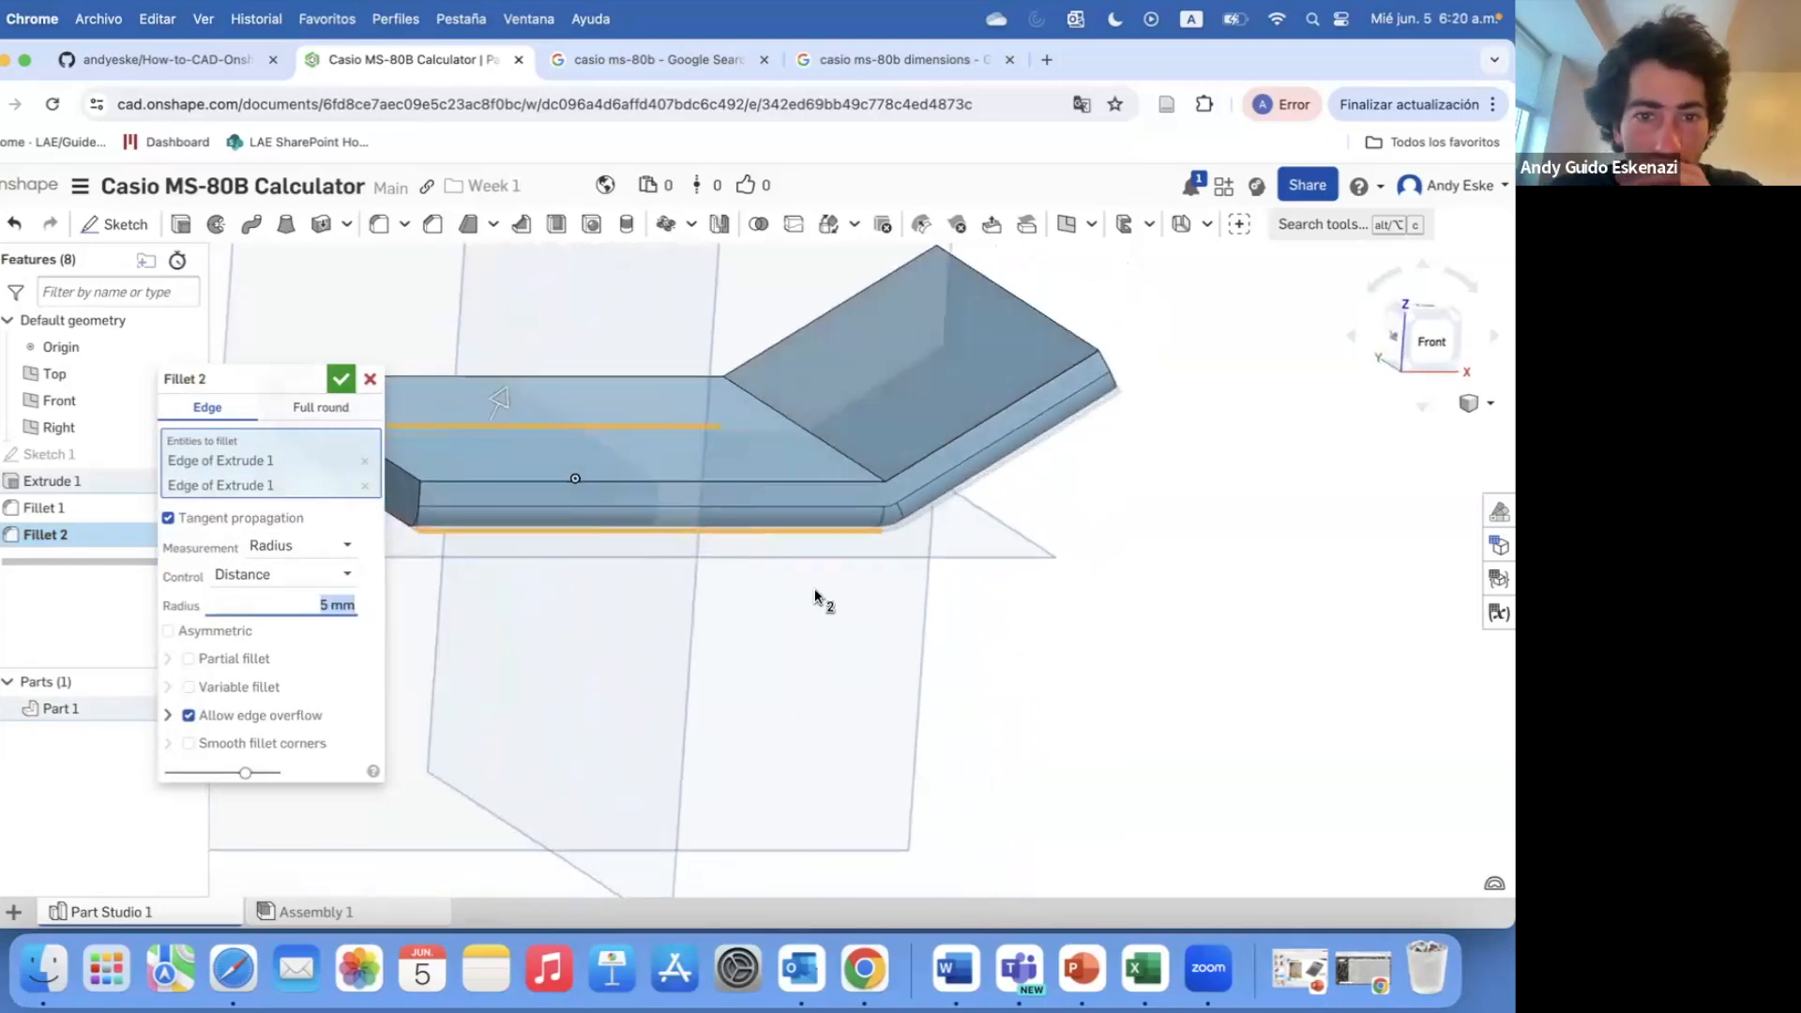
scroll(842, 602, down, 1)
click(340, 379)
- Fillet the upper edge at the free end of the flat section with an 8 mm radius
scroll(673, 572, down, 3)
right_drag(674, 572, 560, 544)
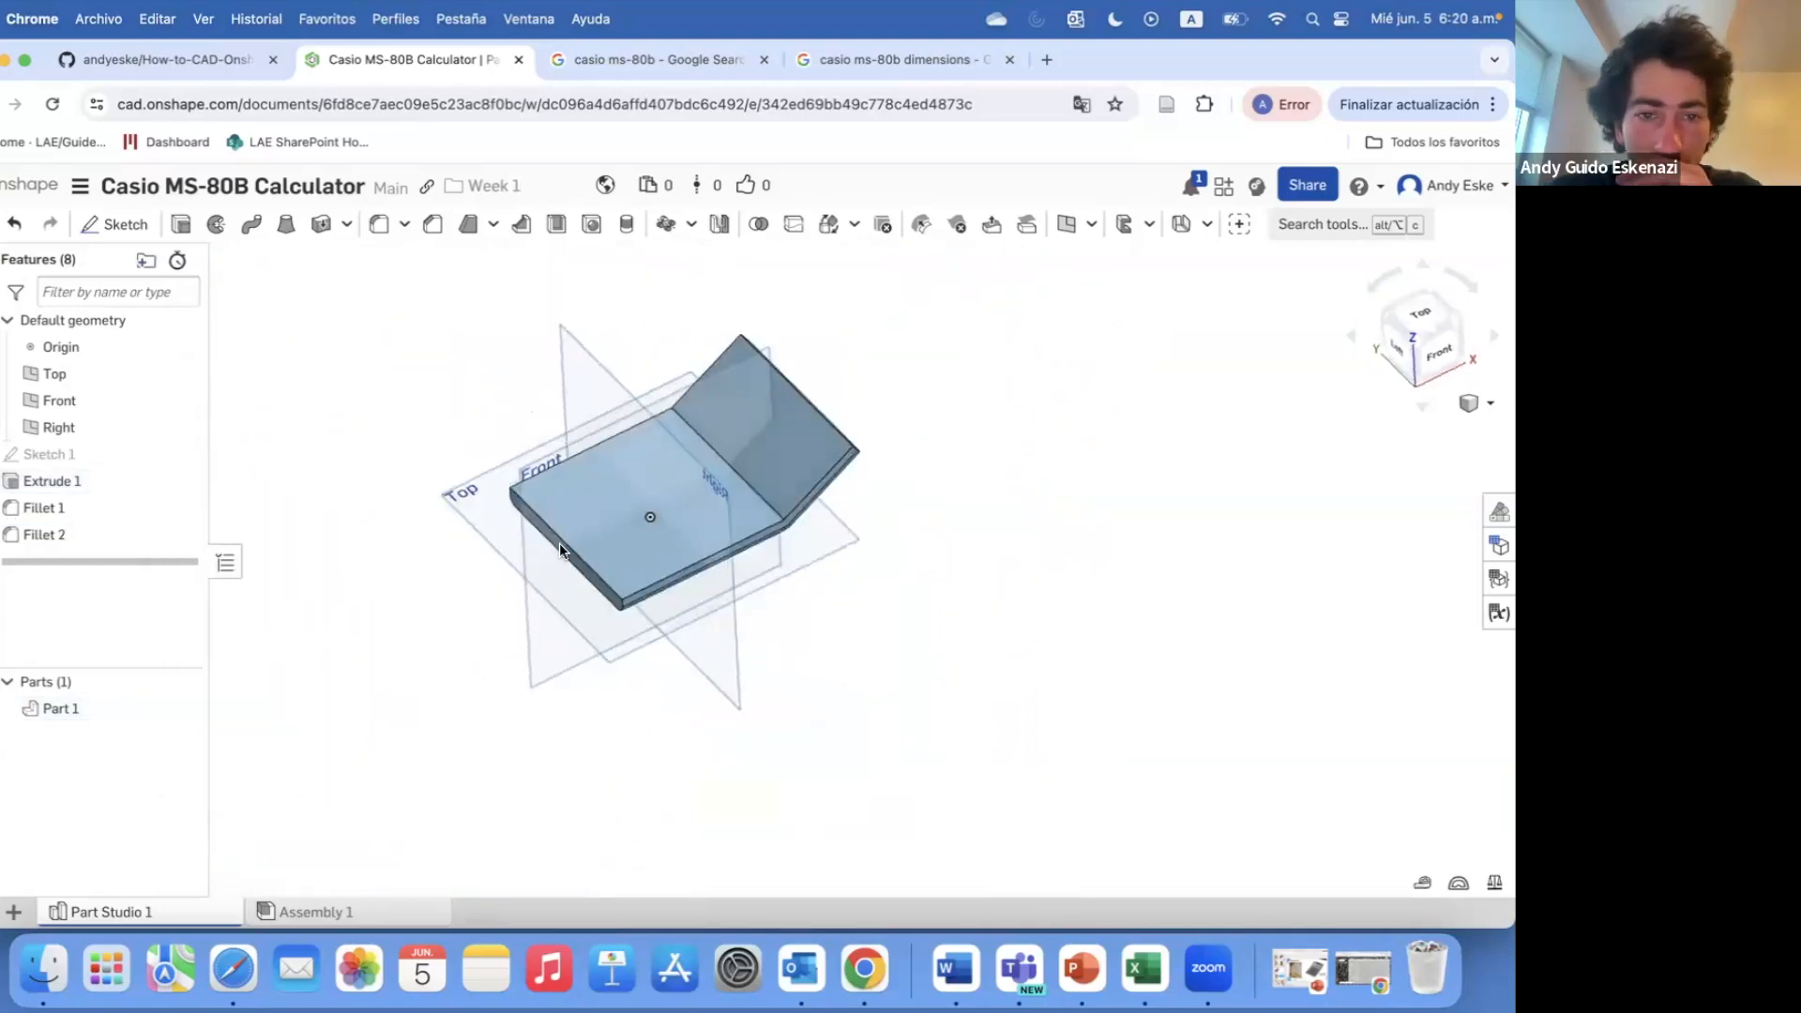
scroll(559, 542, up, 5)
click(379, 223)
click(538, 523)
right_drag(526, 690, 488, 643)
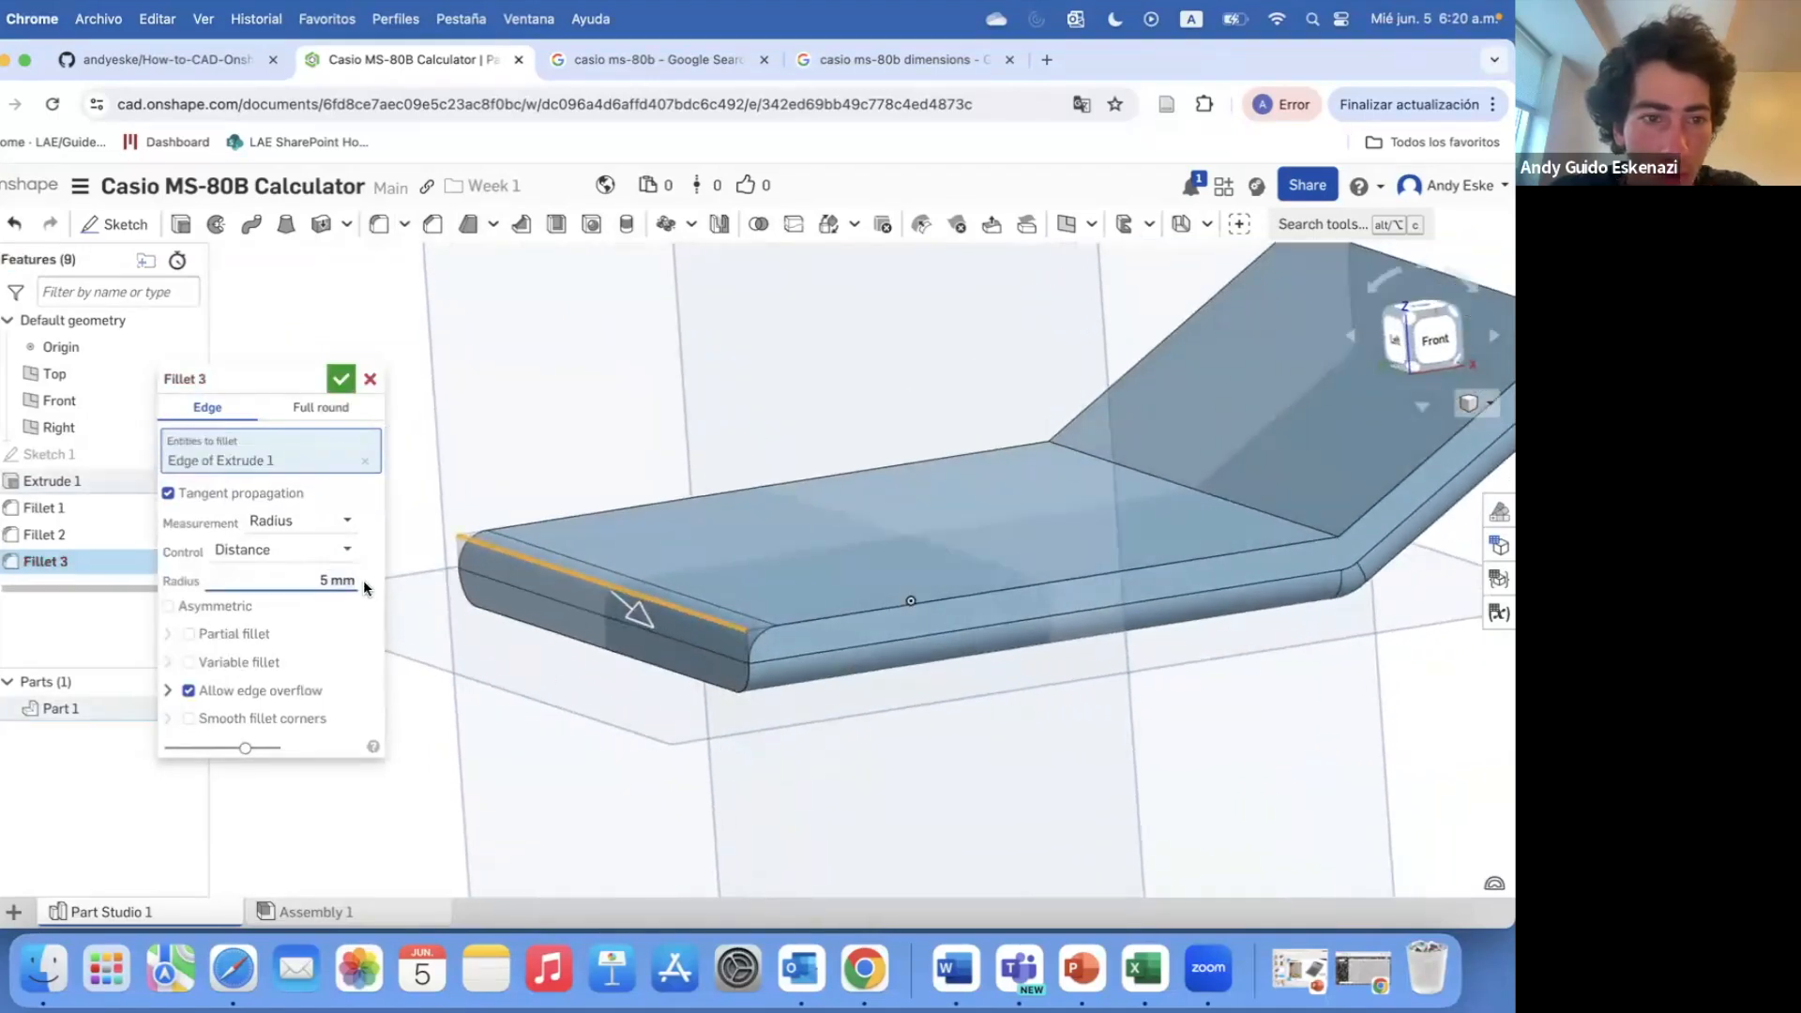
key(Return)
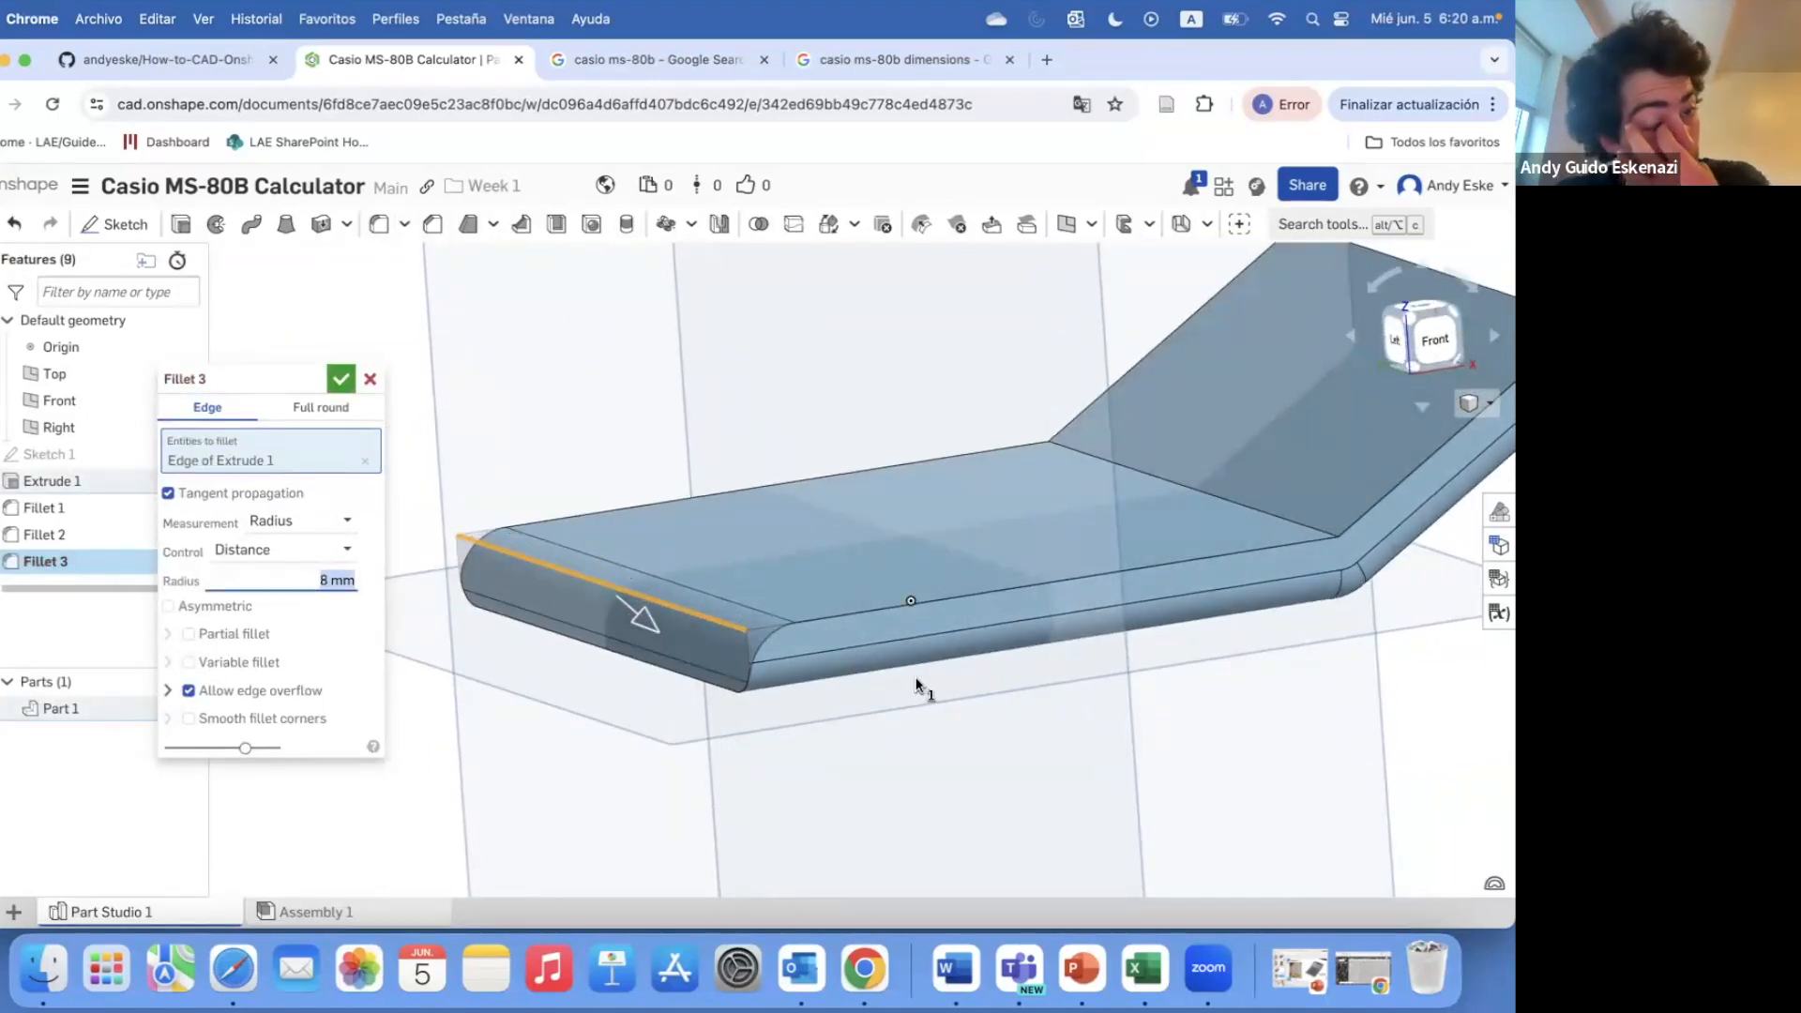
right_drag(851, 679, 776, 273)
key(Return)
scroll(934, 600, down, 4)
- Browse more Casio MS-80B photos in the image search to examine how the body's ends and edges are rounded
click(582, 62)
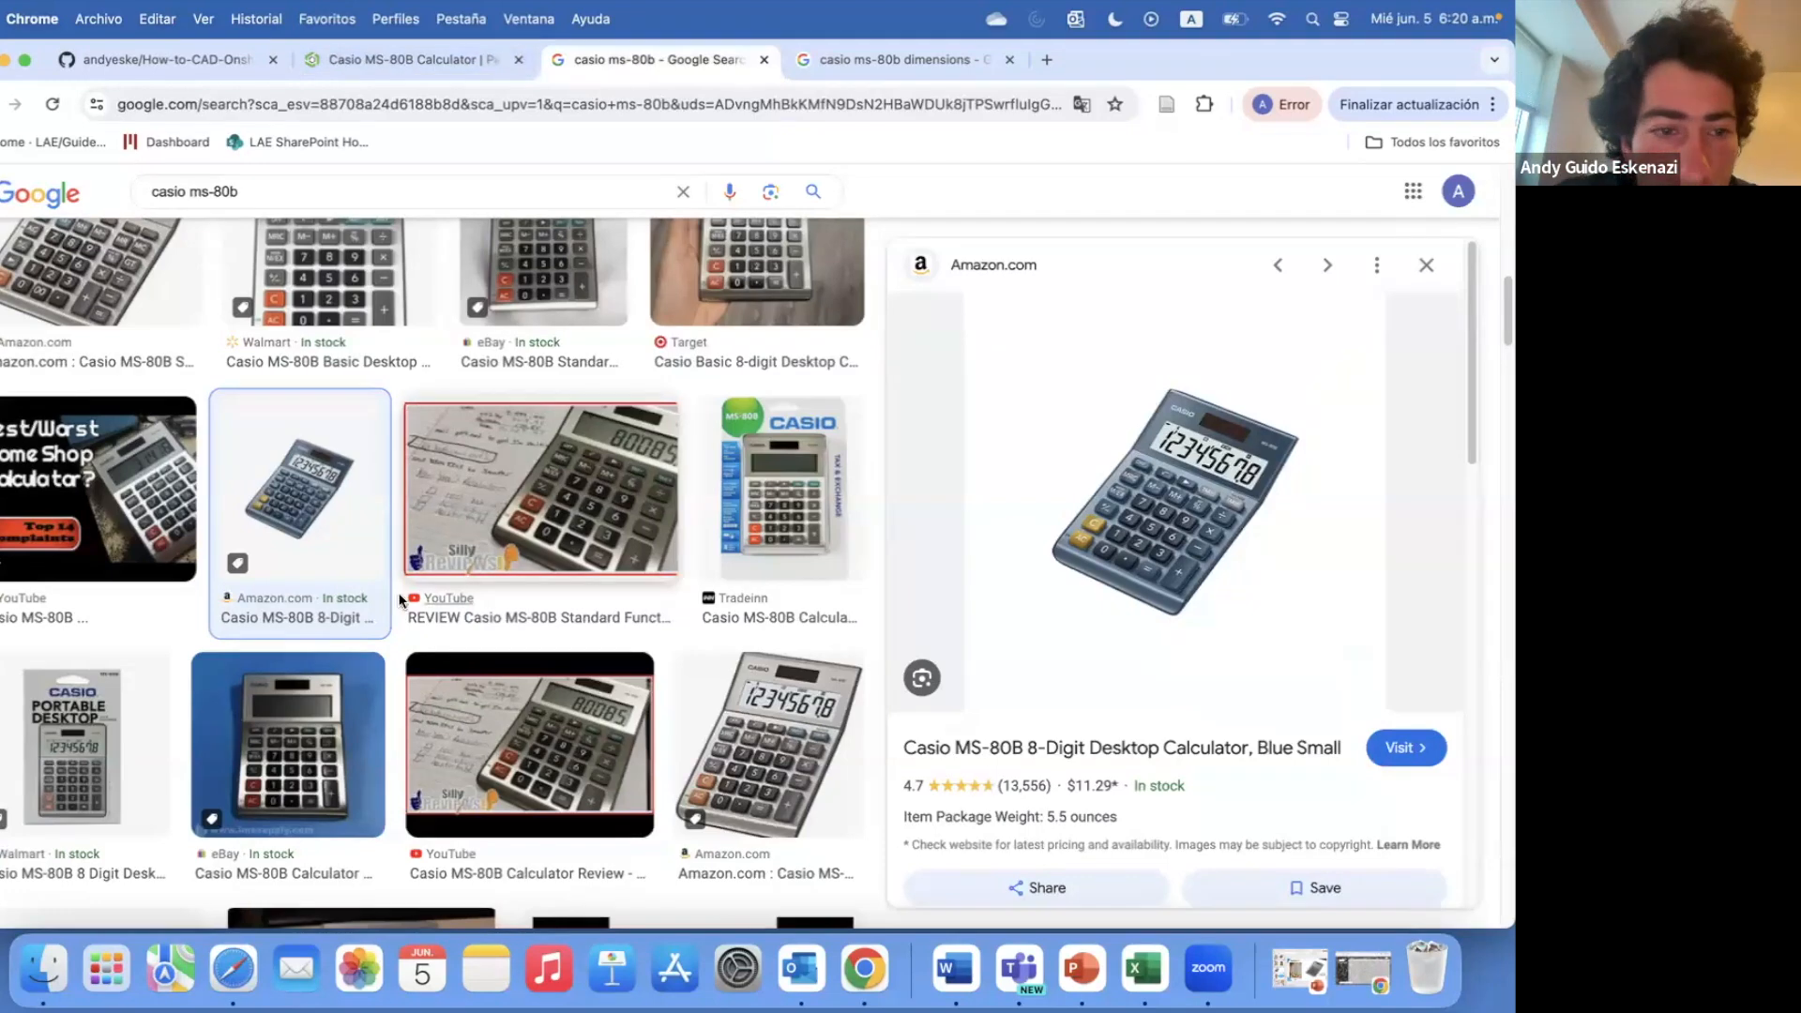
scroll(231, 536, down, 8)
click(747, 674)
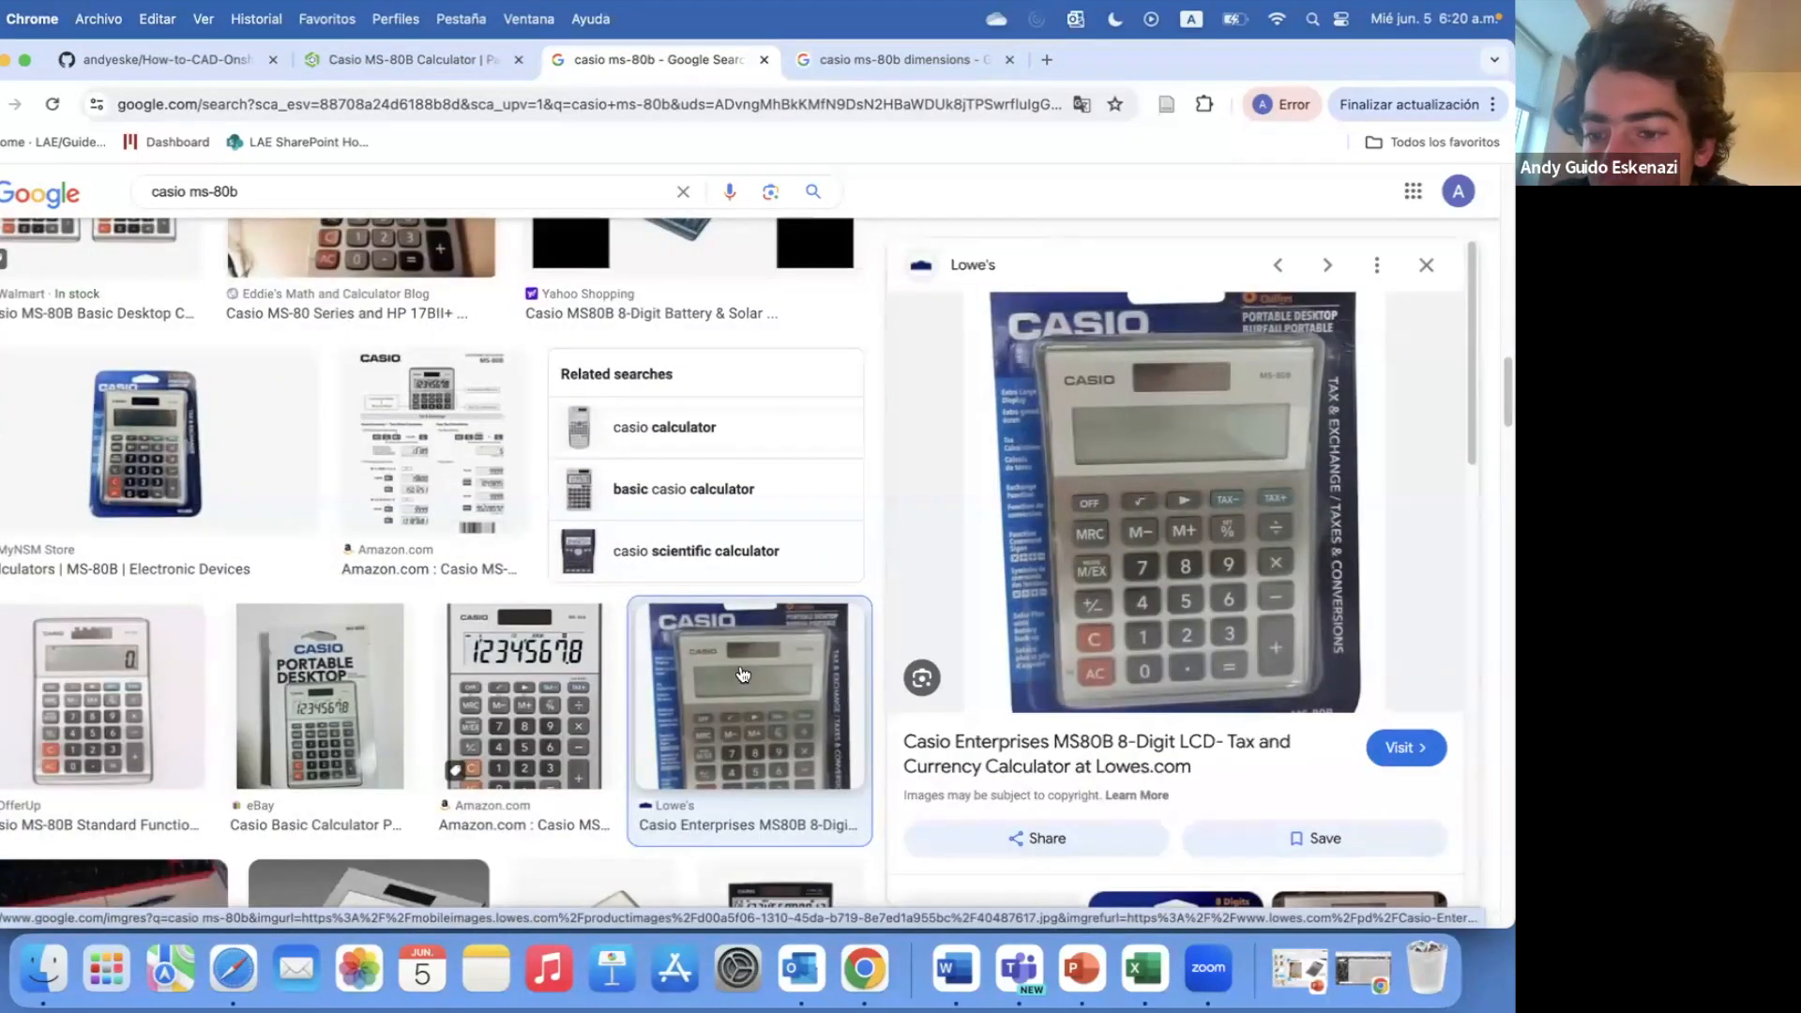
scroll(722, 661, down, 2)
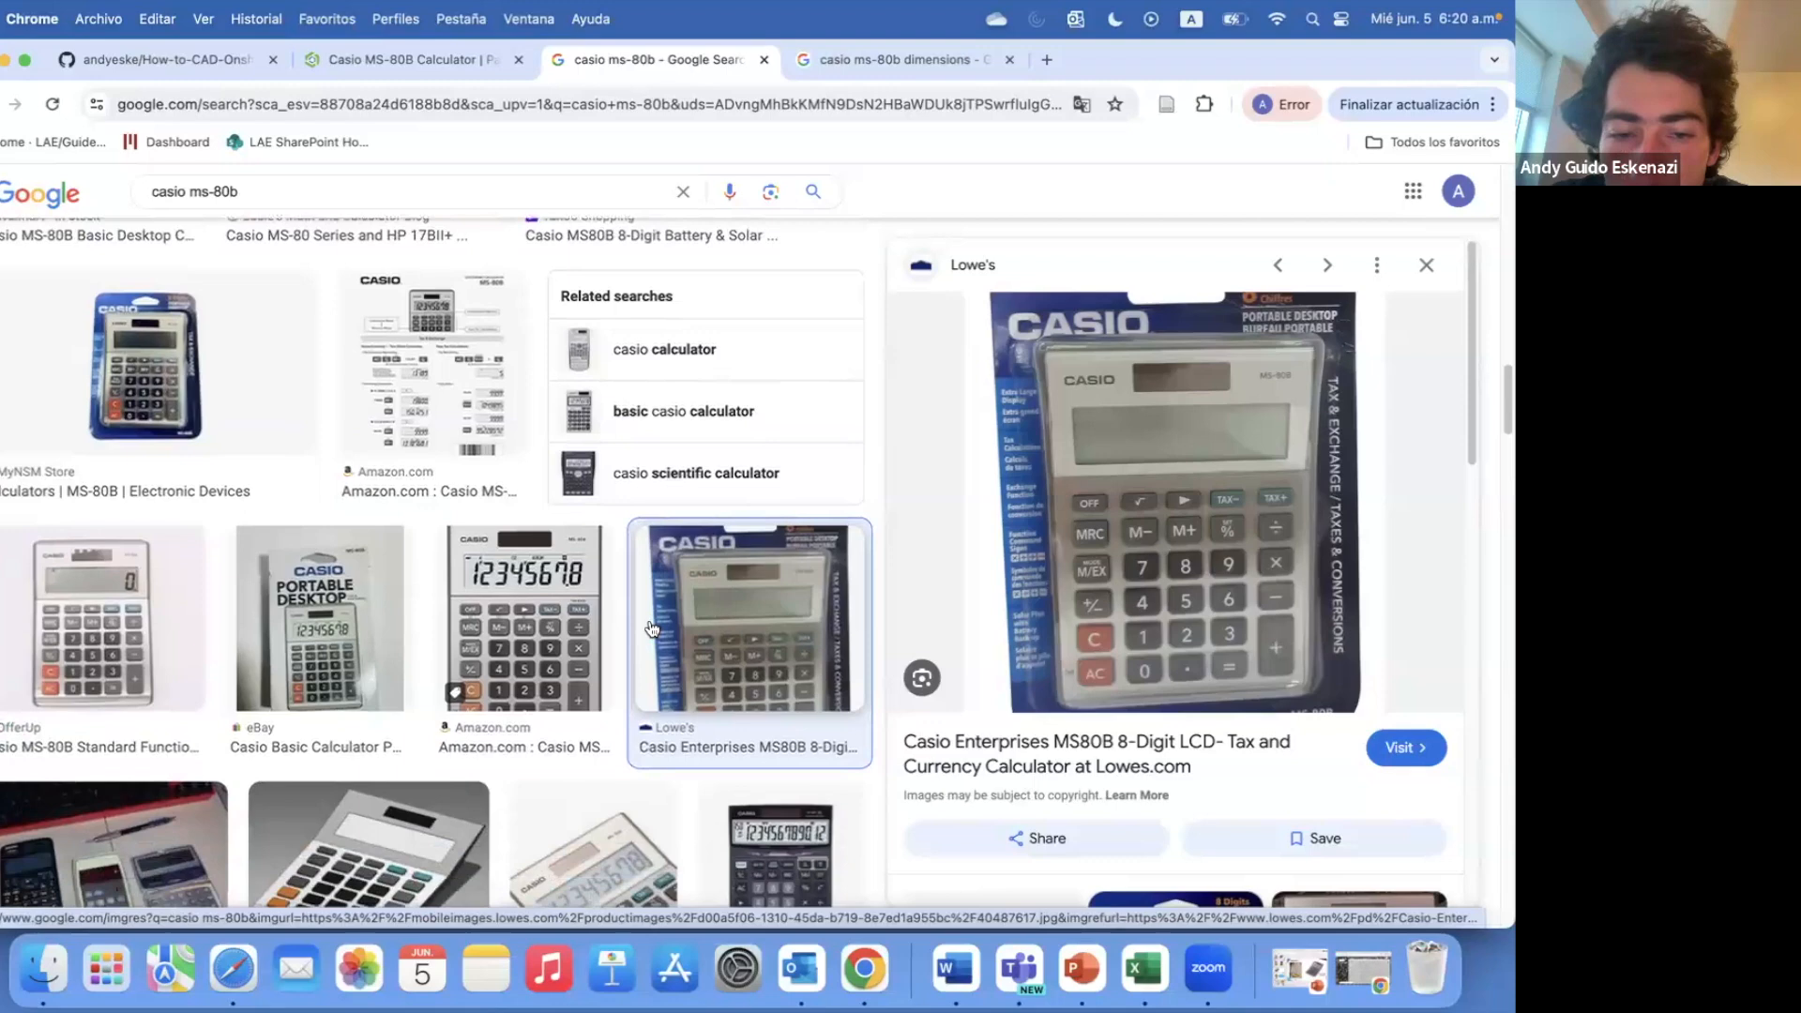
click(127, 624)
scroll(619, 787, down, 1)
click(634, 794)
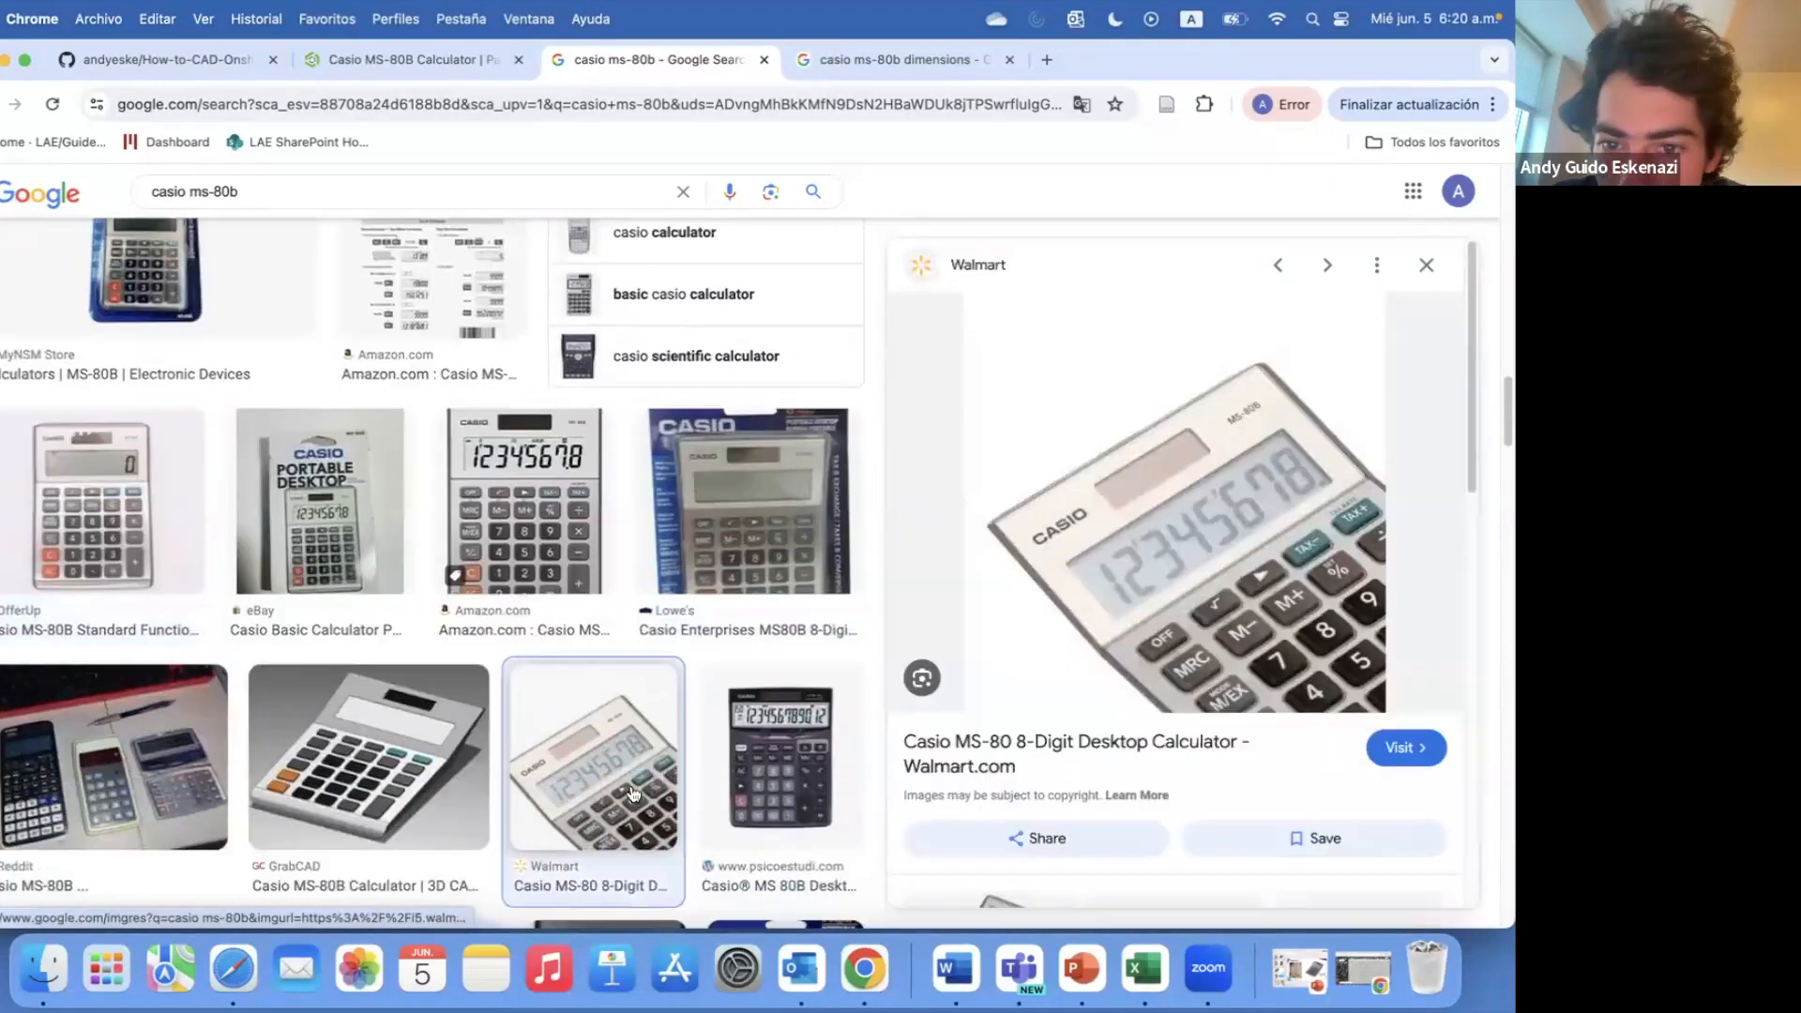
click(404, 60)
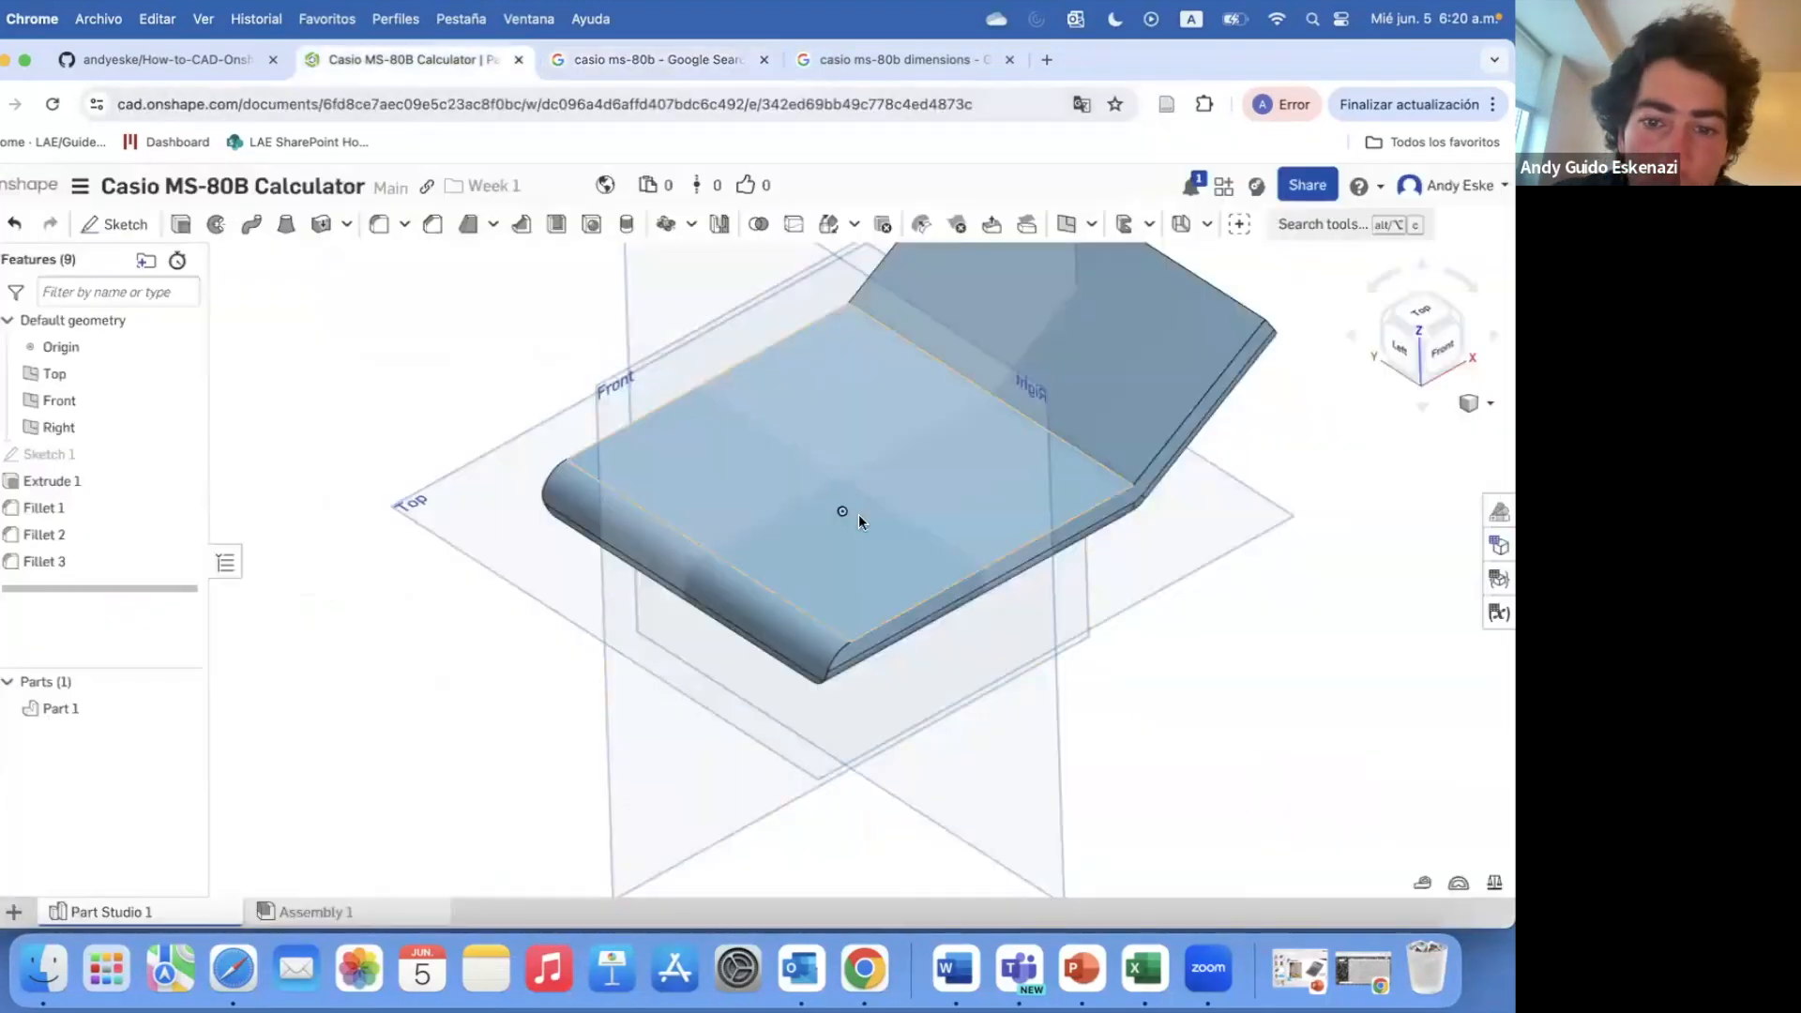
- Fillet the upper edge at the free end of the raised section with a 2 mm radius
click(379, 224)
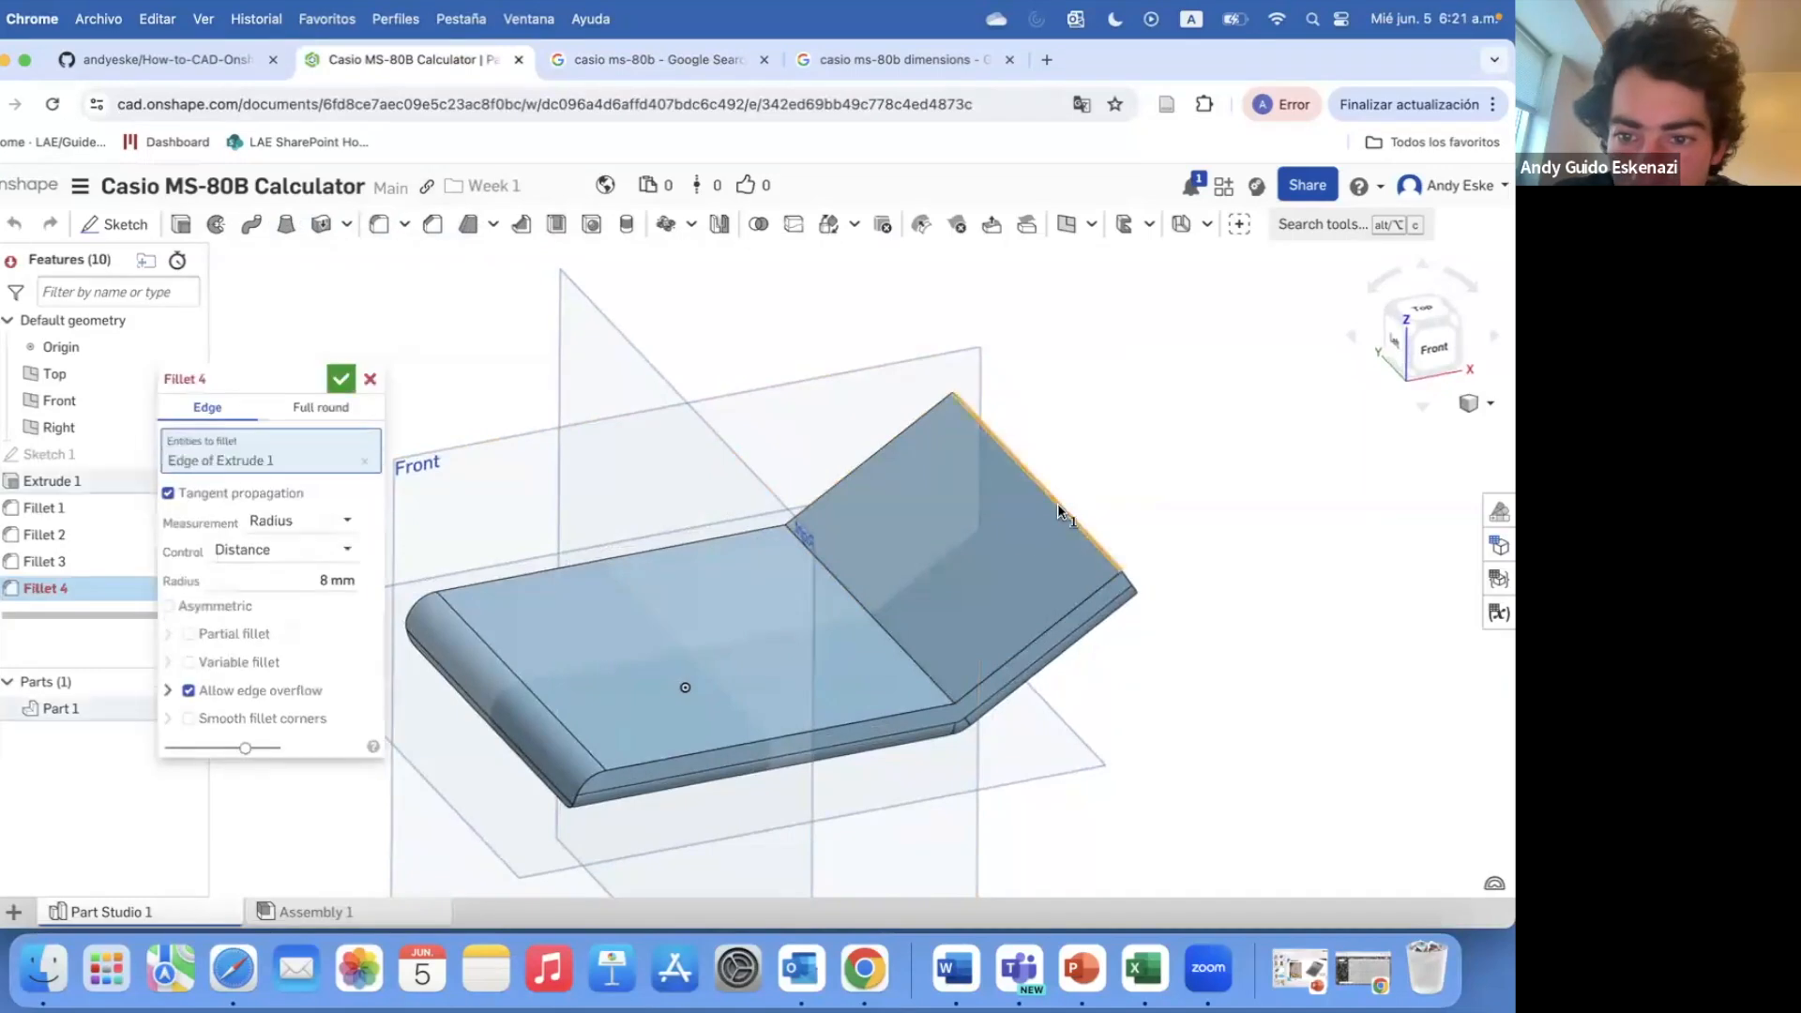
text(2)
key(Return)
click(340, 380)
right_drag(563, 479, 814, 756)
click(380, 225)
click(846, 768)
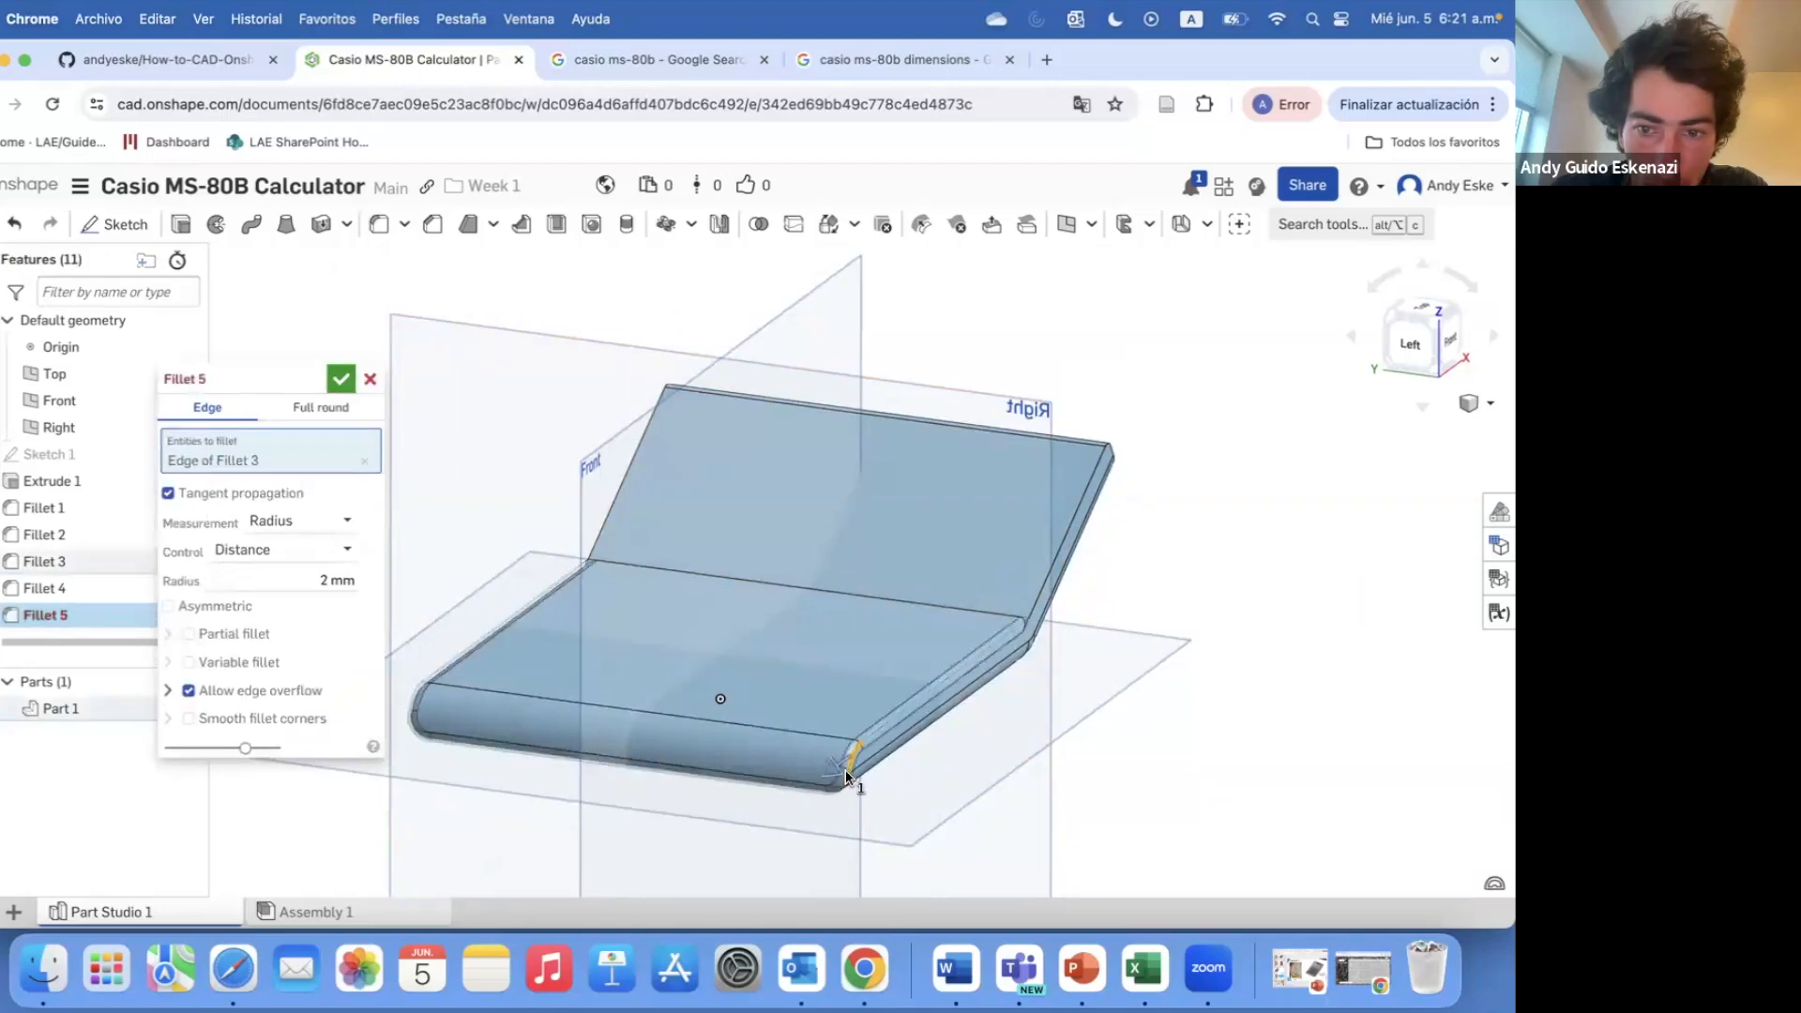
click(1045, 610)
click(369, 379)
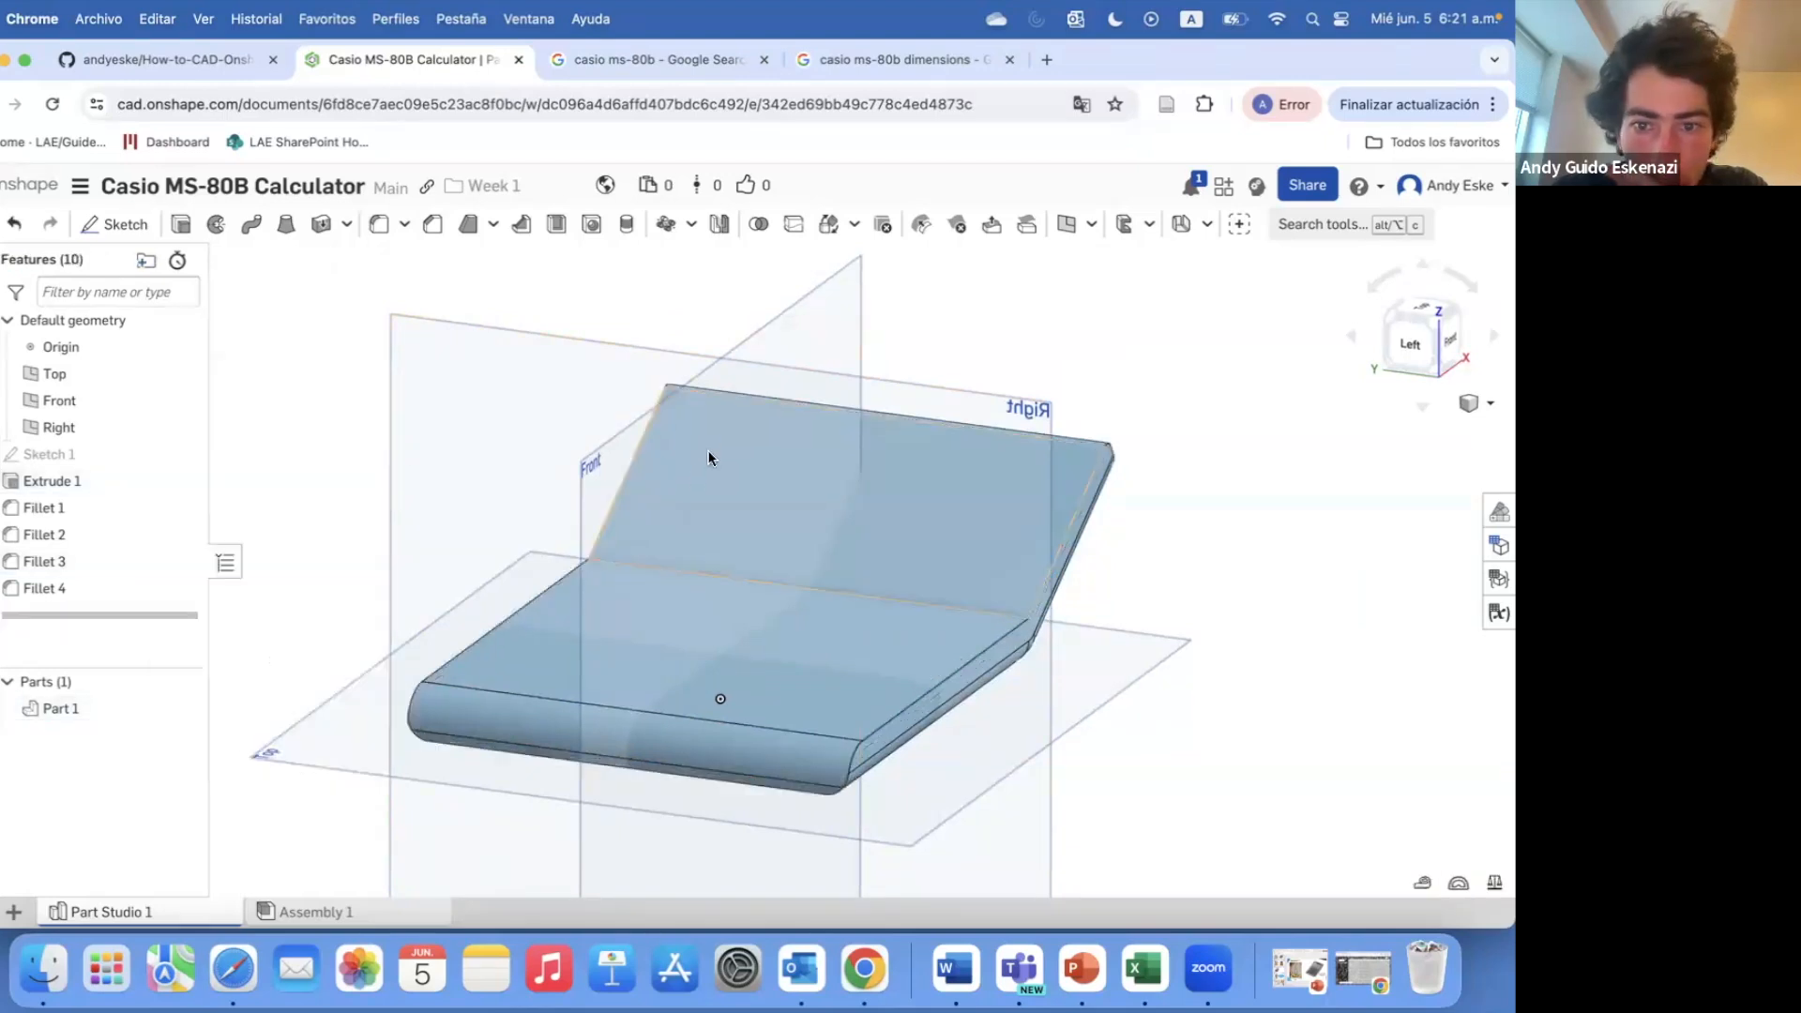
- Fillet the inner bend edge between the flat and raised sections on the body's upper side
click(380, 226)
click(670, 571)
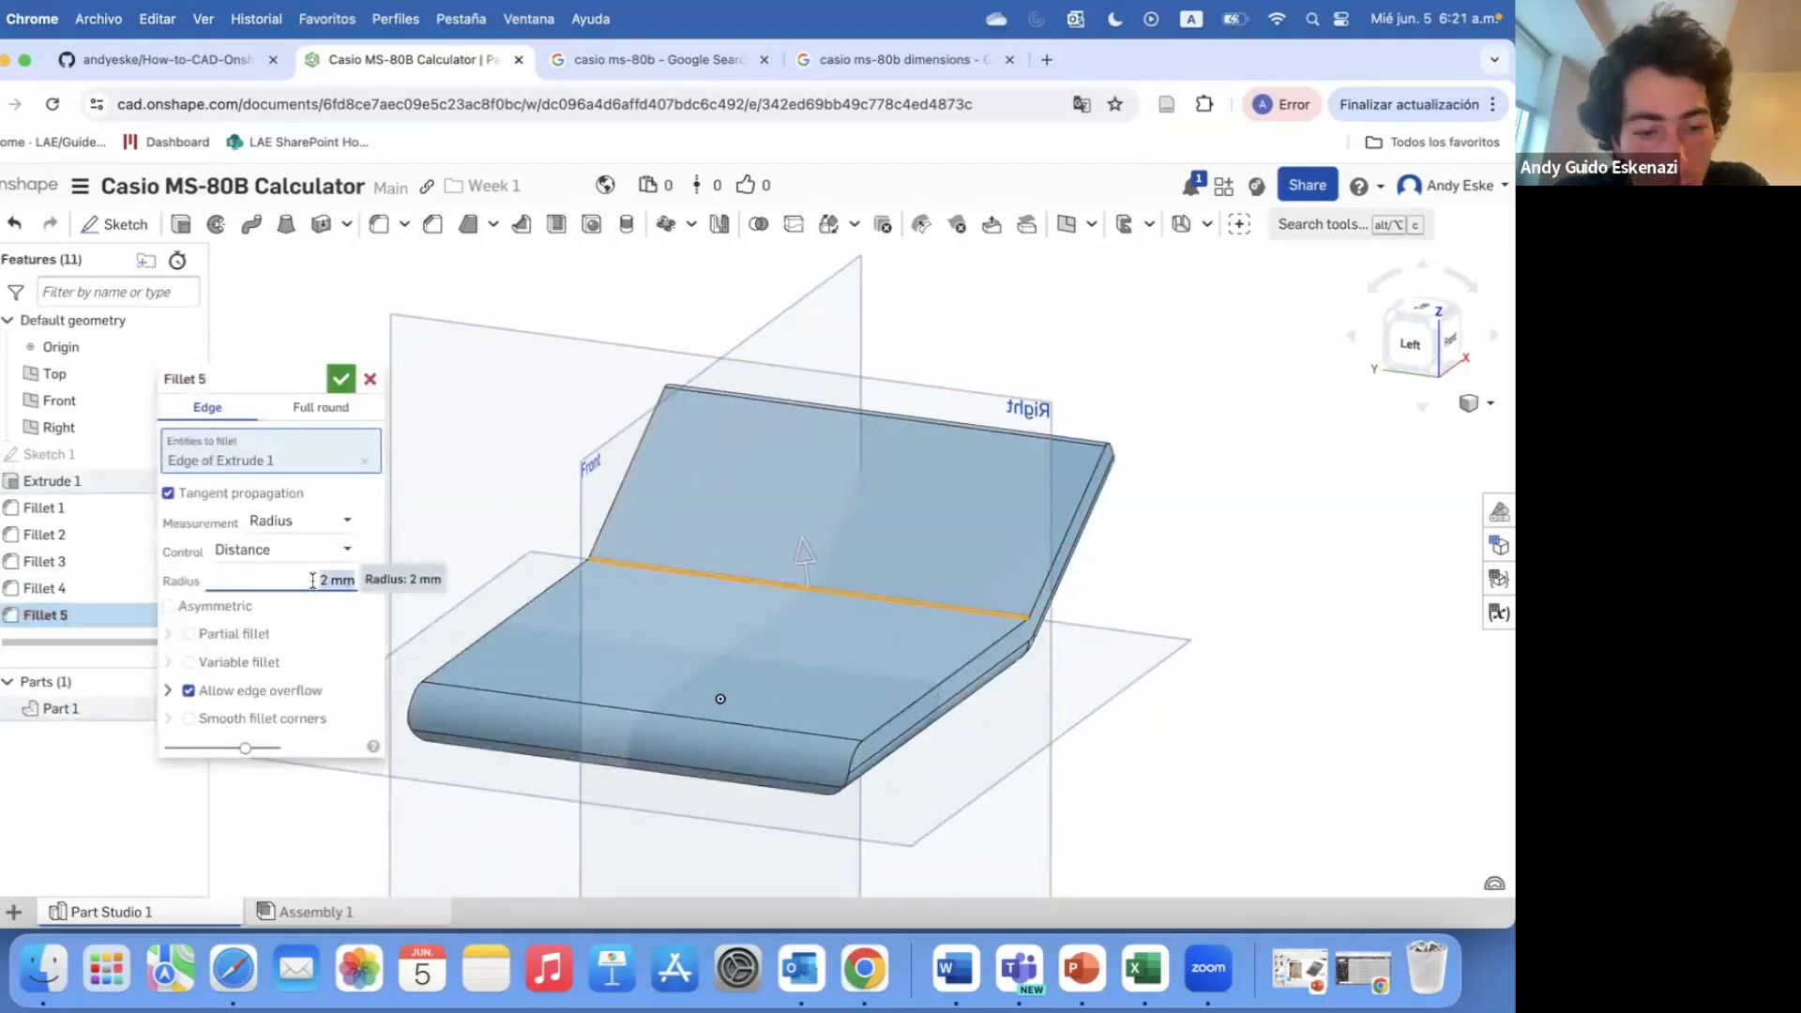
right_drag(751, 483, 595, 336)
key(Return)
- Fillet the upper side edges running along the rounded end, flat section and raised section
click(380, 227)
click(752, 761)
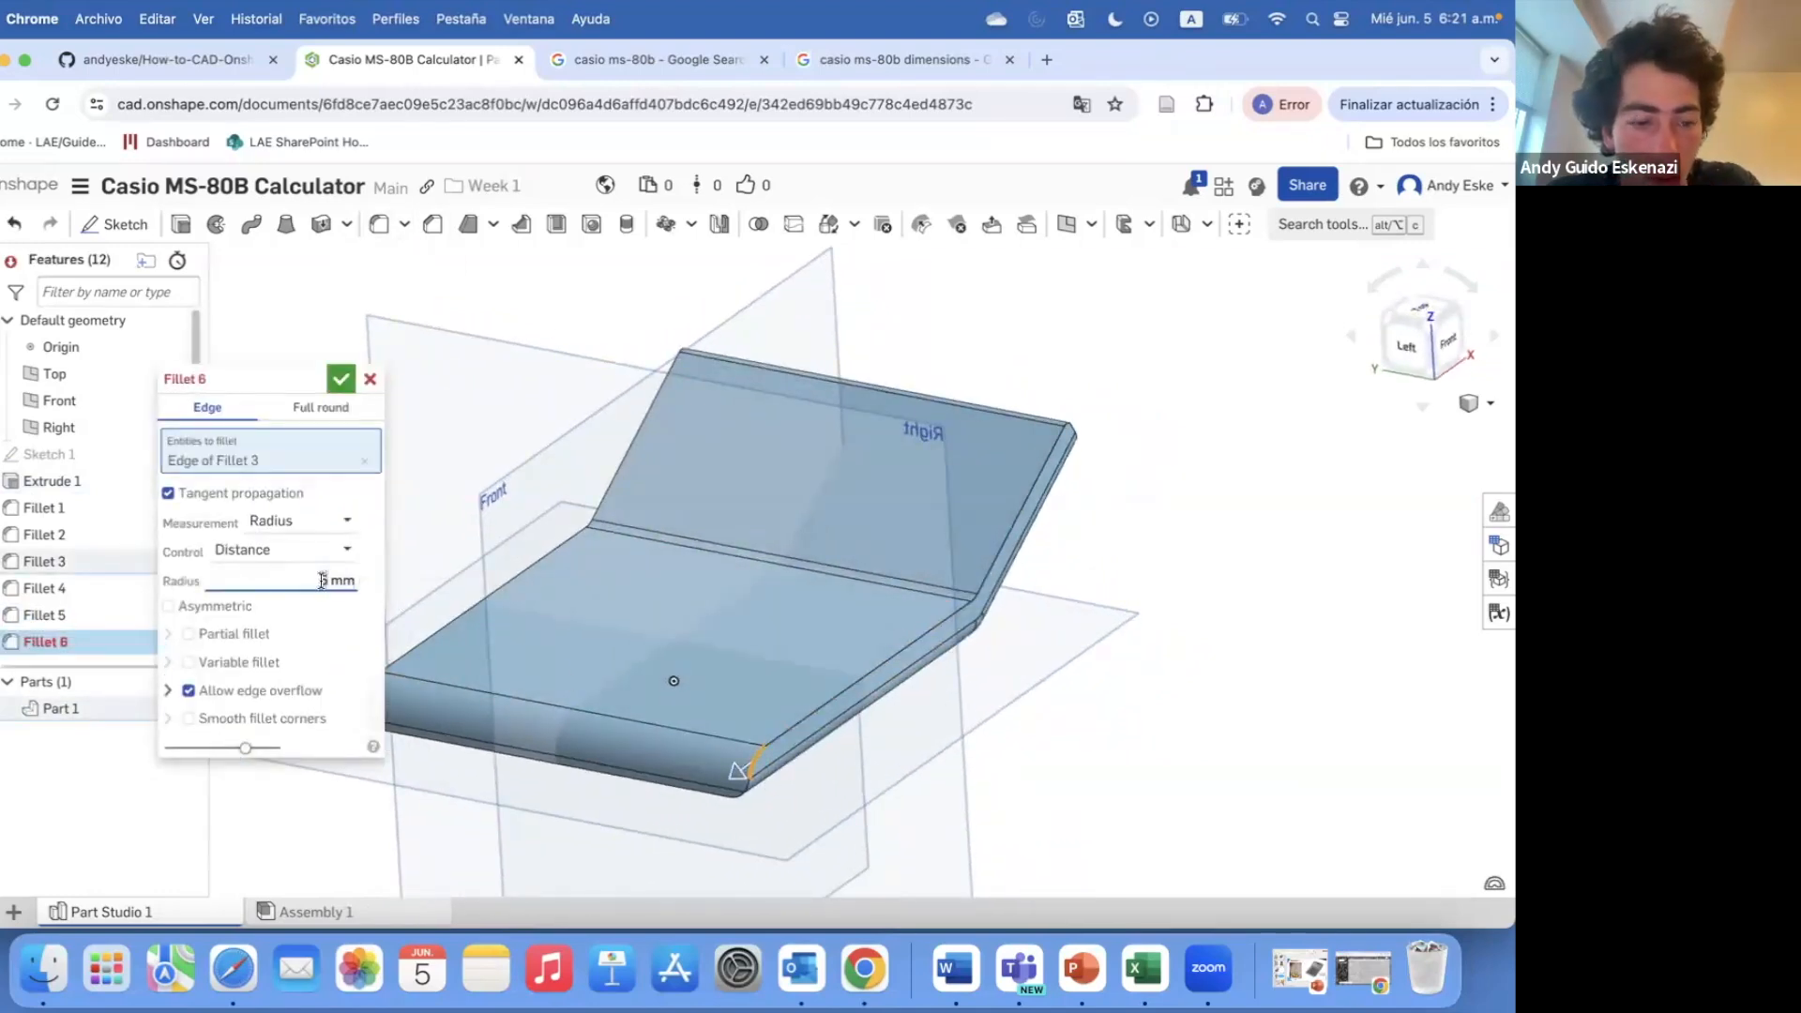
right_drag(926, 611, 769, 656)
key(Return)
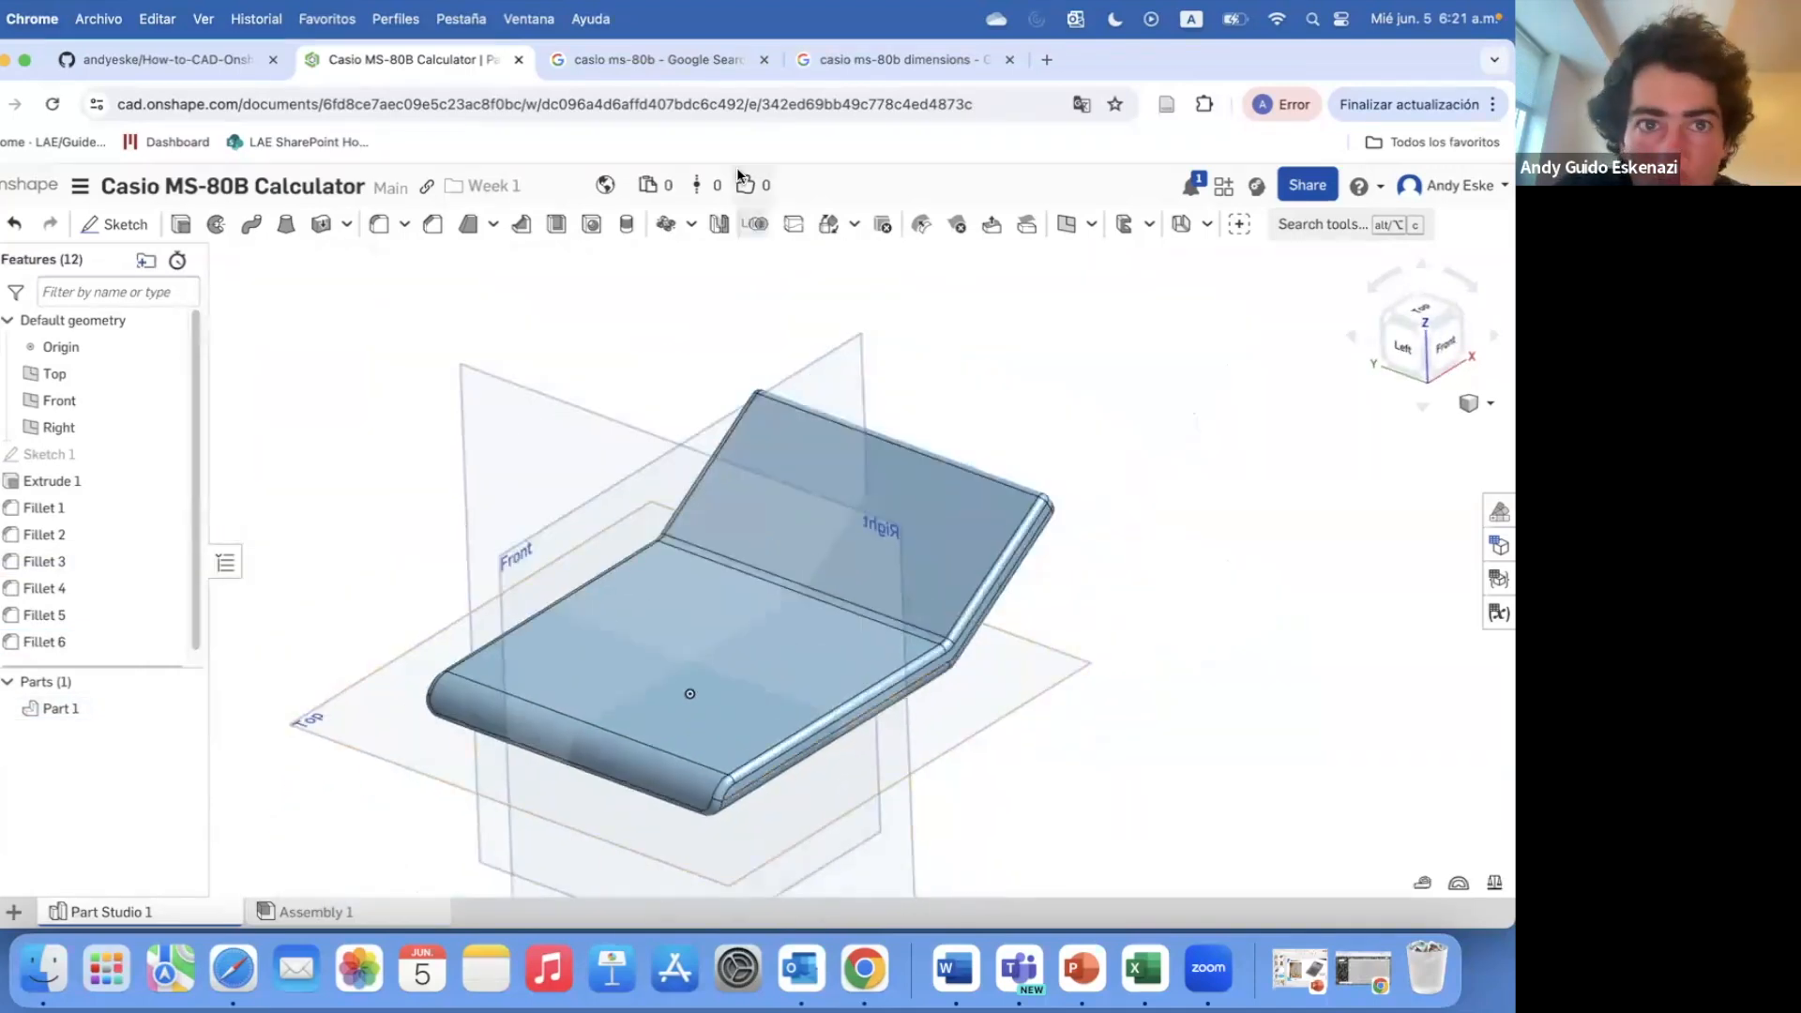
- Check the front-view calculator photo in the image search for the face layout
click(589, 65)
click(103, 502)
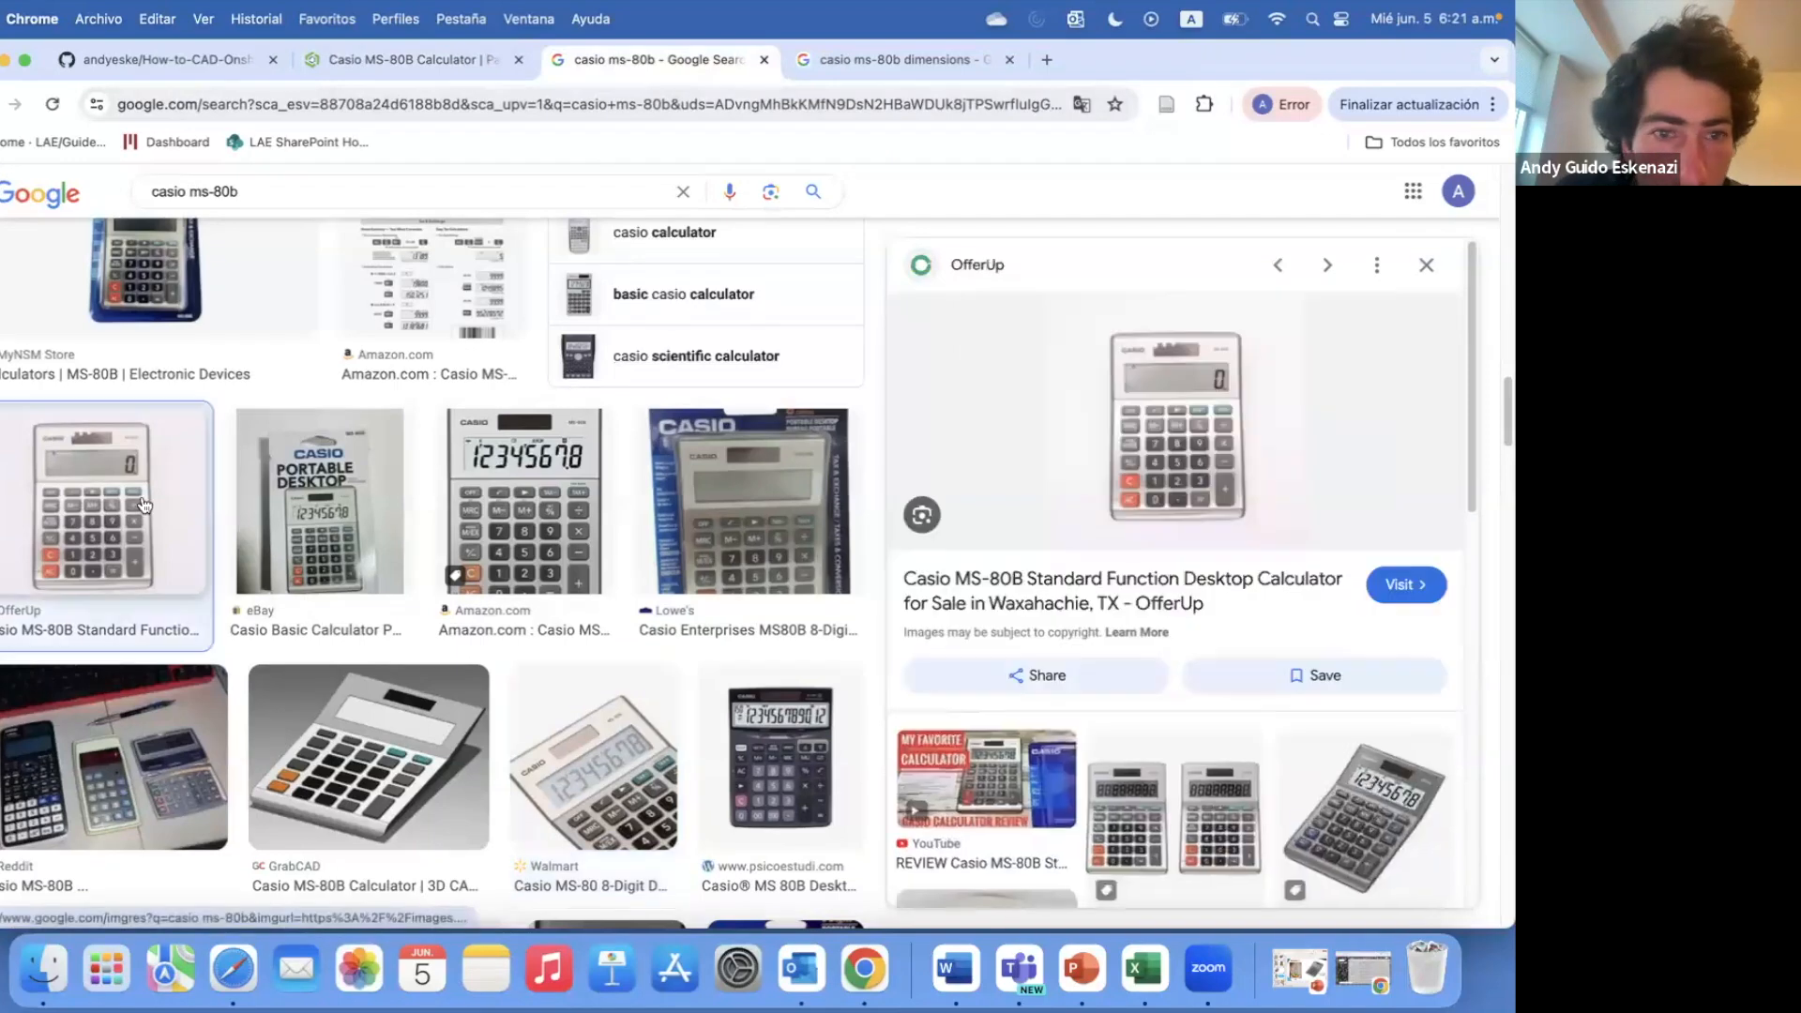
click(415, 68)
- Sketch on the flat section's top face and offset its long side edge inward by 0.5 mm
mouse_move(628, 795)
right_down()
mouse_move(527, 704)
mouse_move(622, 710)
mouse_move(553, 698)
mouse_move(740, 454)
mouse_move(535, 672)
mouse_move(527, 655)
right_up()
key(shift+s)
click(528, 659)
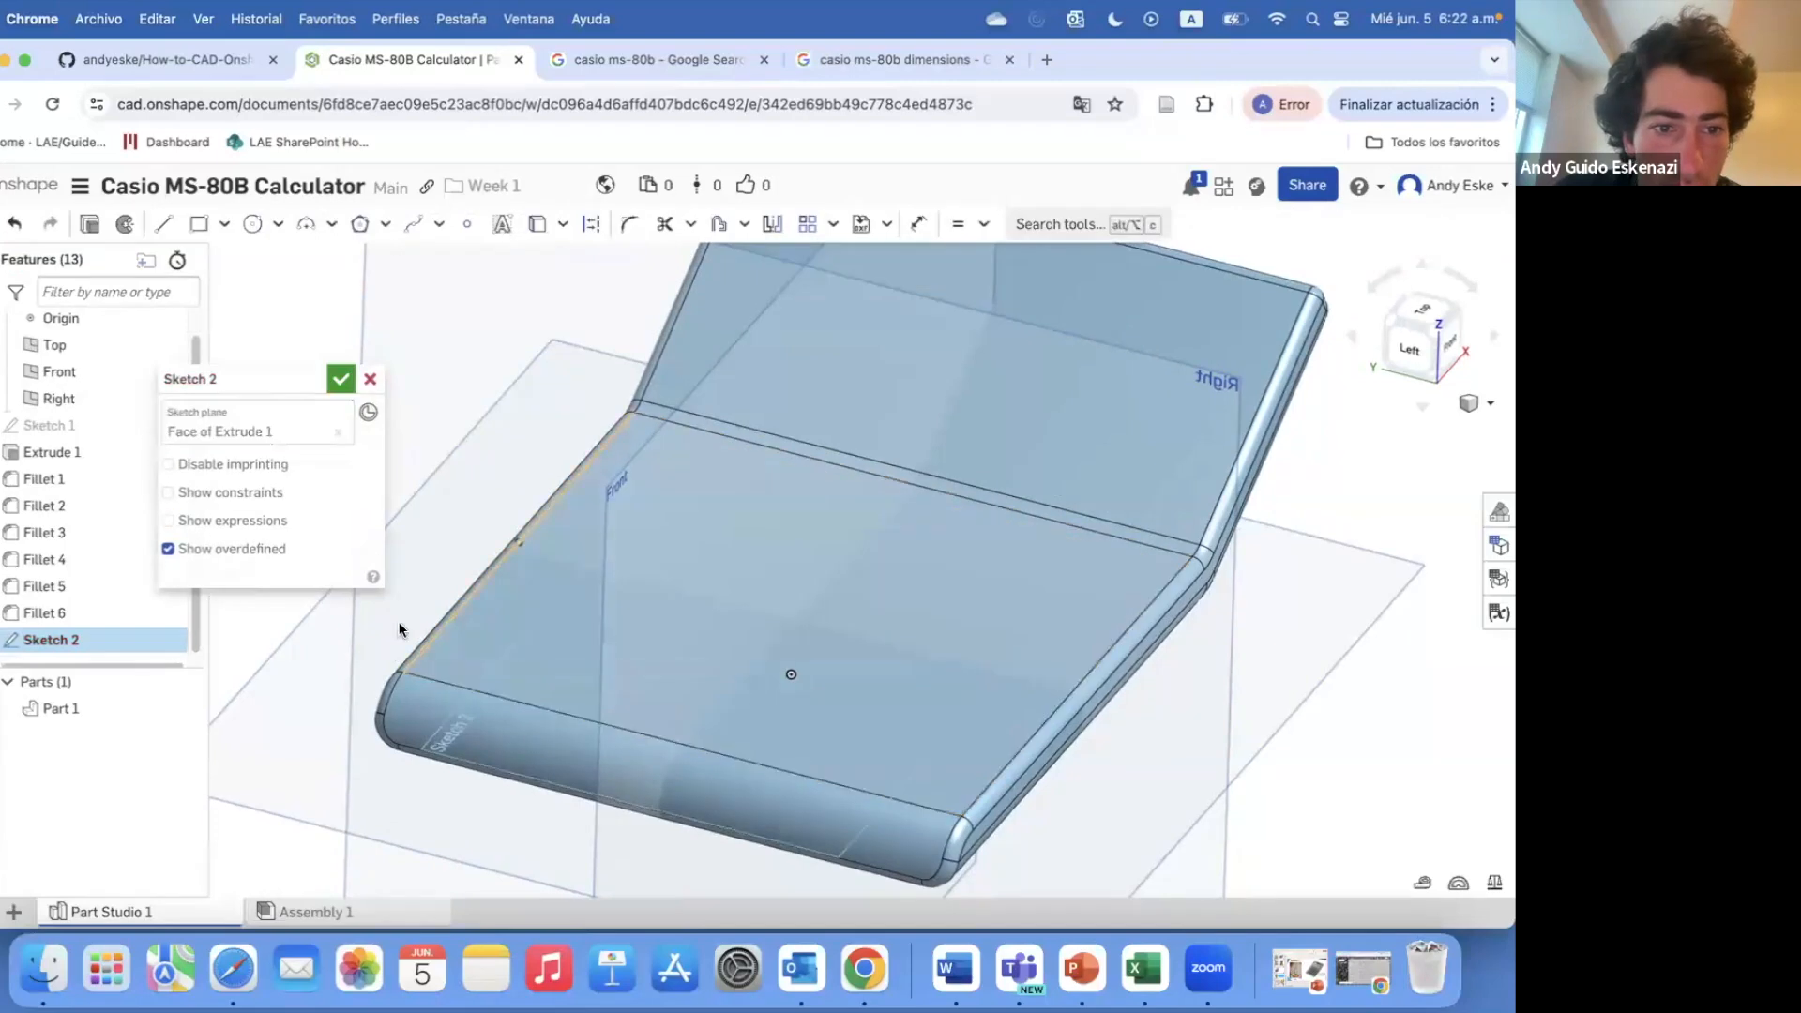
scroll(441, 691, up, 5)
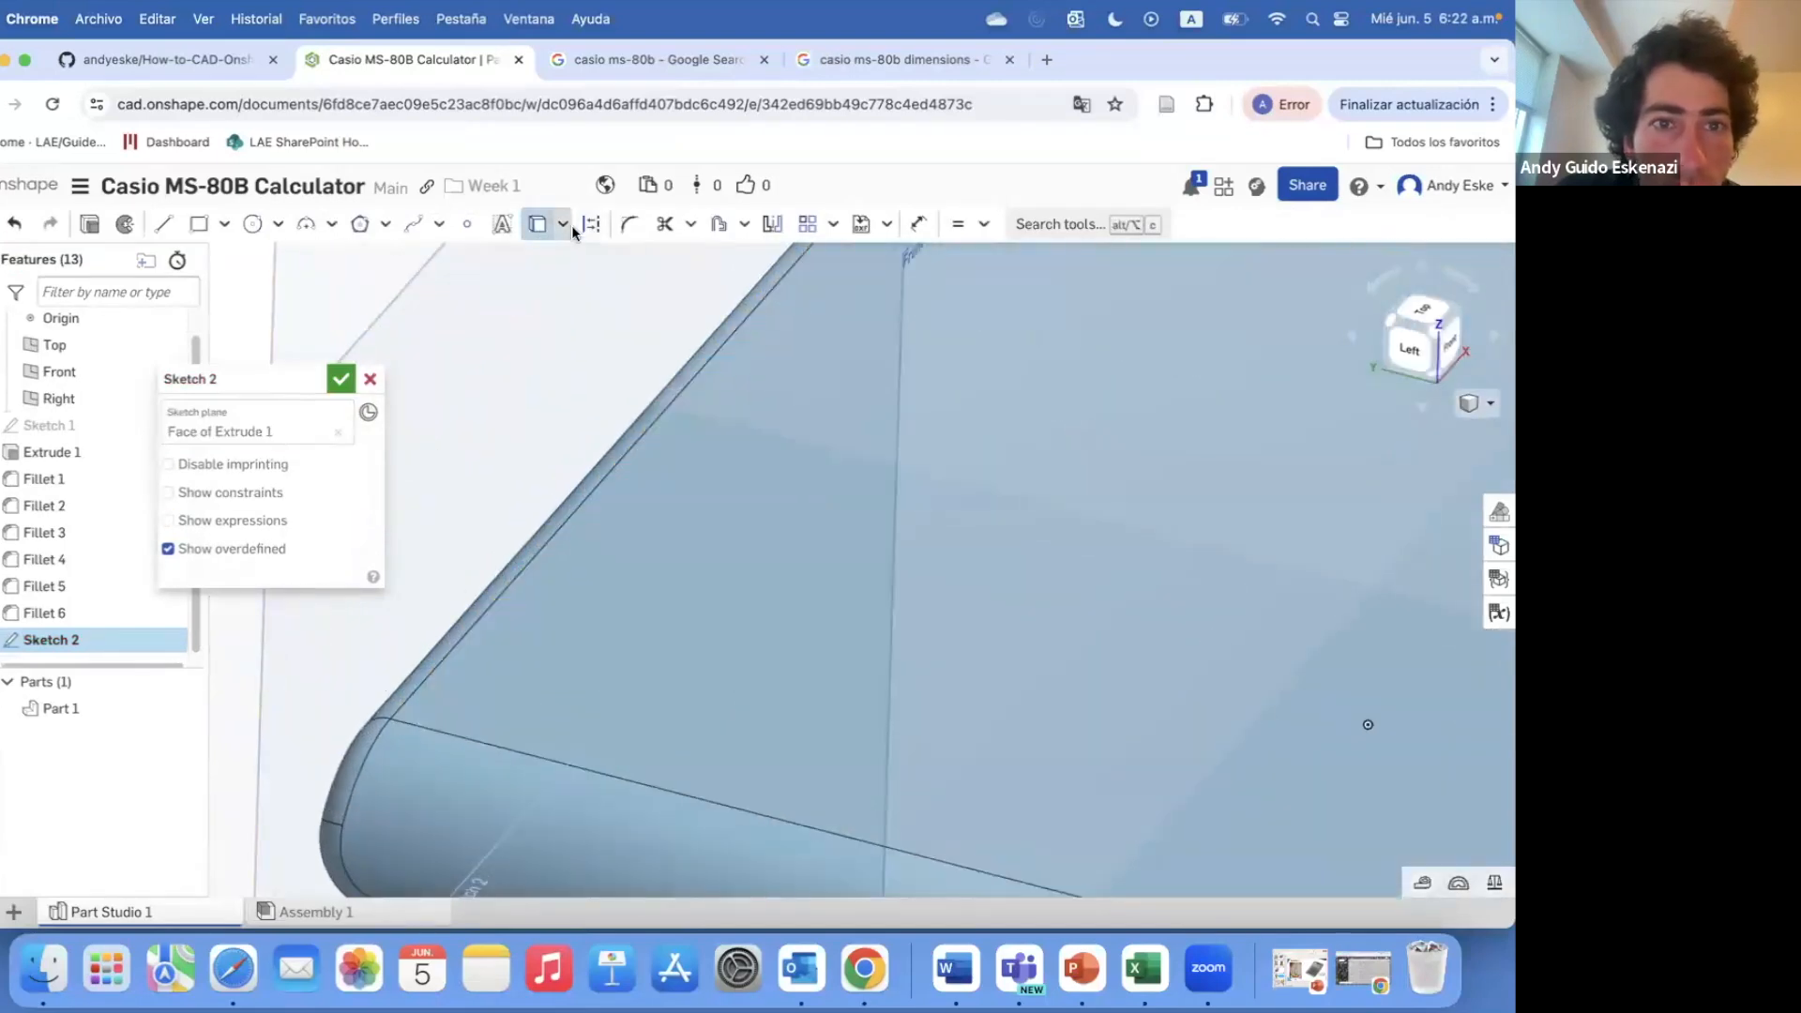
click(719, 224)
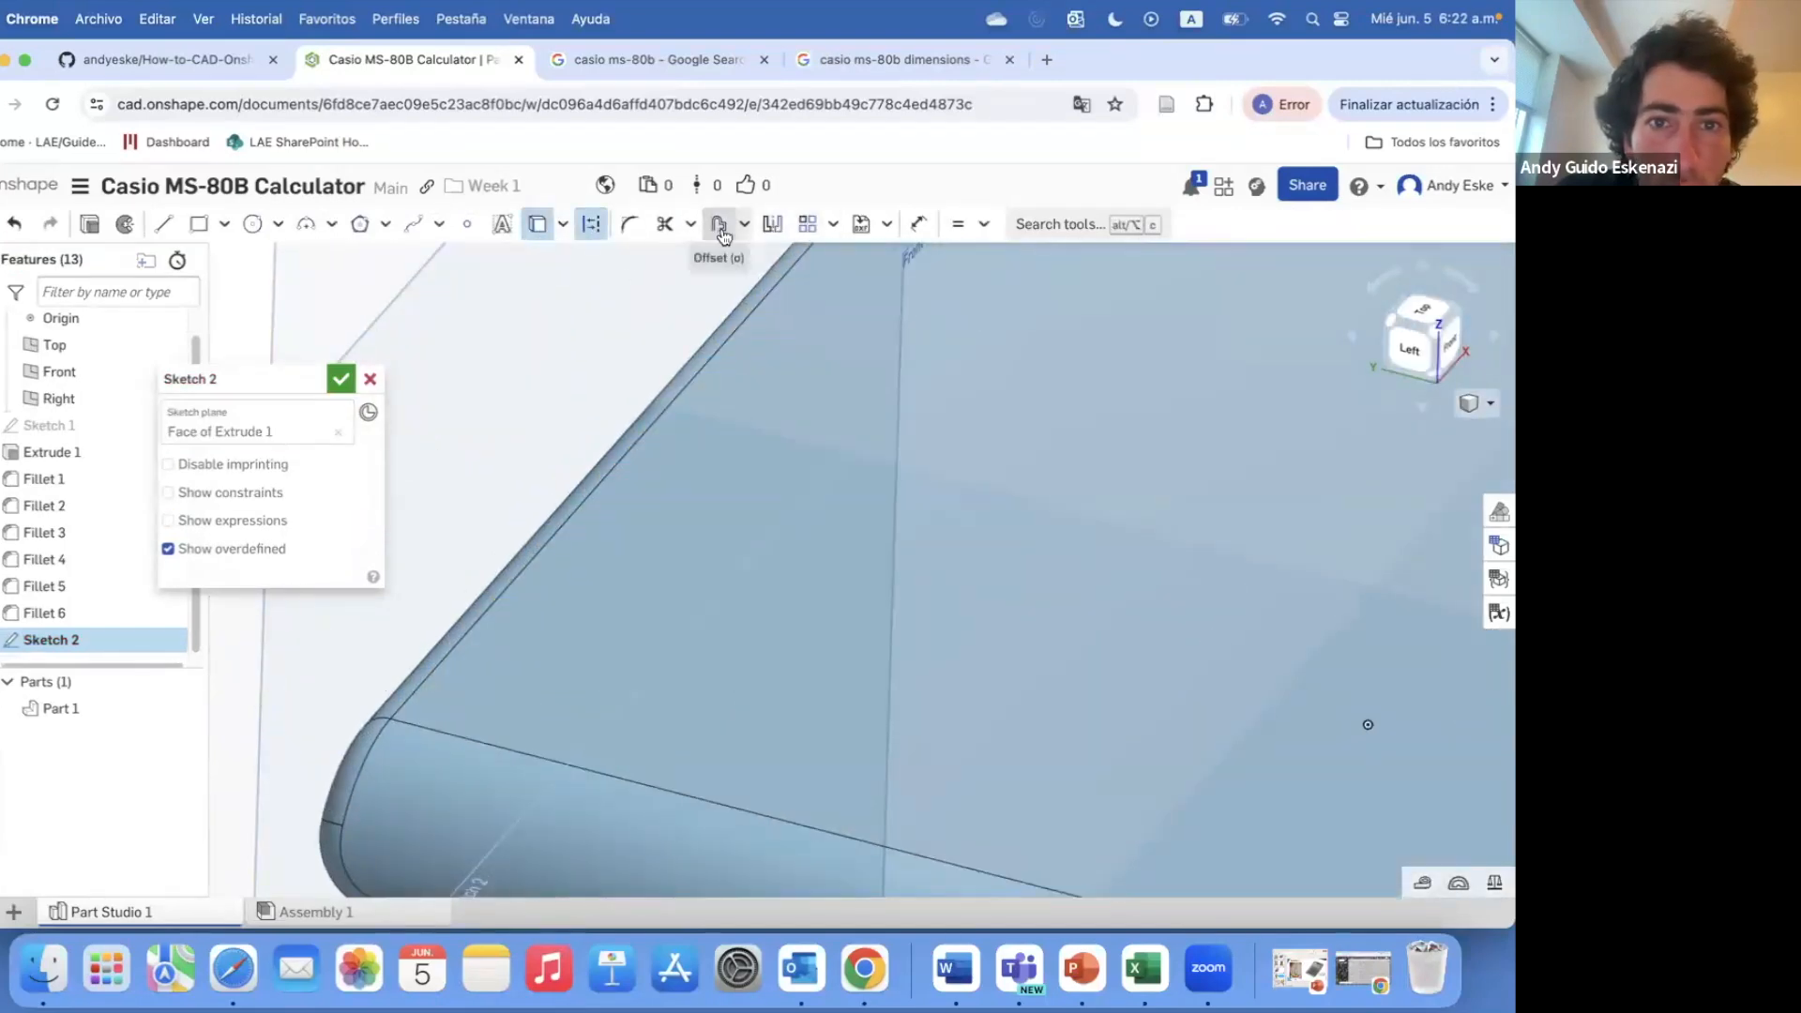
click(608, 471)
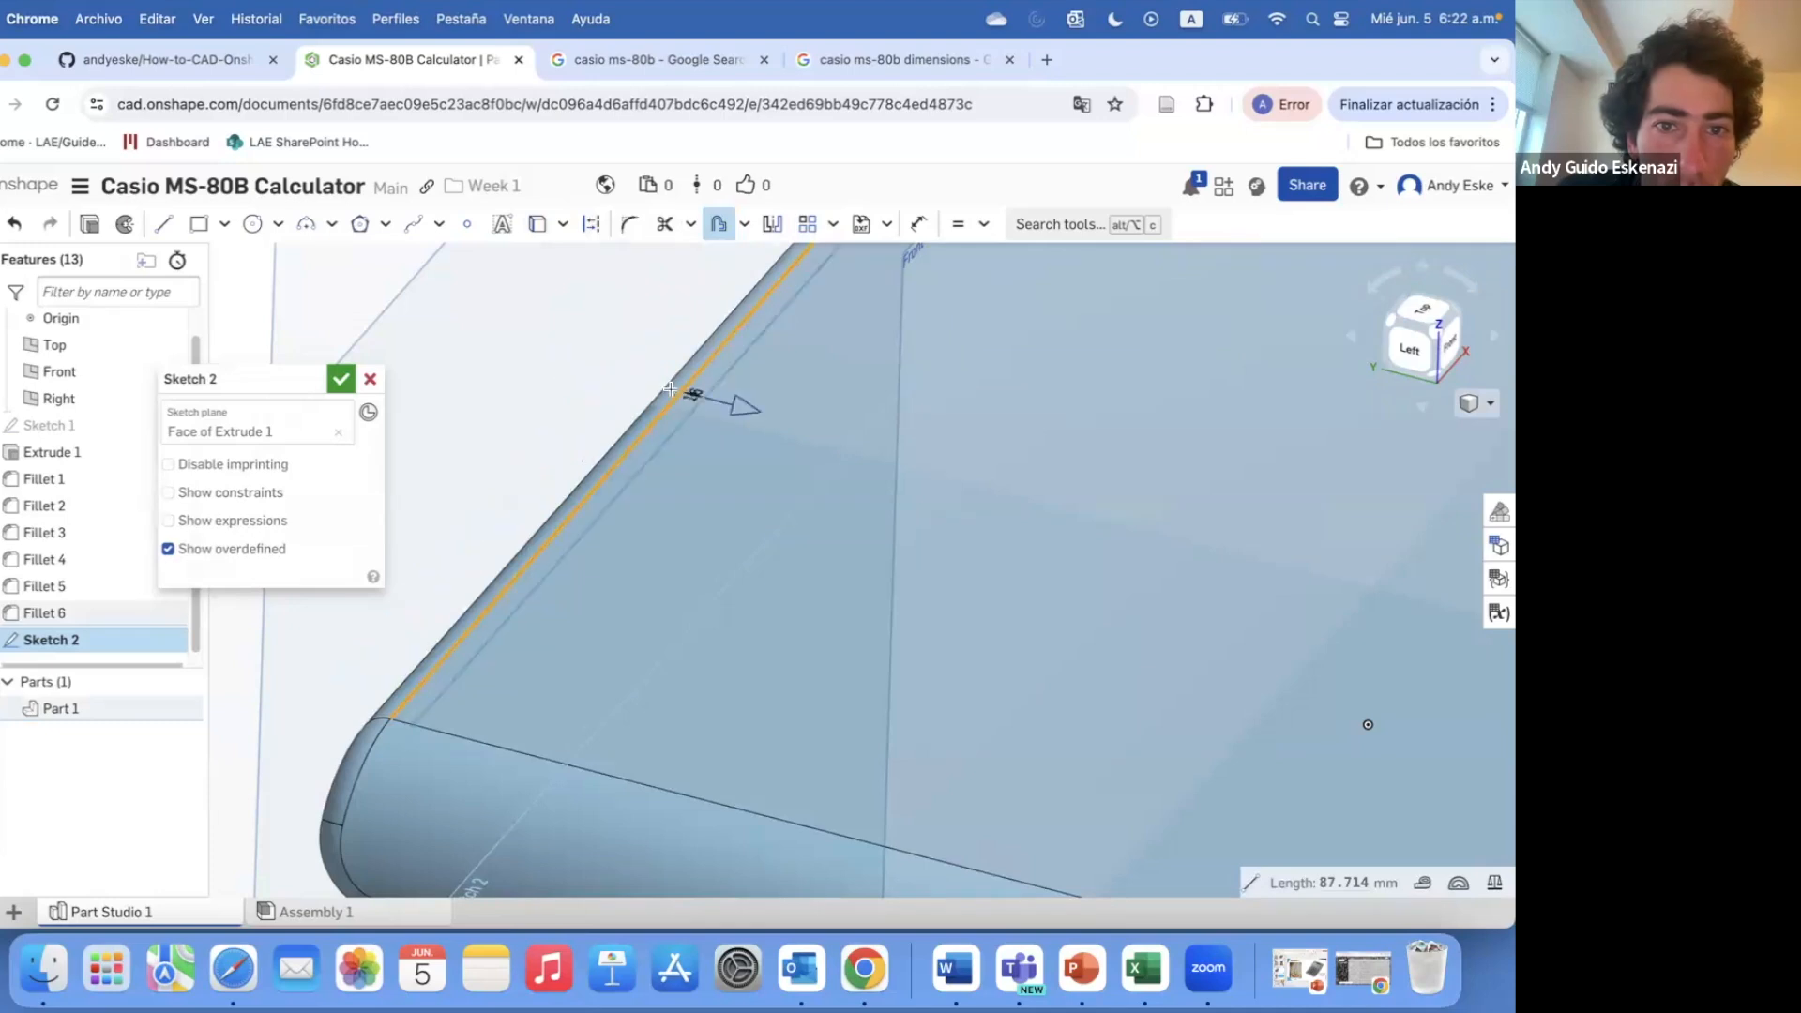
scroll(666, 390, up, 3)
click(716, 394)
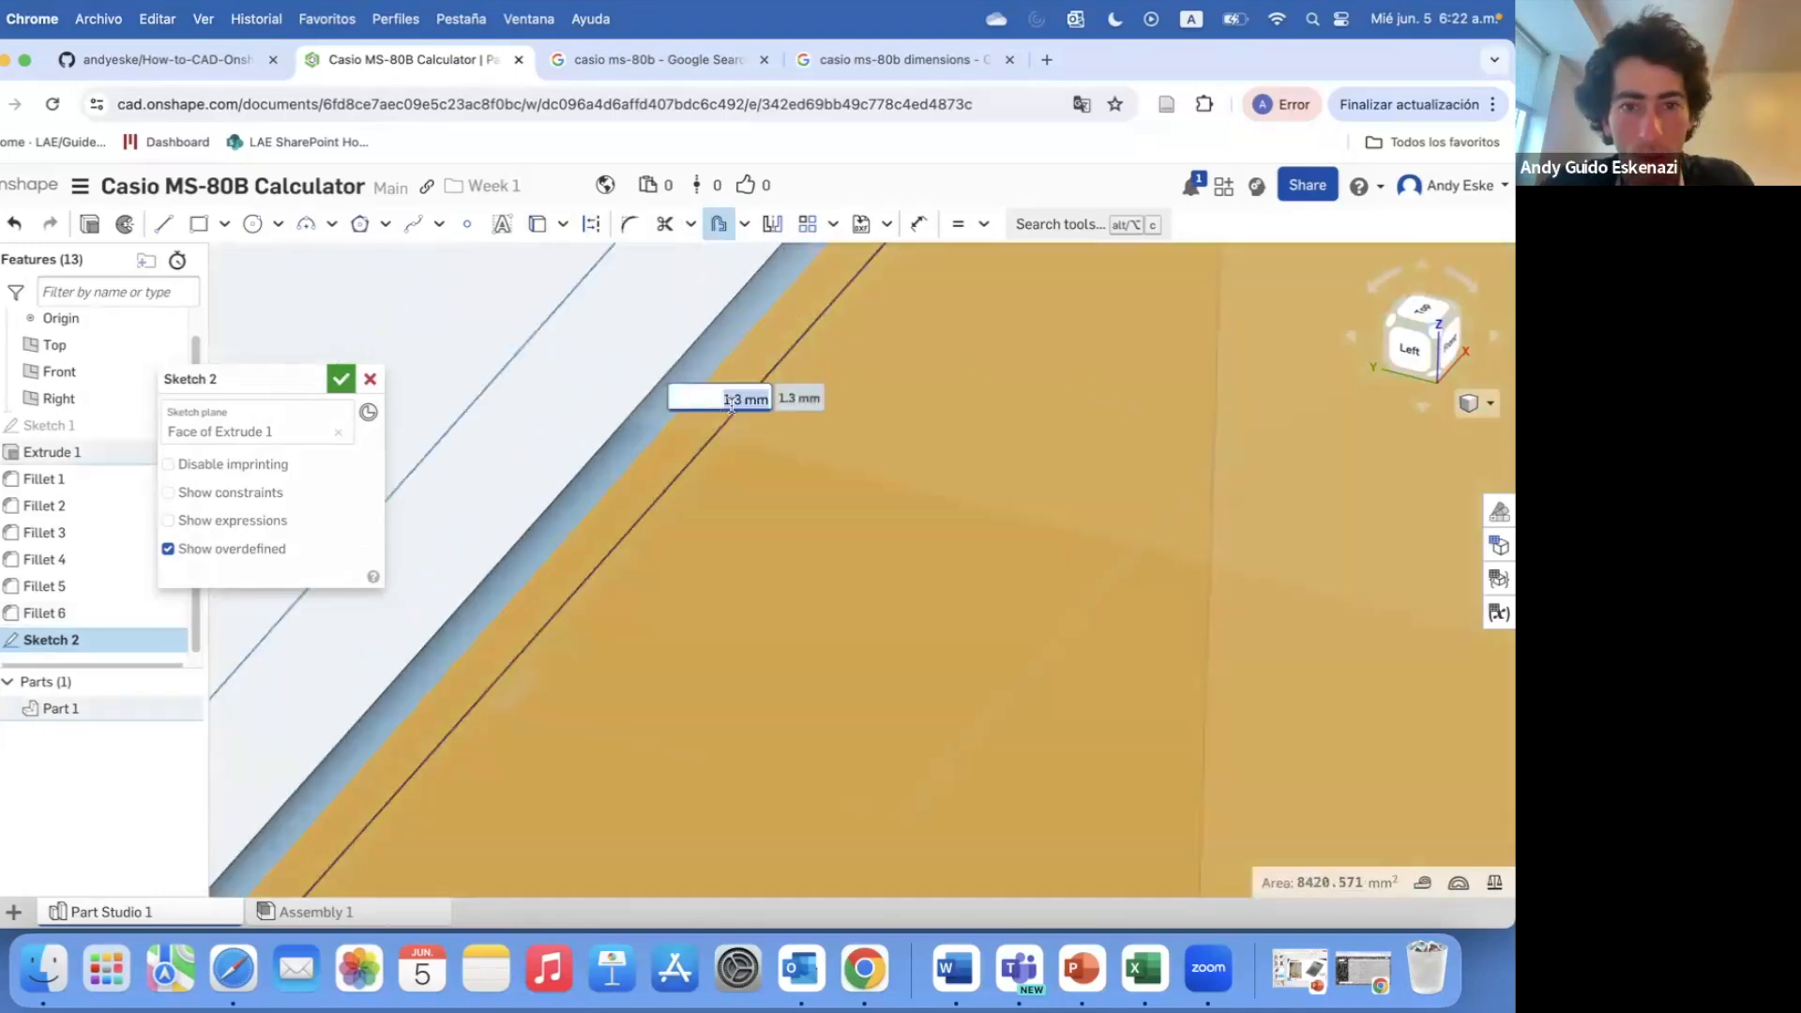
text(0.5)
key(Return)
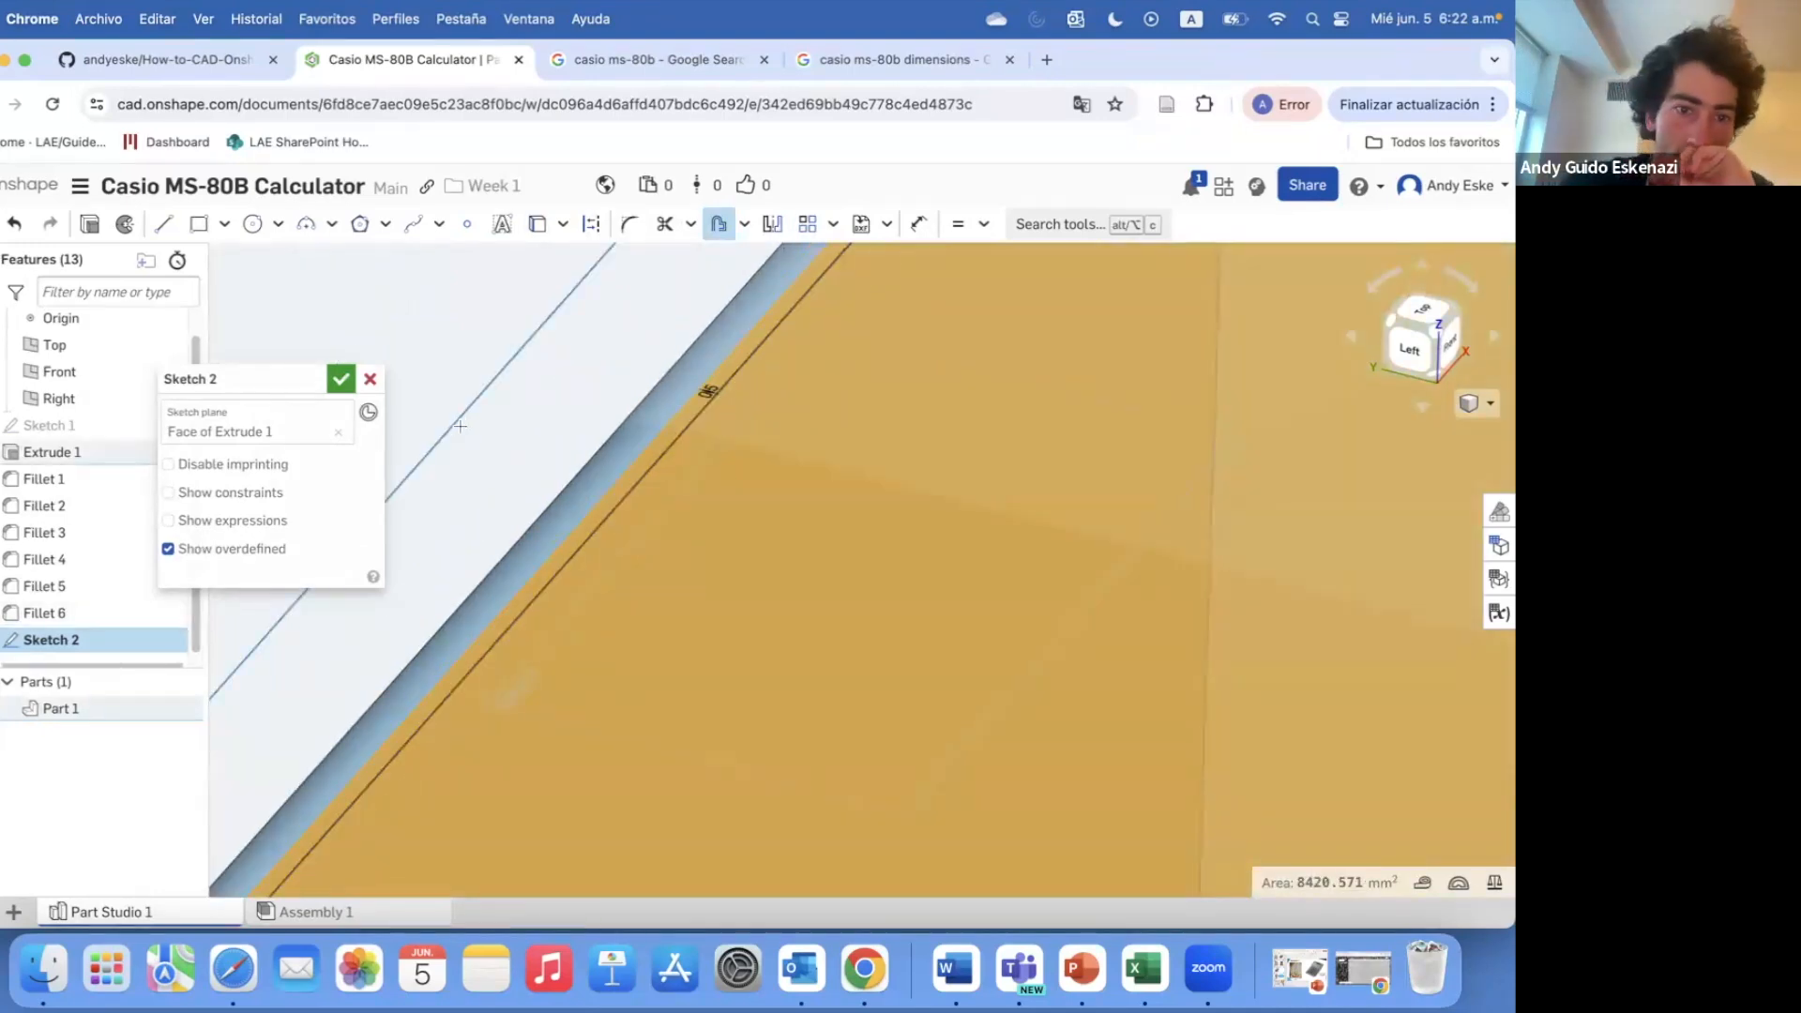
click(340, 380)
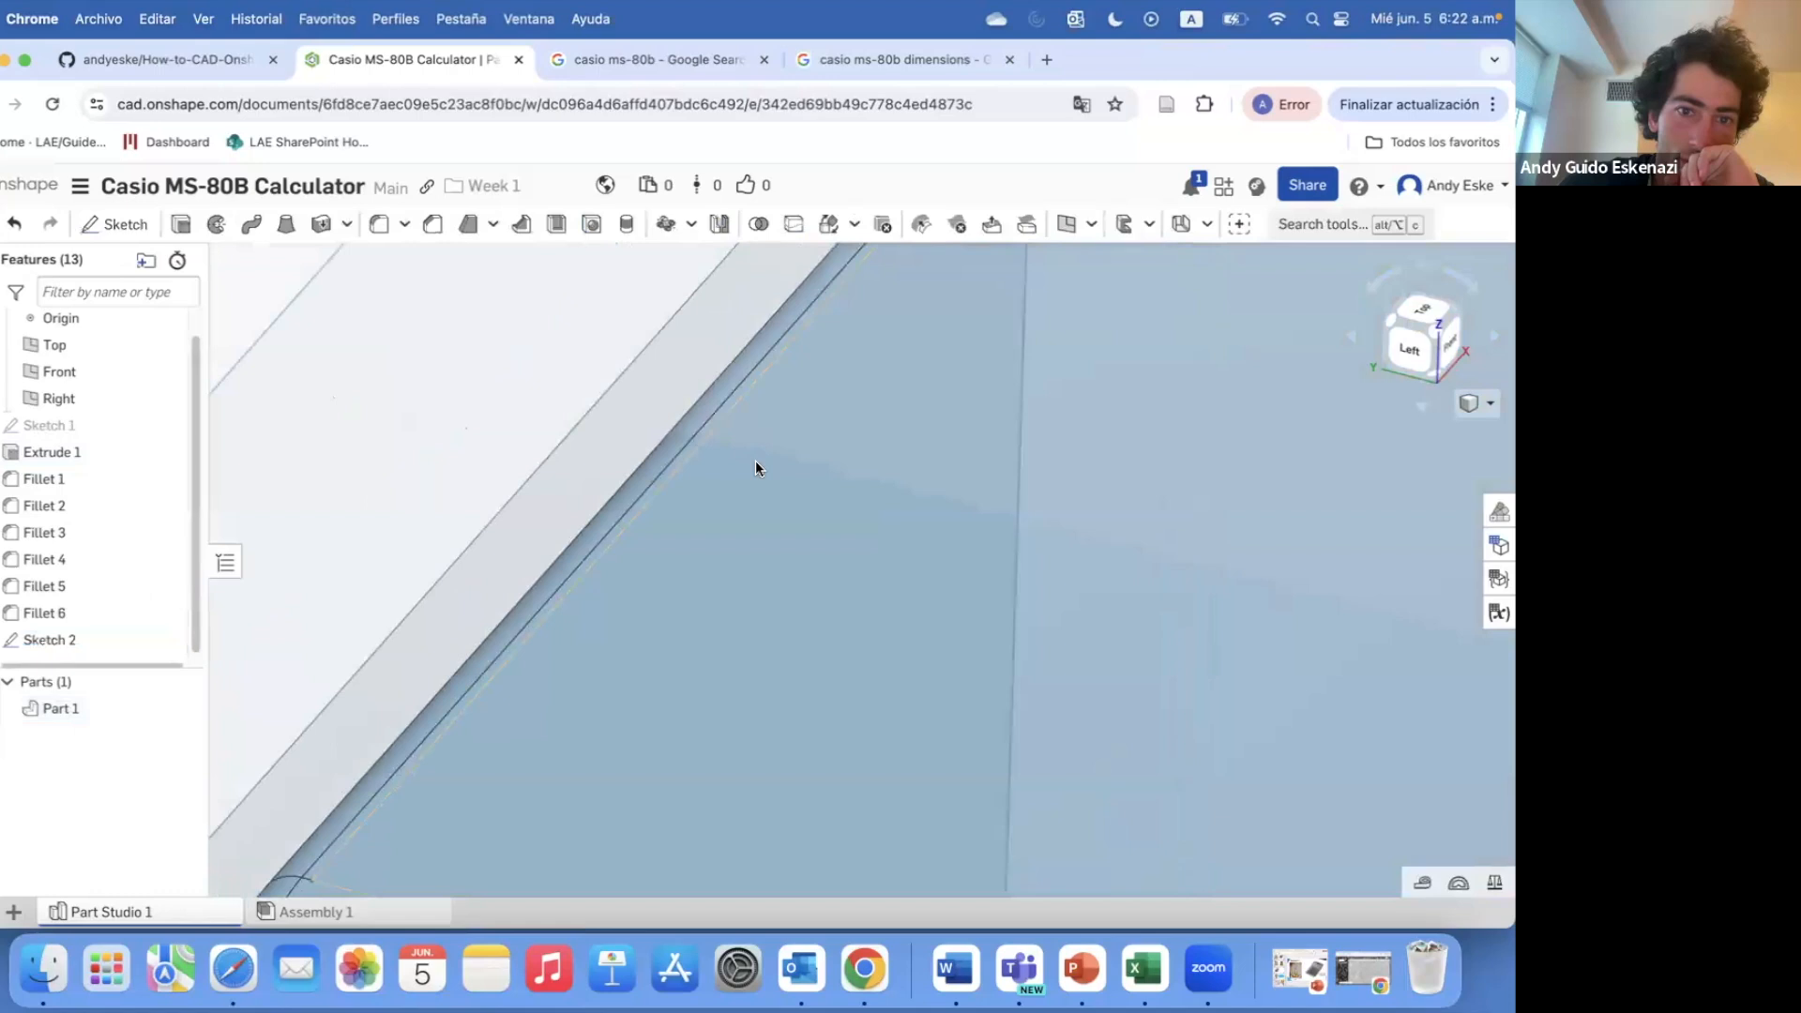
- Reopen the flat face's sketch and offset its long side edge inward again to add a second parallel line
right_click(103, 641)
click(122, 257)
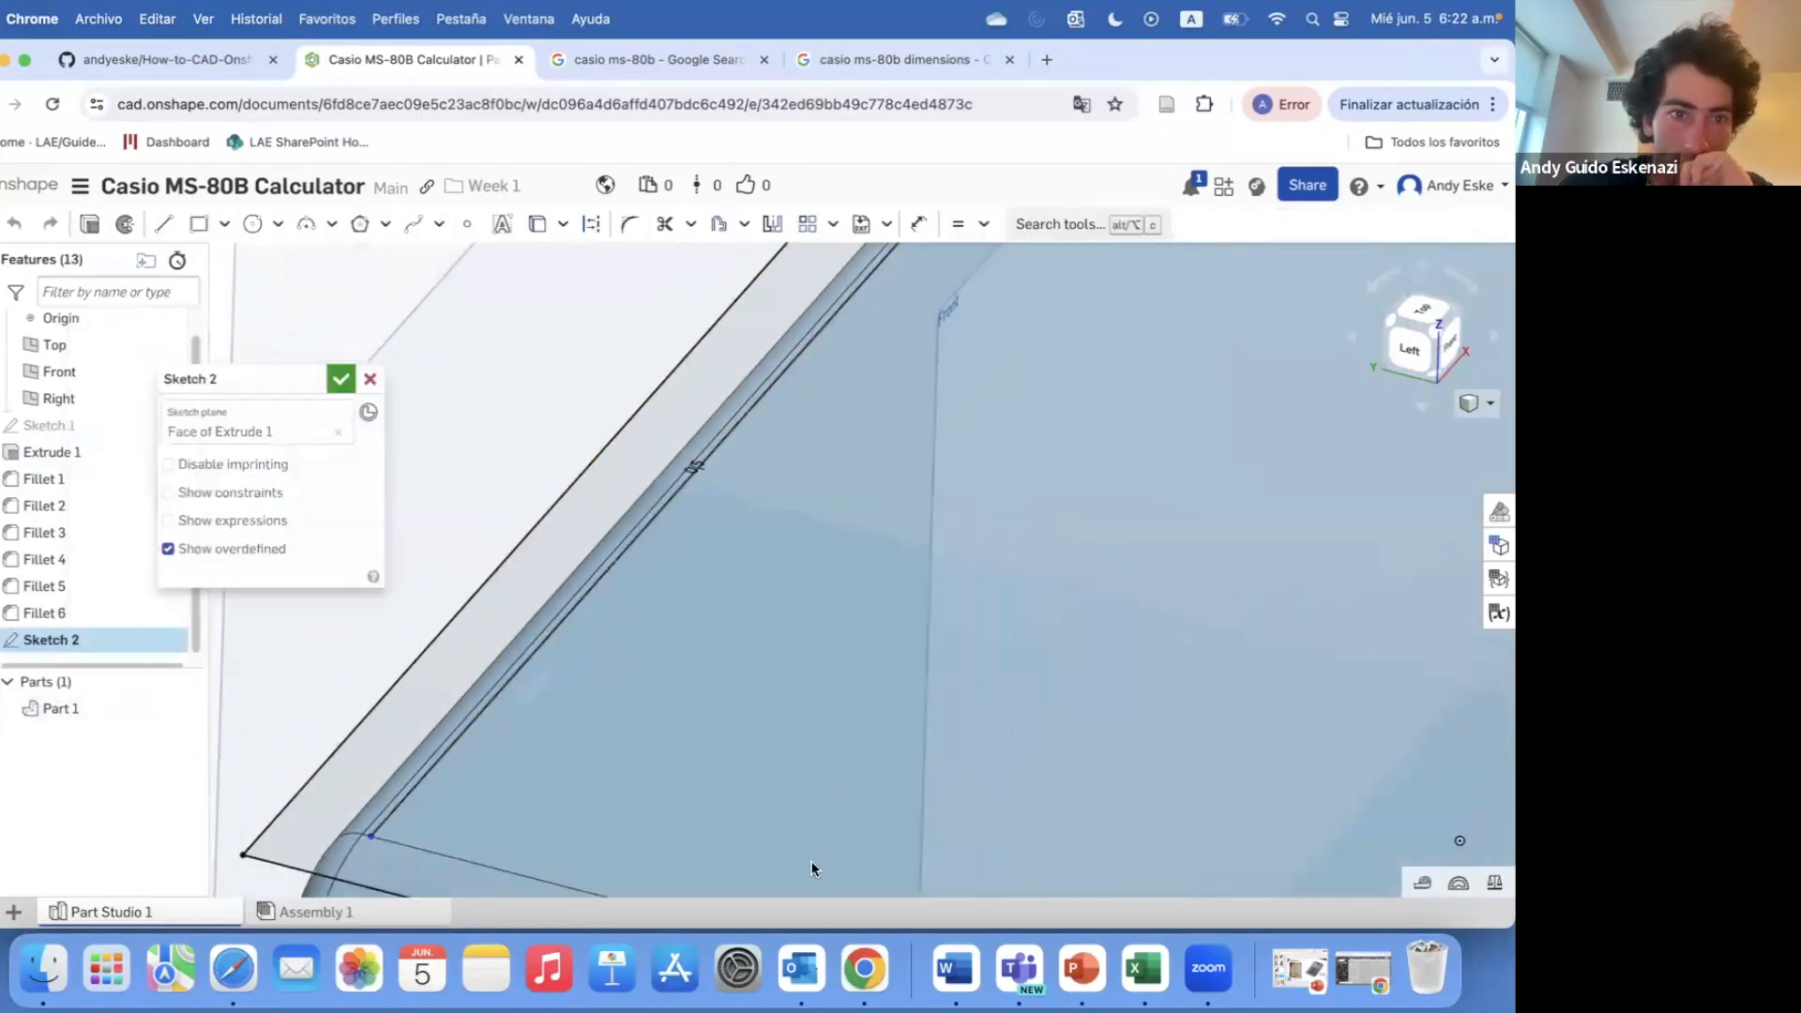
click(719, 223)
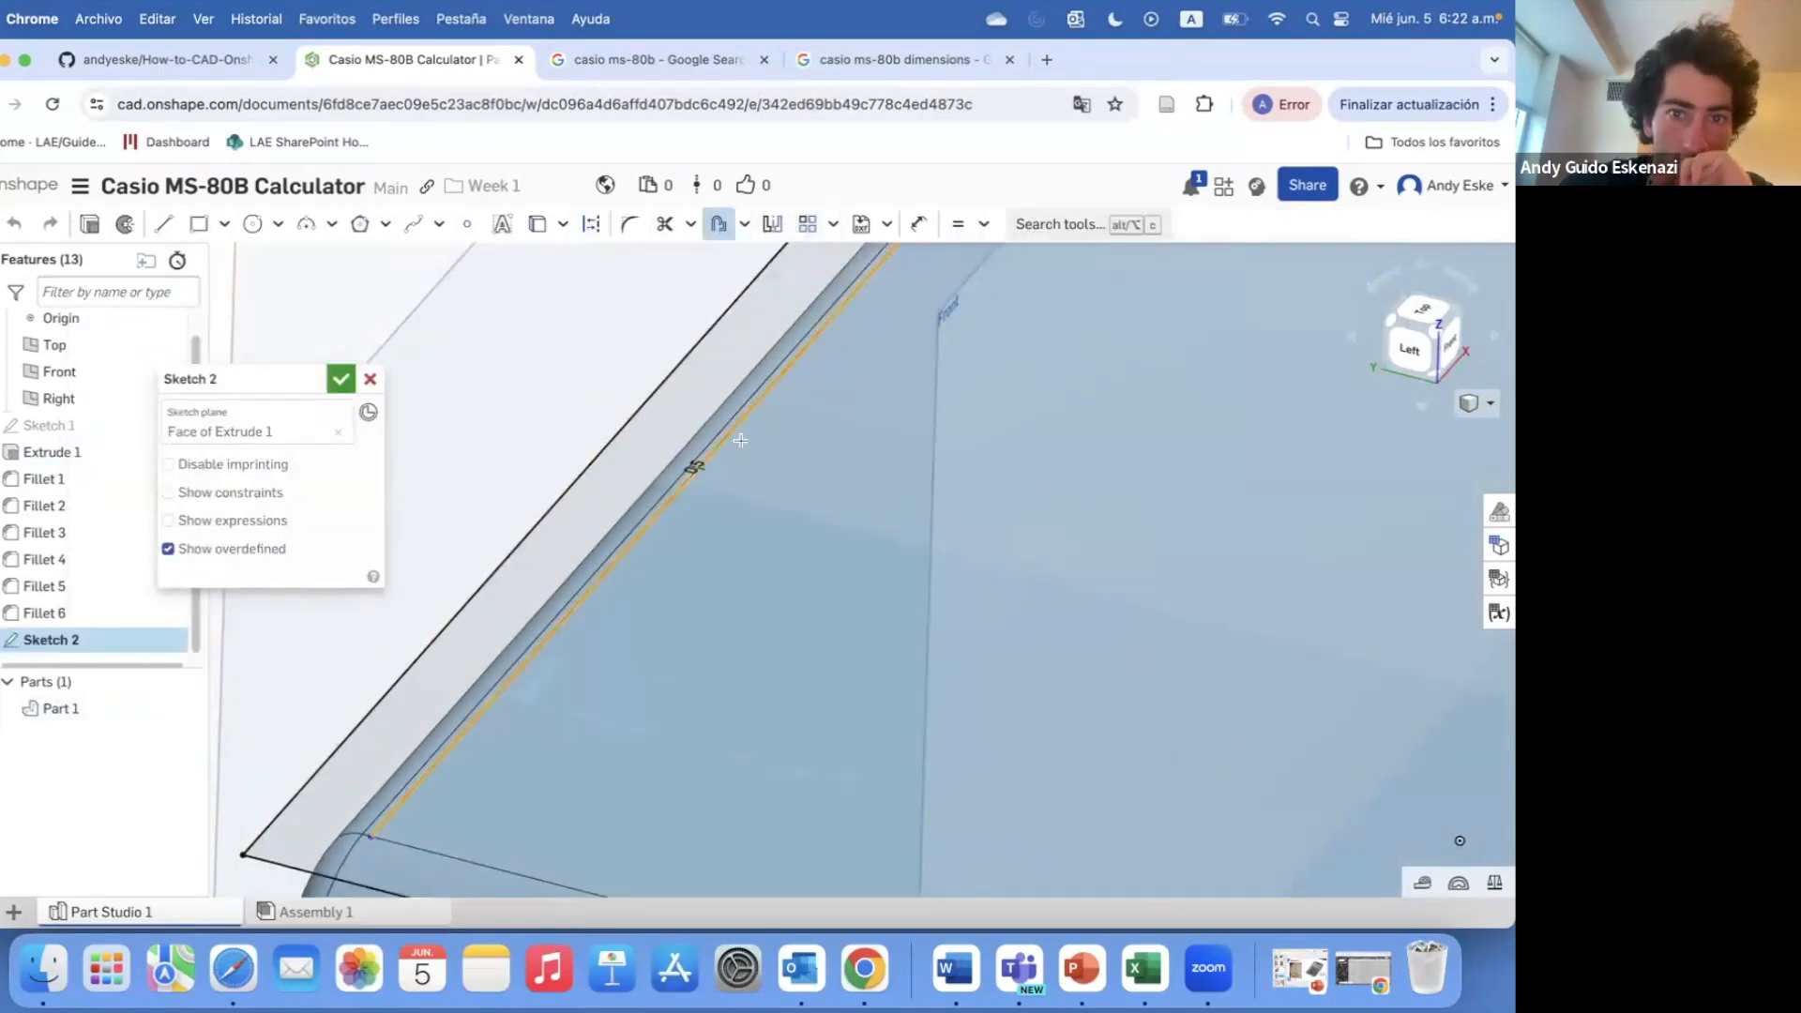
click(686, 464)
right_drag(692, 470, 623, 414)
click(698, 452)
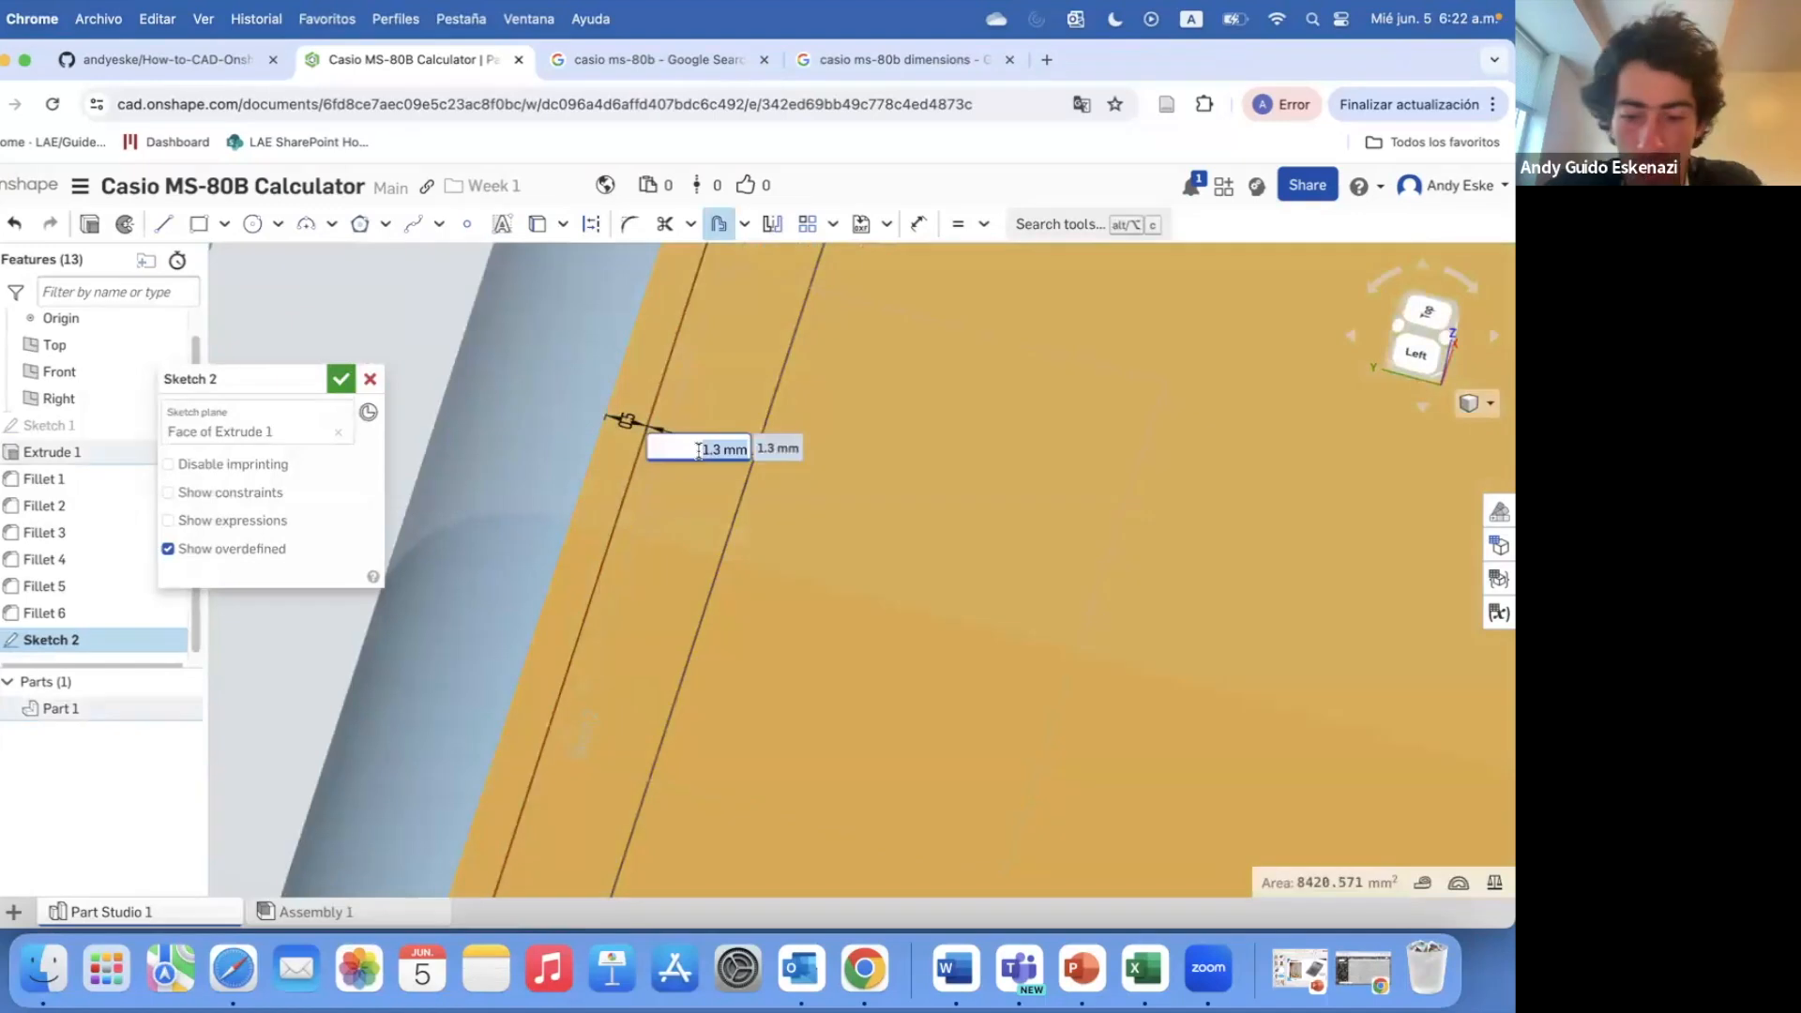
scroll(572, 674, down, 3)
key(Escape)
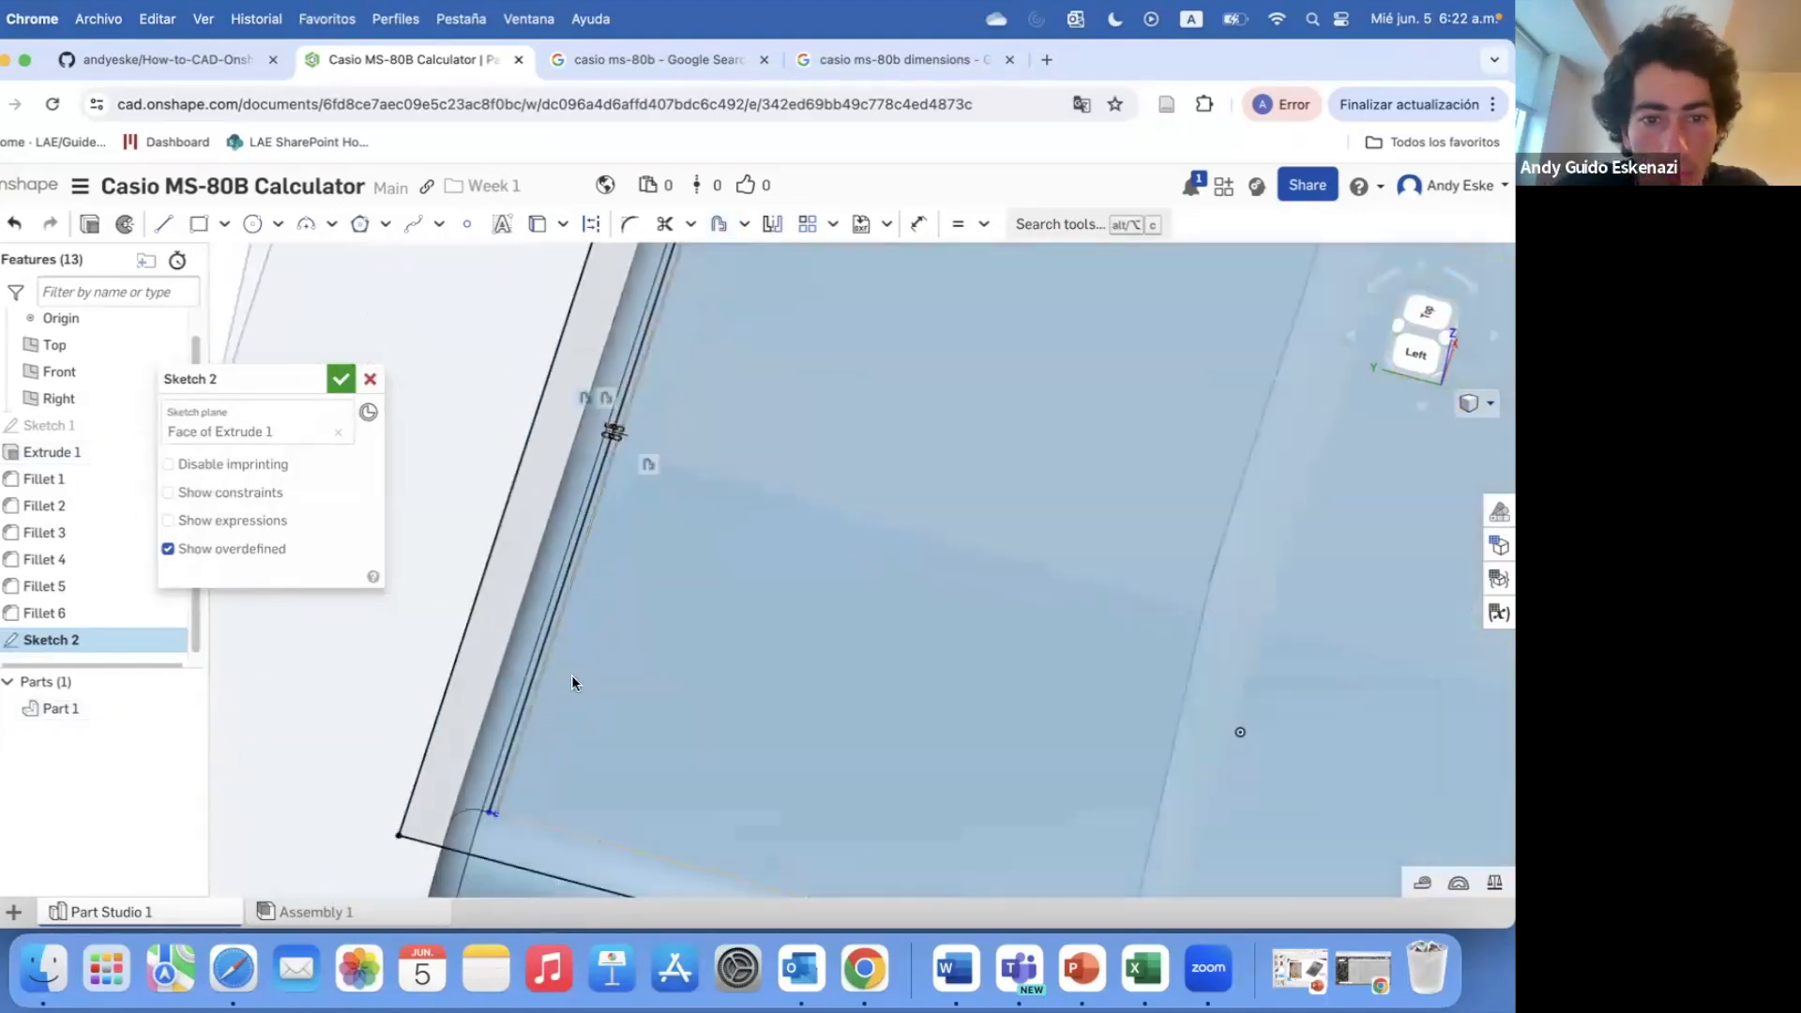
- Draw short lines joining the ends of the two parallel offset lines to close the narrow strip
scroll(514, 626, up, 2)
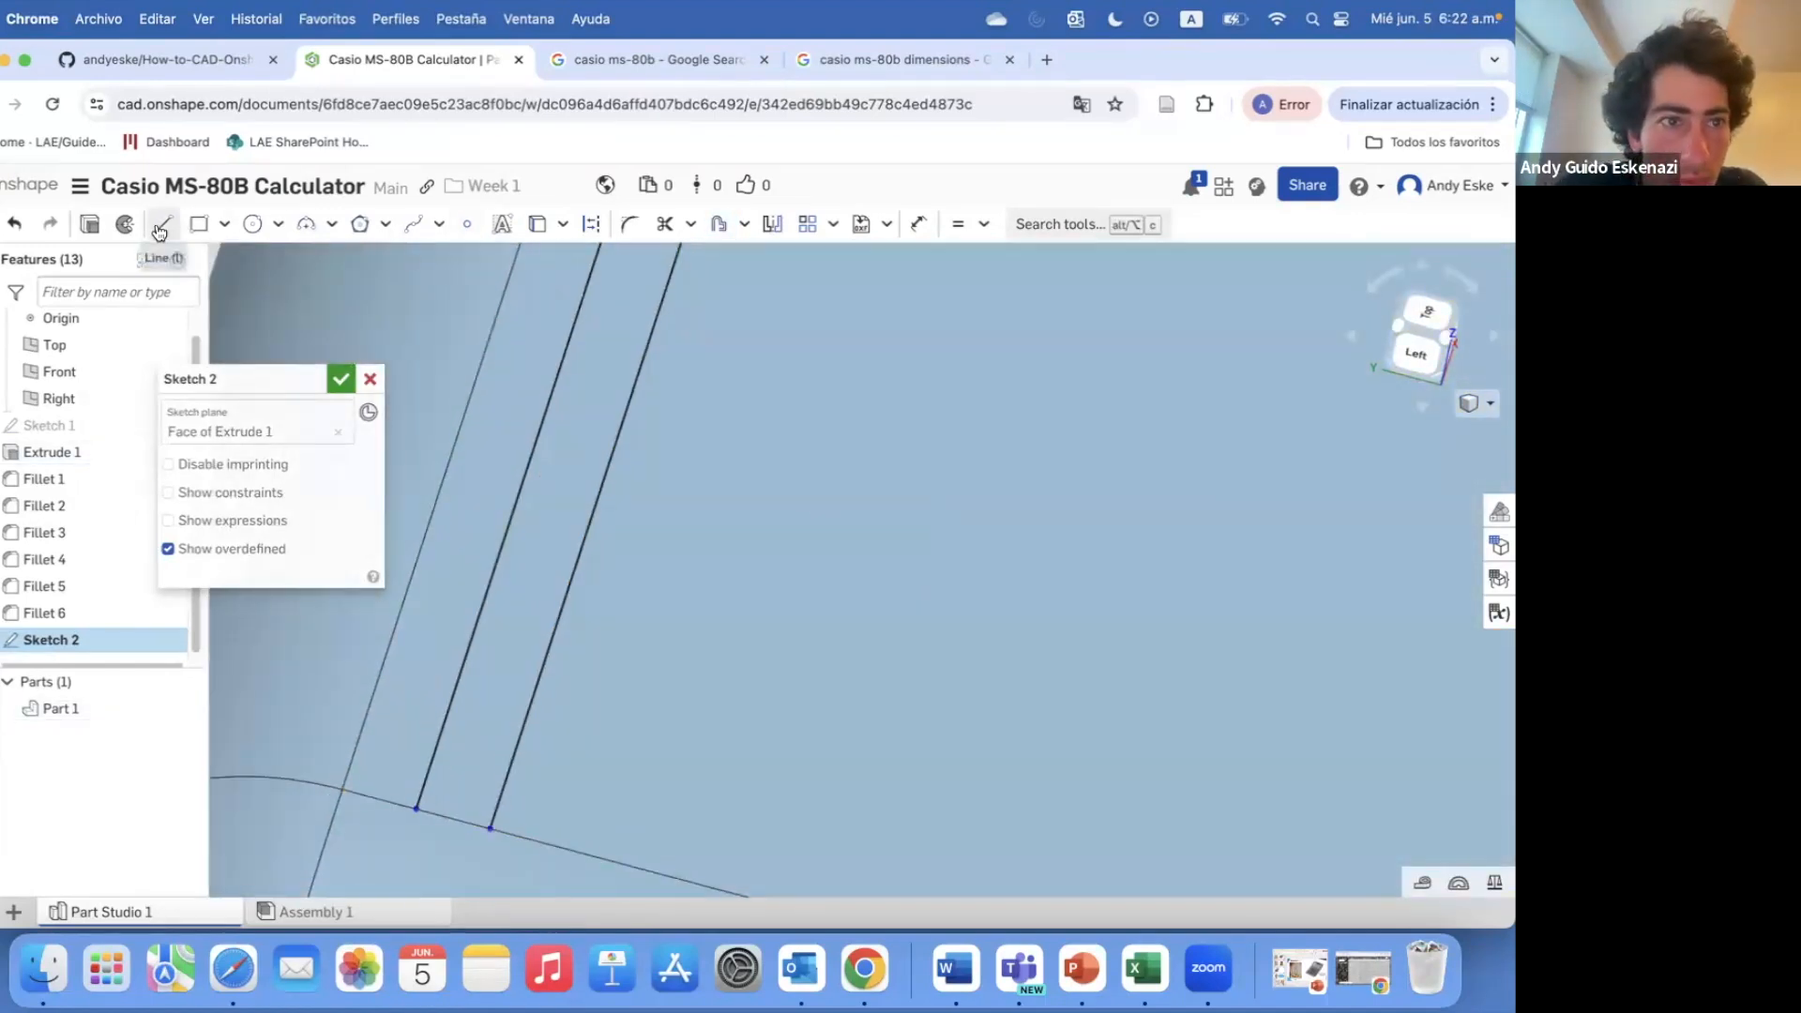
scroll(491, 826, down, 5)
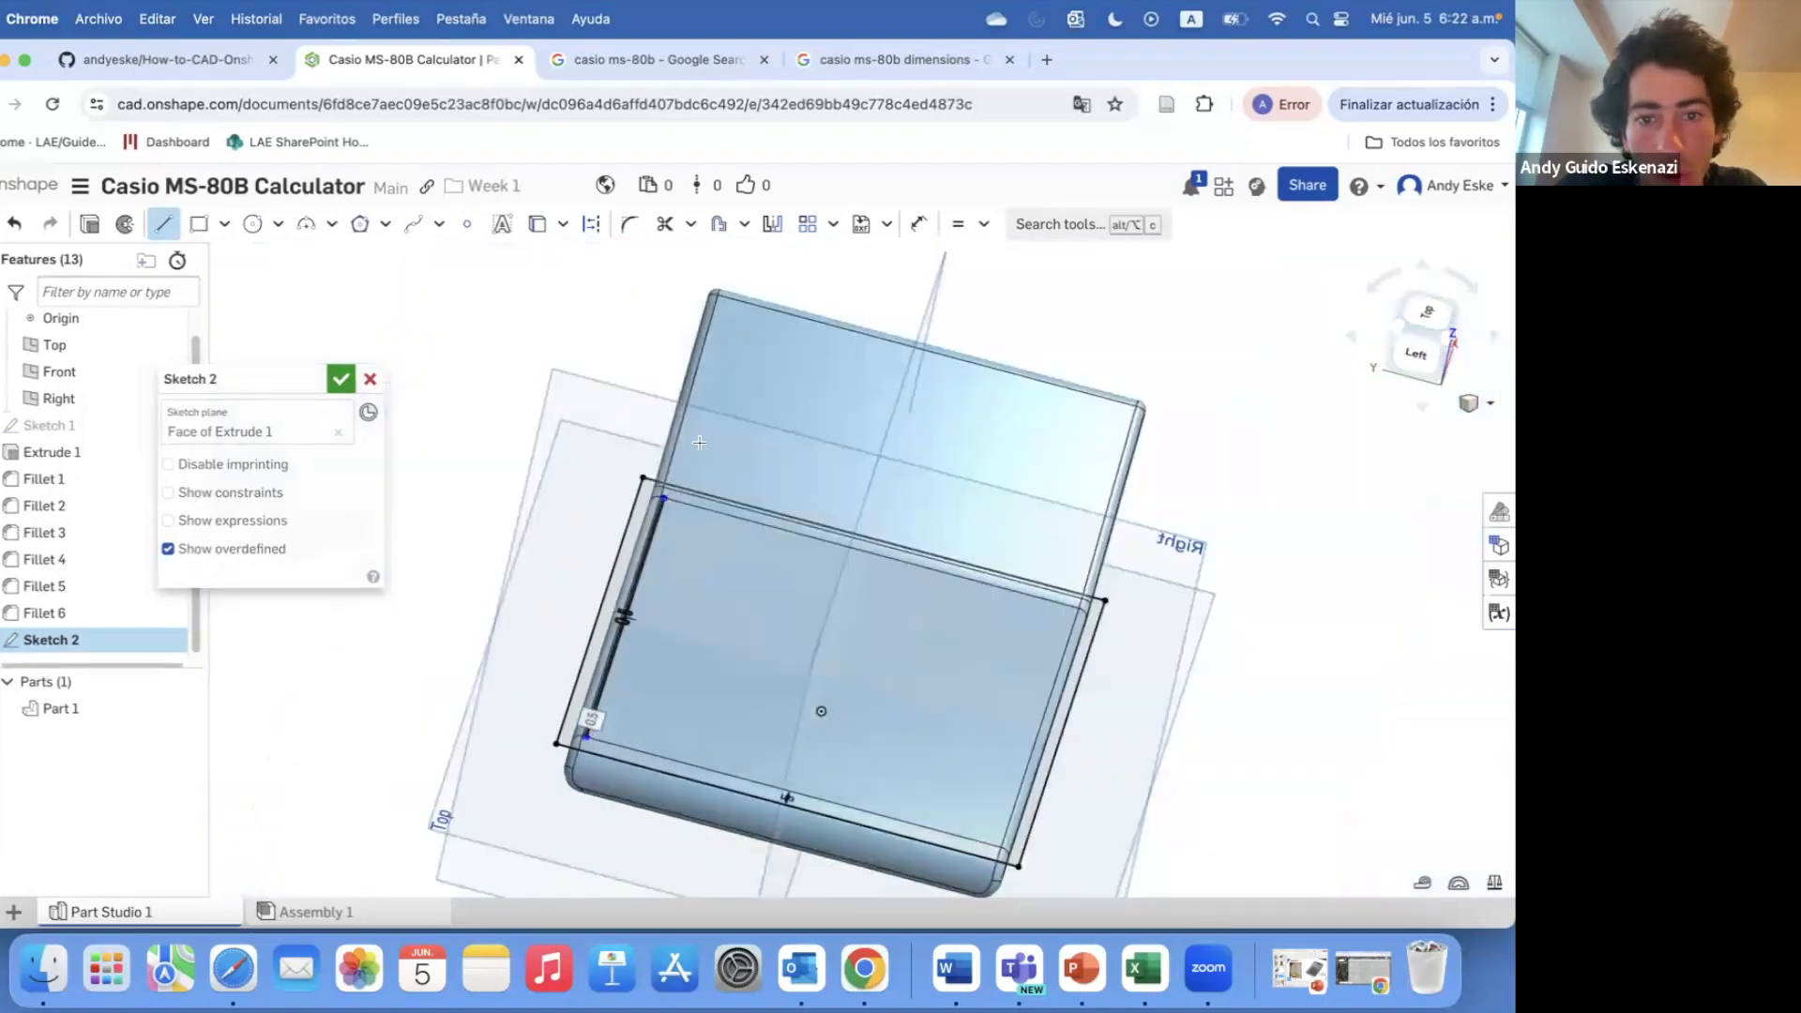
scroll(648, 459, up, 5)
click(663, 454)
key(Escape)
key(u)
- Dimension the narrow strip's short end line, its long side and the angle at its corner
middle_drag(696, 444, 497, 715)
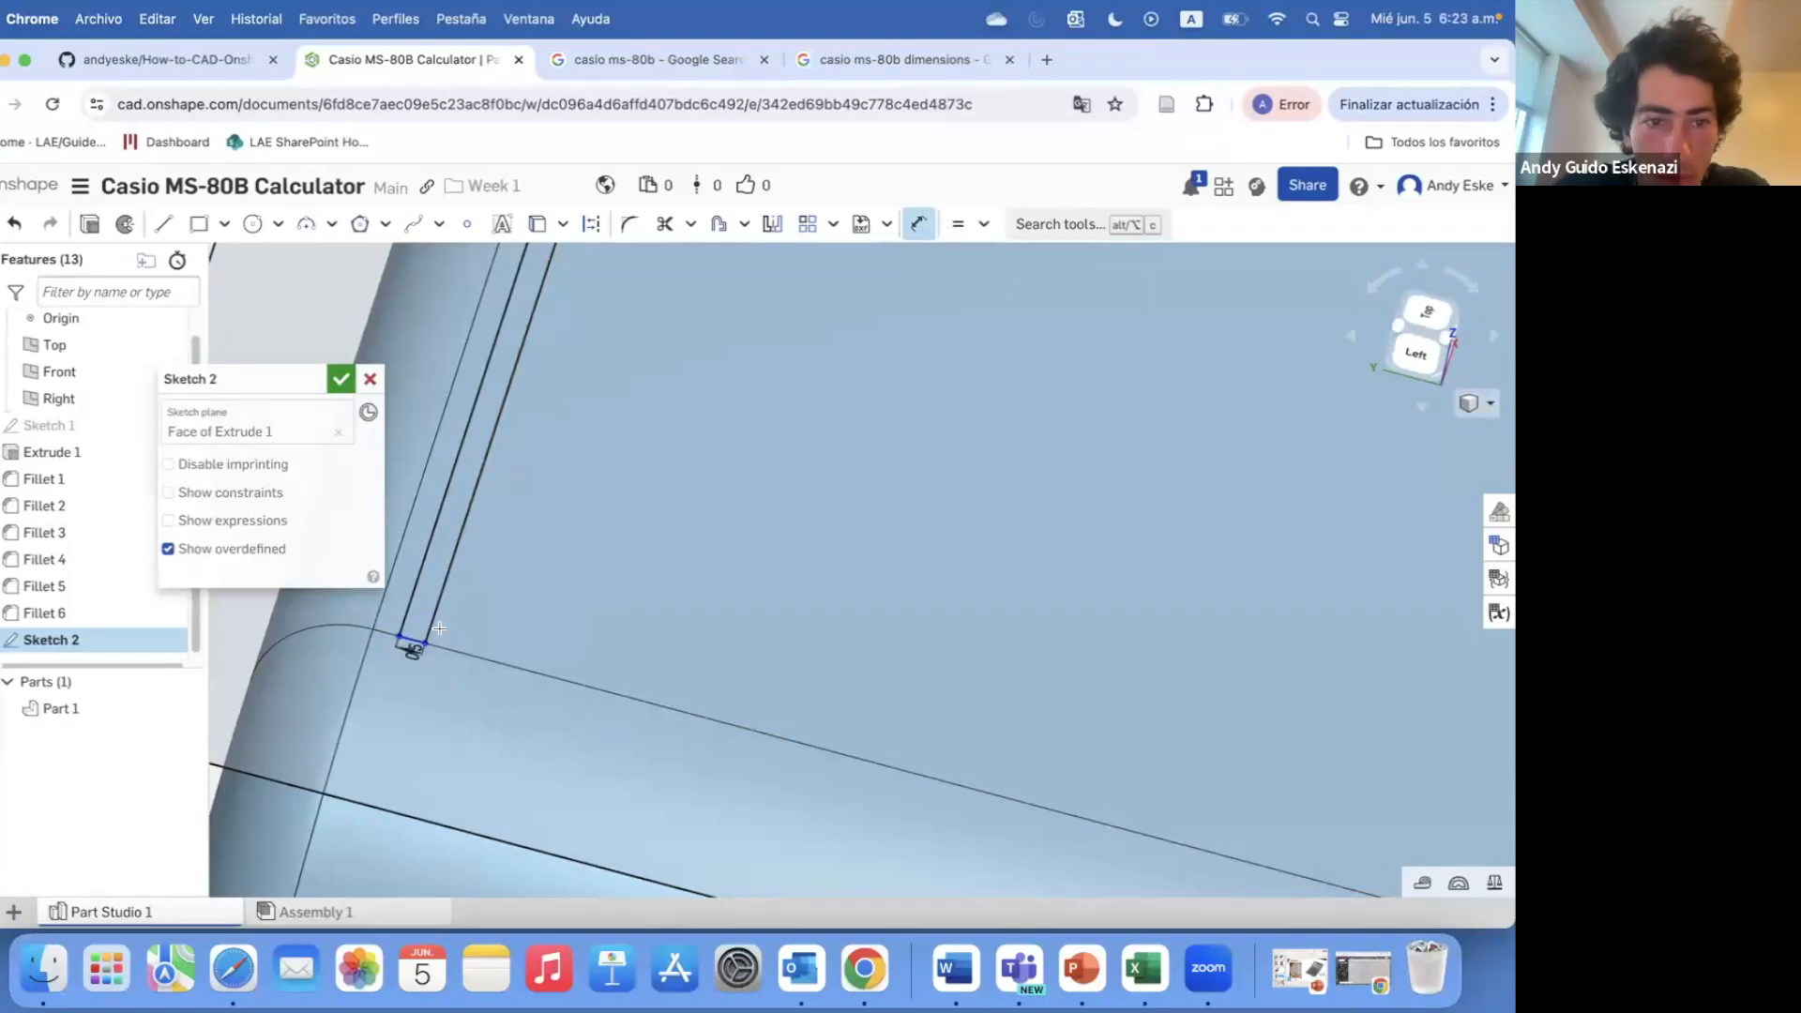
click(439, 627)
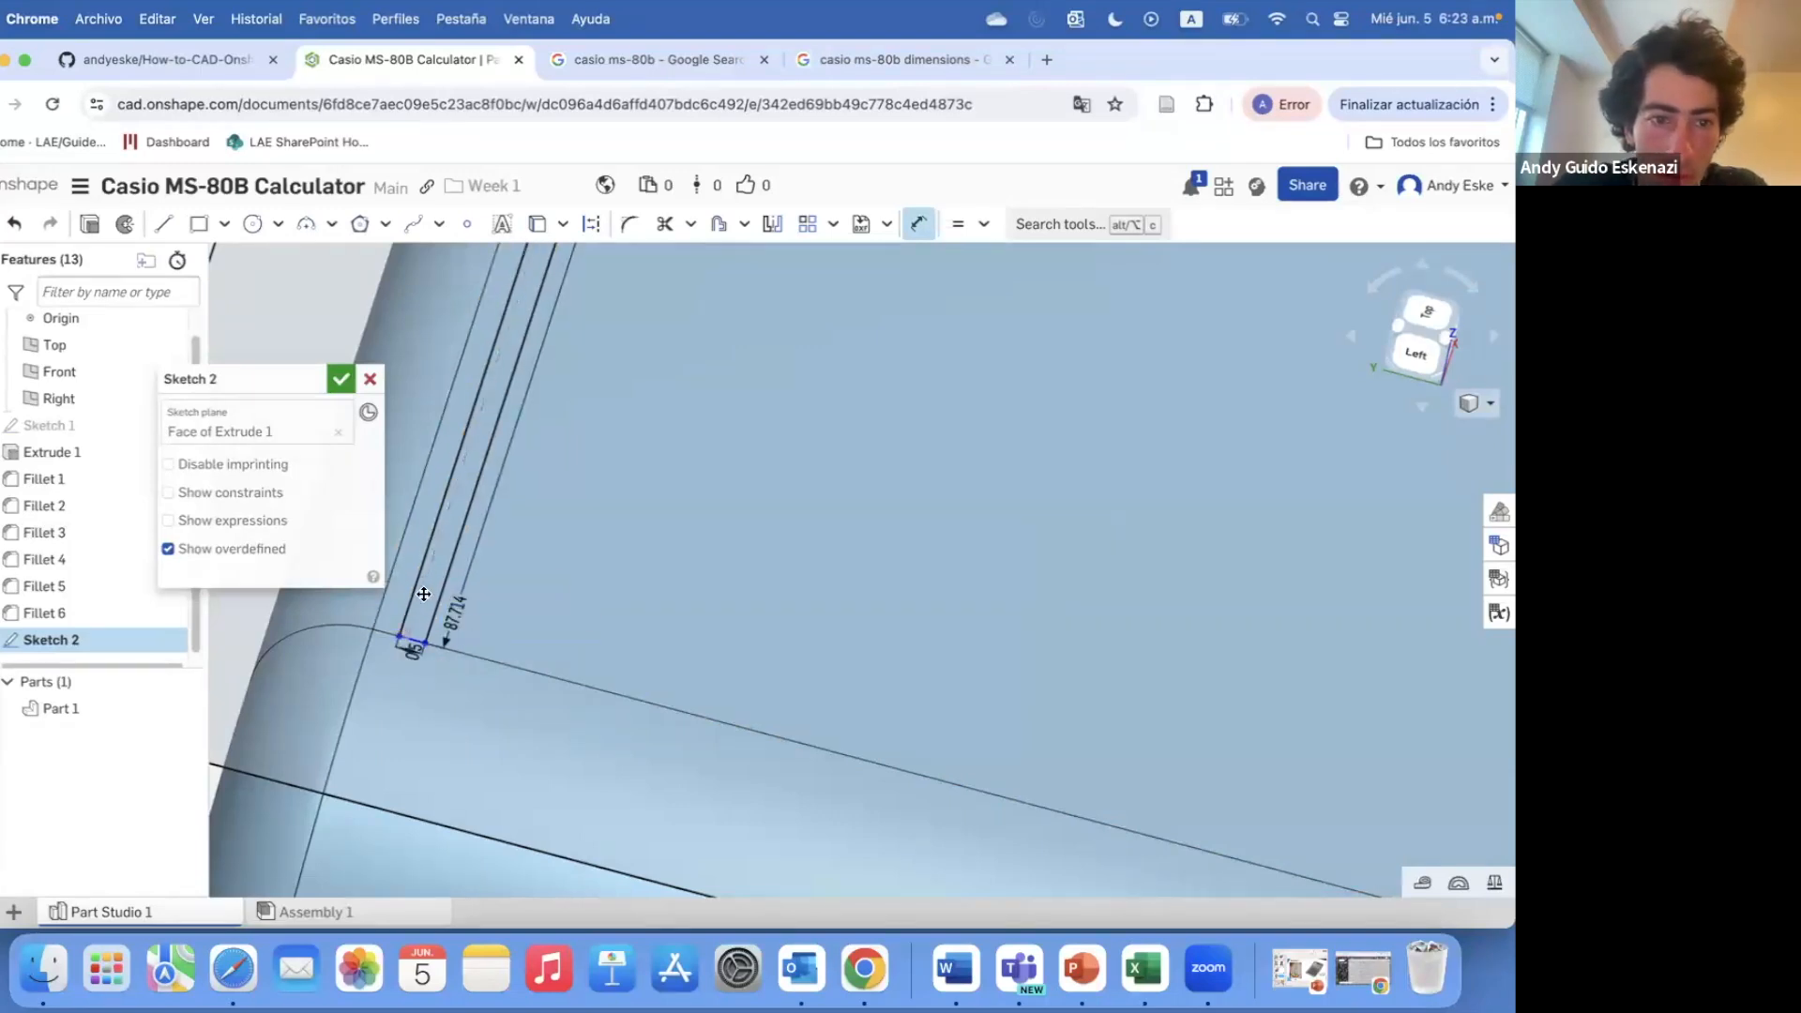
scroll(393, 657, up, 5)
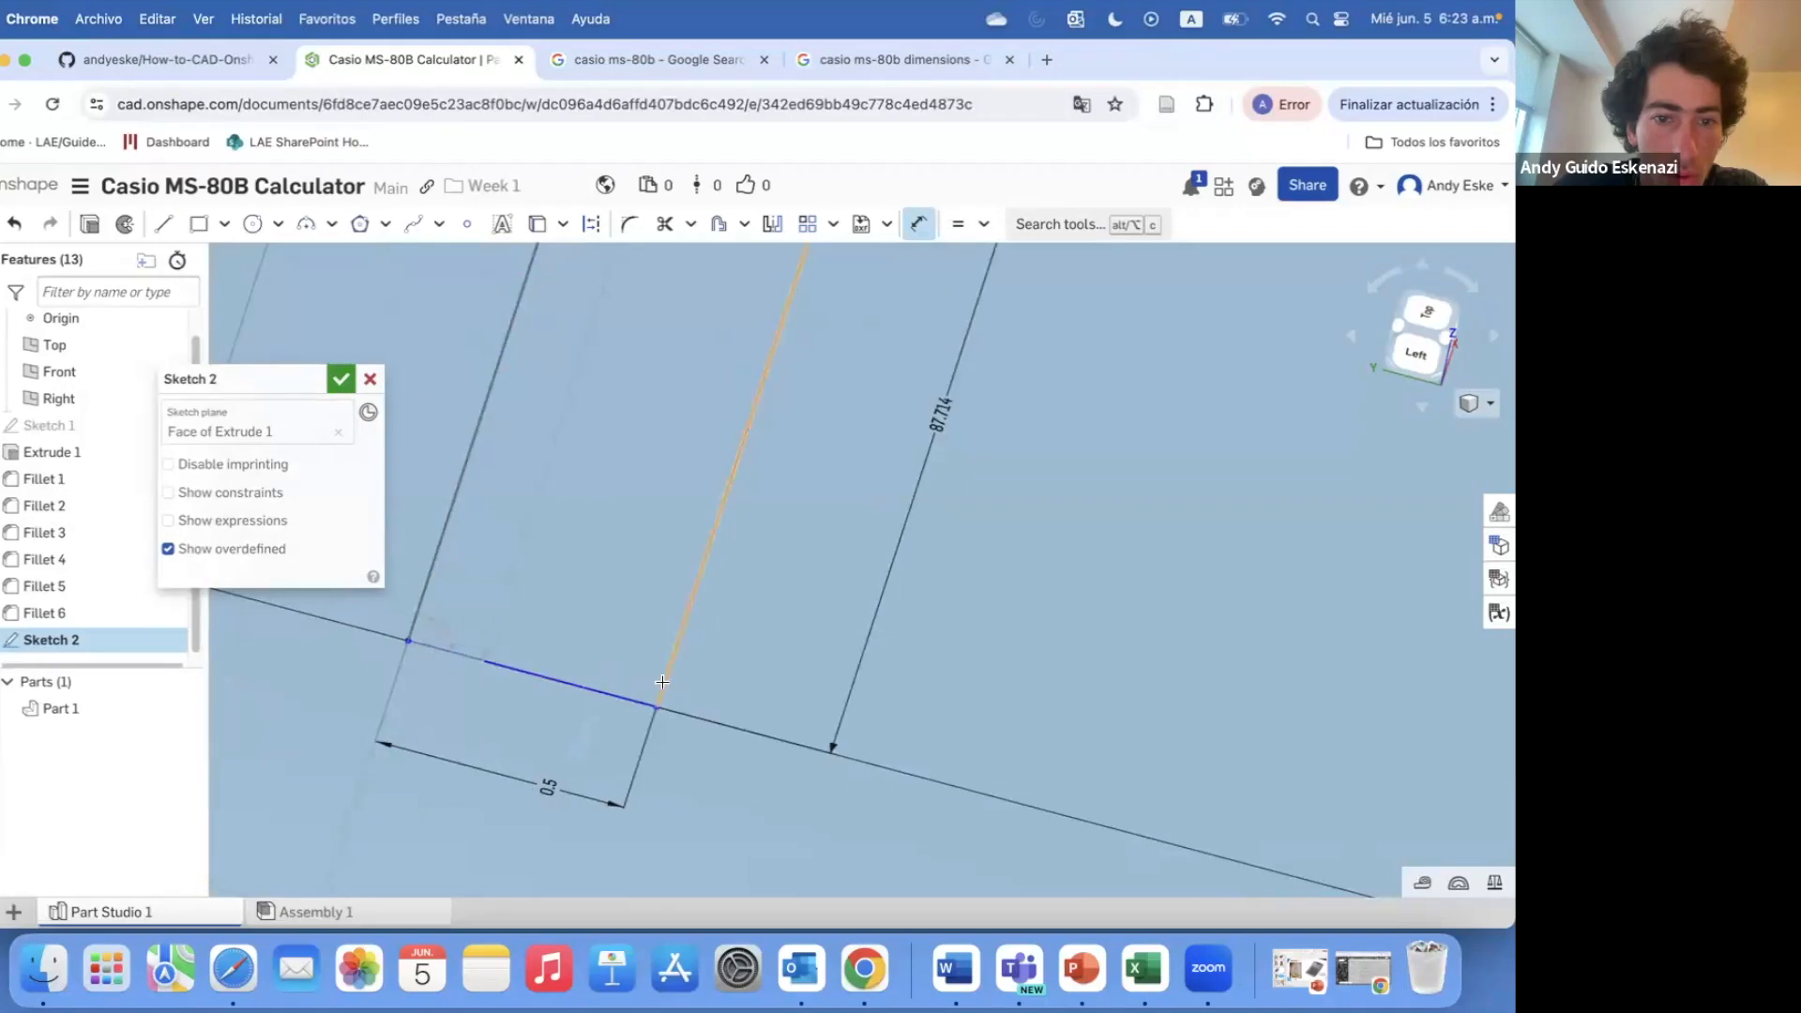
scroll(728, 503, down, 10)
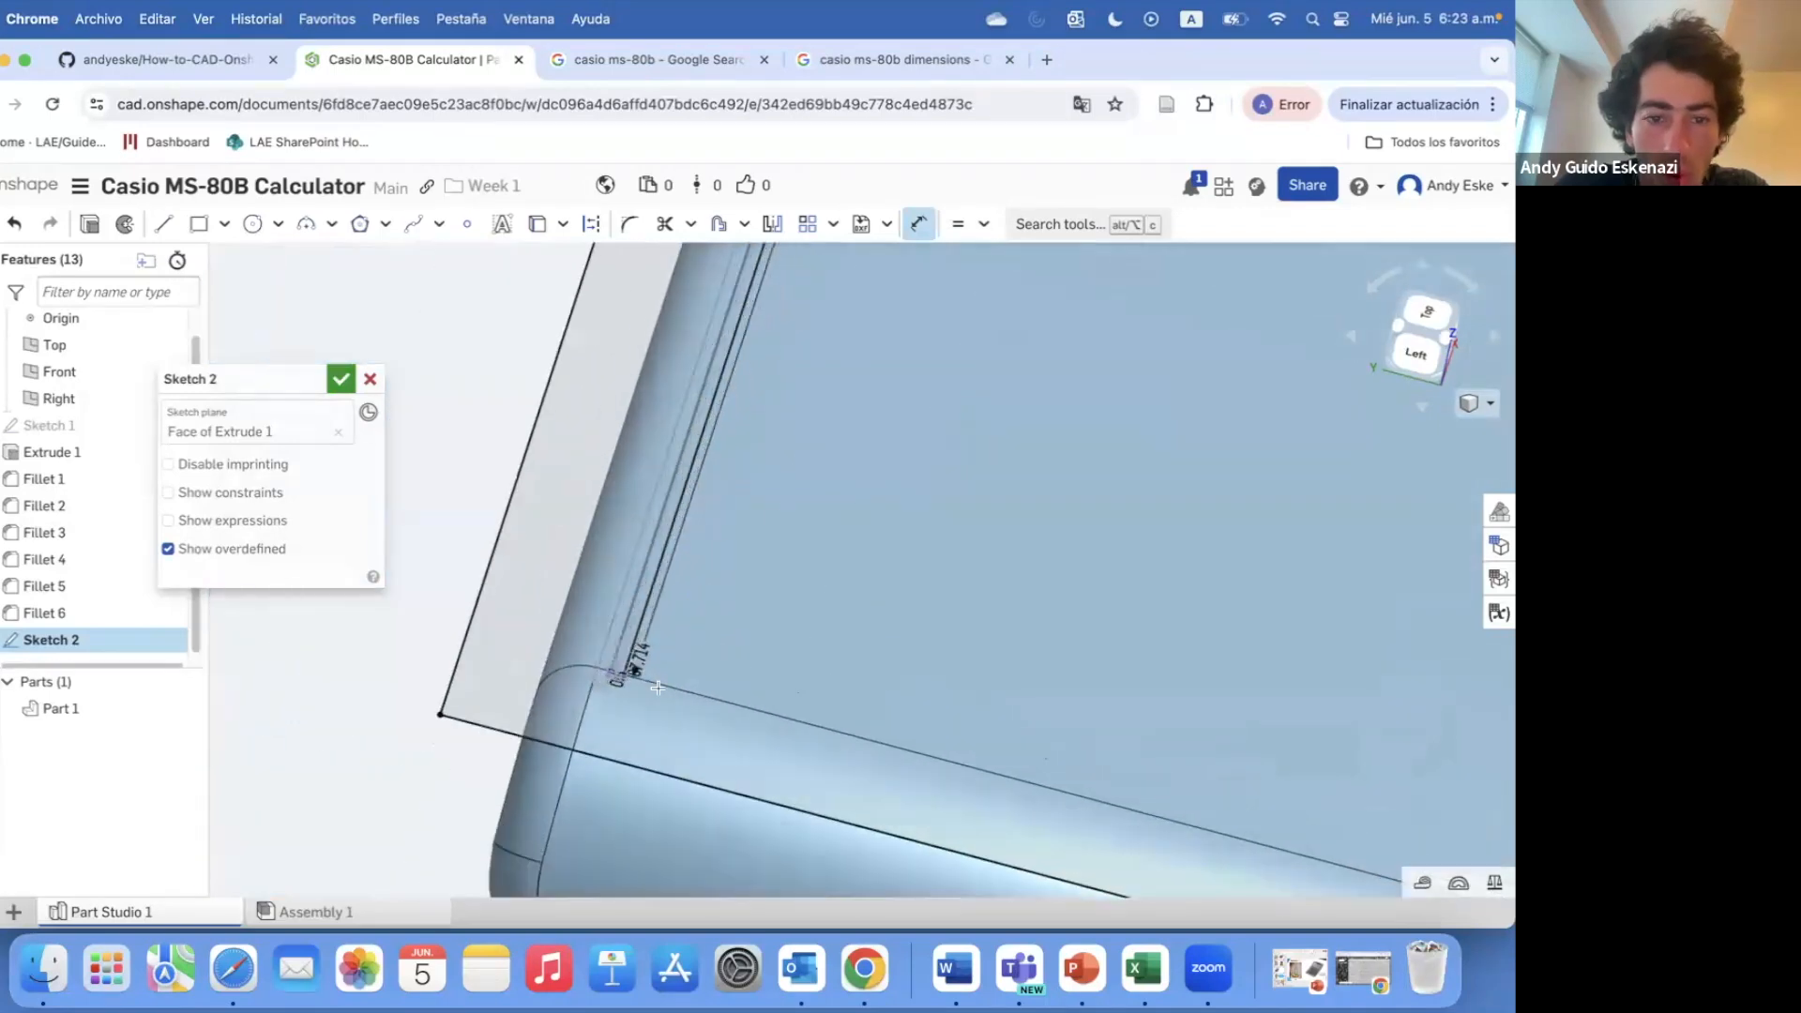
scroll(694, 450, up, 10)
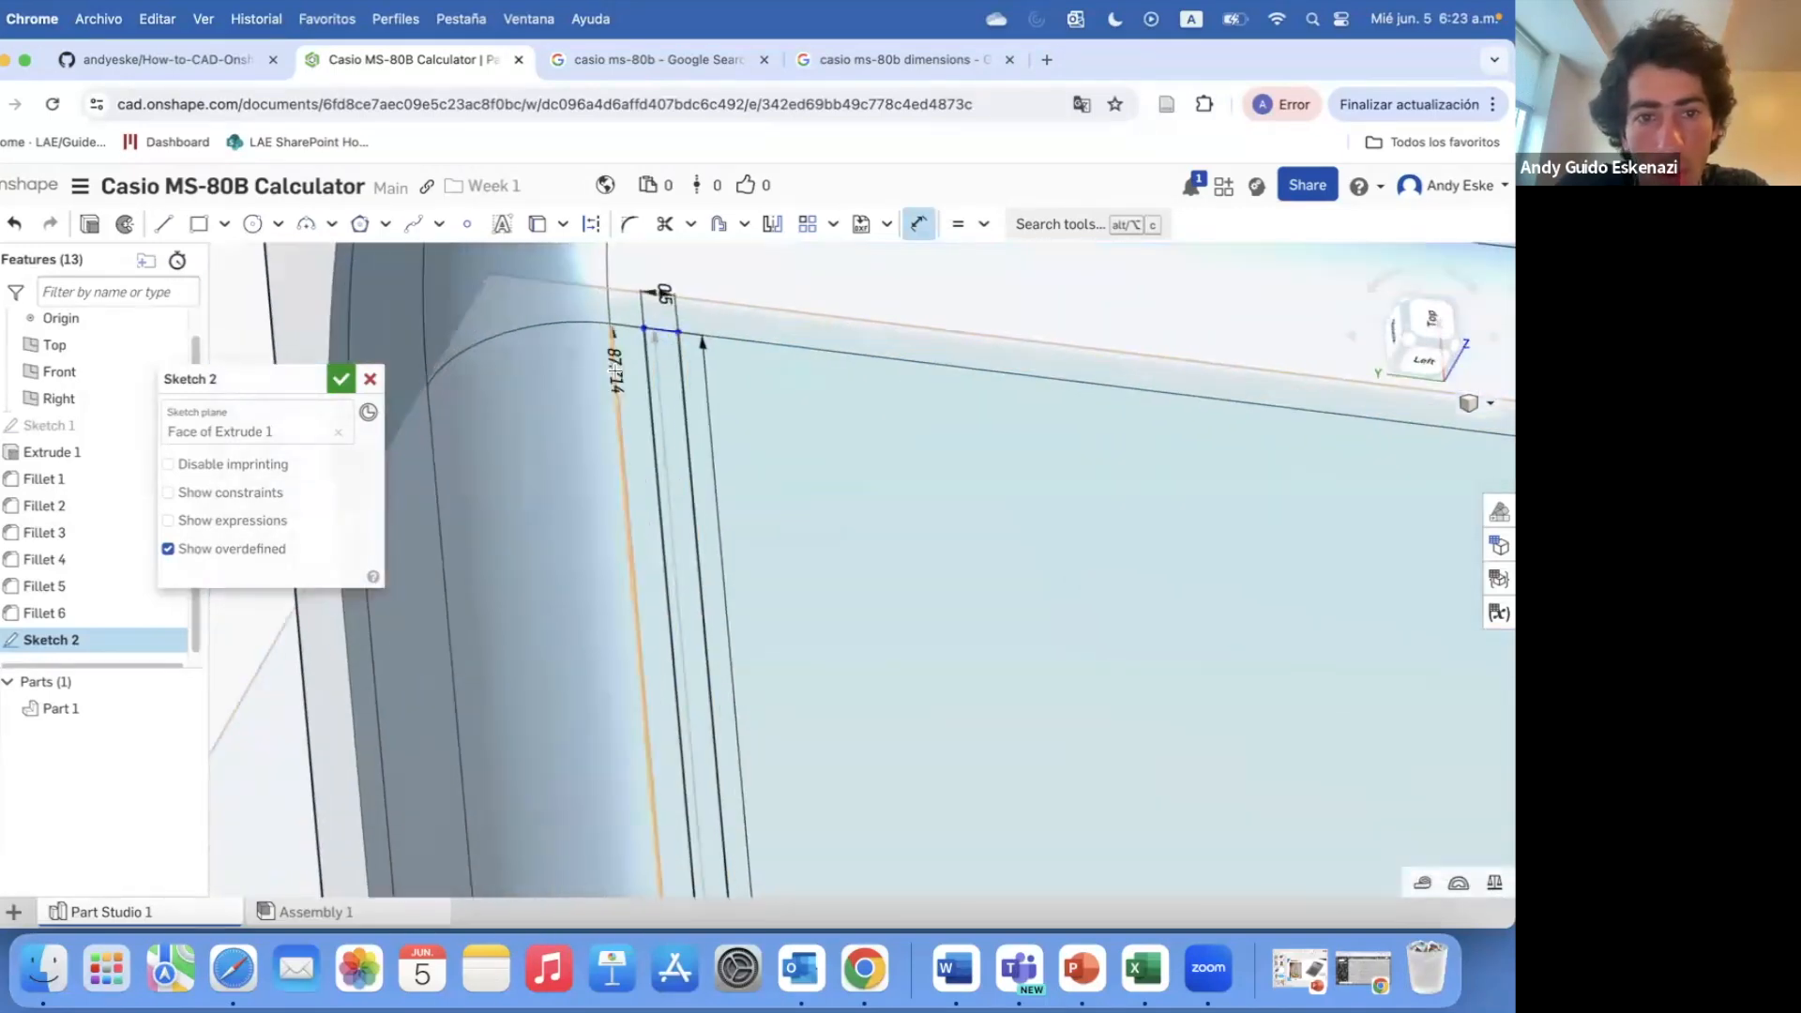
key(Return)
scroll(638, 331, up, 4)
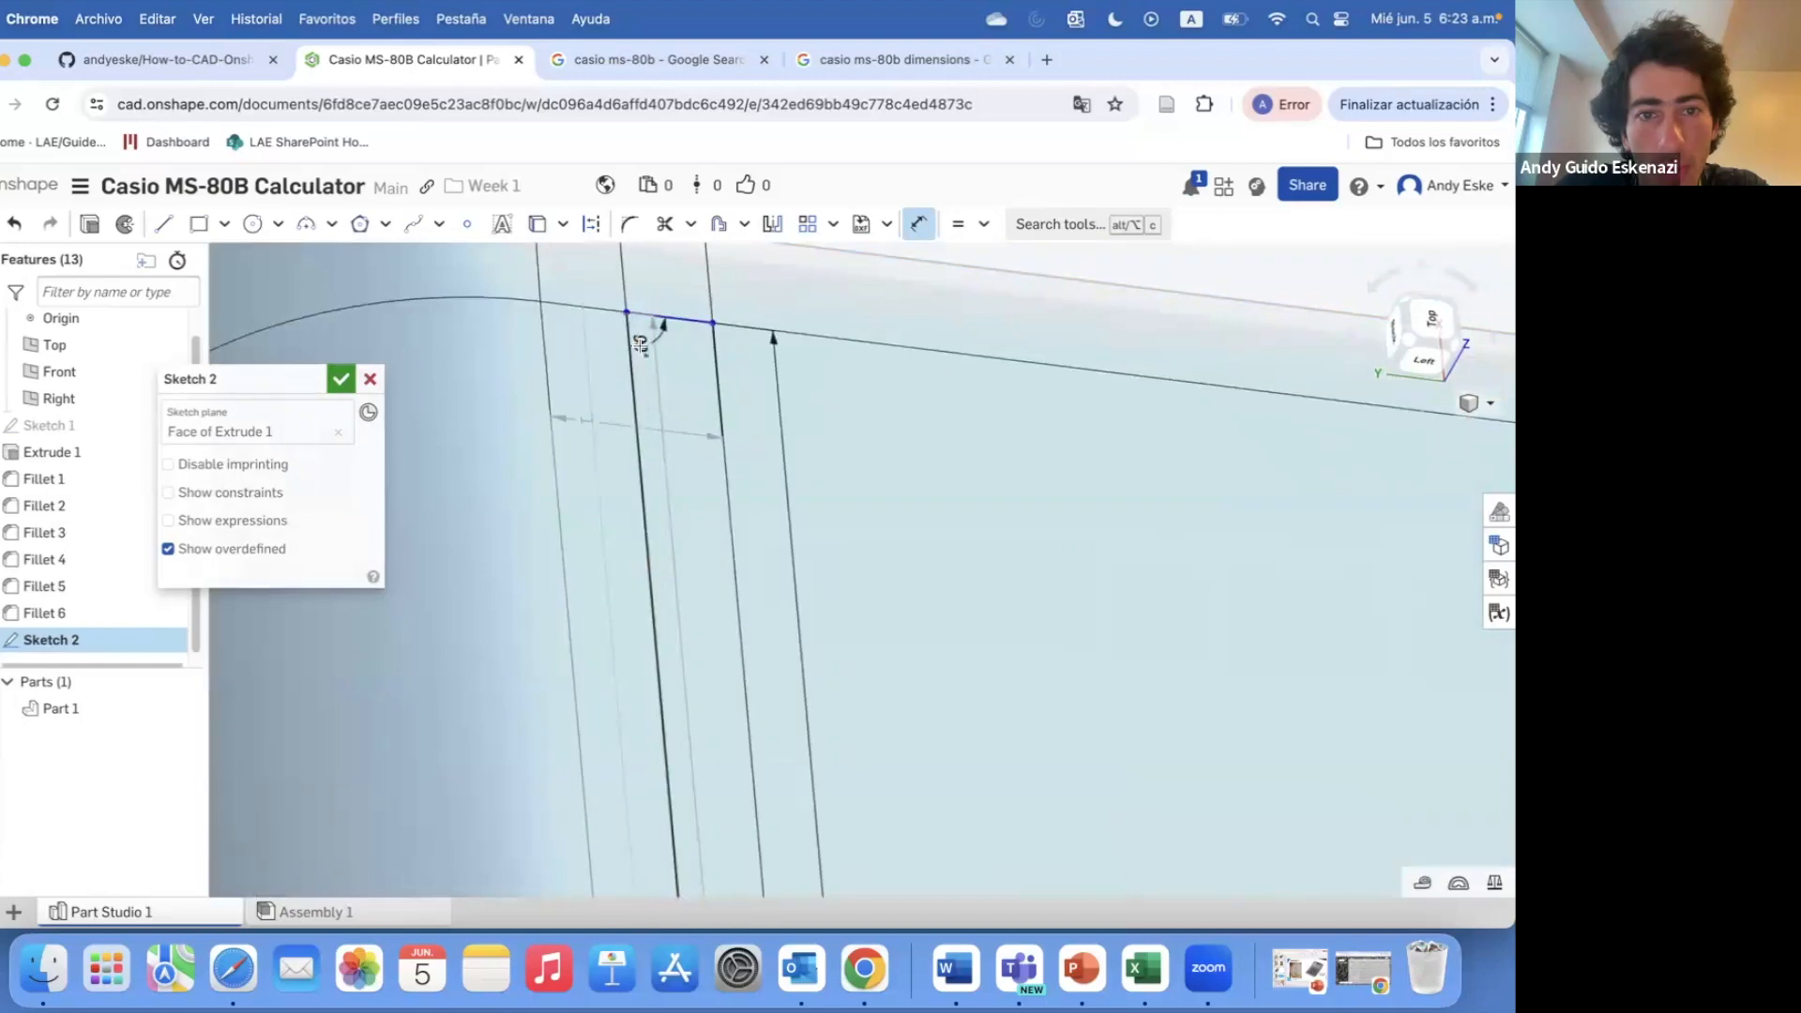
- Constrain the strip's short end line coincident with the flat face's edge at the bend
scroll(640, 344, down, 5)
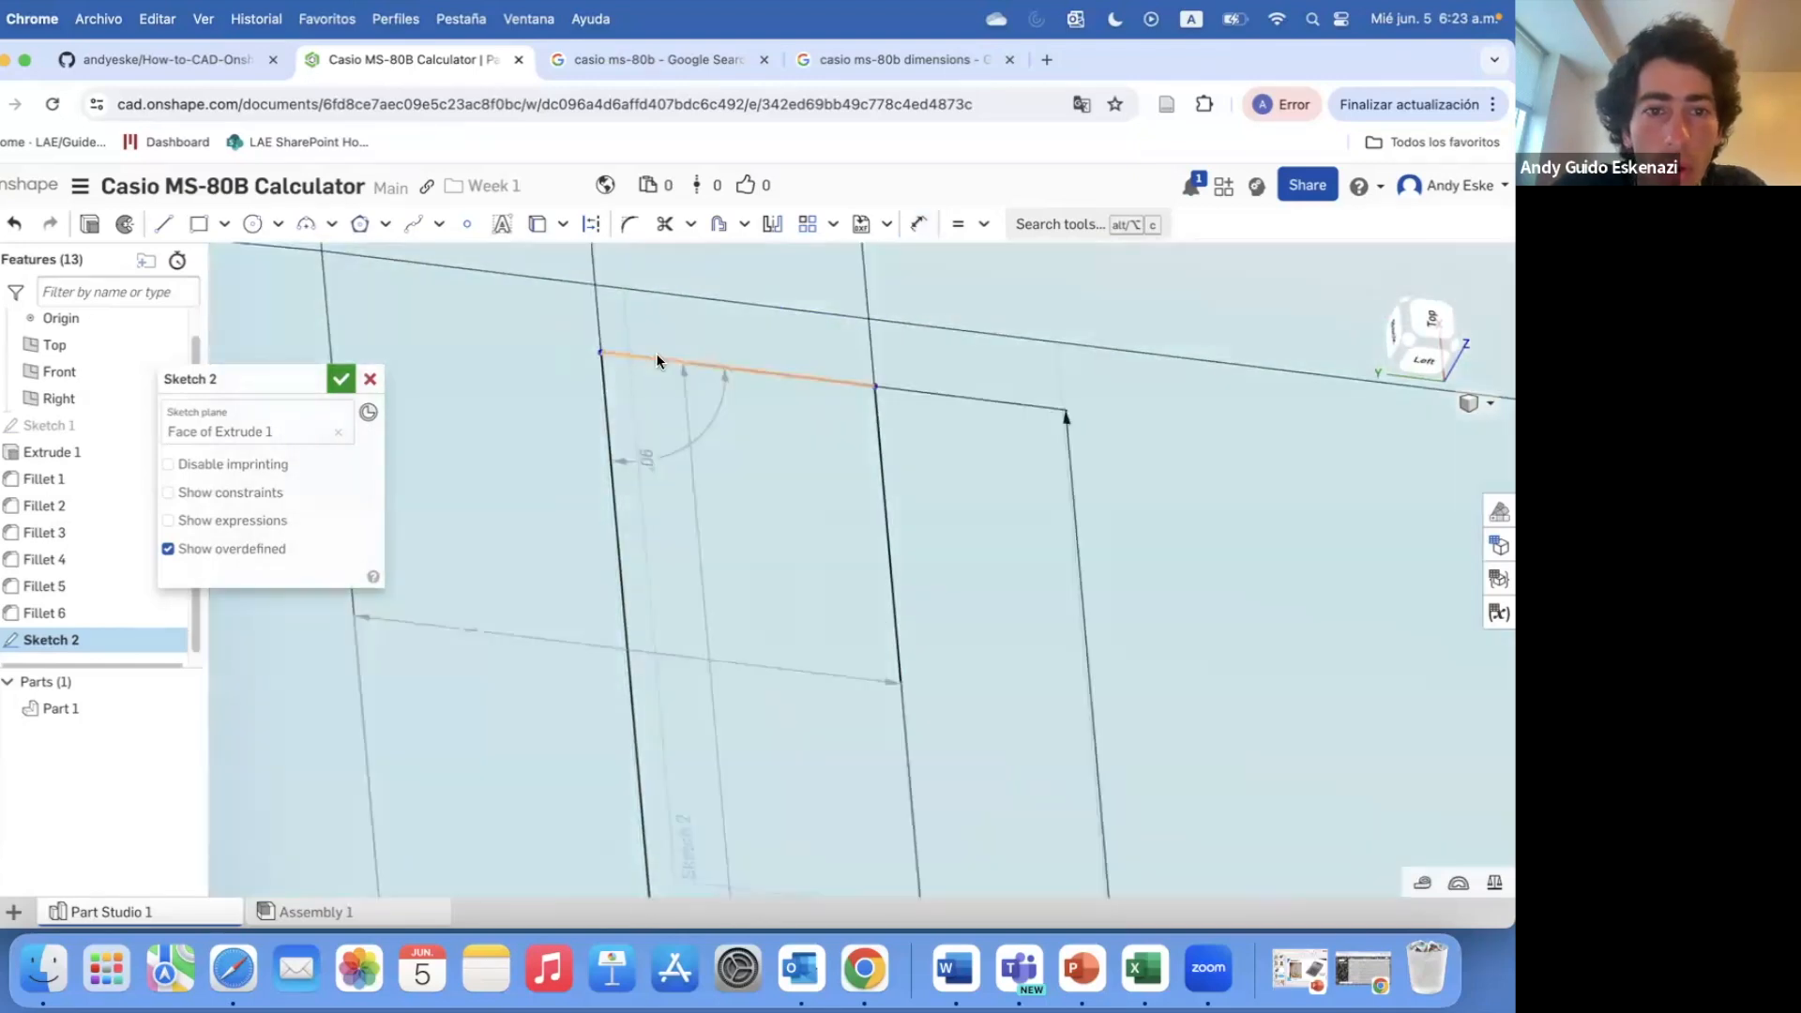
right_click(656, 293)
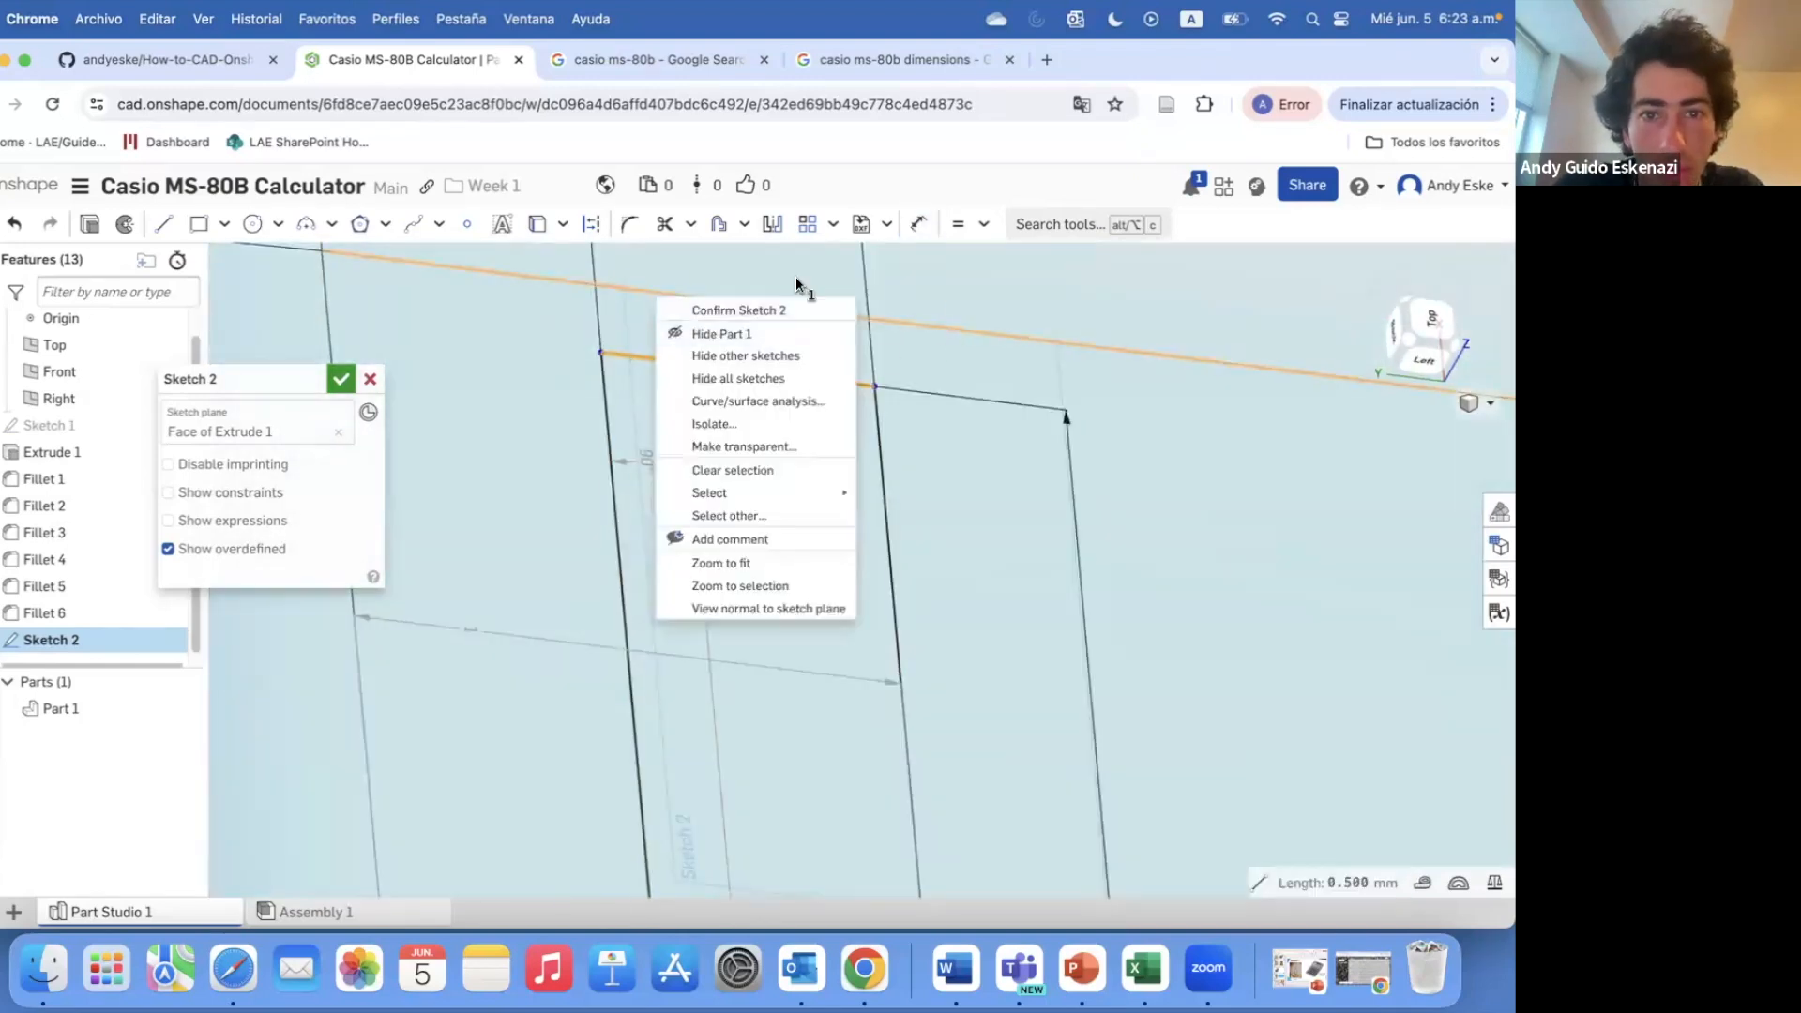
click(672, 281)
click(984, 224)
click(1001, 257)
scroll(480, 358, down, 2)
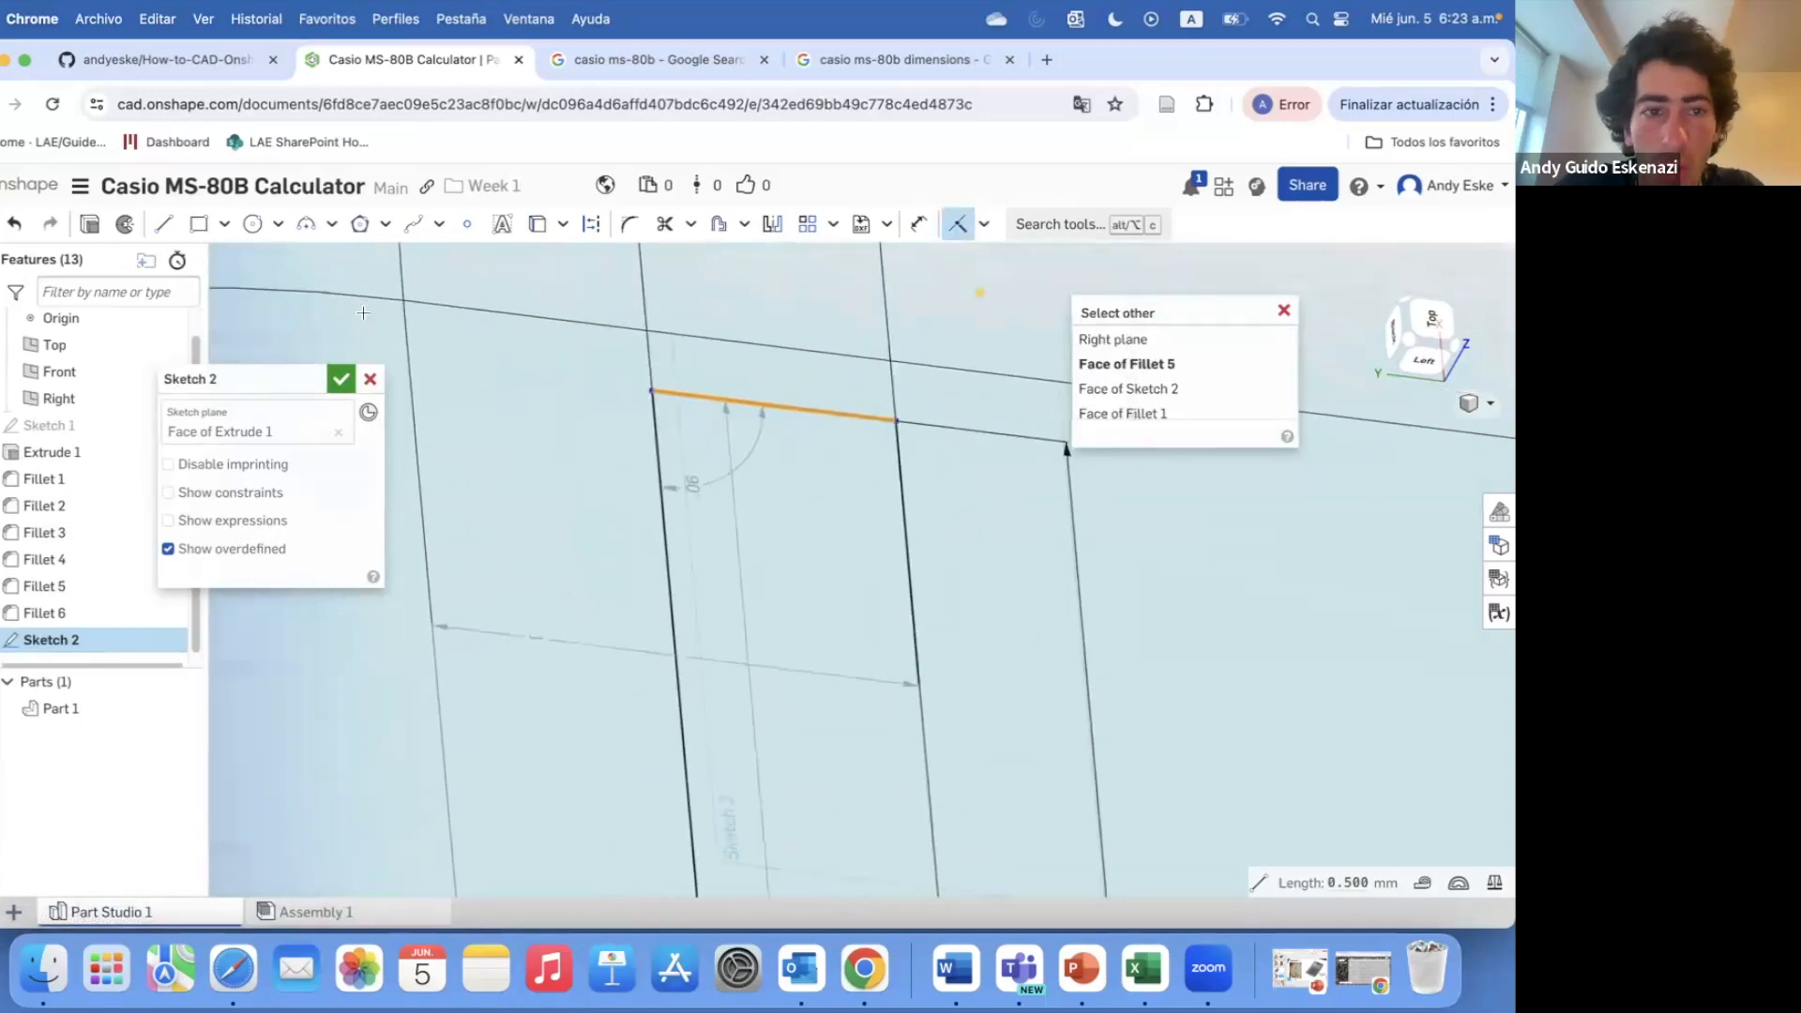
scroll(413, 297, up, 2)
click(411, 296)
- Finish the sketch and extrude its regions as a material removal with a blind depth of 0.05 mm
scroll(628, 418, down, 10)
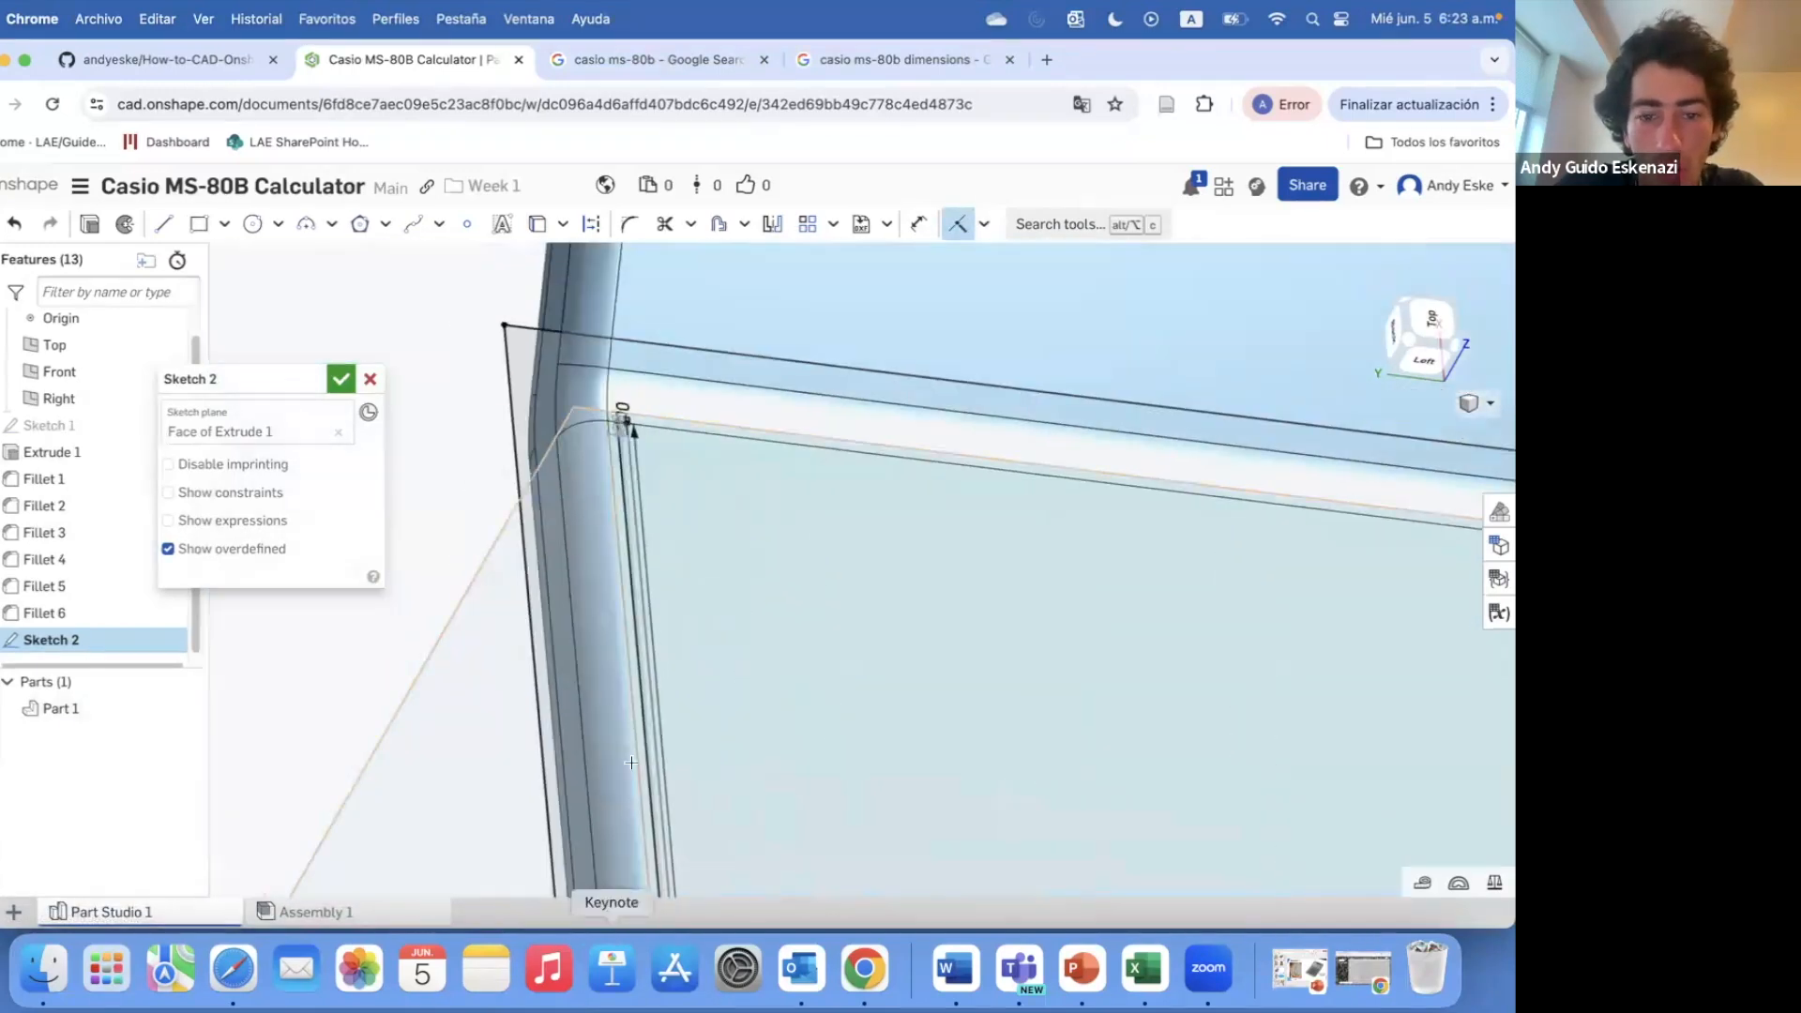
scroll(611, 698, up, 4)
mouse_move(619, 778)
right_down()
mouse_move(600, 657)
mouse_move(563, 712)
right_up()
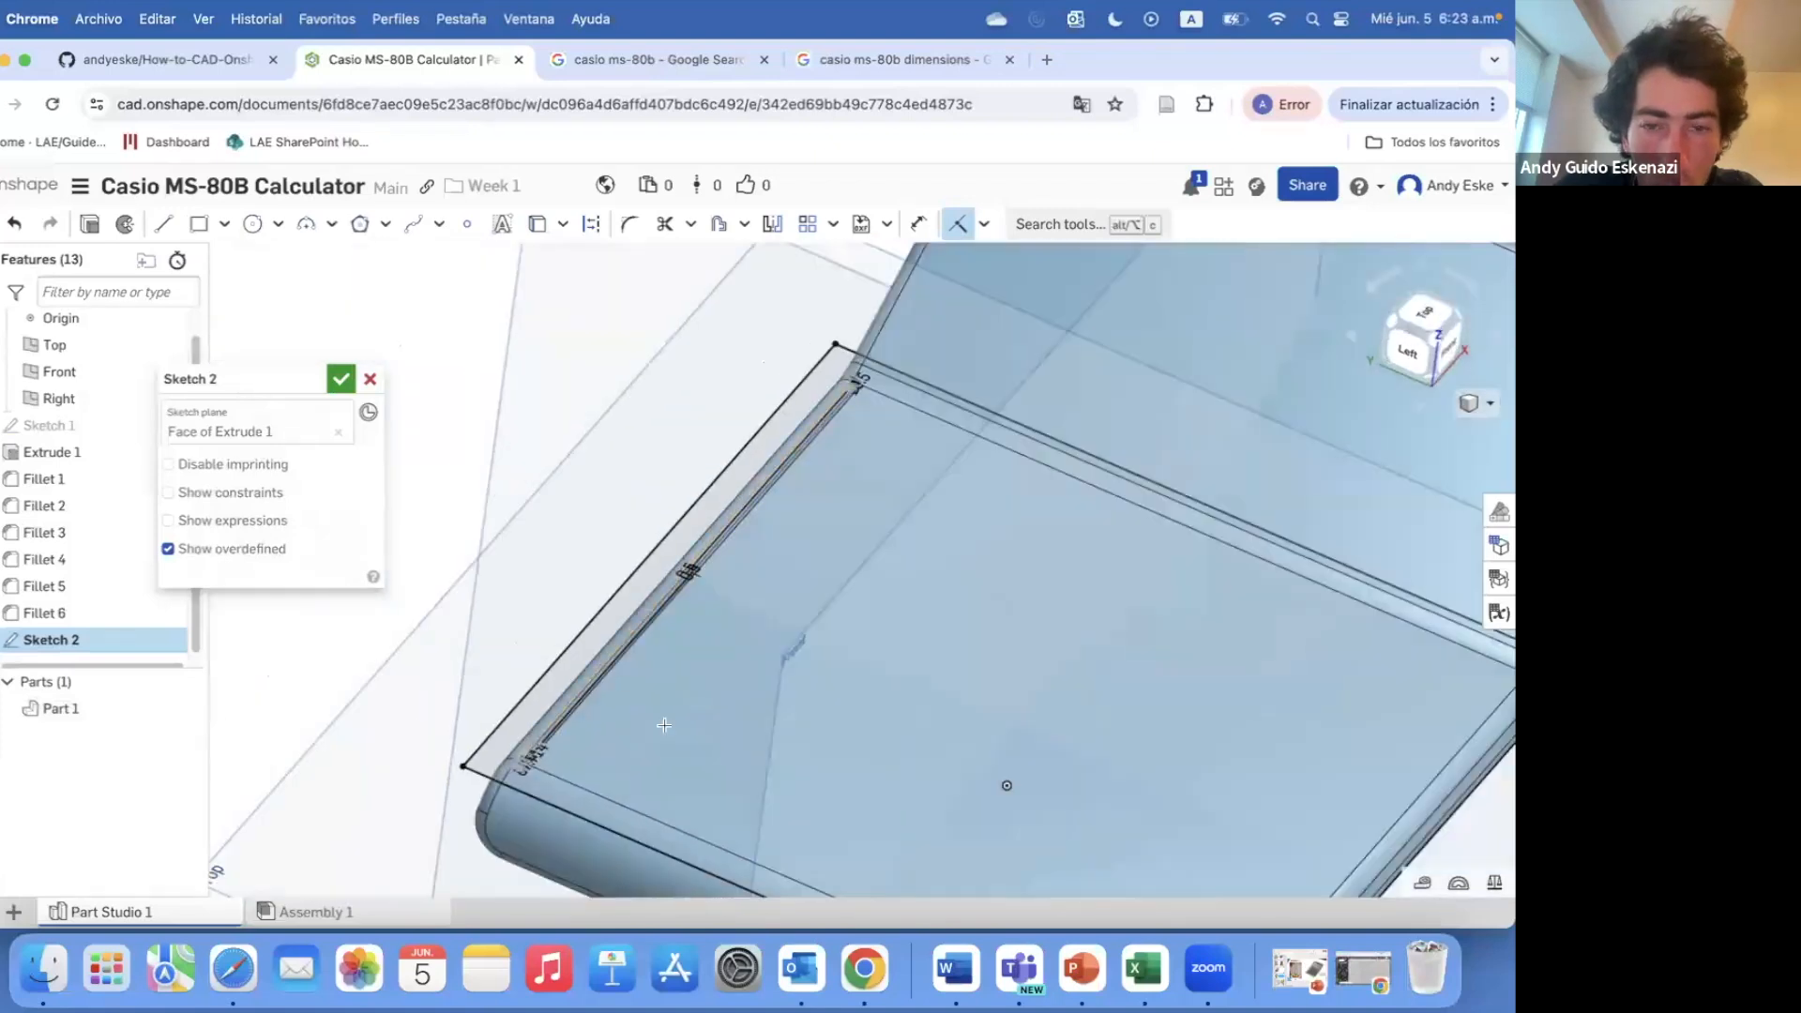
scroll(418, 769, up, 5)
right_drag(408, 766, 411, 427)
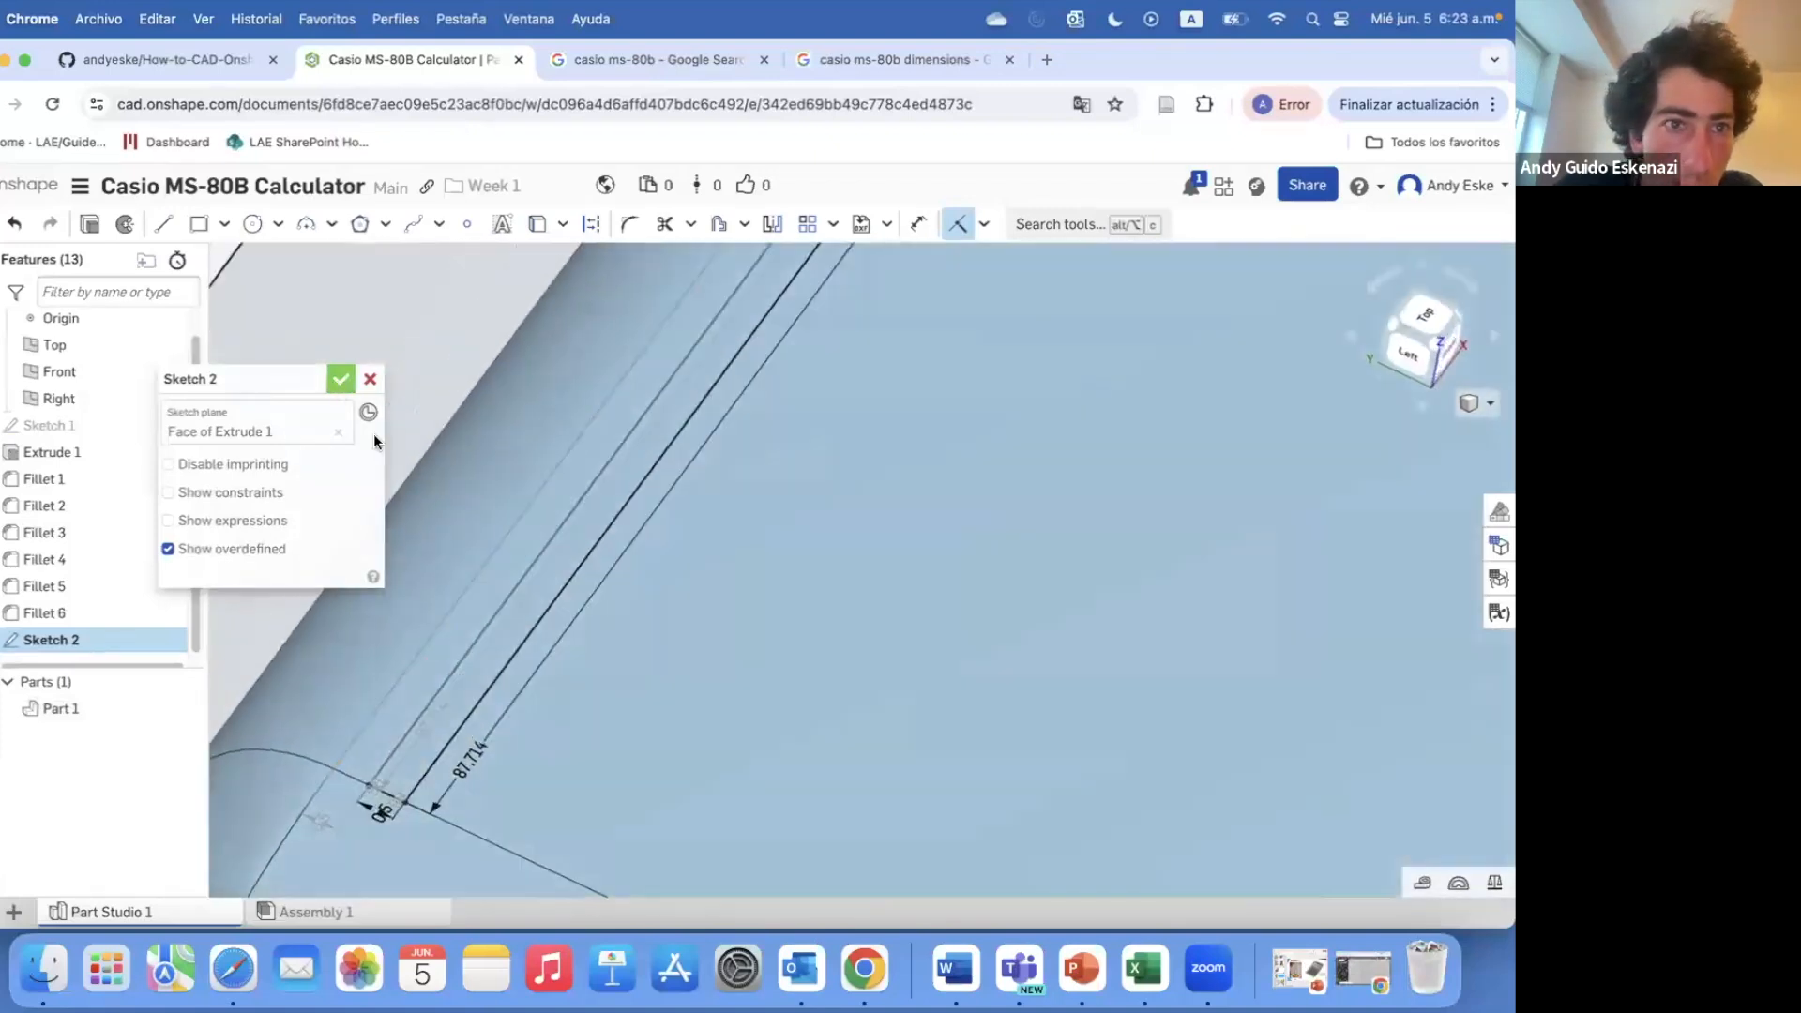
click(341, 379)
key(shift+e)
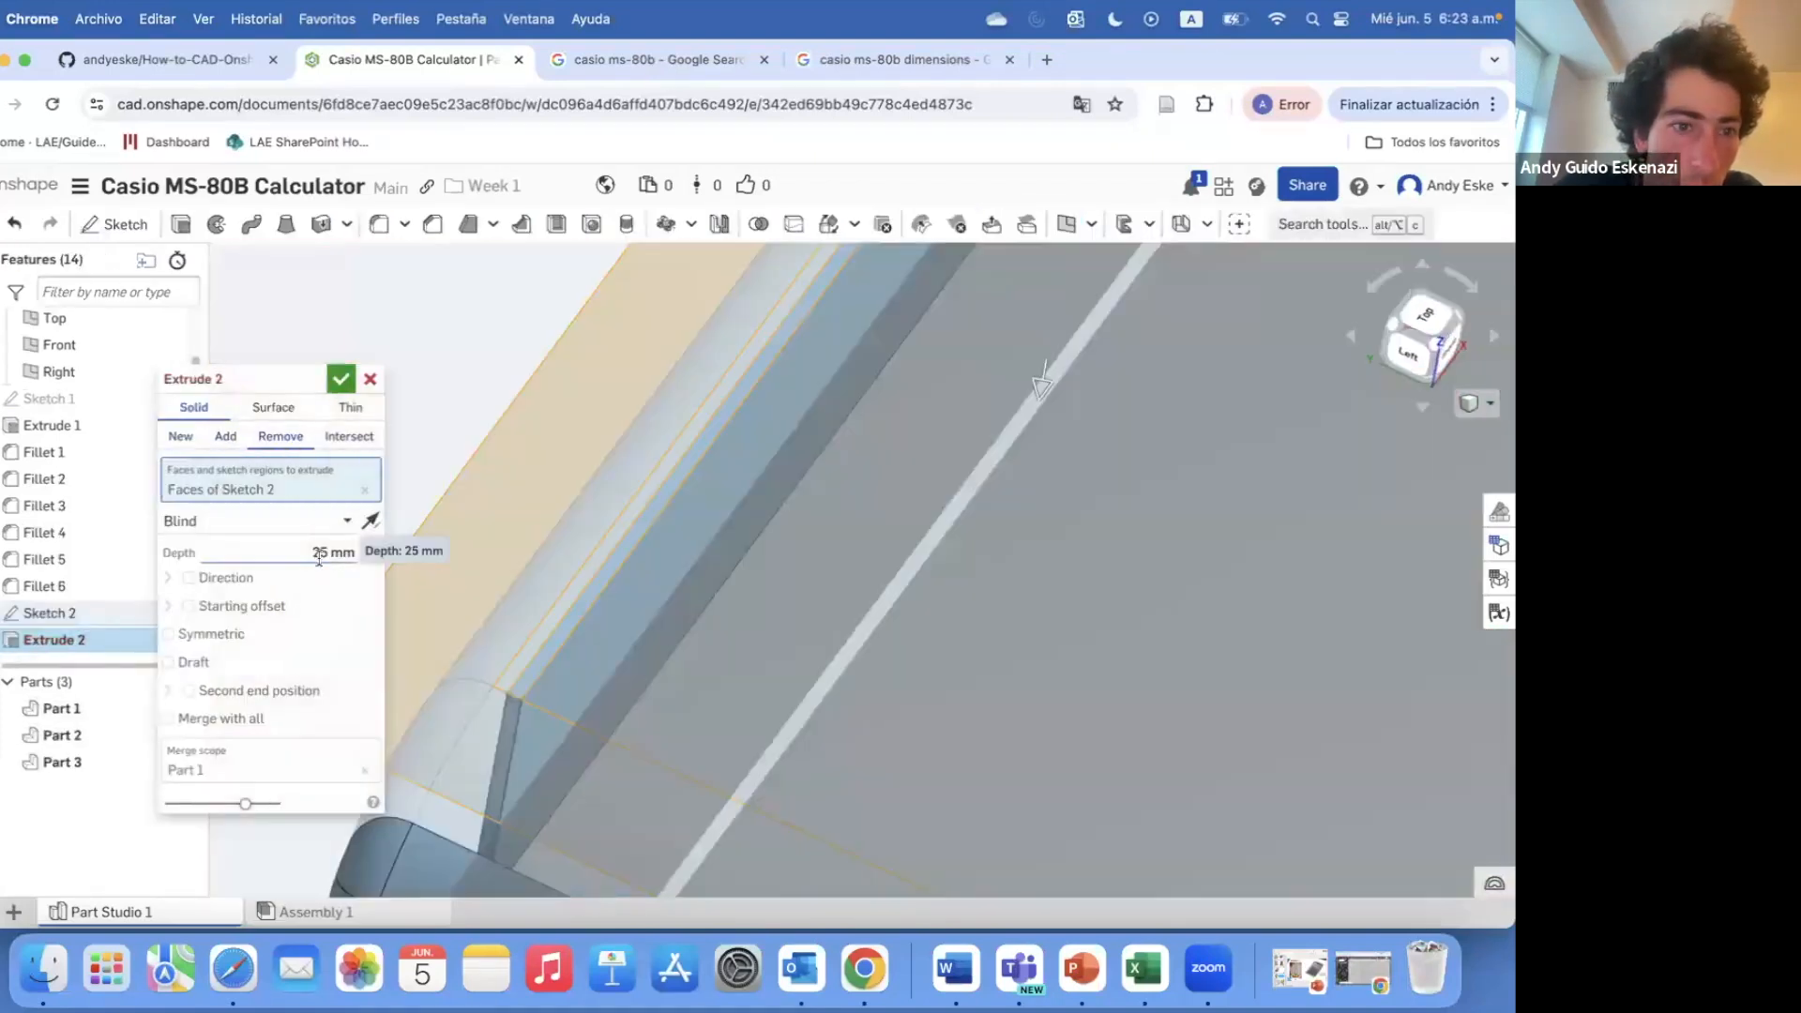
text(0.05)
key(Return)
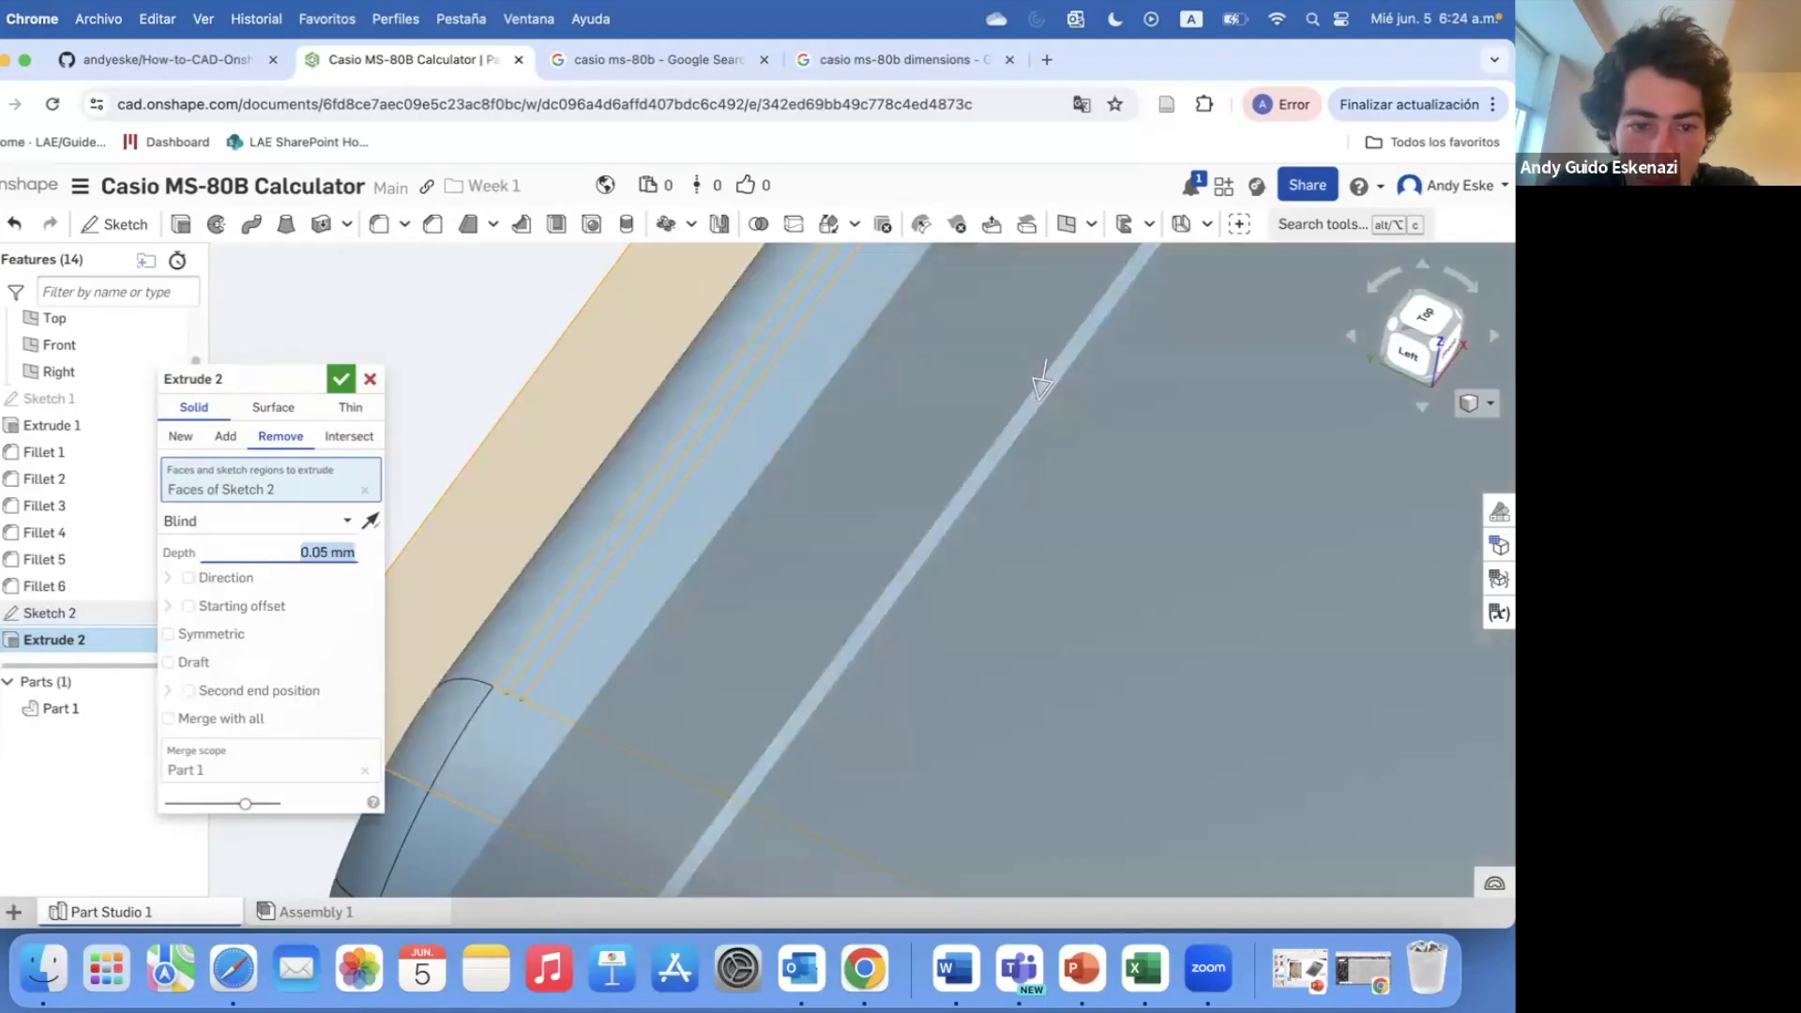
- Try a 0.5 mm depth for the removal extrude, and set the depth to 0.1 mm
right_drag(456, 639, 947, 559)
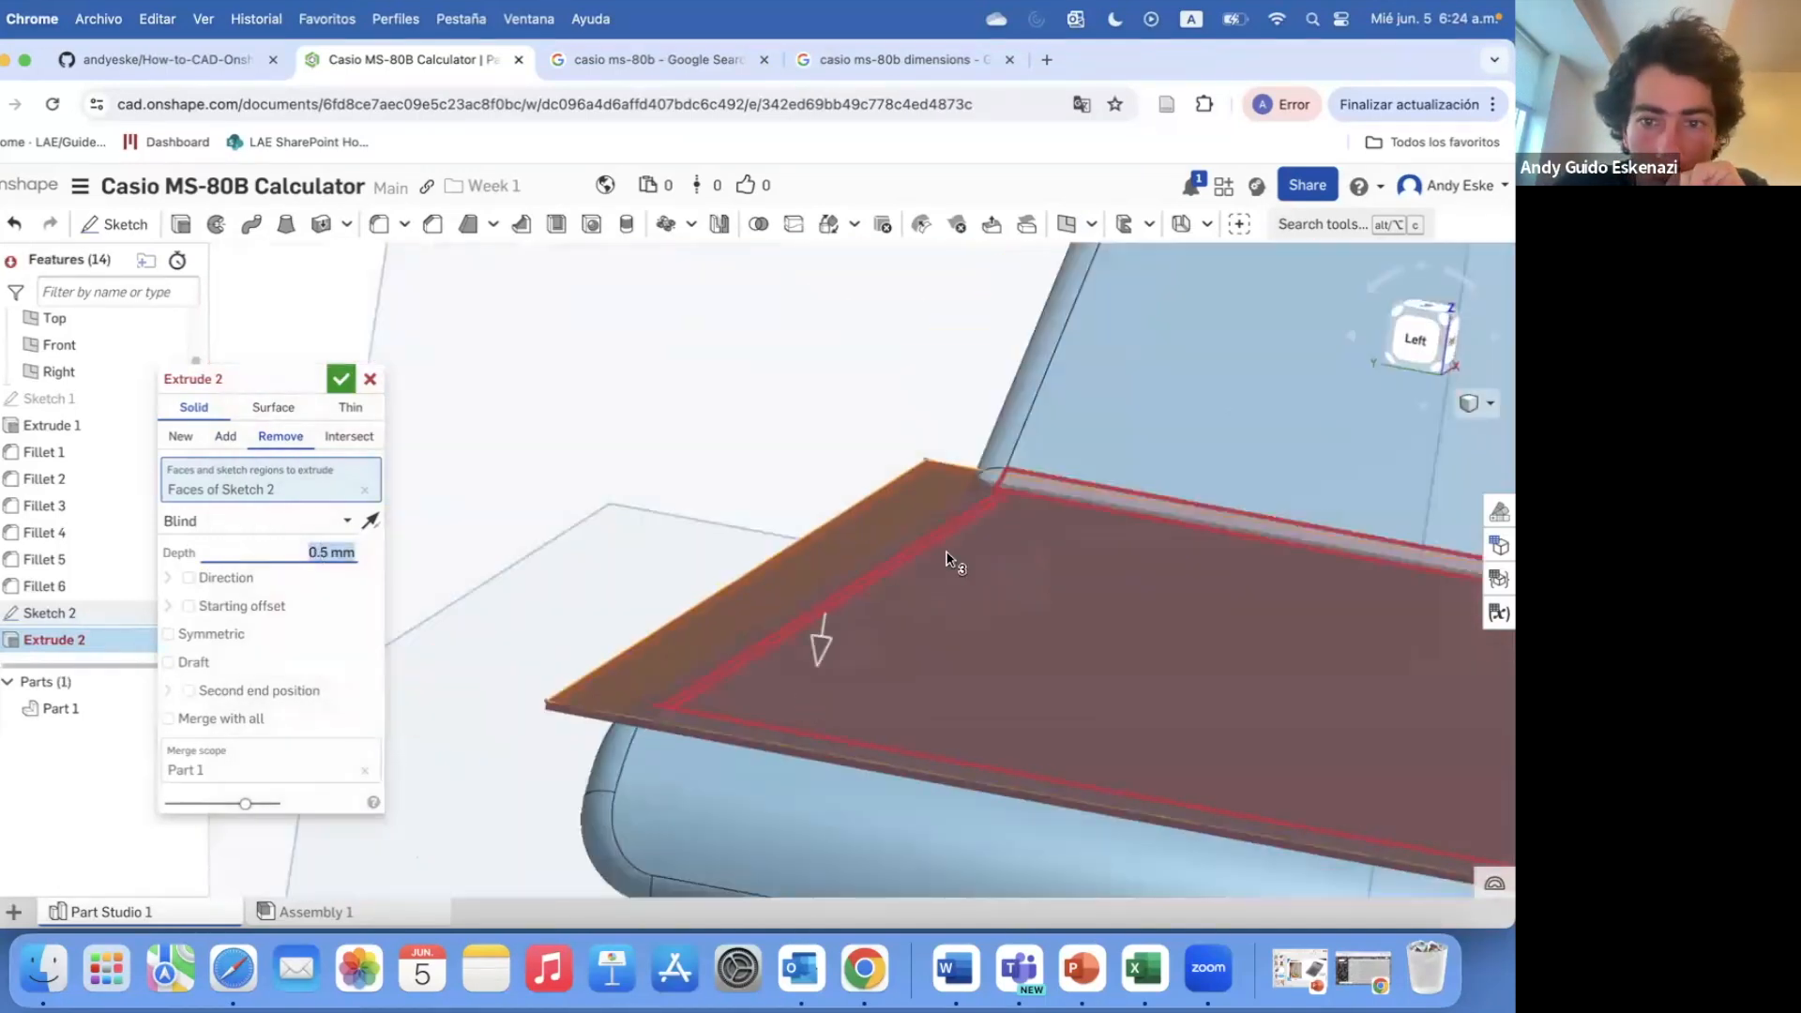
key(Return)
scroll(661, 703, up, 3)
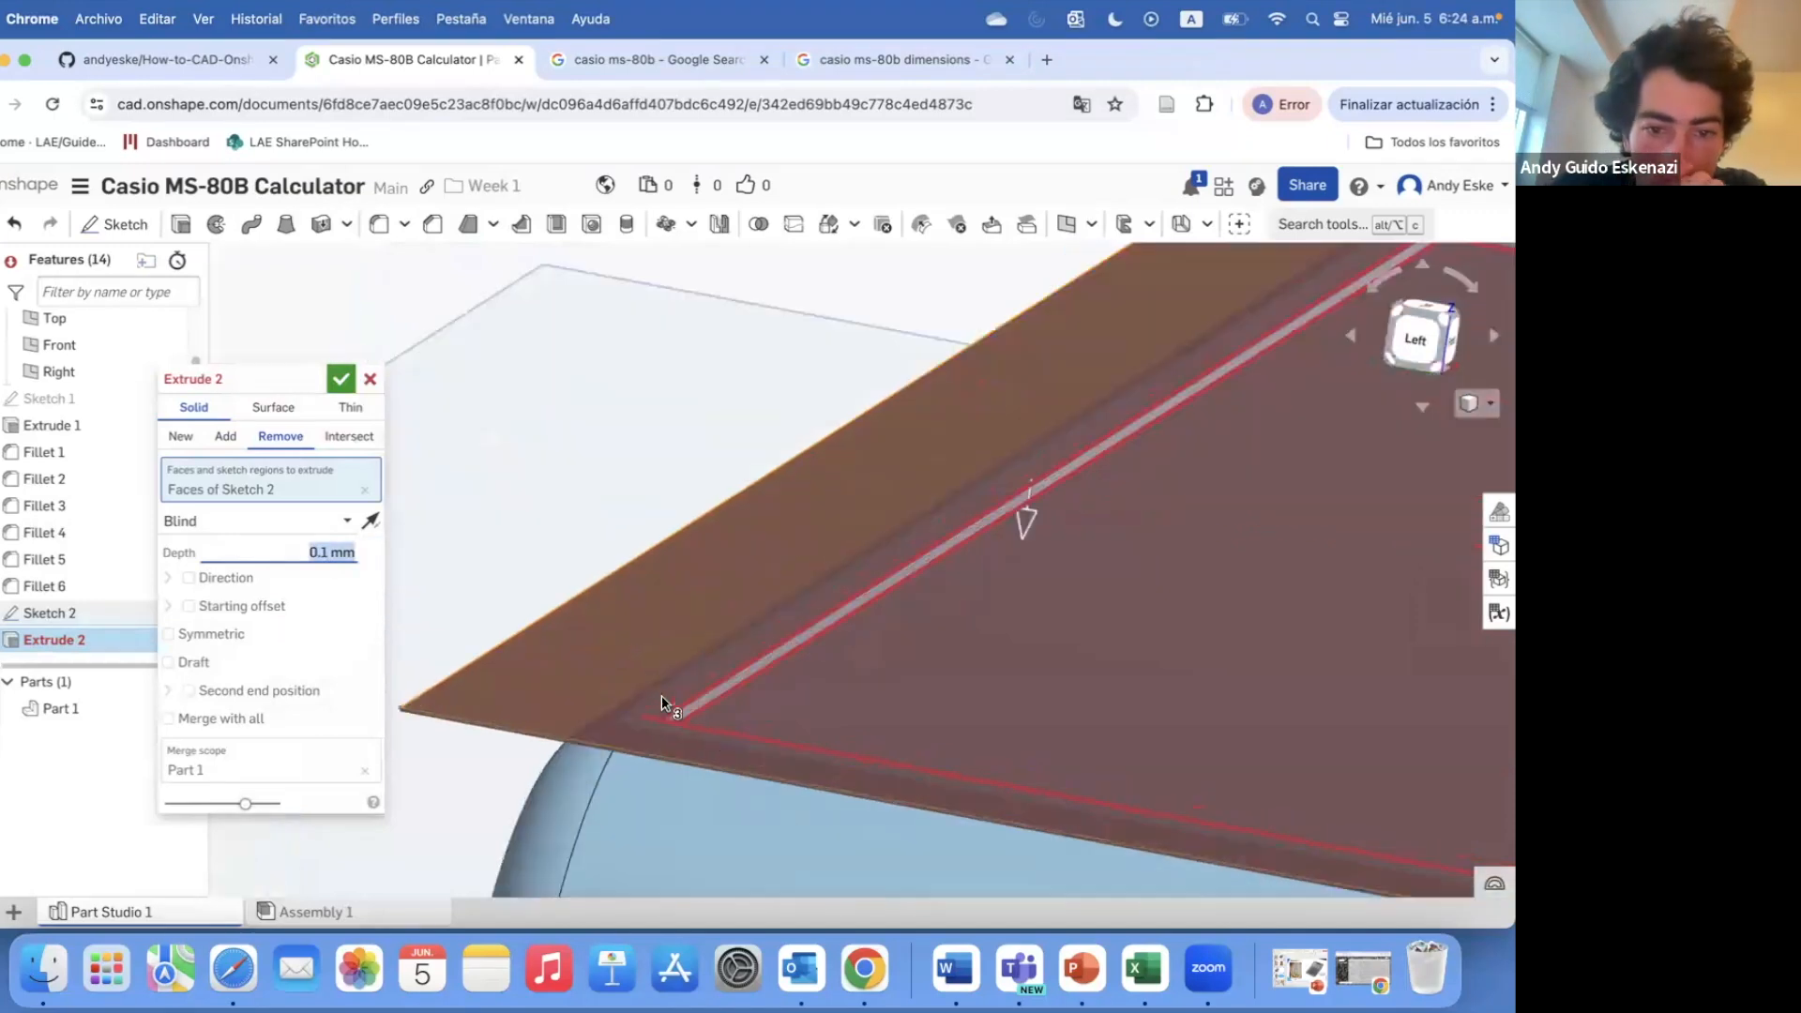
key(Return)
right_click(51, 615)
click(103, 699)
click(370, 379)
- Edit the removal extrude and enable Merge with all
right_click(80, 642)
click(136, 684)
mouse_move(627, 724)
right_down()
mouse_move(668, 698)
mouse_move(635, 723)
right_up()
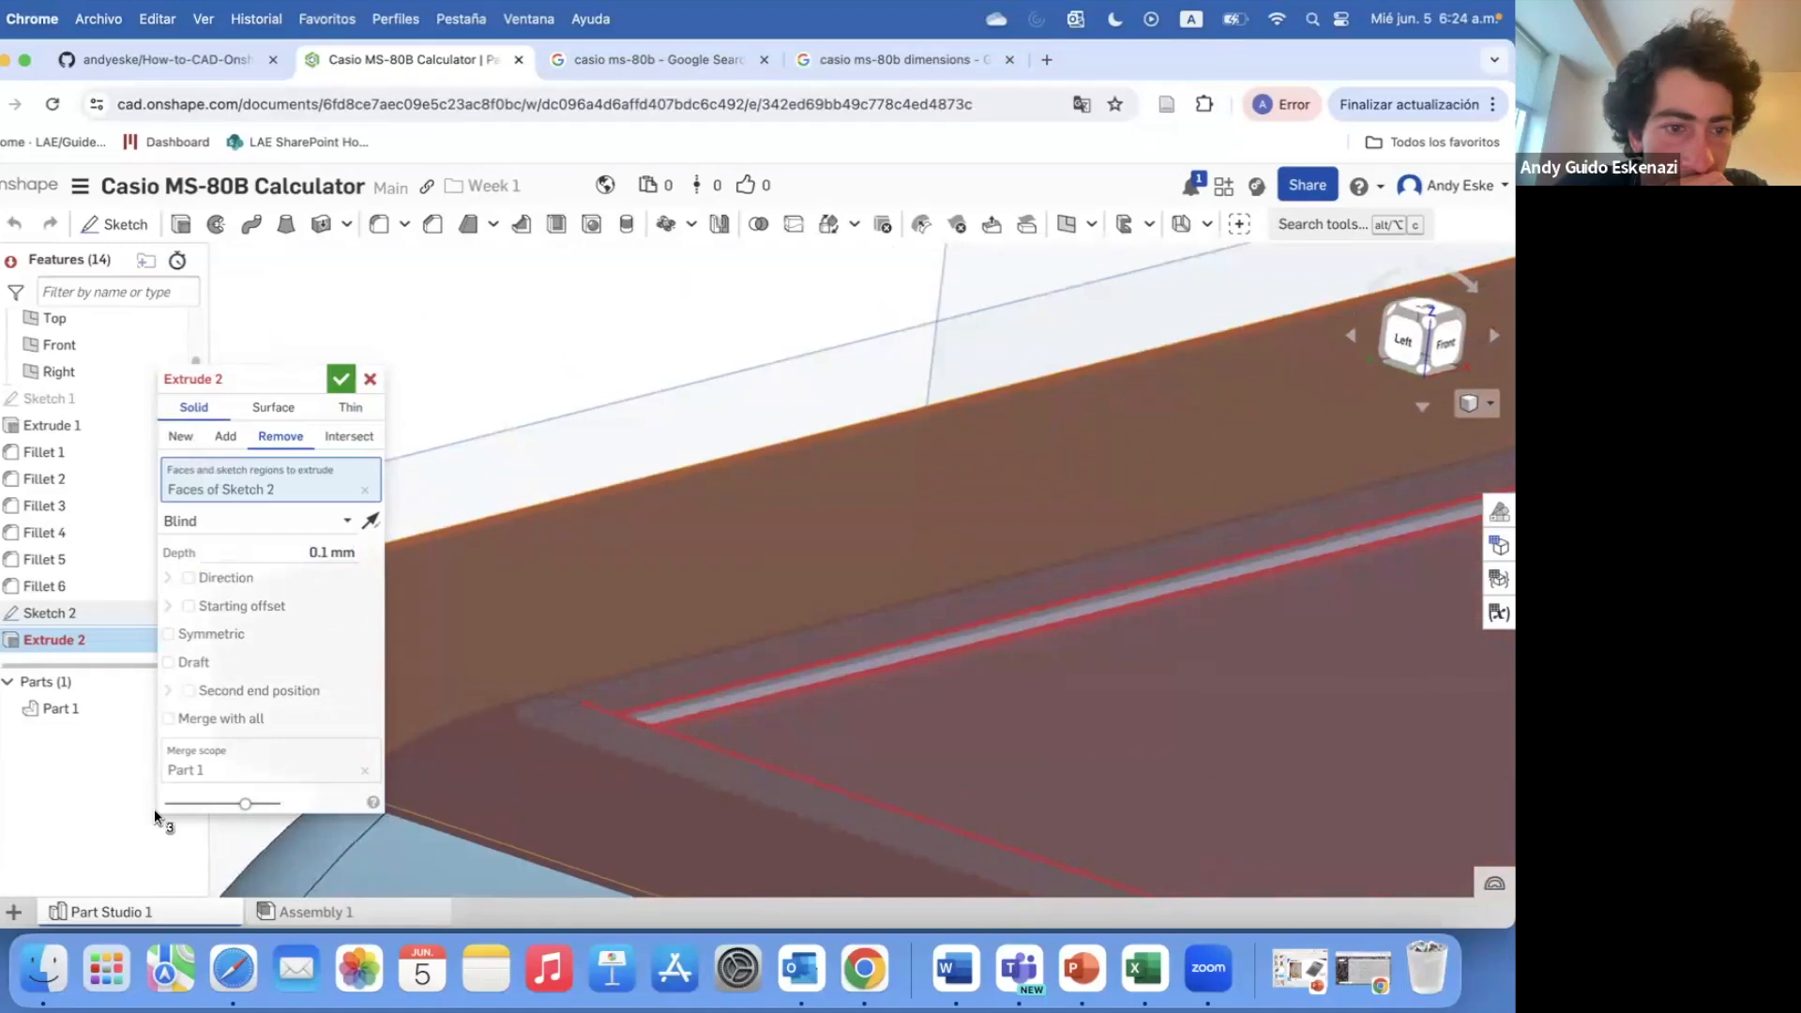
click(168, 719)
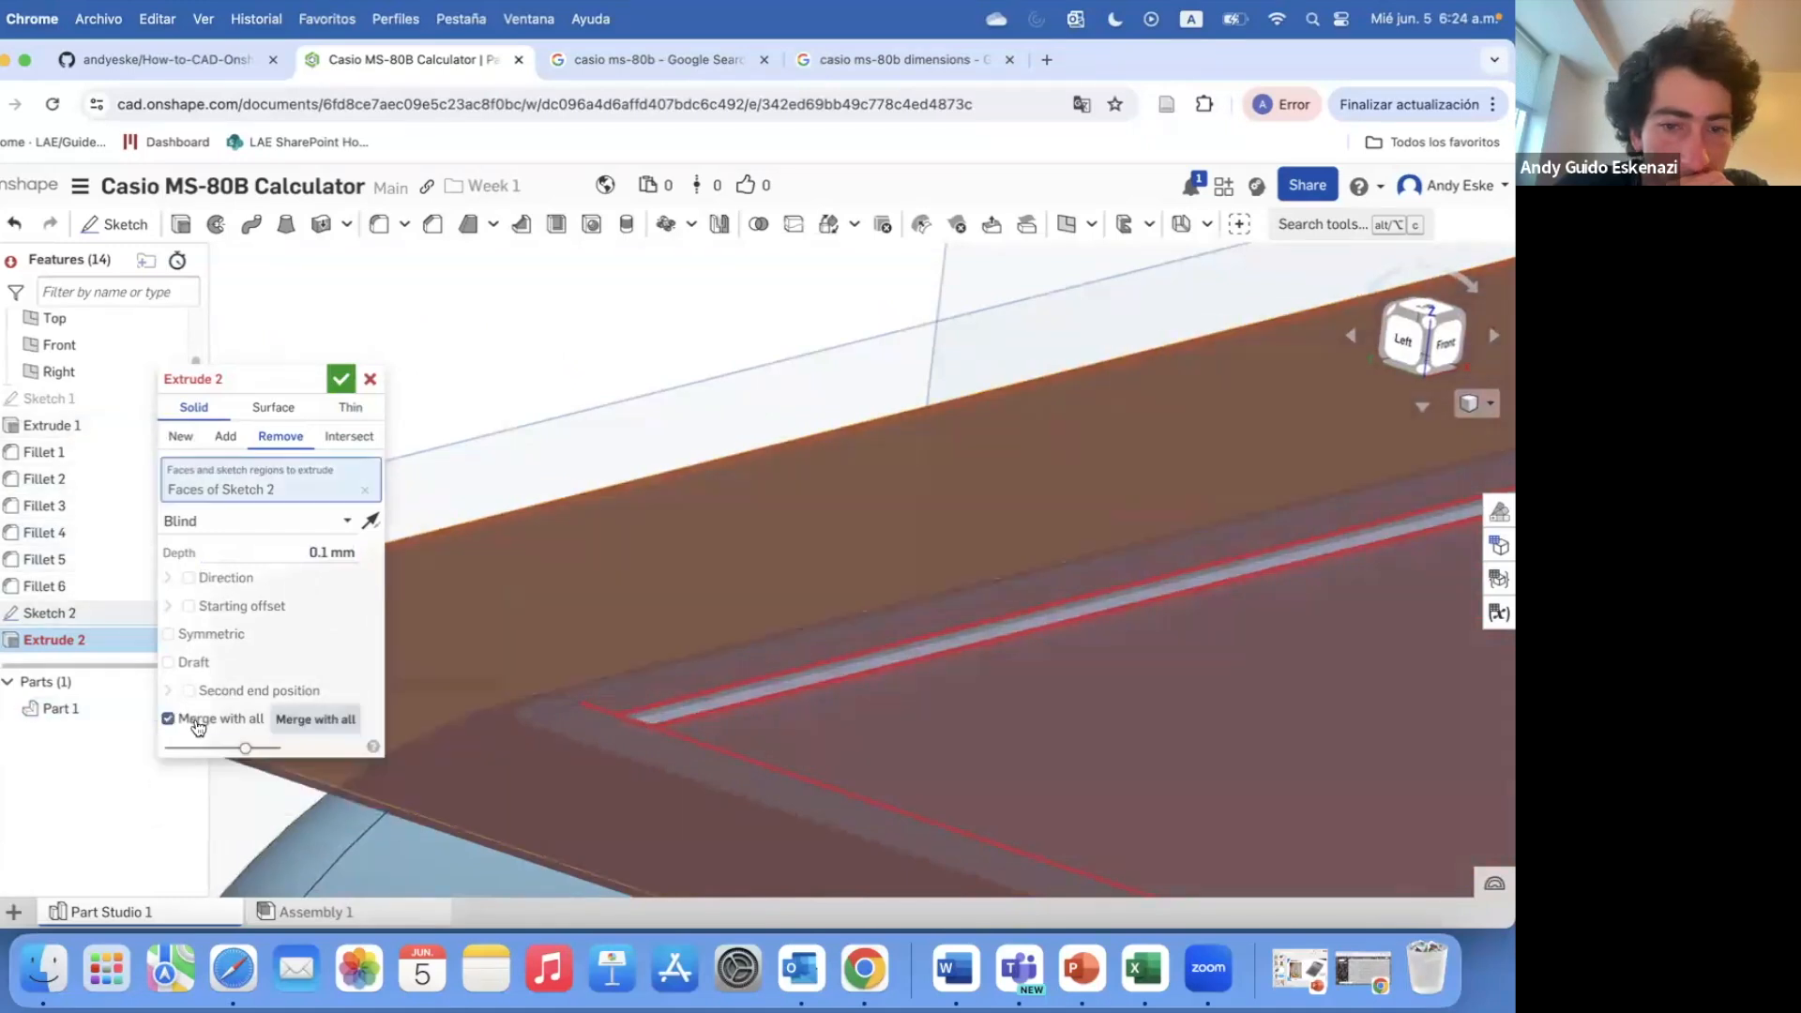
click(340, 379)
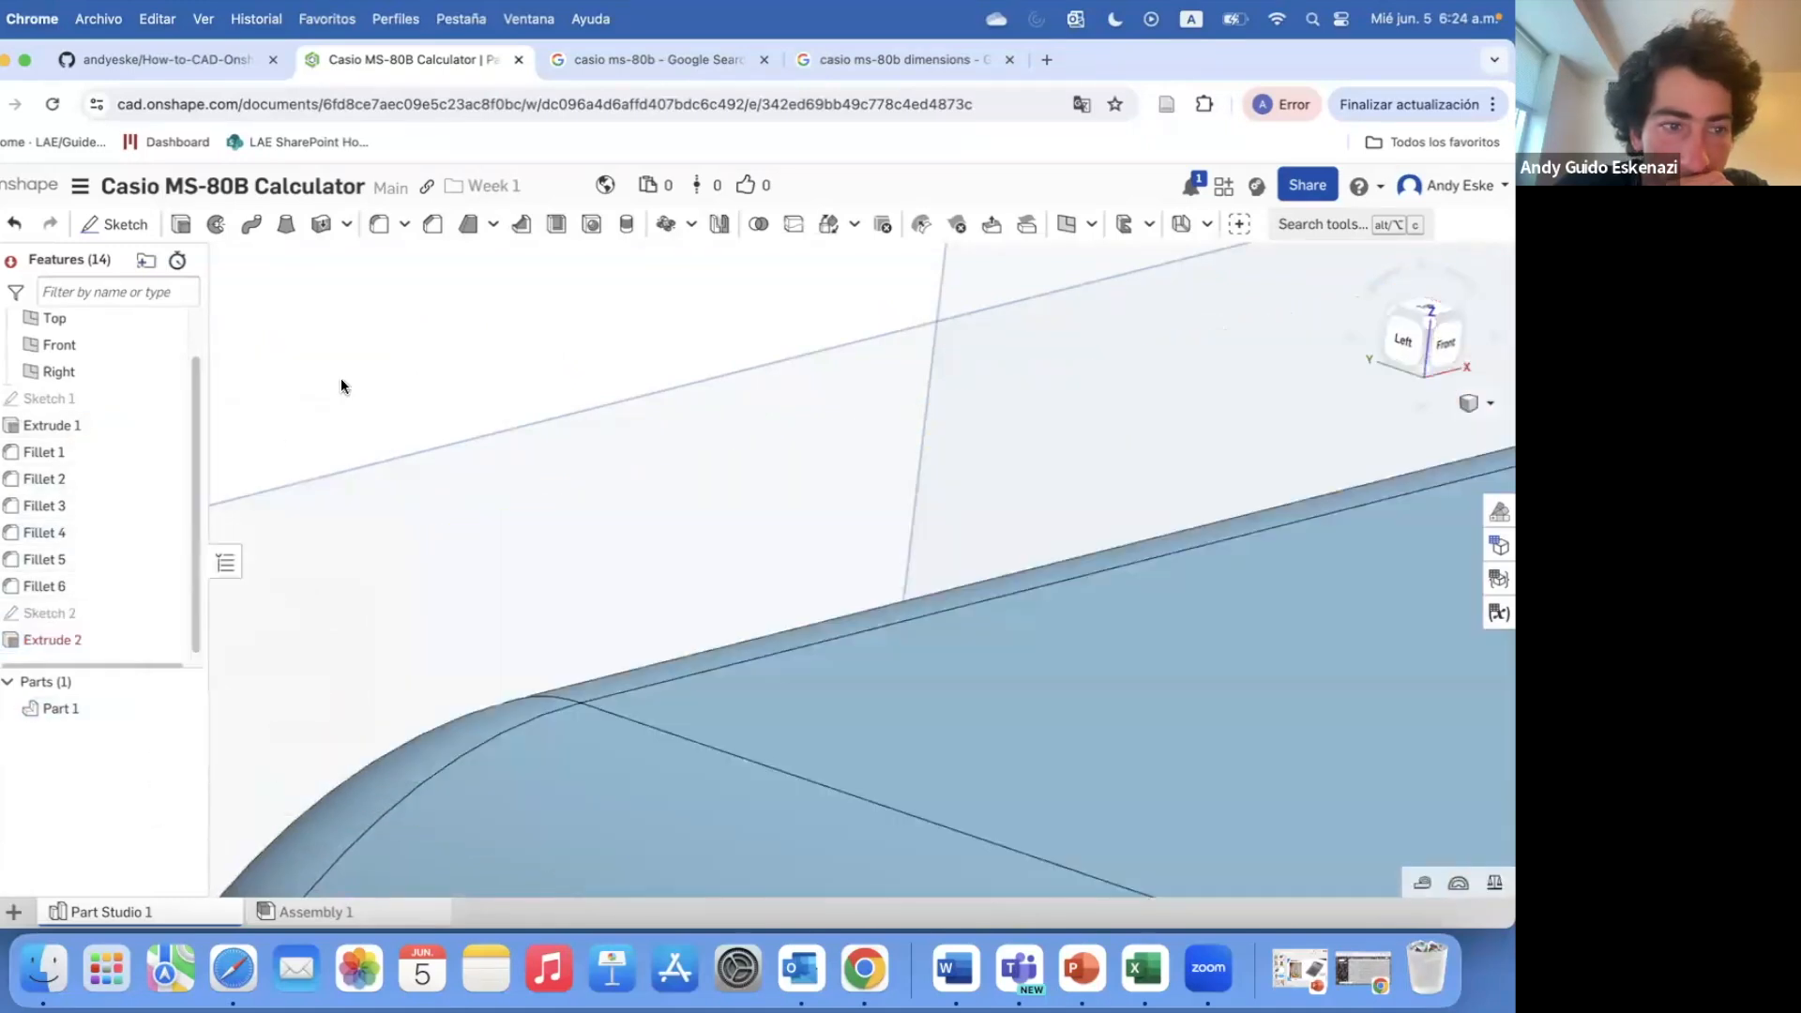
- Try changing the removal extrude's end condition to Through all
right_click(76, 641)
click(141, 696)
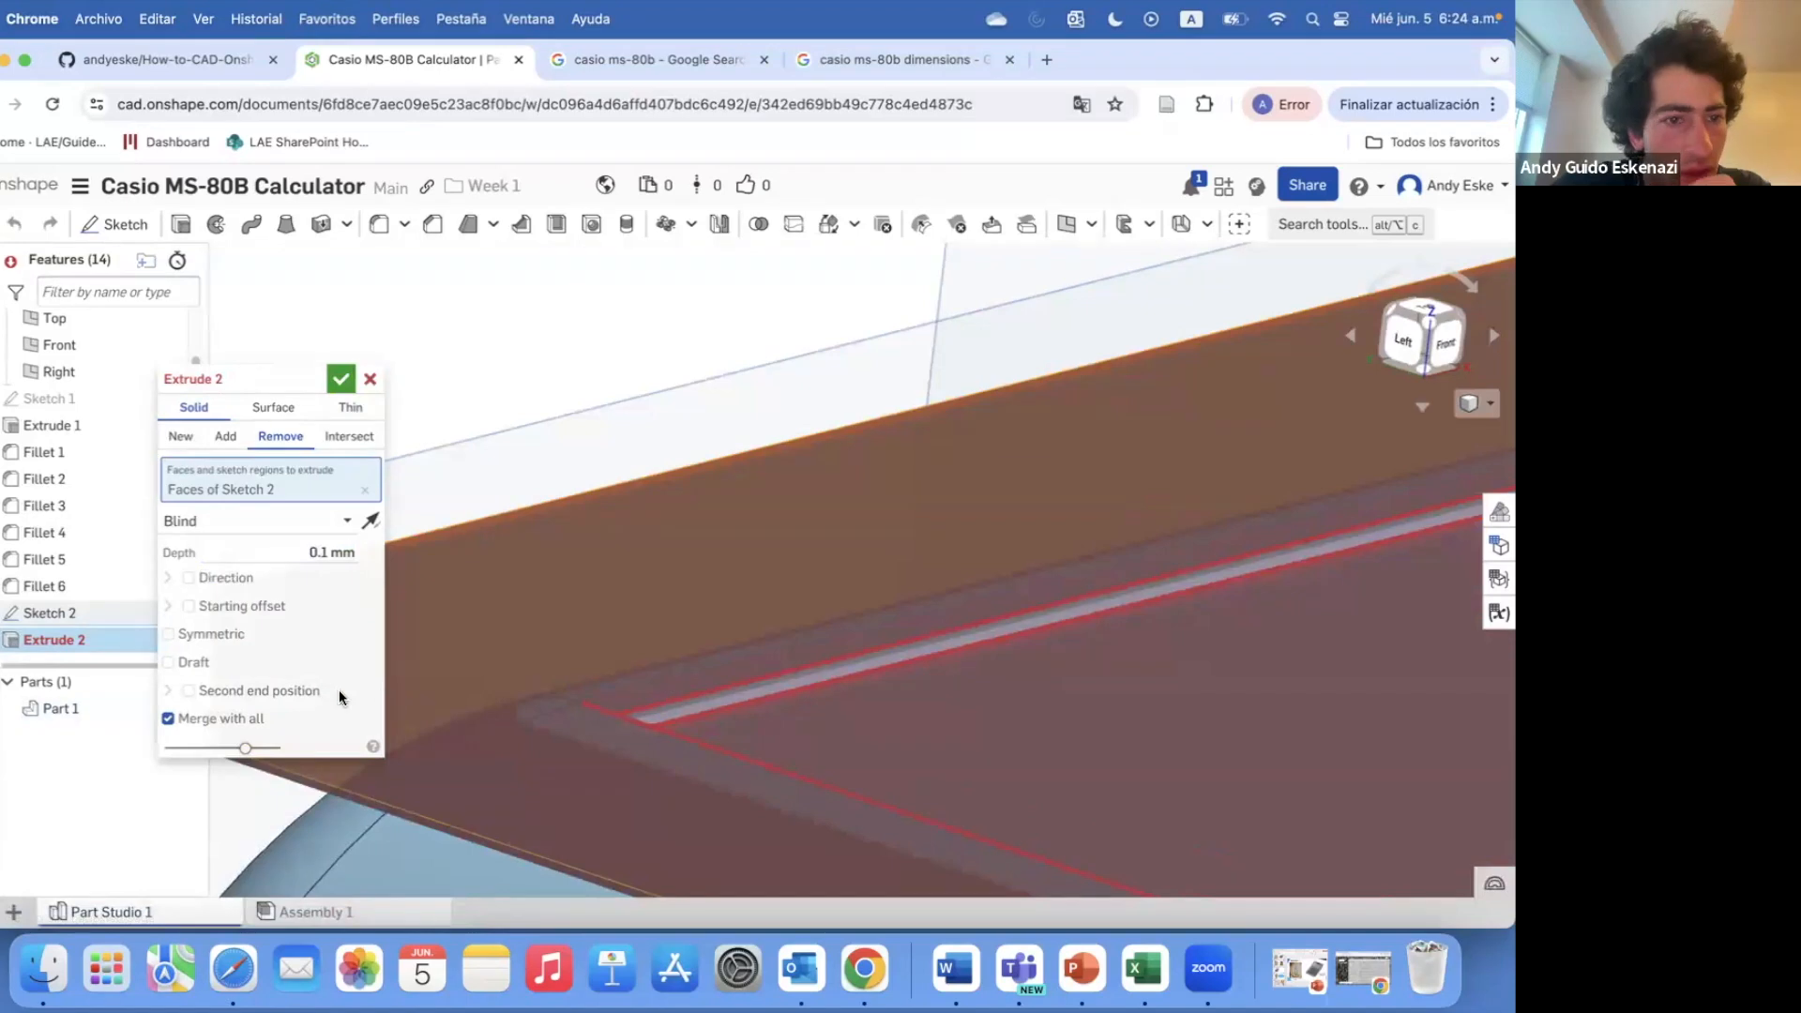
mouse_move(521, 721)
right_down()
mouse_move(913, 728)
mouse_move(853, 743)
mouse_move(785, 684)
mouse_move(744, 692)
mouse_move(751, 659)
mouse_move(656, 679)
right_up()
scroll(989, 611, up, 5)
right_drag(962, 615, 1014, 615)
click(345, 528)
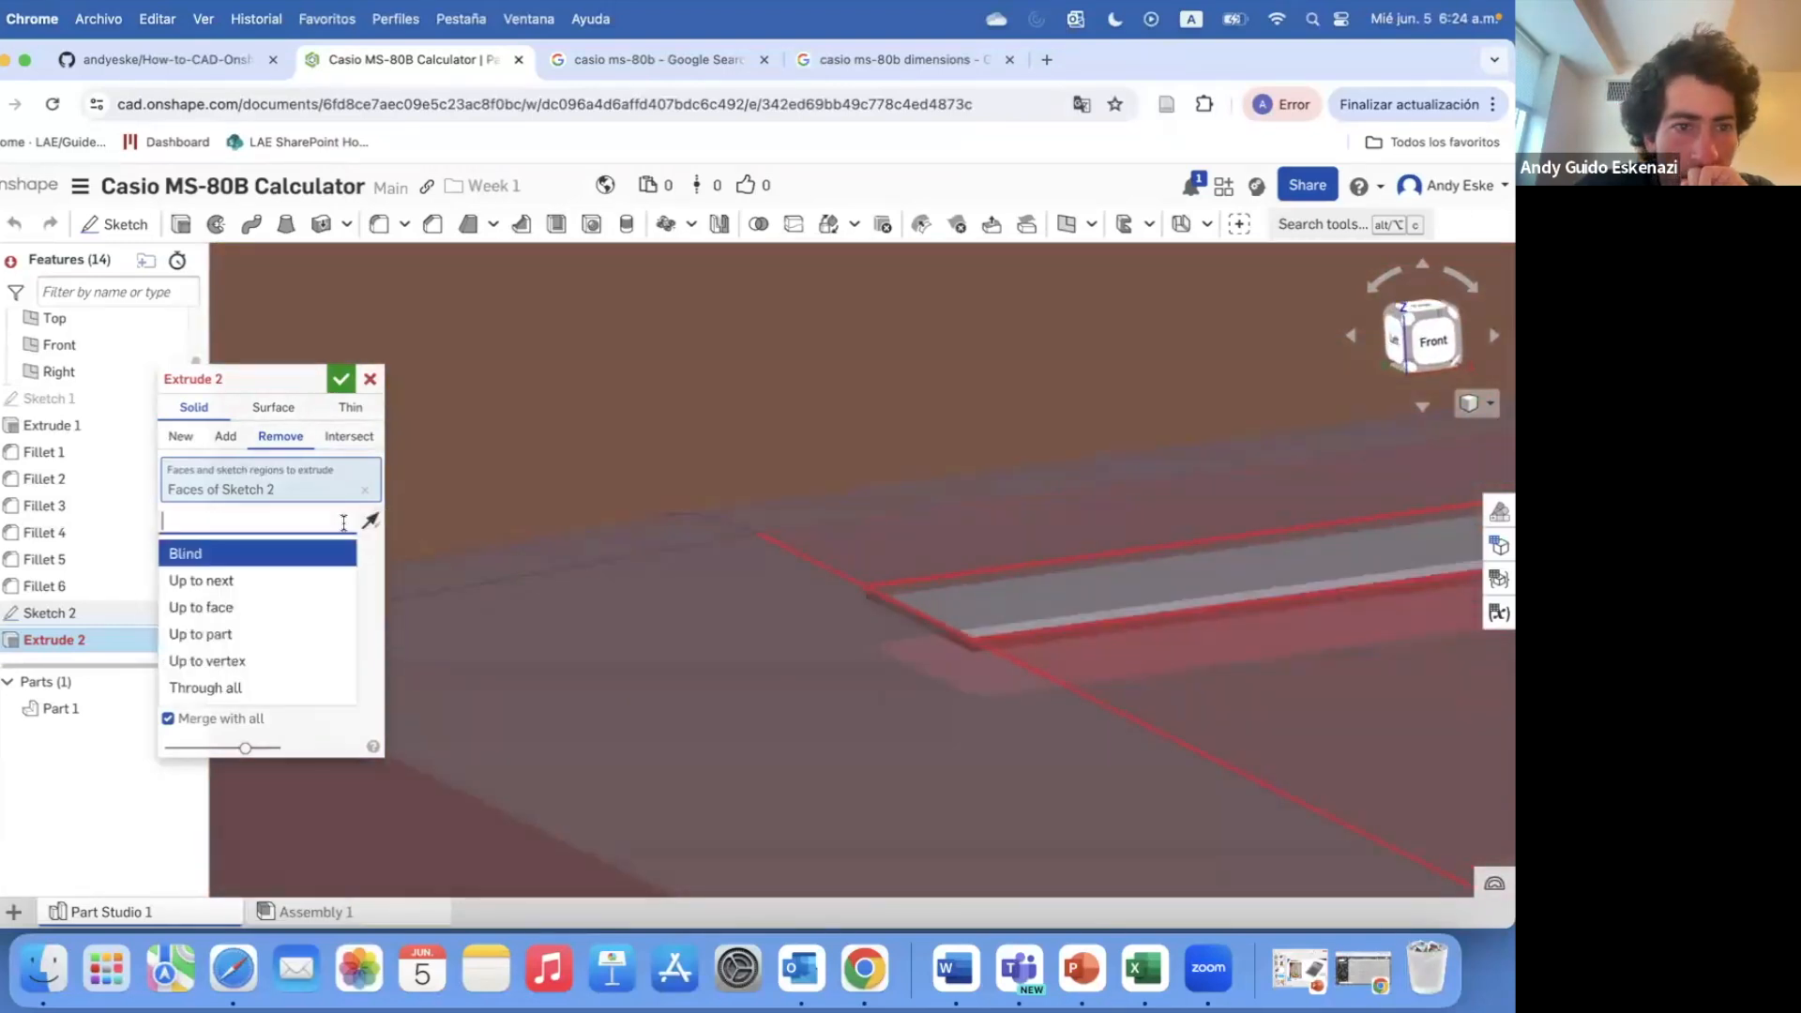
click(262, 685)
scroll(1003, 615, down, 5)
mouse_move(1003, 615)
right_down()
mouse_move(1132, 619)
mouse_move(1145, 594)
mouse_move(1013, 601)
right_up()
click(341, 378)
- Set the removal extrude to Blind at 0.1 mm depth and limit its profile to the narrow strip along the side edge
right_click(119, 642)
click(132, 715)
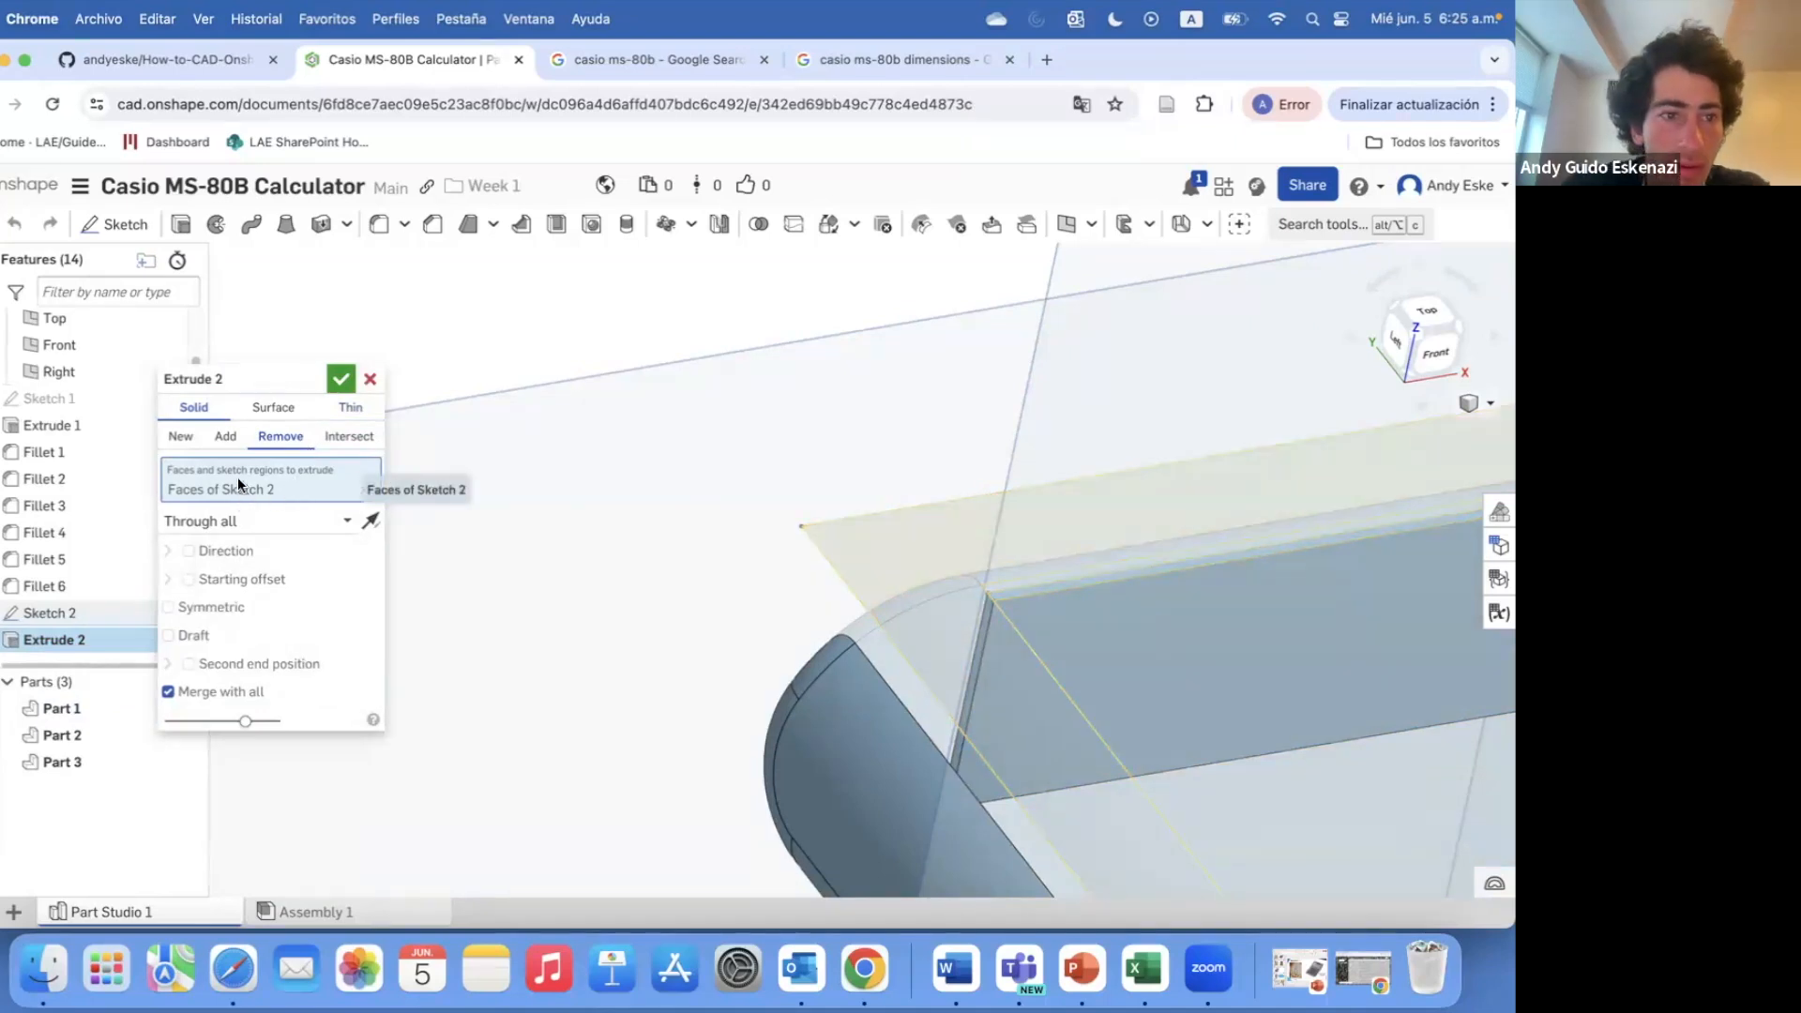
click(218, 520)
click(215, 554)
click(1091, 654)
click(953, 616)
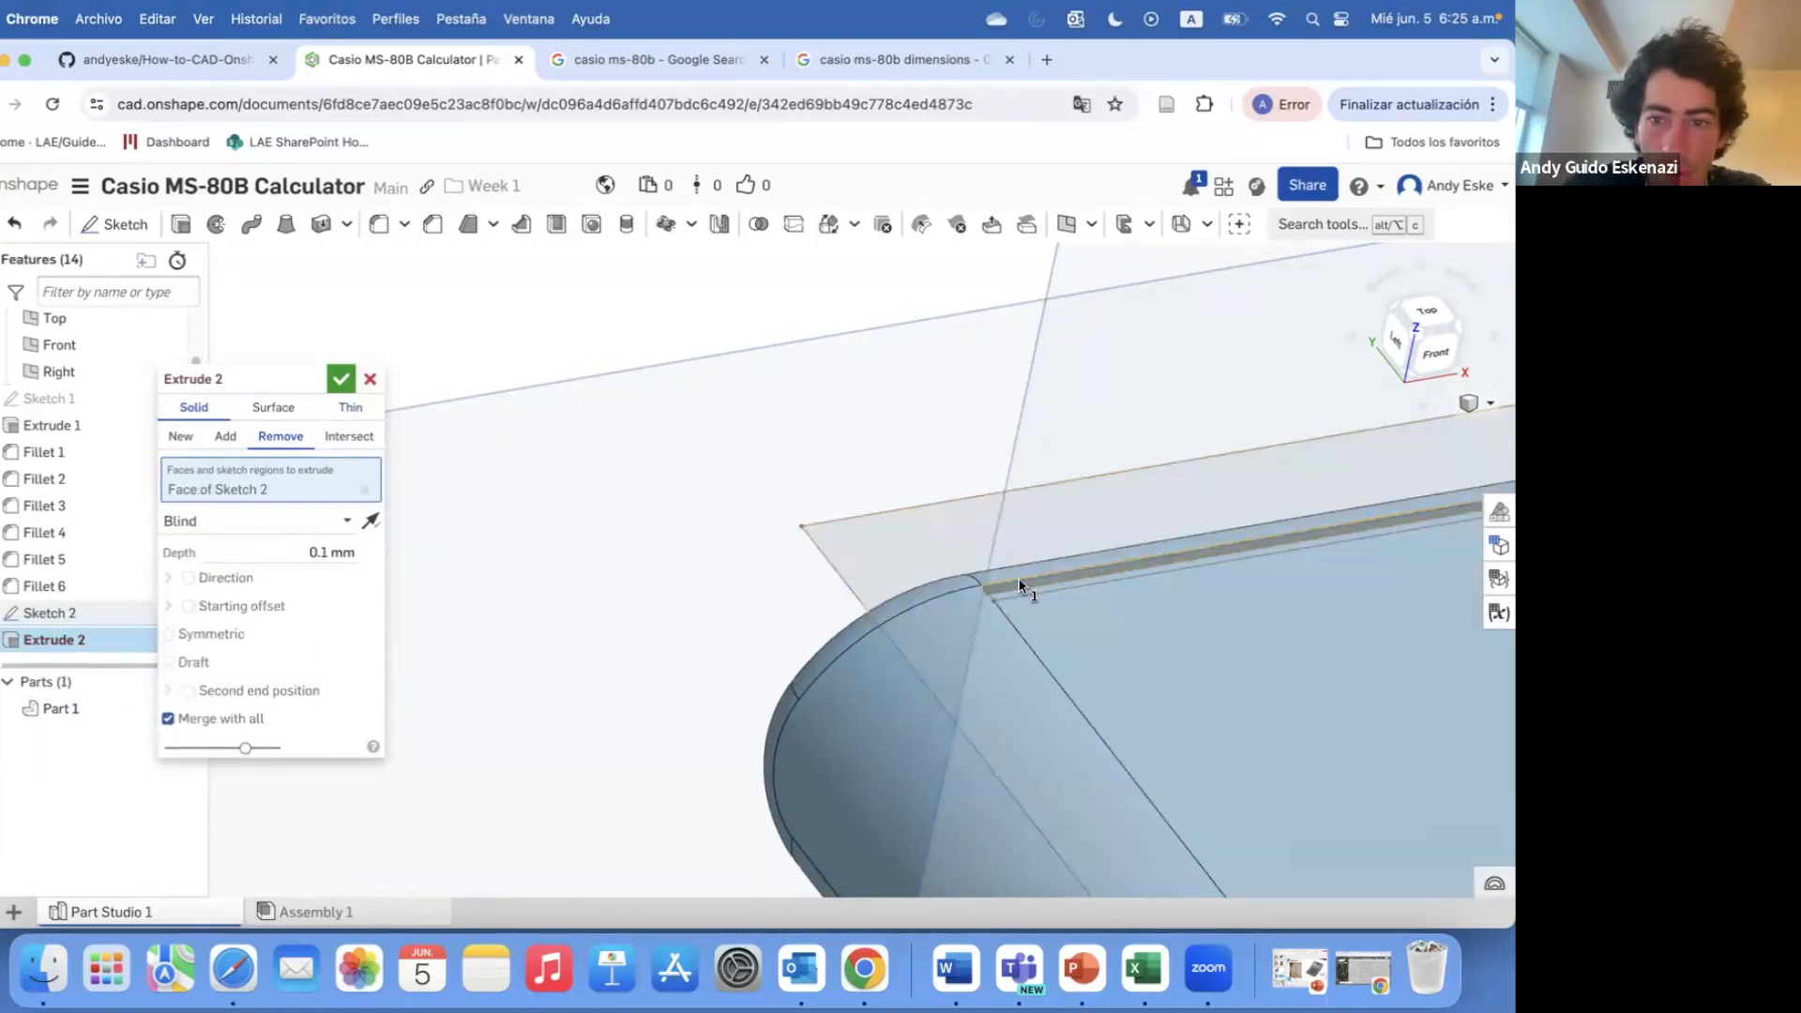
click(340, 379)
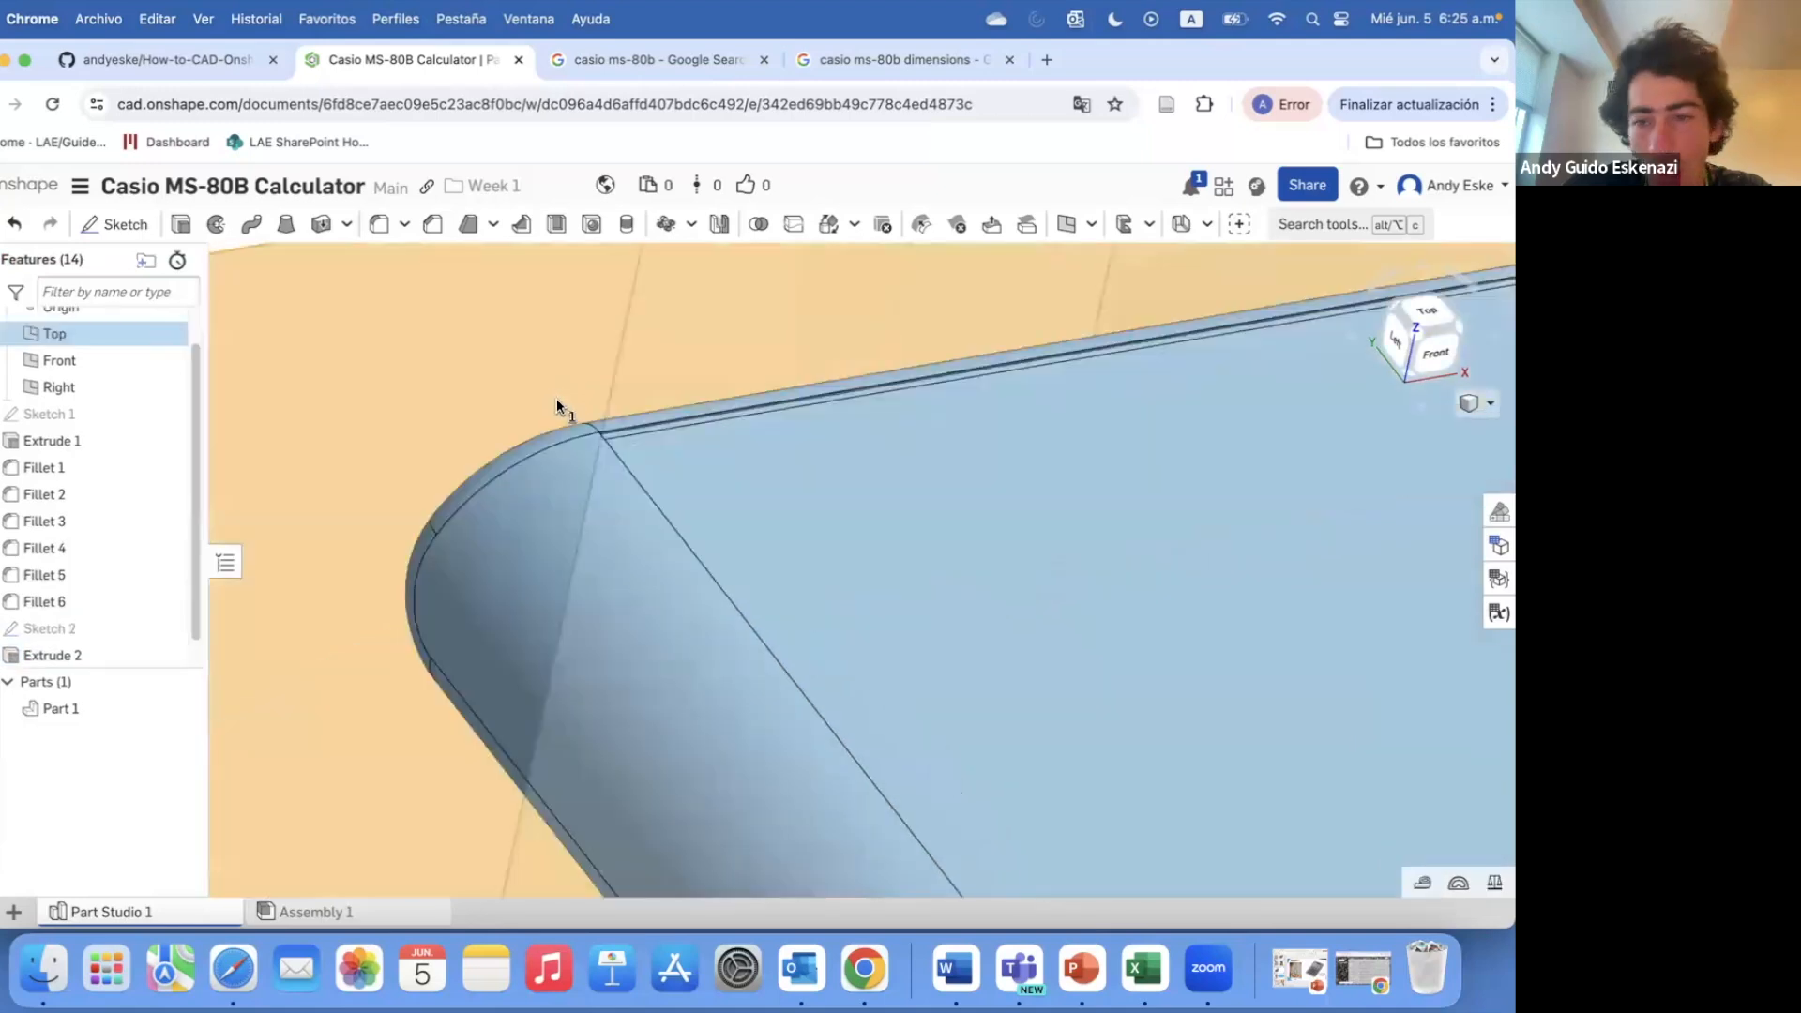
scroll(556, 398, down, 8)
click(392, 289)
mouse_move(703, 418)
right_down()
mouse_move(735, 414)
mouse_move(651, 385)
mouse_move(769, 364)
mouse_move(633, 371)
mouse_move(662, 430)
right_up()
scroll(651, 386, up, 5)
key(shift+s)
click(817, 484)
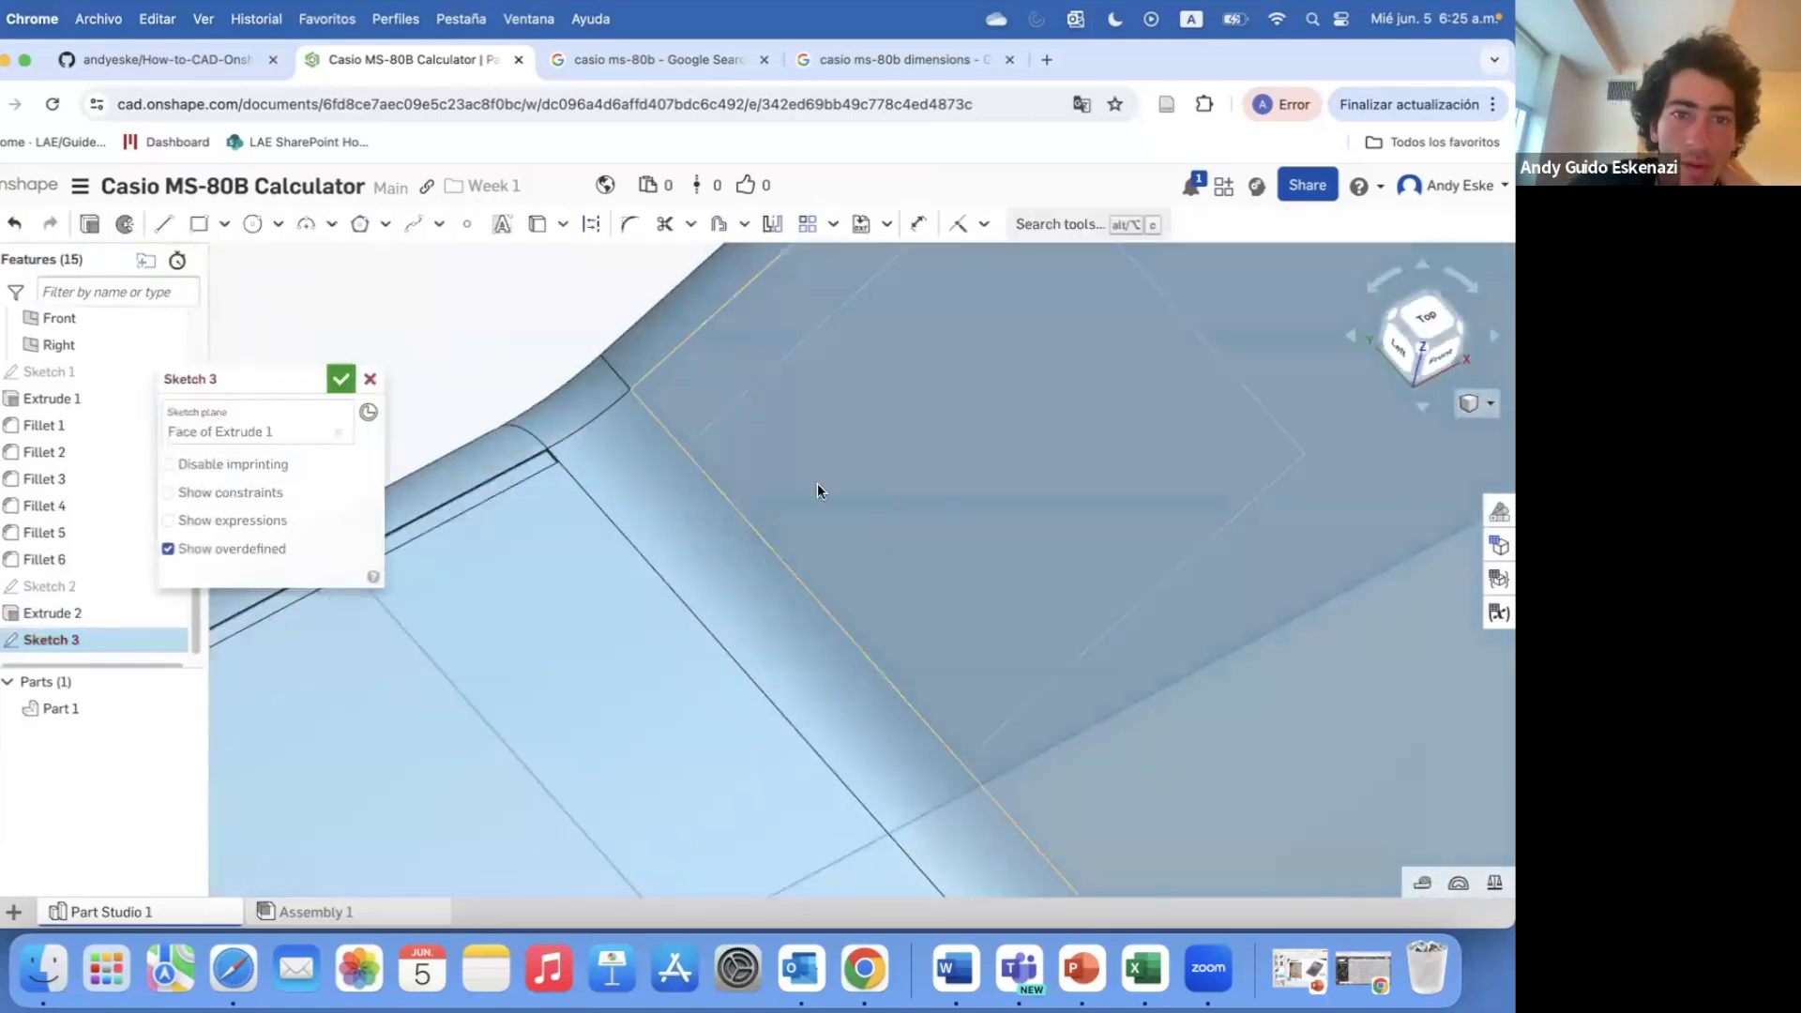
scroll(818, 482, down, 8)
right_drag(853, 474, 870, 437)
scroll(870, 437, up, 5)
scroll(641, 539, up, 3)
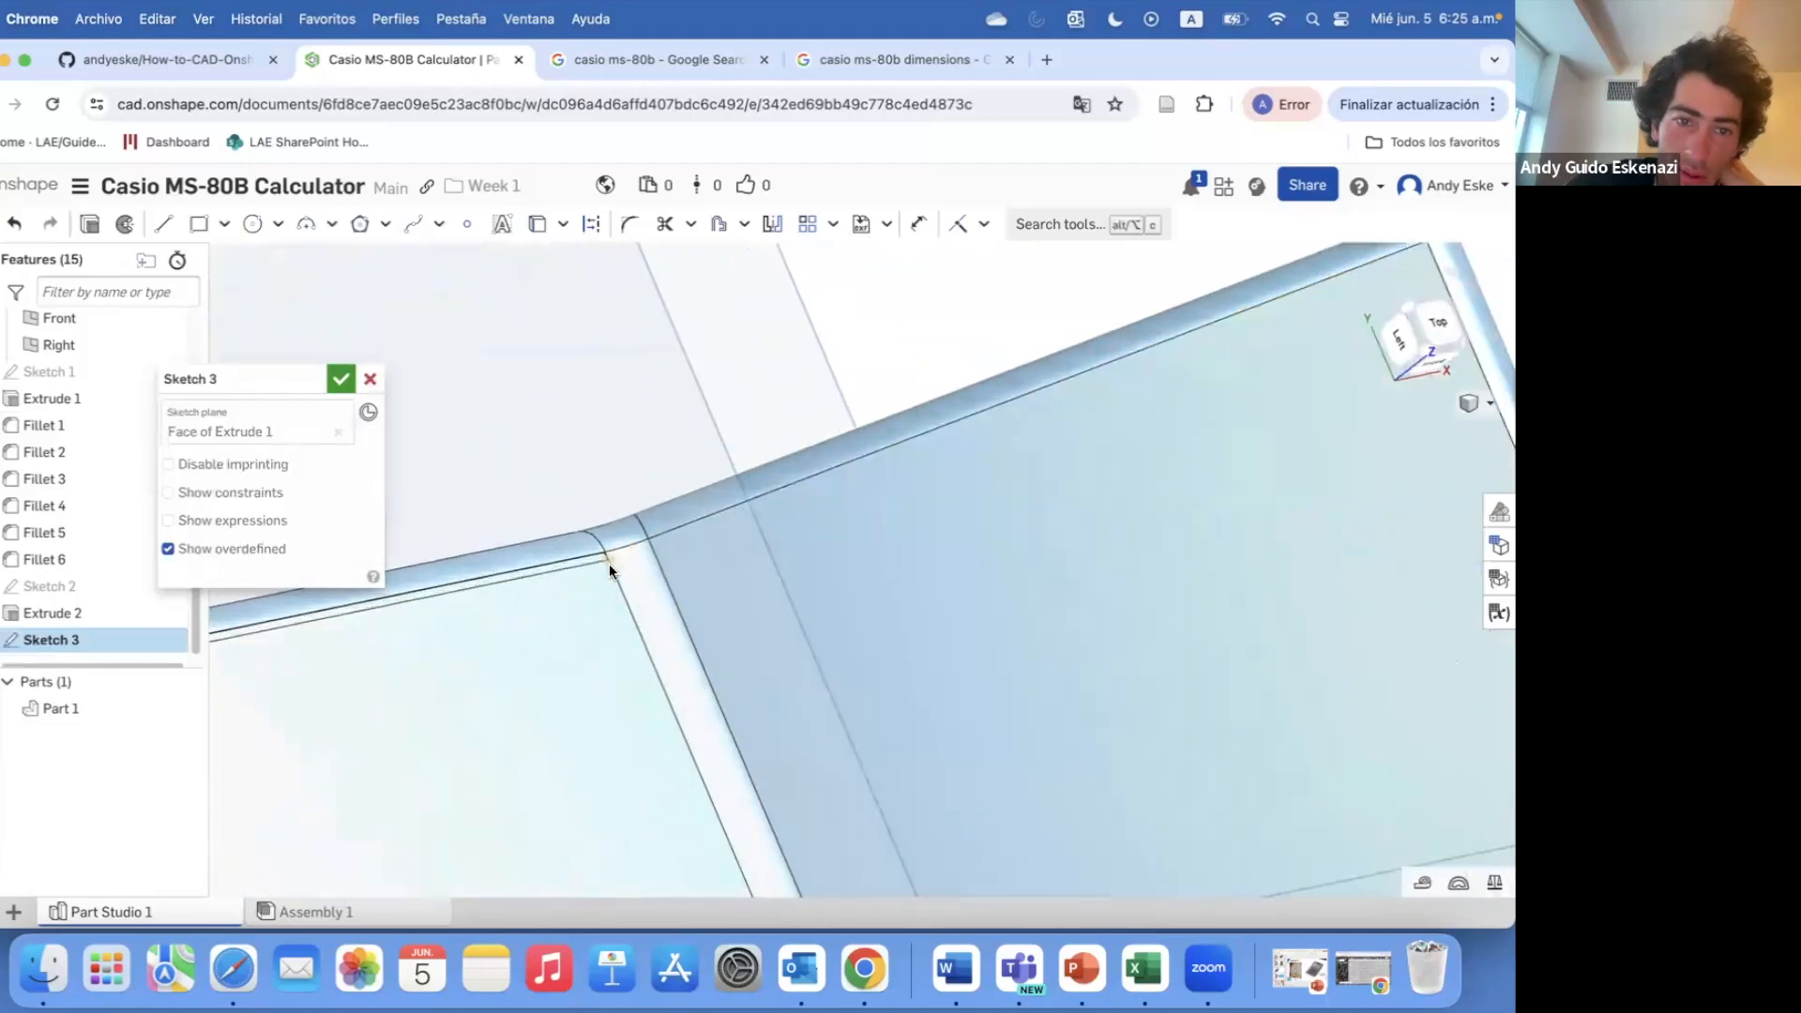
scroll(609, 565, down, 3)
click(370, 378)
- Edit the removal extrude to cut the strip between the two offset lines instead of the strip touching the edge
right_click(44, 629)
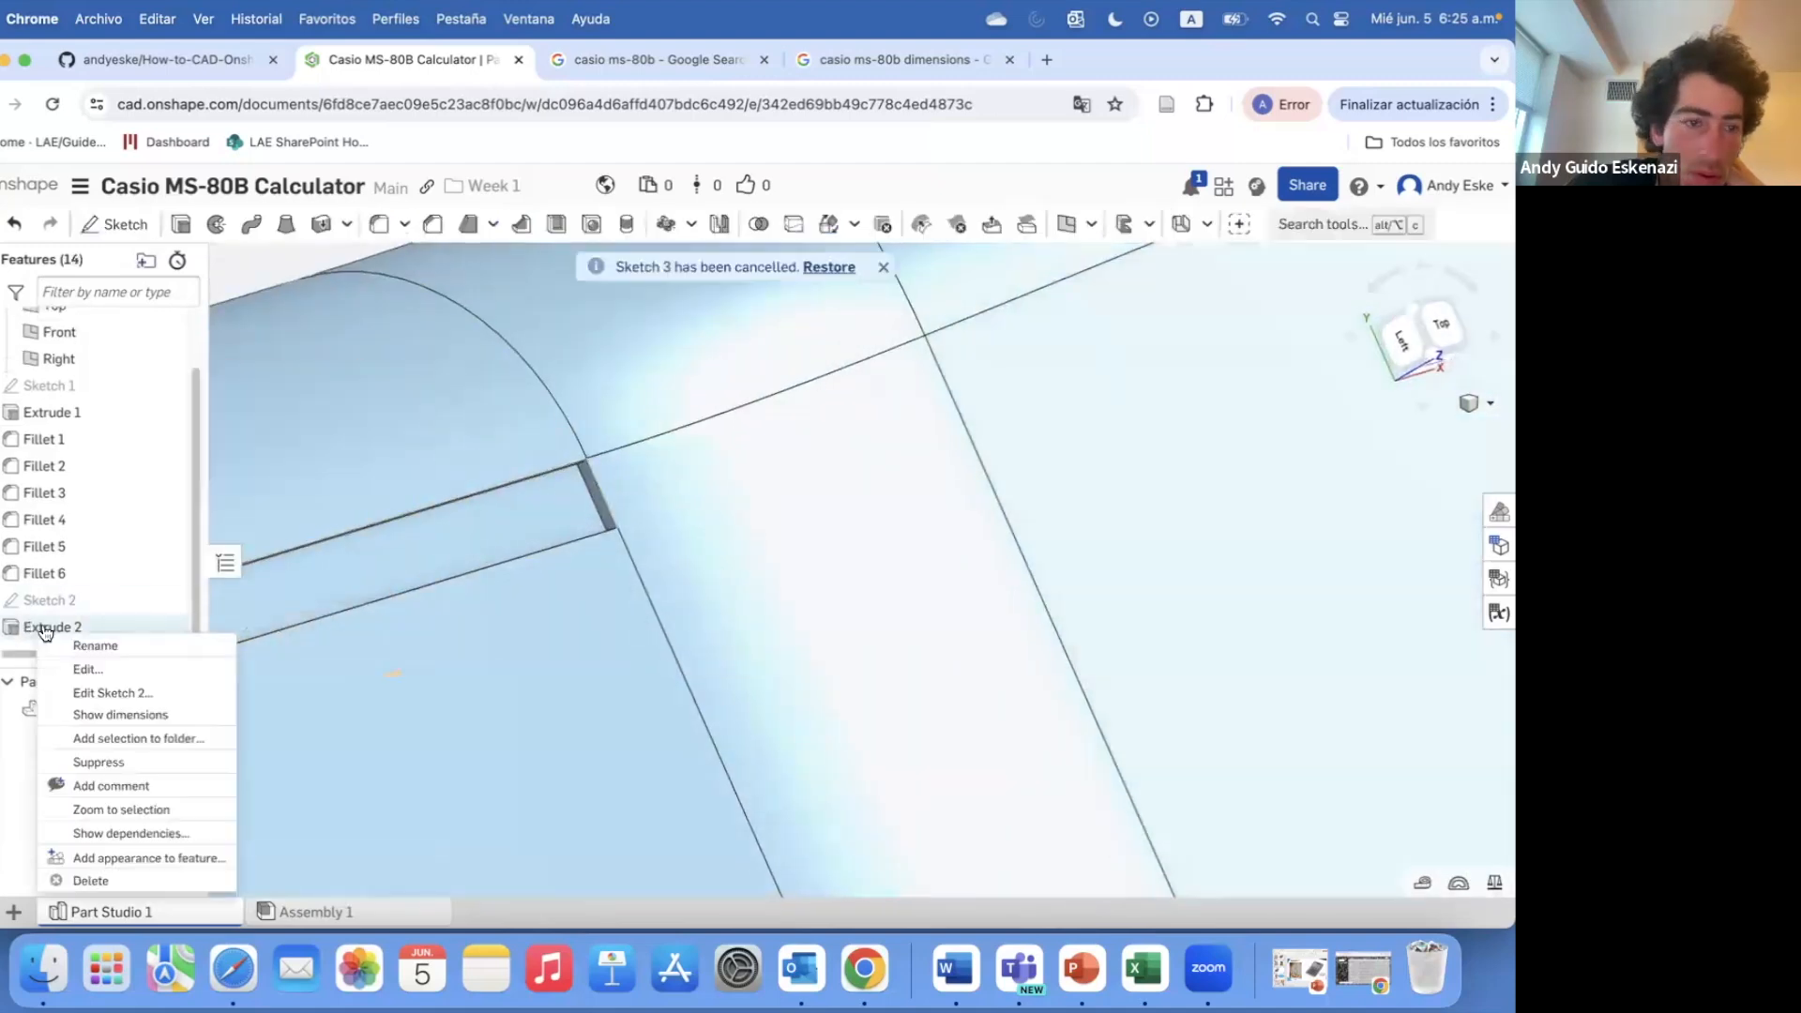
click(89, 669)
click(544, 516)
click(567, 567)
click(342, 378)
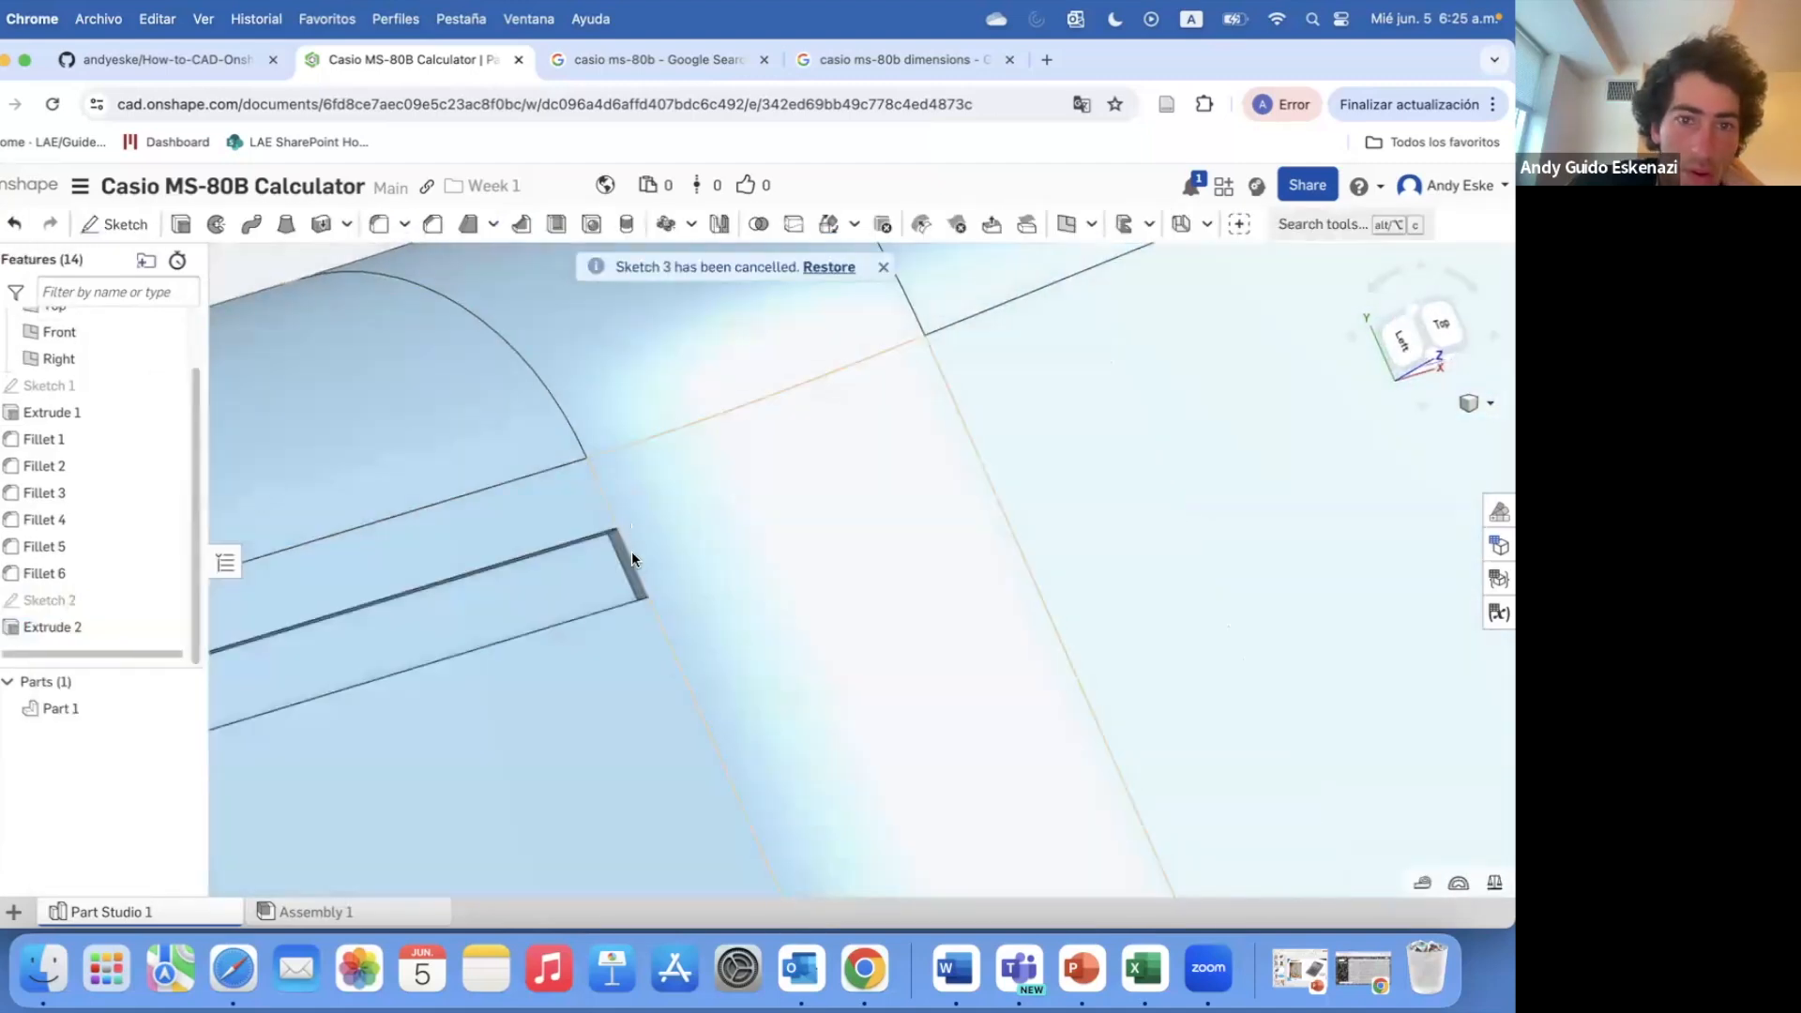
- Start a sketch on the second top face and offset its three outer edges inward by 0.5 mm
scroll(631, 559, down, 6)
click(114, 225)
click(814, 565)
mouse_move(814, 565)
right_down()
mouse_move(784, 608)
mouse_move(783, 543)
mouse_move(575, 560)
right_up()
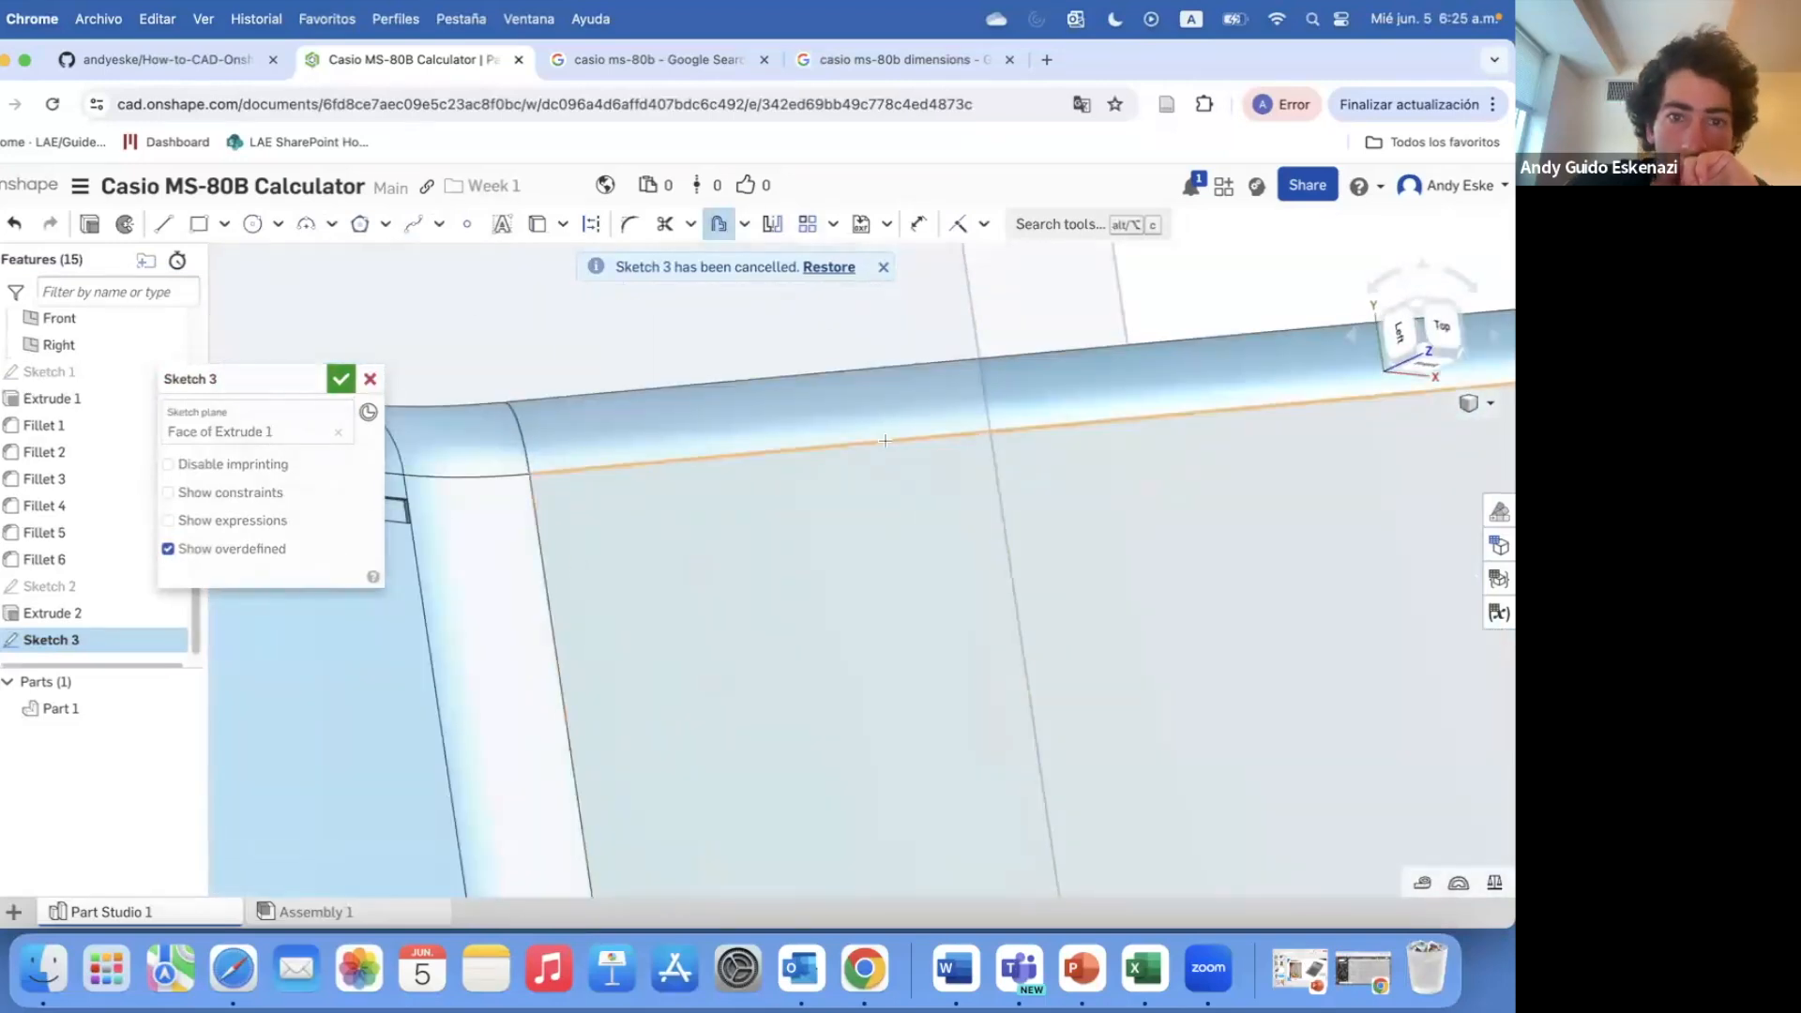
click(886, 441)
scroll(751, 427, down, 4)
click(1340, 466)
scroll(1159, 492, down, 5)
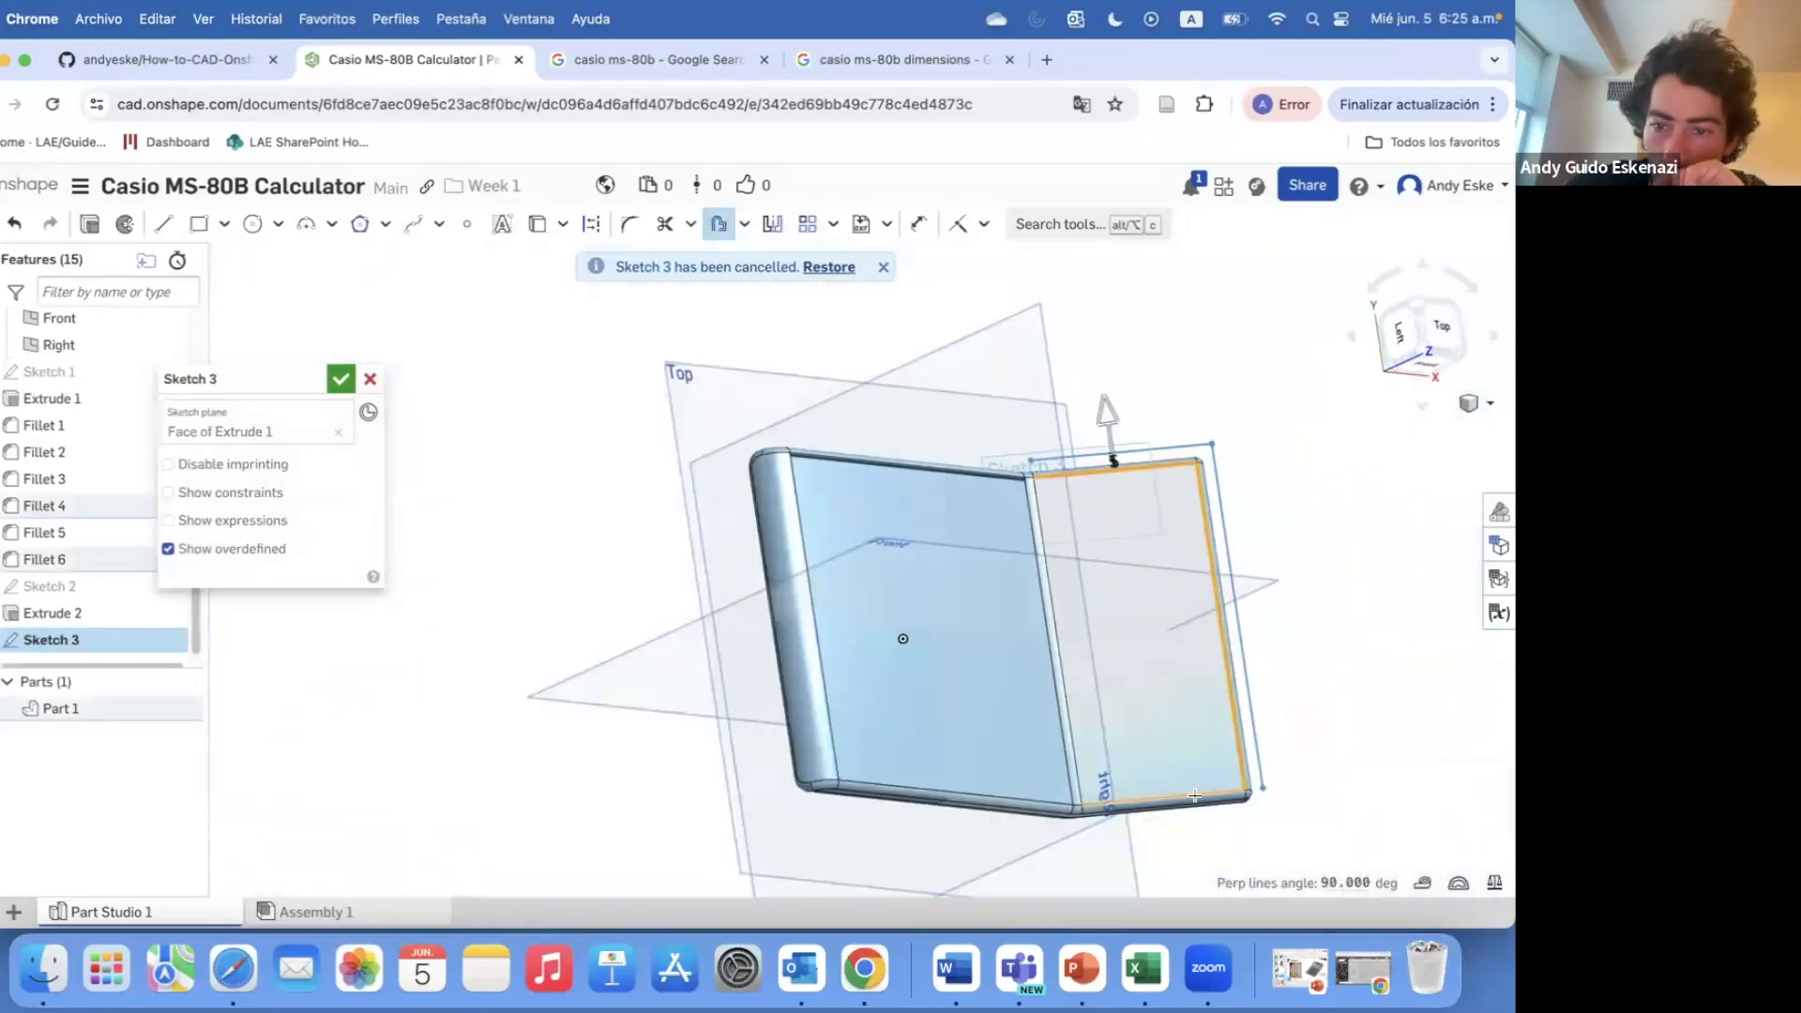
scroll(1125, 431, up, 10)
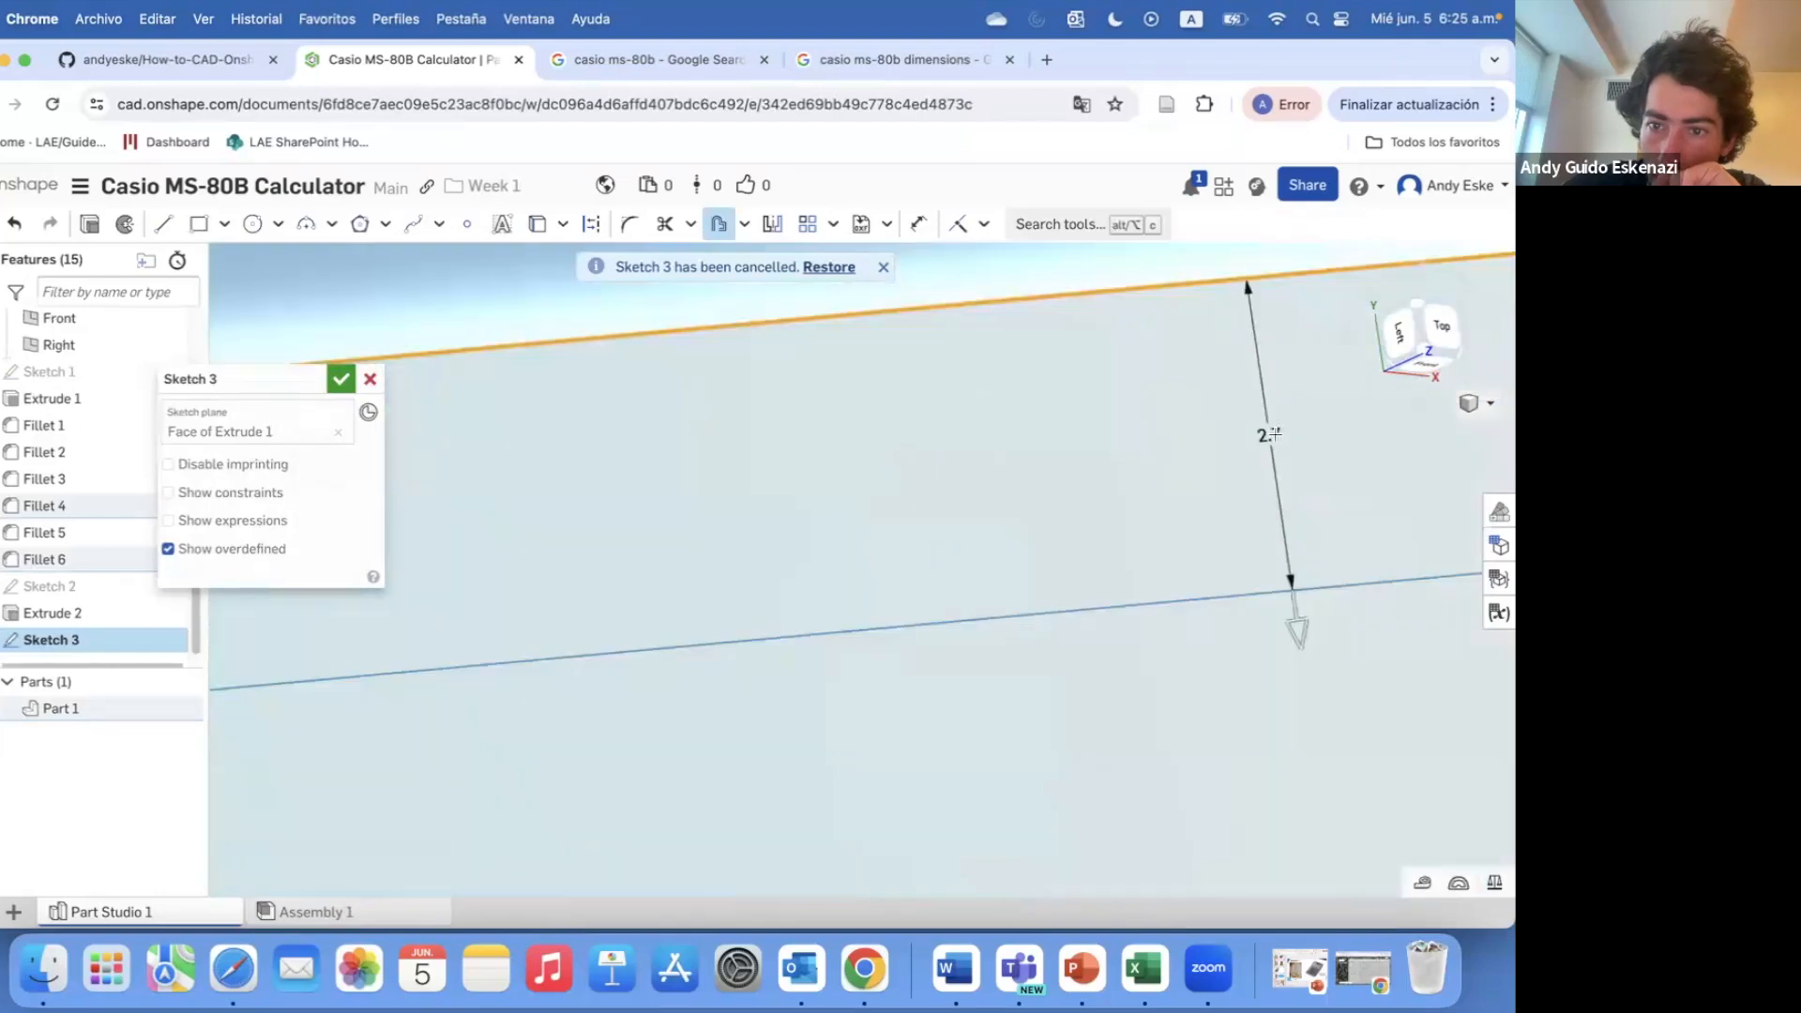
double_click(1262, 432)
text(0.5)
key(Return)
- Offset the new inner outline inward by another 0.5 mm to define the groove strip
scroll(744, 475, down, 6)
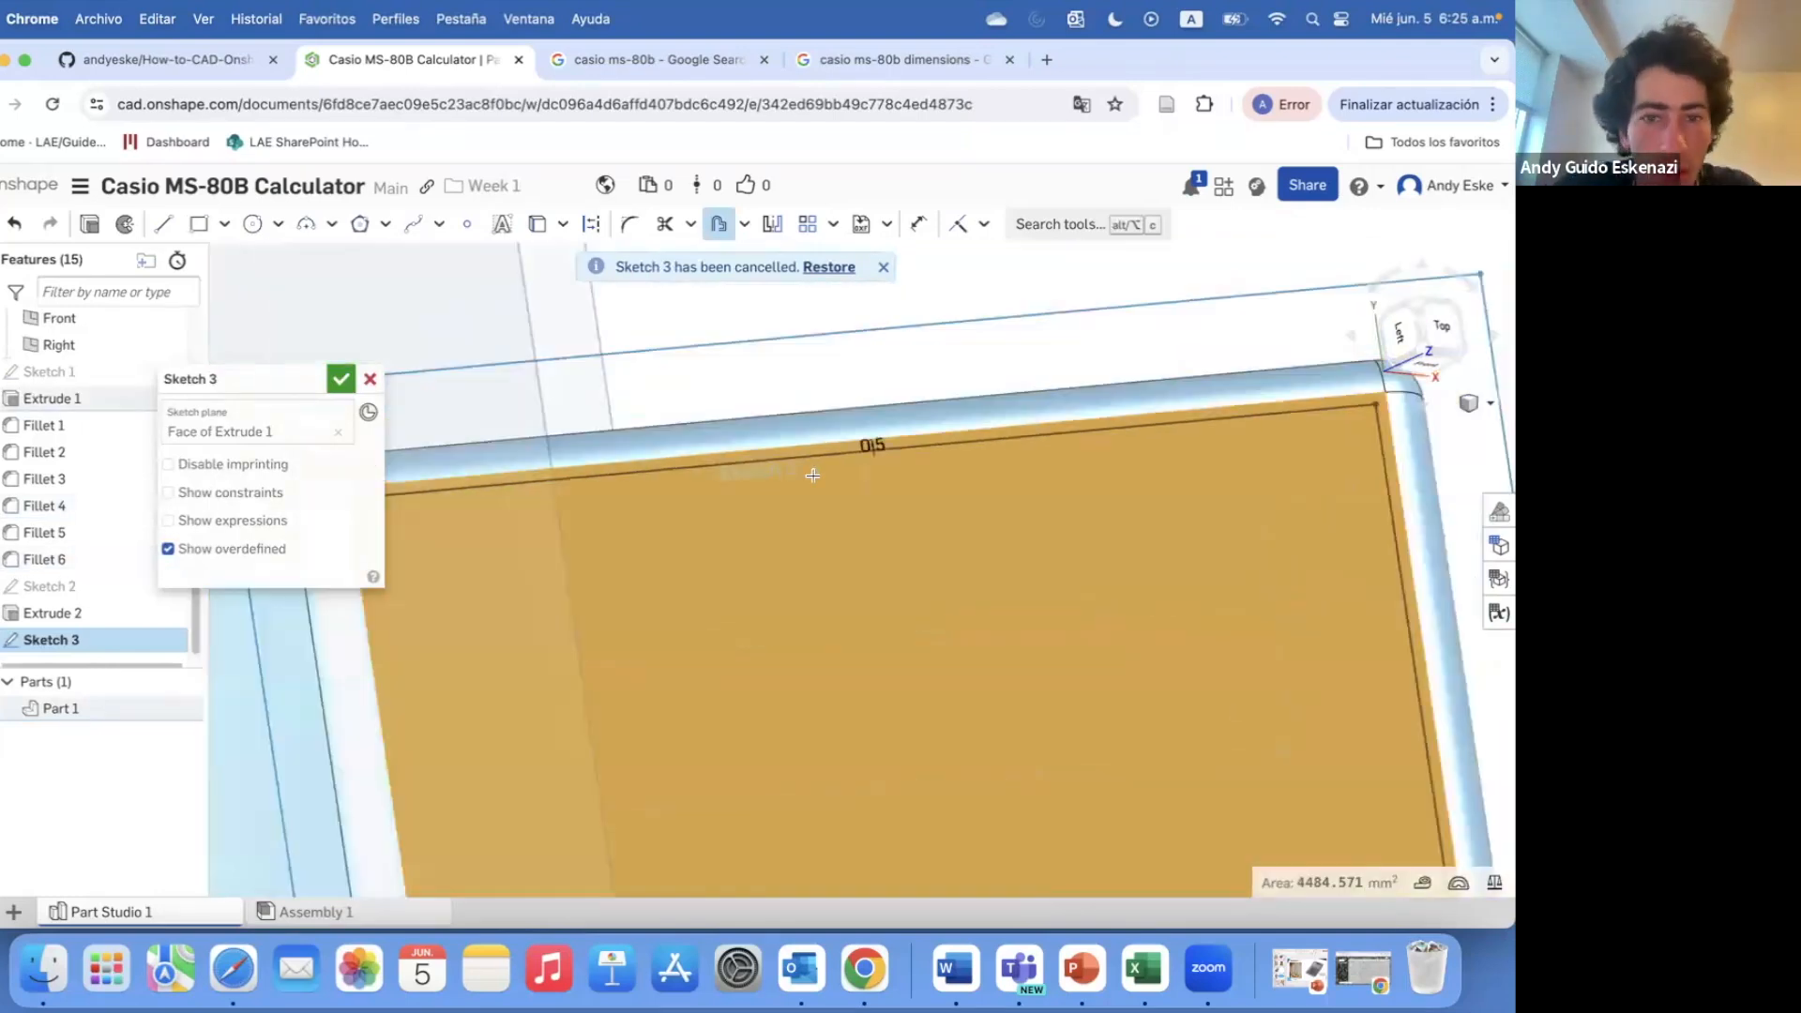
click(719, 225)
click(1219, 418)
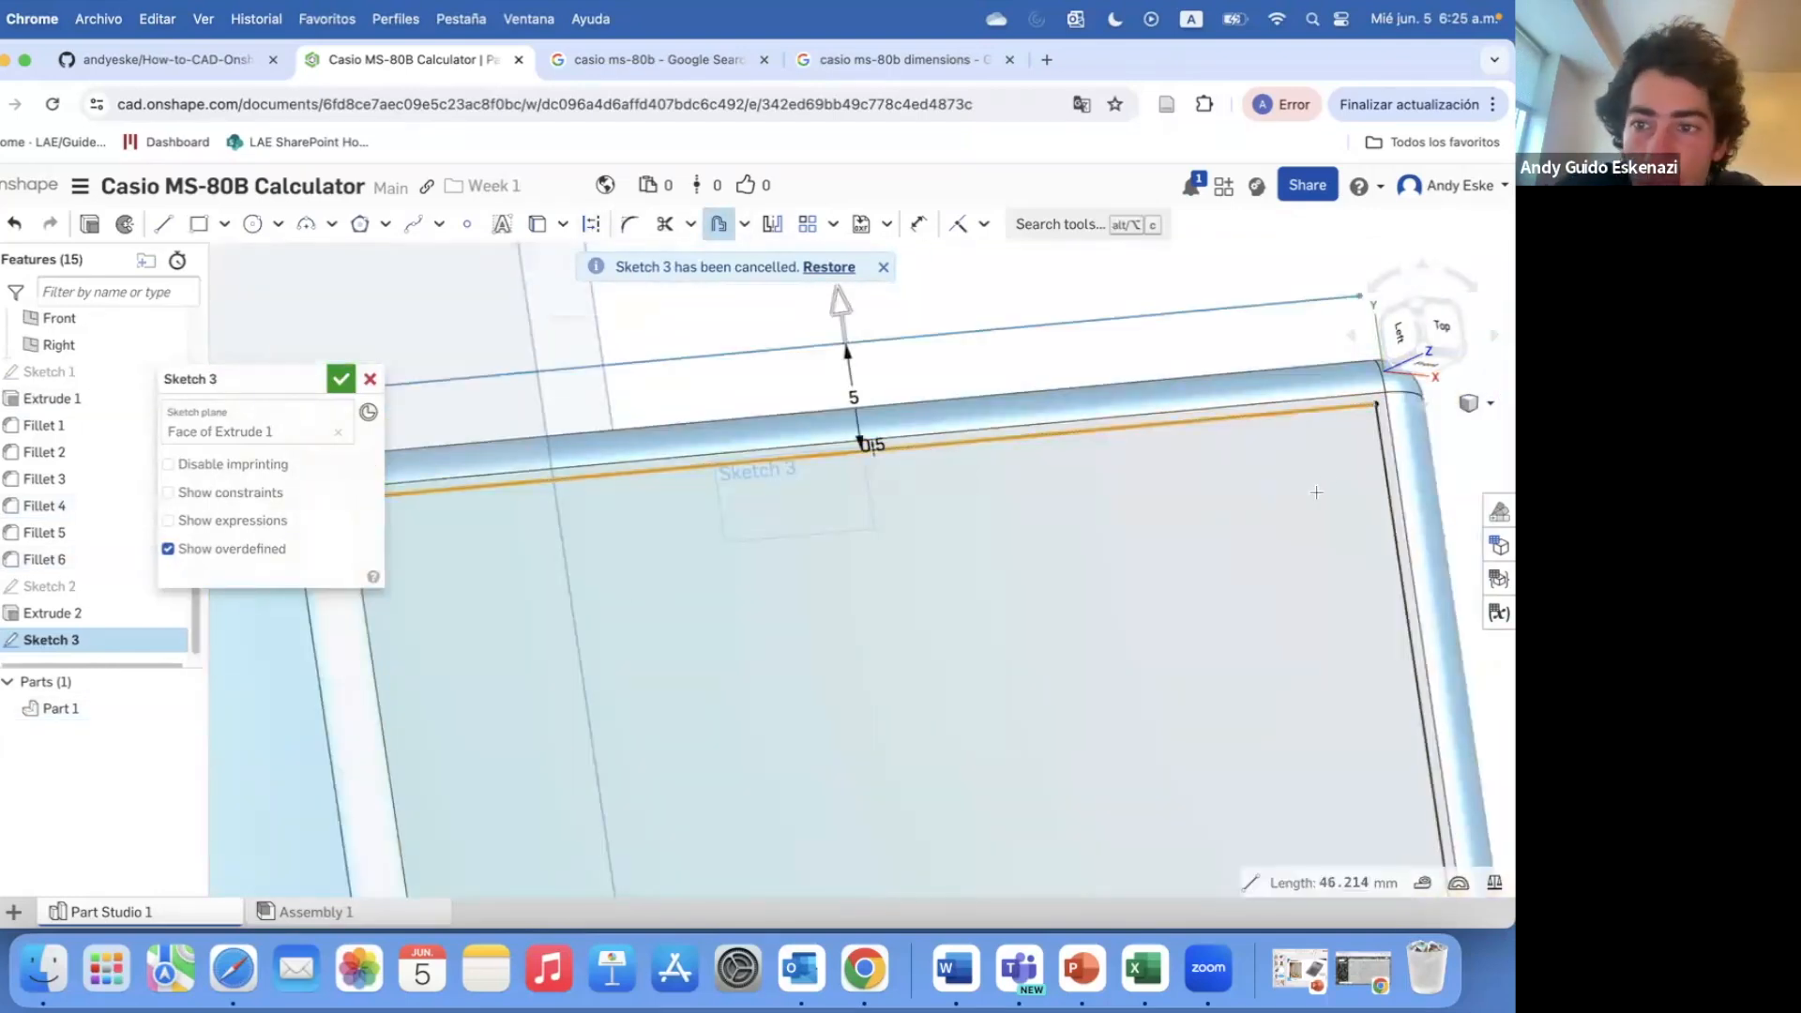
click(1383, 454)
scroll(1232, 546, down, 5)
scroll(1221, 673, down, 5)
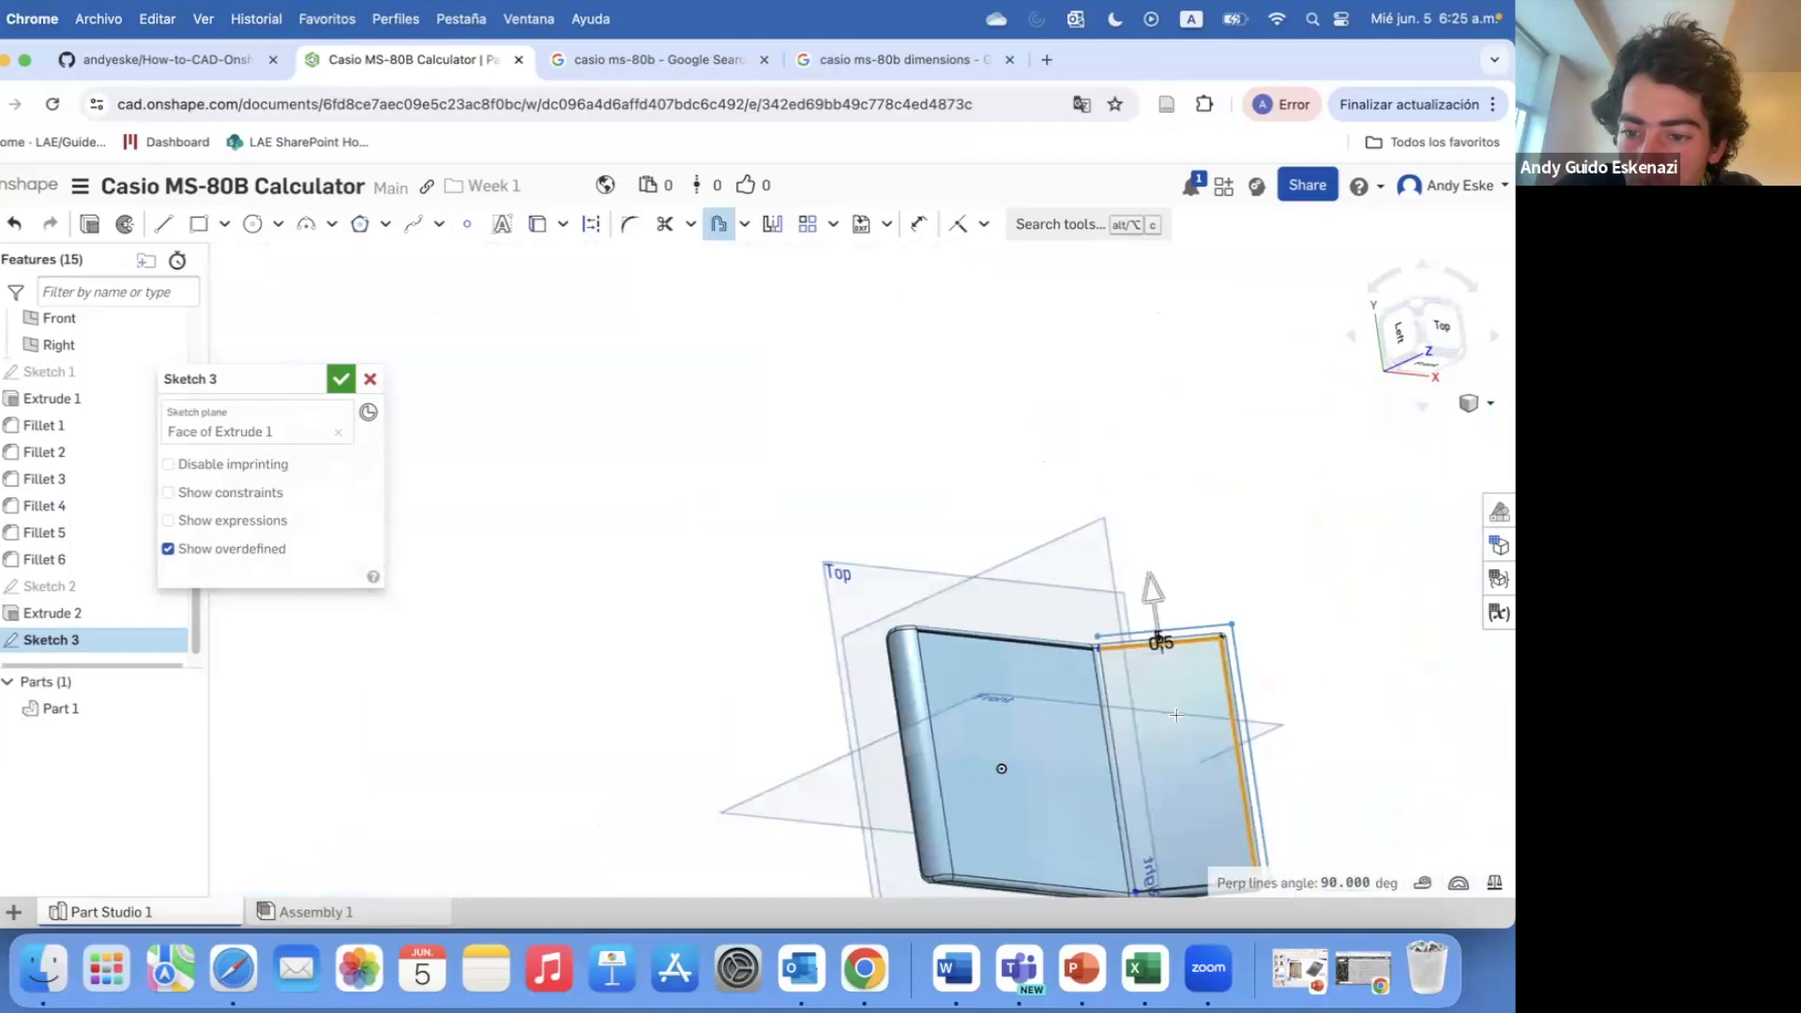
click(1178, 890)
scroll(1166, 624, up, 3)
click(1152, 610)
scroll(1149, 670, up, 10)
click(1095, 628)
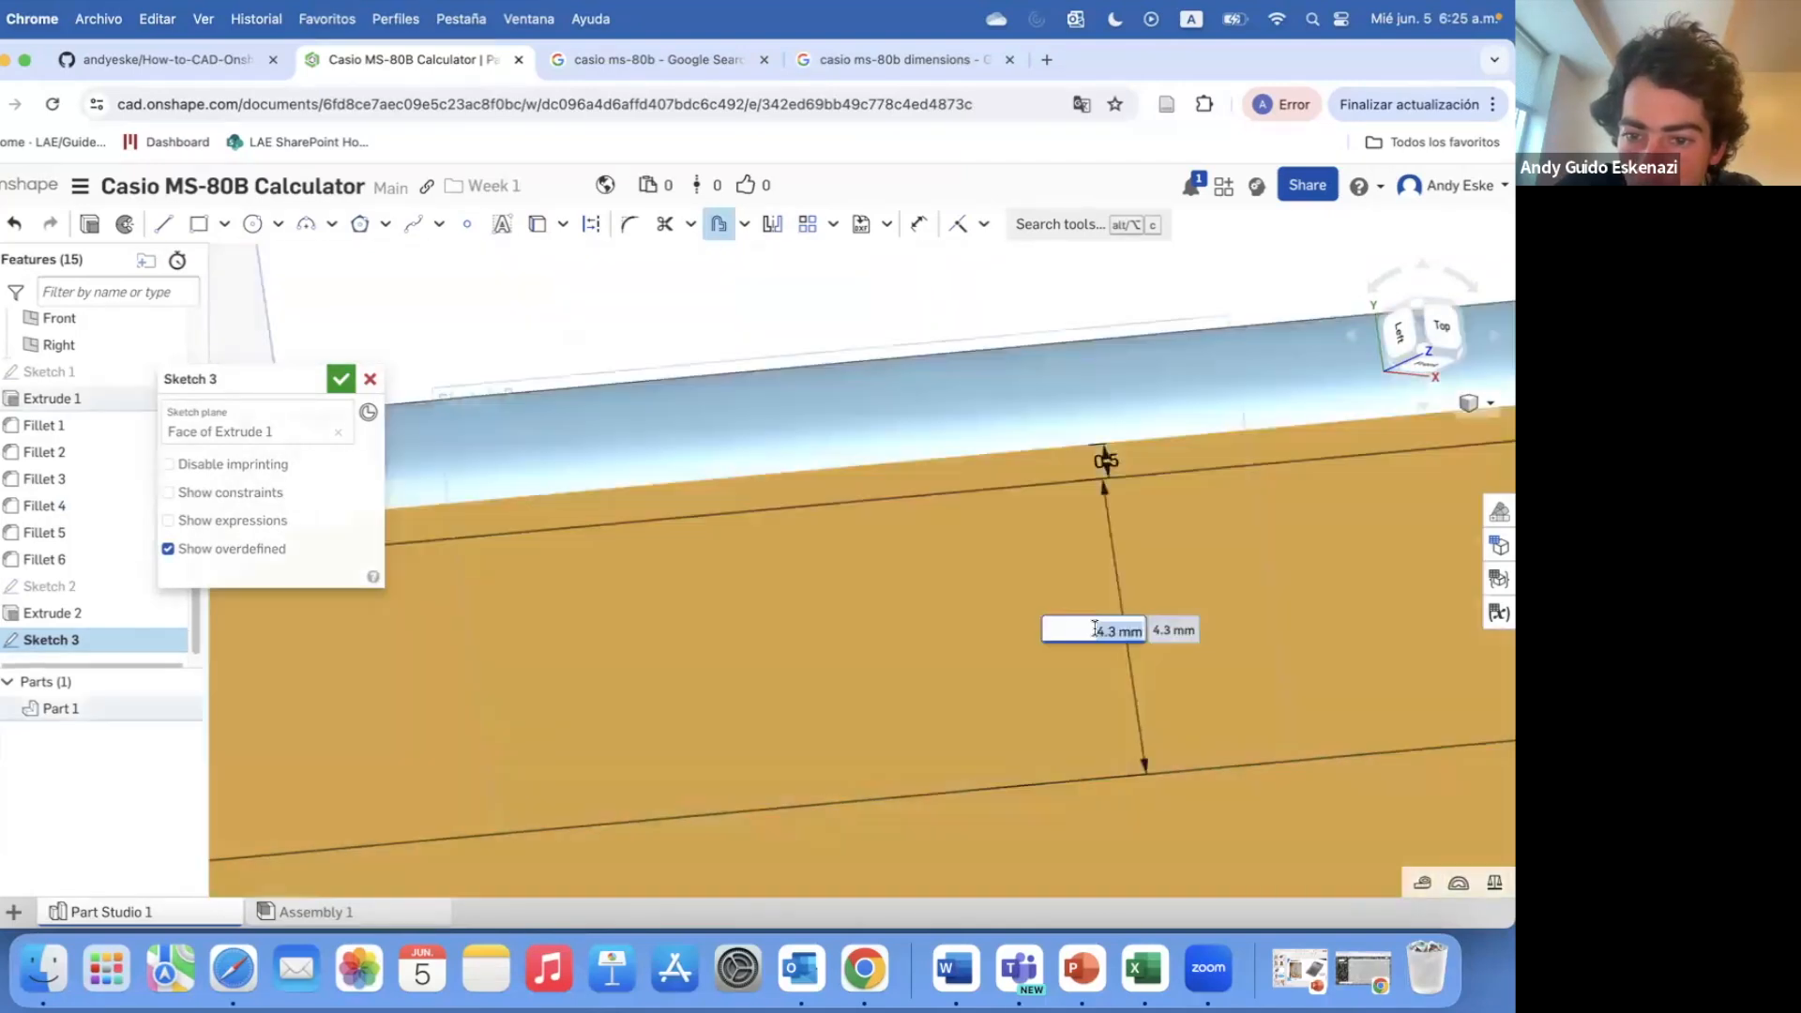
text(0.5)
key(Return)
key(Escape)
- Place the upper end point of the outer offset line onto the face's edge beside the bend fillet
scroll(993, 599, down, 6)
scroll(655, 621, up, 8)
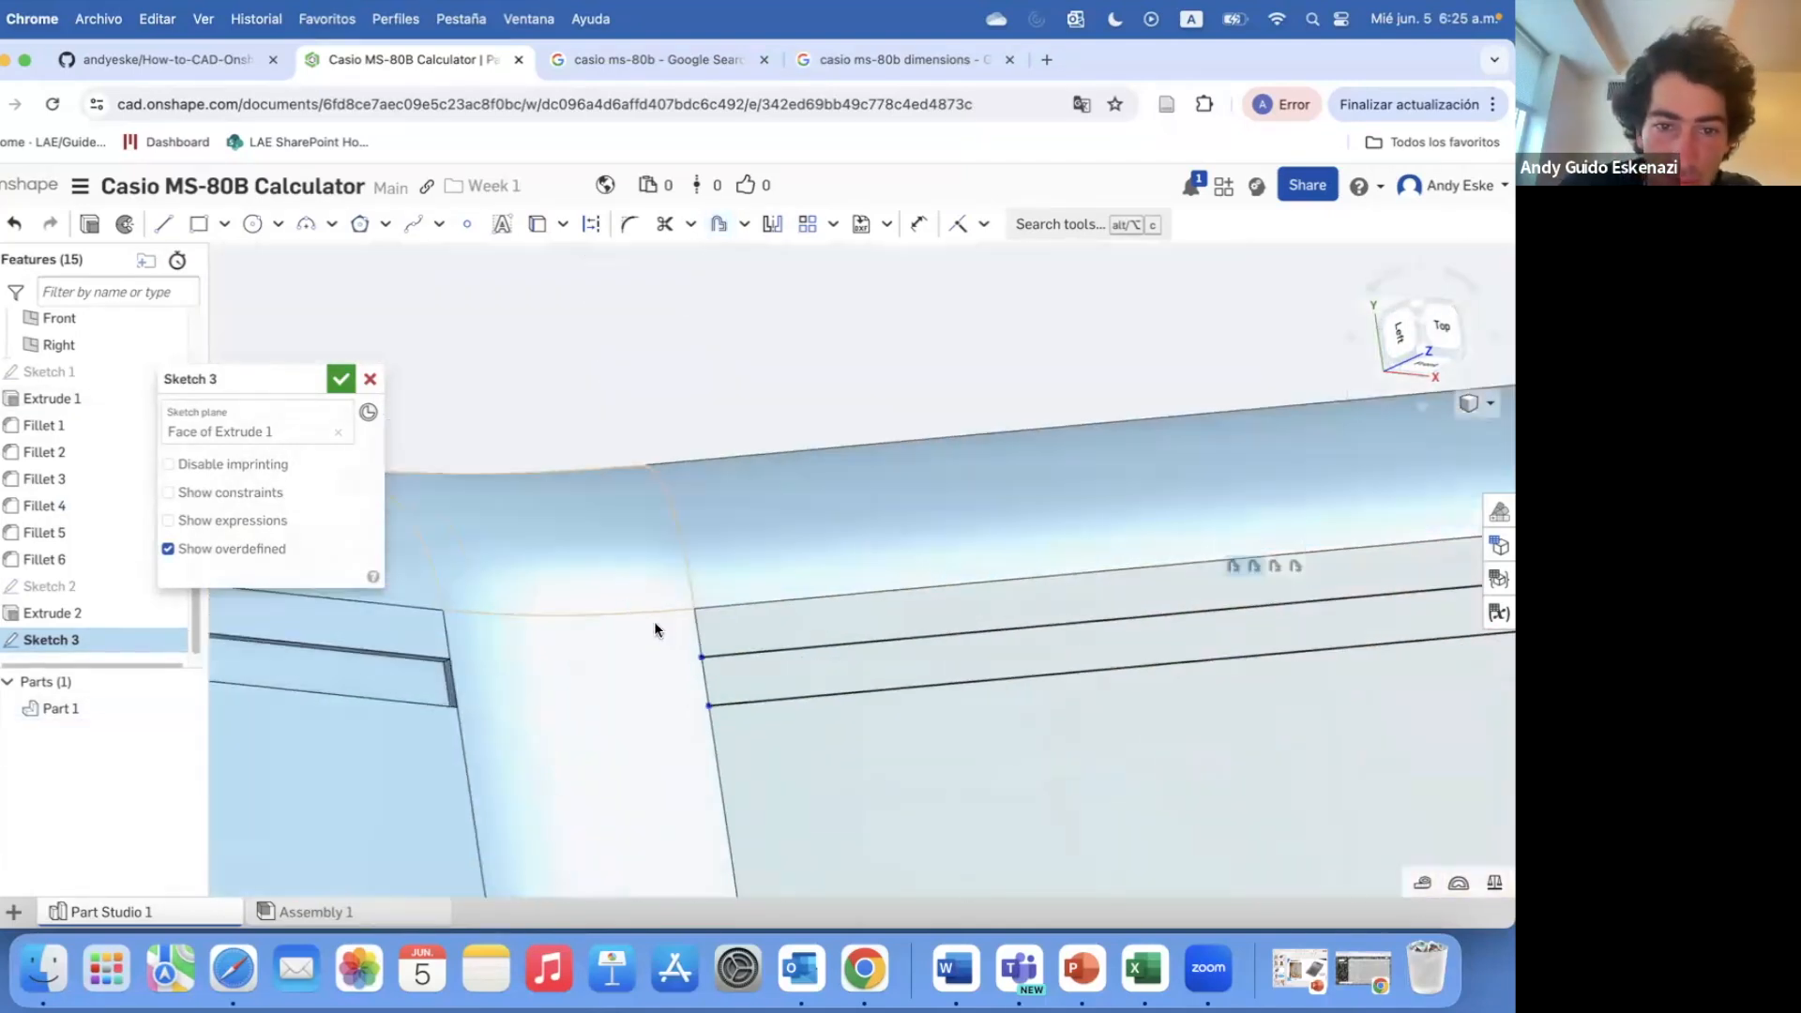
scroll(654, 621, up, 5)
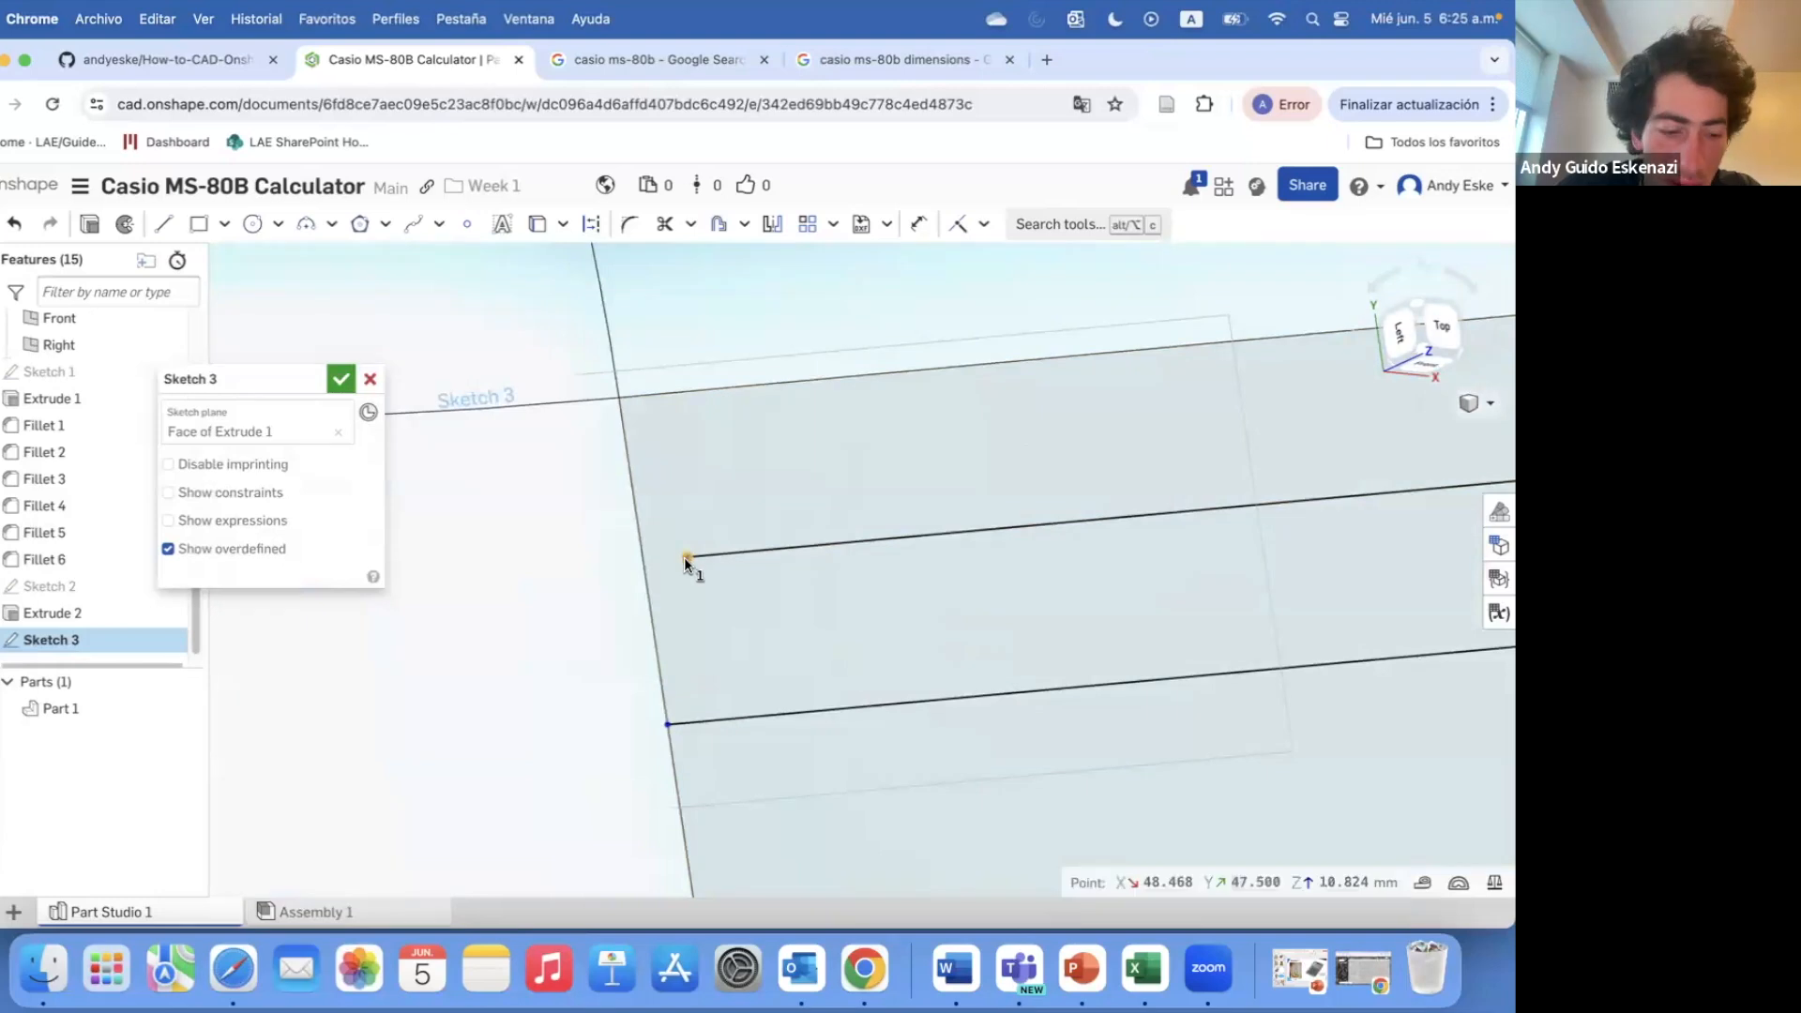
right_click(649, 569)
key(u)
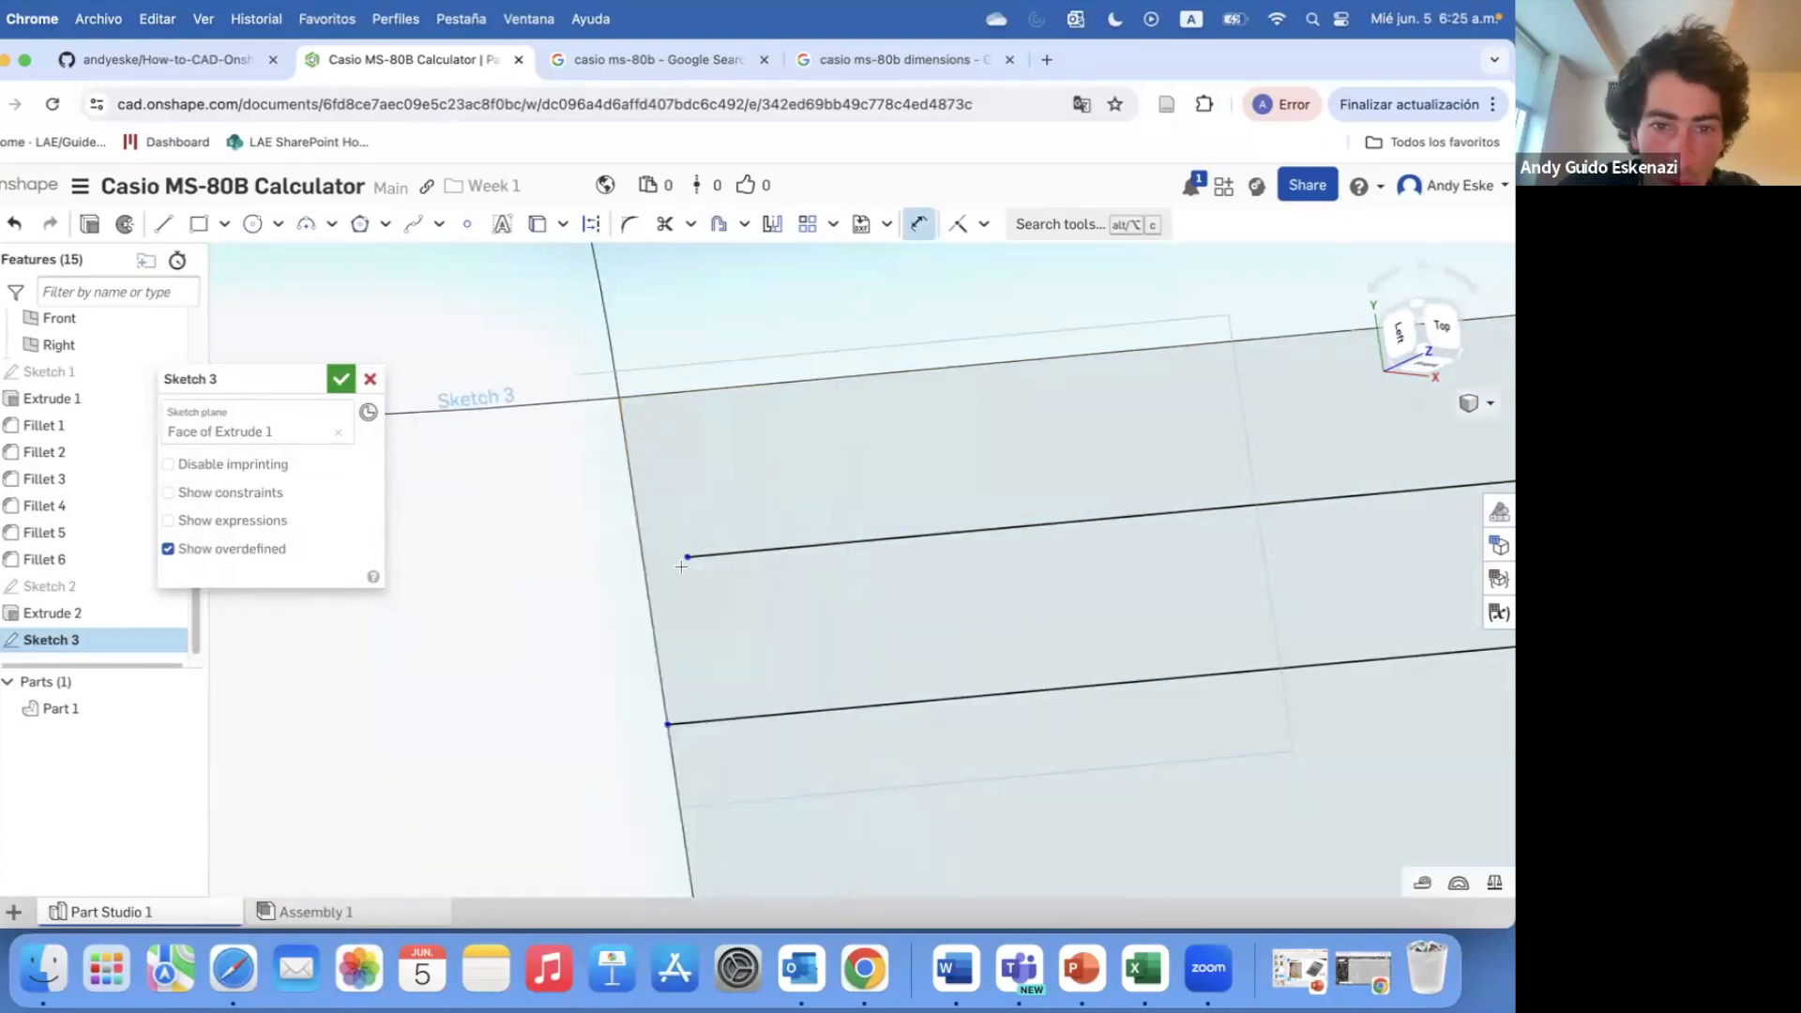
key(Escape)
click(686, 556)
right_click(643, 555)
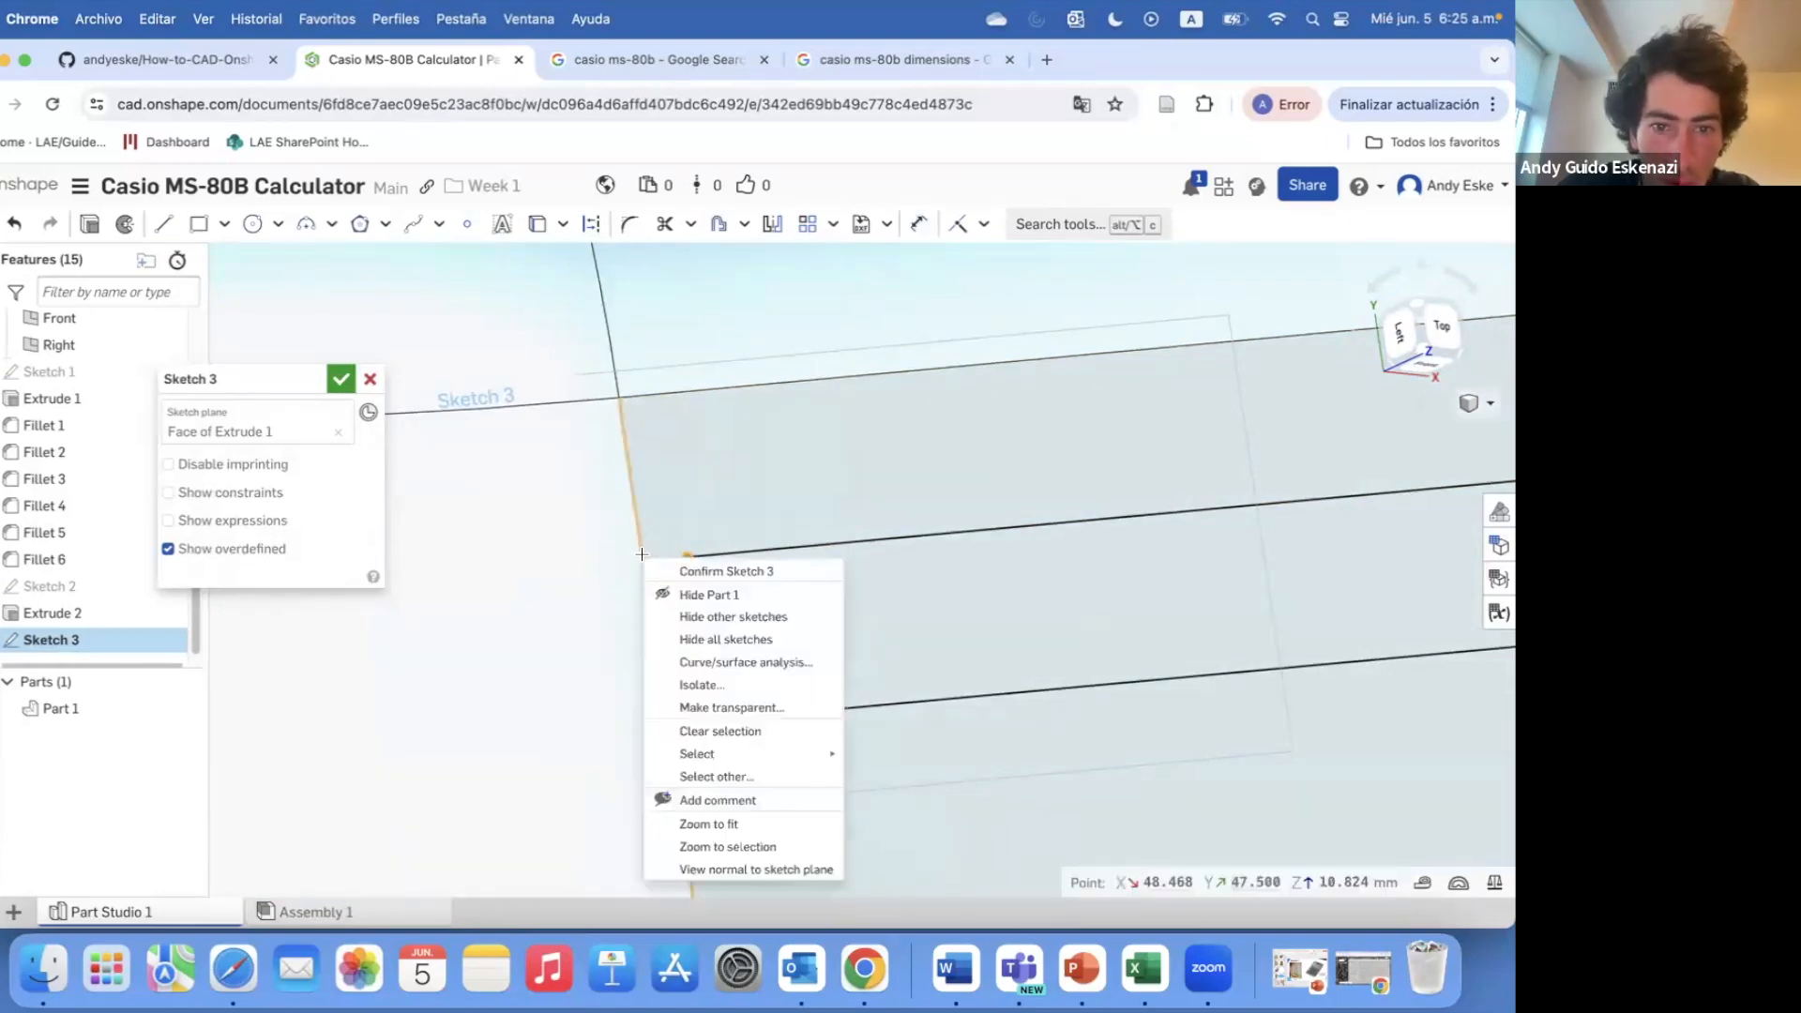
key(c)
key(Escape)
drag(688, 556, 643, 560)
- Make the upper end point of the inner offset line coincident with the face's edge beside the bend
drag(667, 727, 716, 728)
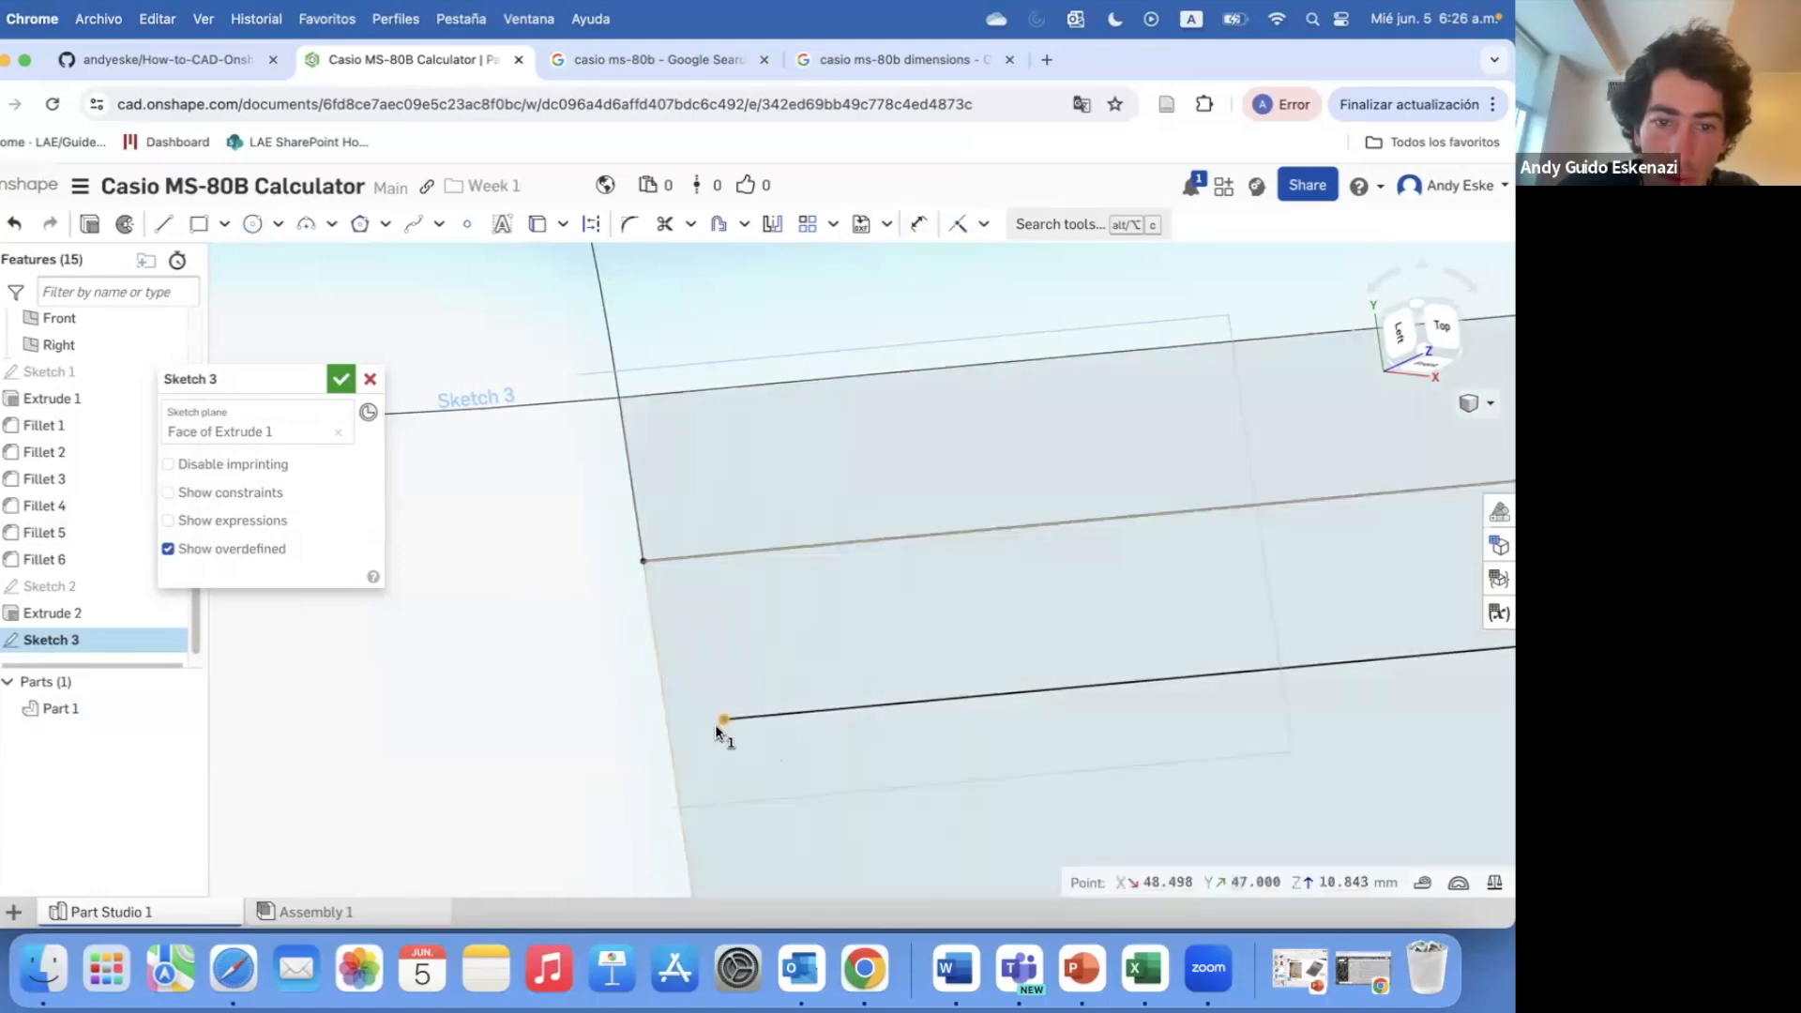
key(i)
click(664, 717)
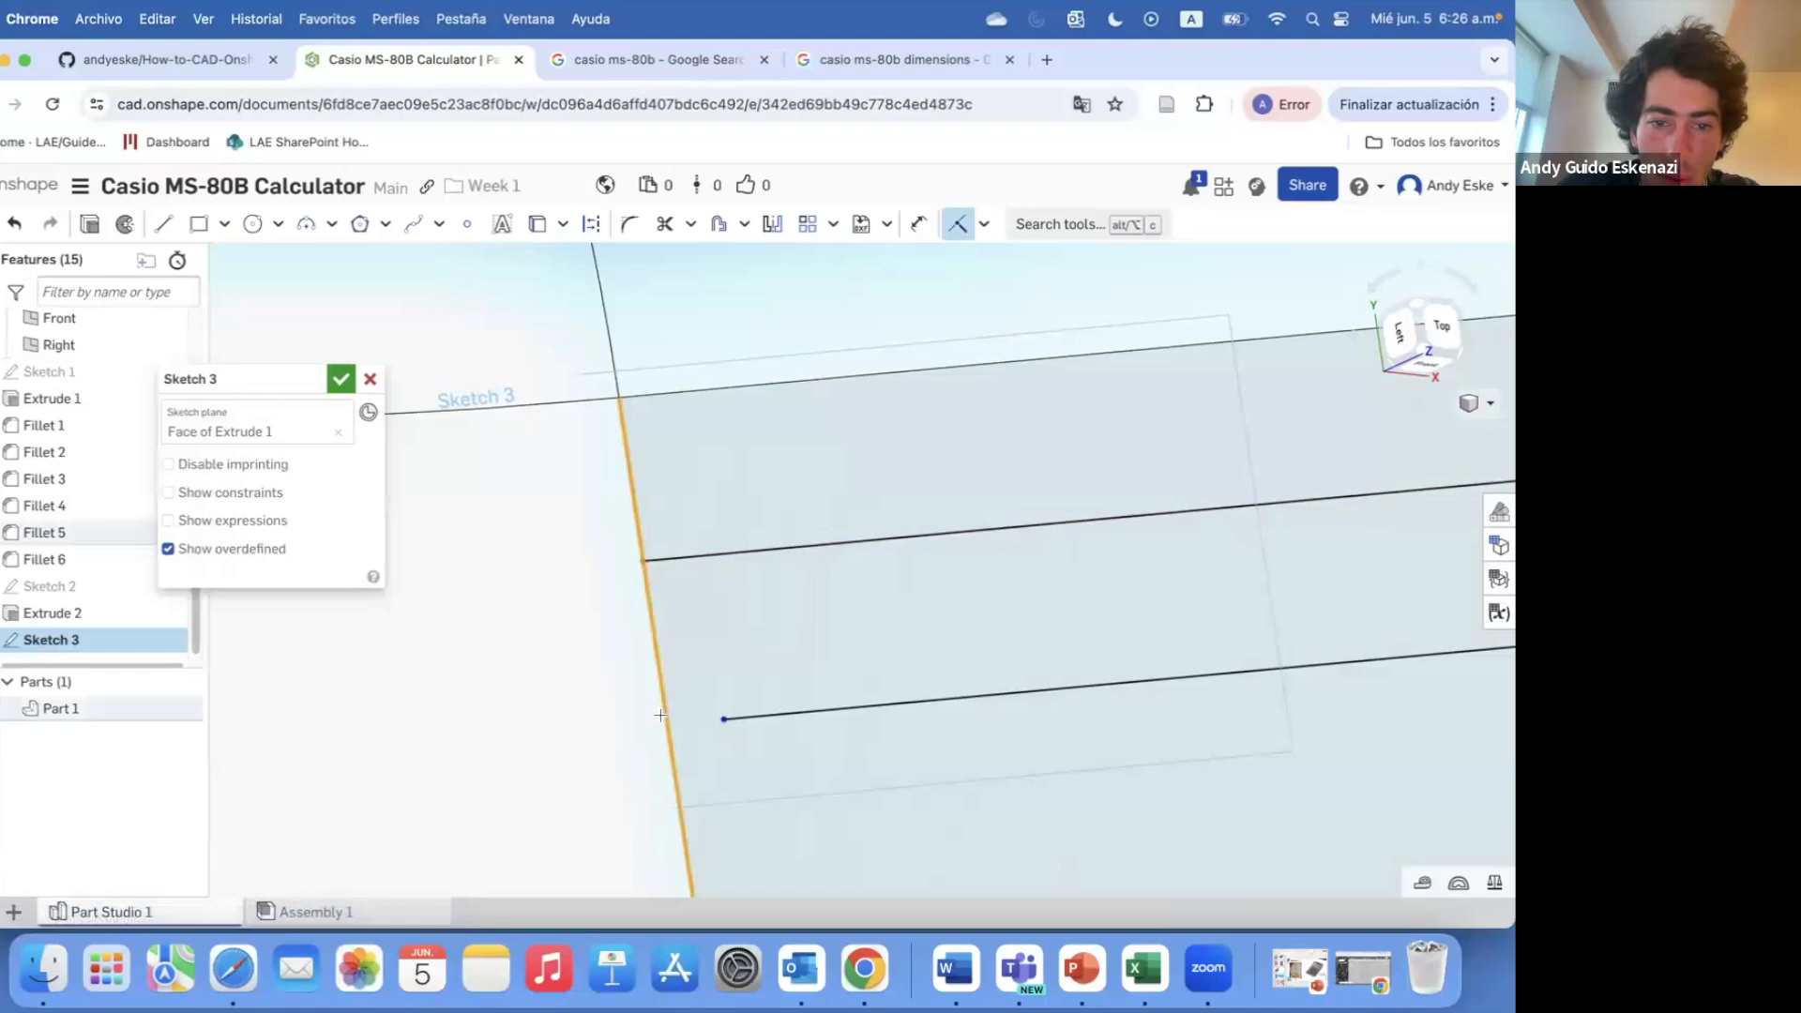
click(723, 719)
- Place the end points of both offset lines at the opposite end of the strip onto the same face edge
scroll(715, 598, down, 5)
scroll(703, 634, down, 8)
scroll(734, 880, up, 5)
scroll(691, 699, down, 6)
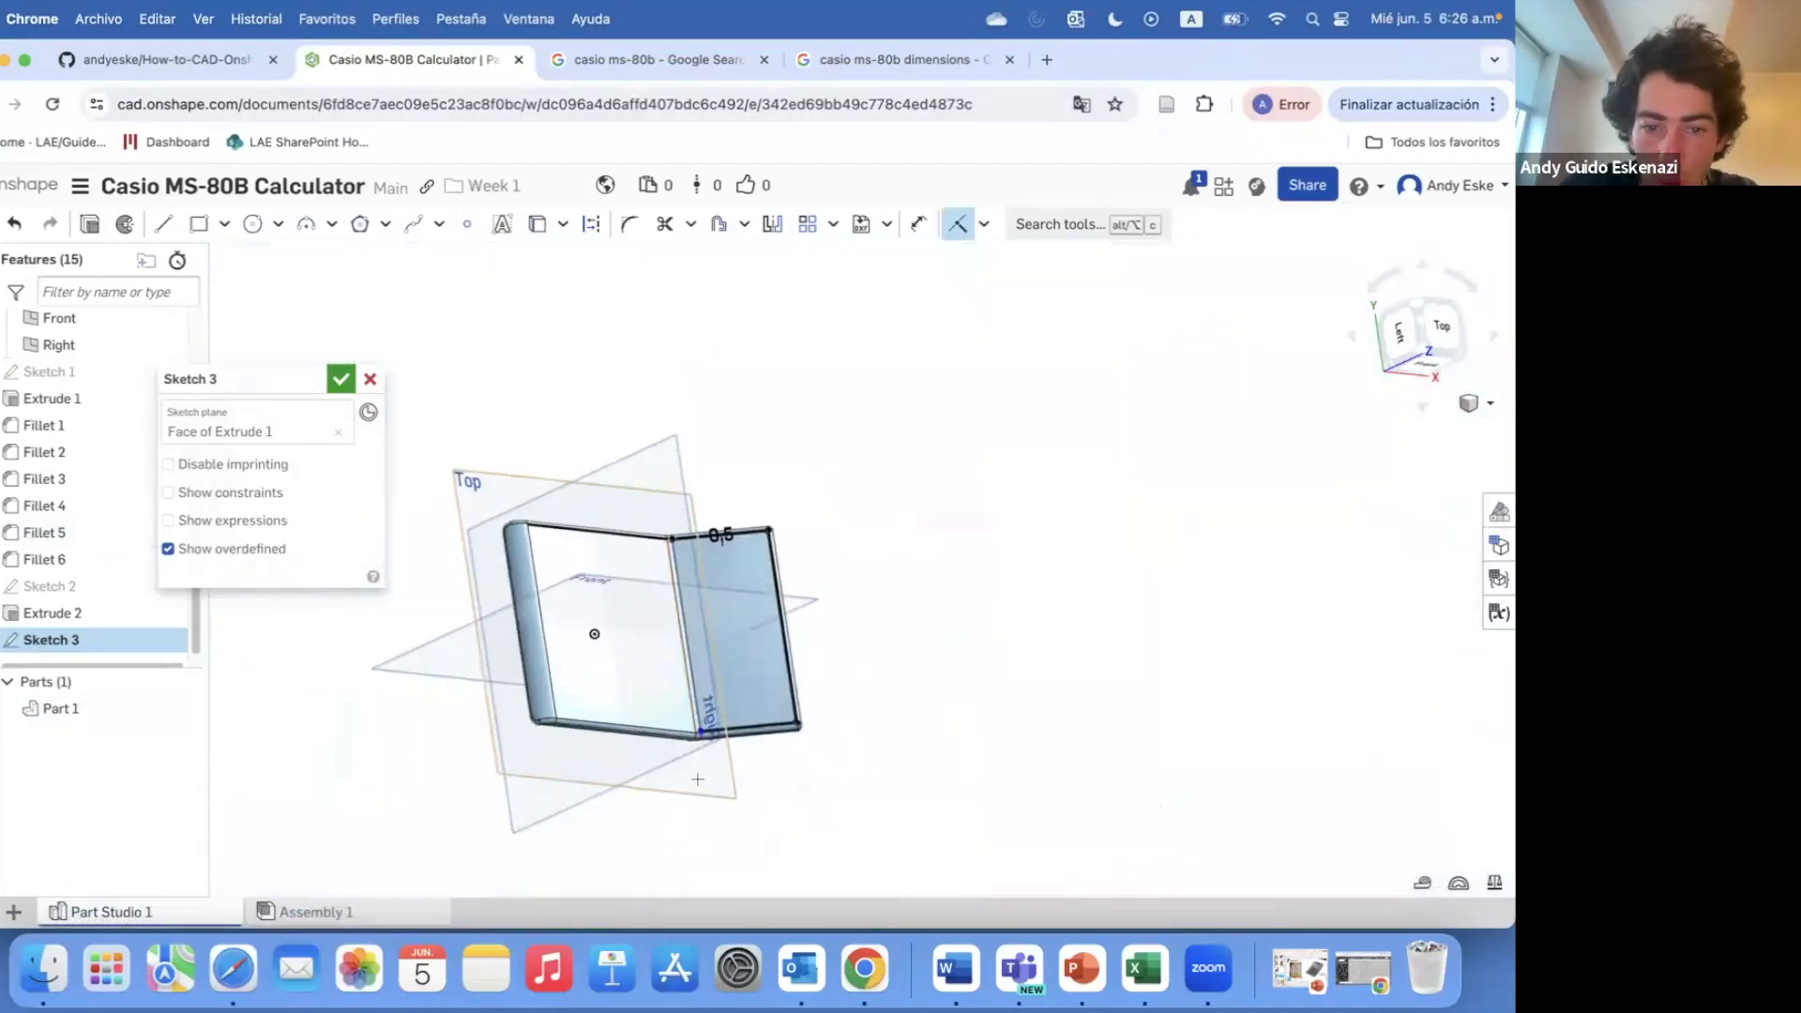
scroll(713, 735, up, 7)
scroll(610, 741, up, 4)
drag(632, 742, 667, 741)
drag(644, 831, 698, 826)
drag(667, 741, 632, 744)
drag(698, 826, 645, 831)
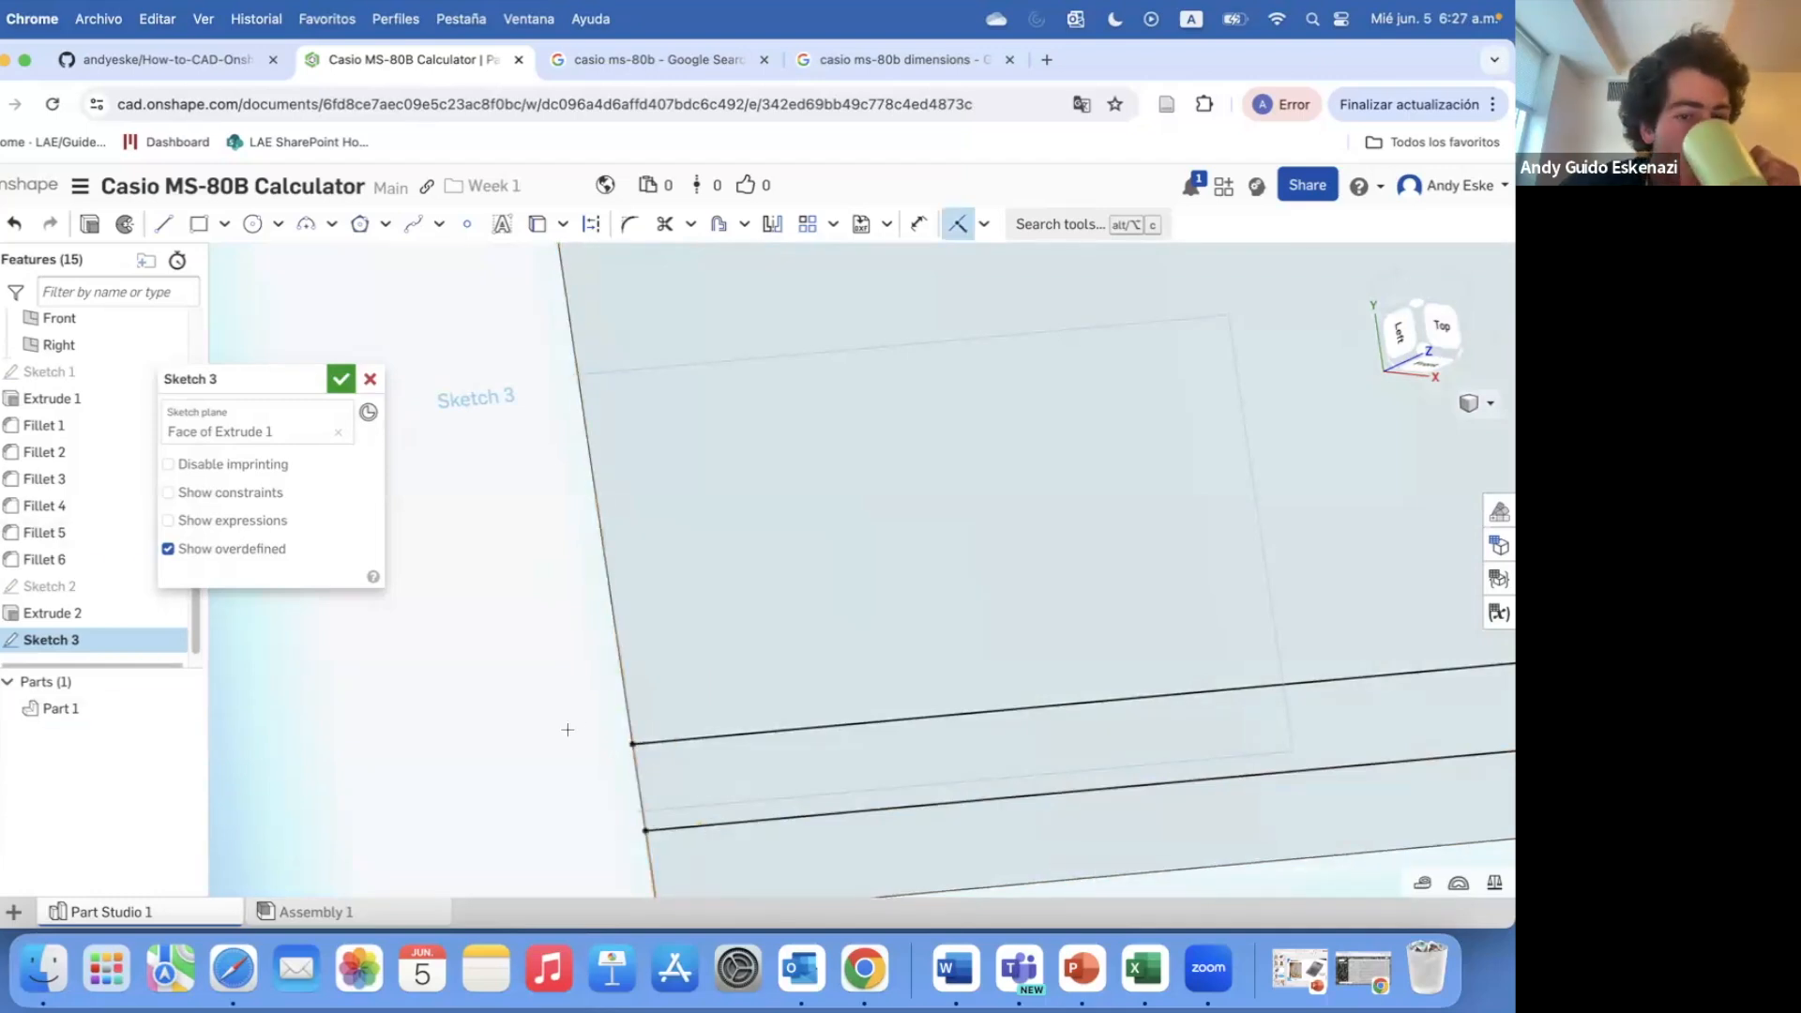
- Close both ends of the strip with 0.5 mm lines between the offset line end points
key(l)
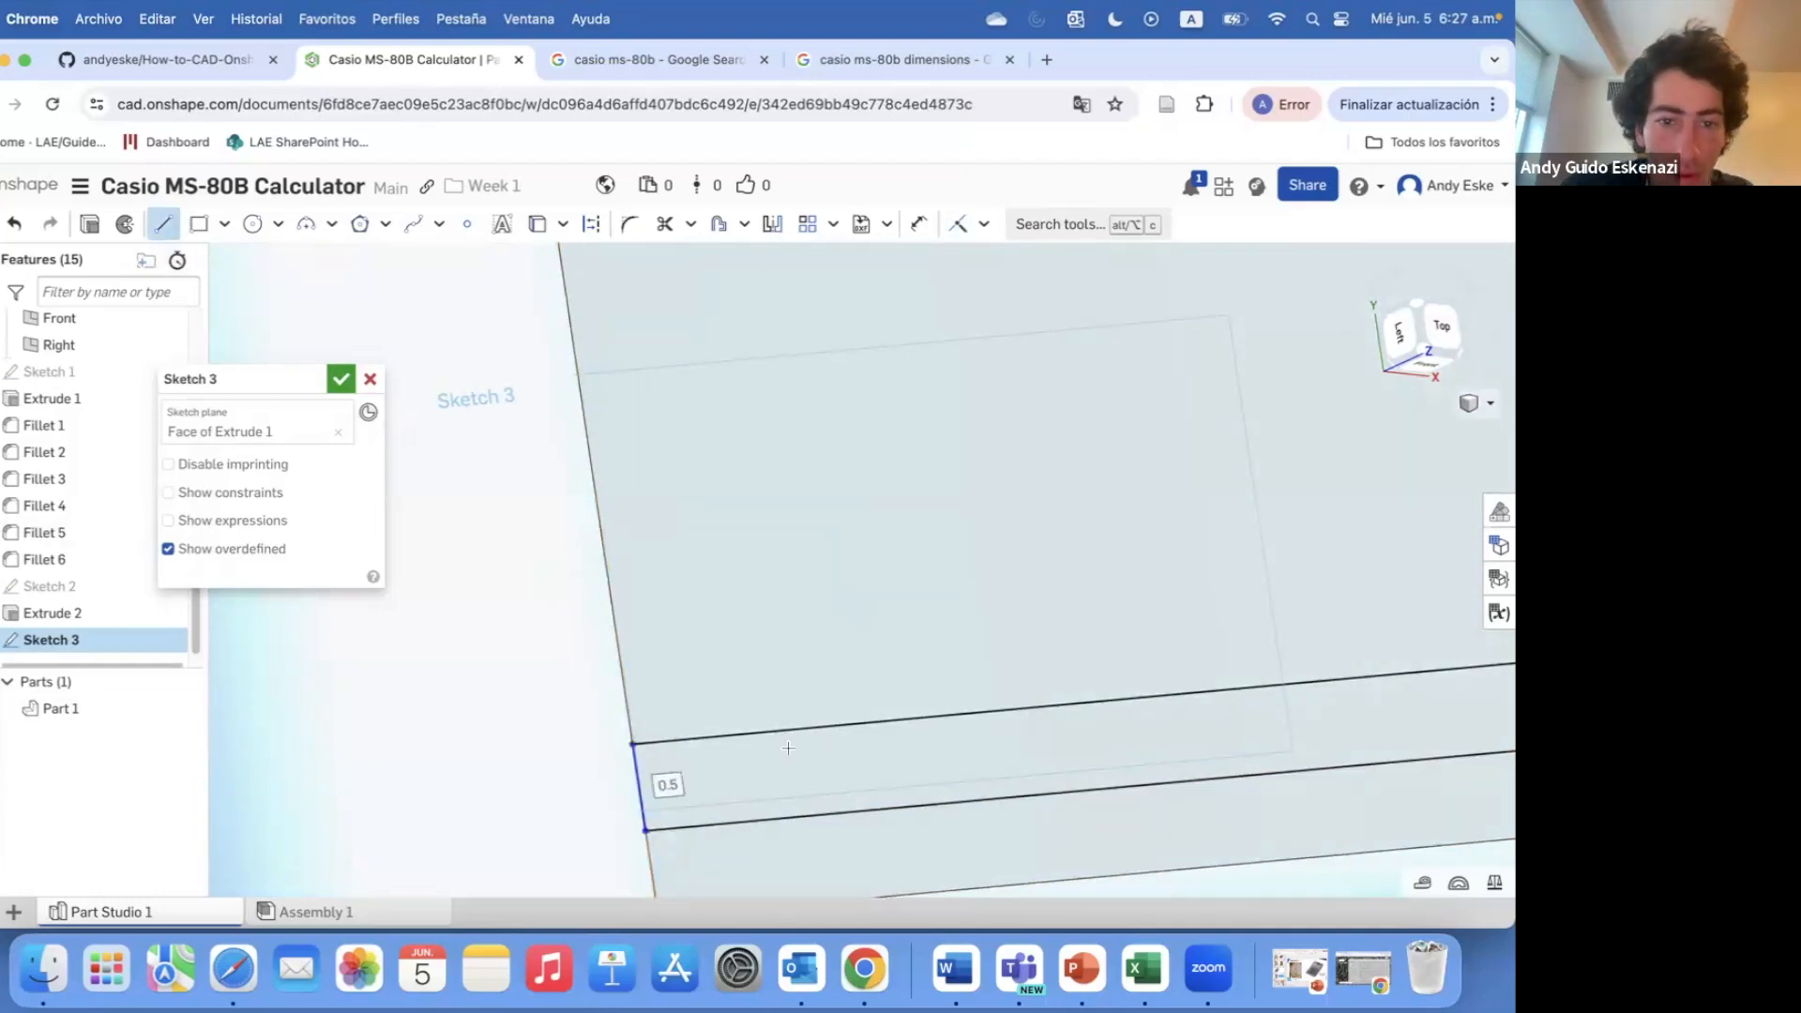
scroll(788, 749, down, 8)
scroll(728, 493, up, 8)
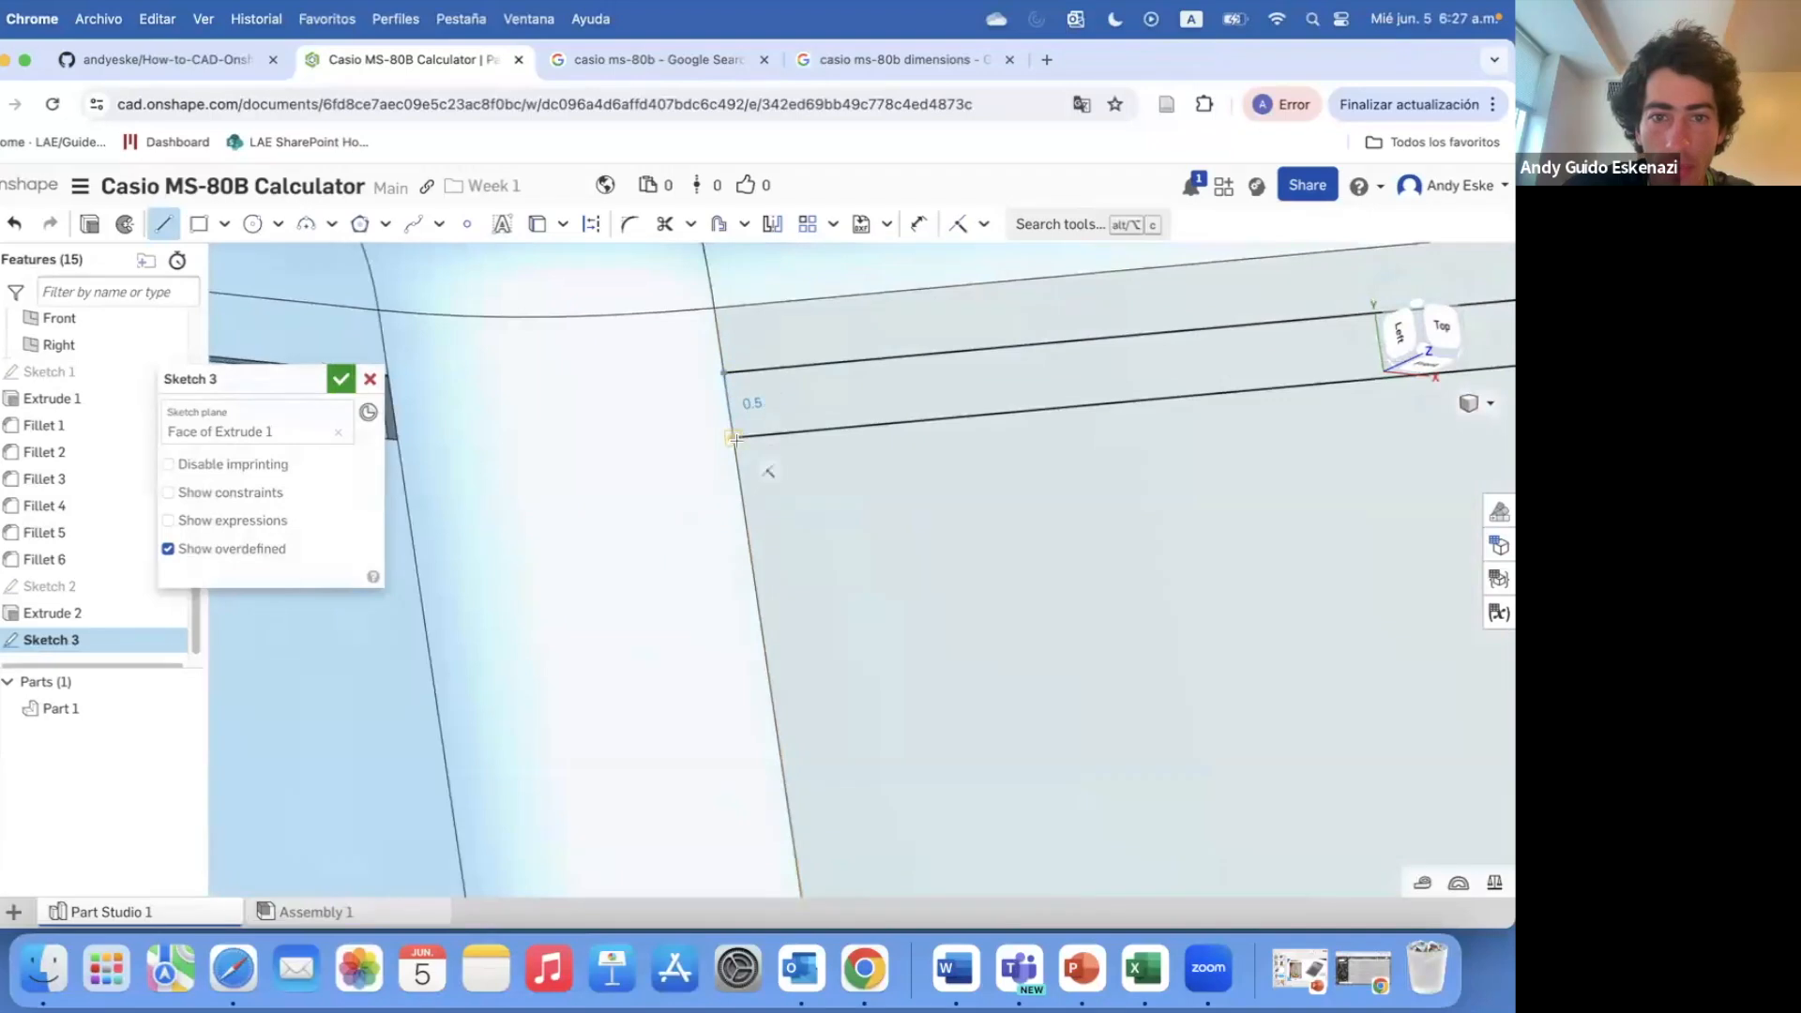
- Extrude the strip between the two offset lines as a blind removal to groove the second top face
click(91, 232)
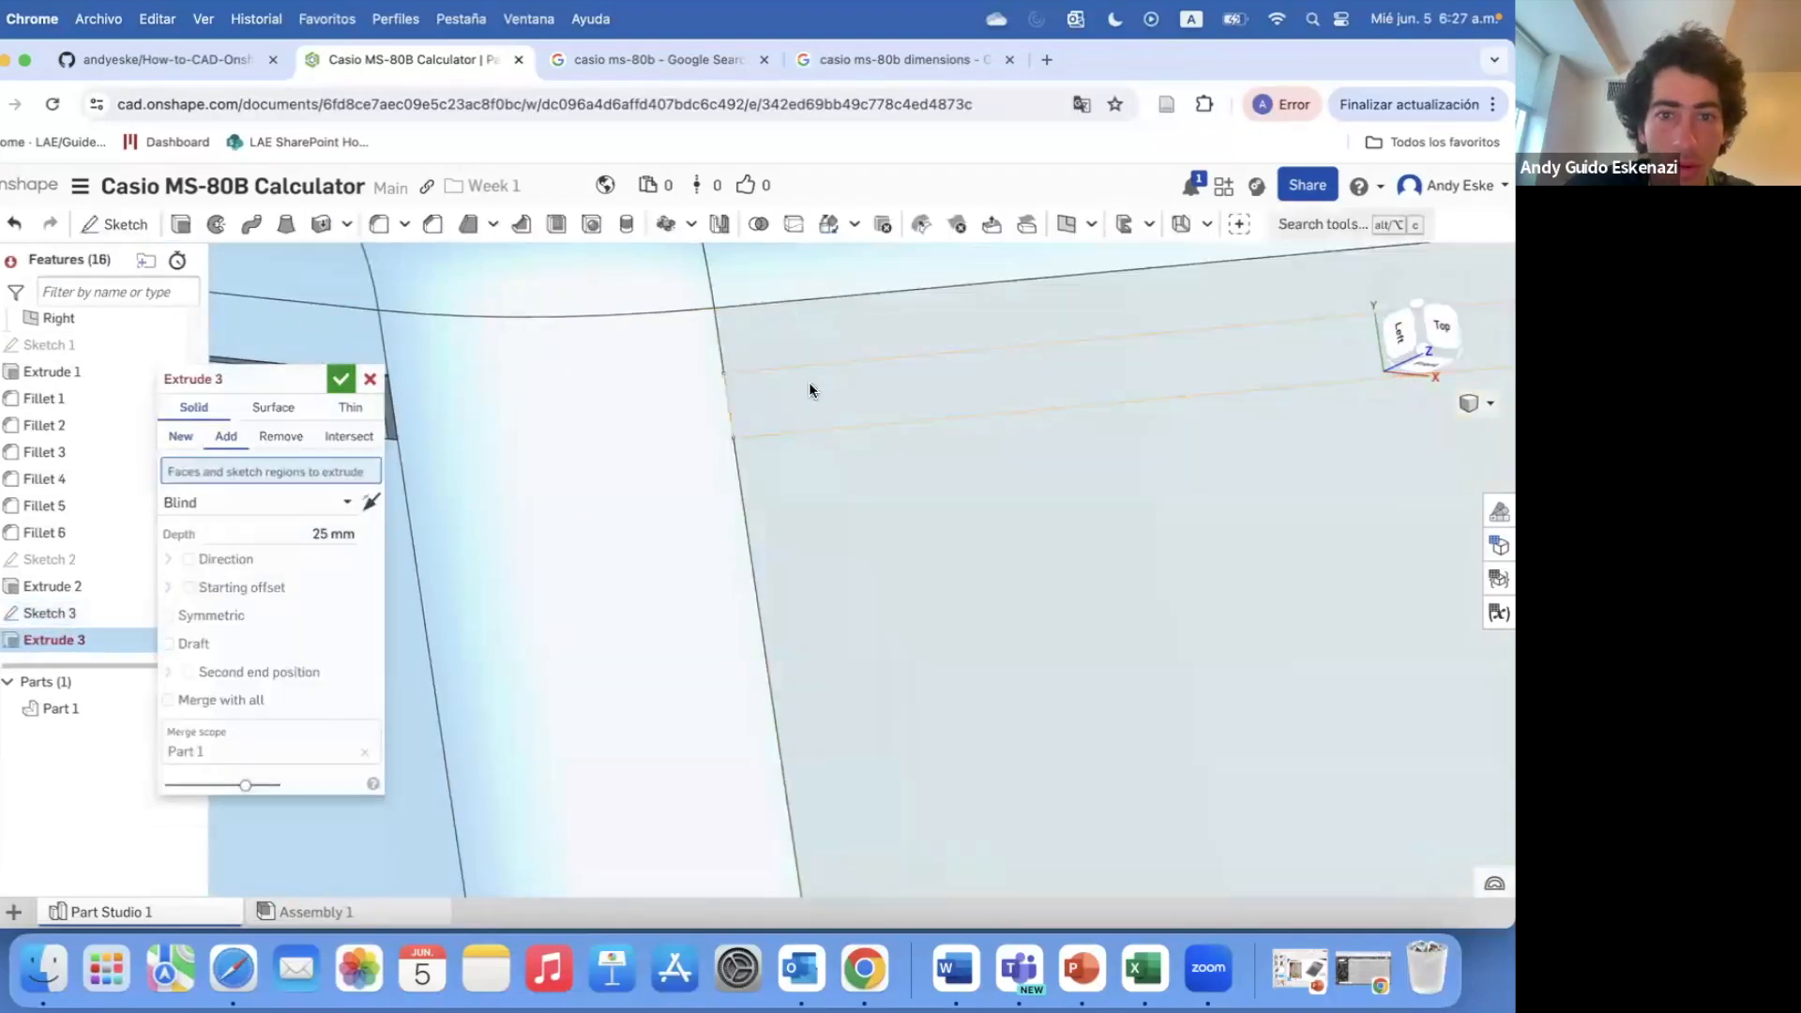
click(281, 436)
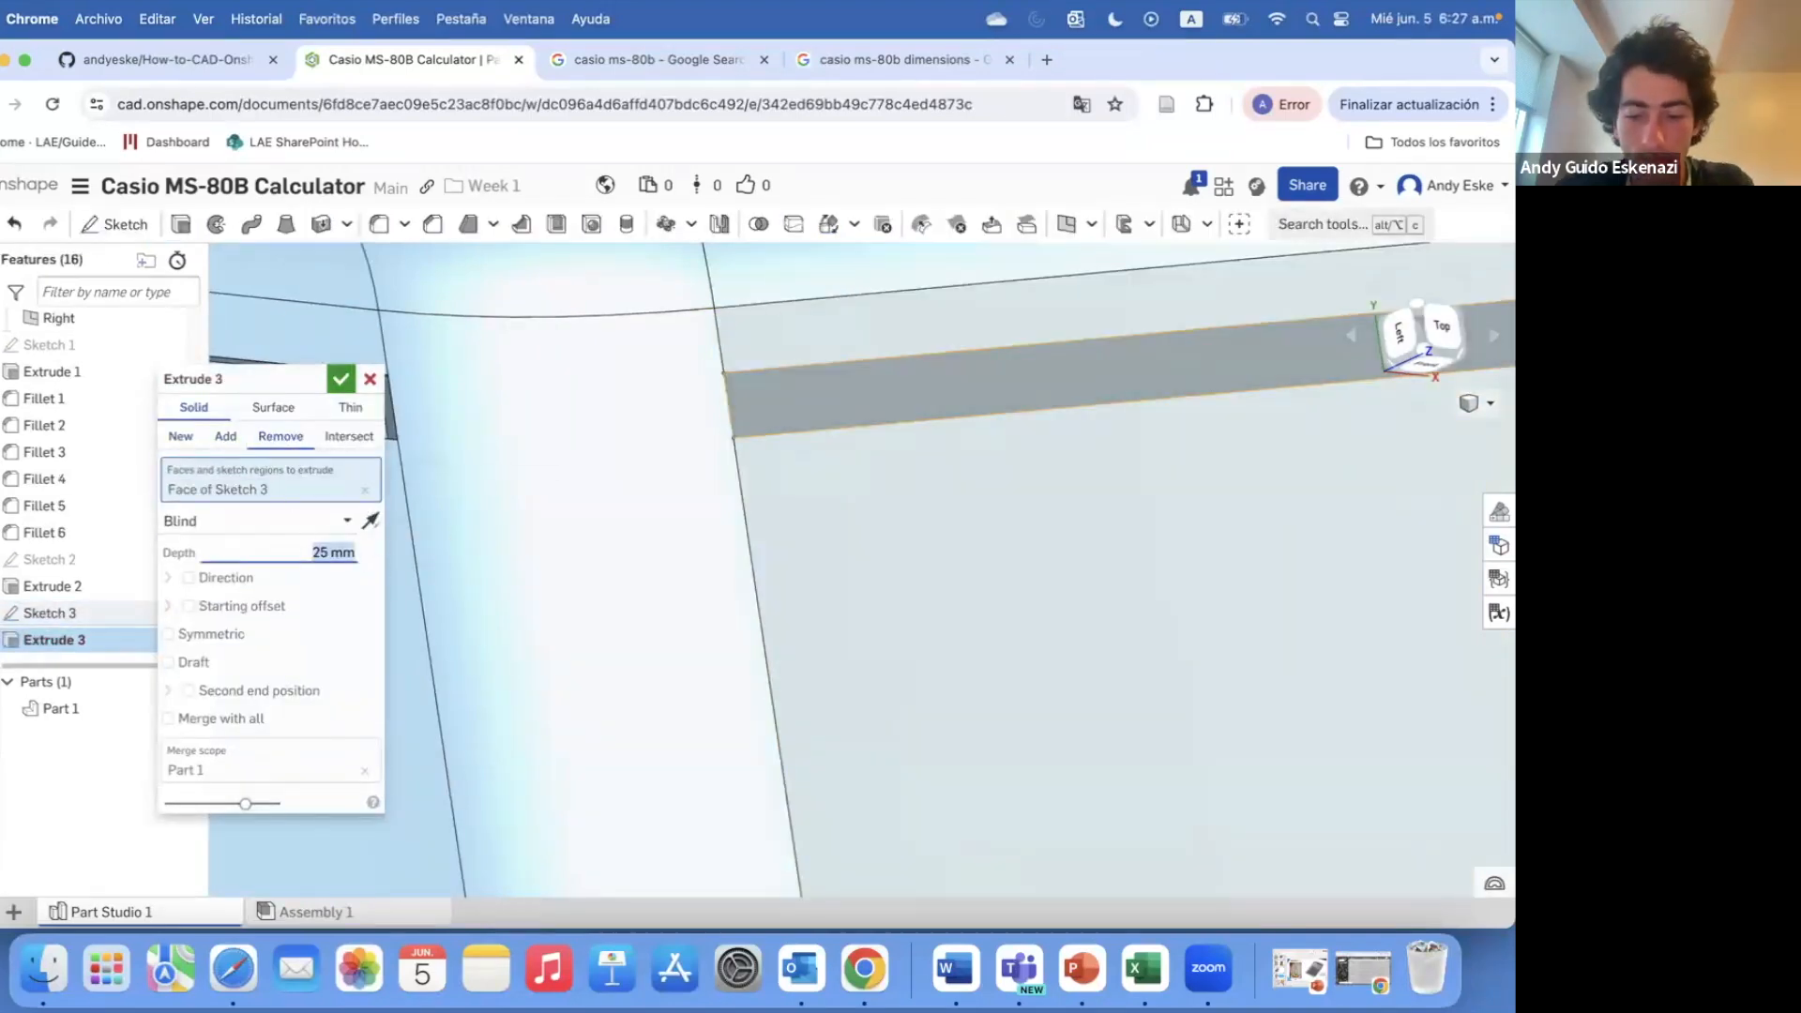
key(Return)
click(339, 380)
scroll(921, 536, down, 8)
right_drag(921, 536, 853, 589)
scroll(854, 592, up, 10)
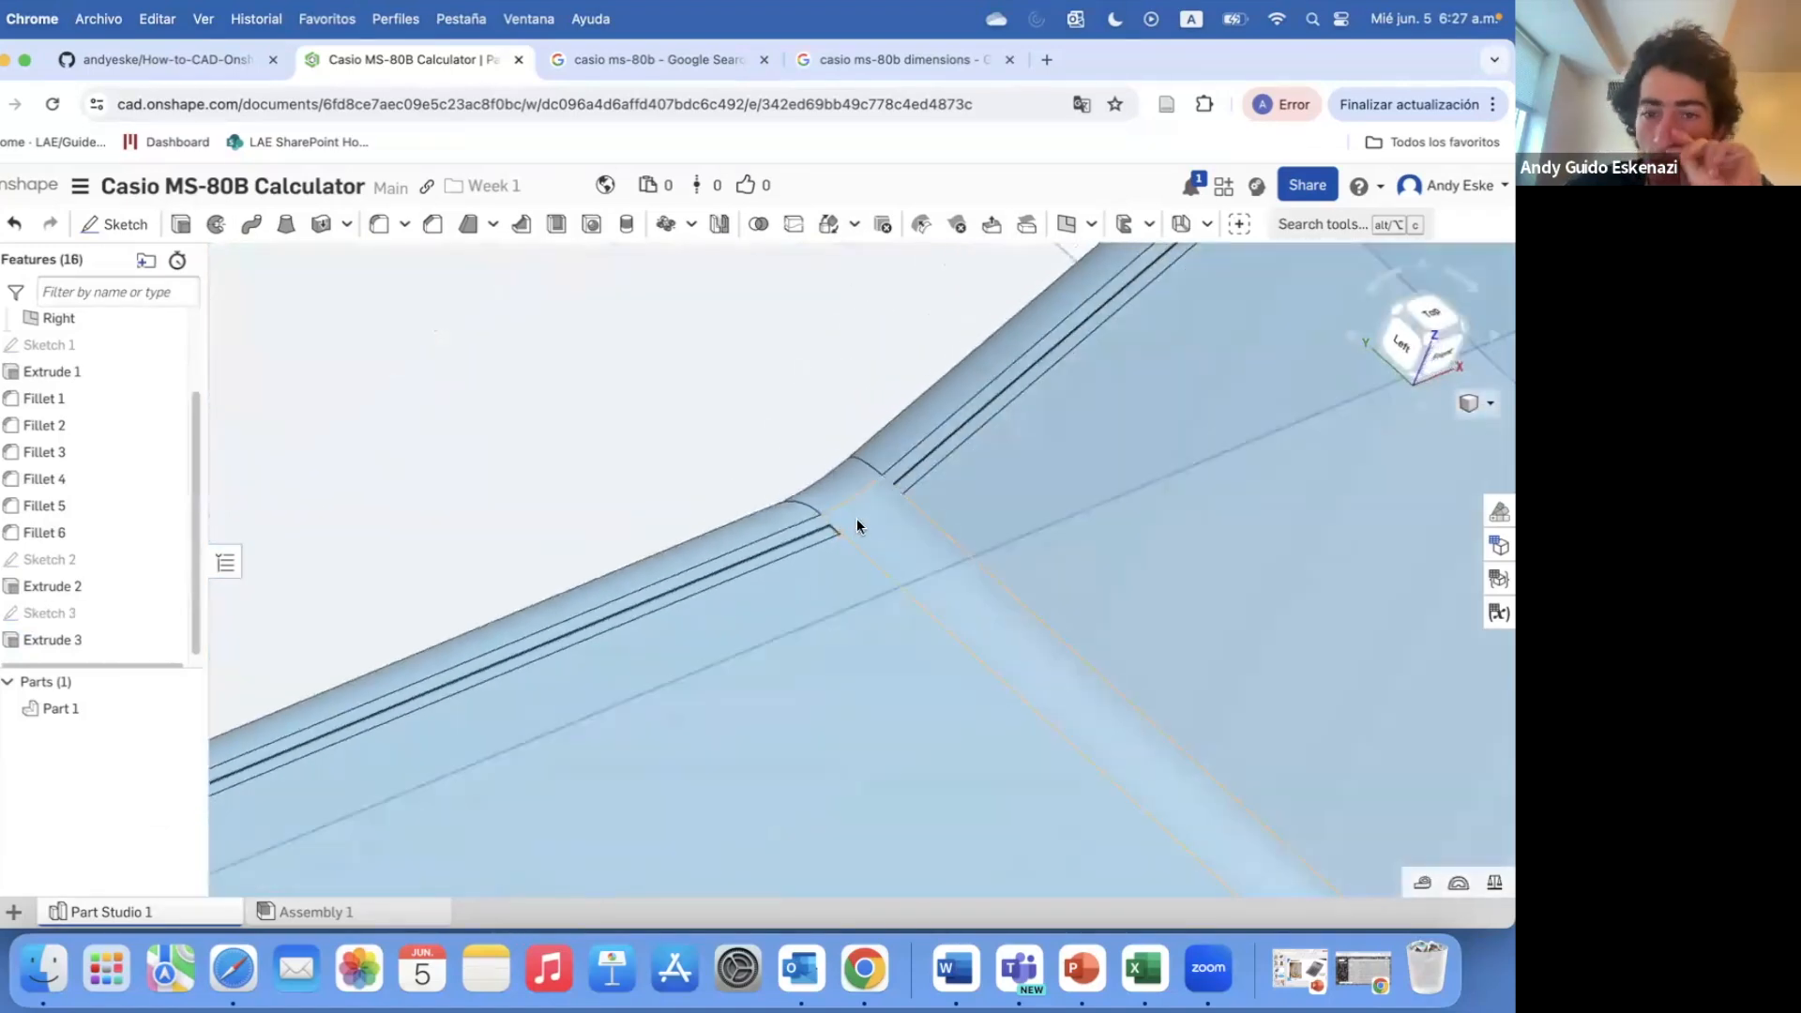
- Start a sketch on the first groove's side wall and project the curved fillet edge joining the two top faces
right_drag(872, 495, 754, 528)
click(125, 227)
click(765, 653)
scroll(768, 655, down, 4)
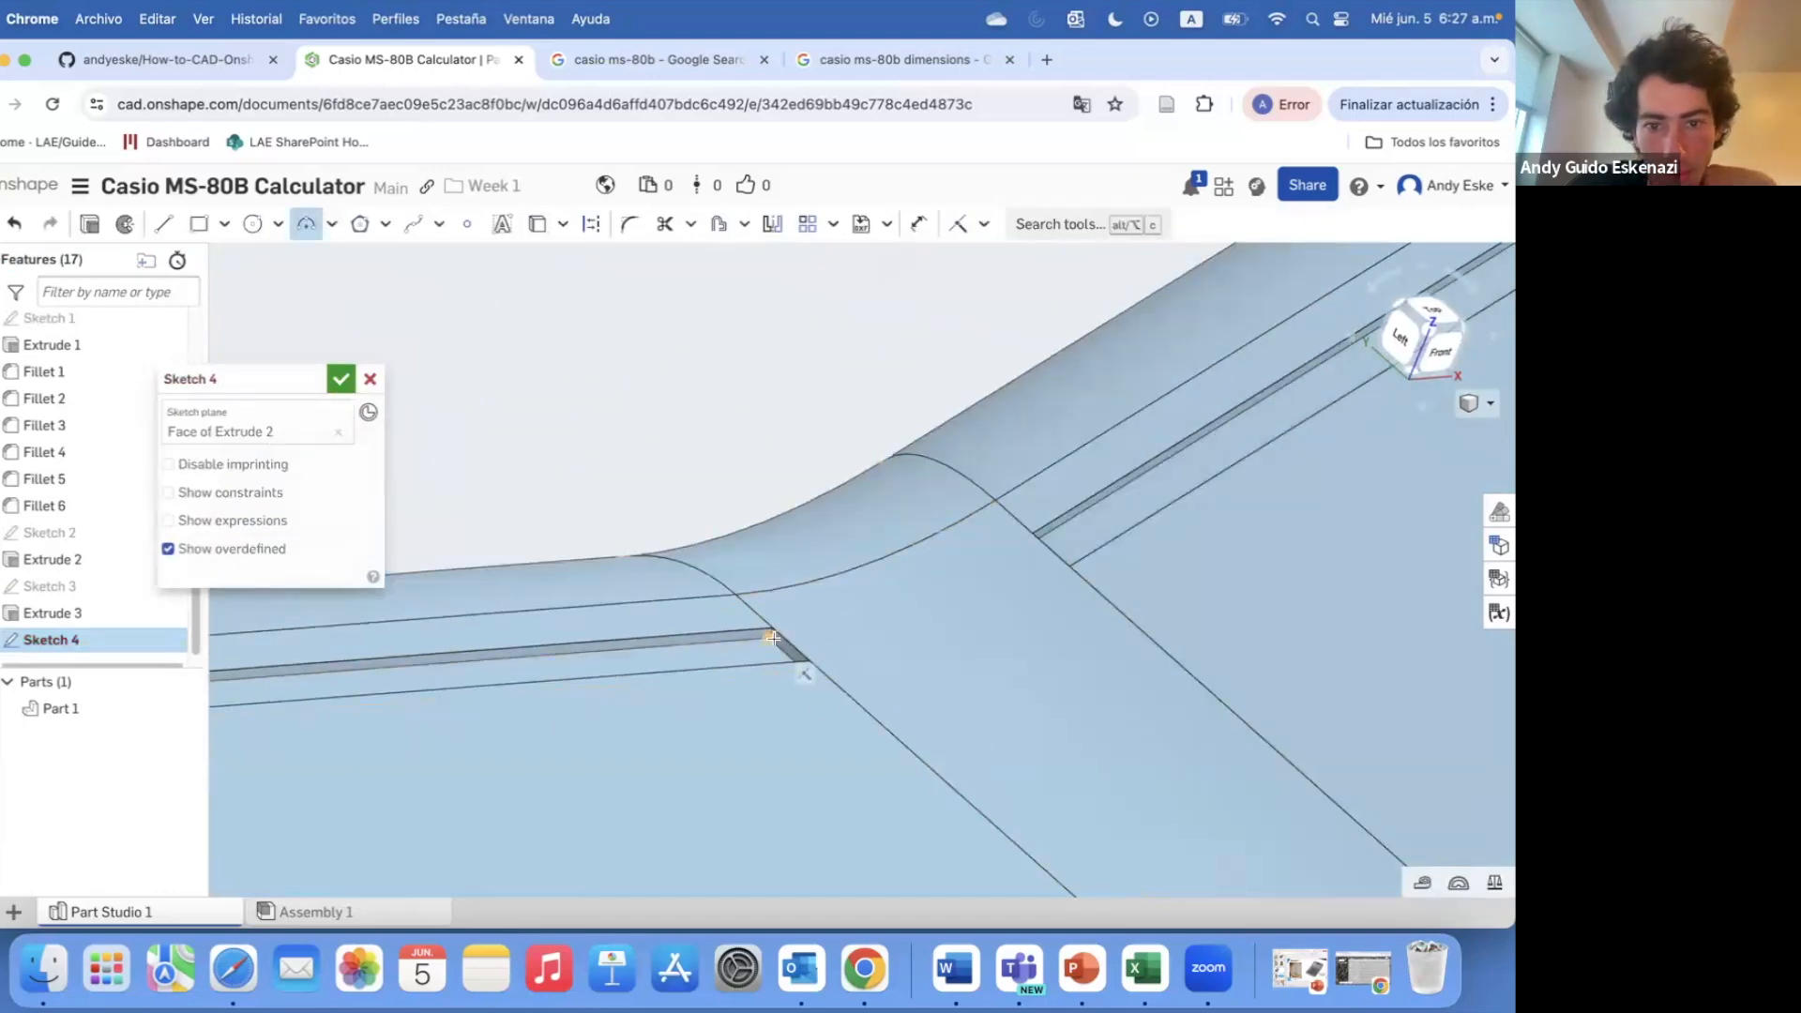
click(773, 628)
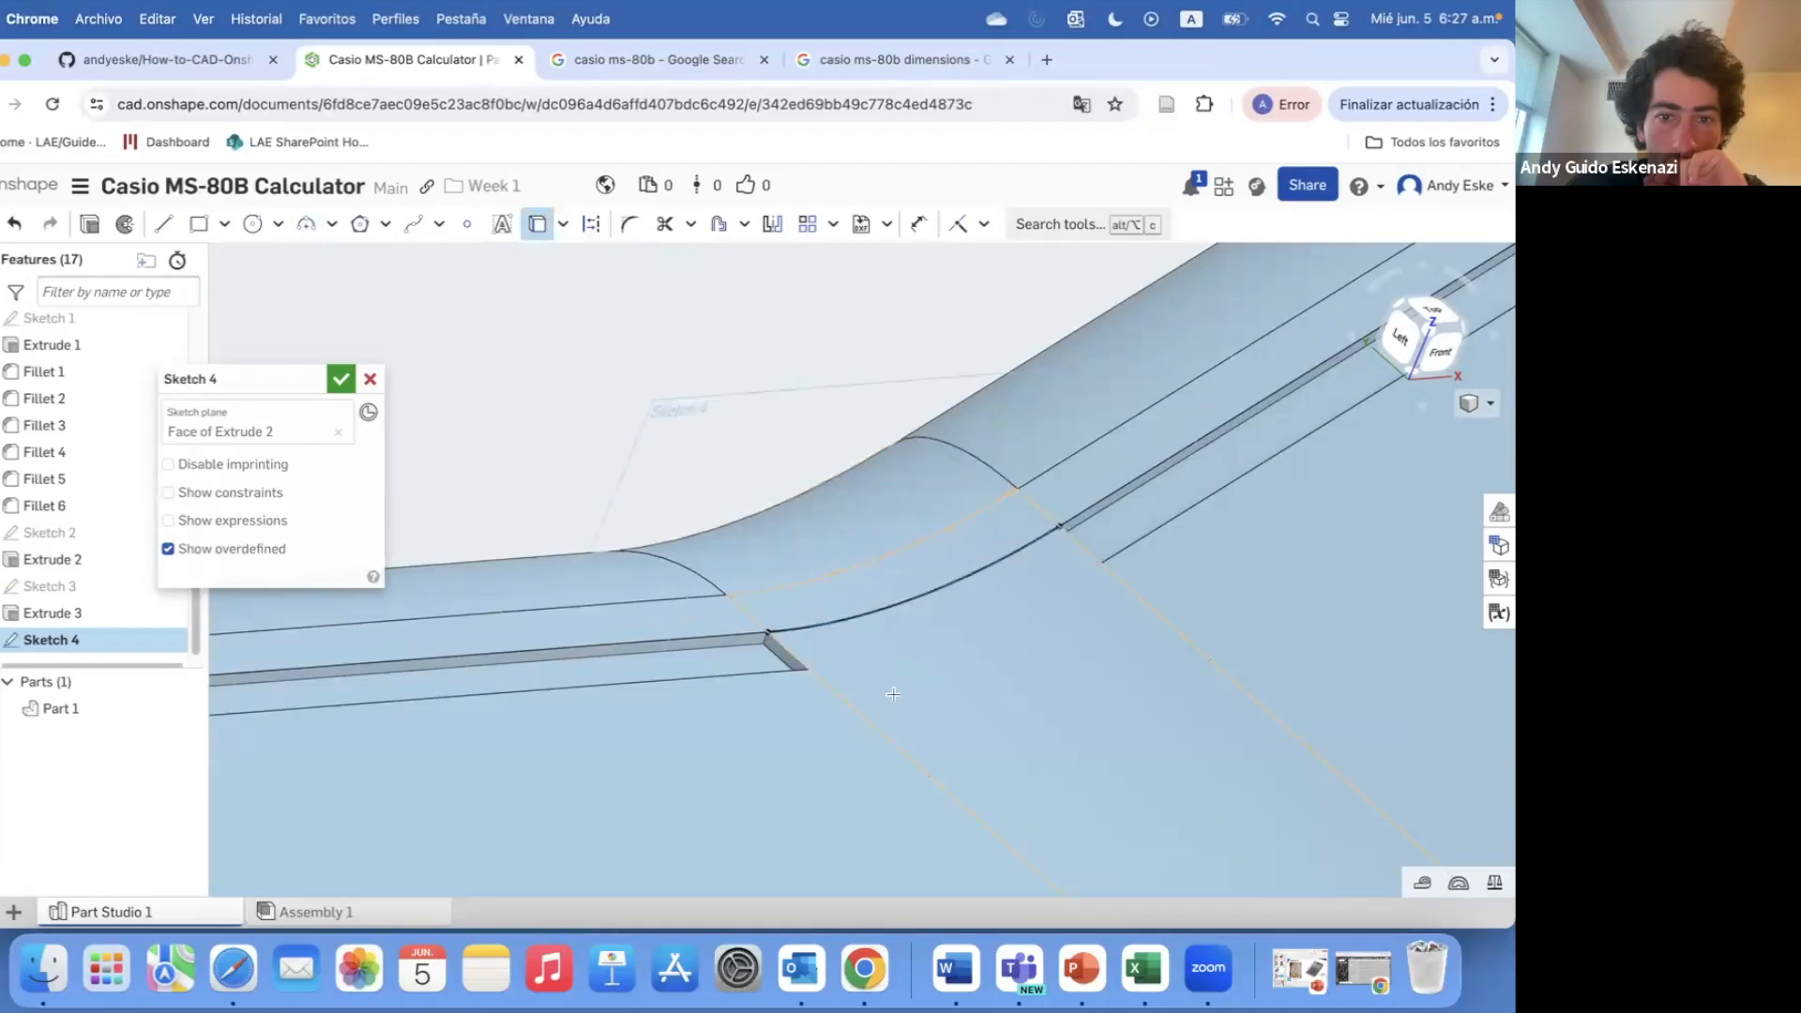
- Offset the projected arc by 0.1 mm towards the groove floor and accept the sketch
scroll(751, 591, up, 4)
key(u)
click(714, 599)
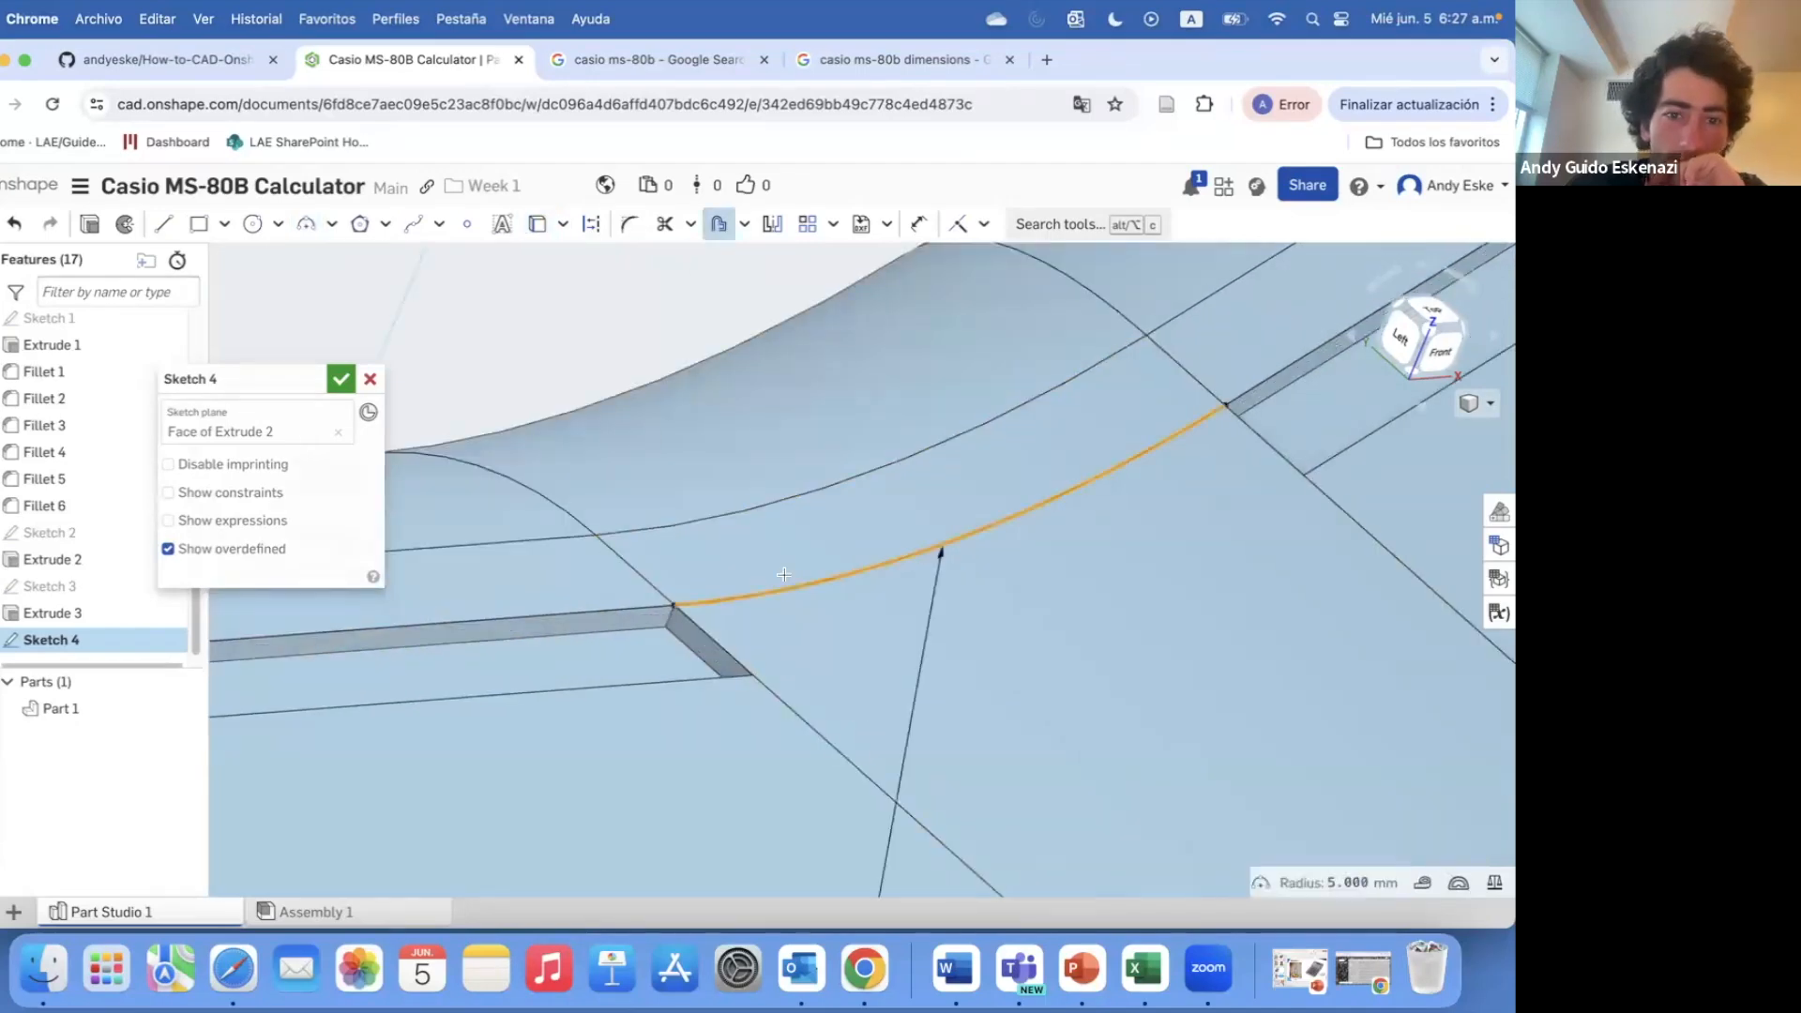
scroll(755, 587, down, 4)
click(792, 728)
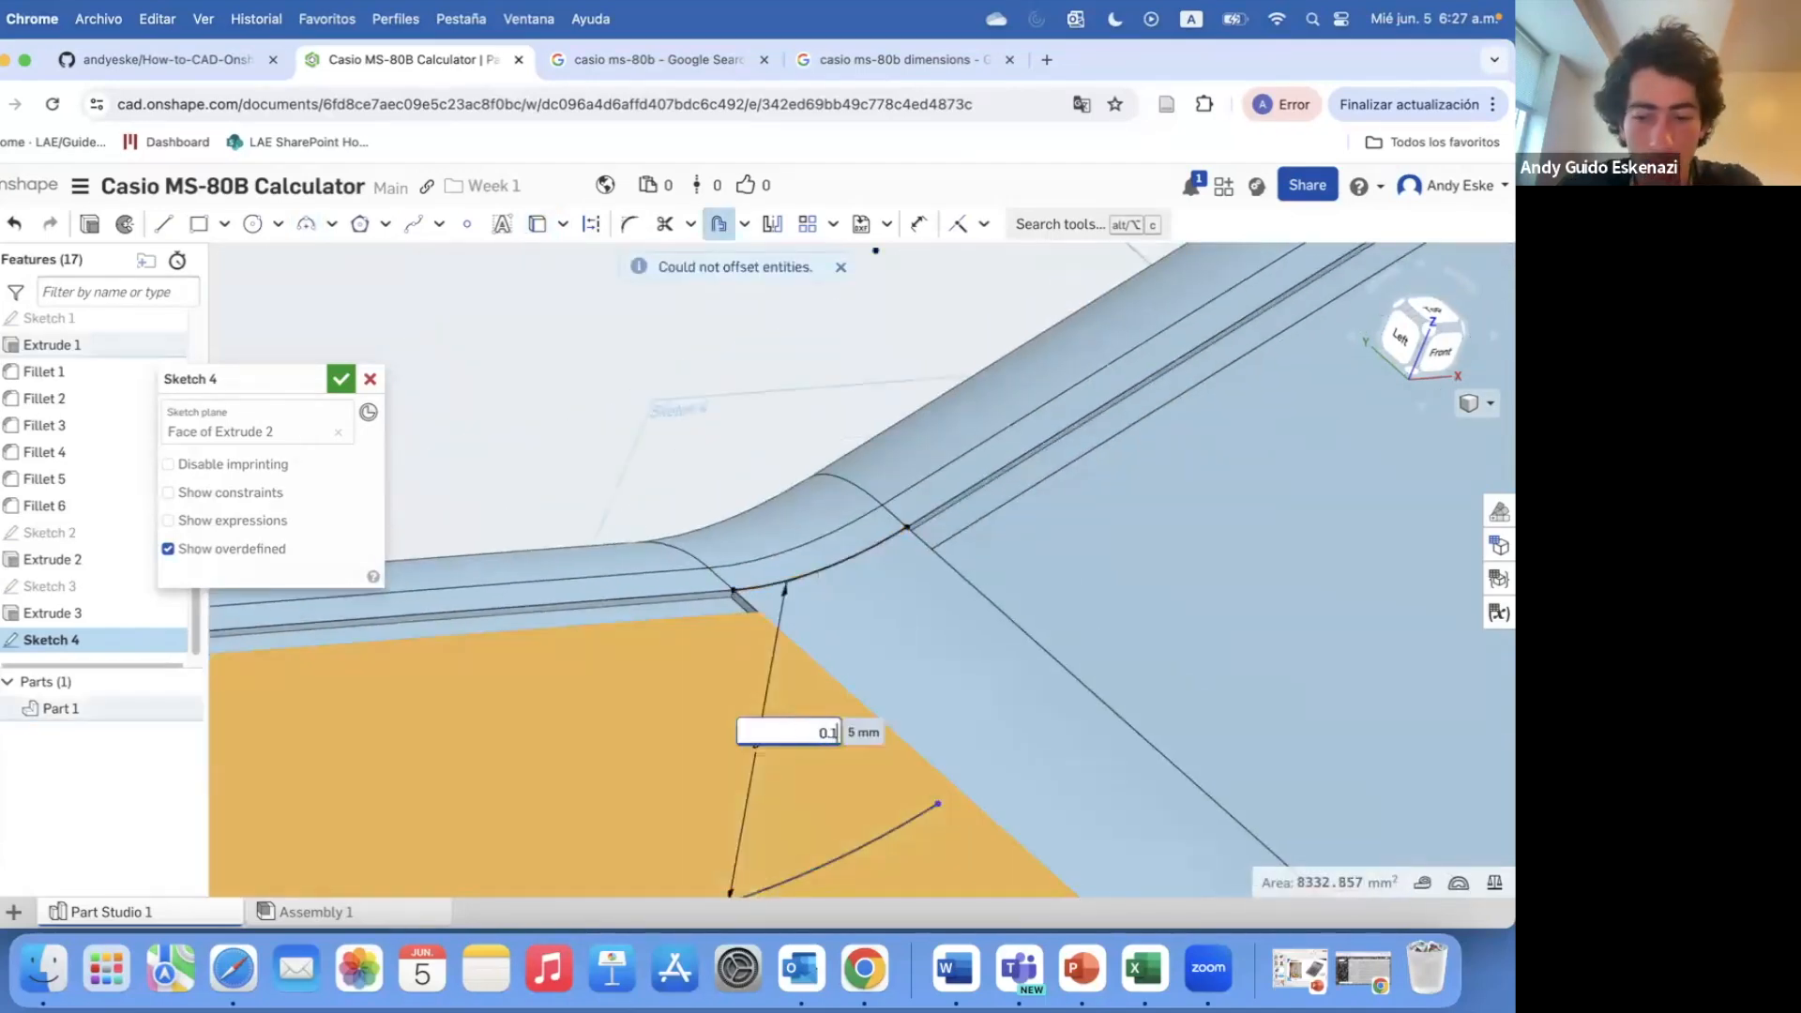
key(Return)
scroll(755, 603, up, 6)
key(Return)
scroll(571, 510, up, 4)
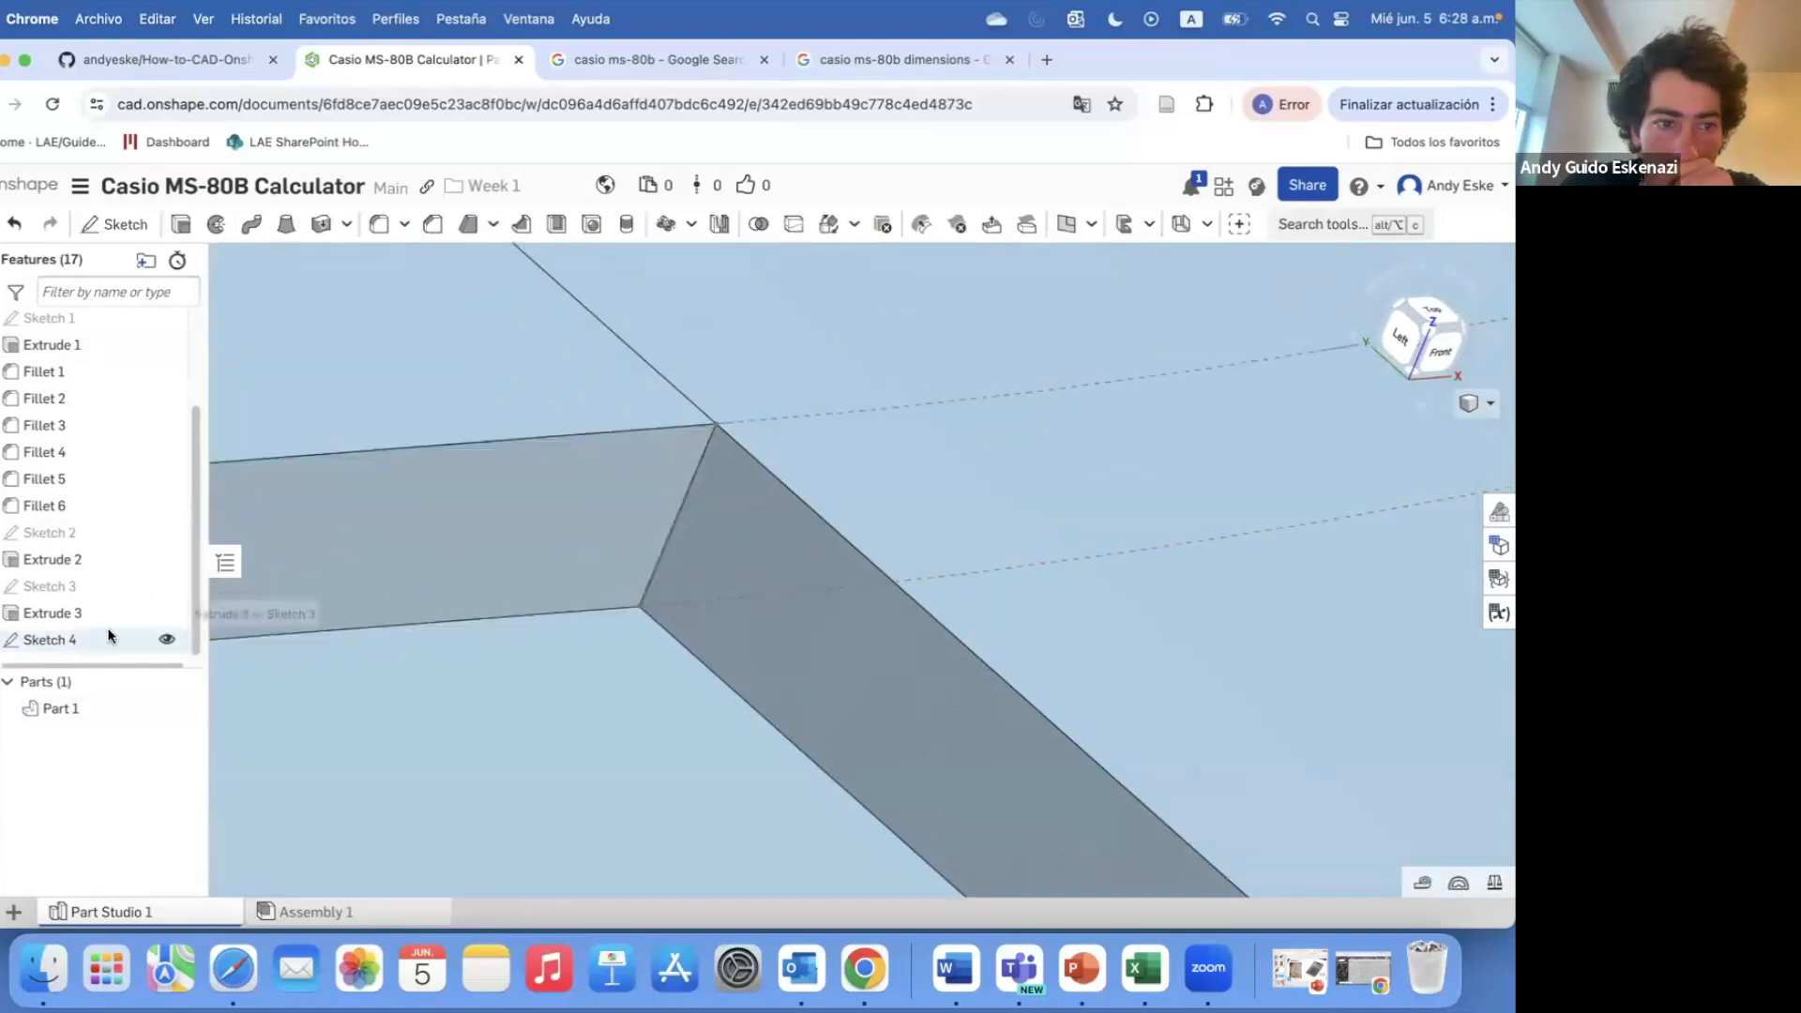
- Reopen the arc sketch and try to make the offset arc's end point coincident with the groove's bottom corner
right_click(110, 635)
click(141, 272)
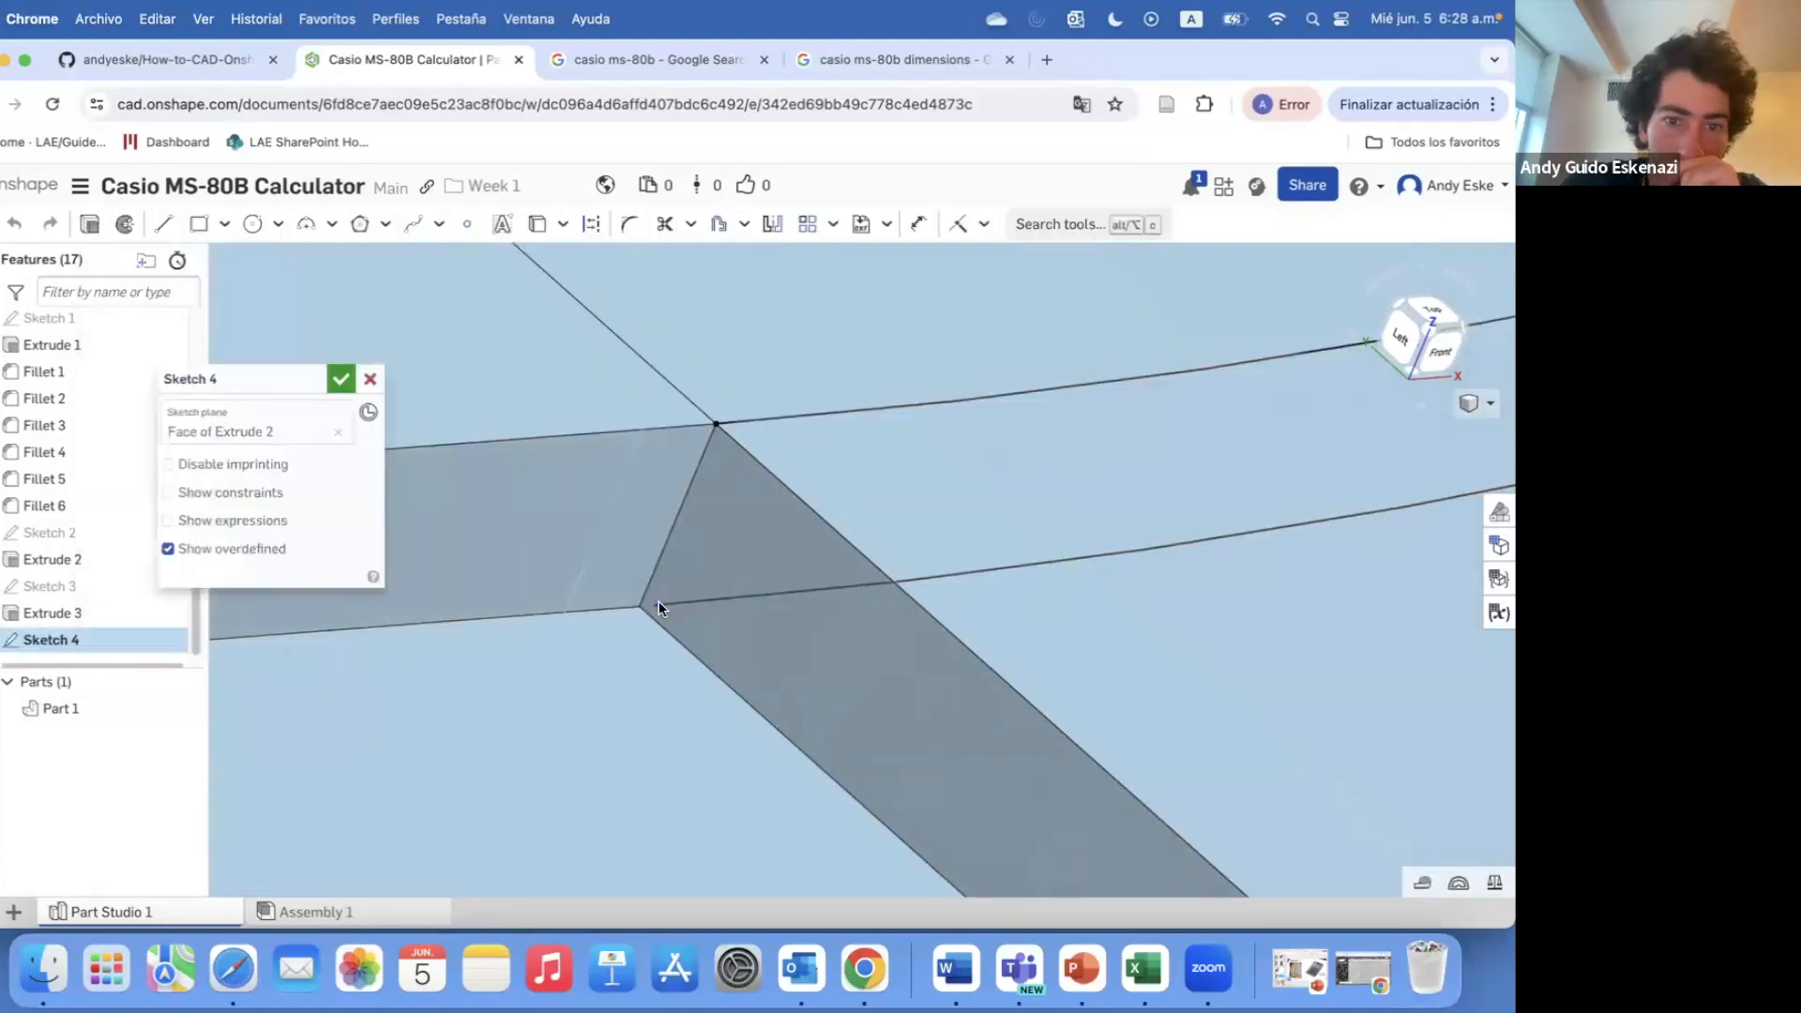
click(667, 606)
right_click(640, 610)
key(i)
click(667, 604)
click(641, 607)
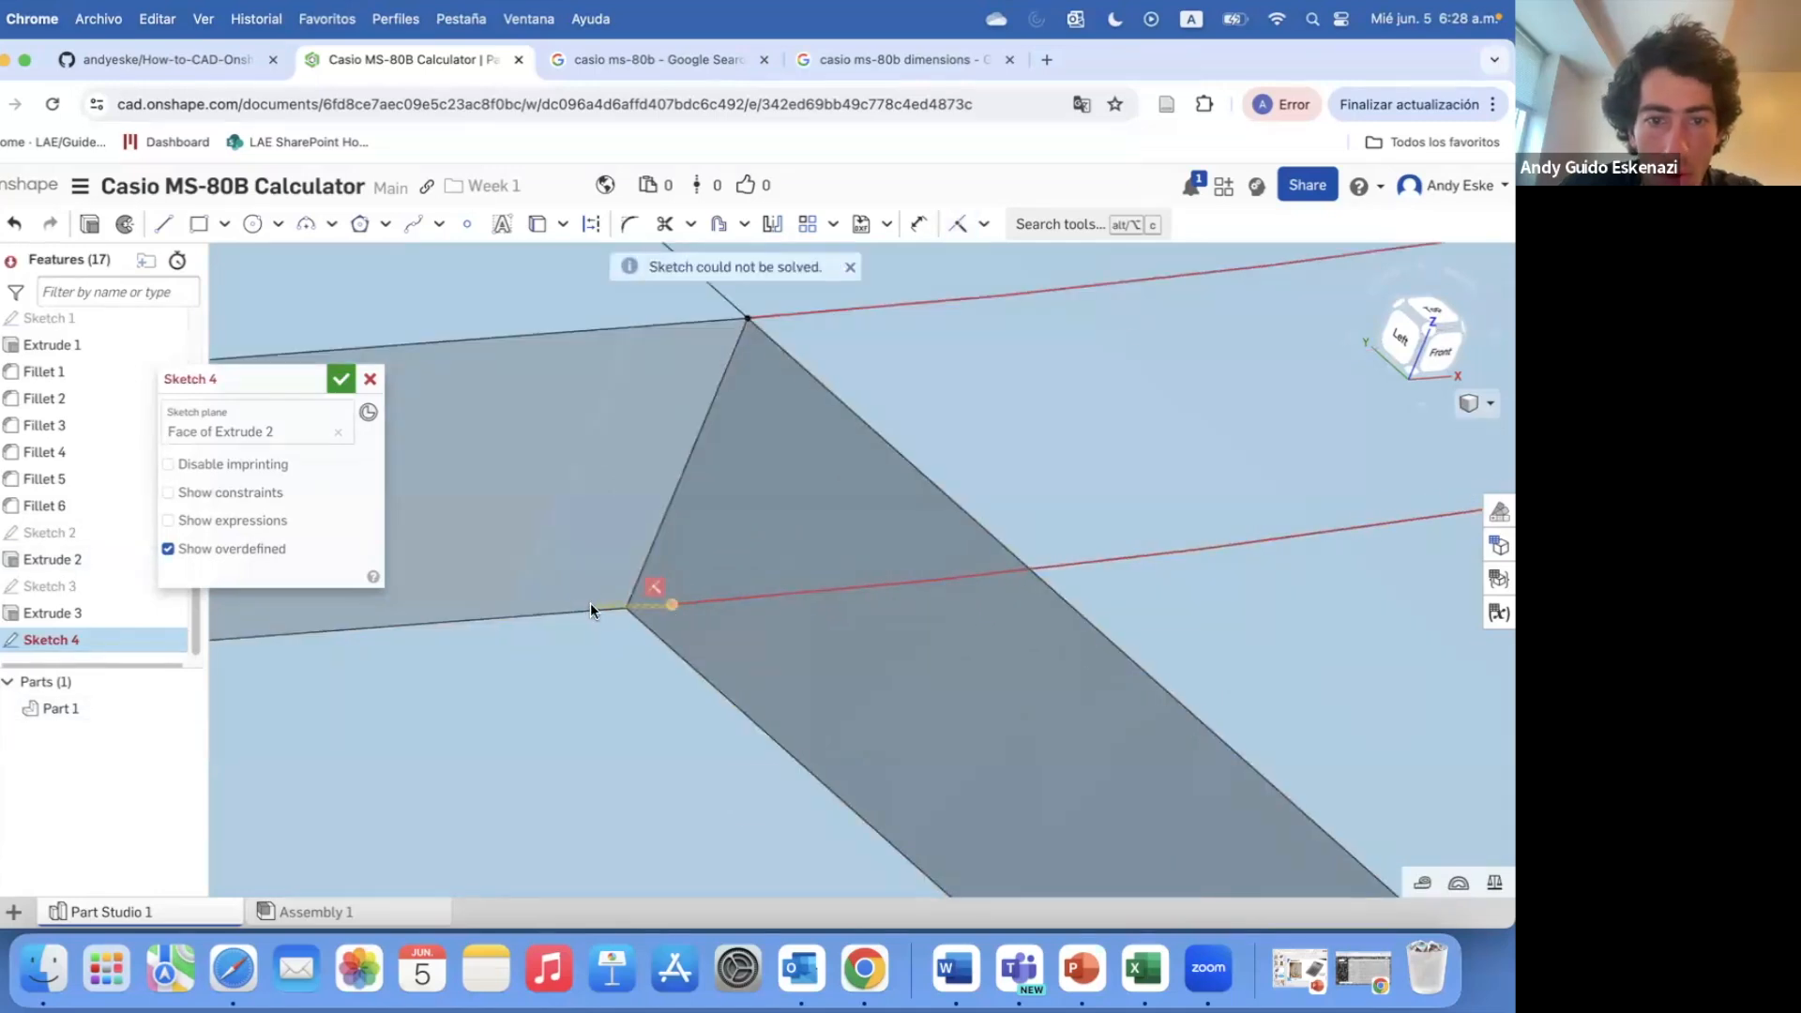
- Delete the offset arc and draw a new arc between the bottom corners of the two grooves
scroll(595, 611, down, 3)
right_click(1238, 515)
click(1341, 896)
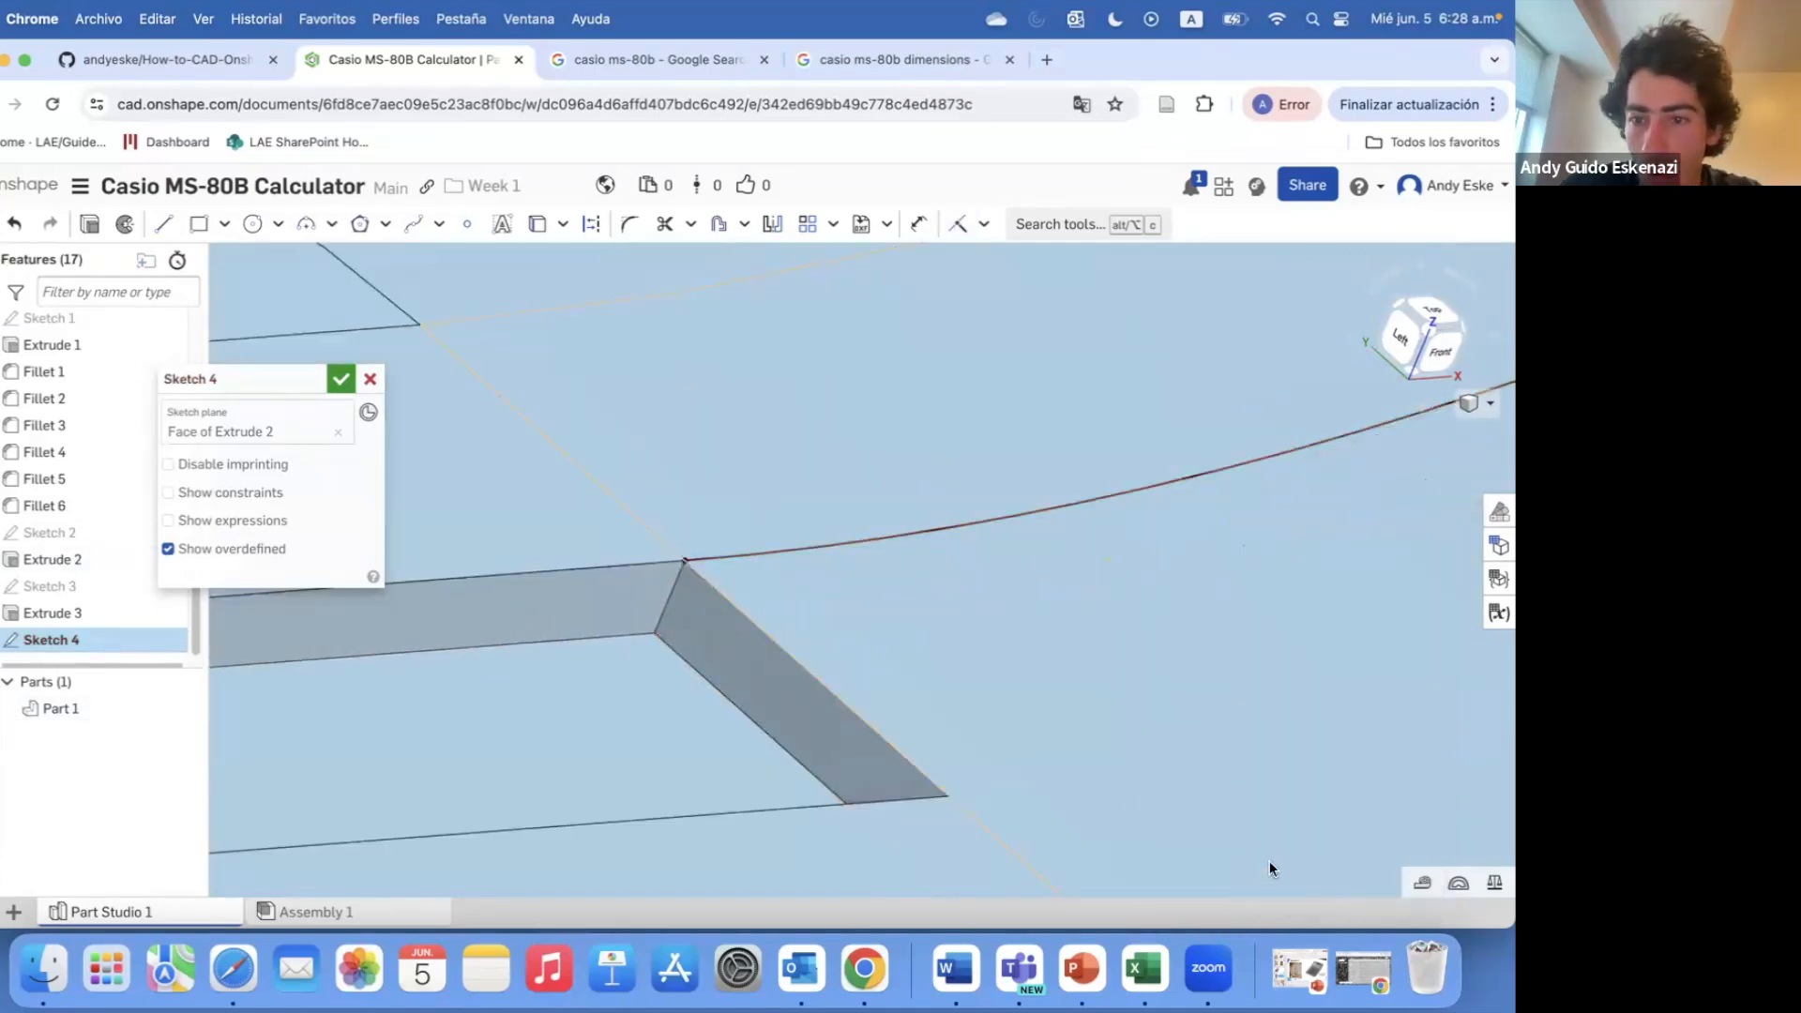
right_drag(657, 633, 1201, 489)
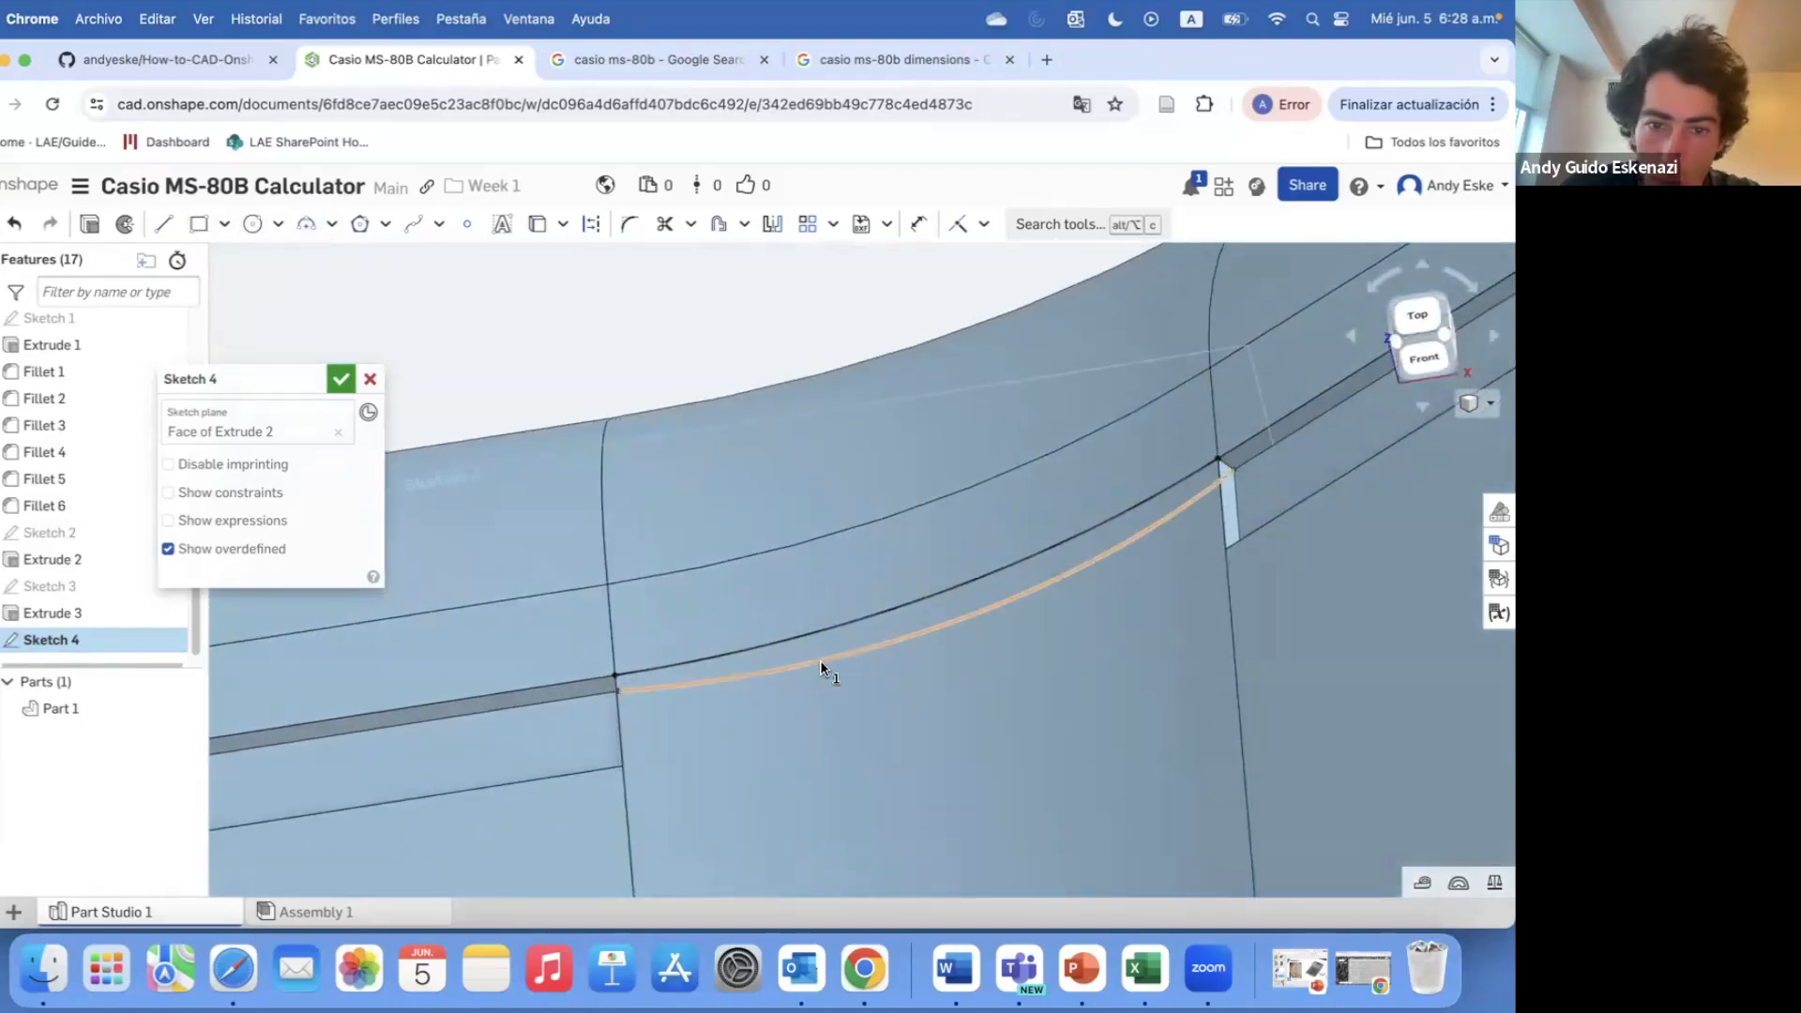
- Make the new lower arc concentric with the projected arc and close the strip's ends with 0.1 mm lines
click(819, 660)
right_click(786, 656)
click(985, 225)
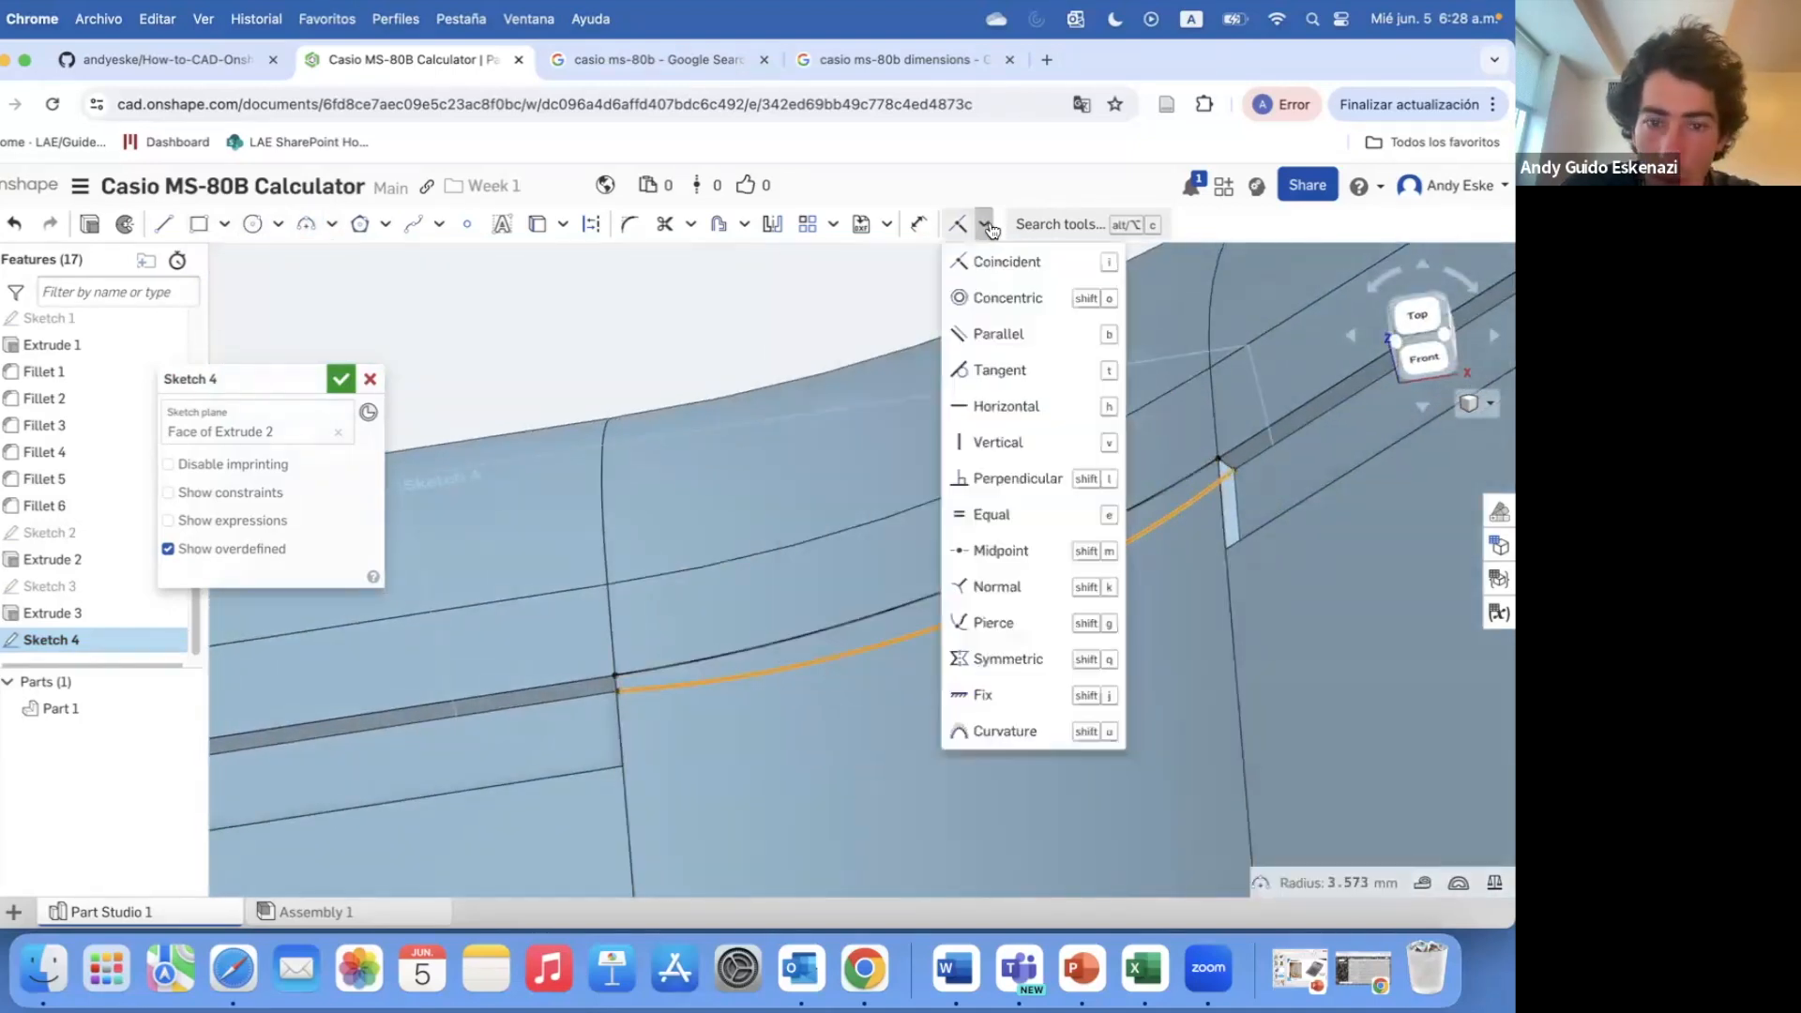
click(1007, 298)
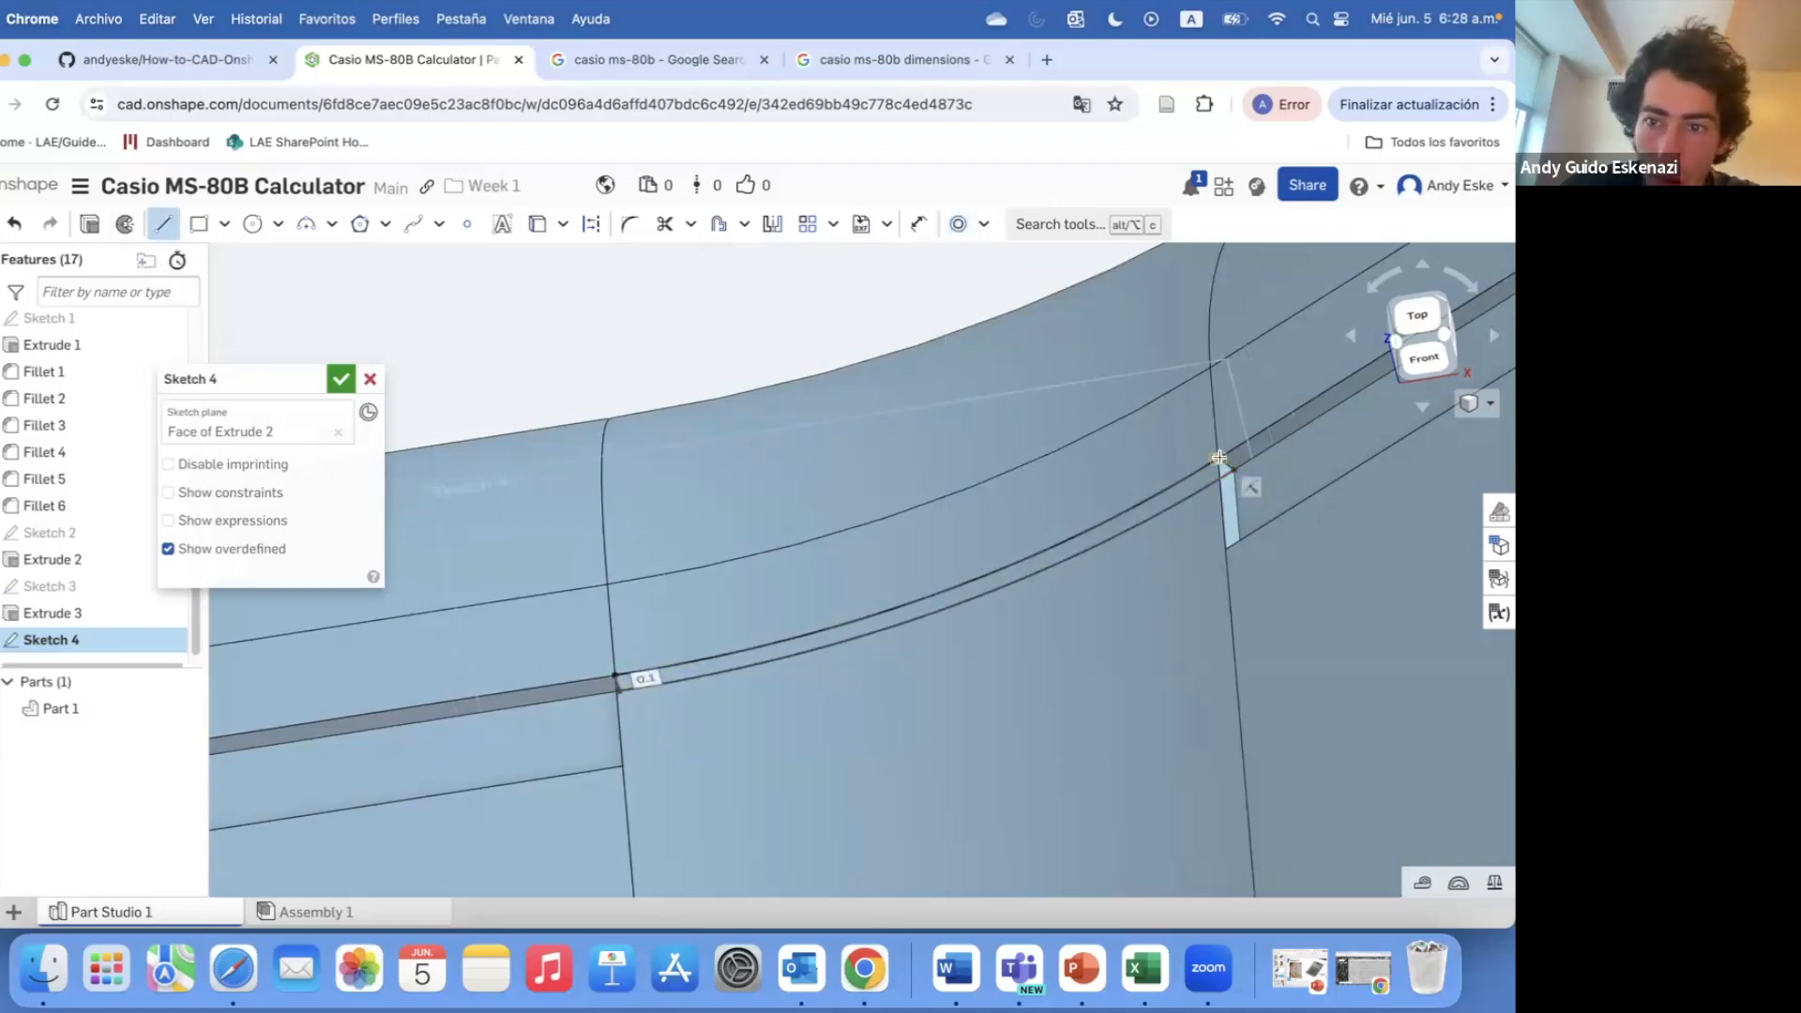
right_drag(659, 739, 251, 338)
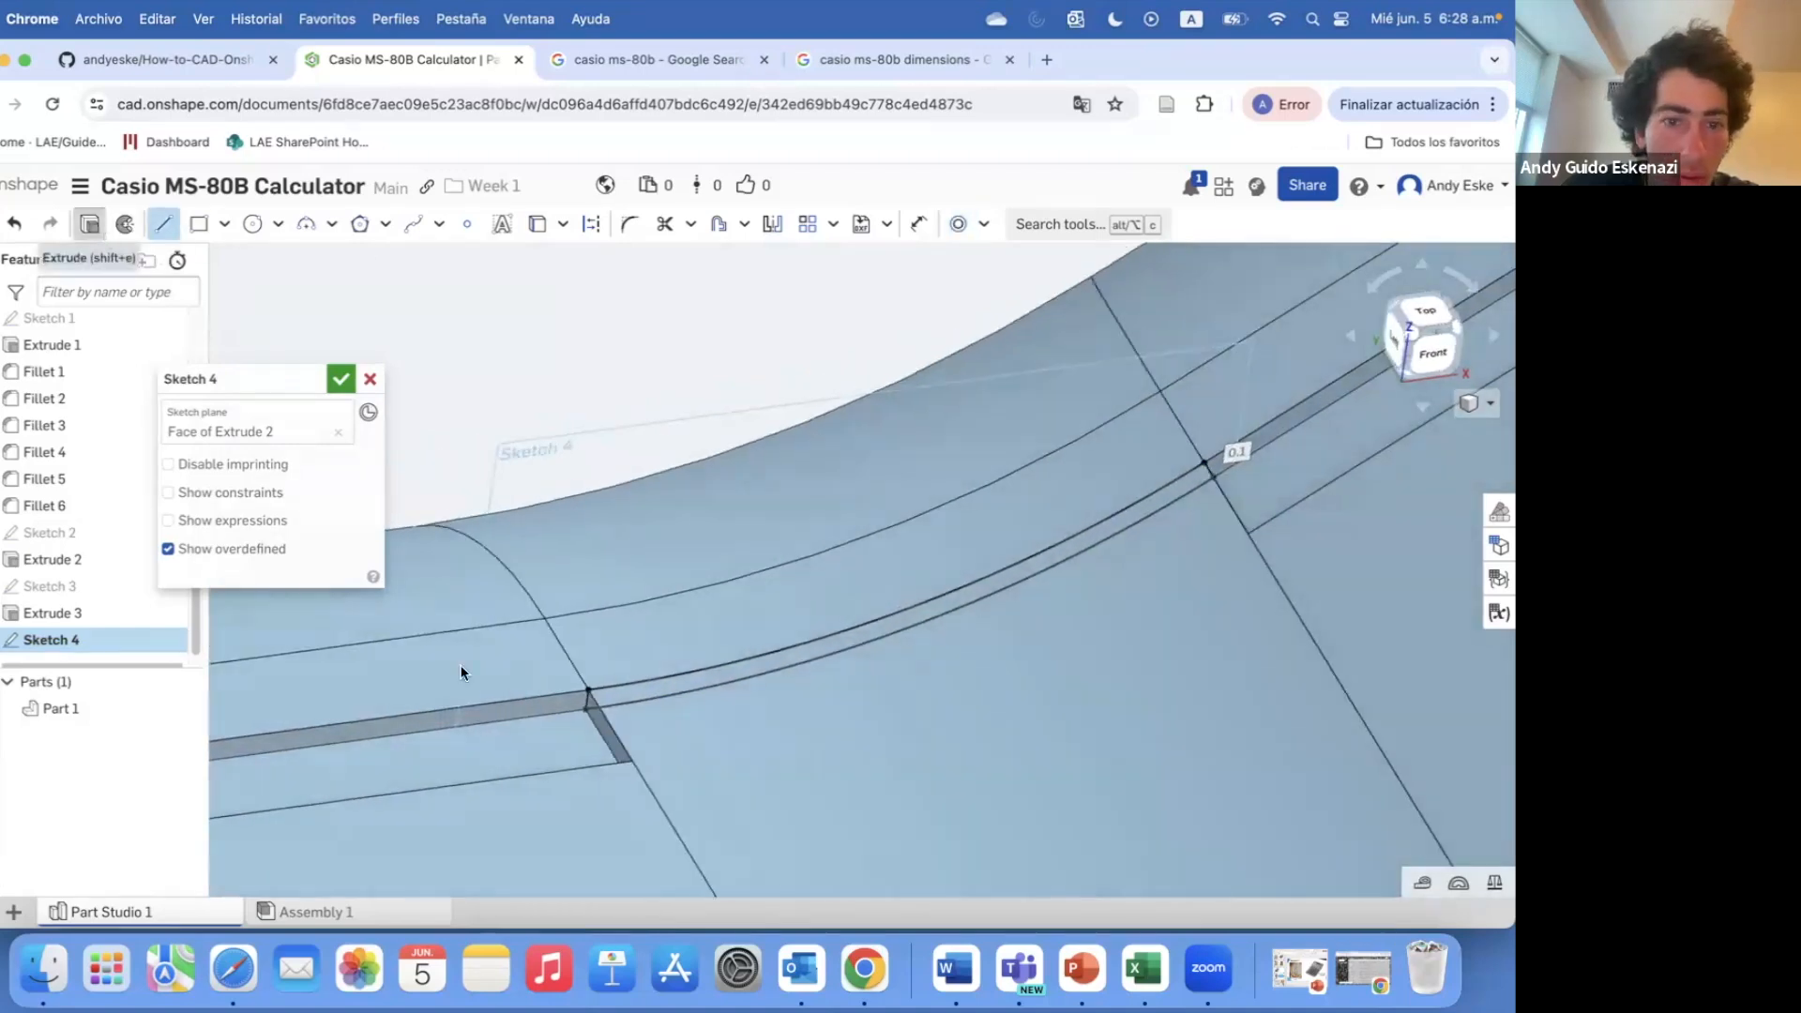
- Extrude the arc strip sketch 0.5 mm as a removal into the body to join the two grooves across the bend
key(shift+e)
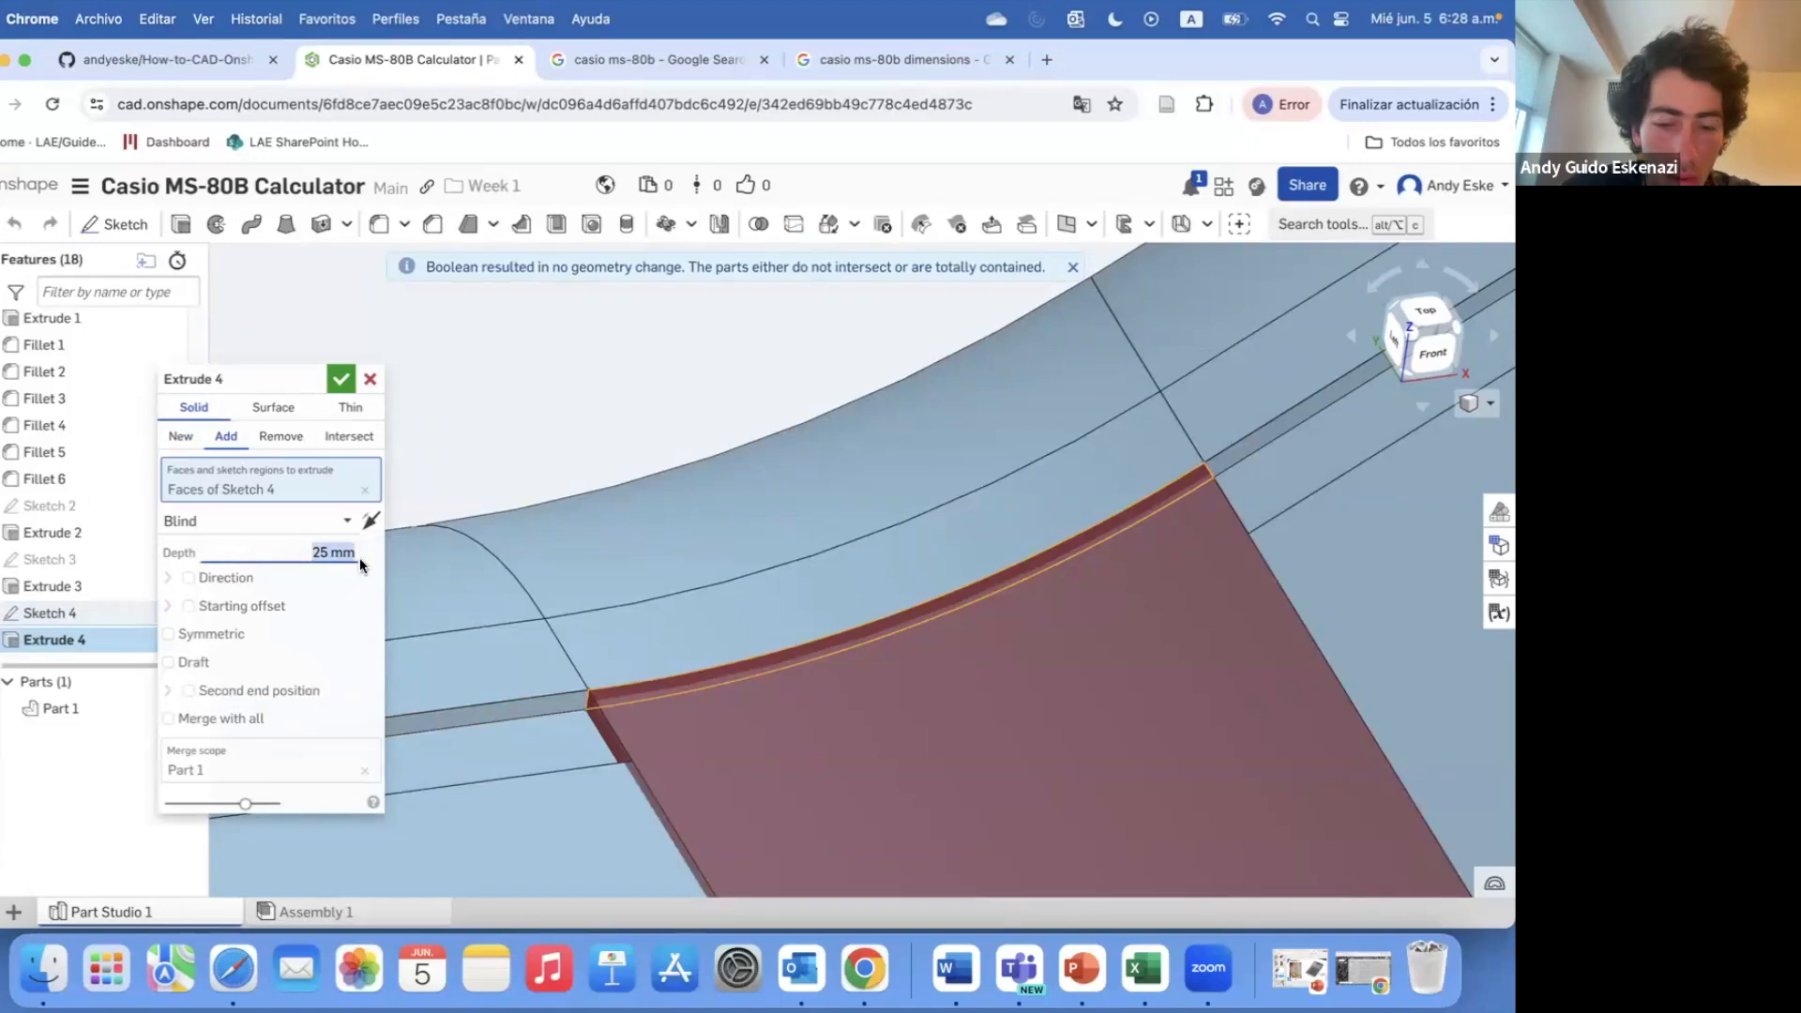
key(Return)
right_drag(796, 797, 876, 812)
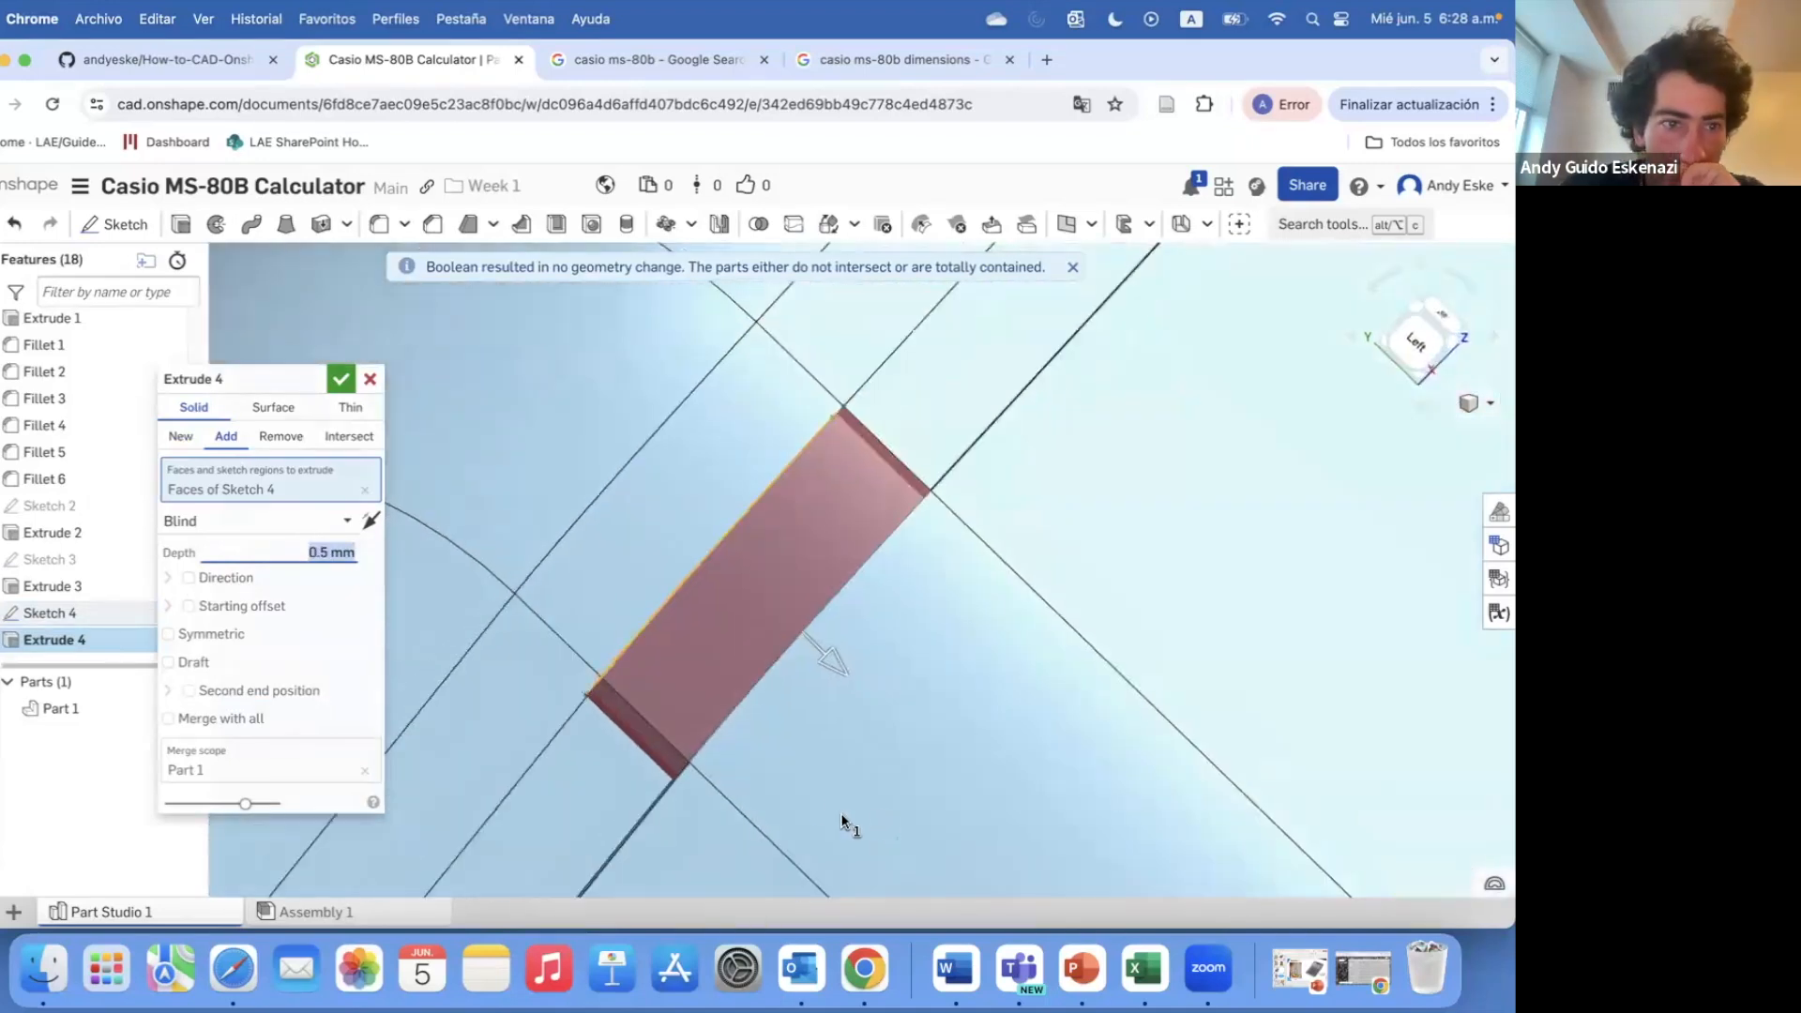
click(287, 445)
click(370, 521)
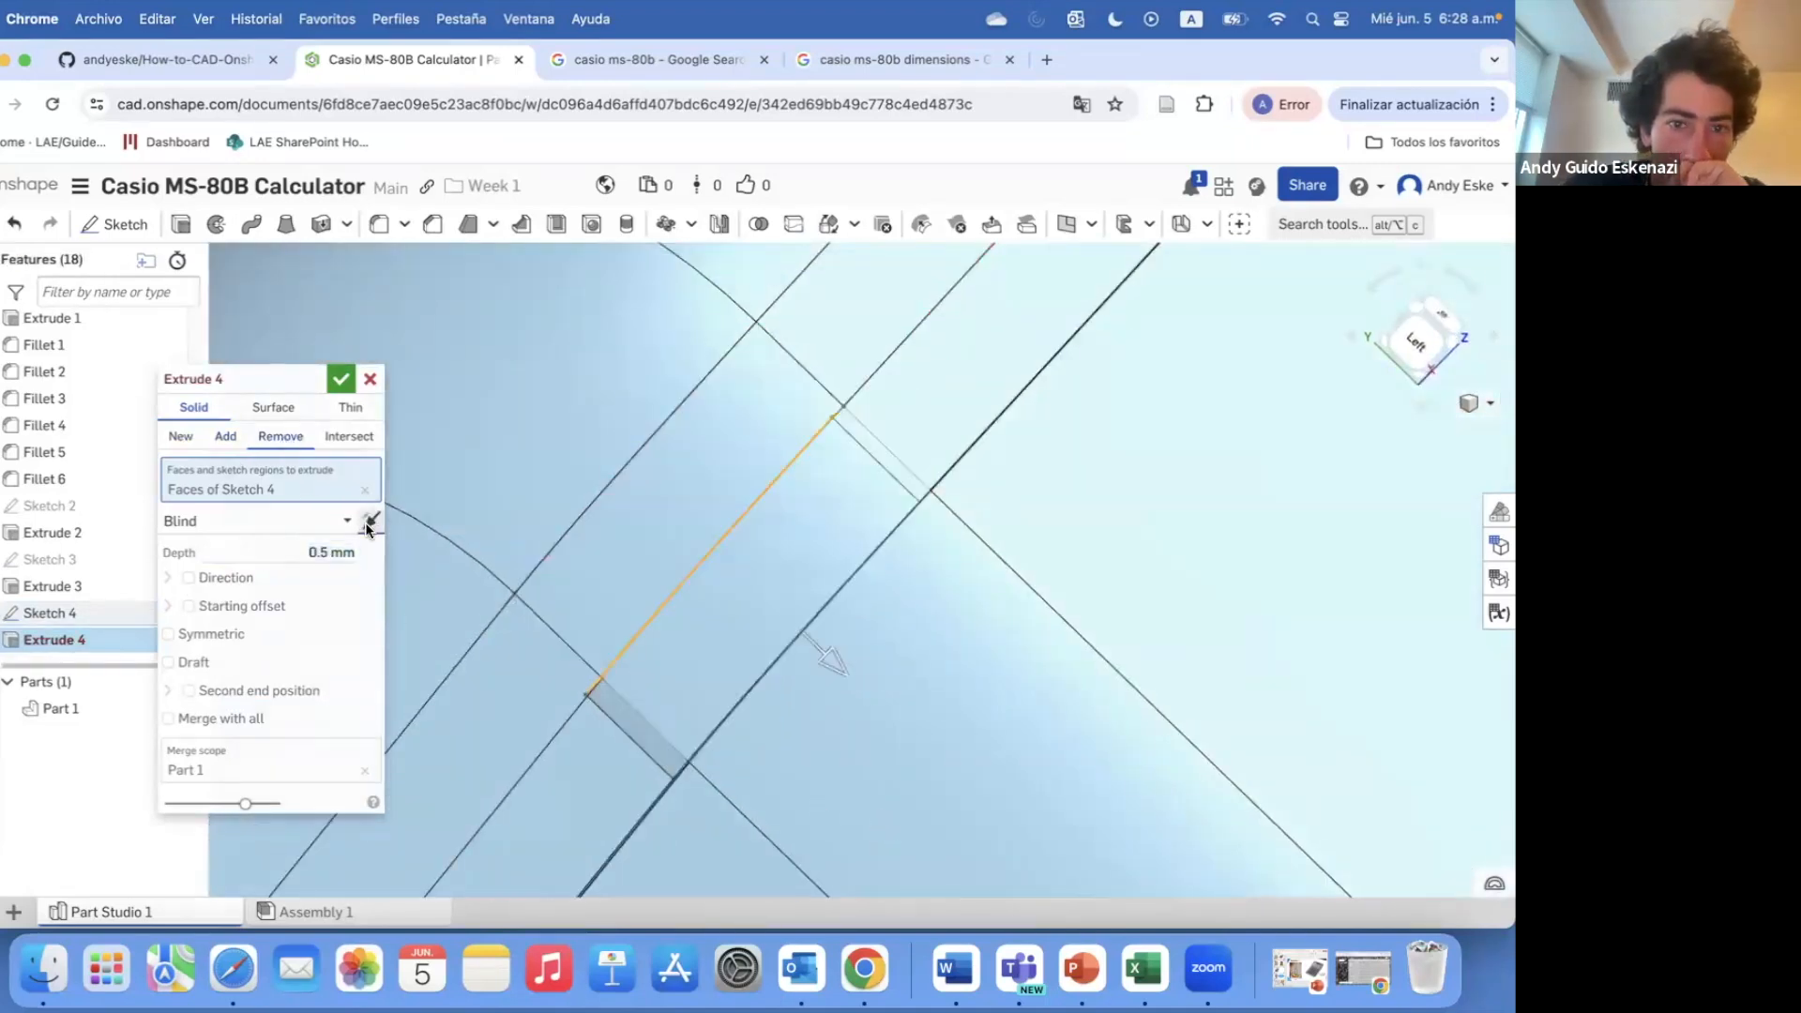
click(341, 379)
scroll(720, 581, up, 5)
right_drag(721, 574, 406, 816)
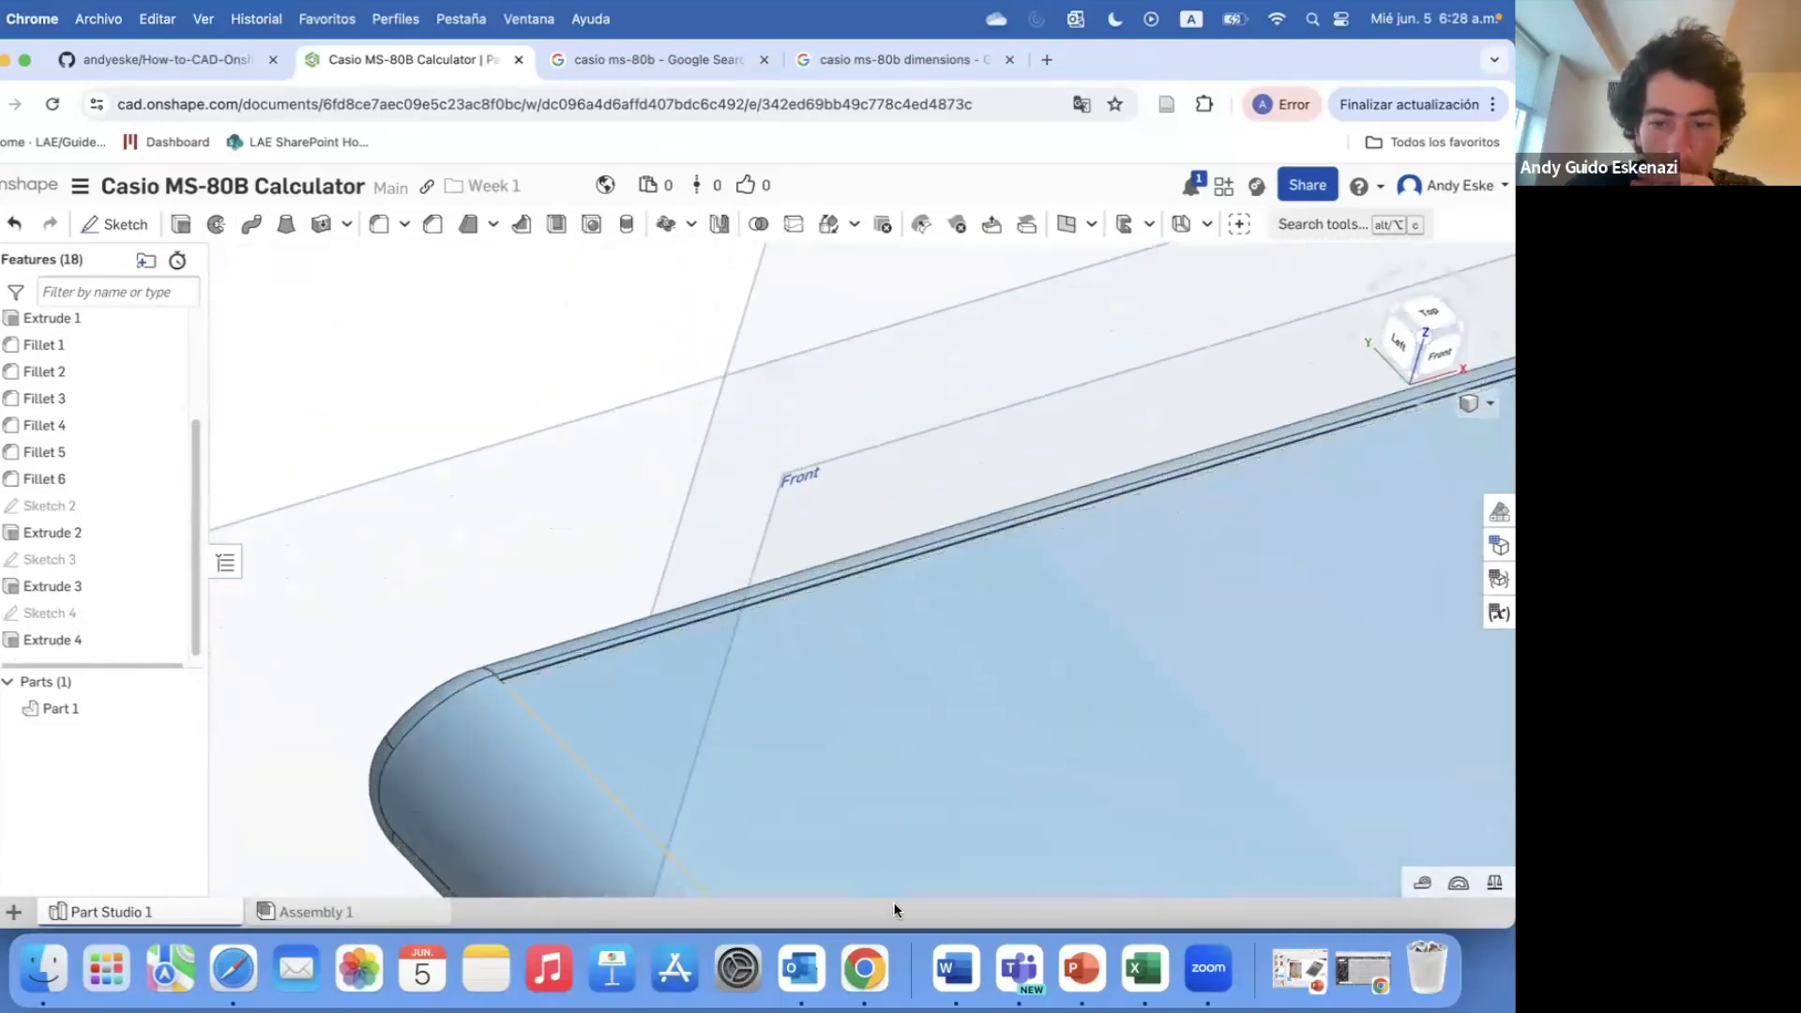
- Create a reference plane parallel to the Right plane, set off from the body's side
click(591, 72)
click(407, 71)
right_drag(602, 745, 806, 792)
click(1066, 224)
click(796, 664)
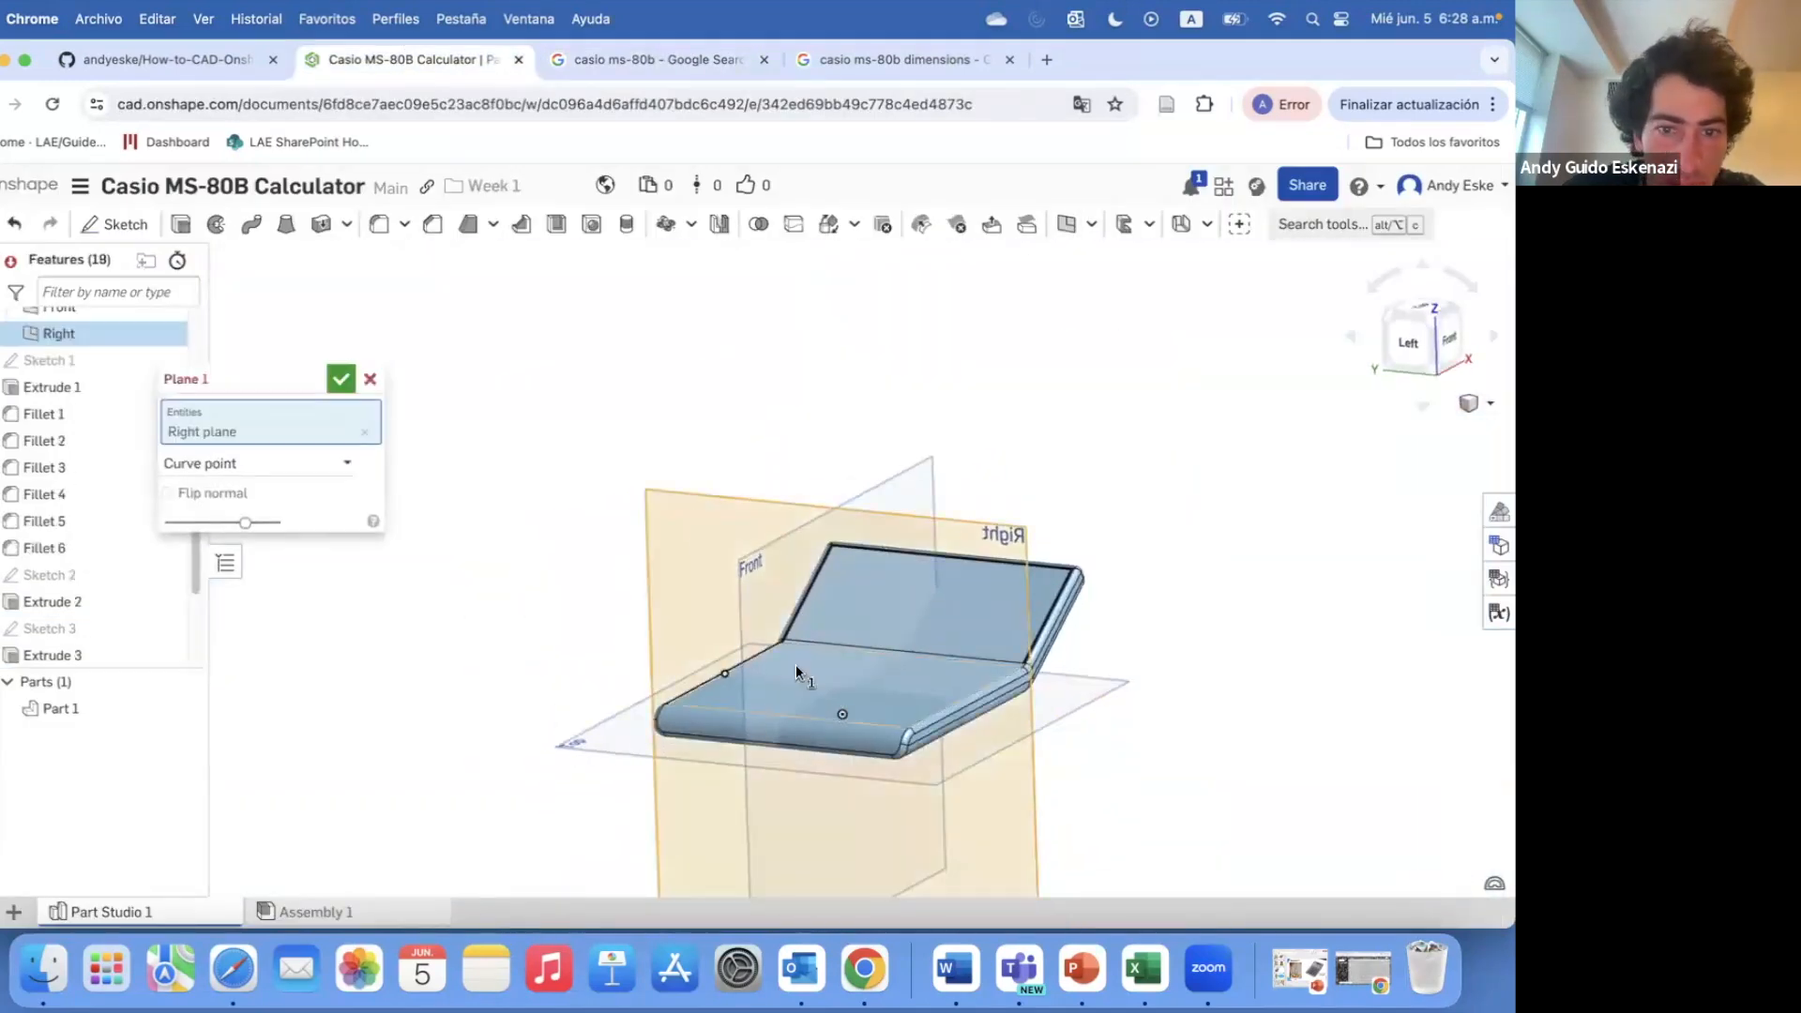
drag(615, 720, 764, 717)
right_drag(763, 717, 690, 732)
click(341, 379)
scroll(394, 475, up, 3)
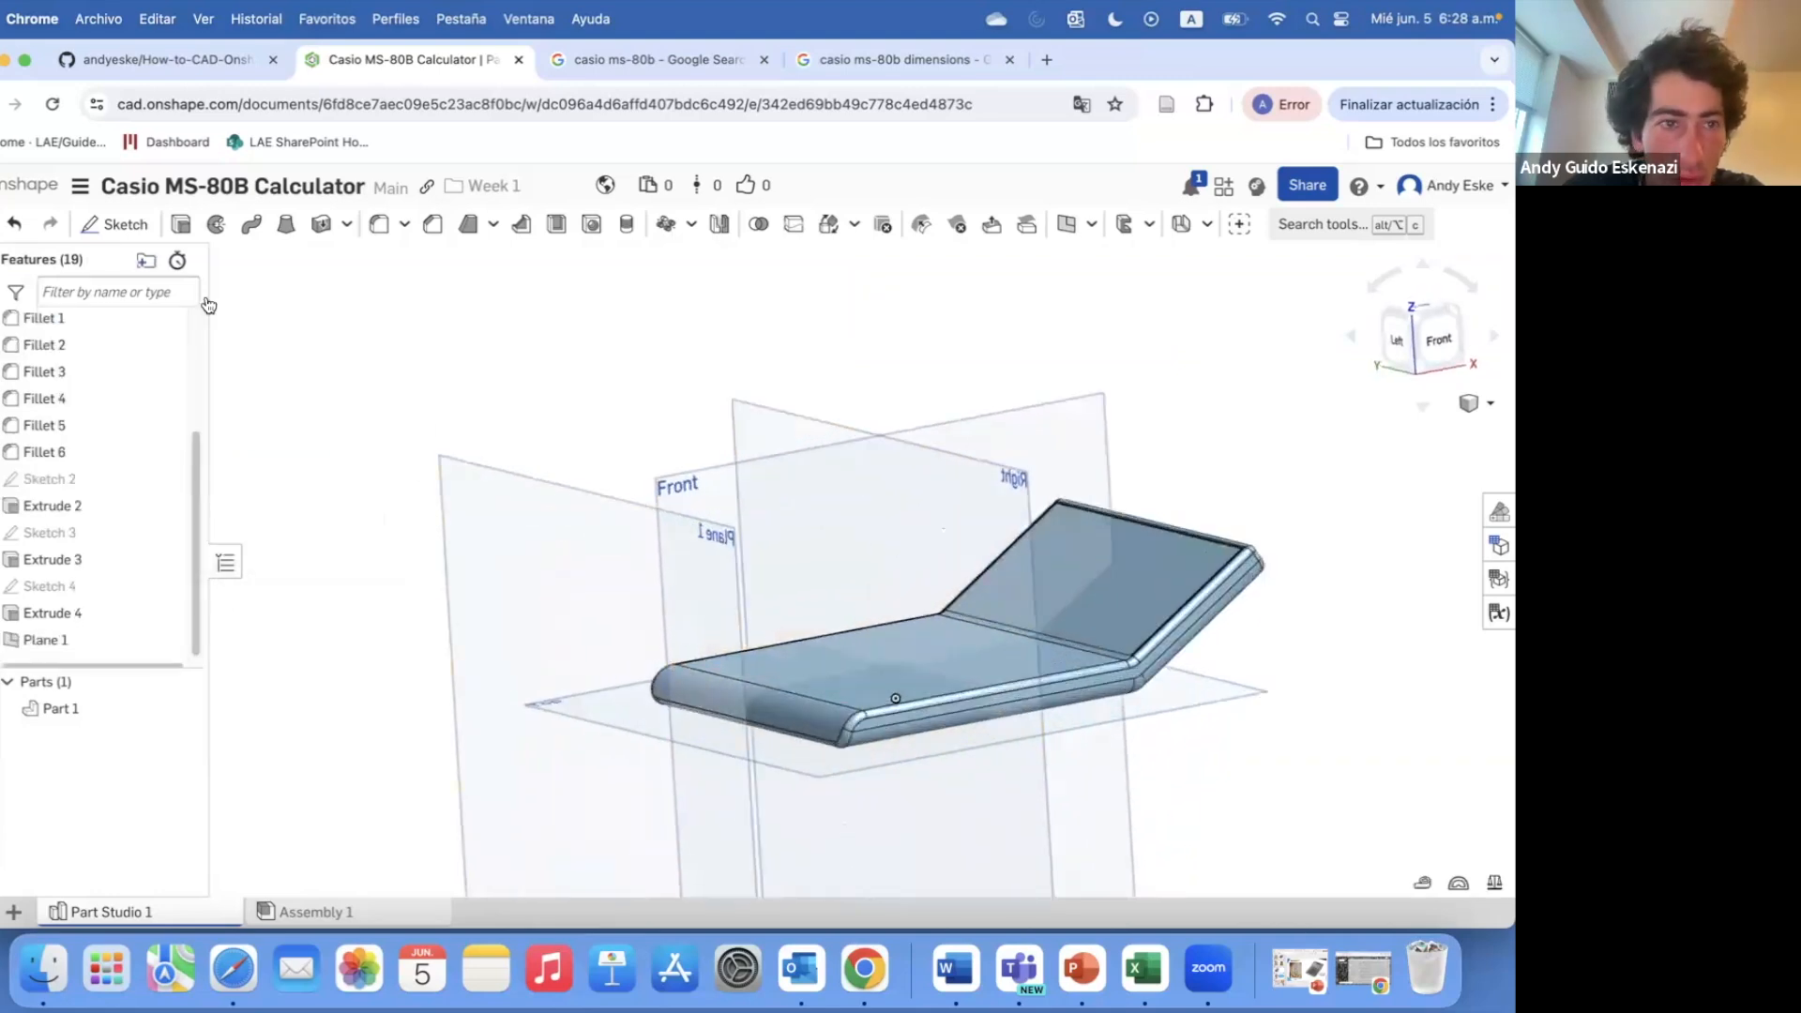
- Start a sketch on the new plane, project the body's side outline onto it, and convert the outline to construction geometry
key(shift+s)
click(538, 224)
drag(466, 655, 721, 800)
click(590, 227)
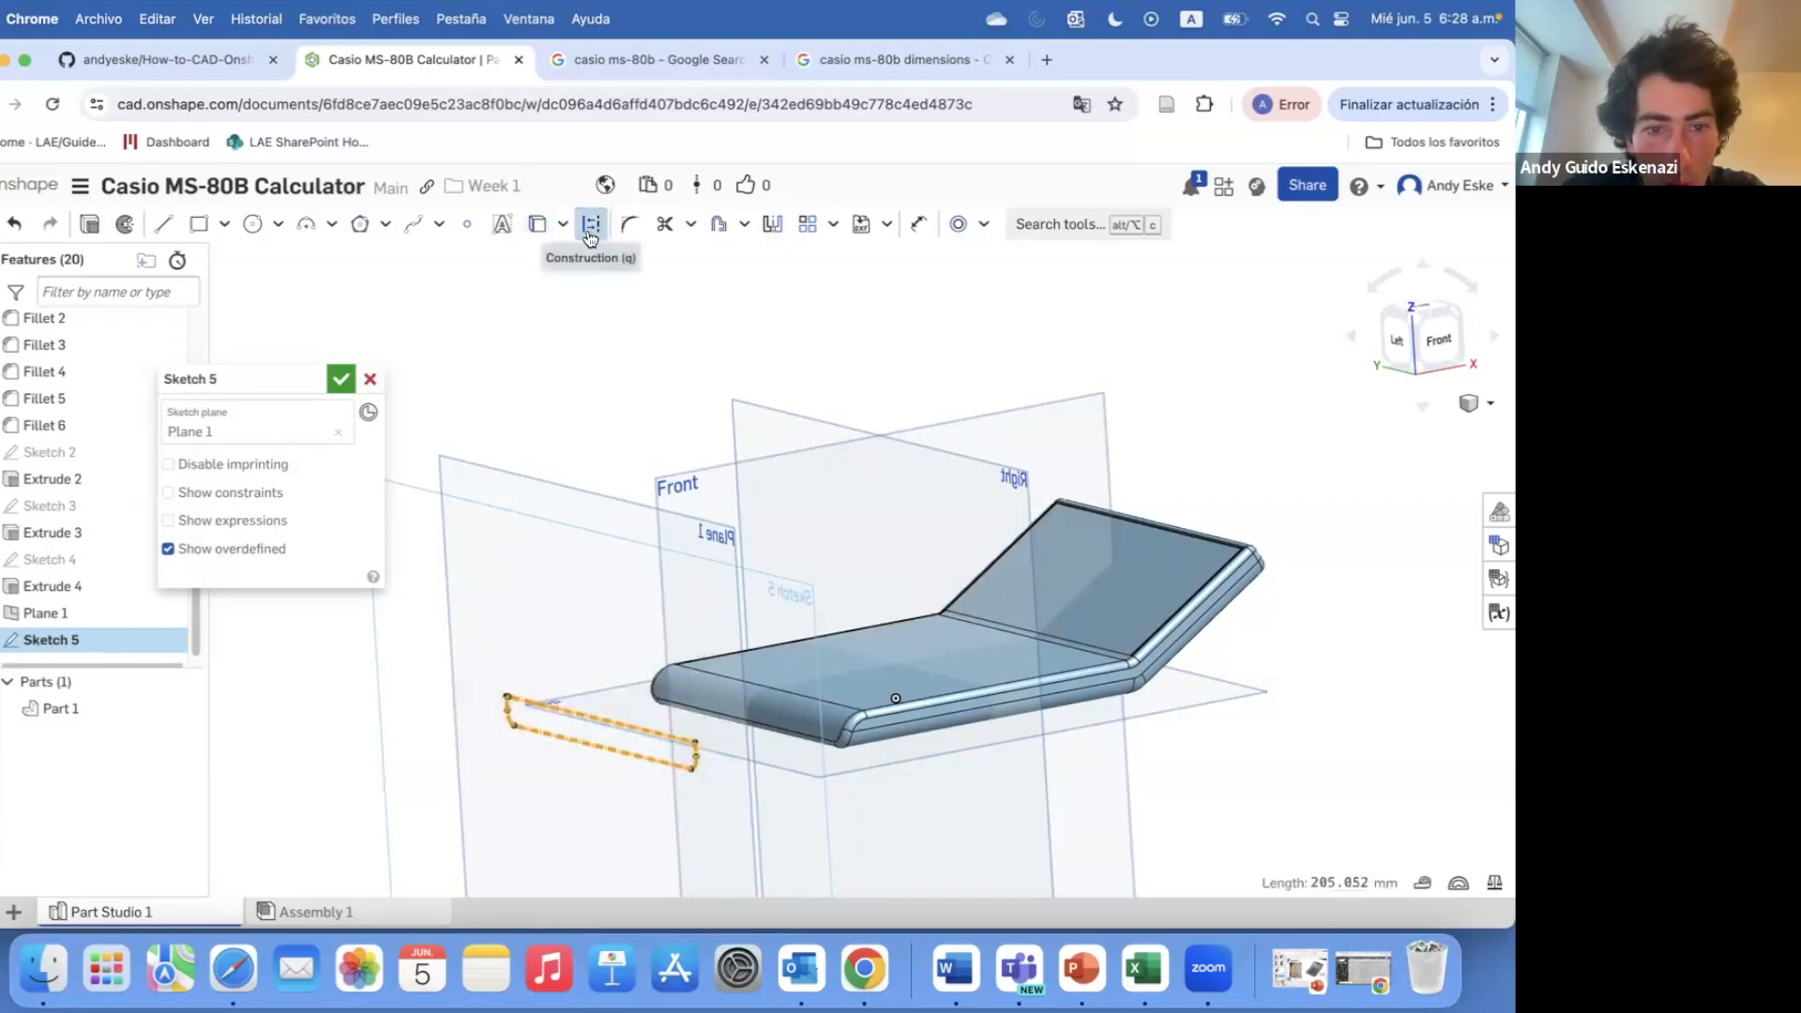
- Offset the whole construction outline inward by 0.5 mm
scroll(563, 722, up, 5)
click(710, 224)
scroll(483, 647, up, 5)
scroll(468, 600, up, 3)
scroll(545, 624, down, 3)
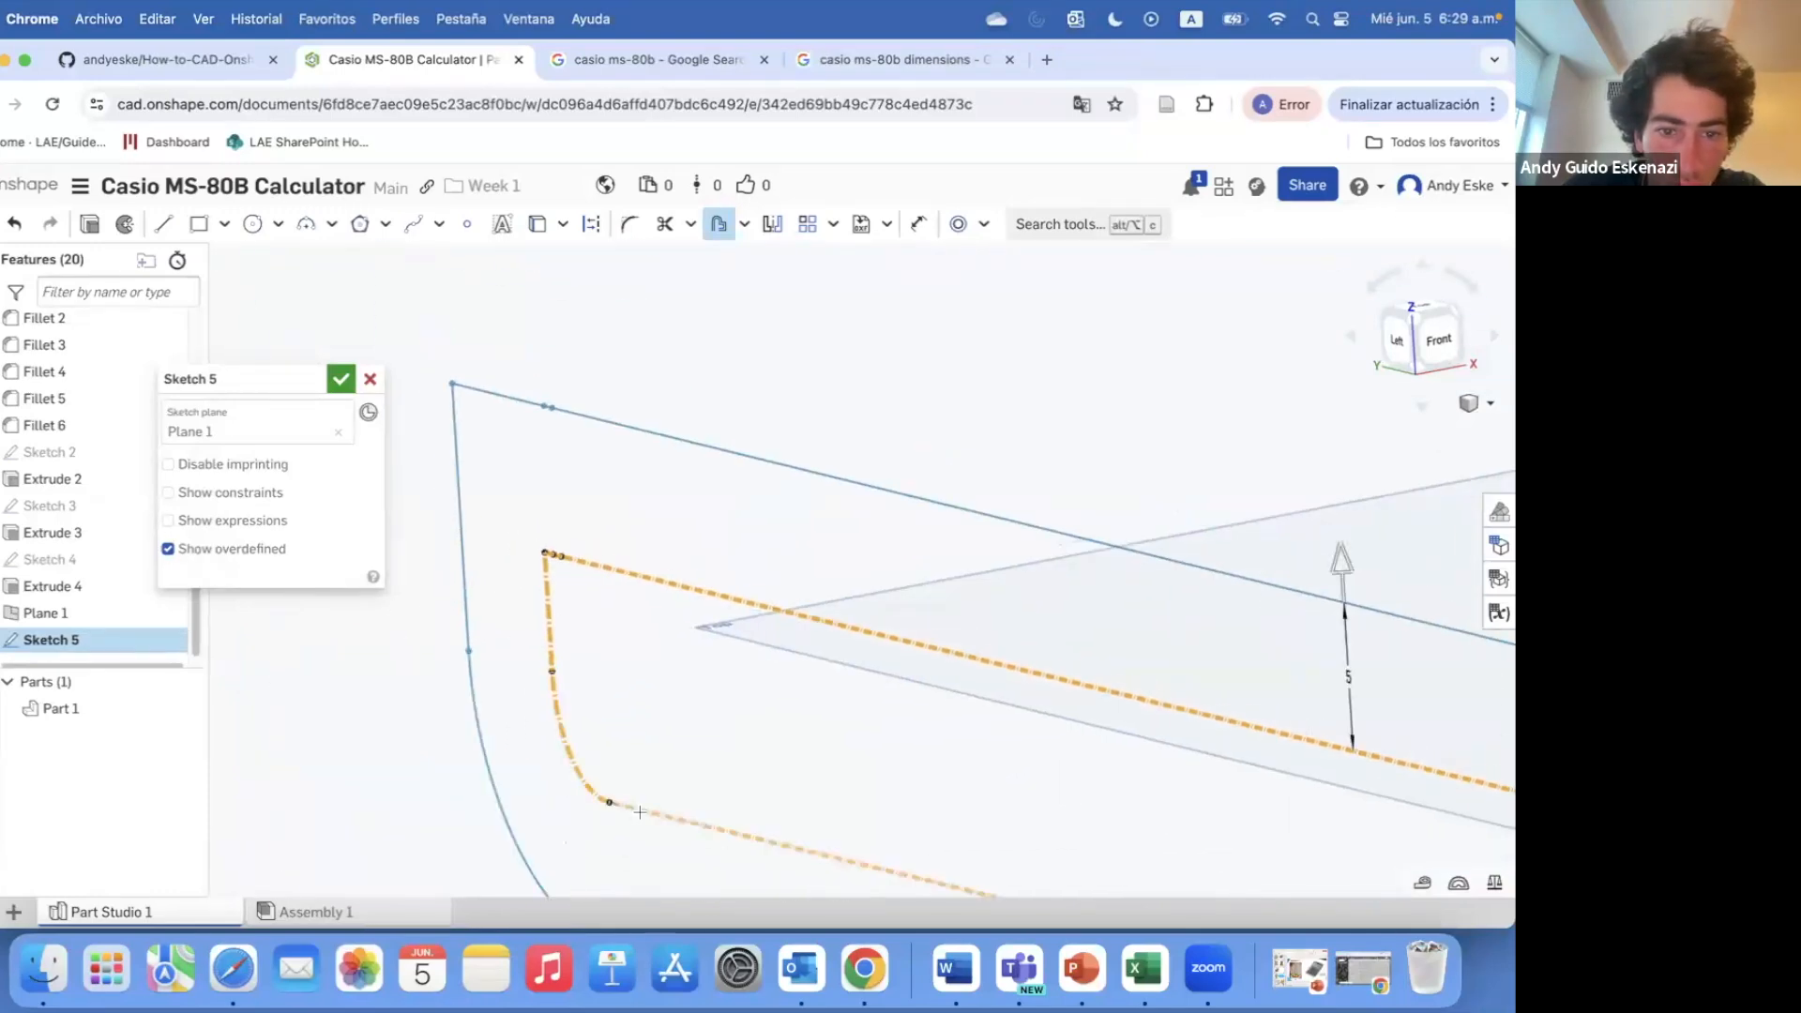
scroll(640, 812, down, 5)
scroll(914, 741, up, 5)
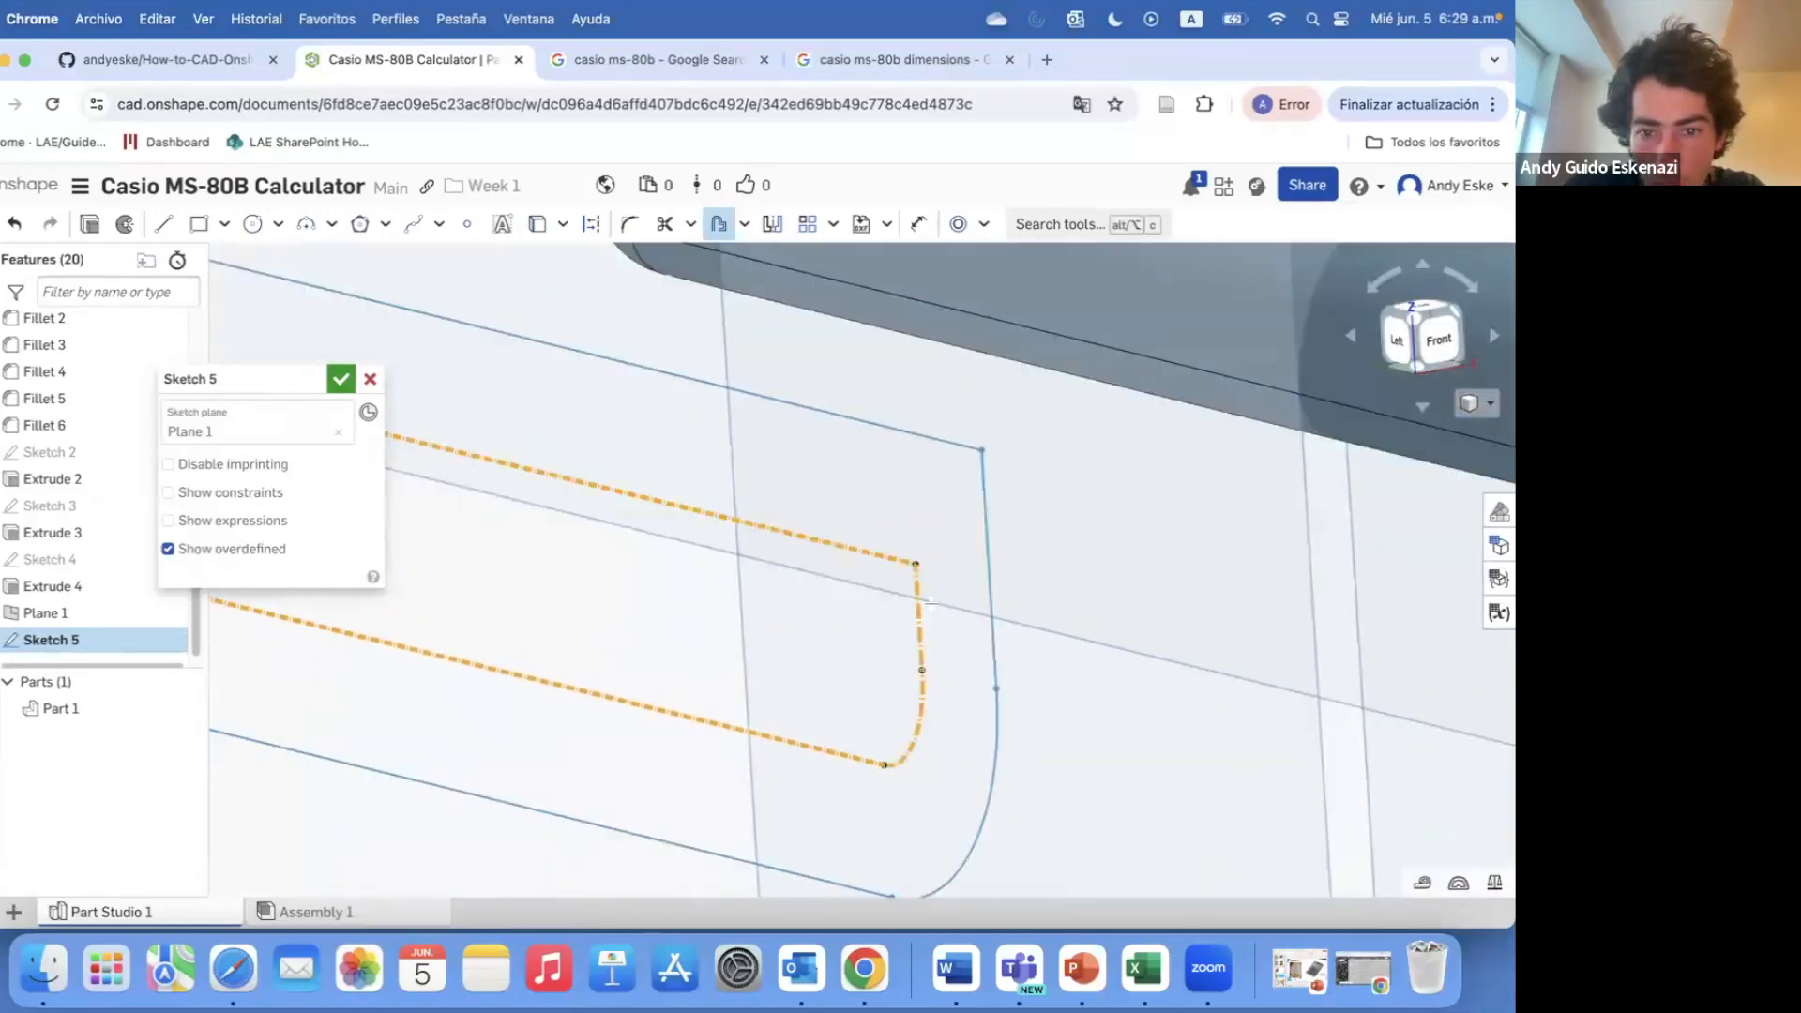
scroll(930, 603, down, 4)
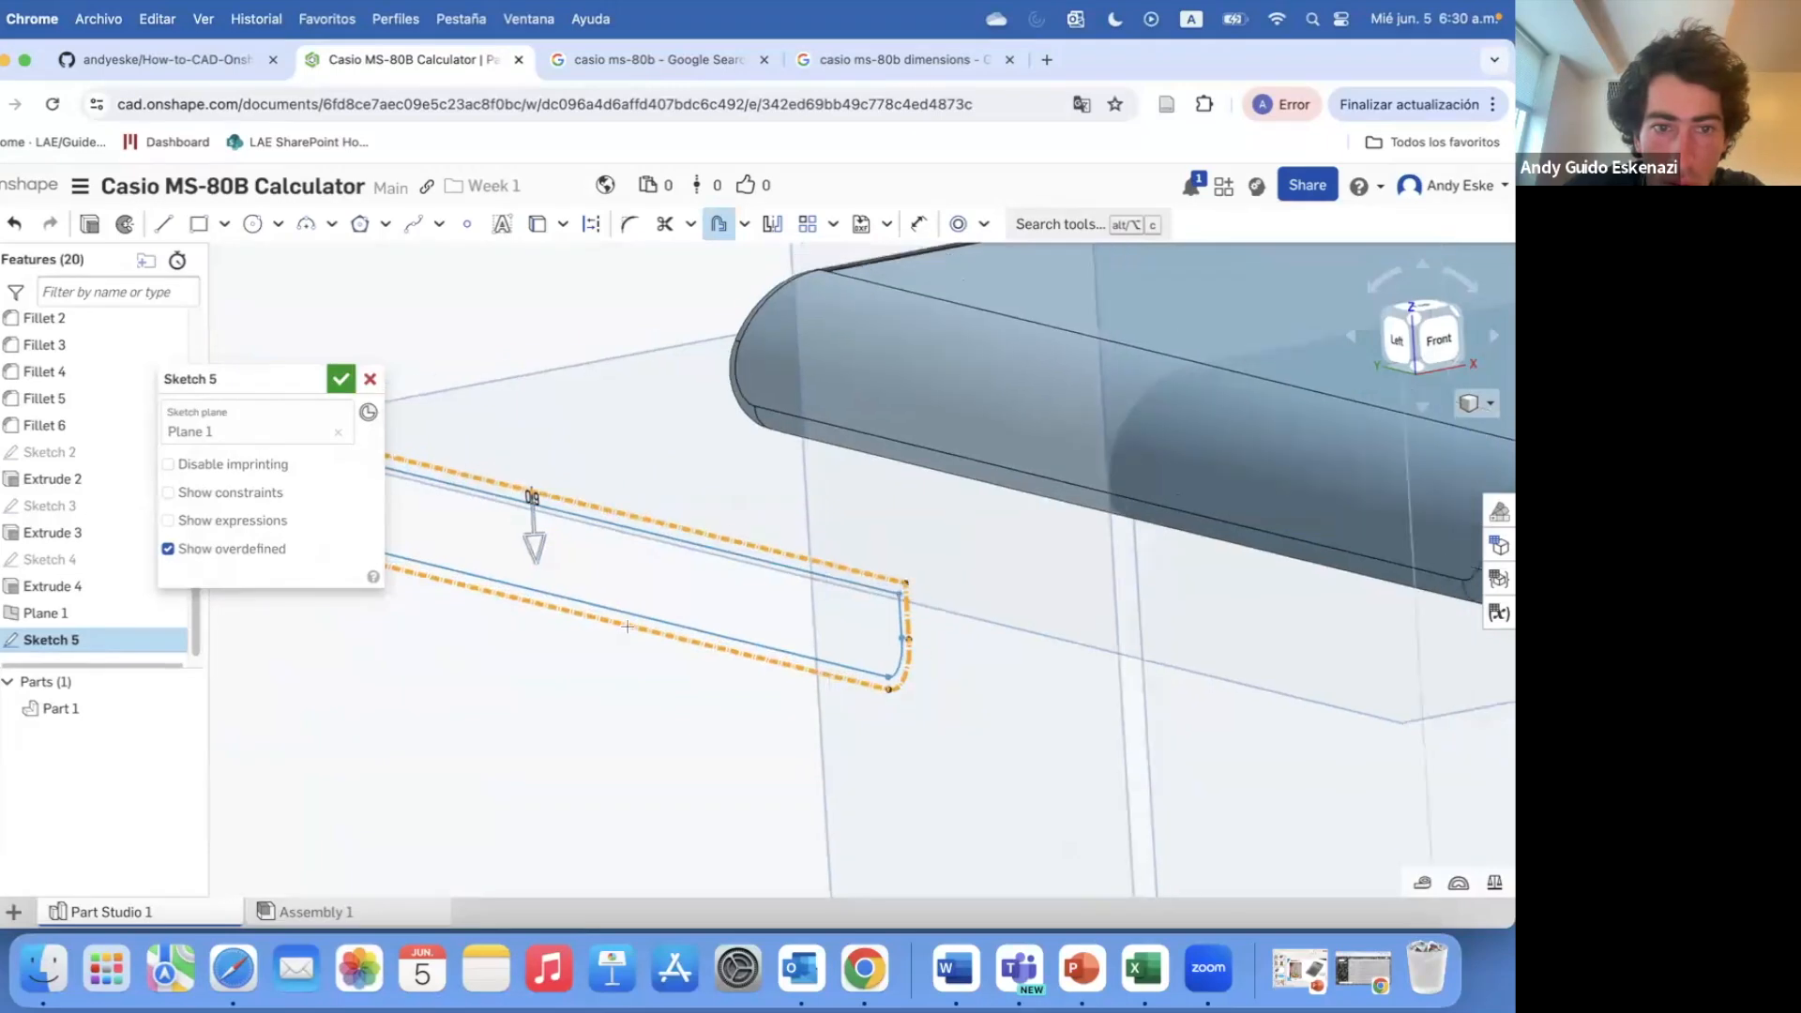
scroll(627, 625, up, 5)
double_click(538, 487)
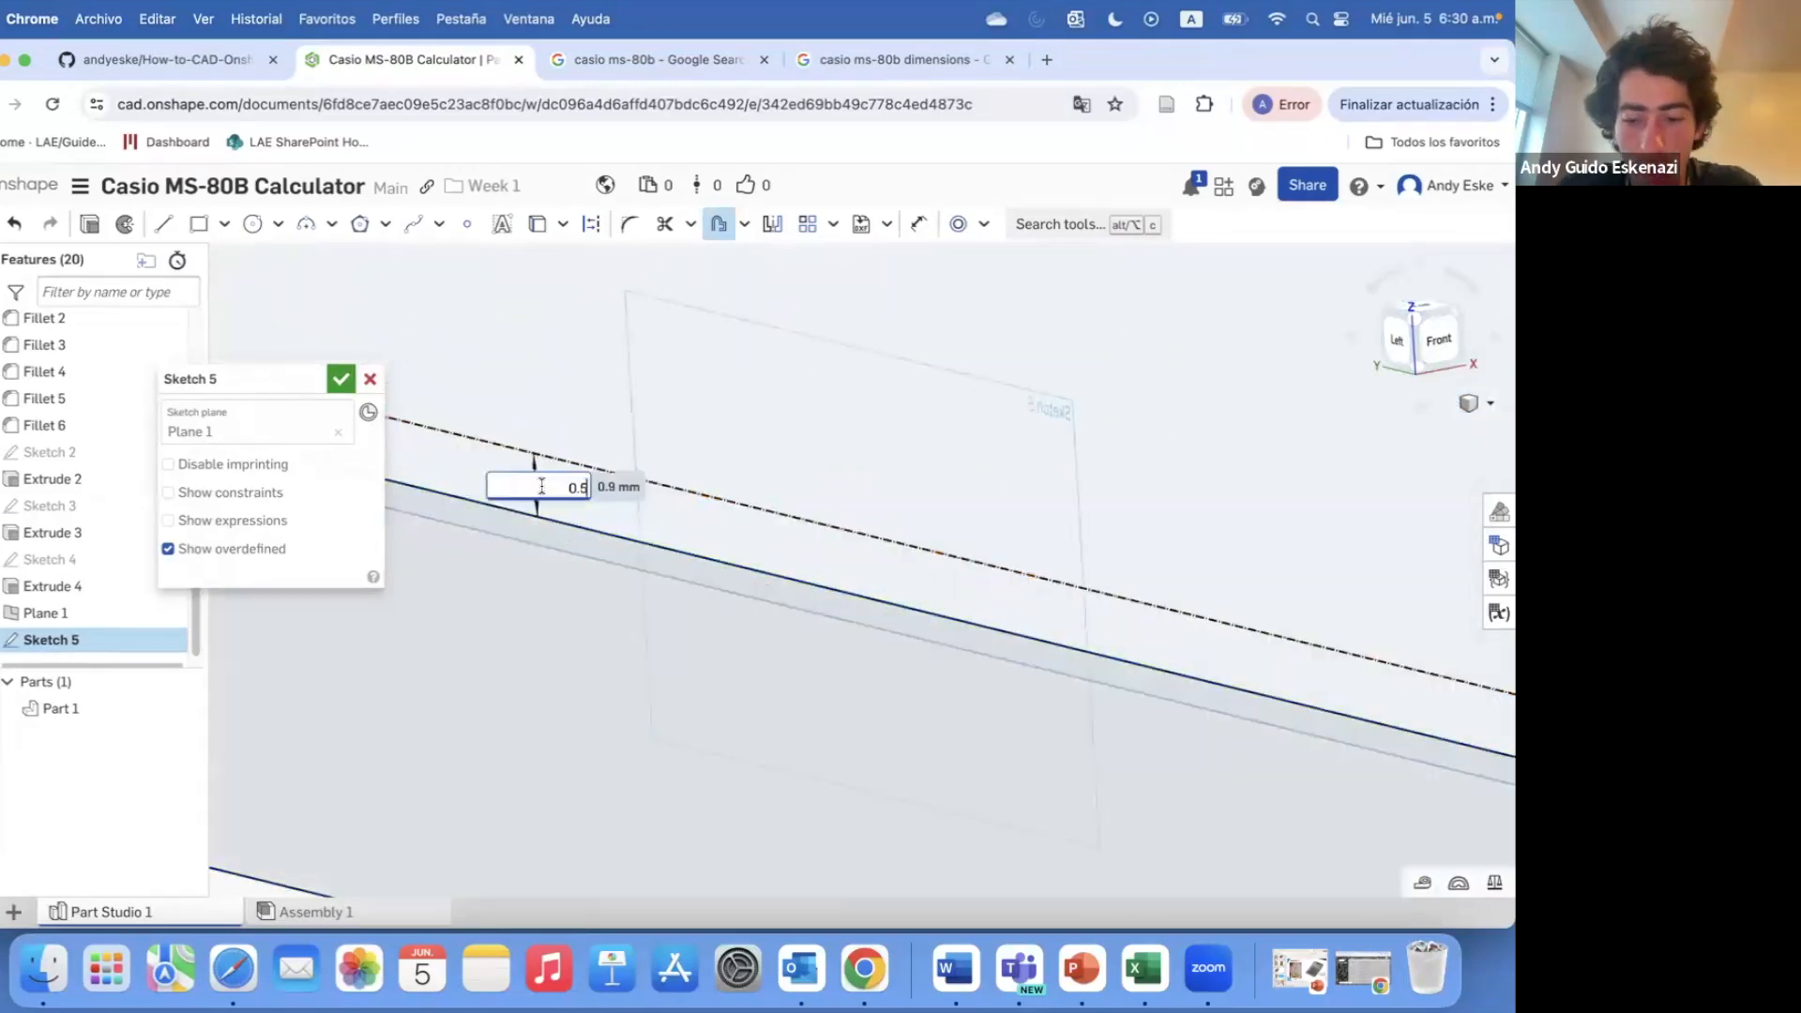
text(0.5)
key(Return)
scroll(805, 550, down, 8)
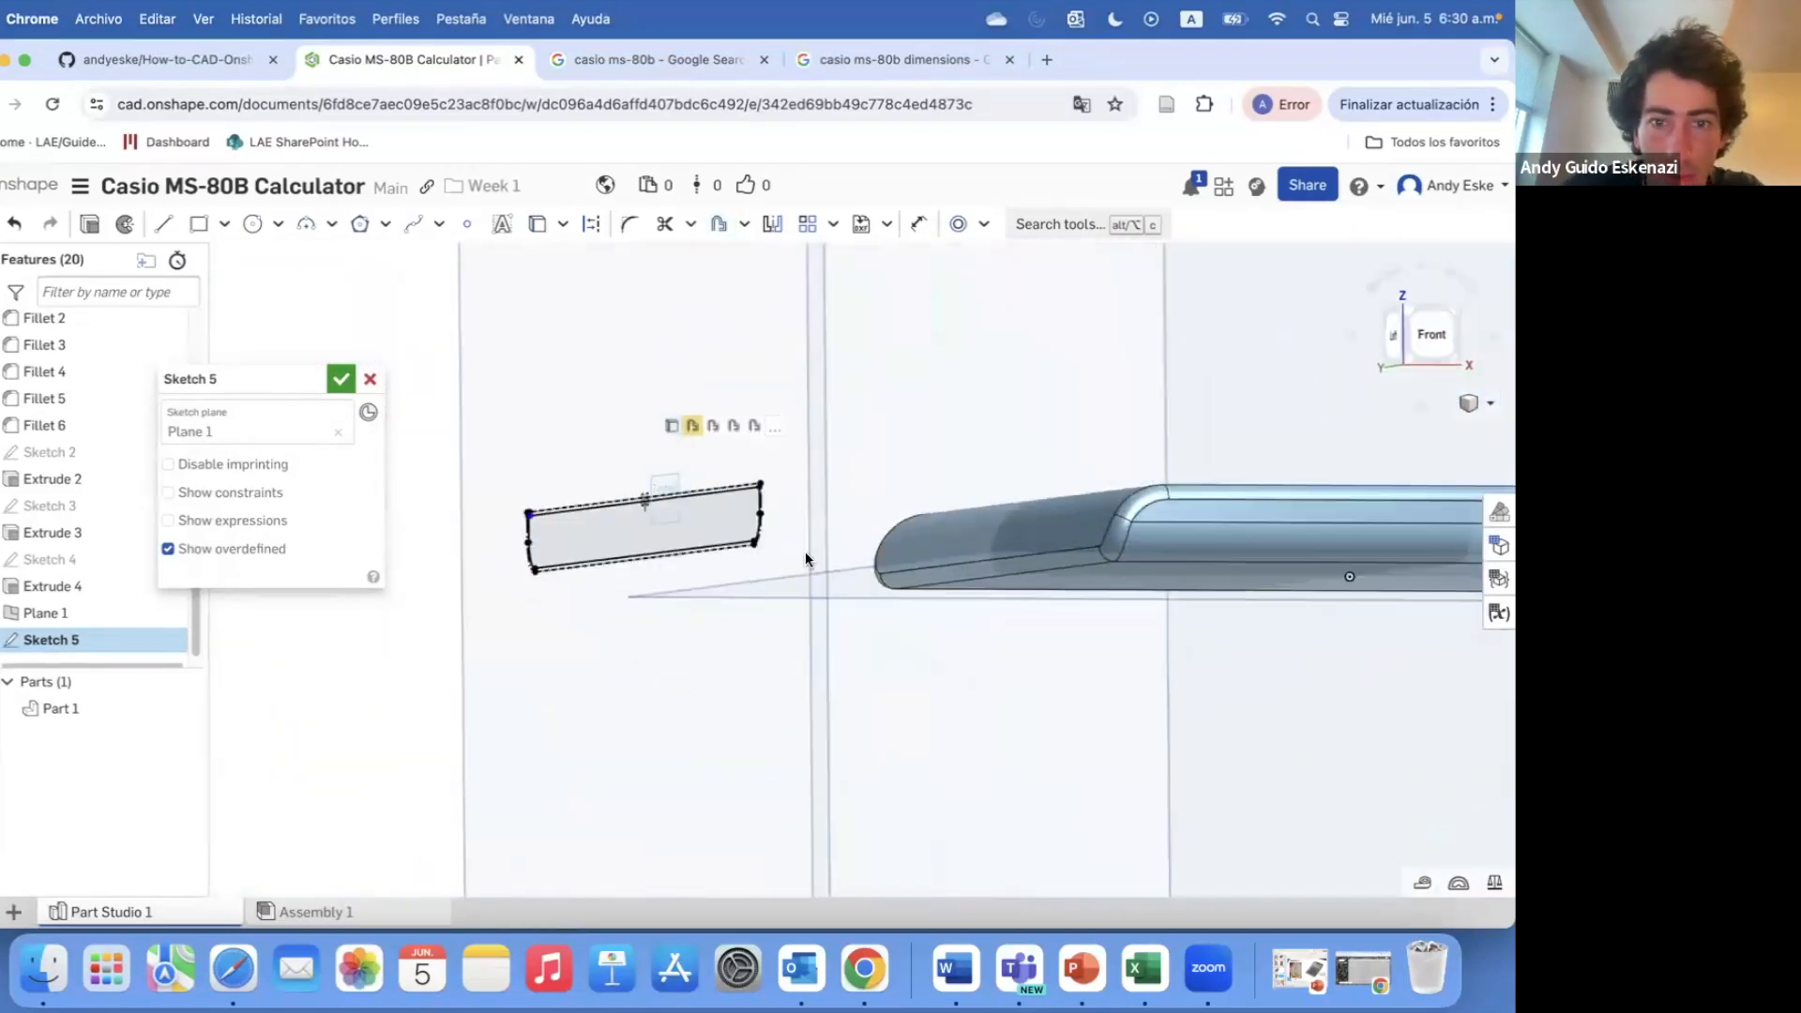
- Delete the offset lines inside the construction outline
scroll(525, 503, up, 10)
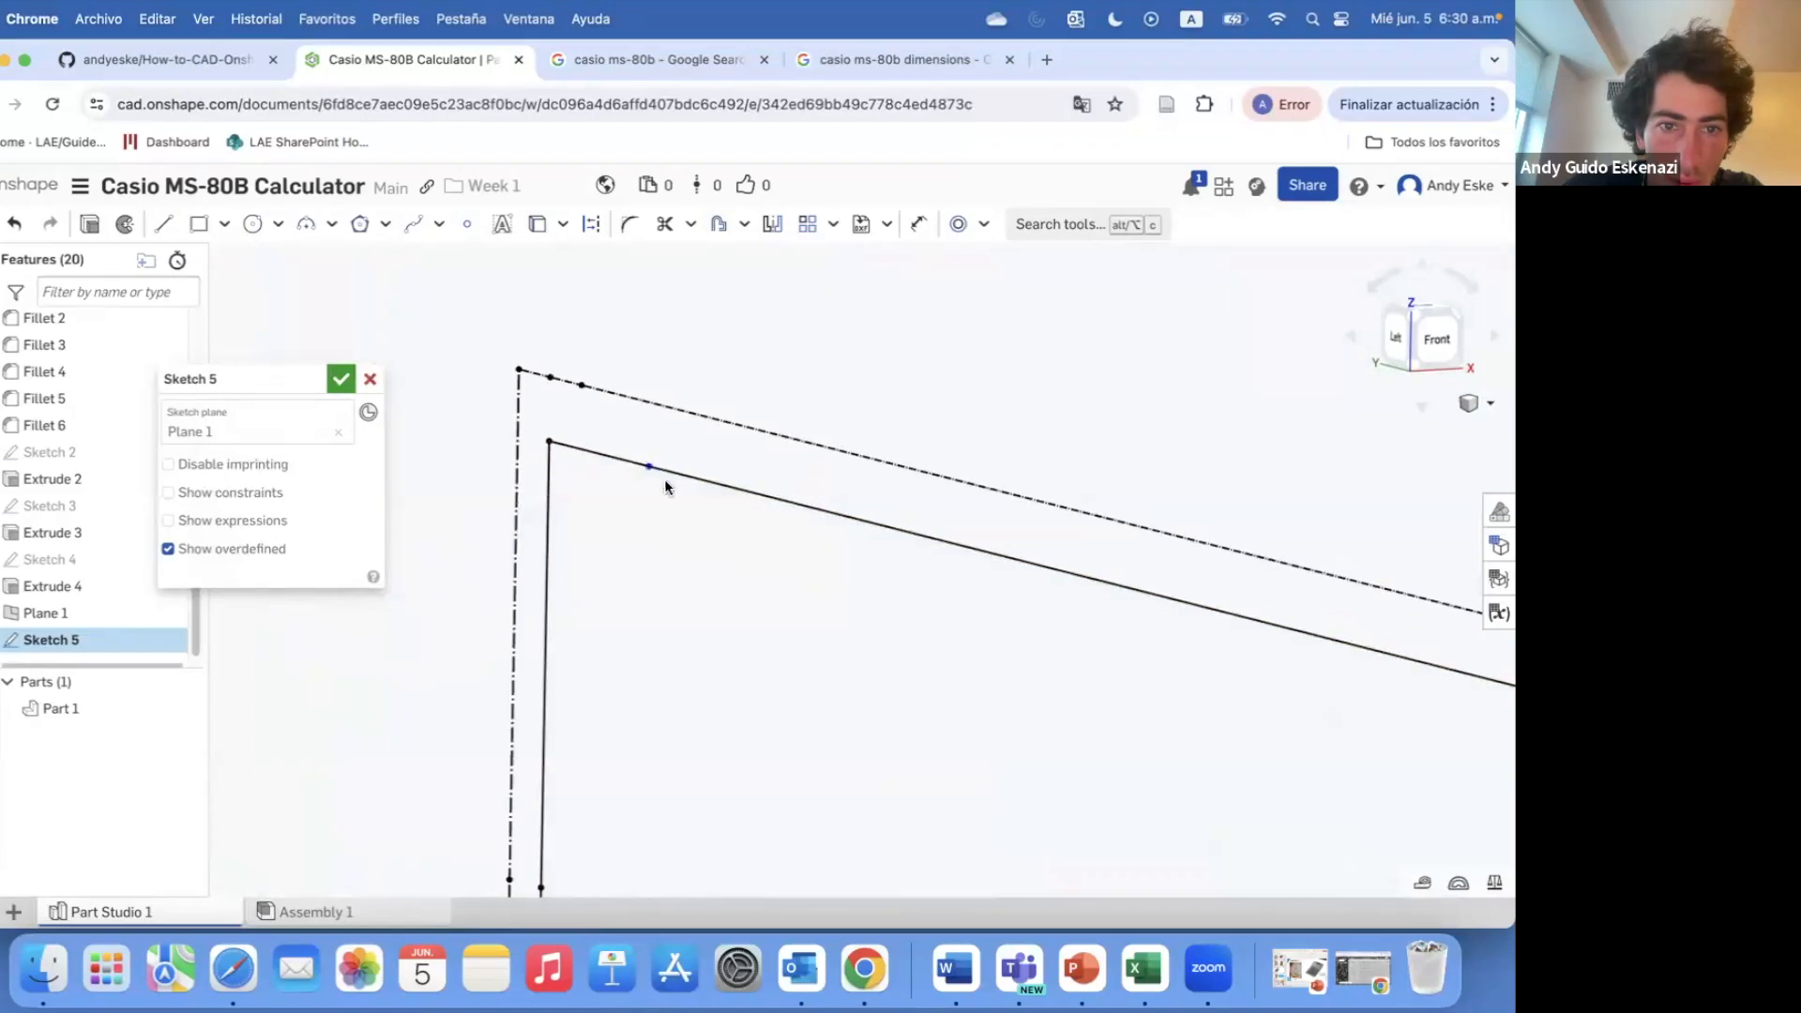
right_click(664, 473)
click(727, 876)
right_click(598, 459)
click(663, 727)
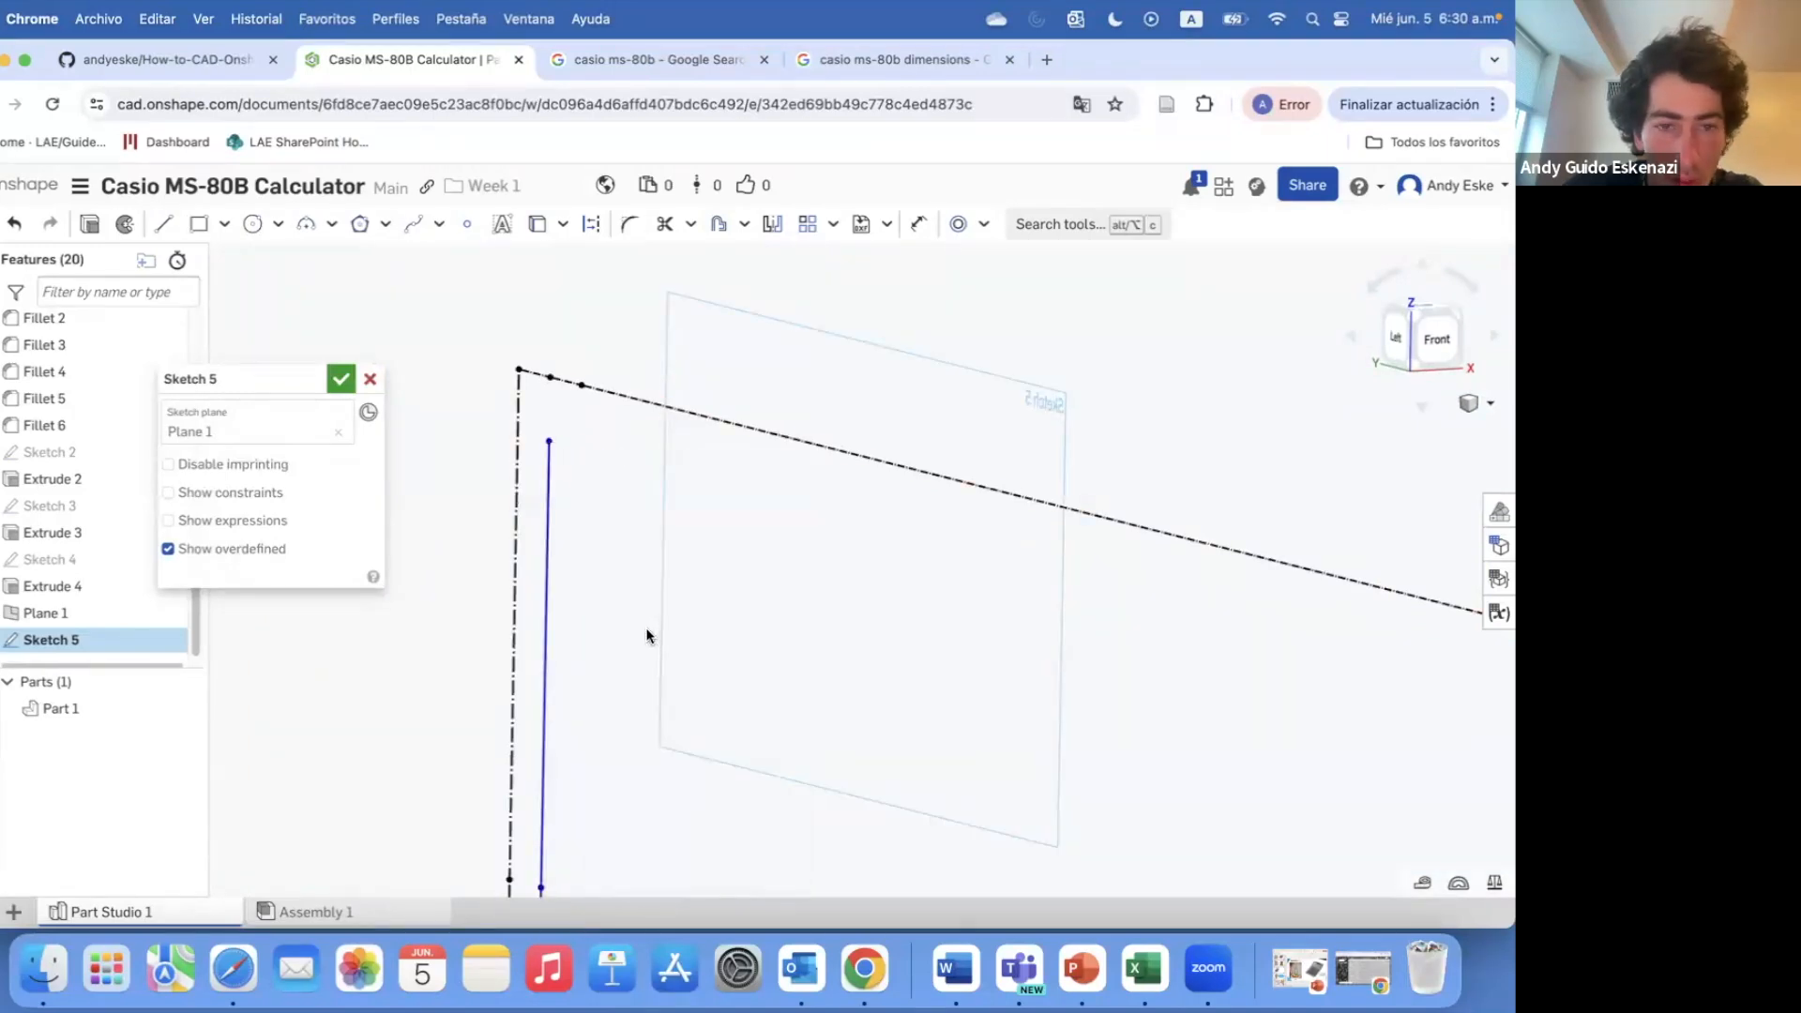
key(Delete)
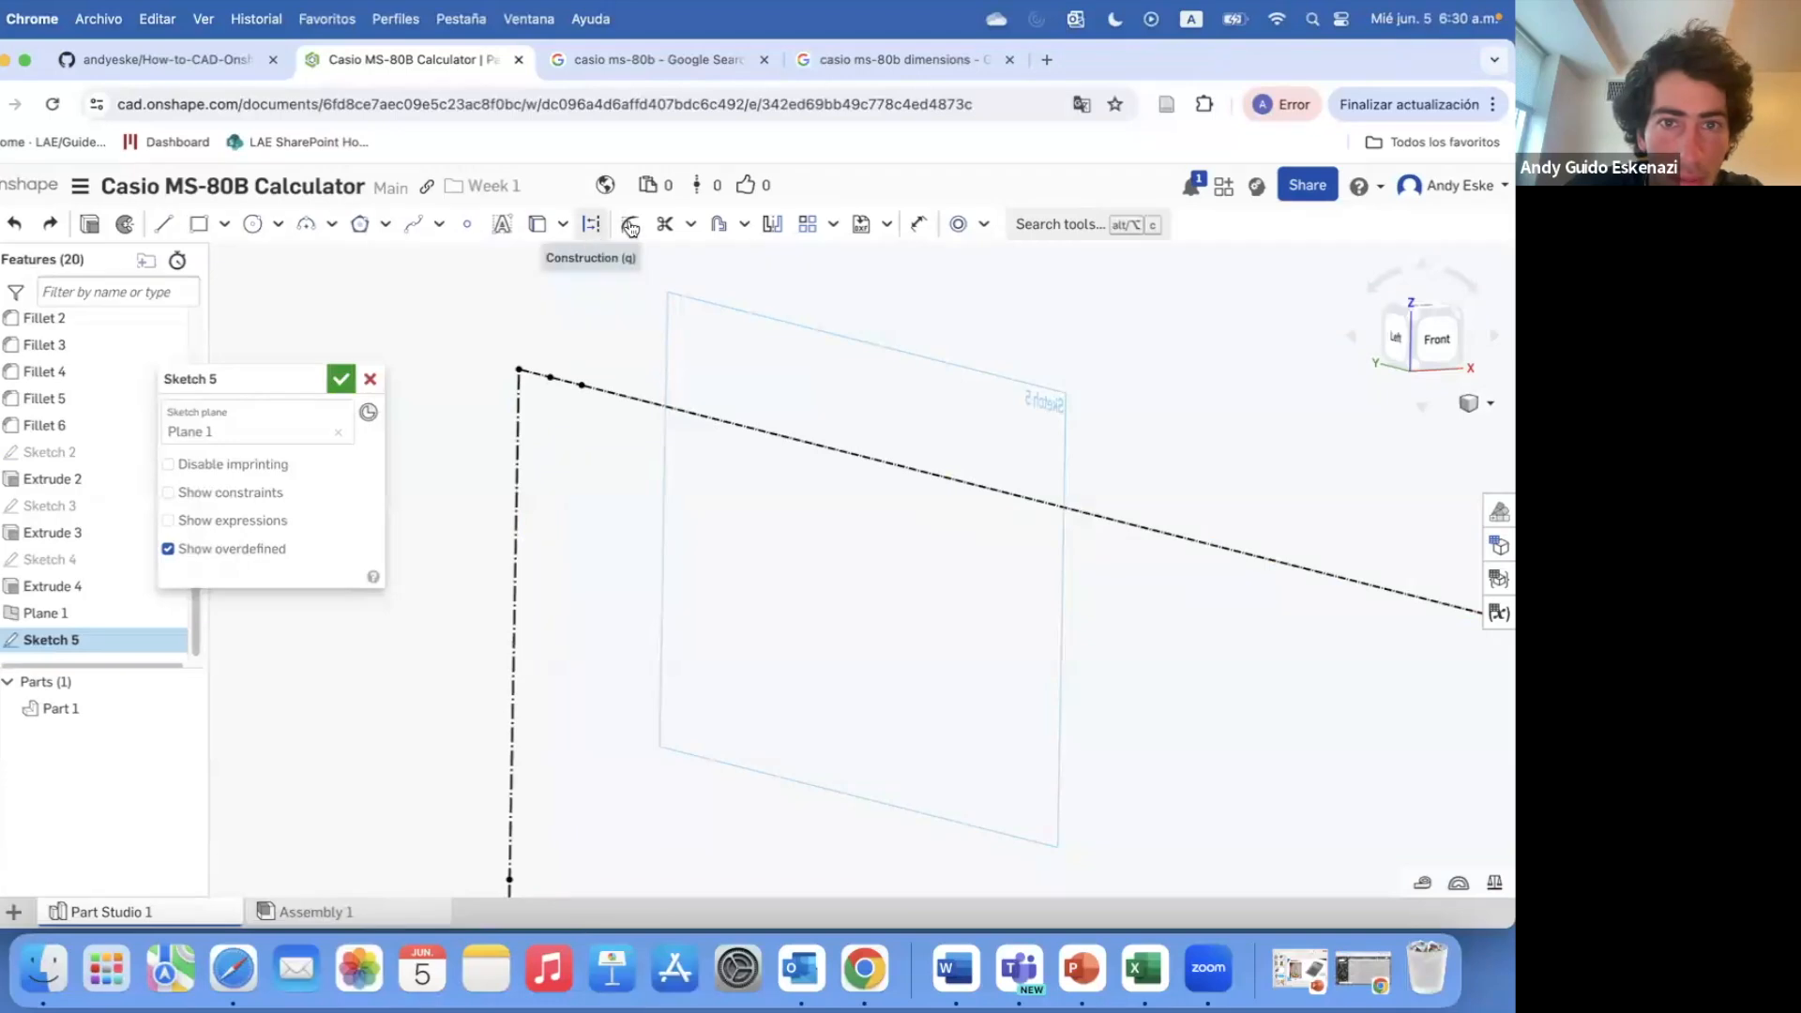
- Try to offset only the outline's two short sides, rounded corners and lower edge by 0.5 mm
click(514, 442)
scroll(574, 706, down, 3)
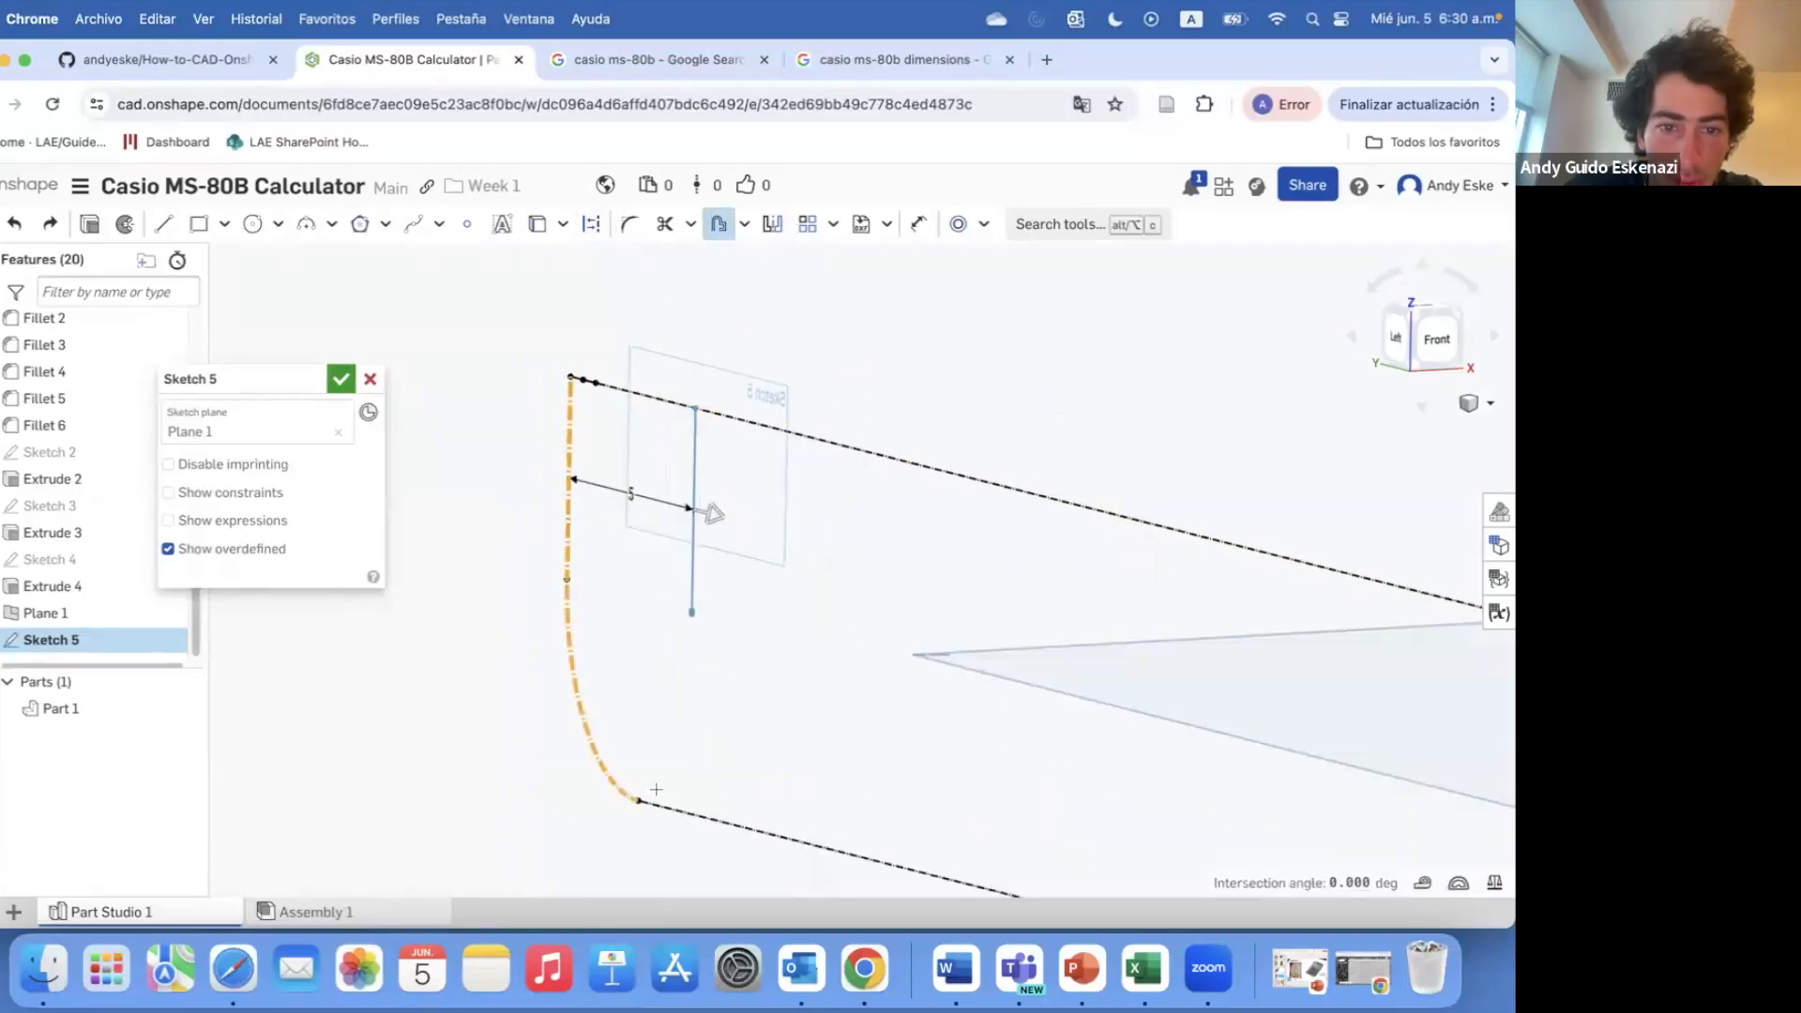
scroll(645, 694, down, 5)
click(1333, 807)
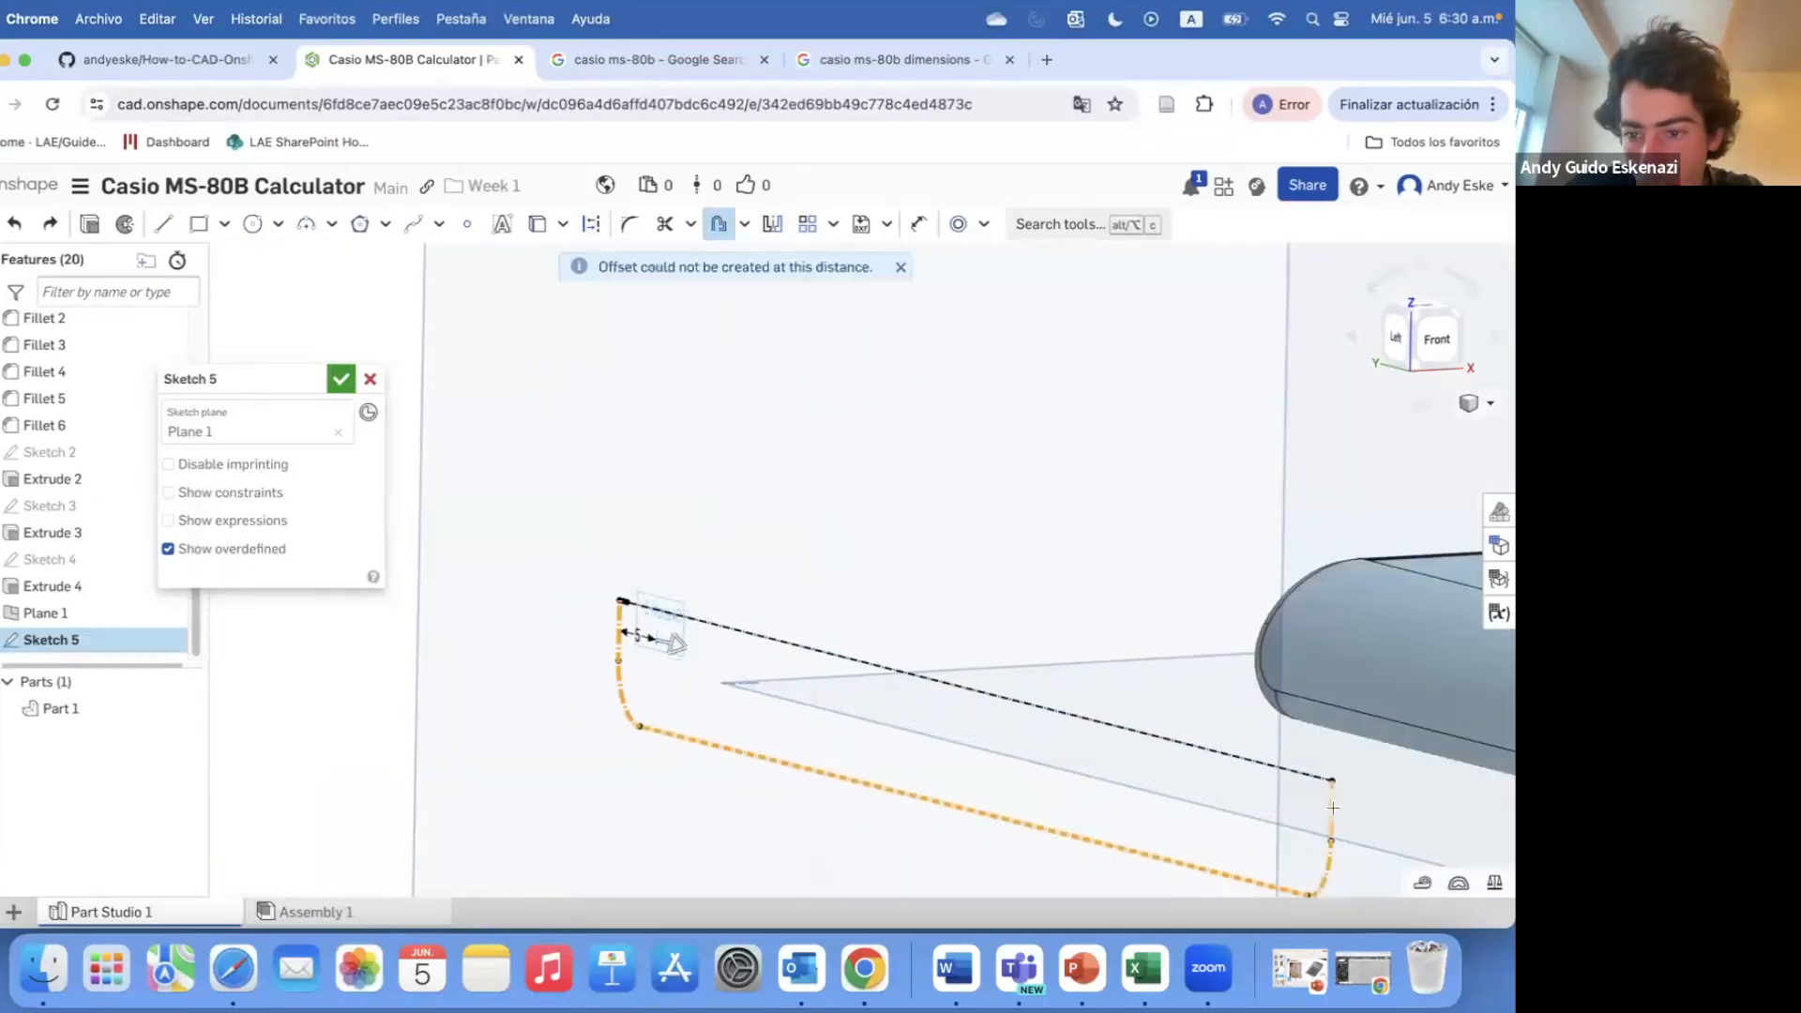
click(638, 636)
text(0.5)
key(Return)
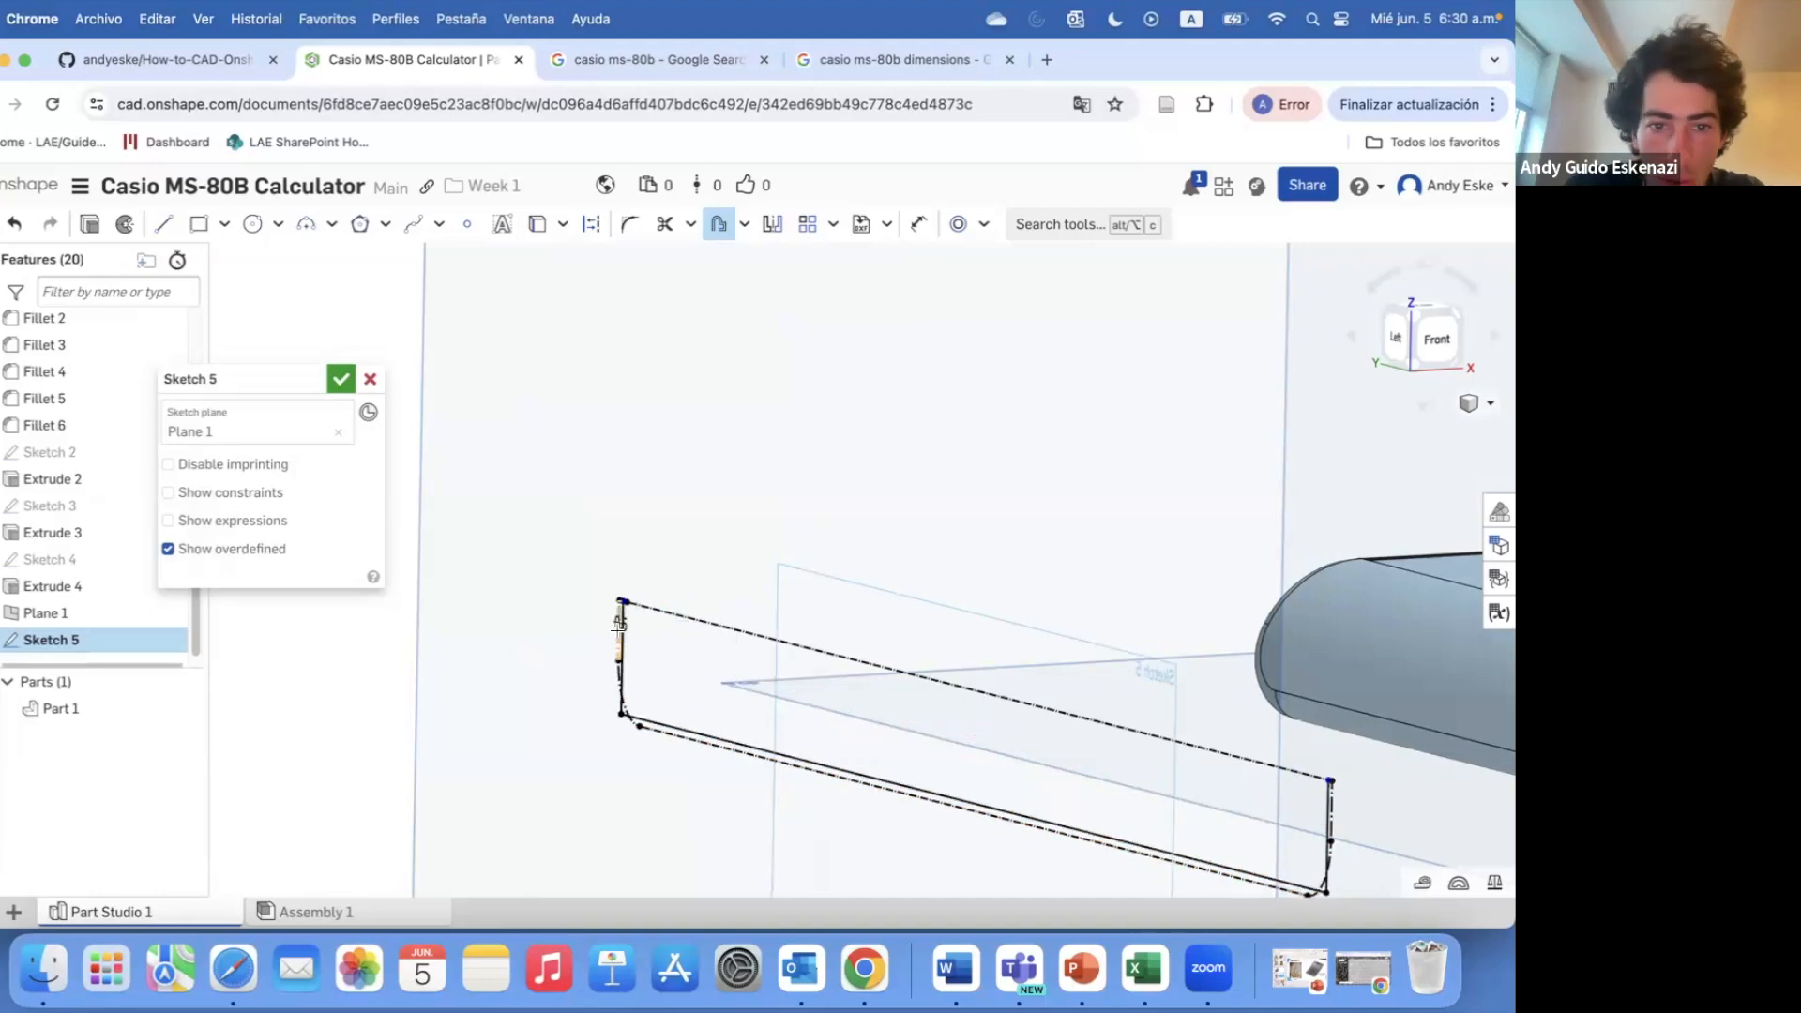
key(ctrl+z)
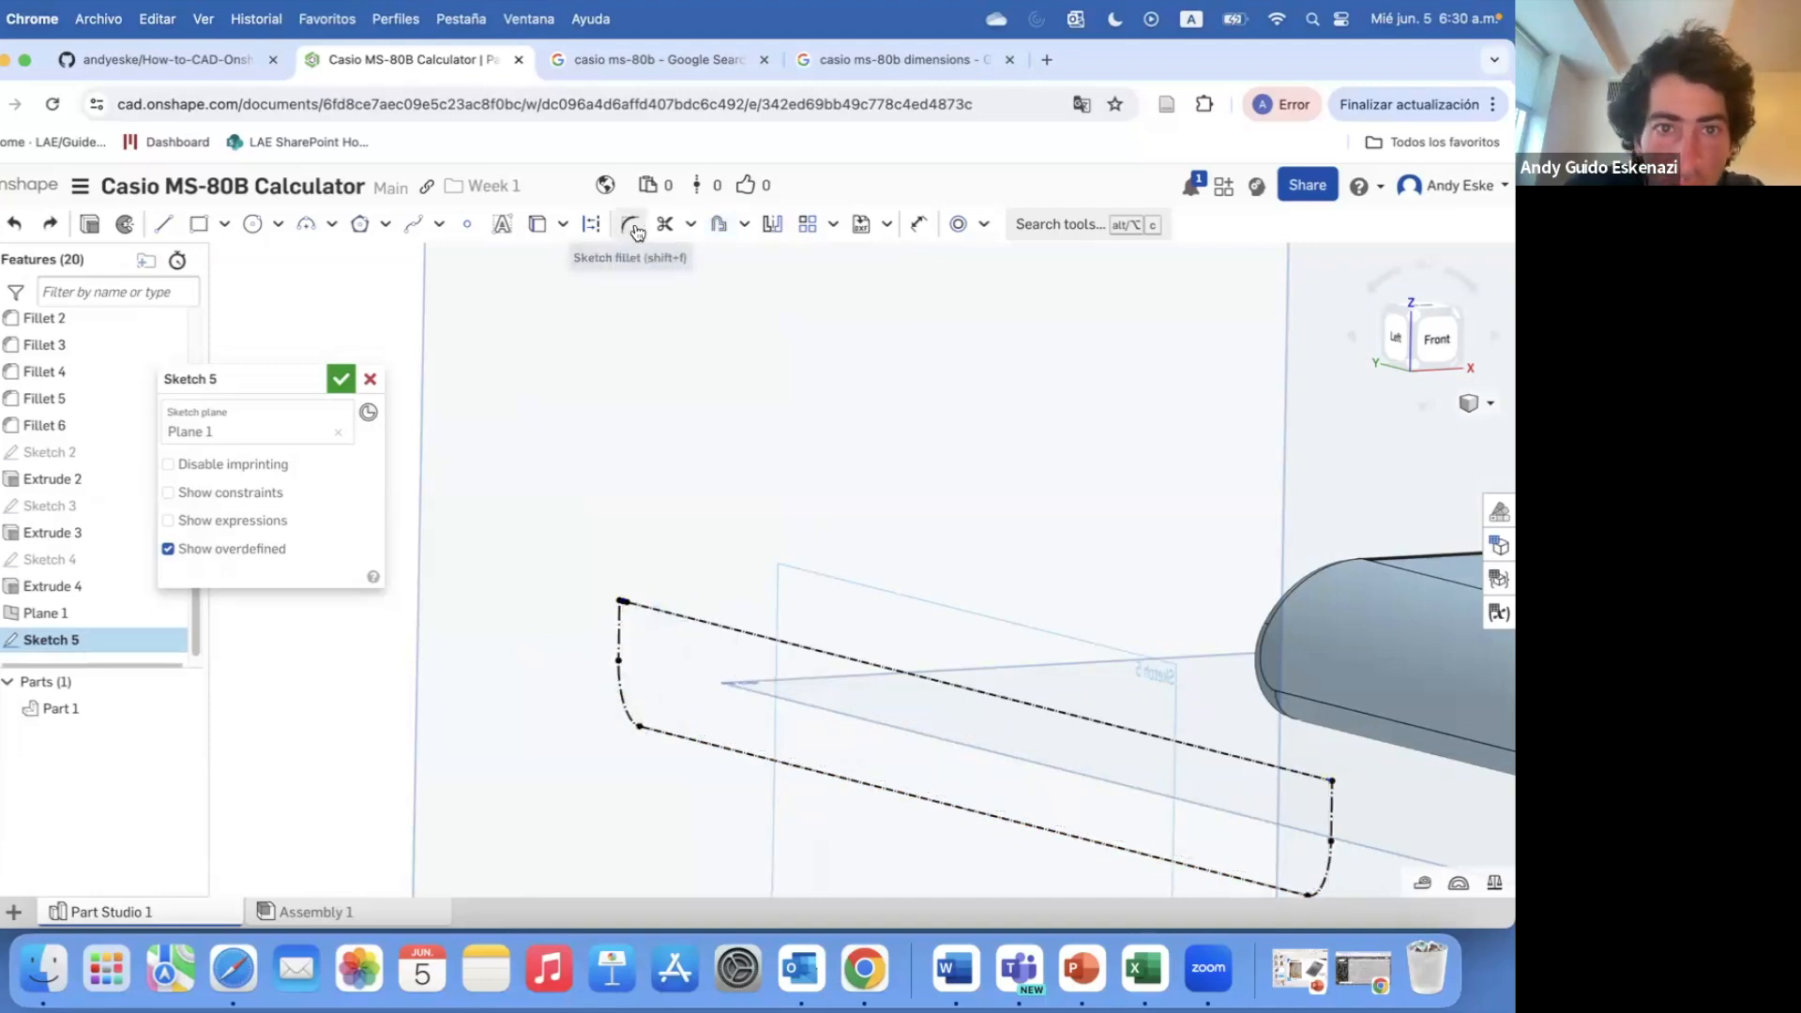
- Offset the outline's short sides, rounded corners and lower edge inward by 0.5 mm, leaving the upper edge out
click(772, 224)
click(723, 230)
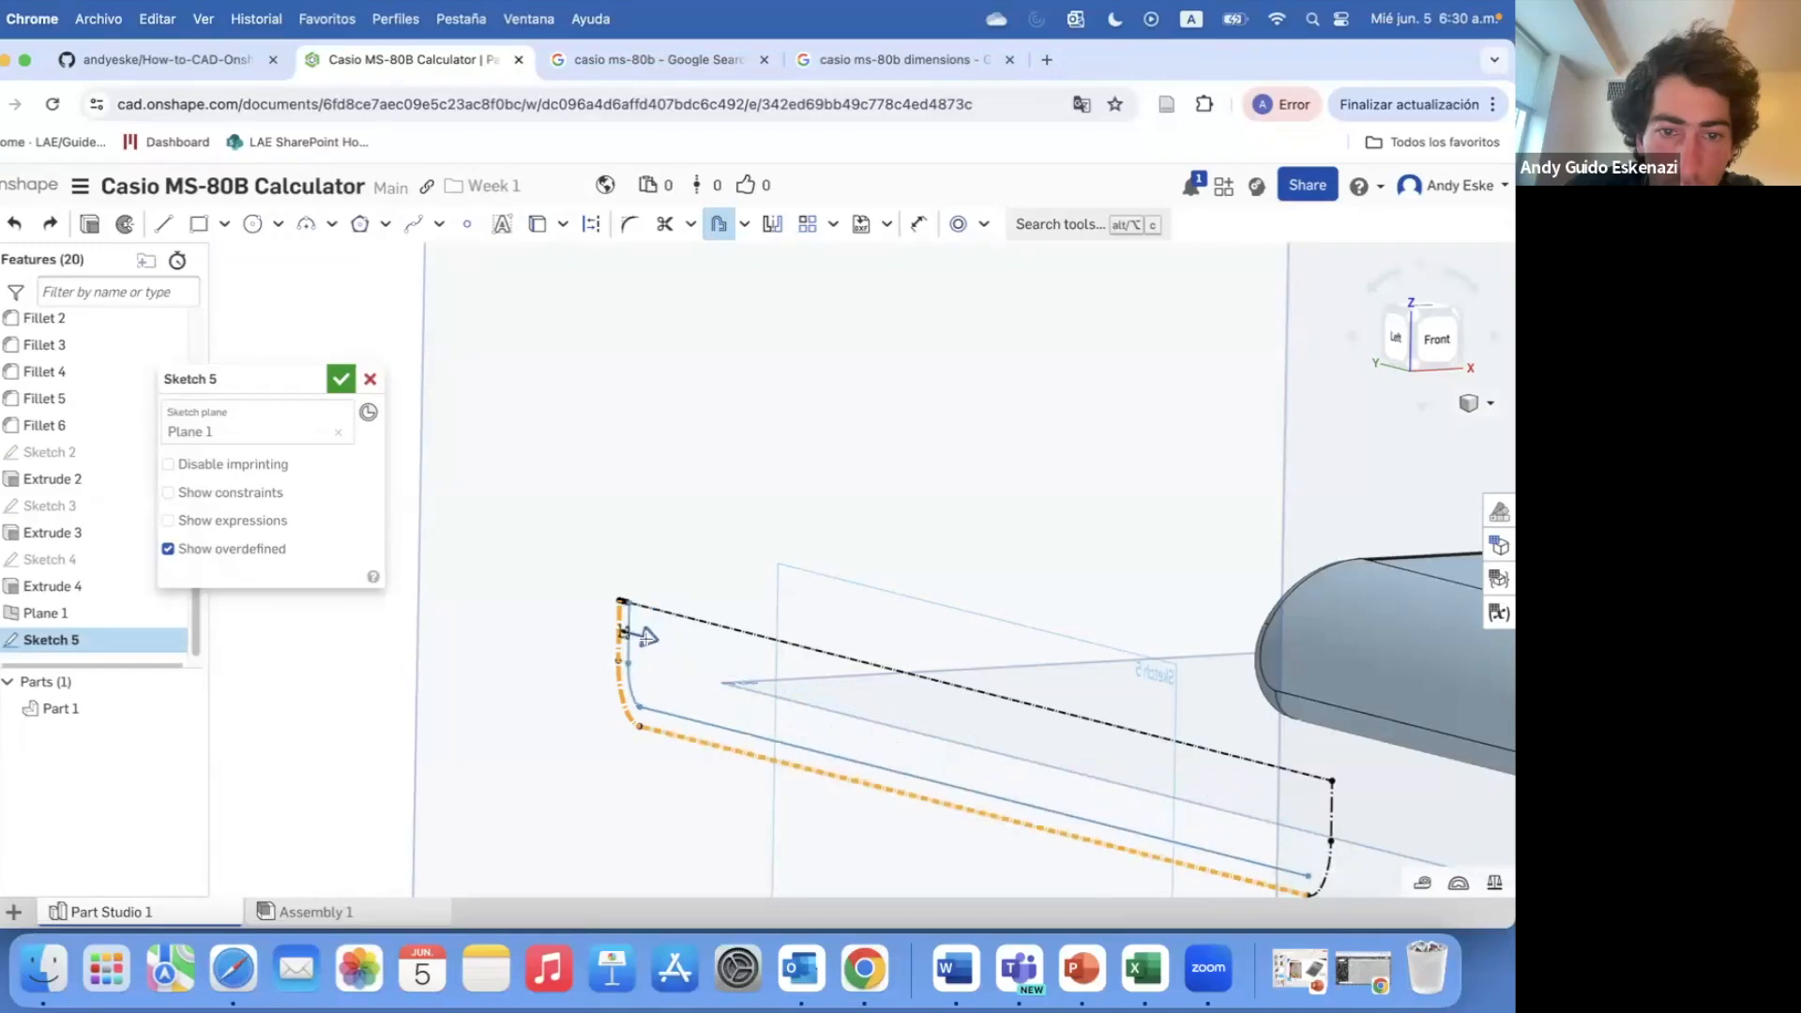
right_drag(605, 699, 686, 737)
scroll(589, 653, up, 5)
double_click(572, 617)
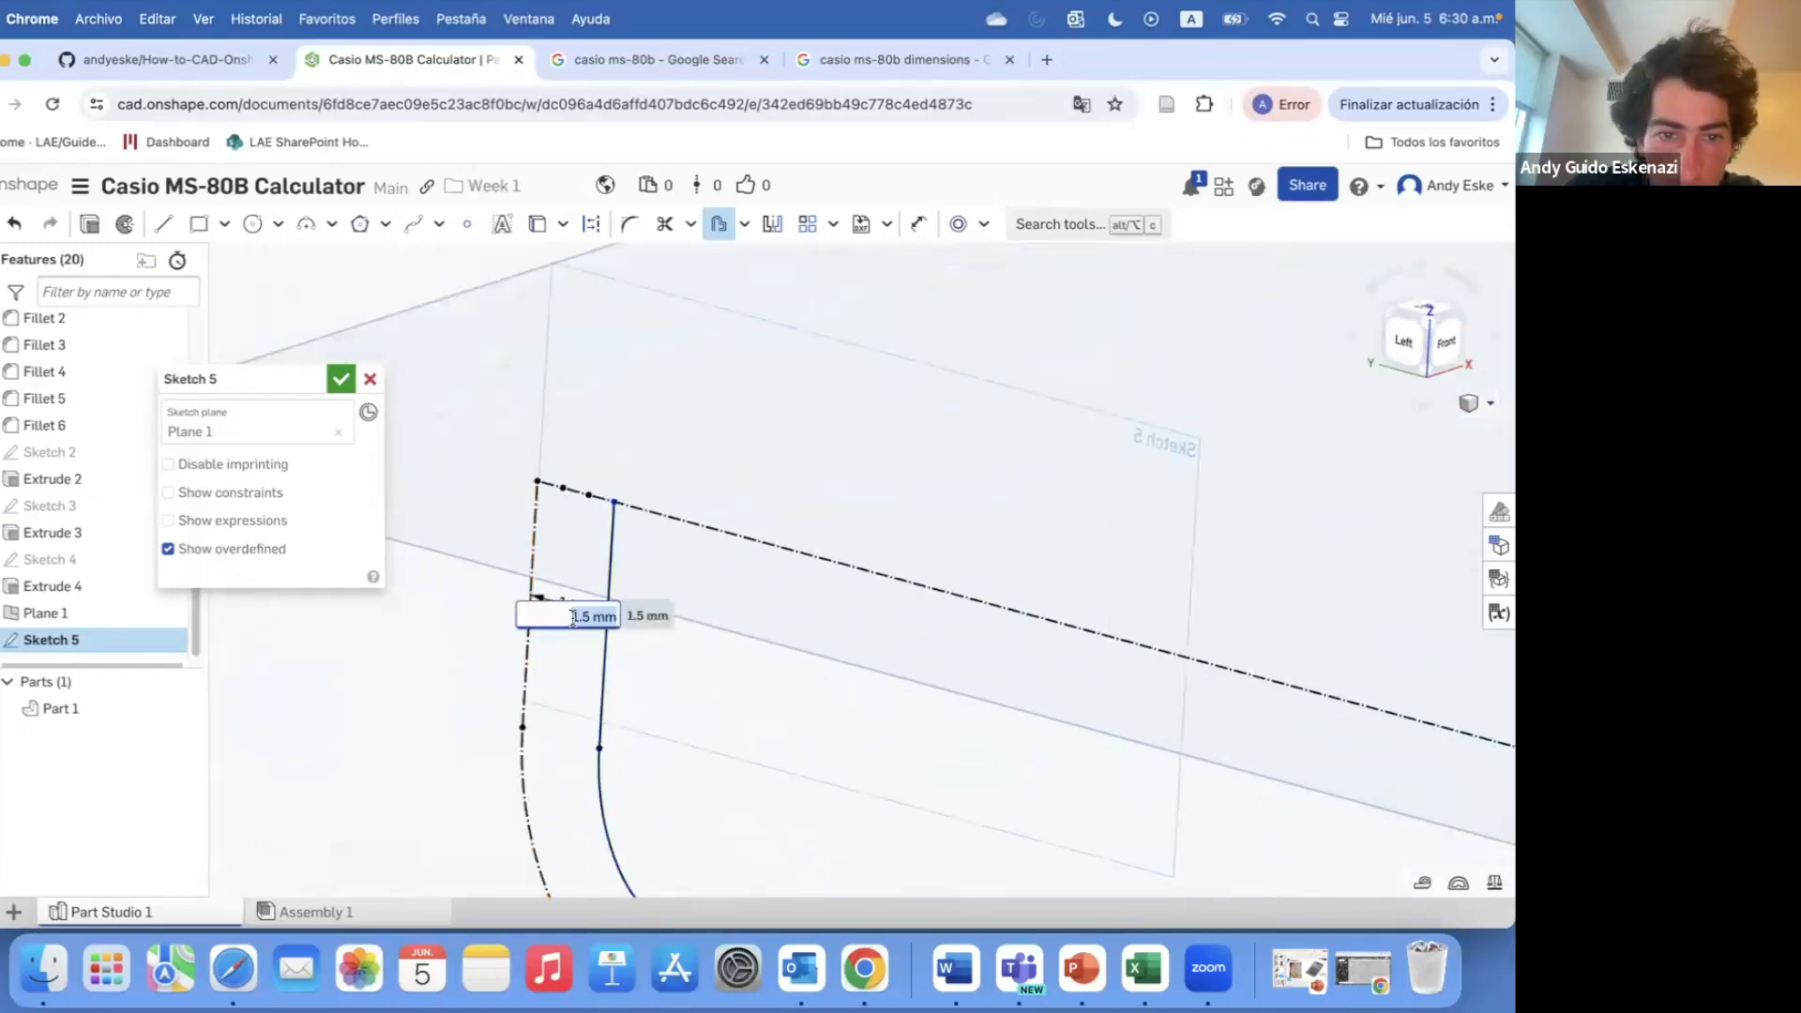
text(0.5)
key(Return)
- Dimension the gap between the outline's upper corner and the upper end of the offset side line
right_drag(518, 484, 570, 546)
key(u)
double_click(549, 455)
click(568, 510)
key(Escape)
scroll(559, 485, up, 3)
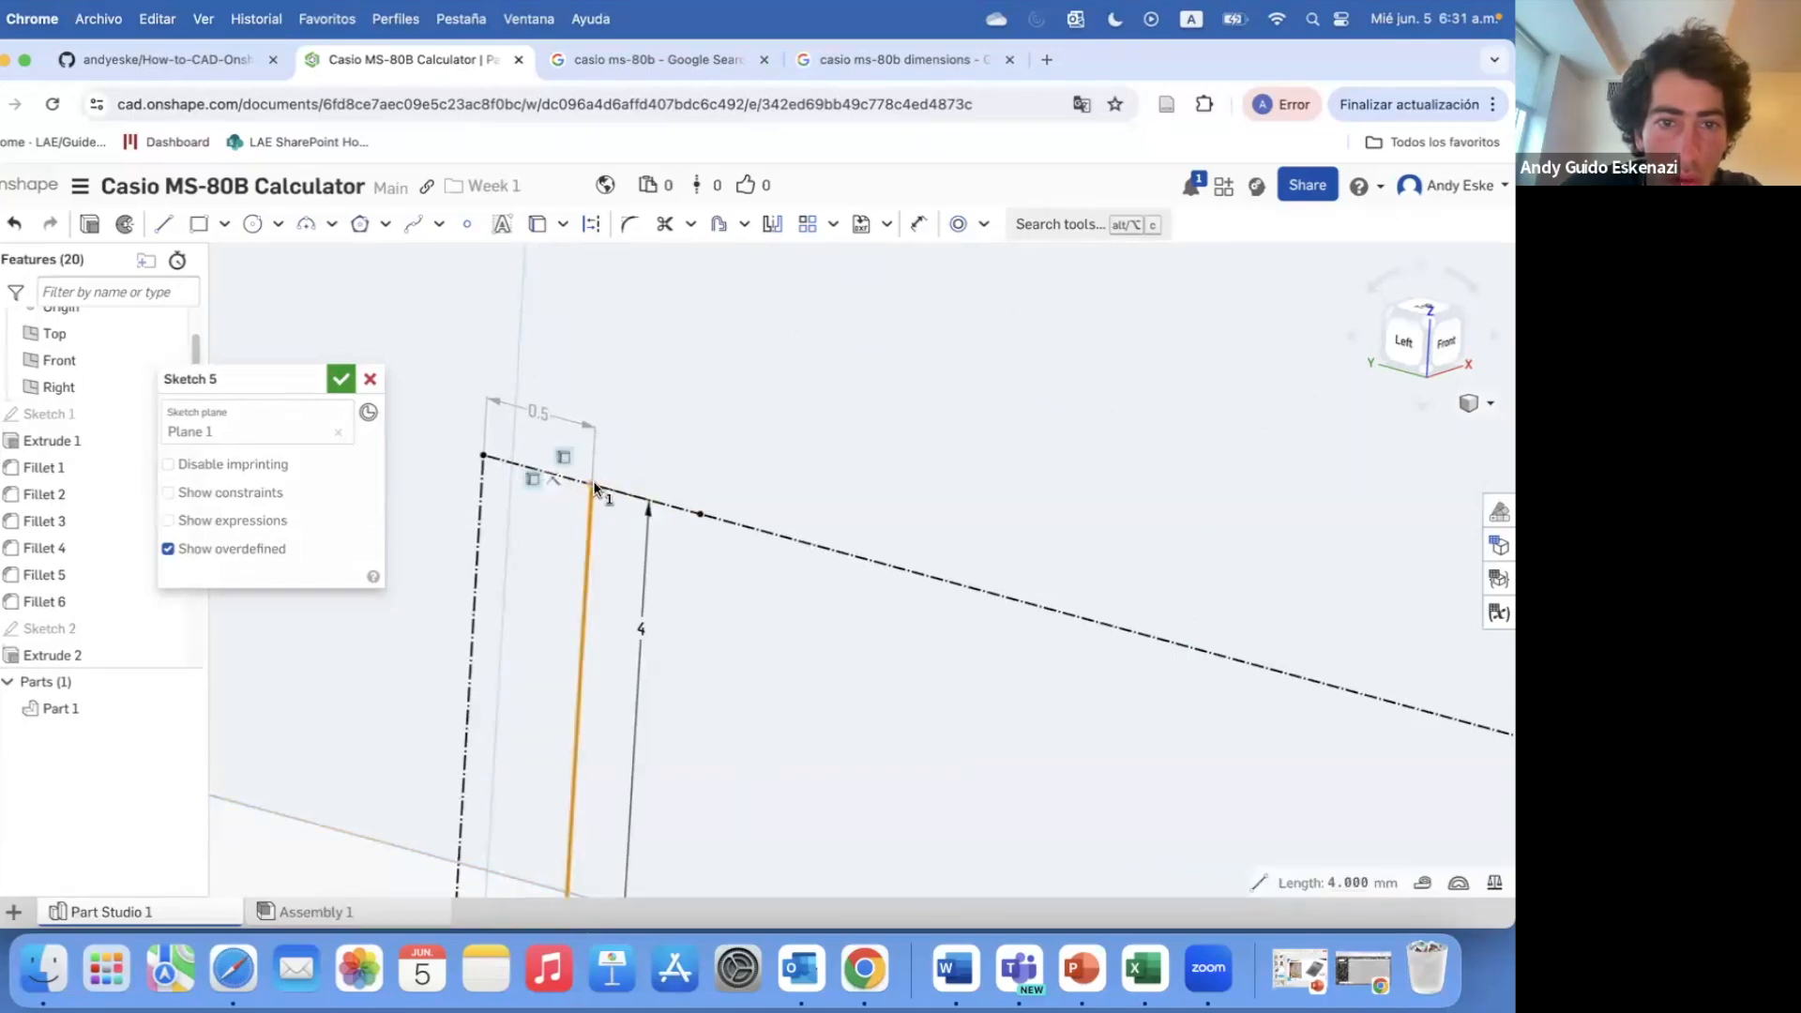
- Check the constraints at the offset side line's upper end and remove the line's 4 mm length dimension
click(593, 483)
right_click(592, 484)
key(Escape)
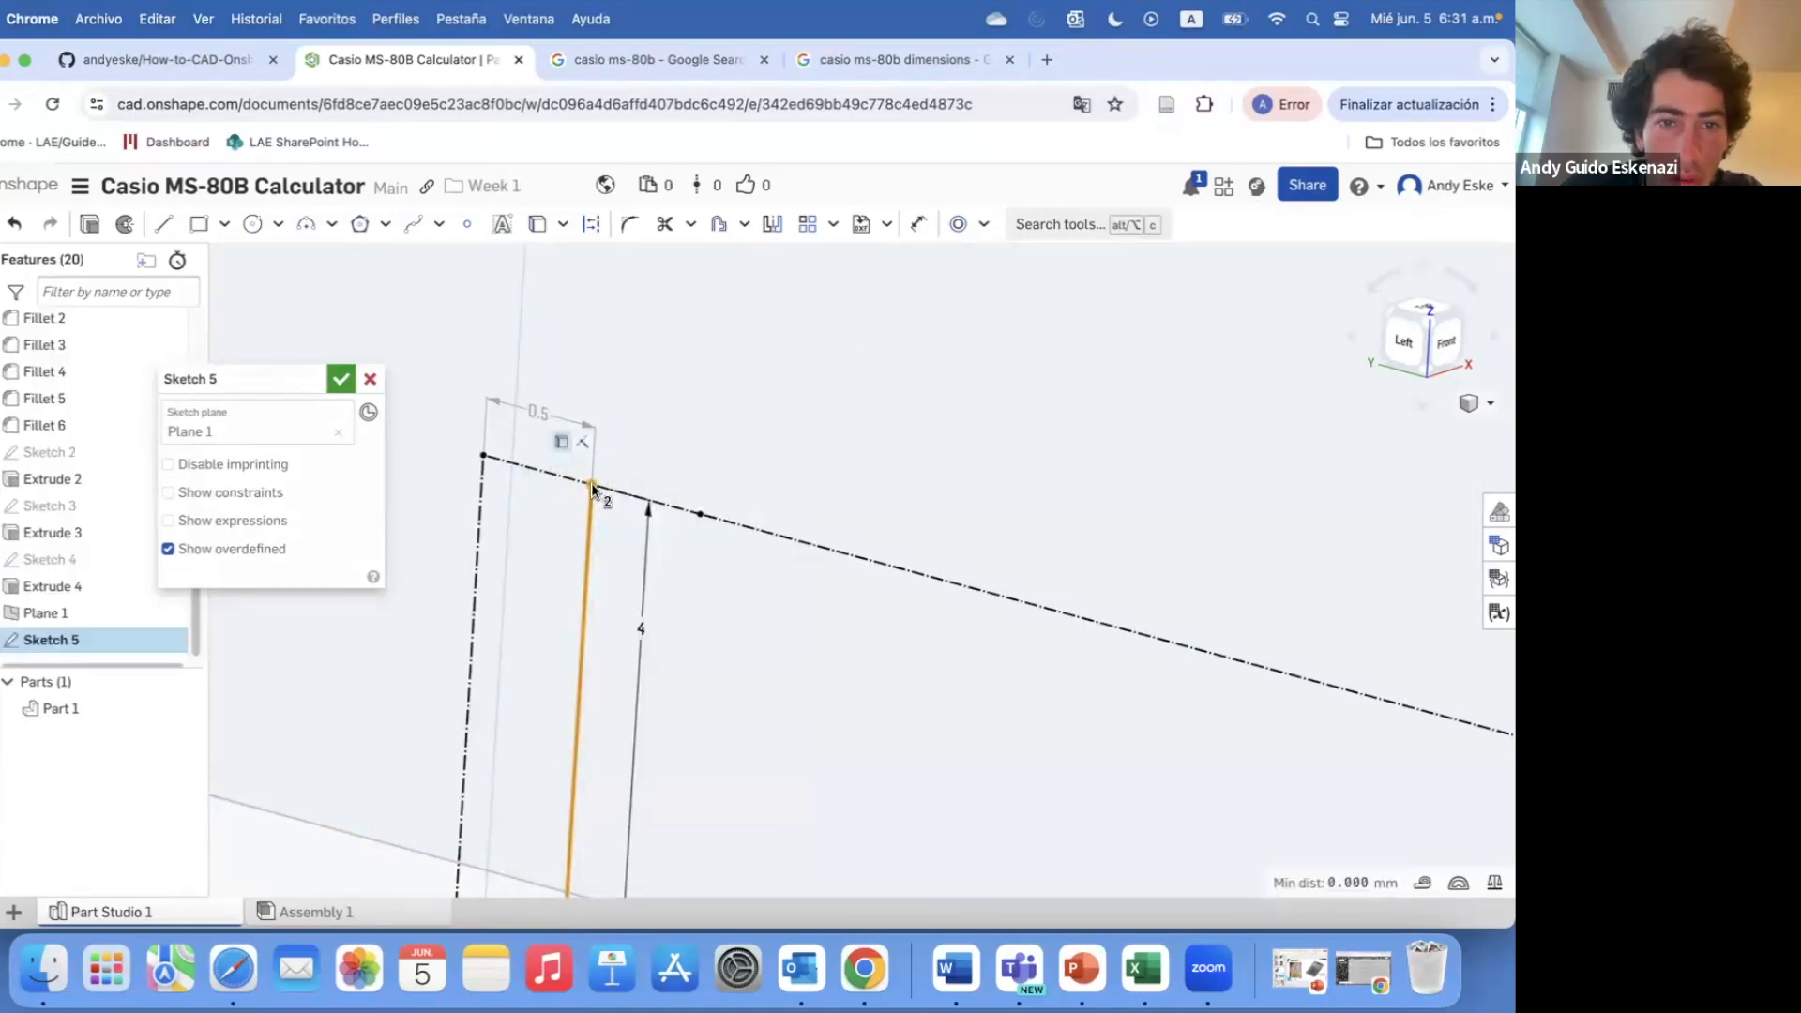
click(171, 493)
click(182, 500)
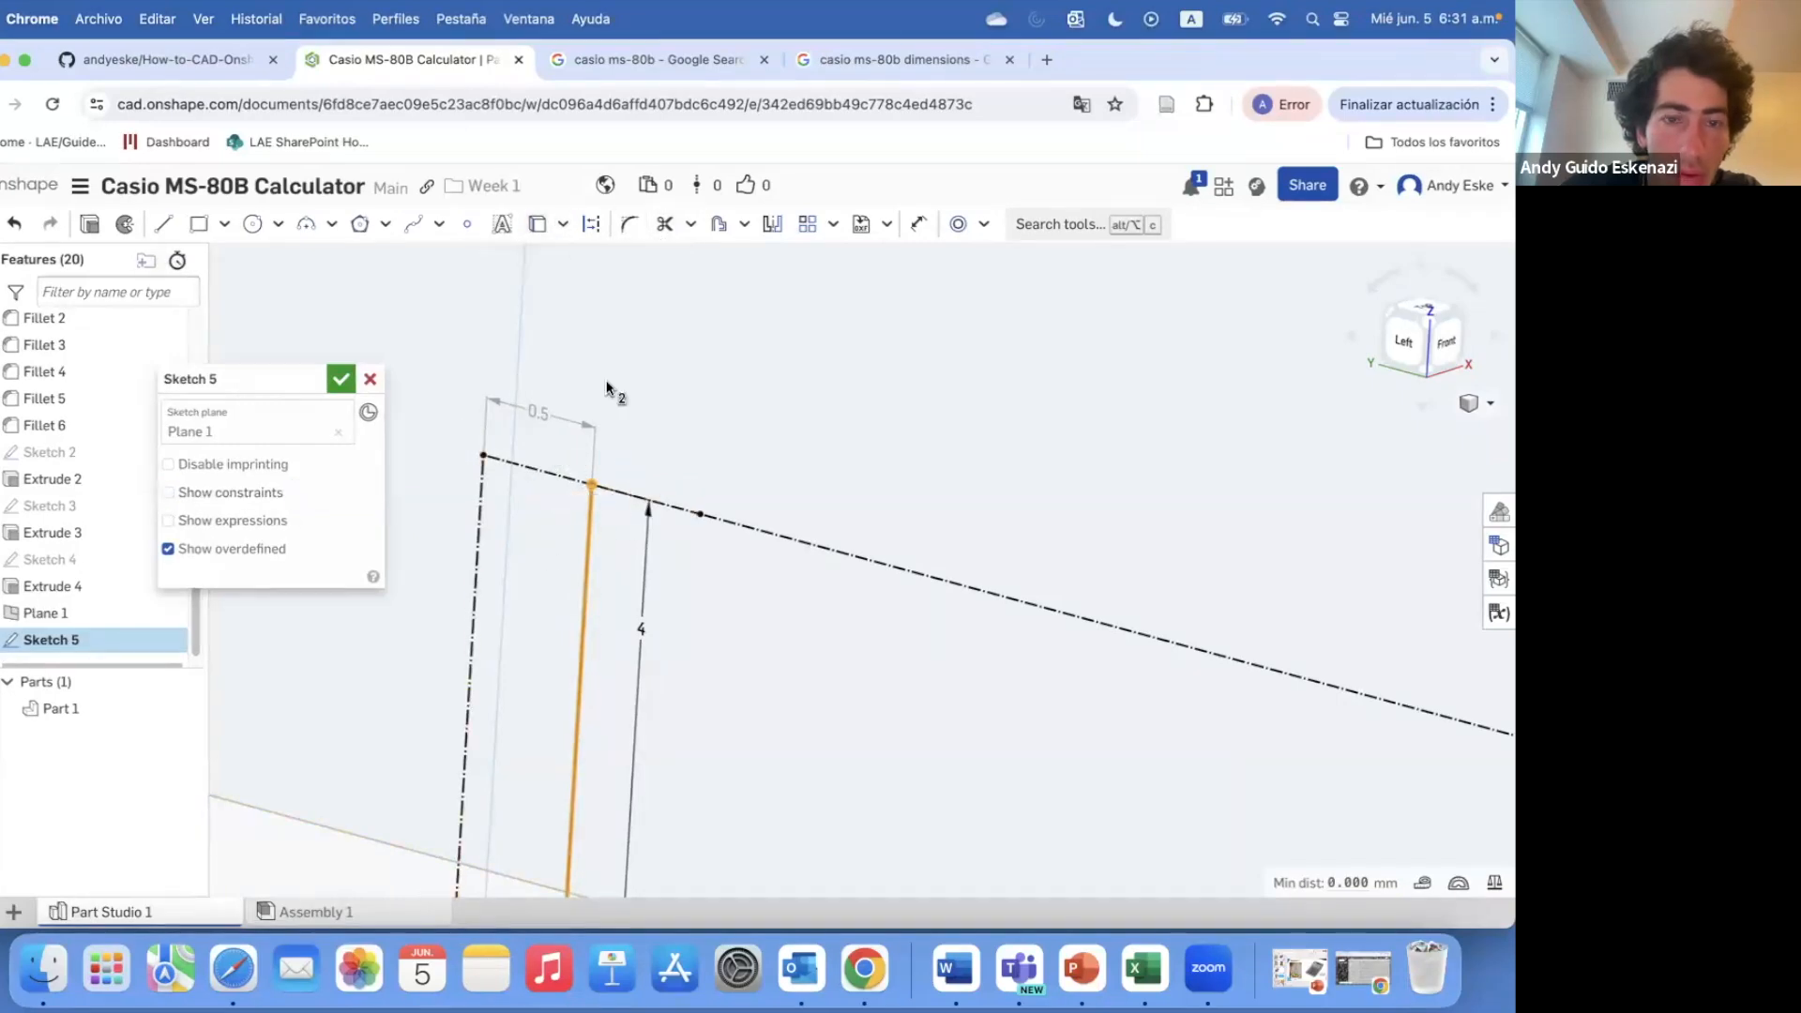
click(649, 535)
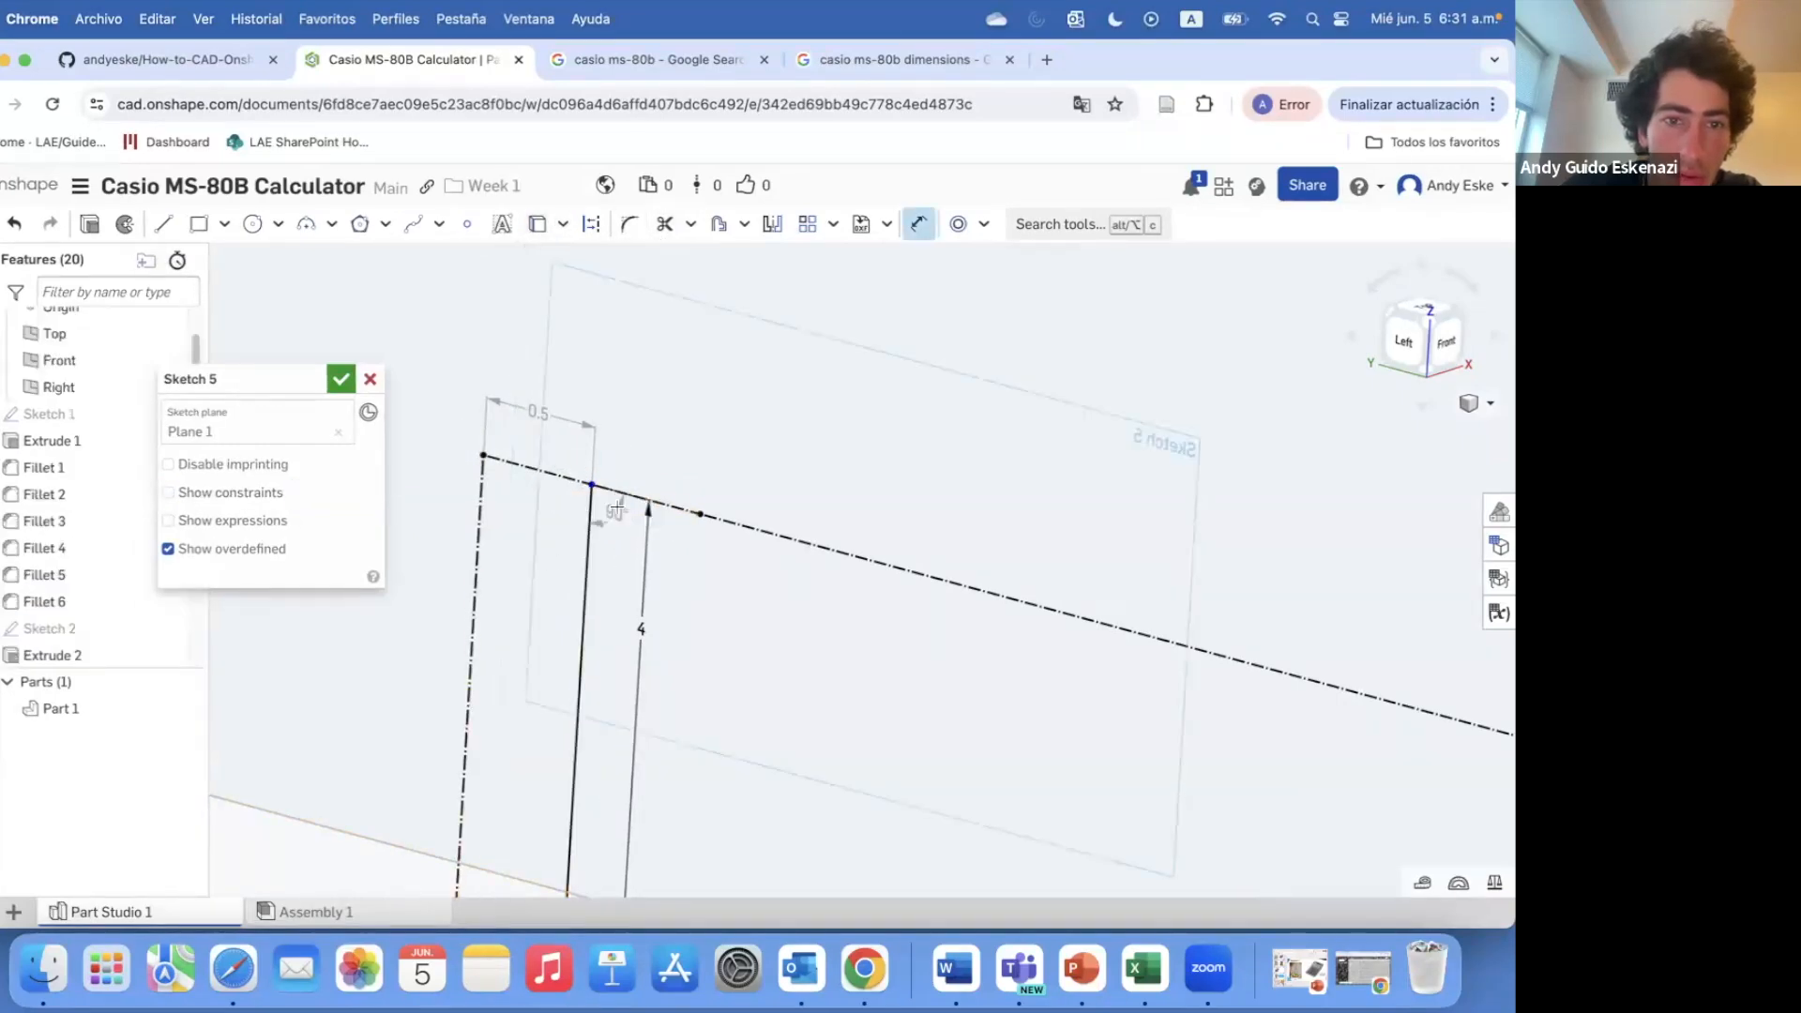
key(Escape)
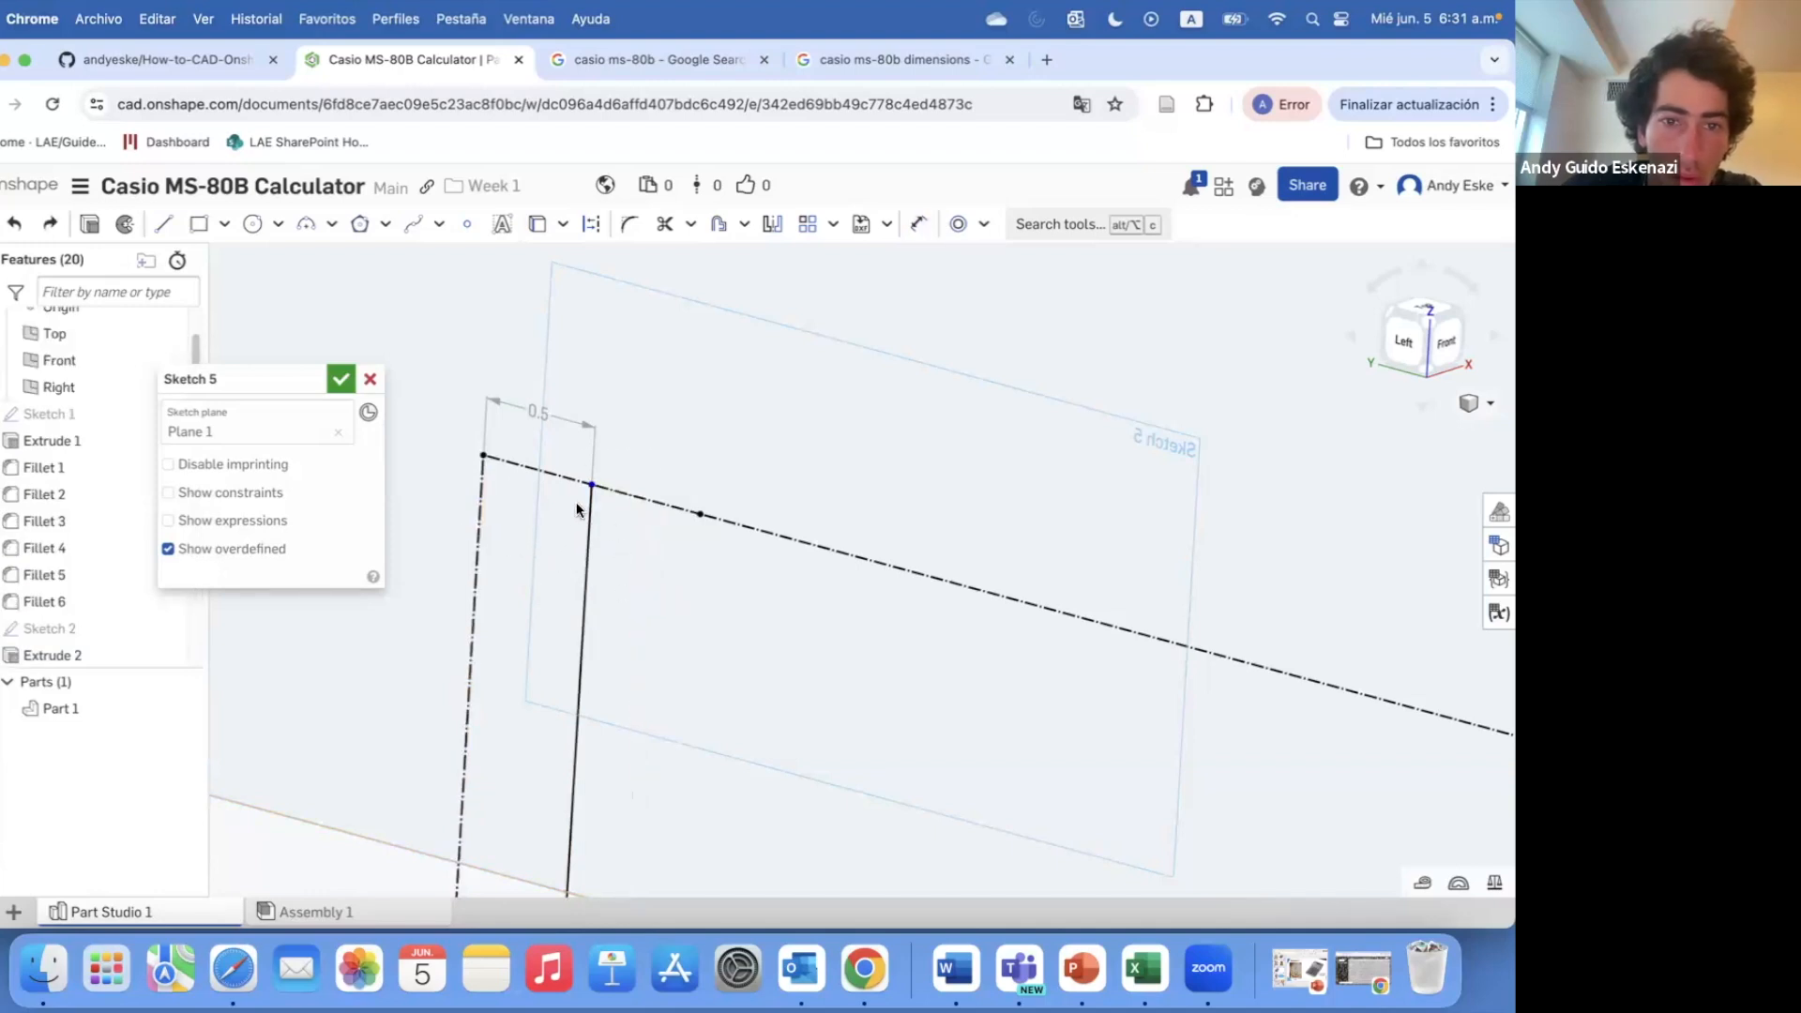
- Make the upper end of the opposite offset side line coincident with the outline's upper edge and accept the sketch
scroll(664, 492, up, 5)
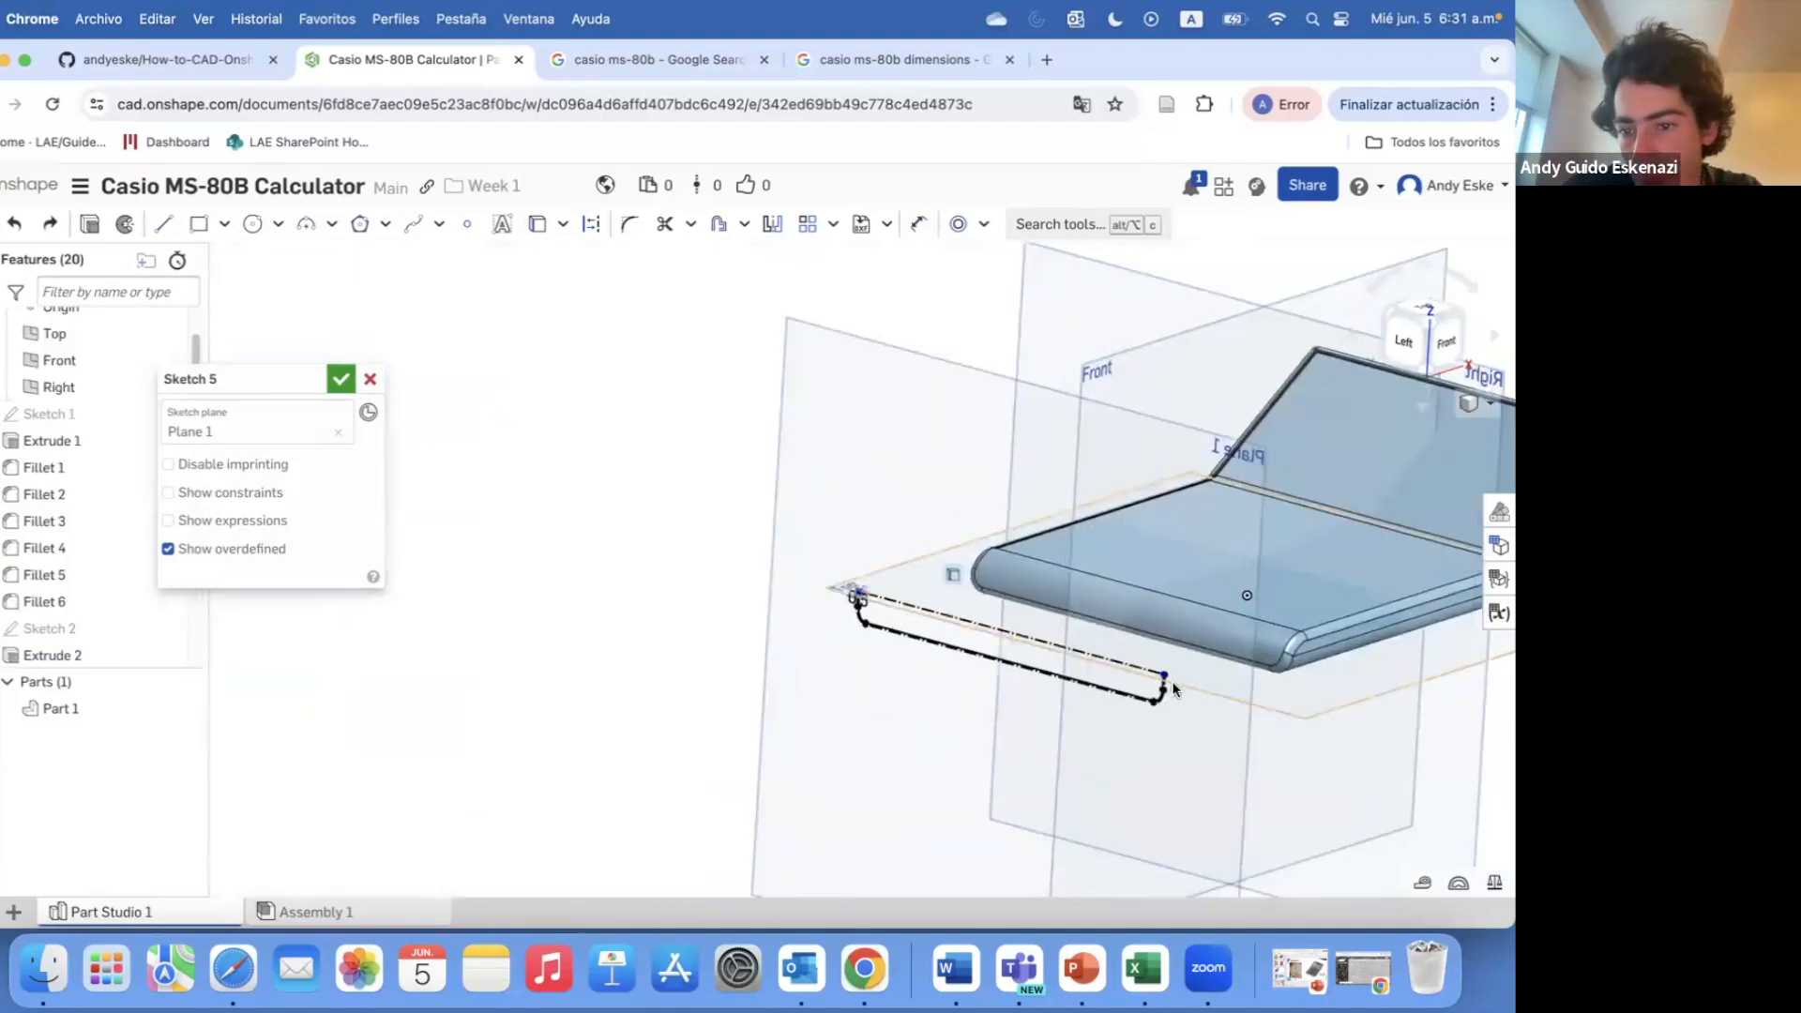
scroll(1133, 657, down, 6)
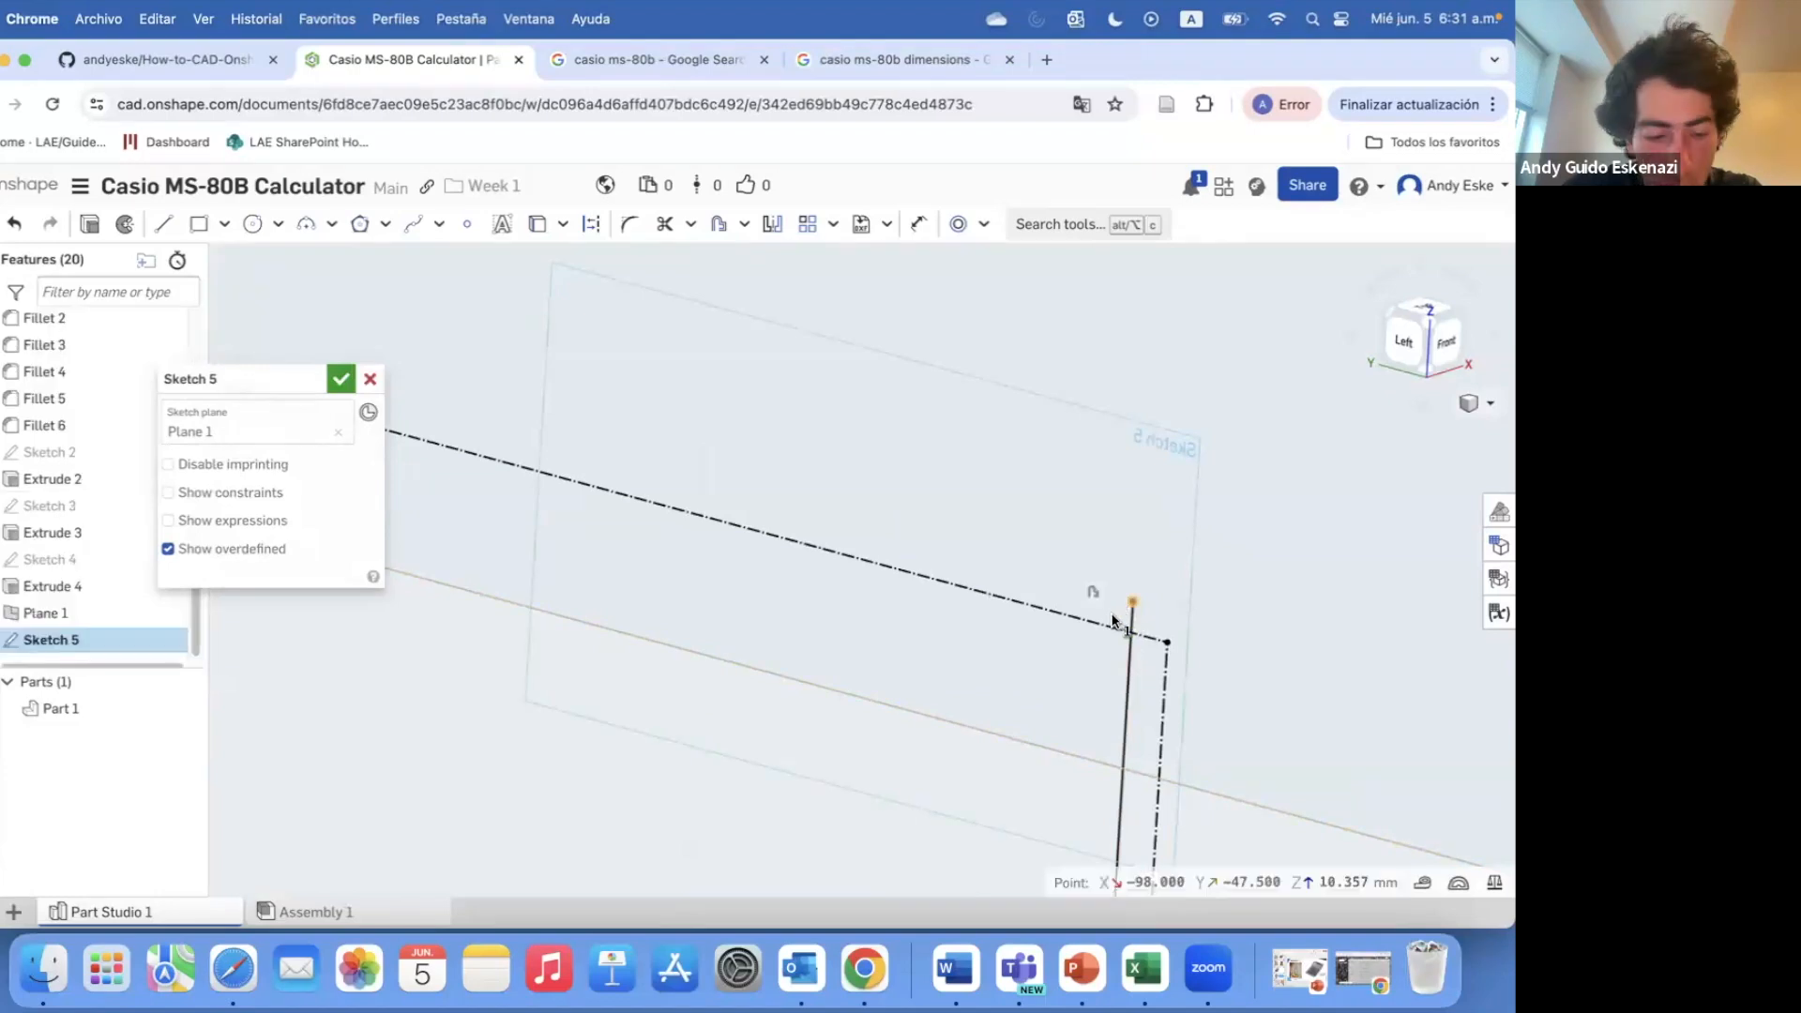
right_click(1103, 647)
key(i)
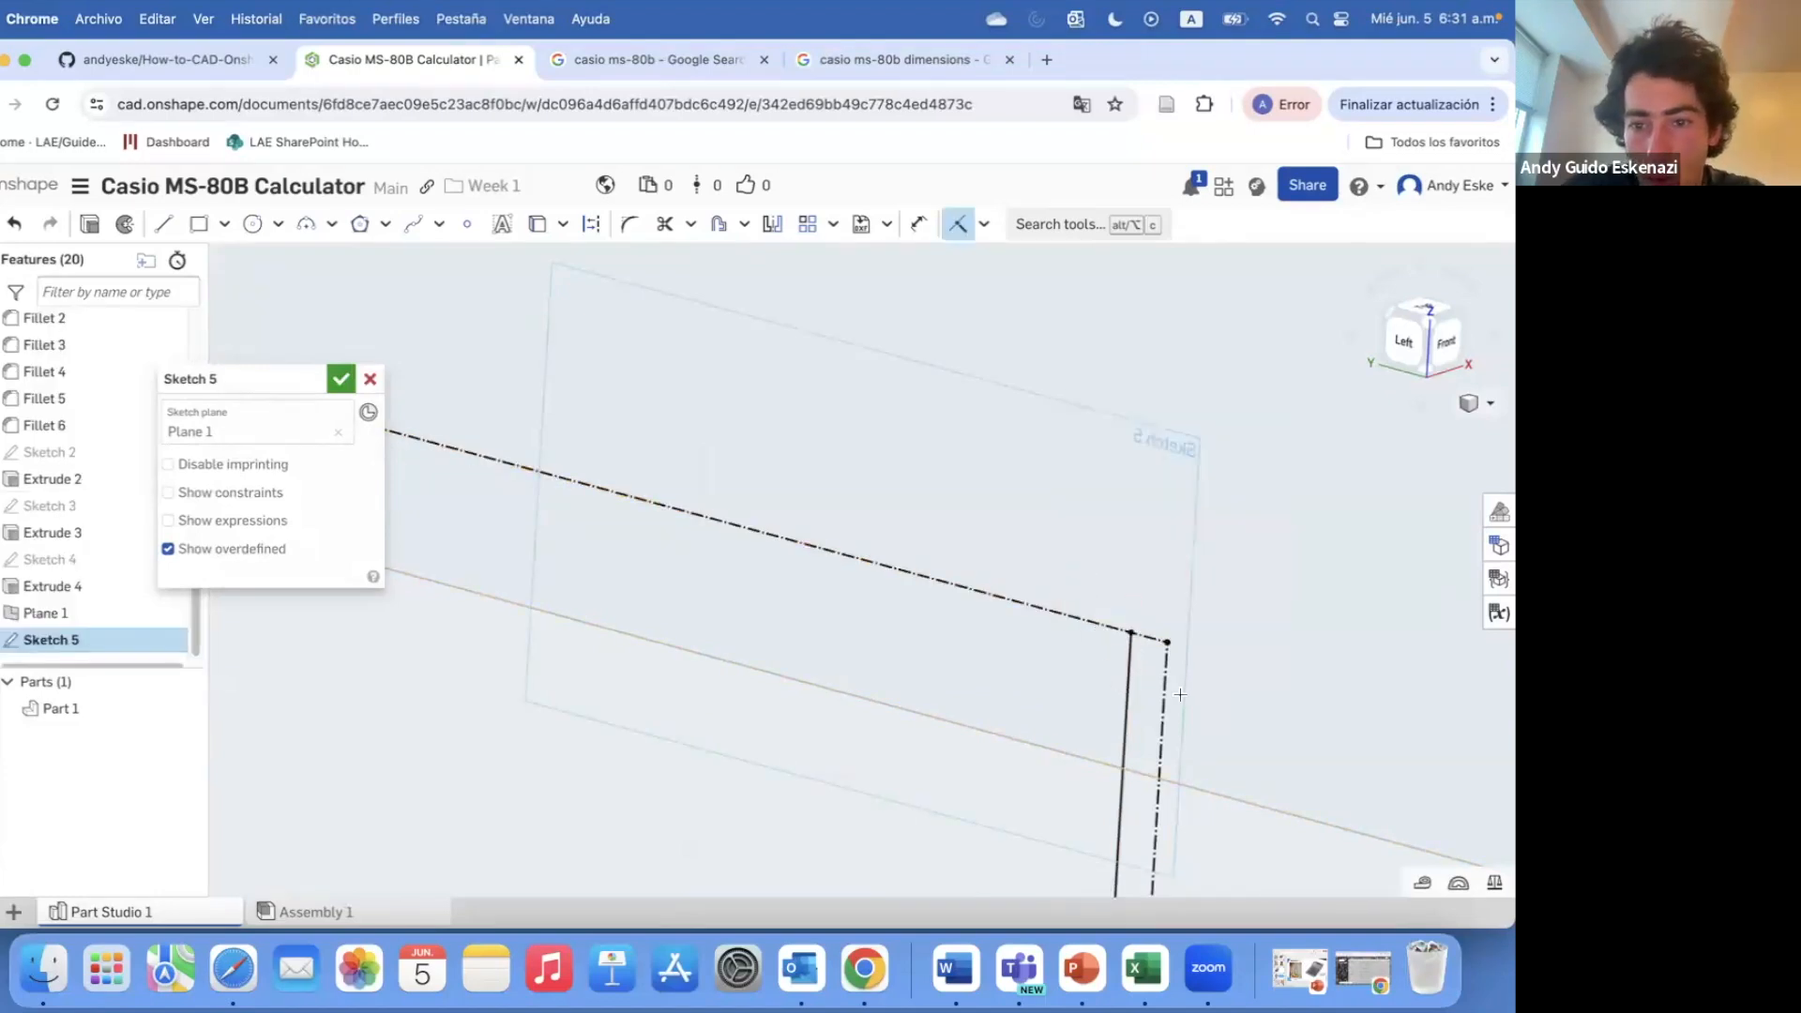
scroll(1152, 692, up, 8)
scroll(549, 549, down, 8)
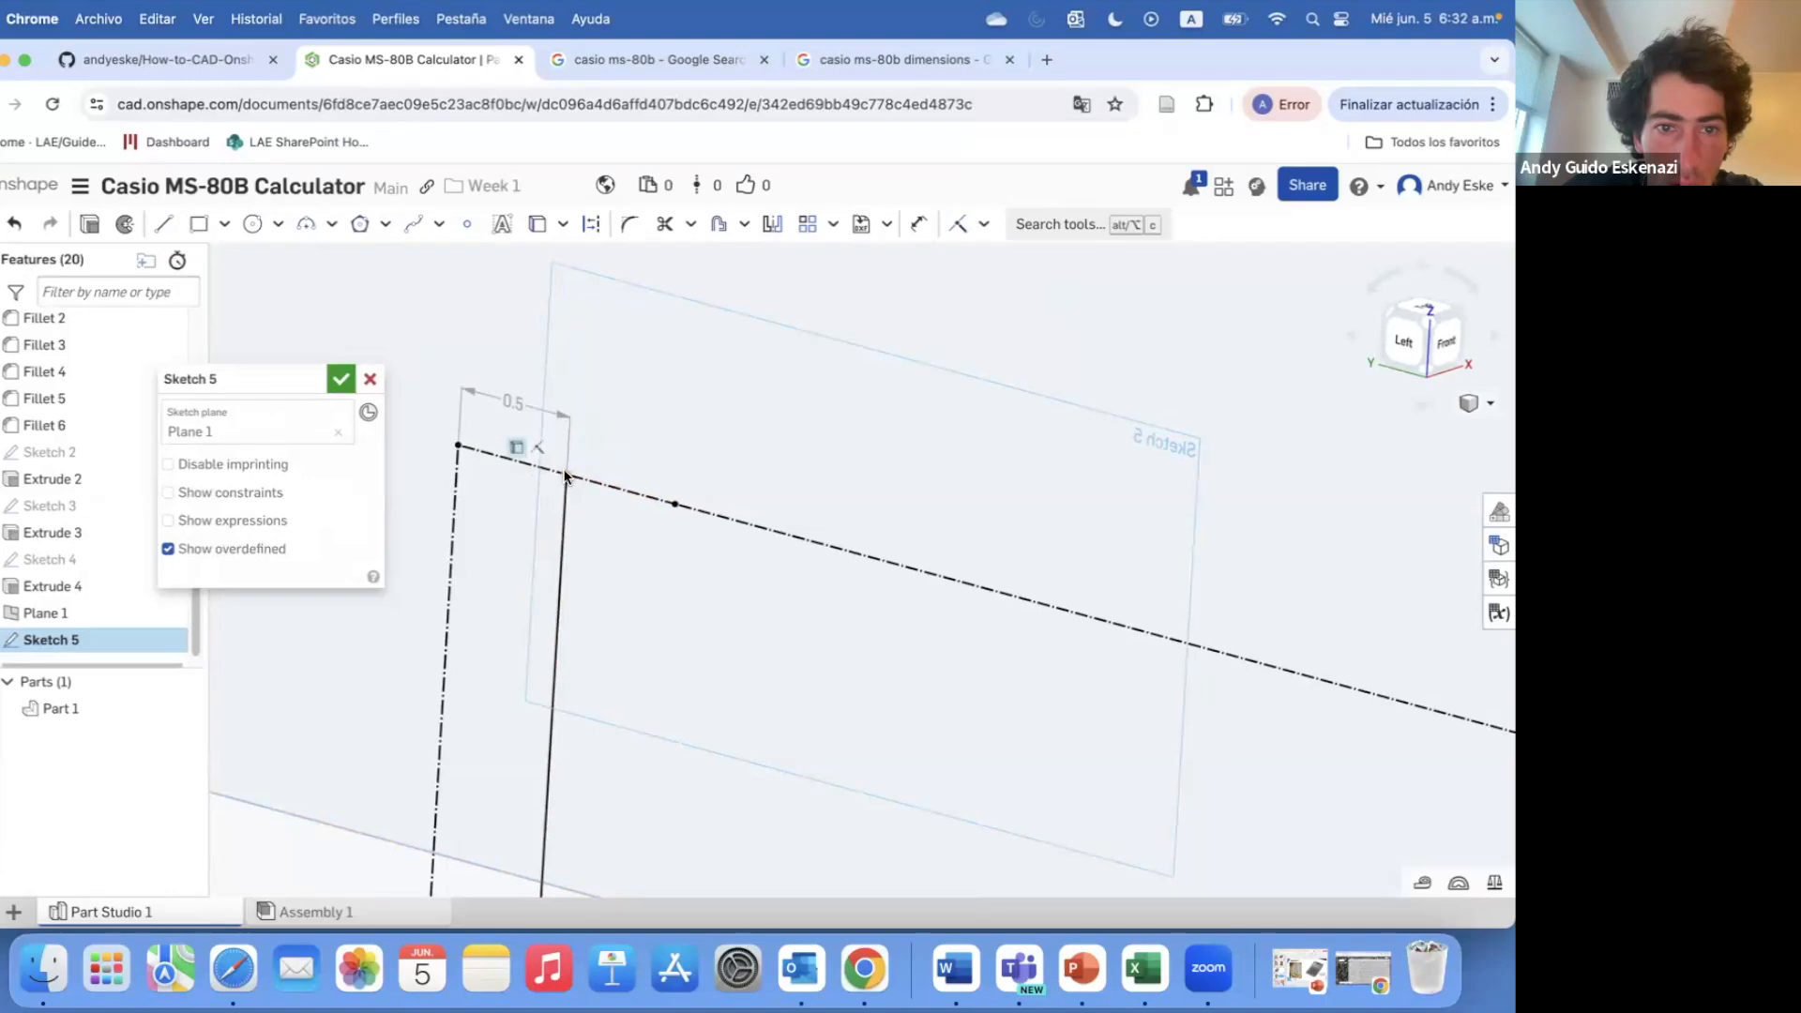
click(566, 477)
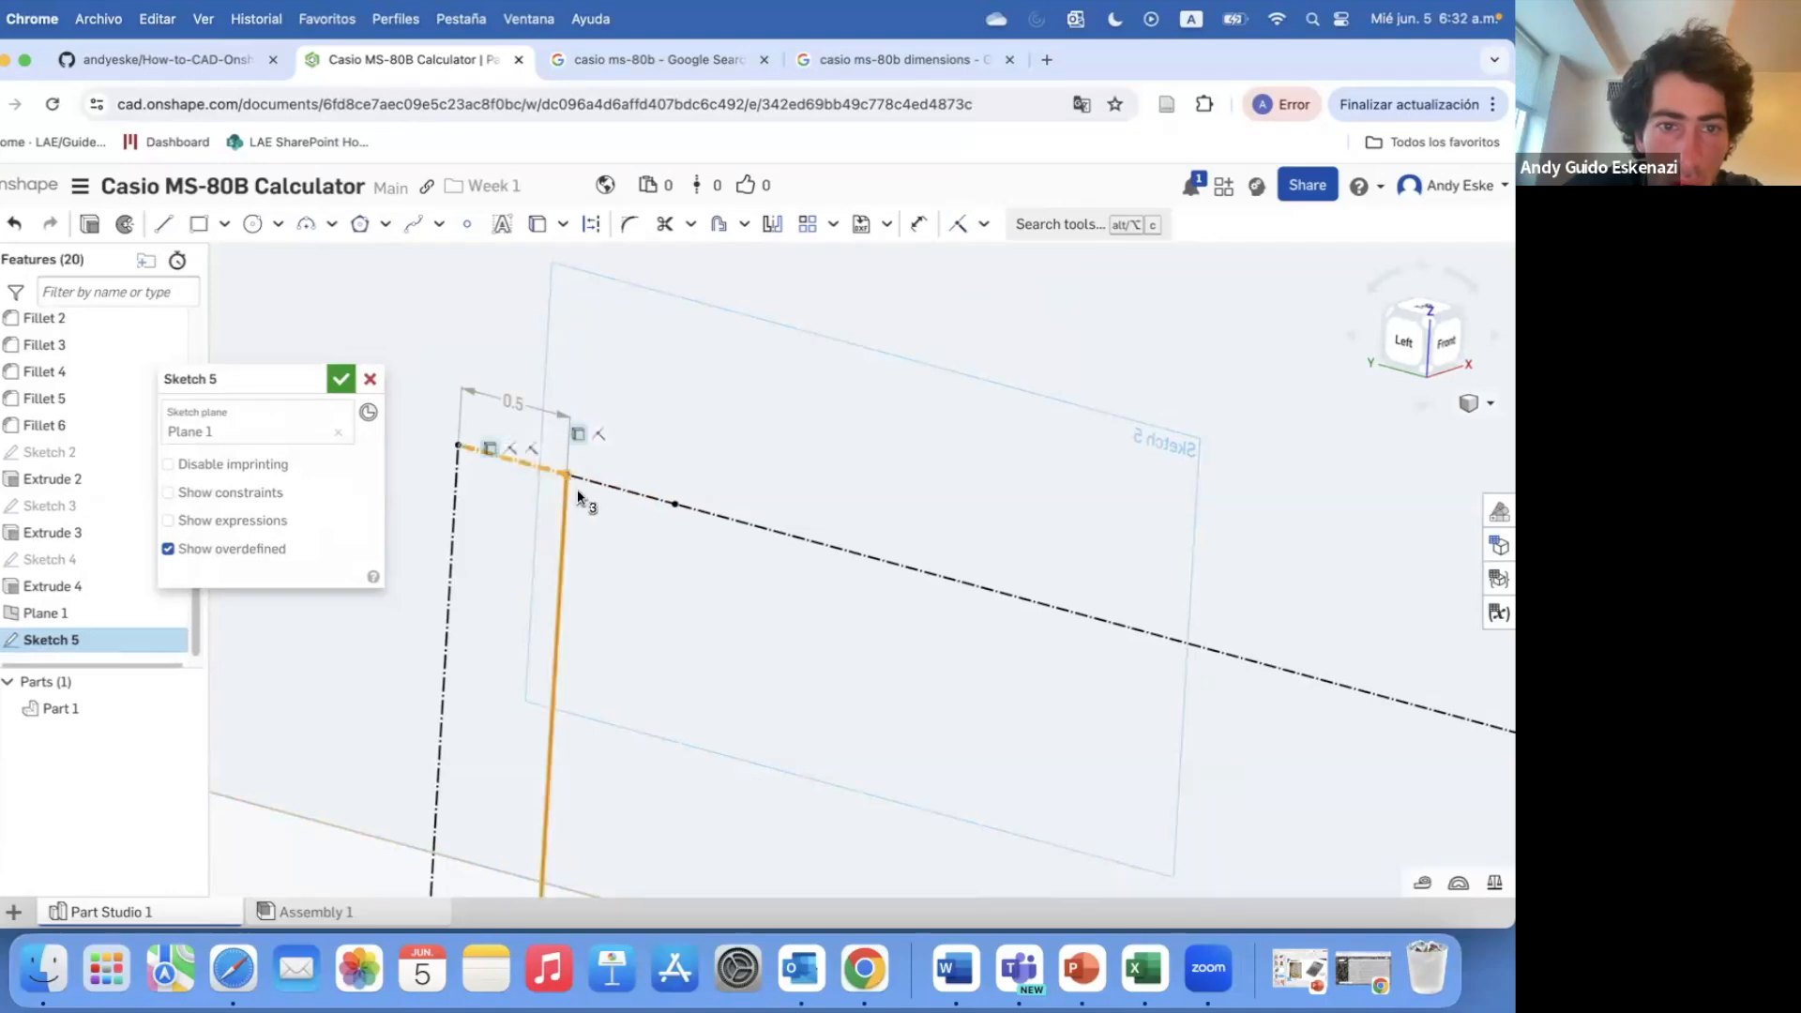
click(341, 379)
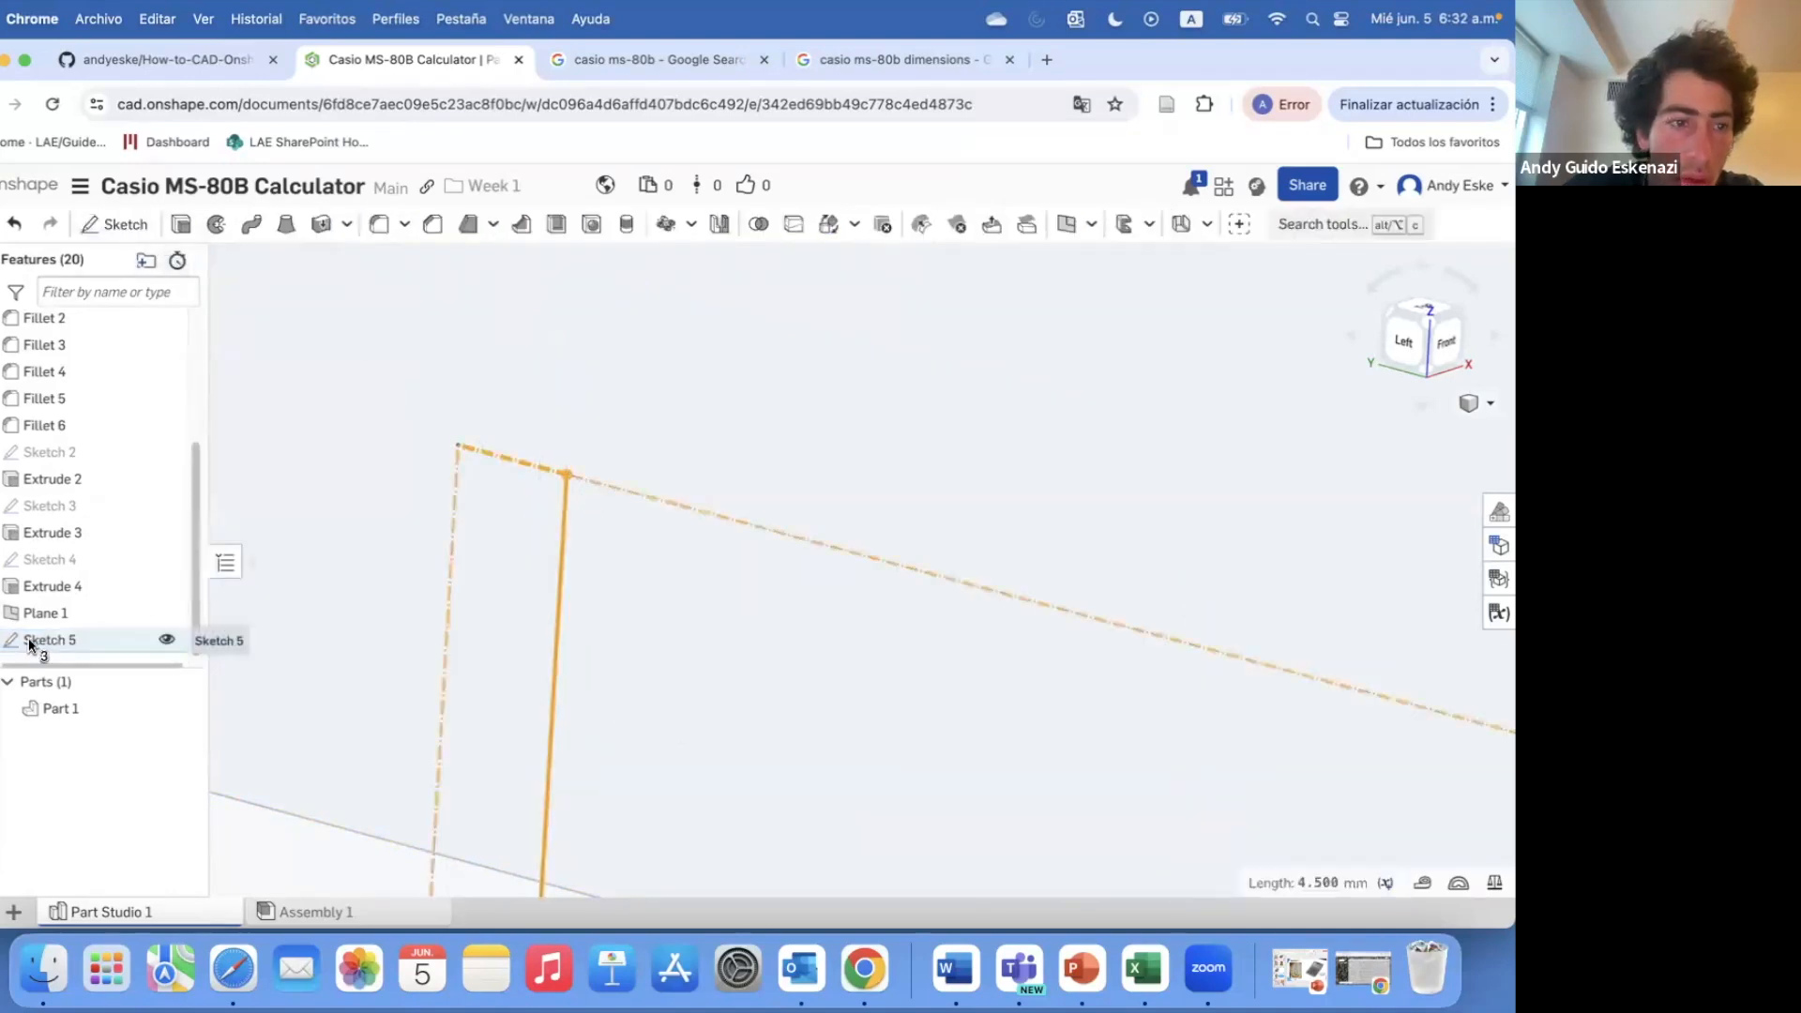
- Reopen the side outline sketch and close the strip's two upper ends with short lines between the outline and the offset
right_click(56, 639)
click(112, 241)
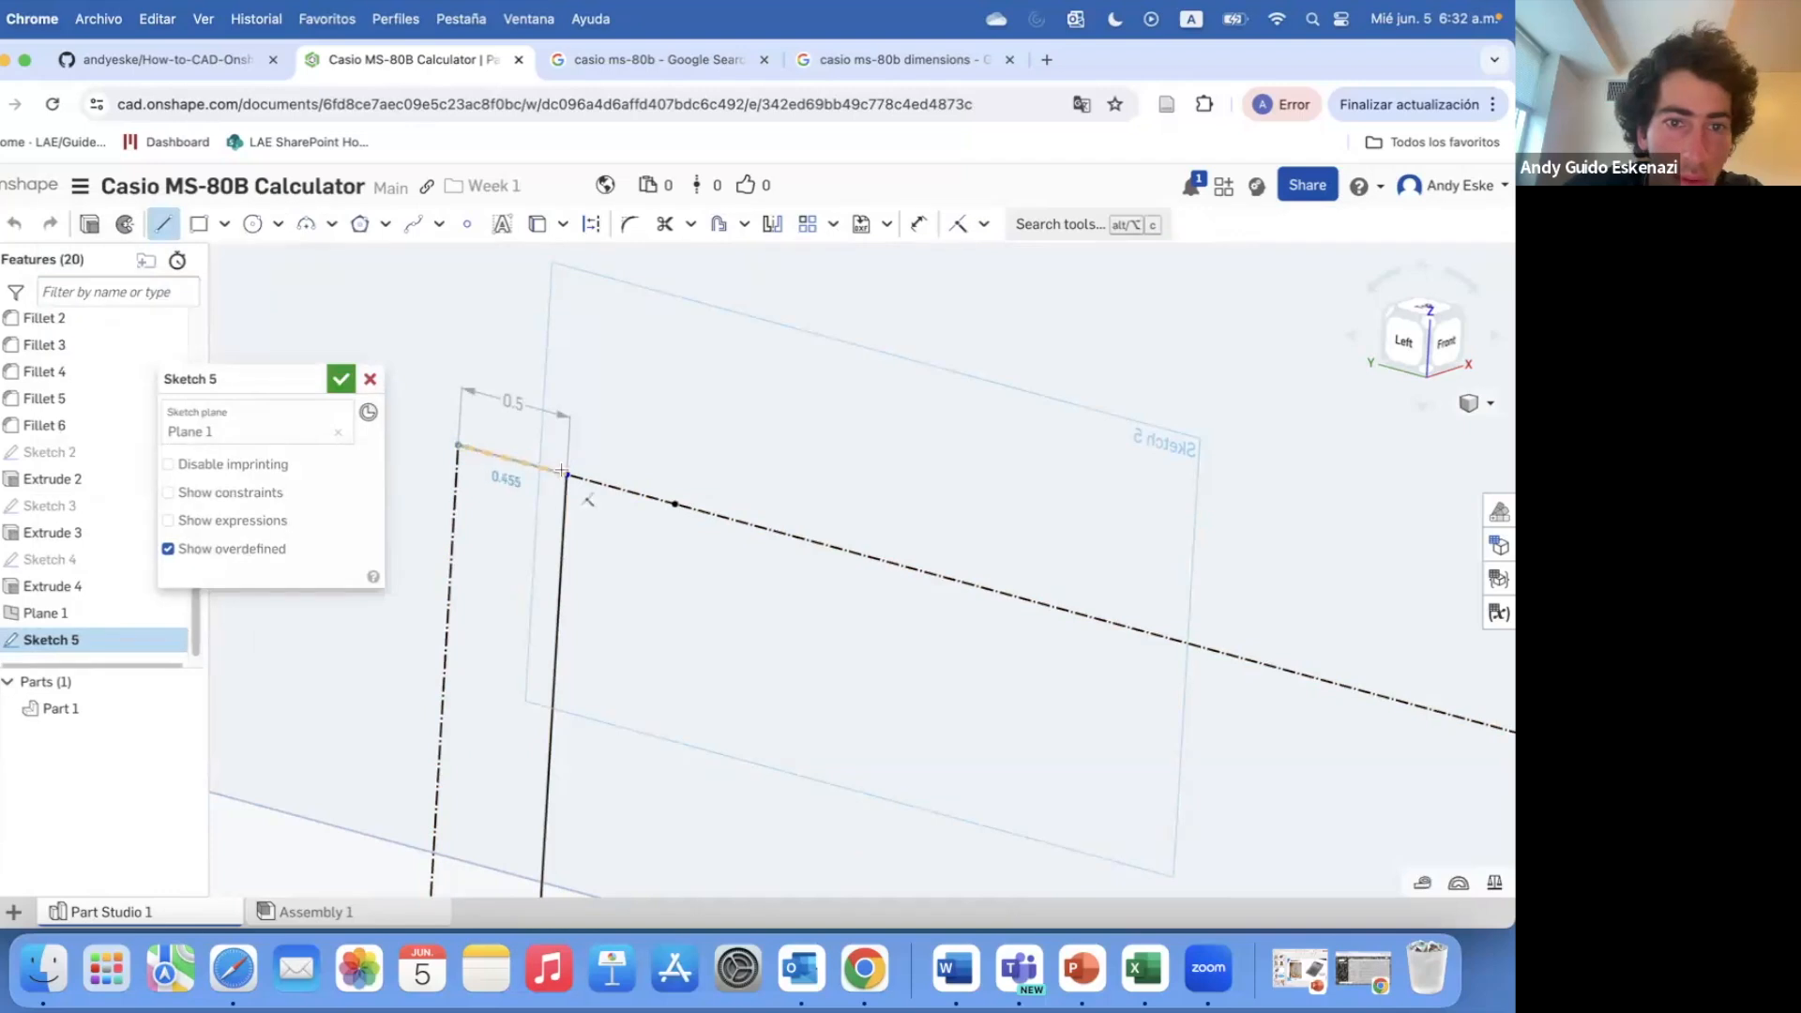
scroll(592, 554, down, 10)
scroll(1044, 679, up, 6)
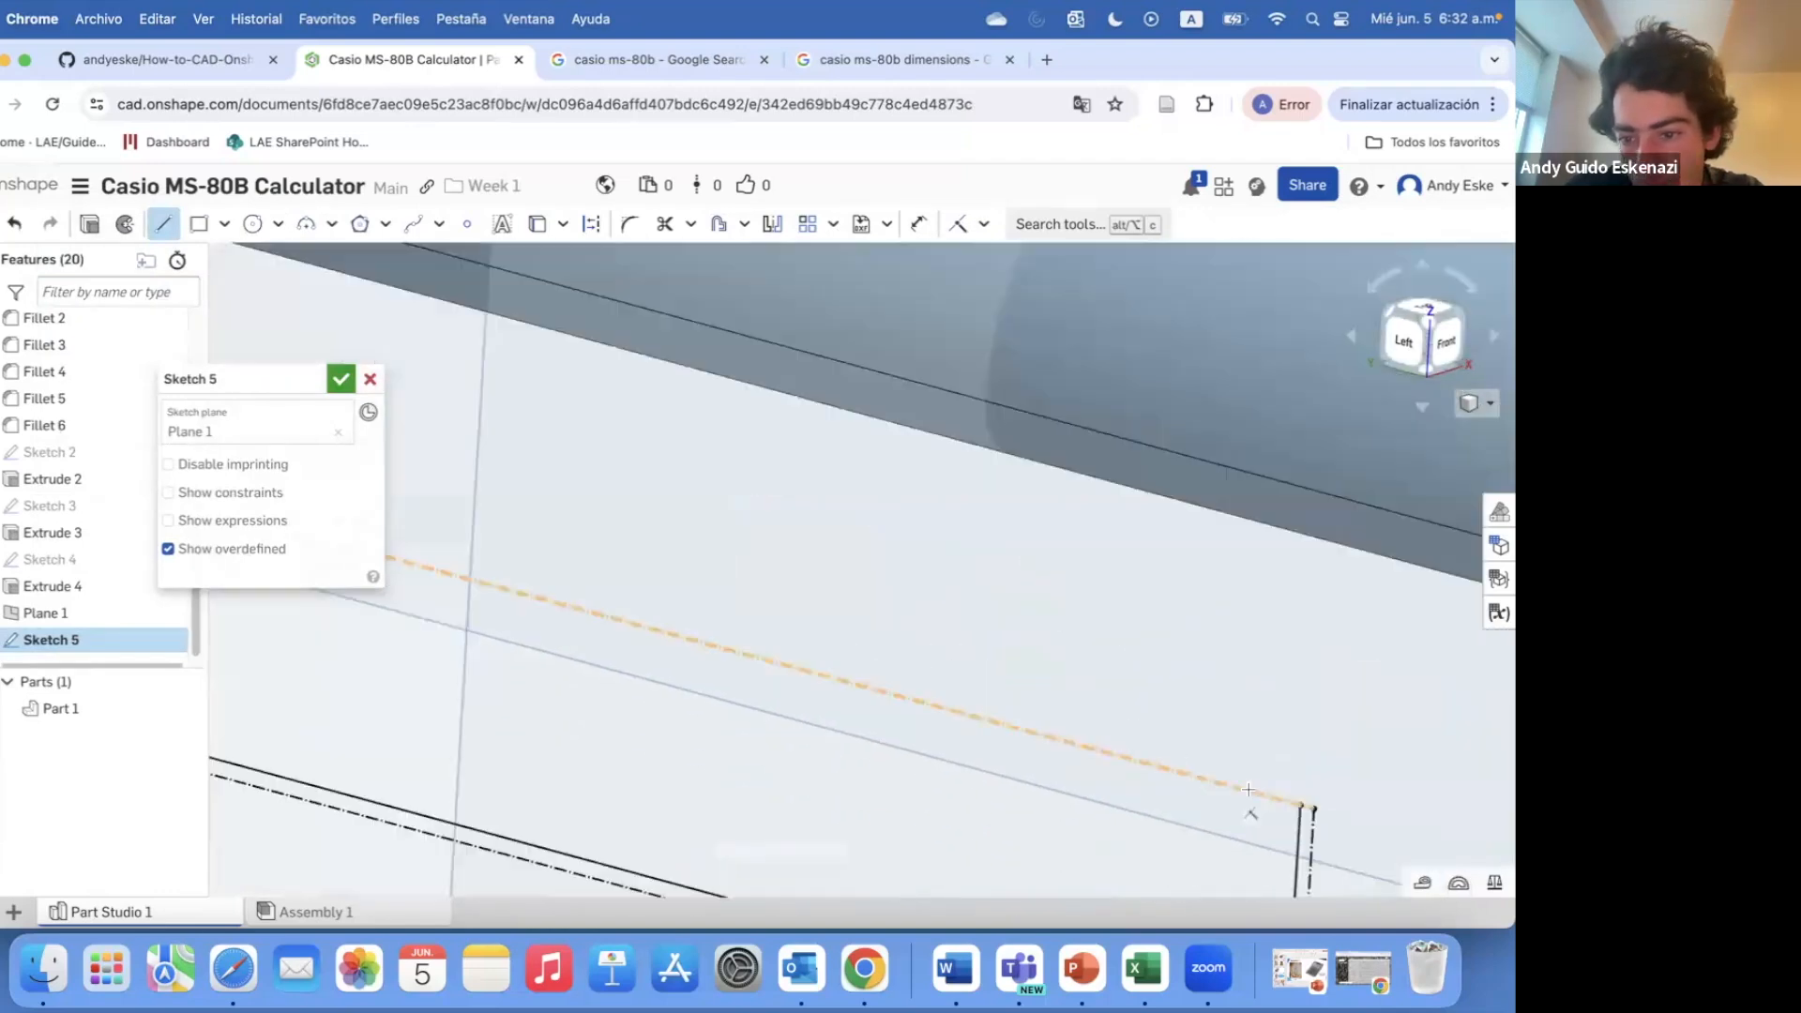
scroll(1248, 789, down, 6)
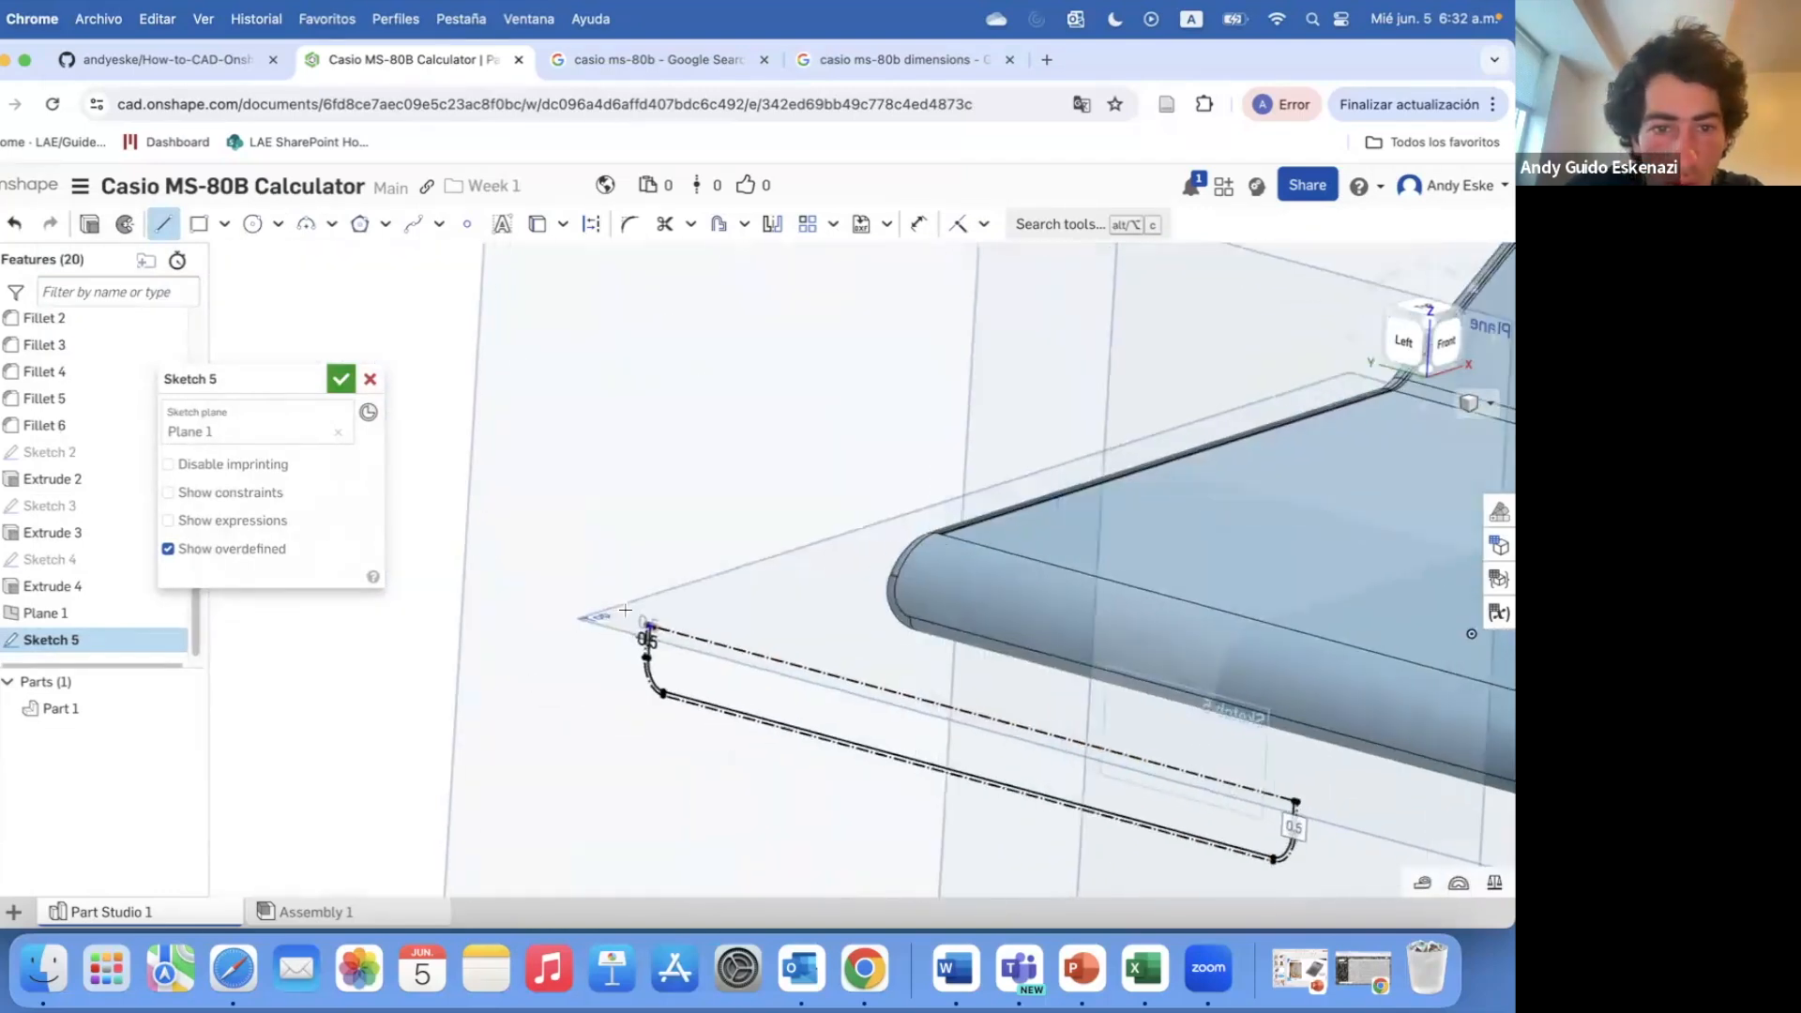
- Undo the short lines that close the strip's two upper ends between the outline and the offset
scroll(626, 611, up, 10)
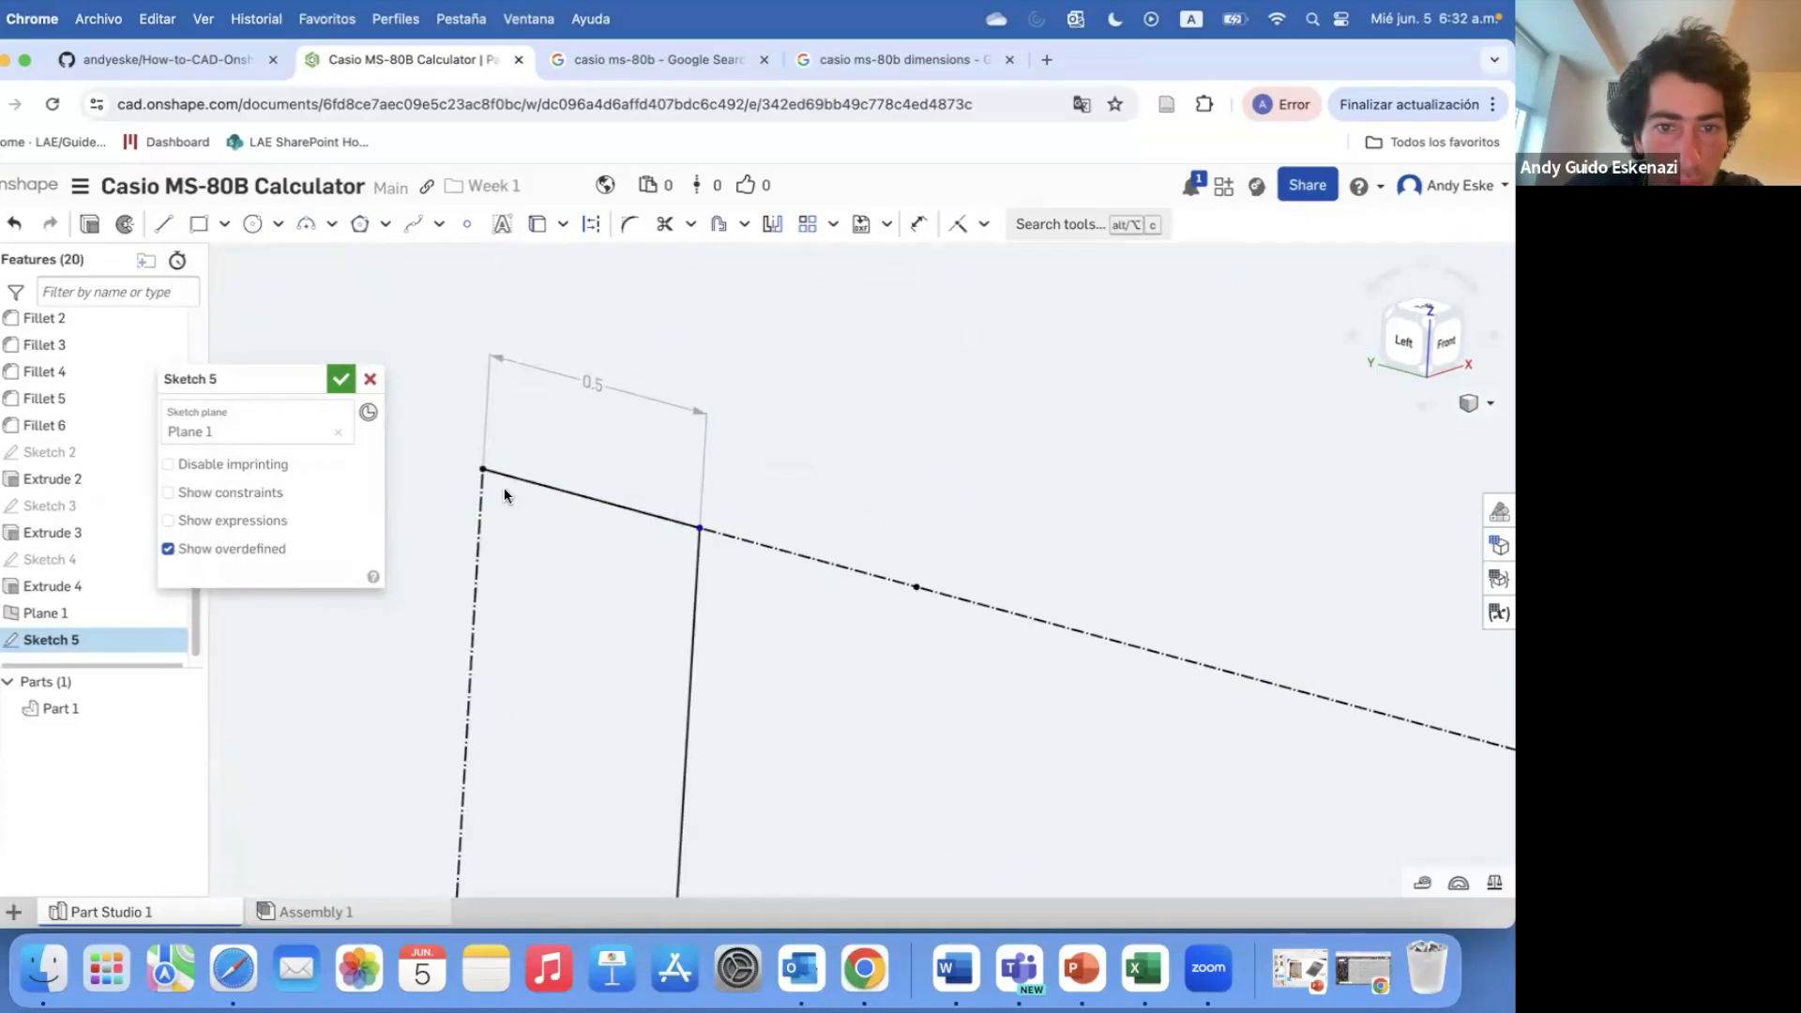
key(super+z)
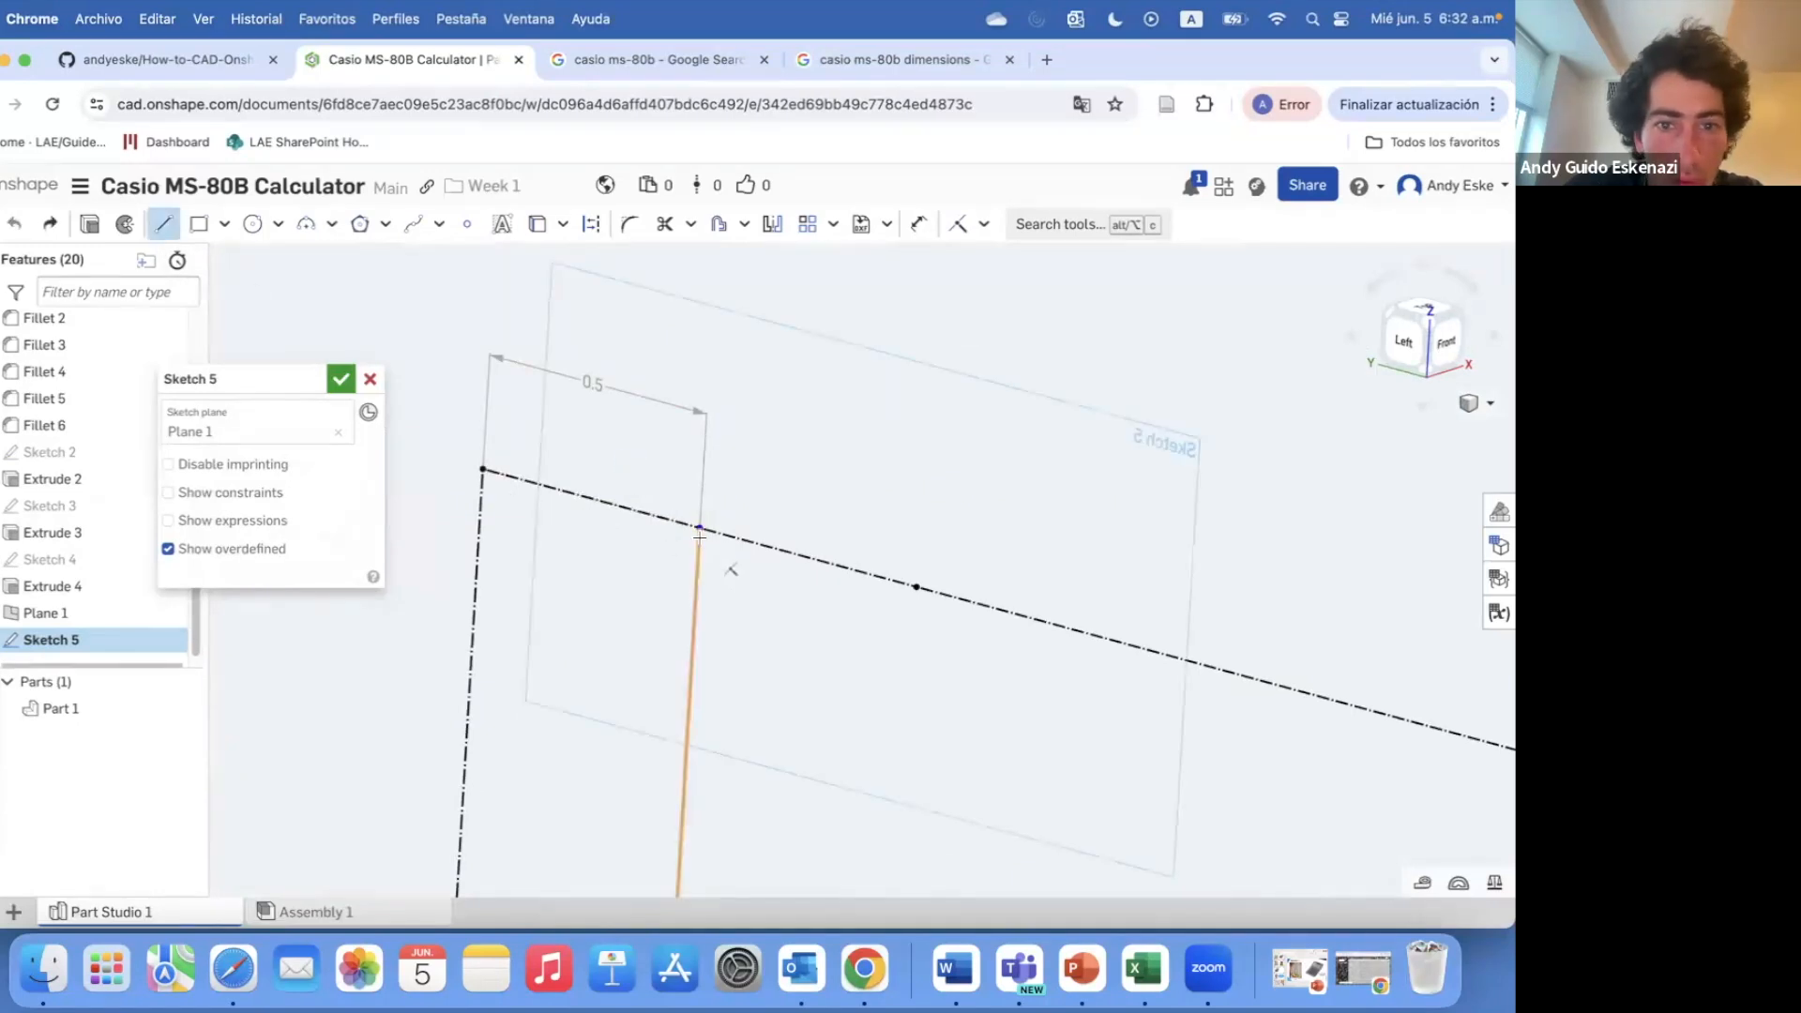
scroll(938, 596, down, 8)
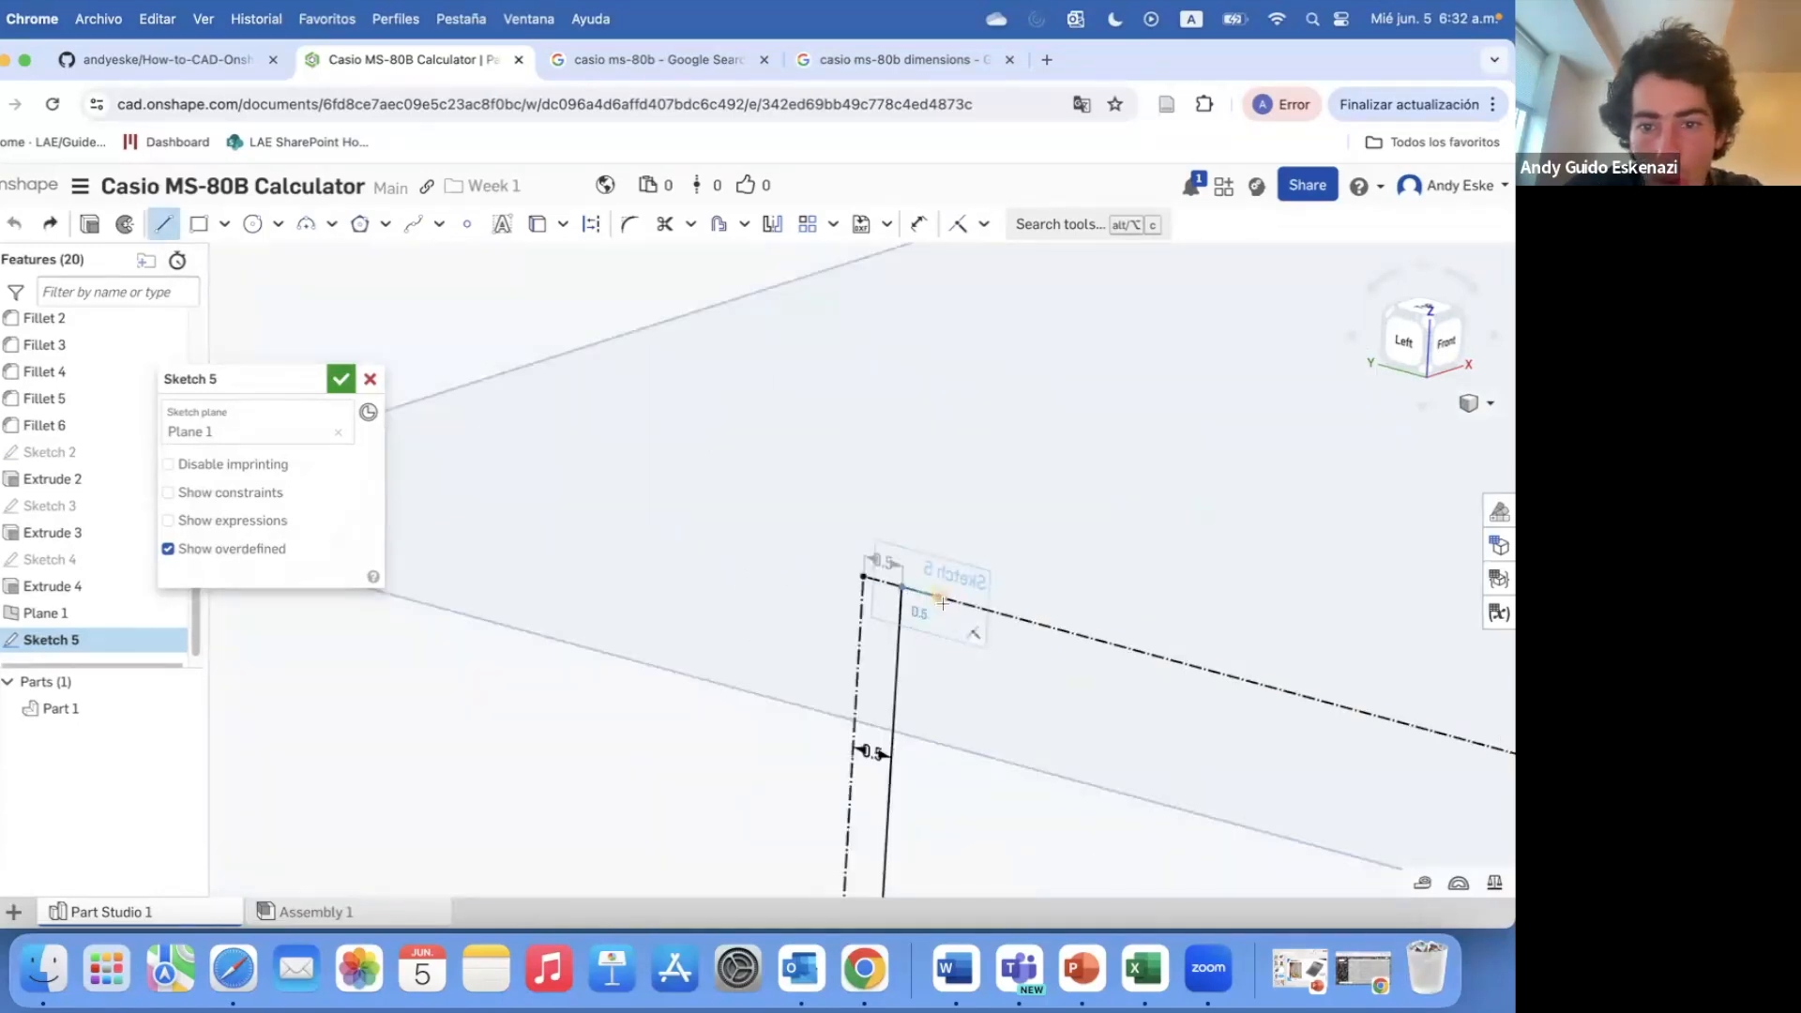
scroll(1006, 703, down, 5)
scroll(1412, 754, up, 10)
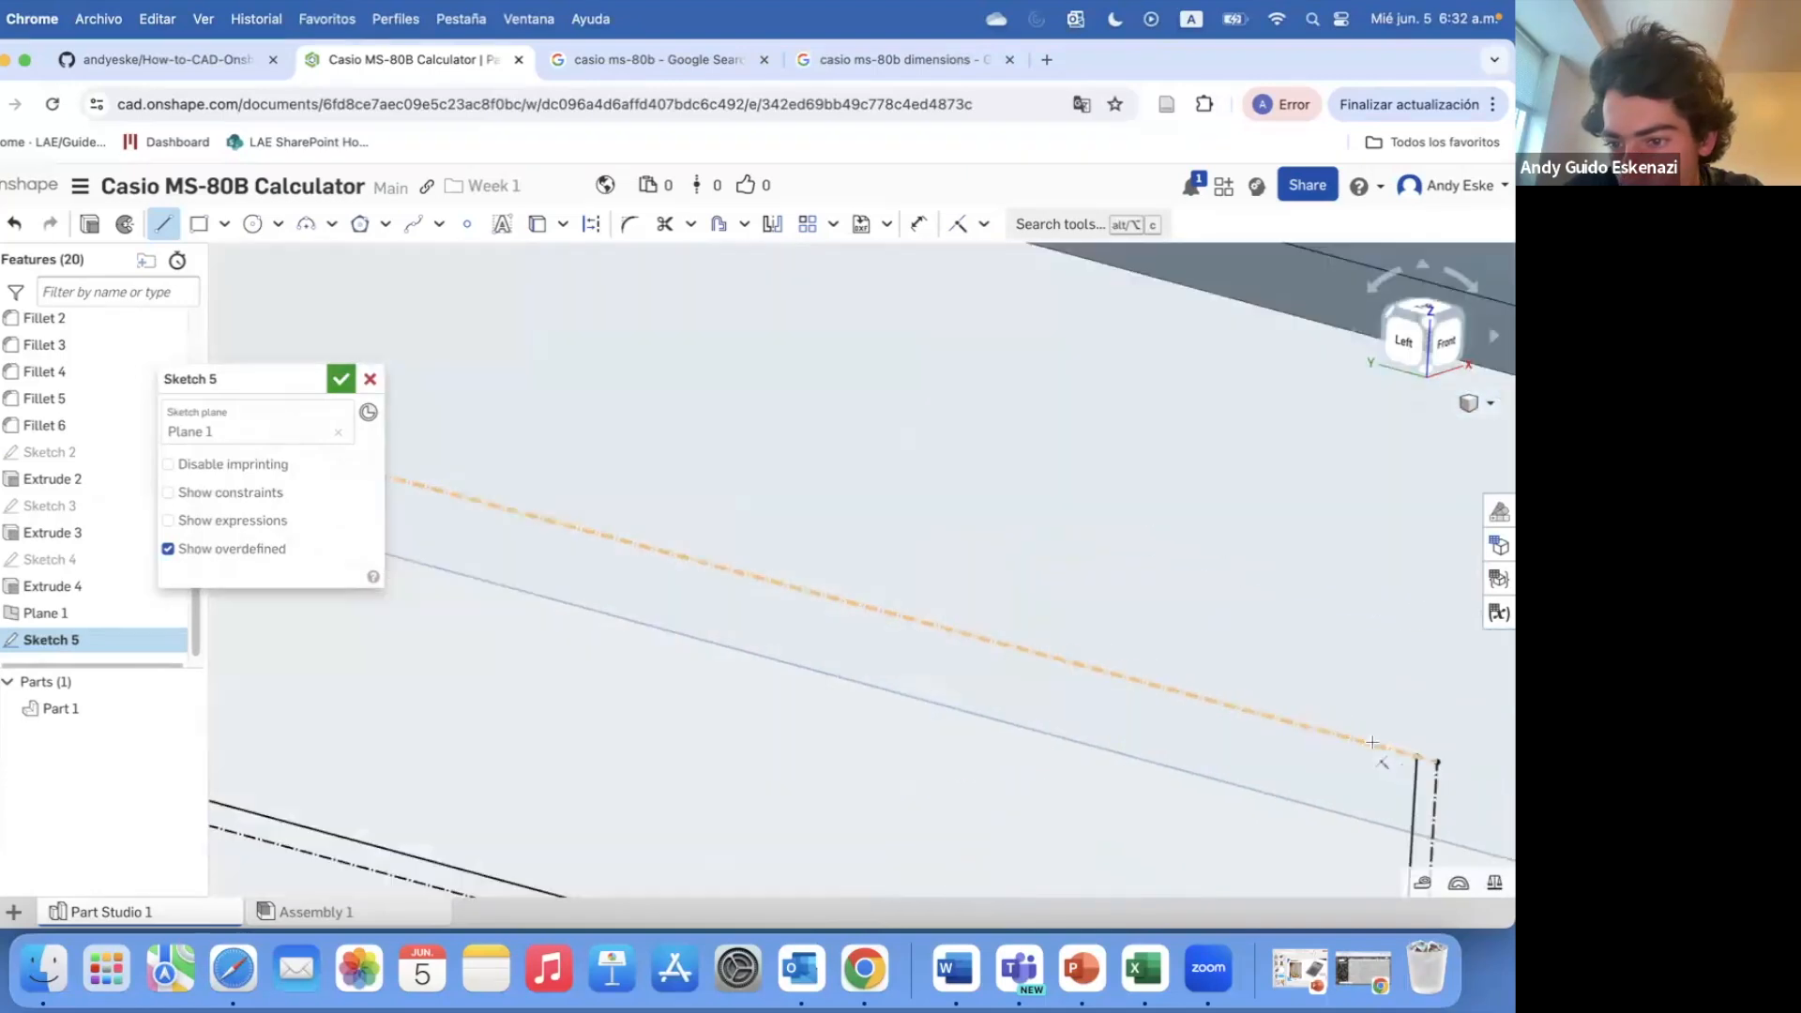
- Offset the solid side, corner and bottom curves of the existing offset chain inward by 0.5 mm
click(718, 223)
scroll(835, 546, down, 7)
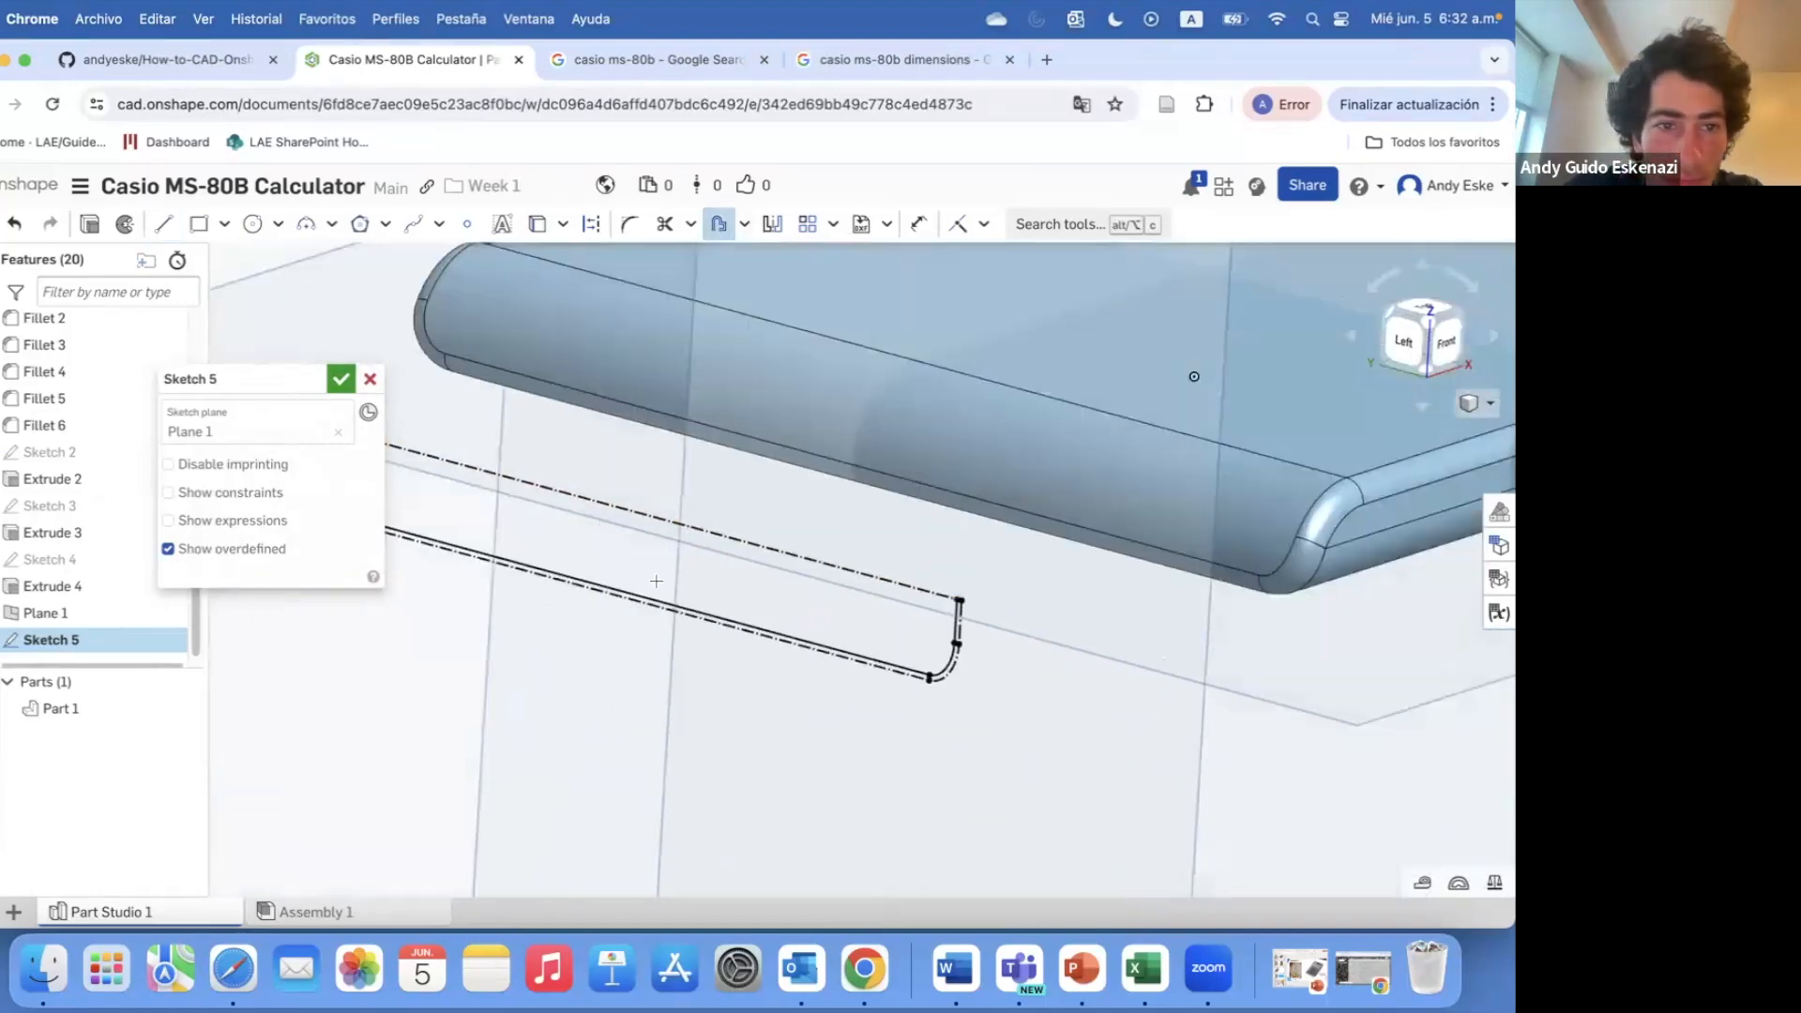
scroll(467, 511, up, 8)
click(481, 477)
click(482, 553)
click(589, 654)
drag(657, 477, 549, 450)
scroll(641, 562, down, 1)
scroll(641, 563, down, 5)
scroll(1328, 752, up, 2)
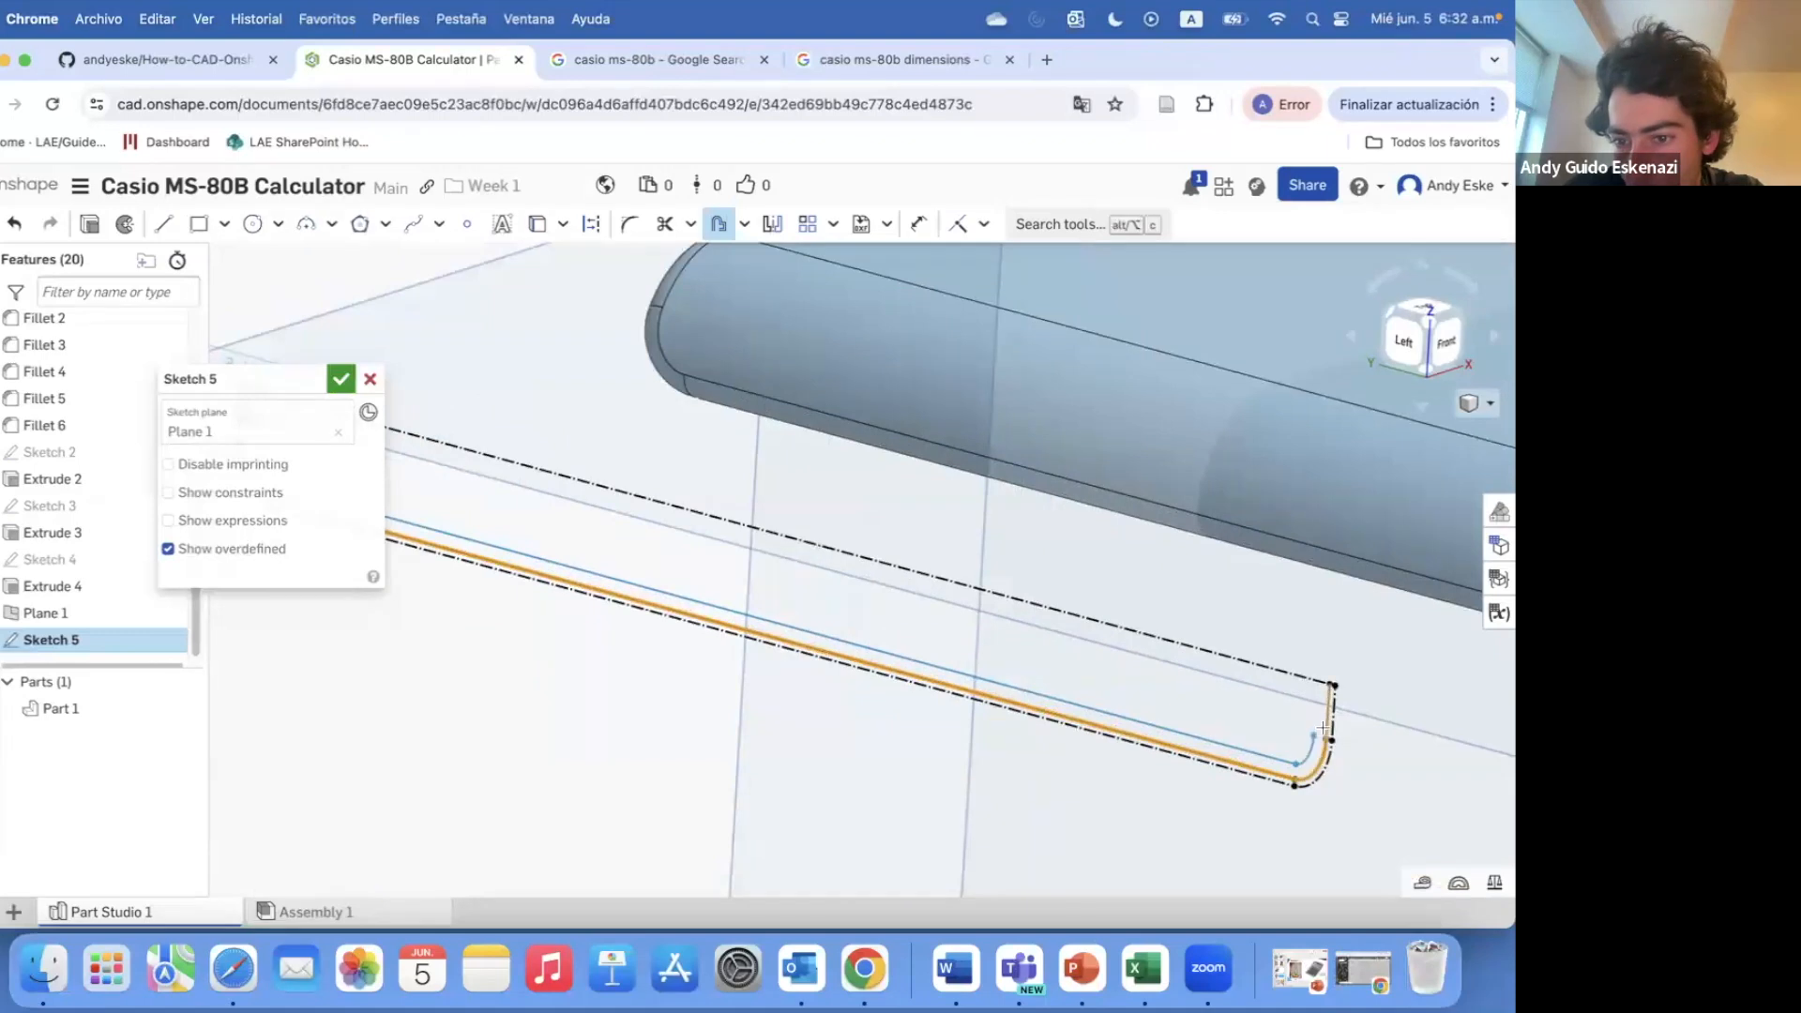
scroll(1323, 729, down, 4)
scroll(848, 605, up, 12)
click(756, 546)
text(.5)
key(Return)
- Close the upper ends between the two offset chains with short lines and pull the inner chain's loose upper end point above the outline's edge
scroll(868, 579, down, 5)
scroll(893, 486, up, 5)
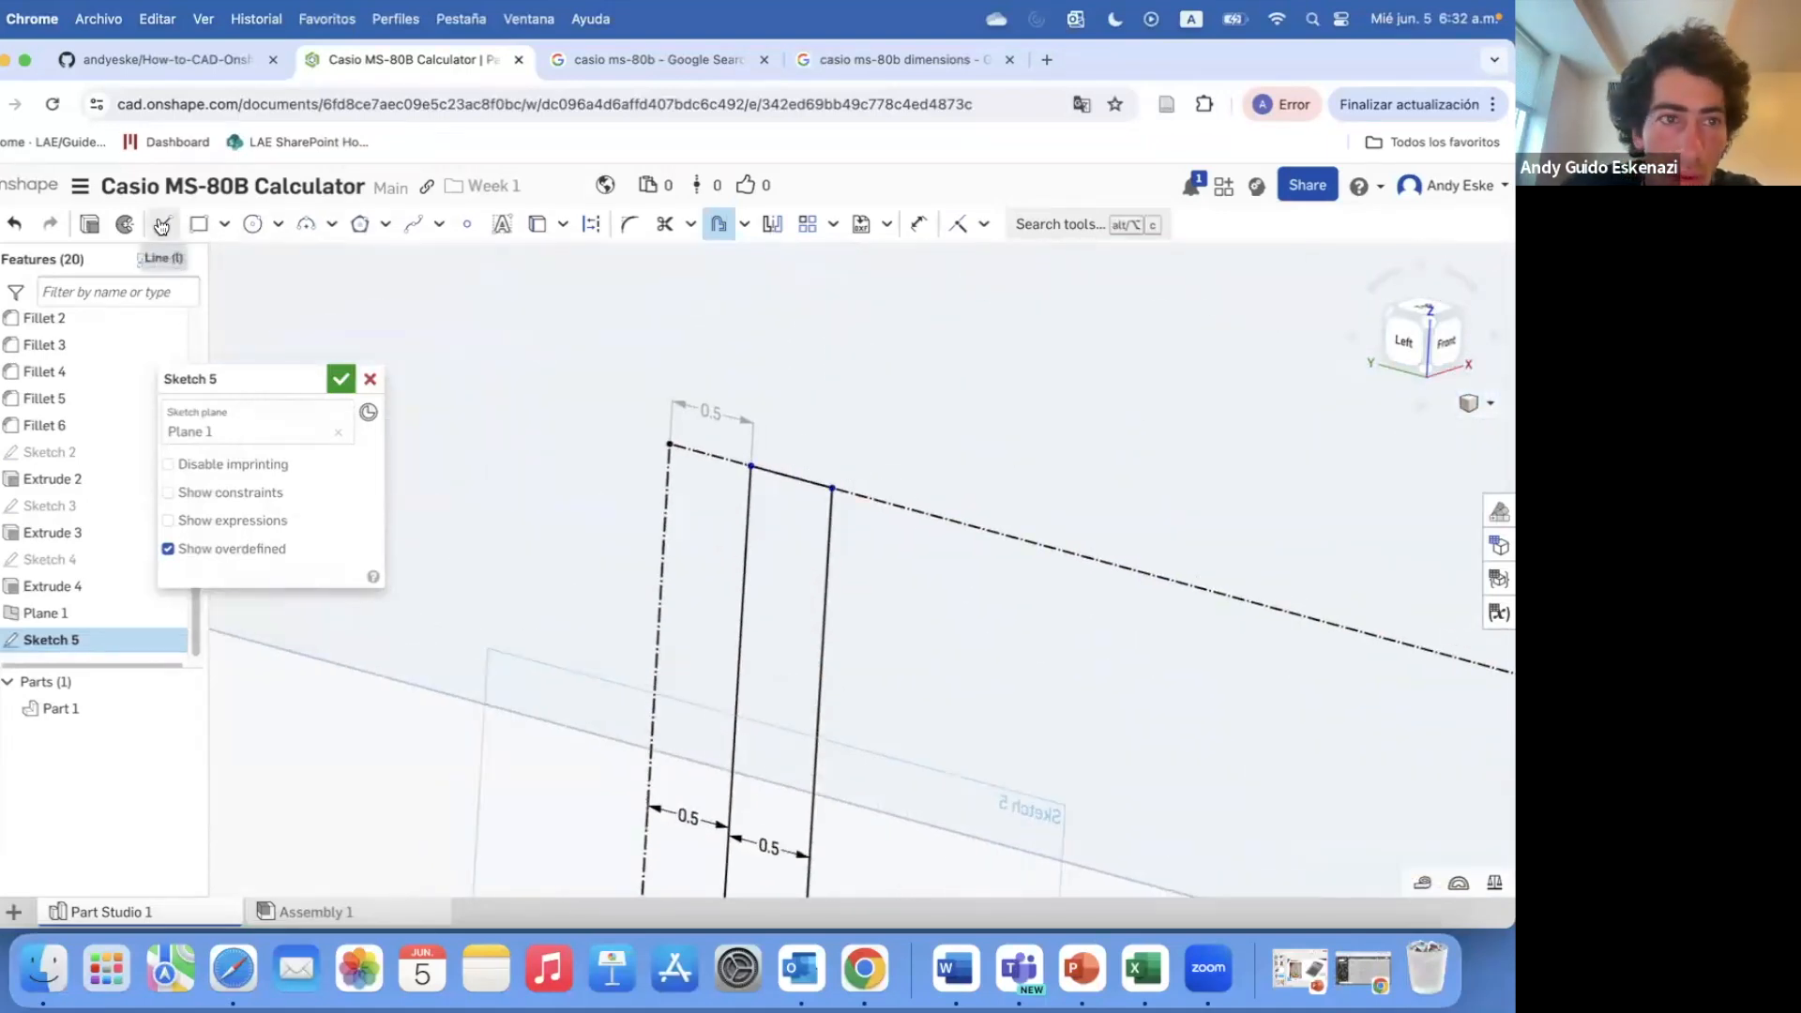
click(161, 225)
scroll(750, 563, down, 5)
scroll(1314, 708, up, 6)
click(1245, 693)
scroll(1250, 661, down, 5)
scroll(1249, 671, up, 5)
key(Escape)
mouse_move(1248, 621)
mouse_down()
mouse_move(1219, 557)
mouse_move(1252, 545)
mouse_up()
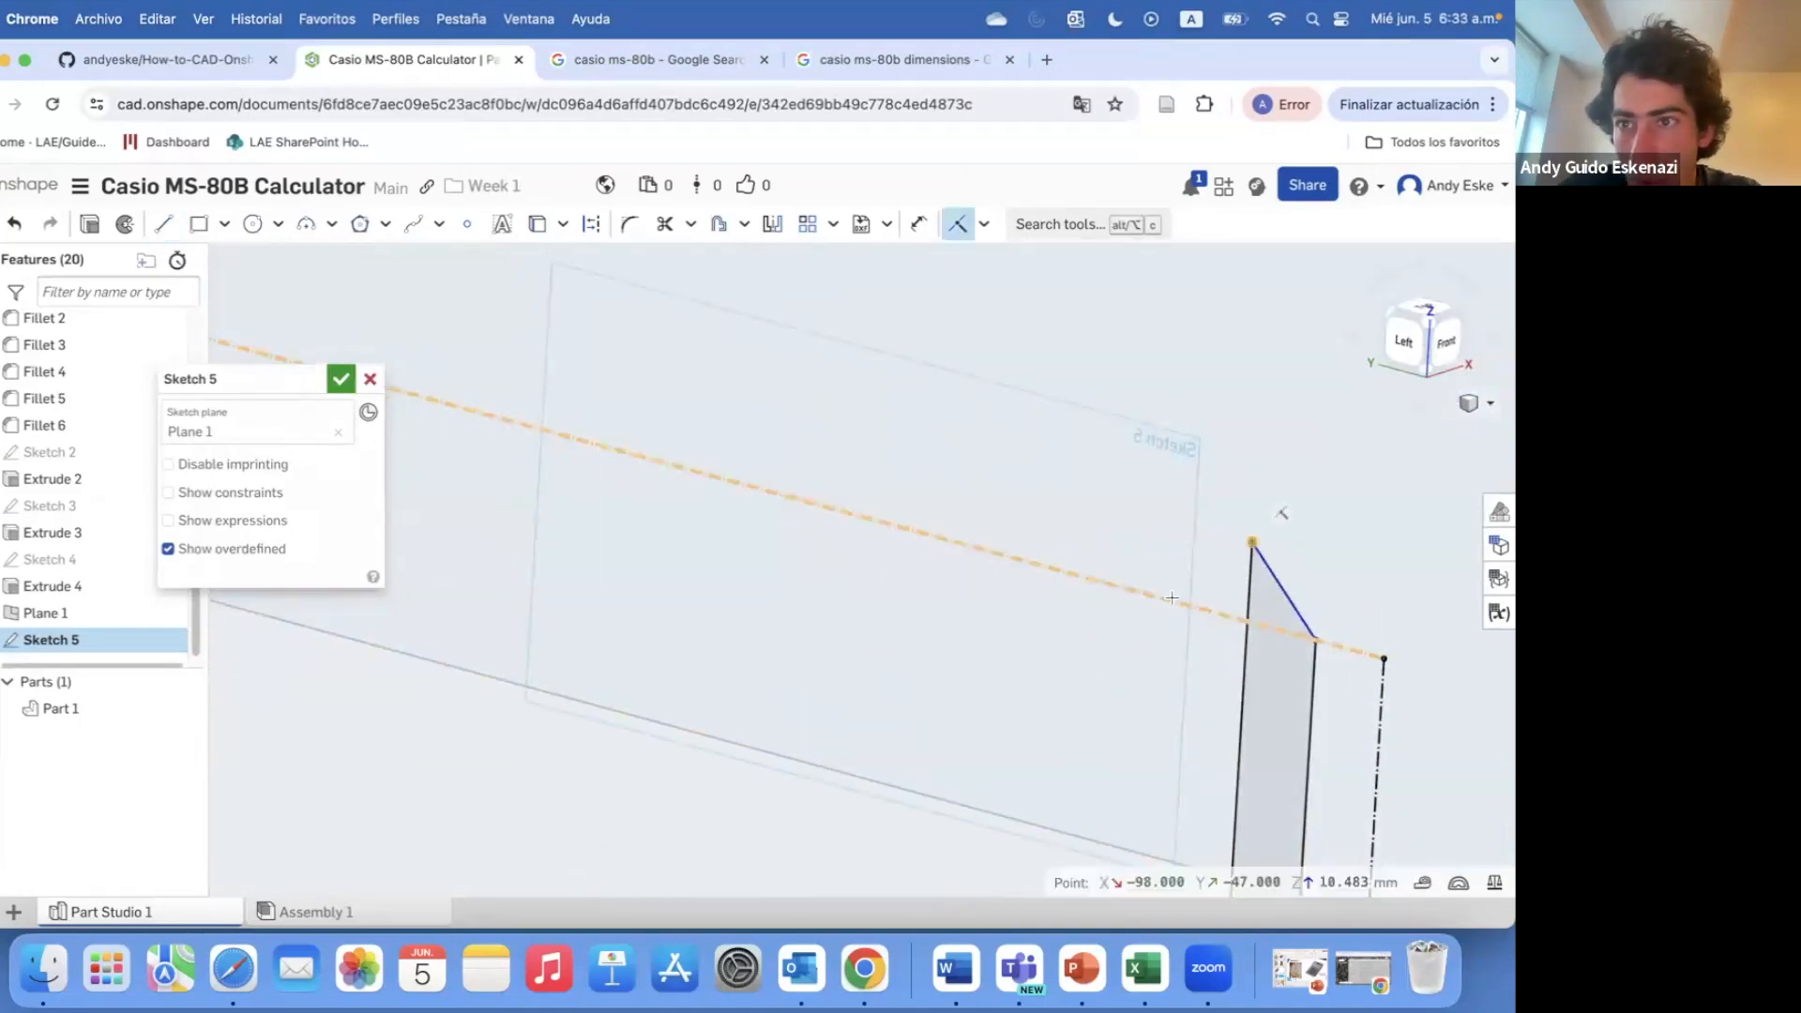
scroll(1246, 644, down, 5)
right_drag(985, 656, 976, 658)
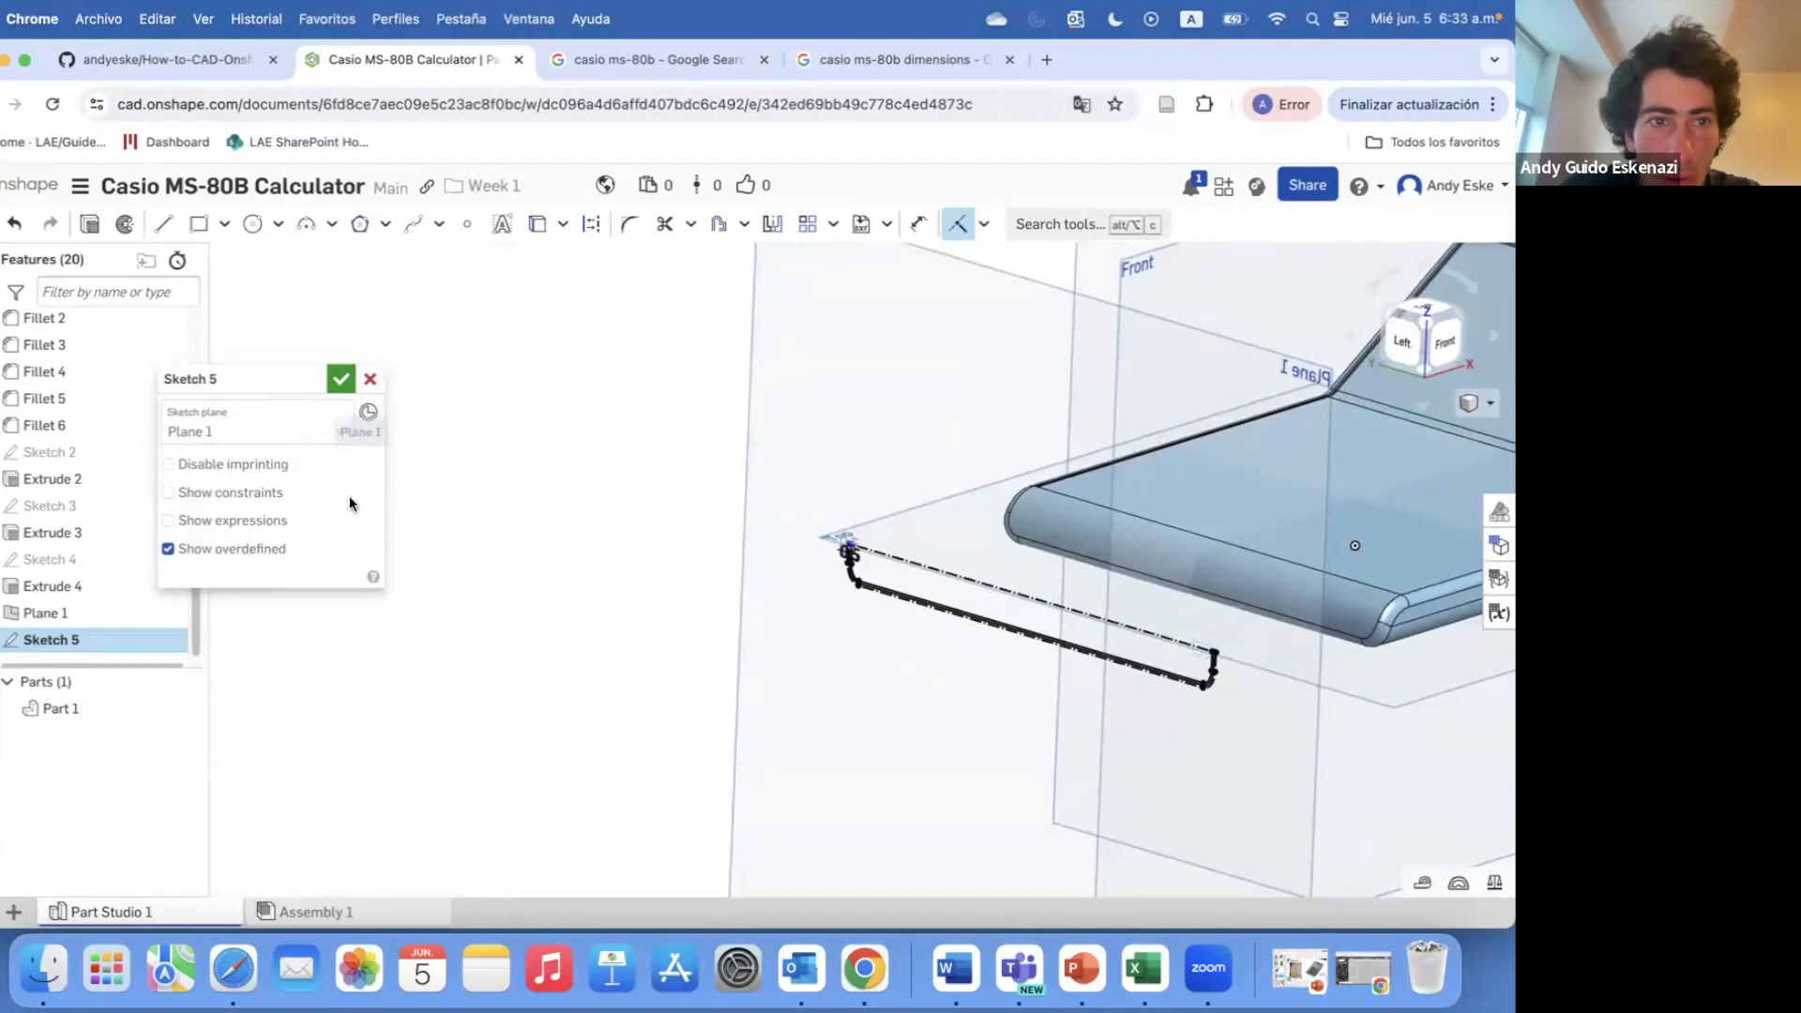
click(91, 224)
scroll(1149, 684, up, 3)
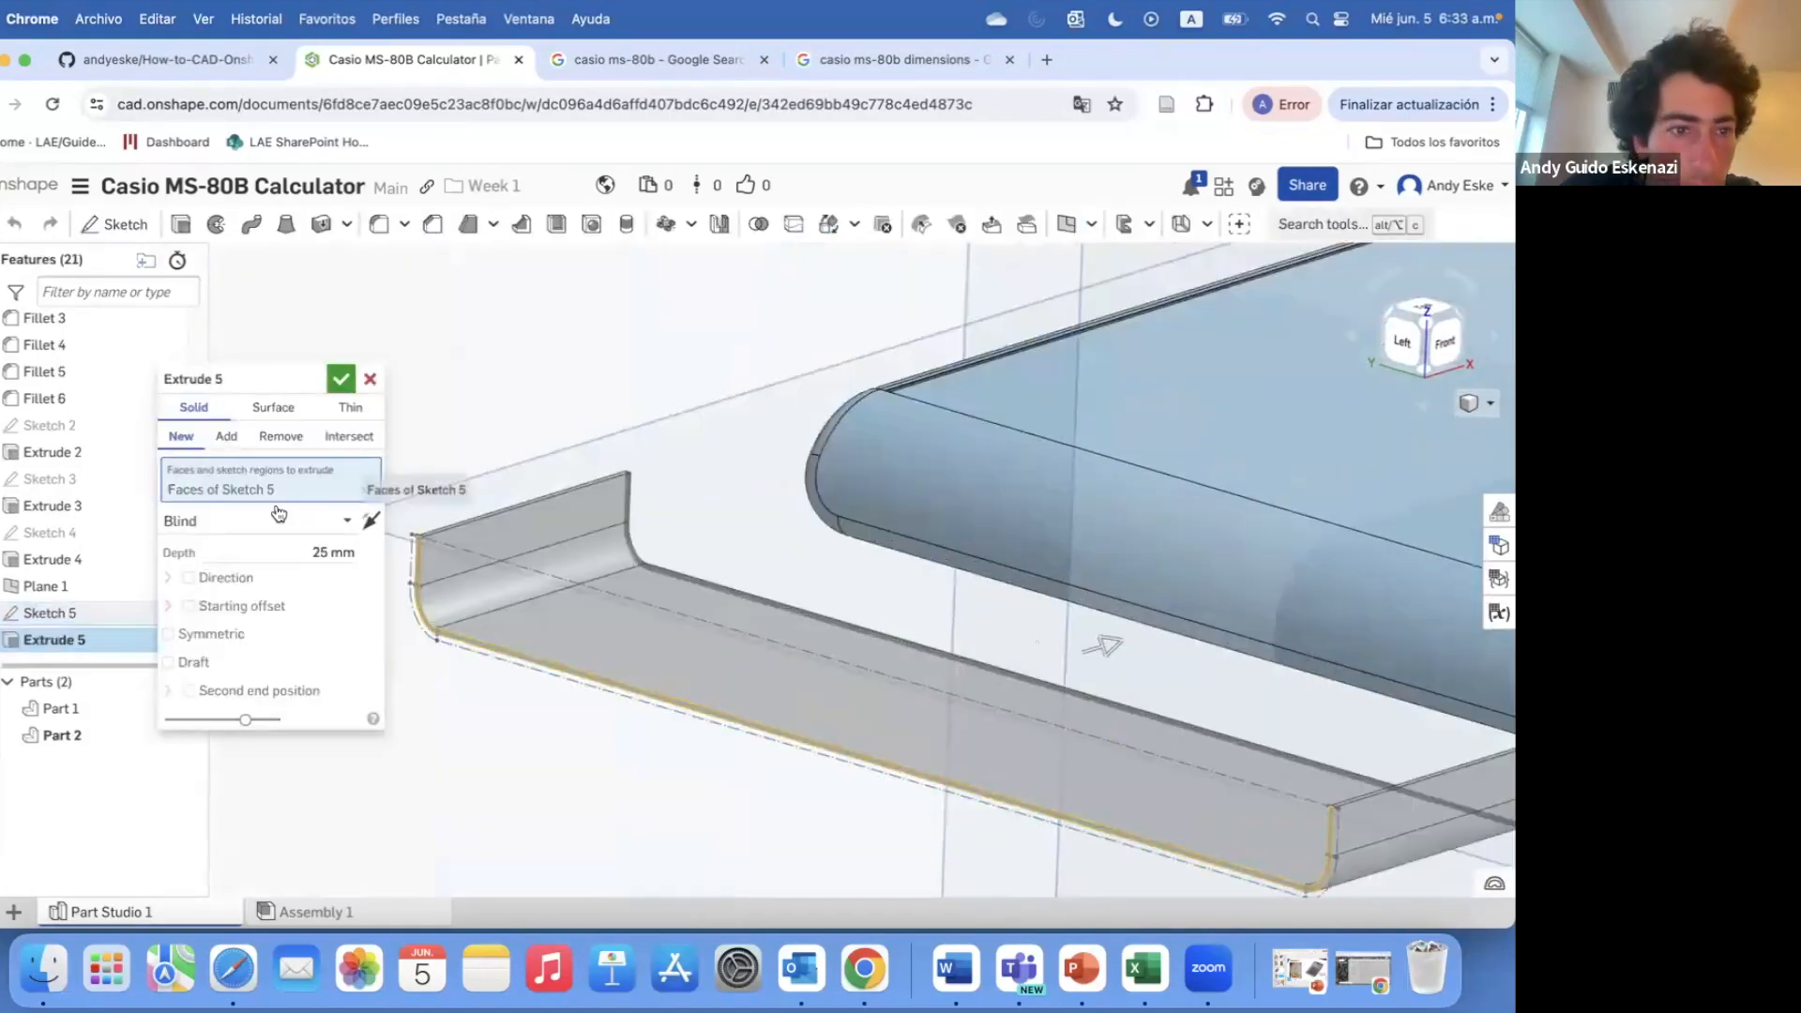
click(228, 522)
click(364, 635)
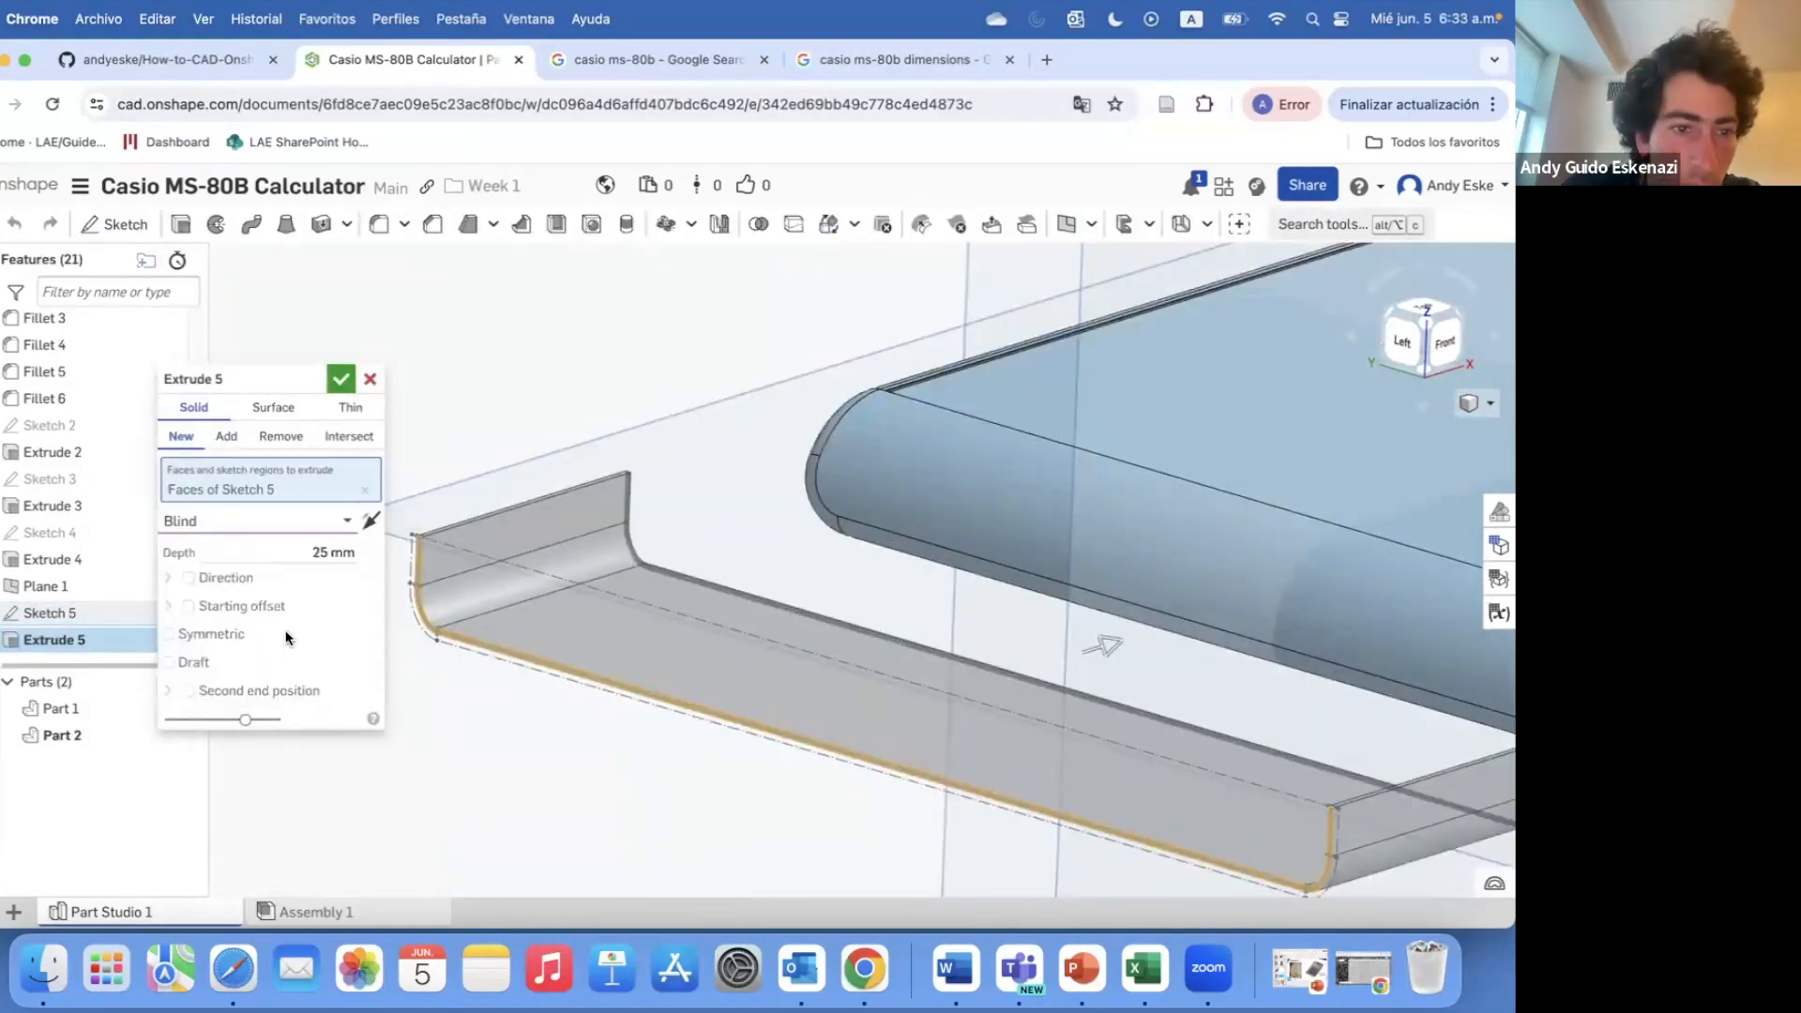
click(233, 610)
click(235, 638)
click(225, 691)
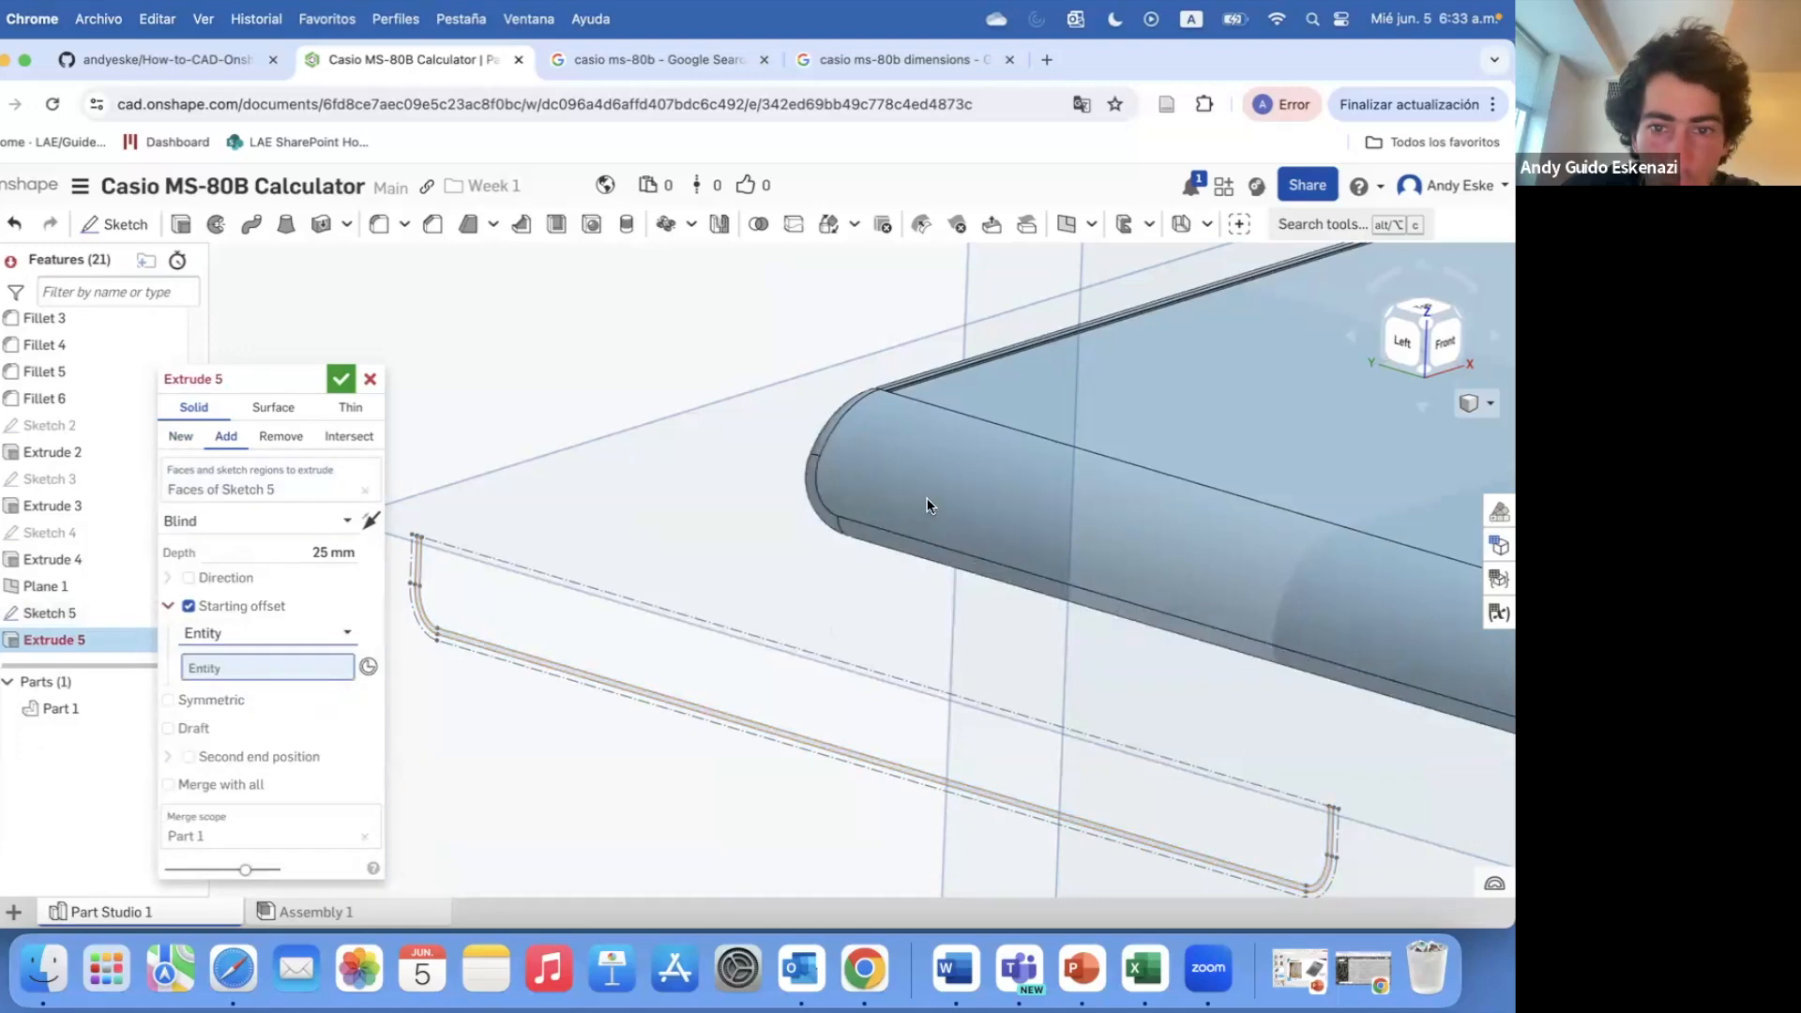
click(919, 509)
right_drag(970, 554, 437, 454)
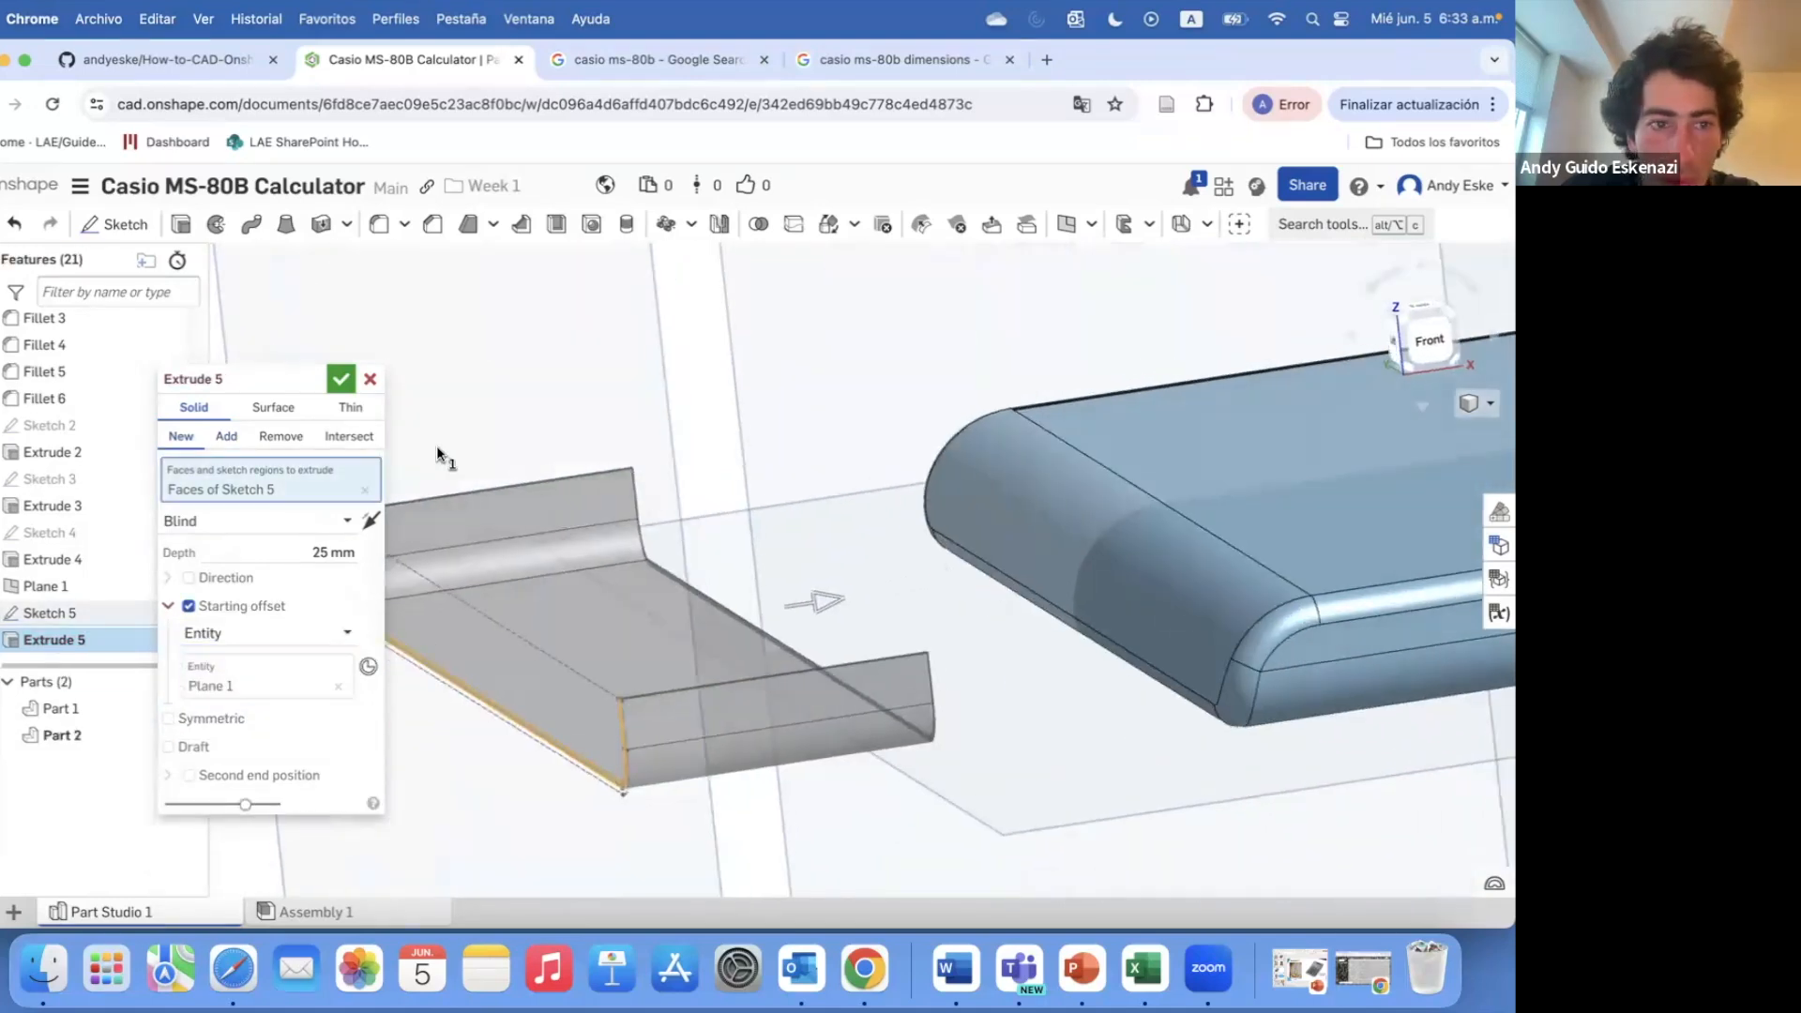
click(368, 380)
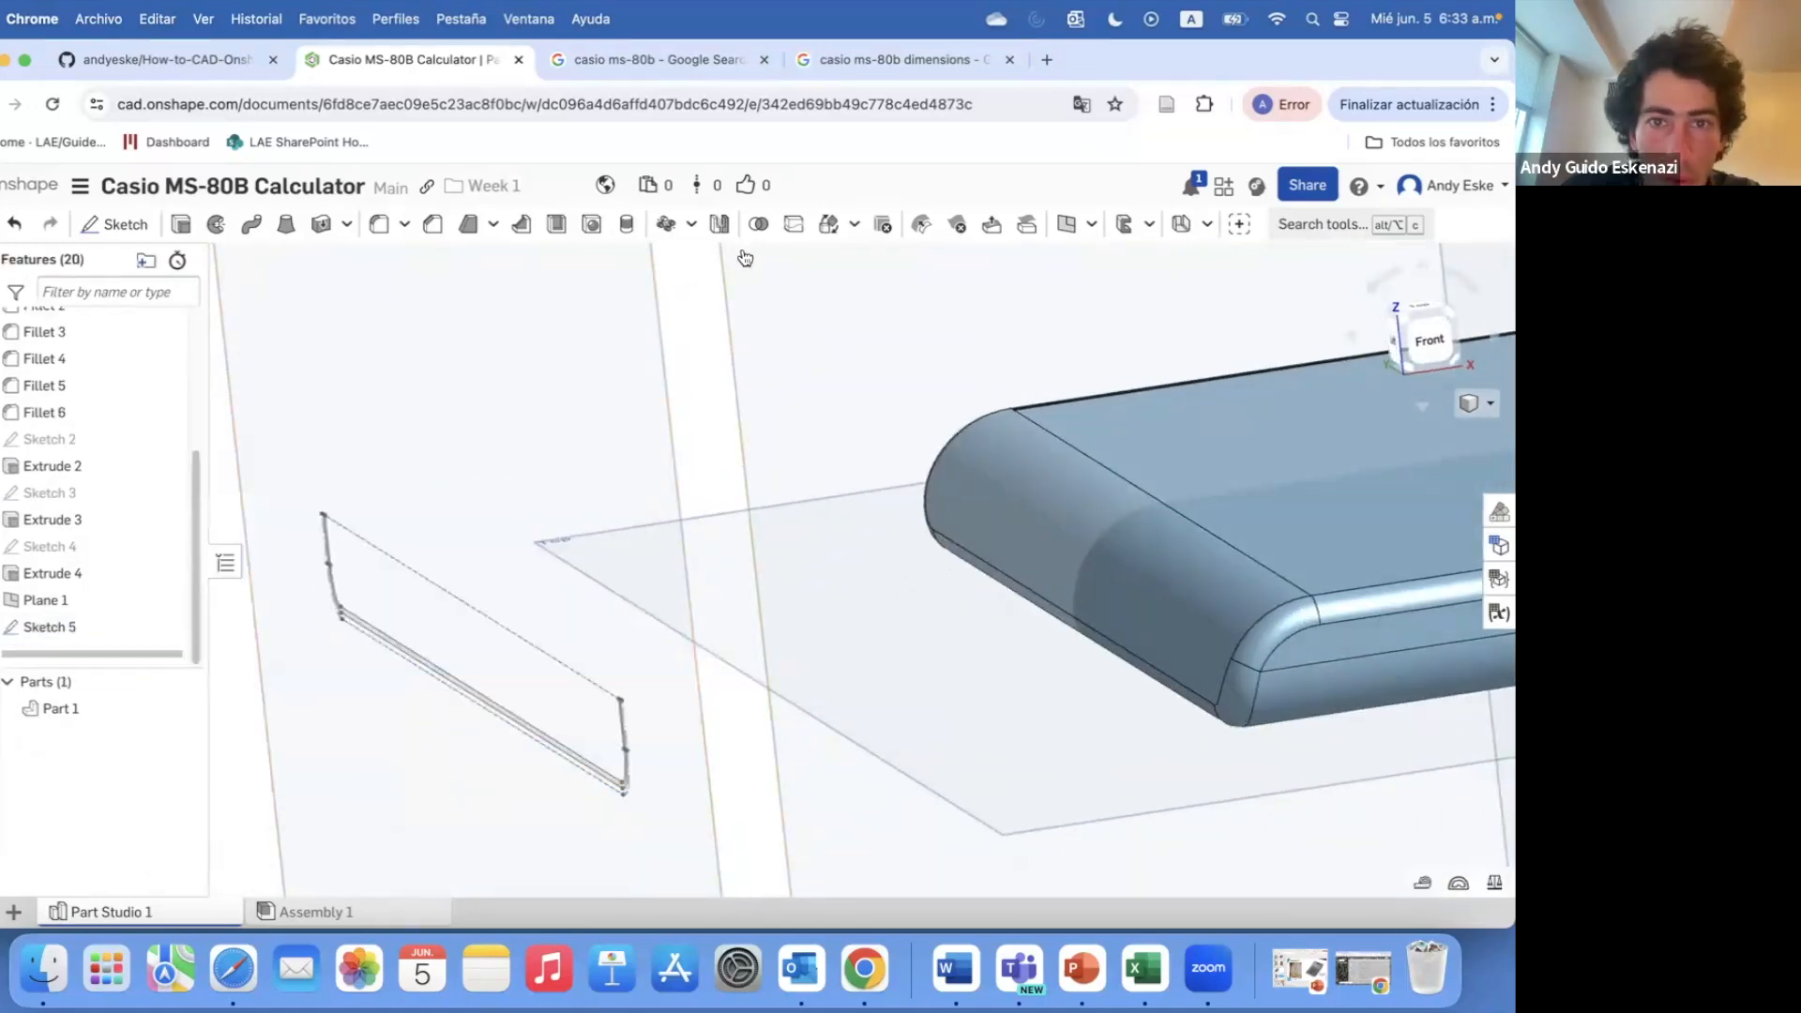
- Try to wrap the Sketch 5 strip profile as a surface onto the calculator's rounded side face, shifting it about 7.995 mm along U
click(1092, 231)
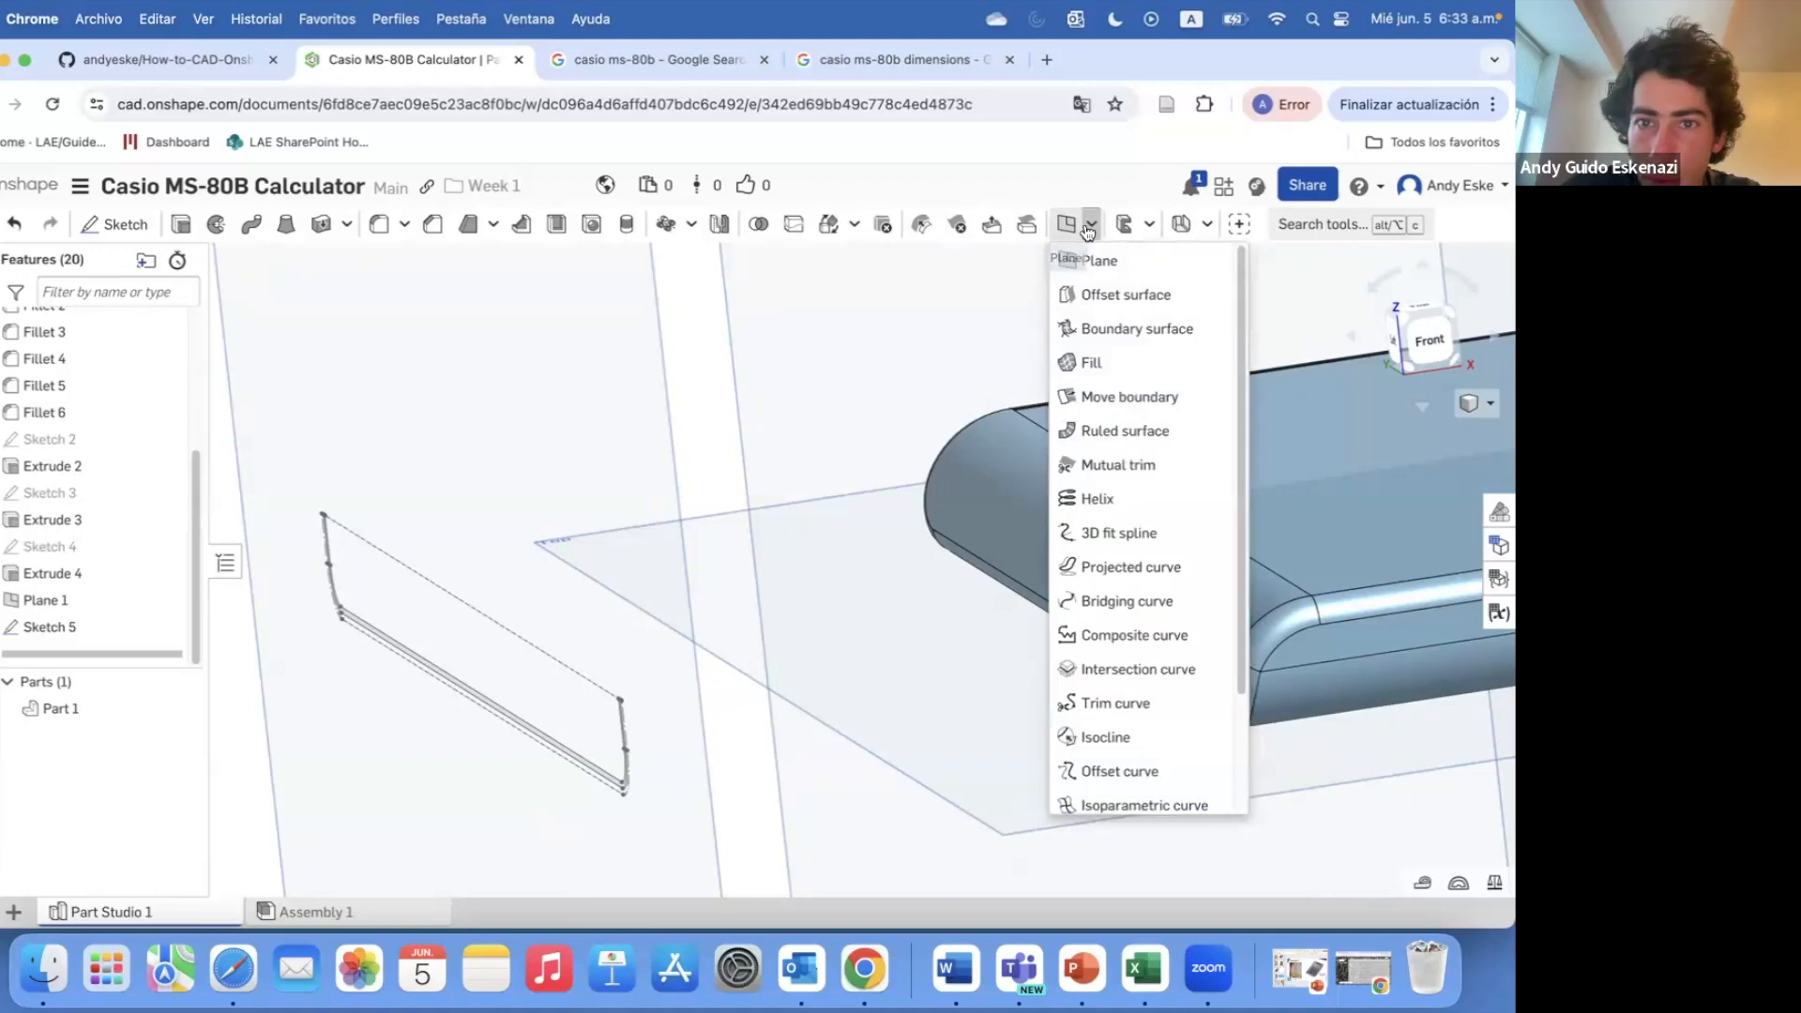
click(855, 231)
click(858, 296)
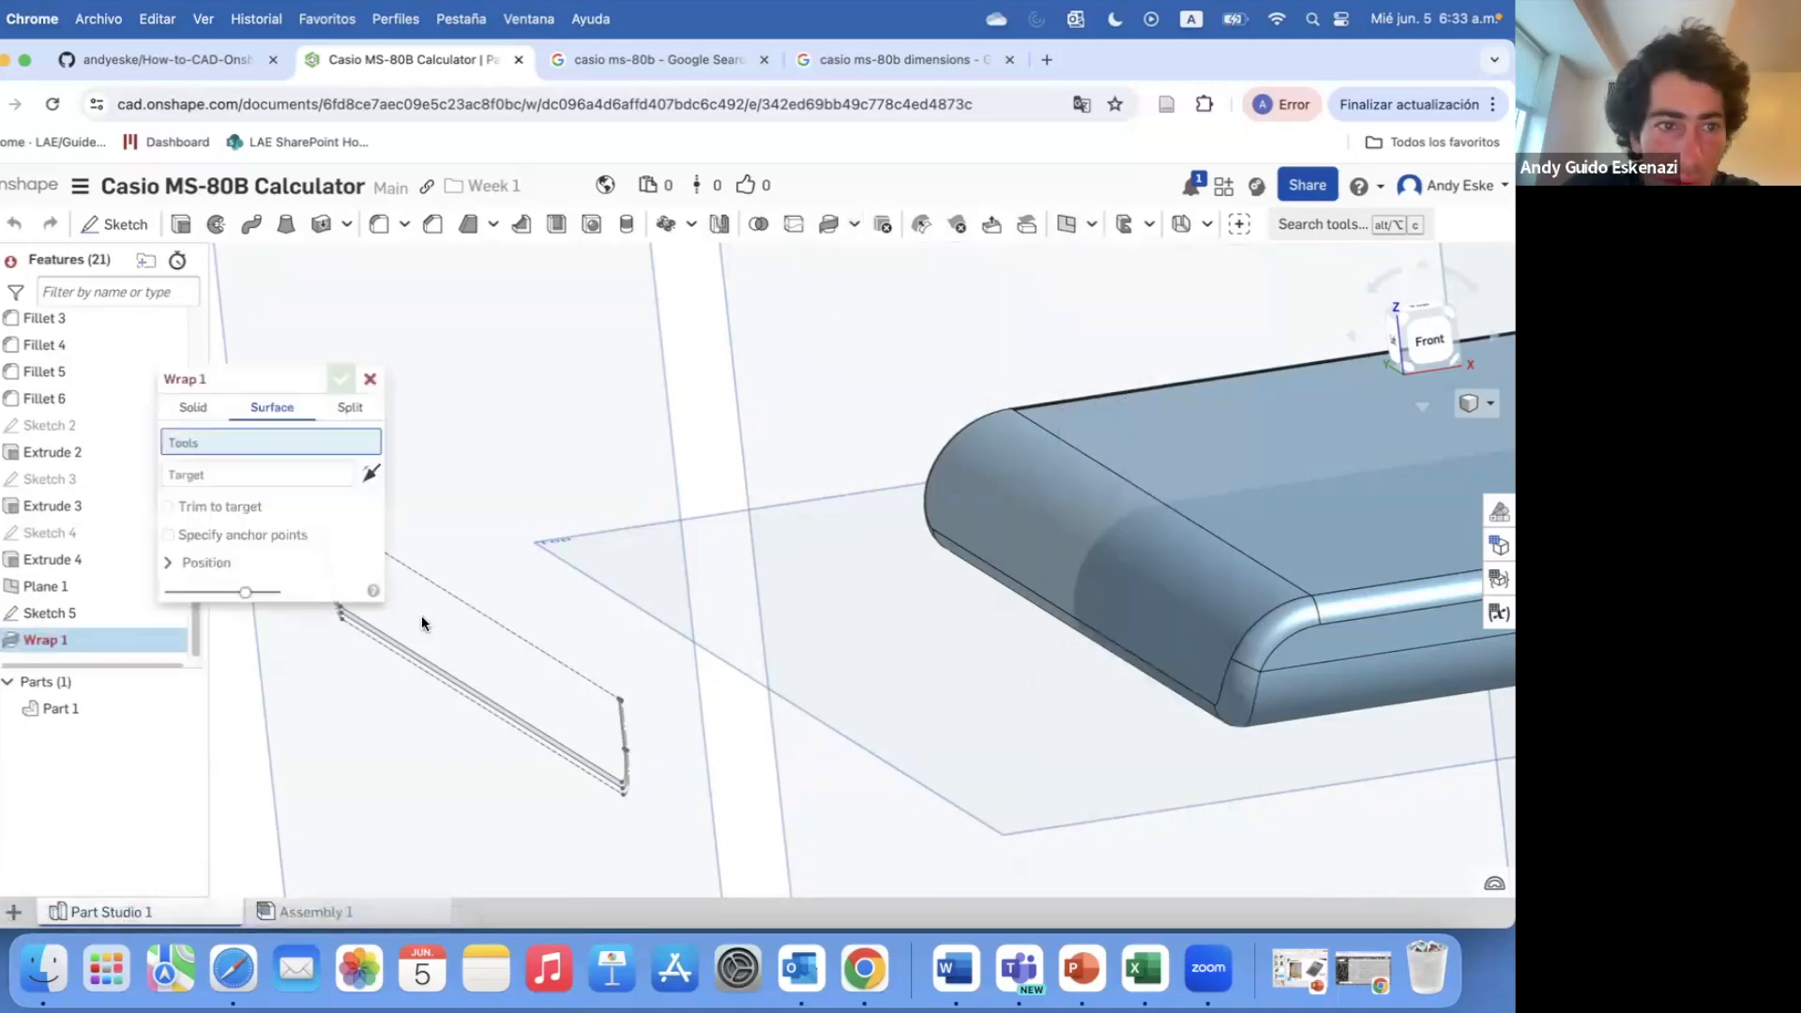
click(626, 724)
right_drag(1009, 506, 1128, 492)
click(868, 454)
drag(1084, 505, 1080, 519)
drag(1169, 476, 1134, 398)
right_drag(1006, 489, 1179, 724)
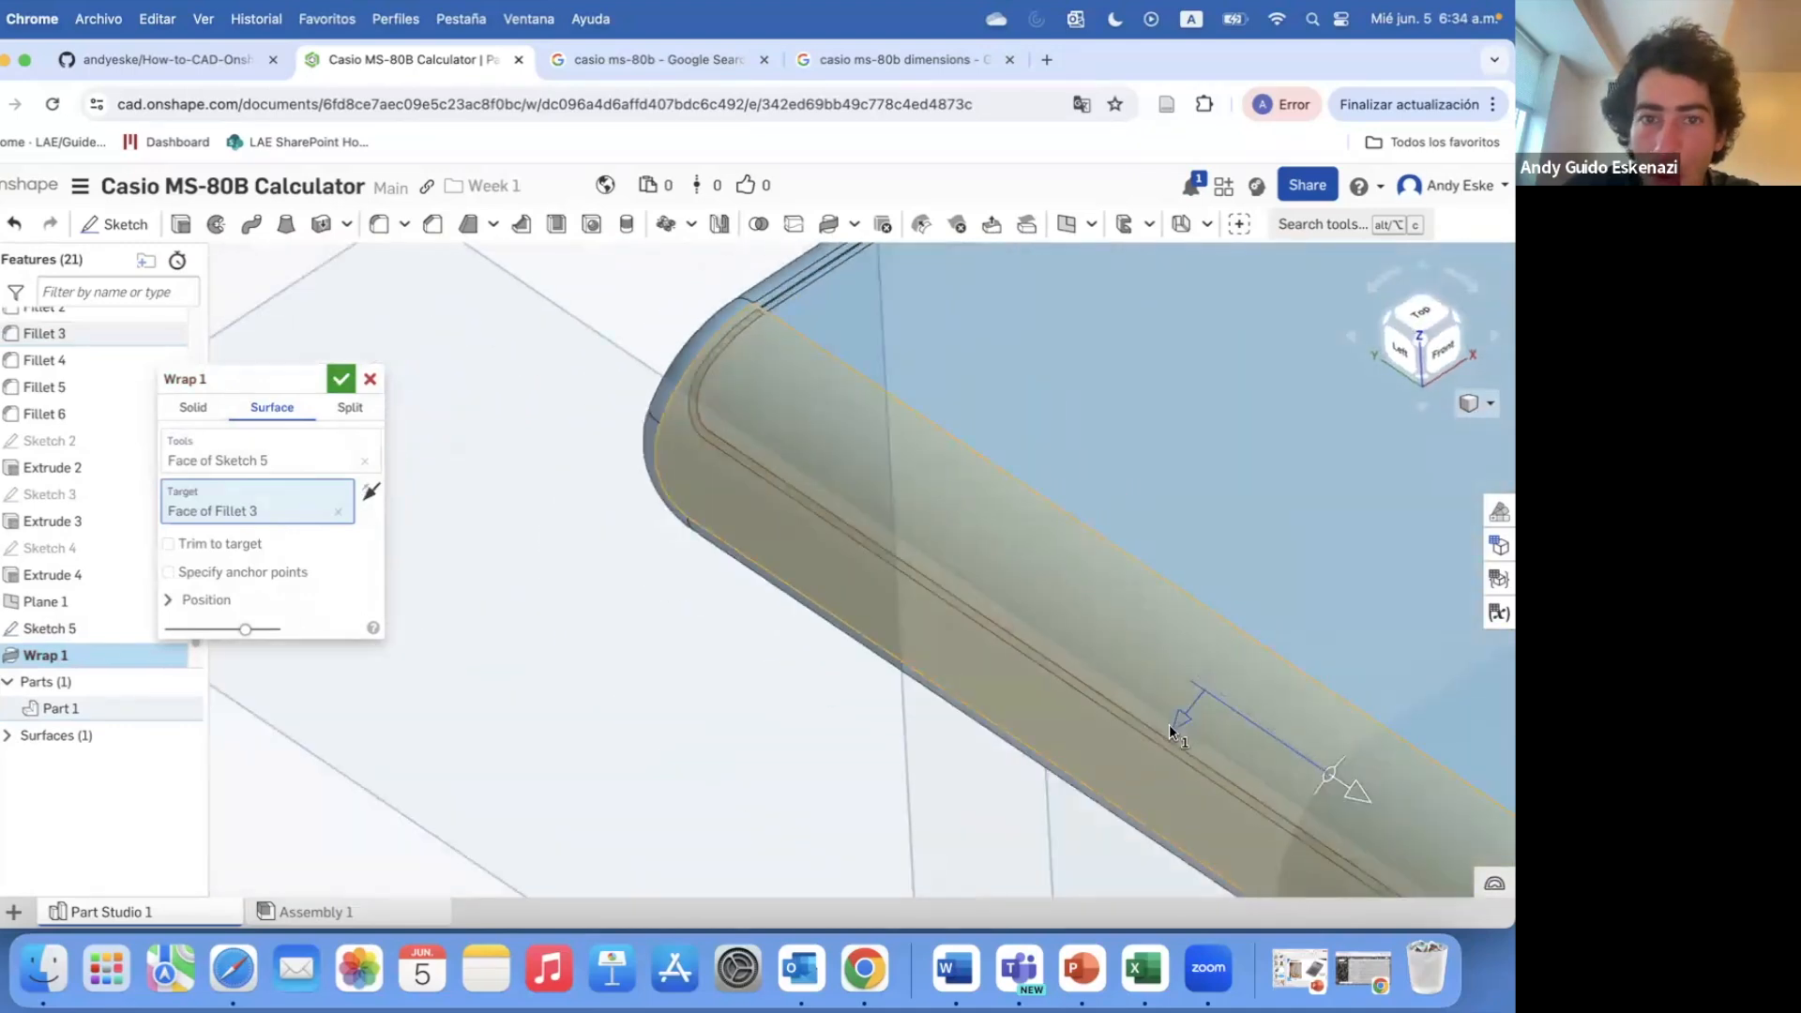
- Try the wrap as a solid removal trimmed to the target face, and cancel the feature
scroll(797, 359, up, 3)
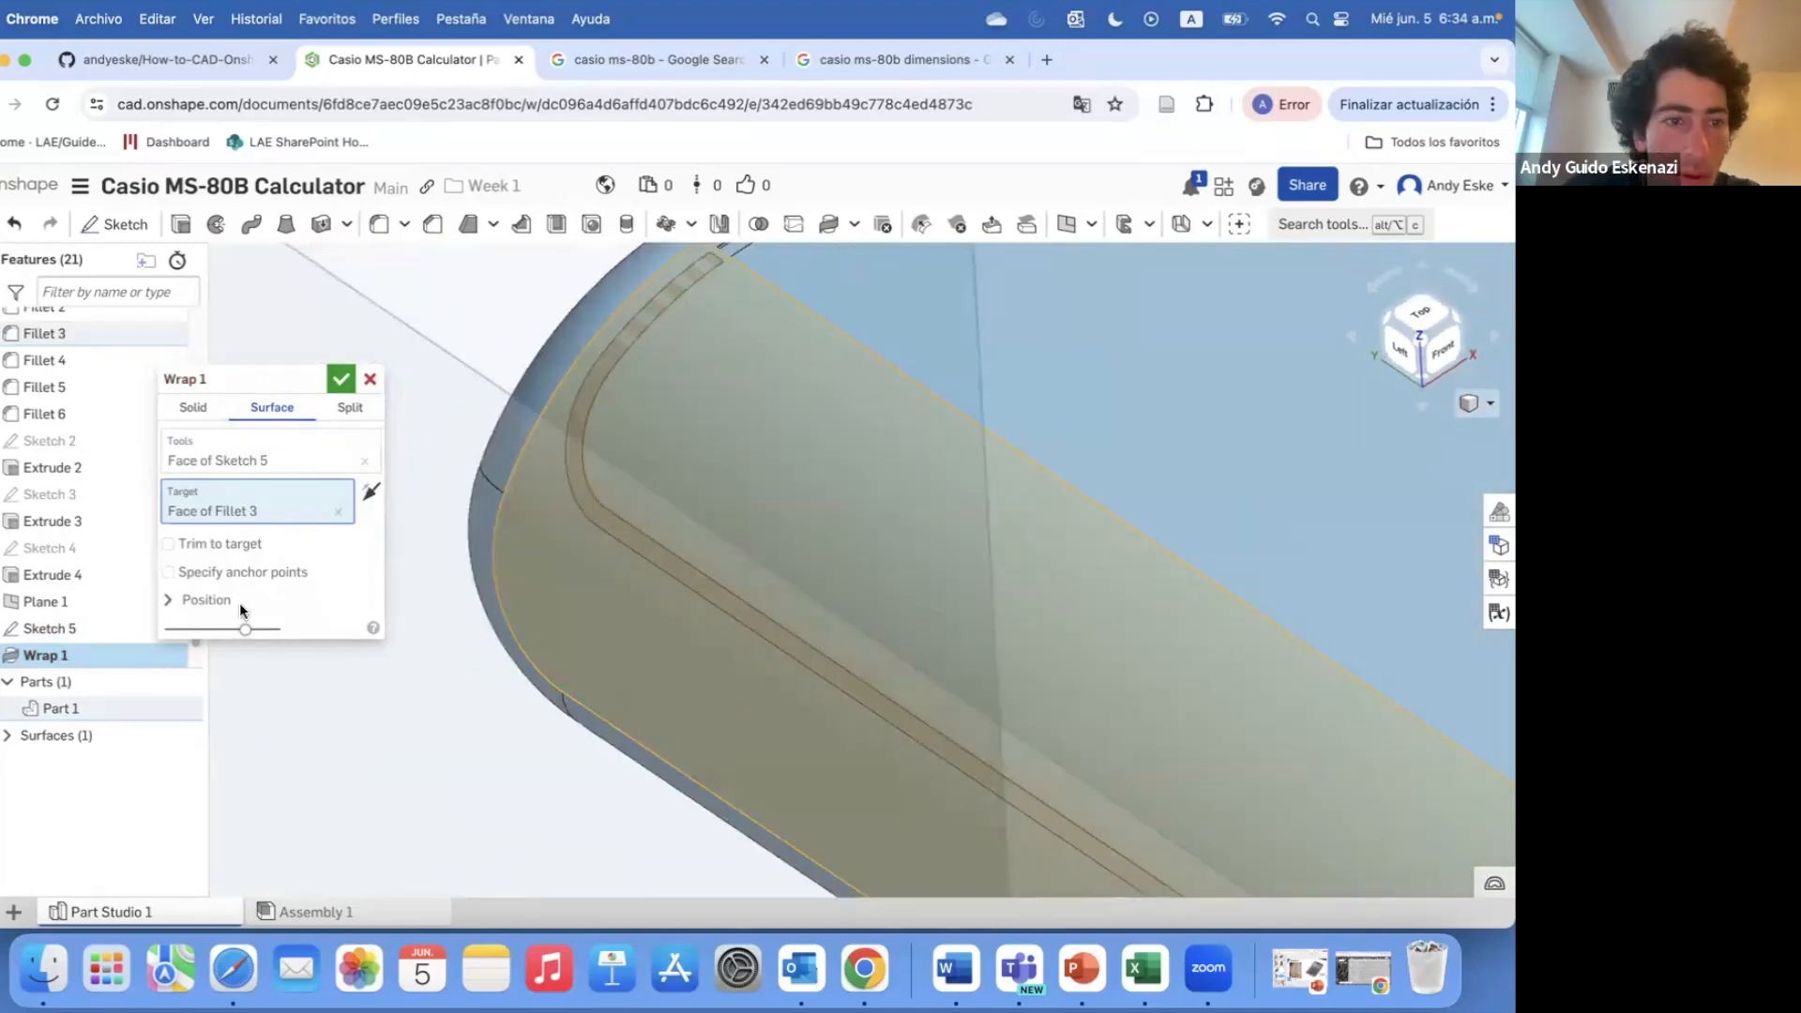
click(170, 603)
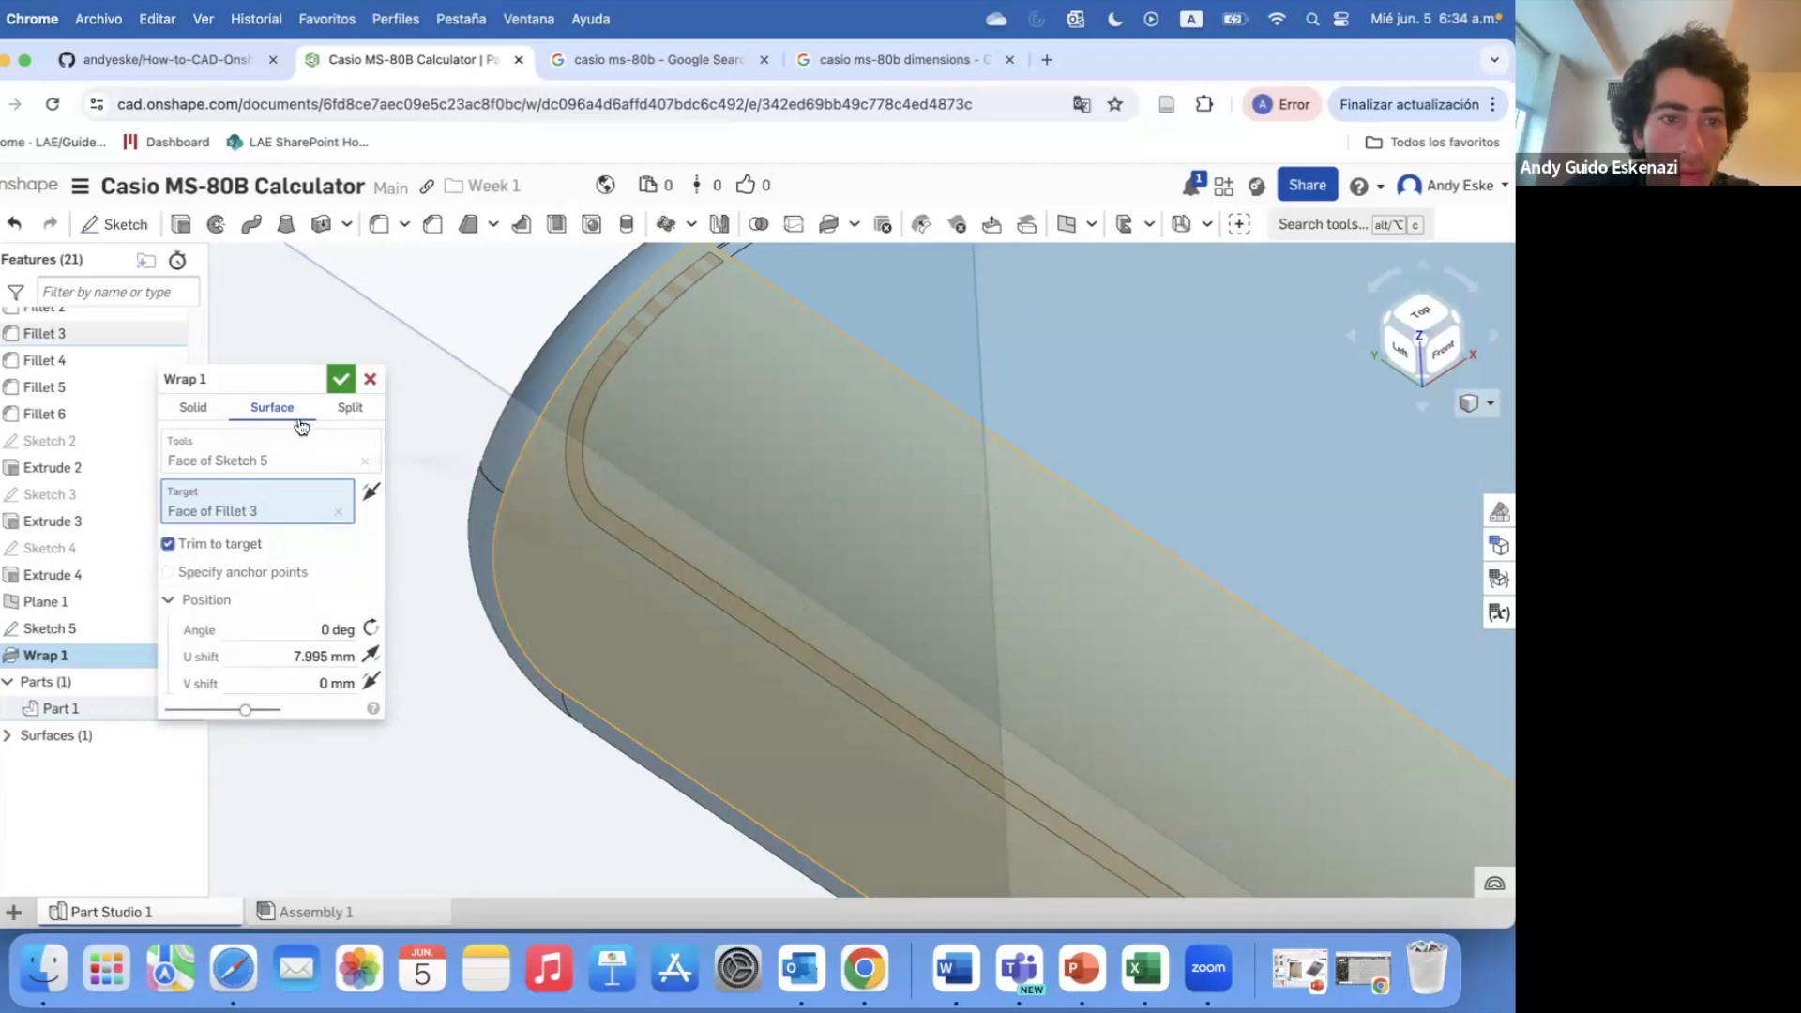
click(193, 407)
right_drag(675, 523, 610, 459)
click(281, 437)
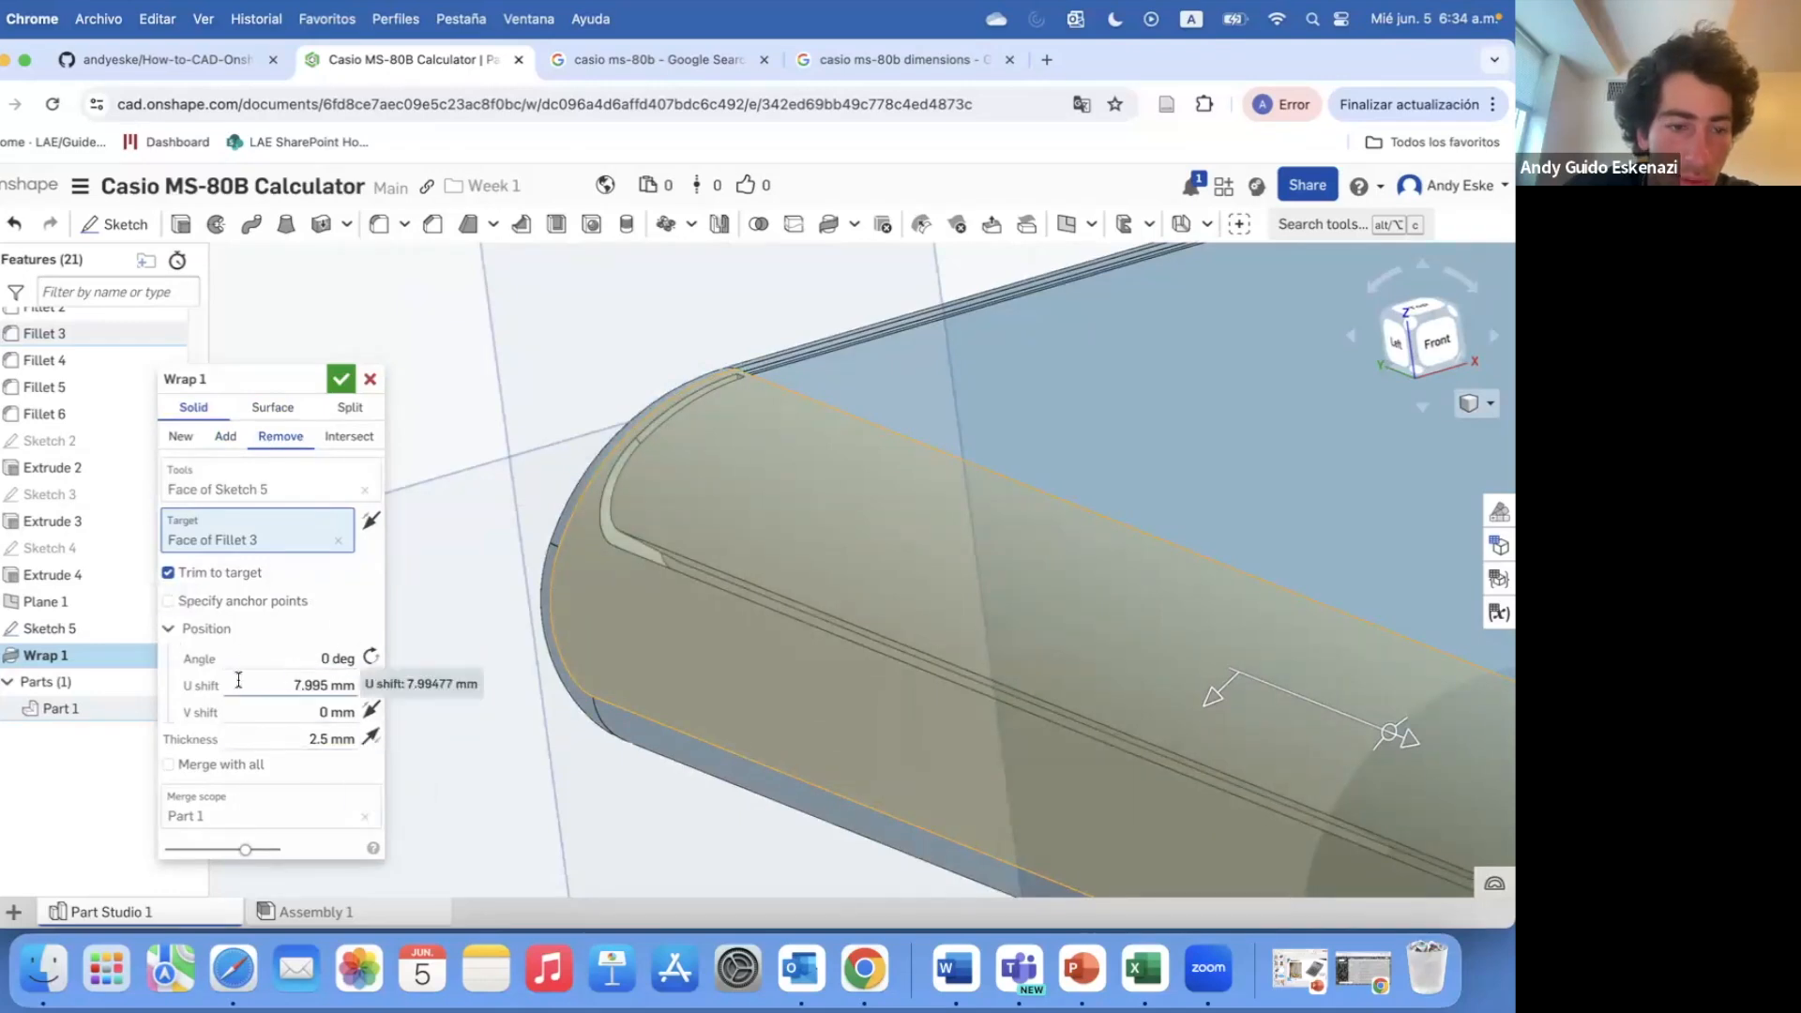
click(169, 573)
scroll(985, 656, down, 3)
right_drag(1089, 707, 1010, 686)
scroll(1010, 686, down, 2)
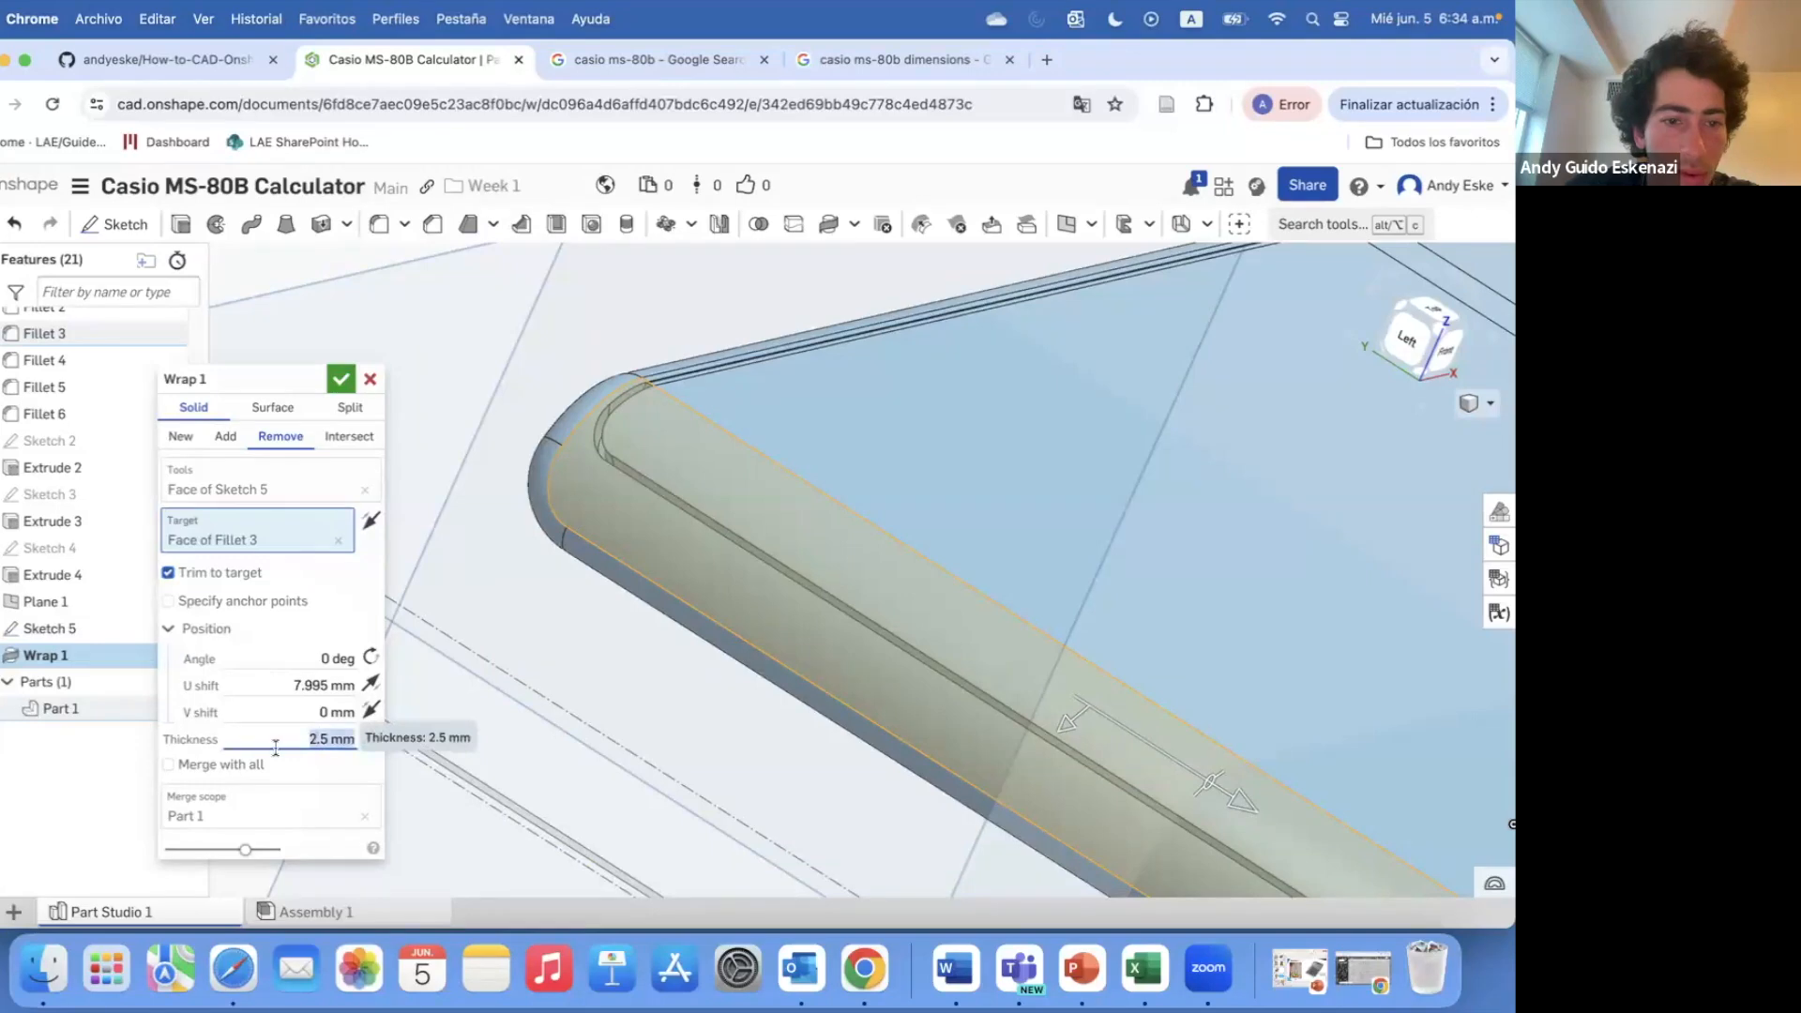
scroll(586, 391, up, 4)
scroll(538, 386, down, 5)
right_drag(538, 386, 666, 512)
key(Escape)
- Reopen Sketch 5 and draw a thin rectangle extending upward from the upper end of the strip profile's rear side
right_drag(734, 610, 435, 610)
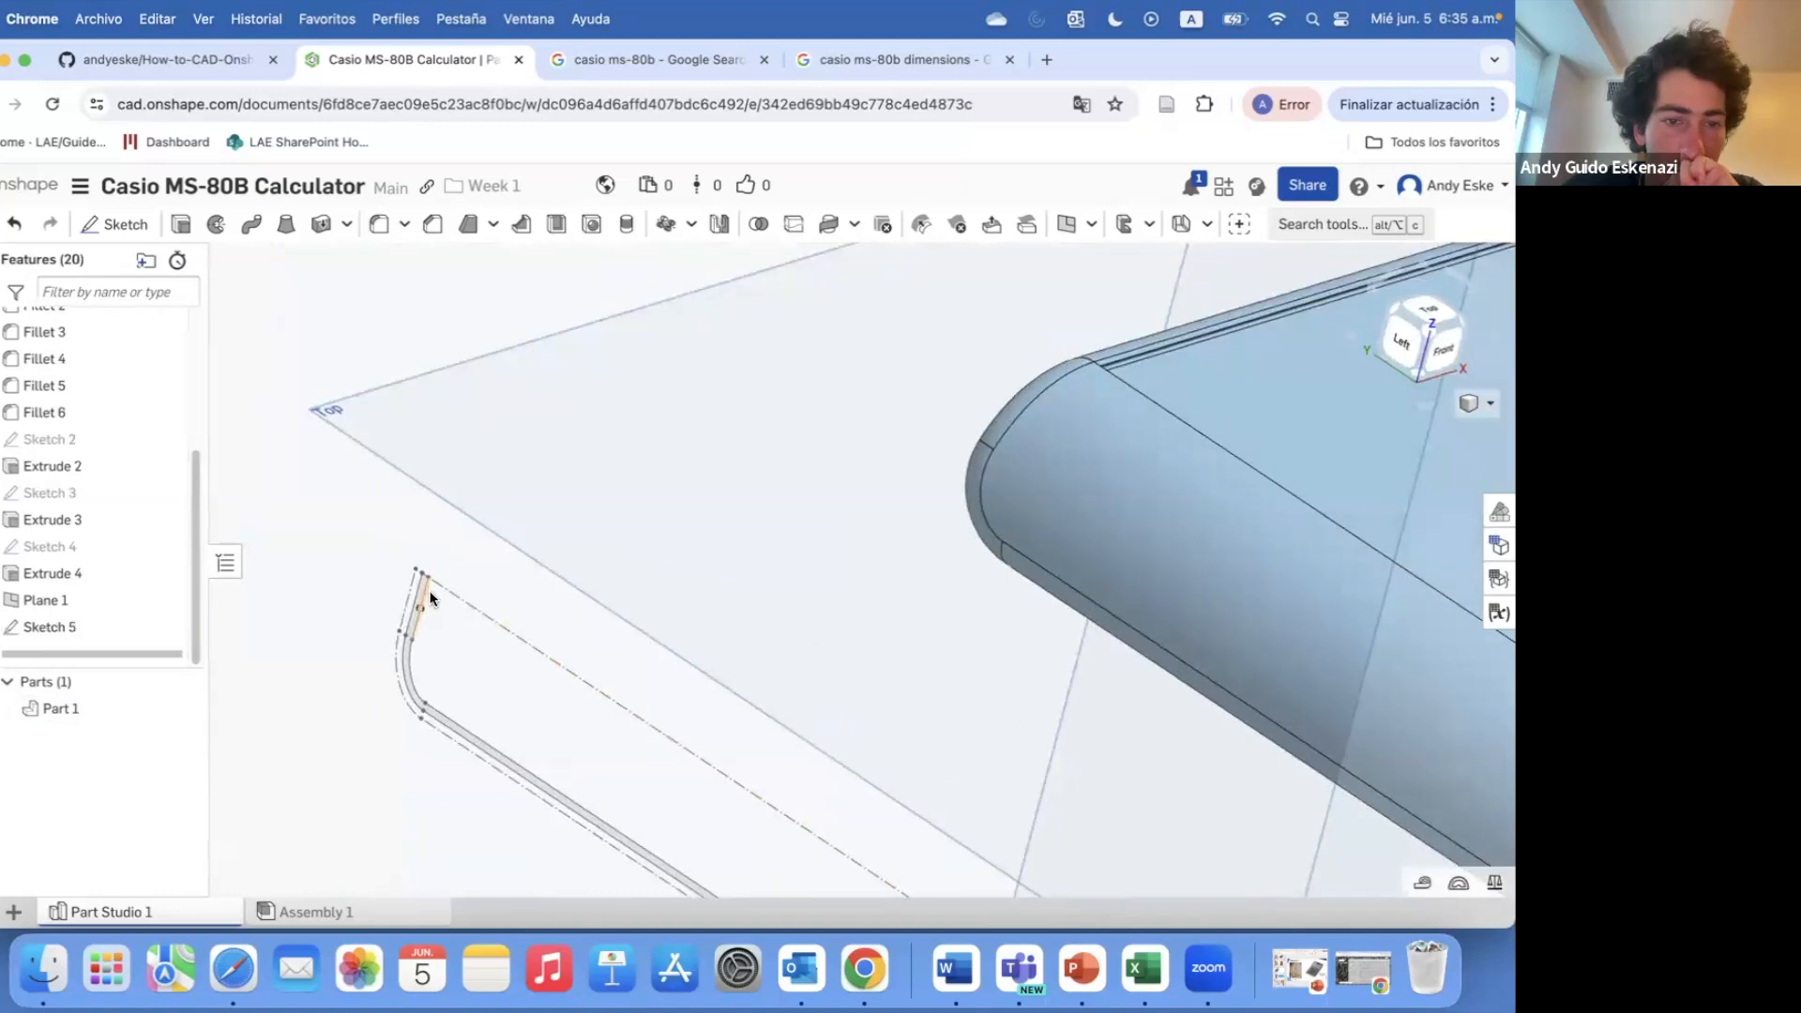
right_click(94, 627)
click(132, 234)
click(212, 225)
click(418, 555)
scroll(568, 404, down, 3)
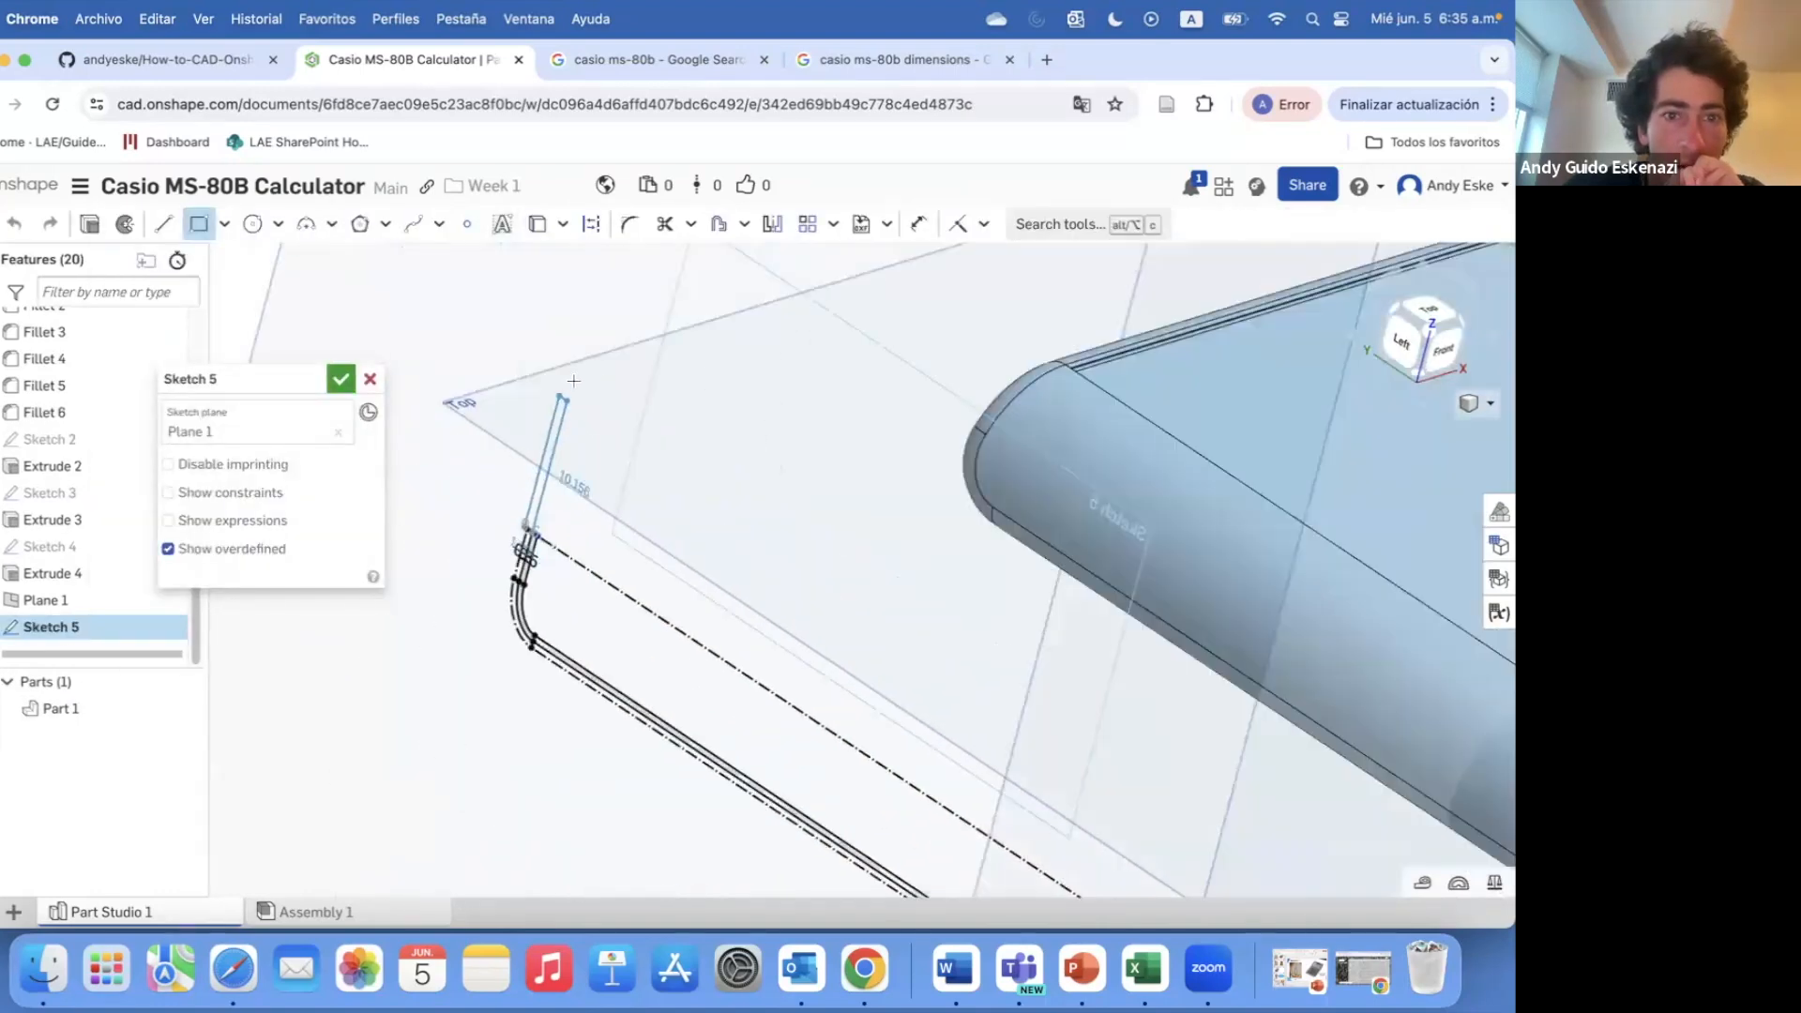
scroll(539, 542, up, 5)
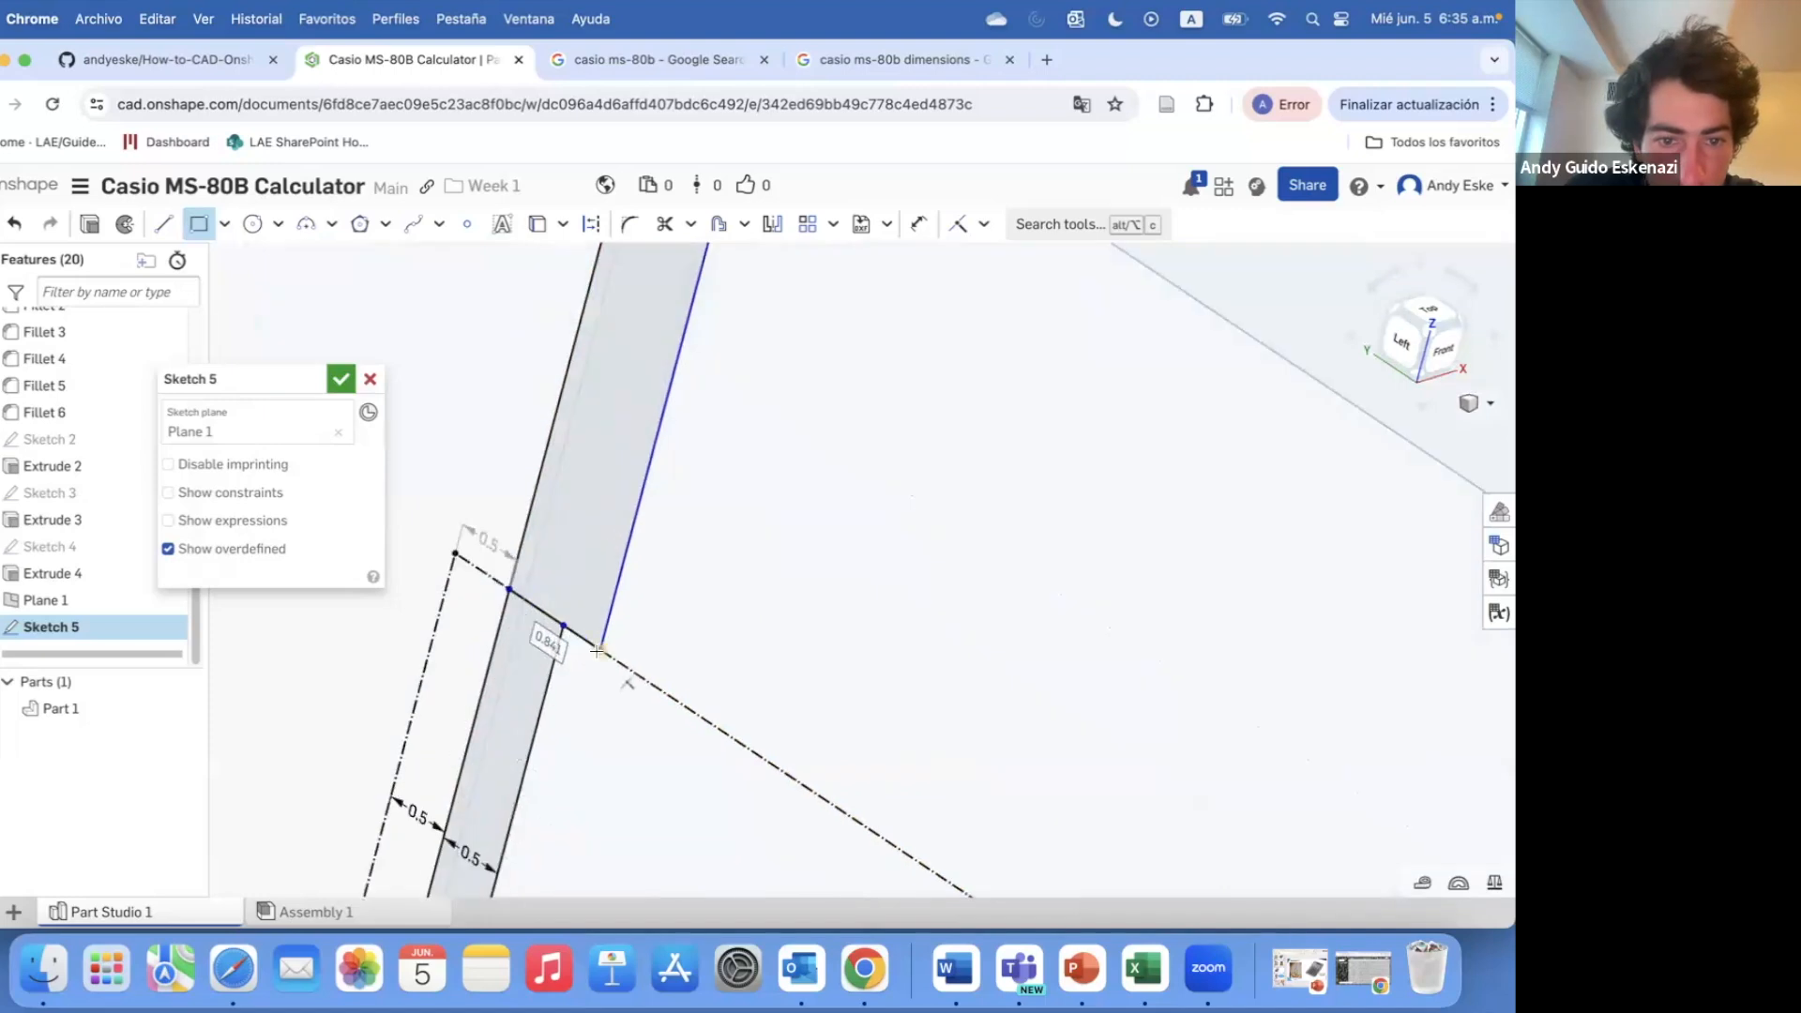
- Make the rectangle's lower corner coincident with the strip's inner end point and set the rectangle's length to 15 mm
click(564, 626)
key(d)
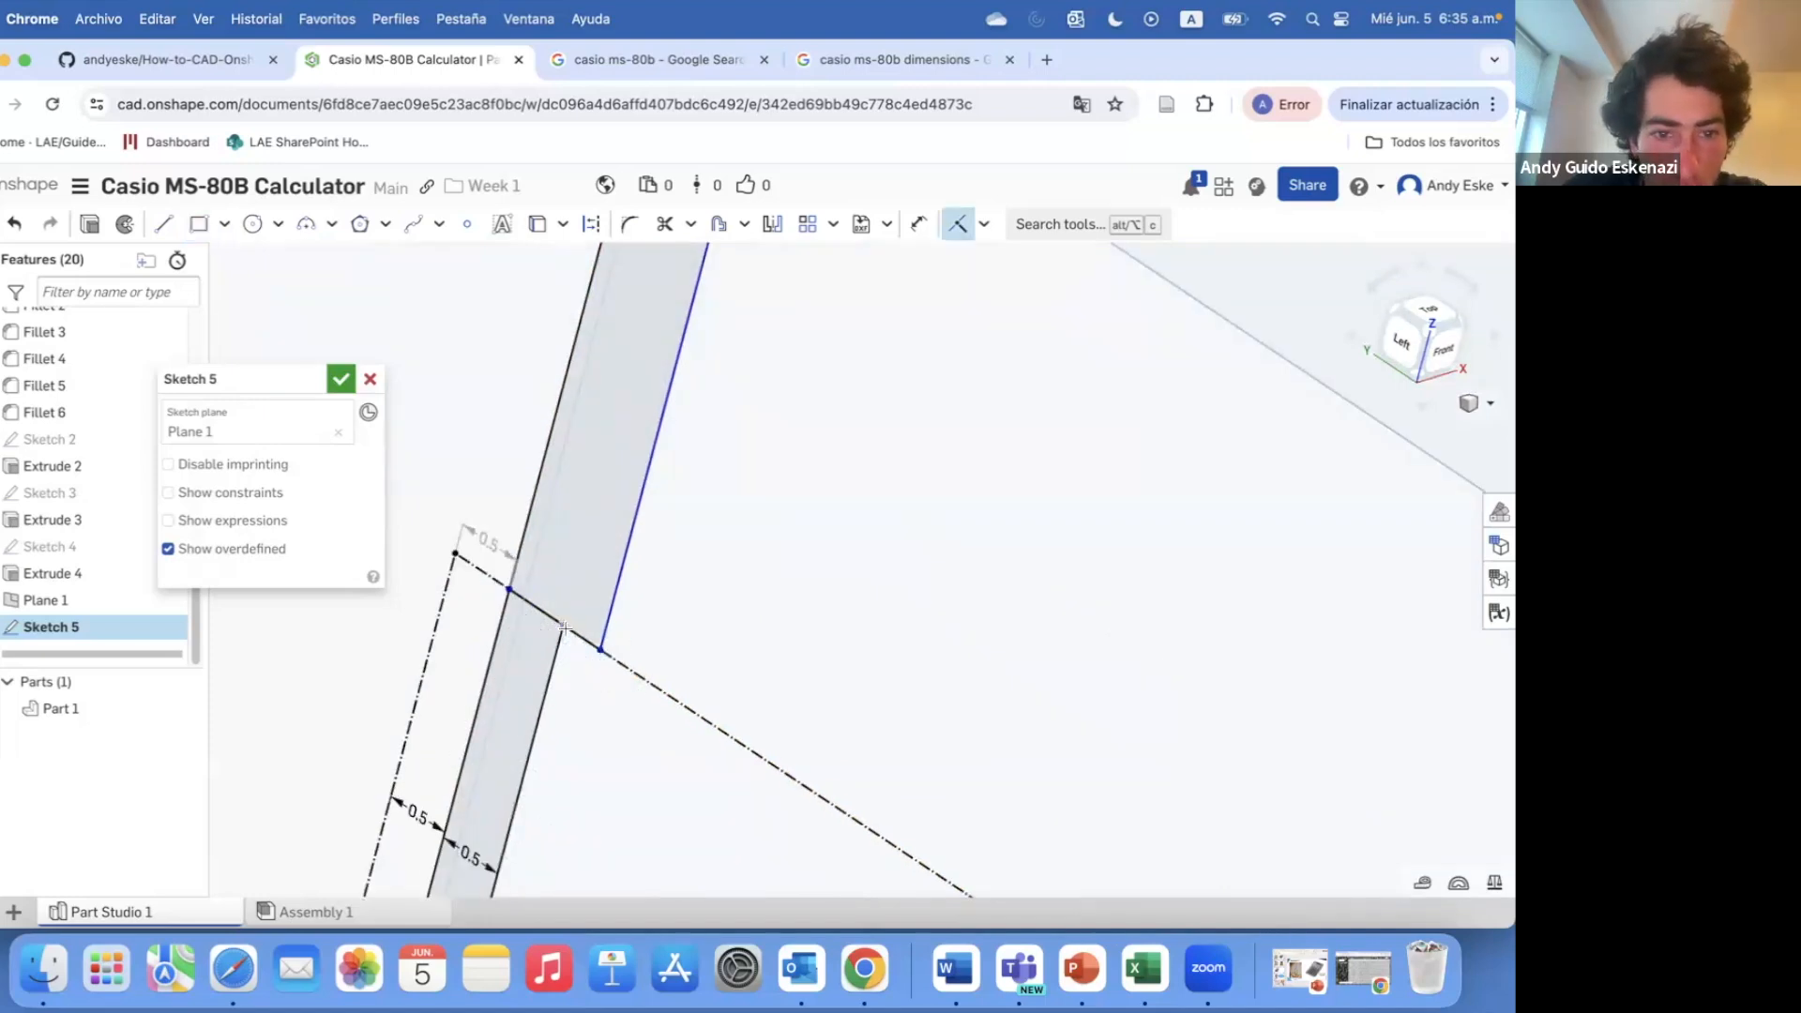
key(g)
click(533, 394)
text(15)
key(Return)
- Add a matching 15 mm long rectangle at the strip's opposite end and finish the sketch
scroll(582, 507, down, 5)
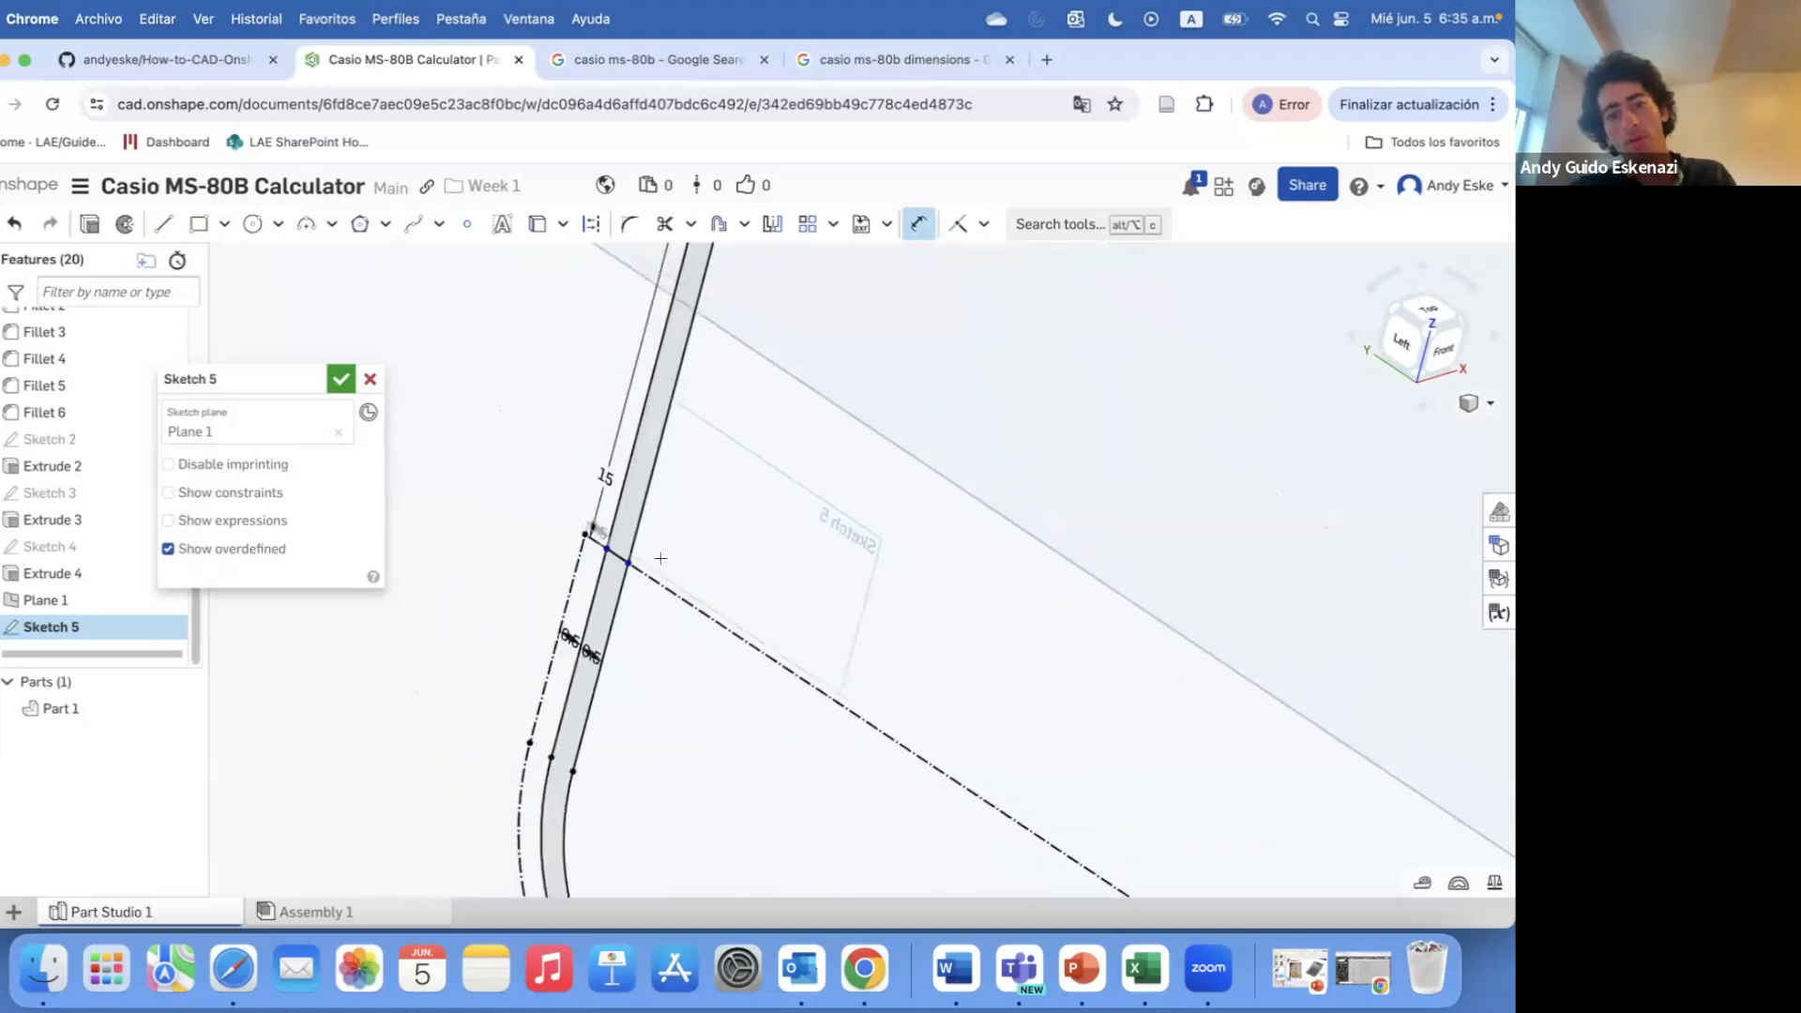
scroll(728, 701, up, 8)
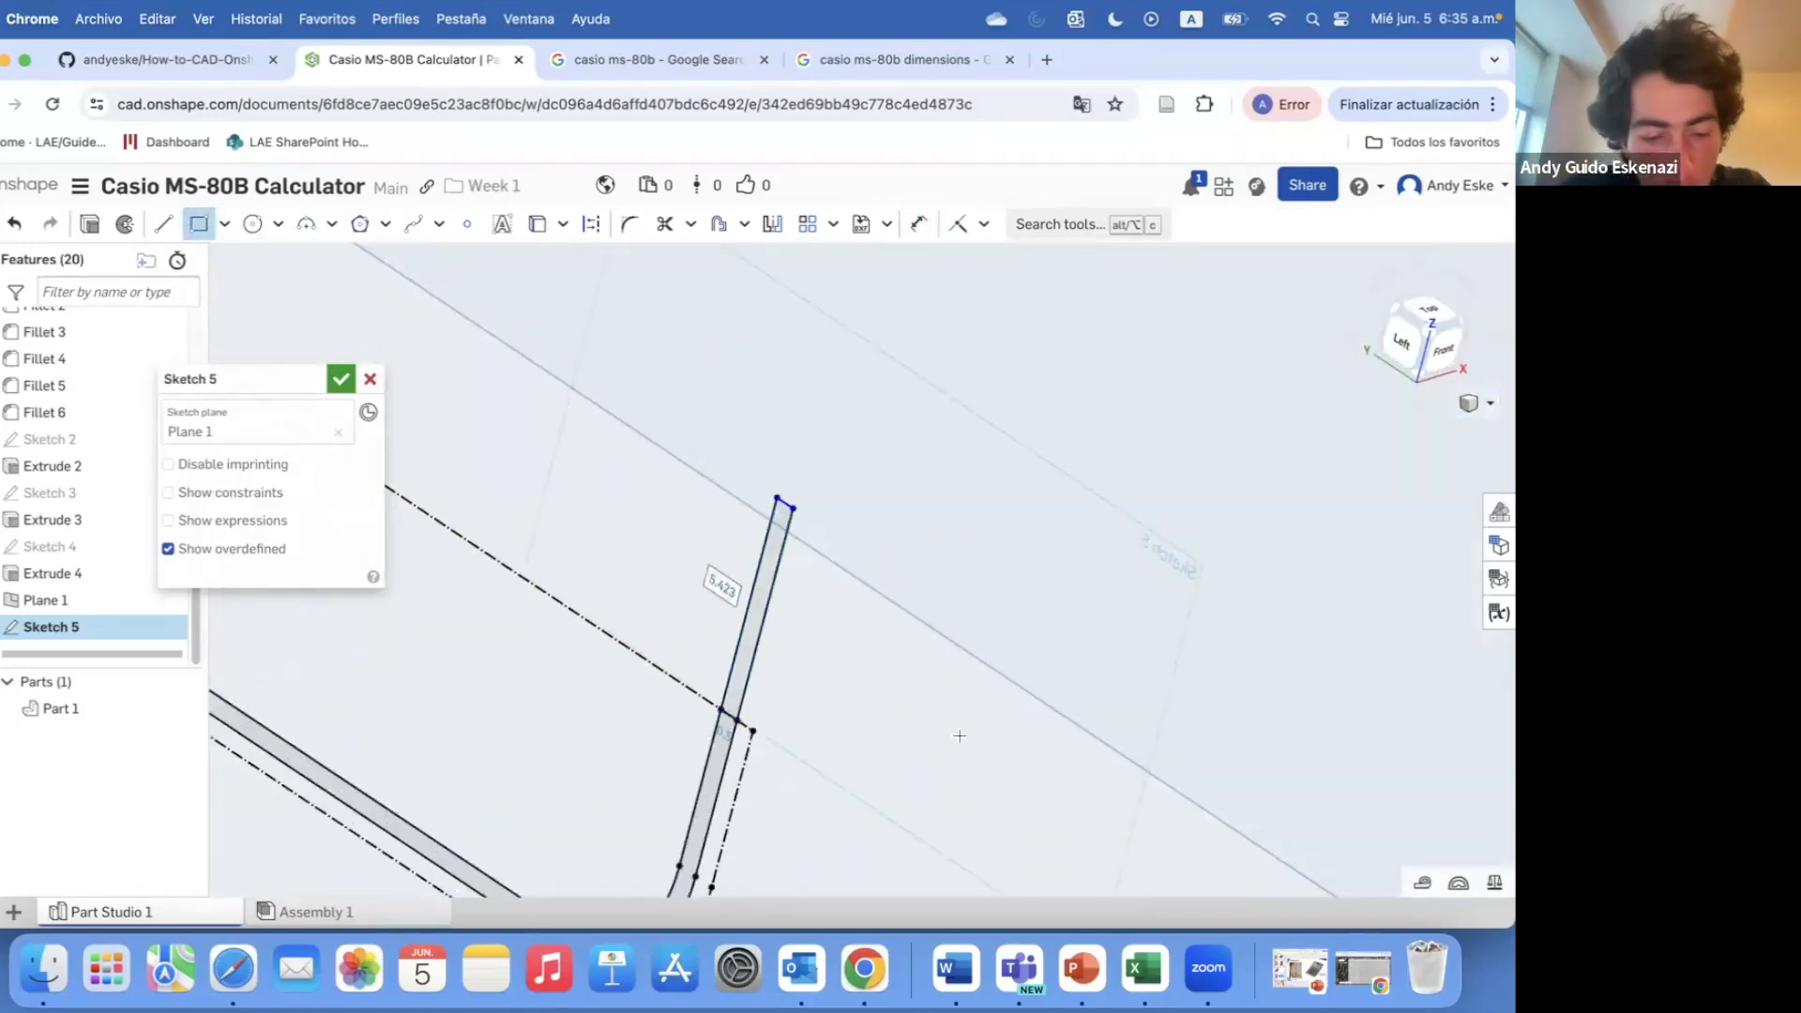
click(776, 663)
click(848, 722)
scroll(434, 317, down, 5)
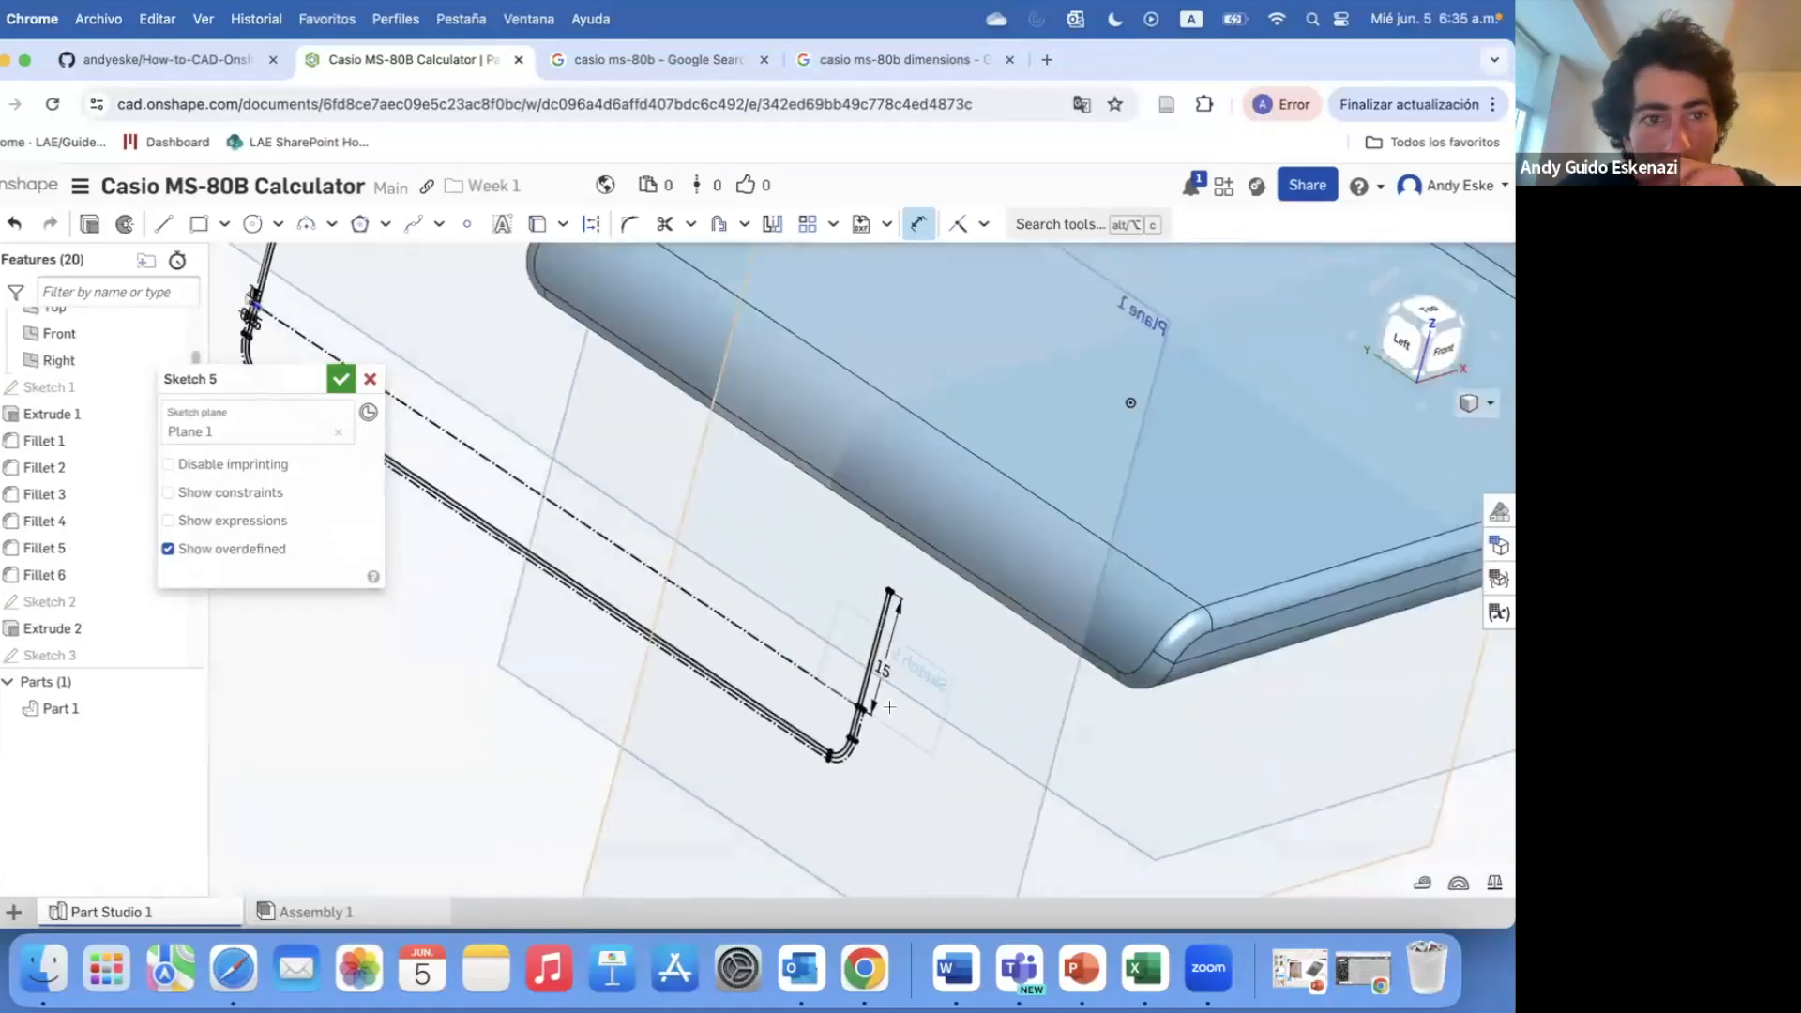
scroll(435, 317, up, 6)
click(340, 381)
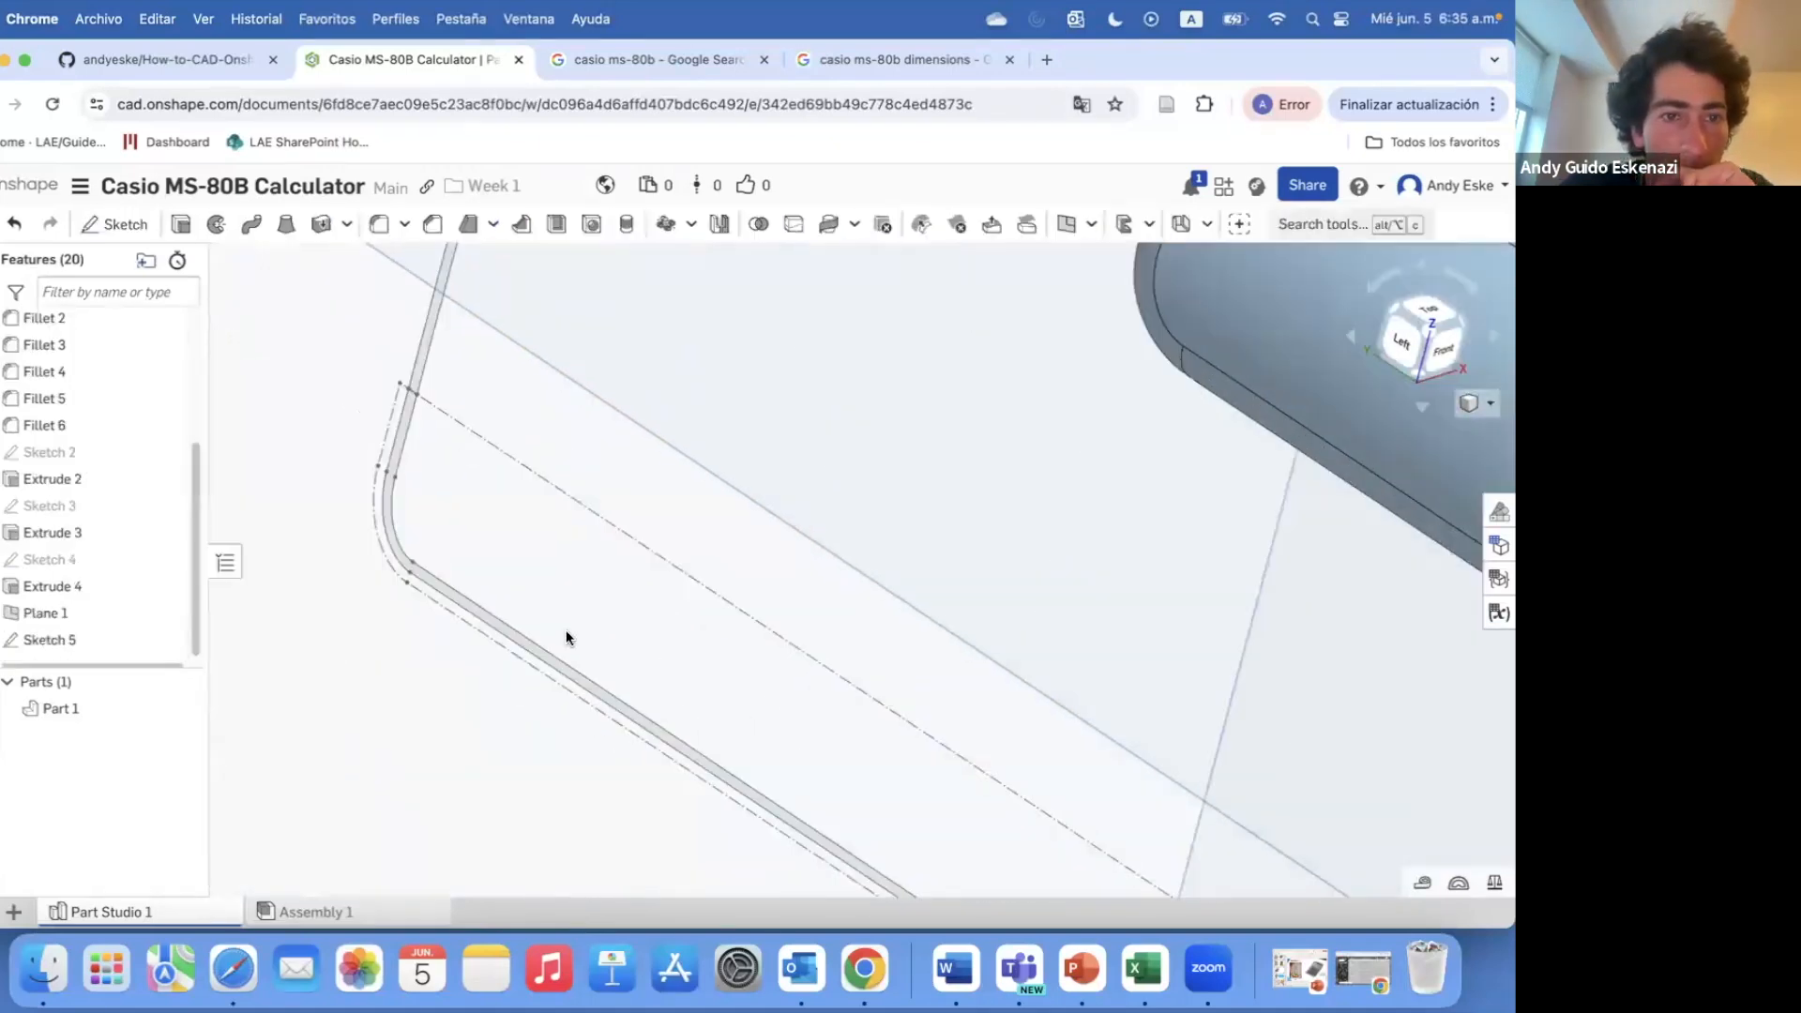
- Wrap the first extension rectangle as a surface onto the rounded side face and move it up to the face's upper edge
click(828, 223)
right_drag(720, 482, 615, 445)
click(577, 427)
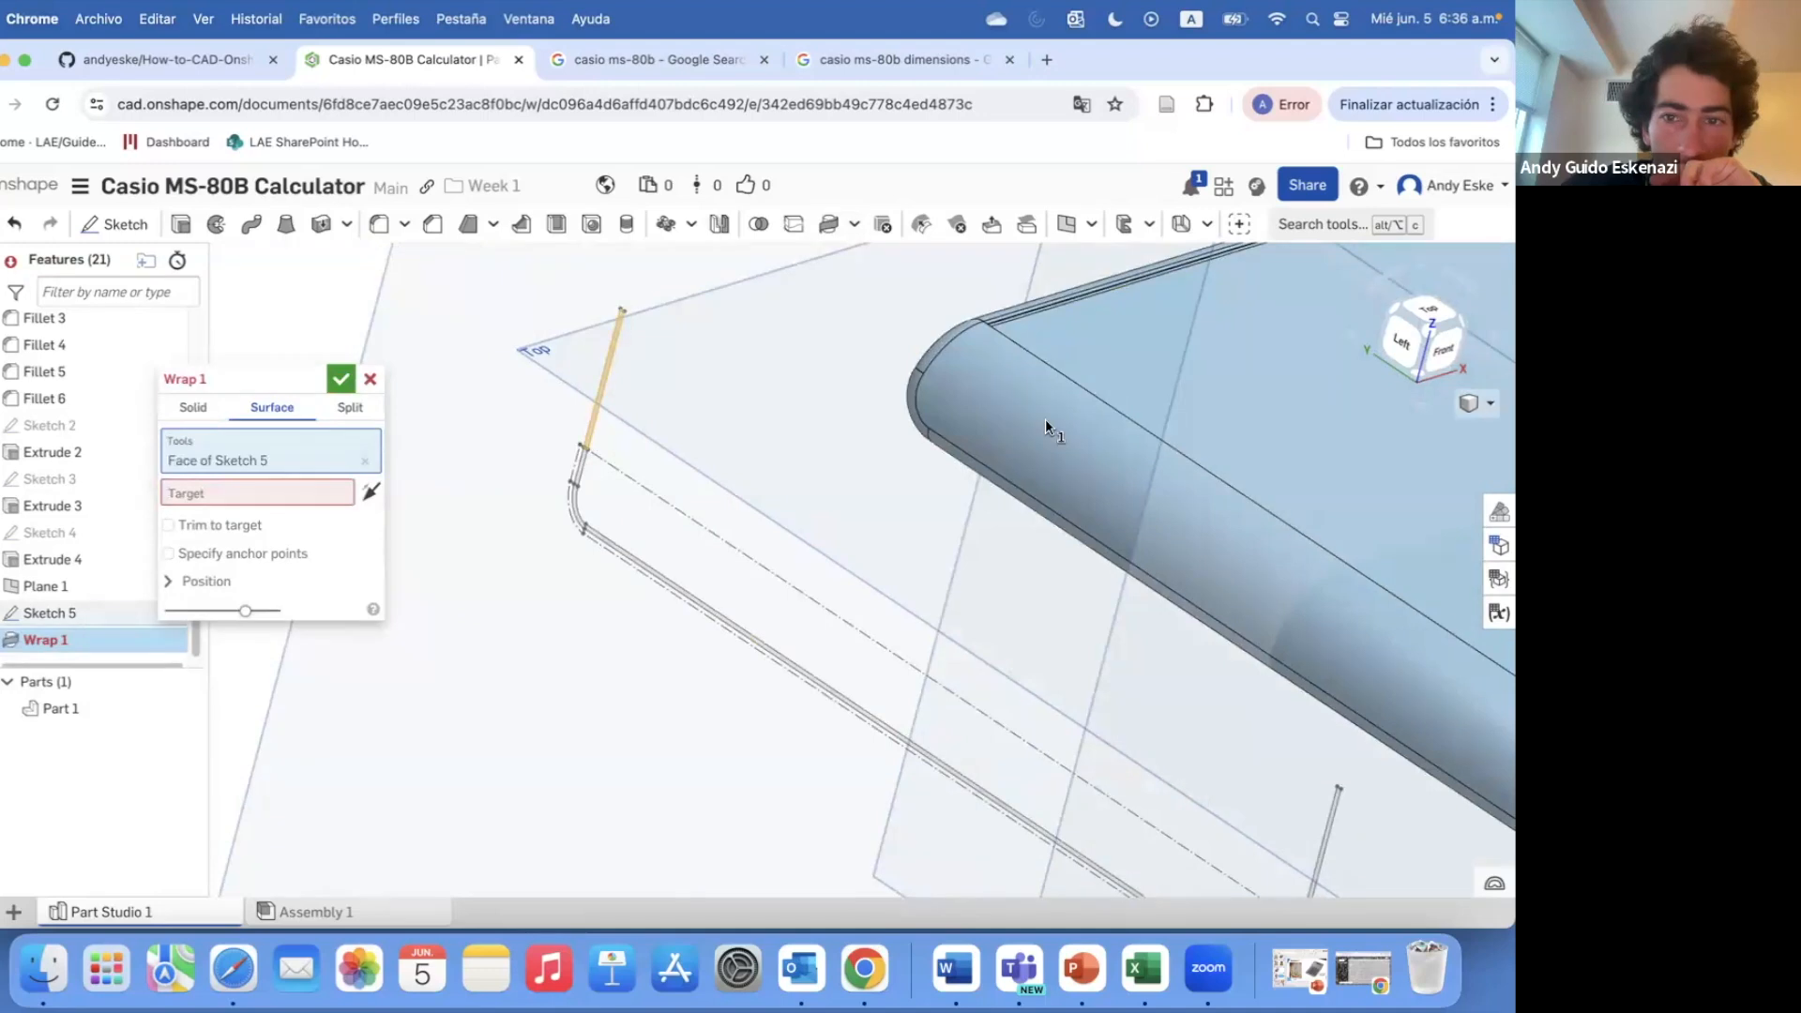
click(974, 380)
scroll(932, 437, up, 2)
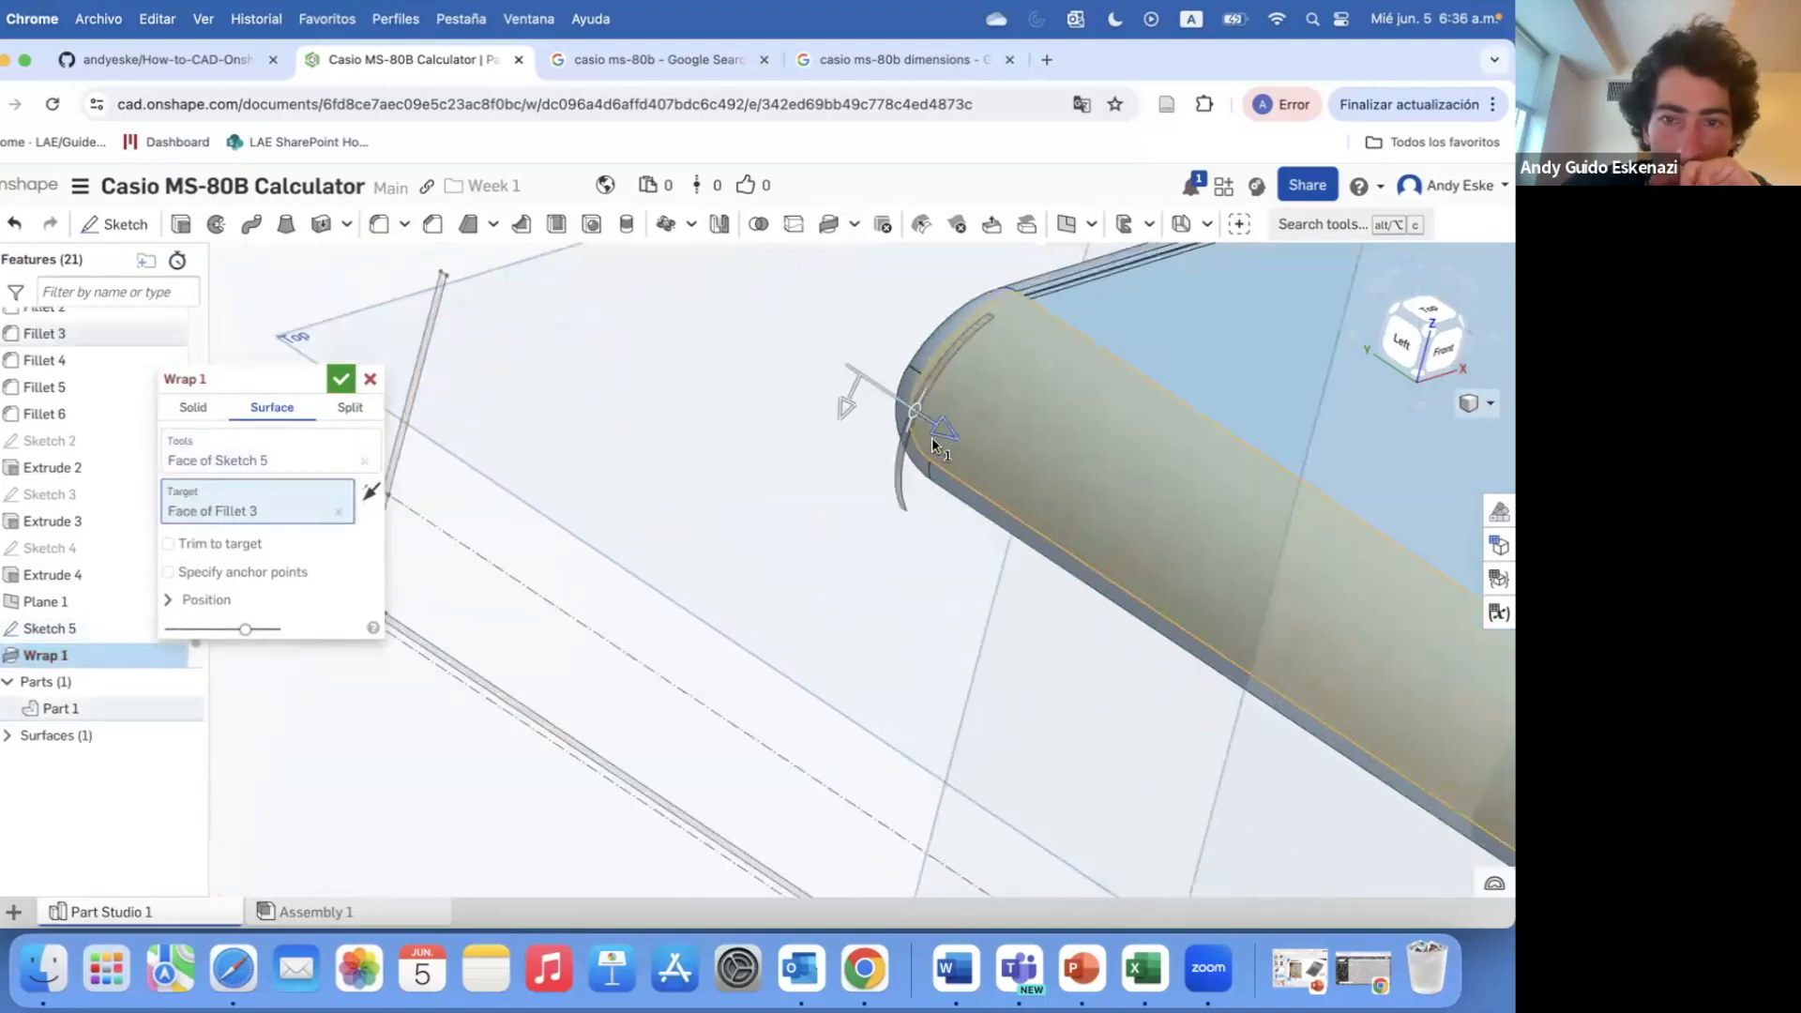
drag(960, 350, 1015, 341)
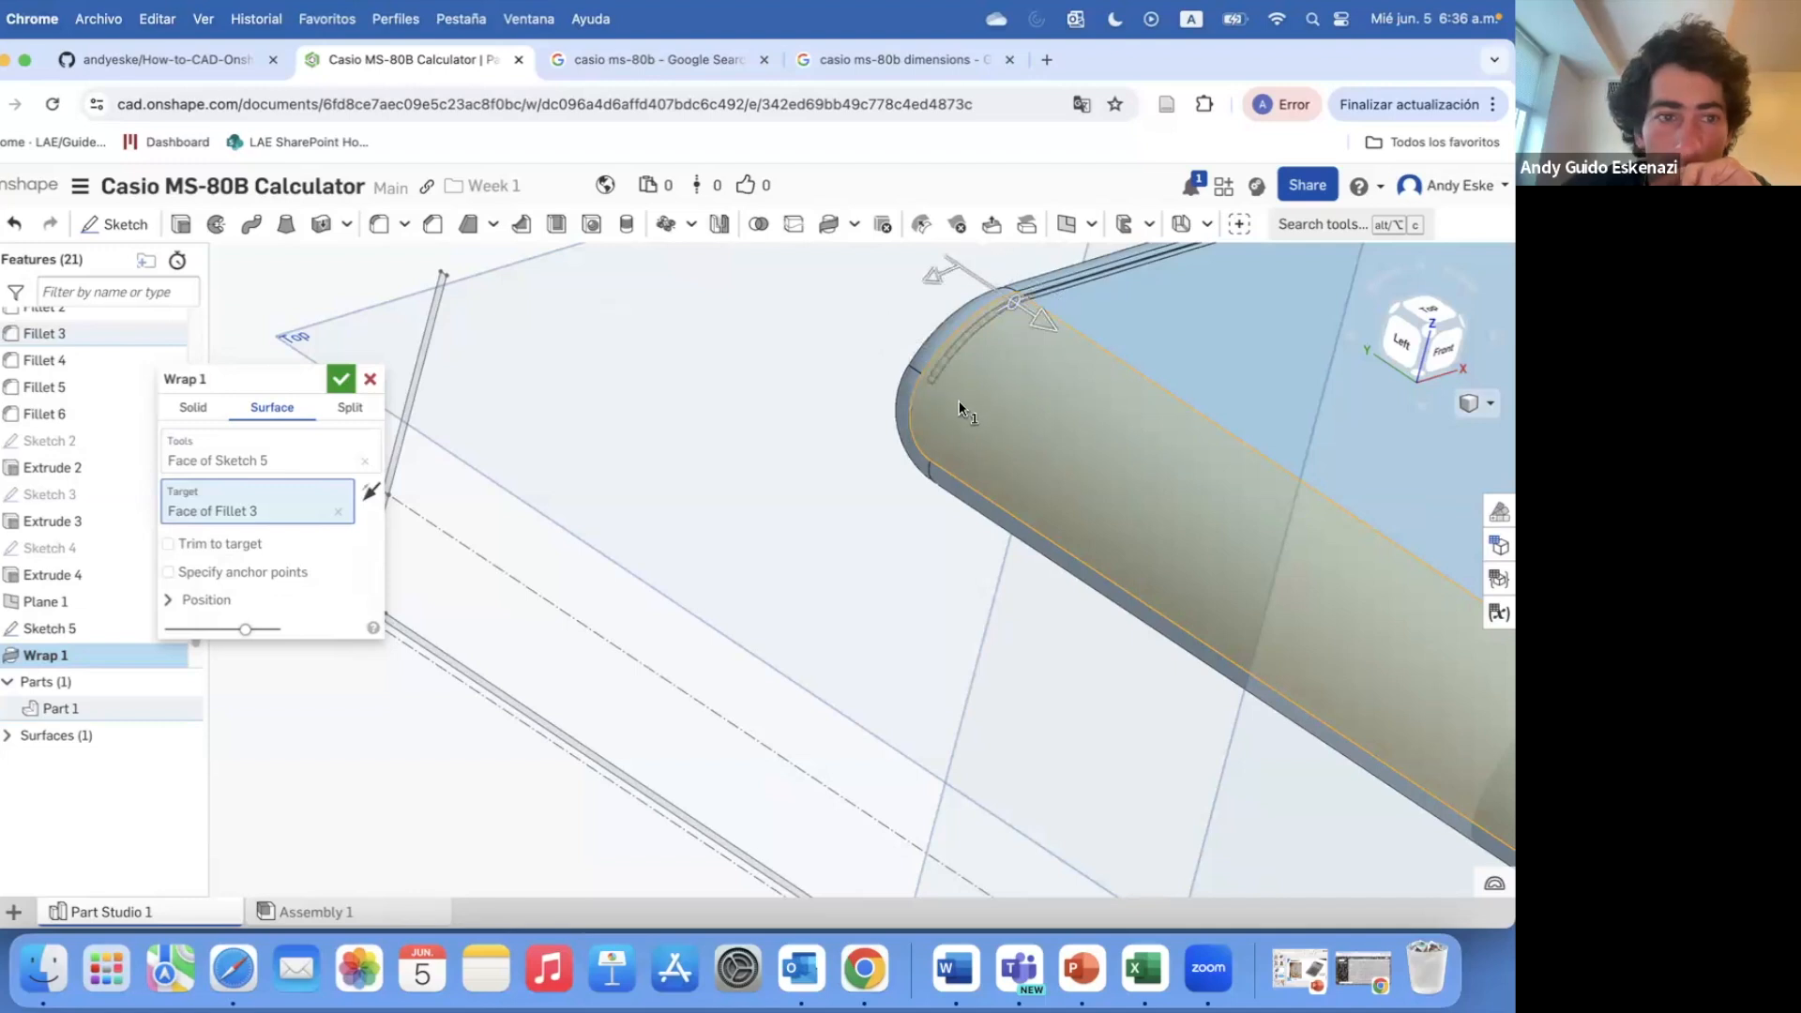
- Add the main strip profile to the wrap tools and position the wrap at 0 deg with a U shift of about 10.472 mm
scroll(595, 482, down, 3)
click(555, 471)
scroll(1143, 343, up, 2)
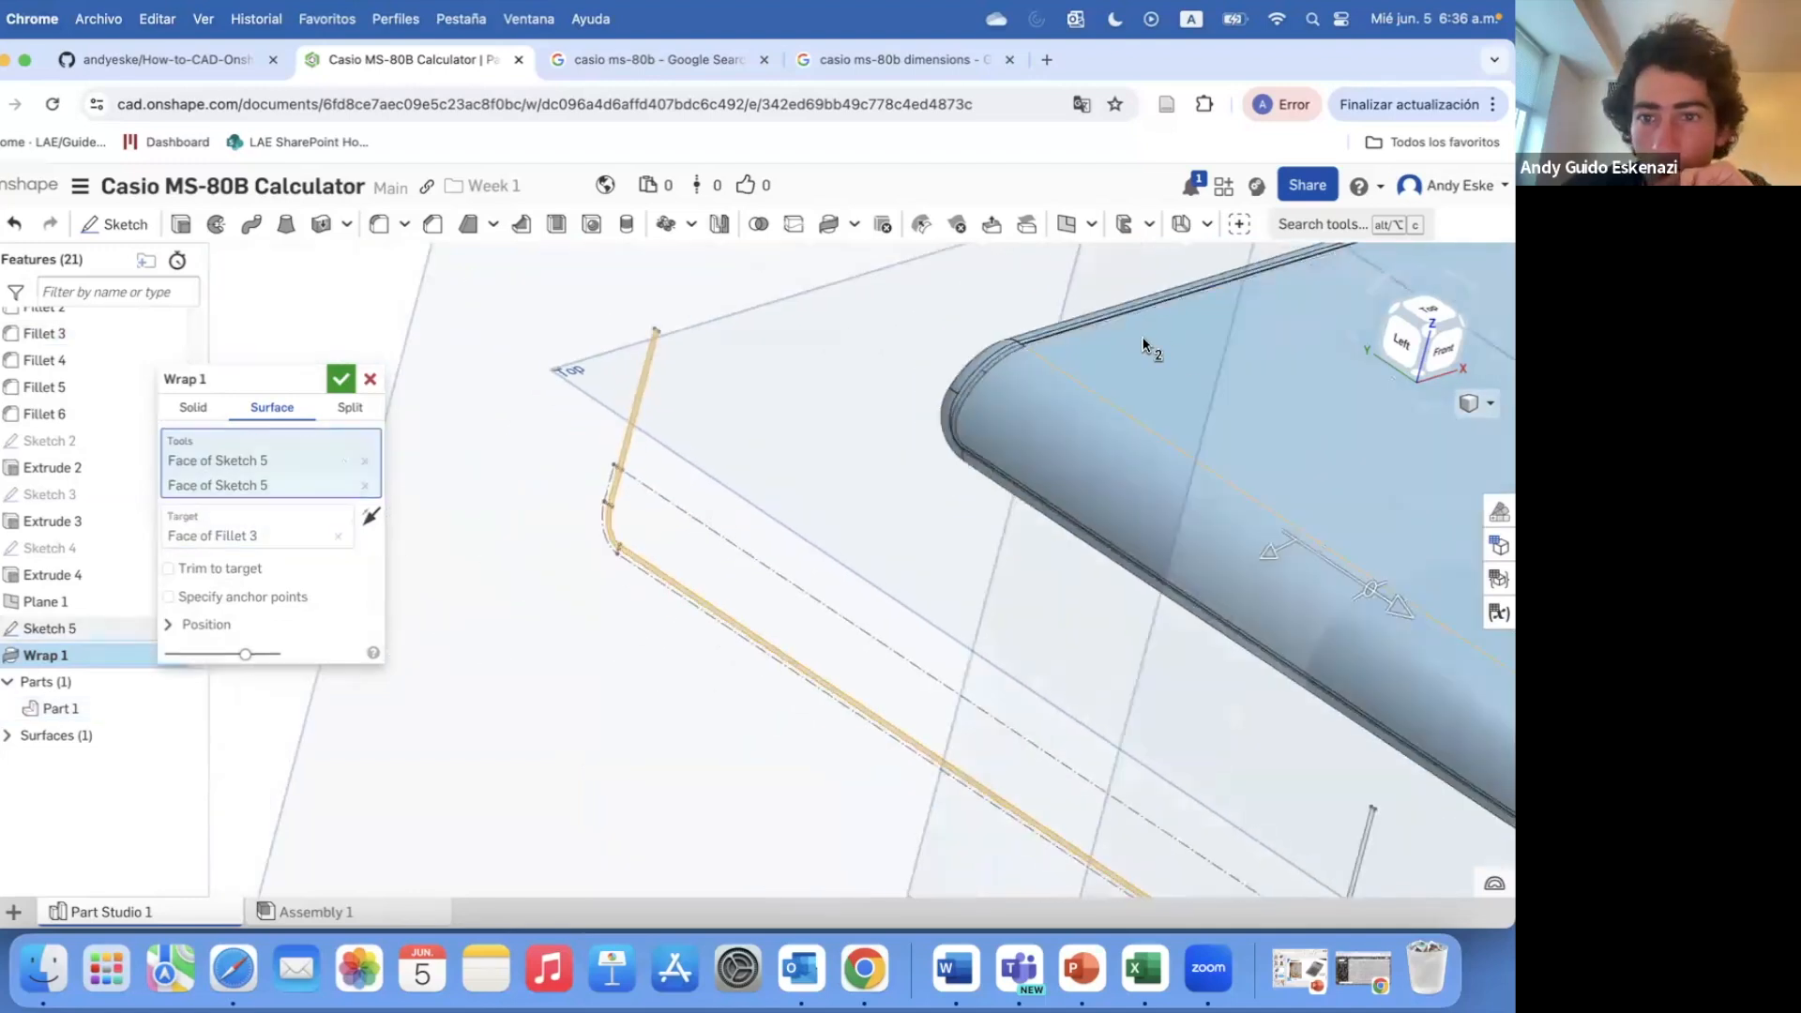
scroll(1060, 355, up, 3)
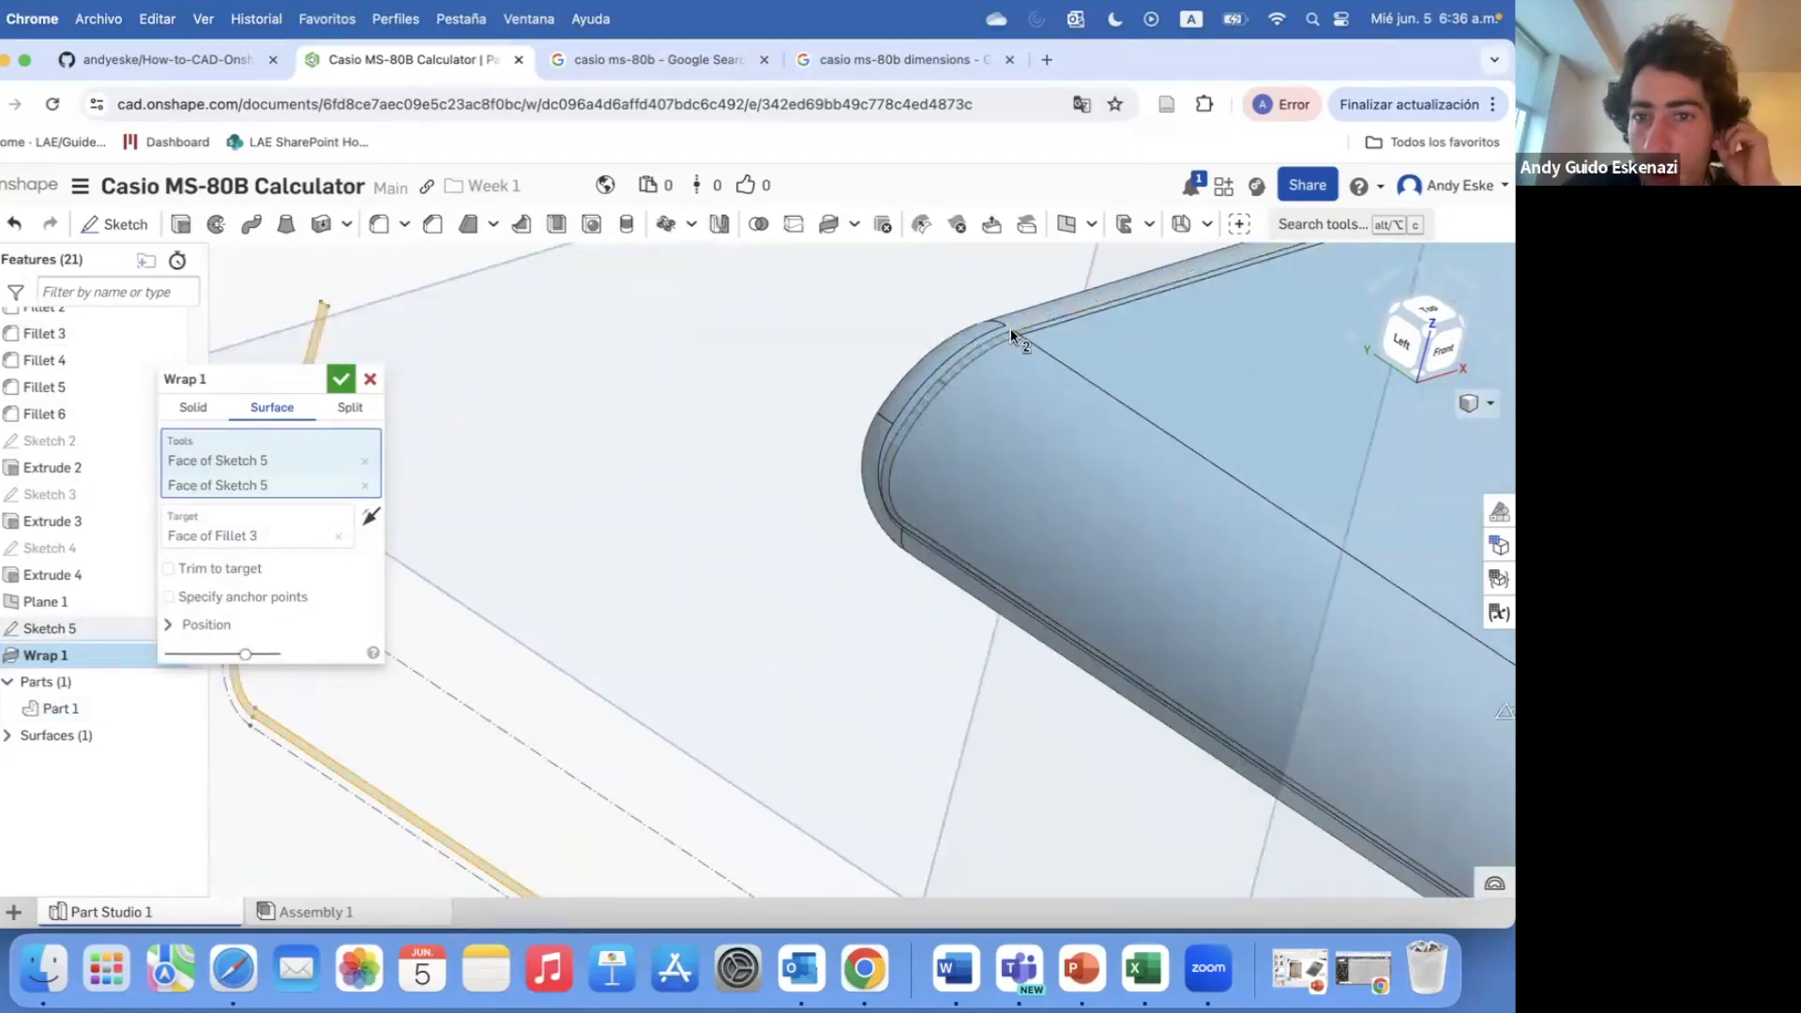
mouse_move(950, 514)
right_down()
mouse_move(931, 475)
mouse_move(983, 462)
mouse_move(965, 482)
mouse_move(869, 493)
mouse_move(1268, 550)
right_up()
drag(1263, 546, 1253, 555)
click(183, 624)
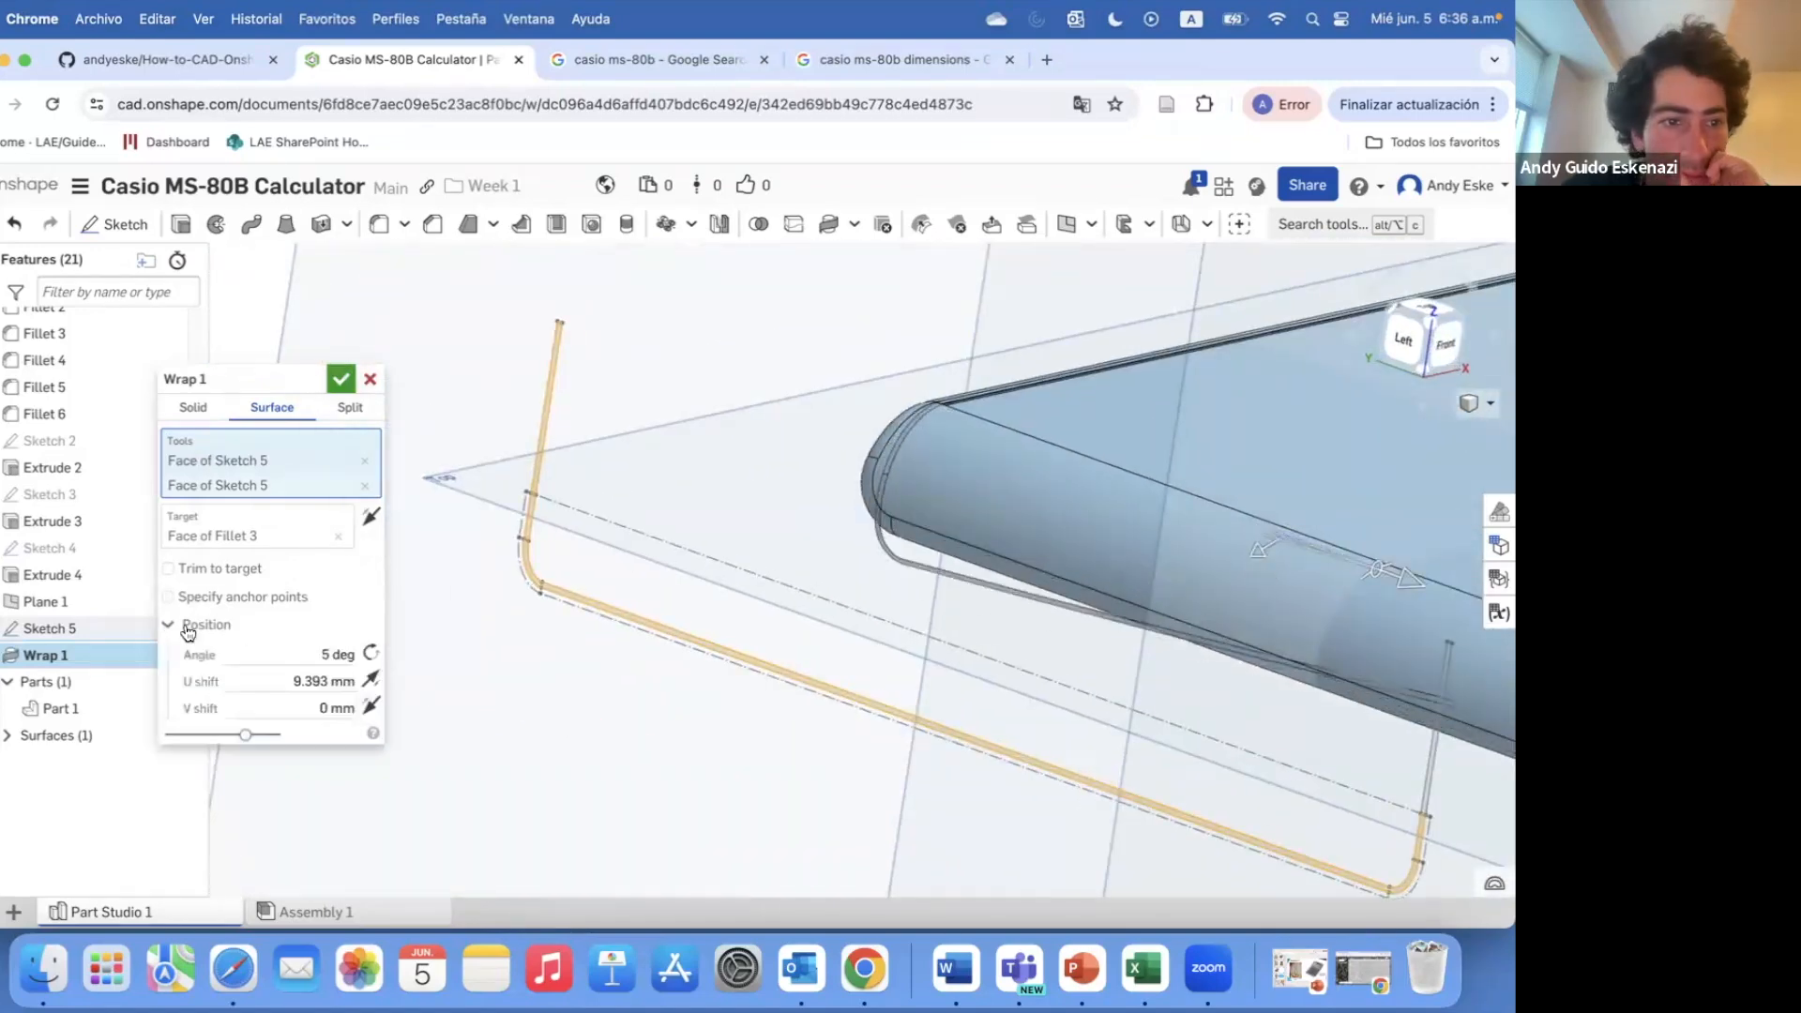
click(304, 669)
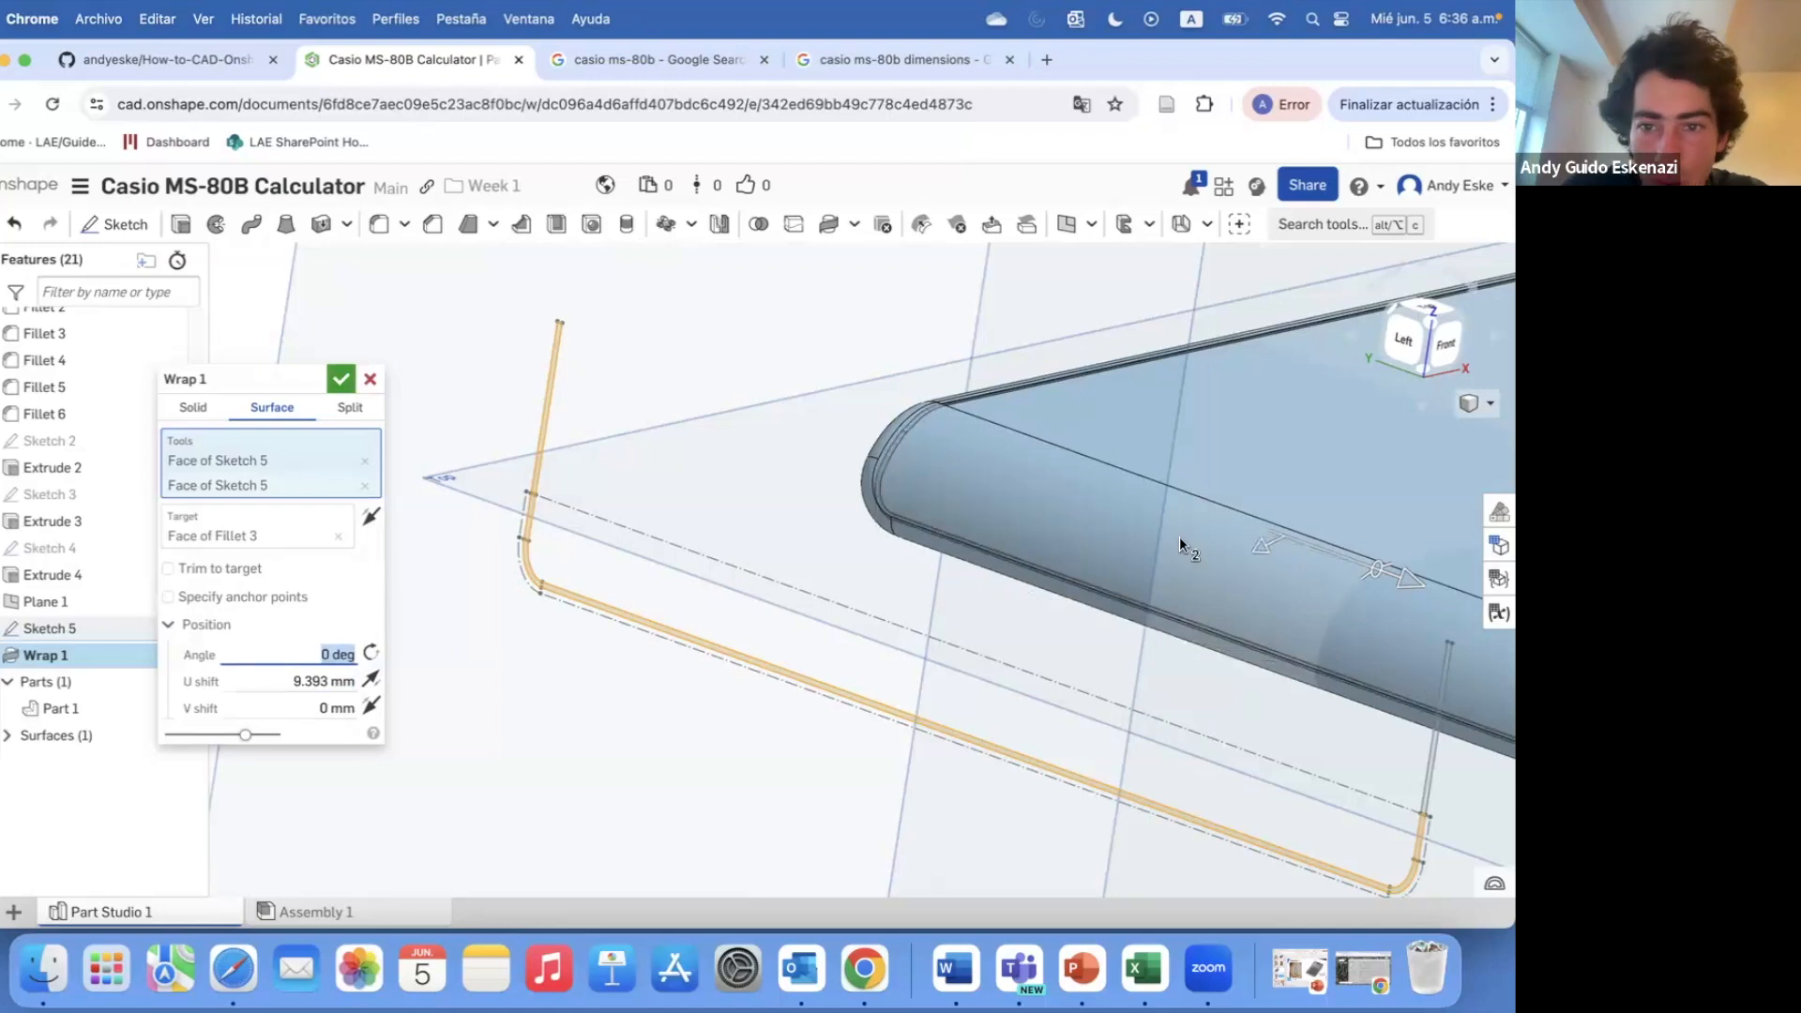
drag(1370, 572, 1371, 524)
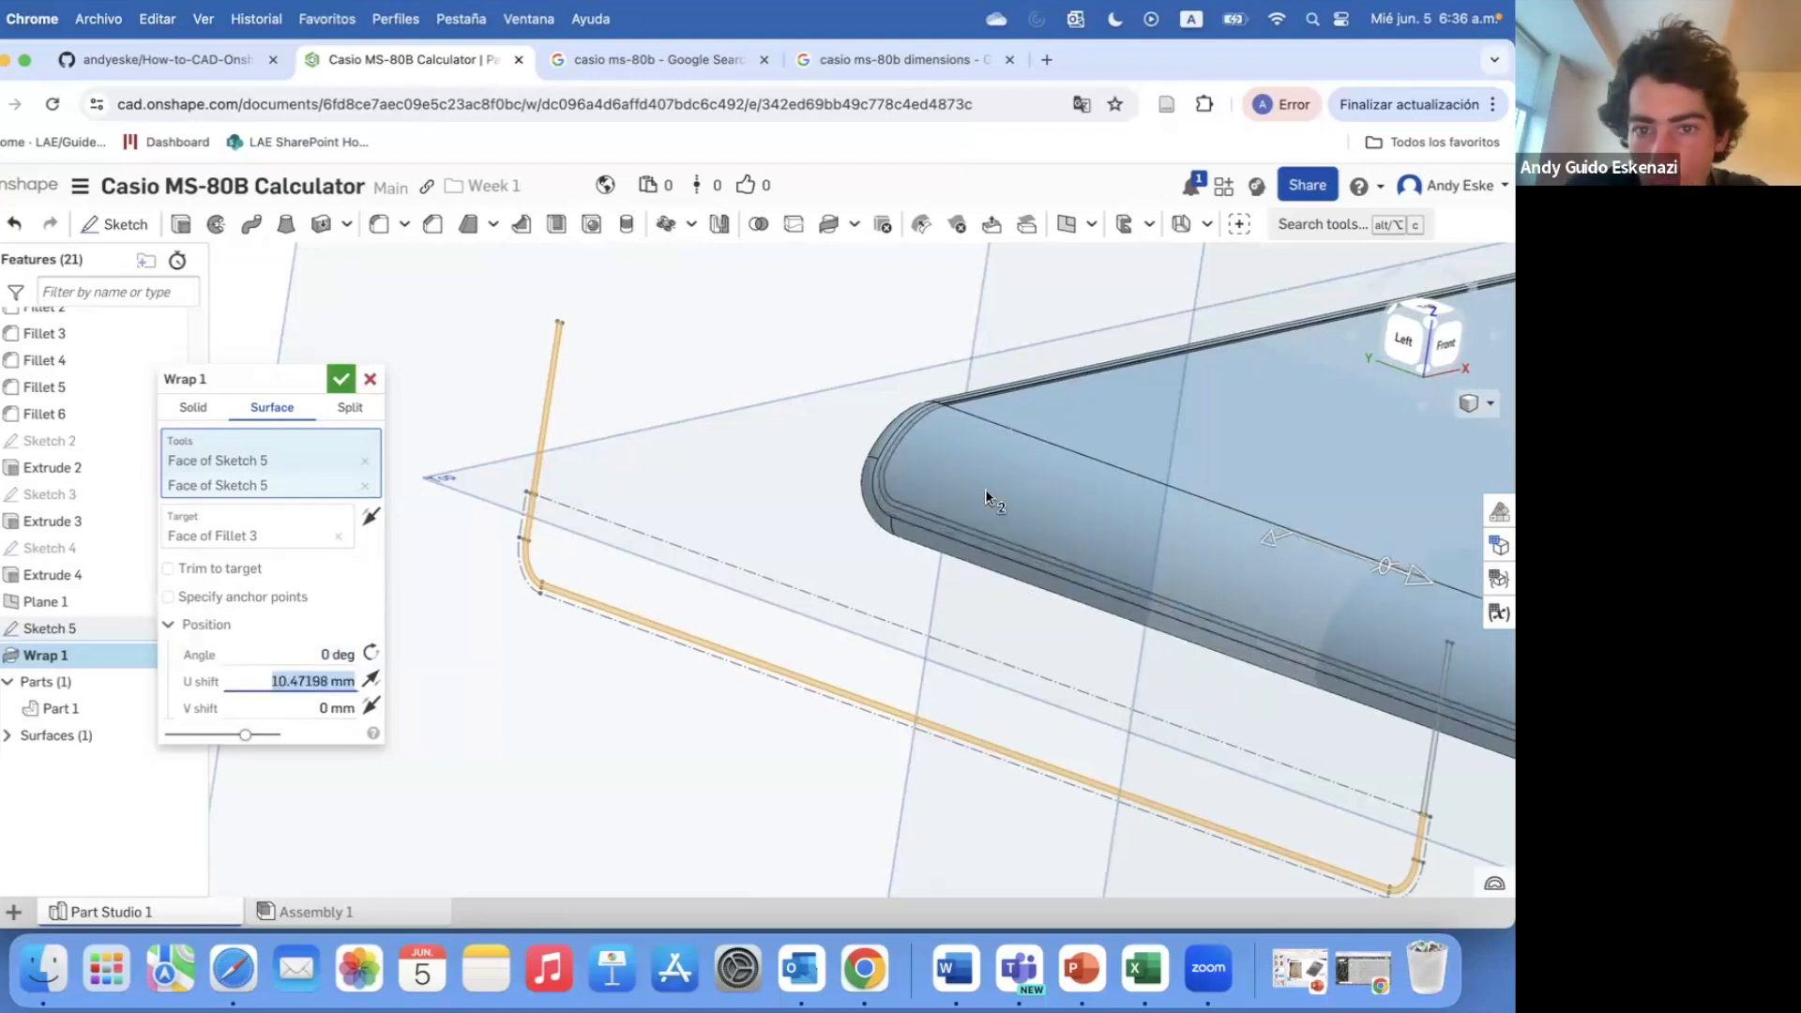
- Change the wrap to a solid with a thickness of 0.1 mm
right_drag(989, 498, 949, 406)
scroll(949, 406, up, 3)
click(194, 407)
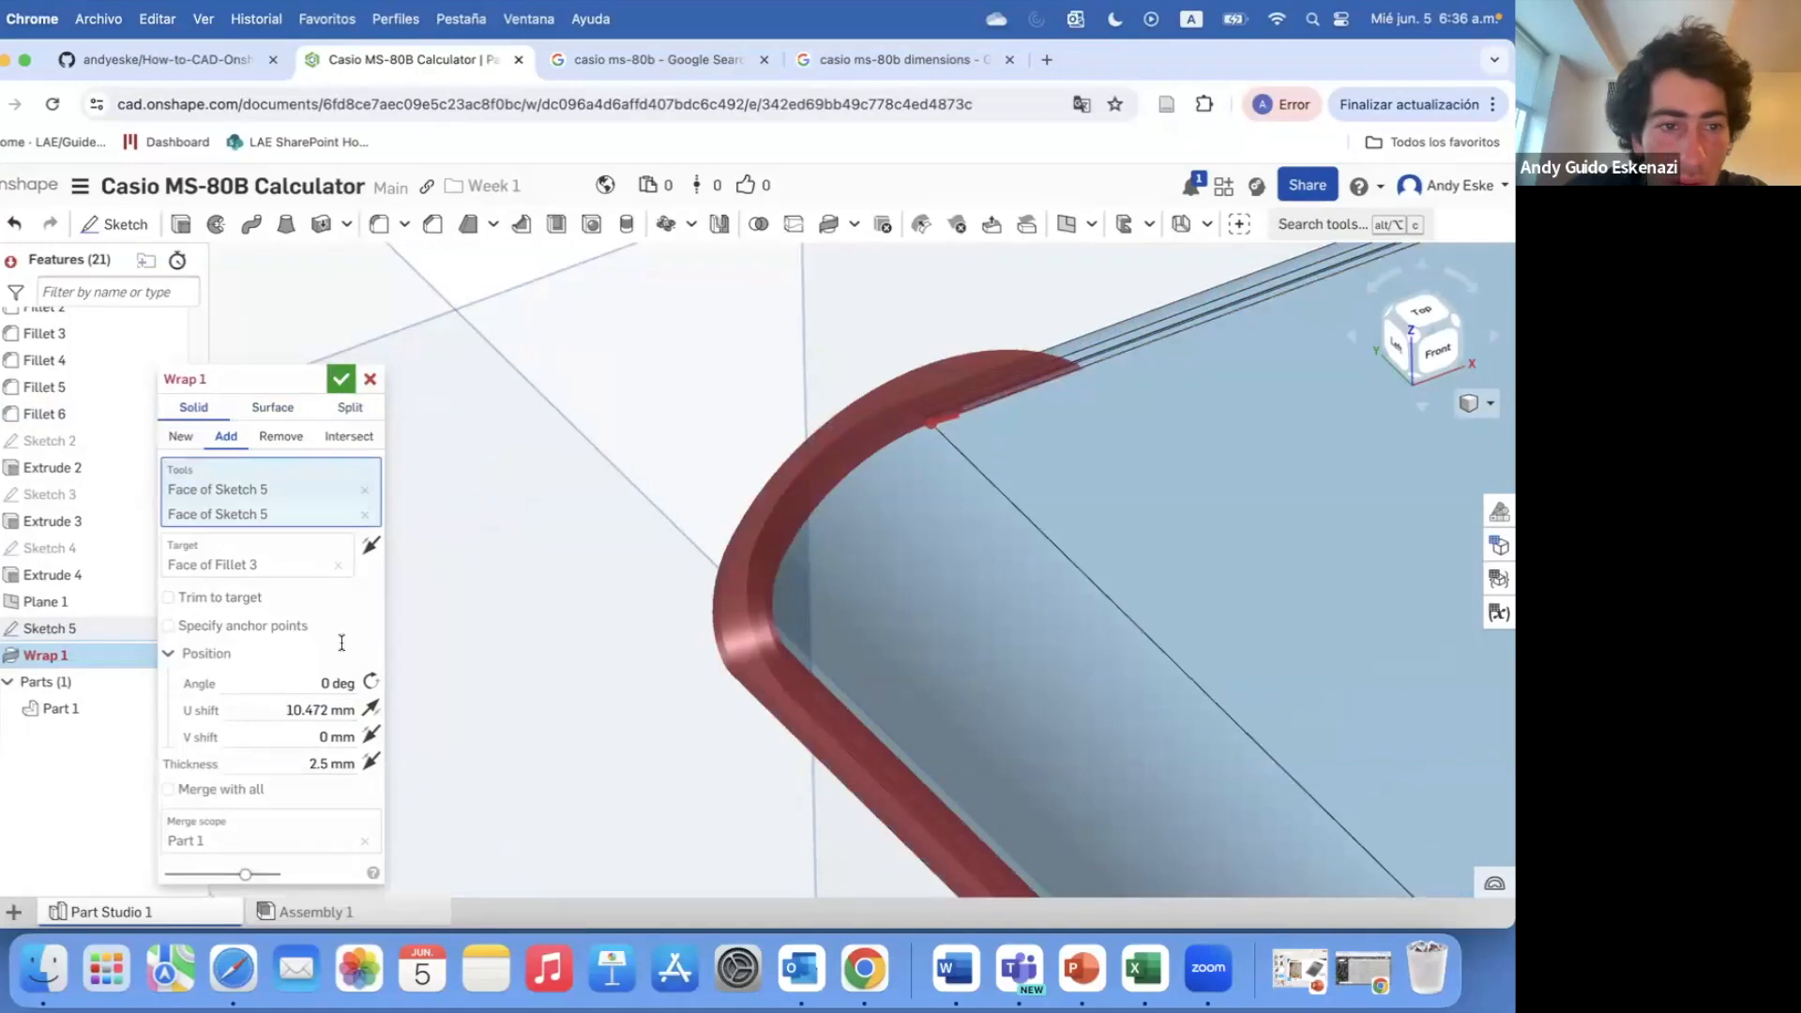
click(371, 546)
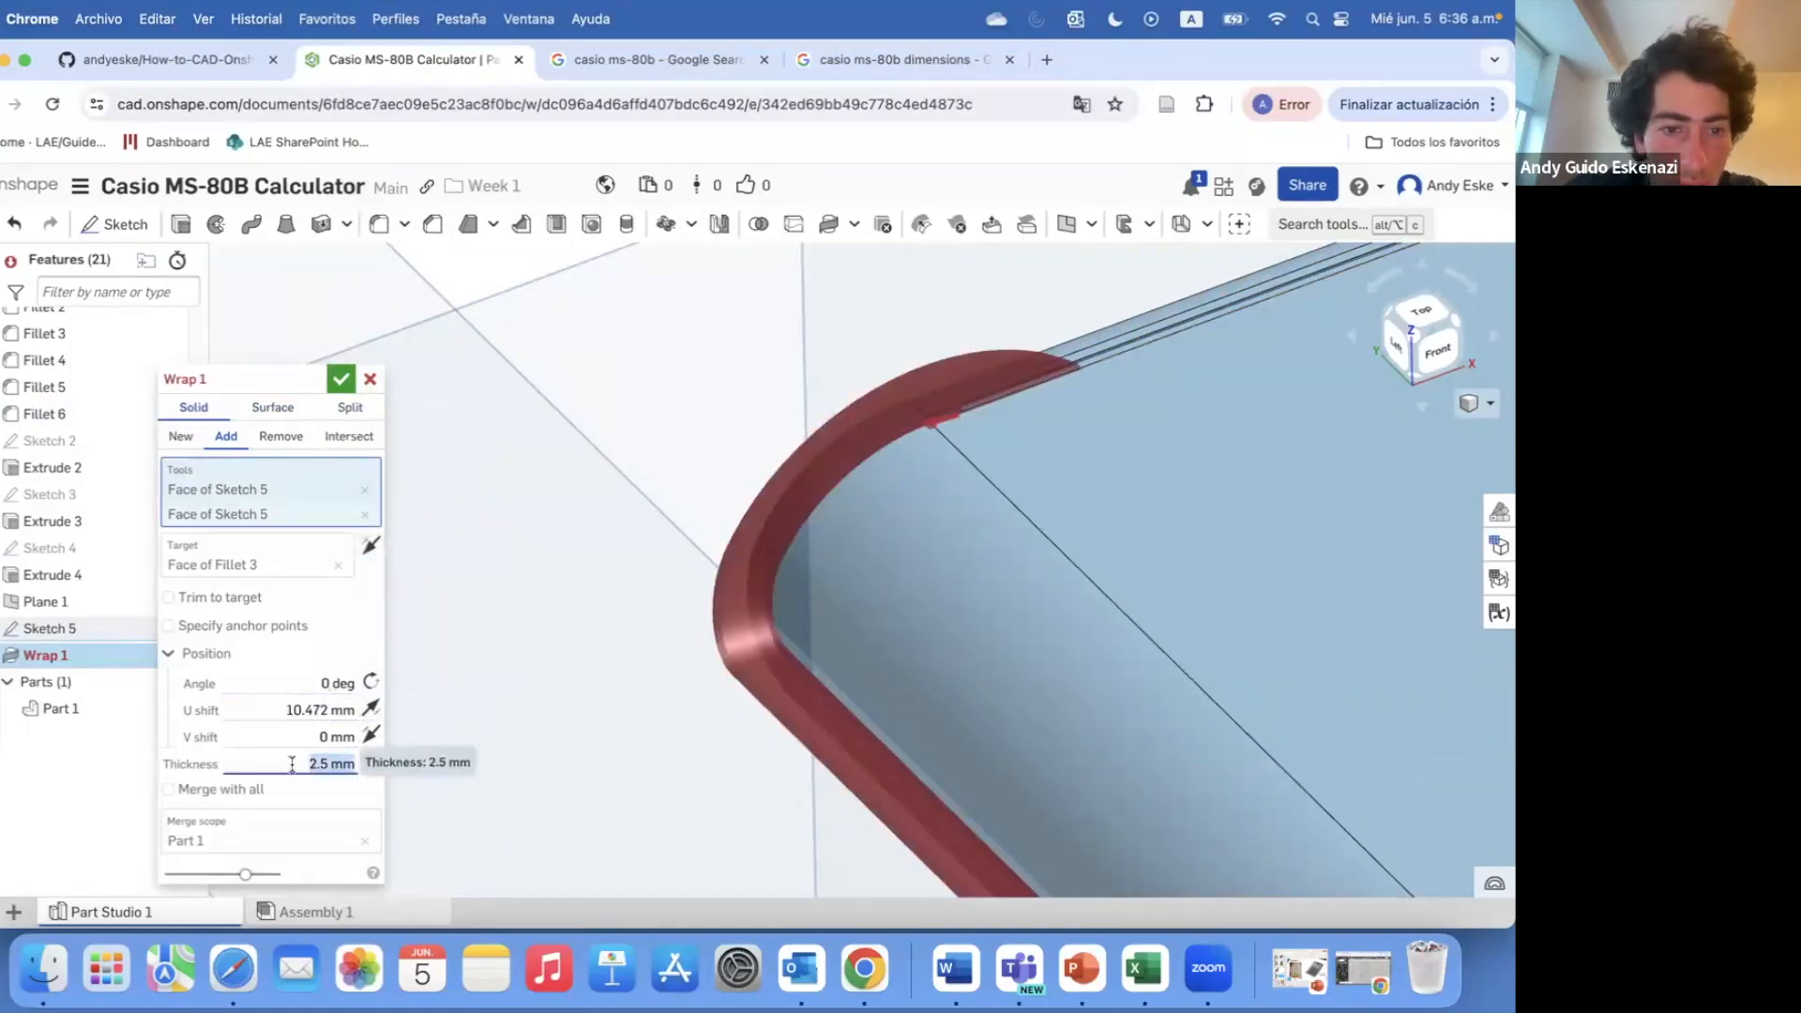
text(0.1)
key(Return)
- Set the solid wrap to remove material and trim it to the target face
scroll(953, 415, up, 3)
key(shift+1)
right_drag(962, 394, 1127, 454)
click(282, 437)
click(169, 597)
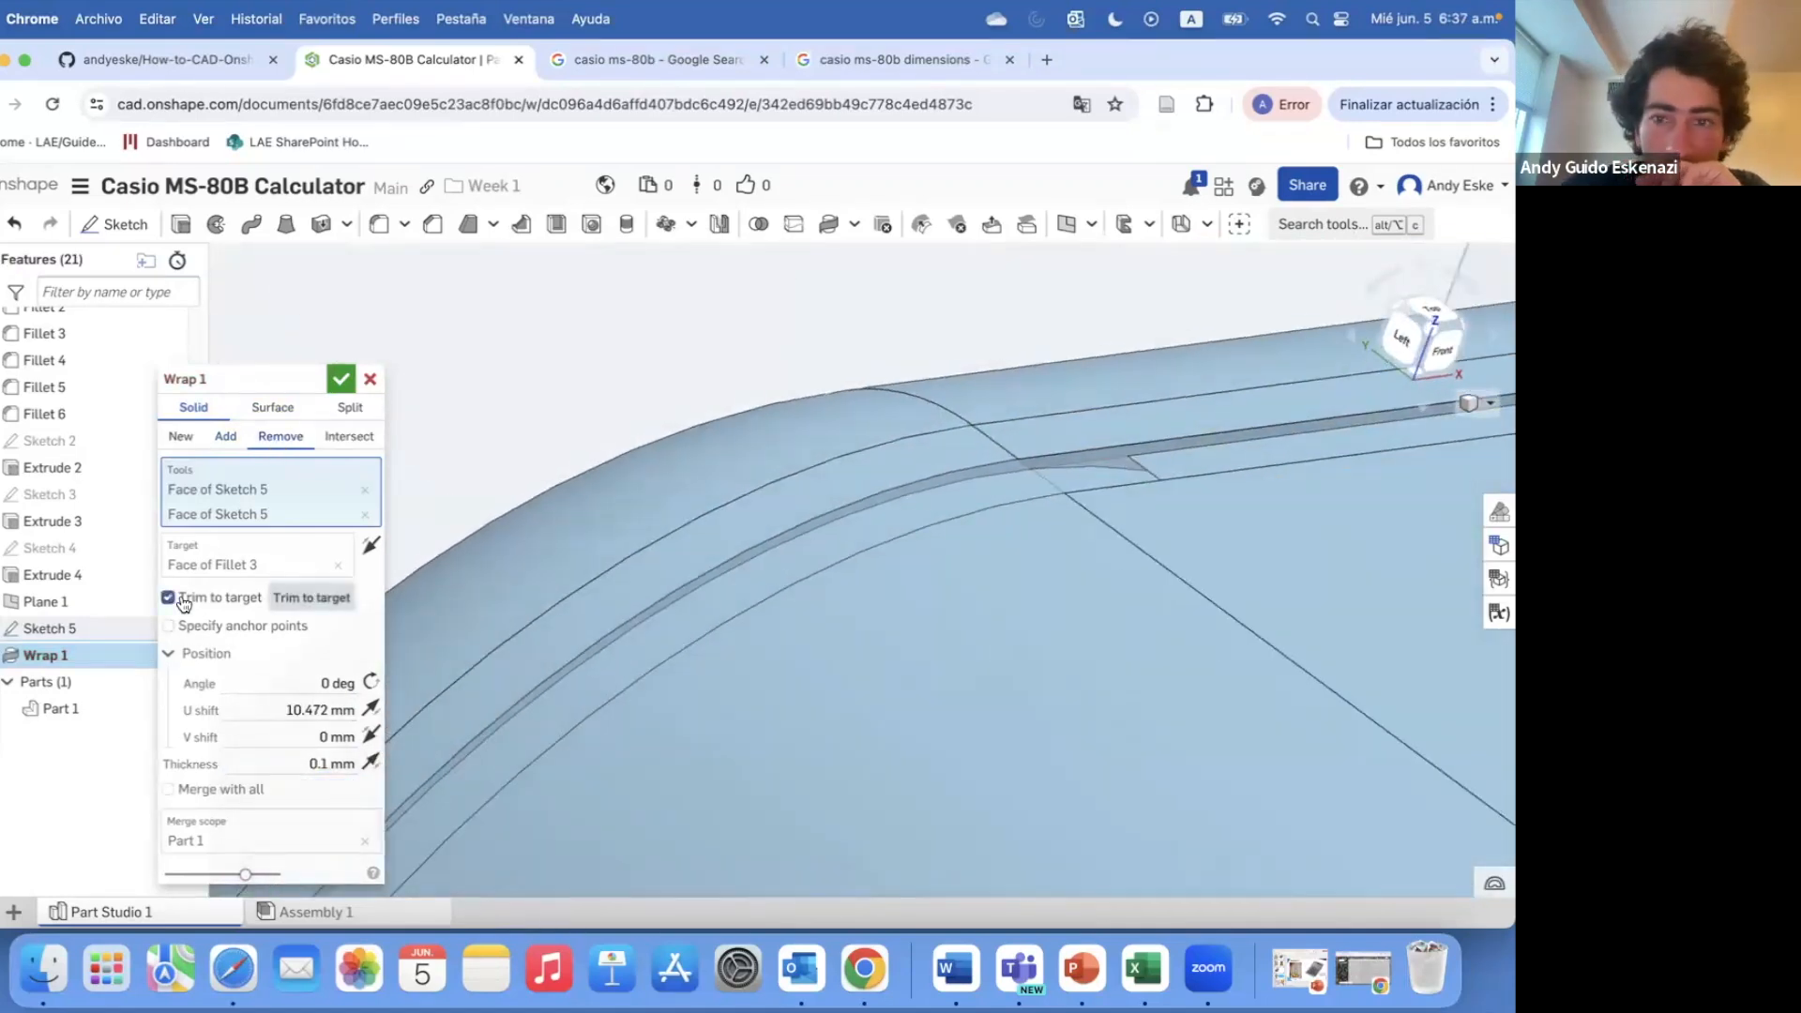
- Try U shift values of 11, 9 and 9.5 mm for the wrap
mouse_move(1001, 520)
right_down()
mouse_move(1057, 507)
mouse_move(965, 515)
mouse_move(997, 487)
mouse_move(981, 606)
mouse_move(848, 559)
mouse_move(713, 600)
right_up()
click(359, 711)
text(11)
key(Return)
text(9)
key(Return)
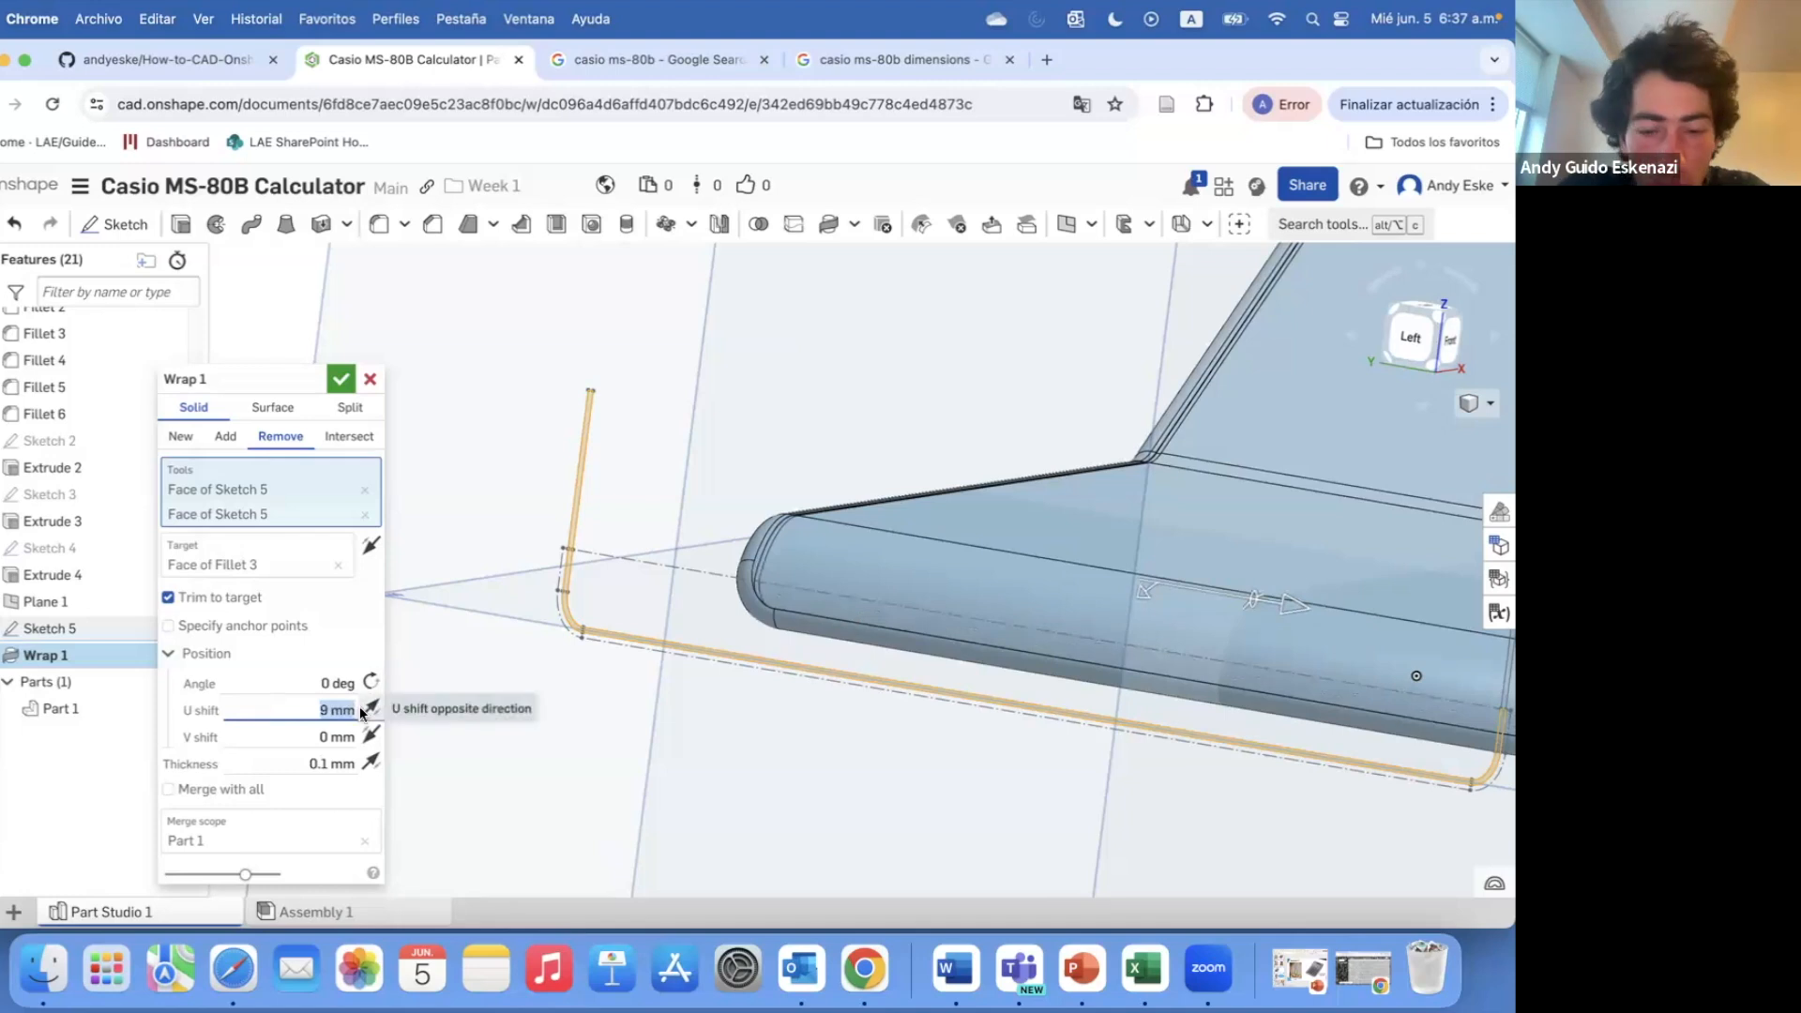
text(.5)
key(Return)
scroll(797, 602, up, 3)
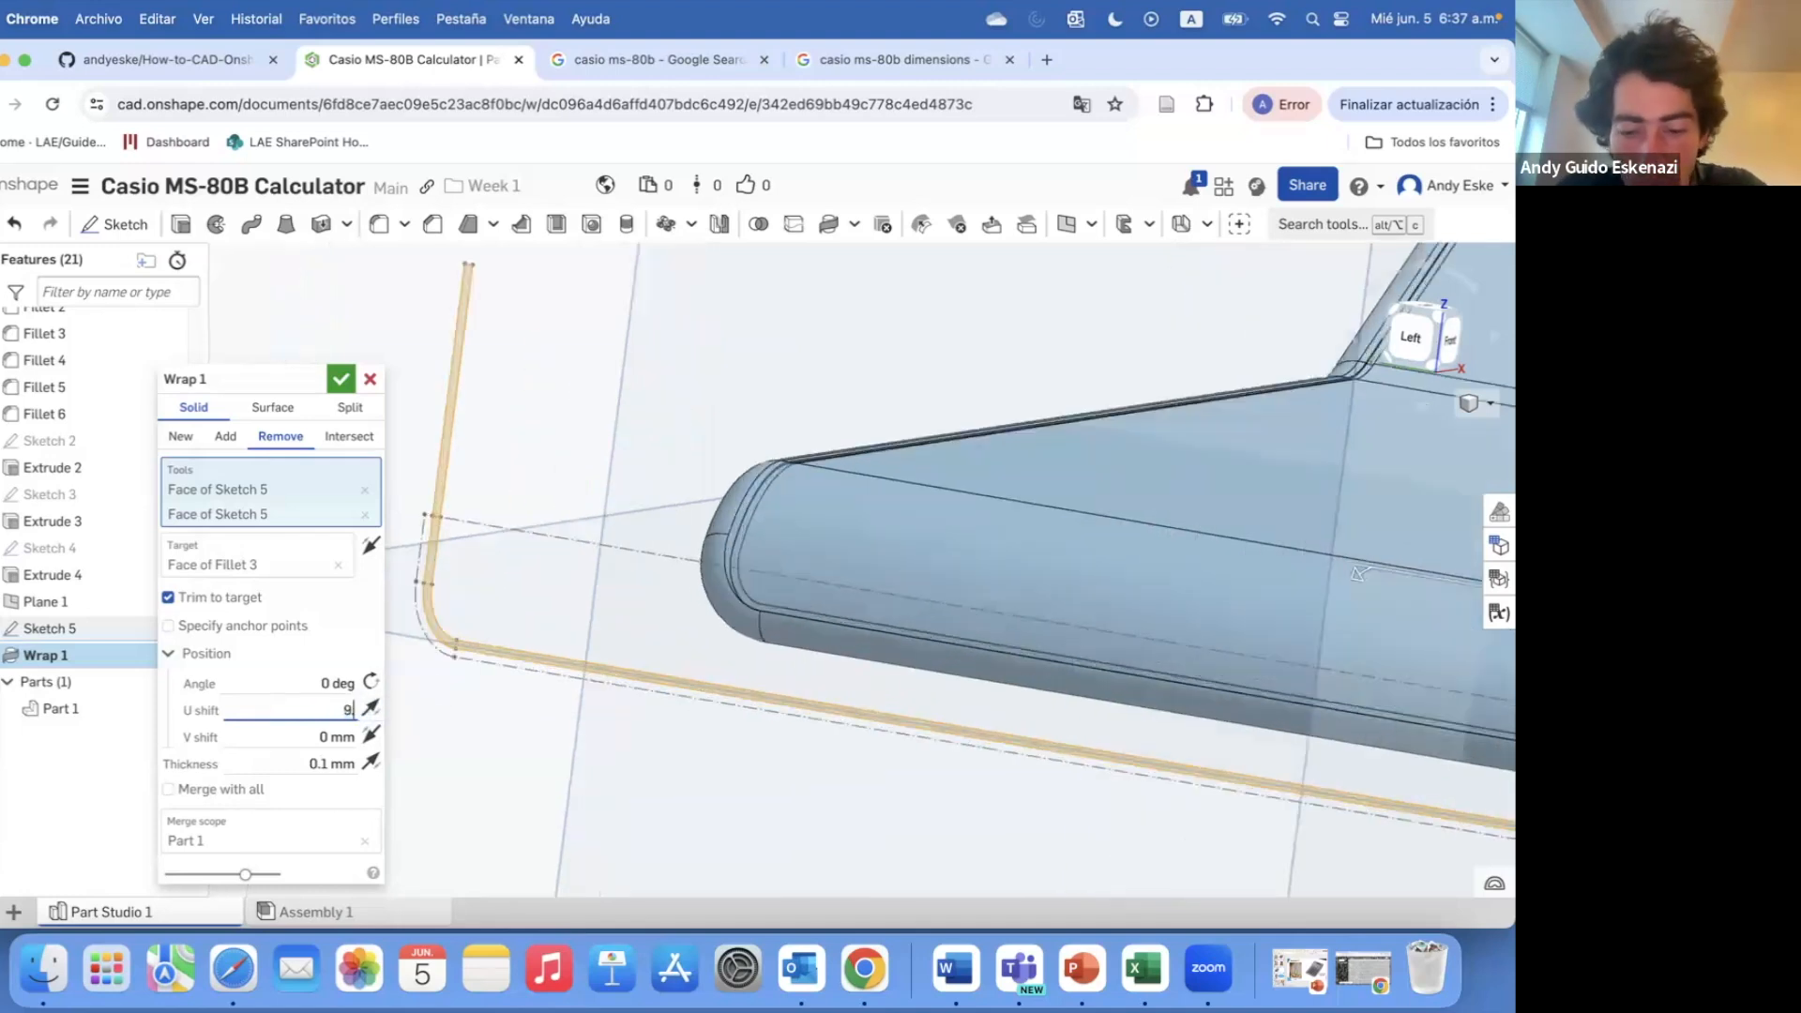
- Try a U shift of 9.6 mm for the wrap, and set it to 9.8 mm
text(.6)
key(Return)
scroll(779, 608, up, 3)
text(9.8)
key(Return)
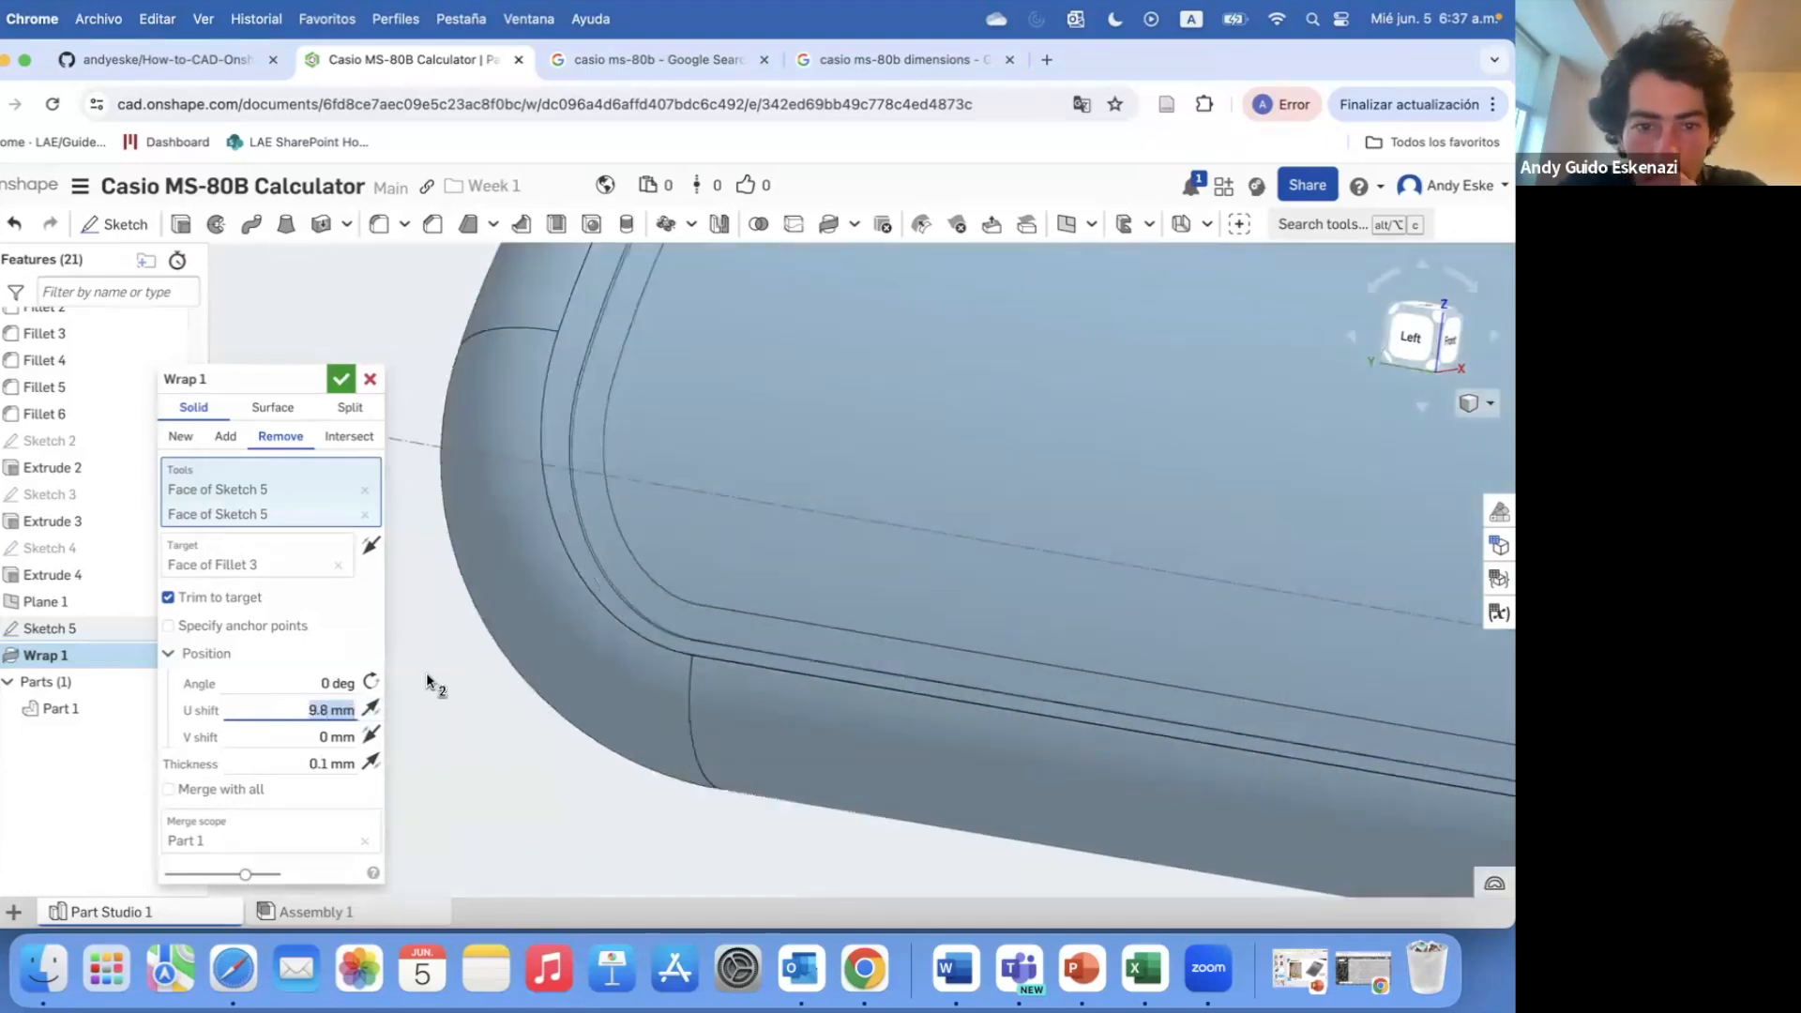
- Try a U shift of 10 mm for the wrap, then settle on 10.1 mm and accept the feature
key(Return)
text(10)
key(Return)
scroll(862, 656, down, 3)
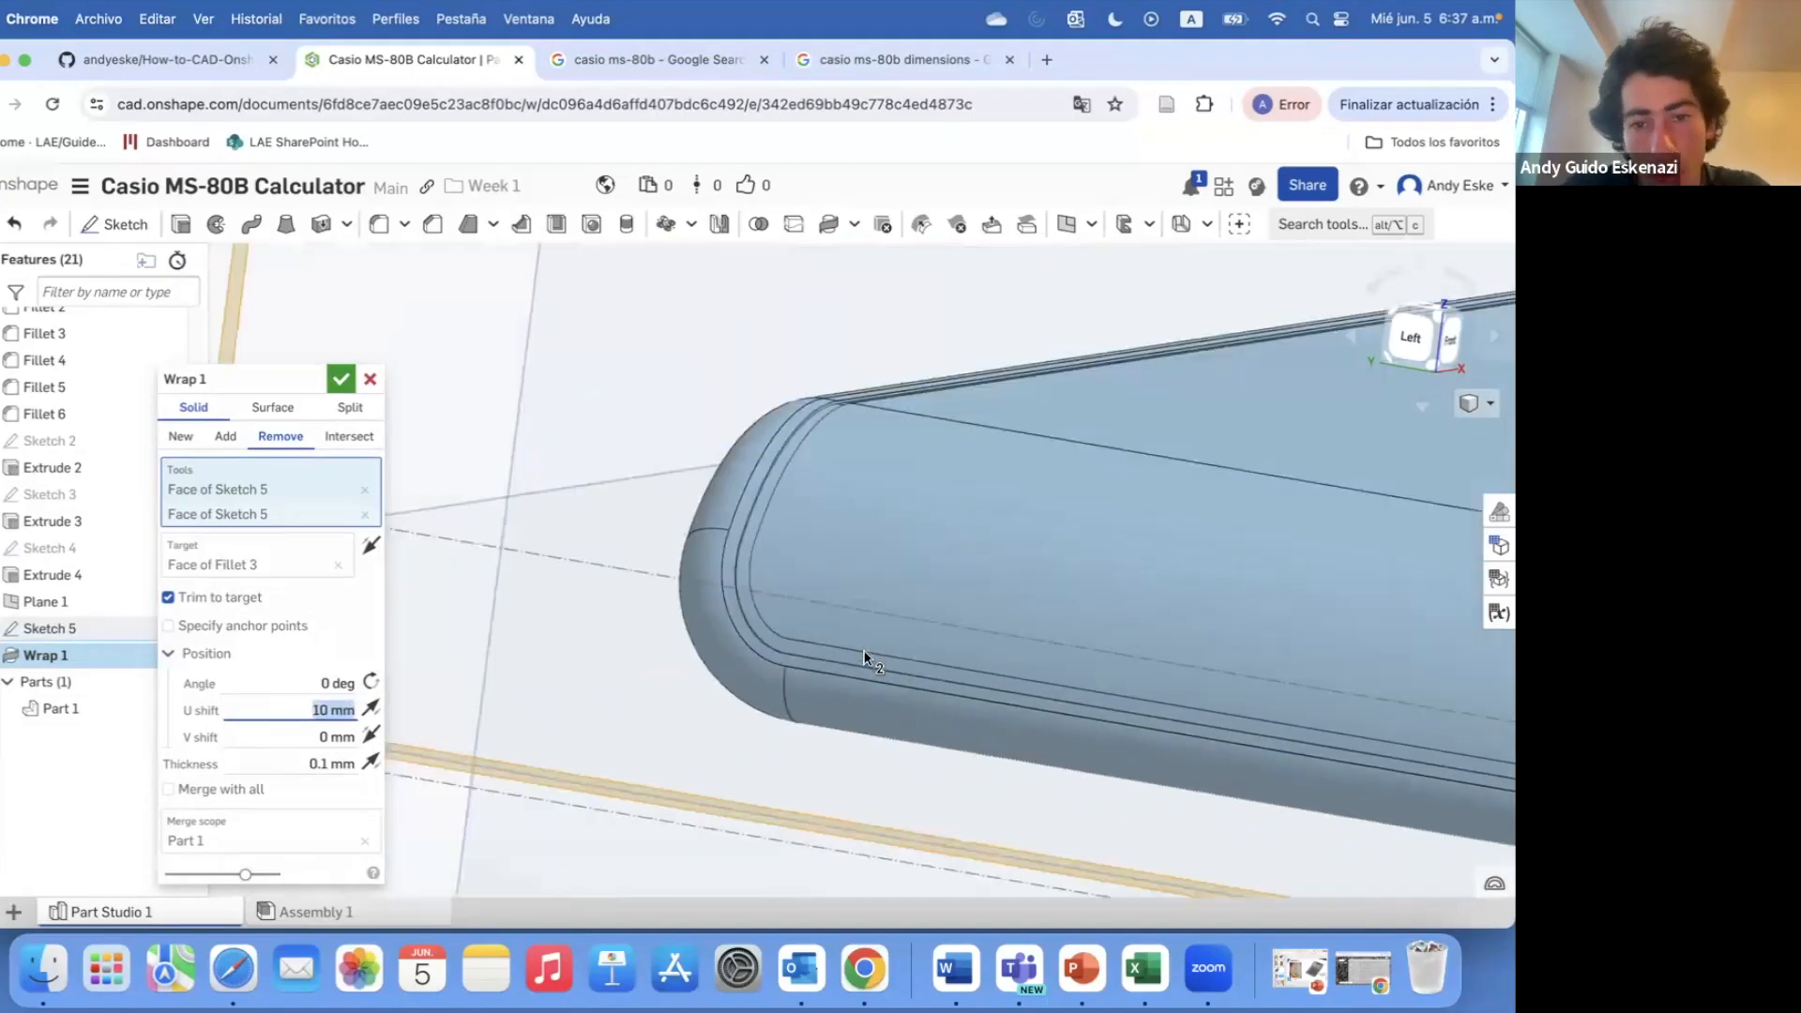
scroll(864, 657, up, 3)
scroll(880, 659, down, 3)
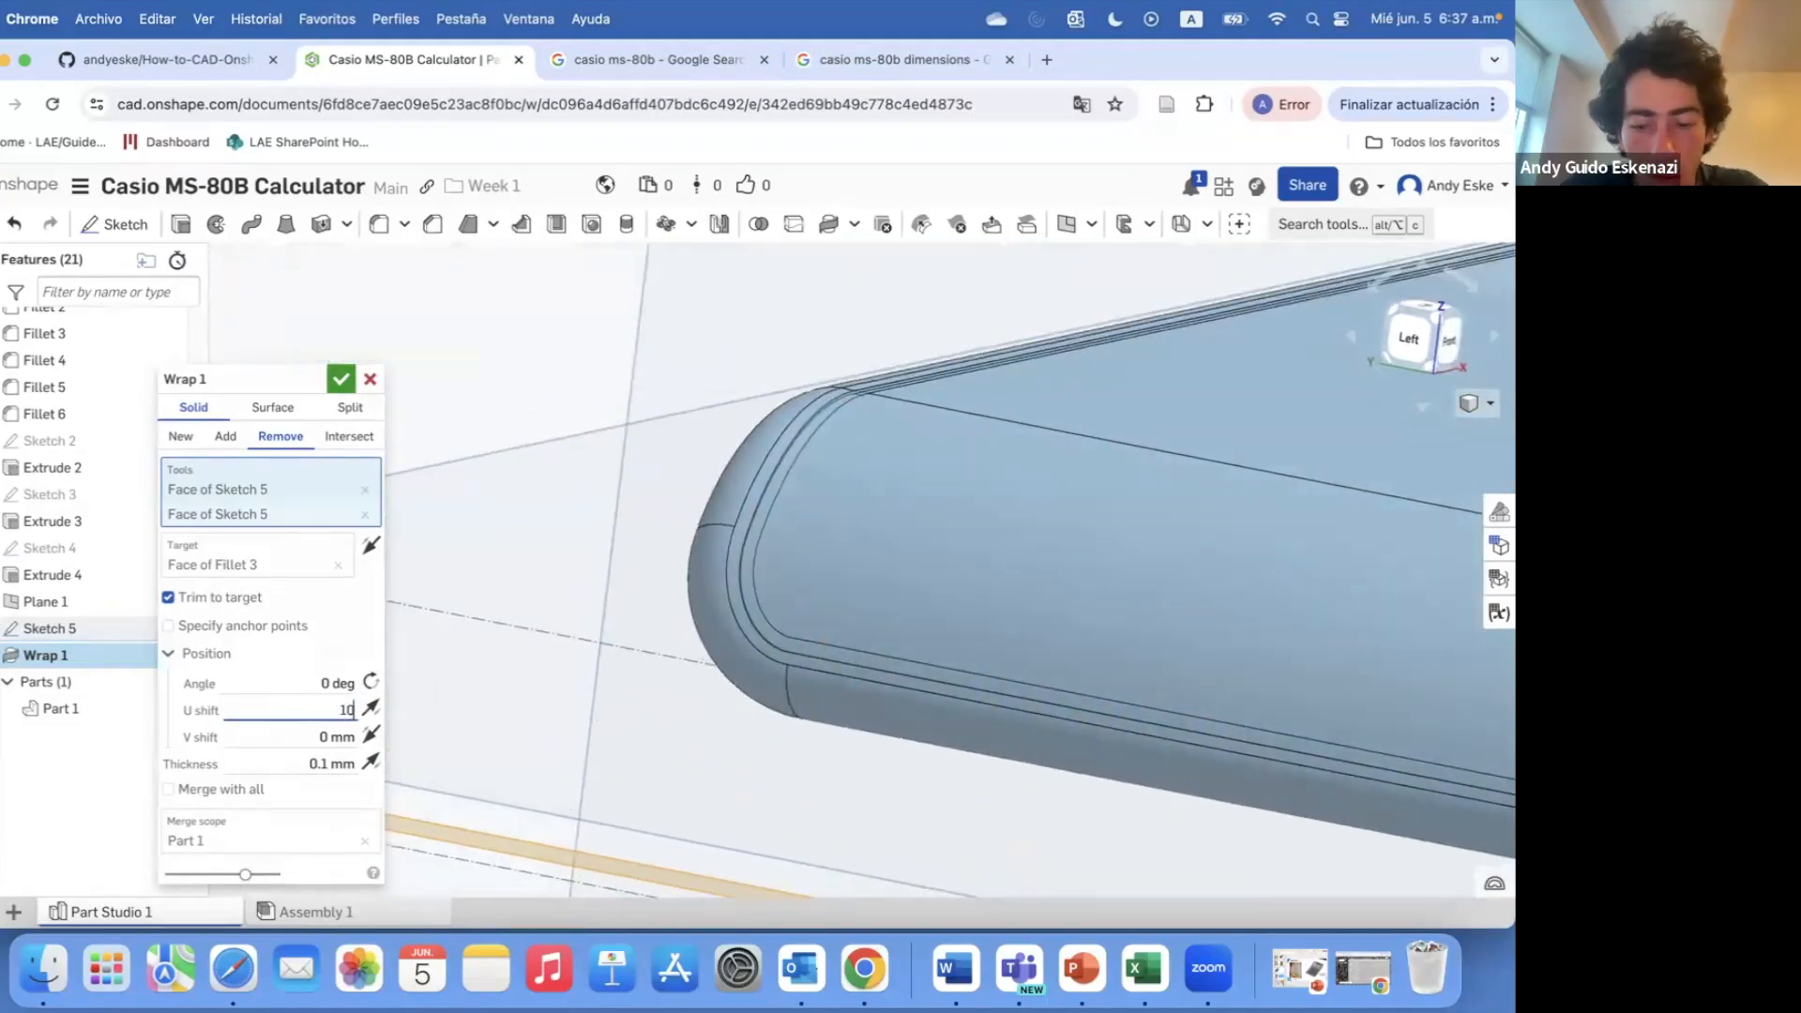
key(Return)
click(342, 379)
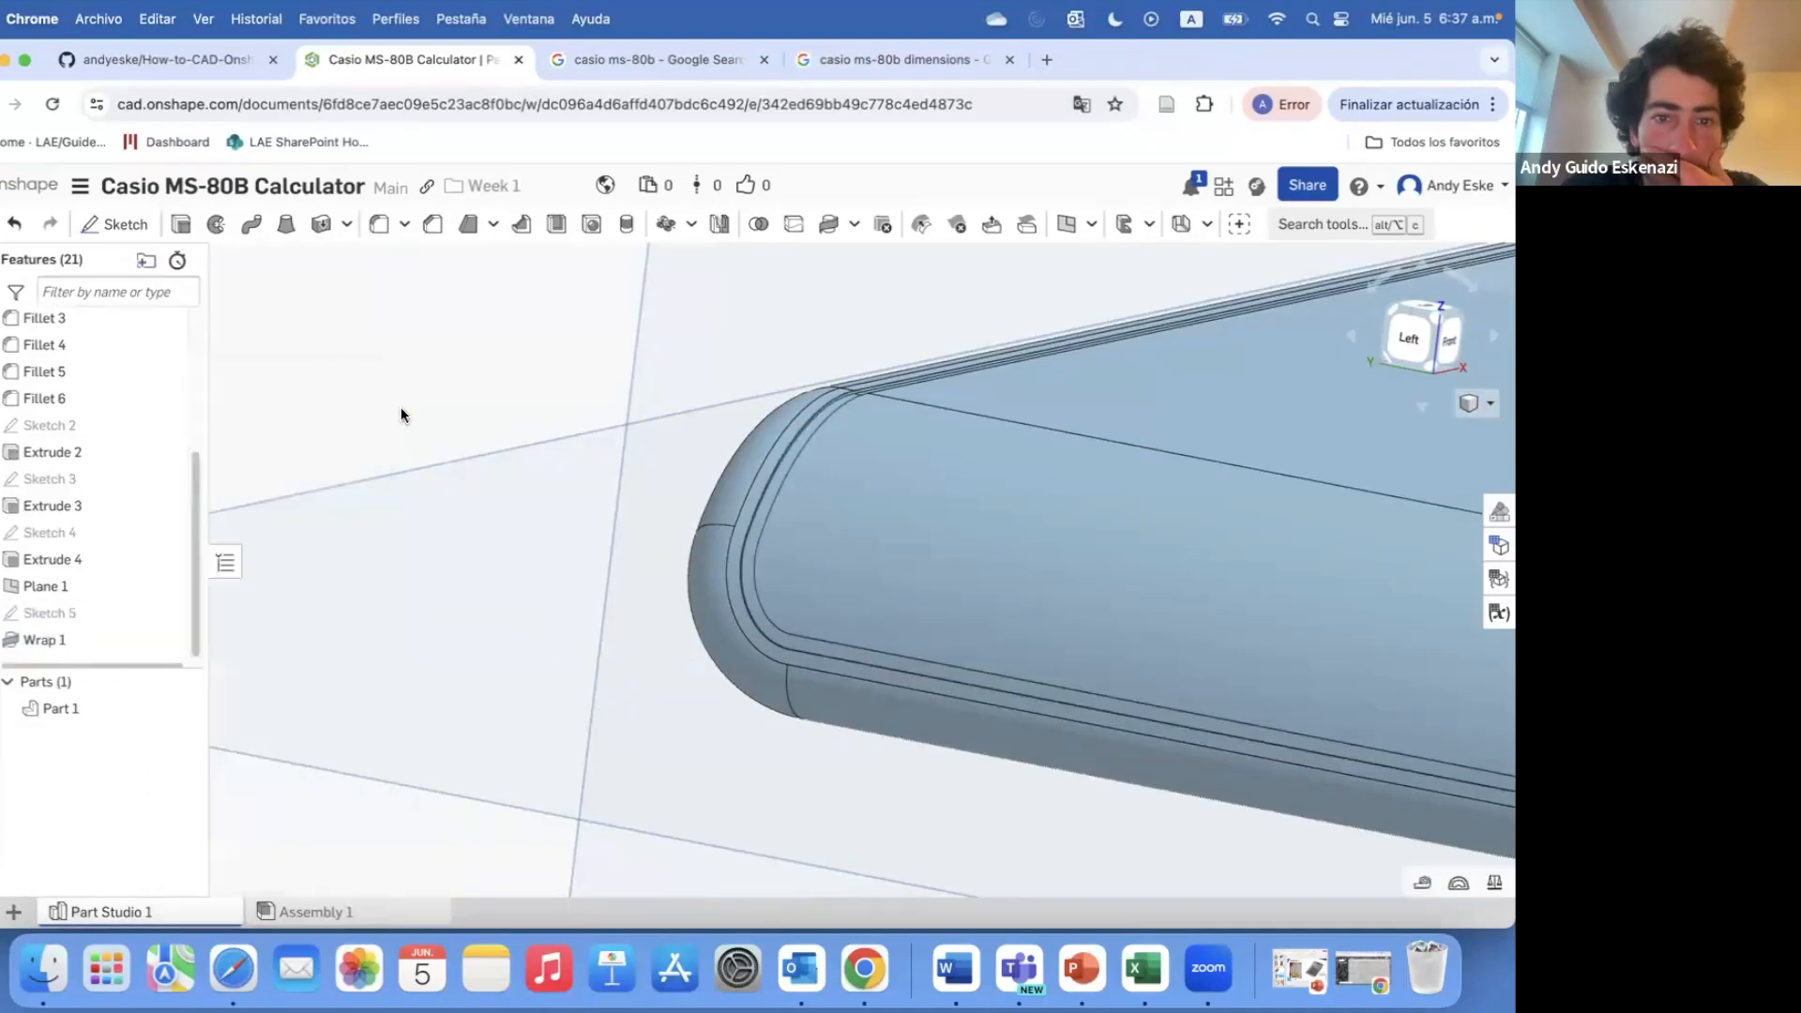
- Reopen the wrap feature and add the unselected end region of Sketch 5 to its tools
scroll(612, 494, down, 5)
right_drag(1128, 555, 1079, 593)
right_click(50, 640)
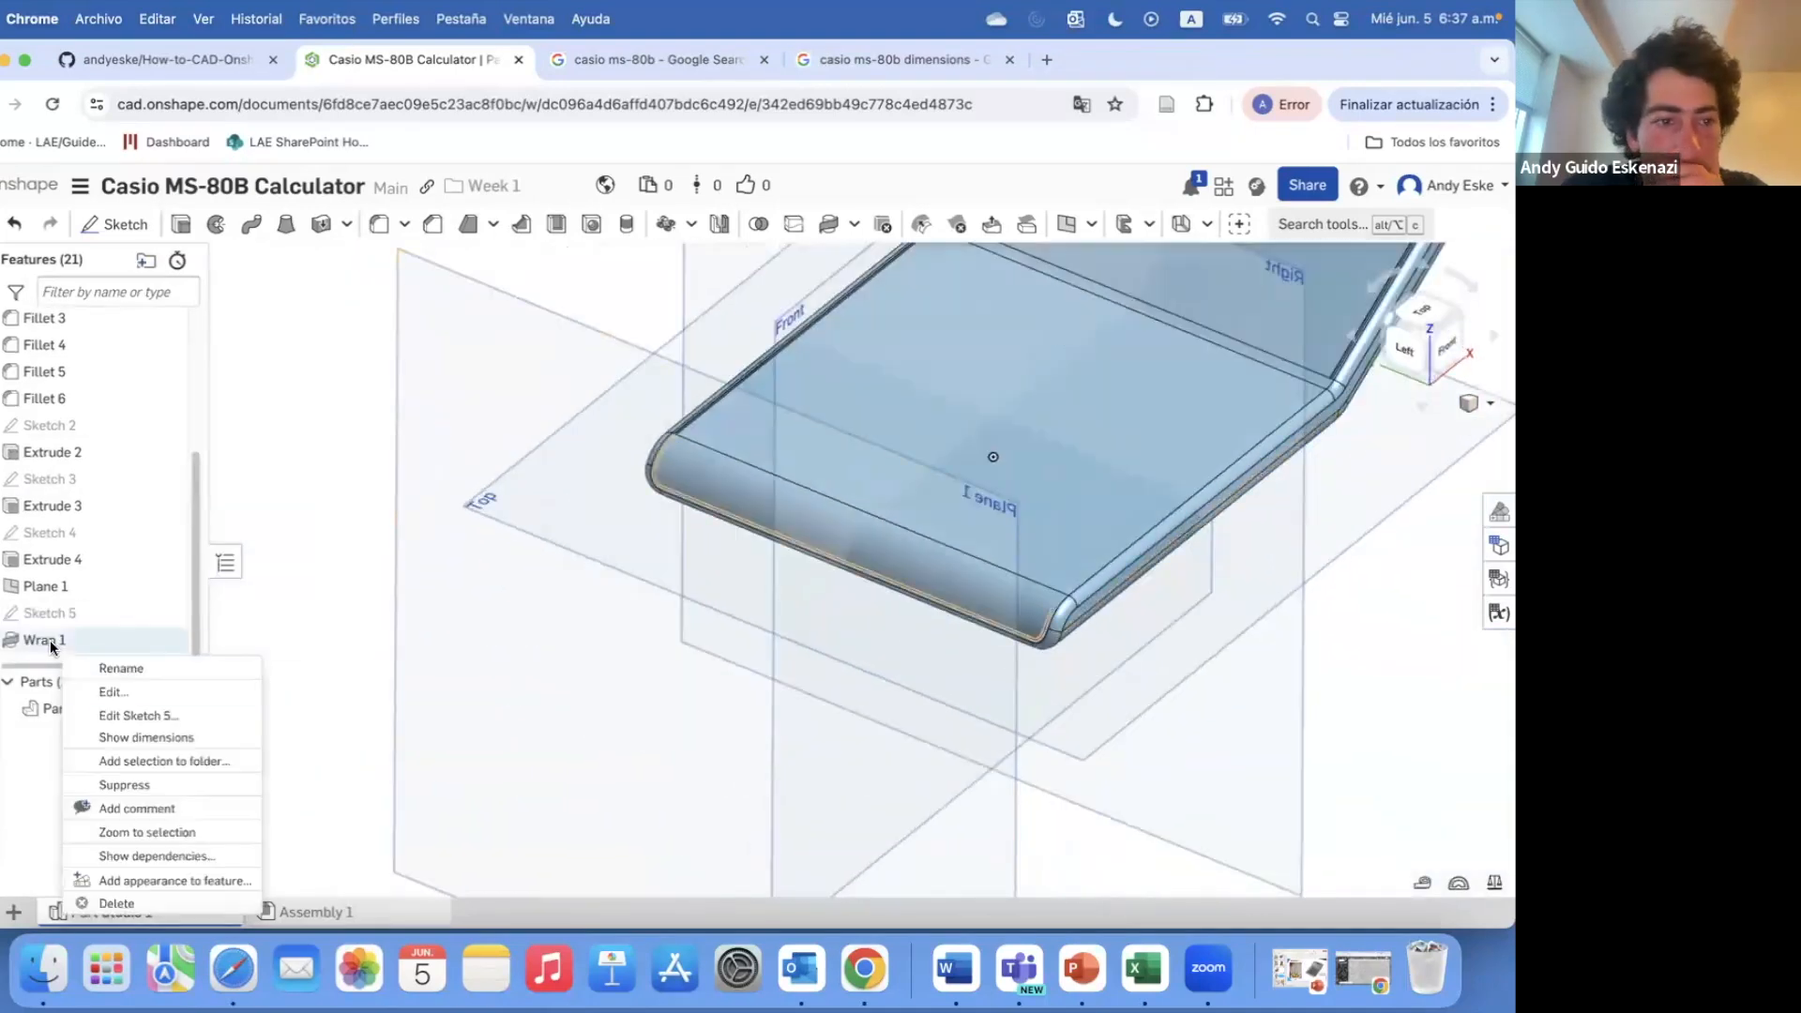
click(123, 693)
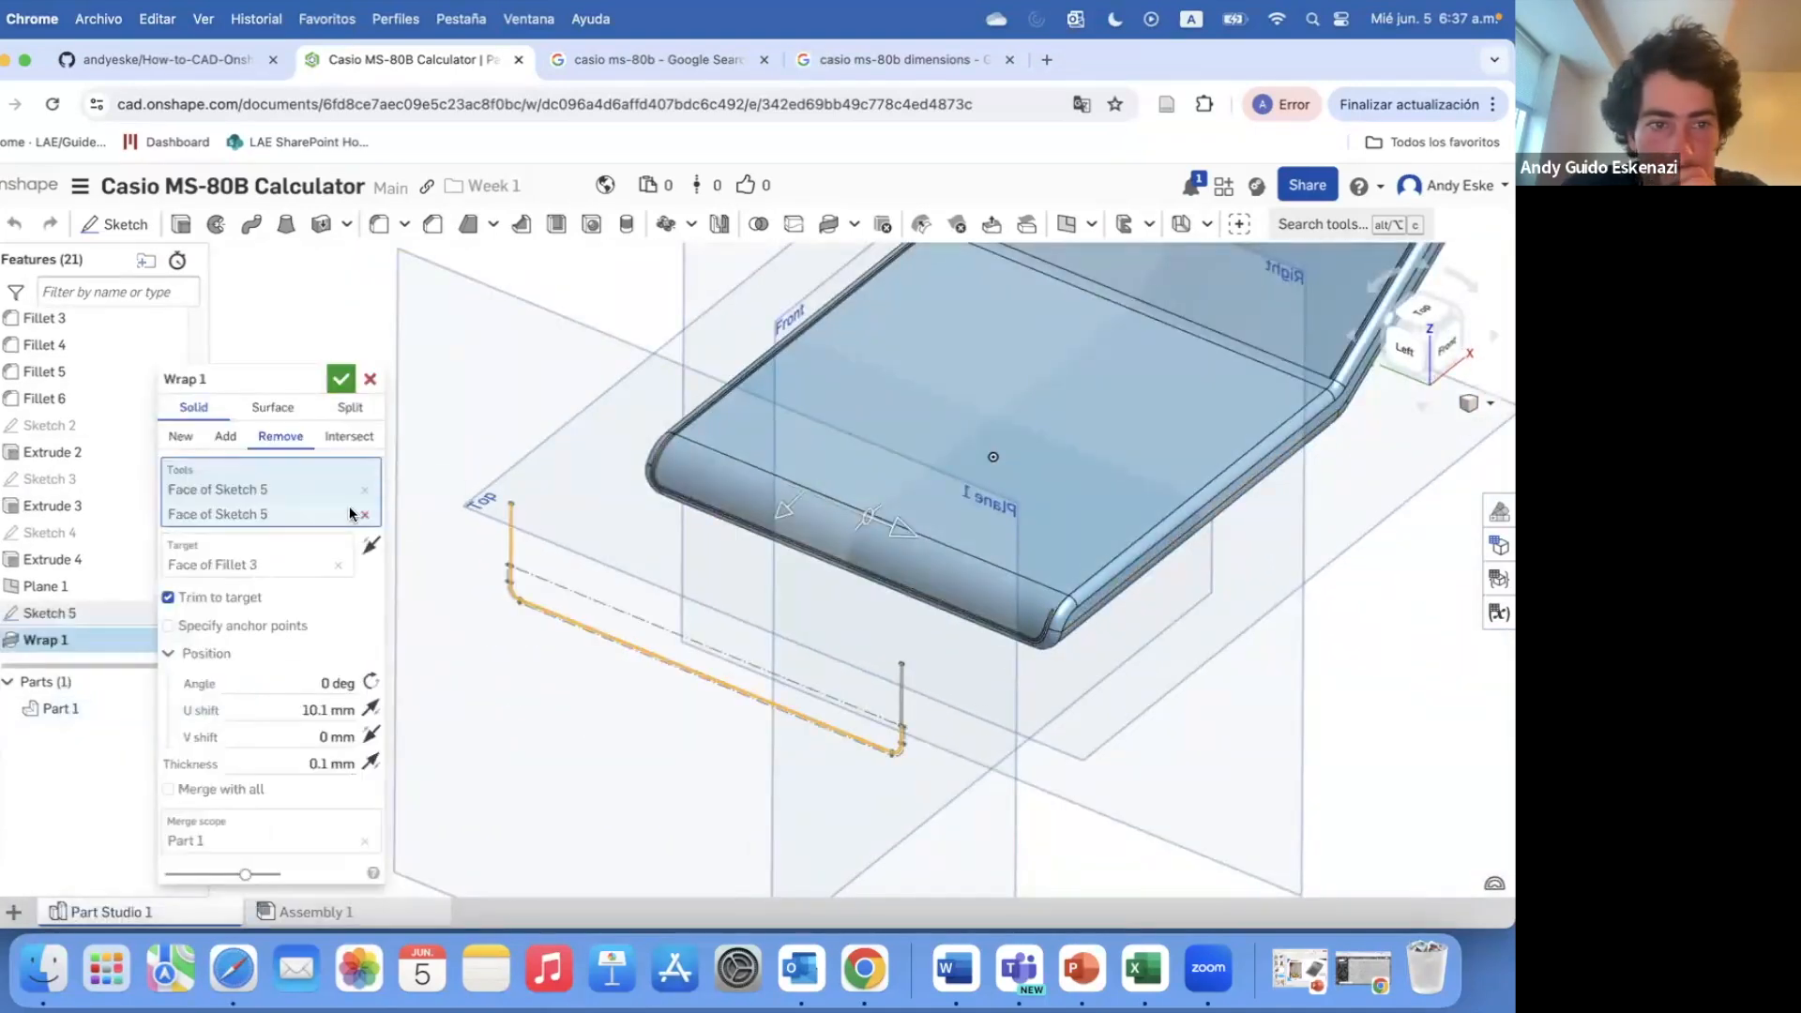
click(899, 694)
click(340, 380)
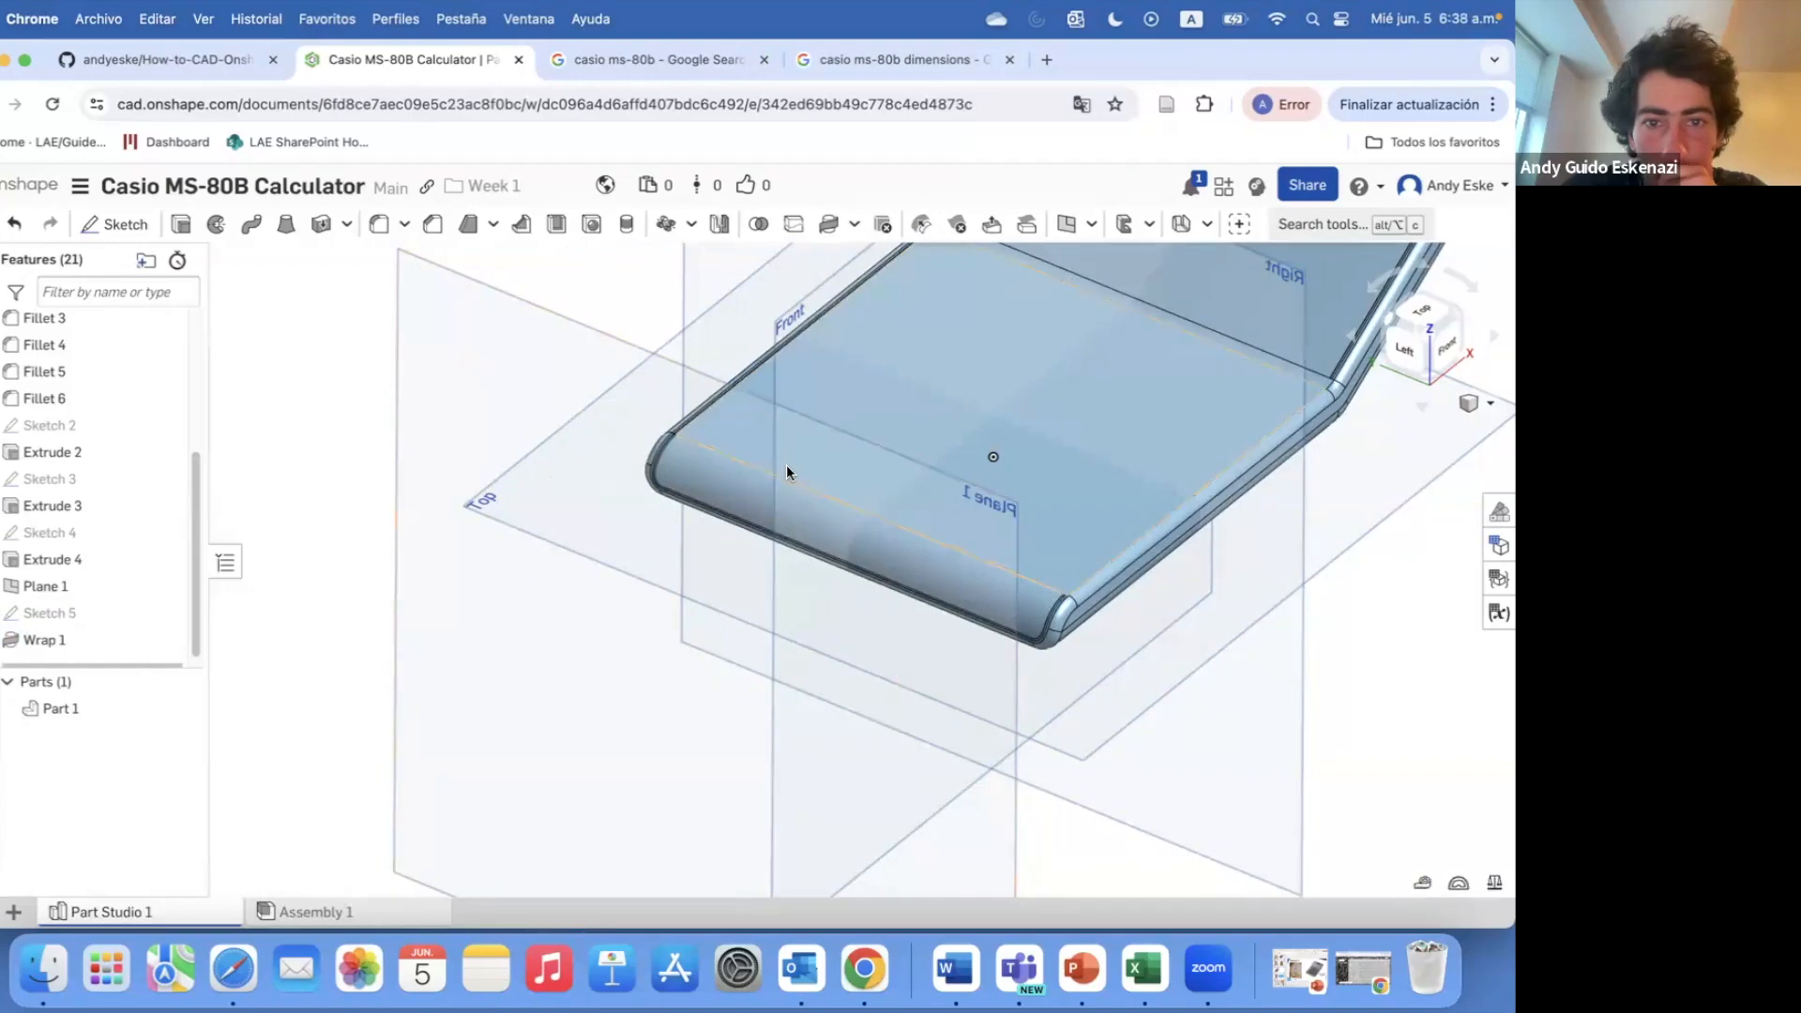
- Start a feature mirror and select Extrude 2 and Extrude 4 as the features to mirror
scroll(1009, 551, up, 5)
scroll(1049, 527, down, 8)
right_drag(1013, 504, 1026, 351)
scroll(1033, 499, up, 5)
right_drag(1034, 500, 1079, 536)
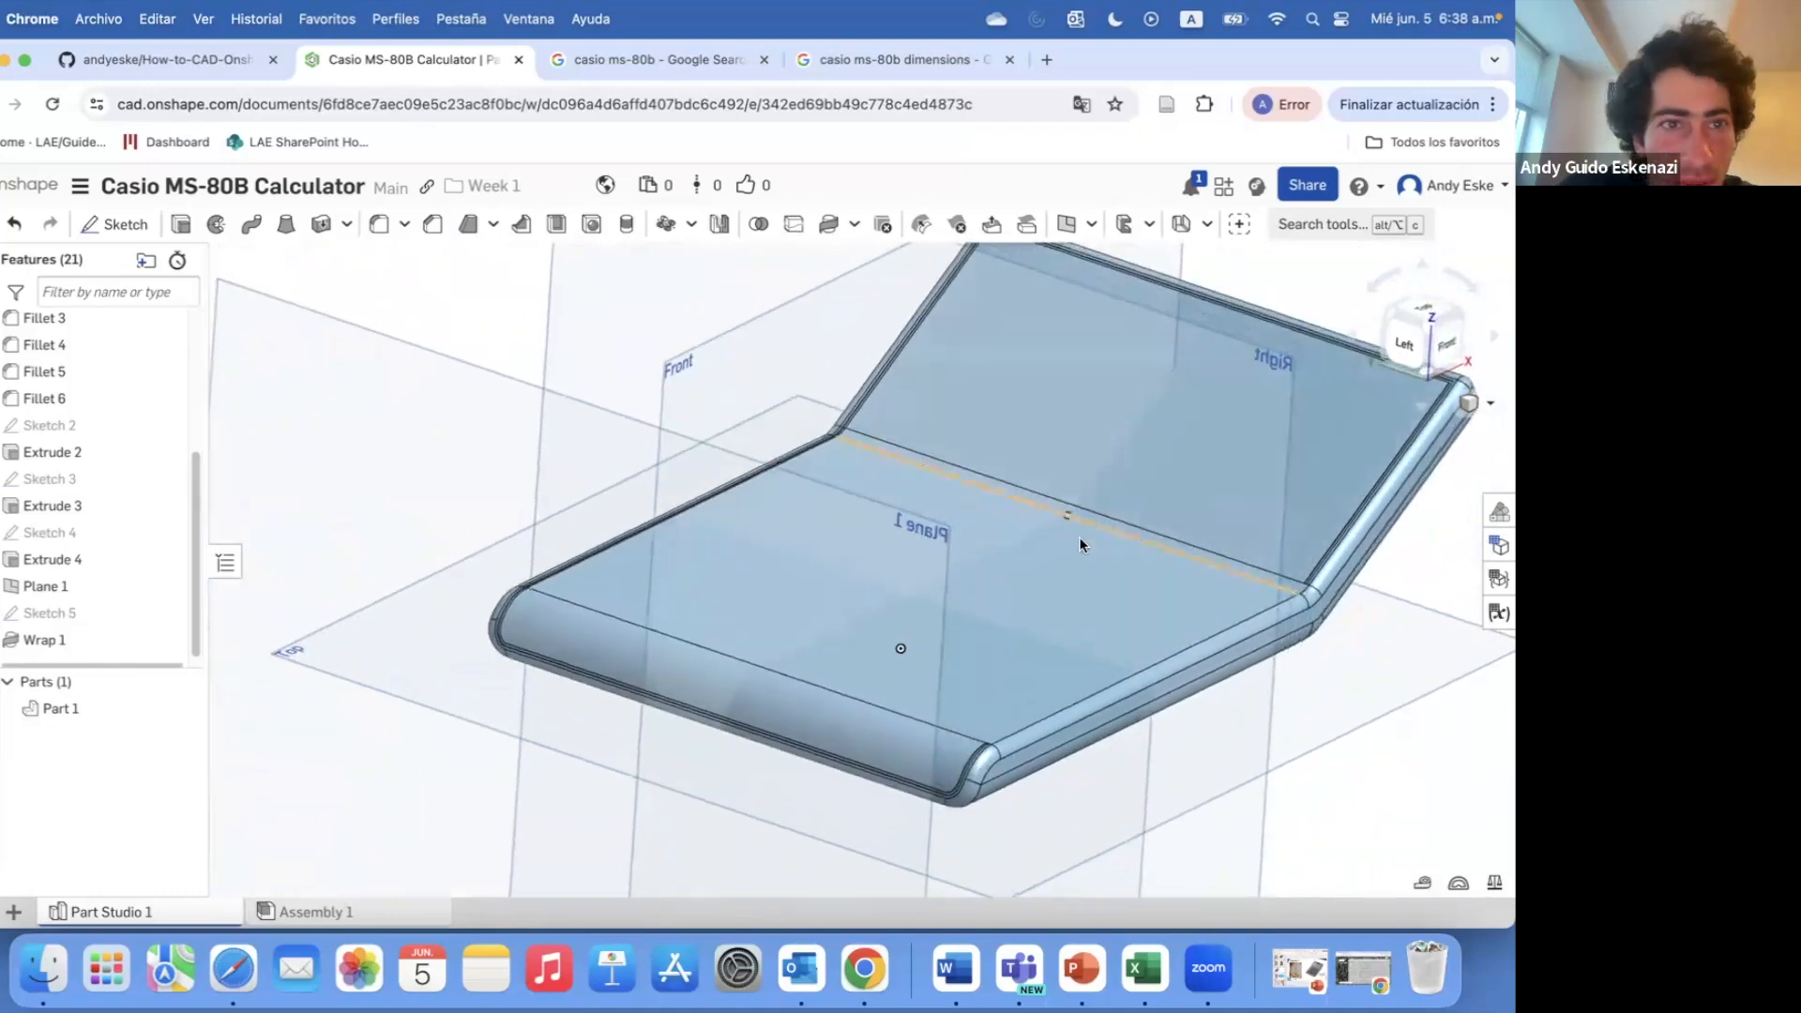
click(720, 224)
click(255, 407)
click(234, 466)
scroll(584, 578, up, 5)
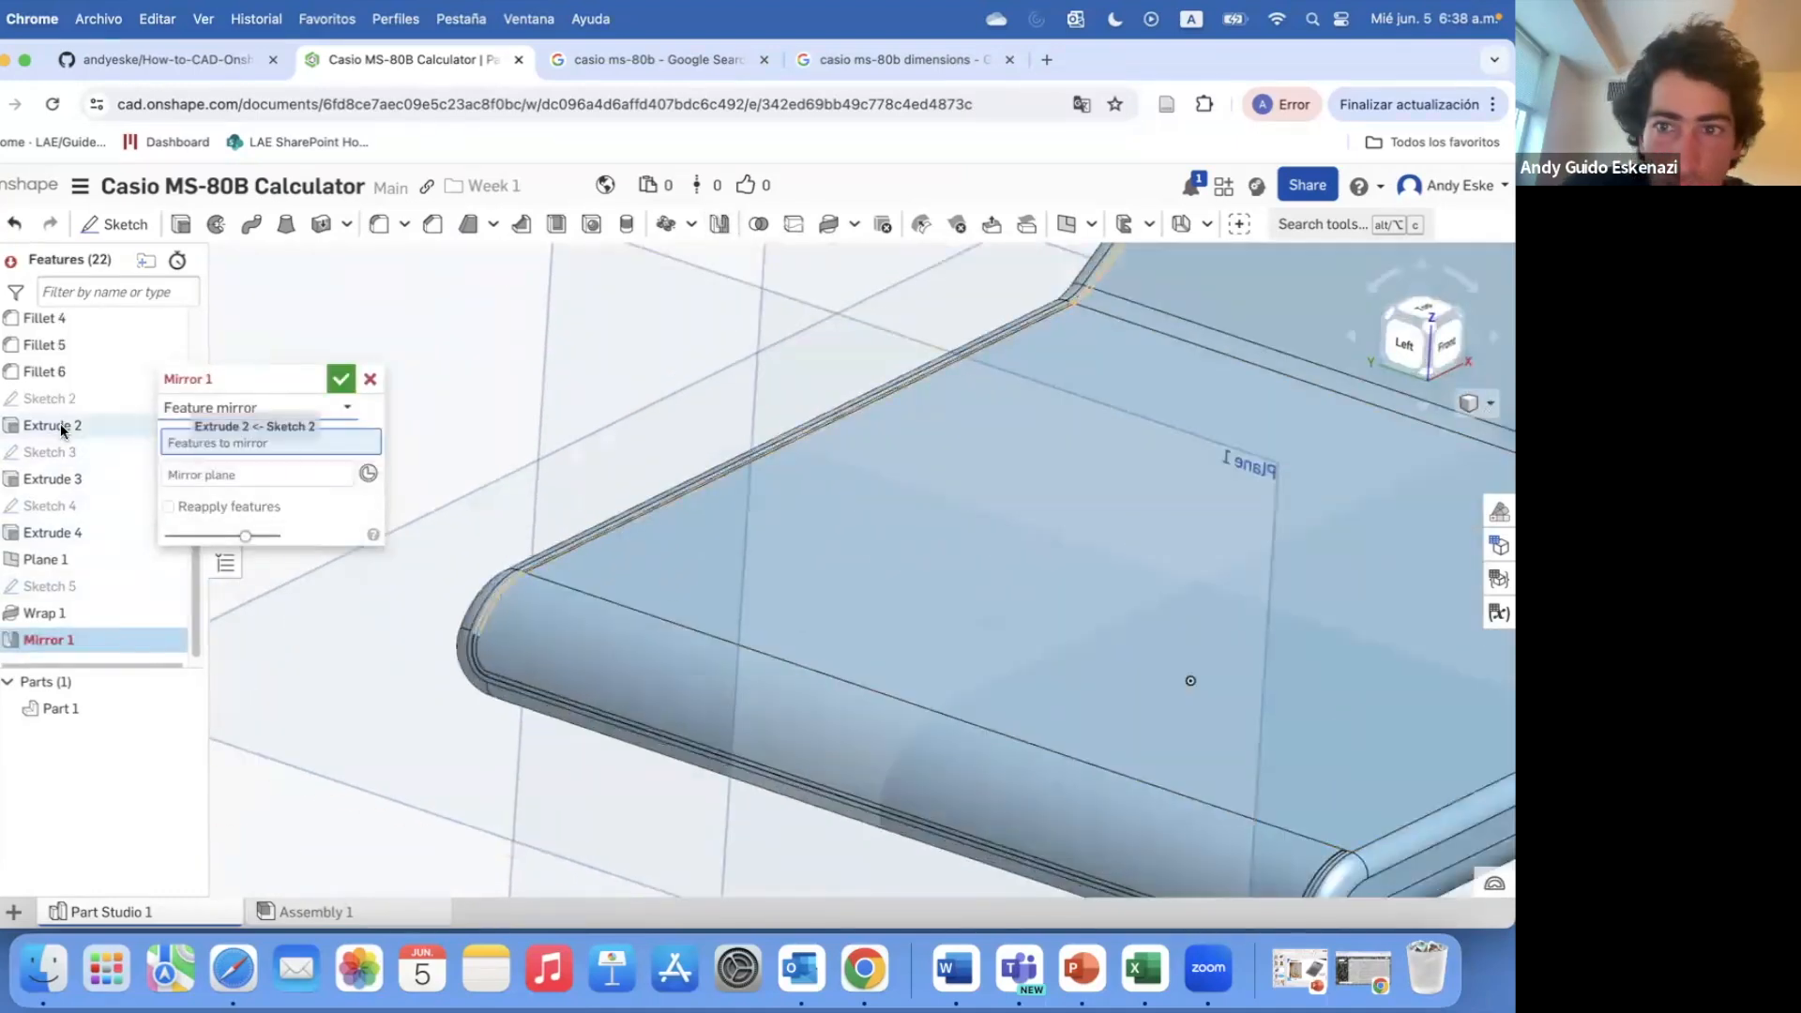
click(62, 427)
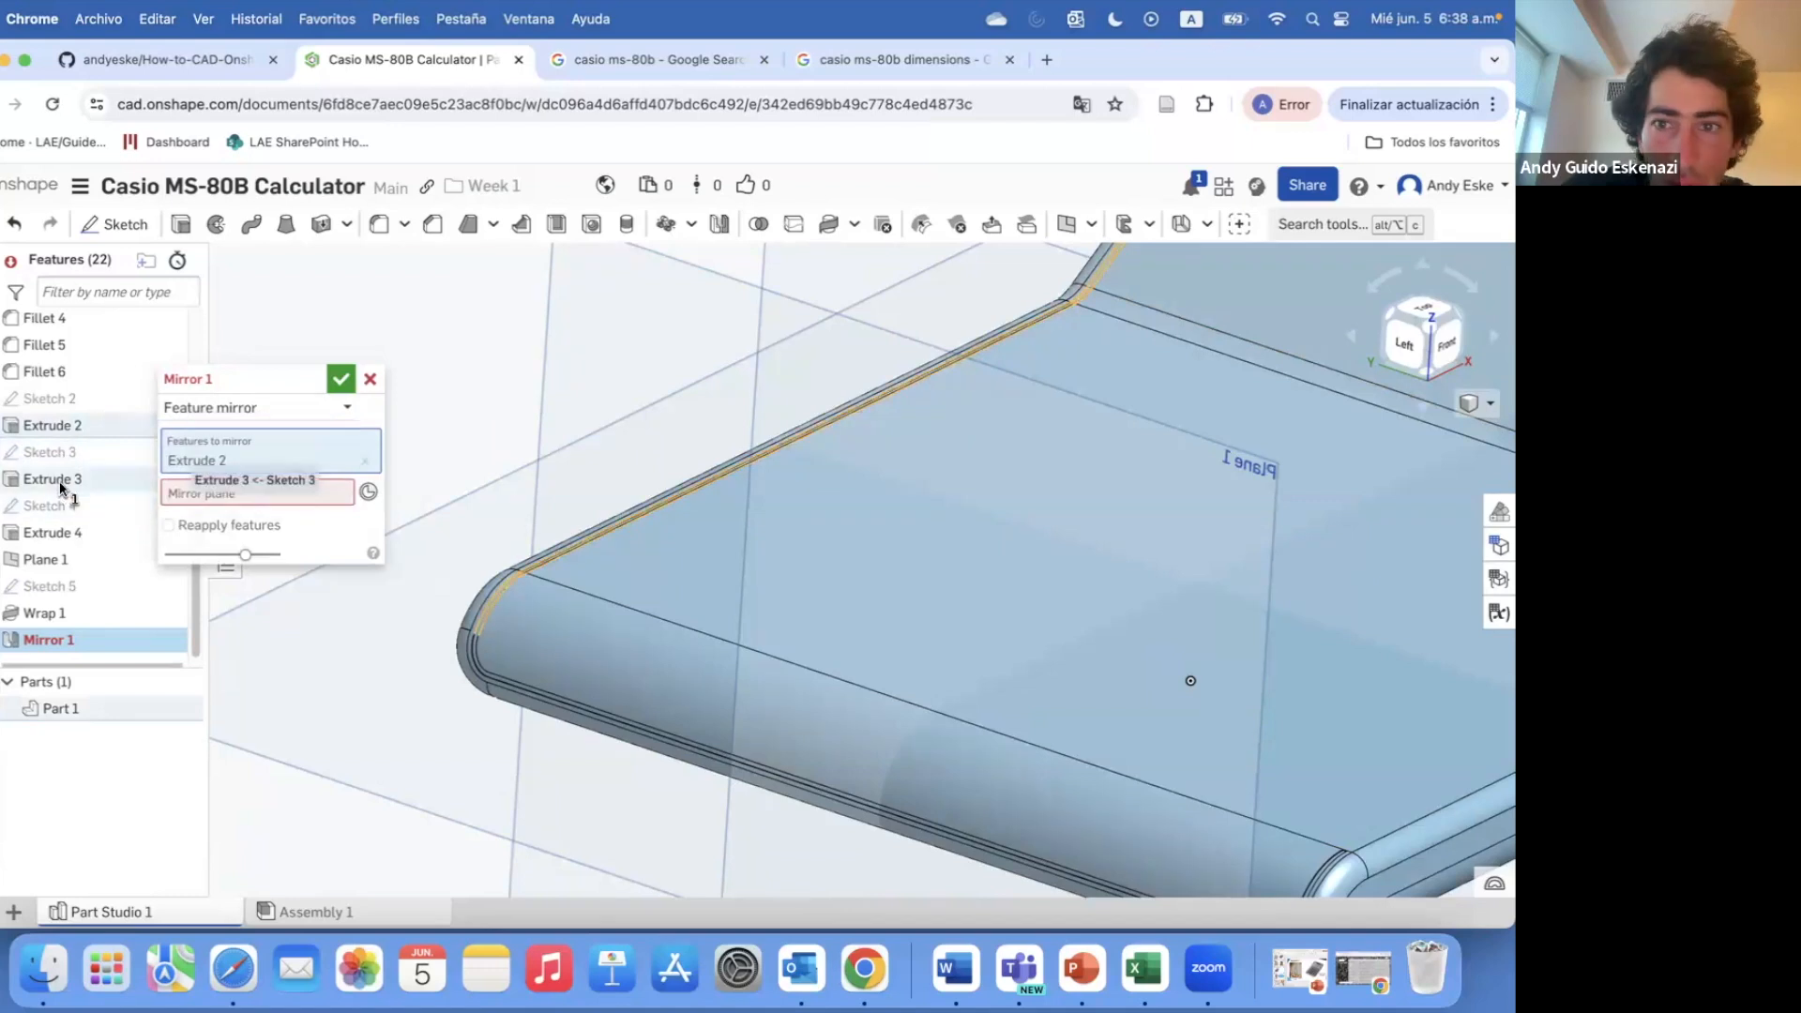
scroll(620, 755, down, 5)
click(51, 532)
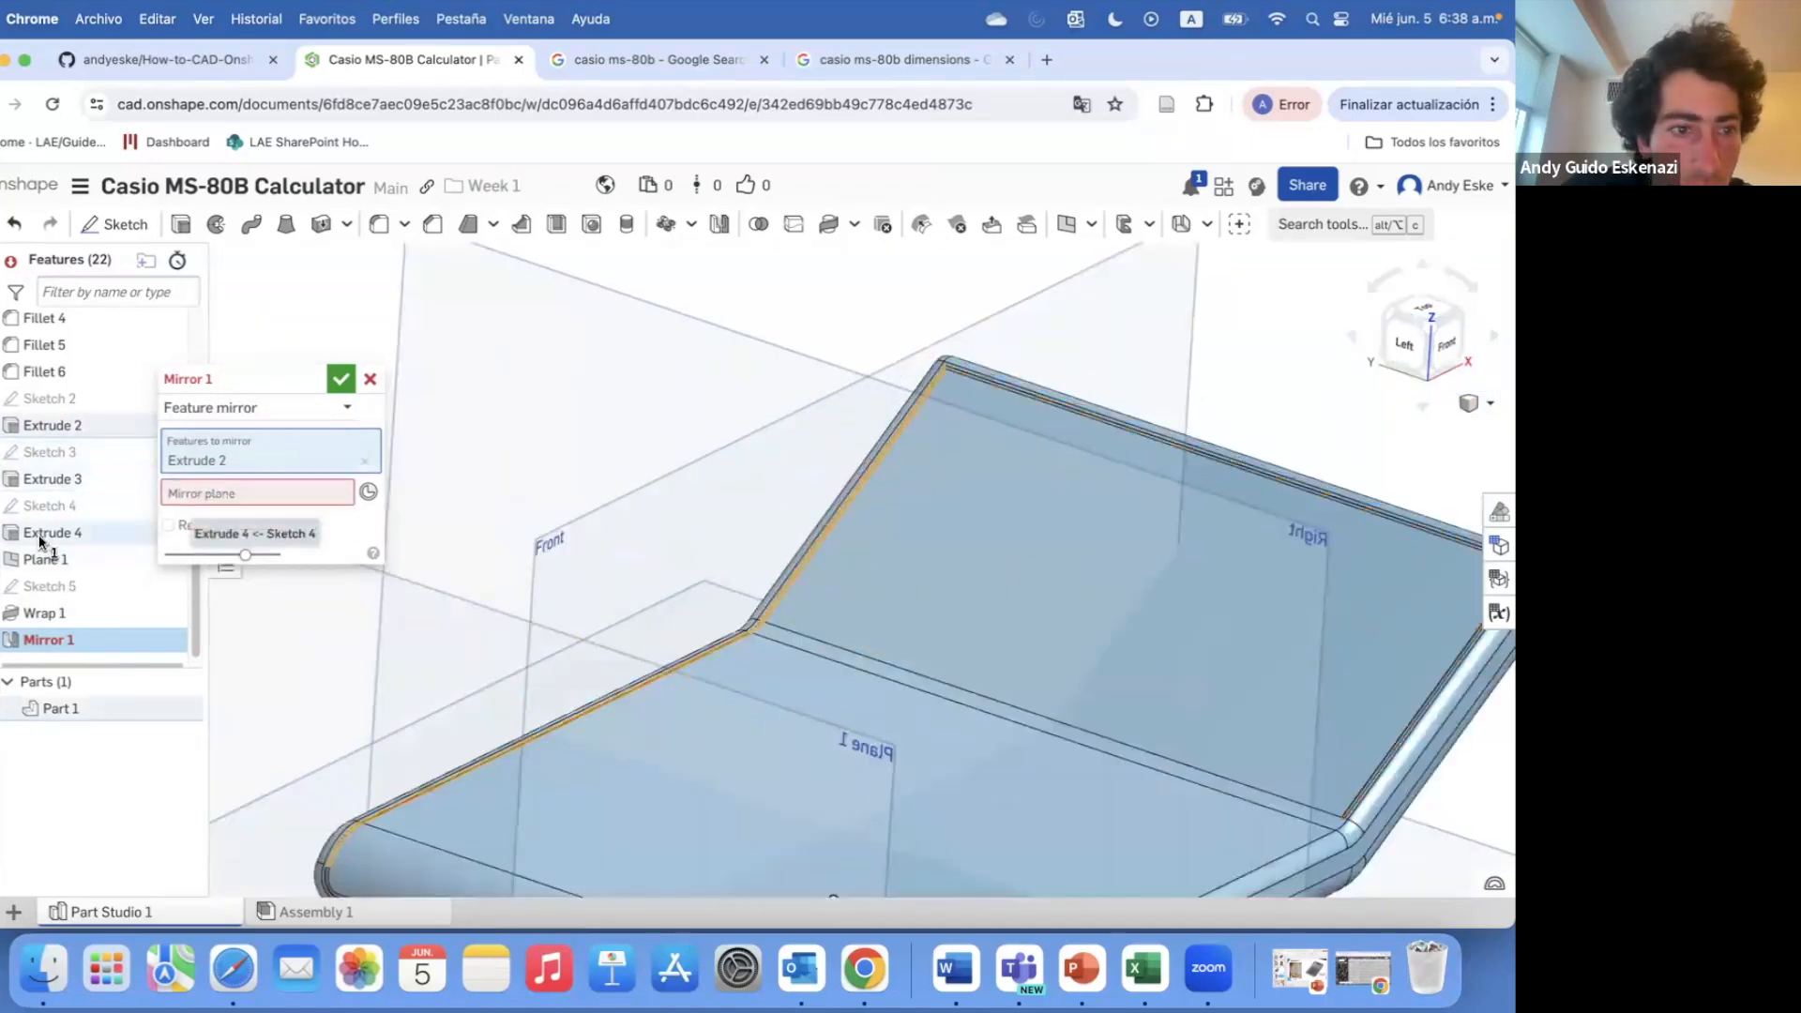
- Mirror the selected groove extrudes about the Front plane with features reapplied
click(247, 516)
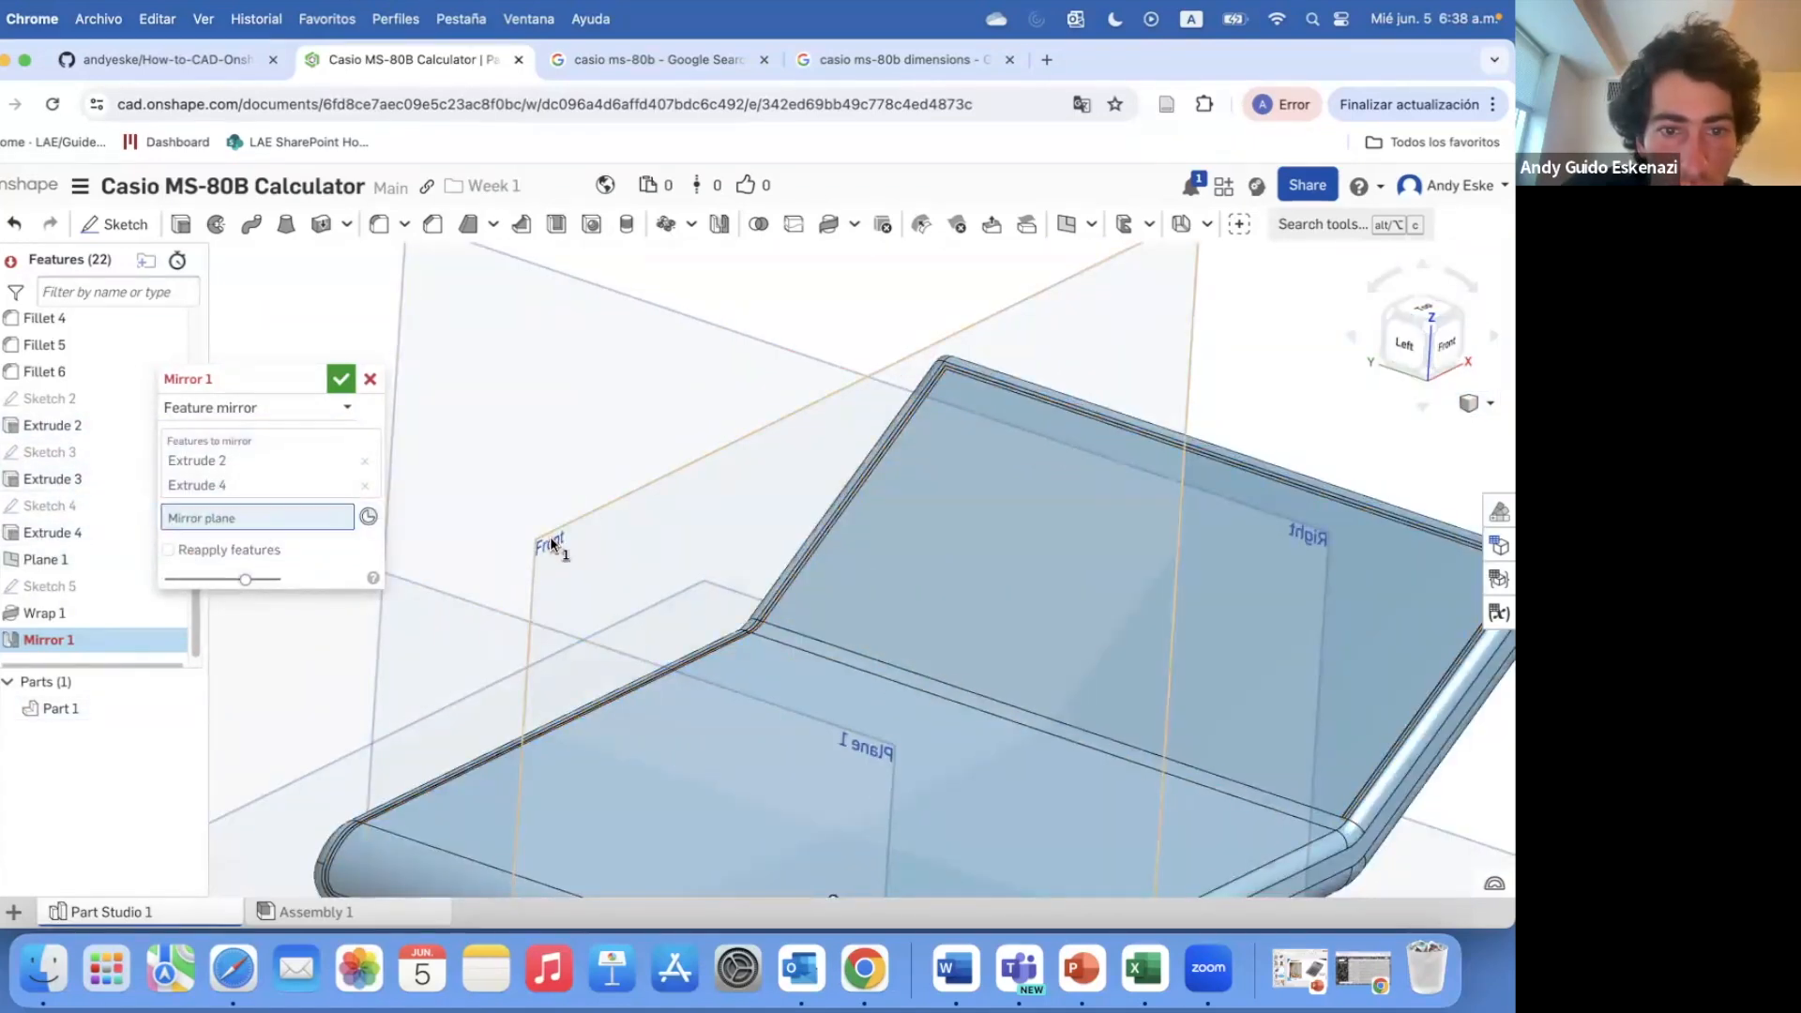
click(550, 539)
scroll(1135, 711, down, 3)
scroll(1240, 758, up, 6)
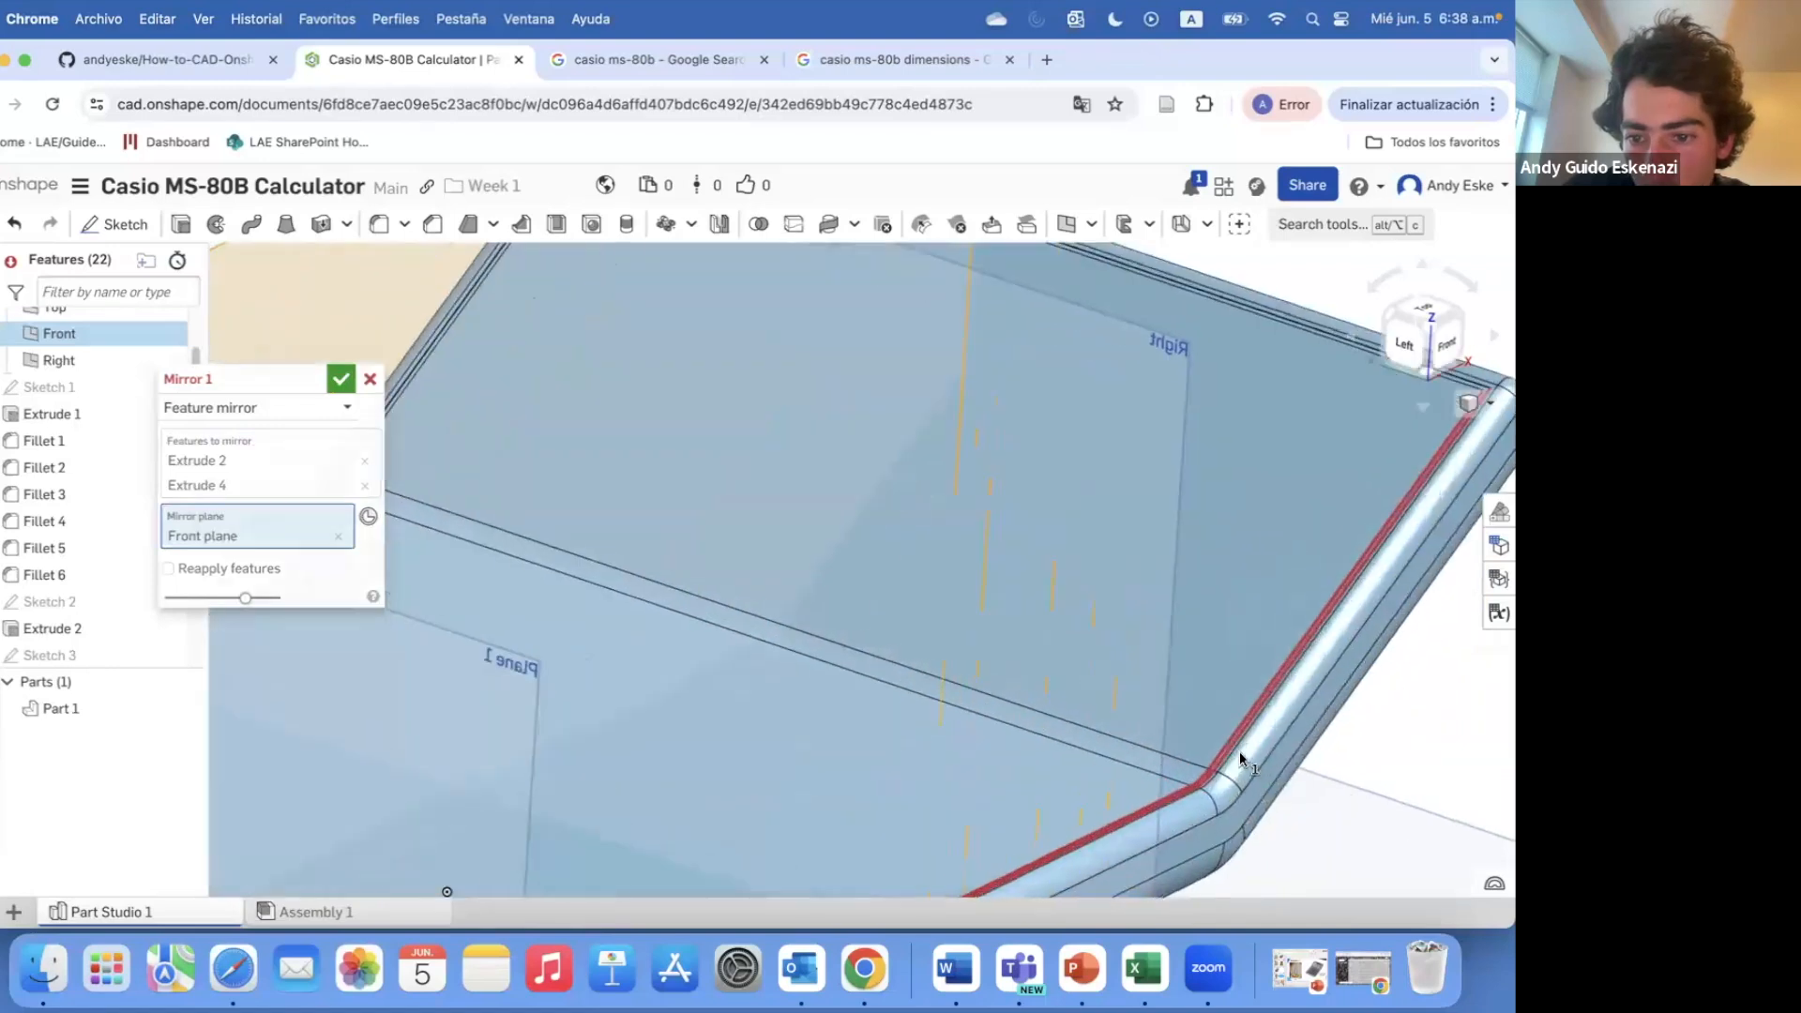
scroll(1240, 758, up, 3)
click(167, 568)
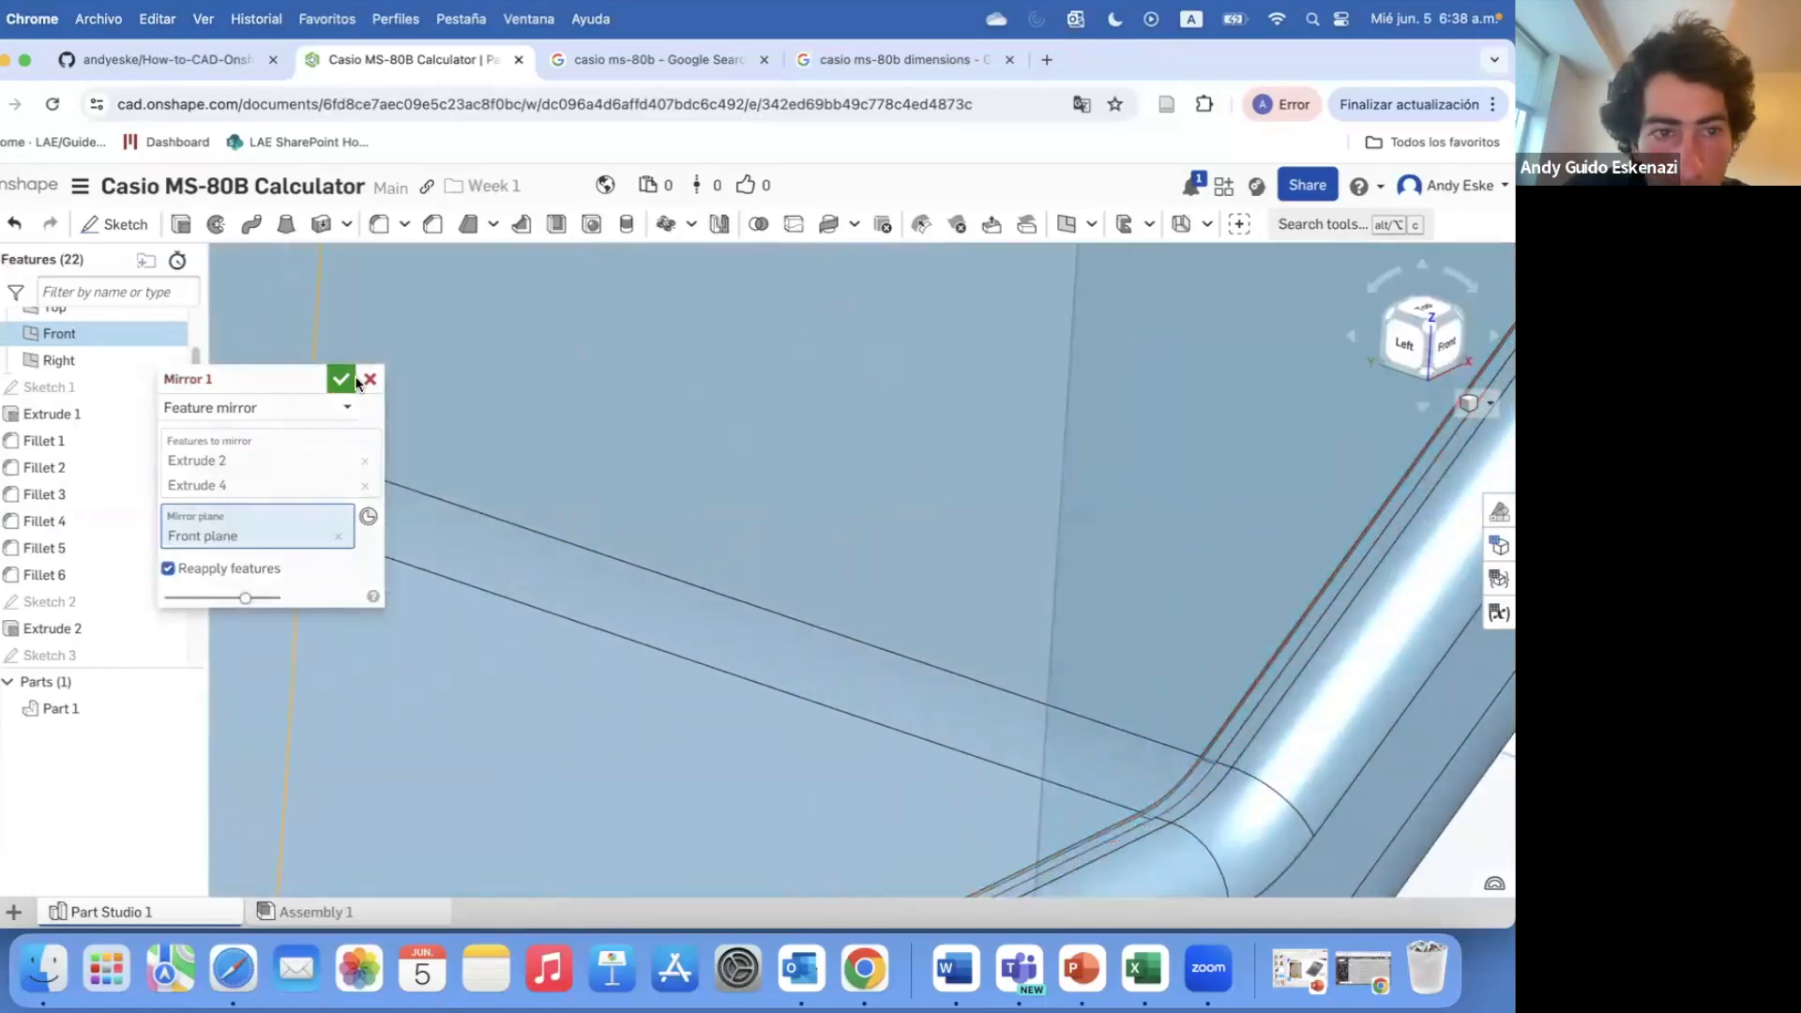
click(341, 378)
- Hide the default planes and Plane 1
scroll(1116, 573, down, 10)
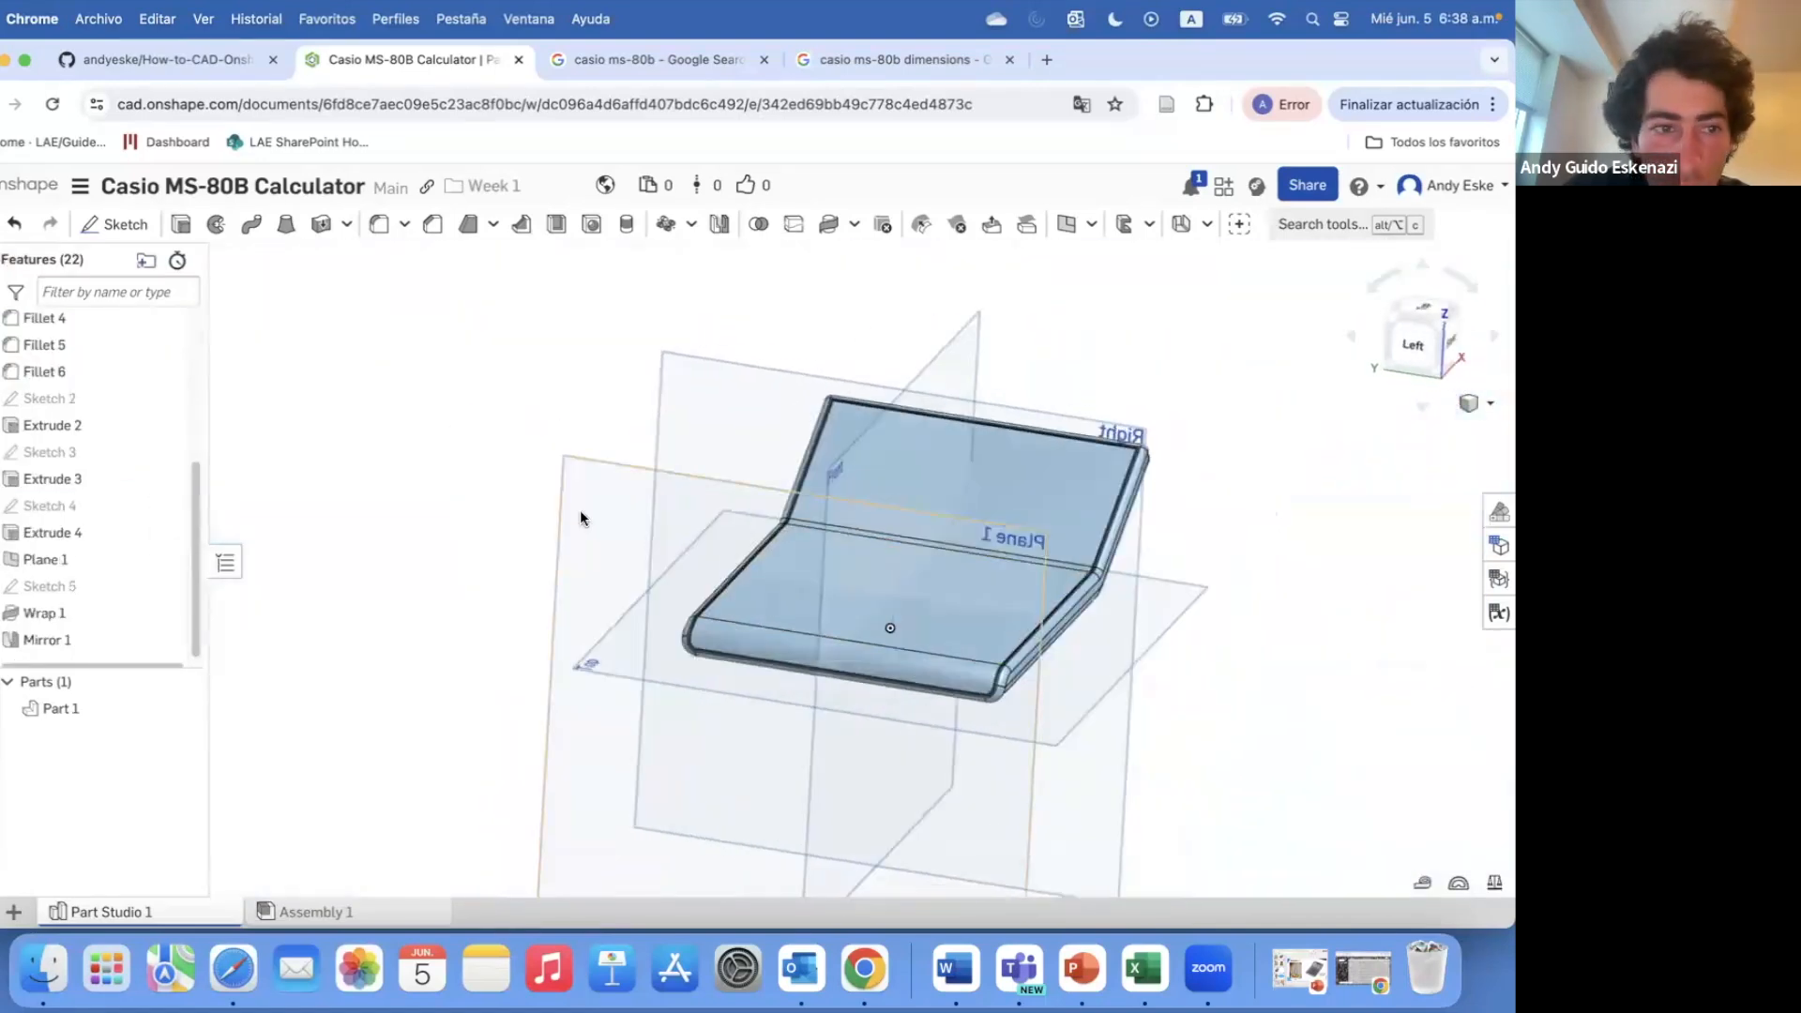
click(581, 517)
scroll(122, 422, up, 5)
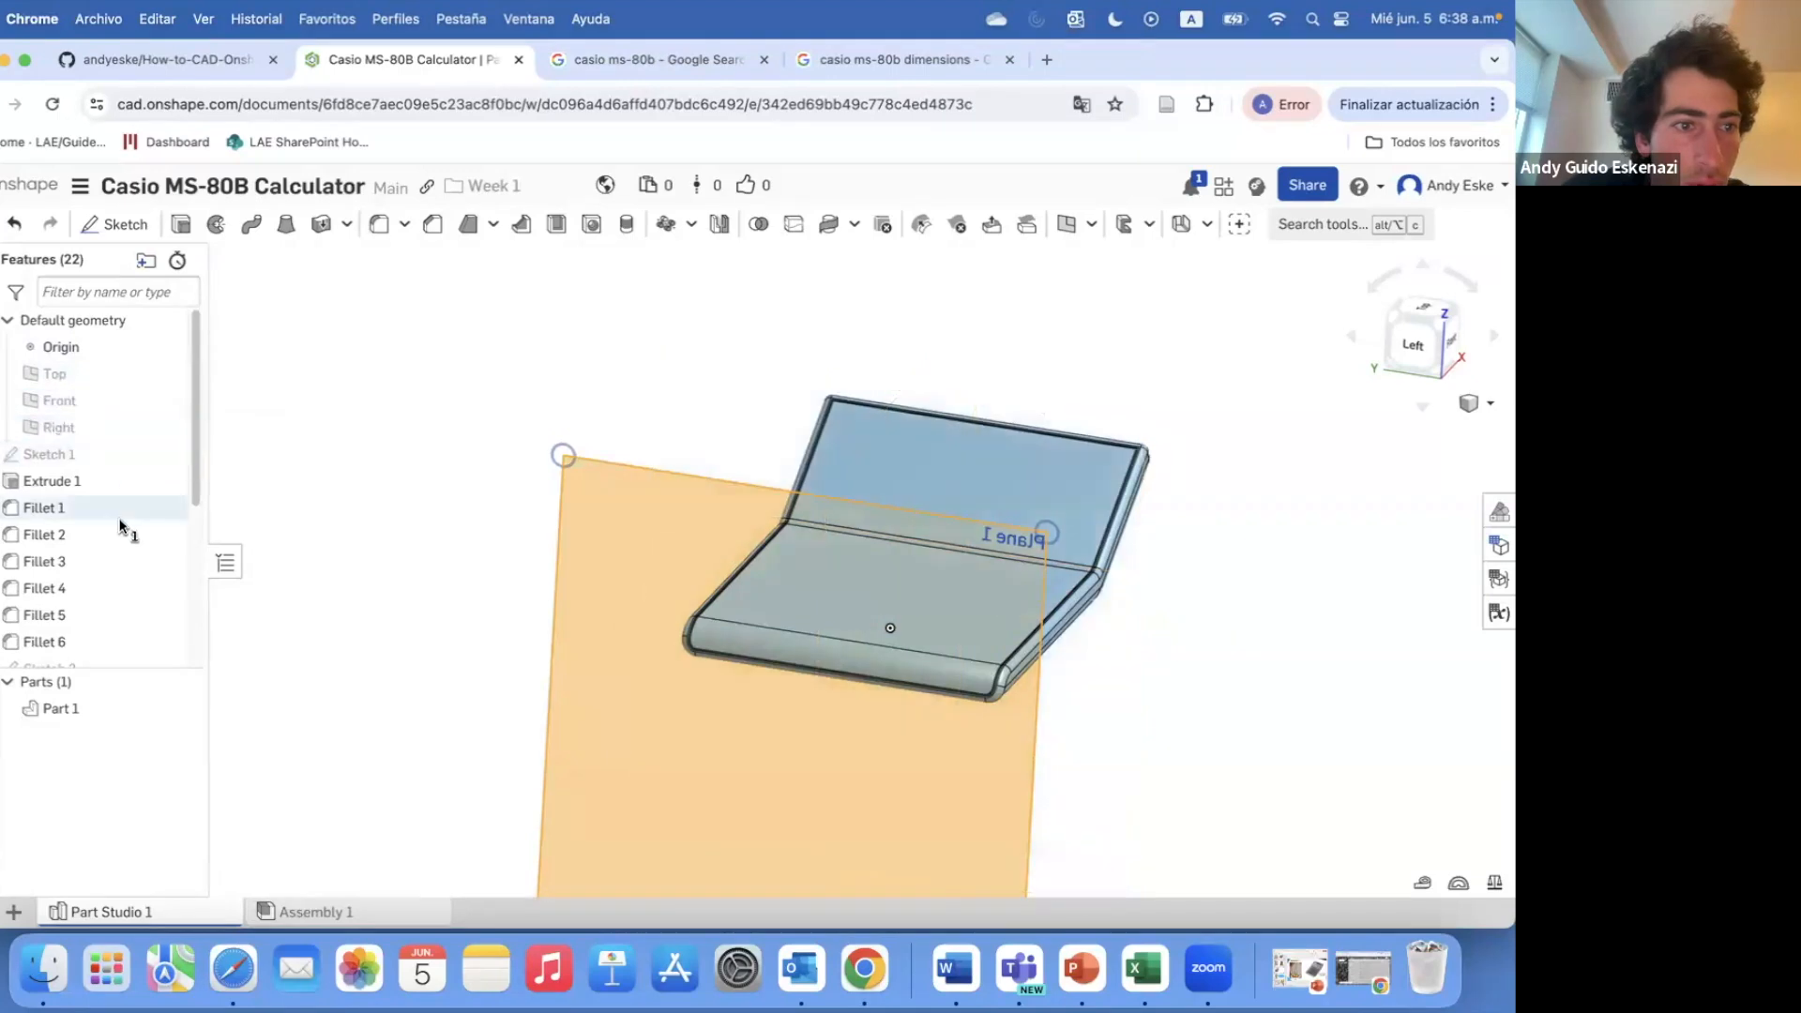
scroll(120, 520, down, 5)
click(168, 548)
scroll(937, 605, down, 3)
right_drag(937, 605, 903, 619)
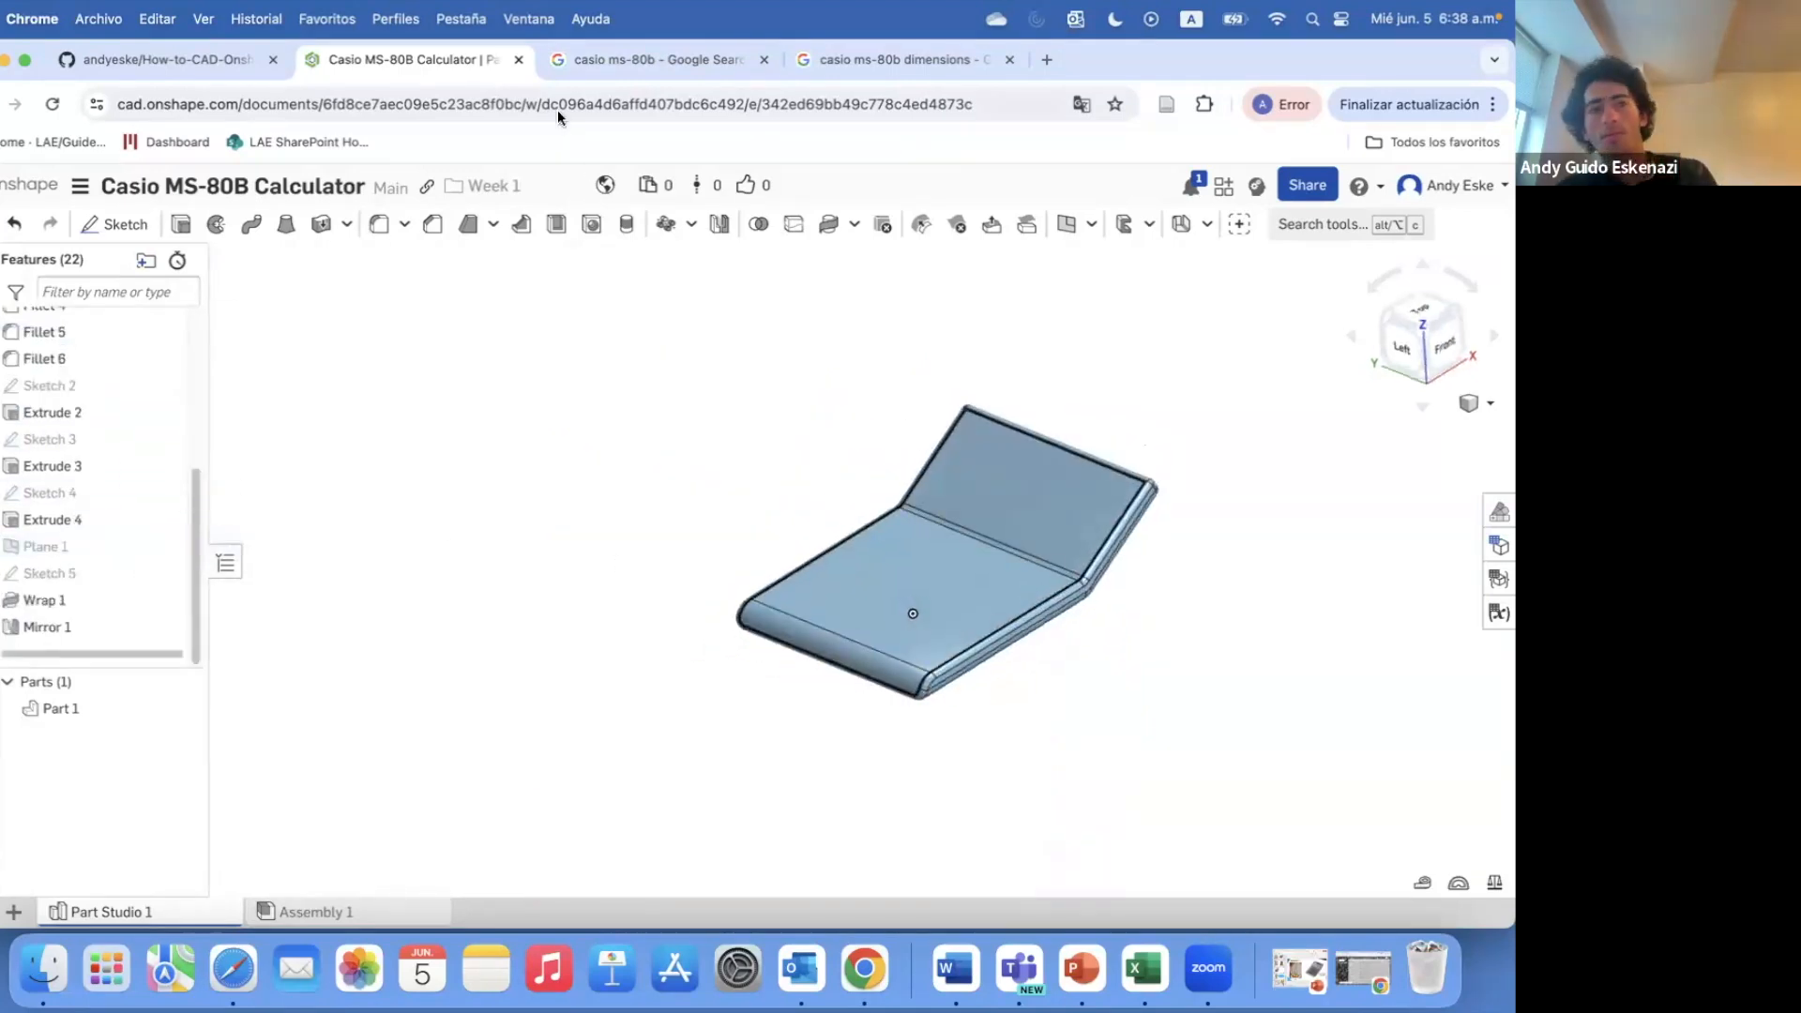
- Check the calculator reference photo, then sketch a corner rectangle about 73.5 by 24.5 mm for the display on the inclined upper face
click(657, 59)
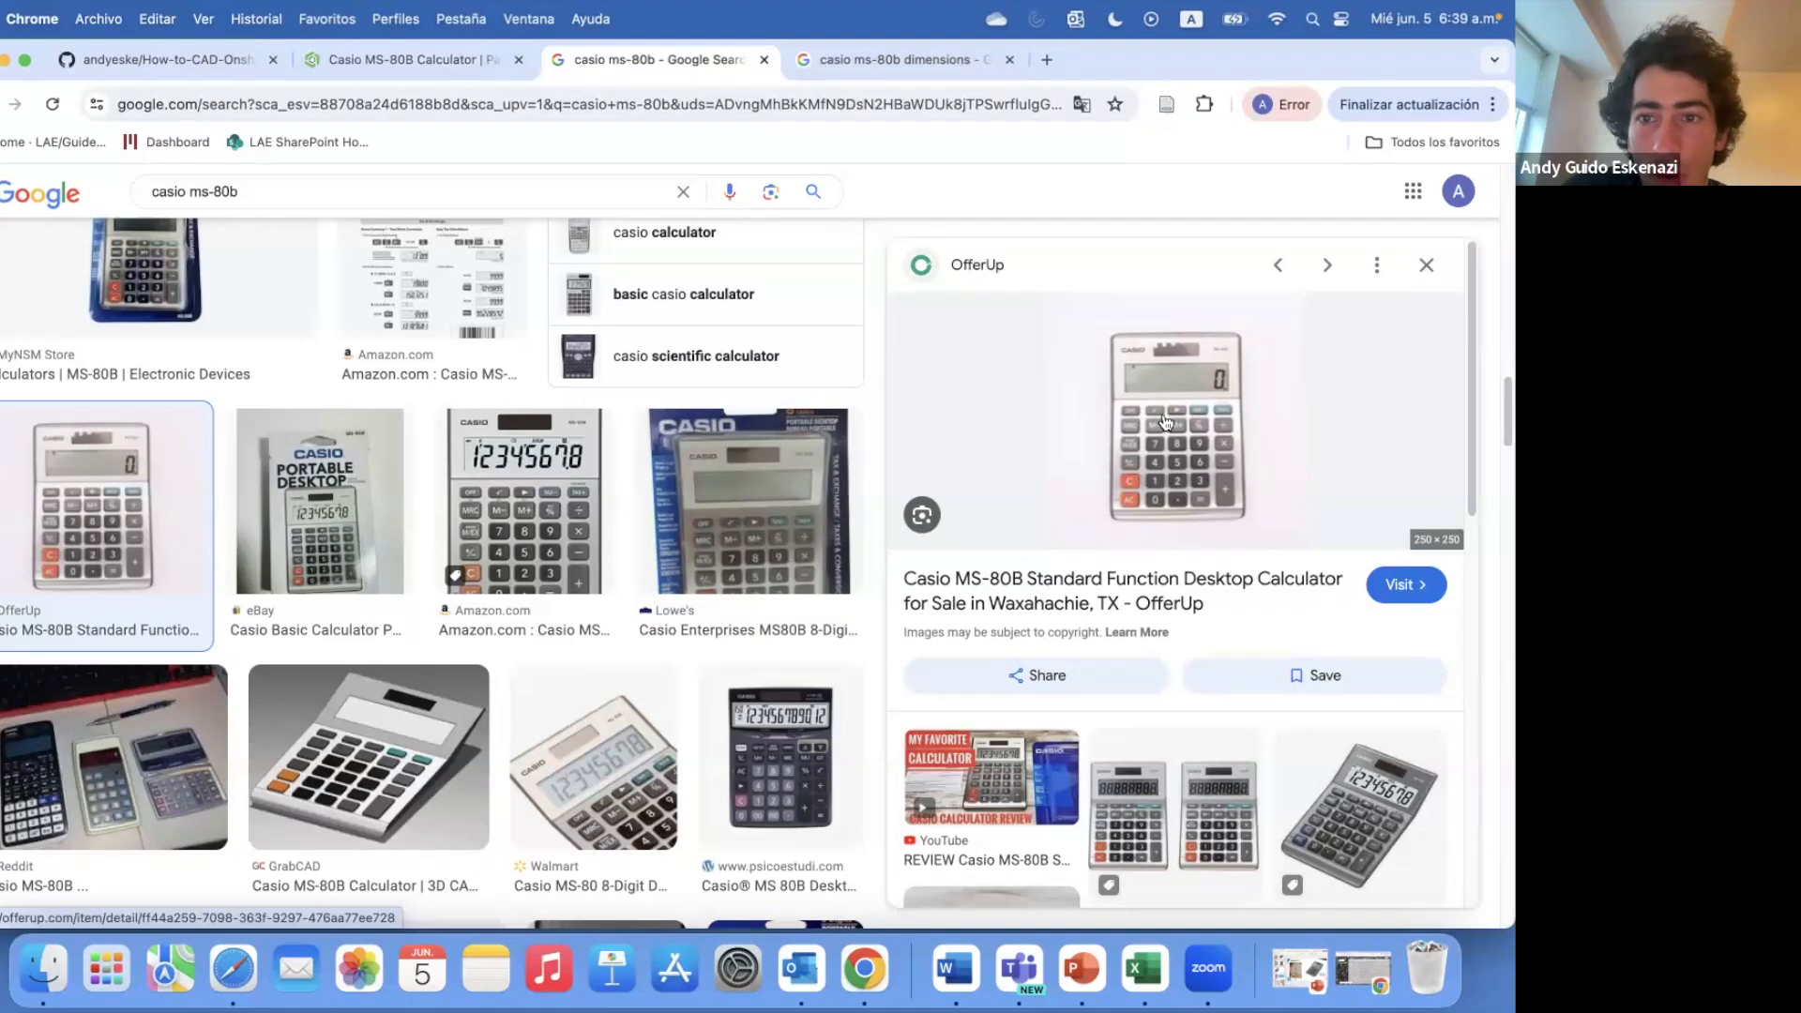
click(424, 72)
click(116, 224)
click(1009, 513)
key(n)
key(r)
click(1219, 507)
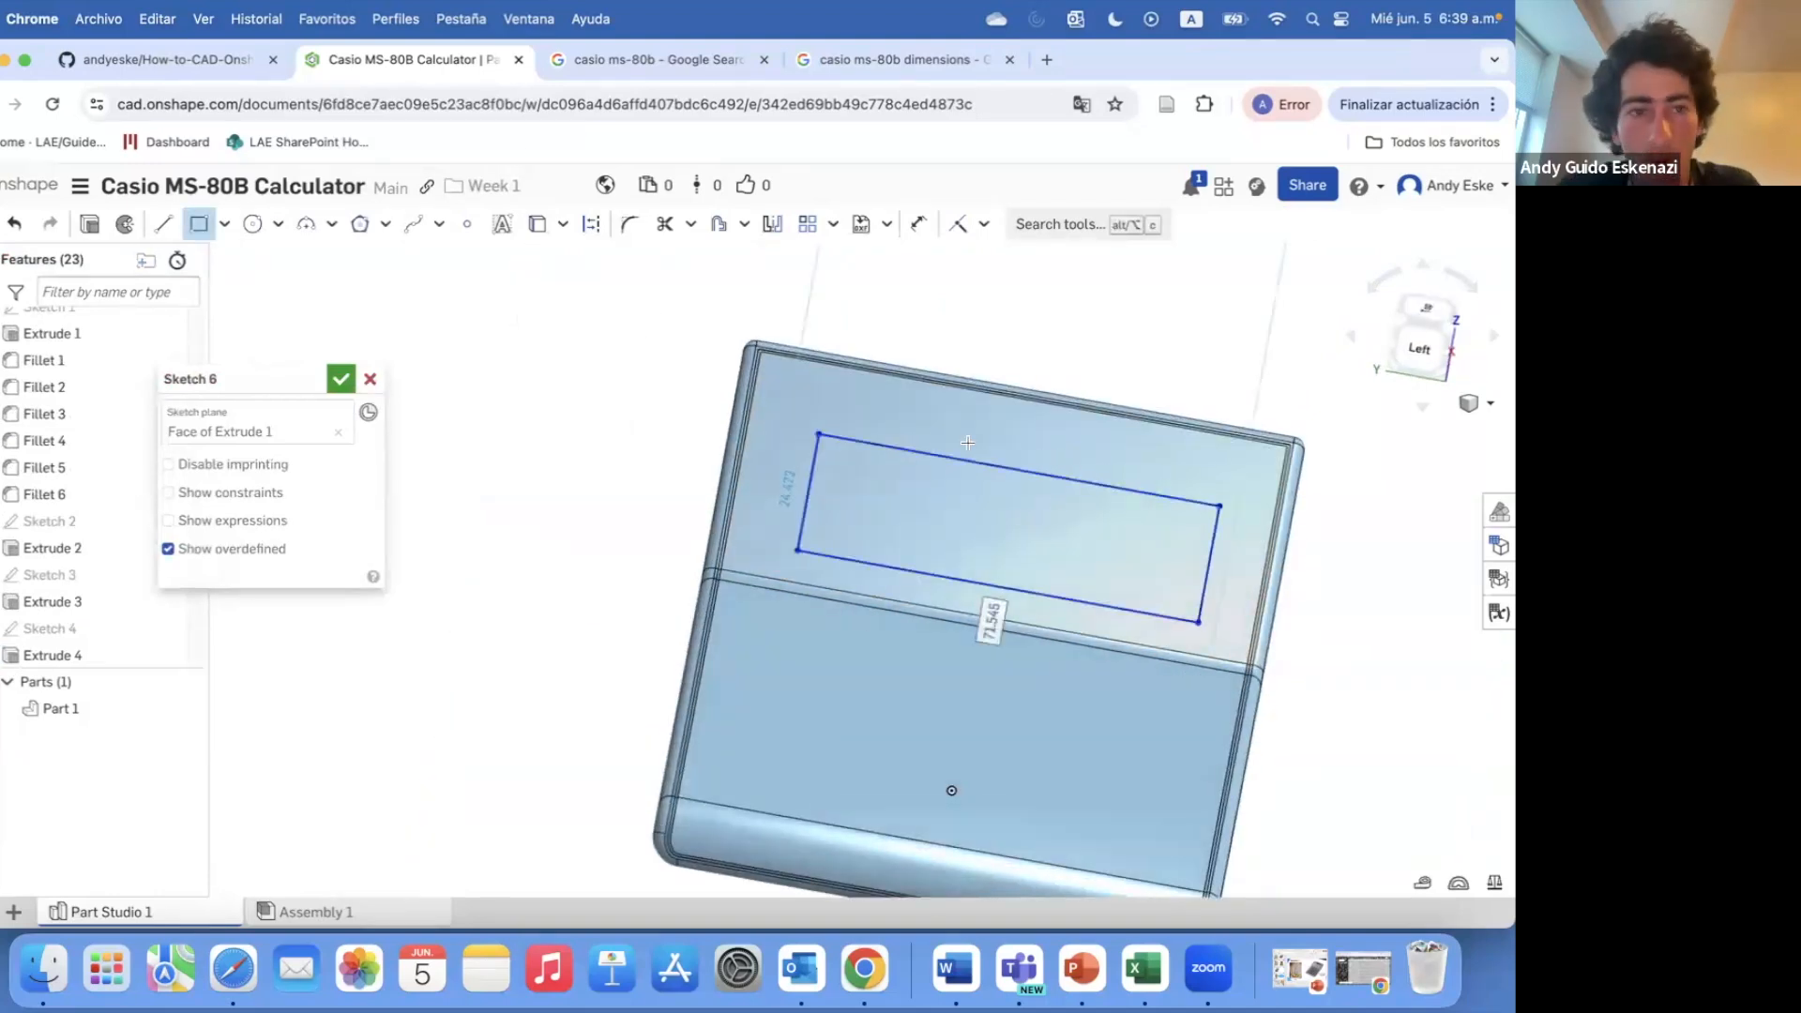
- Draw construction lines from both lower corners of the display rectangle out to the side grooves of the face
click(177, 228)
click(591, 224)
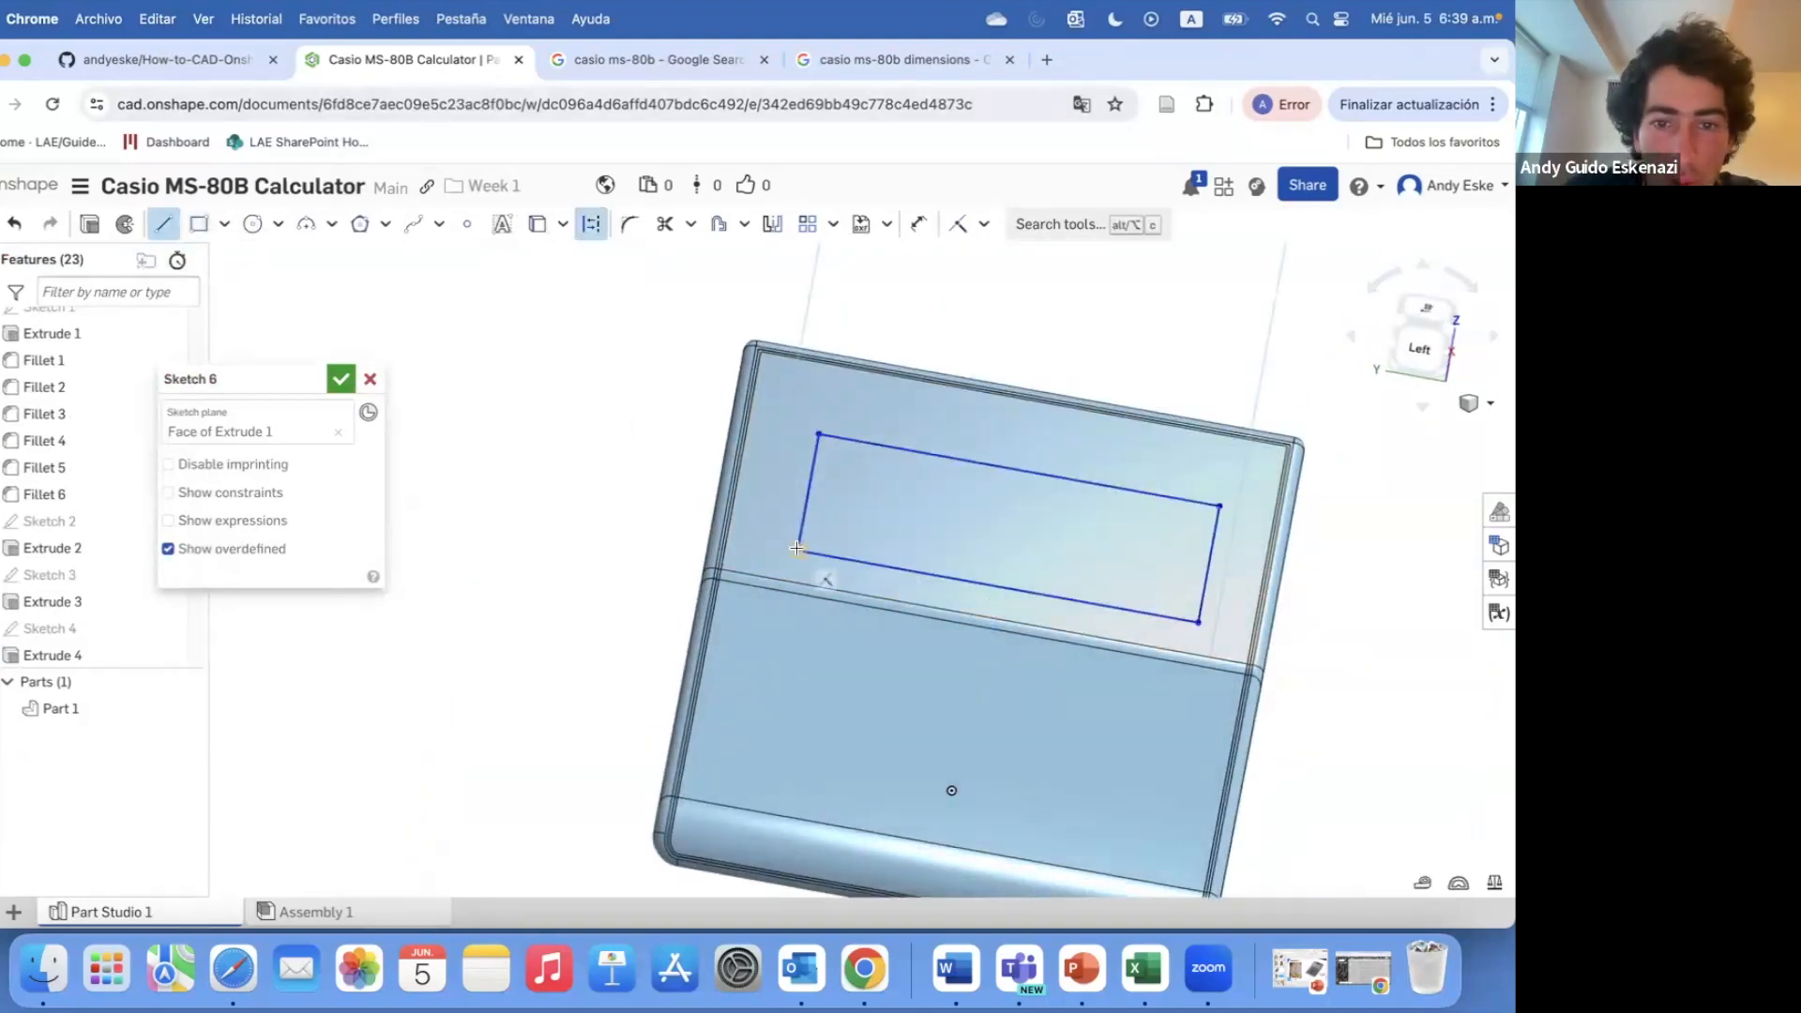
scroll(746, 541, up, 5)
scroll(746, 541, up, 1)
key(Escape)
click(163, 228)
scroll(691, 435, down, 5)
scroll(986, 504, up, 4)
scroll(986, 504, up, 2)
click(1137, 580)
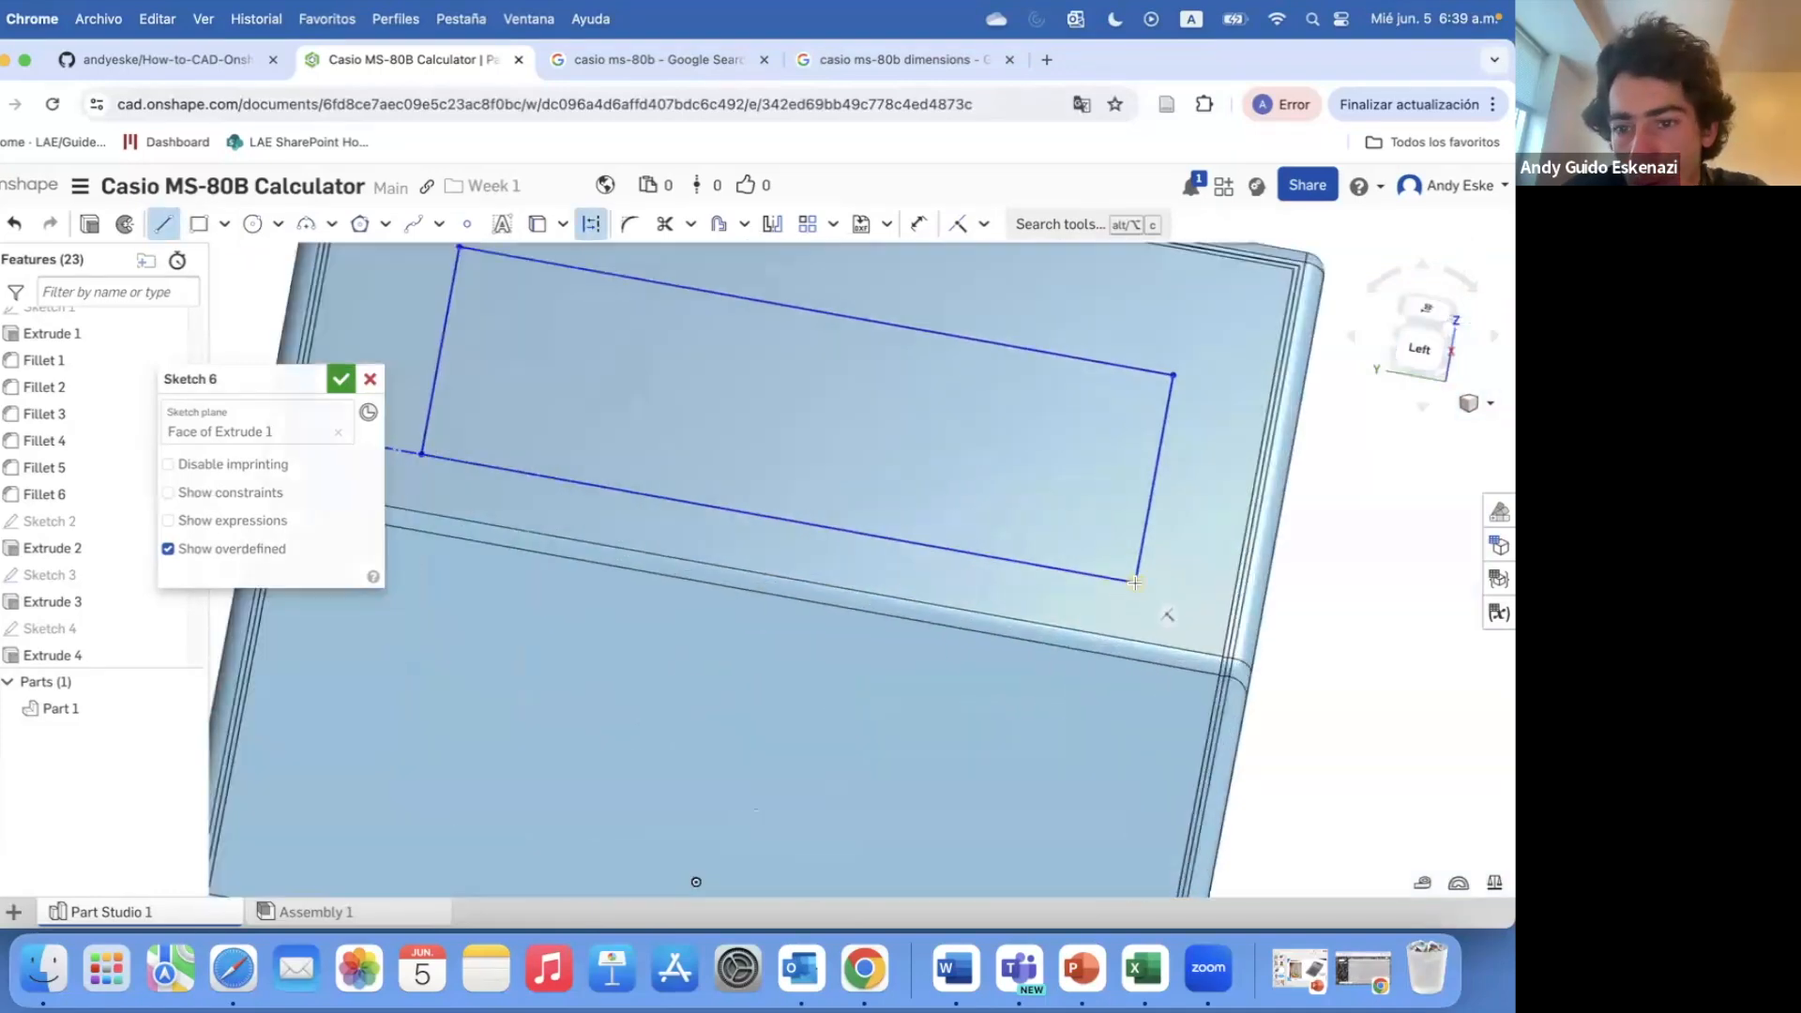
scroll(1220, 595, up, 4)
click(1258, 600)
key(Escape)
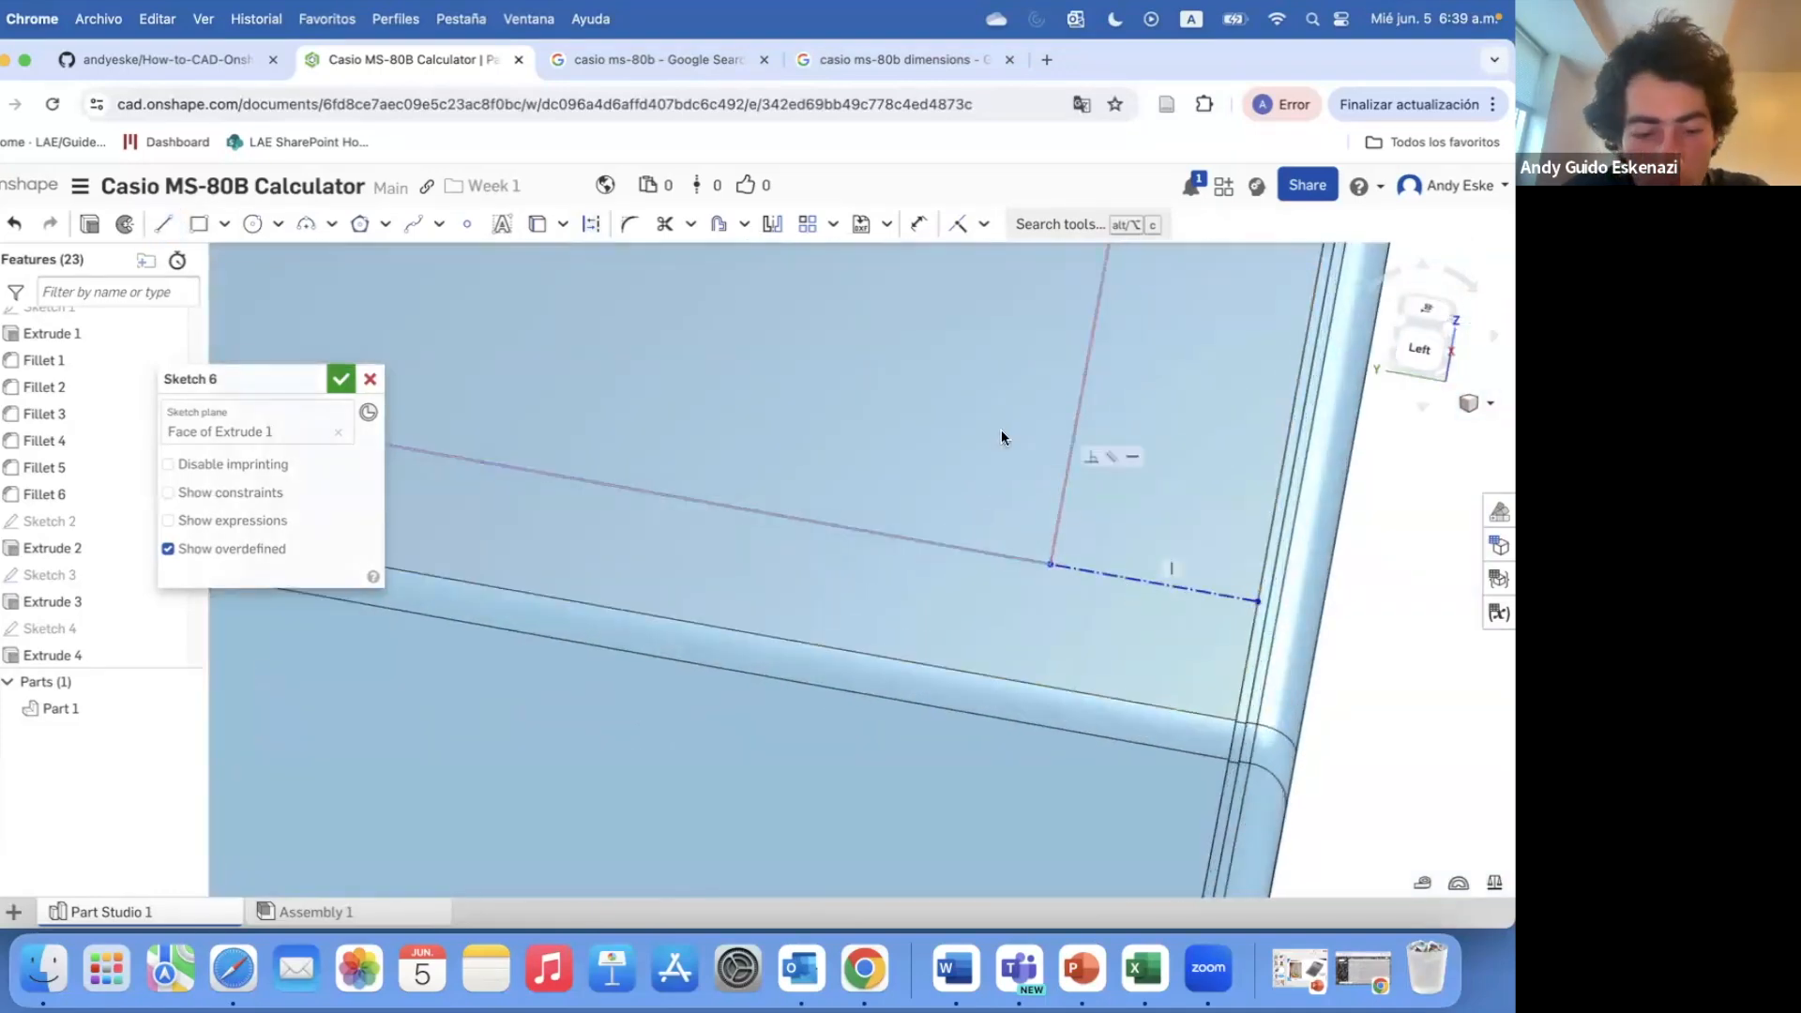
- Make the two construction lines equal and dimension the rectangle 5 mm above the fold edge
key(e)
scroll(1235, 592, down, 6)
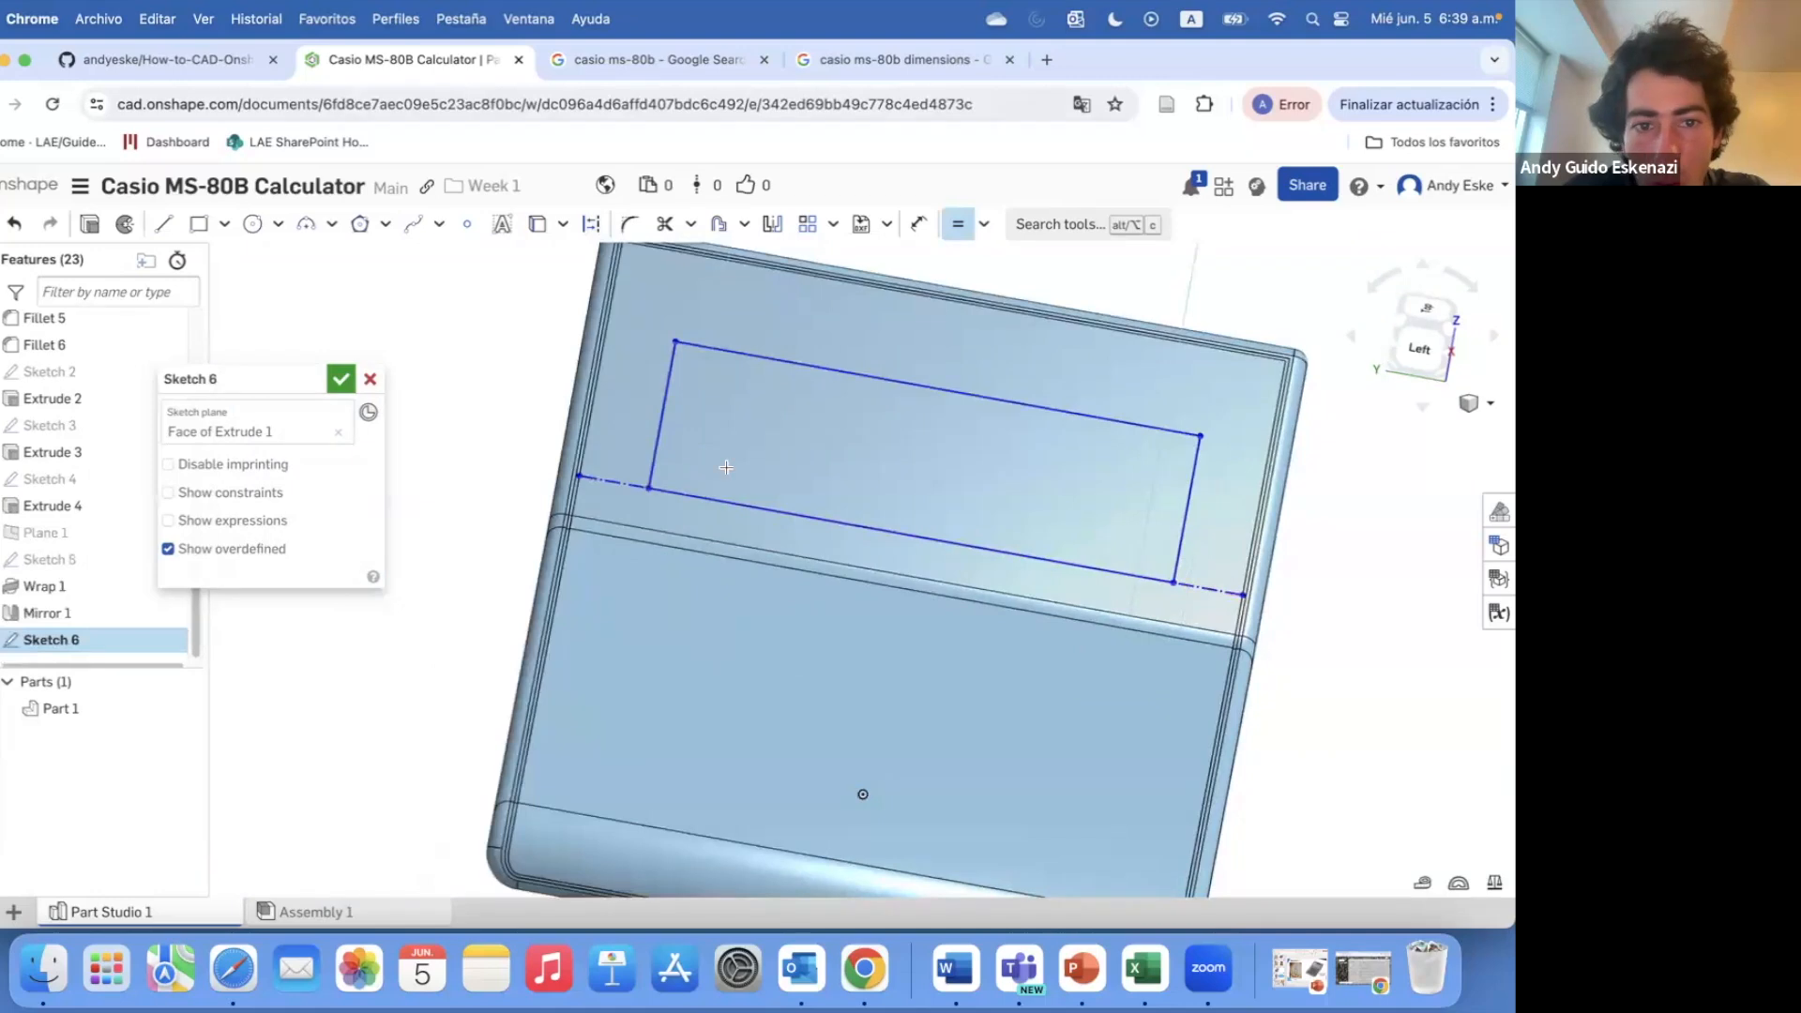
key(Escape)
click(713, 501)
click(504, 484)
text(5)
key(Return)
- Check the reference photo and dimension the display rectangle's height at 20 mm
click(581, 66)
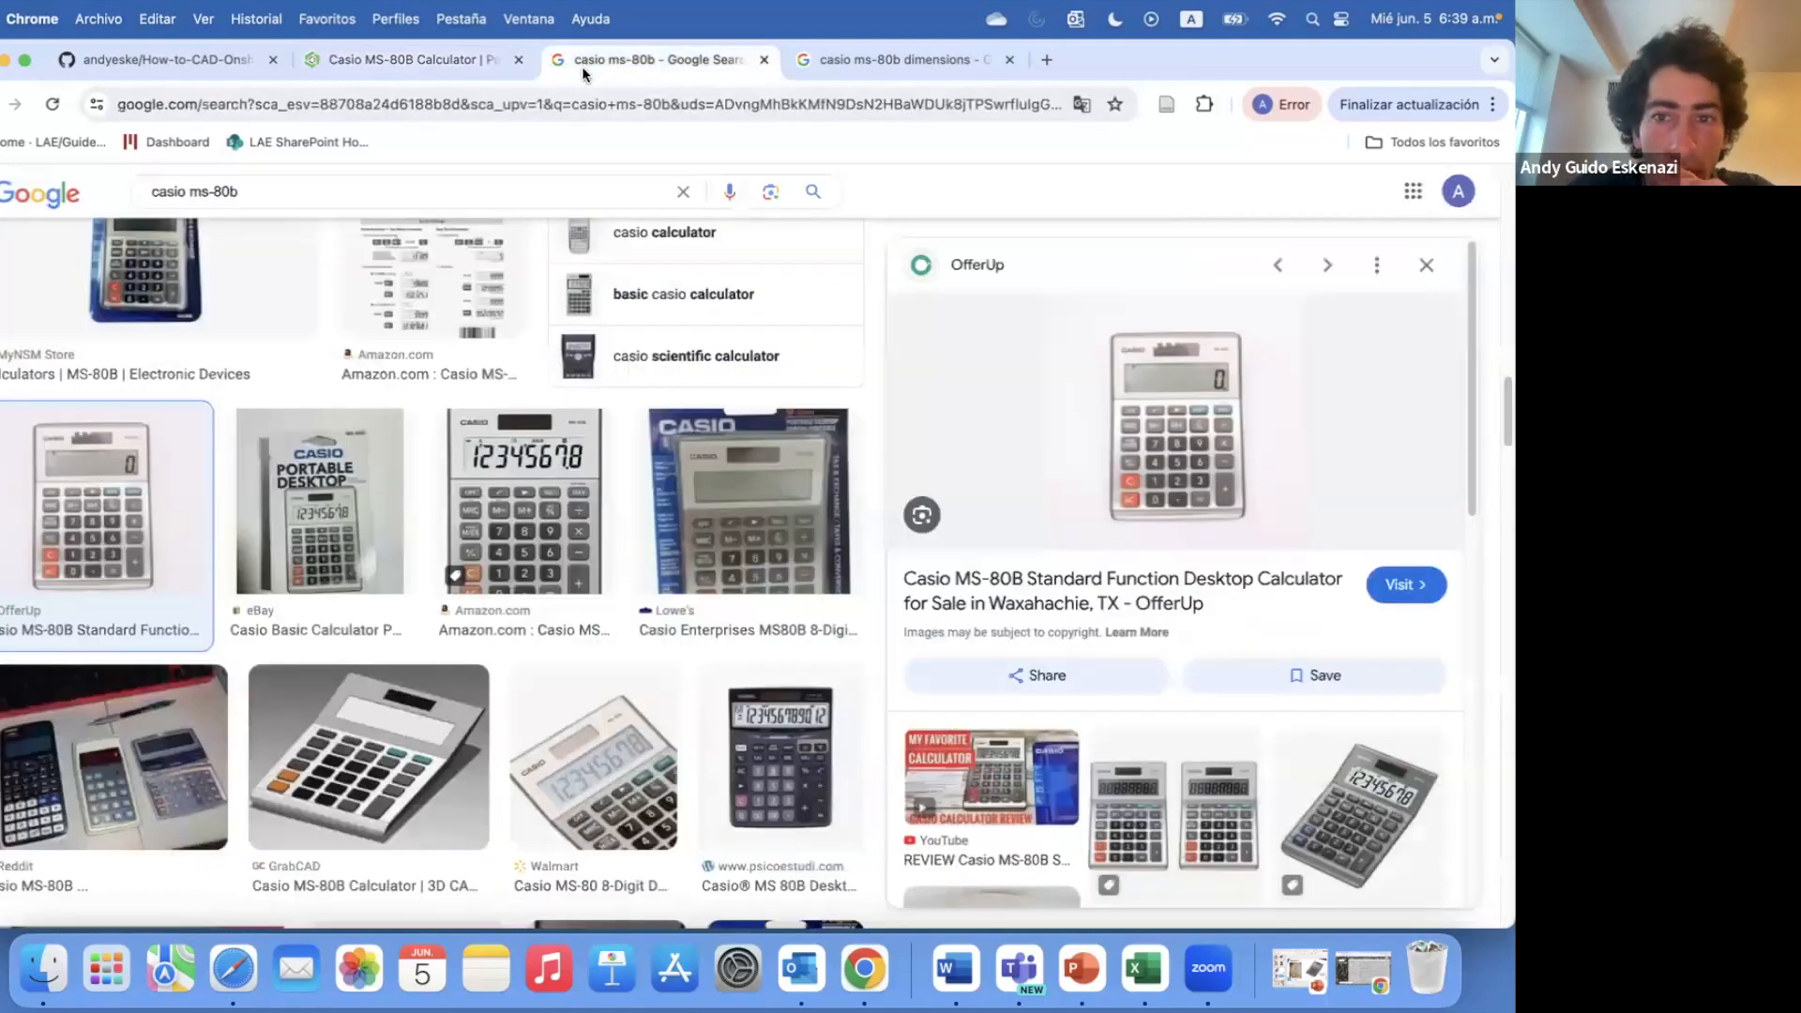
click(464, 60)
click(661, 422)
click(511, 381)
text(2)
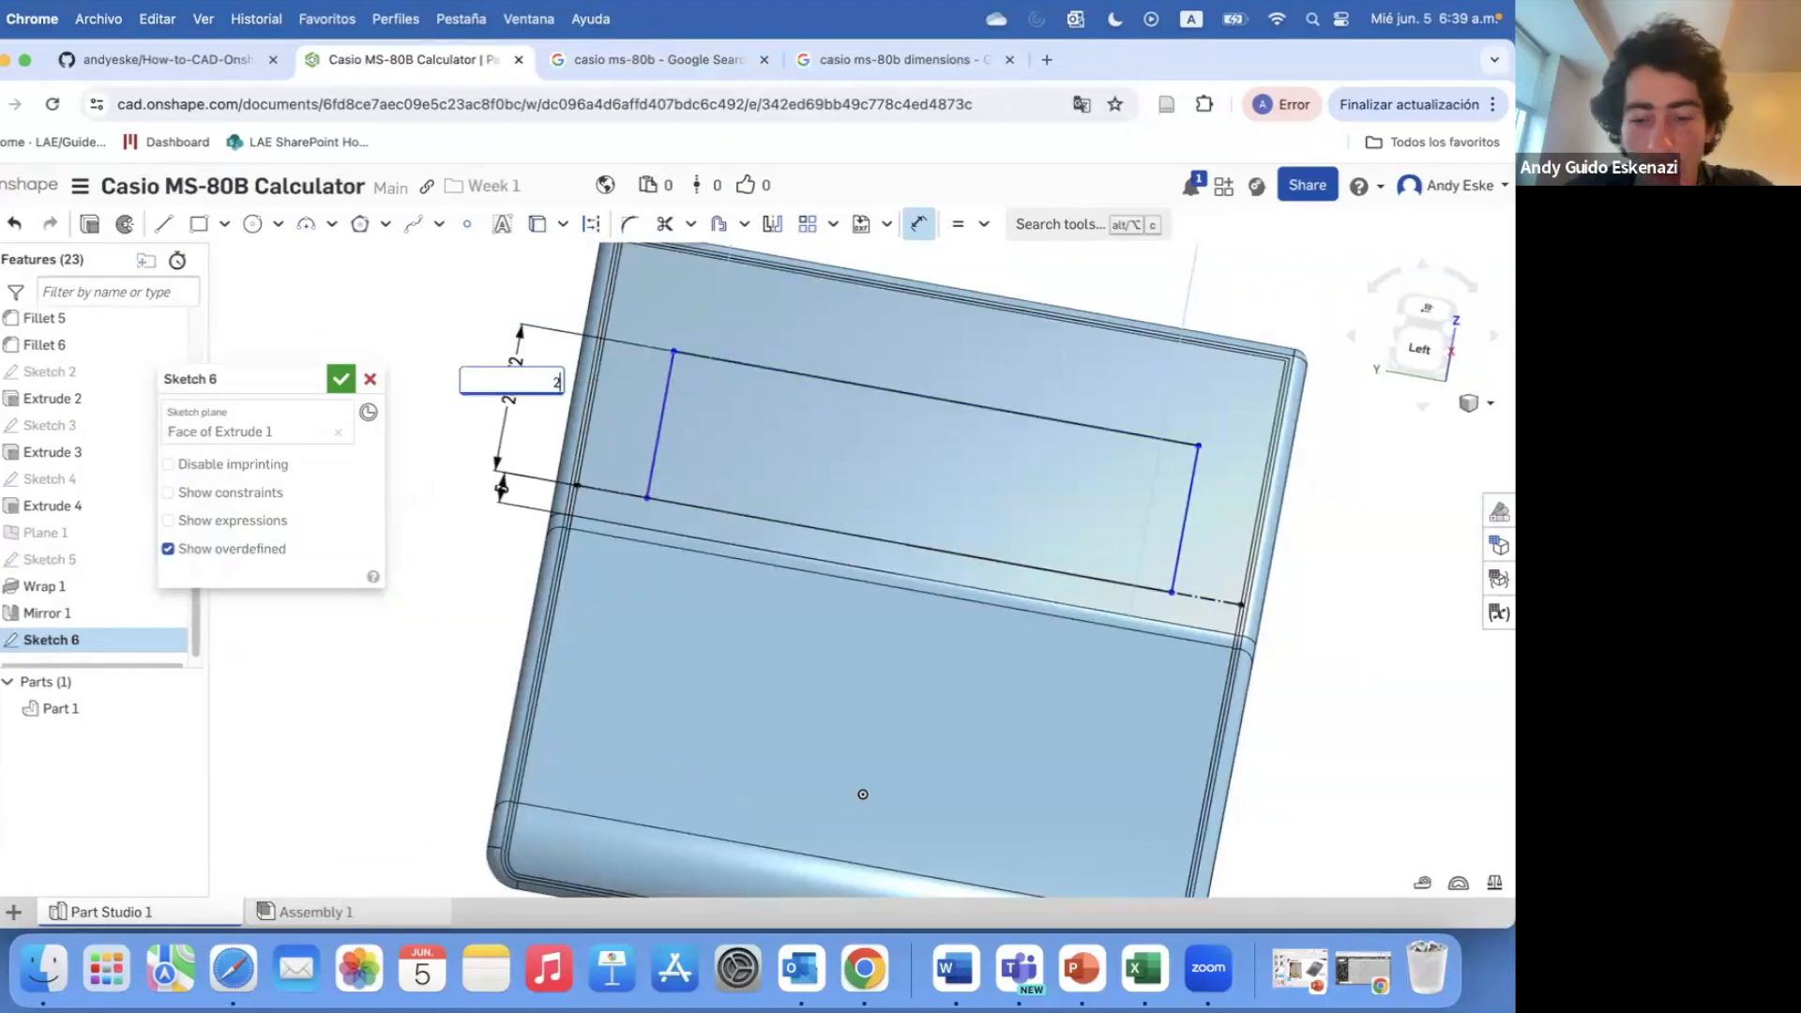
text(0)
key(Return)
key(n)
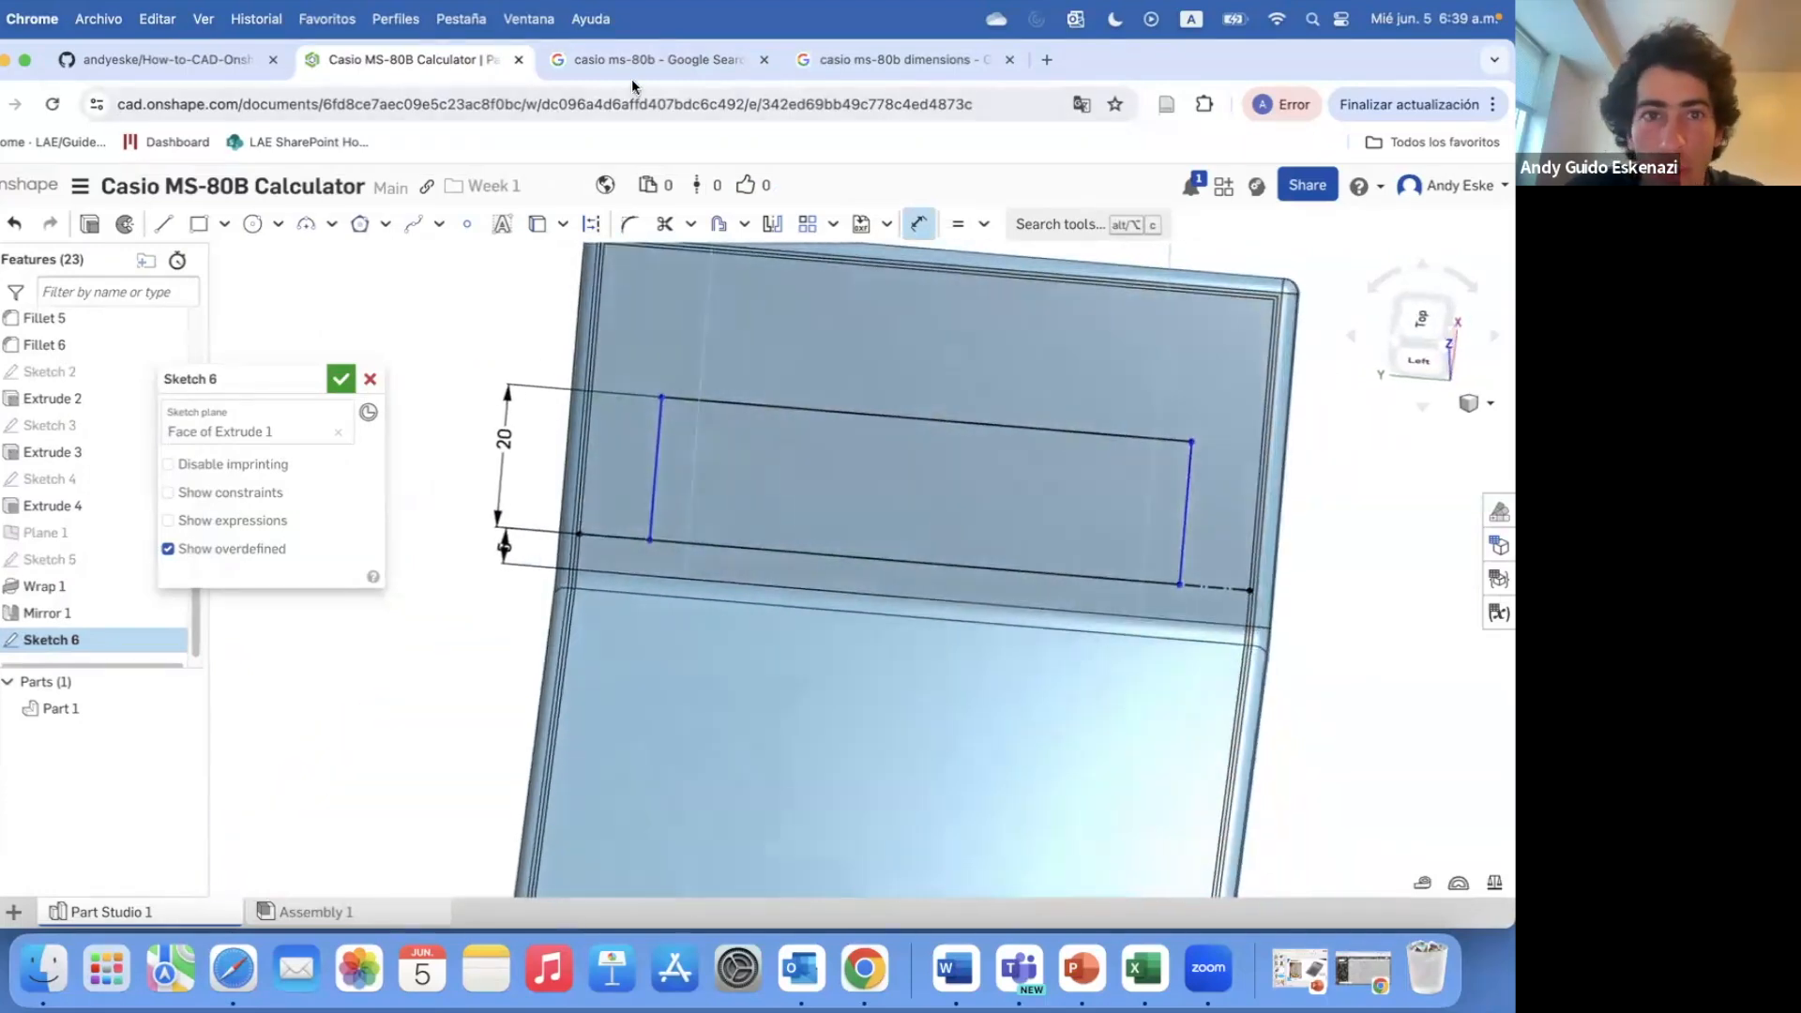
- Compare with the reference photo again and change the rectangle's height to 22 mm
click(600, 62)
click(448, 66)
double_click(502, 438)
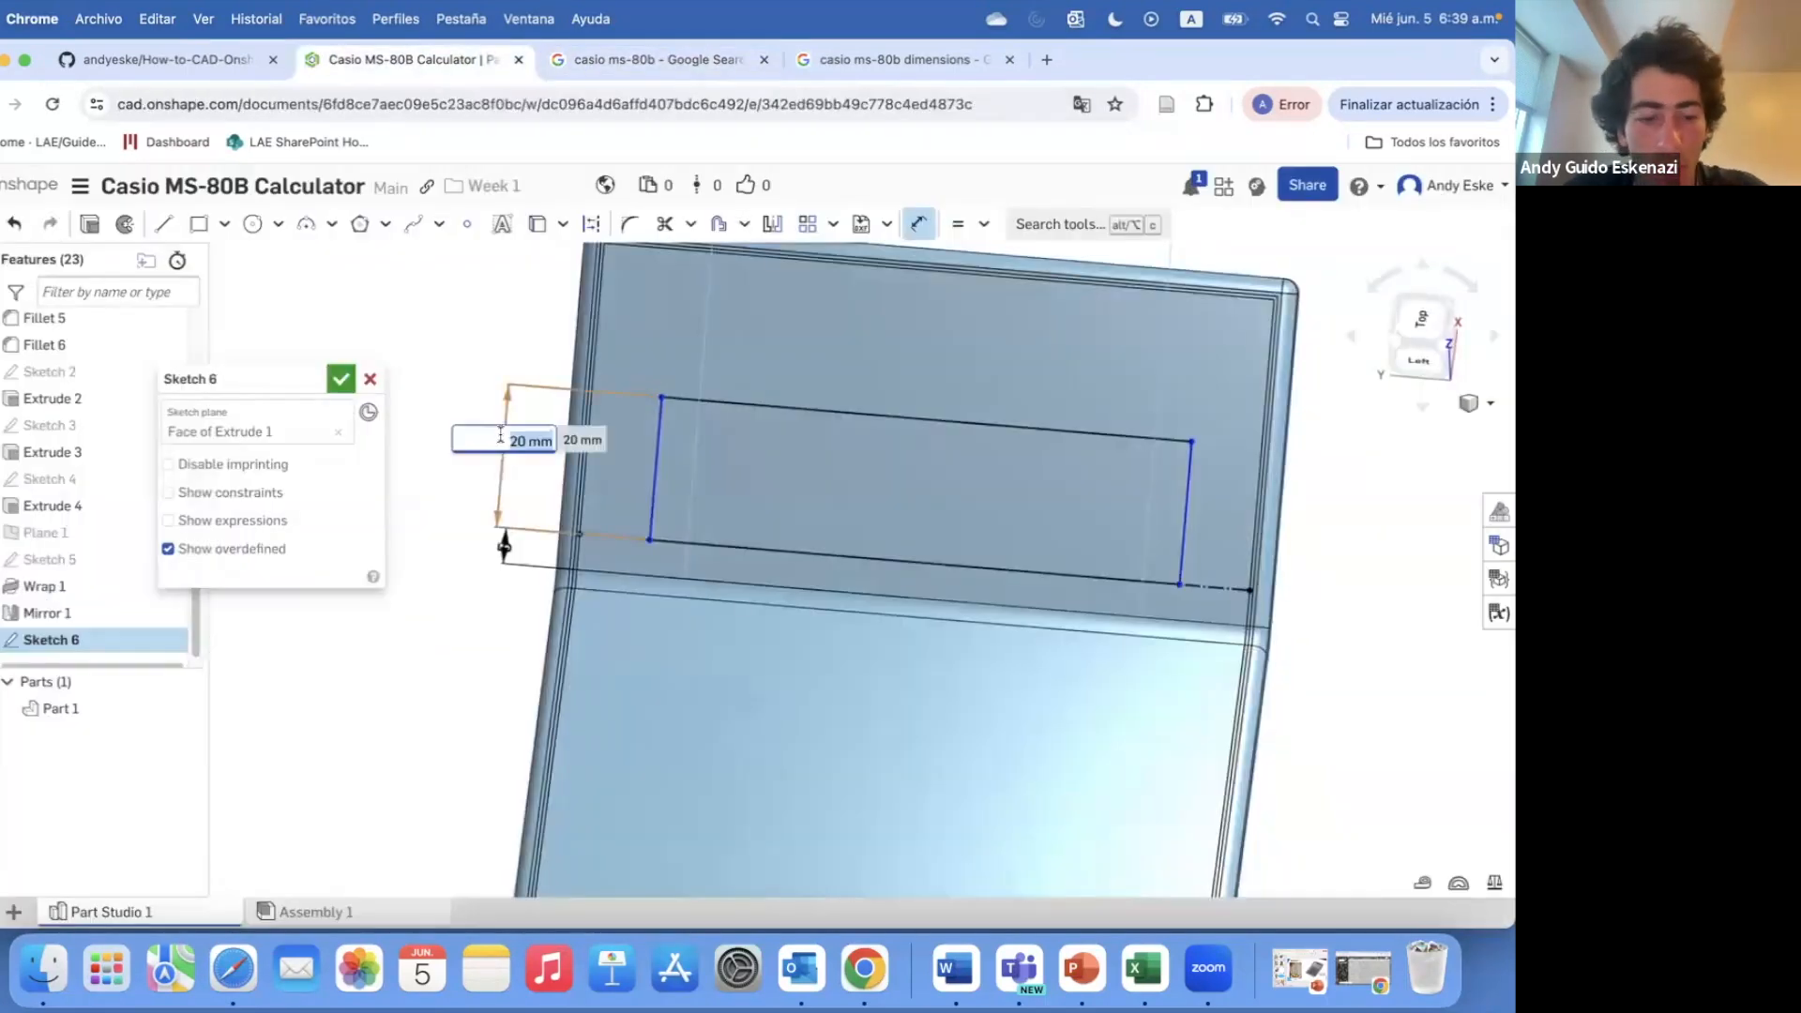
key(Return)
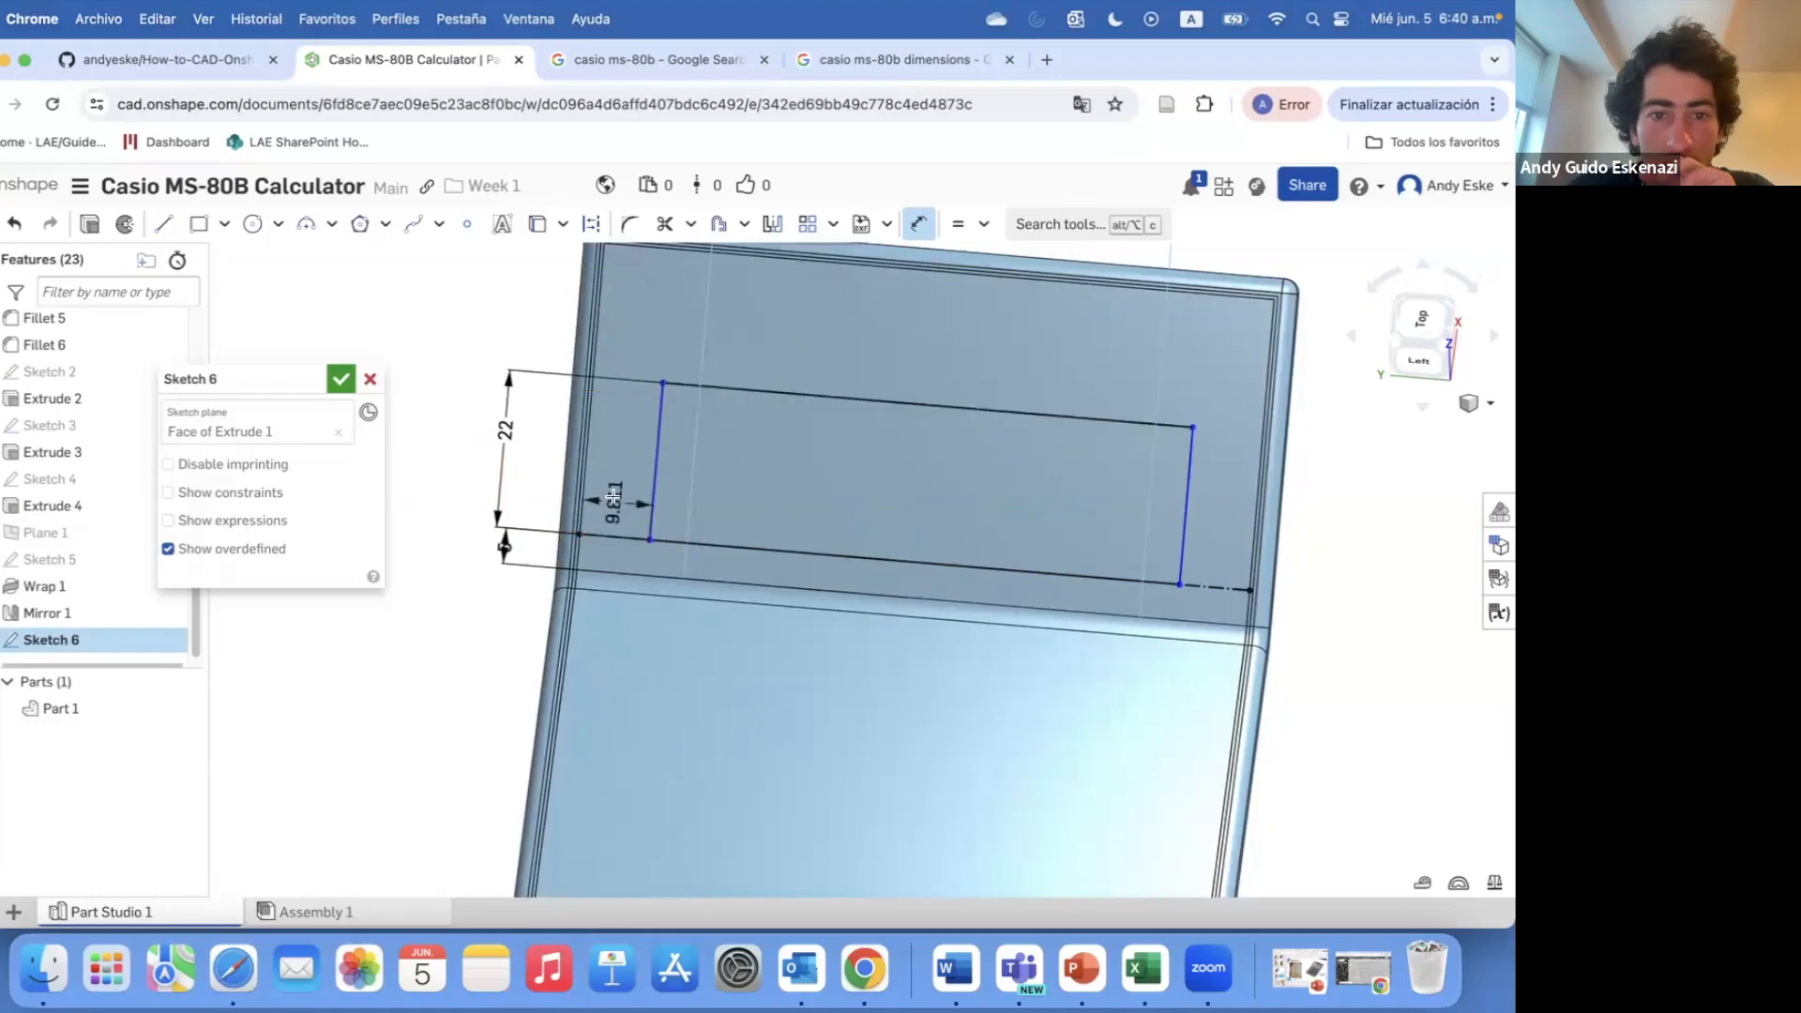
- Dimension the rectangle's side margin and set it to 8 mm after comparing with the reference photo
key(Return)
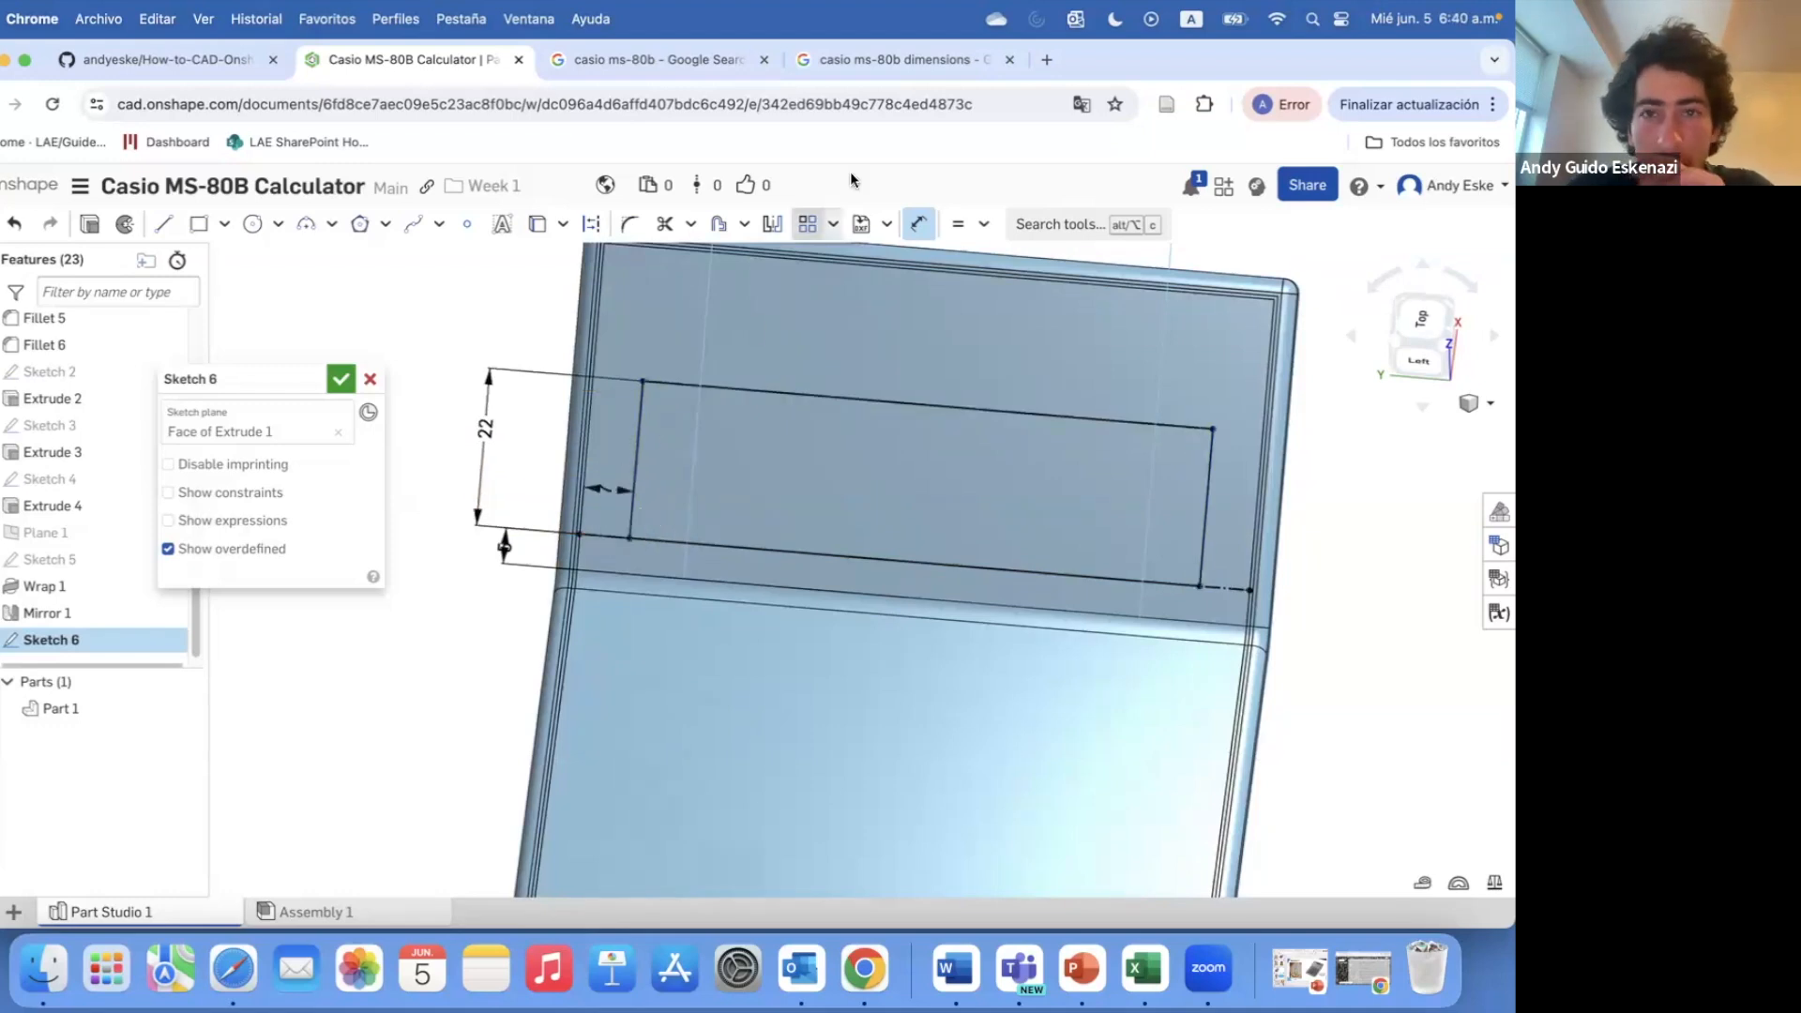
click(593, 71)
click(473, 62)
double_click(606, 489)
text(8)
key(Return)
- Cut the display rectangle into the body with a removing extrude 0.2 mm deep
key(shift+e)
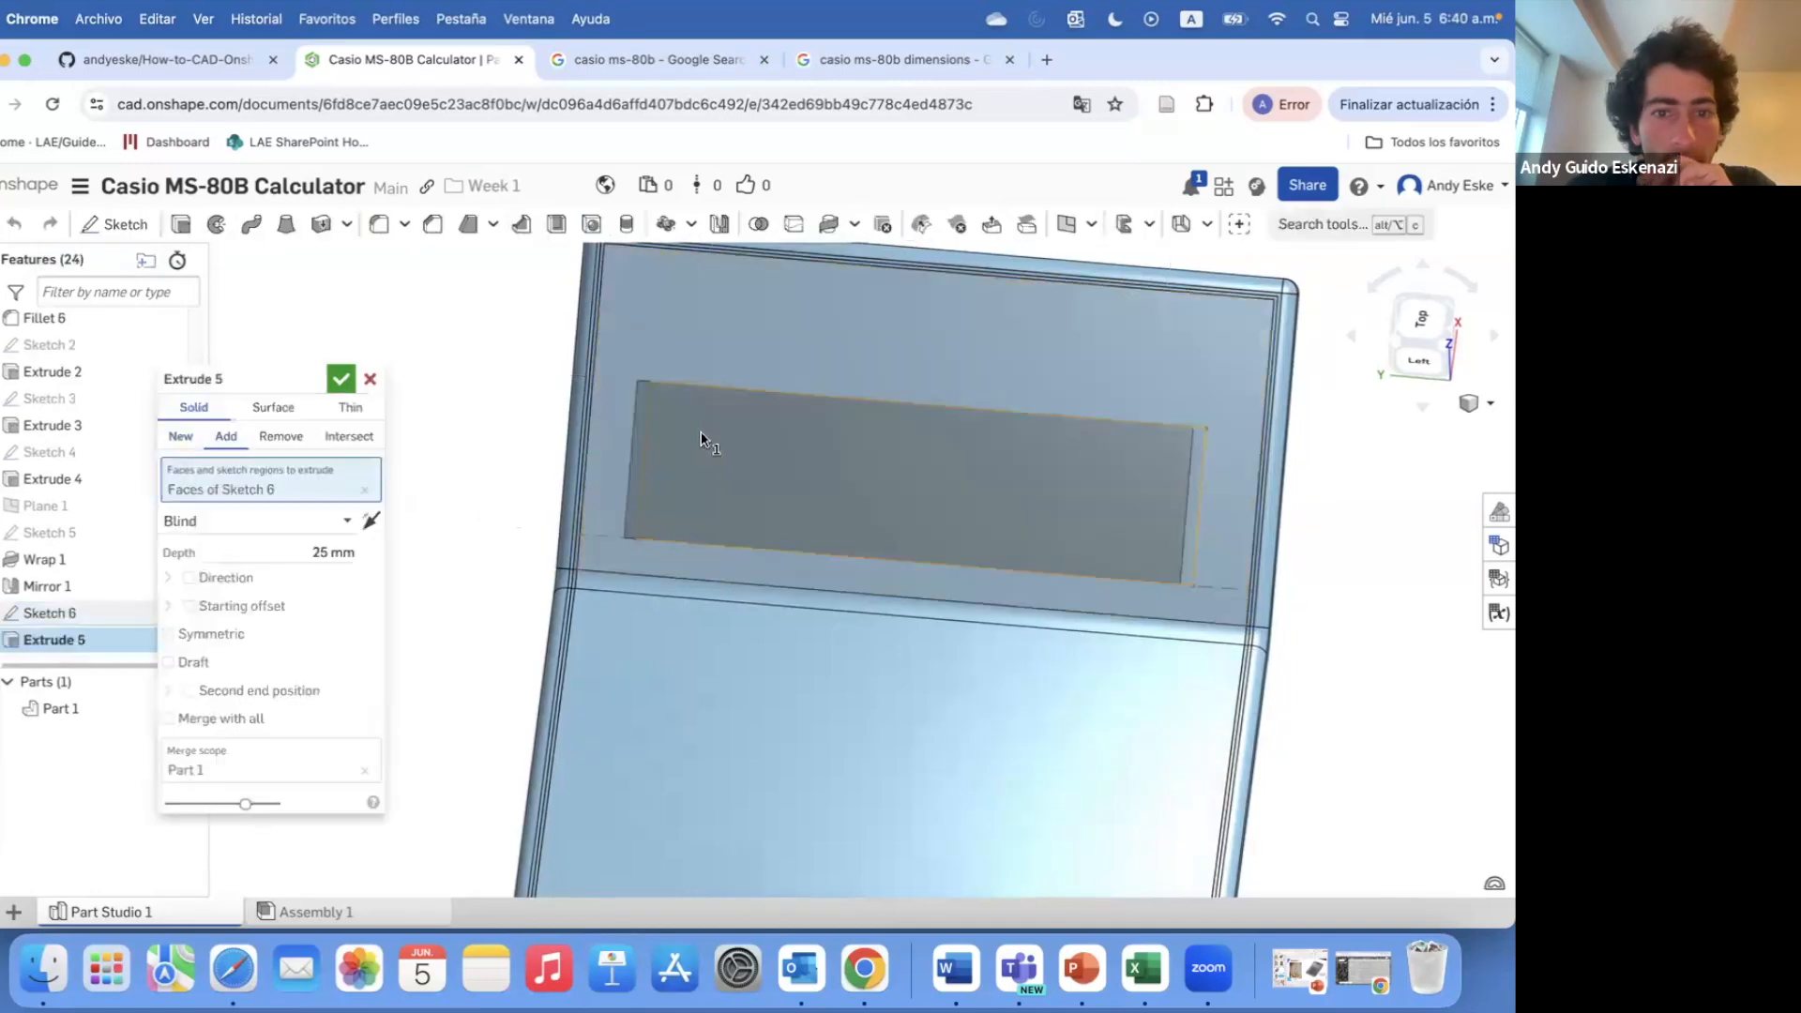
right_drag(703, 452, 877, 454)
click(280, 436)
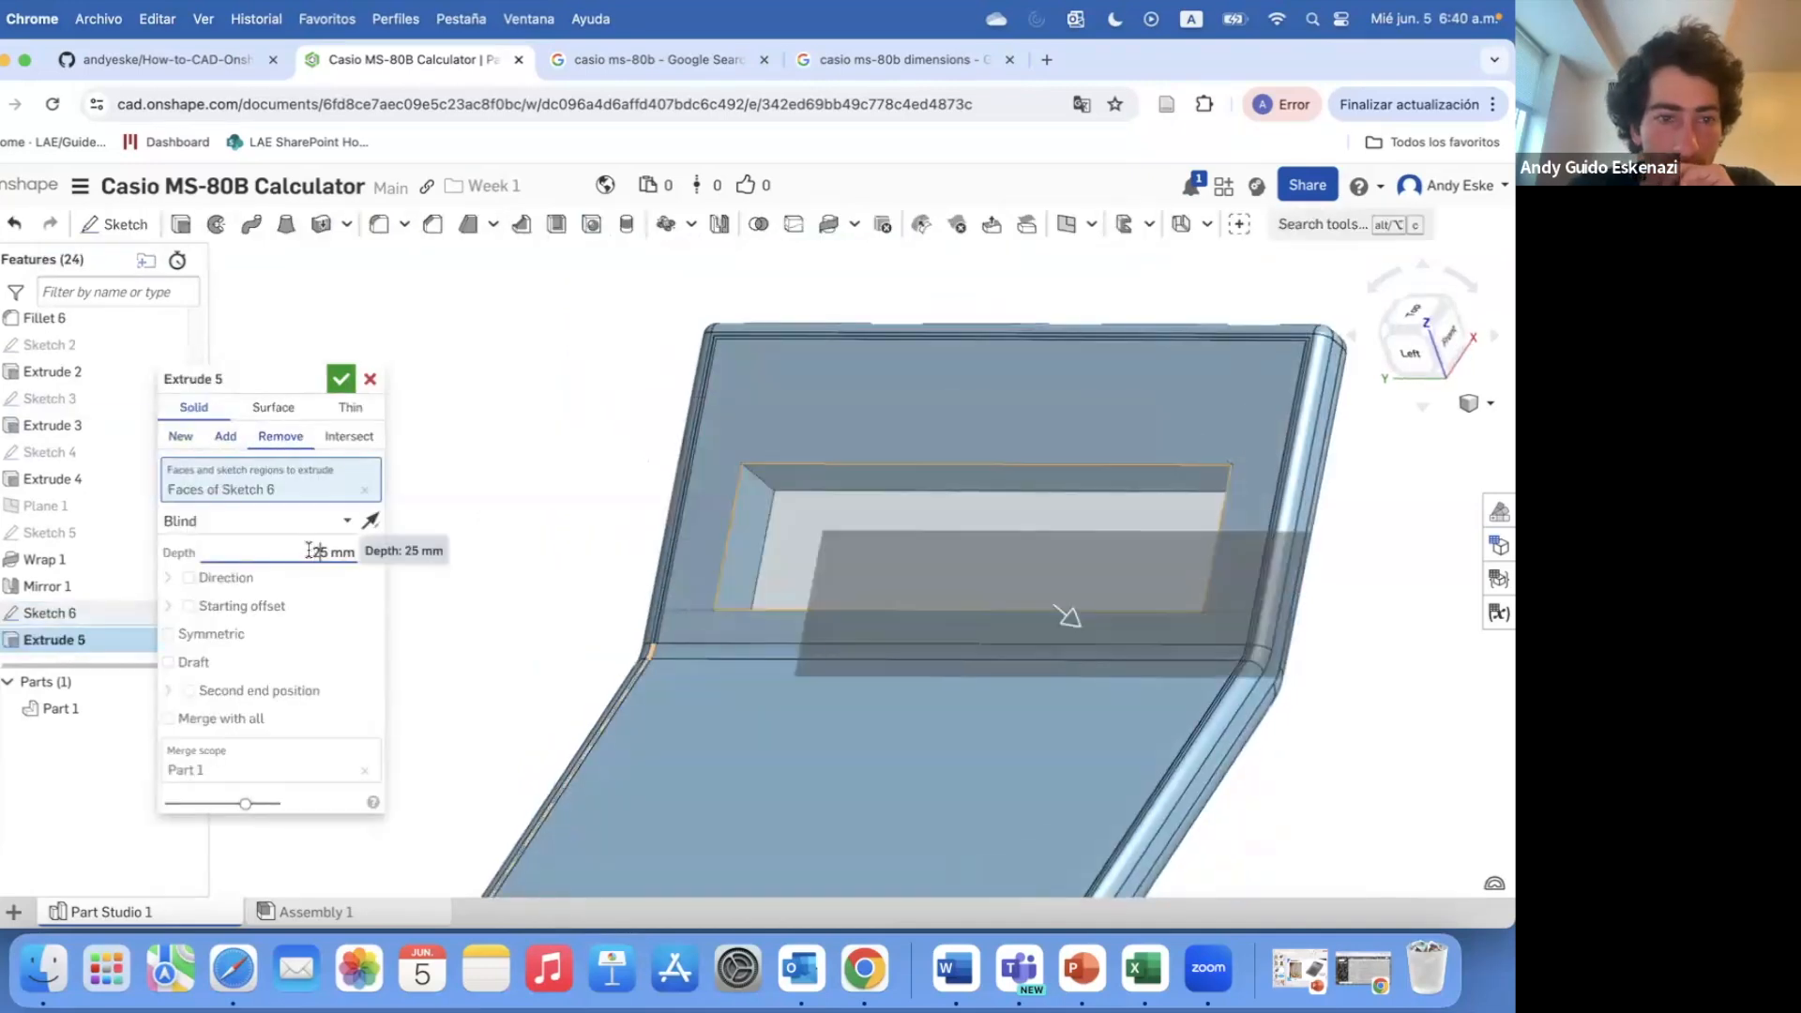
text(0.5)
key(Return)
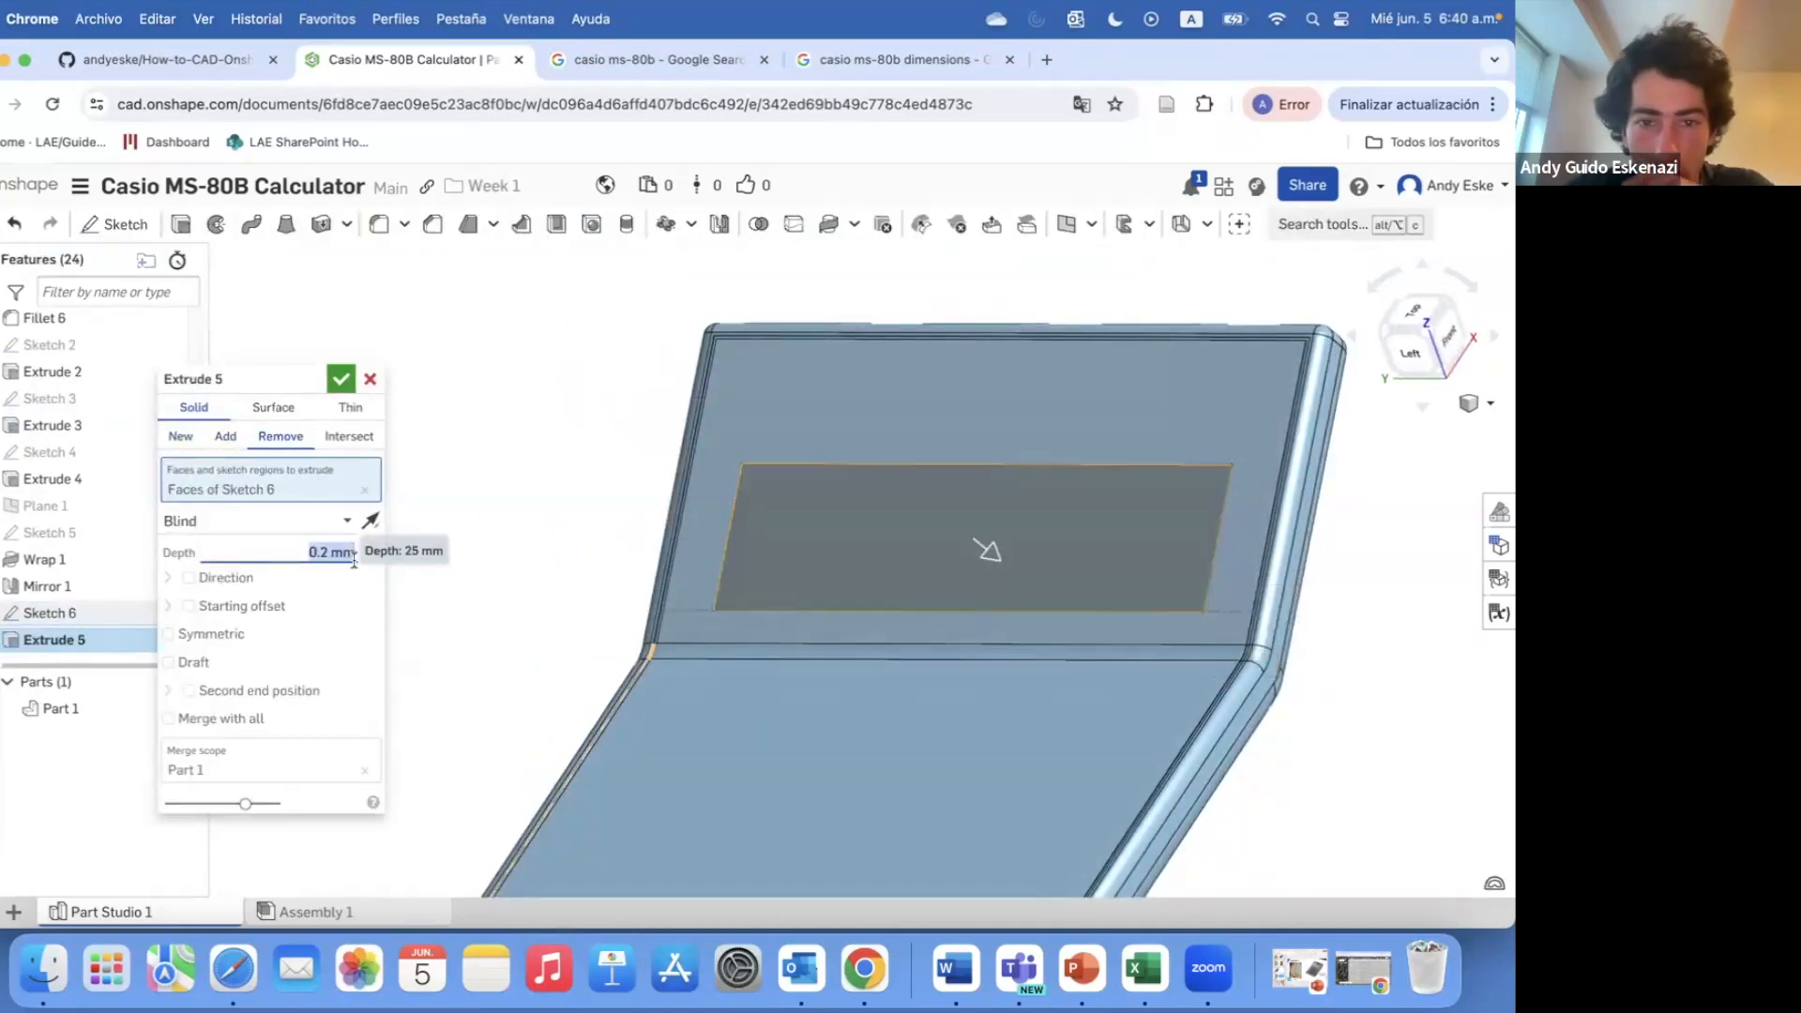
click(340, 379)
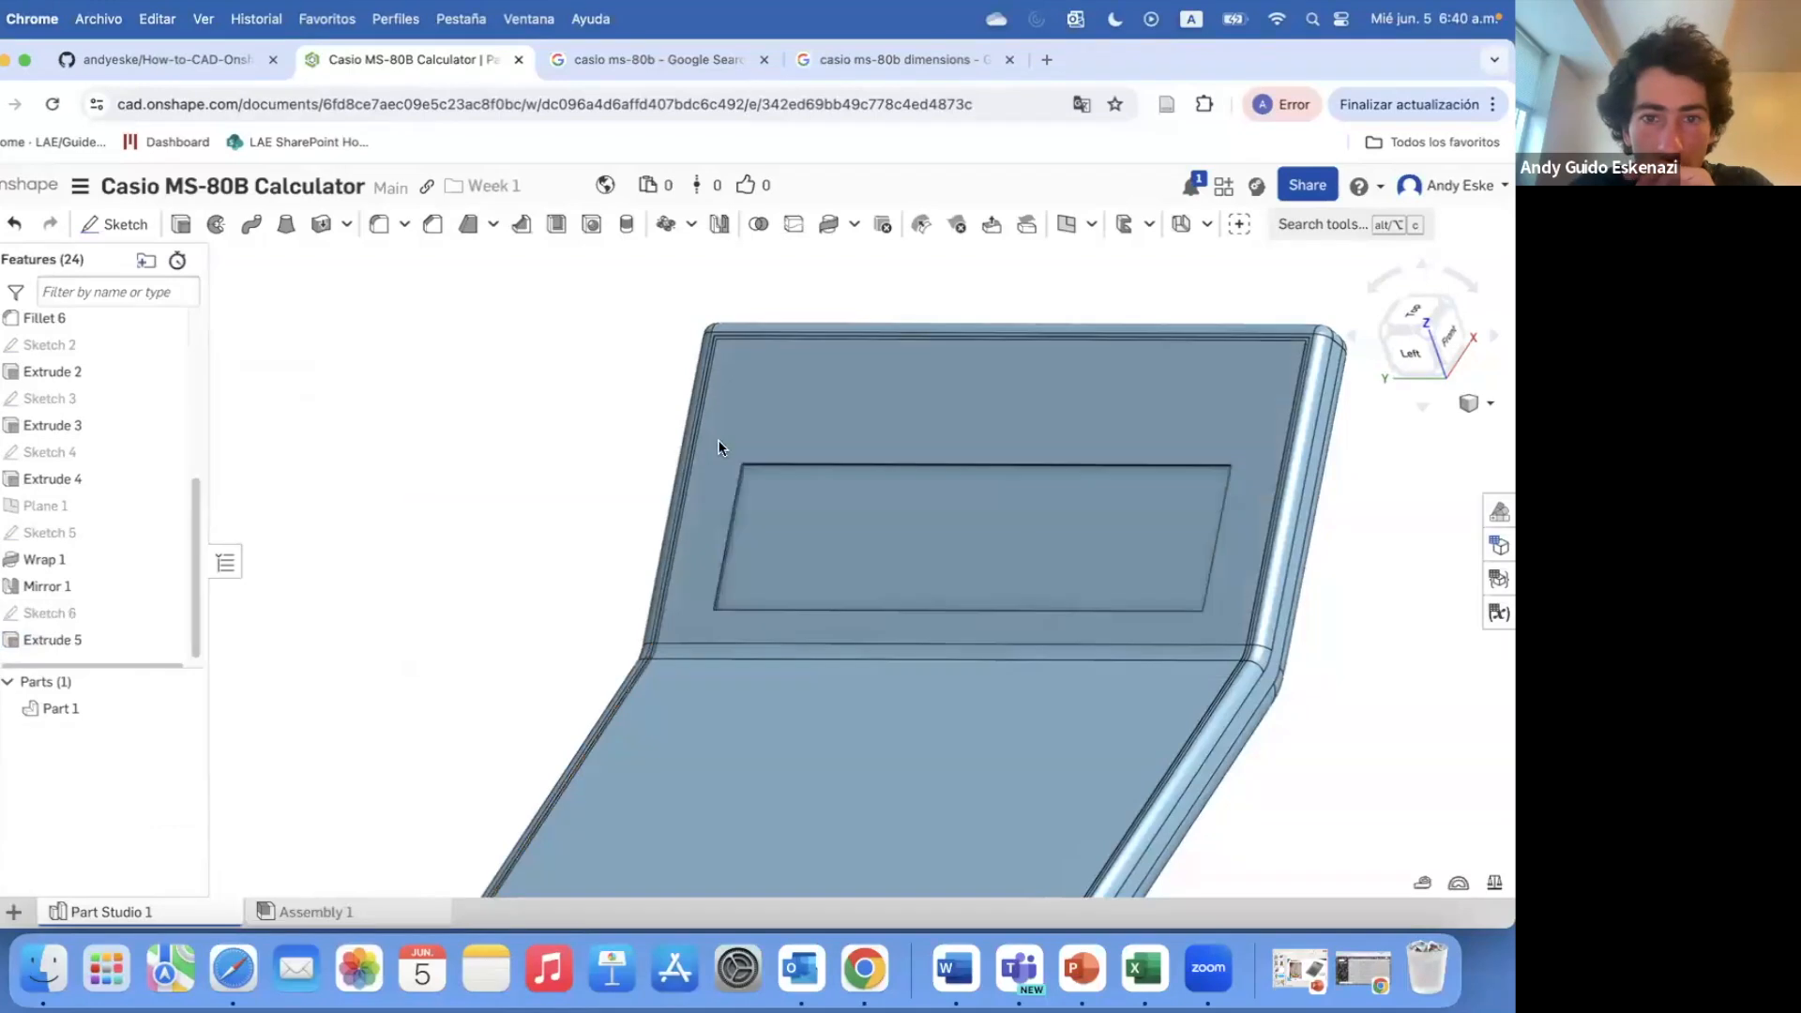
- Fillet an upper corner edge of the display recess, trying a 5 mm radius and setting it to 2 mm
scroll(750, 448, up, 5)
key(shift+f)
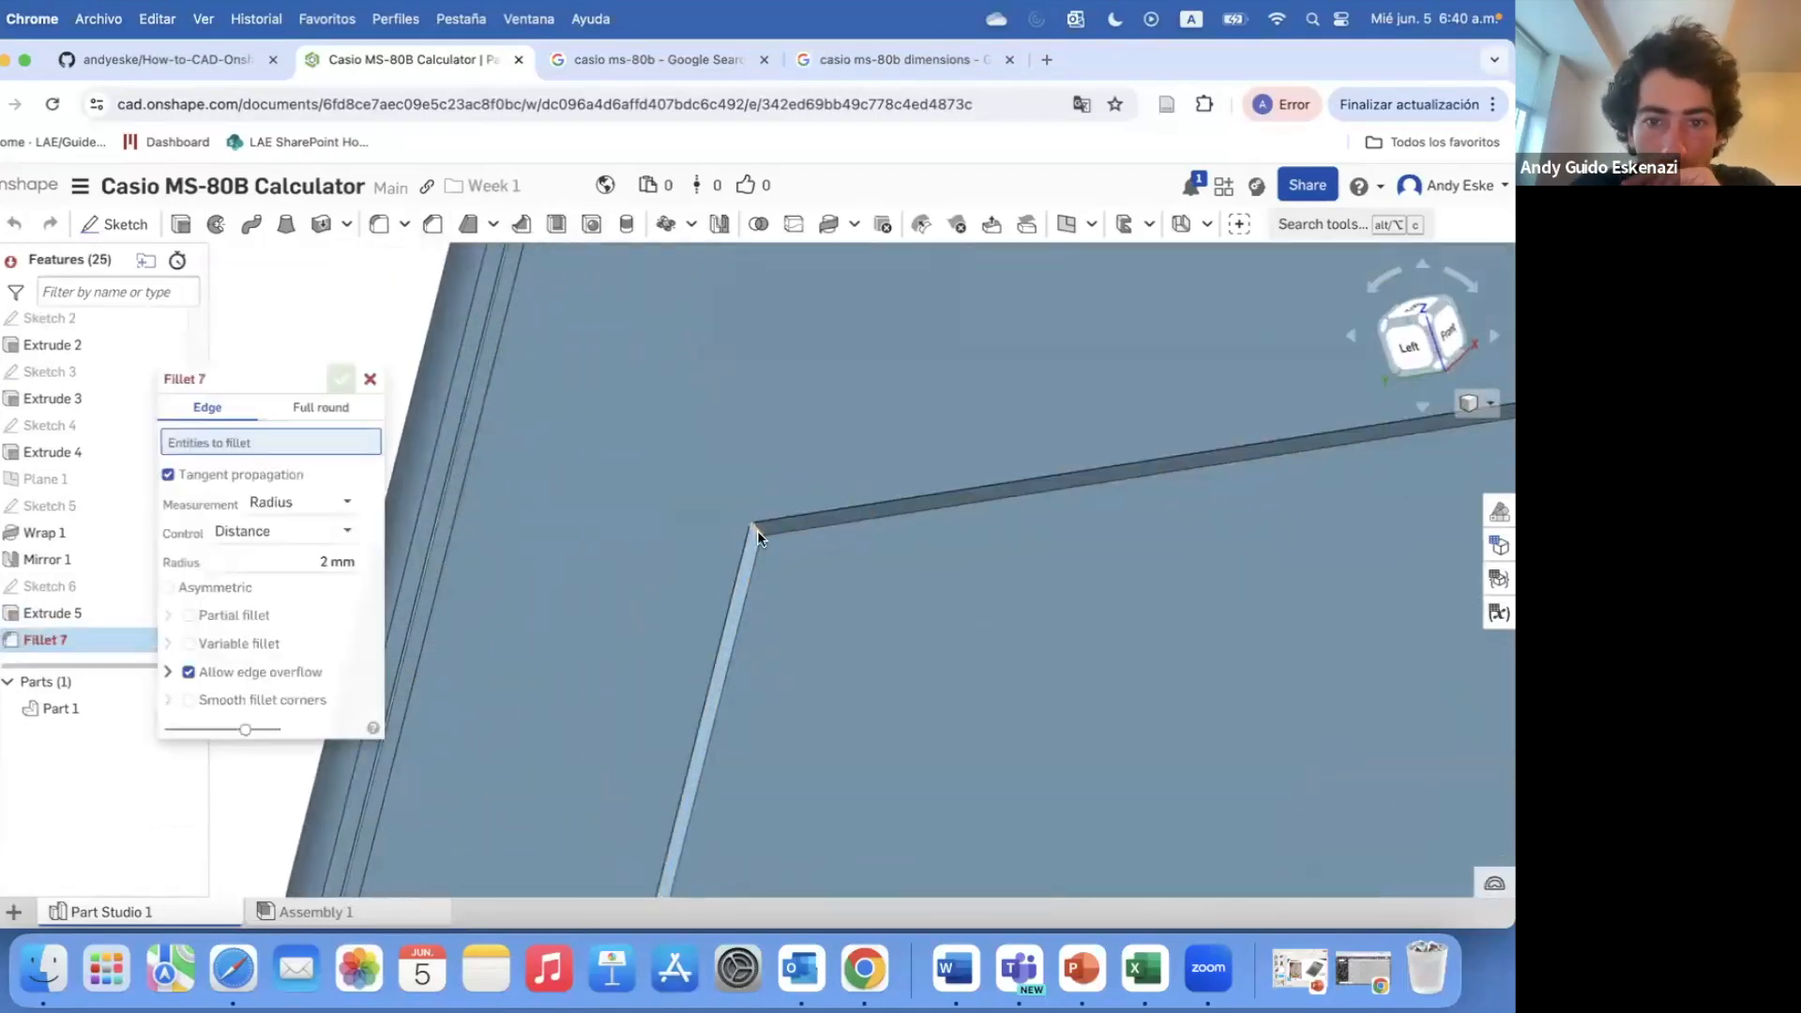
click(756, 531)
click(329, 581)
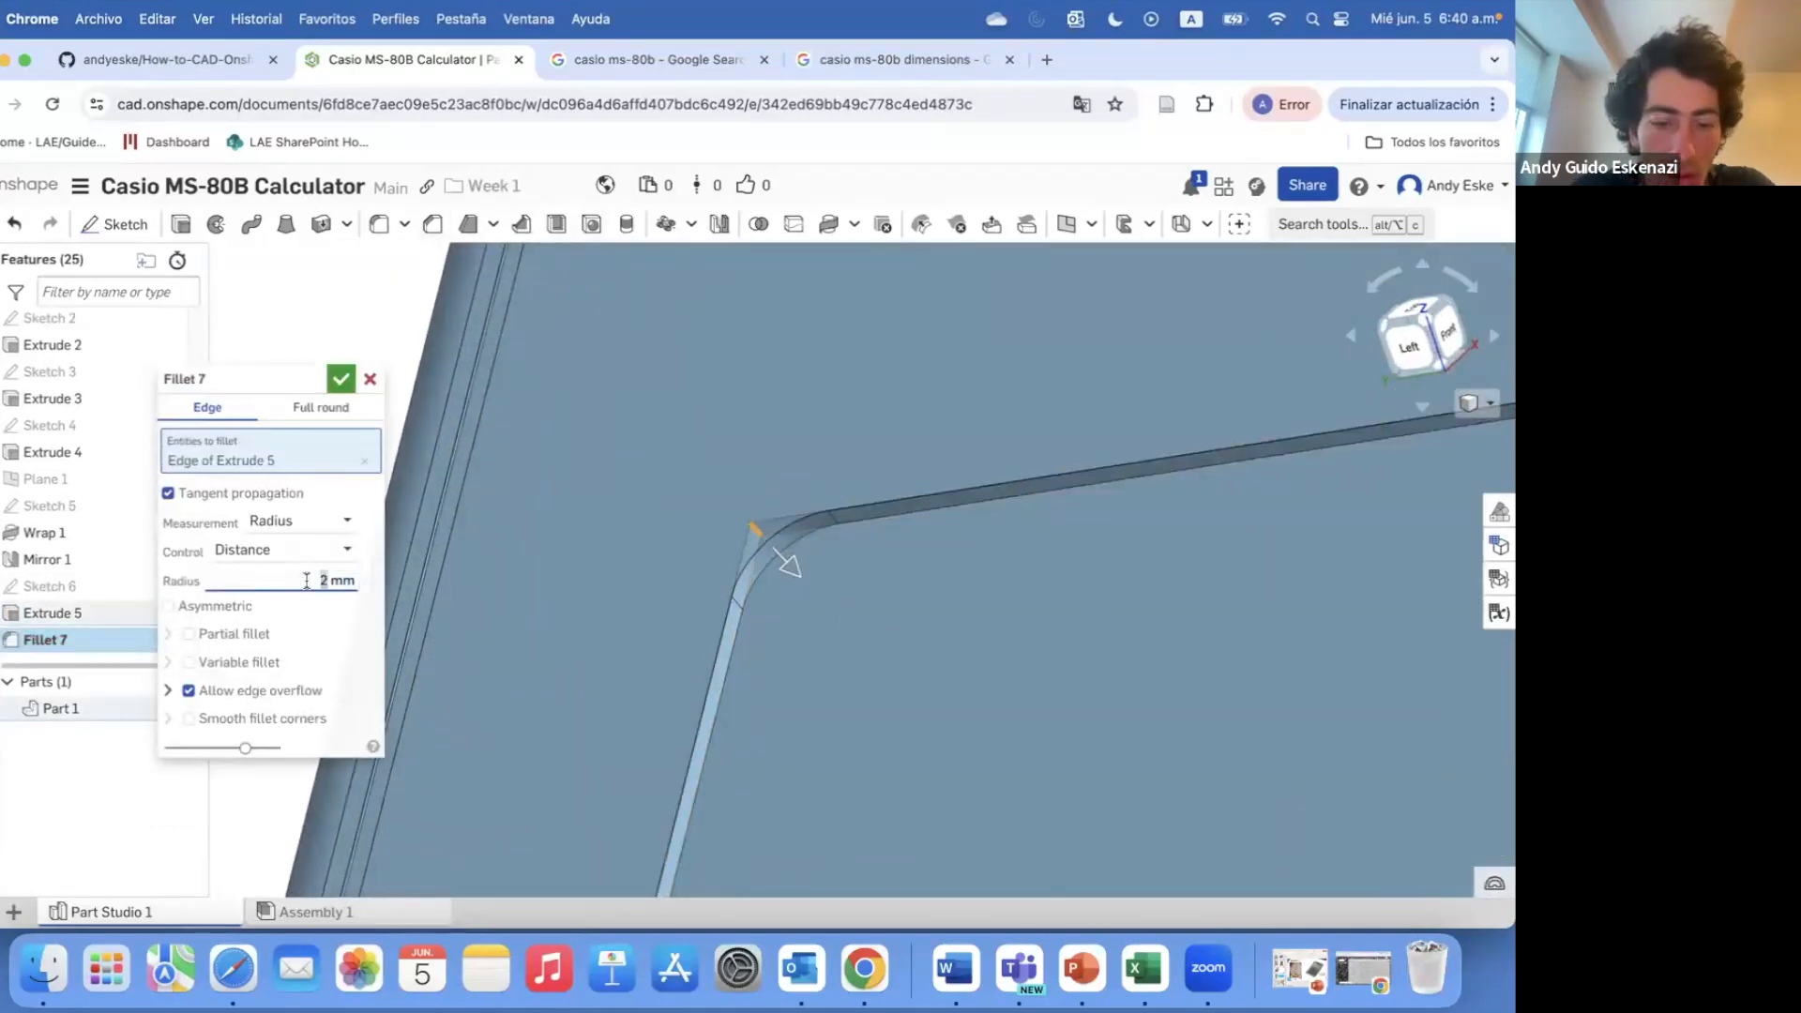
text(5)
scroll(1032, 644, down, 5)
text(2)
key(Return)
- Add the display recess's other three corner edges to the 2 mm fillet and accept it
scroll(1100, 645, up, 8)
right_drag(1099, 646, 900, 741)
click(903, 745)
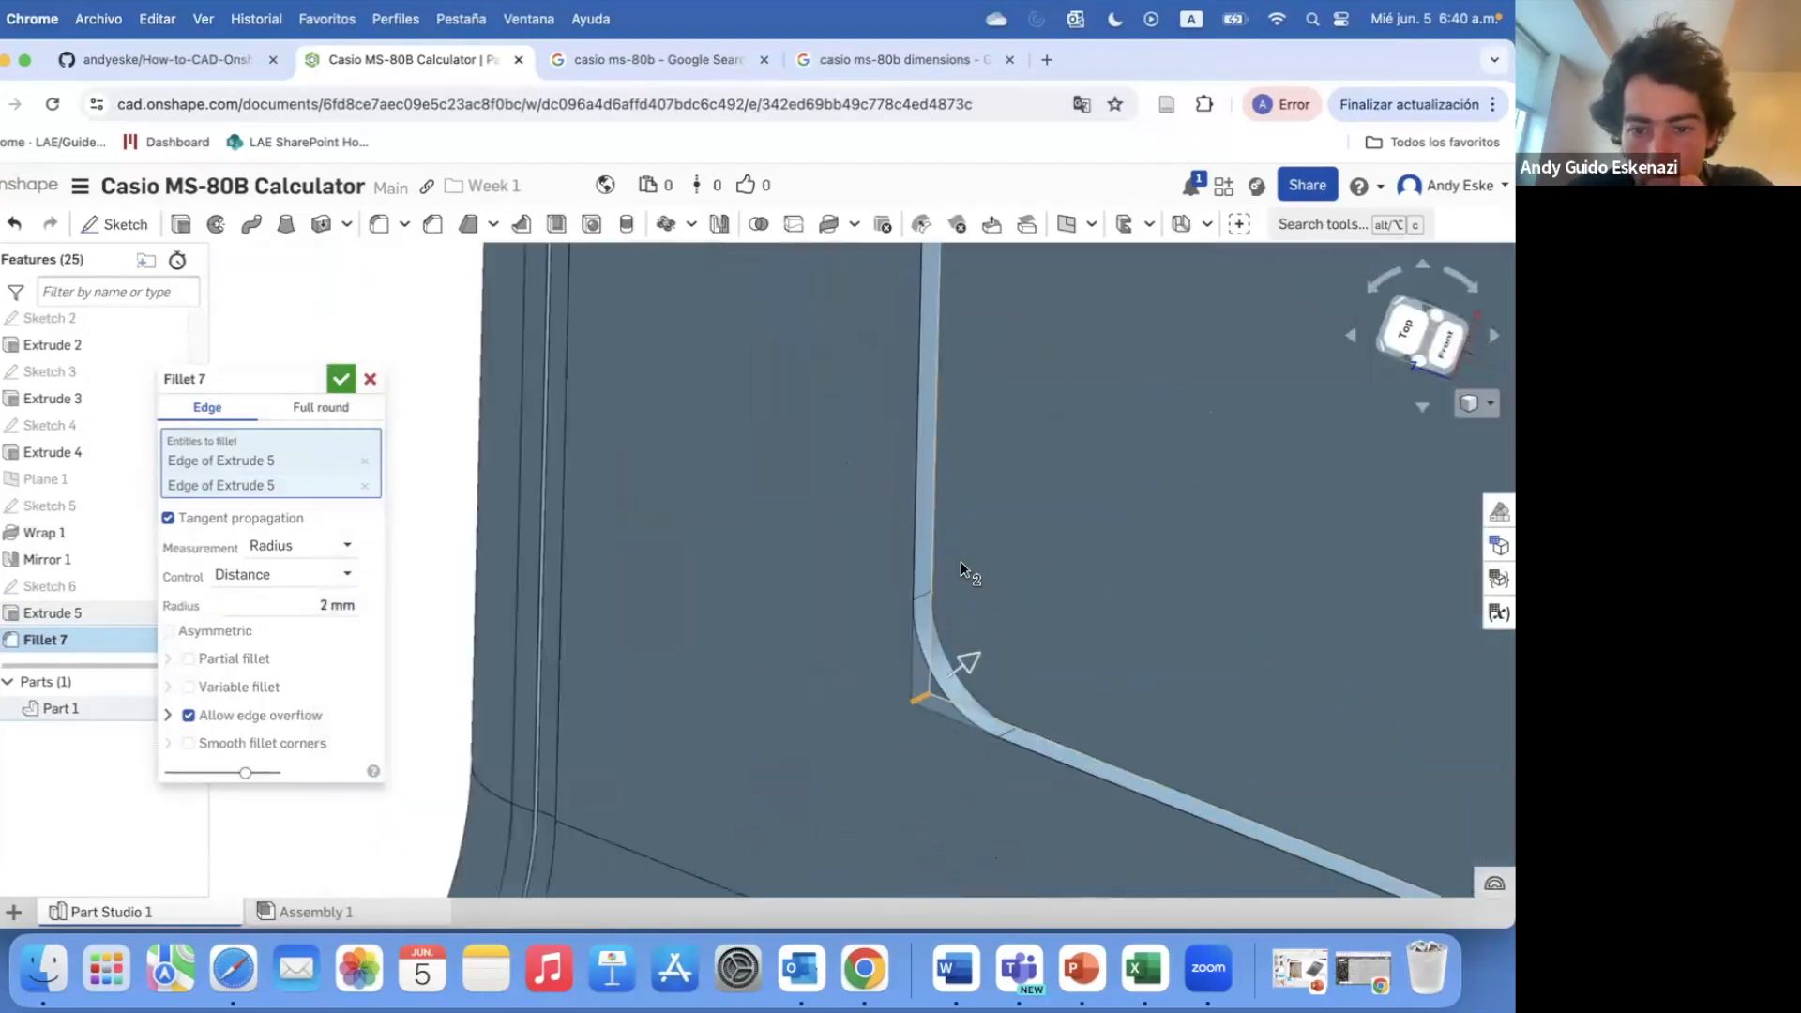
scroll(960, 560, down, 5)
scroll(1125, 610, up, 6)
click(1124, 664)
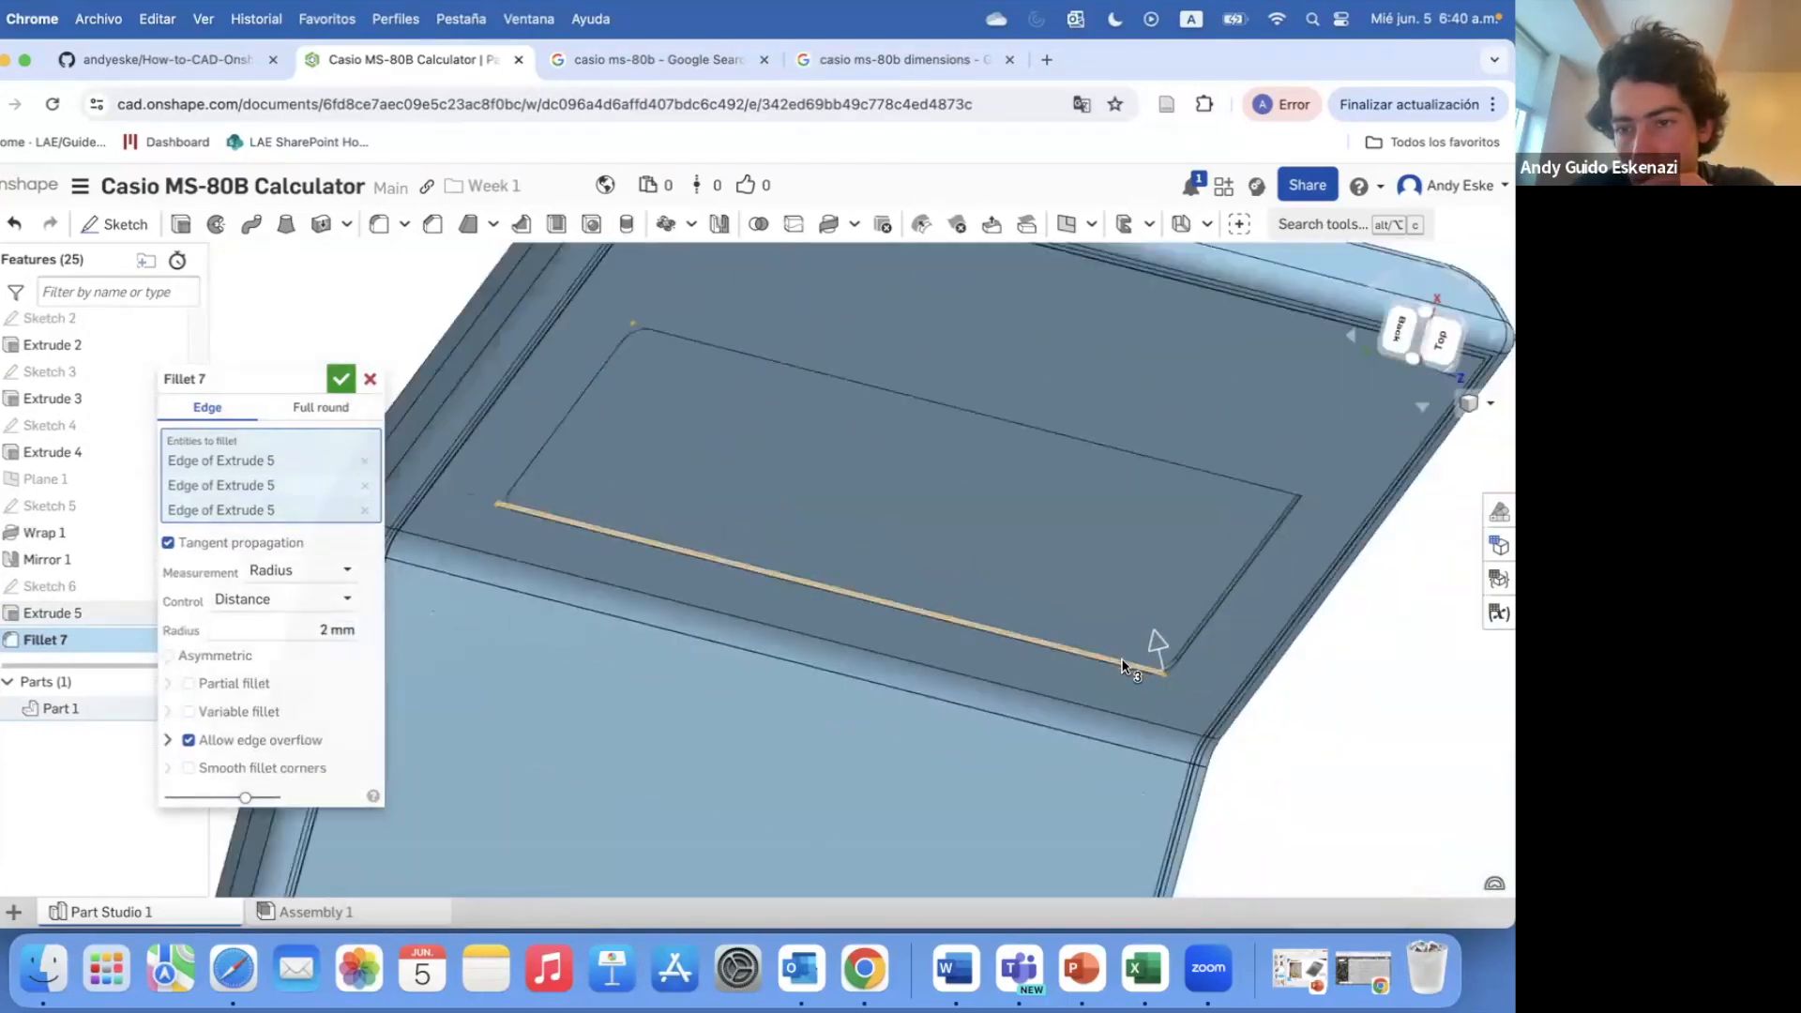
scroll(1122, 661, down, 5)
right_drag(1122, 662, 1178, 572)
scroll(1180, 574, up, 6)
click(1208, 591)
click(340, 378)
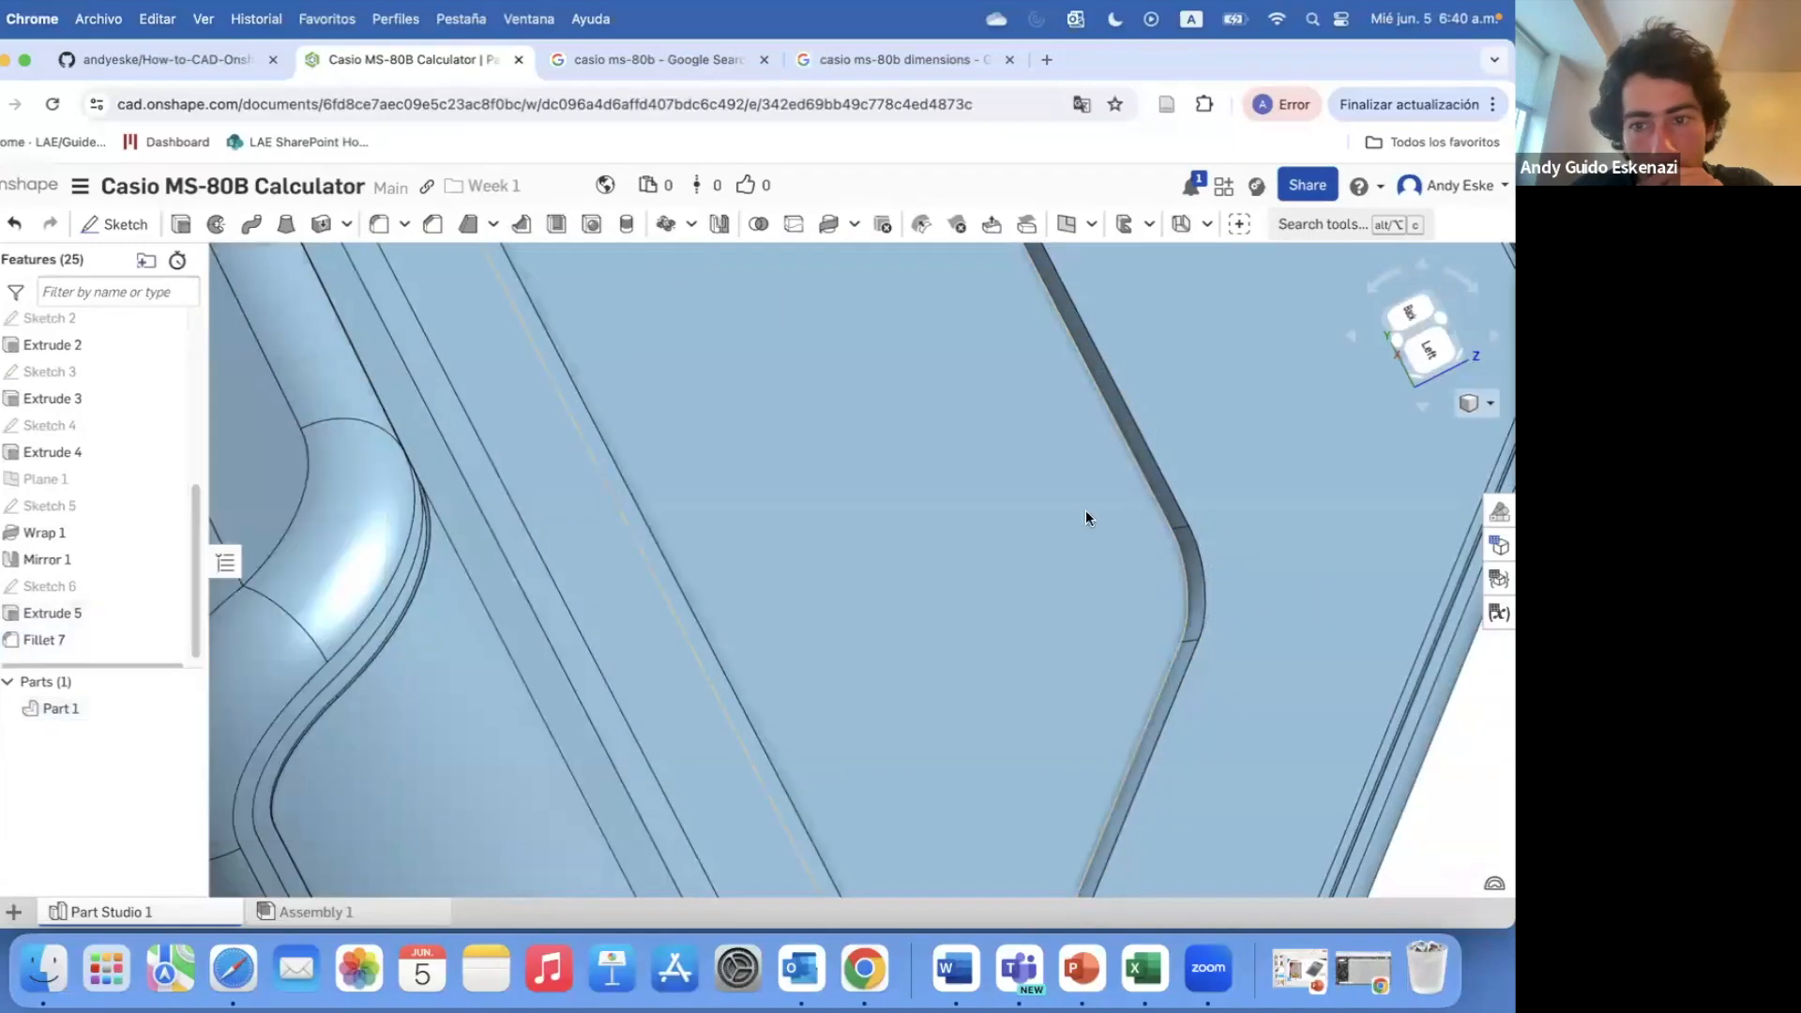
- Check the reference photo and sketch a small rectangle on the upper face, between the display recess and the body's upper edge
scroll(1084, 518, down, 5)
right_drag(1015, 542, 1037, 497)
click(652, 59)
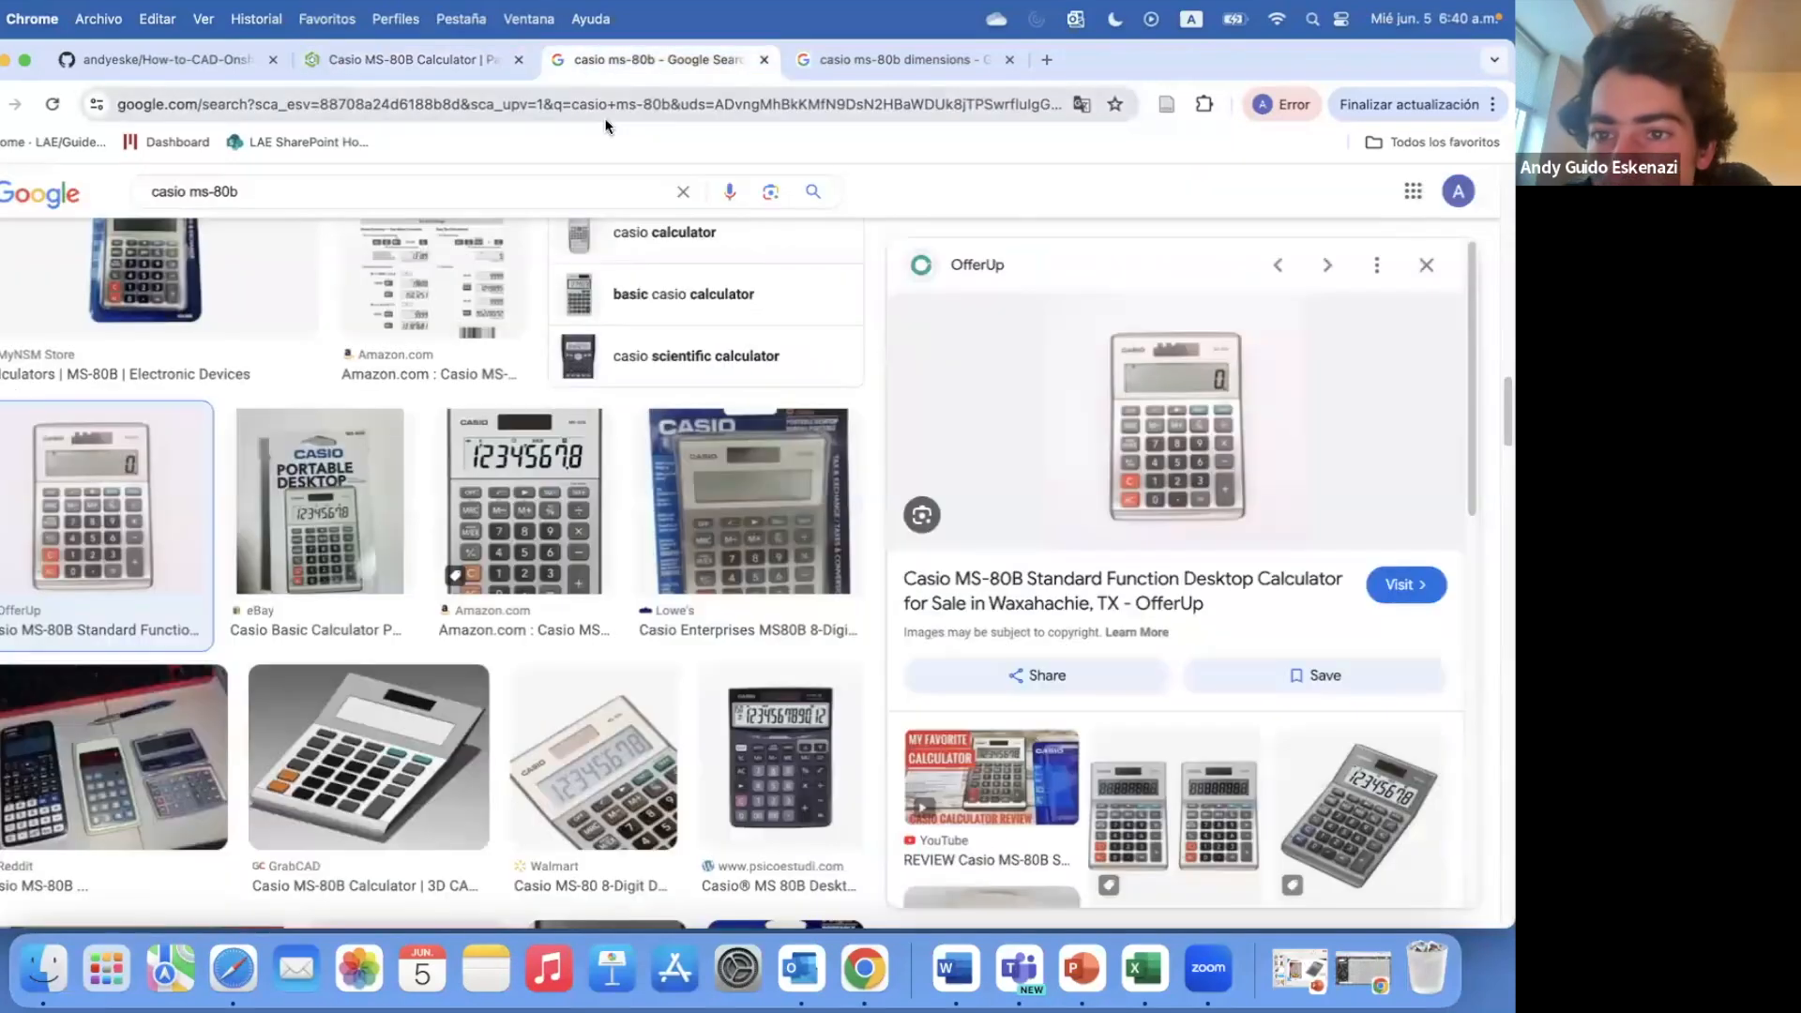
click(440, 69)
right_drag(1118, 472, 1088, 511)
click(139, 224)
click(992, 488)
key(n)
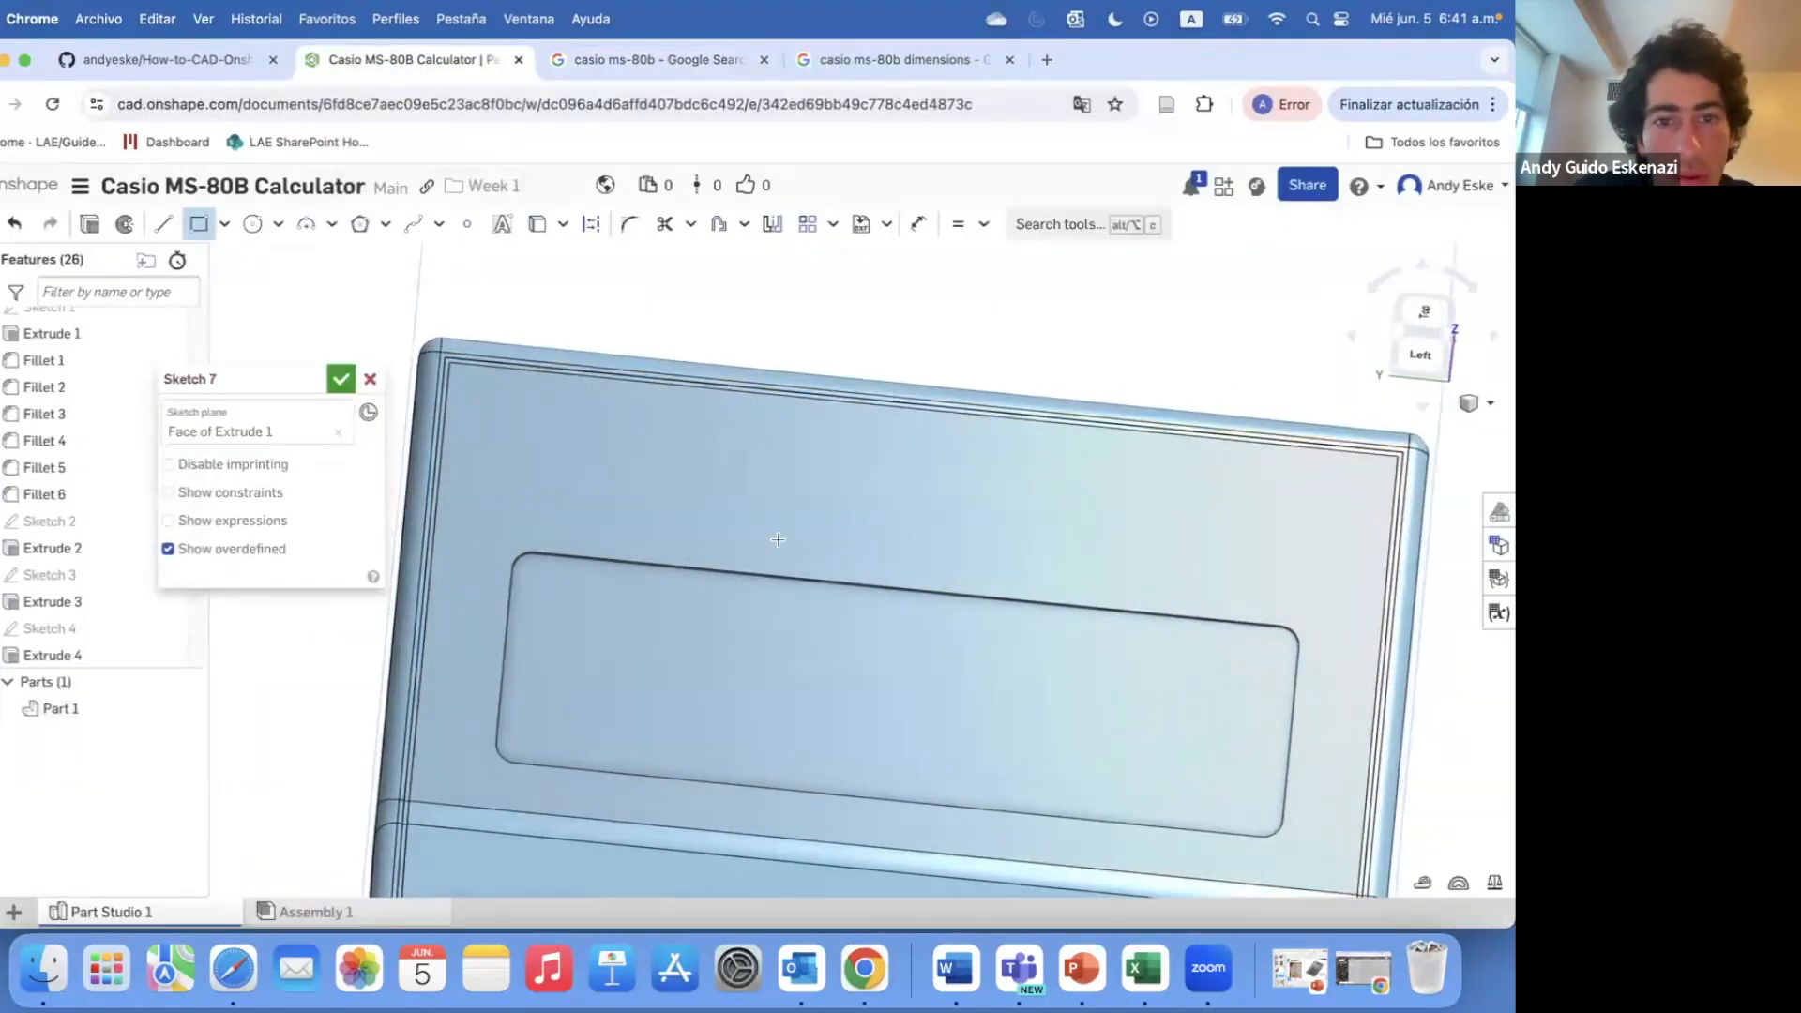
key(g)
click(750, 431)
click(1184, 565)
- Draw construction lines from the rectangle's left corners to the body's upper edge and the display recess, and make them equal
click(163, 224)
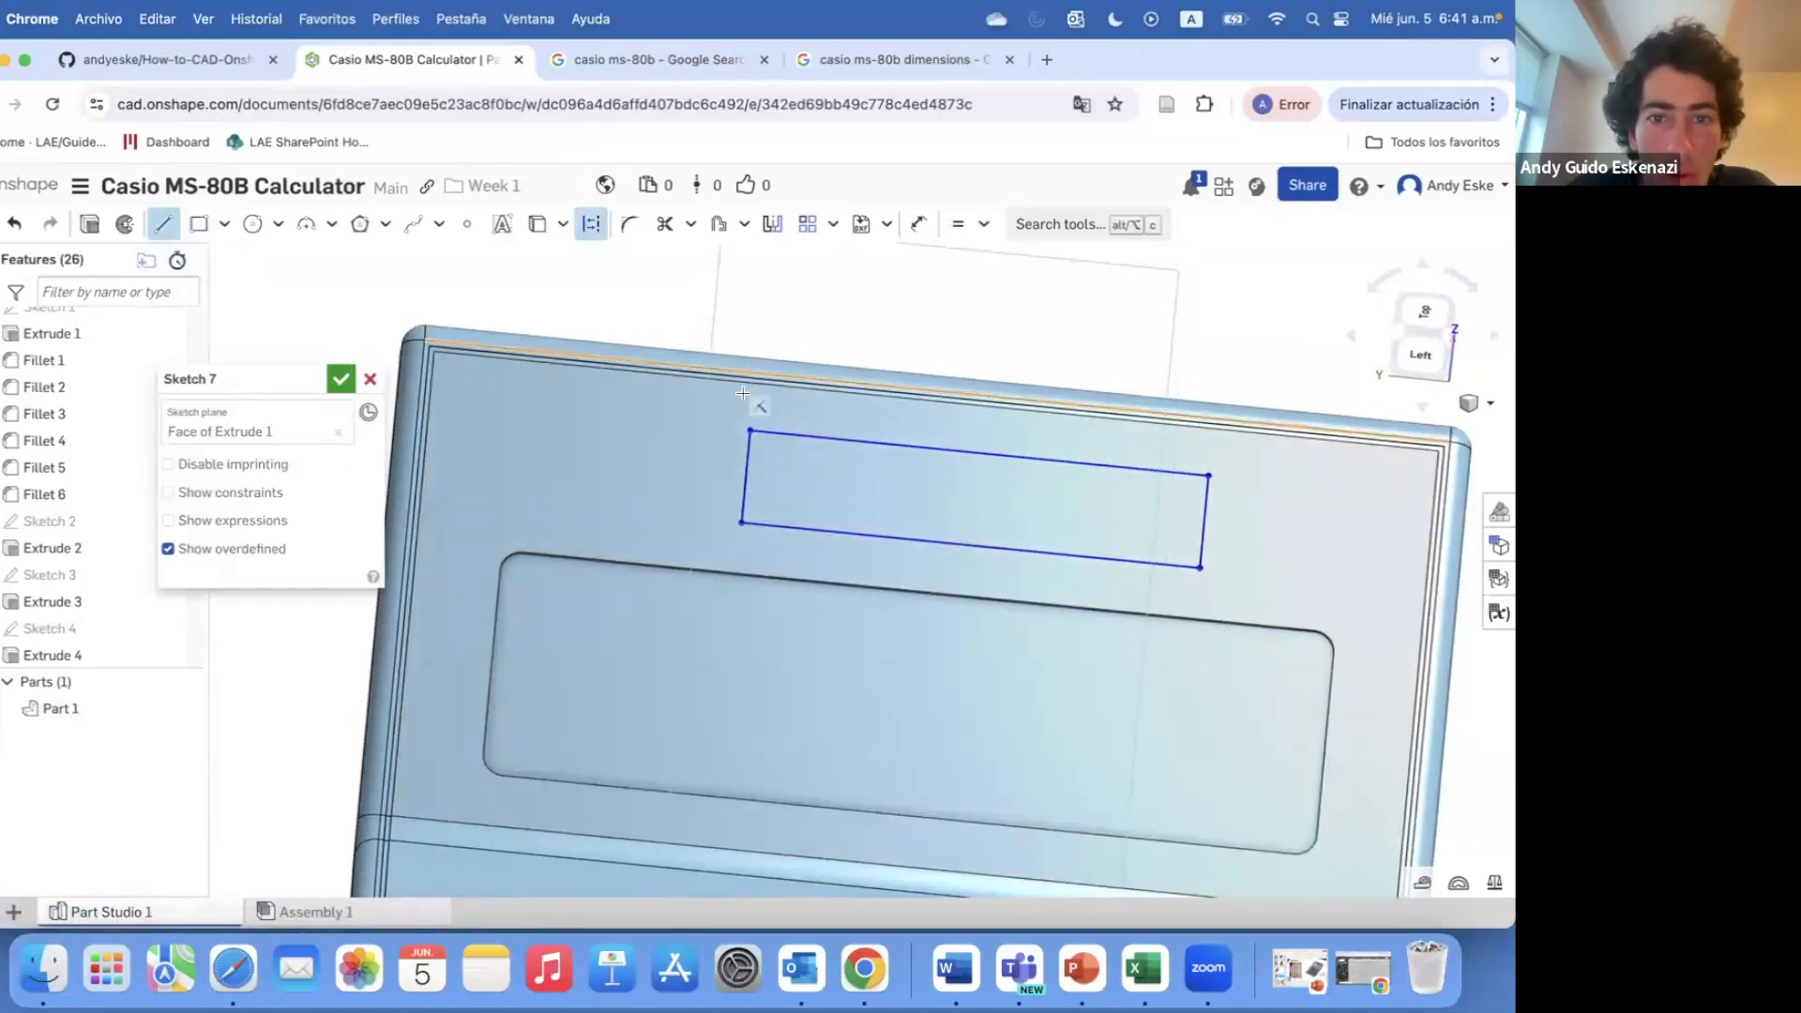
scroll(754, 427, up, 3)
click(750, 432)
click(752, 343)
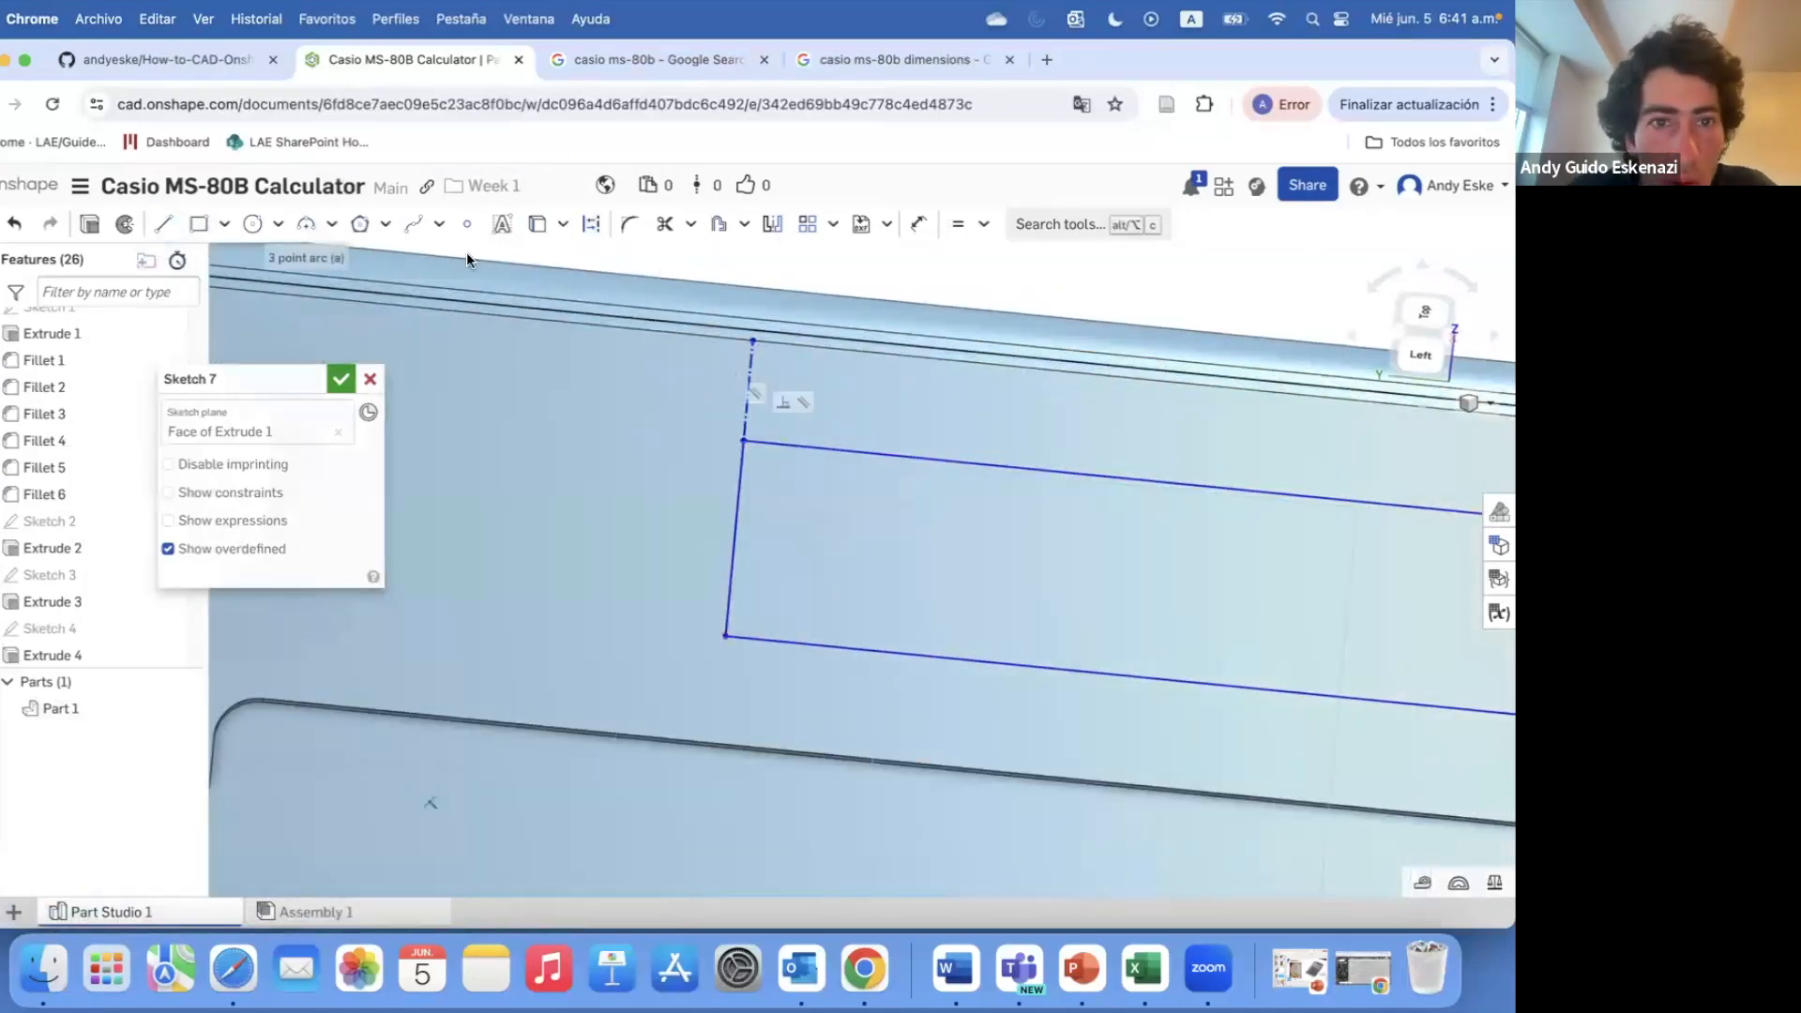
click(717, 745)
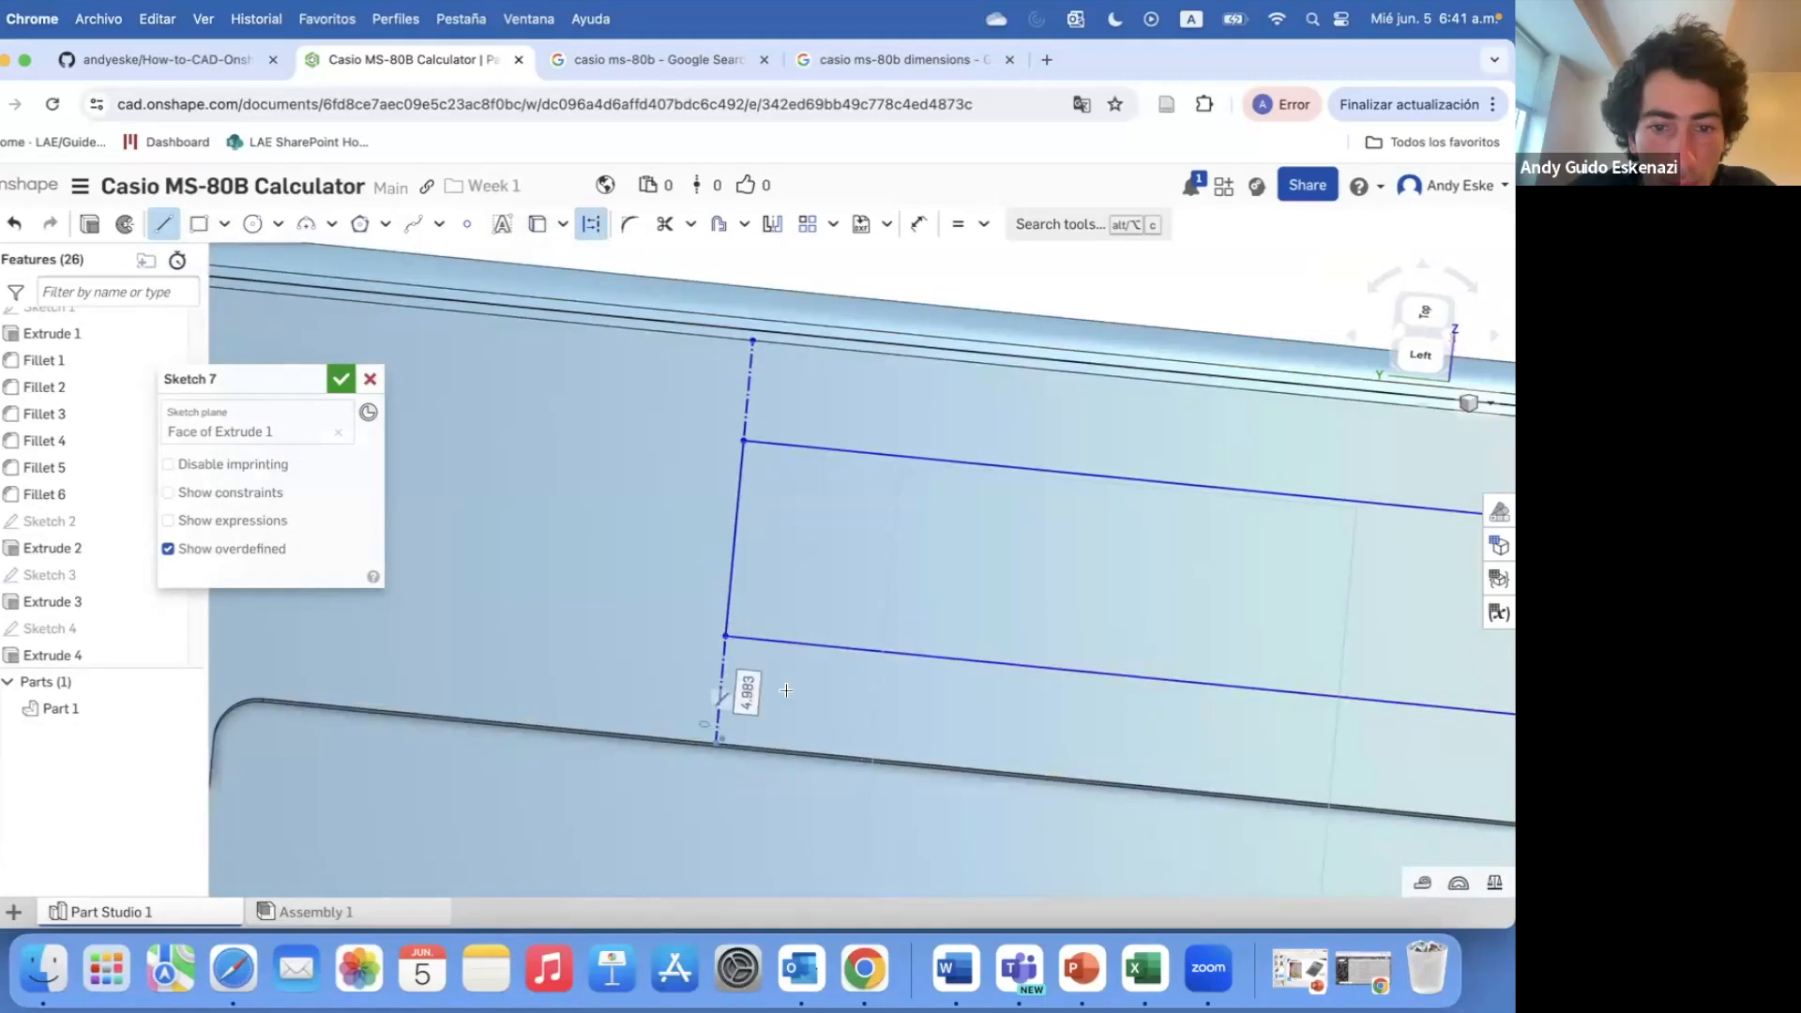
key(e)
click(747, 422)
click(719, 665)
key(Escape)
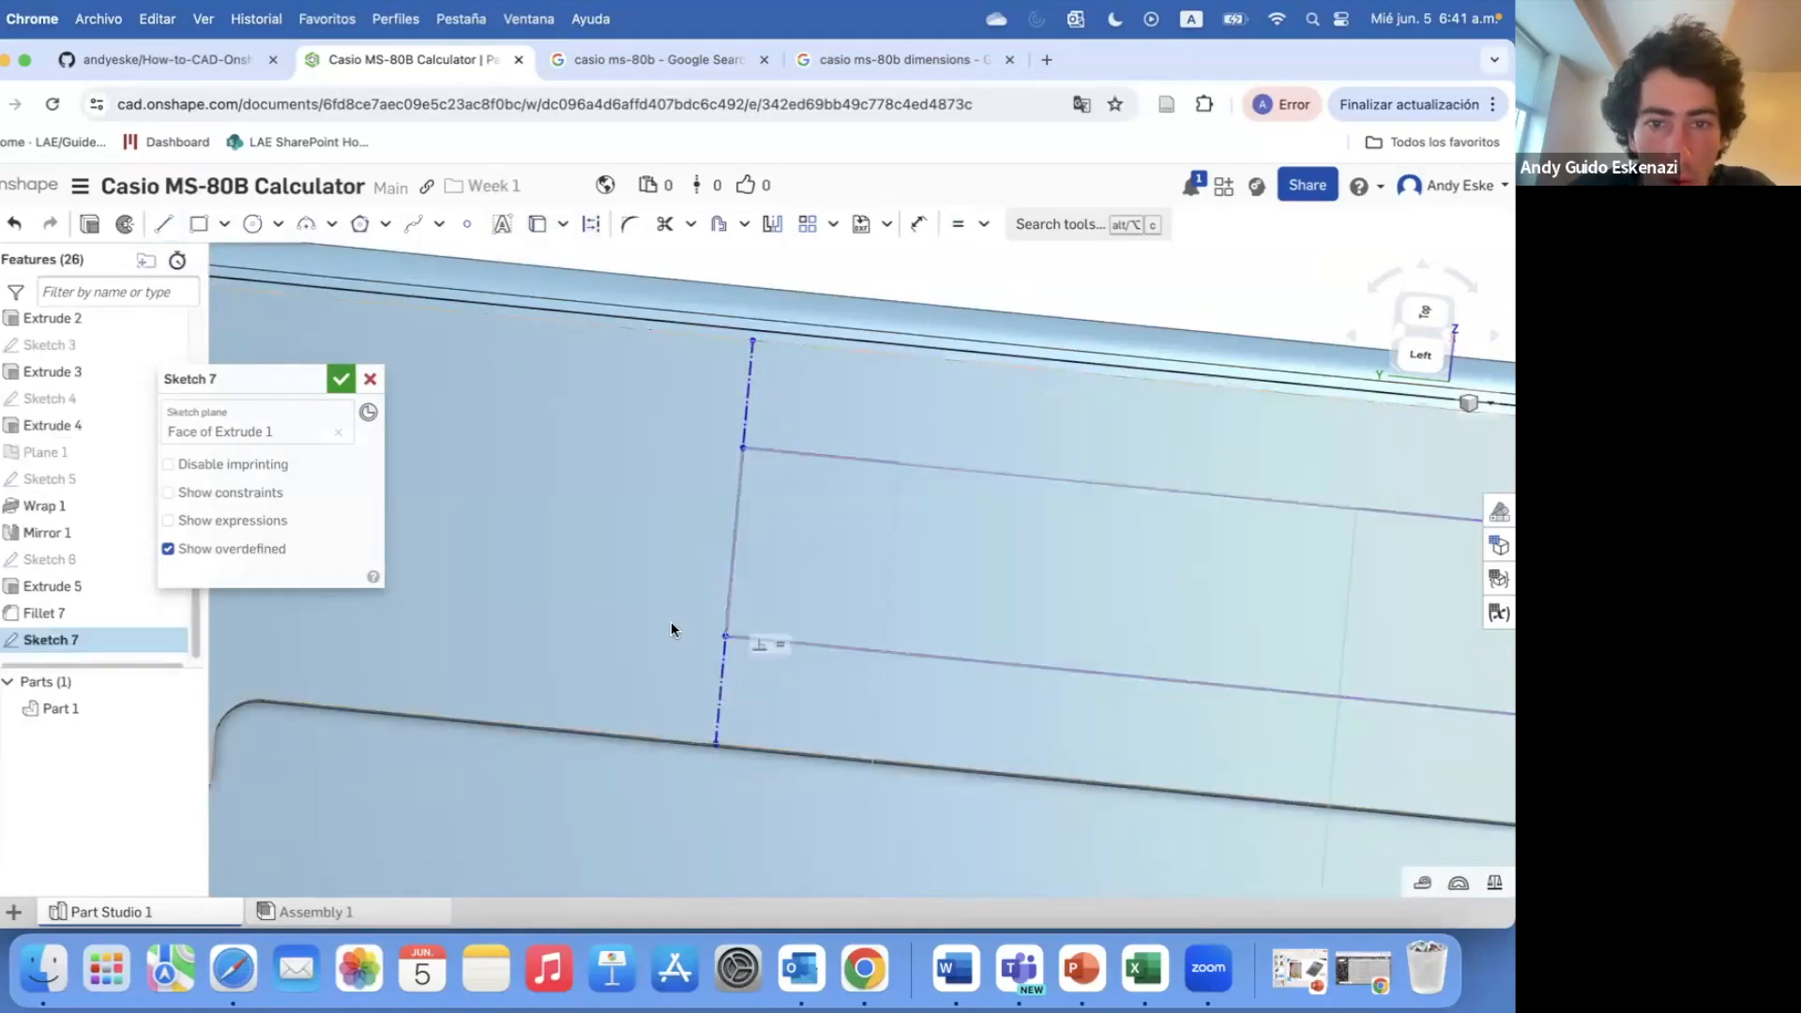
- Draw construction lines from the midpoints of the rectangle's short sides to the body's side edges, and make them equal
scroll(672, 628, down, 5)
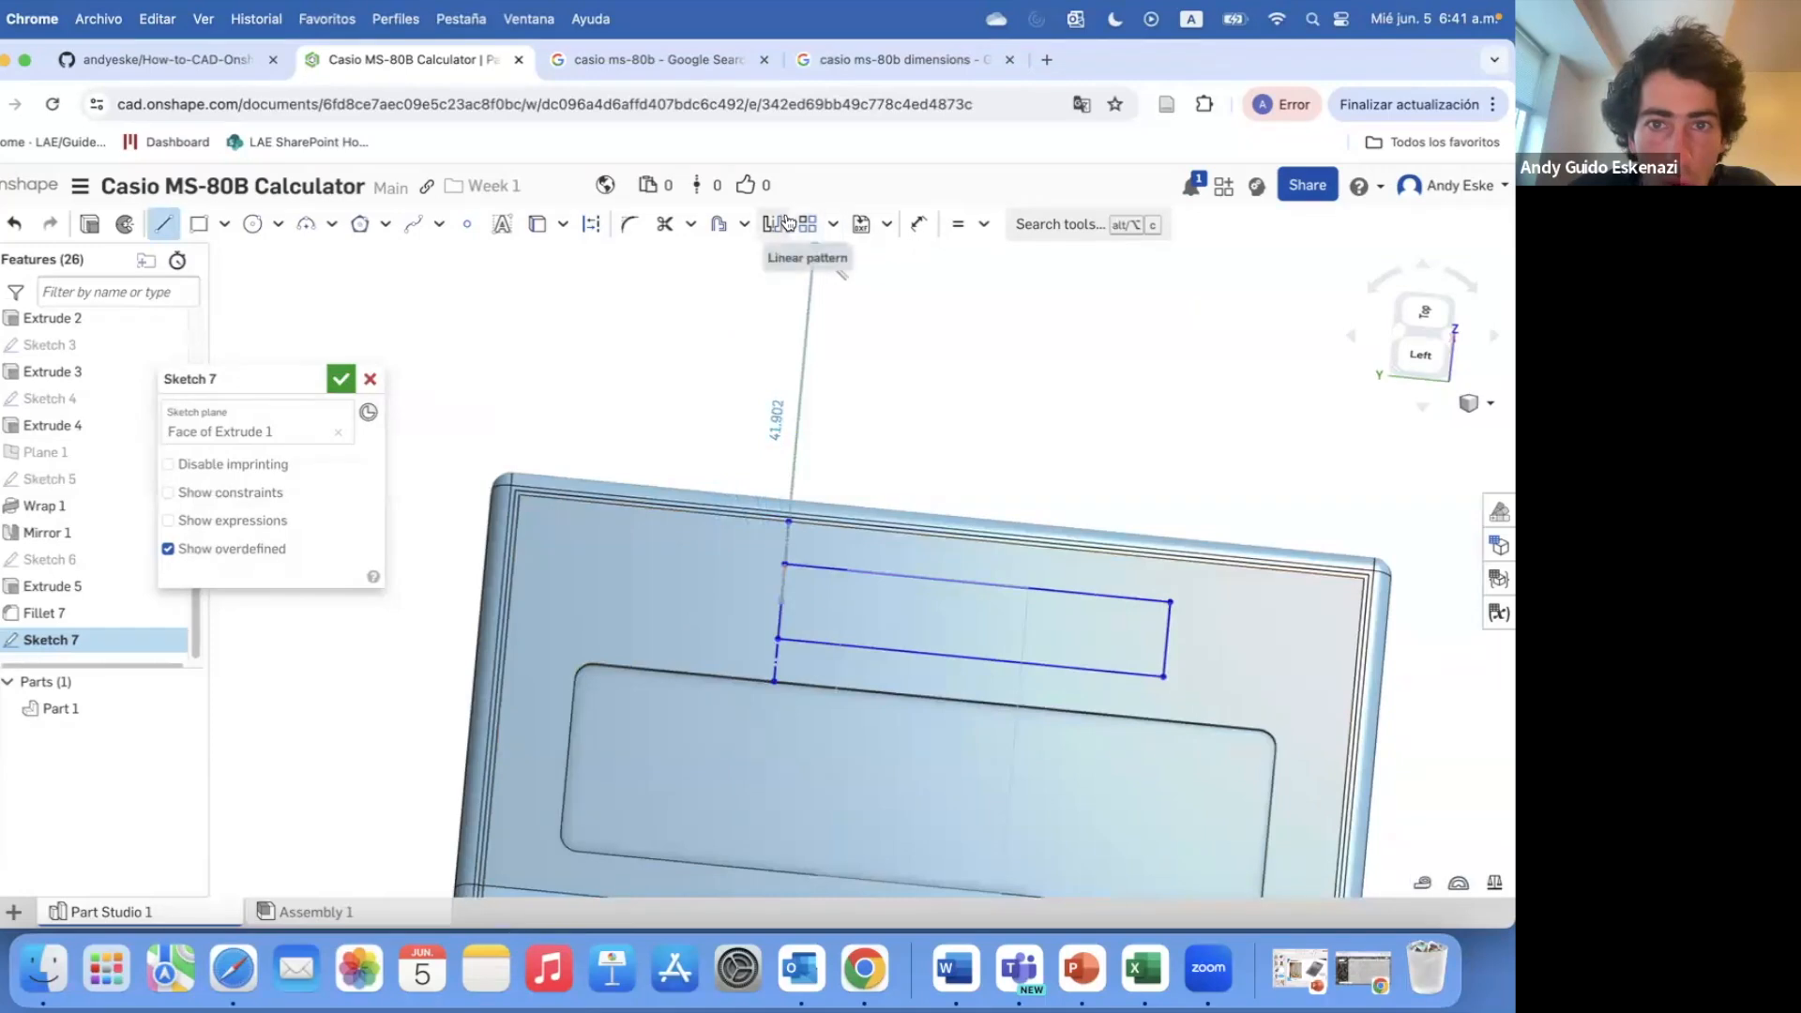
click(590, 225)
click(514, 576)
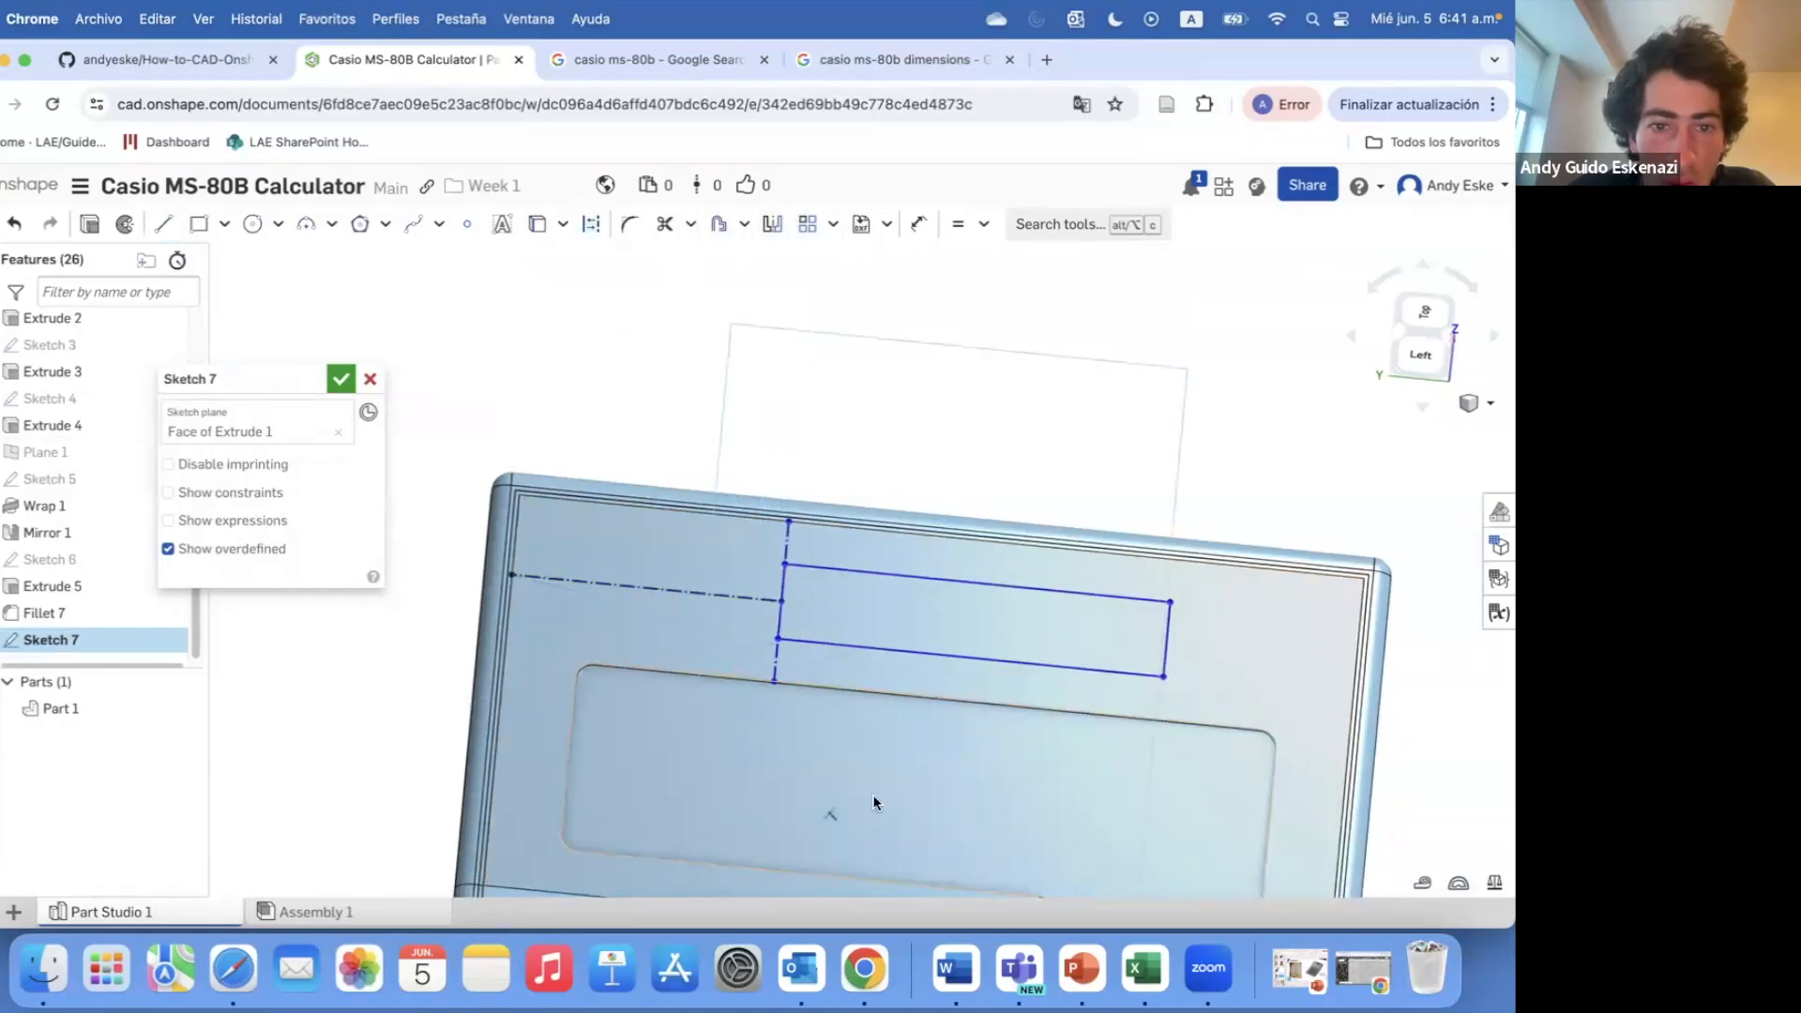
click(1167, 638)
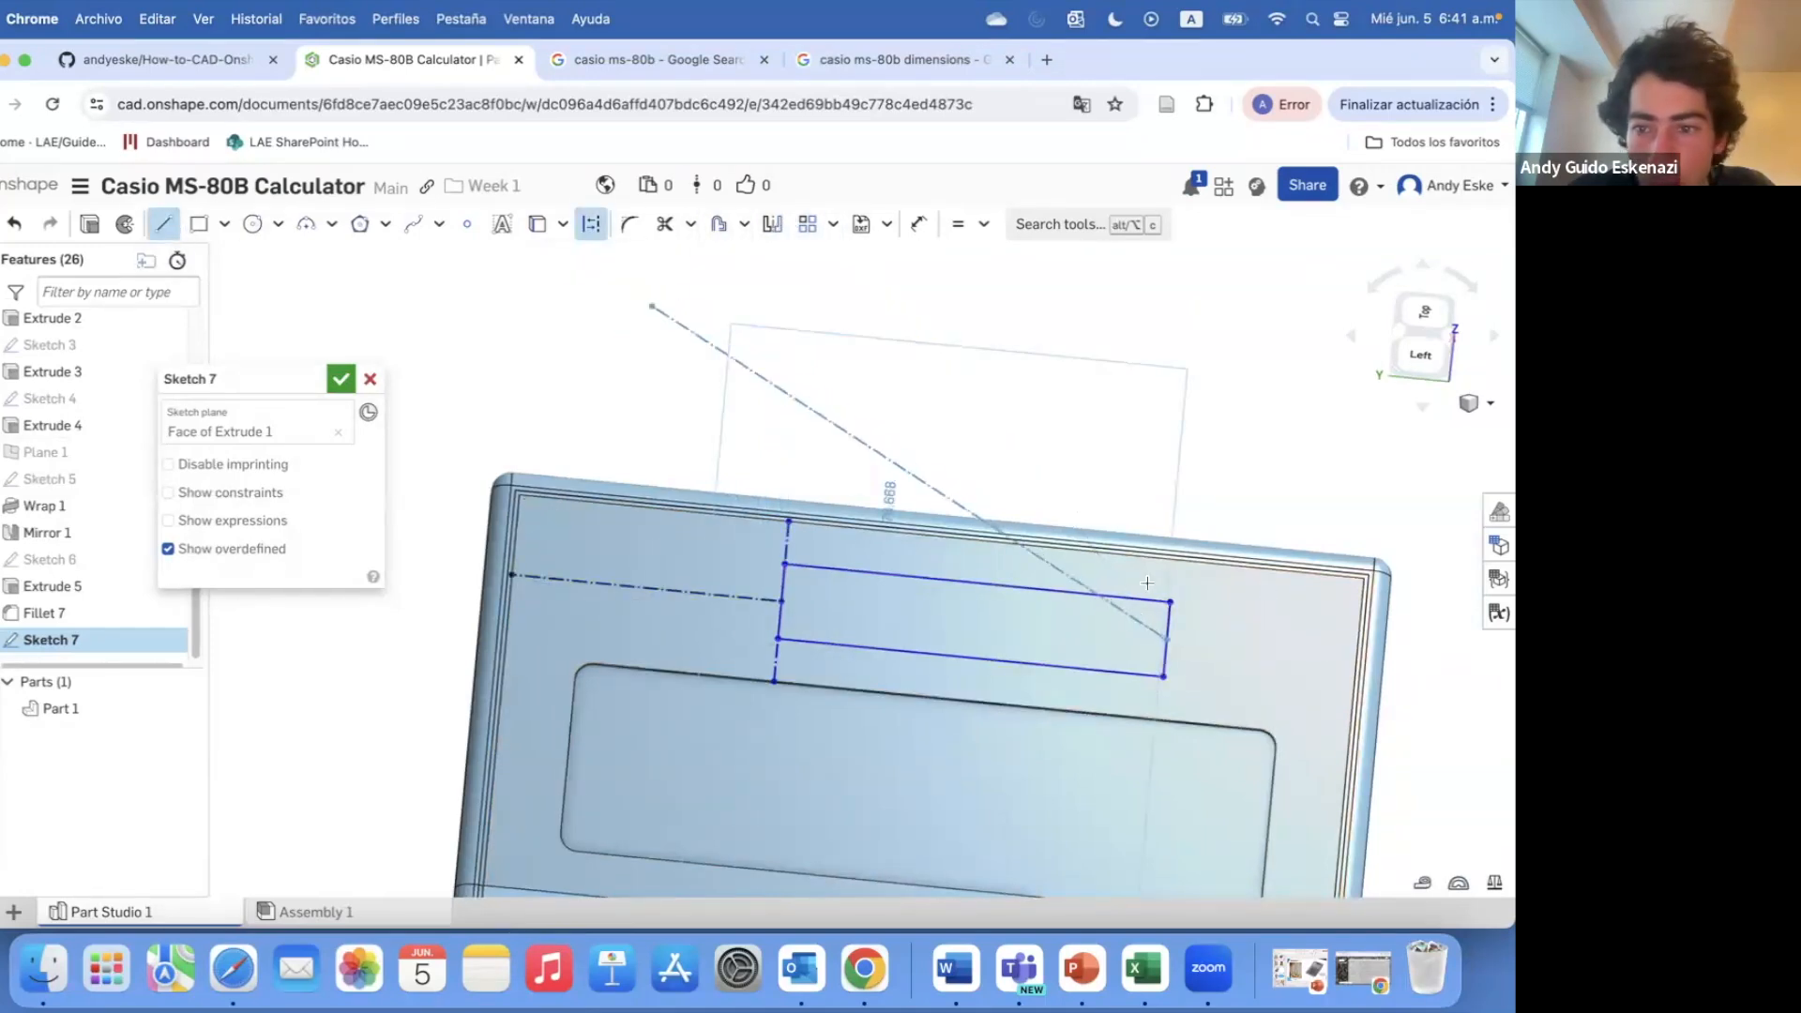
click(1357, 658)
key(Escape)
click(1294, 654)
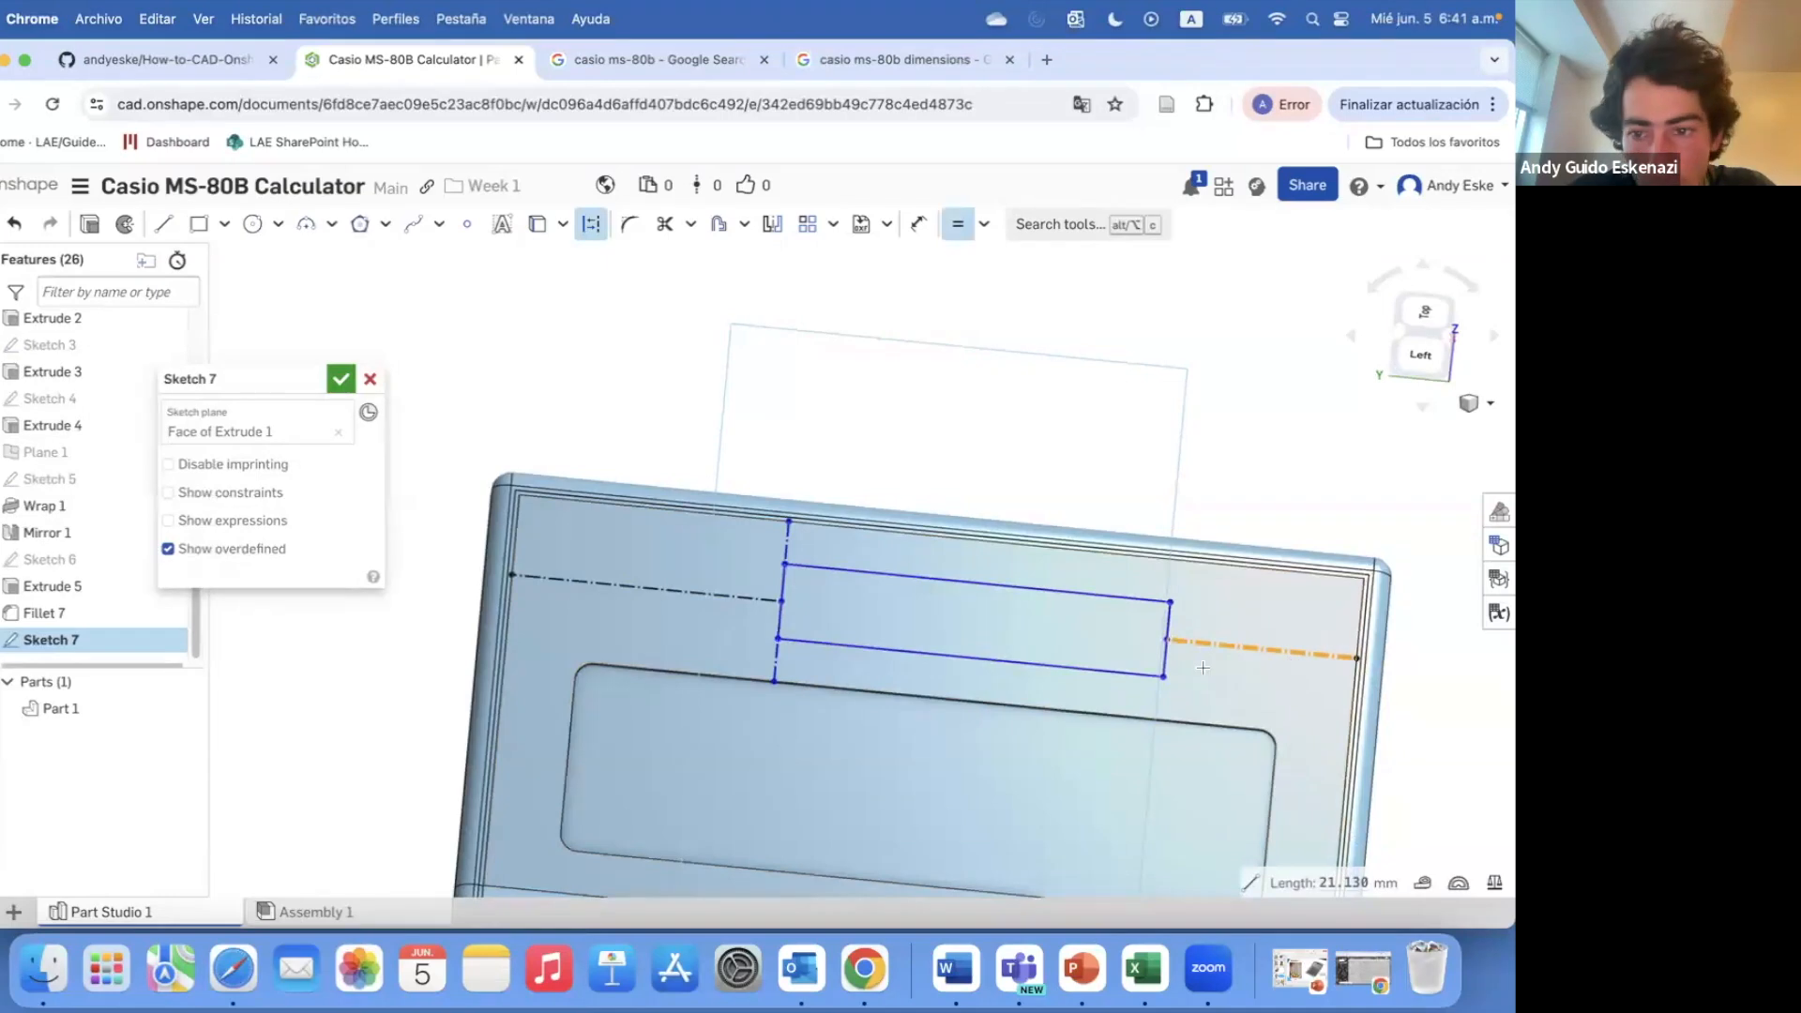
key(e)
- Dimension the rectangle's side margin, trying 25 mm and setting it to 28 mm, and set its upper margin to 5 mm
key(d)
click(699, 587)
click(656, 613)
text(25)
key(Return)
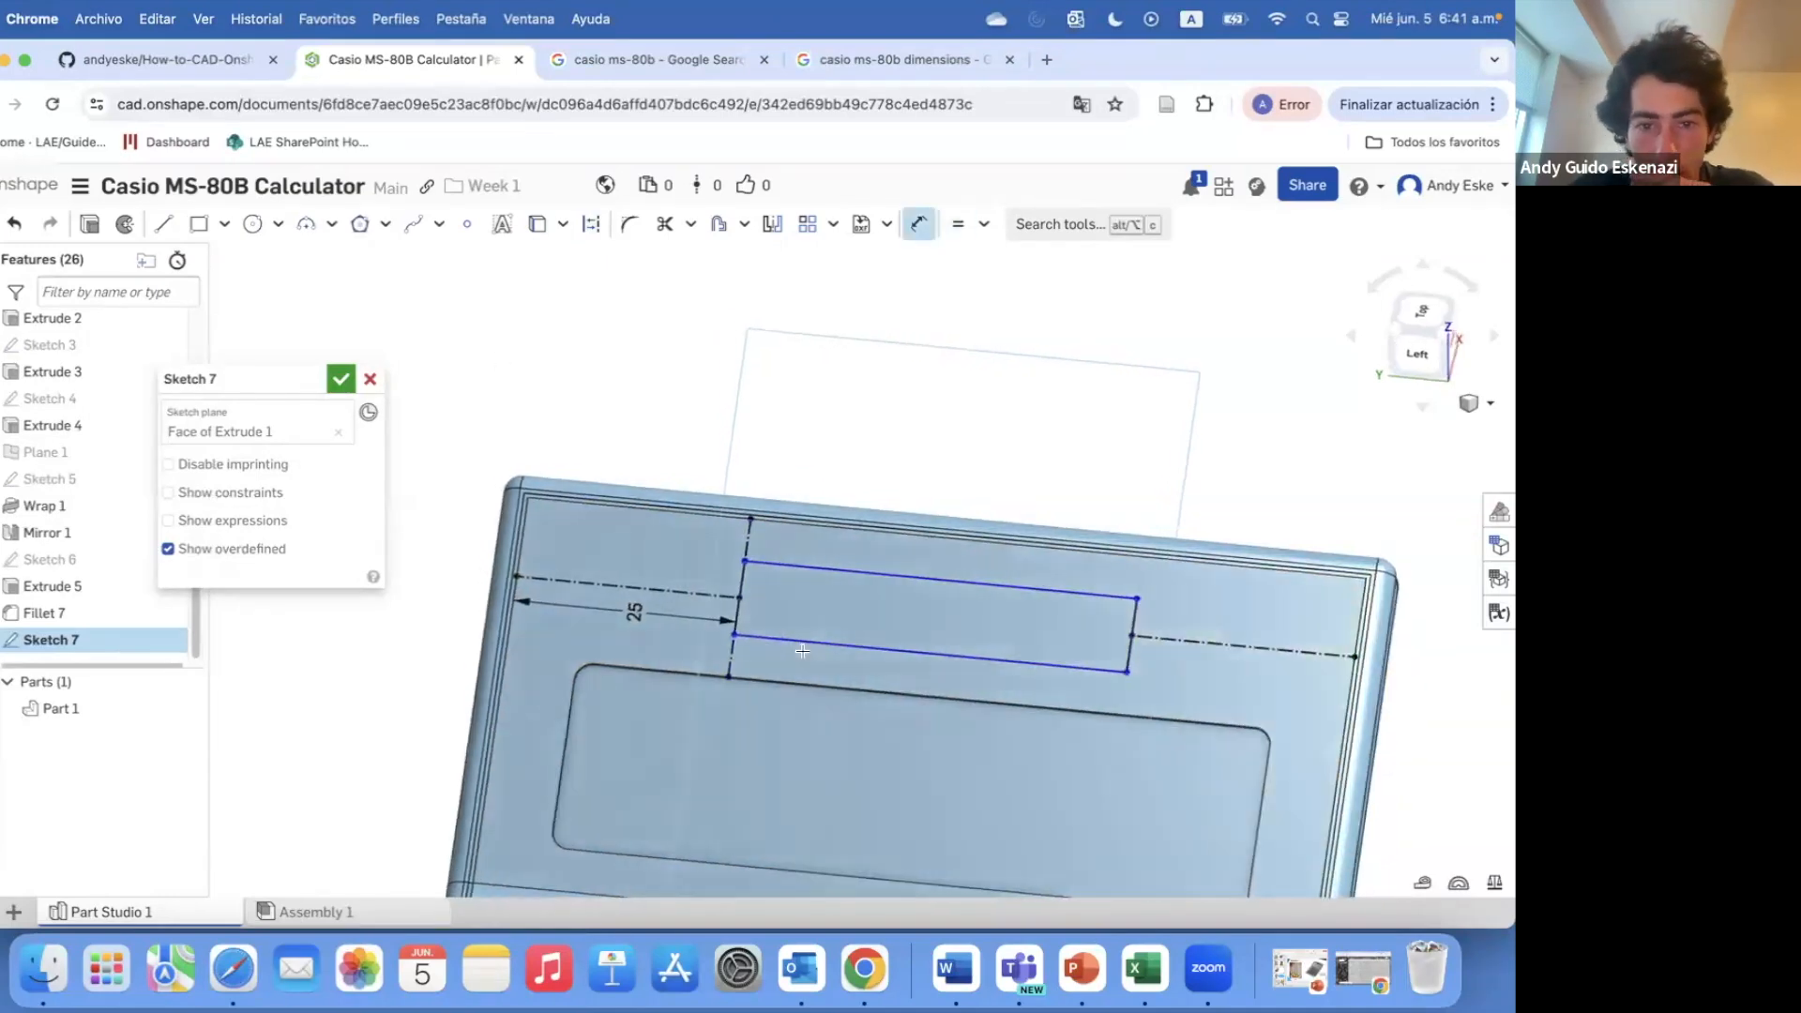
click(625, 608)
text(28)
key(Return)
click(718, 537)
text(5)
key(Return)
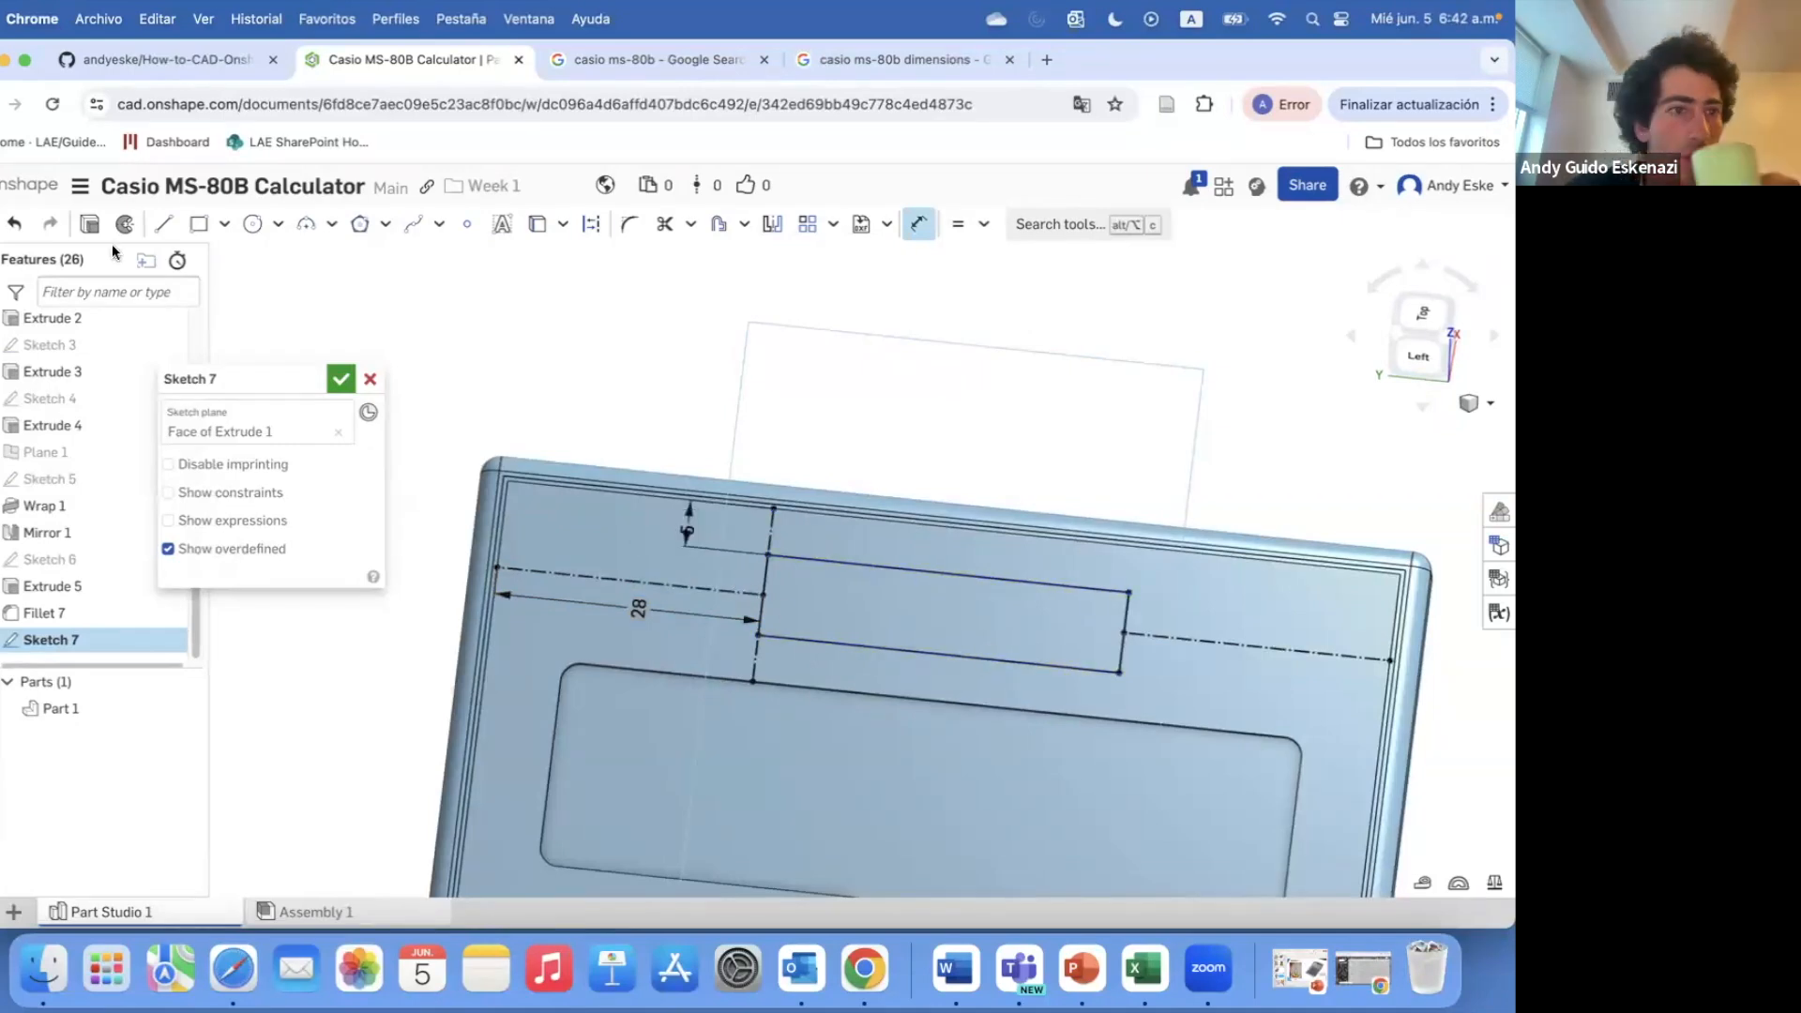
- Extrude the small rectangle above the display with a depth of 0.5 mm
key(shift+e)
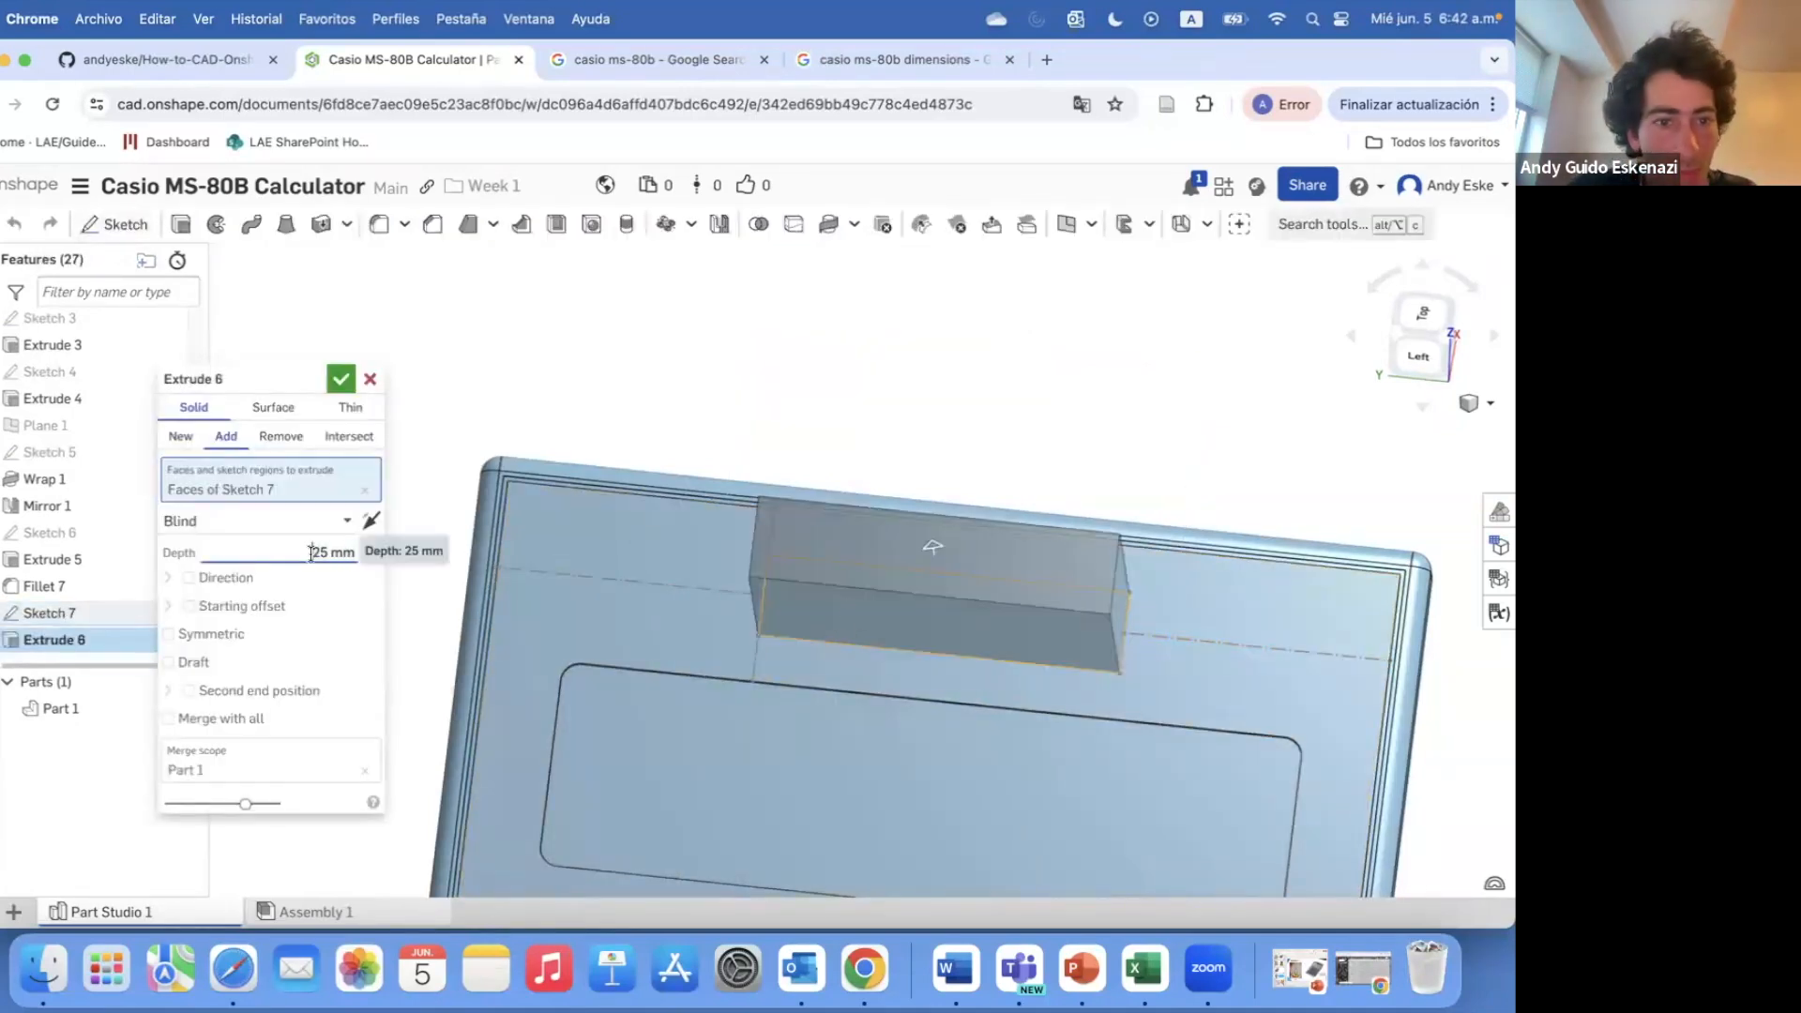
click(359, 555)
text(0.5)
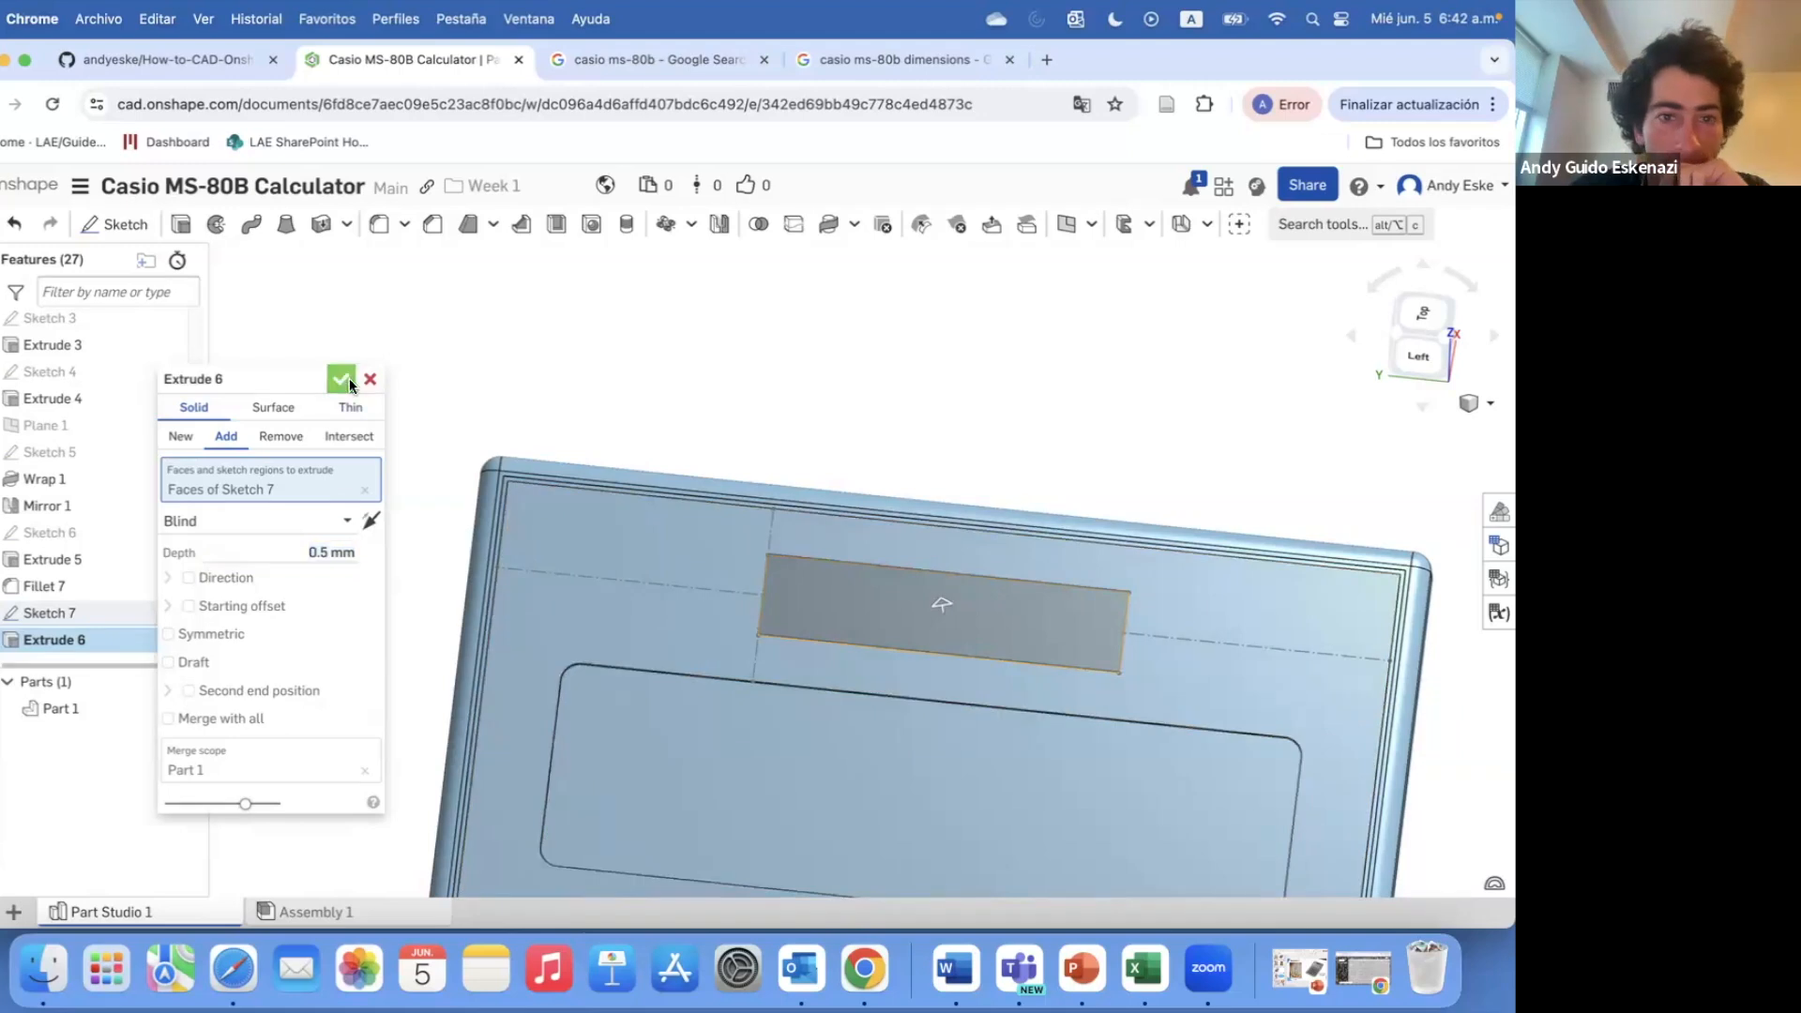
click(341, 379)
- Change the small rectangle's extrude to remove material and flip its direction into the body
right_click(51, 639)
click(103, 695)
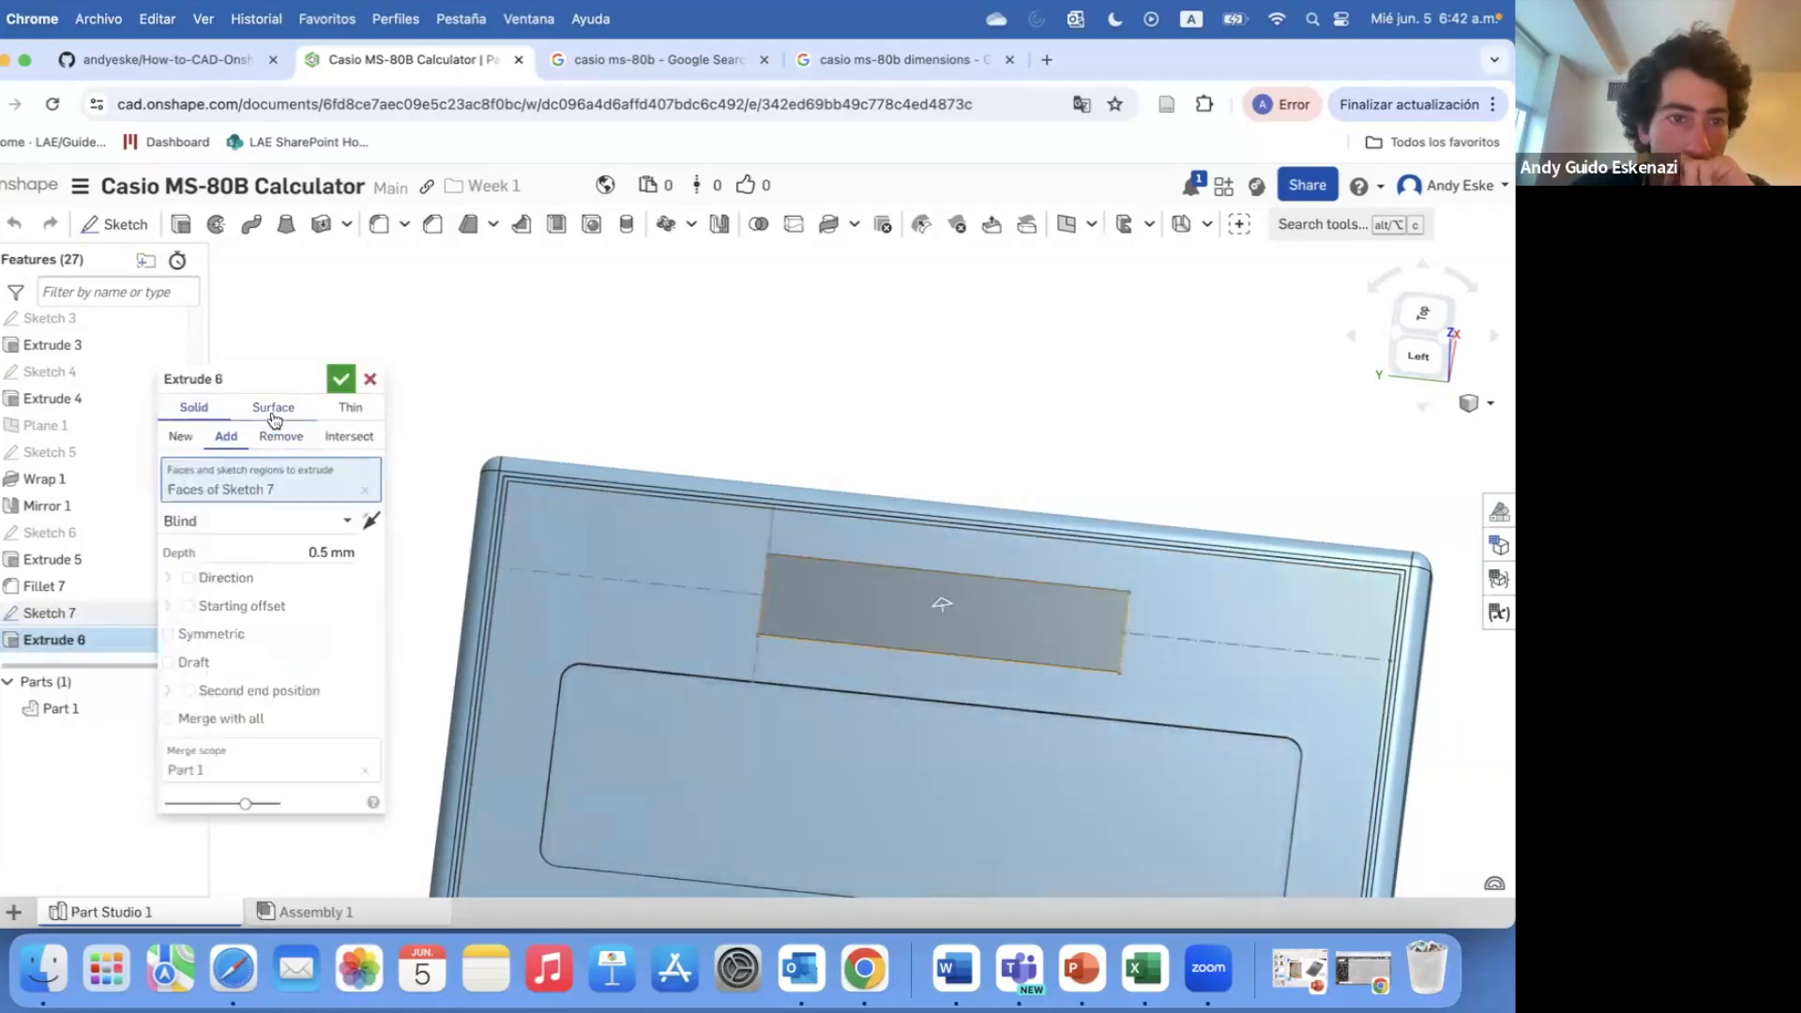
click(278, 437)
click(341, 379)
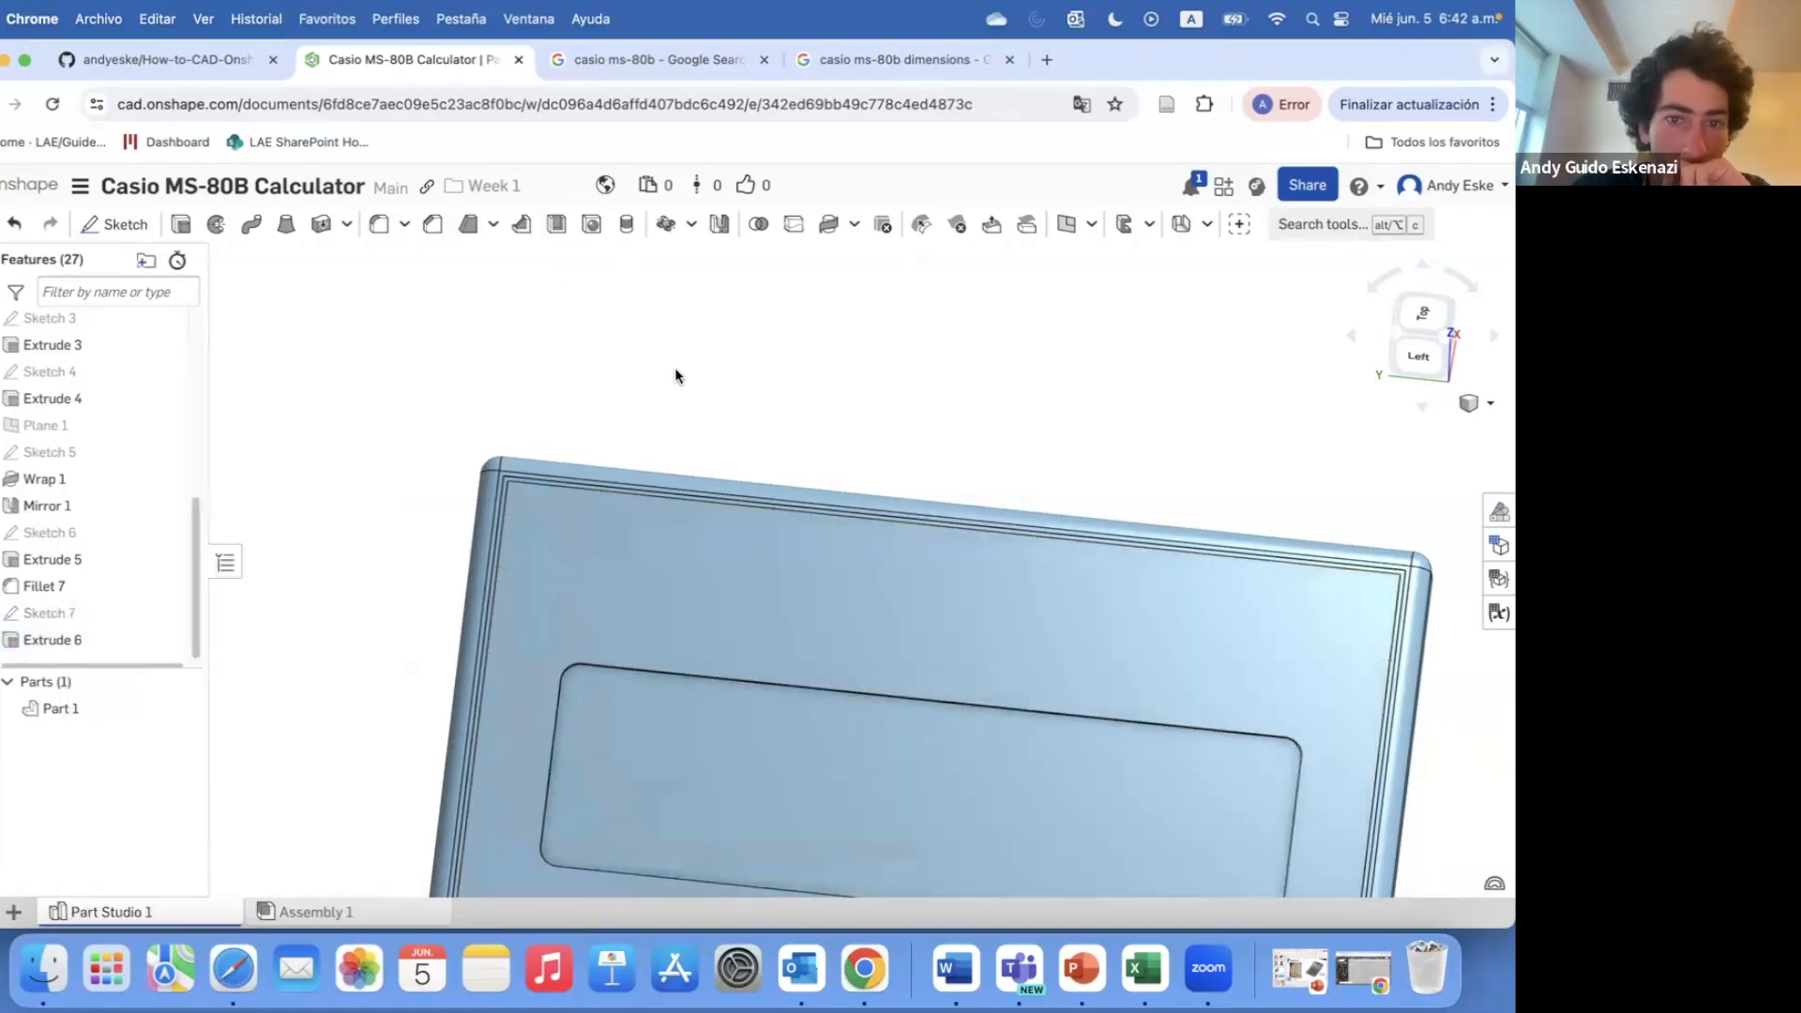
right_click(103, 630)
click(148, 672)
click(370, 521)
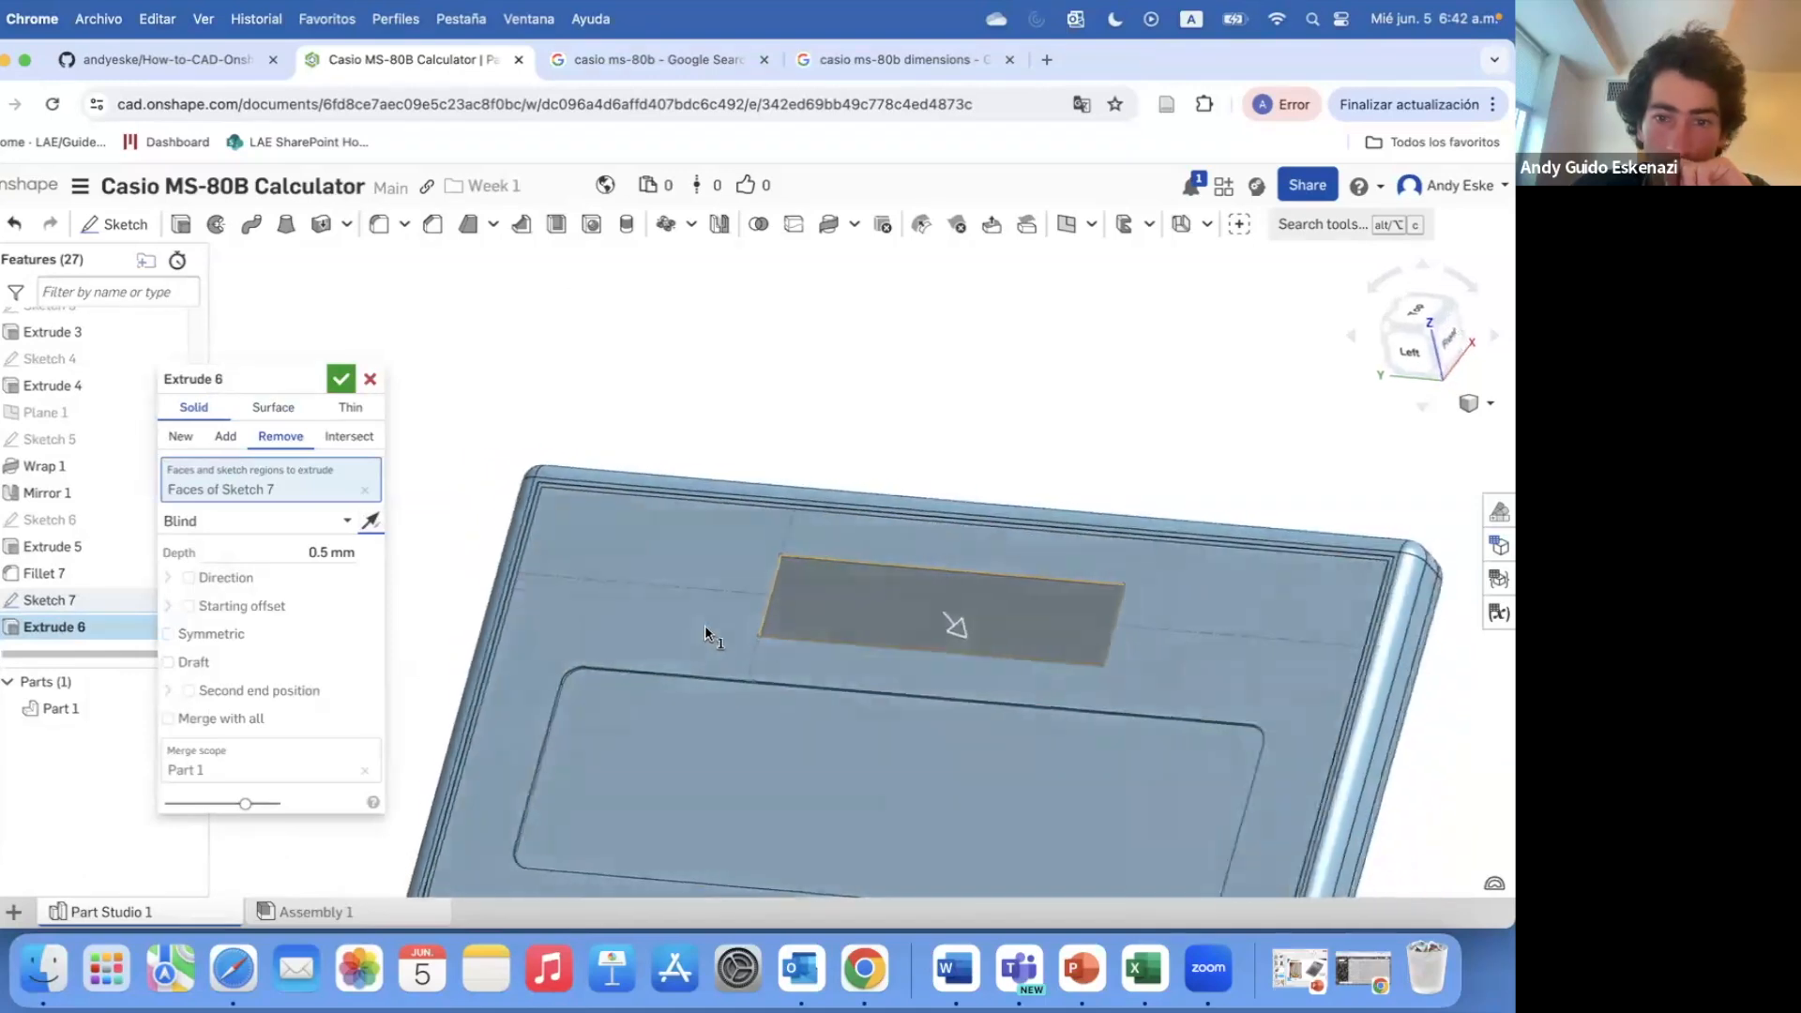
key(Return)
- Fillet the four corner edges of the small upper recess with a 1 mm radius
scroll(540, 297, up, 5)
key(shift+f)
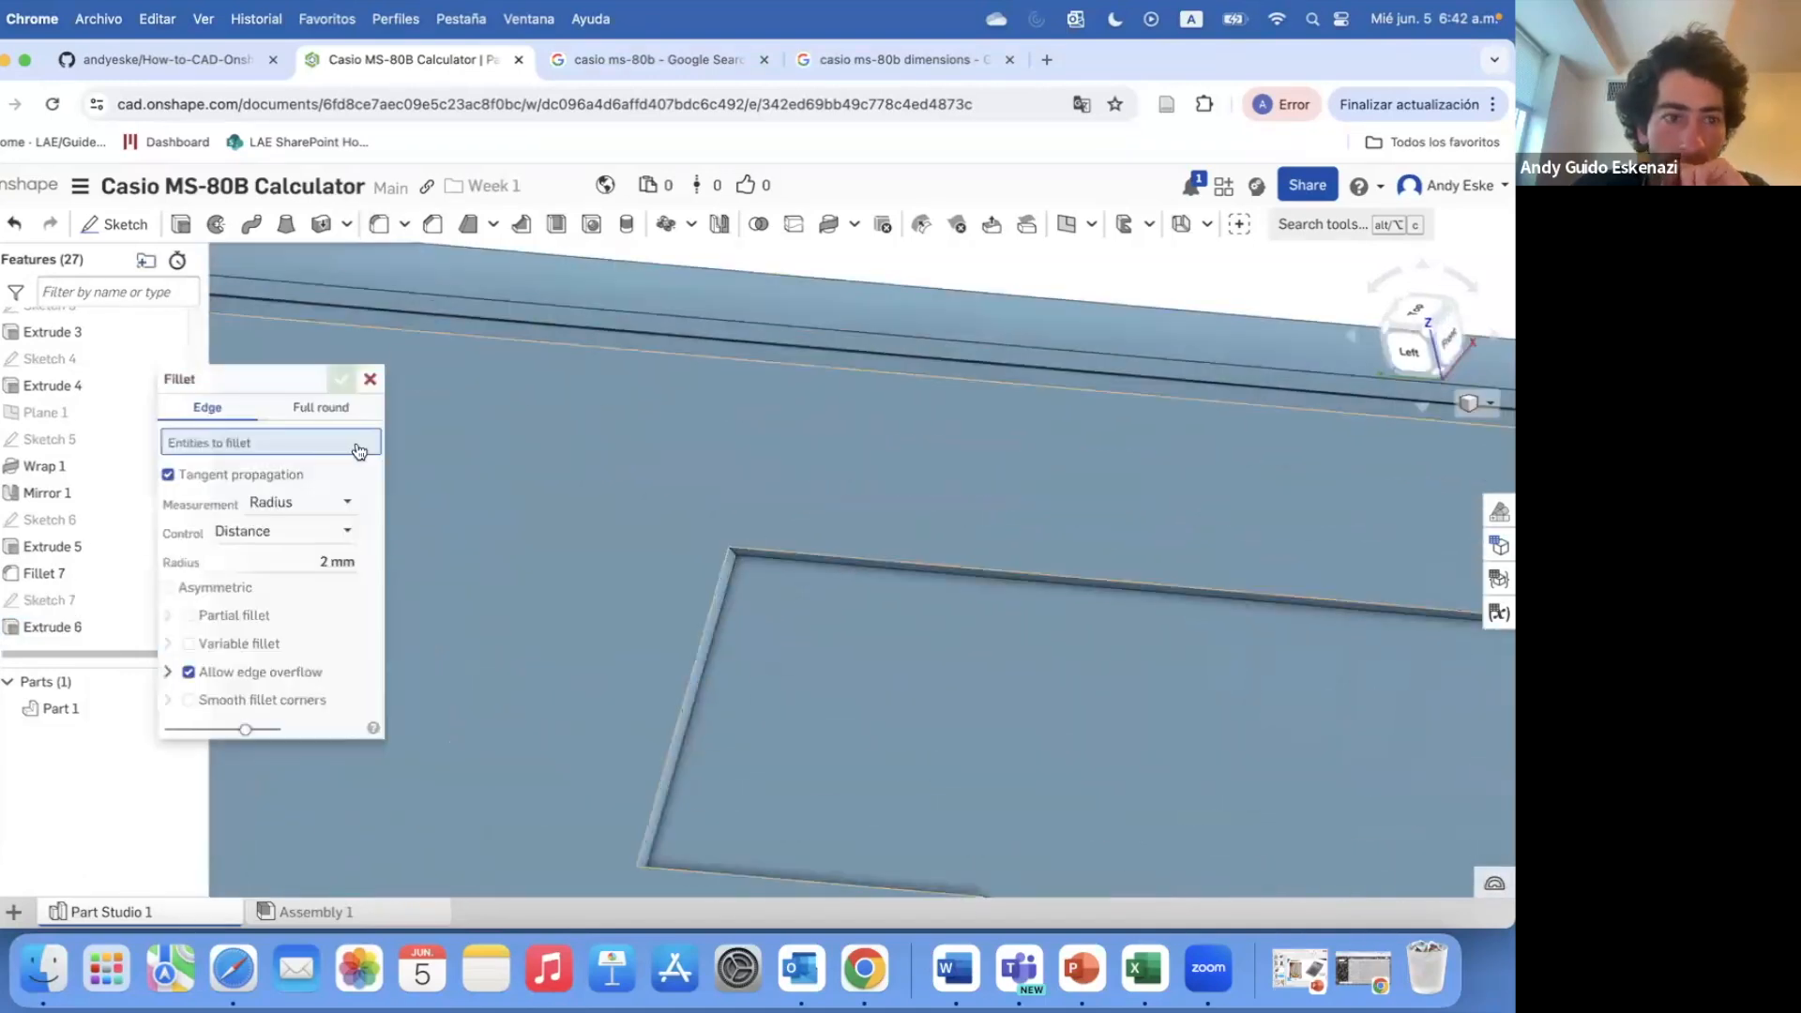
click(352, 561)
text(1)
key(Return)
click(649, 511)
right_drag(649, 510, 993, 758)
click(651, 678)
click(926, 668)
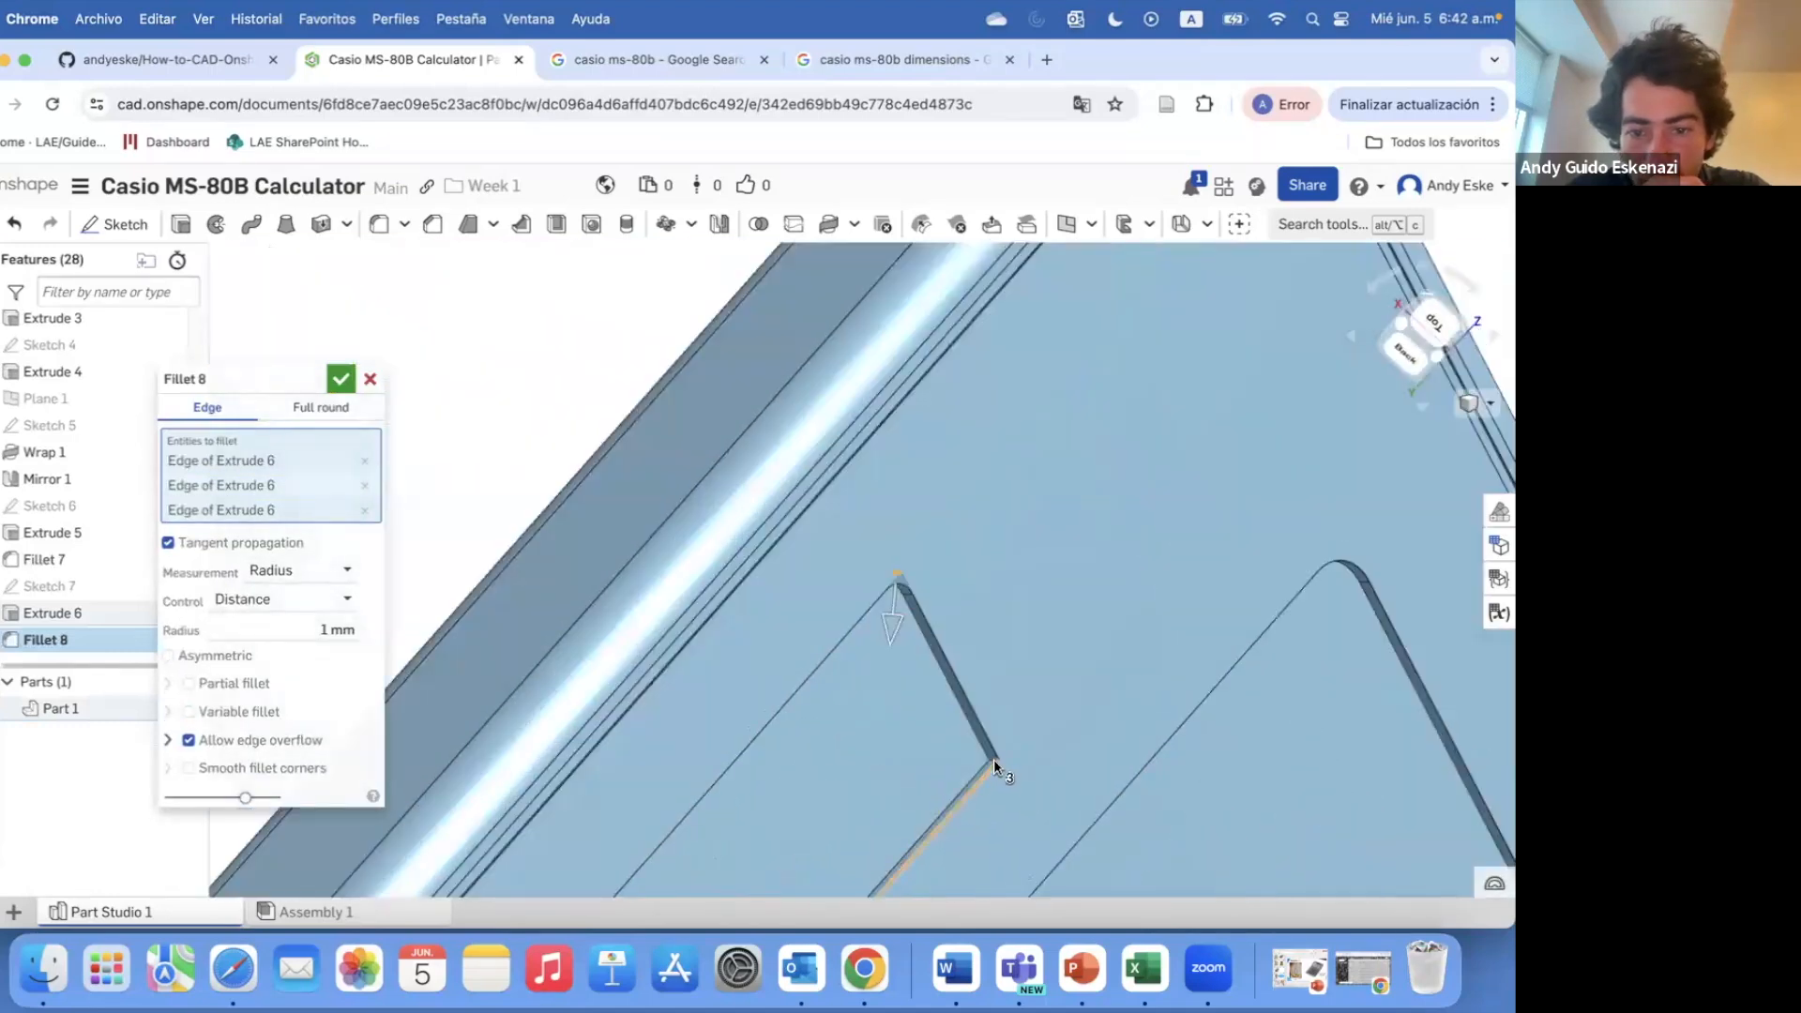
click(993, 758)
click(340, 378)
- Check the reference photo and sketch a row of five key rectangles across the lower face, just below the display section
scroll(496, 444, down, 10)
right_drag(496, 444, 644, 559)
scroll(644, 559, down, 3)
click(647, 60)
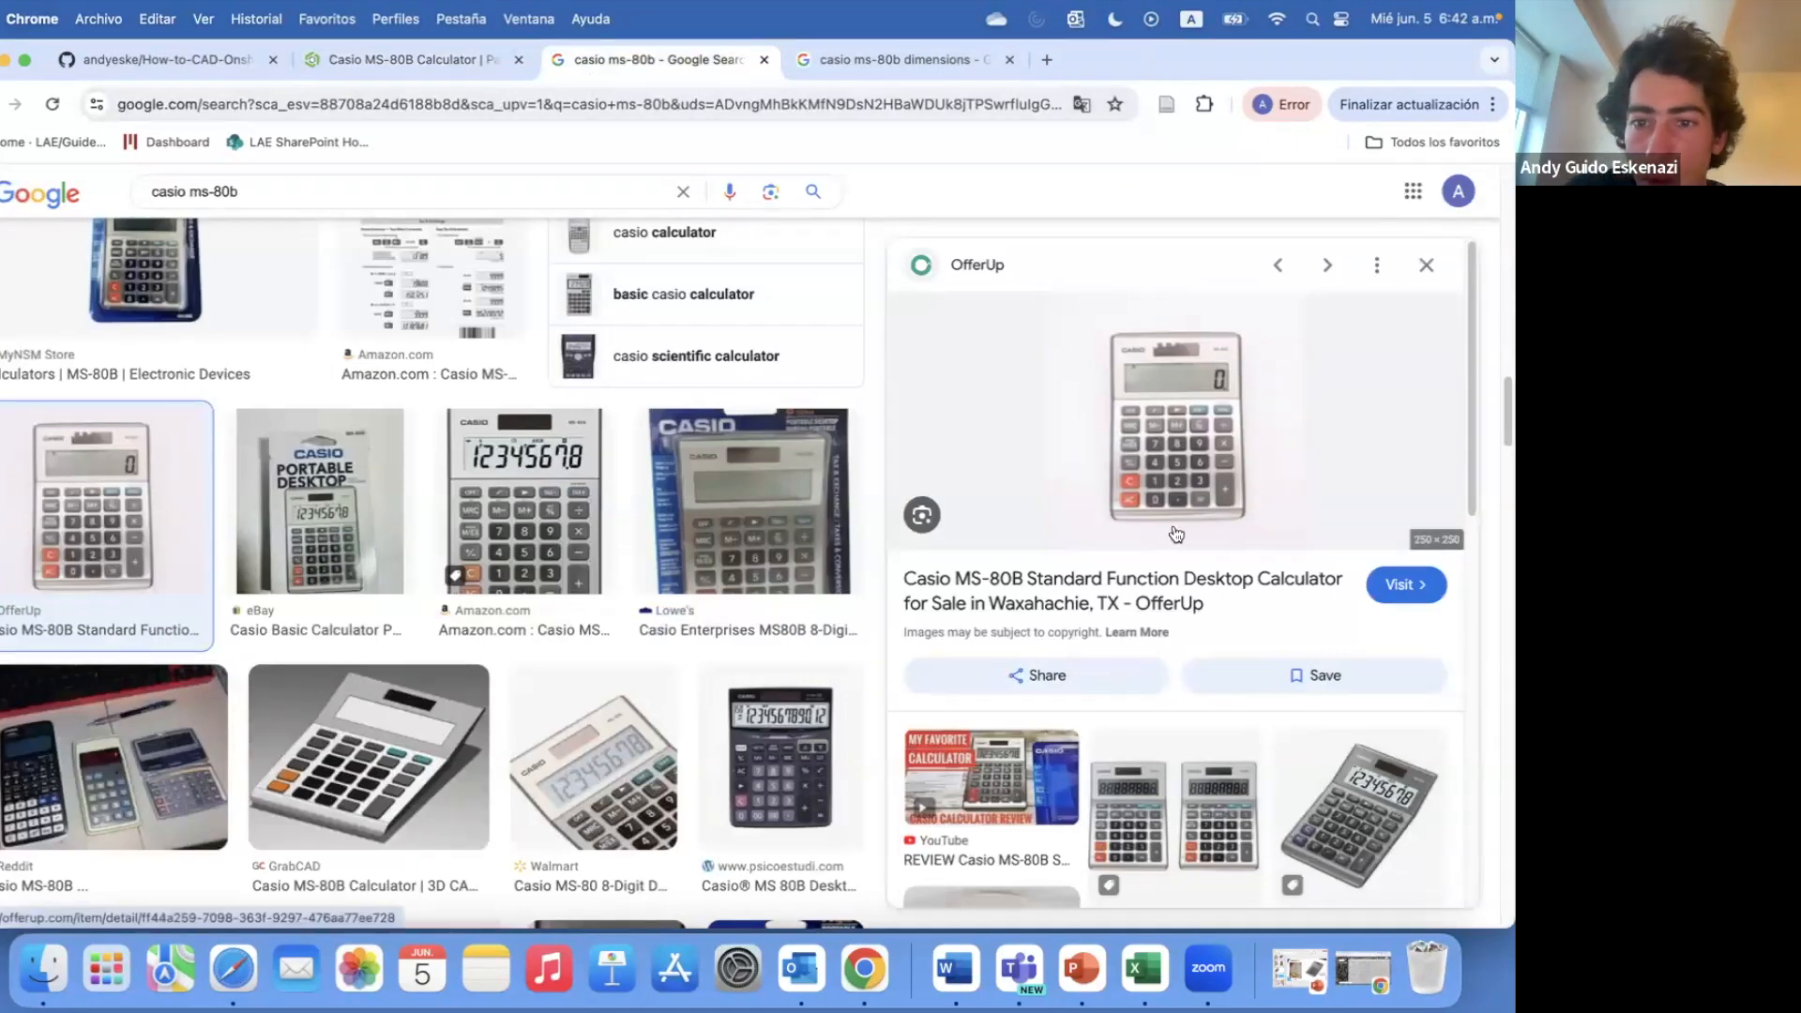
scroll(1146, 437, down, 1)
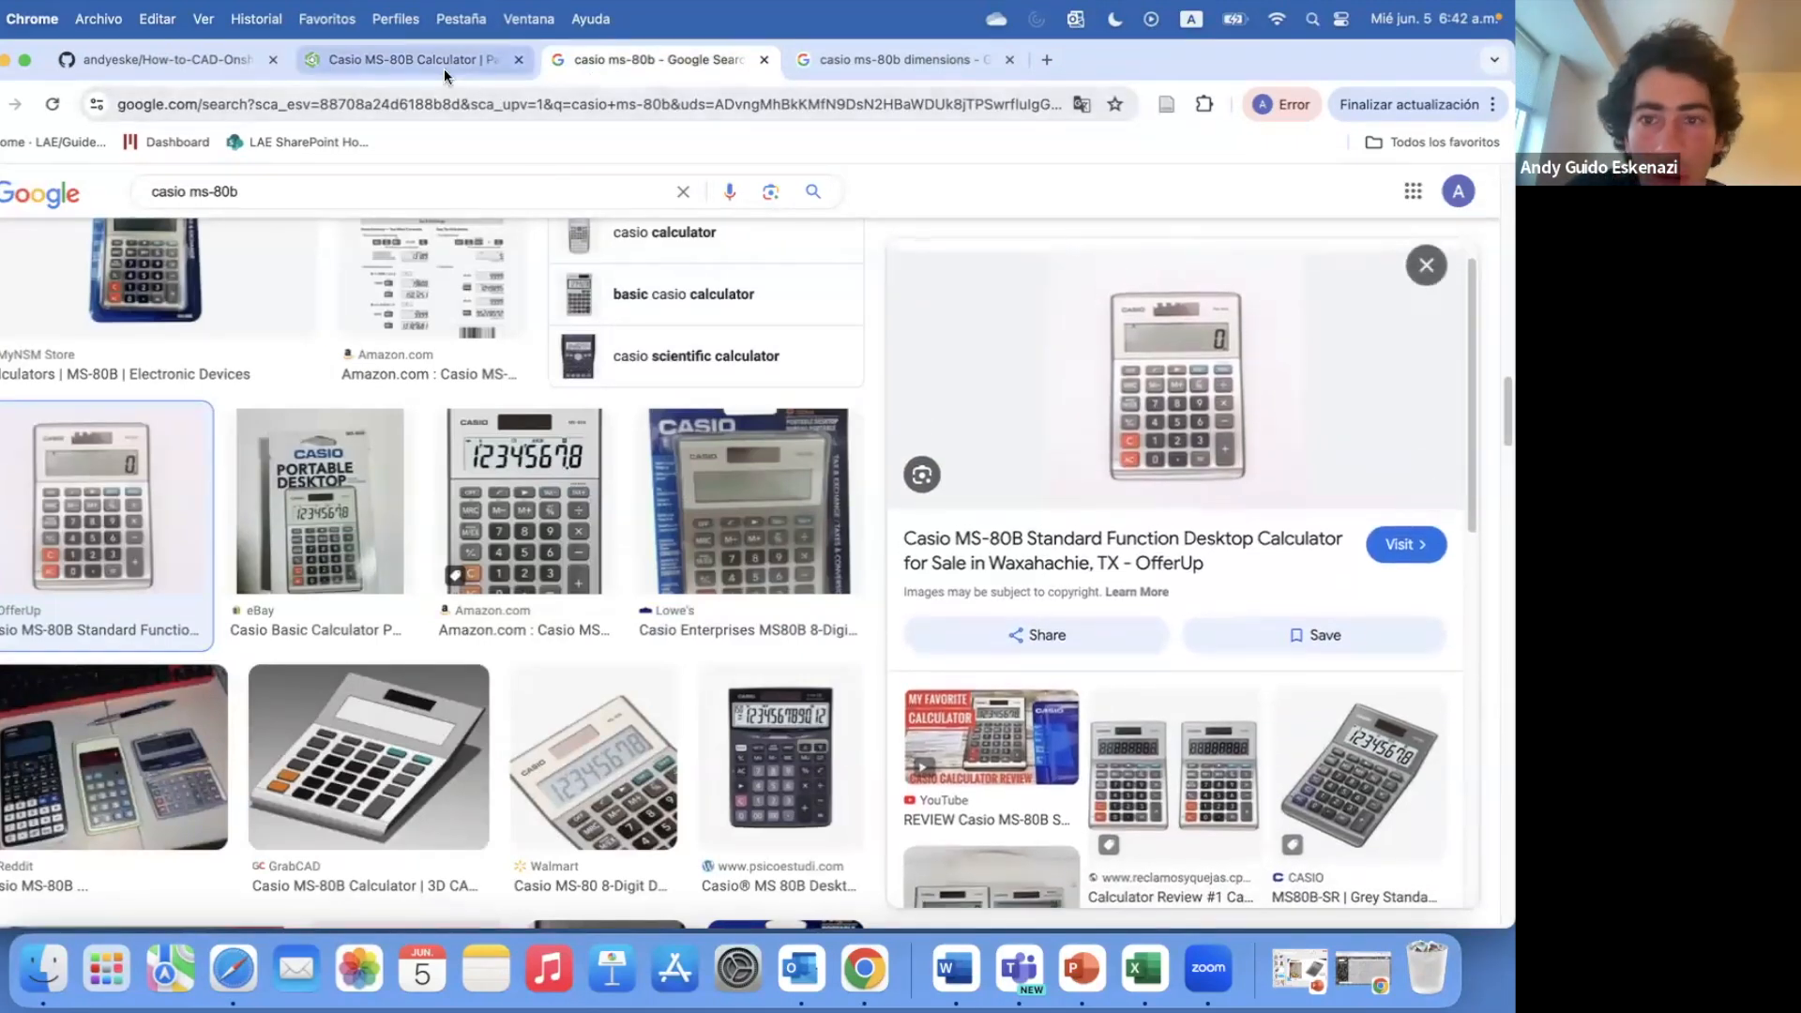
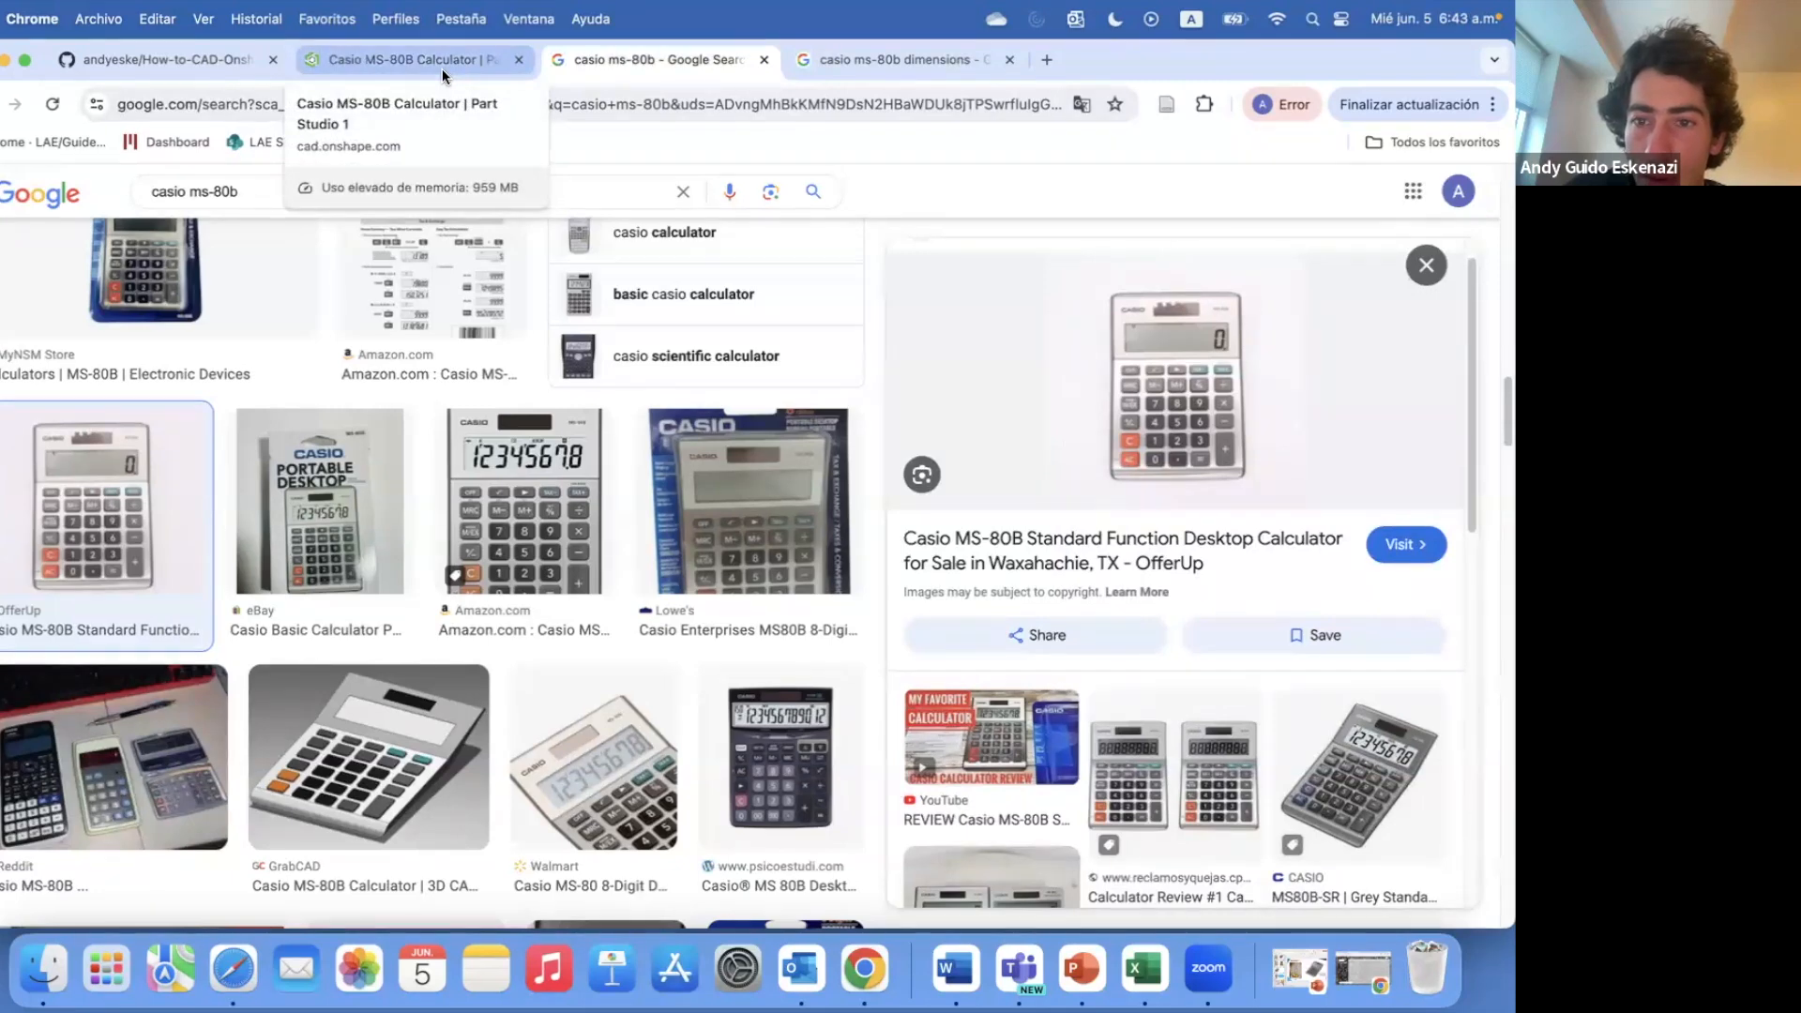
click(442, 62)
key(shift+s)
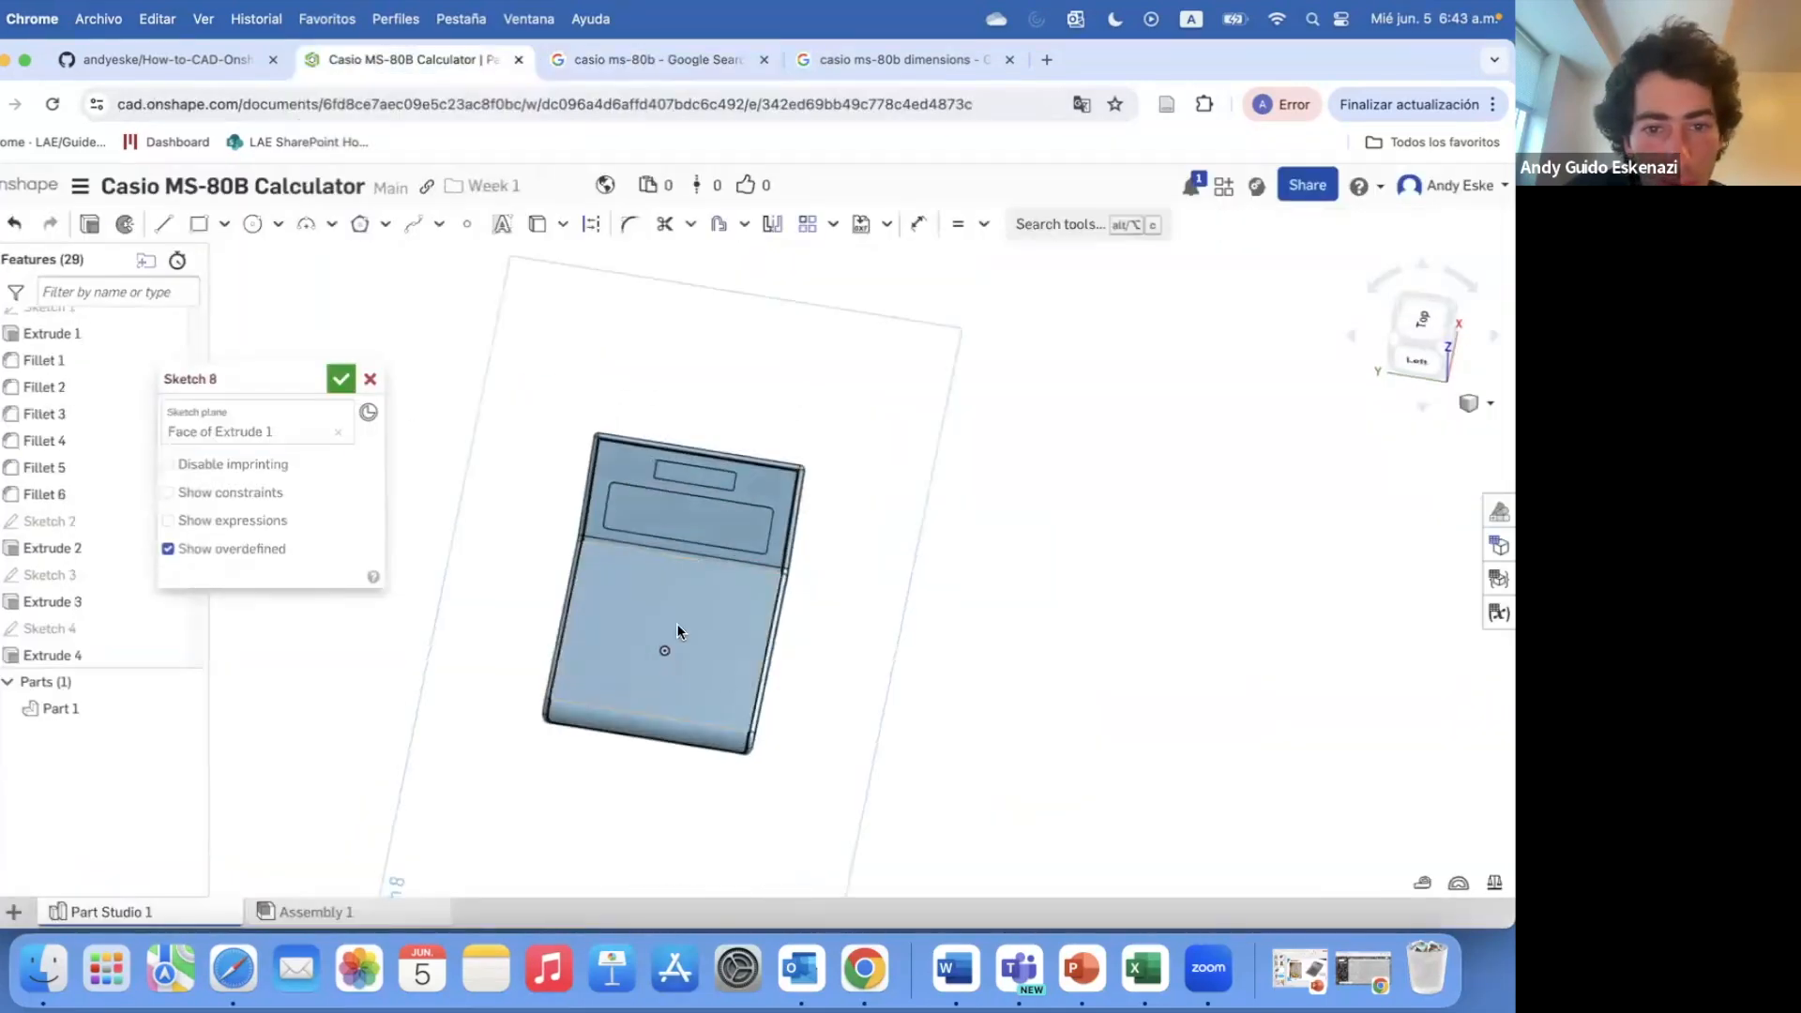
key(n)
key(g)
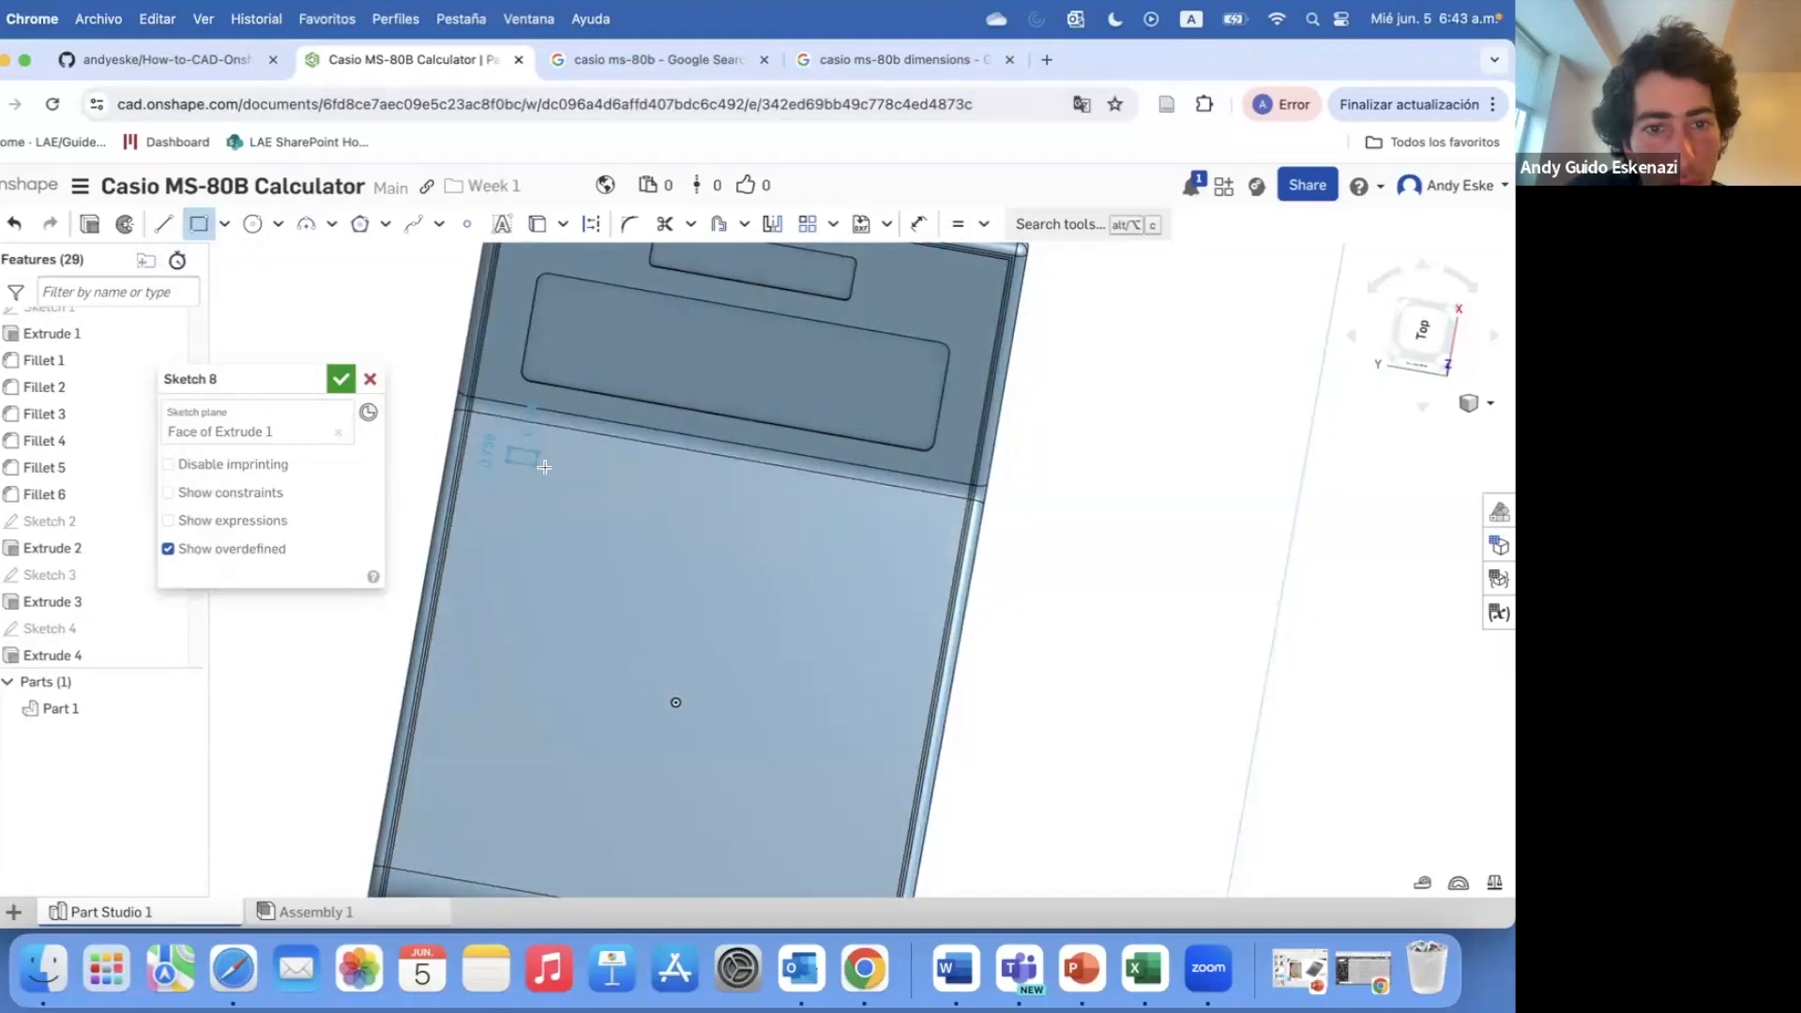
click(579, 486)
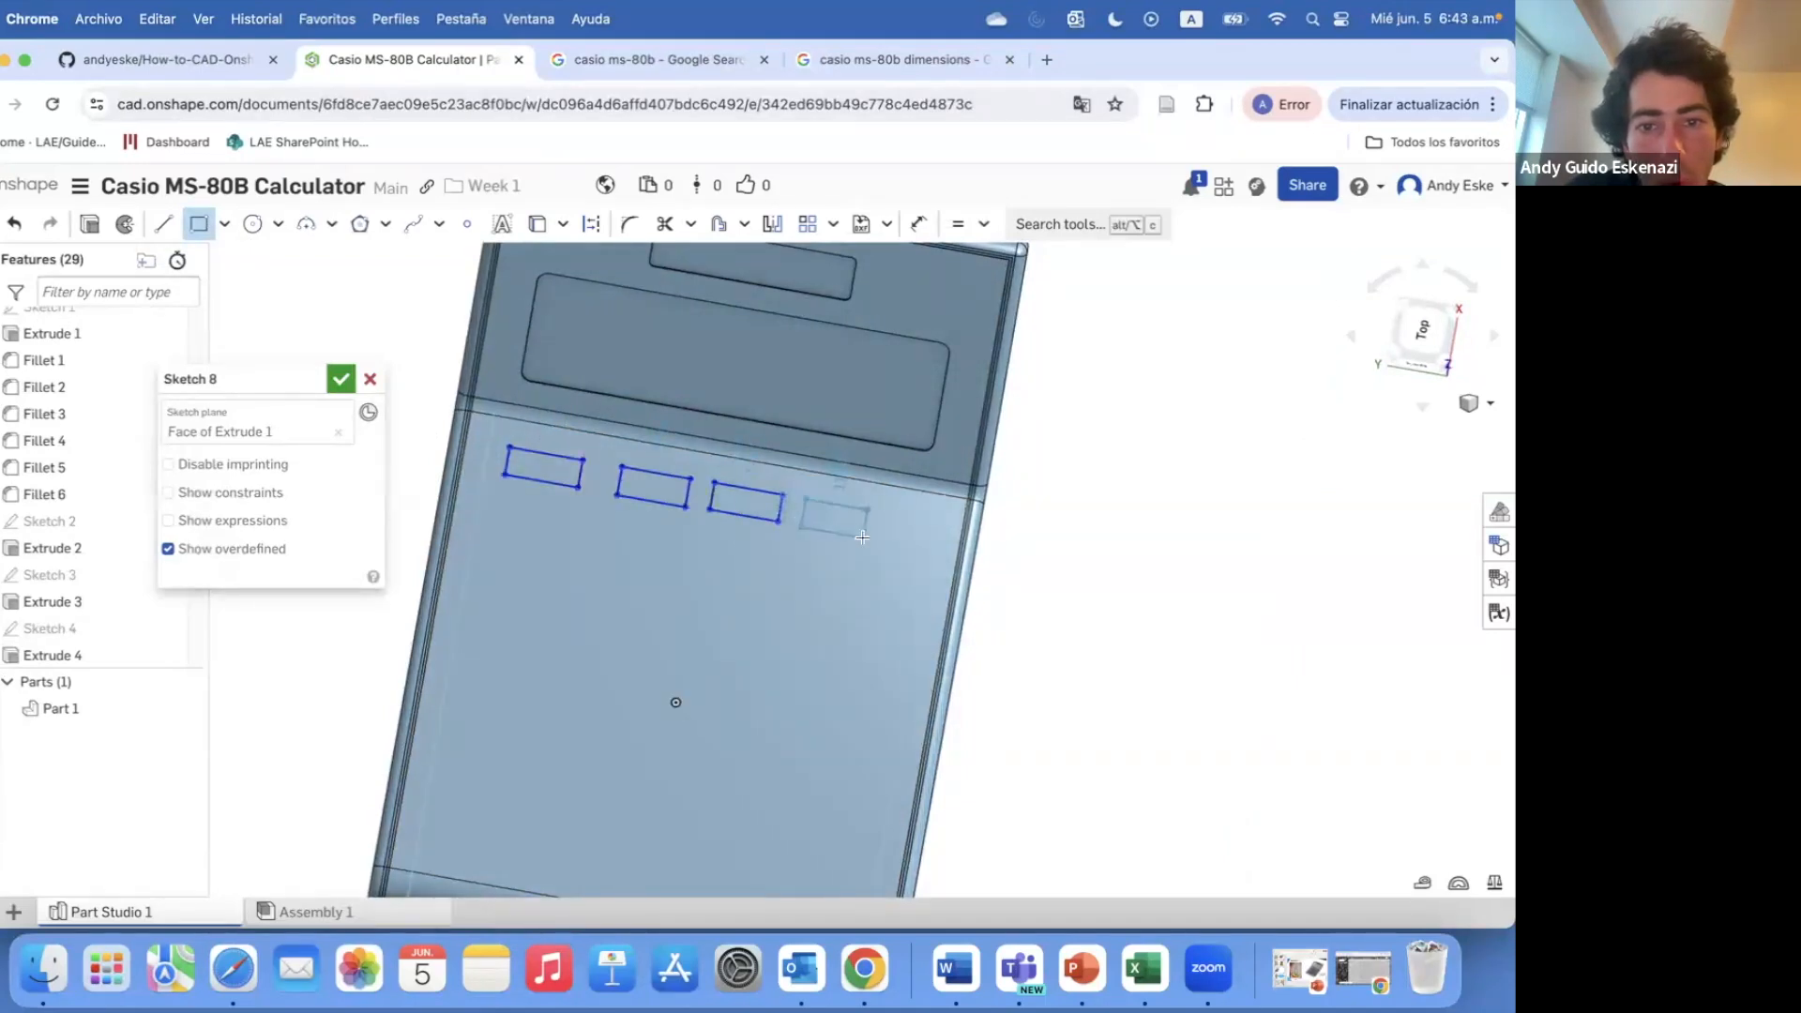
- Make the widths of the five key rectangles equal
scroll(569, 499, up, 3)
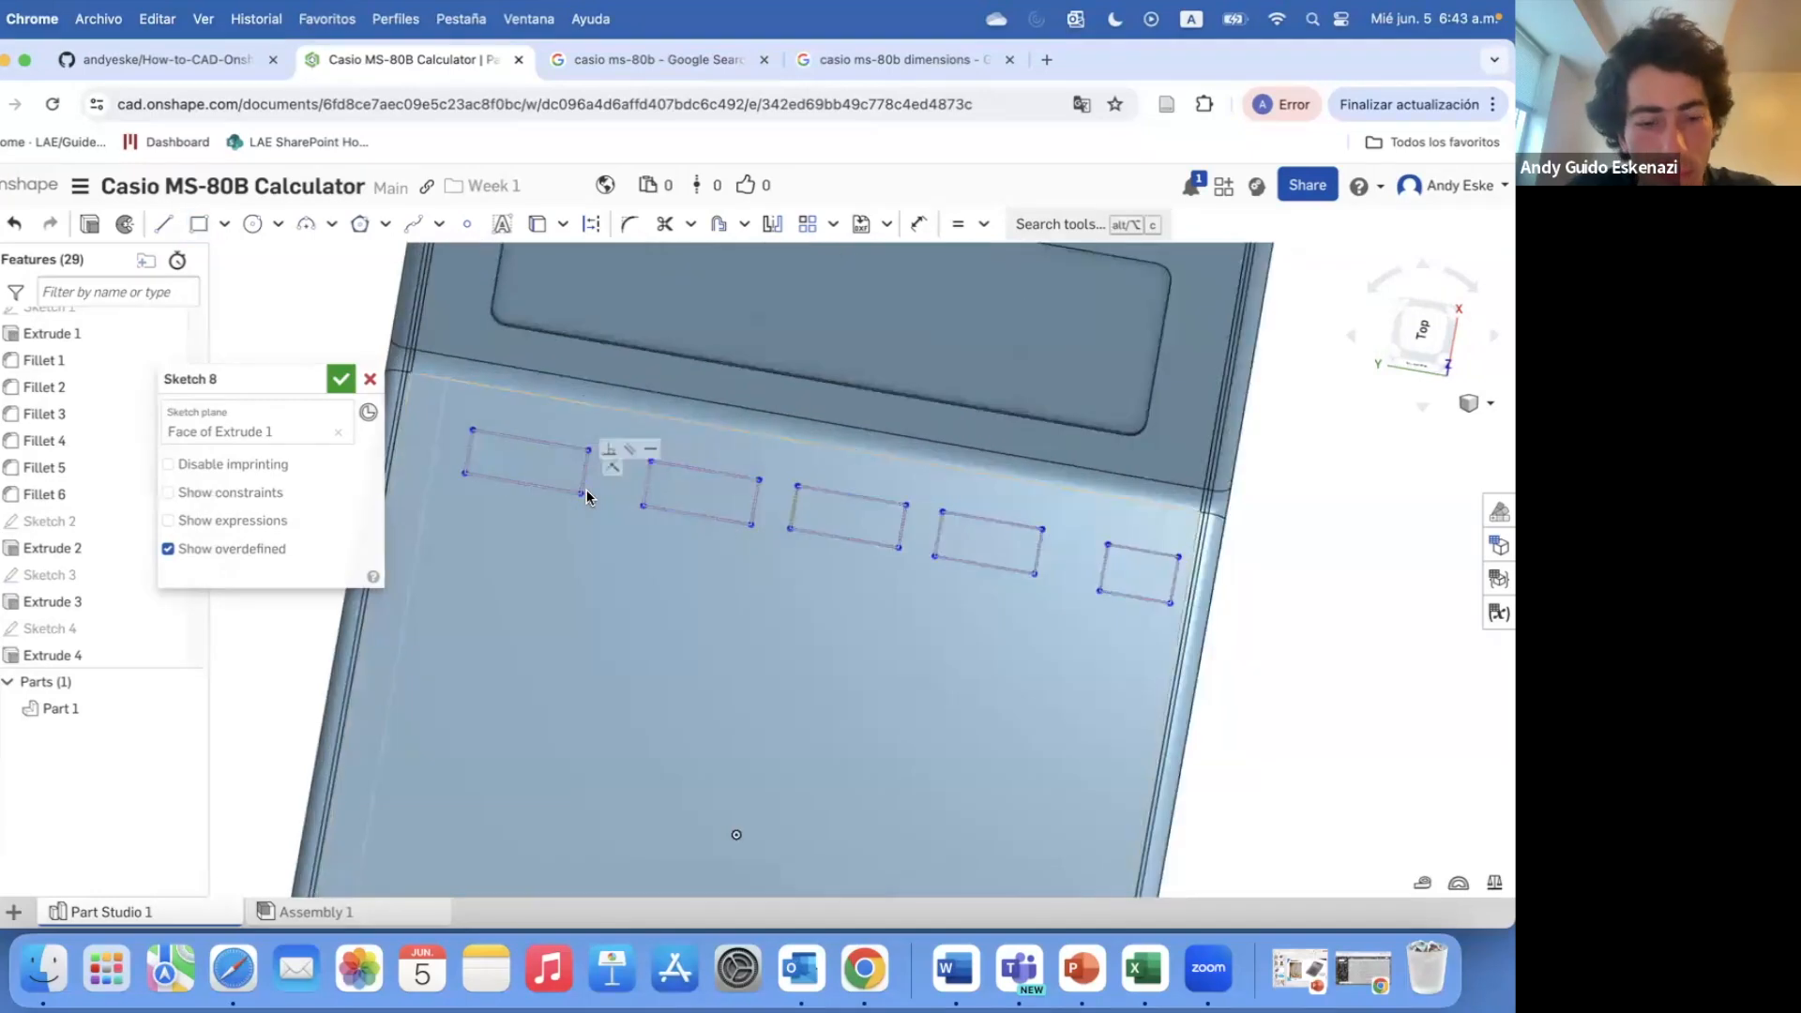
click(958, 223)
click(530, 440)
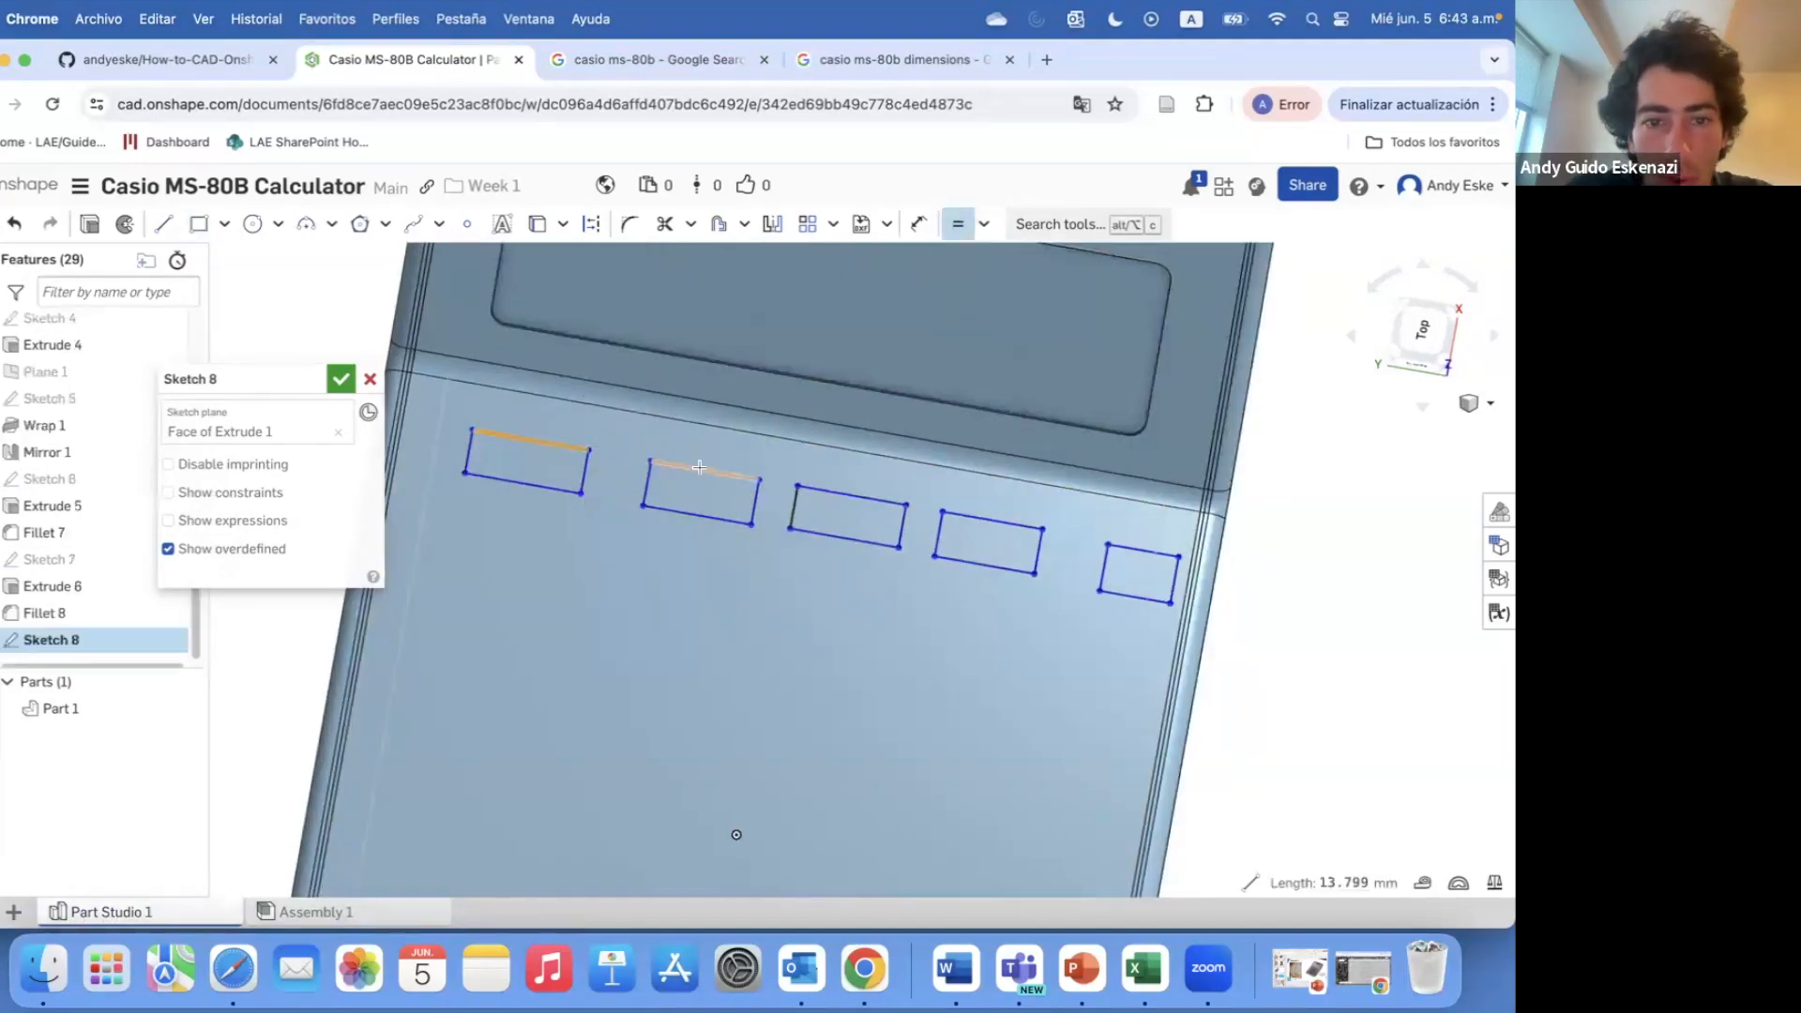
click(1033, 521)
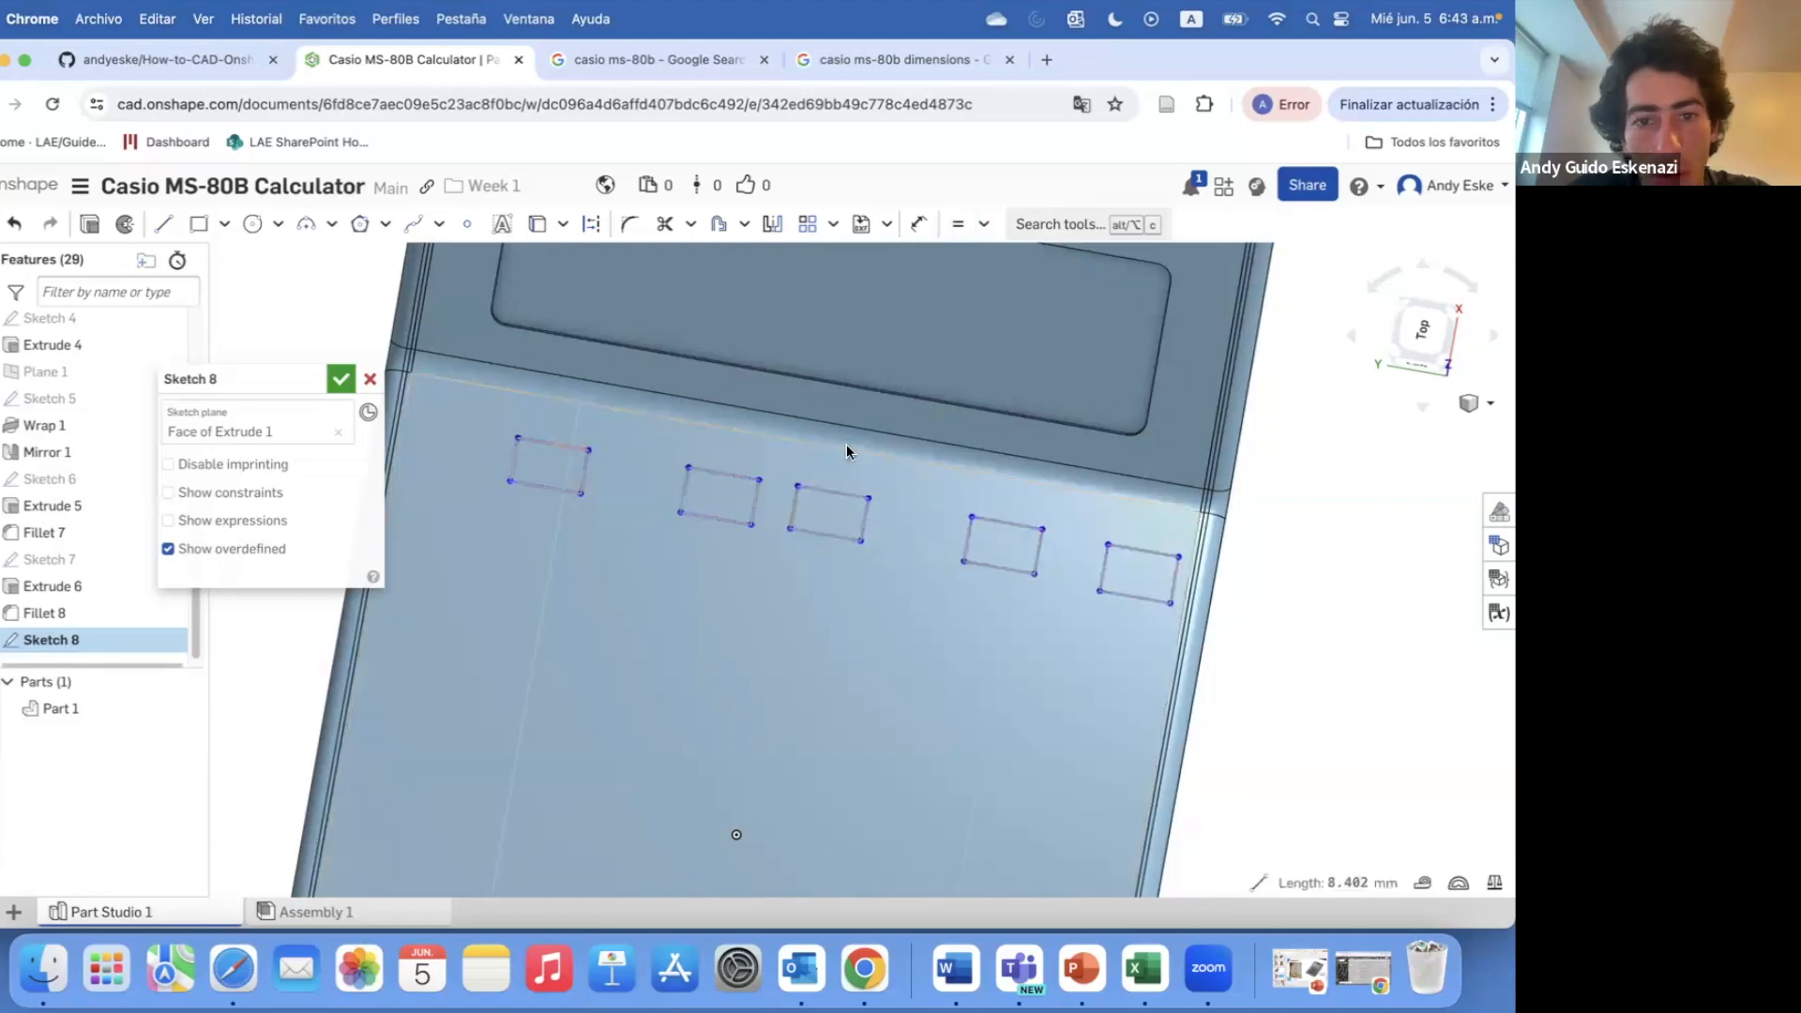
- Check the reference photo and link the first key to the face's side edge and neighbouring keys to each other with construction lines
click(576, 66)
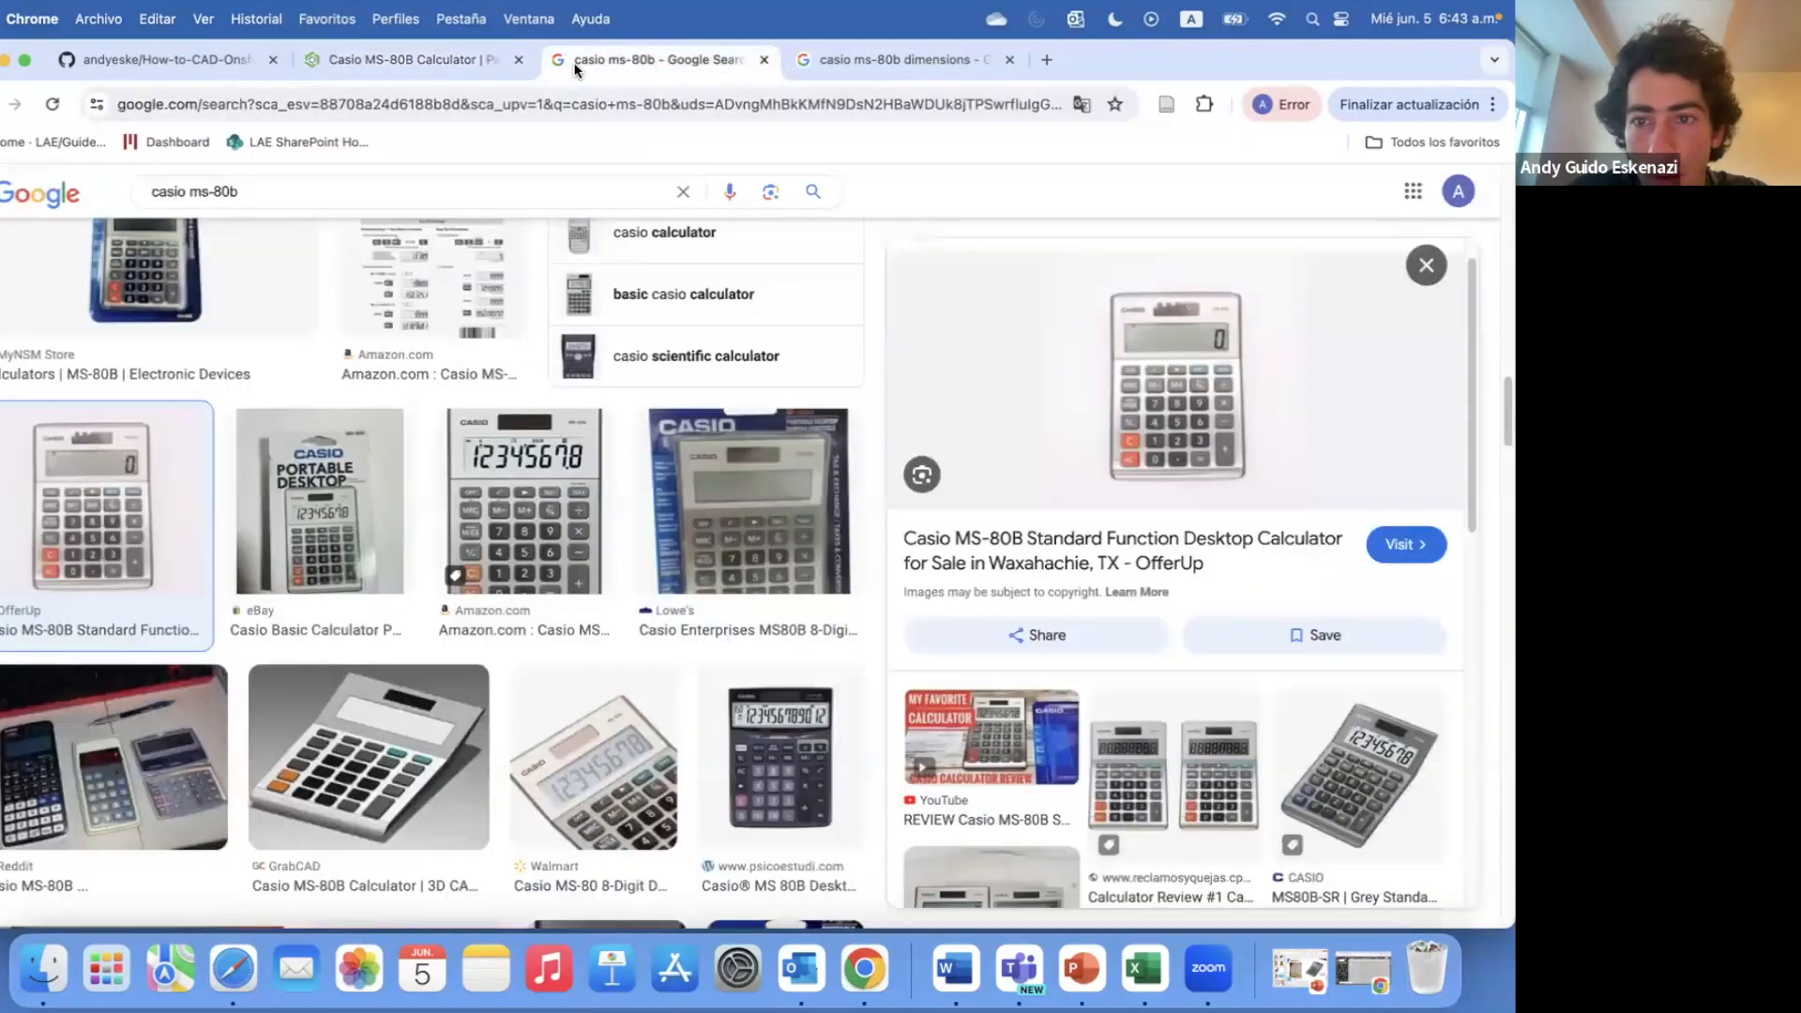
click(379, 64)
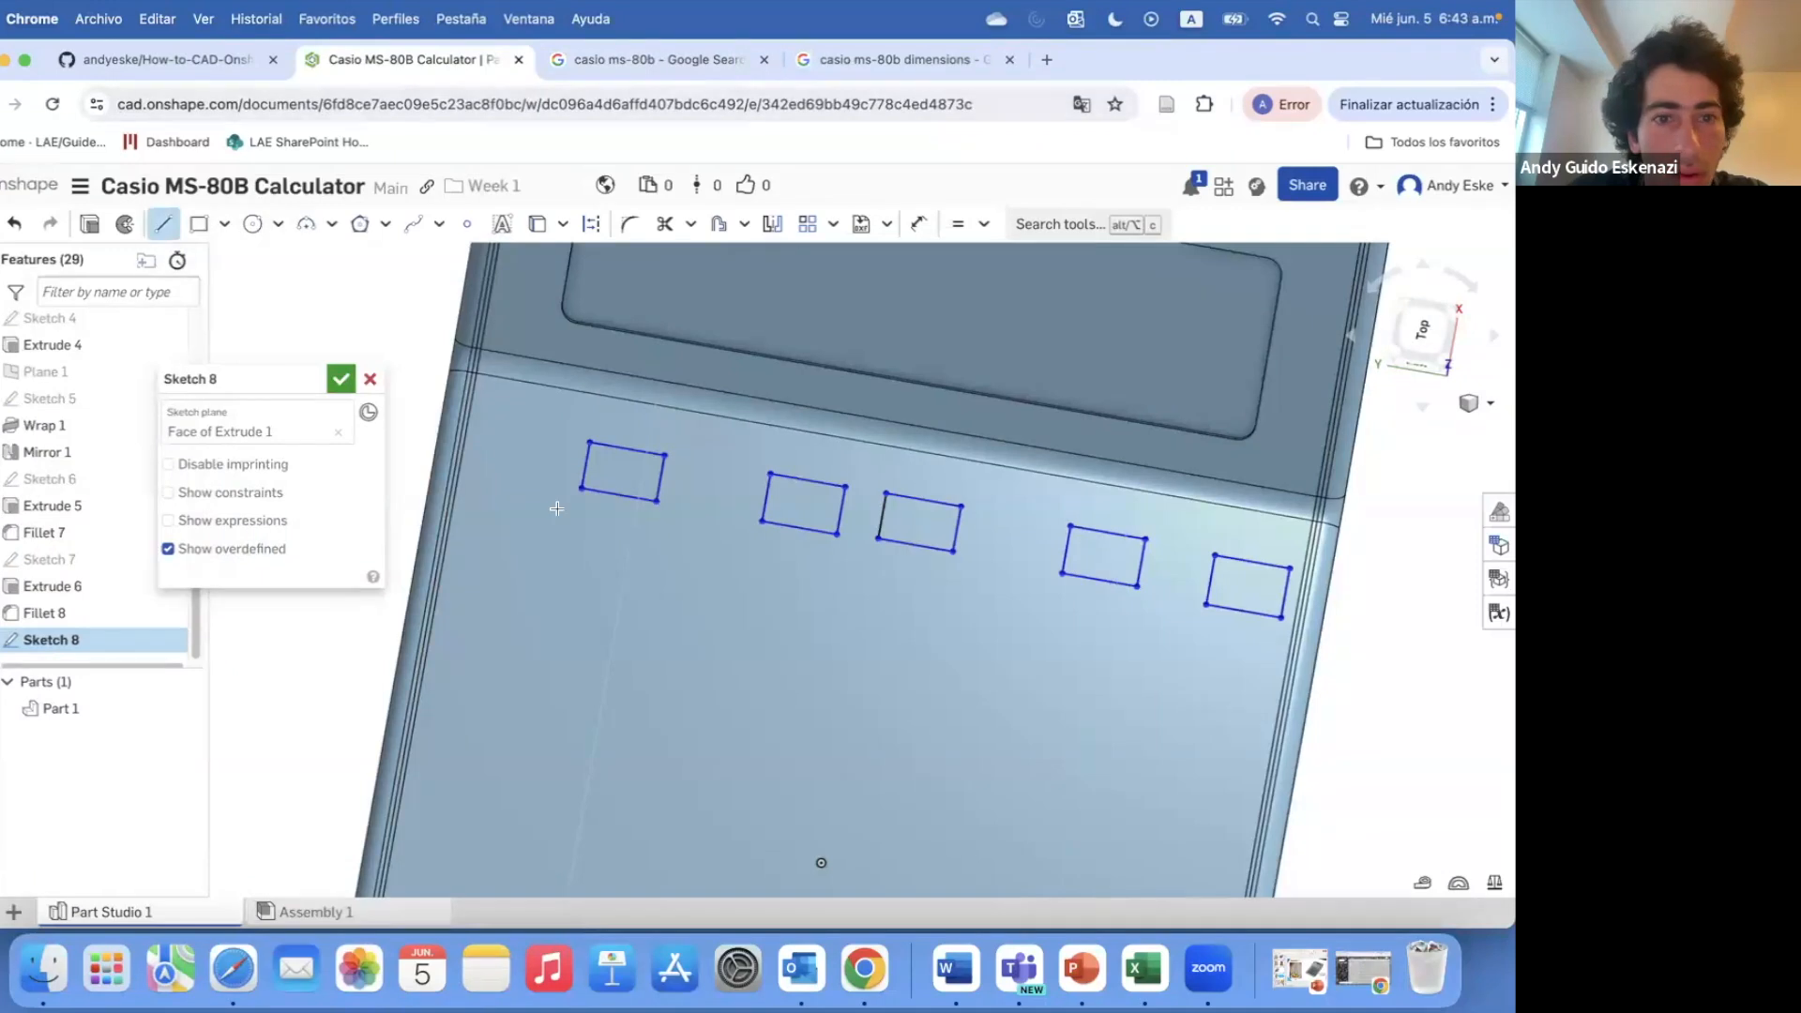
key(d)
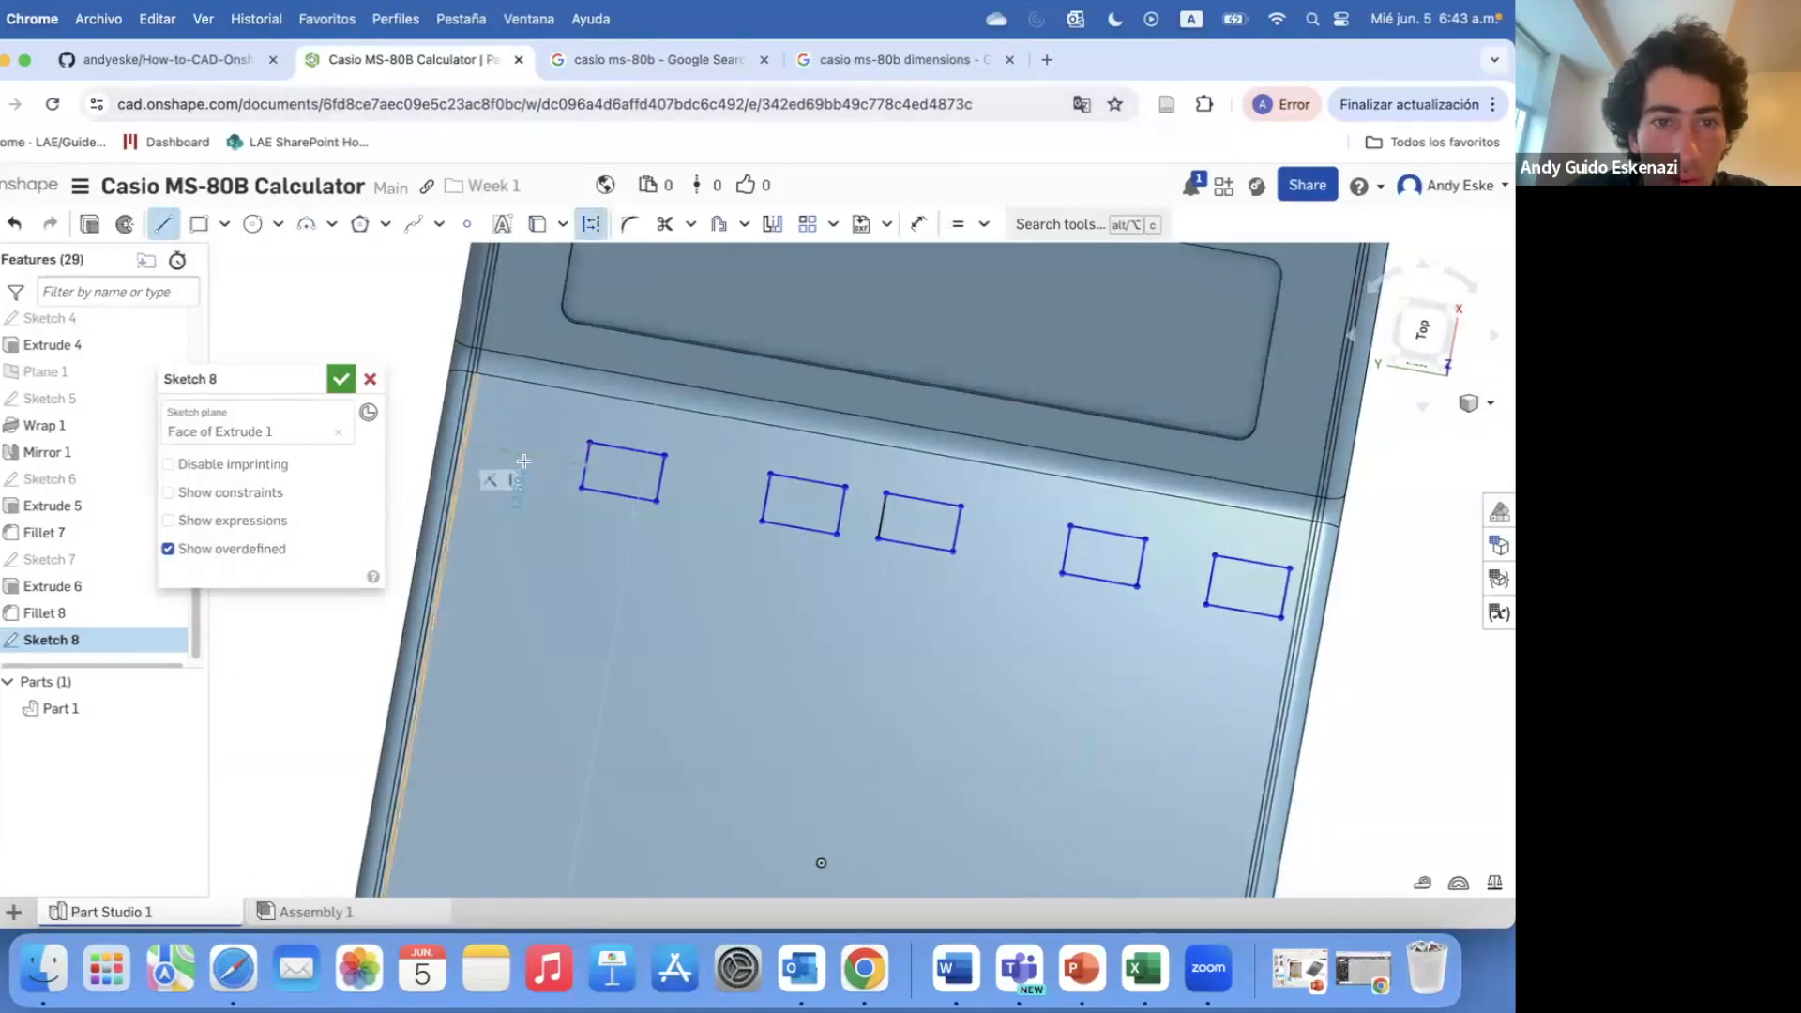
click(984, 225)
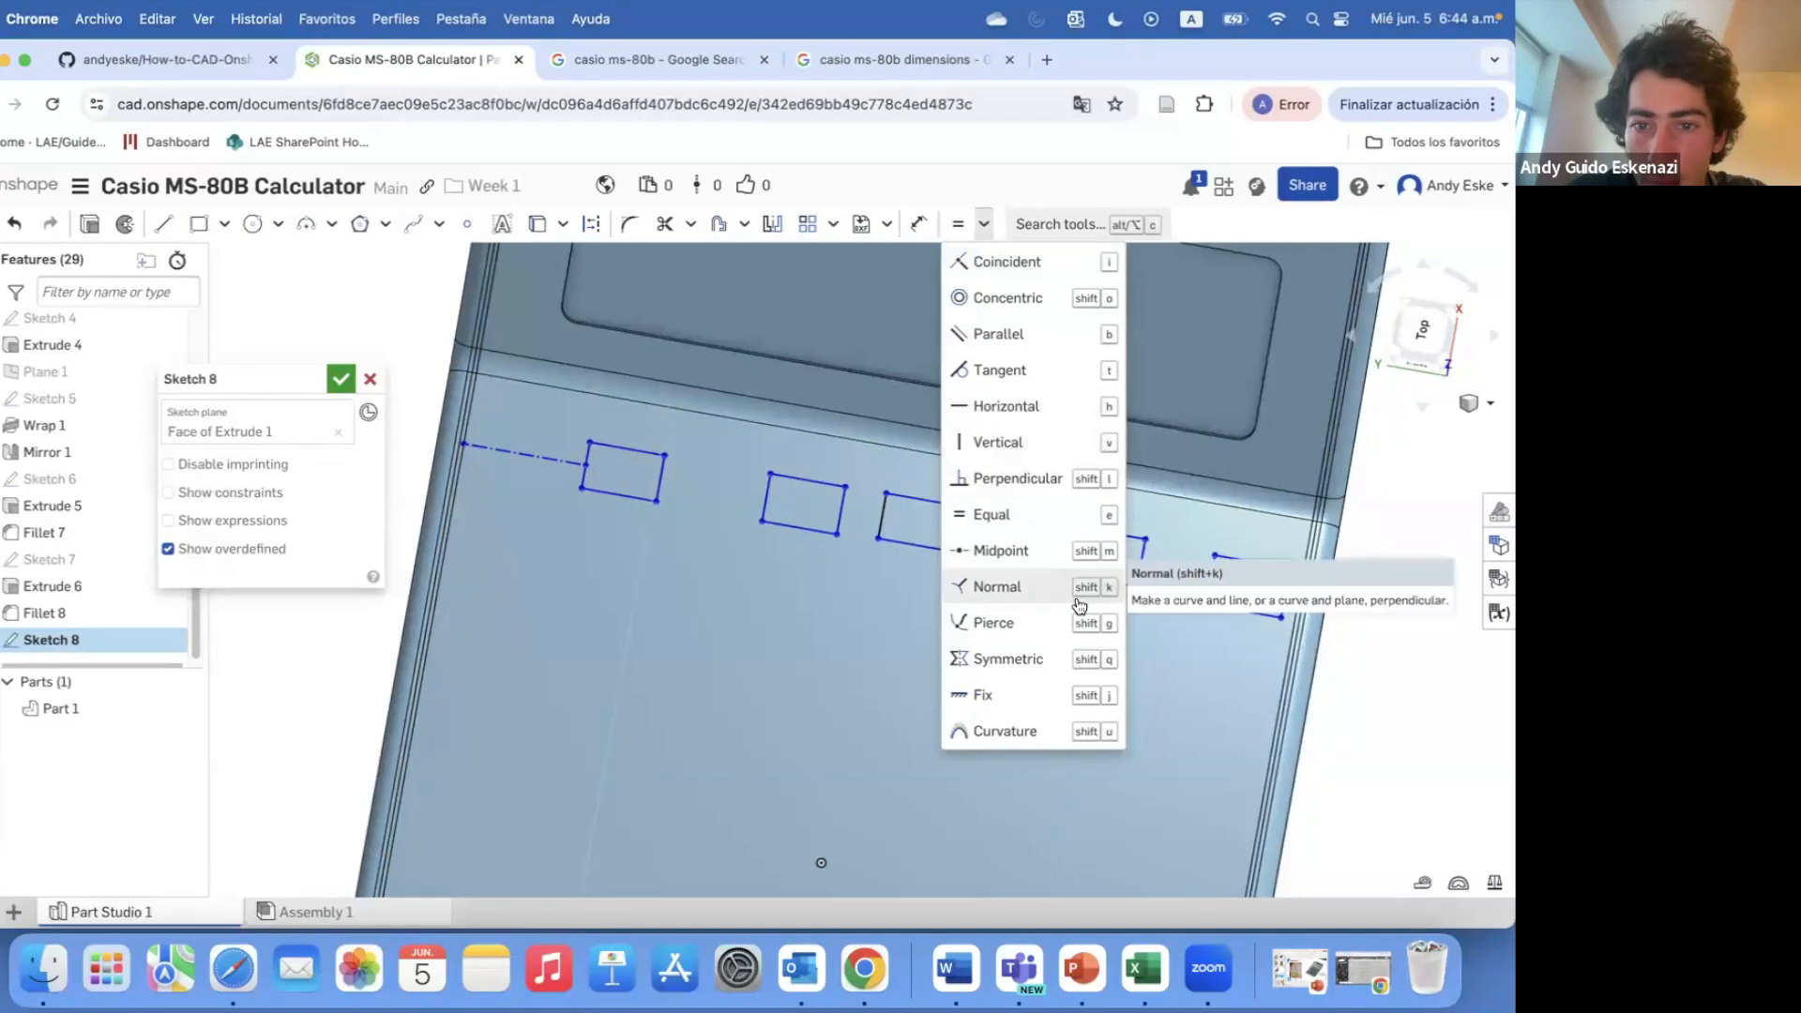
scroll(888, 549, up, 3)
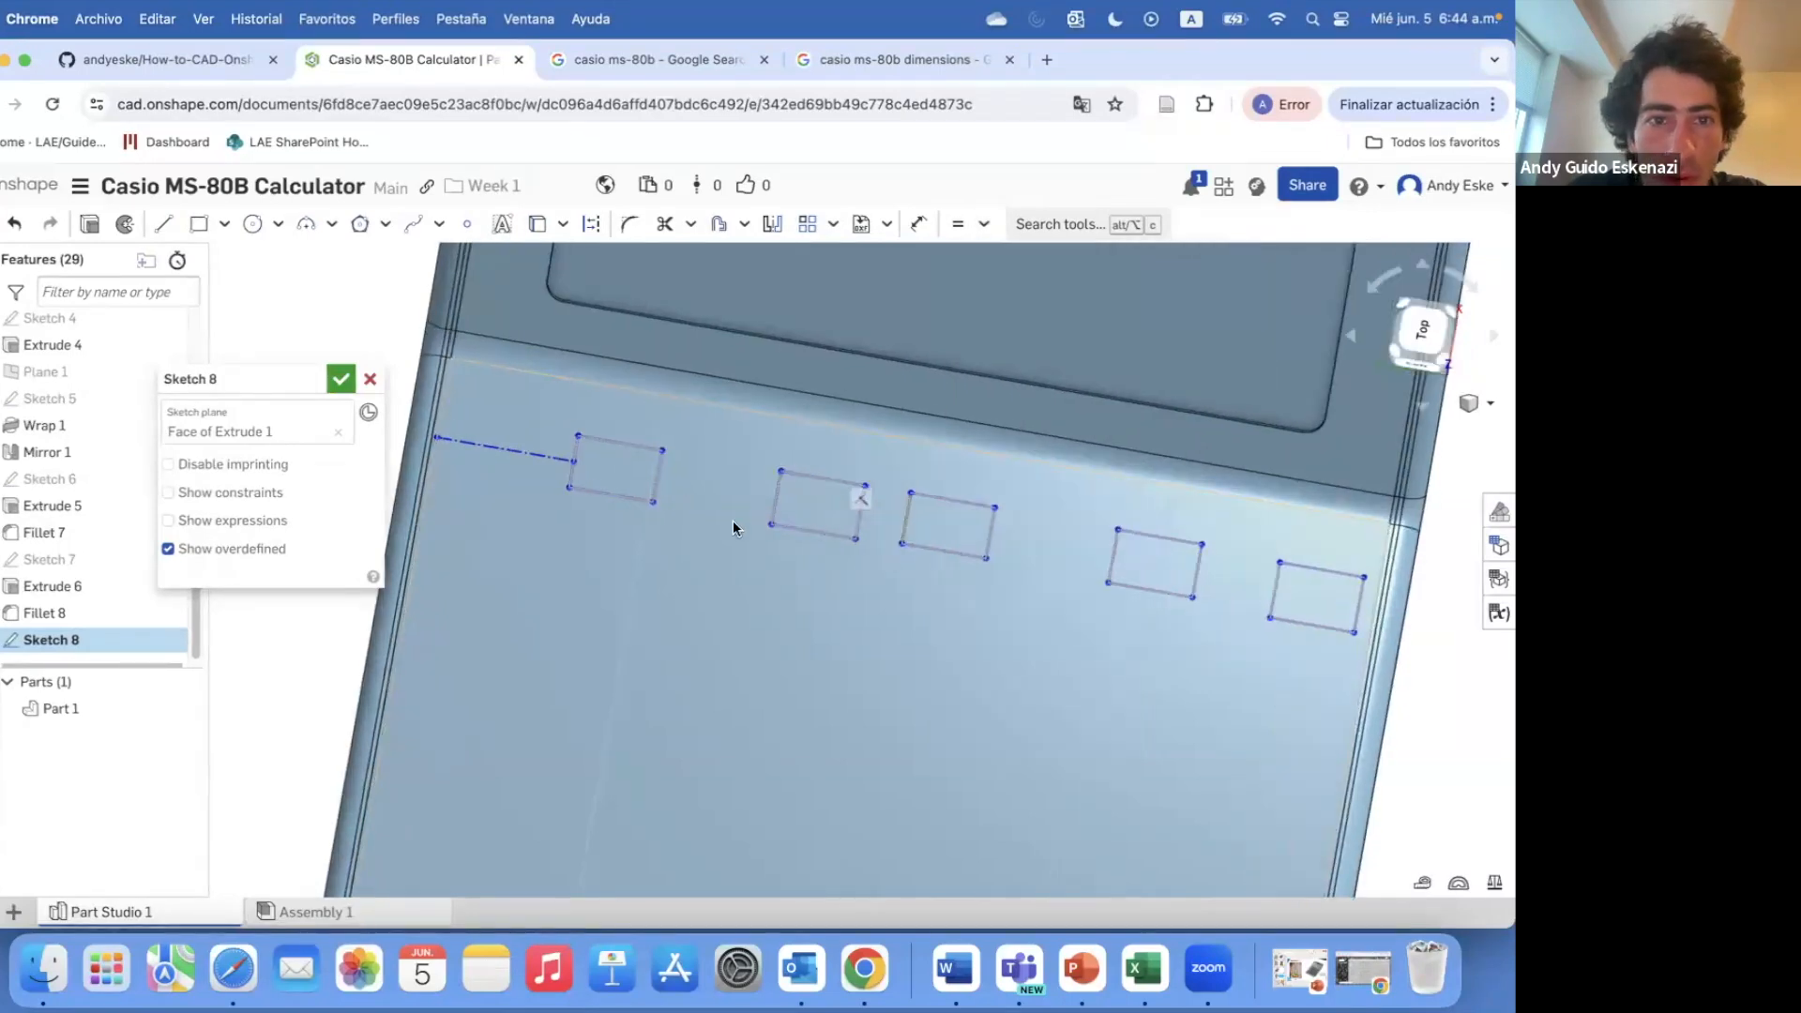
click(163, 223)
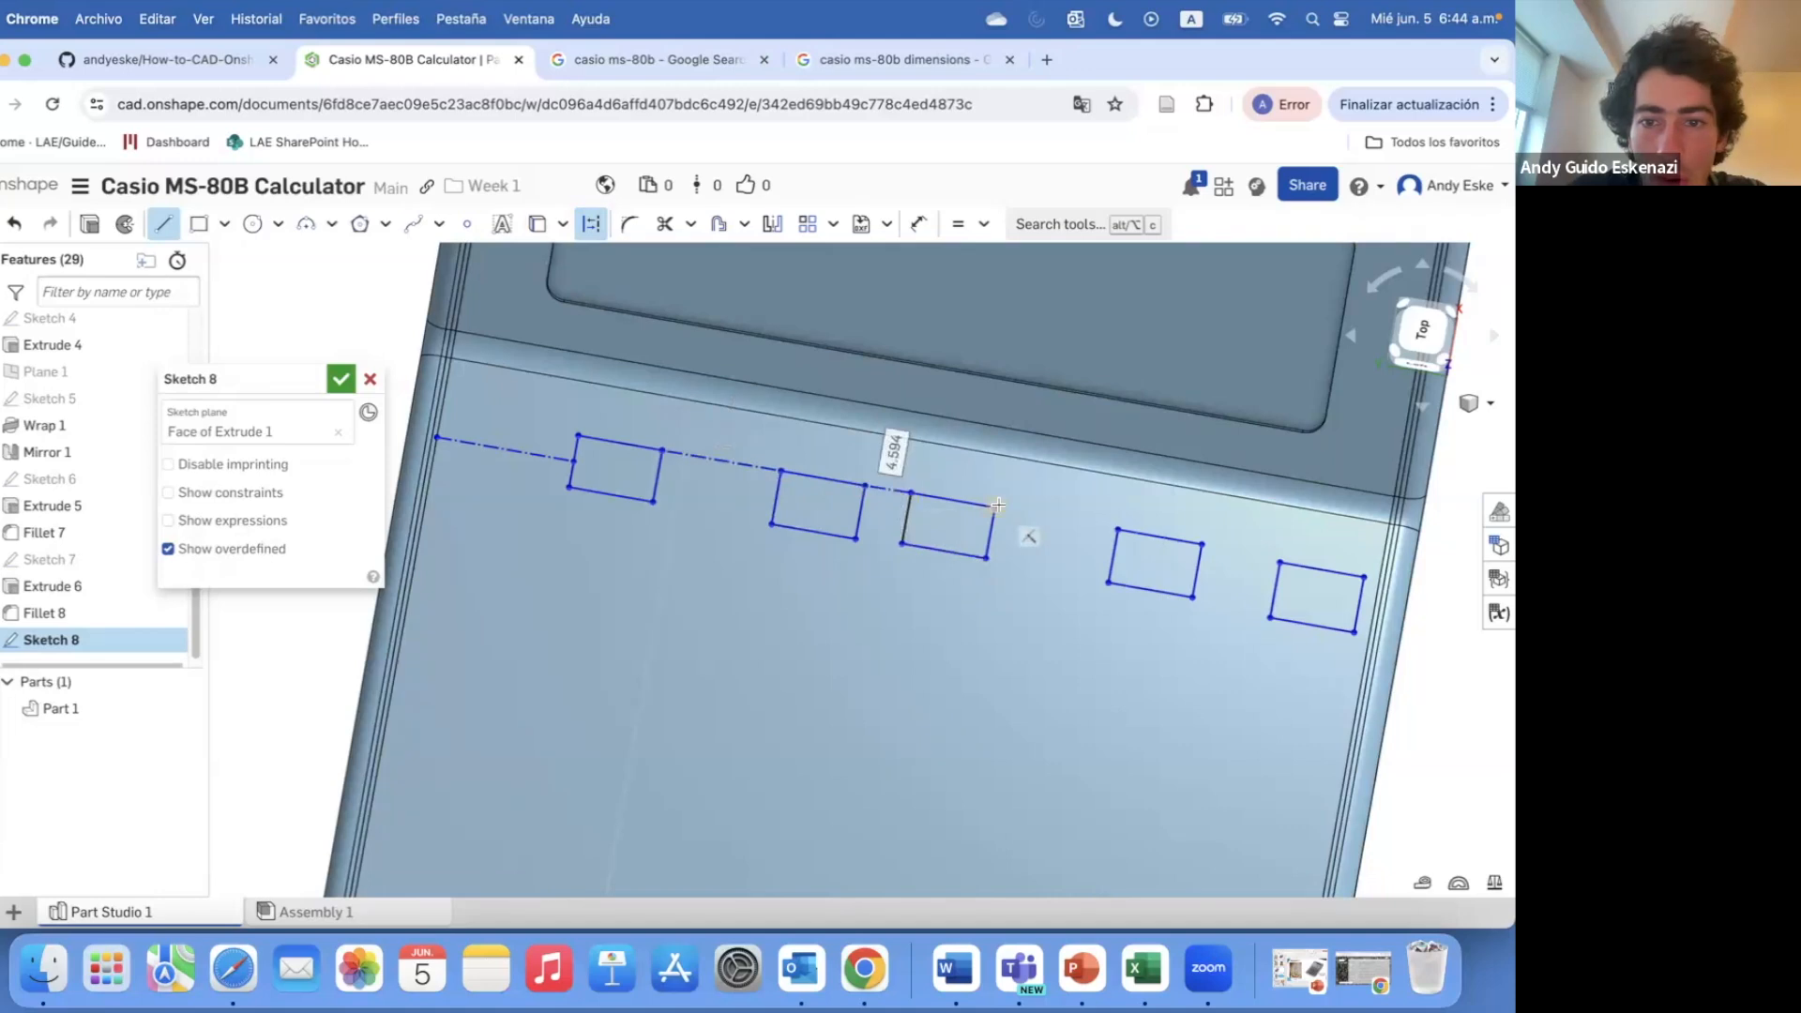
click(1279, 562)
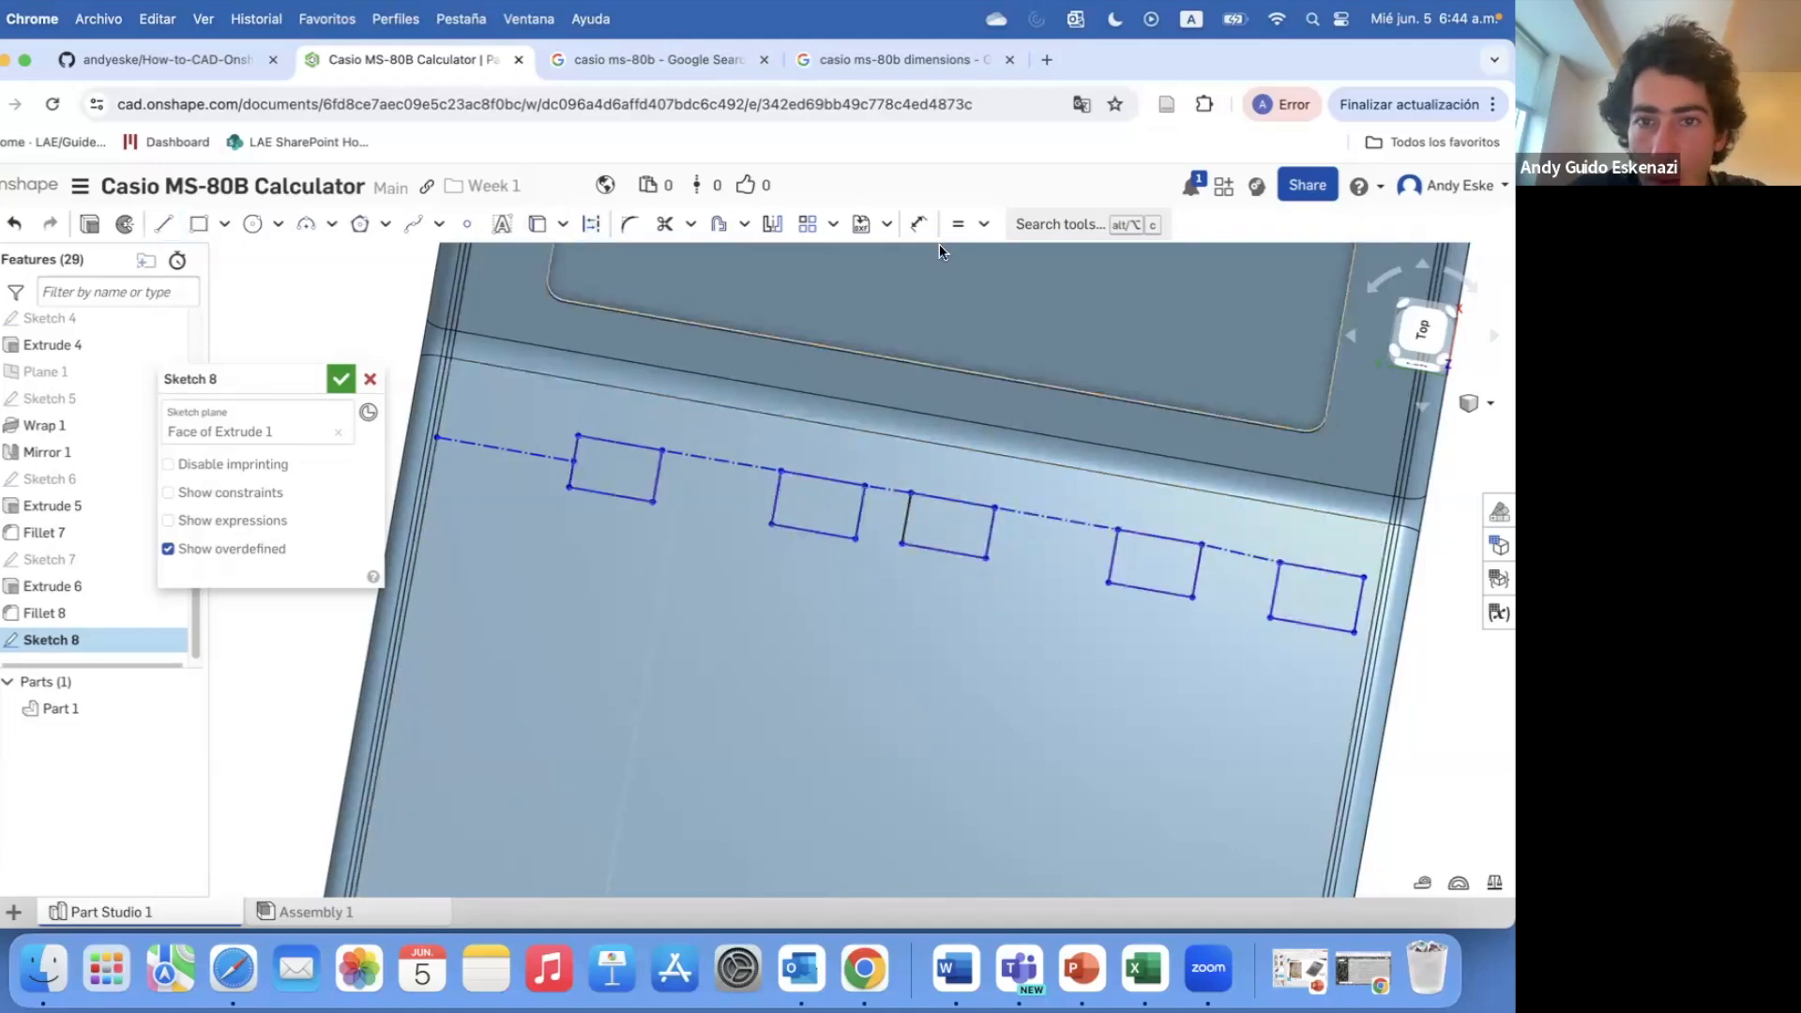
- Try a Horizontal constraint on the connecting line between the last two keys and undo it
click(983, 223)
click(1008, 424)
click(1180, 536)
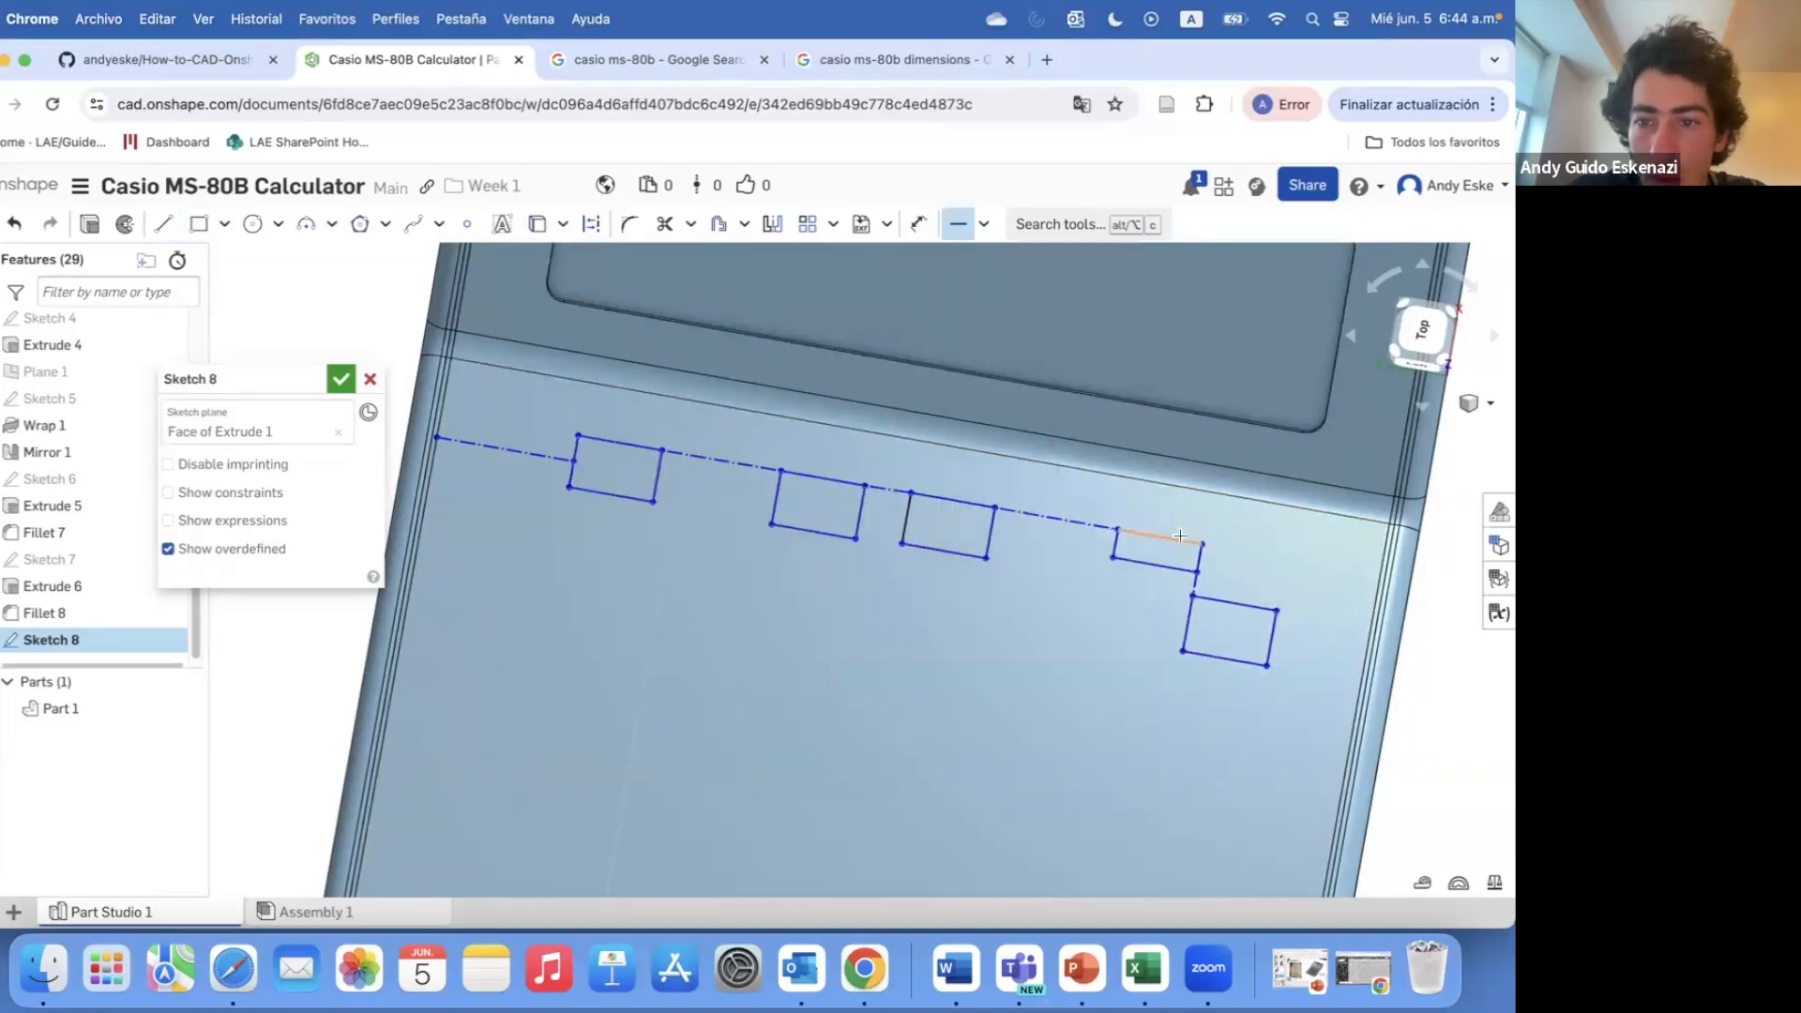
key(super+z)
- Make the construction lines between neighbouring keys parallel to the keys' upper edges so the row lines up
scroll(1291, 573, up, 3)
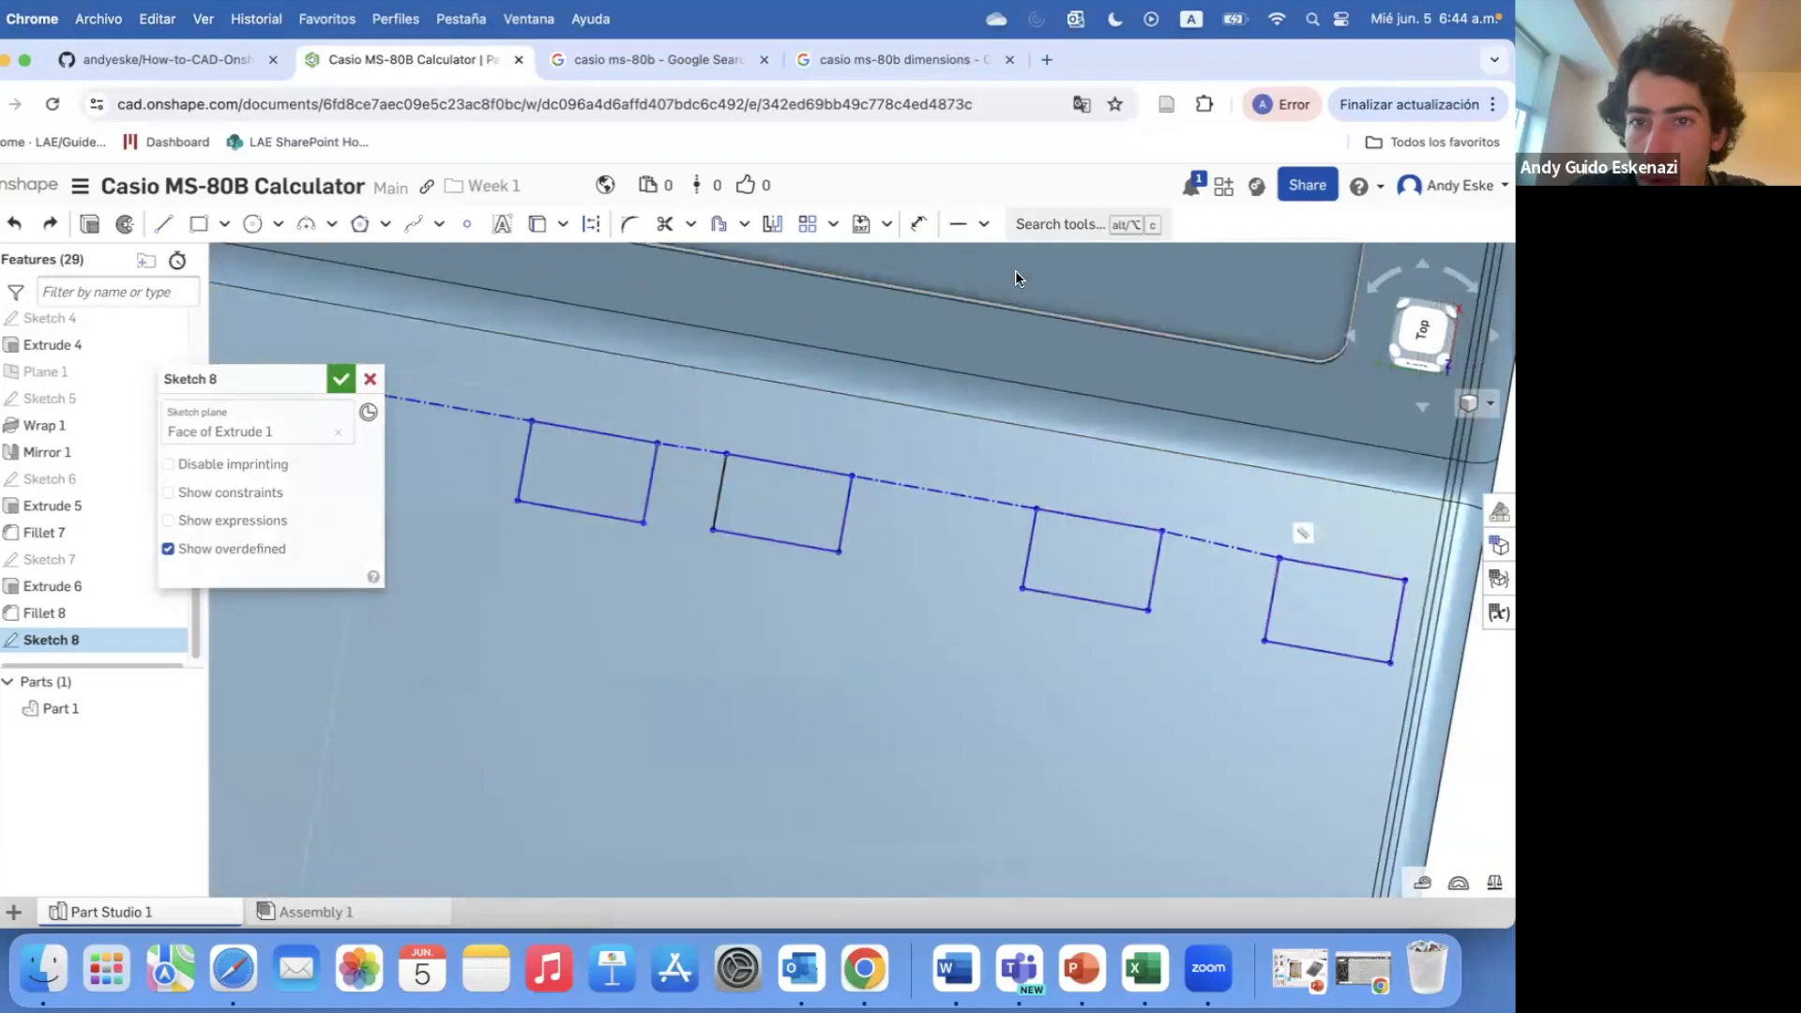
click(984, 225)
click(1008, 334)
click(1218, 545)
click(1343, 569)
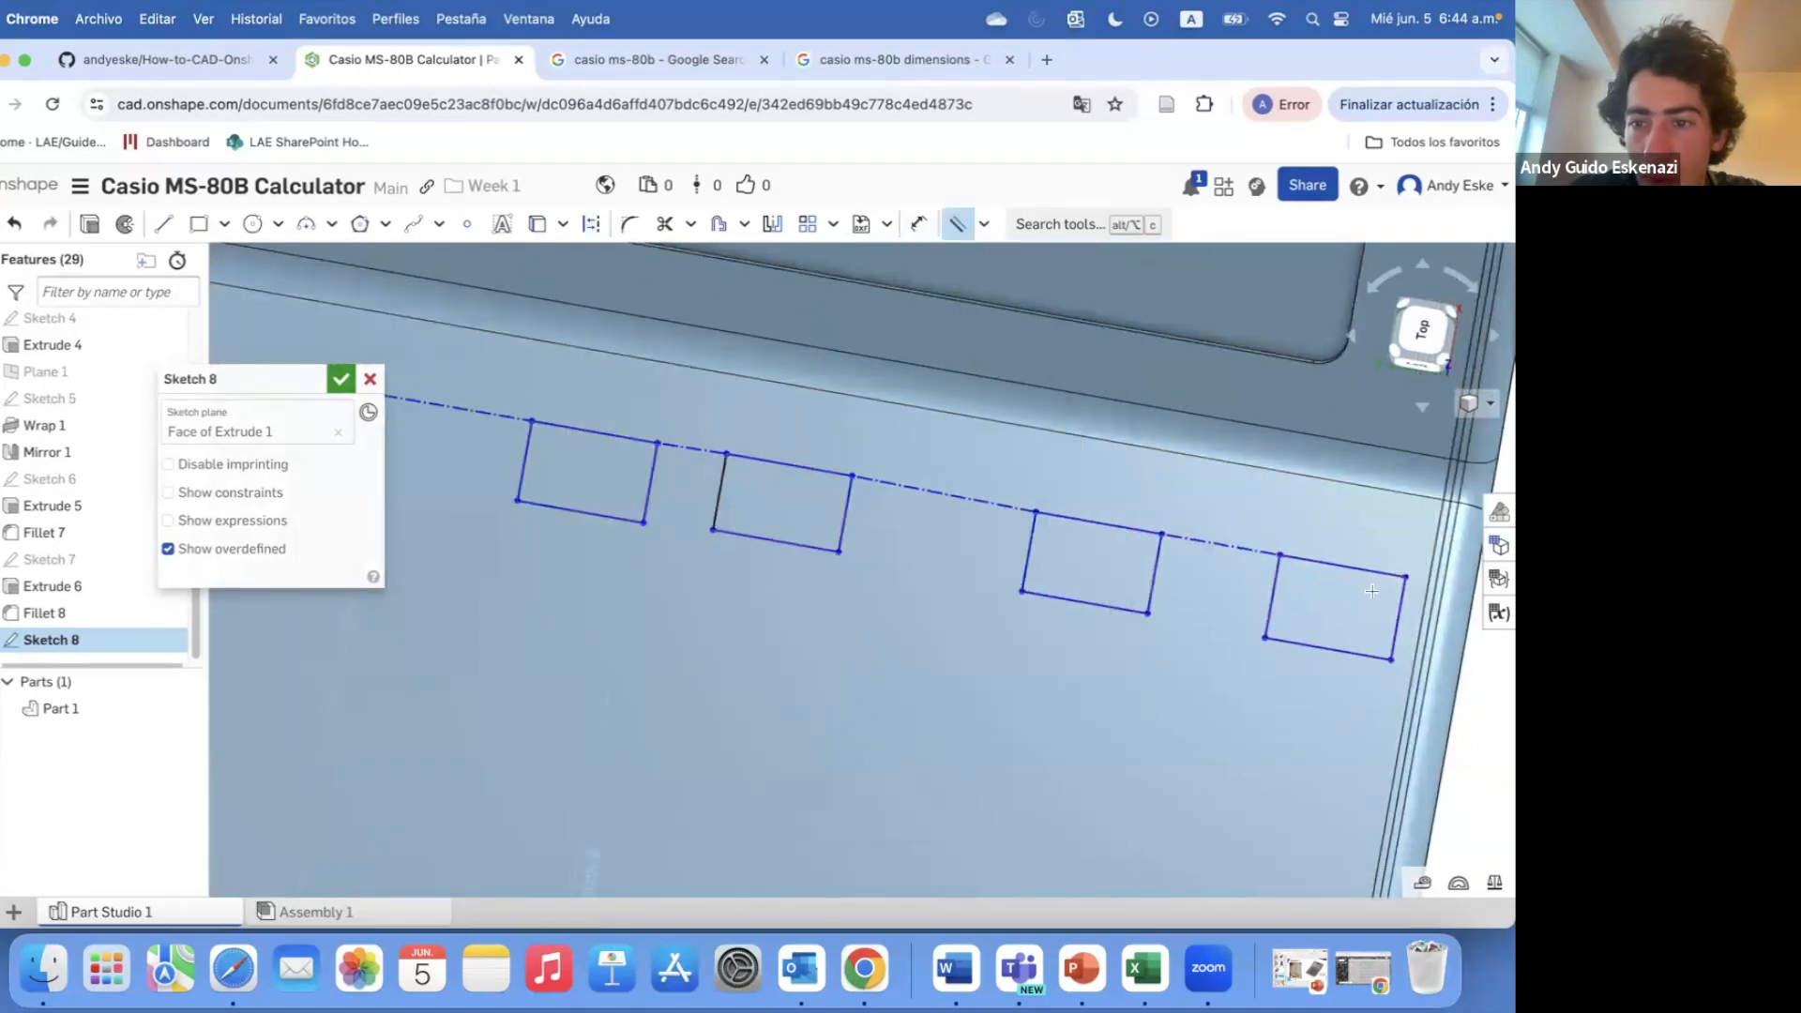
click(1011, 507)
click(1064, 517)
click(784, 464)
click(703, 450)
scroll(709, 500, down, 3)
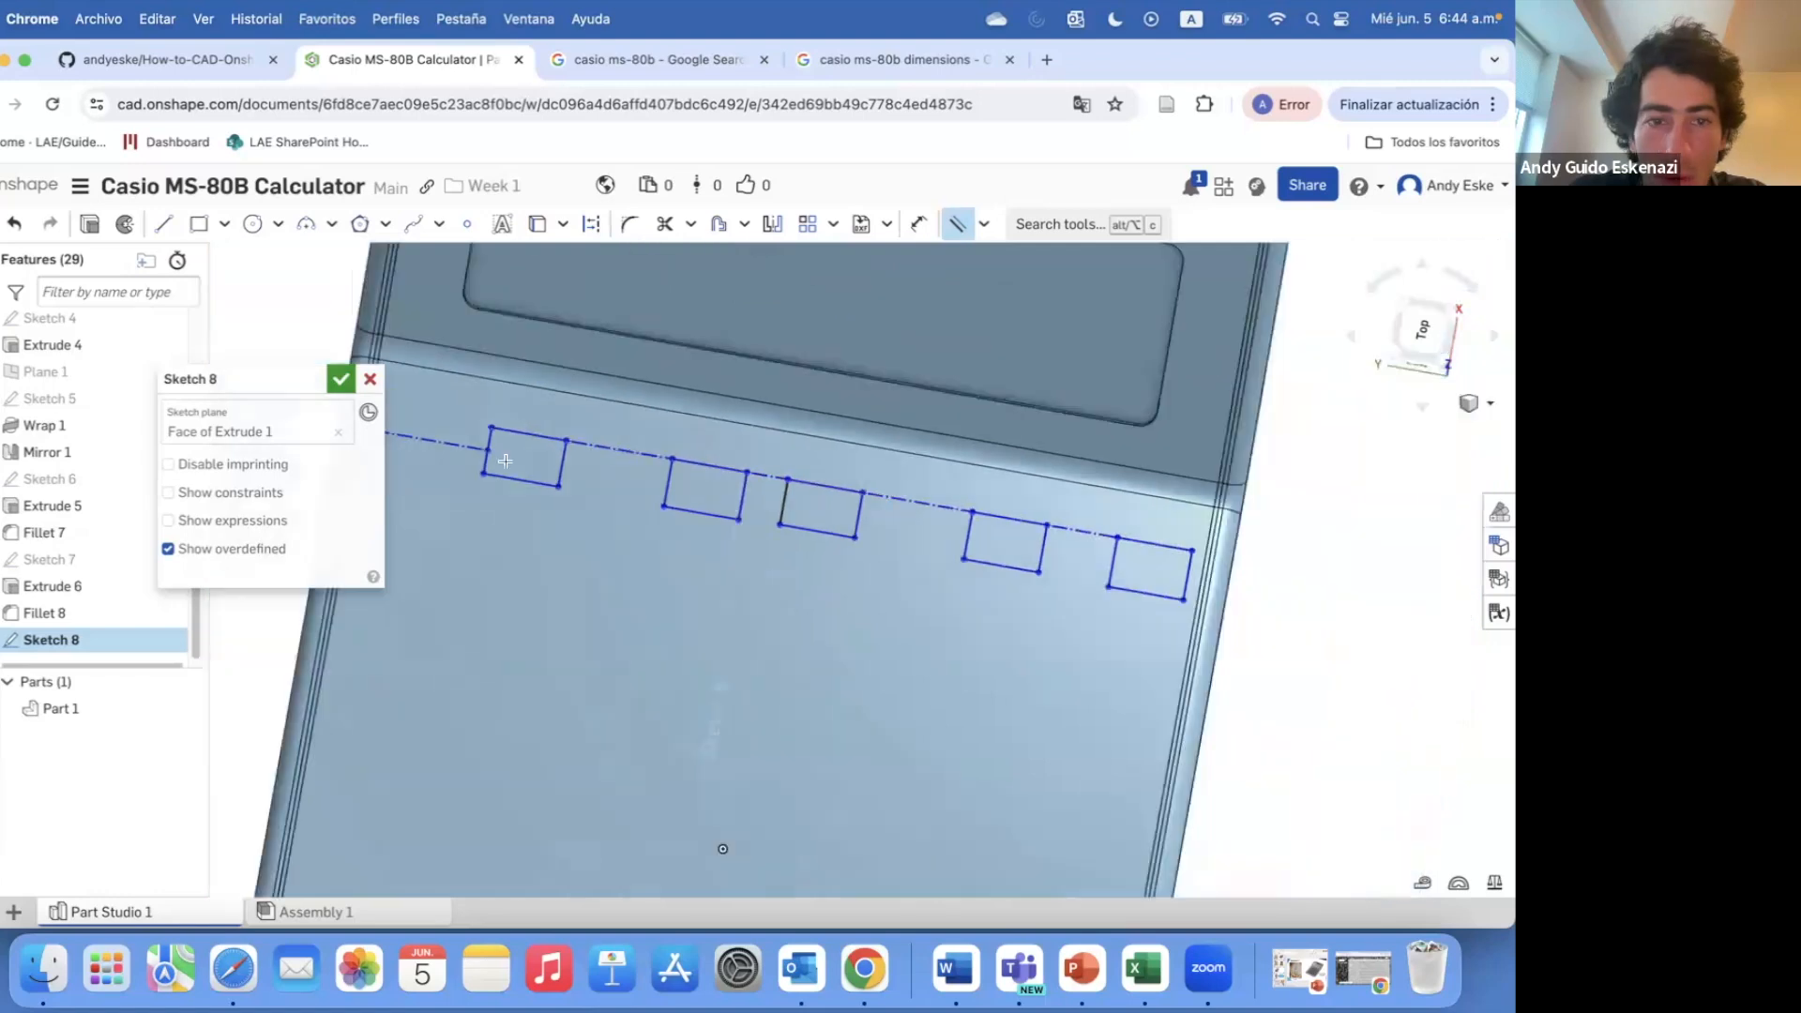
- Make the heights of the five keys equal, and equalise the gaps on both sides of the third key
key(e)
scroll(696, 501, up, 2)
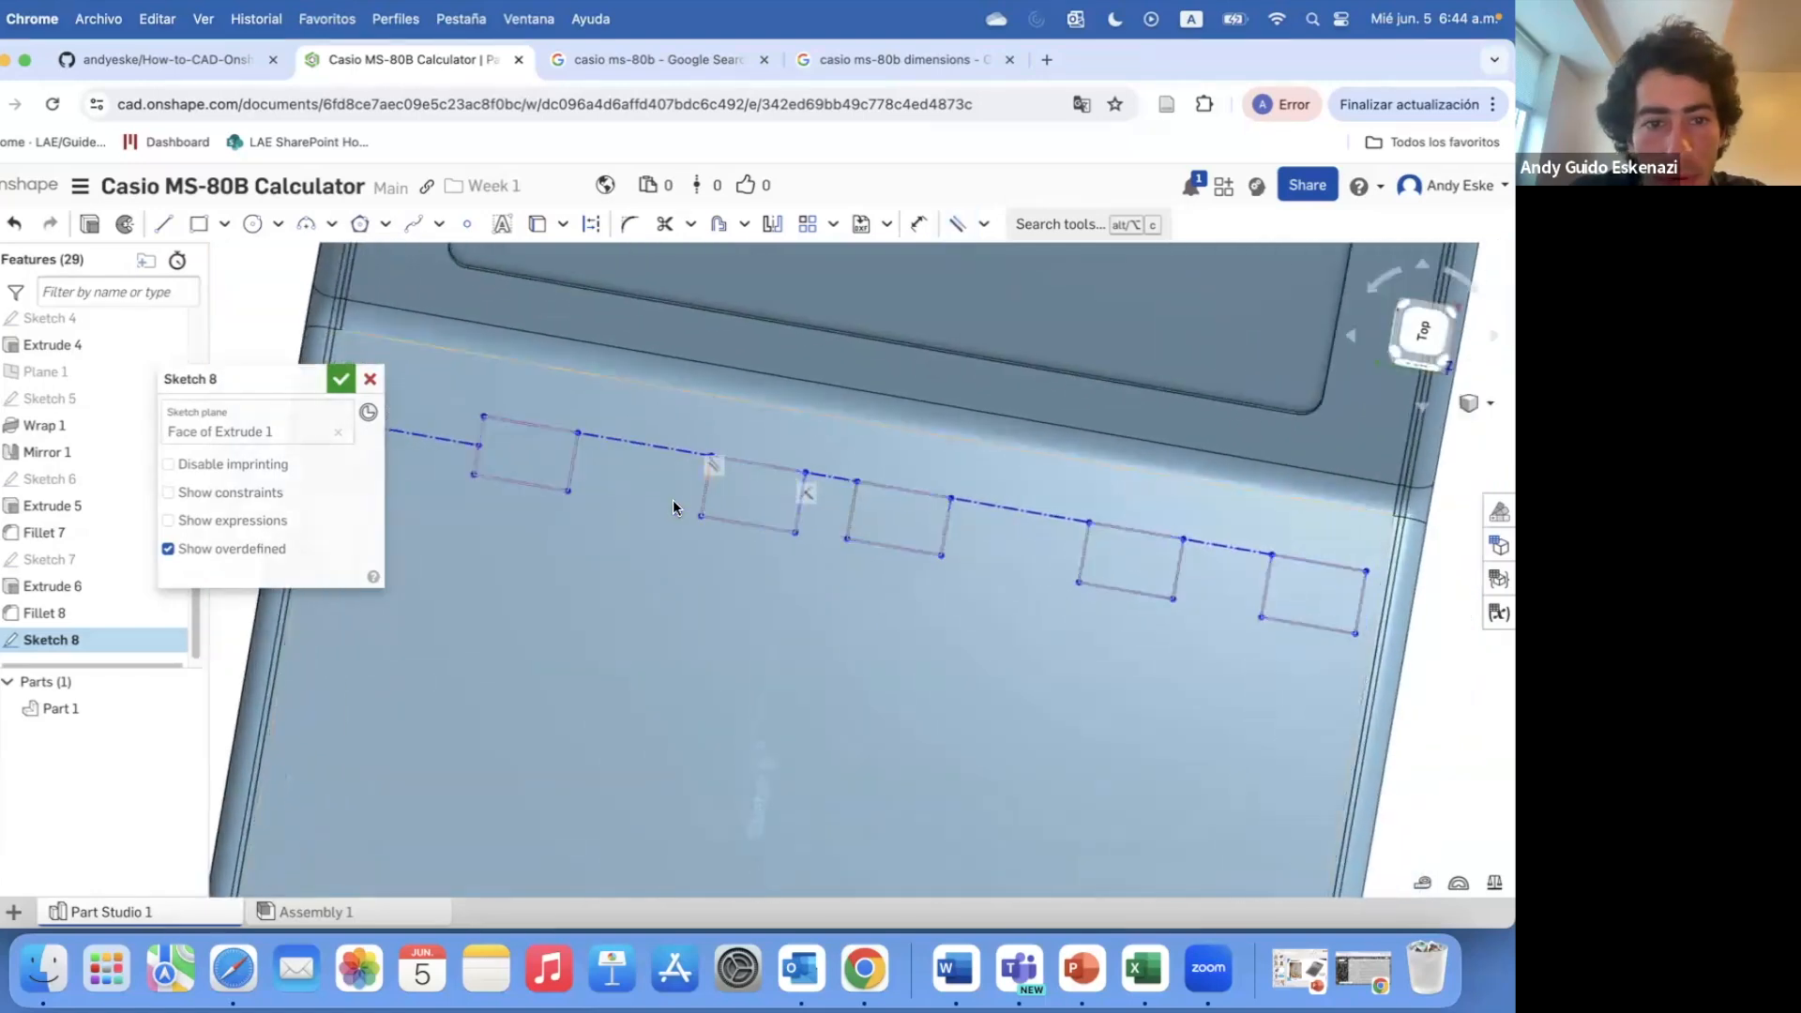
click(572, 462)
click(704, 481)
click(801, 501)
click(851, 514)
click(943, 529)
click(1083, 554)
click(1266, 579)
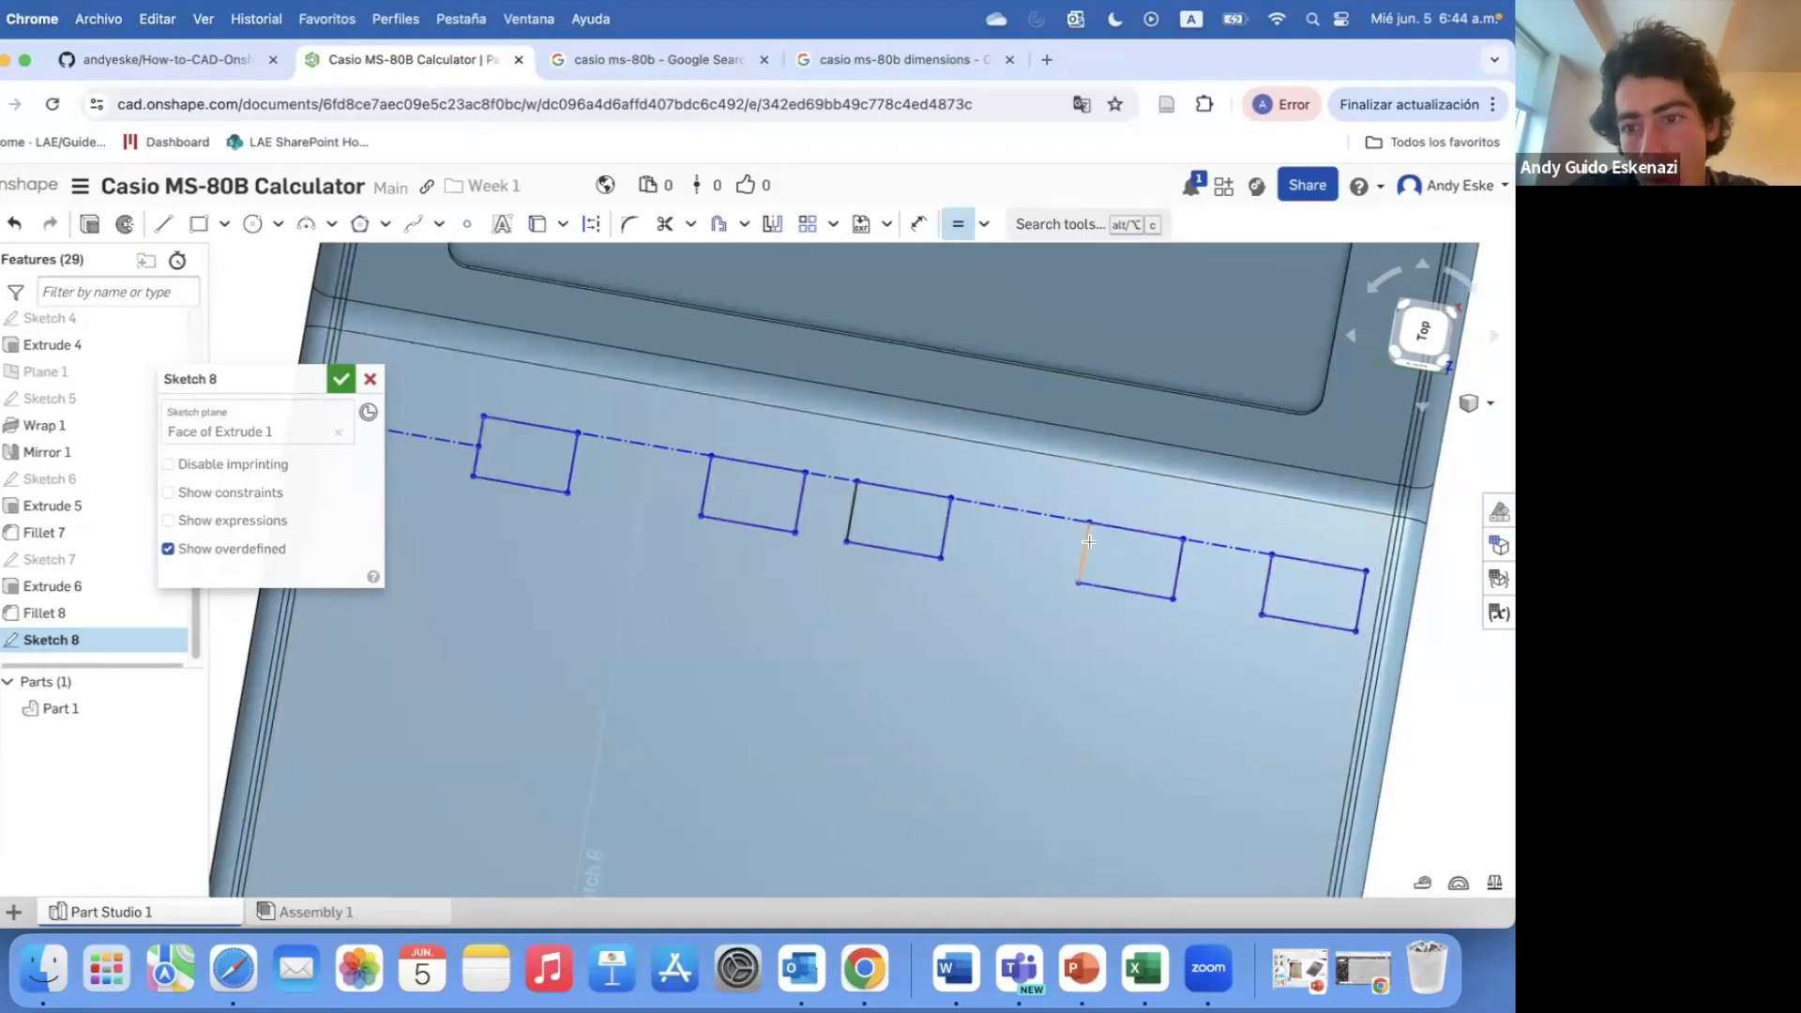
click(1062, 519)
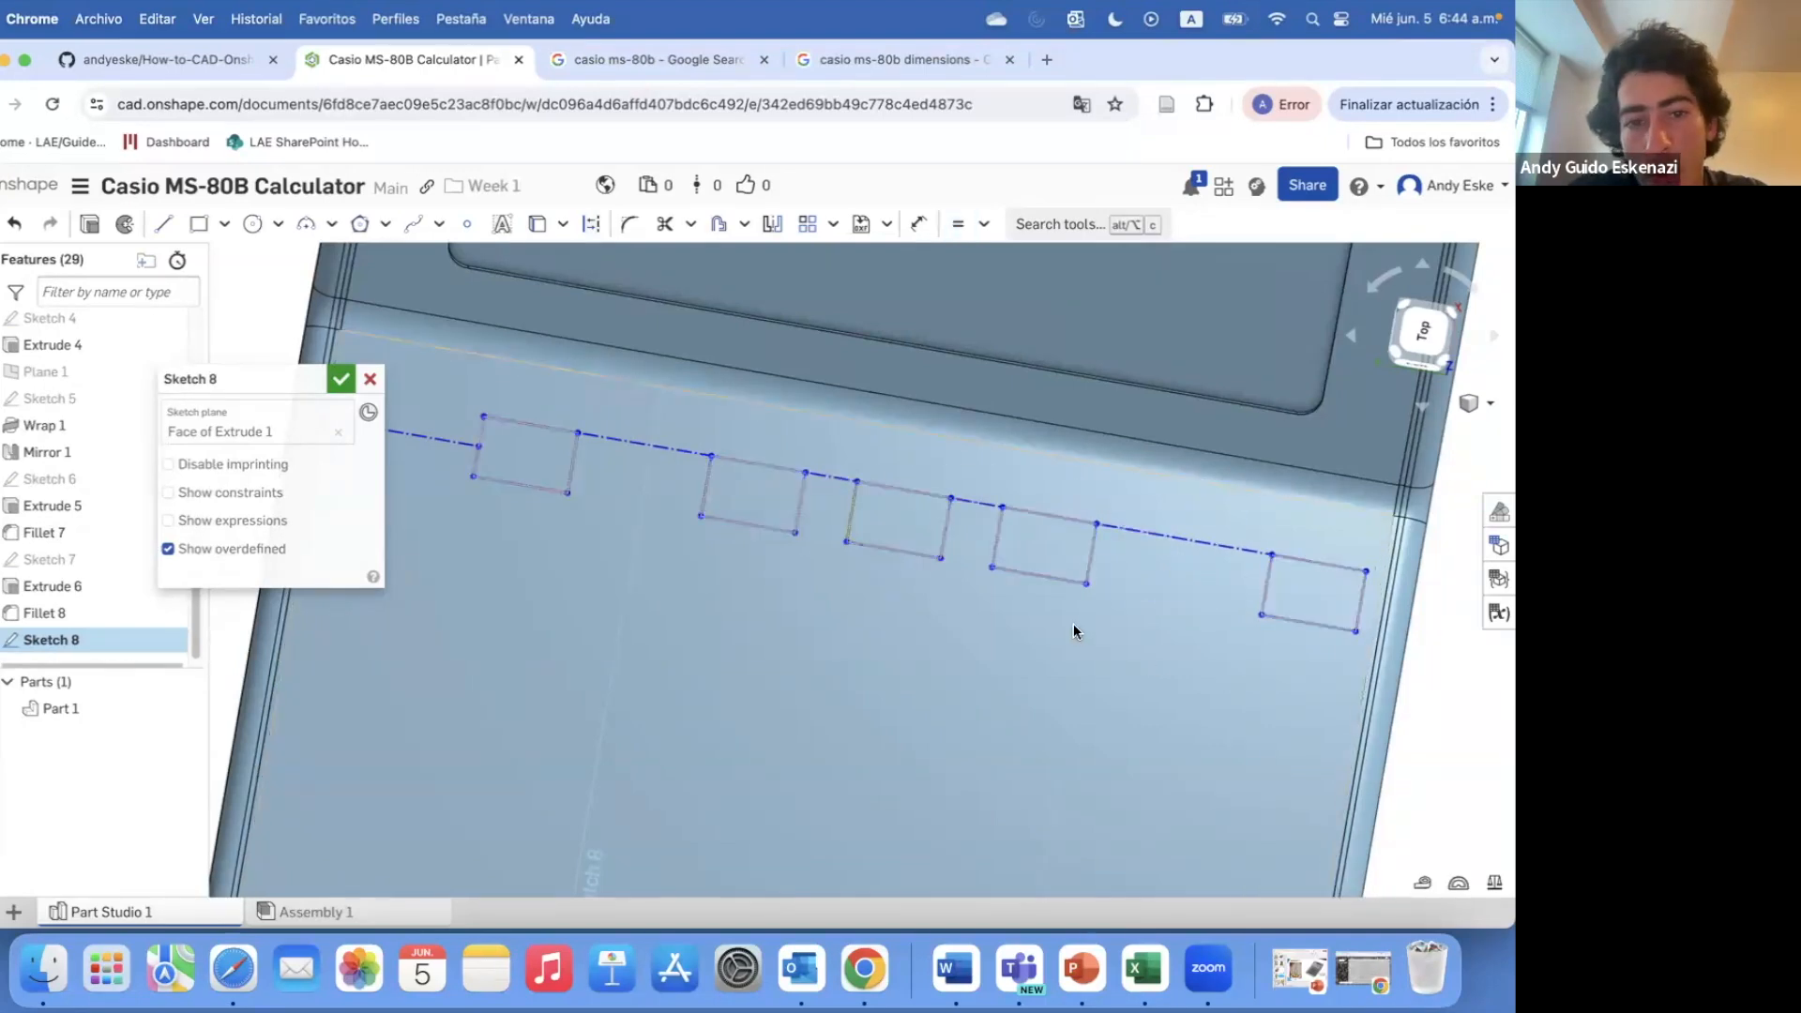
- Check the reference photo and draw a construction line from the midpoint of the last key's outer side to the face's side edge
click(638, 59)
click(464, 63)
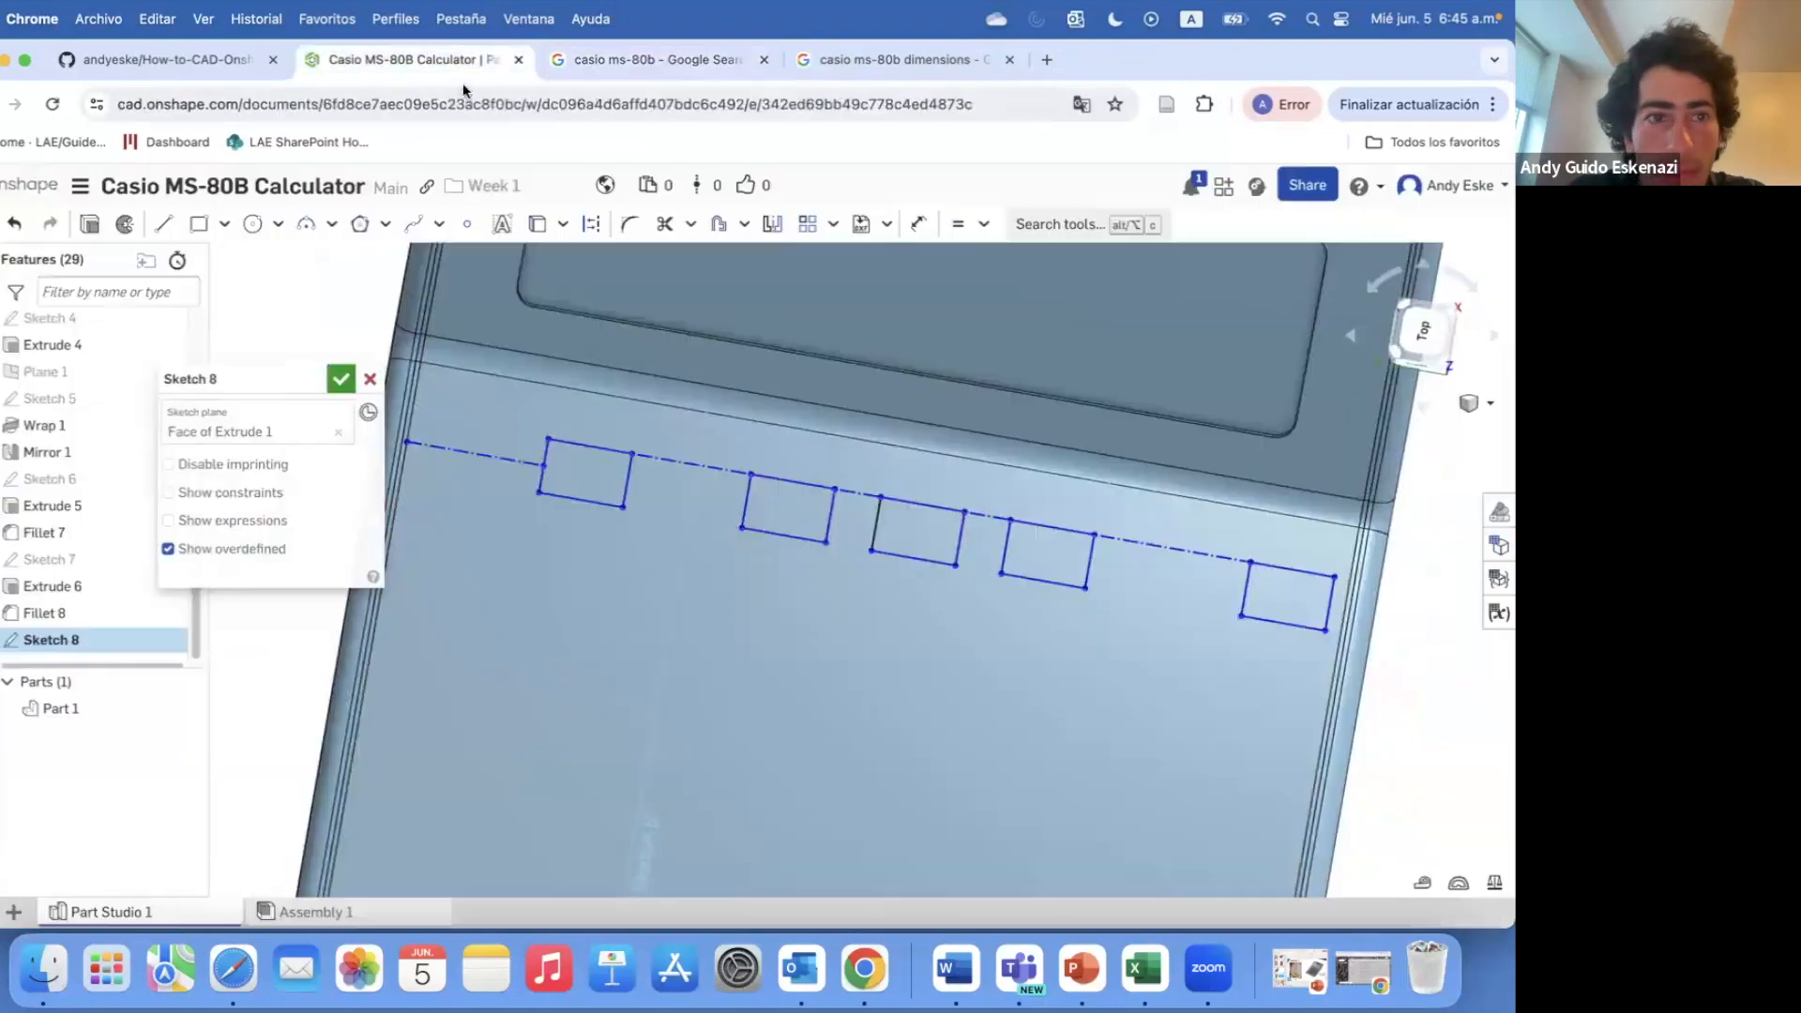
scroll(1328, 571, up, 5)
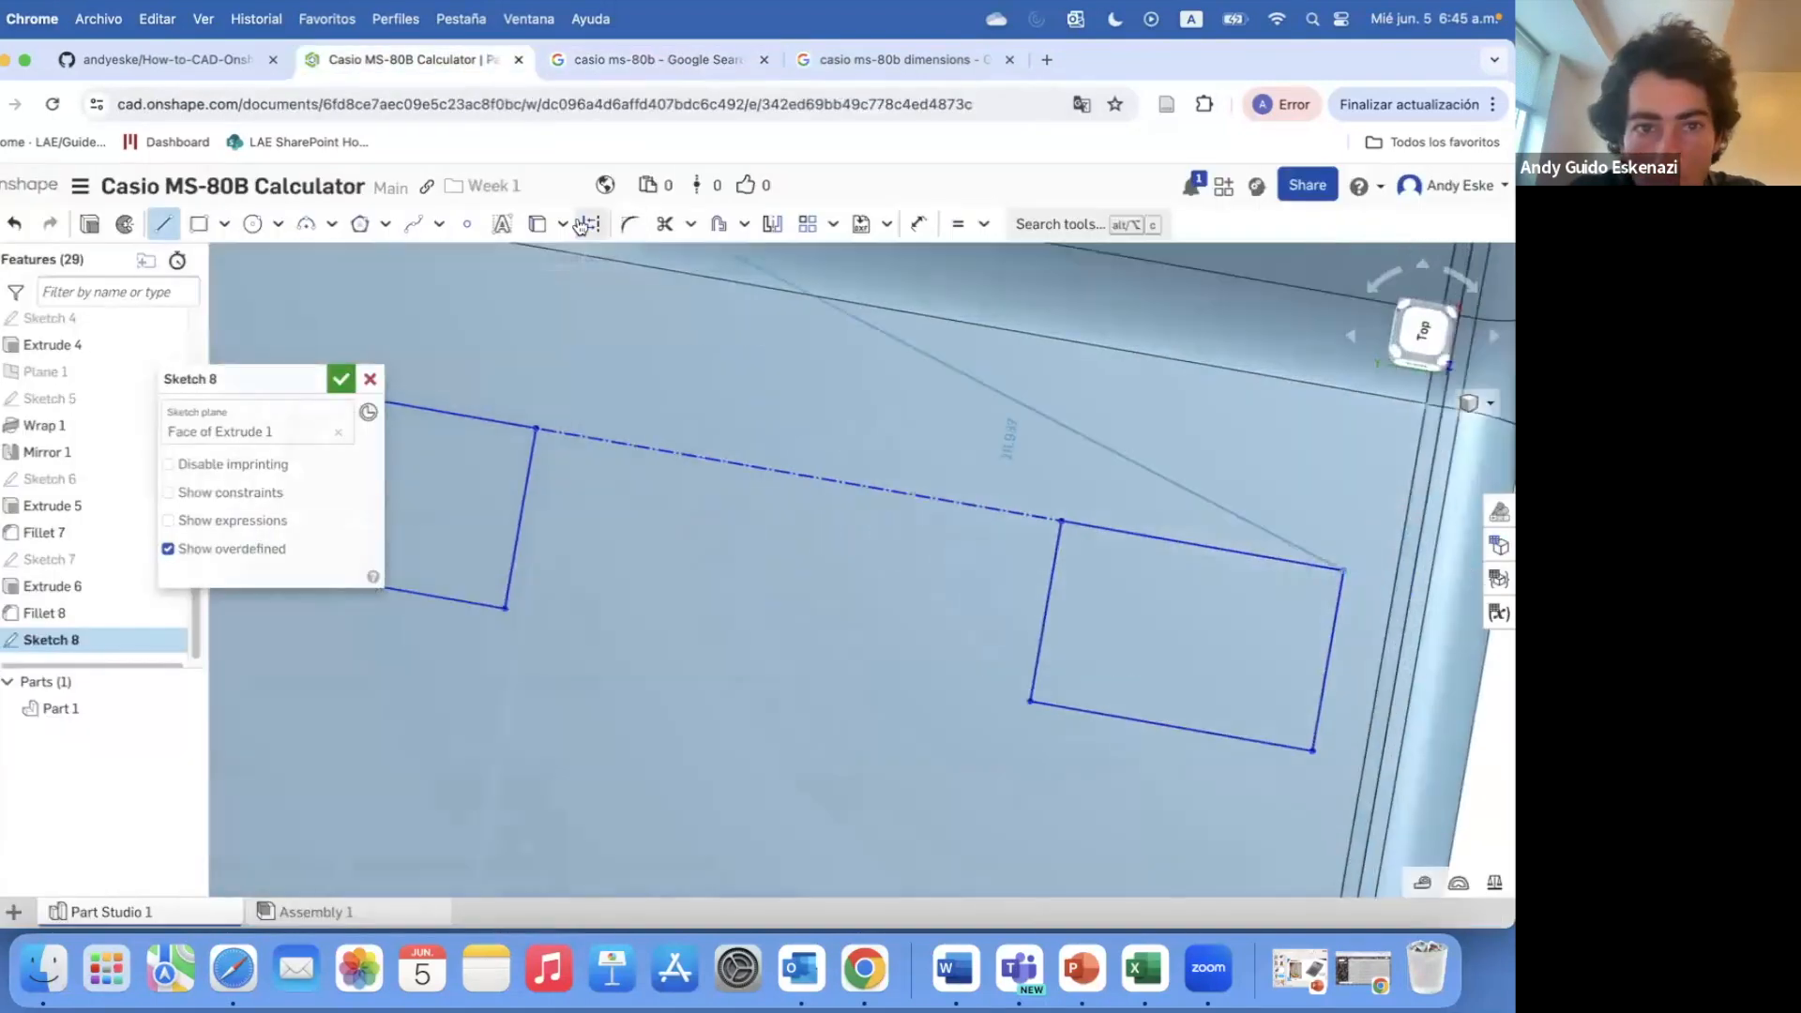
key(Escape)
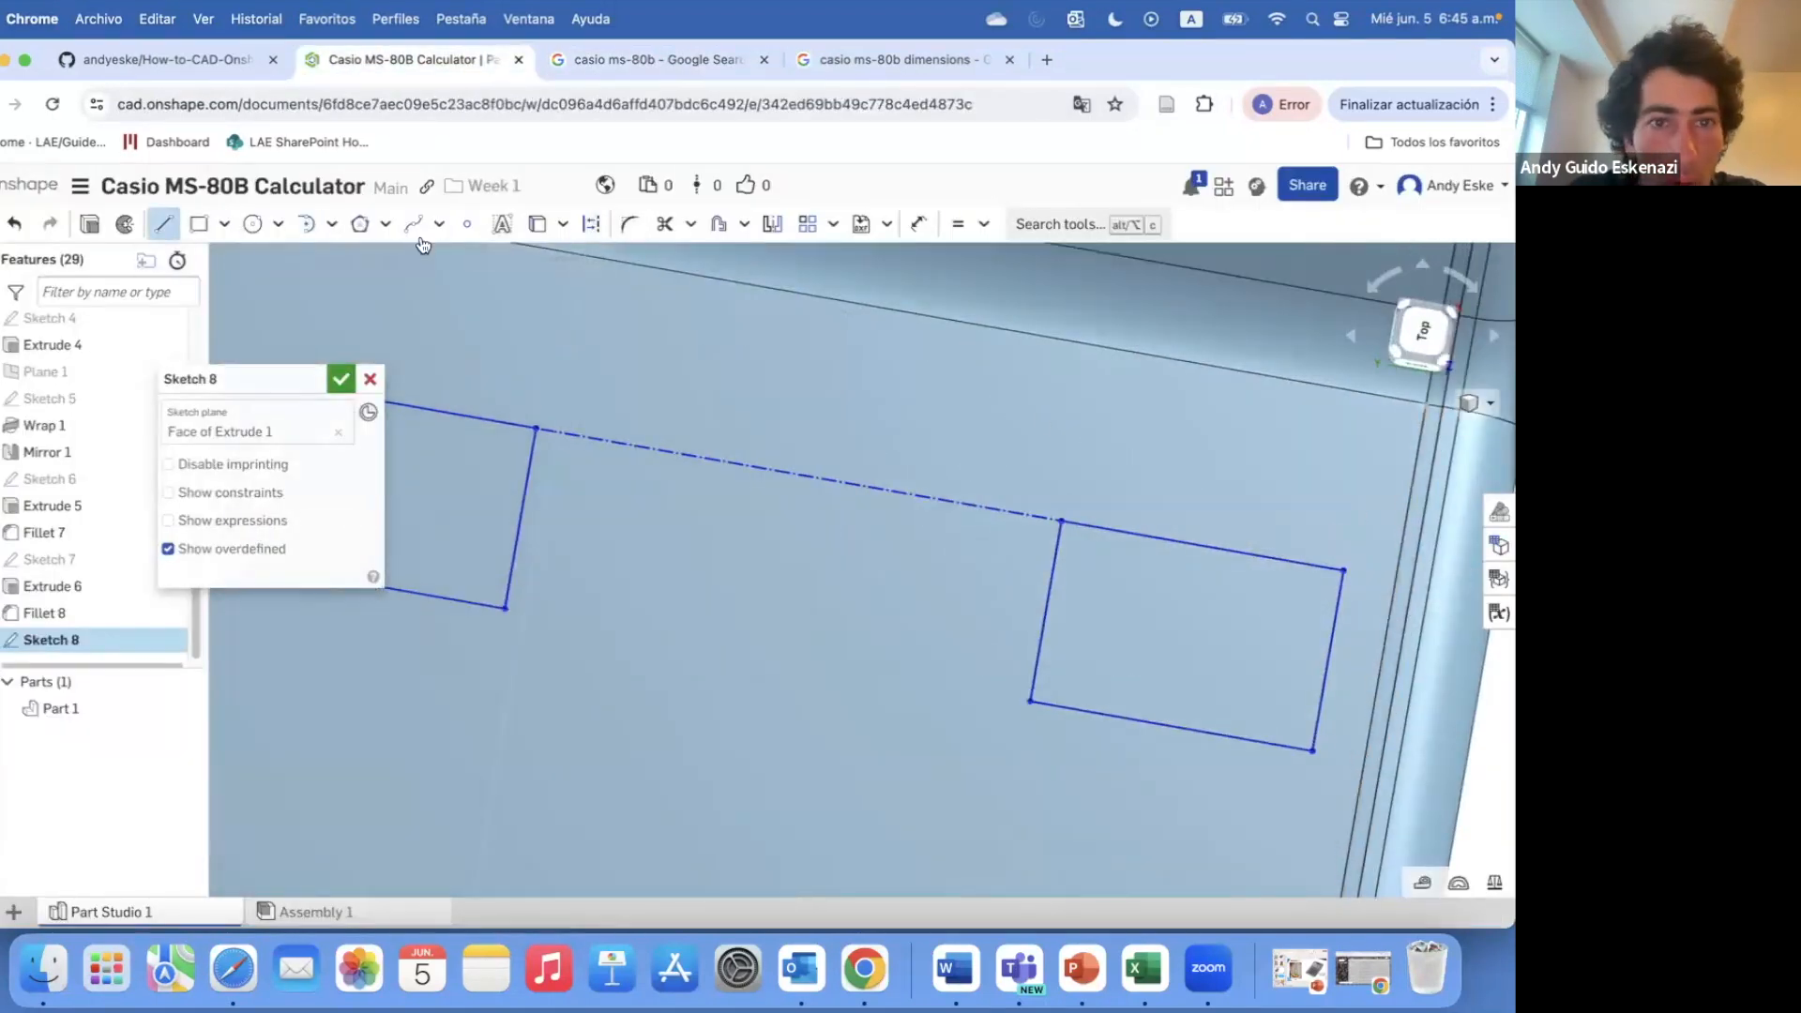
key(Escape)
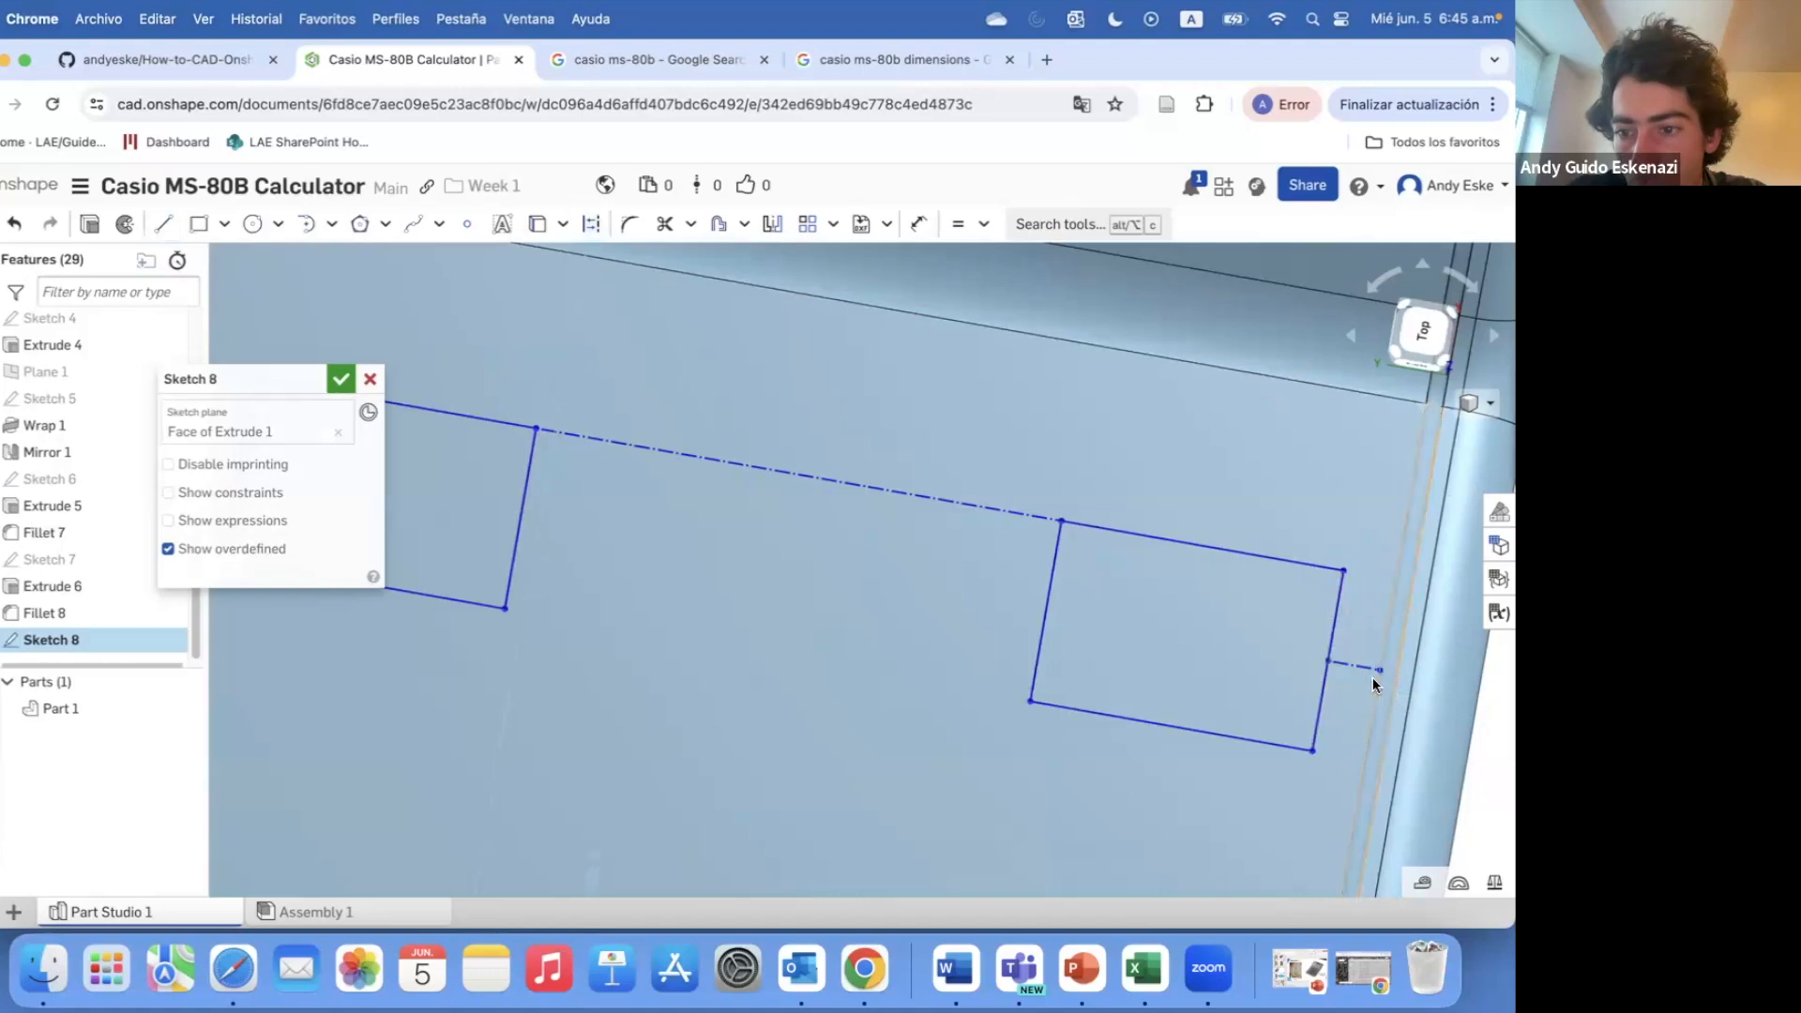
- Make the two outer margin lines equal in length and apply Equal constraints to the gaps between the right-hand keys
scroll(1389, 681, down, 5)
click(657, 557)
key(e)
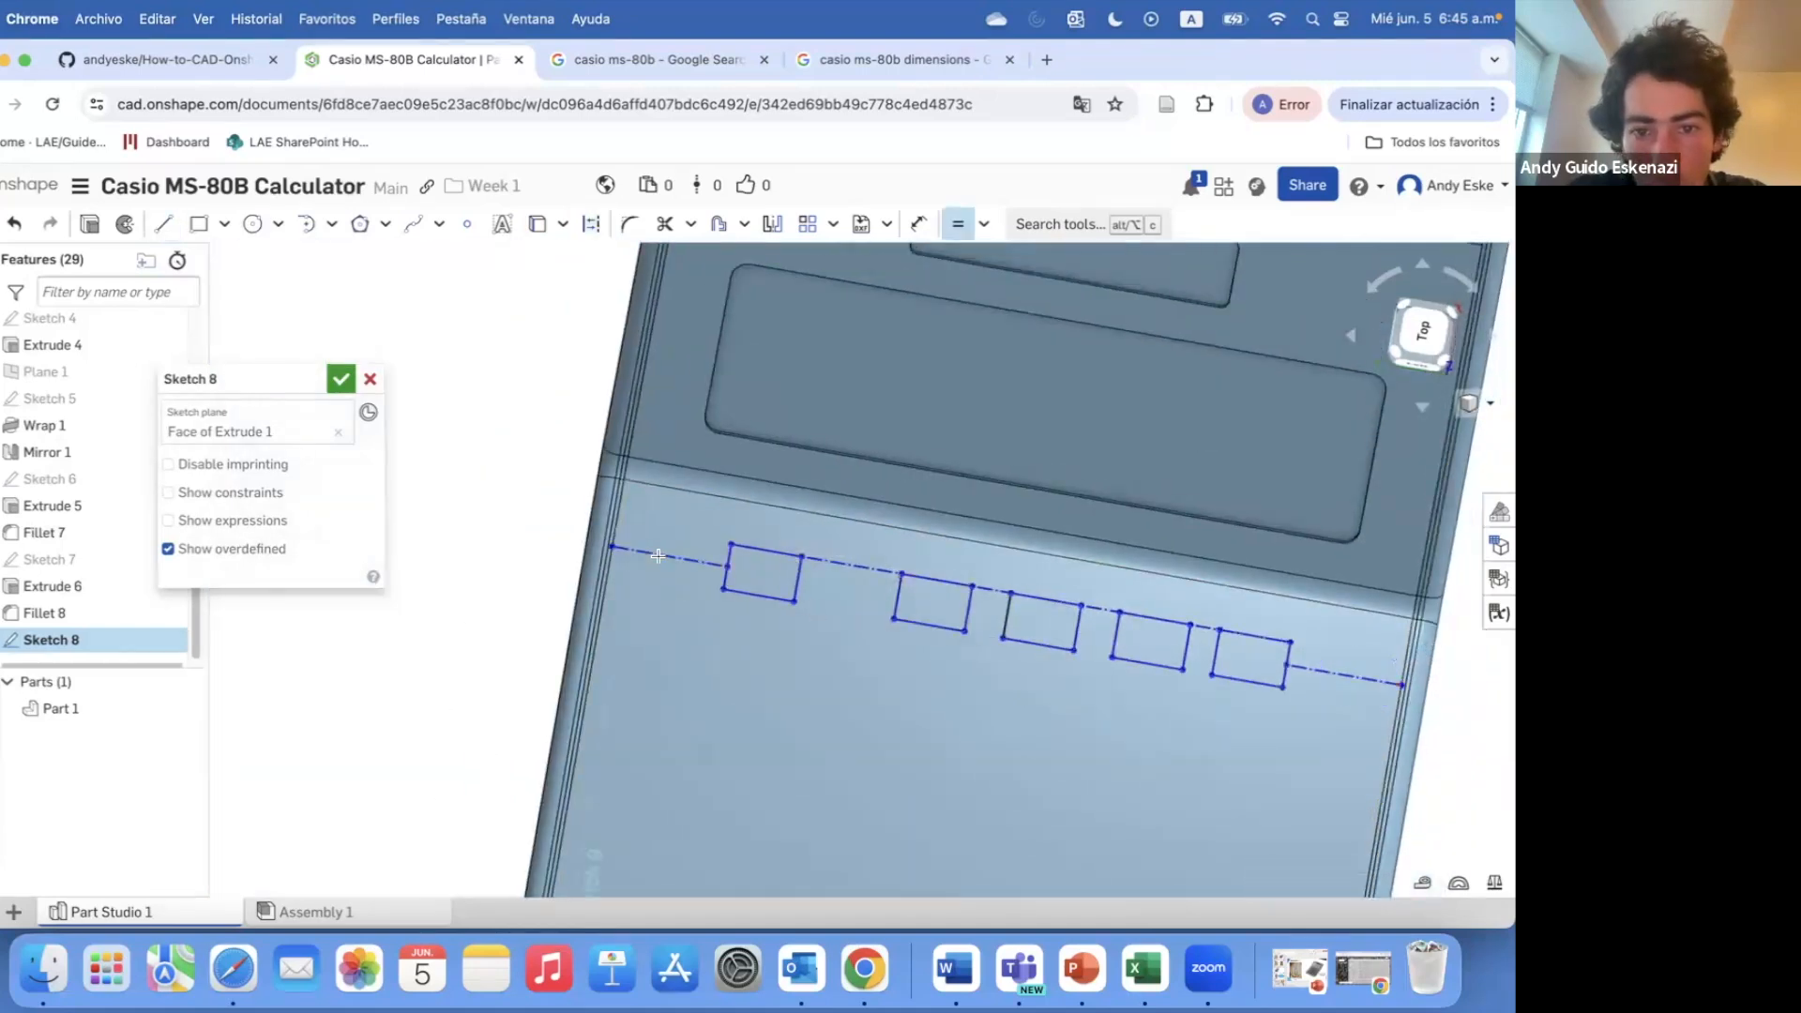
click(853, 569)
click(672, 557)
scroll(1262, 647, up, 4)
click(1160, 608)
click(1396, 699)
scroll(1347, 694, down, 3)
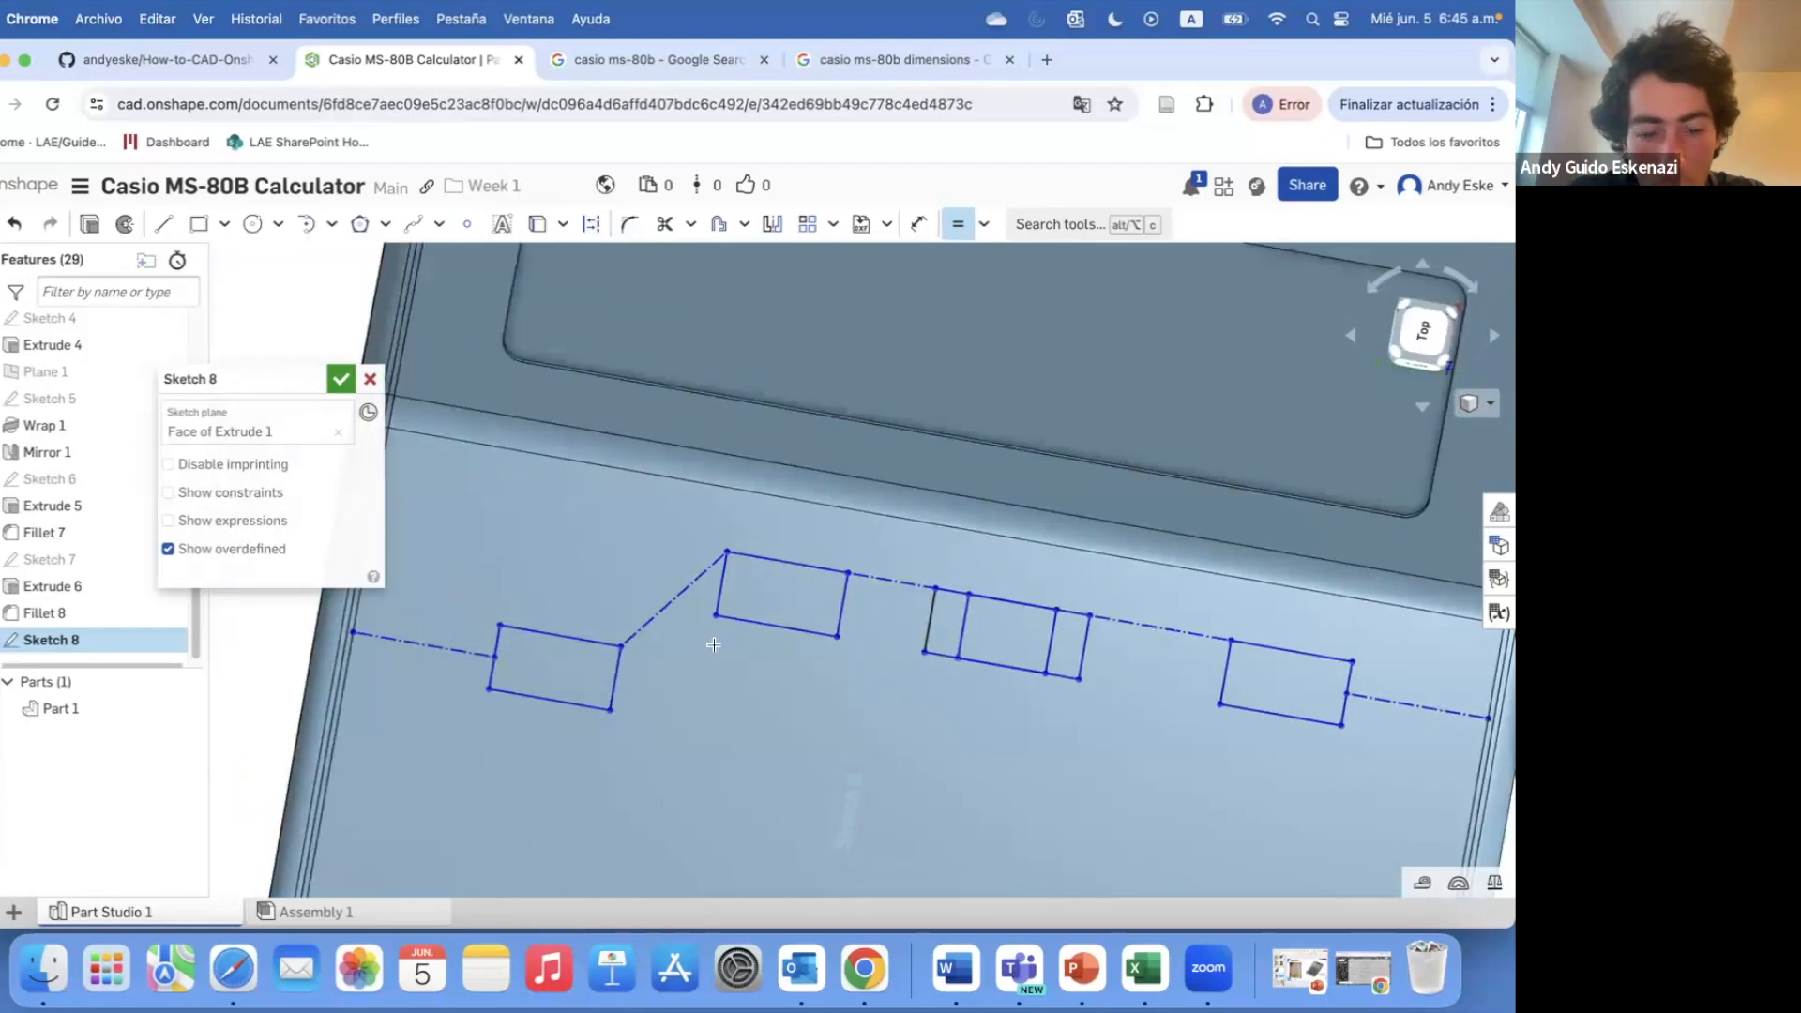
- Make the slanted line between the first two keys parallel to the key edges and pull the overlapping keys apart
click(984, 225)
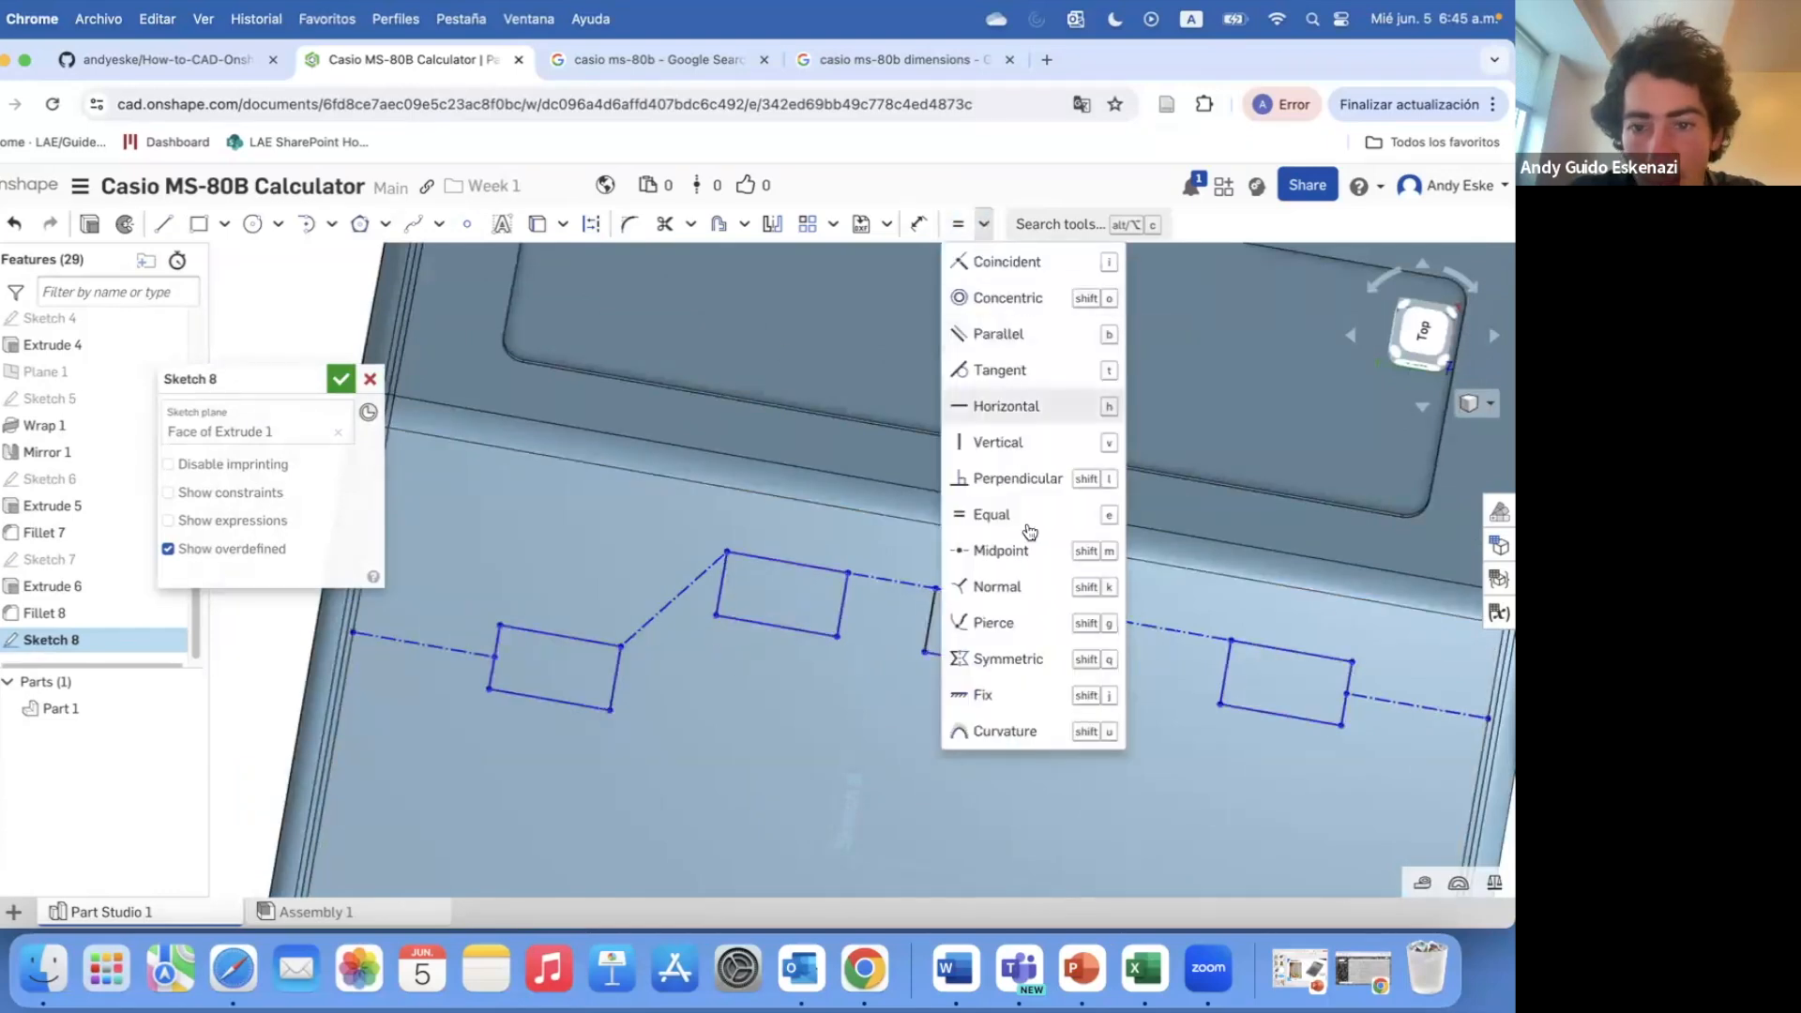
click(998, 334)
key(Escape)
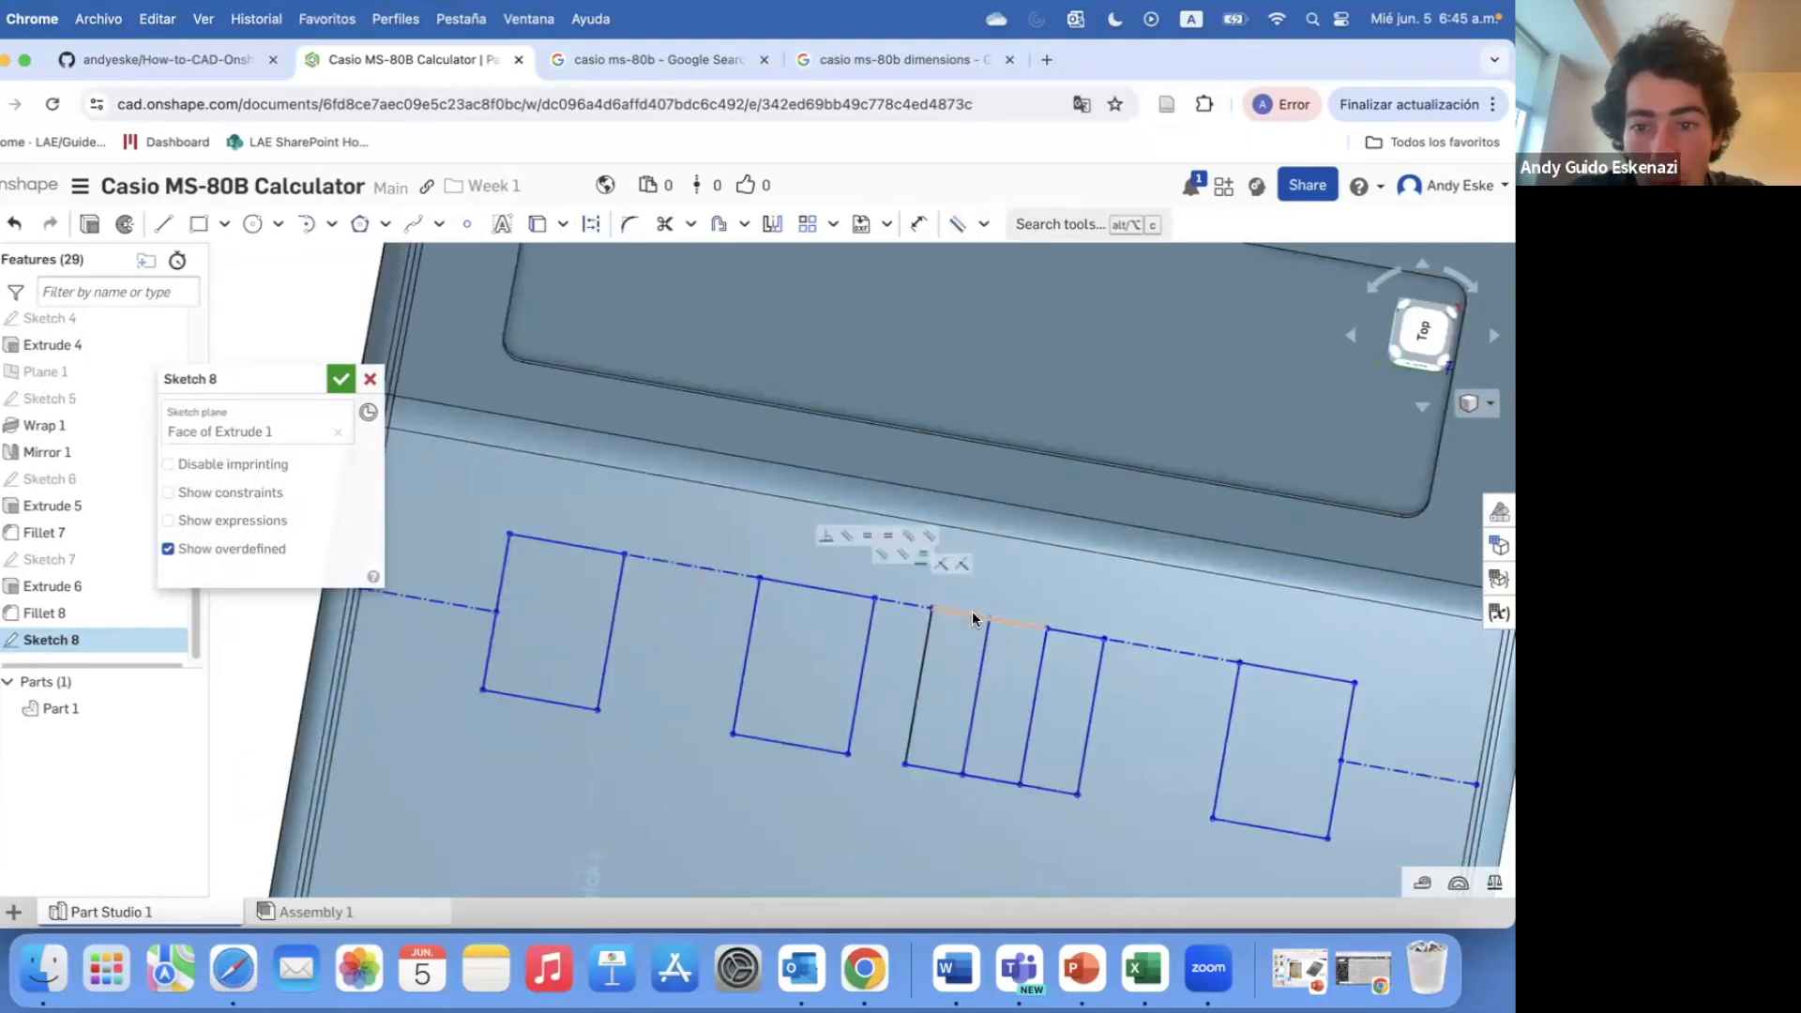
mouse_move(868, 599)
mouse_down()
mouse_move(690, 590)
mouse_move(660, 571)
mouse_move(1103, 651)
mouse_move(1023, 656)
mouse_move(1076, 667)
mouse_move(942, 638)
mouse_move(1064, 666)
mouse_move(1072, 736)
mouse_up()
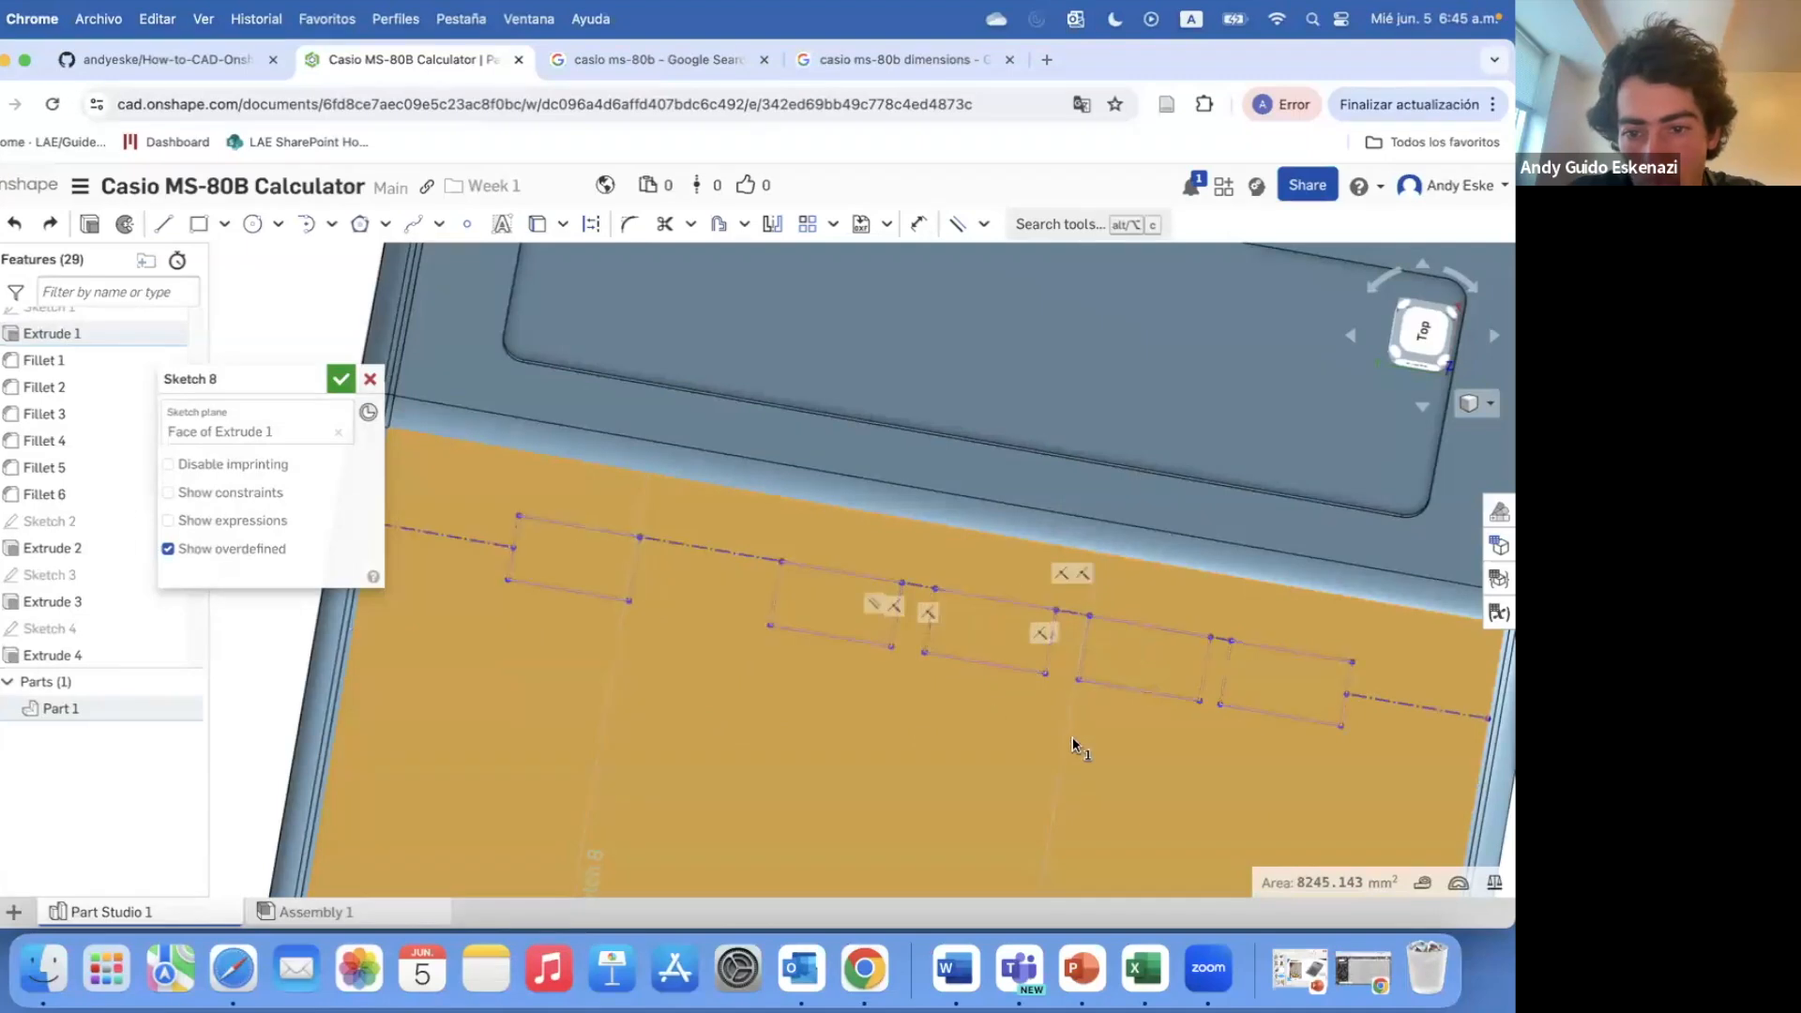
- Dimension the first key's width as 10 mm
scroll(1052, 696, down, 2)
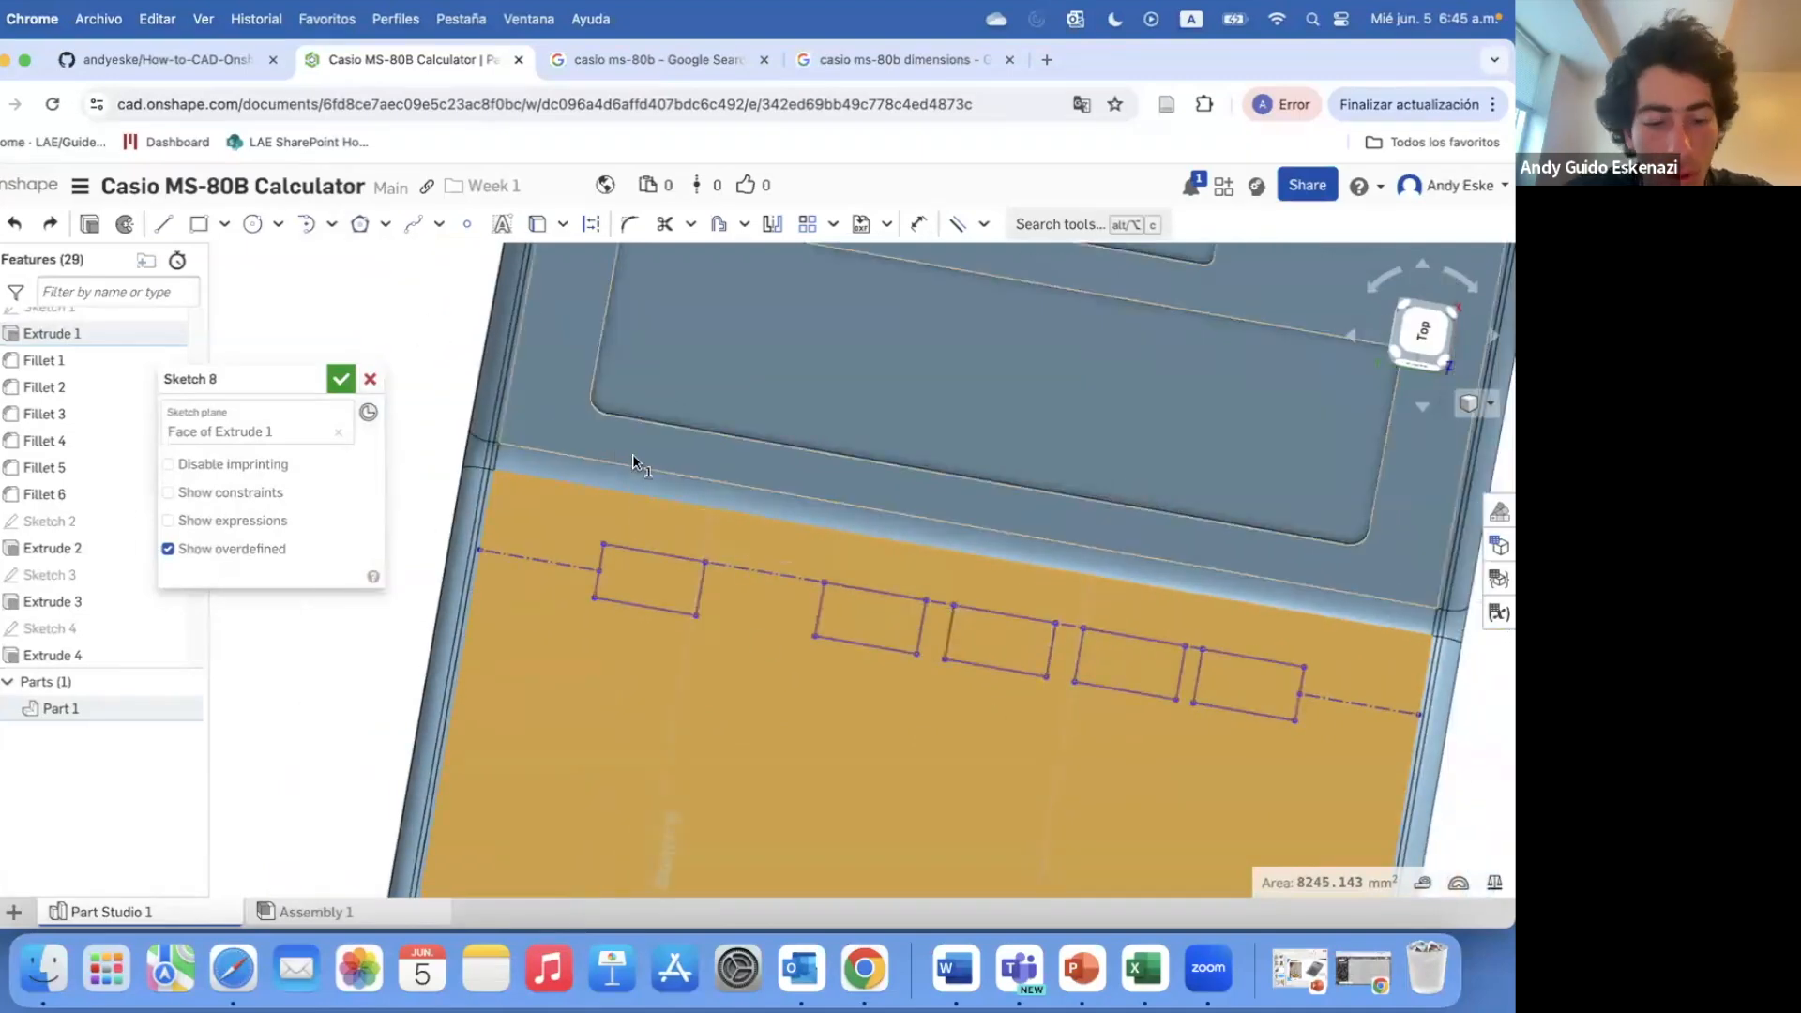
key(d)
click(645, 606)
text(10)
key(Return)
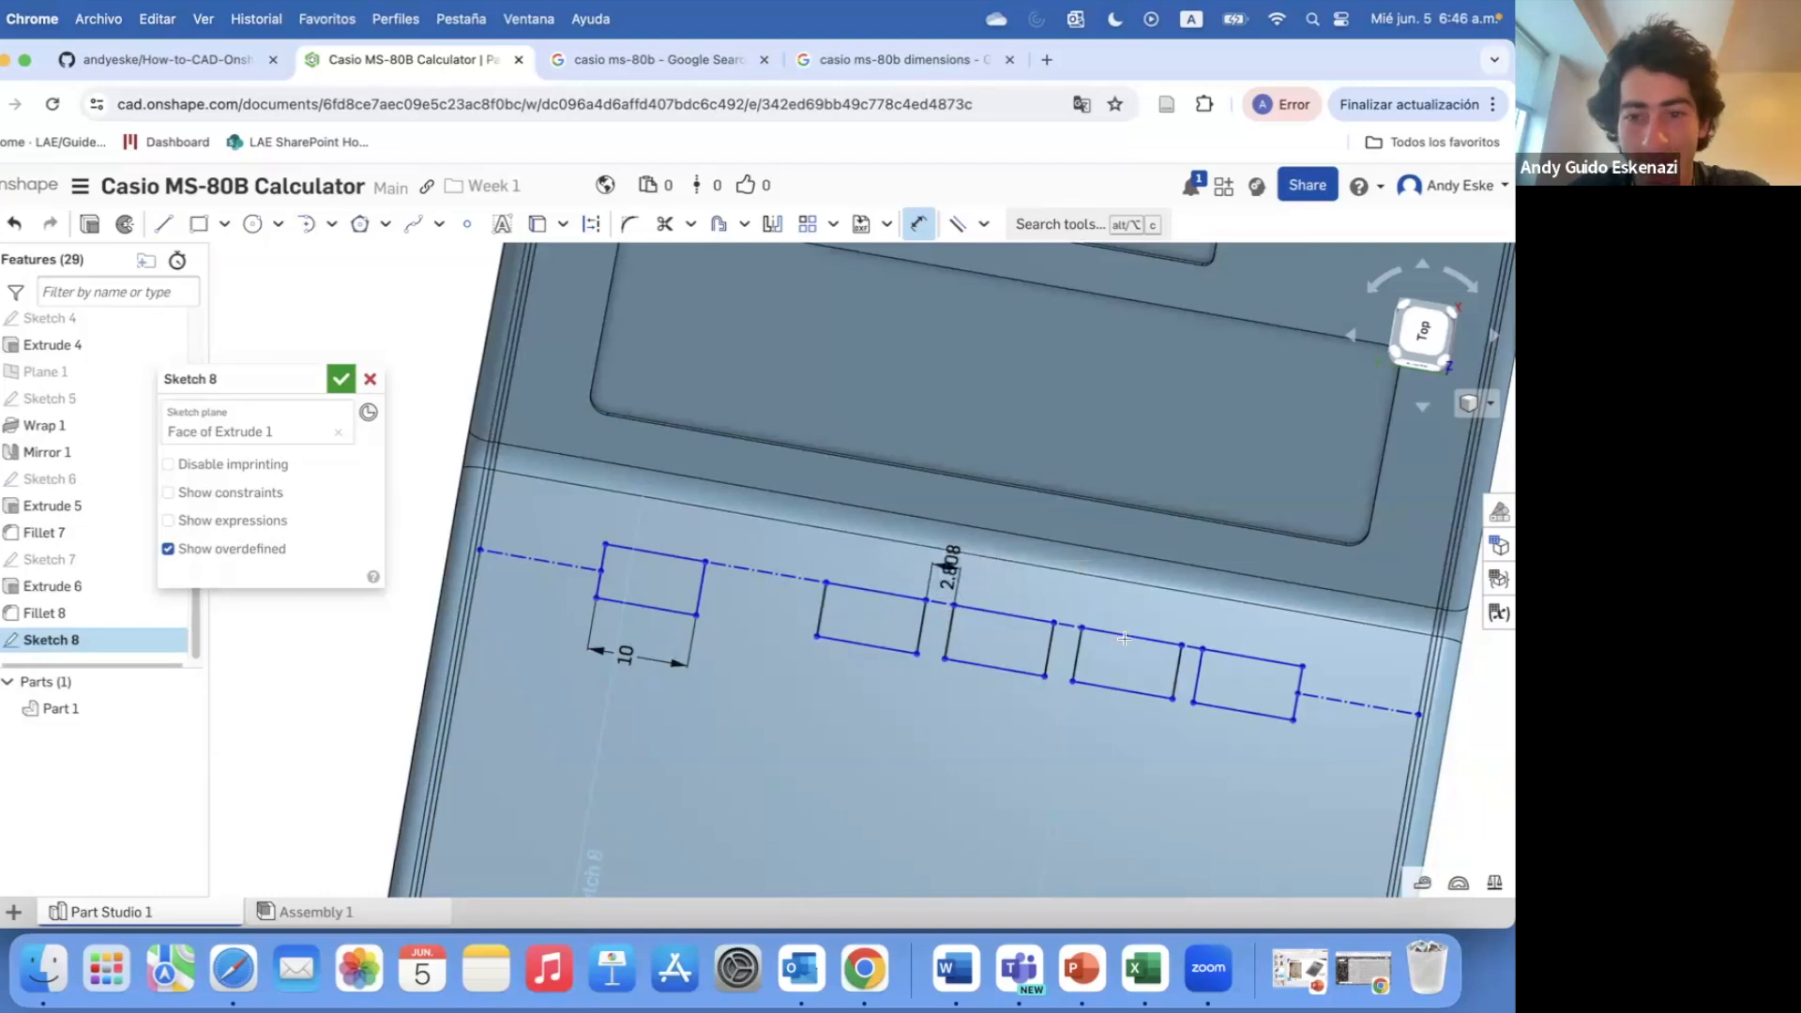
- Dimension the gap between the second and third keys and restore the parallel alignment of the line joining the first two keys
key(Escape)
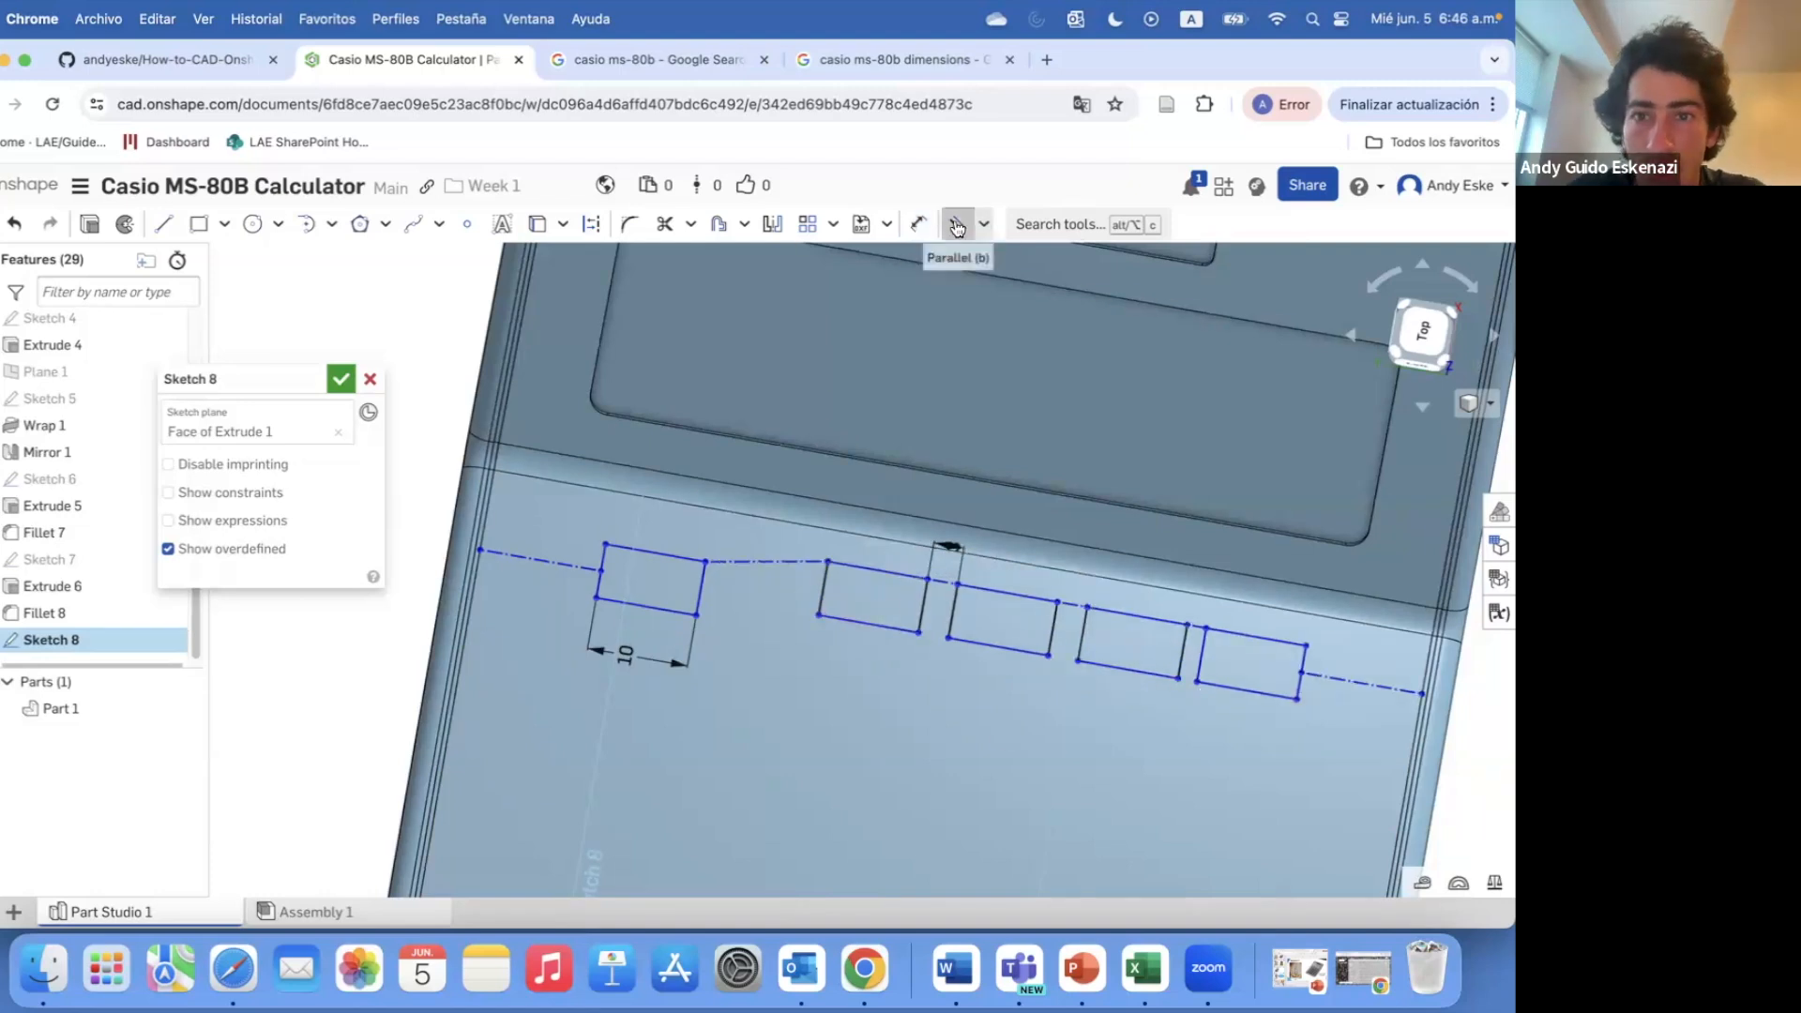
click(833, 563)
key(Escape)
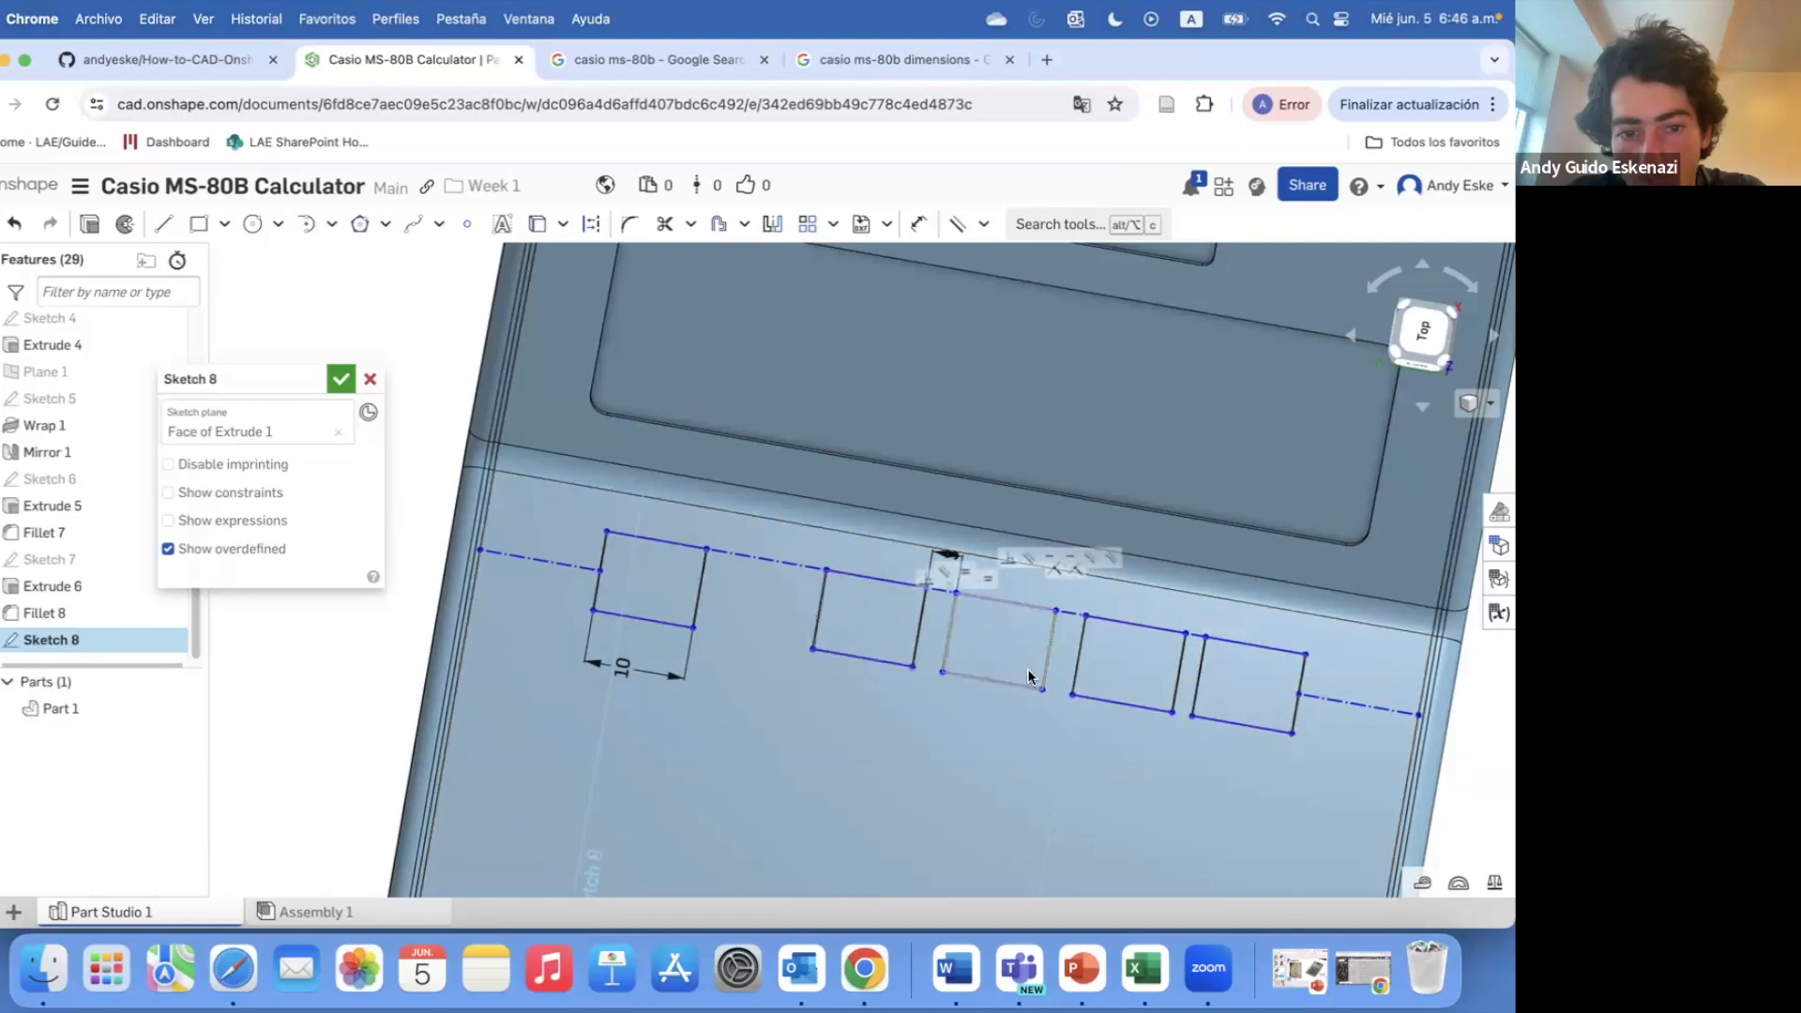
- Try an Equal constraint on the connecting line between the fourth and fifth keys and undo it
key(e)
click(1195, 634)
click(1336, 699)
key(super+z)
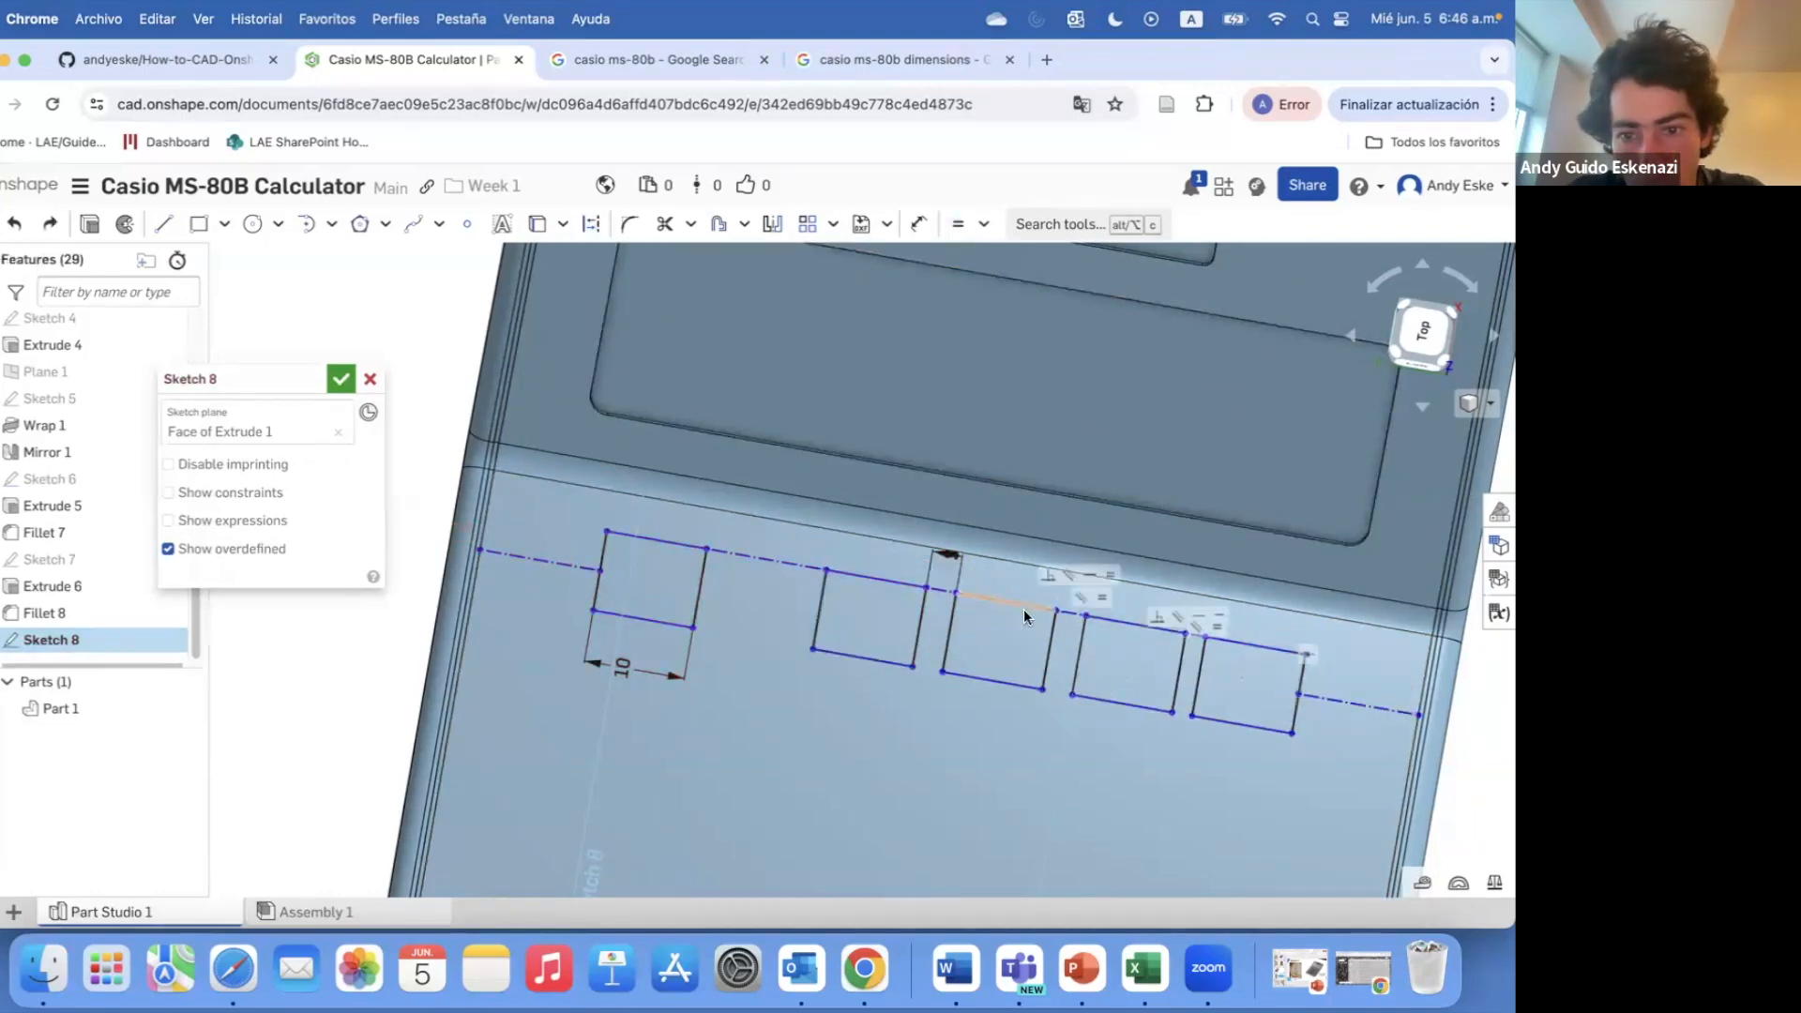
- Delete the construction line between the fourth and fifth keys
scroll(1032, 610, up, 2)
mouse_move(766, 554)
mouse_down()
mouse_move(739, 565)
mouse_move(748, 549)
mouse_up()
scroll(1221, 647, up, 2)
scroll(1210, 623, up, 3)
right_click(1219, 640)
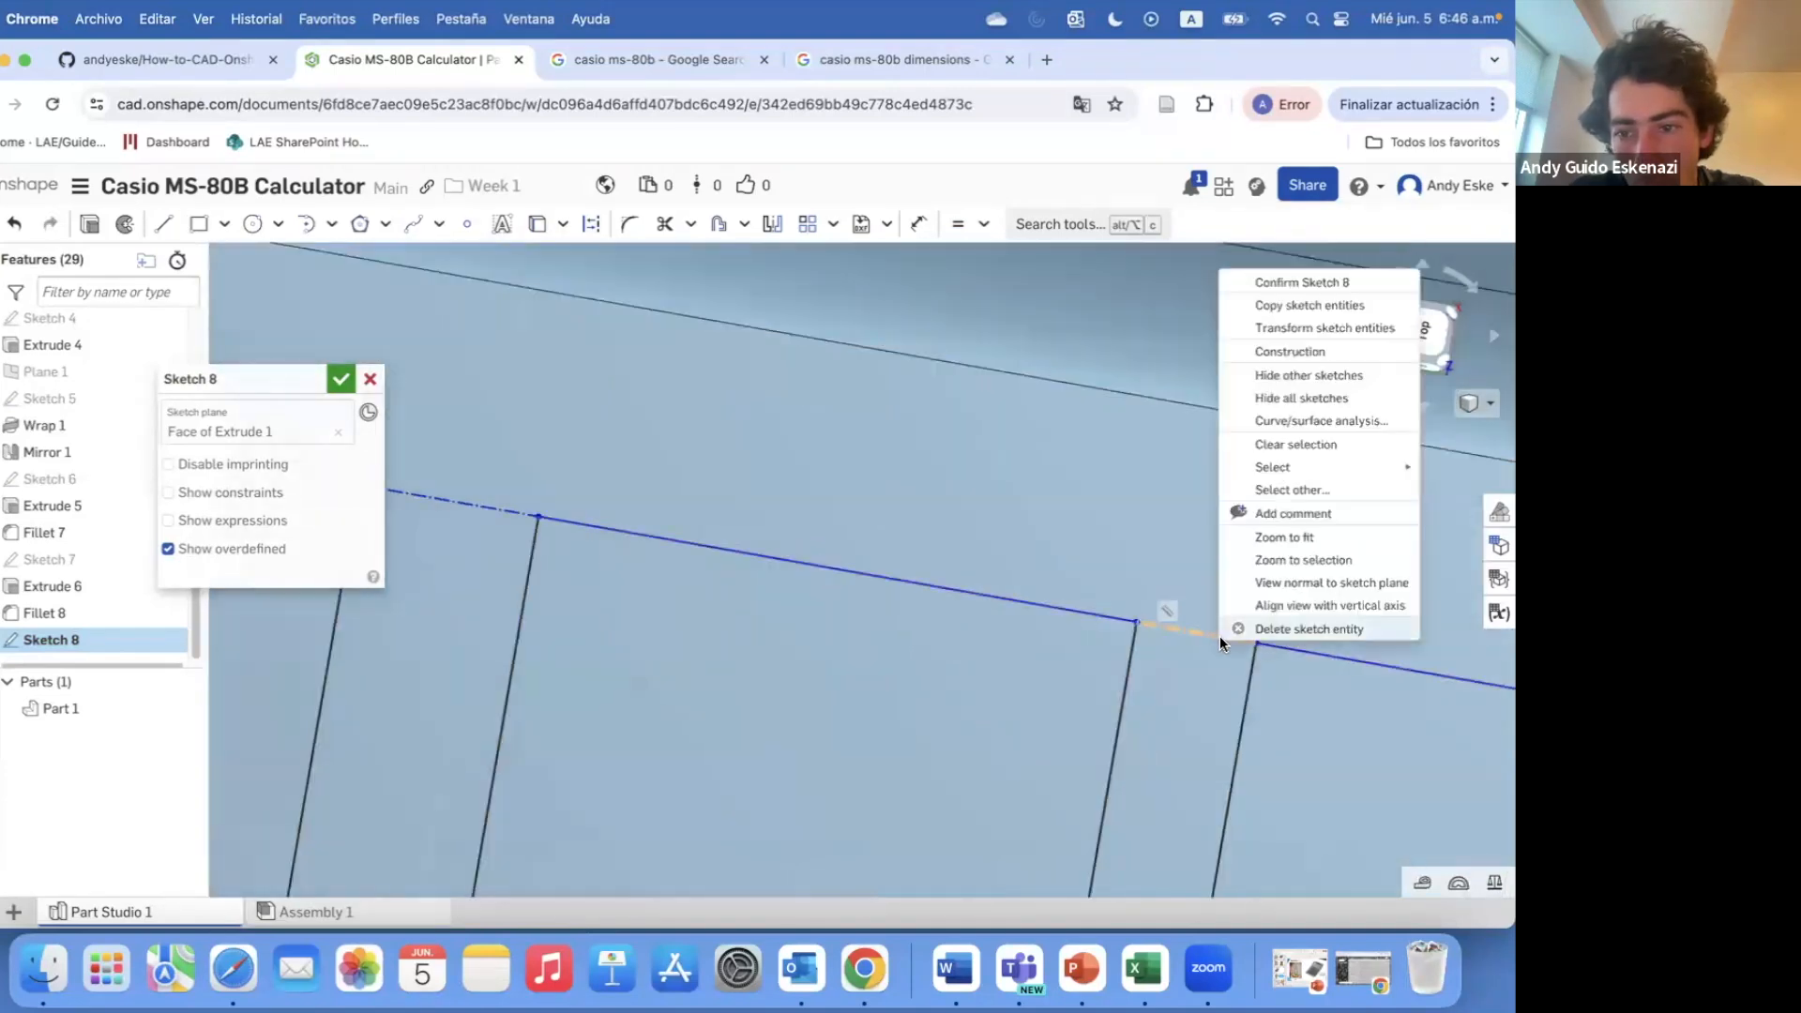
click(1268, 628)
scroll(1240, 638, down, 5)
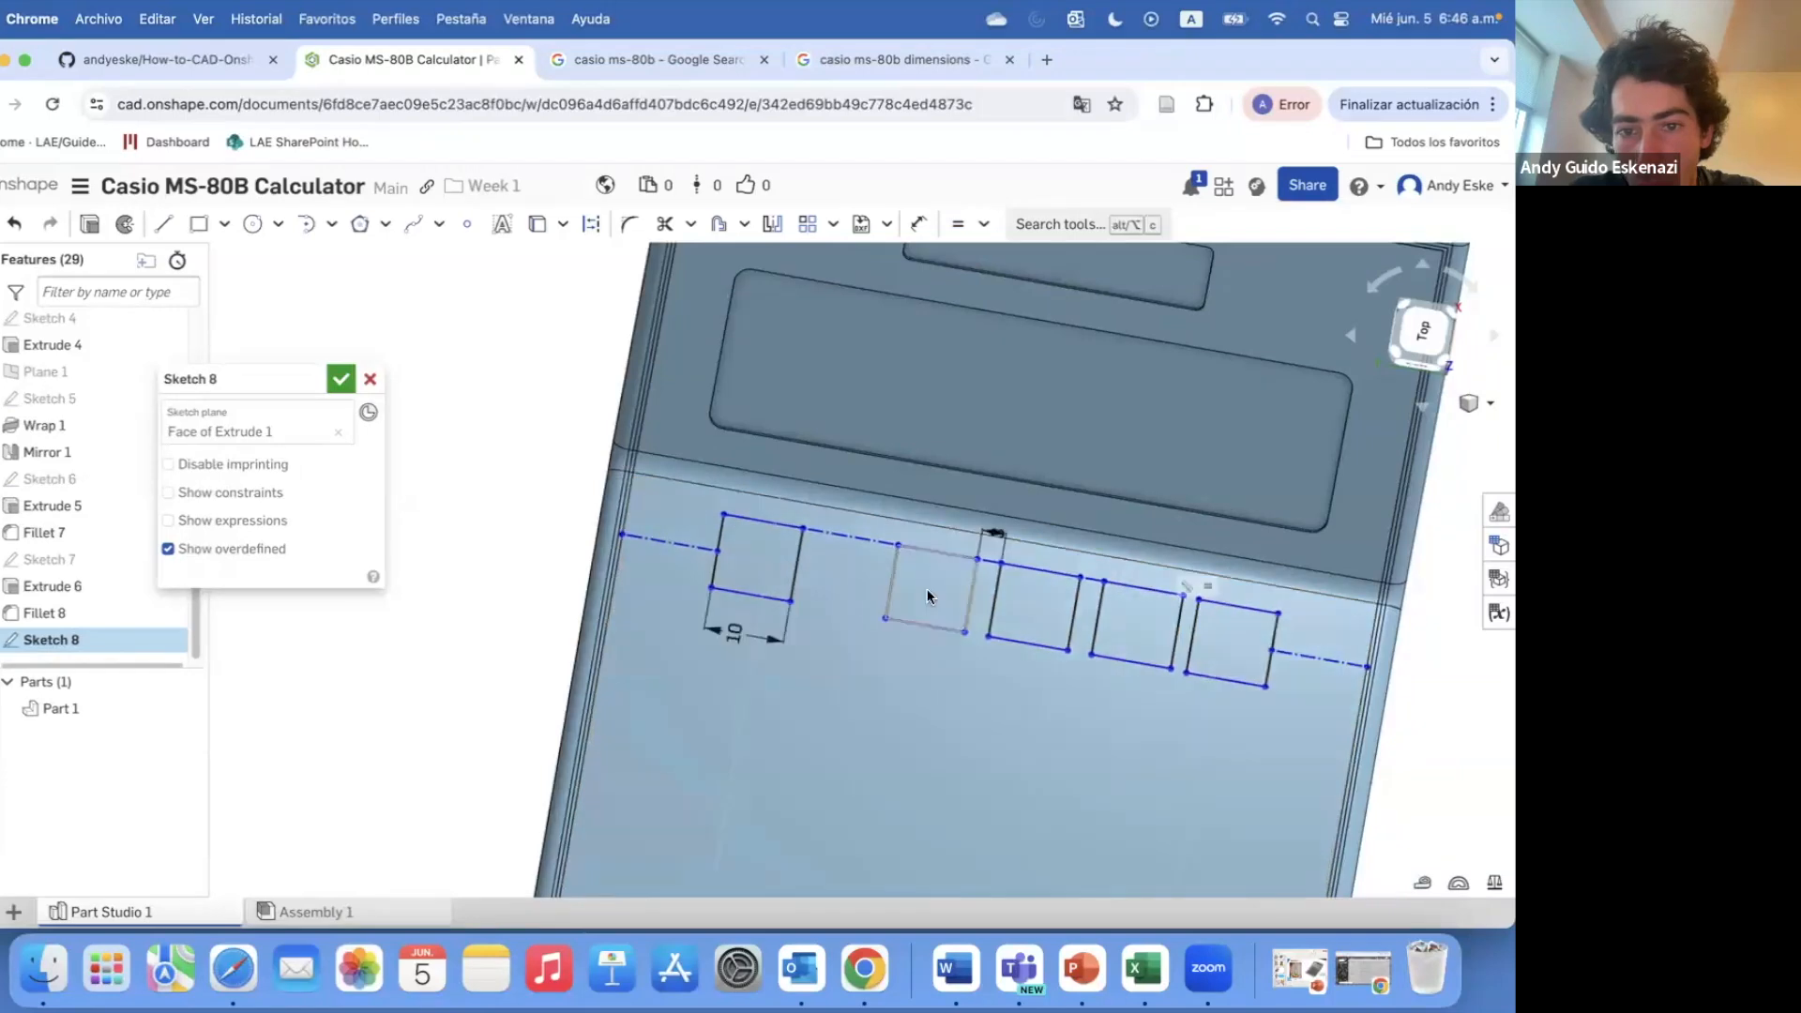
- Delete the construction line between the first and second keys
scroll(720, 575, up, 3)
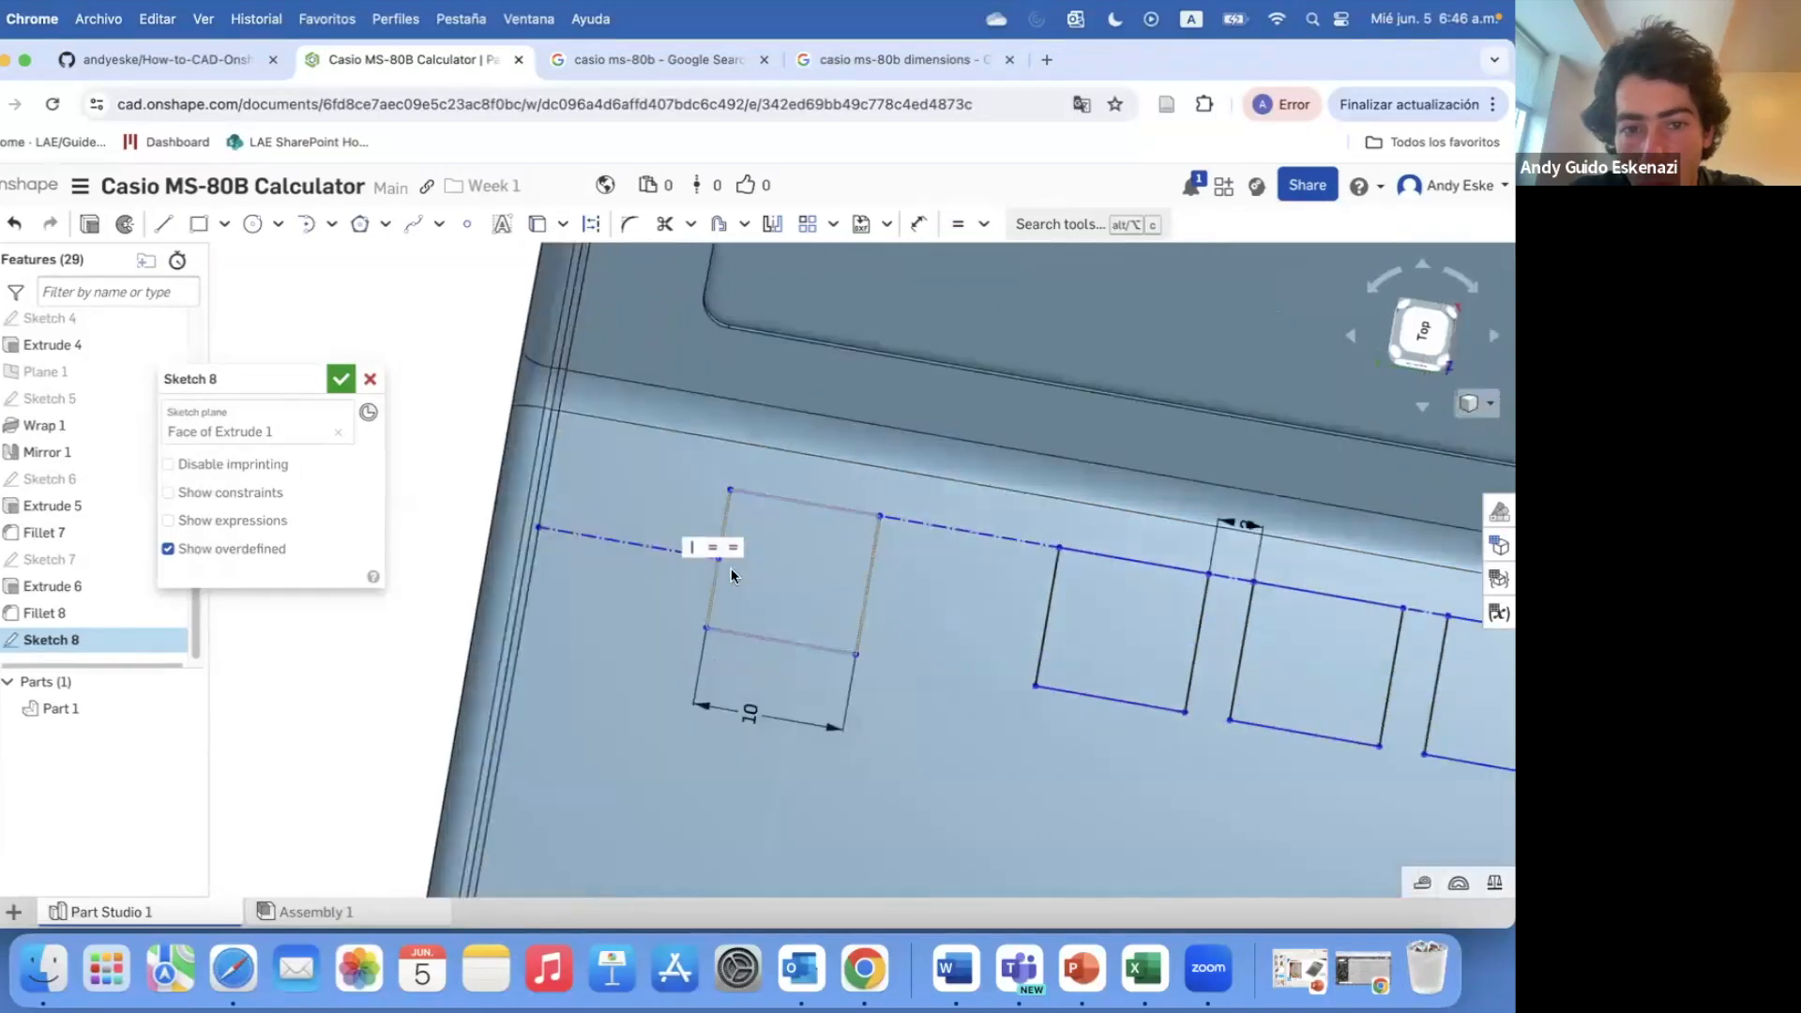
scroll(724, 563, up, 3)
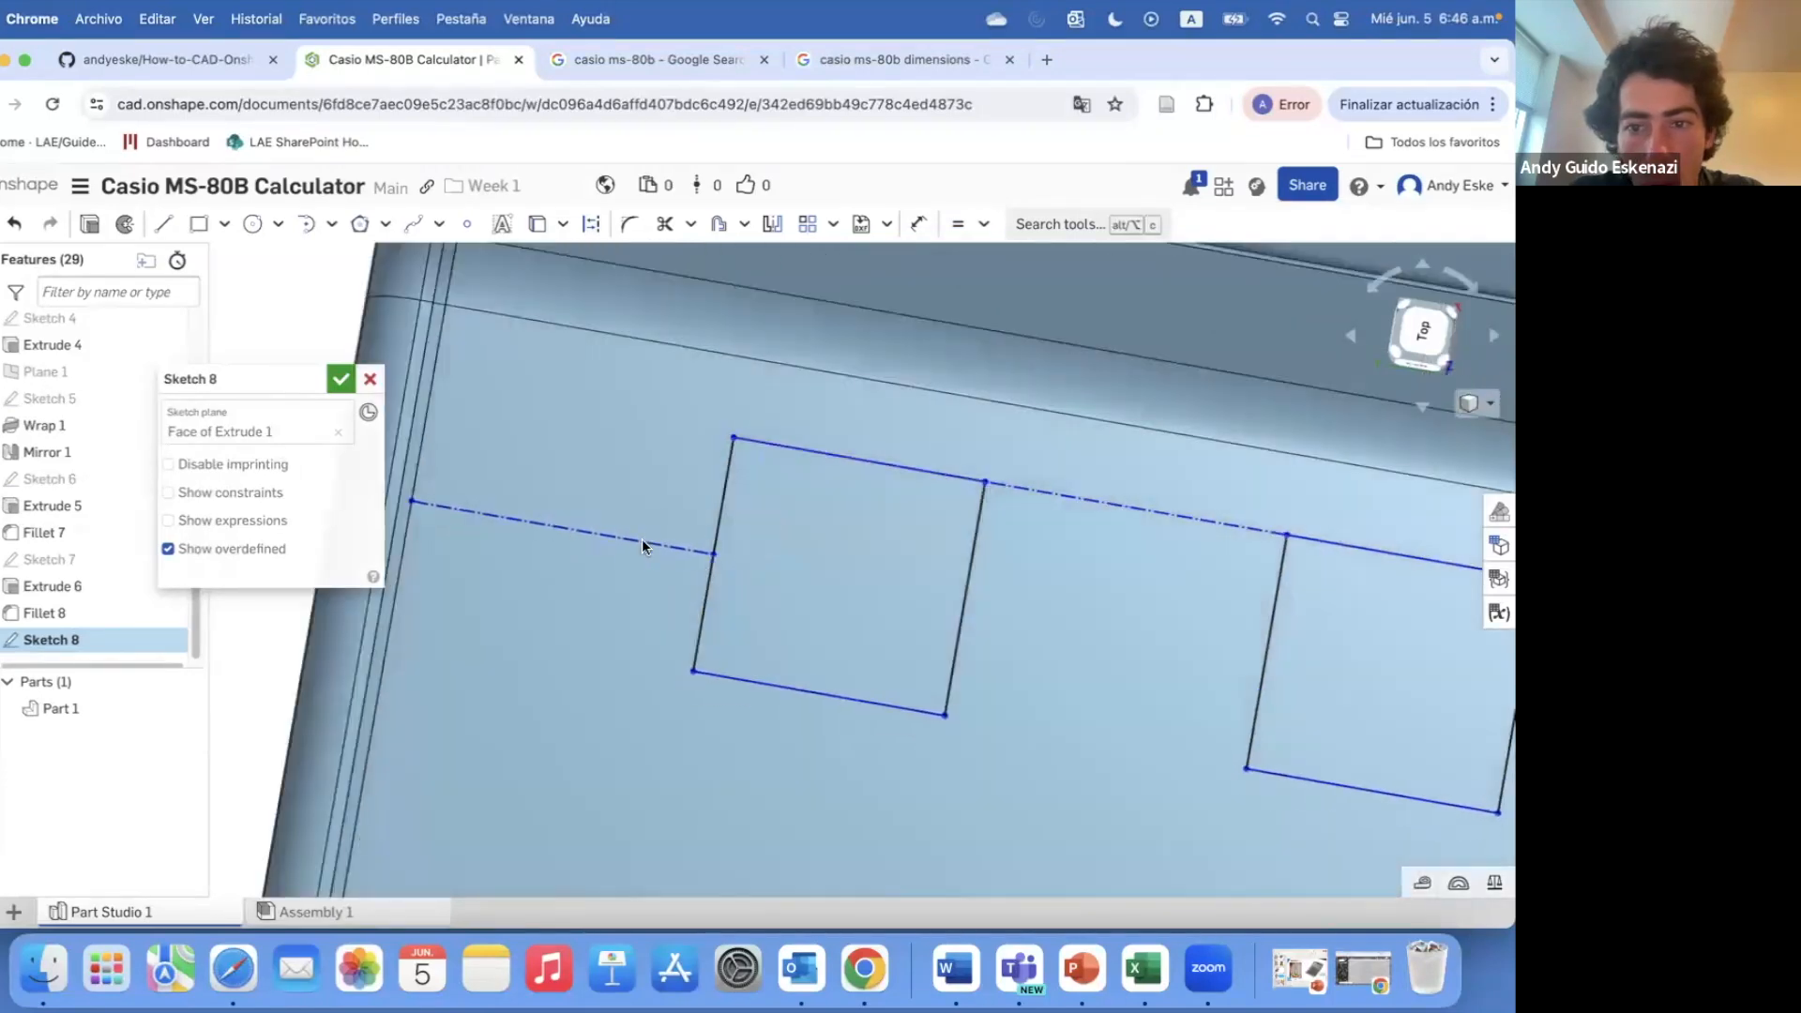
scroll(998, 638, down, 3)
right_click(1031, 555)
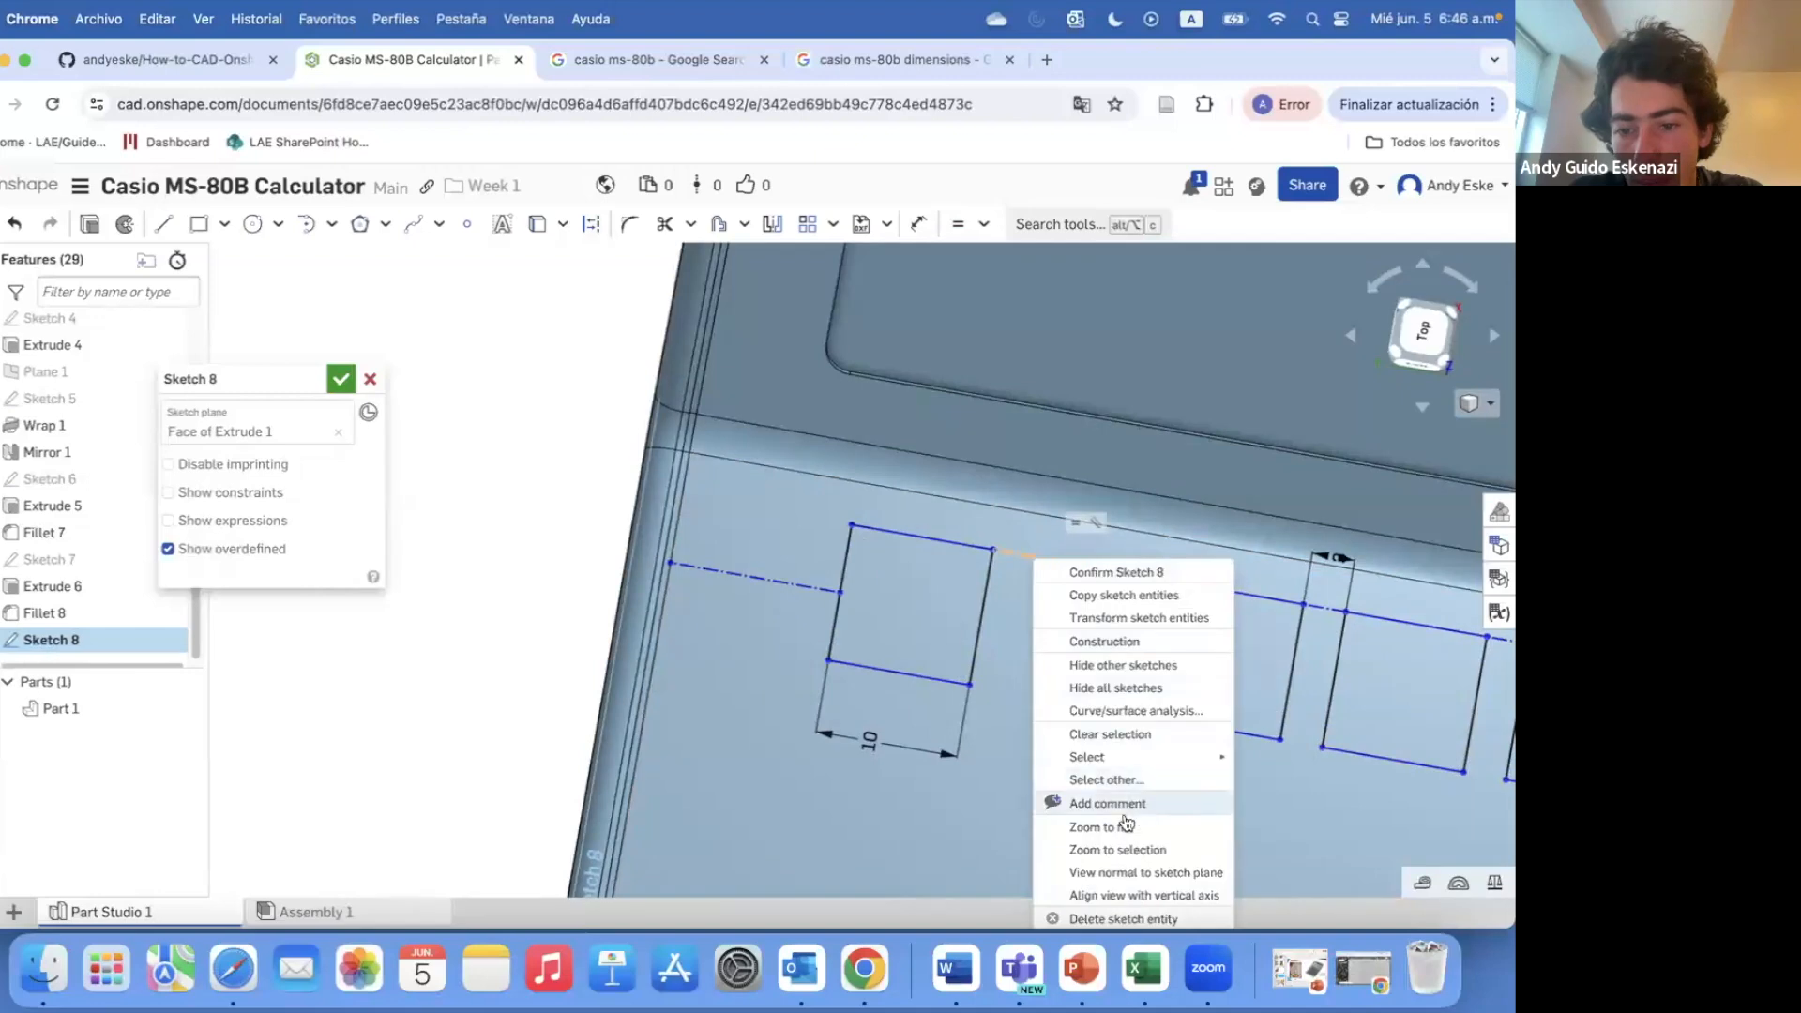
click(1138, 919)
scroll(1206, 605, down, 3)
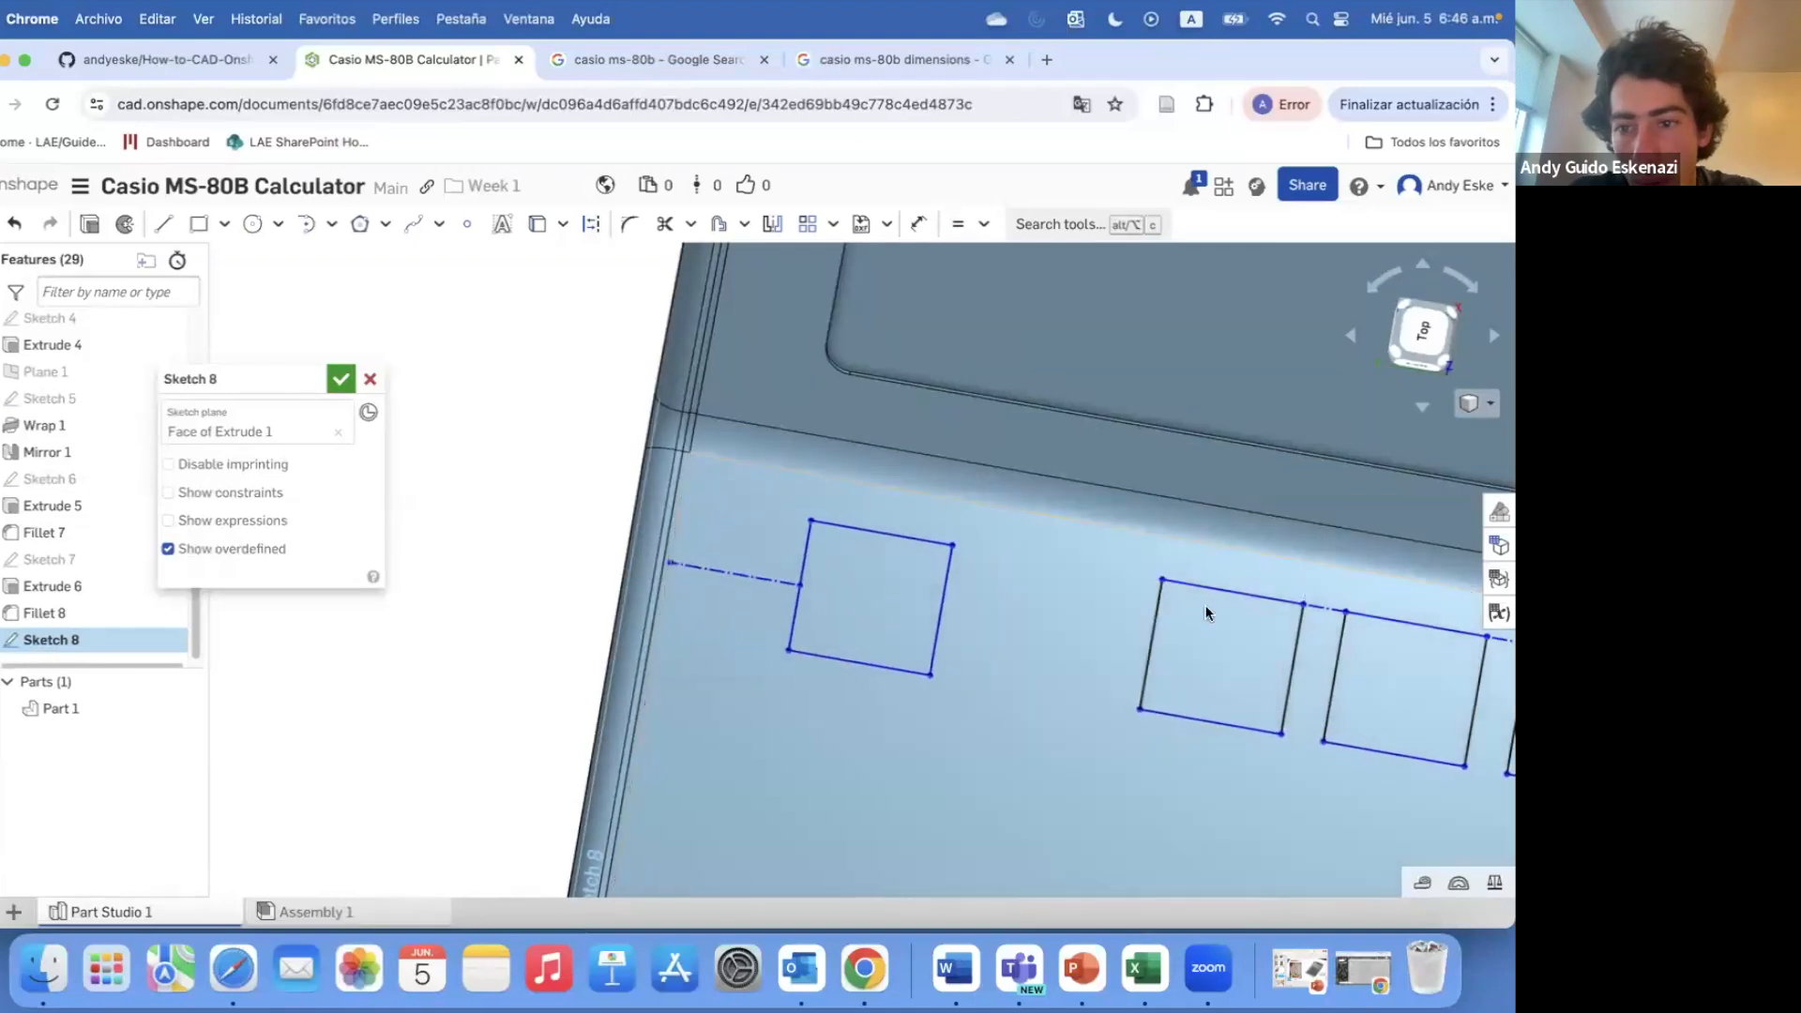
scroll(1217, 635, down, 5)
scroll(1229, 616, up, 3)
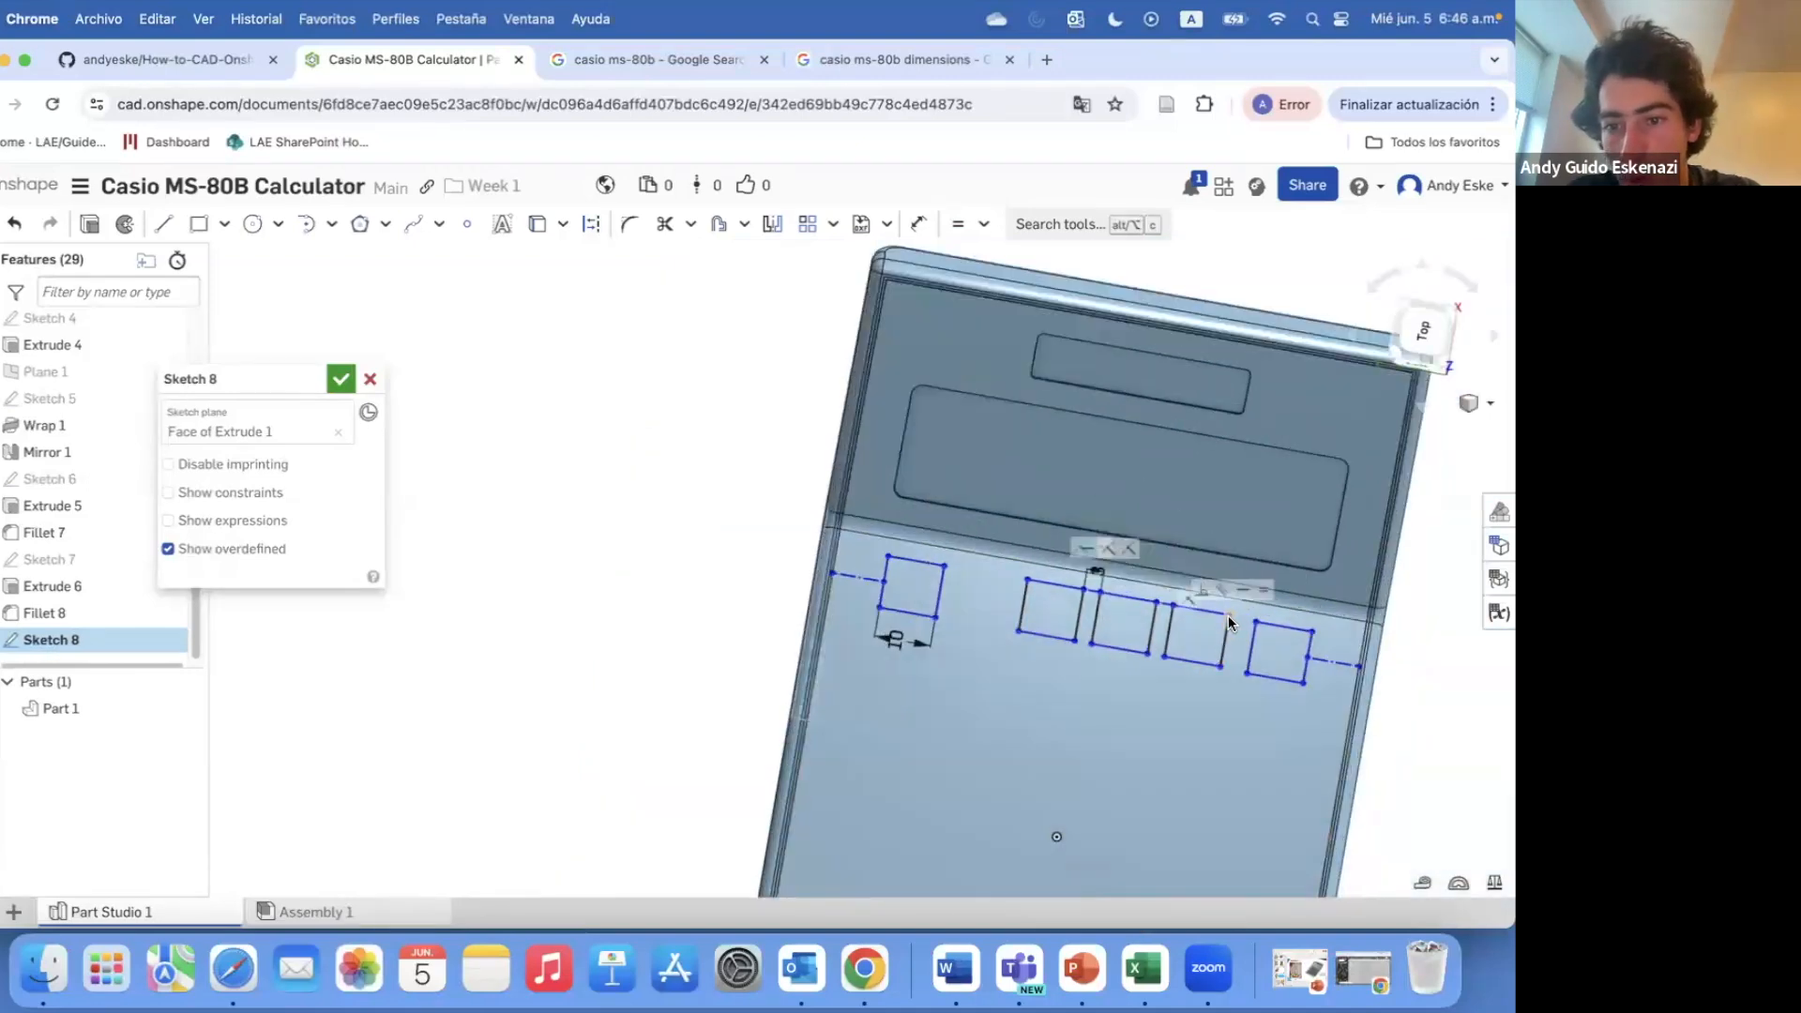
- Show the sketch constraints and try deleting the coincident constraints at the middle key's lower corners
scroll(1144, 780, up, 3)
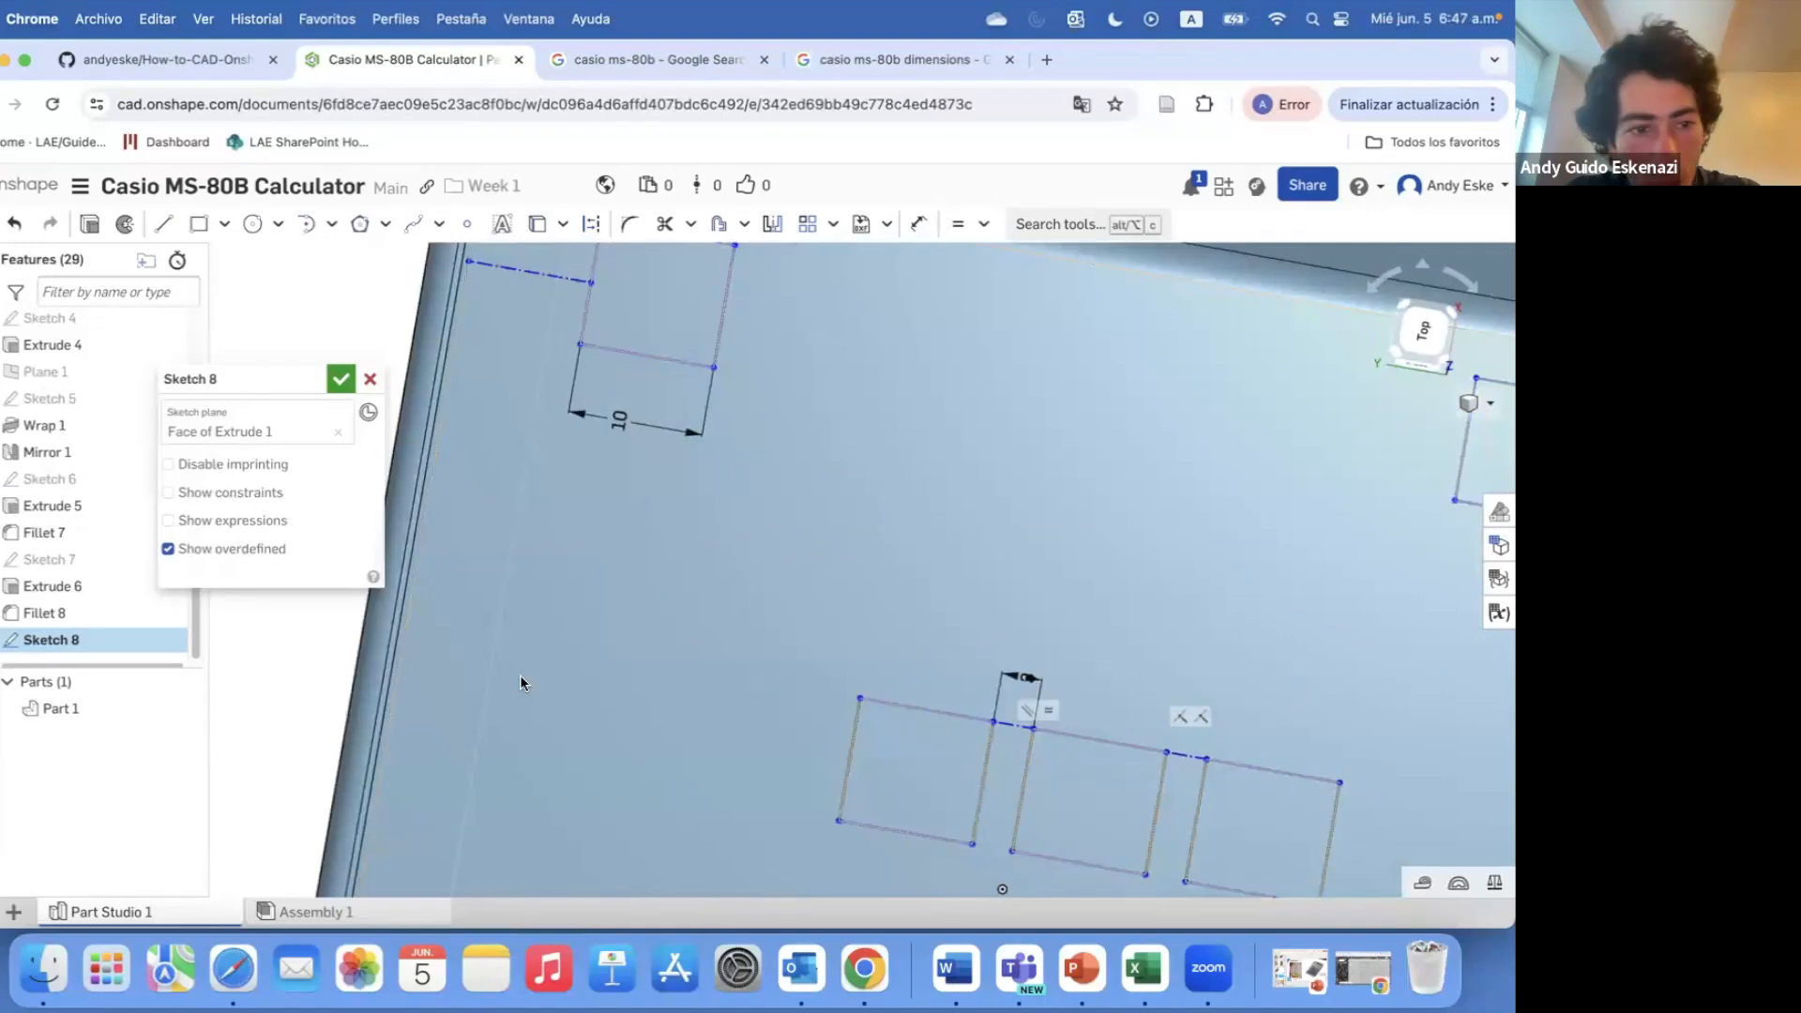
click(168, 493)
scroll(995, 821, up, 3)
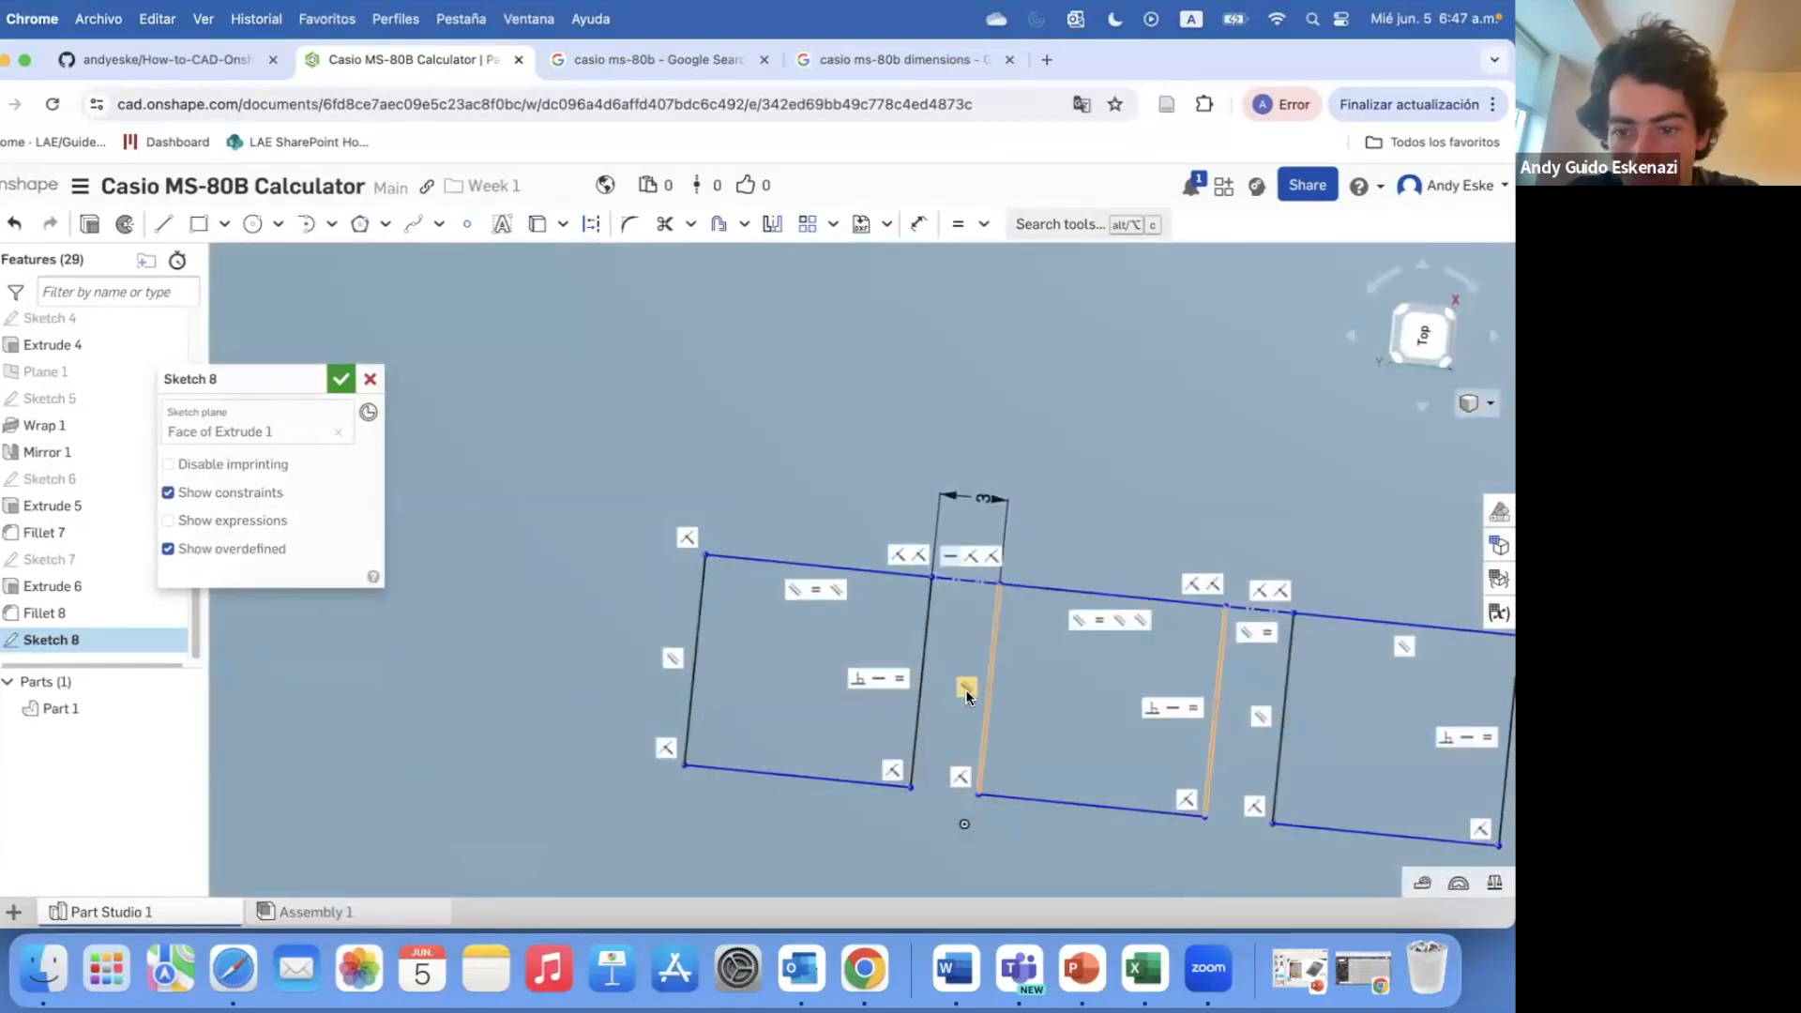
right_click(964, 780)
click(999, 586)
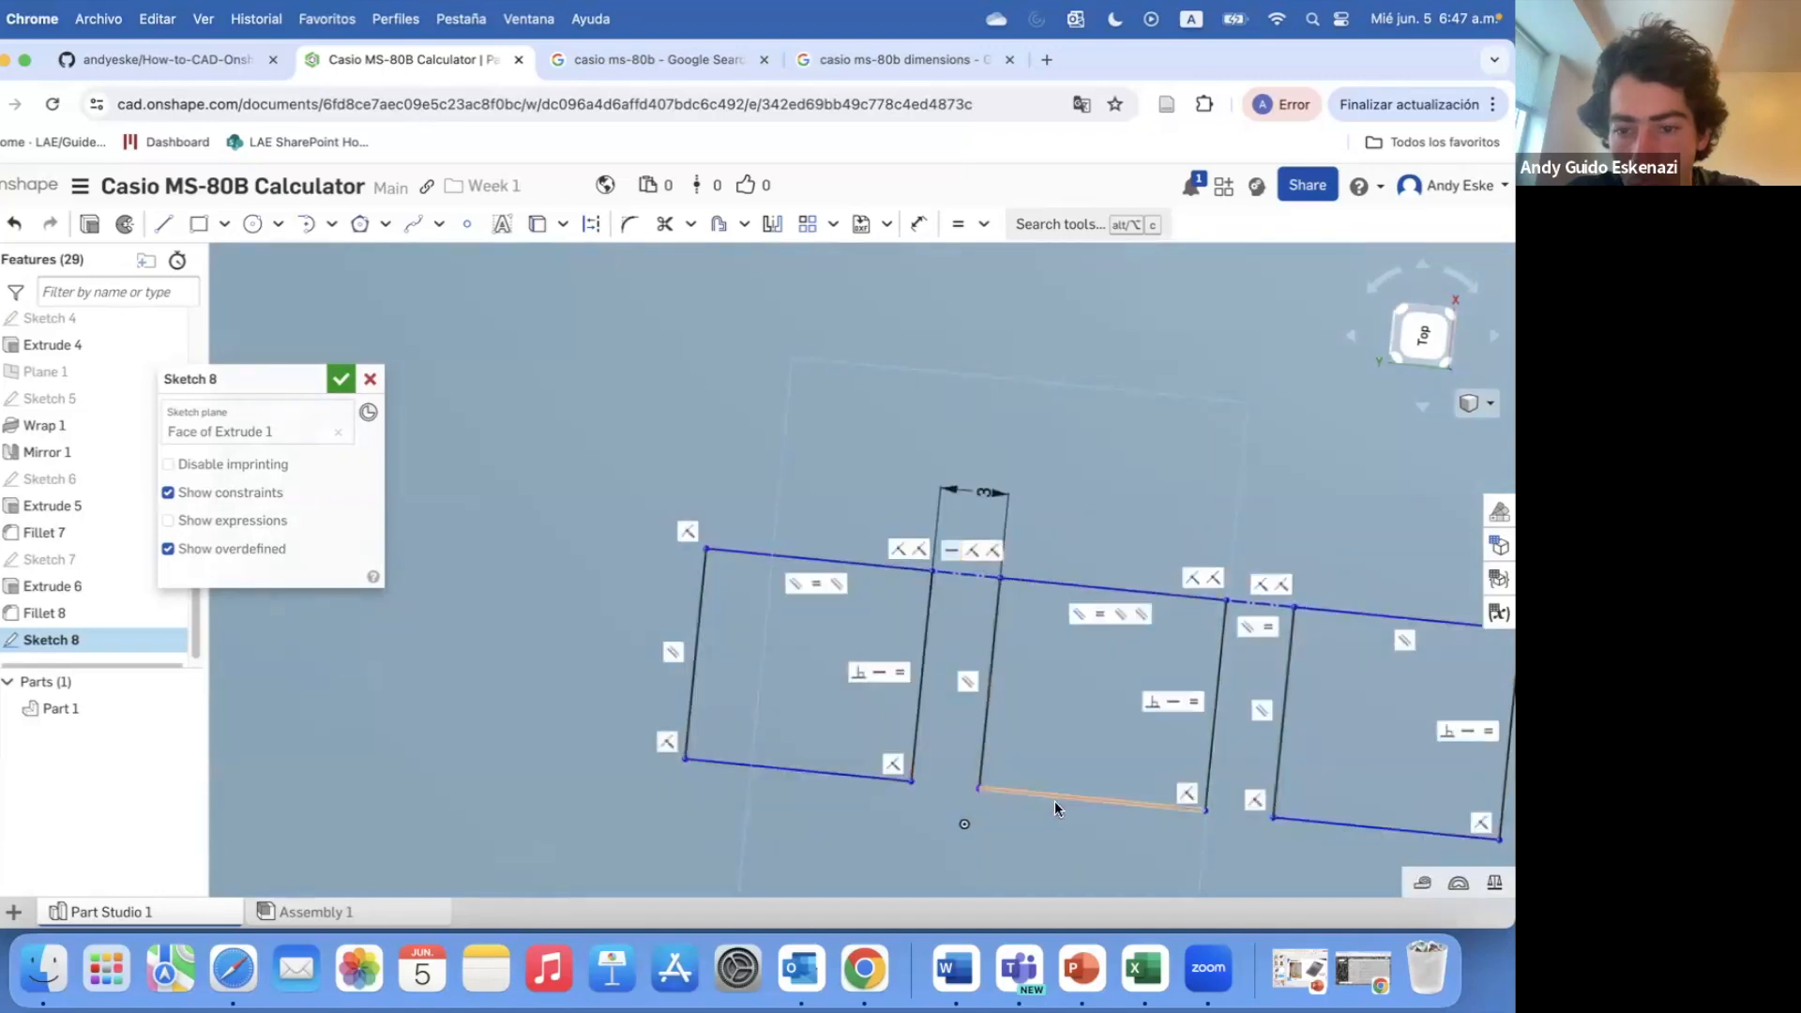
right_click(1190, 790)
click(1248, 778)
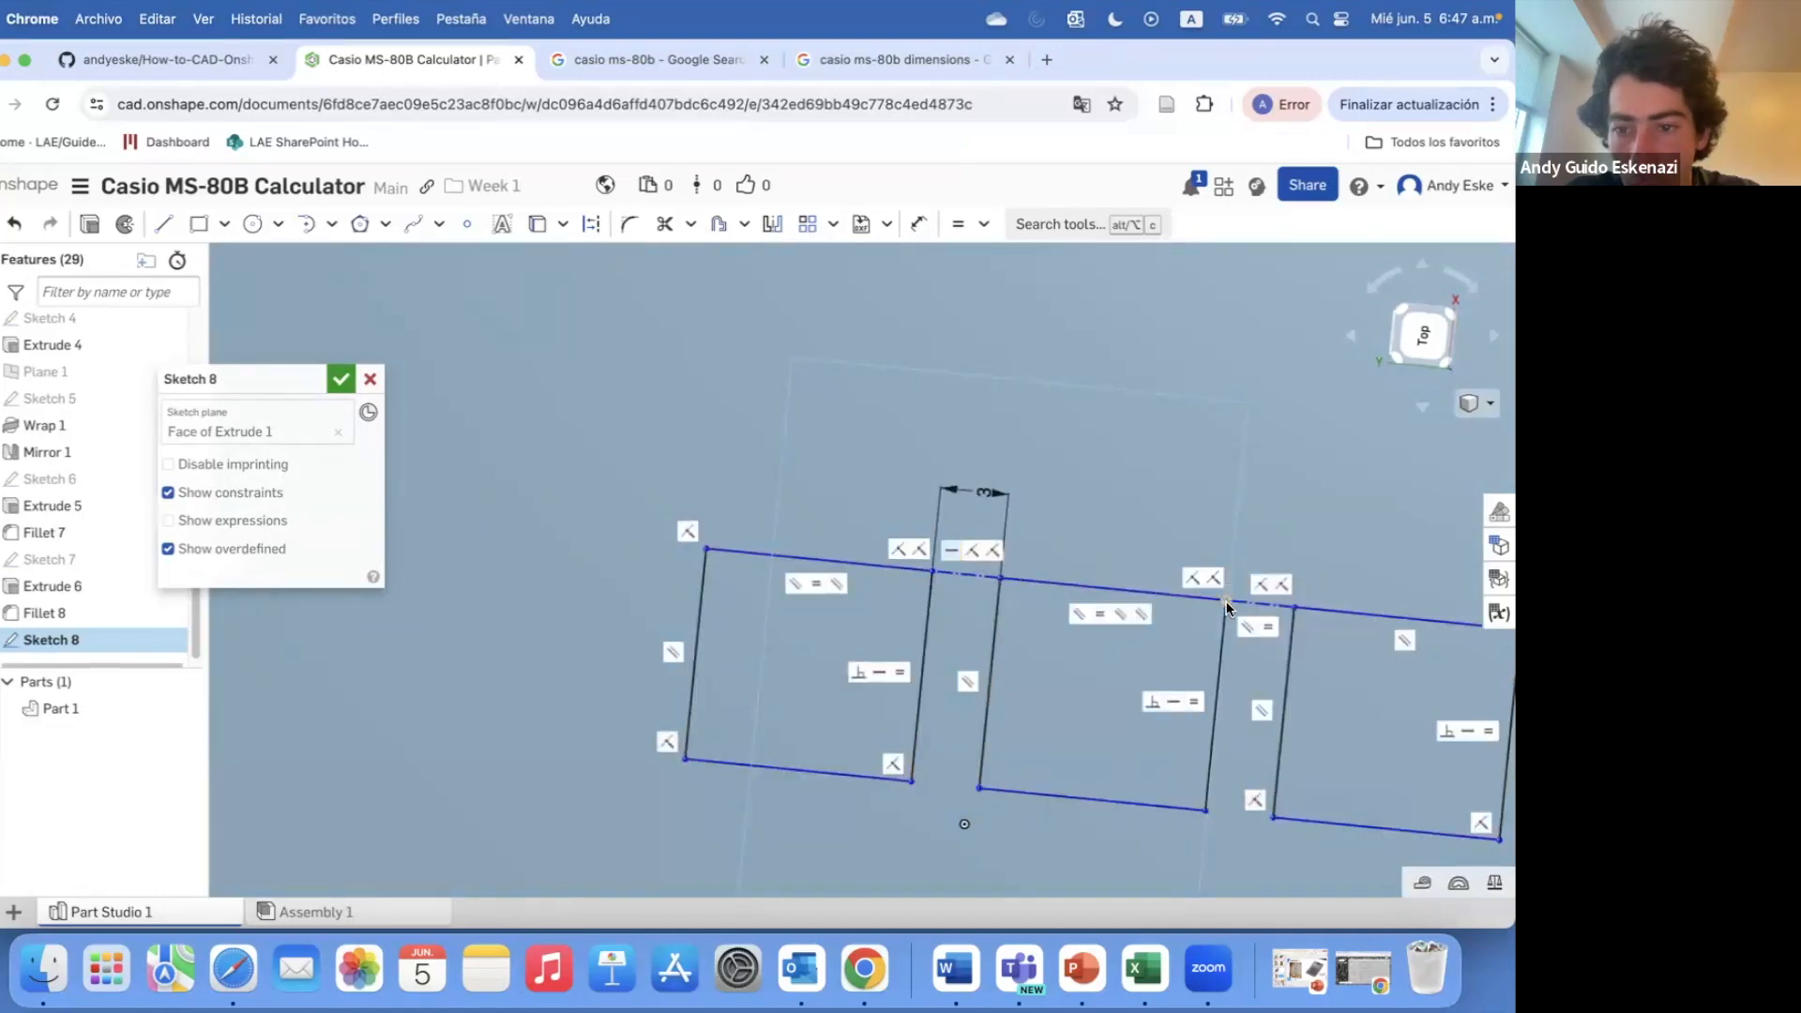
scroll(1005, 737, down, 1)
key(super+z)
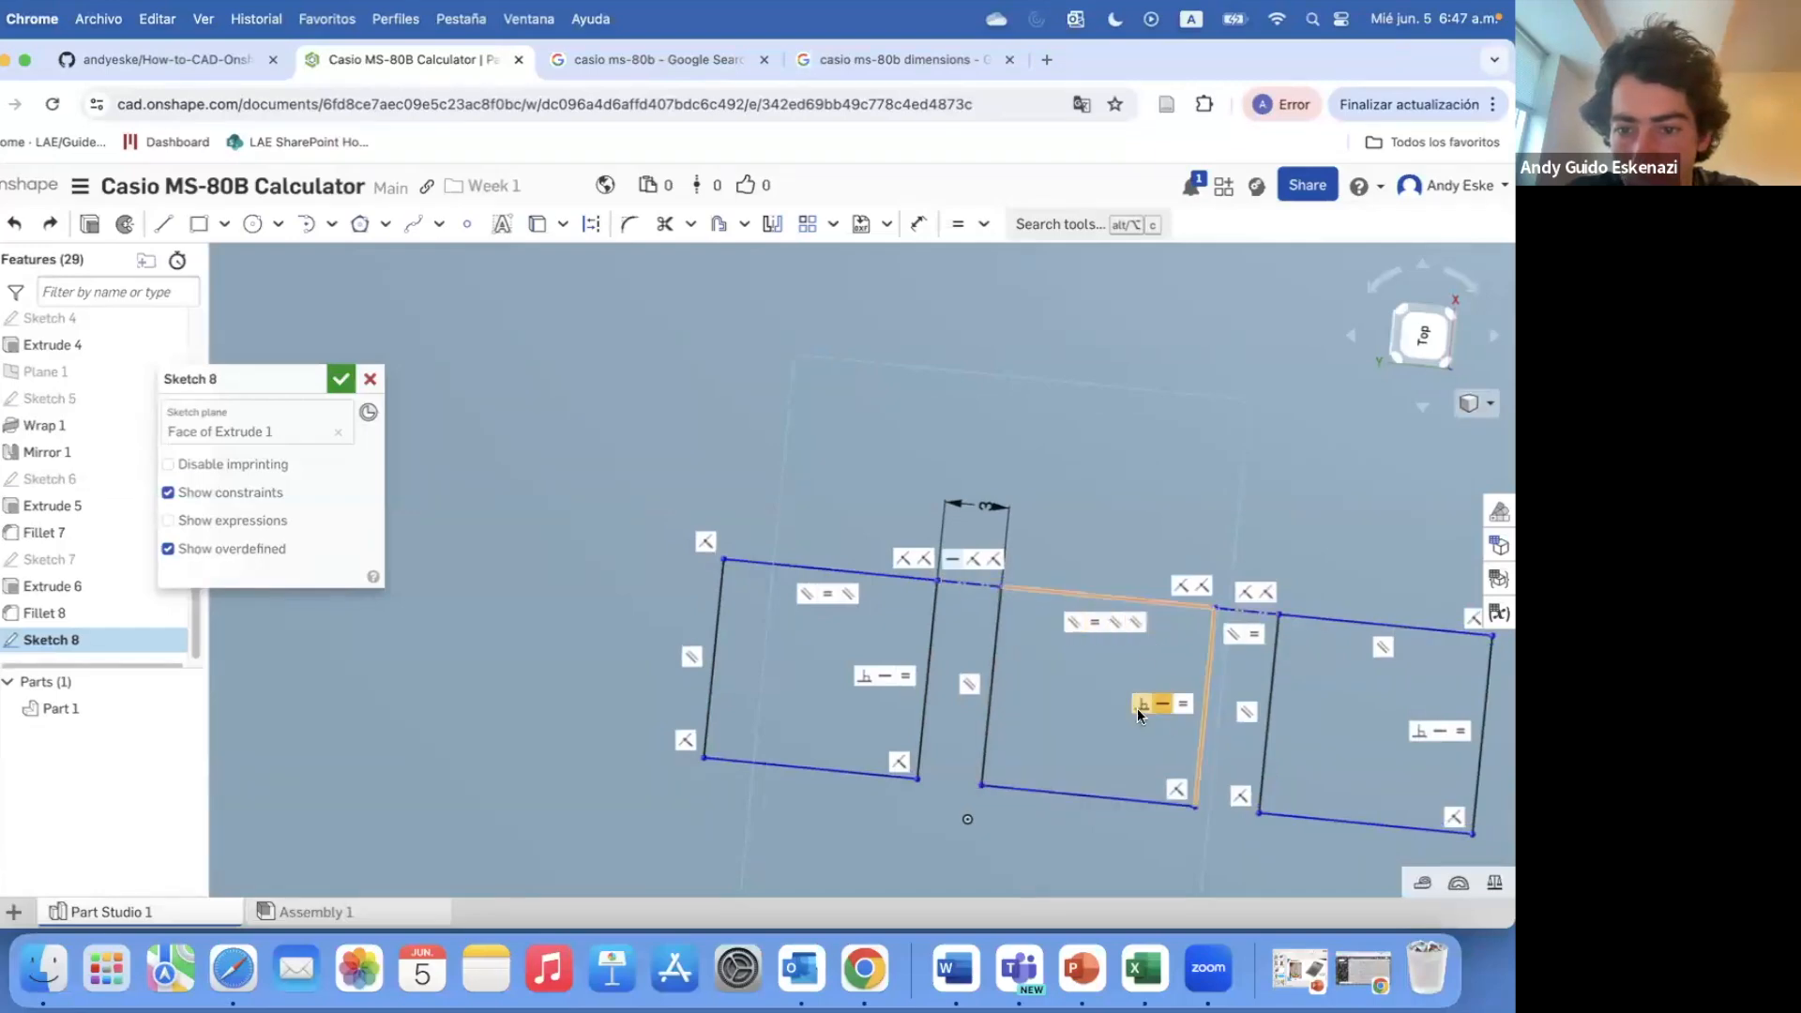
- Delete the three middle key rectangles between the two outer keys and hide the sketch constraints
scroll(962, 685, down, 4)
mouse_move(1021, 750)
right_down()
mouse_move(1021, 709)
mouse_move(968, 781)
mouse_move(975, 808)
mouse_move(1022, 724)
right_up()
click(968, 776)
drag(828, 546, 1248, 772)
right_click(1240, 752)
click(1330, 802)
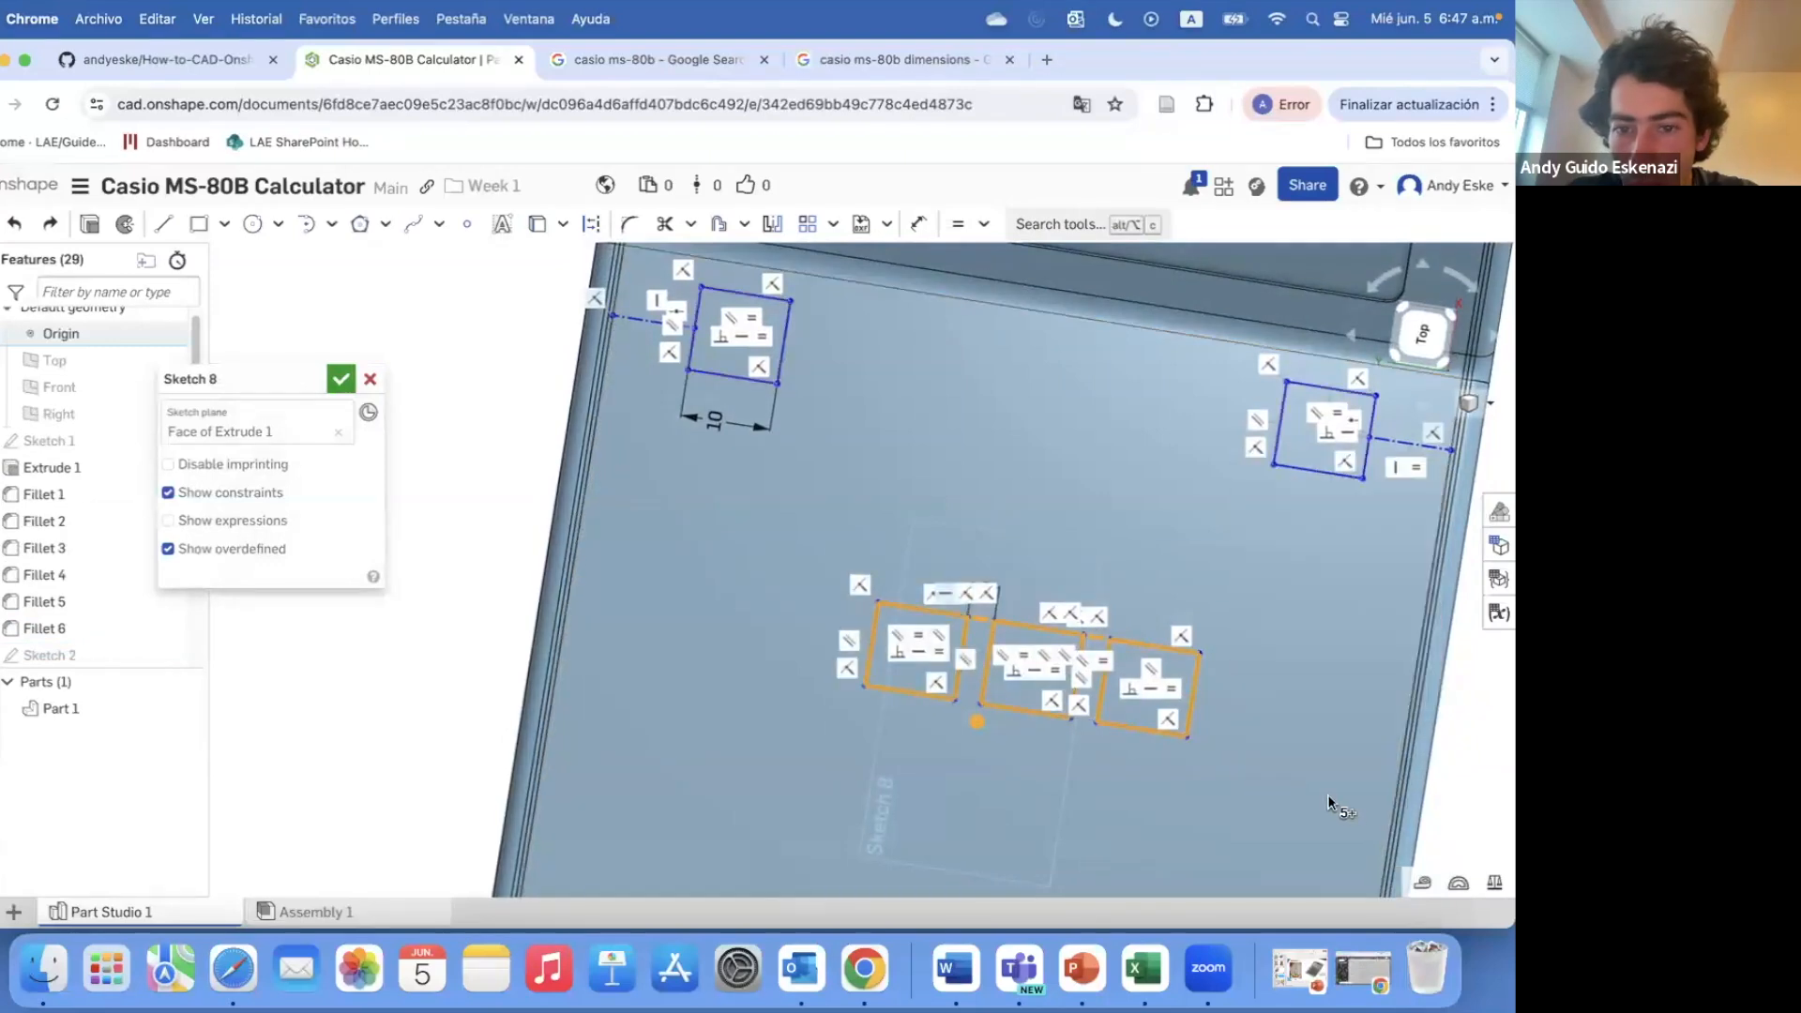
key(Delete)
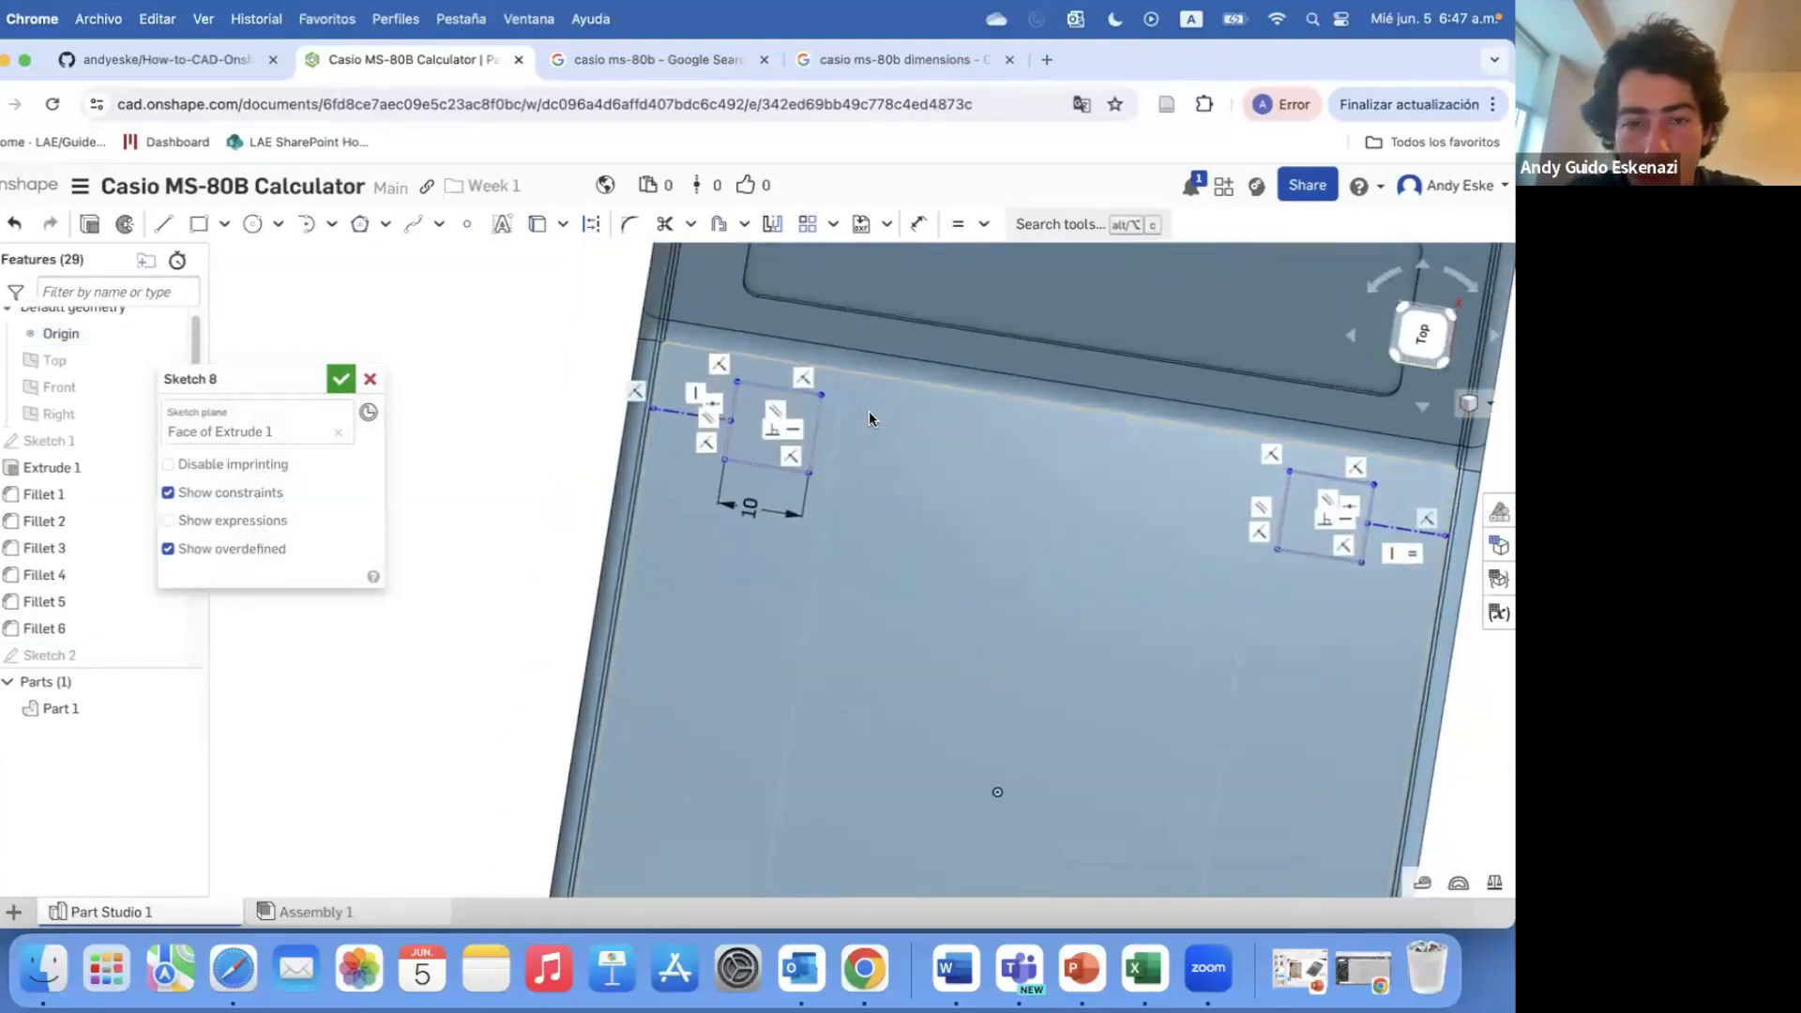
click(168, 492)
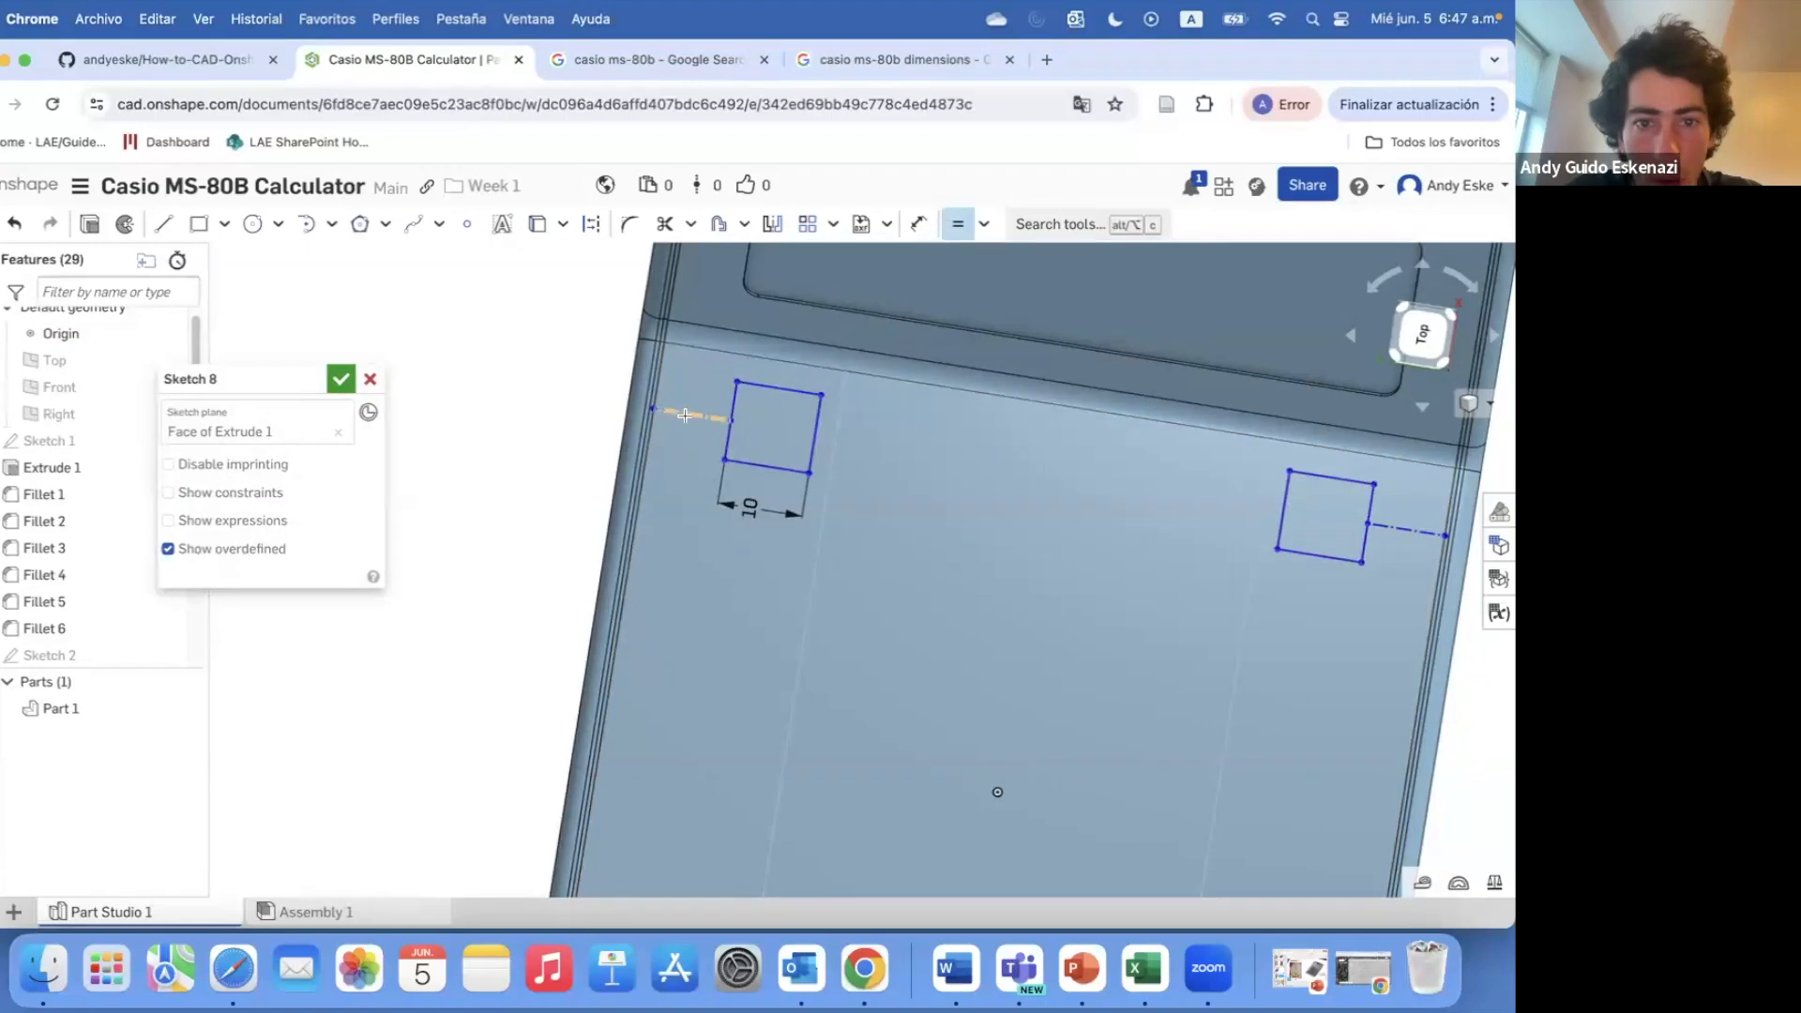
- Apply an Equal constraint to the two construction lines joining the outer keys to the body's side edges
click(1395, 530)
key(Escape)
key(n)
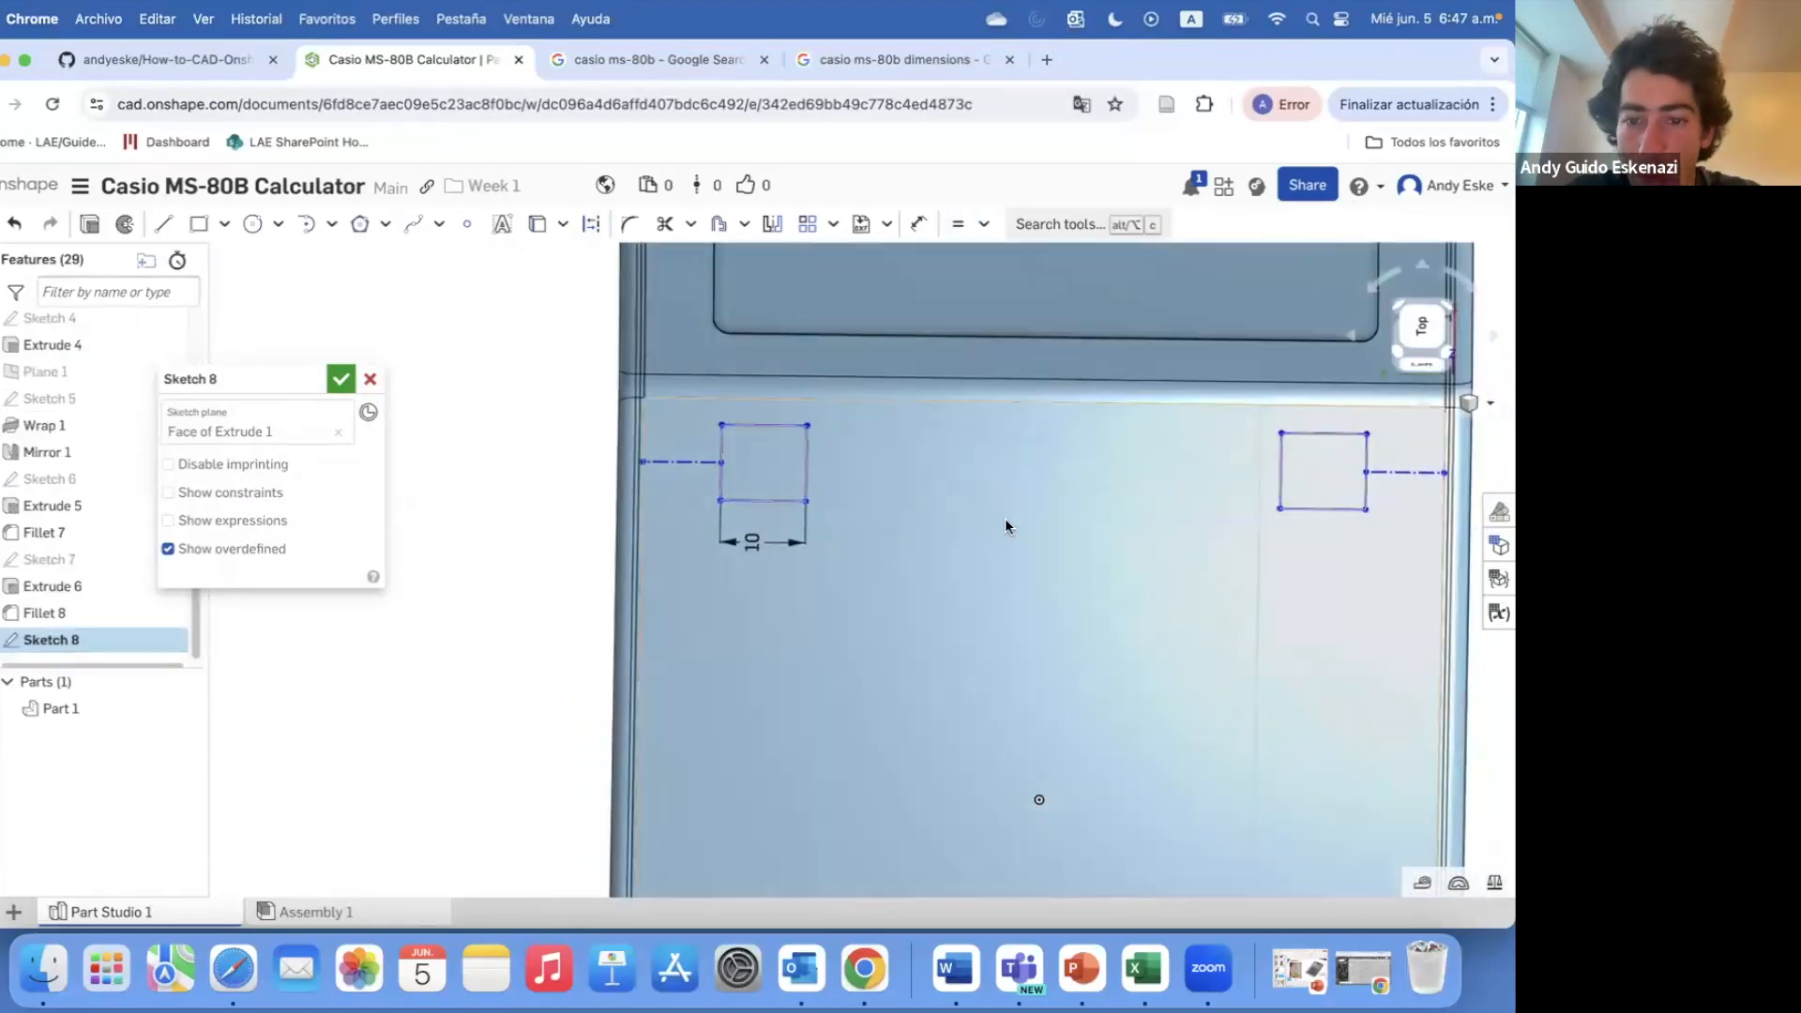
- Sketch three key rectangles between the two outer keys and make their widths equal
scroll(1142, 490, up, 3)
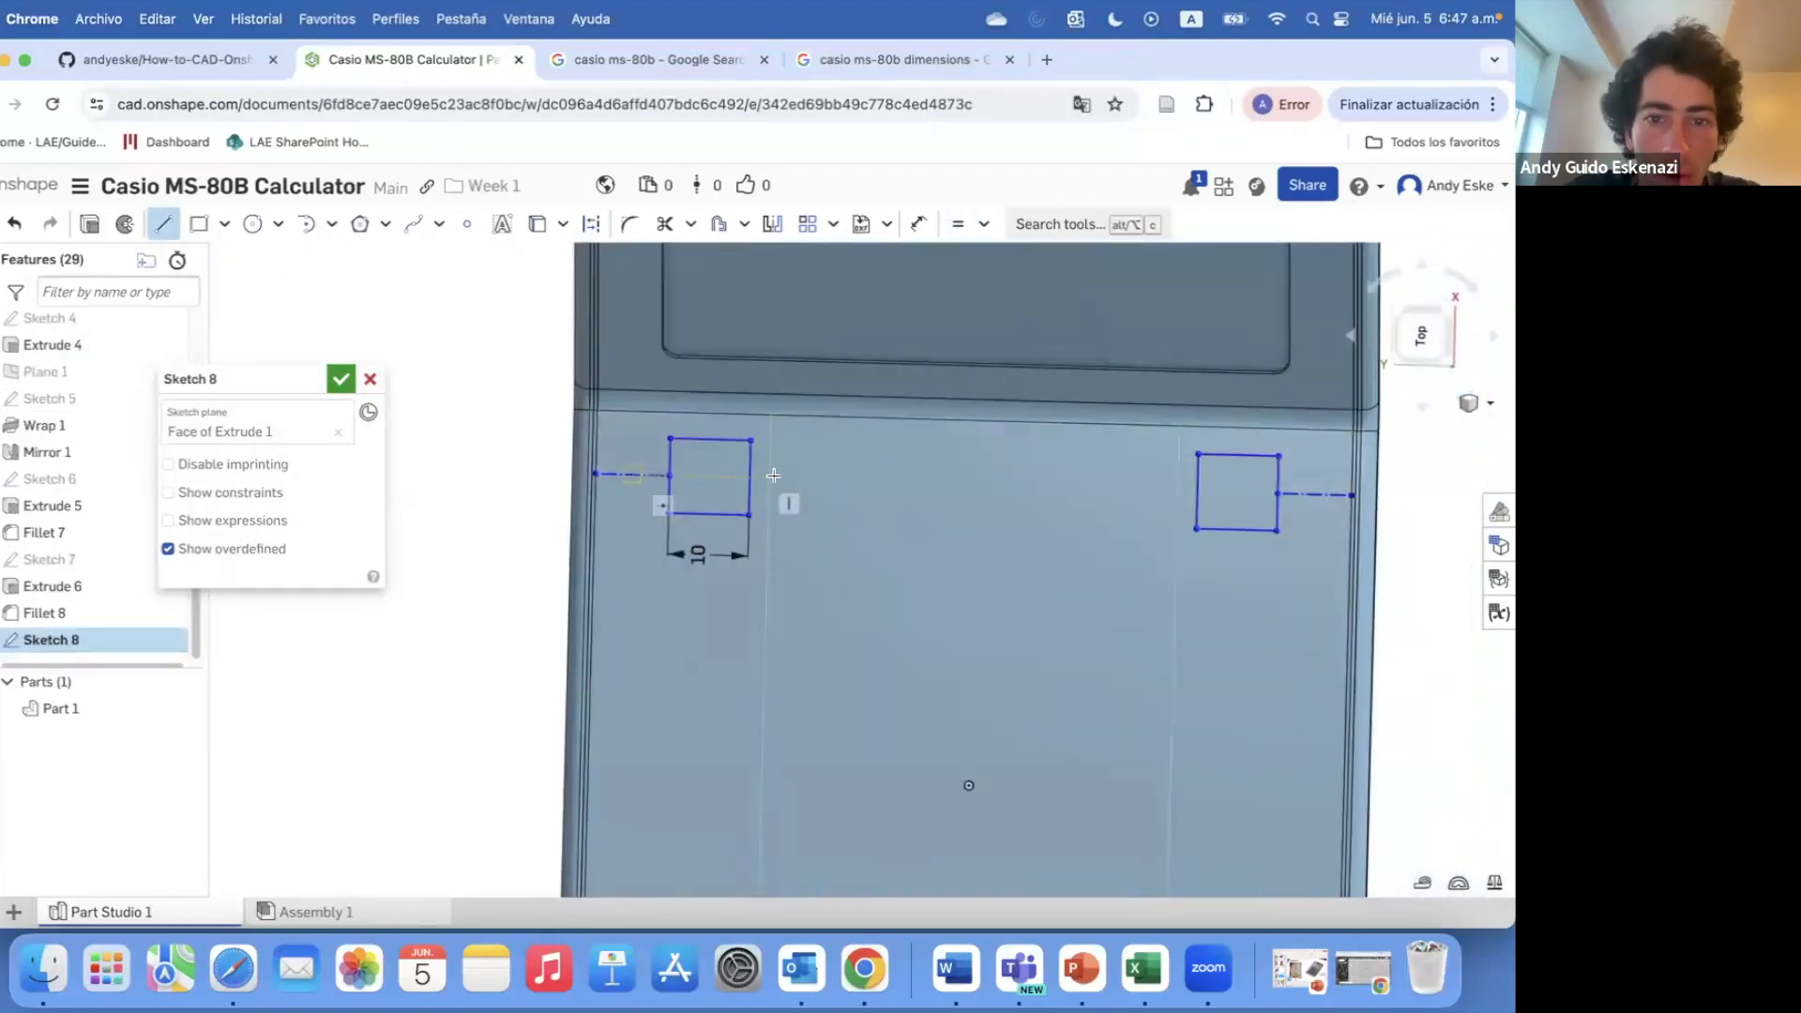
click(904, 519)
click(1018, 523)
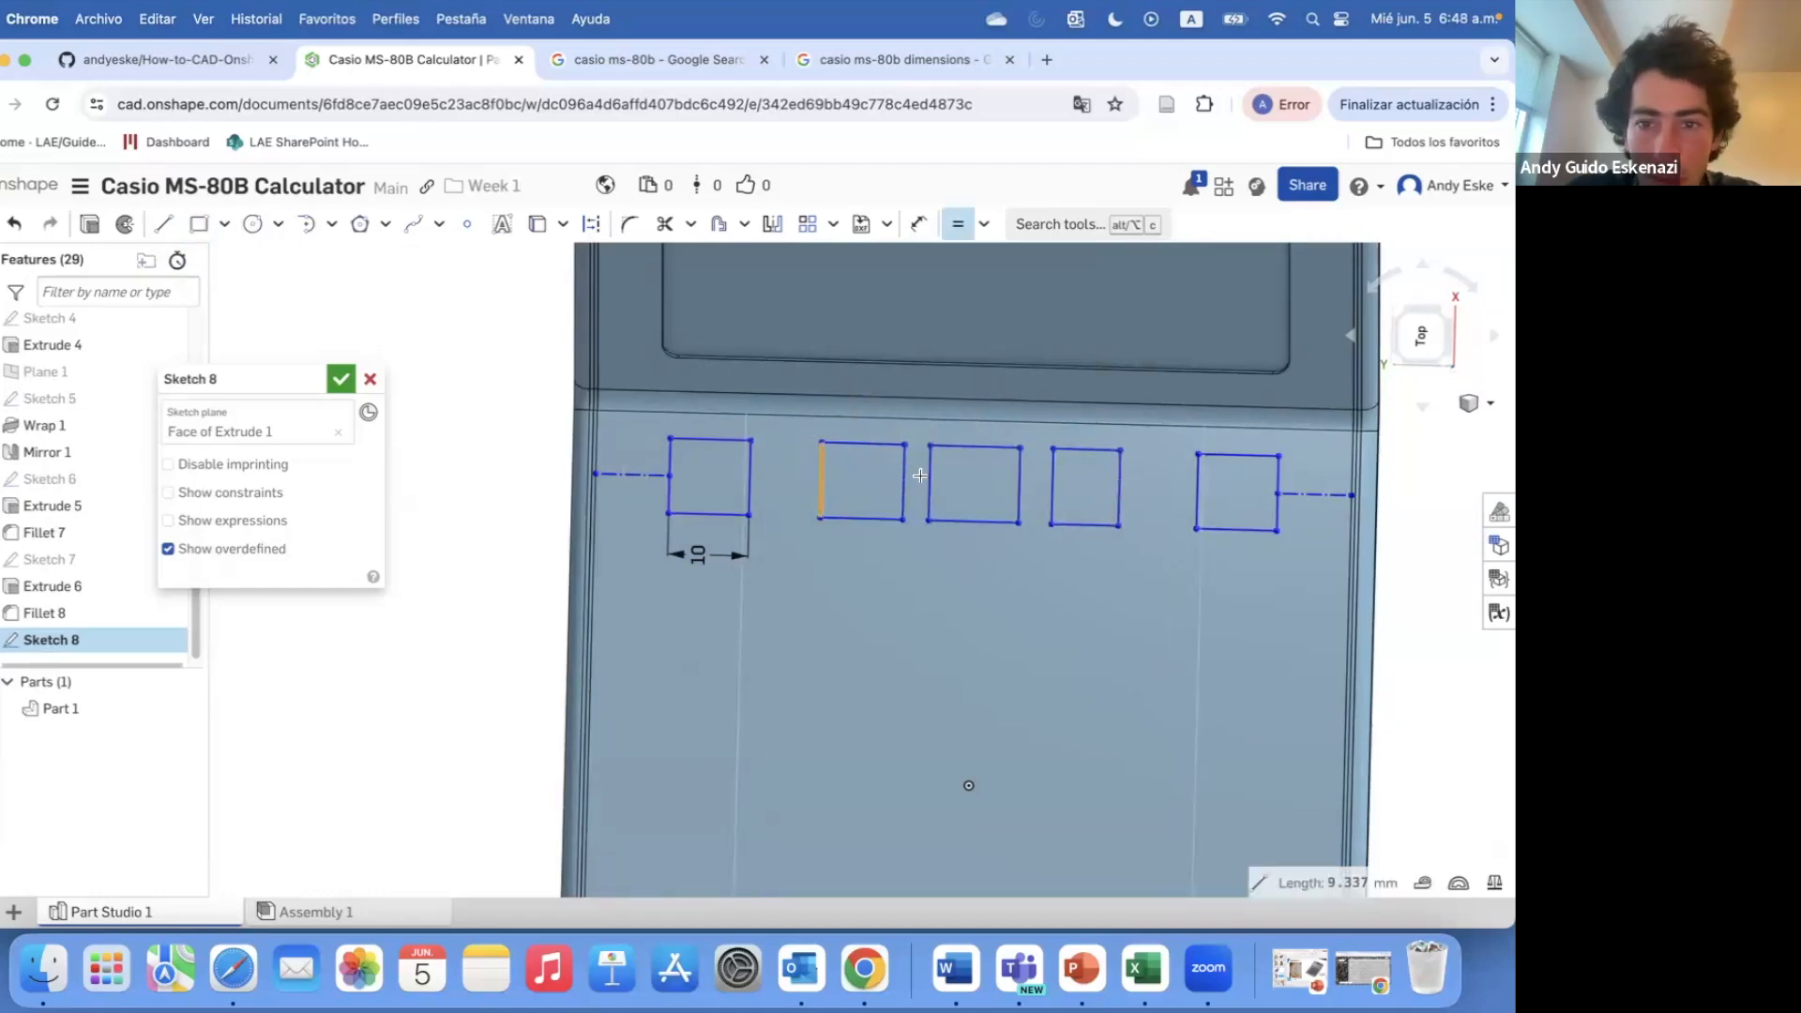
click(1044, 441)
click(976, 447)
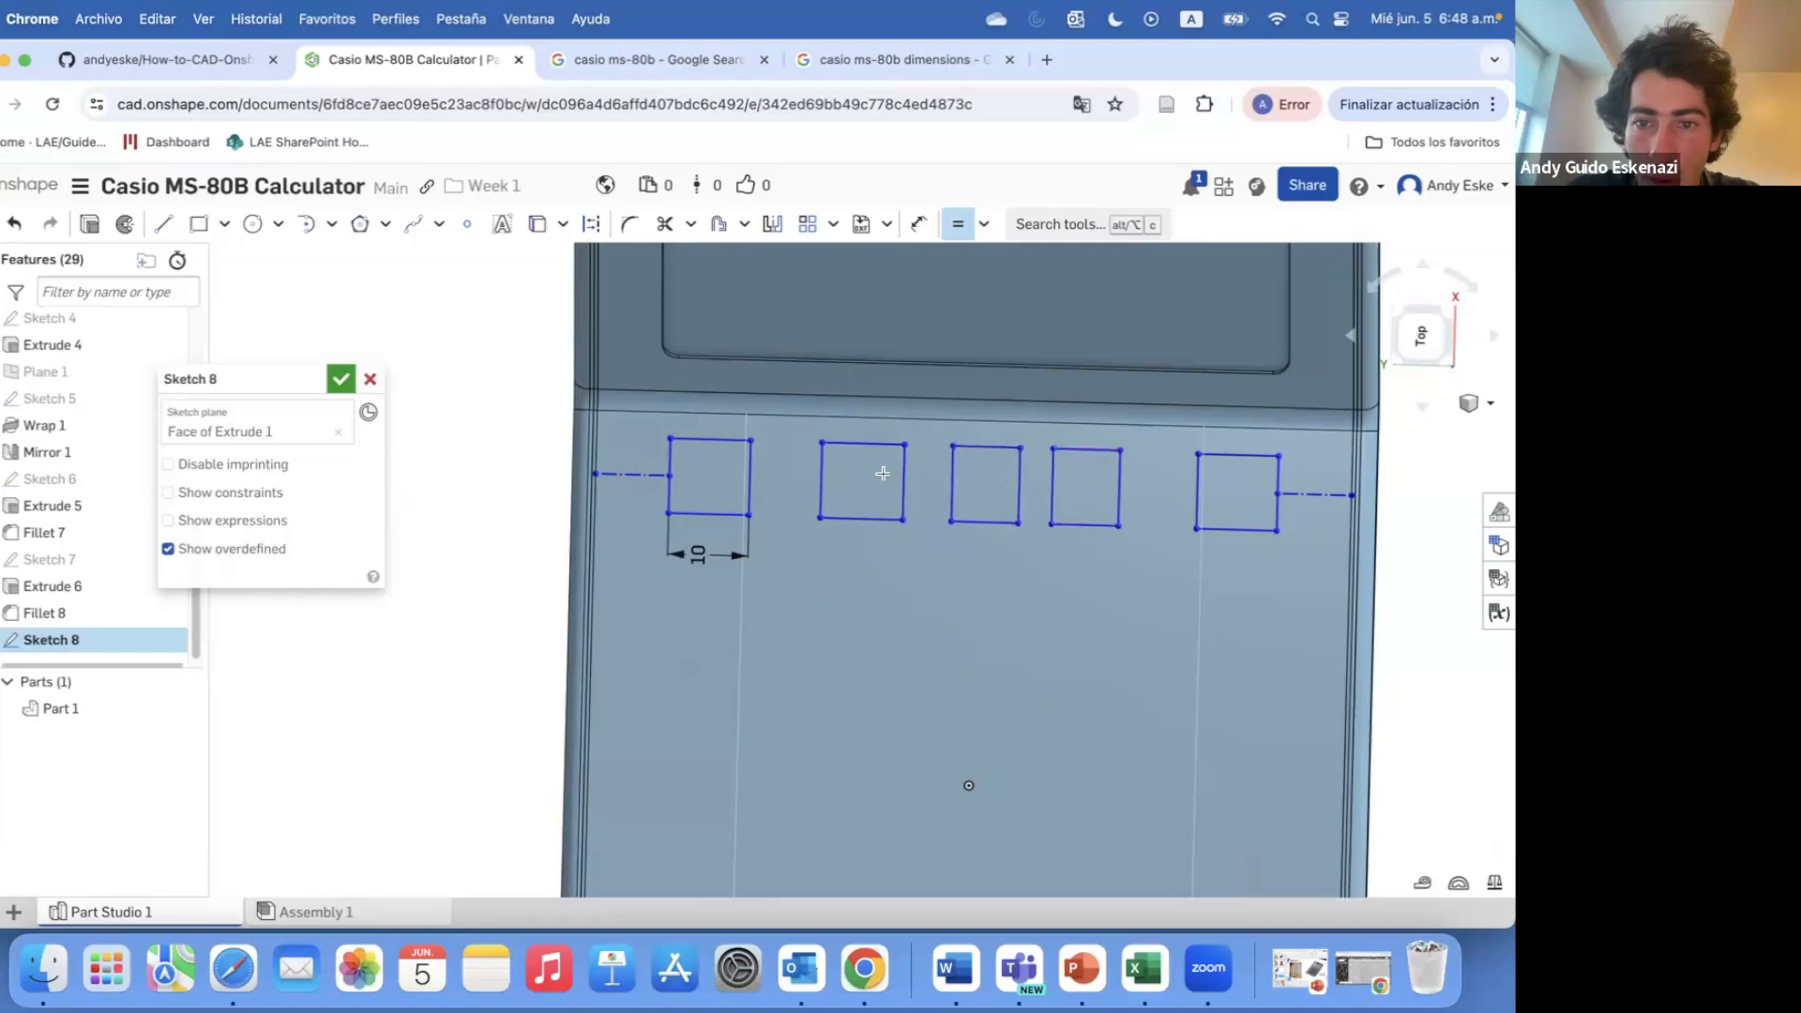
click(863, 442)
key(Escape)
- Draw construction lines joining the upper corners of neighbouring keys along the row
scroll(839, 485, up, 2)
key(l)
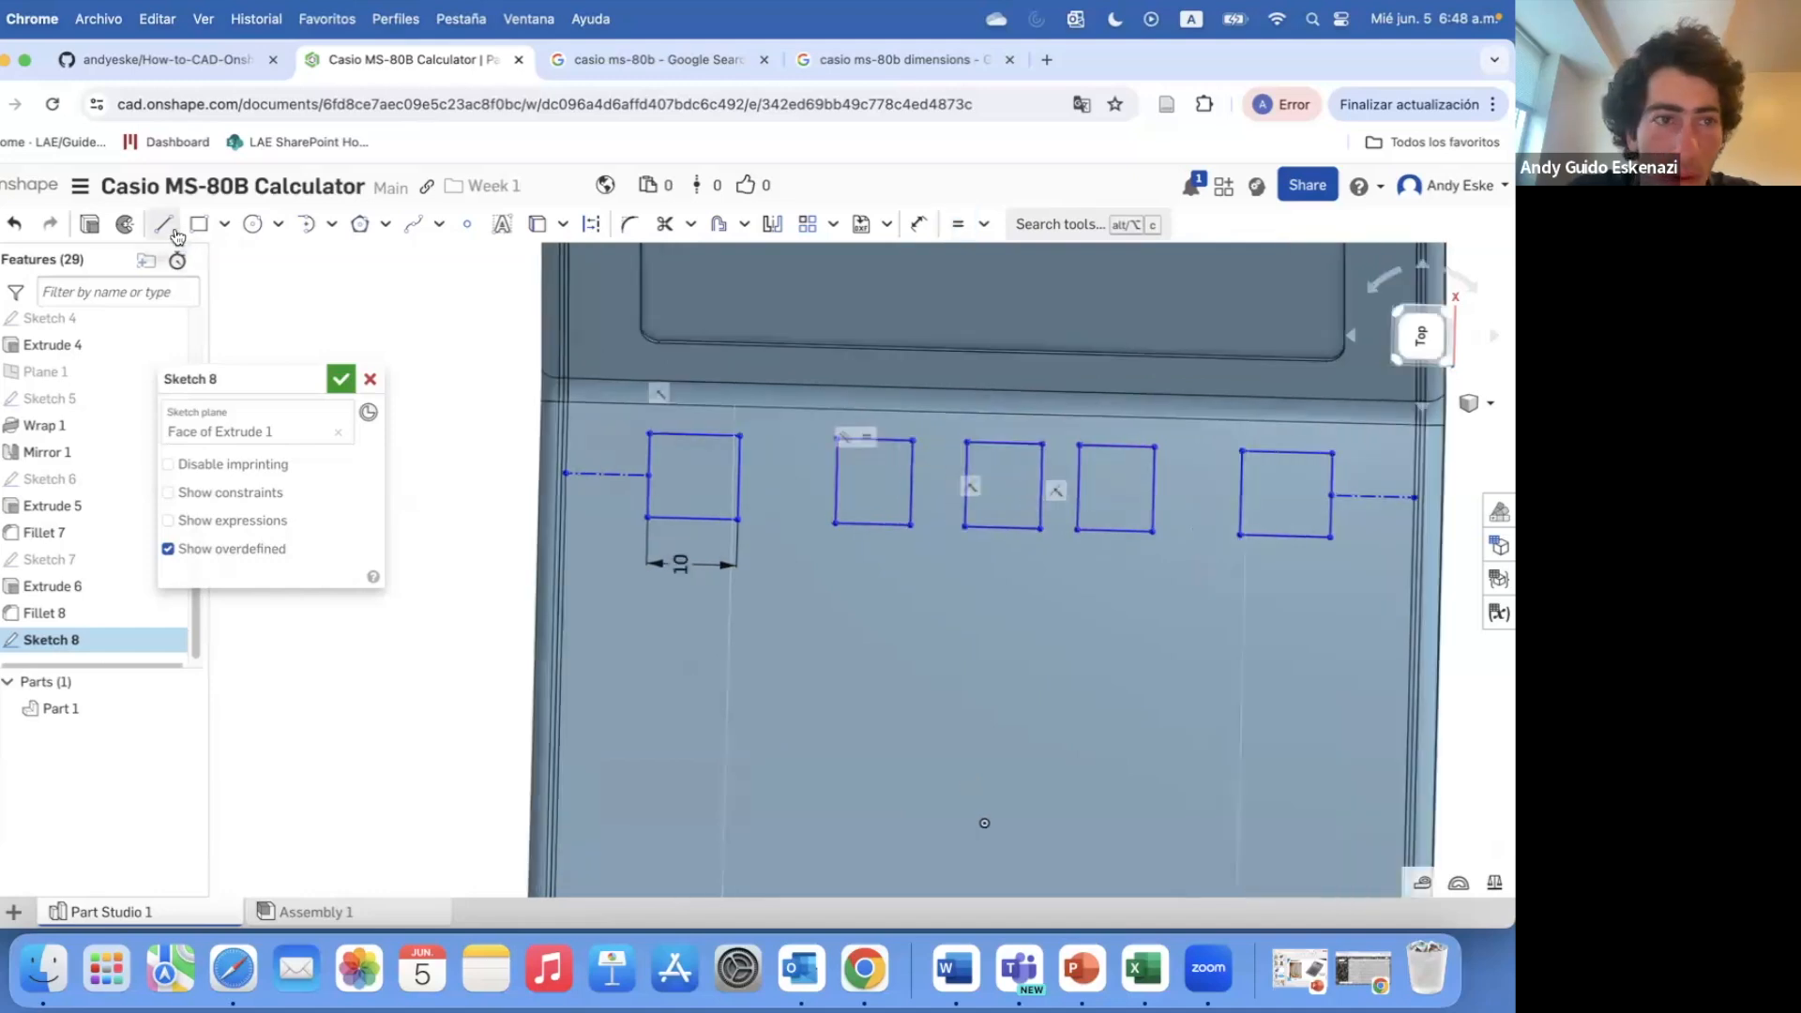
key(Escape)
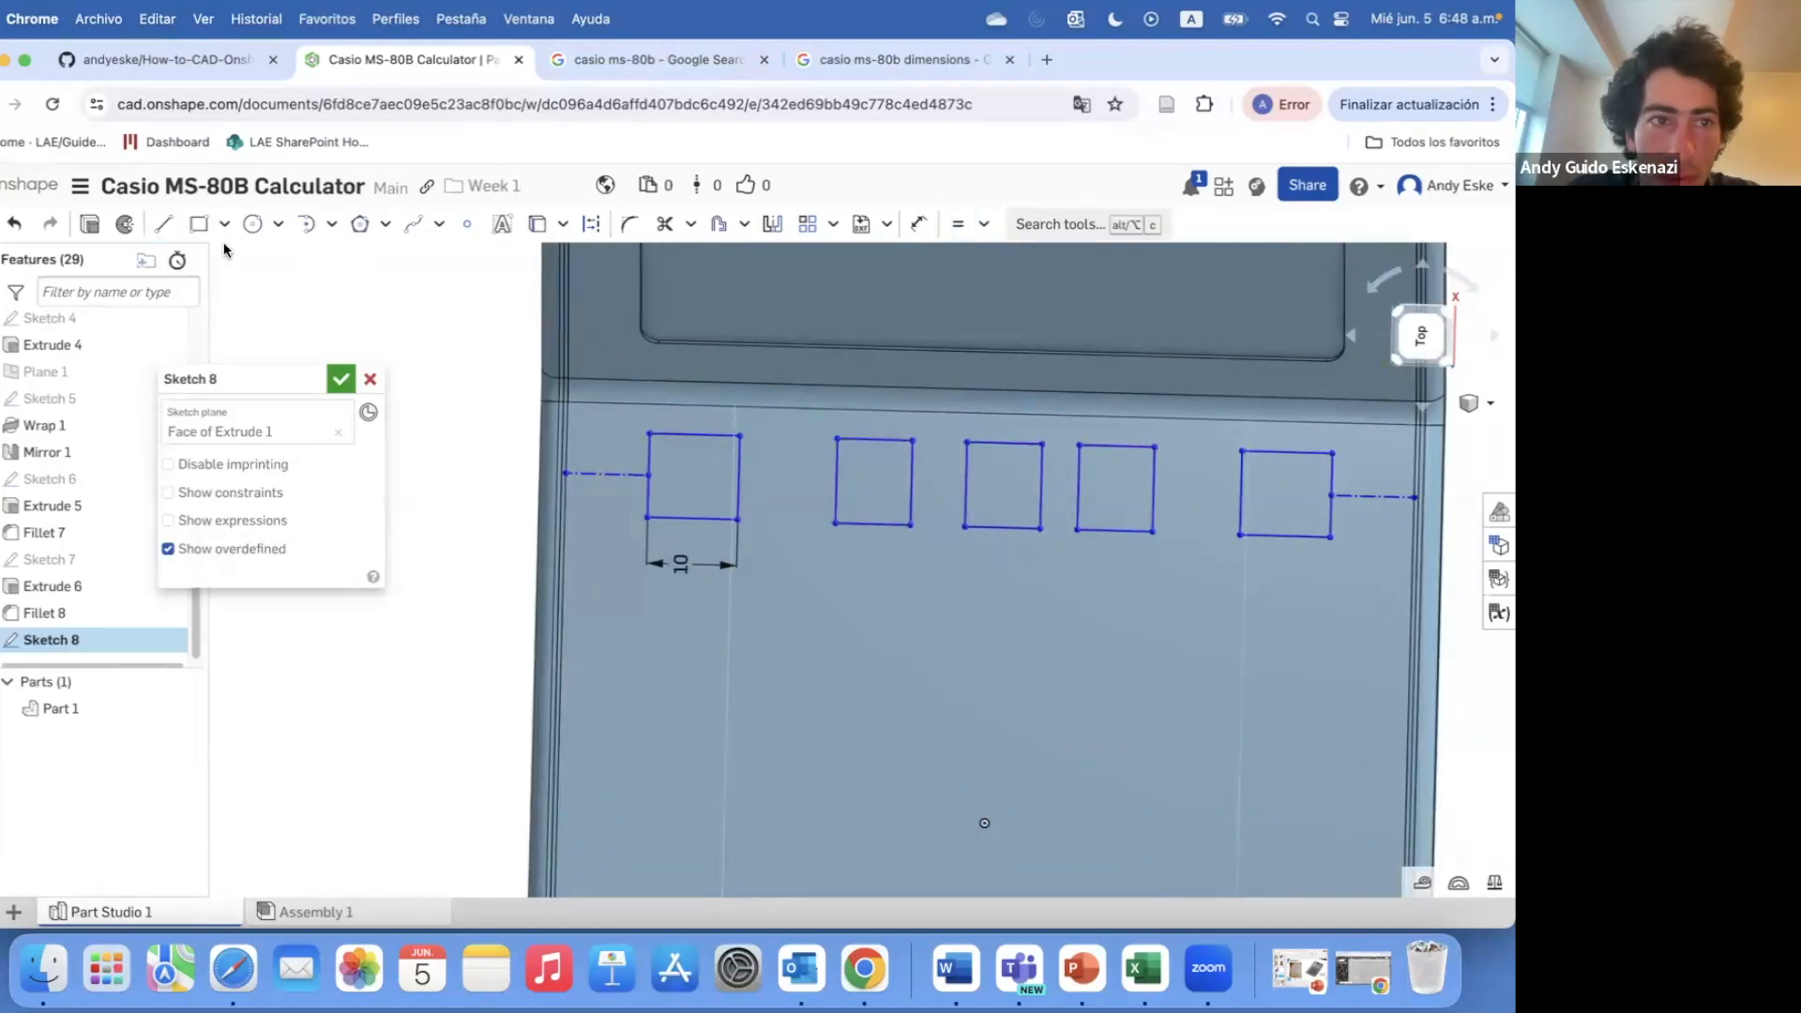
key(d)
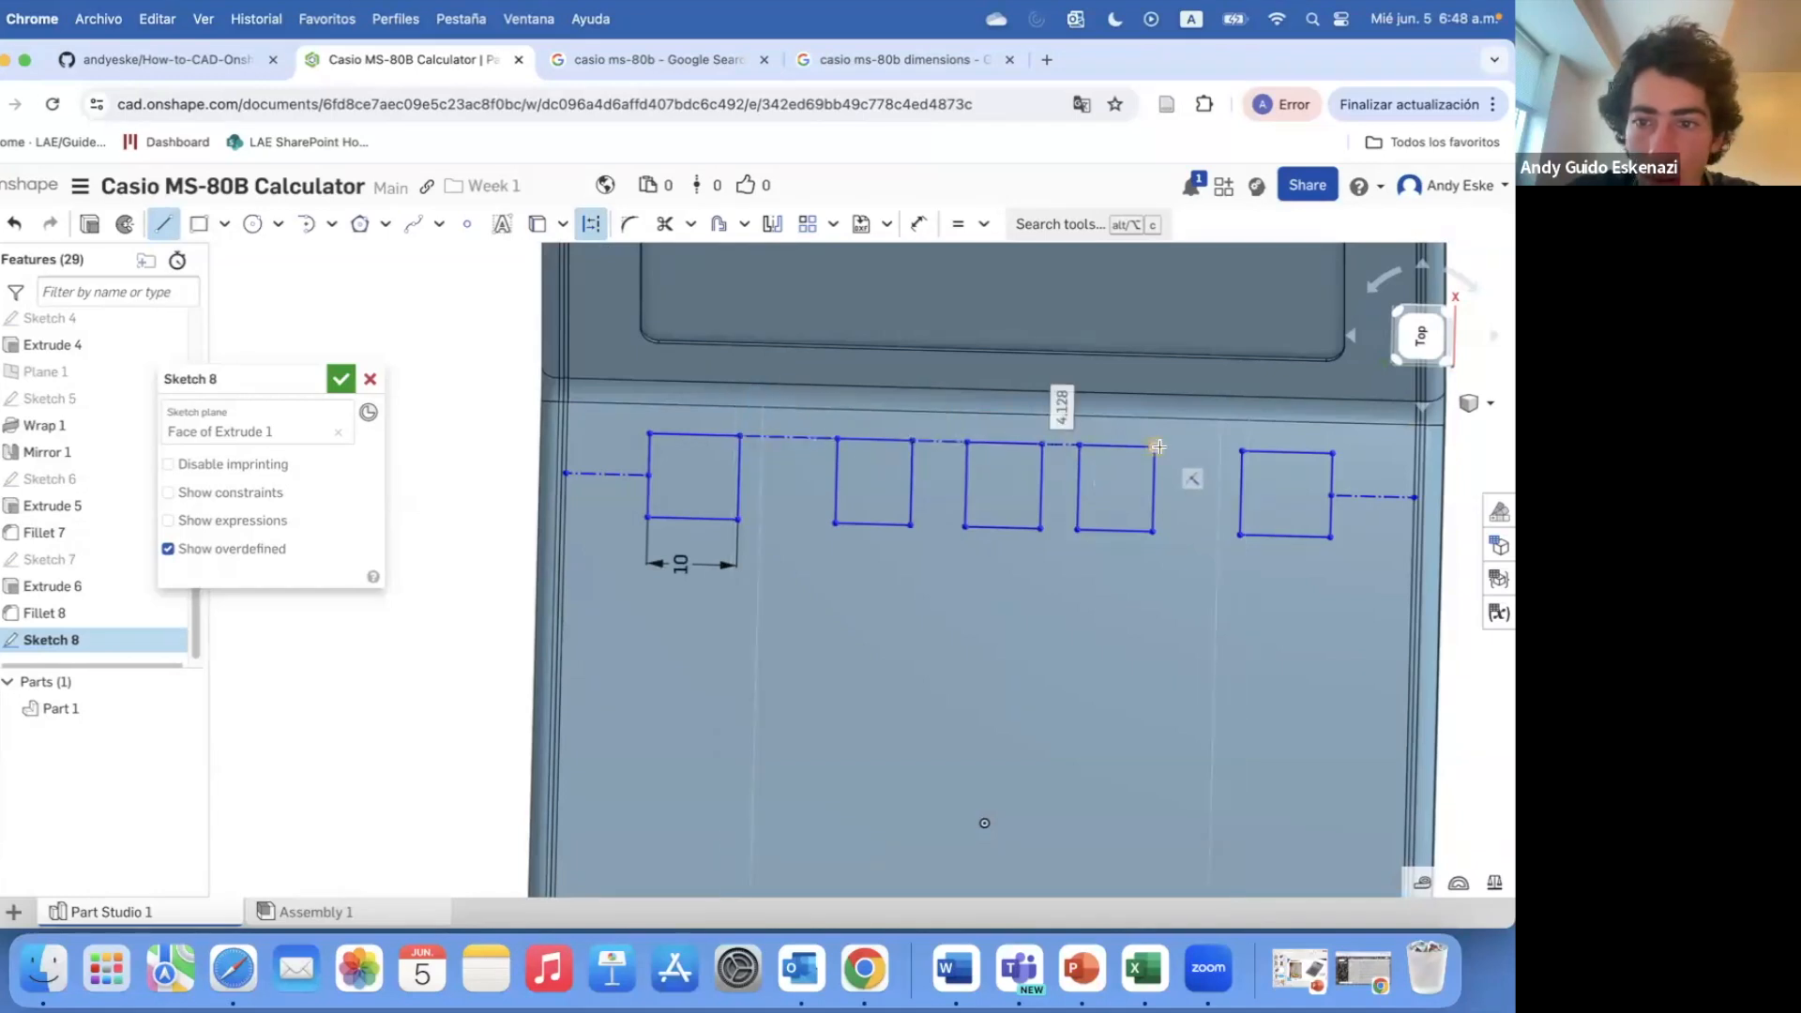
- Apply a Parallel constraint between the connecting construction lines and the keys' upper edges
click(983, 225)
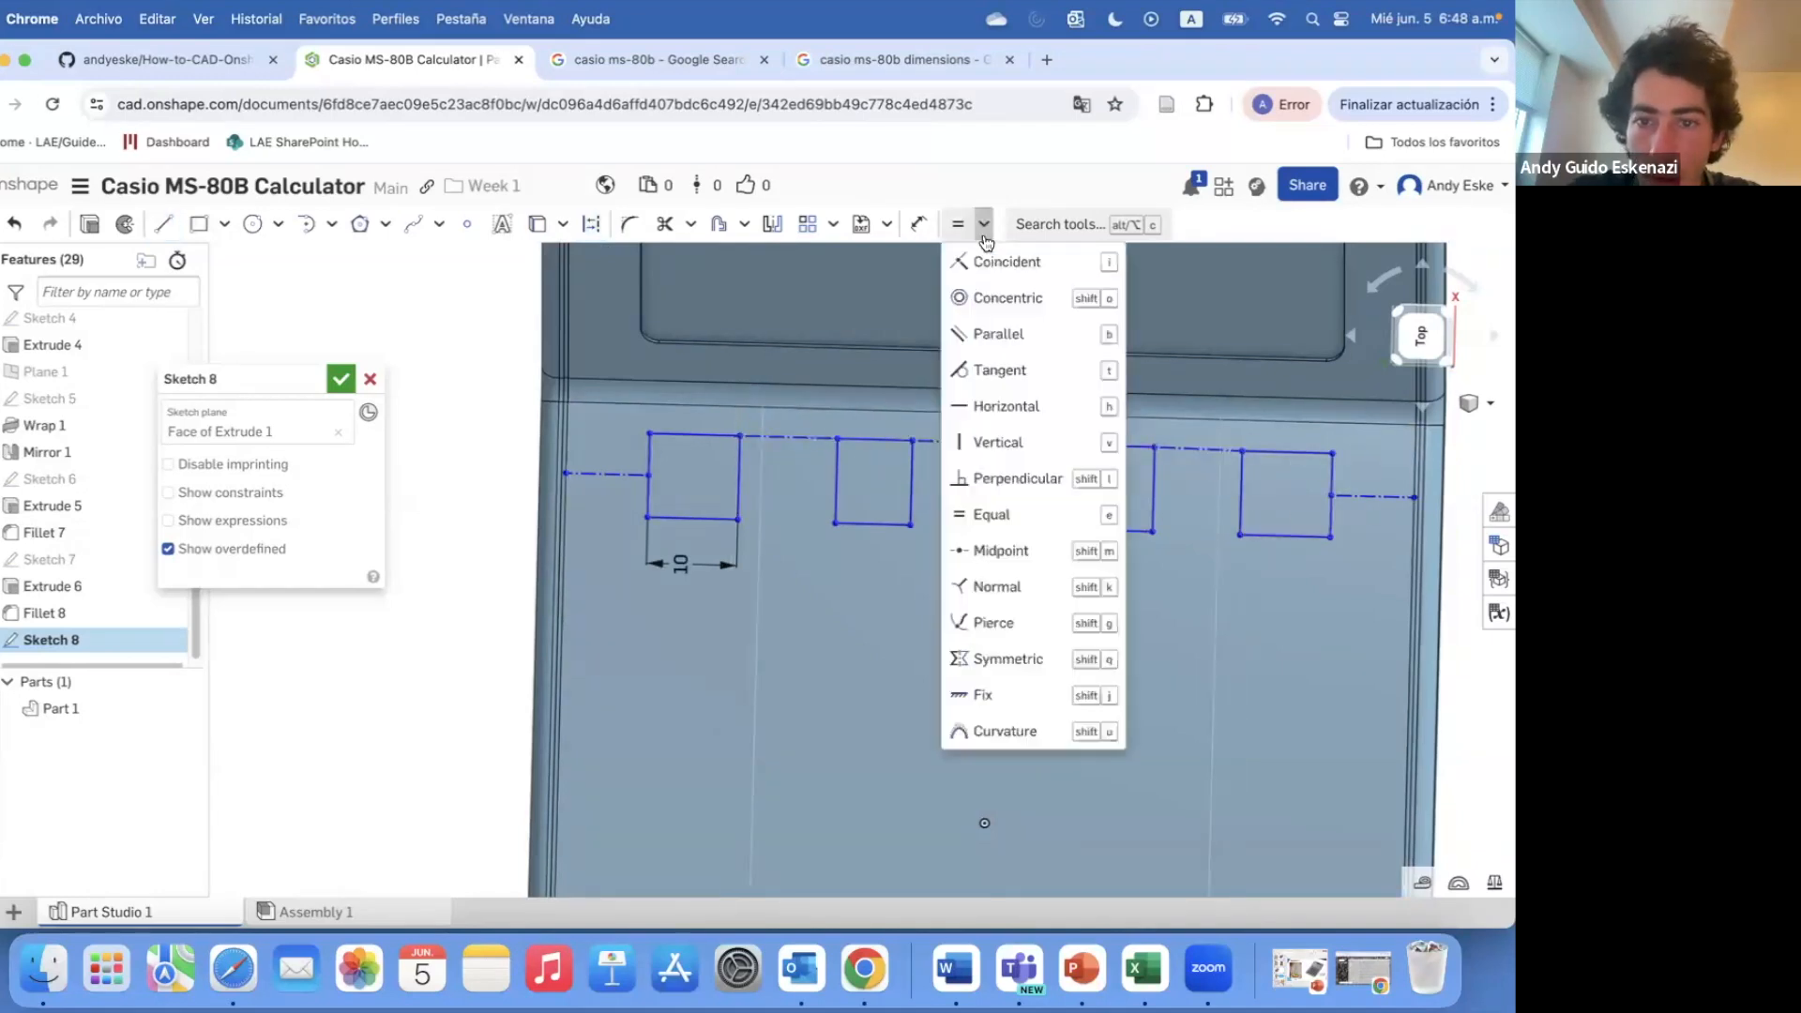
click(1051, 587)
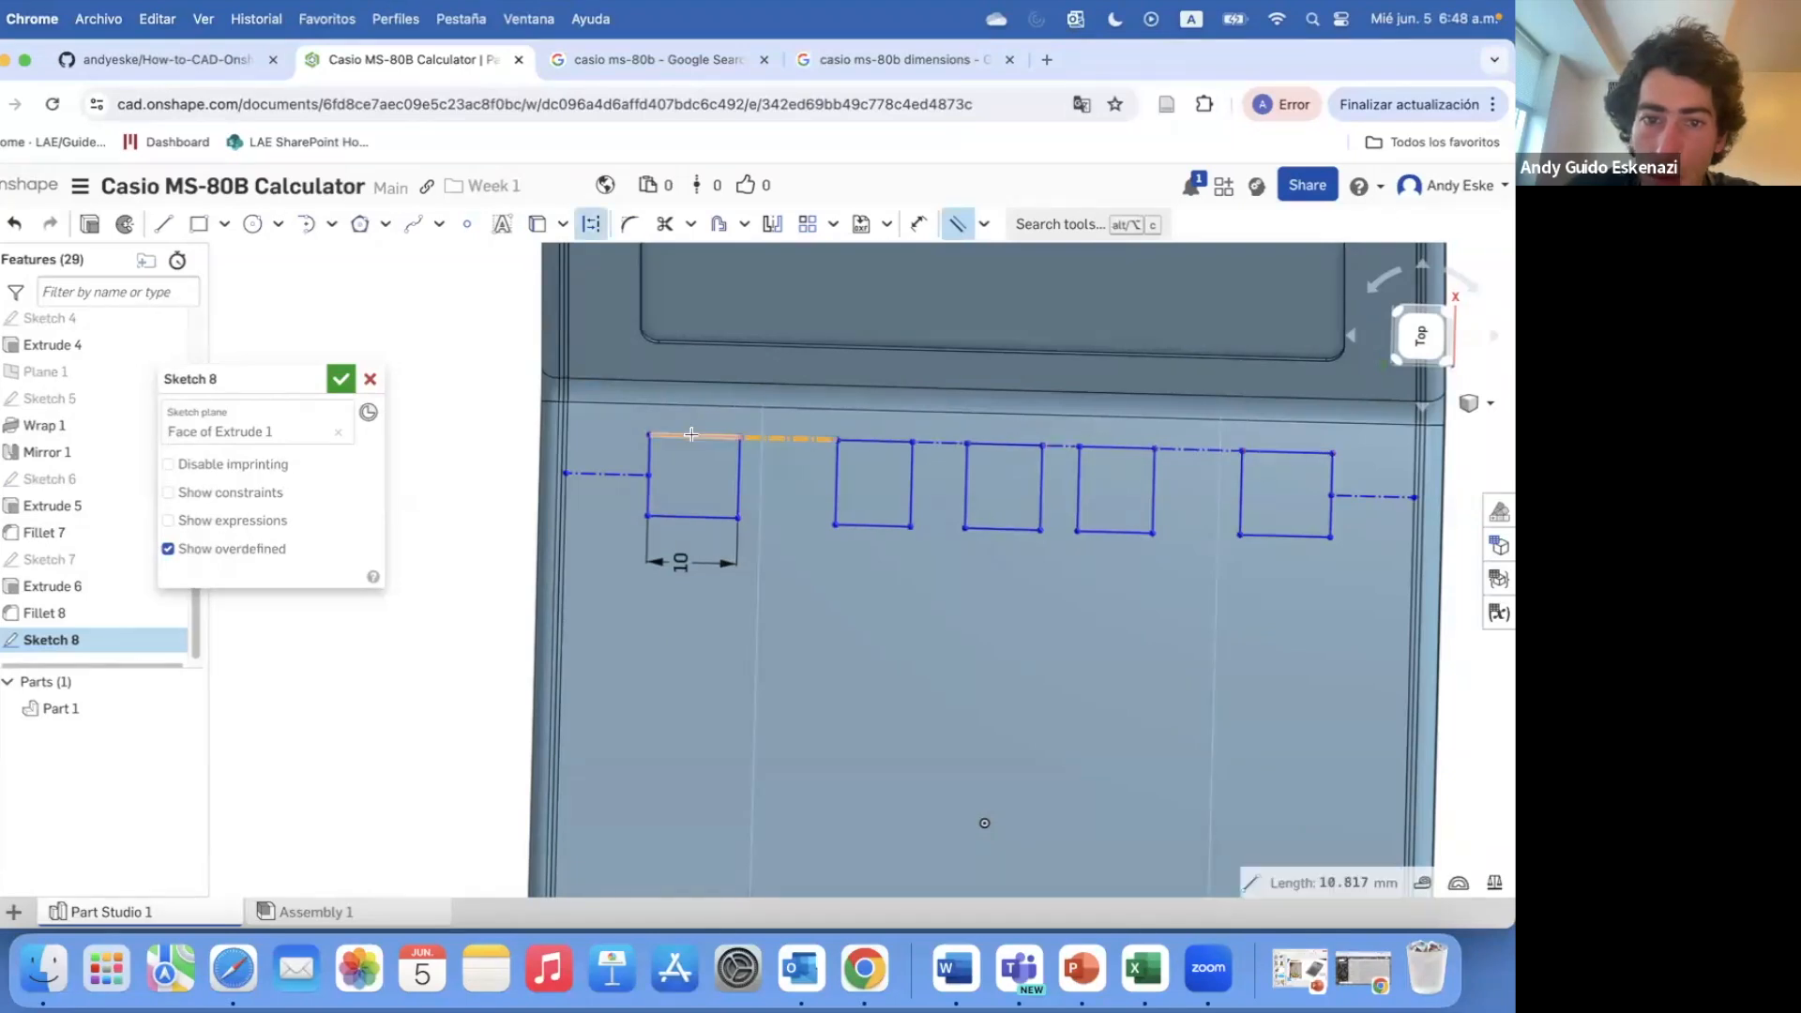
key(Escape)
- Make the two outer connecting lines equal to each other and the two inner ones equal to each other
click(798, 437)
key(e)
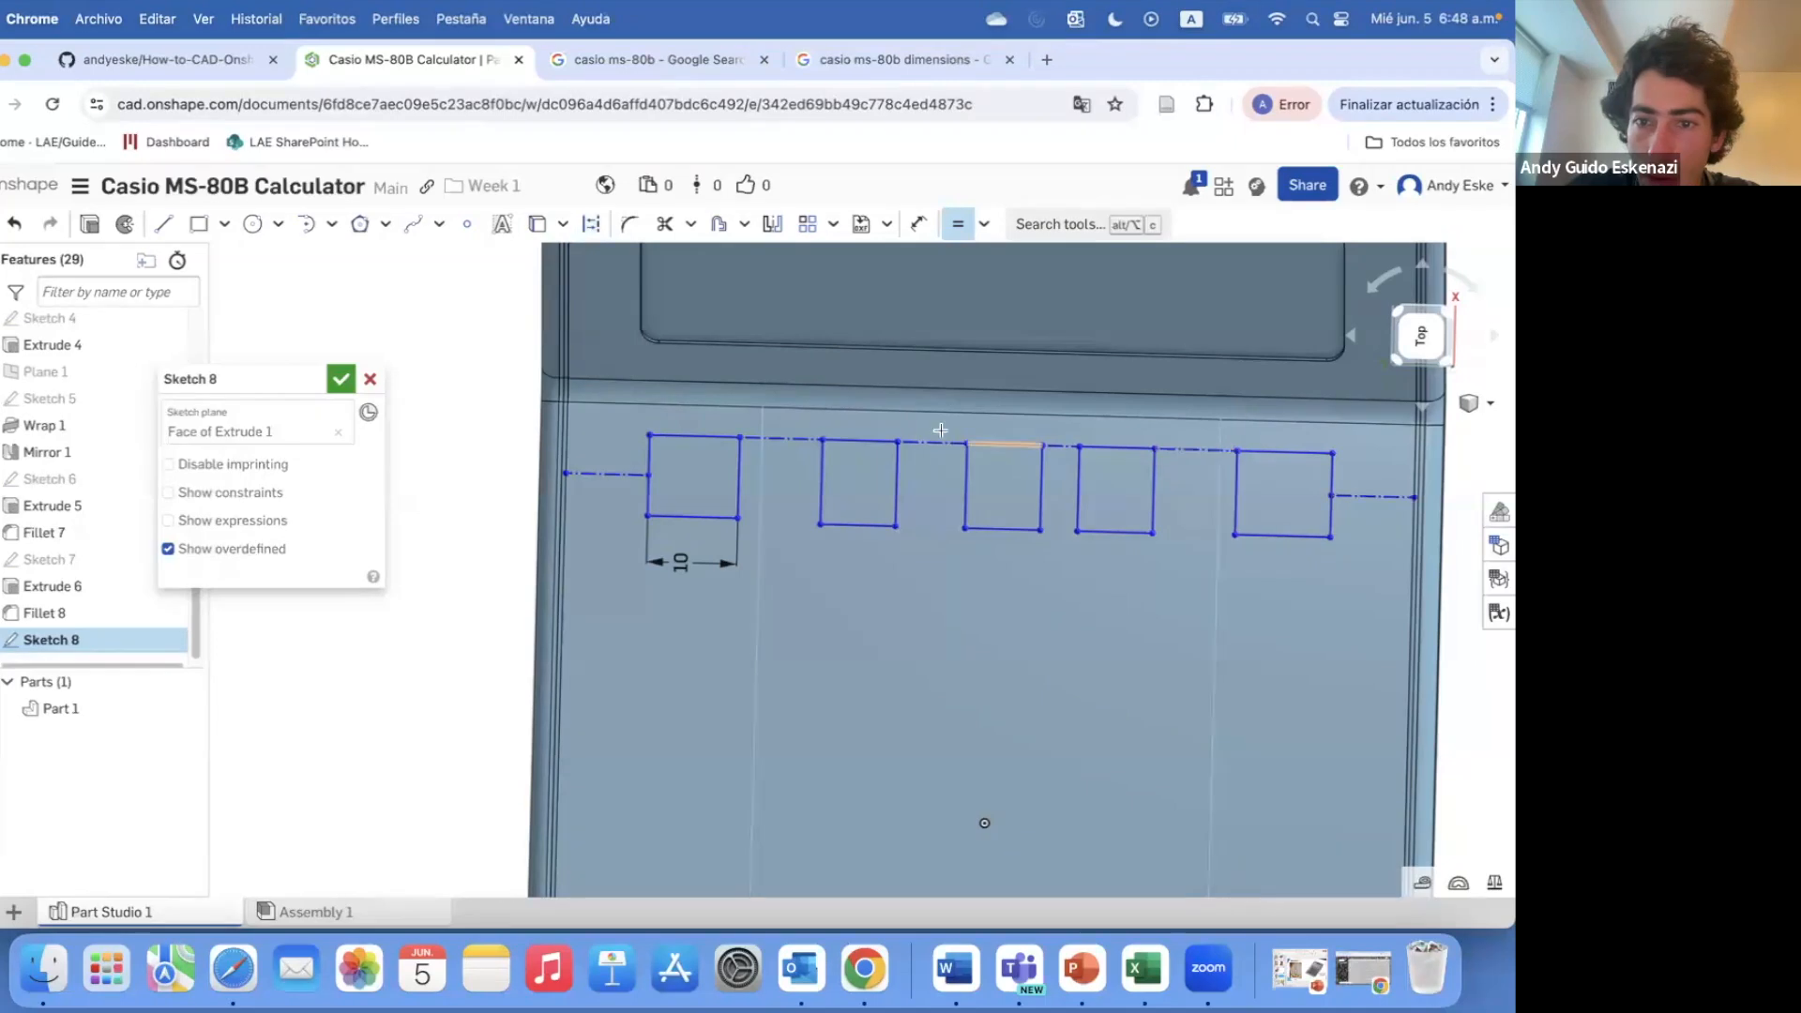
scroll(899, 427, up, 2)
click(1097, 447)
scroll(926, 513, down, 2)
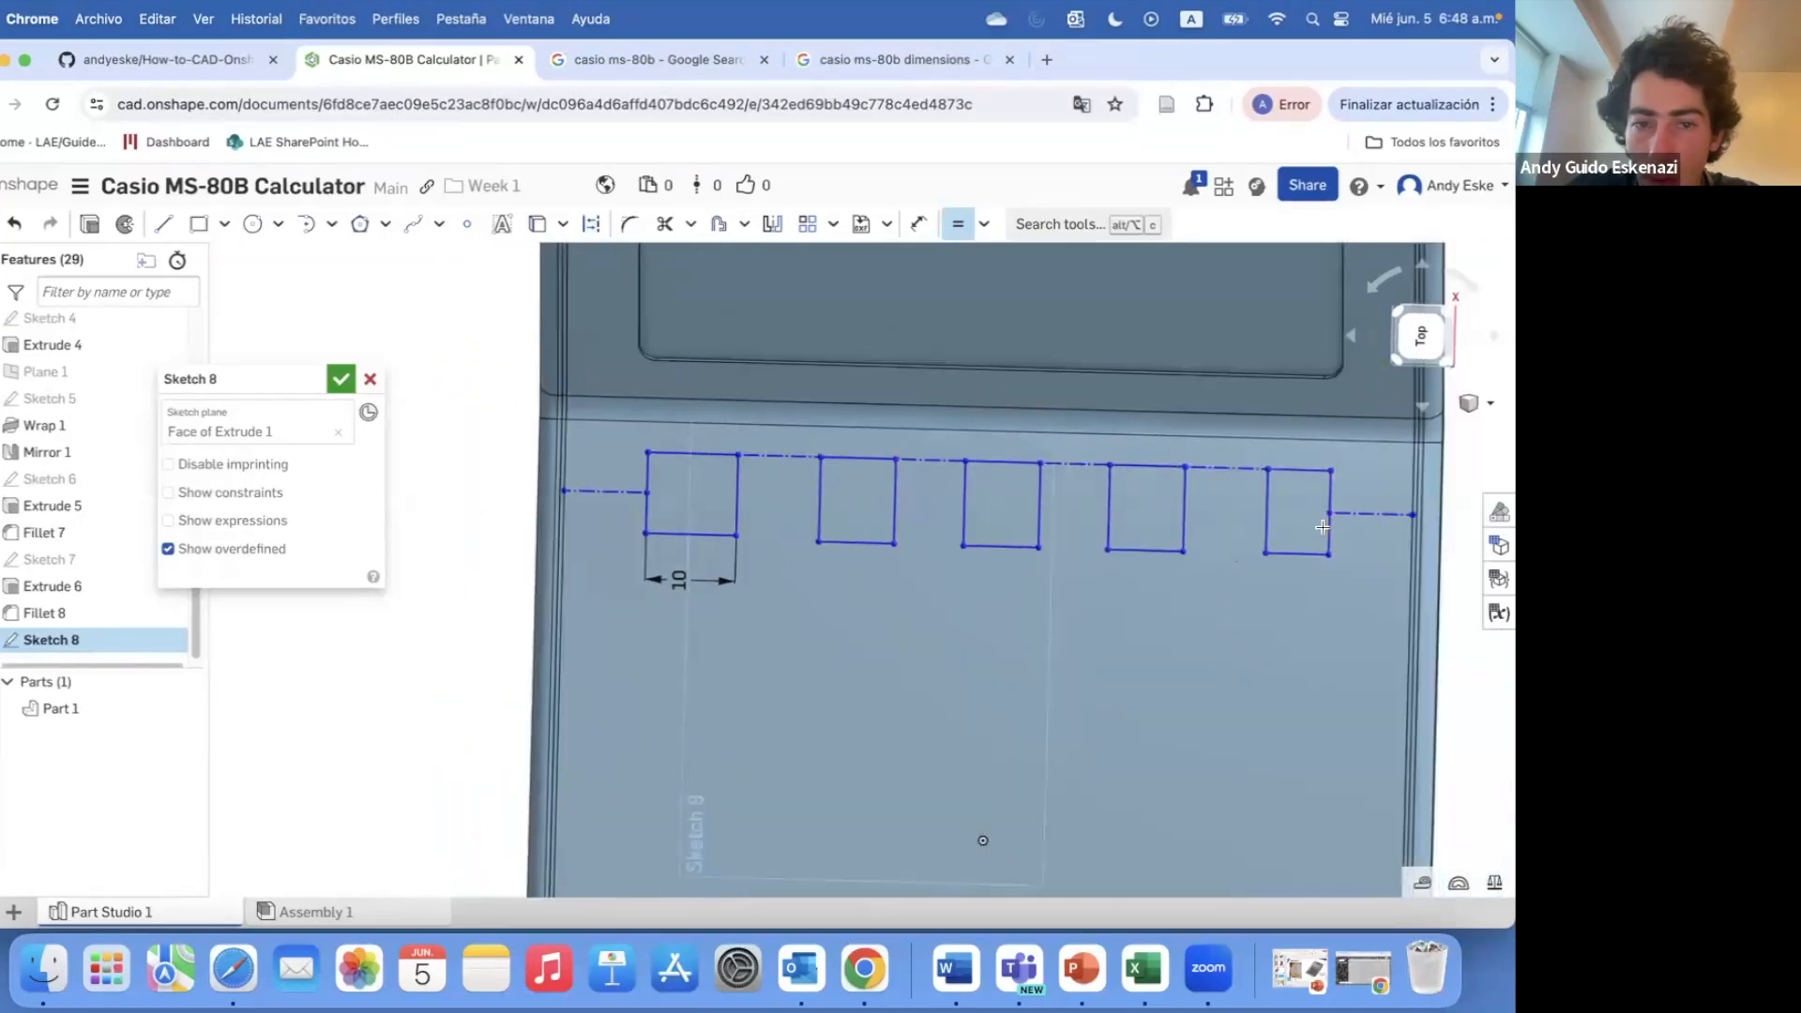
- Apply Equal constraints to match the middle keys' widths to the first key and the heights across the row
click(705, 453)
click(849, 459)
click(815, 495)
click(738, 495)
click(1250, 524)
click(1168, 507)
key(Escape)
drag(1098, 479, 1085, 480)
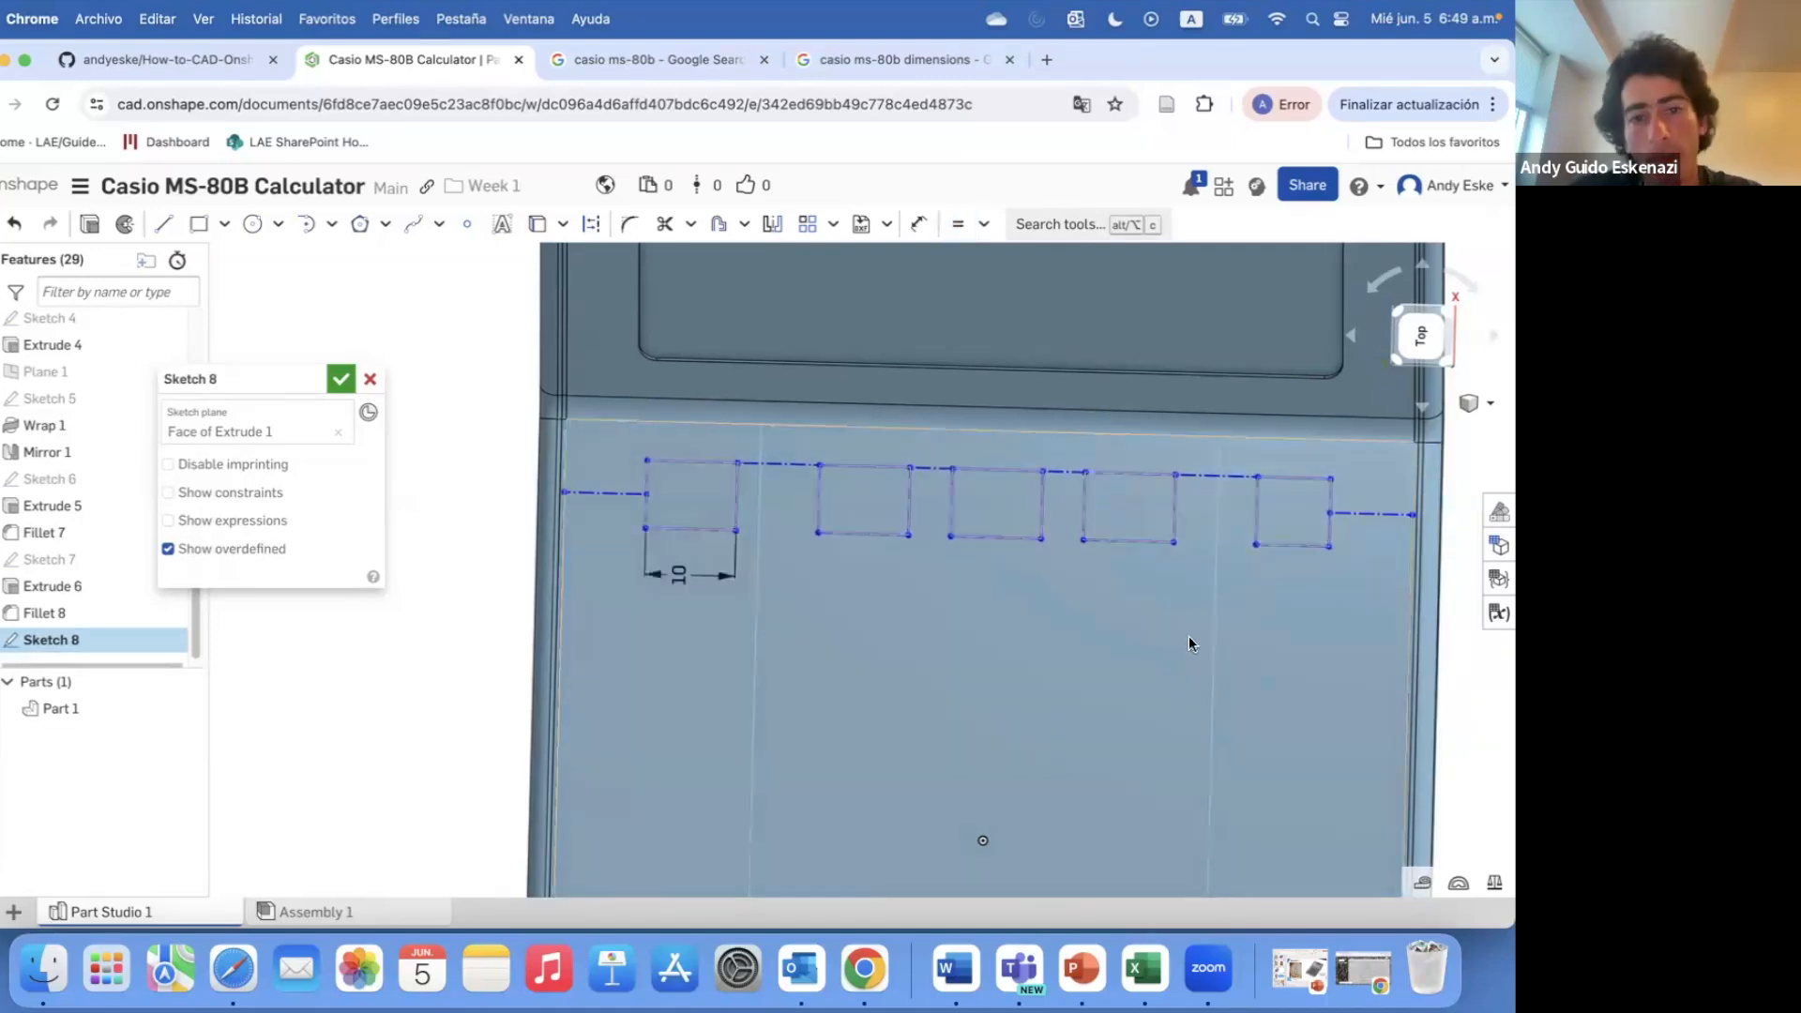
- Dimension the first key's offset from the body's side edge as 7 mm and the gap between the second and third keys as 3 mm
text(d)
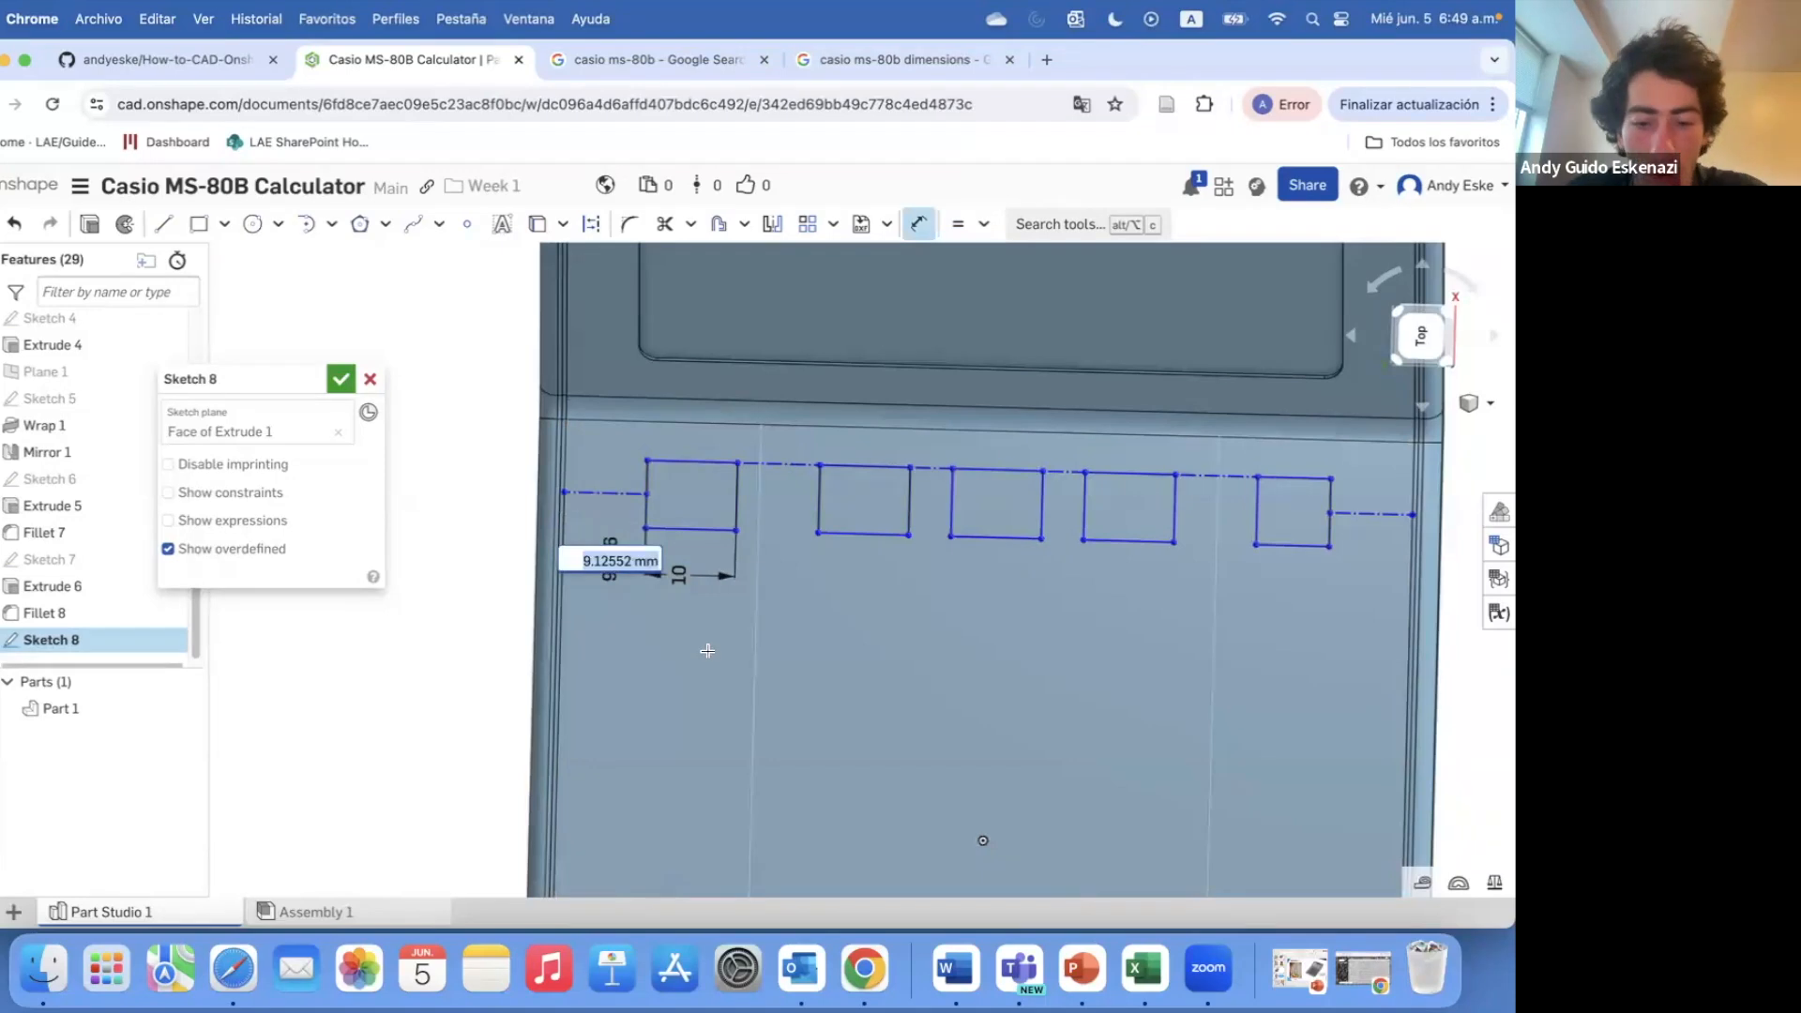
text(7)
key(Return)
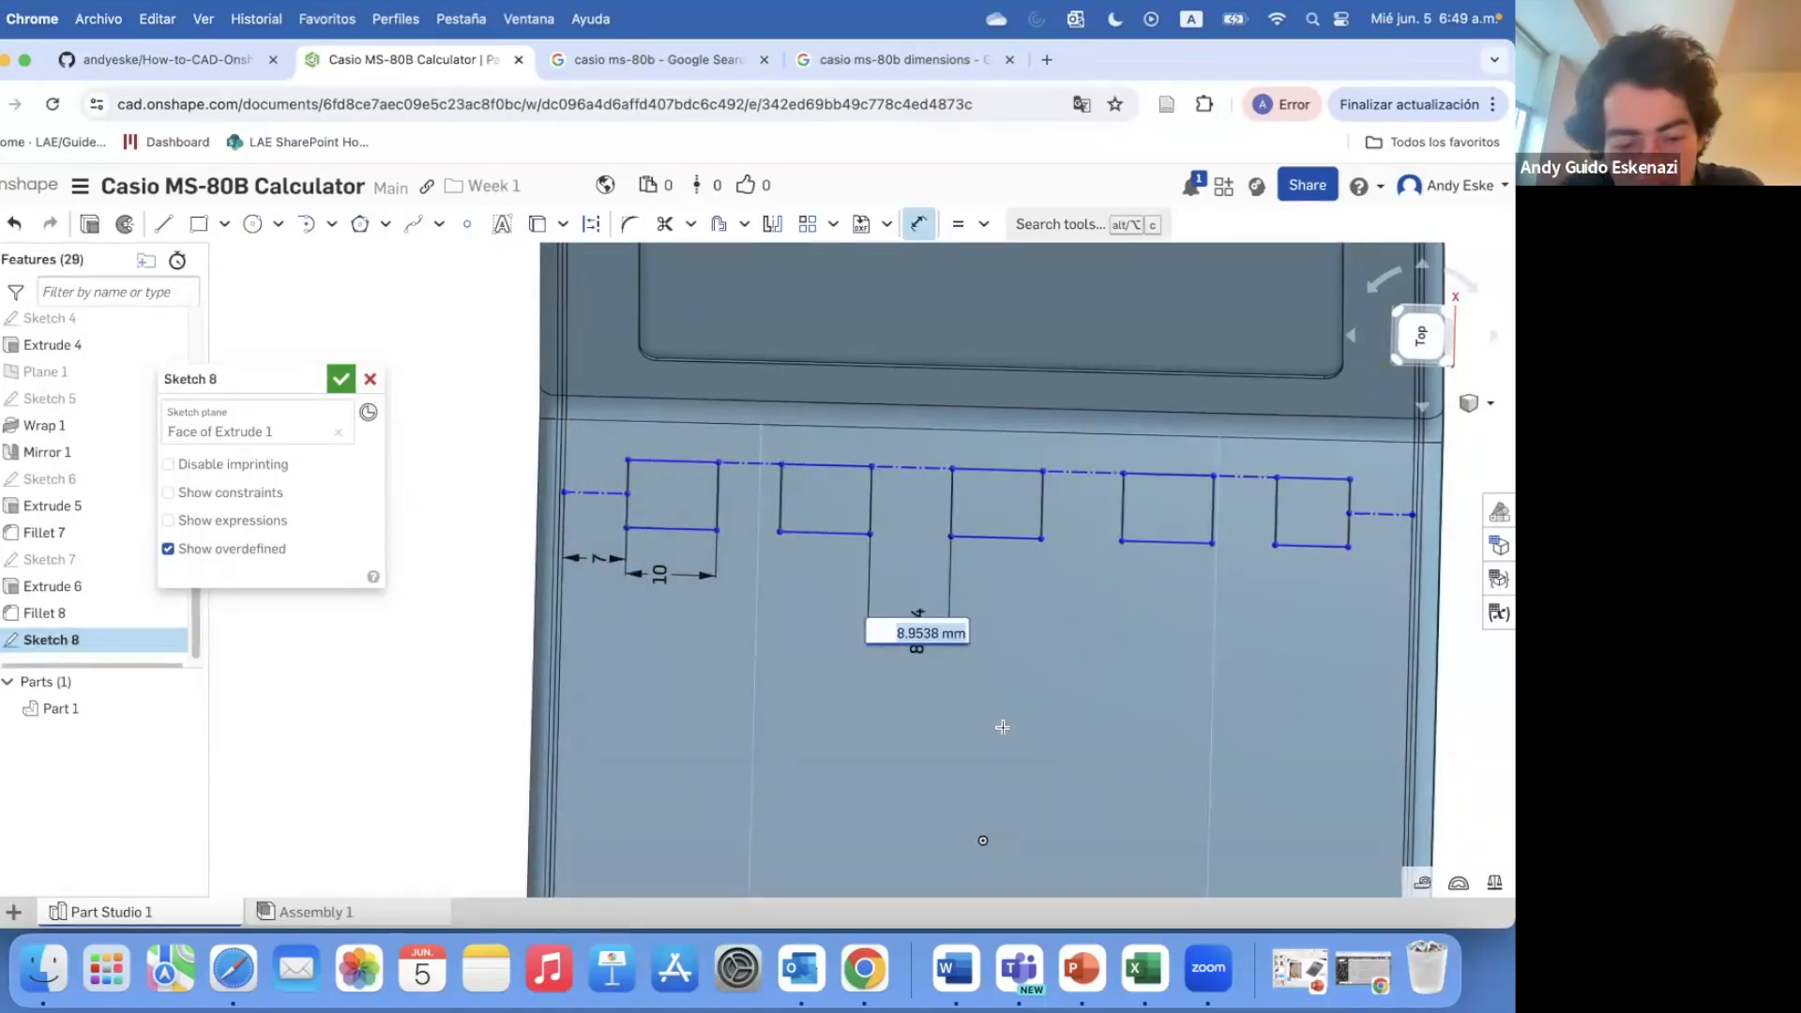
text(3)
key(Return)
key(Escape)
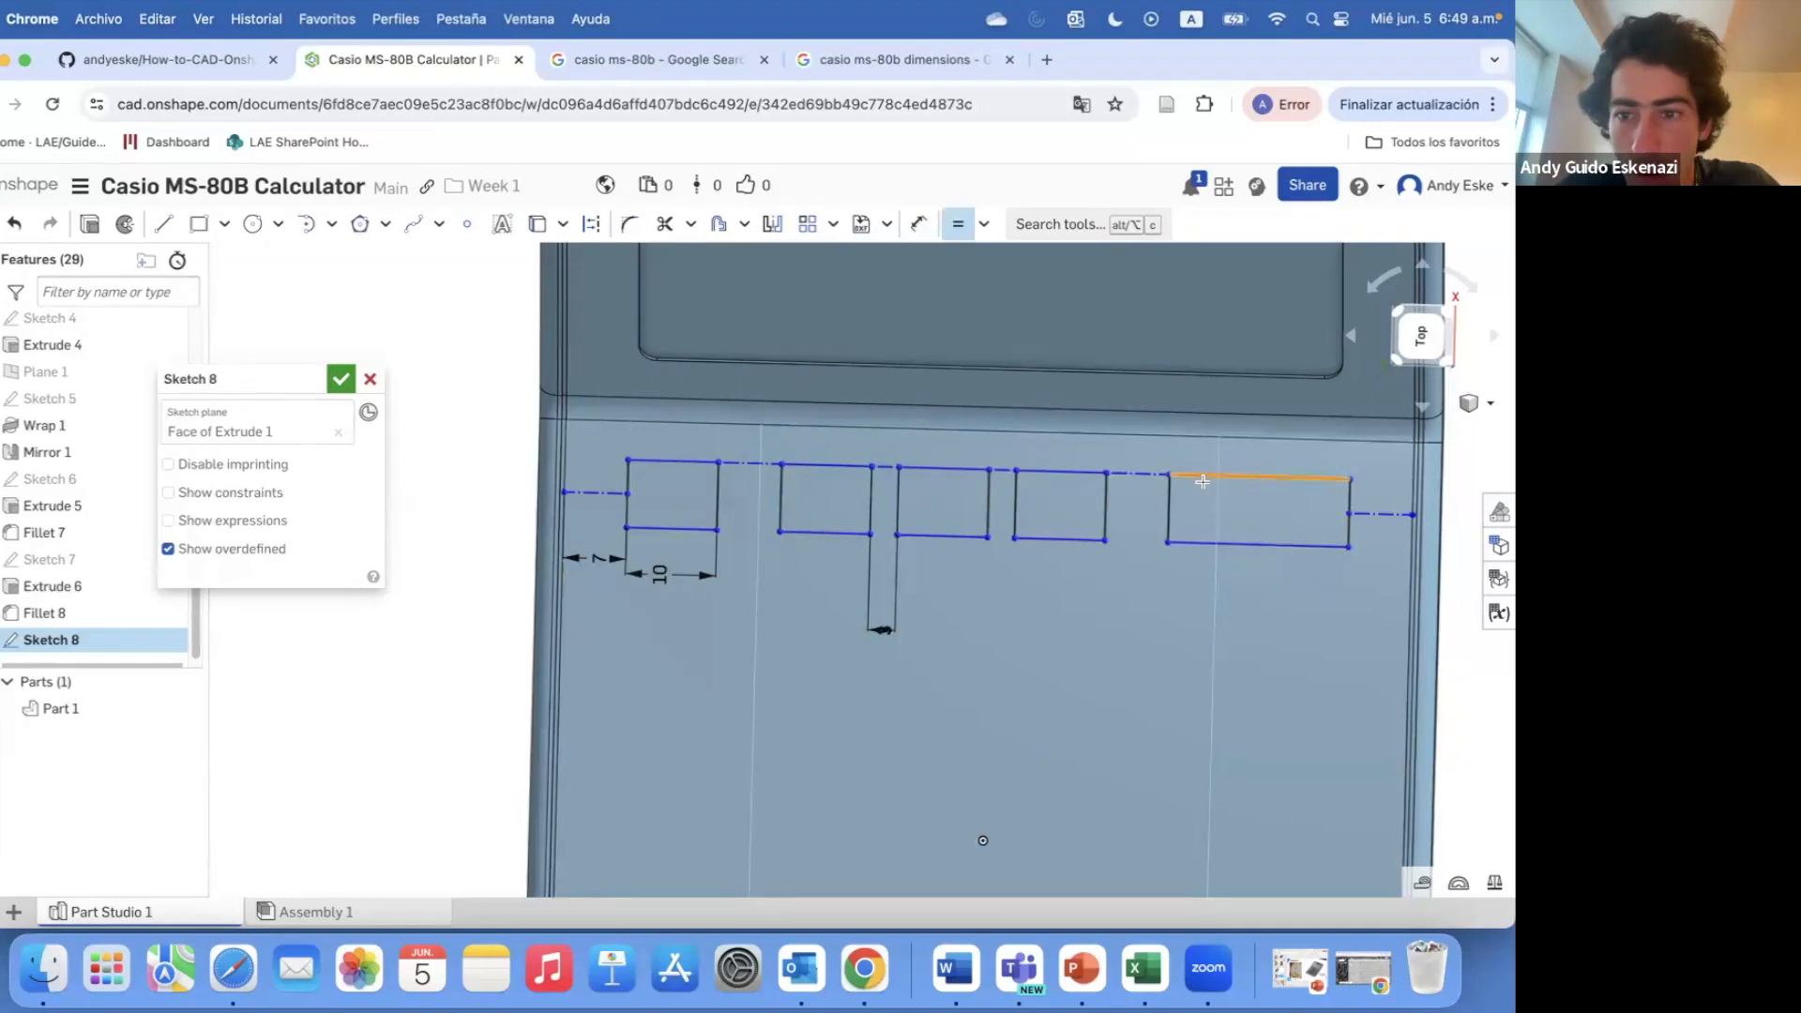
- Delete the 3 mm gap dimension and make the fifth key's width equal to the first key's
click(1202, 480)
right_click(881, 627)
click(929, 599)
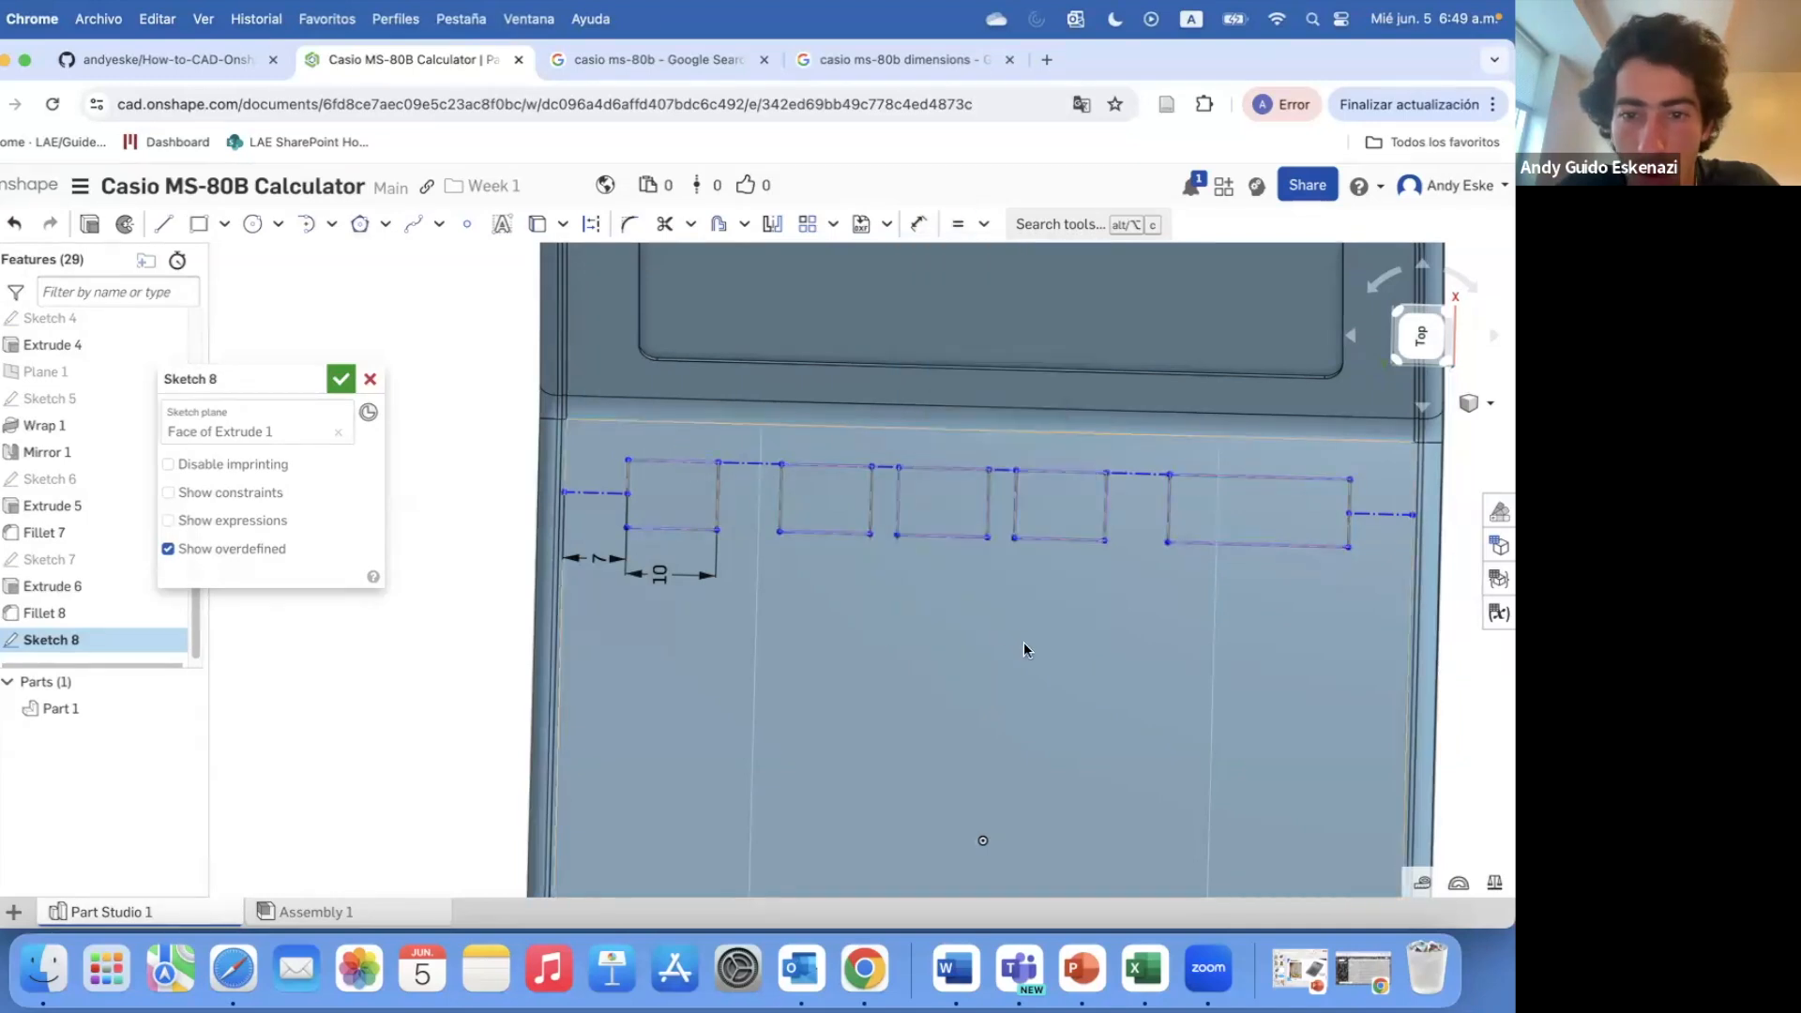
click(673, 461)
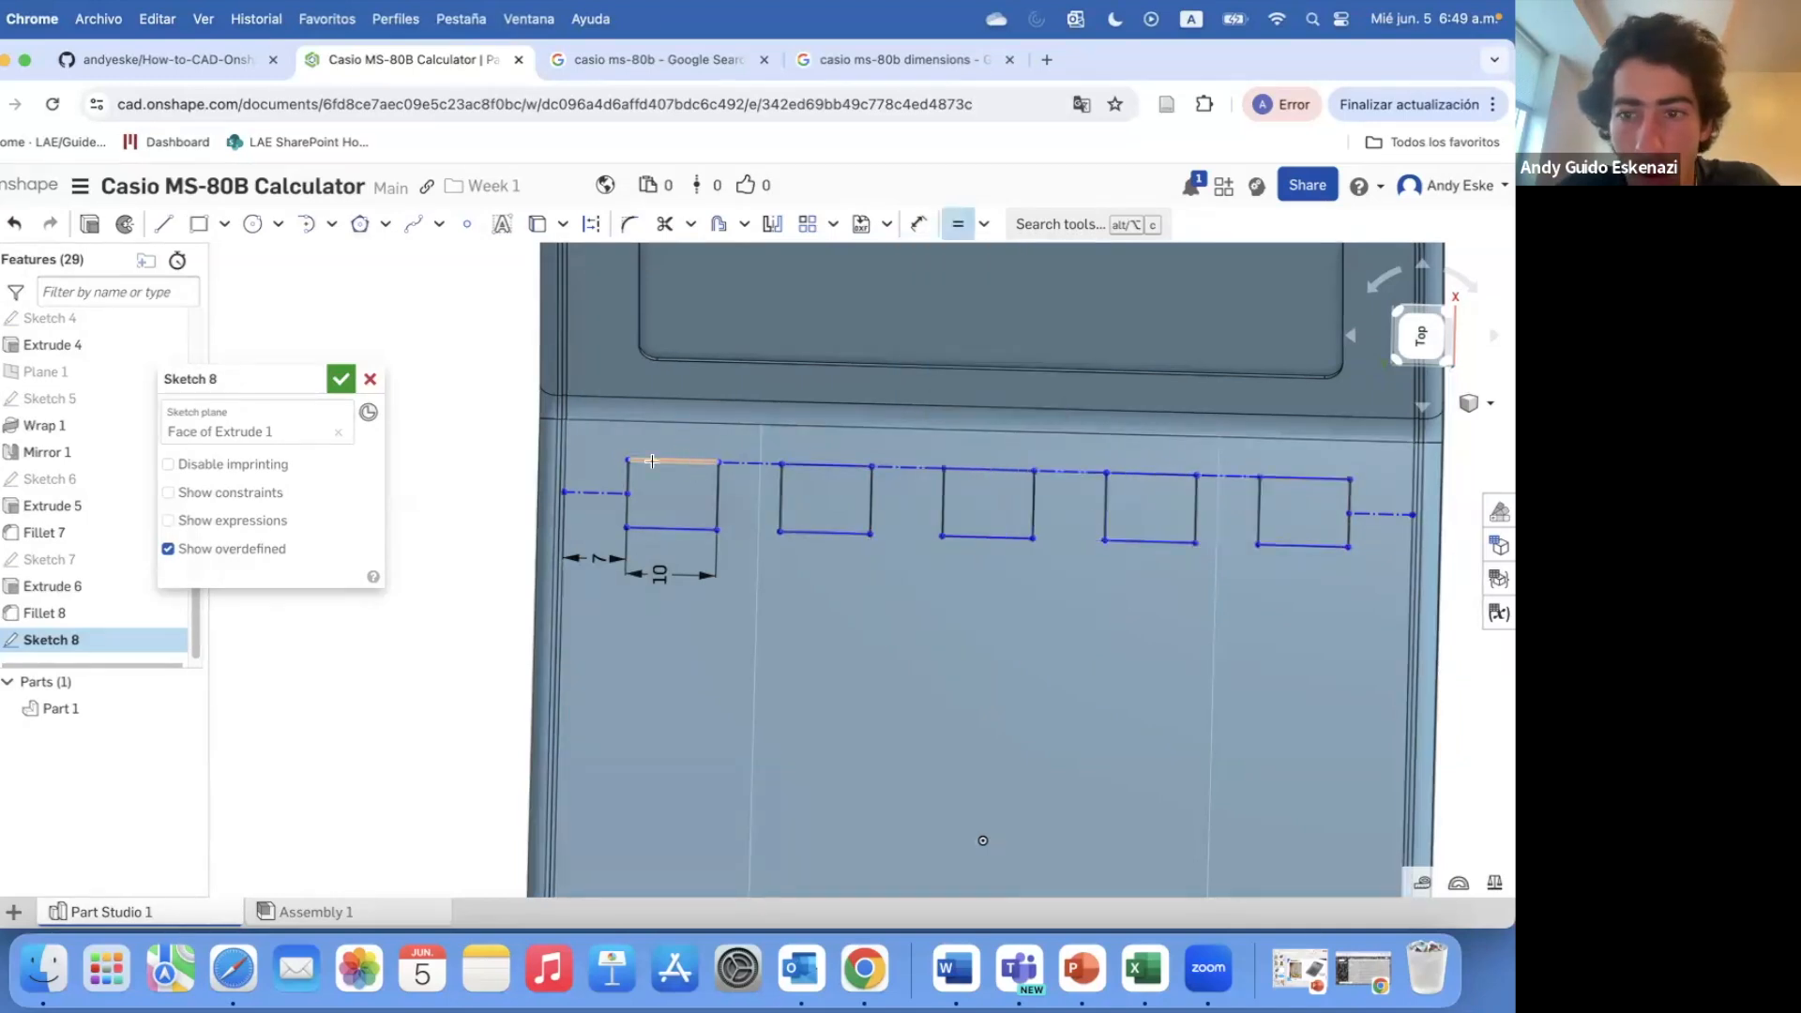
- Try a larger width dimension for the keys and undo it
double_click(660, 574)
key(Return)
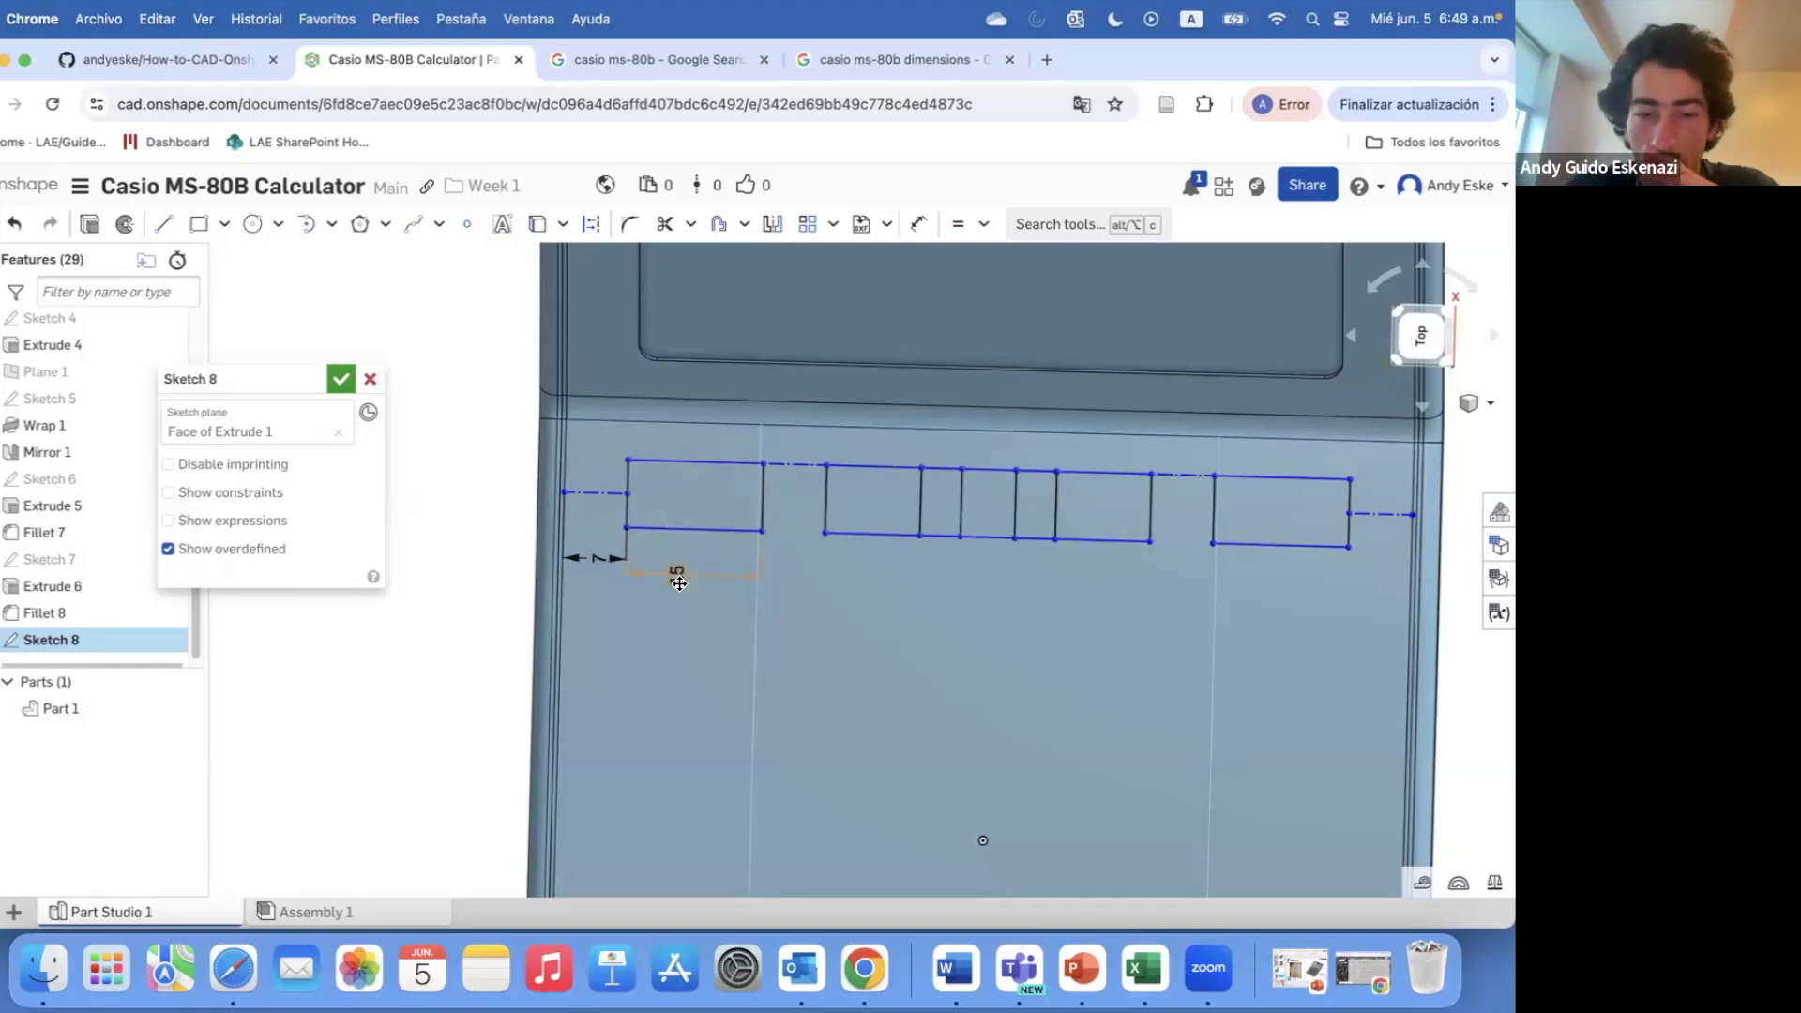
key(super+z)
click(775, 463)
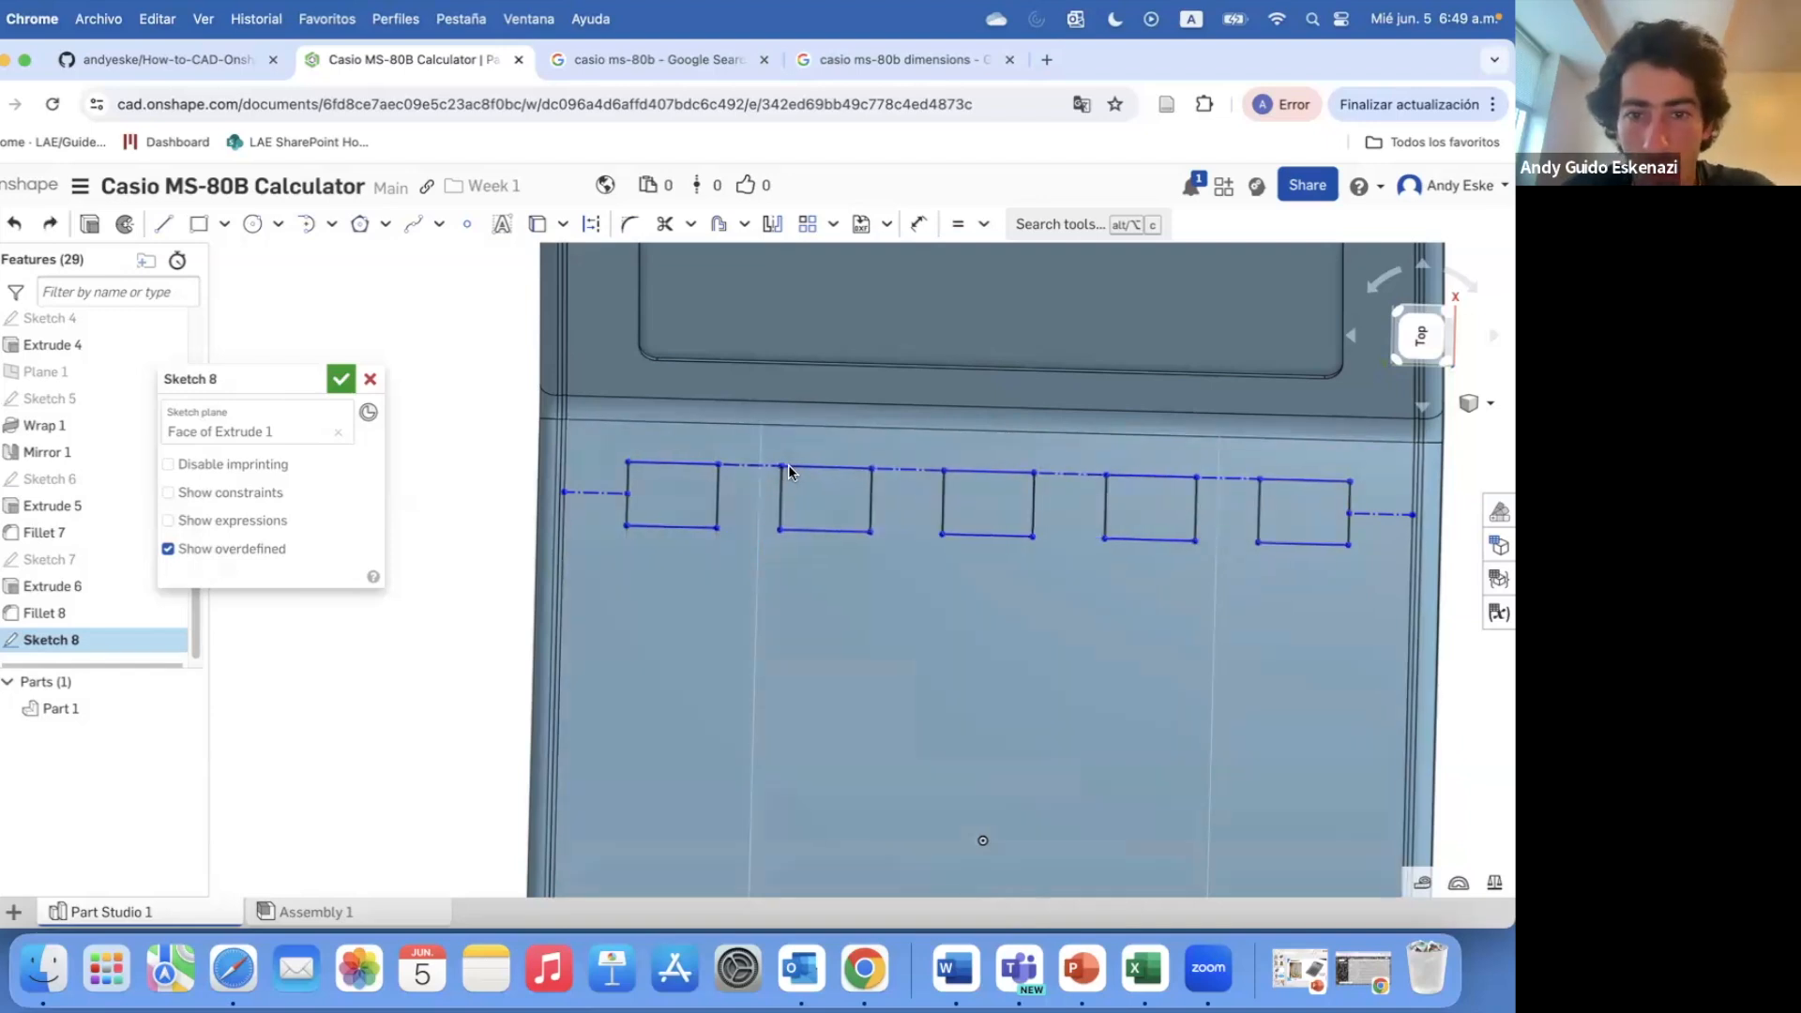
key(super+z)
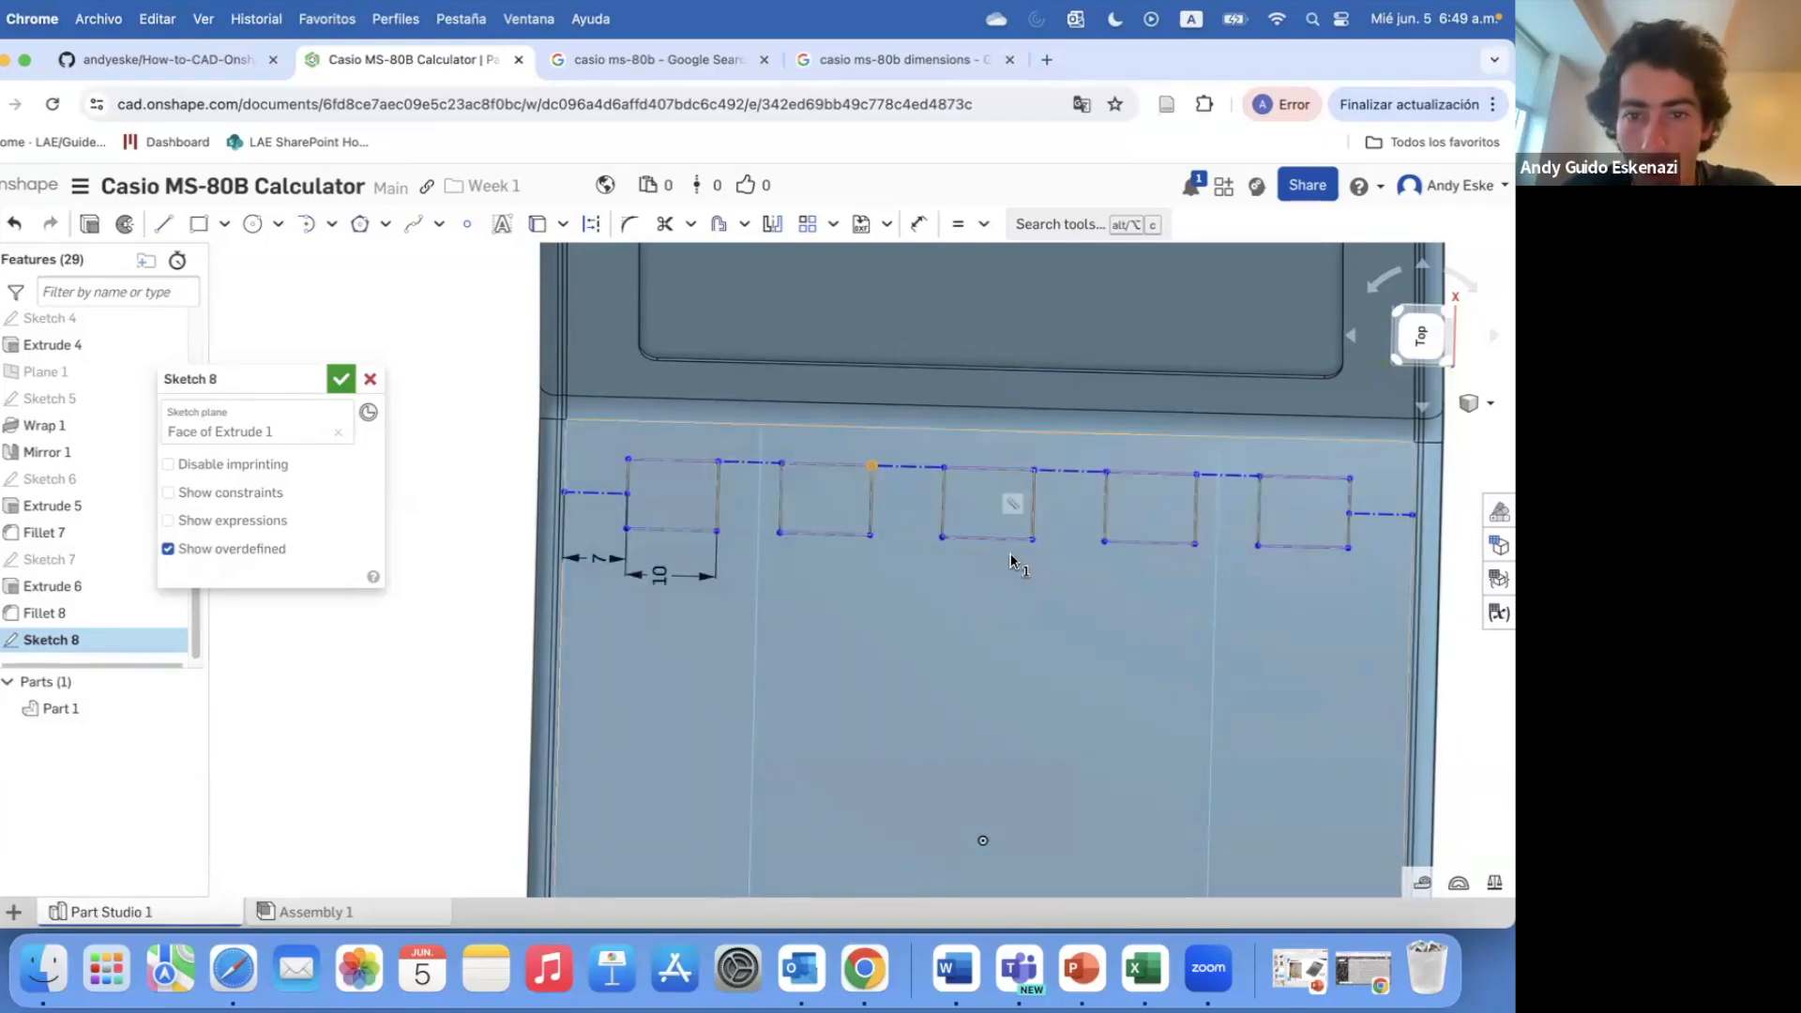
- Set the first key's width dimension to 12 mm
double_click(662, 574)
text(12)
key(Return)
mouse_move(1022, 593)
right_down()
mouse_move(953, 611)
mouse_move(973, 664)
right_up()
- Check the calculator photo in the Google image results and dimension the first key's height as 8 mm
click(582, 71)
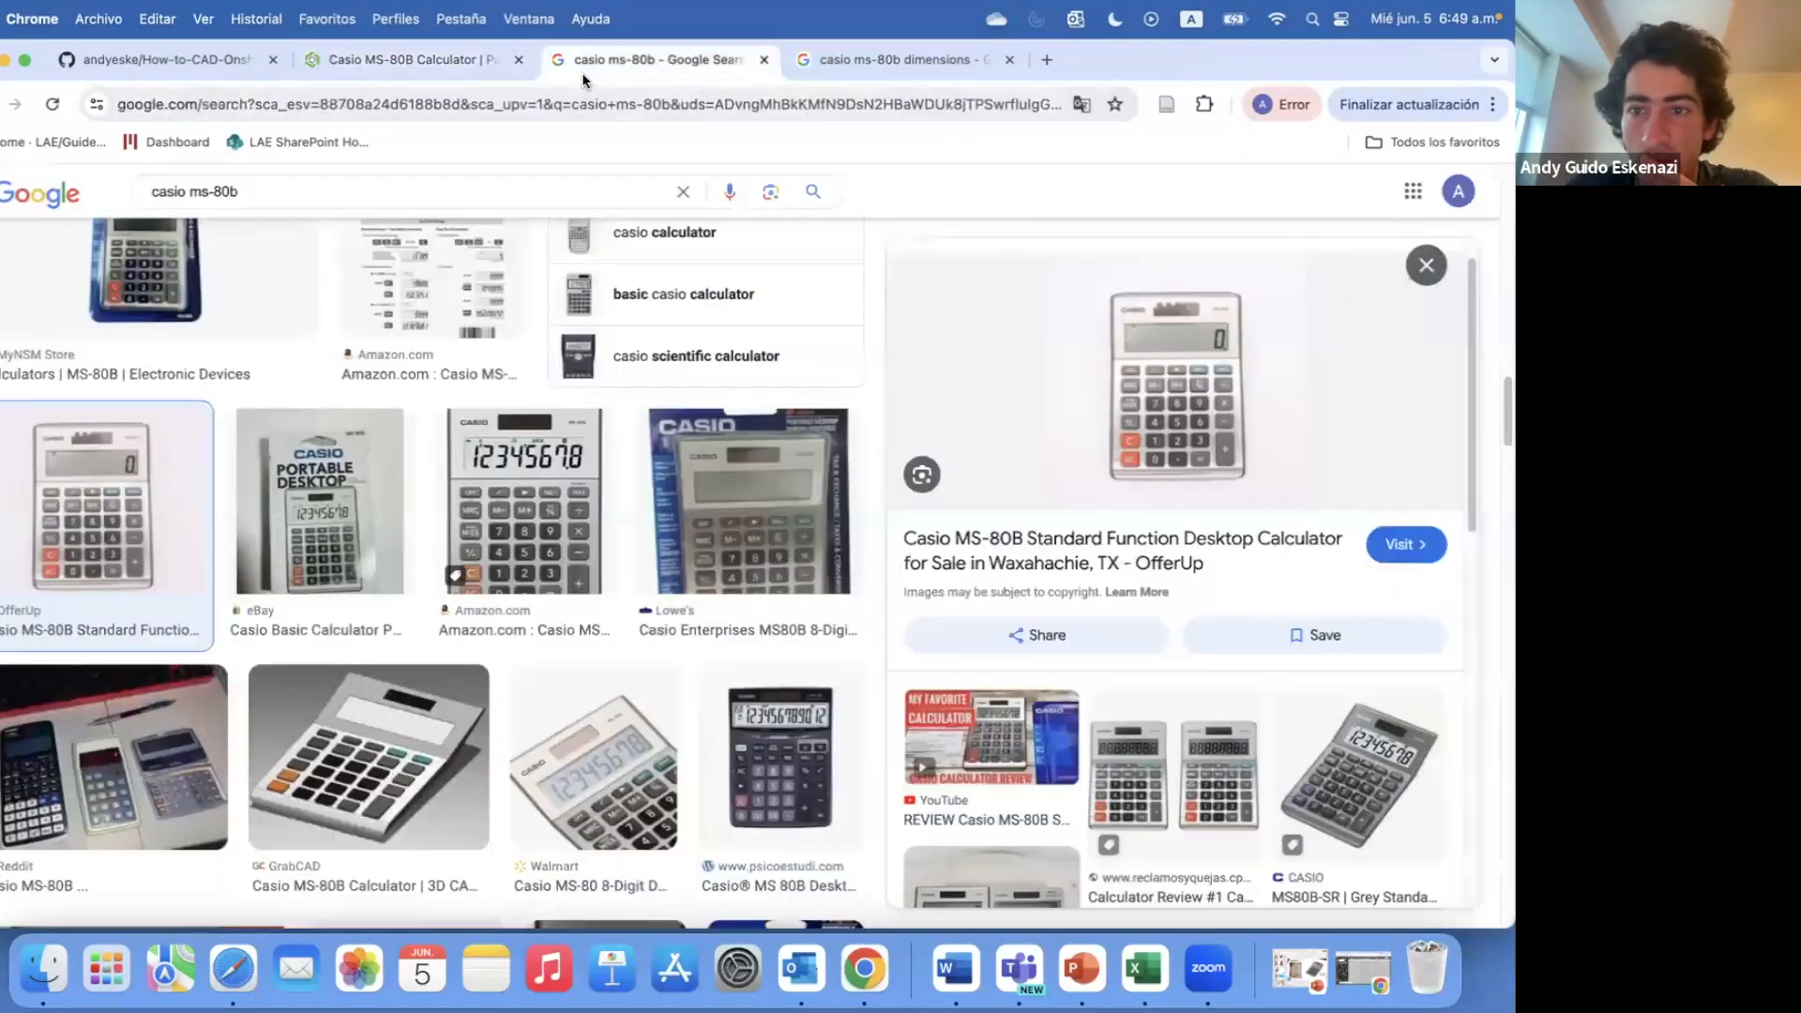
click(413, 59)
key(d)
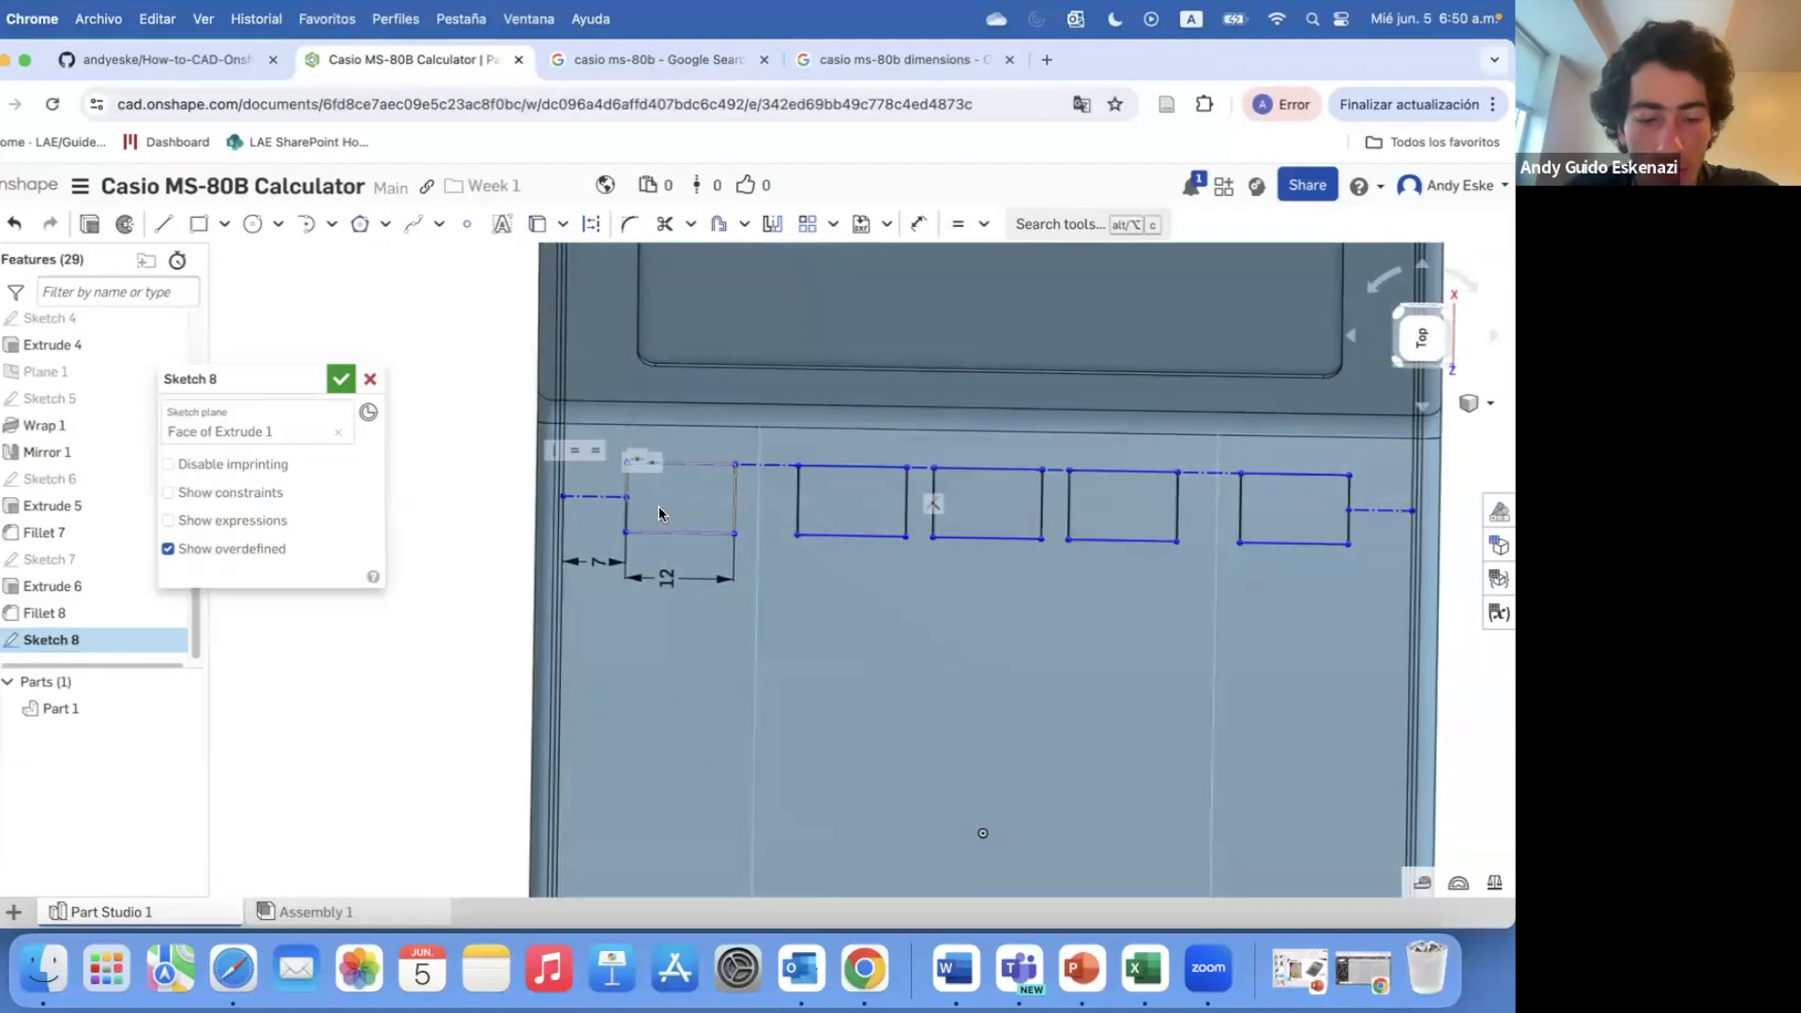
click(627, 499)
click(511, 483)
text(8)
key(Return)
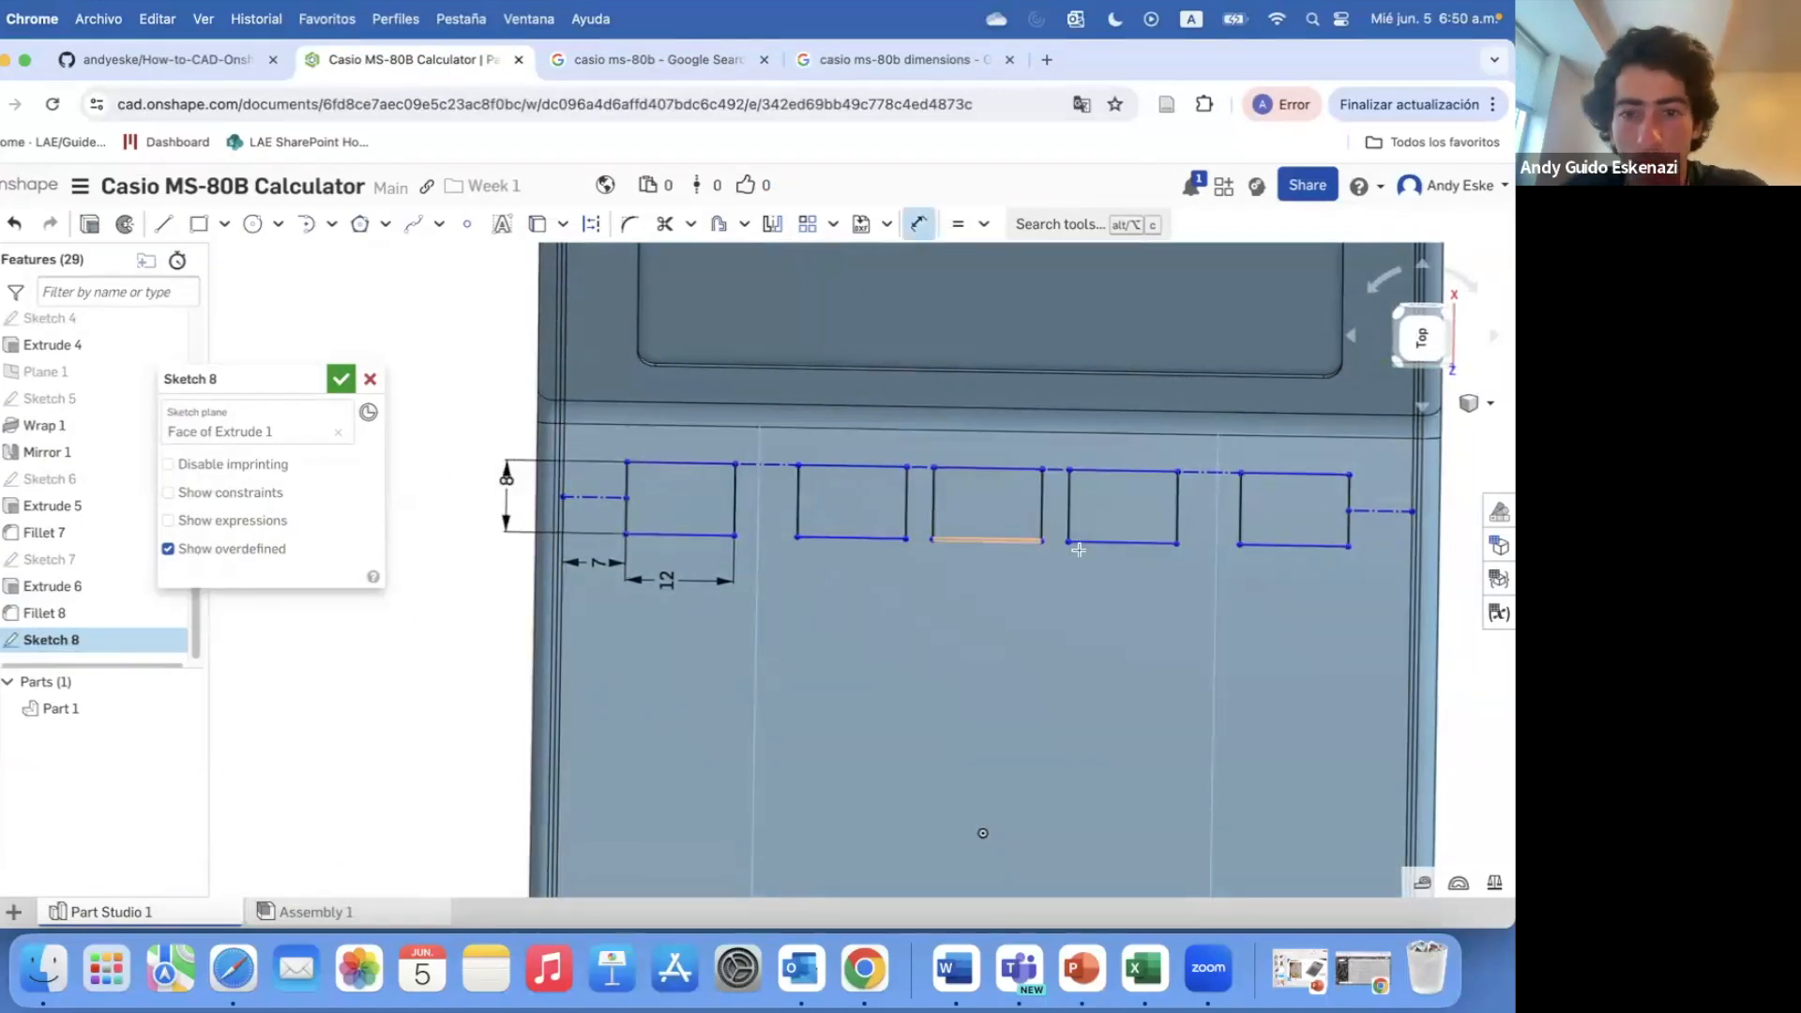
- Compare the key row with the calculator photo and dimension its side construction line 8 mm from the fold edge below the display
scroll(938, 525, down, 5)
scroll(891, 525, up, 4)
right_drag(863, 526, 826, 515)
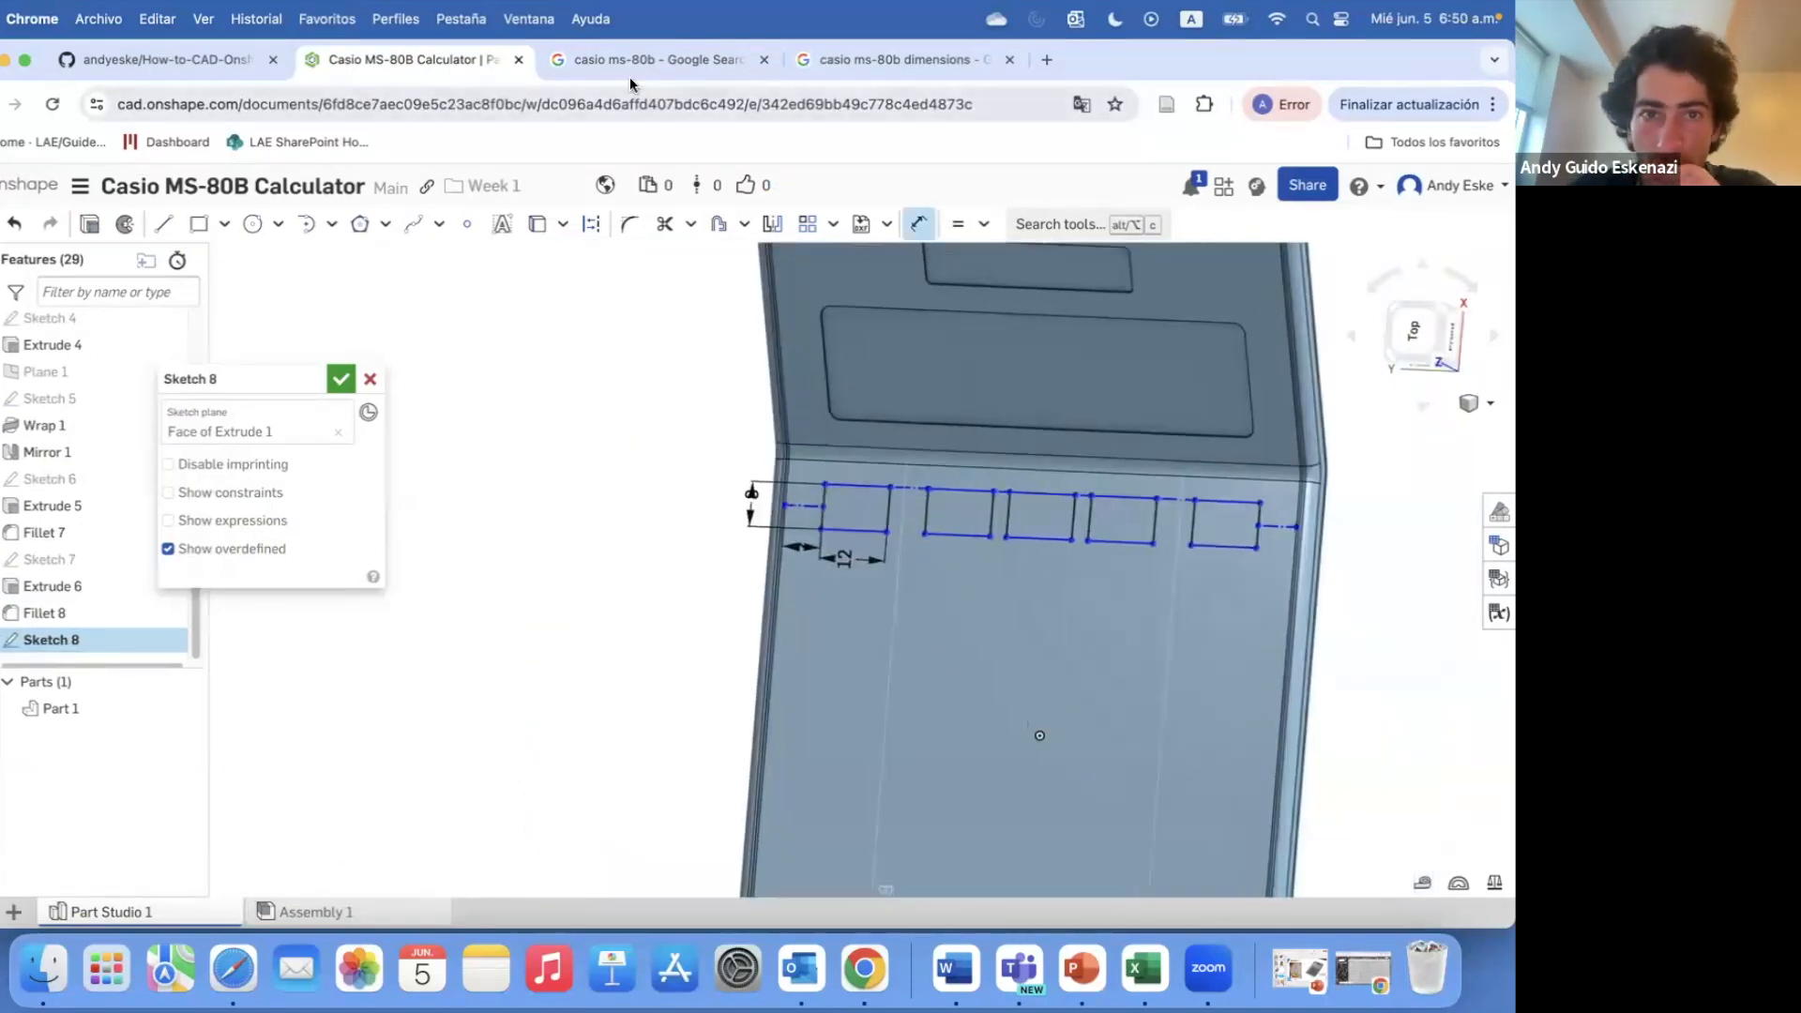
click(589, 59)
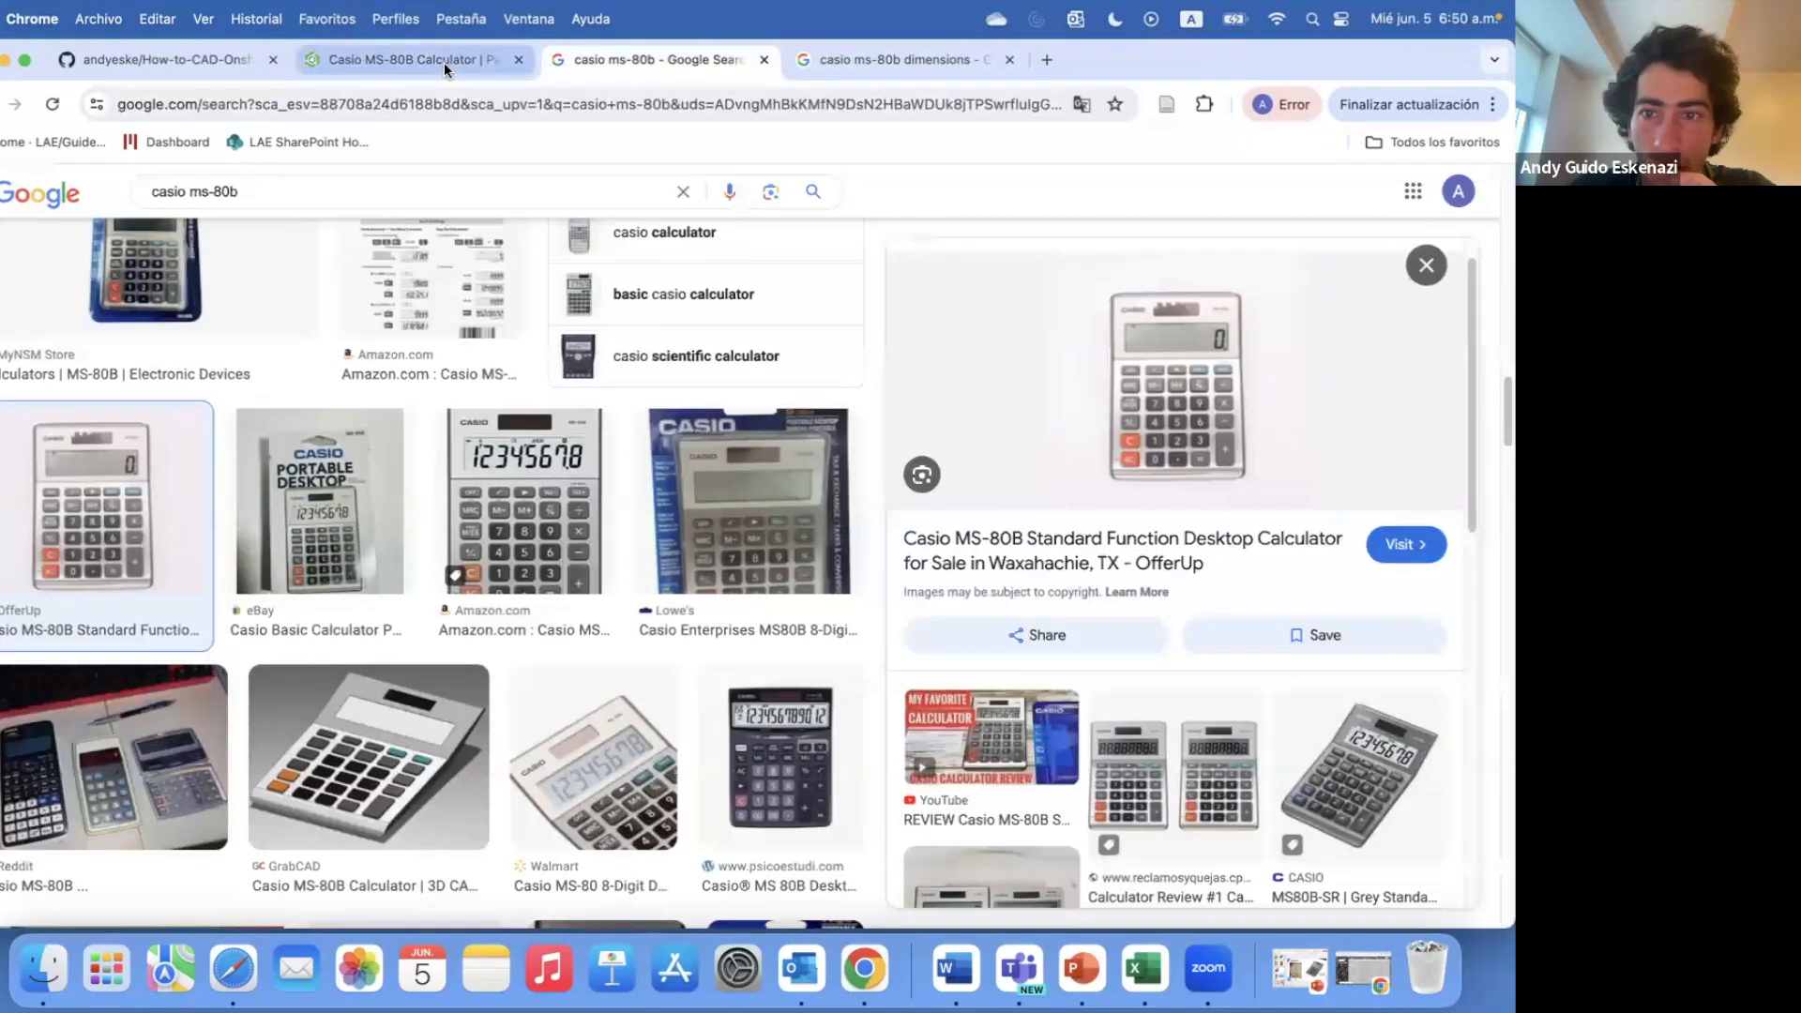
click(442, 60)
key(Return)
mouse_move(900, 497)
right_down()
mouse_move(882, 478)
mouse_move(851, 494)
mouse_move(1216, 515)
mouse_move(701, 224)
right_up()
click(736, 419)
click(578, 429)
text(8)
key(Return)
- Compare the key row with the calculator photo and set its distance from the fold edge to 9 mm
click(576, 66)
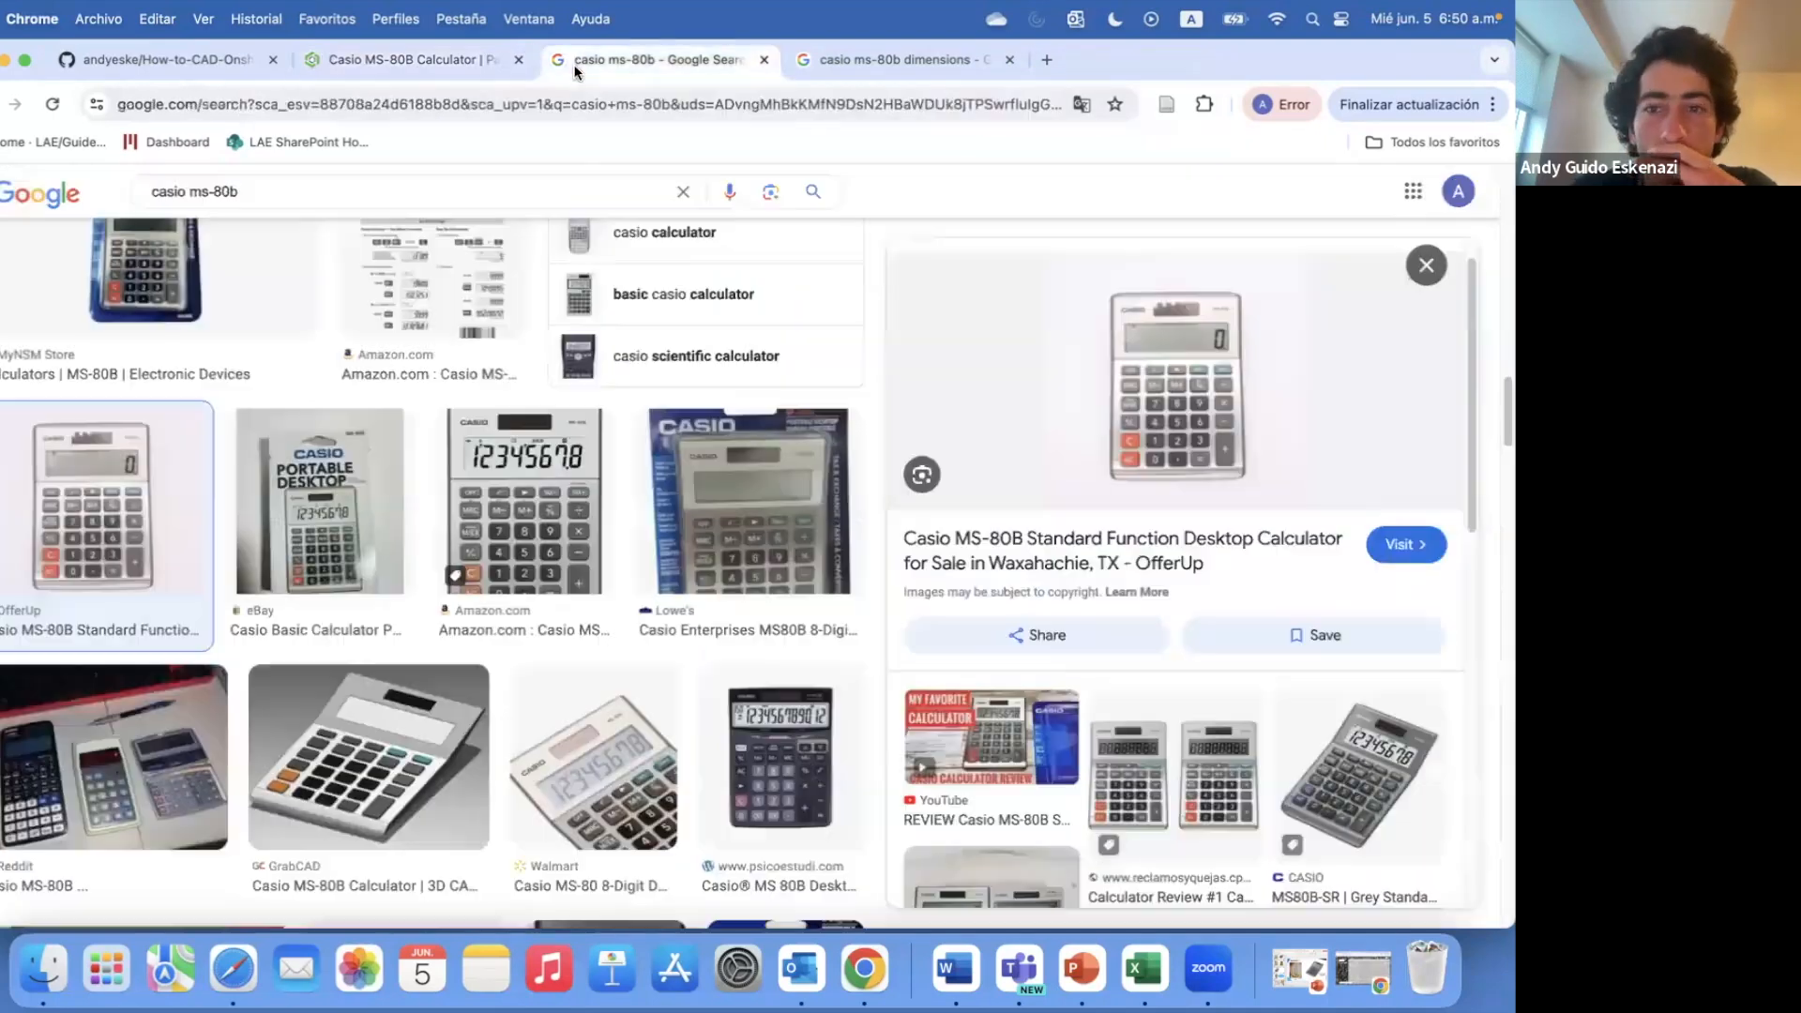
click(452, 64)
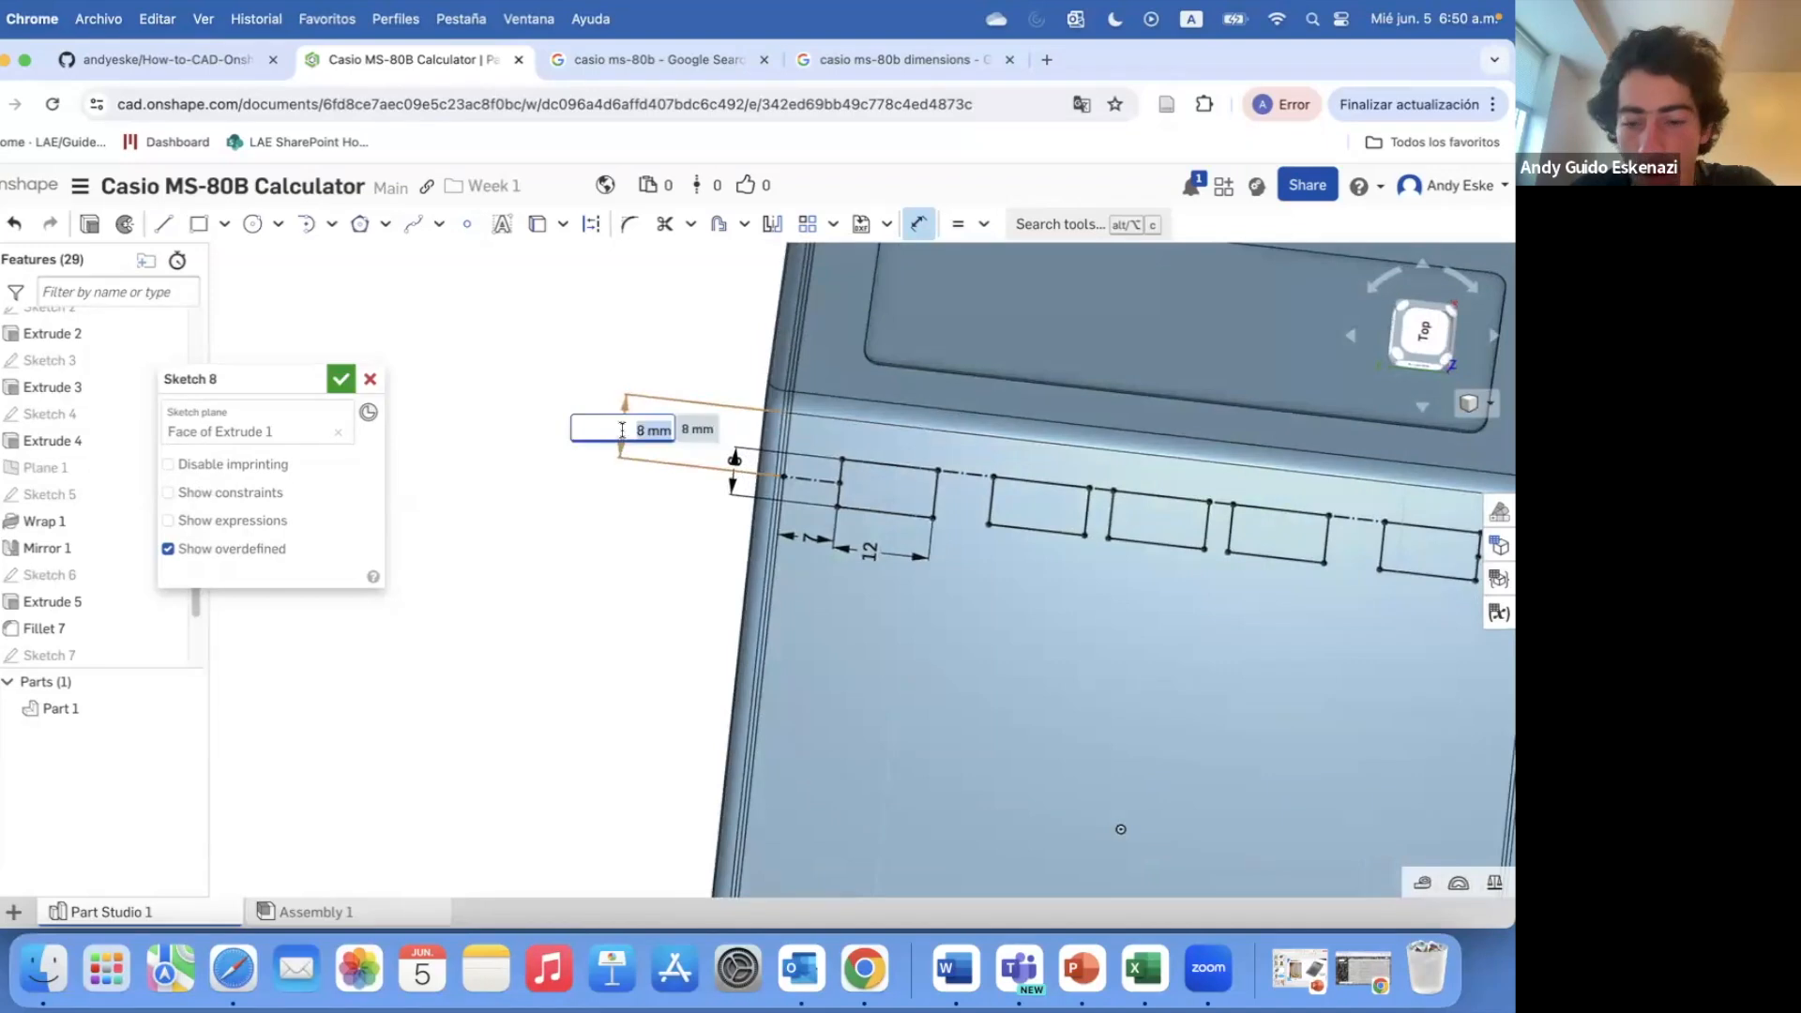
text(6)
key(Return)
scroll(956, 563, down, 5)
scroll(956, 563, up, 5)
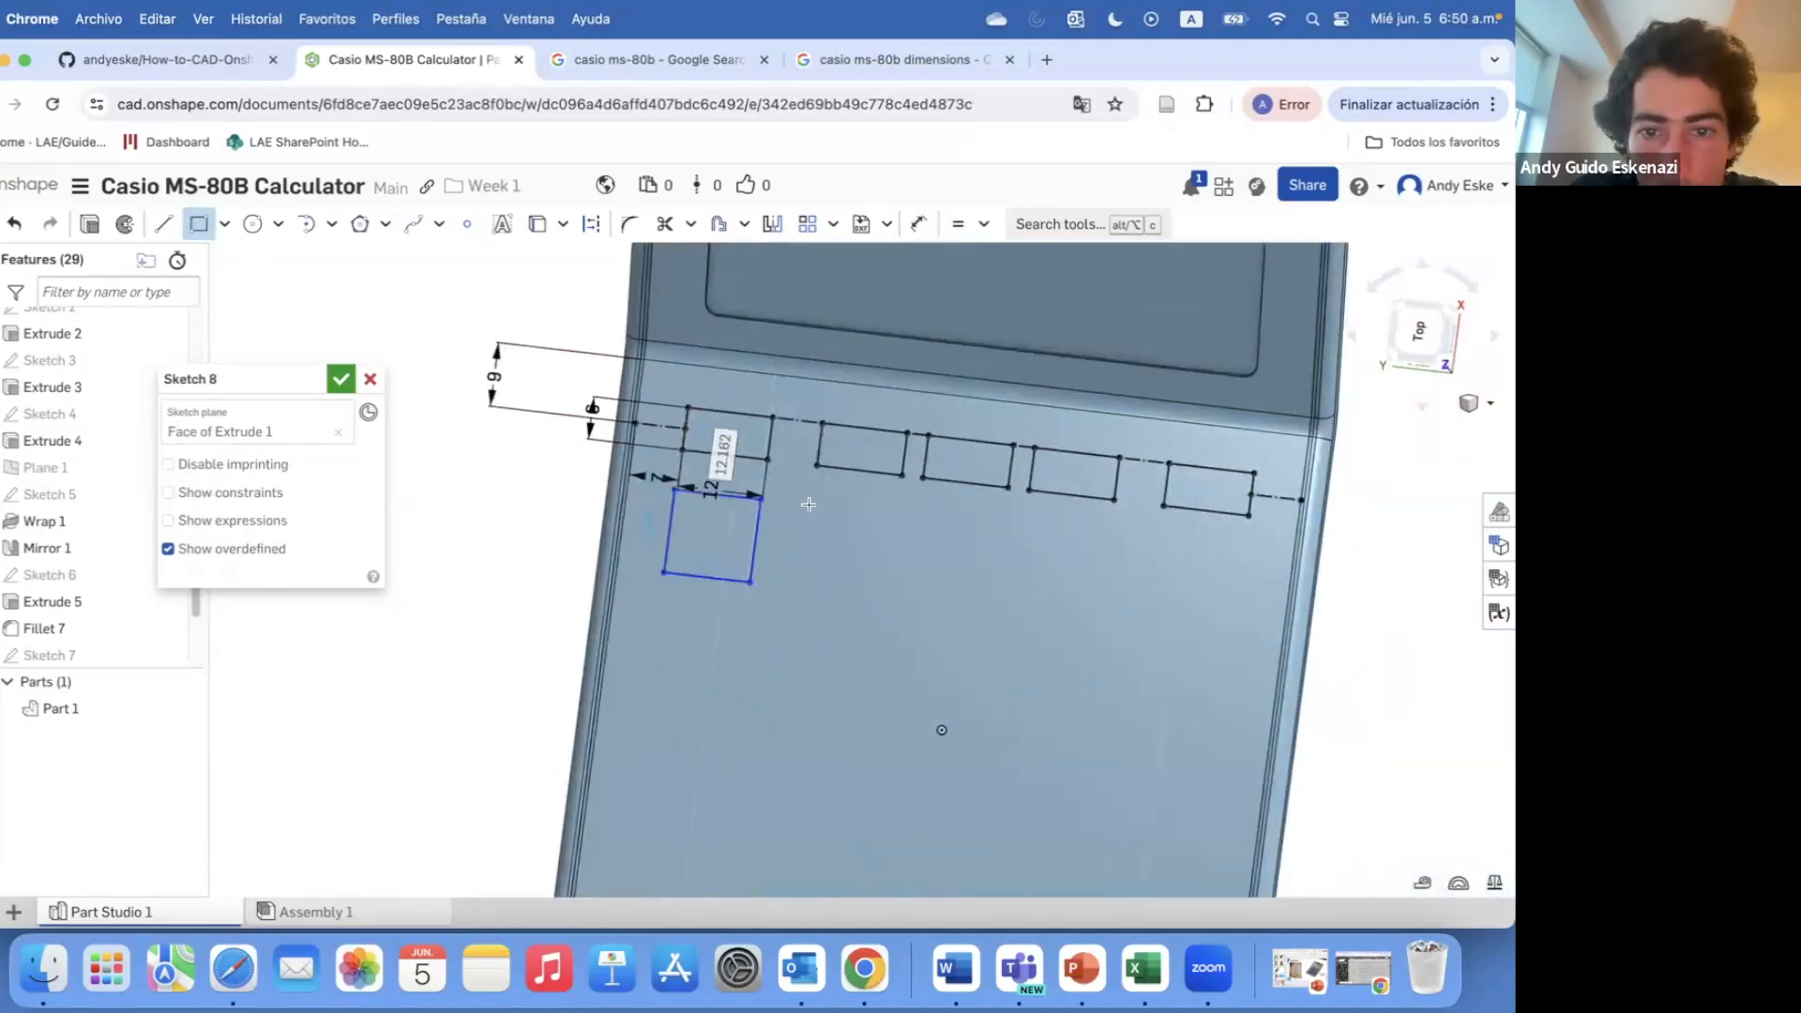
- Try to offset the lower edges of the key rectangles to create the next row
key(Escape)
click(718, 223)
click(734, 454)
click(858, 469)
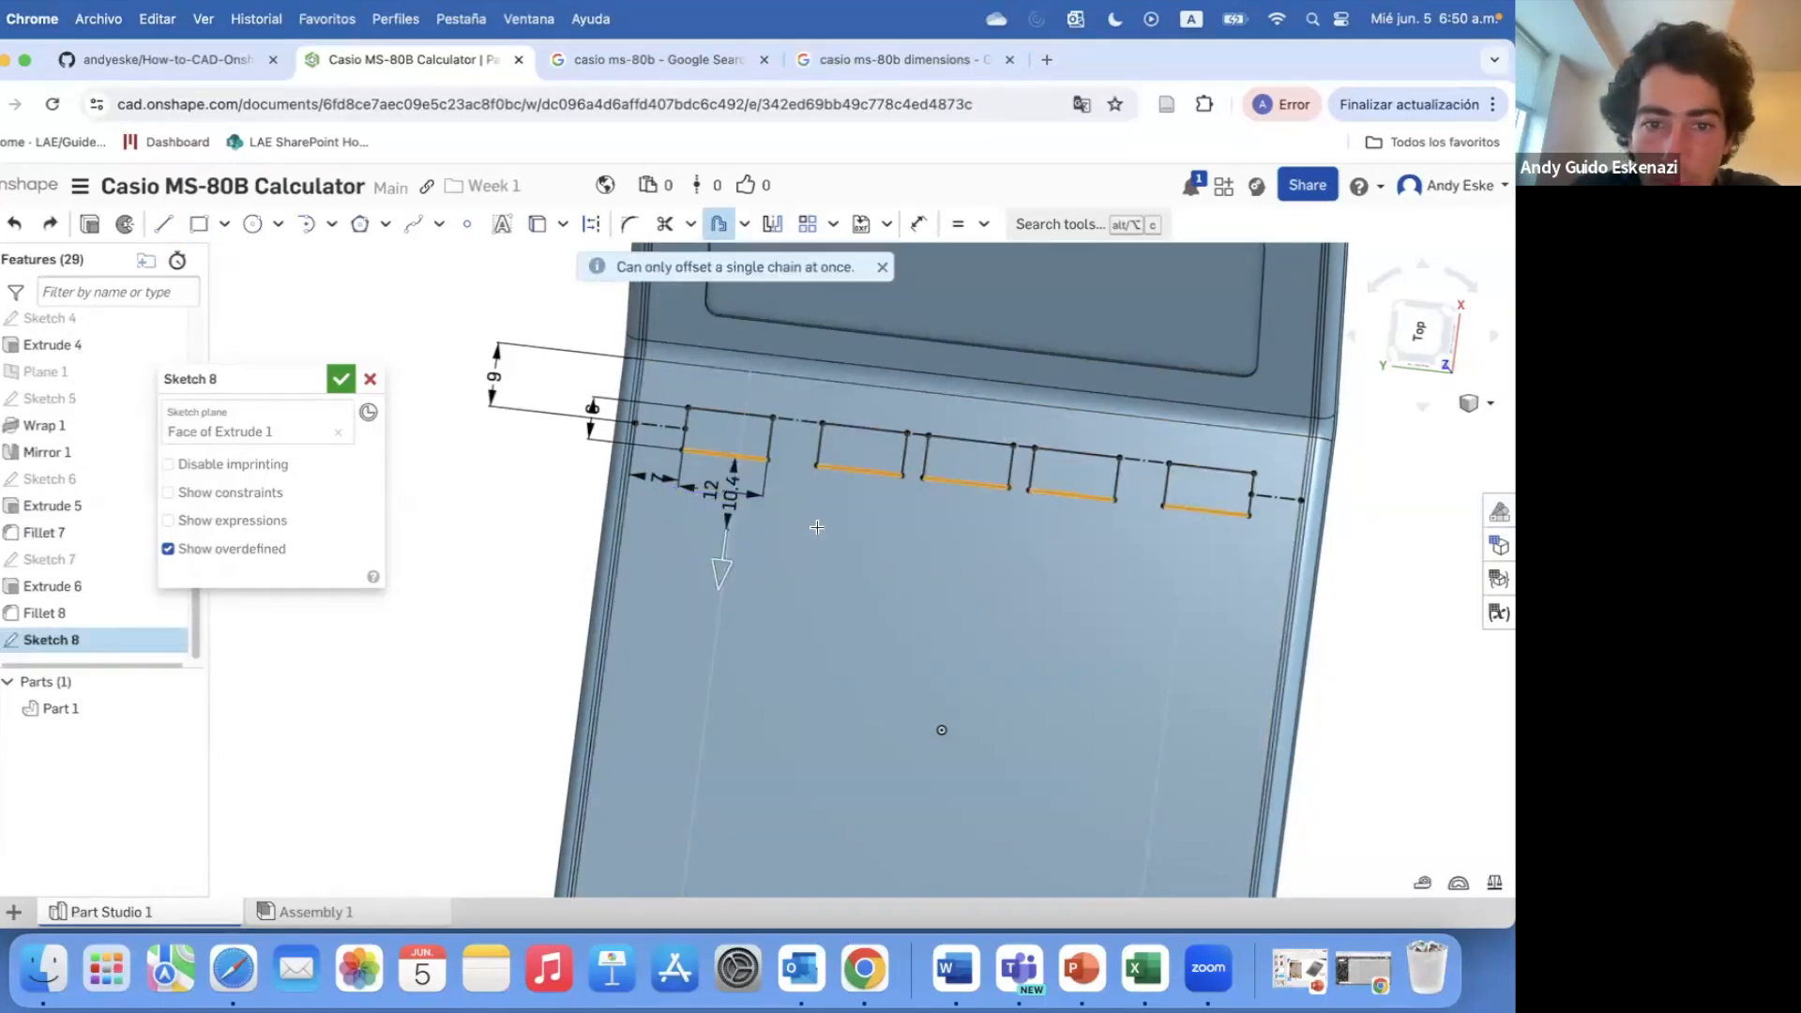
- Cancel the edit of Sketch 8, restore the cancelled sketch and reopen it for editing
click(370, 379)
scroll(101, 641, up, 3)
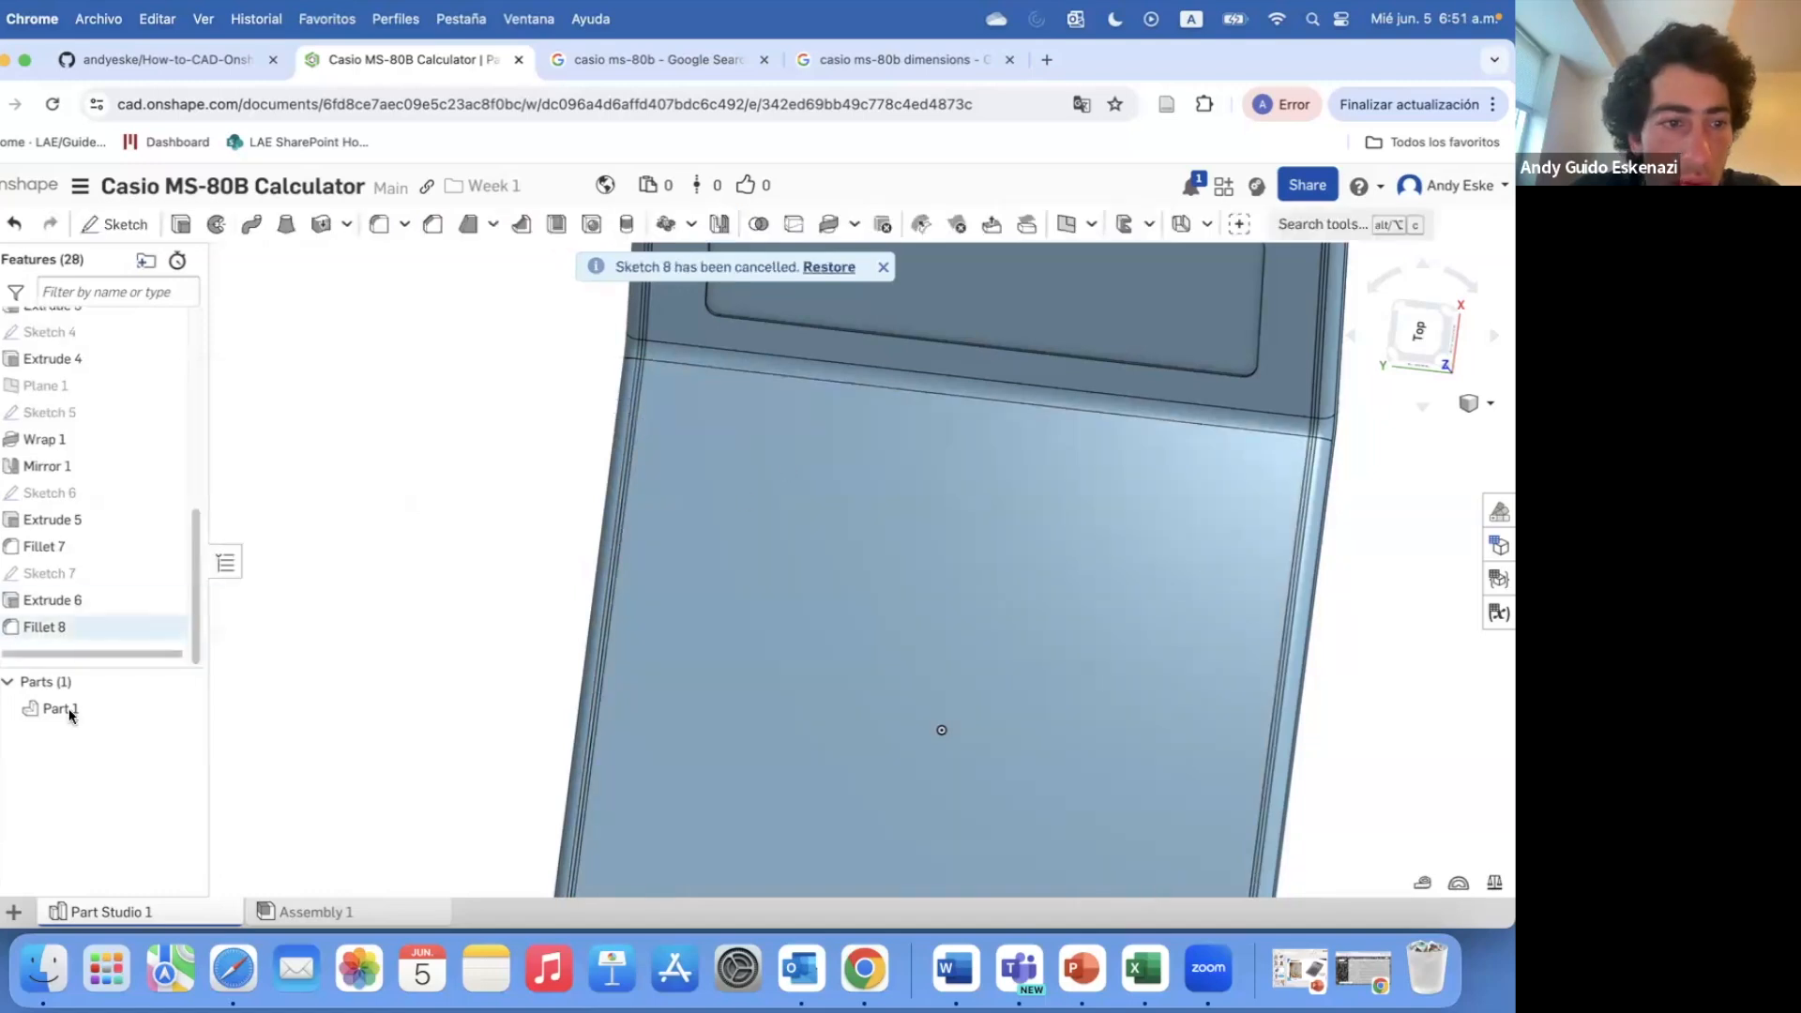
scroll(100, 640, up, 5)
click(828, 267)
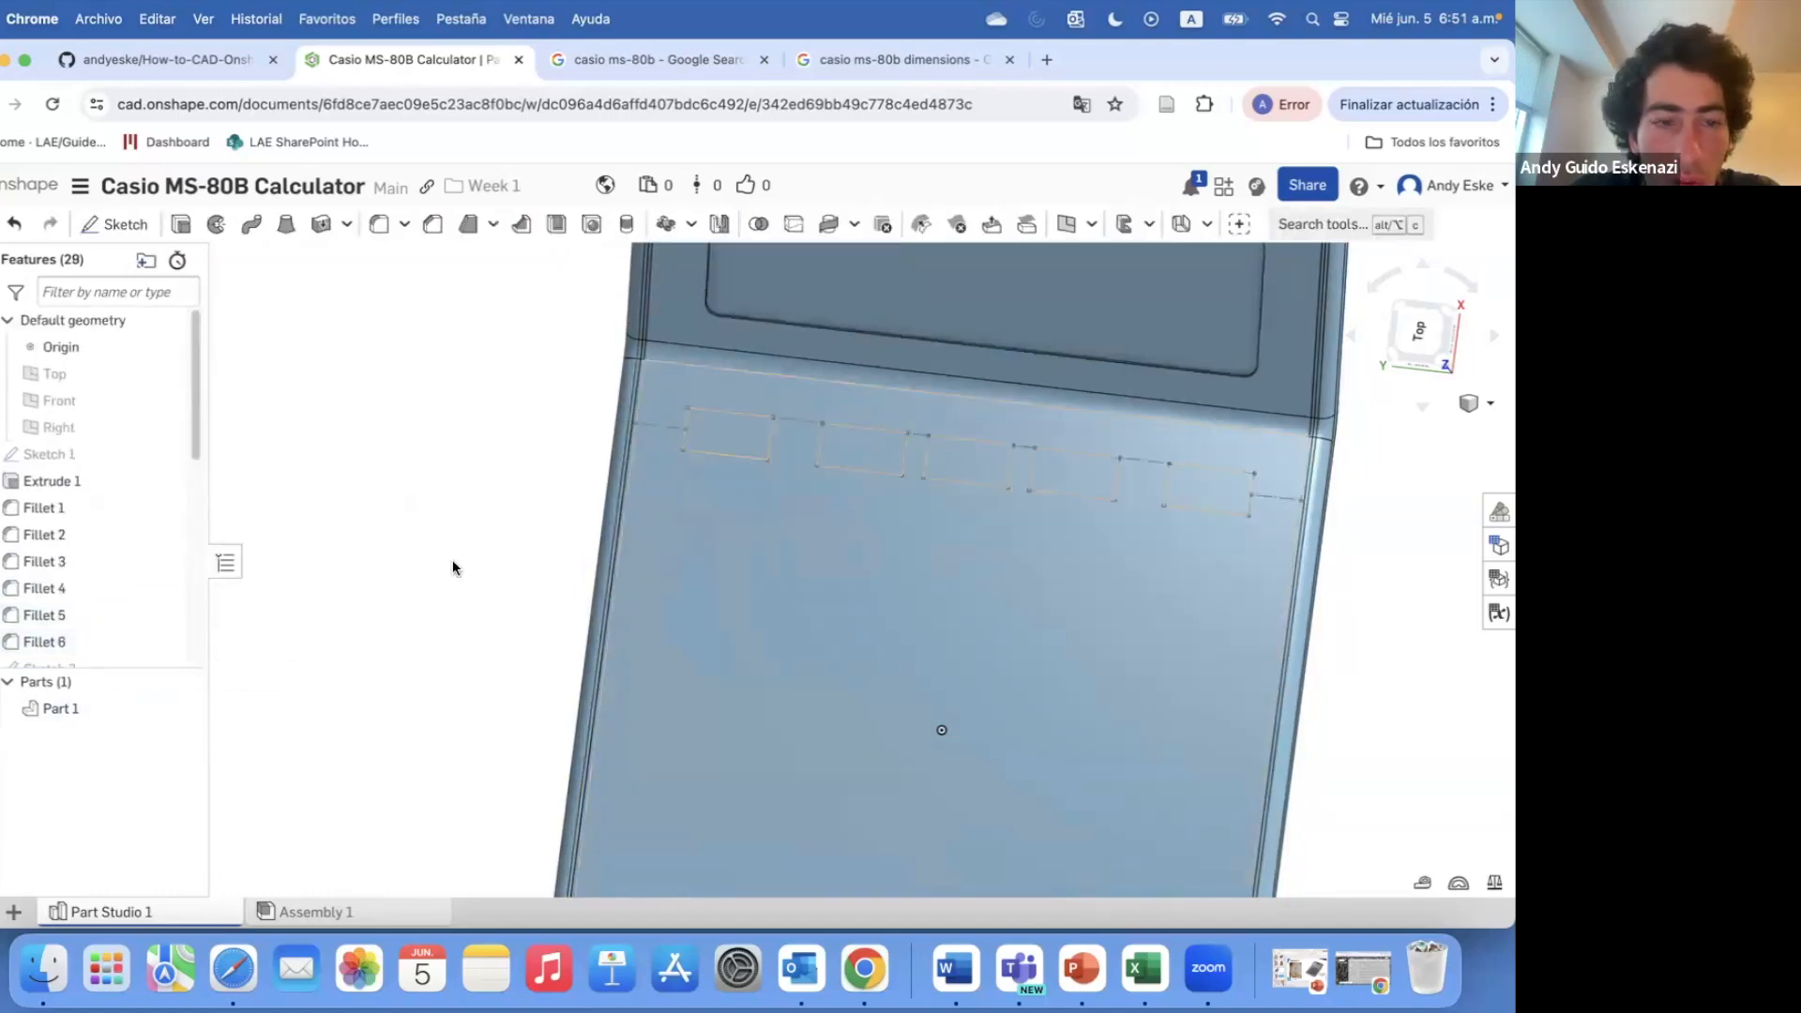
scroll(77, 656, down, 5)
scroll(79, 653, down, 2)
right_click(79, 642)
click(133, 235)
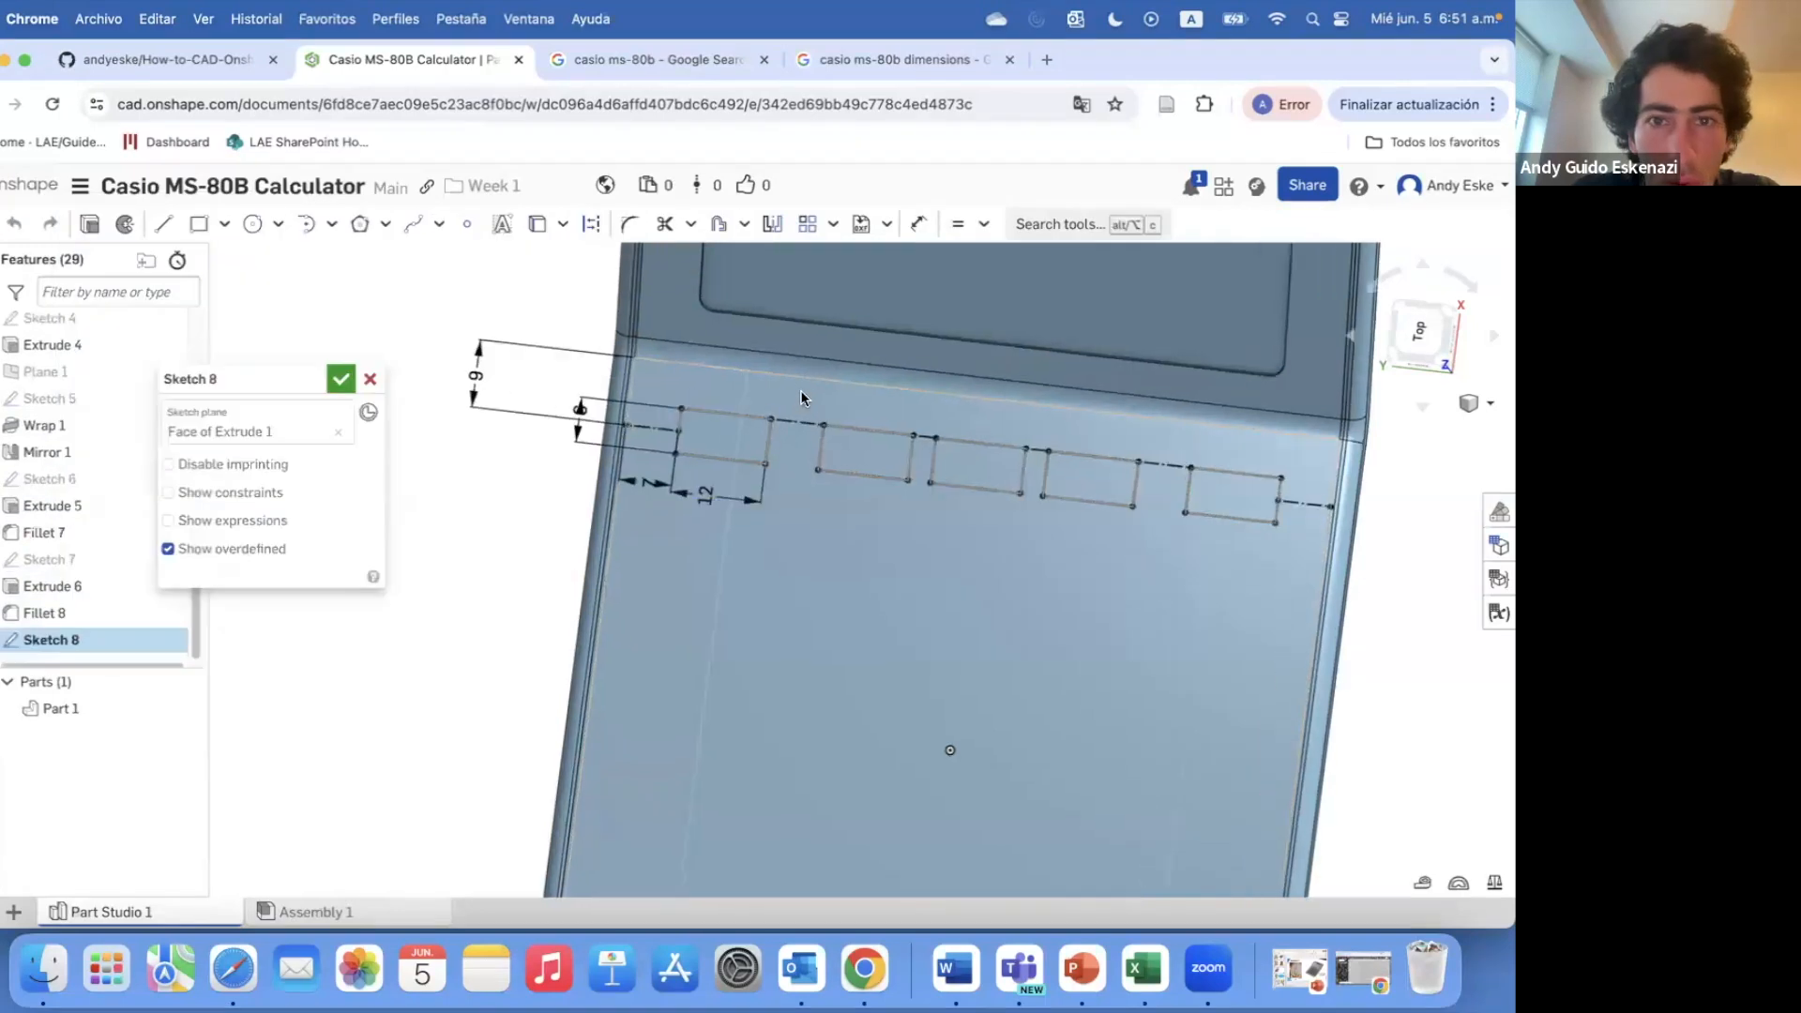
- Try a 5 mm offset of the first key's lower edge, check the calculator photo and undo the offset
click(718, 457)
scroll(724, 489, up, 5)
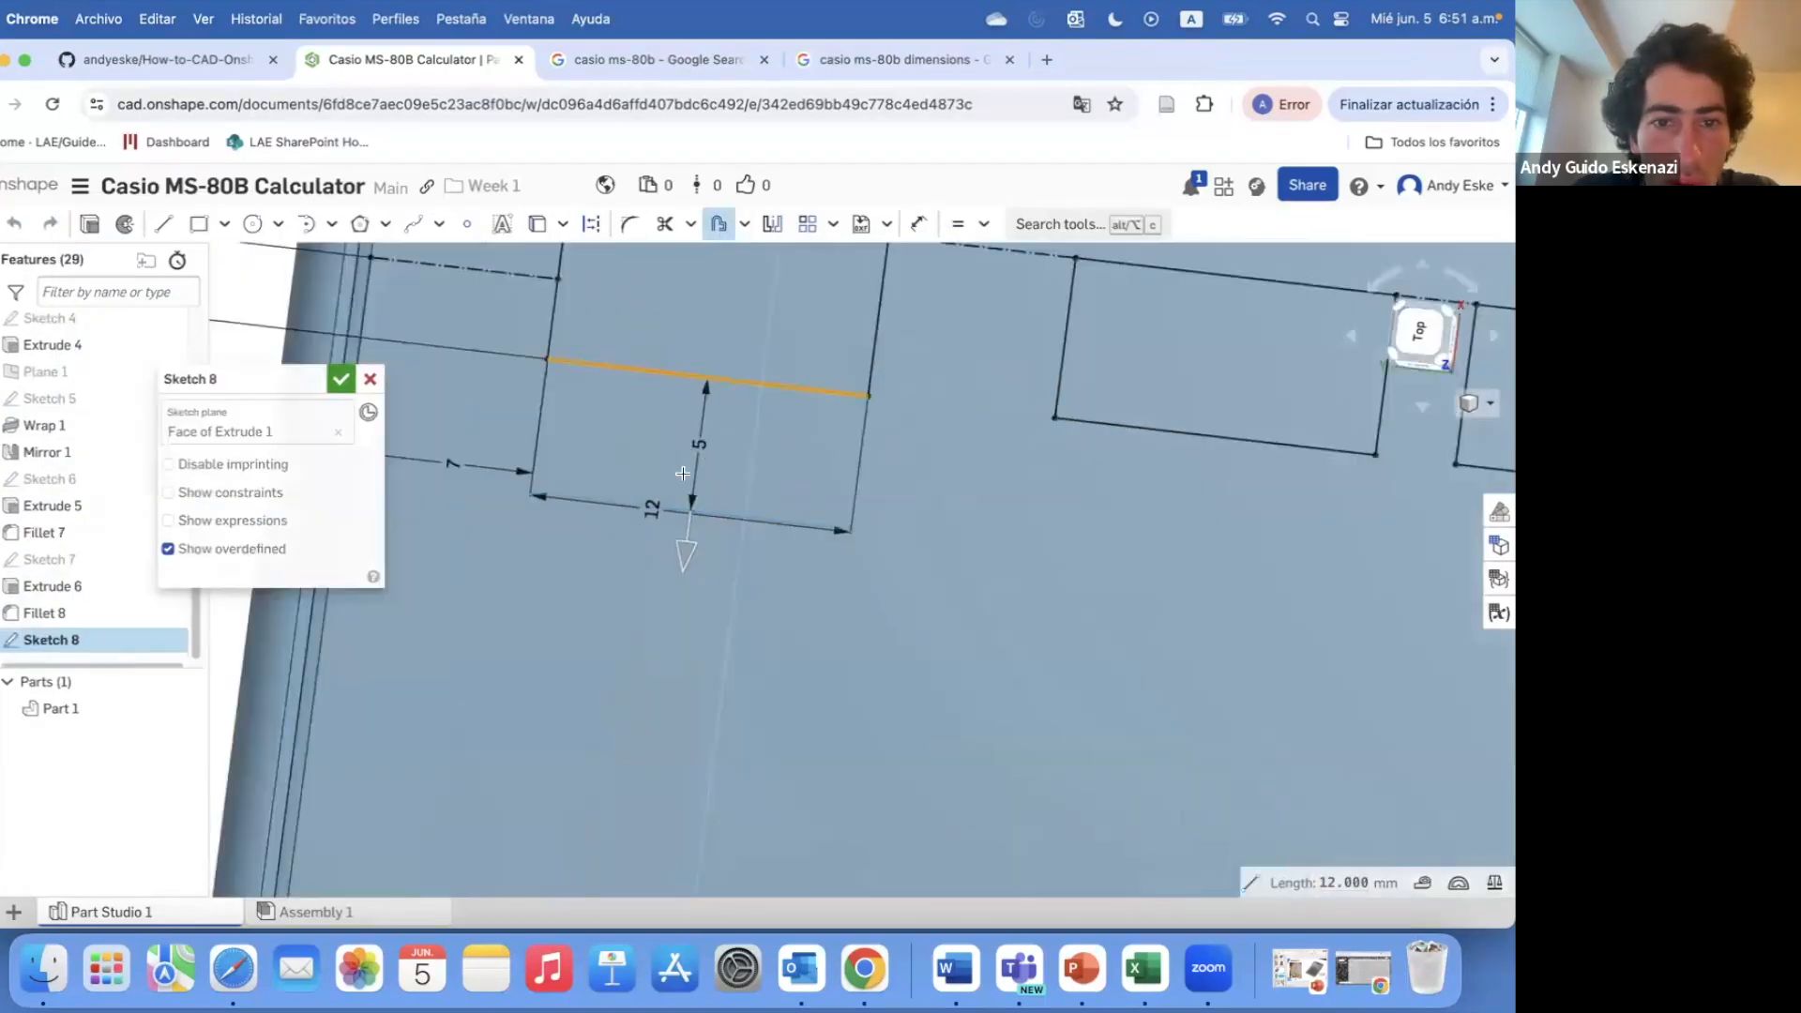
double_click(699, 444)
click(598, 70)
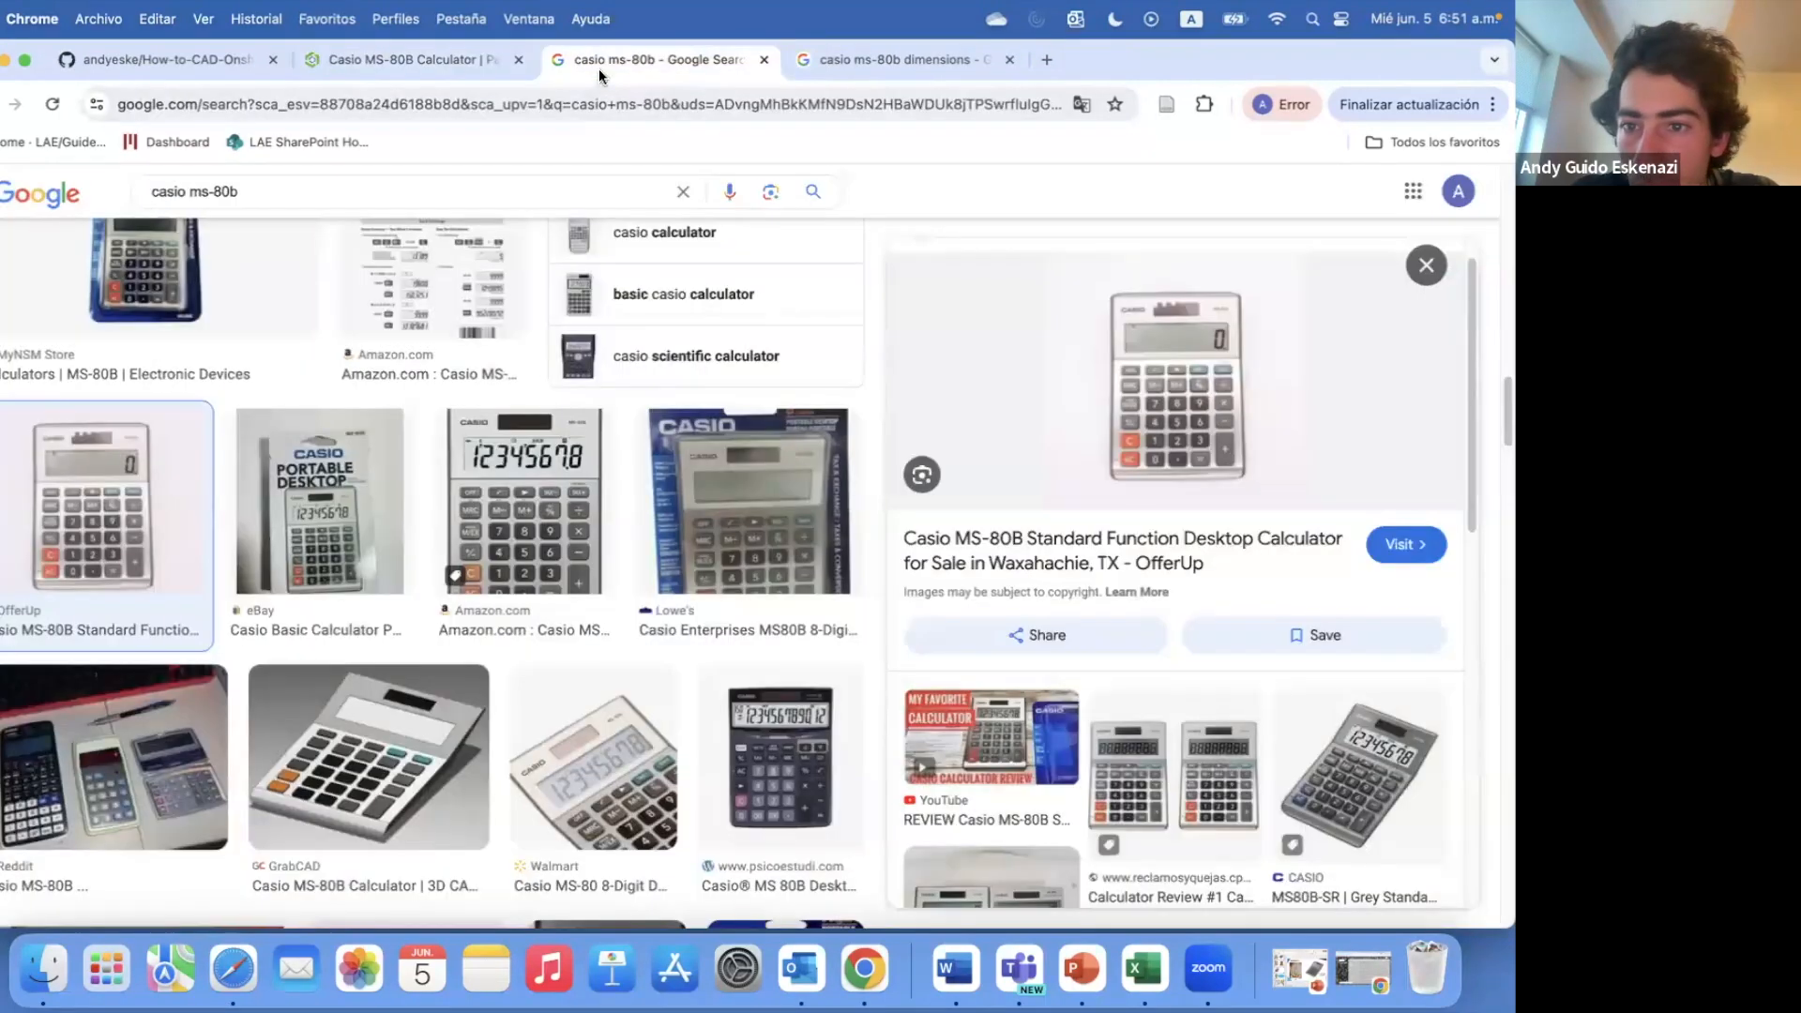
click(1425, 265)
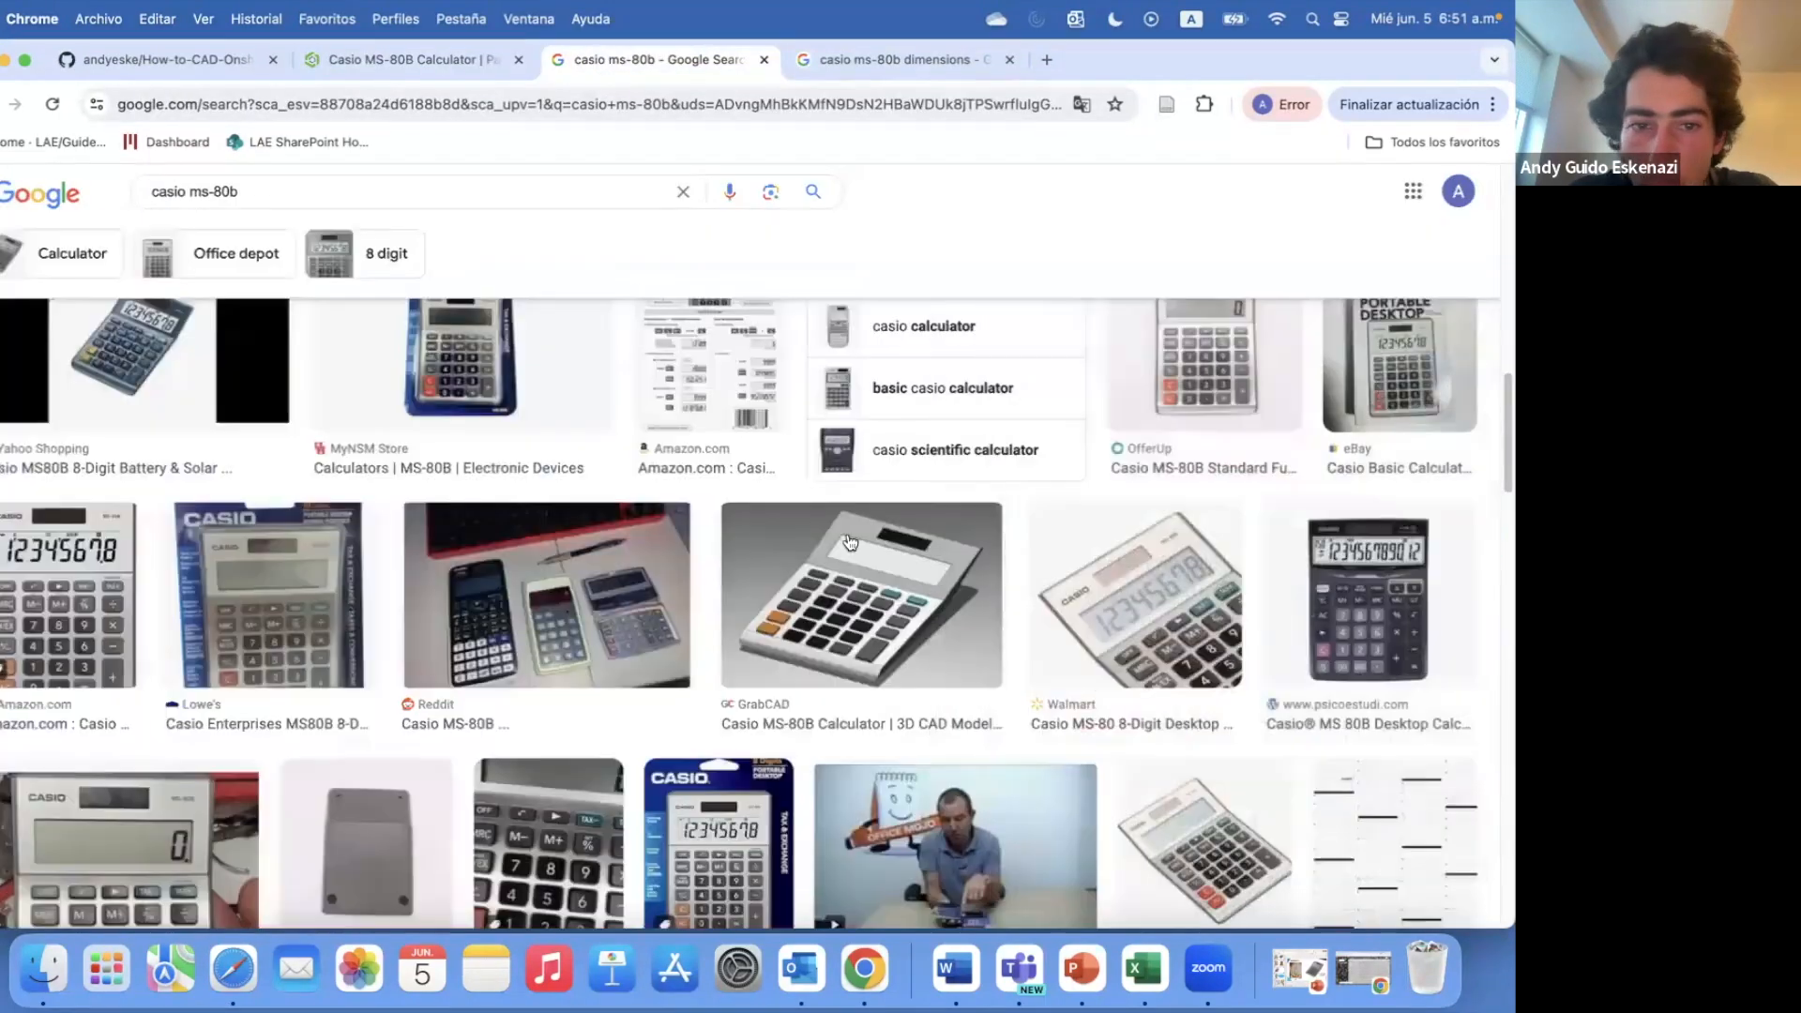
click(440, 74)
key(Escape)
right_click(737, 521)
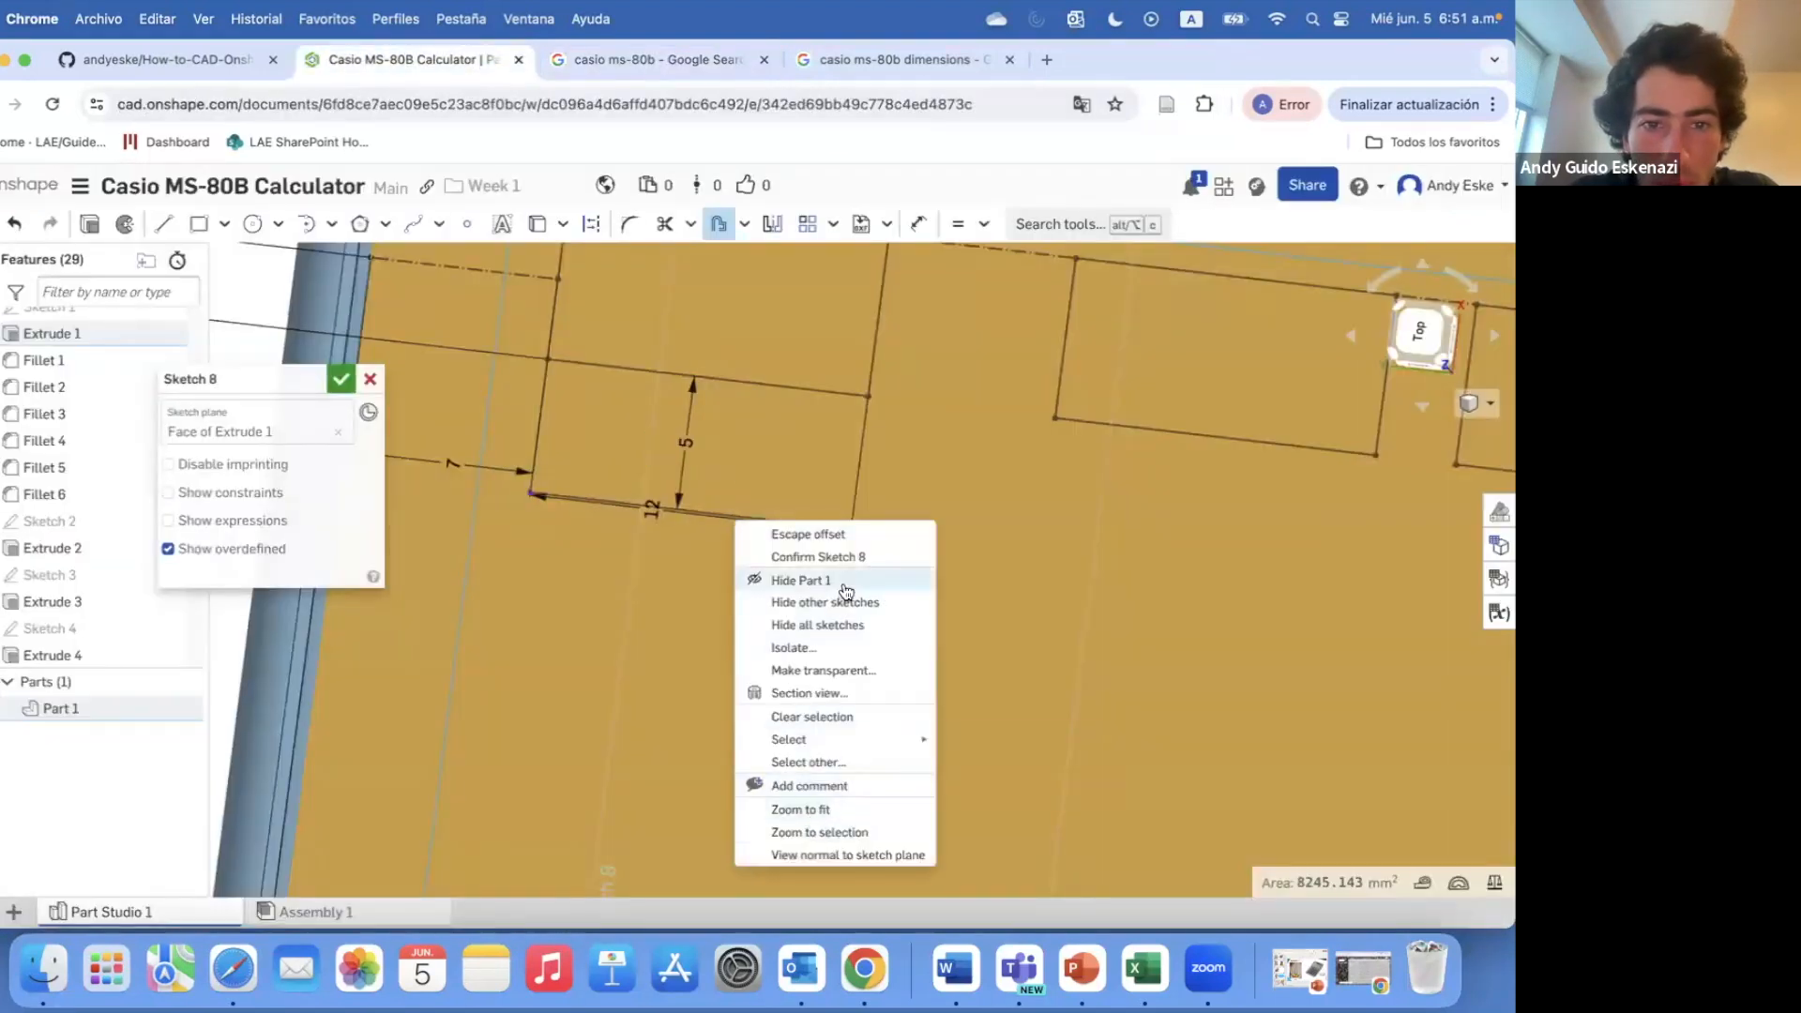
click(744, 531)
key(super+z)
scroll(743, 526, down, 5)
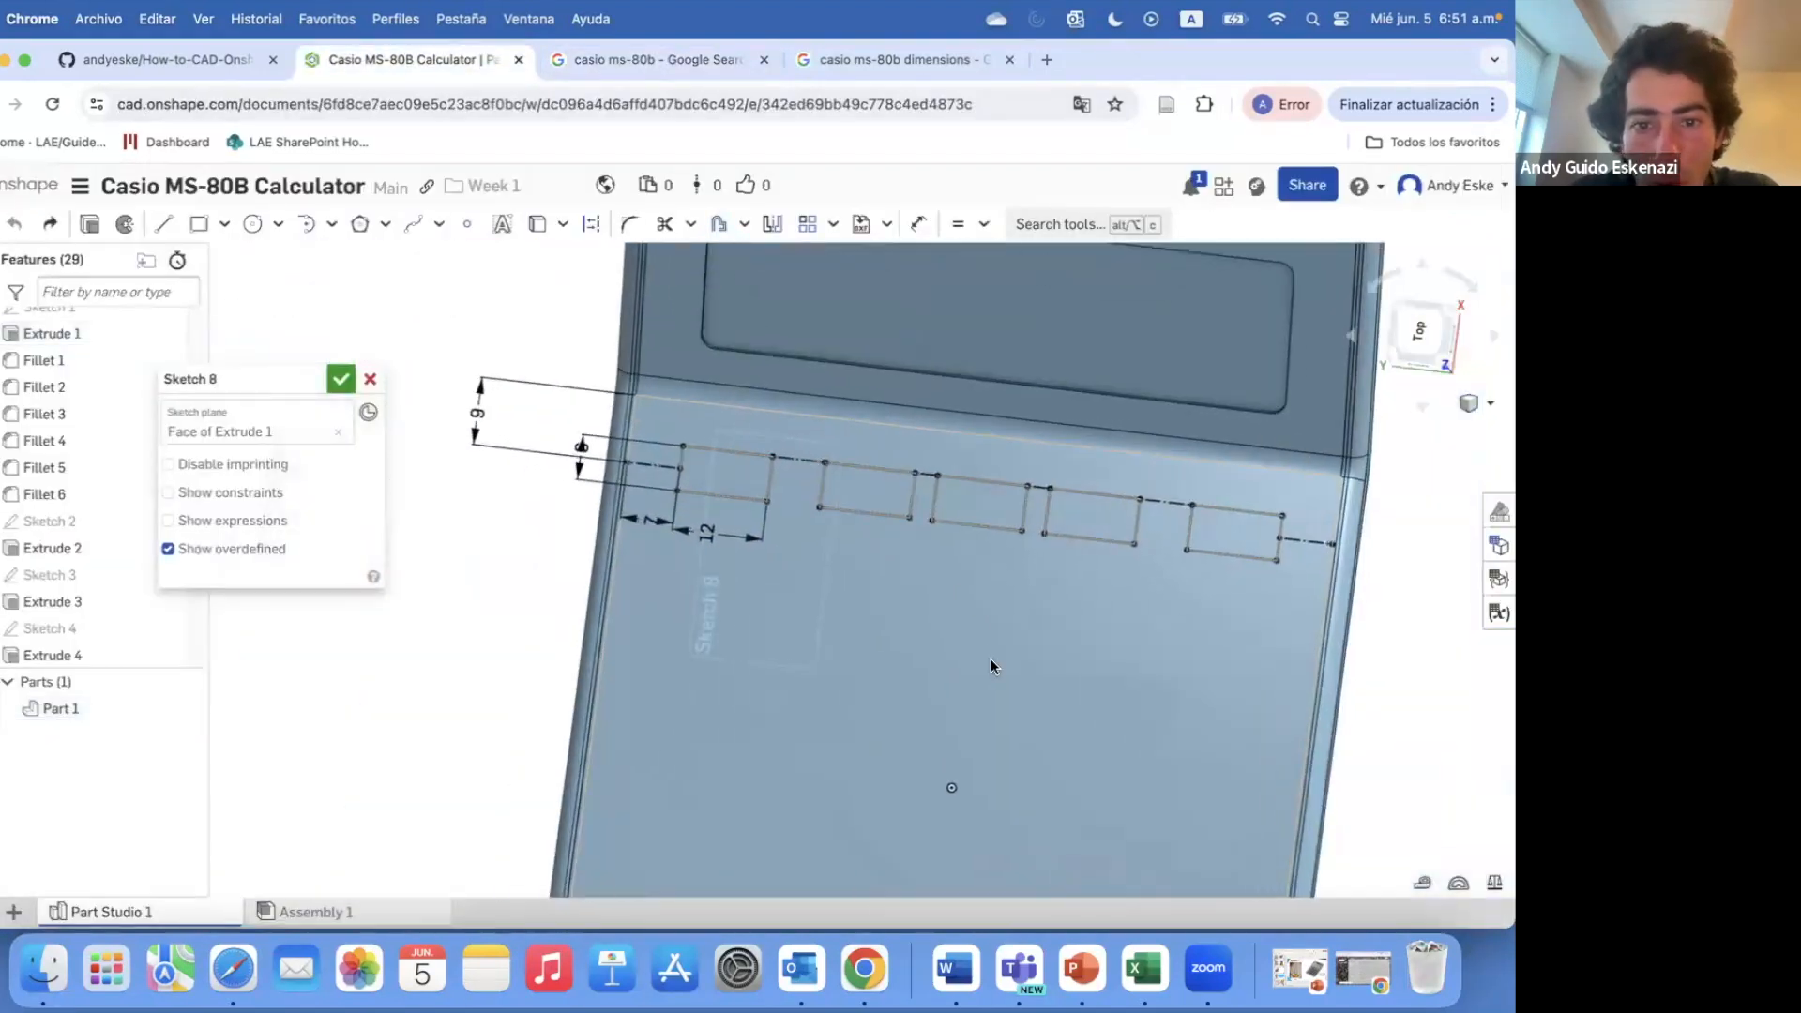
- Sketch three key rectangles about 12 mm wide, stacked in a column below the first key
key(r)
click(740, 619)
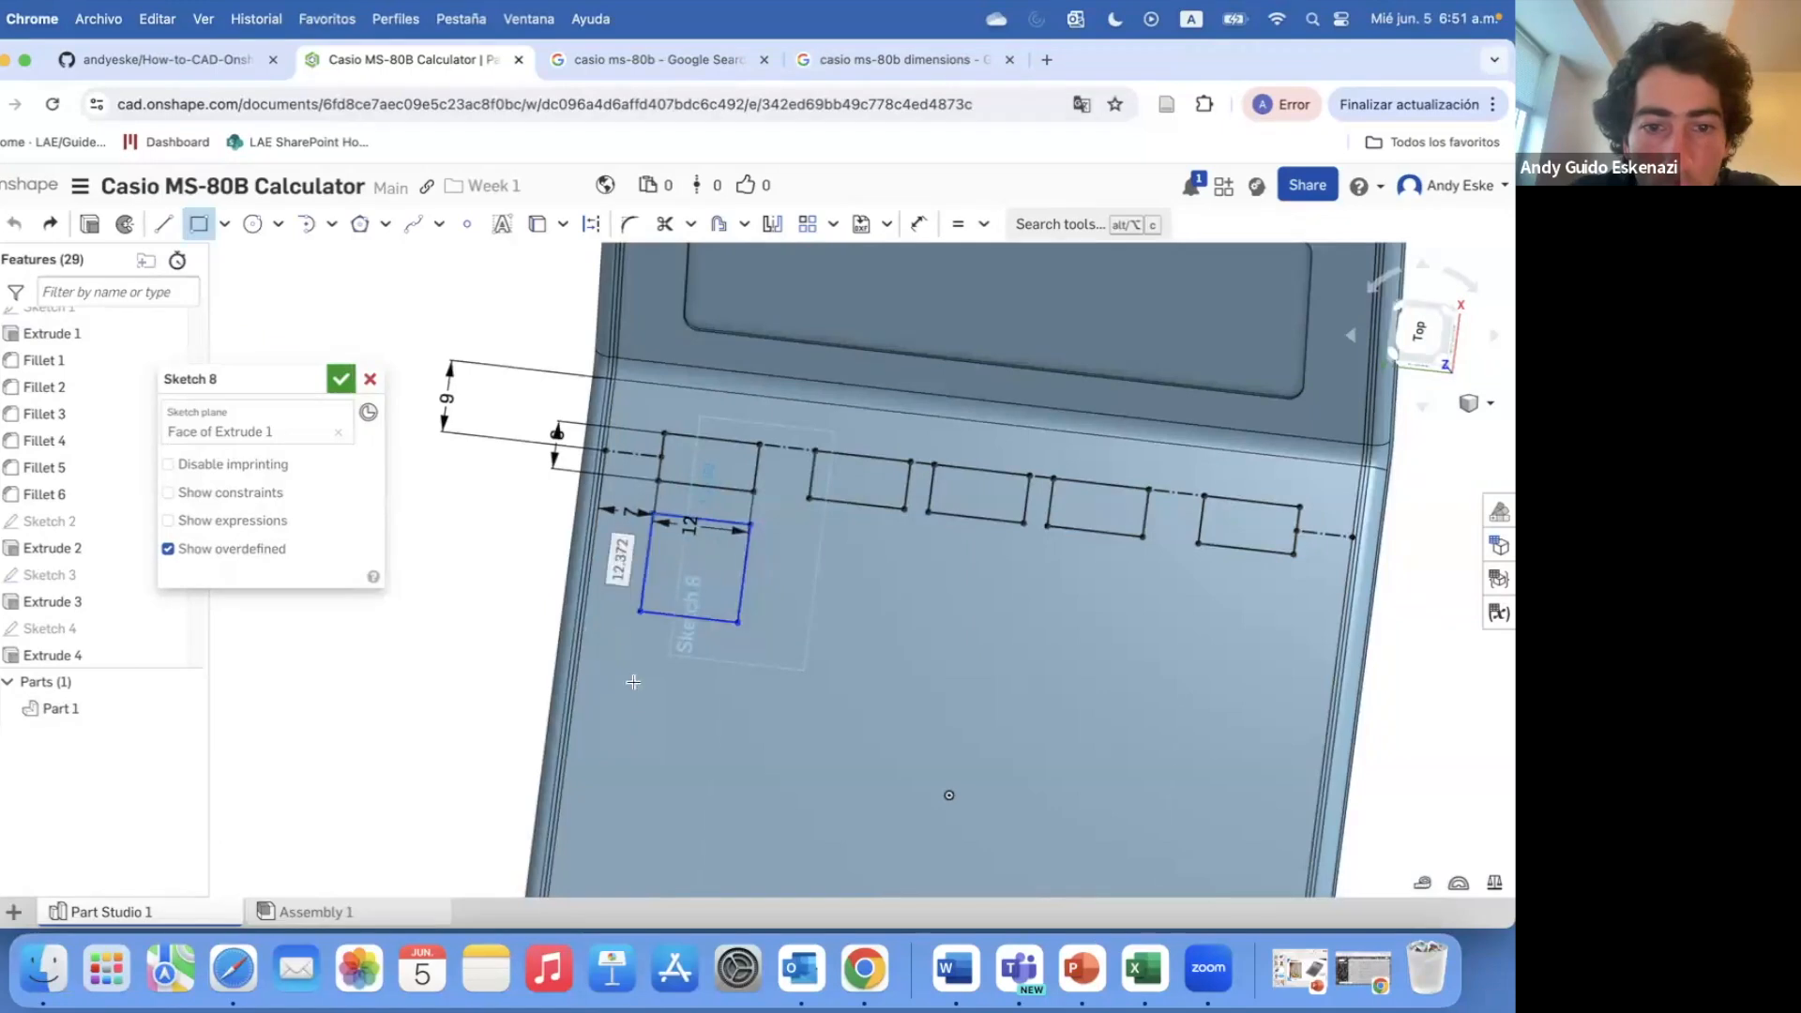
click(713, 768)
scroll(690, 741, down, 2)
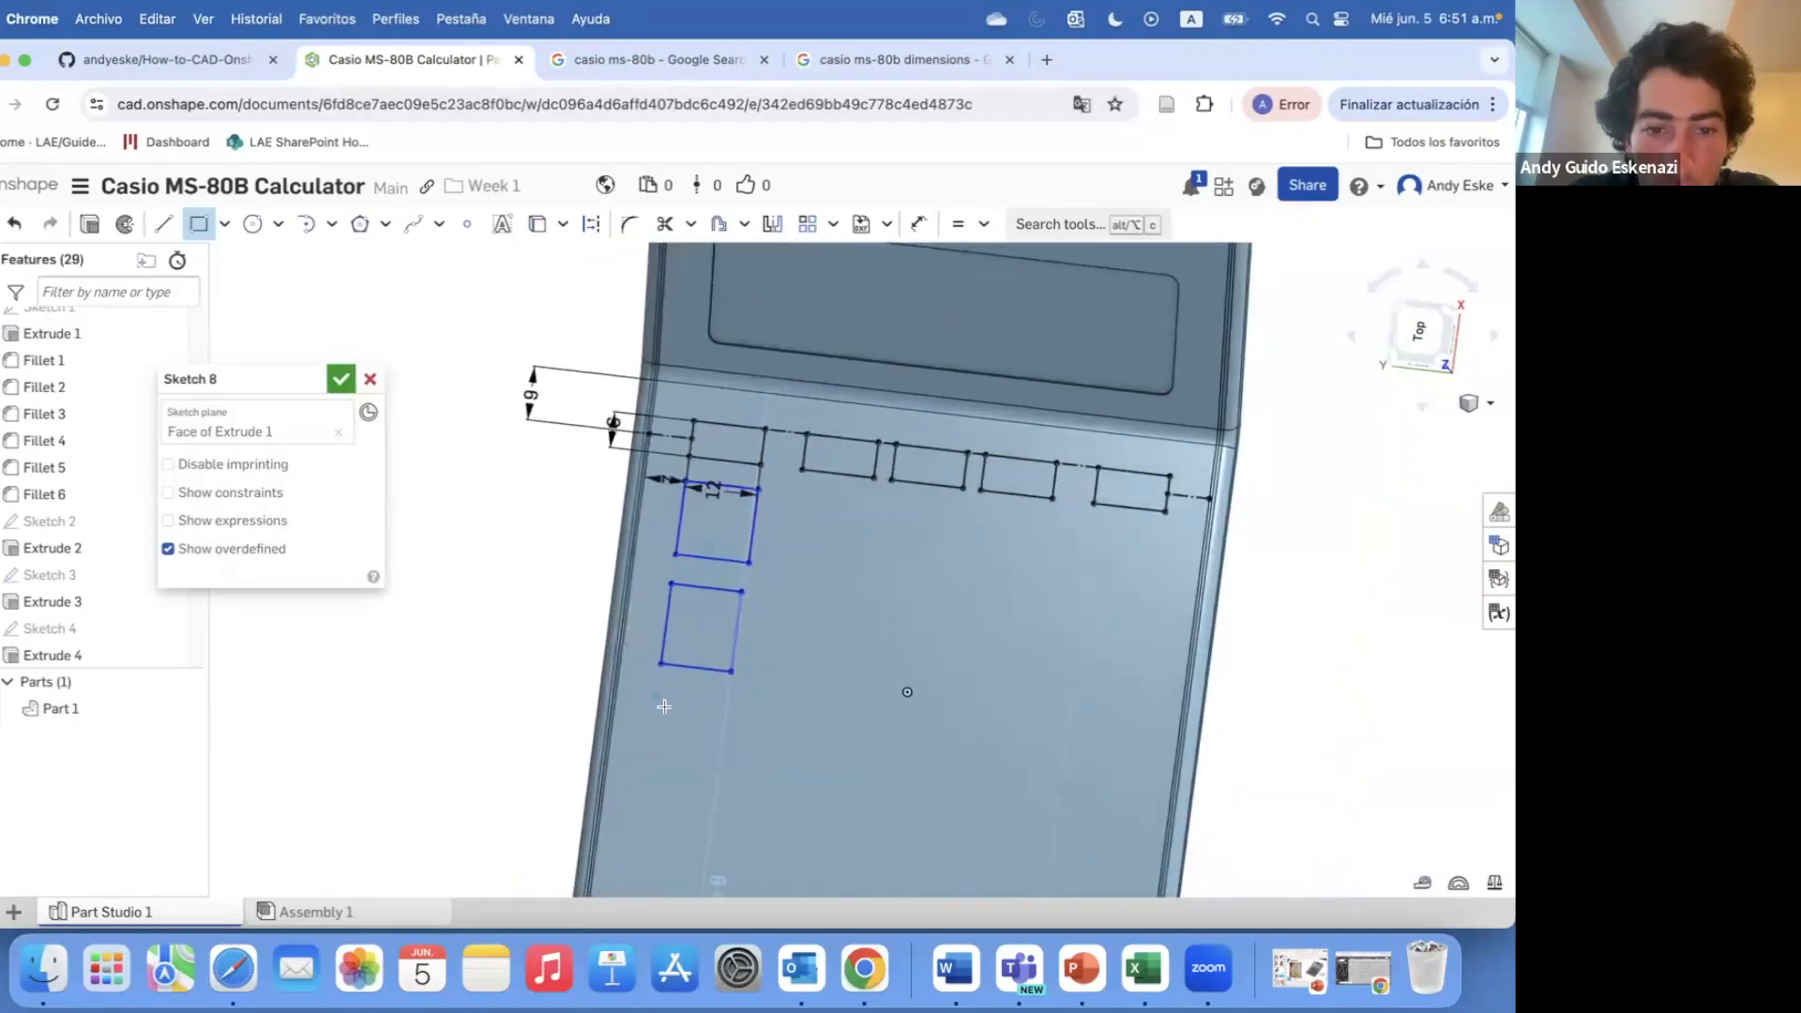
click(710, 797)
- Check the calculator photo and sketch two shorter rectangles at the lower end of the key column
click(593, 62)
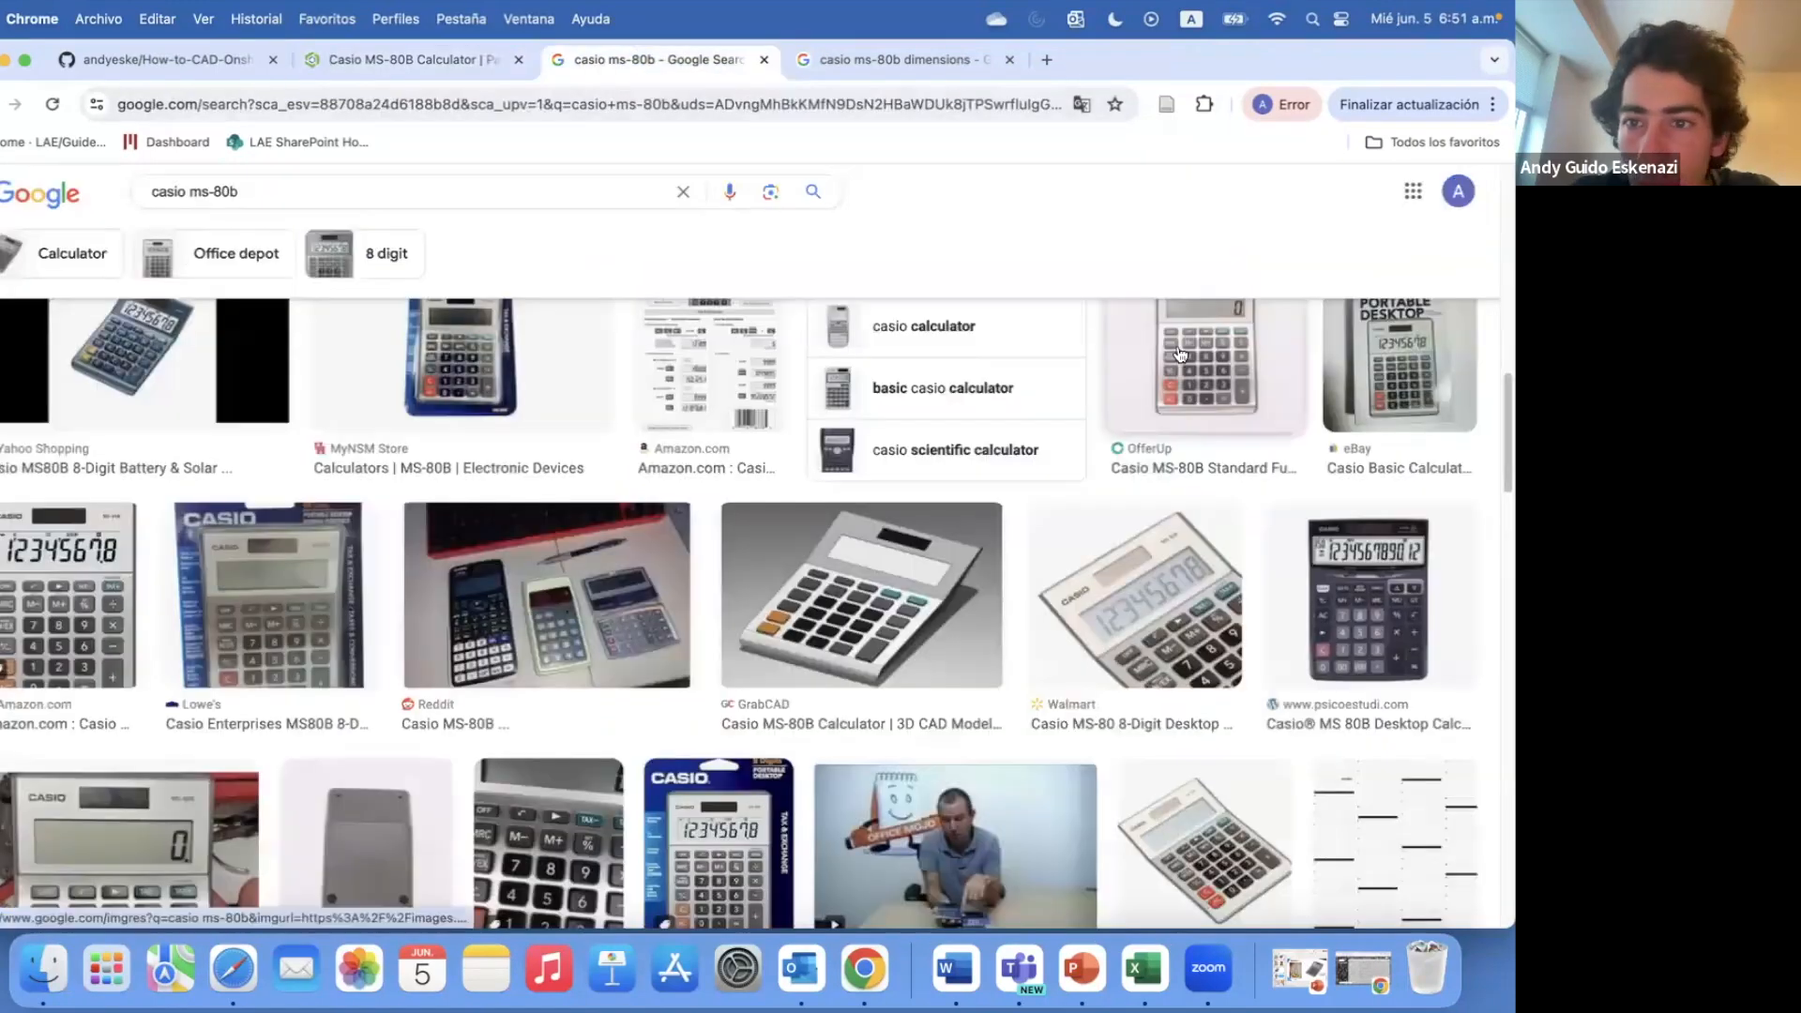
click(418, 60)
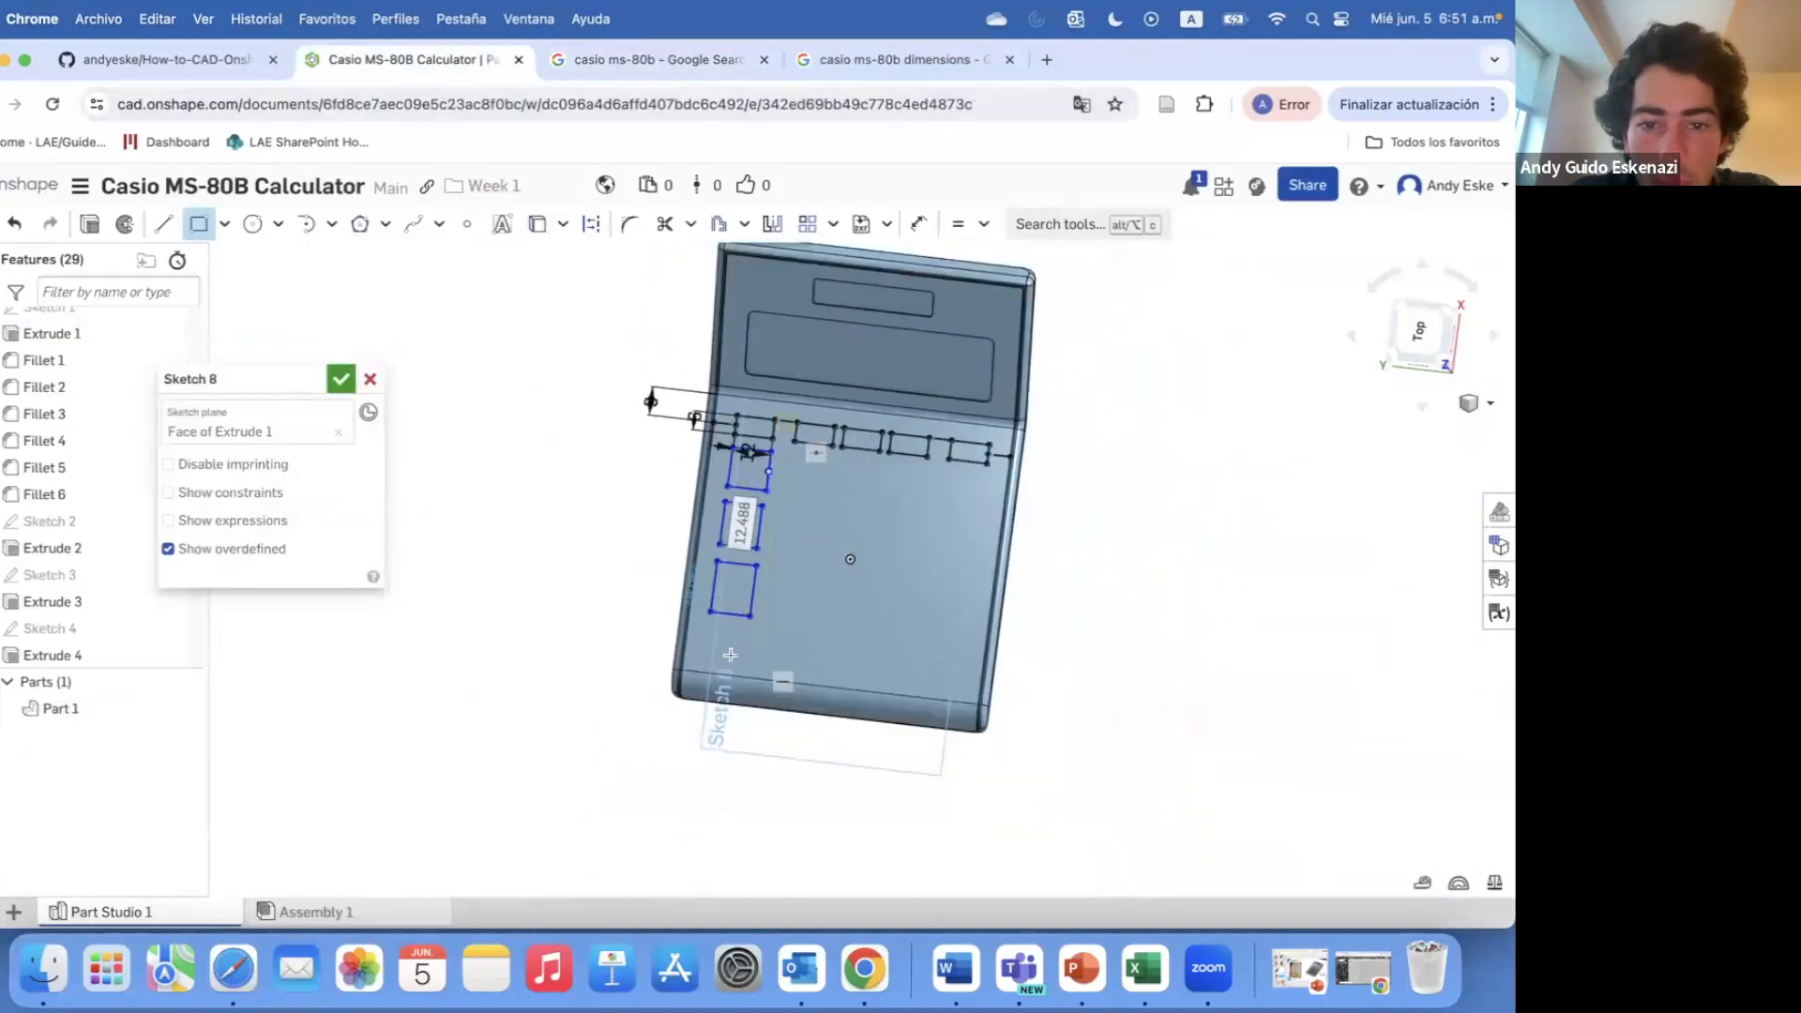
click(756, 645)
click(685, 661)
click(747, 694)
key(Escape)
- Constrain the side edges of the five new column rectangles to equal length
scroll(748, 688, up, 2)
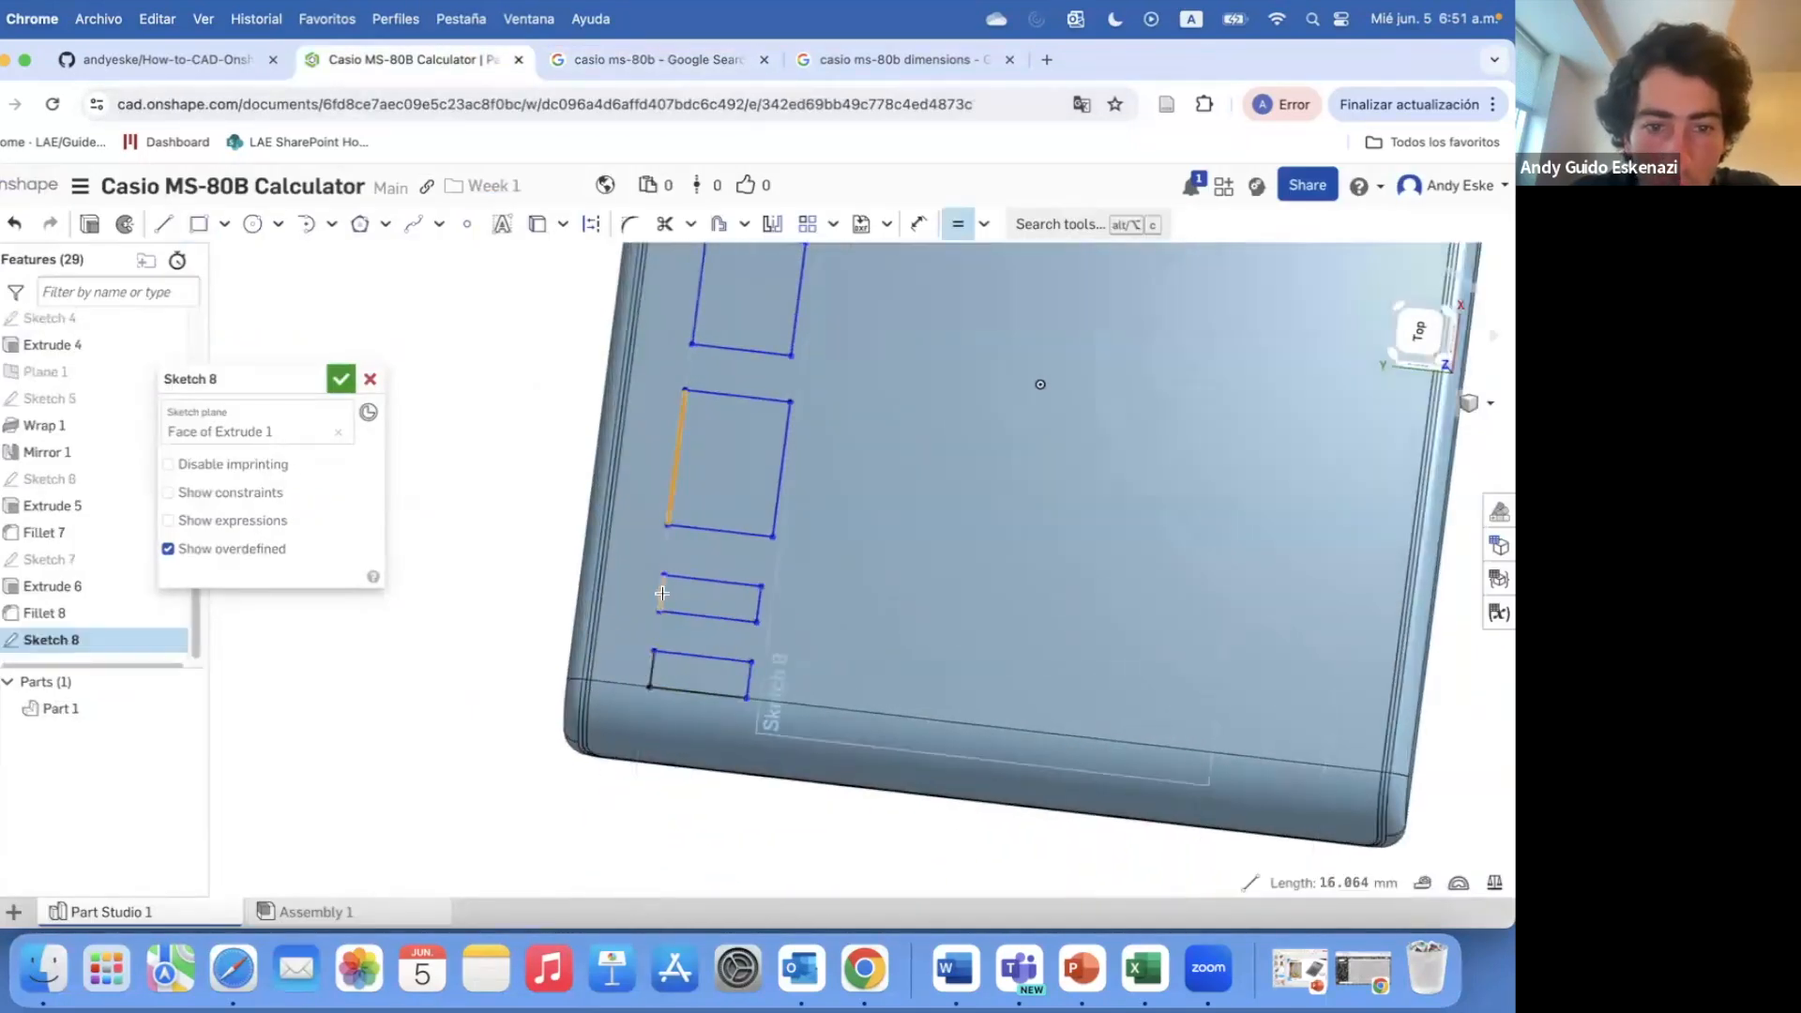
scroll(662, 593, down, 2)
scroll(691, 550, down, 3)
click(698, 409)
scroll(696, 394, up, 3)
click(718, 349)
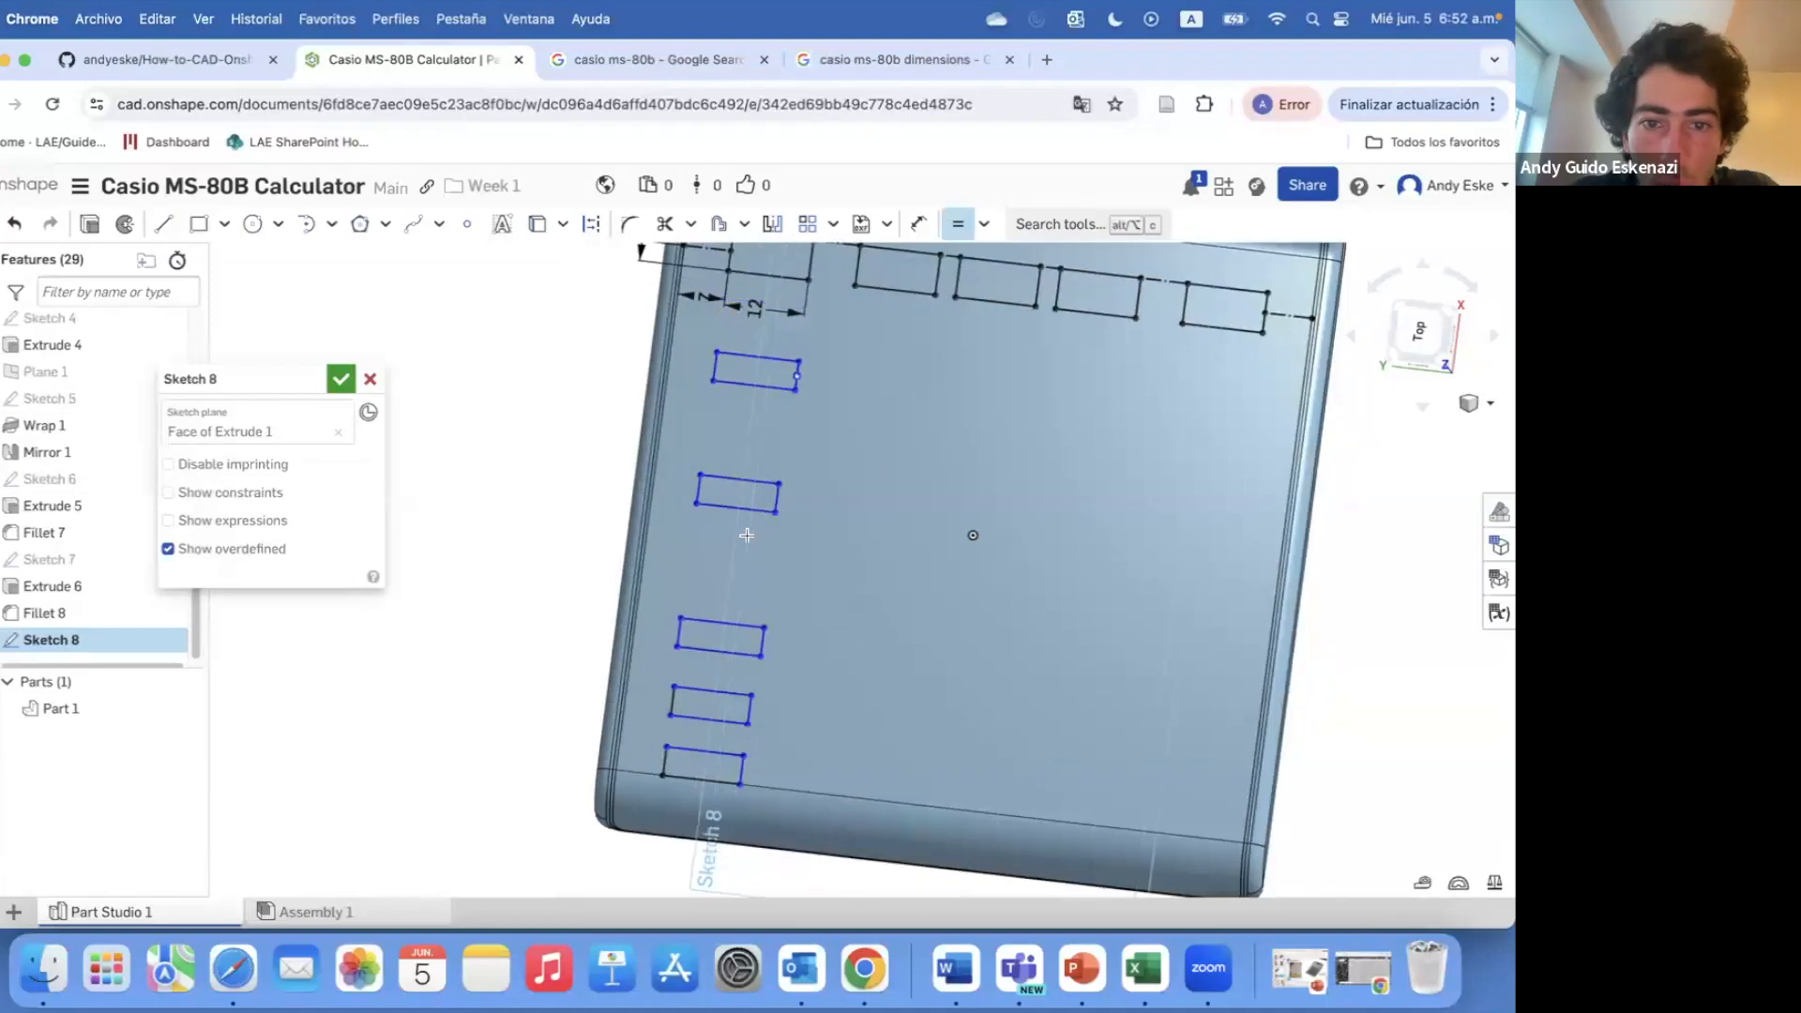
scroll(747, 535, up, 2)
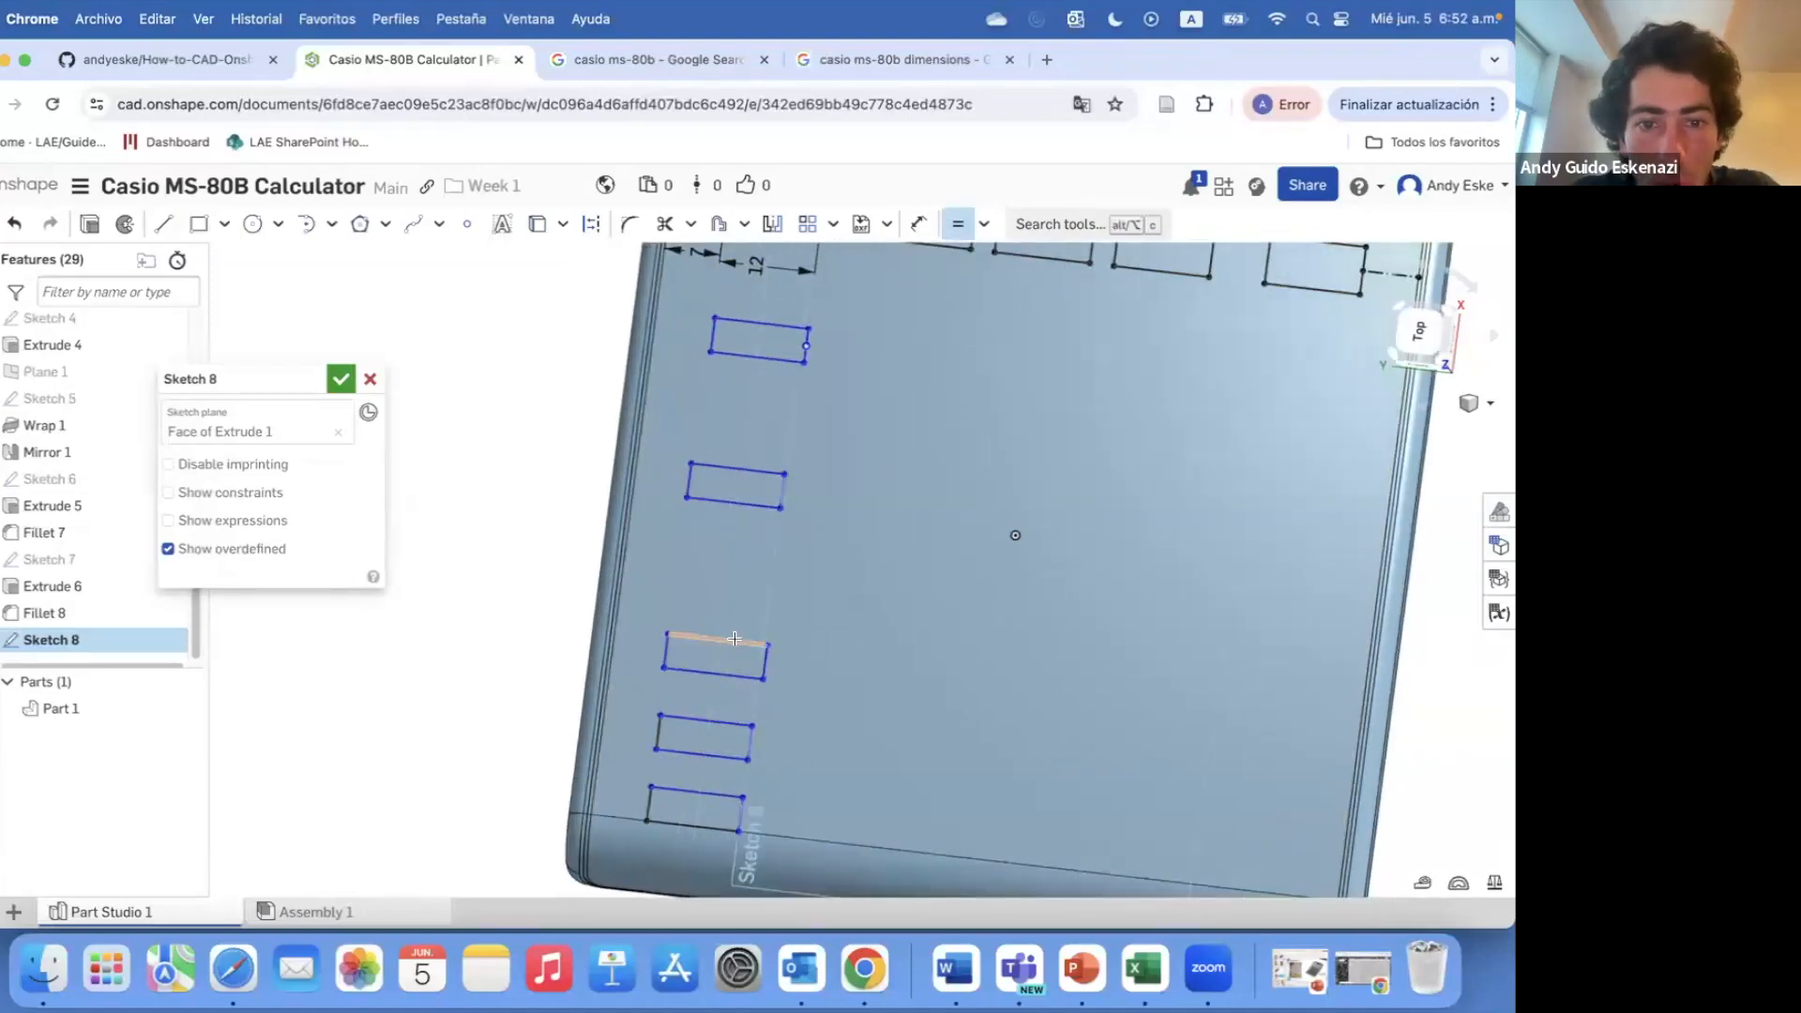
- Constrain the widths of the five column rectangles to be equal
click(750, 474)
click(707, 719)
click(706, 639)
click(707, 792)
scroll(702, 572, down, 3)
scroll(727, 401, up, 5)
- Dimension the uppermost new column key as 10 mm high and 12 mm wide
key(d)
click(688, 506)
click(640, 503)
text(10)
key(Return)
click(758, 358)
text(12)
key(Return)
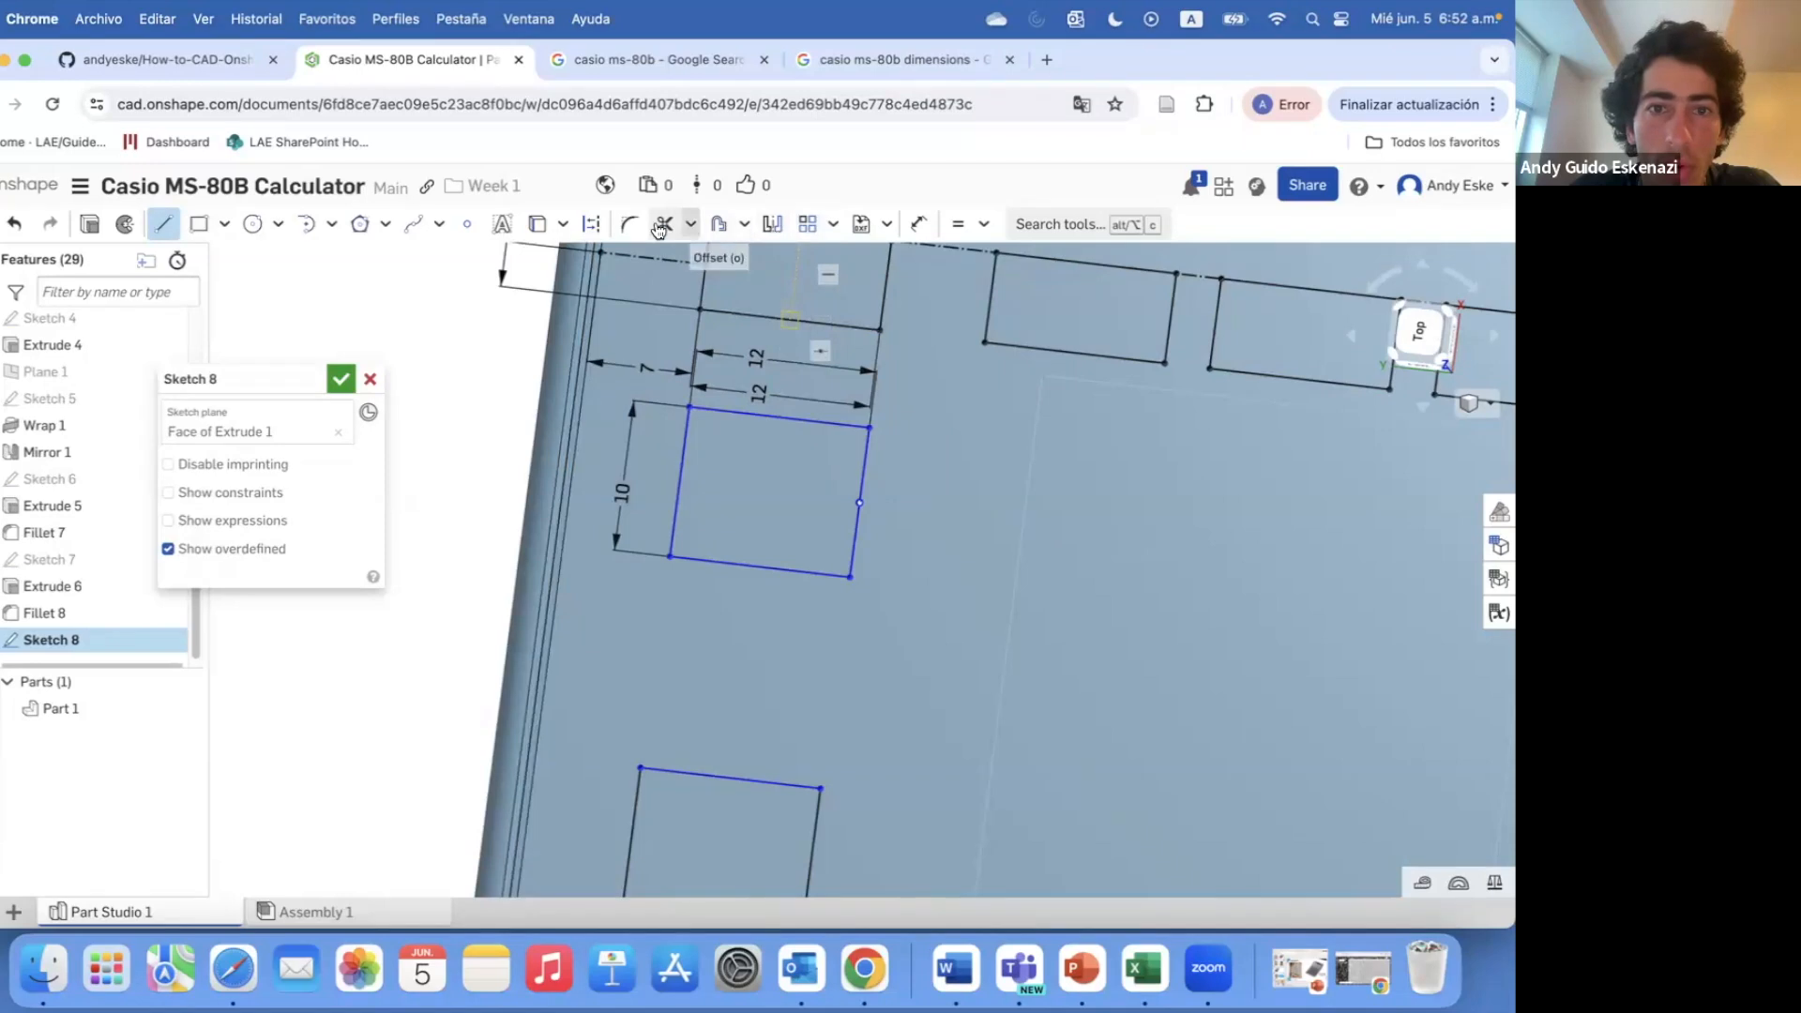
- Link the outer corners of the upper four new column keys with construction lines, moving the second one closer to the first
click(591, 223)
key(Escape)
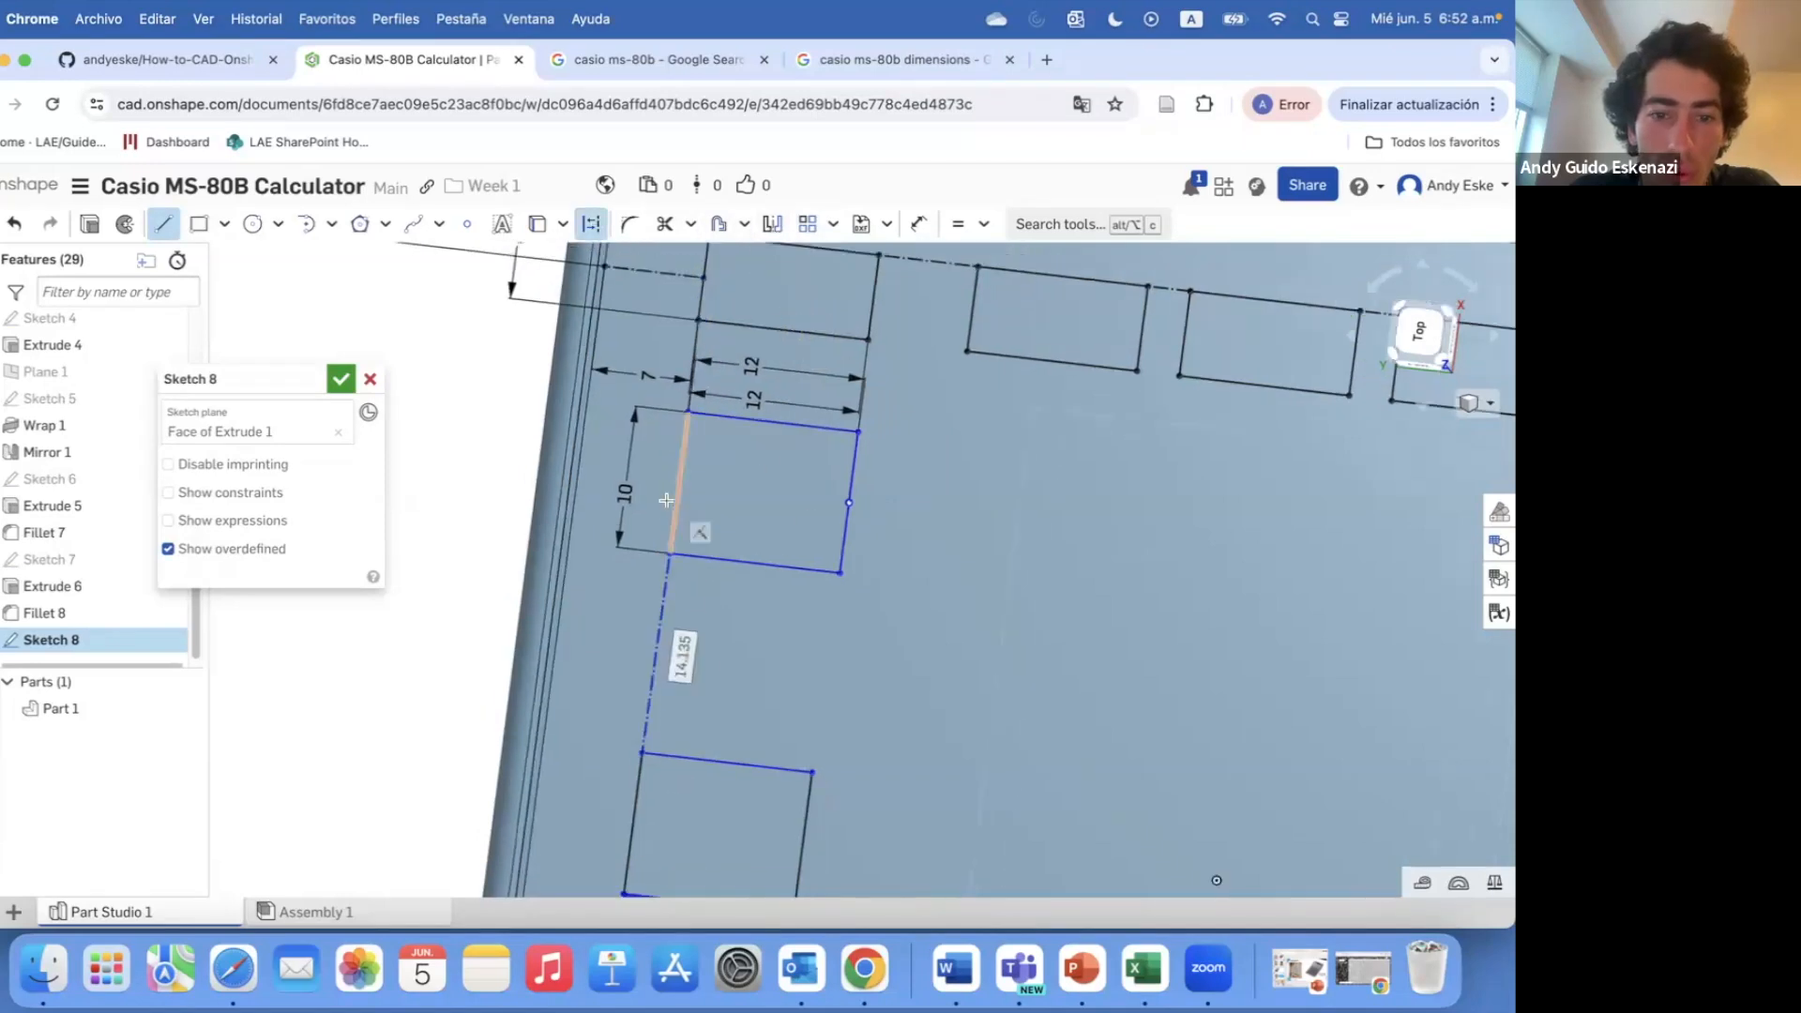
scroll(671, 694, down, 3)
drag(756, 672, 766, 612)
click(163, 224)
click(594, 225)
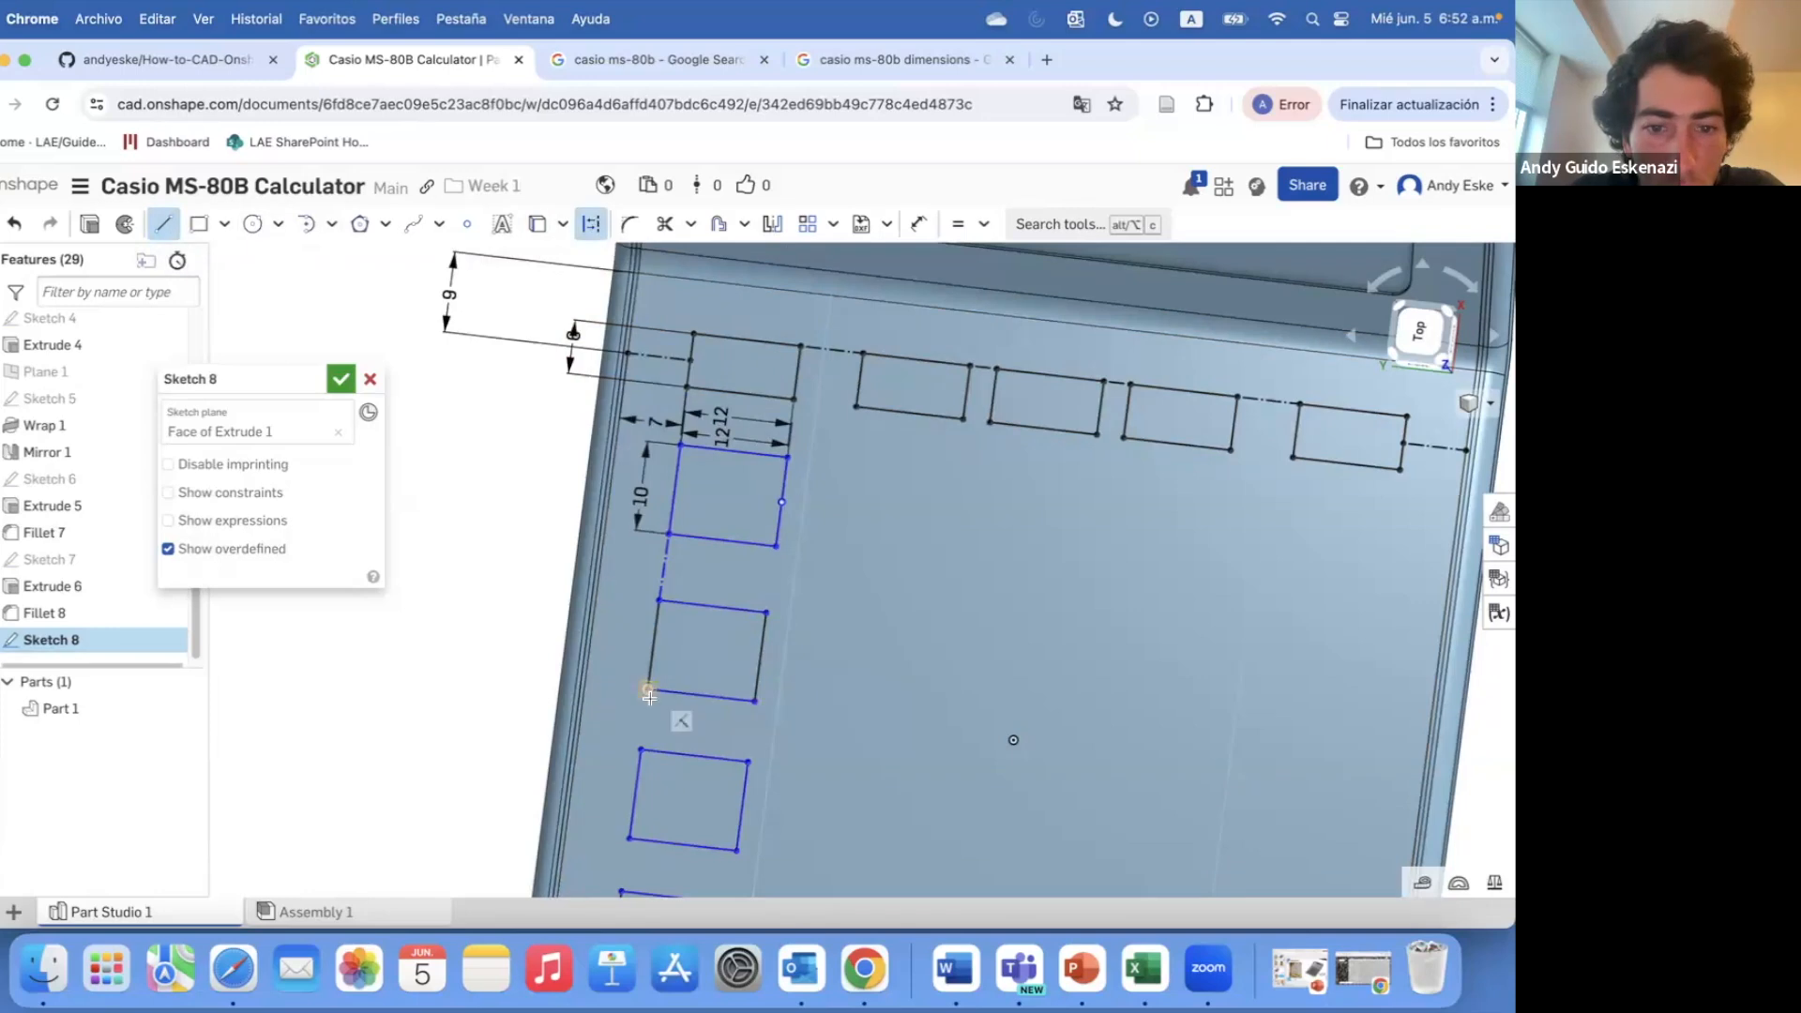
scroll(685, 572, down, 4)
scroll(661, 816, up, 6)
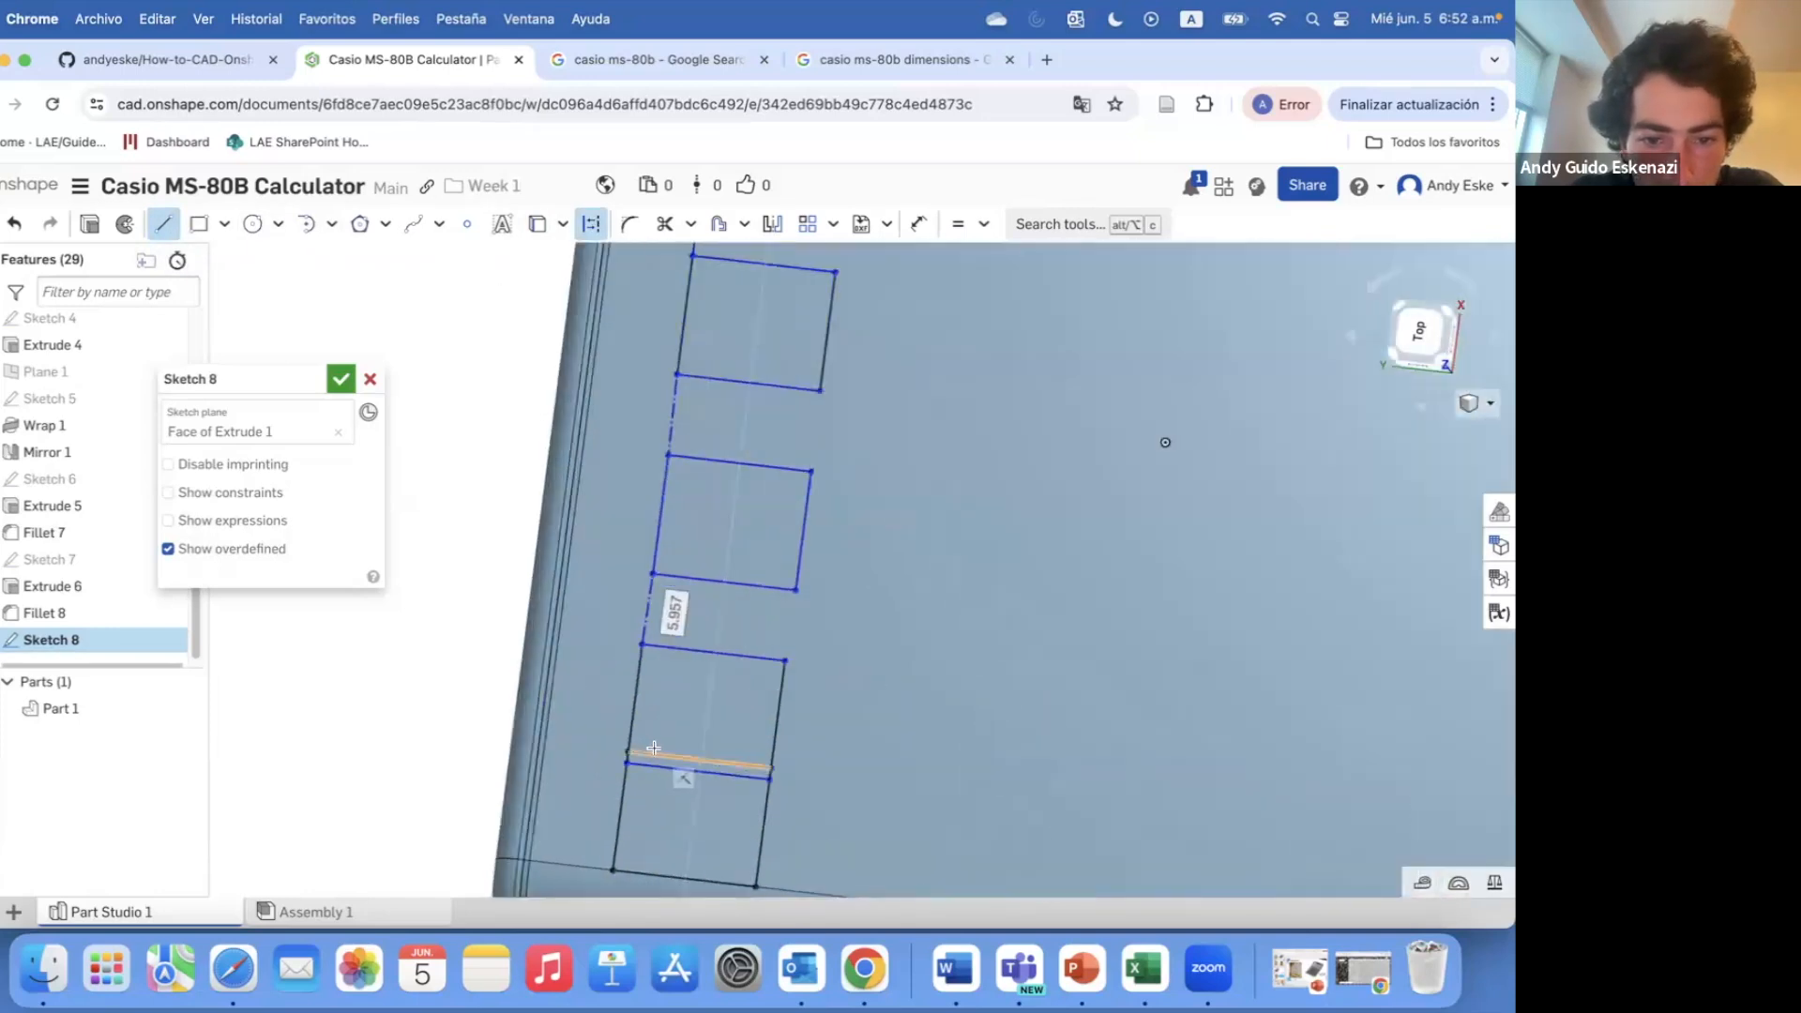
- Move the fourth new column key up clear of the bottom key and link the two with a construction line
key(Escape)
drag(611, 764, 620, 701)
click(163, 225)
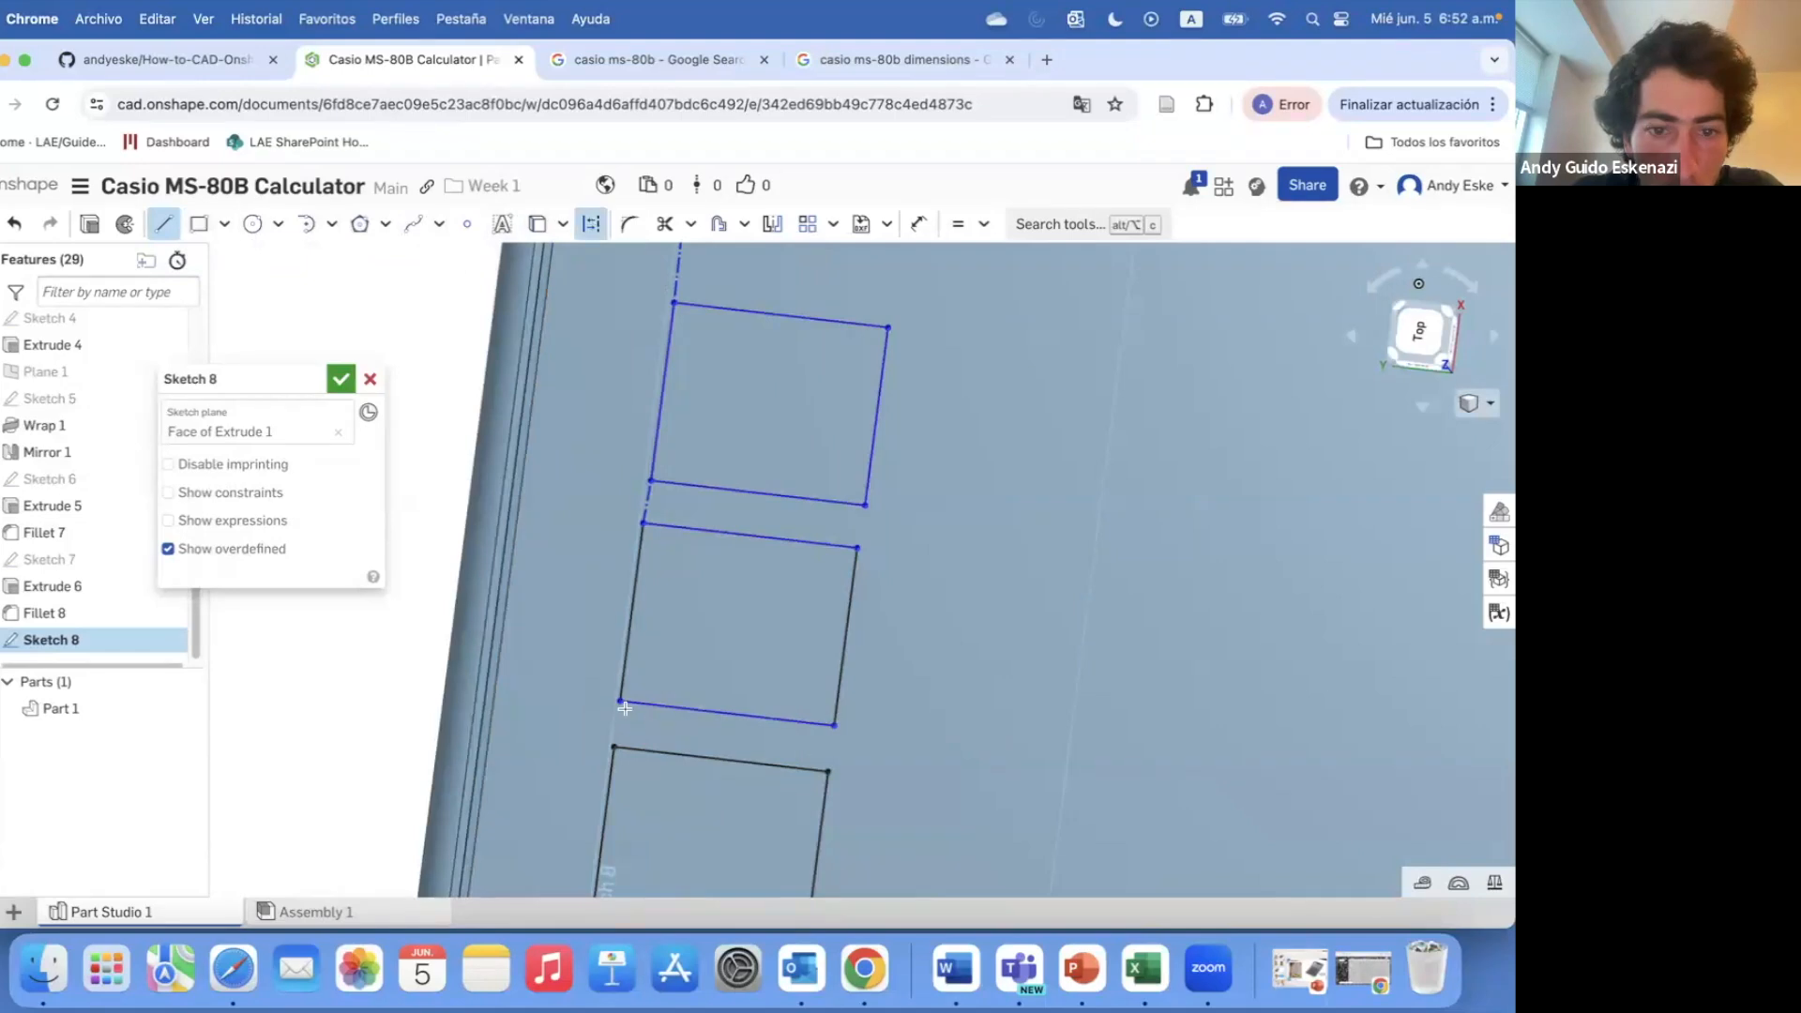
key(Escape)
- Apply parallel constraints between the column's construction lines and key sides, and move the lower keys to respace the column
scroll(730, 588, down, 3)
scroll(757, 392, up, 4)
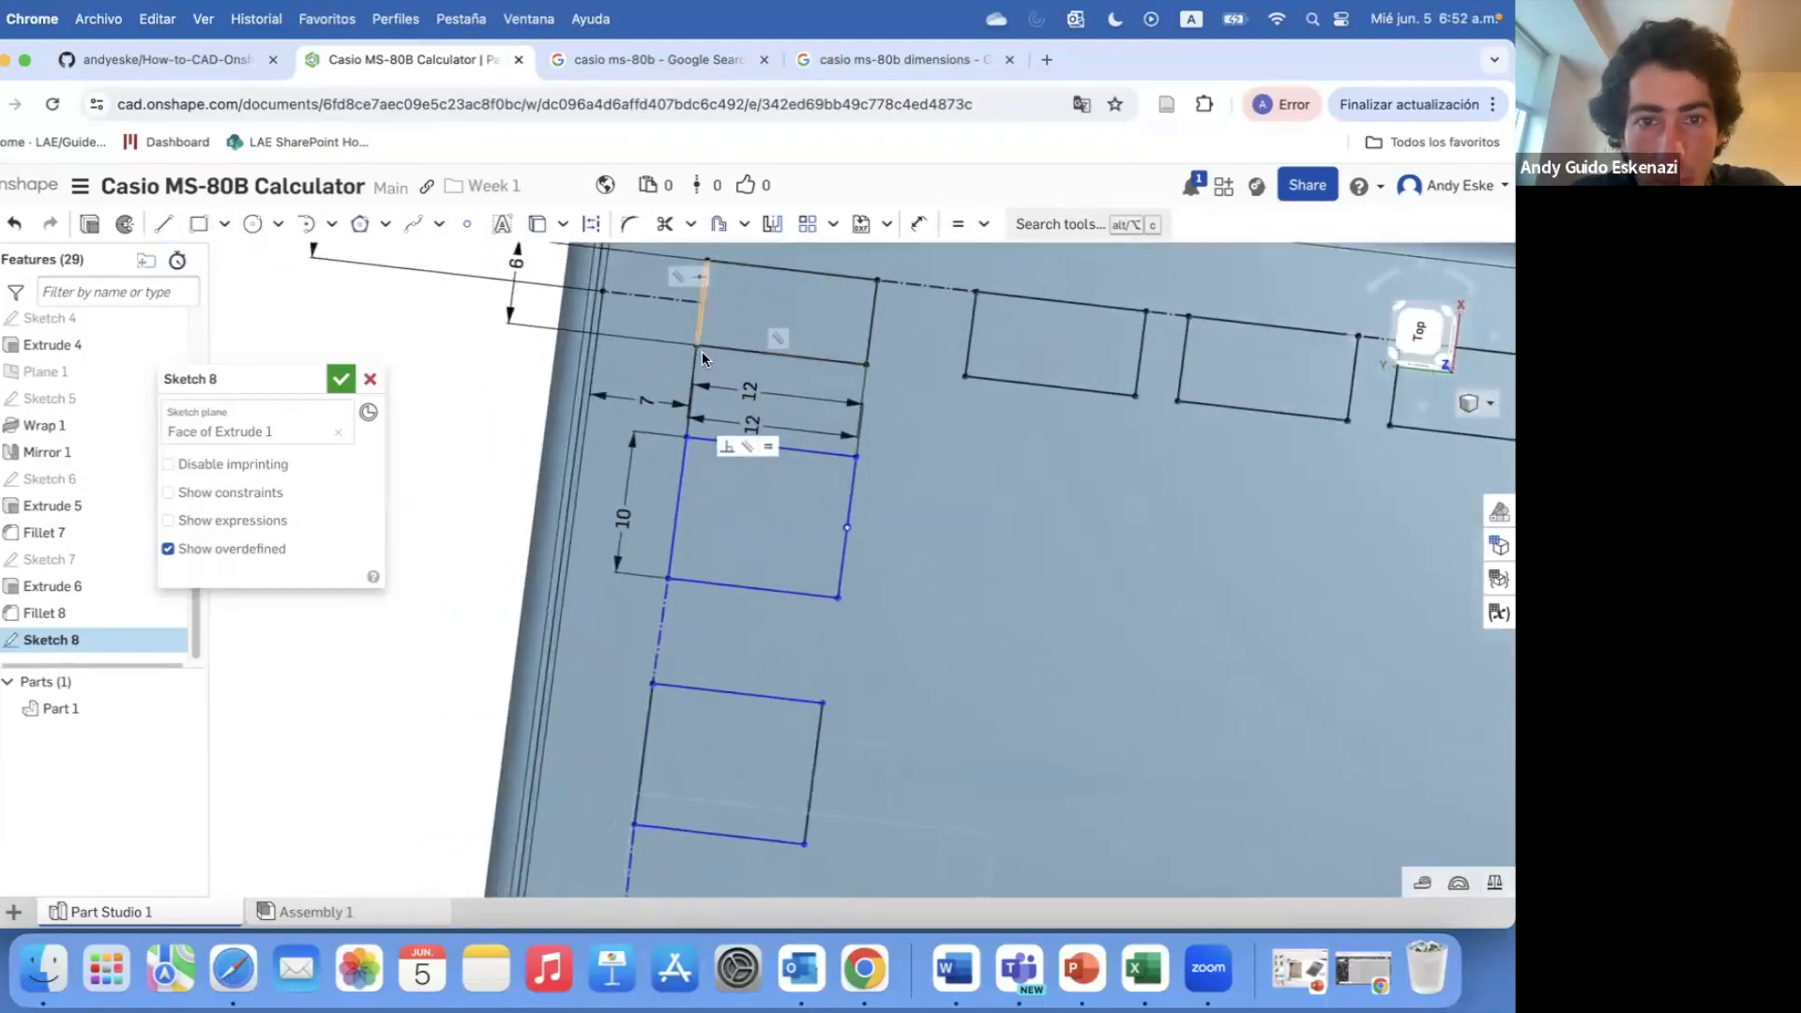
click(983, 224)
click(966, 334)
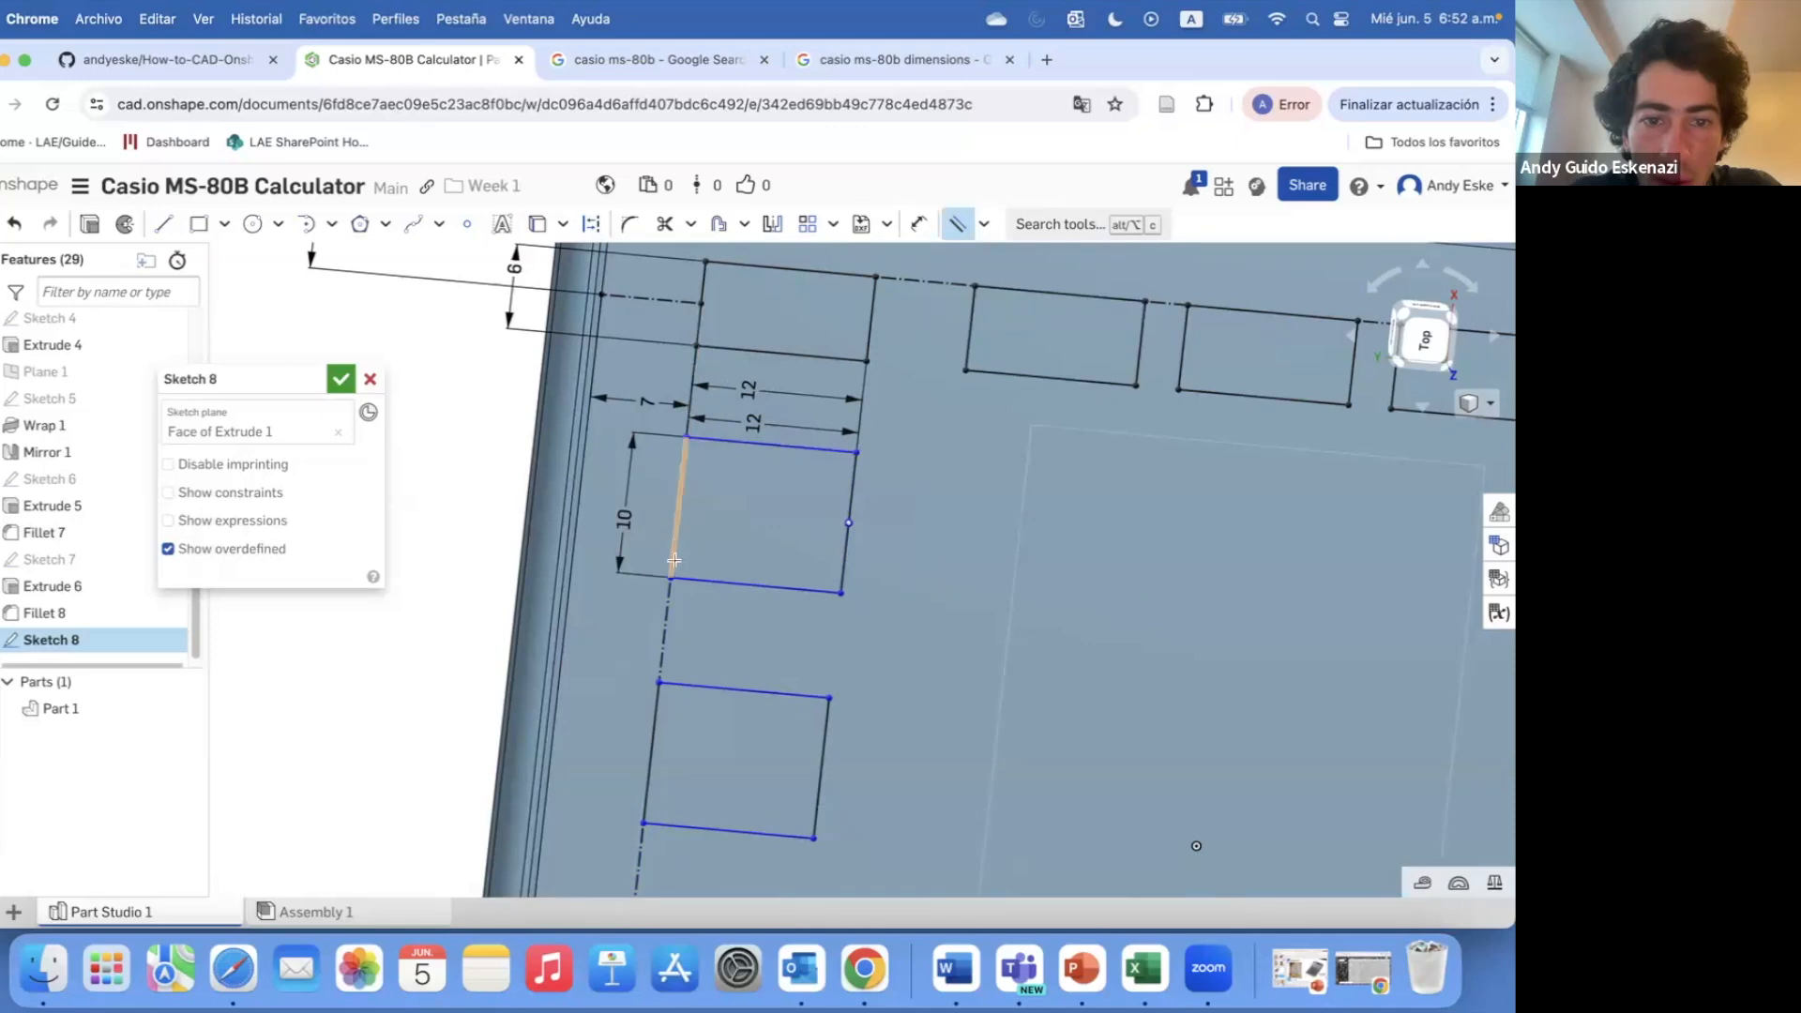
scroll(647, 844, down, 5)
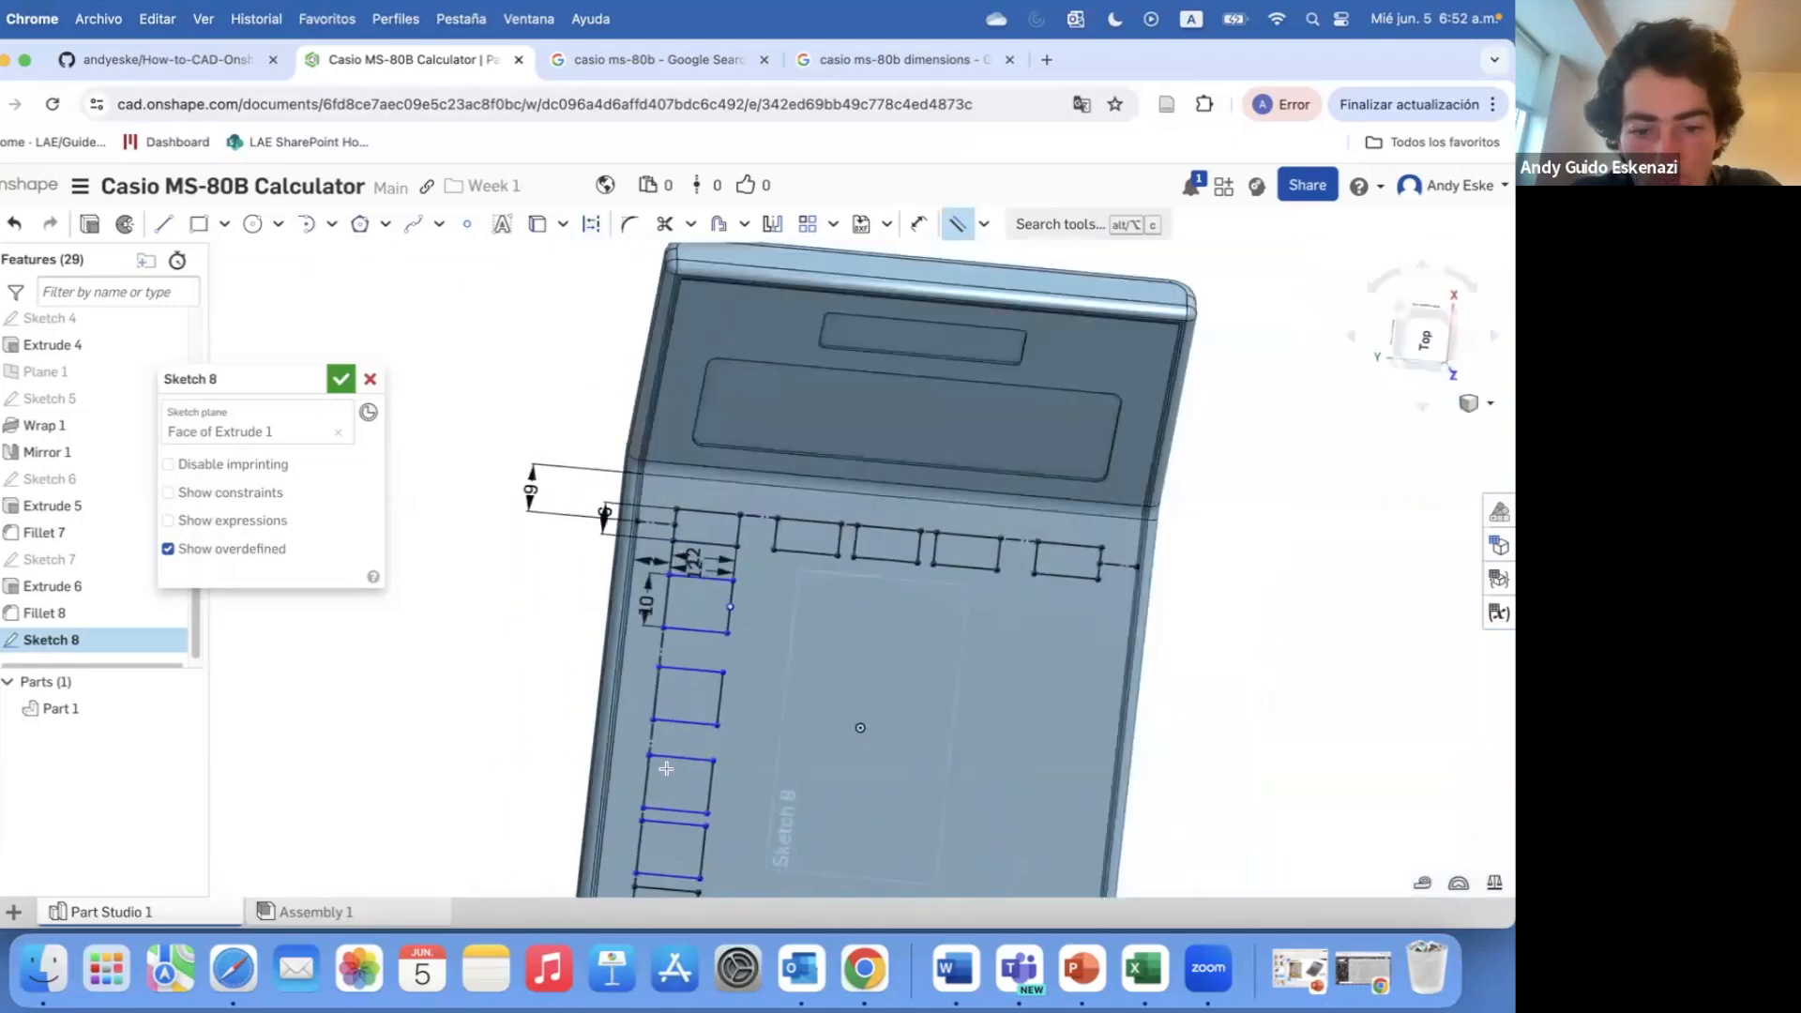
scroll(582, 748, up, 5)
scroll(608, 726, down, 5)
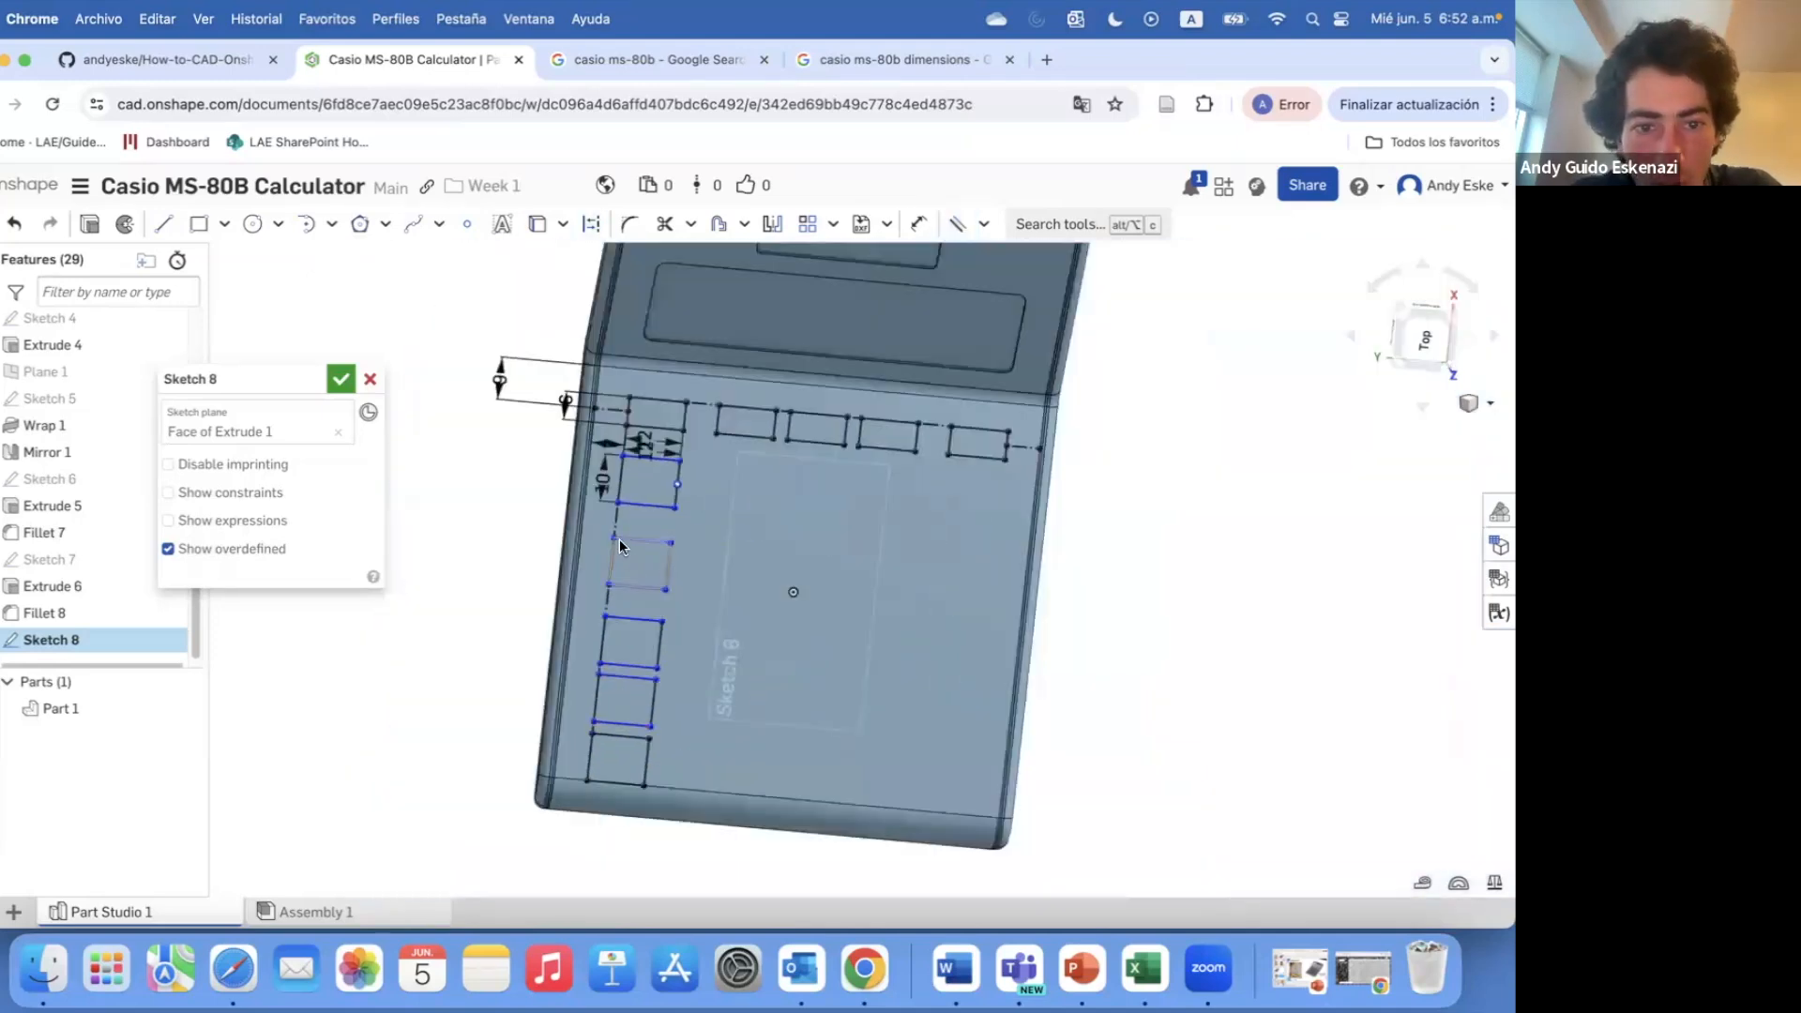
scroll(620, 538, up, 3)
drag(582, 768, 587, 723)
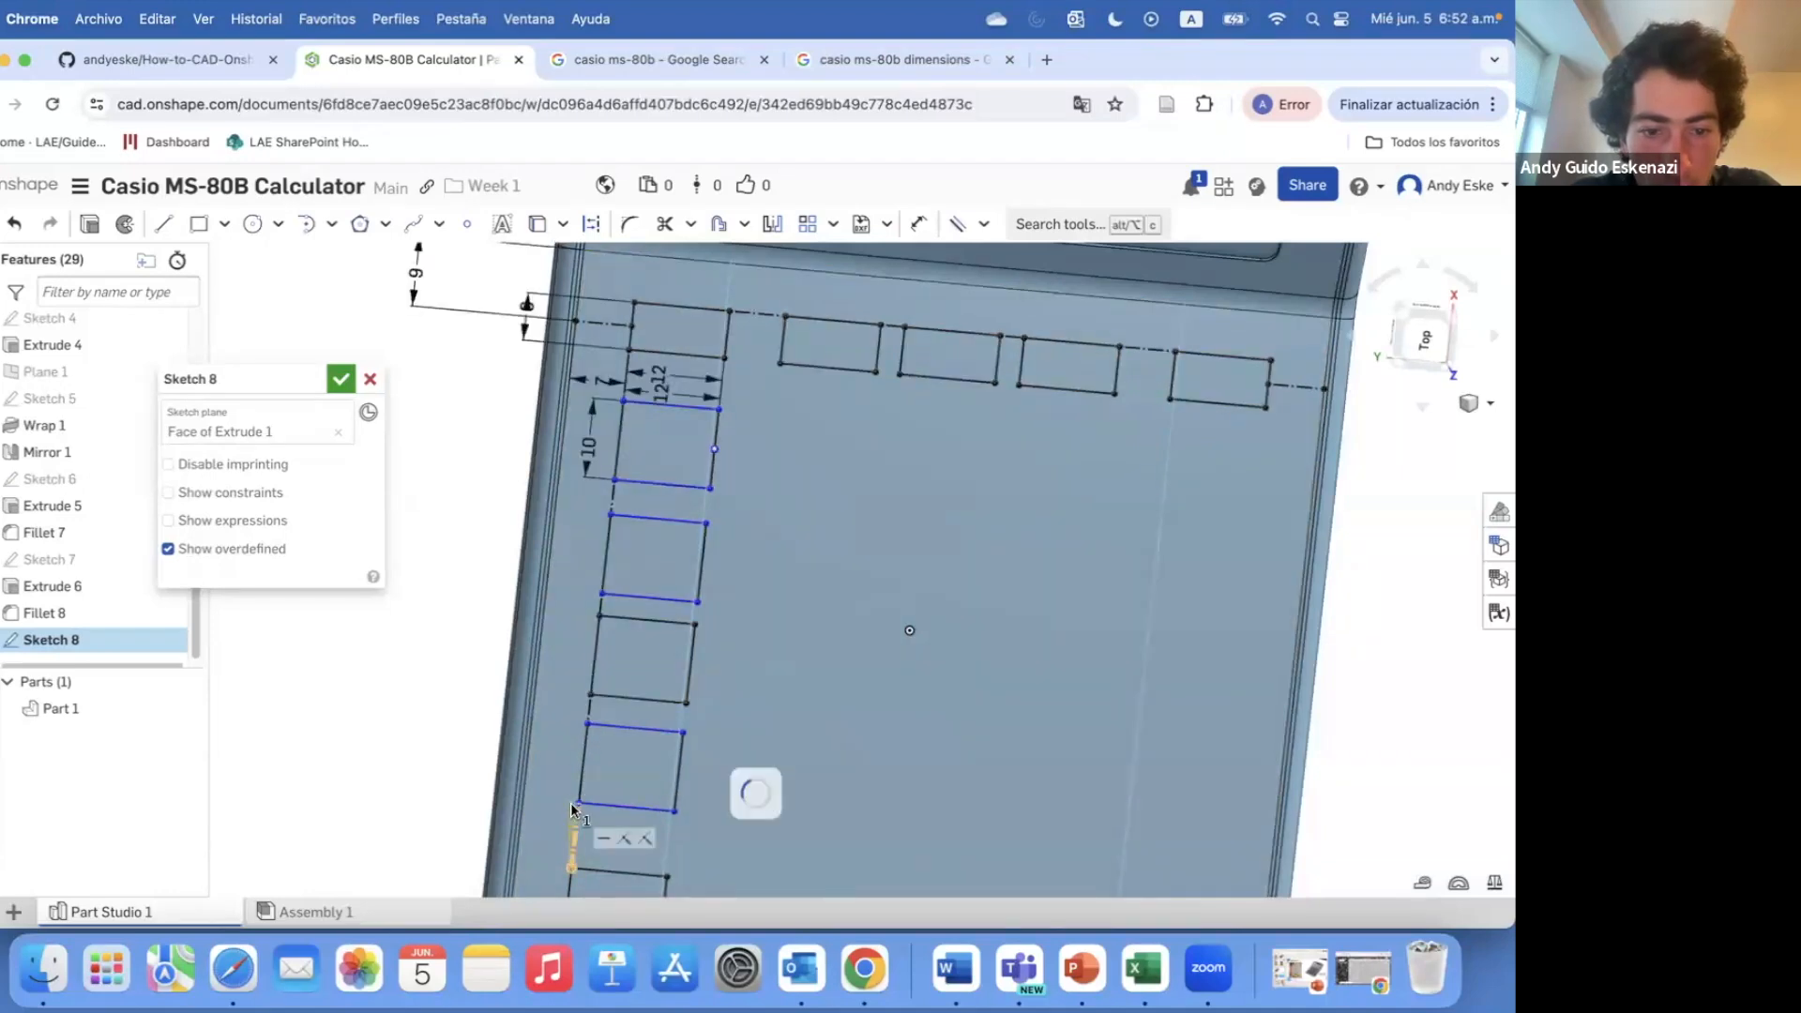
- Inspect the constraints on the bottom key of the column and delete its rectangle, keeping the construction line above it
scroll(589, 825, up, 5)
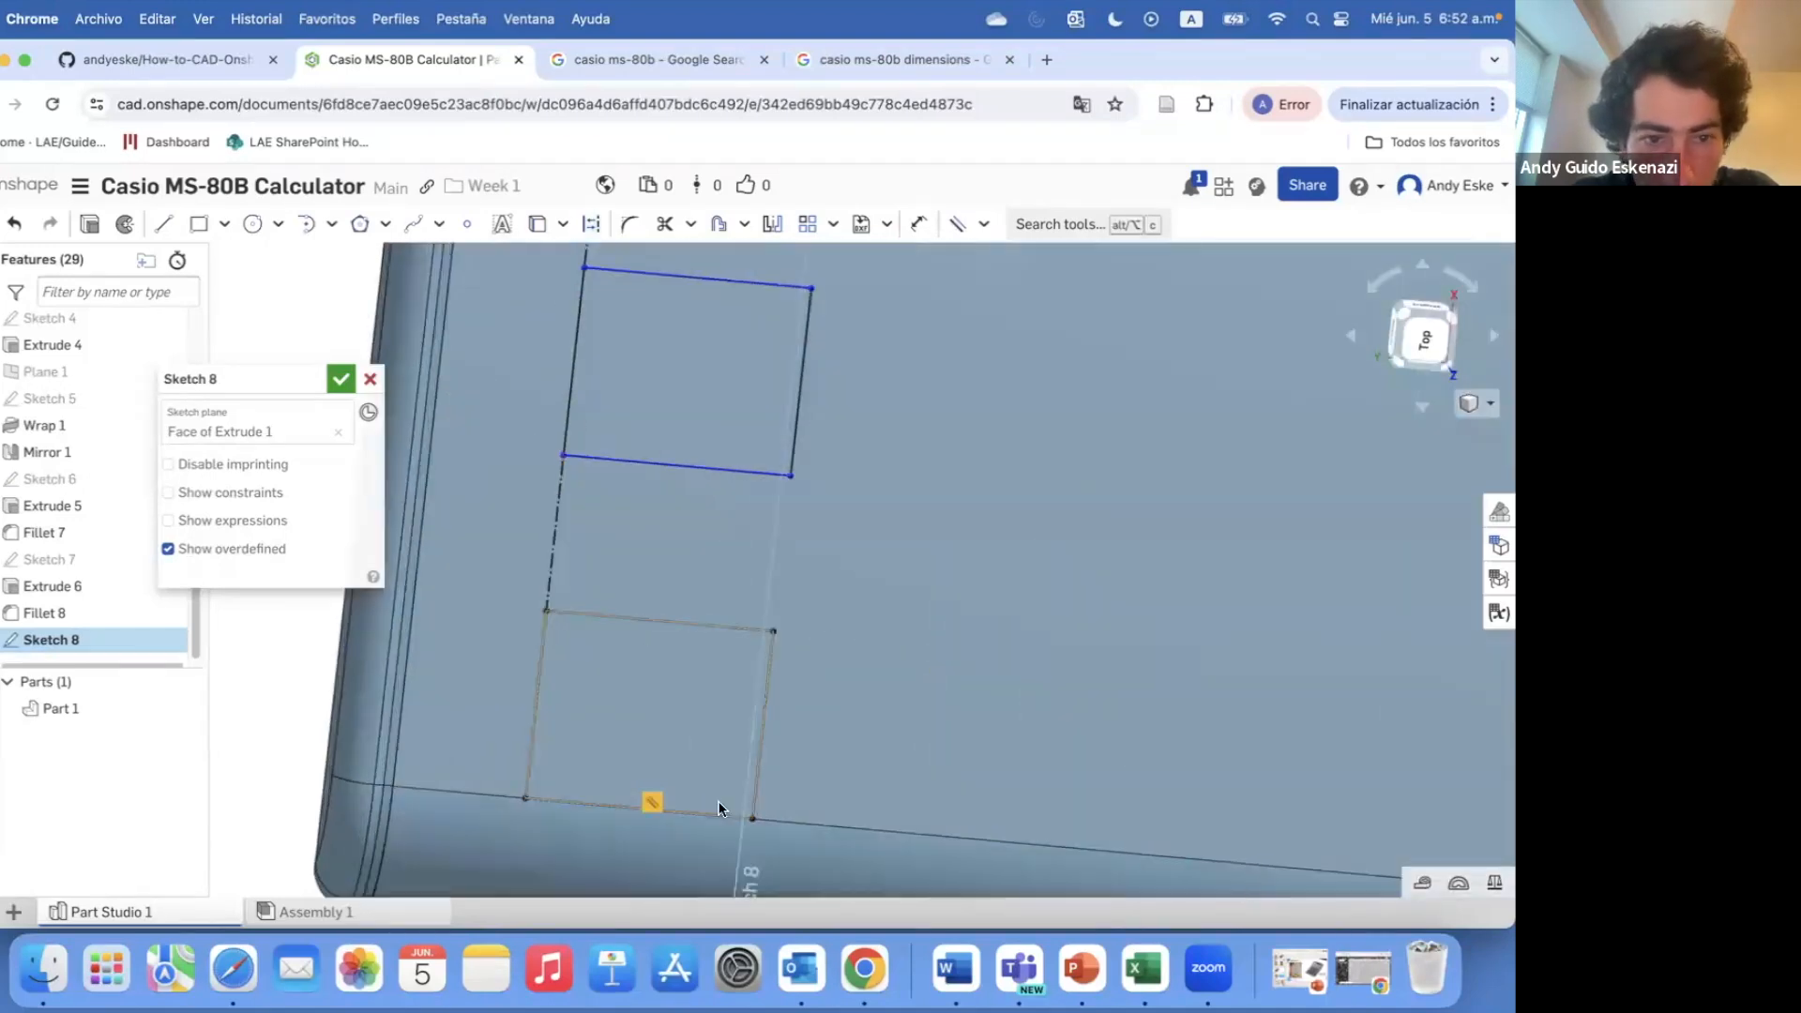
key(shift+c)
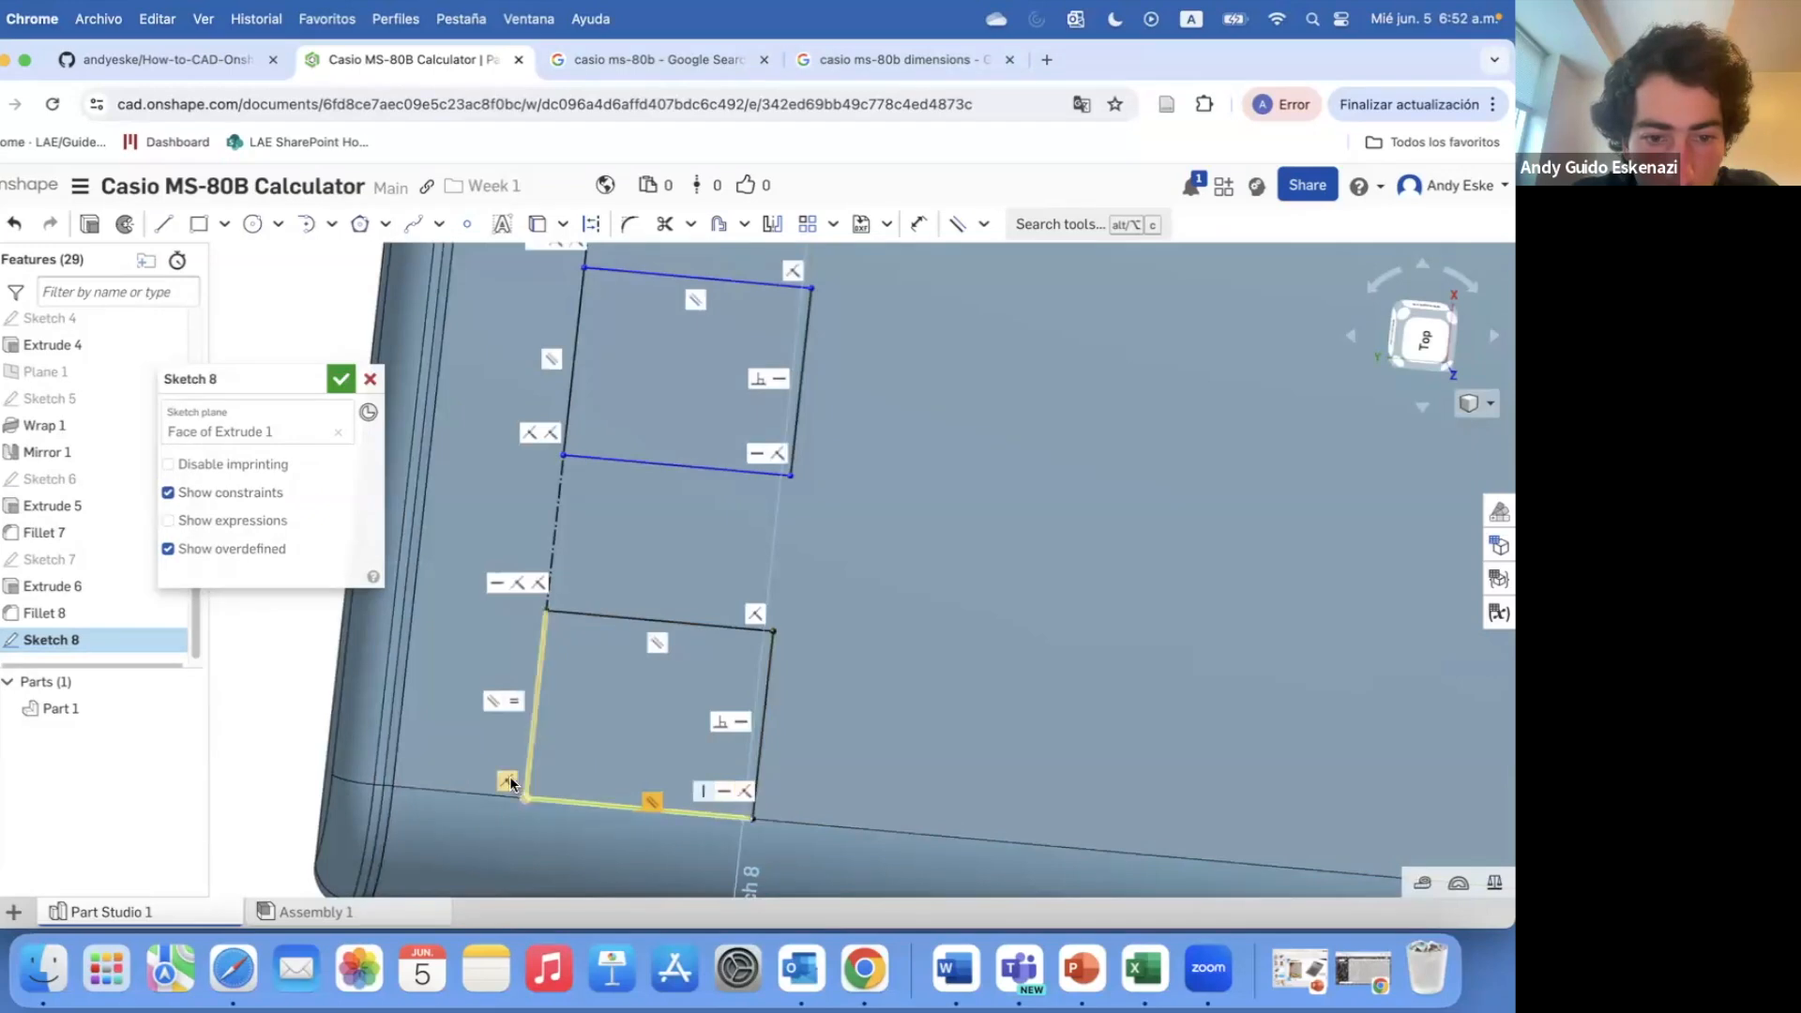
right_click(539, 661)
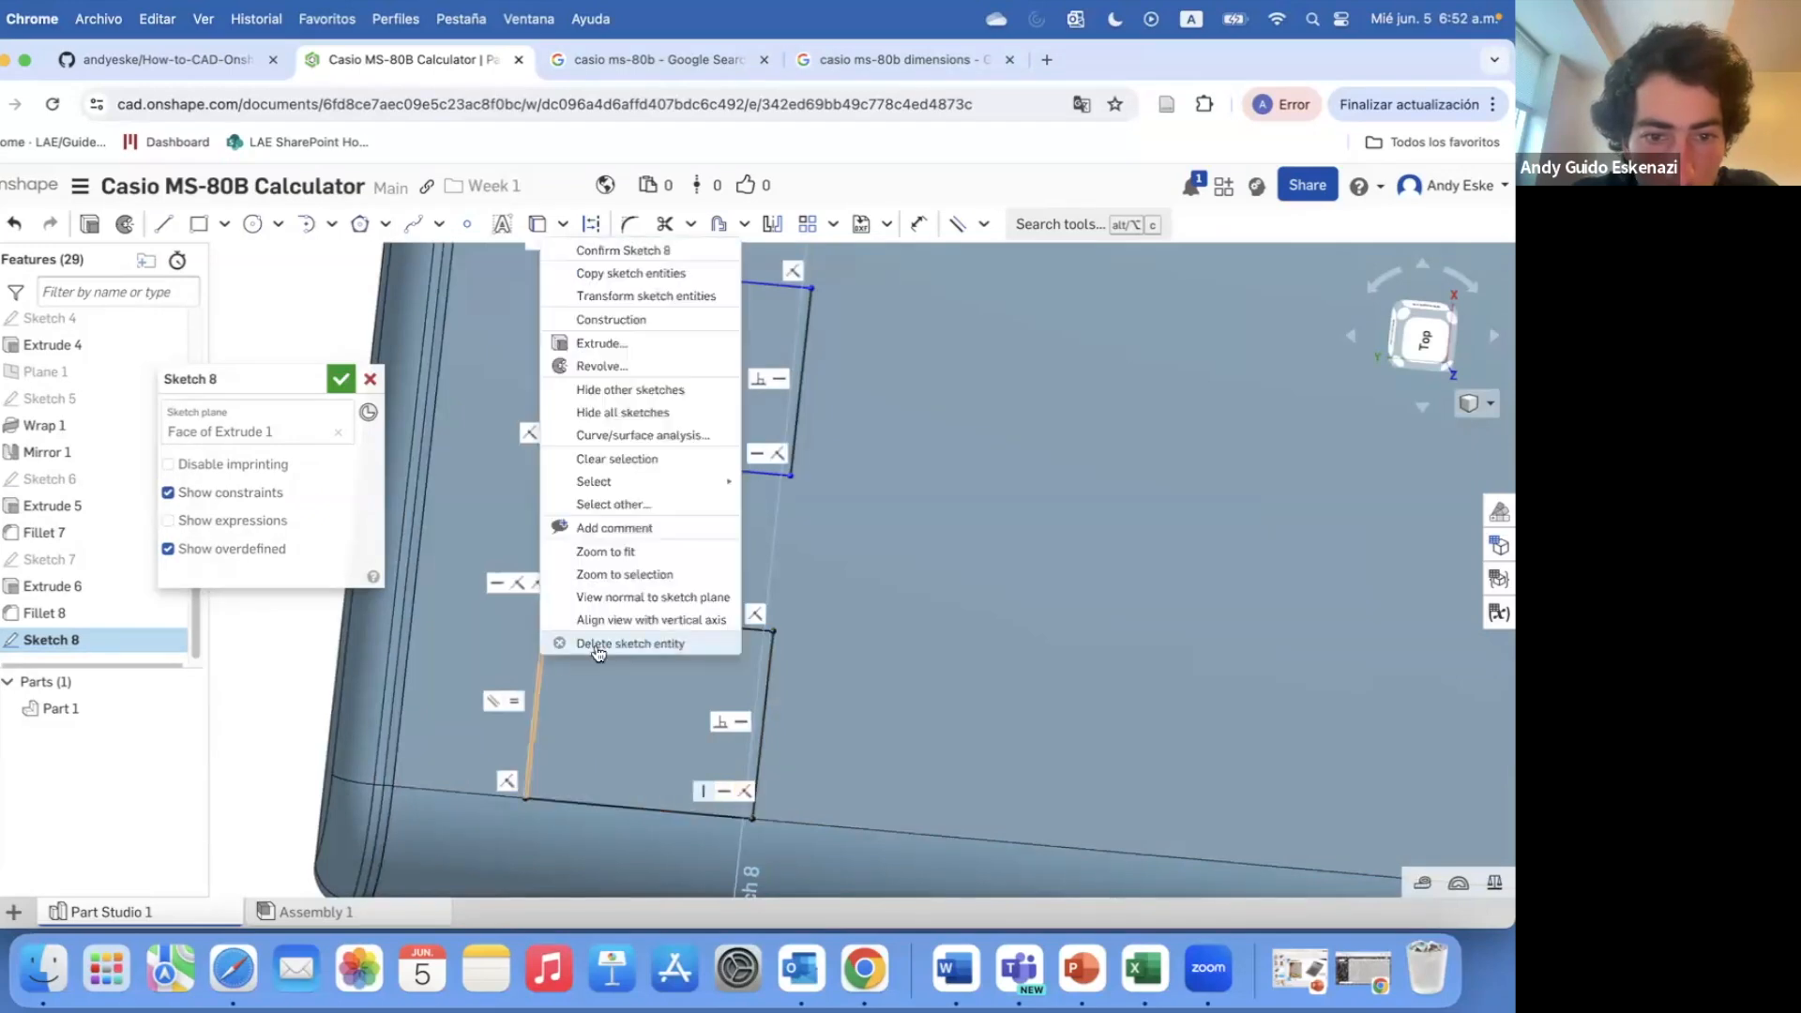
click(597, 653)
right_click(543, 802)
click(632, 792)
right_click(760, 740)
click(844, 727)
click(169, 493)
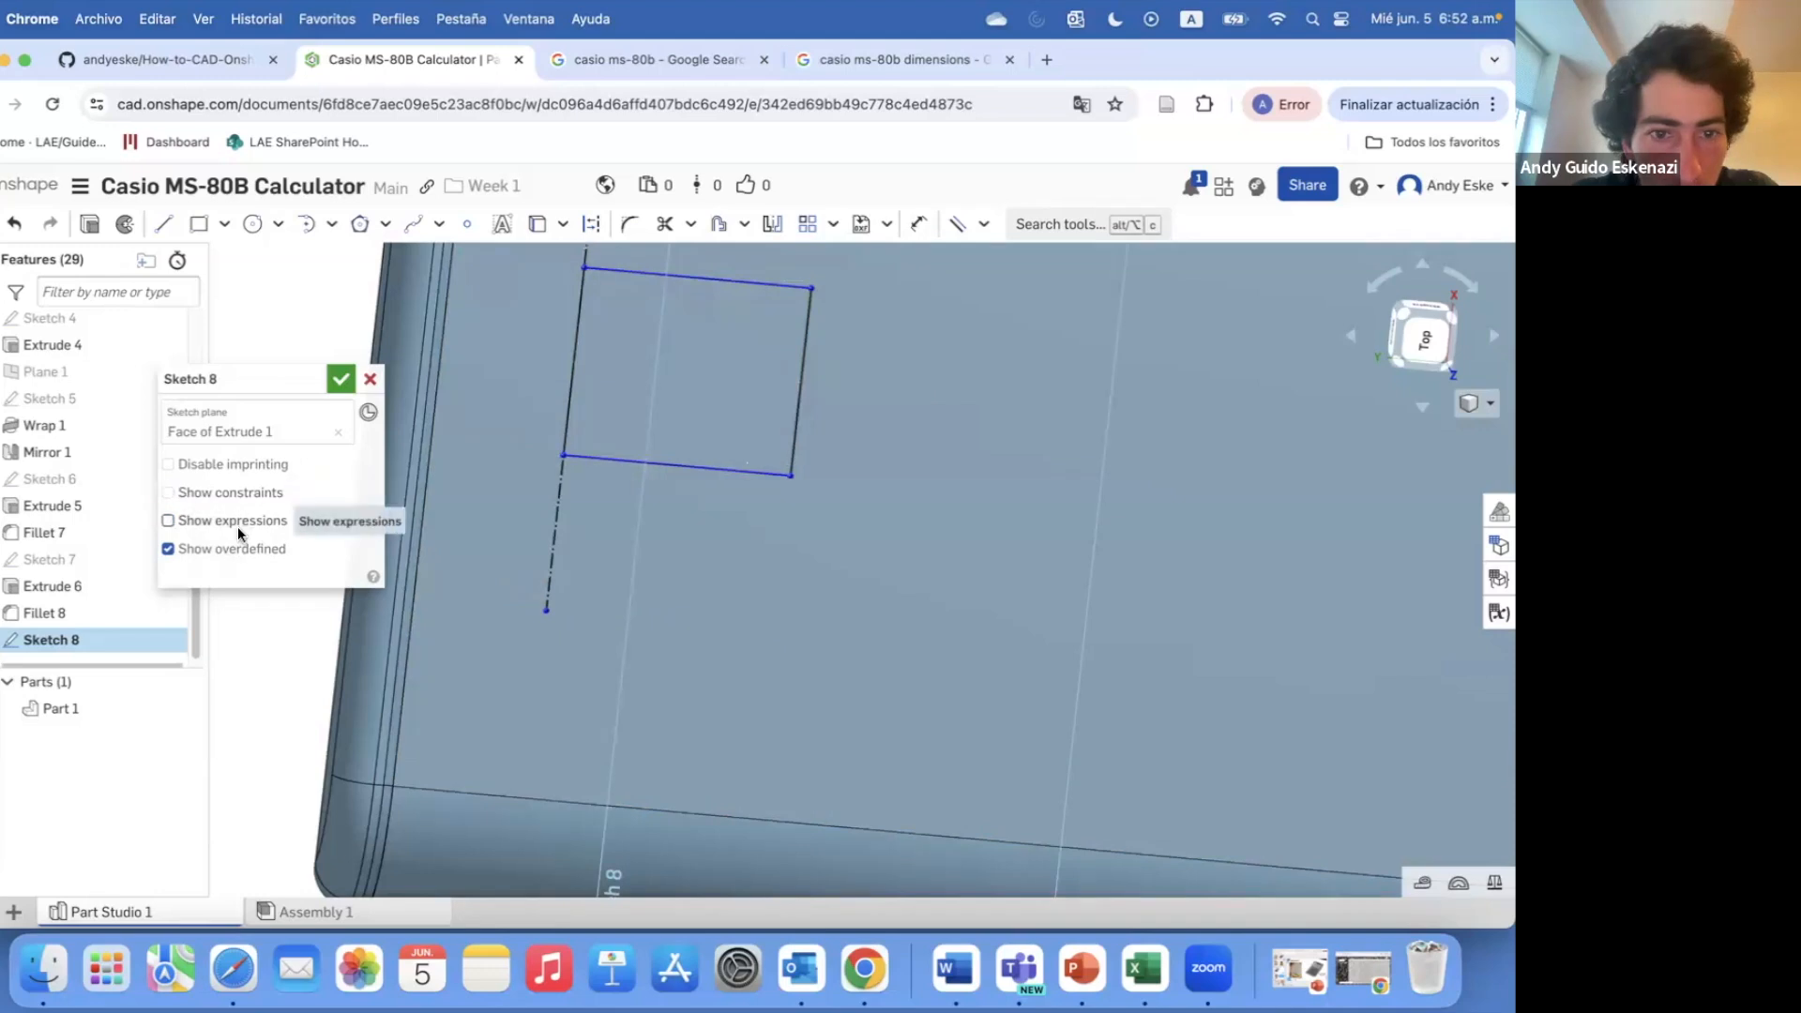
- Draw a new bottom key rectangle from the first column's lowest construction line and constrain its sides equal to the key above
key(g)
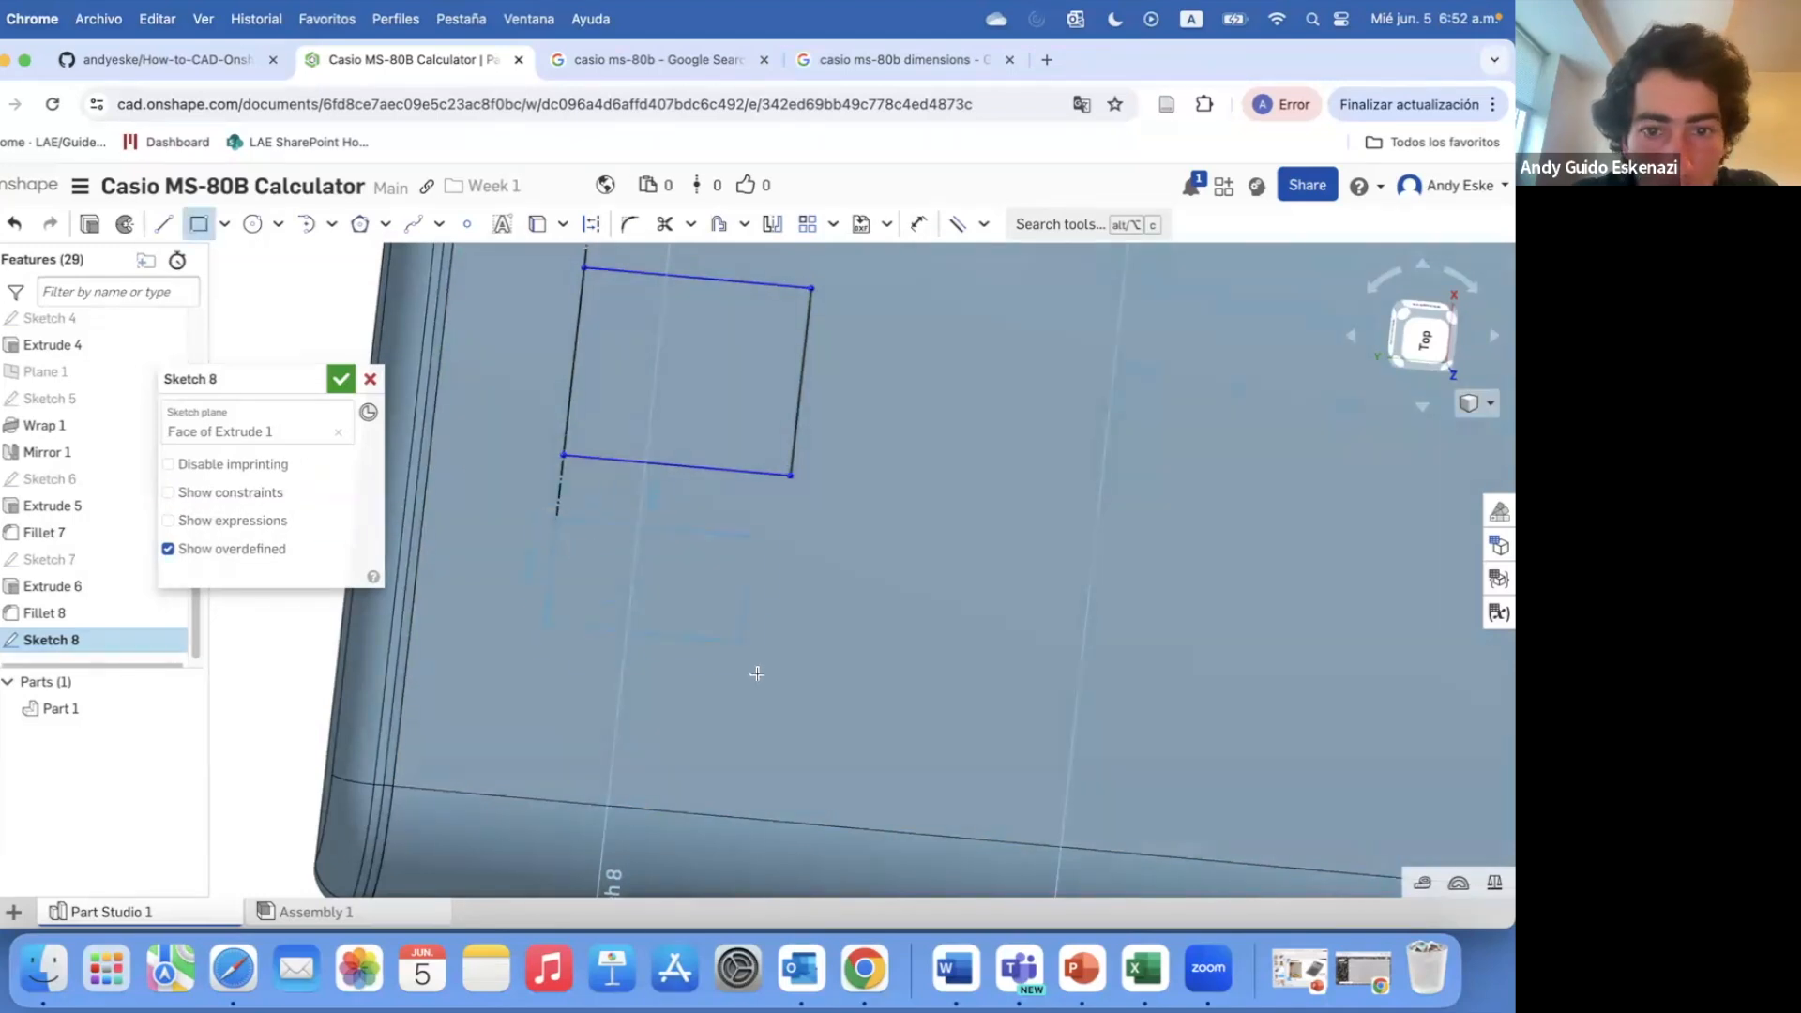
click(771, 684)
click(551, 591)
key(e)
click(565, 378)
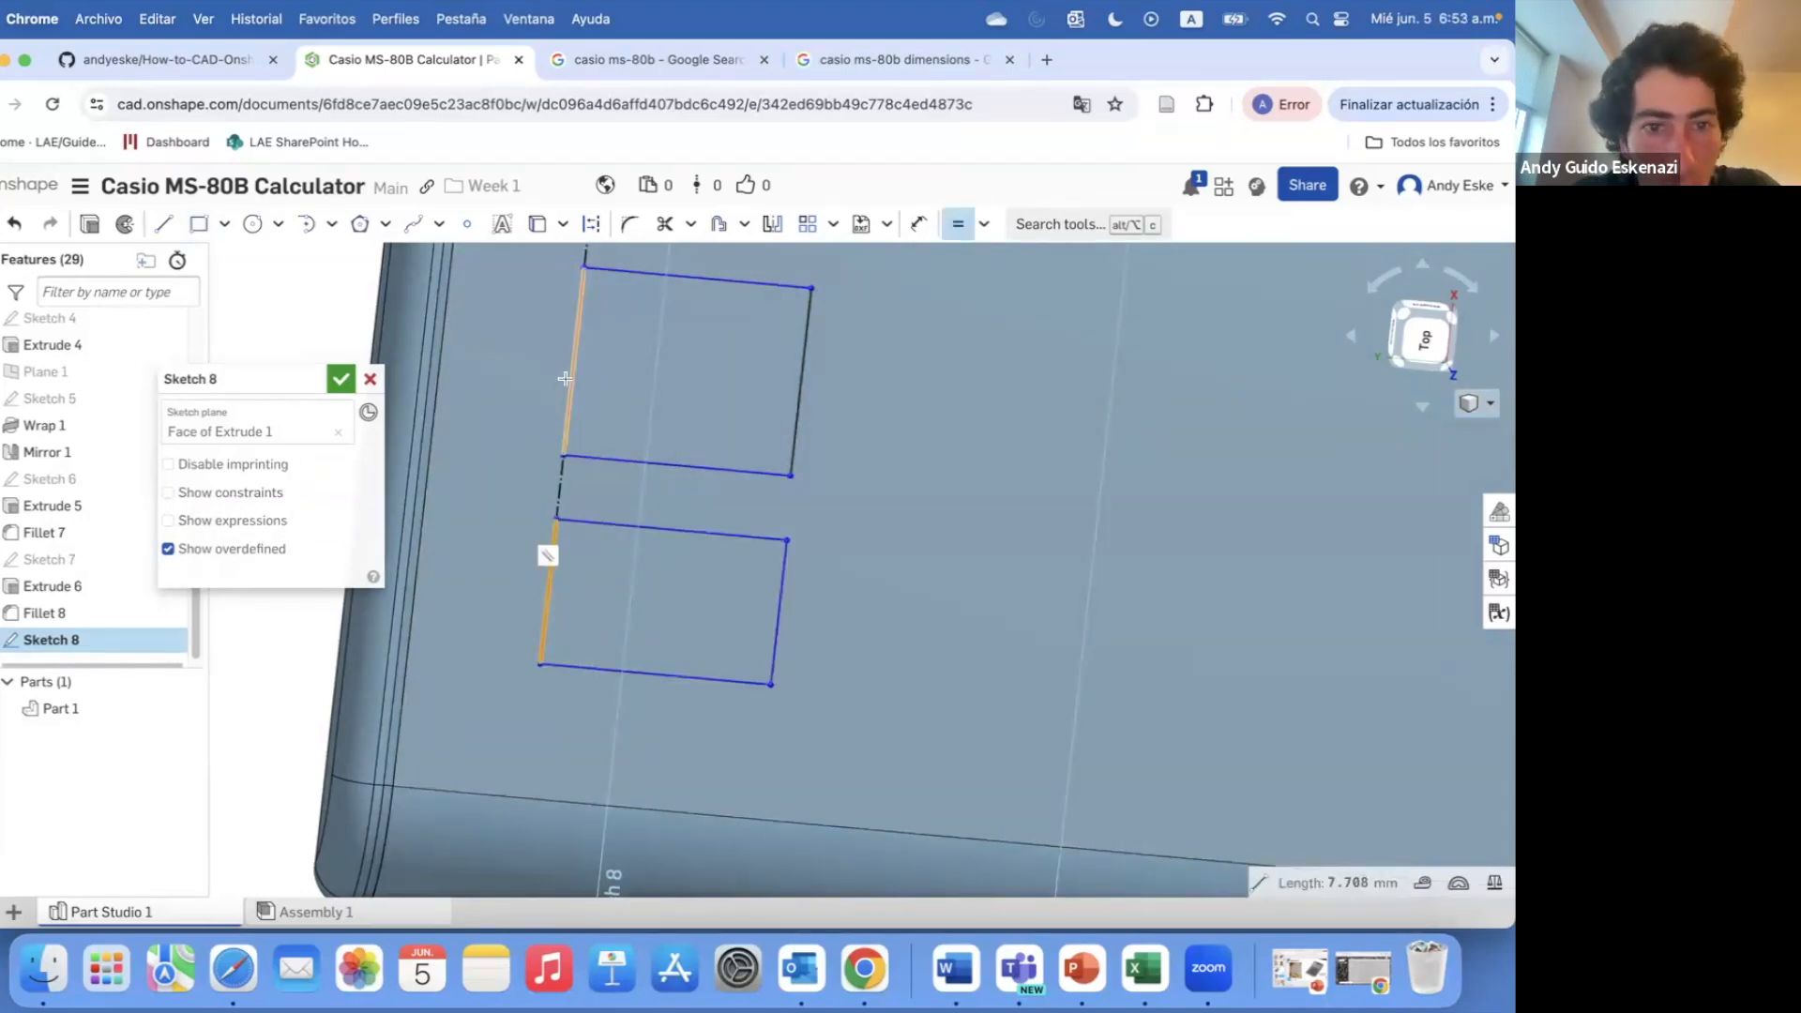
click(621, 461)
click(656, 489)
- Move the new bottom key down slightly and constrain the construction line above it equal to the next gap line up
scroll(569, 656, down, 2)
key(Escape)
drag(574, 515, 574, 547)
key(e)
click(563, 521)
click(585, 322)
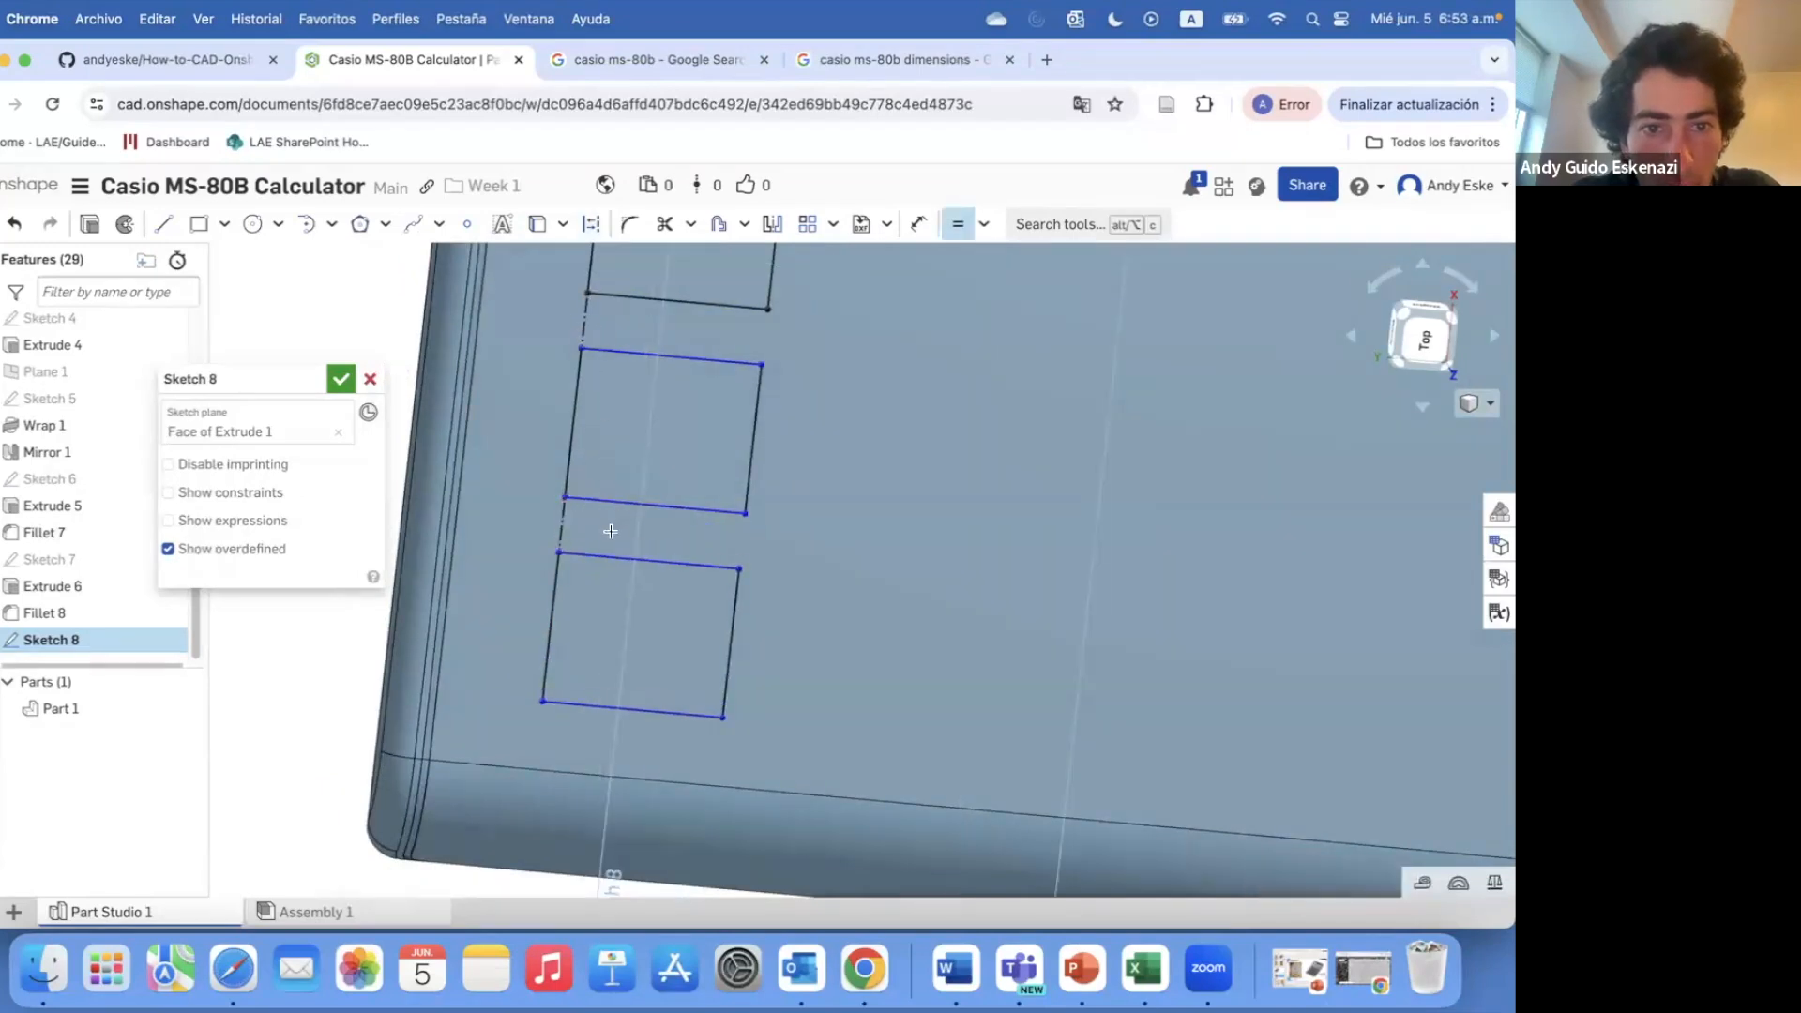
scroll(614, 488, down, 3)
scroll(601, 630, up, 3)
key(Escape)
key(d)
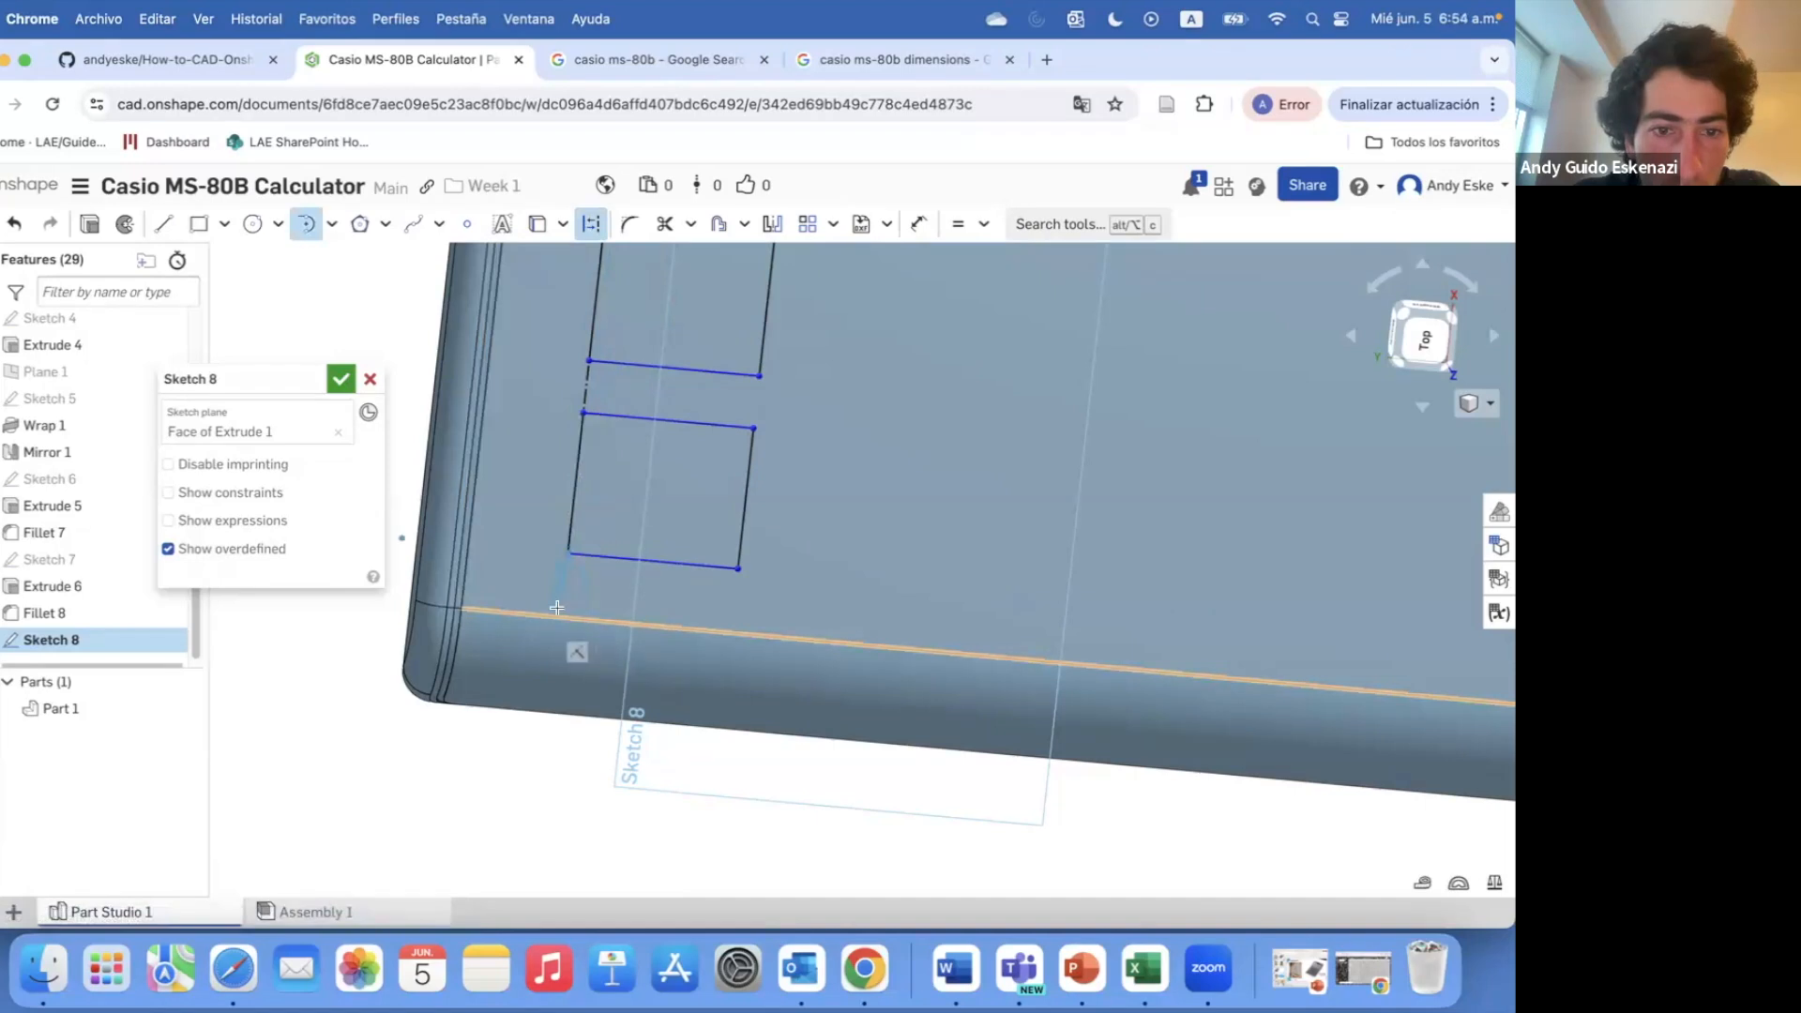
- Link the bottom key's outer corner to the body's front edge with a construction line and equalize the column's gap lines
key(l)
click(567, 553)
click(561, 618)
key(Escape)
scroll(606, 363, up, 3)
key(e)
scroll(623, 340, down, 5)
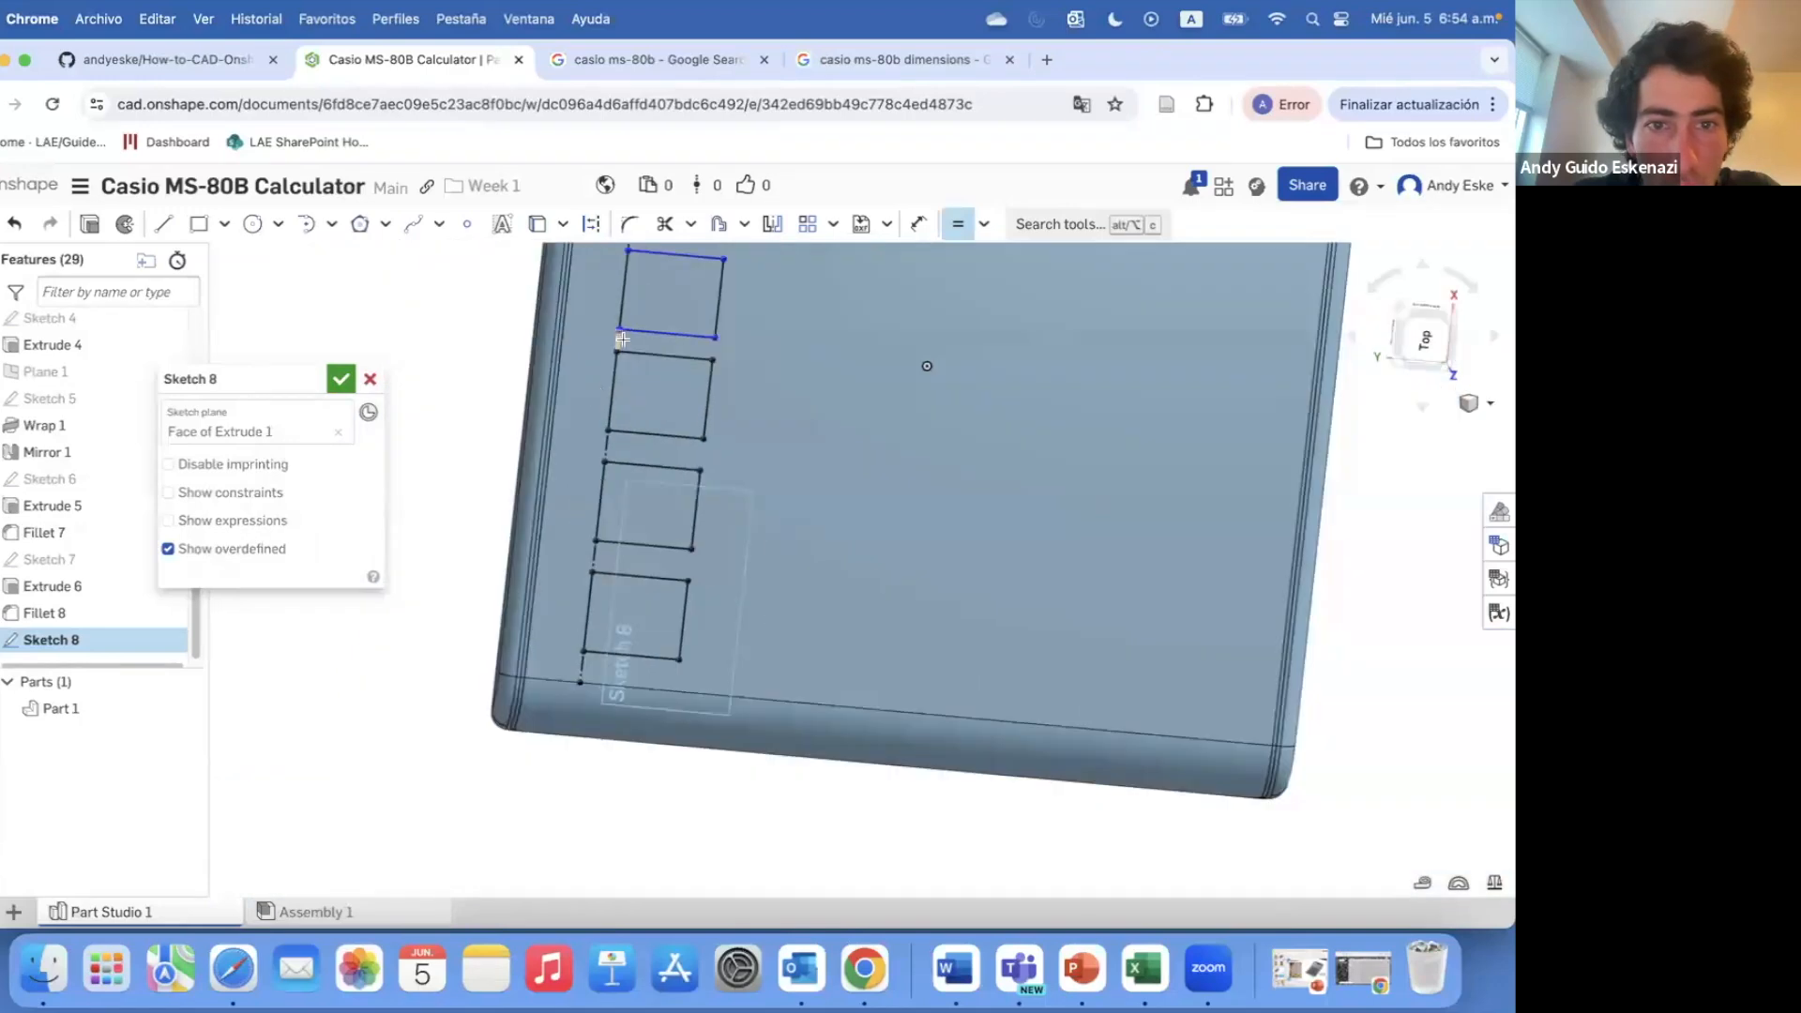
click(609, 452)
scroll(634, 514, down, 3)
scroll(644, 383, up, 4)
click(618, 301)
click(602, 443)
scroll(609, 337, down, 5)
scroll(600, 323, up, 2)
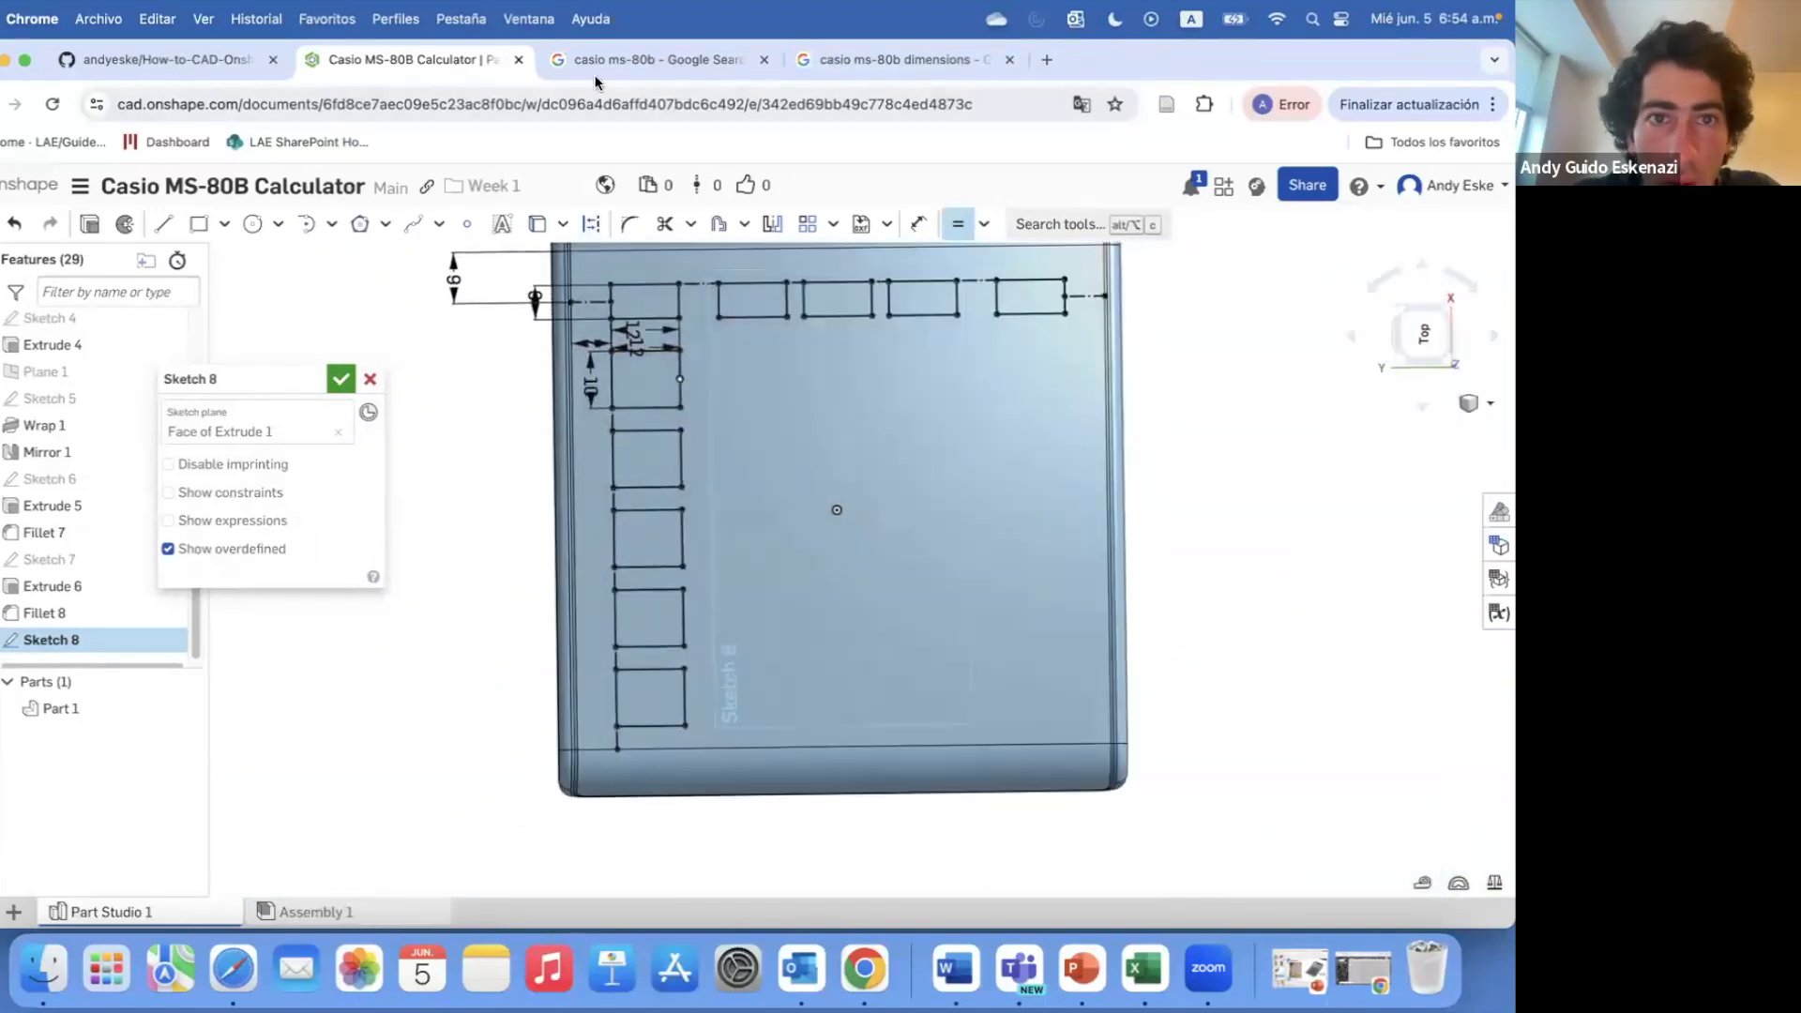
- Check the first key column's constraints and gap length, and compare the layout with the online Casio MS-80B reference photos
click(593, 63)
key(ctrl+shift+Tab)
scroll(620, 322, up, 4)
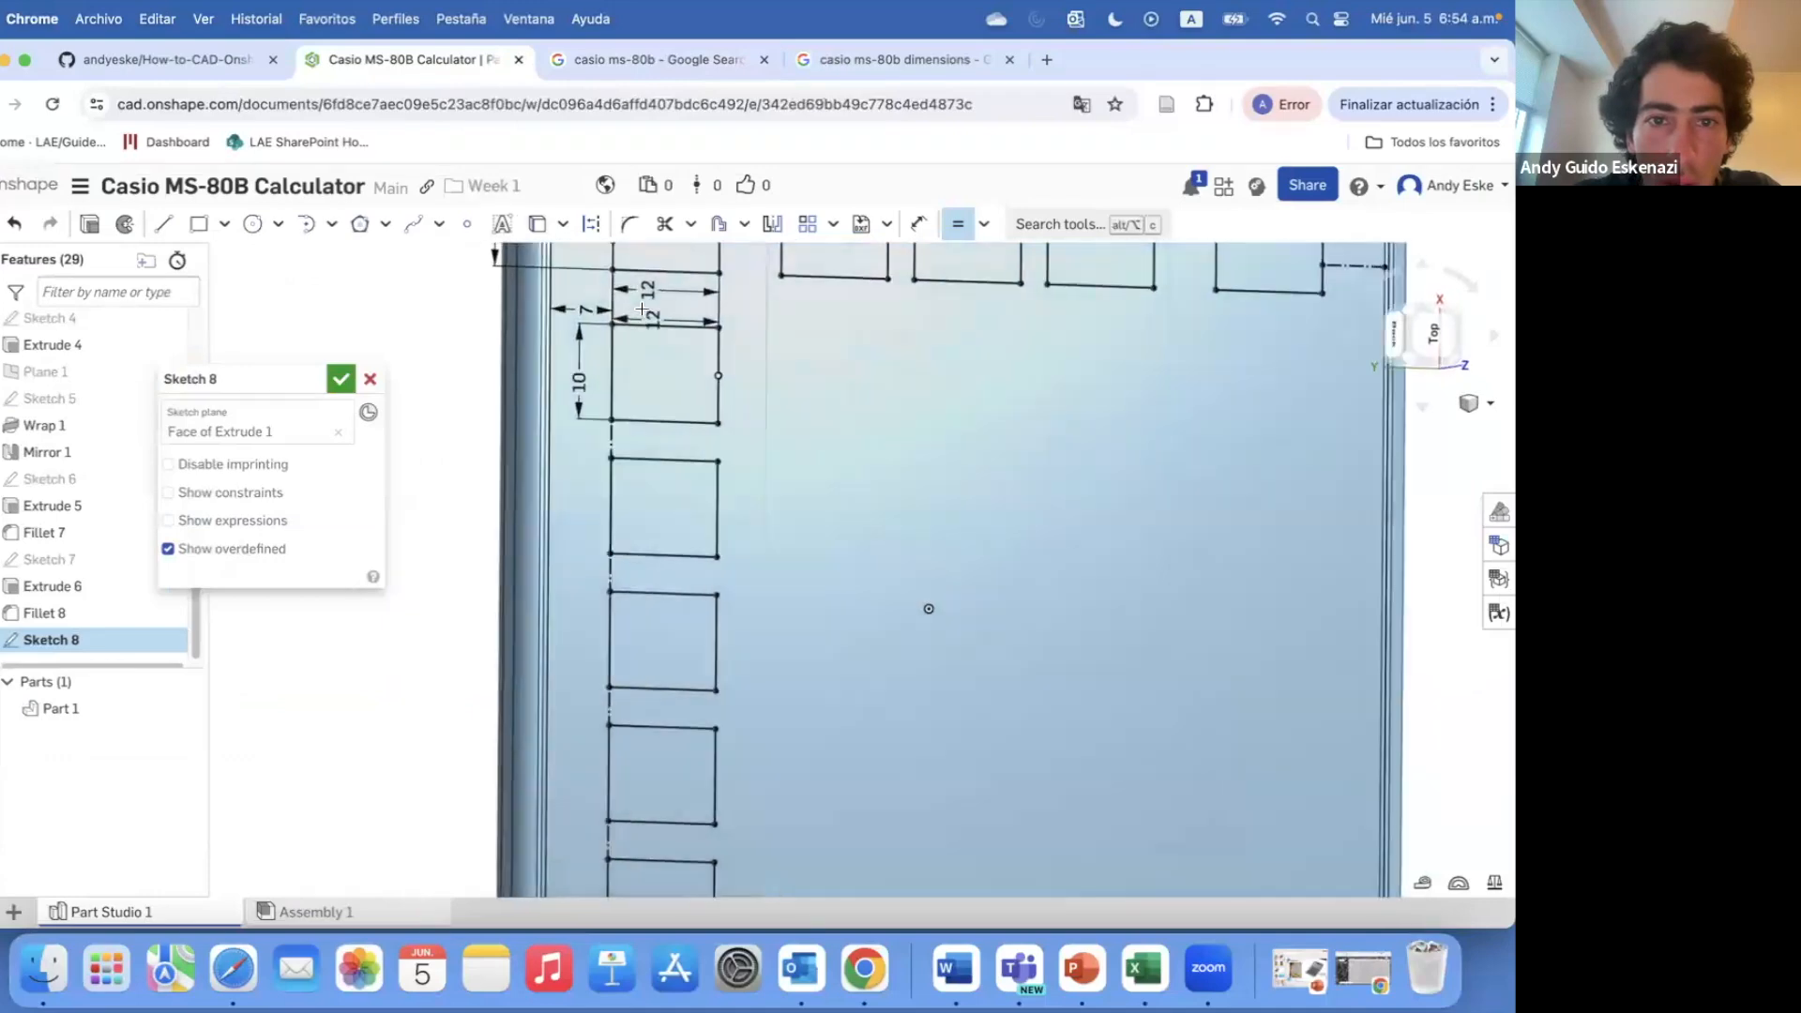
scroll(619, 323, down, 3)
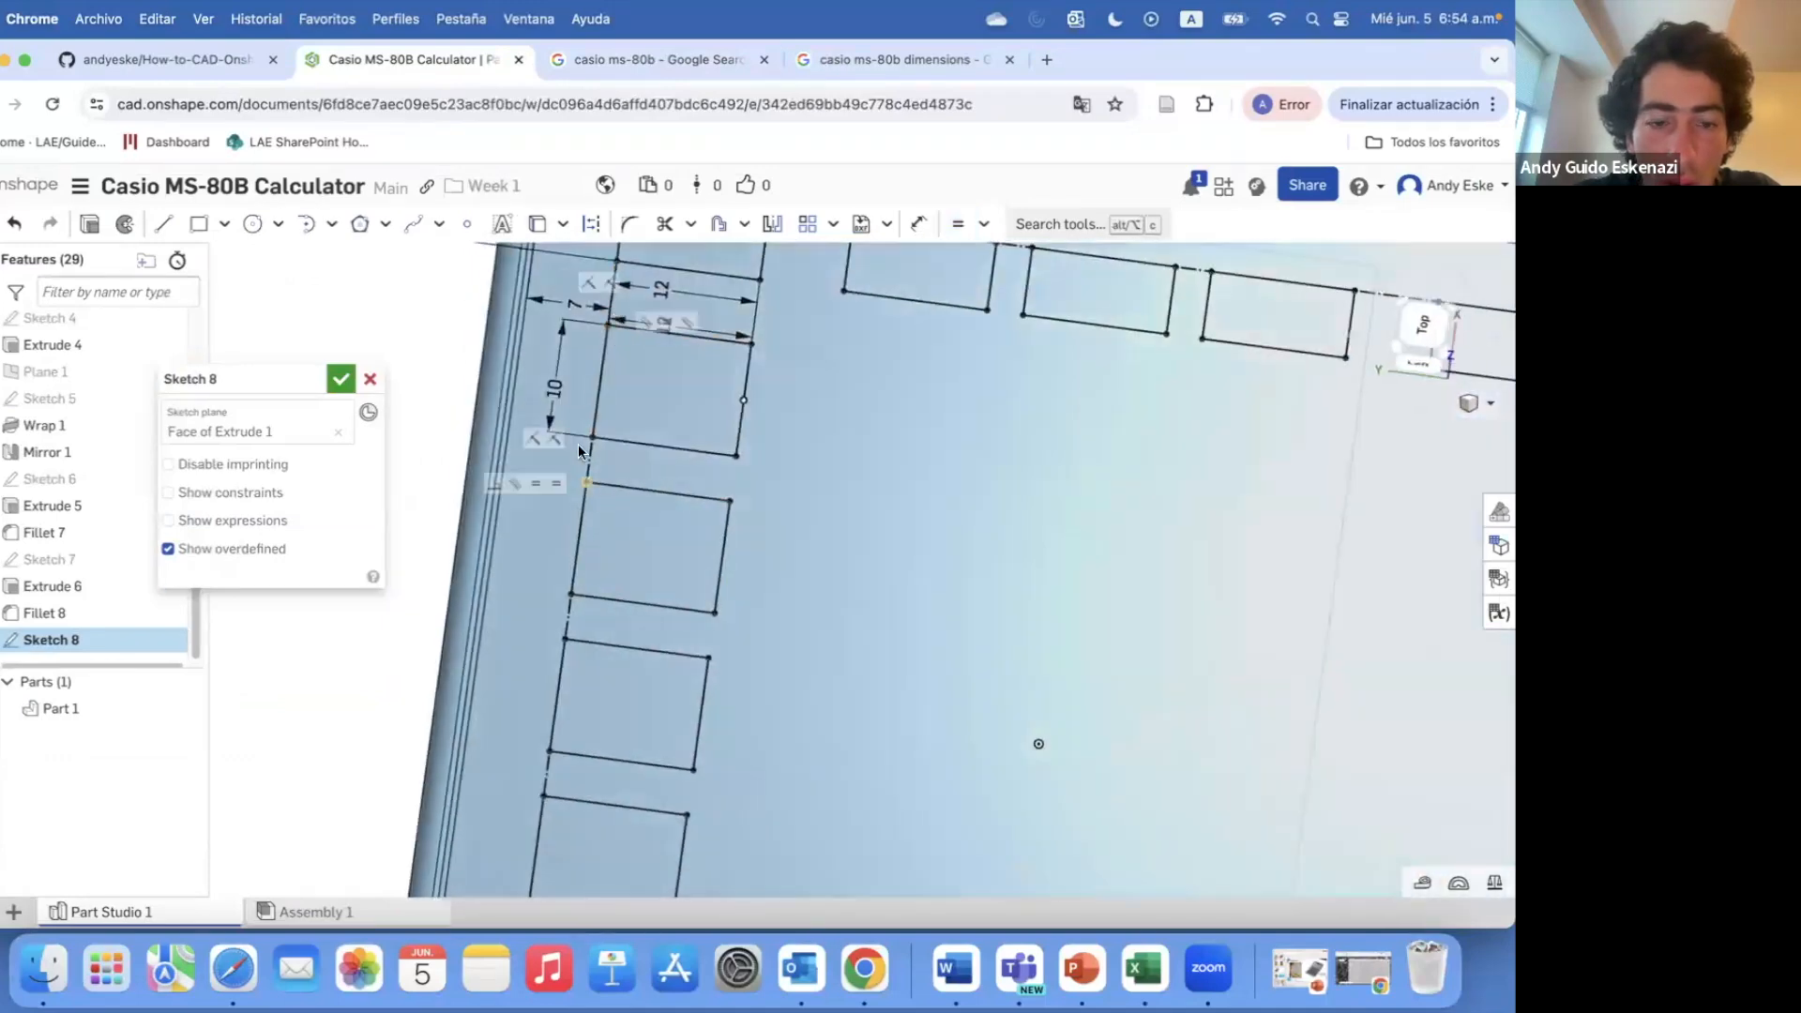
scroll(578, 443, down, 4)
scroll(585, 680, down, 3)
click(592, 64)
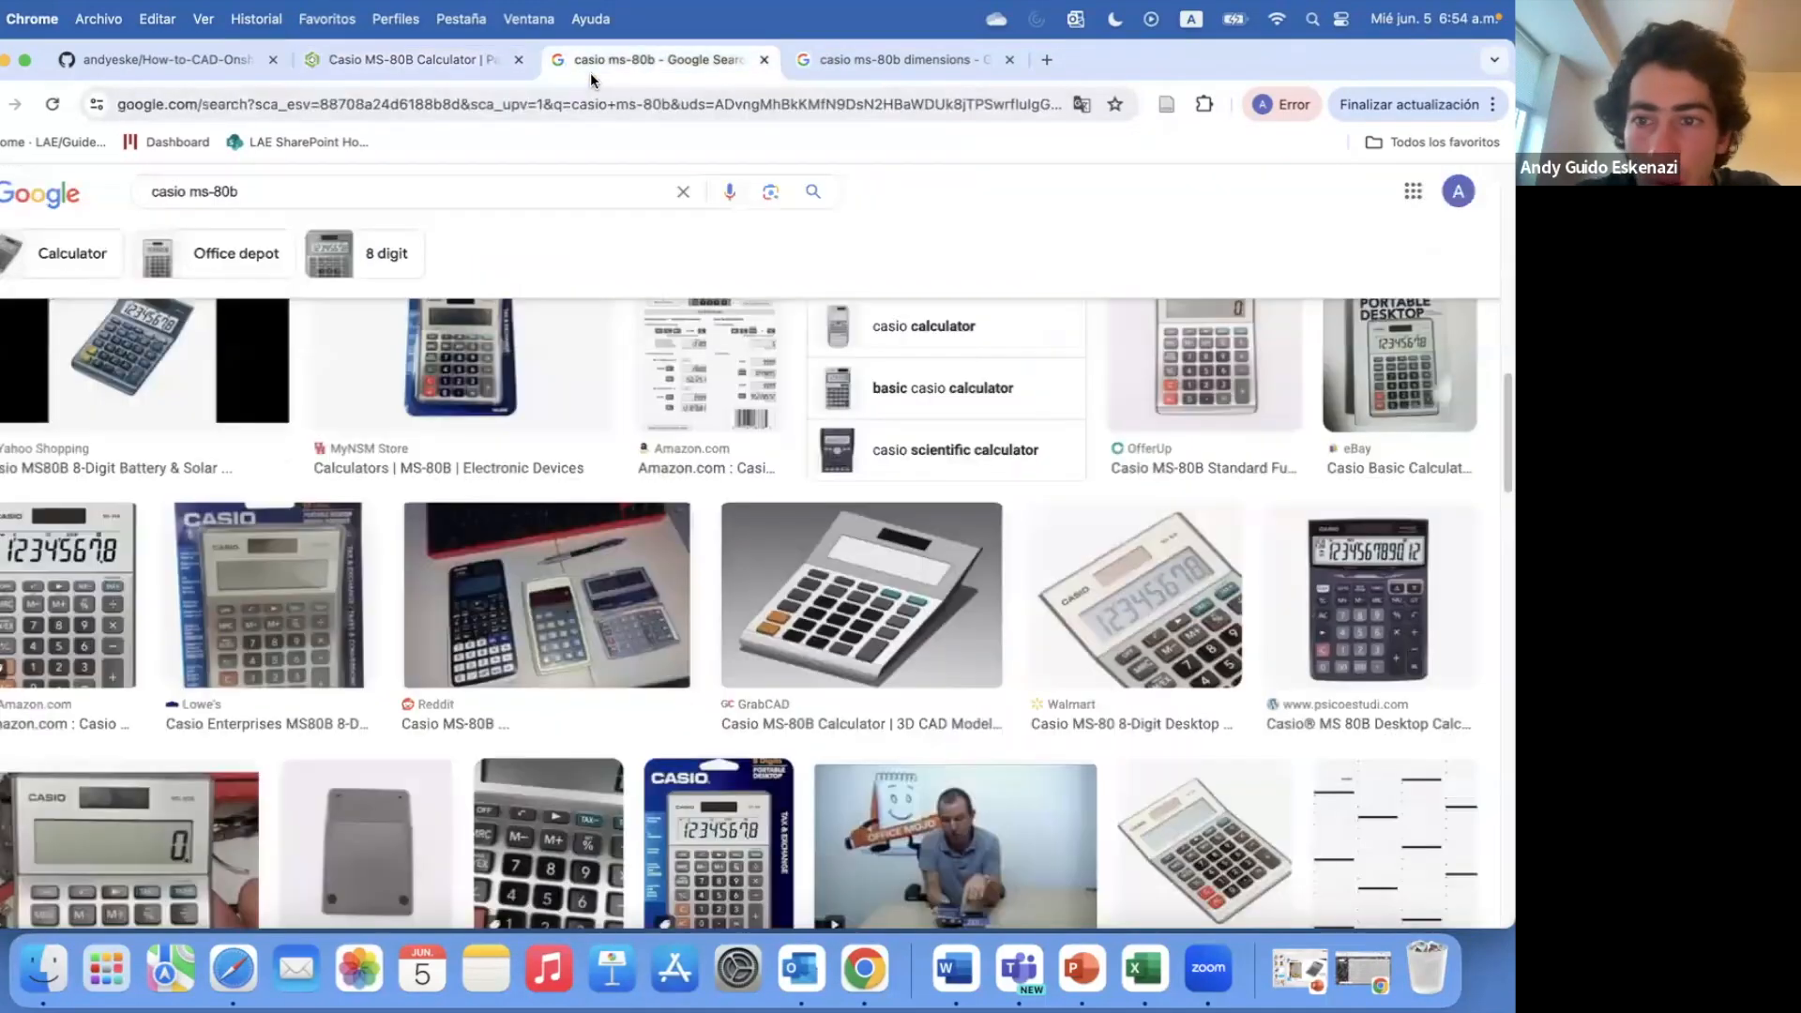
key(ctrl+shift+Tab)
scroll(572, 362, up, 4)
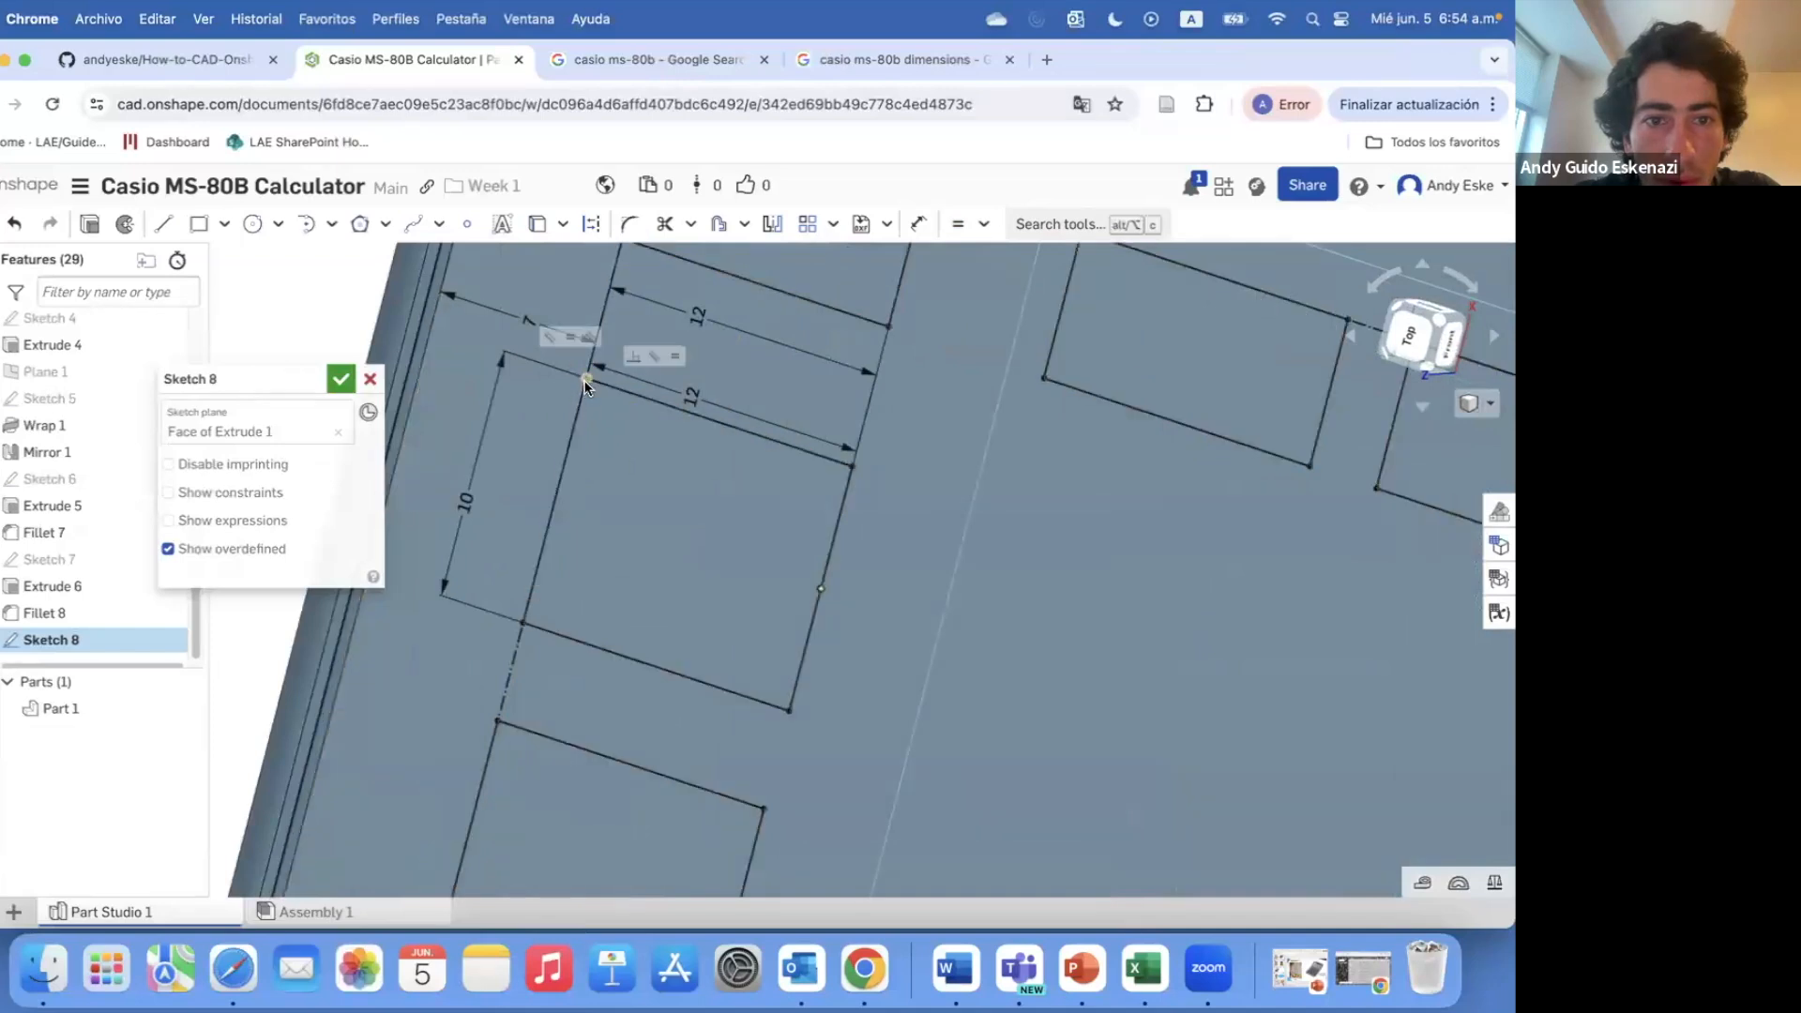
scroll(531, 628, down, 8)
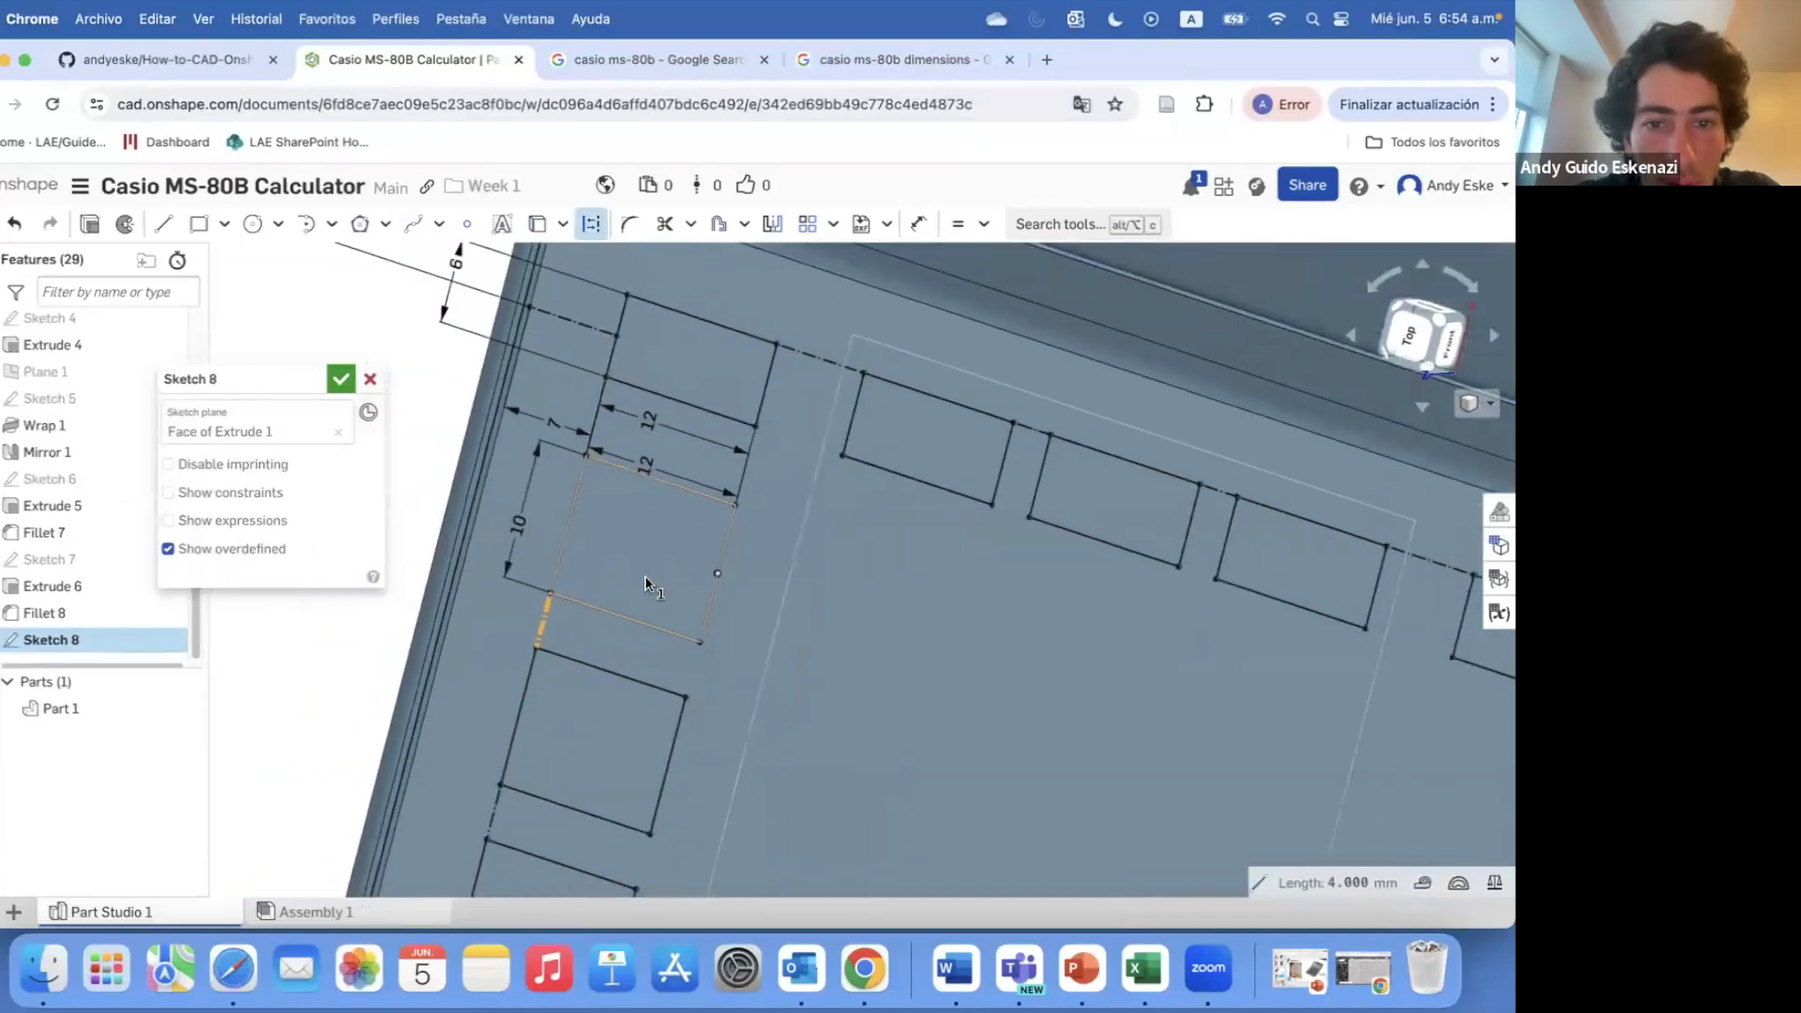
scroll(576, 806, up, 5)
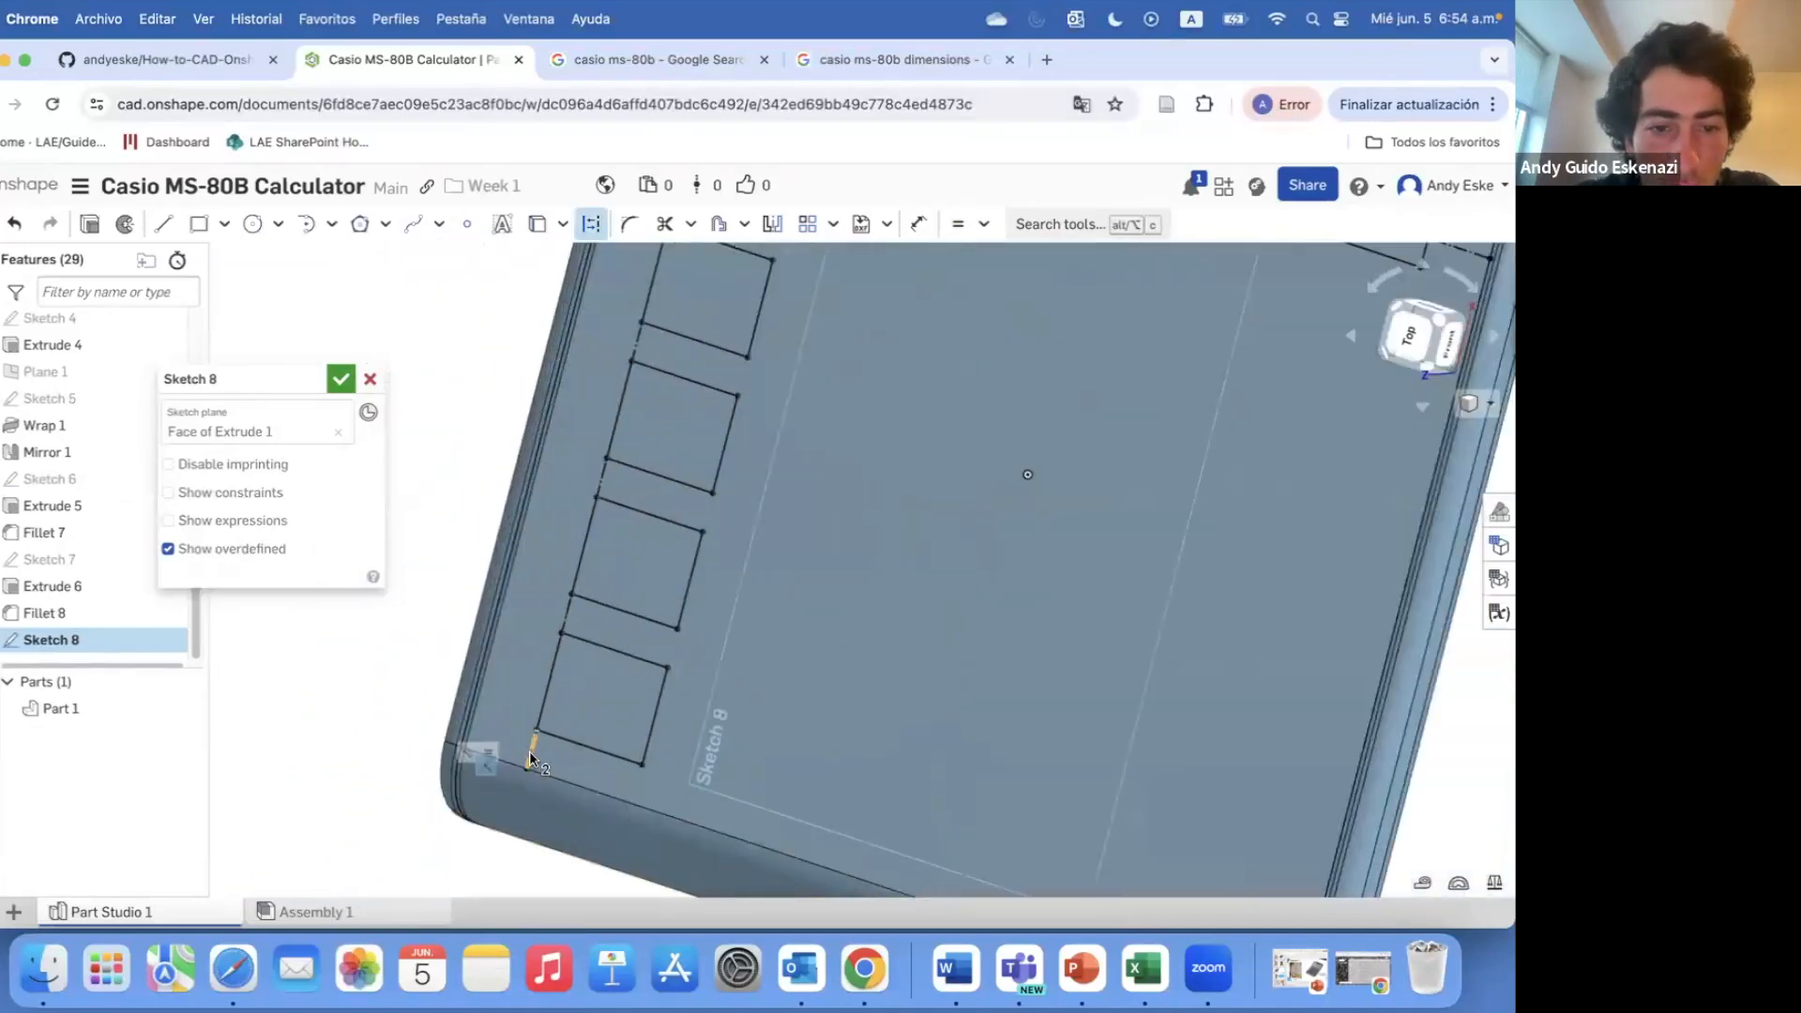
scroll(567, 779, down, 5)
mouse_move(567, 780)
right_down()
mouse_move(649, 541)
mouse_move(664, 398)
mouse_move(724, 394)
mouse_move(765, 563)
right_up()
scroll(664, 395, up, 5)
scroll(664, 395, down, 3)
click(585, 62)
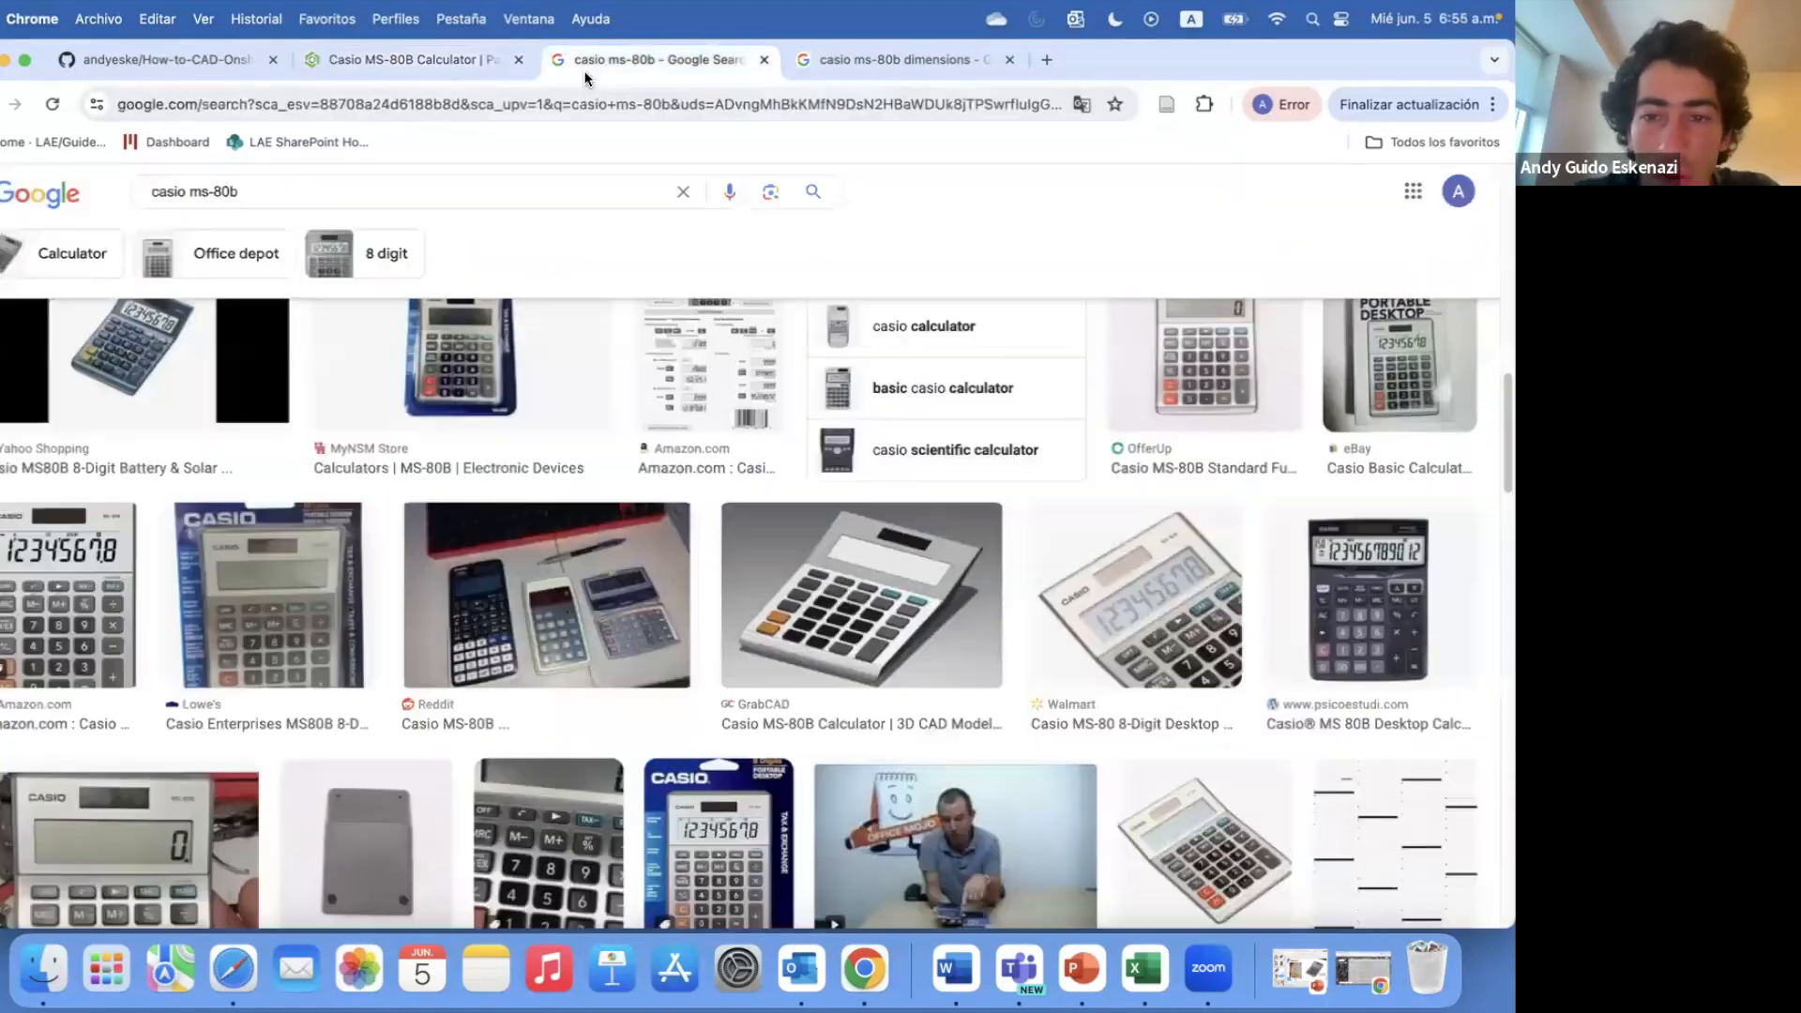
click(452, 60)
- Sketch five rectangular keys in a second column below the second key of the top row
click(198, 223)
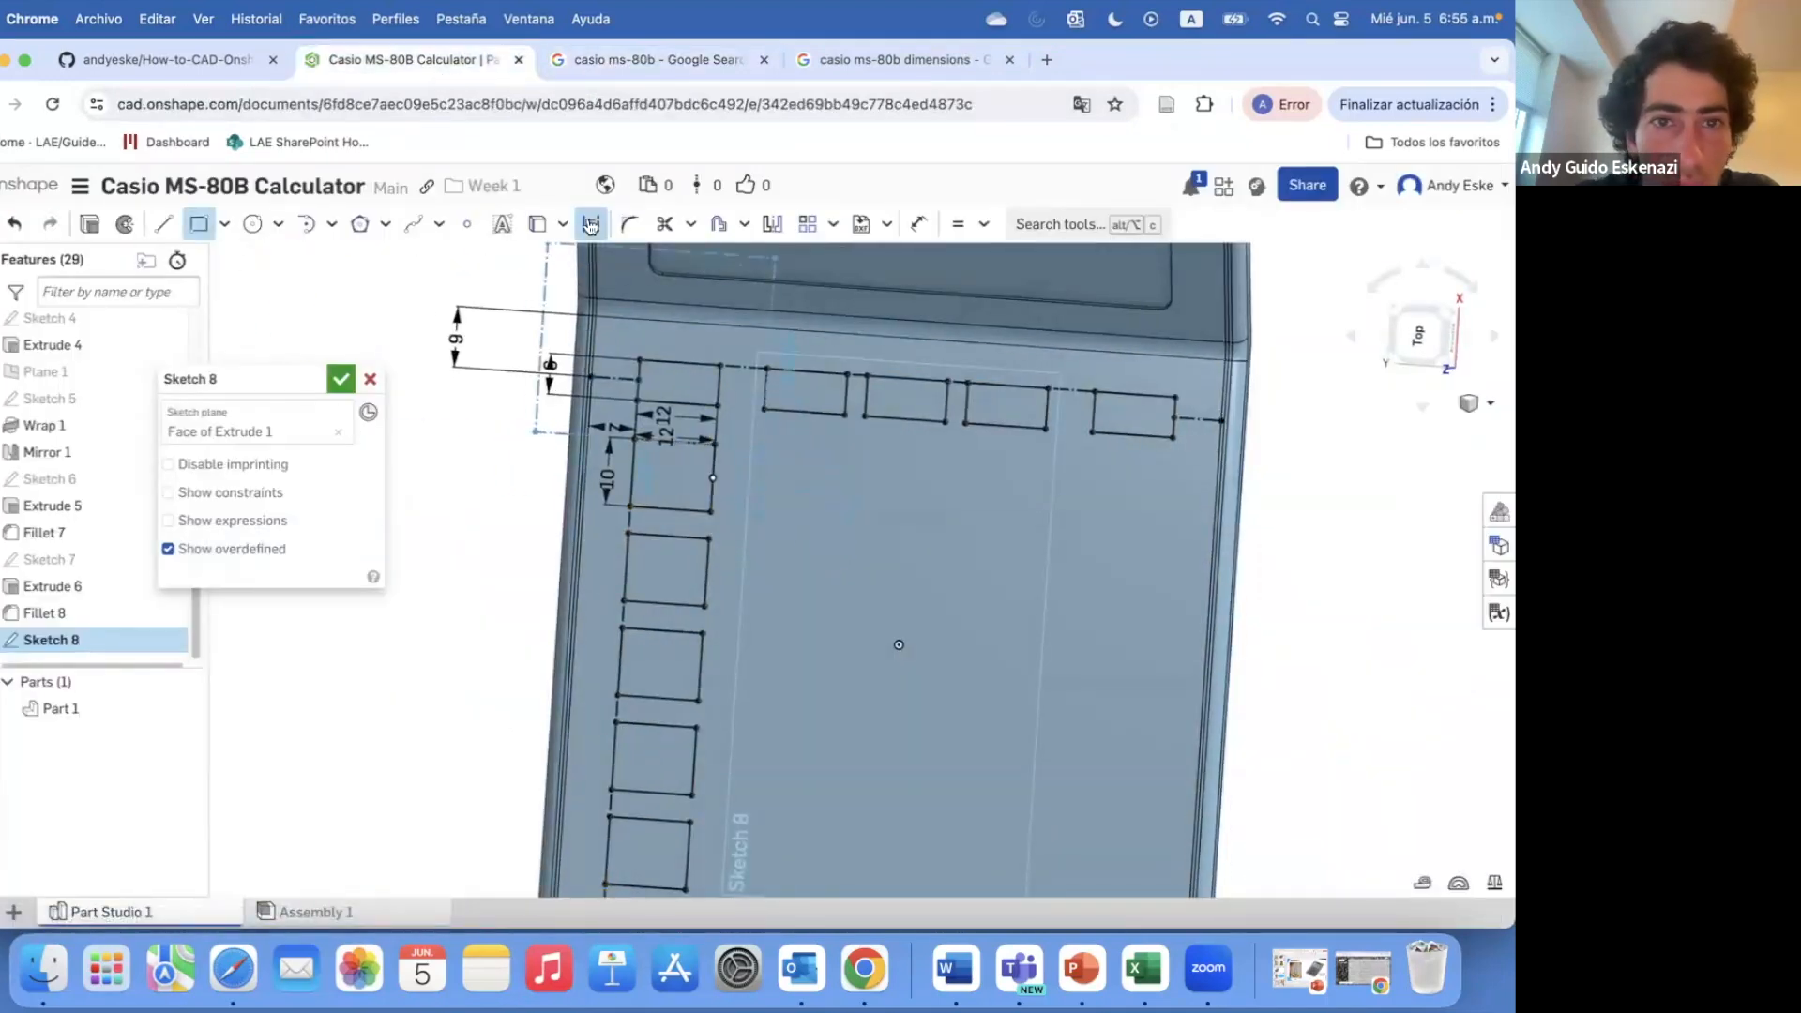
click(837, 516)
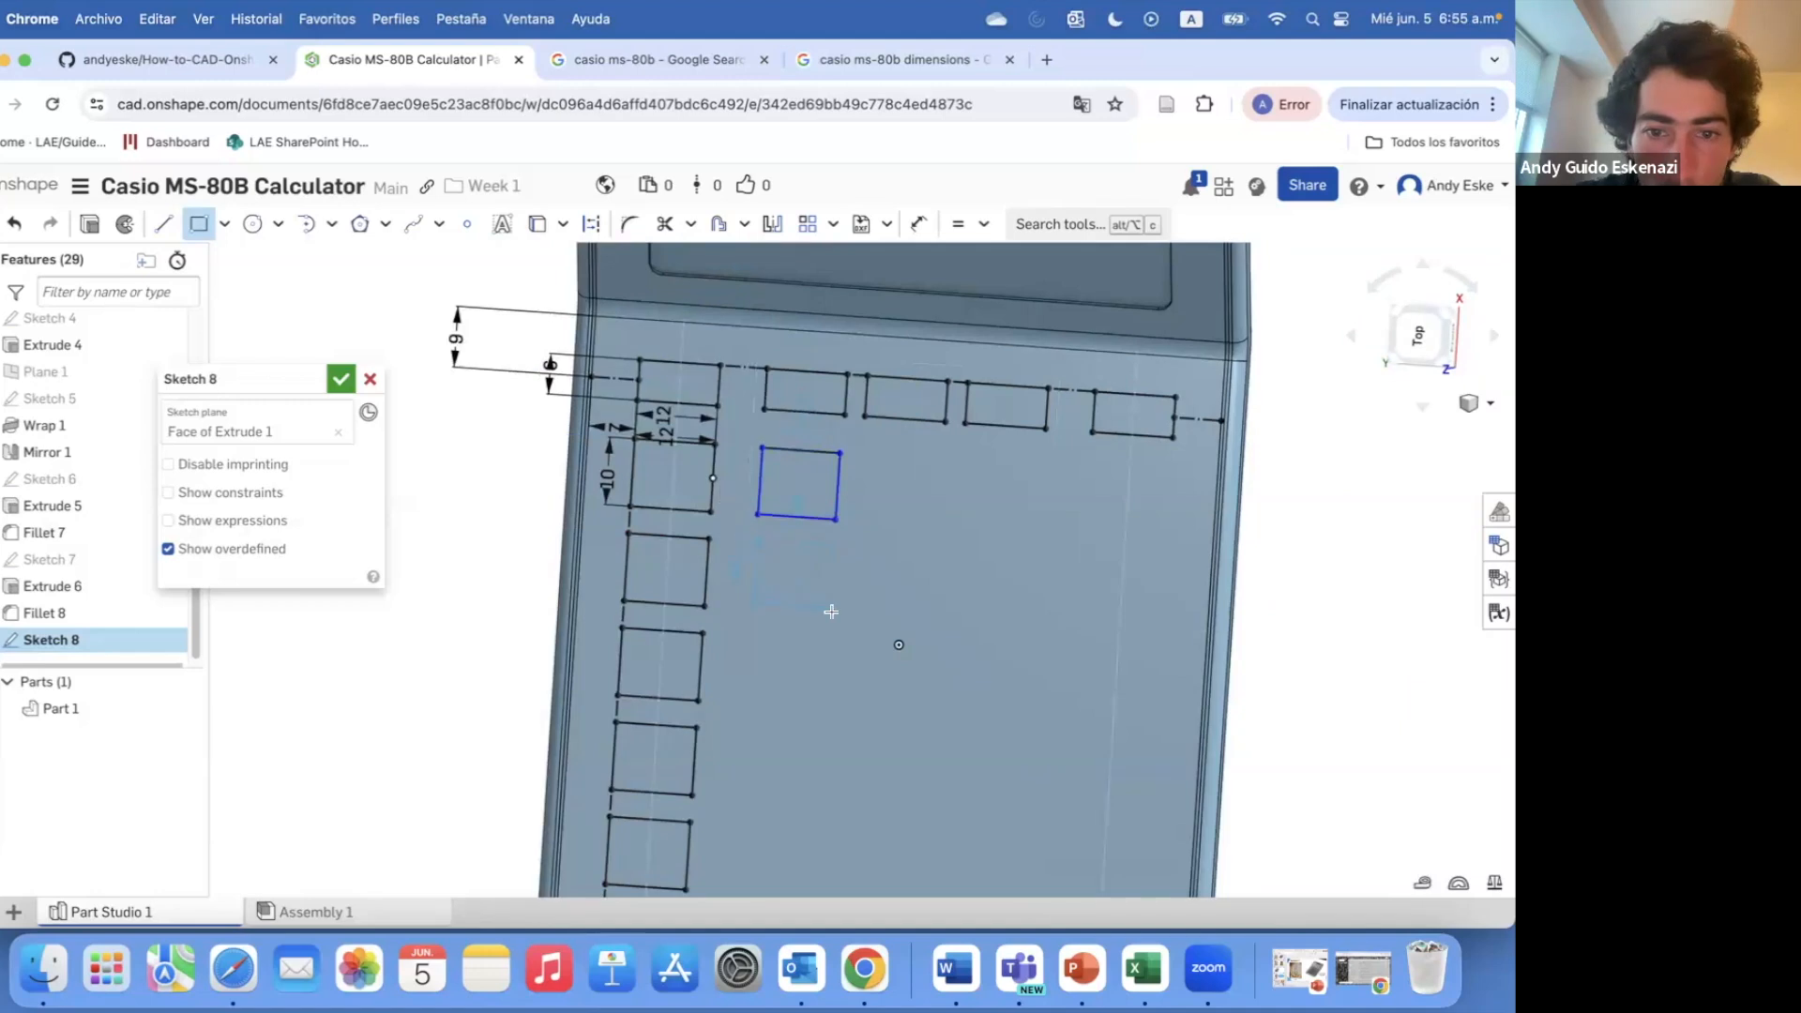
click(824, 709)
scroll(825, 708, down, 5)
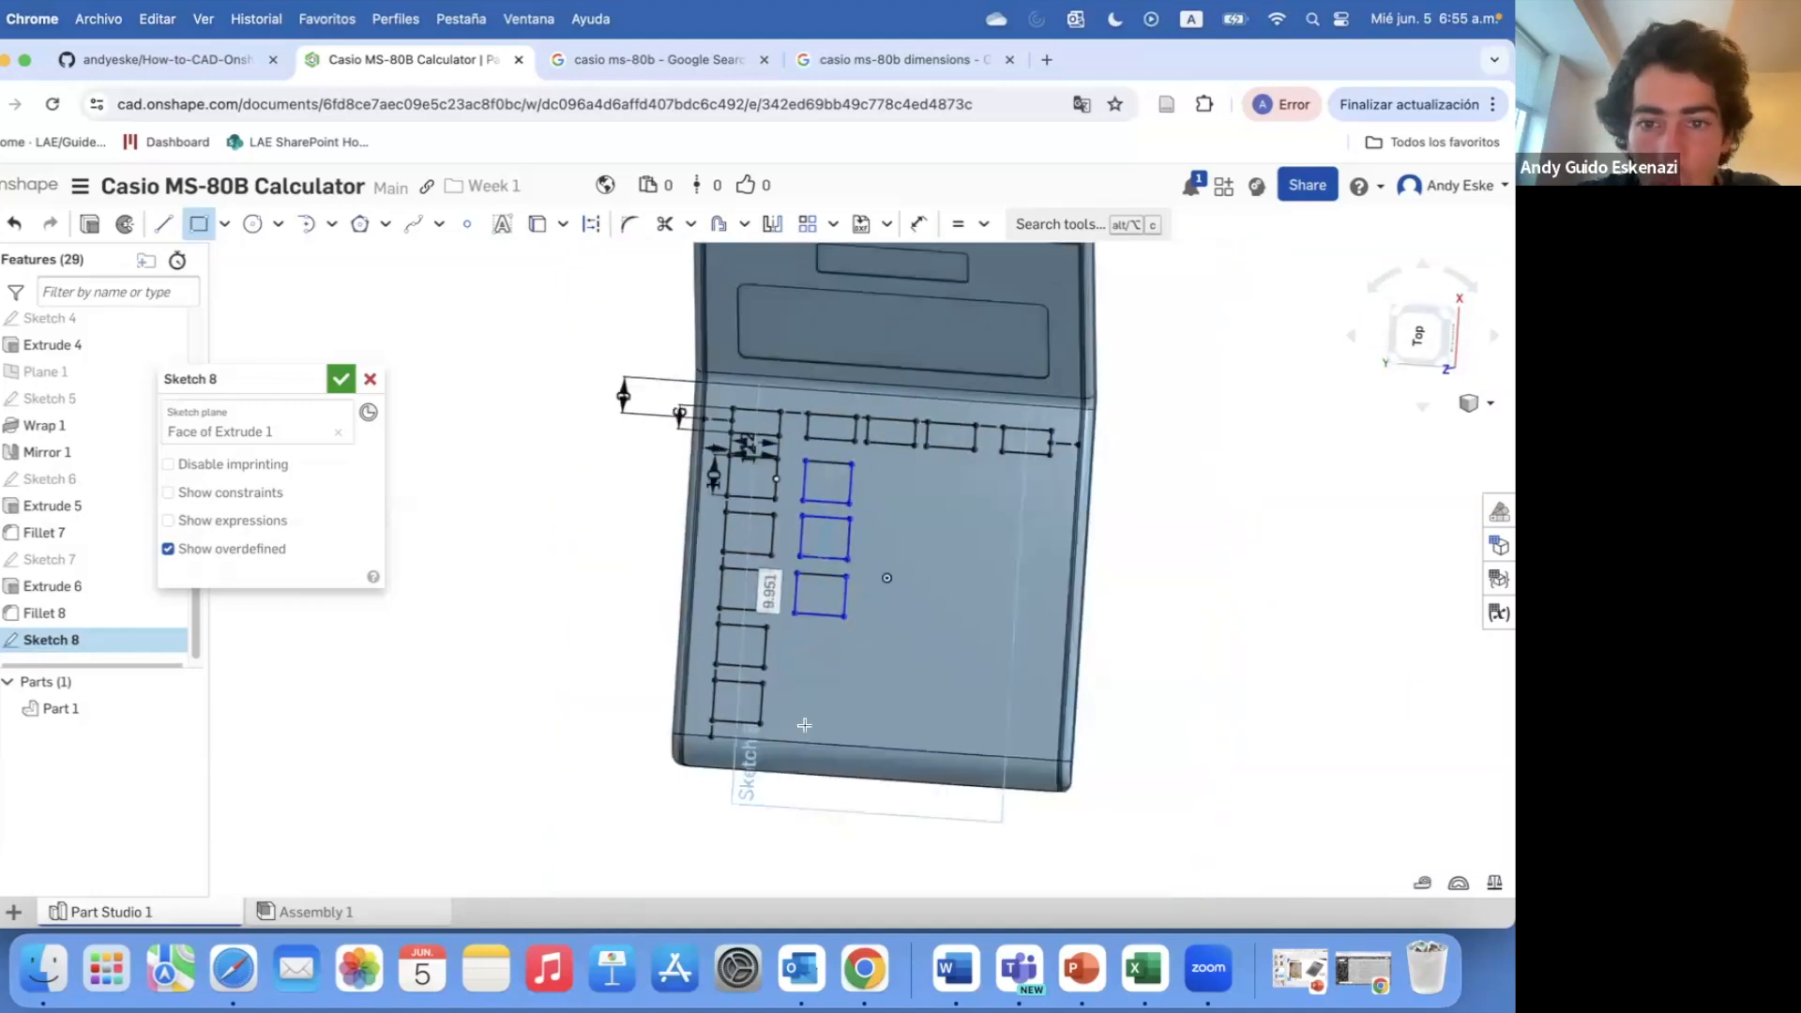
scroll(796, 614, up, 6)
click(902, 698)
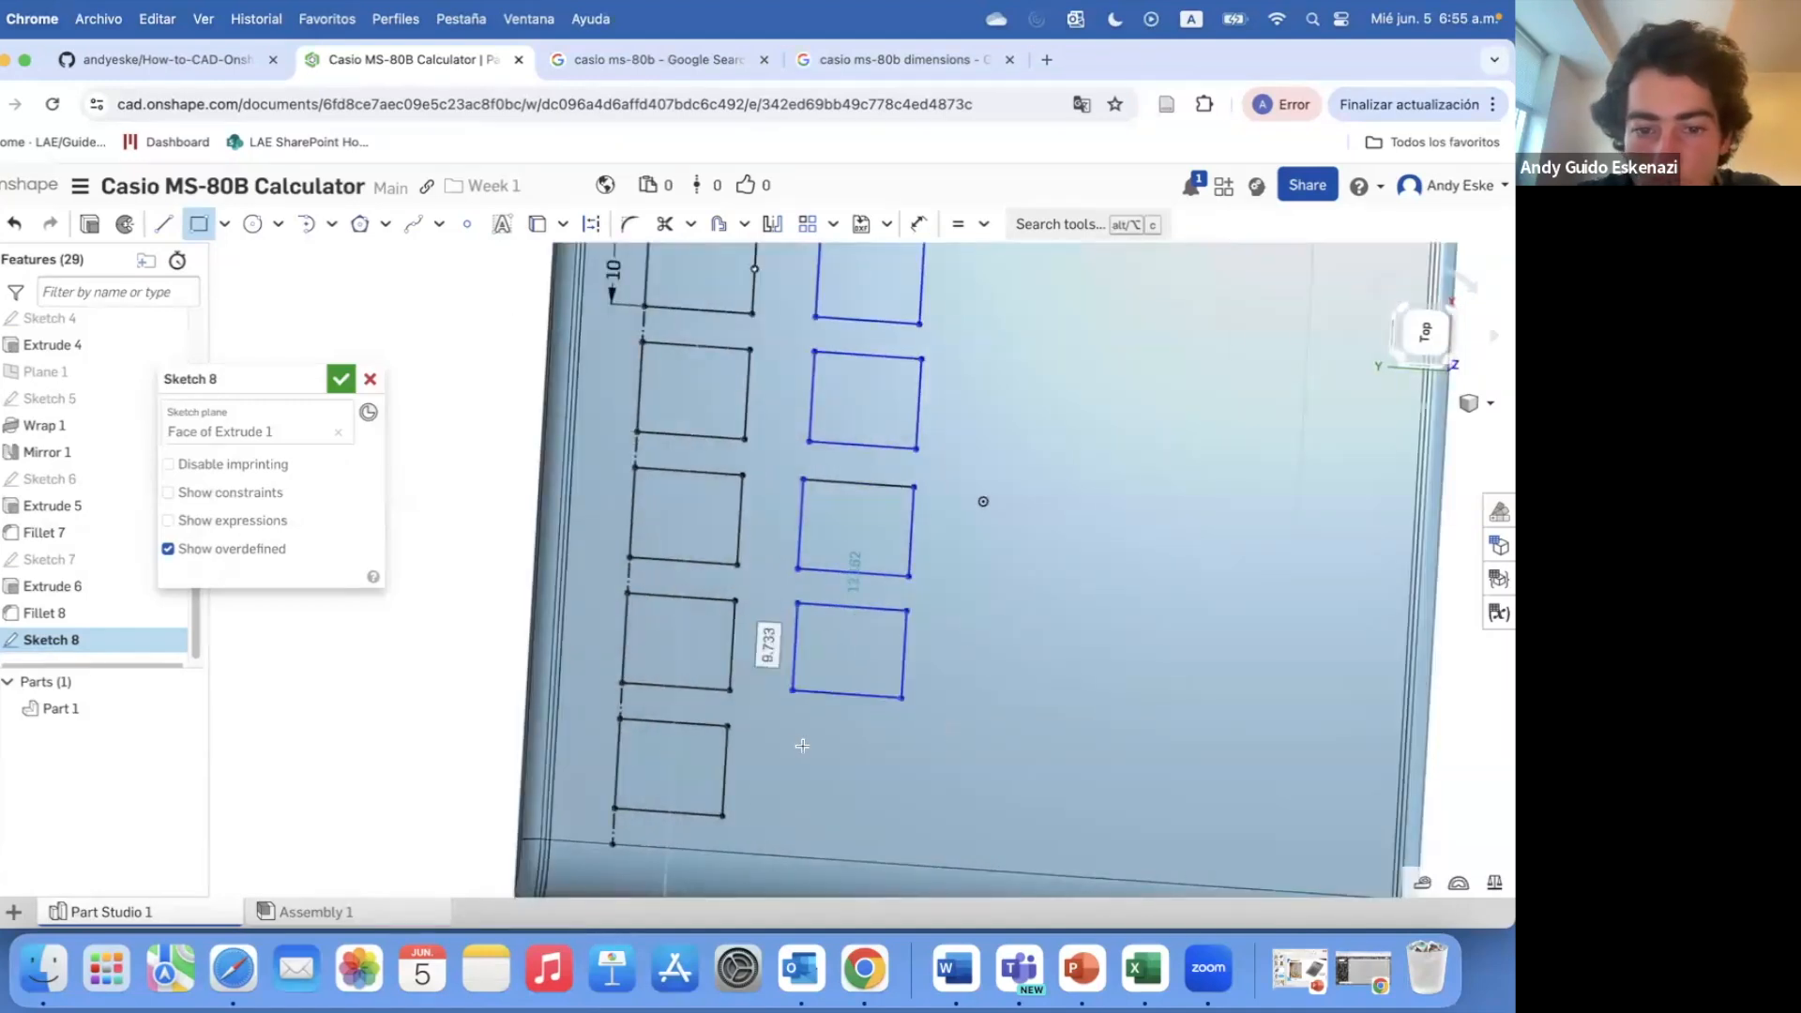
click(894, 824)
scroll(894, 824, down, 5)
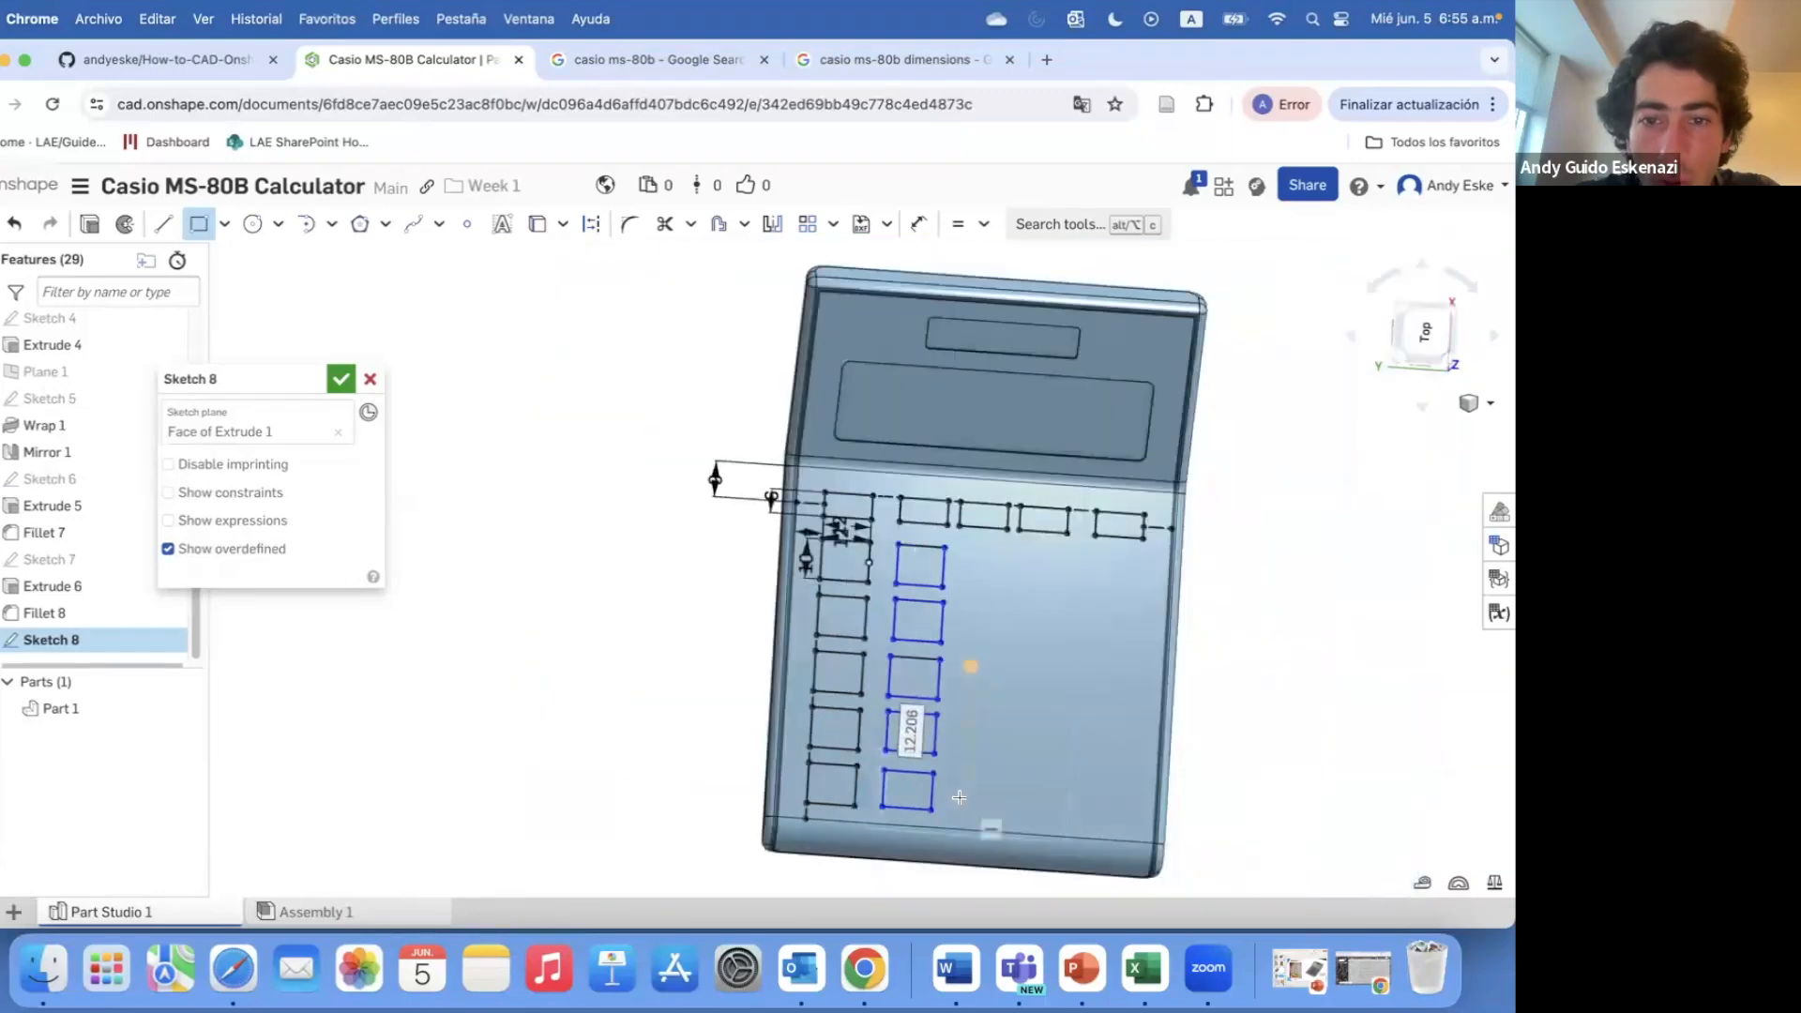
scroll(713, 469, up, 6)
- Link the second column's keys with construction lines from the top row's second key down to the body's front edge
click(164, 223)
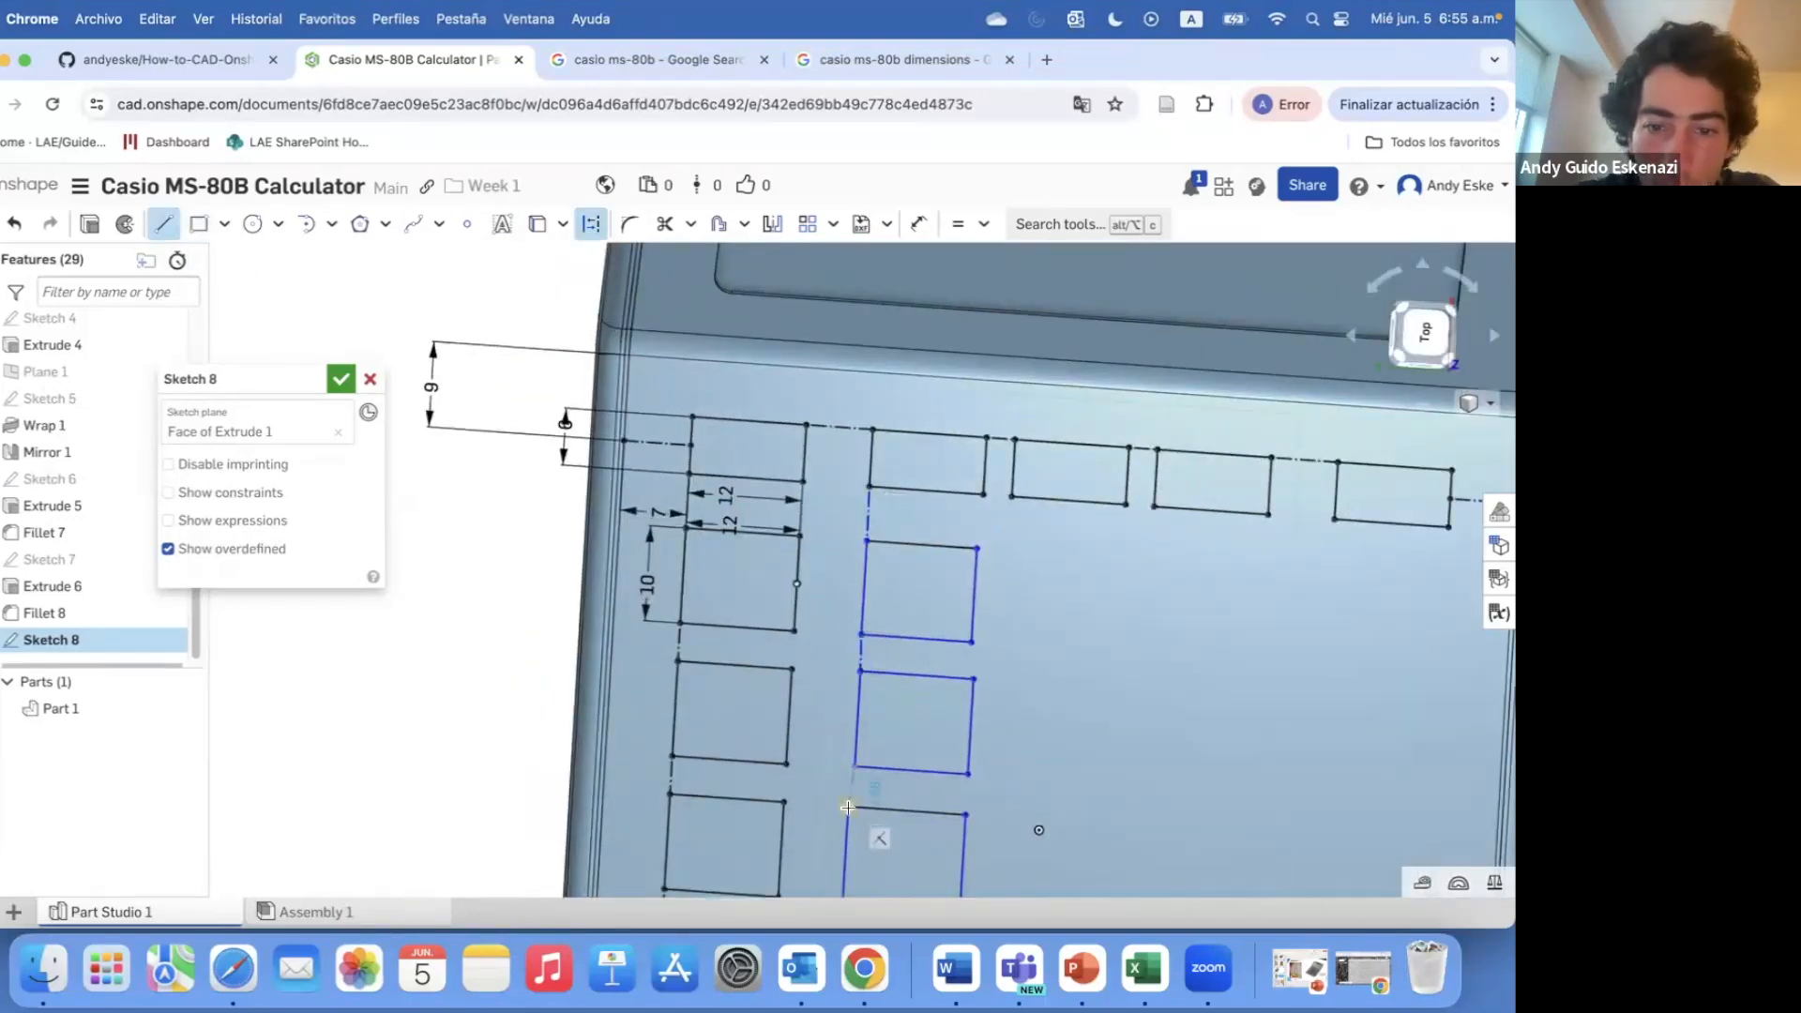
scroll(848, 807, down, 5)
scroll(850, 519, up, 6)
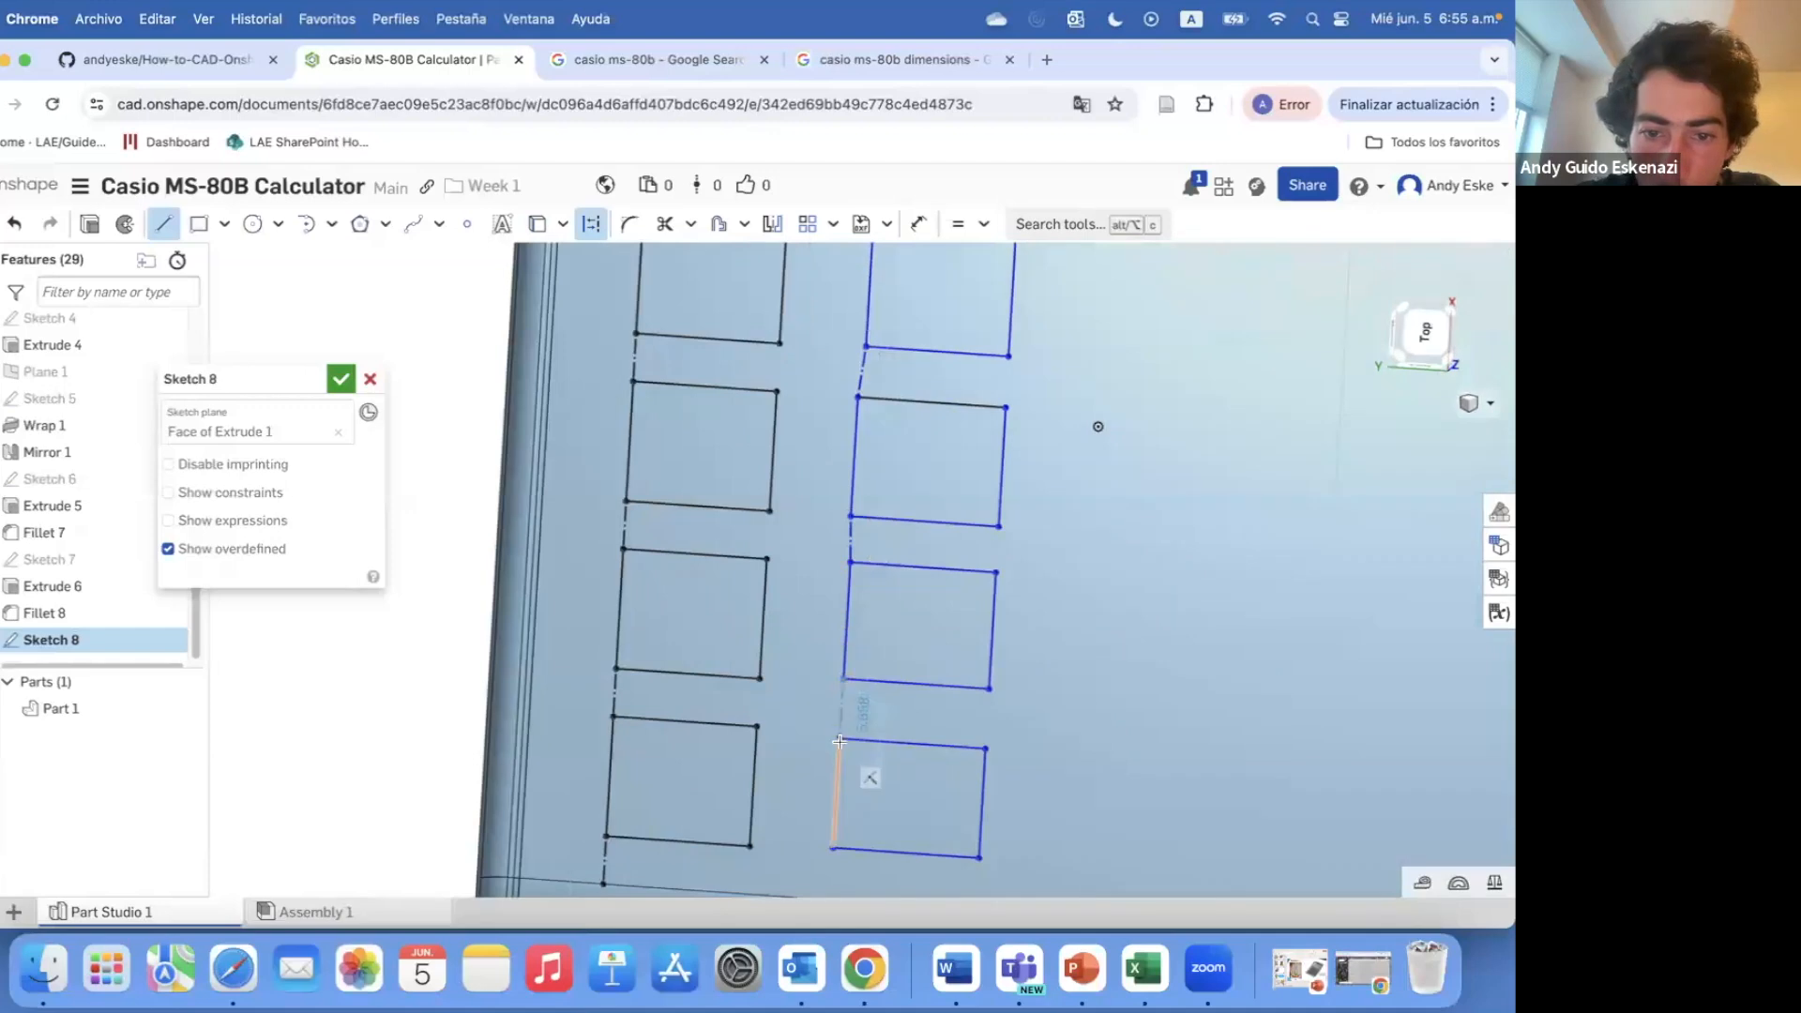
scroll(856, 659, down, 1)
key(Escape)
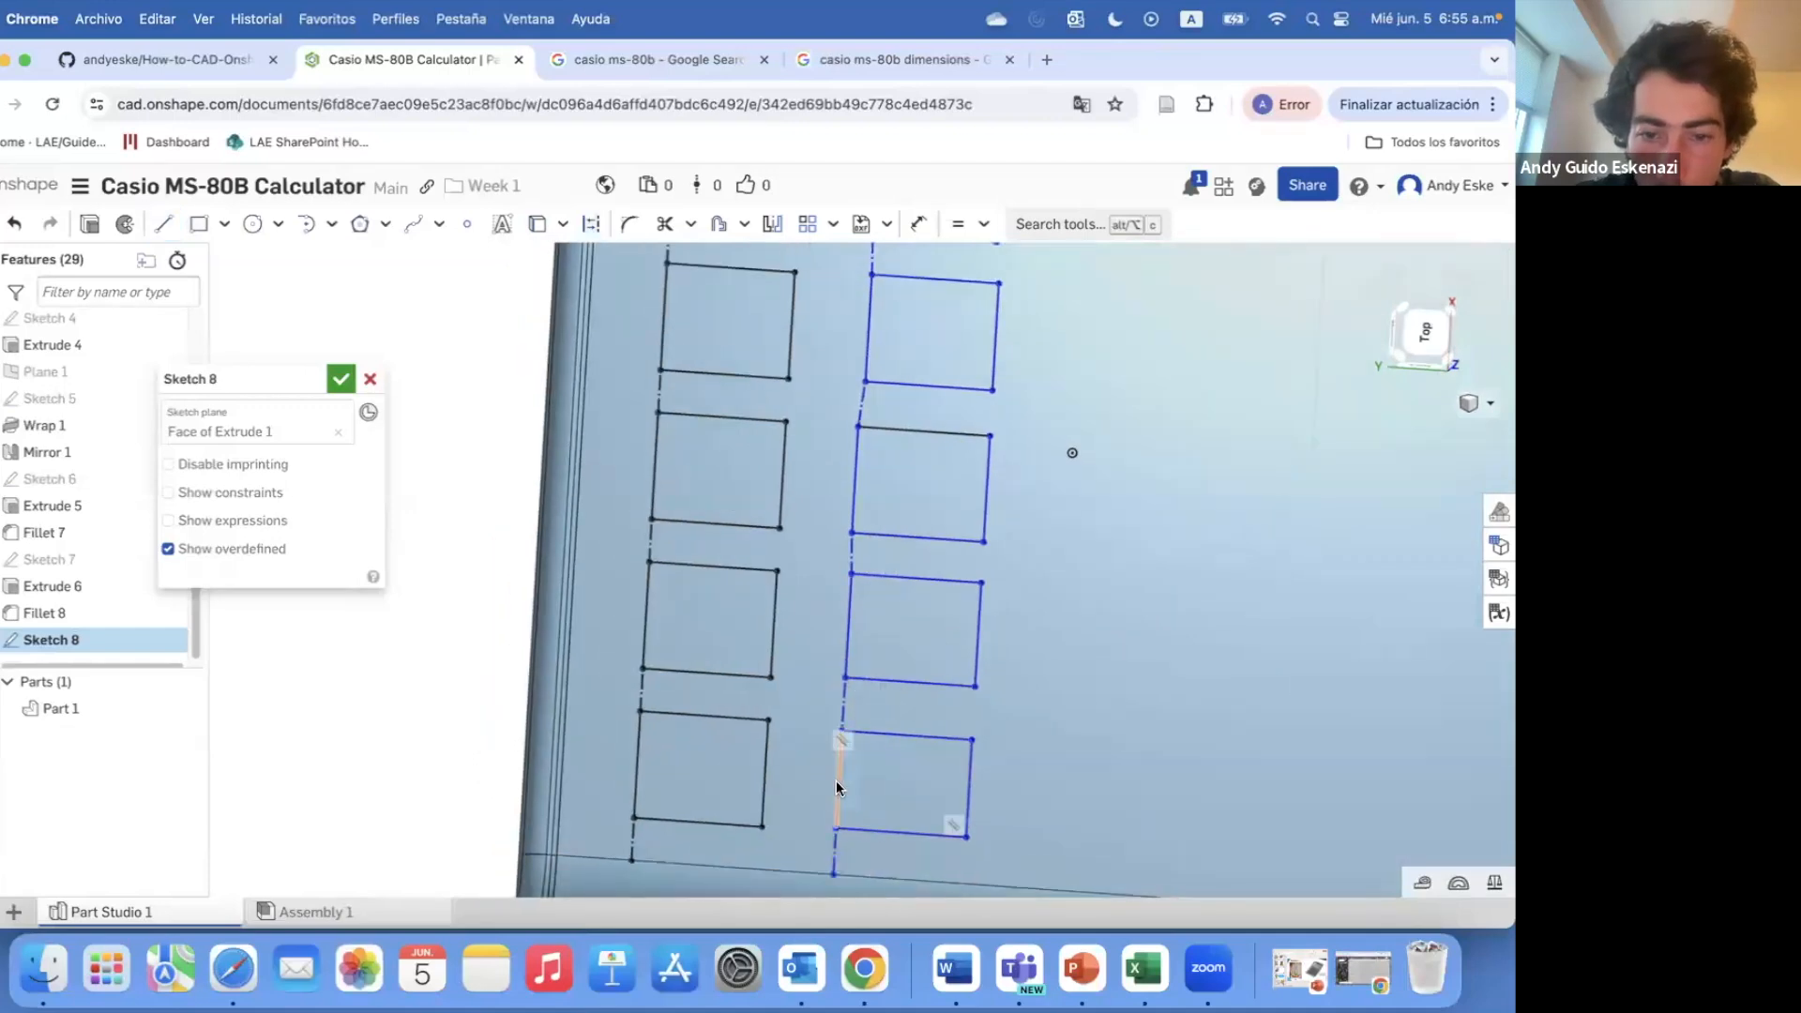
- Apply equal constraints to the heights and widths of the second column's keys
key(e)
click(868, 328)
scroll(870, 347, down, 3)
scroll(874, 380, up, 2)
click(869, 380)
scroll(883, 563, down, 2)
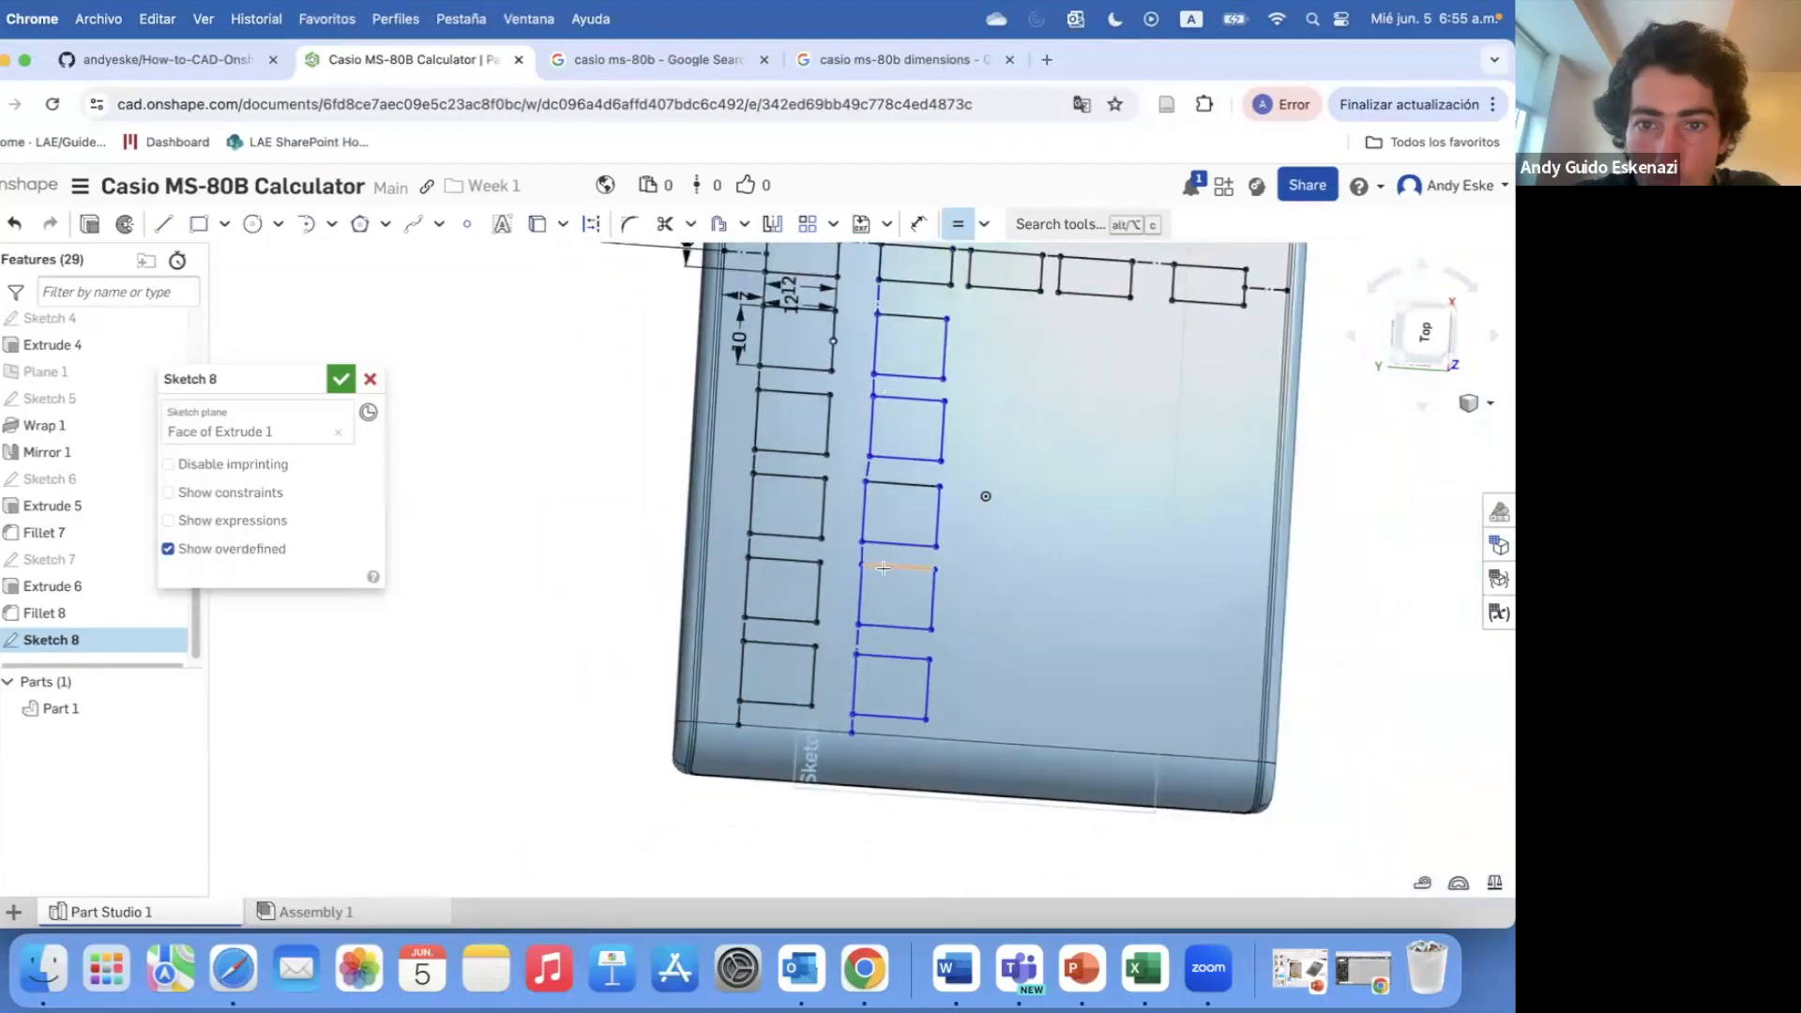
click(906, 459)
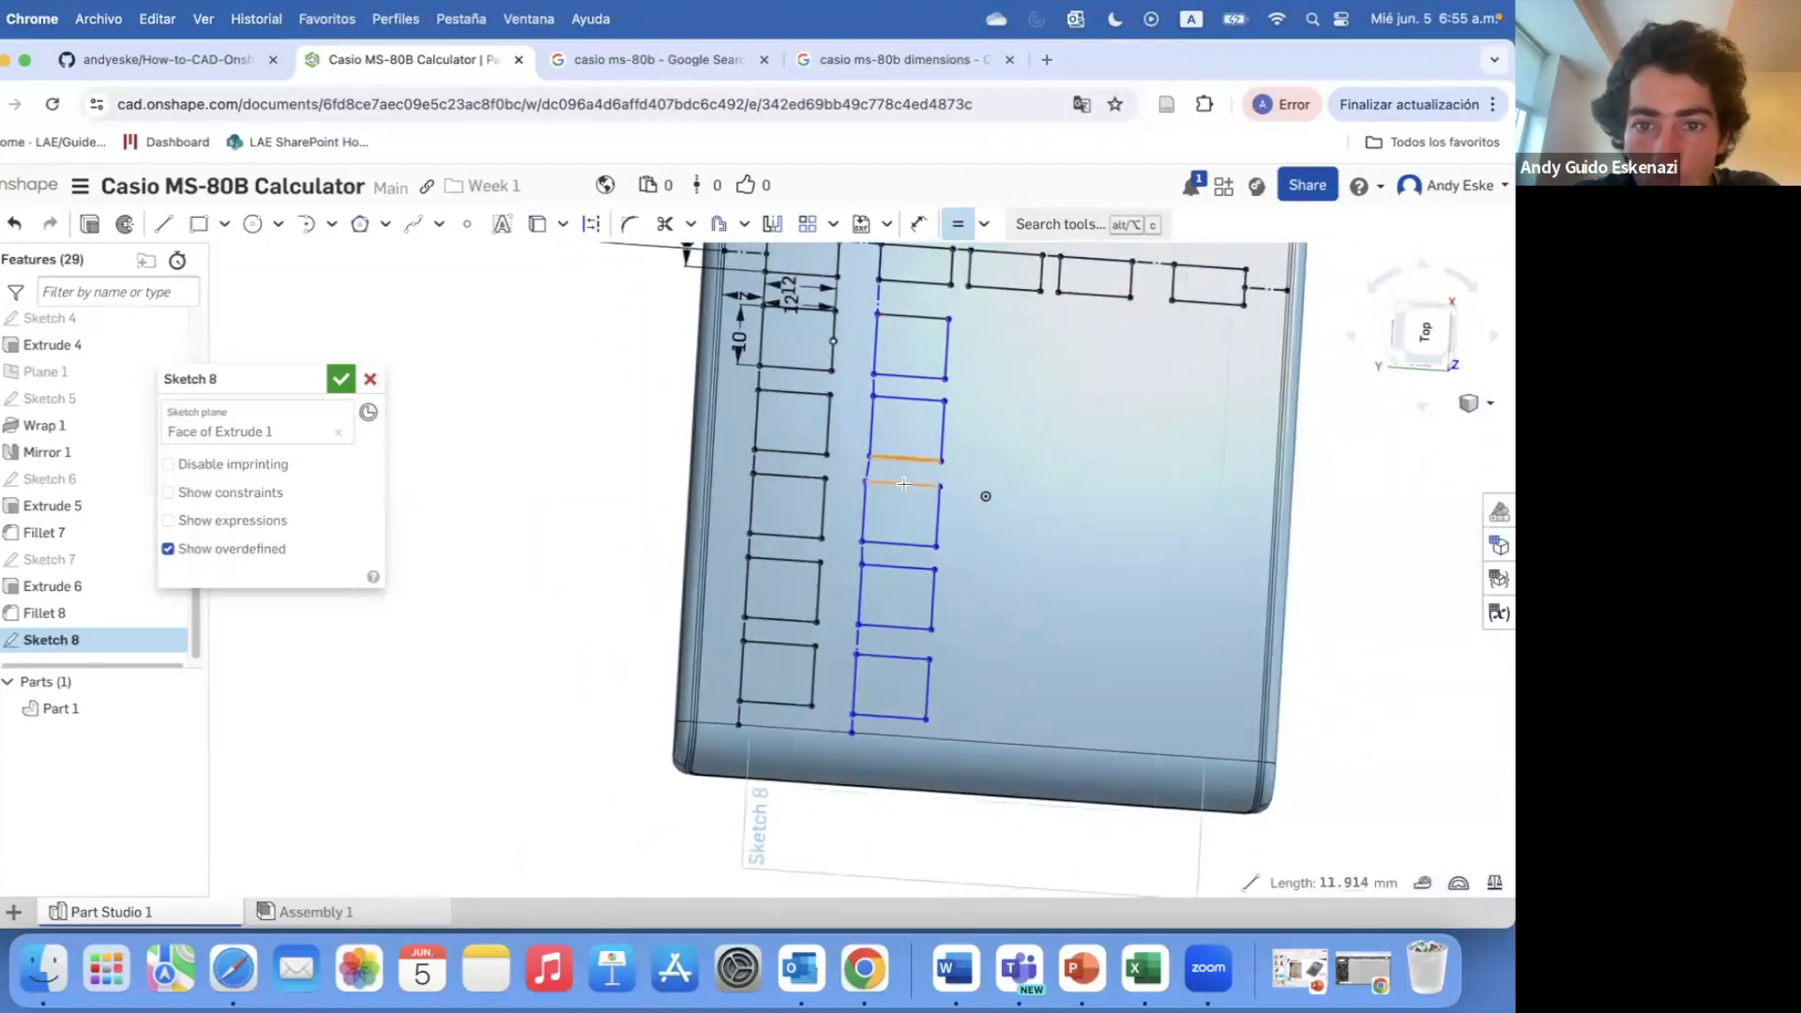
click(900, 566)
scroll(900, 610, down, 2)
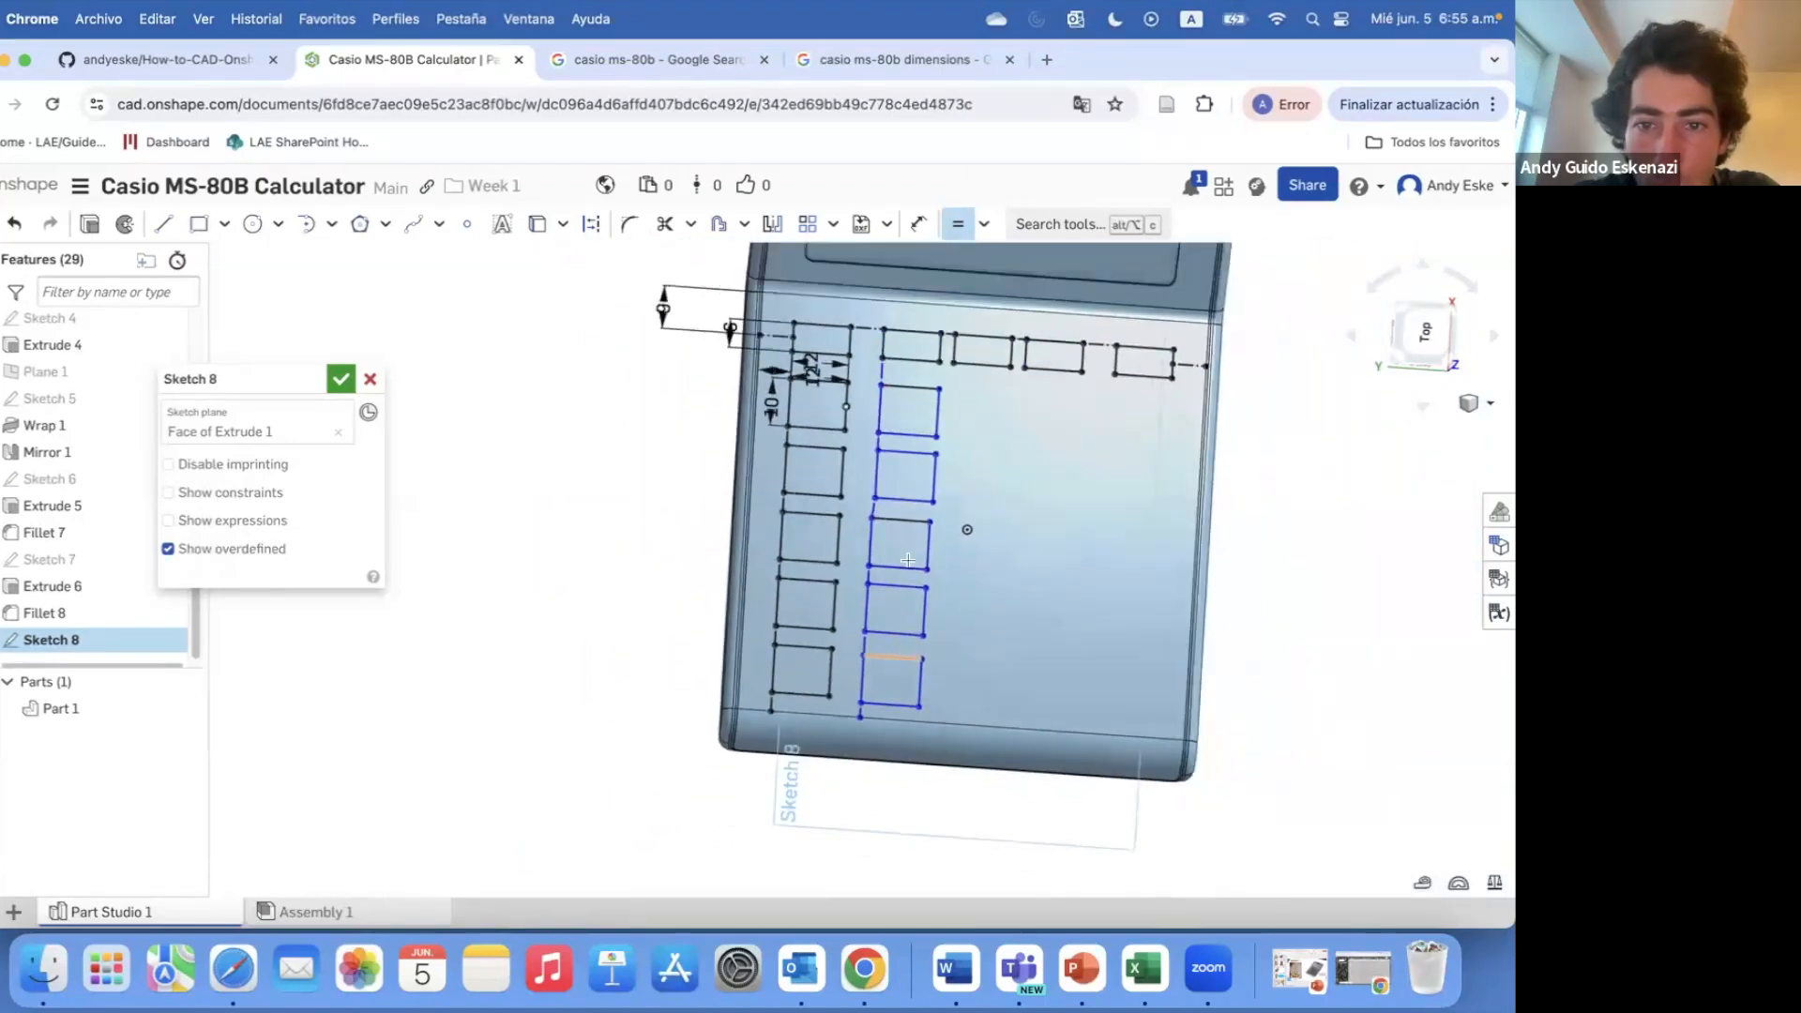
scroll(953, 281, up, 2)
- Apply parallel constraints between the second column's construction lines and key sides to straighten the column
click(983, 223)
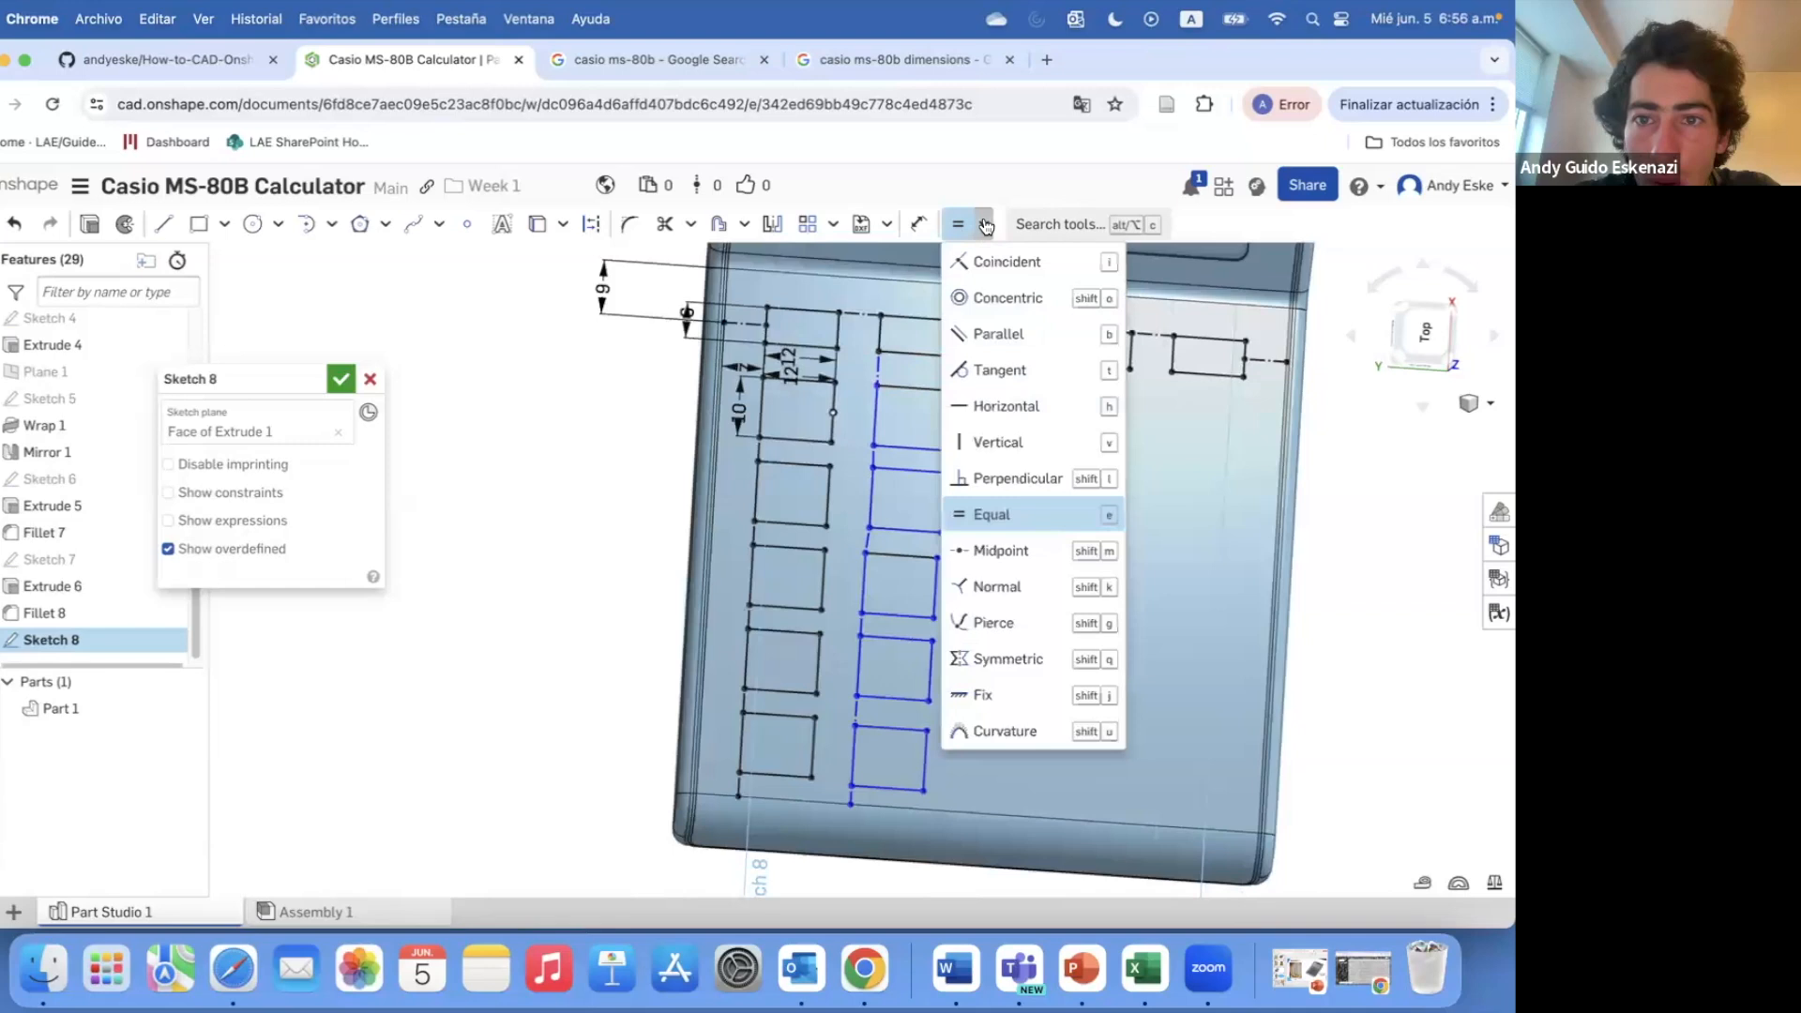
click(996, 336)
scroll(886, 403, up, 3)
click(874, 490)
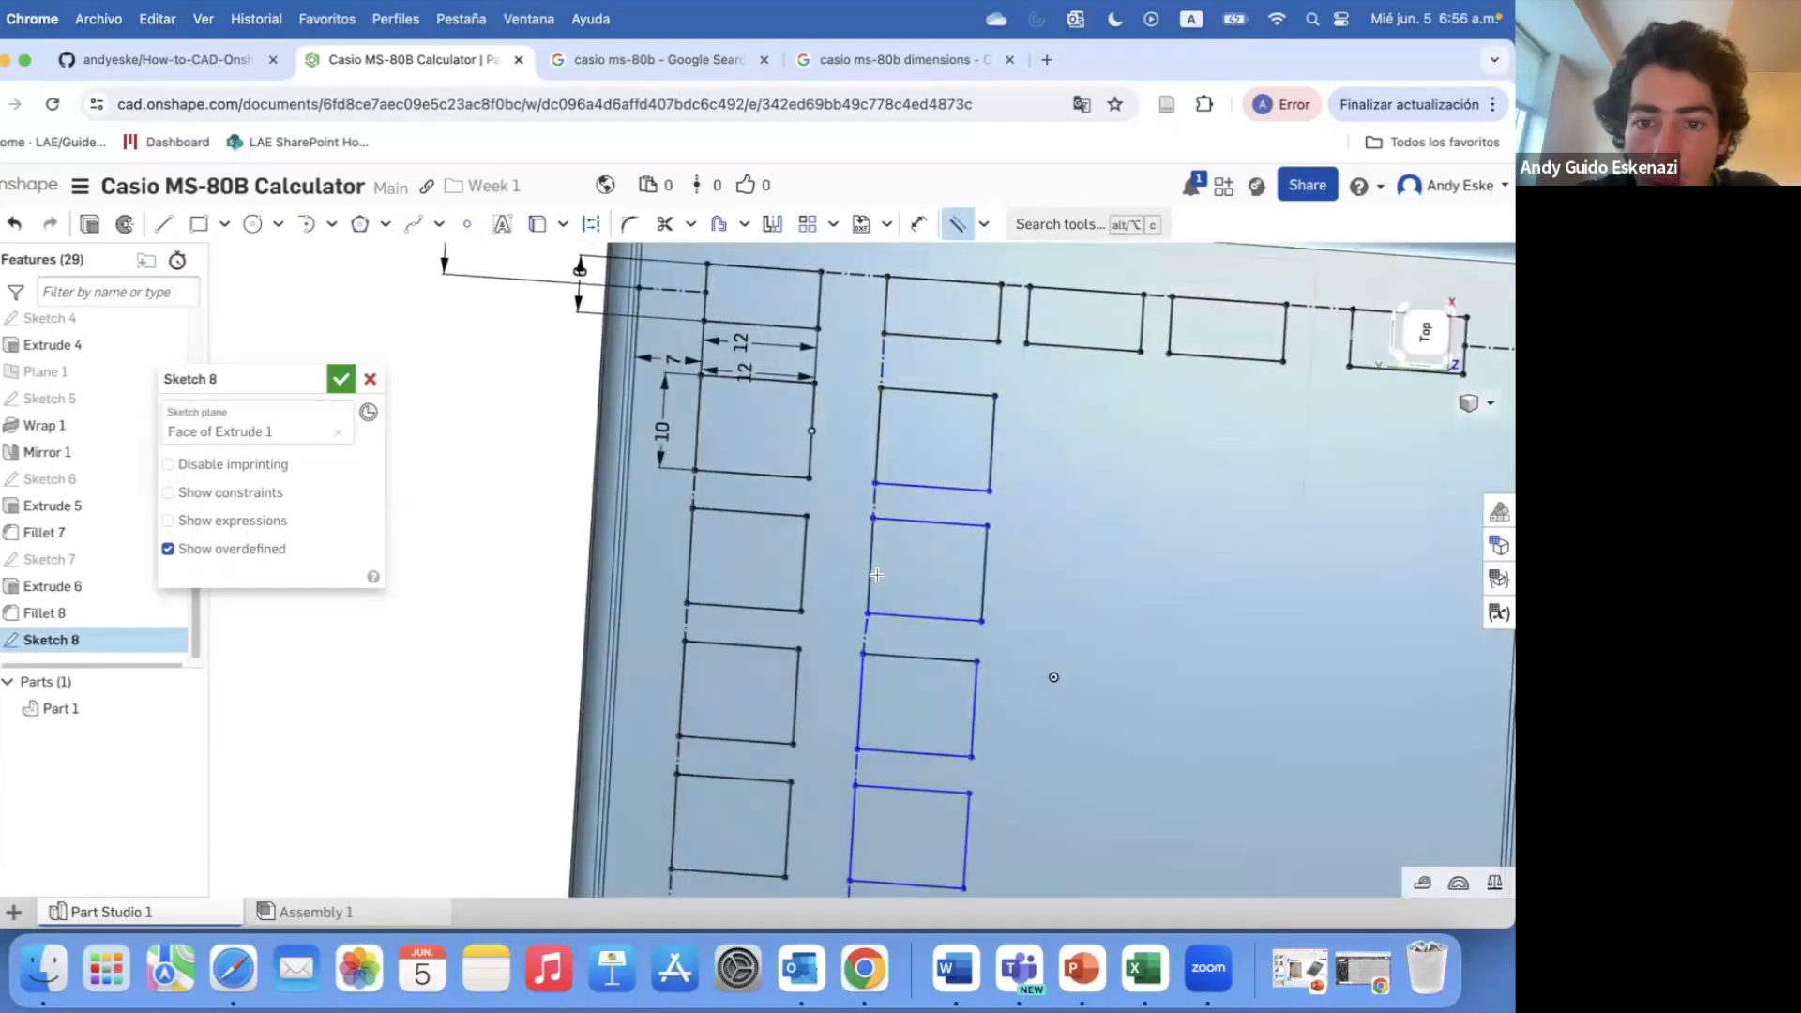
click(866, 581)
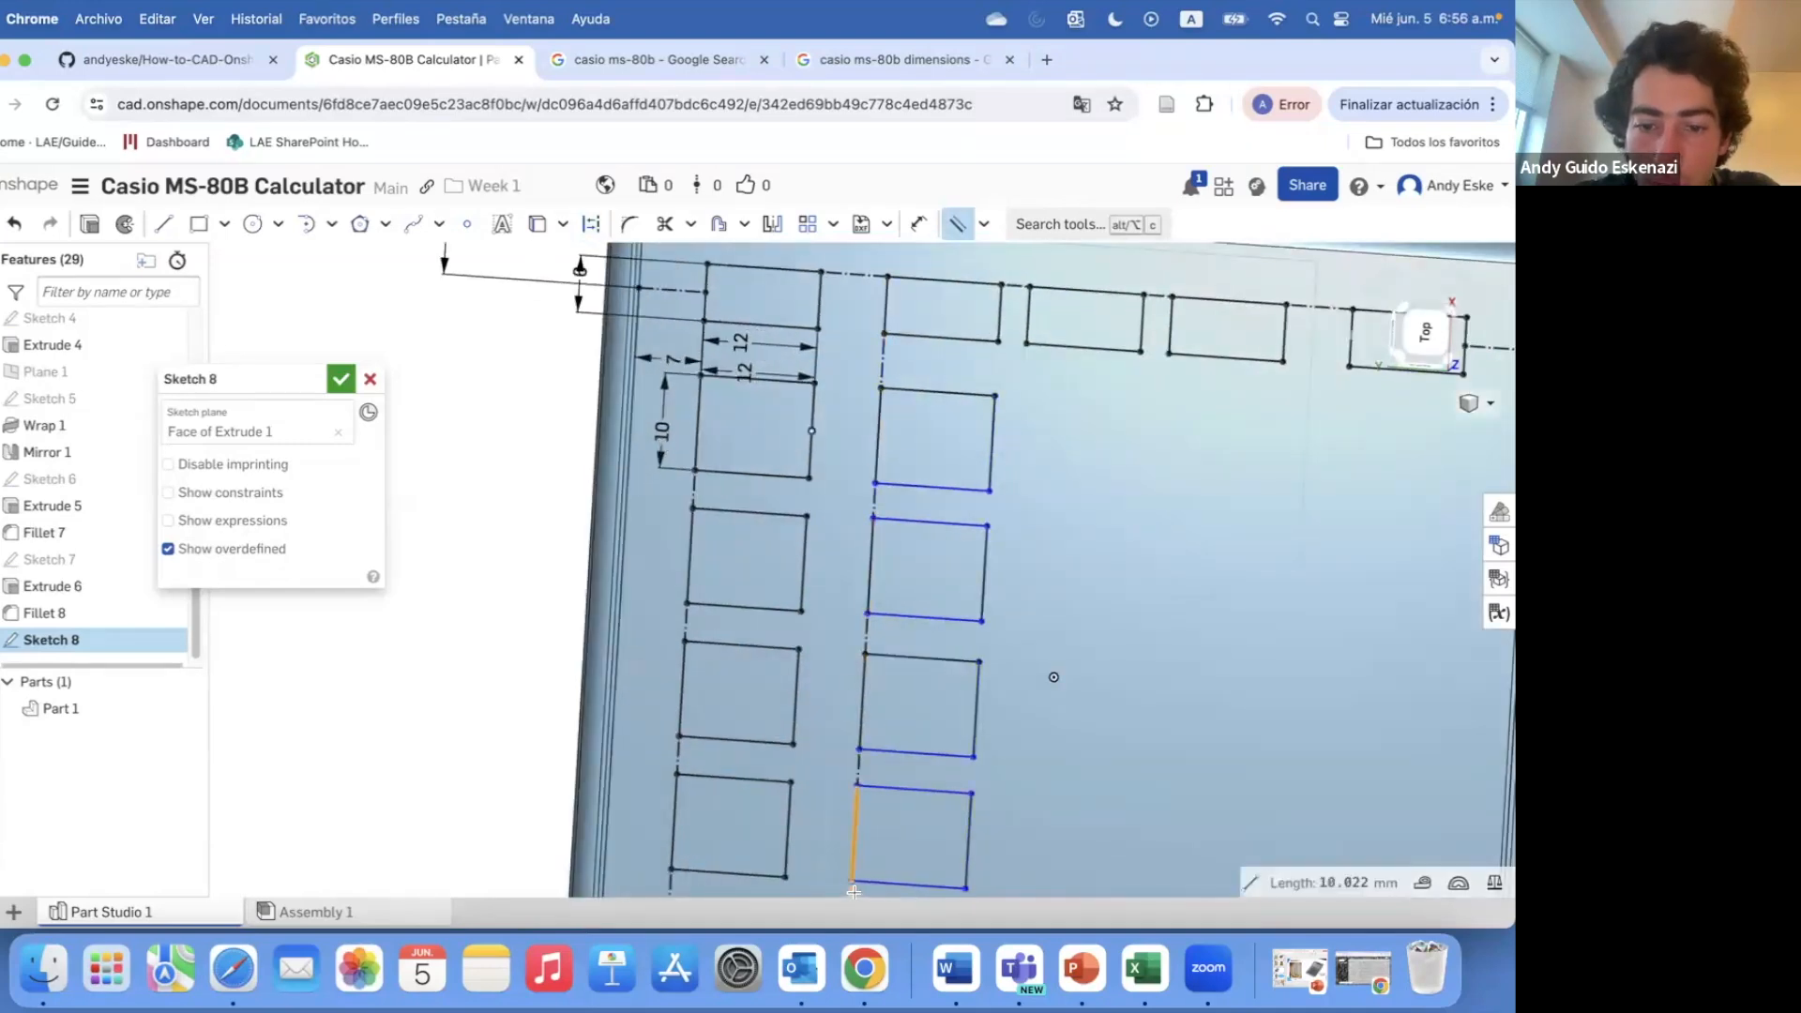
click(855, 825)
scroll(856, 813, down, 4)
scroll(847, 809, up, 4)
scroll(847, 810, up, 3)
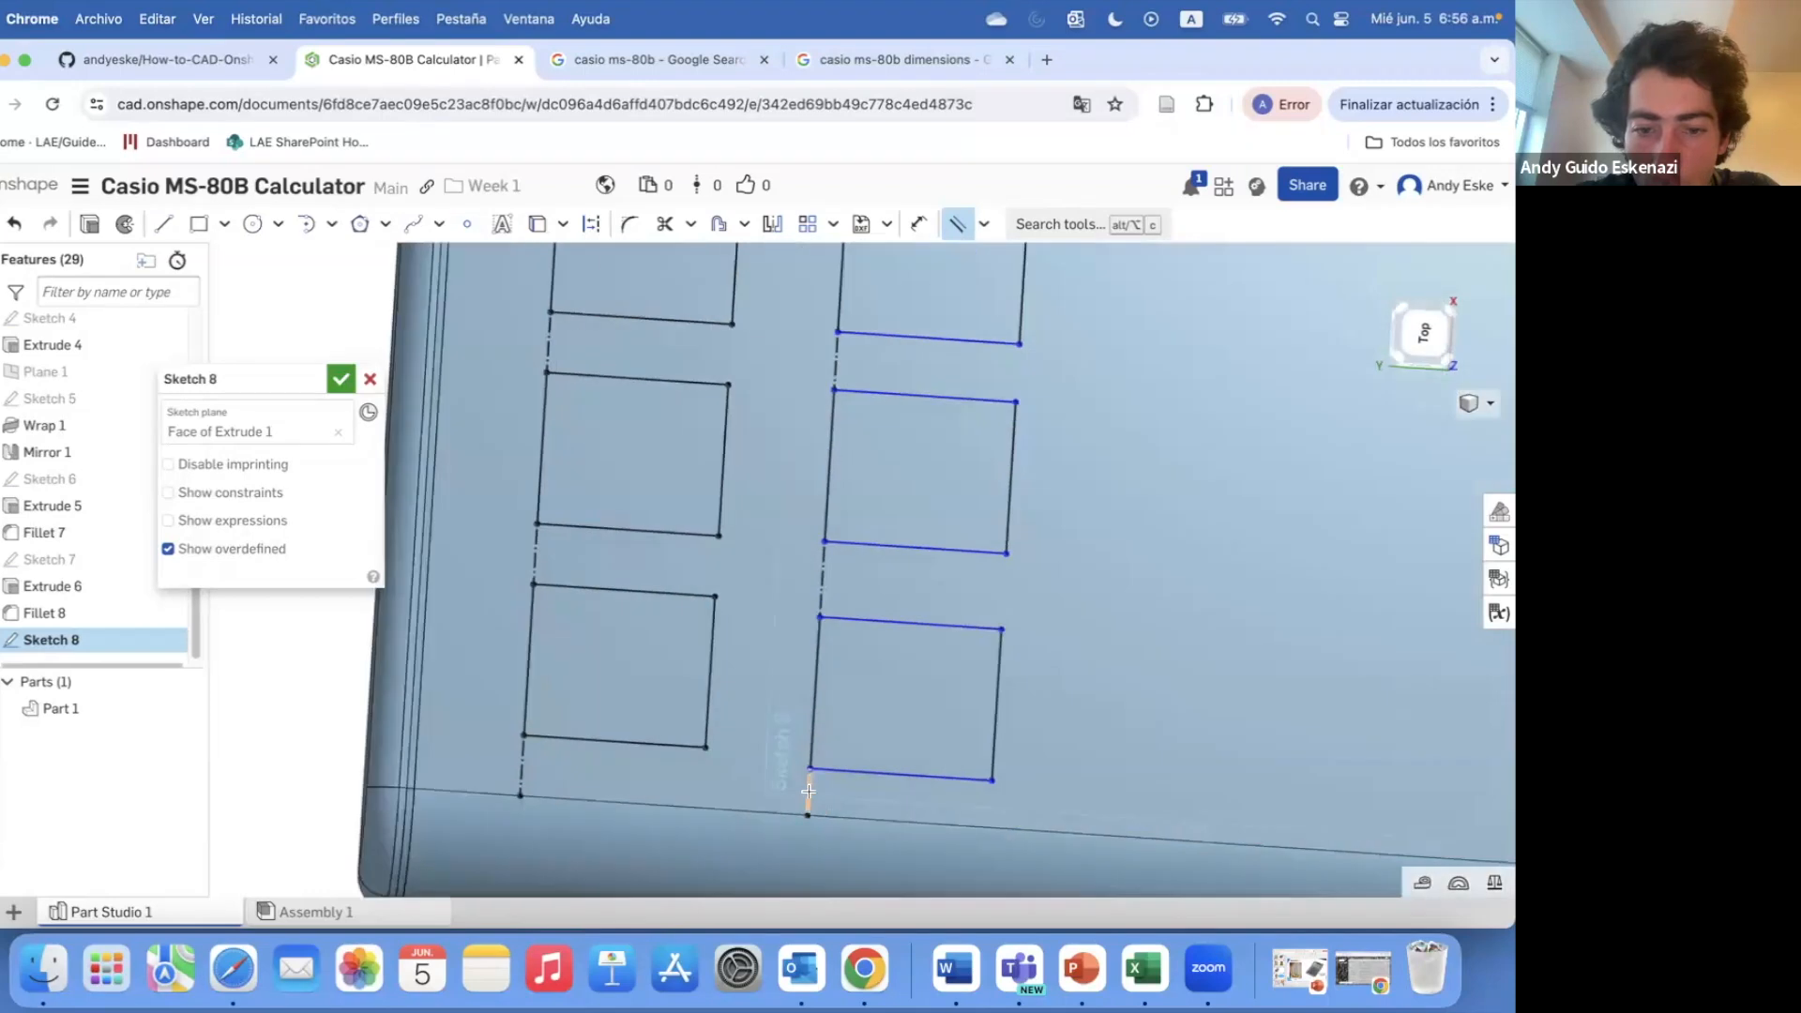
click(810, 807)
- Constrain the construction lines between the second column's keys to equal length so that the keys are evenly spaced
key(e)
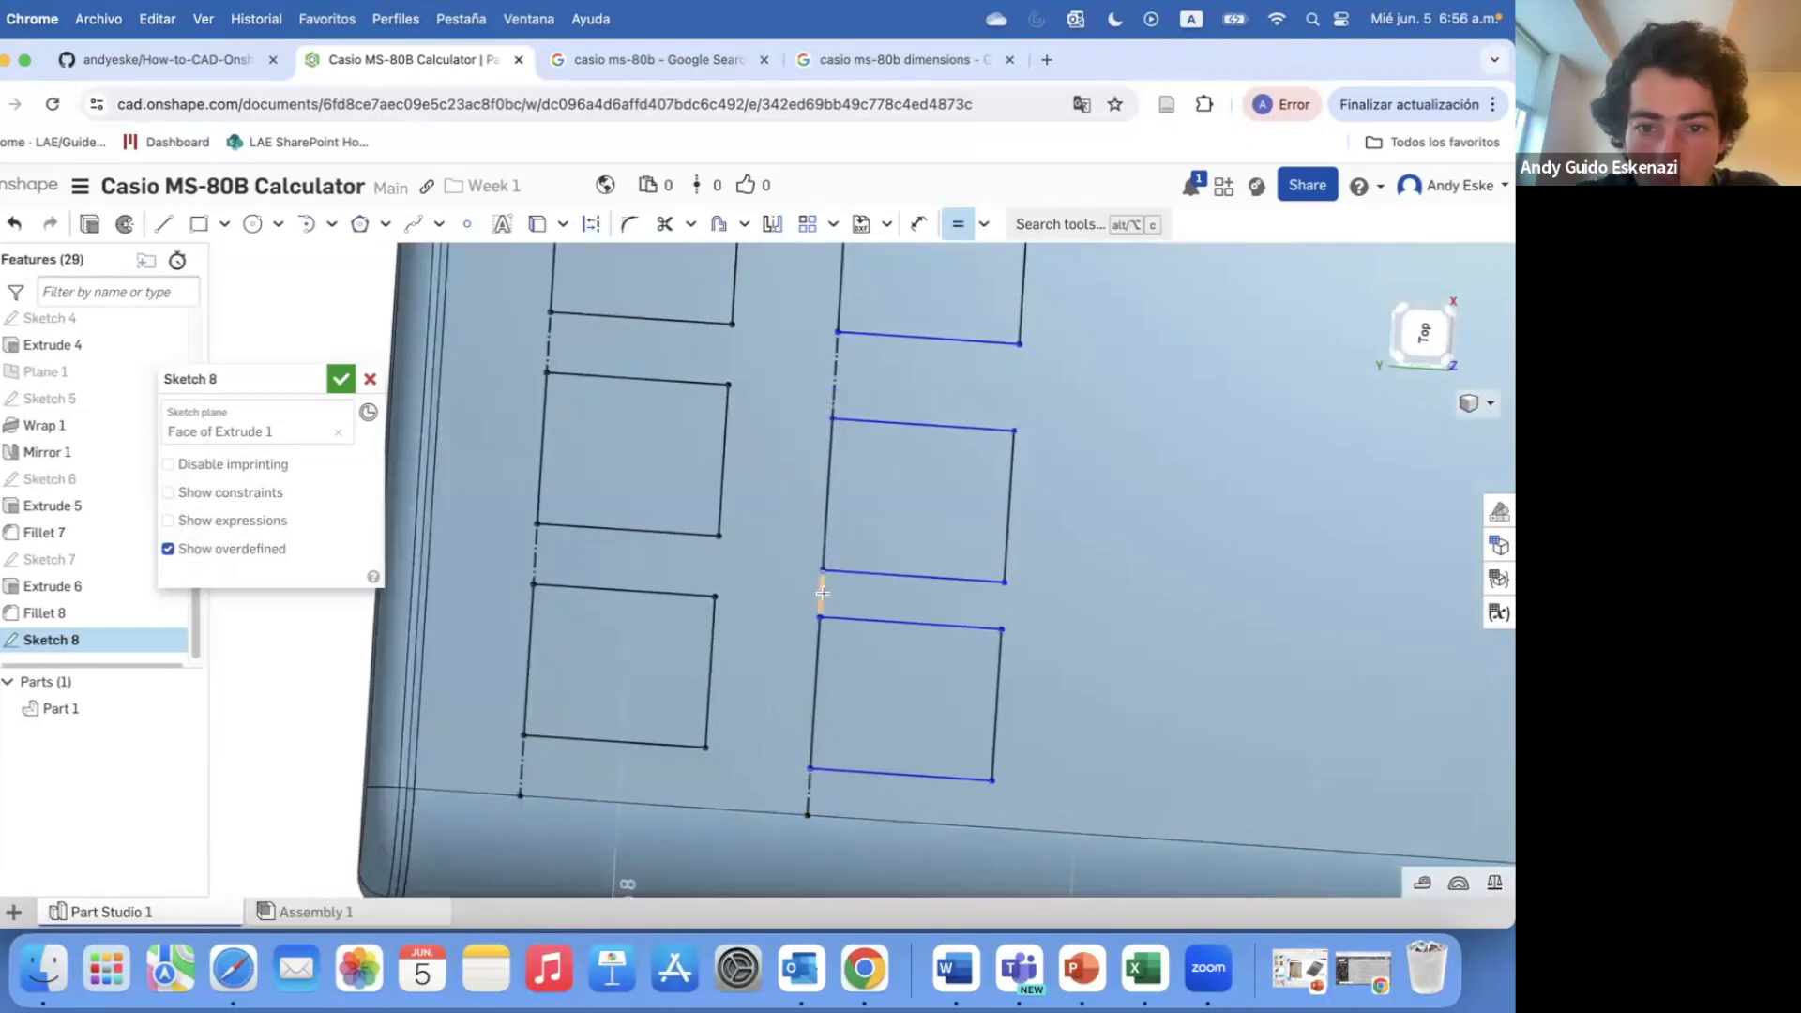
click(823, 593)
click(835, 384)
scroll(850, 553, down, 3)
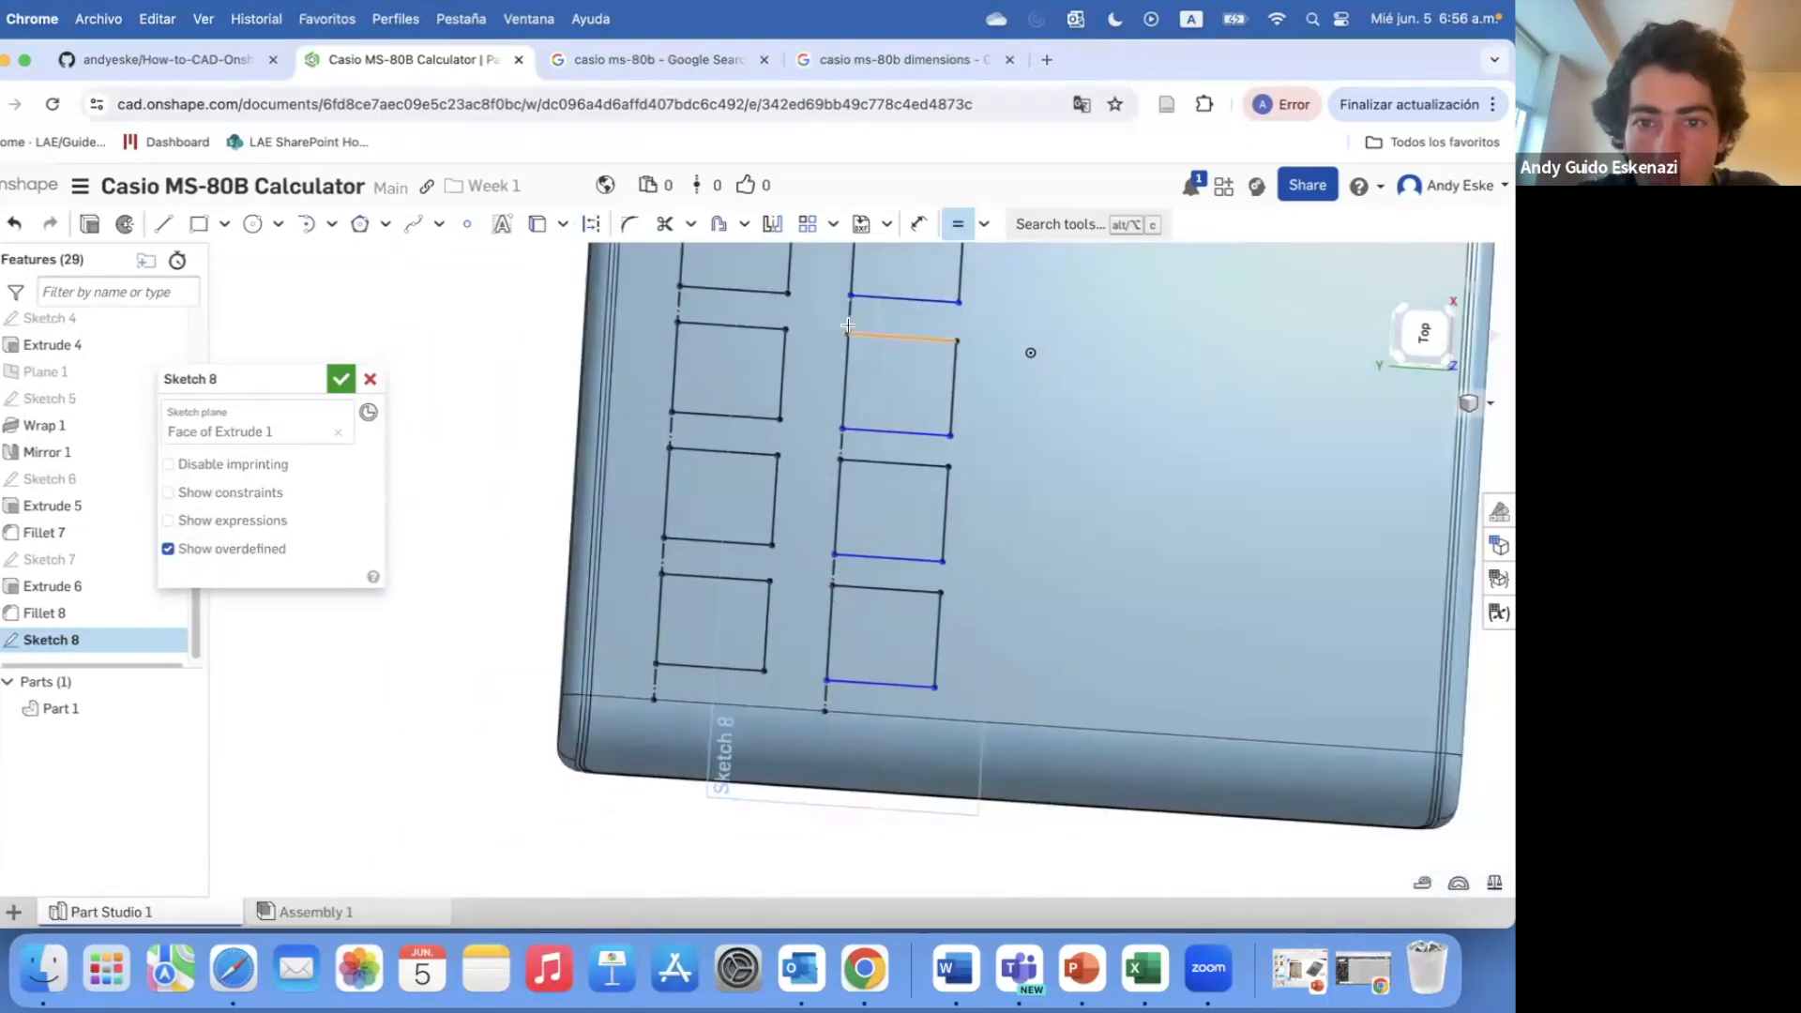
click(839, 447)
scroll(926, 545, down, 5)
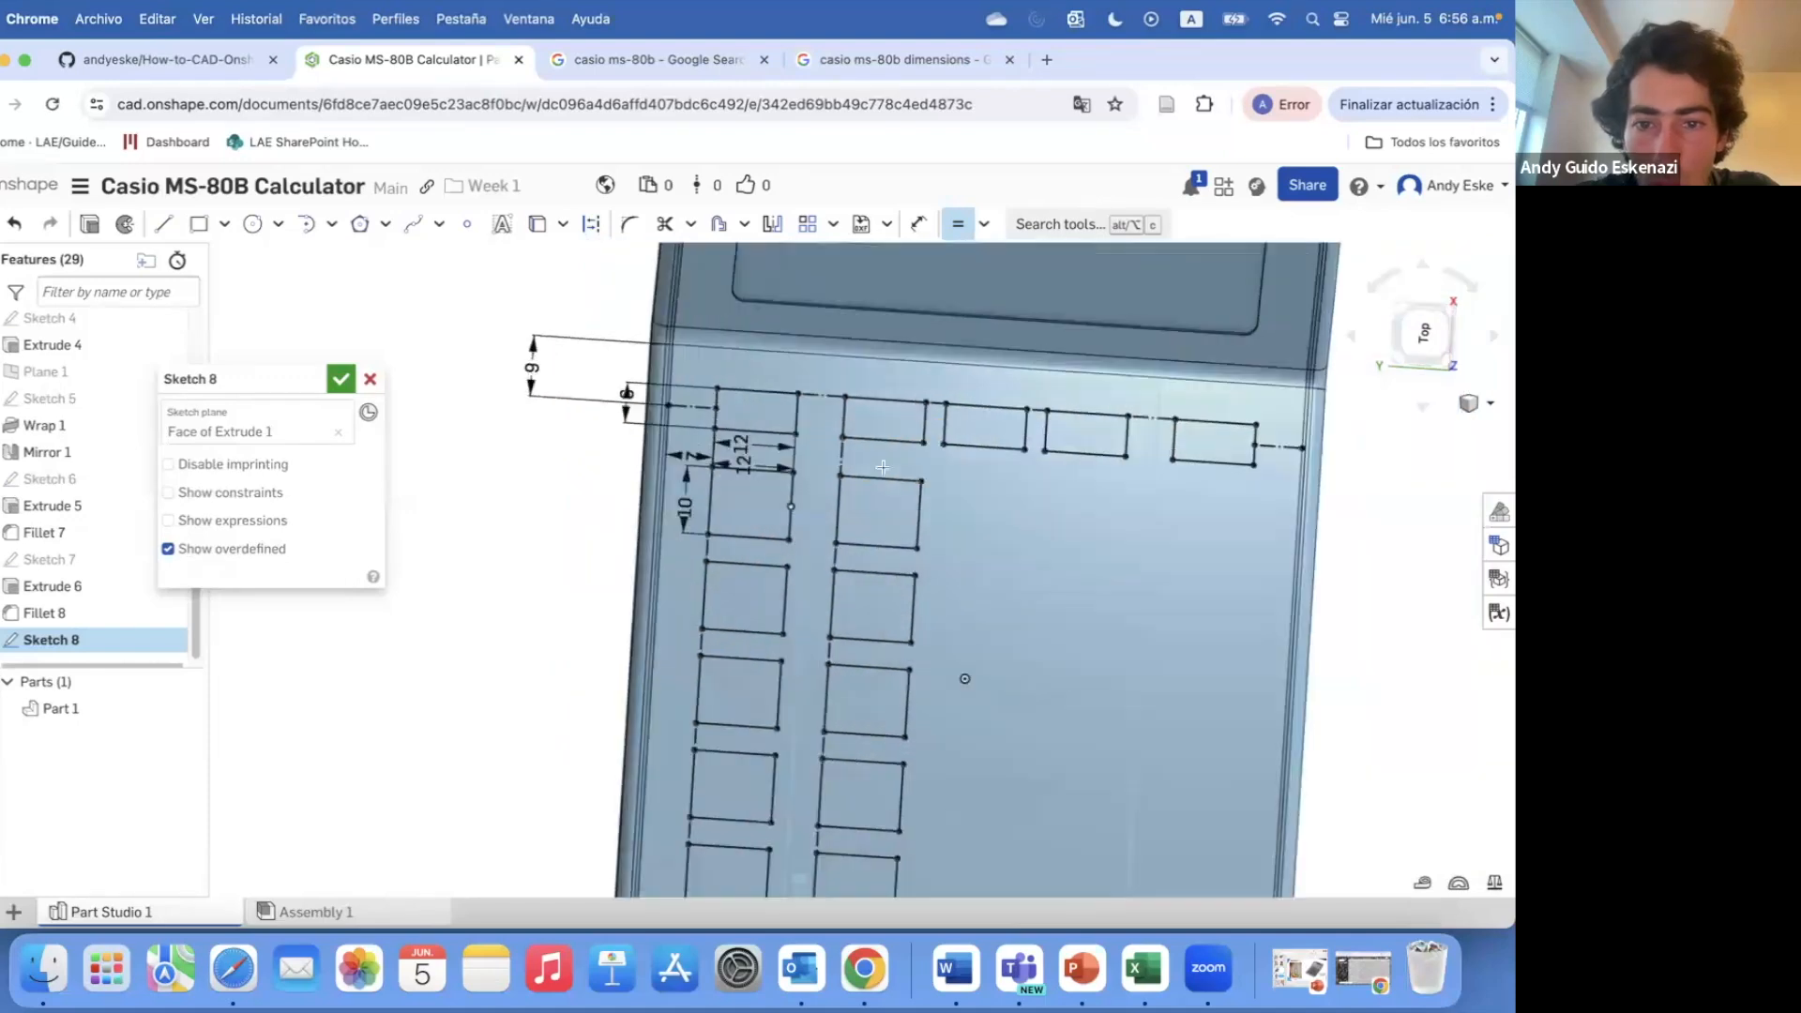
- Measure the gap line above the second column and the distance between the lower outer corners of the second and third top-row keys
scroll(926, 545, up, 5)
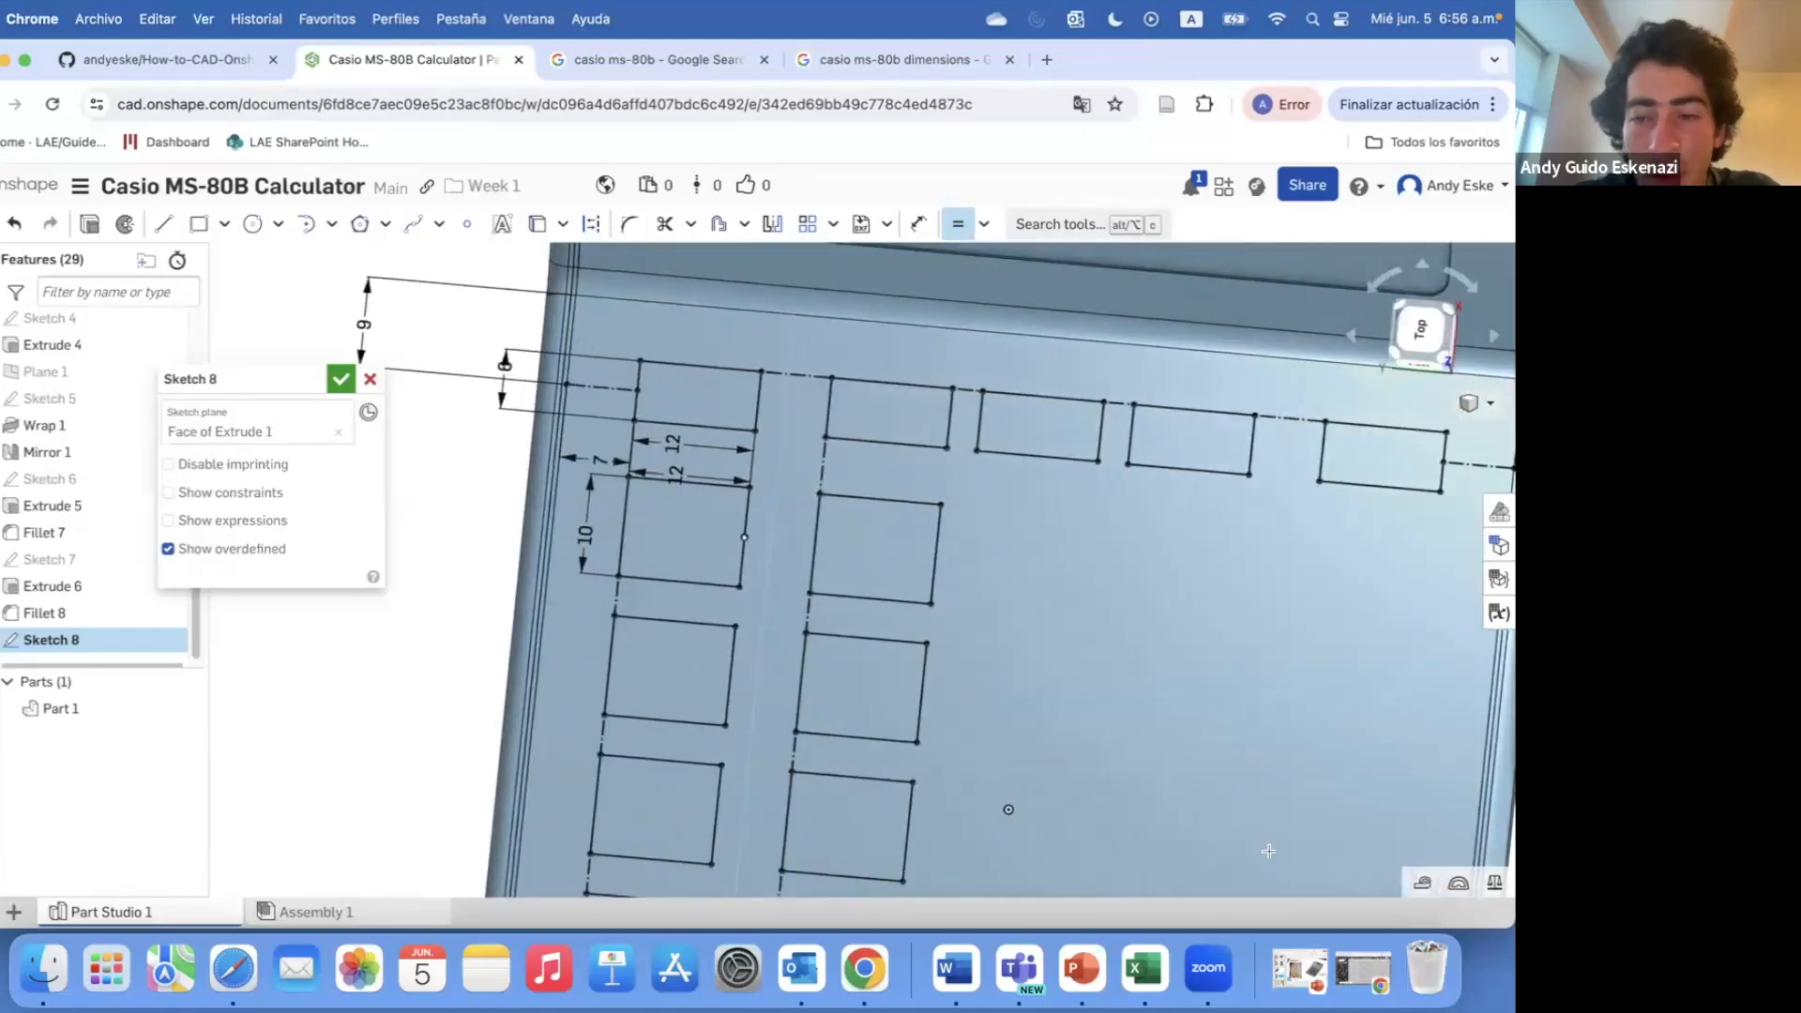
click(823, 464)
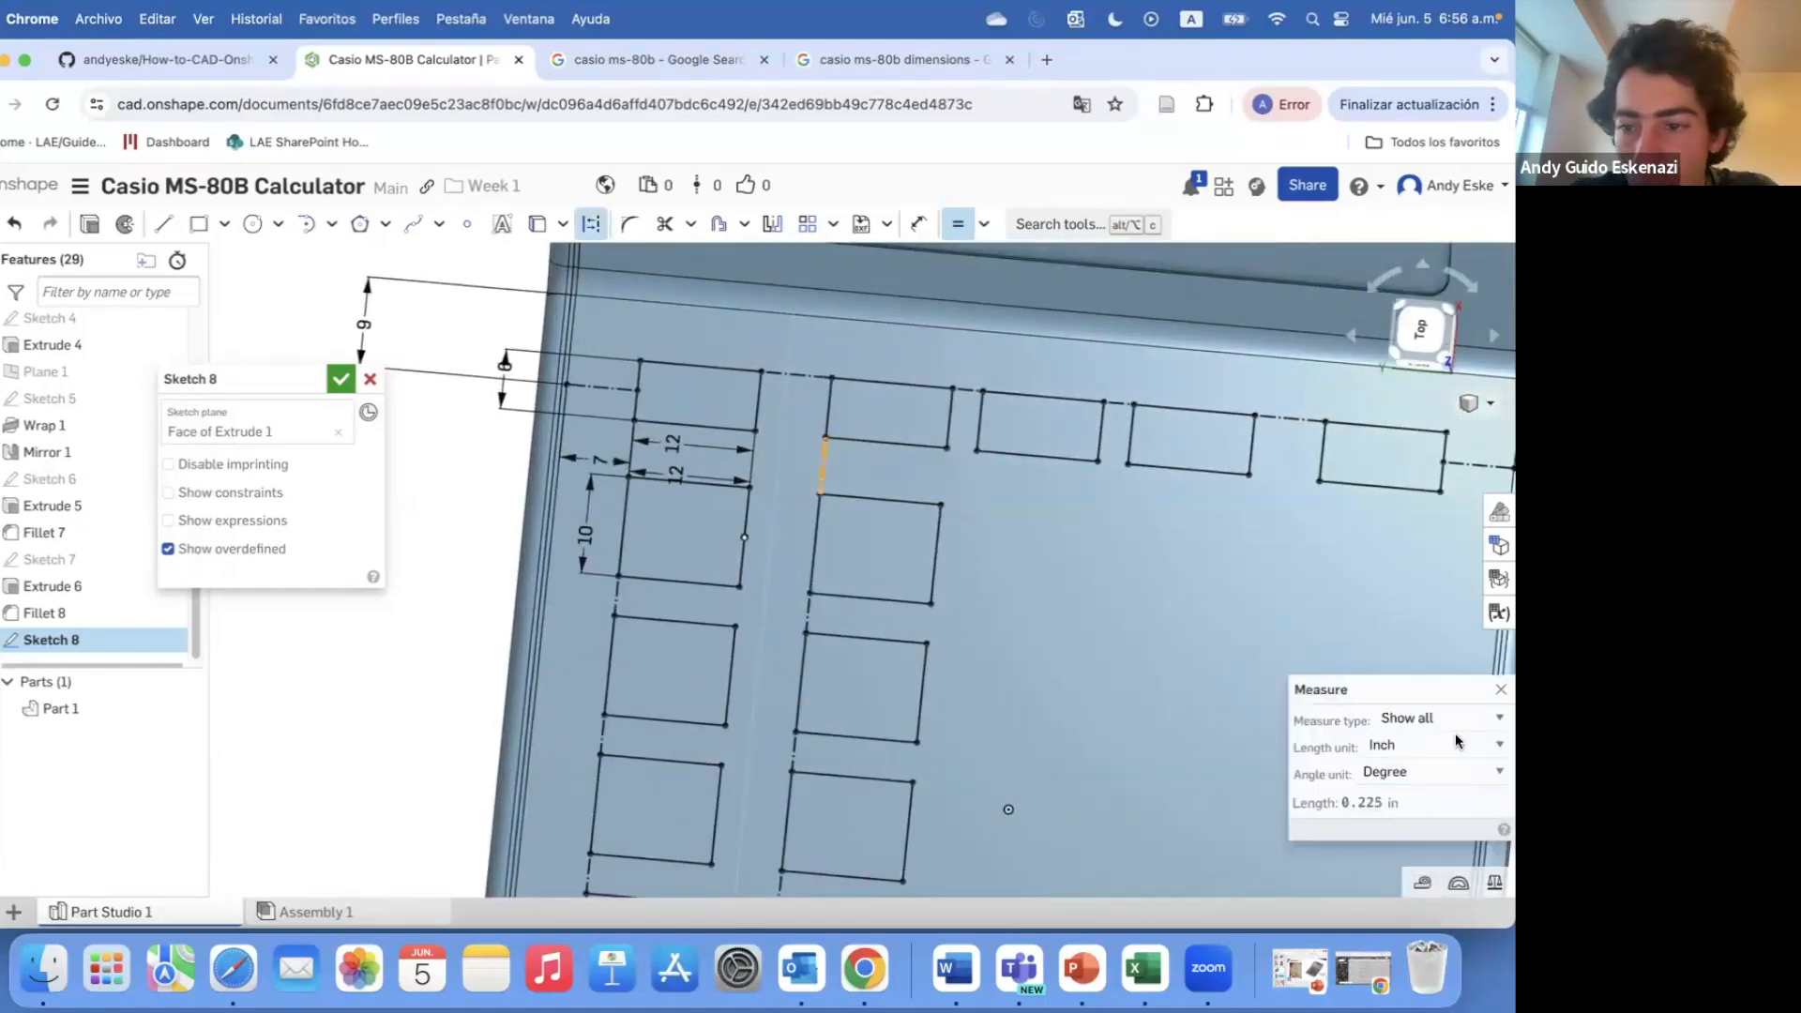
click(973, 451)
click(973, 450)
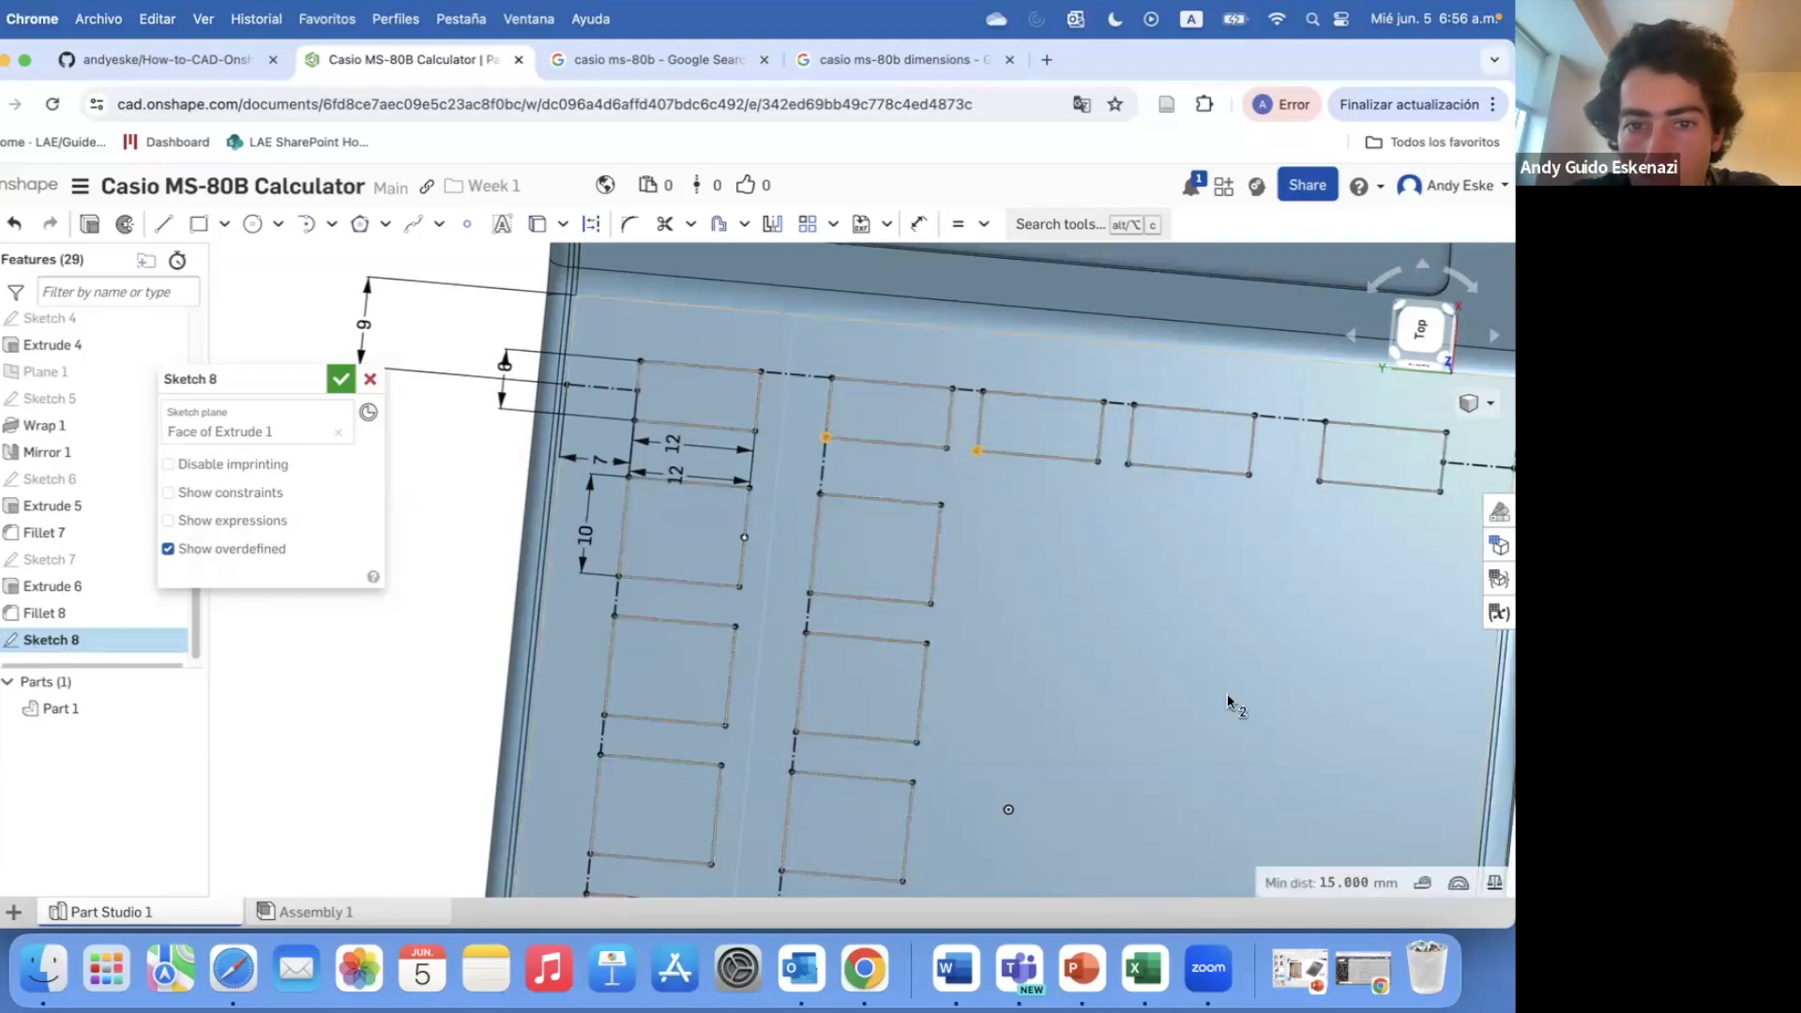
scroll(1002, 452, up, 2)
scroll(1001, 452, down, 5)
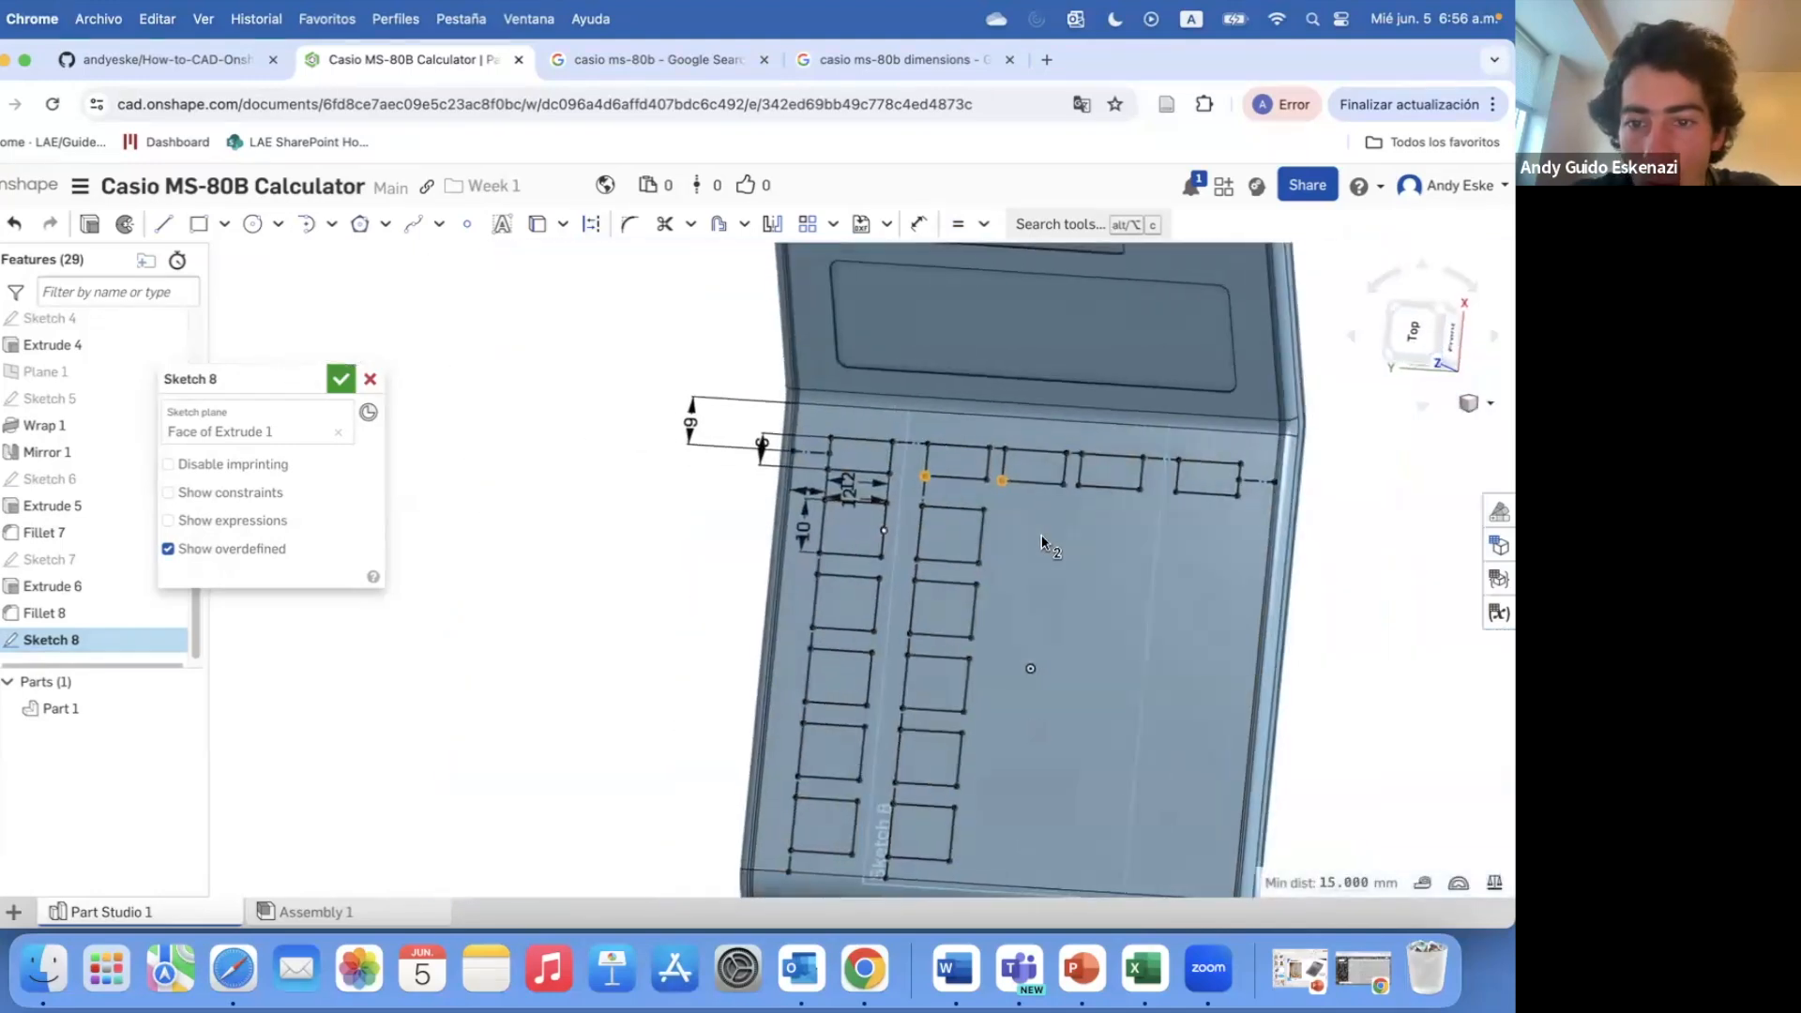
- Switch the measurement length unit to millimetres and remeasure between the lower outer corners of the second and third top-row keys
scroll(1016, 555, up, 5)
scroll(943, 443, up, 1)
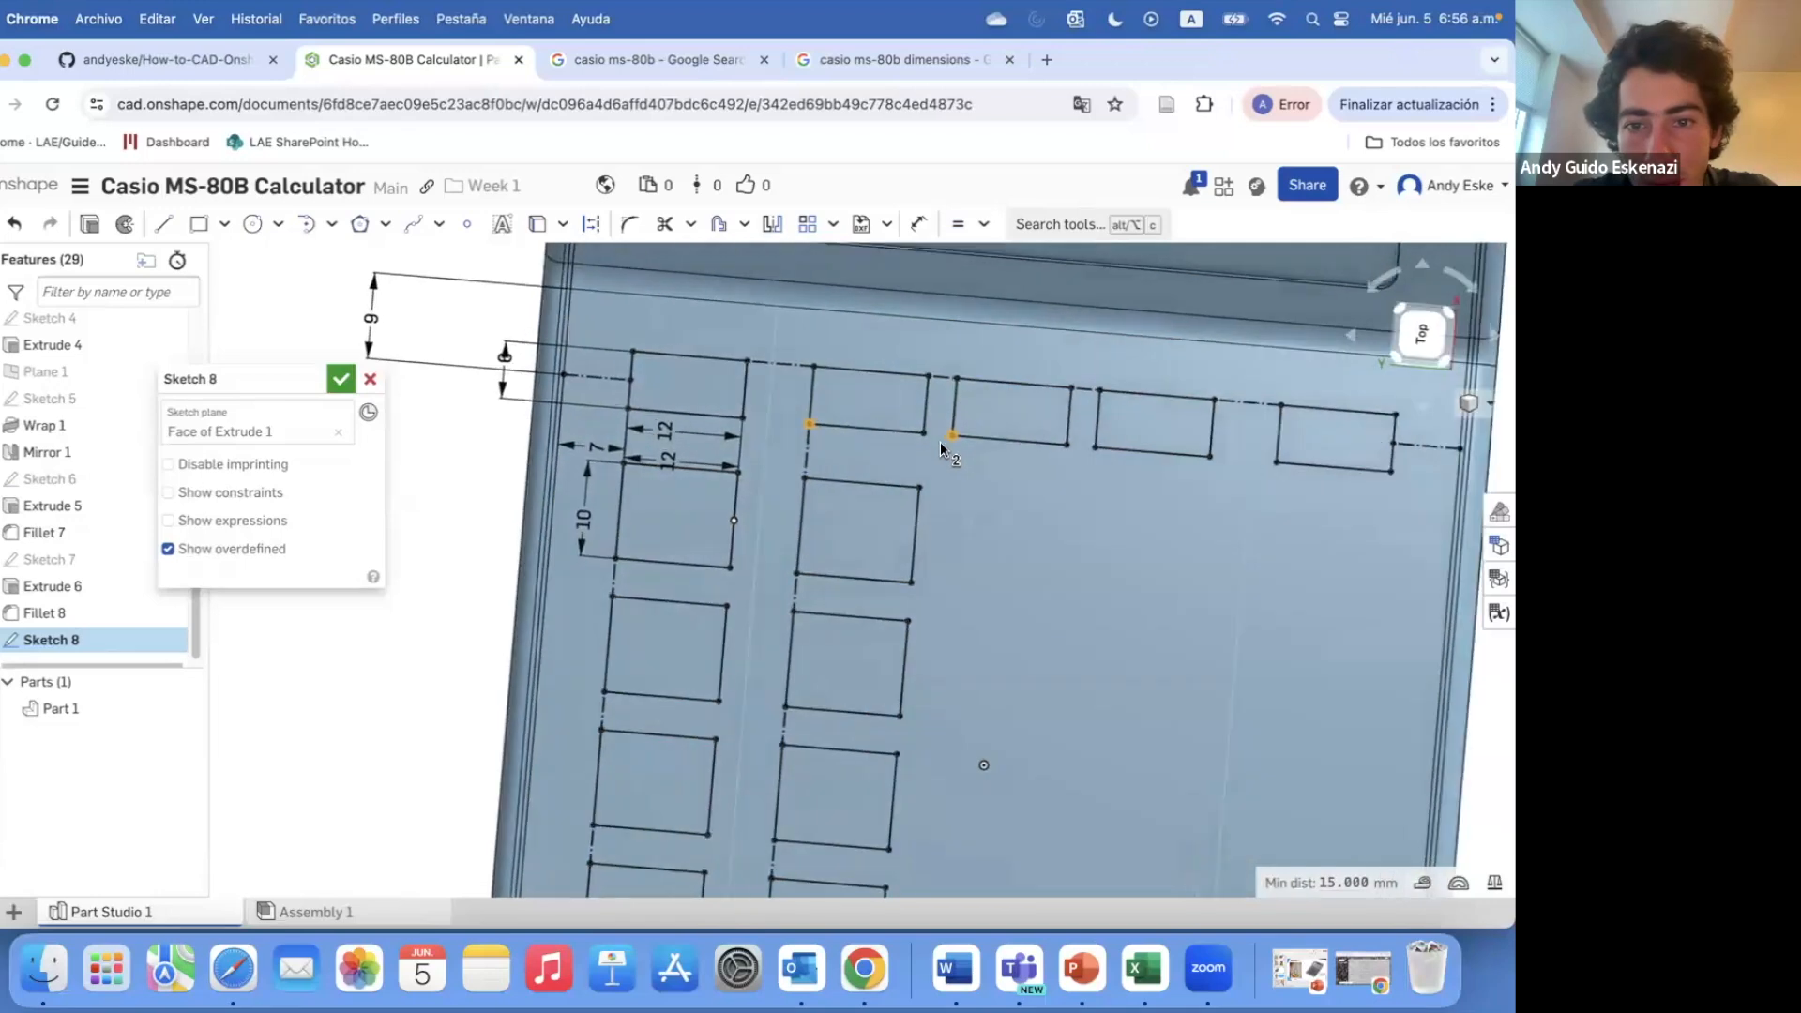
click(1374, 883)
click(1435, 717)
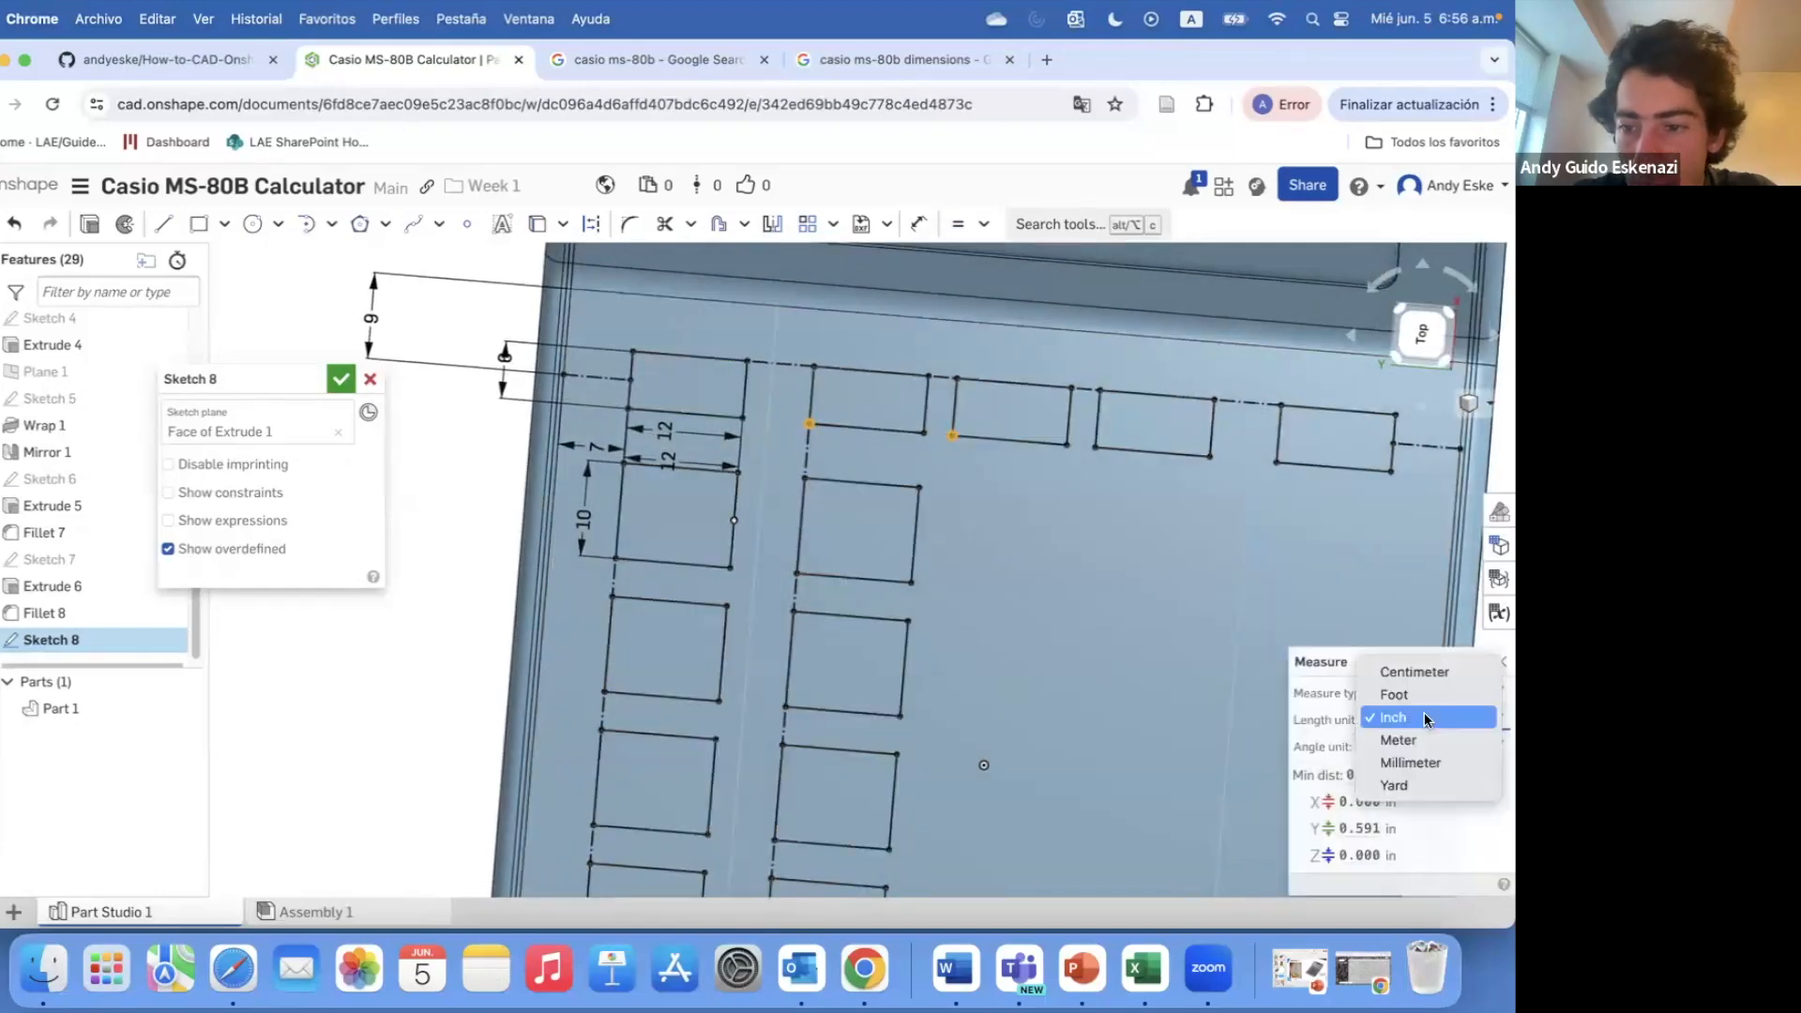
click(1421, 762)
click(808, 424)
click(952, 435)
click(808, 424)
click(951, 437)
click(1093, 554)
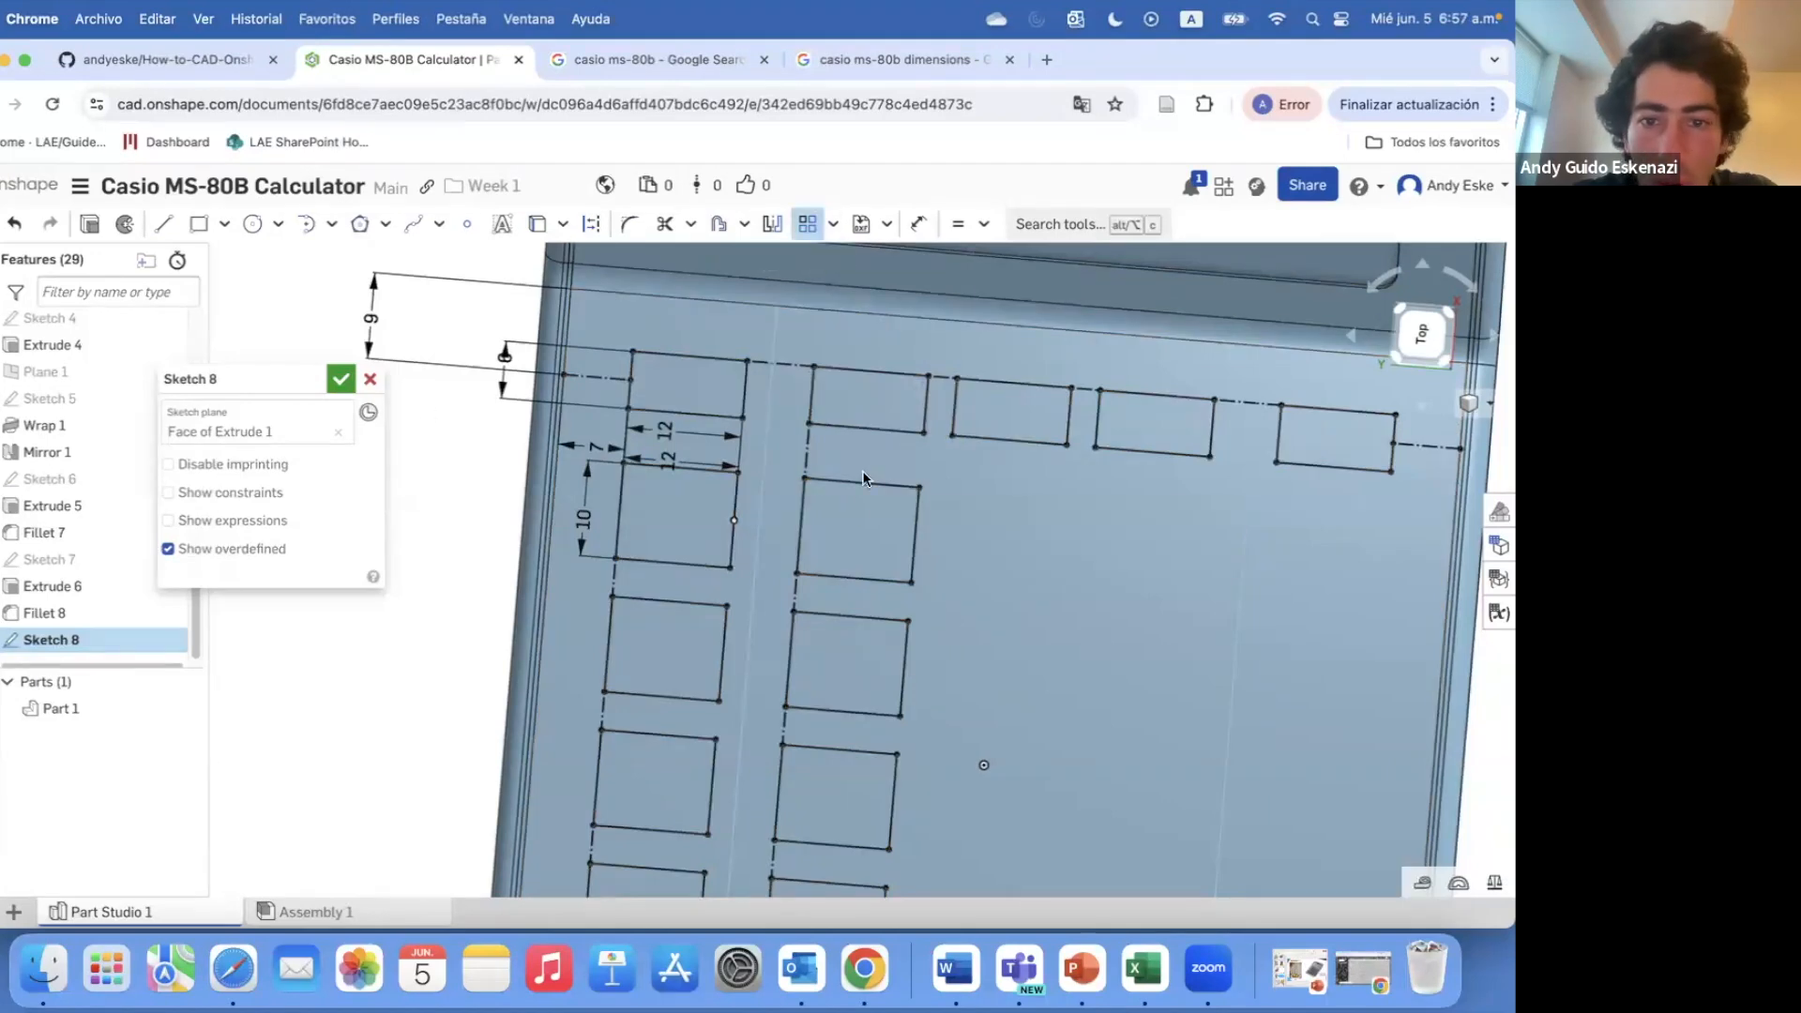
click(908, 554)
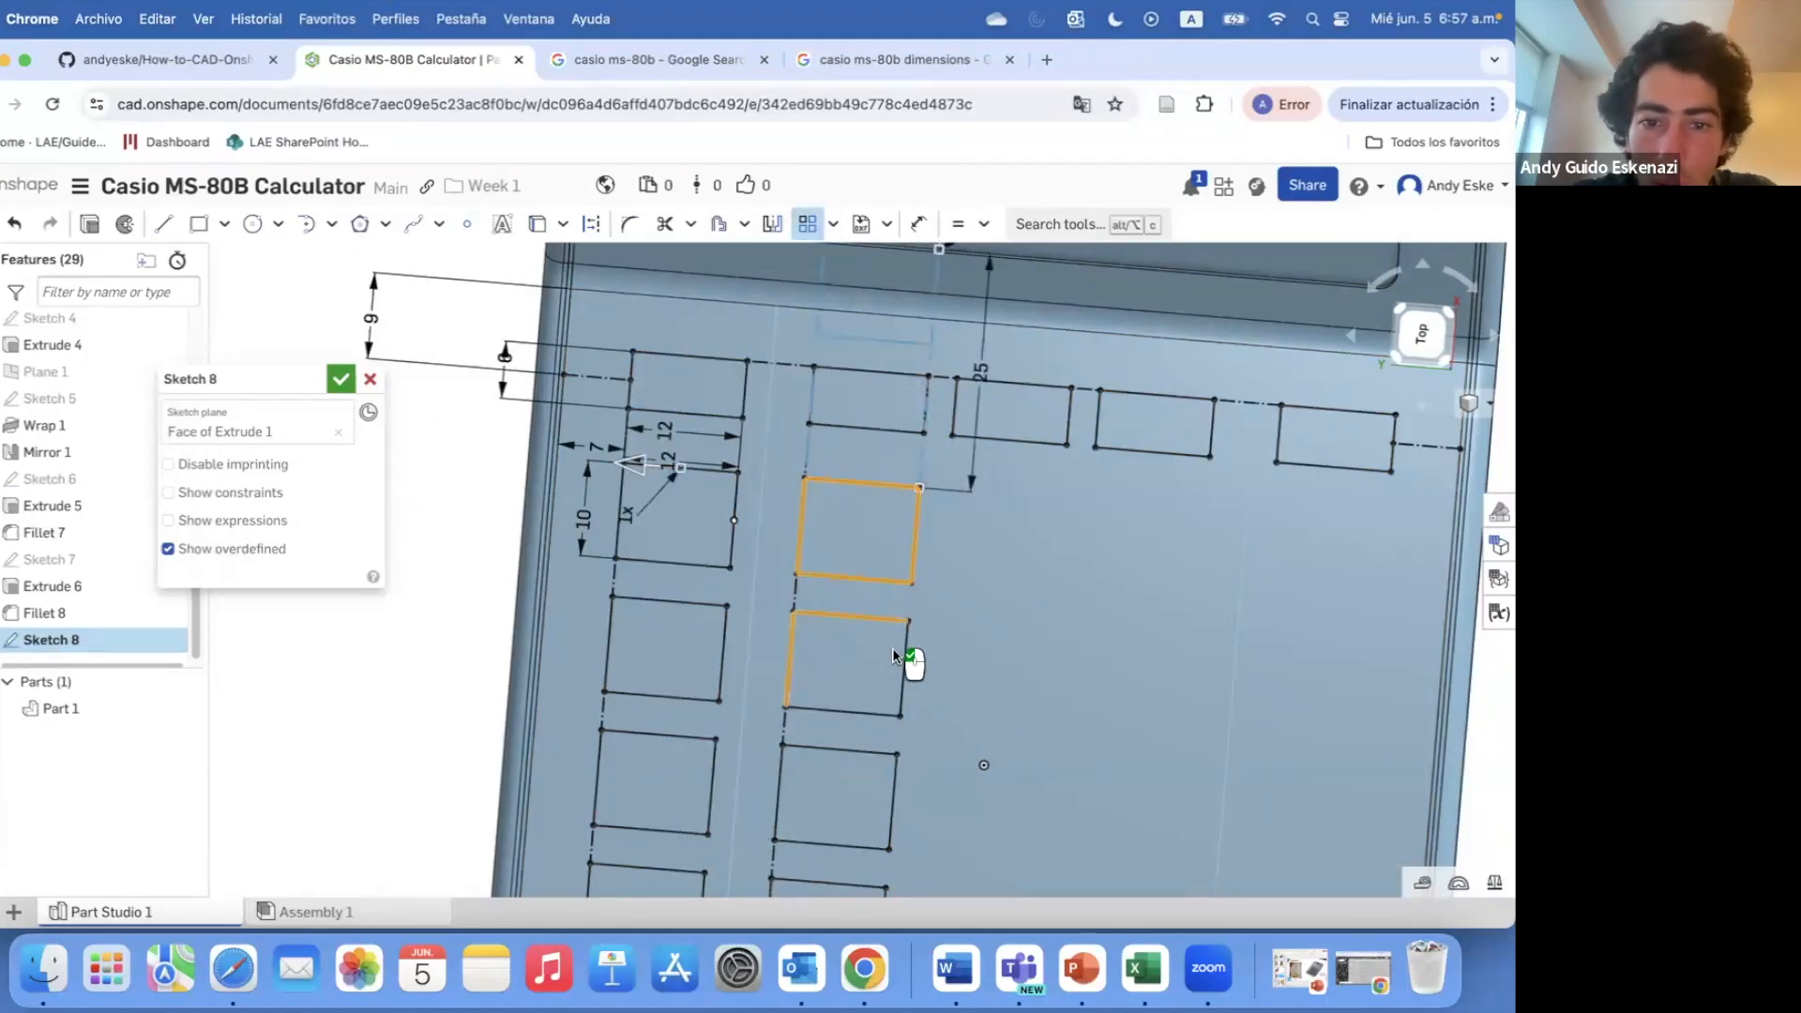
scroll(882, 535, down, 5)
mouse_move(935, 375)
mouse_down()
mouse_move(987, 563)
mouse_move(968, 410)
mouse_move(978, 610)
mouse_up()
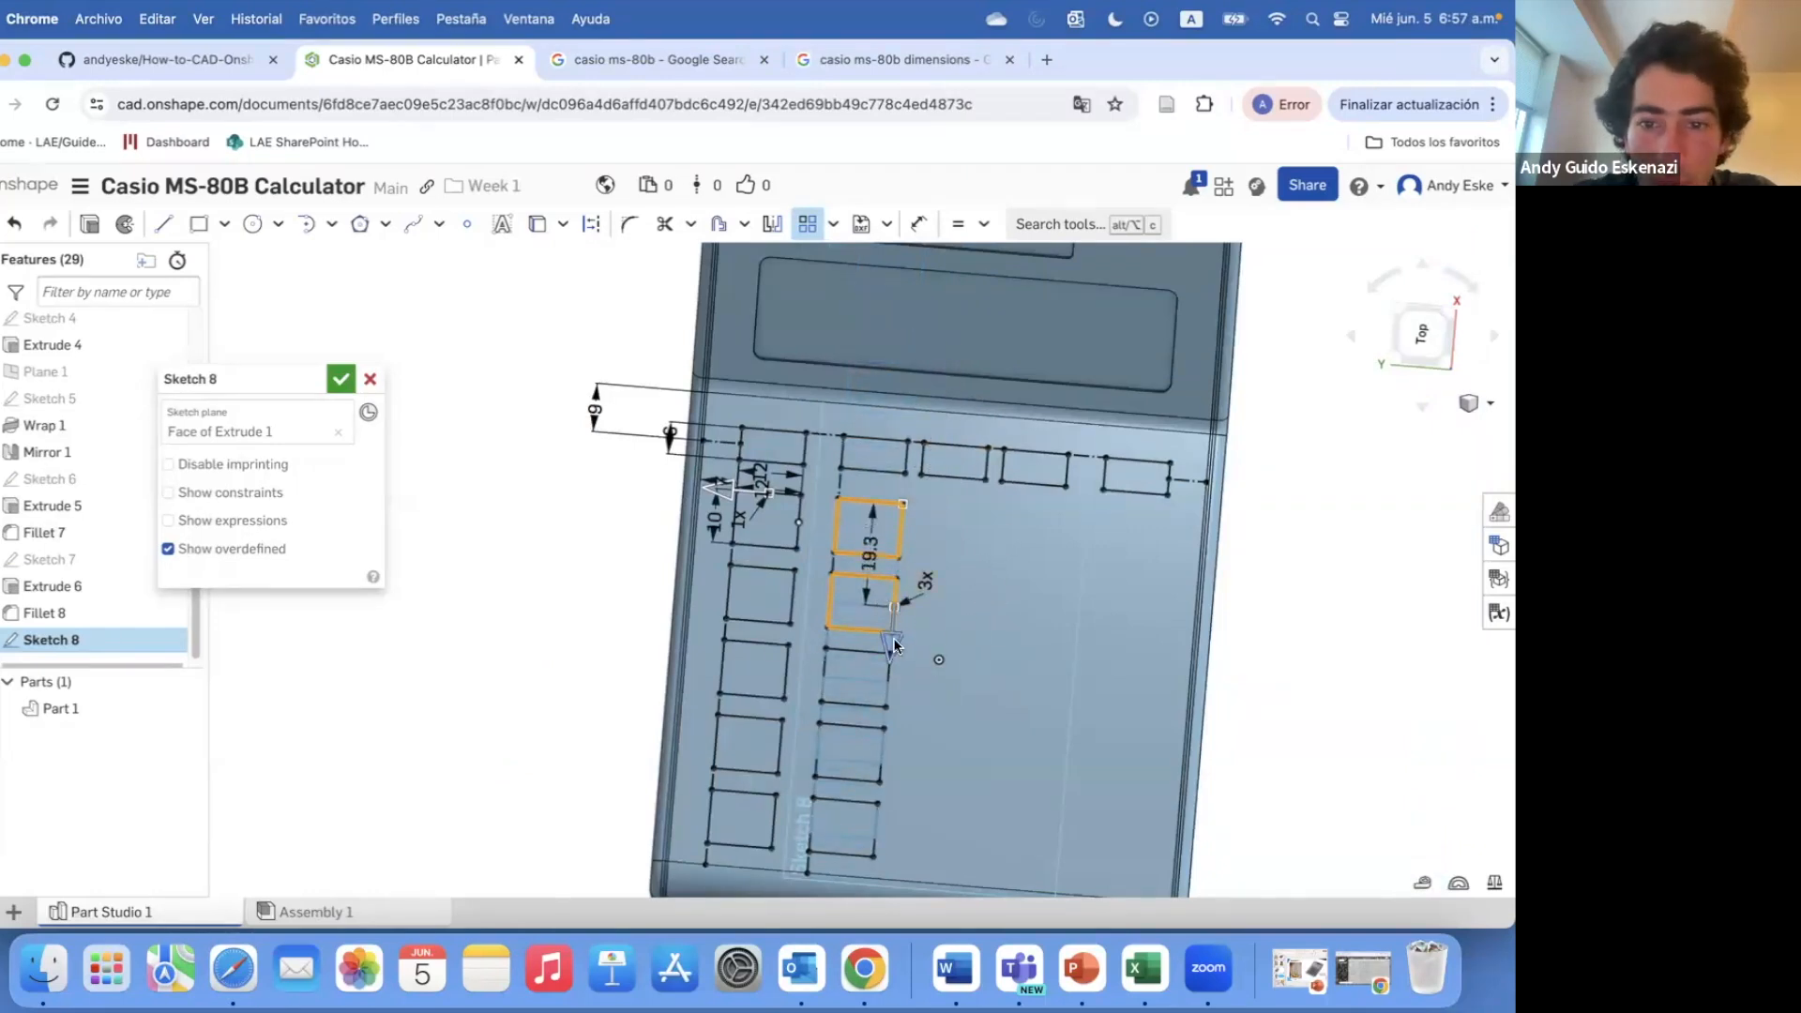
drag(936, 466, 982, 404)
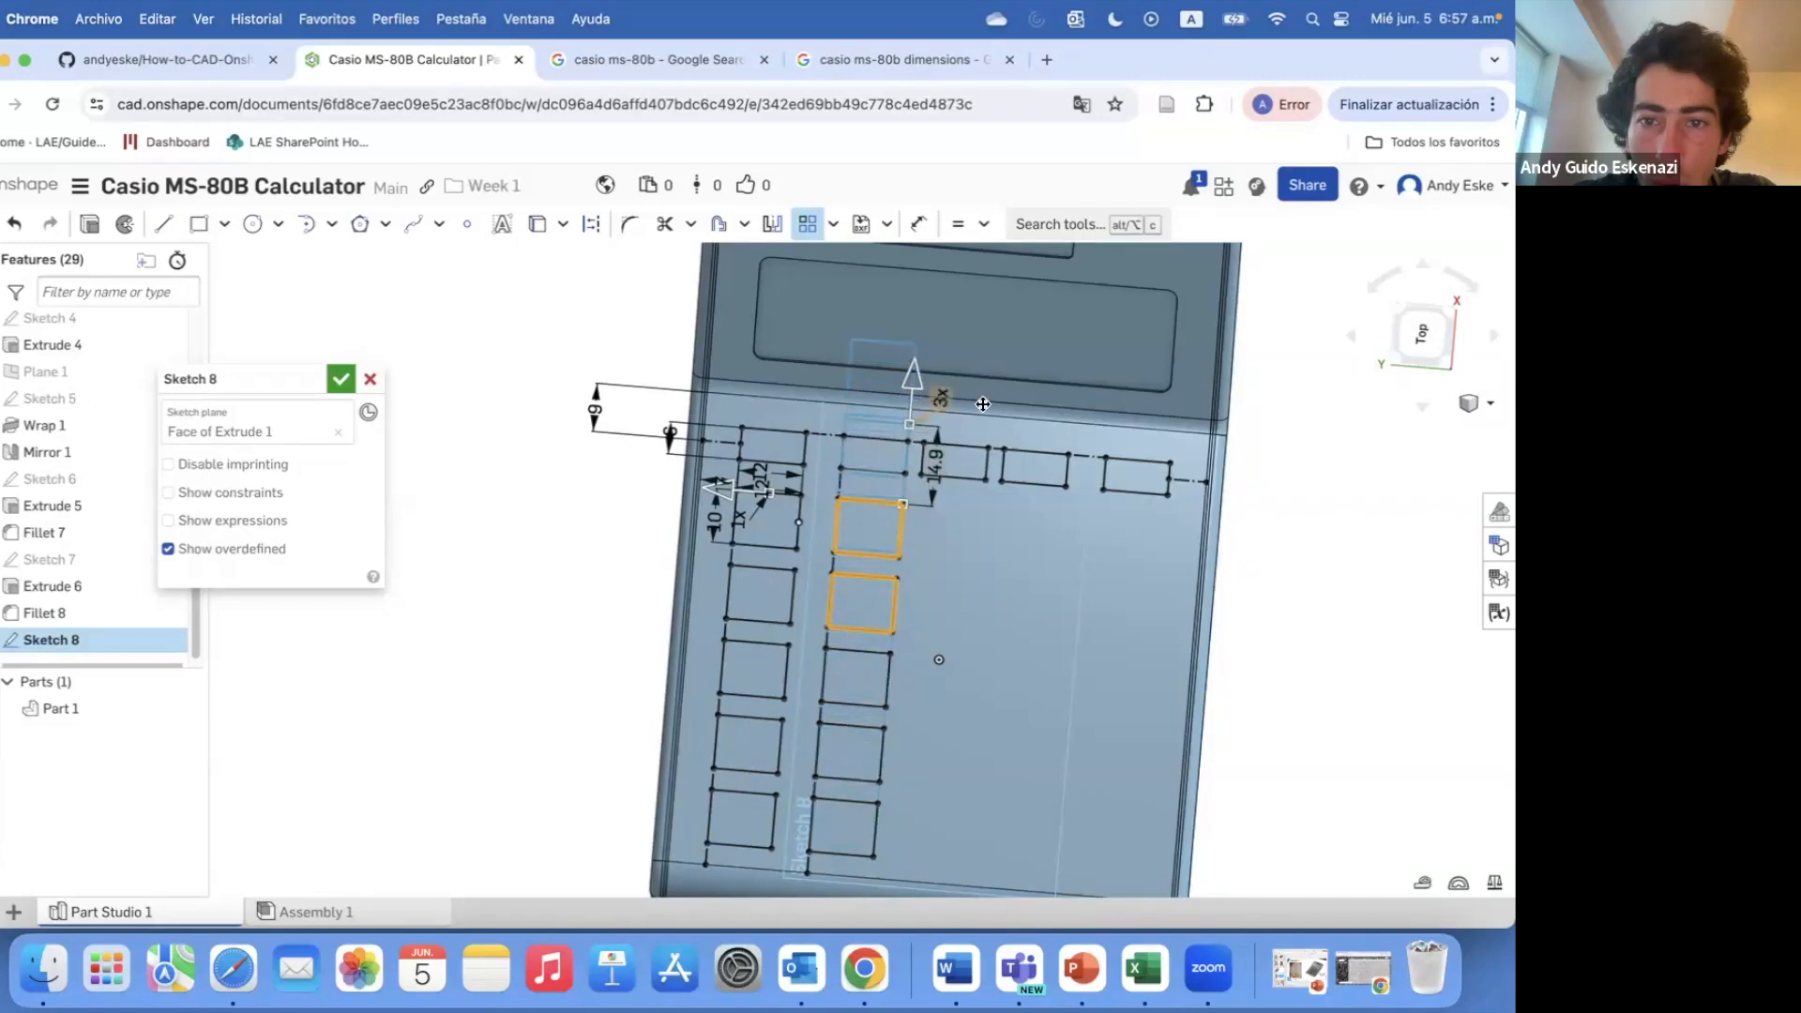
click(836, 226)
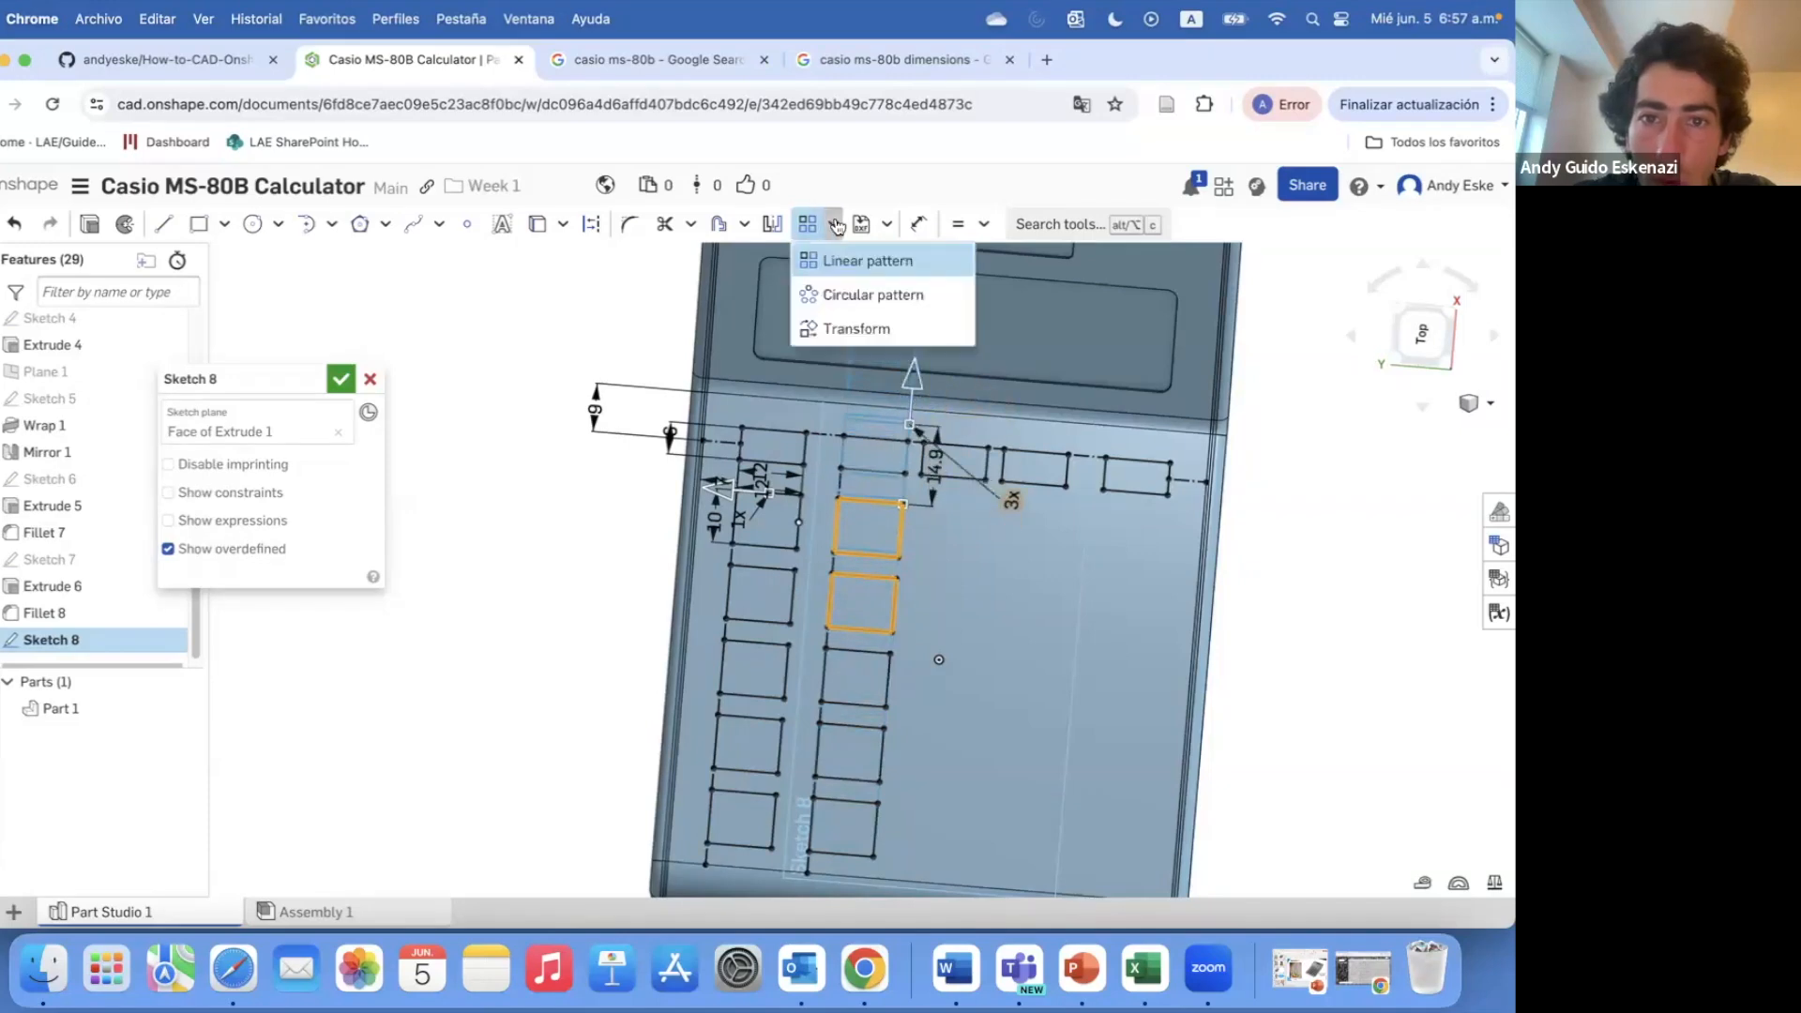
click(858, 253)
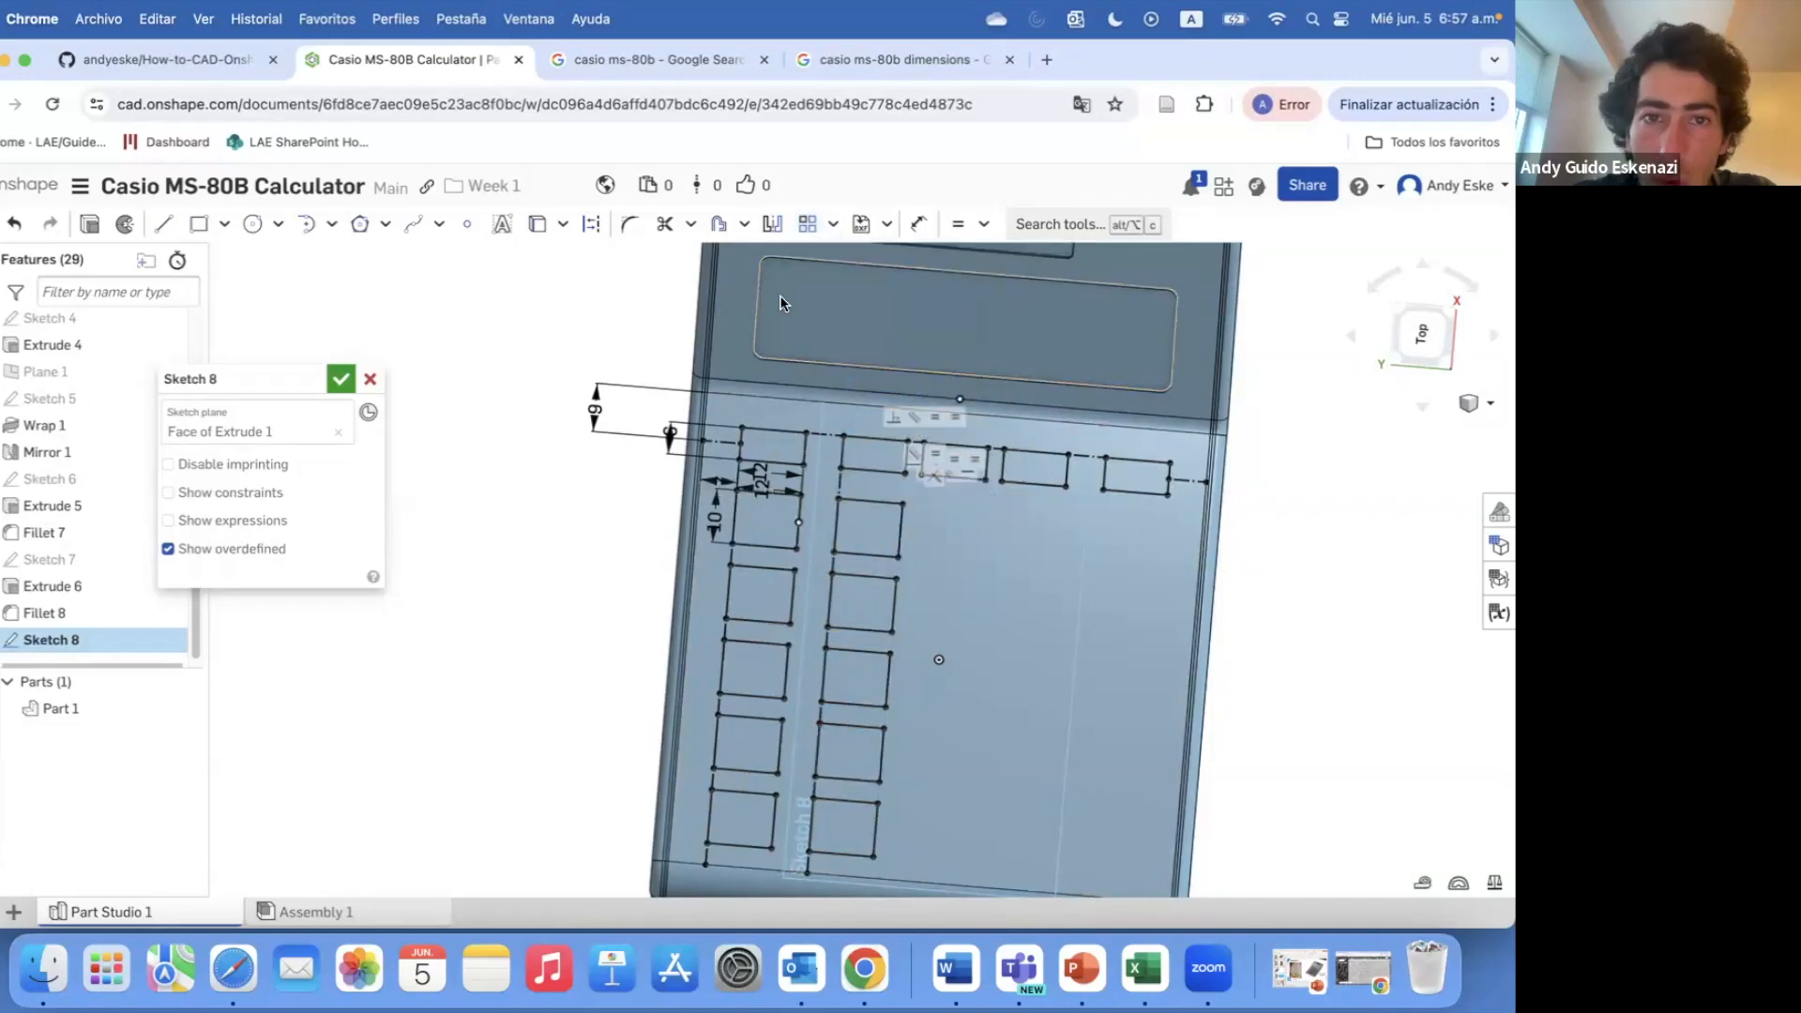
- Try a linear pattern of the second column's keys, with 0 mm spacing in the vertical direction
click(860, 501)
click(899, 531)
click(837, 530)
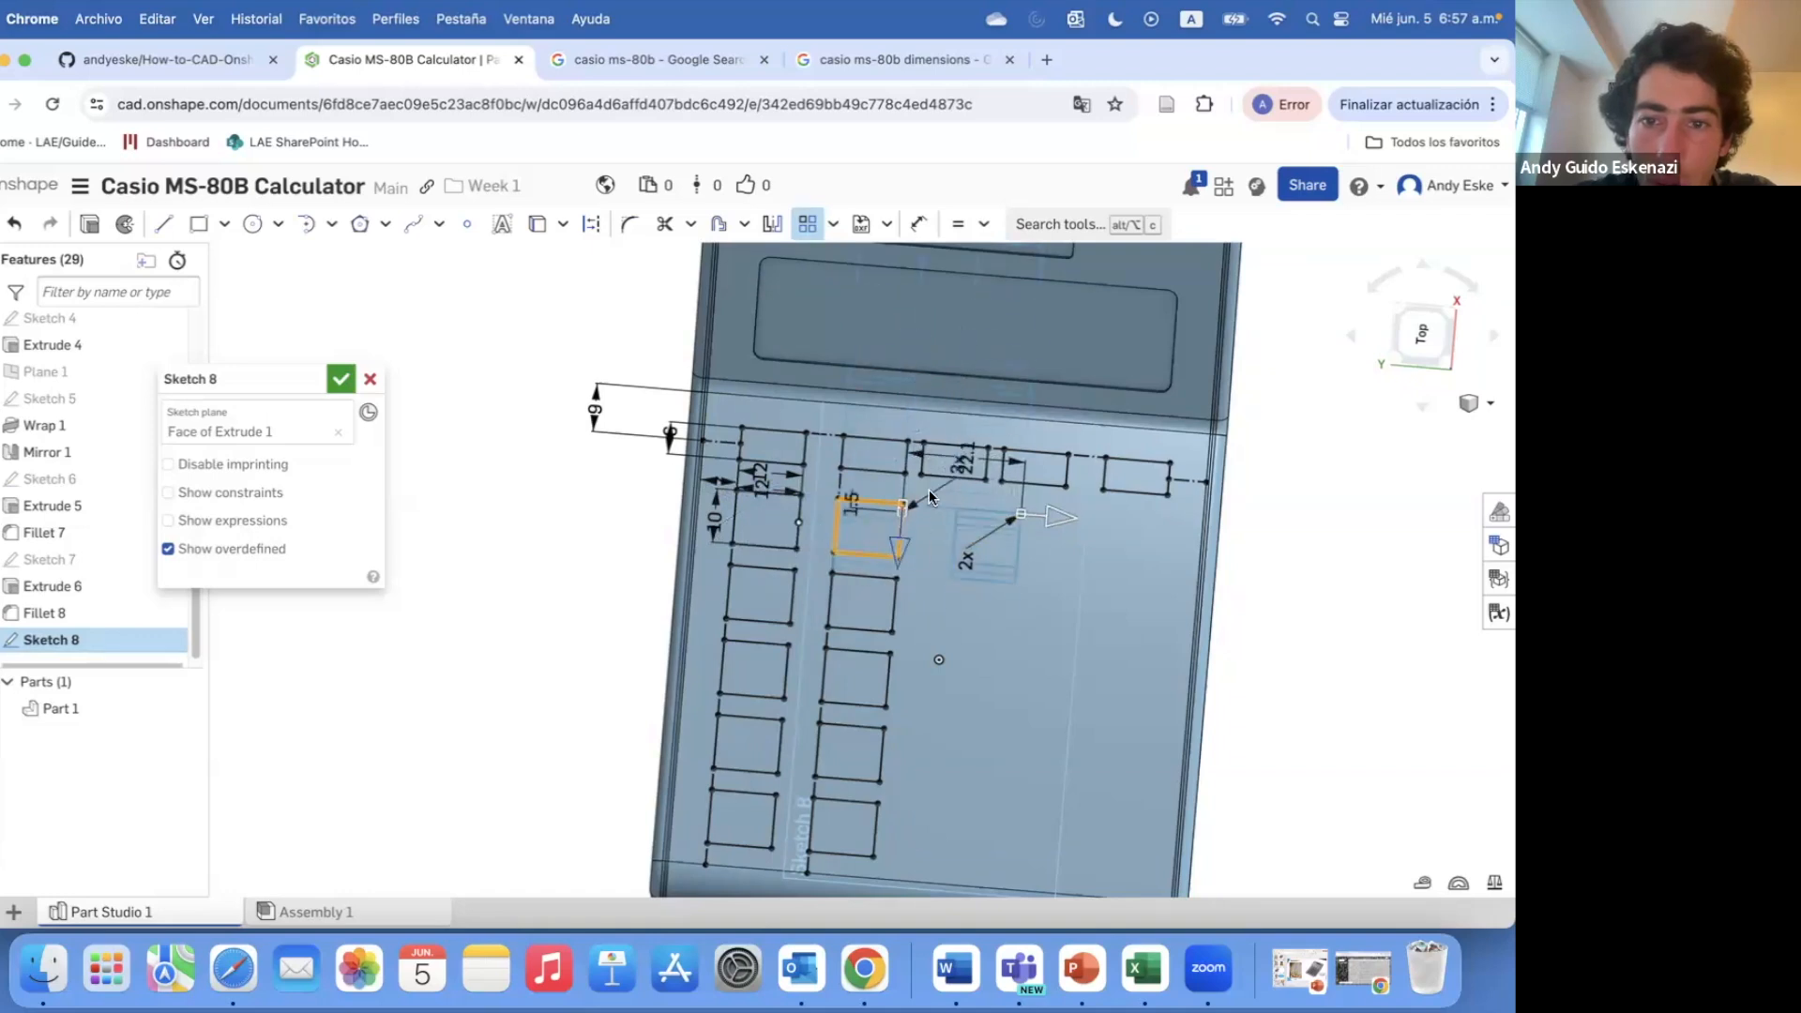
double_click(958, 505)
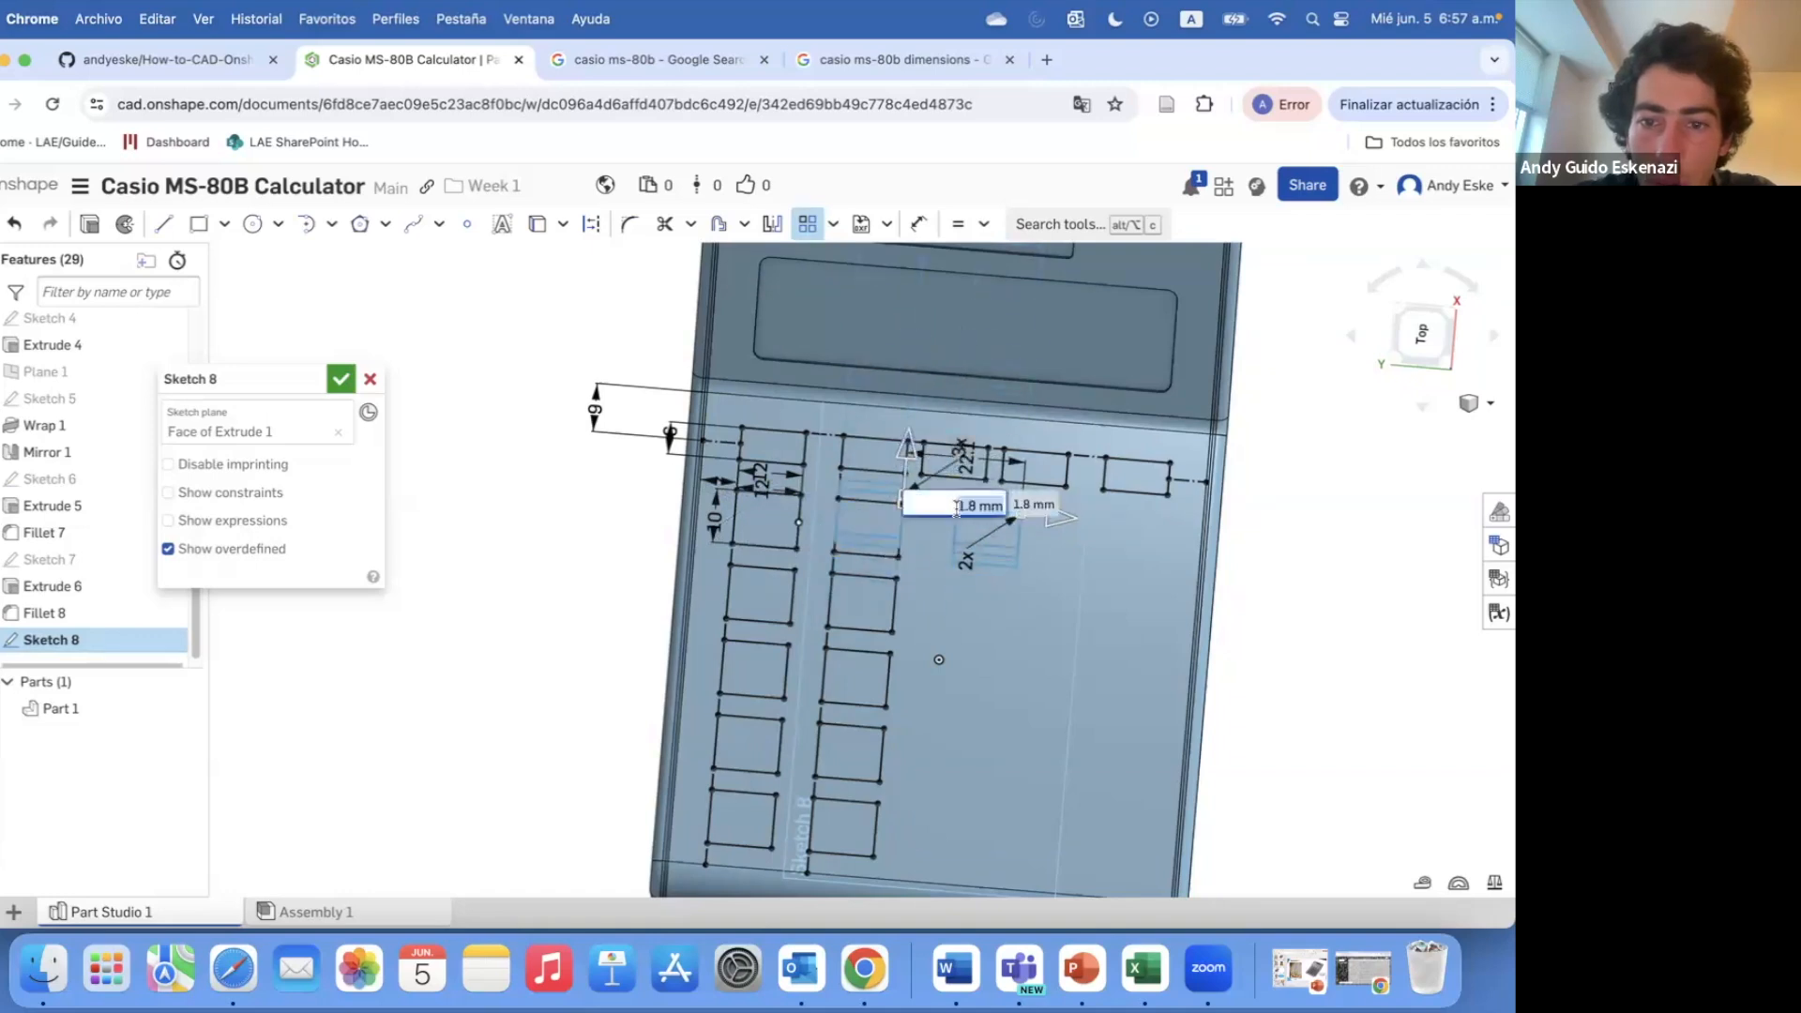
key(Return)
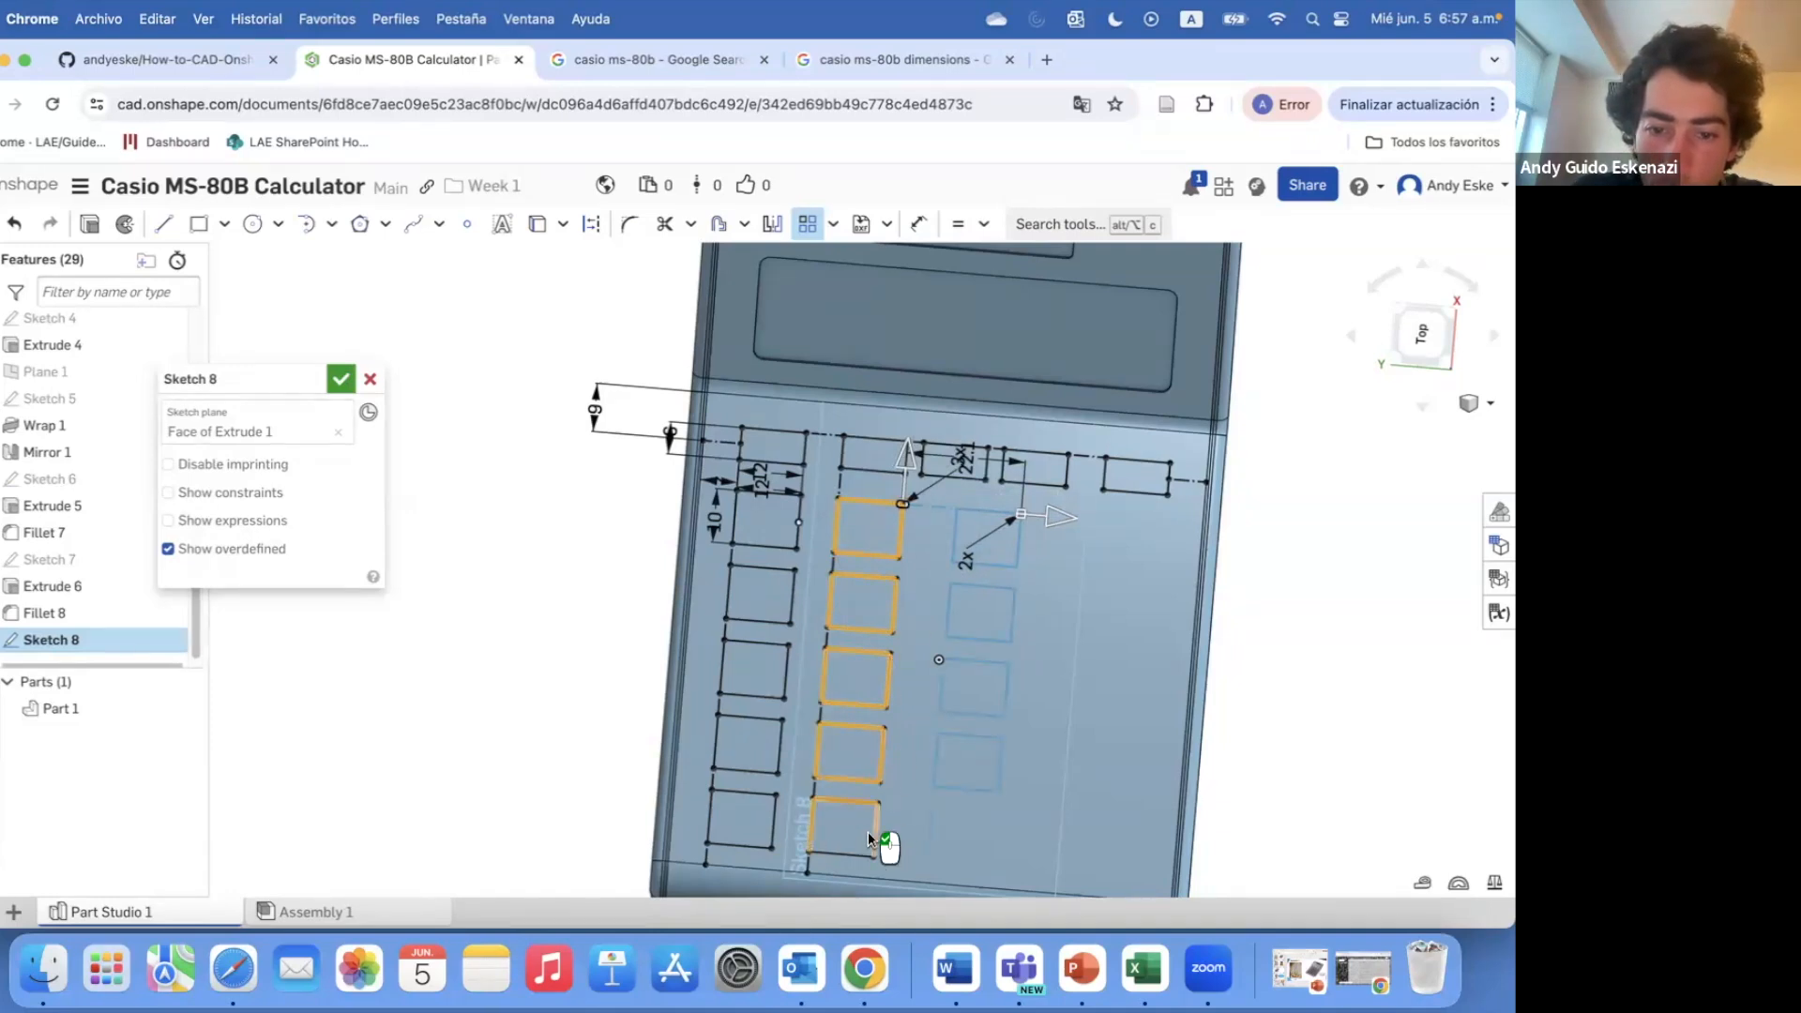
- Try the column pattern with three instances across at 15 mm spacing
double_click(967, 562)
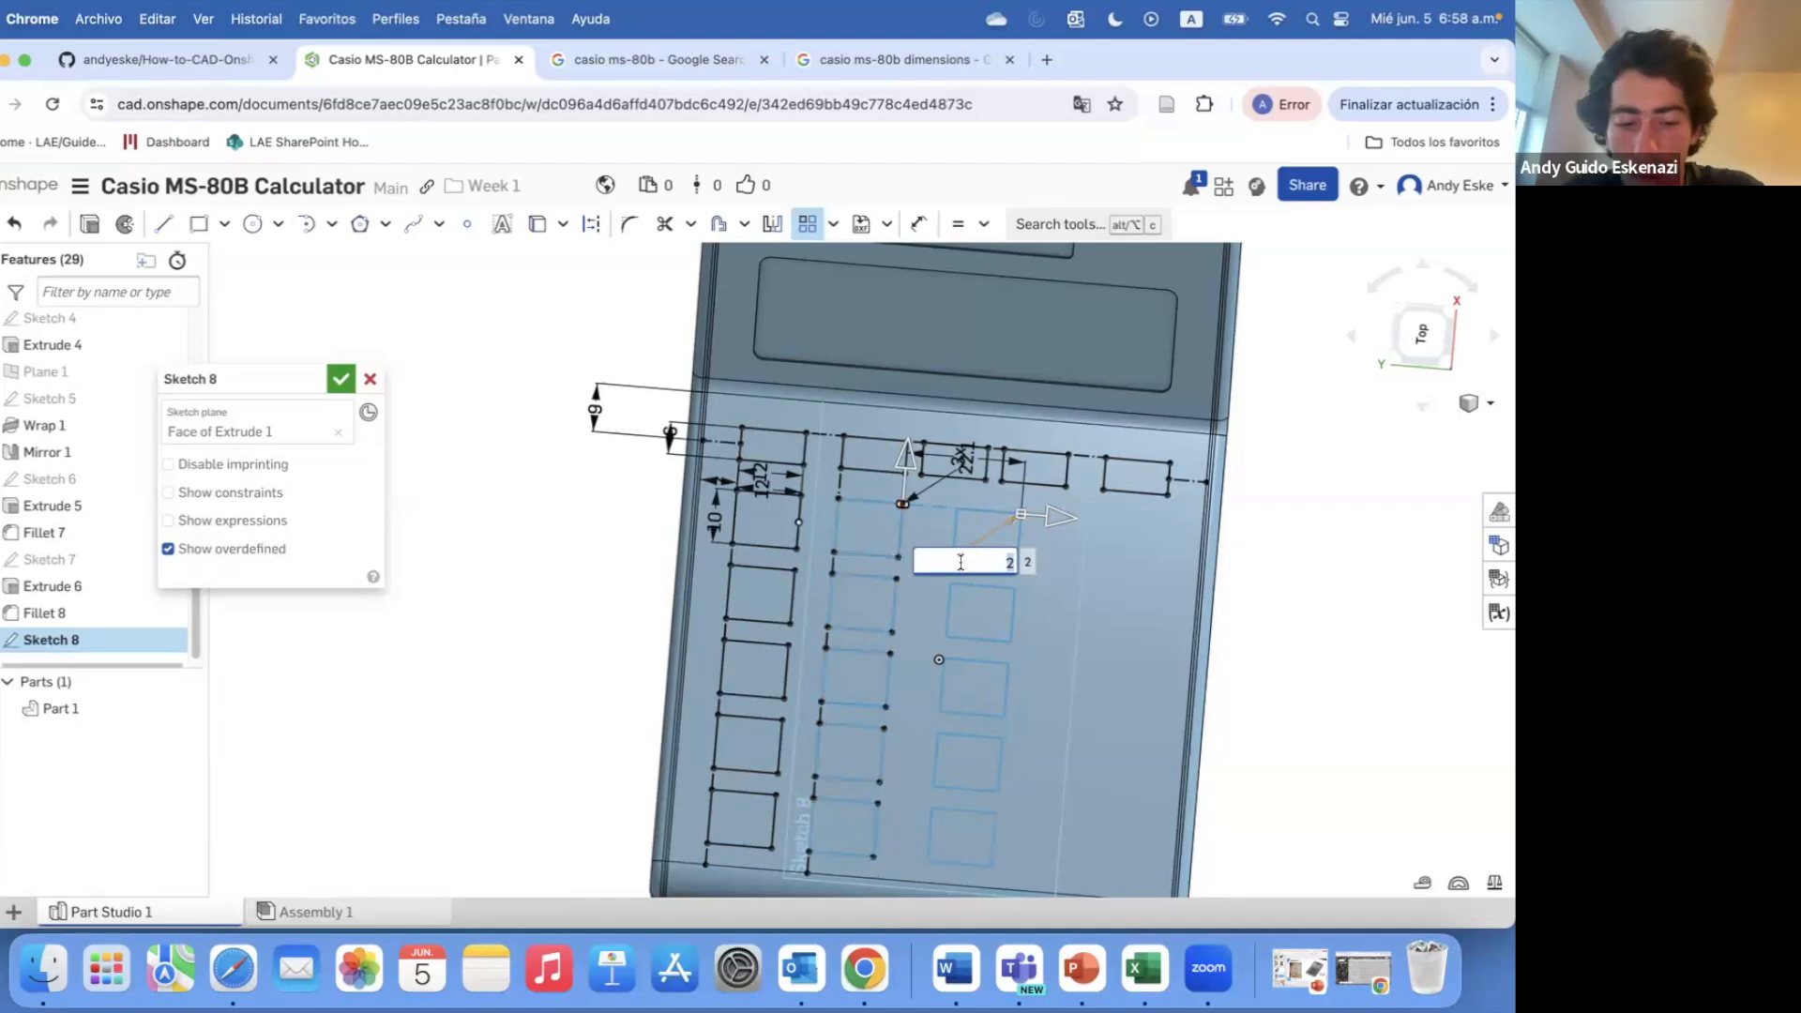
text(3)
key(Return)
scroll(988, 479, up, 1)
double_click(973, 467)
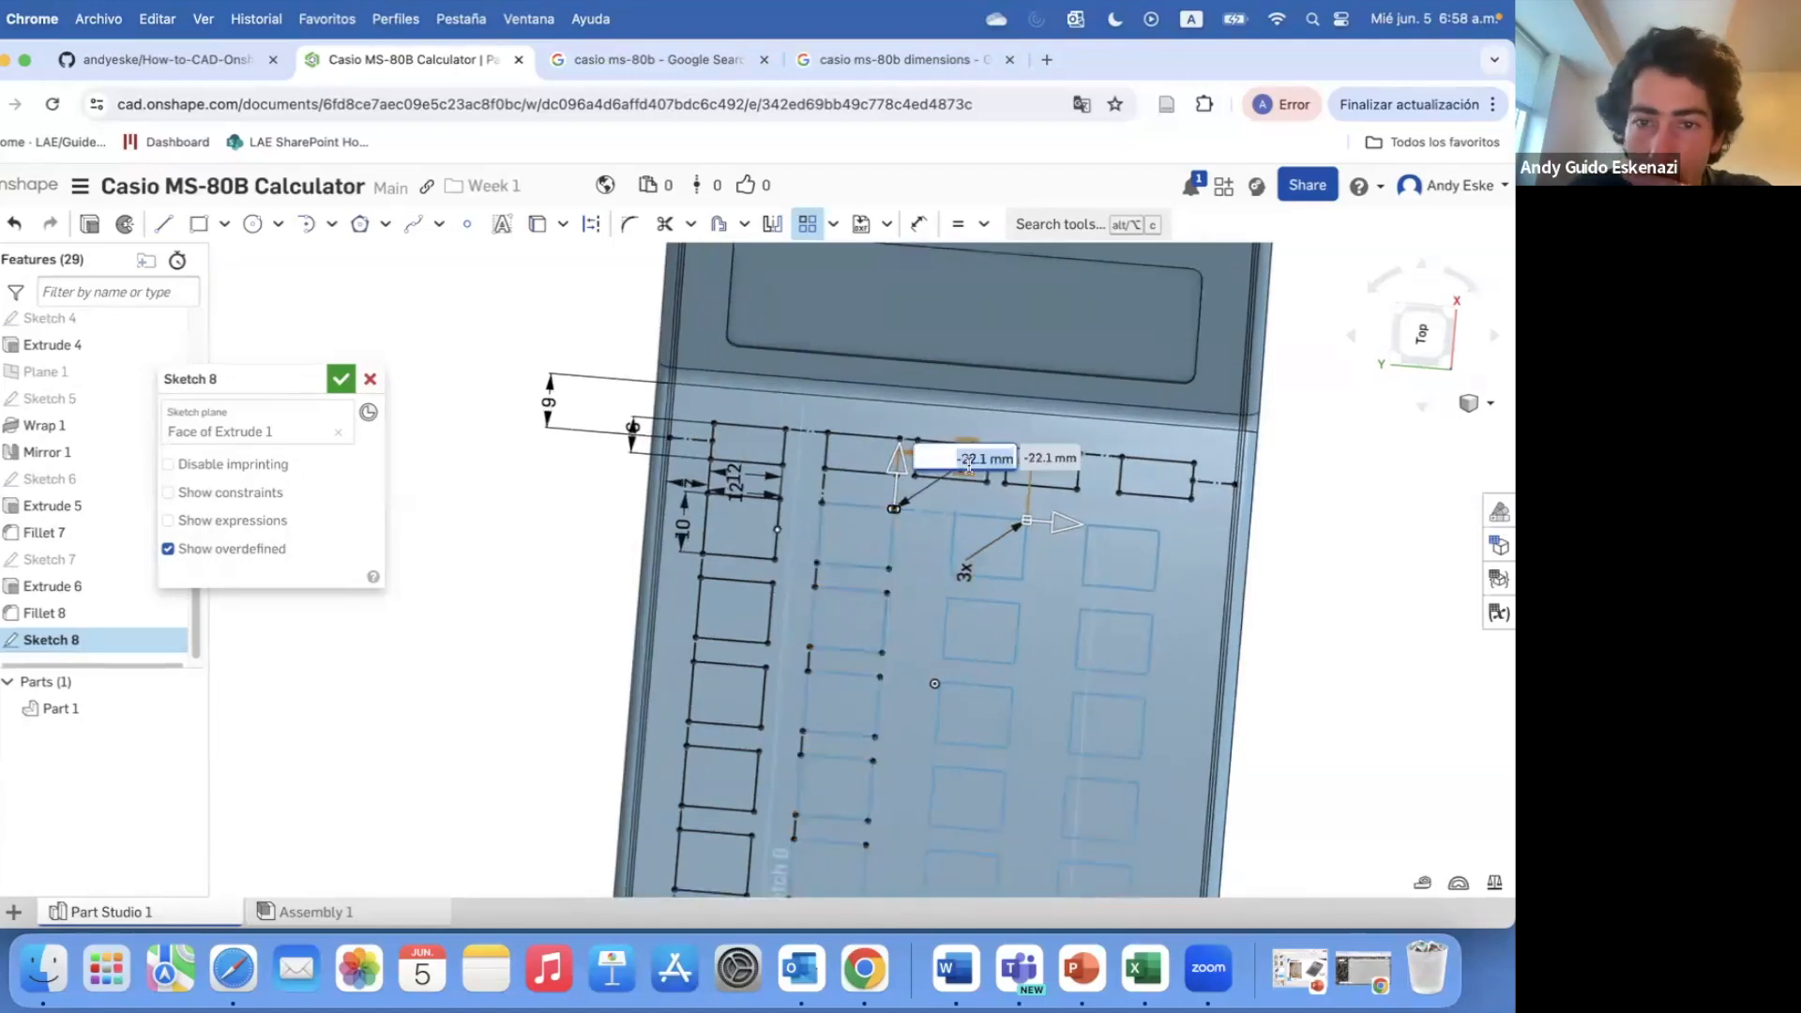
text(15)
key(Return)
scroll(1023, 514, up, 3)
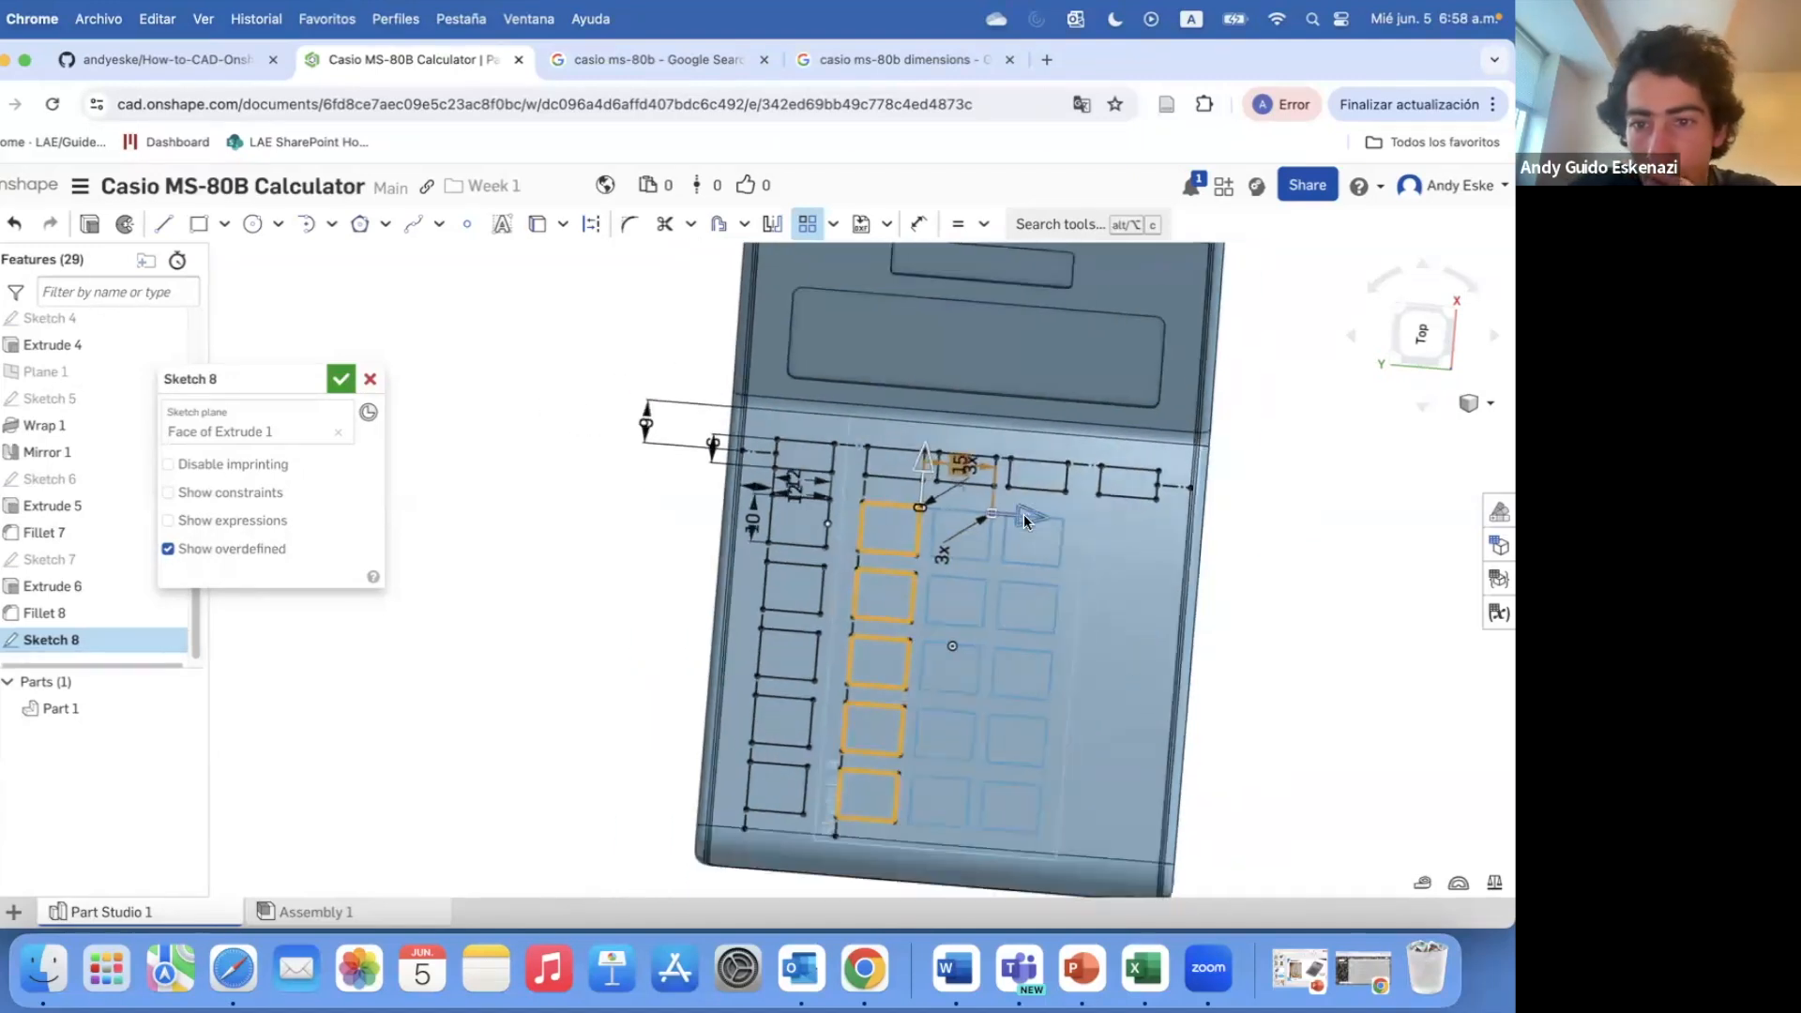
click(1057, 602)
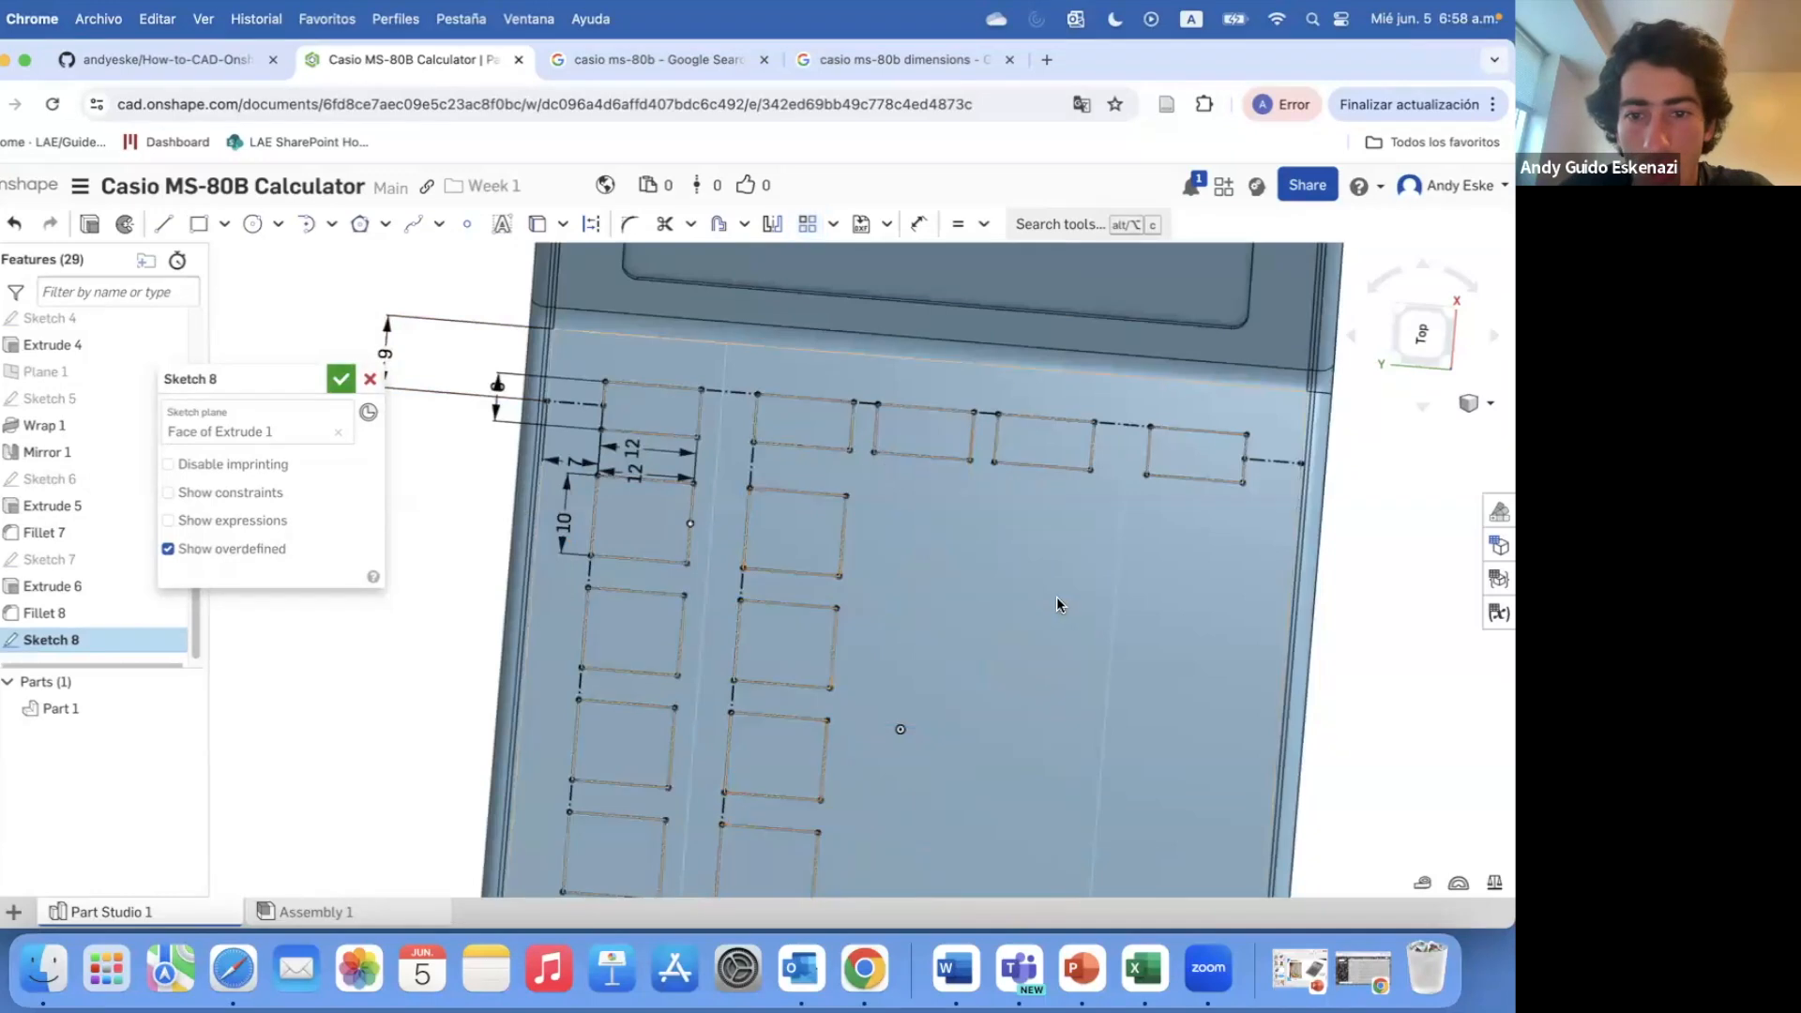
- Try to linear-pattern the second column's upper two keys across, with 0 mm spacing in the vertical direction
click(806, 224)
drag(593, 472, 1066, 514)
double_click(906, 400)
text(0)
key(Return)
click(842, 550)
click(812, 574)
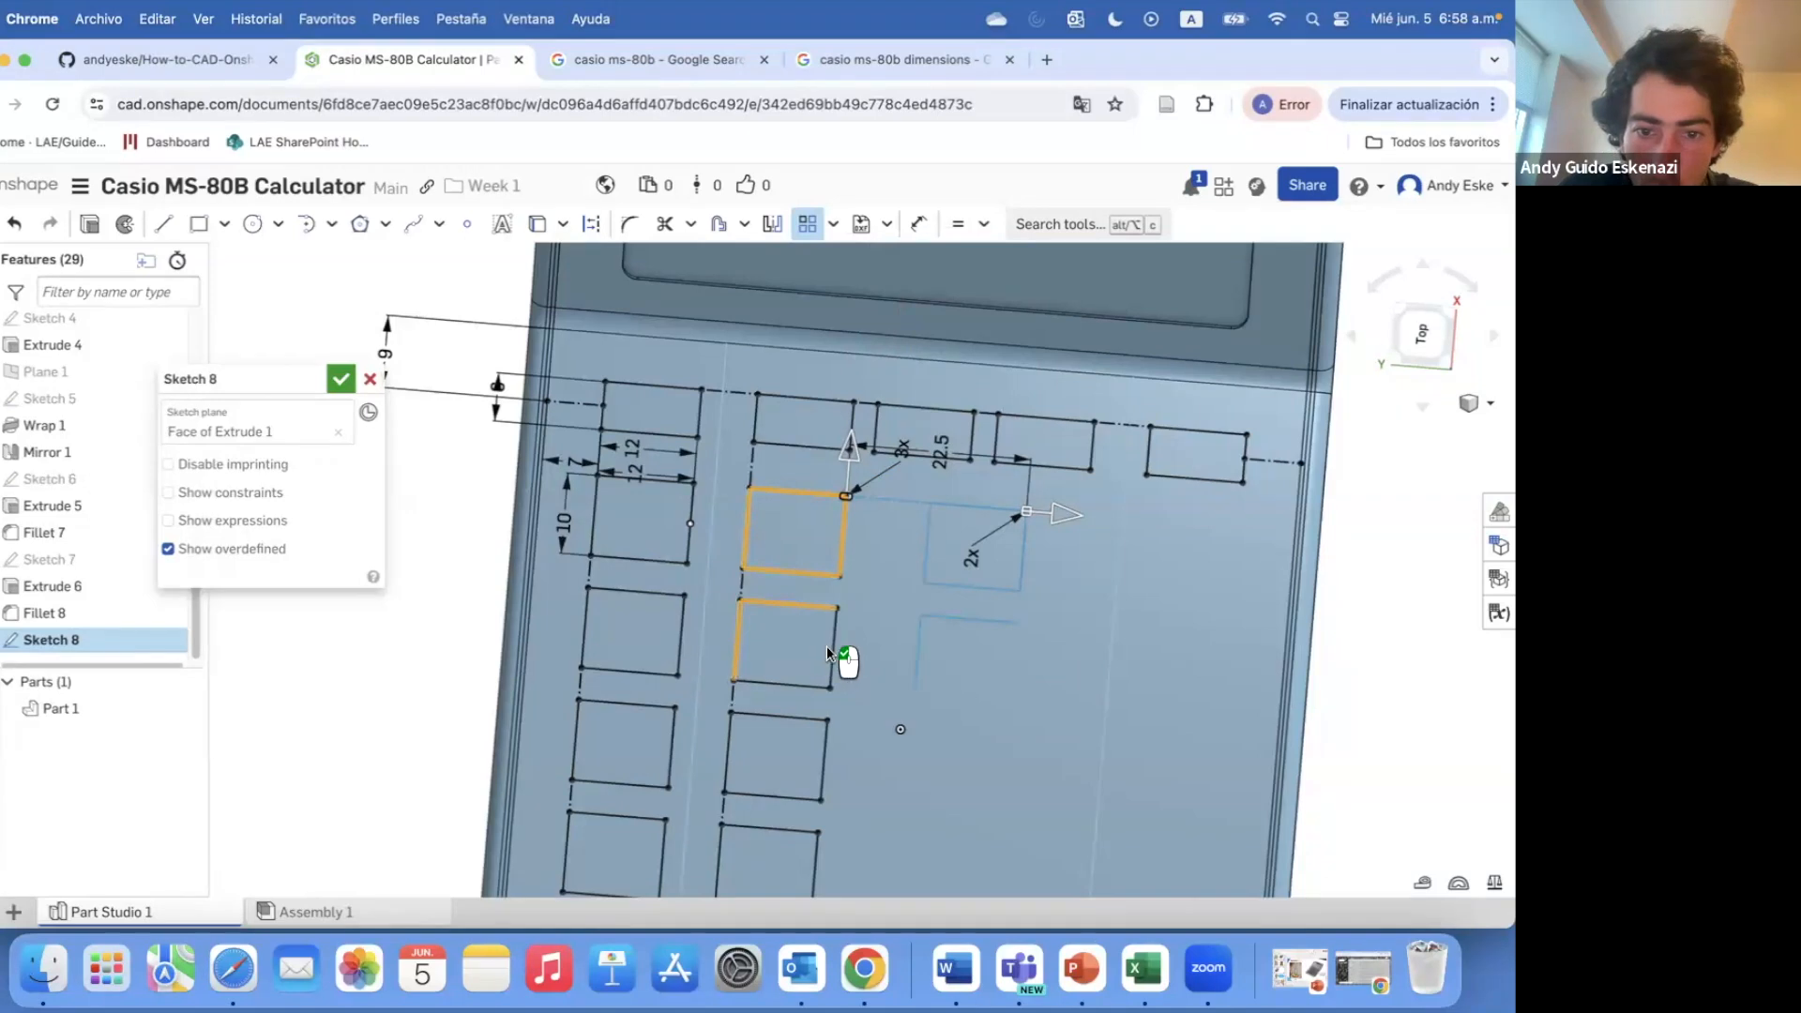
click(809, 691)
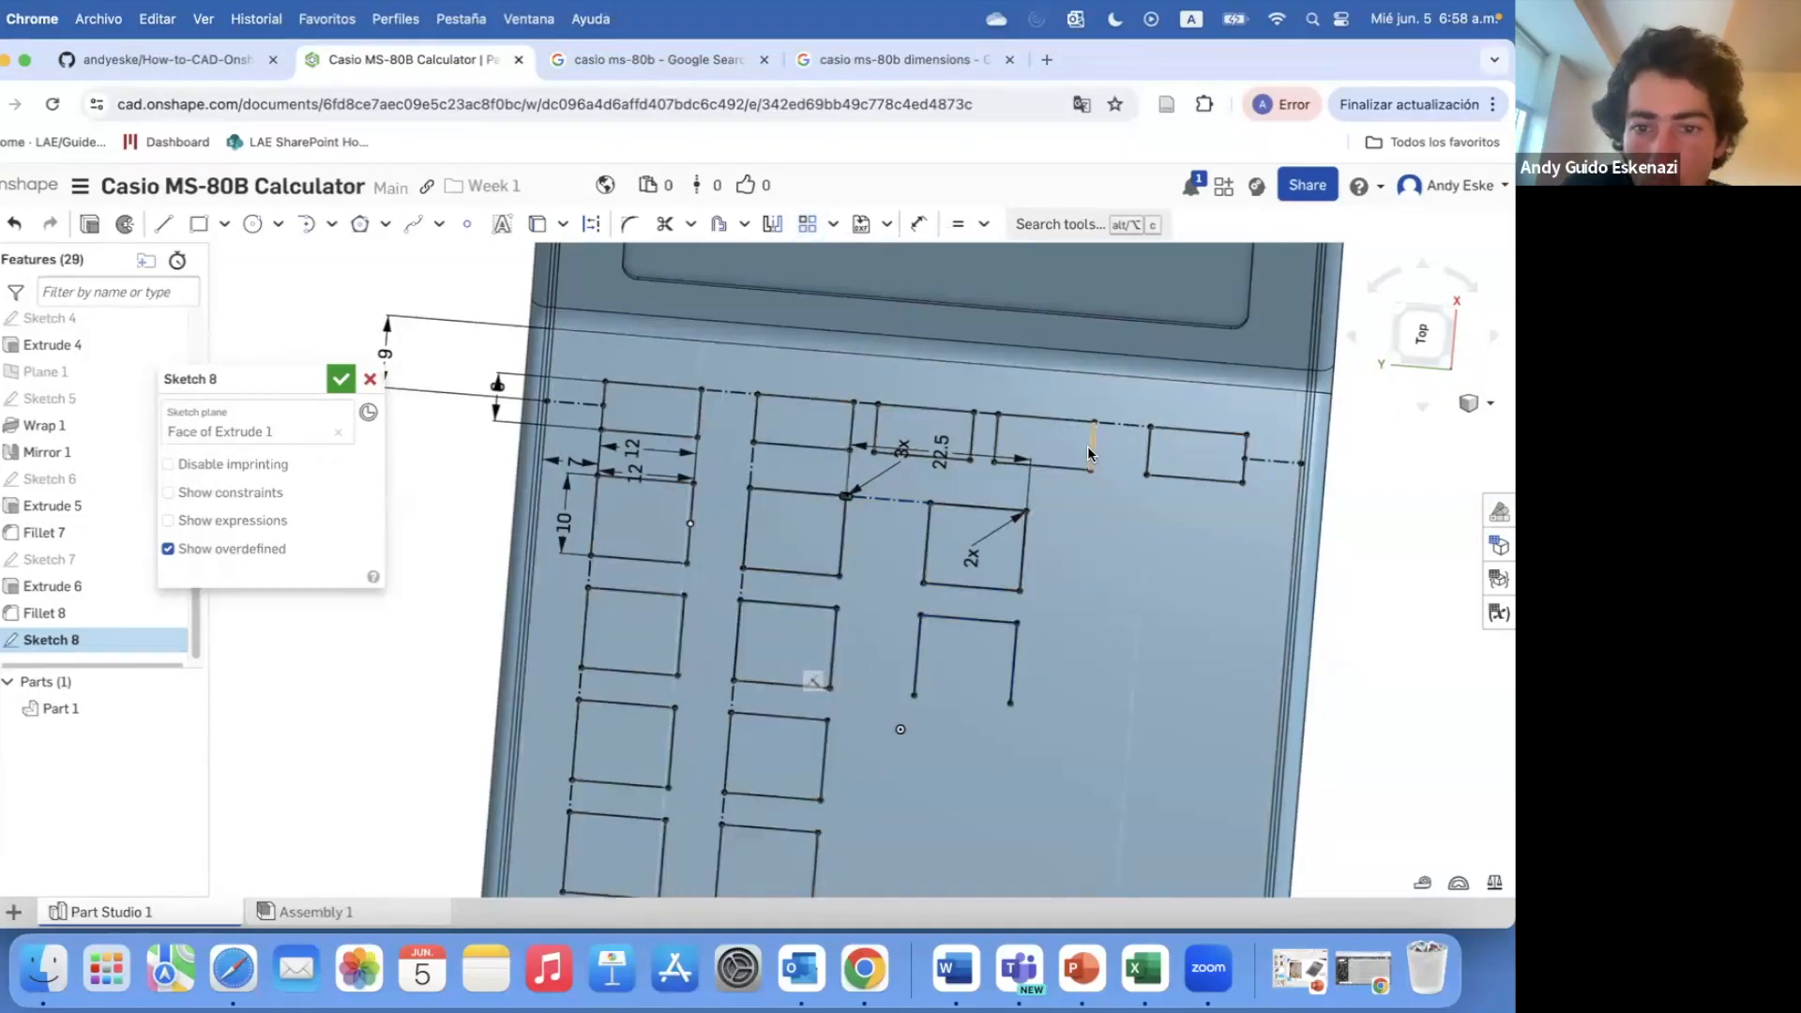
- Try a separate linear pattern of the second column's lower three keys
click(807, 223)
click(779, 718)
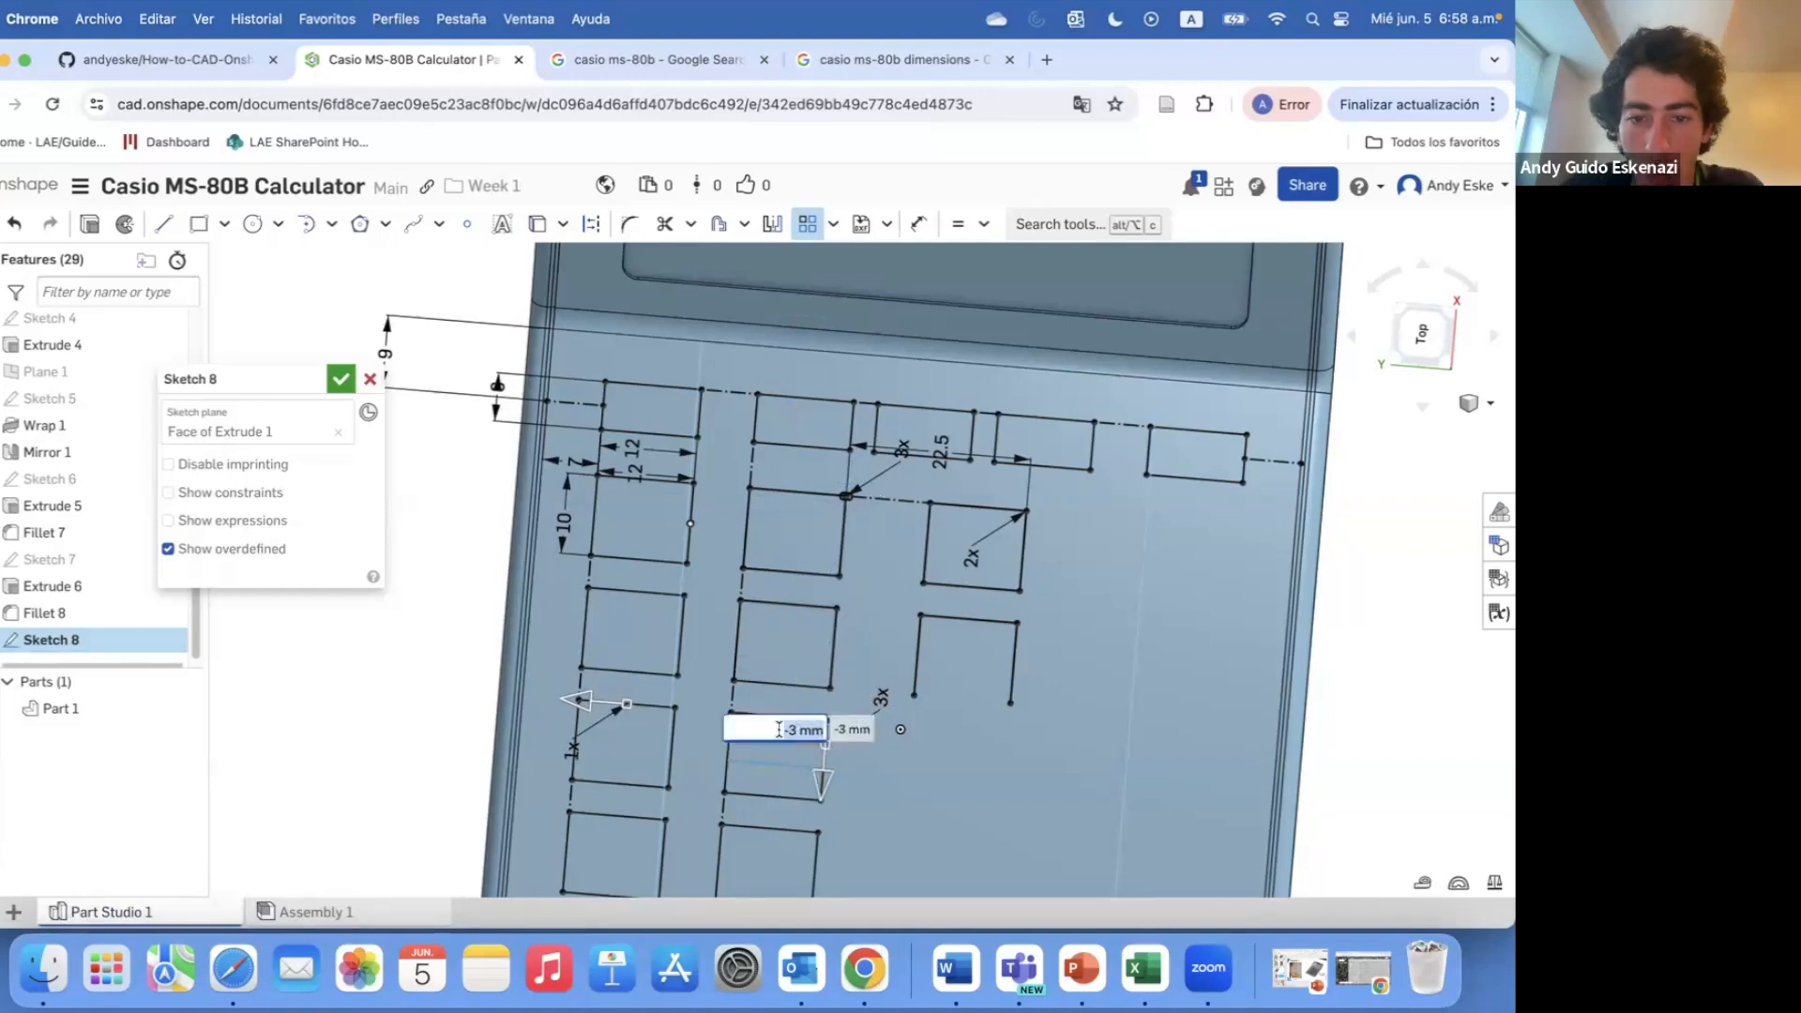
click(823, 750)
click(734, 765)
click(793, 788)
click(814, 864)
scroll(816, 693, down, 4)
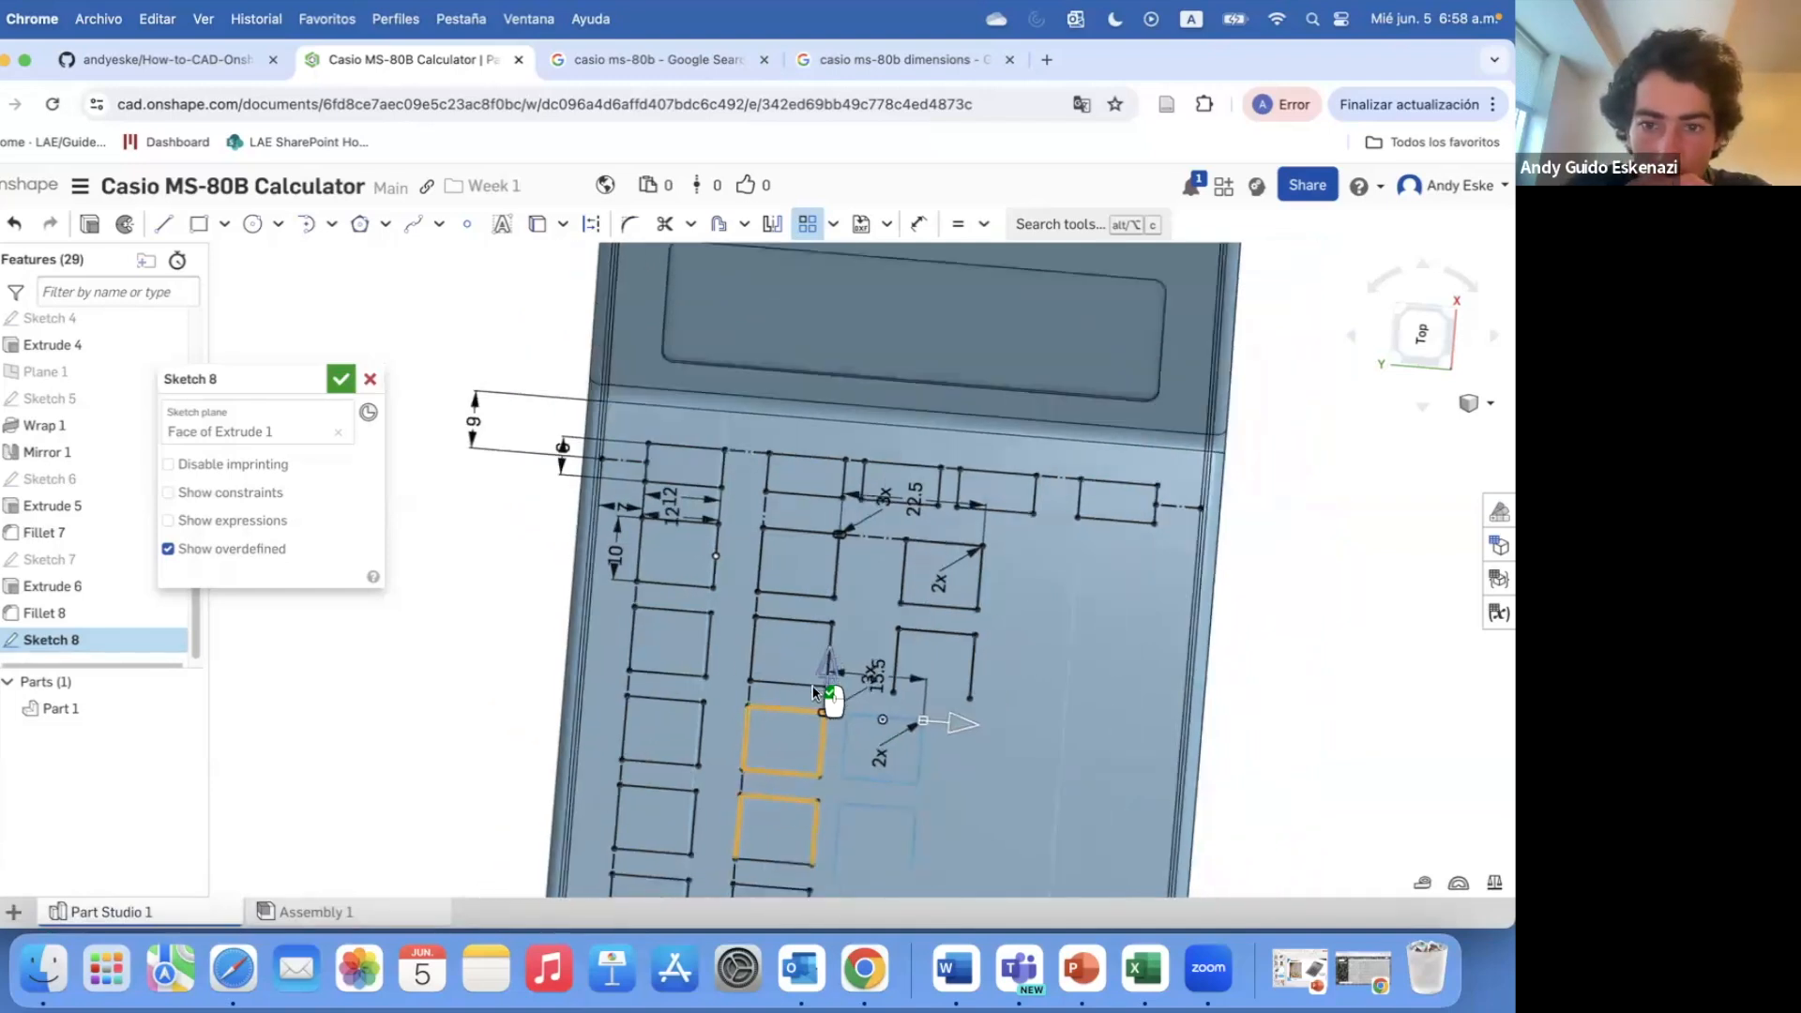
click(789, 831)
scroll(785, 858, up, 4)
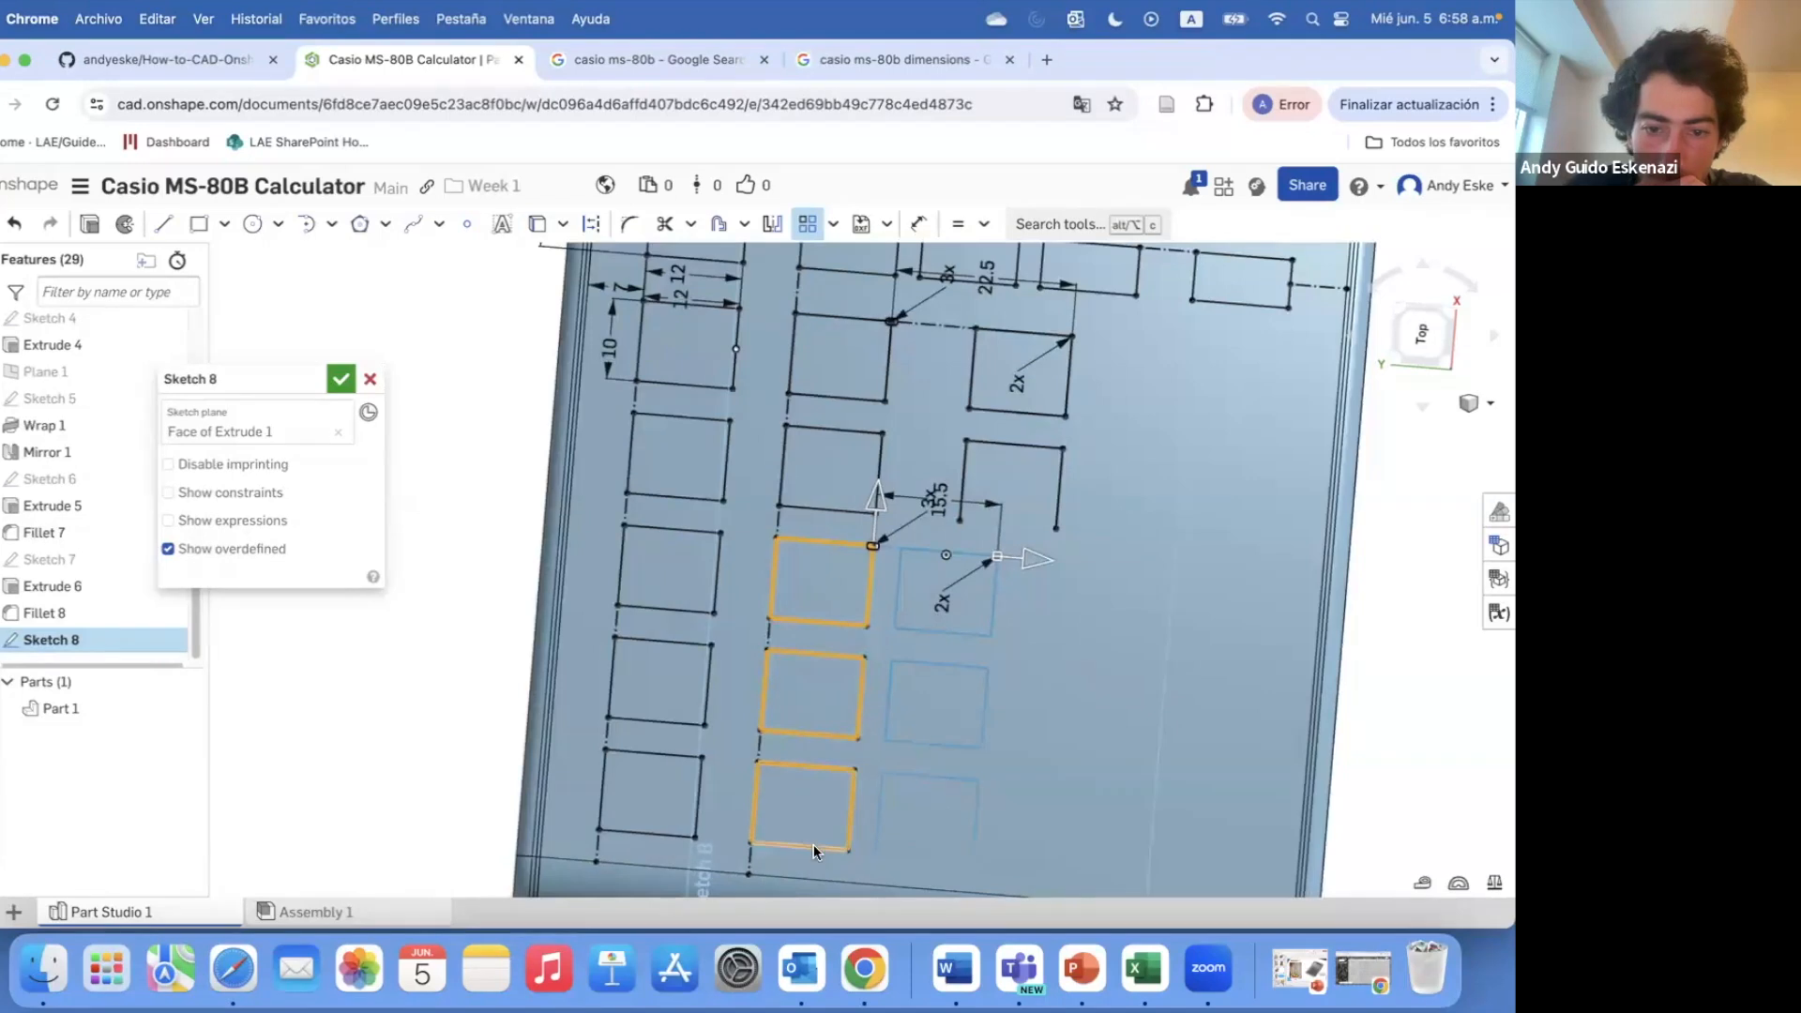
- Try the lower keys' pattern with -15 mm spacing and three instances across, and undo both partial patterns
double_click(940, 503)
text(-15)
key(Return)
double_click(941, 601)
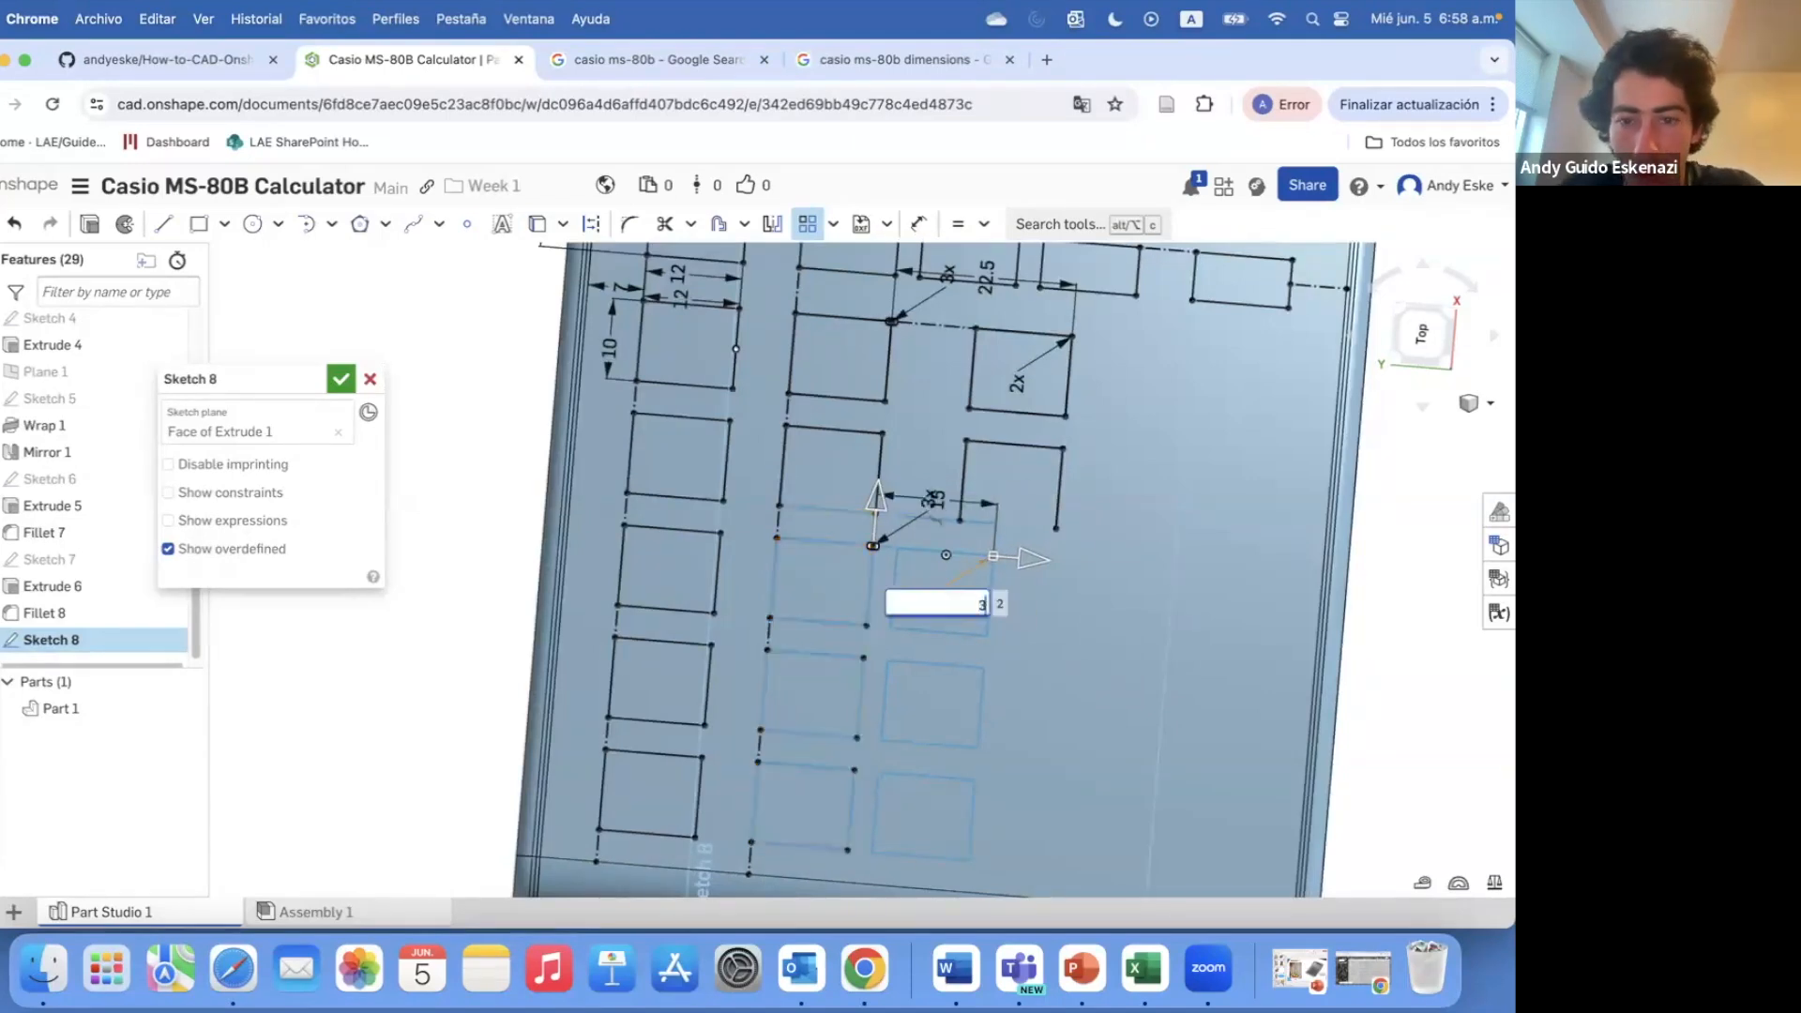
text(3)
key(Return)
key(super+z)
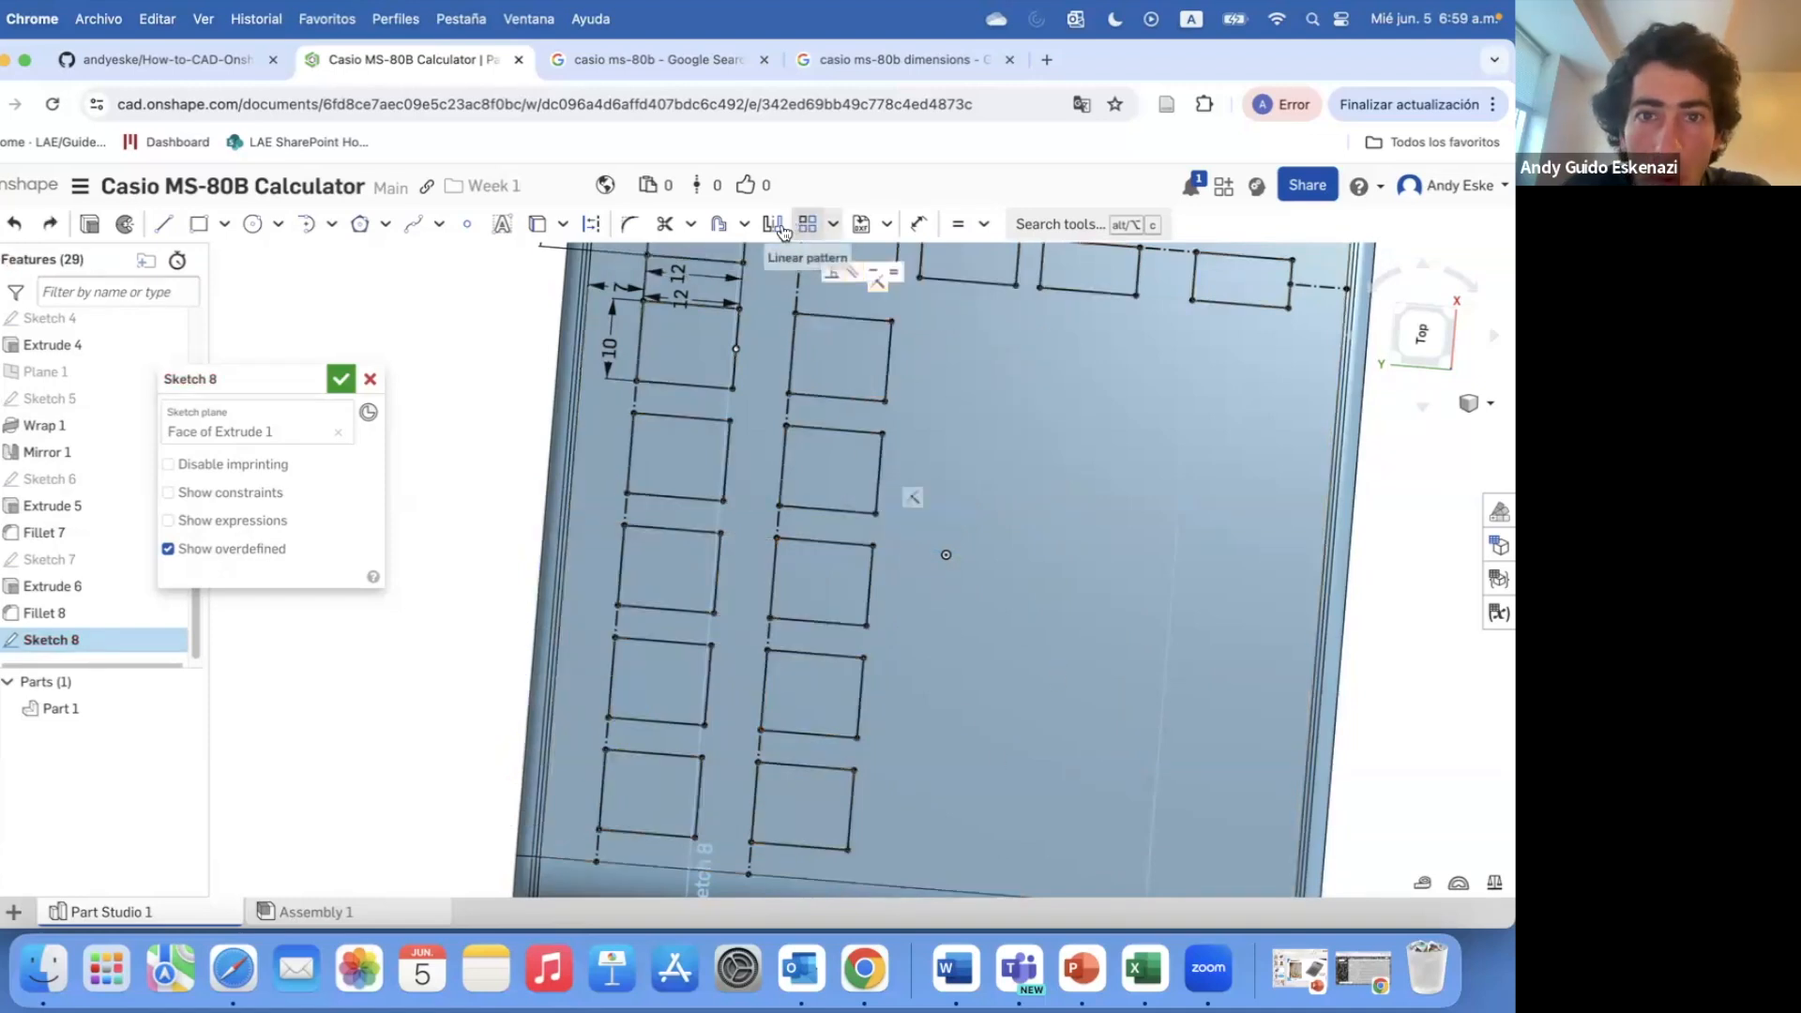
- Start a linear pattern of the second column's top key with 0 mm vertical spacing and 15 mm spacing across
click(825, 316)
scroll(849, 318, down, 5)
scroll(861, 294, up, 1)
double_click(891, 305)
text(0)
key(Return)
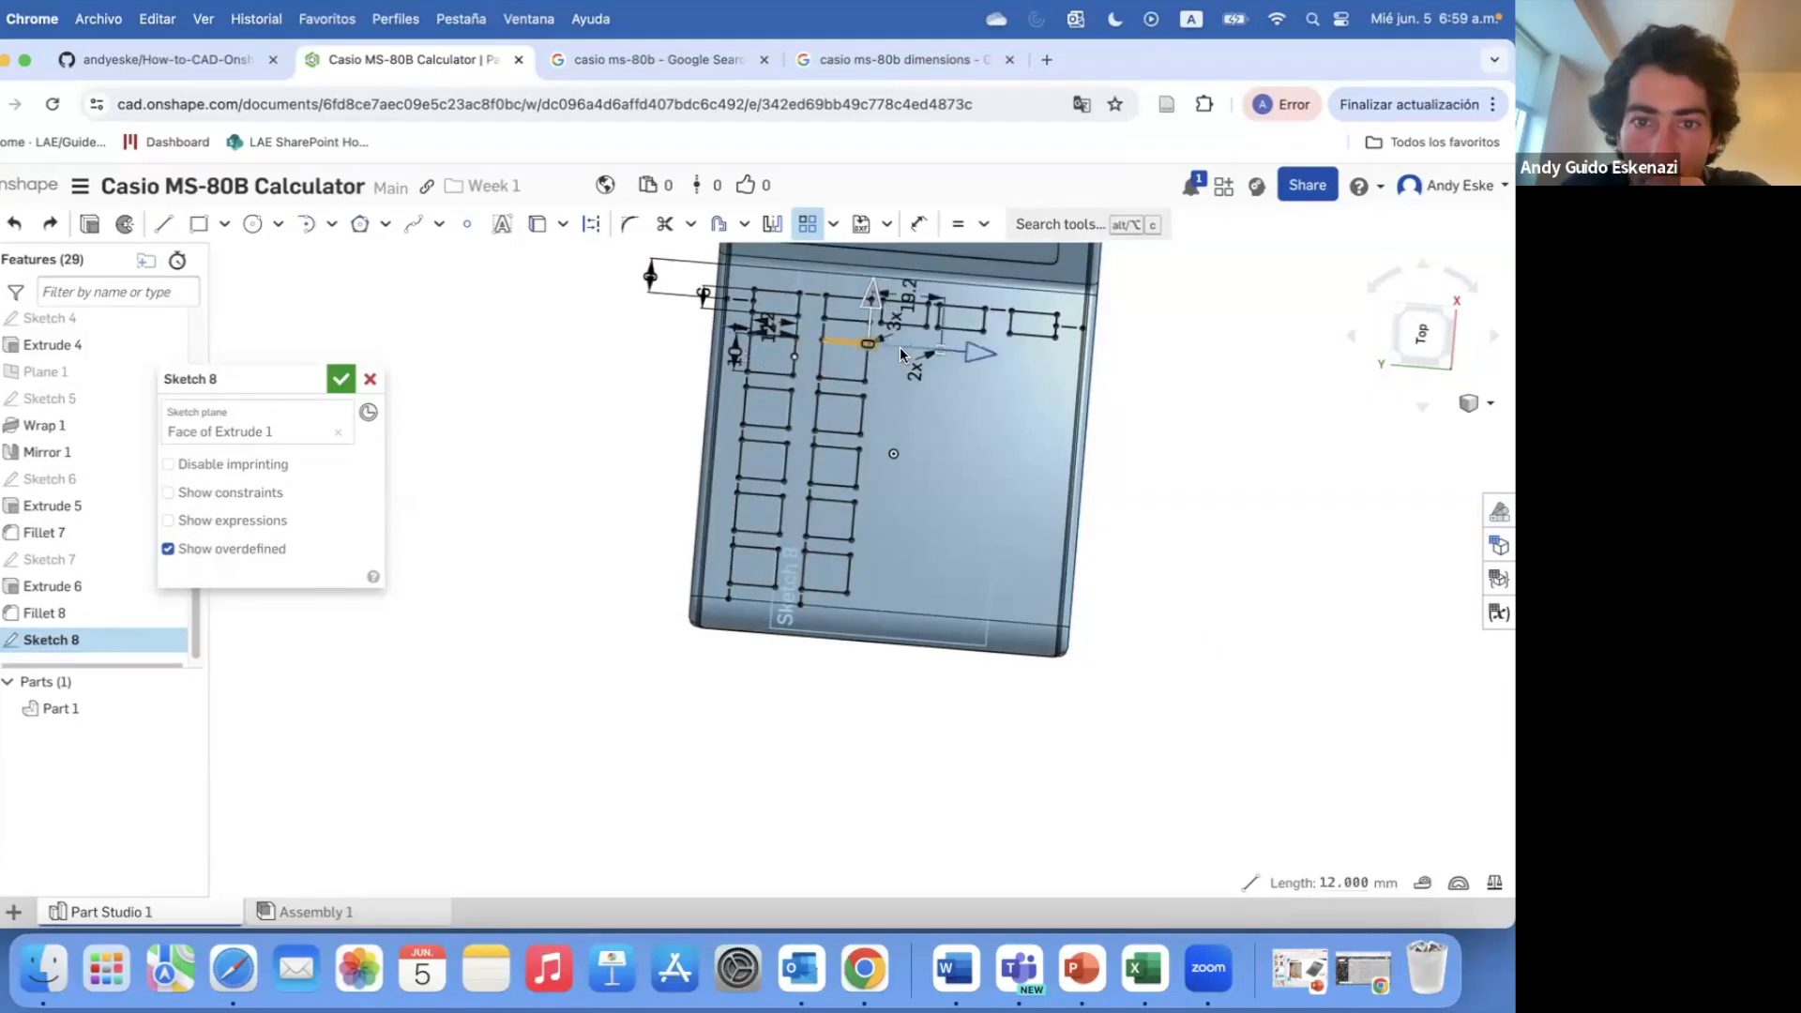
scroll(884, 305, up, 2)
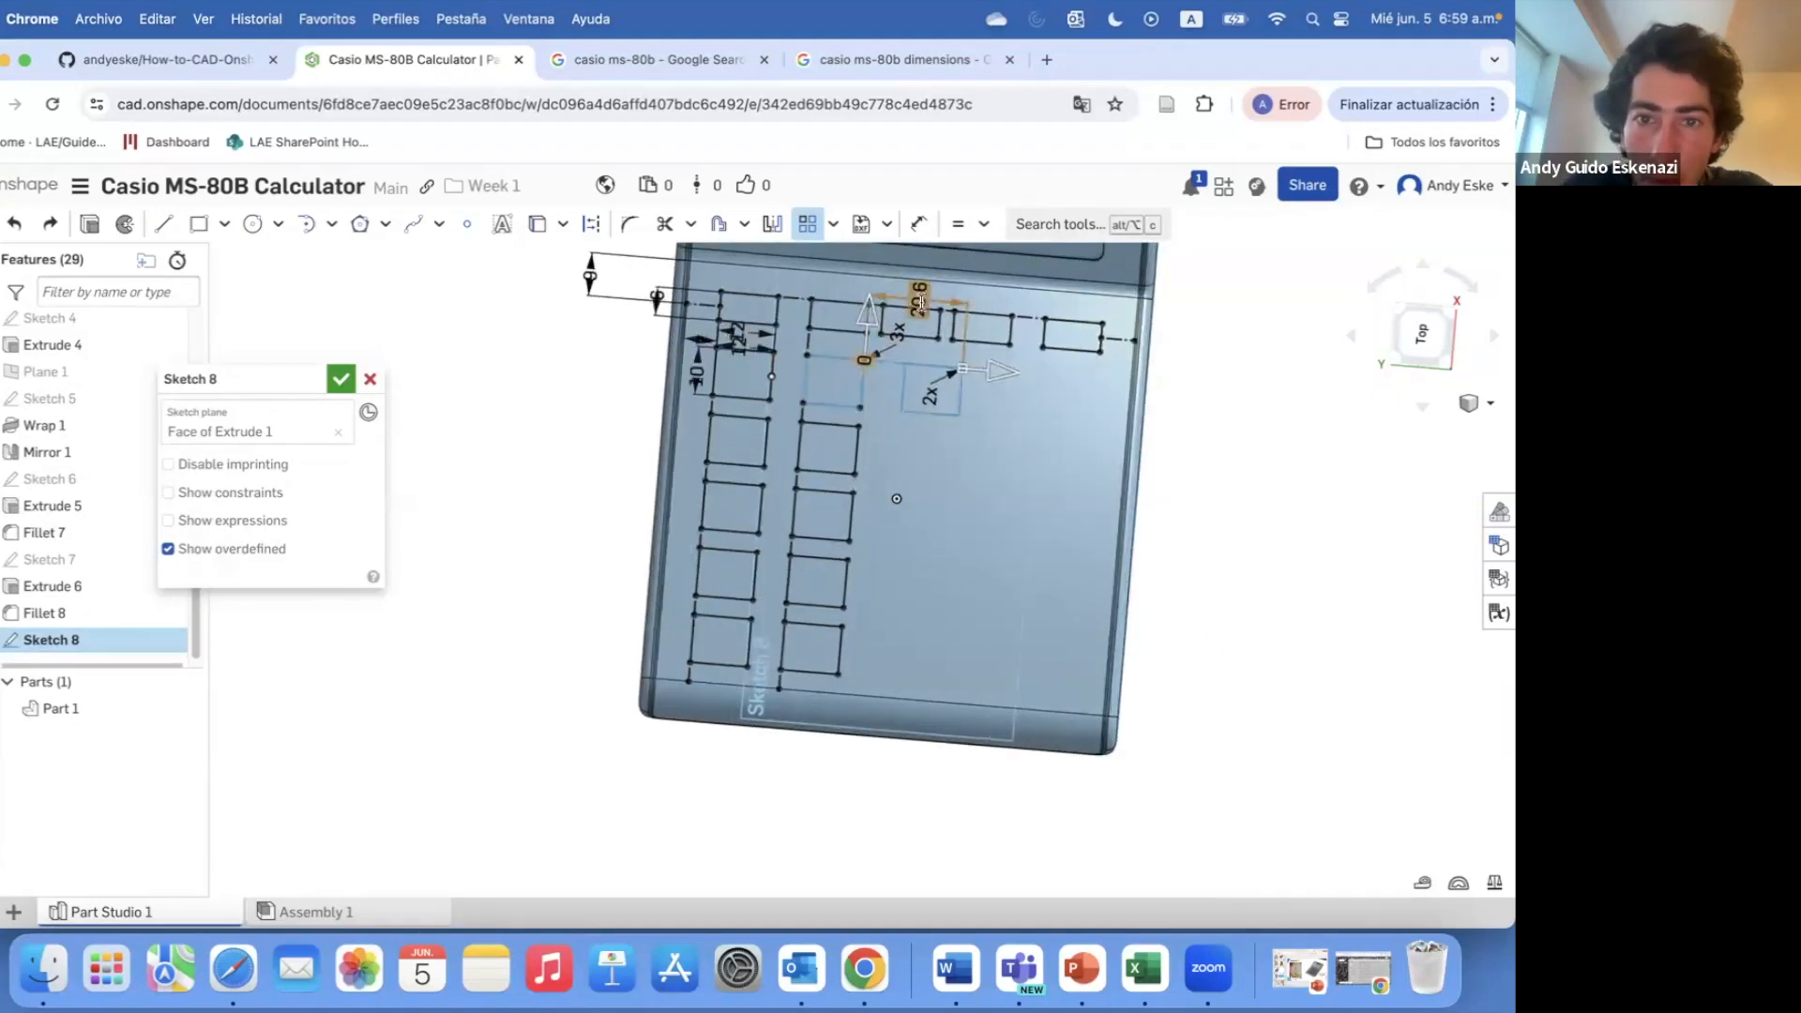
double_click(918, 300)
key(Return)
scroll(899, 324, up, 3)
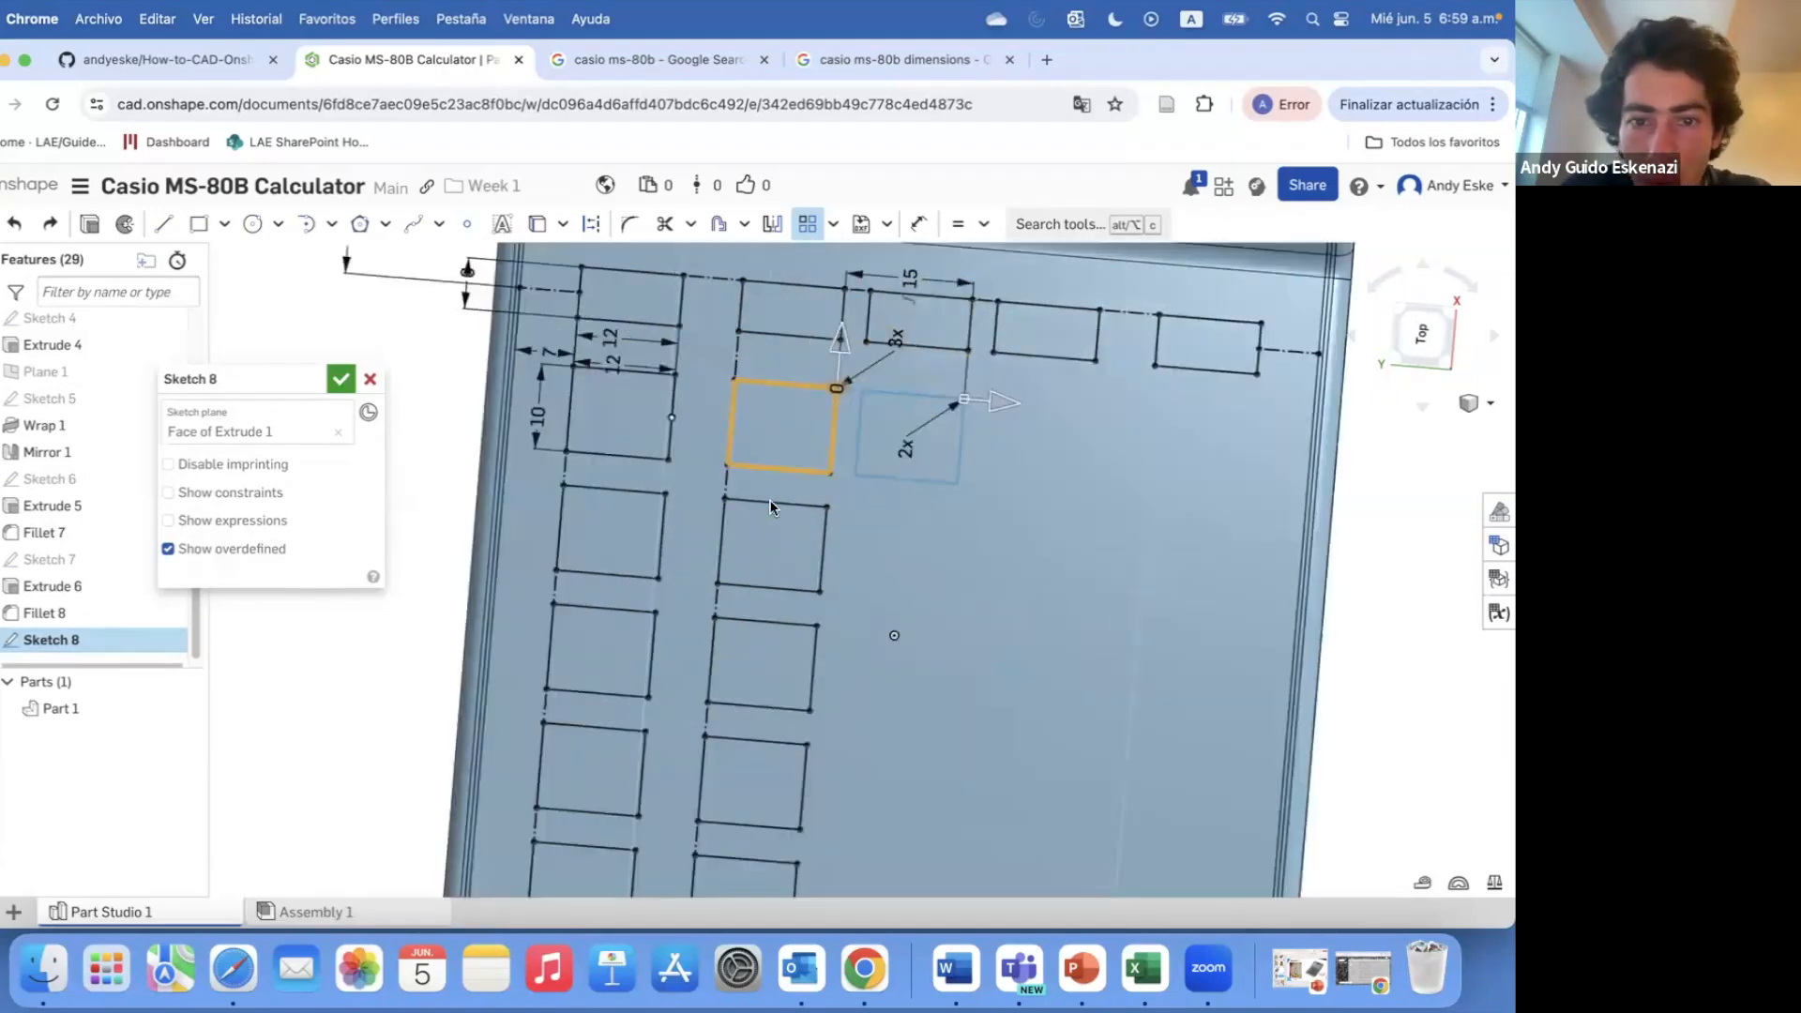
- Add the second column's remaining keys to the linear pattern, set two instances across at -15 mm spacing, and apply it
double_click(898, 339)
text(3)
key(Return)
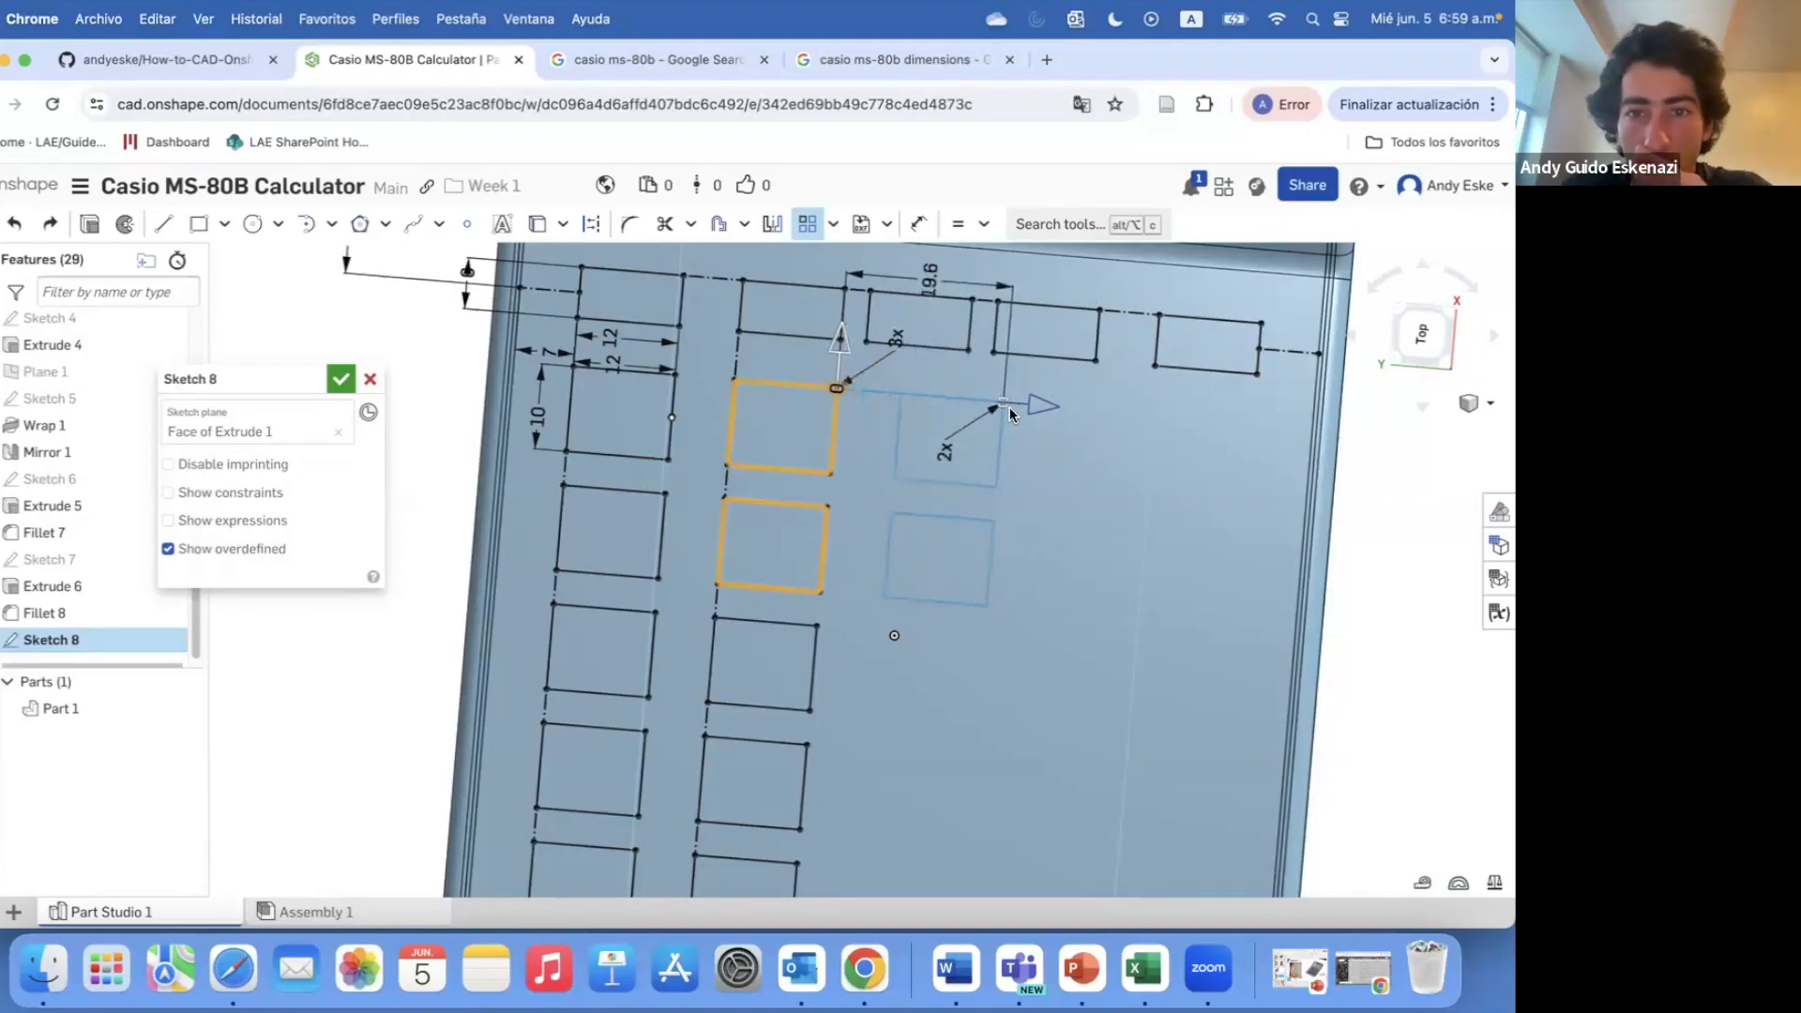
double_click(912, 289)
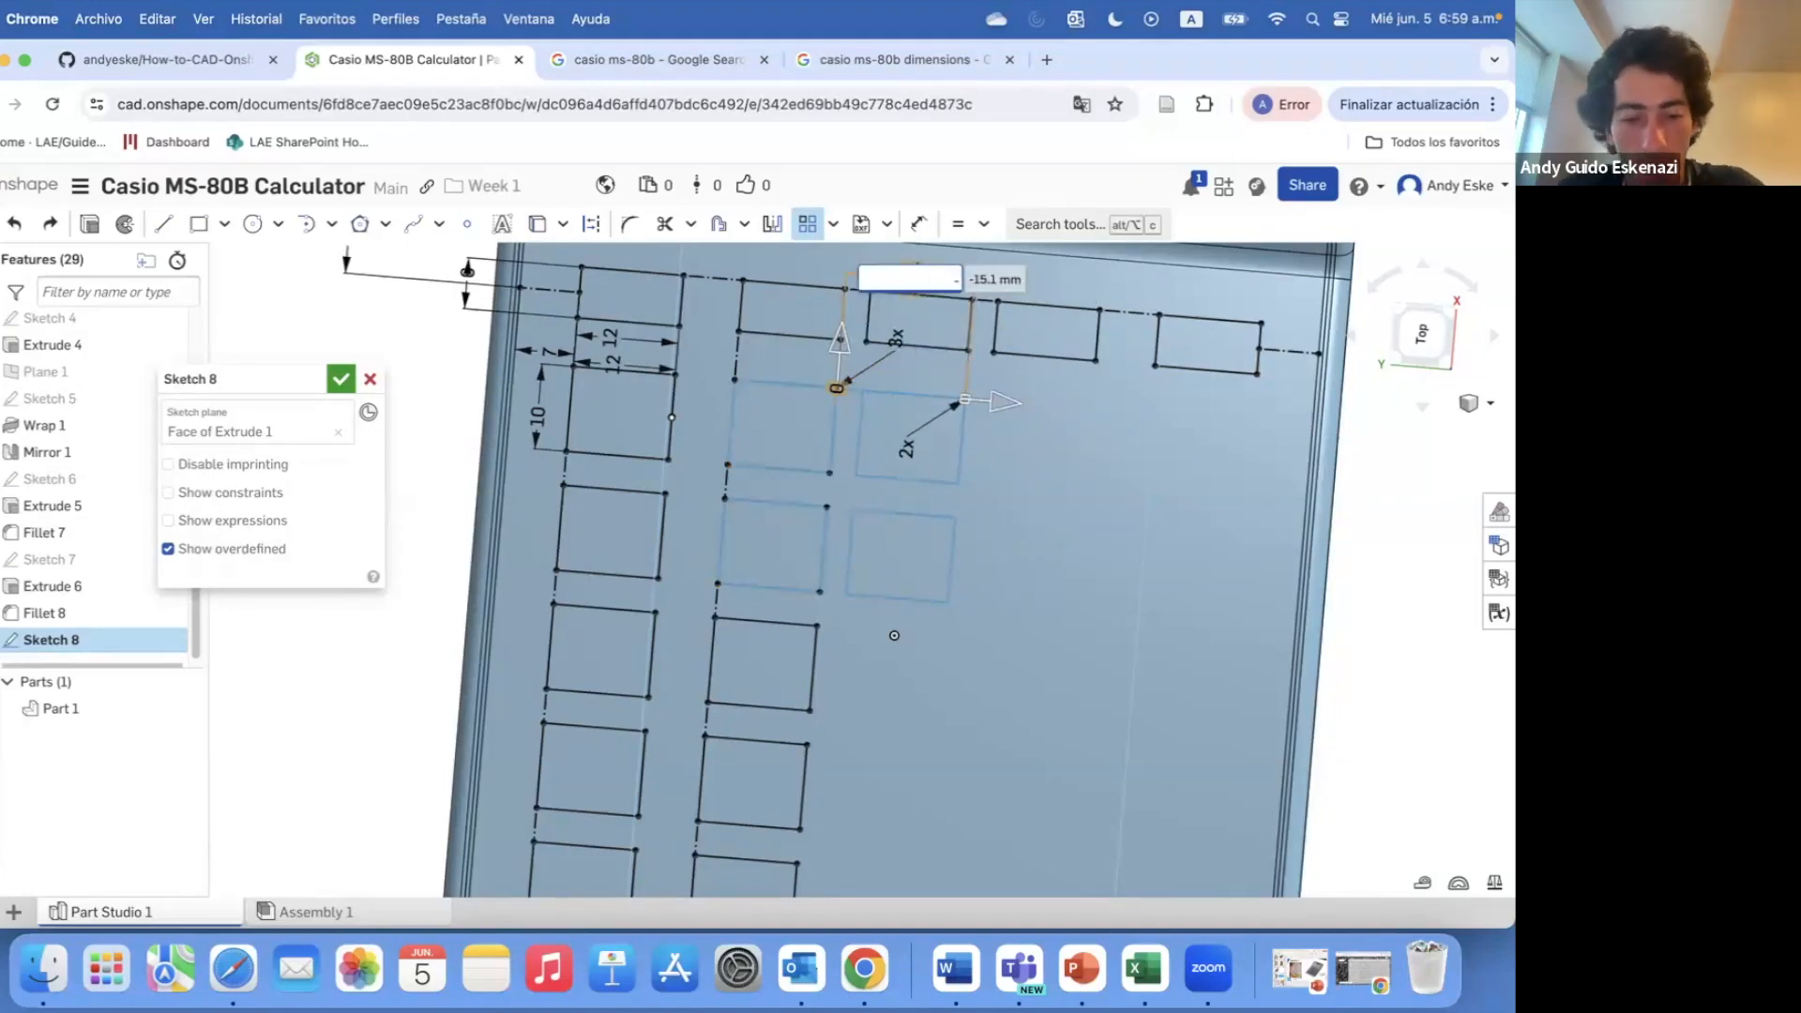
text(15)
key(Return)
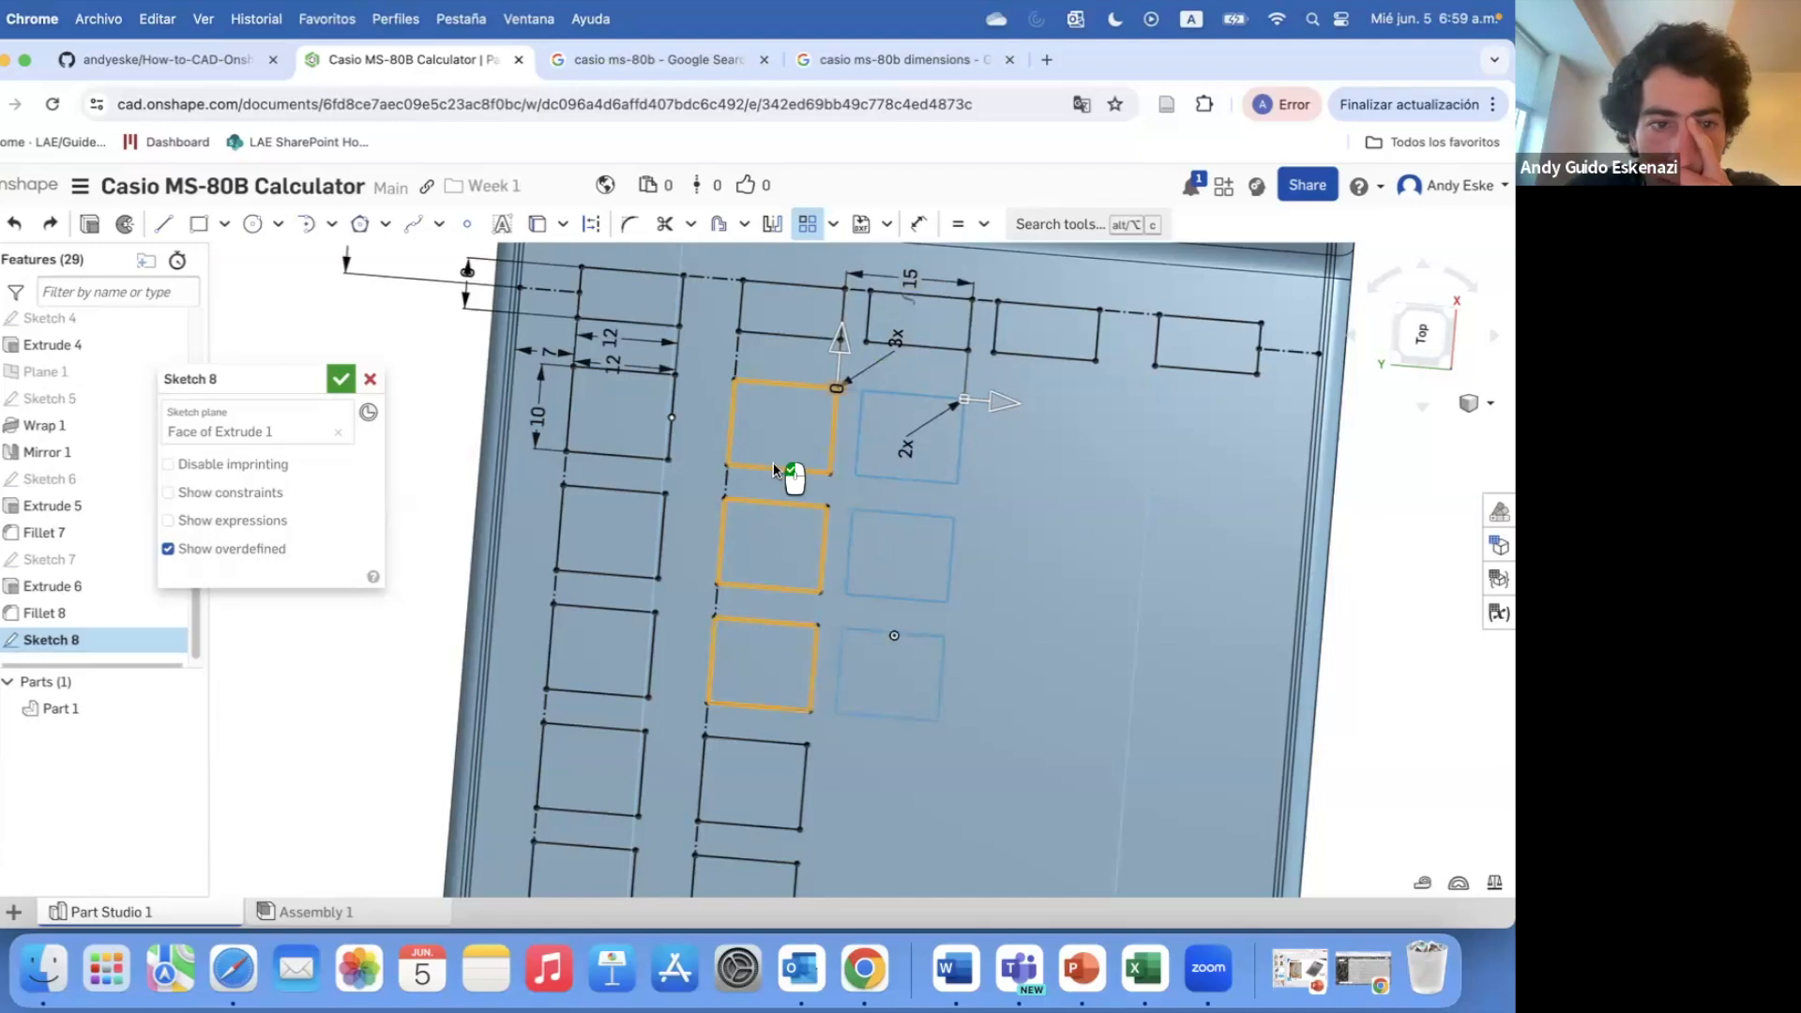
scroll(773, 470, down, 3)
scroll(777, 656, up, 2)
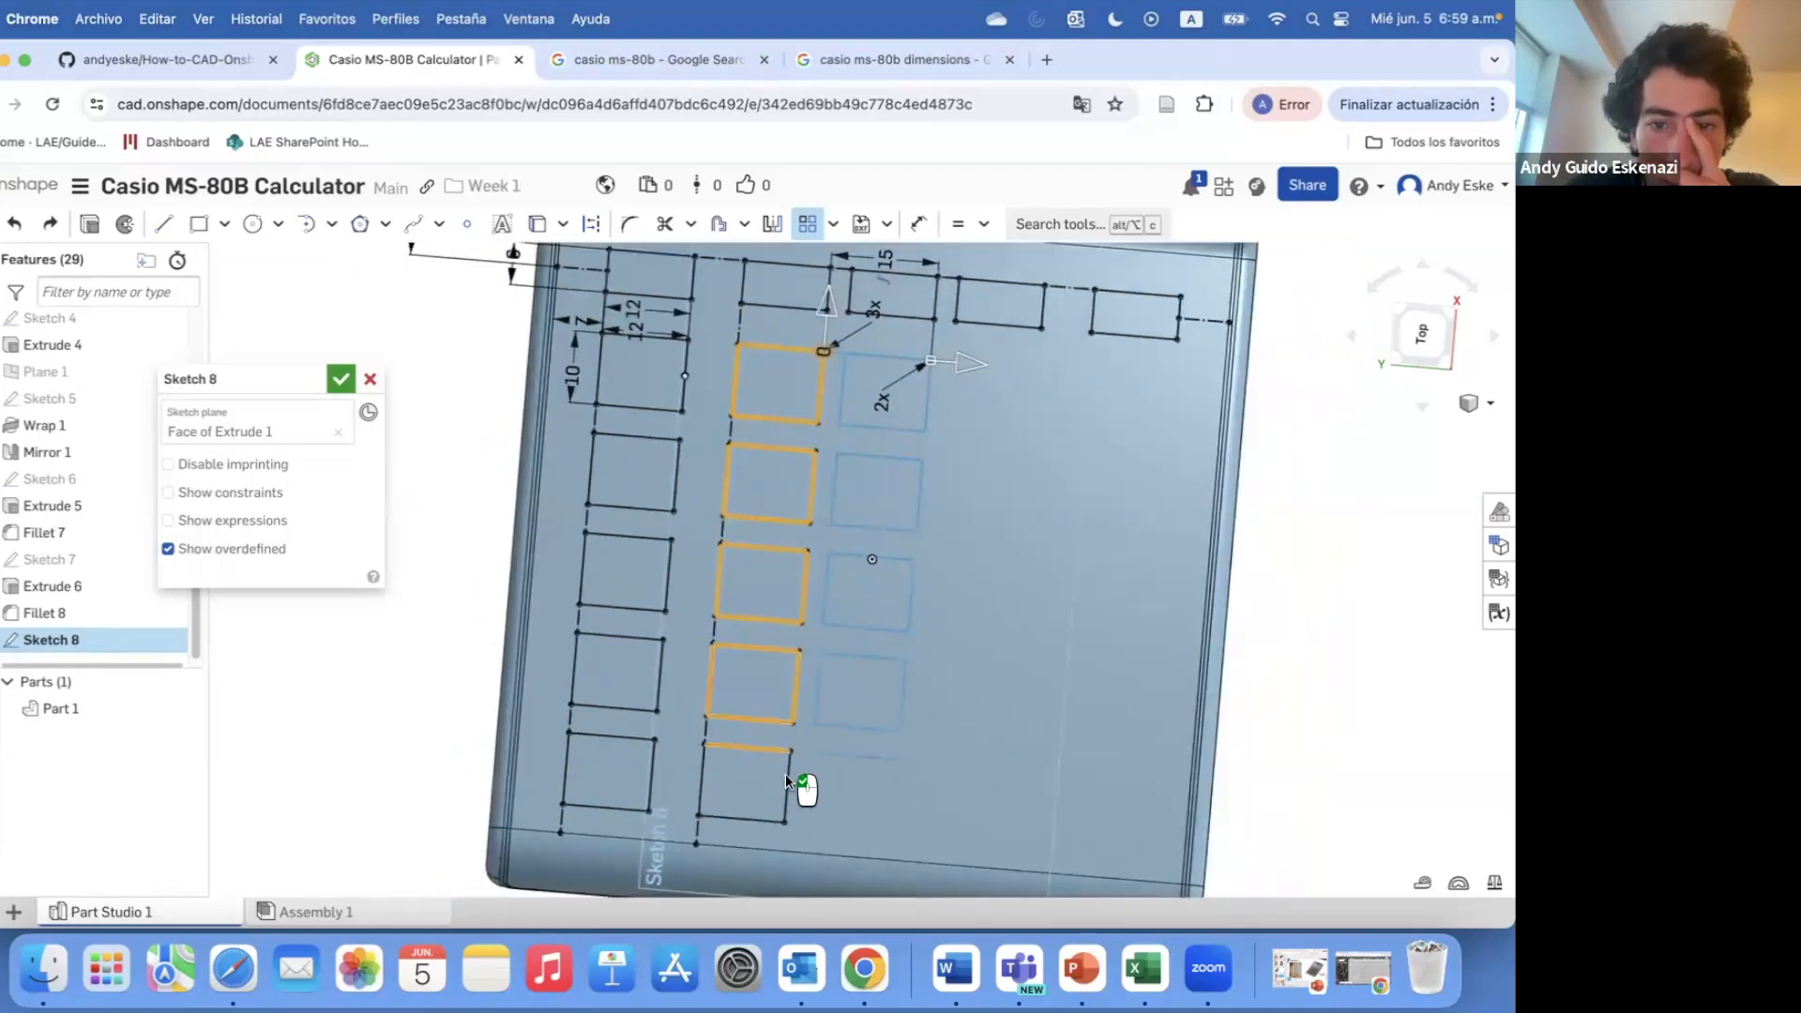
click(983, 630)
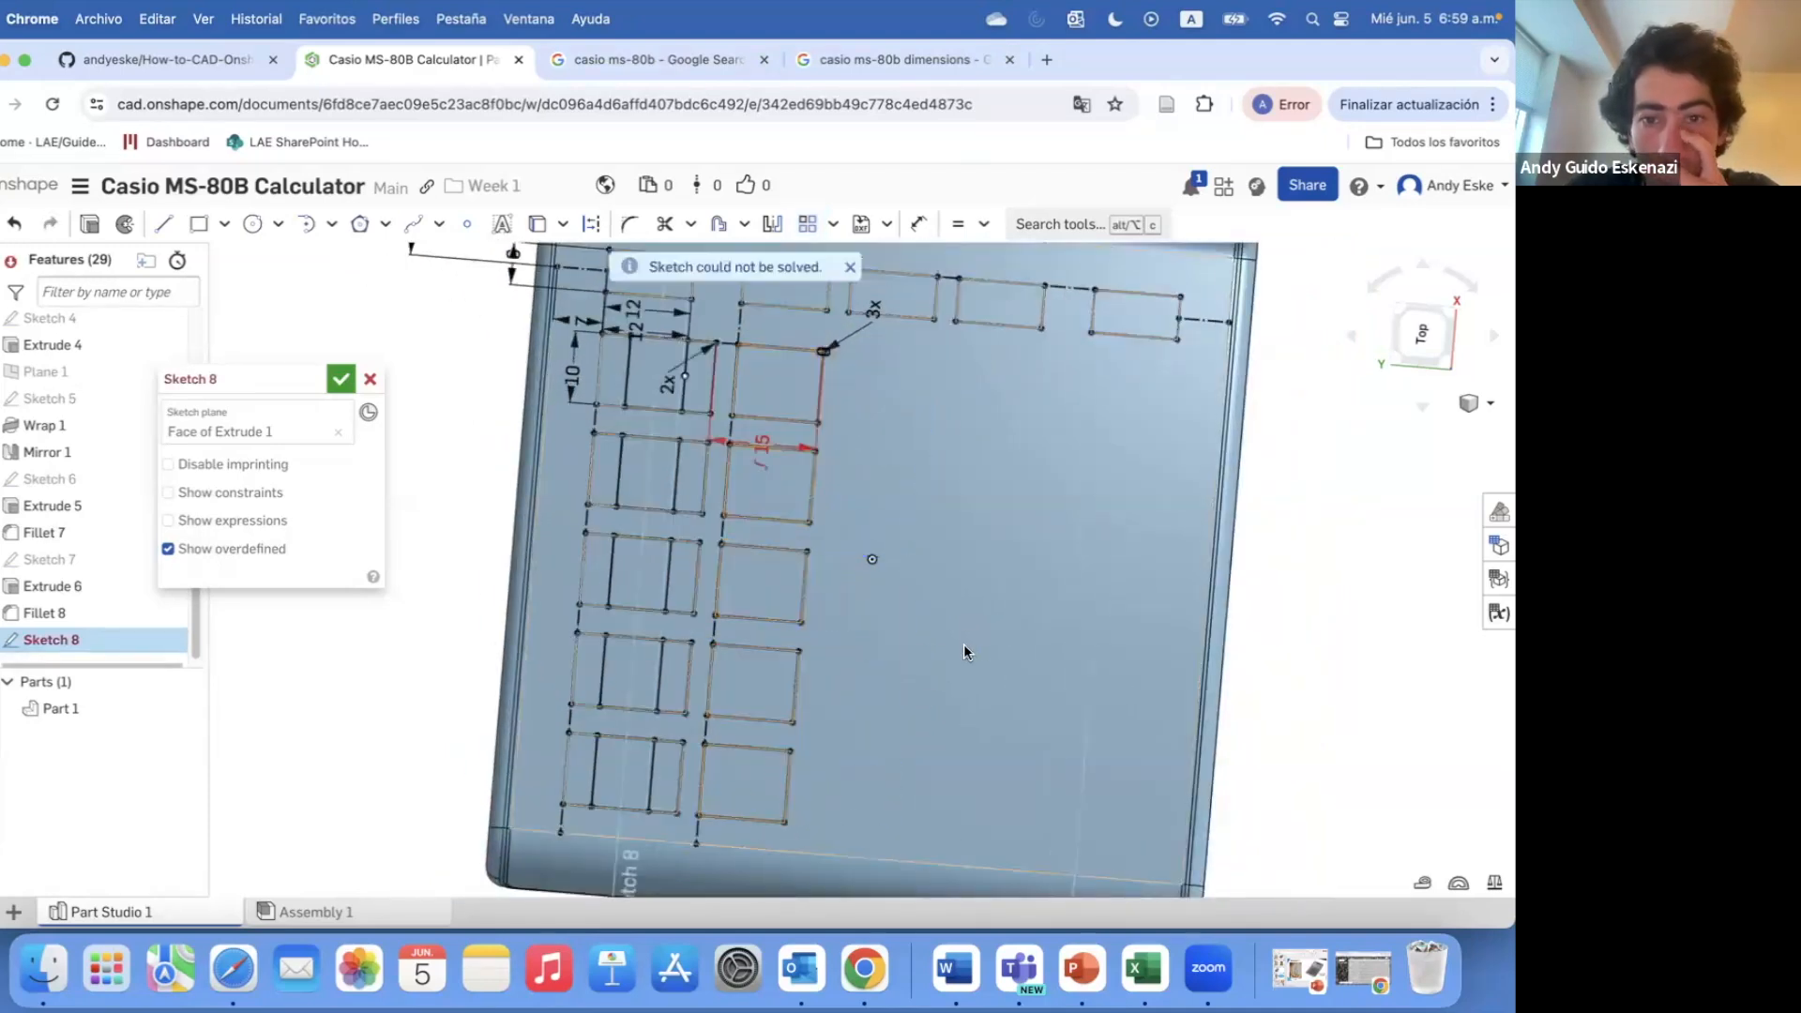
- Flip the pattern's 15 mm spacing dimension so that the copied keys form a third column on the empty side of the second column
right_drag(704, 643, 711, 572)
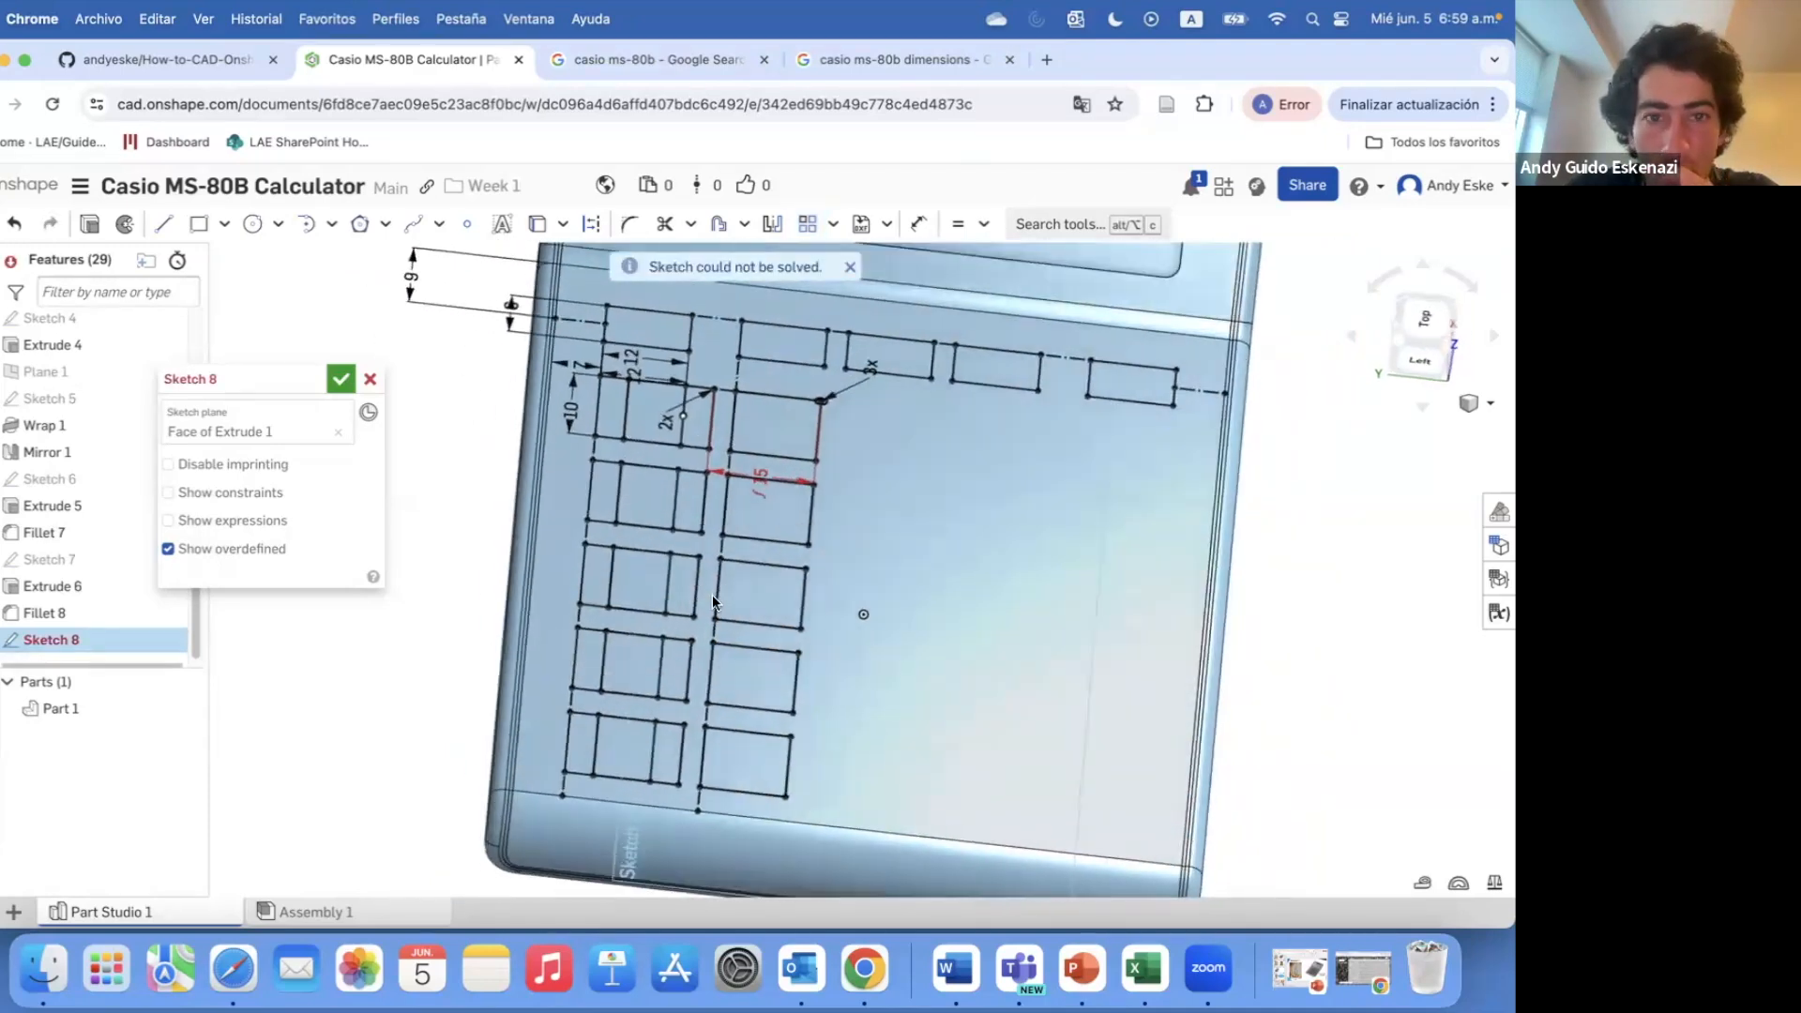
click(848, 268)
drag(760, 477, 905, 487)
double_click(906, 488)
key(Return)
right_drag(933, 508, 876, 530)
right_drag(1060, 536, 1054, 509)
drag(771, 308, 778, 374)
right_drag(891, 639, 937, 559)
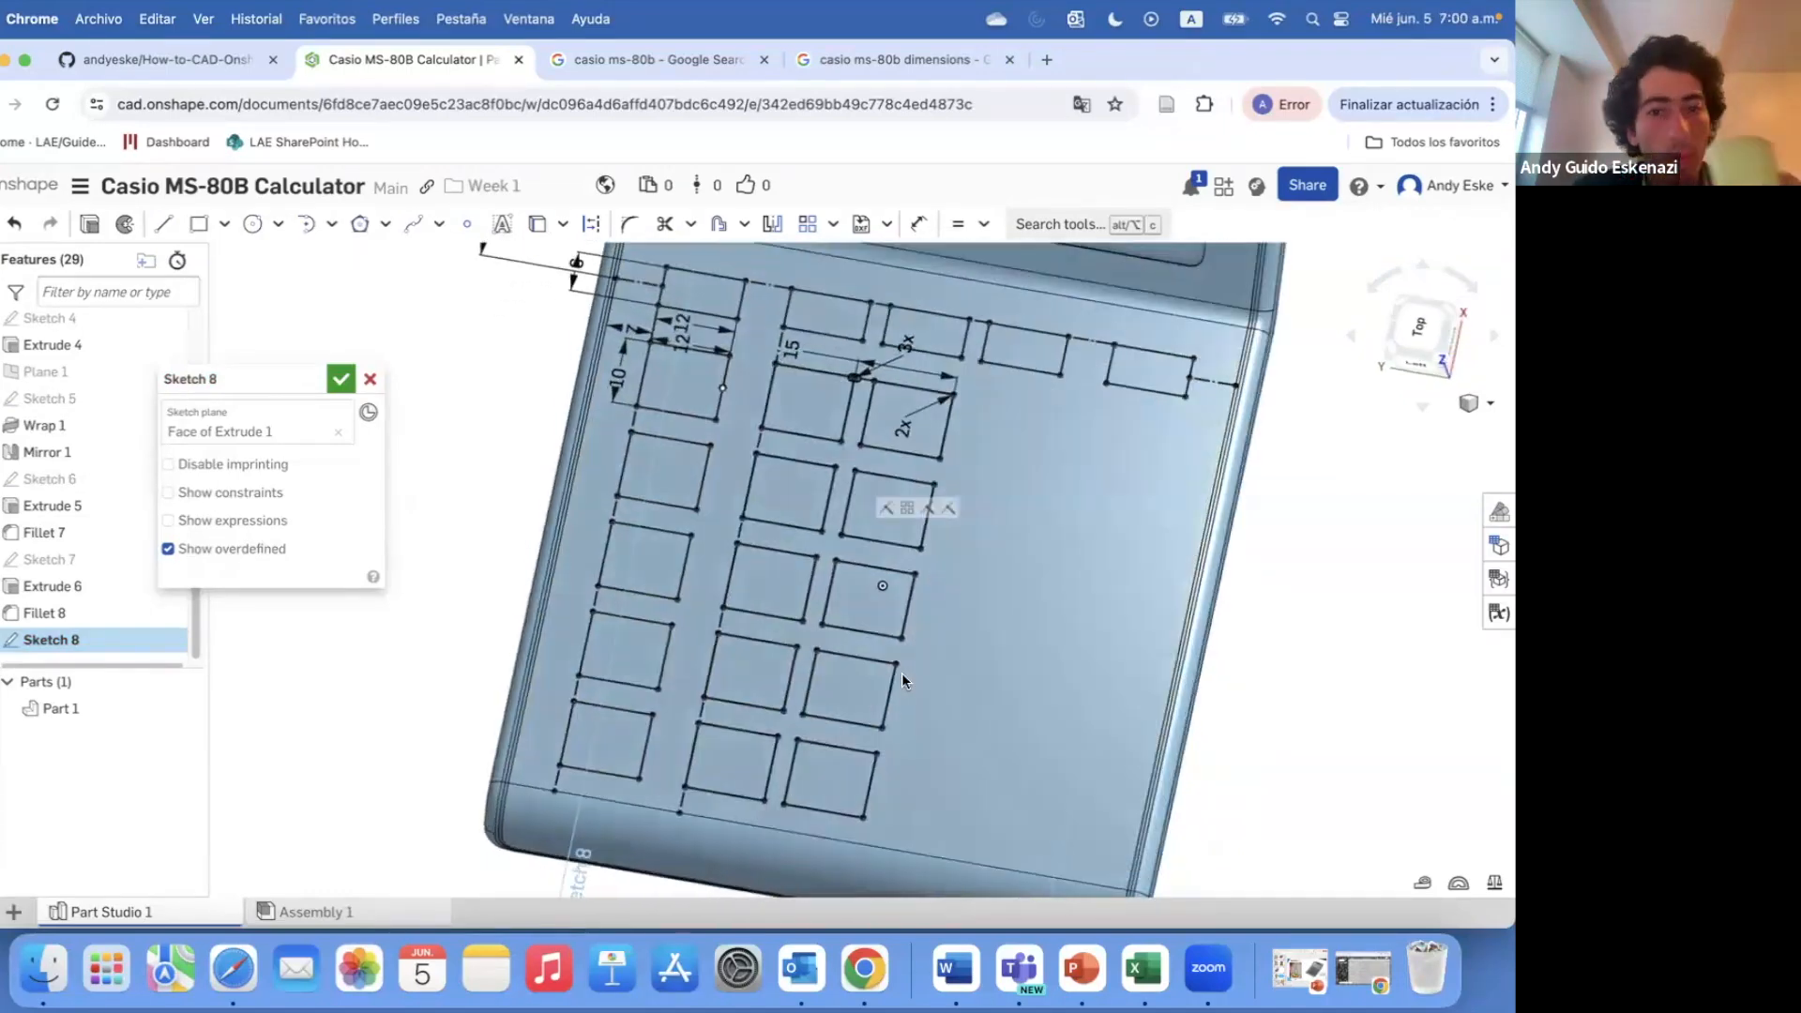
- Start a linear sketch pattern and select all five keys of the third column as its entities
scroll(938, 423, up, 5)
click(805, 225)
click(841, 405)
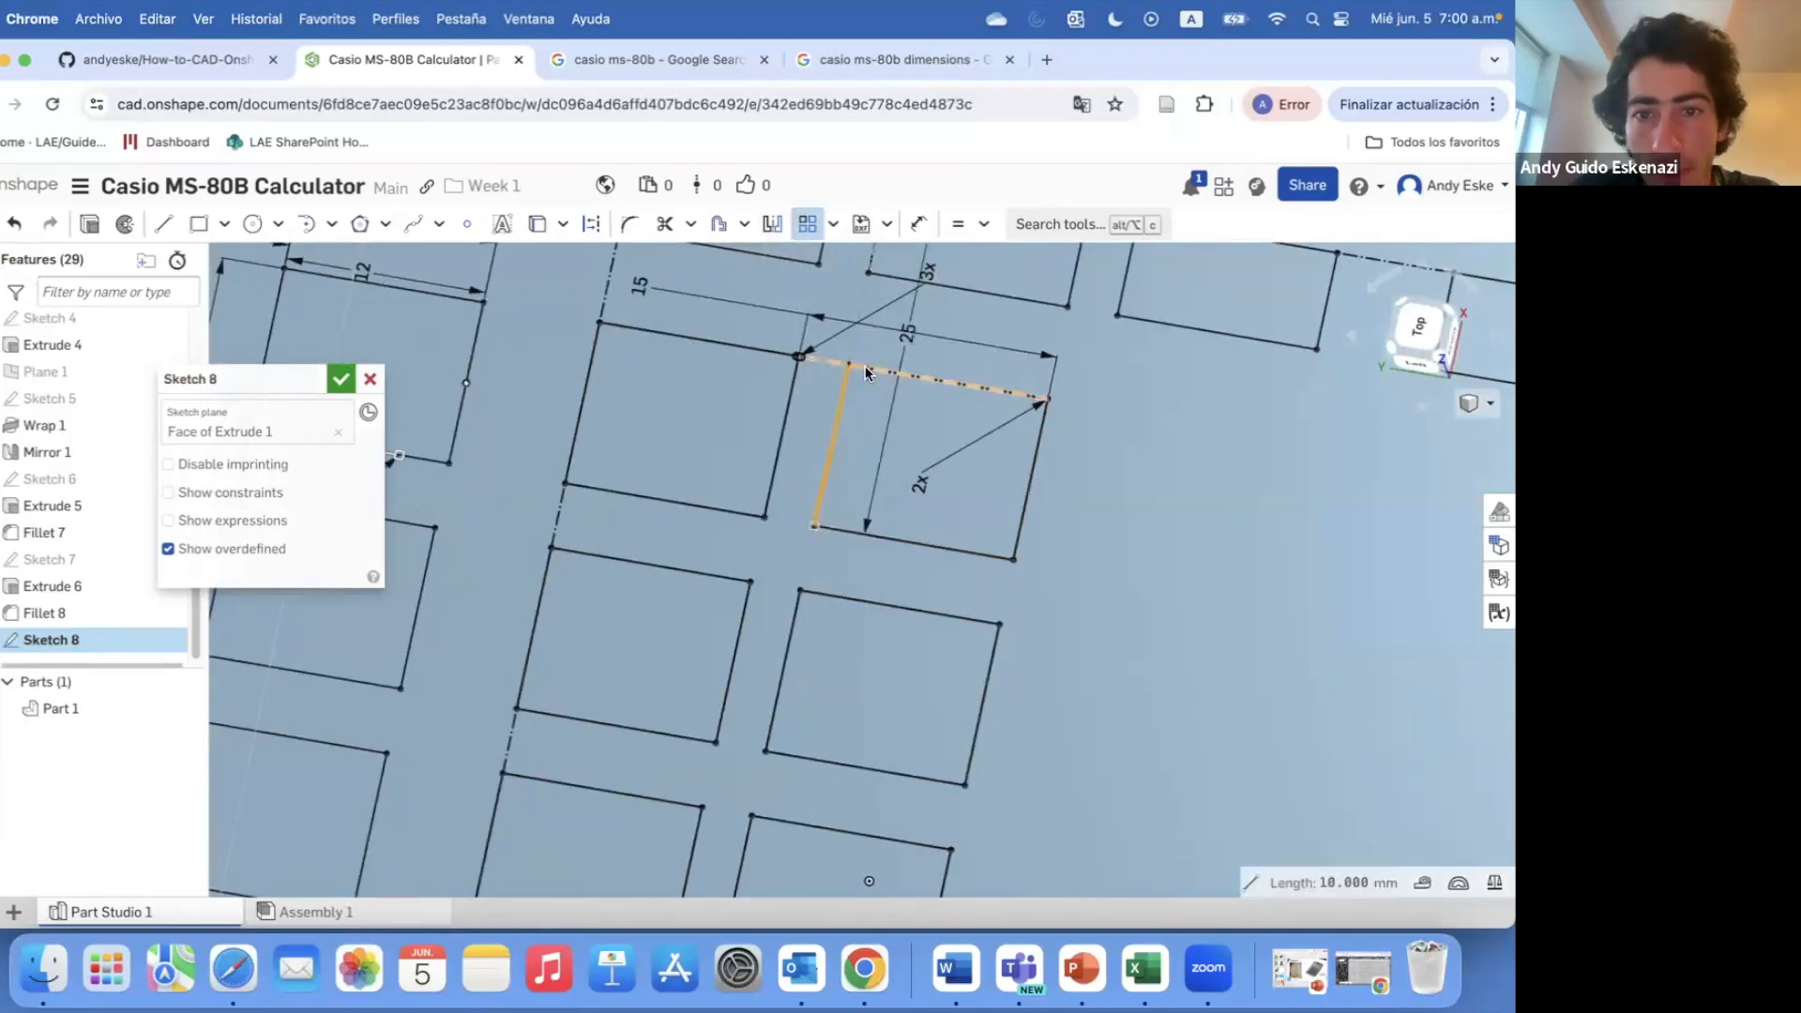
click(915, 543)
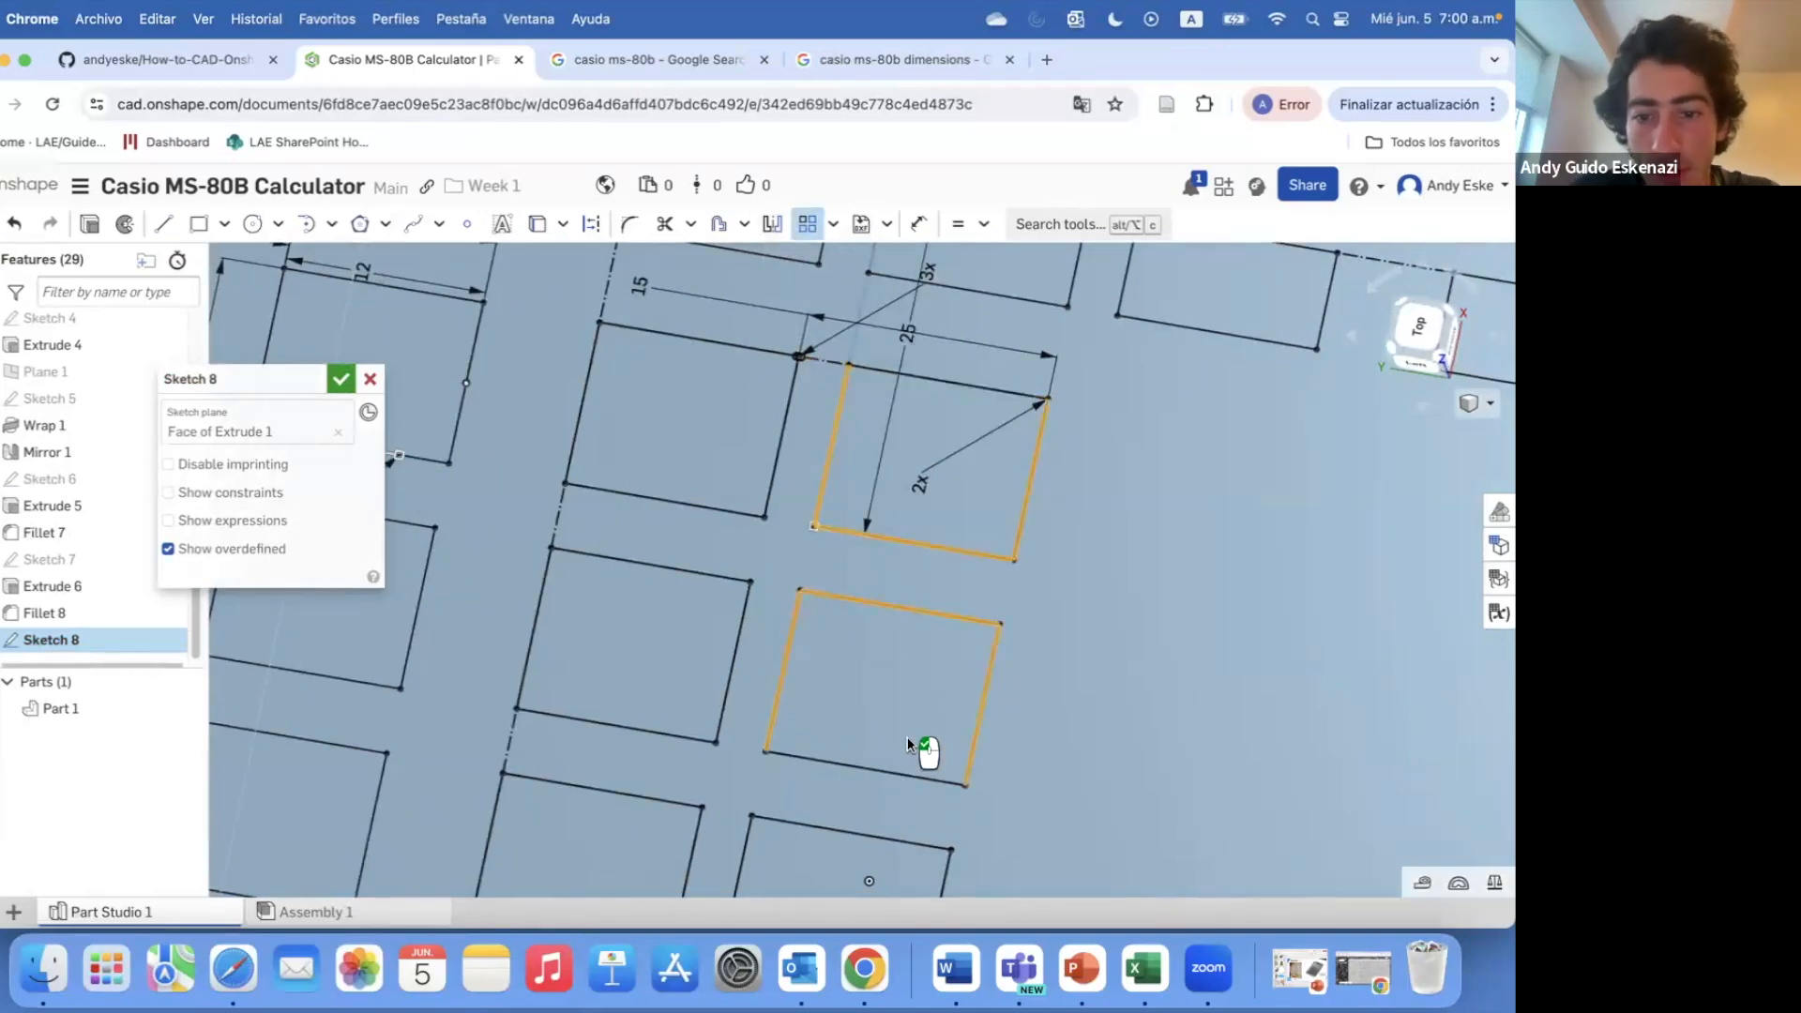
scroll(908, 735, down, 3)
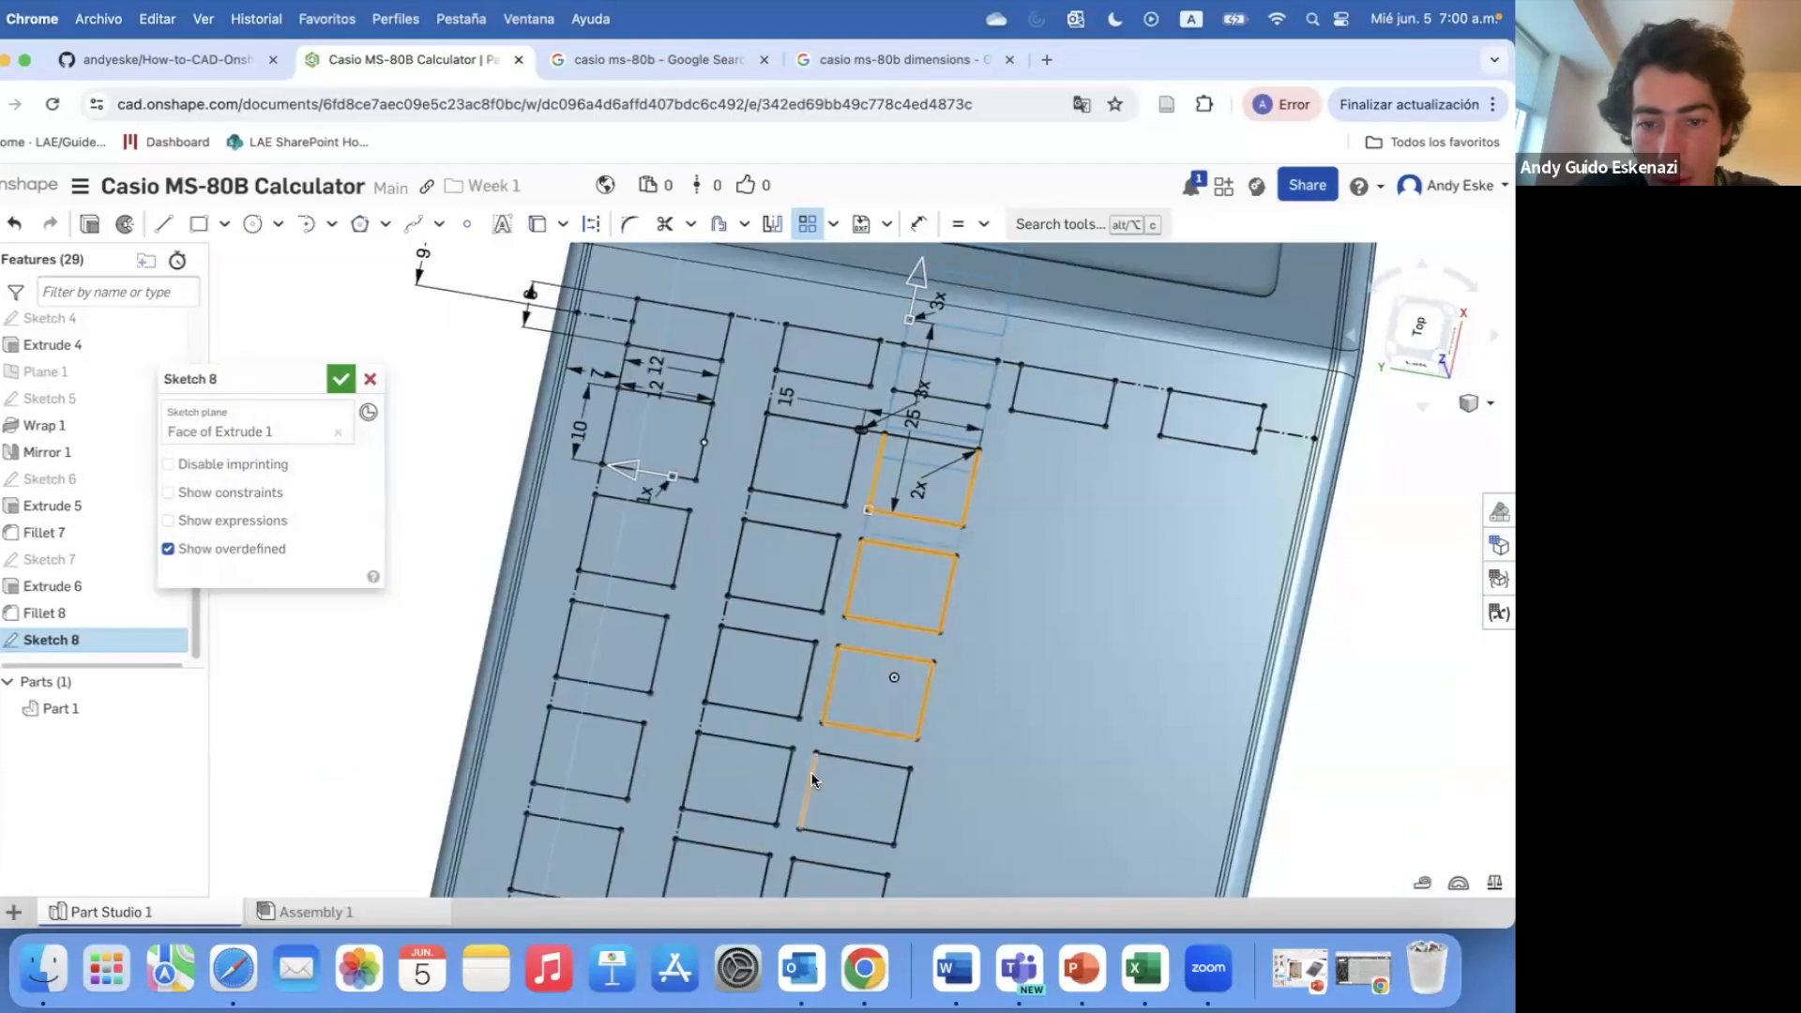
scroll(928, 650, down, 2)
scroll(844, 833, up, 2)
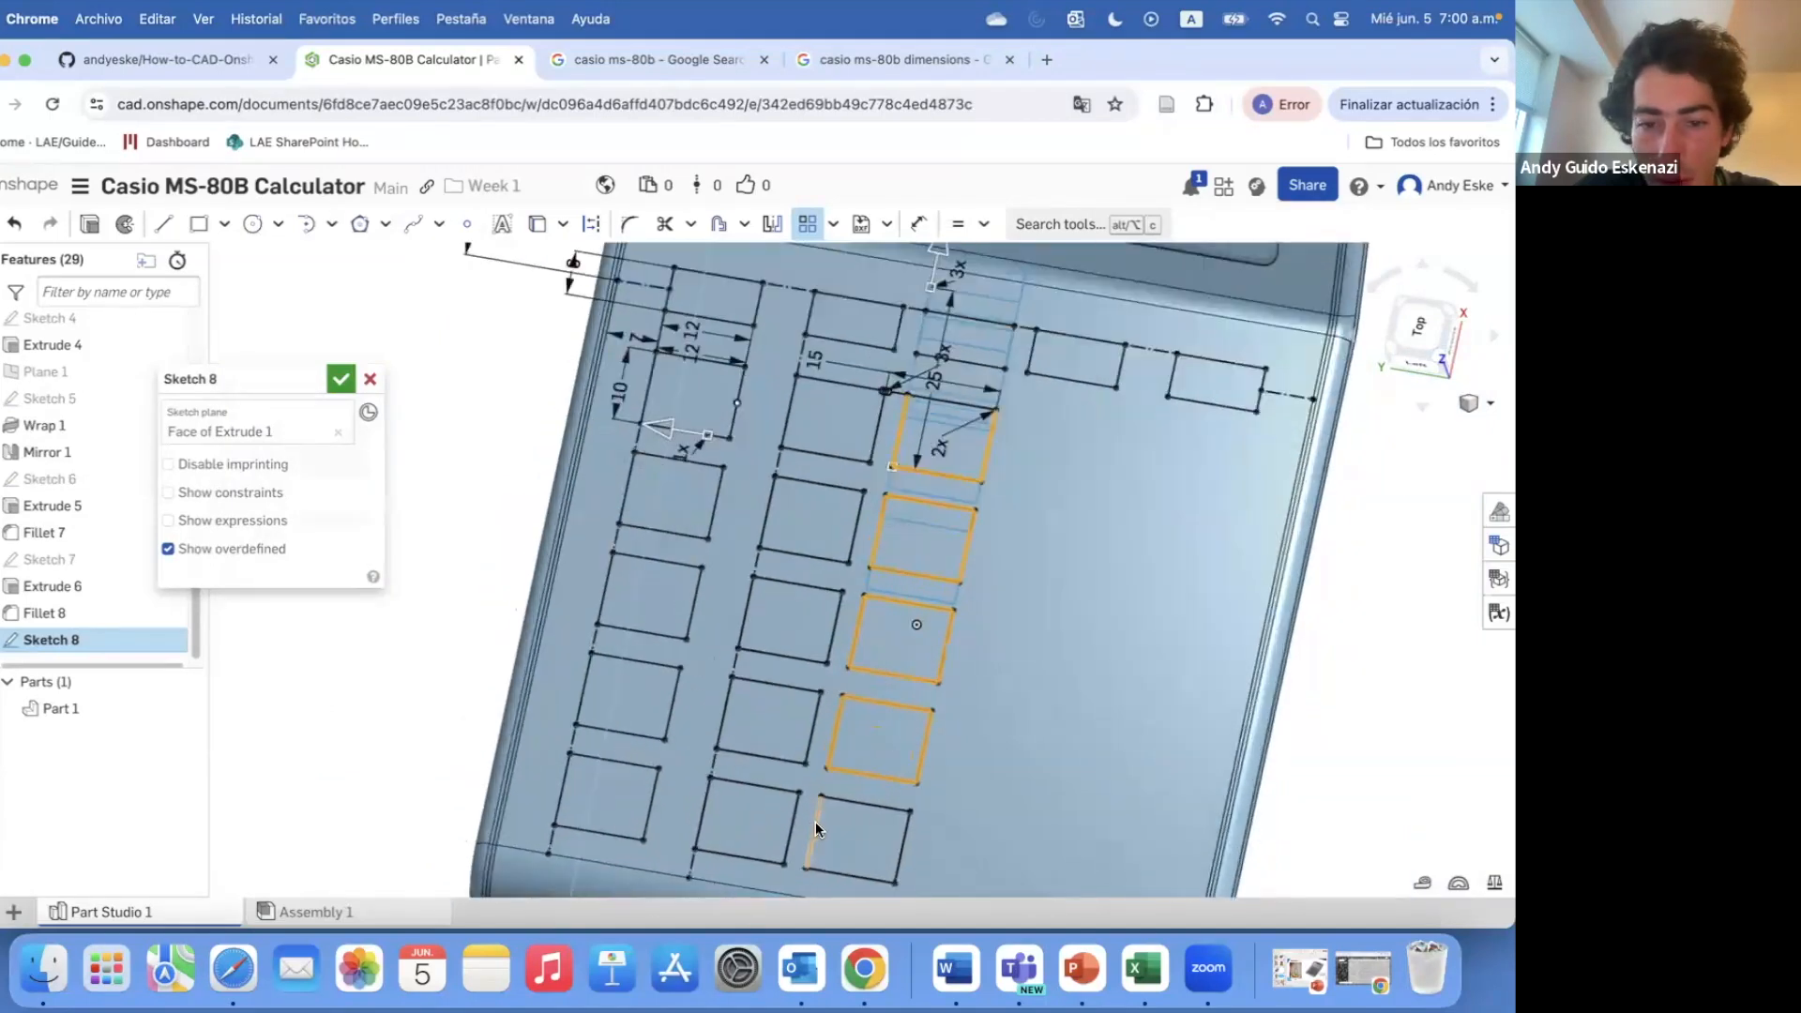
scroll(935, 549, down, 2)
scroll(957, 334, up, 2)
- Set the third column's pattern to 0 mm vertical spacing and 15 mm spacing across, towards the empty side
drag(941, 287, 877, 554)
double_click(863, 513)
text(0)
key(Return)
drag(662, 461, 1066, 528)
double_click(975, 472)
text(1)
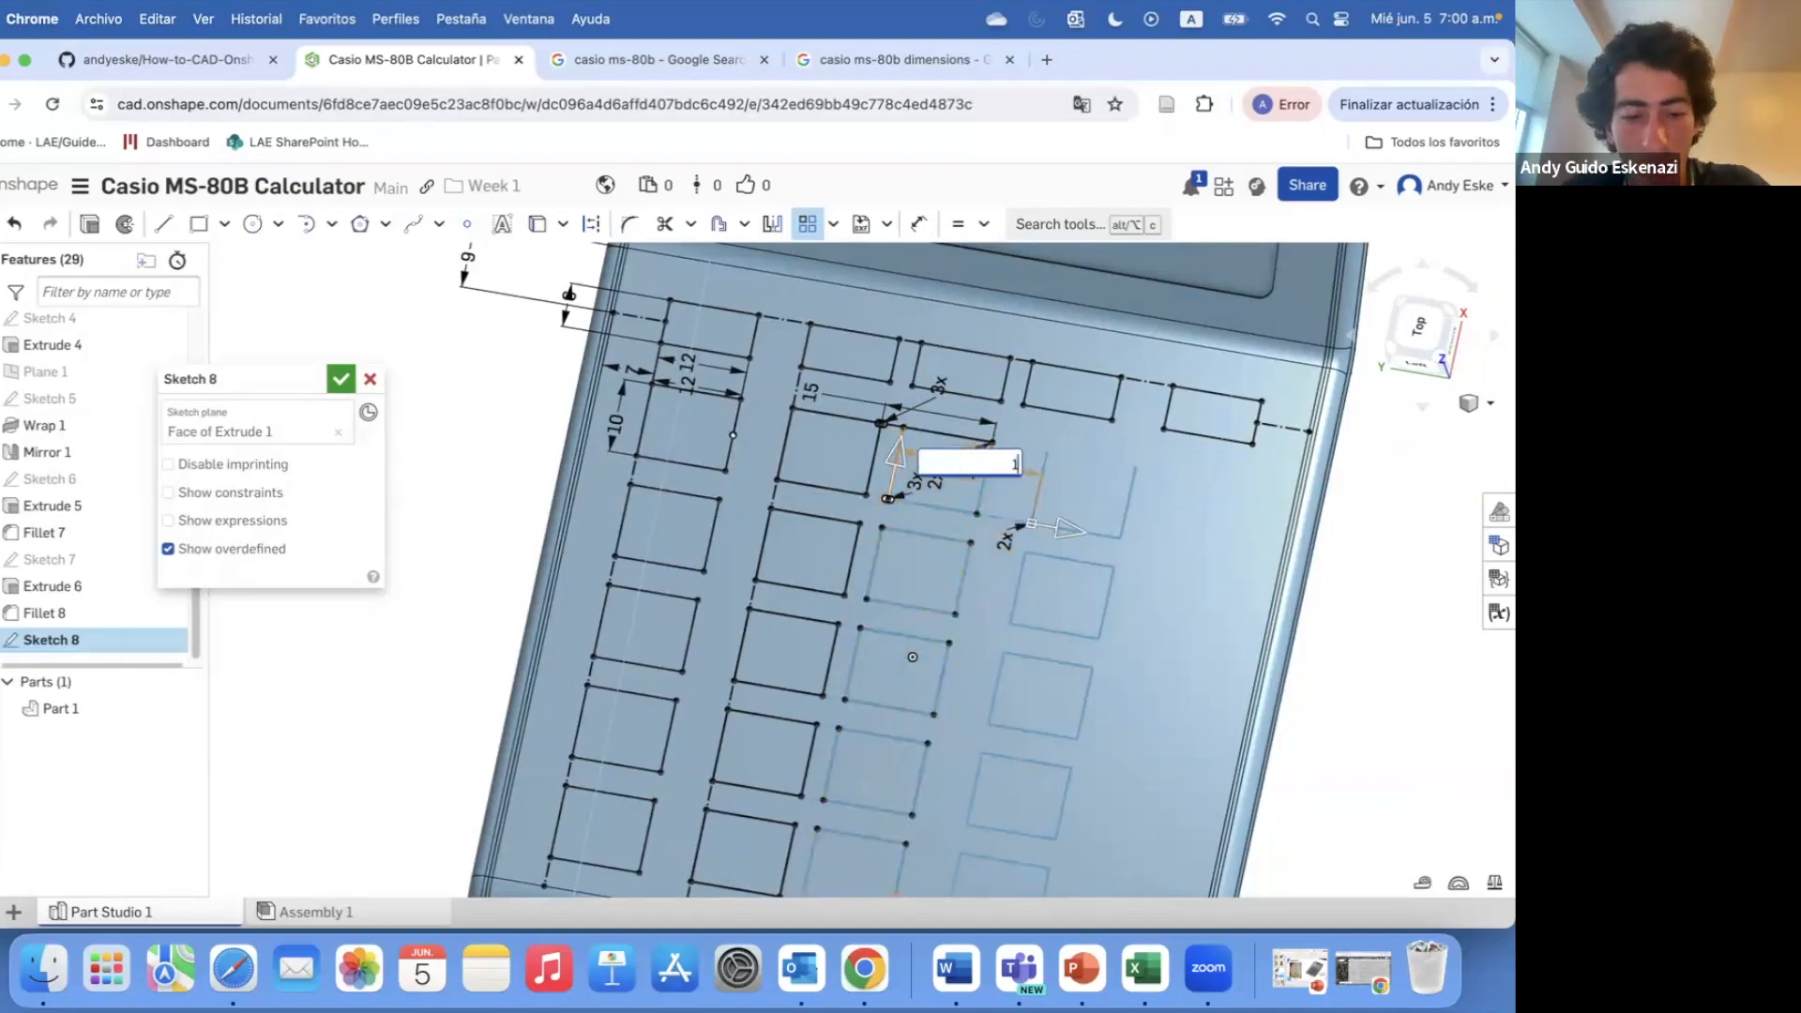
text(5)
key(Return)
drag(814, 496, 1003, 541)
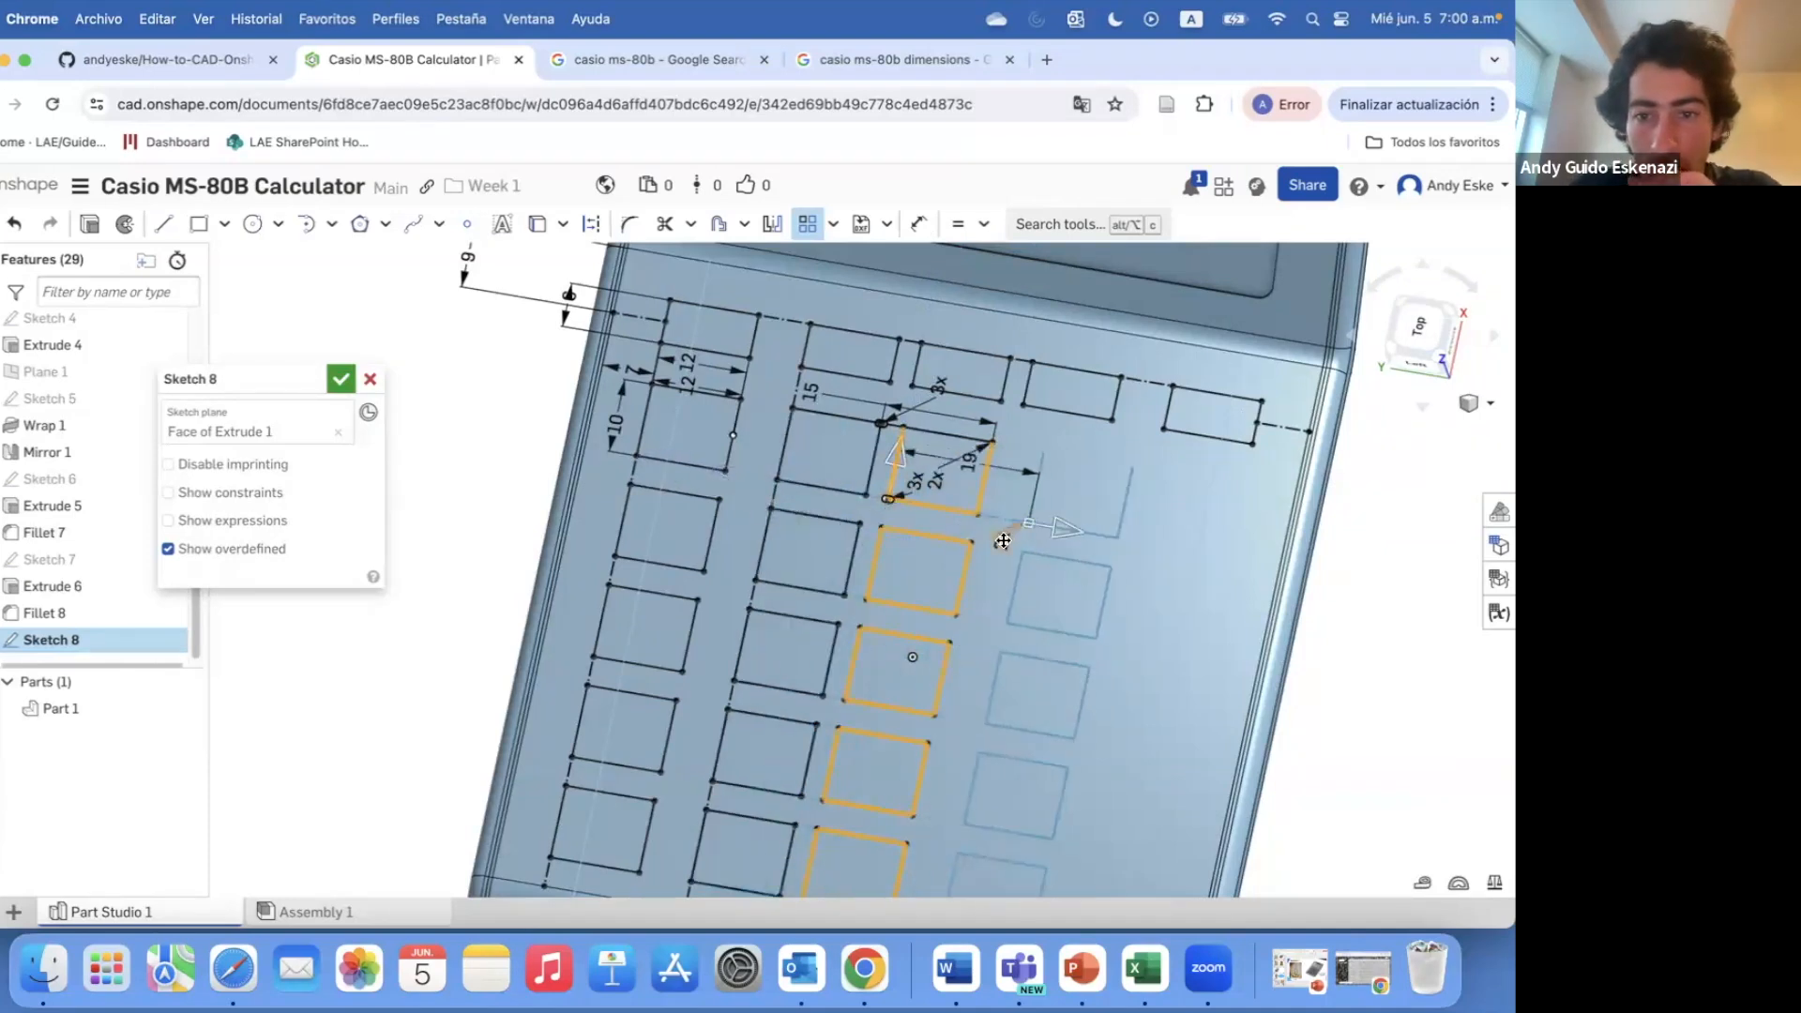
double_click(967, 472)
text(15)
key(Return)
- Try to apply the third column's linear pattern, and undo it
scroll(1042, 574, up, 1)
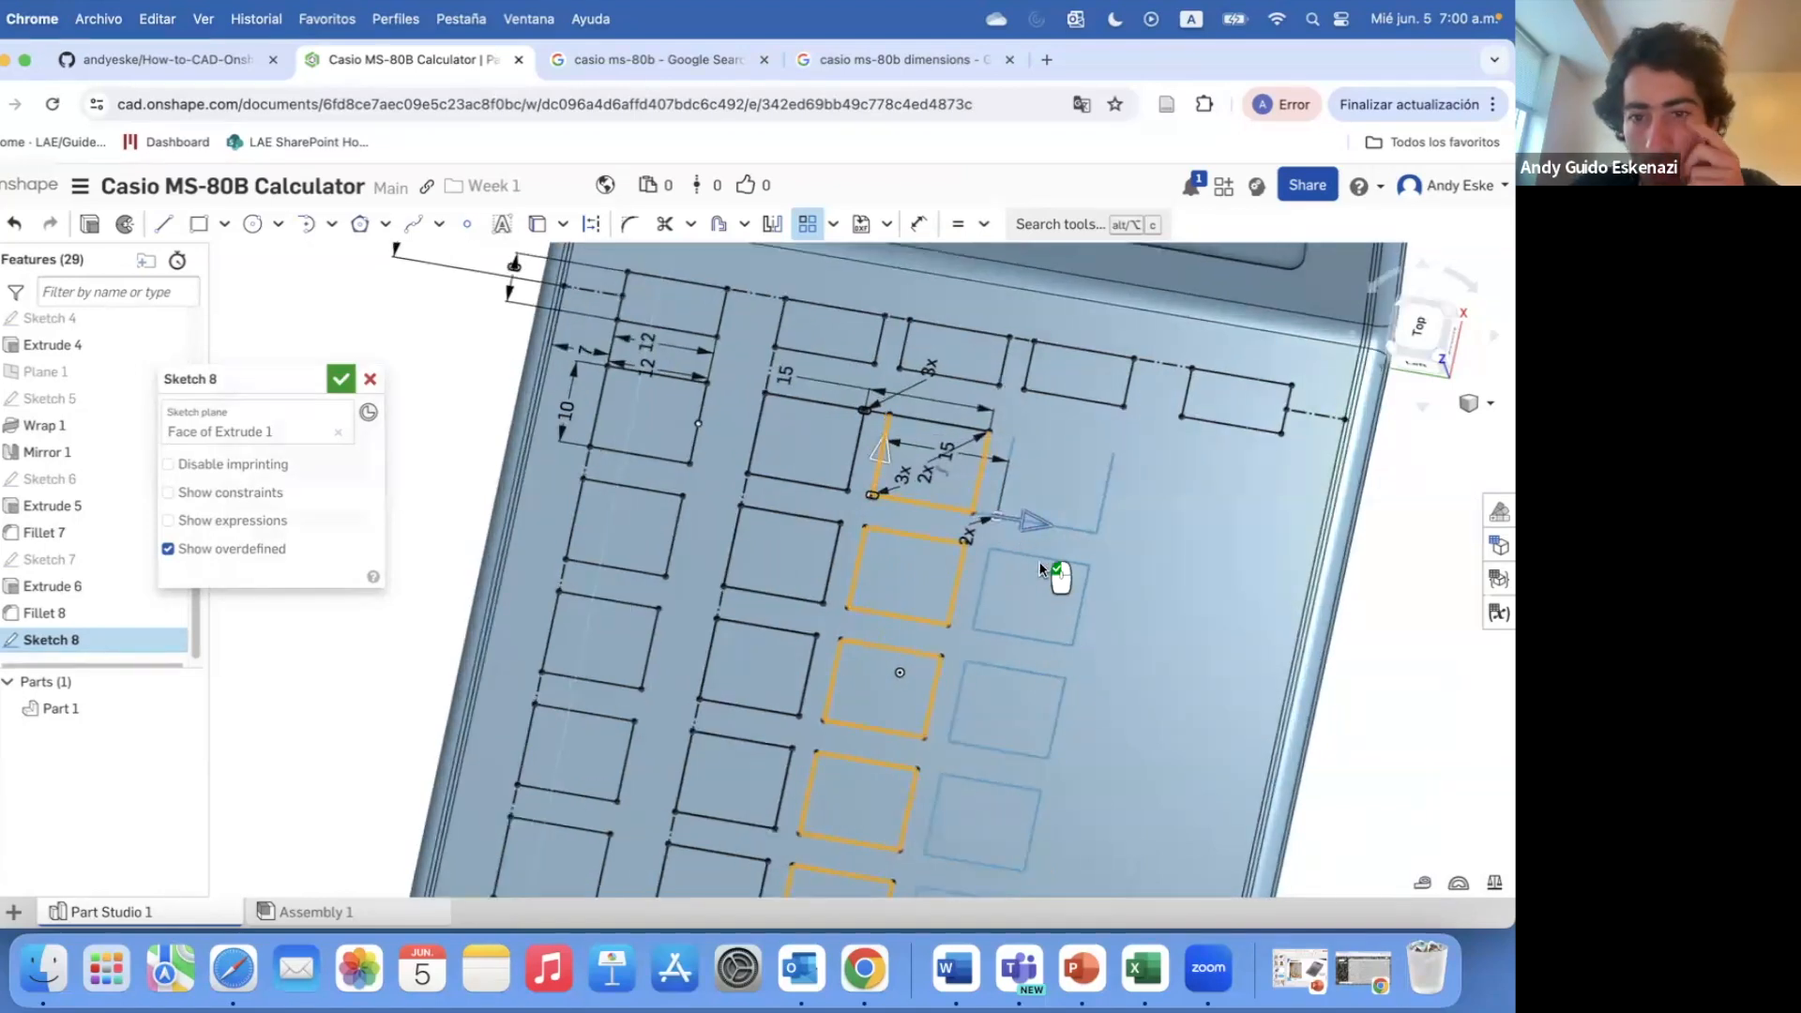
click(1047, 452)
key(super+z)
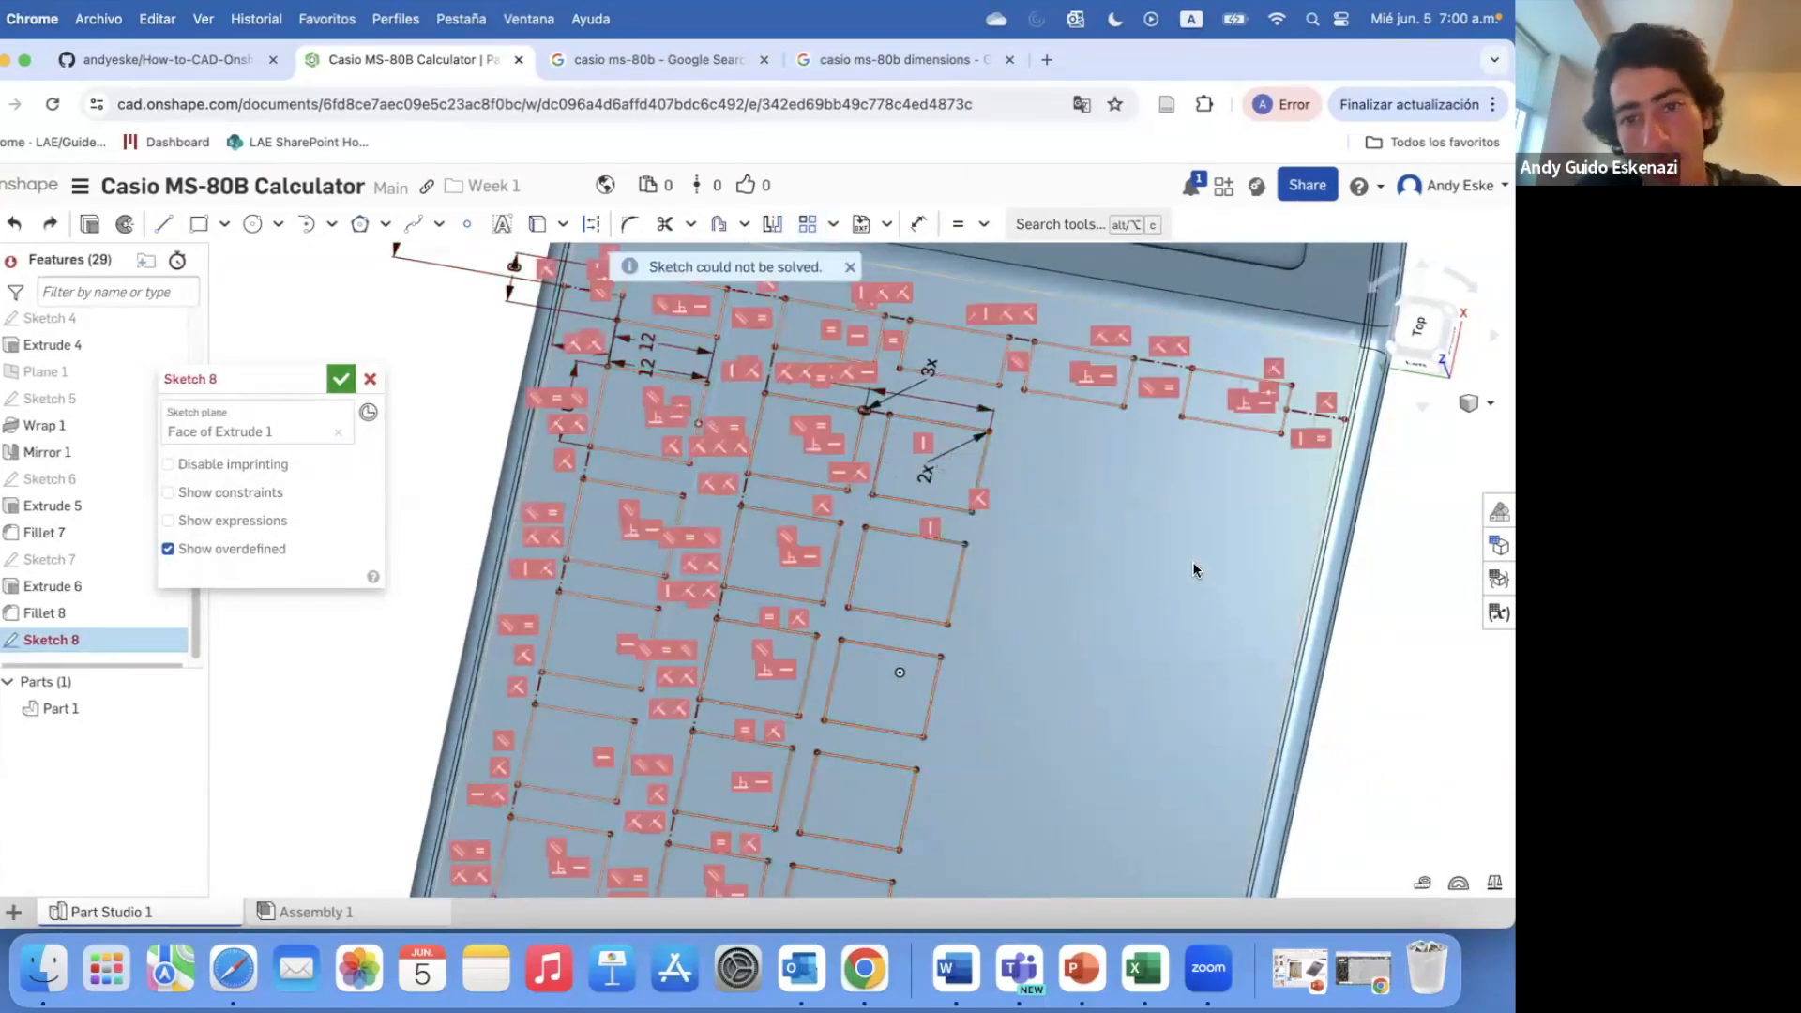
- Draw a construction centerline from the midpoint of the third column's top key edge down through the column's lowest key
click(164, 223)
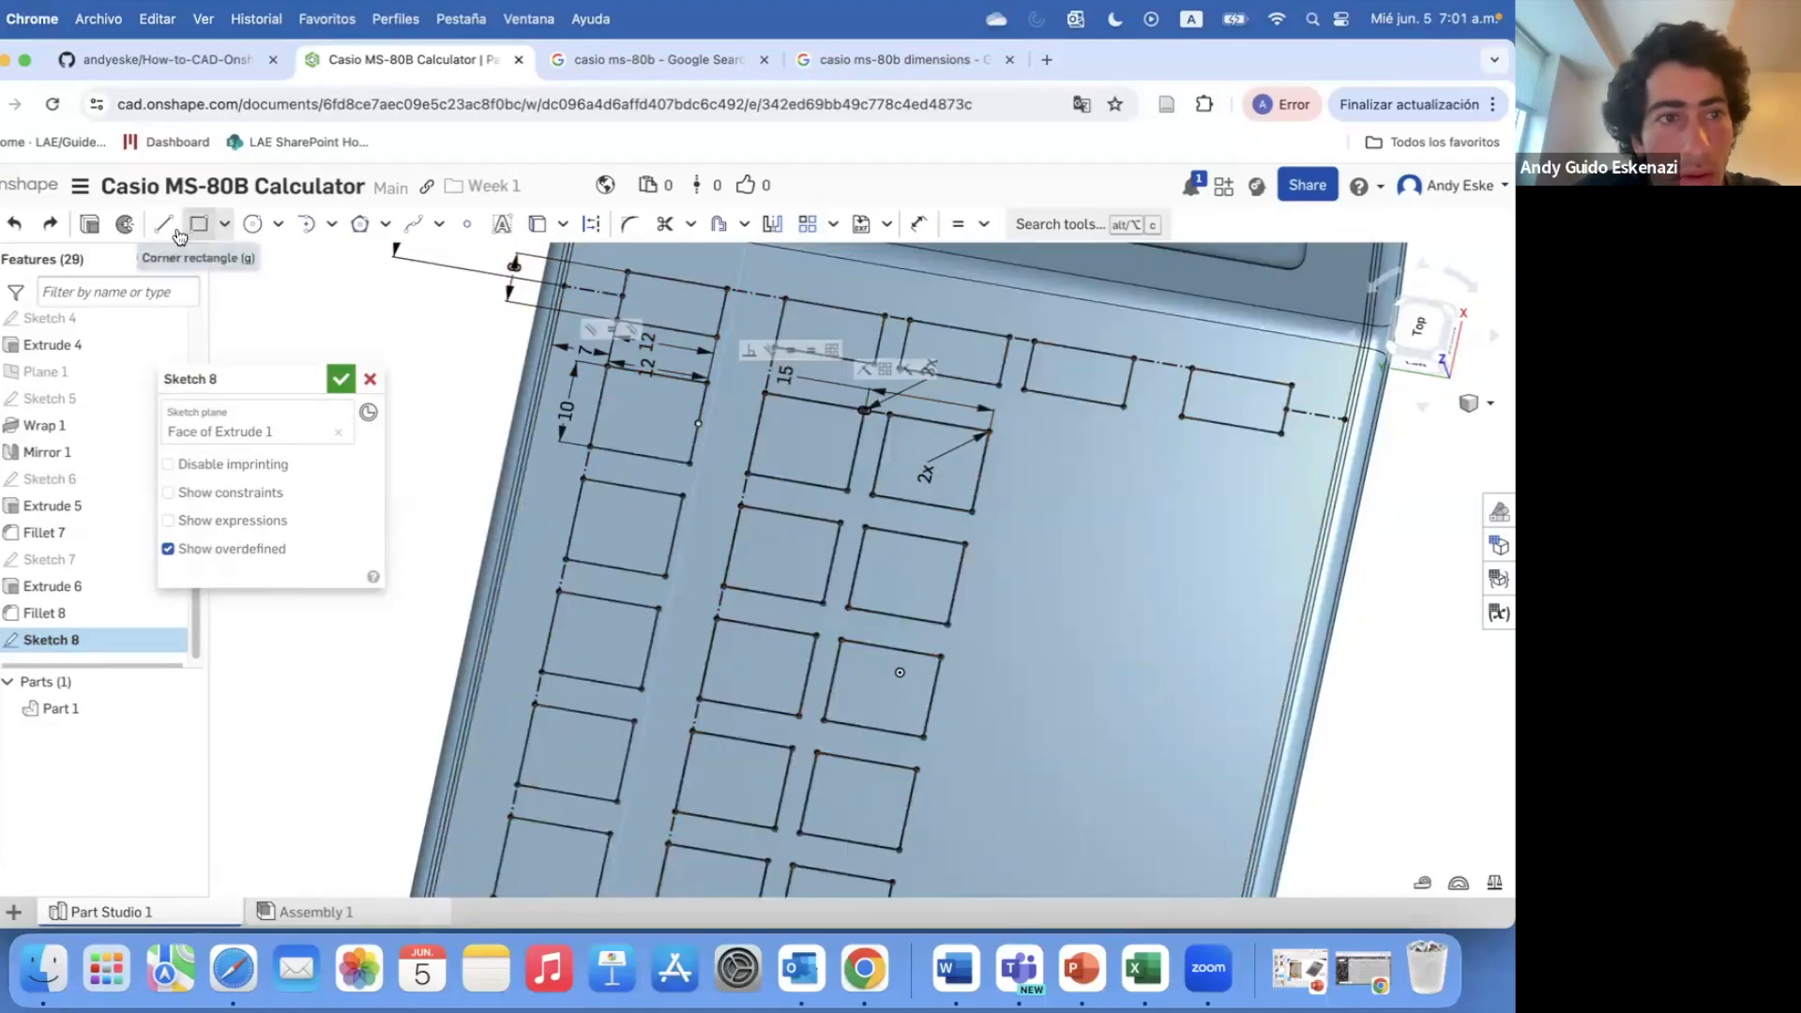
scroll(938, 422, down, 5)
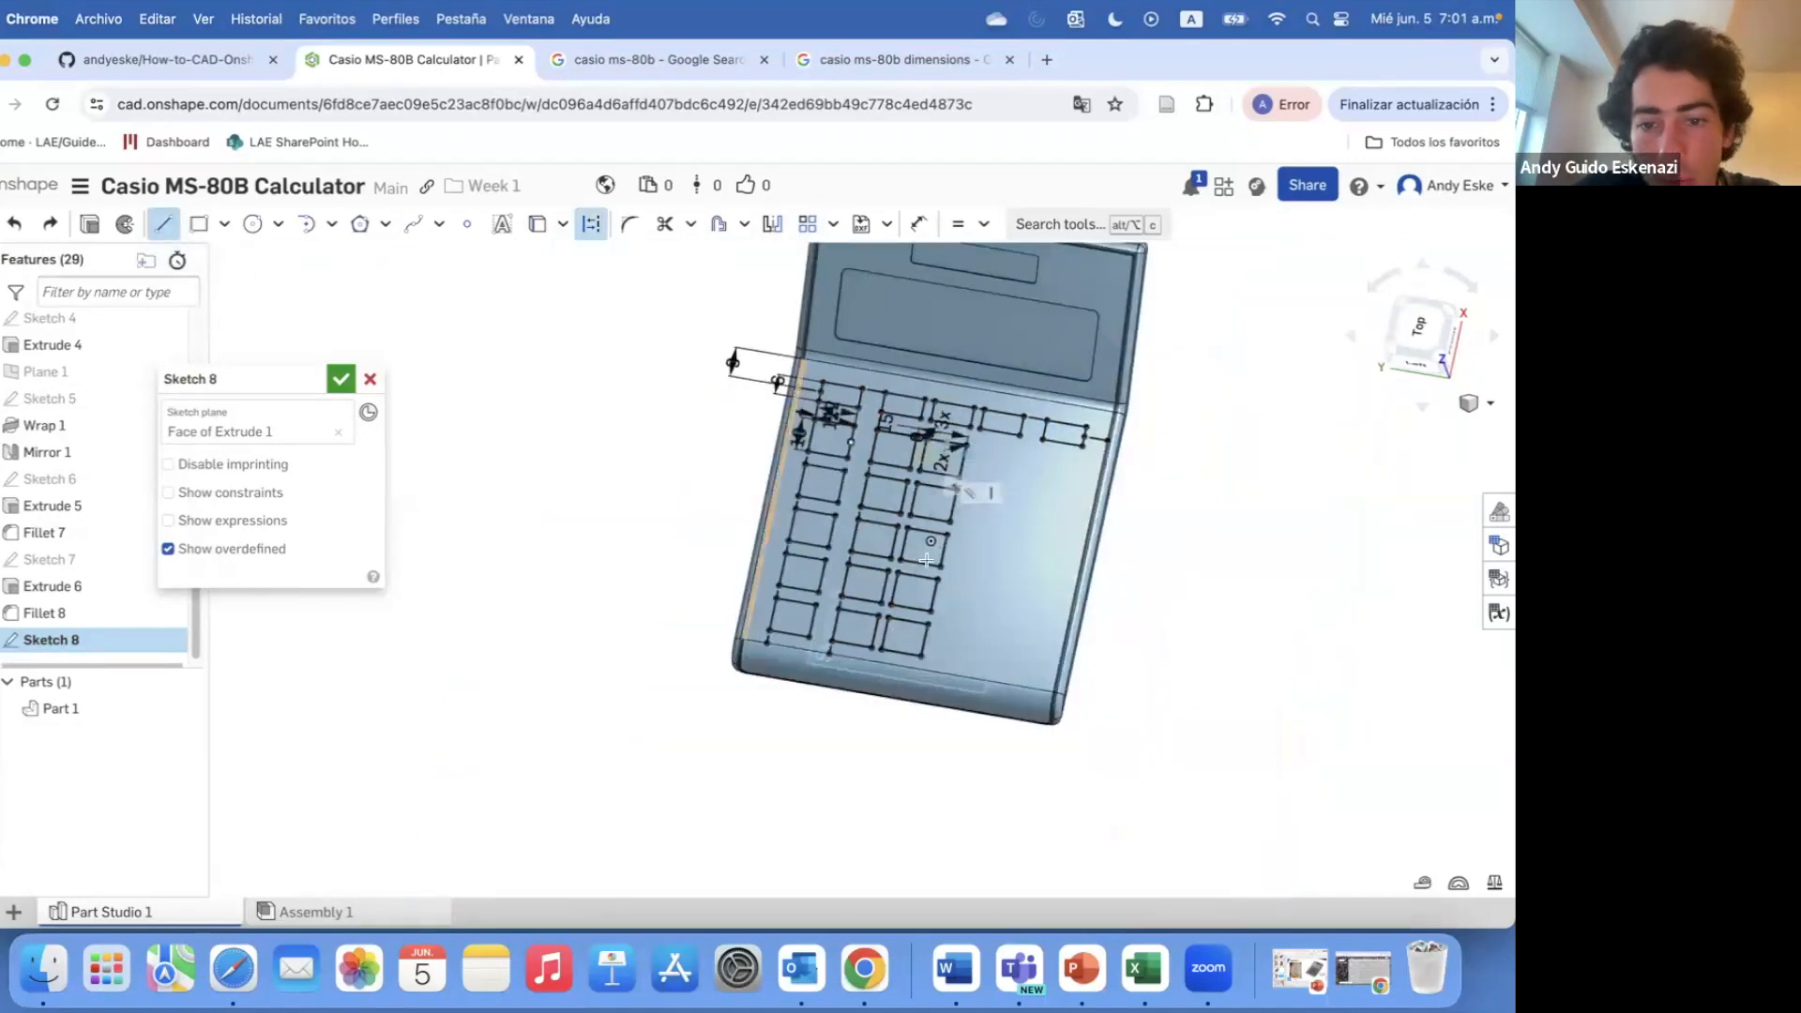
scroll(902, 652, up, 3)
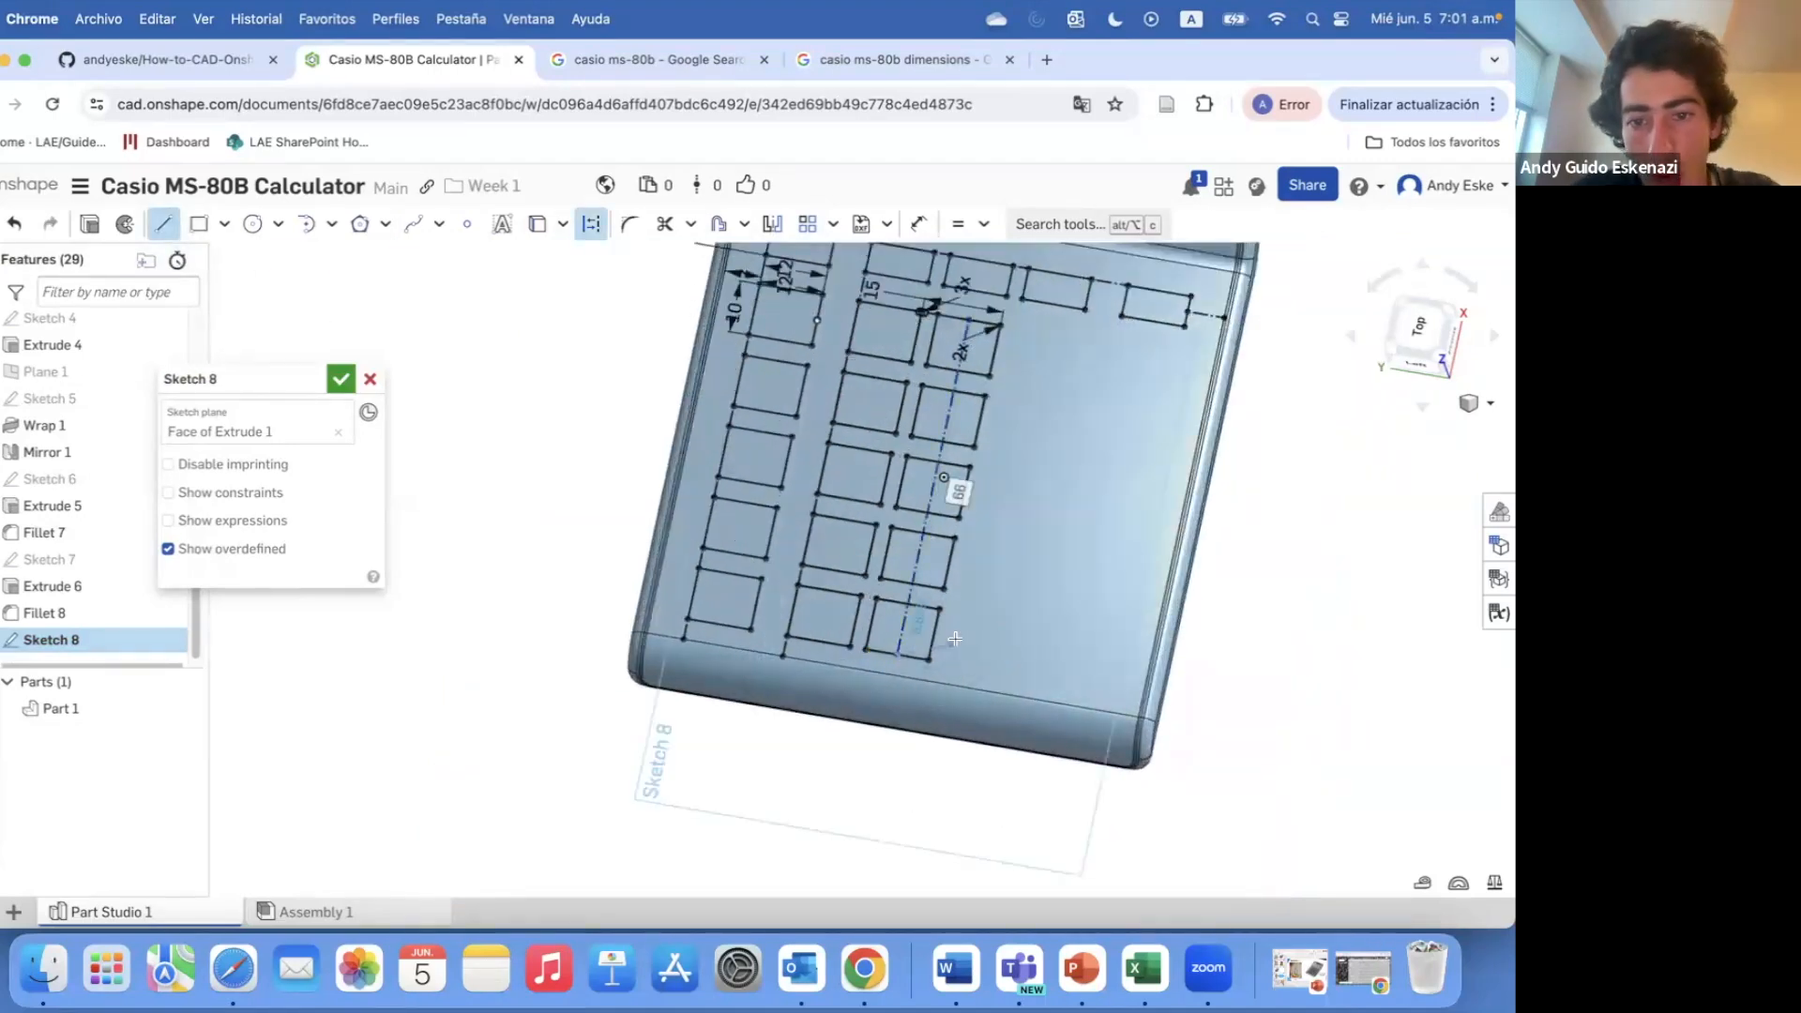
key(Escape)
scroll(965, 655, down, 3)
scroll(937, 441, up, 3)
scroll(945, 413, up, 2)
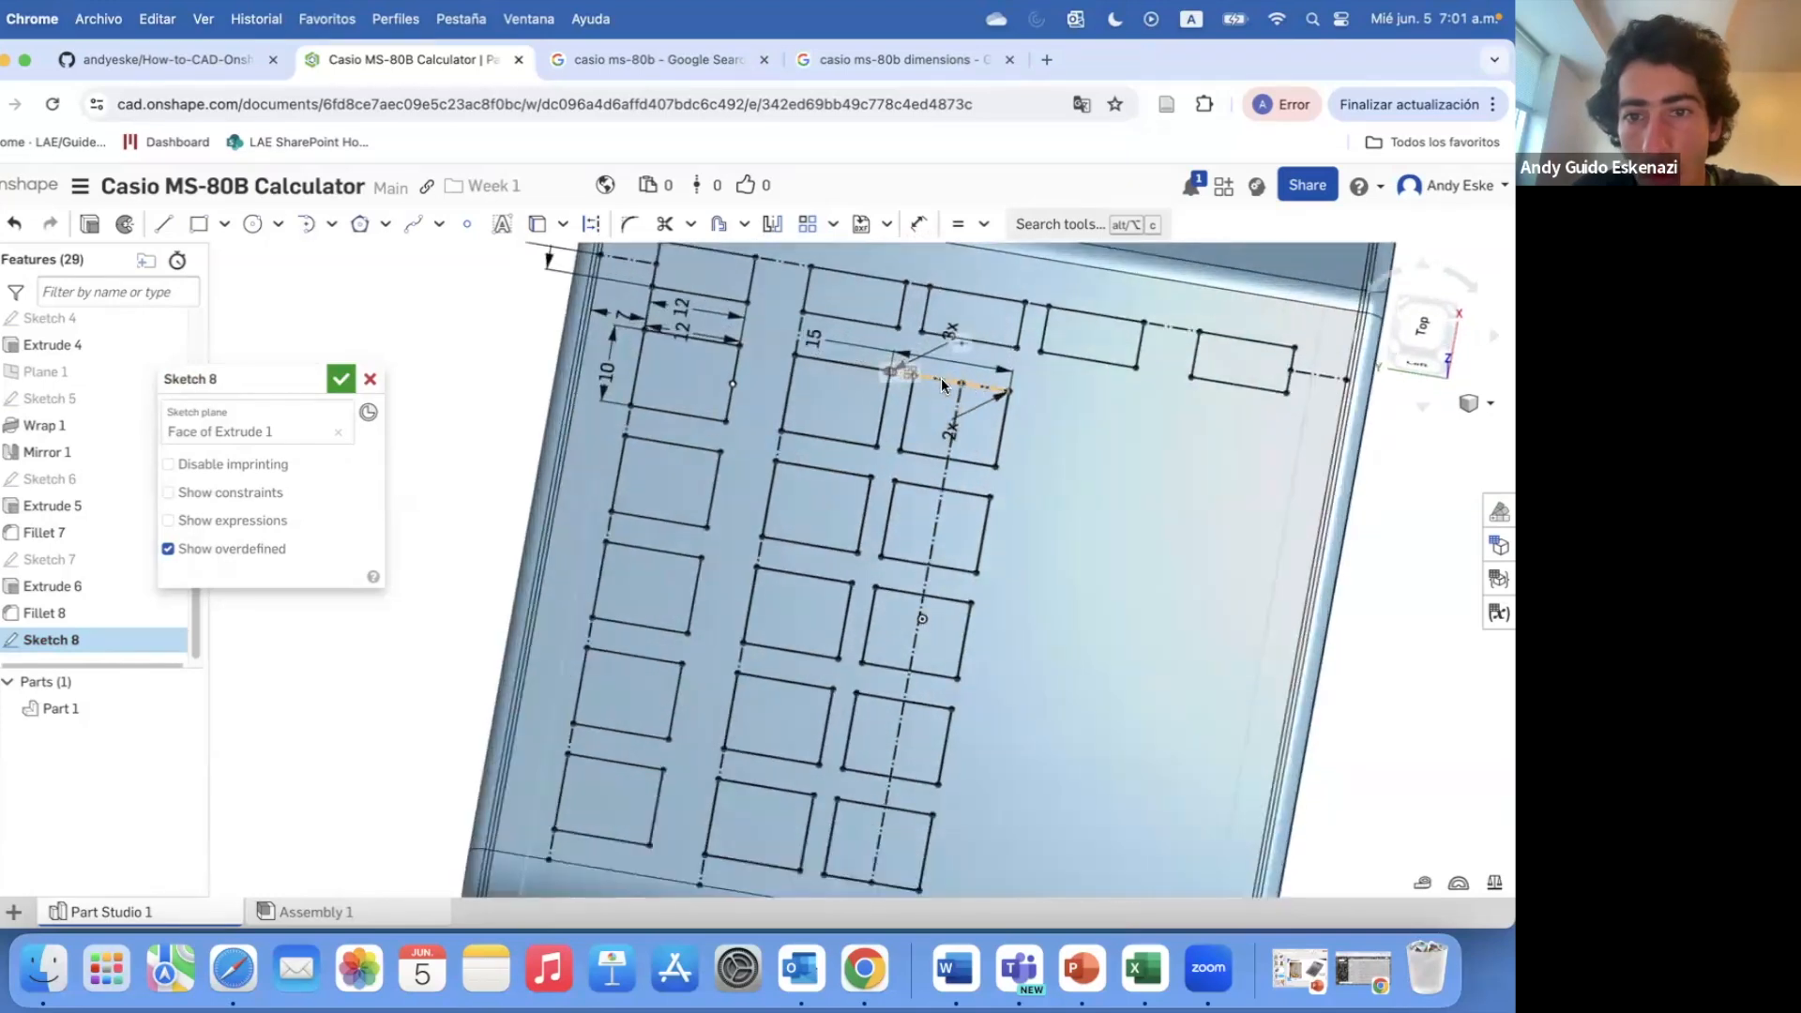
- Mirror the second column's top full-size key about the third column's construction centerline
click(772, 223)
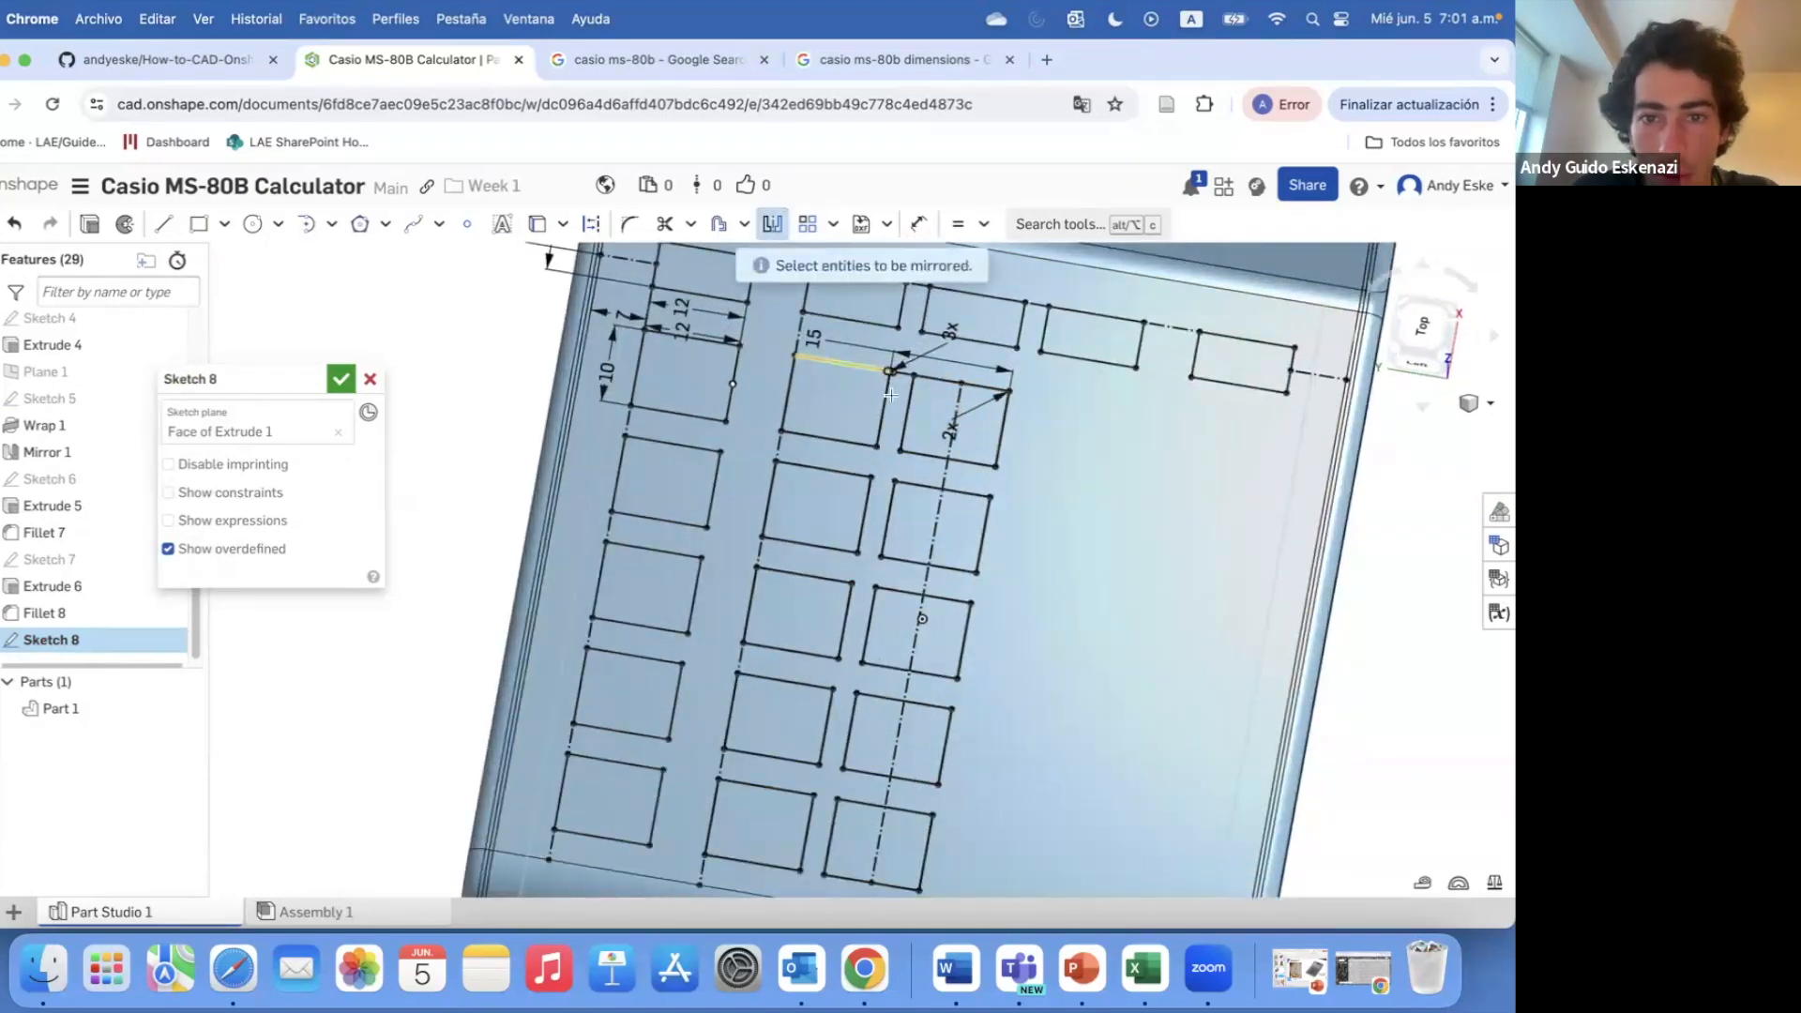
click(847, 363)
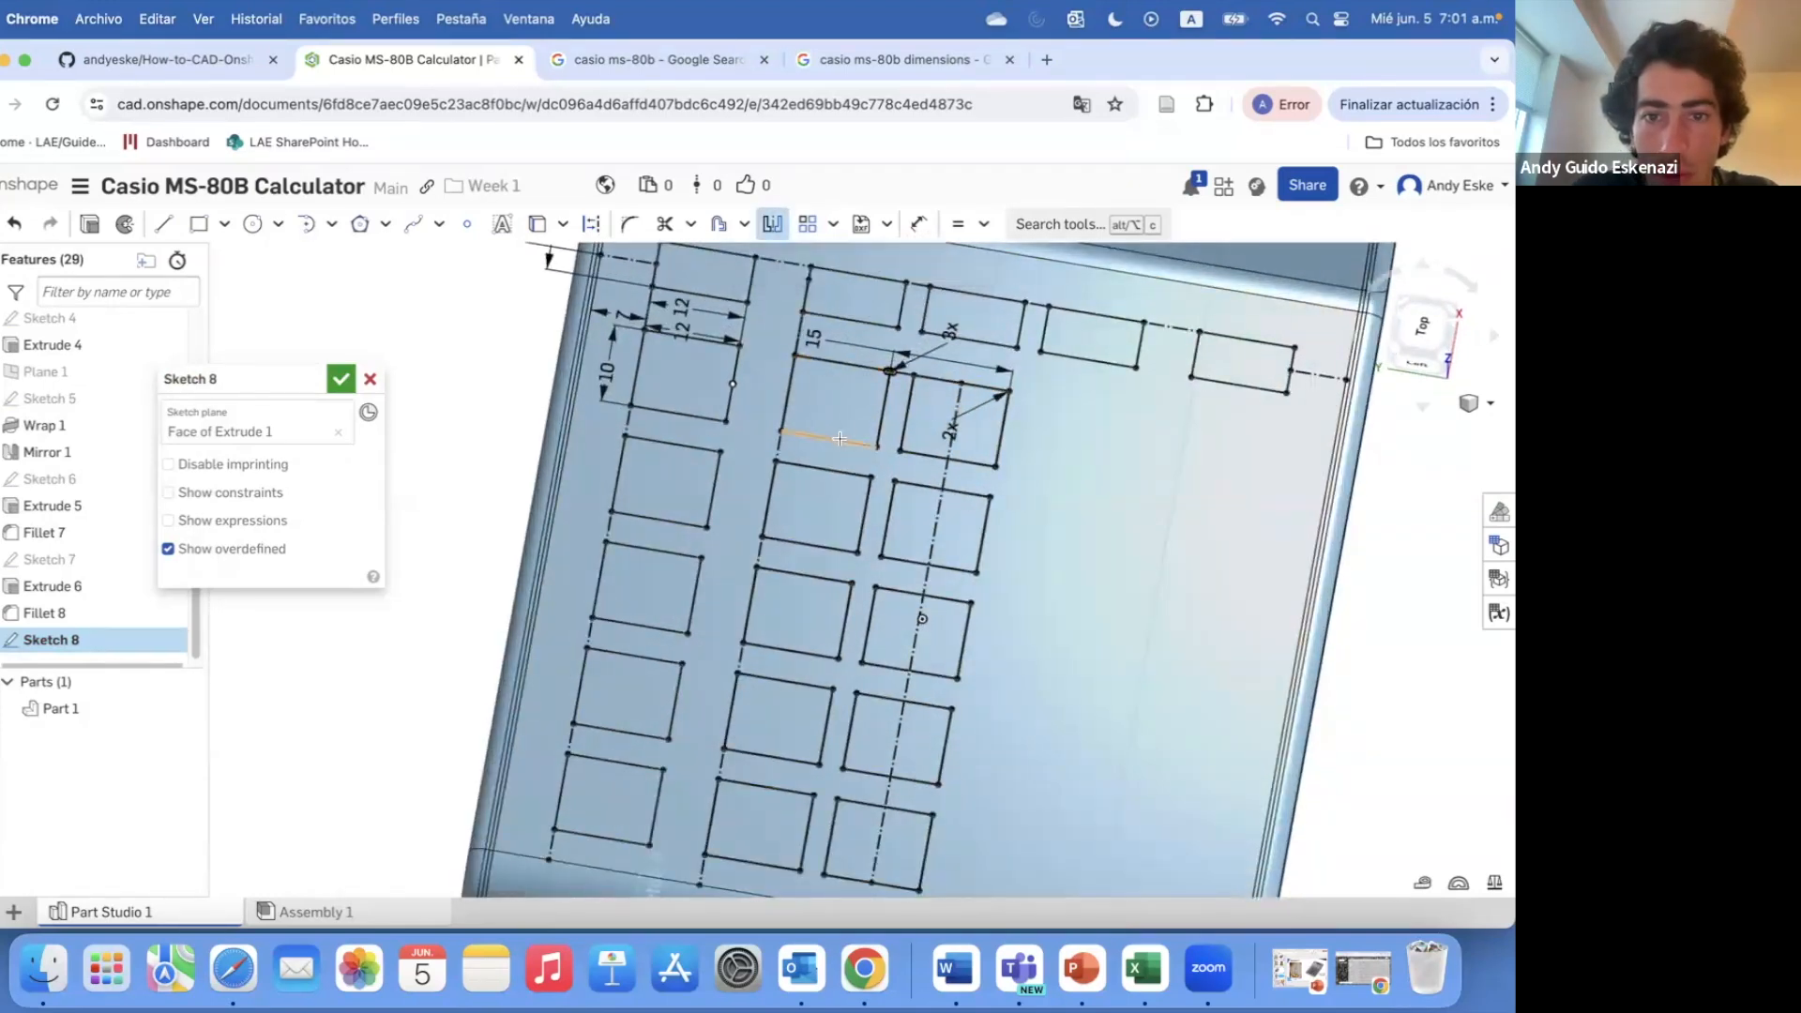
click(772, 224)
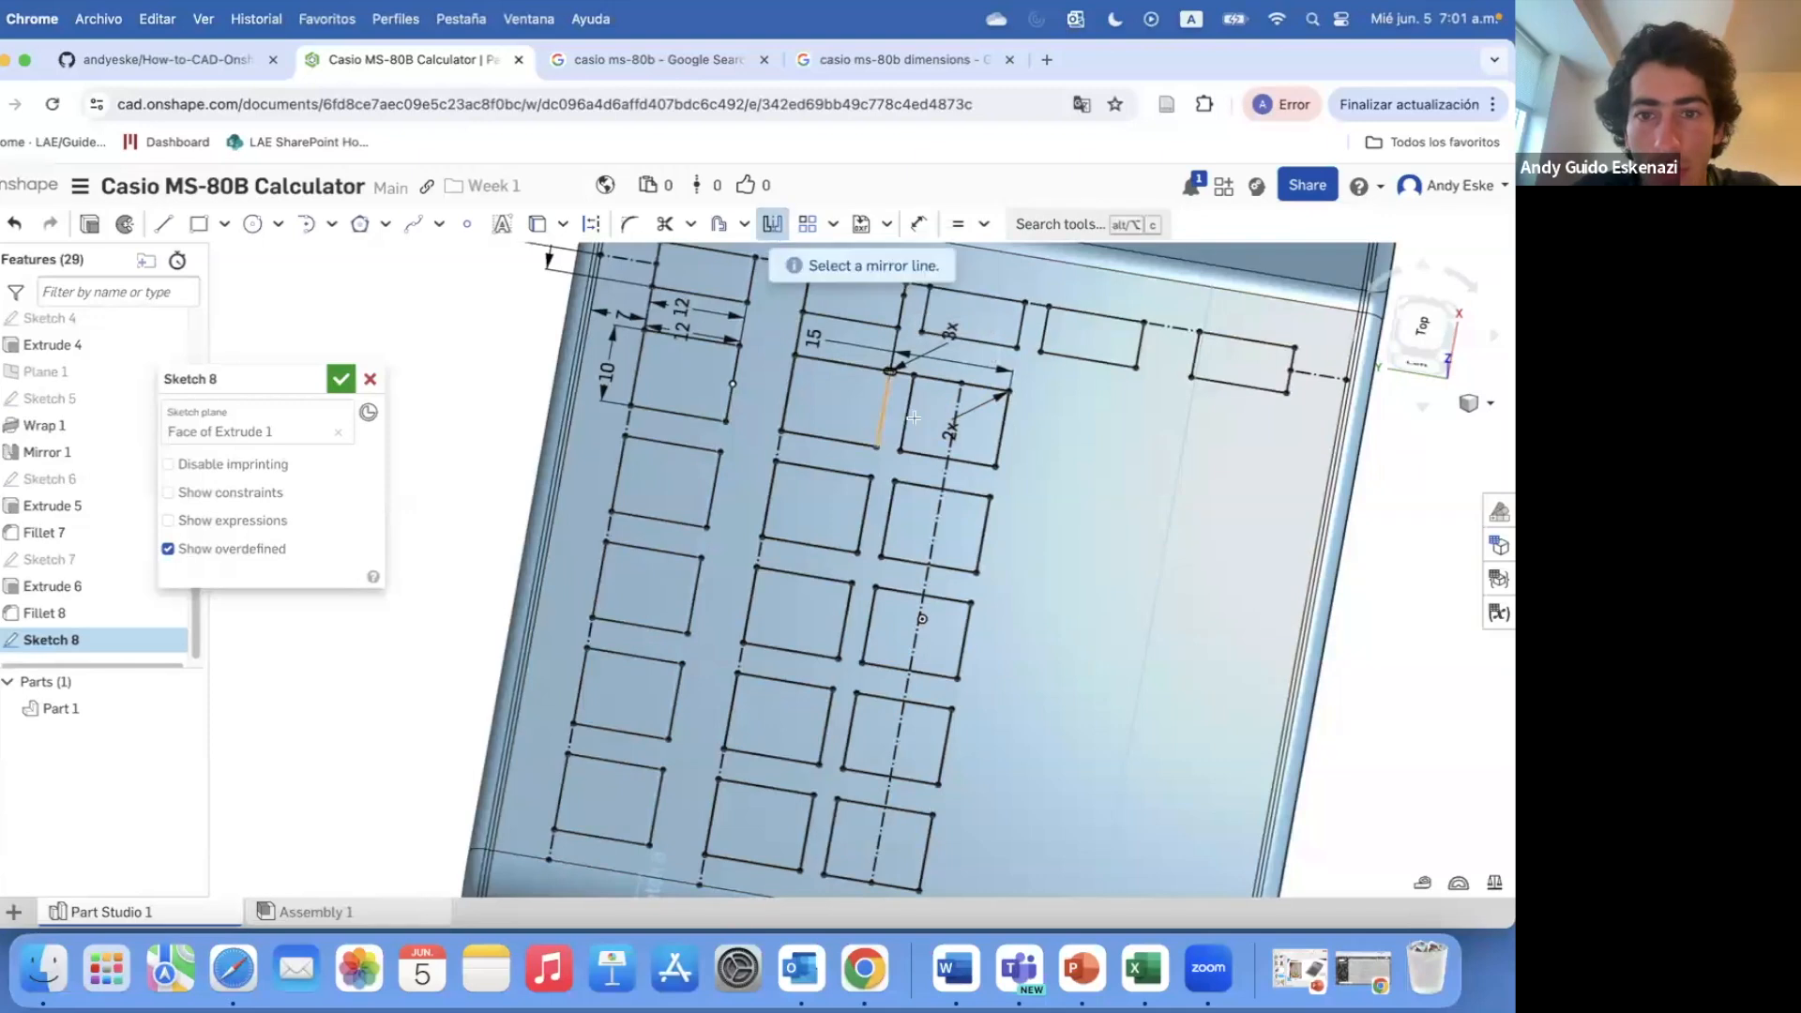
click(945, 473)
click(819, 360)
click(793, 384)
click(884, 413)
- Mirror the second column's remaining four keys about the same centerline to complete the fourth column
click(755, 481)
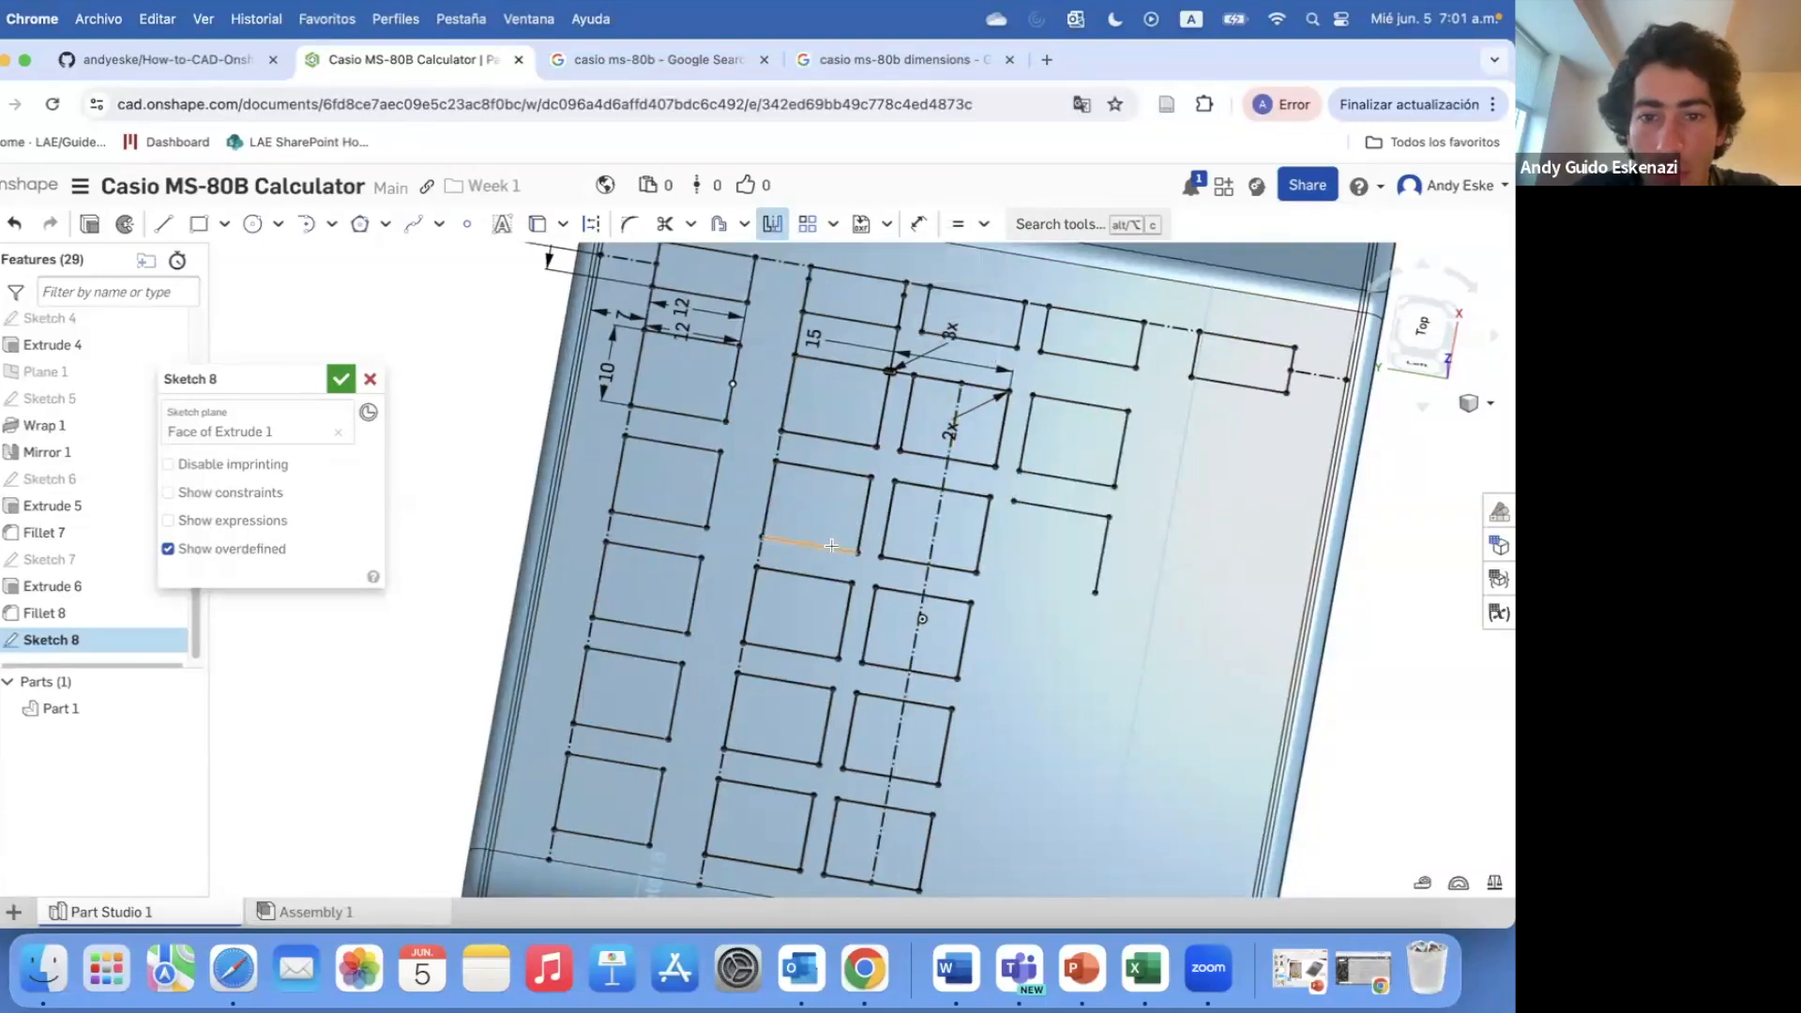
click(751, 591)
click(793, 651)
click(783, 680)
click(730, 713)
click(778, 758)
click(738, 783)
scroll(687, 586, up, 2)
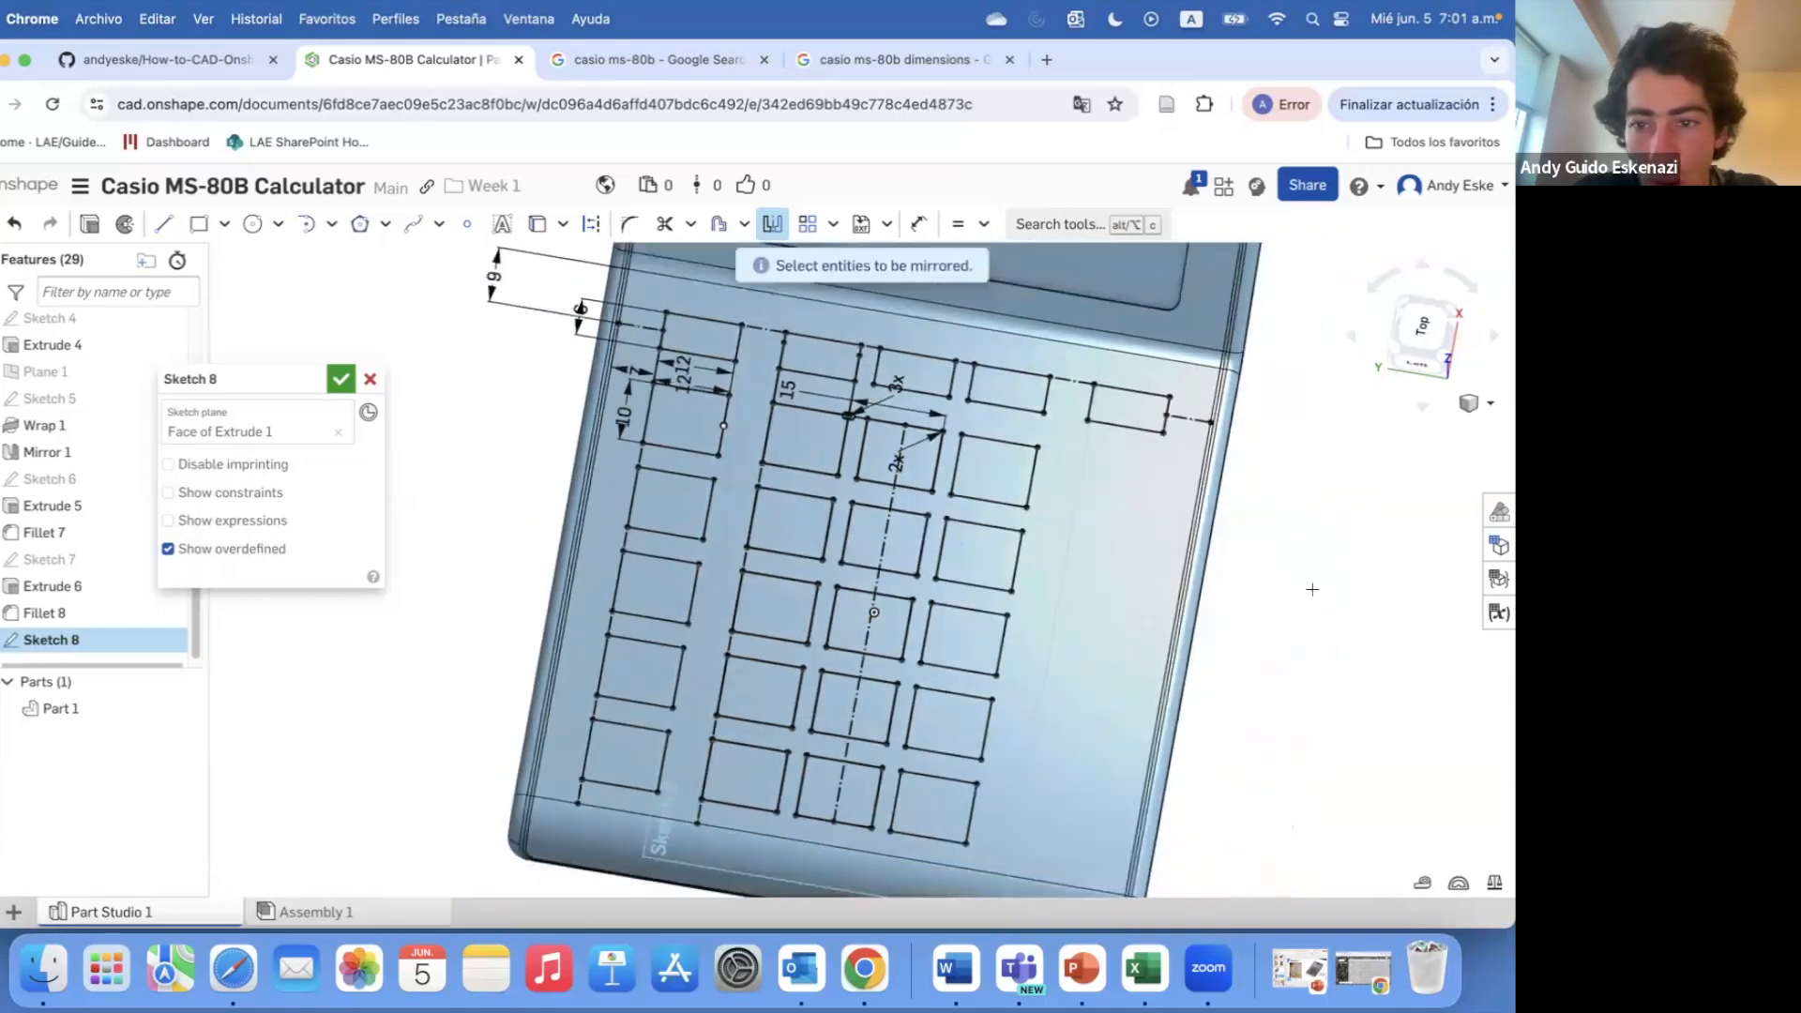
key(Escape)
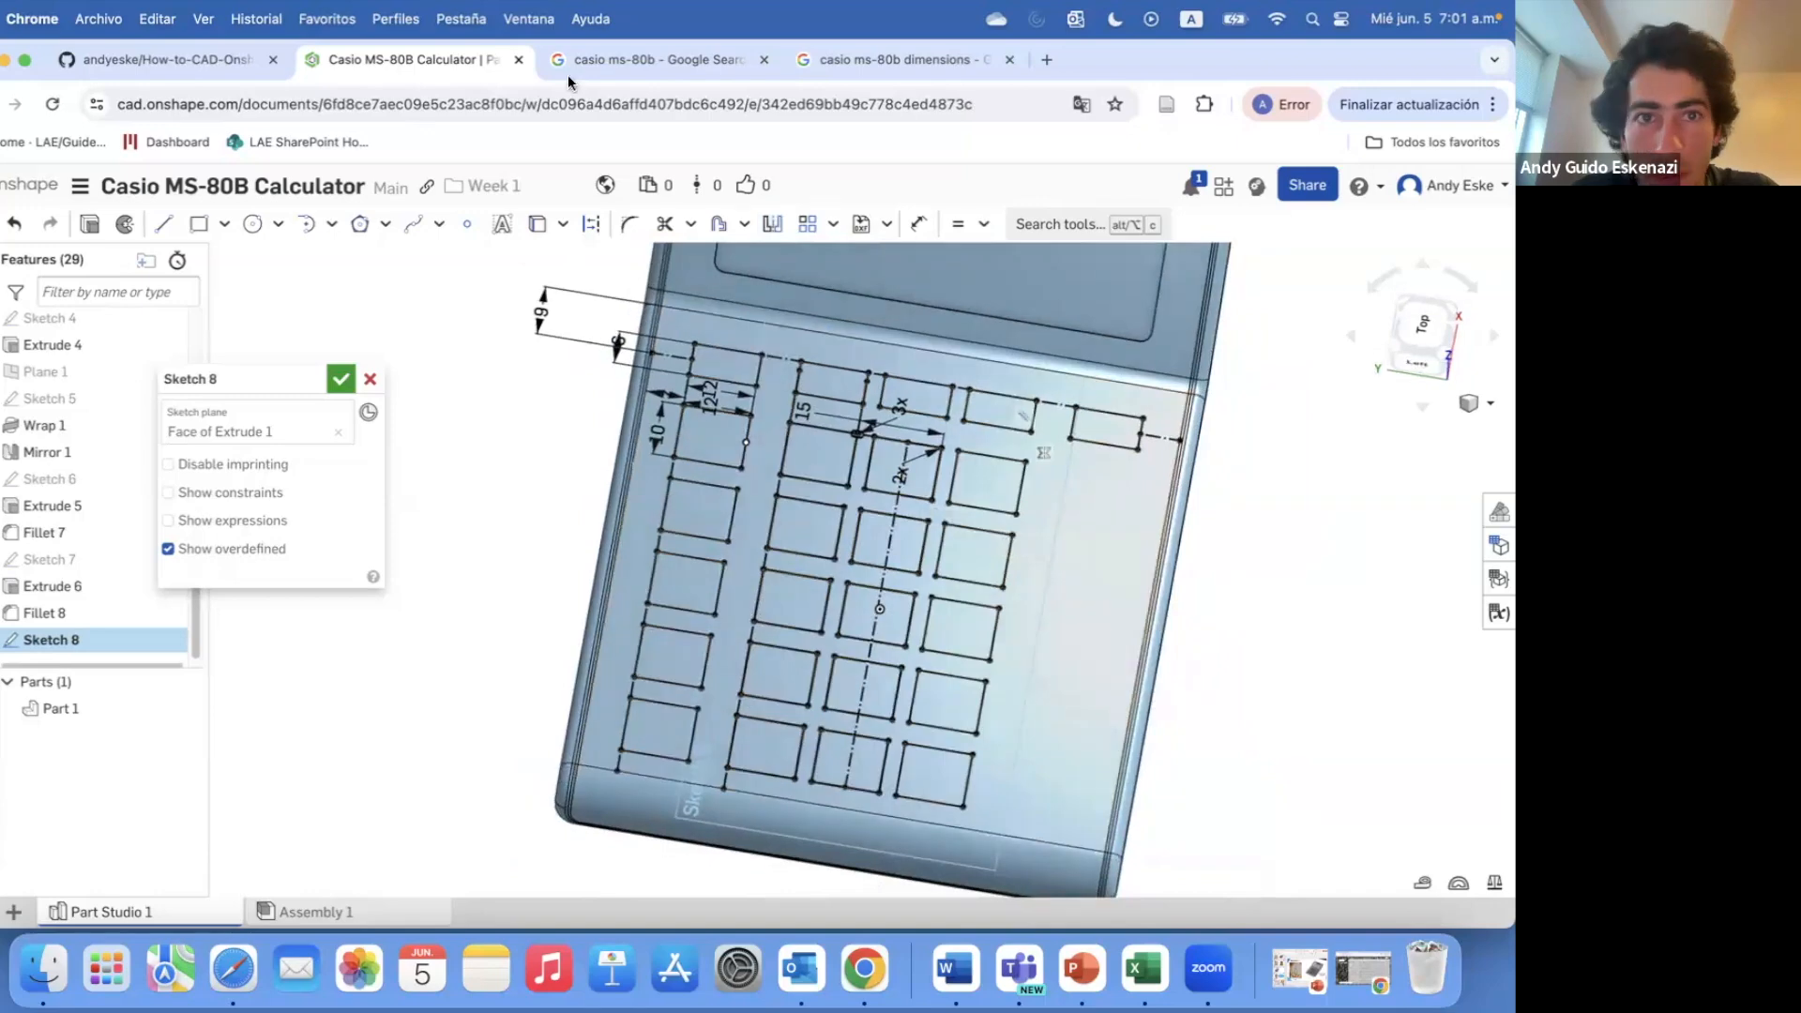
- Mirror the first column's upper three full-size keys about the centerline to start the fifth column
click(567, 69)
key(ctrl+shift+Tab)
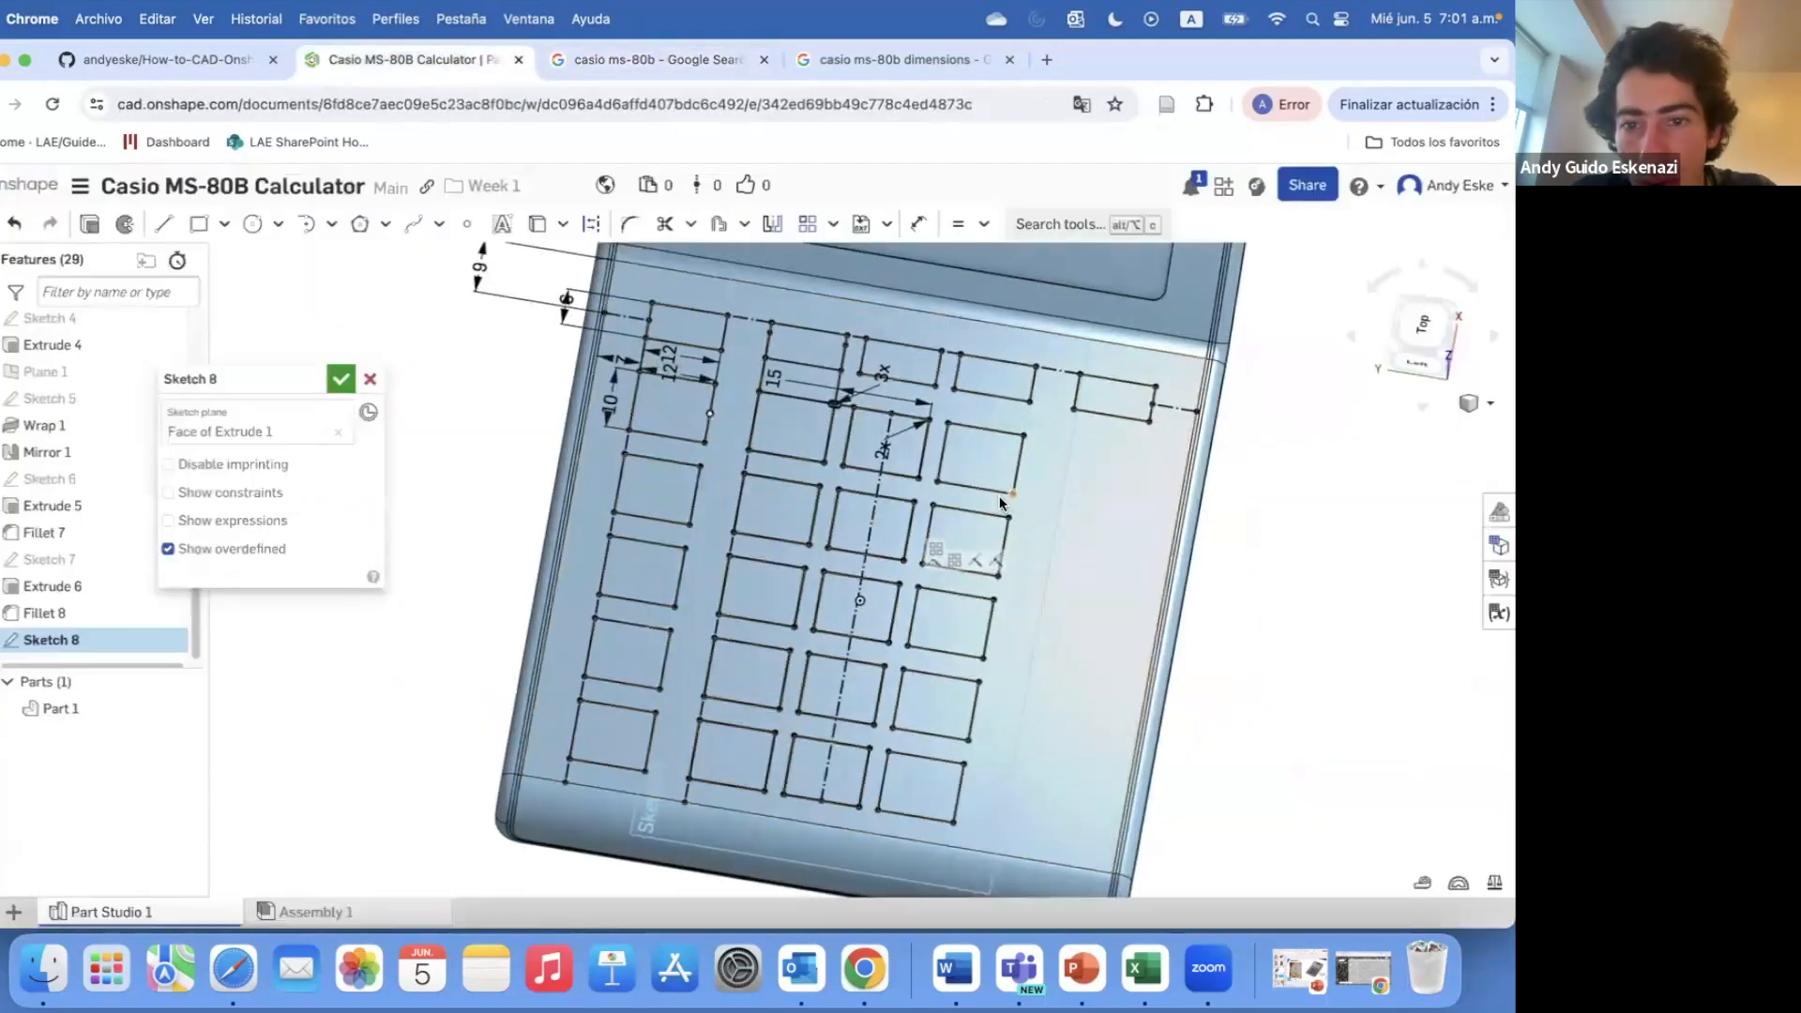
click(772, 223)
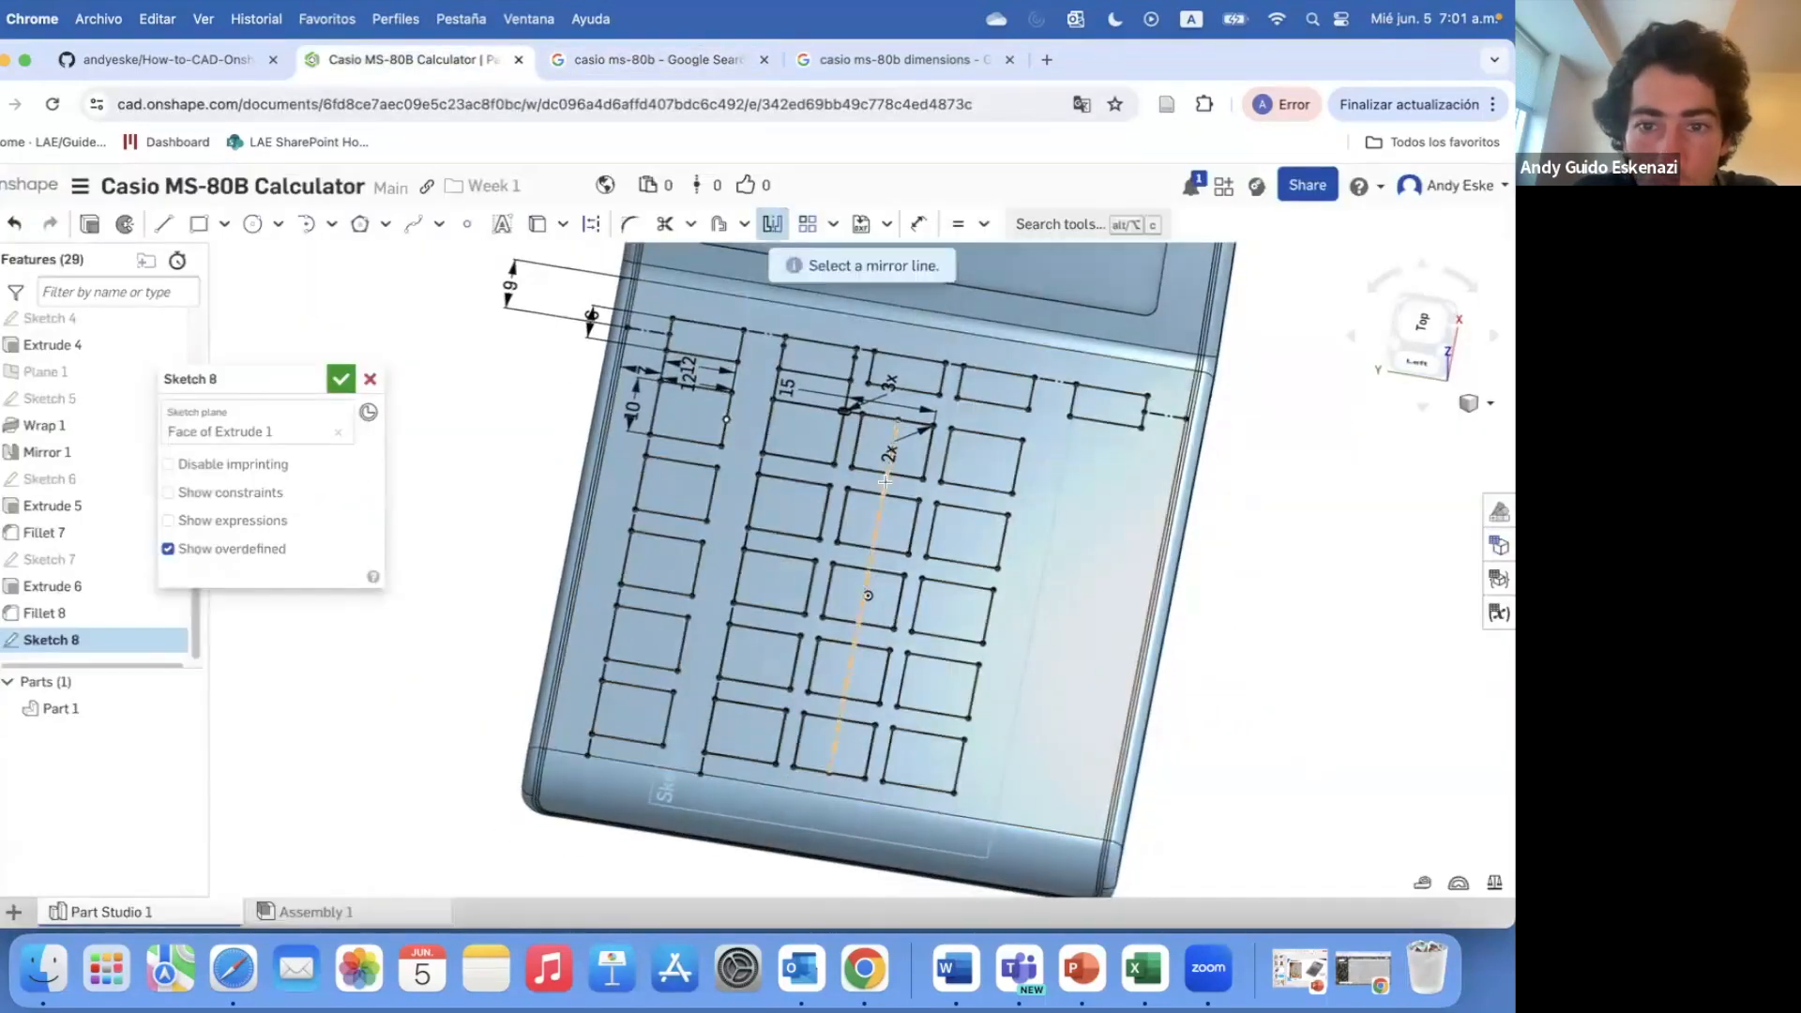
click(871, 563)
click(673, 384)
click(715, 493)
click(675, 517)
click(666, 533)
click(617, 561)
click(698, 564)
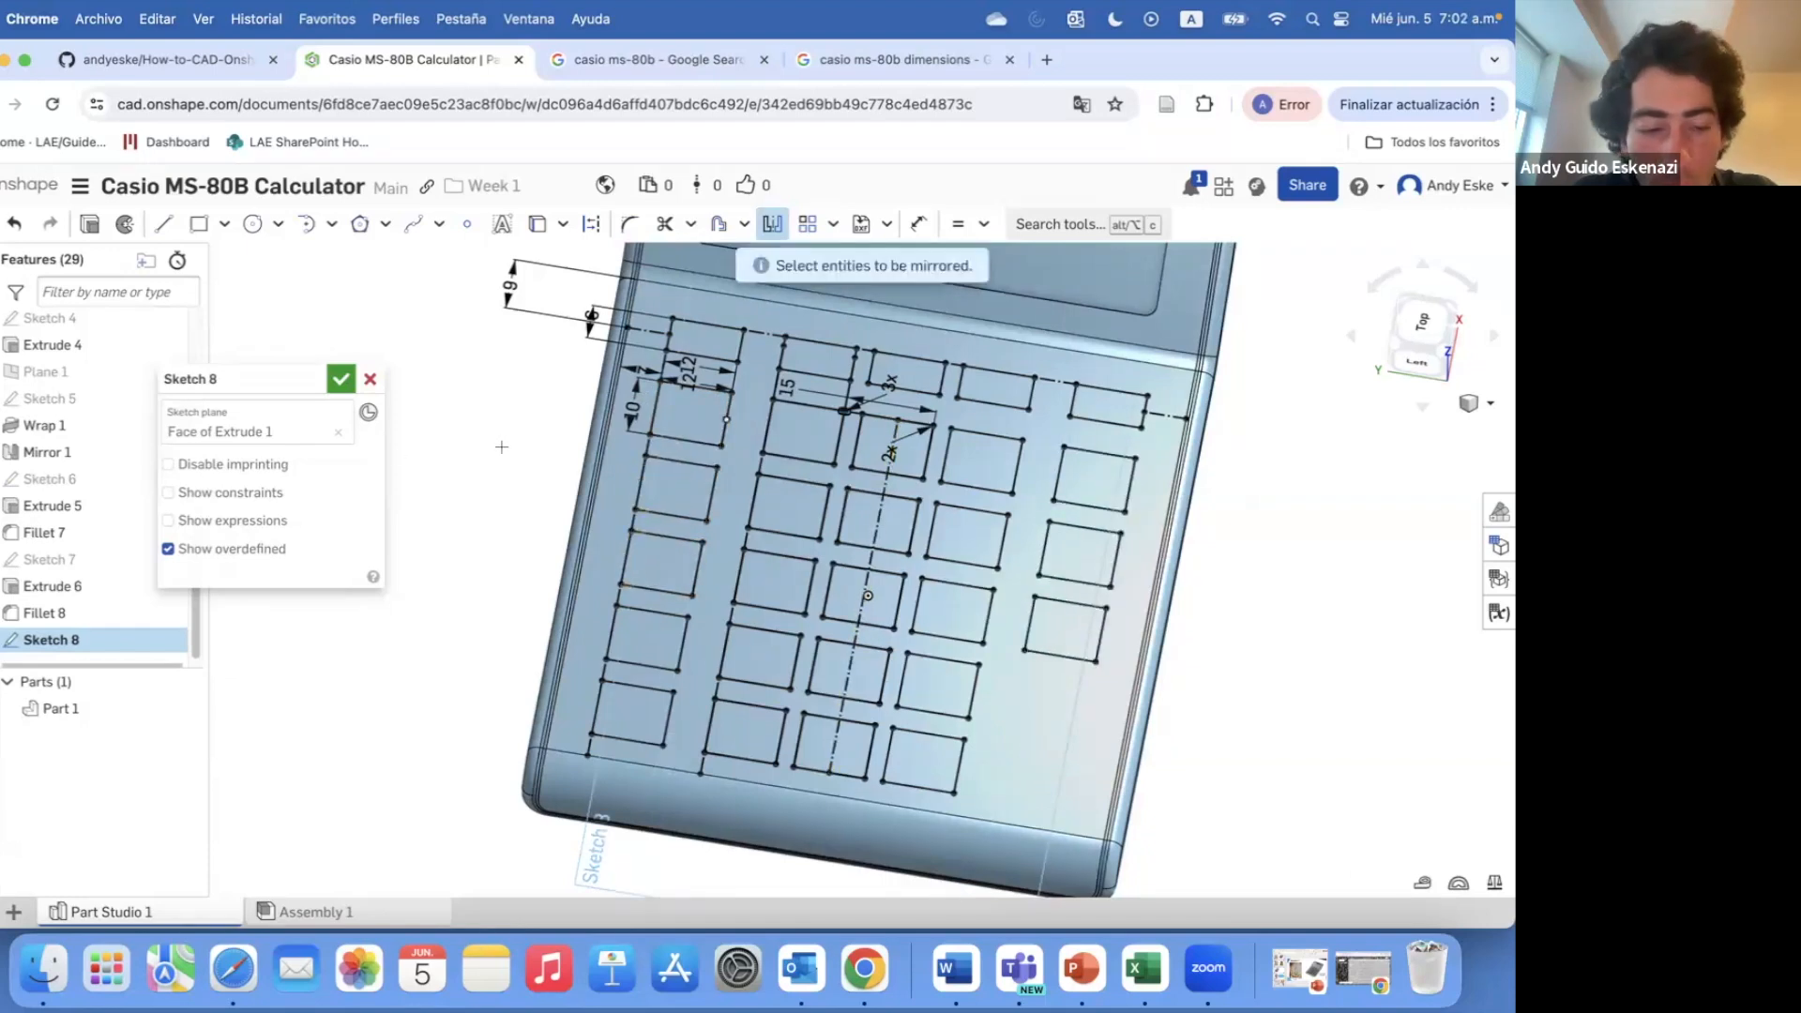
key(Escape)
- Sketch a tall corner rectangle below the fifth column's three mirrored keys
scroll(974, 655, up, 3)
key(g)
click(1010, 661)
click(1068, 836)
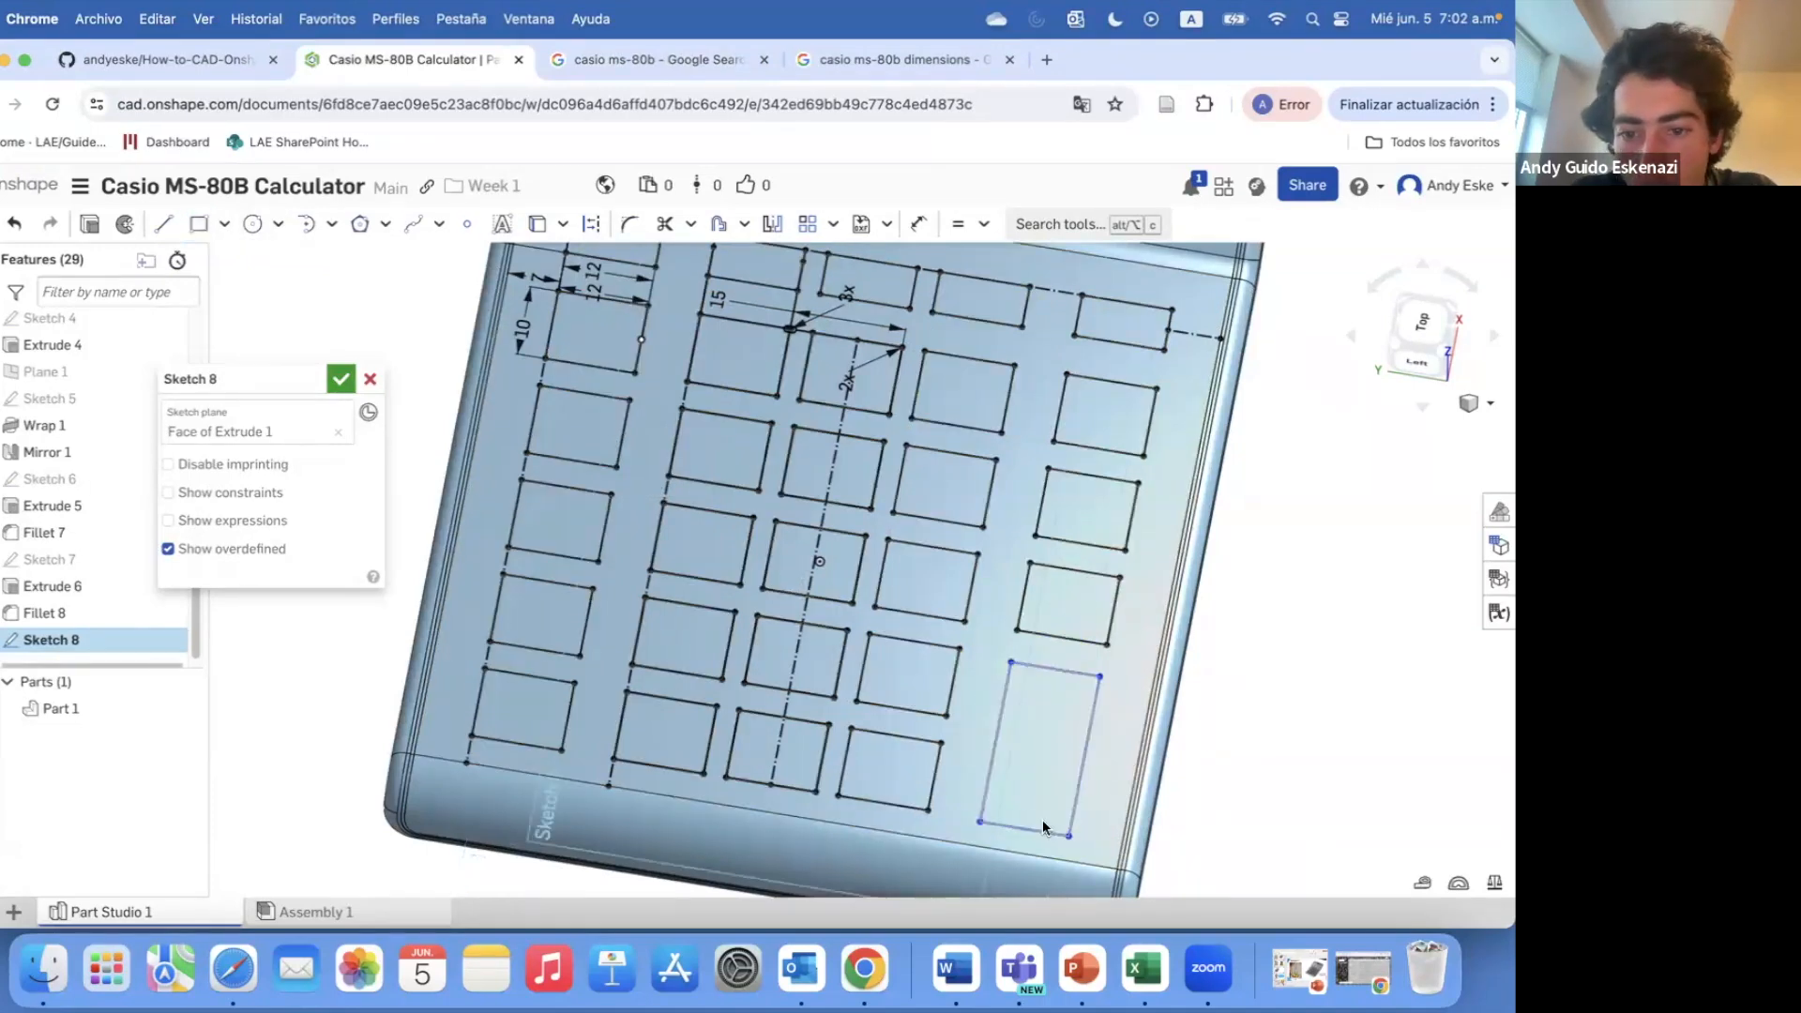
- Draw construction lines linking the tall rectangle's corners to the key above and to the lower edge of the face
scroll(1068, 836, up, 2)
click(591, 225)
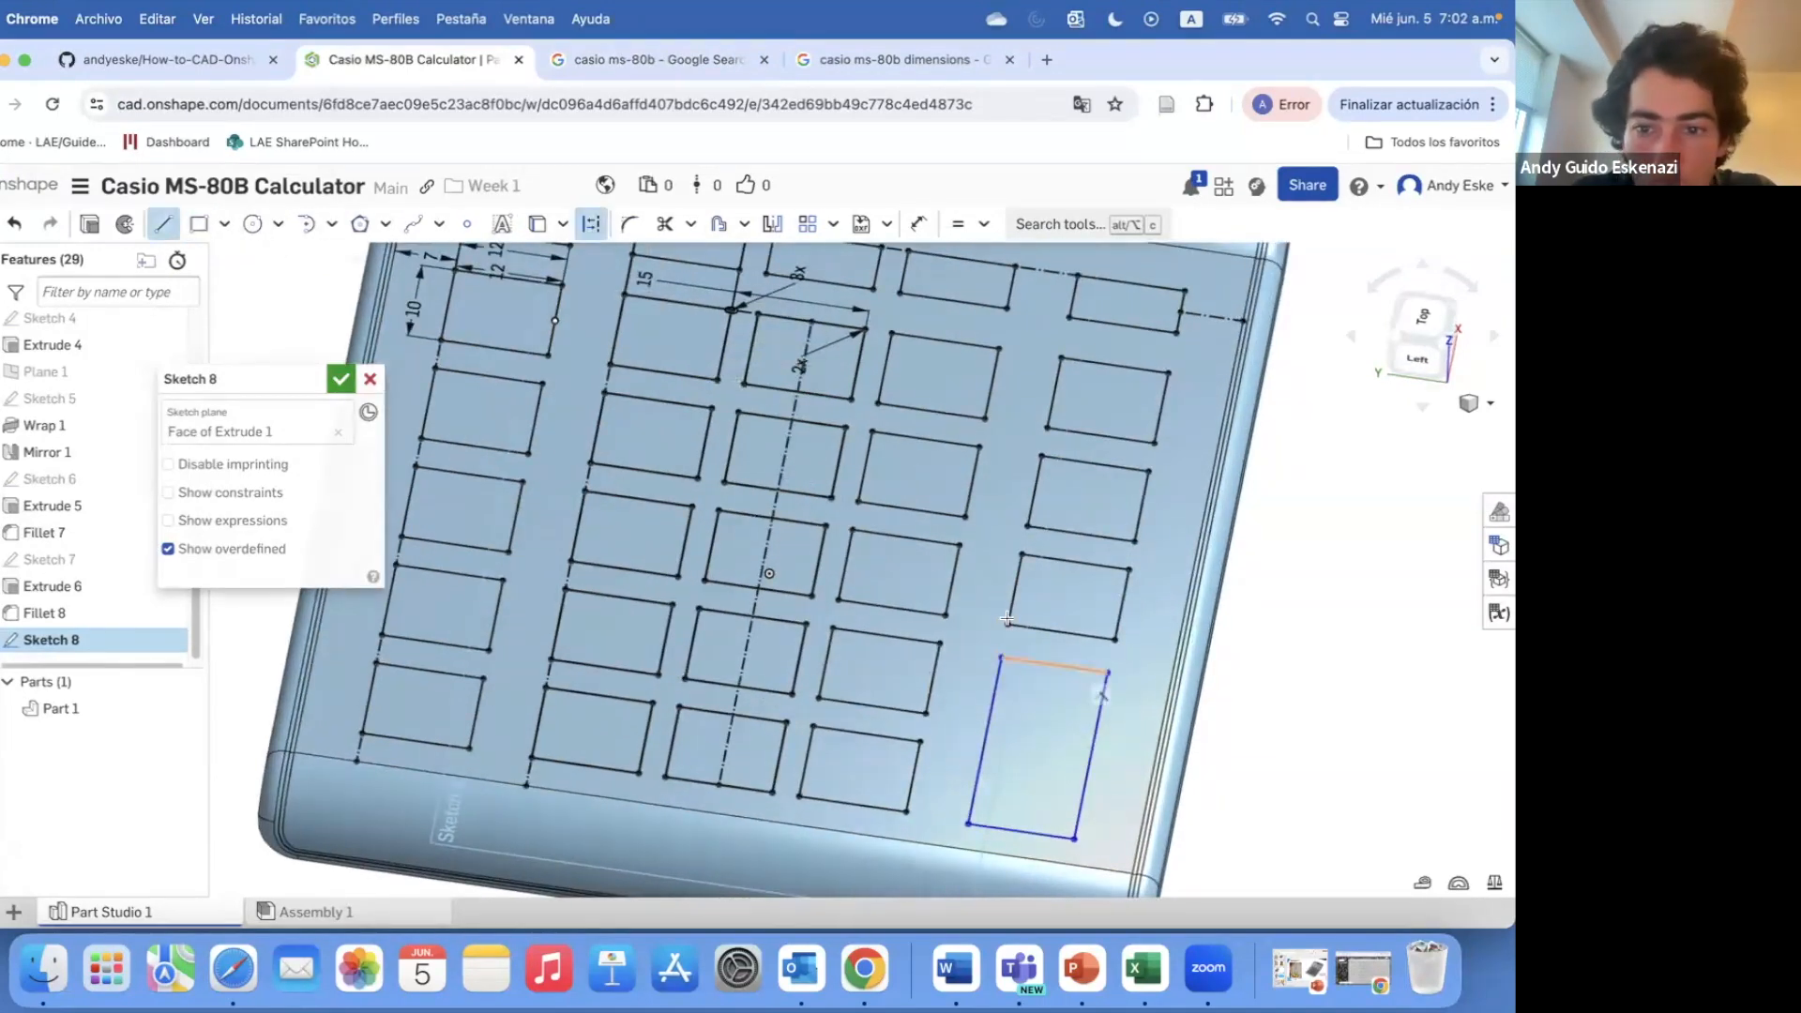
key(Escape)
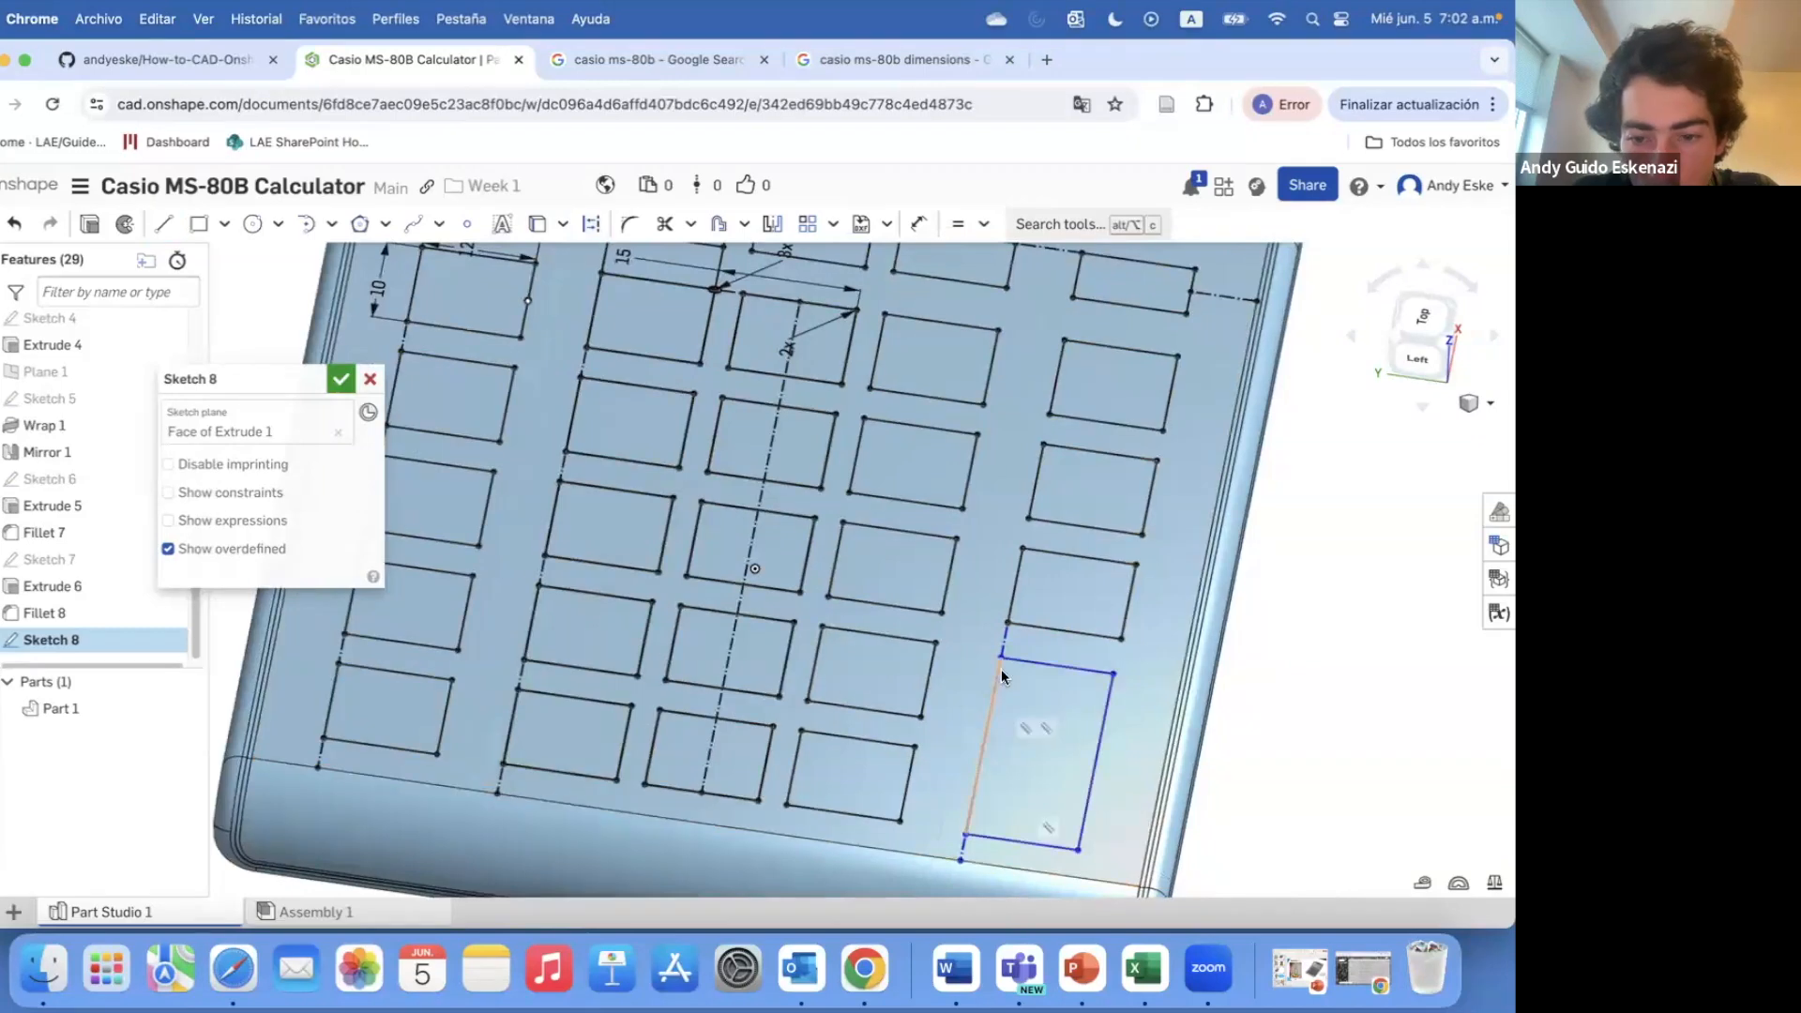
right_drag(1000, 668, 994, 706)
- Make the construction lines above and below the tall key equal to the corresponding gaps in the first key column
click(983, 224)
click(1008, 259)
click(1002, 642)
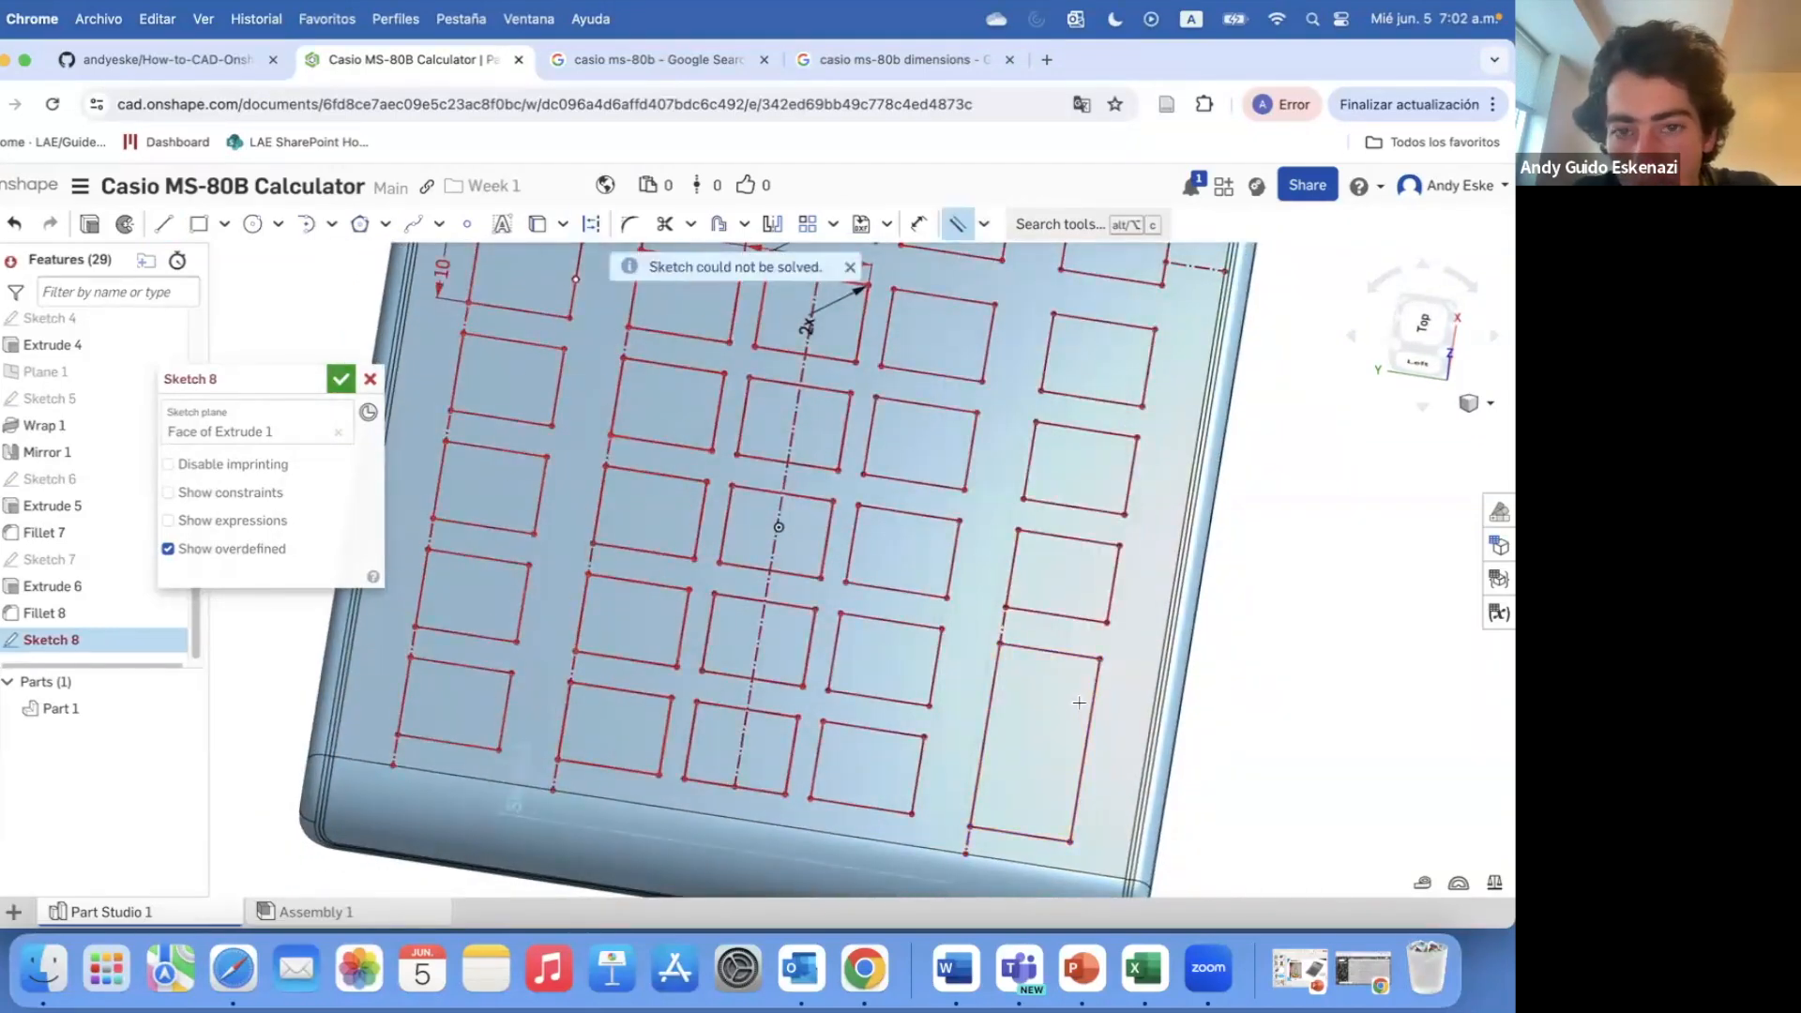
key(super+z)
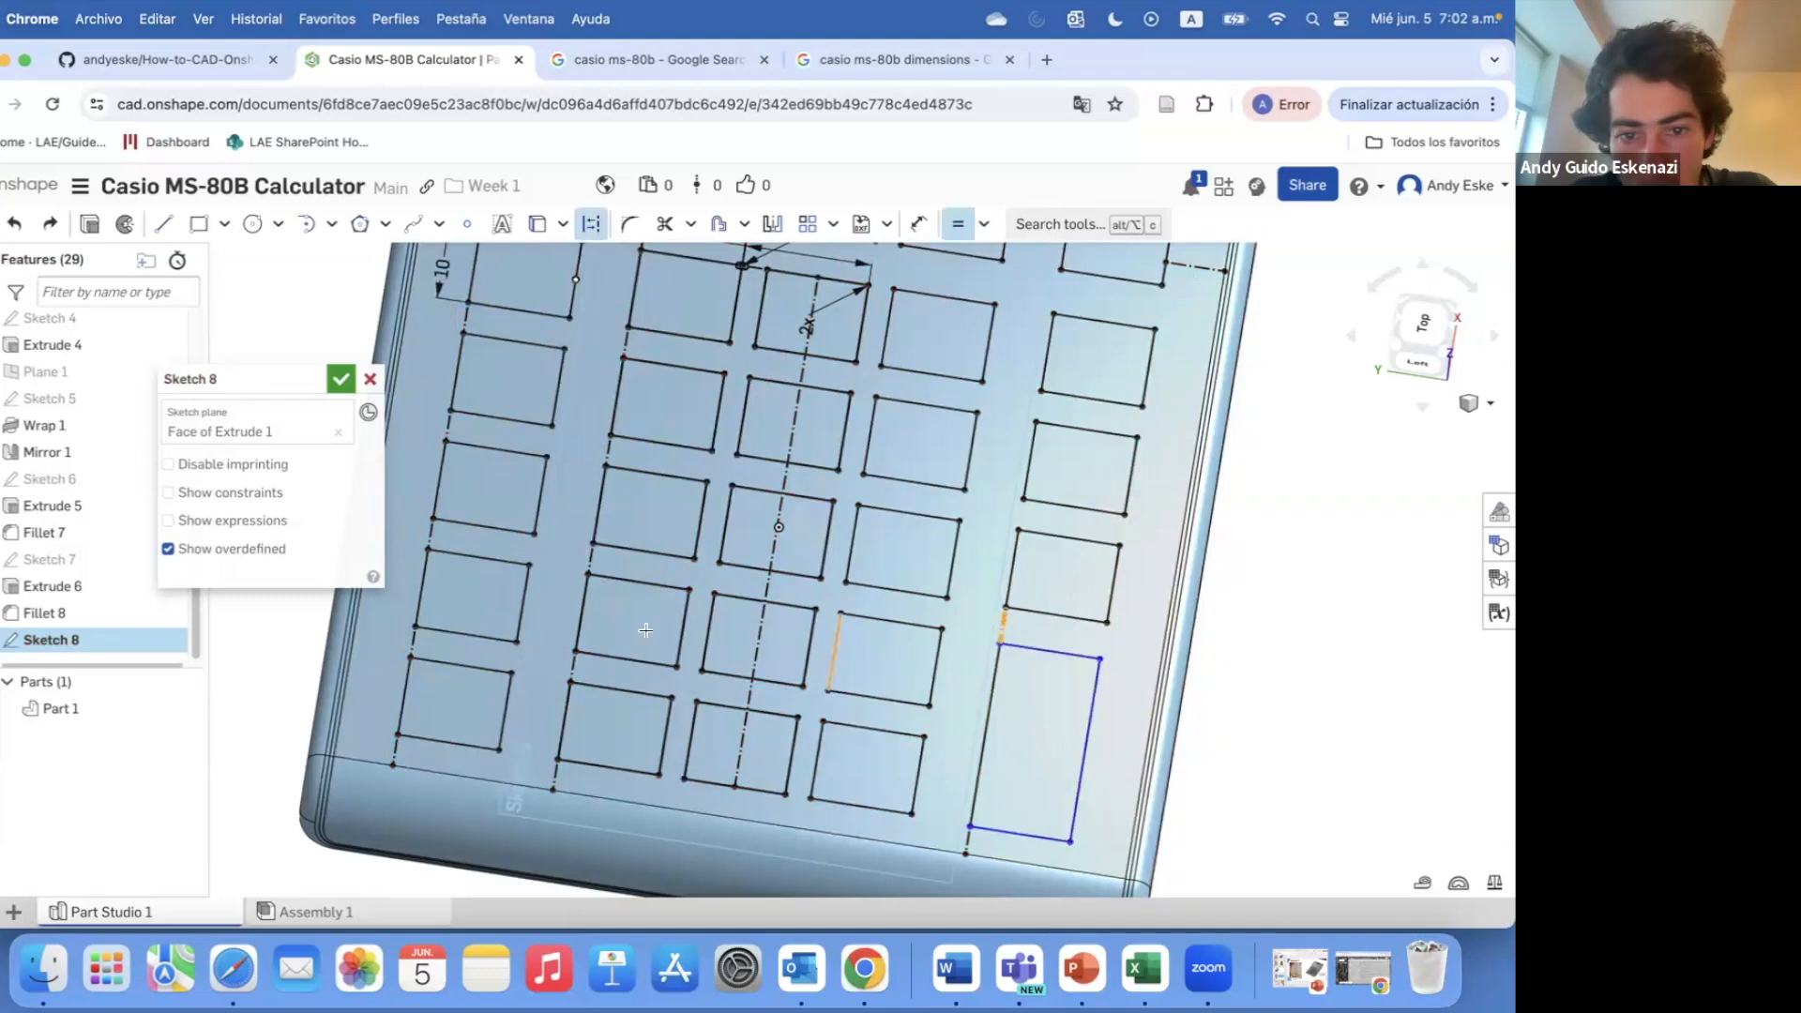
key(Escape)
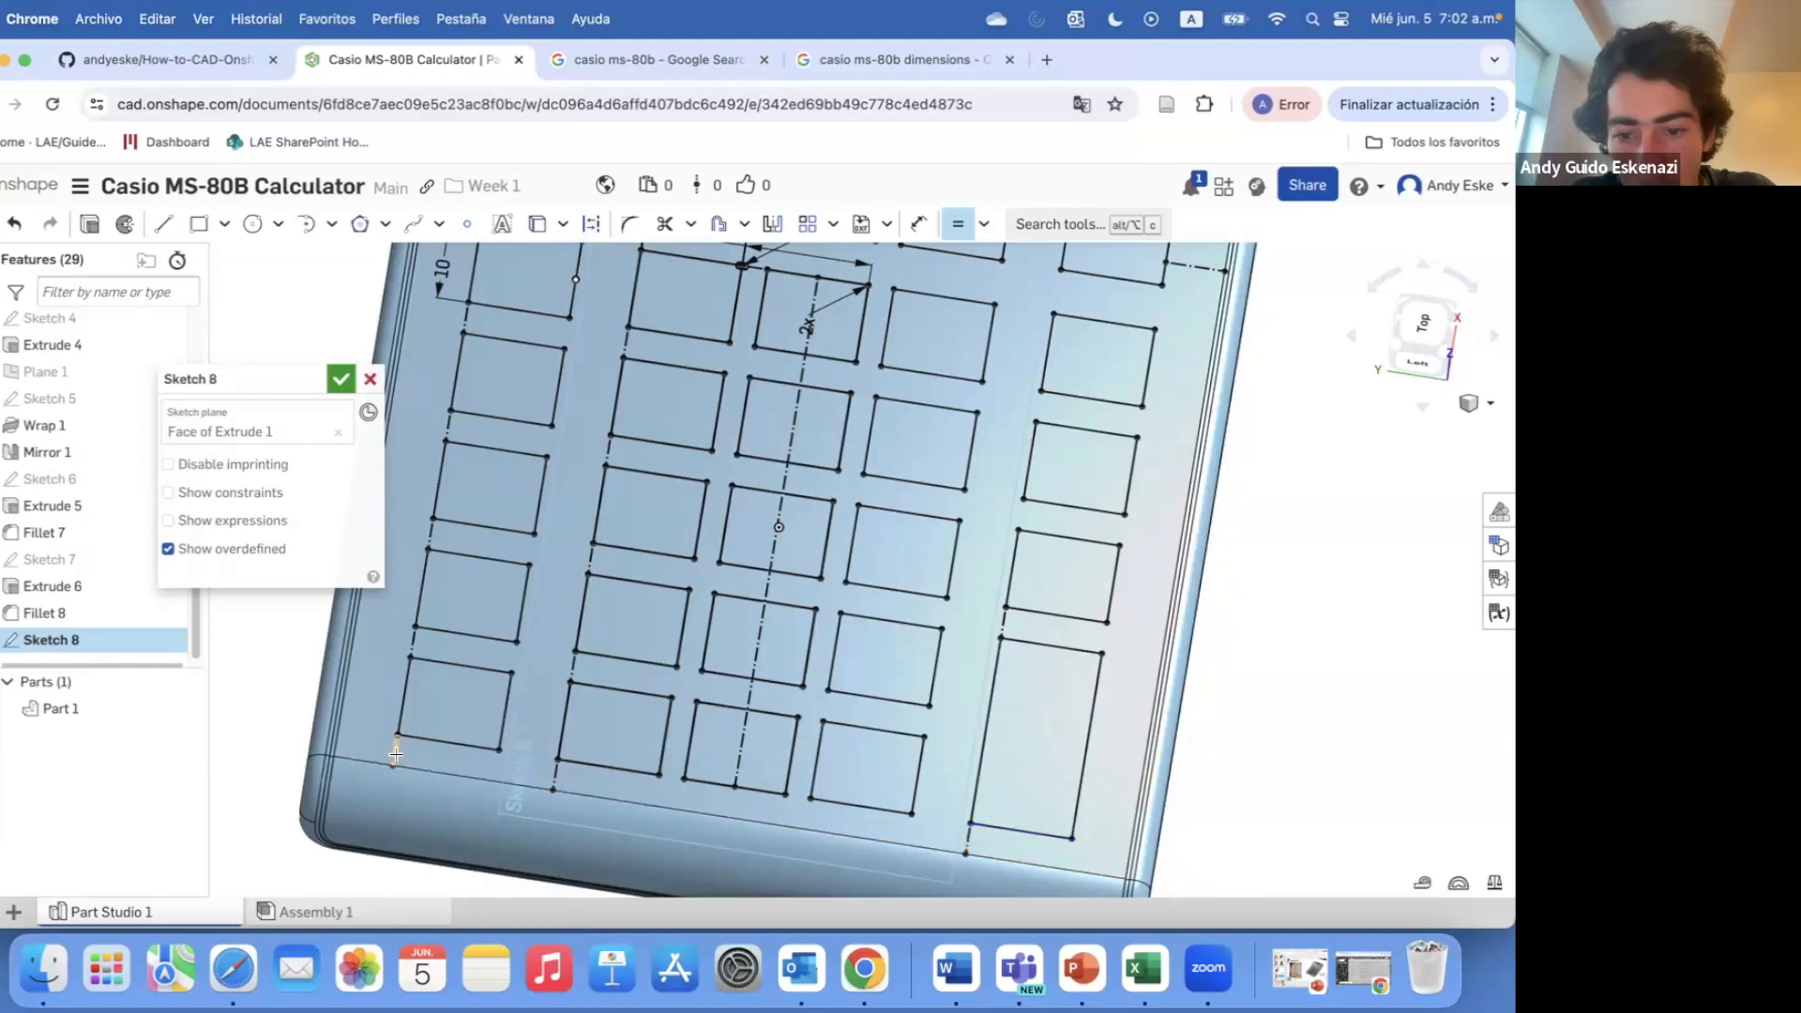
- Extrude the key sketch regions as a 0.5 mm deep removal from the calculator body
scroll(1047, 729, down, 5)
mouse_move(1066, 651)
right_down()
mouse_move(1235, 672)
mouse_move(1032, 656)
right_up()
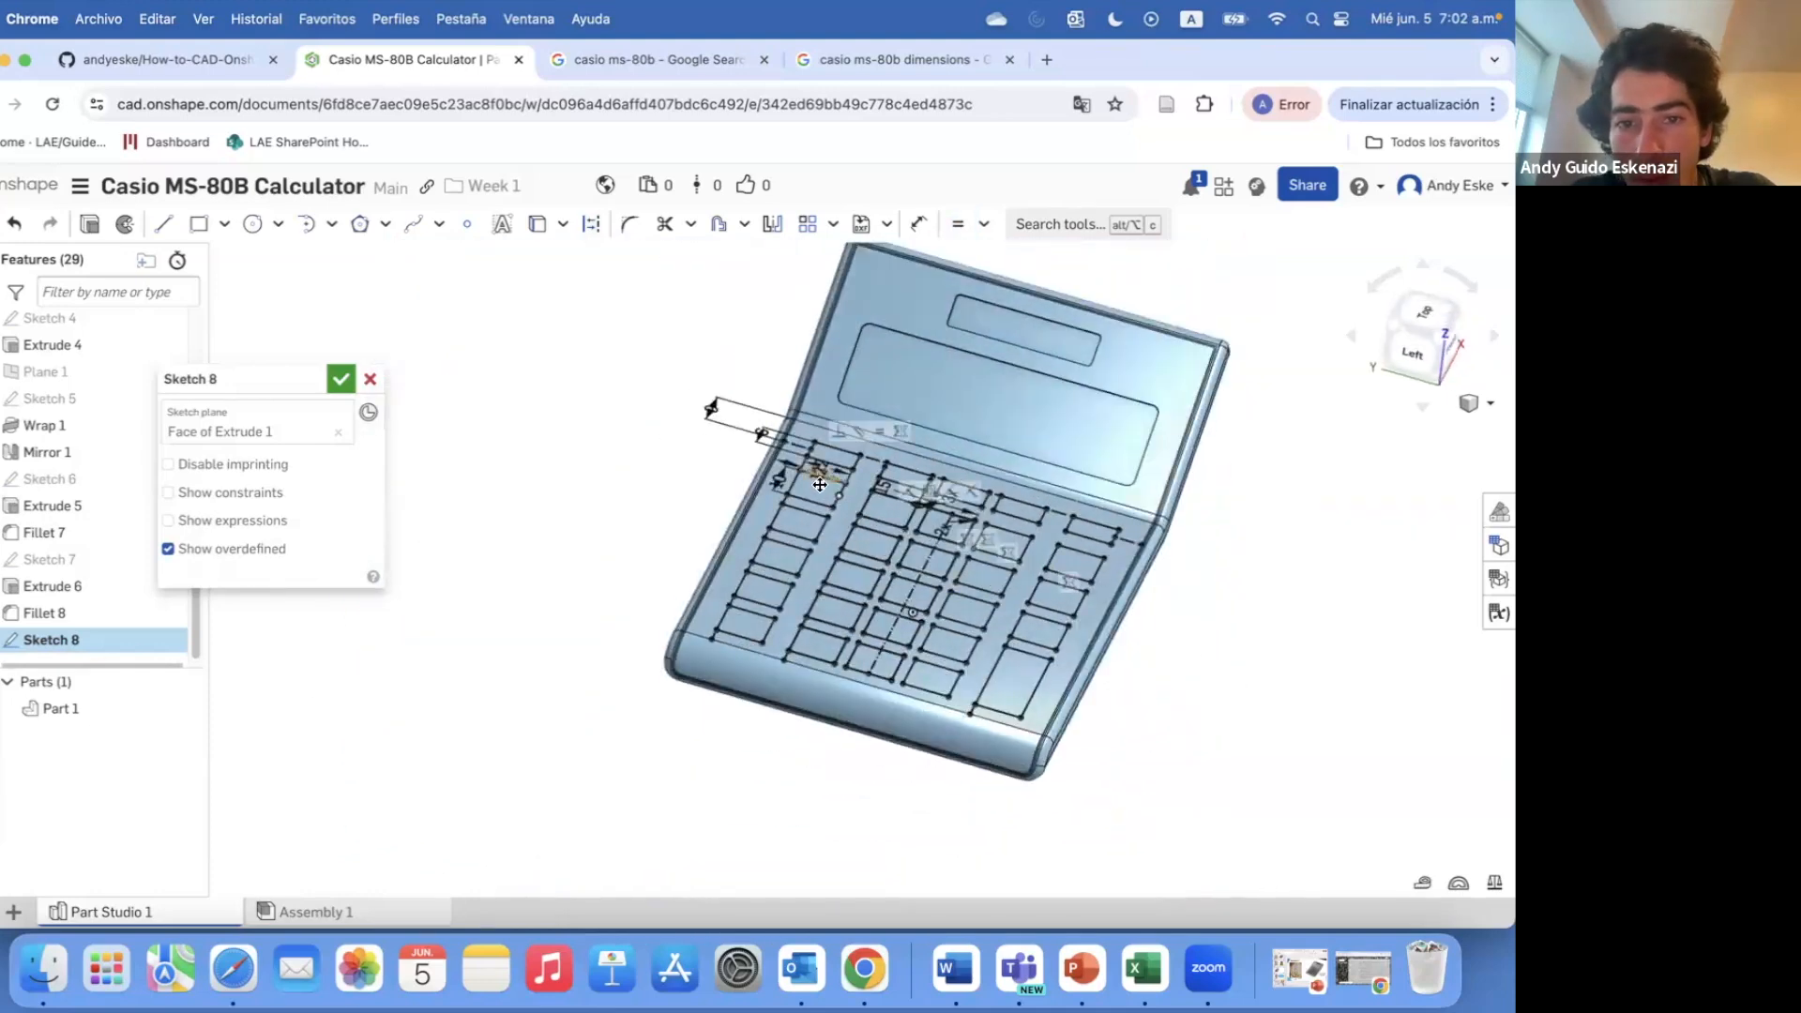
scroll(846, 606, up, 4)
right_drag(846, 607, 838, 618)
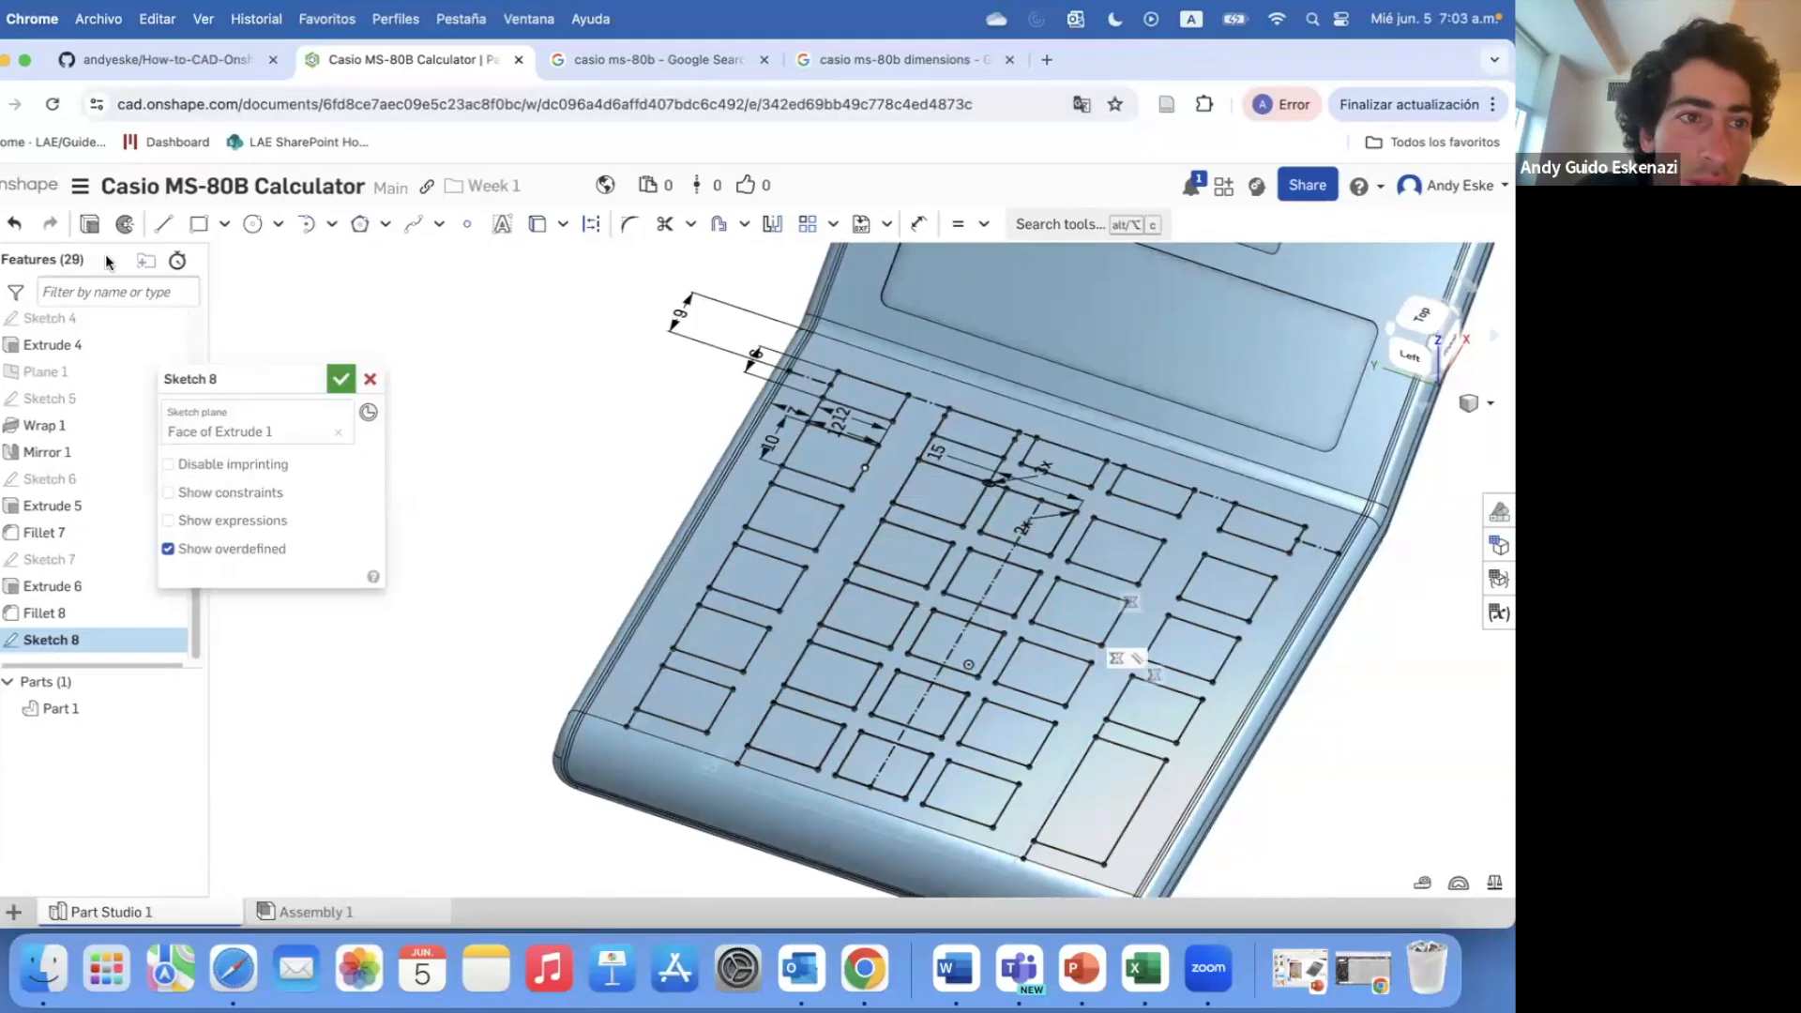
key(shift+e)
click(279, 437)
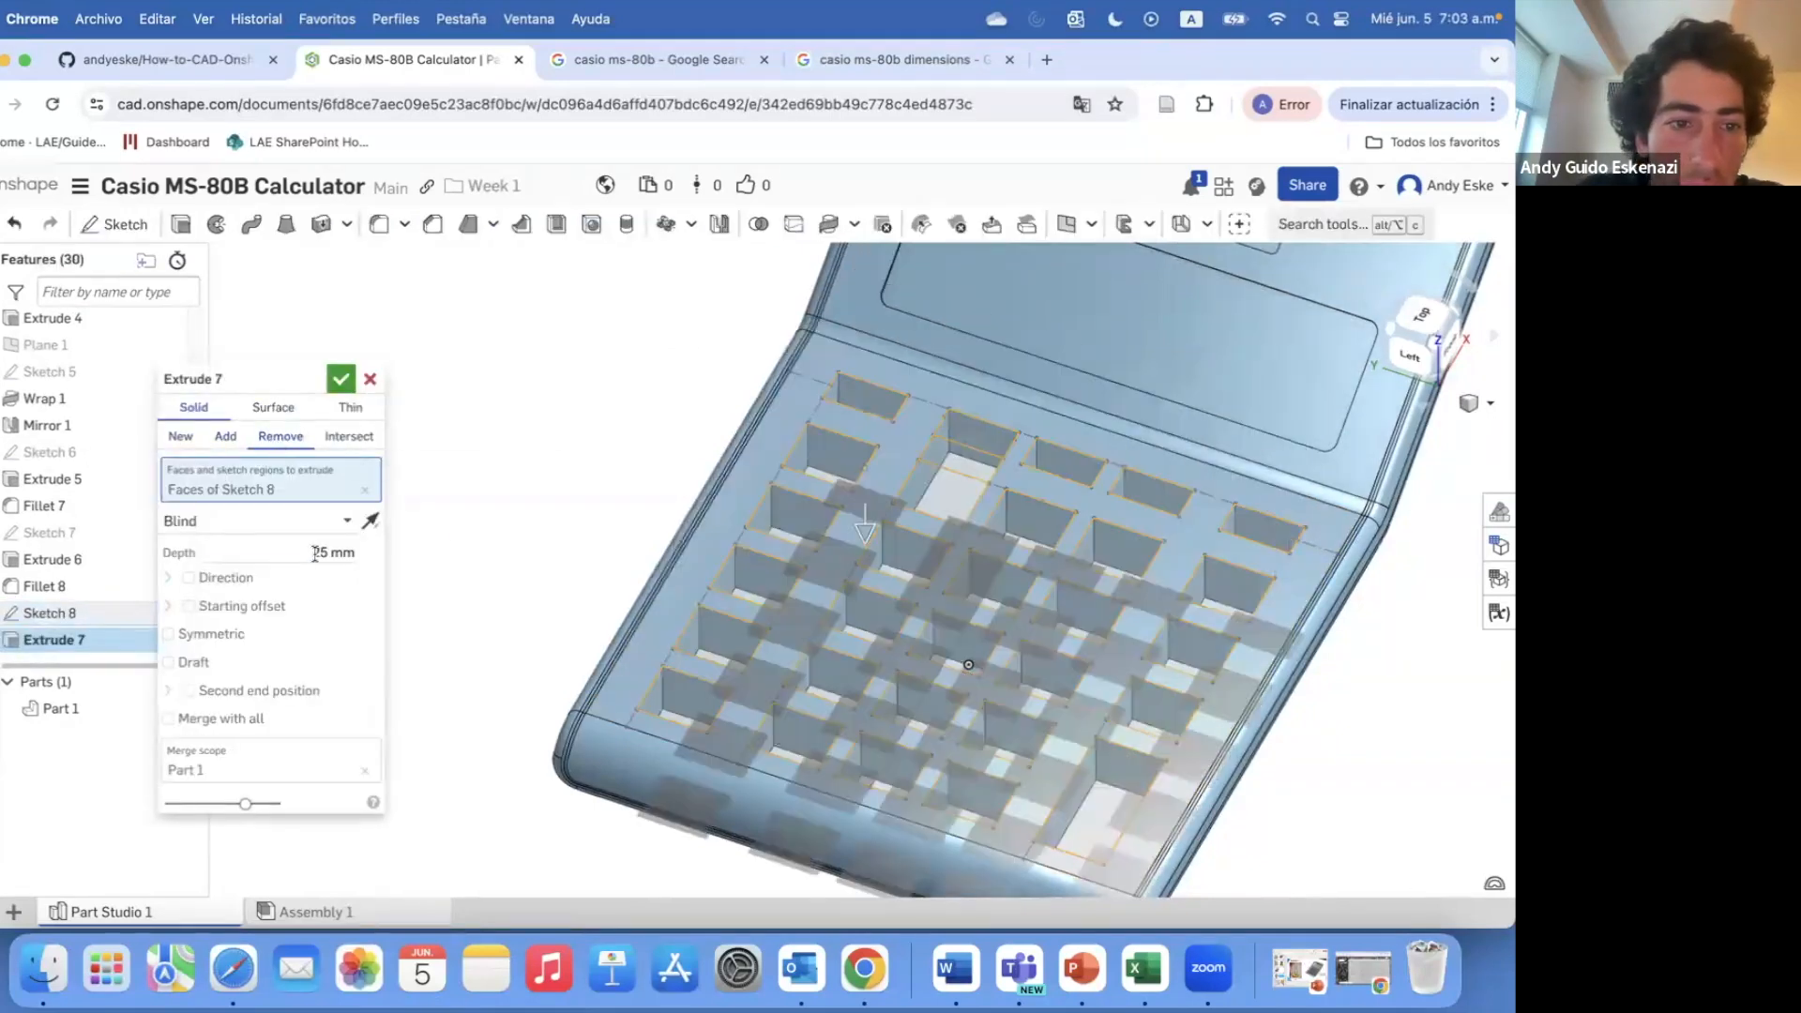
click(302, 553)
key(Return)
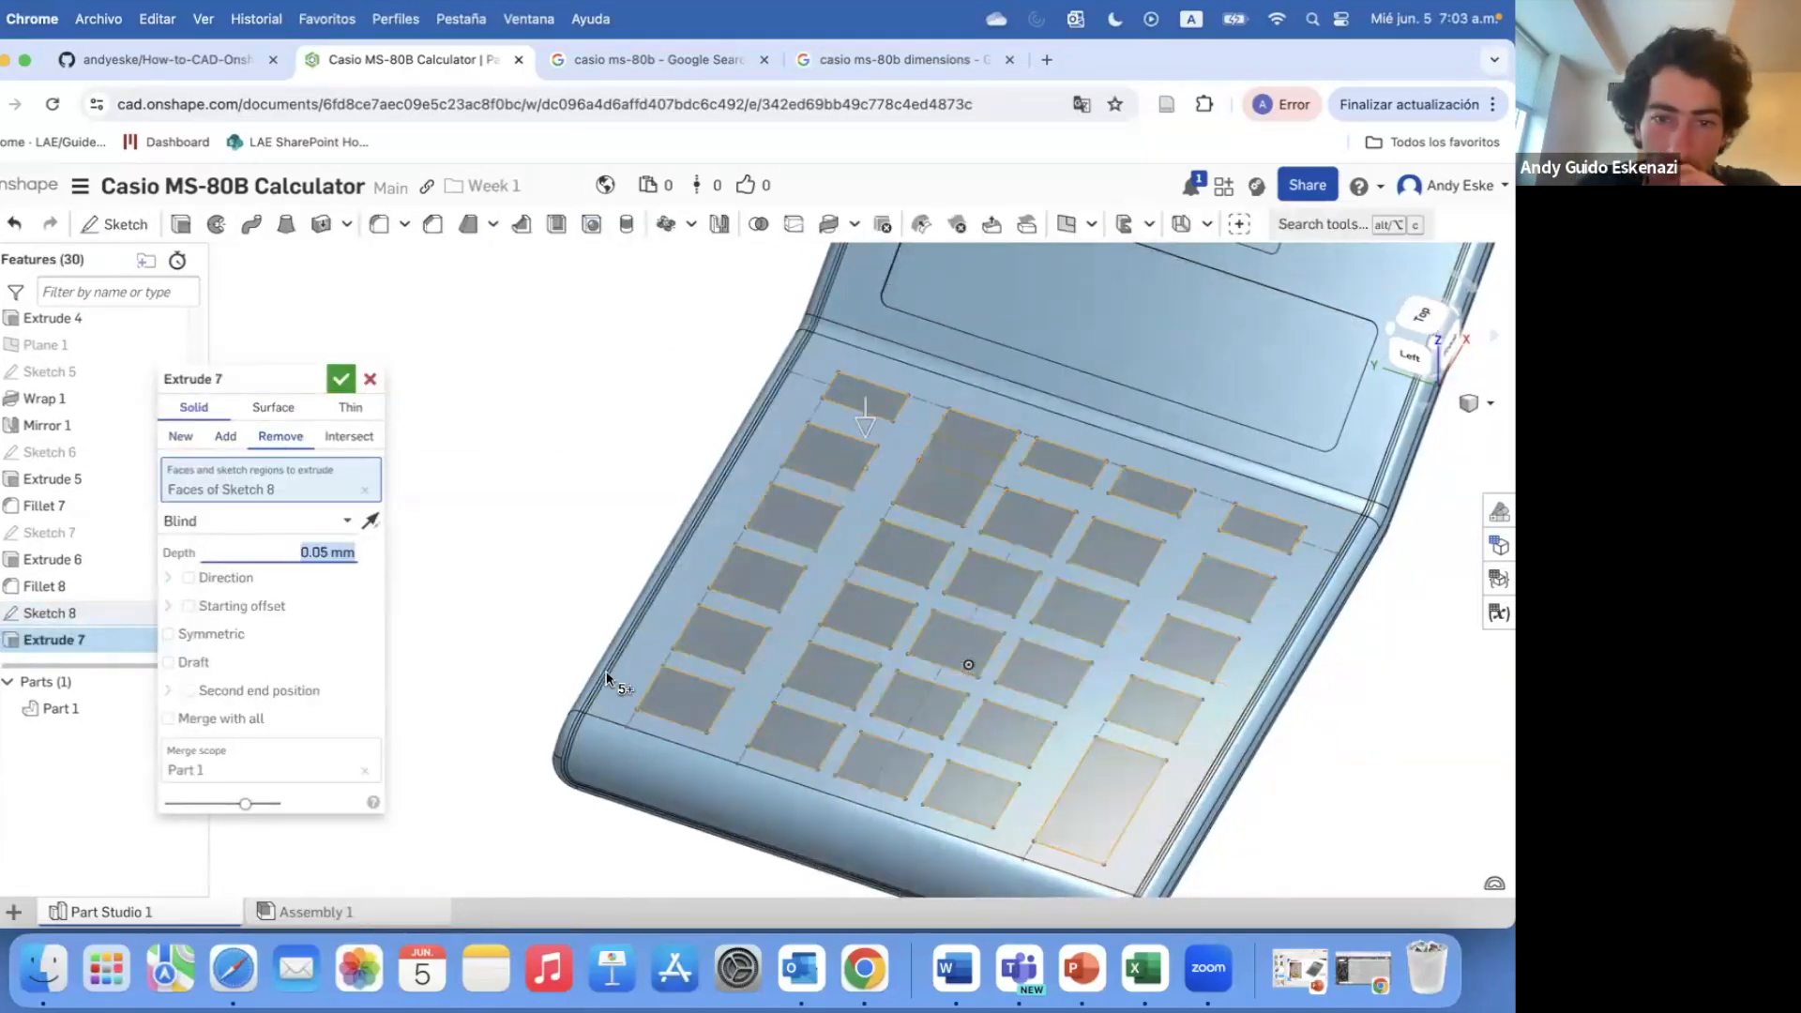
click(341, 378)
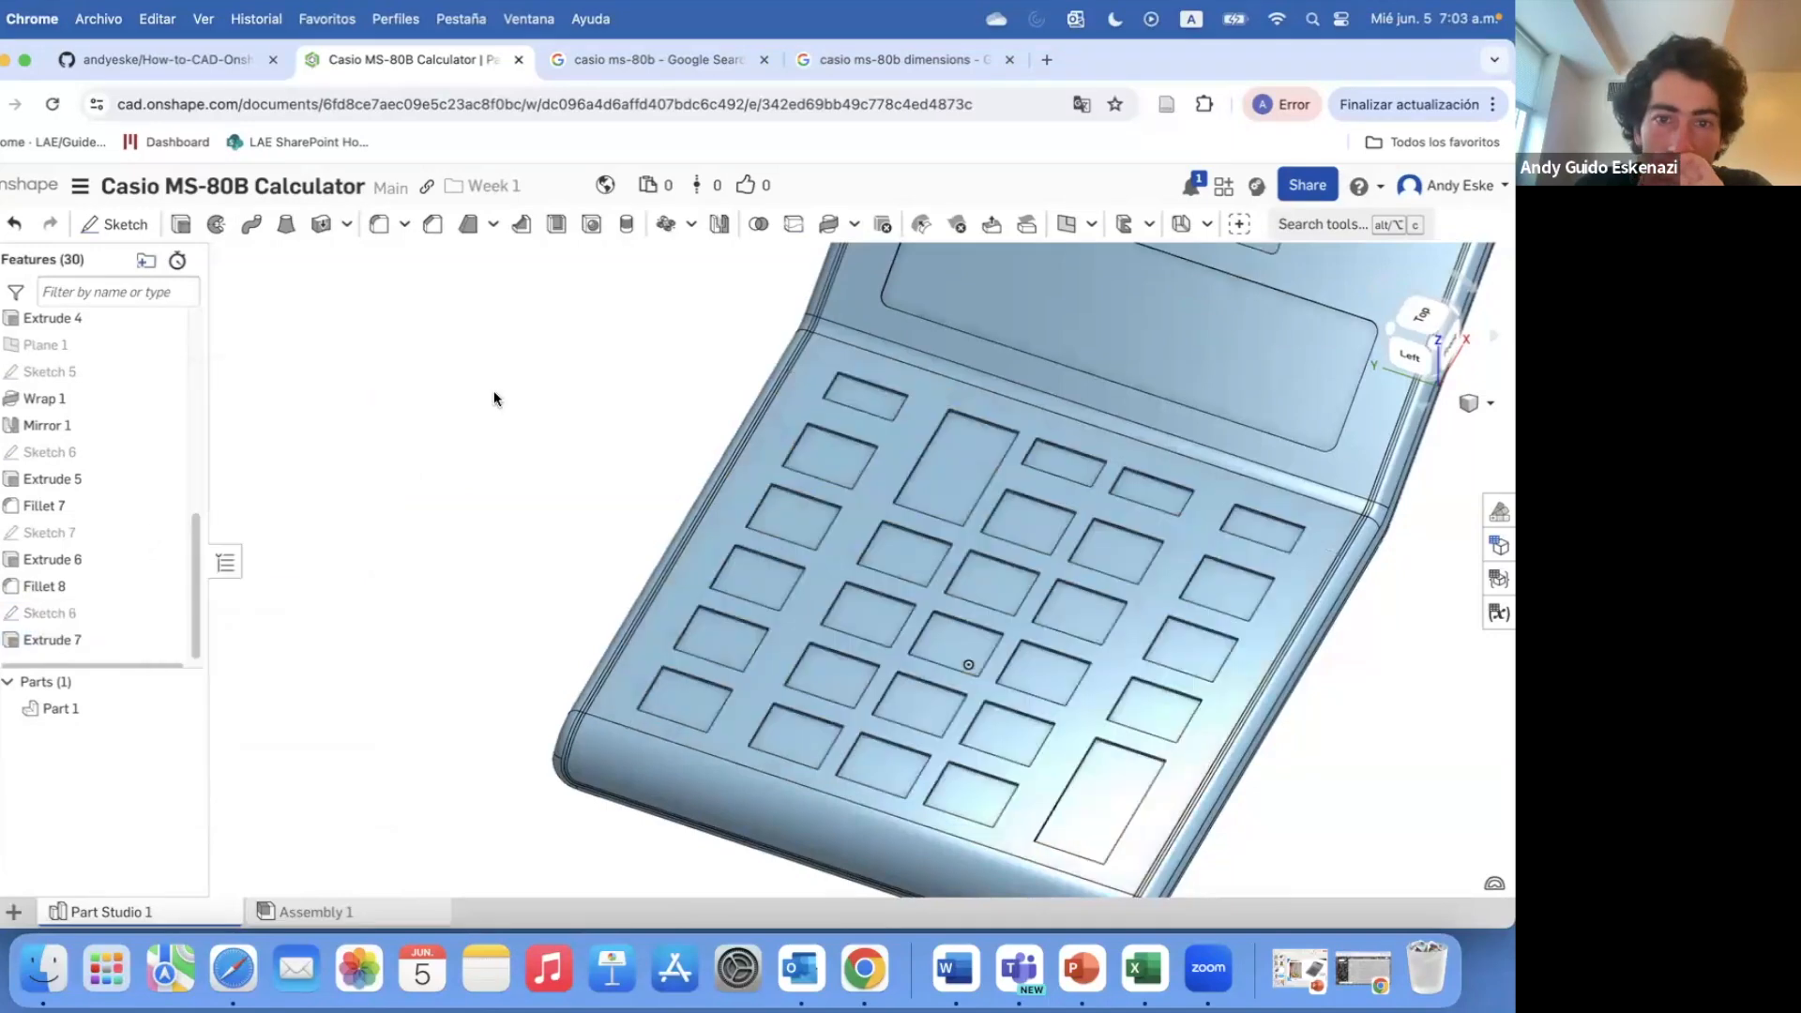
- Edit the key cut to exclude the gap region between the second column's small top key and the key below it
key(shift+5)
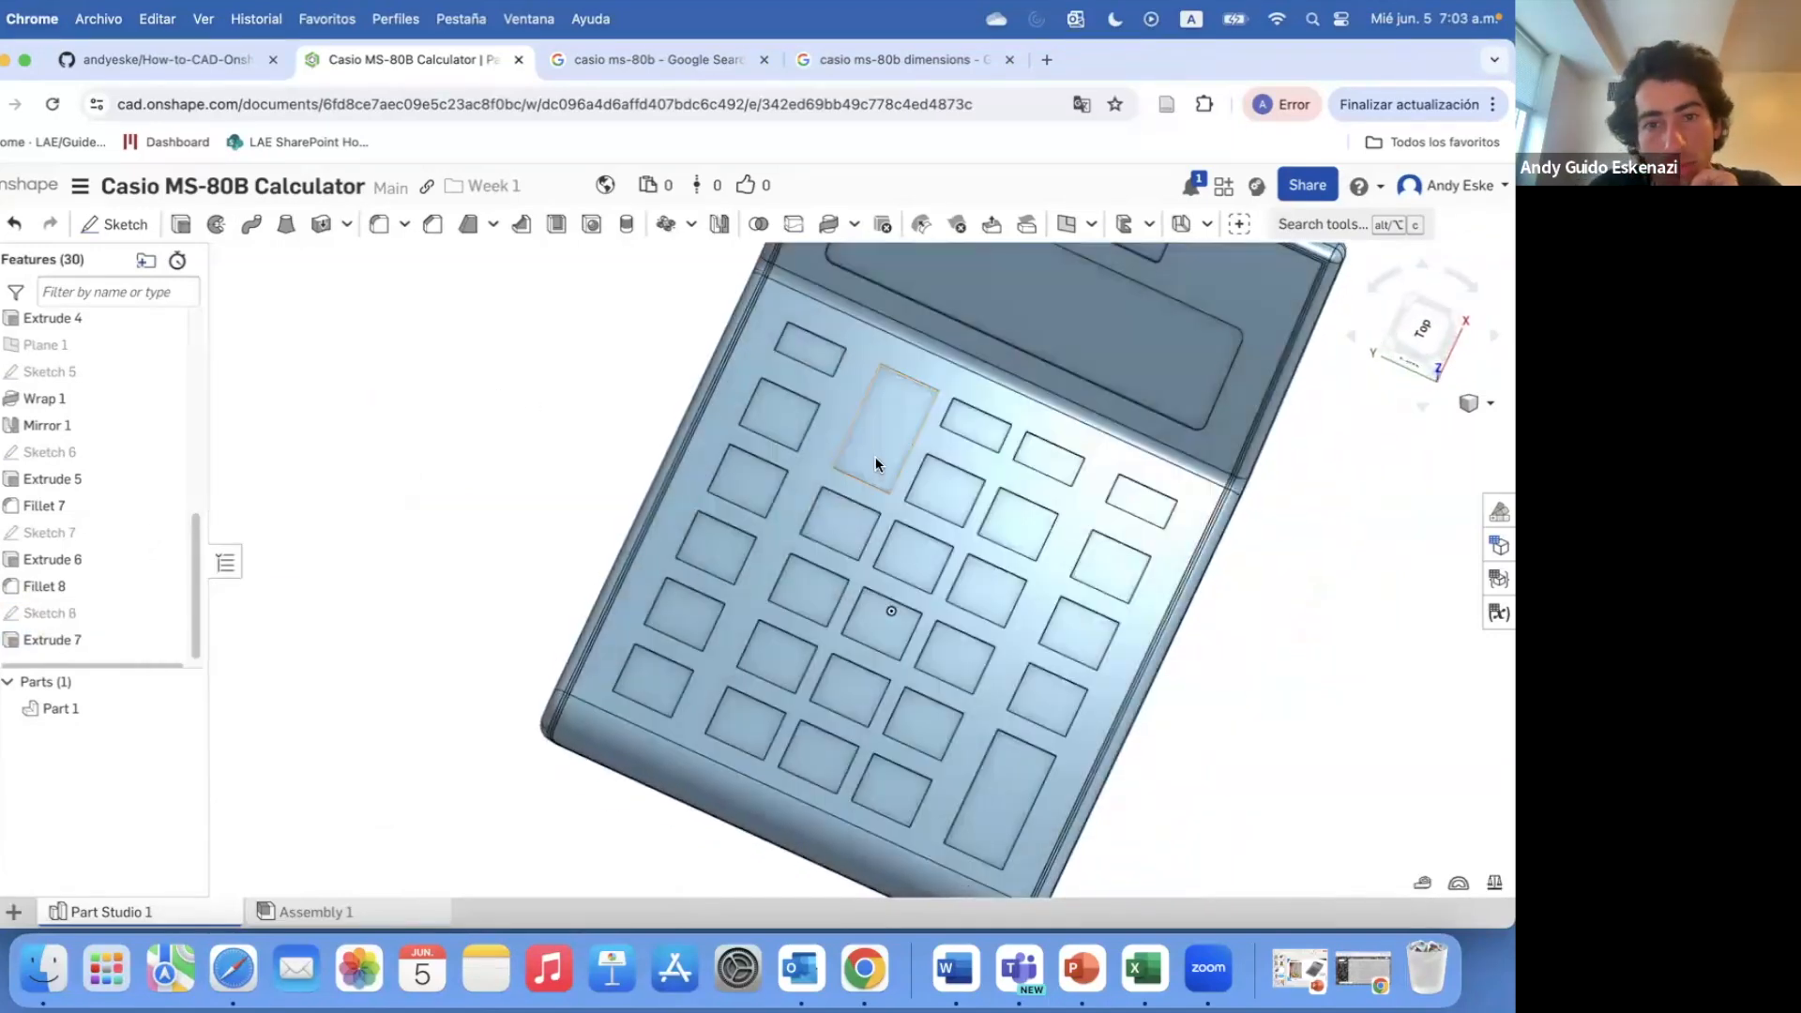
right_click(108, 642)
click(113, 672)
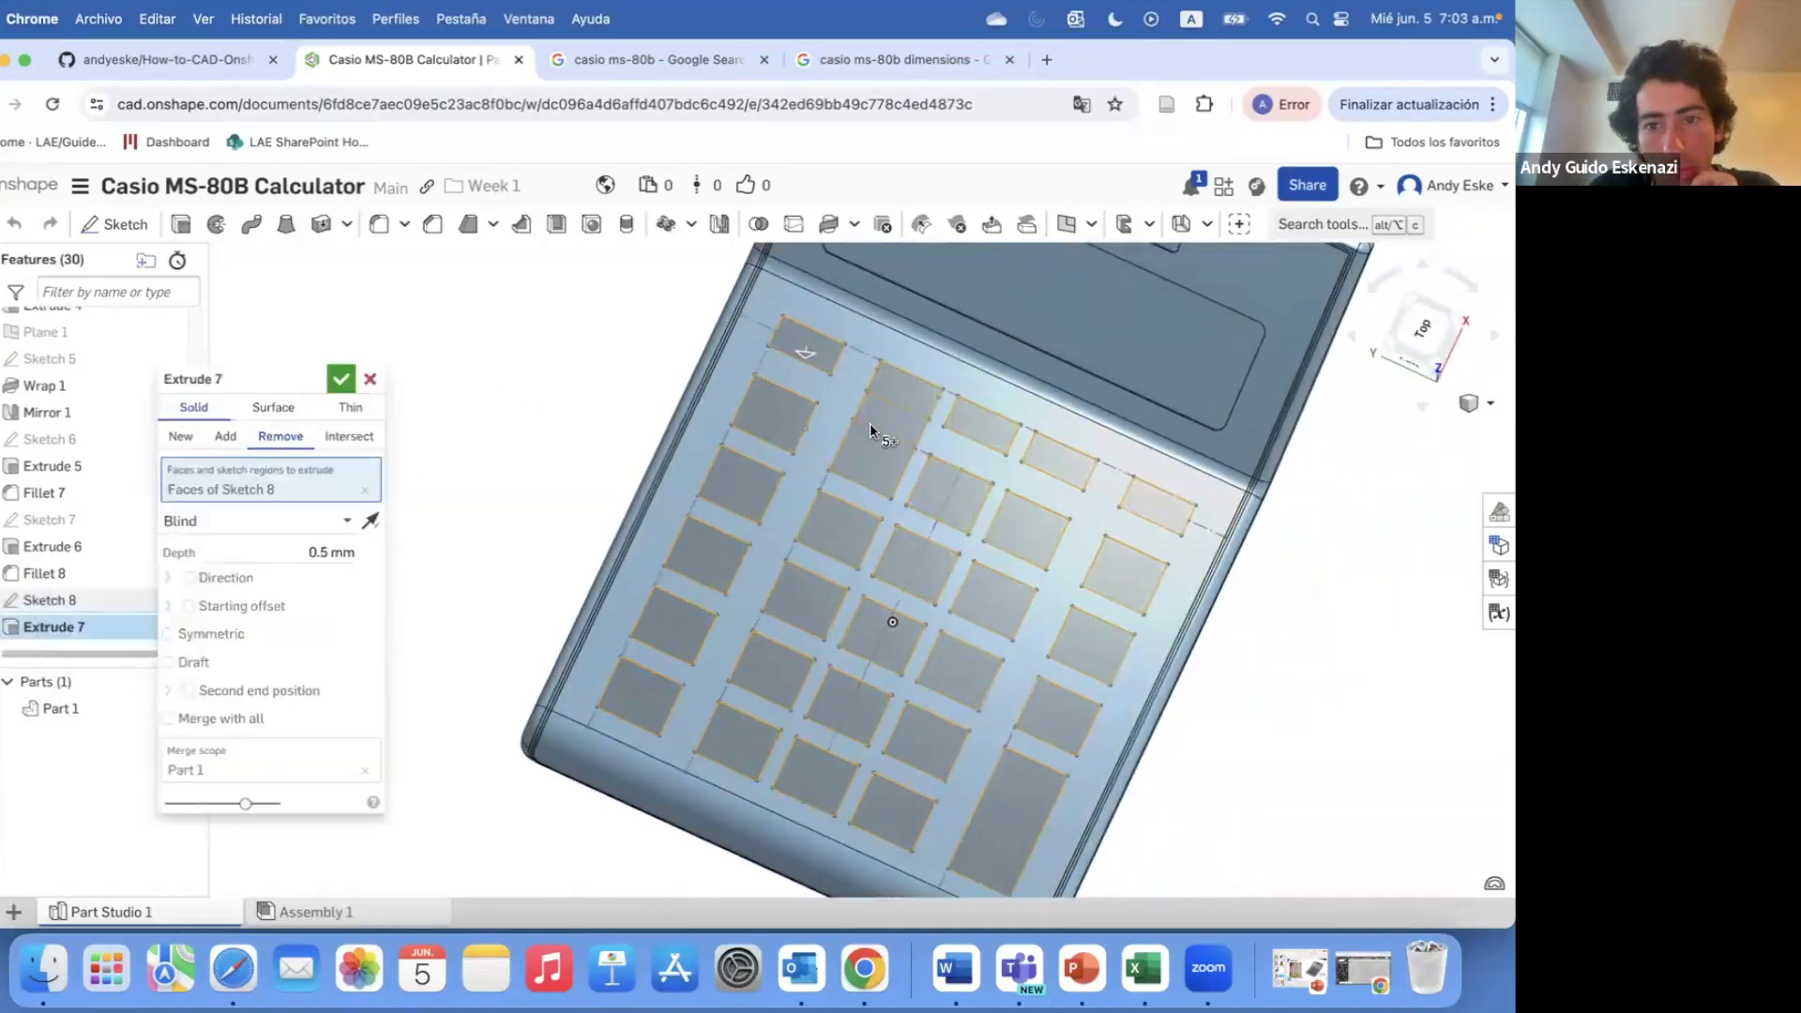
scroll(870, 424, up, 2)
click(341, 381)
right_drag(497, 454, 724, 535)
scroll(662, 501, up, 2)
scroll(662, 501, up, 5)
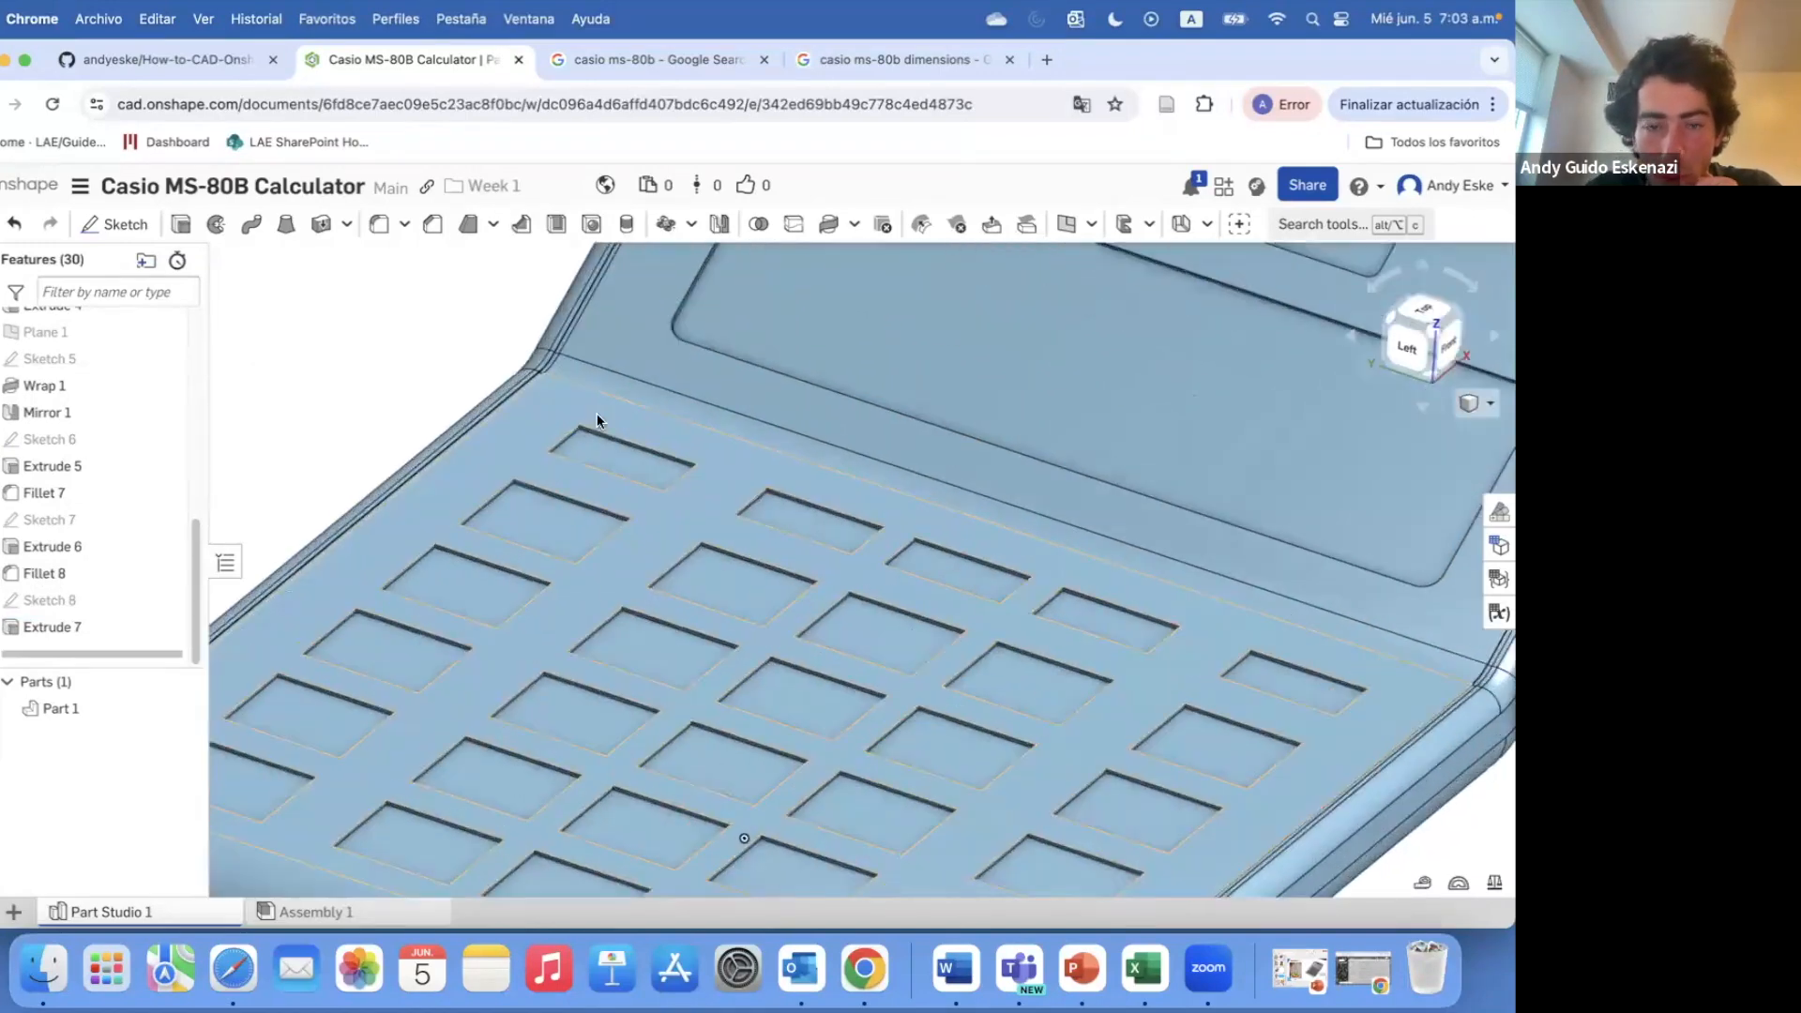
- Start a 1 mm radius fillet, replace the picked recess face with upper-left corner edges of key recesses in the two rows nearest the display
click(378, 225)
click(605, 446)
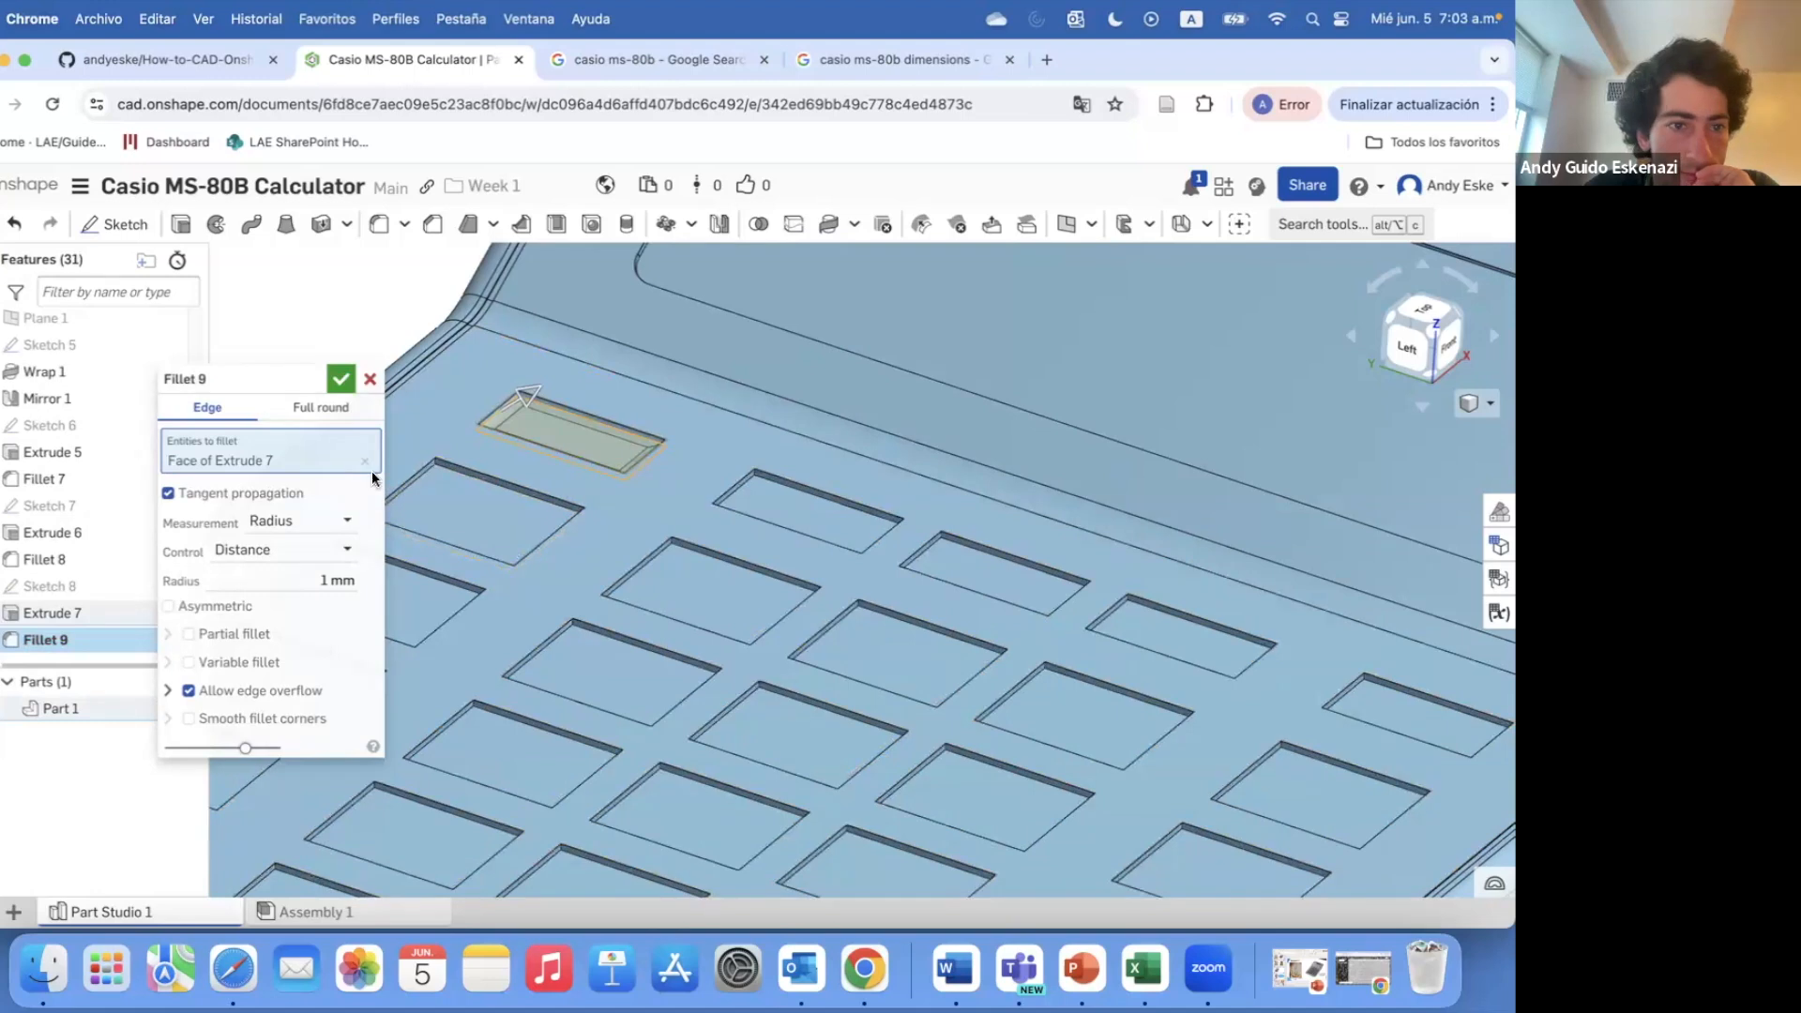
click(217, 694)
click(218, 697)
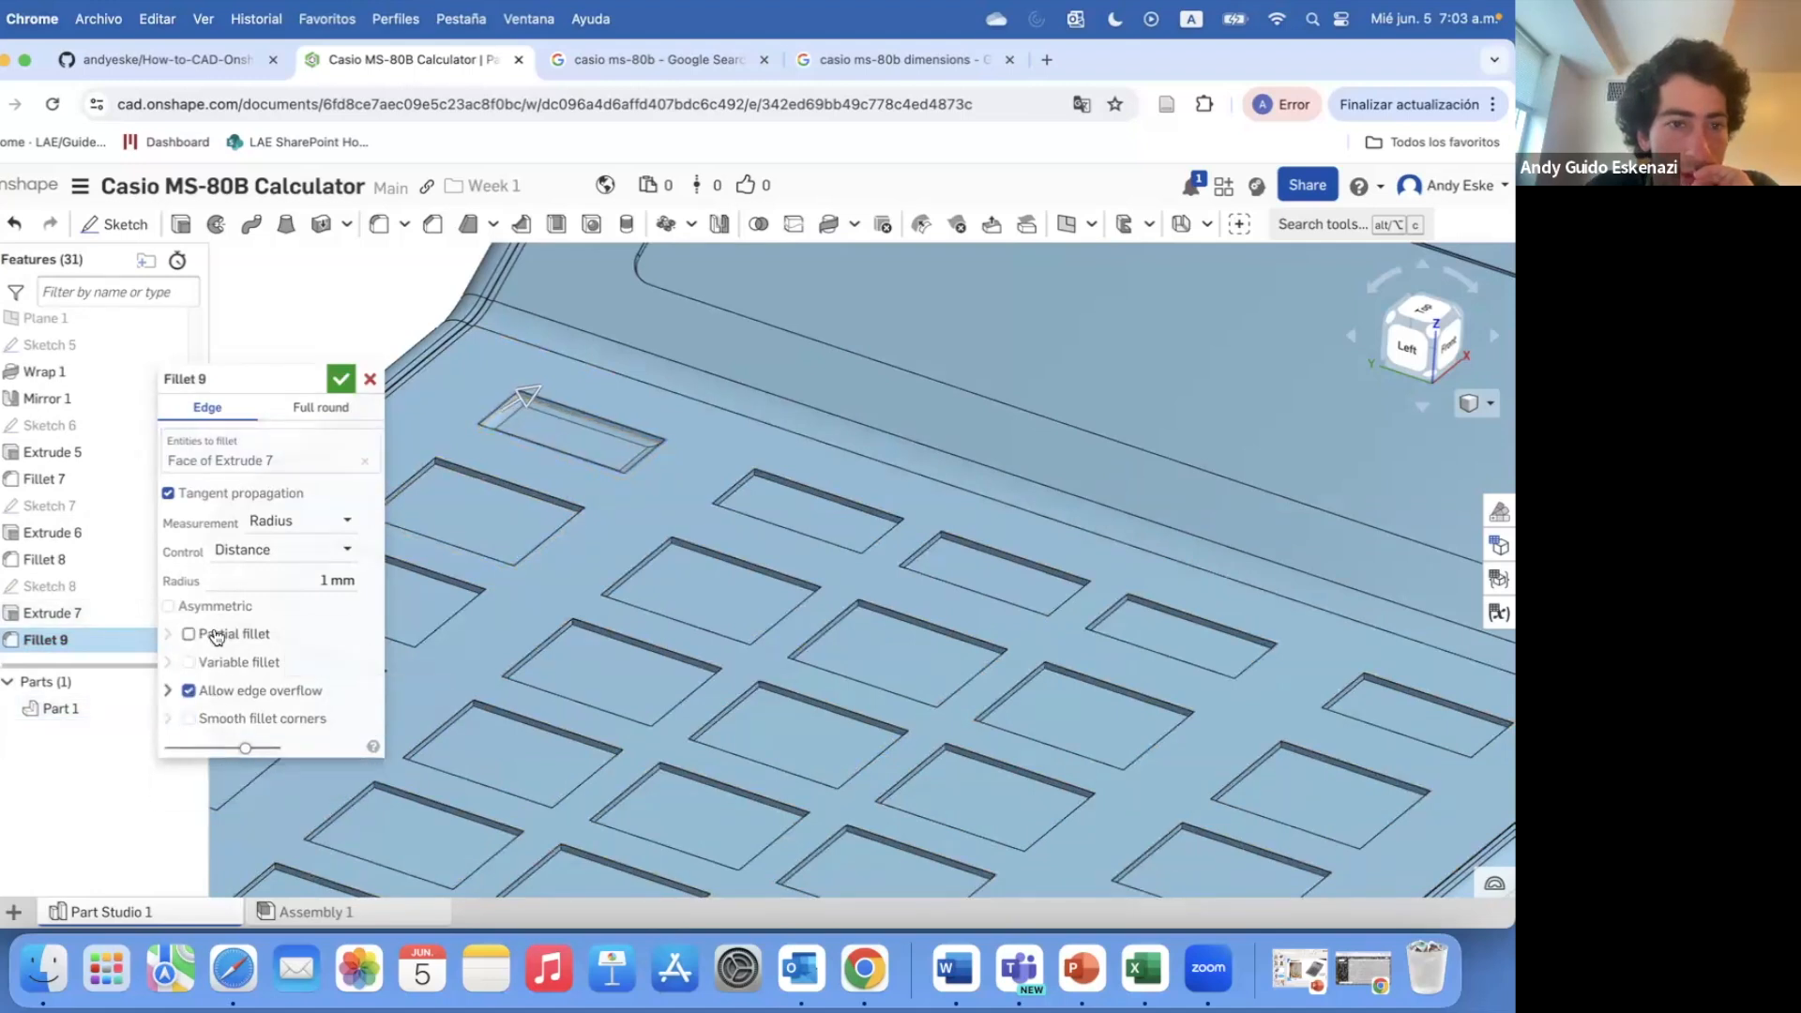
click(365, 460)
scroll(533, 398, up, 5)
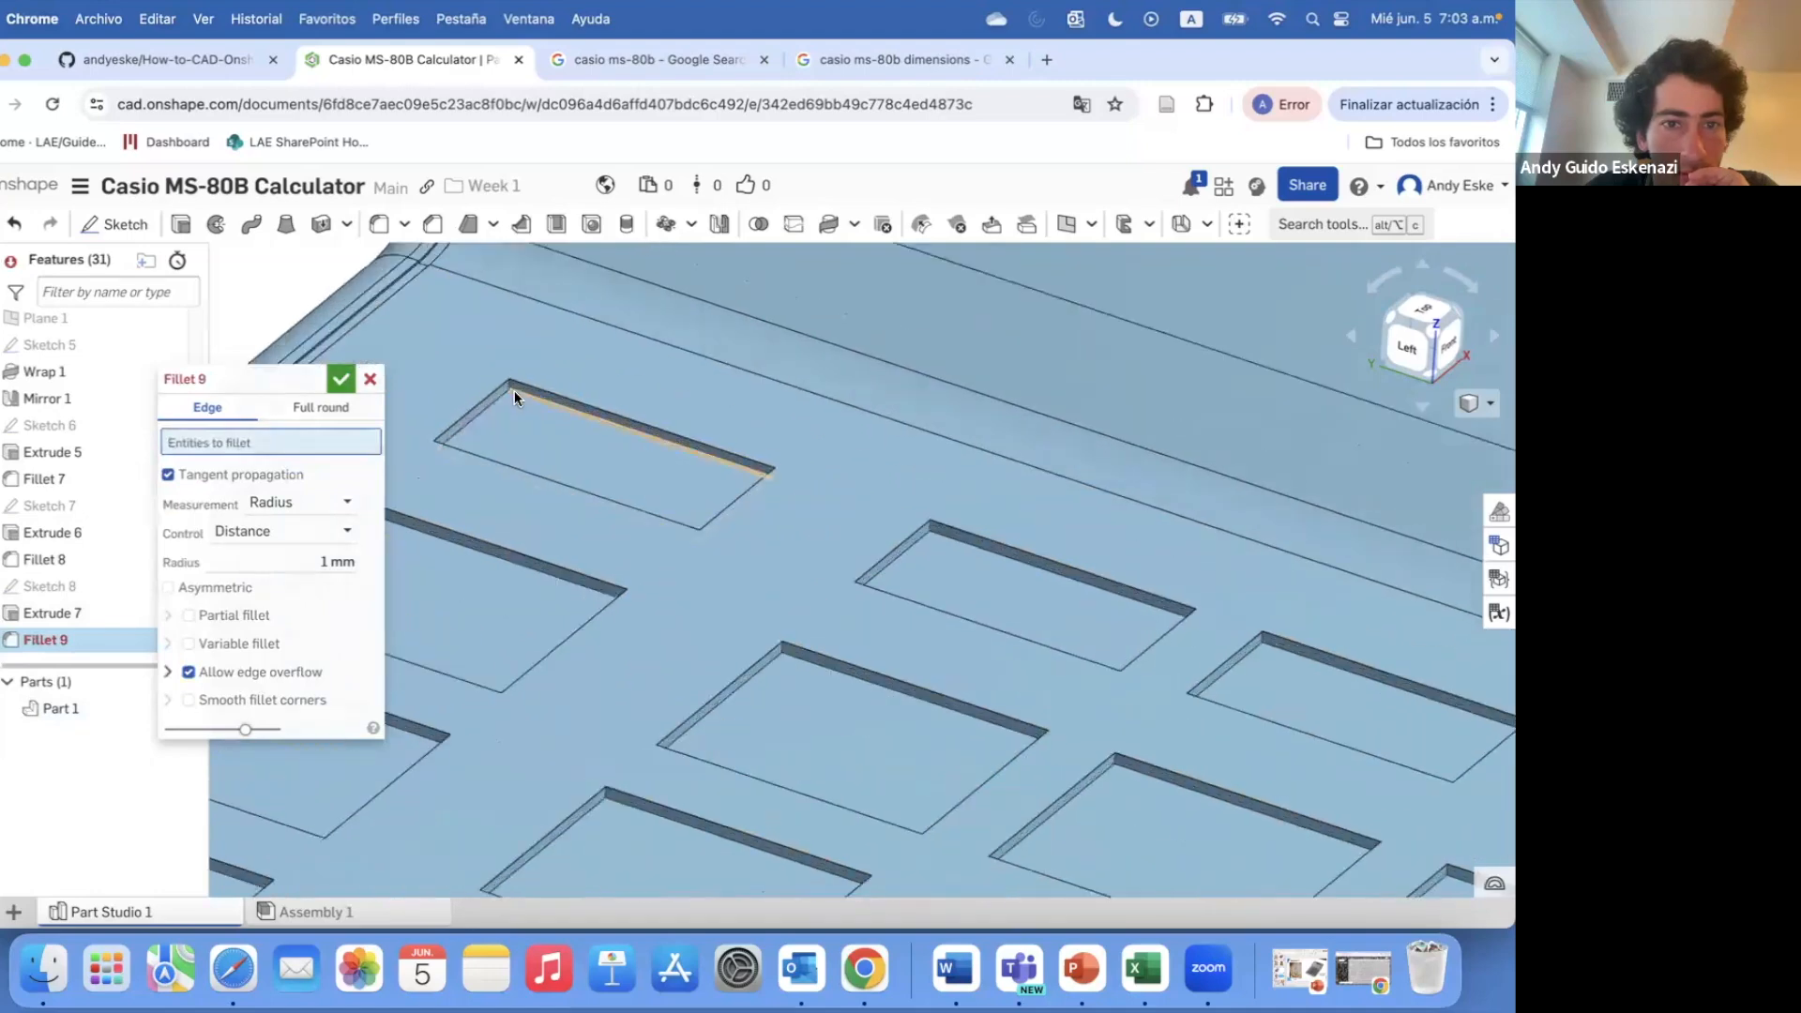
click(514, 390)
click(930, 528)
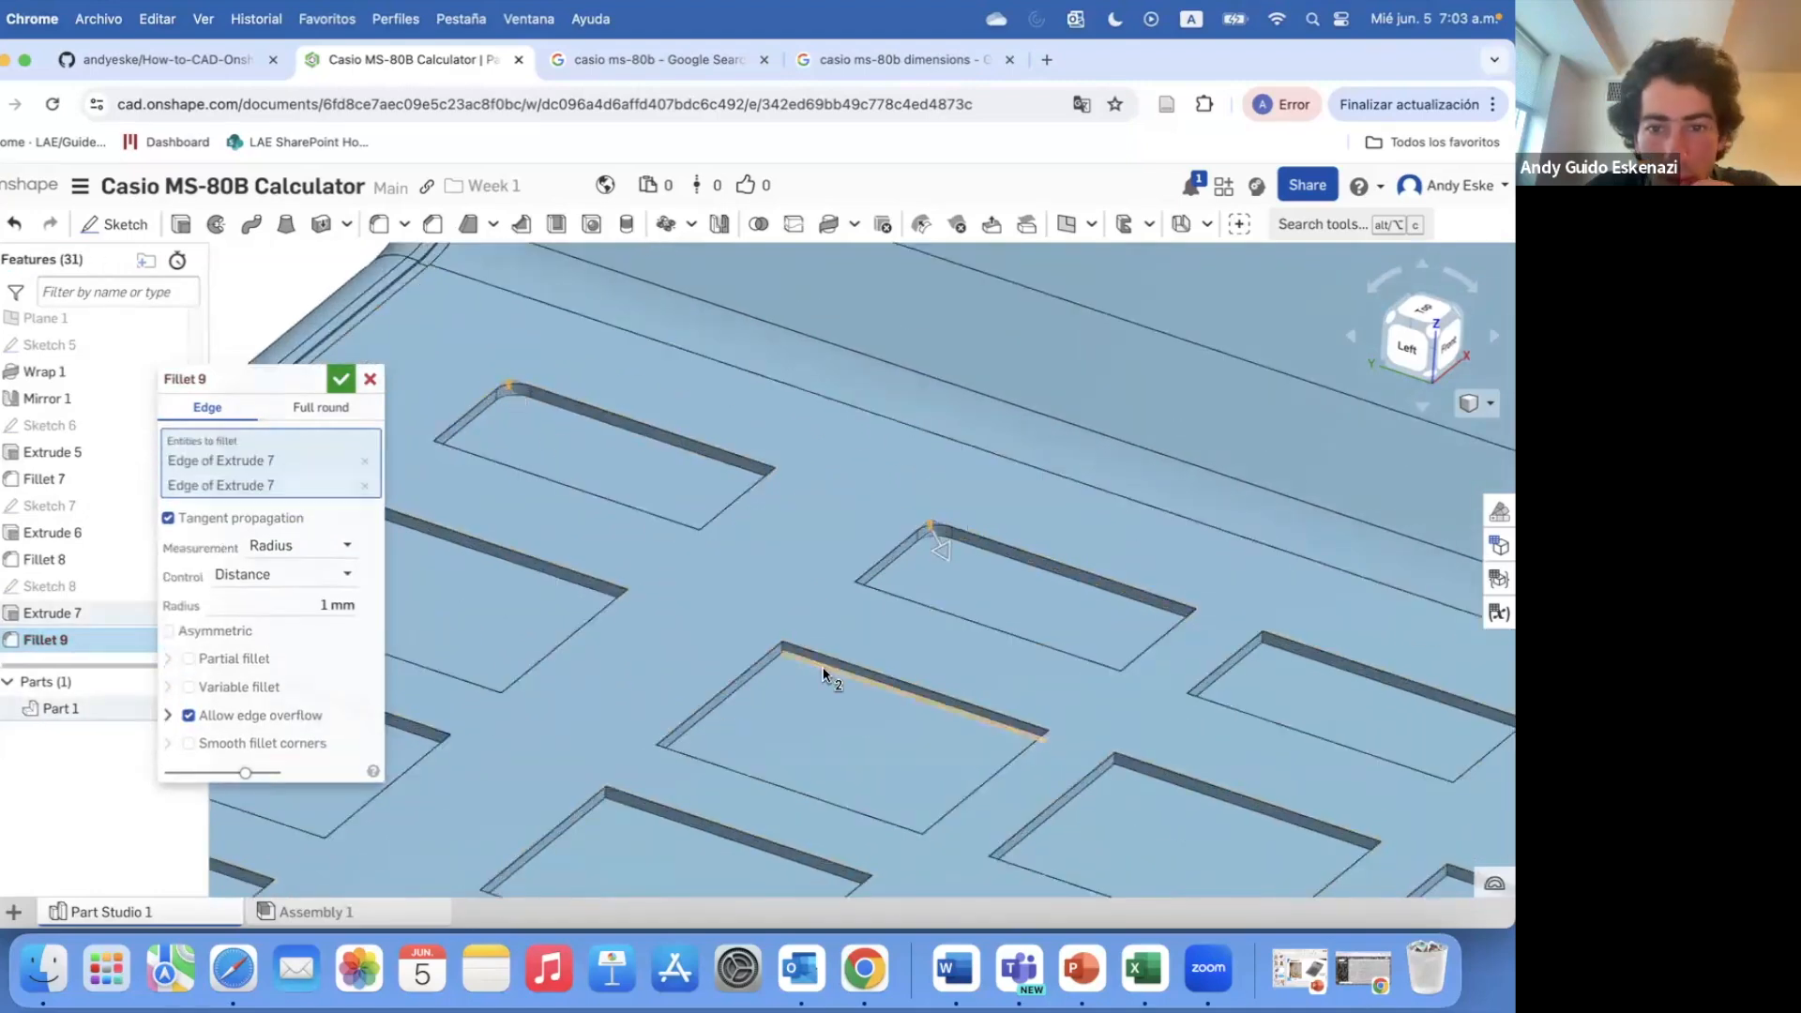
click(1332, 659)
click(1154, 769)
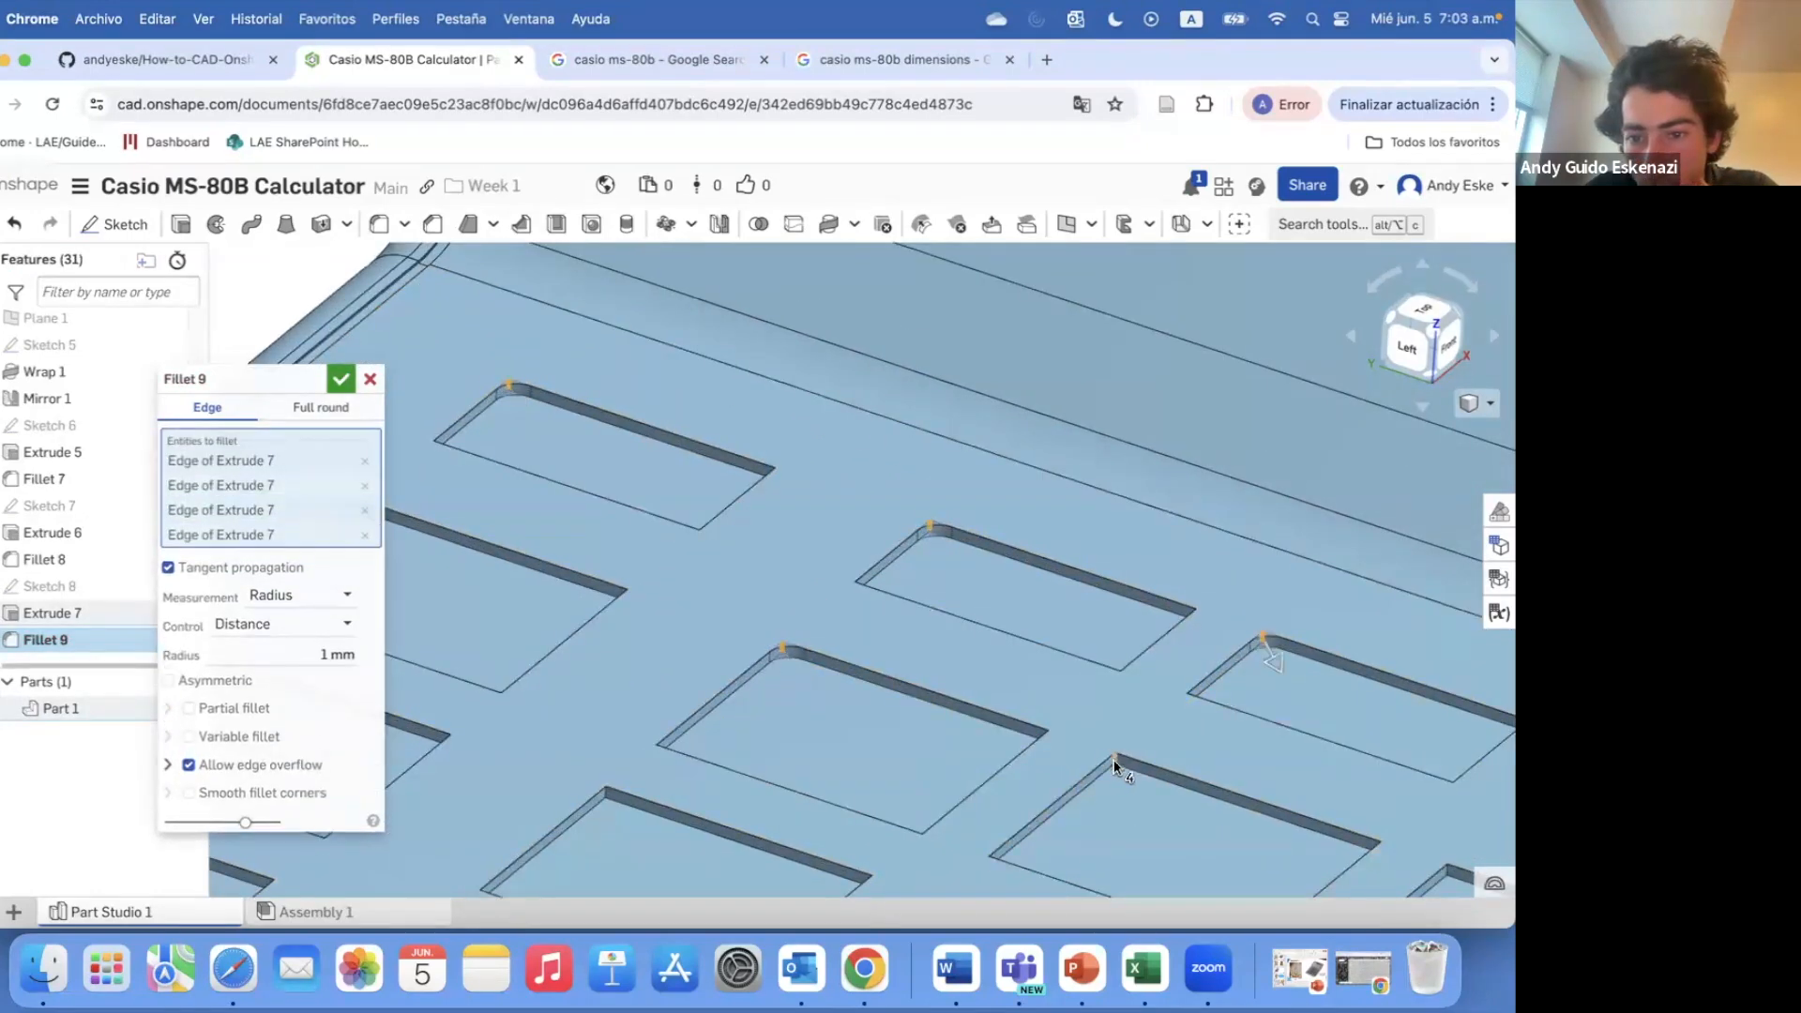
- Add the upper-left corner edges of the leftmost column's key recesses to the fillet
scroll(775, 649, down, 3)
scroll(775, 643, up, 3)
click(699, 567)
click(519, 699)
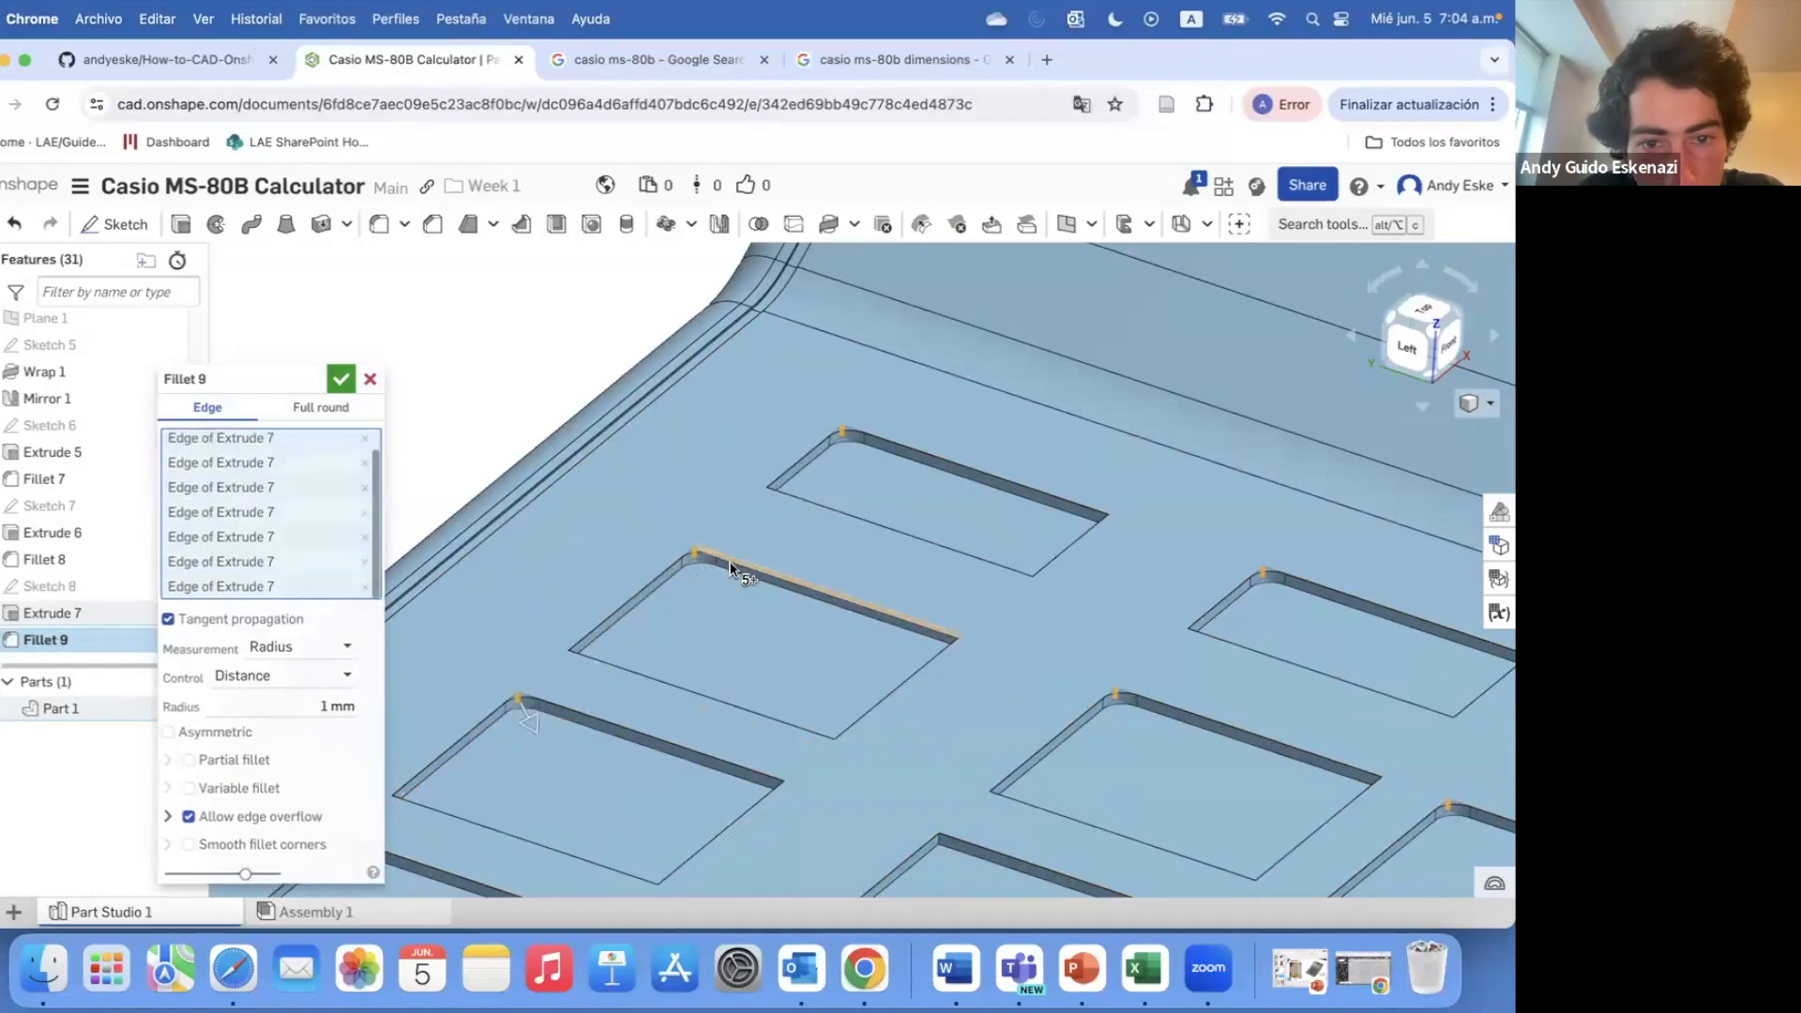
scroll(514, 711, up, 1)
click(514, 712)
scroll(511, 722, down, 5)
scroll(515, 741, up, 5)
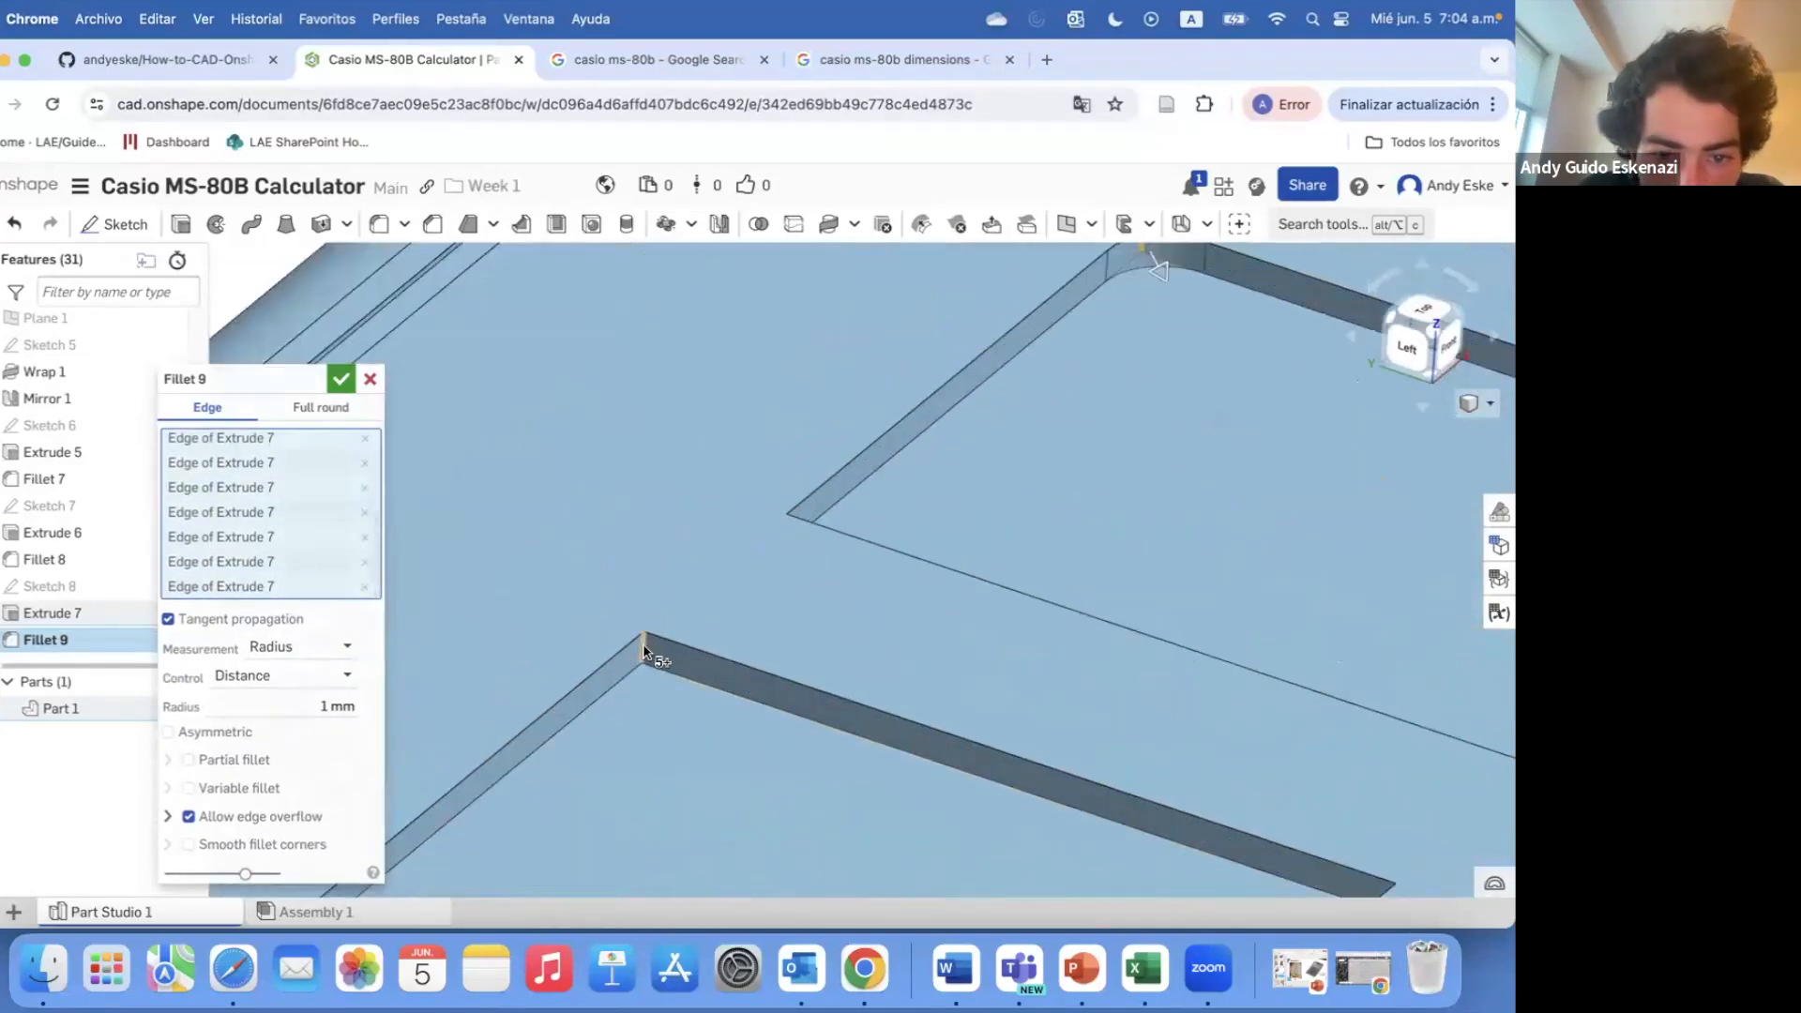
click(581, 735)
scroll(657, 722, down, 3)
scroll(754, 707, up, 4)
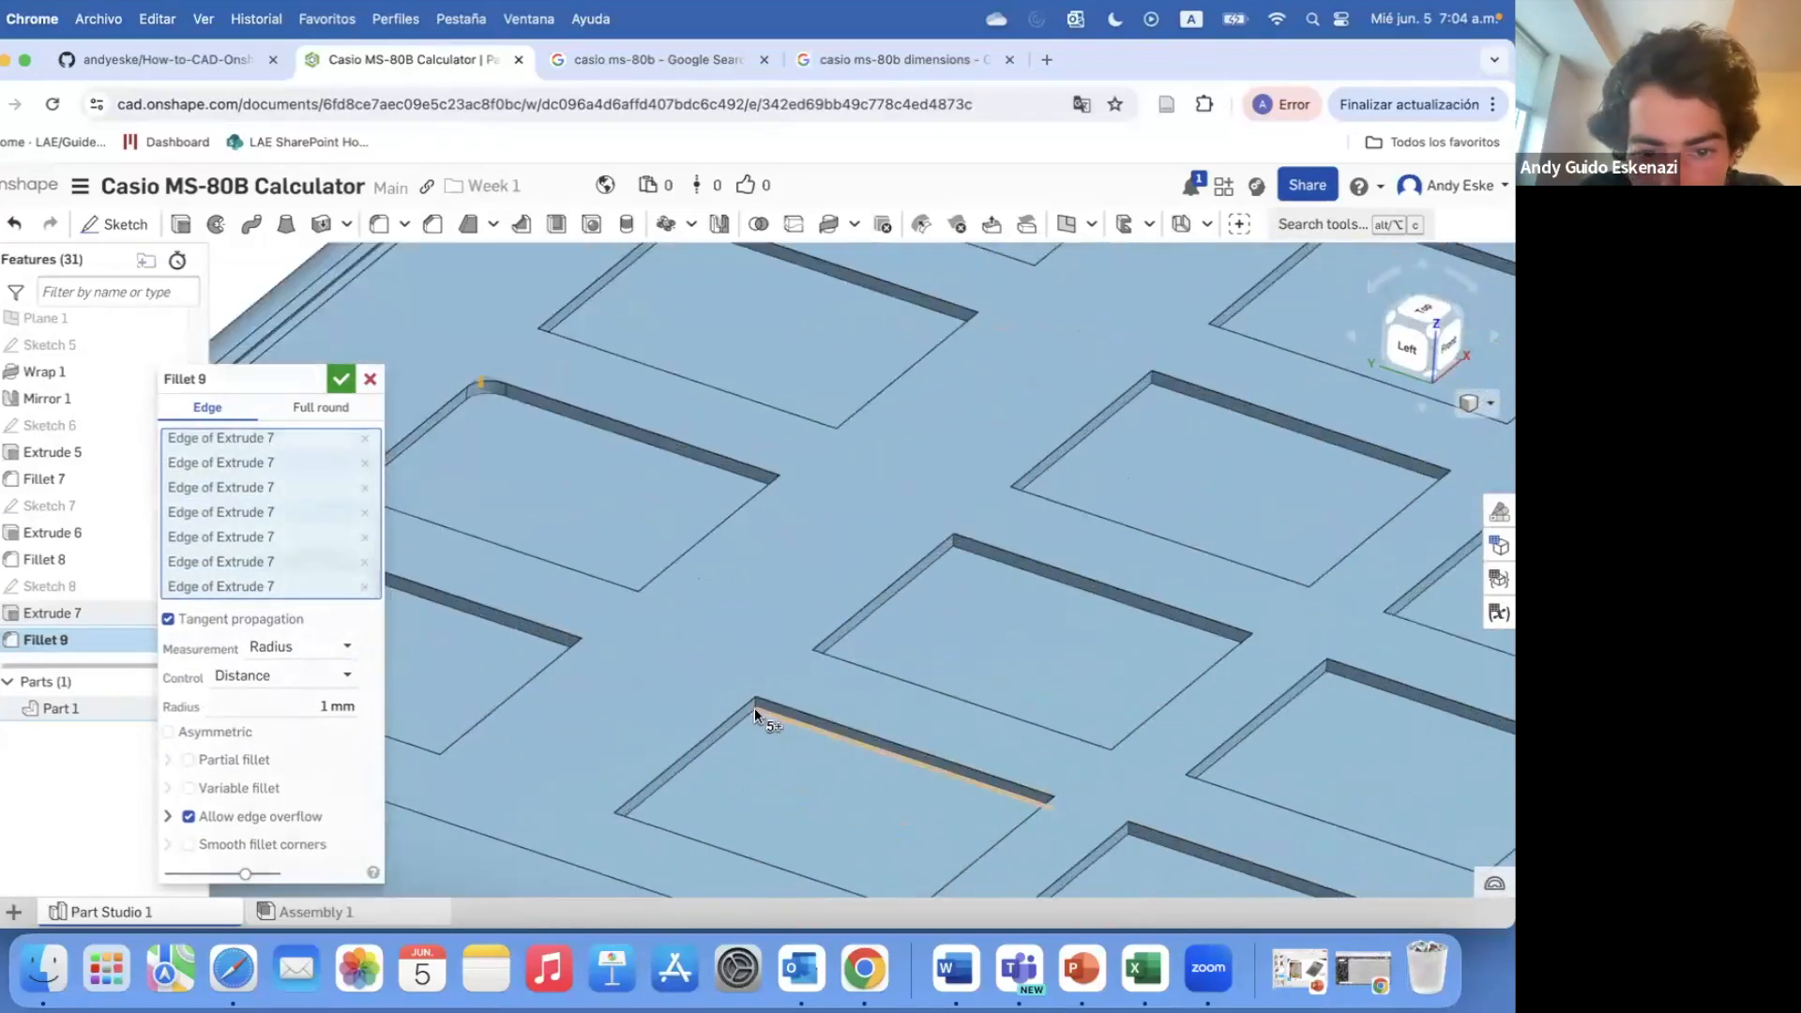
- Add the upper-left corner edges of the key recesses in the lower rows and middle columns to the fillet
scroll(1146, 381, down, 3)
scroll(1045, 478, up, 2)
click(1135, 386)
scroll(1094, 418, down, 3)
scroll(1311, 445, up, 5)
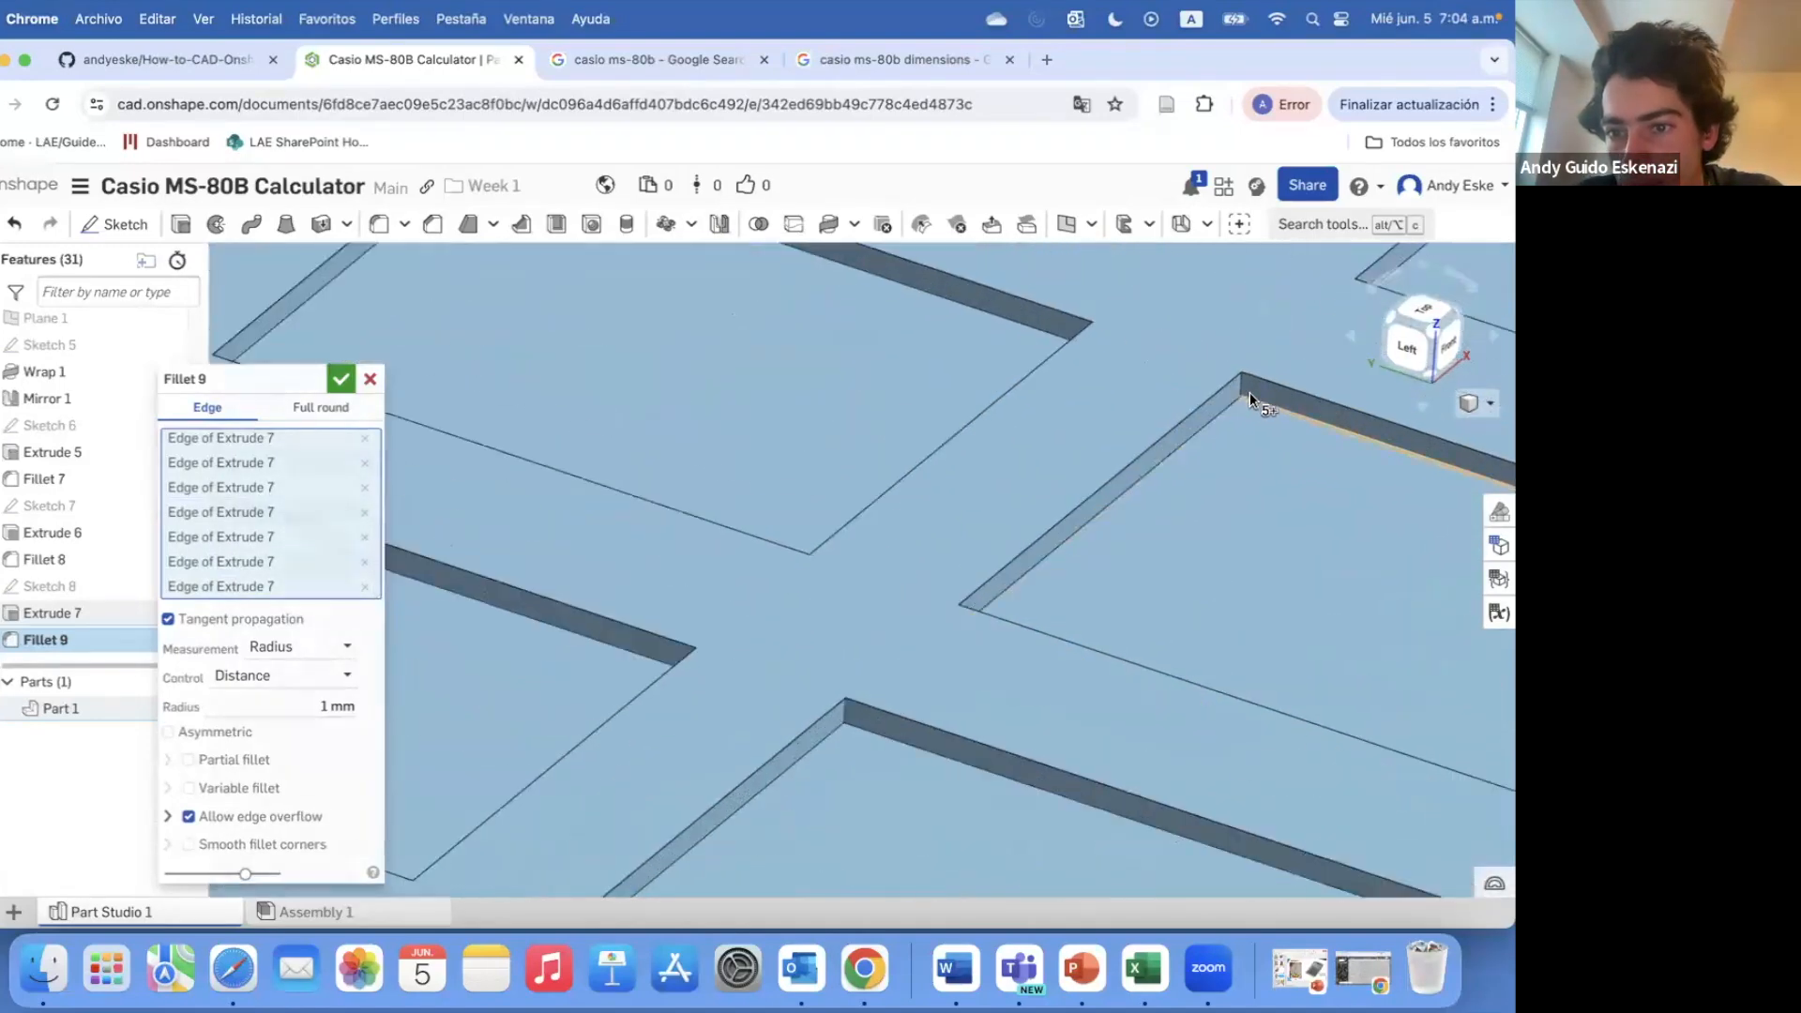
click(858, 718)
scroll(843, 736, down, 5)
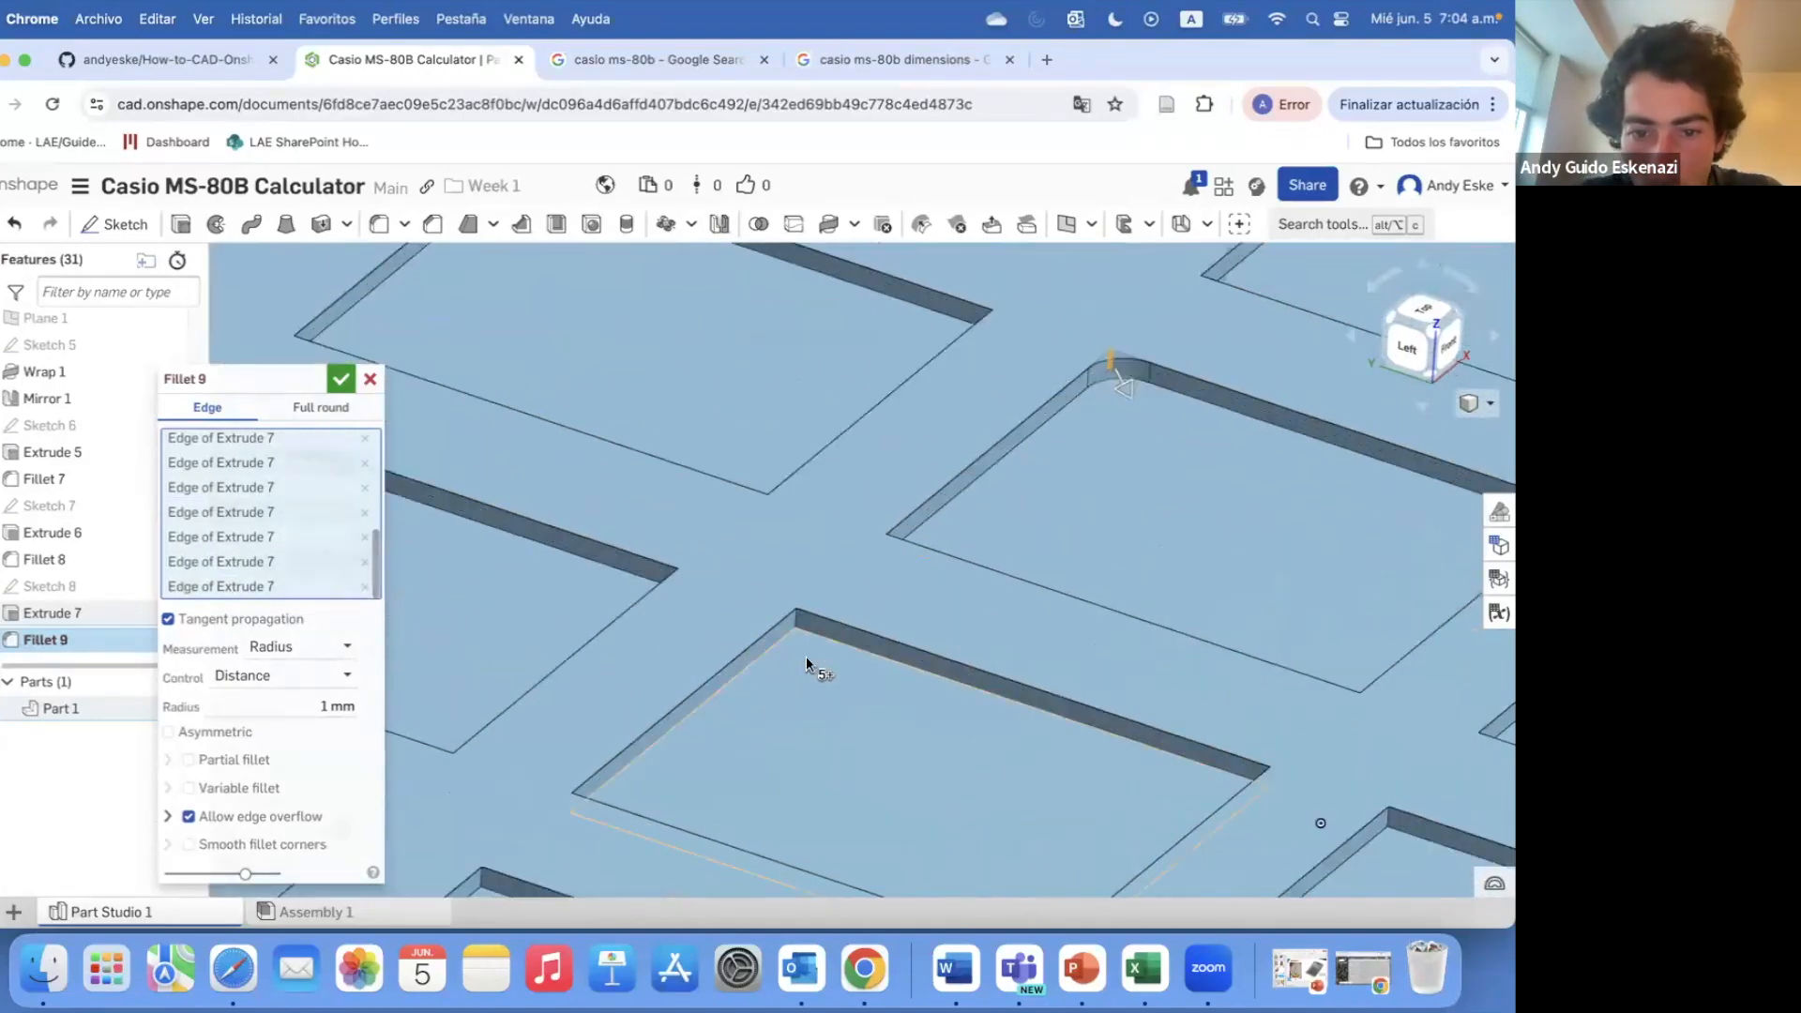
scroll(702, 670, up, 5)
click(694, 667)
click(1188, 835)
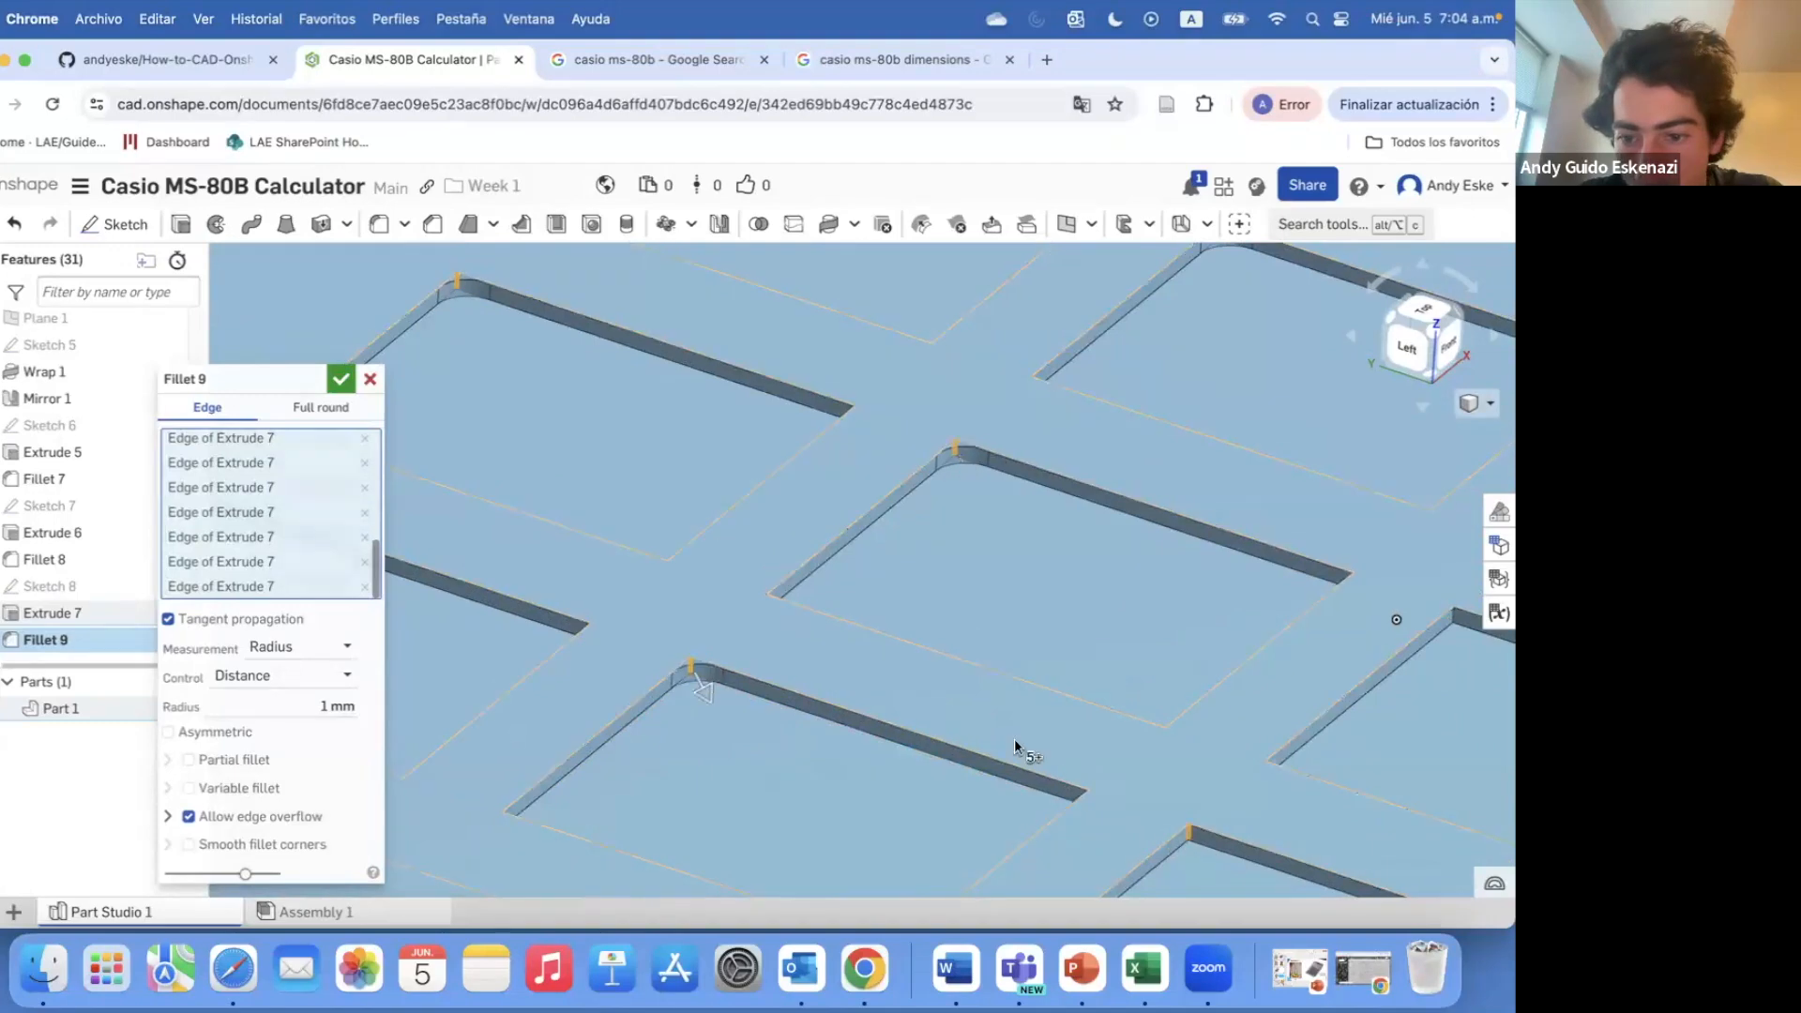
scroll(1015, 740, down, 3)
scroll(1241, 685, up, 3)
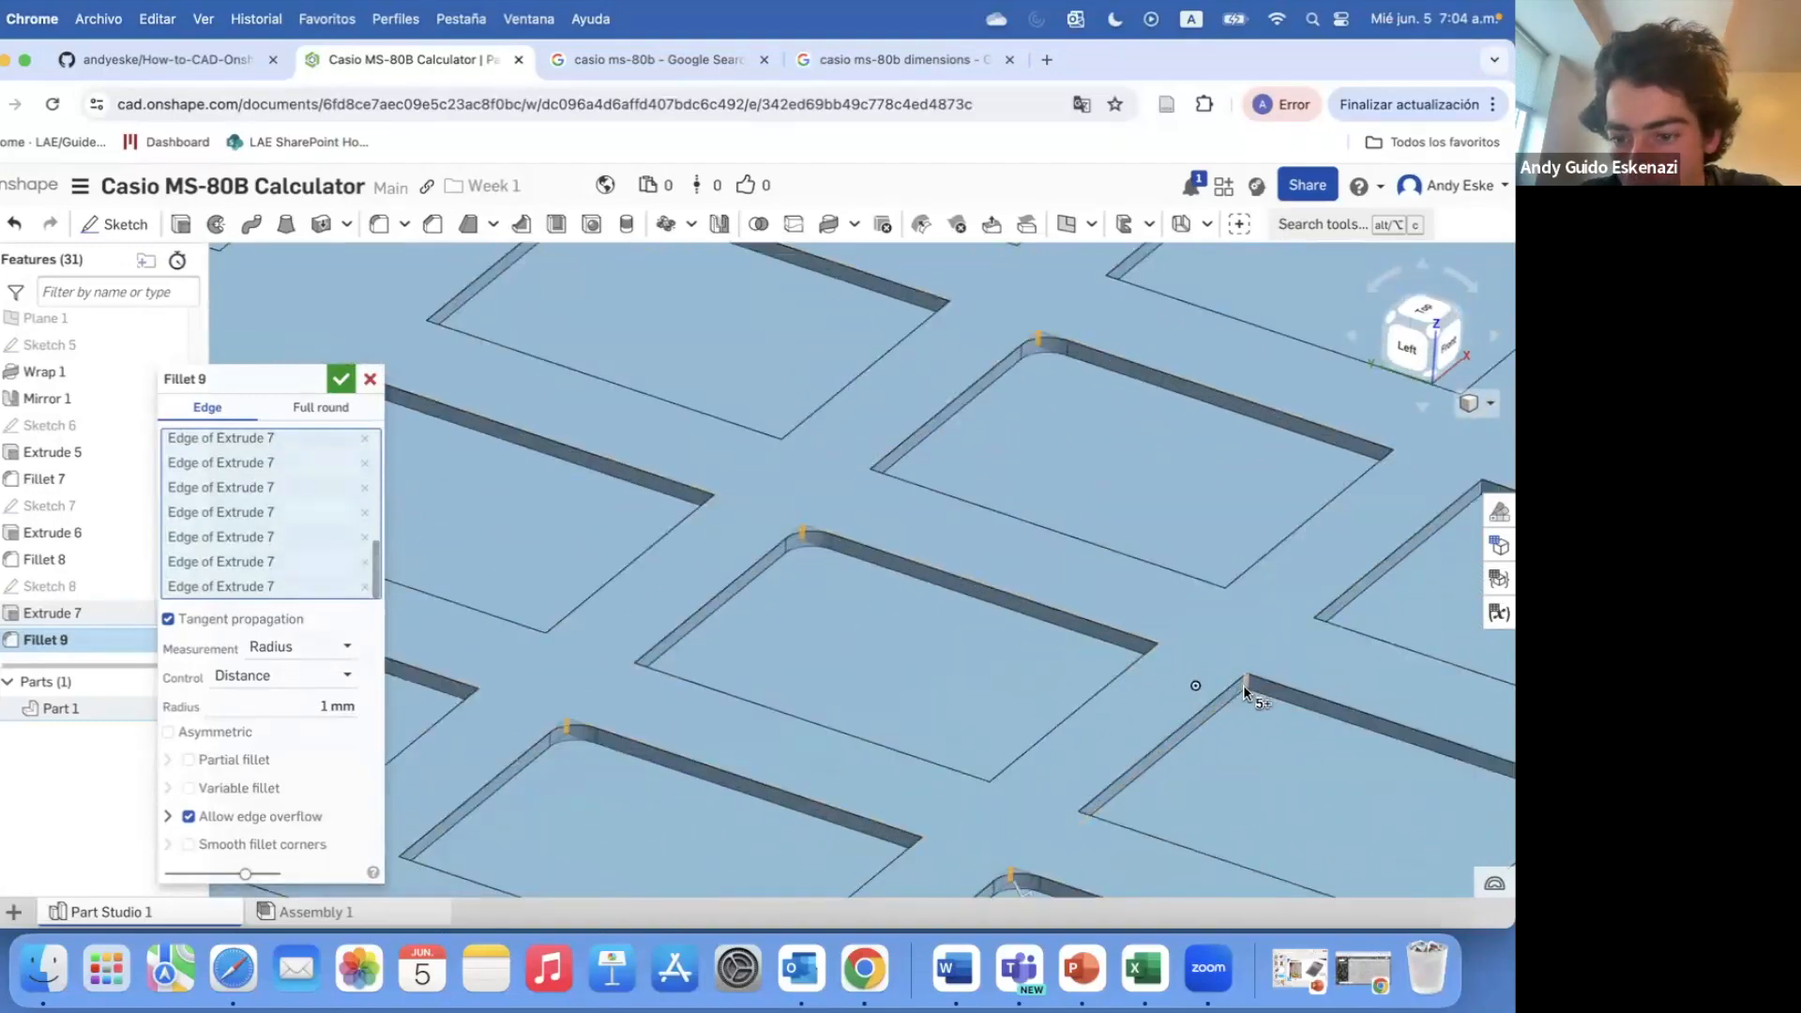
- Add the upper-left corner edges of the remaining recesses in the right-hand key columns to the fillet
scroll(1118, 718, up, 2)
click(1332, 550)
scroll(1098, 593, down, 3)
scroll(1232, 519, up, 2)
click(1355, 449)
scroll(1165, 593, down, 3)
scroll(1313, 480, up, 5)
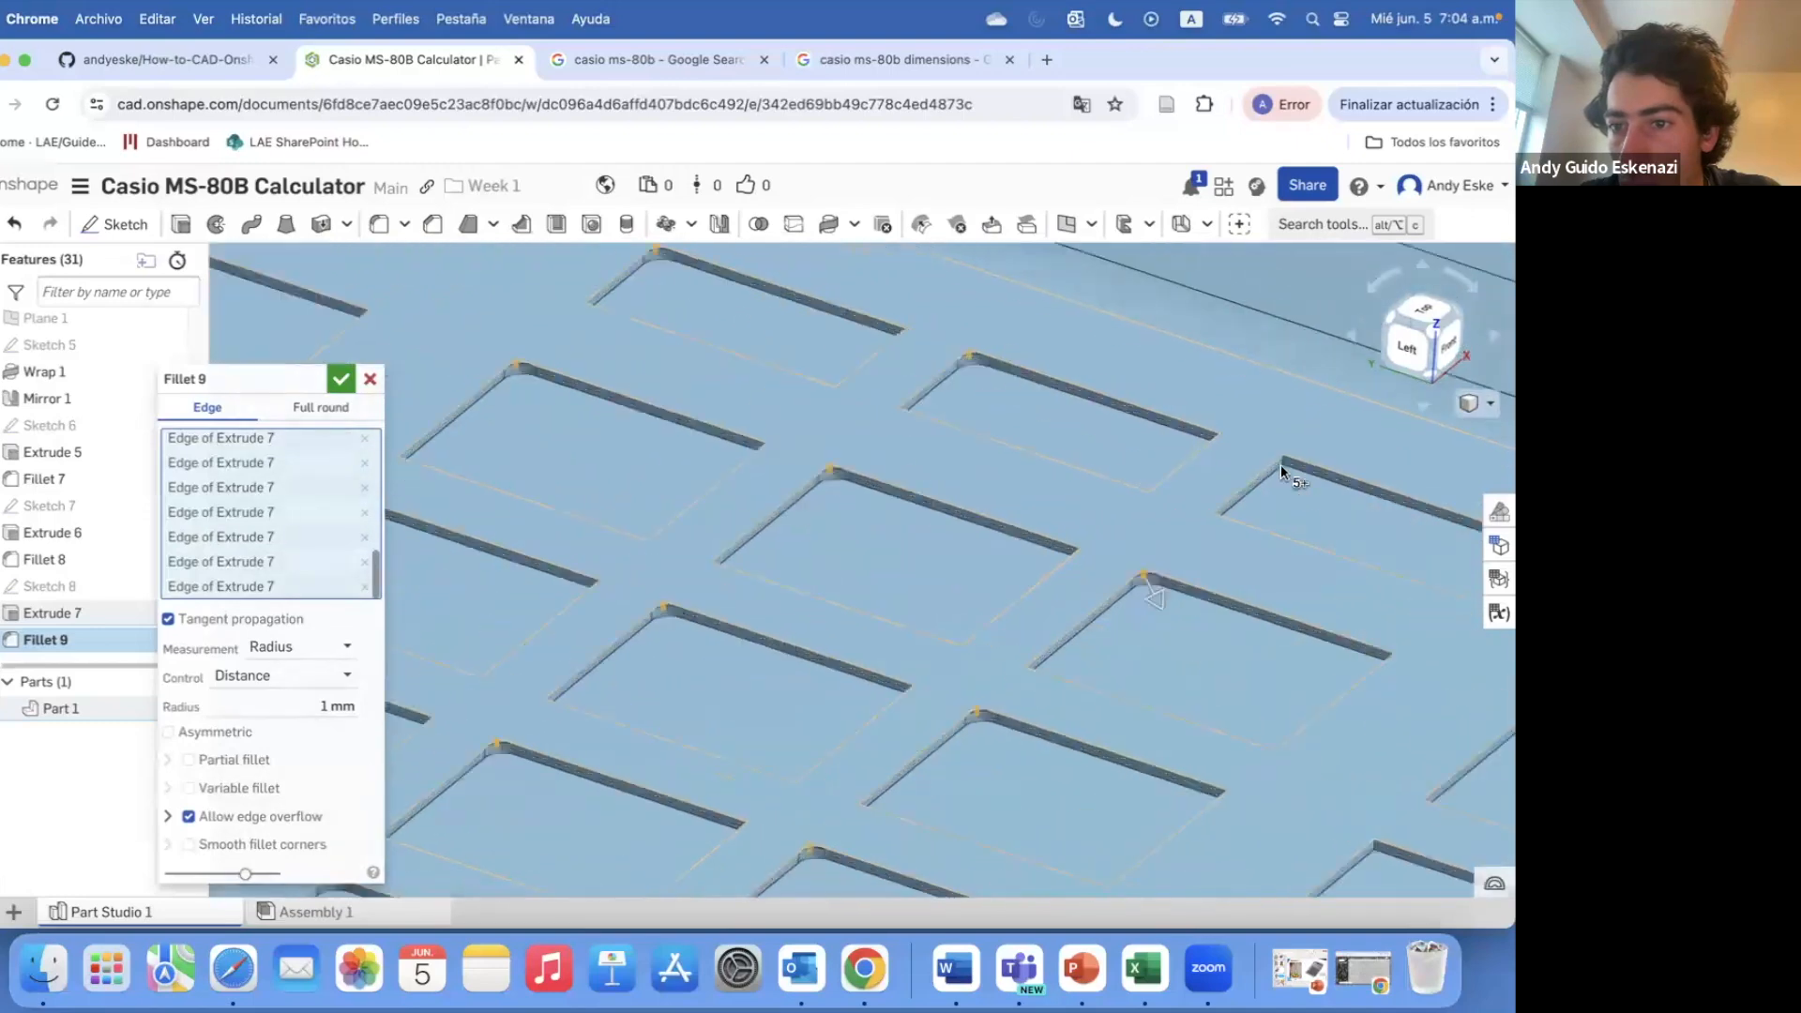
scroll(1295, 526, down, 4)
scroll(1313, 525, up, 5)
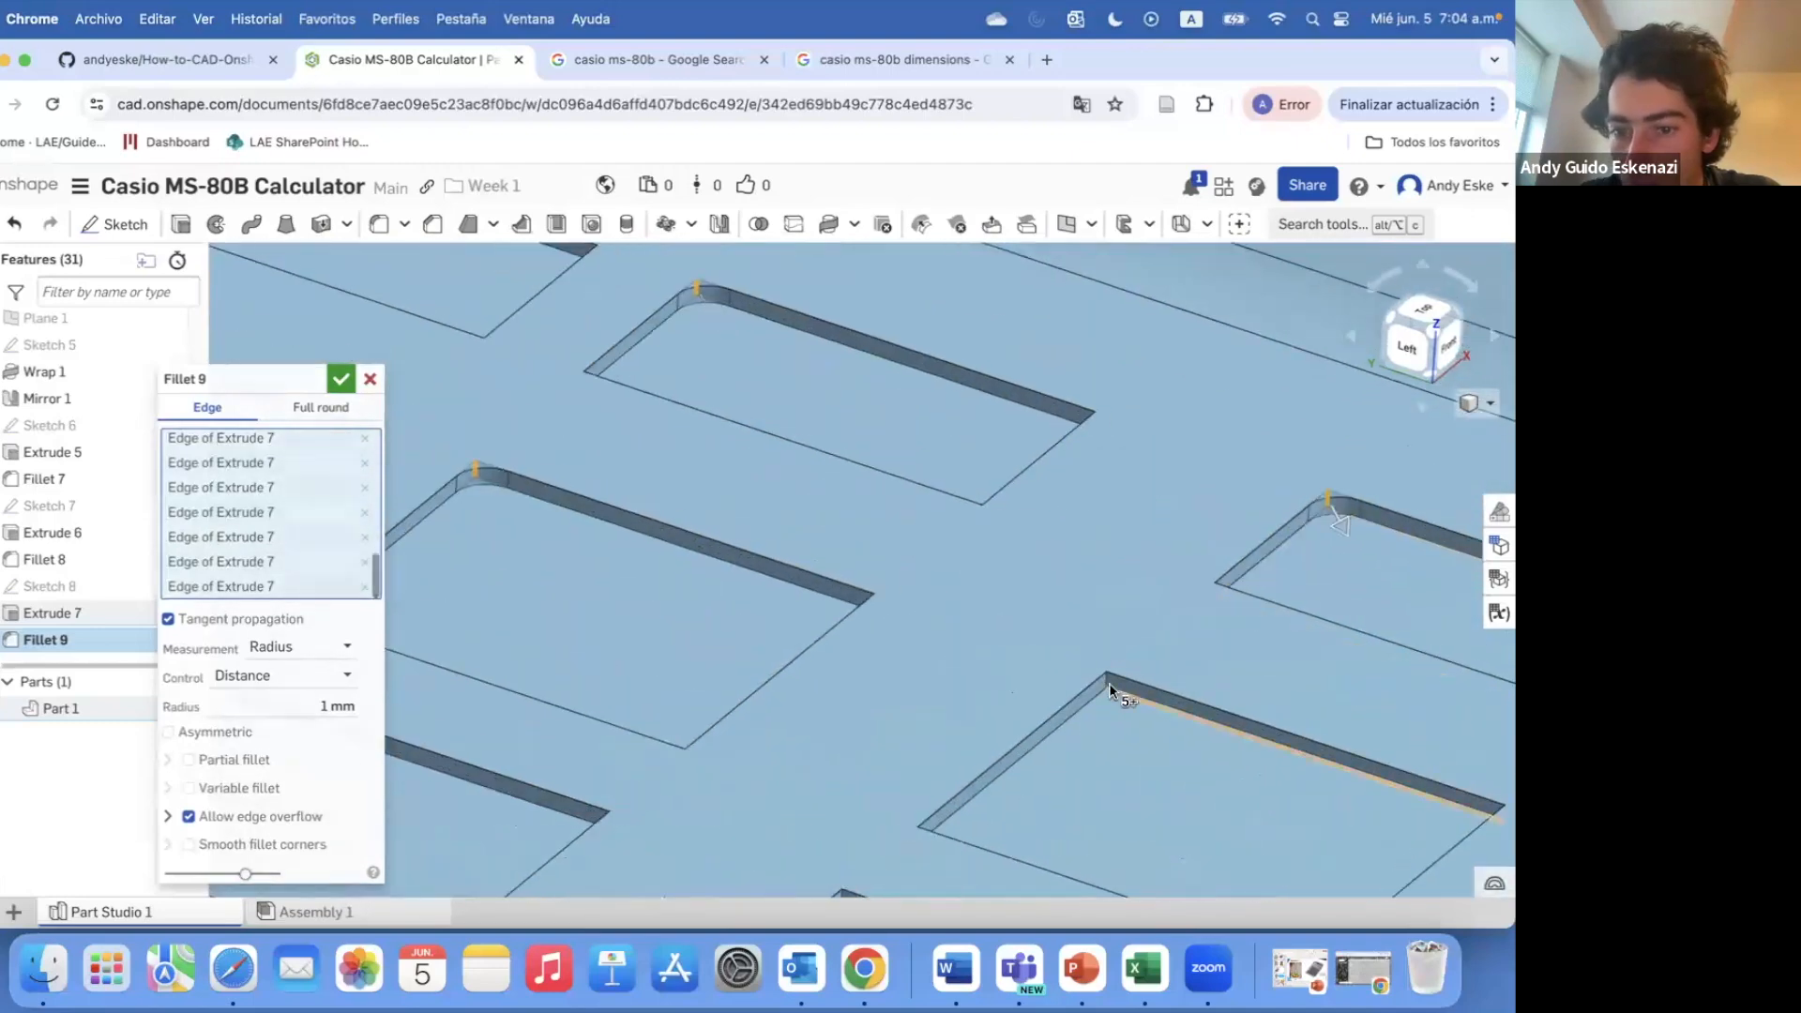
scroll(938, 713, down, 3)
scroll(1010, 638, up, 3)
scroll(966, 670, down, 1)
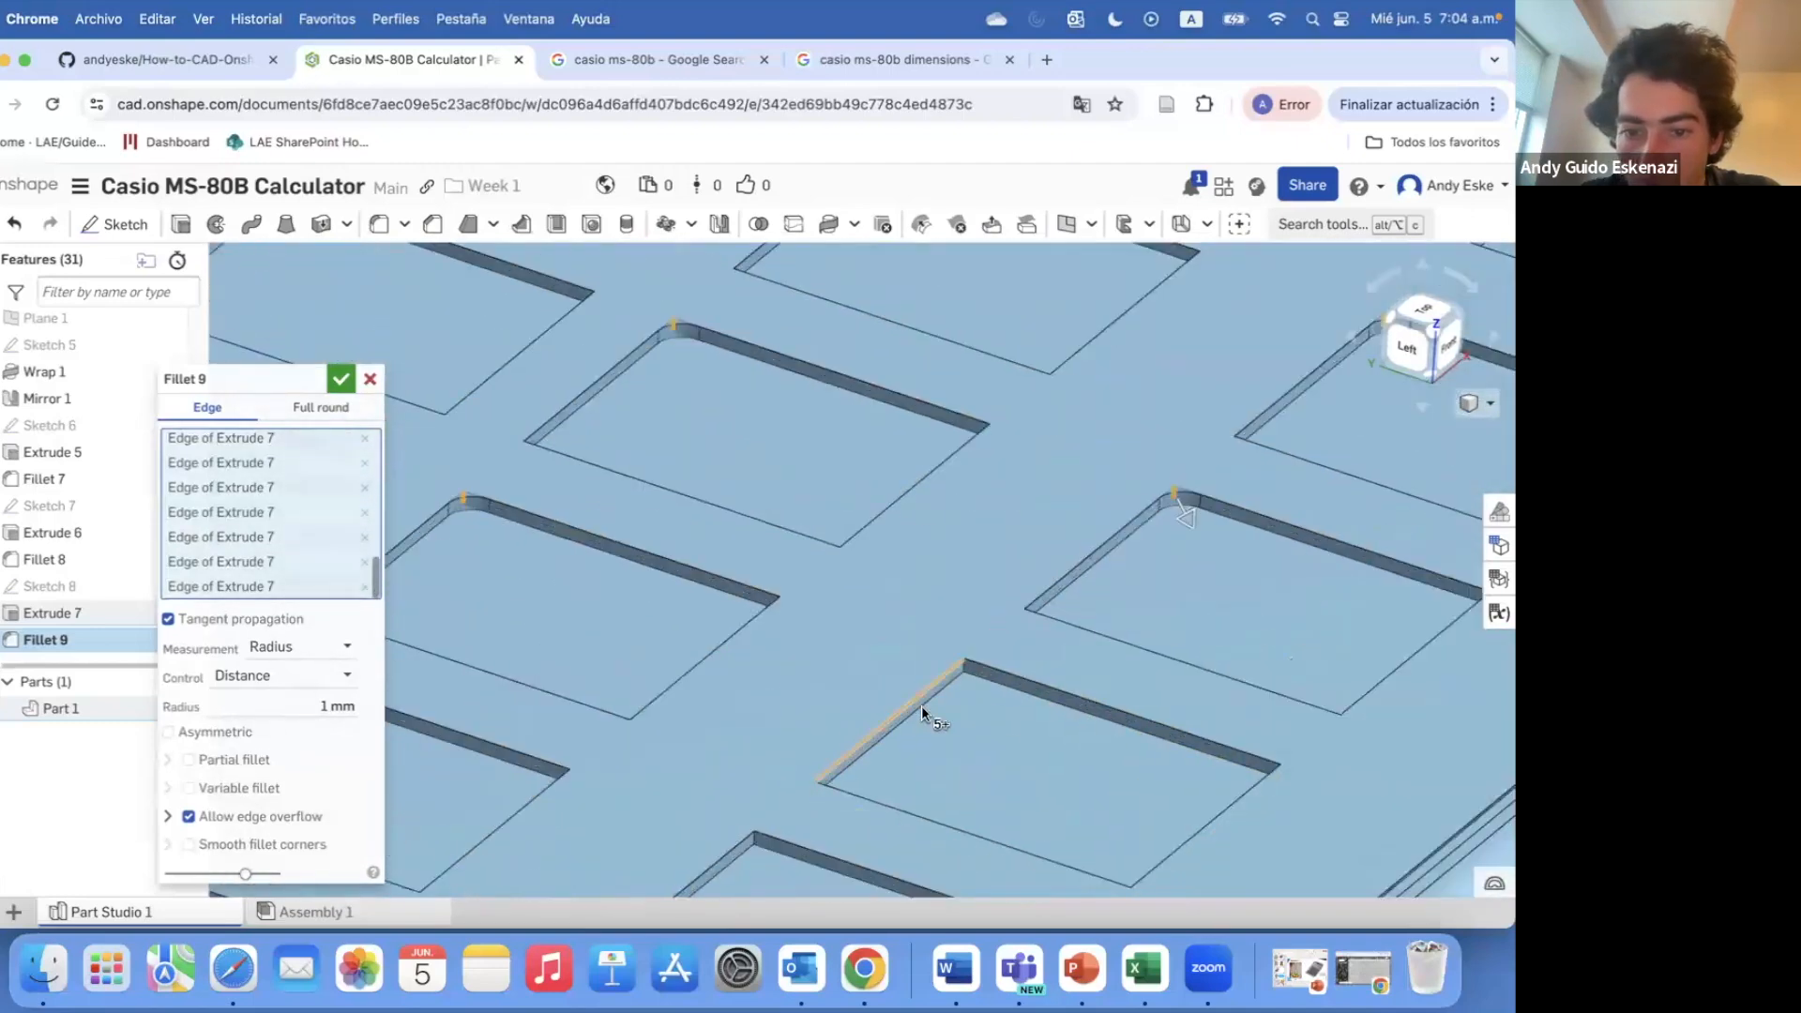
click(965, 666)
scroll(917, 712, down, 5)
- Add the upper-right corner edges of the small top-row recesses and the adjacent rows near the display to the fillet
right_drag(917, 712, 522, 723)
scroll(434, 702, up, 4)
scroll(434, 701, up, 2)
click(774, 748)
middle_drag(1013, 727, 1058, 489)
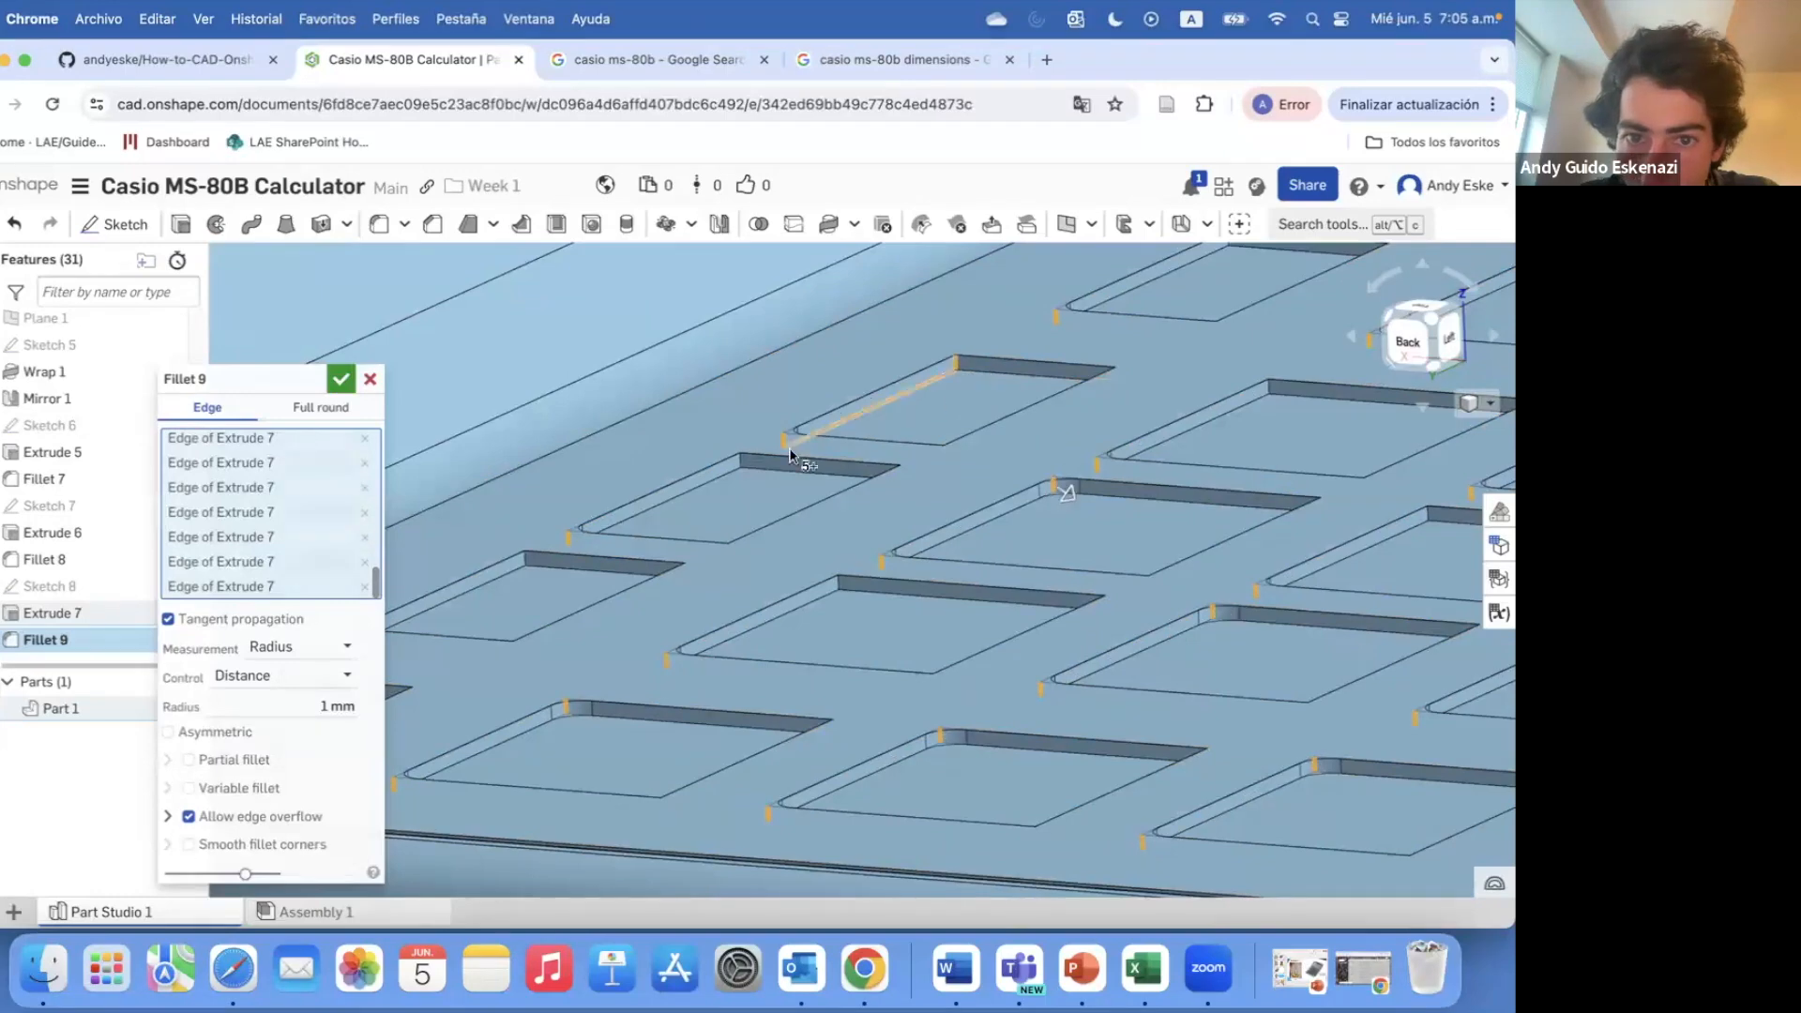
click(741, 468)
click(838, 588)
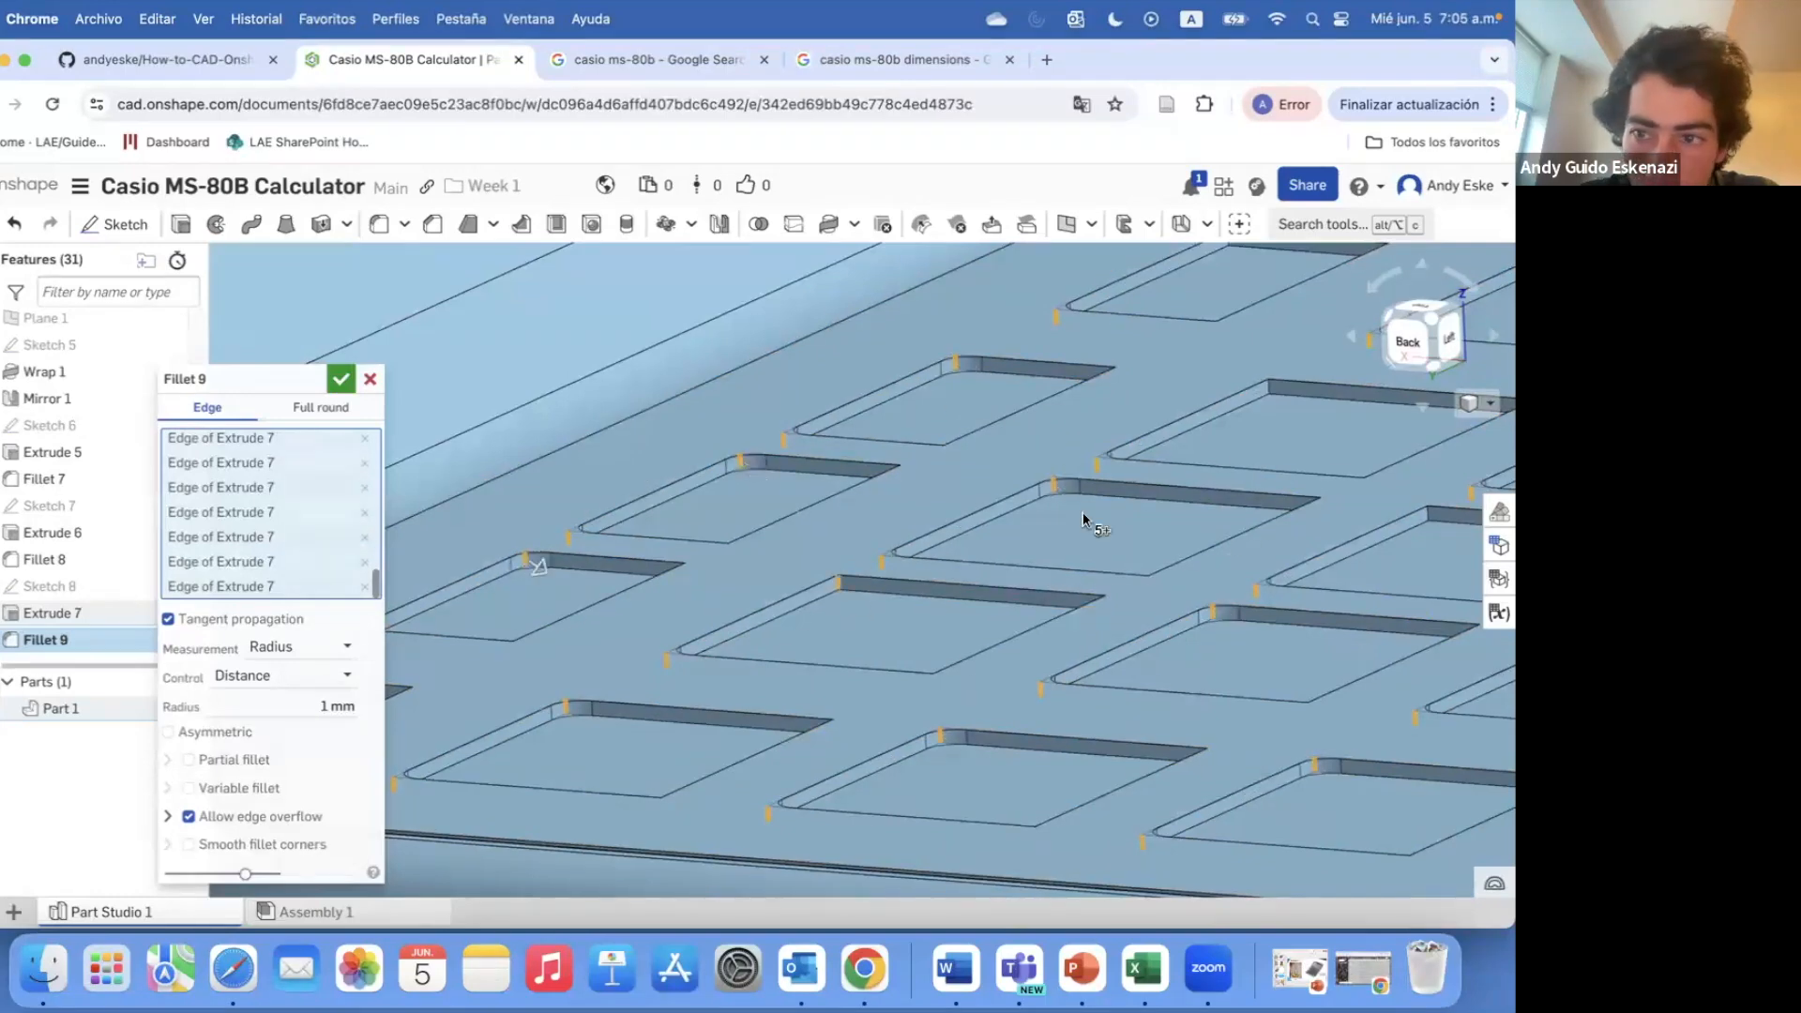
scroll(1272, 587, down, 2)
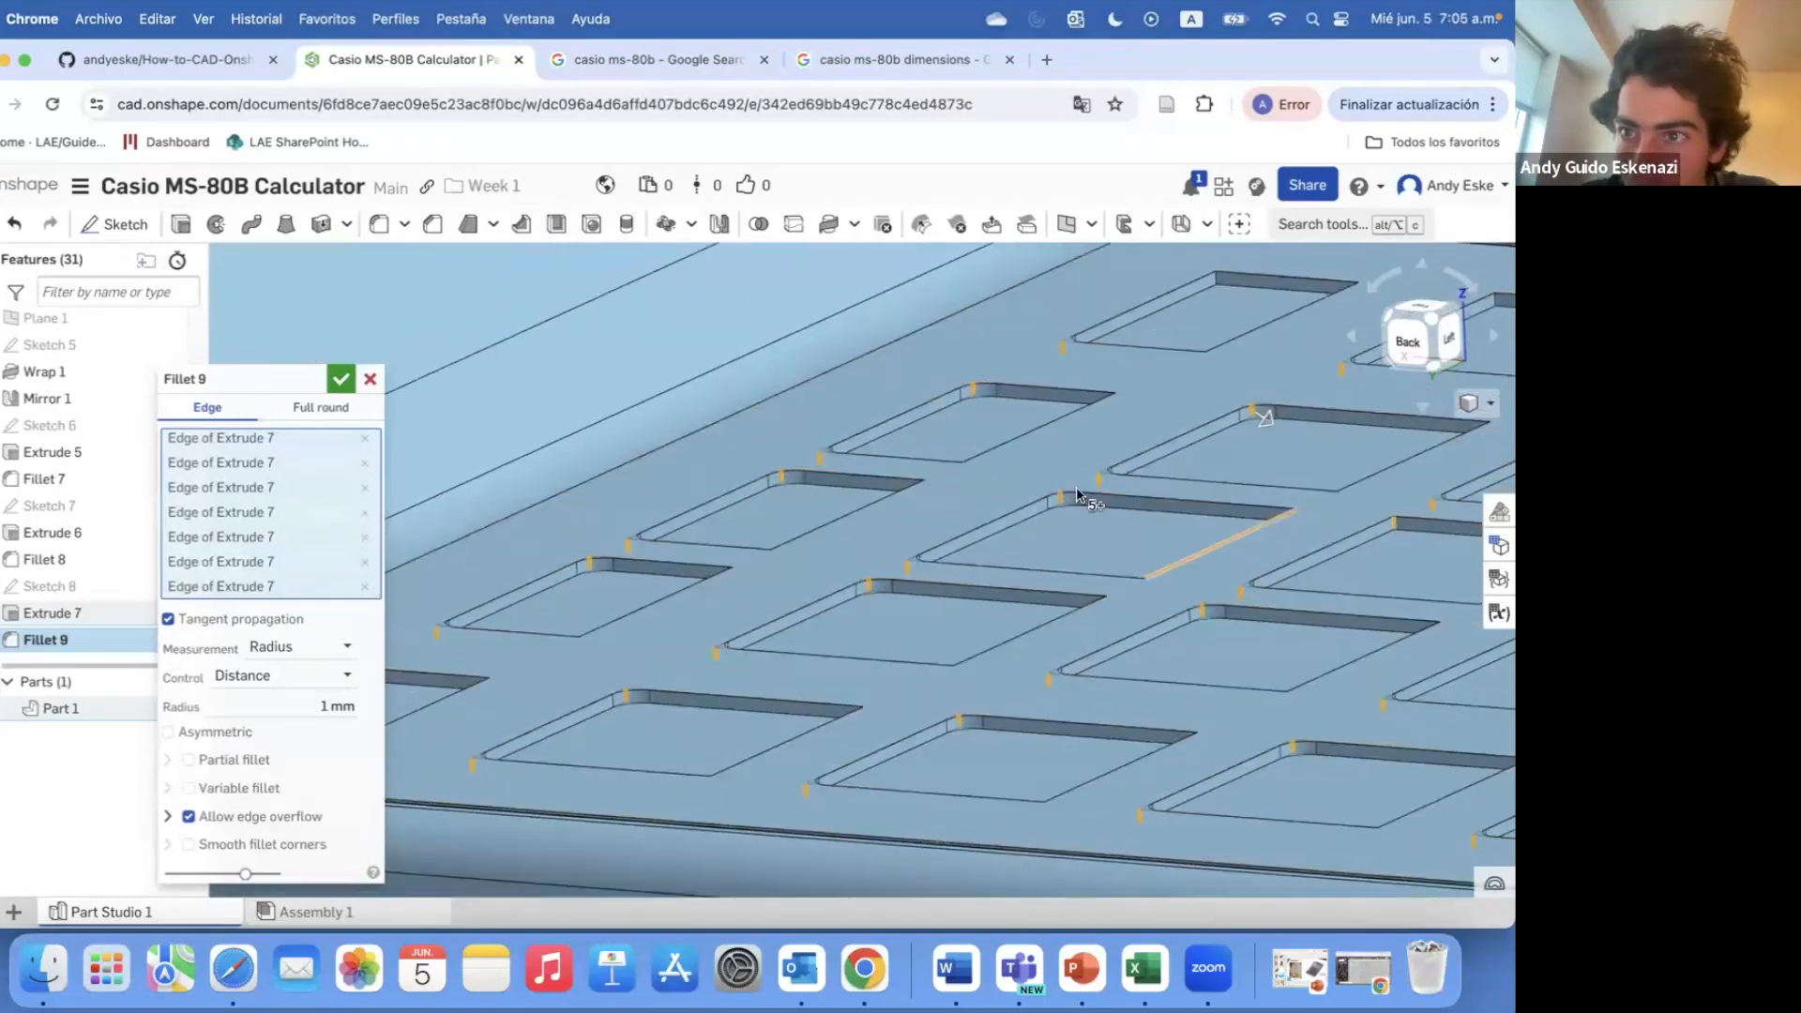
- Add the upper-right corner edges of the key recesses in the rows farther from the display to the fillet
scroll(1078, 495, down, 5)
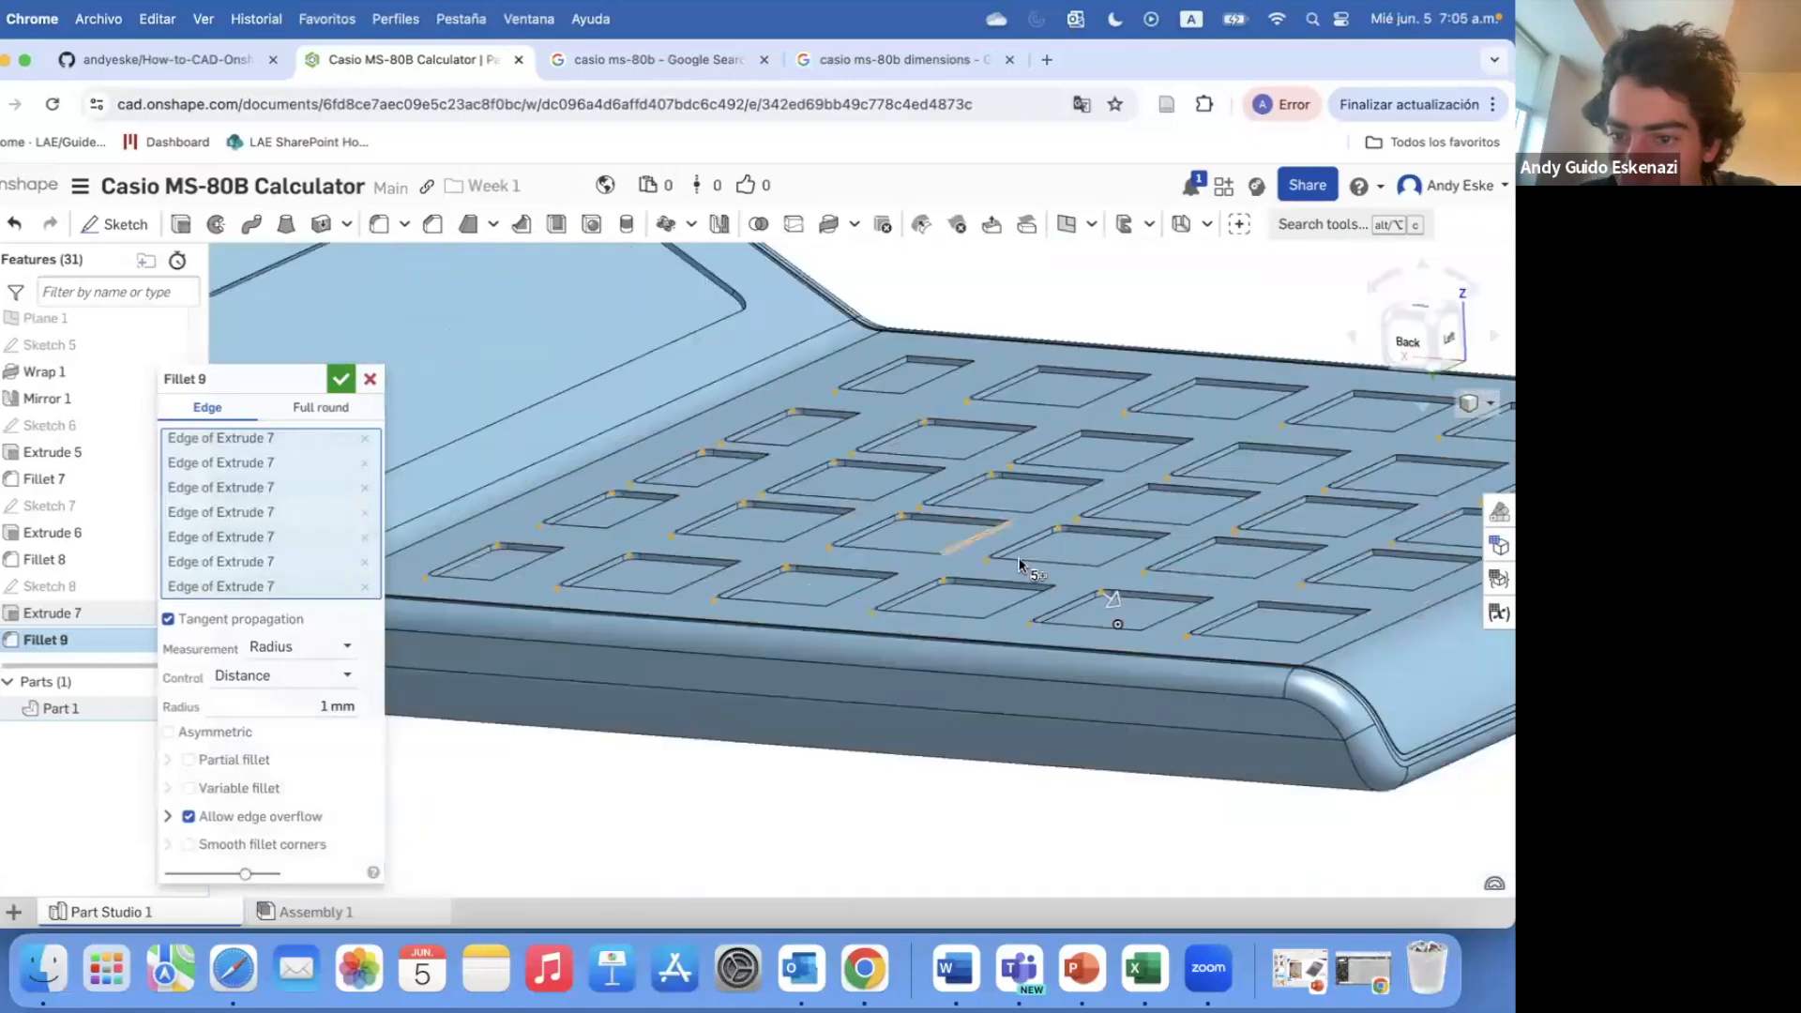
scroll(1019, 563, up, 3)
scroll(1197, 518, up, 2)
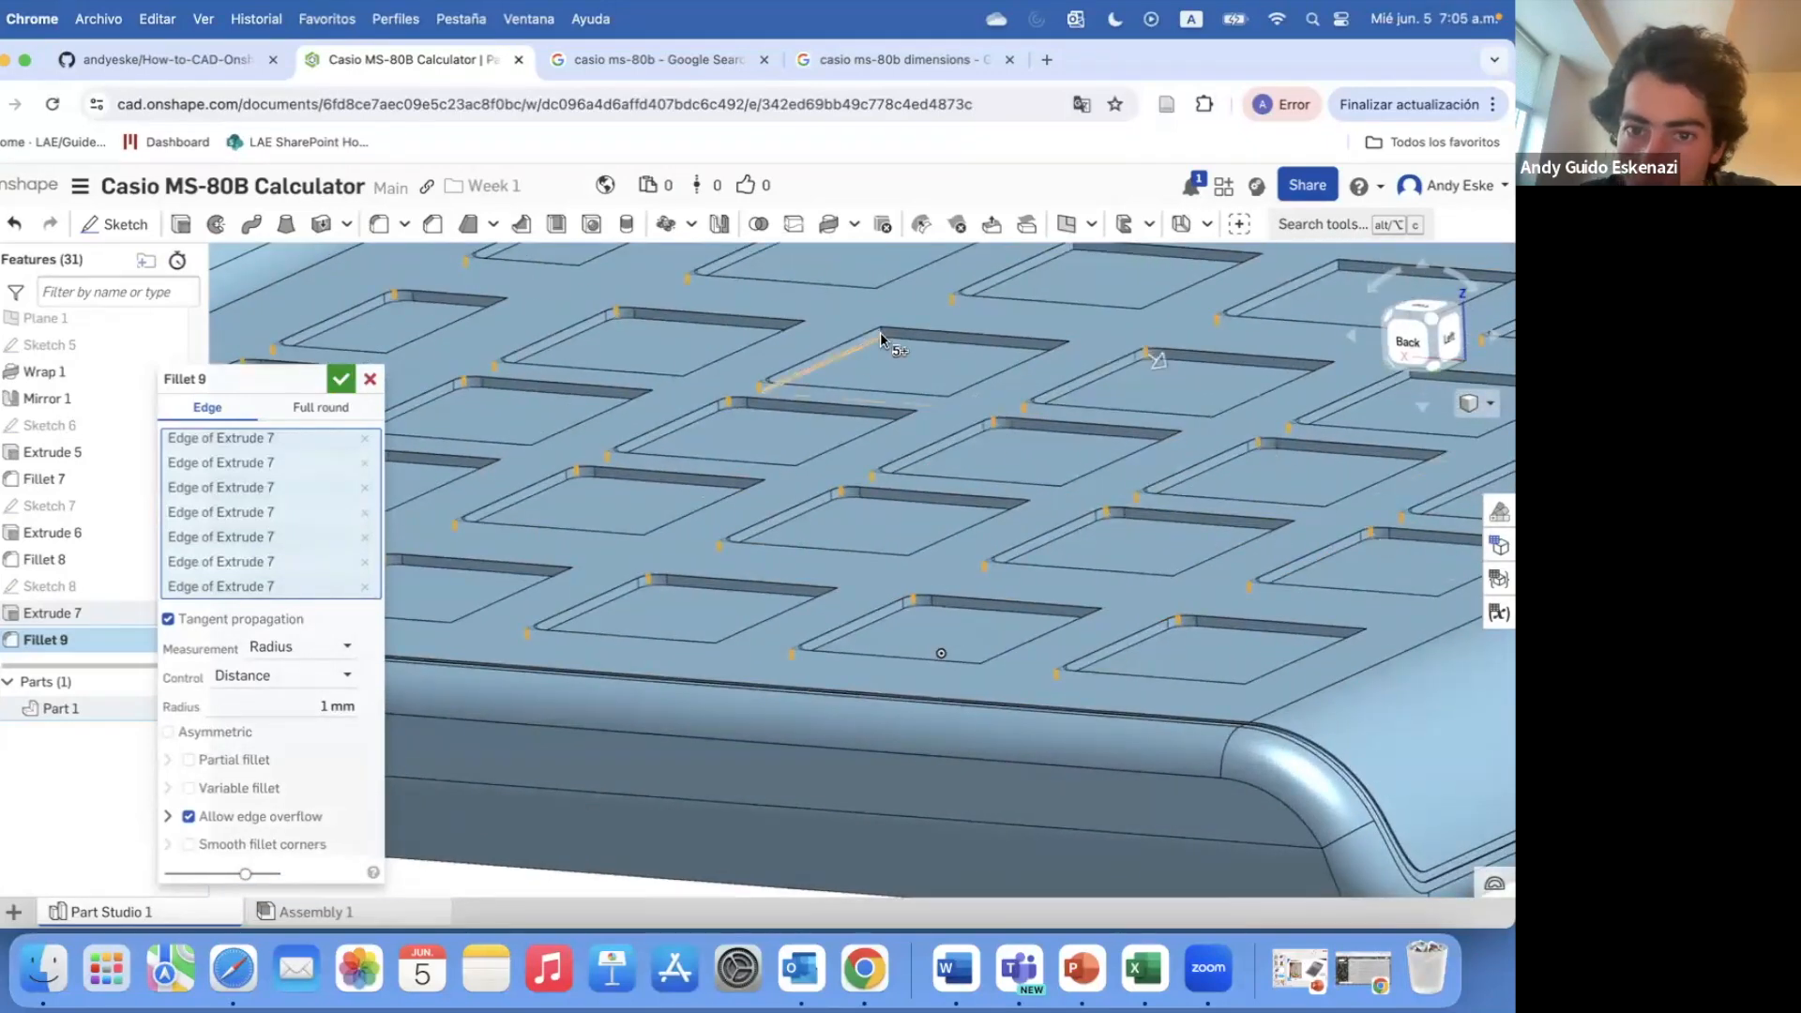
scroll(1000, 298, down, 2)
click(1215, 293)
scroll(1097, 368, down, 3)
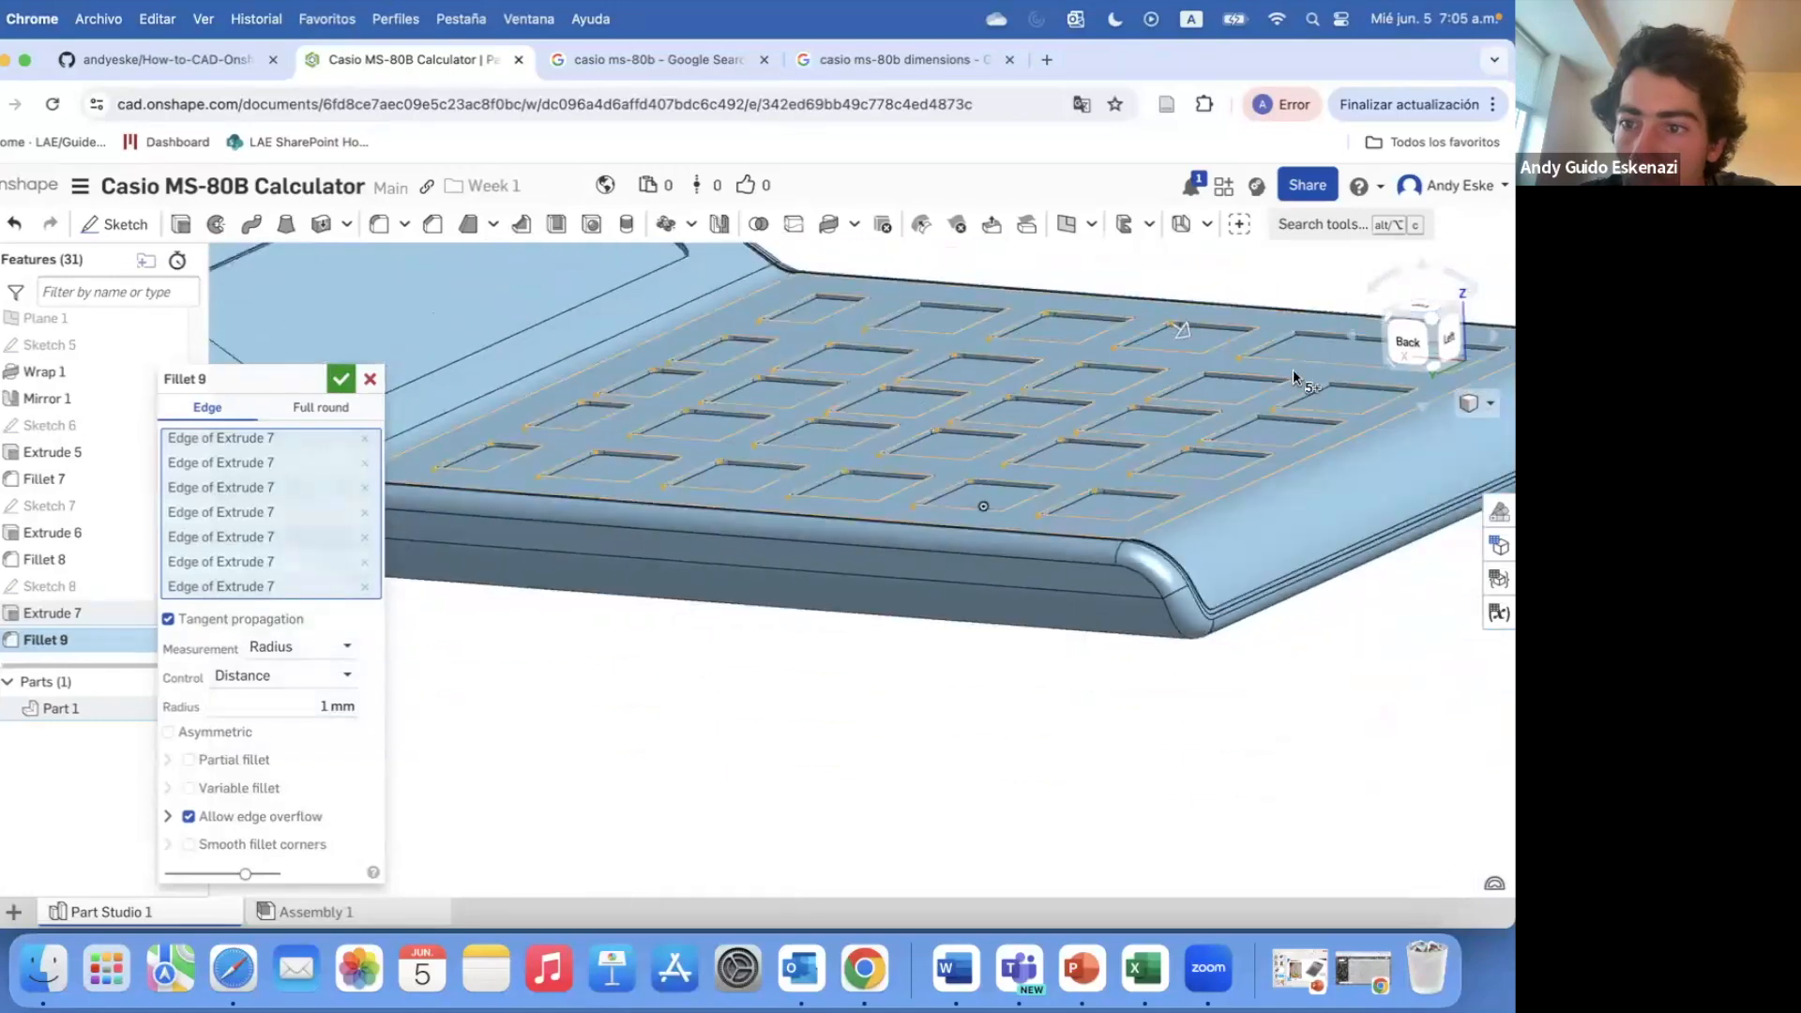
scroll(1313, 370, up, 3)
click(1342, 393)
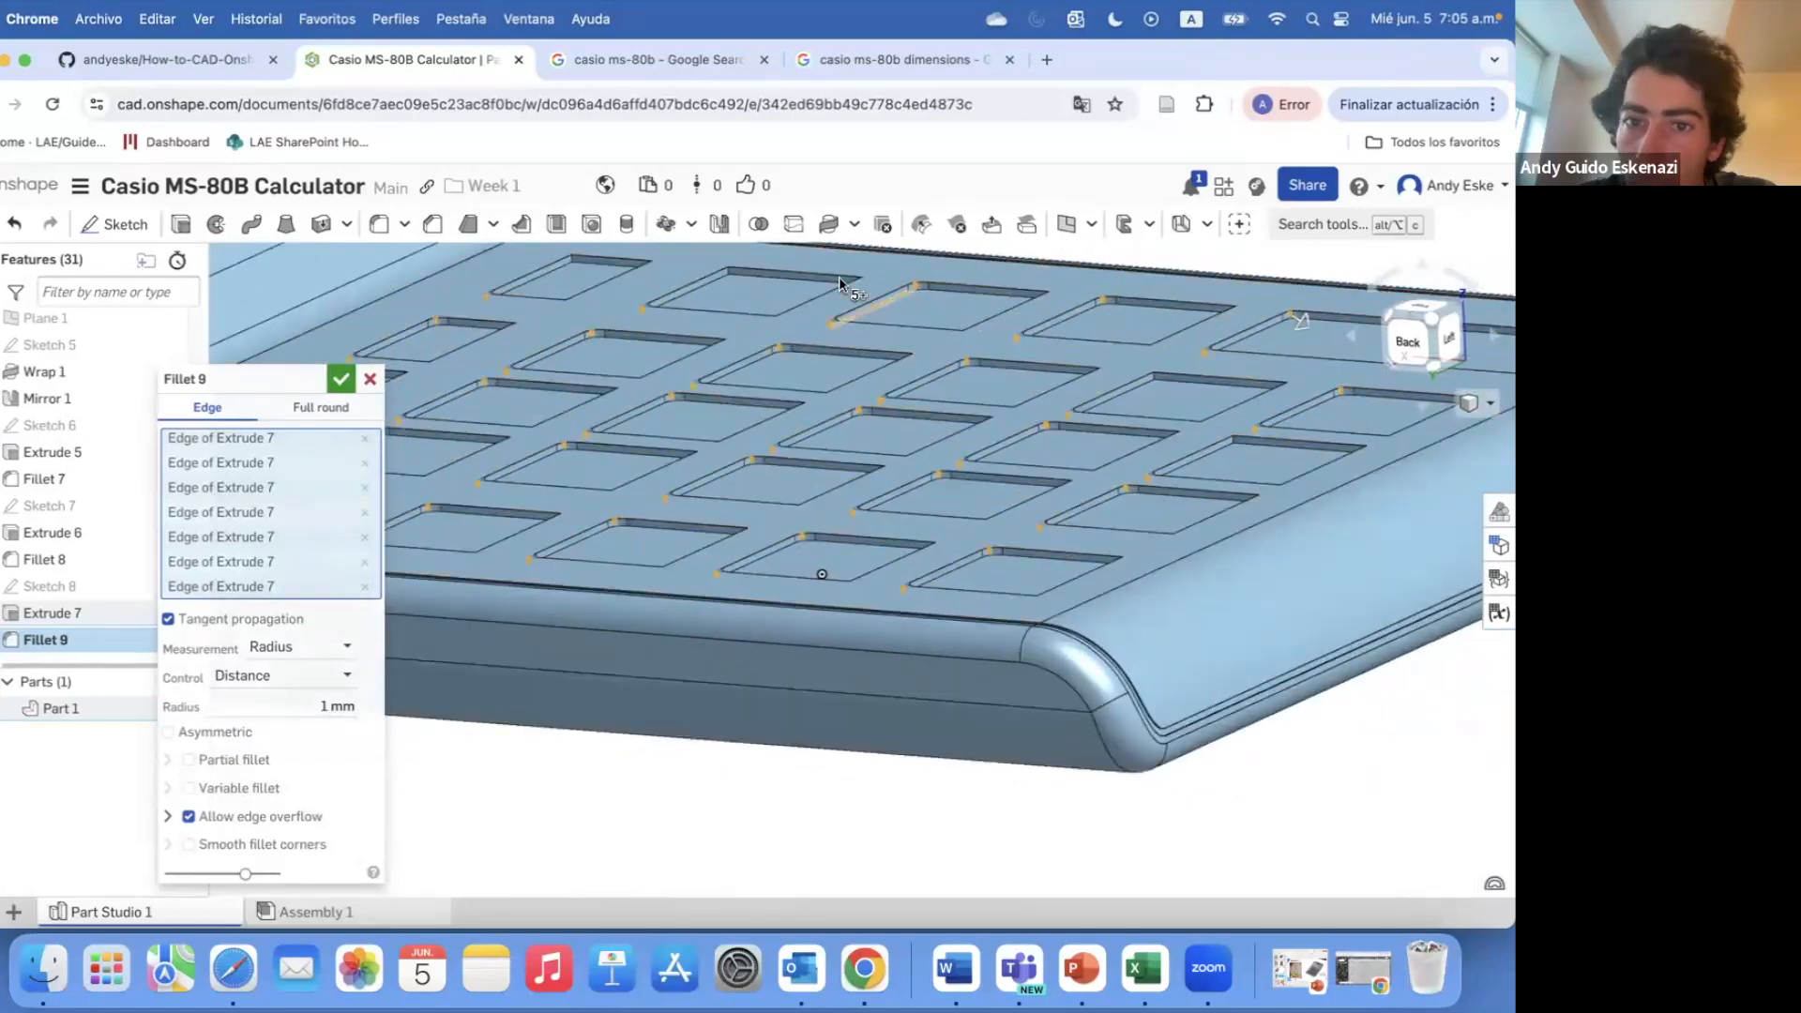
- Add the lower-right corner edges of the rightmost column's key recesses and the first small top-row recesses to the fillet
right_drag(581, 268, 706, 525)
scroll(705, 571, down, 2)
scroll(705, 525, up, 5)
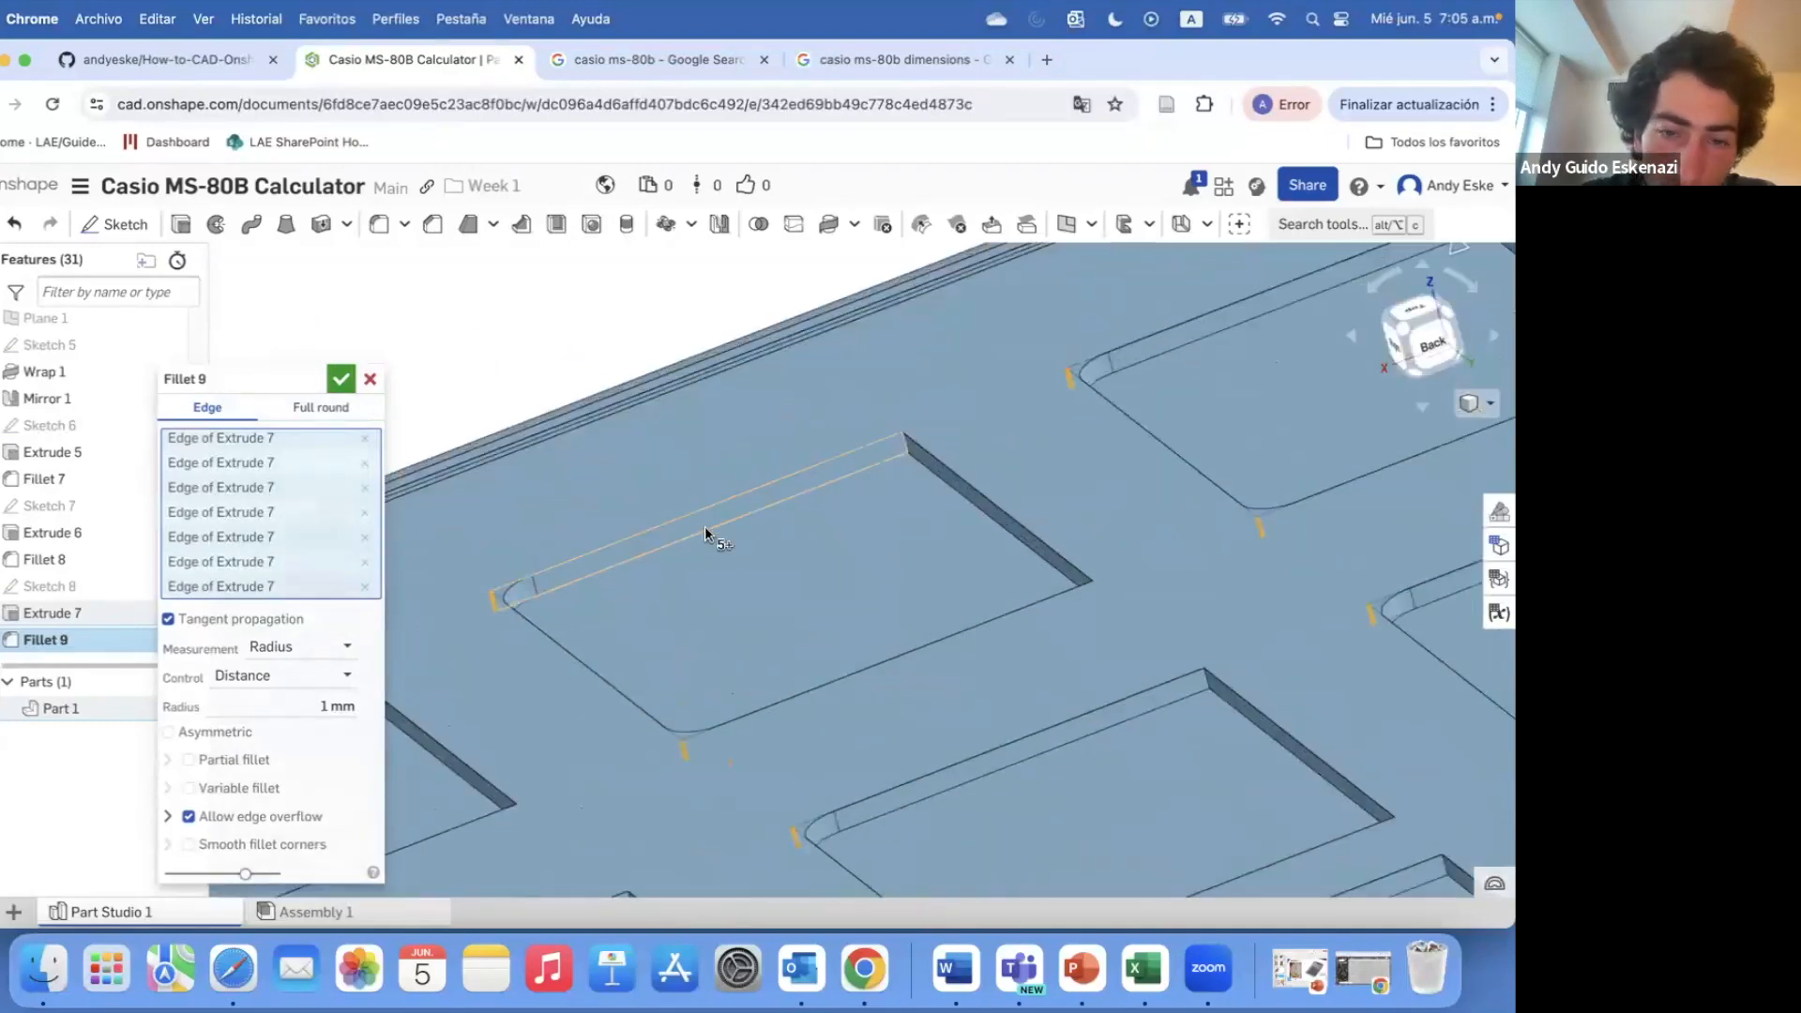
click(907, 448)
scroll(907, 449, down, 4)
scroll(703, 549, up, 2)
click(723, 528)
scroll(852, 466, down, 2)
scroll(535, 603, up, 2)
click(527, 603)
click(723, 736)
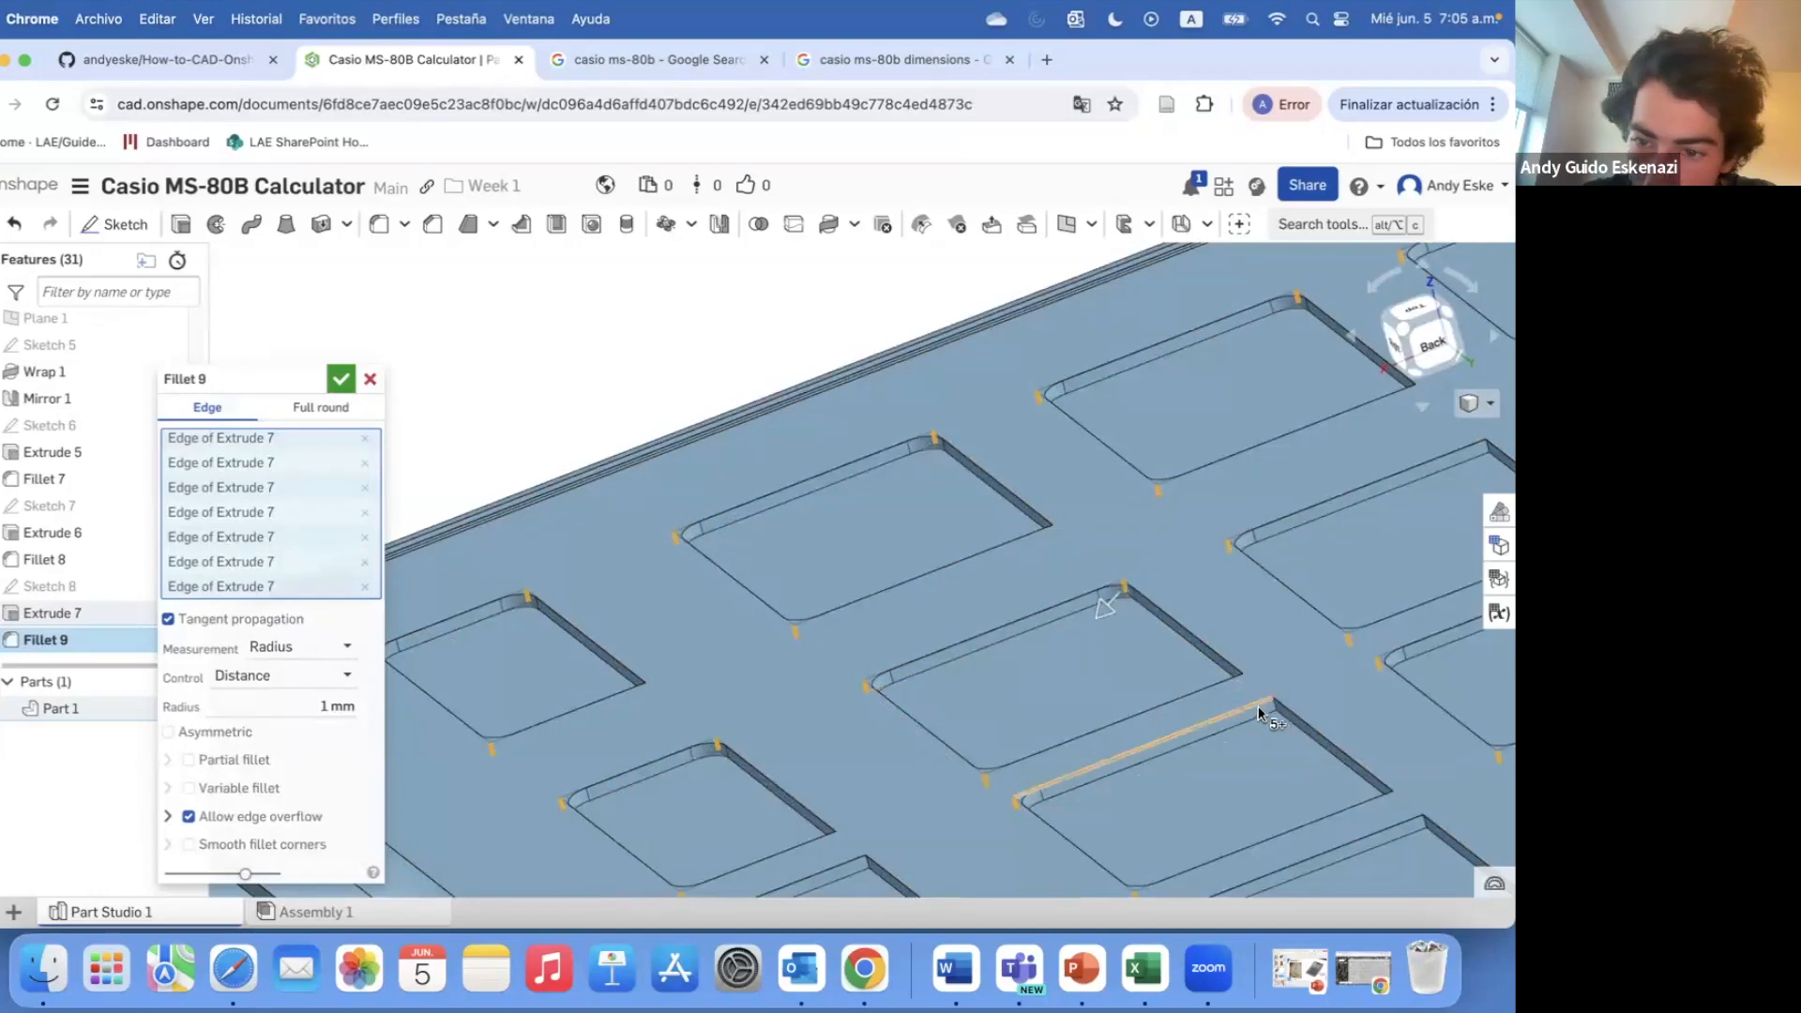
- Add the lower-right corner edges of the remaining small top-row recesses and the middle-row key recesses to the fillet
scroll(1229, 601, down, 2)
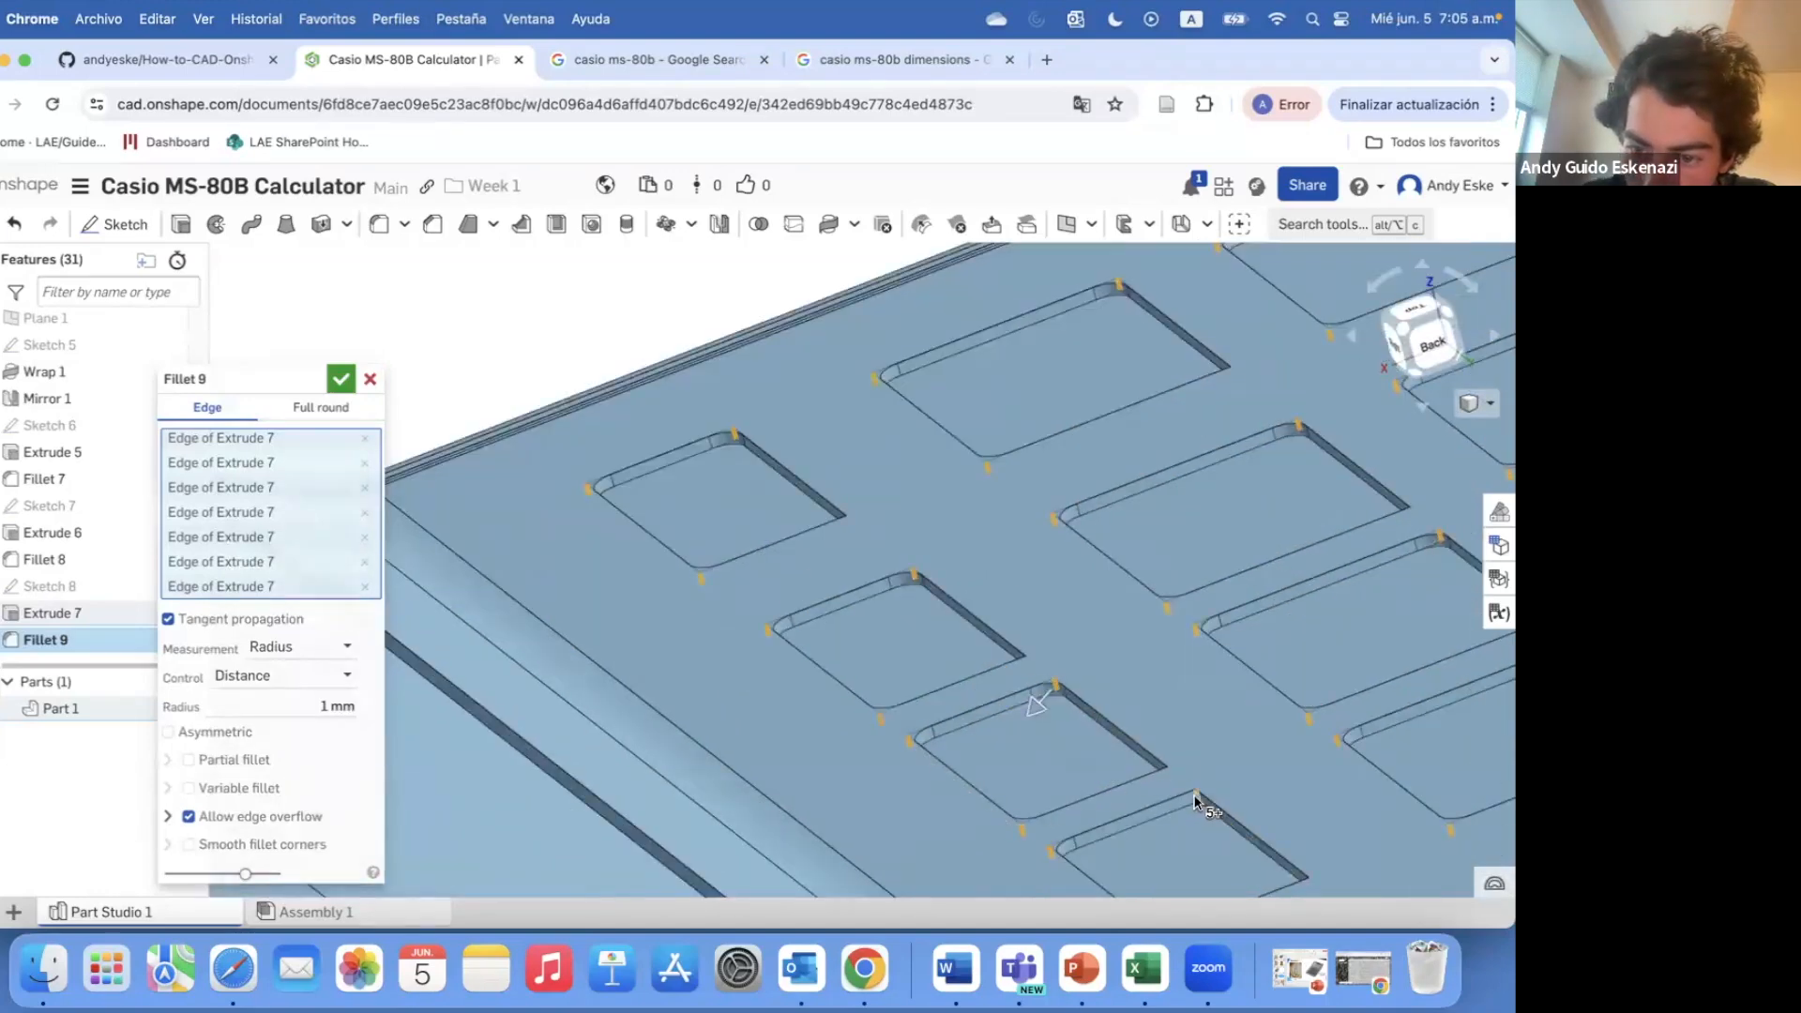
scroll(1448, 713, up, 2)
scroll(1353, 475, down, 5)
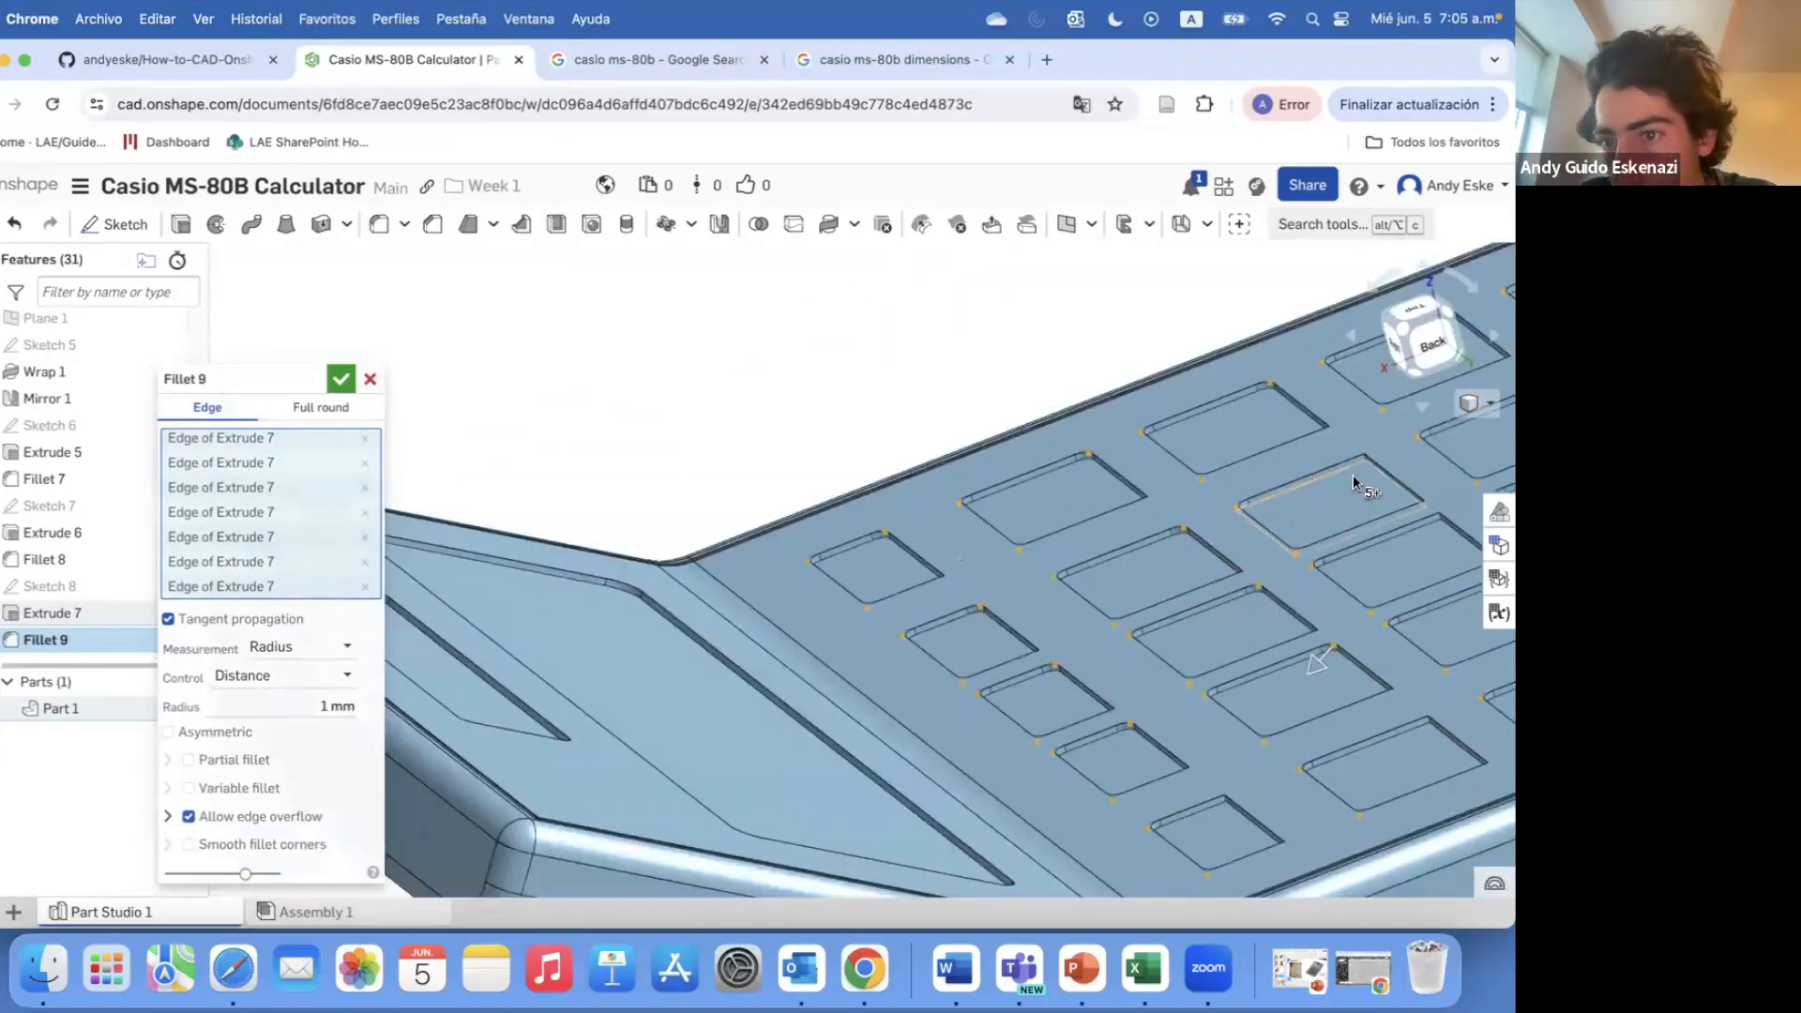
scroll(1383, 398, up, 5)
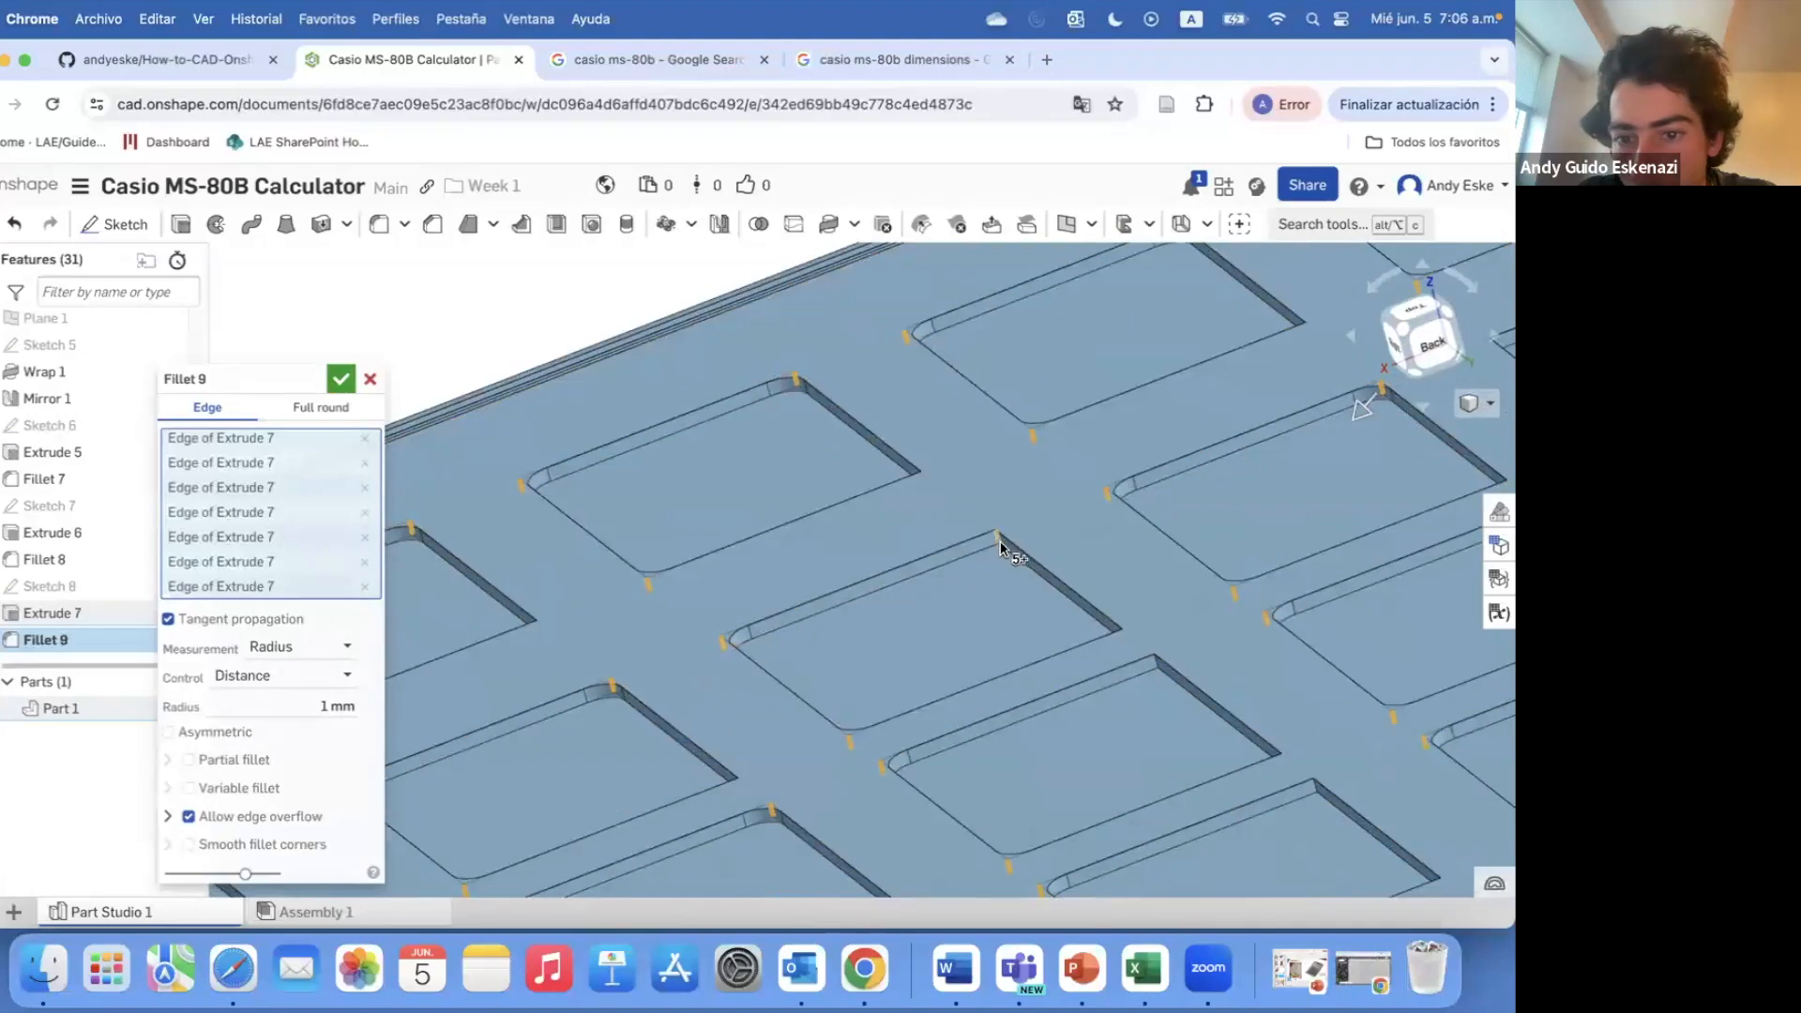
scroll(1318, 795, down, 5)
scroll(1238, 614, up, 5)
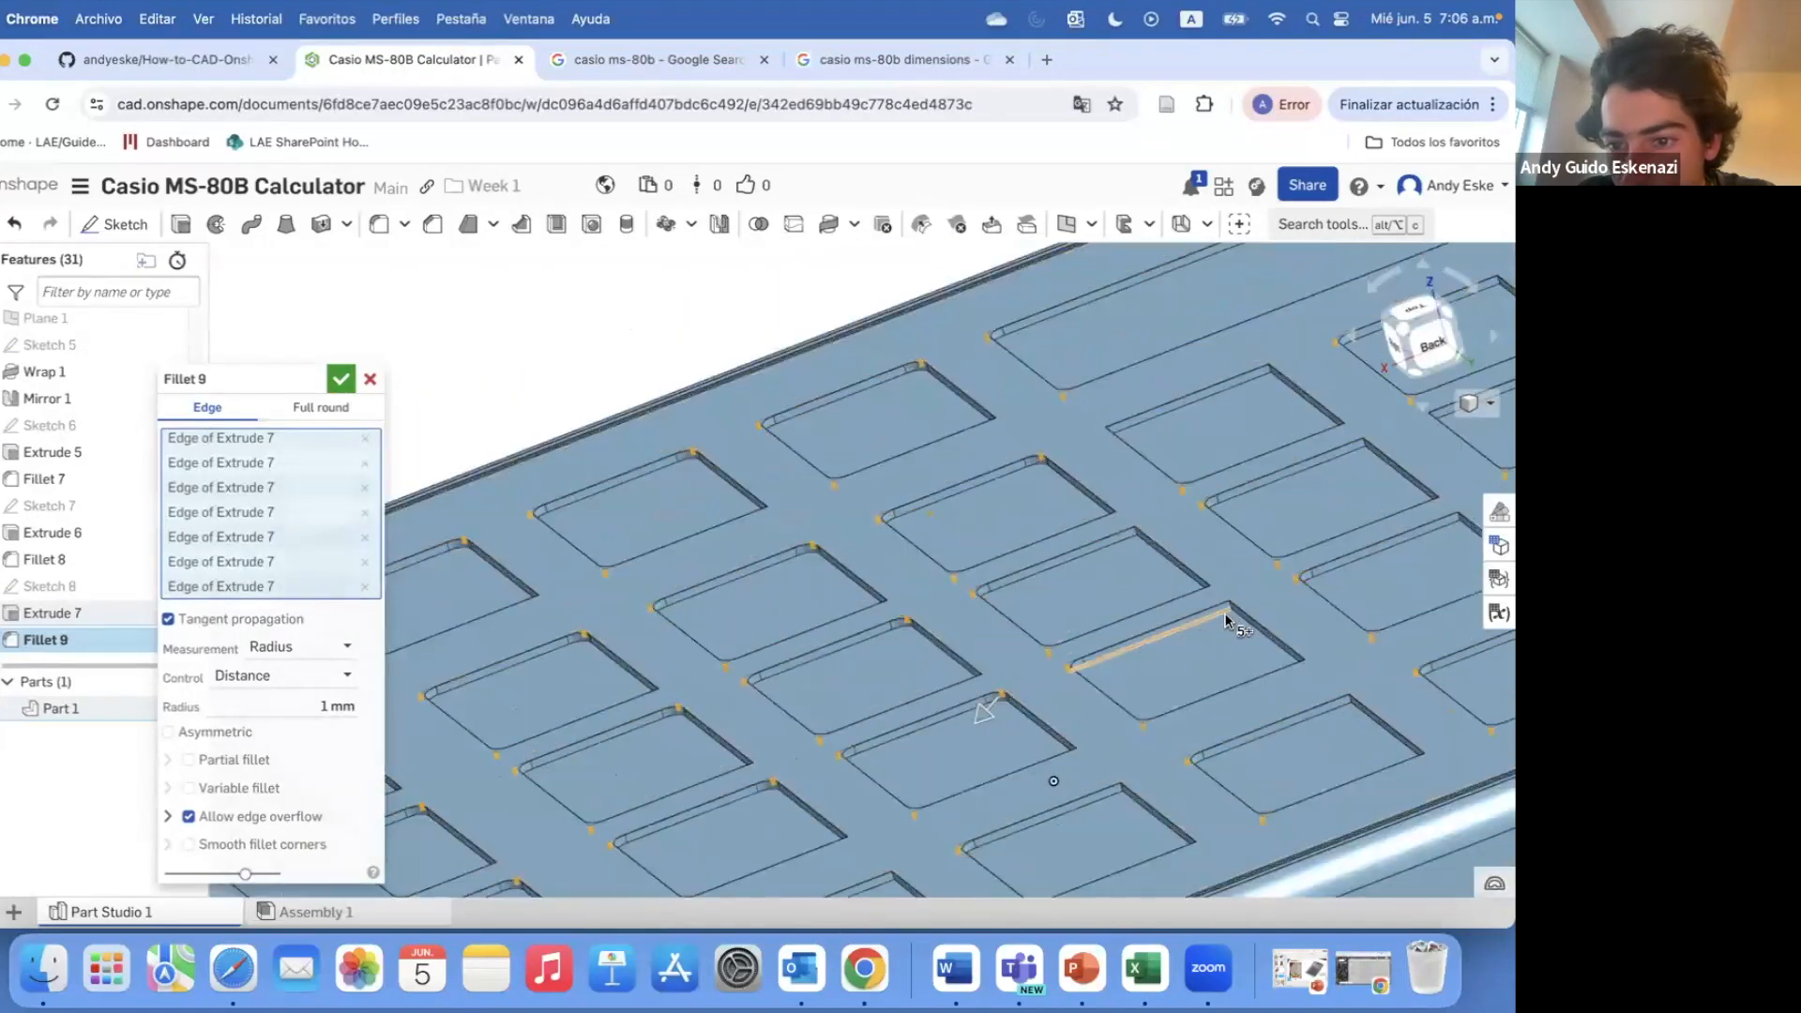
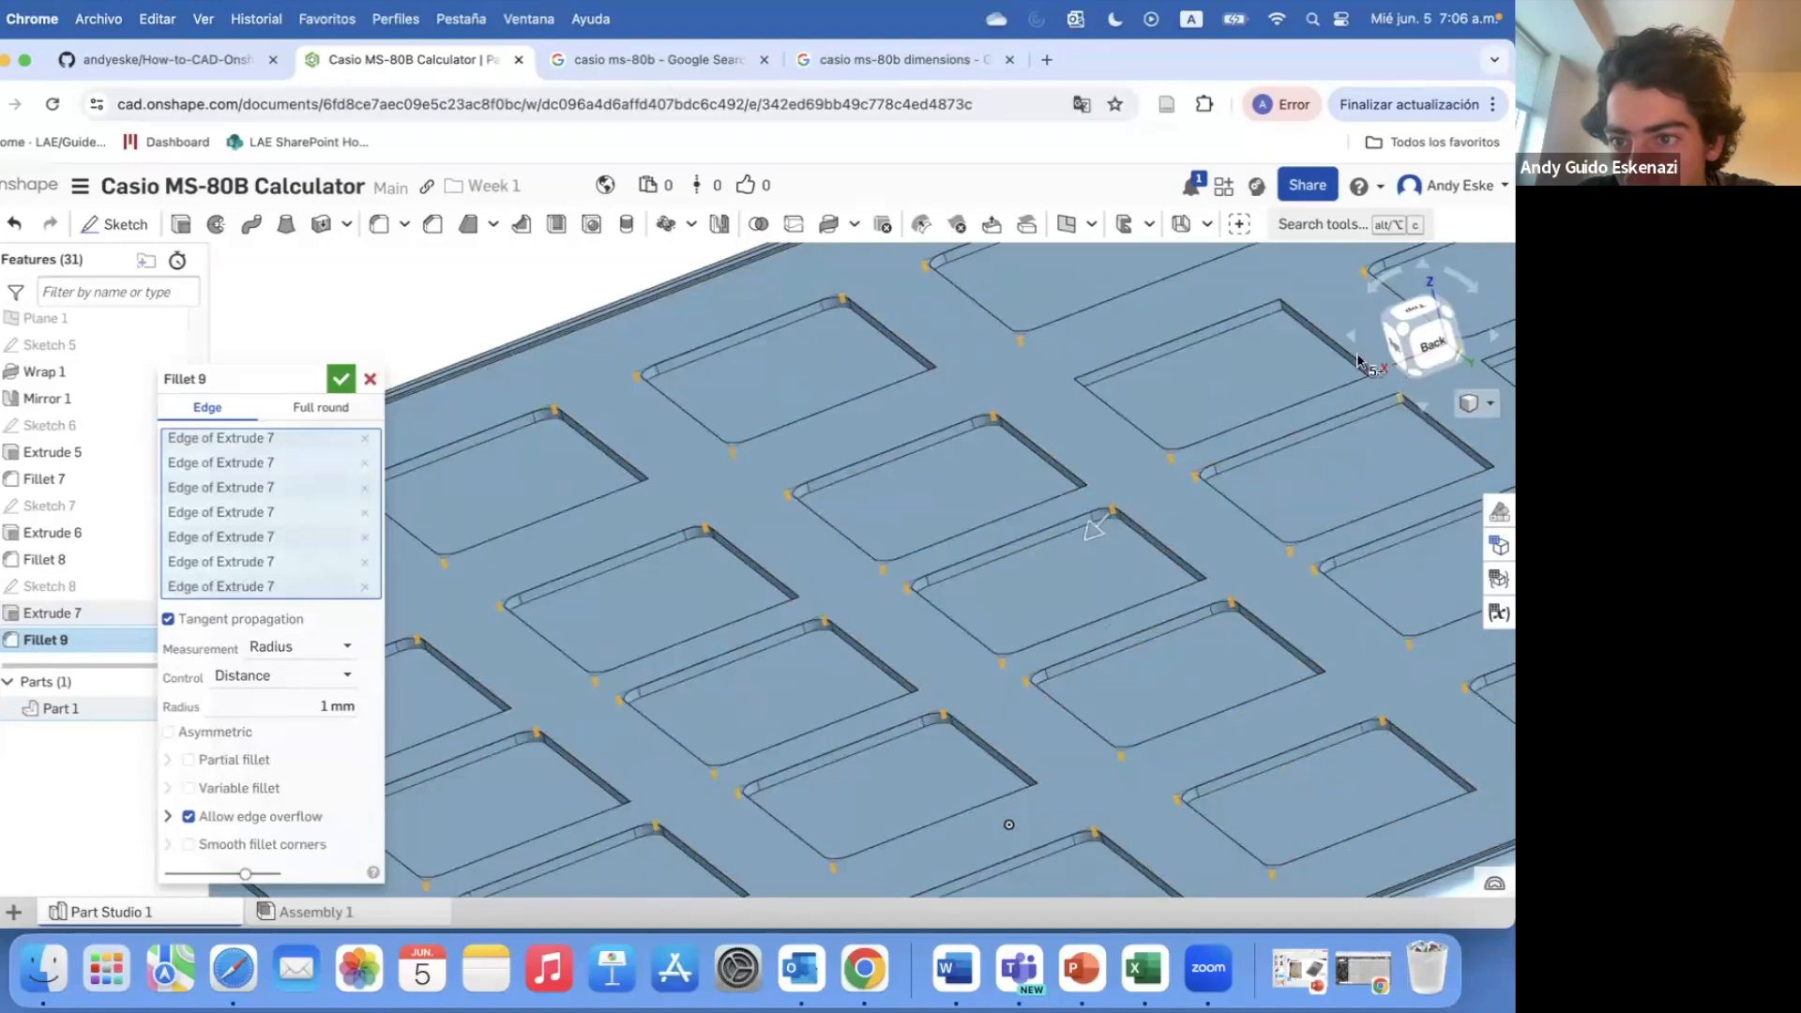
scroll(1283, 306, down, 5)
scroll(1286, 461, up, 5)
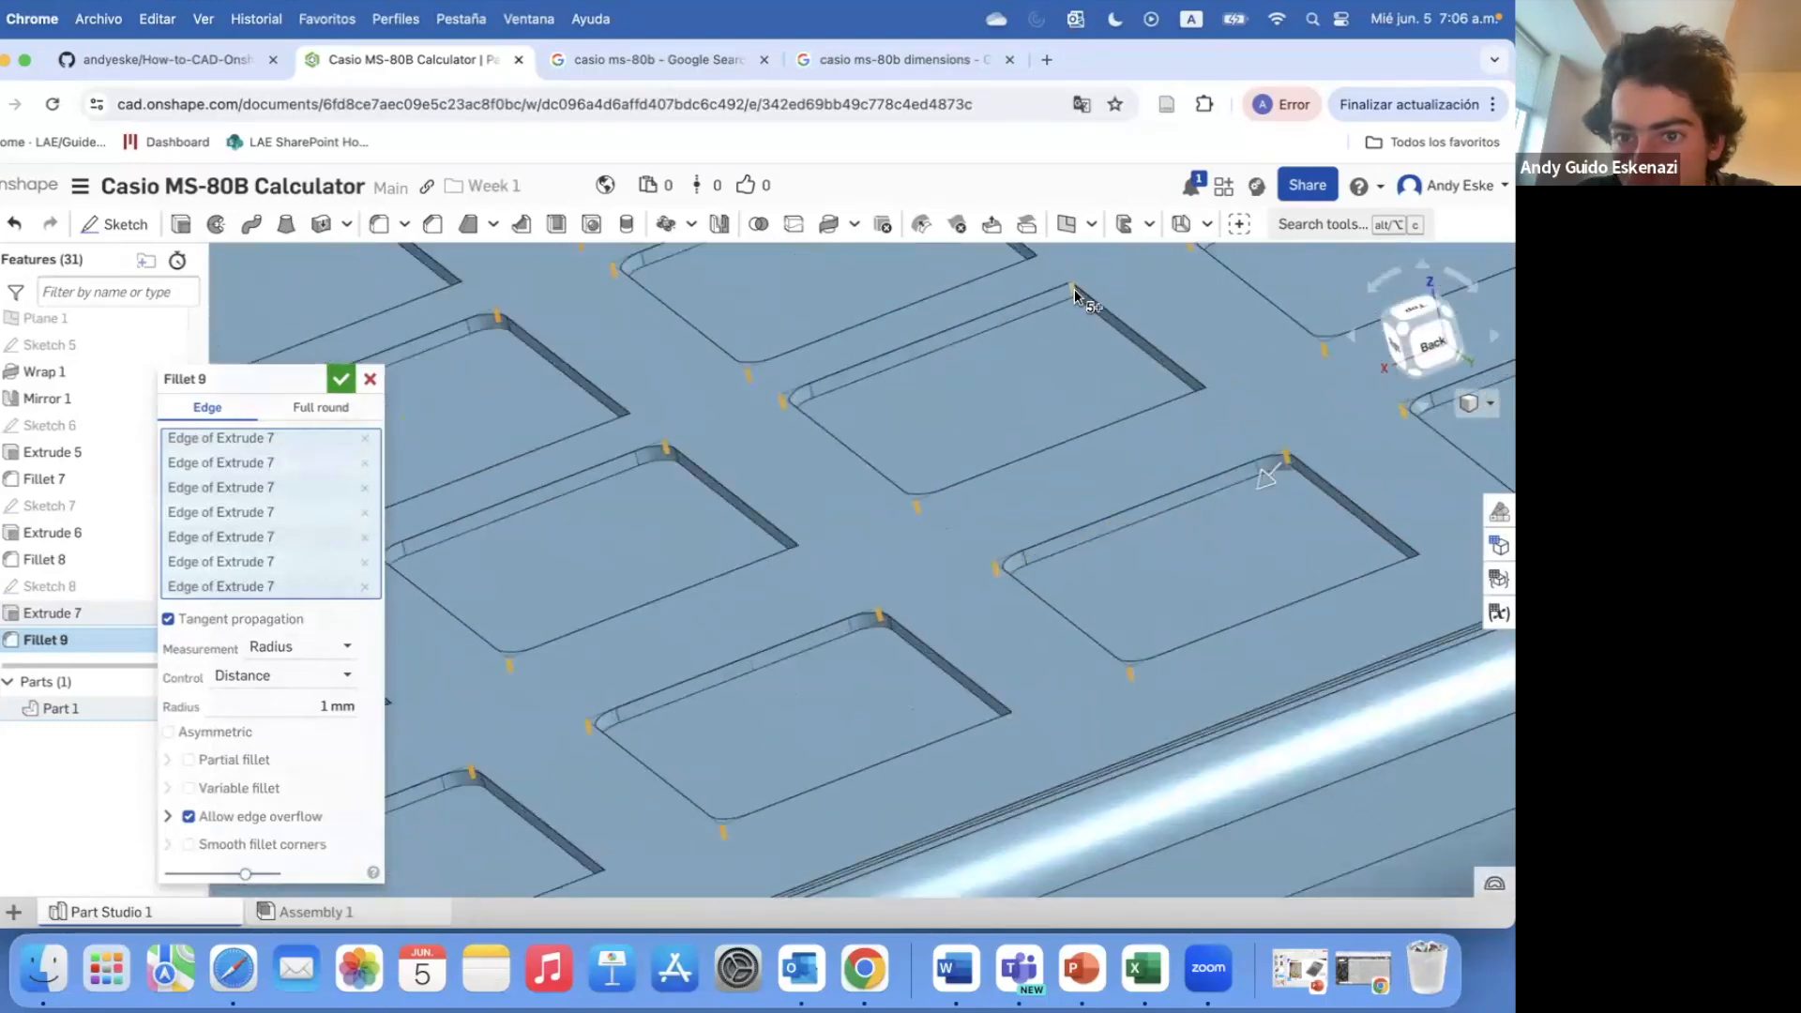
scroll(1246, 342, down, 5)
scroll(1315, 328, up, 3)
scroll(1304, 338, up, 2)
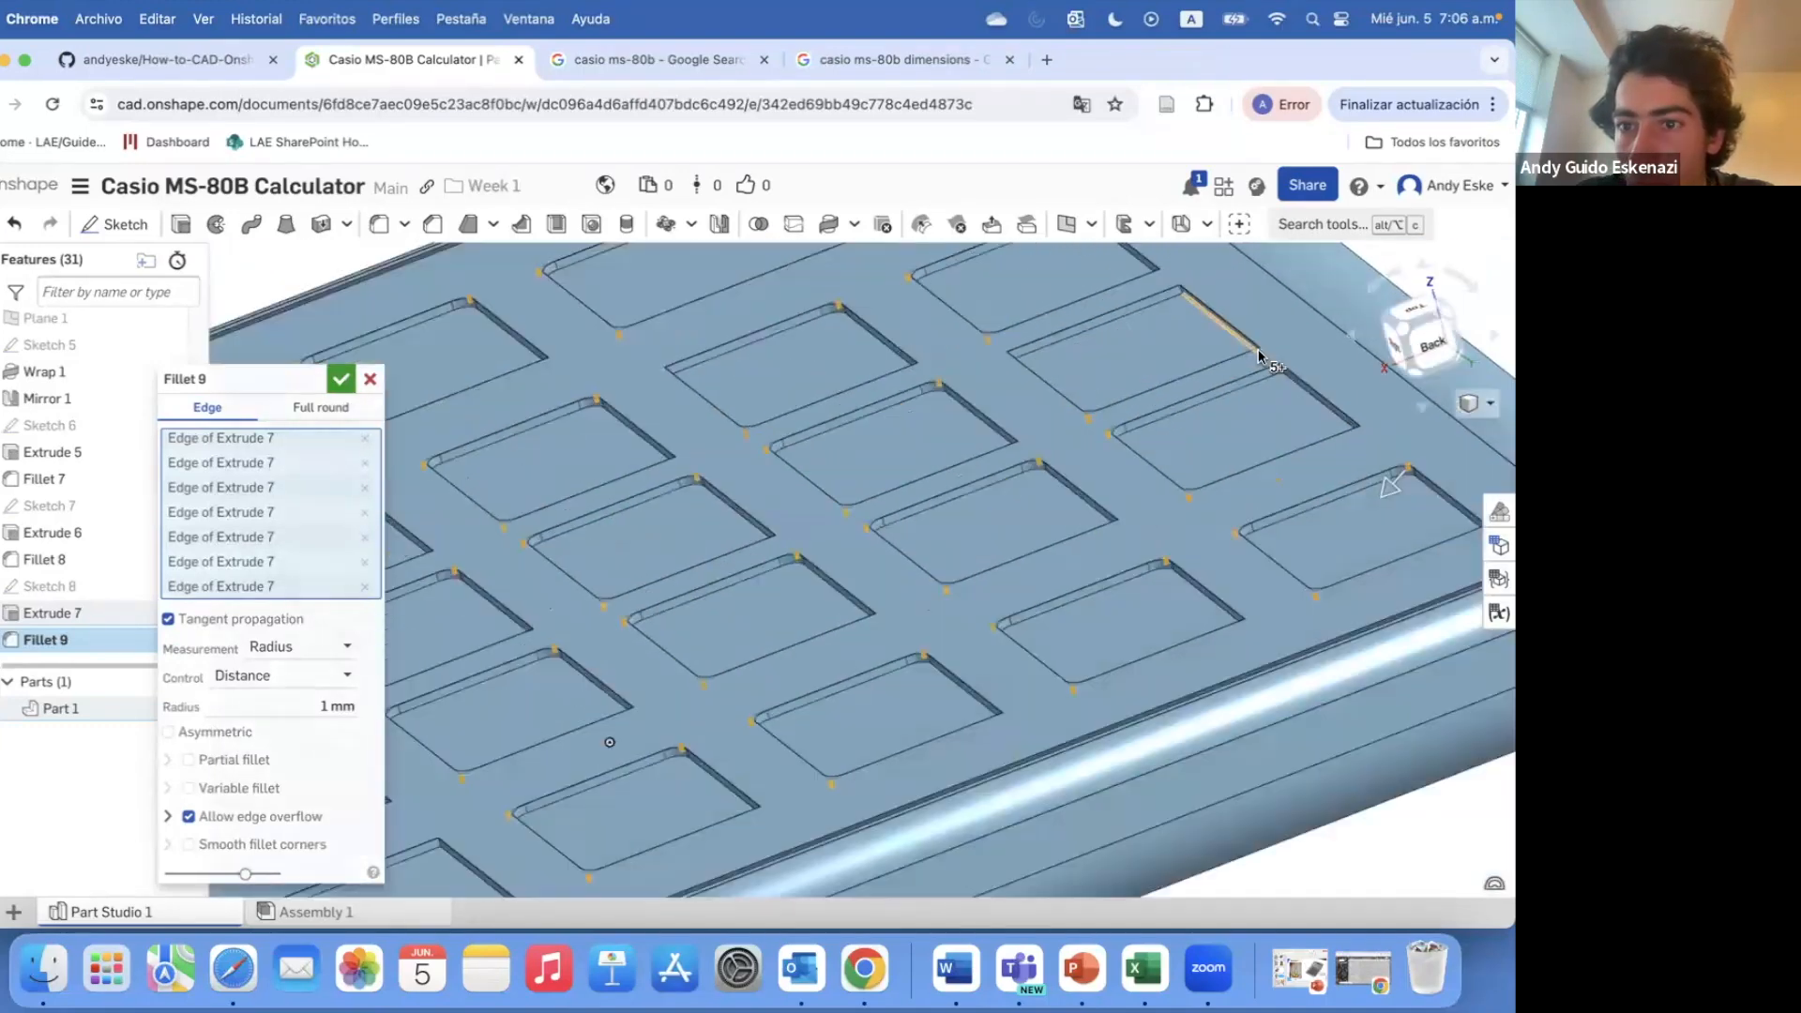
- Add the lower-right corner edges of the last key recesses in the bottom row to the fillet
scroll(1259, 355, up, 2)
click(1161, 274)
scroll(1161, 282, down, 3)
scroll(1103, 286, up, 3)
click(1103, 286)
scroll(1126, 418, down, 5)
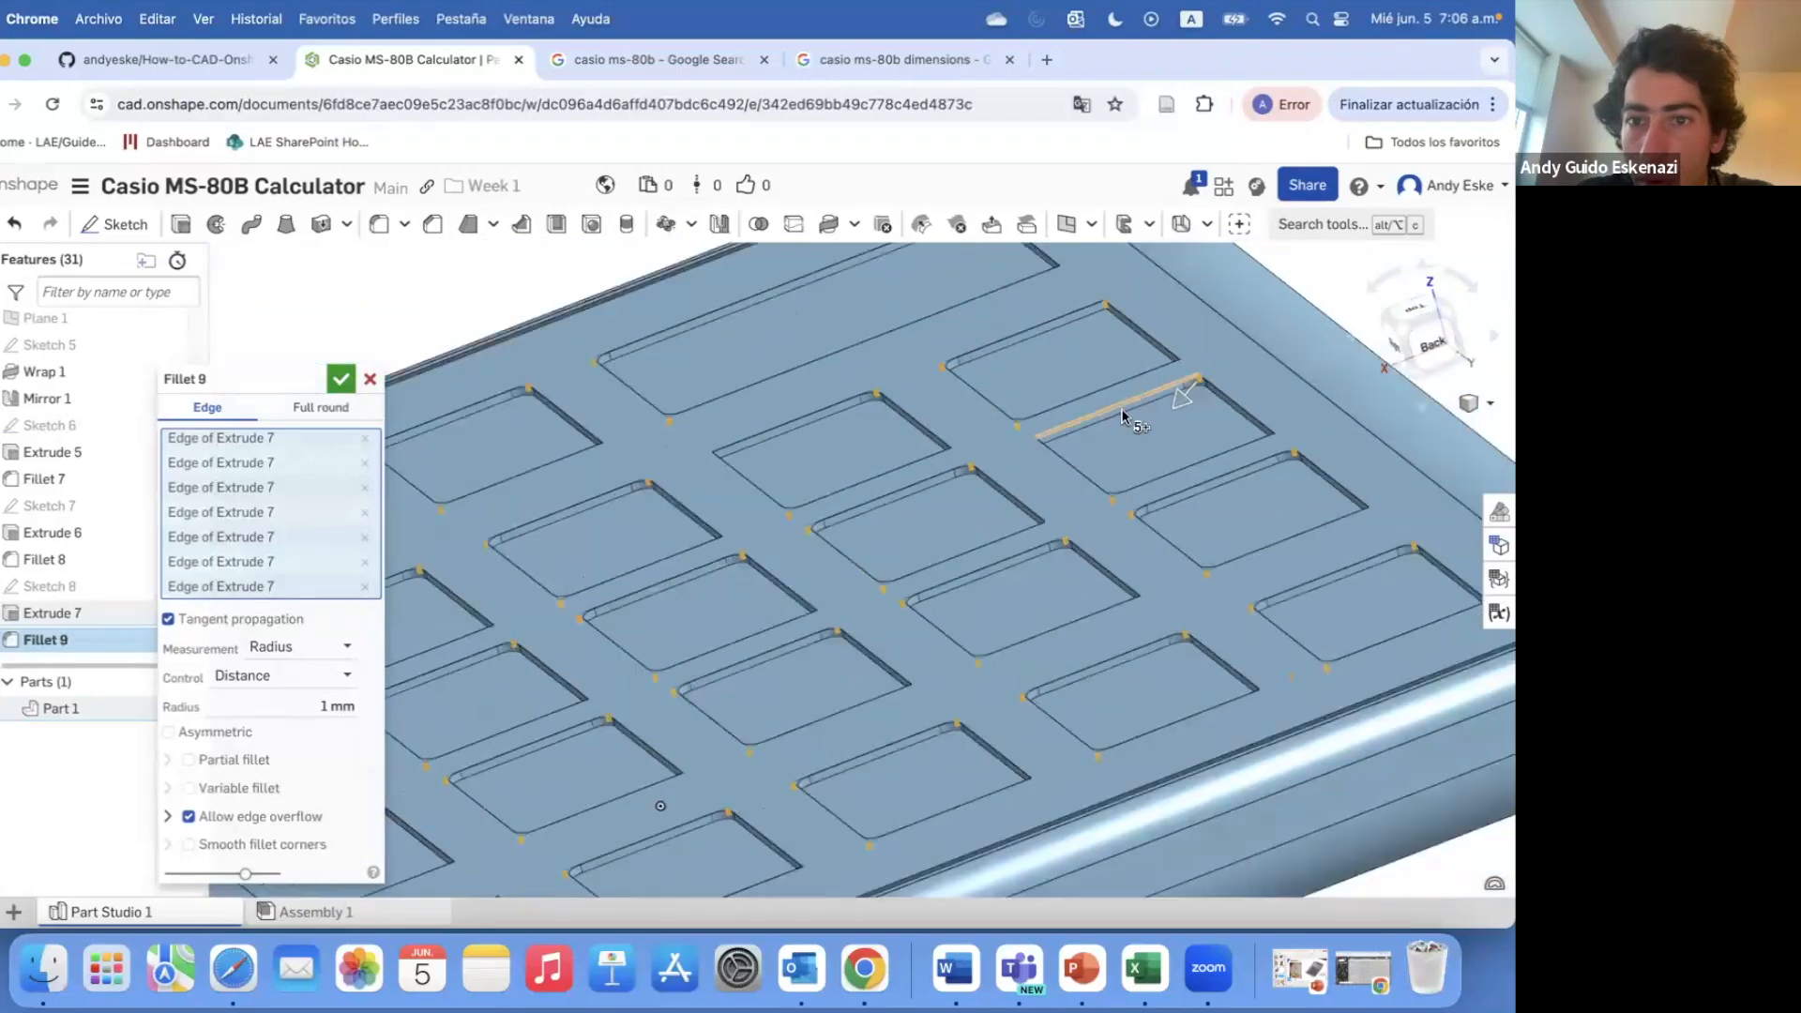
- Add the lower-left corner edges of the leftmost column's key recesses to the fillet
right_drag(1179, 527, 876, 459)
scroll(876, 458, down, 3)
right_drag(997, 566, 948, 559)
scroll(1021, 515, up, 3)
scroll(945, 559, up, 5)
scroll(903, 499, down, 5)
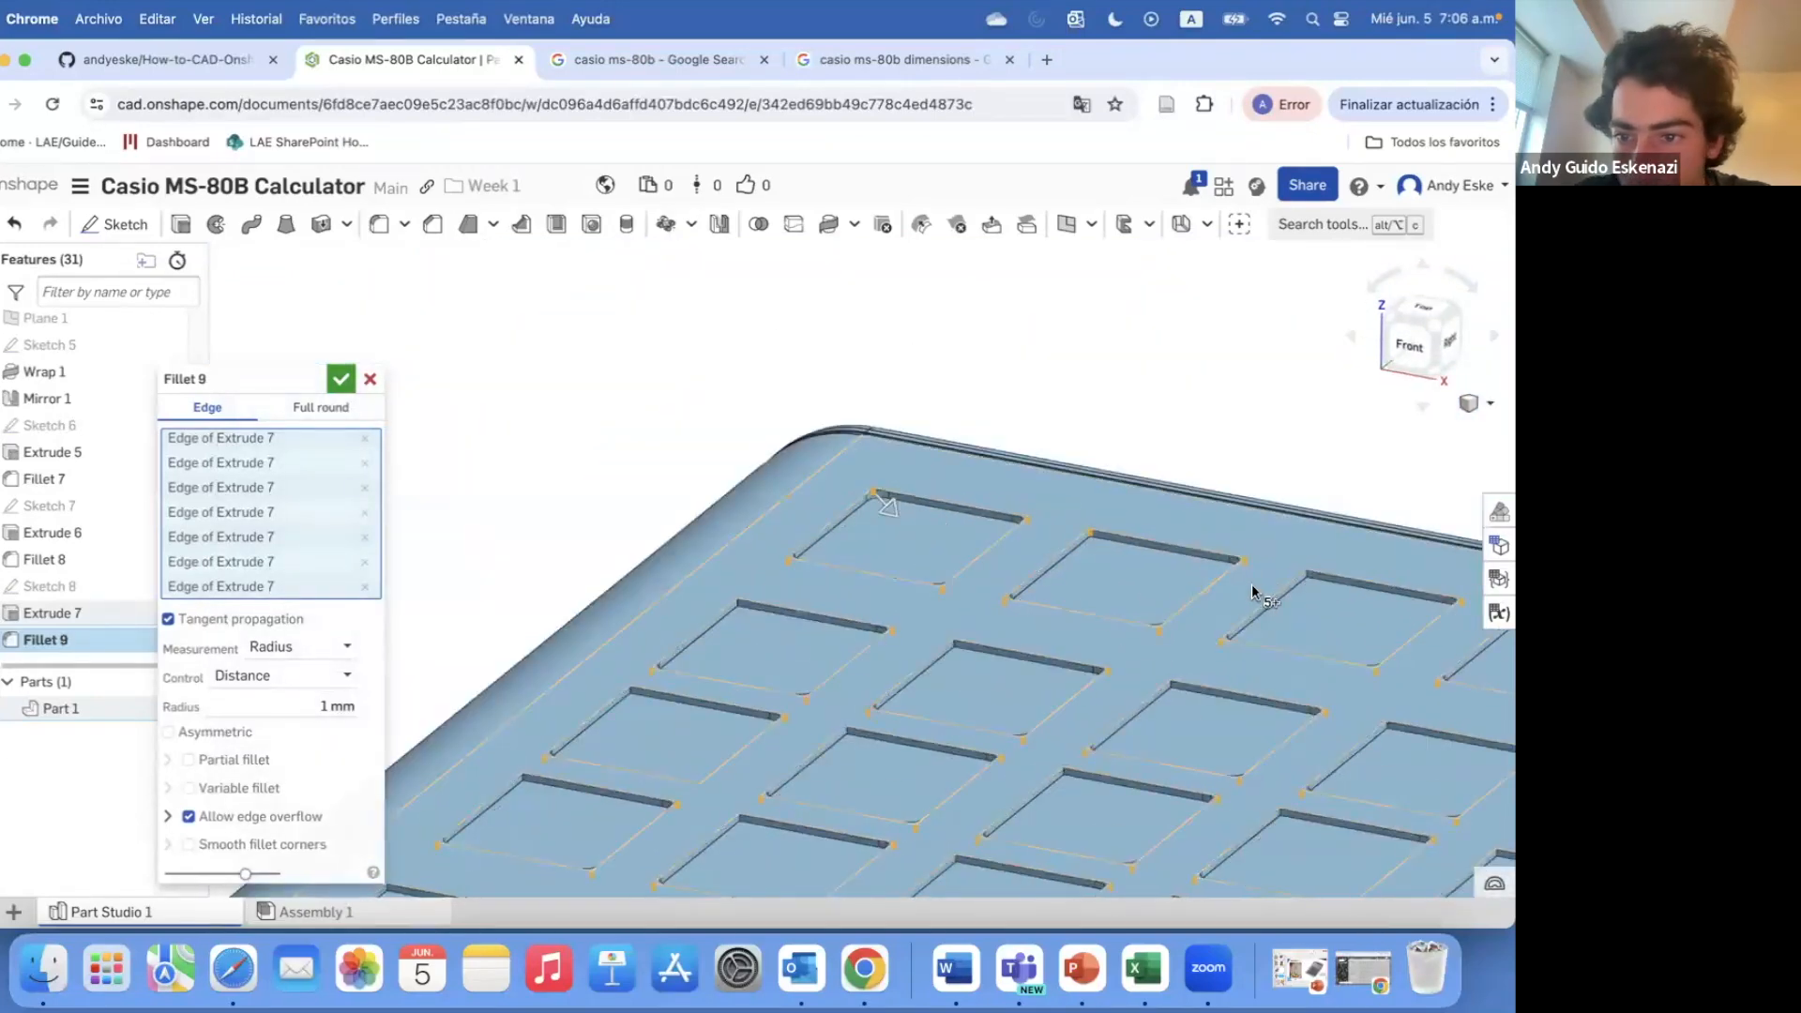
scroll(1317, 578, up, 5)
click(1287, 561)
scroll(1140, 559, down, 5)
scroll(1397, 619, up, 4)
click(1344, 587)
scroll(1126, 563, down, 4)
scroll(1337, 624, up, 5)
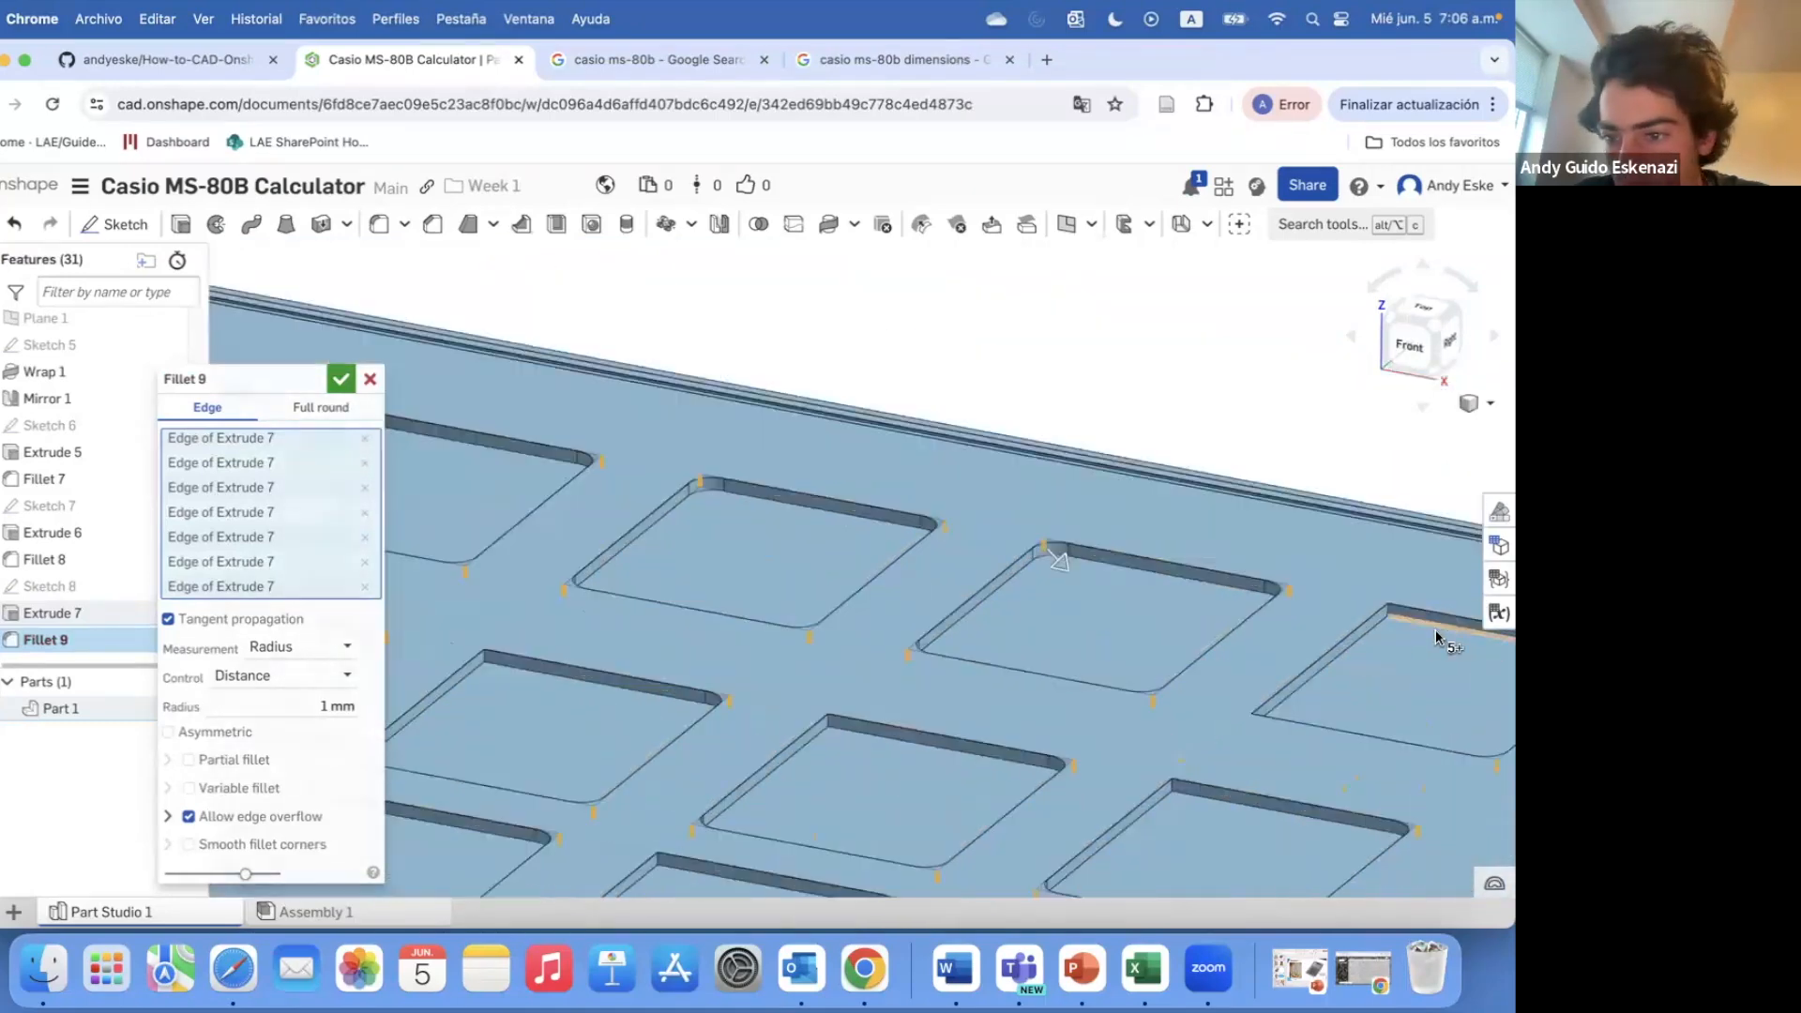
- Add the lower-left corner edges of the small top-row recesses and the remaining key columns to the fillet
scroll(1163, 586, down, 5)
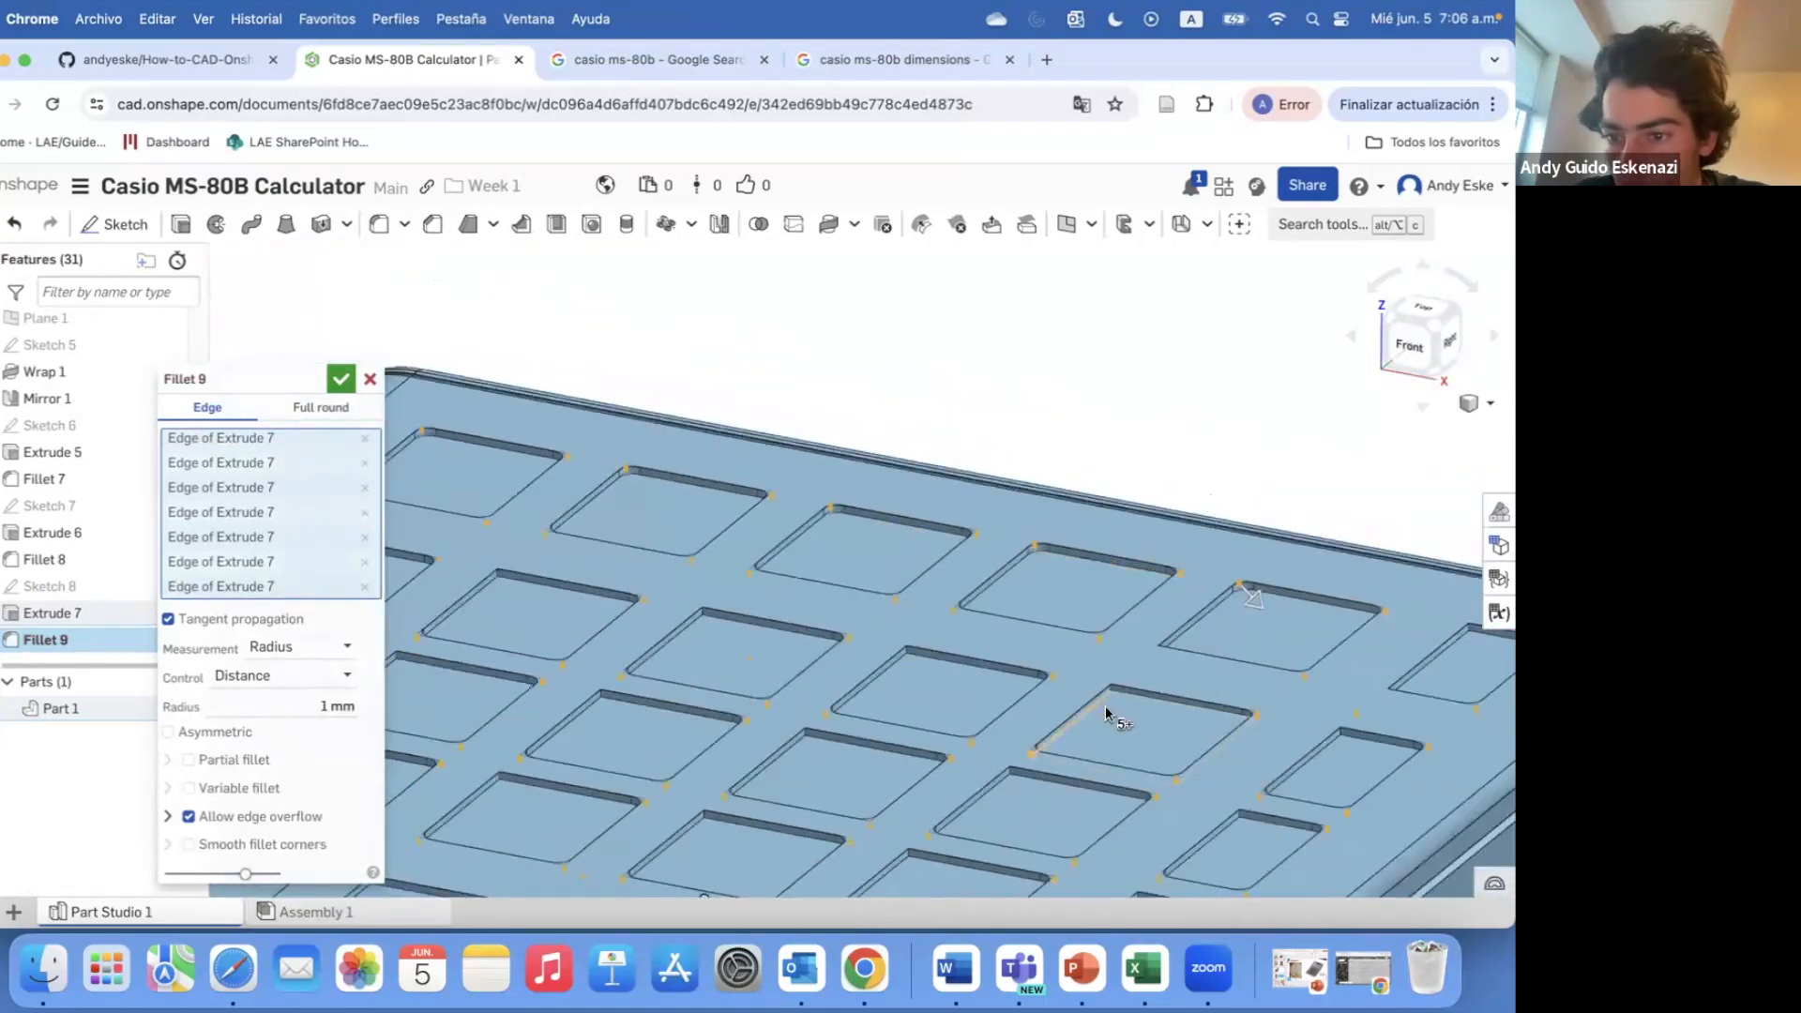
scroll(1378, 644, up, 5)
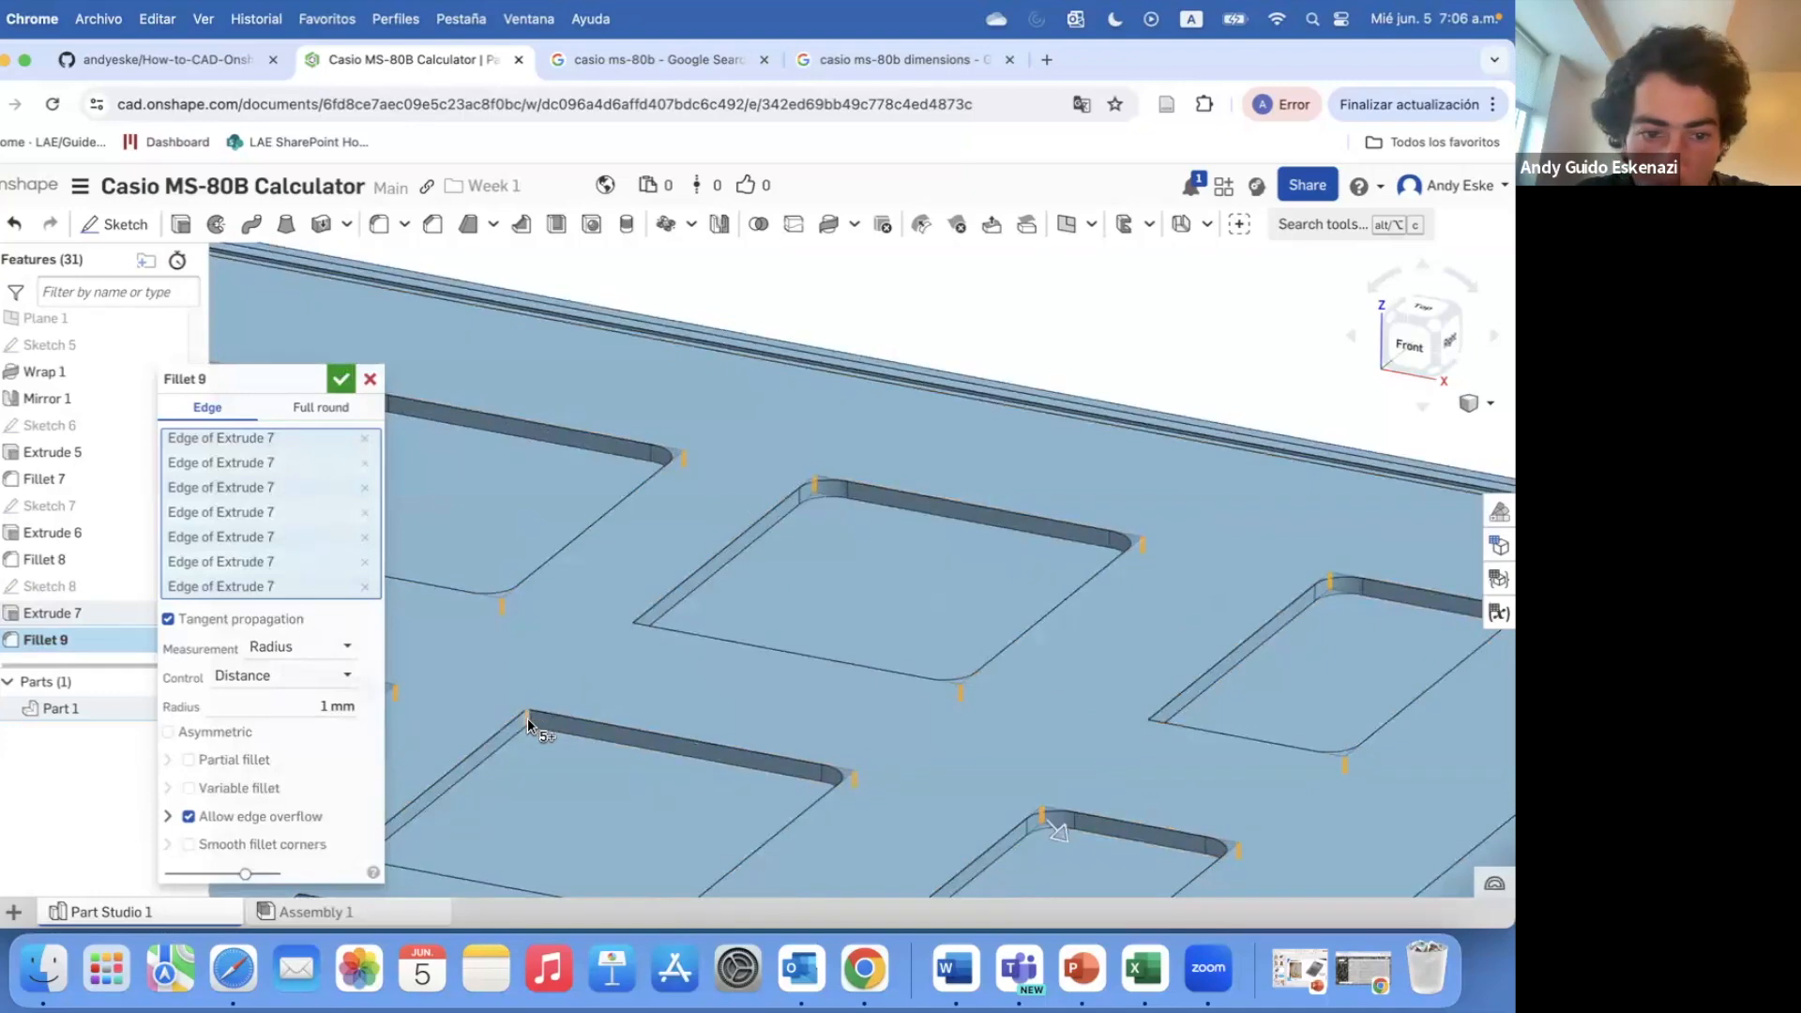
scroll(527, 718, down, 5)
scroll(756, 674, up, 5)
scroll(1074, 439, down, 5)
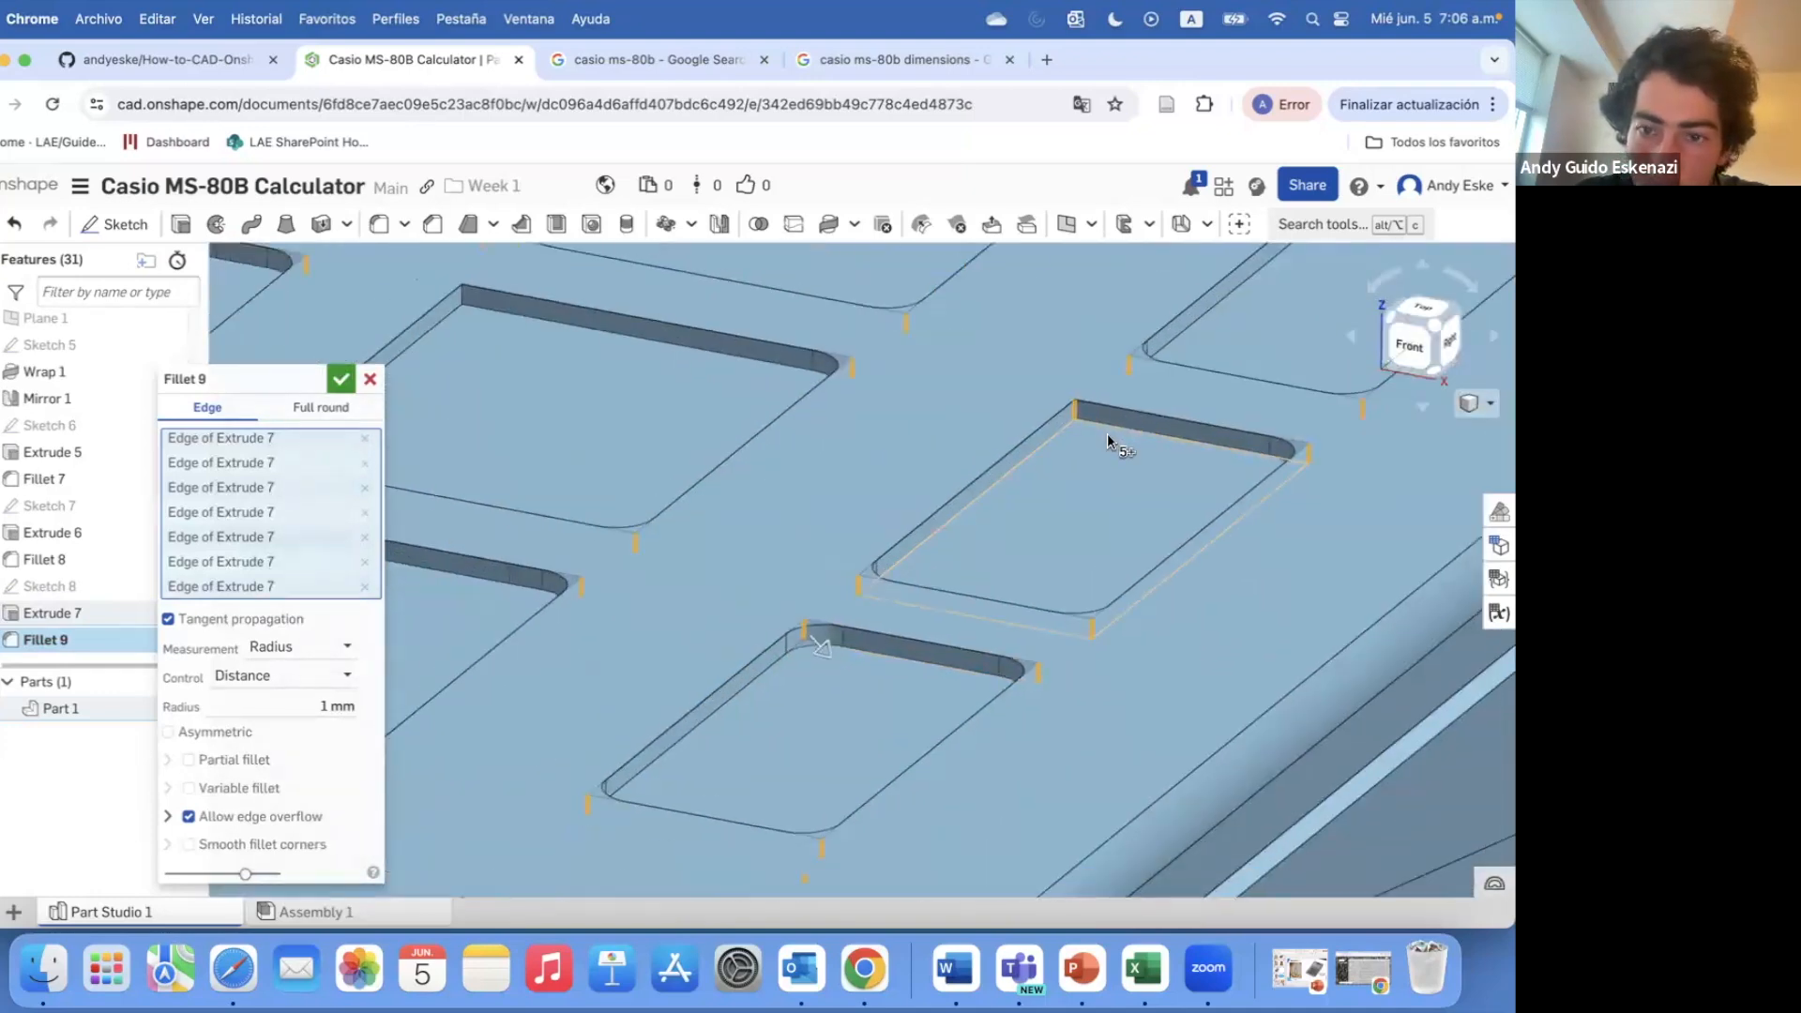
scroll(805, 674, up, 5)
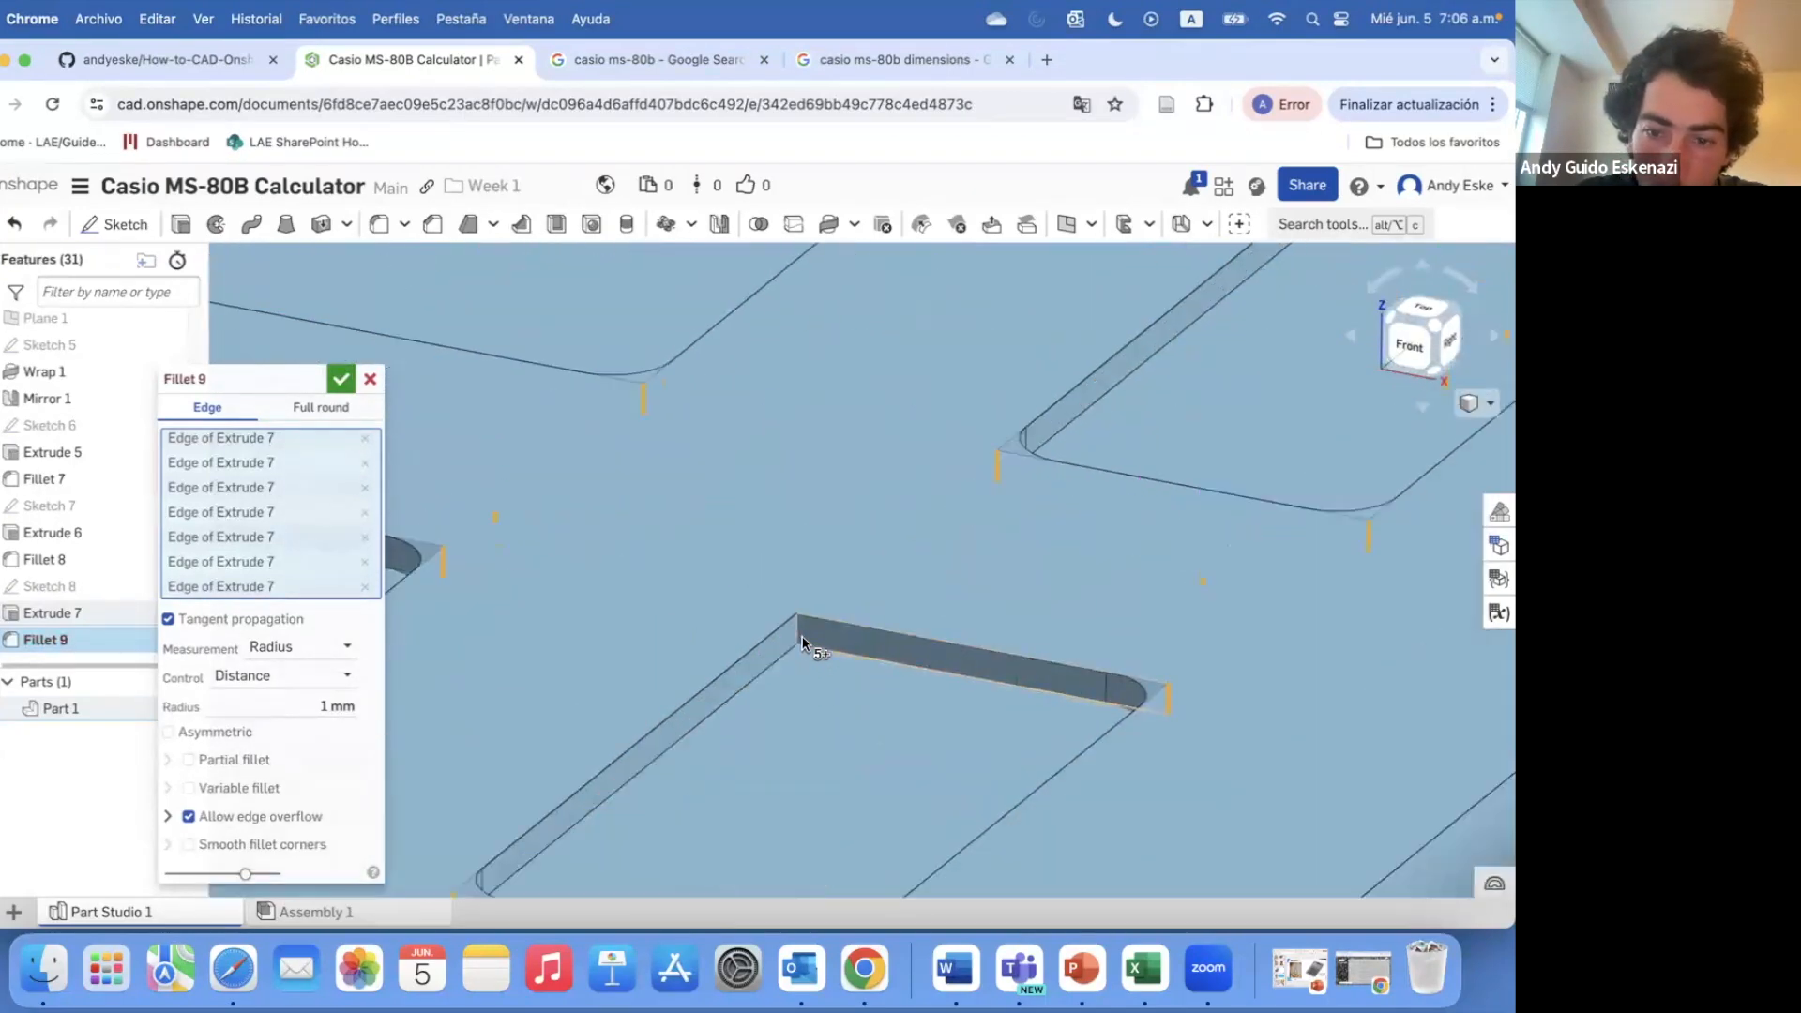
scroll(798, 641, down, 5)
scroll(720, 556, up, 3)
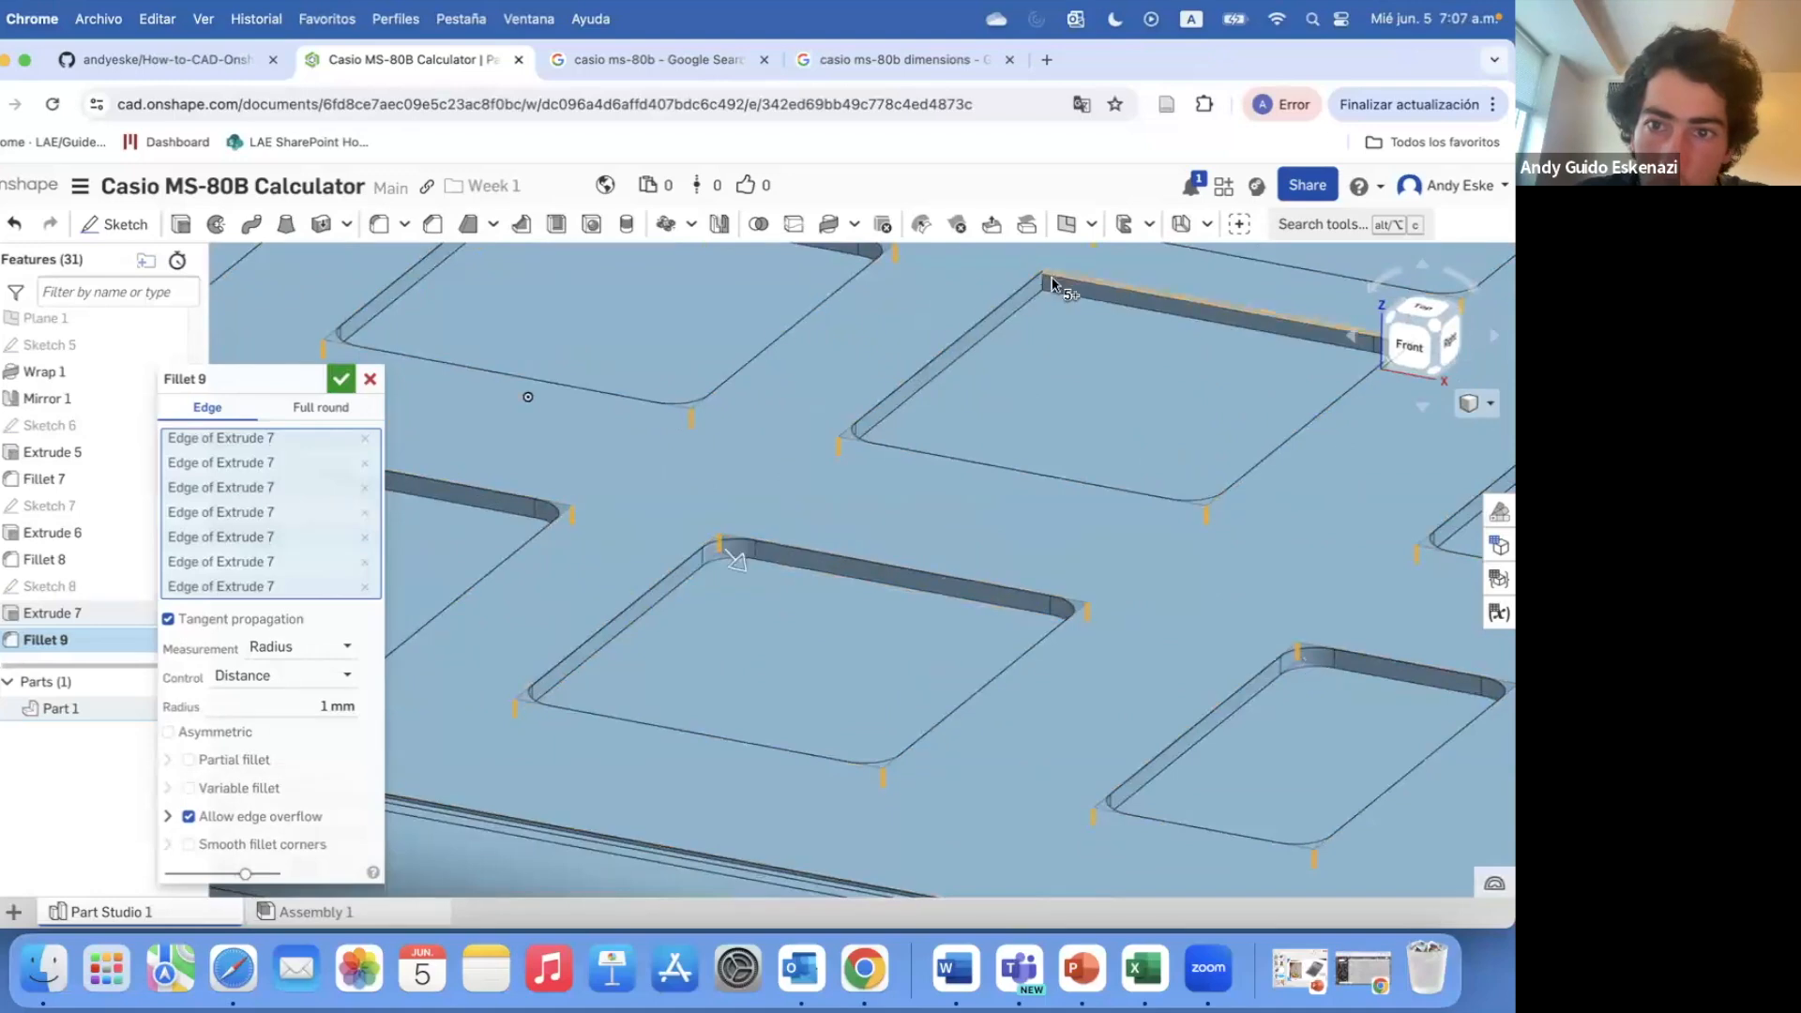
- Add the vertical corner edges of the key pockets in the front rows to the 1 mm fillet
scroll(1053, 284, down, 5)
scroll(600, 463, up, 3)
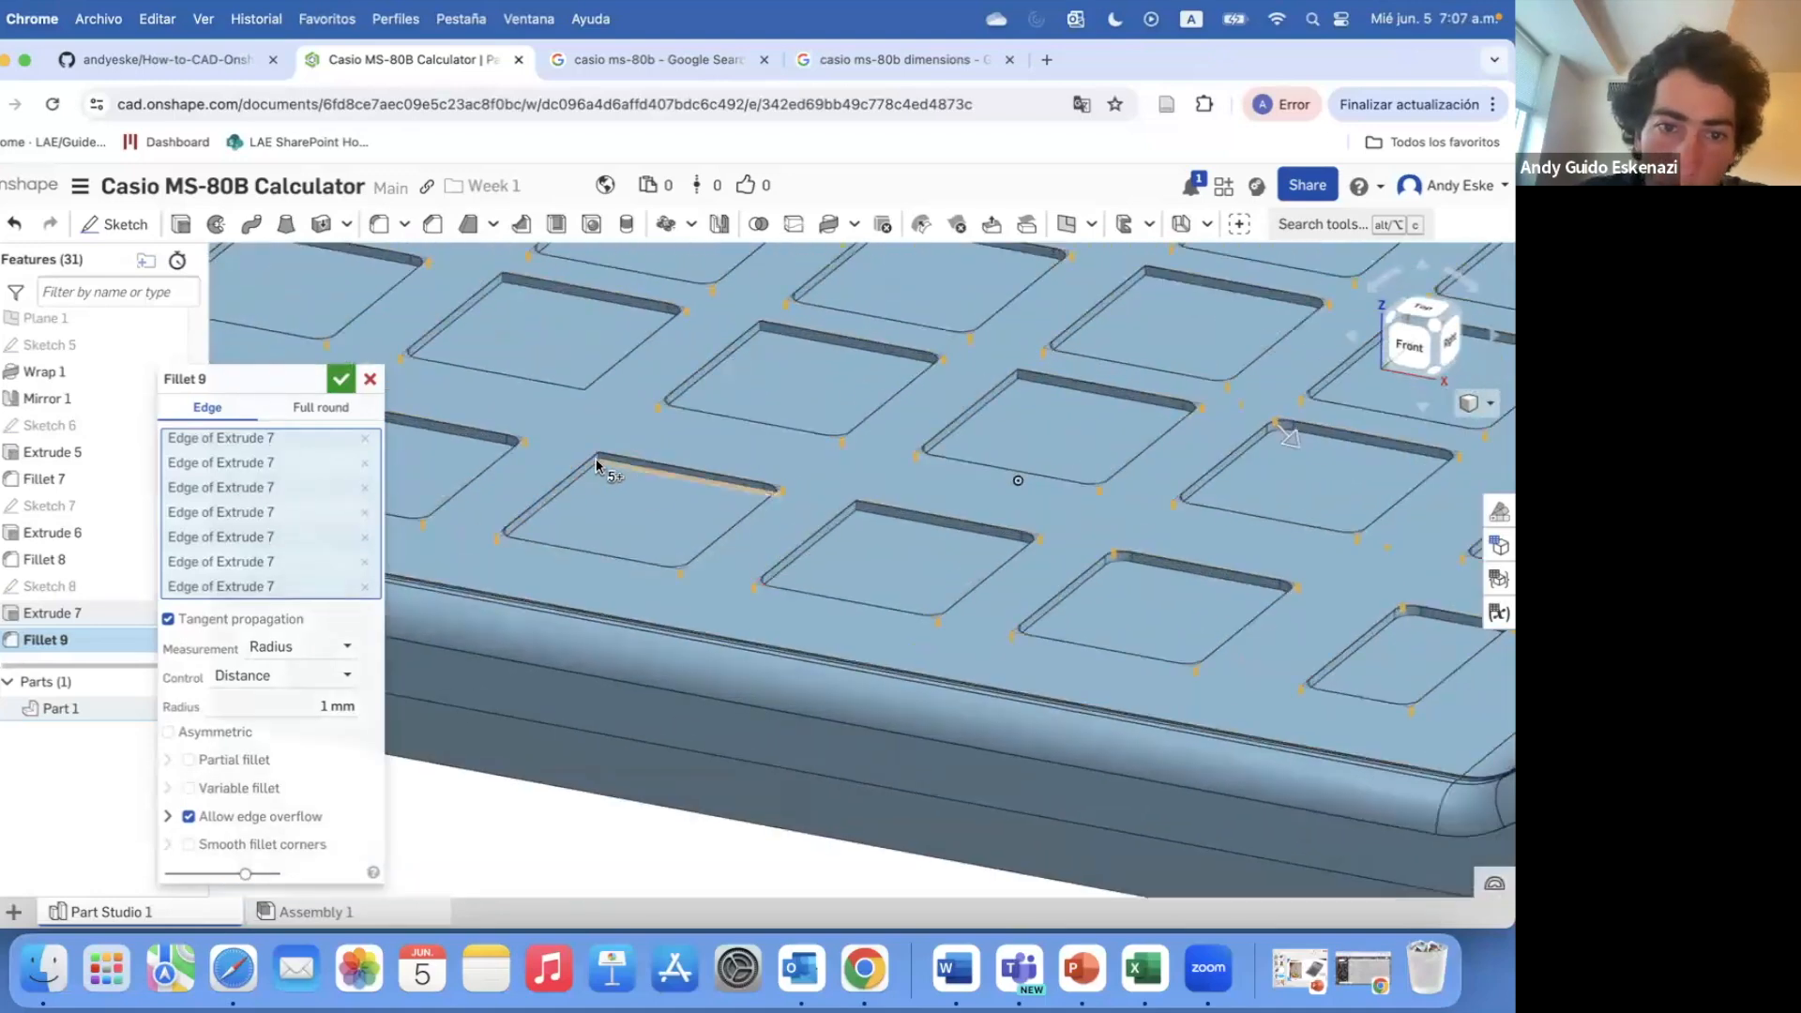
scroll(596, 463, up, 3)
click(604, 458)
click(1110, 562)
scroll(1110, 565, down, 3)
scroll(994, 375, up, 2)
click(998, 374)
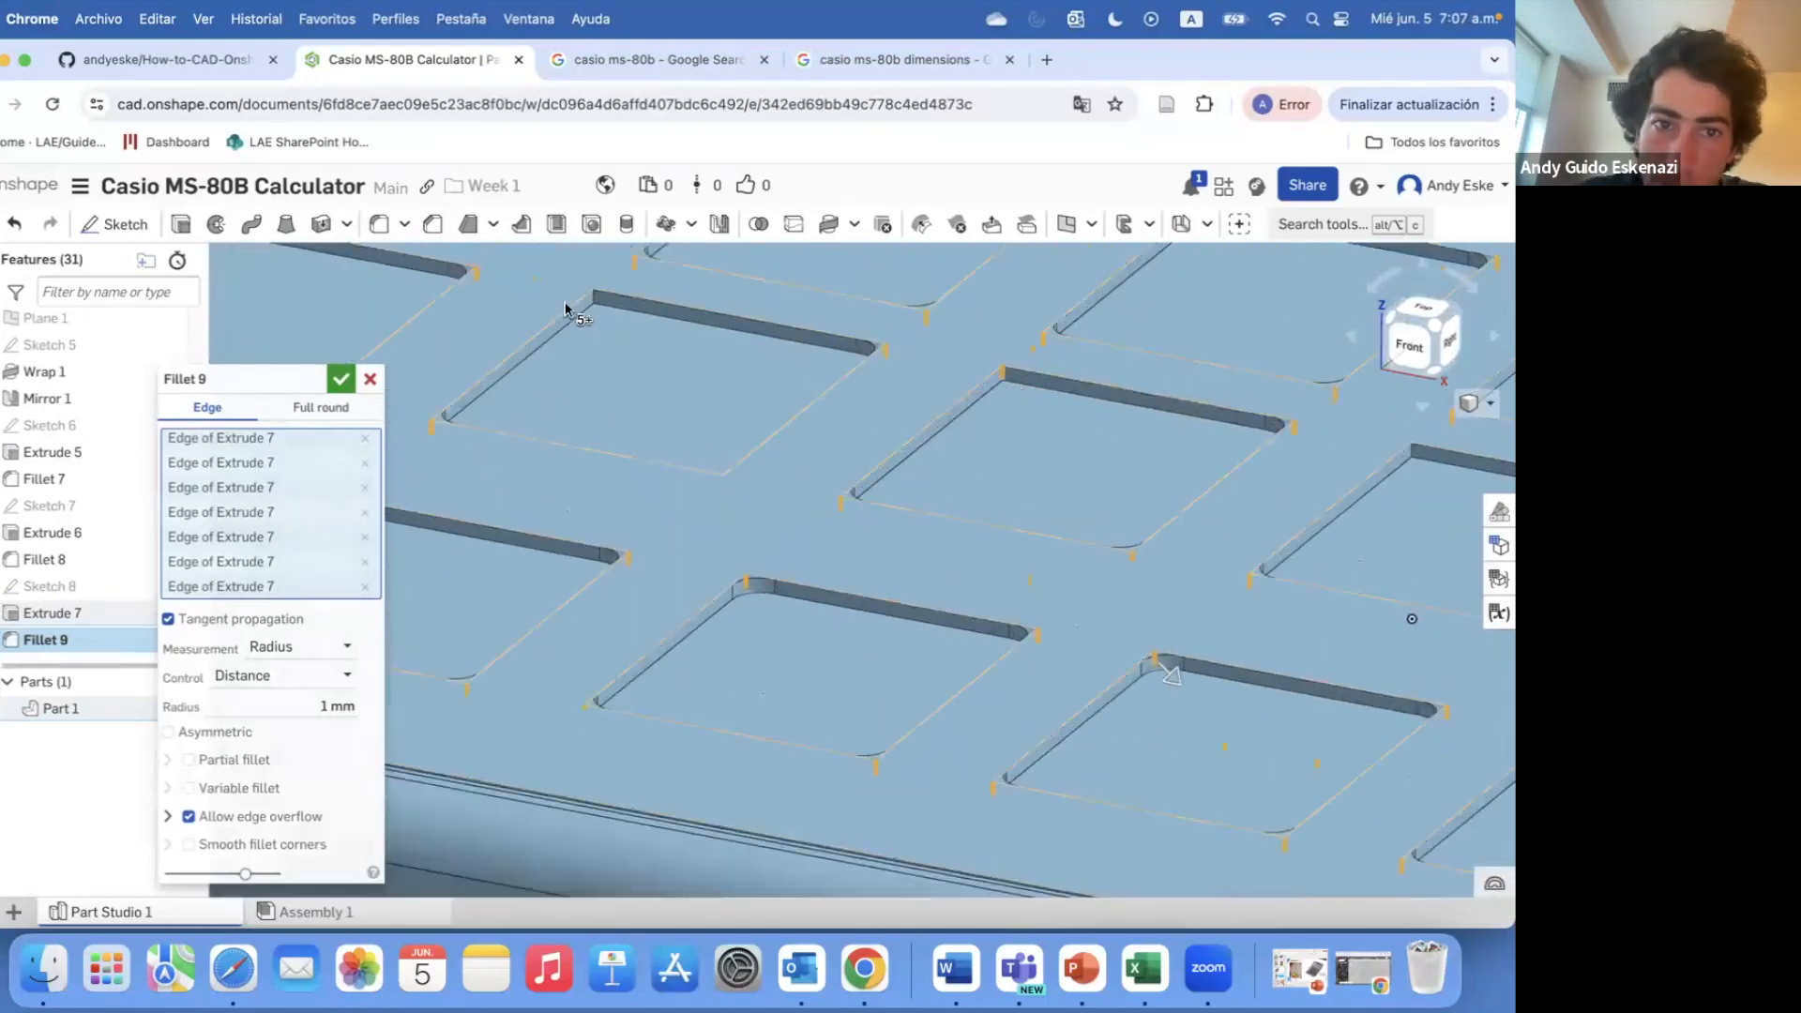
- Add the unselected corner edges of the key pockets in the columns near the calculator's side edge to the same fillet
scroll(567, 375, down, 5)
scroll(444, 392, up, 3)
scroll(854, 361, down, 2)
scroll(854, 361, up, 3)
scroll(877, 402, down, 3)
scroll(885, 334, up, 3)
scroll(995, 296, down, 4)
scroll(1169, 400, up, 4)
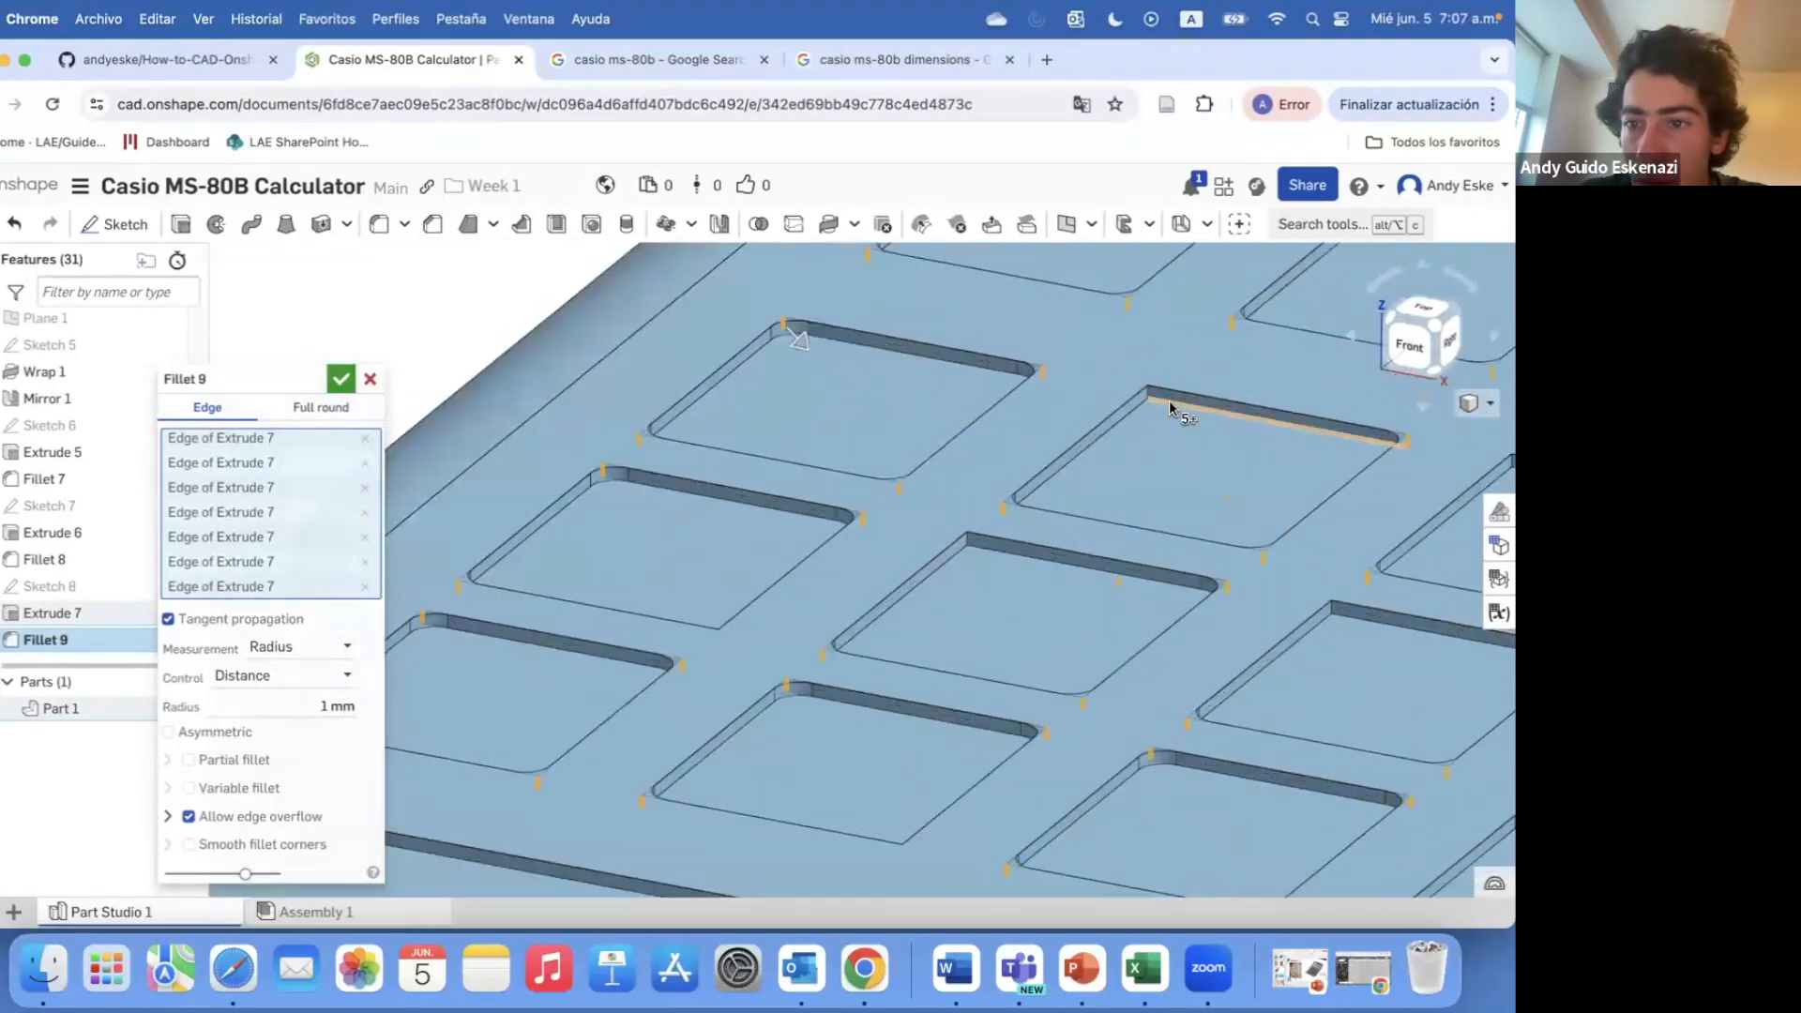
scroll(962, 614, up, 2)
click(970, 515)
scroll(971, 520, down, 3)
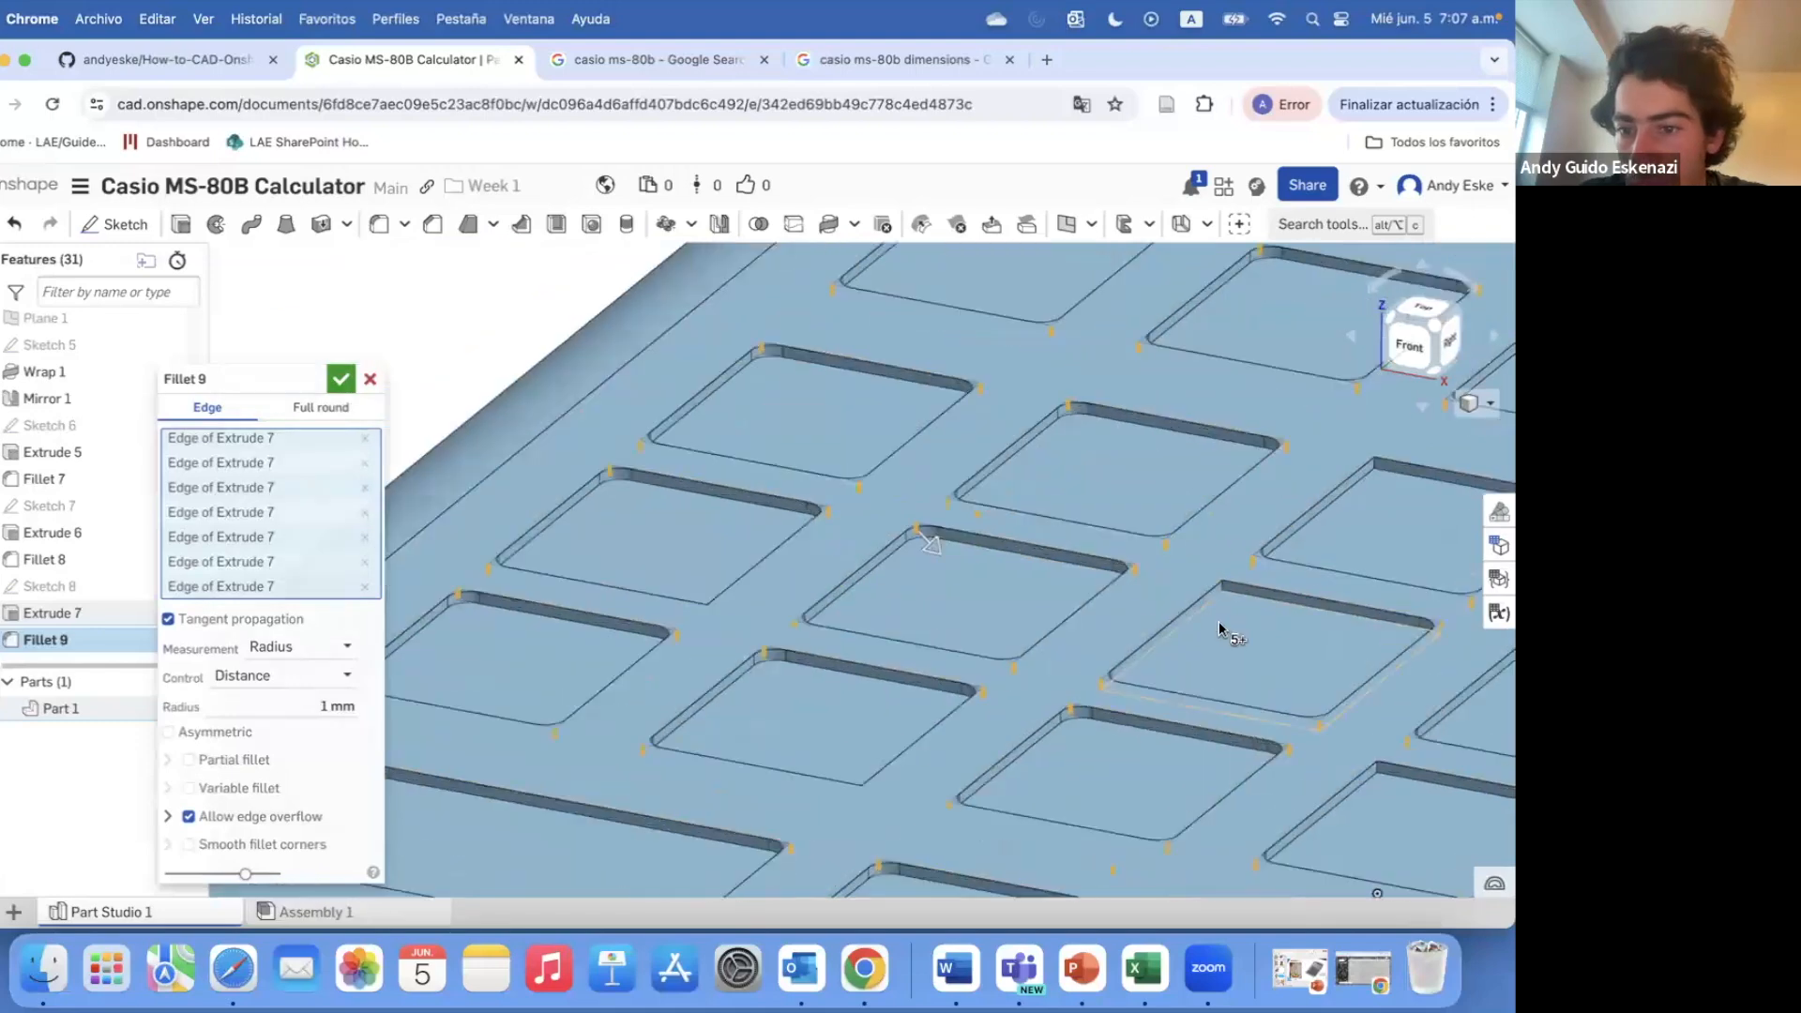
- Select the remaining corner edges of the middle and rear key pockets and finish the 1 mm fillet
scroll(1226, 626, up, 3)
click(1279, 515)
scroll(1294, 514, down, 3)
scroll(1388, 441, up, 3)
click(1323, 460)
scroll(1111, 514, down, 3)
scroll(1280, 582, up, 3)
scroll(1091, 728, down, 5)
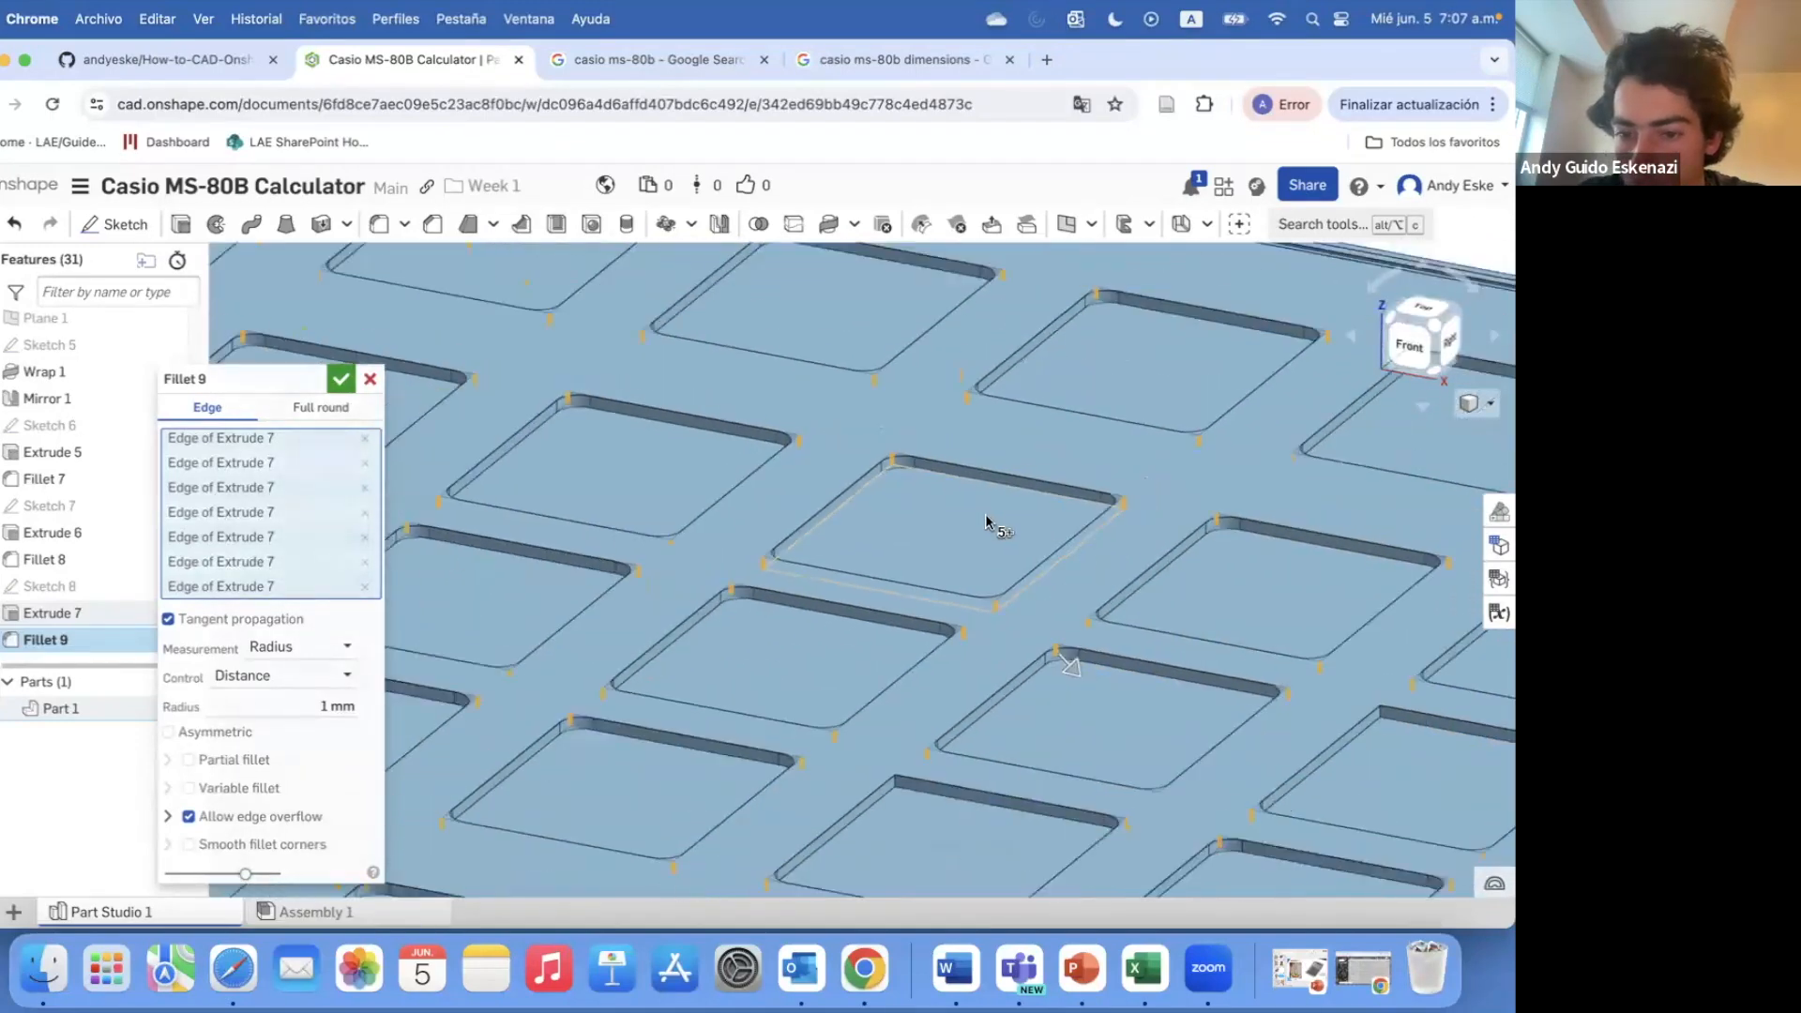
scroll(1083, 741, up, 3)
scroll(1083, 748, down, 2)
scroll(1082, 741, down, 3)
scroll(877, 699, up, 4)
scroll(966, 647, down, 3)
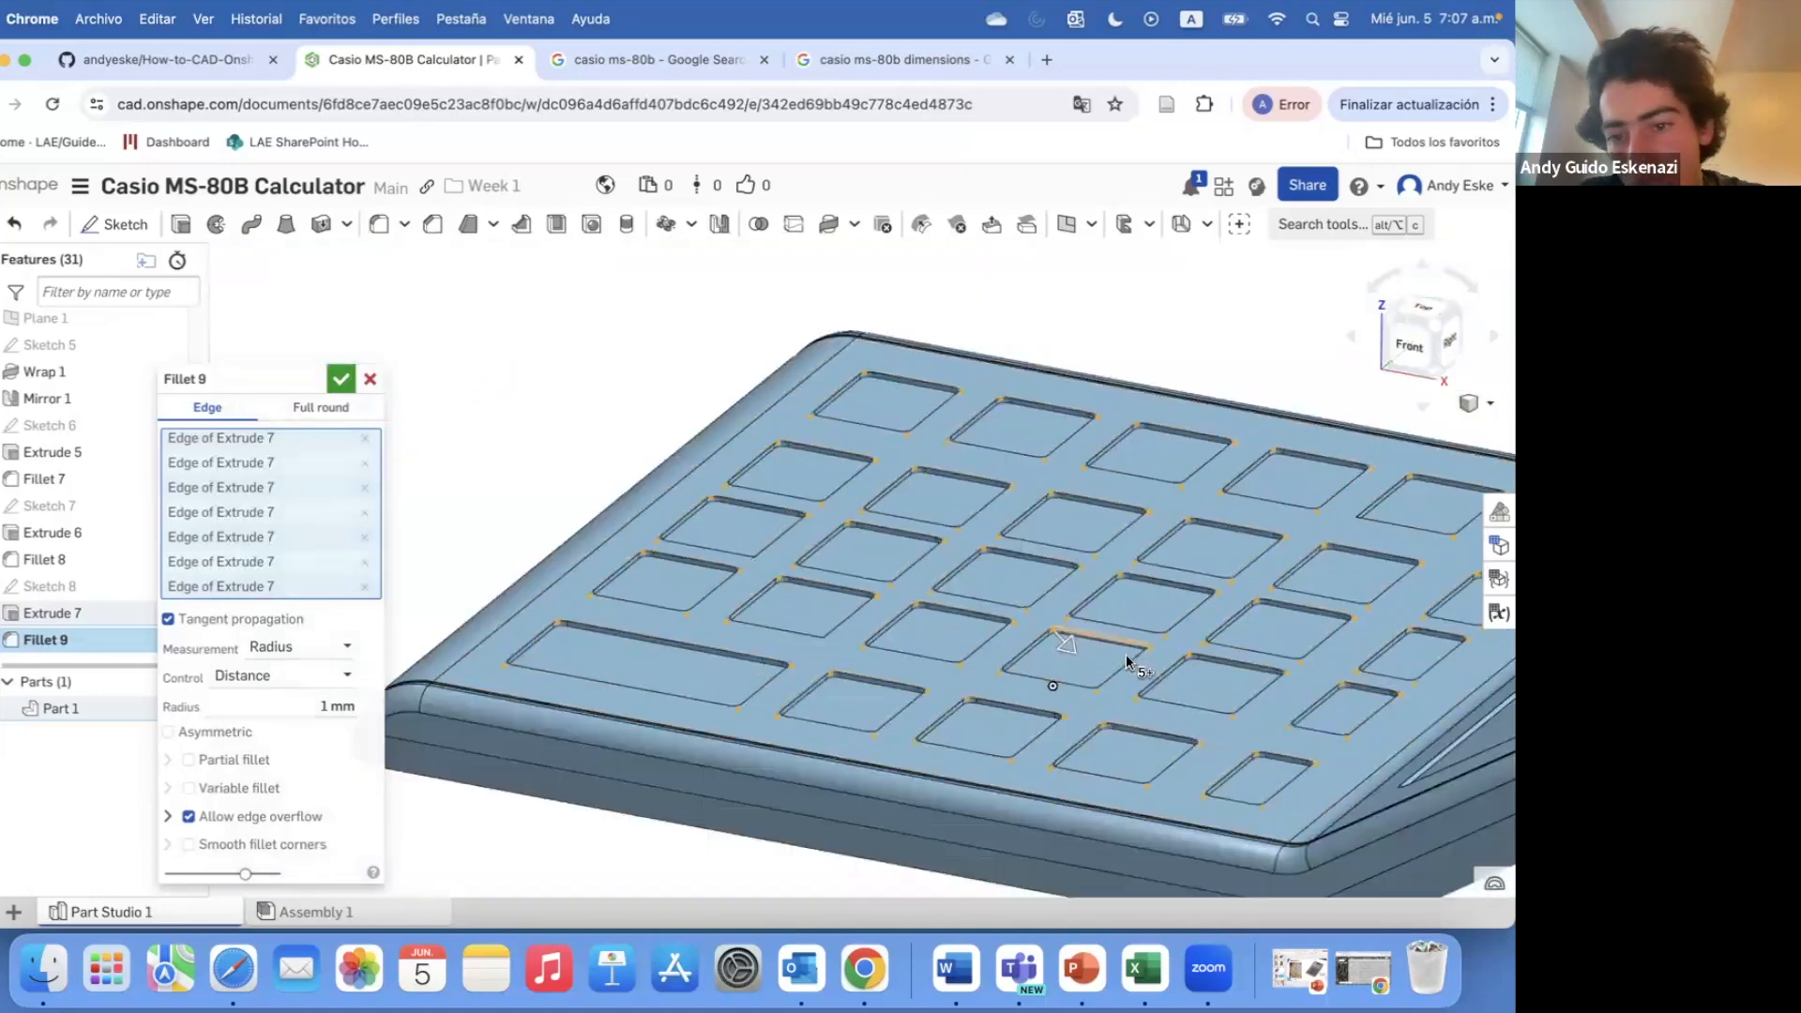
click(342, 379)
- Fillet a key pocket corner edge that is still sharp with a 1 mm radius
right_drag(381, 381, 766, 456)
scroll(819, 482, up, 5)
scroll(819, 482, up, 3)
click(378, 223)
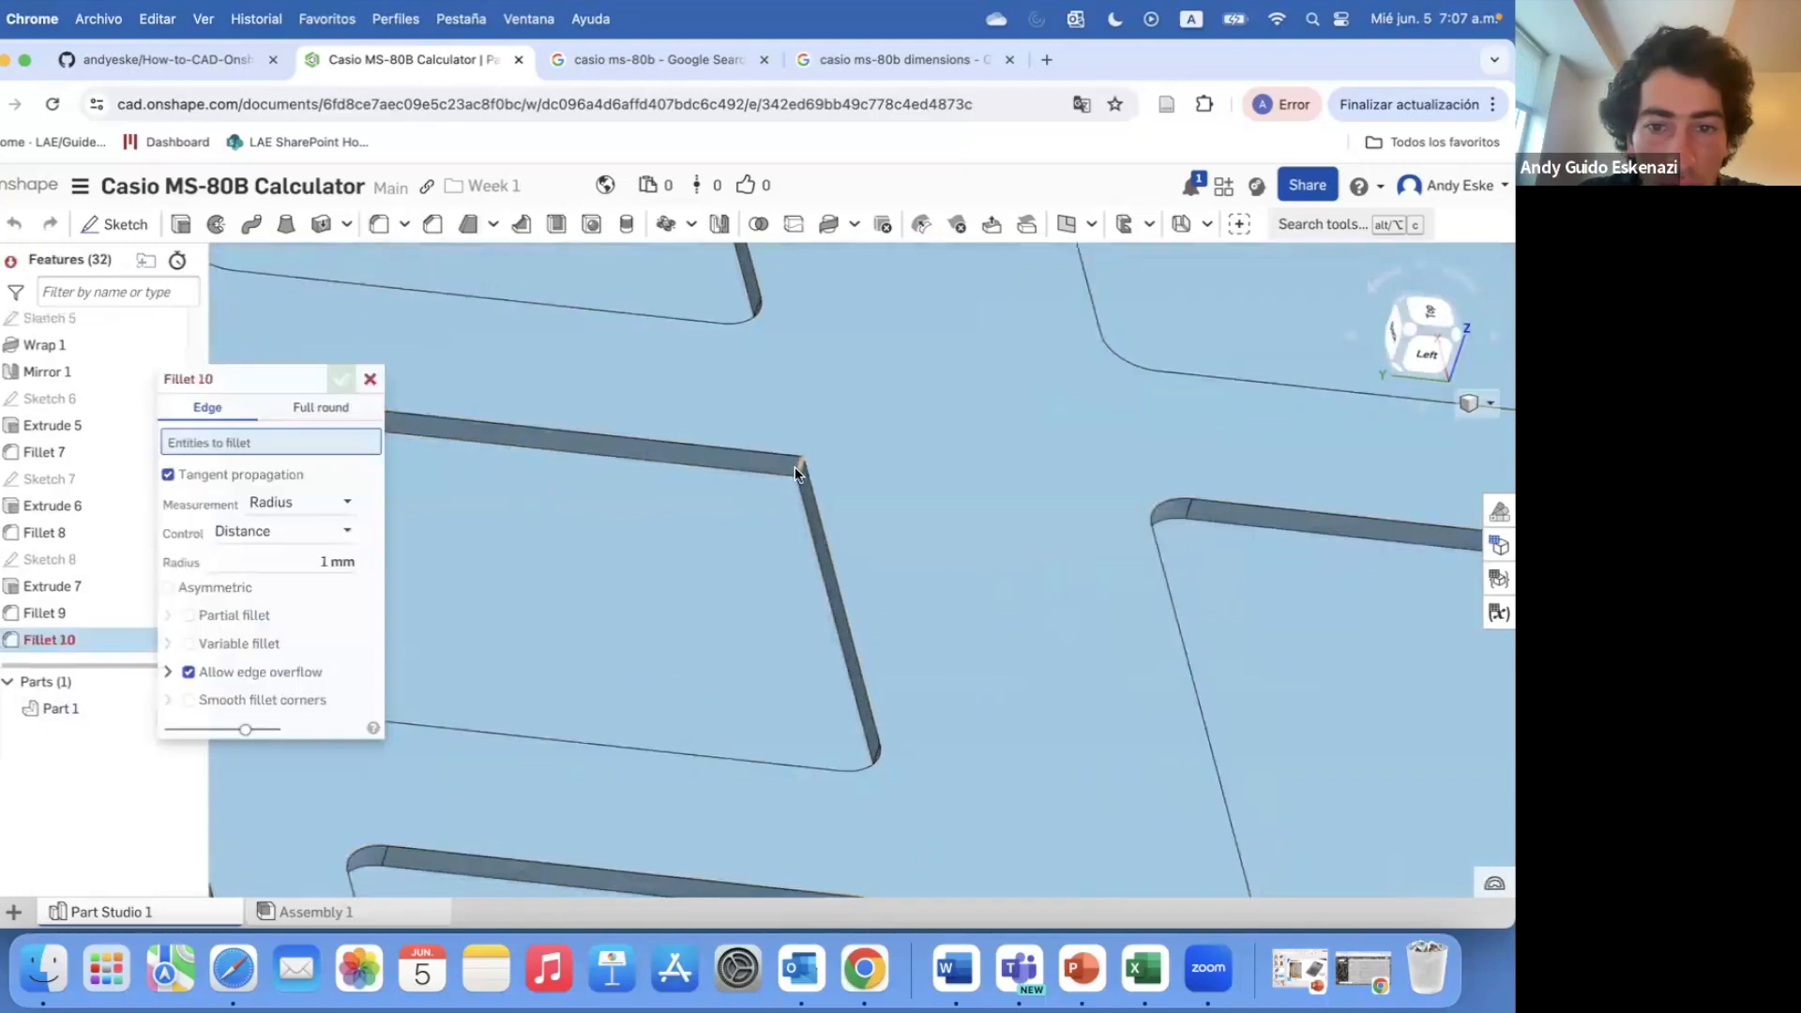
click(795, 469)
scroll(795, 469, down, 5)
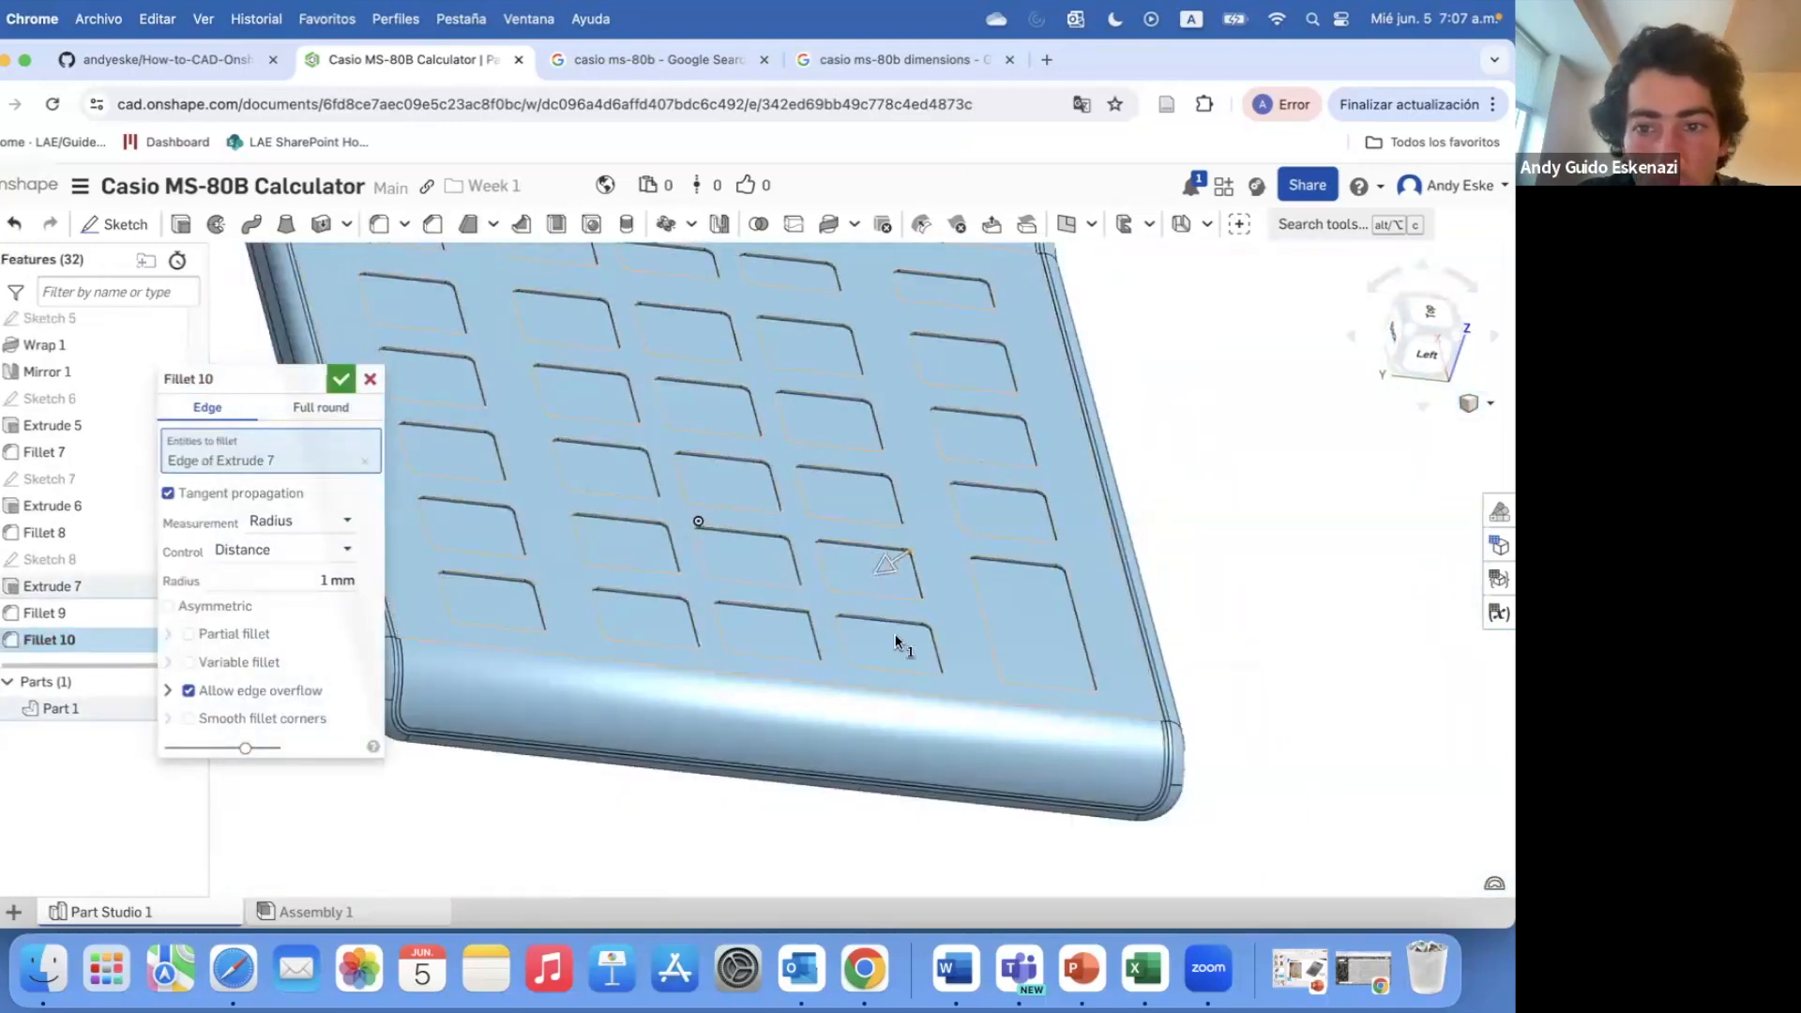
scroll(896, 643, down, 2)
click(339, 382)
- Edit the new fillet to include a second missed corner edge of a key pocket
right_drag(573, 295, 600, 394)
right_click(76, 645)
click(129, 696)
scroll(544, 352, up, 6)
click(513, 354)
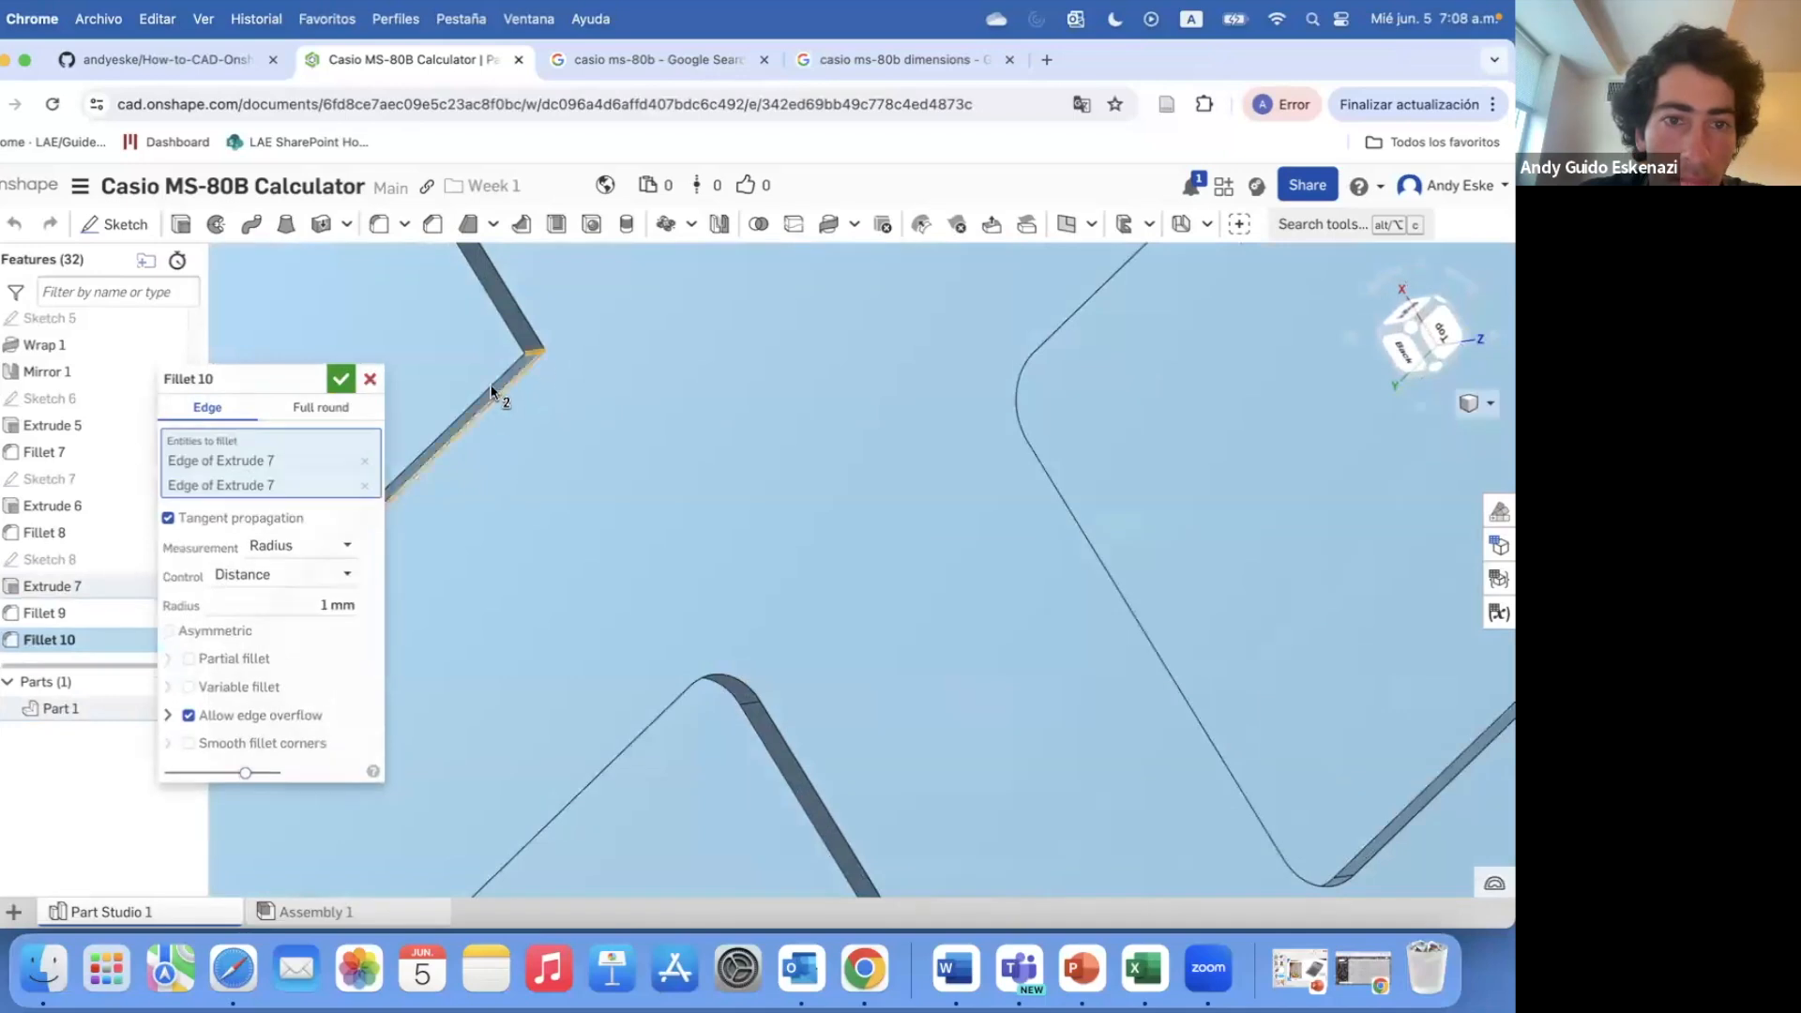
key(Return)
- Reopen the newest fillet and add the remaining sharp key pocket corner to it
scroll(755, 569, down, 8)
right_drag(753, 567, 575, 651)
scroll(577, 638, up, 3)
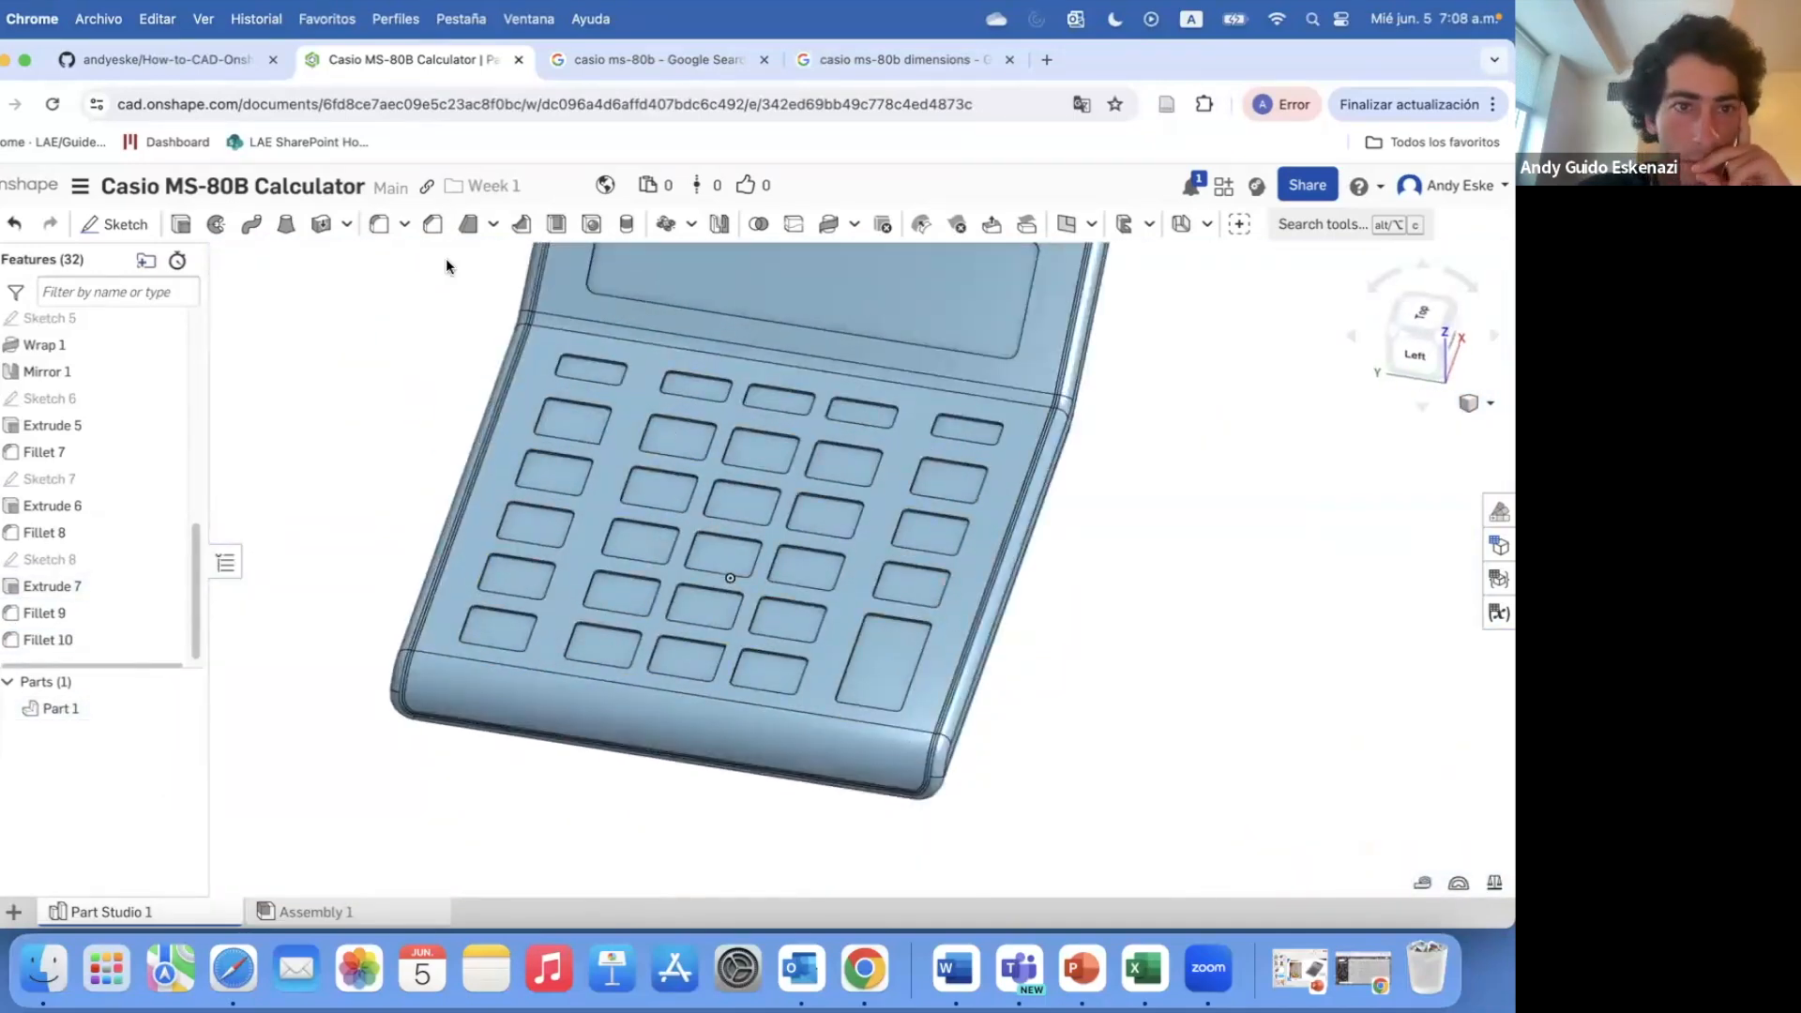
click(637, 576)
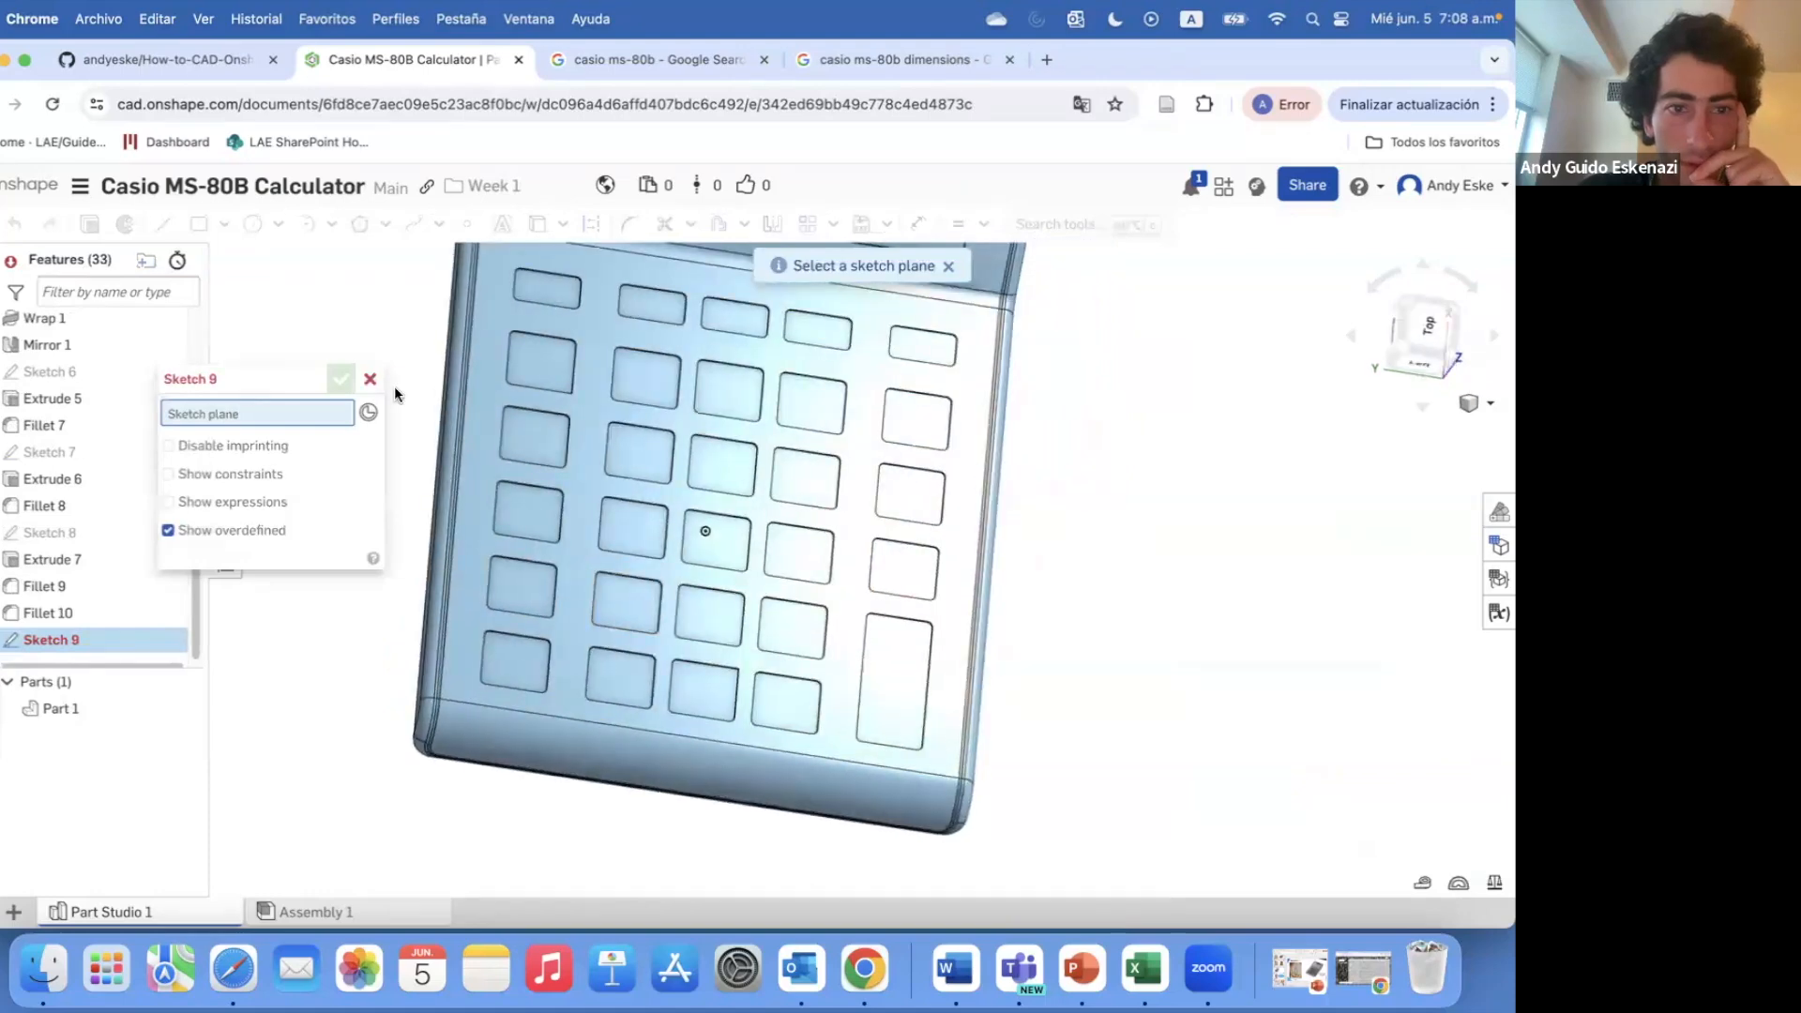
scroll(551, 409, down, 3)
double_click(49, 626)
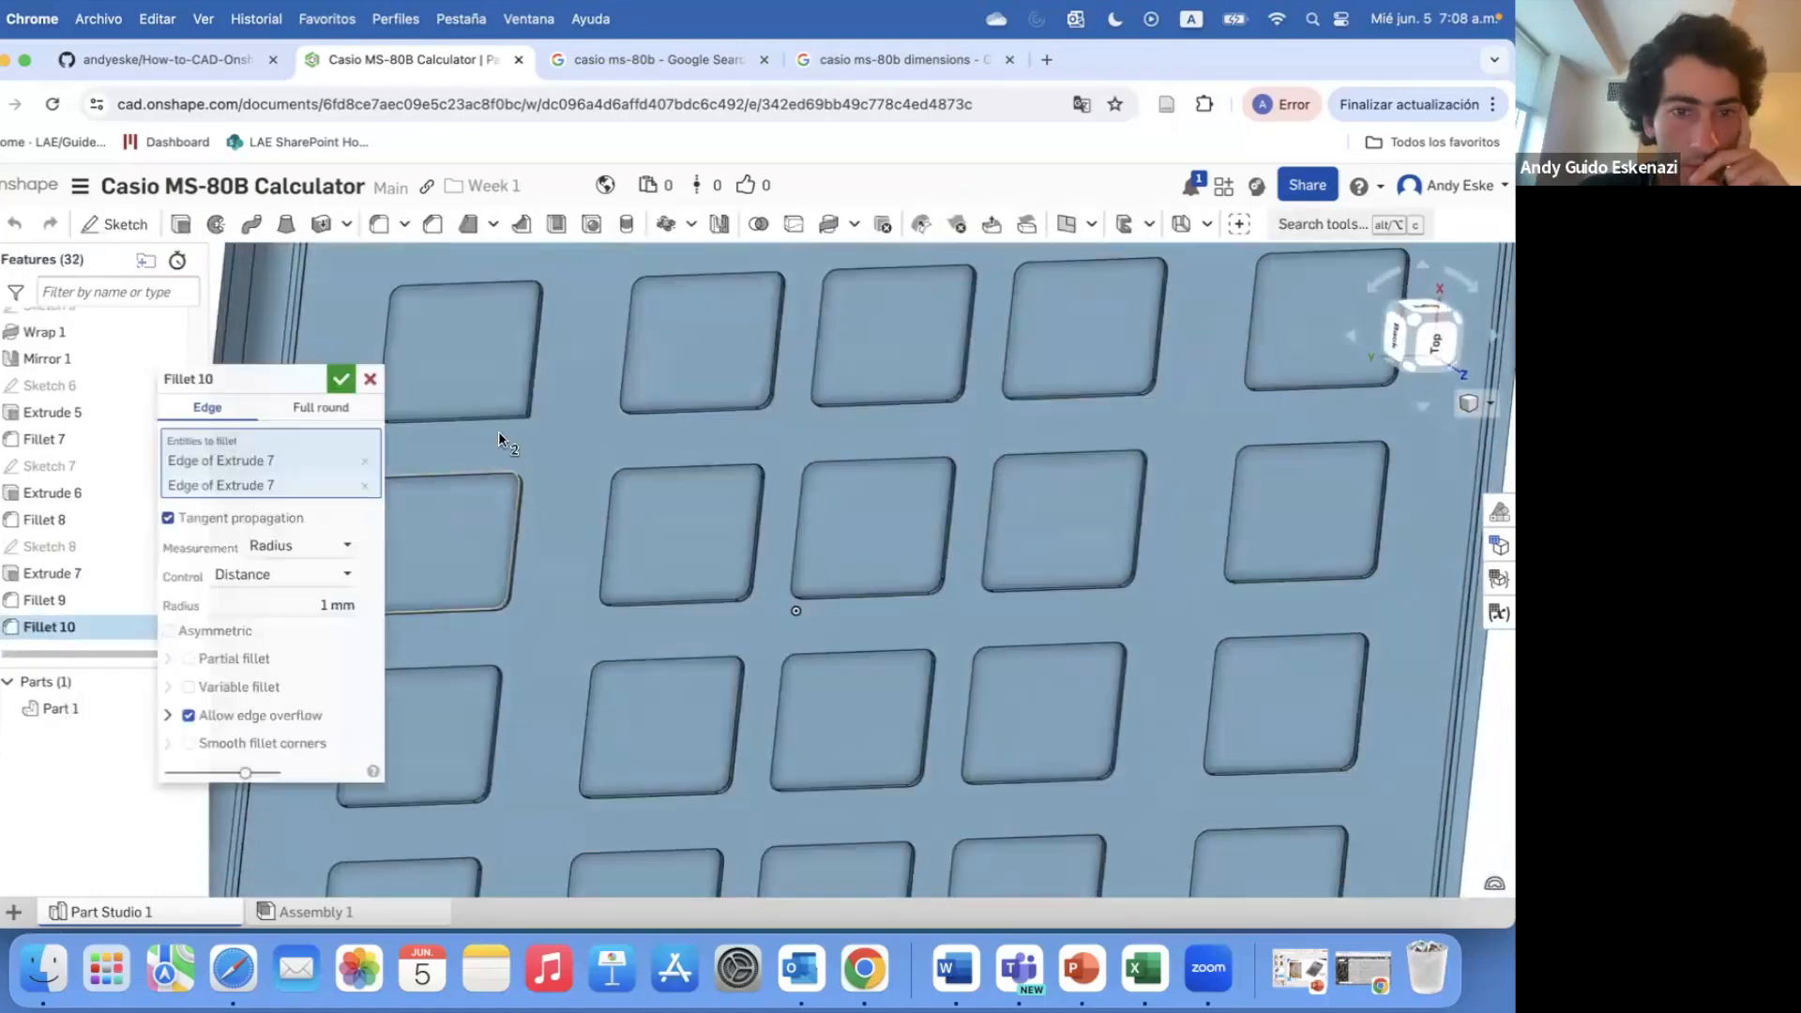
scroll(500, 436, up, 10)
scroll(502, 441, down, 10)
key(Return)
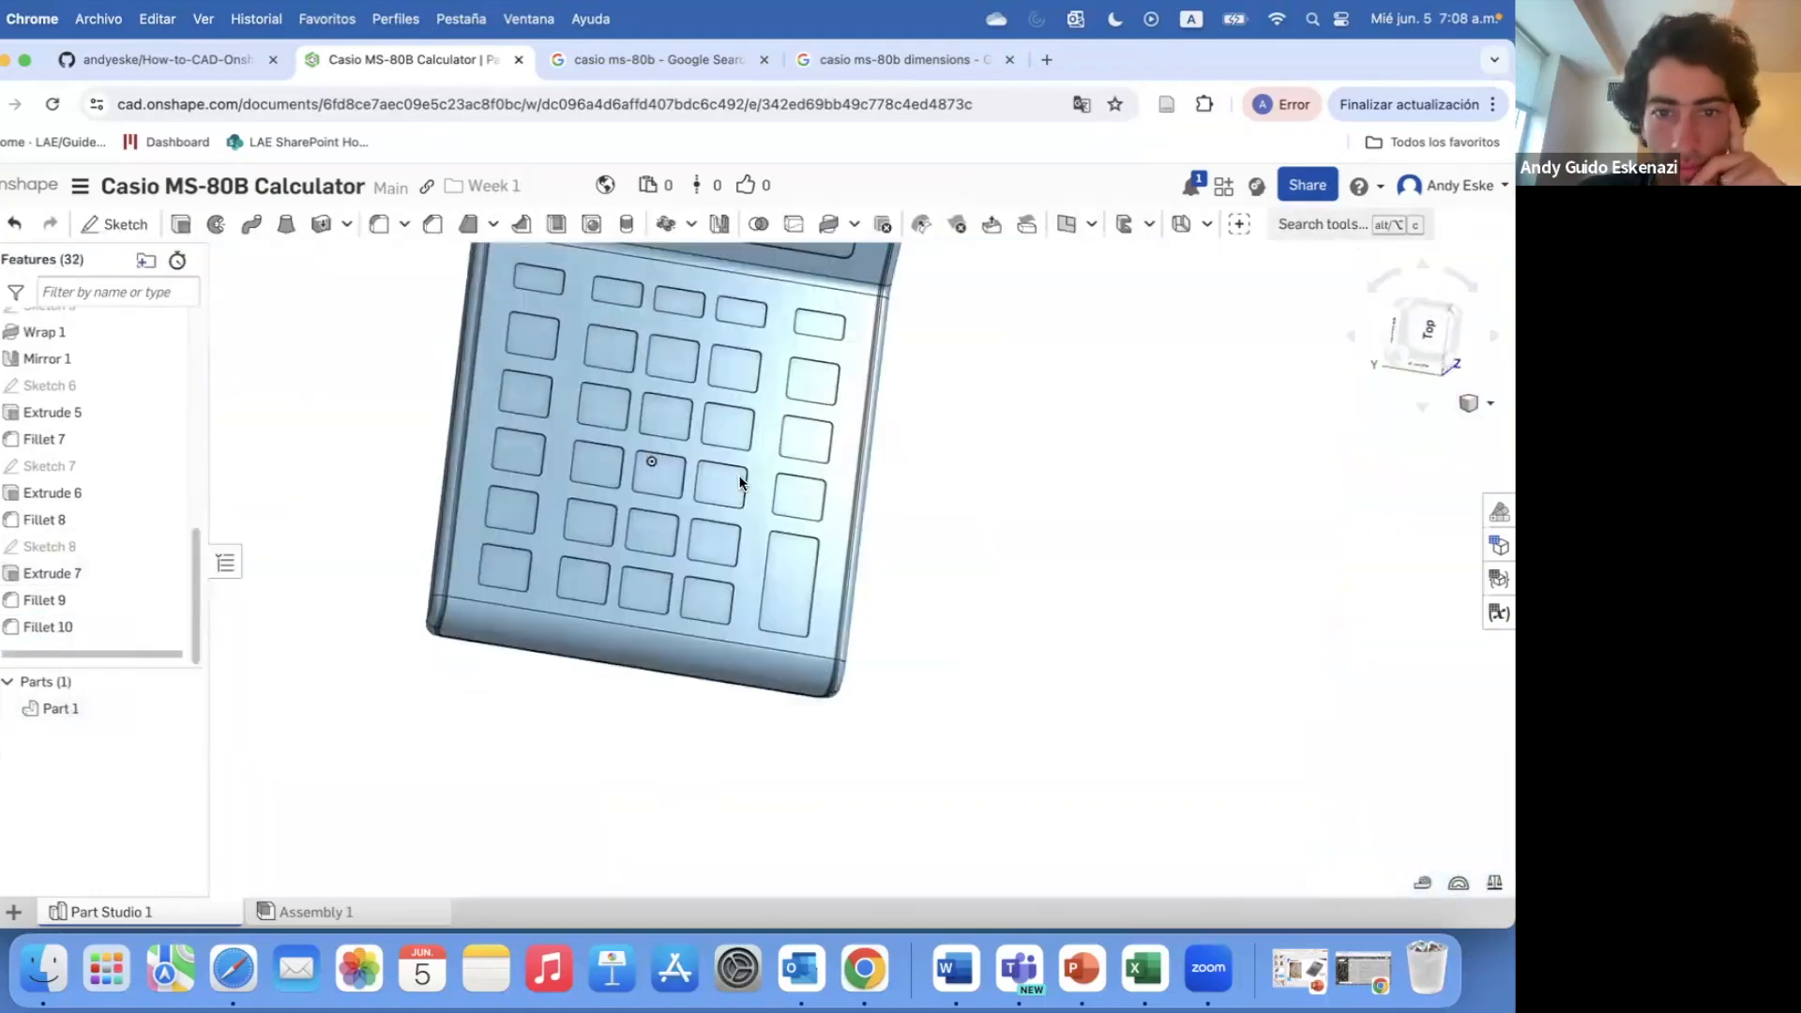
- Start a sketch on a key pocket's floor and offset the outline of the first small pocket in the upper row
click(114, 223)
click(473, 387)
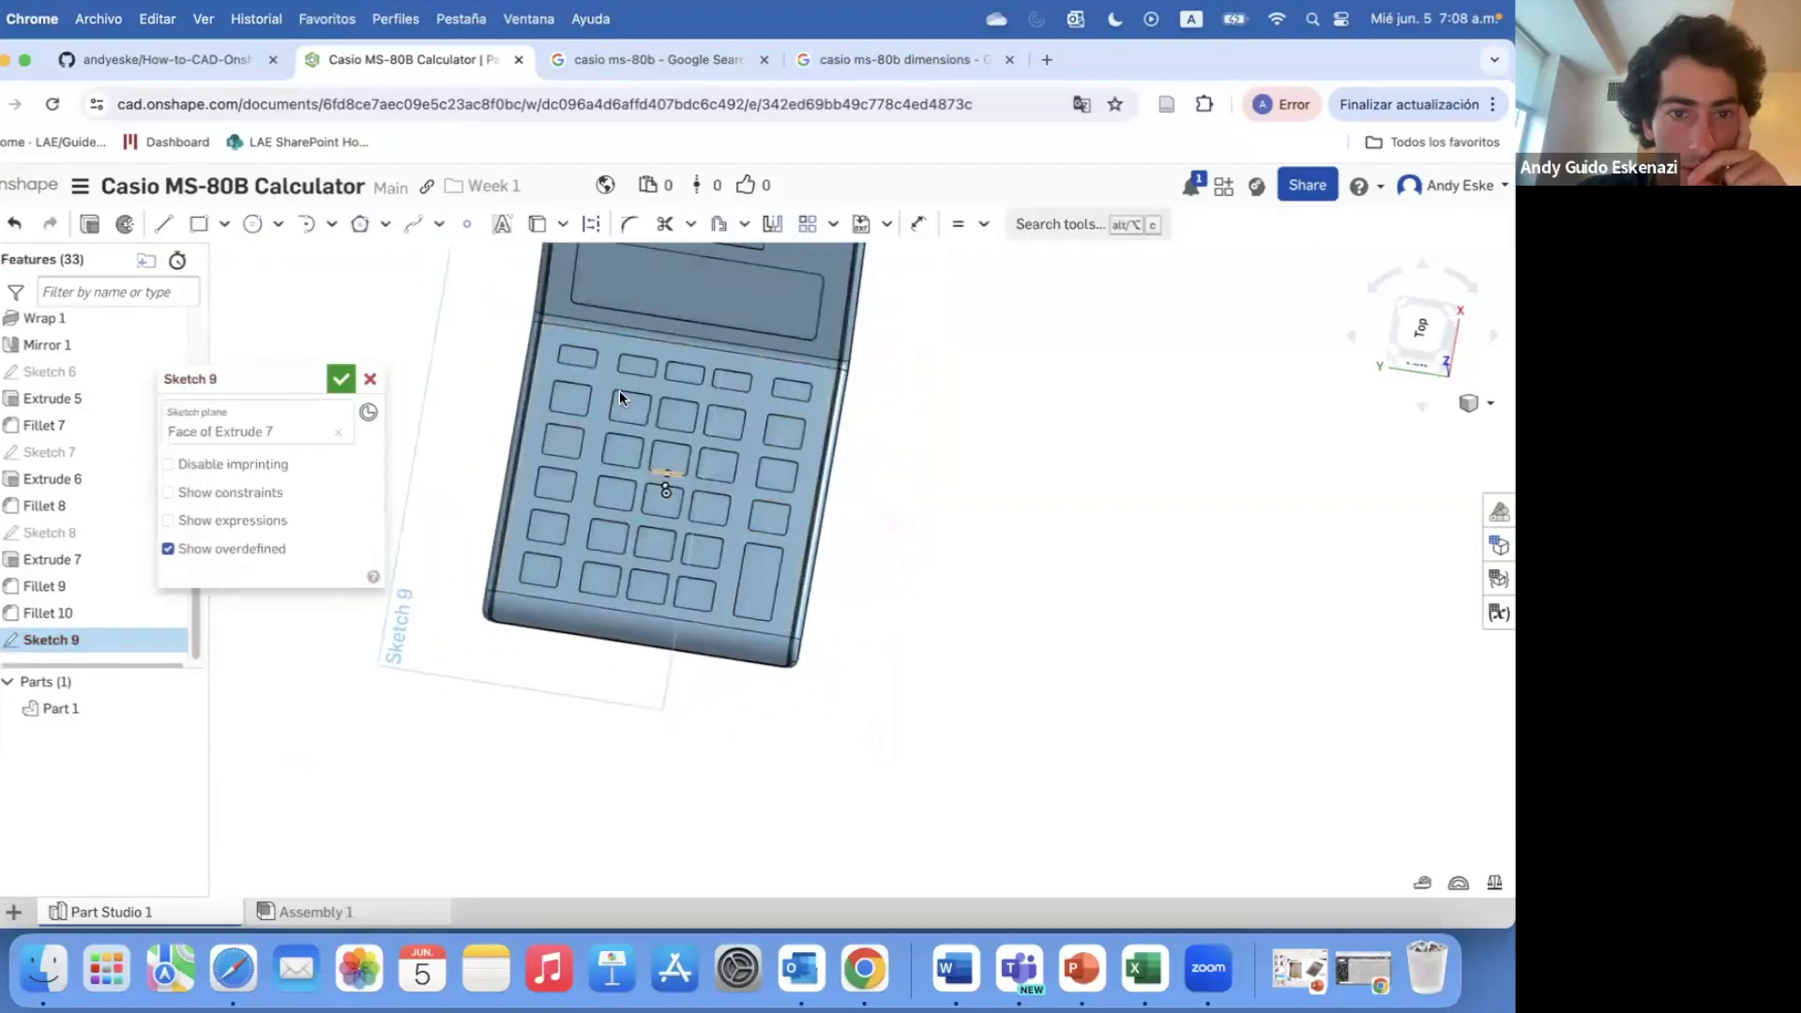
click(723, 223)
click(573, 354)
scroll(563, 349, up, 5)
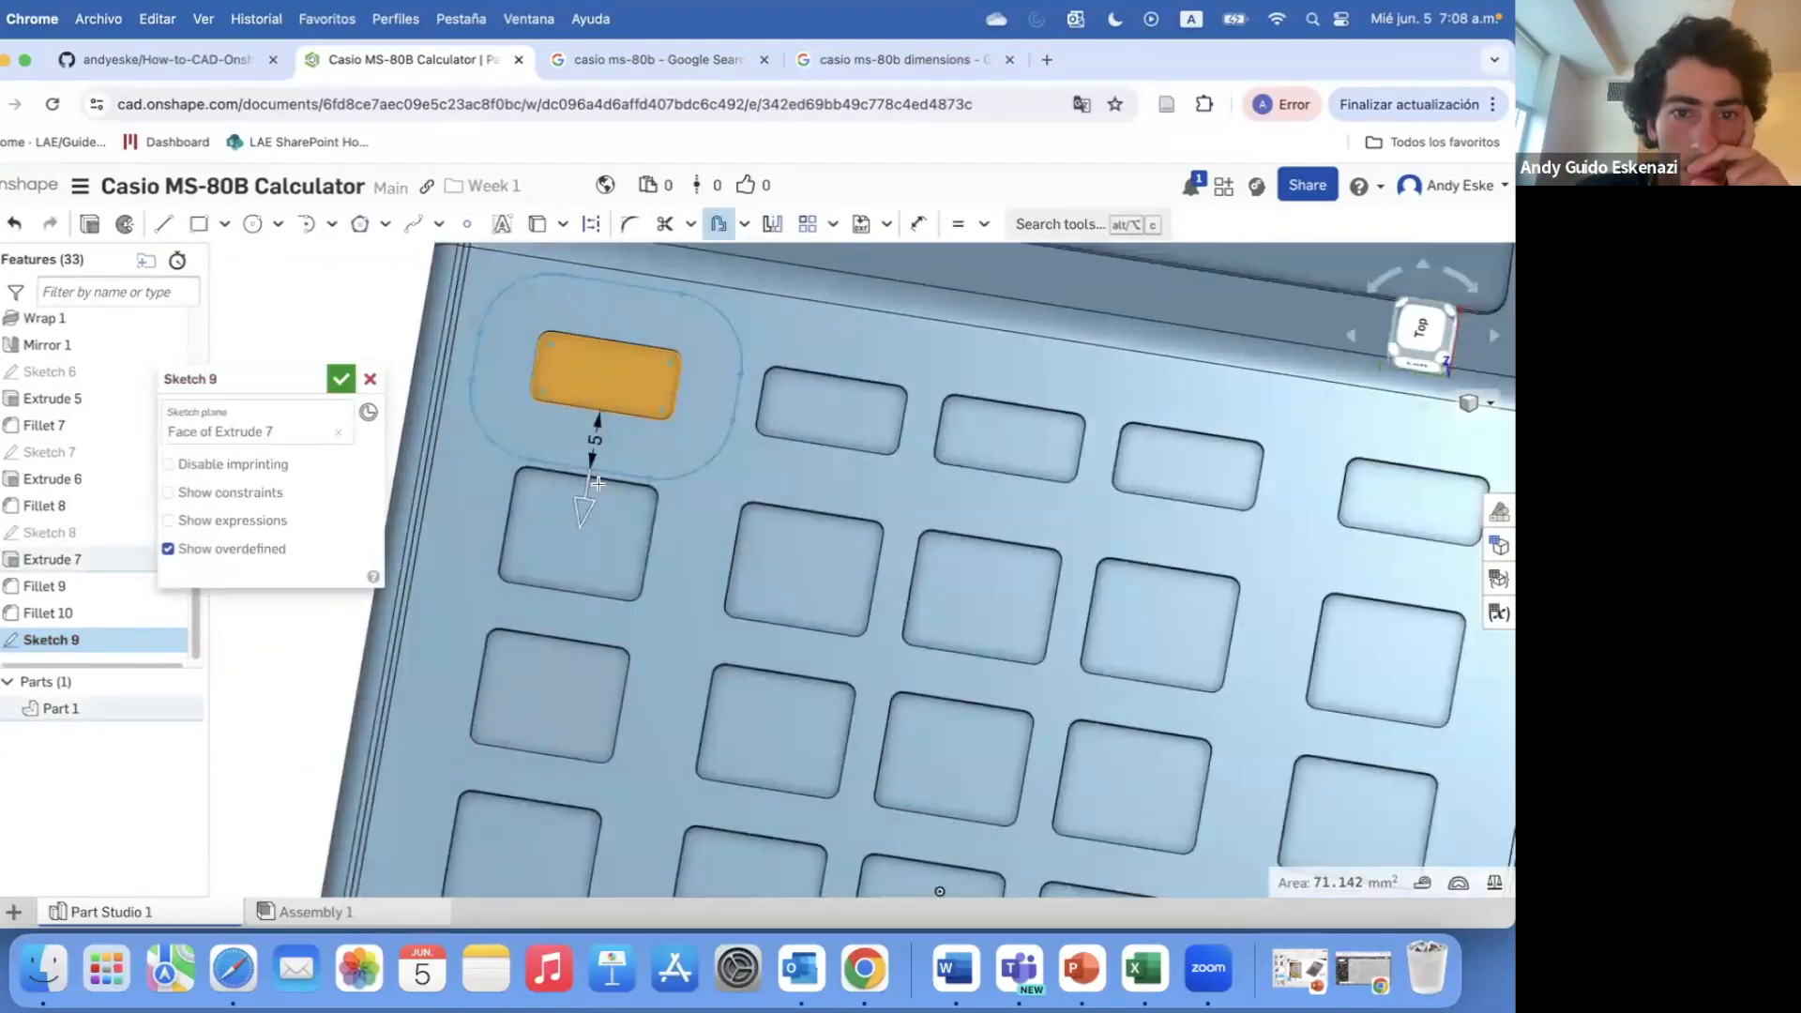
- Set the first small pocket's outline offset to 0.1 mm and place it on the inner side
double_click(596, 441)
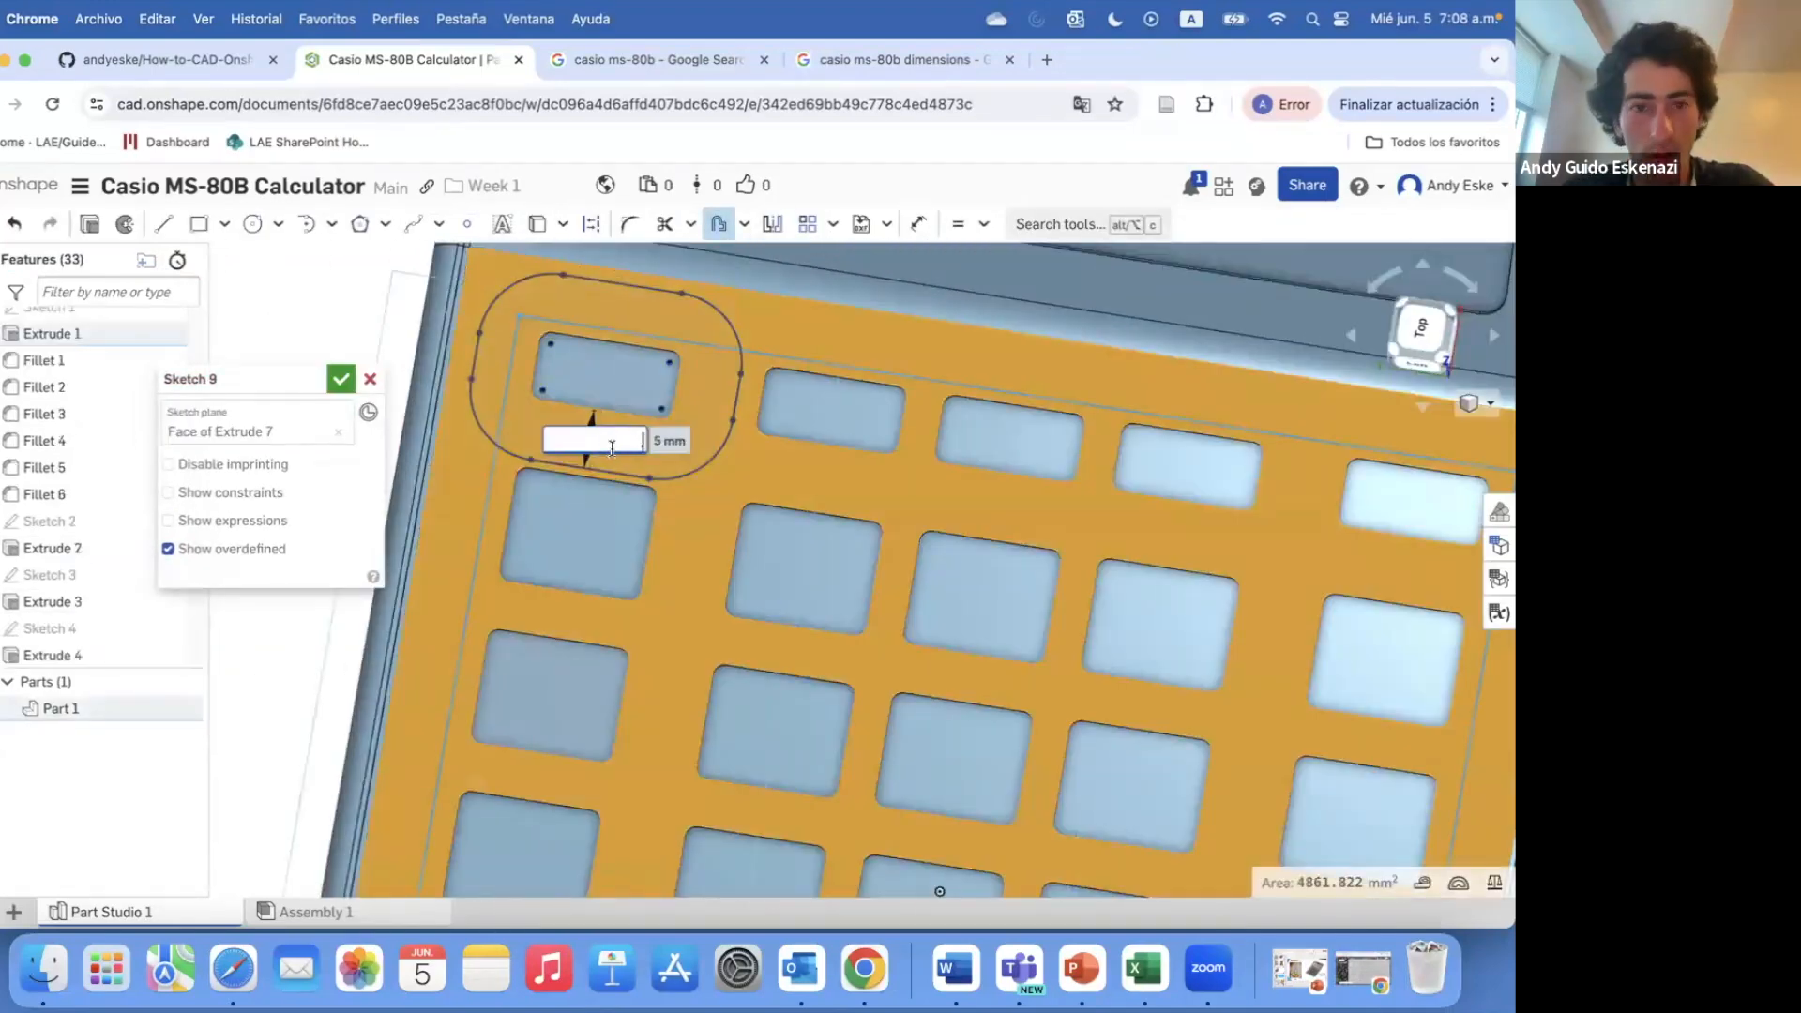
text(1)
key(Return)
scroll(601, 407, up, 5)
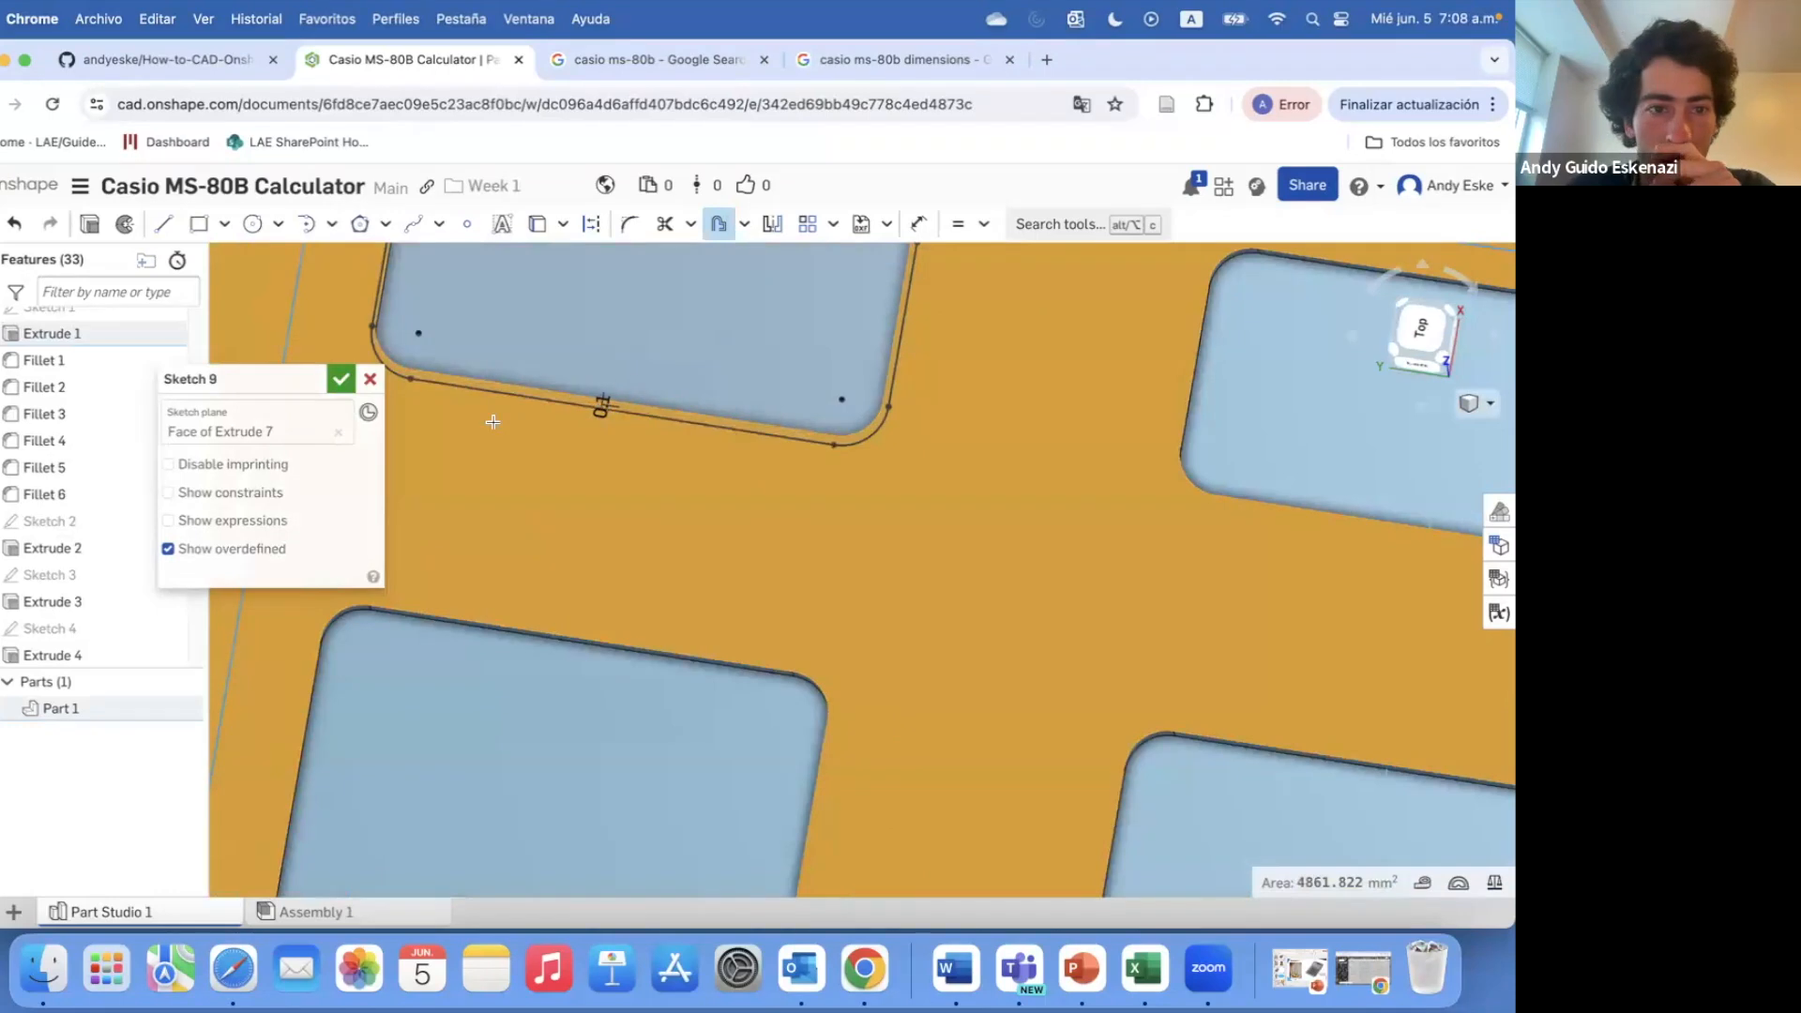
click(600, 409)
scroll(602, 399, up, 3)
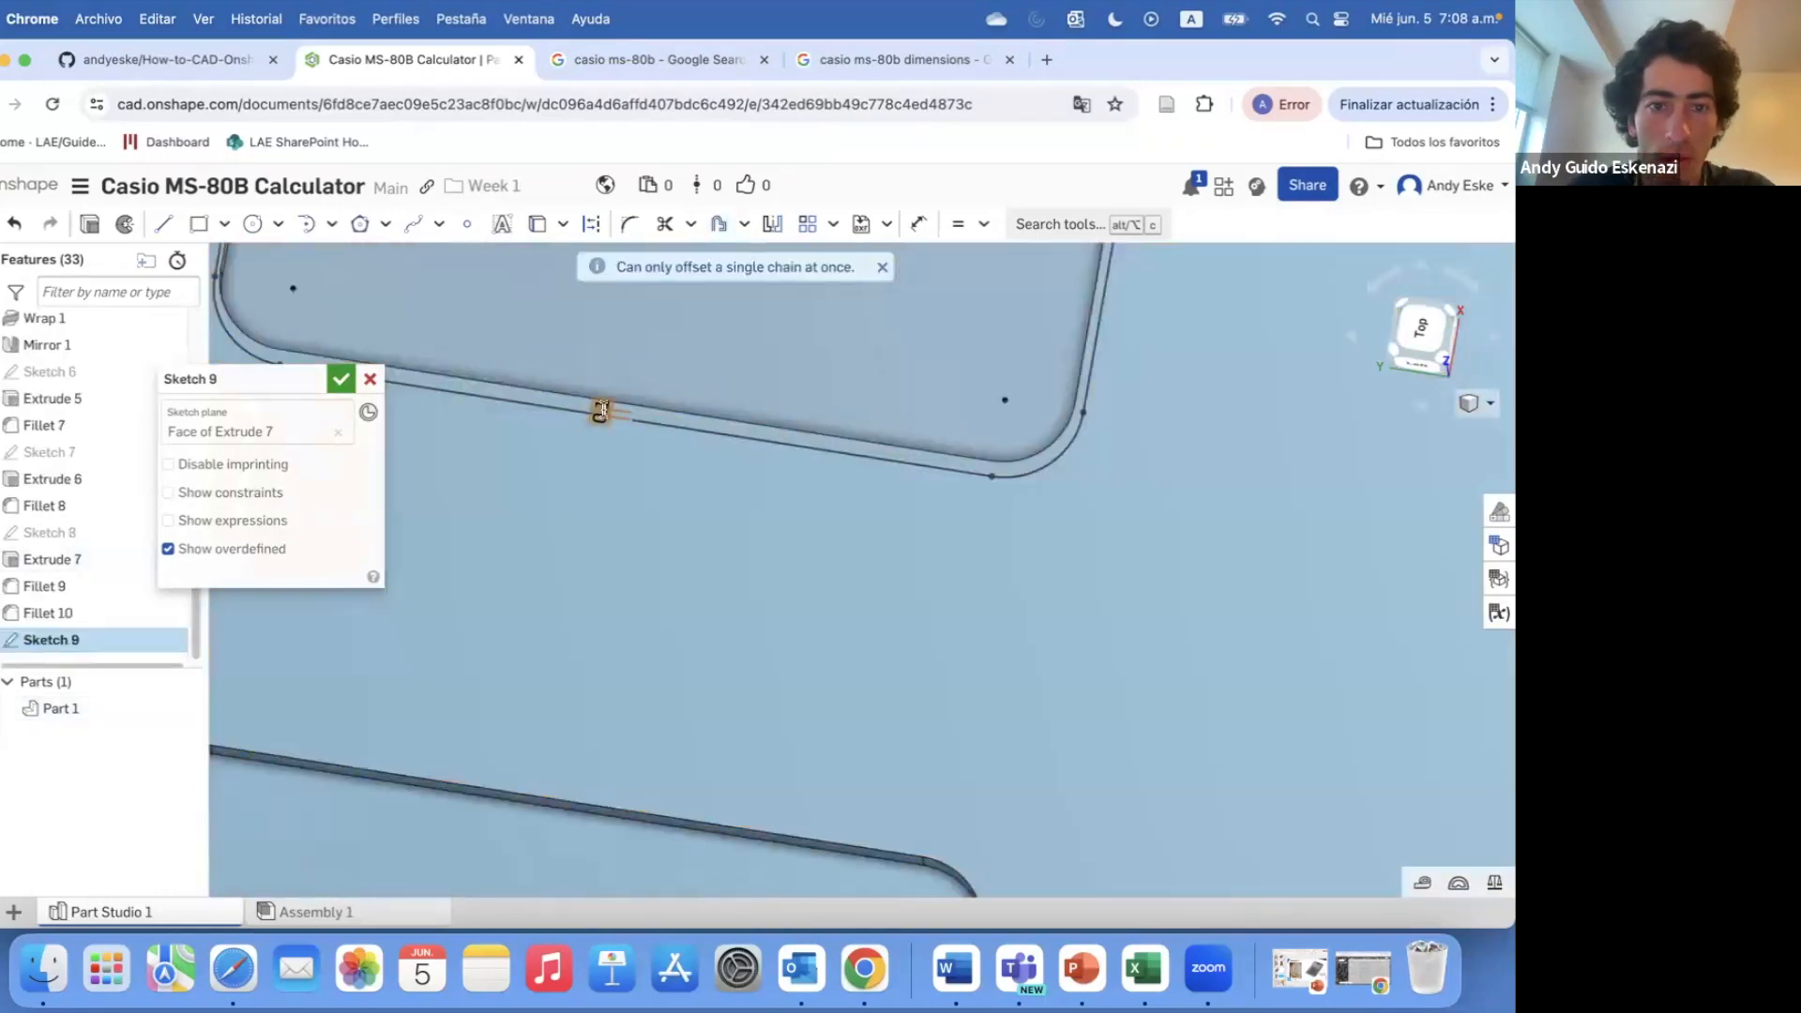
scroll(646, 429, down, 5)
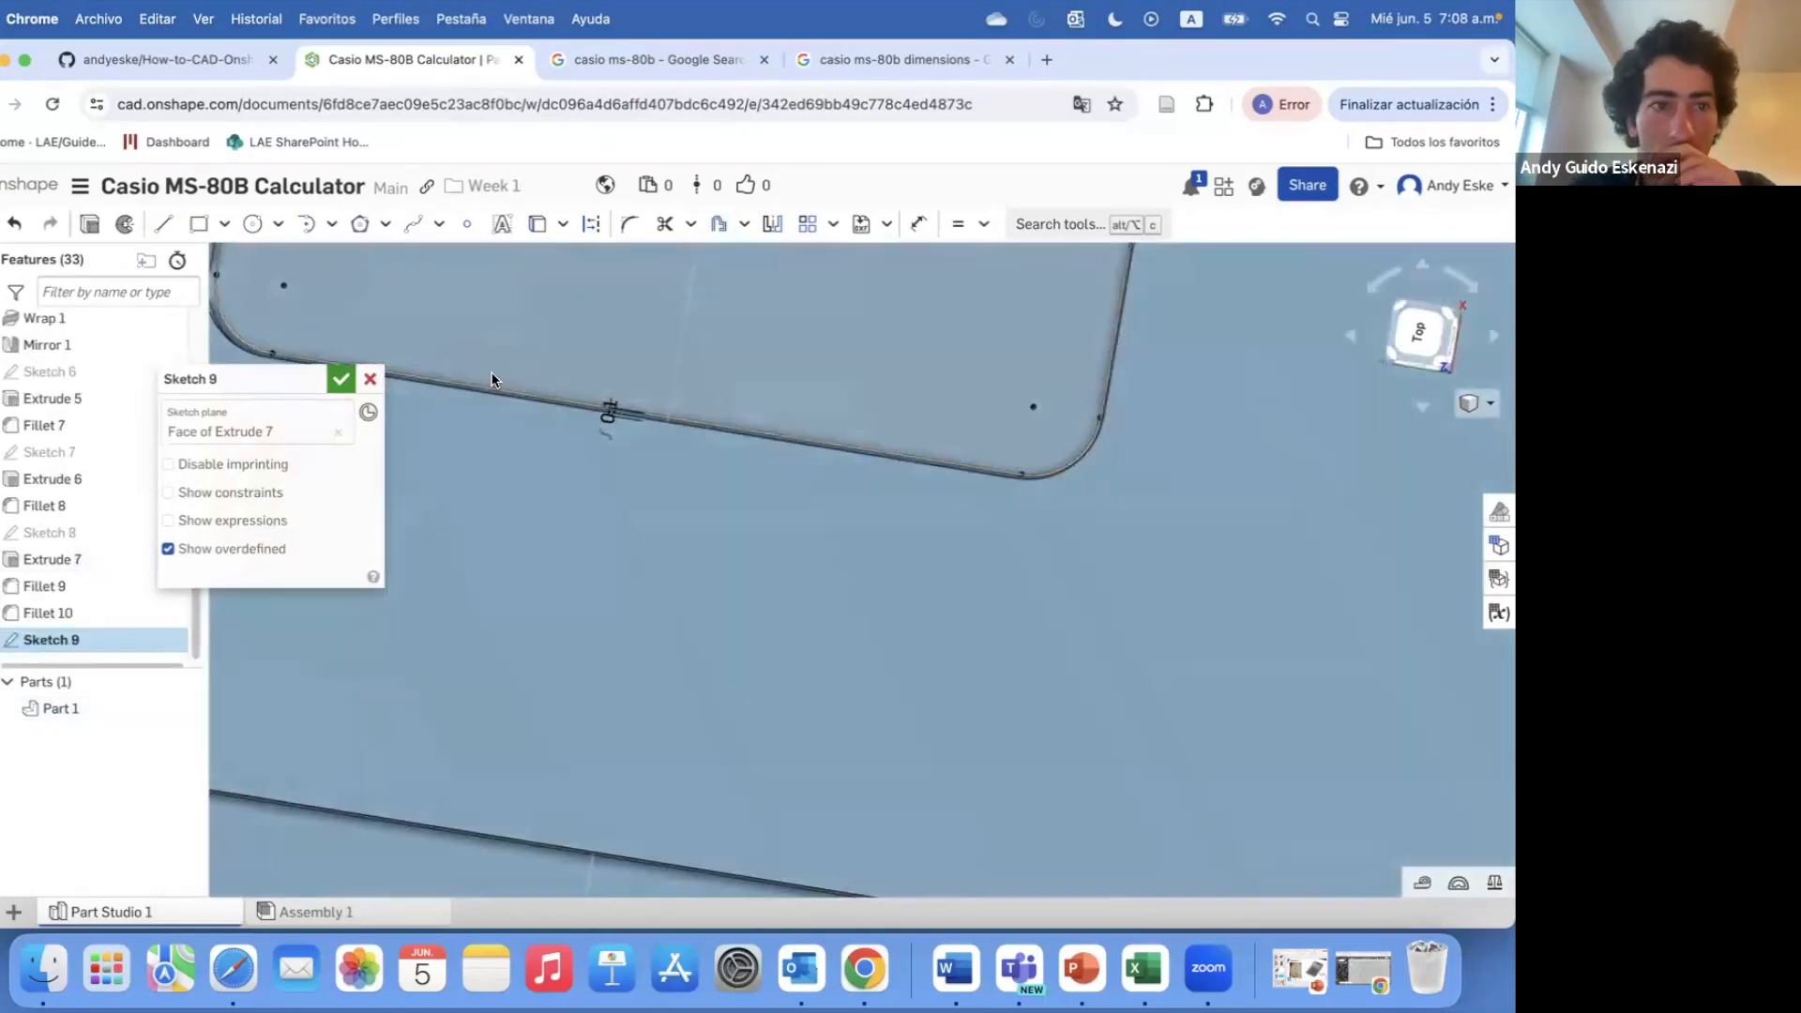
scroll(658, 297, up, 3)
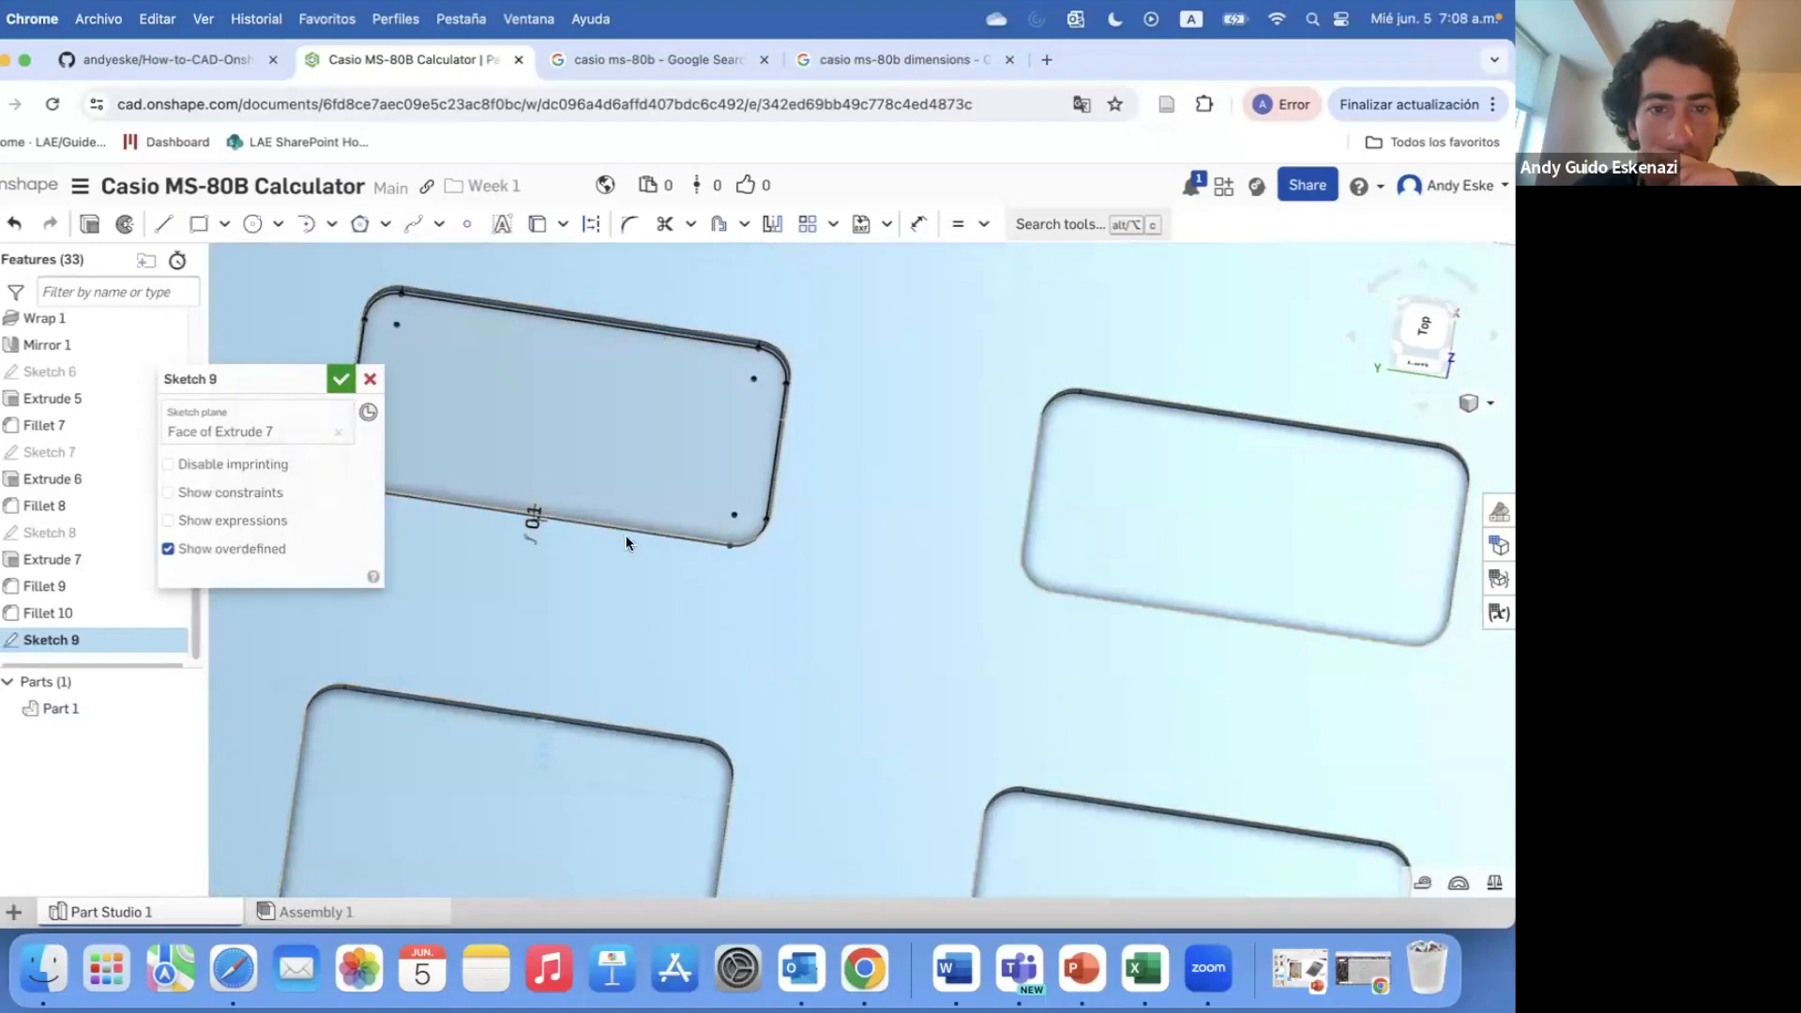
right_drag(547, 514, 575, 448)
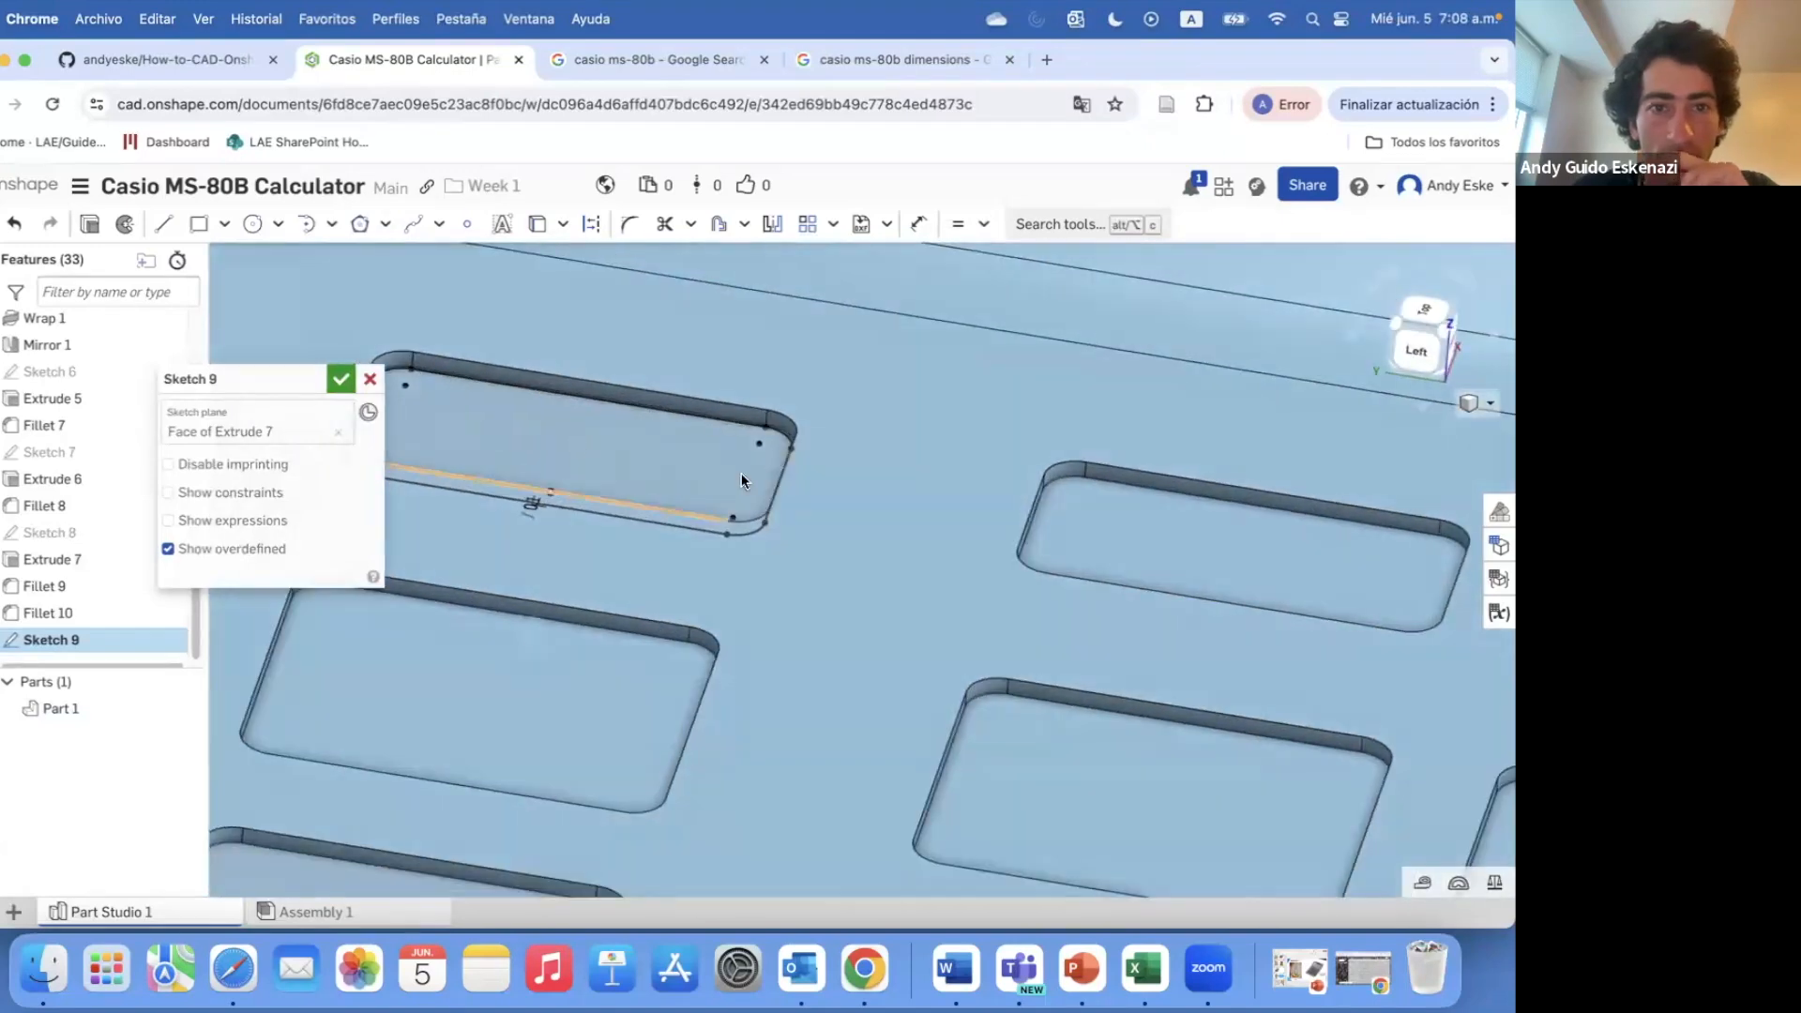
- Offset the outline of the second small pocket in the upper row inward by 0.2 mm
click(1121, 561)
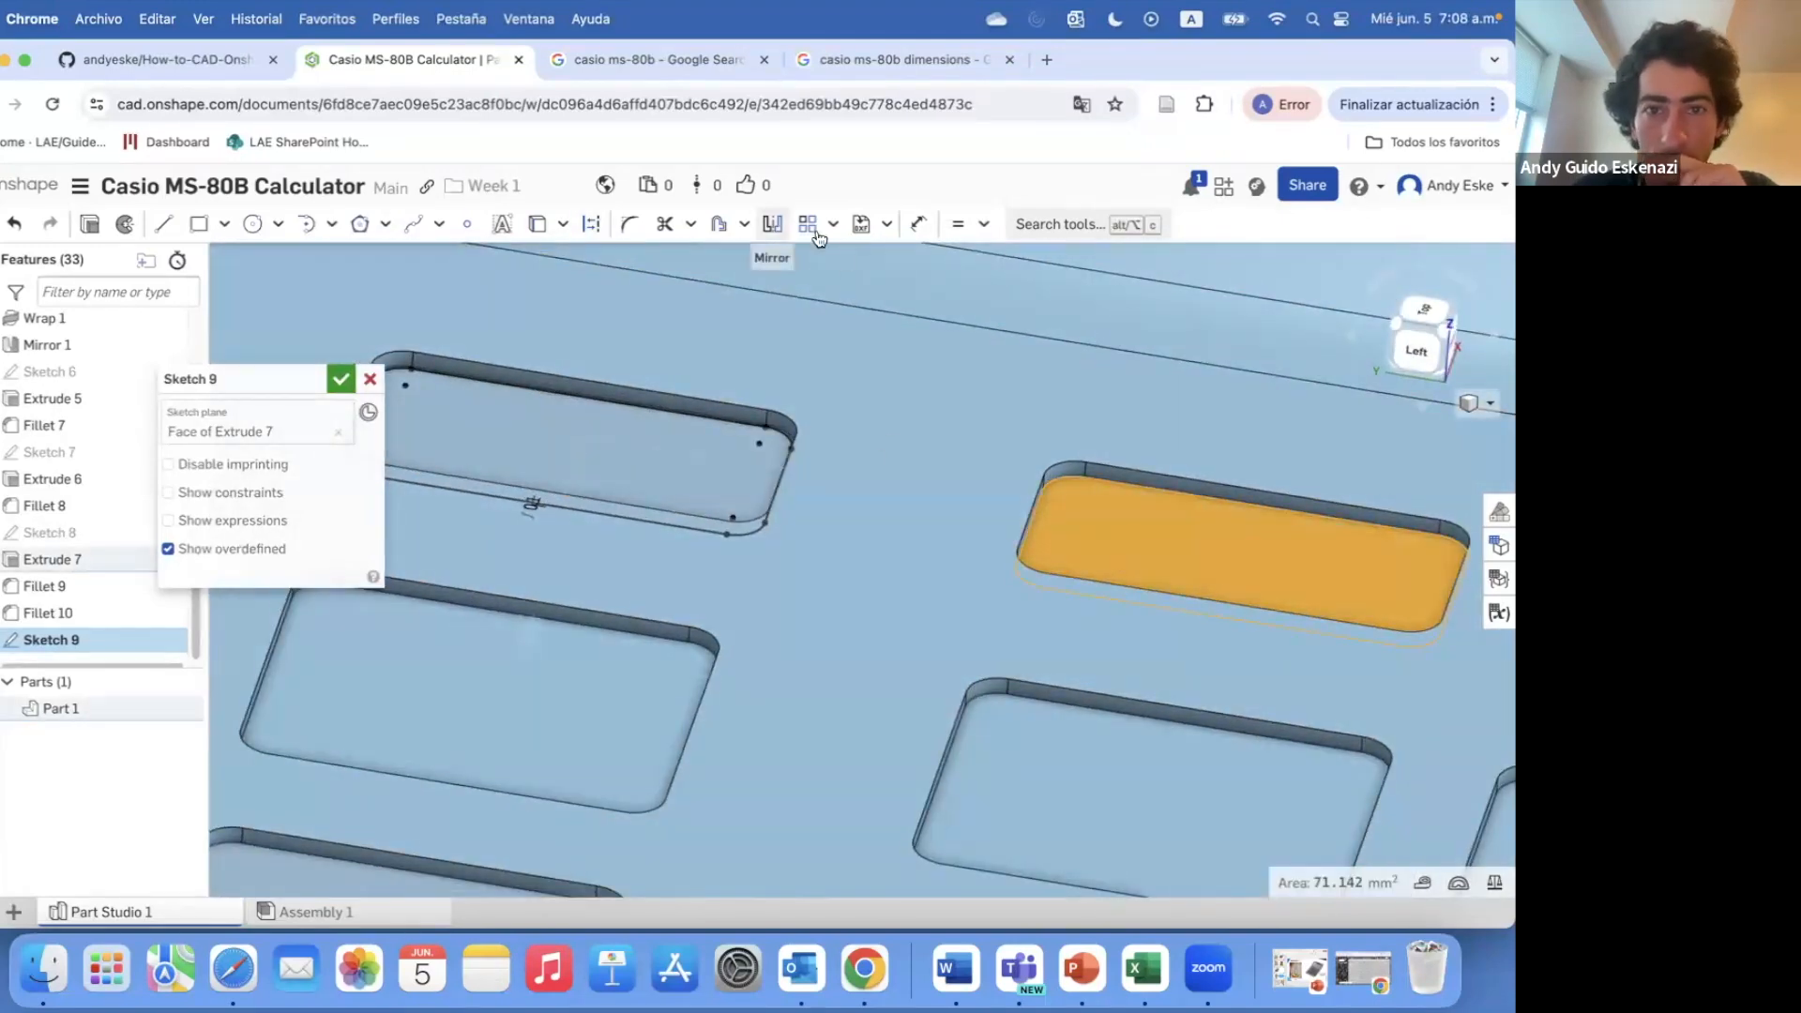
click(716, 225)
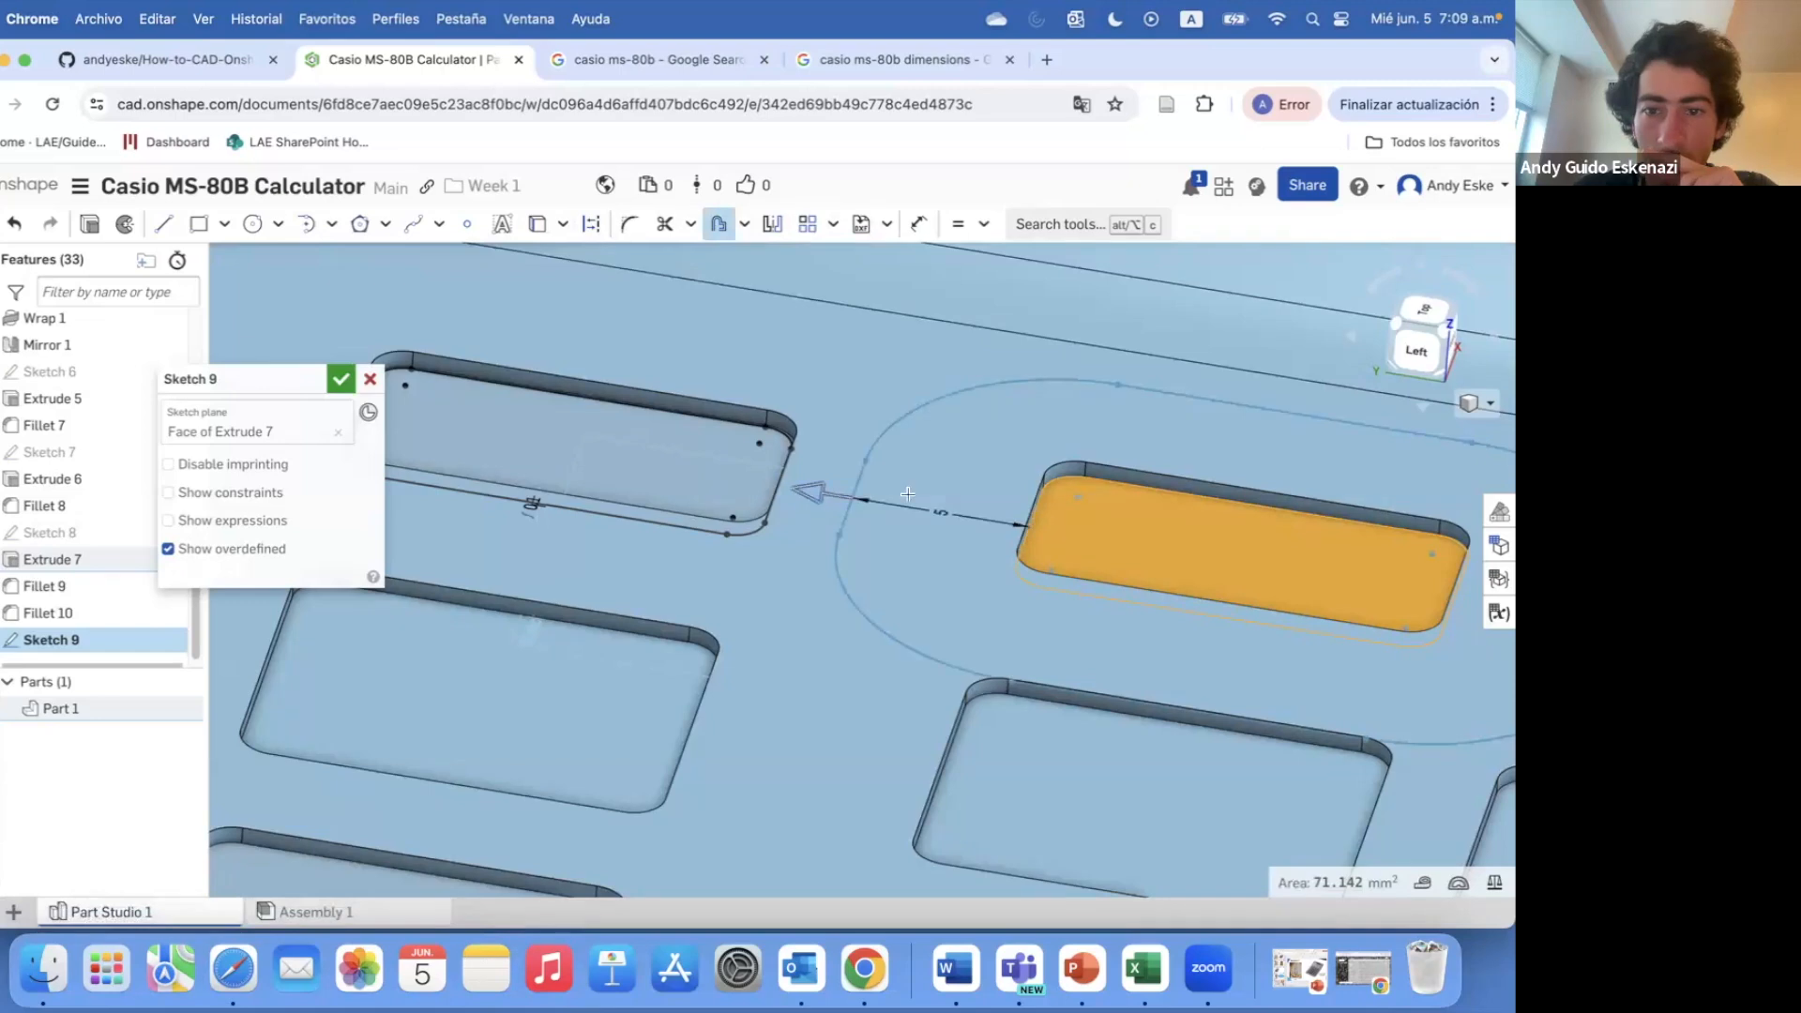
scroll(1025, 508, up, 5)
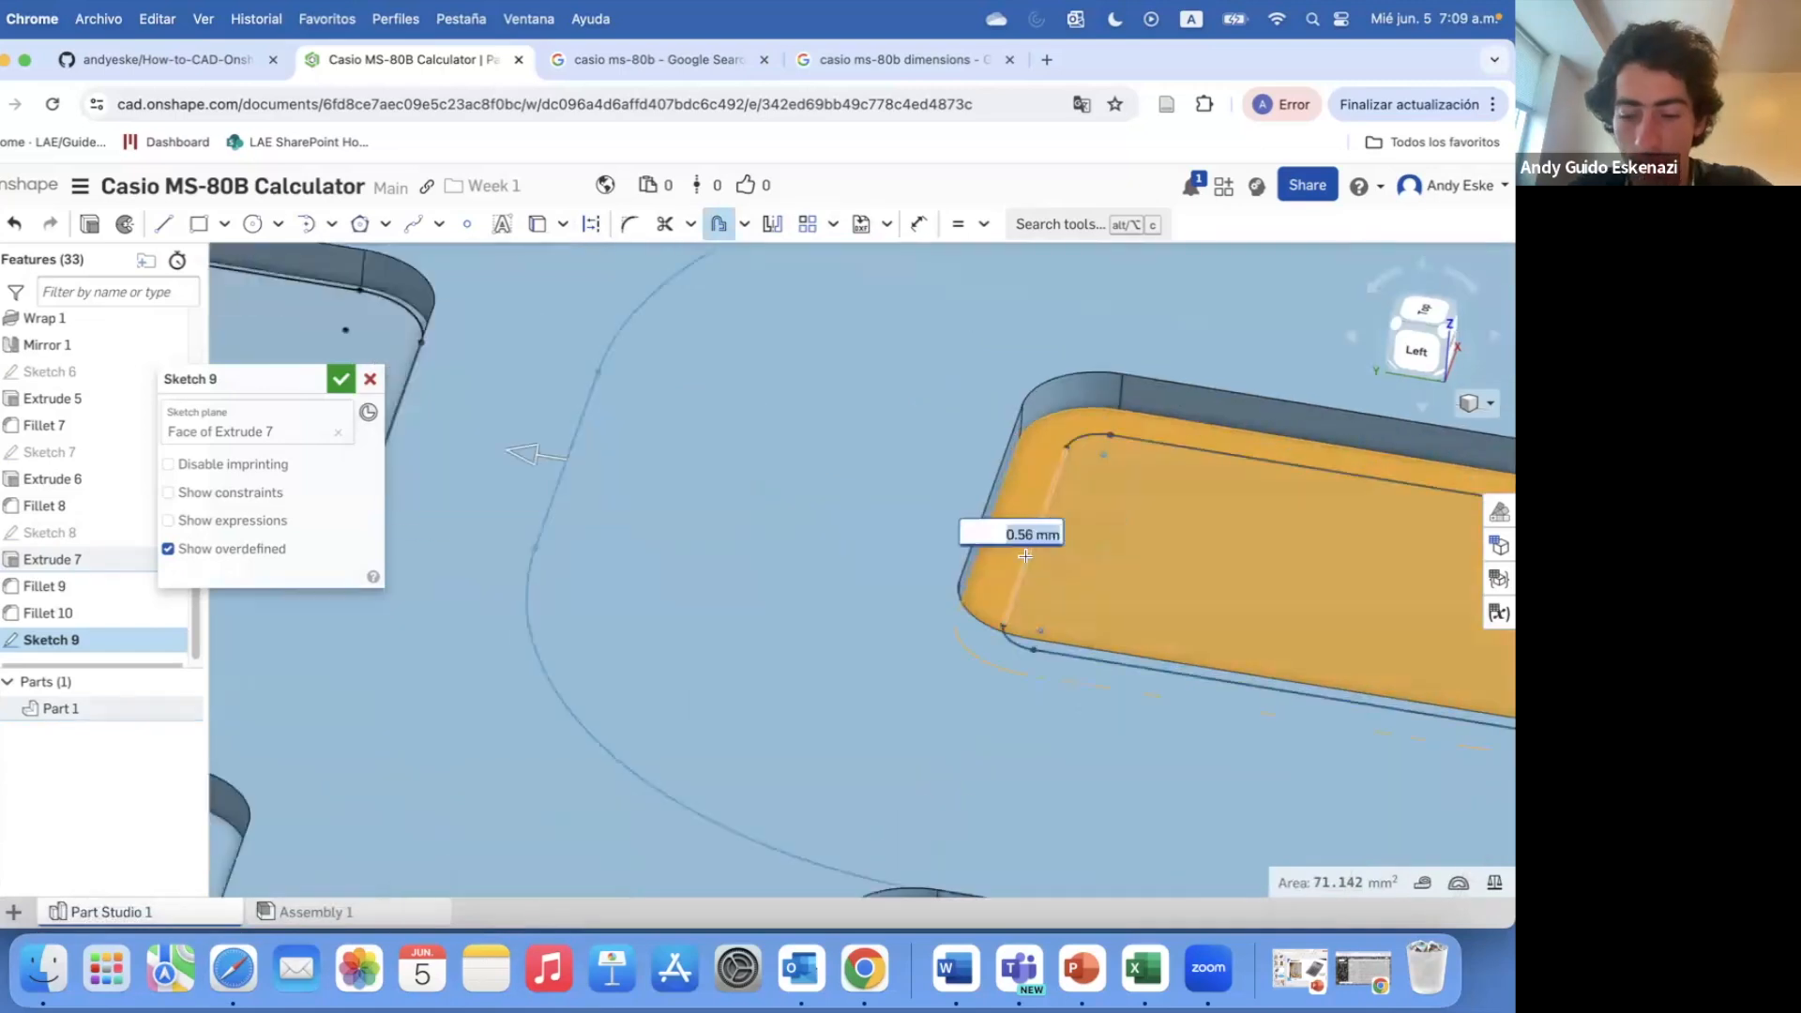
key(Return)
- Change the first small pocket's outline offset to 0.2 mm
scroll(941, 654, down, 5)
scroll(941, 654, up, 5)
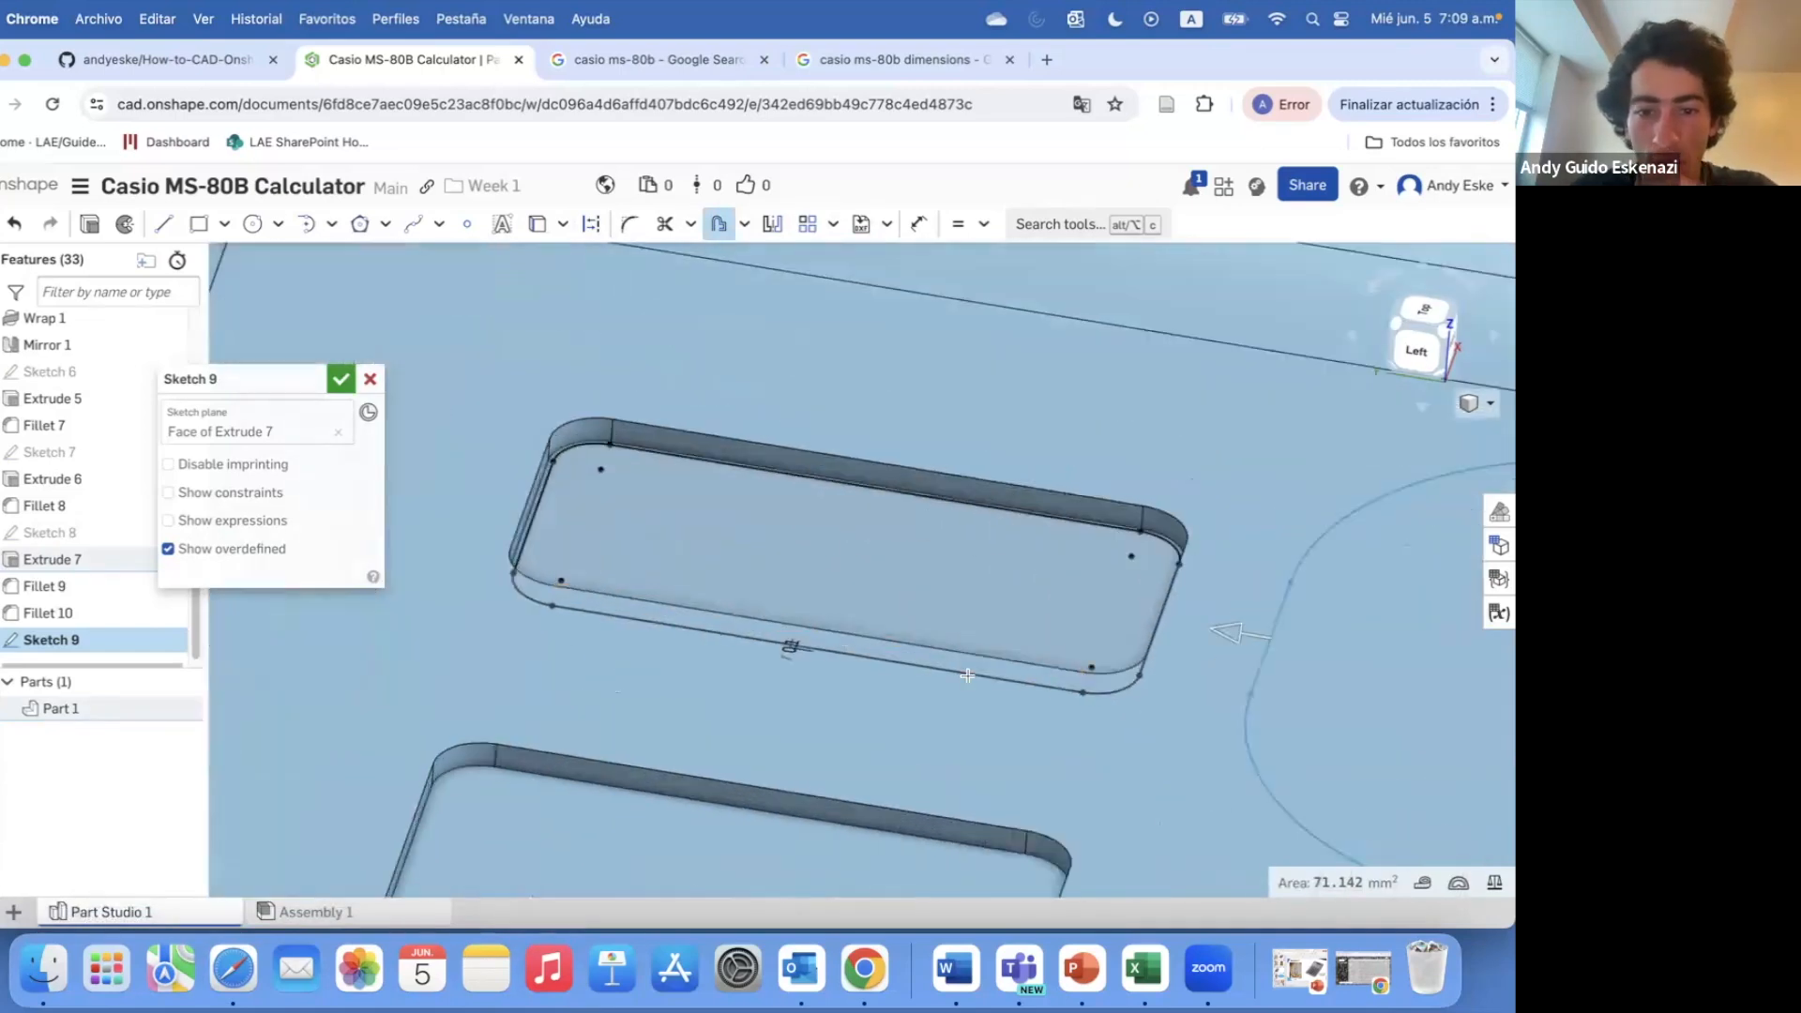
scroll(940, 653, down, 3)
click(858, 651)
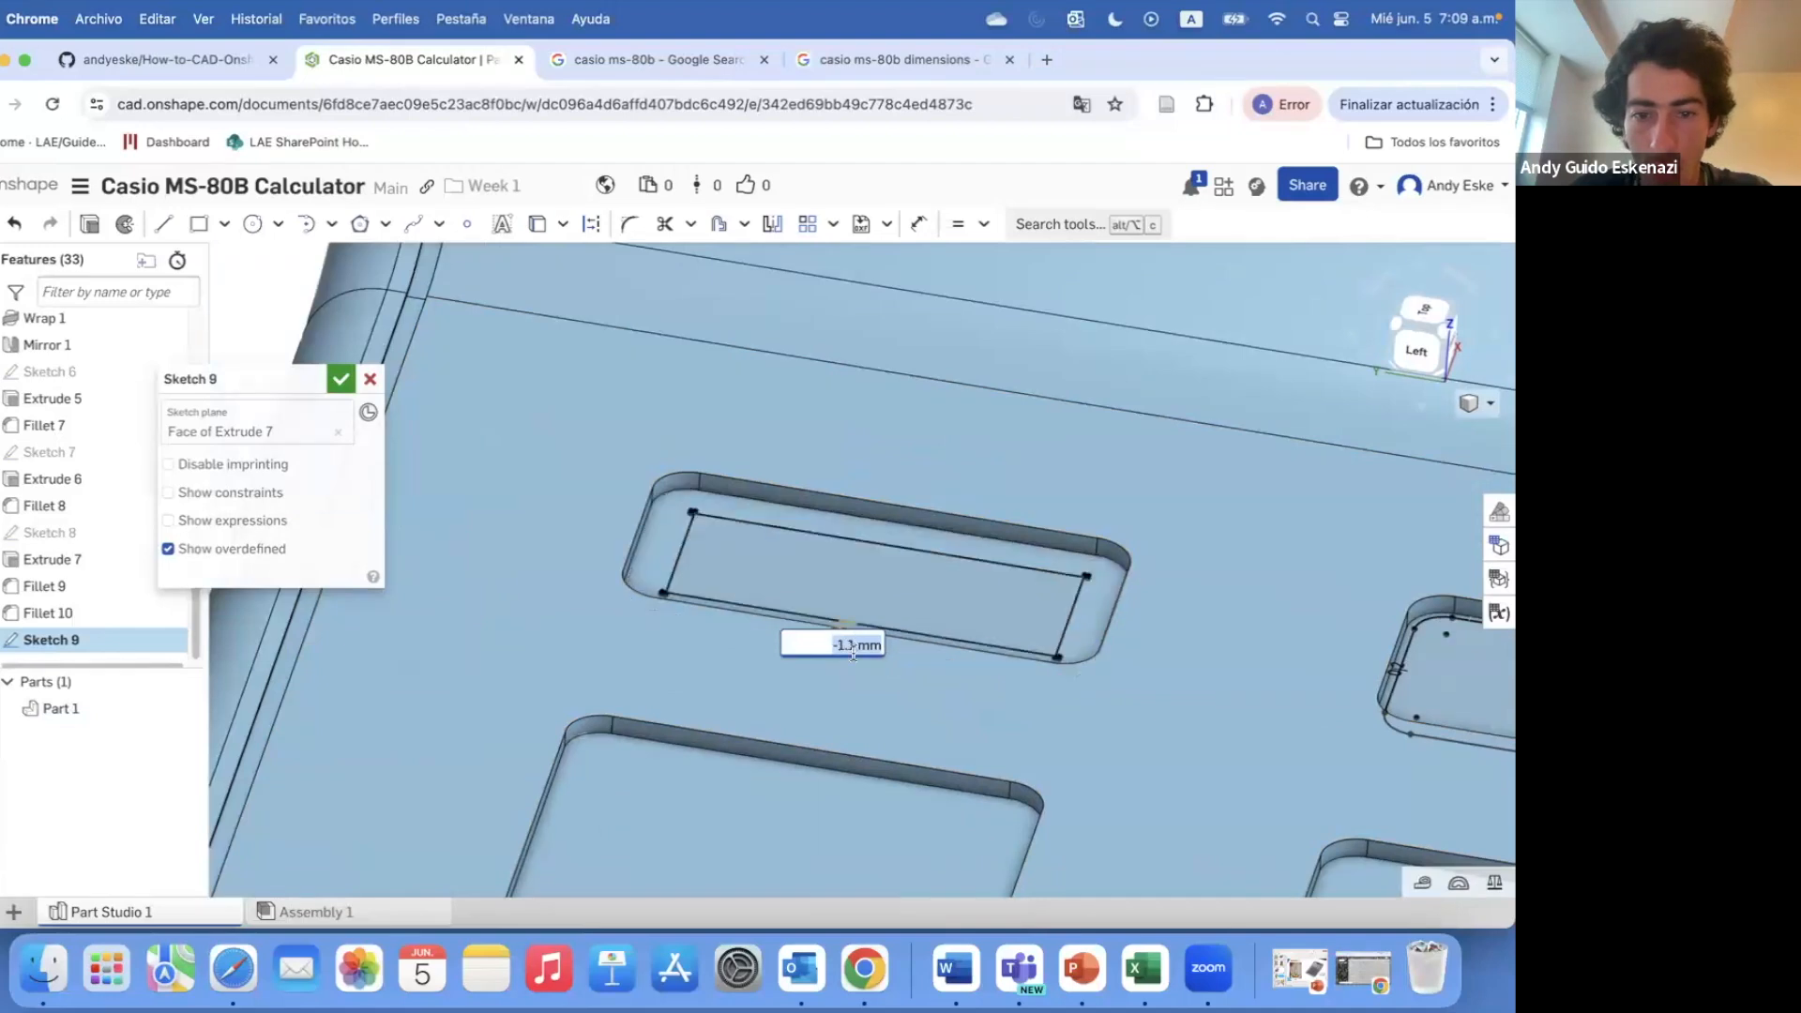
text(0.2)
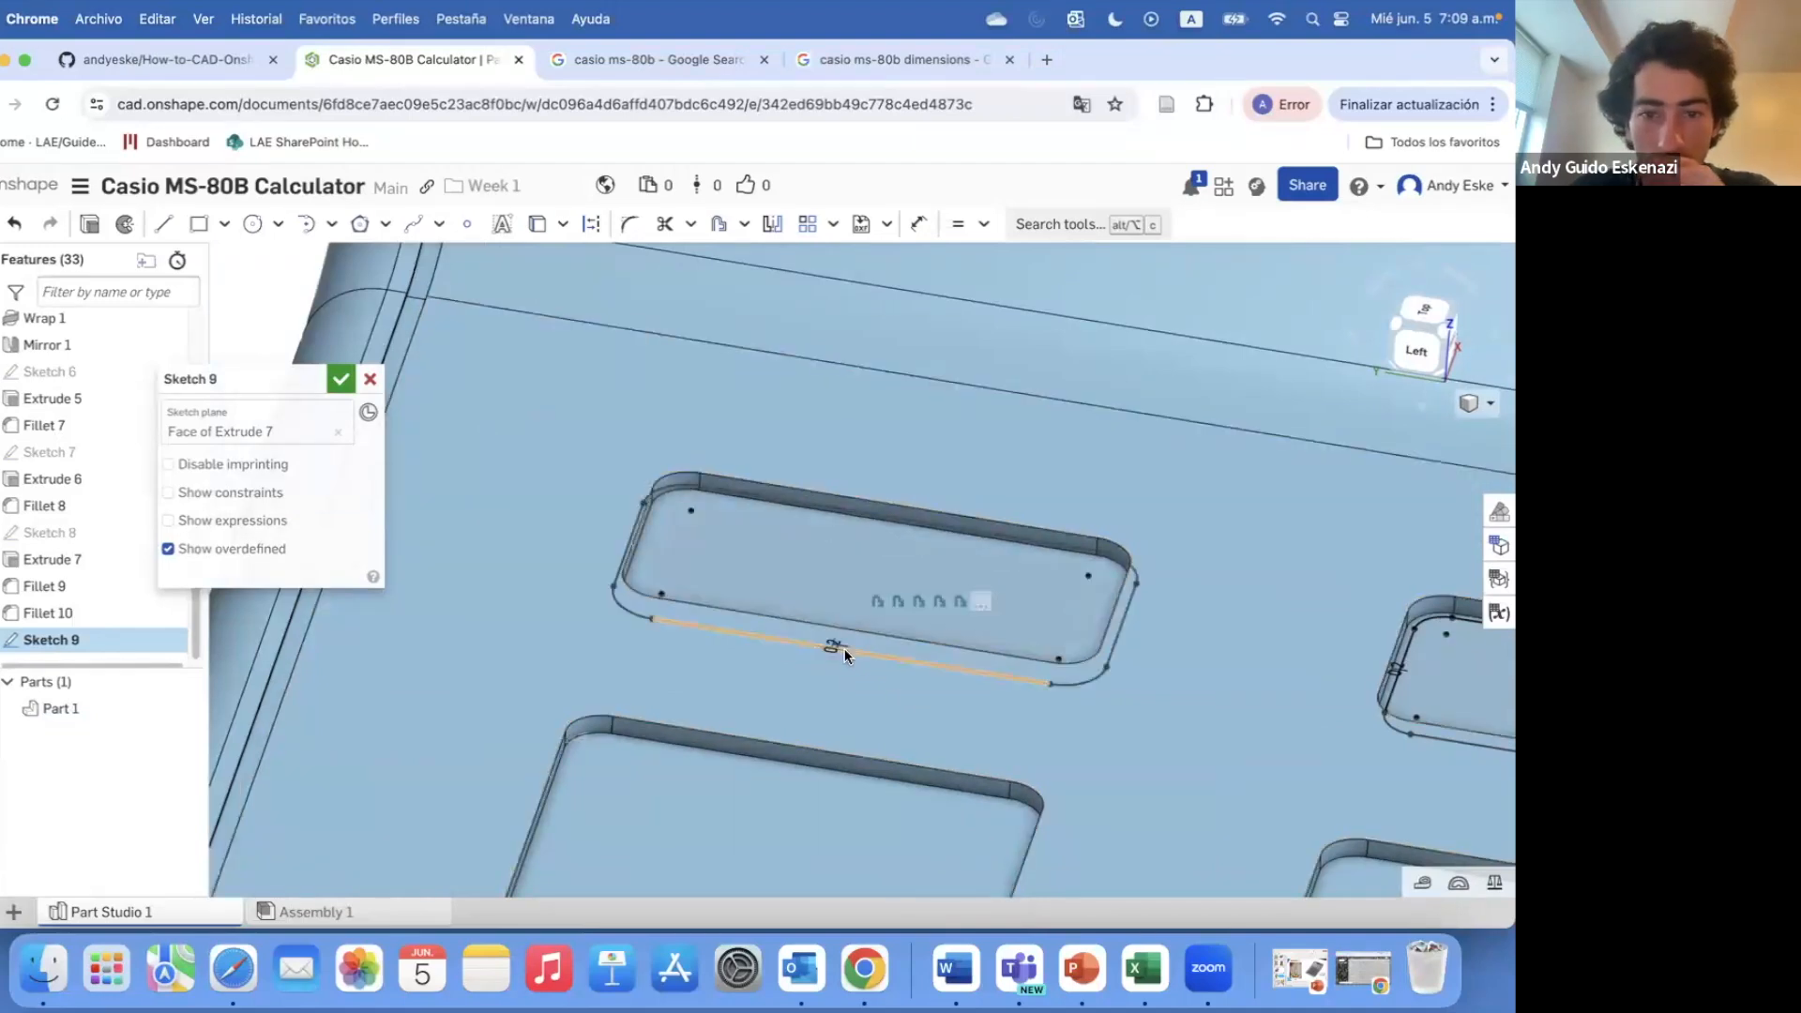
key(Return)
- Offset the outline of the third small pocket in the upper row inward by 0.2 mm
scroll(875, 677, down, 5)
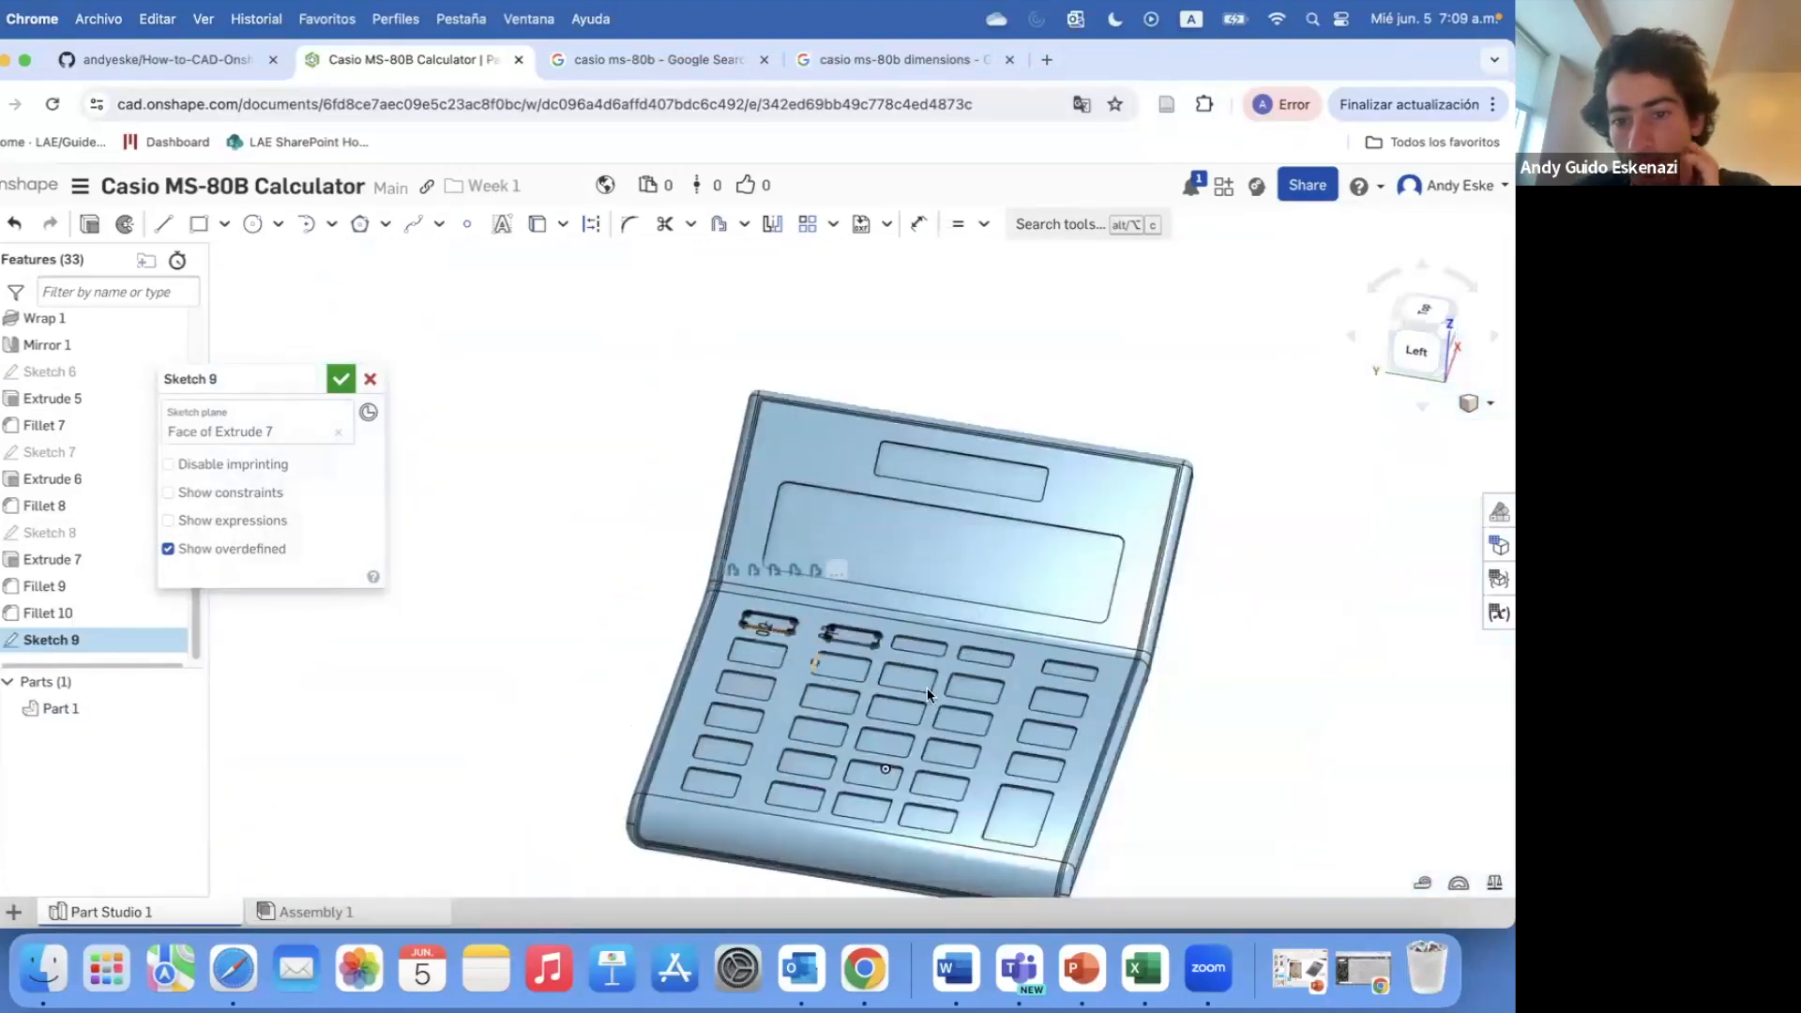
scroll(927, 689, up, 3)
scroll(1004, 659, up, 3)
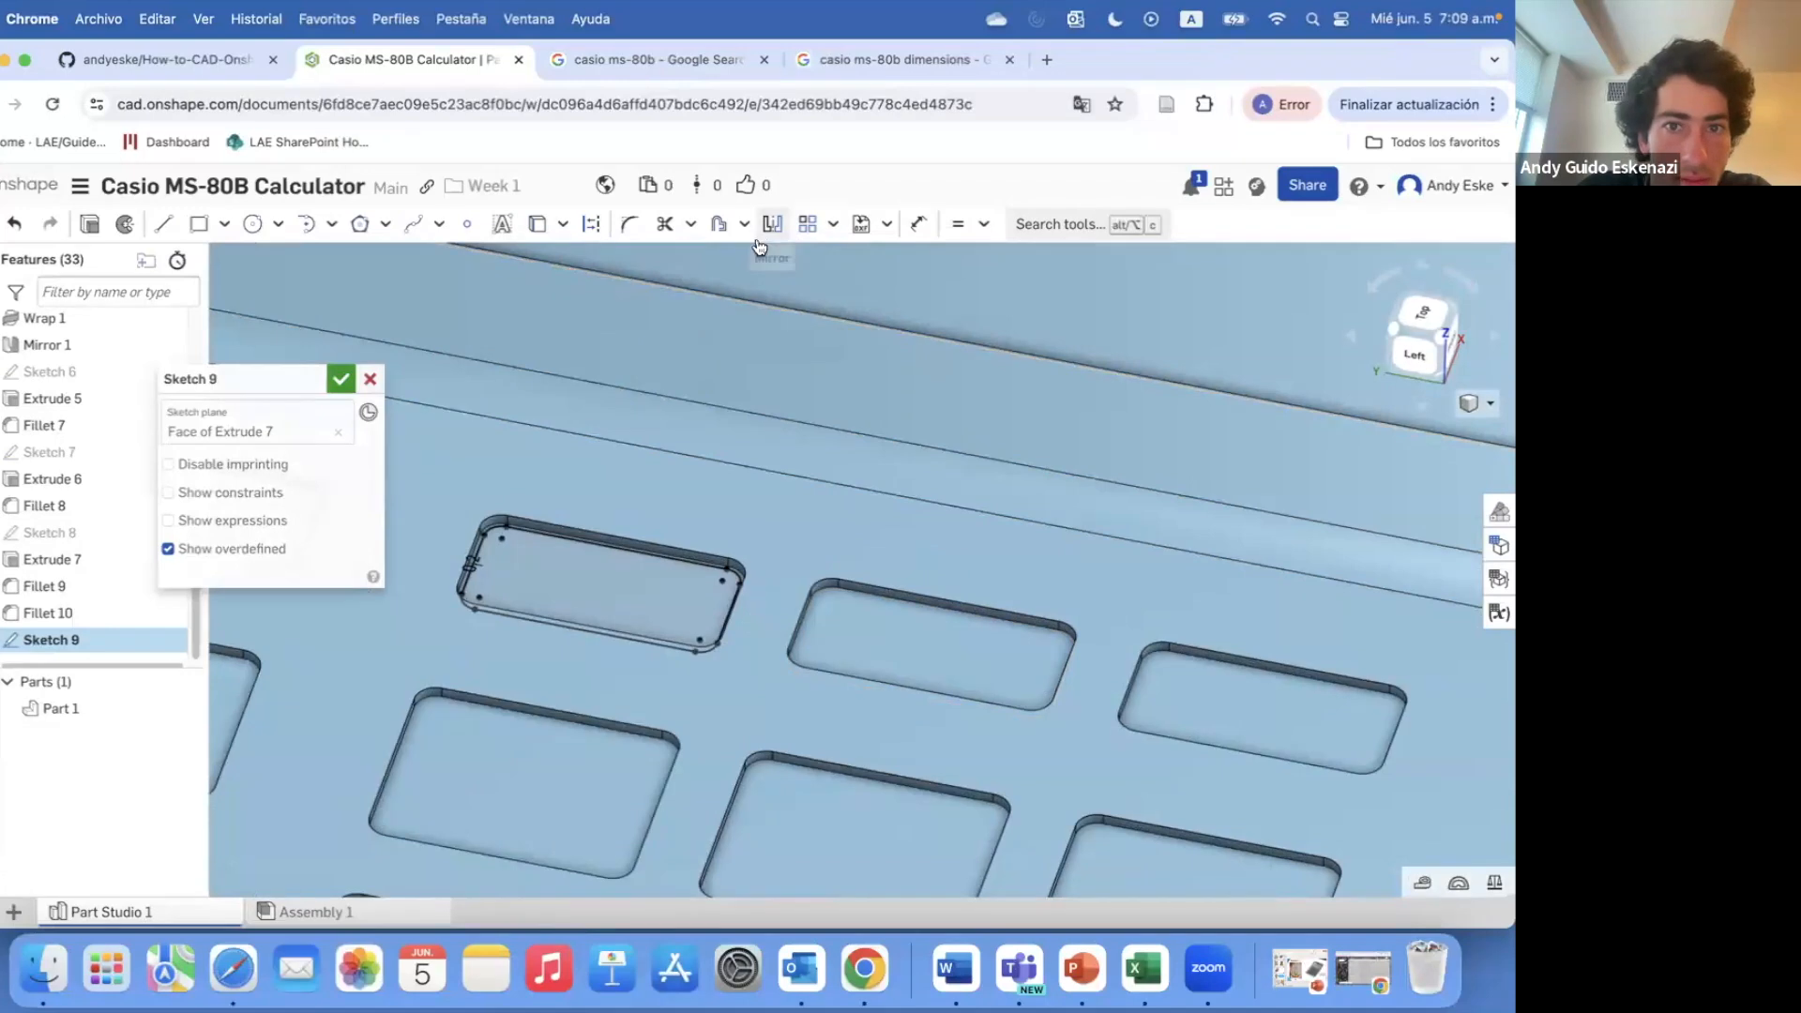
click(972, 657)
scroll(972, 656, up, 3)
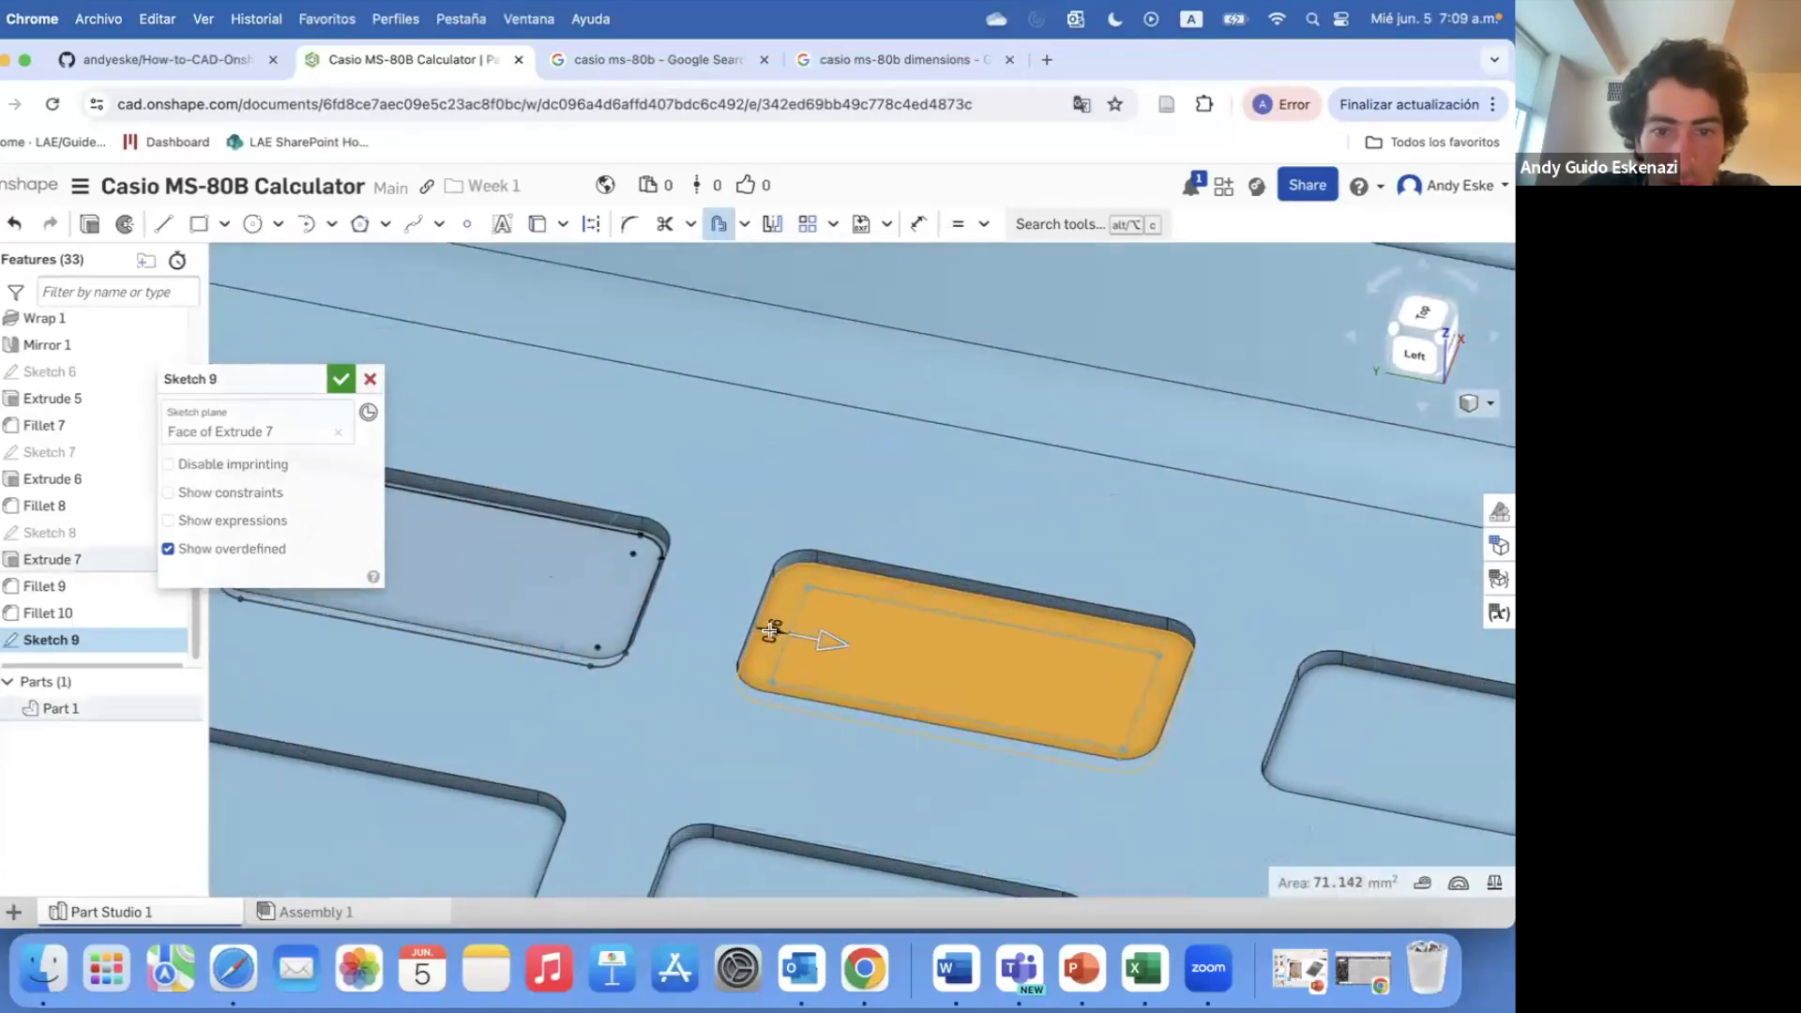
click(770, 631)
key(Return)
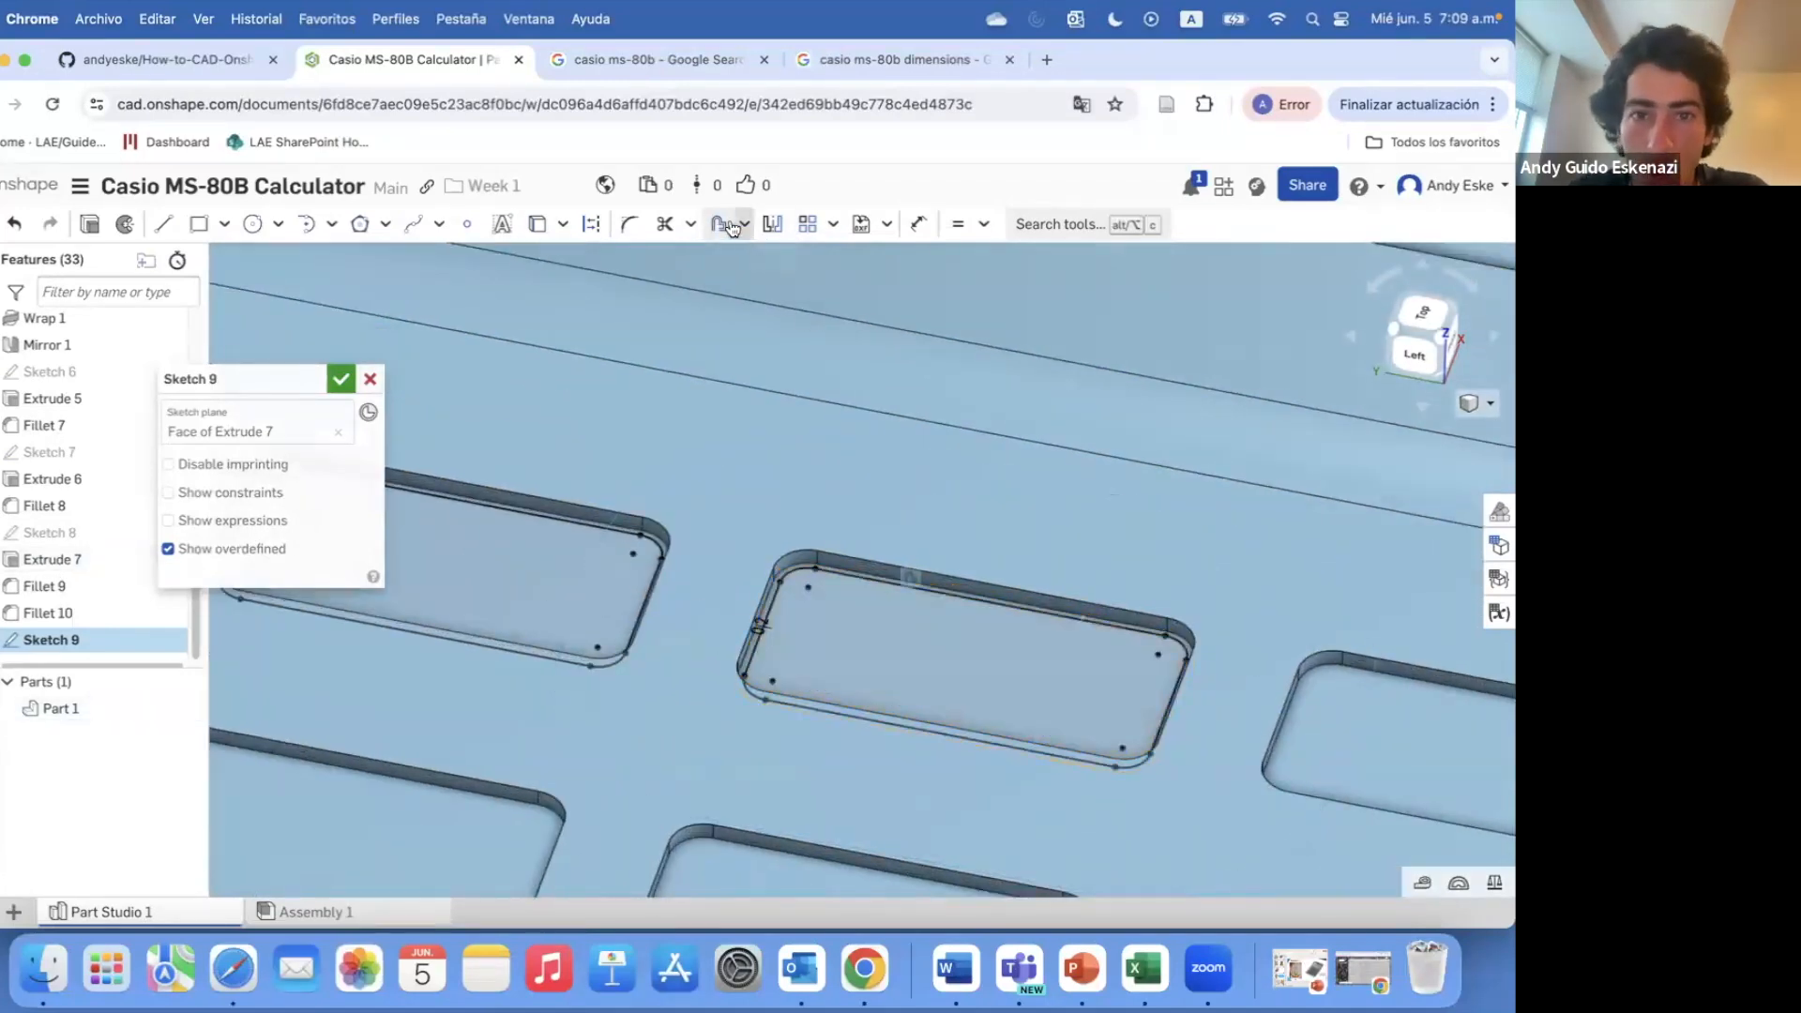
- Offset the outline of the fourth small pocket in the upper row inward by 0.2 mm
click(1326, 751)
scroll(1326, 751, down, 1)
scroll(1238, 700, up, 3)
click(1260, 727)
key(Return)
- Try to offset the outline of the fifth small pocket in the upper row inward
scroll(1255, 729, down, 5)
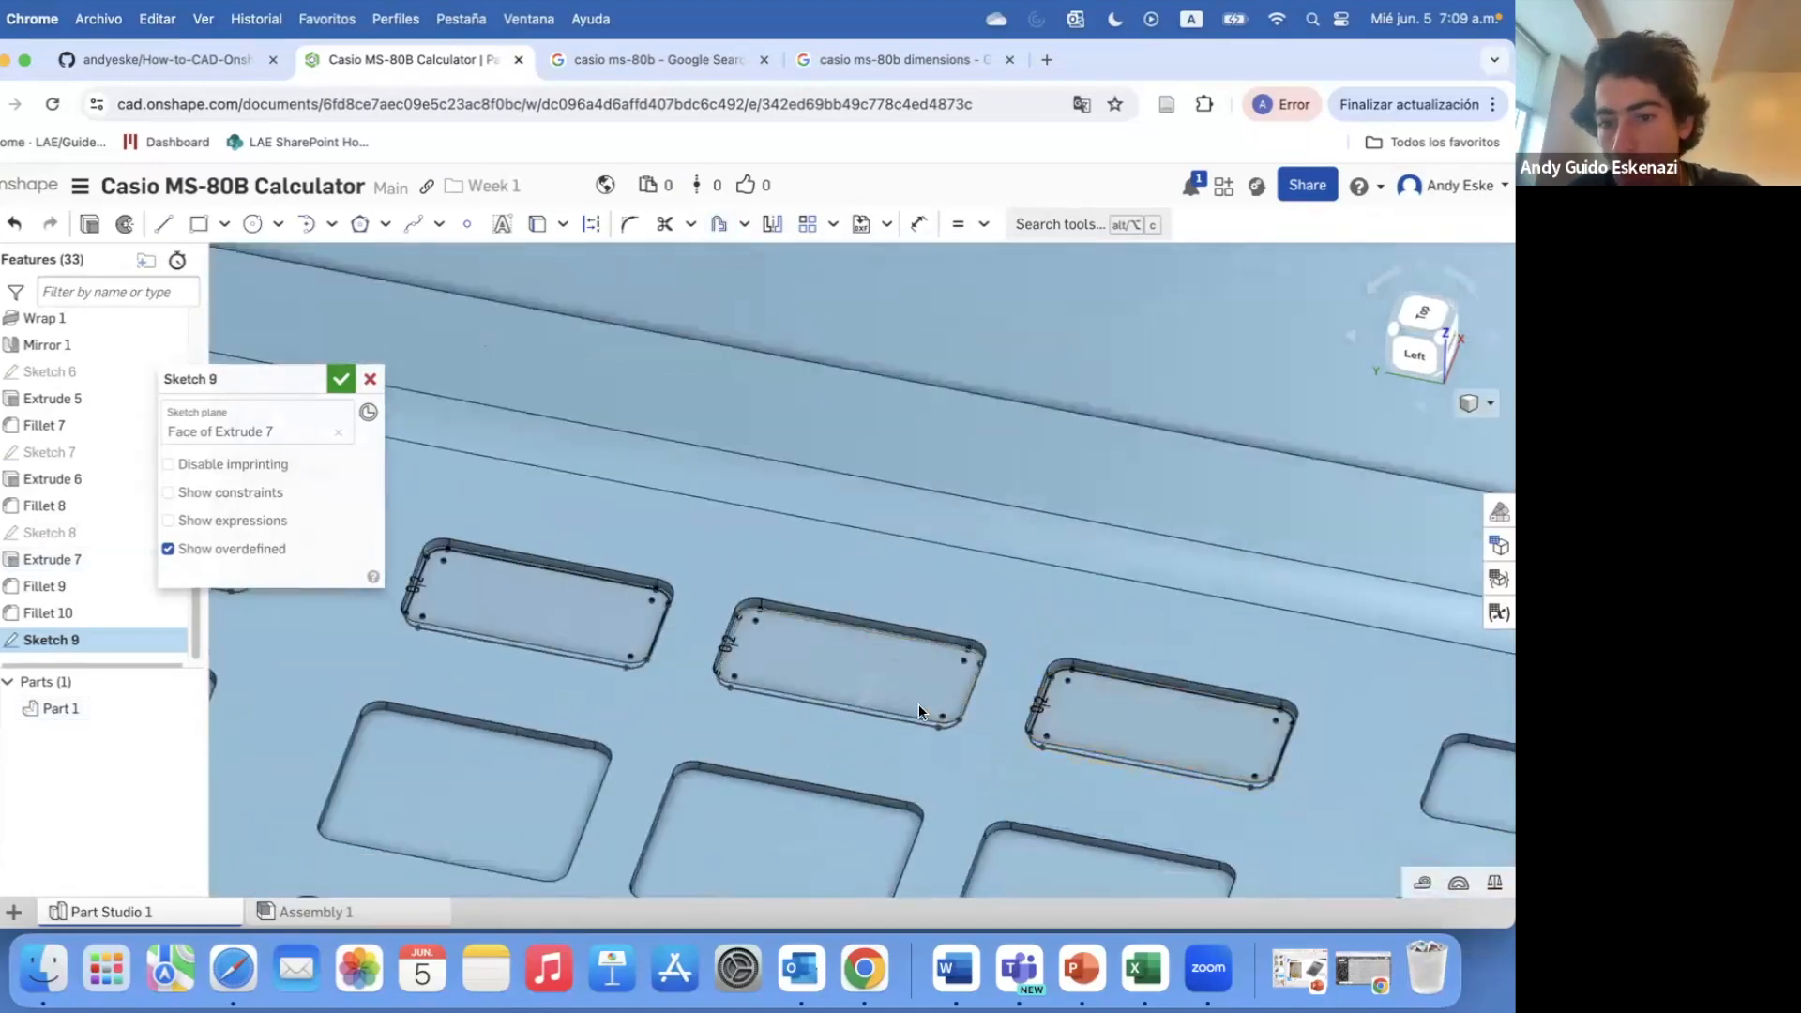
key(o)
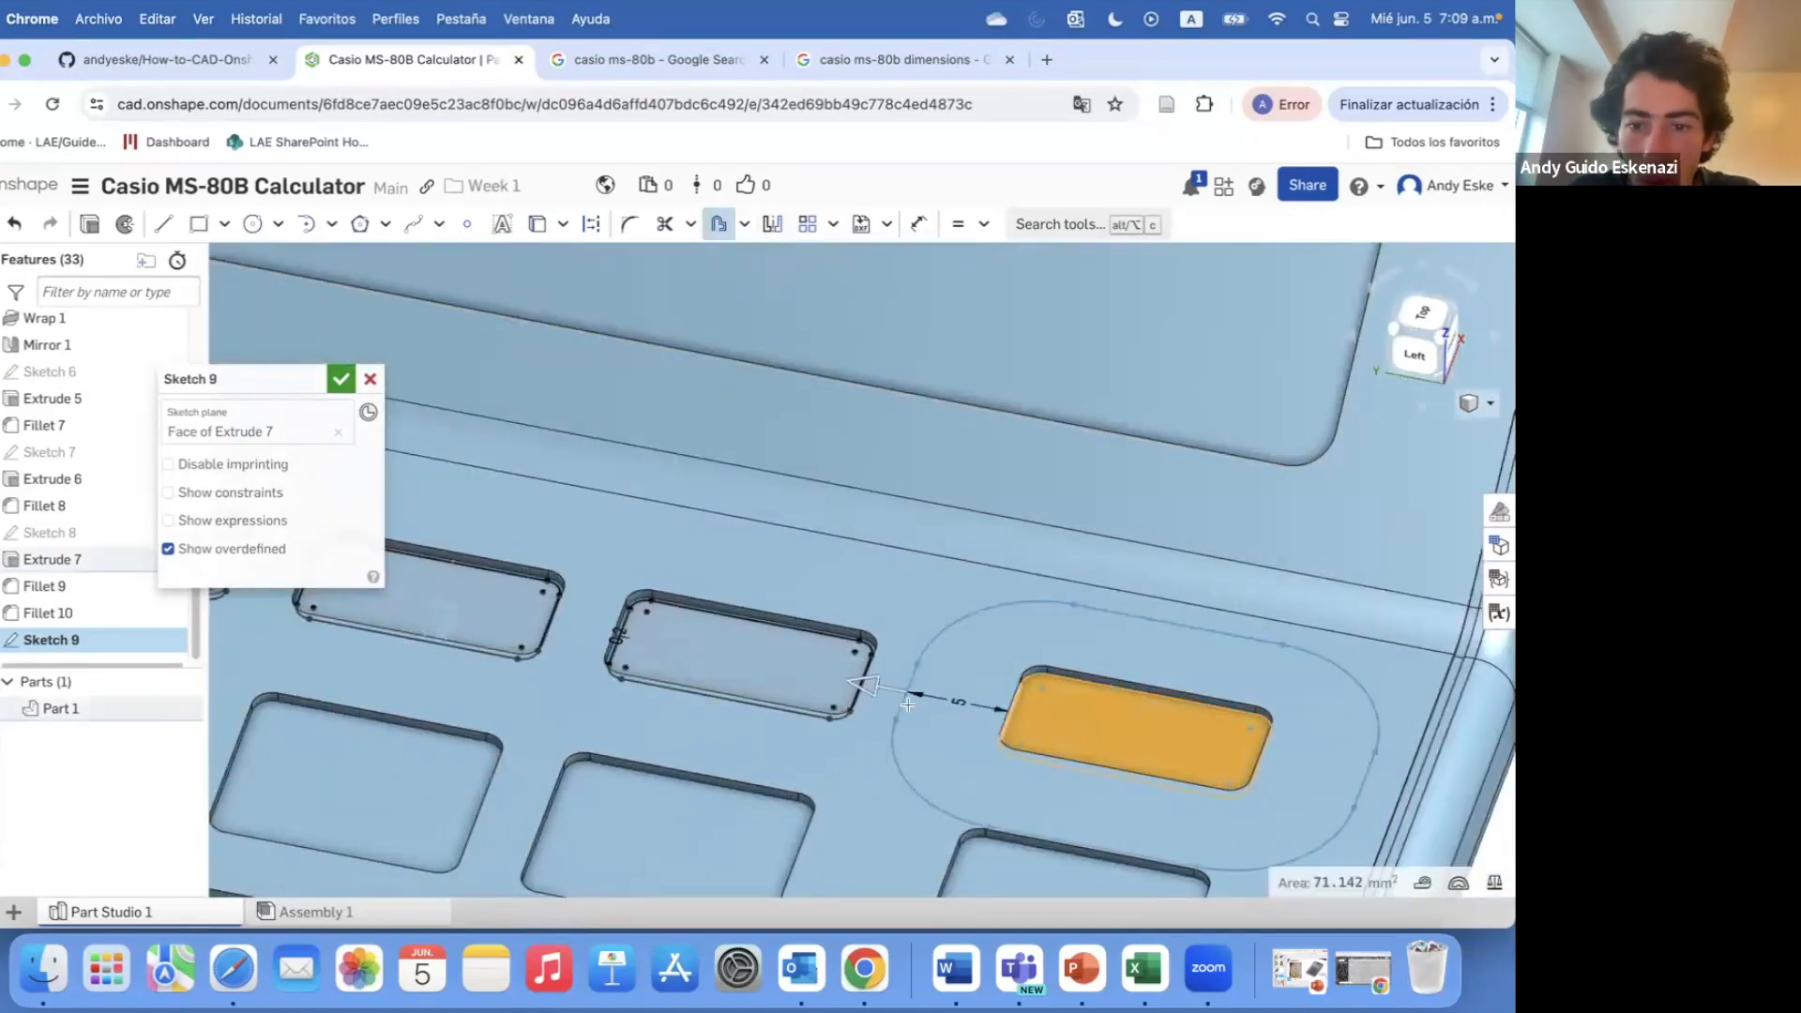
scroll(1032, 707, up, 5)
click(975, 696)
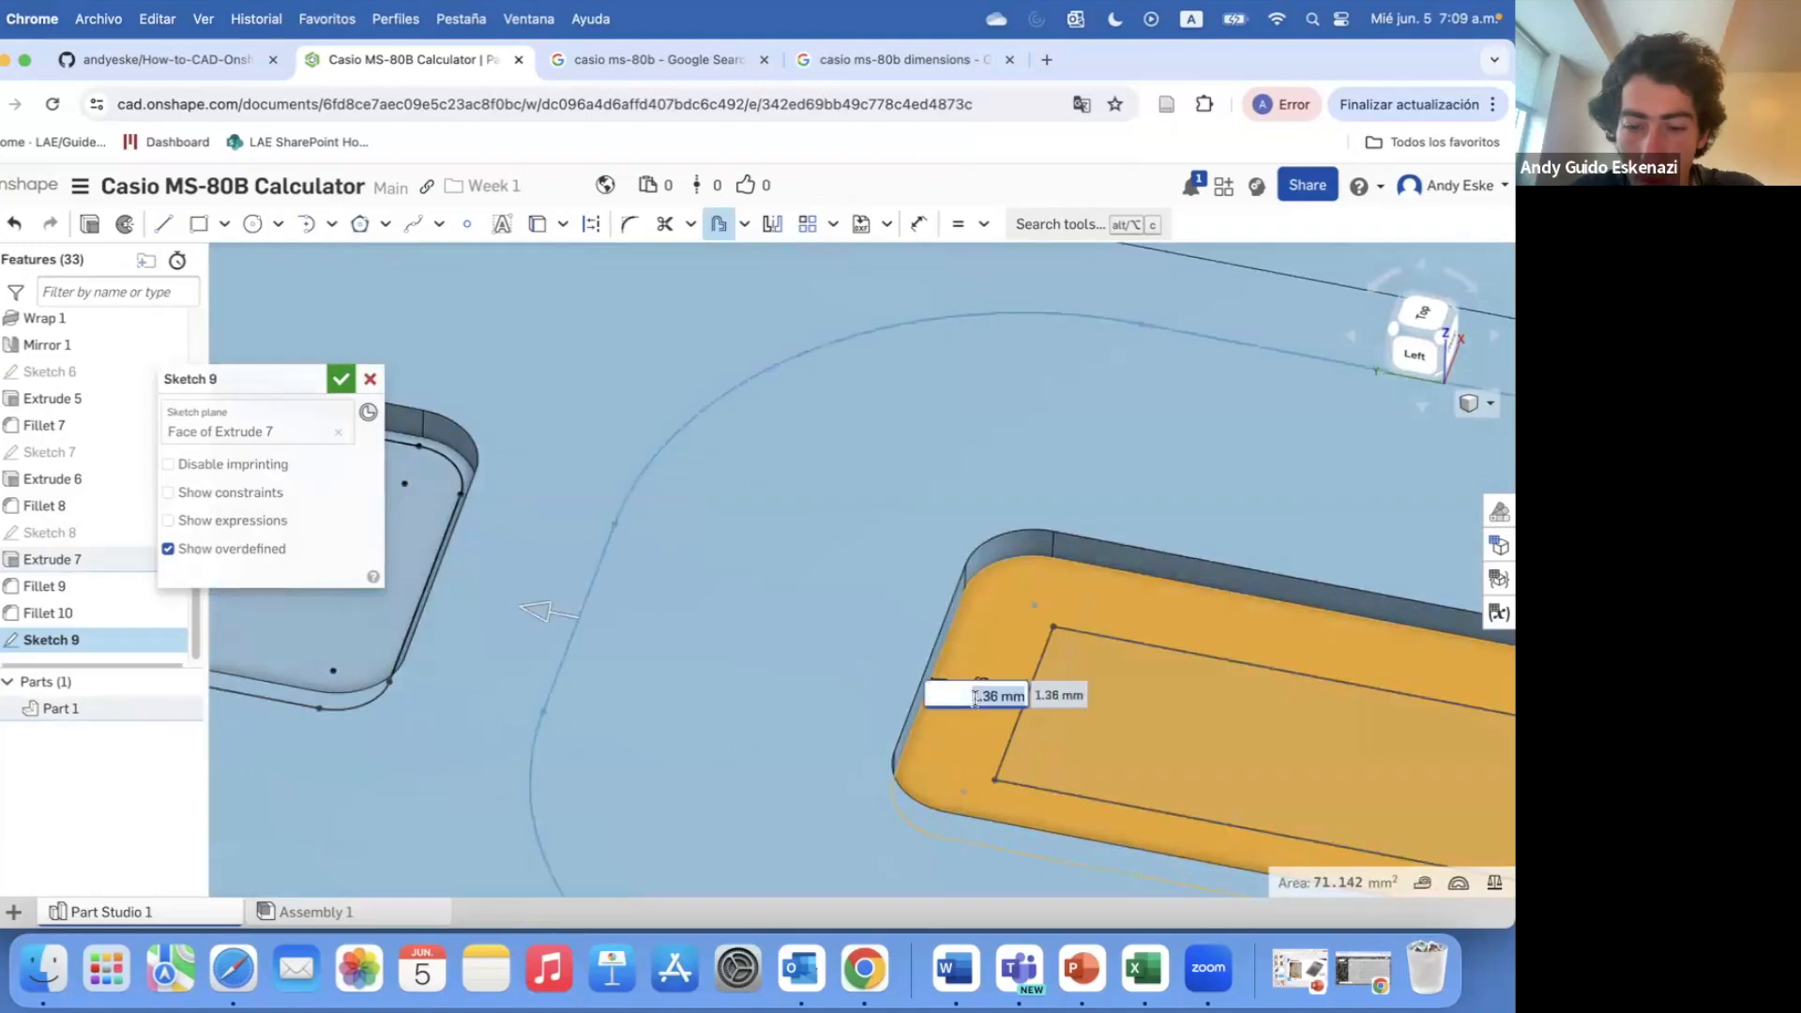
scroll(1061, 703, down, 2)
key(Return)
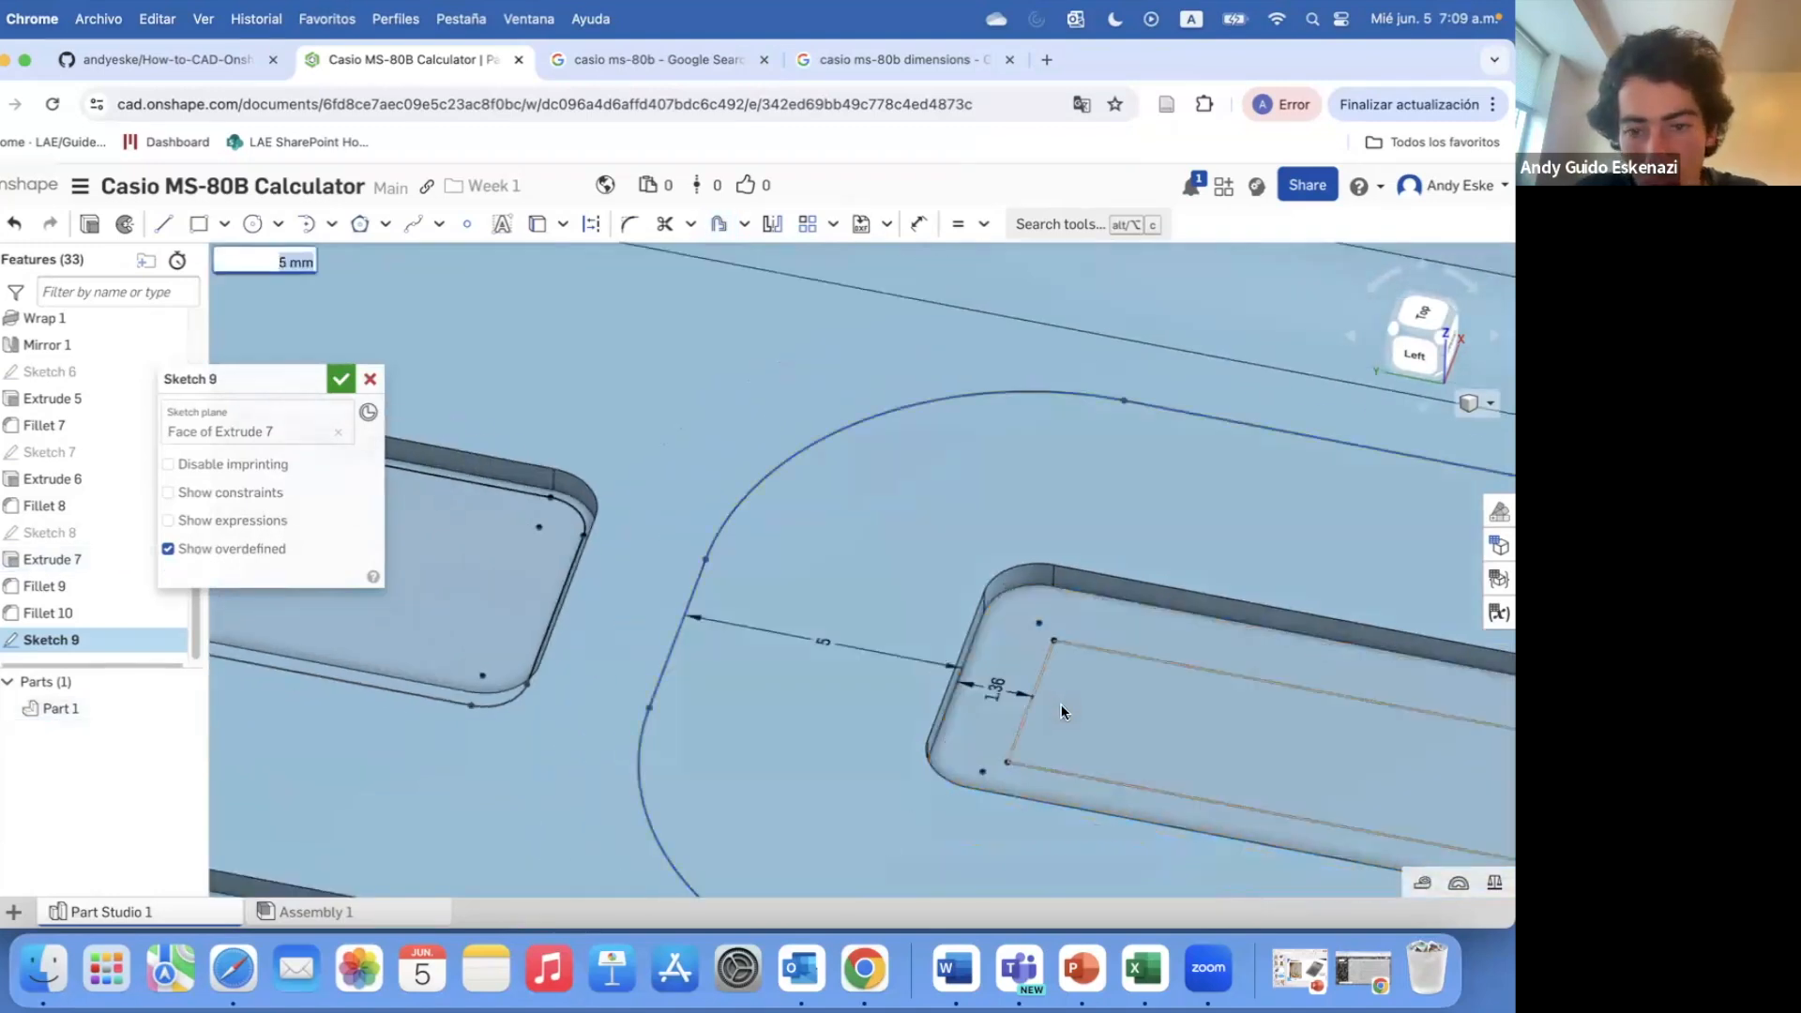
click(1027, 696)
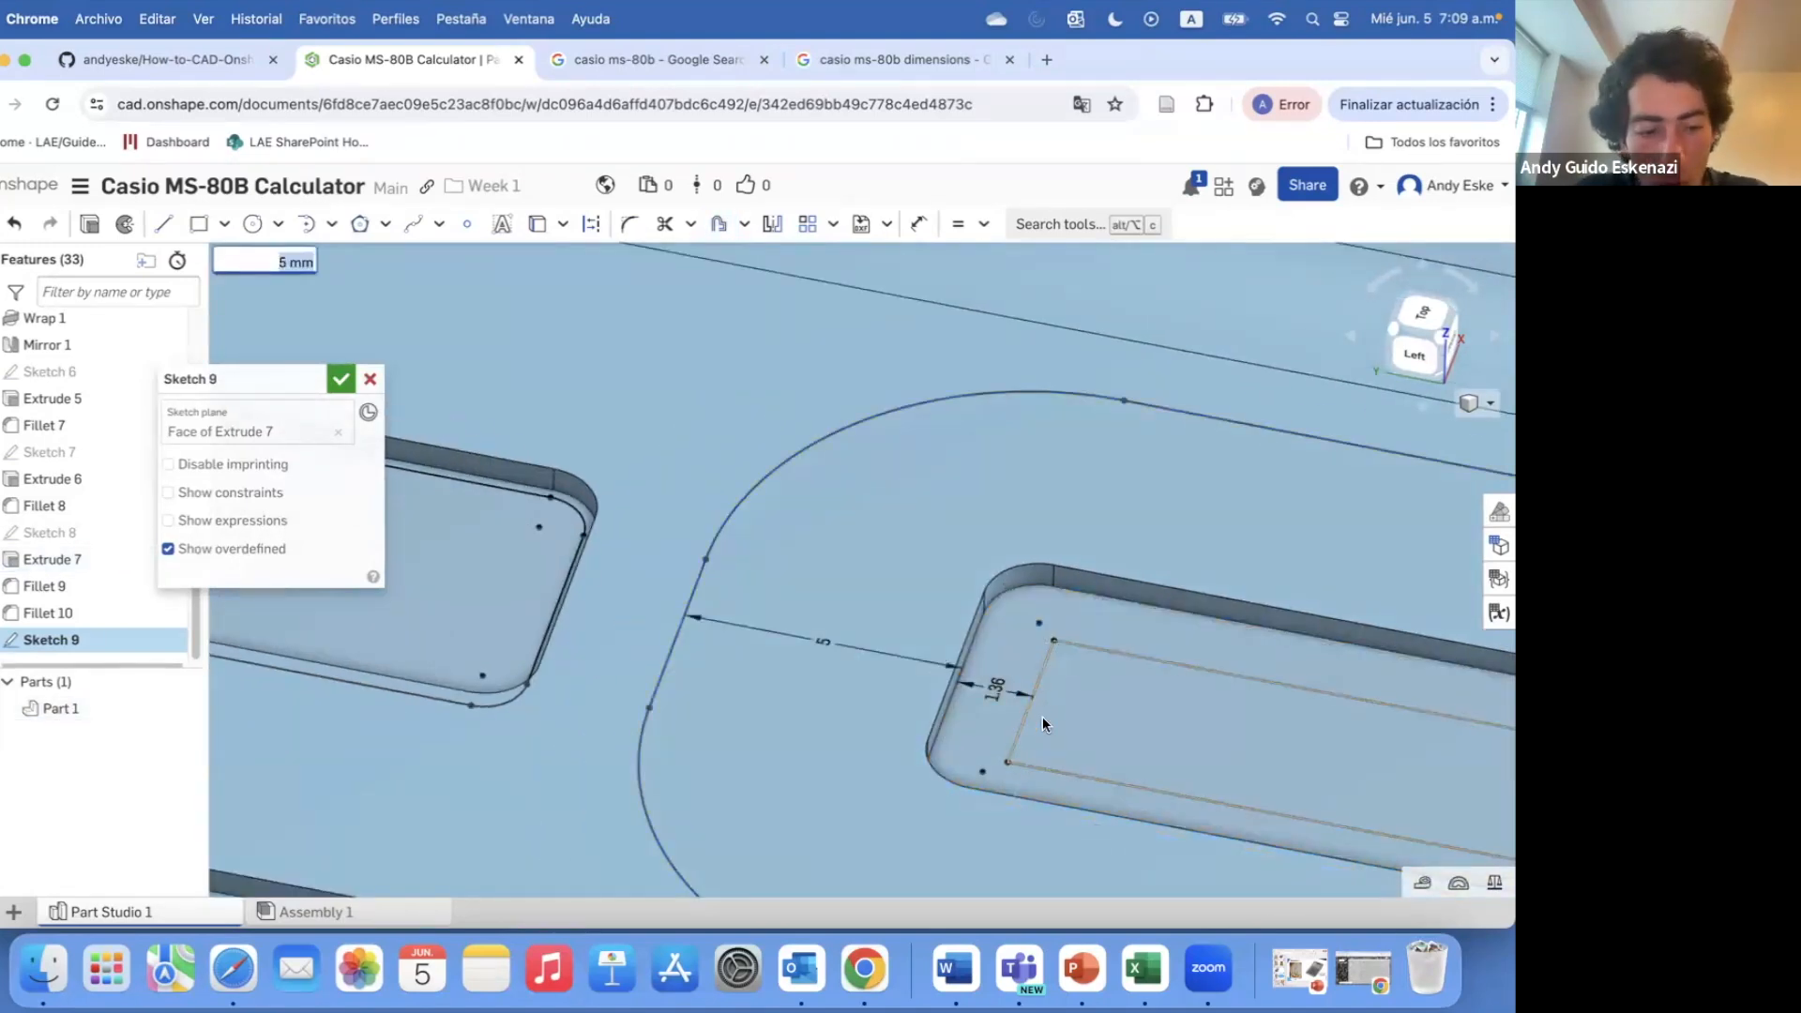
- Delete the misplaced inner and outer offset curves around the fifth small pocket in the upper row
scroll(1034, 711, down, 3)
right_click(881, 559)
click(967, 555)
right_click(1058, 680)
drag(892, 418, 1172, 750)
scroll(1196, 744, down, 3)
click(1352, 755)
key(Delete)
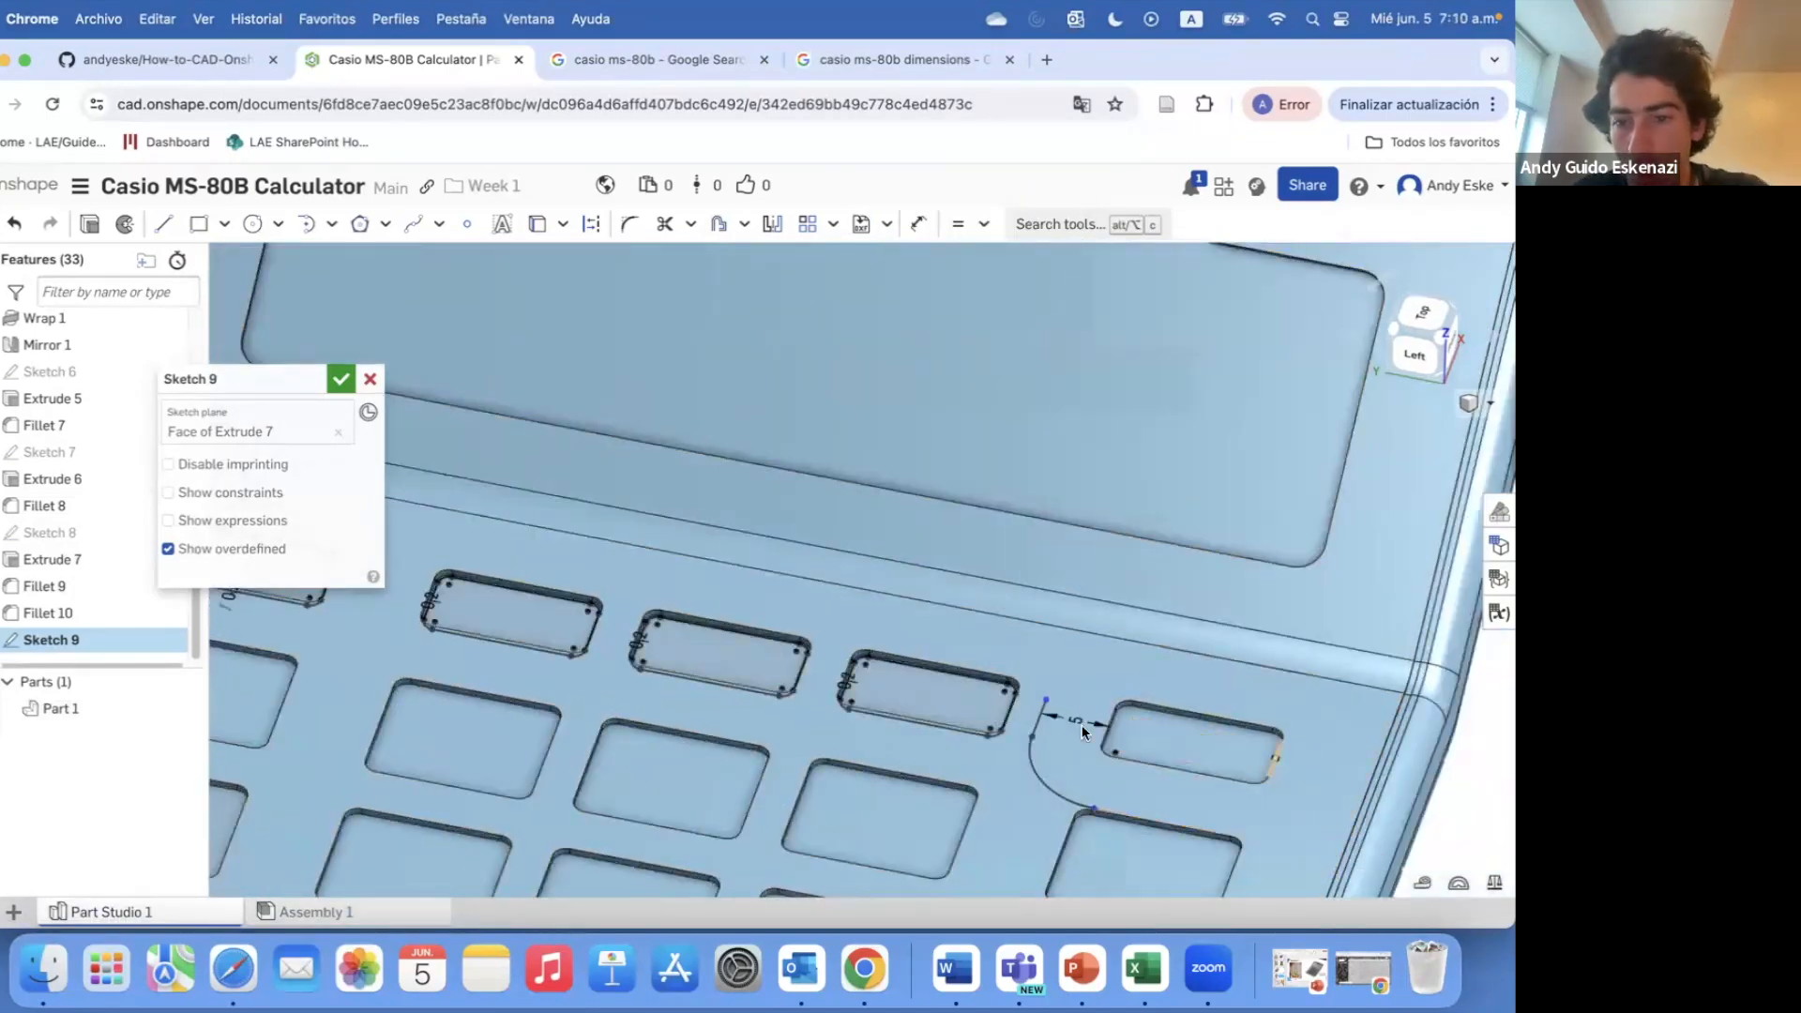
right_click(1043, 728)
right_click(1039, 784)
click(1163, 771)
scroll(1166, 736, up, 4)
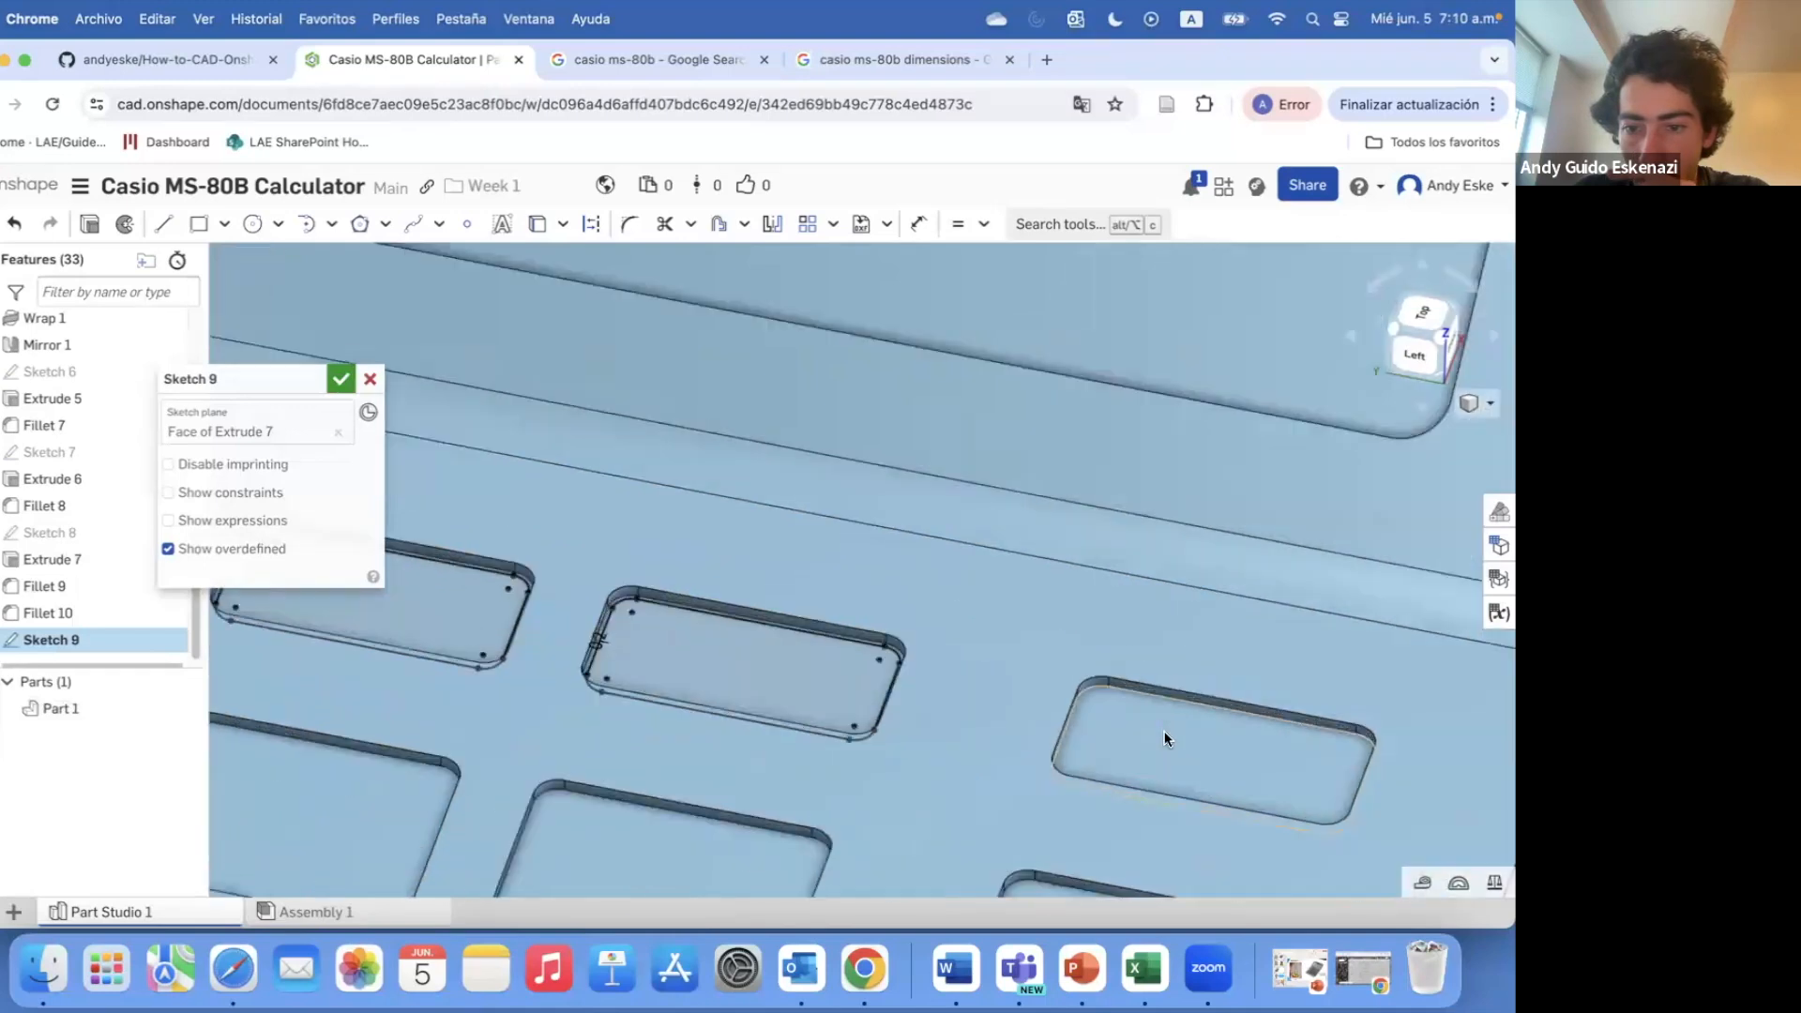
- Offset the outline of the fifth small pocket in the upper row inward by 0.2 mm
click(720, 225)
click(1130, 742)
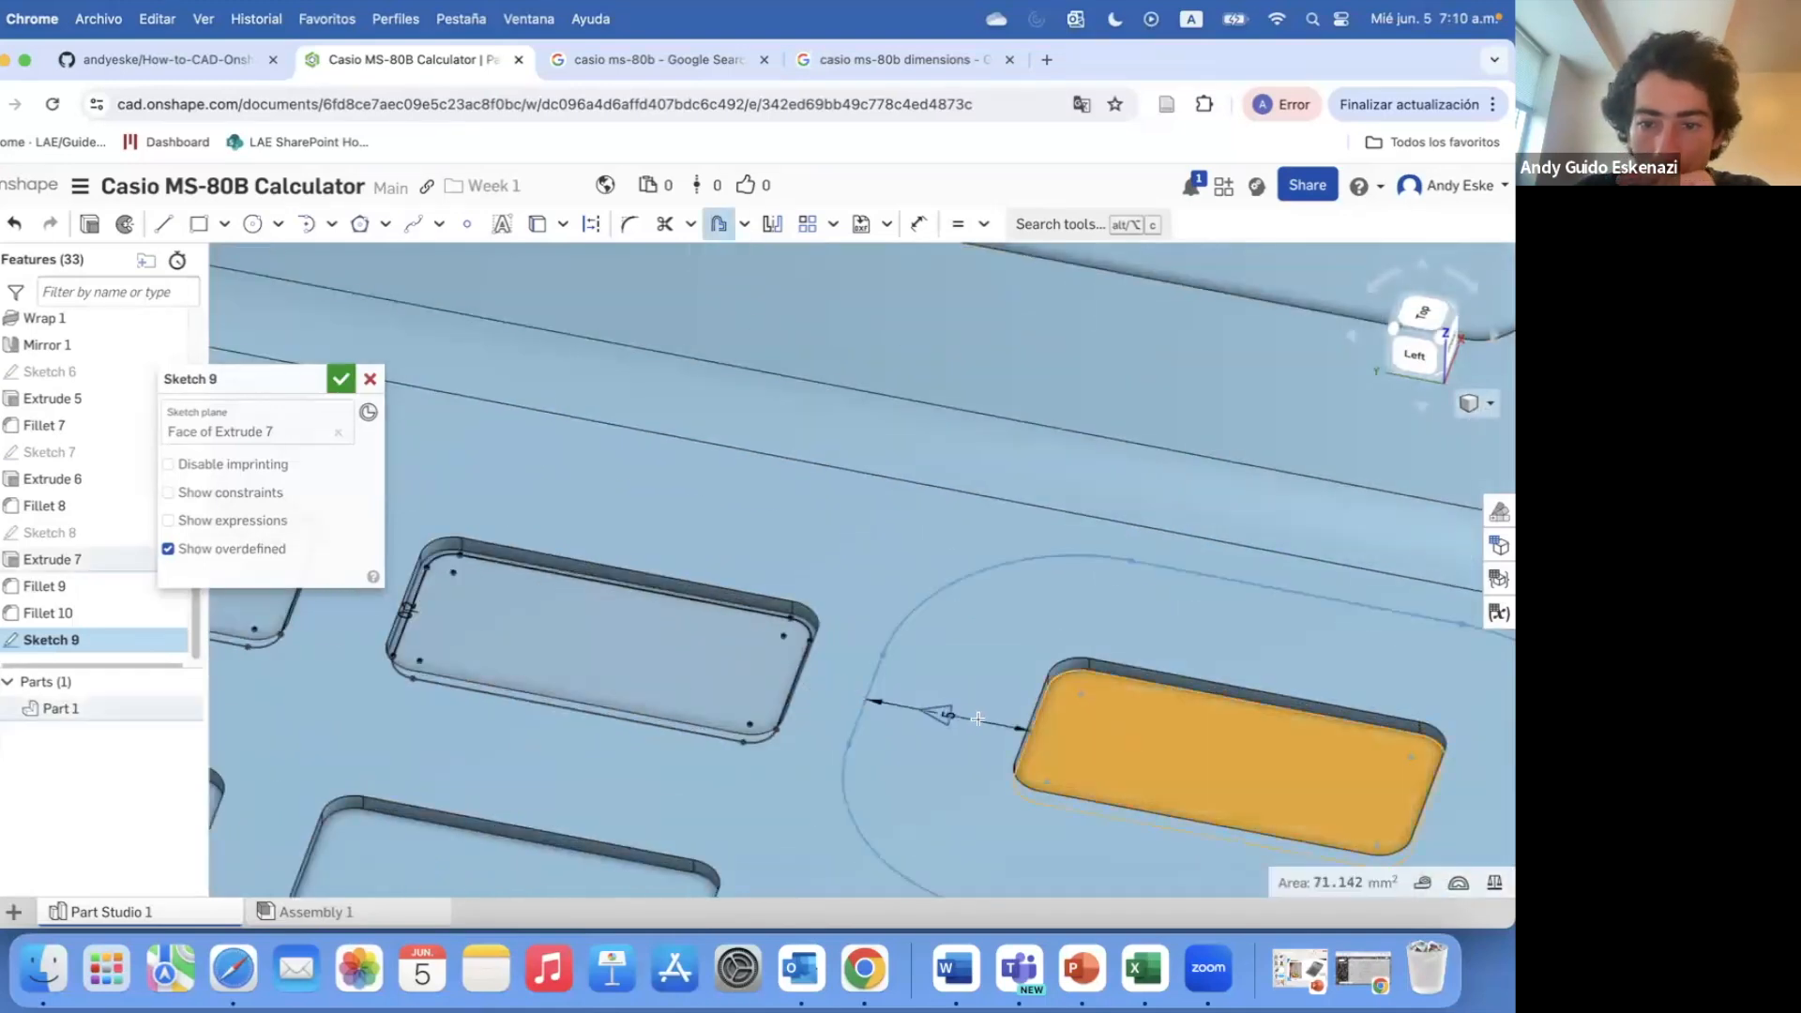
click(1046, 734)
text(2)
key(Return)
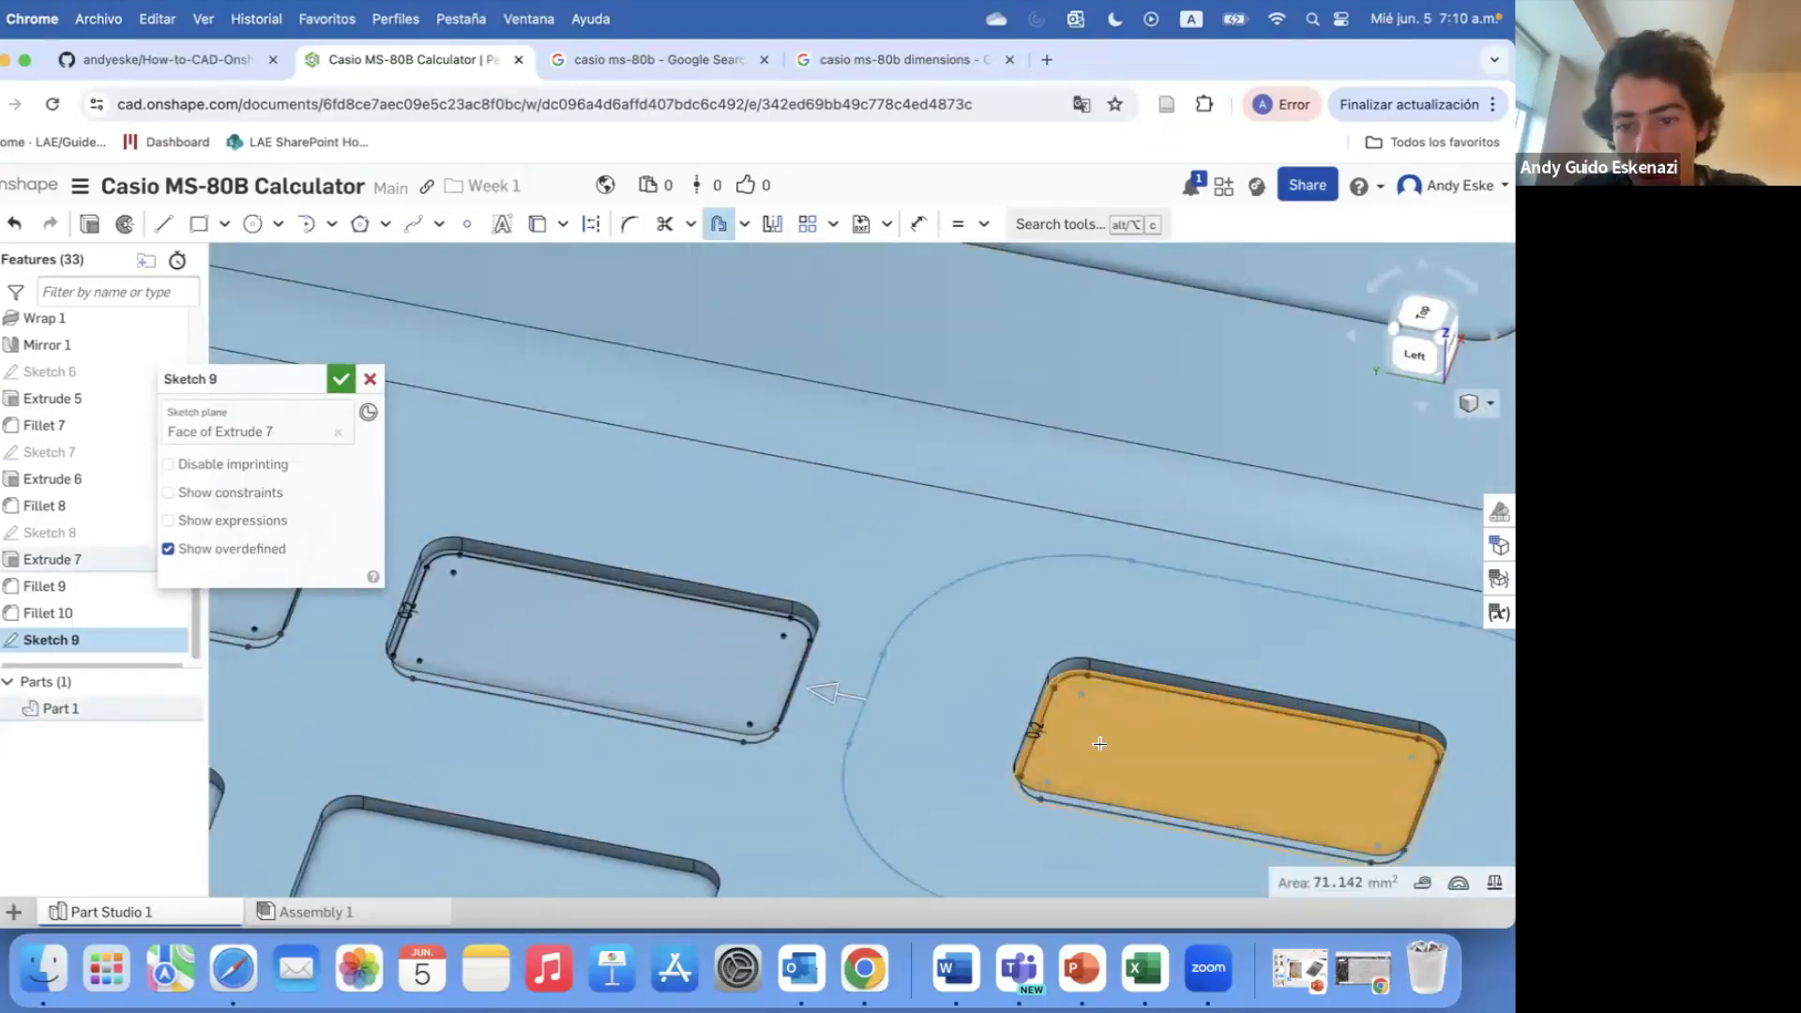
- Extrude the offset key outlines of Sketch 9 upward as an addition to the part, with a blind depth of 5 mm
scroll(996, 594, down, 10)
scroll(559, 540, up, 5)
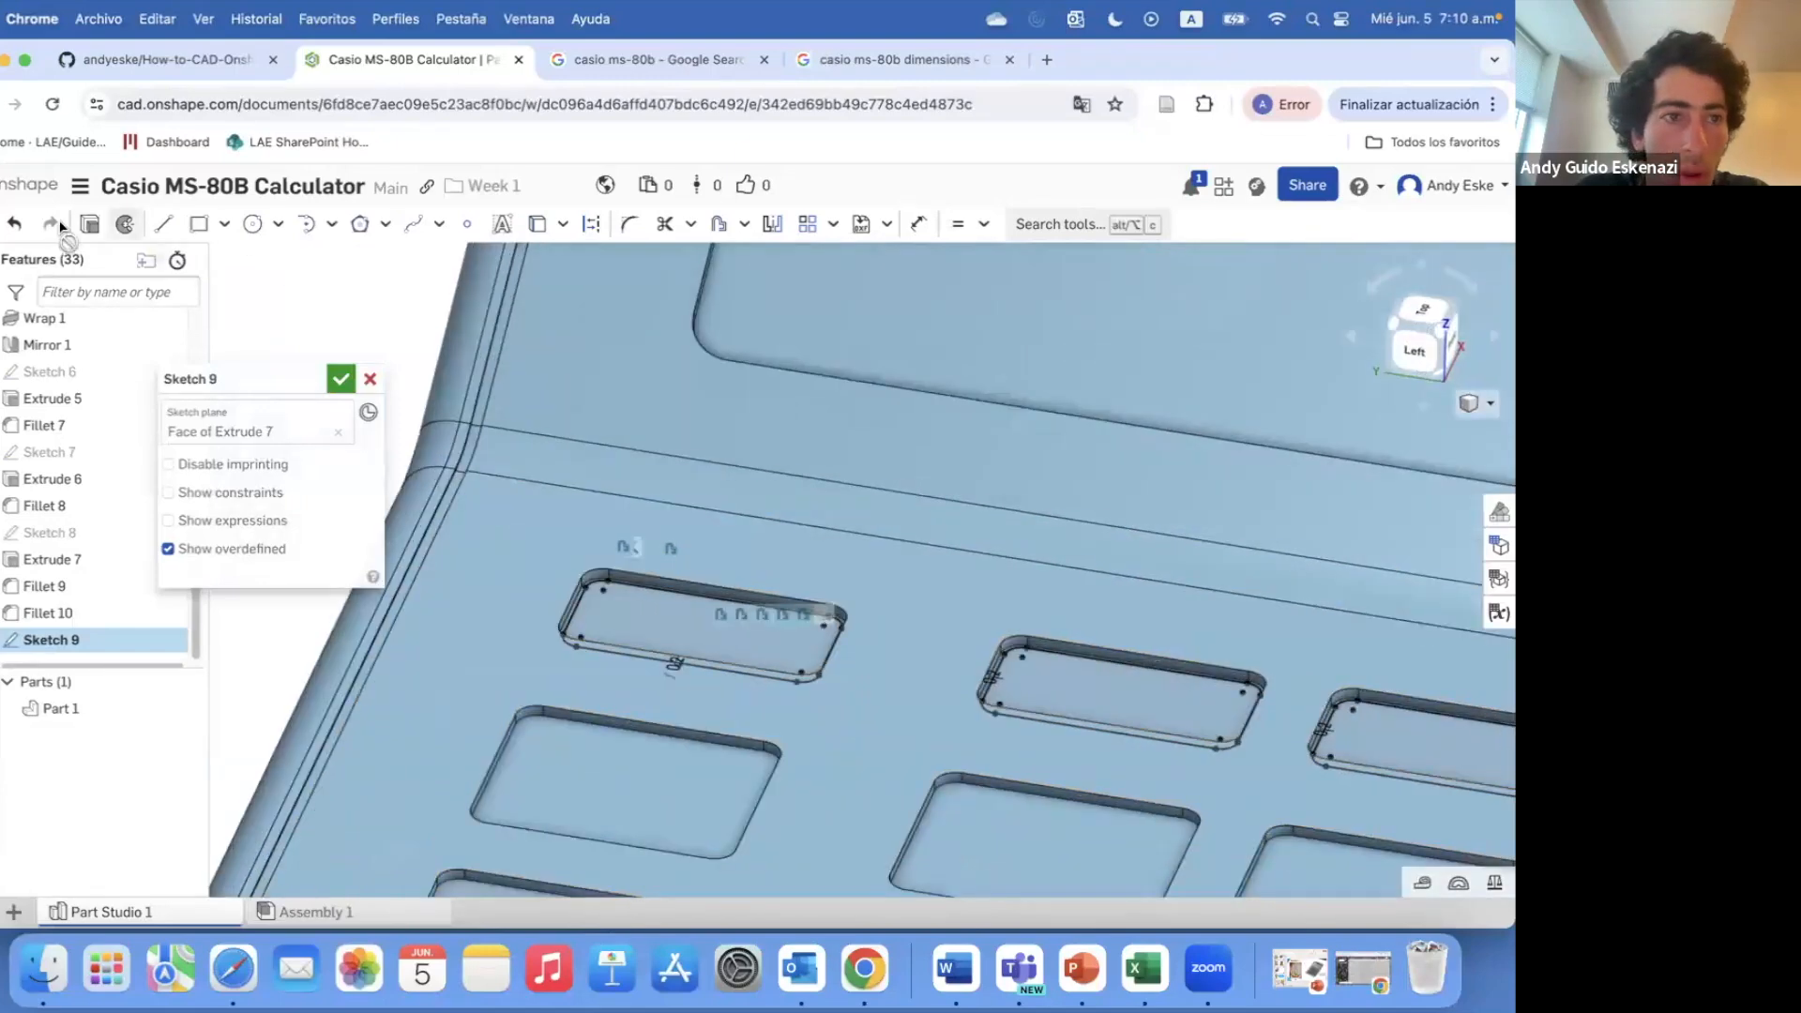
key(shift+e)
click(328, 554)
drag(307, 553, 362, 555)
text(5)
key(Return)
scroll(548, 587, down, 3)
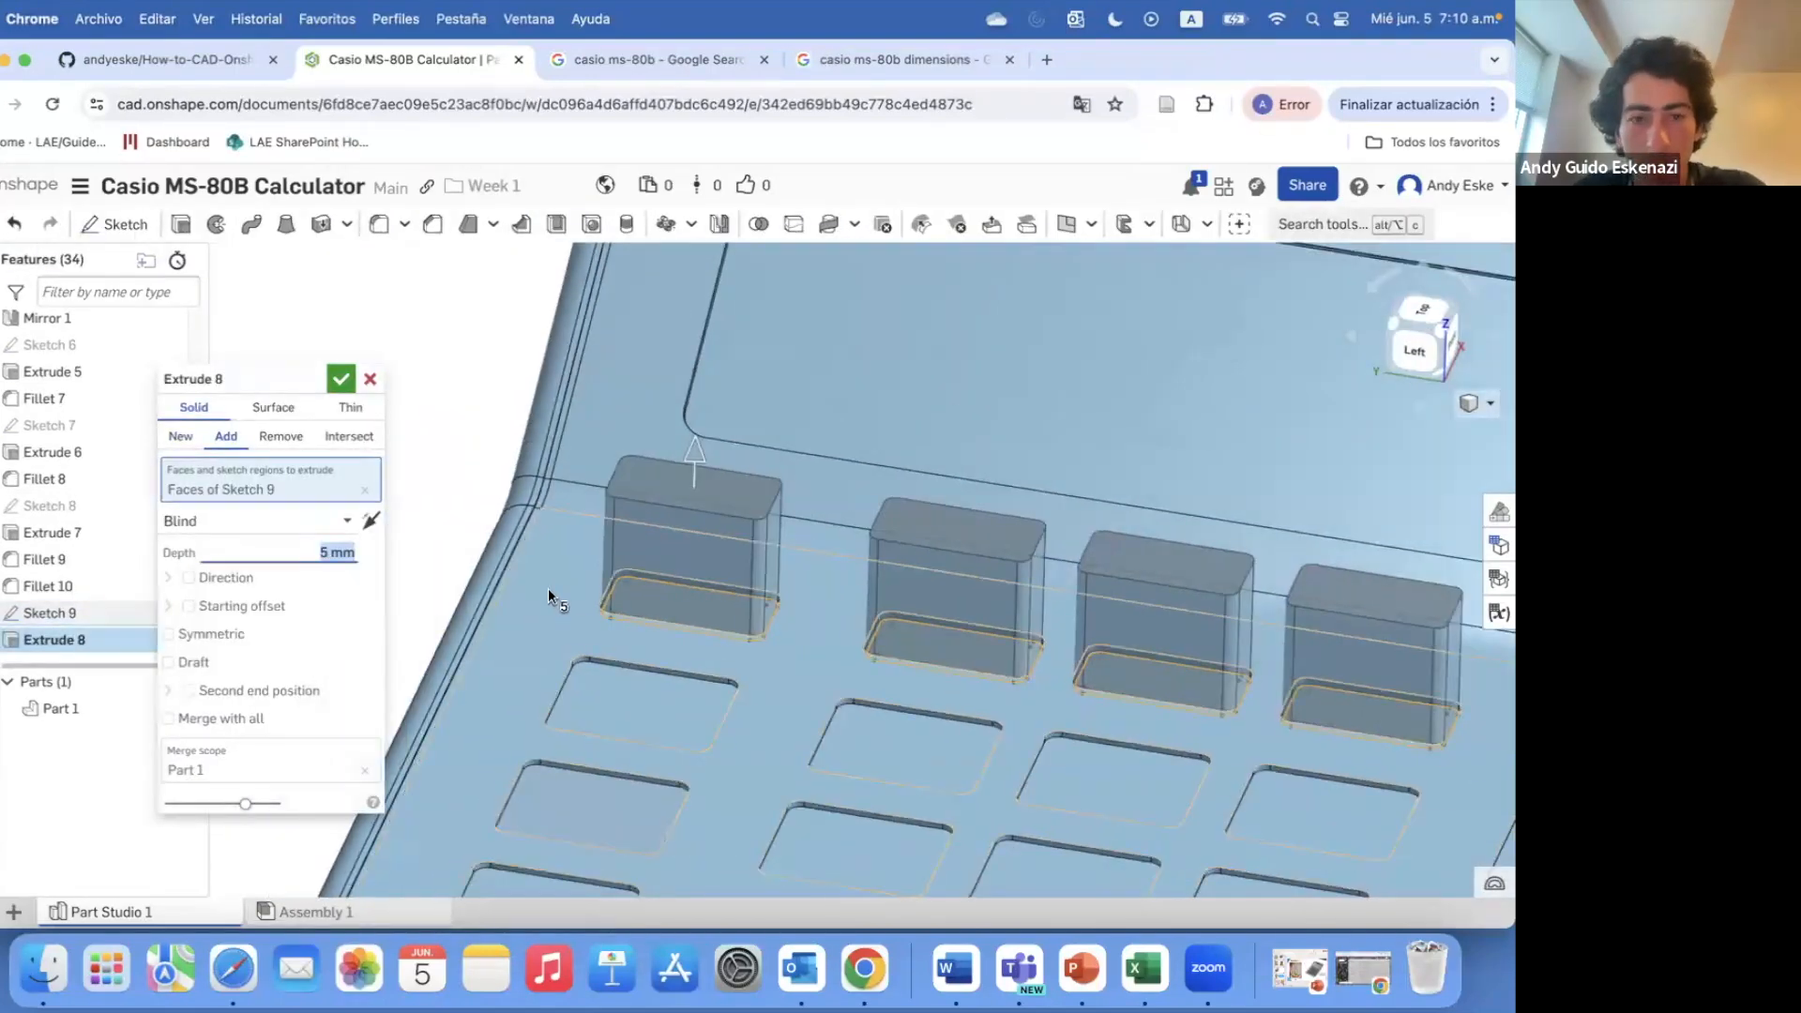
- Set the key extrusion's depth to 3 mm, apply a 3 degree draft, and accept the feature
scroll(506, 593, down, 3)
text(3)
key(Return)
scroll(394, 657, down, 2)
scroll(310, 694, up, 3)
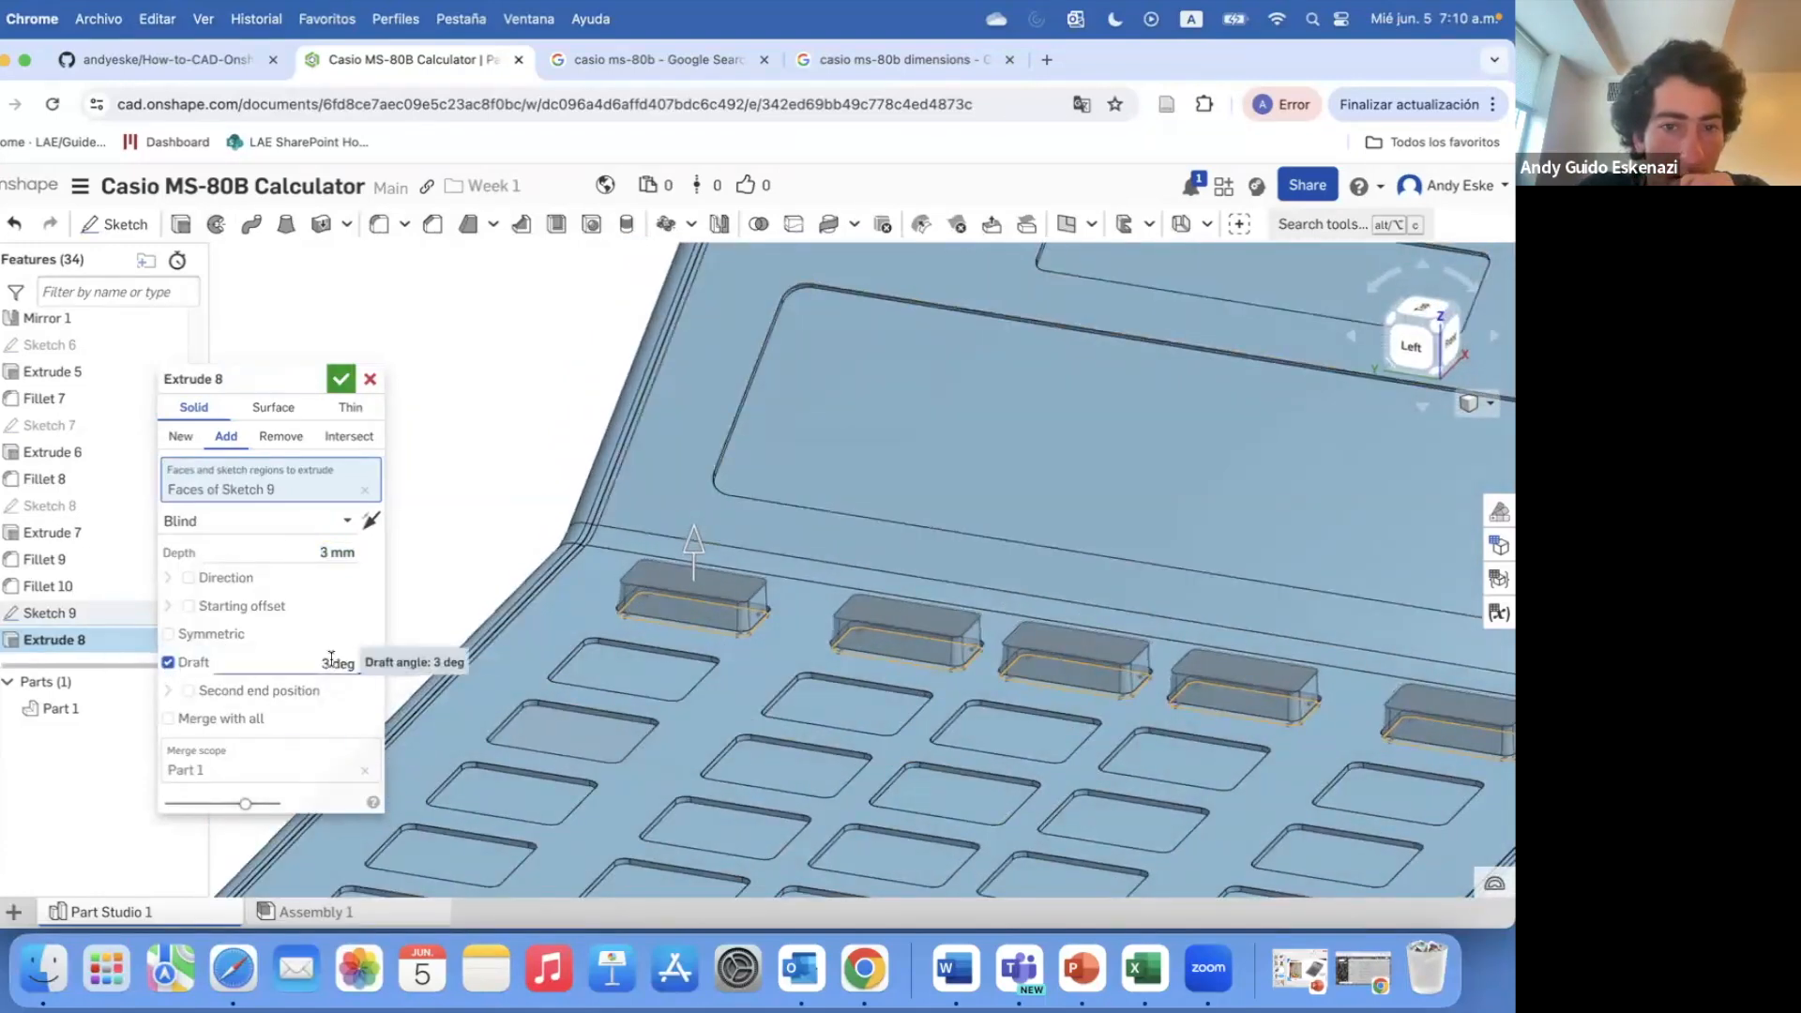
key(Return)
right_drag(760, 601, 825, 778)
scroll(764, 441, up, 5)
right_drag(868, 520, 882, 469)
click(342, 379)
- Start a new sketch on the floor of the first large pocket in the row just below the extruded keys
scroll(761, 638, down, 6)
right_drag(973, 621, 869, 623)
scroll(925, 666, up, 6)
scroll(695, 562, down, 6)
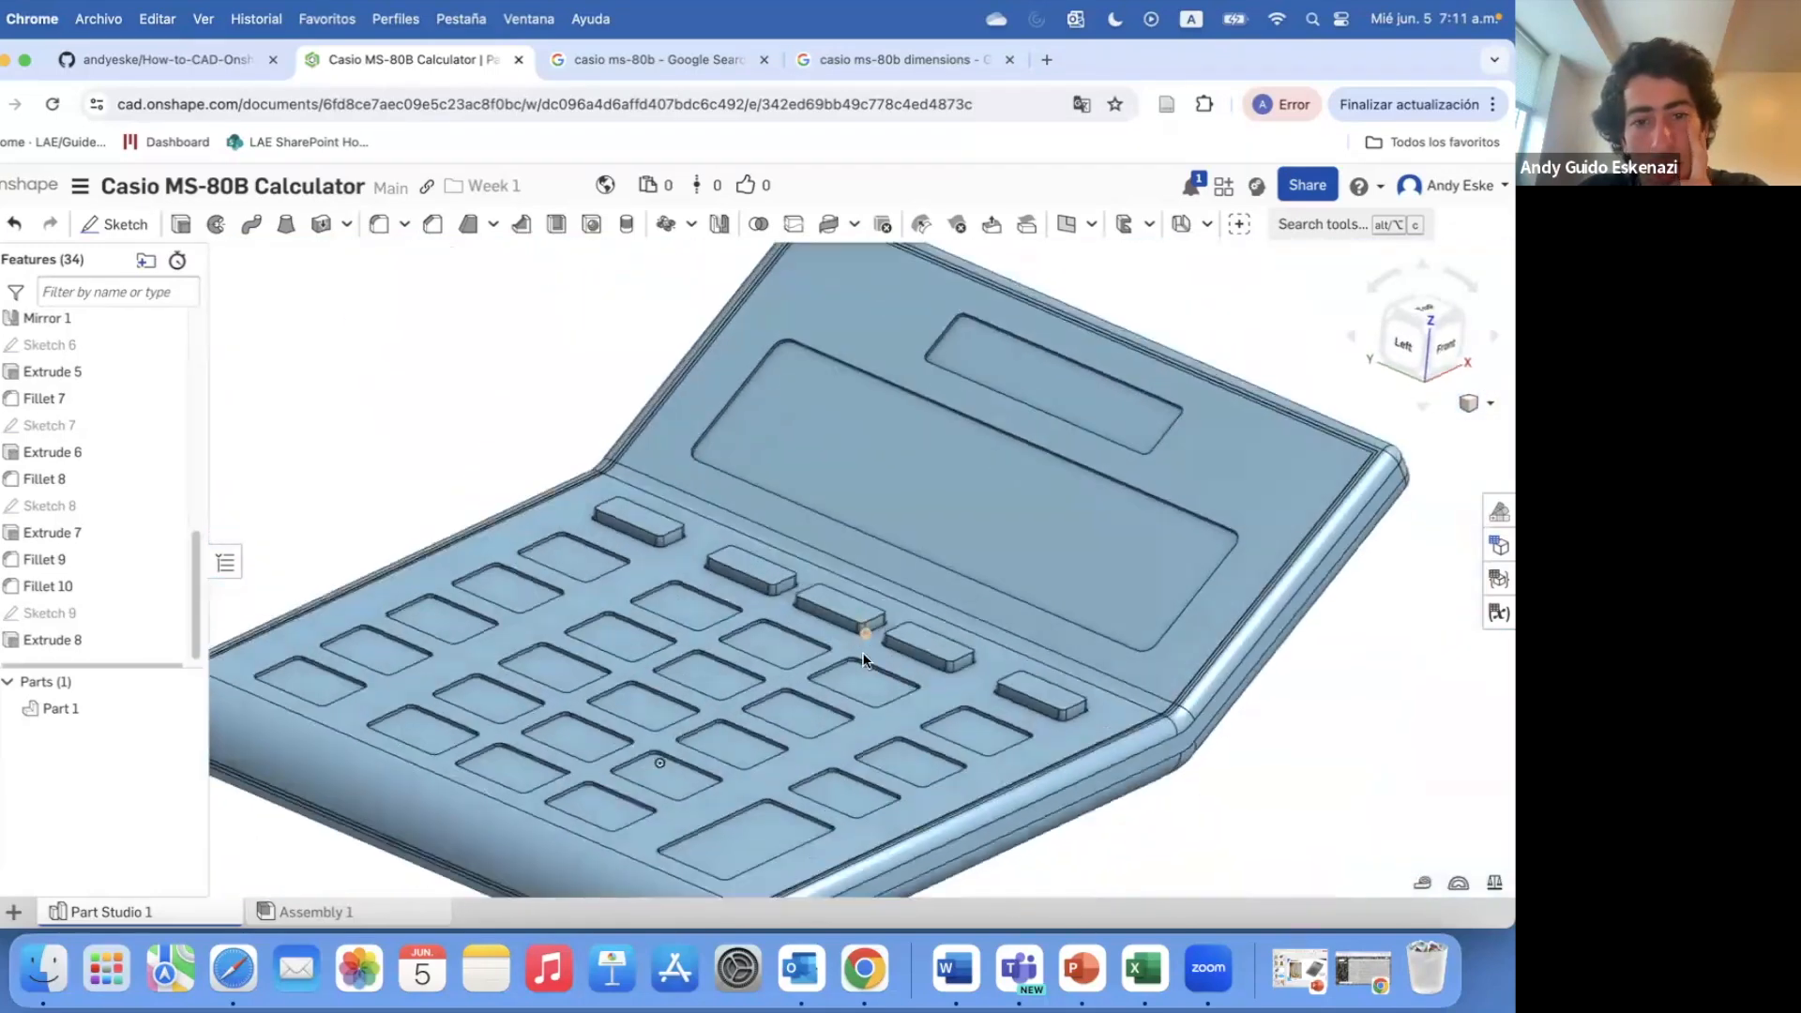
scroll(851, 664, down, 3)
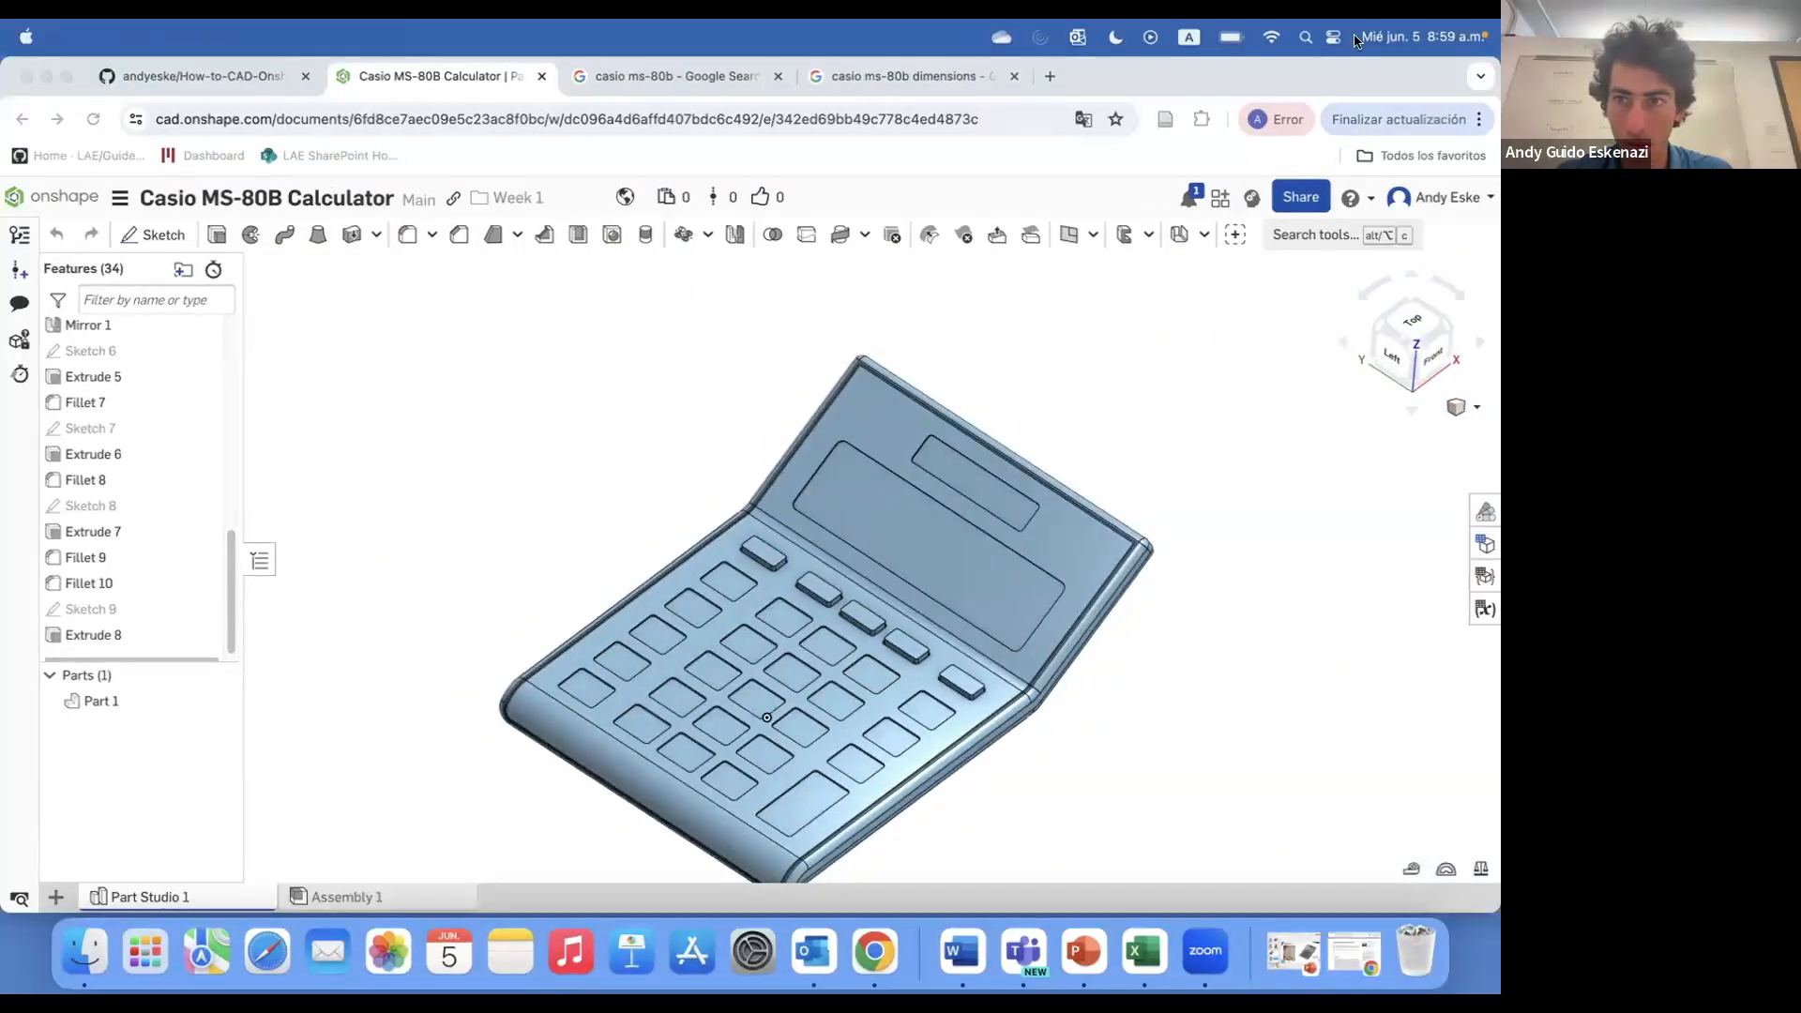
right_drag(1167, 487, 824, 563)
scroll(824, 563, up, 5)
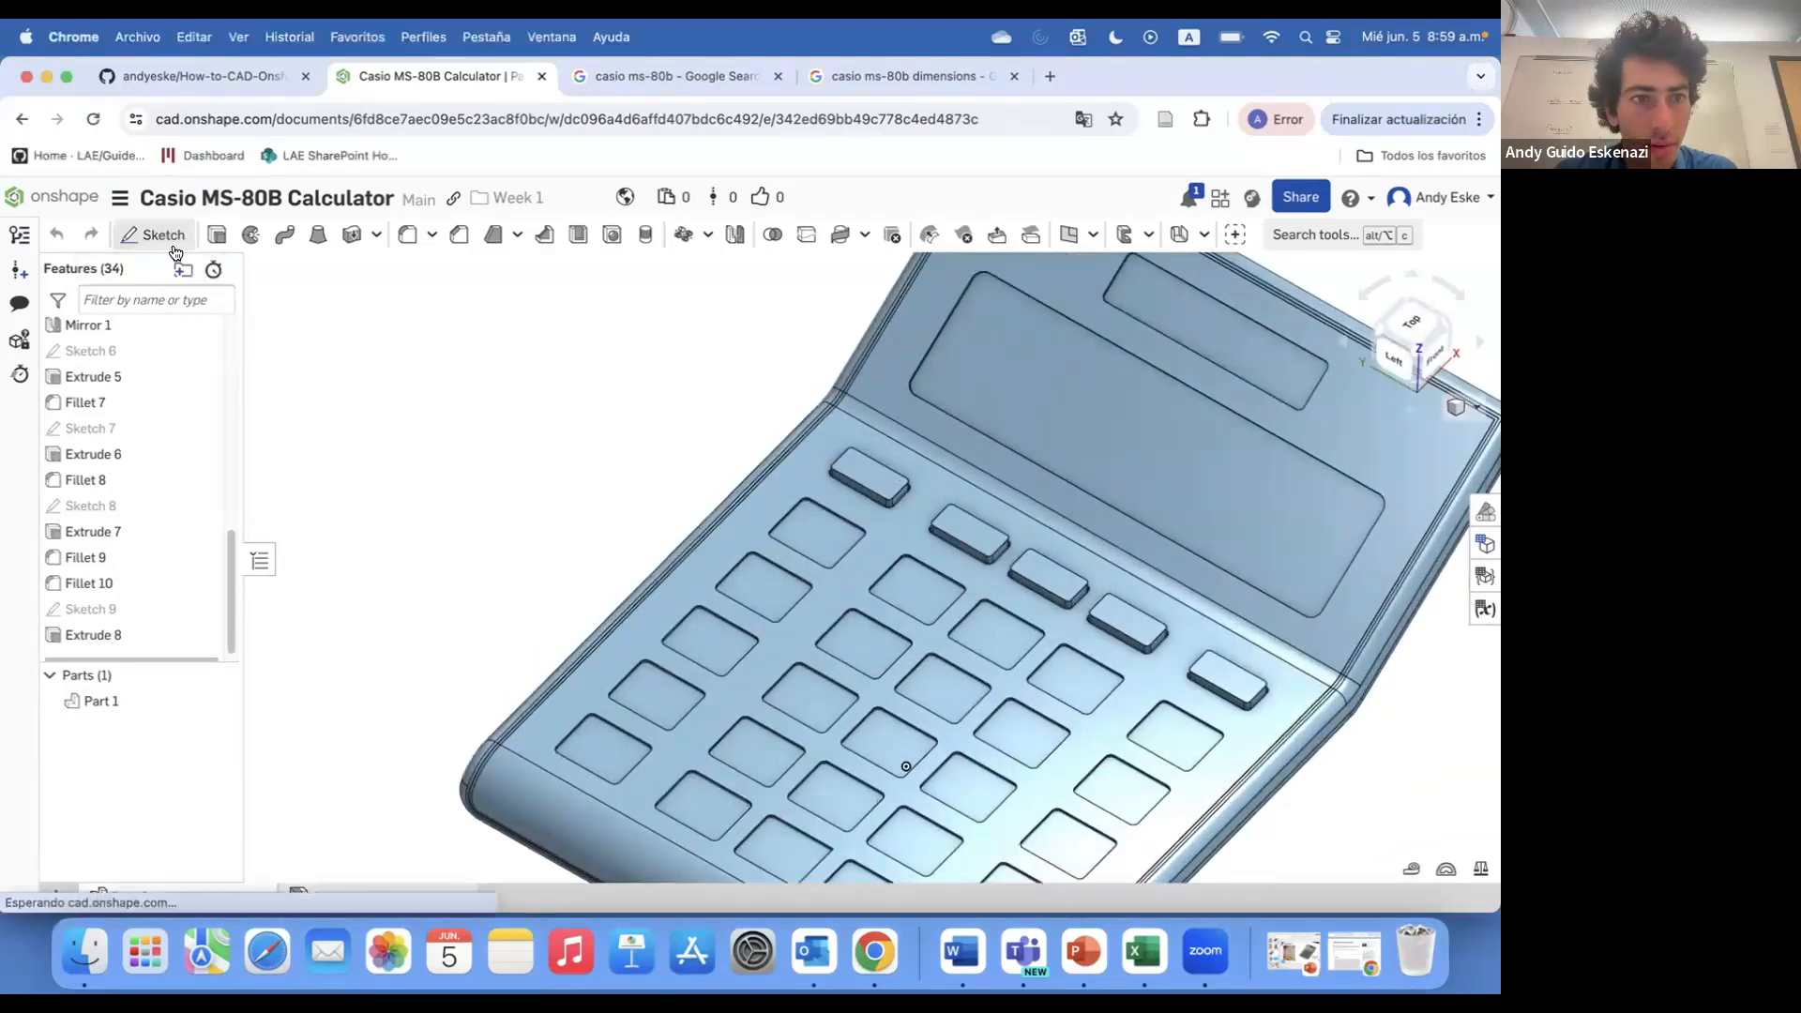
click(152, 234)
click(819, 524)
scroll(818, 523, up, 5)
scroll(819, 527, up, 3)
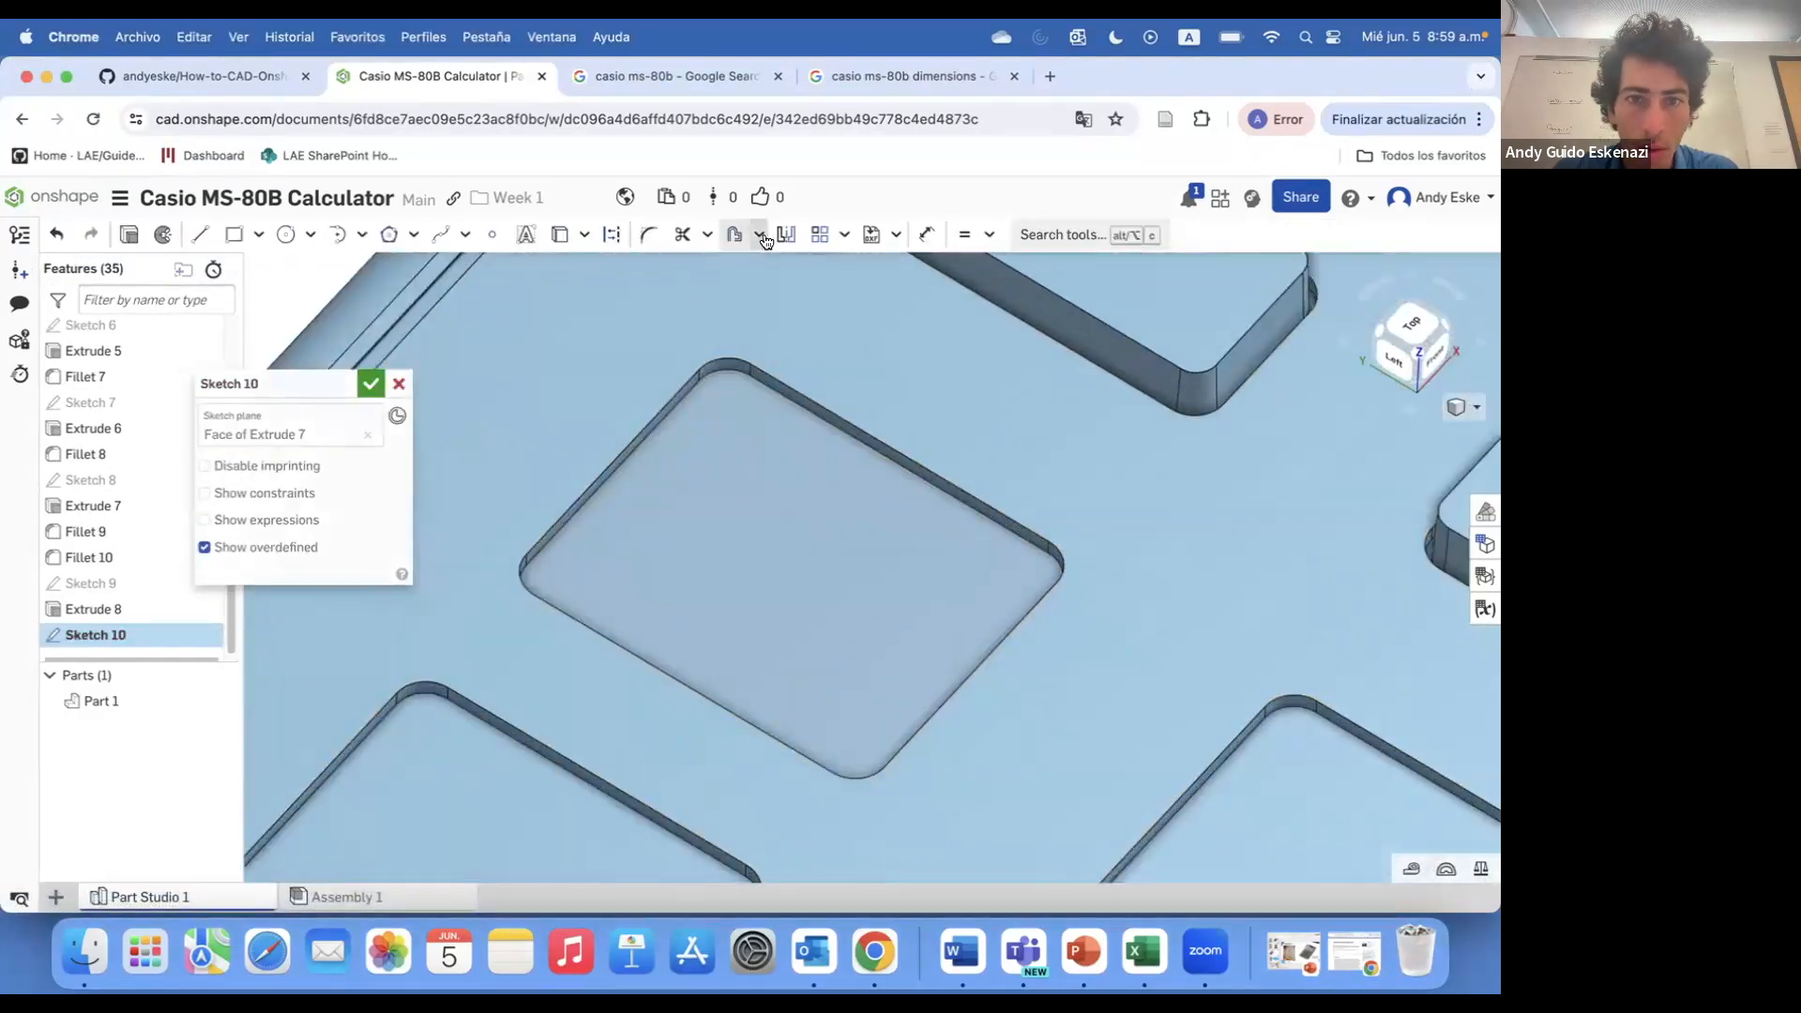
- Try to offset the first large pocket's outline inward by 0.5 mm
click(635, 650)
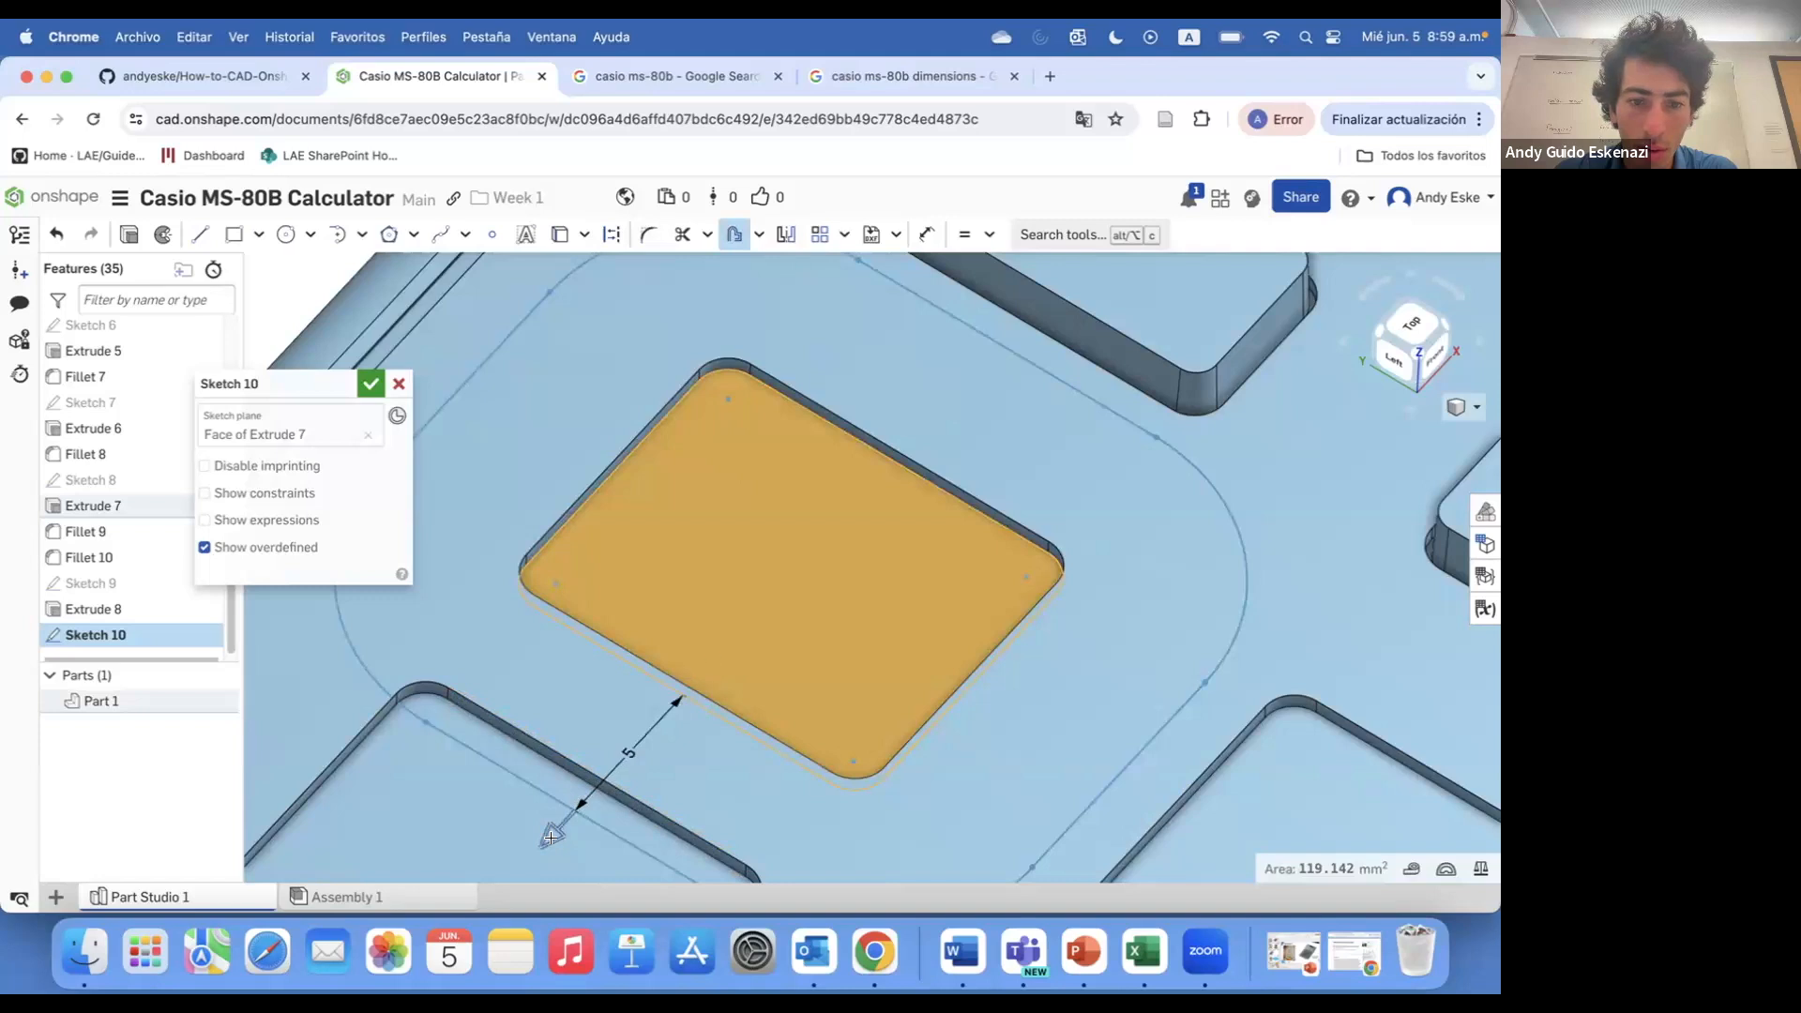
click(710, 671)
text(0.5)
key(Return)
scroll(761, 580, down, 2)
right_drag(926, 323, 915, 422)
scroll(718, 689, up, 3)
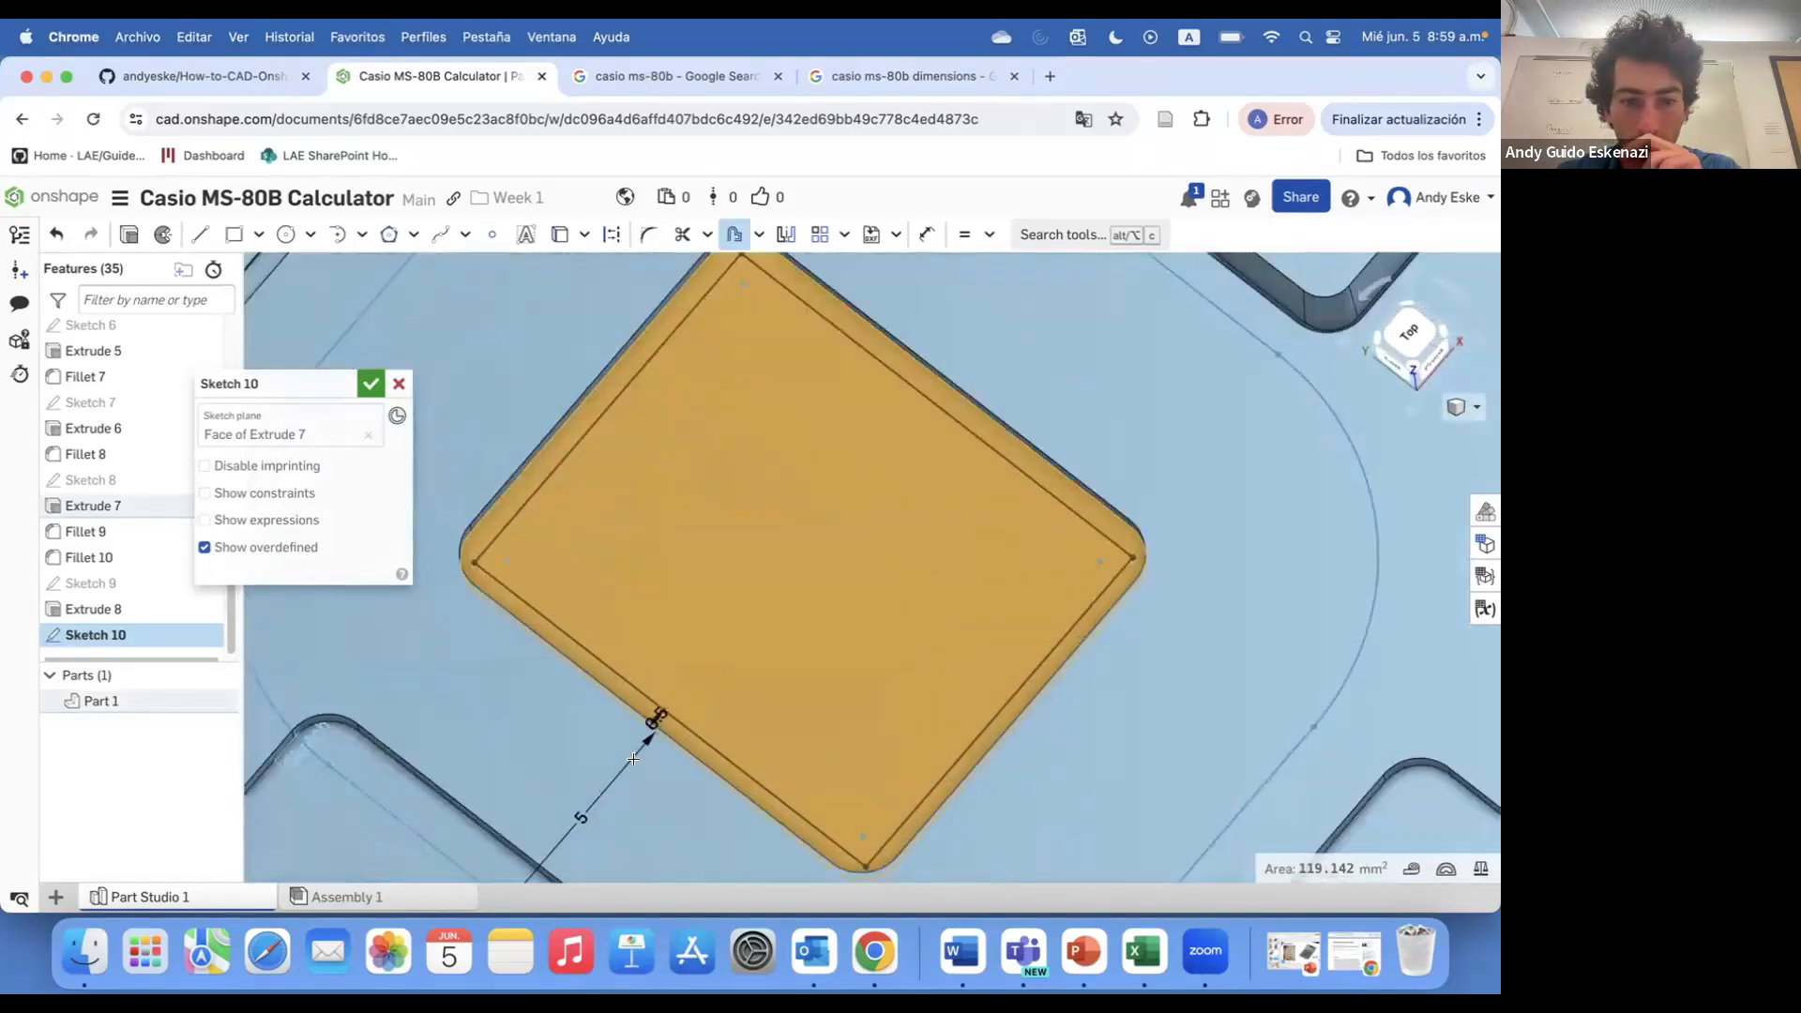
- Change the first large pocket's sharp-cornered offset to 0.2 mm, then undo the offset
click(633, 758)
key(super+z)
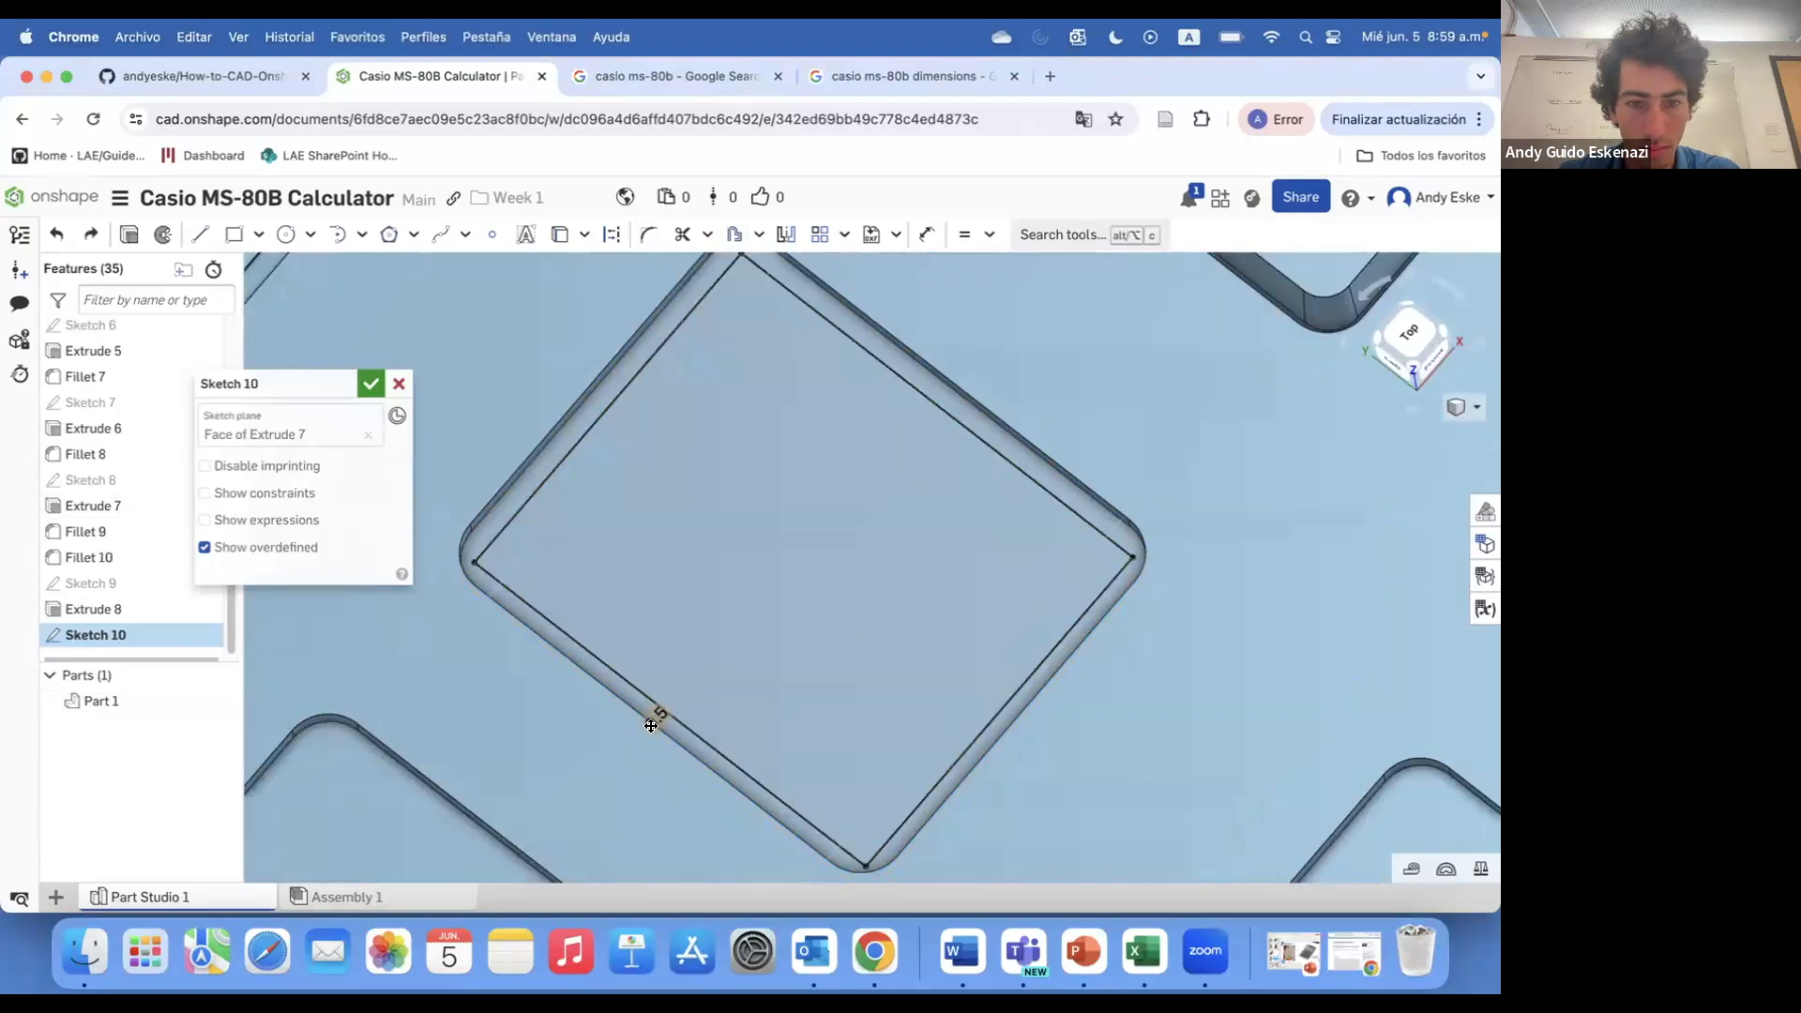
key(Escape)
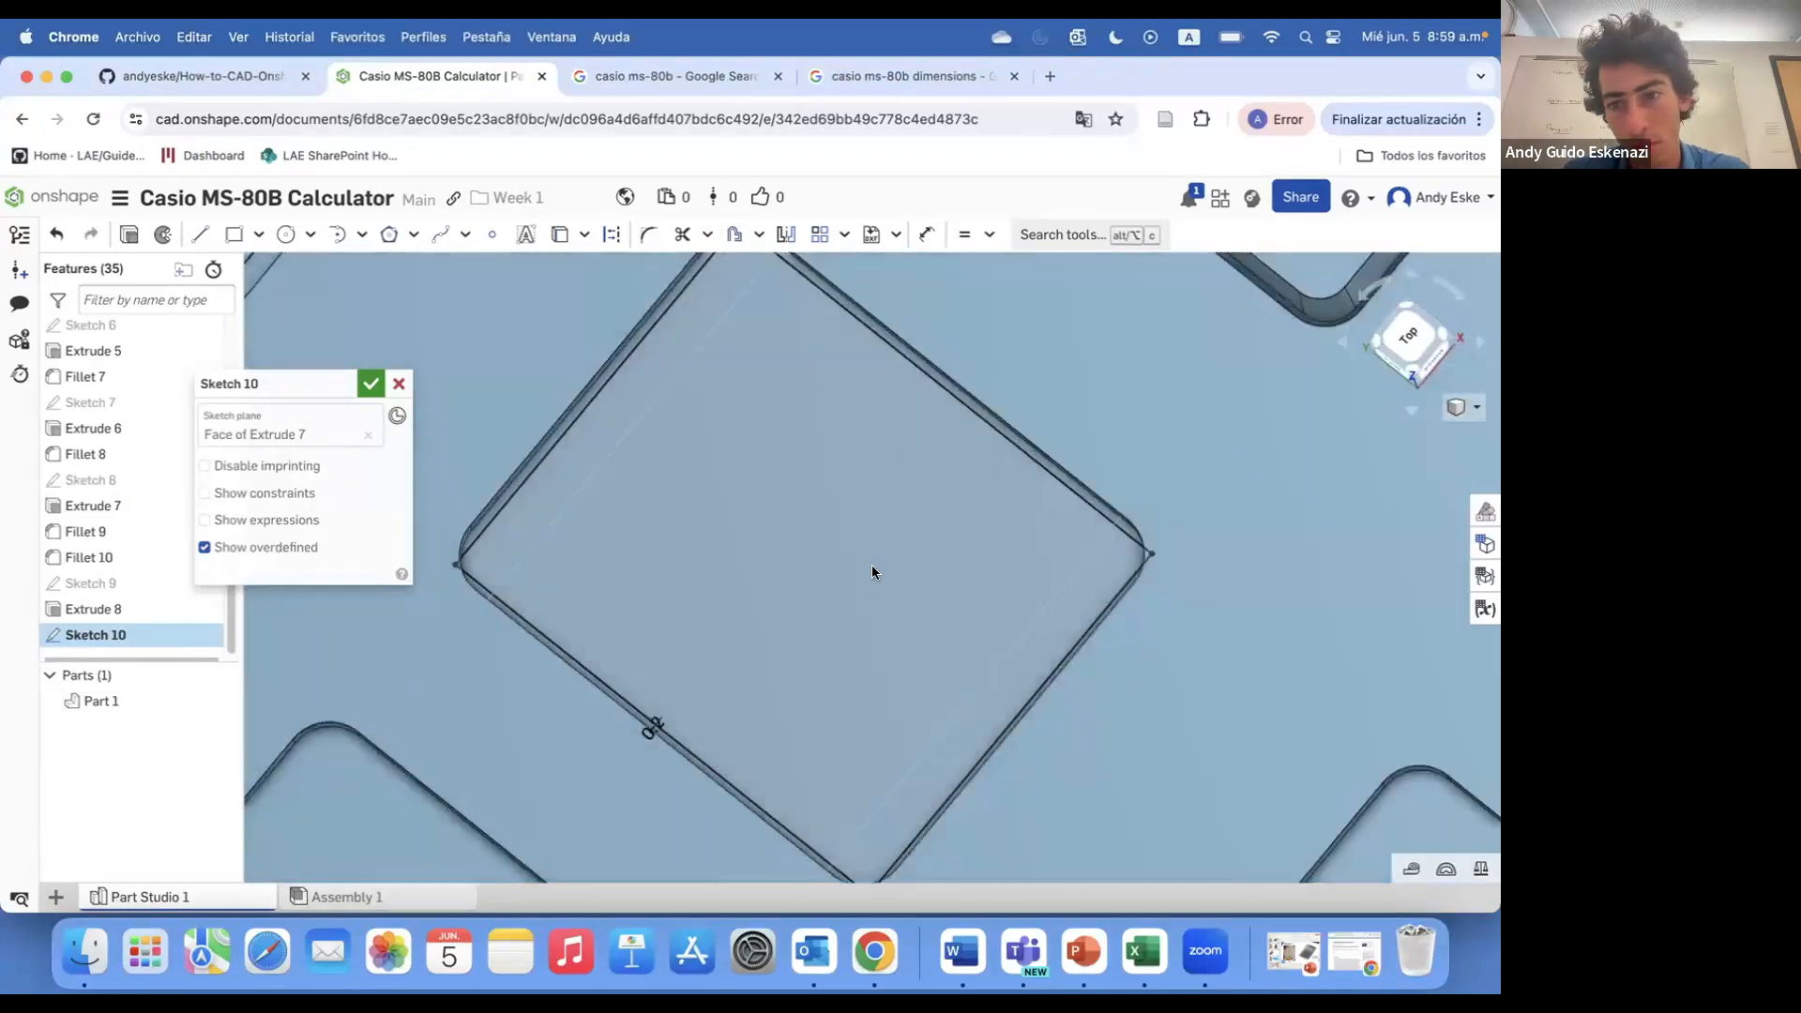
right_drag(872, 567, 644, 466)
key(super+z)
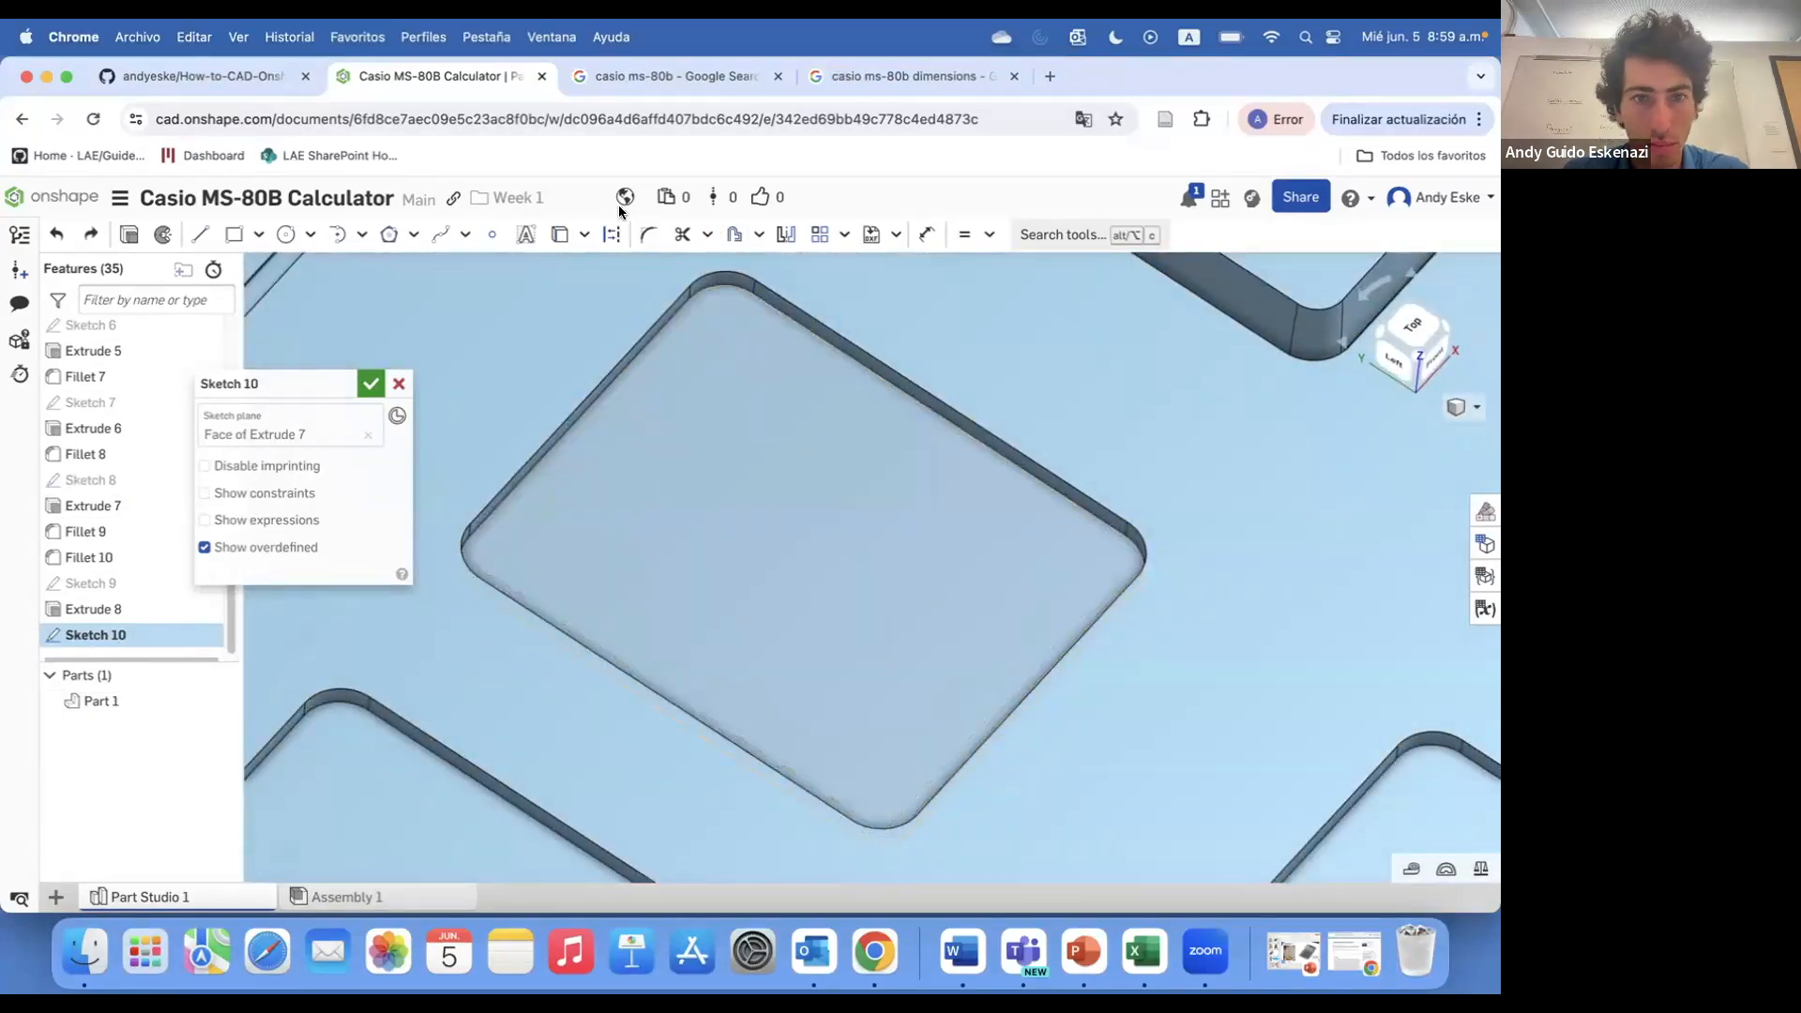
key(super+y)
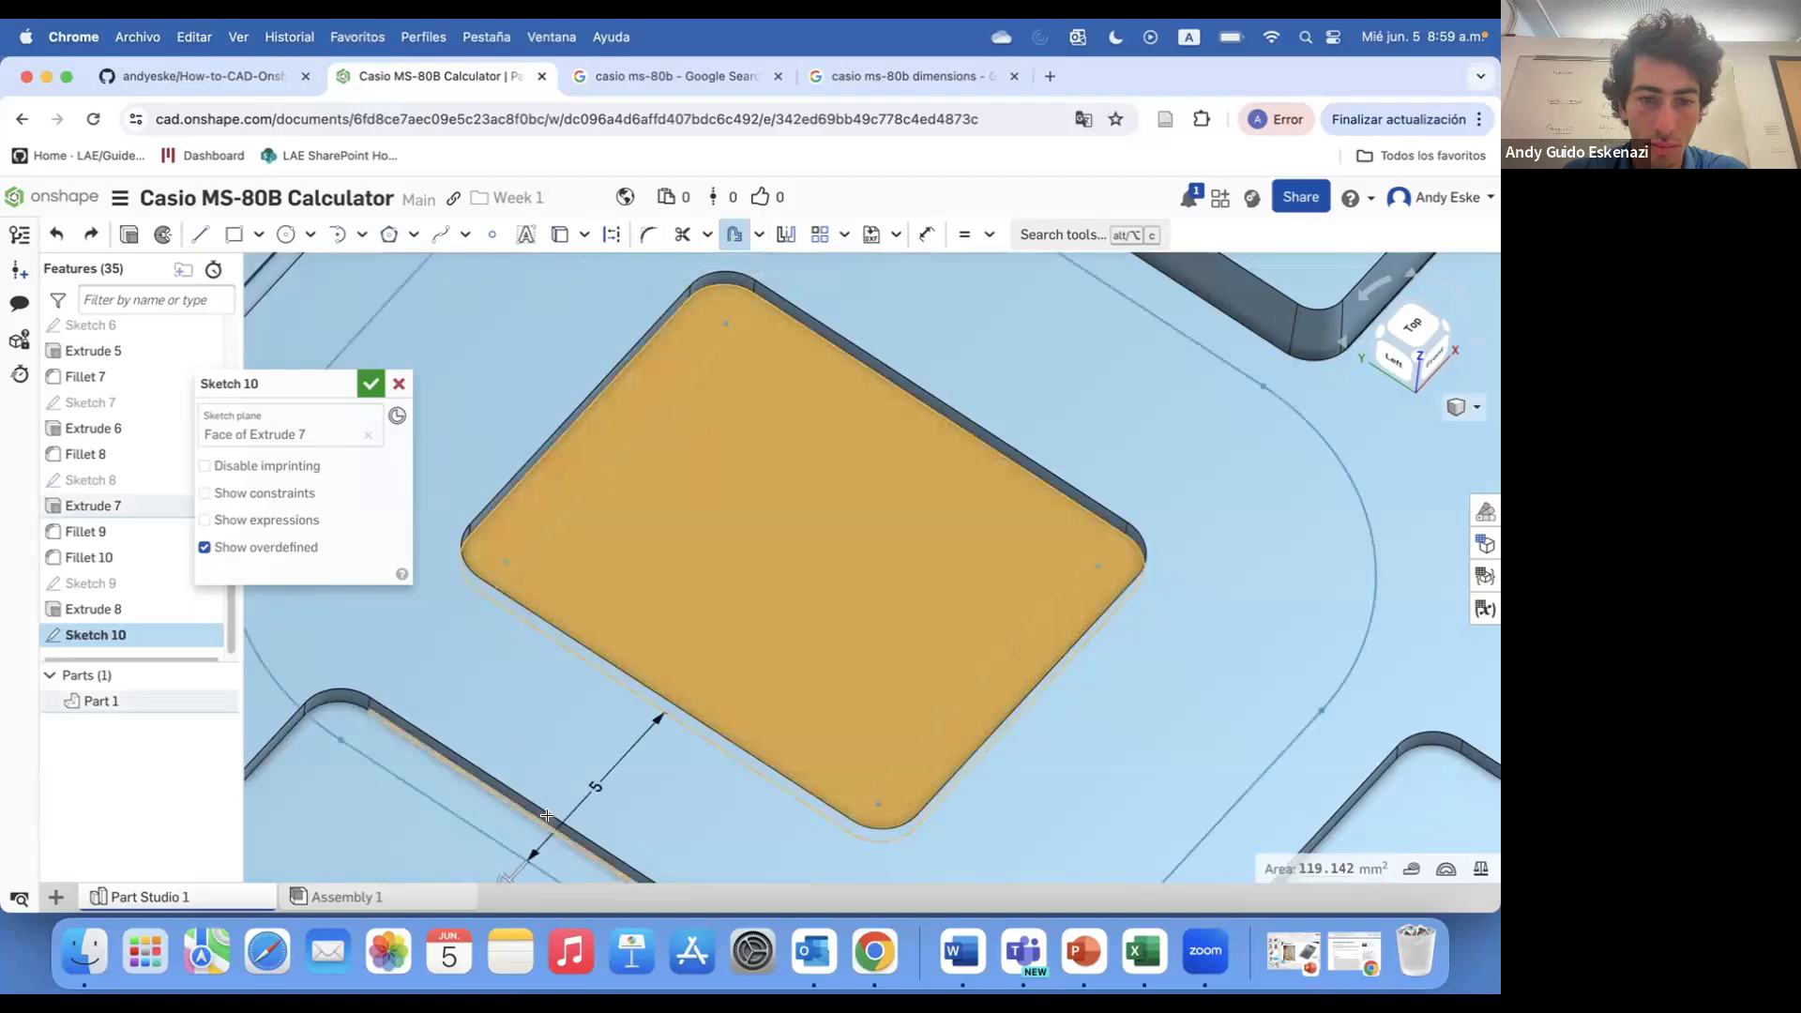
scroll(544, 821, down, 1)
click(641, 710)
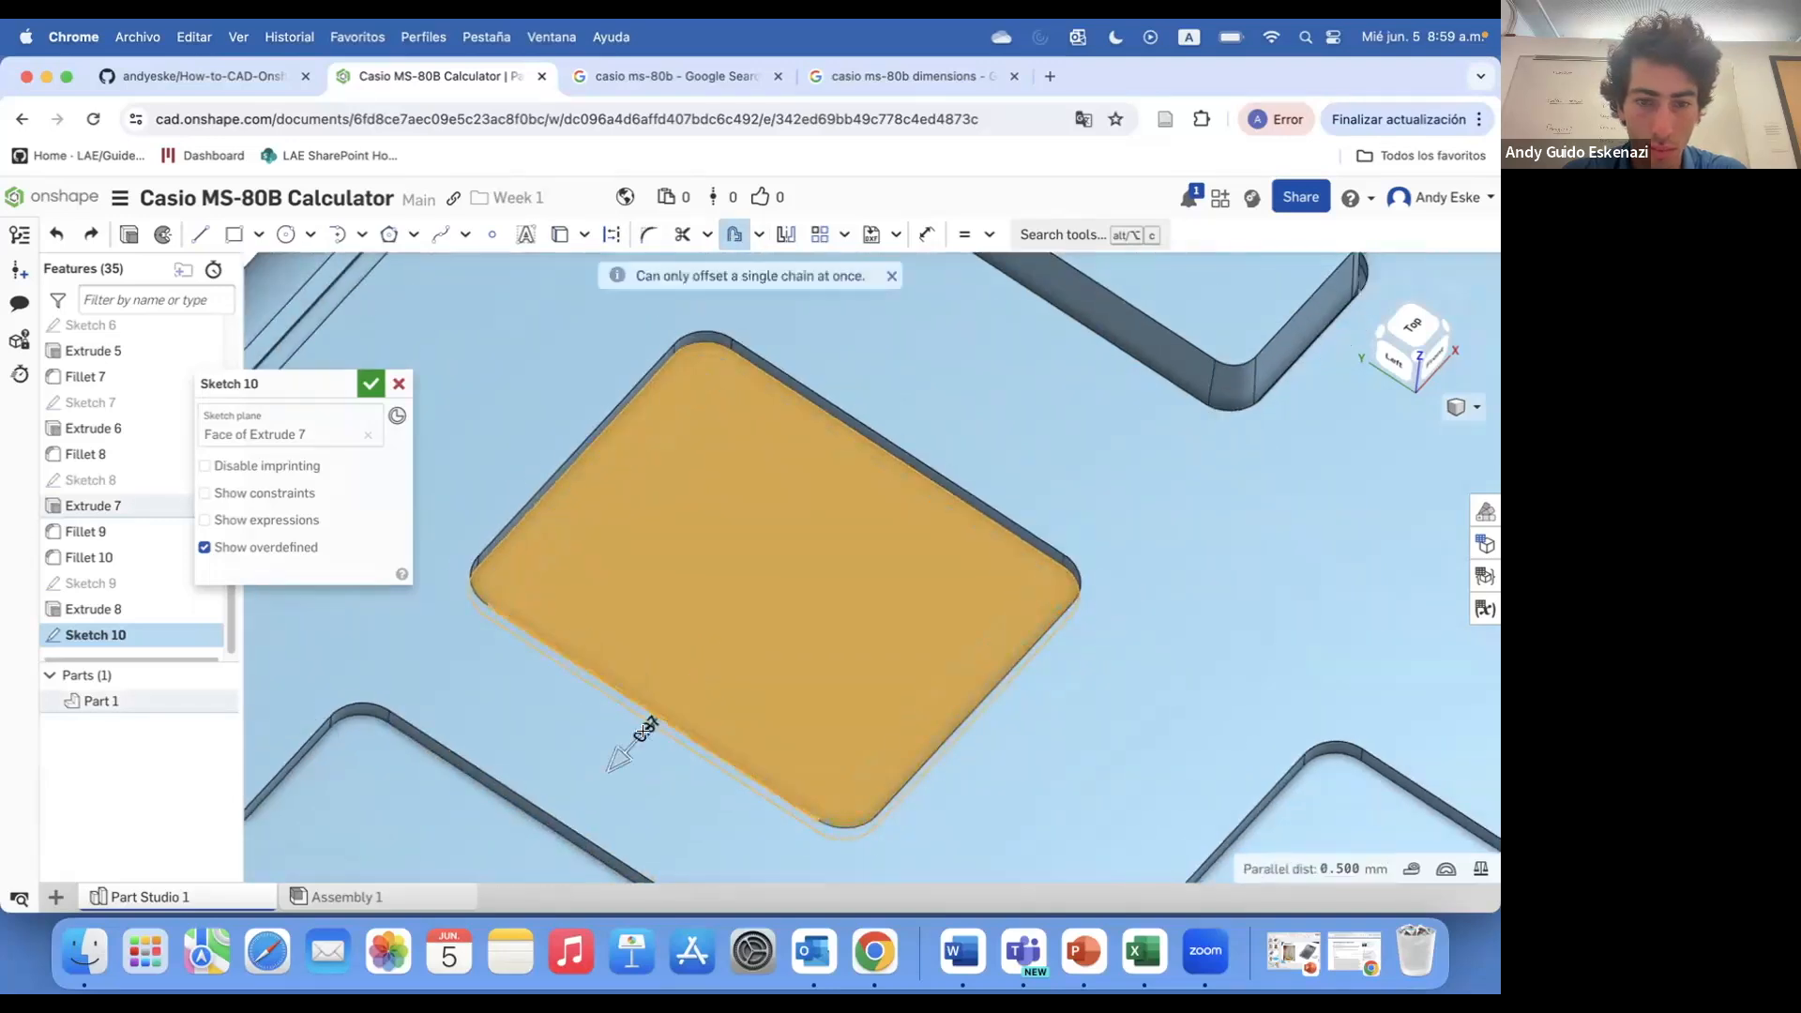
scroll(790, 546, down, 5)
key(Escape)
scroll(807, 535, up, 5)
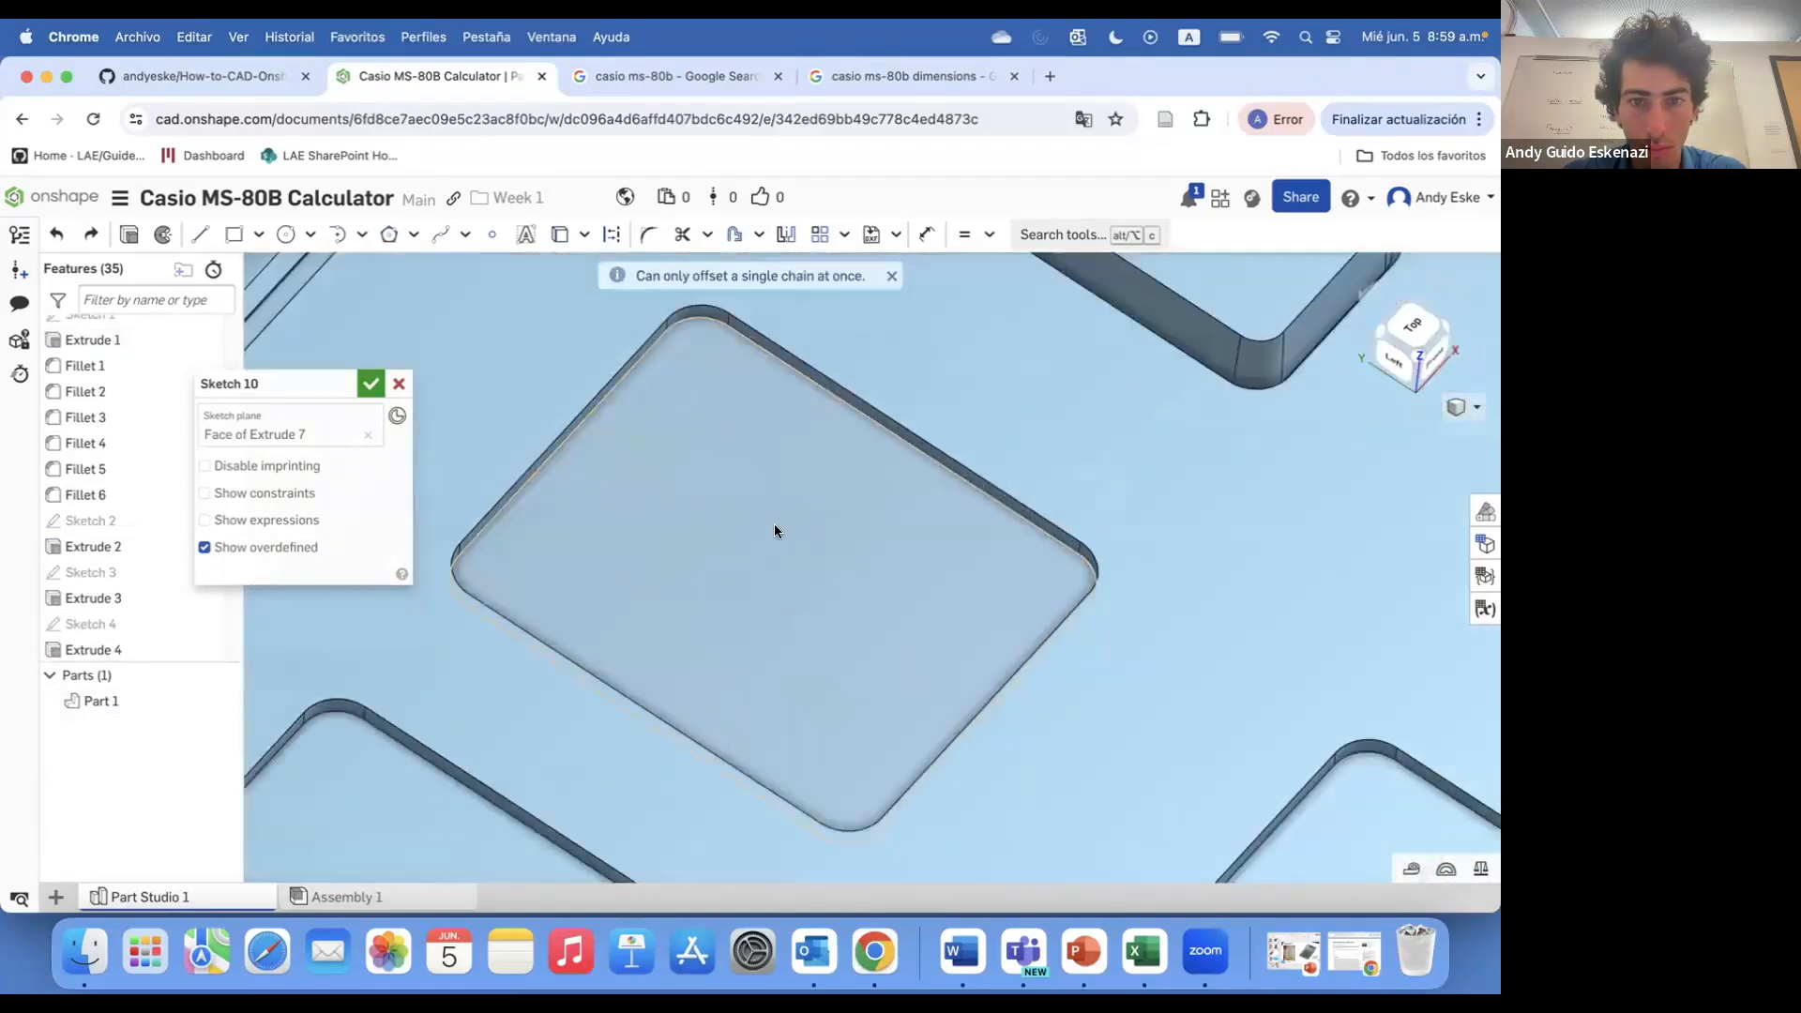
click(734, 235)
click(720, 530)
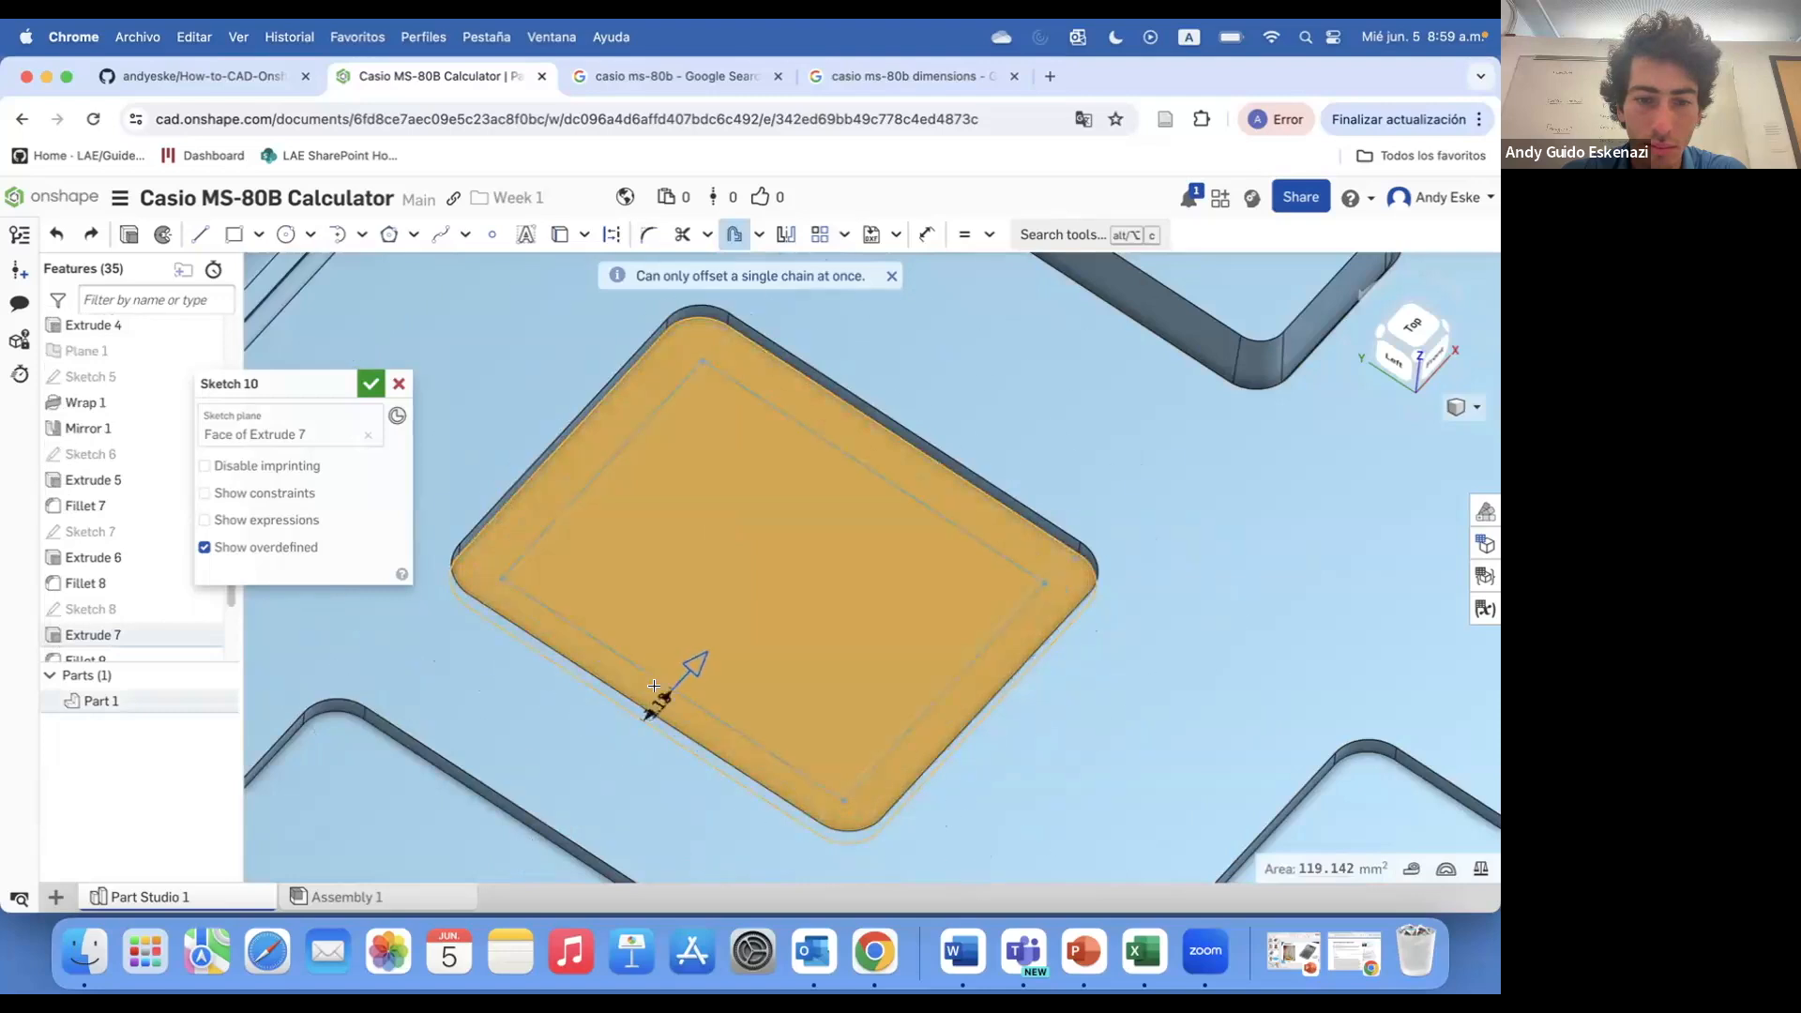
click(650, 713)
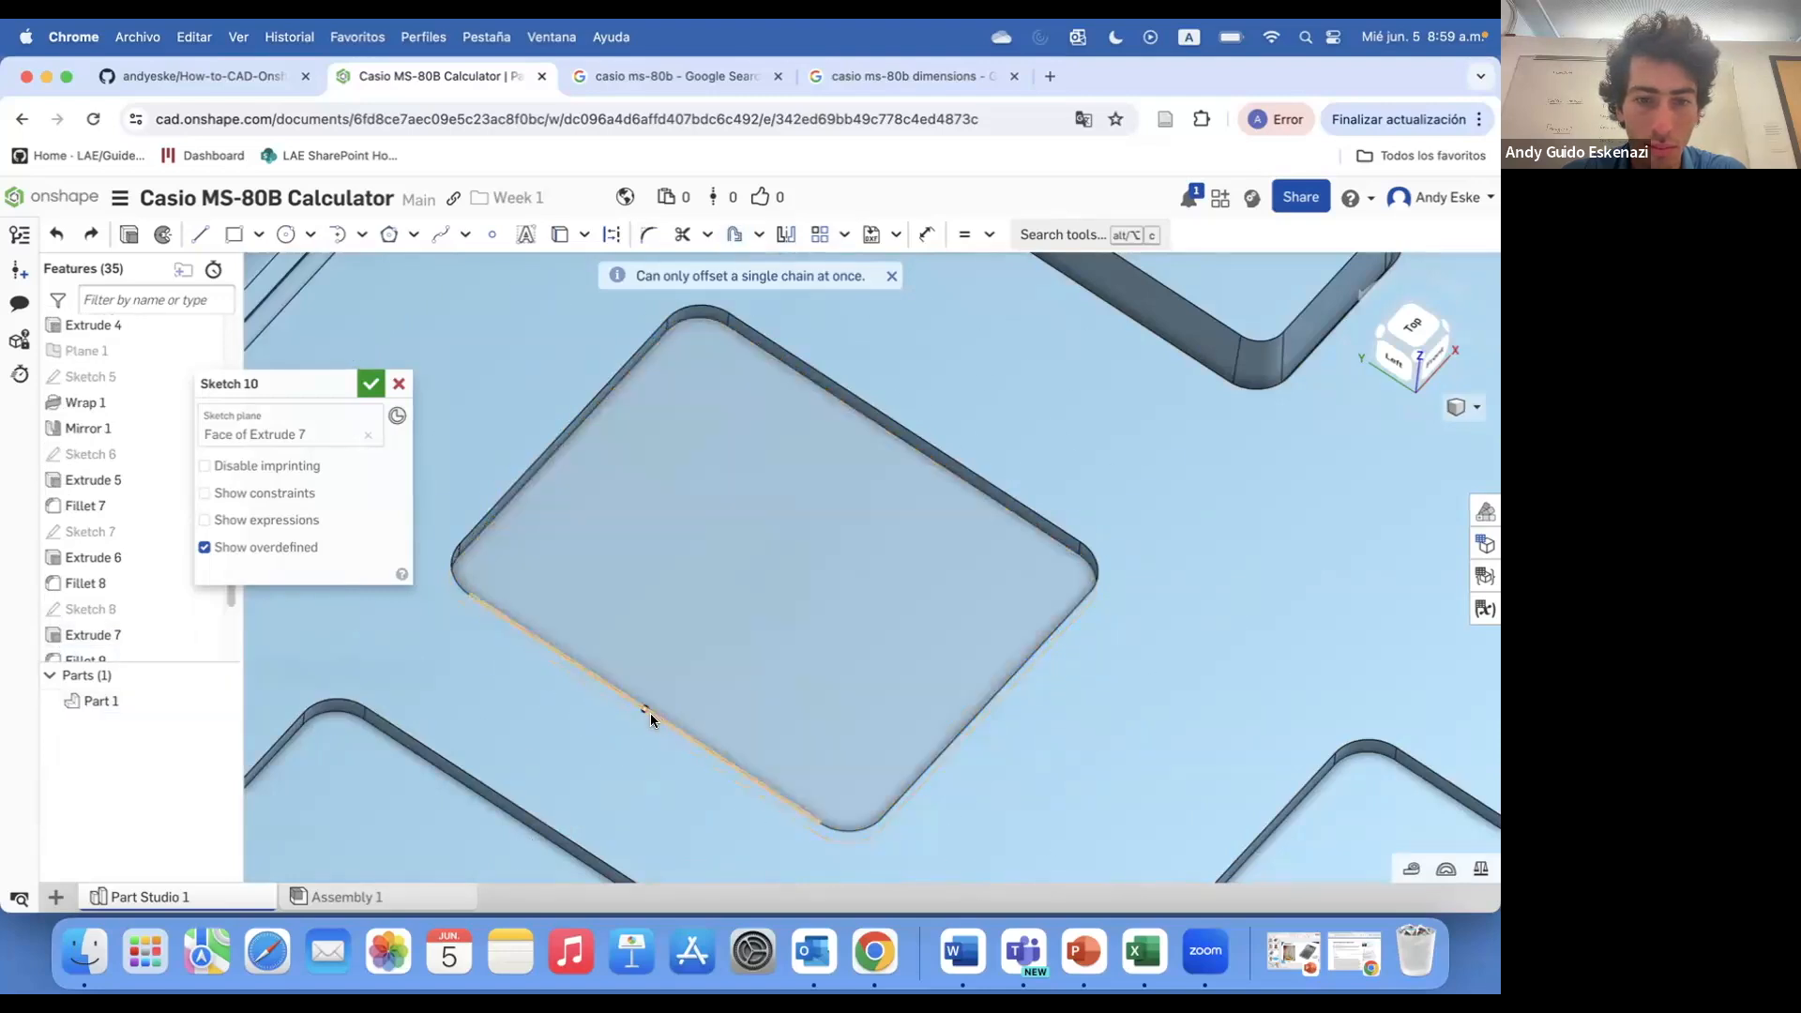
- Offset the first large pocket's rounded outline inward by 0.2 mm
click(721, 527)
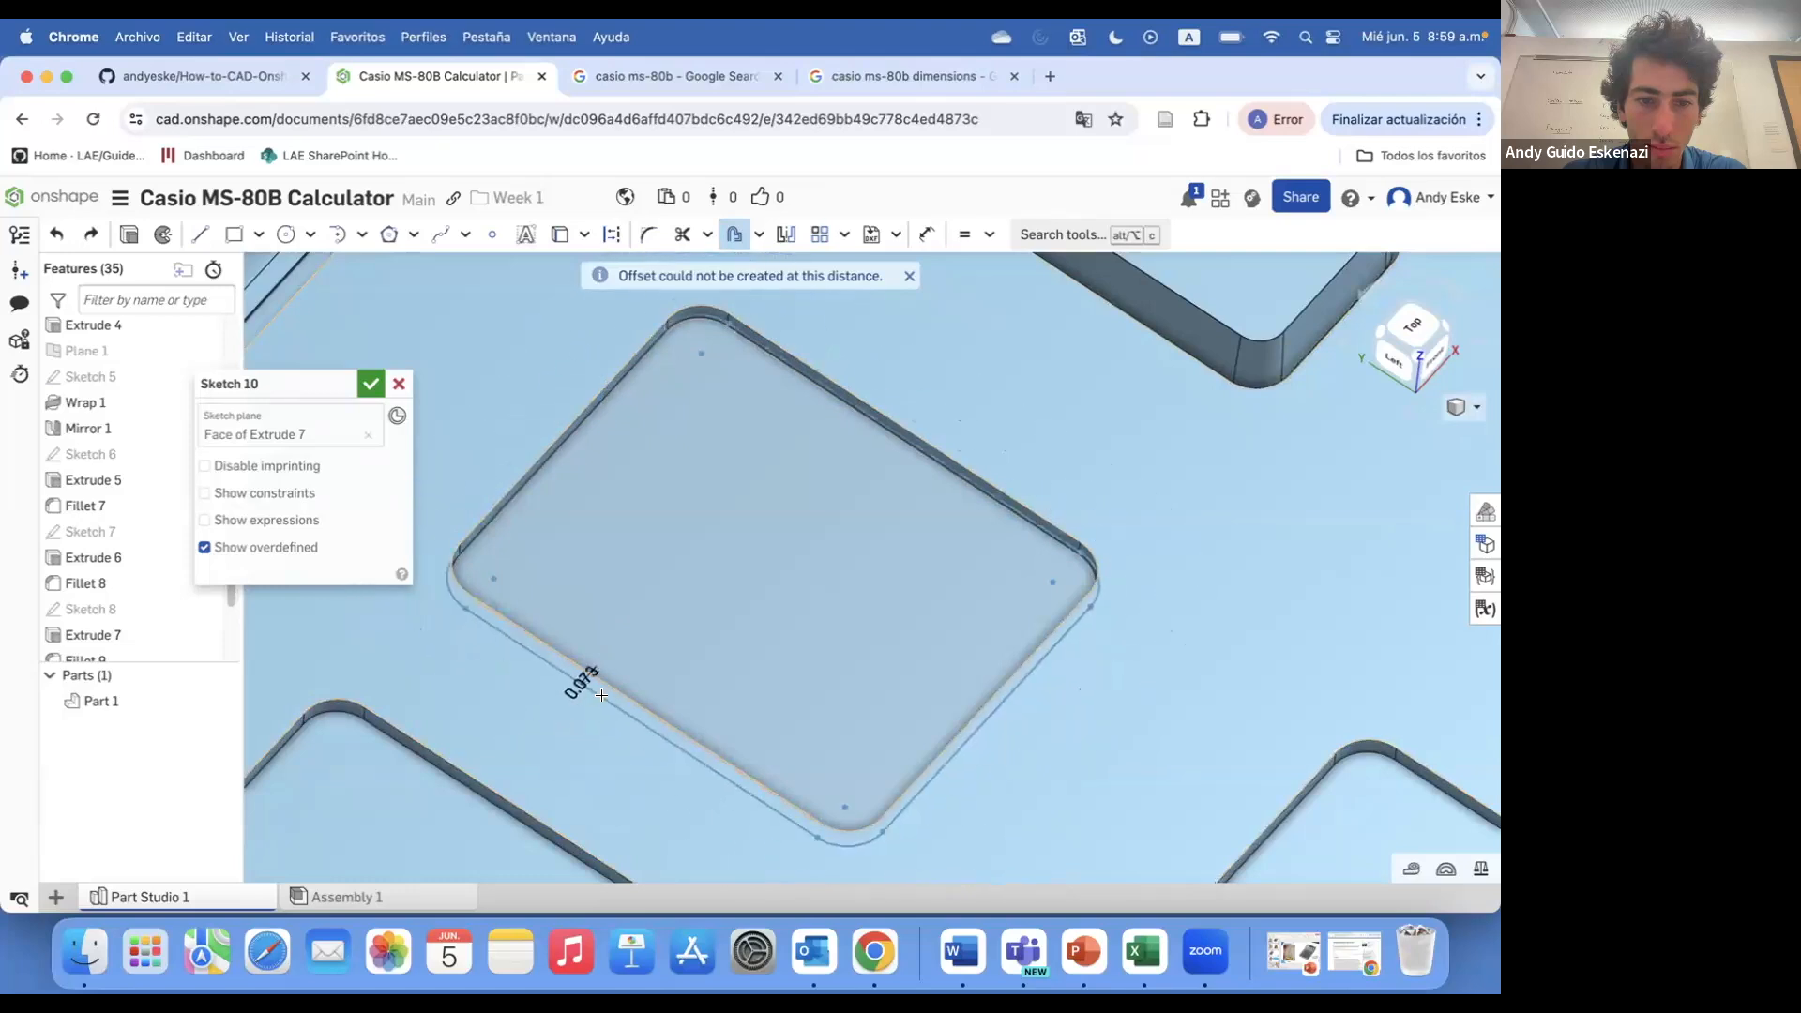
click(578, 720)
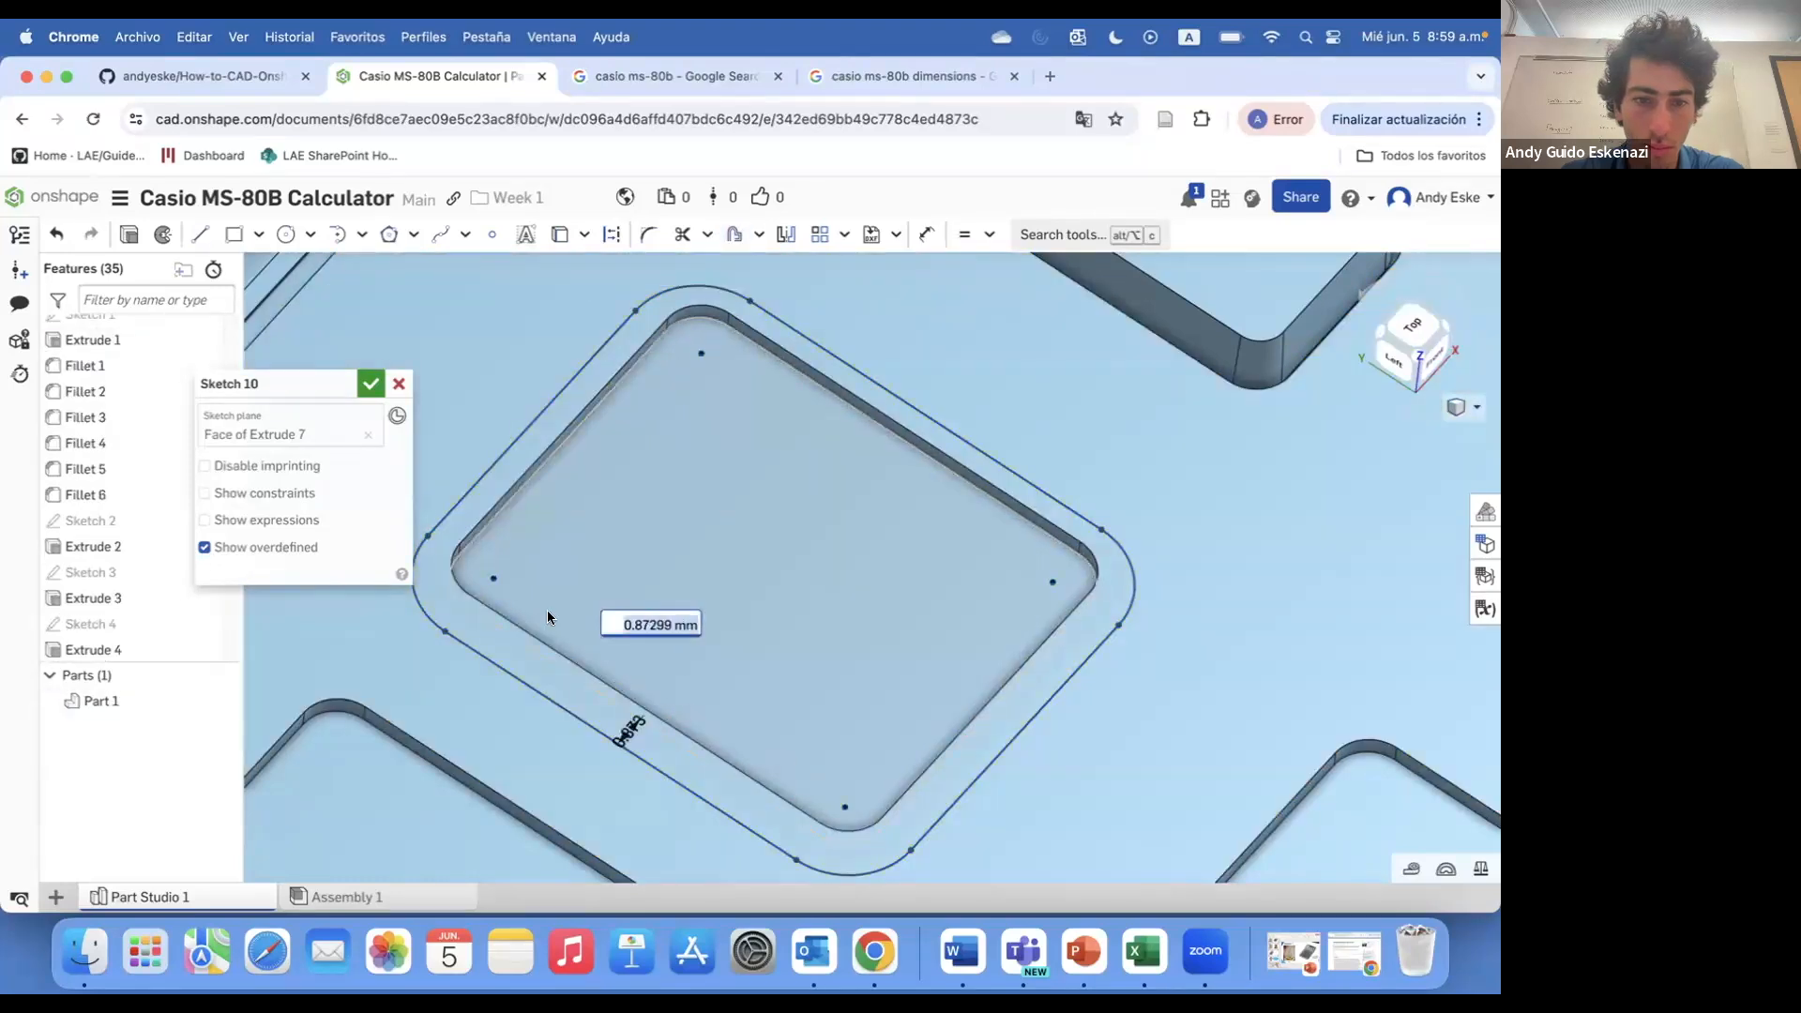
text(-.1)
key(Return)
scroll(650, 448, down, 4)
- Offset the outline of the second large pocket in the same row inward by 0.2 mm
scroll(919, 688, up, 3)
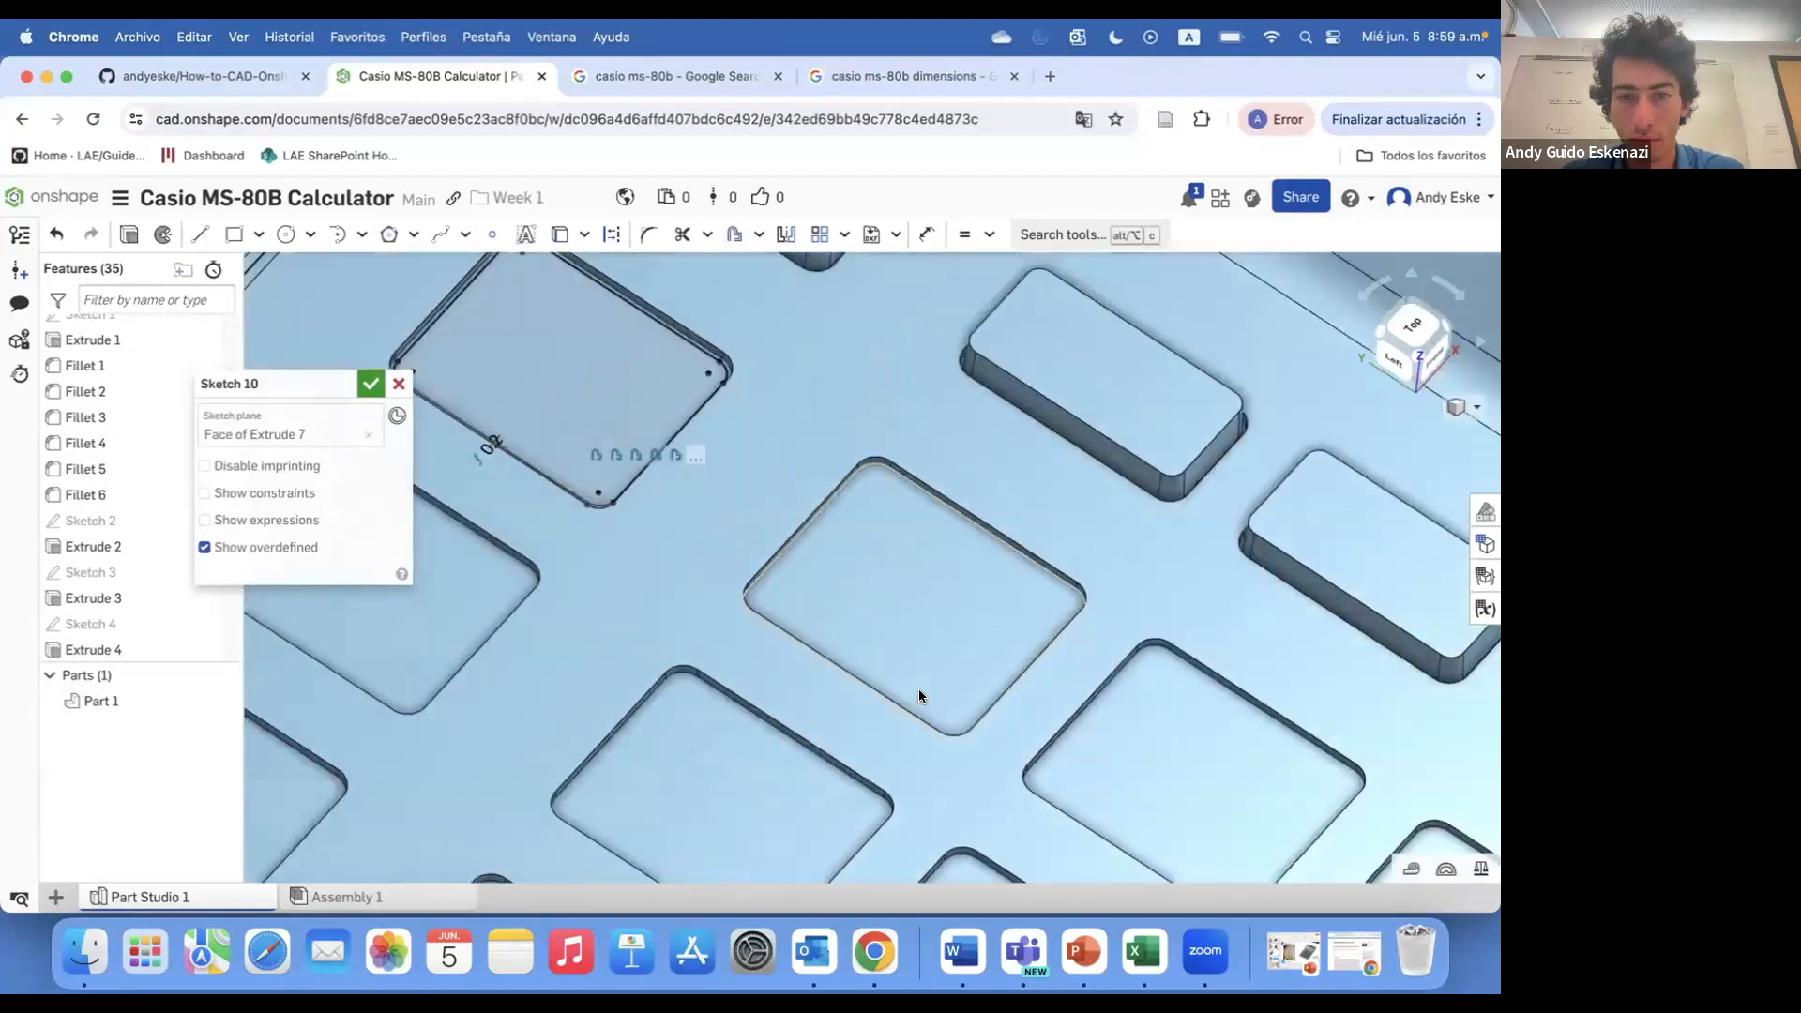
click(731, 238)
click(778, 545)
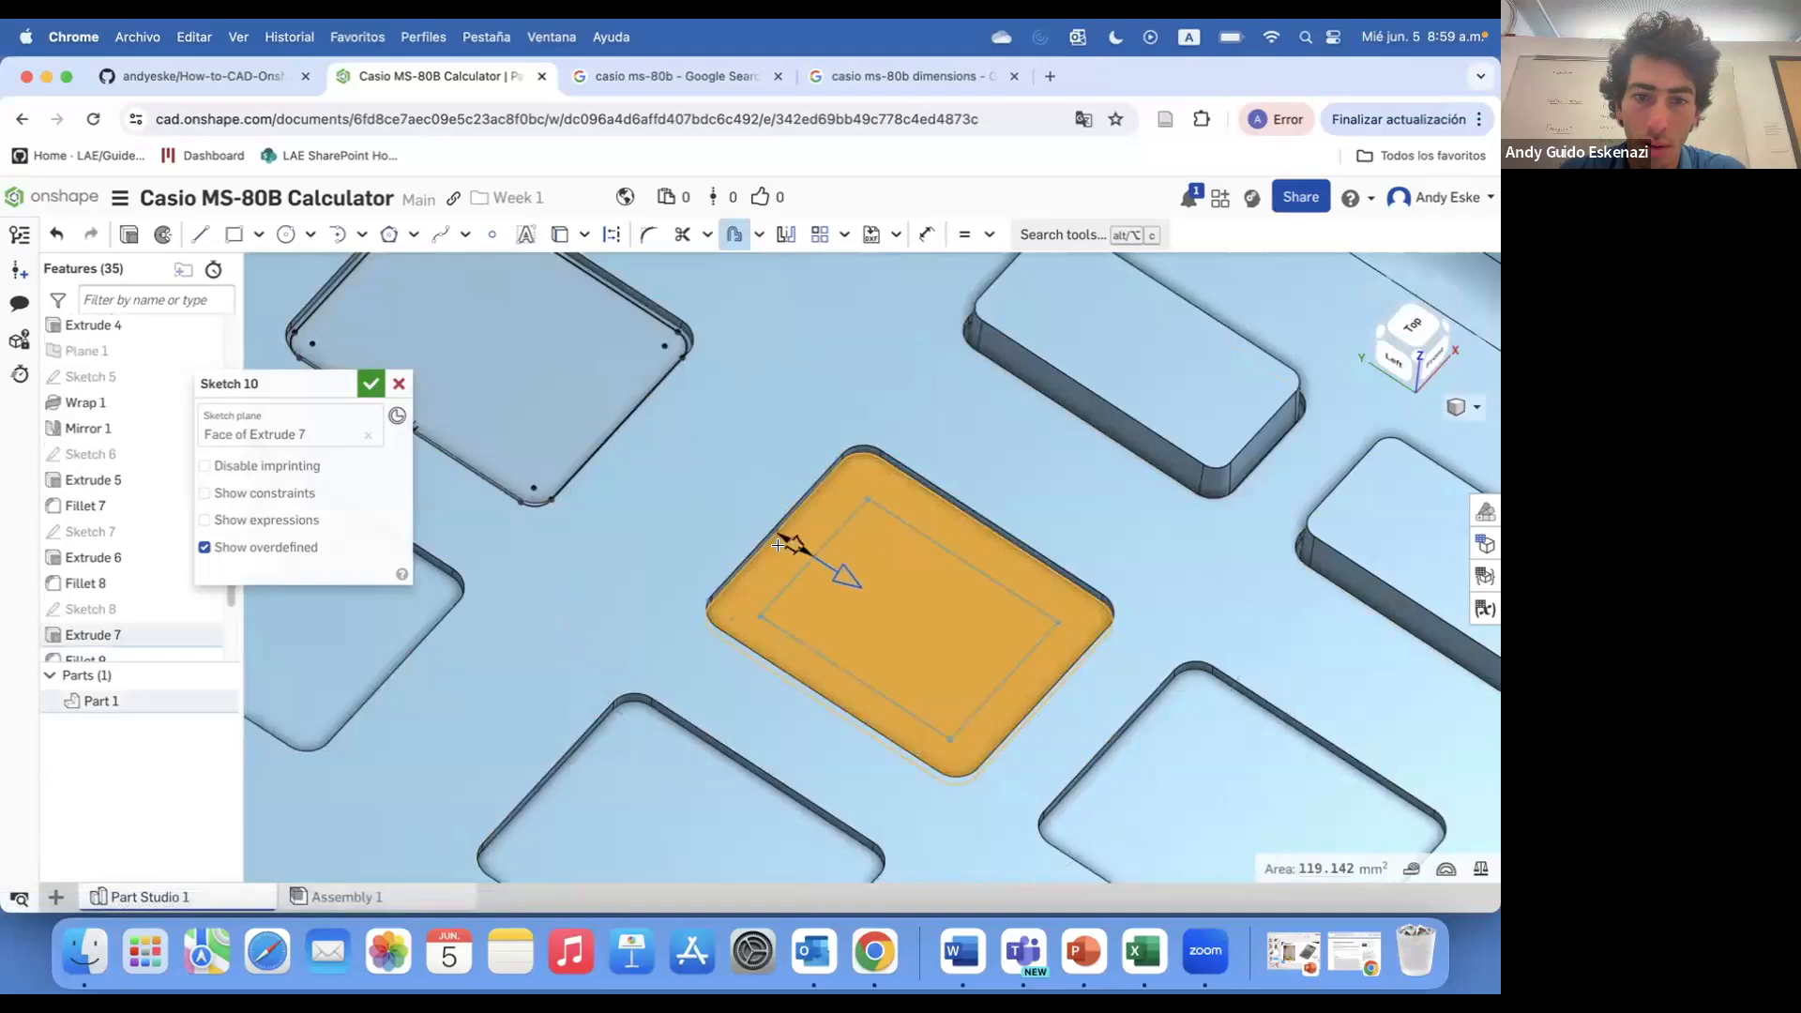
scroll(778, 545, up, 3)
click(750, 519)
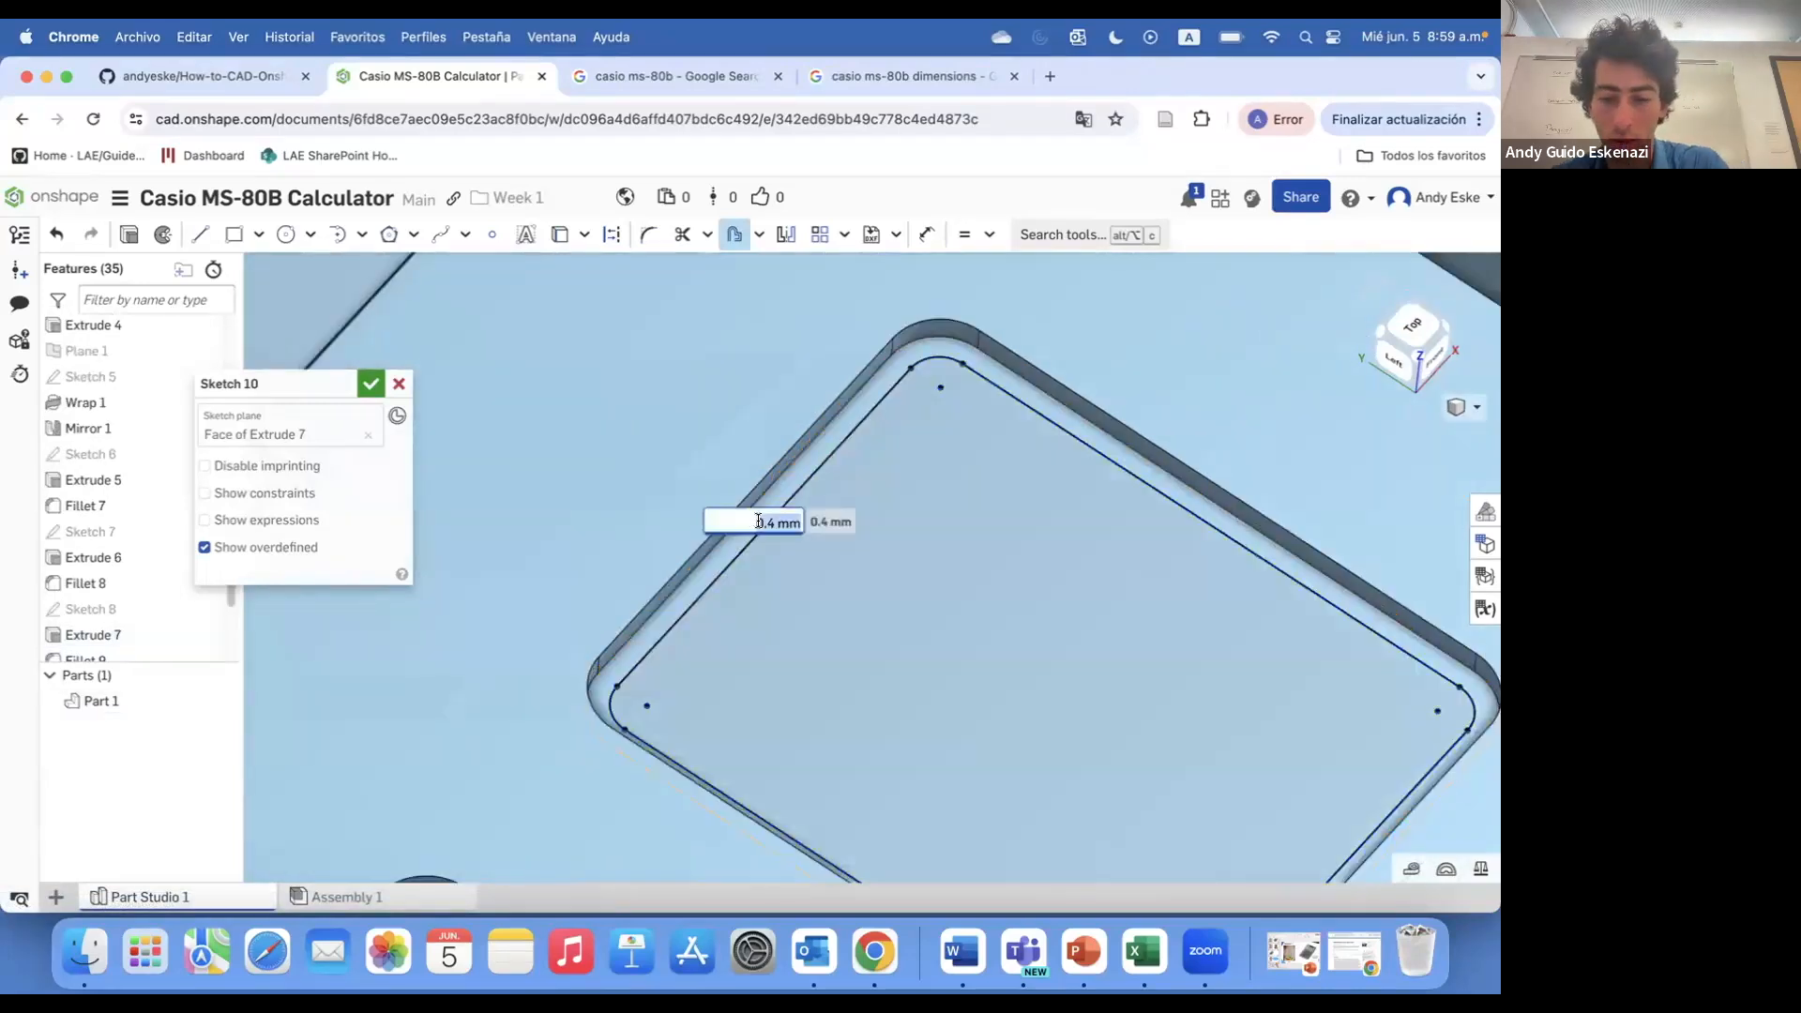
key(Return)
- Offset the outline of the third large pocket in the same row inward by 0.2 mm
scroll(744, 503, down, 3)
click(1069, 692)
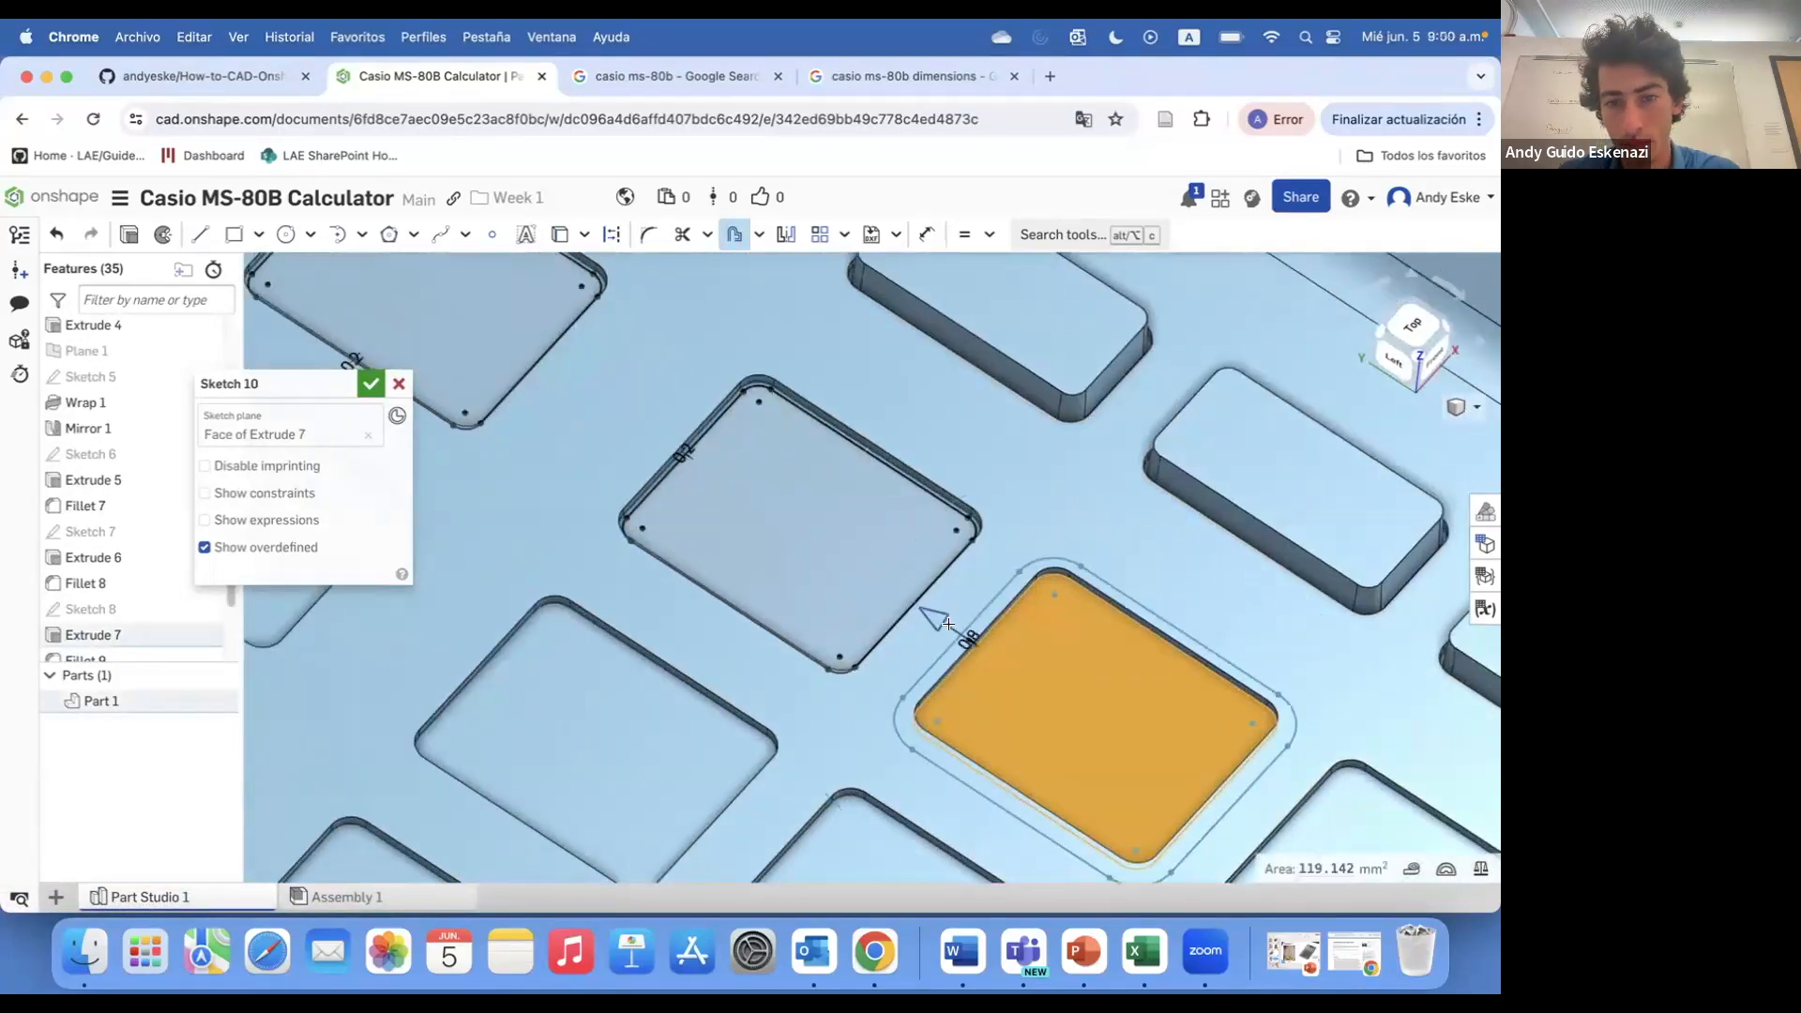
scroll(956, 630, up, 3)
click(995, 647)
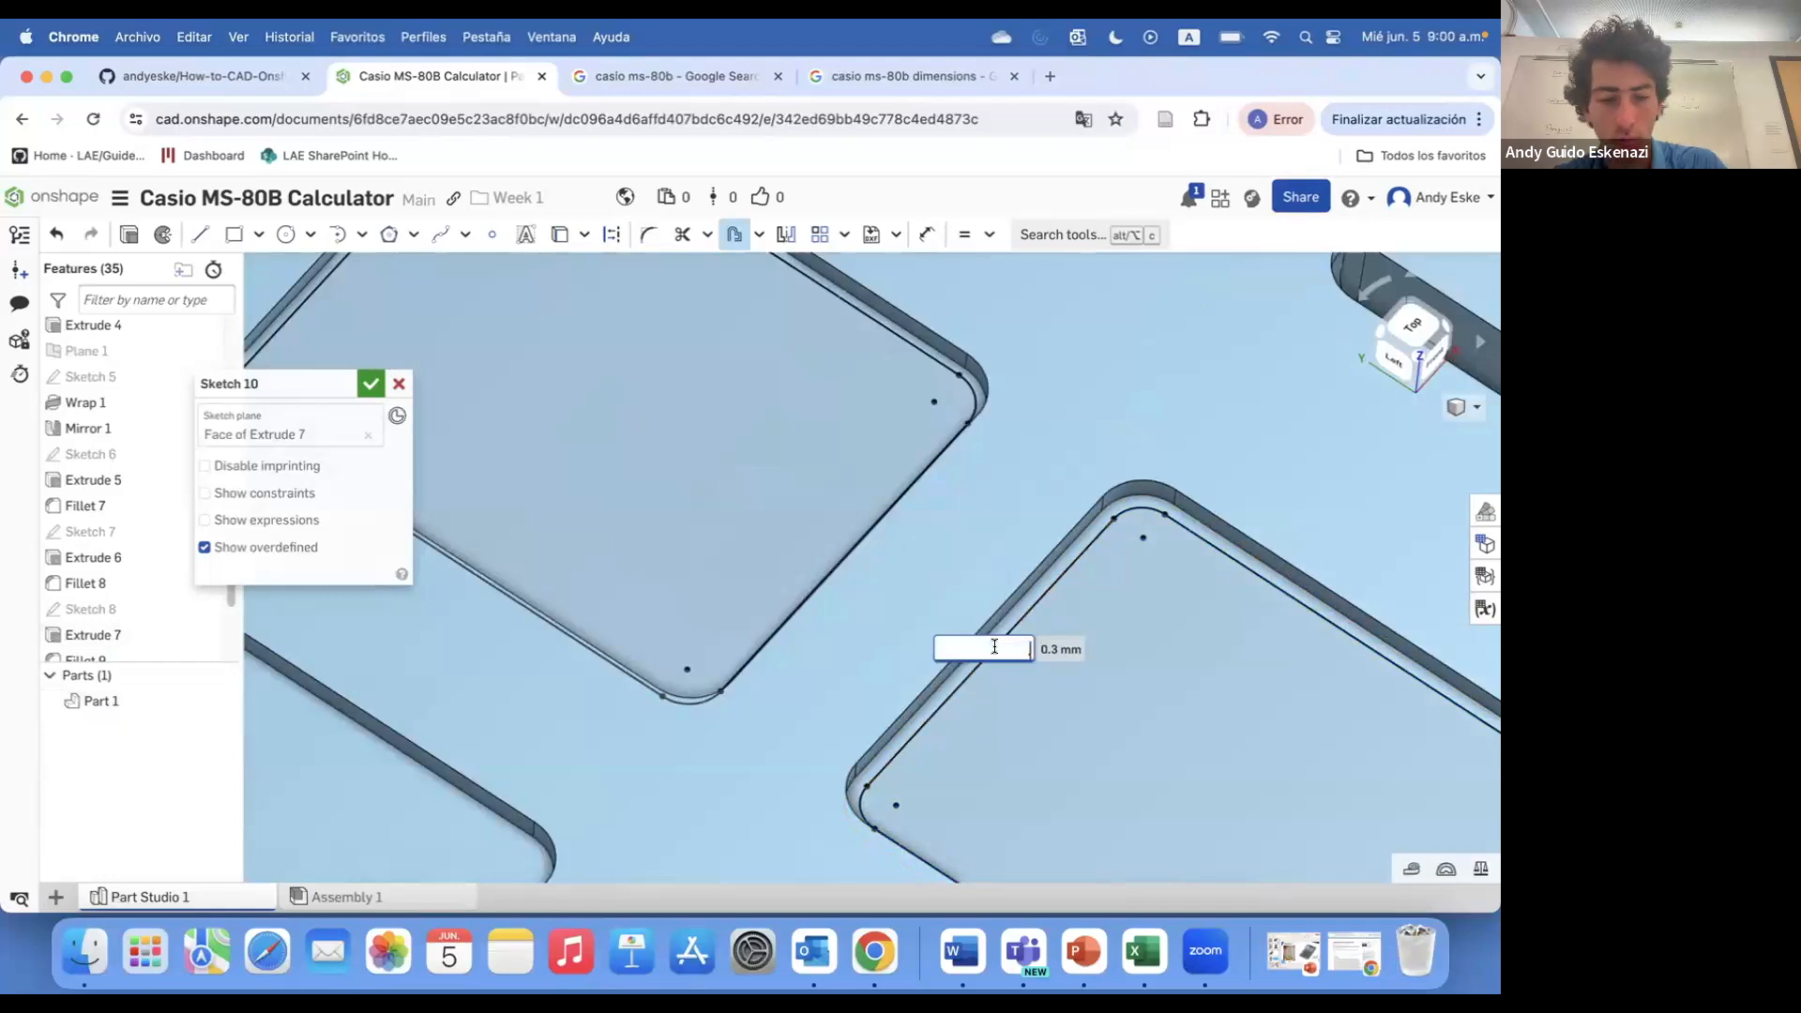
key(Return)
- Offset the outline of the fourth large pocket in the first row inward by 0.2 mm
scroll(877, 483, down, 4)
click(1141, 683)
scroll(1142, 683, up, 4)
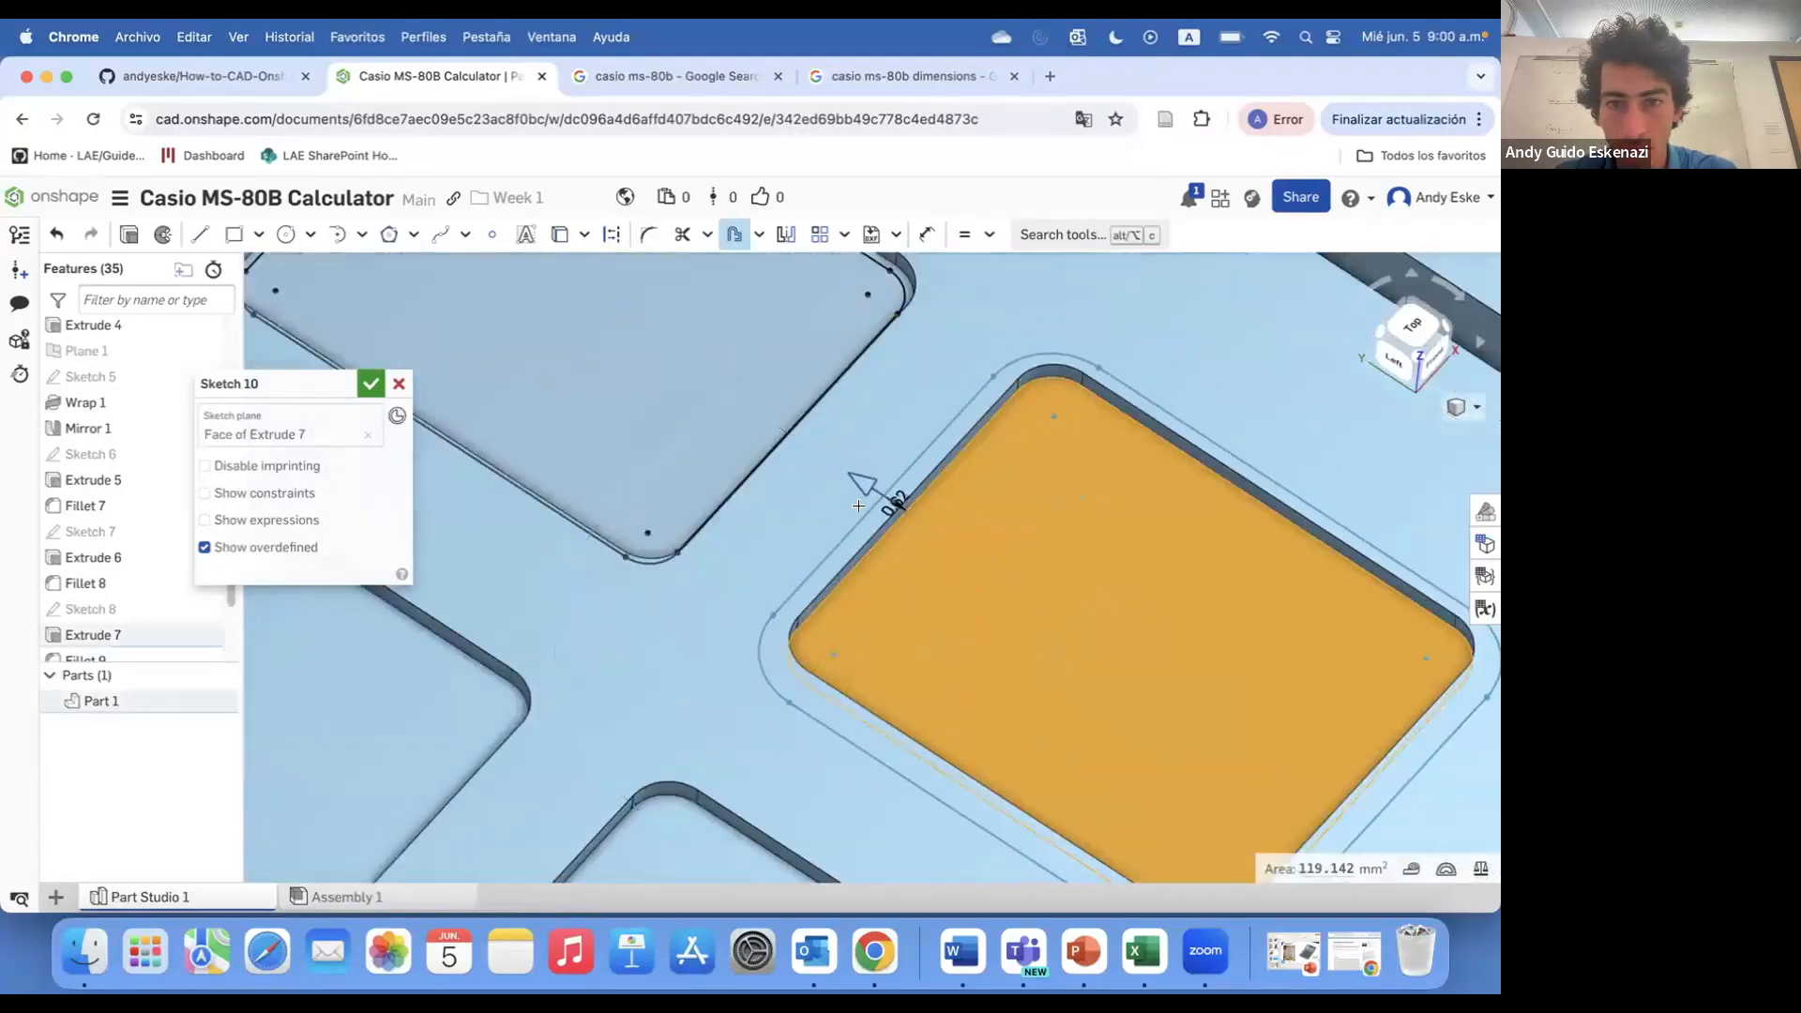
click(916, 522)
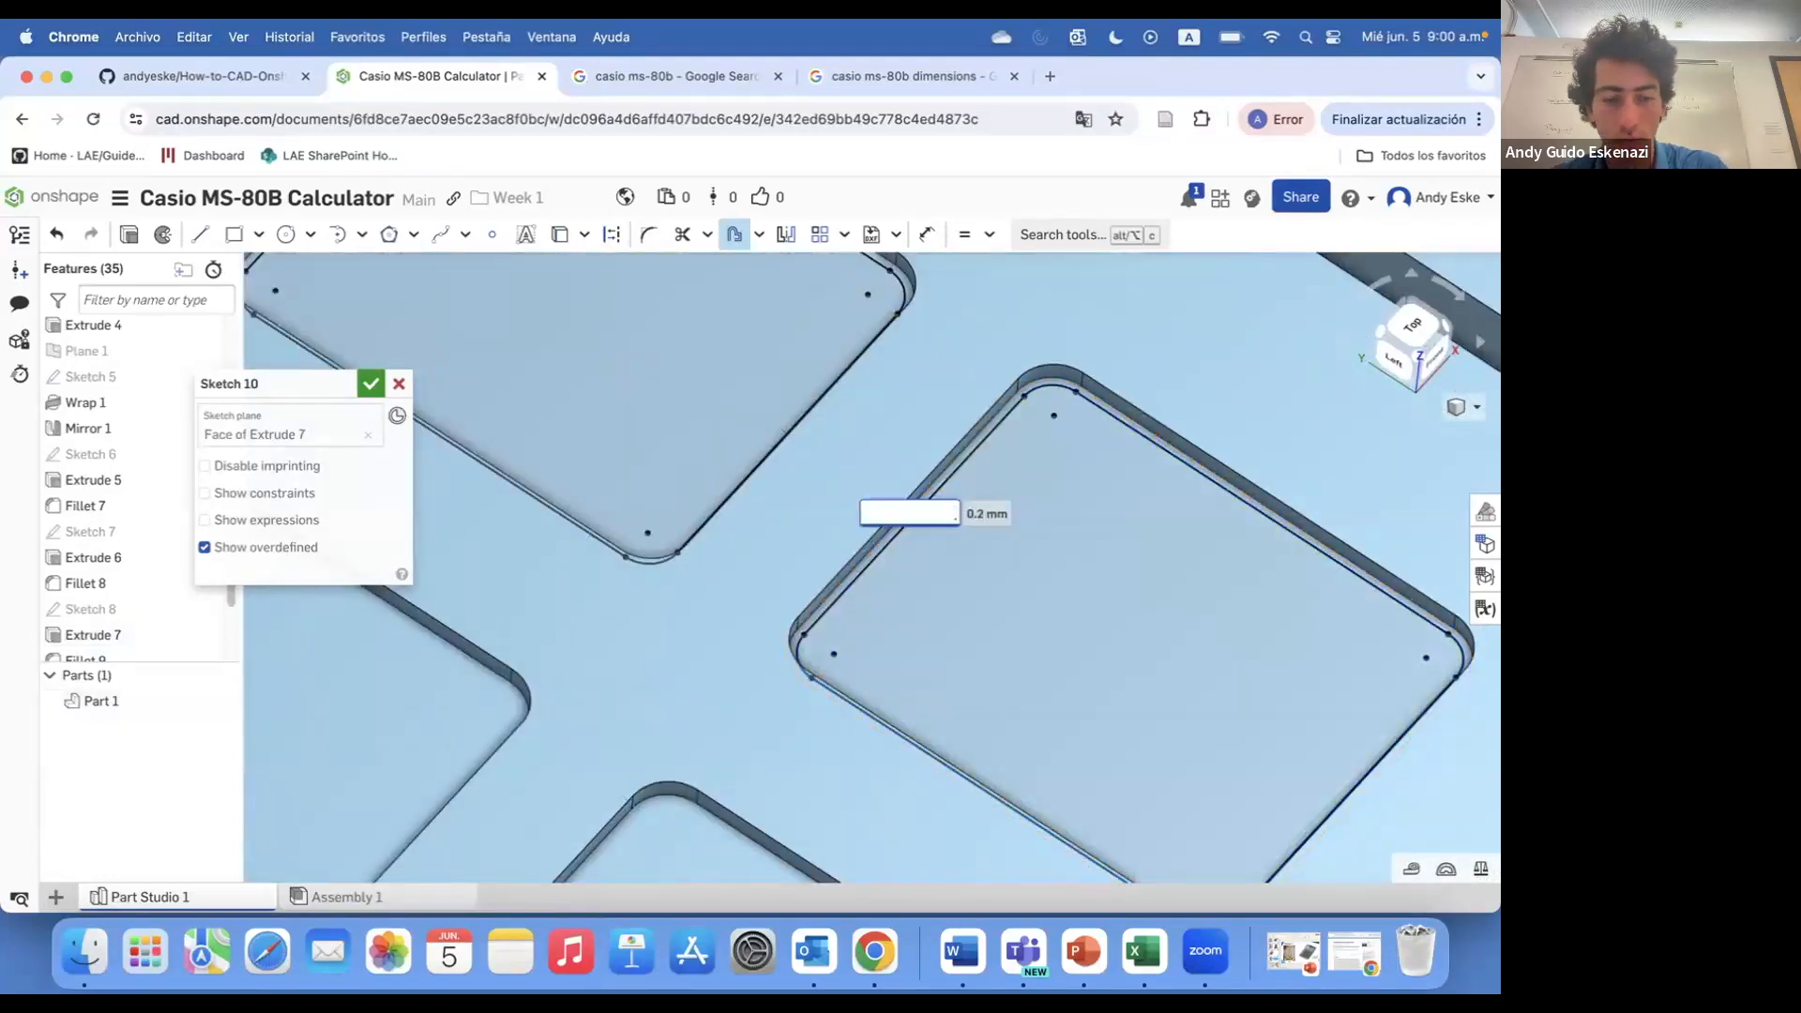
key(Return)
- Offset the outline of the fifth large pocket, ending the first row, inward by 0.2 mm
scroll(891, 507, down, 4)
click(891, 507)
scroll(891, 506, up, 4)
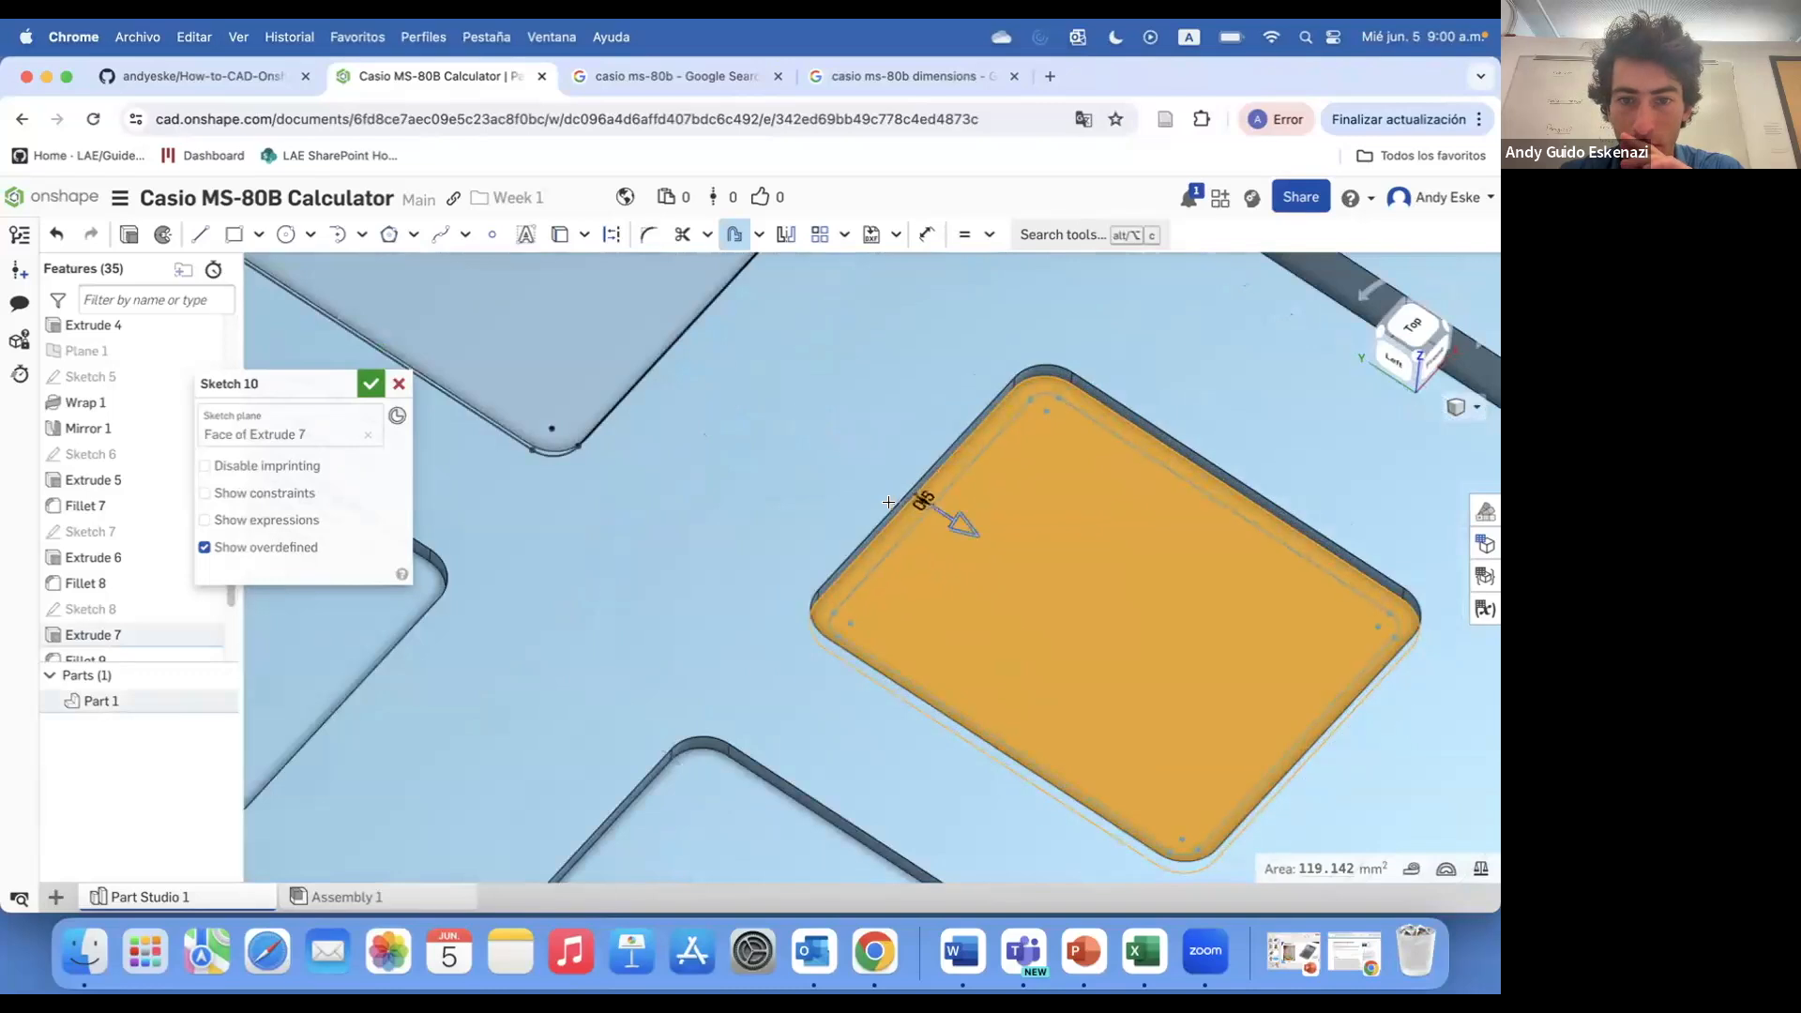
click(958, 493)
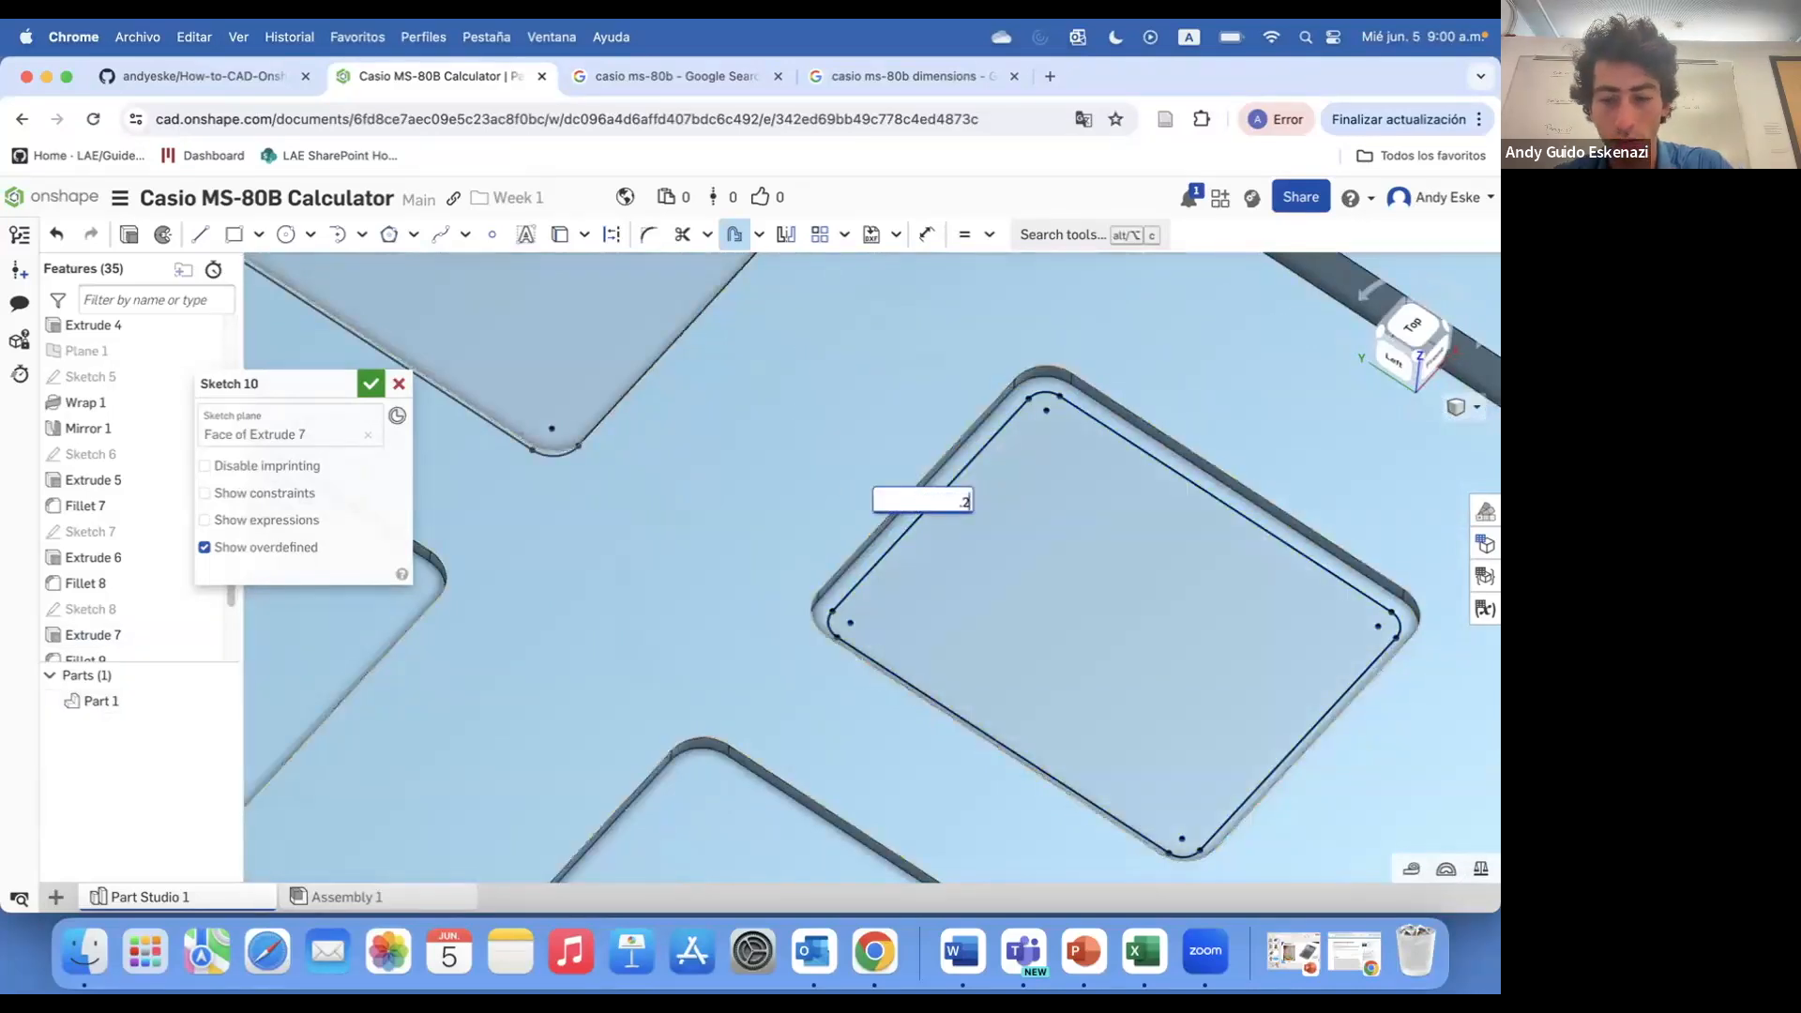
key(Return)
- Offset the outline of the second-row pocket in the fifth column inward by 0.2 mm
scroll(888, 380, down, 4)
click(784, 629)
scroll(784, 629, up, 2)
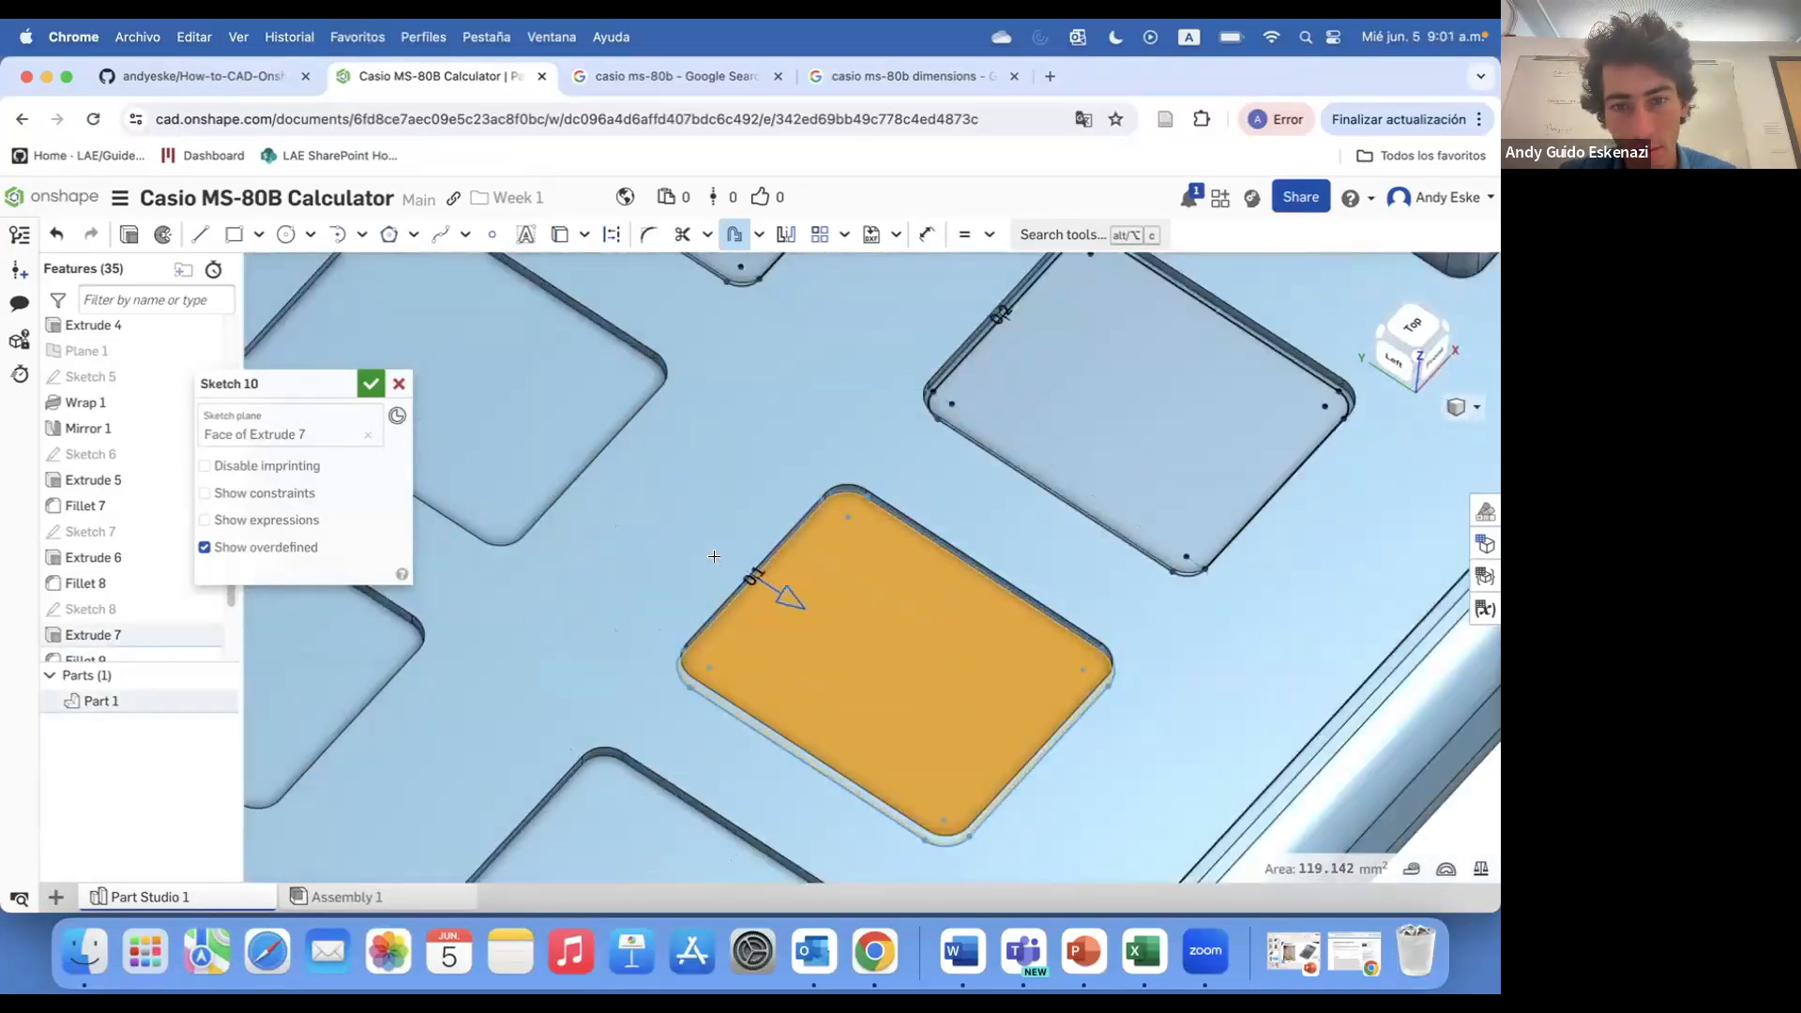
scroll(714, 556, up, 3)
click(869, 636)
key(Return)
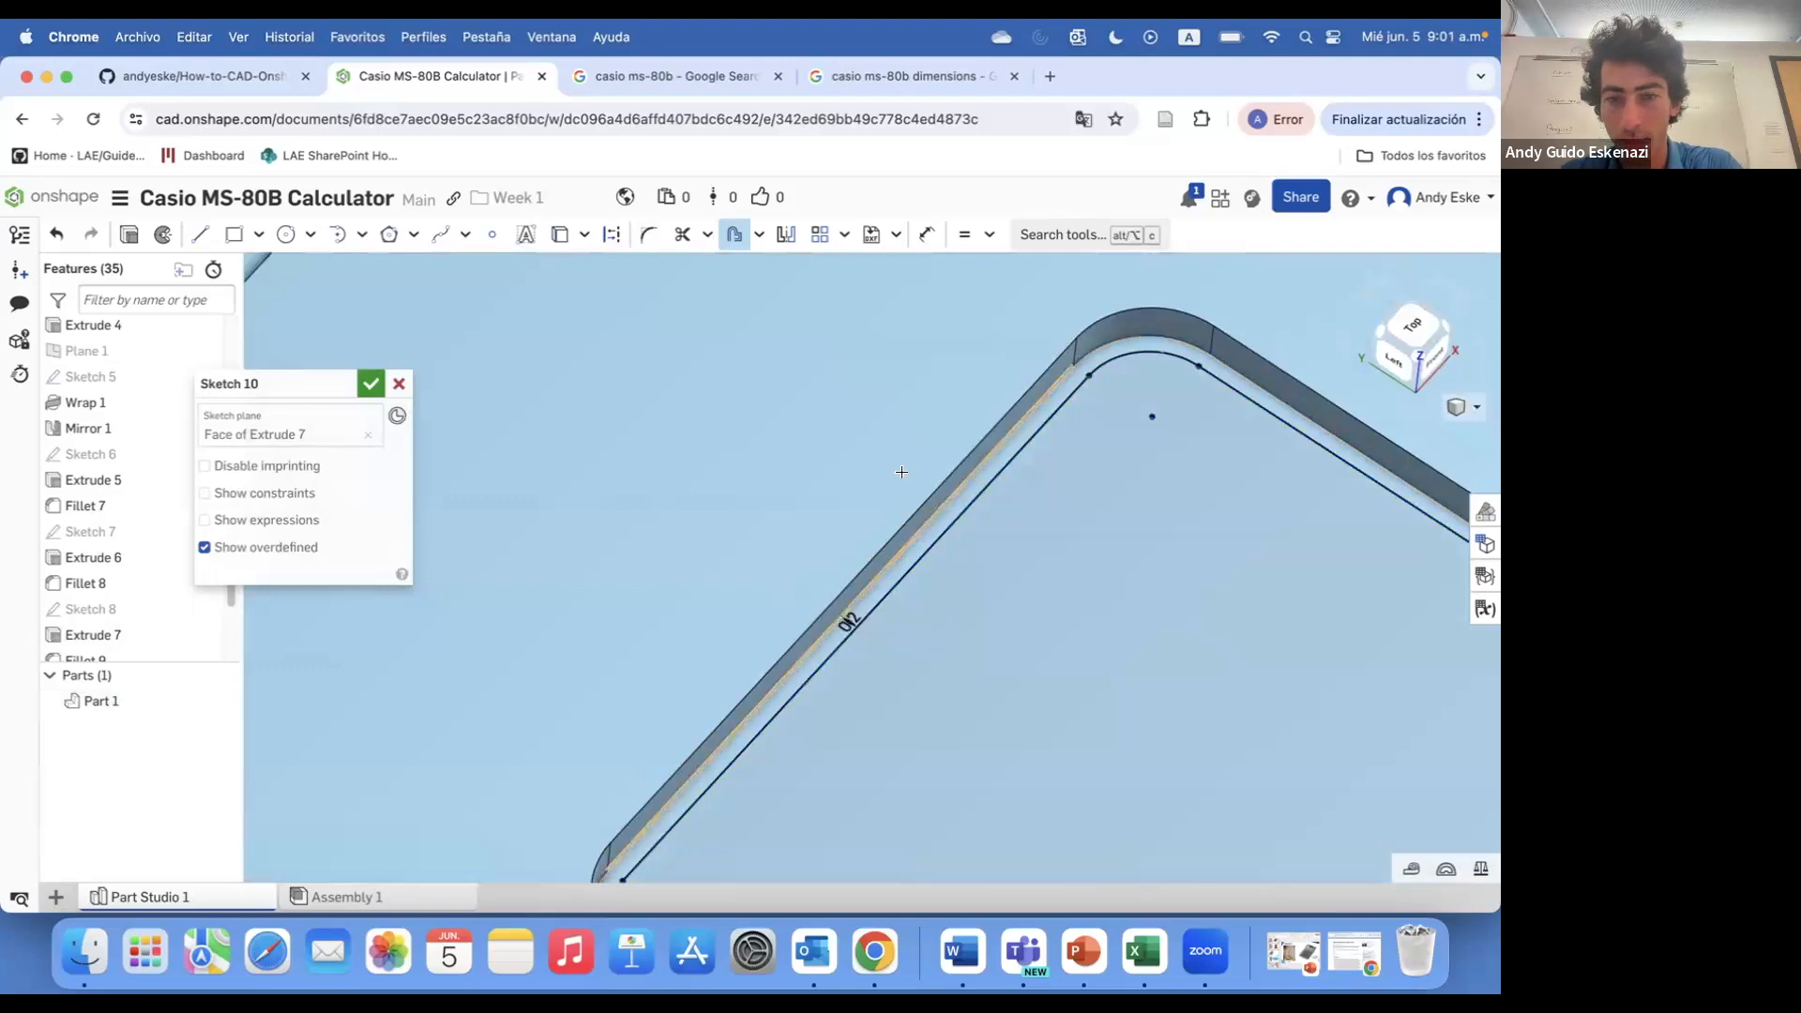
- Offset the outline of the third-row pocket in the fifth column inward by 0.2 mm
scroll(845, 619, down, 4)
click(883, 645)
click(788, 656)
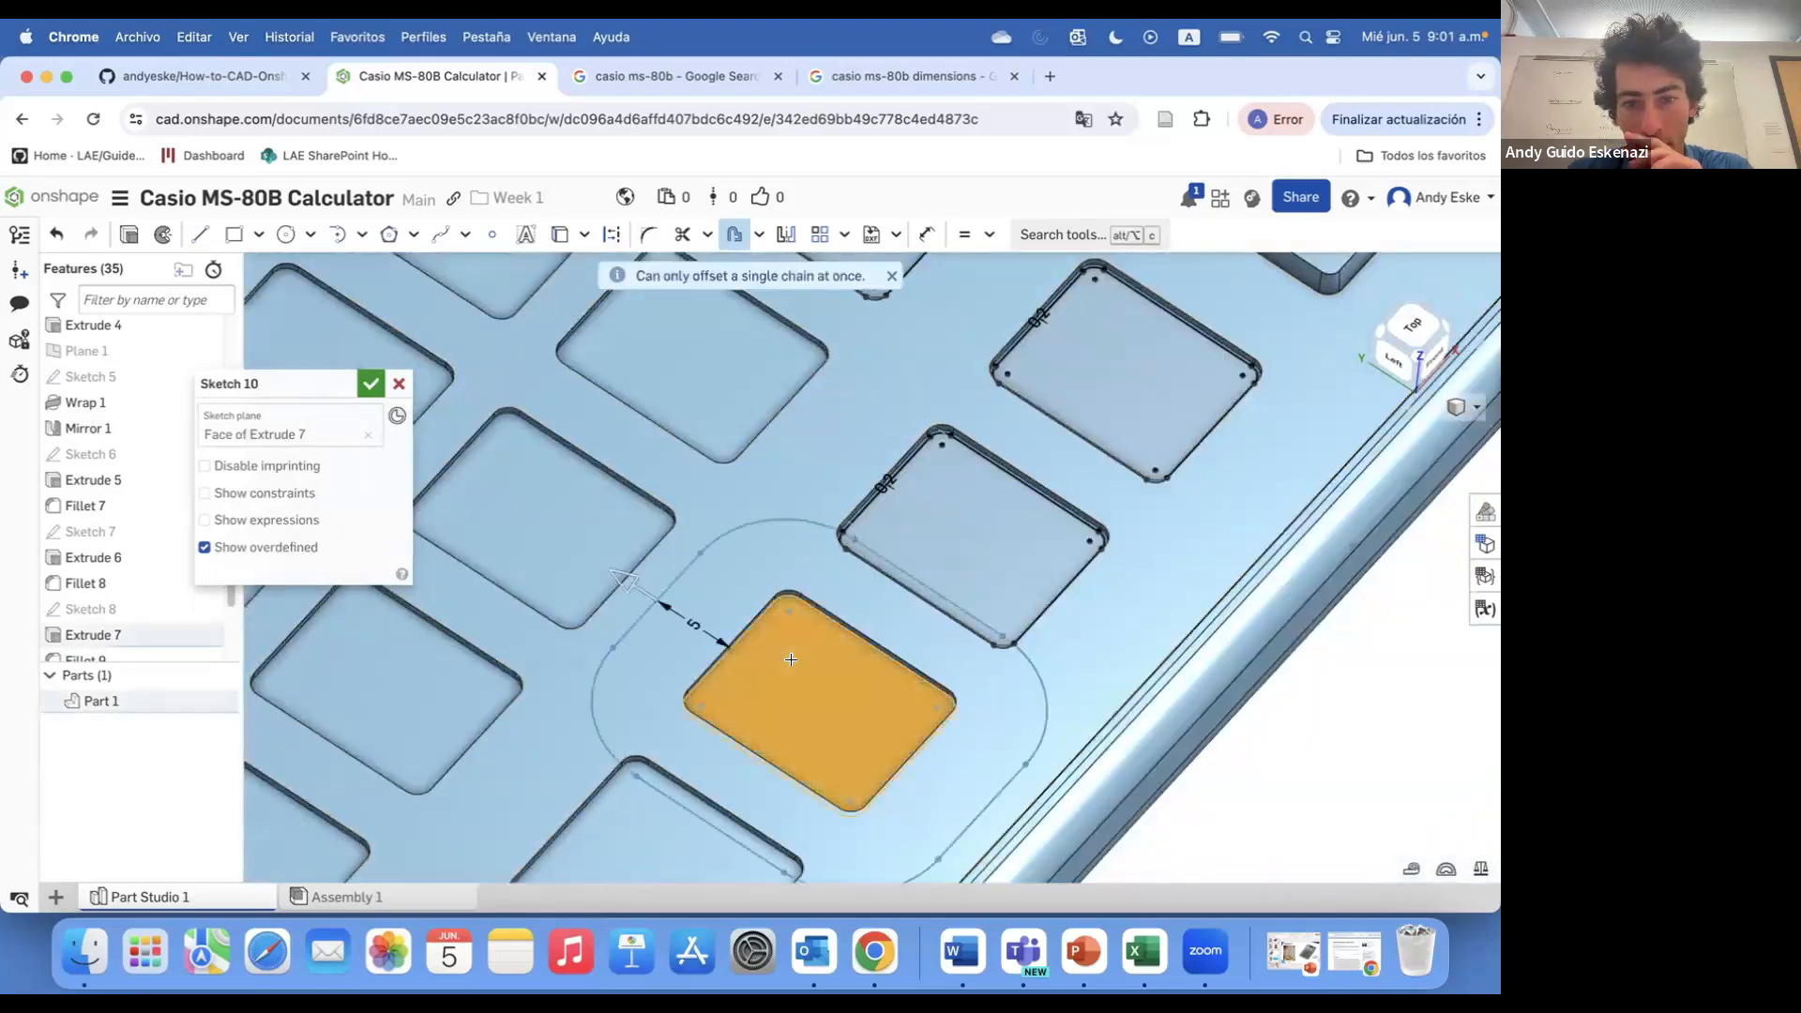
scroll(771, 672, up, 1)
scroll(716, 629, up, 5)
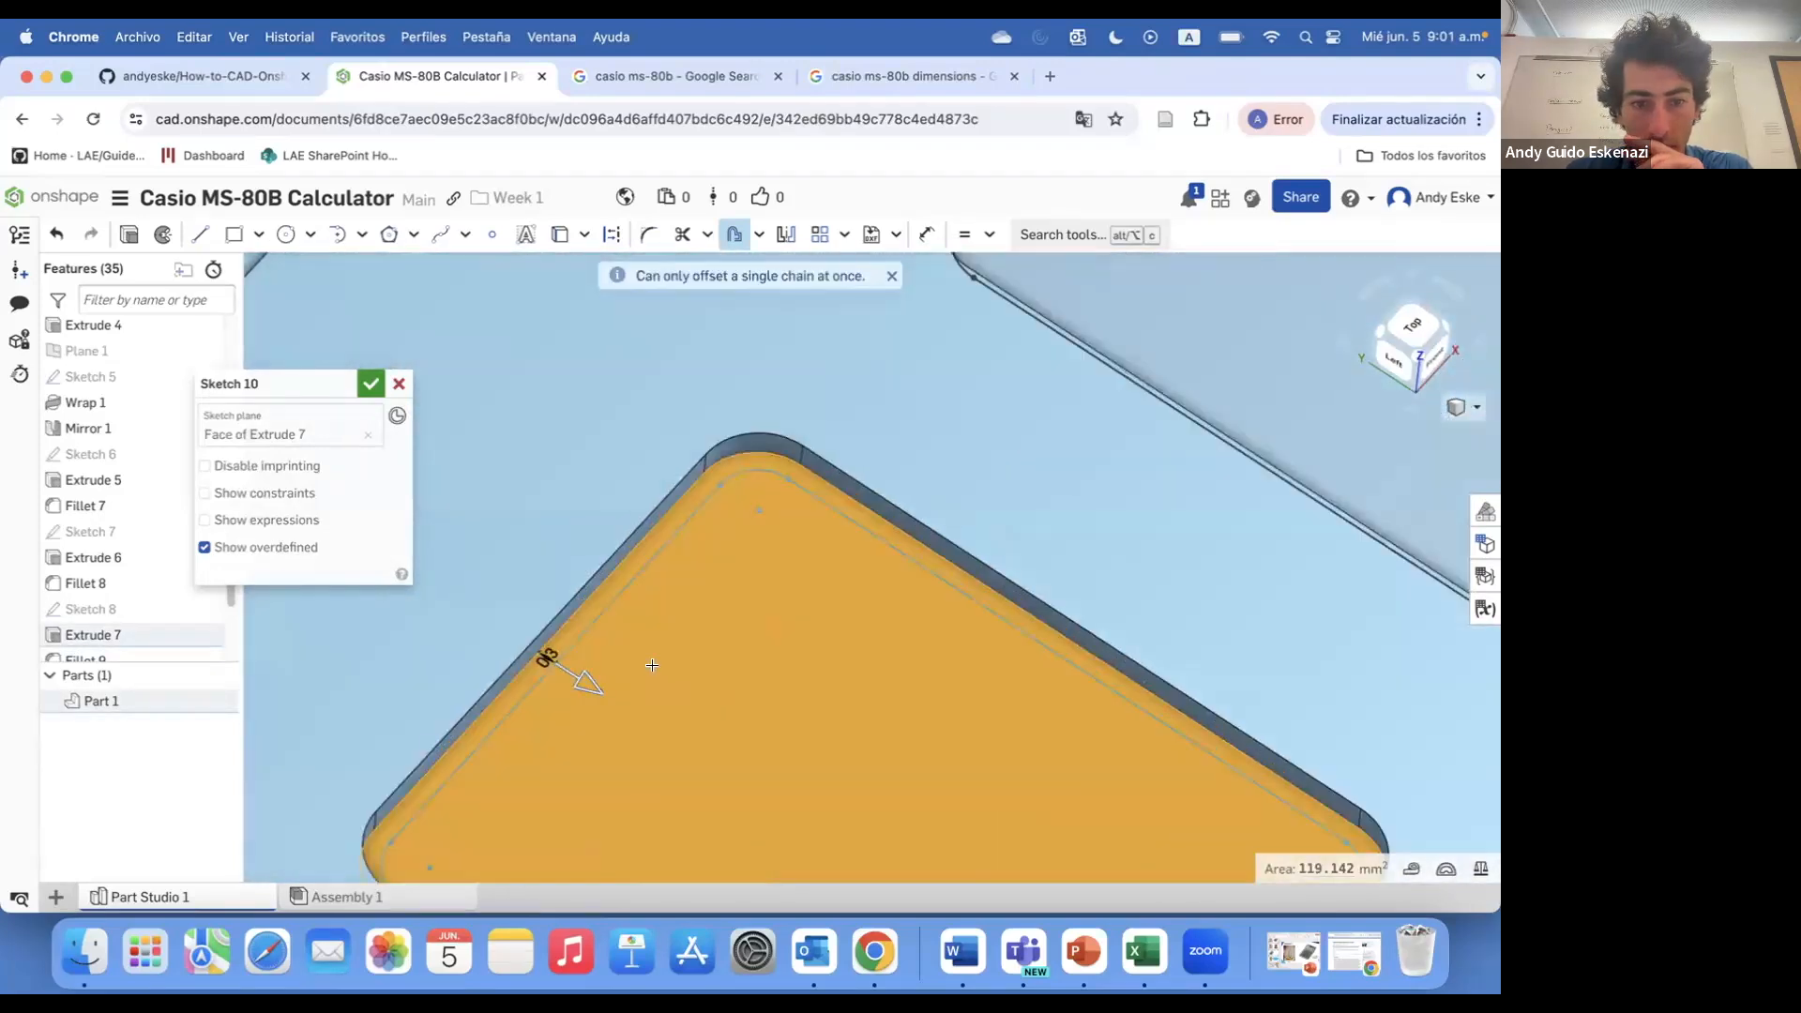
click(601, 664)
- Offset the outline of the tall pocket at the end of the fifth column inward by 0.2 mm
scroll(694, 422, down, 6)
click(603, 611)
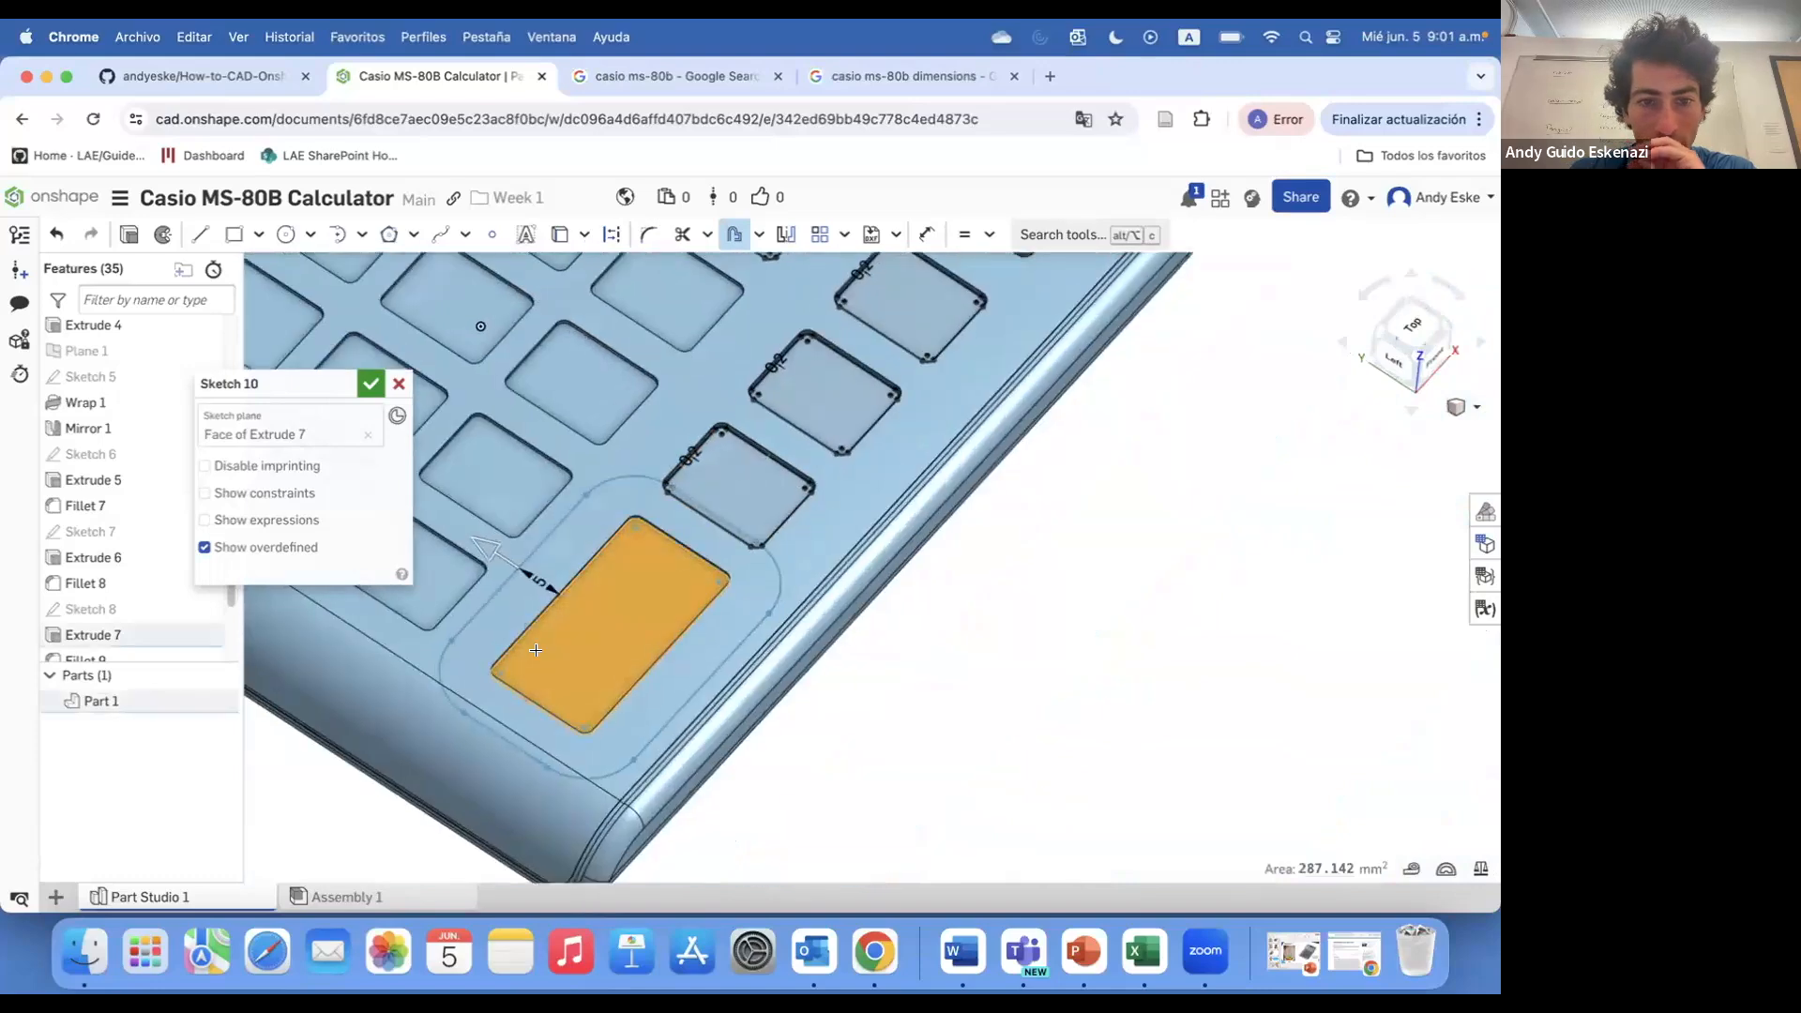
scroll(502, 638, up, 3)
scroll(553, 538, up, 5)
click(601, 465)
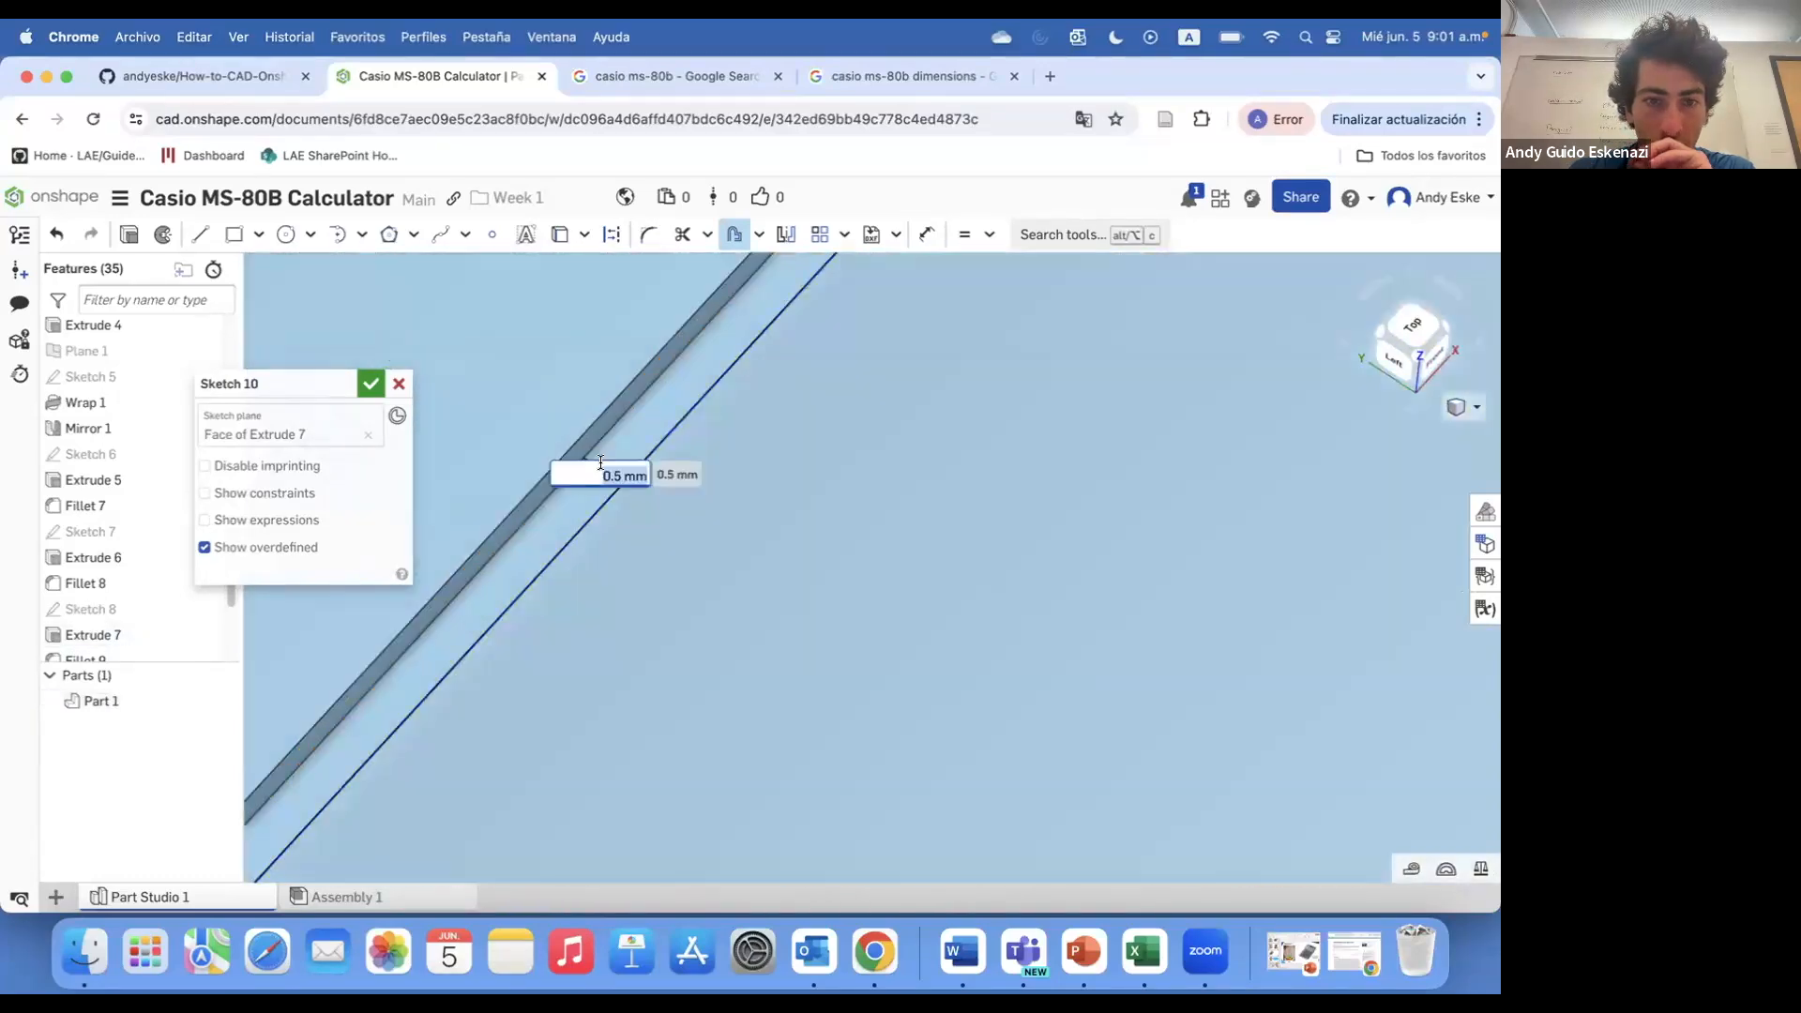
key(Return)
scroll(849, 491, down, 6)
scroll(713, 432, up, 4)
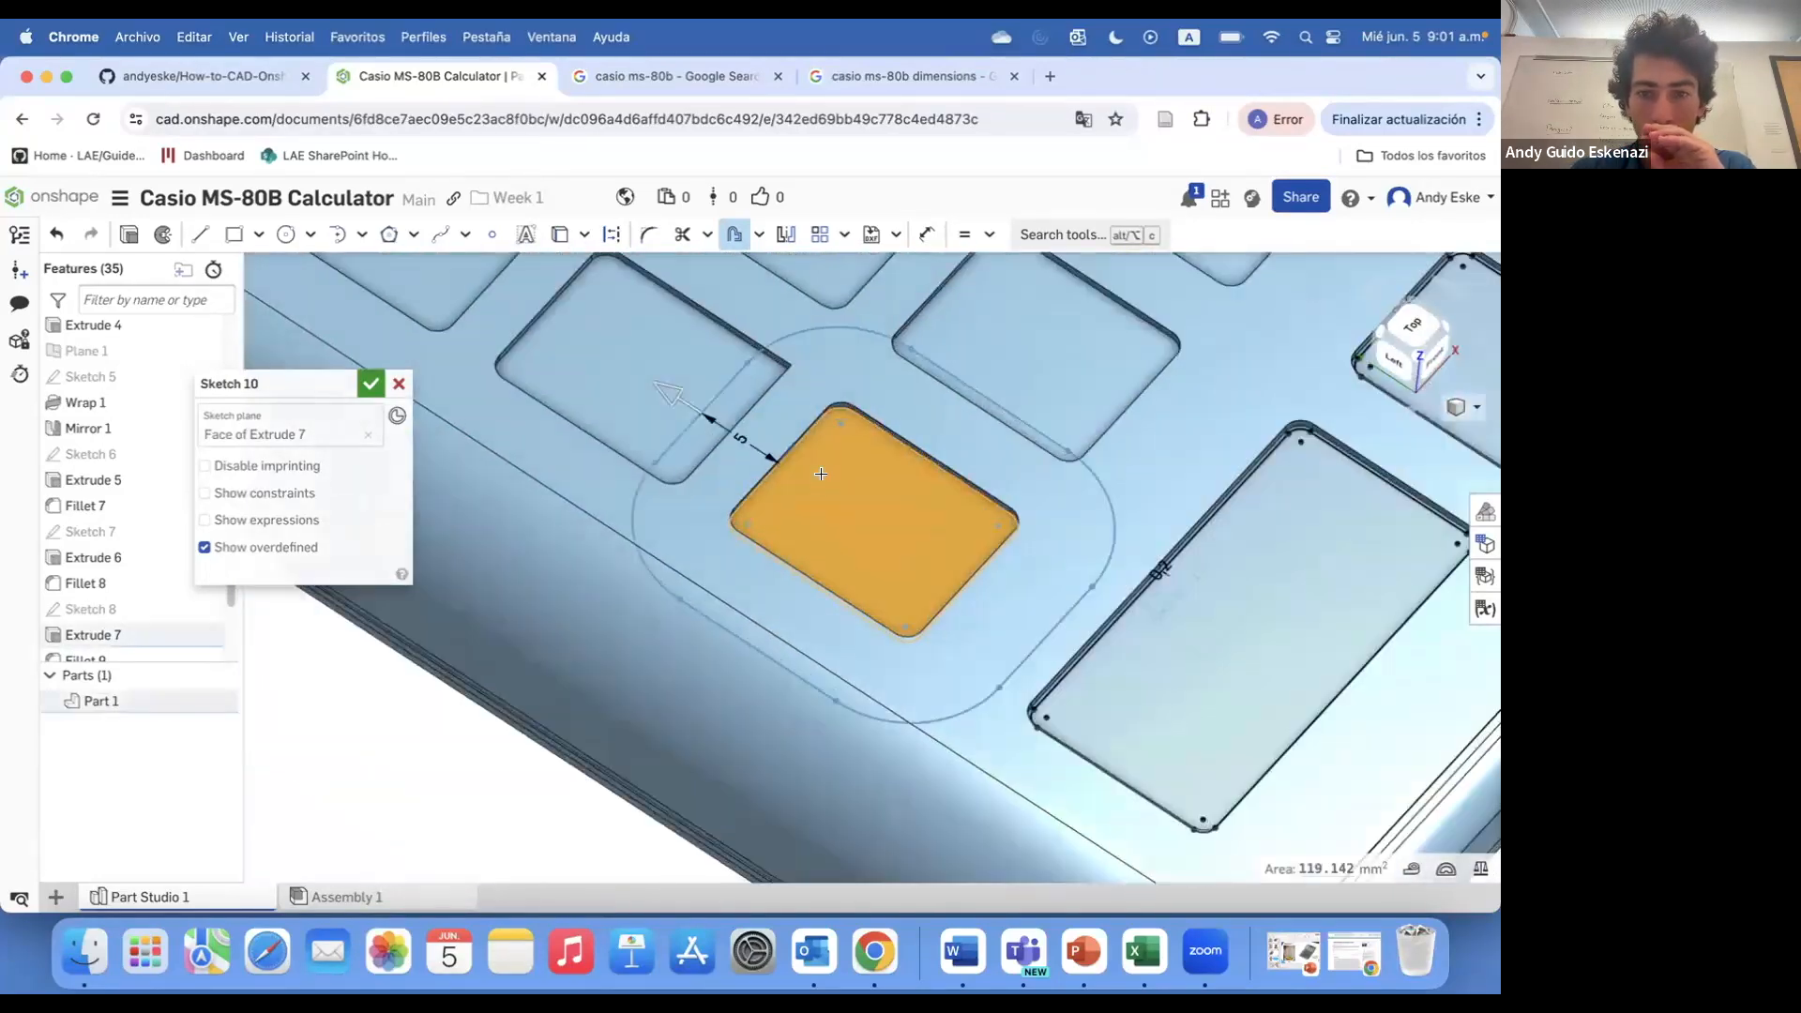
scroll(792, 464, up, 3)
click(788, 460)
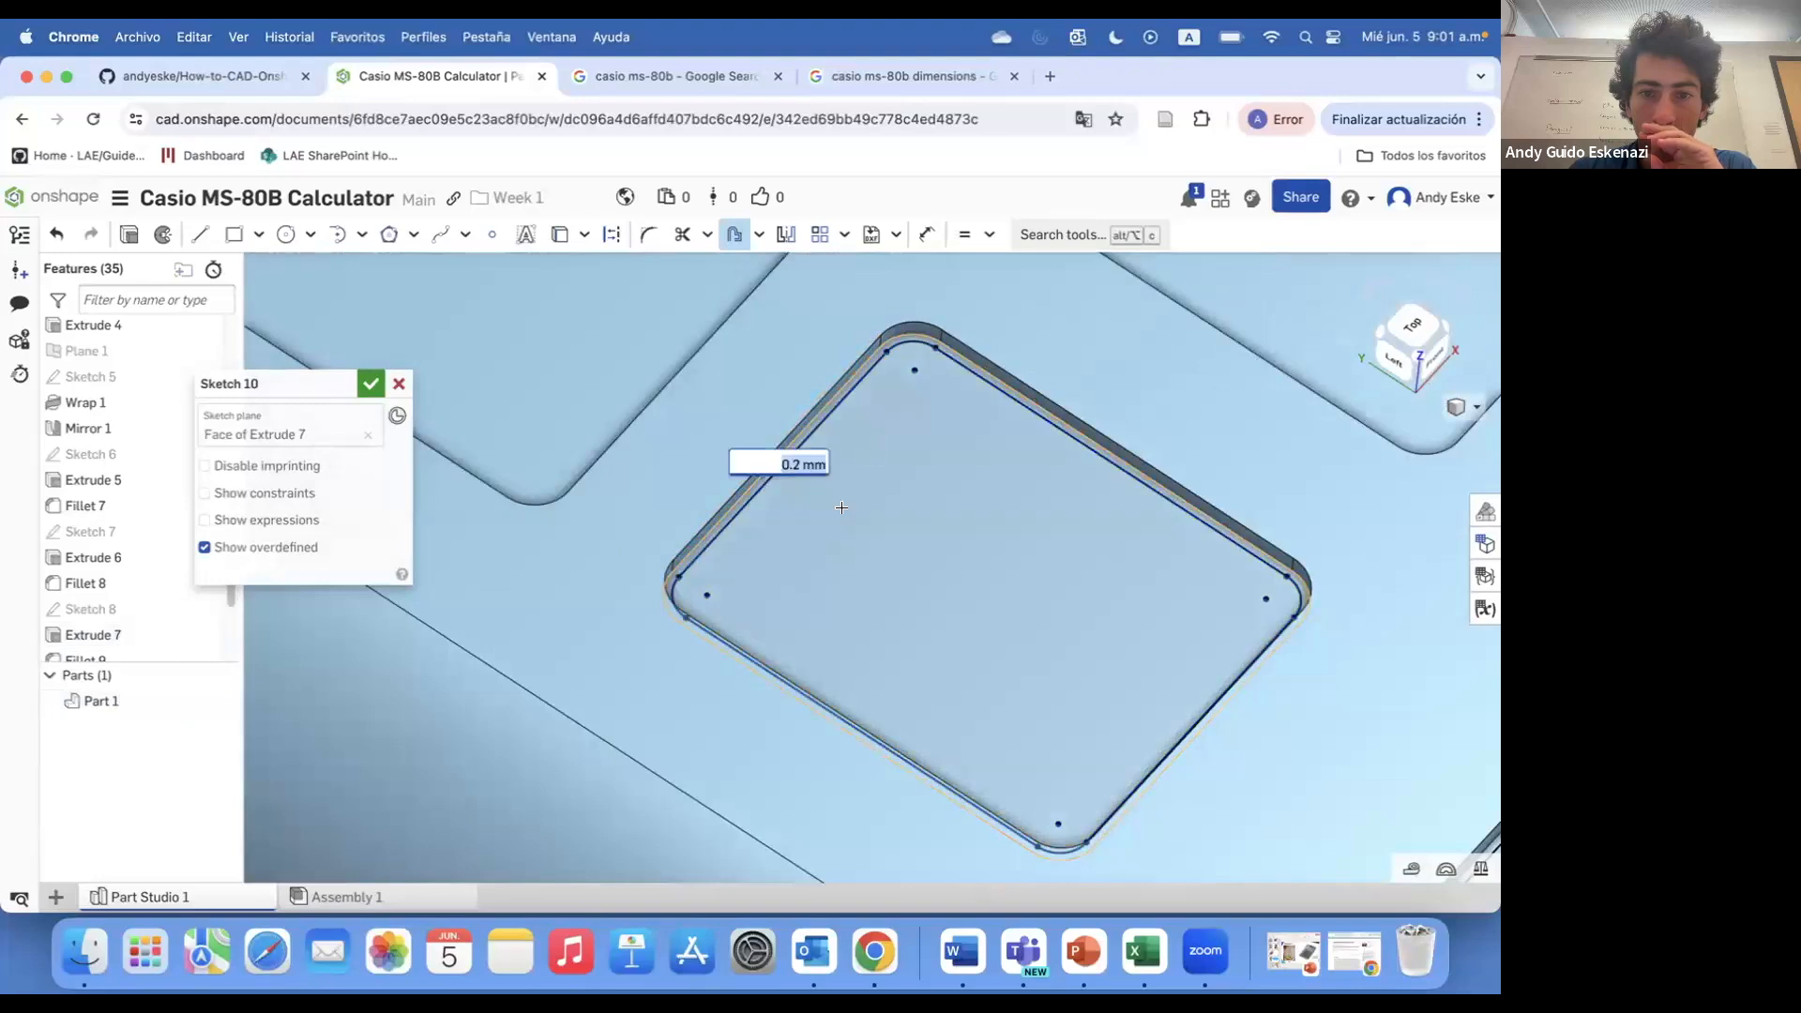
click(936, 514)
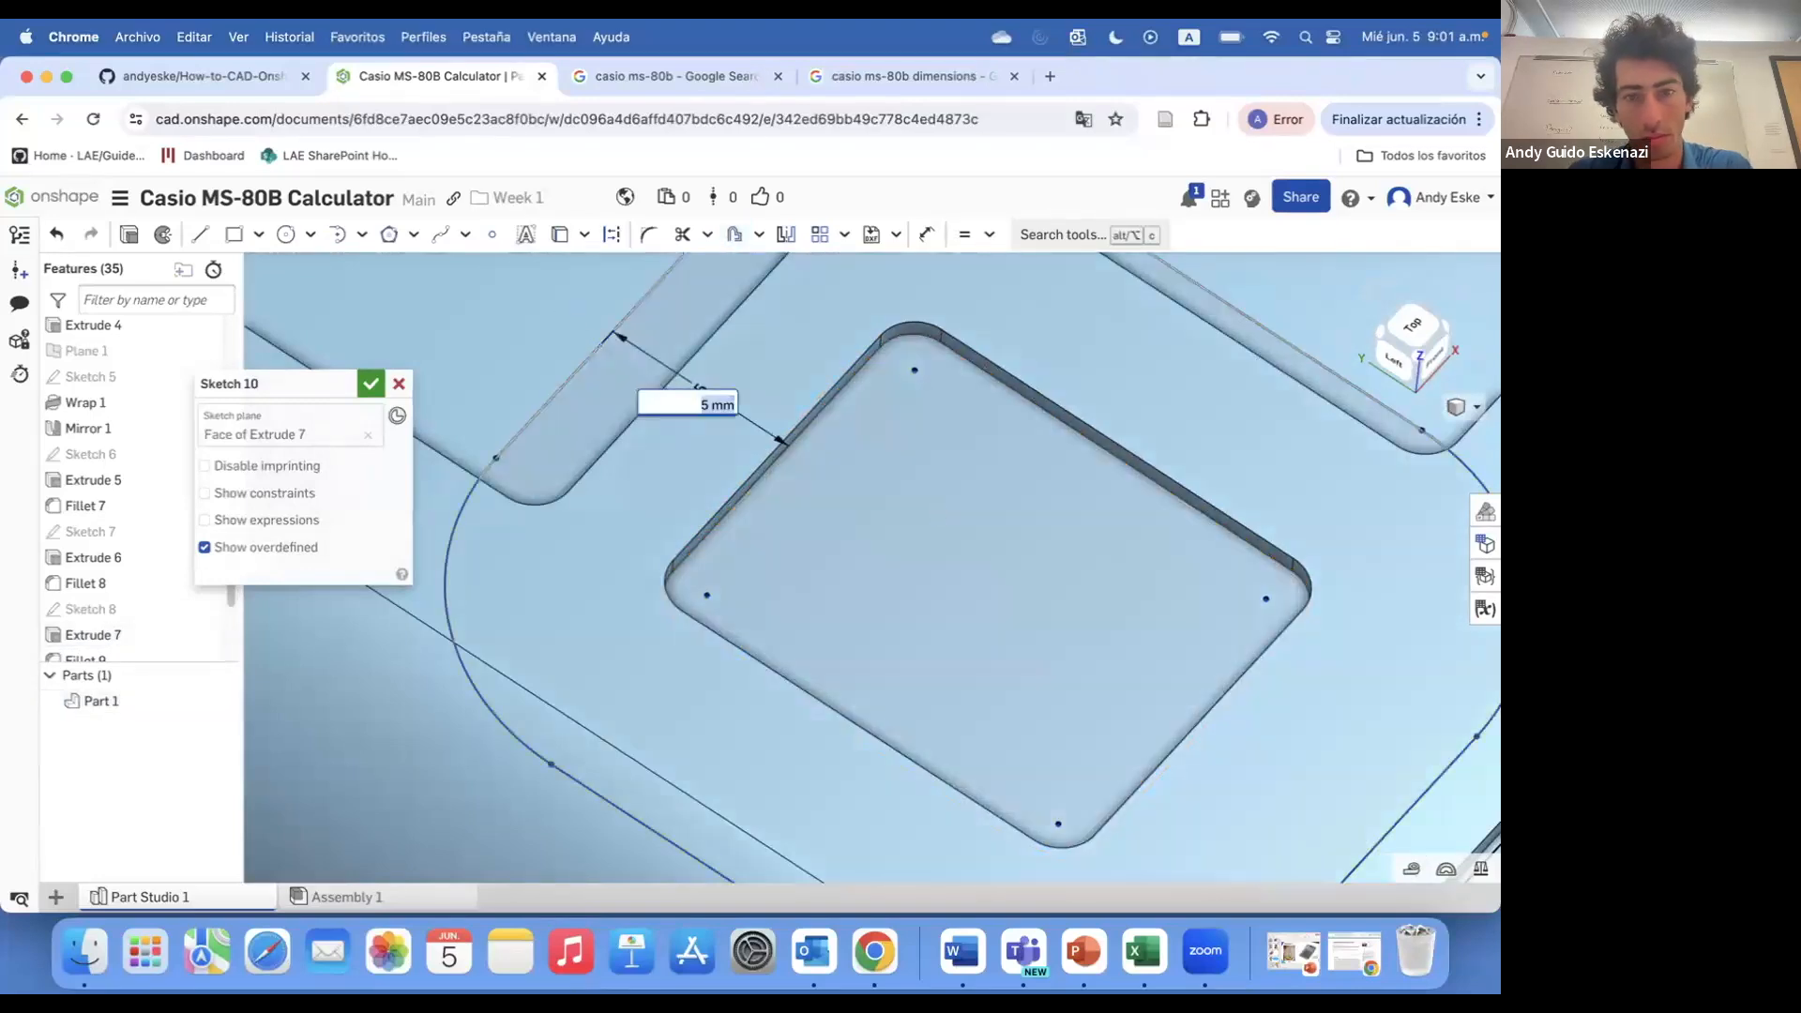
scroll(536, 521, down, 5)
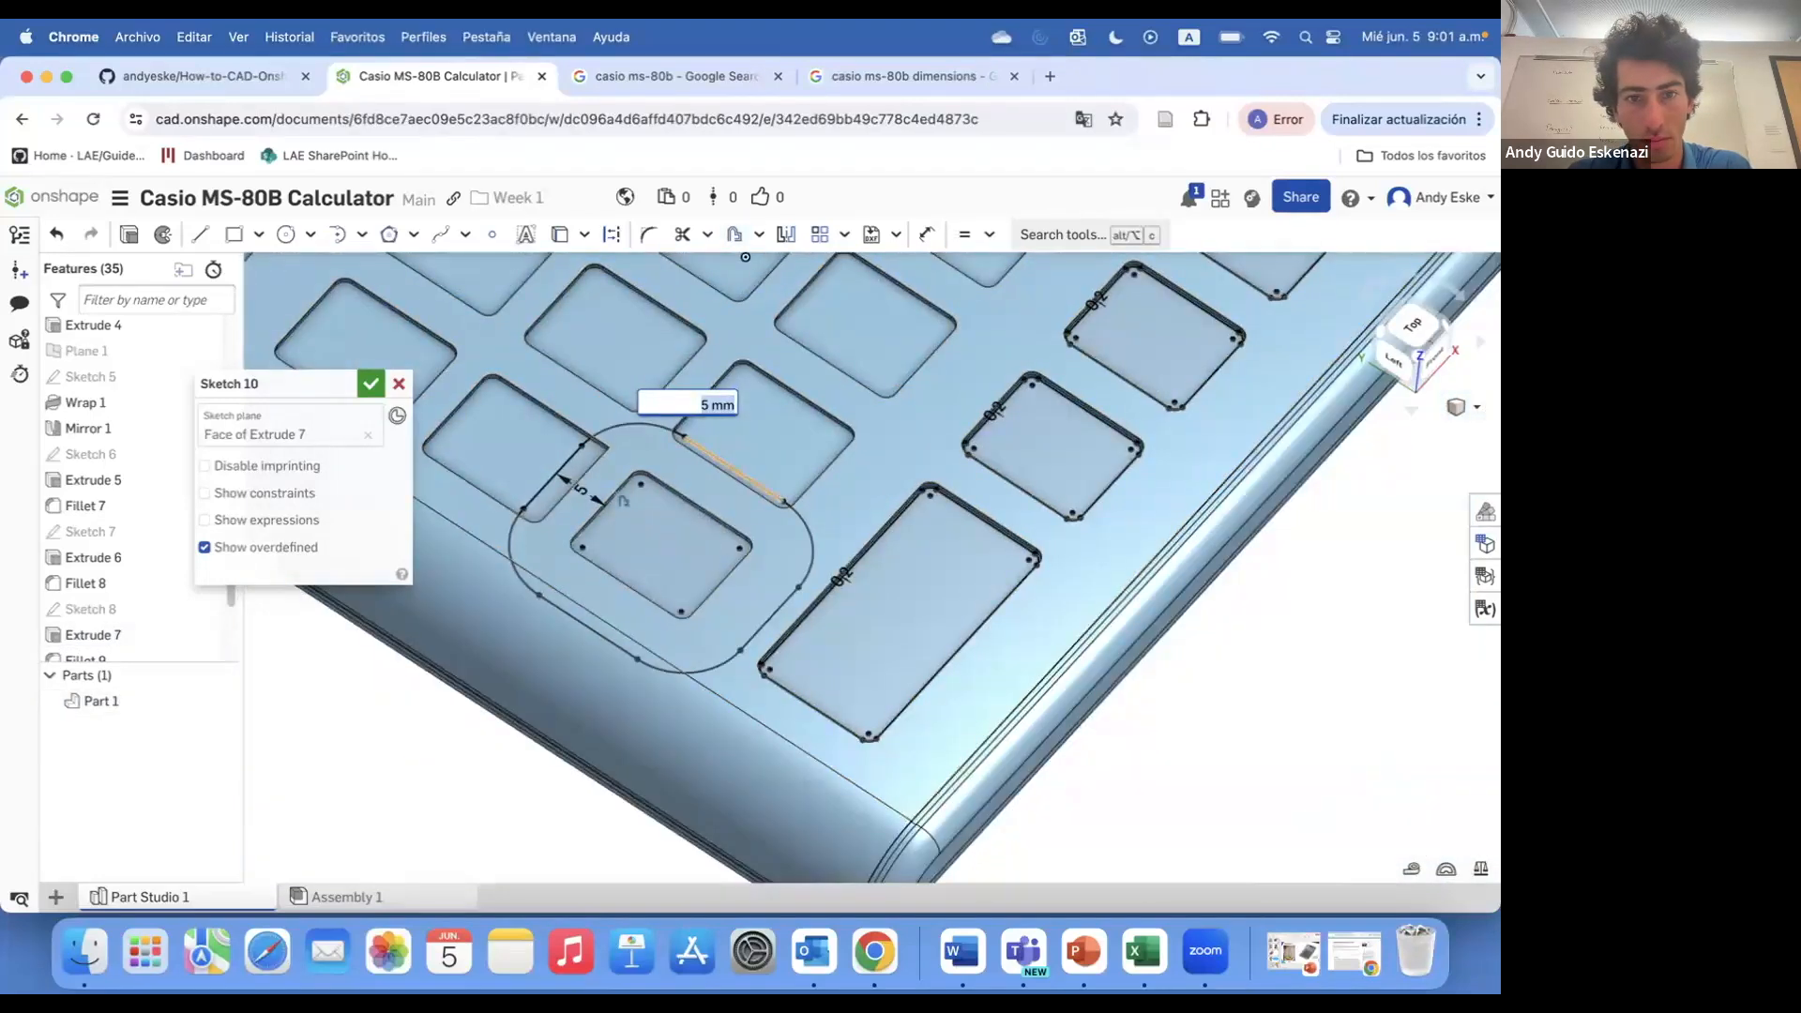
scroll(664, 525, up, 2)
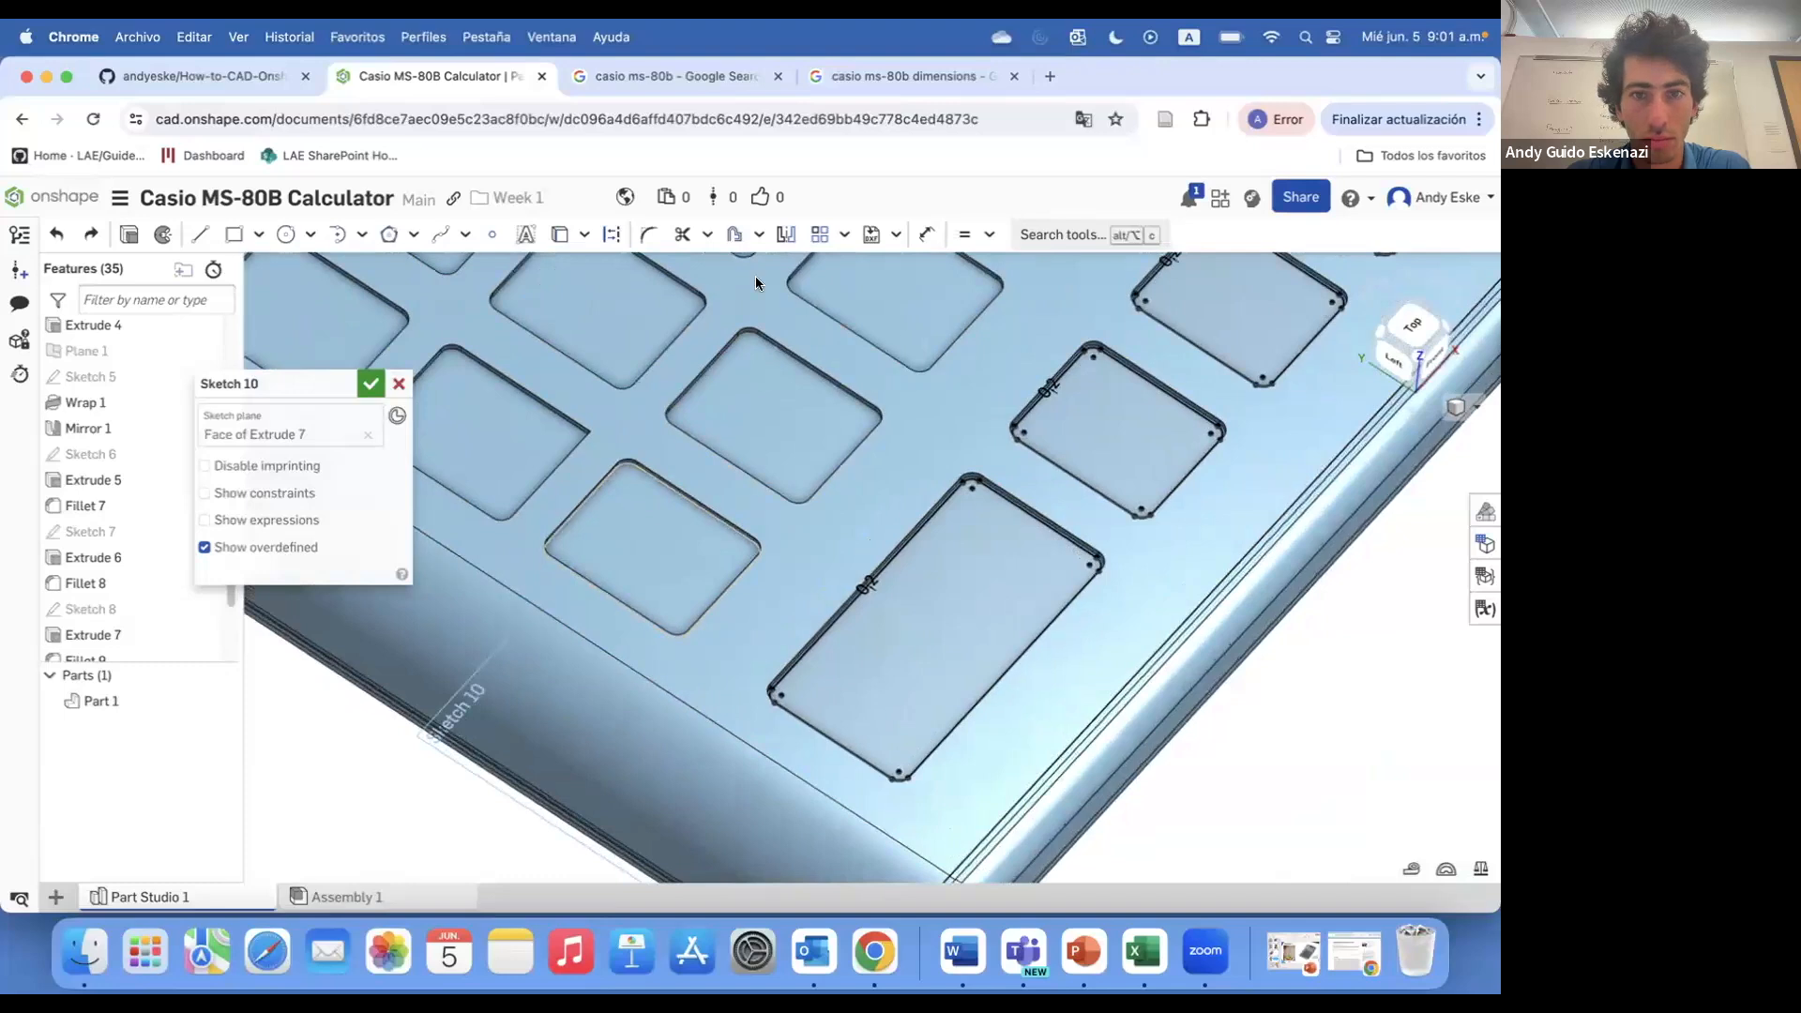
- Offset the outline of the fifth-row pocket in the fourth column, beside the tall pocket, inward by 0.2 mm
click(658, 570)
scroll(572, 535, up, 3)
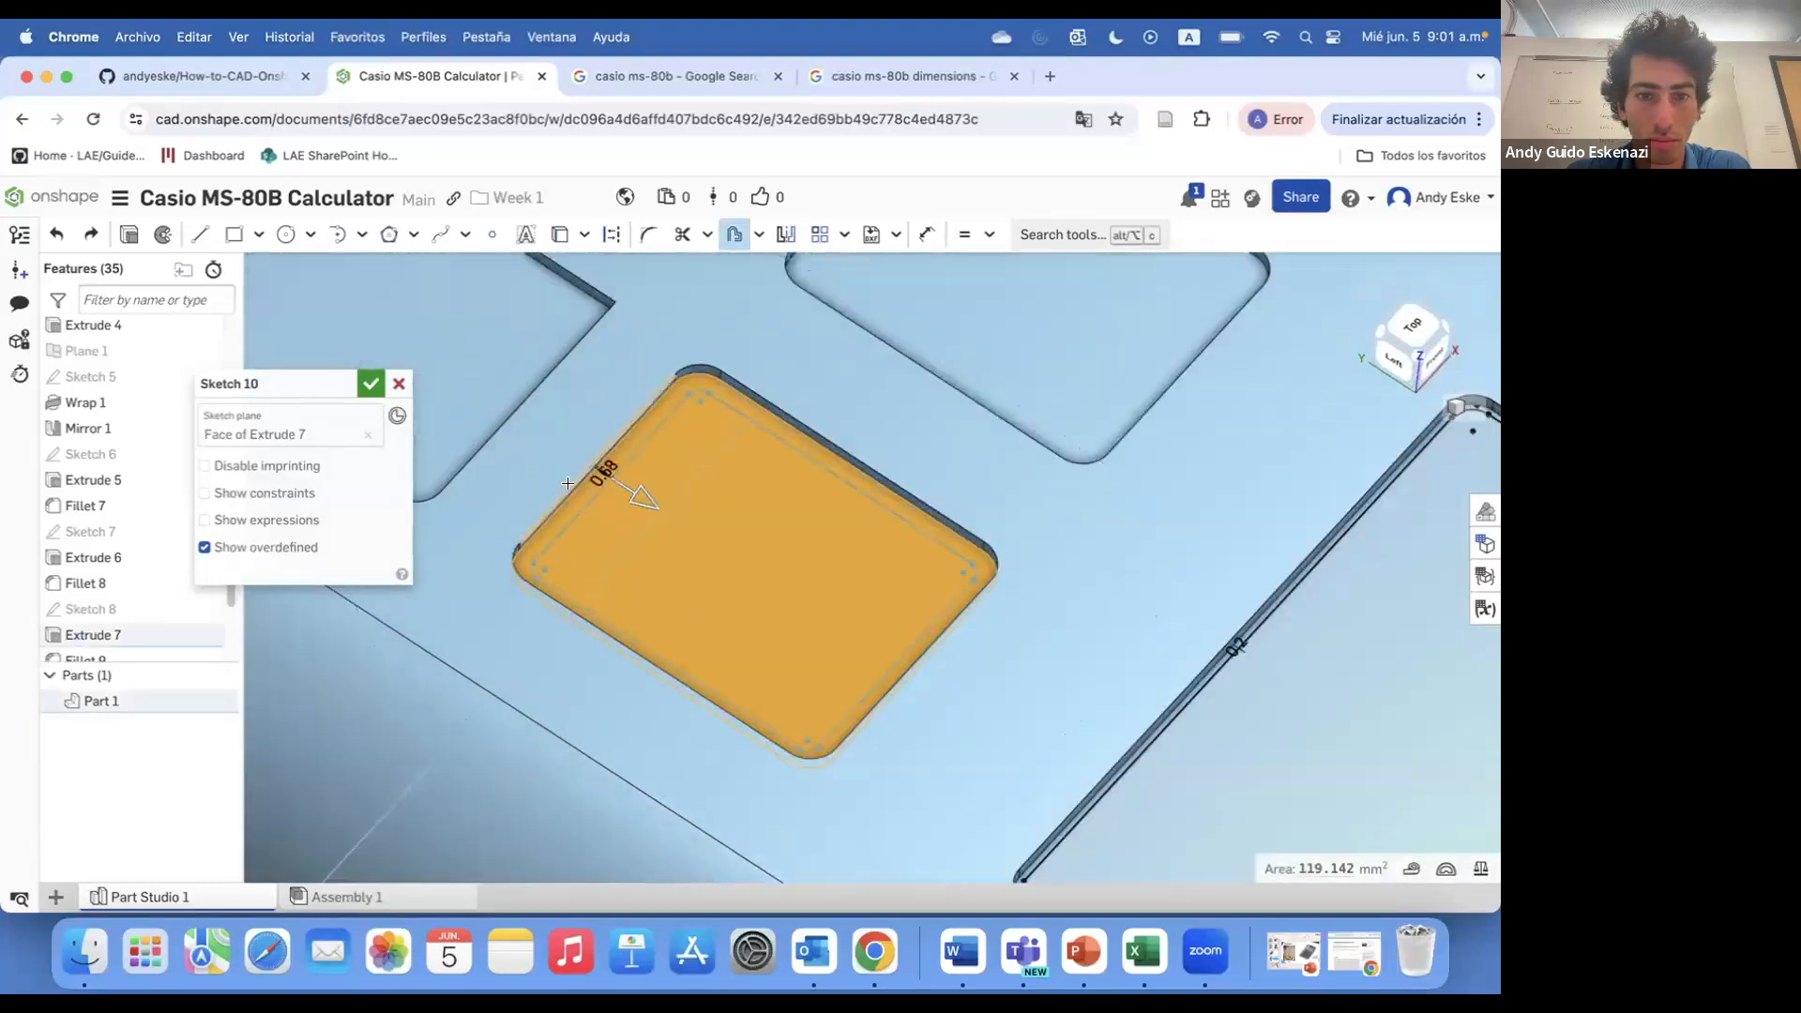
click(595, 464)
text(.2)
key(Return)
- Offset the outline of the fourth-row pocket in the fourth column inward by 0.2 mm
scroll(633, 563, down, 3)
scroll(736, 413, up, 3)
click(743, 442)
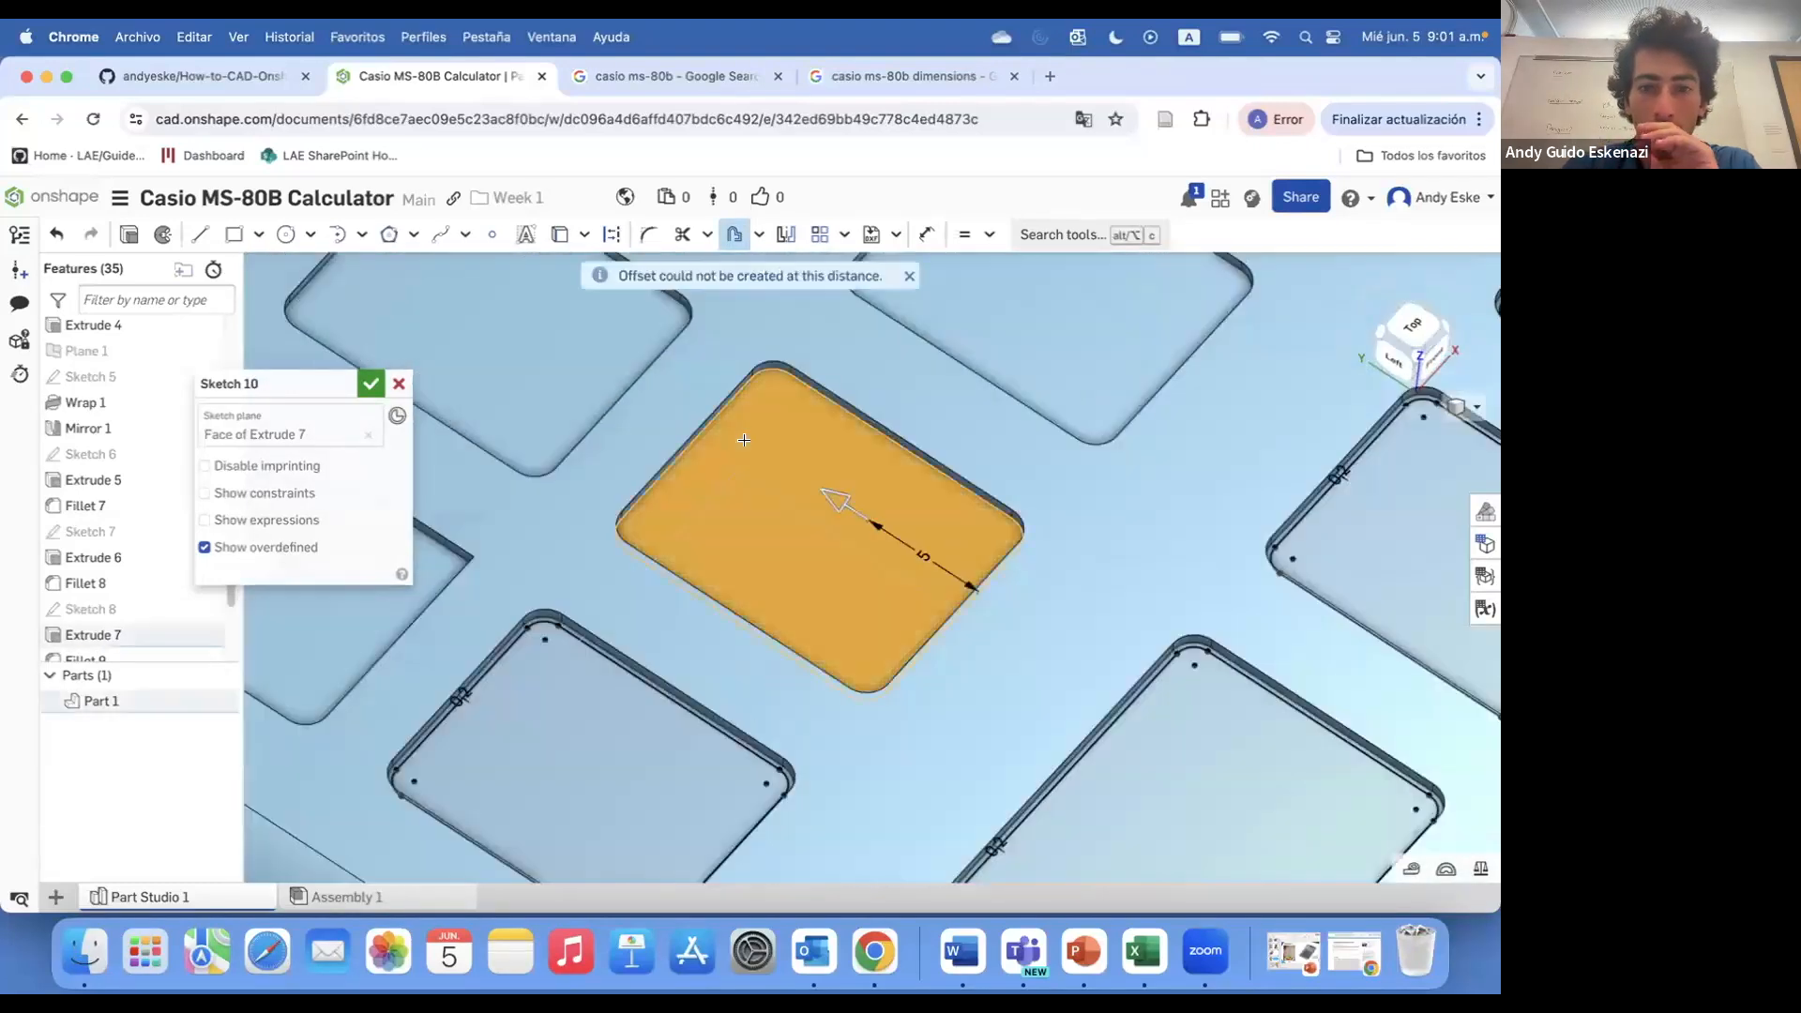
scroll(739, 417, up, 1)
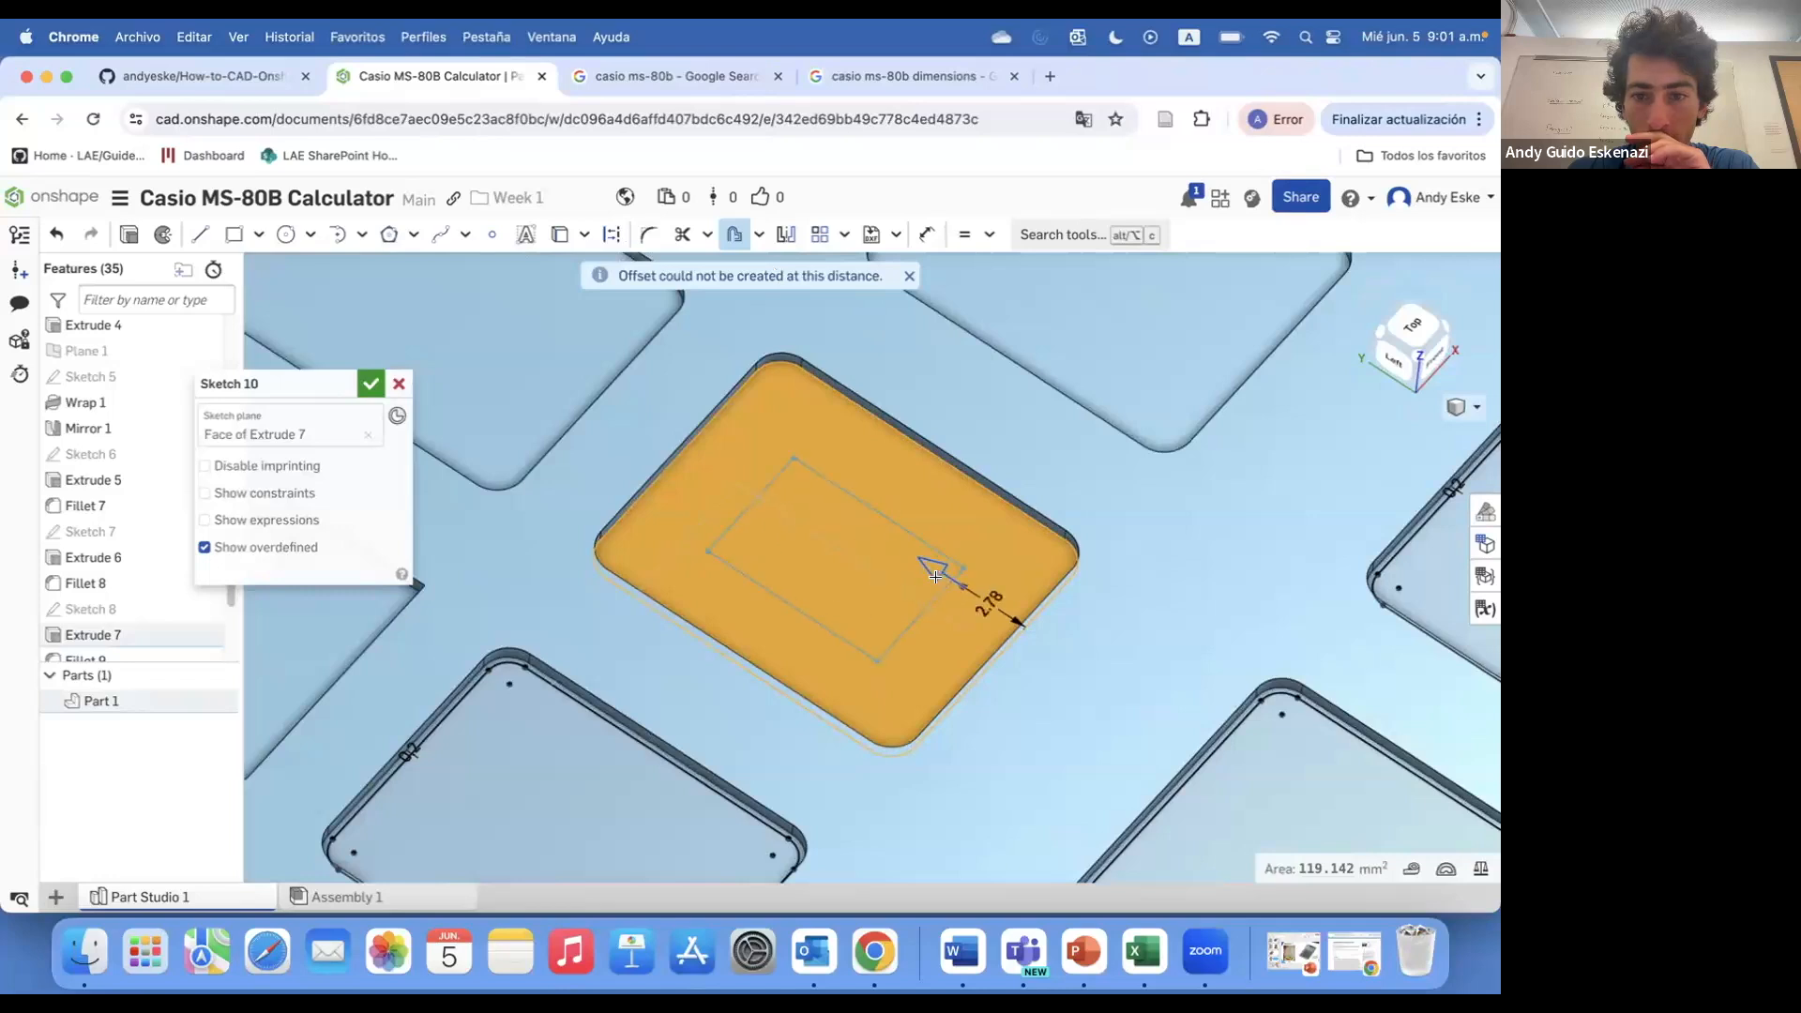
click(976, 601)
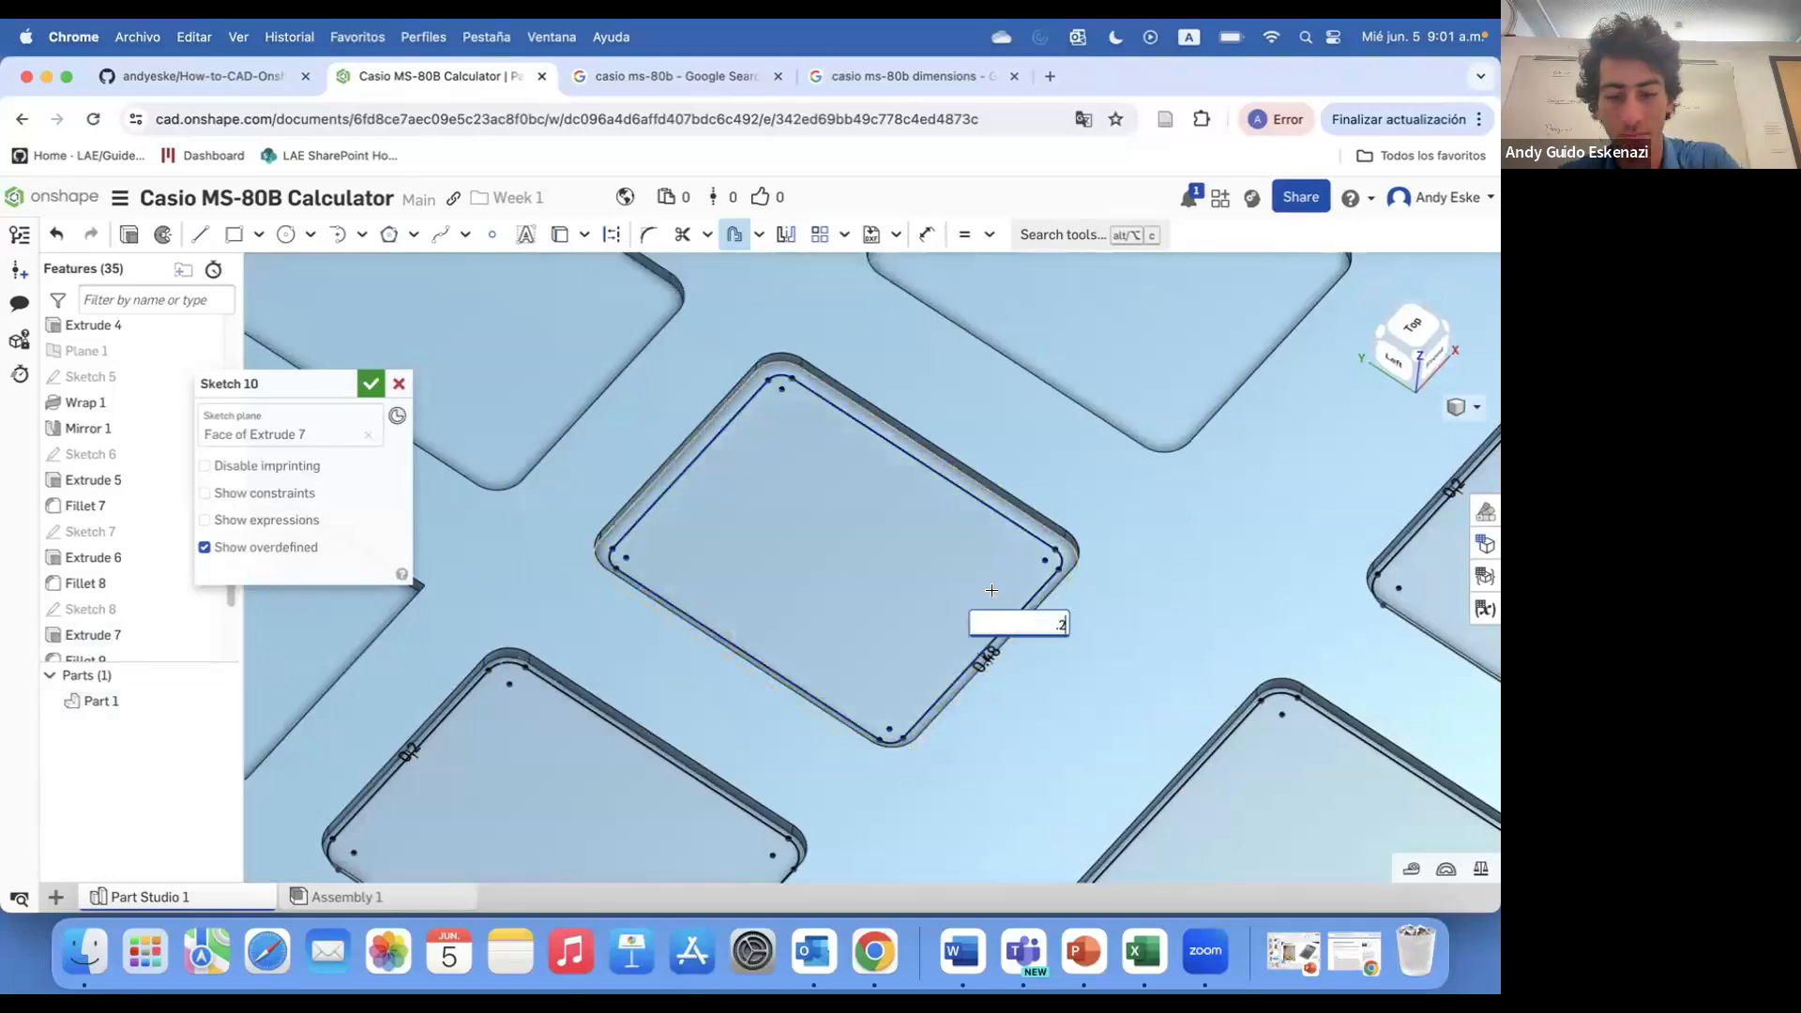
key(Return)
- Offset the outline of the third-row pocket in the fourth column inward by 0.2 mm
scroll(991, 590, down, 3)
click(938, 375)
scroll(966, 319, up, 3)
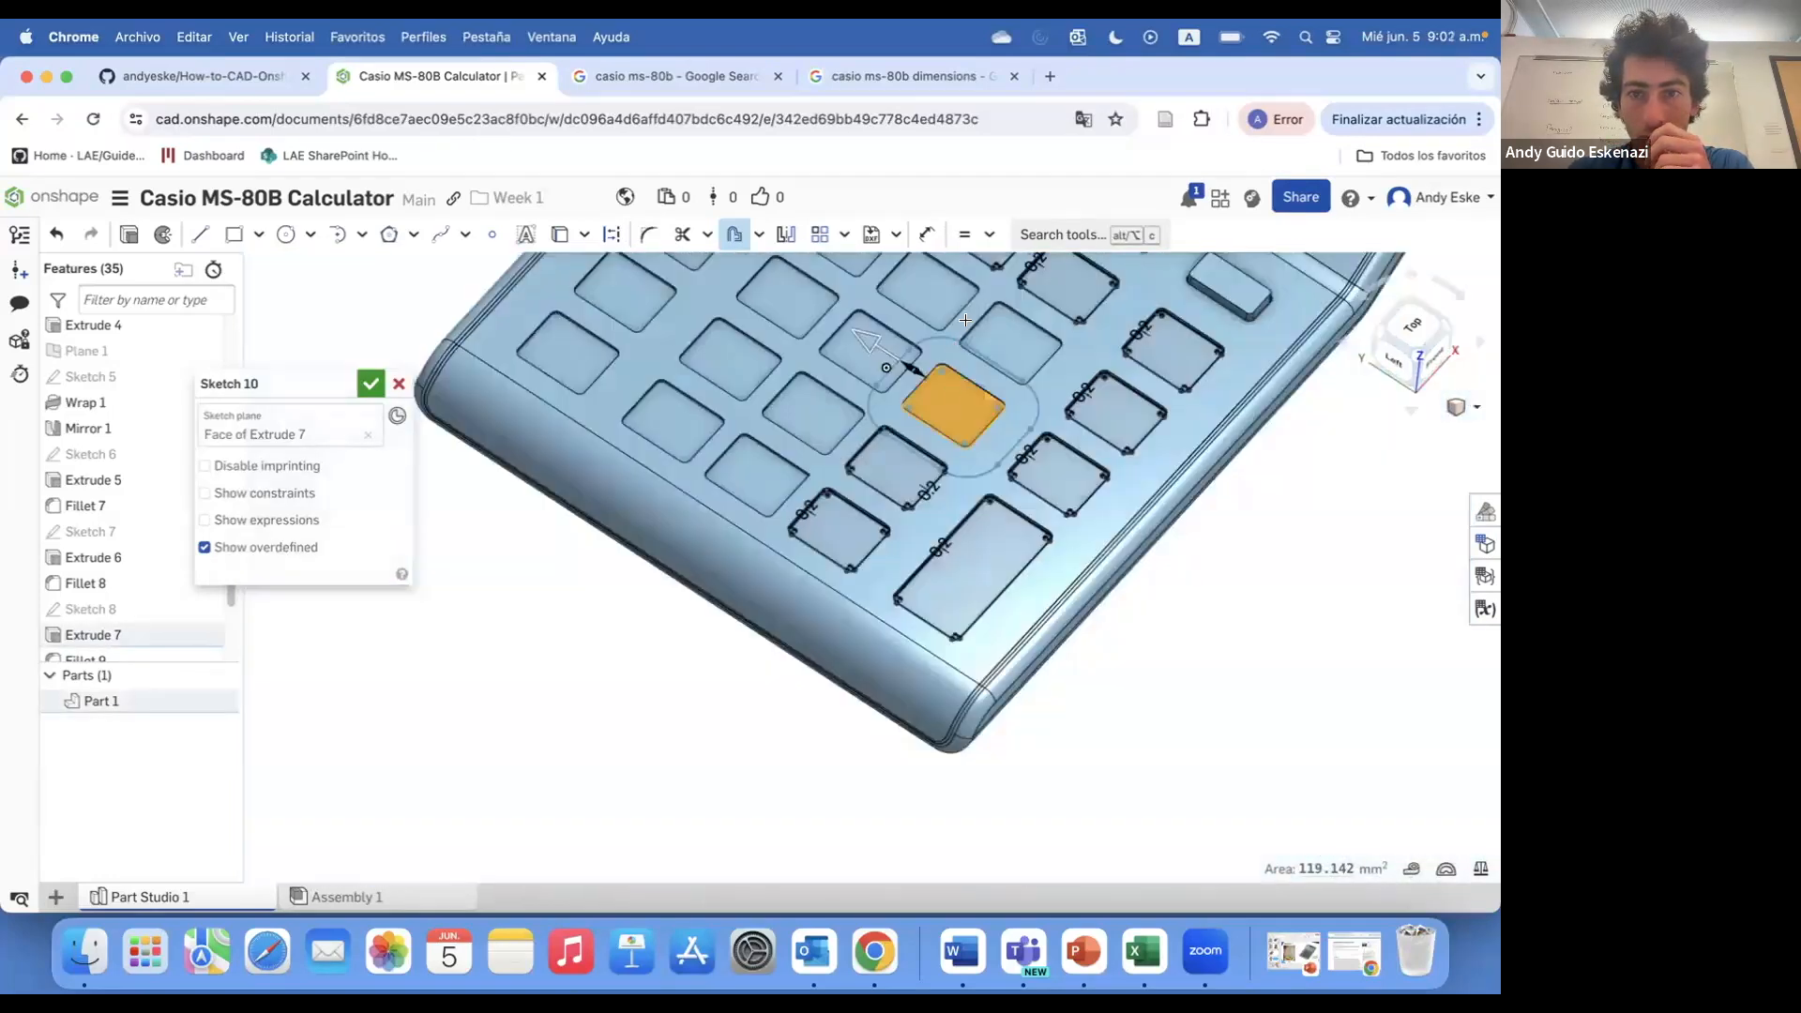
scroll(965, 320, up, 5)
scroll(806, 487, up, 3)
click(784, 587)
key(Return)
- Offset the outline of the second-row pocket in the fourth column inward by 0.2 mm
scroll(712, 651, down, 4)
click(1006, 430)
scroll(891, 526, down, 2)
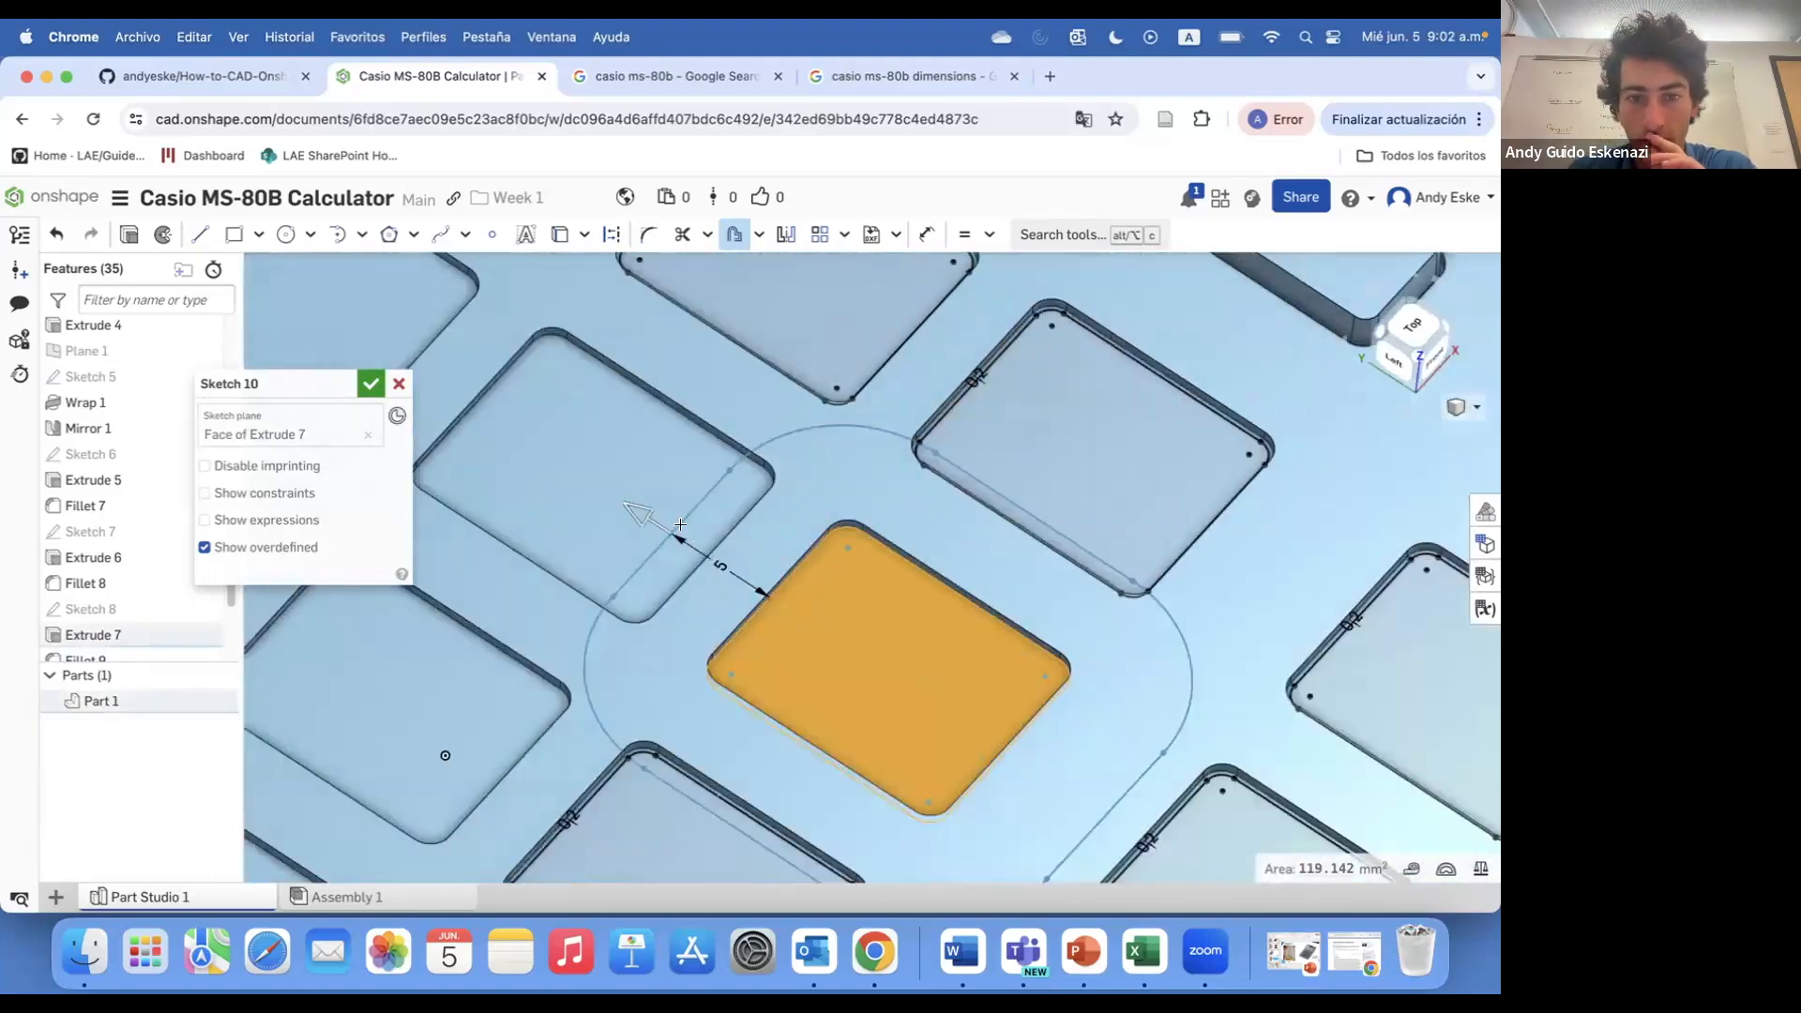
scroll(787, 553, up, 4)
click(728, 671)
text(.2)
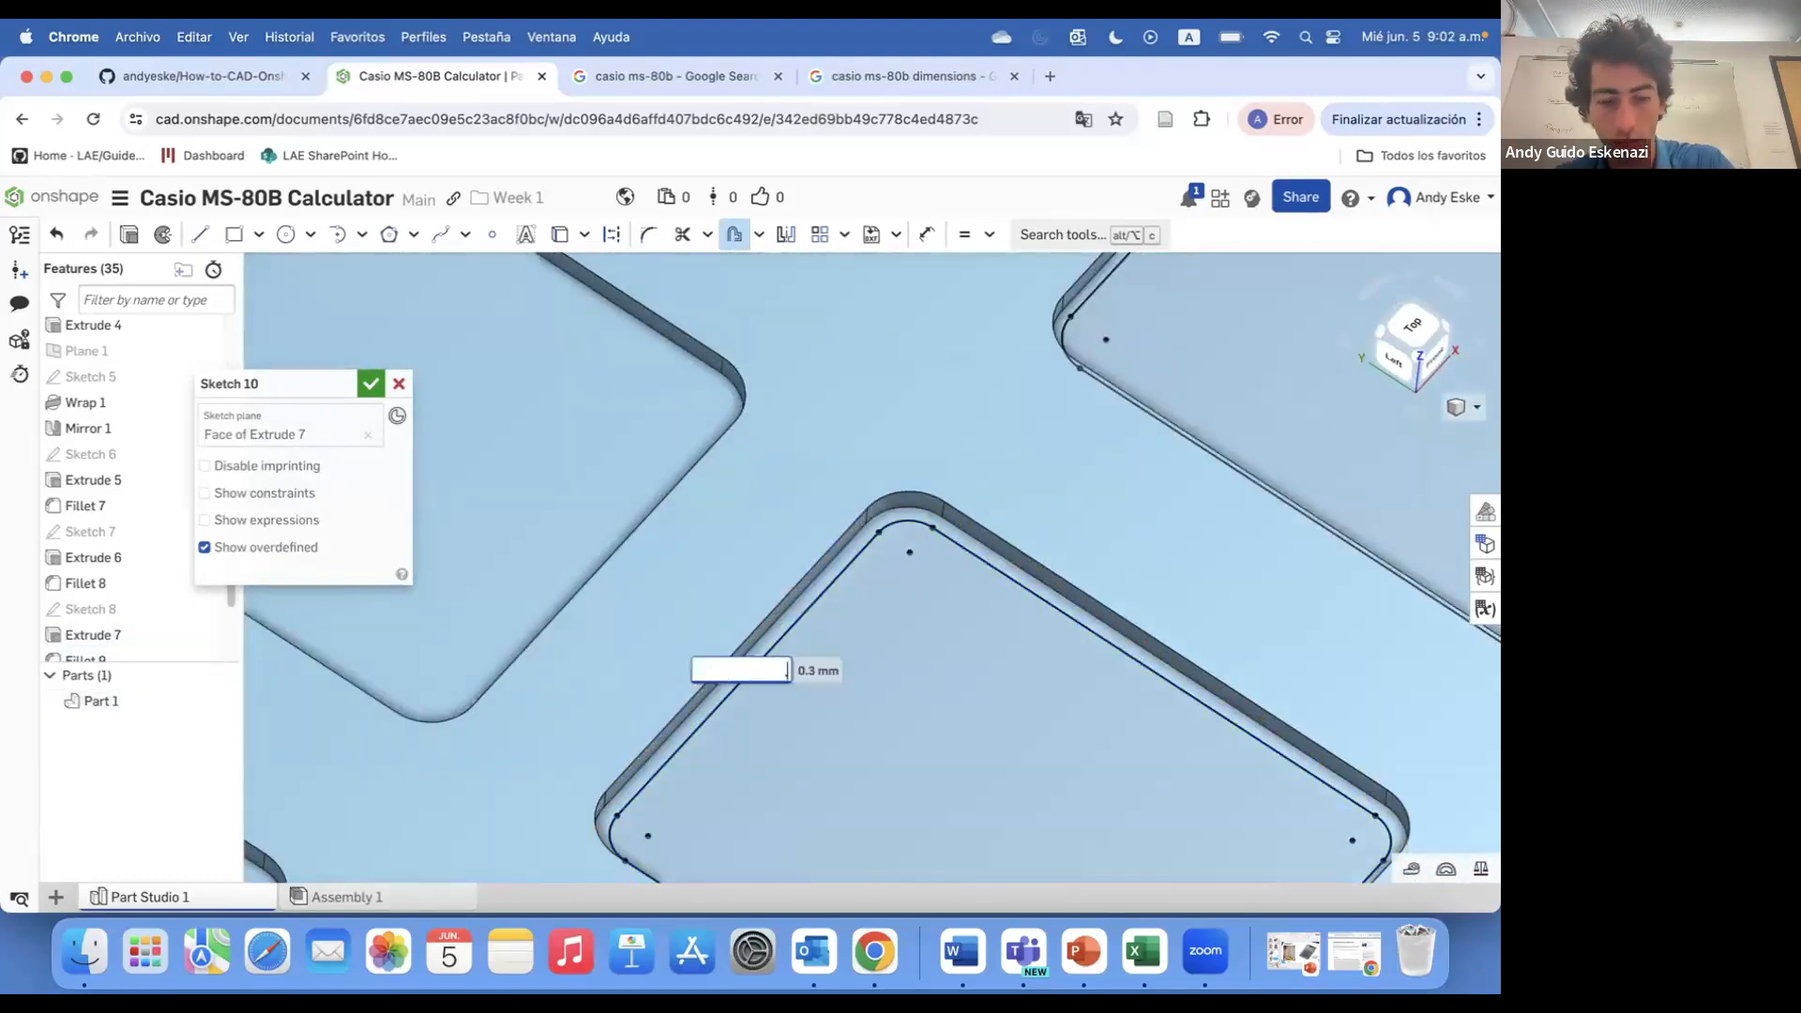
key(Return)
- Offset the outline of the second-row pocket in the third column inward by 0.2 mm
scroll(778, 553, down, 7)
click(650, 542)
scroll(648, 544, up, 6)
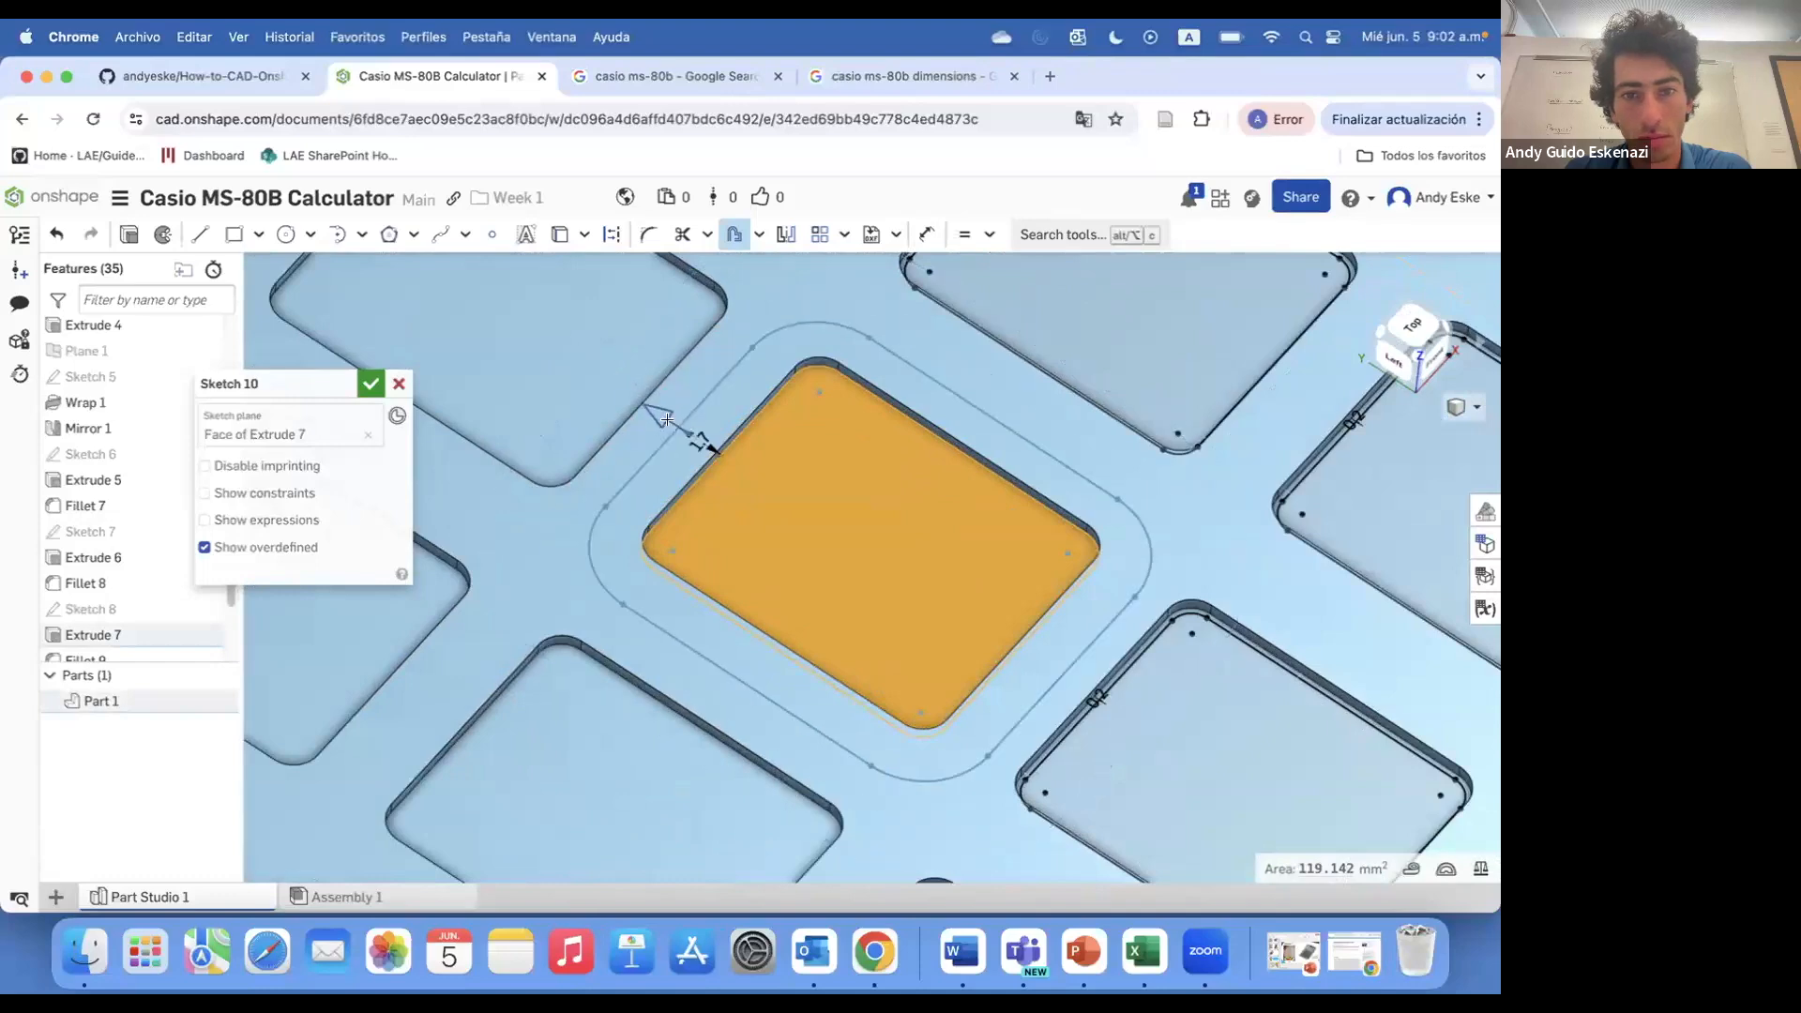
scroll(713, 450, up, 6)
click(825, 485)
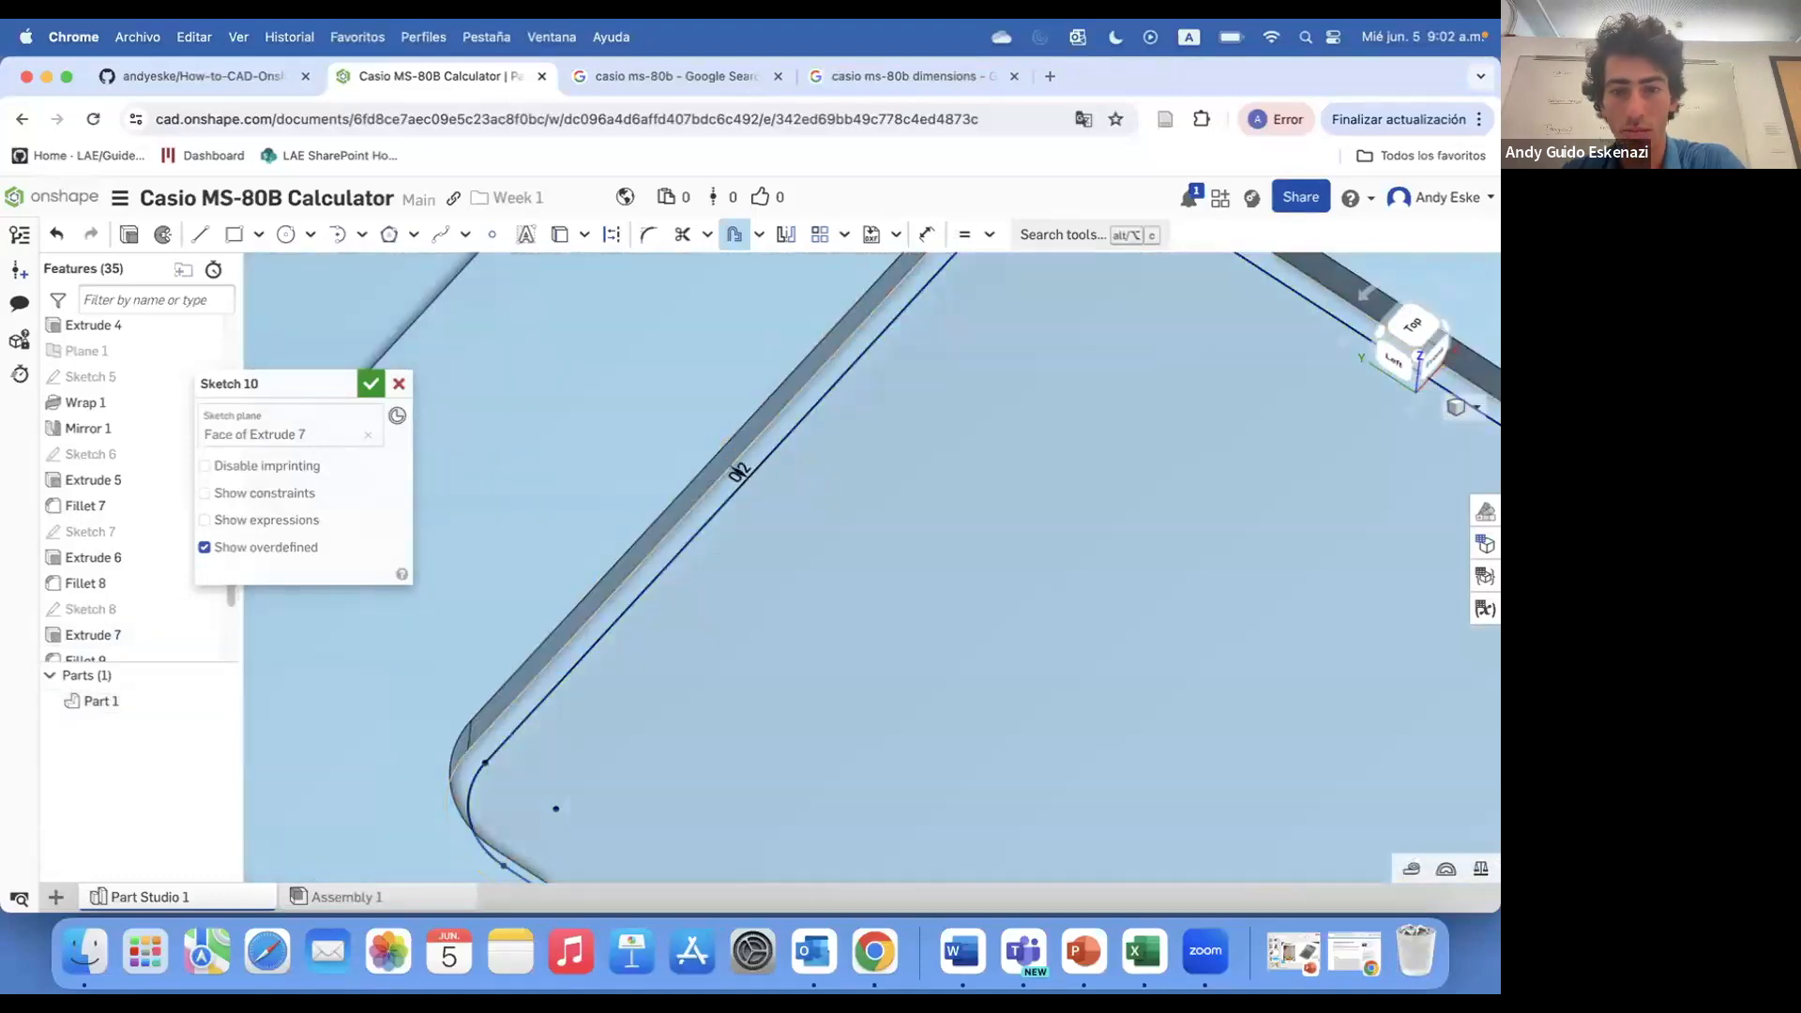
- Offset the outlines of the second-row pockets in the second and first columns inward by 0.2 mm
scroll(694, 366, down, 6)
scroll(697, 370, up, 6)
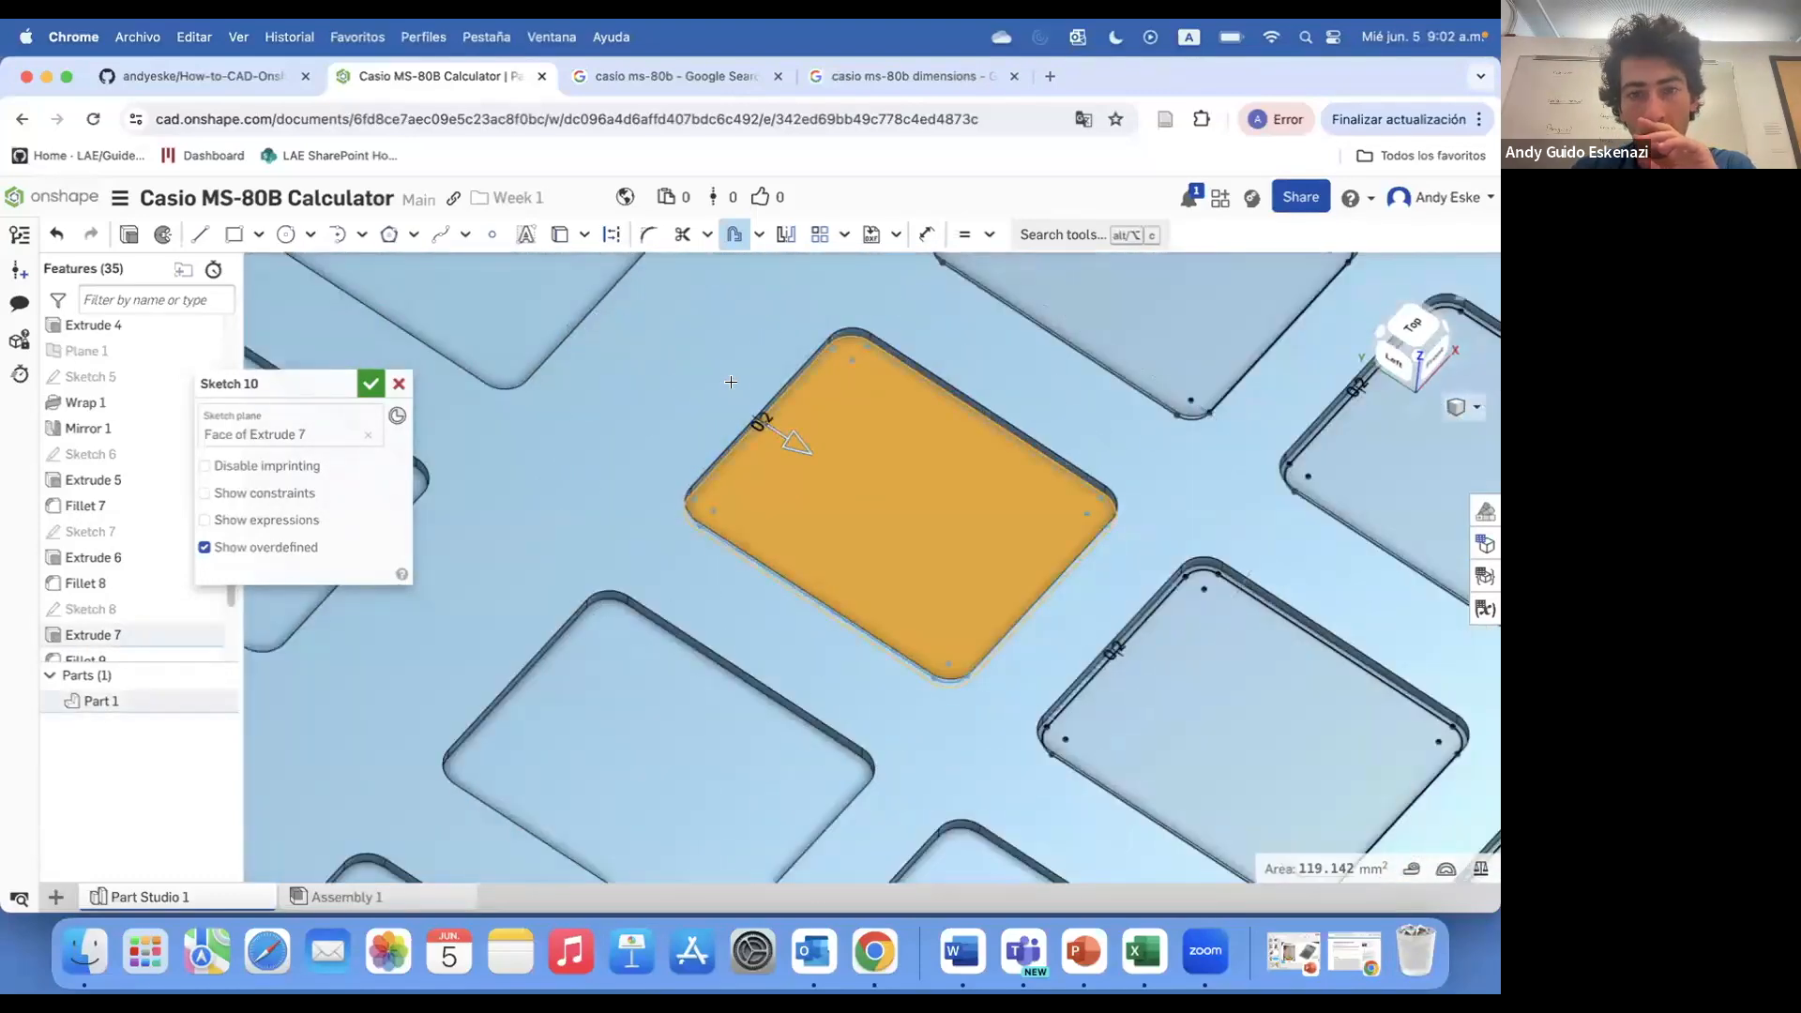
scroll(732, 384, down, 5)
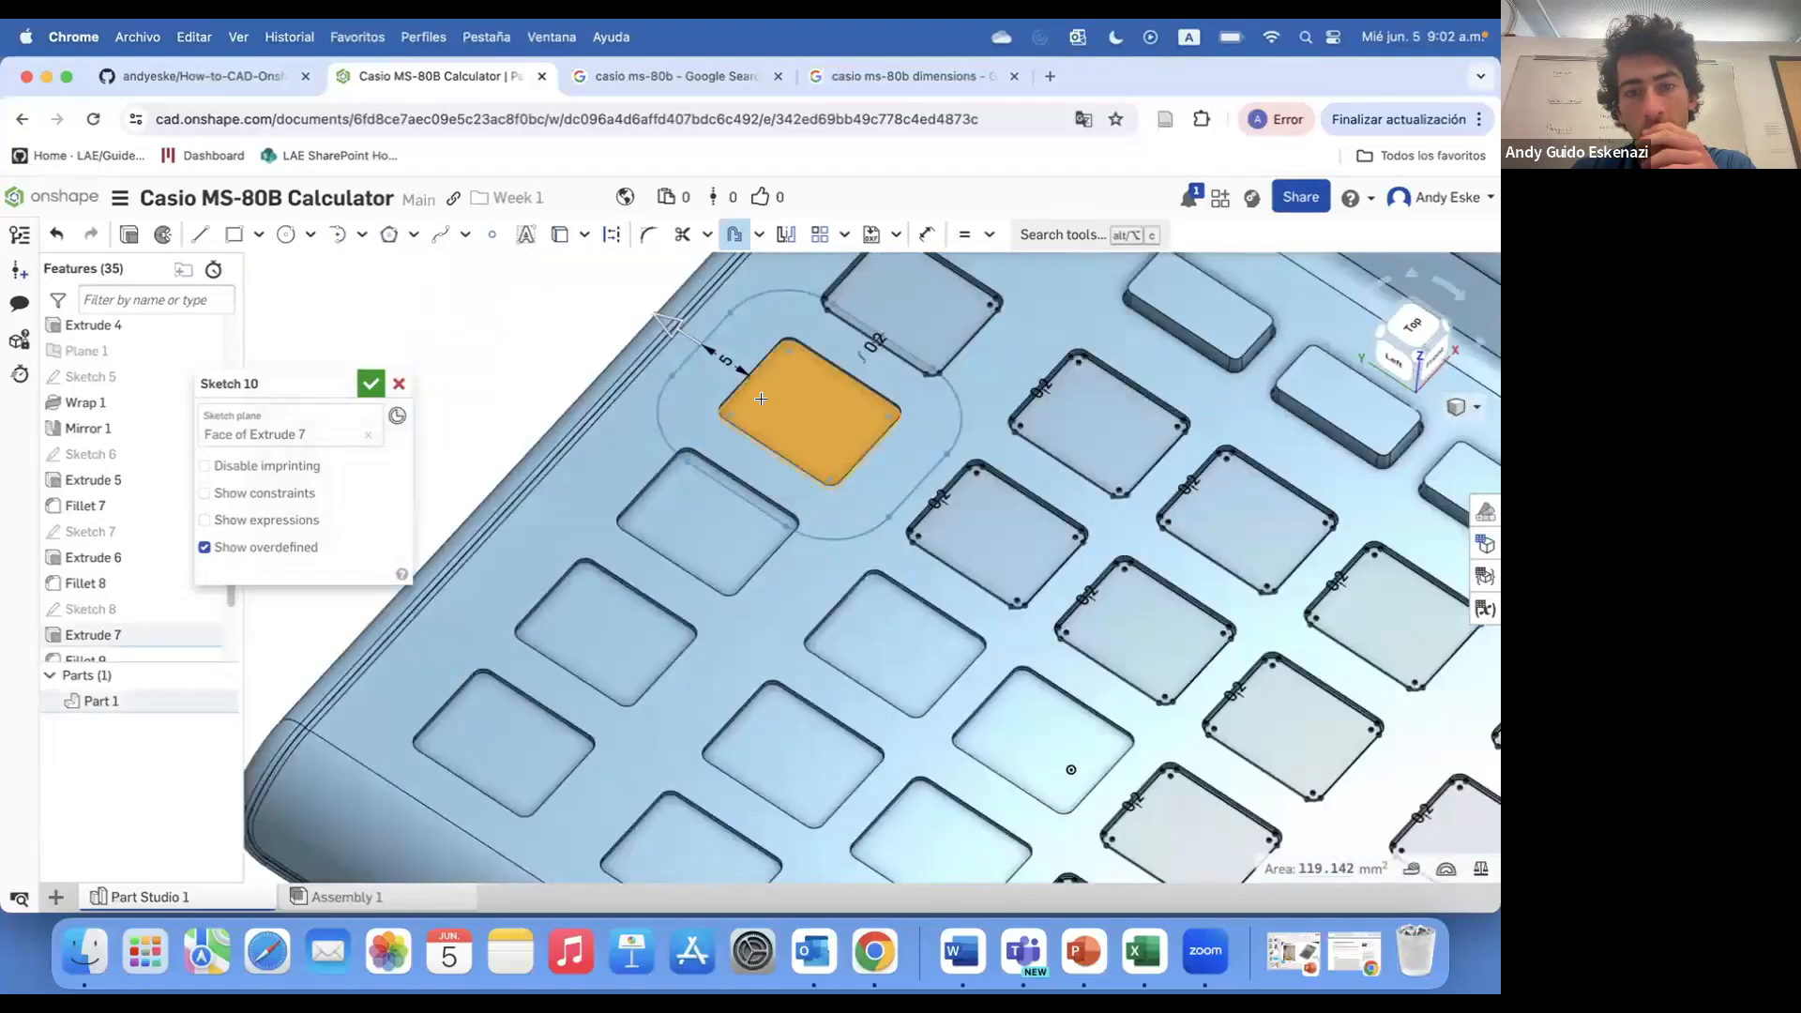
scroll(755, 408, up, 4)
click(824, 505)
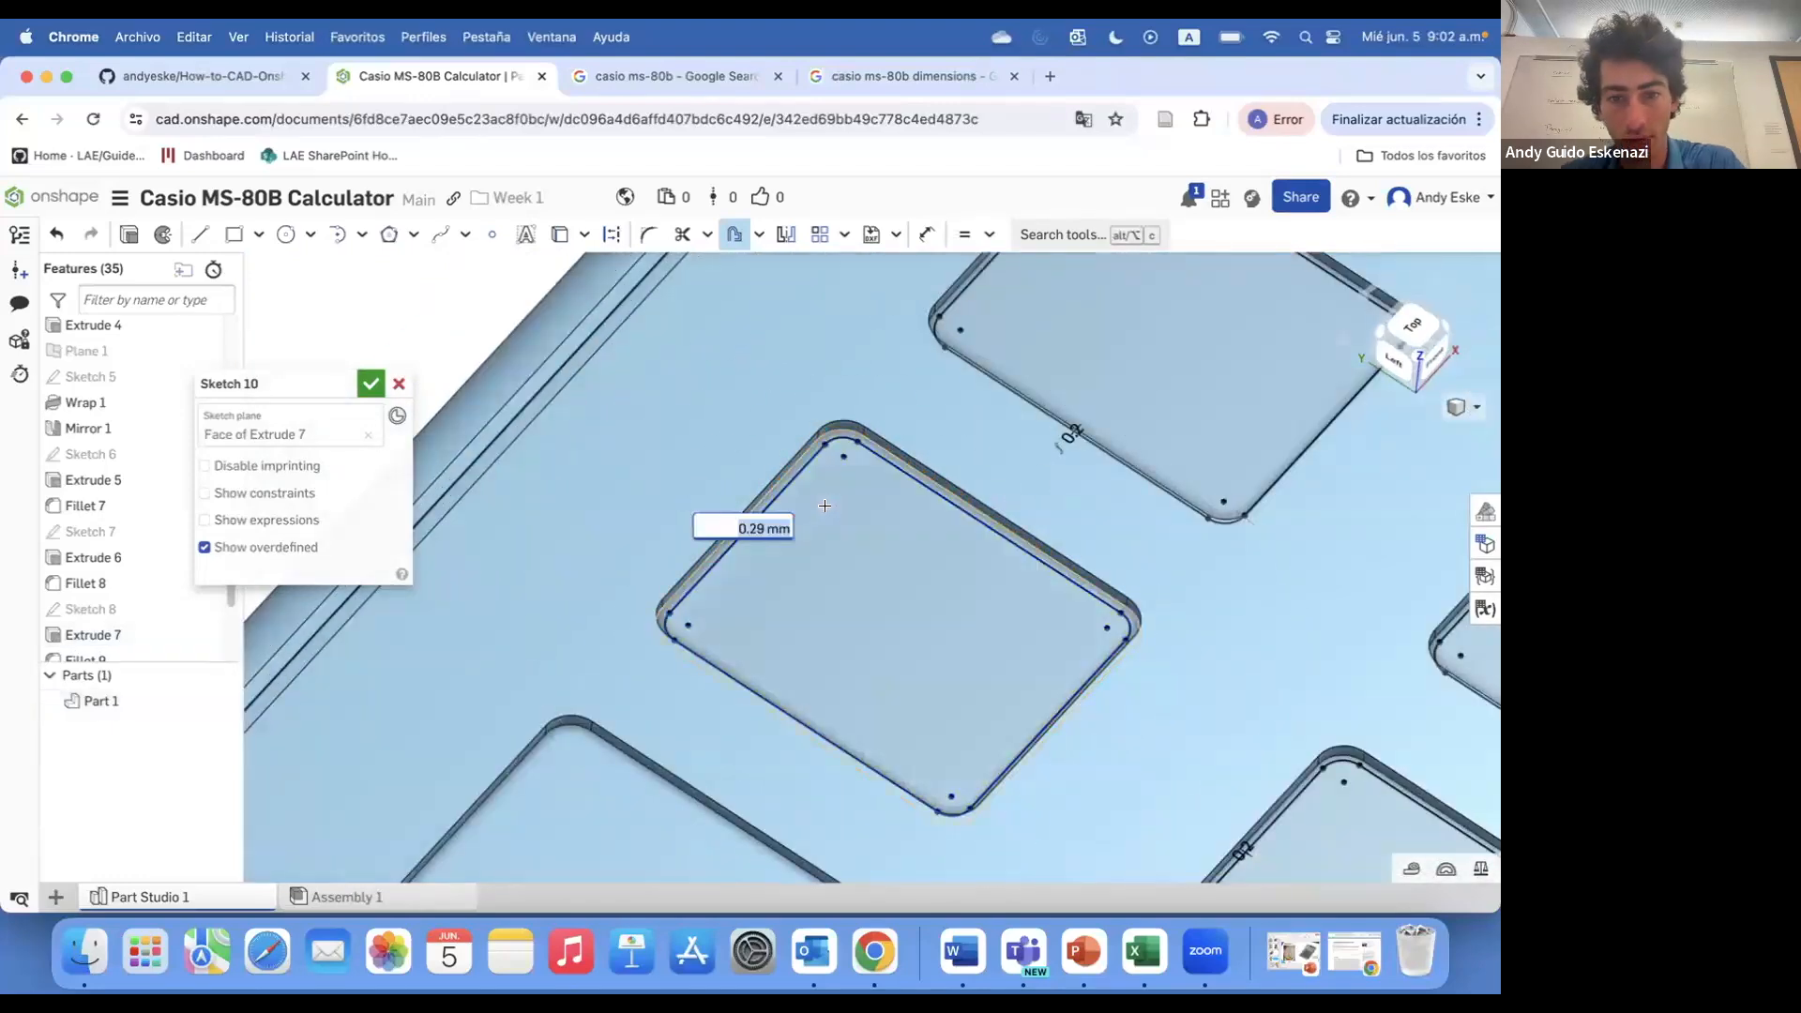
- Offset the outline of the third-row pocket in the first column inward by 0.2 mm
scroll(824, 505, down, 5)
scroll(710, 600, up, 2)
click(707, 587)
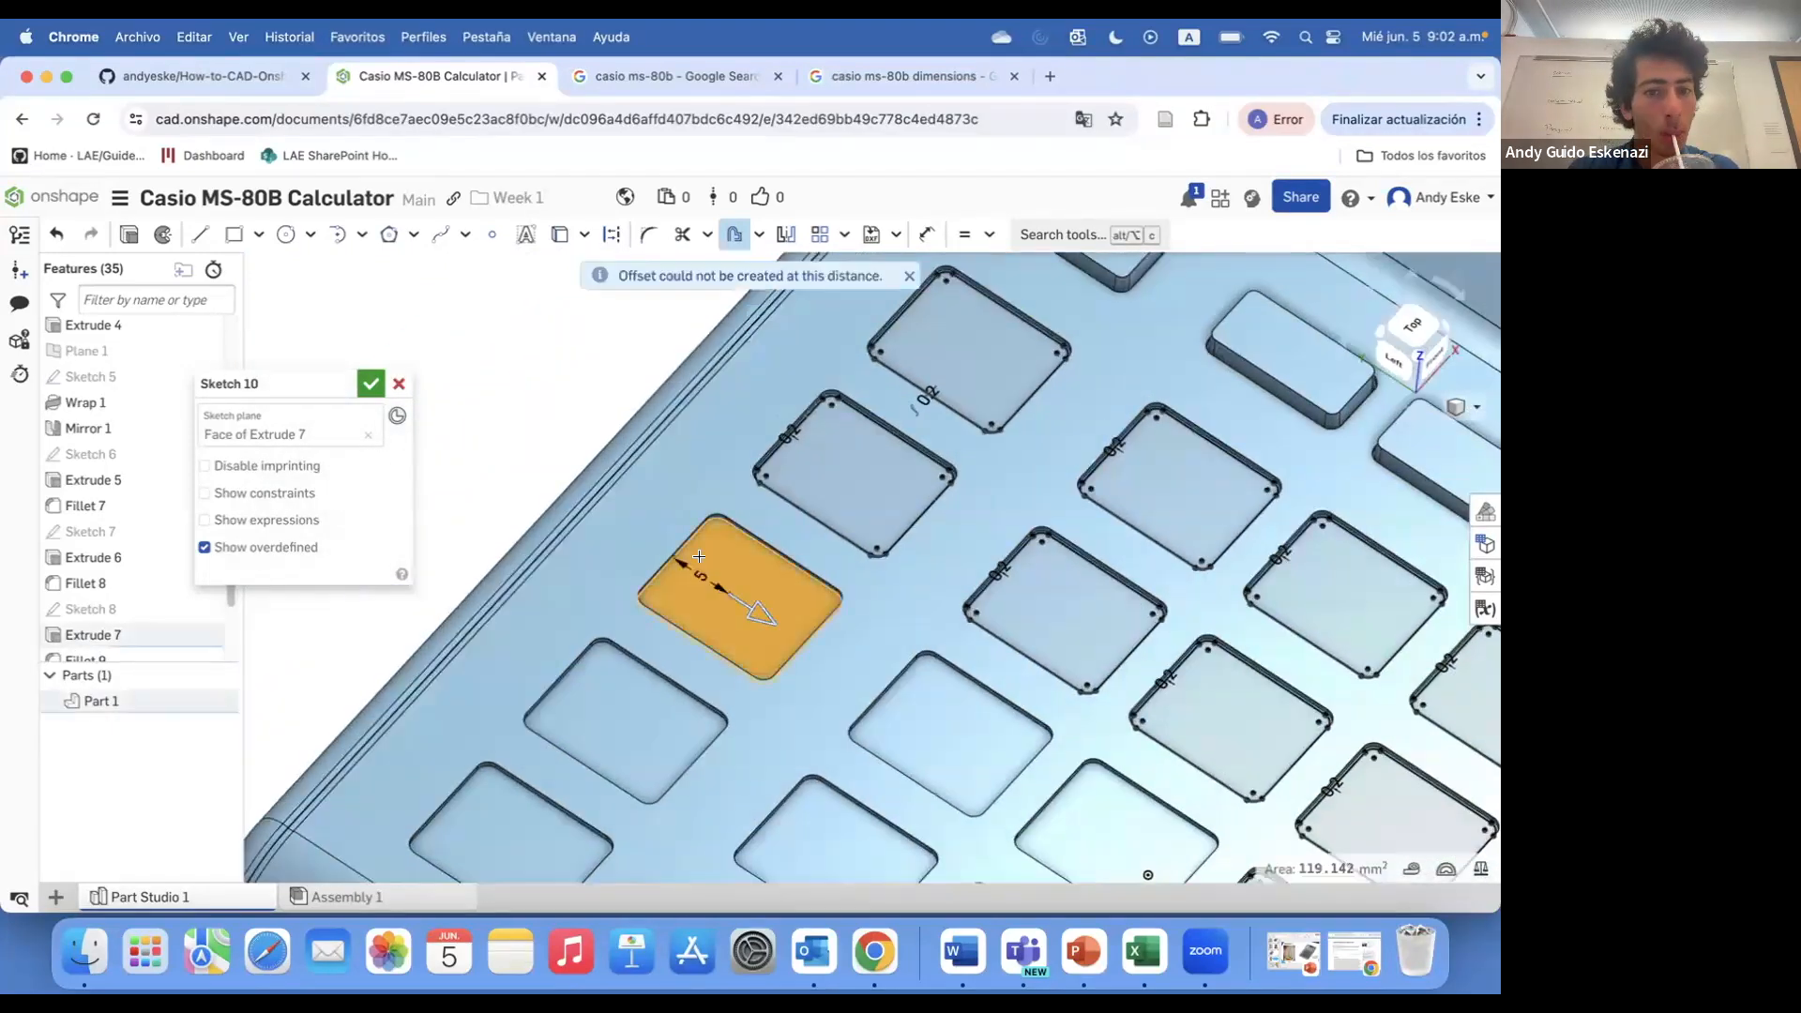
scroll(696, 553, up, 4)
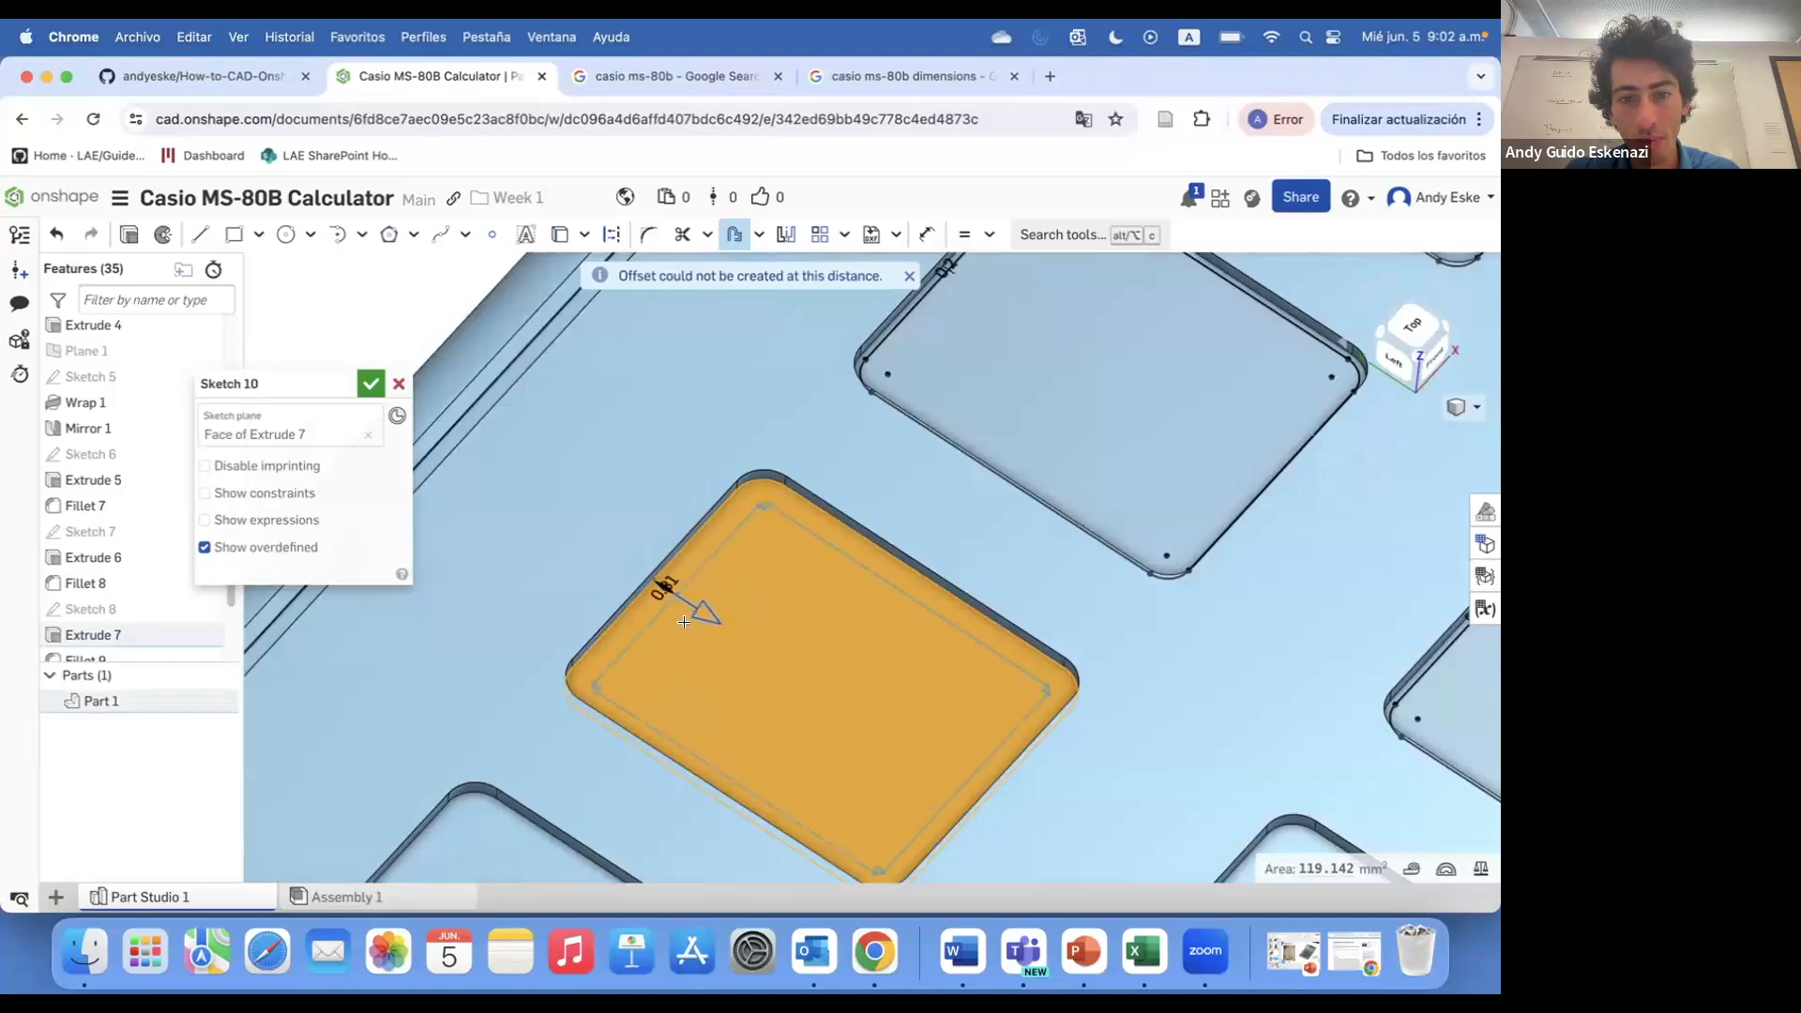
click(764, 569)
- Offset the outline of the fourth-row pocket in the first column inward by 0.2 mm
scroll(739, 490, down, 3)
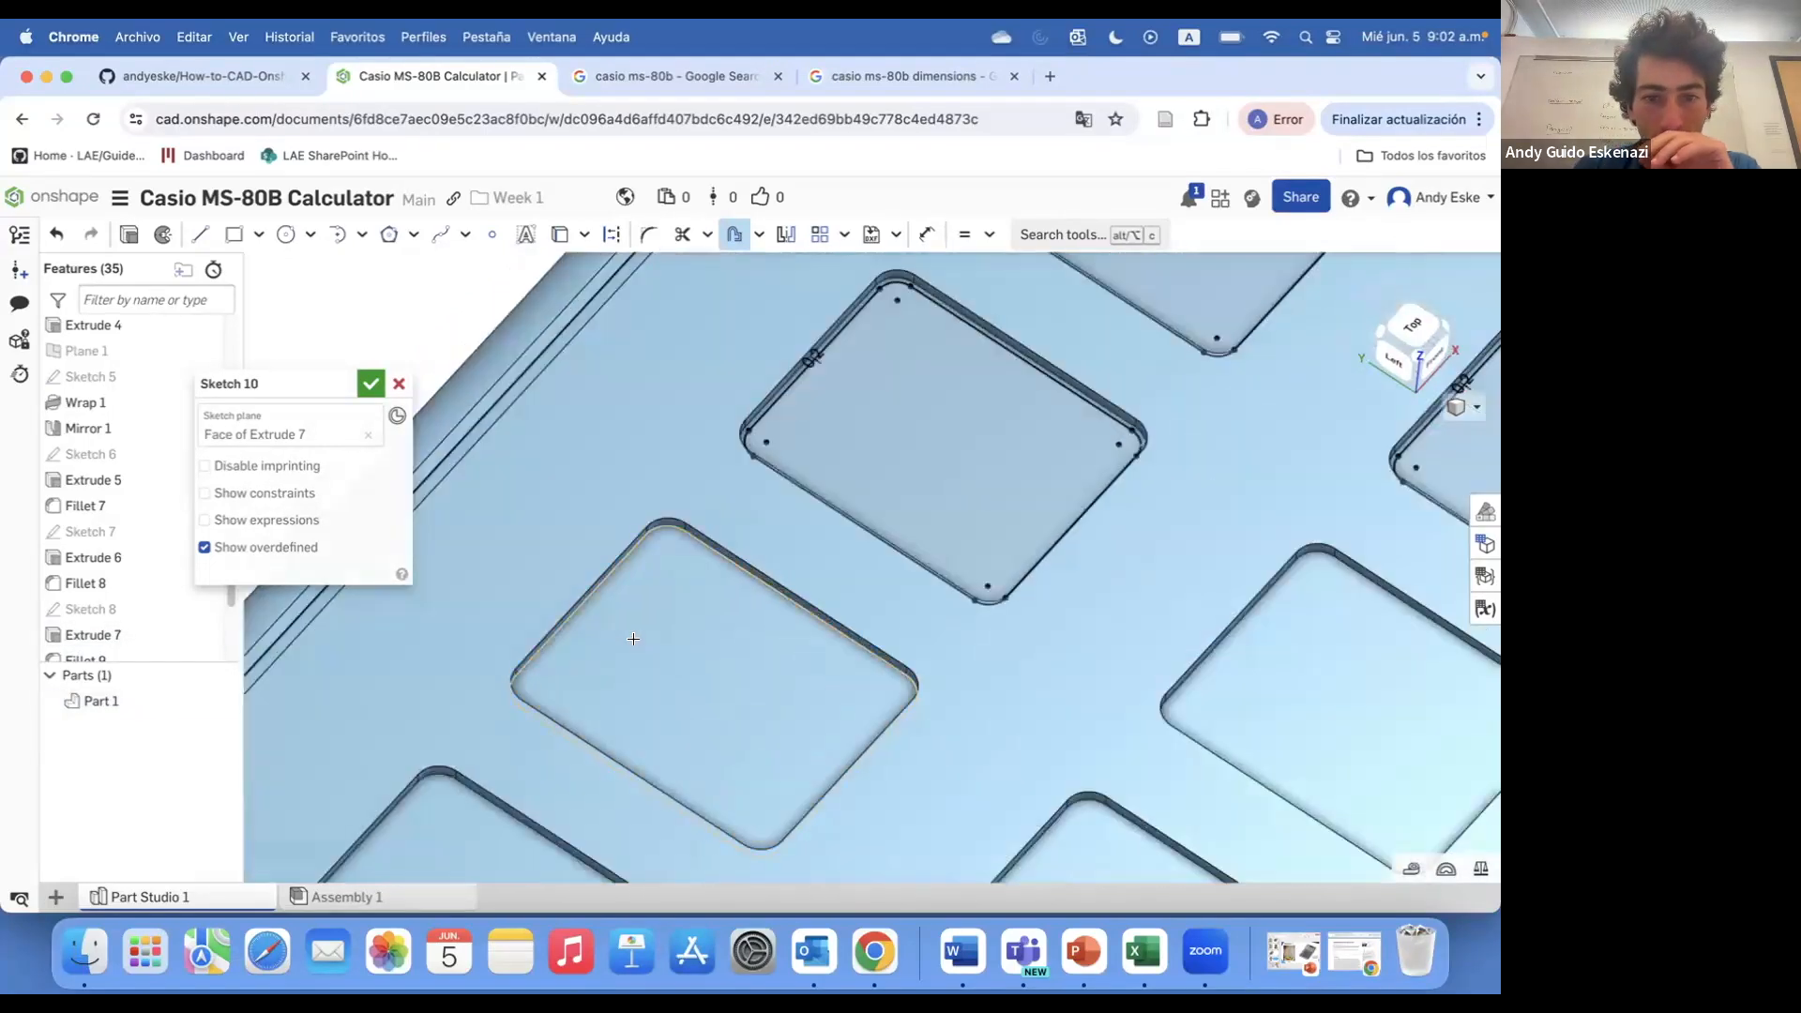
scroll(657, 563, up, 3)
click(605, 591)
click(739, 620)
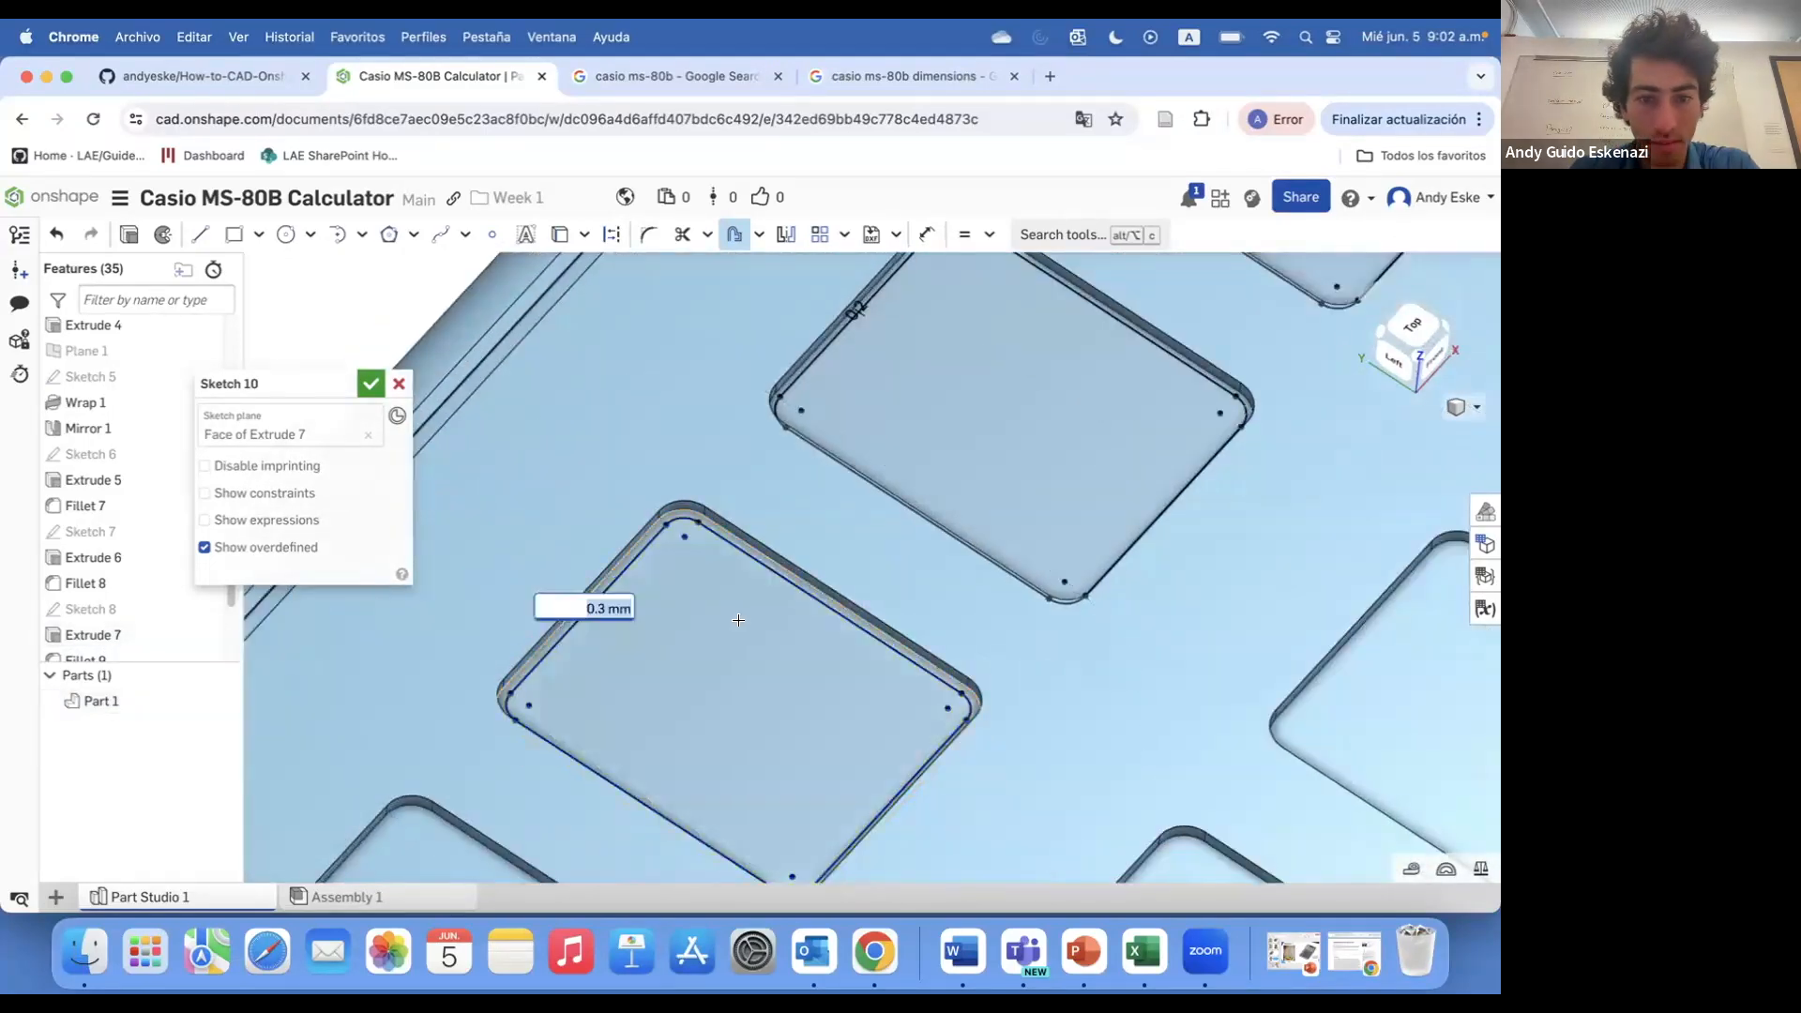
- Offset the outline of the fifth-row pocket in the first column inward by 0.2 mm
scroll(738, 620, down, 3)
scroll(732, 582, up, 3)
click(721, 554)
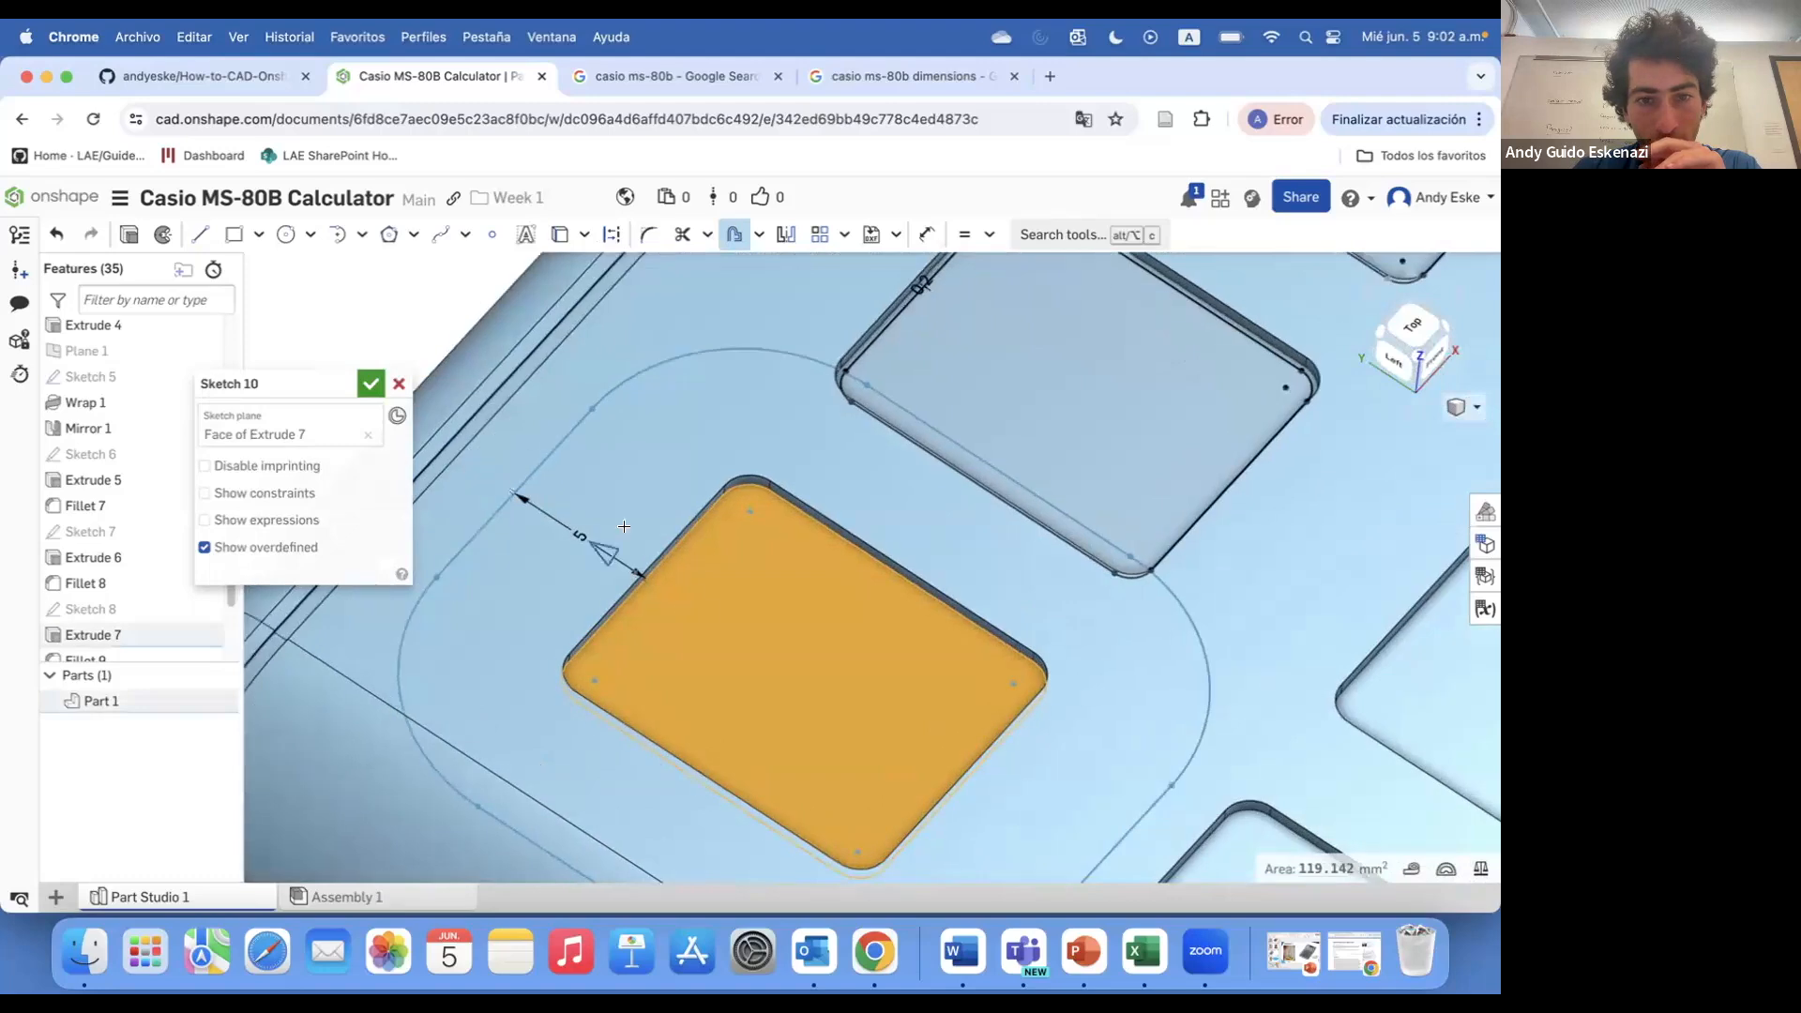
click(755, 562)
key(Return)
- Offset the outline of the fifth-row pocket in the second column inward by 0.2 mm
scroll(755, 562, down, 3)
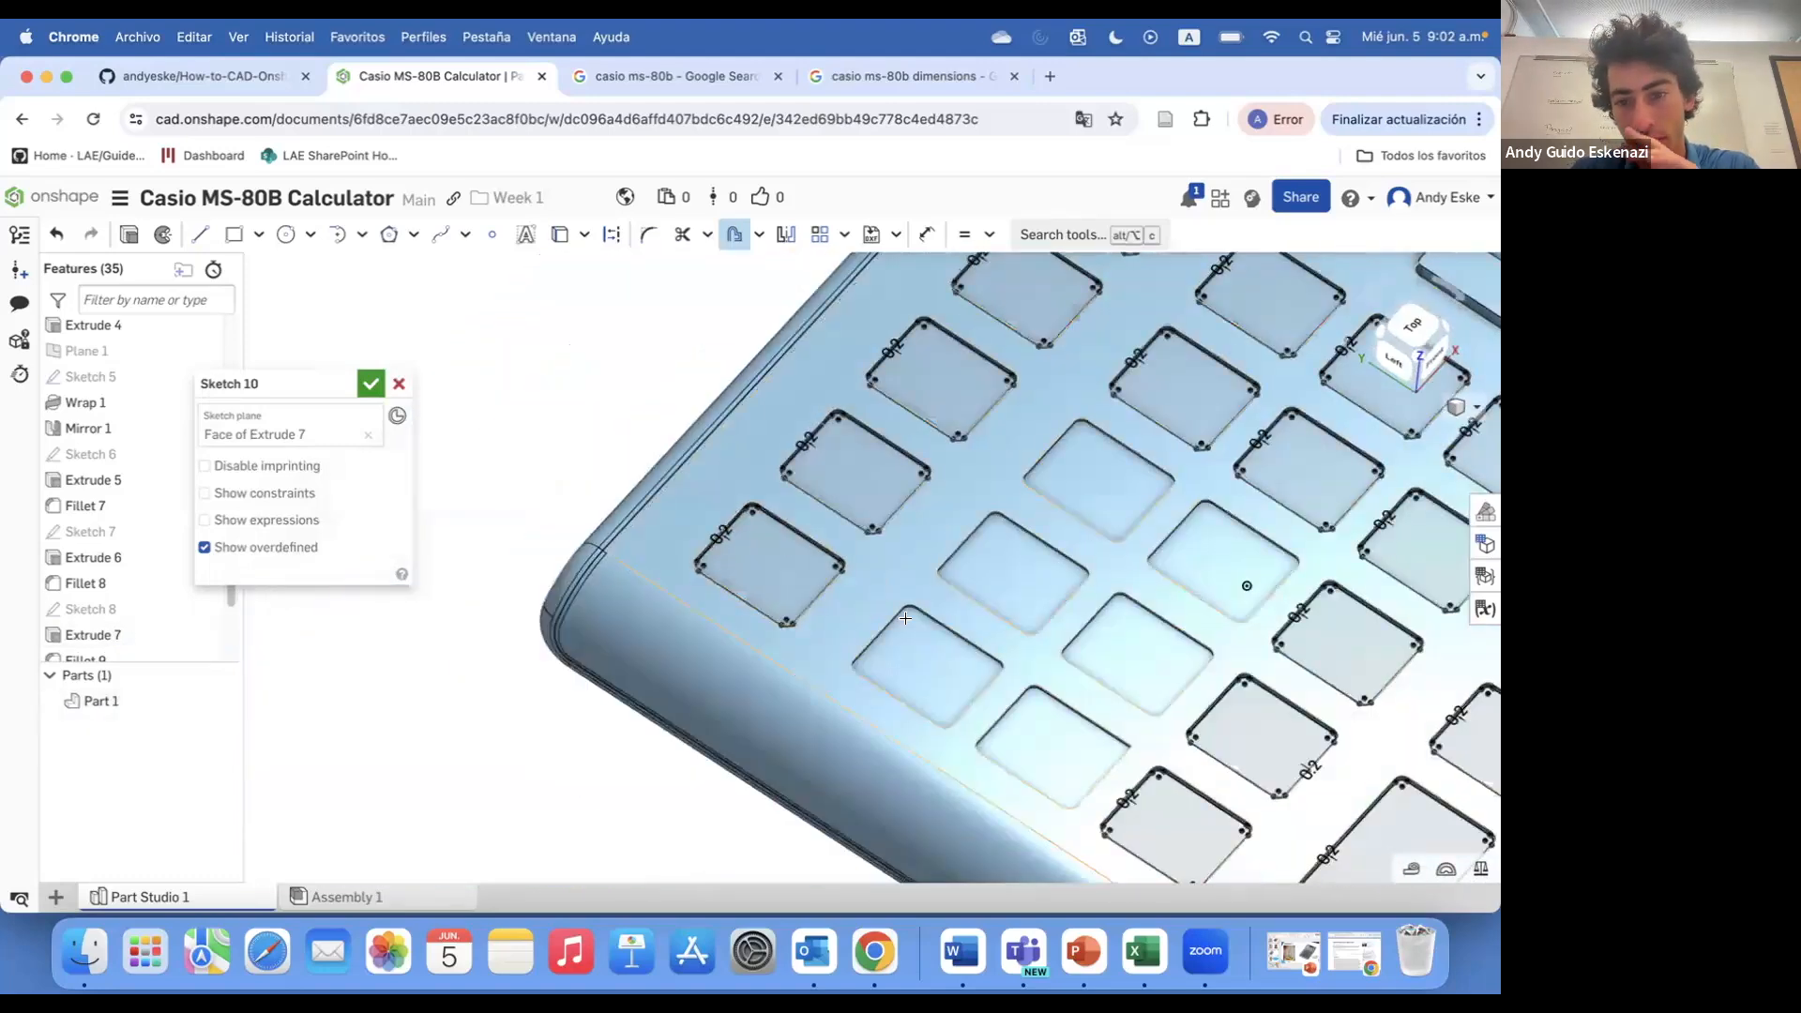
scroll(815, 608, up, 3)
click(815, 608)
click(943, 624)
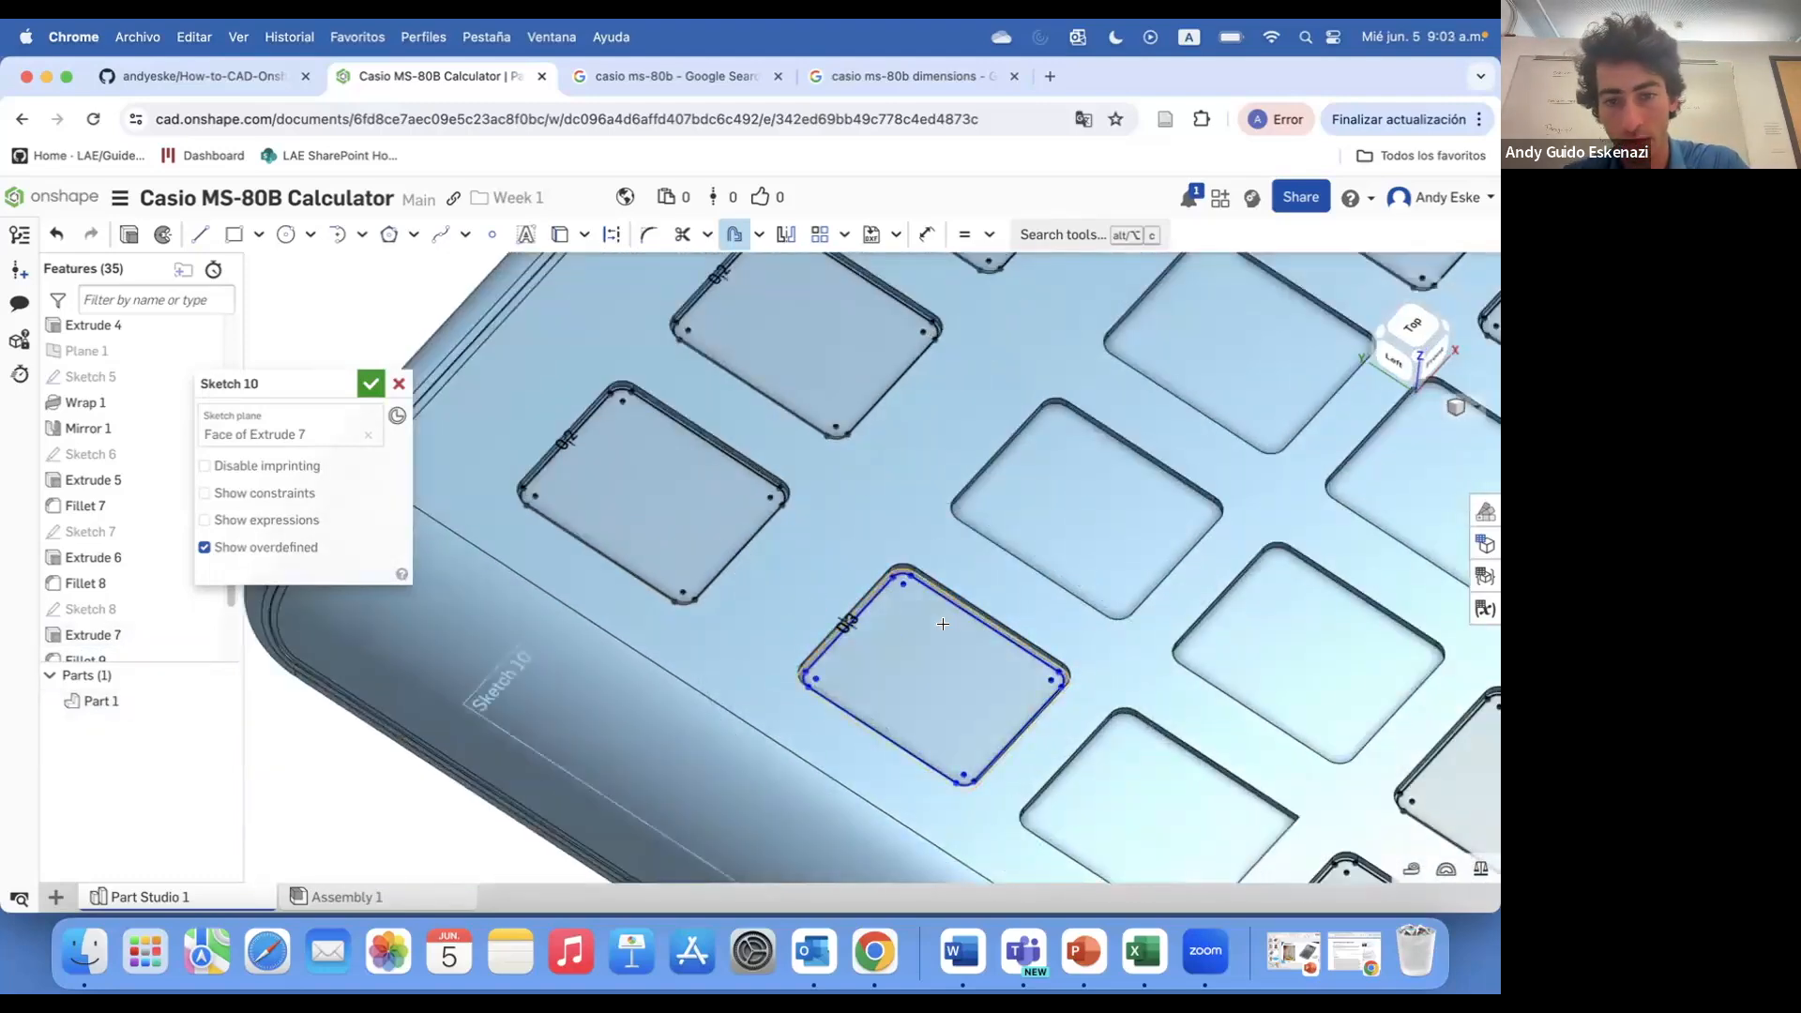
key(Return)
scroll(901, 563, down, 3)
scroll(1116, 708, up, 3)
click(885, 641)
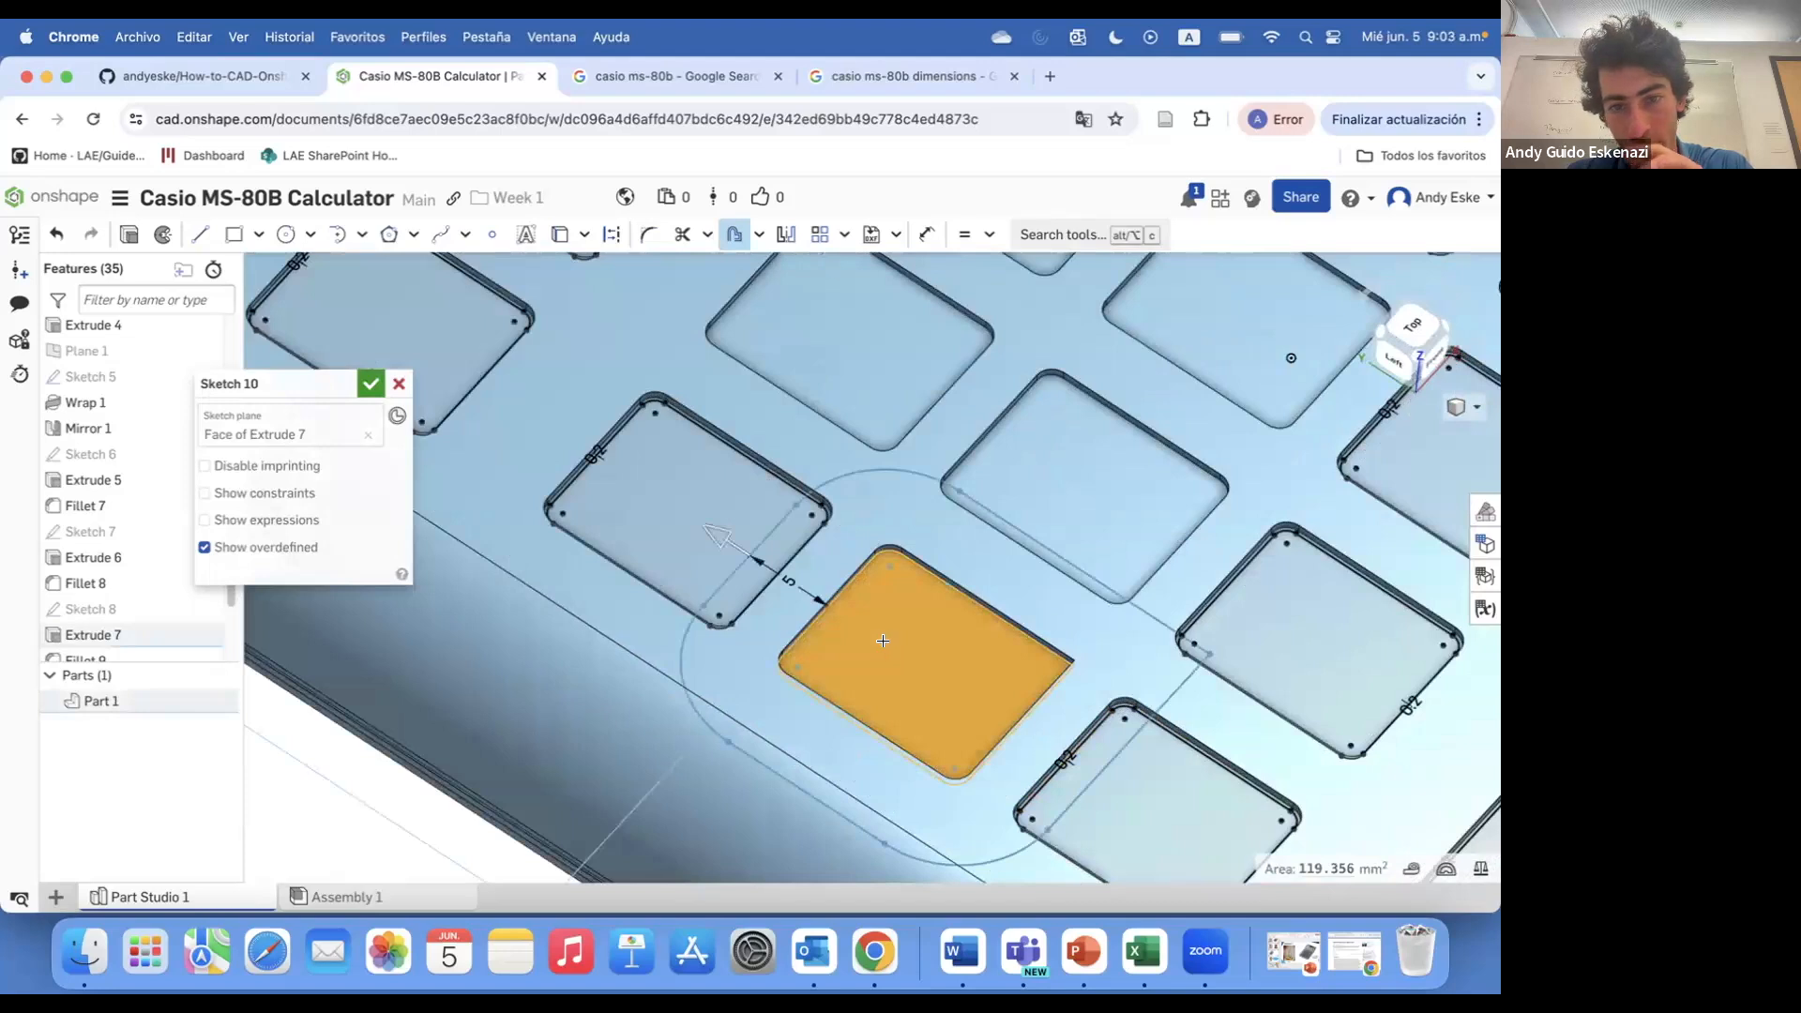
click(397, 383)
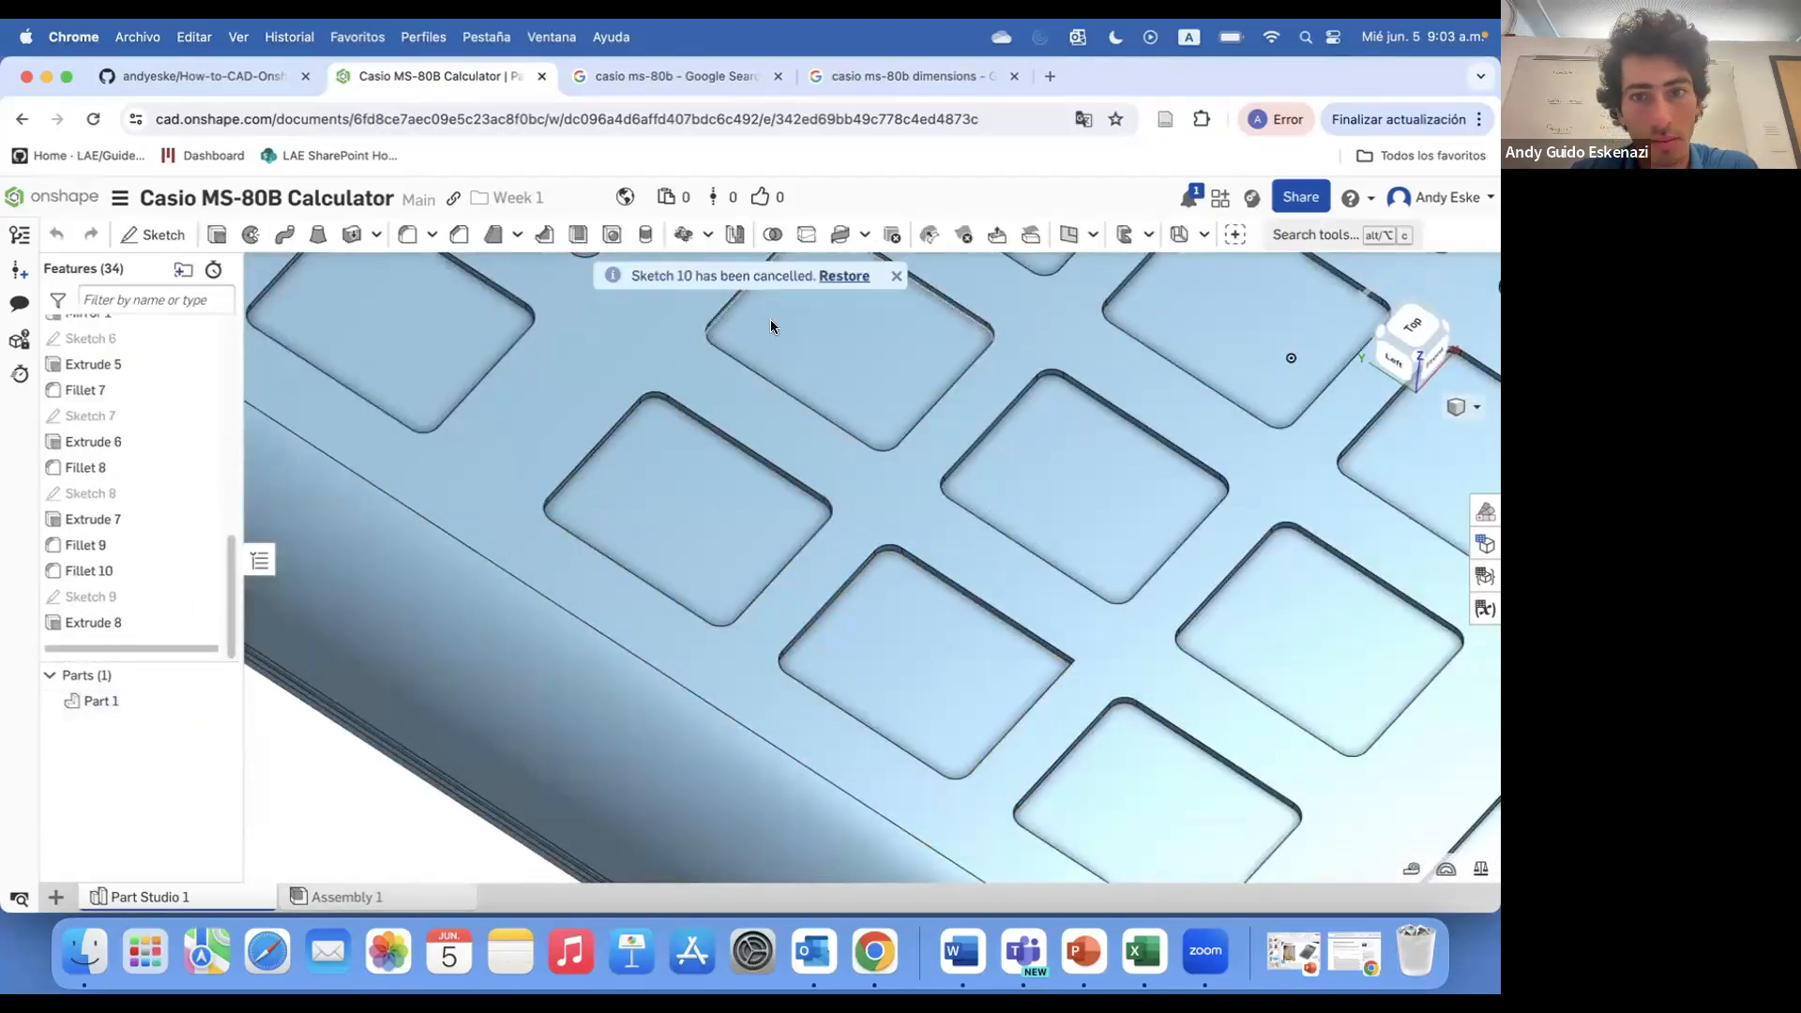
click(844, 276)
- Roll the history back to before Sketch 10 and fillet the sharp corner edge of the fifth-row, third-column pocket with a 1 mm radius
scroll(107, 648, down, 1)
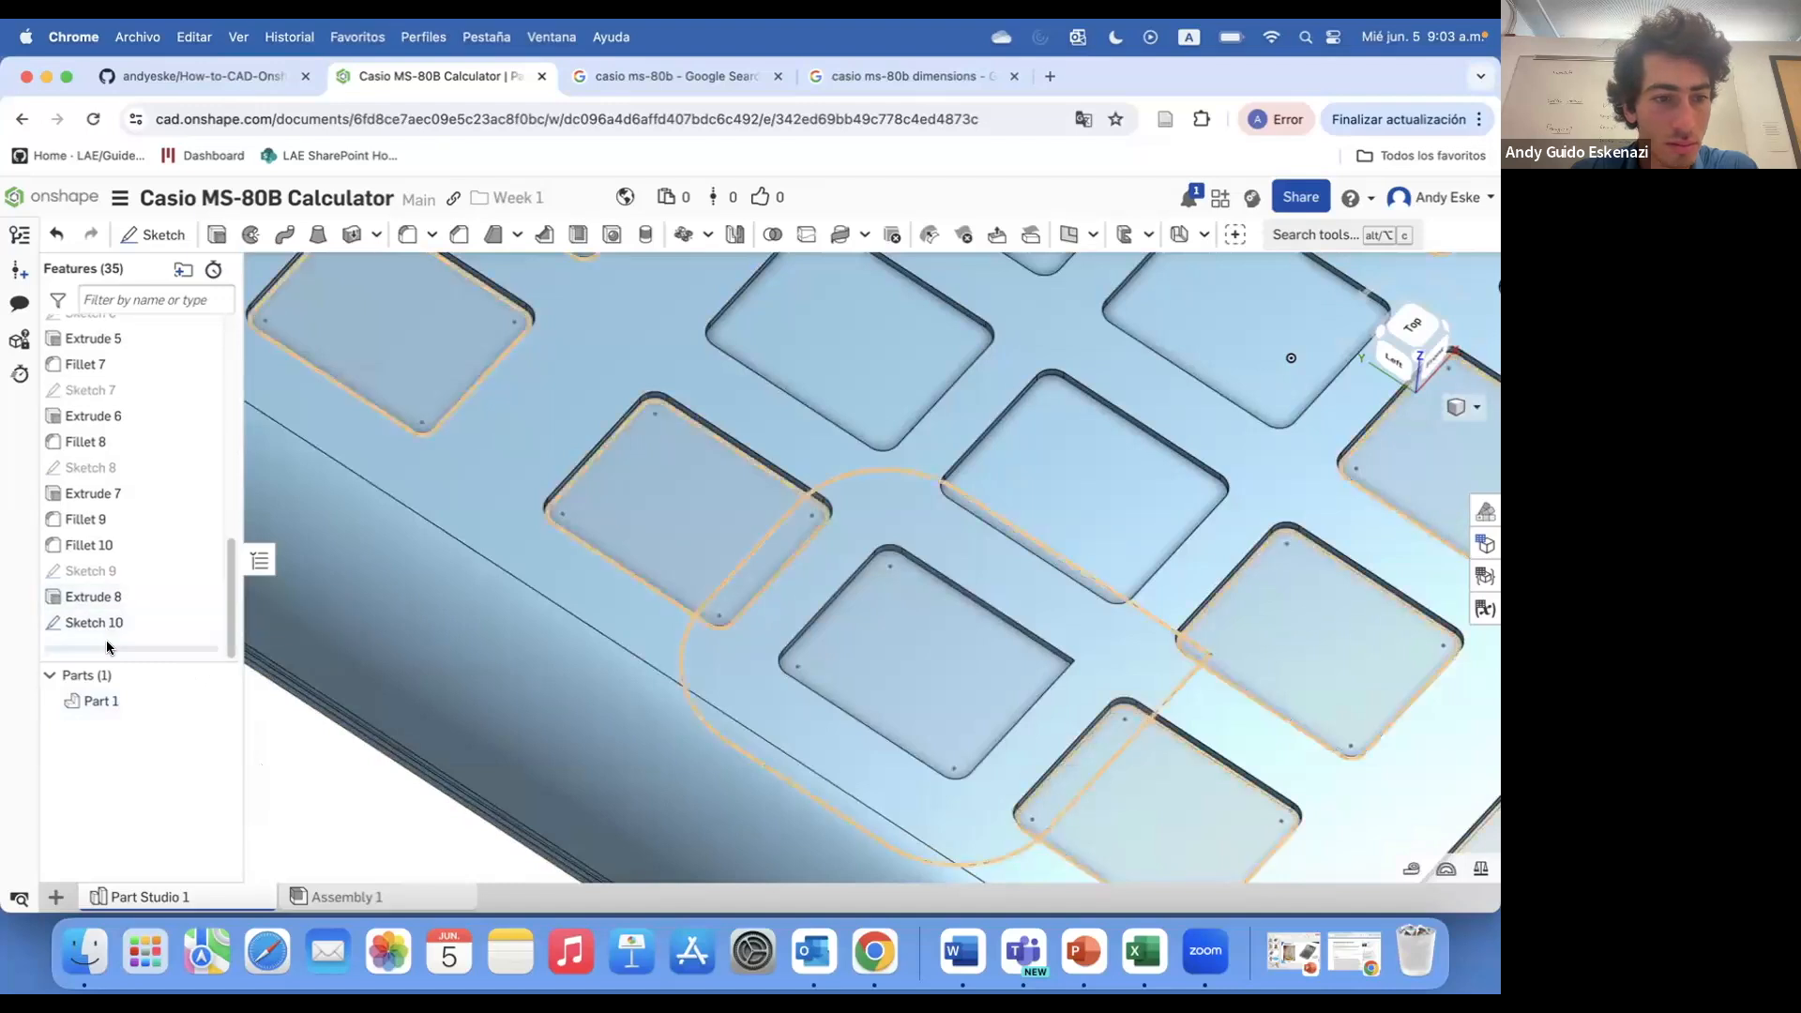
drag(119, 617, 119, 612)
scroll(869, 664, down, 5)
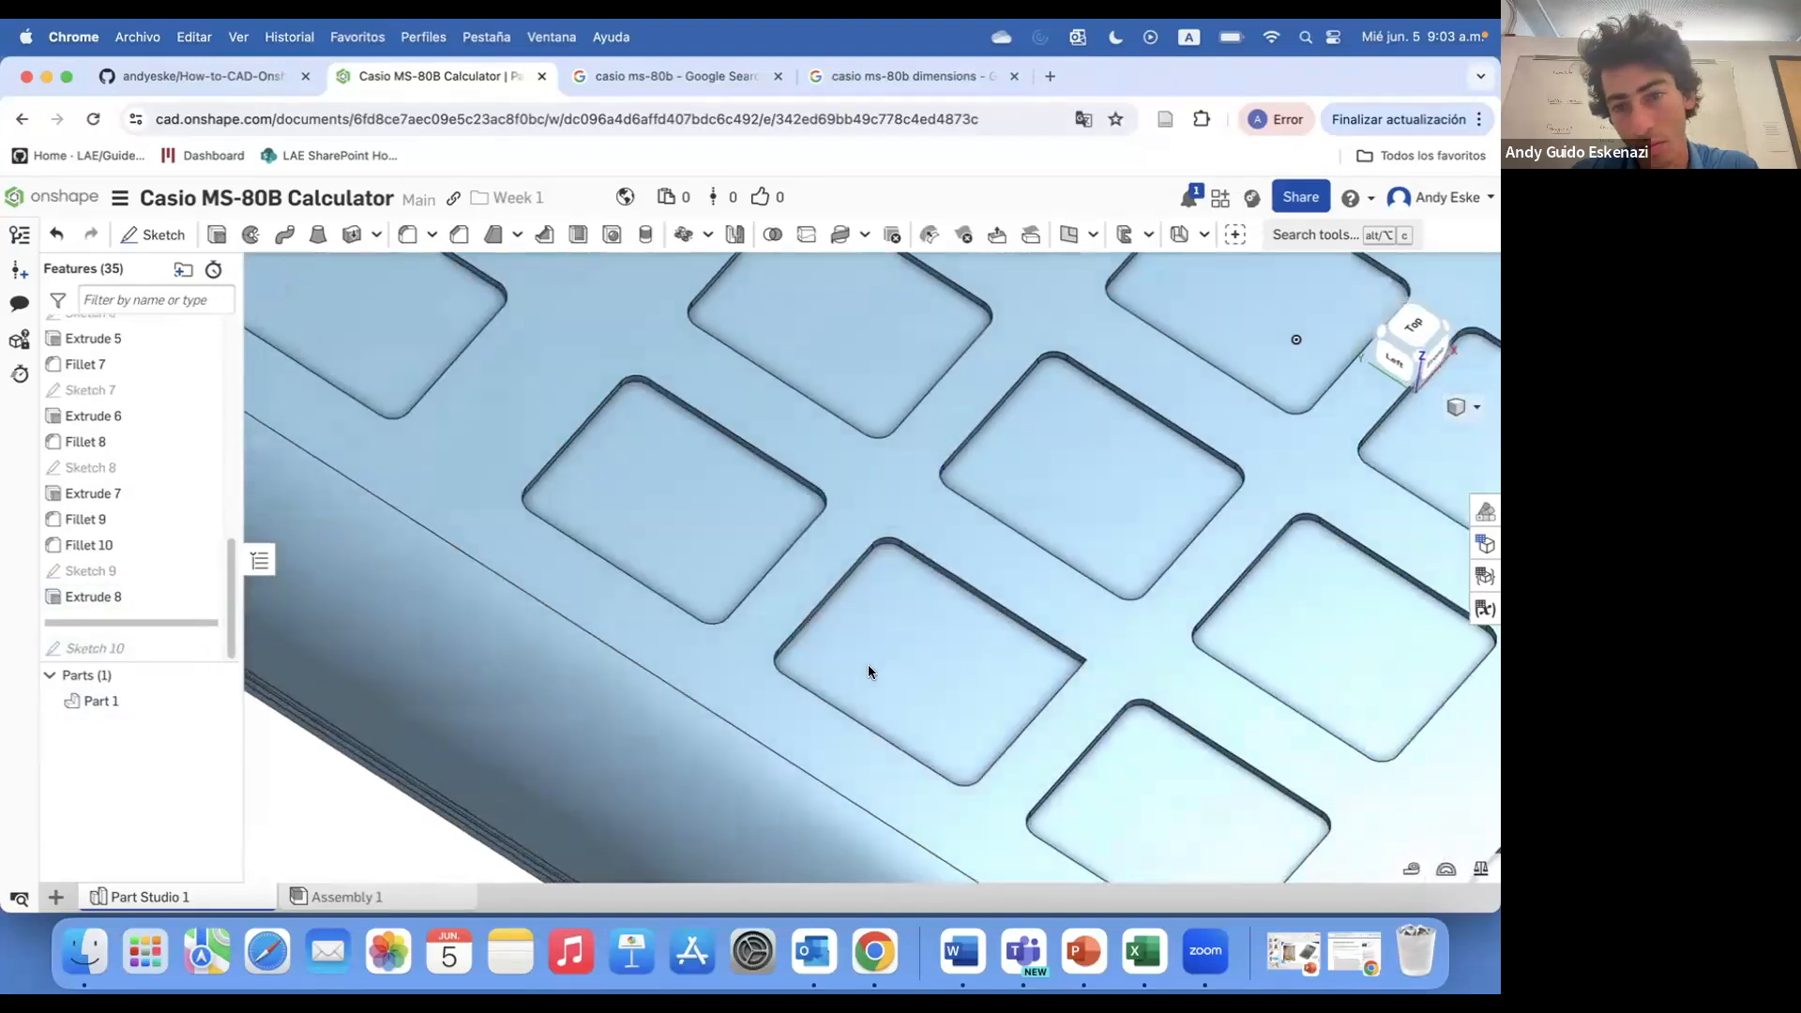
click(407, 234)
scroll(965, 656, up, 3)
click(965, 656)
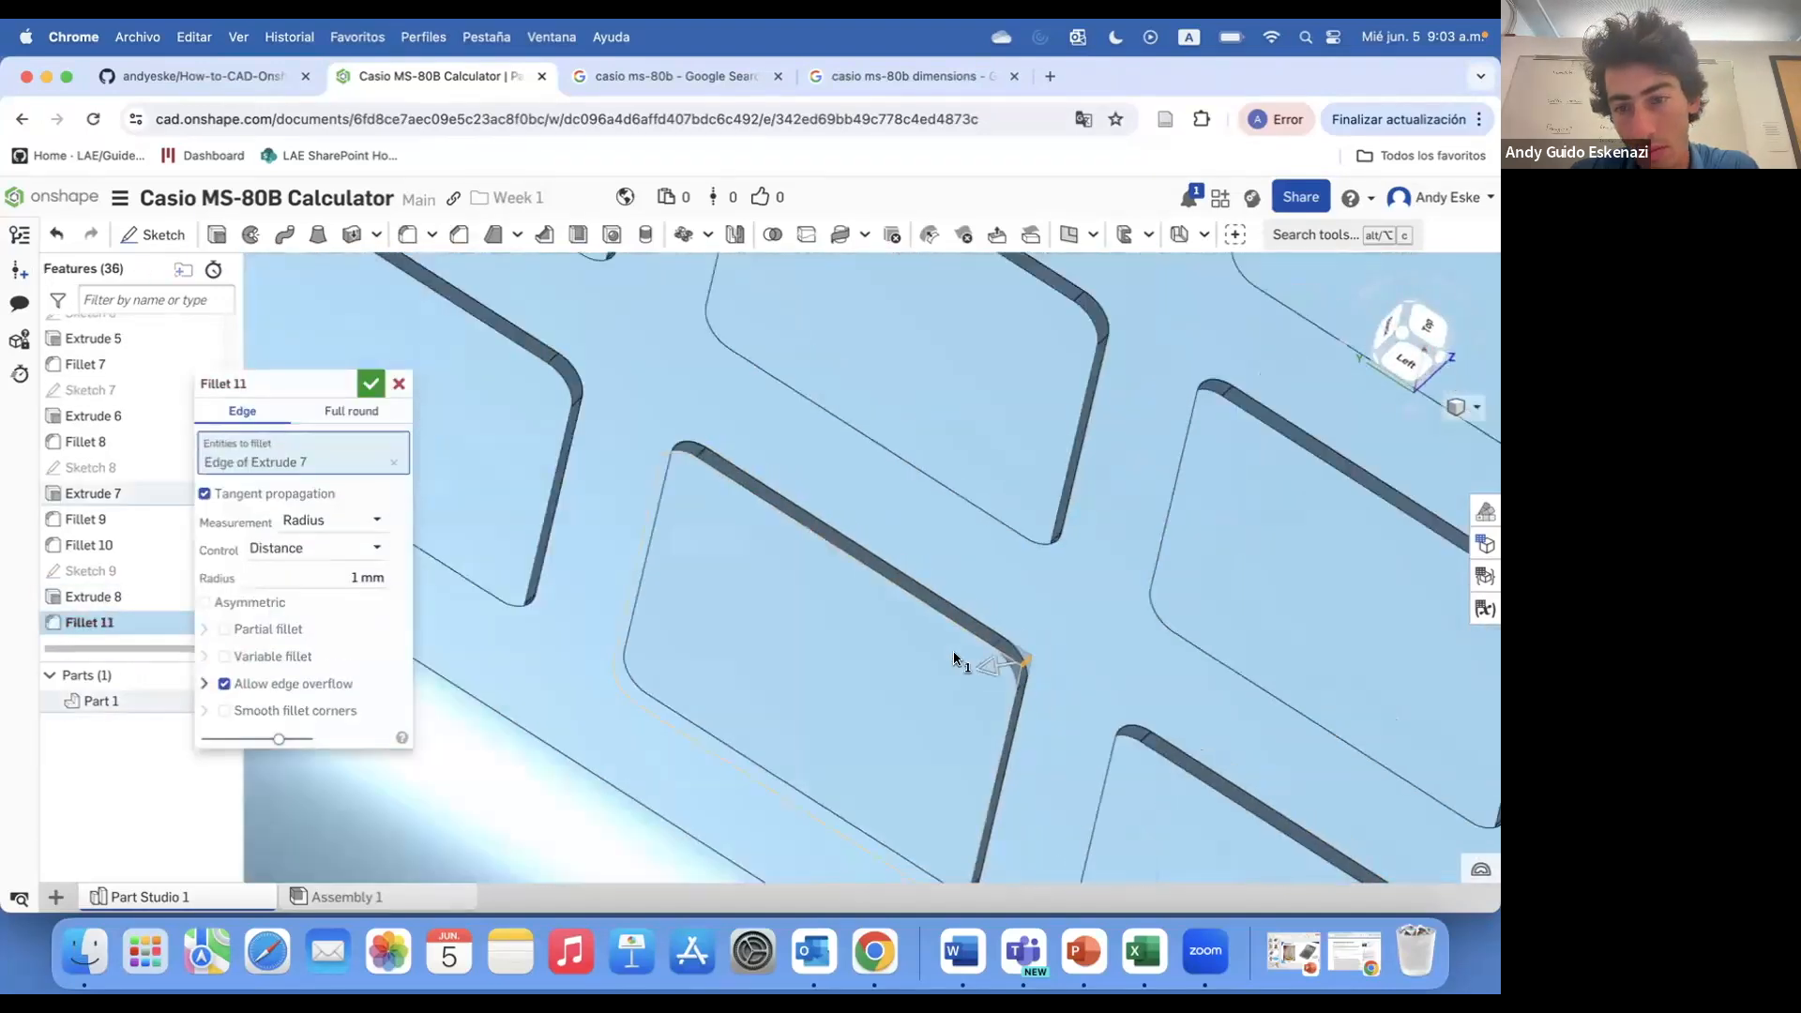
click(369, 379)
- Roll the history forward past Sketch 10 and reopen that sketch for editing
drag(153, 656, 154, 661)
right_click(105, 611)
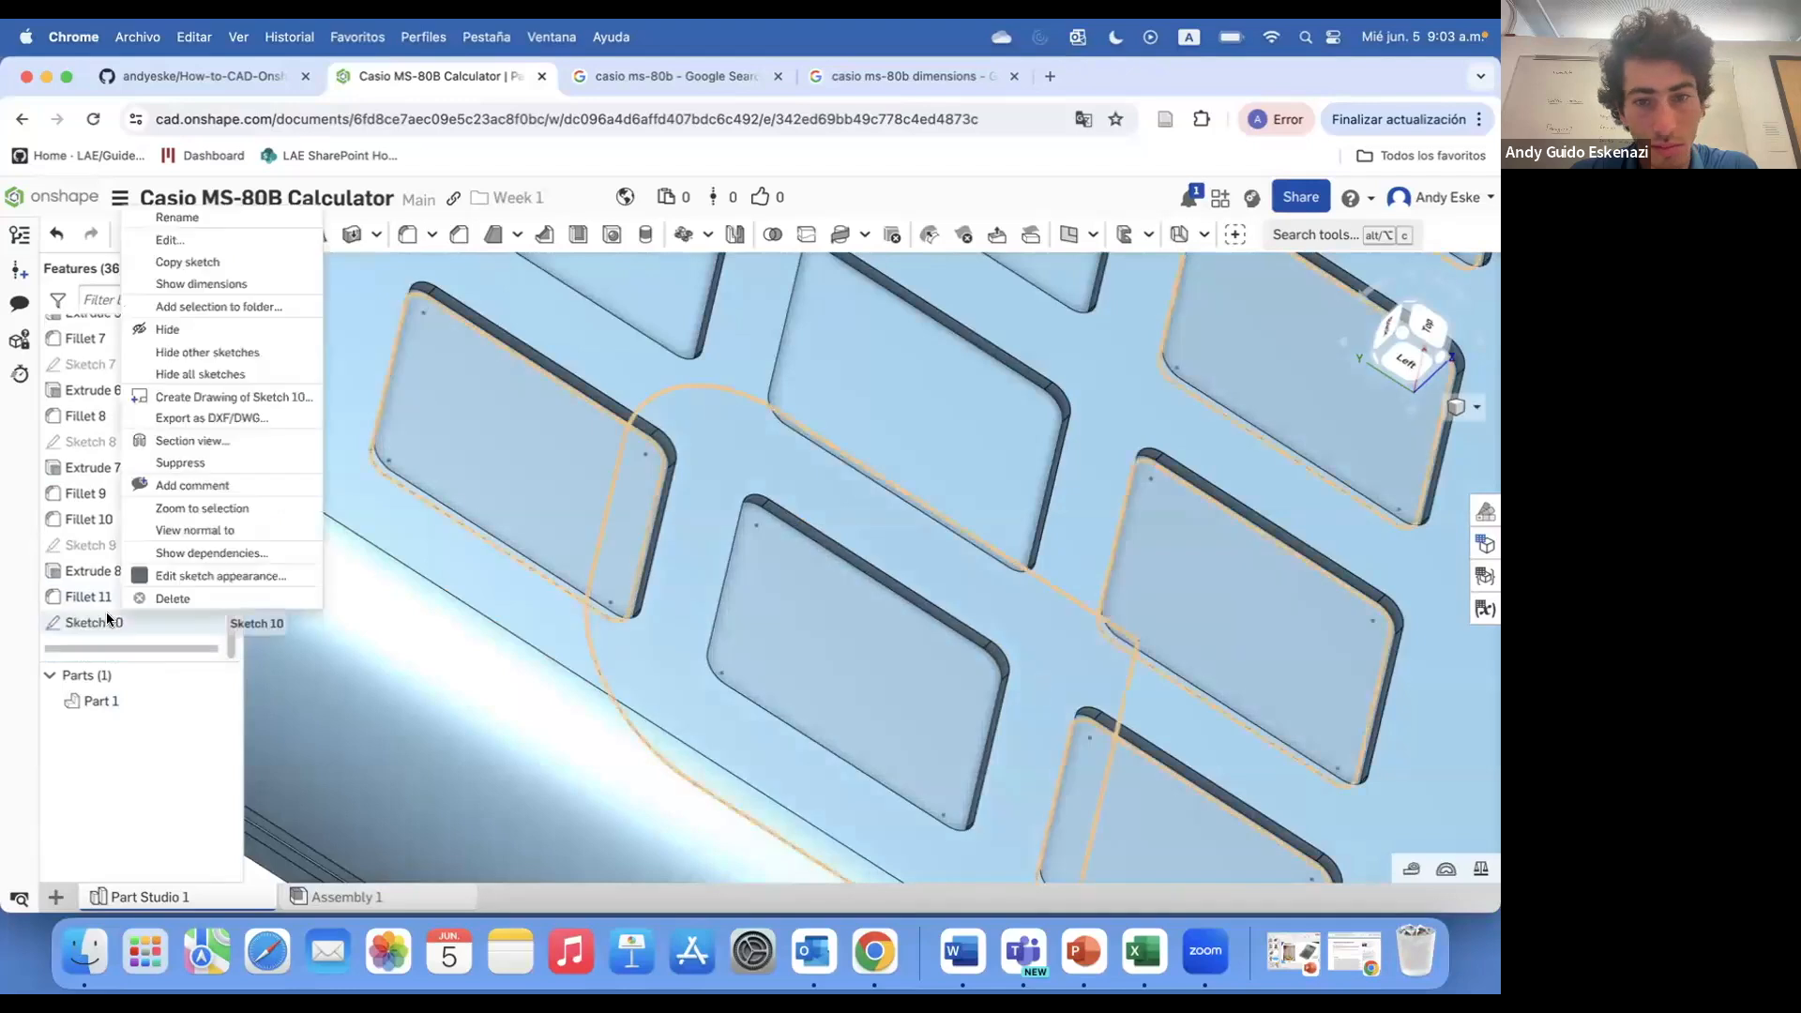
click(160, 242)
- Delete the stray oversized offset lines and arcs surrounding the fifth-row pocket in the third column
right_click(830, 445)
click(898, 853)
right_click(705, 390)
click(792, 759)
right_click(598, 587)
click(675, 571)
right_click(590, 653)
click(672, 645)
right_click(712, 812)
click(783, 802)
scroll(854, 708, down, 3)
right_click(854, 708)
click(929, 699)
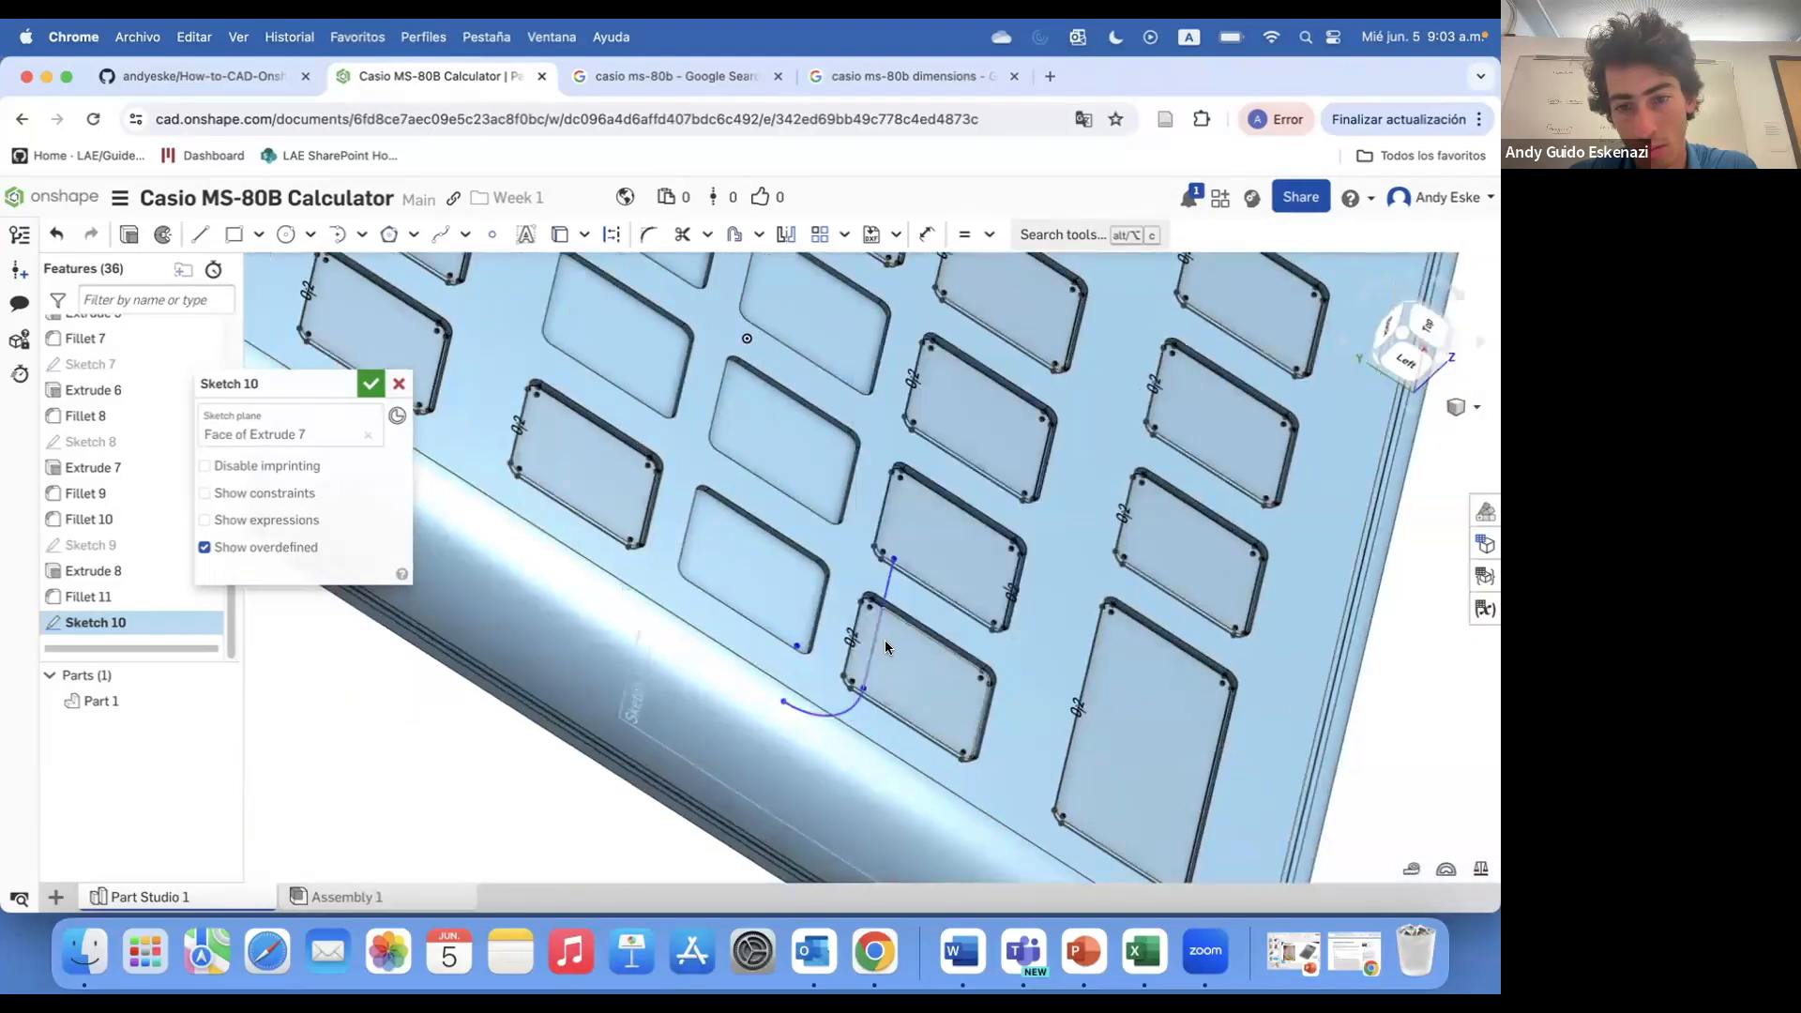
right_click(870, 647)
click(915, 634)
- Offset the outline of the fifth-row pocket in the third column inward by 0.2 mm
scroll(792, 589, up, 3)
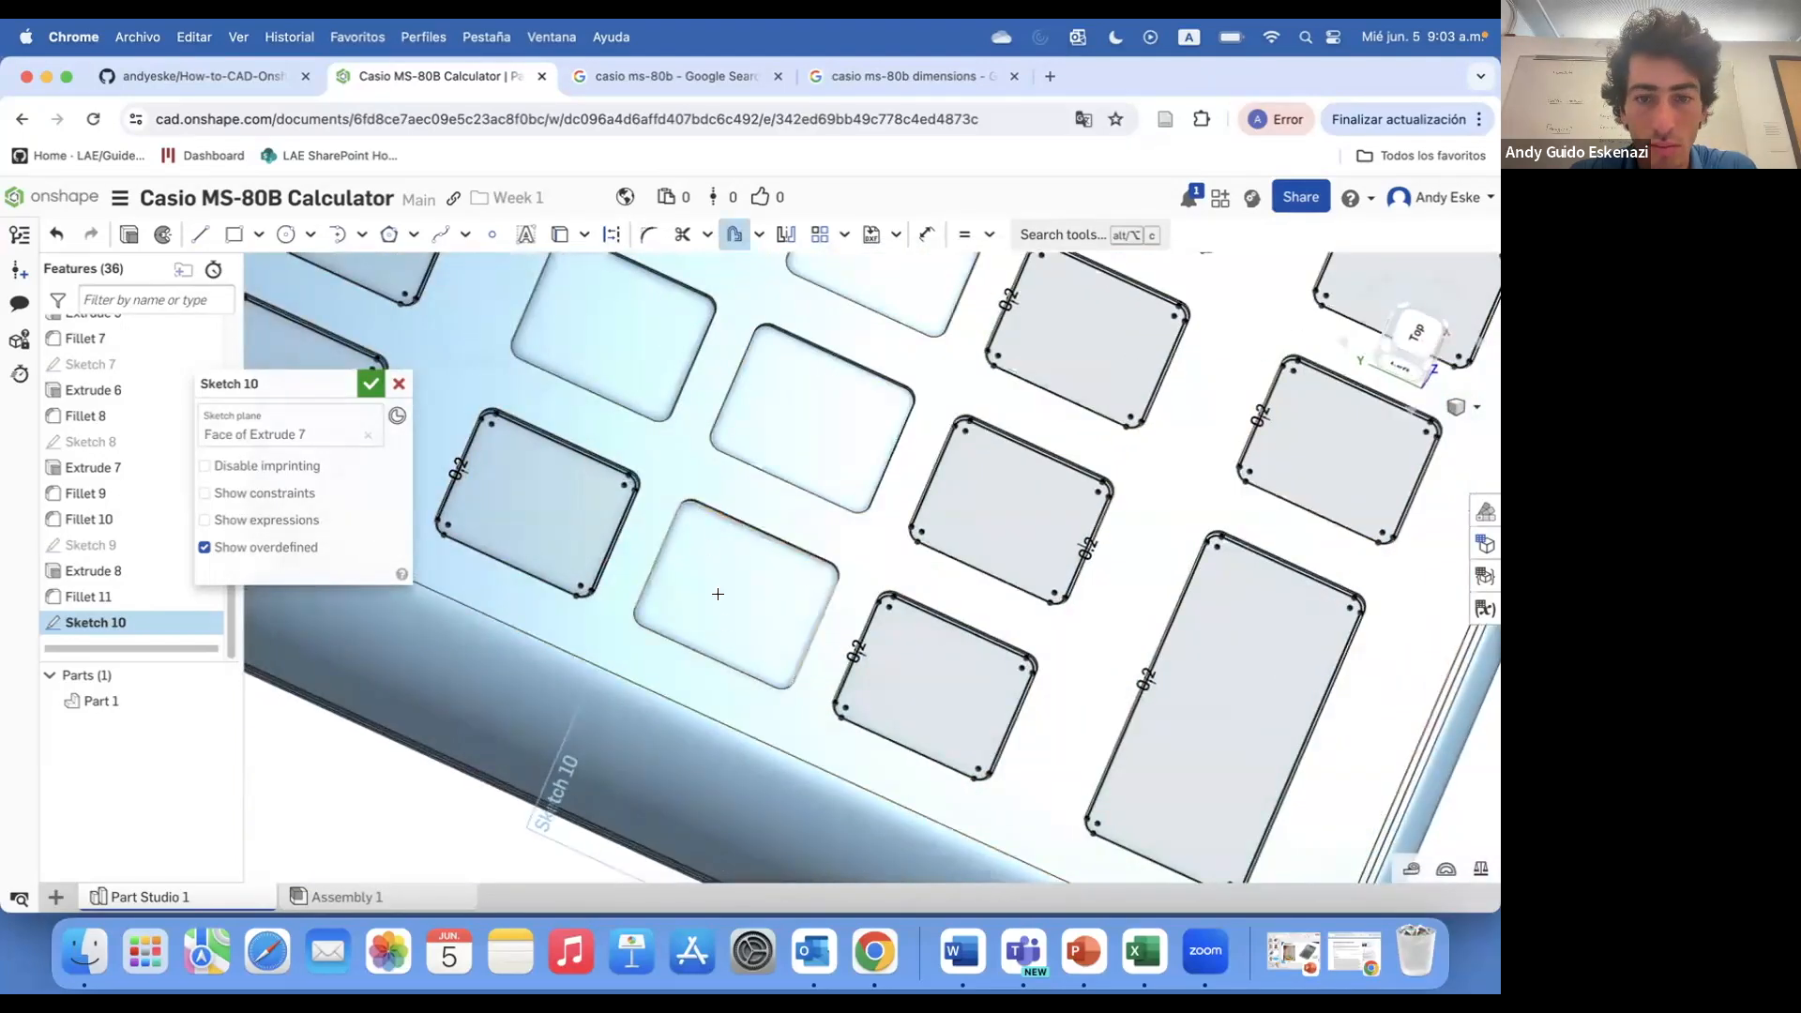
scroll(718, 594, up, 2)
click(709, 596)
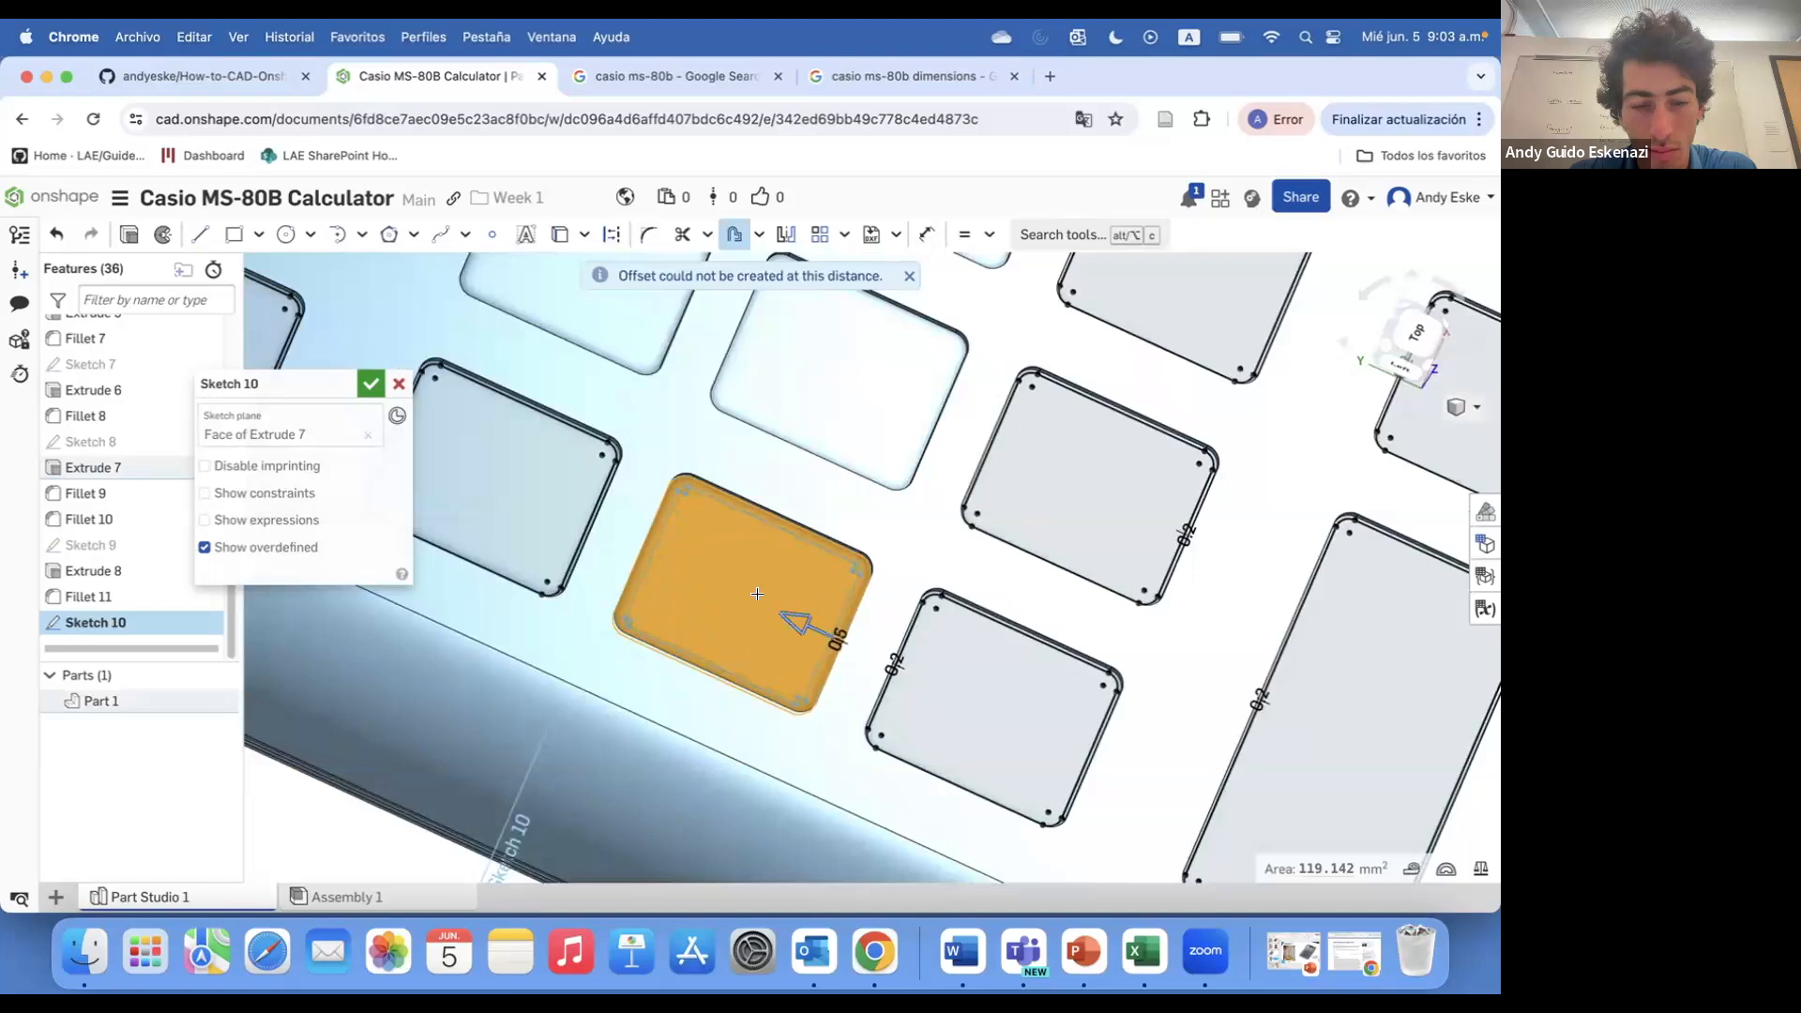
click(831, 637)
- Offset the outlines of the fourth-row pockets in the third and second columns inward by 0.2 mm
scroll(838, 467, up, 5)
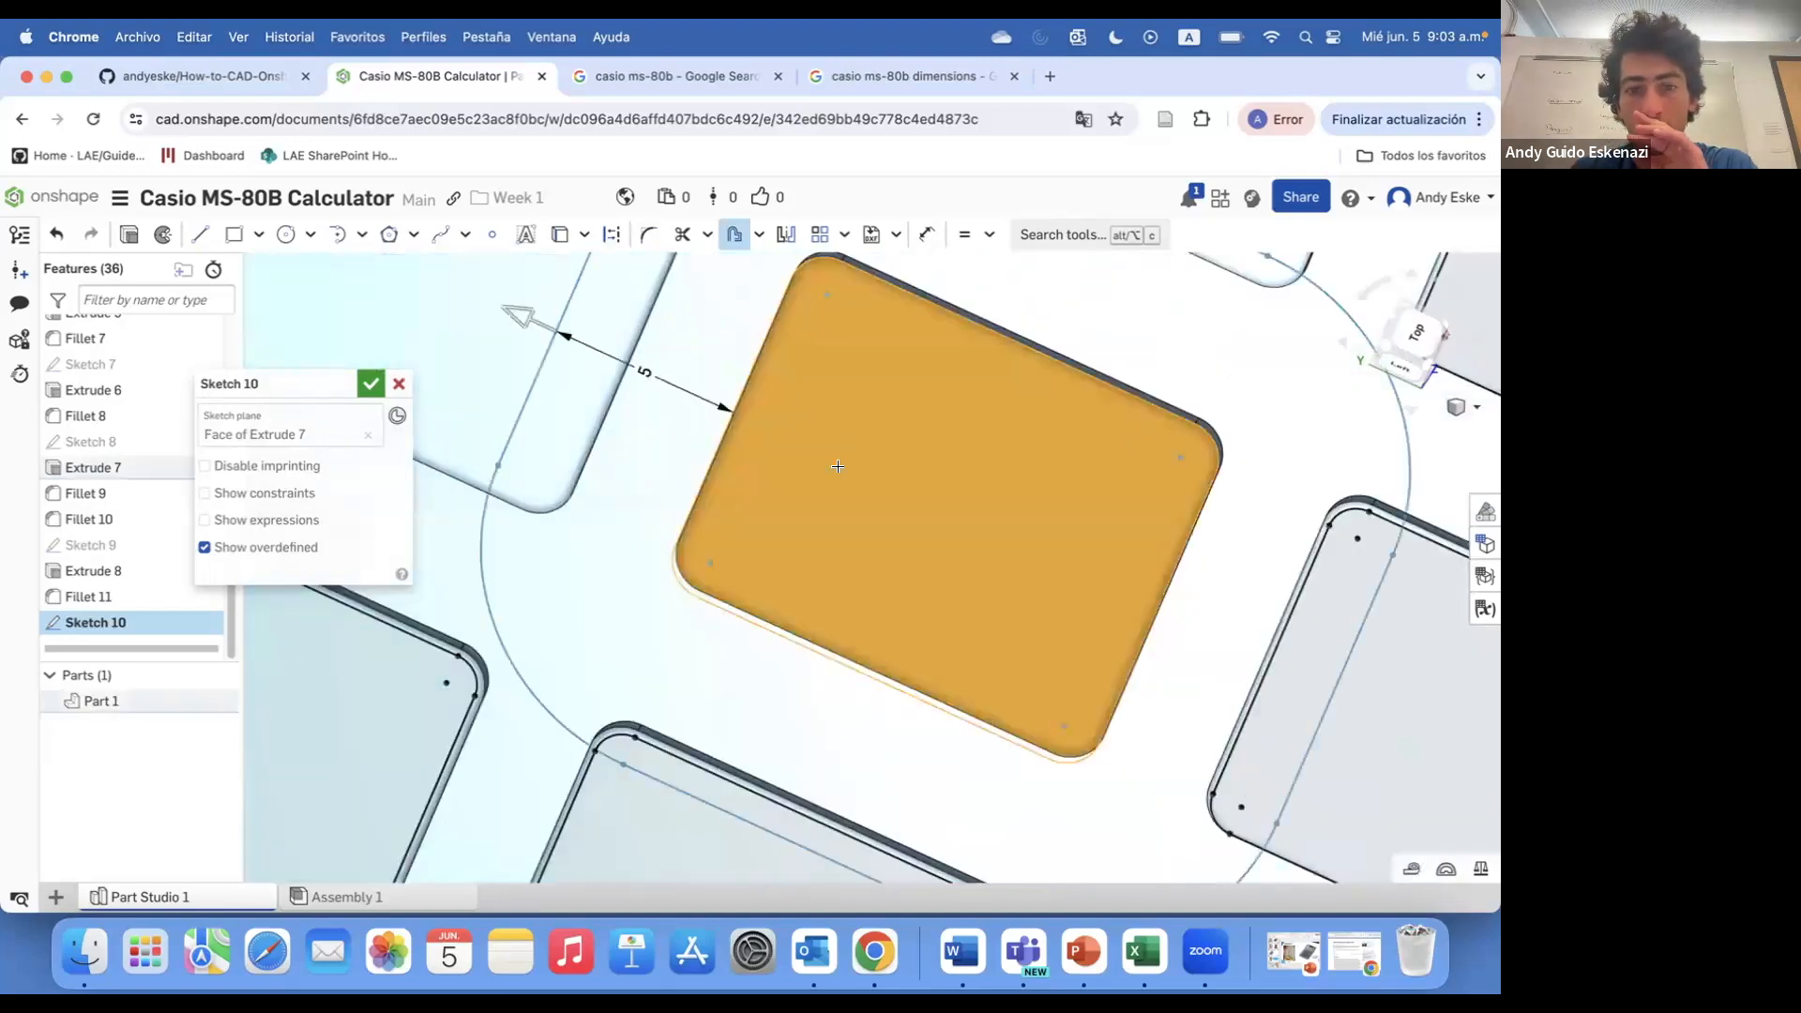
click(732, 411)
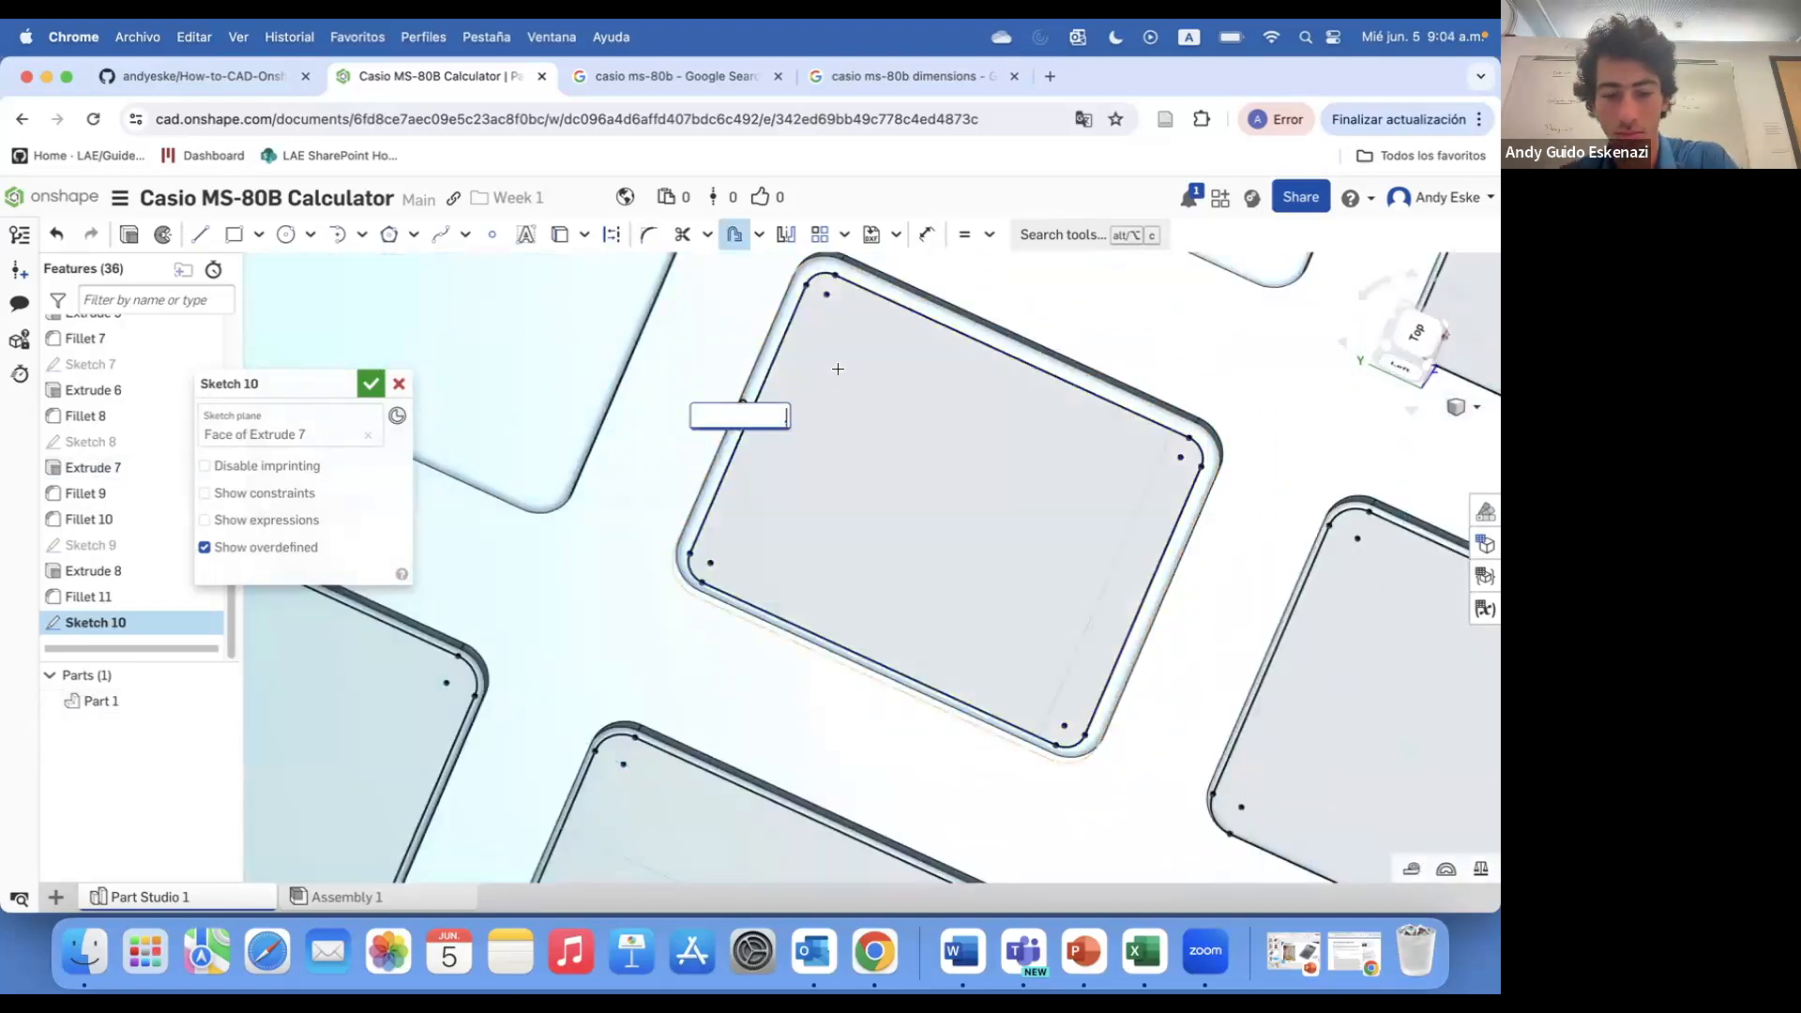
scroll(754, 543, down, 2)
scroll(753, 543, down, 3)
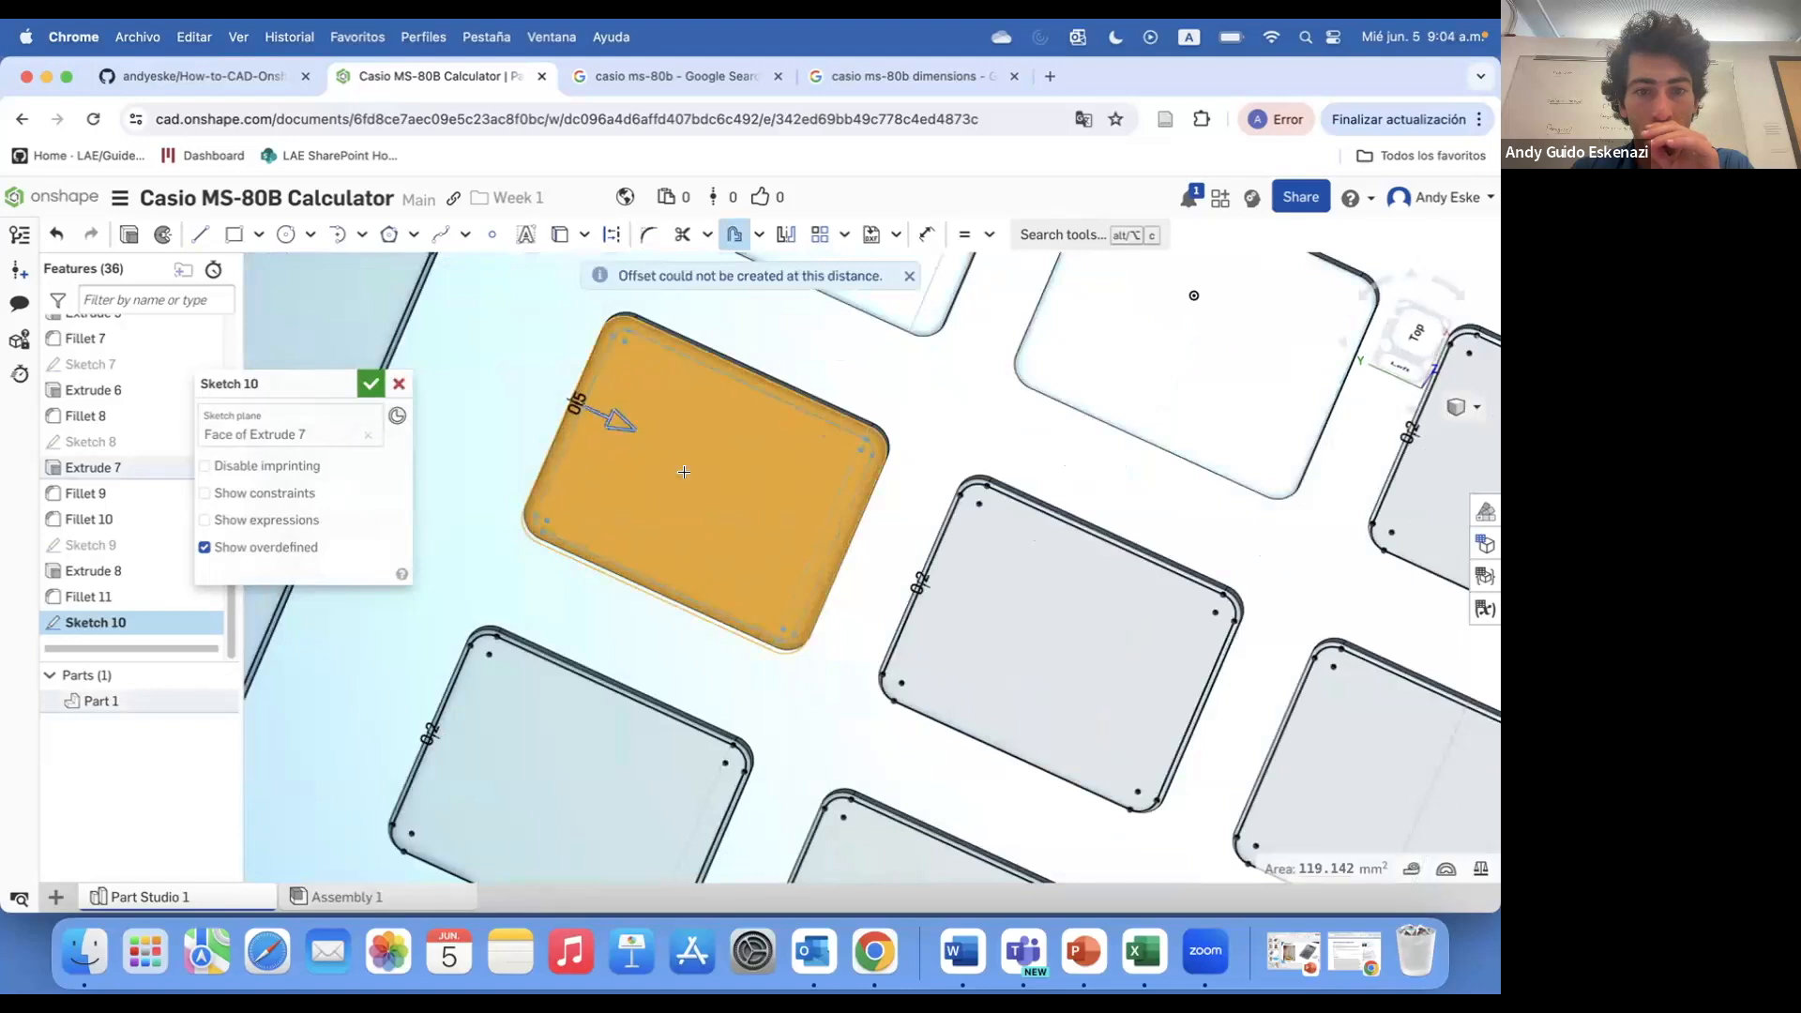
click(684, 472)
- Offset the outlines of the third-row pockets in the second and third columns inward by 0.2 mm and finish the sketch
scroll(599, 412, down, 5)
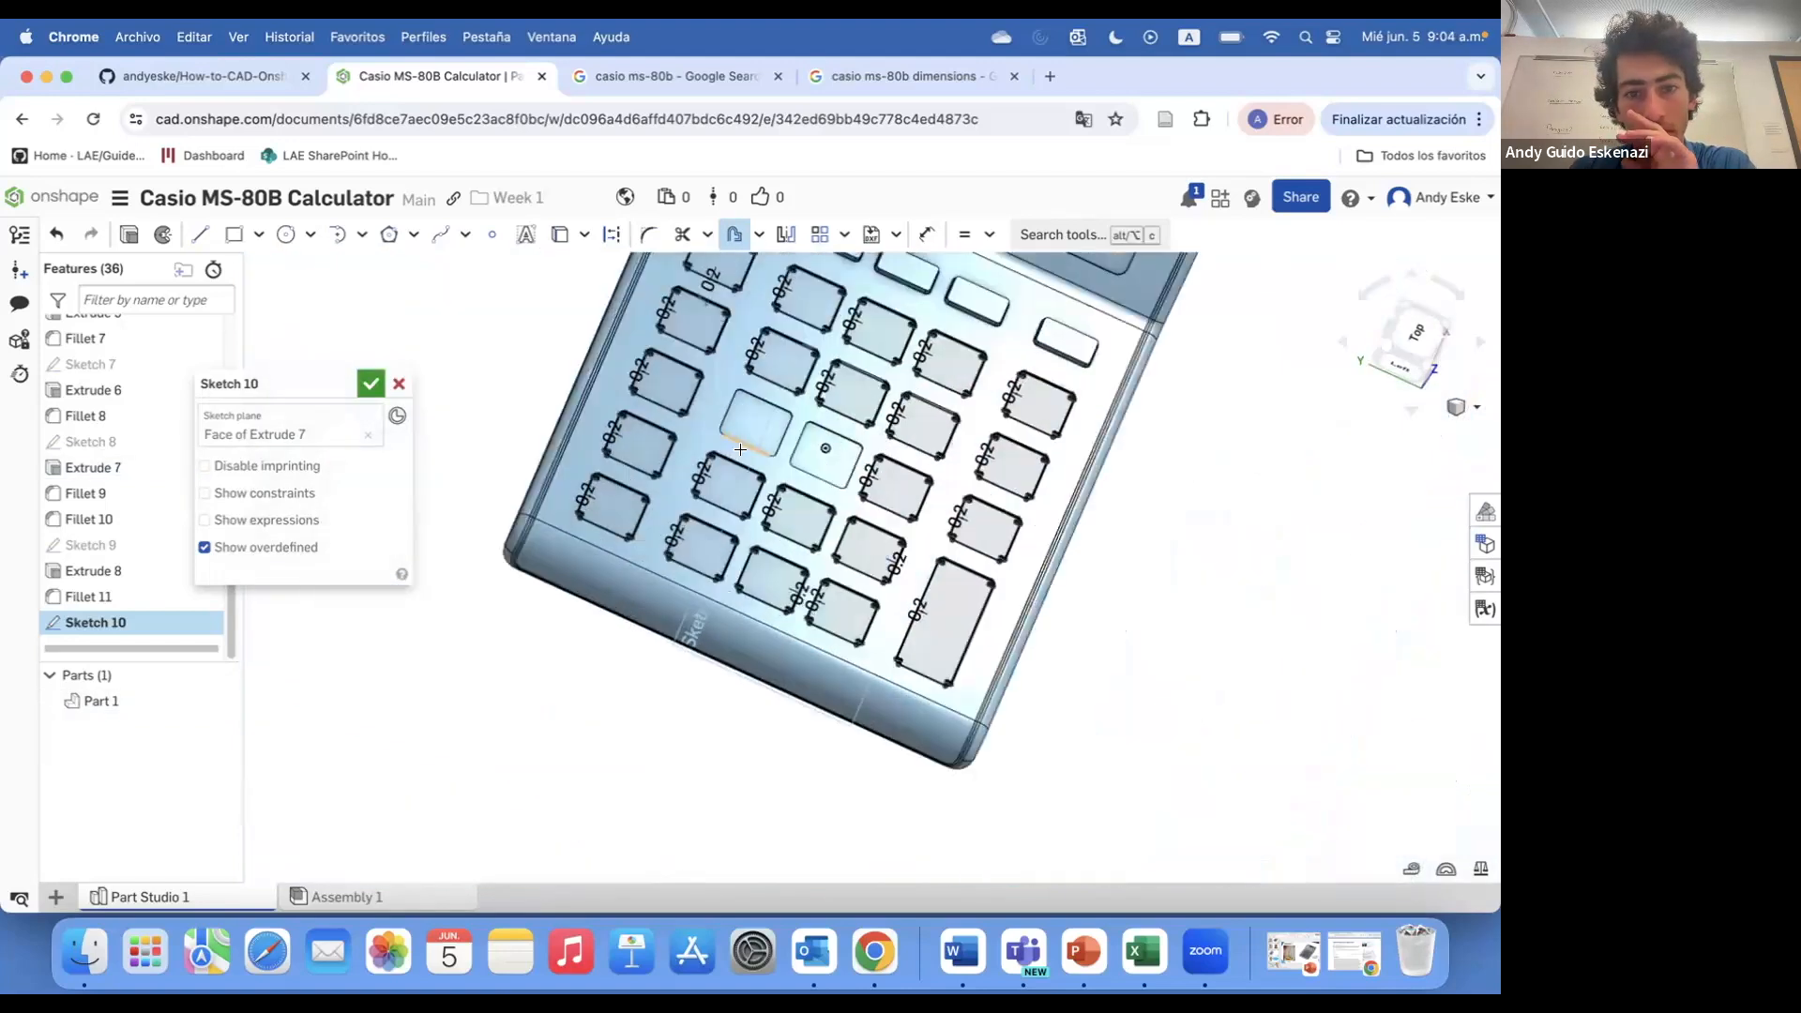
scroll(740, 449, up, 5)
click(704, 459)
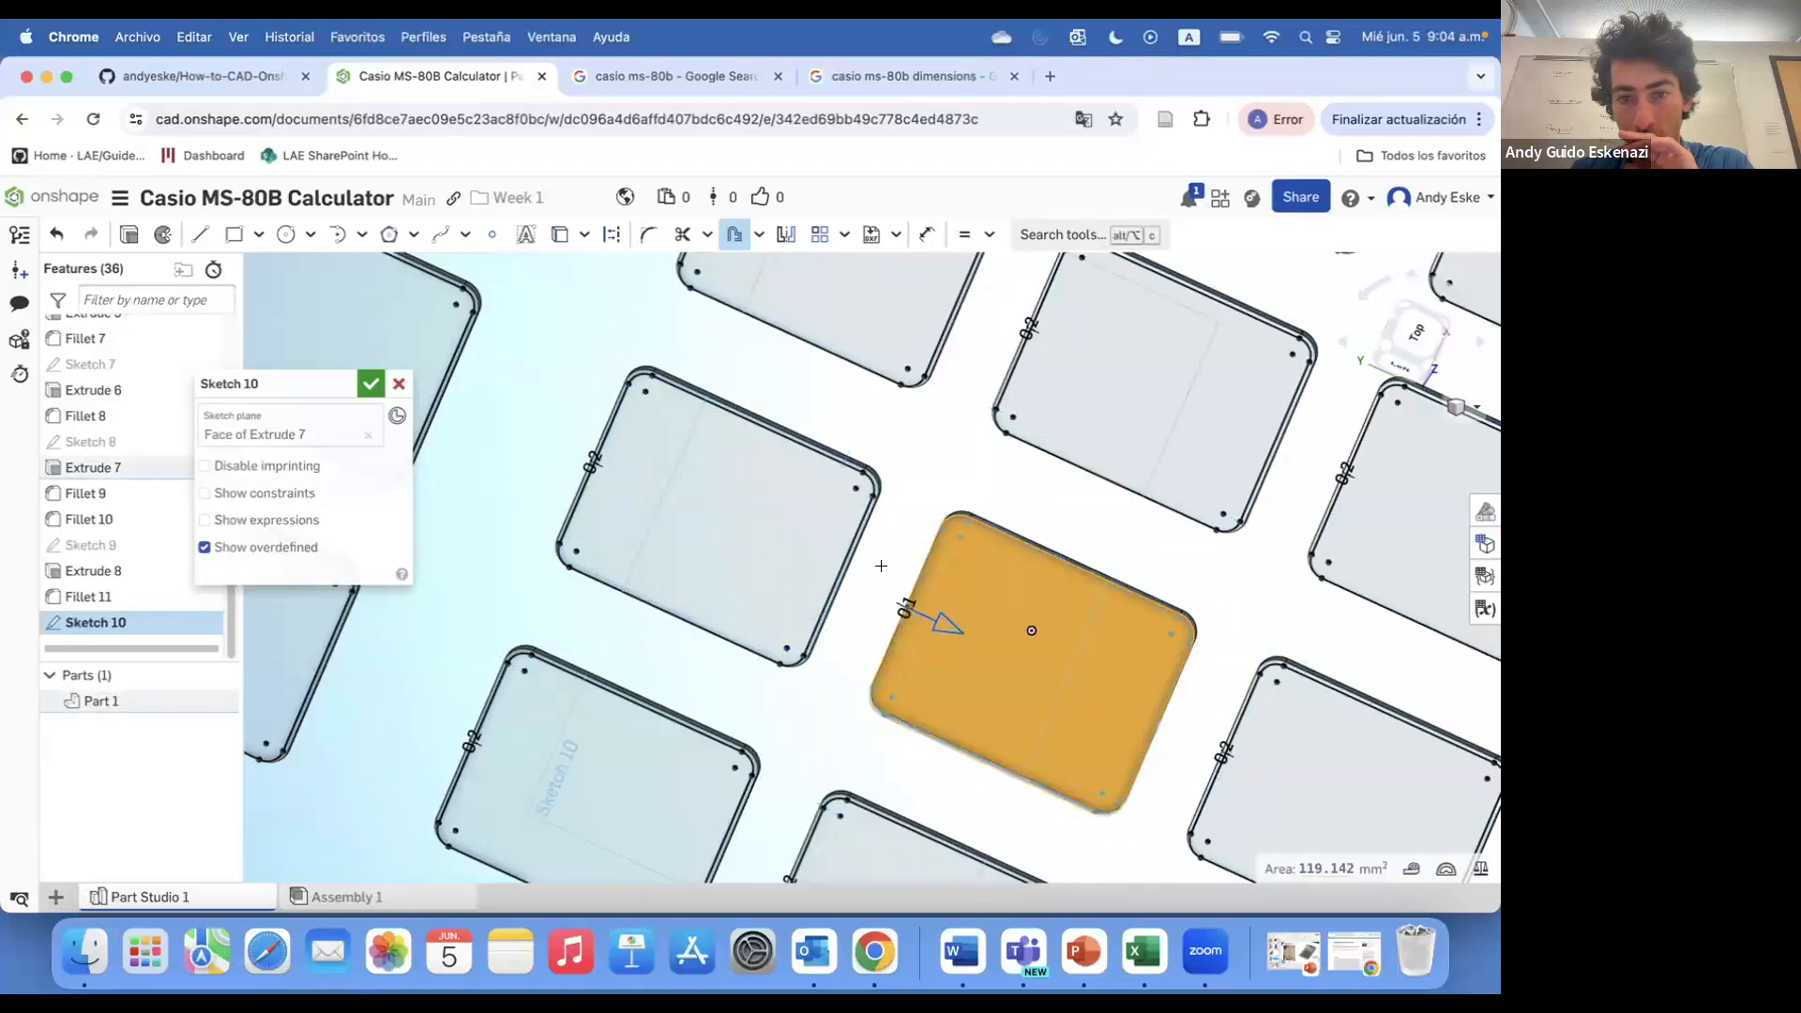
click(952, 601)
key(Return)
scroll(844, 469, down, 5)
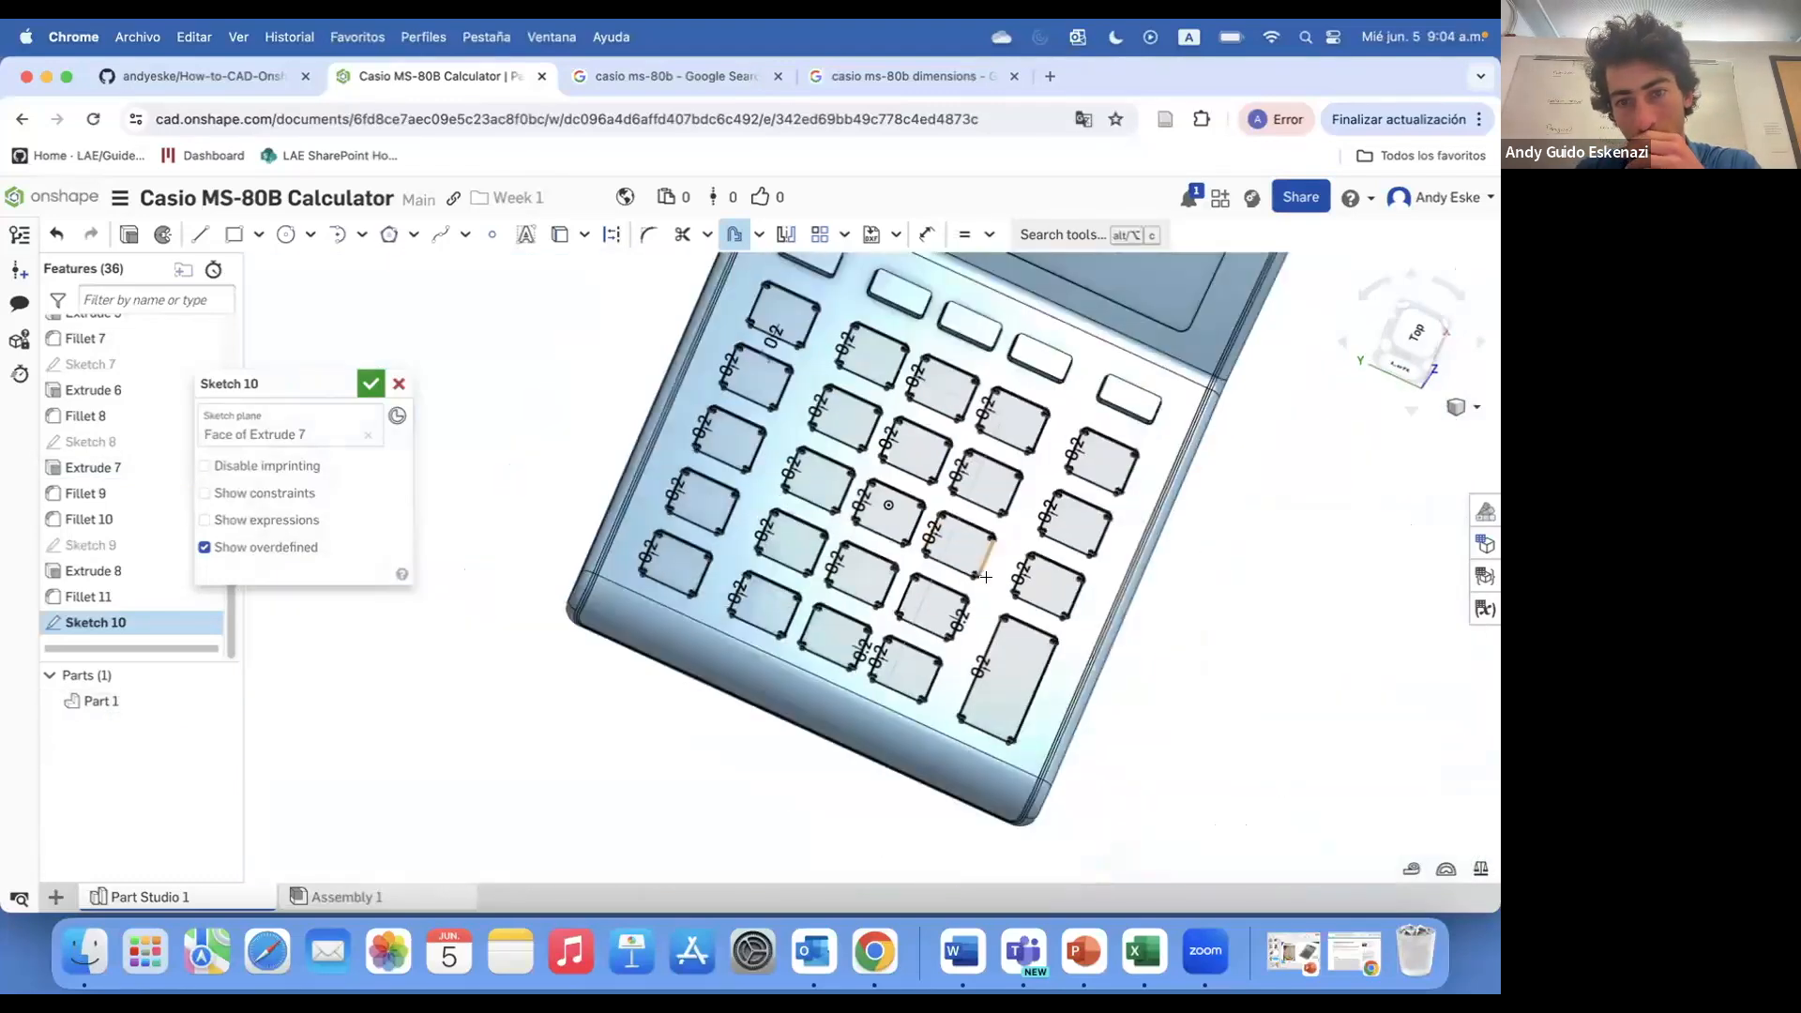
click(371, 382)
- Extrude the Sketch 10 key profiles 2 mm with a 1-degree draft, adding them to Part 1
right_click(111, 624)
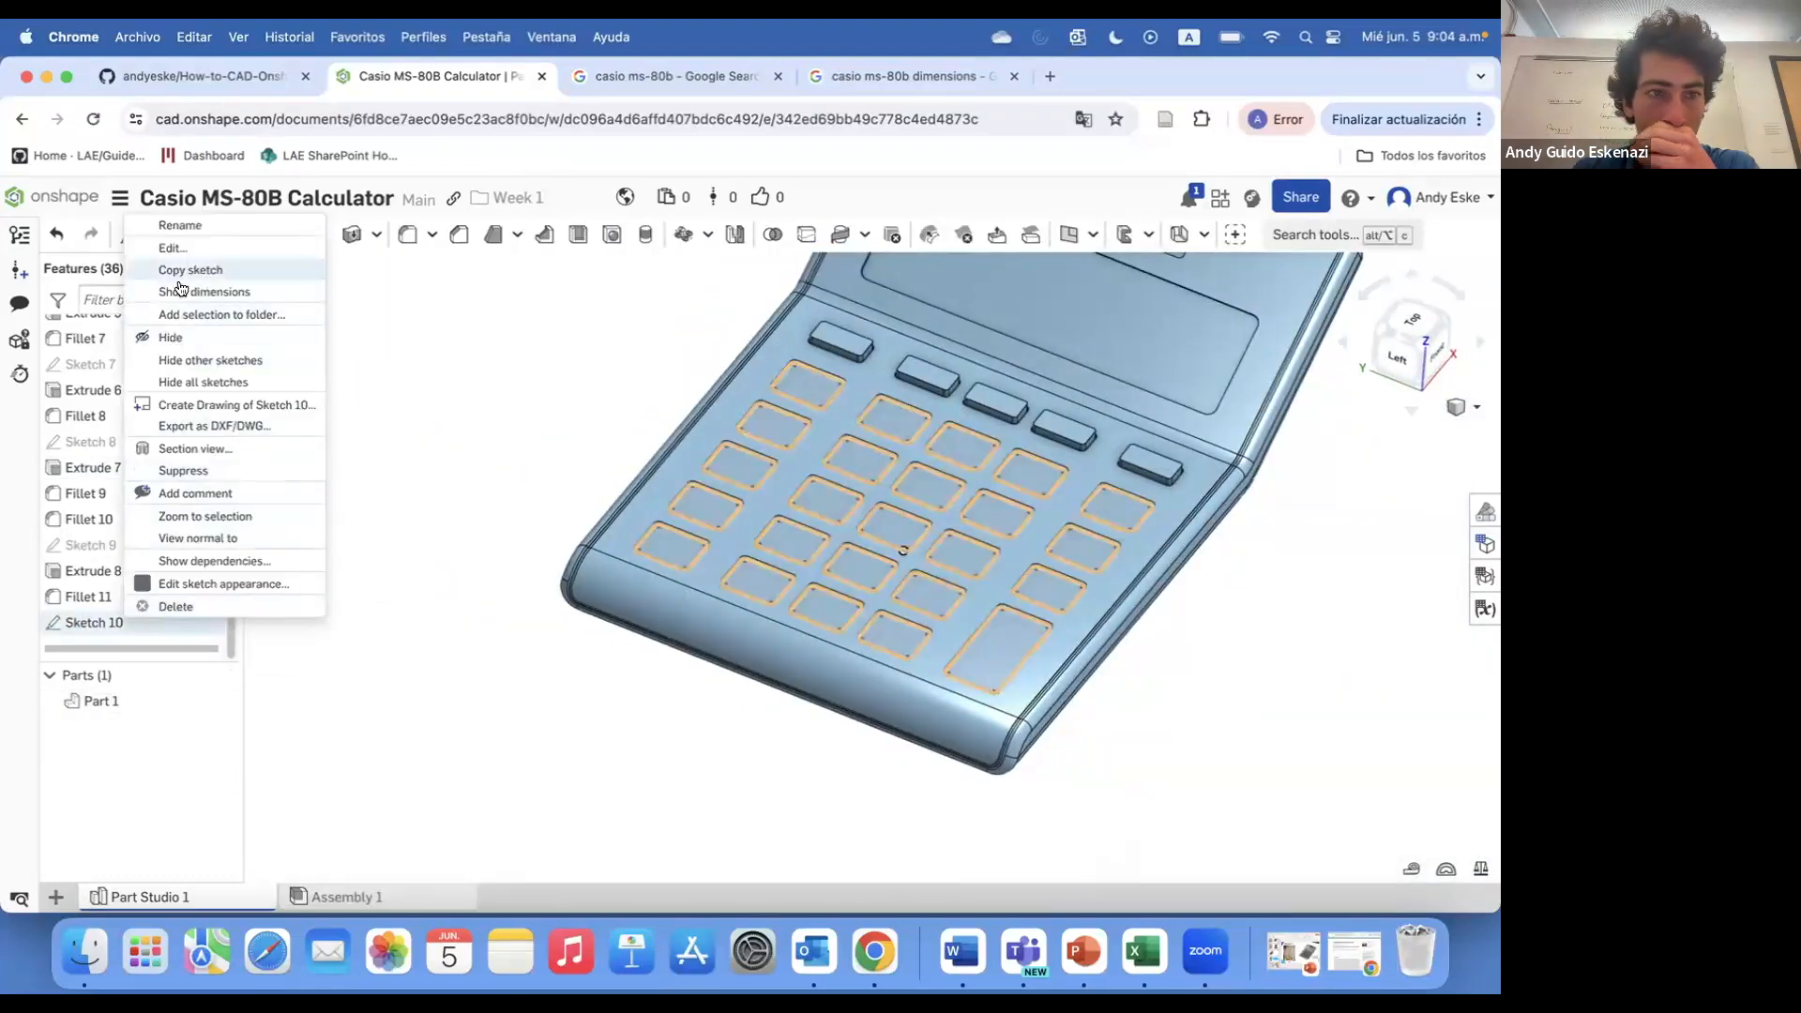
click(169, 117)
right_drag(841, 430, 807, 310)
click(129, 234)
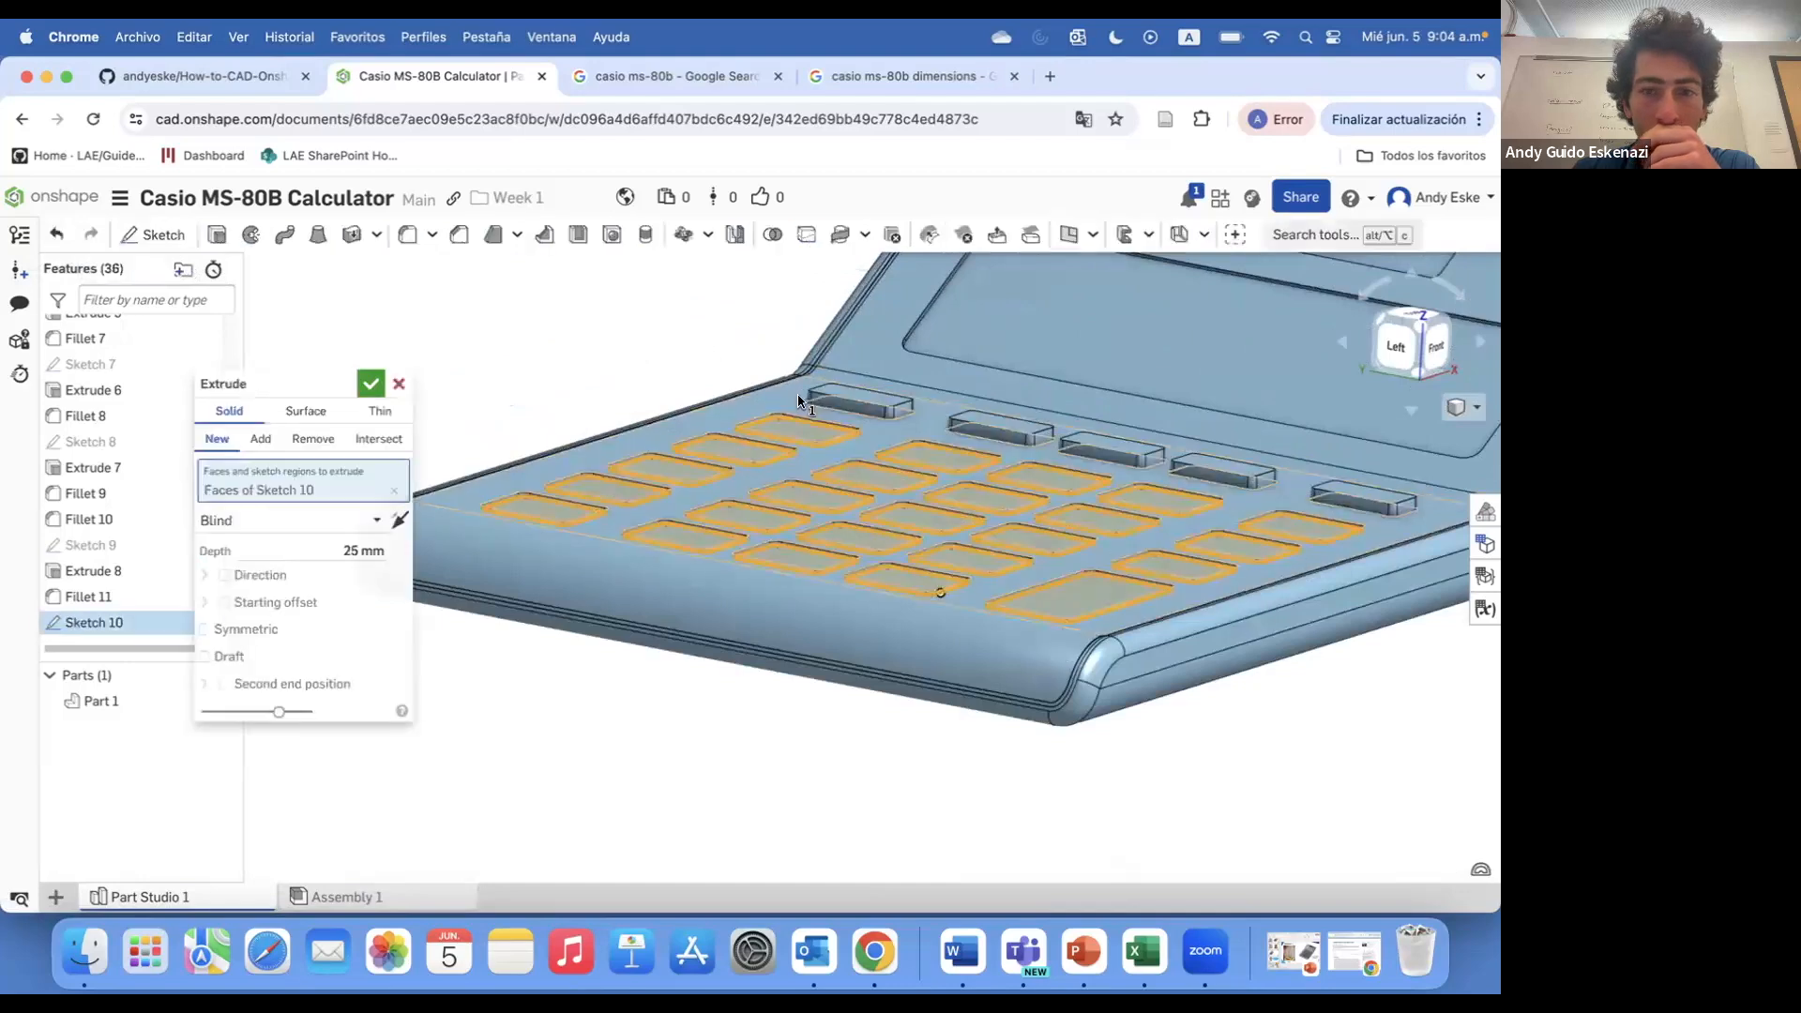
text(2)
key(Return)
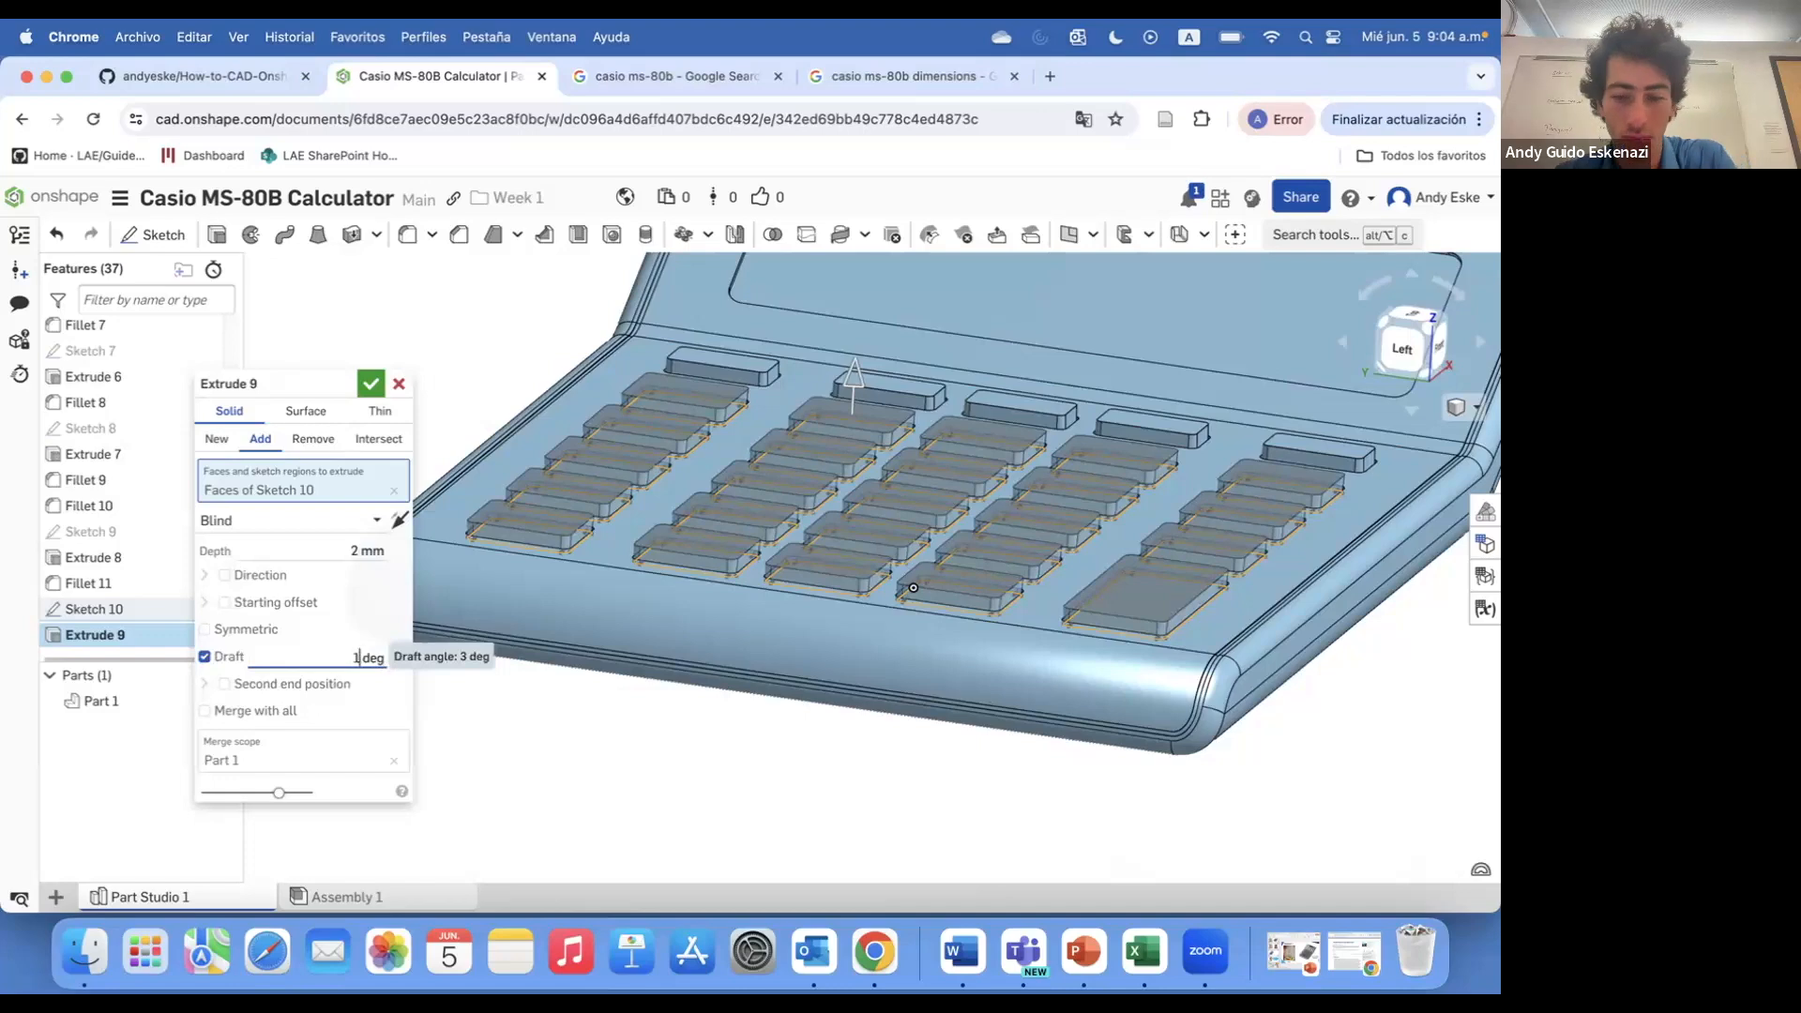
right_drag(544, 422, 713, 497)
click(369, 383)
- Start a fillet on the top faces of the small upper keys and the first row of large keys
scroll(656, 450, down, 5)
scroll(679, 523, up, 10)
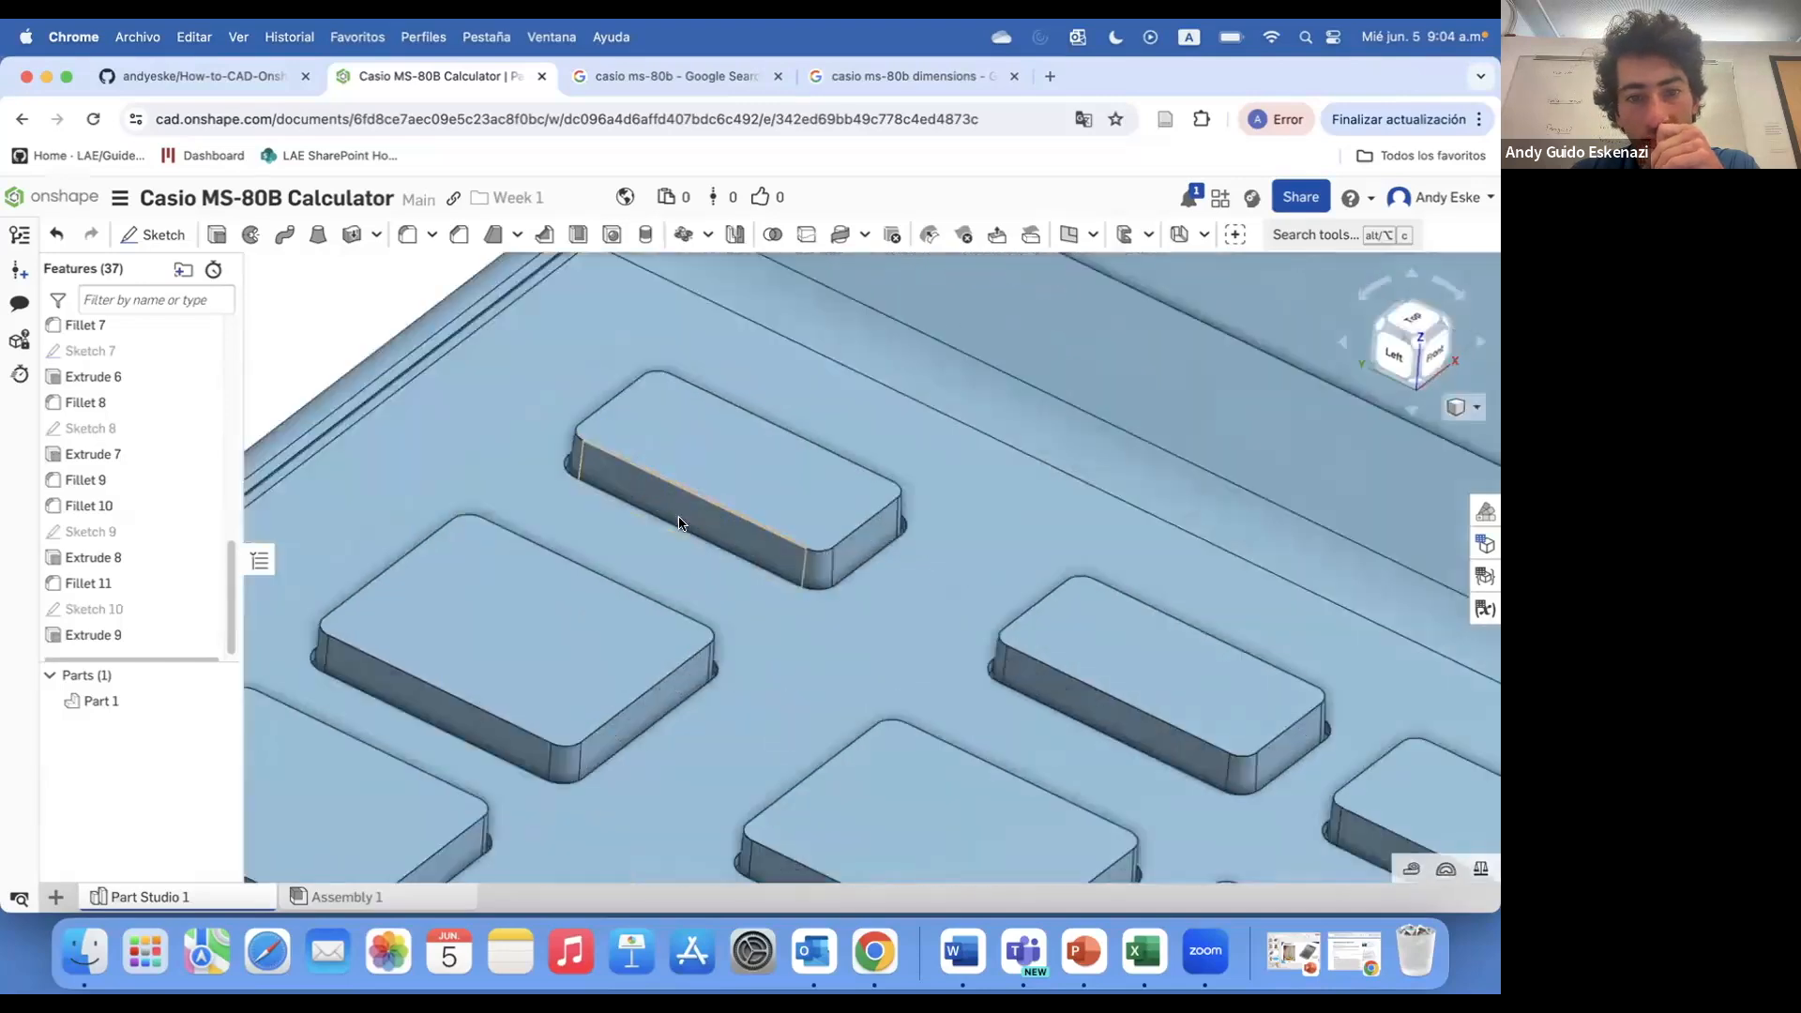
click(406, 234)
click(711, 447)
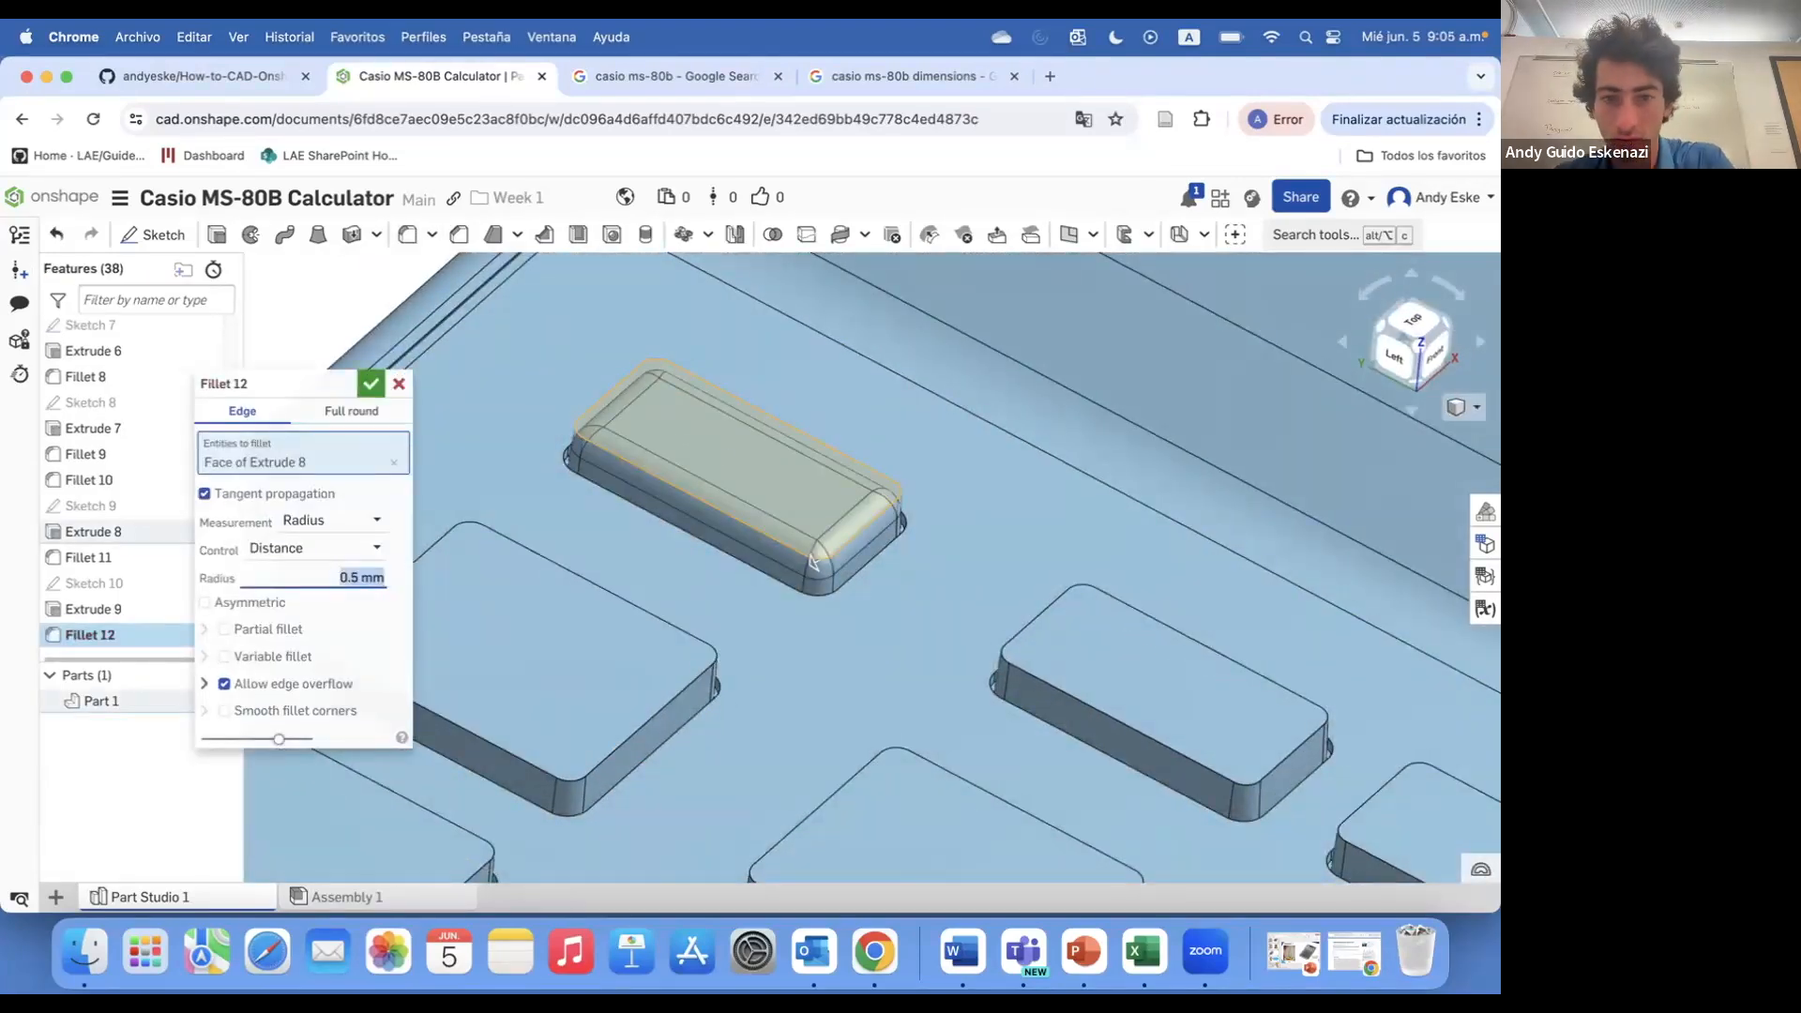
scroll(812, 561, down, 2)
click(603, 684)
click(1161, 669)
click(925, 503)
scroll(1107, 619, down, 3)
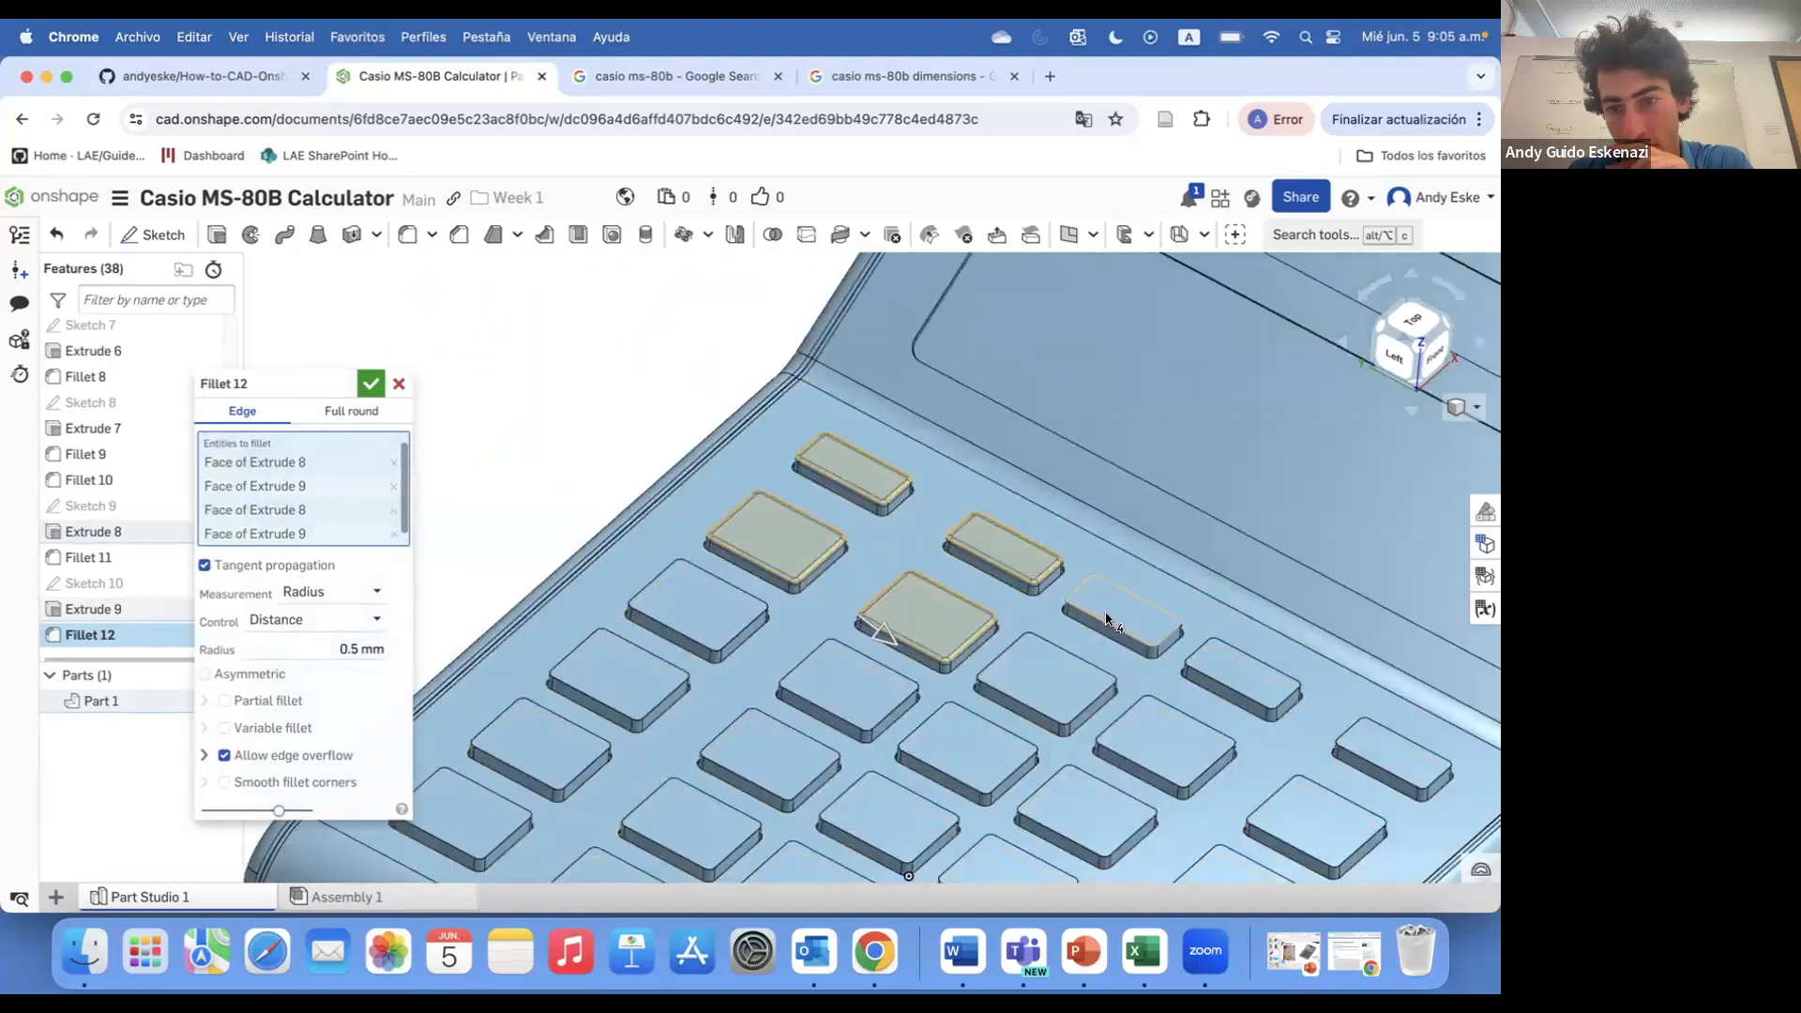
click(1107, 620)
click(1046, 680)
click(1163, 741)
- Add the top faces of the remaining large keys in all columns to the fillet
scroll(1320, 802, down, 3)
scroll(713, 687, up, 3)
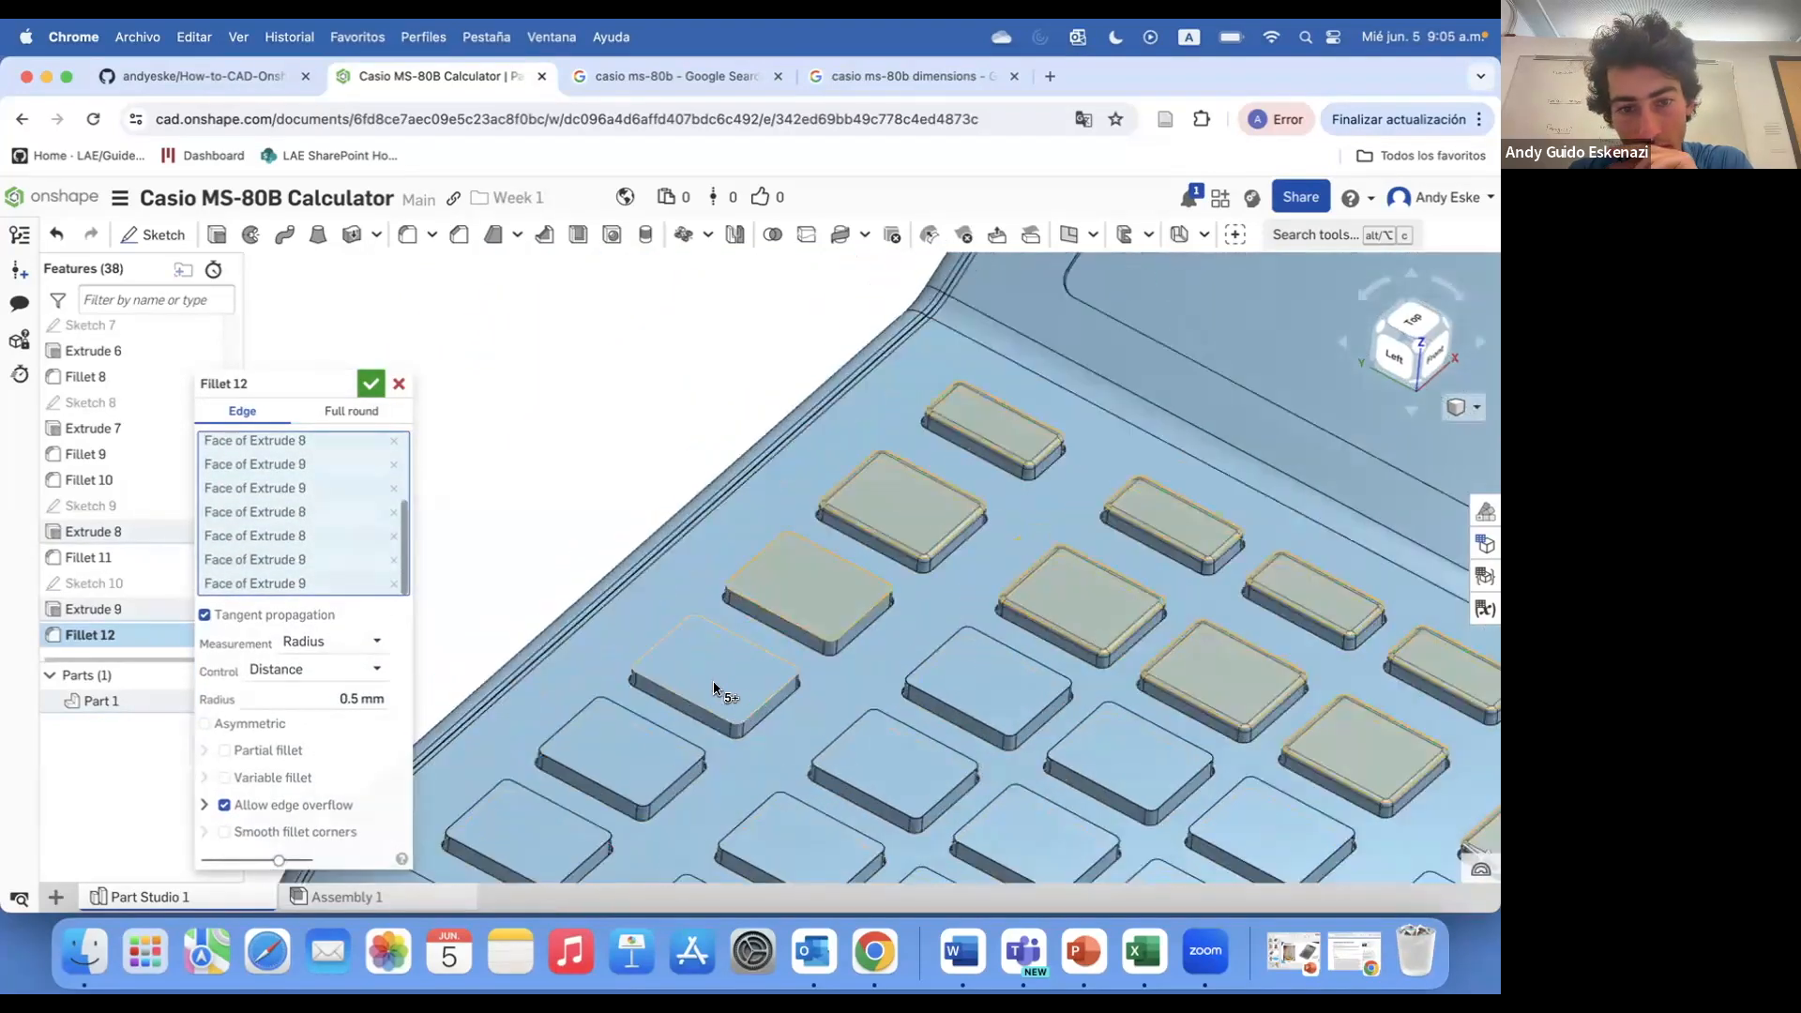
click(550, 821)
scroll(551, 822, down, 3)
scroll(812, 647, up, 3)
click(994, 633)
click(844, 746)
click(1093, 690)
click(1173, 826)
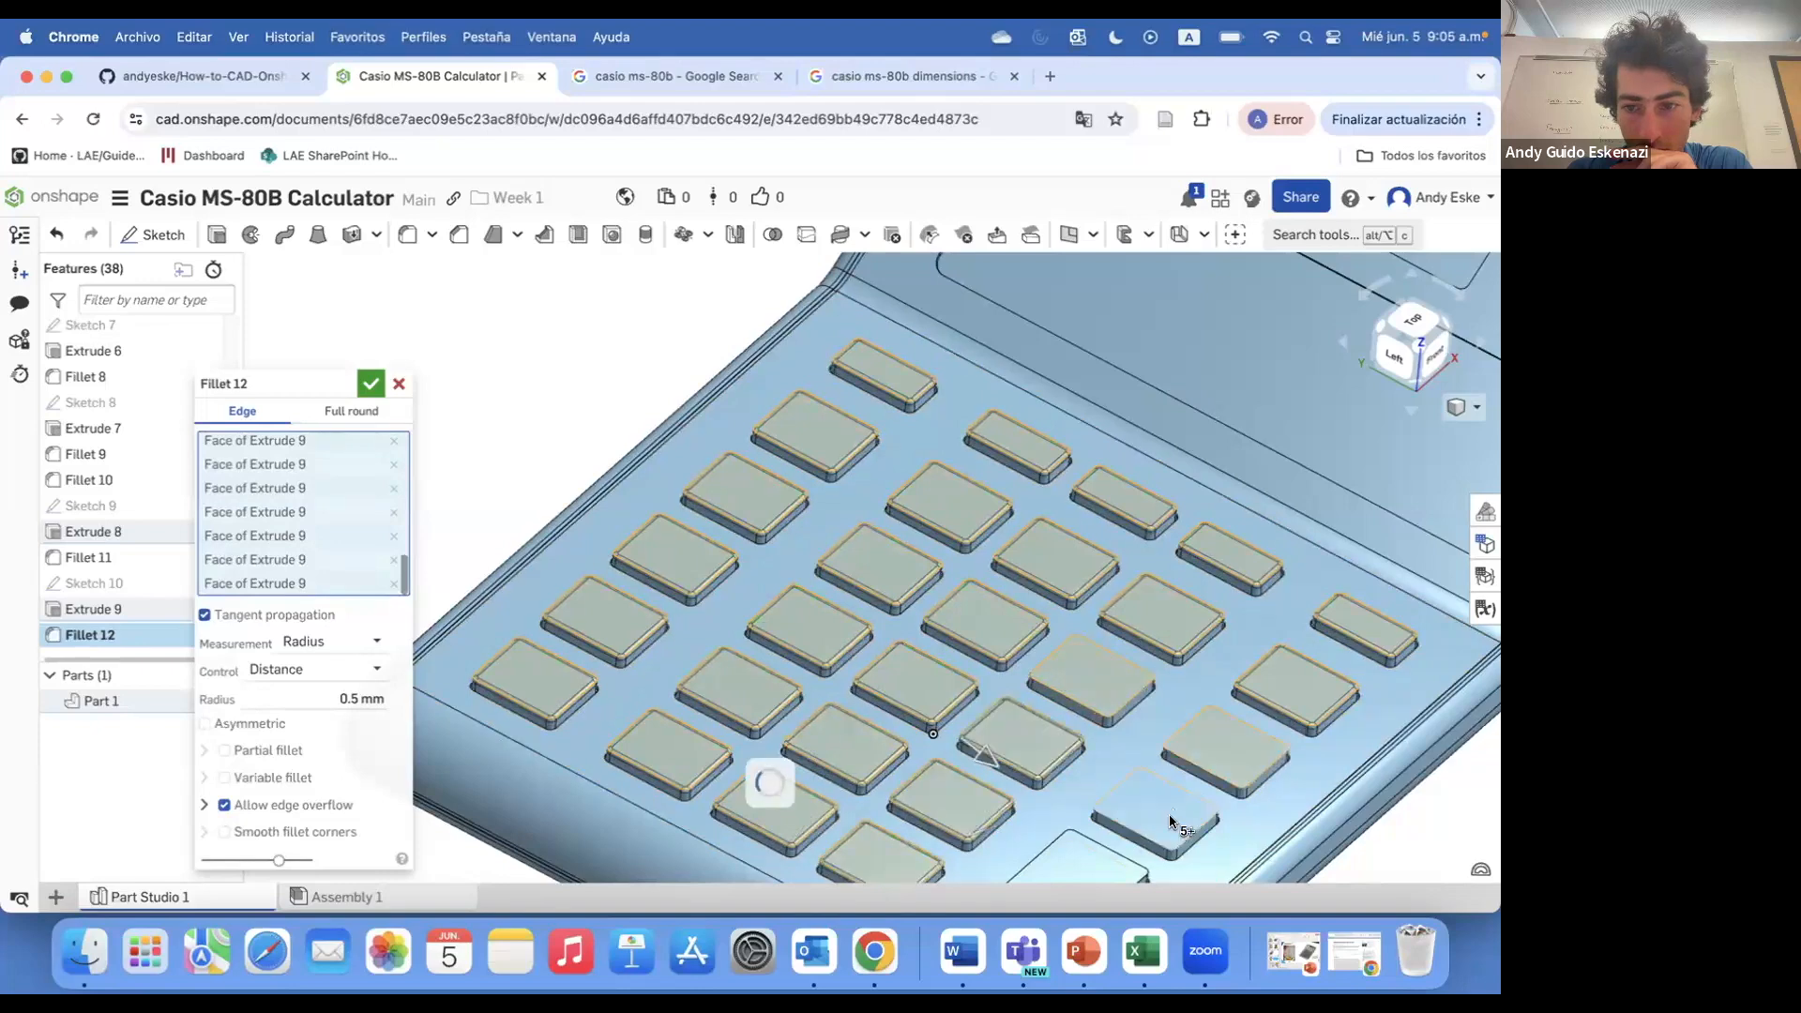
- Set the key-top fillet radius to 0.2 mm and apply the fillet
scroll(1078, 844, down, 3)
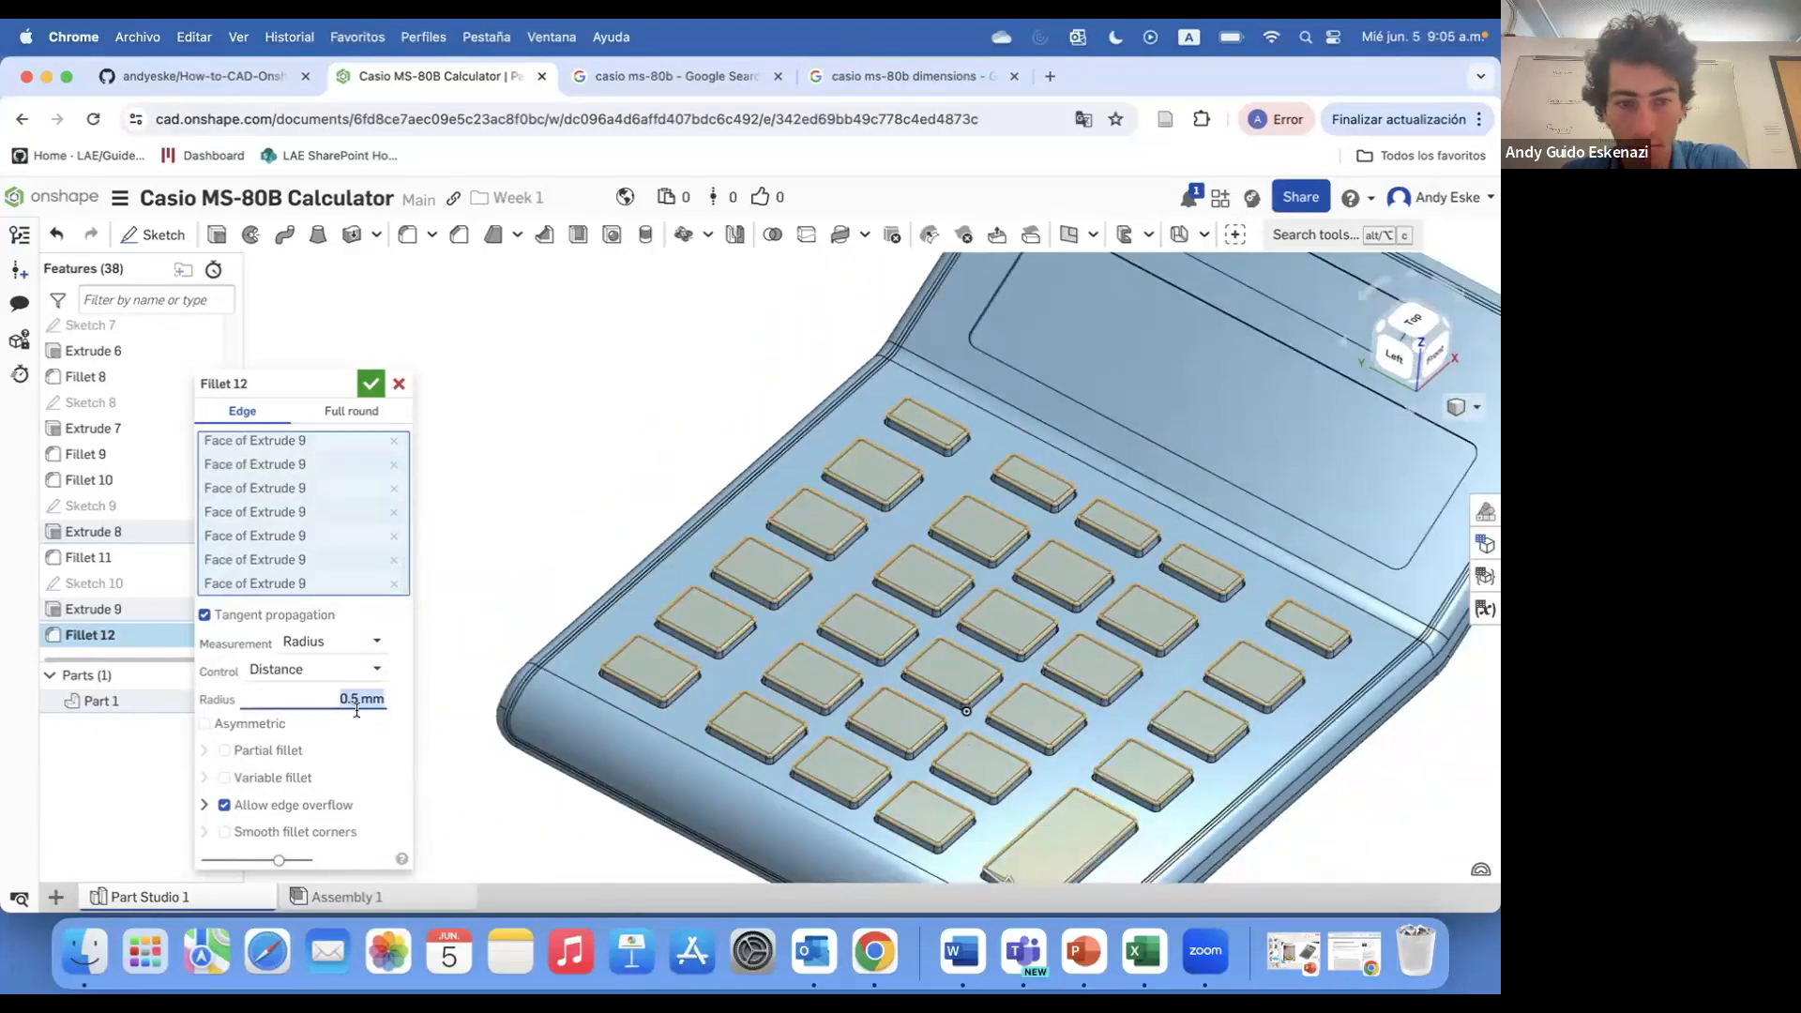
scroll(904, 632, up, 3)
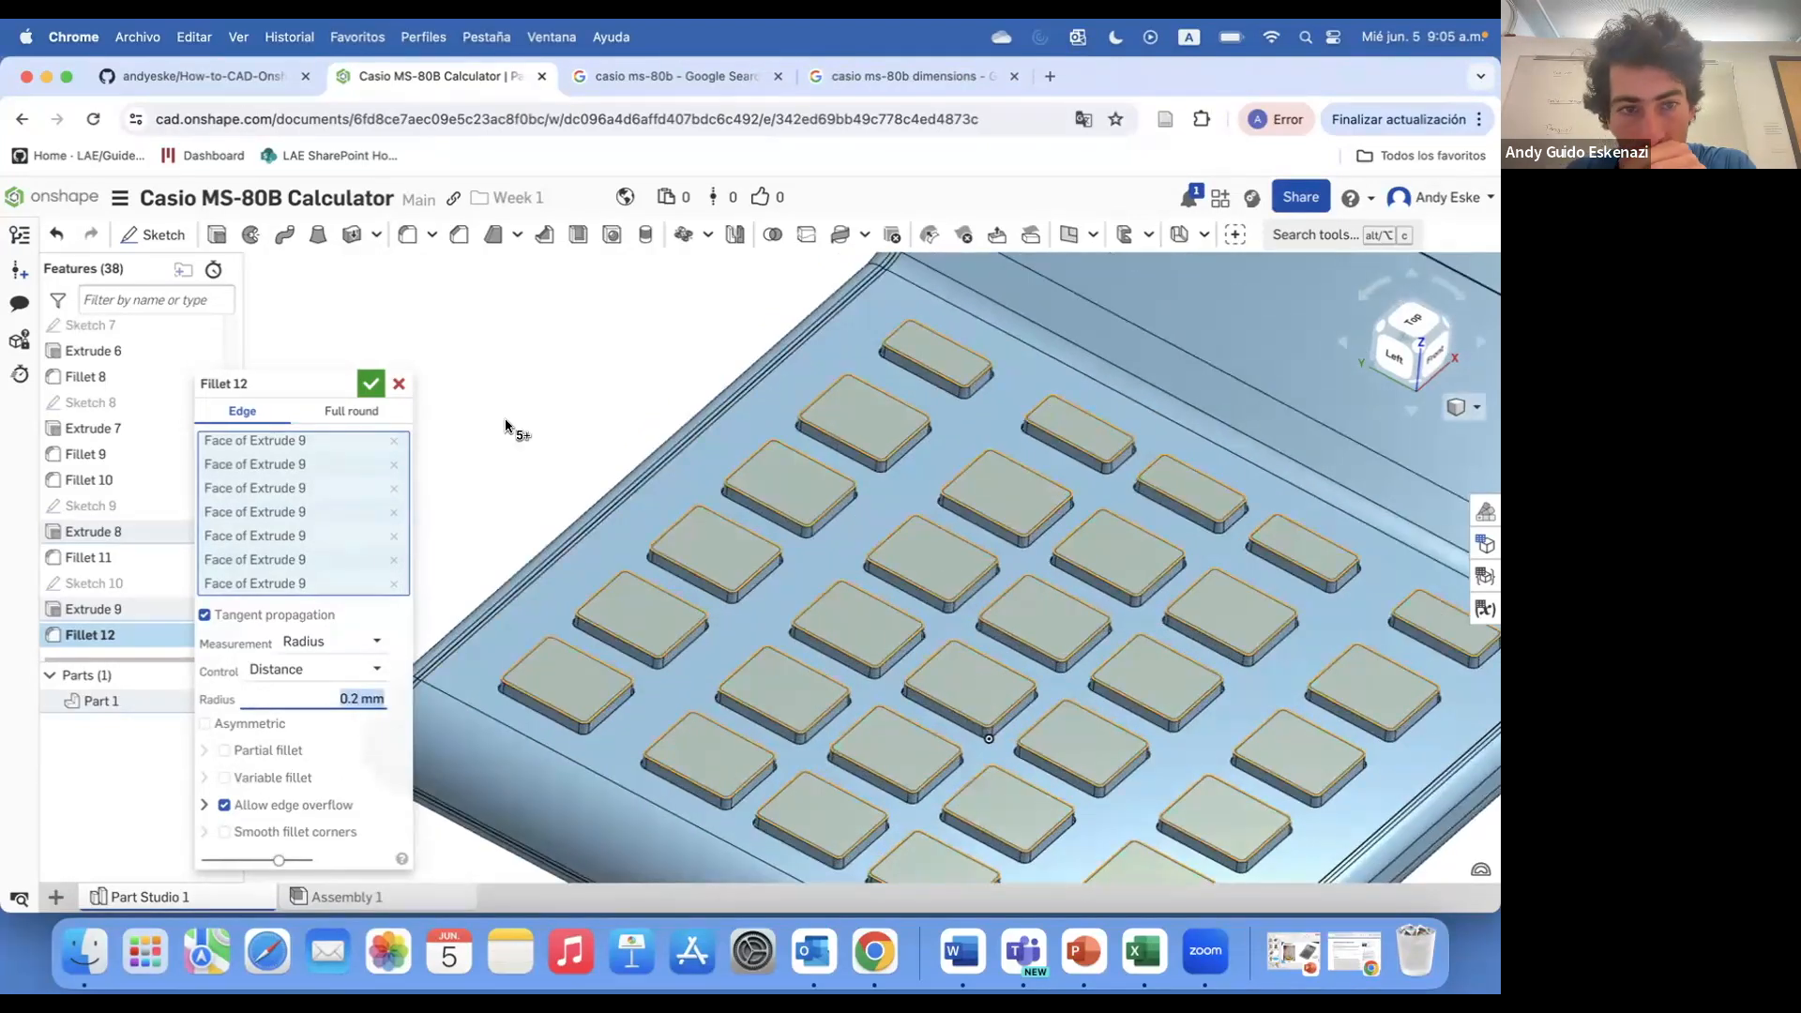
key(Return)
- Start a 0.2 mm fillet on the pocket opening edges around the keys in the first column
scroll(898, 321, up, 5)
right_drag(1146, 599, 934, 418)
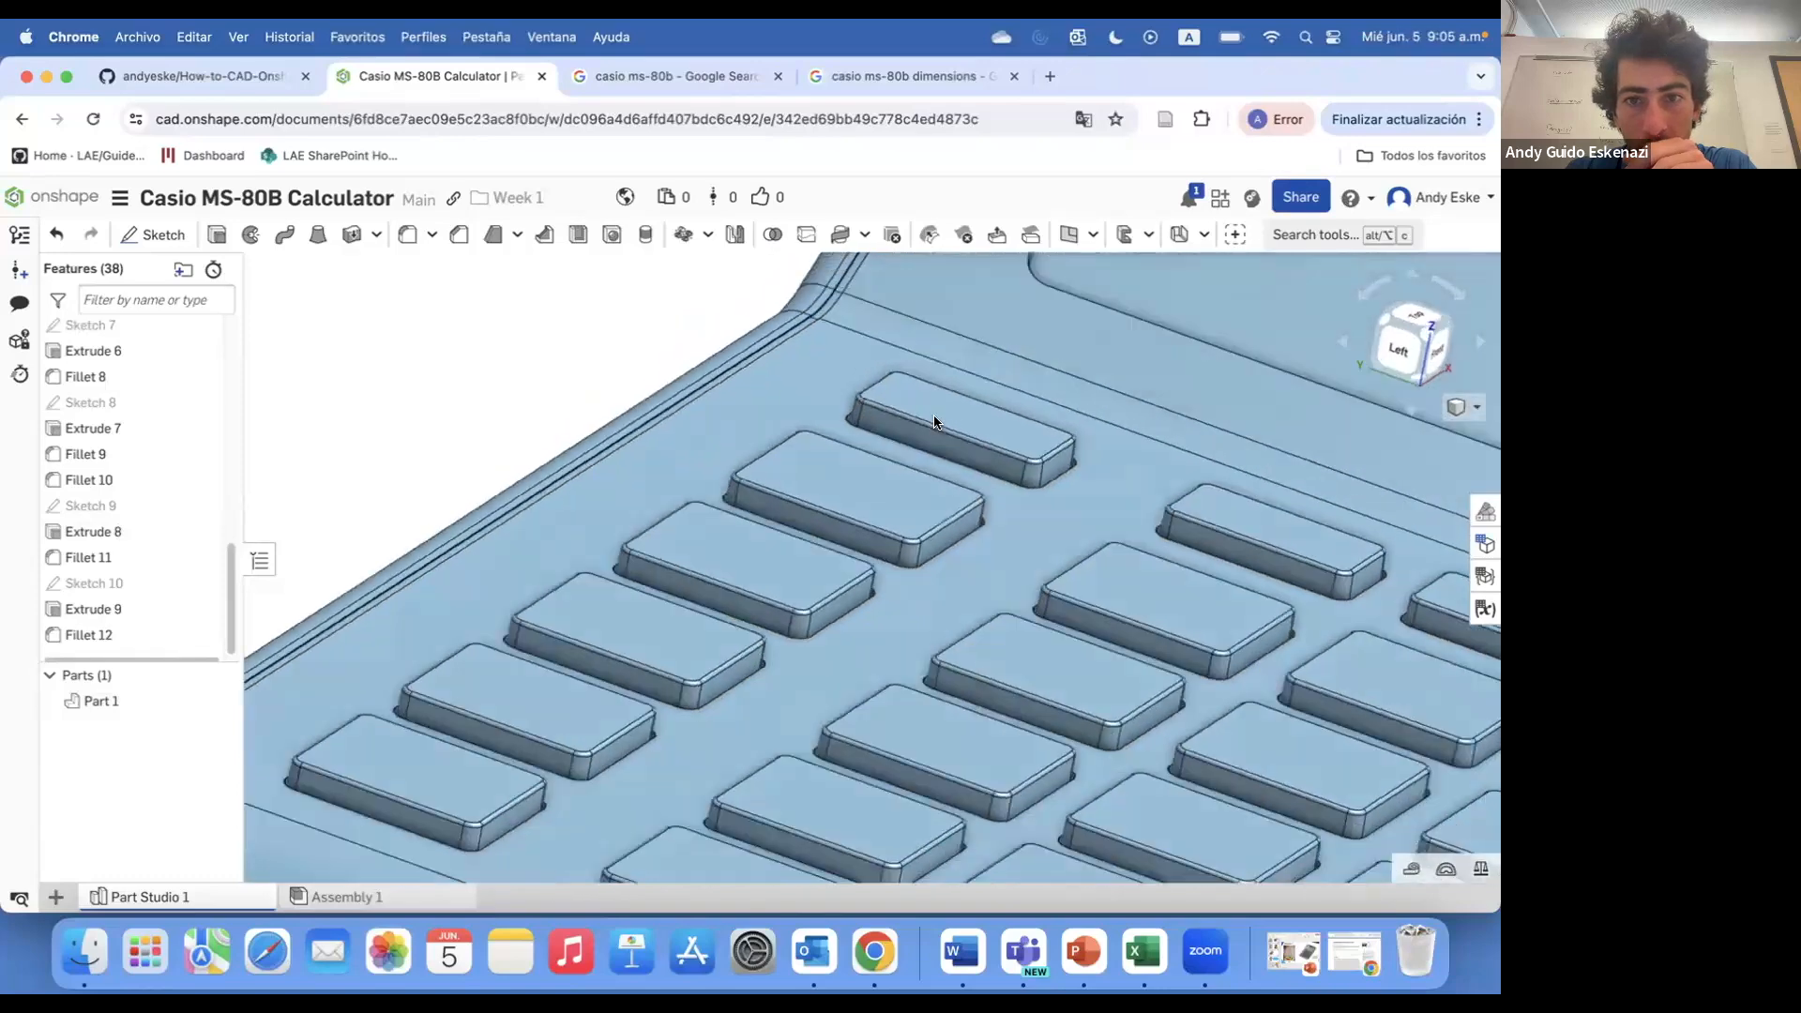
scroll(884, 394, up, 2)
scroll(948, 487, up, 3)
click(407, 234)
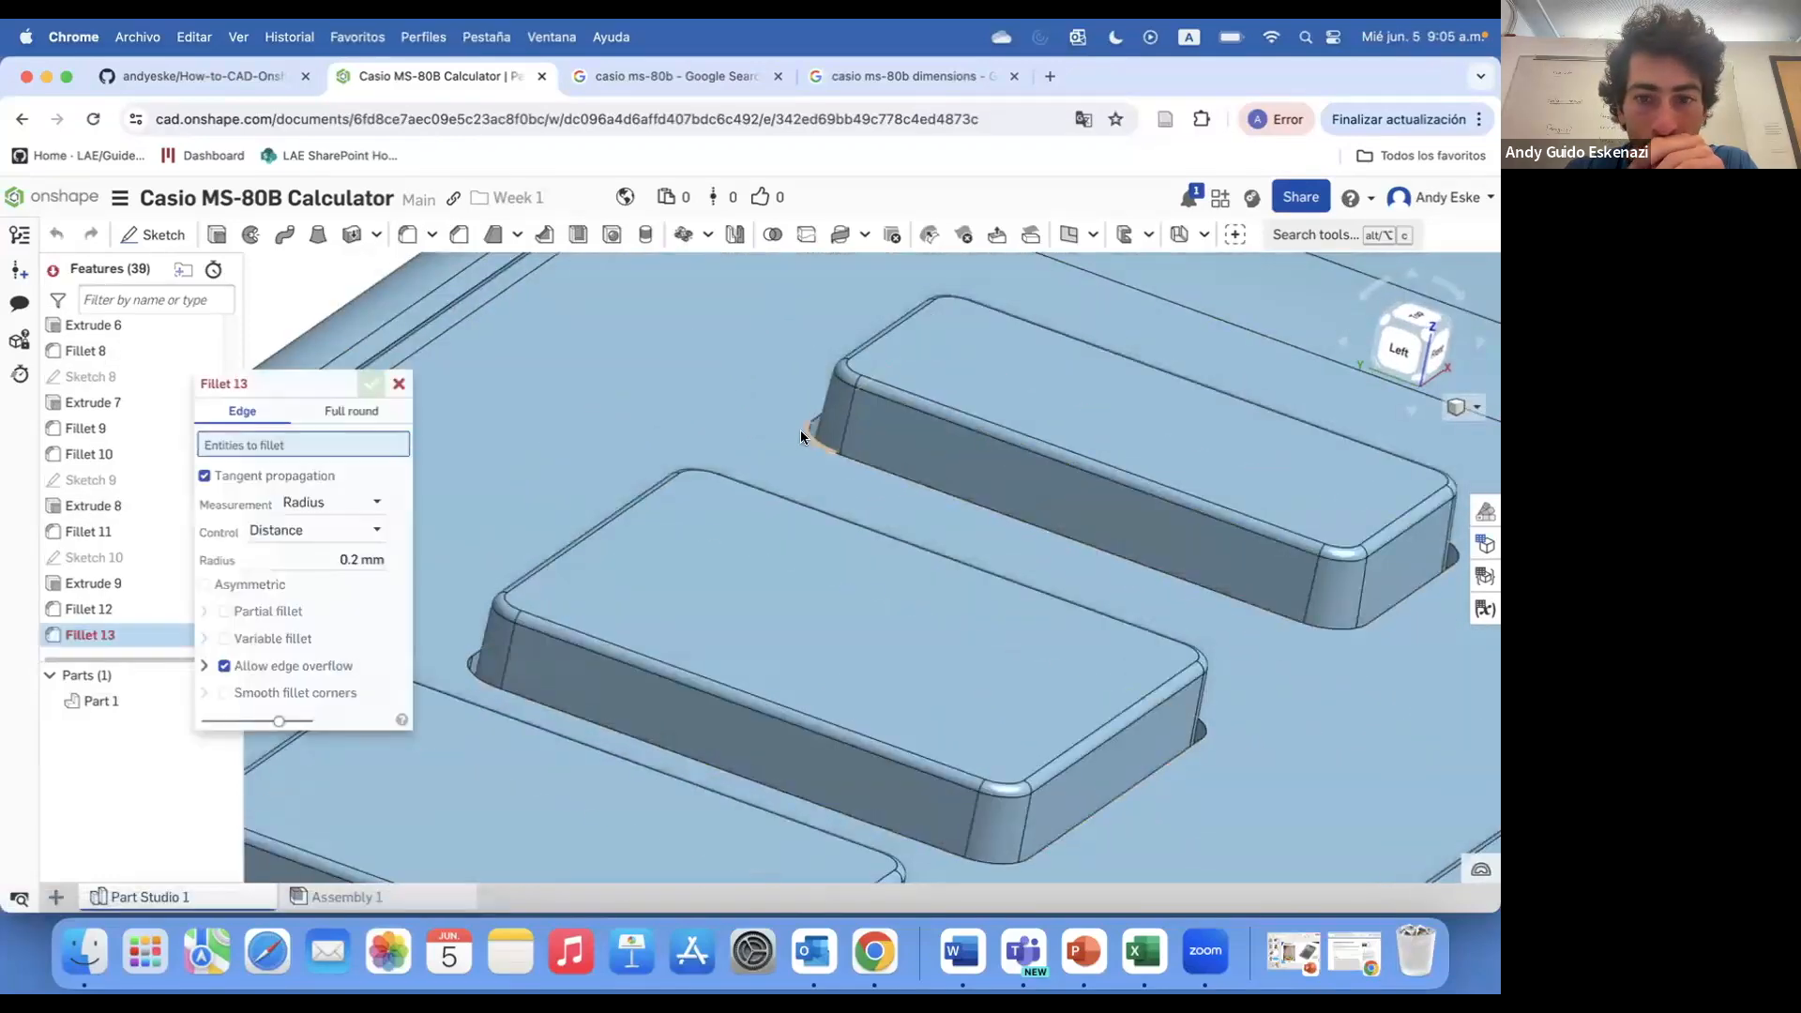
click(475, 684)
scroll(619, 601, down, 3)
click(448, 788)
scroll(716, 691, down, 3)
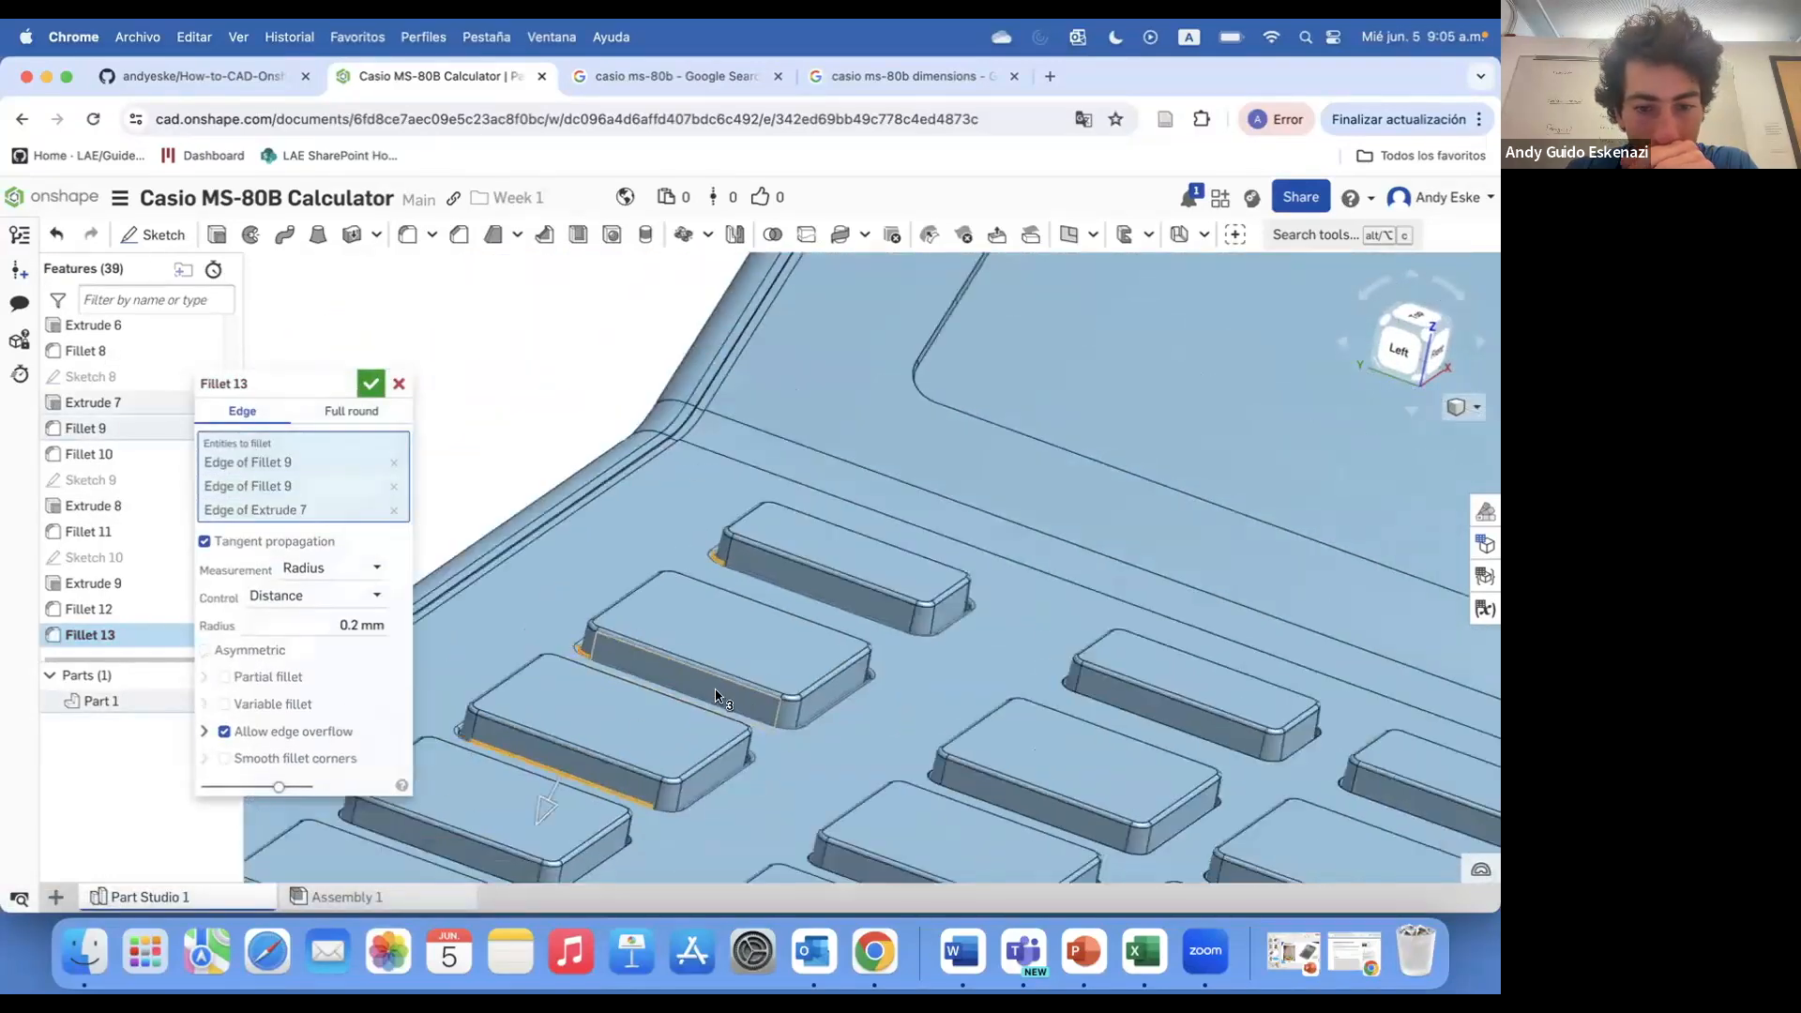
click(567, 855)
scroll(865, 541, down, 2)
click(513, 834)
scroll(865, 542, down, 2)
click(476, 841)
- Add the opening edges of the other small upper pockets and the upper large pockets beside the first column to the fillet
scroll(988, 685, up, 2)
click(1009, 662)
click(1162, 717)
click(1391, 798)
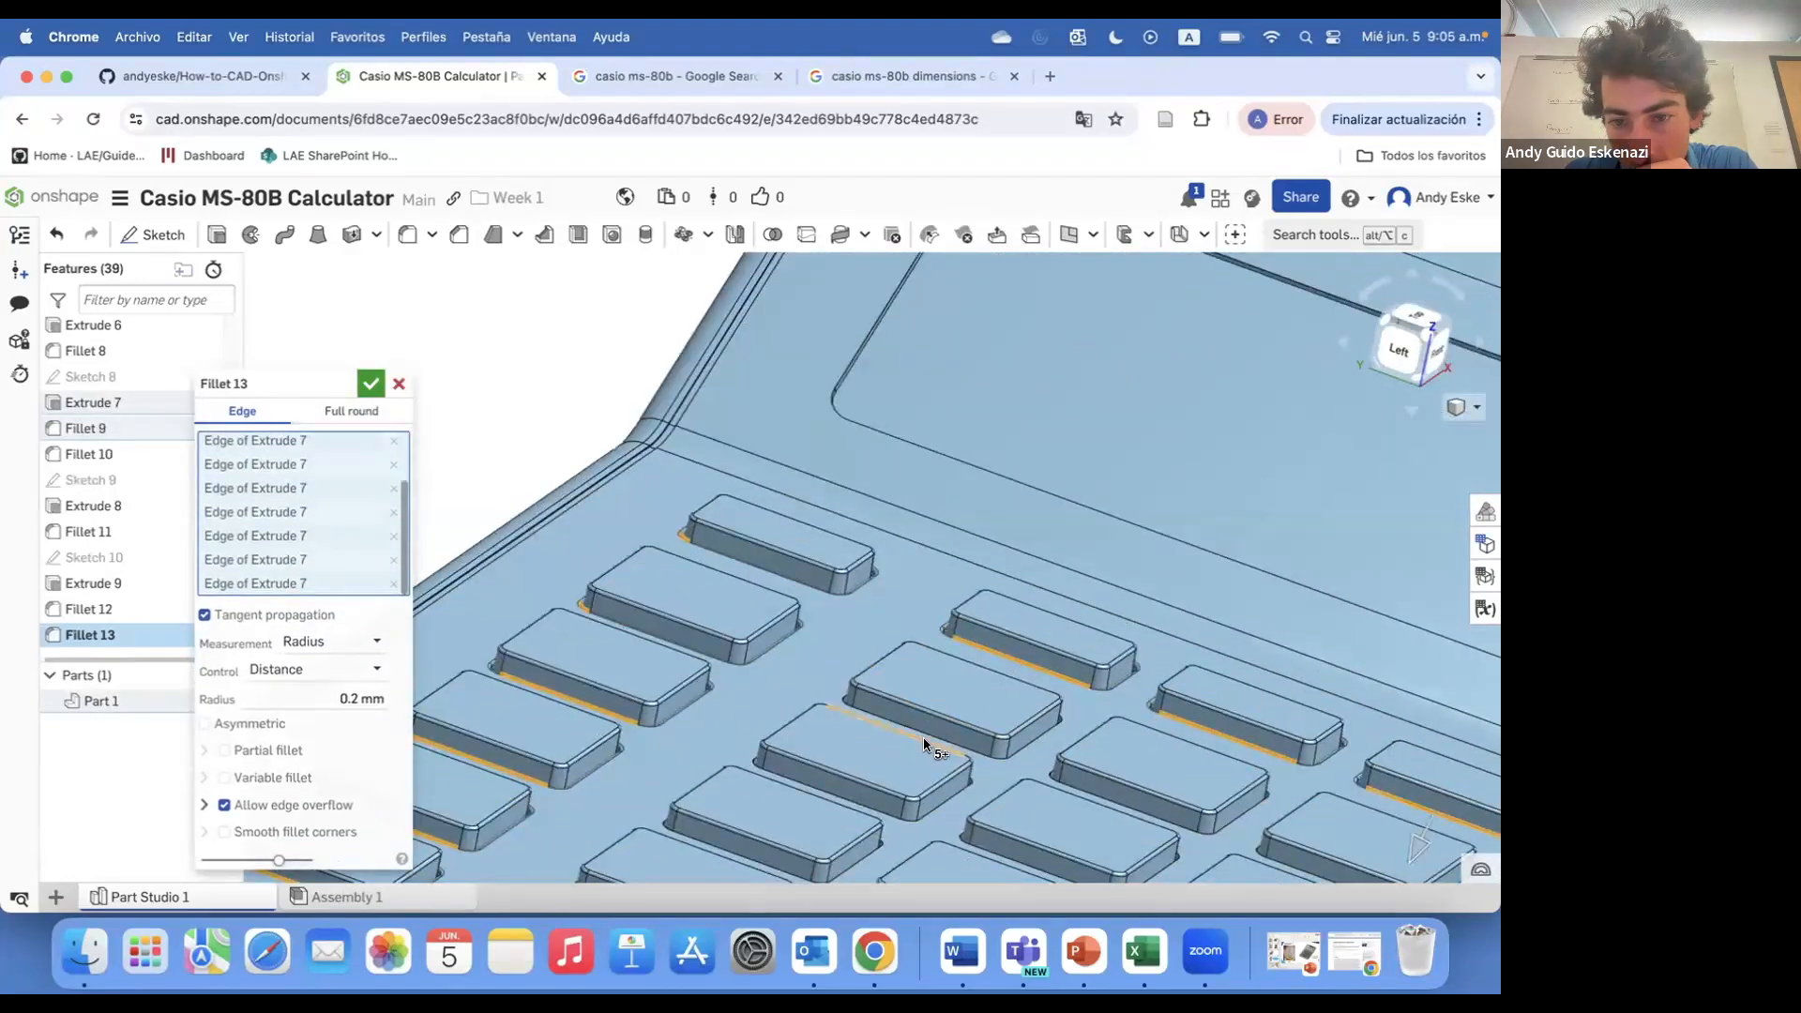
click(1268, 861)
scroll(1050, 825, down, 2)
scroll(1069, 878, up, 3)
click(802, 731)
click(996, 799)
click(1184, 867)
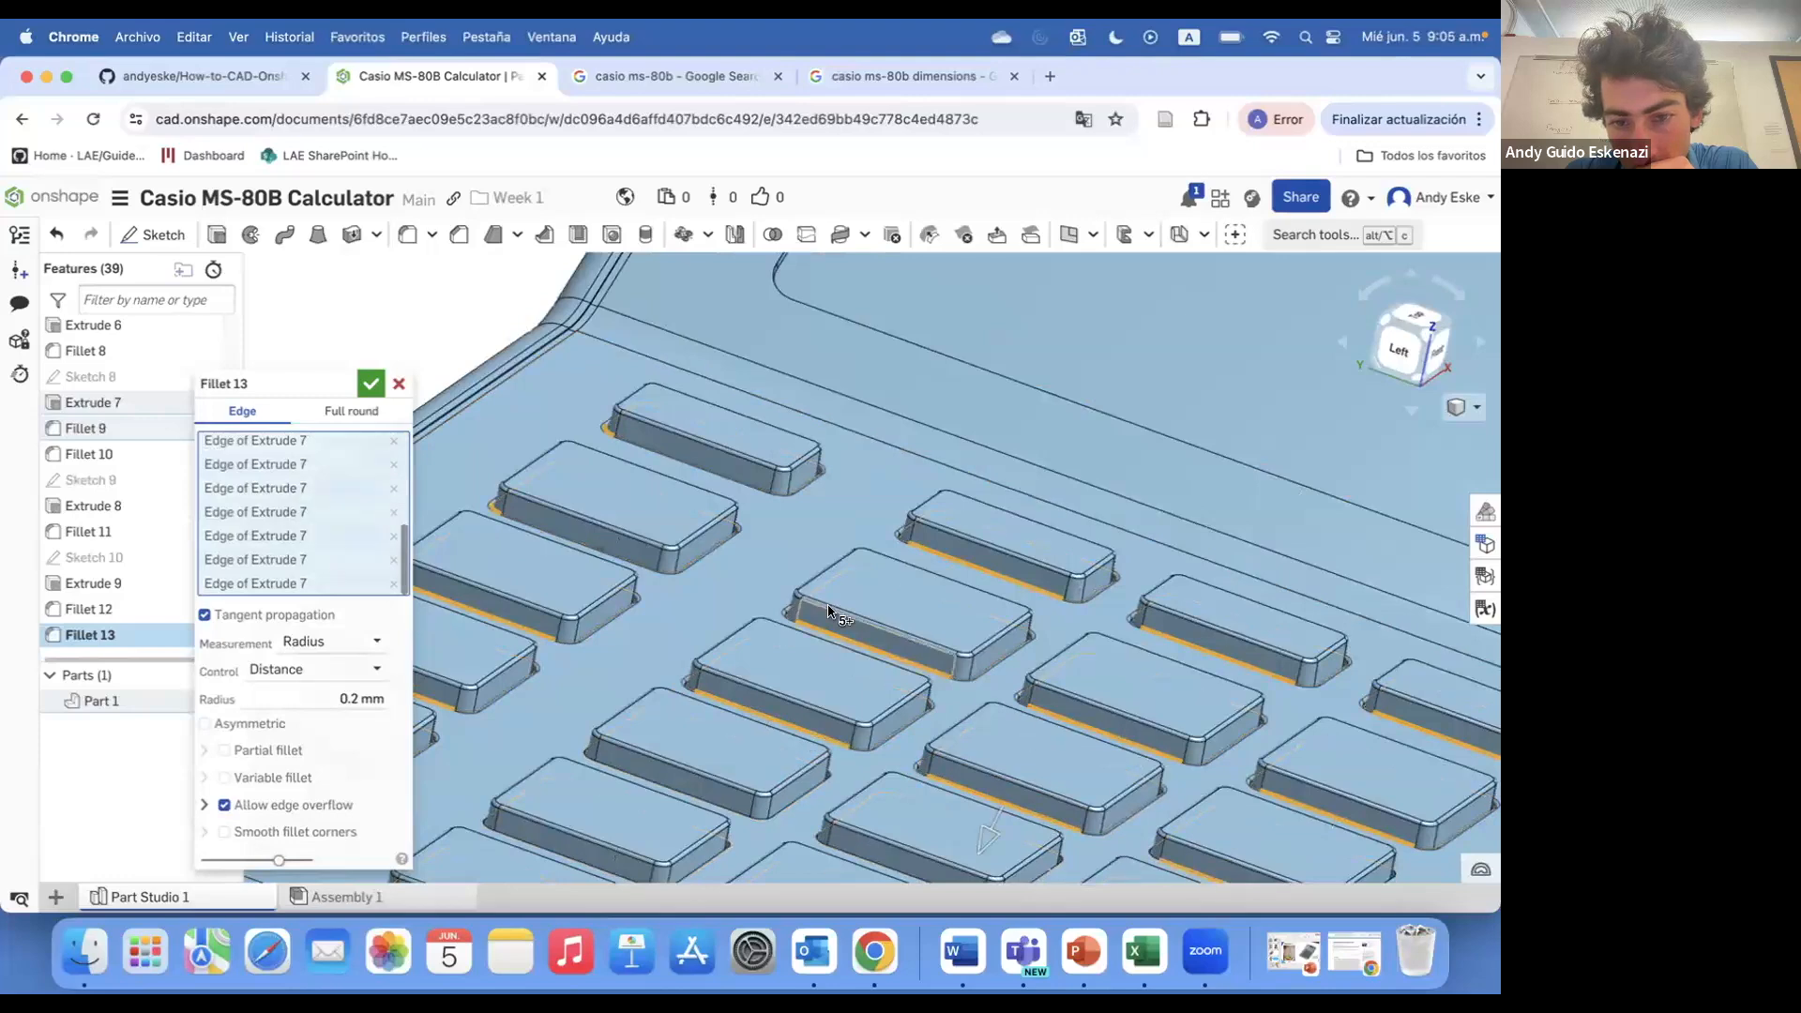
- Add the opening edges of the remaining large pockets and apply the 0.2 mm fillet
scroll(828, 612, down, 2)
scroll(740, 702, up, 3)
scroll(1026, 682, down, 2)
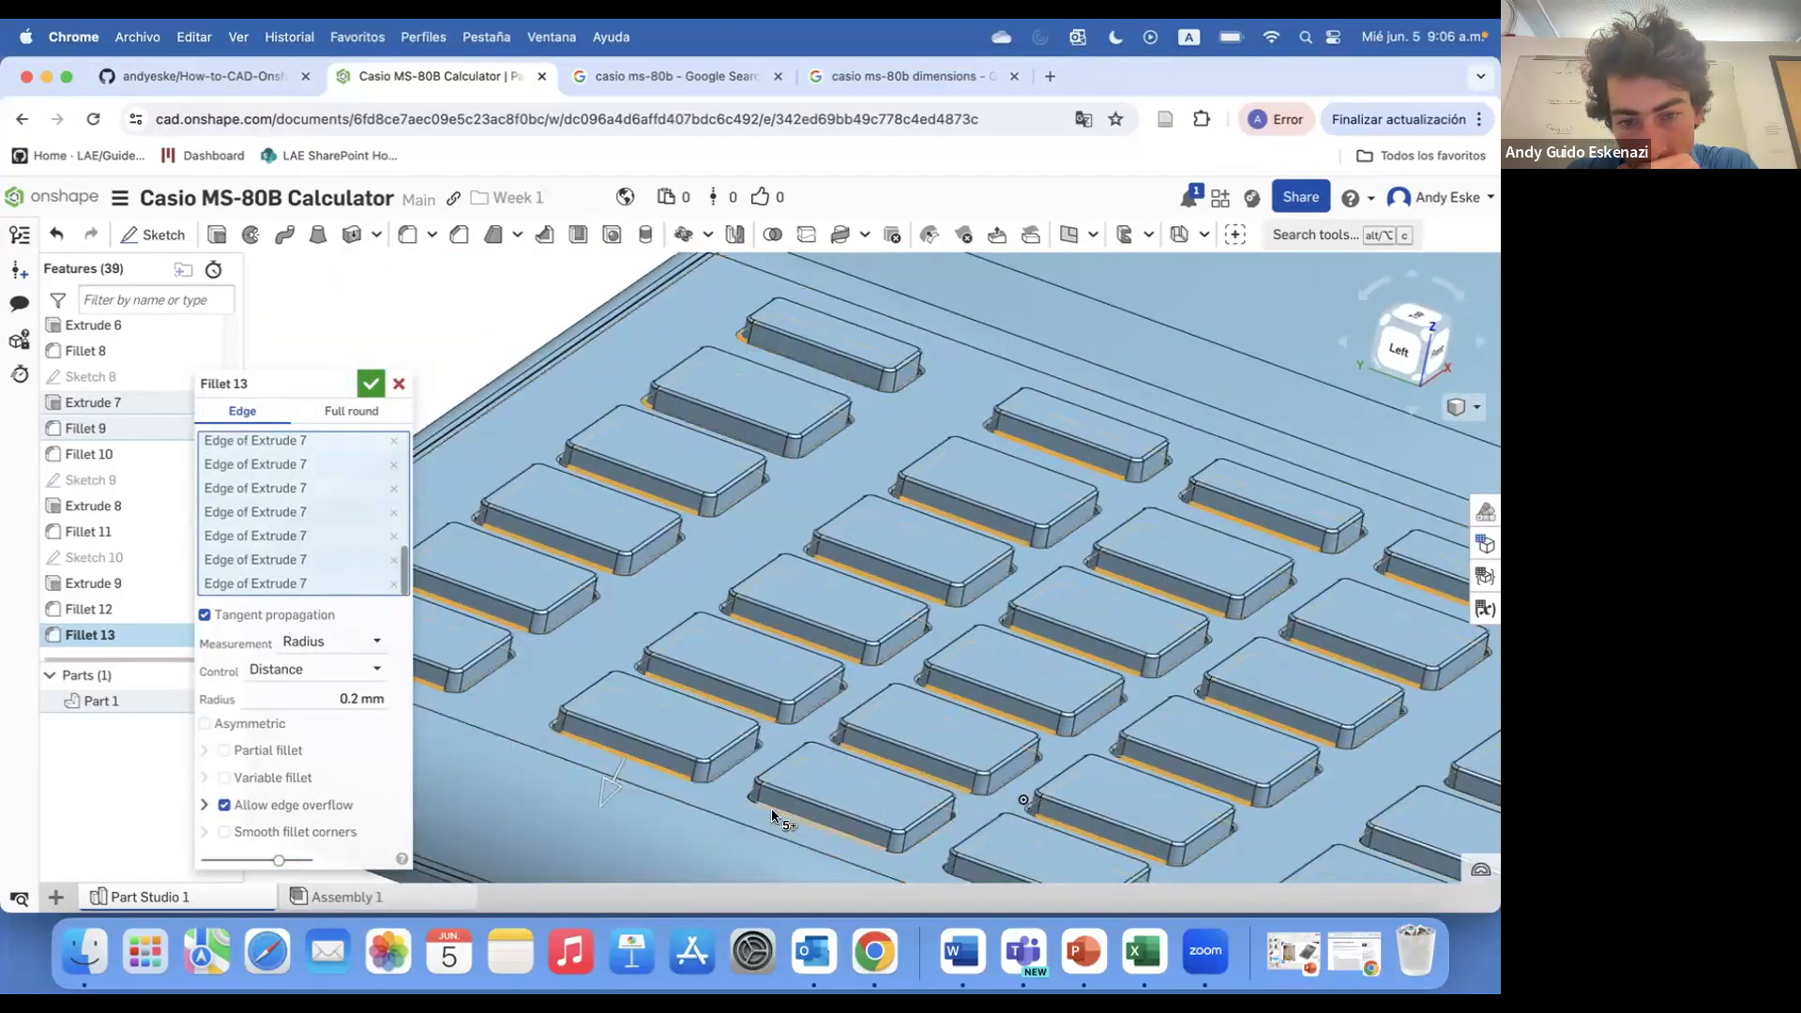
scroll(772, 815, down, 5)
scroll(1031, 624, up, 5)
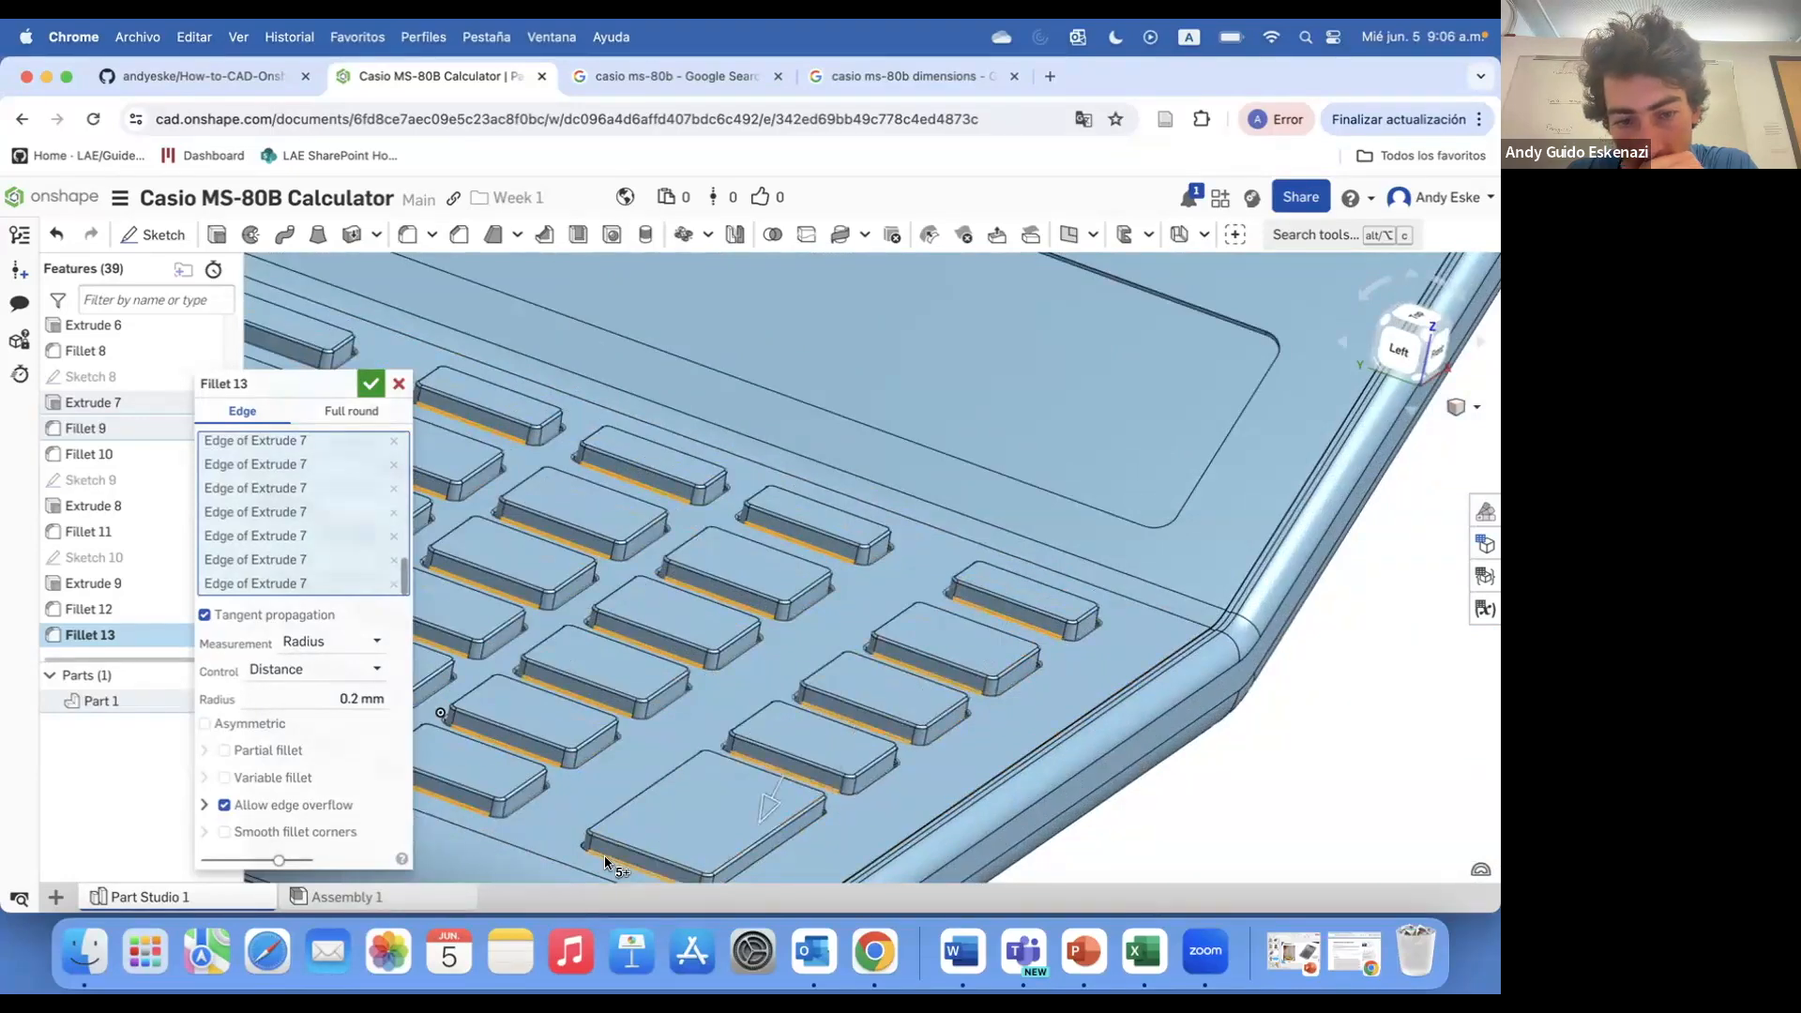
click(373, 384)
- Examine the reference photos of the Casio MS-80B in the Google image results
scroll(1014, 548, down, 5)
right_drag(1015, 548, 1041, 675)
click(657, 77)
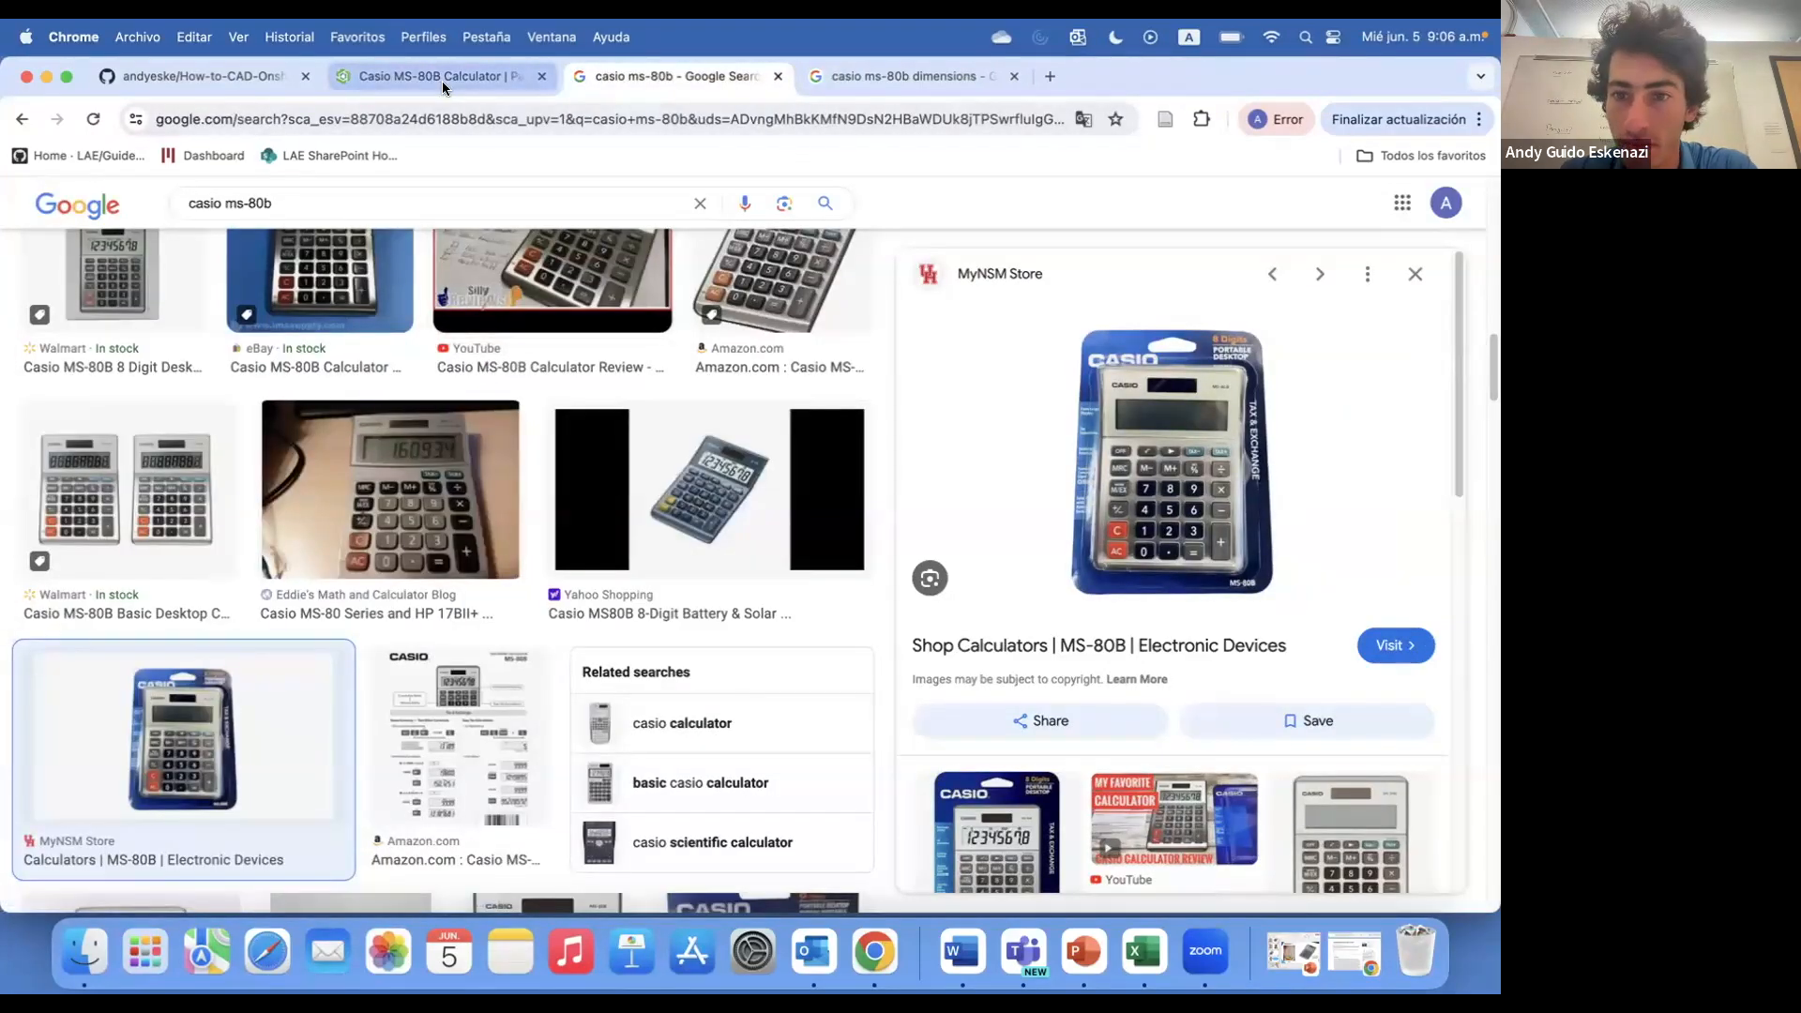
scroll(474, 321, up, 2)
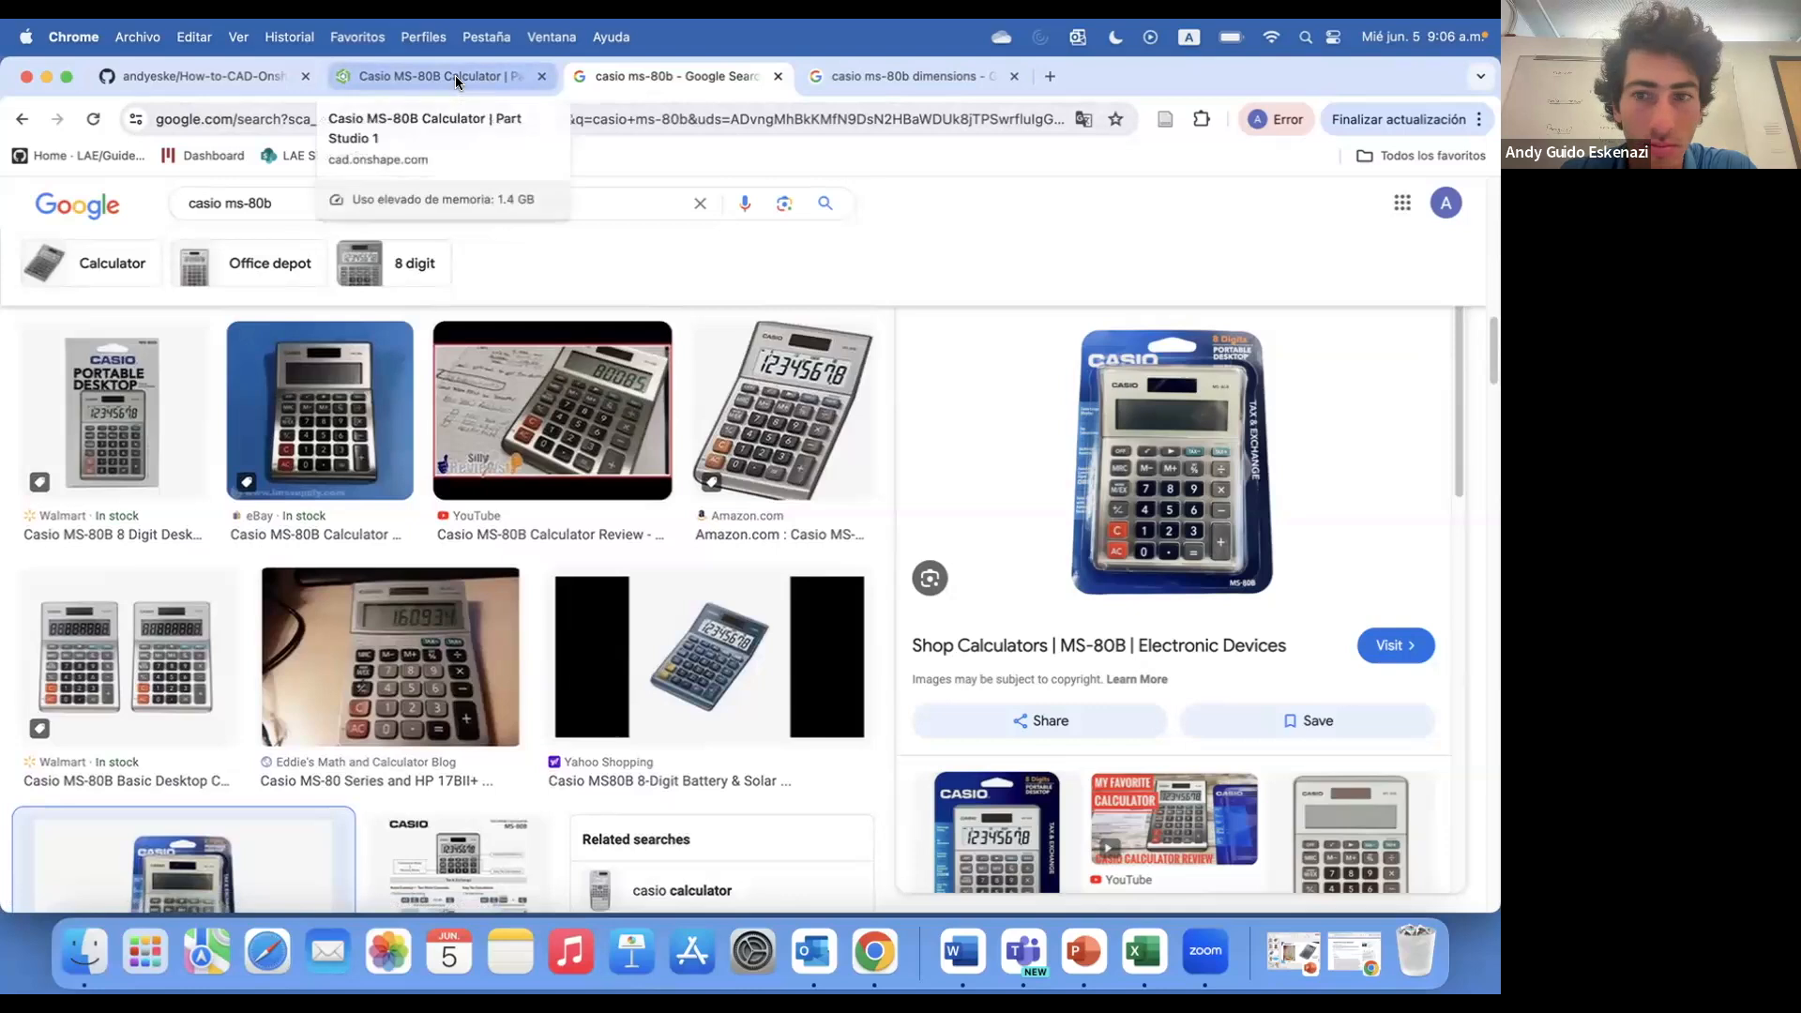
- Return to the Onshape model and start a light grey (#EAEAEA) face appearance on the display panel, keypad and connecting bend faces
click(454, 75)
right_click(948, 429)
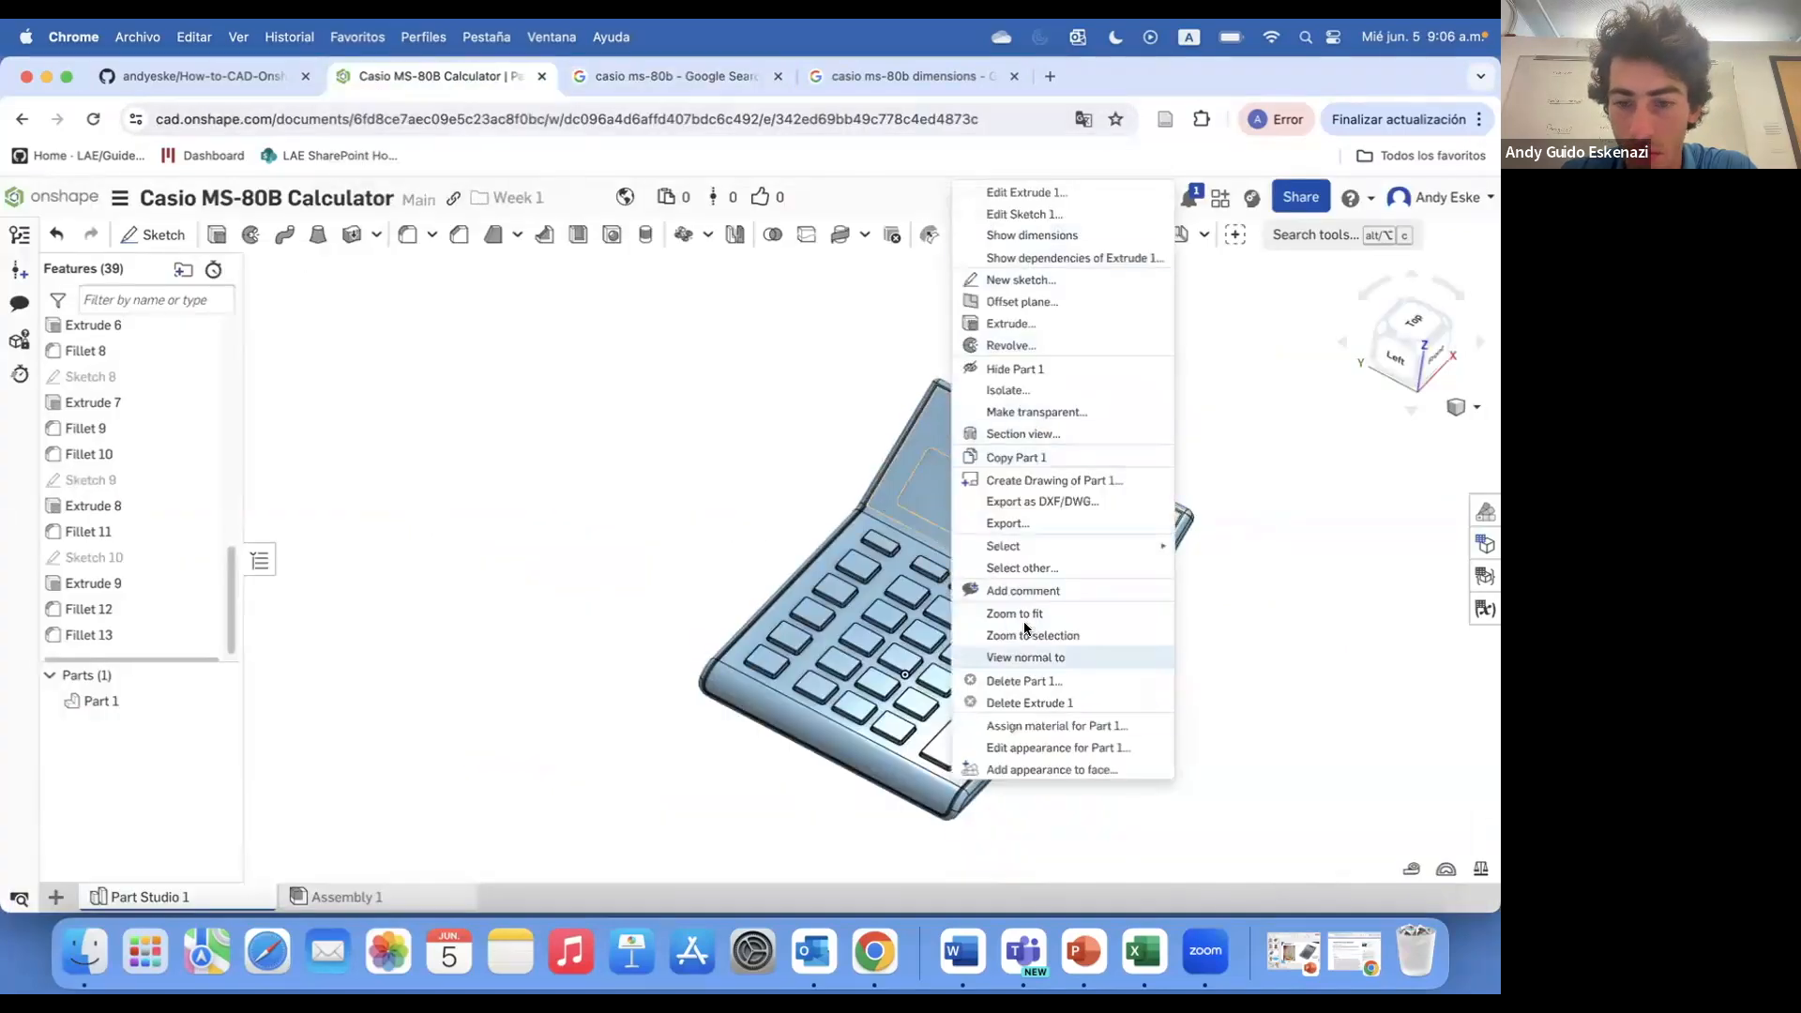
click(1050, 769)
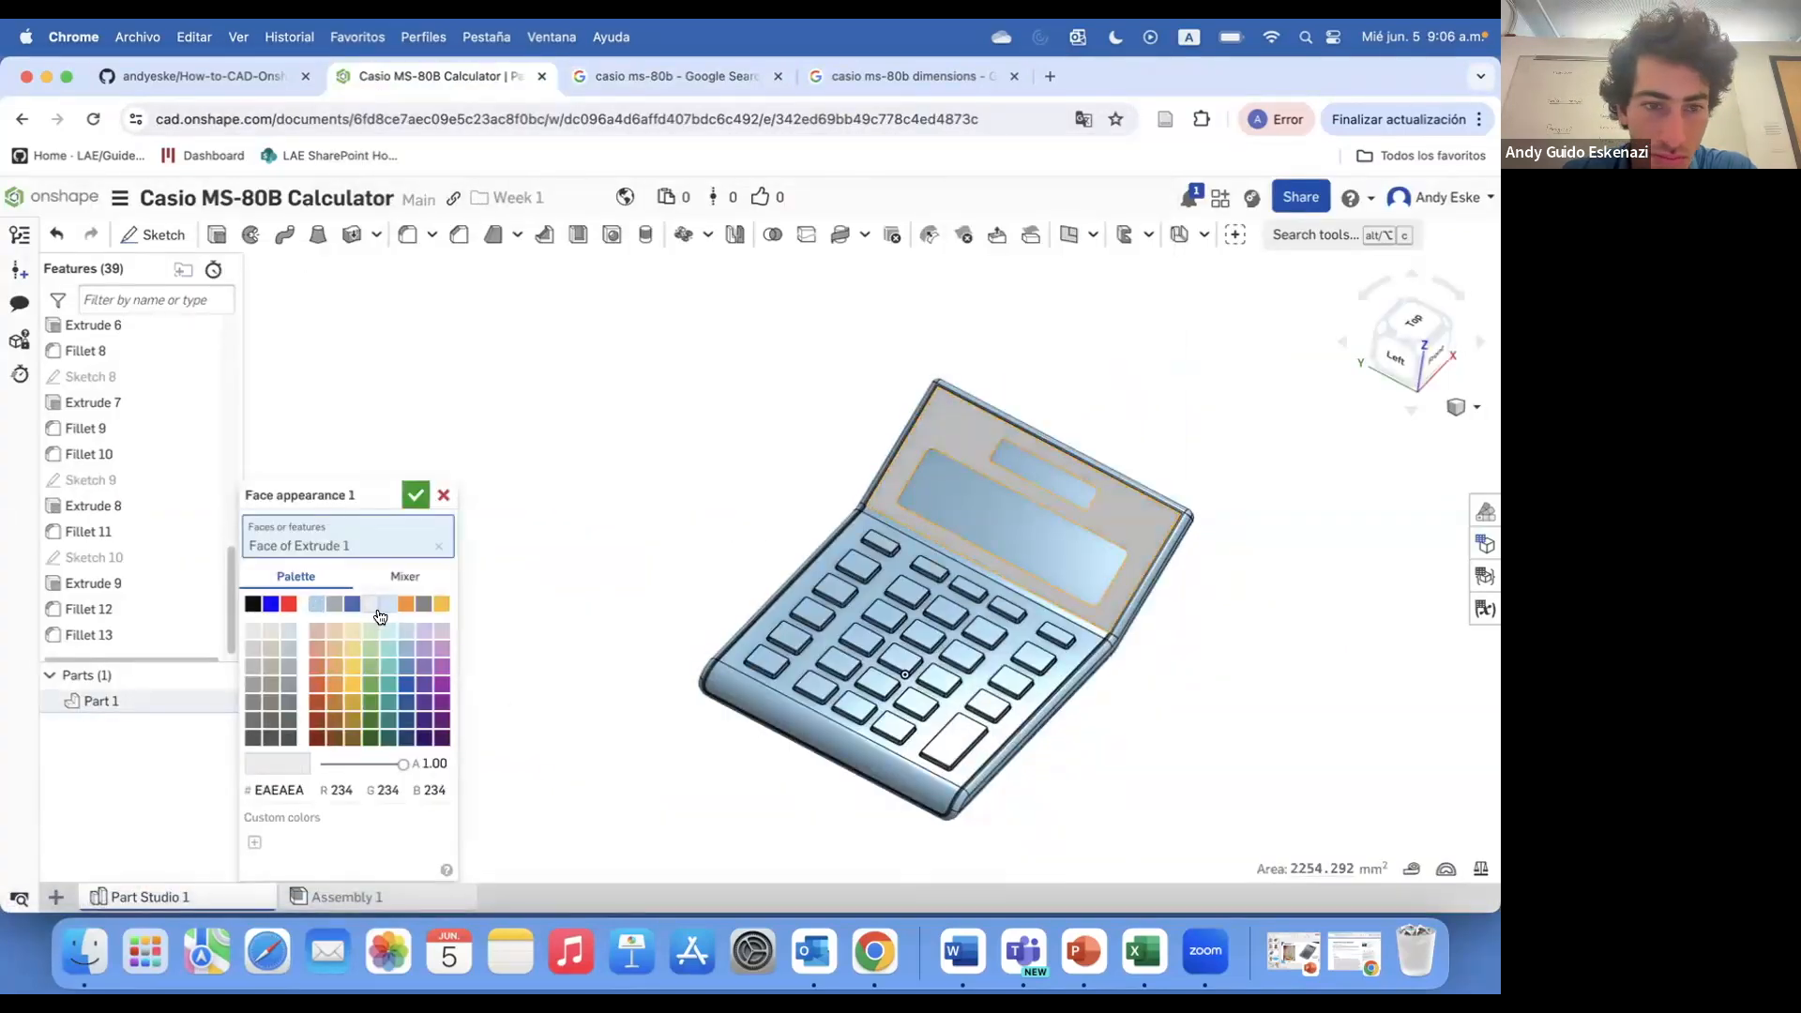
click(830, 555)
scroll(933, 502, up, 4)
click(816, 515)
scroll(816, 515, down, 4)
scroll(687, 692, up, 2)
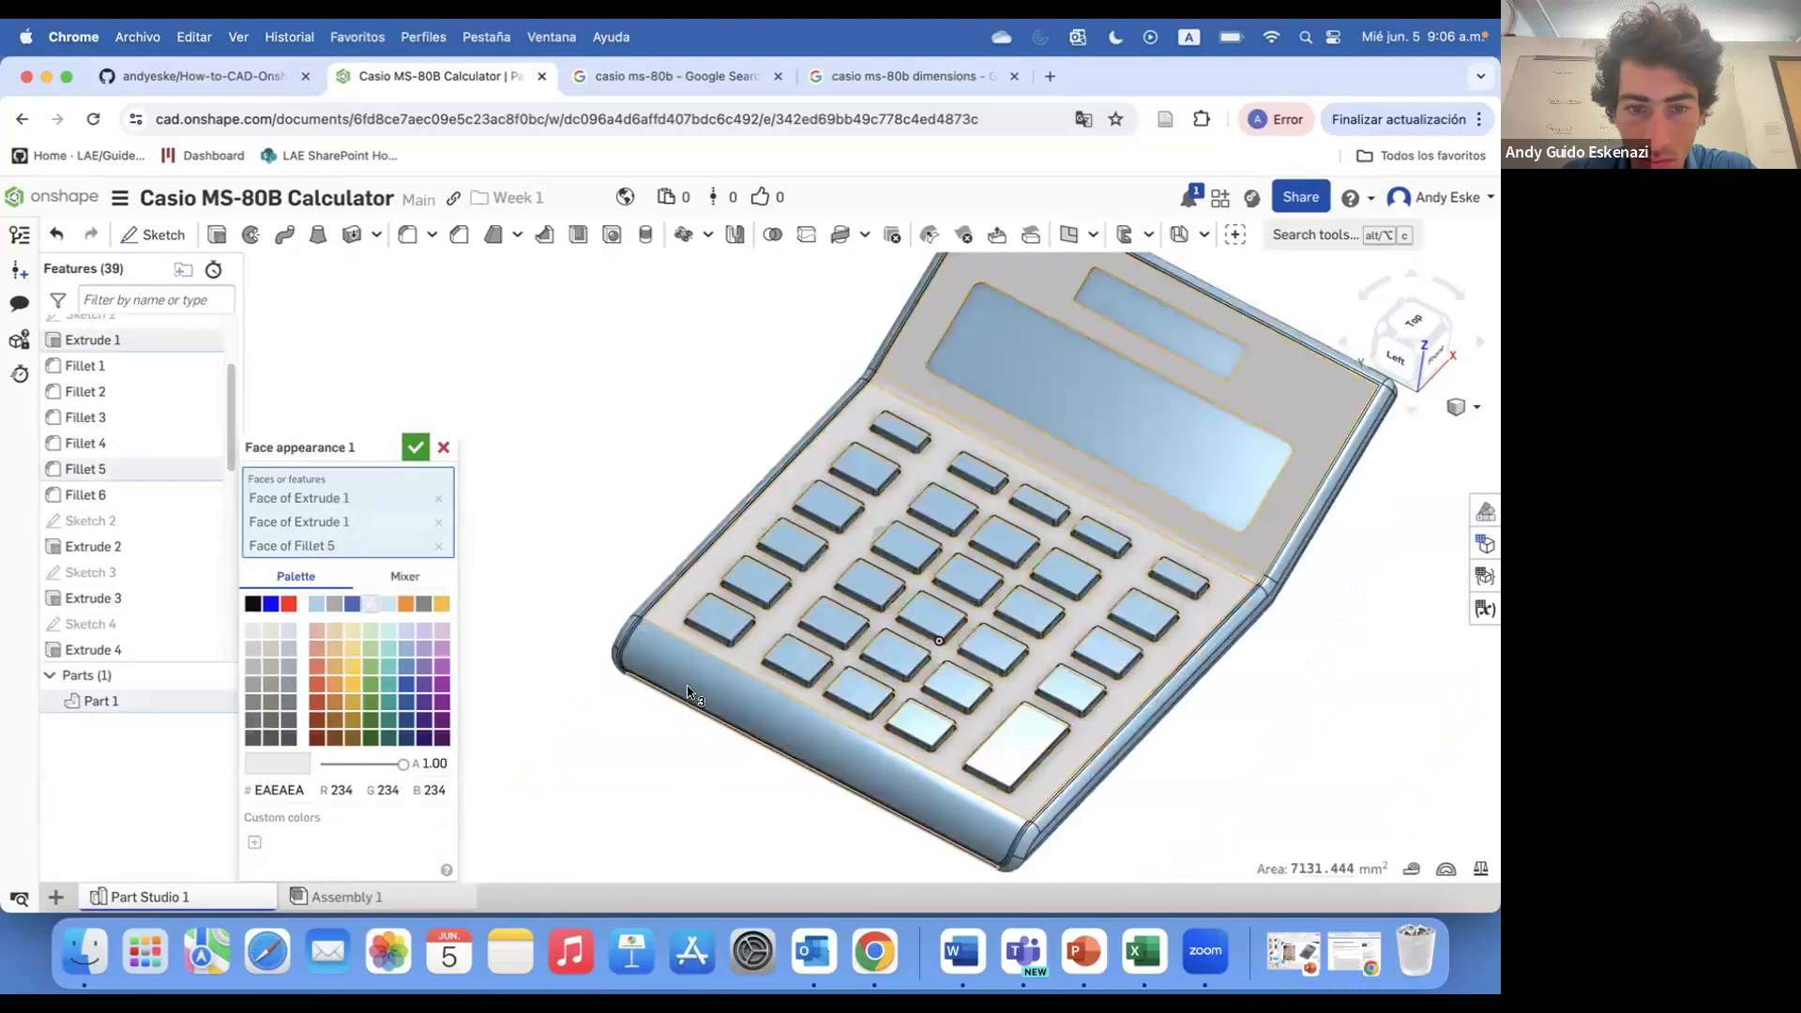
- Add the rounded front face of the keypad to the light grey appearance and apply it
scroll(671, 668, down, 3)
click(662, 651)
right_drag(670, 656, 1140, 574)
click(414, 438)
- Check the reference photos and identify the features that form the groove around the calculator's face
click(605, 80)
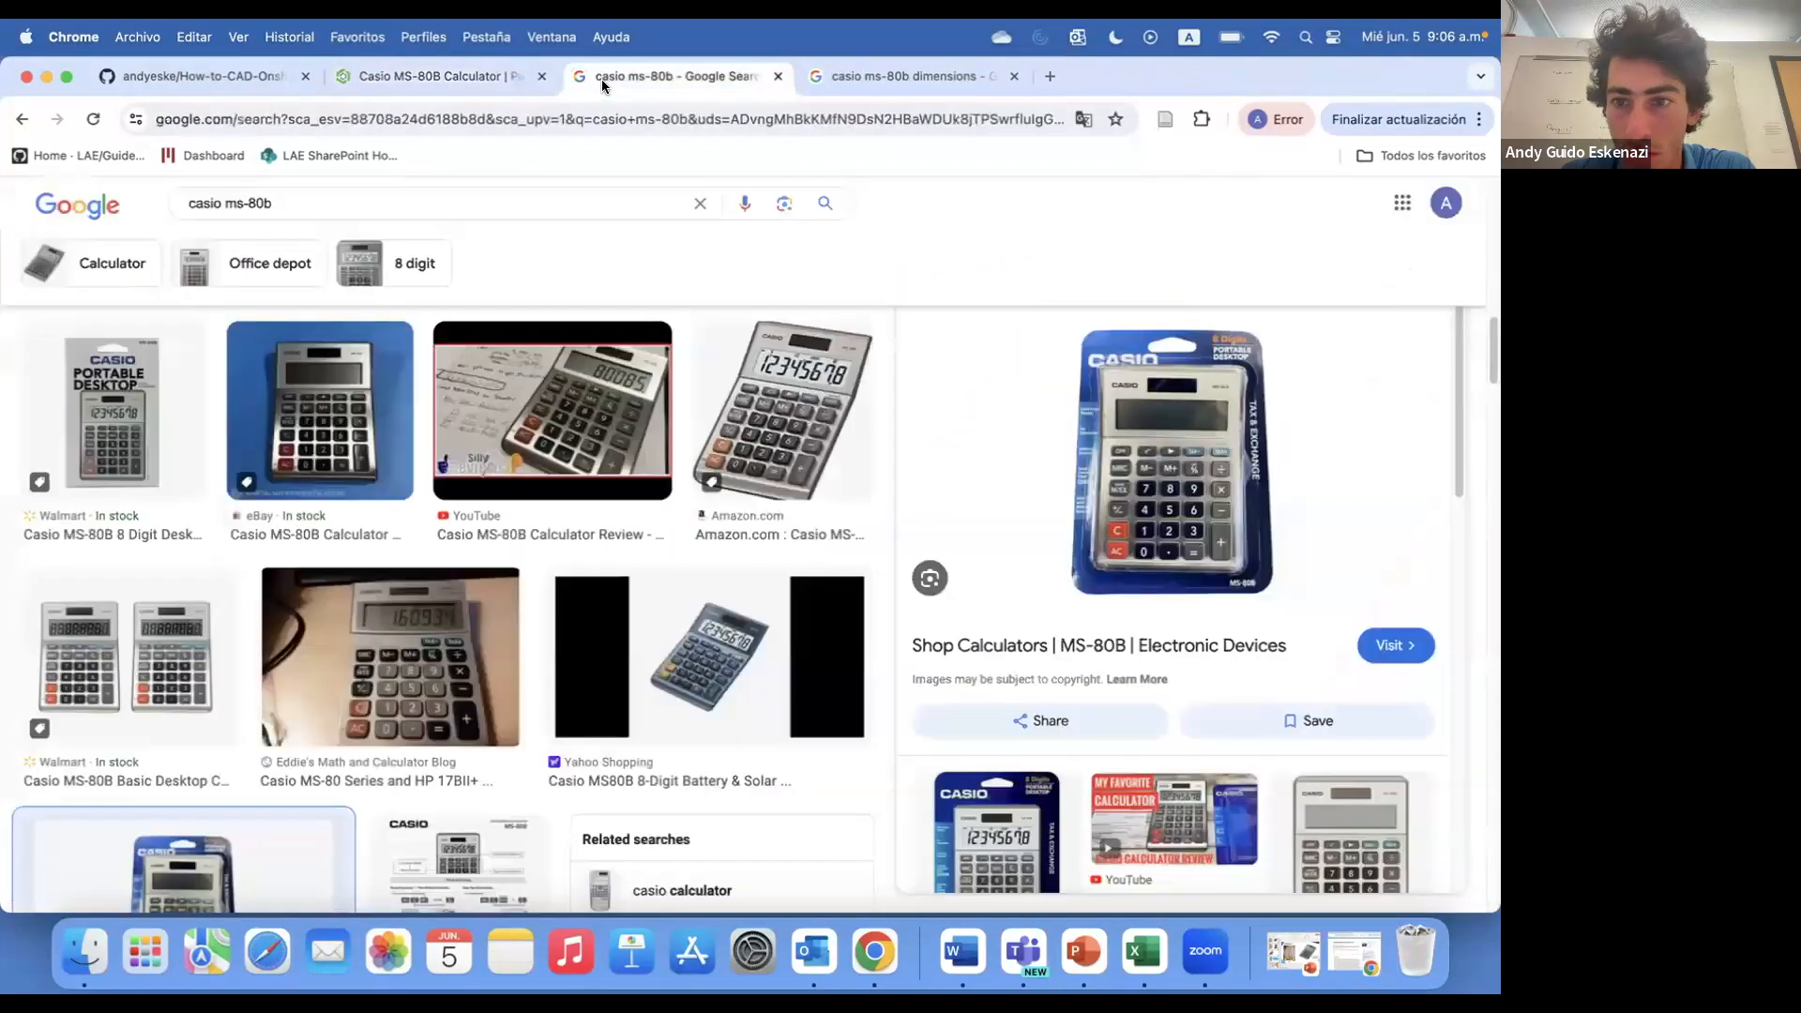
click(492, 82)
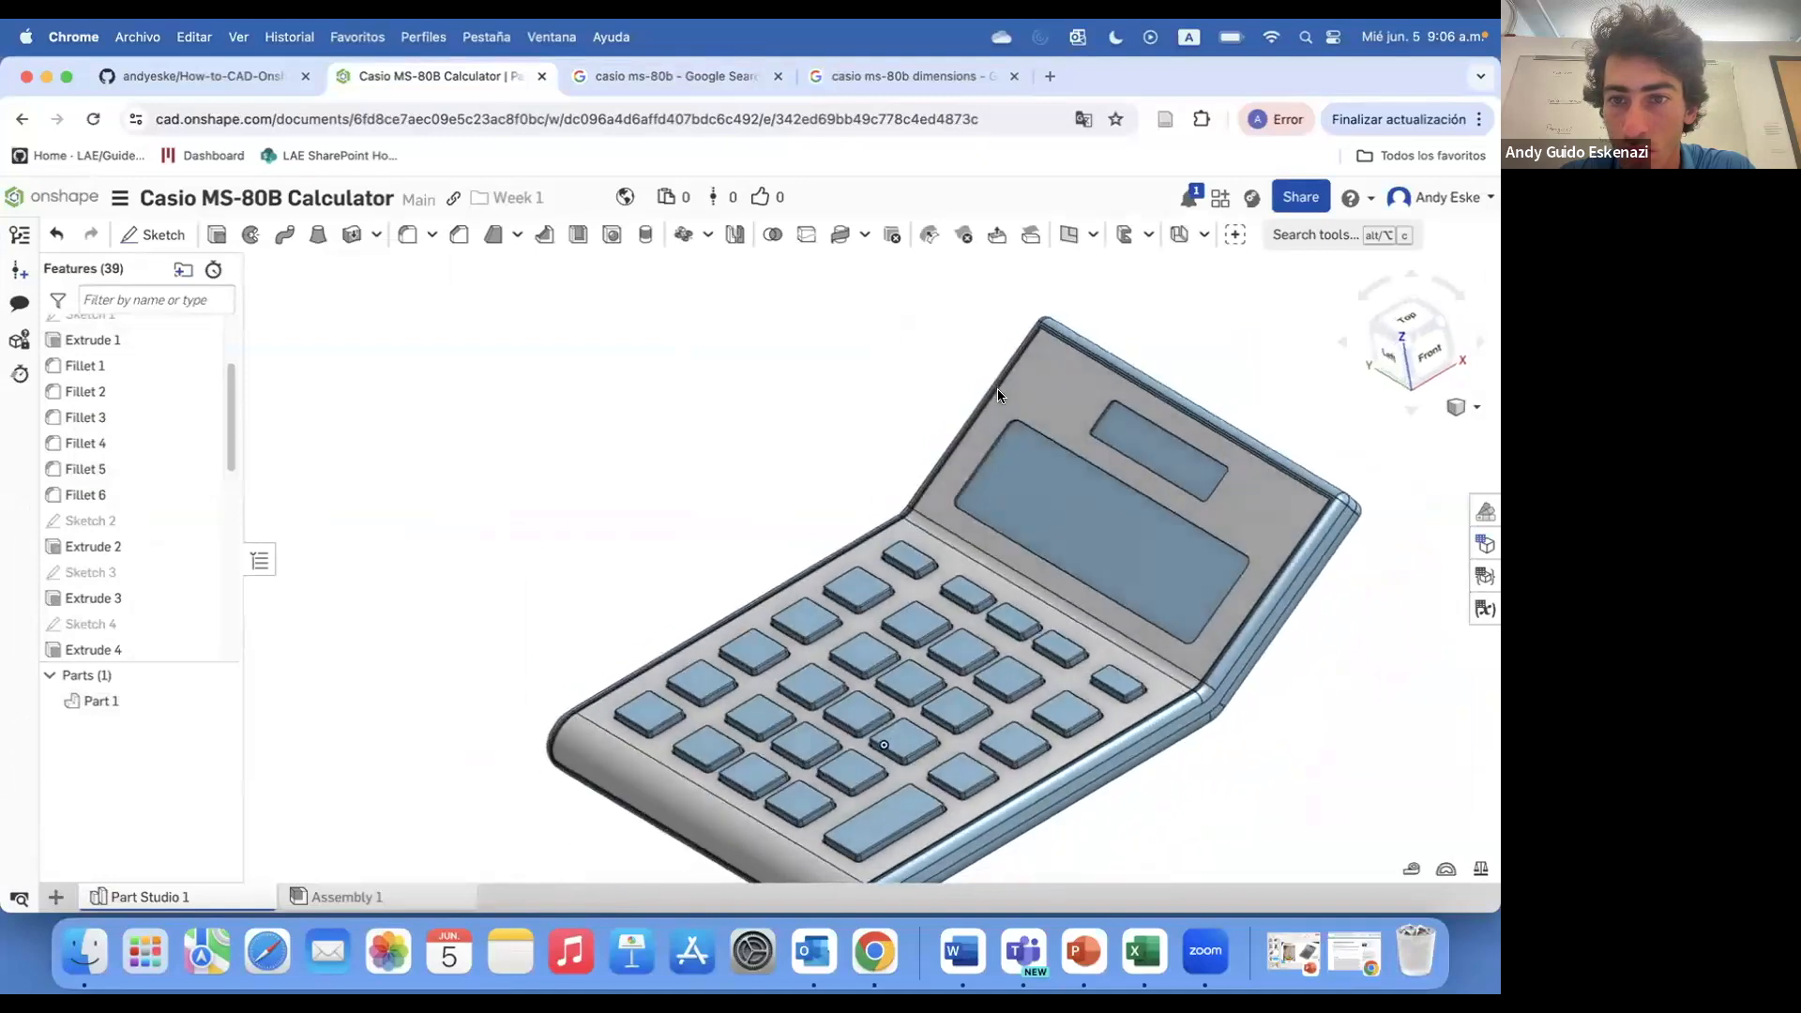
scroll(998, 389, up, 5)
right_click(993, 319)
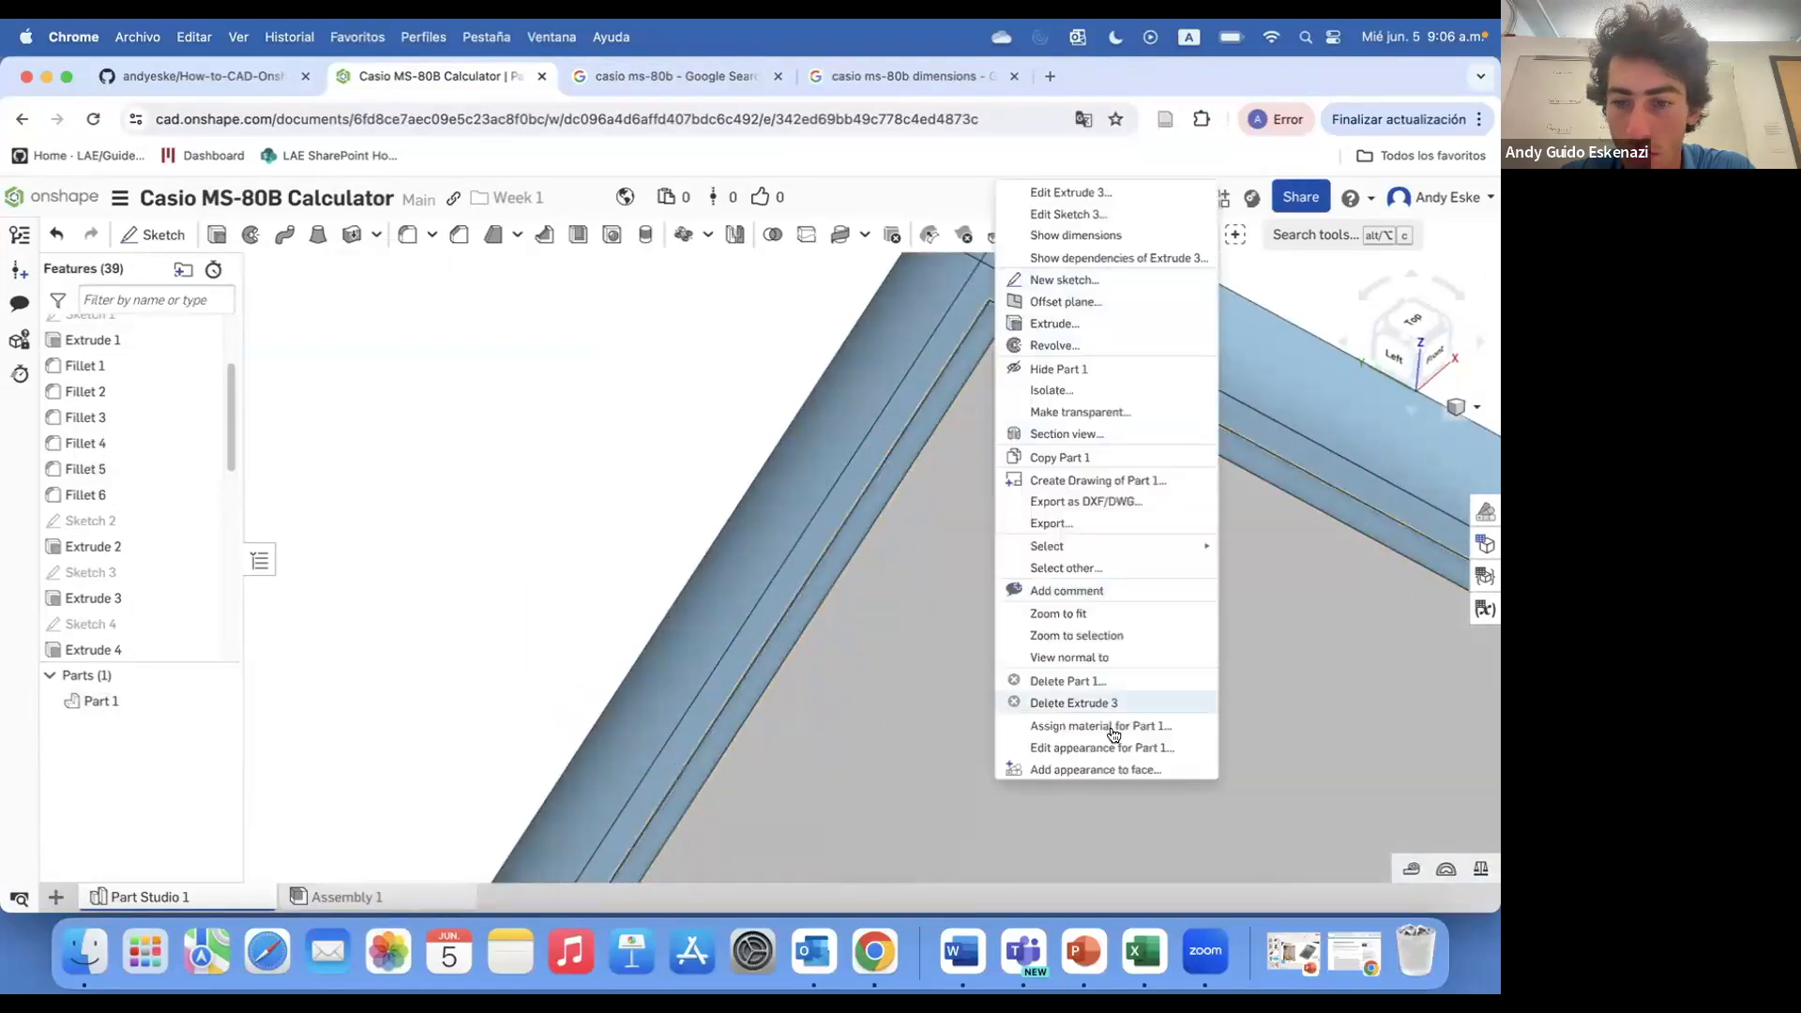
click(360, 522)
scroll(133, 380, up, 3)
click(118, 482)
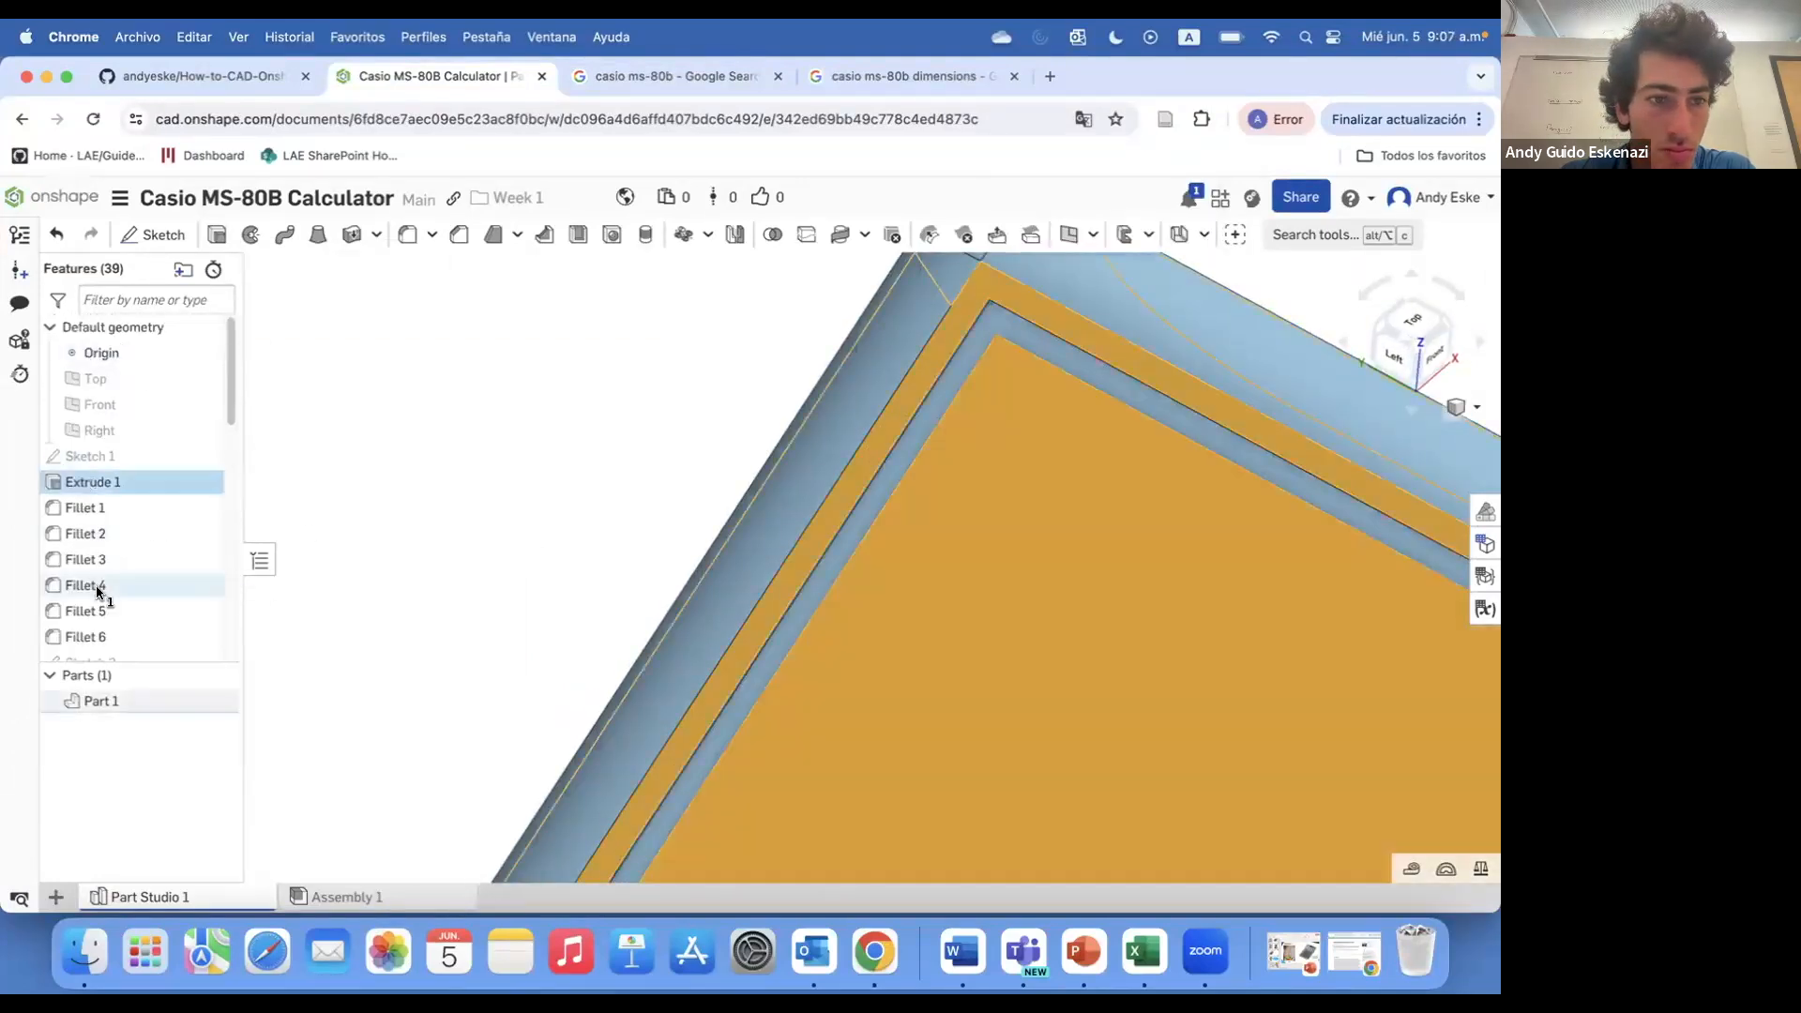
scroll(98, 586, down, 4)
click(112, 478)
scroll(657, 463, down, 5)
scroll(658, 469, down, 5)
click(657, 469)
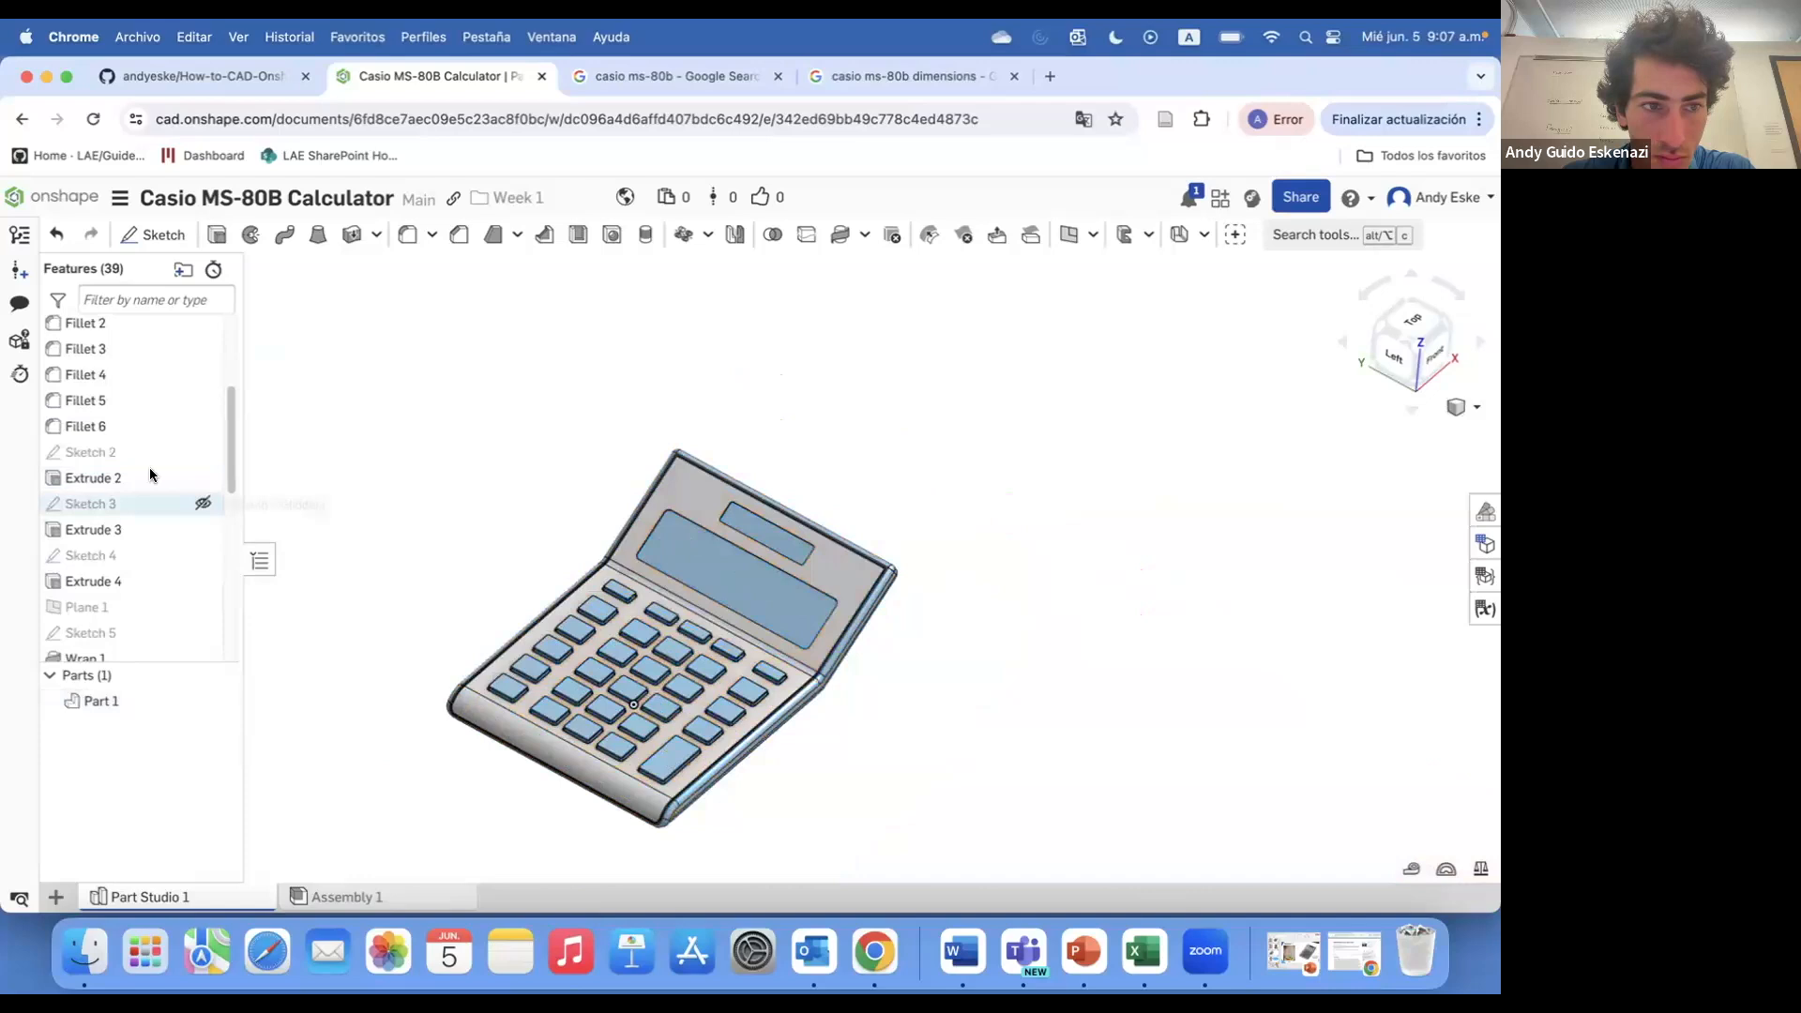
- Apply a black (#000000) appearance to the perimeter groove features Extrude 3, Extrude 4, Extrude 2, Wrap 1 and Mirror 1
right_click(100, 533)
click(172, 576)
click(402, 385)
right_click(141, 525)
click(281, 777)
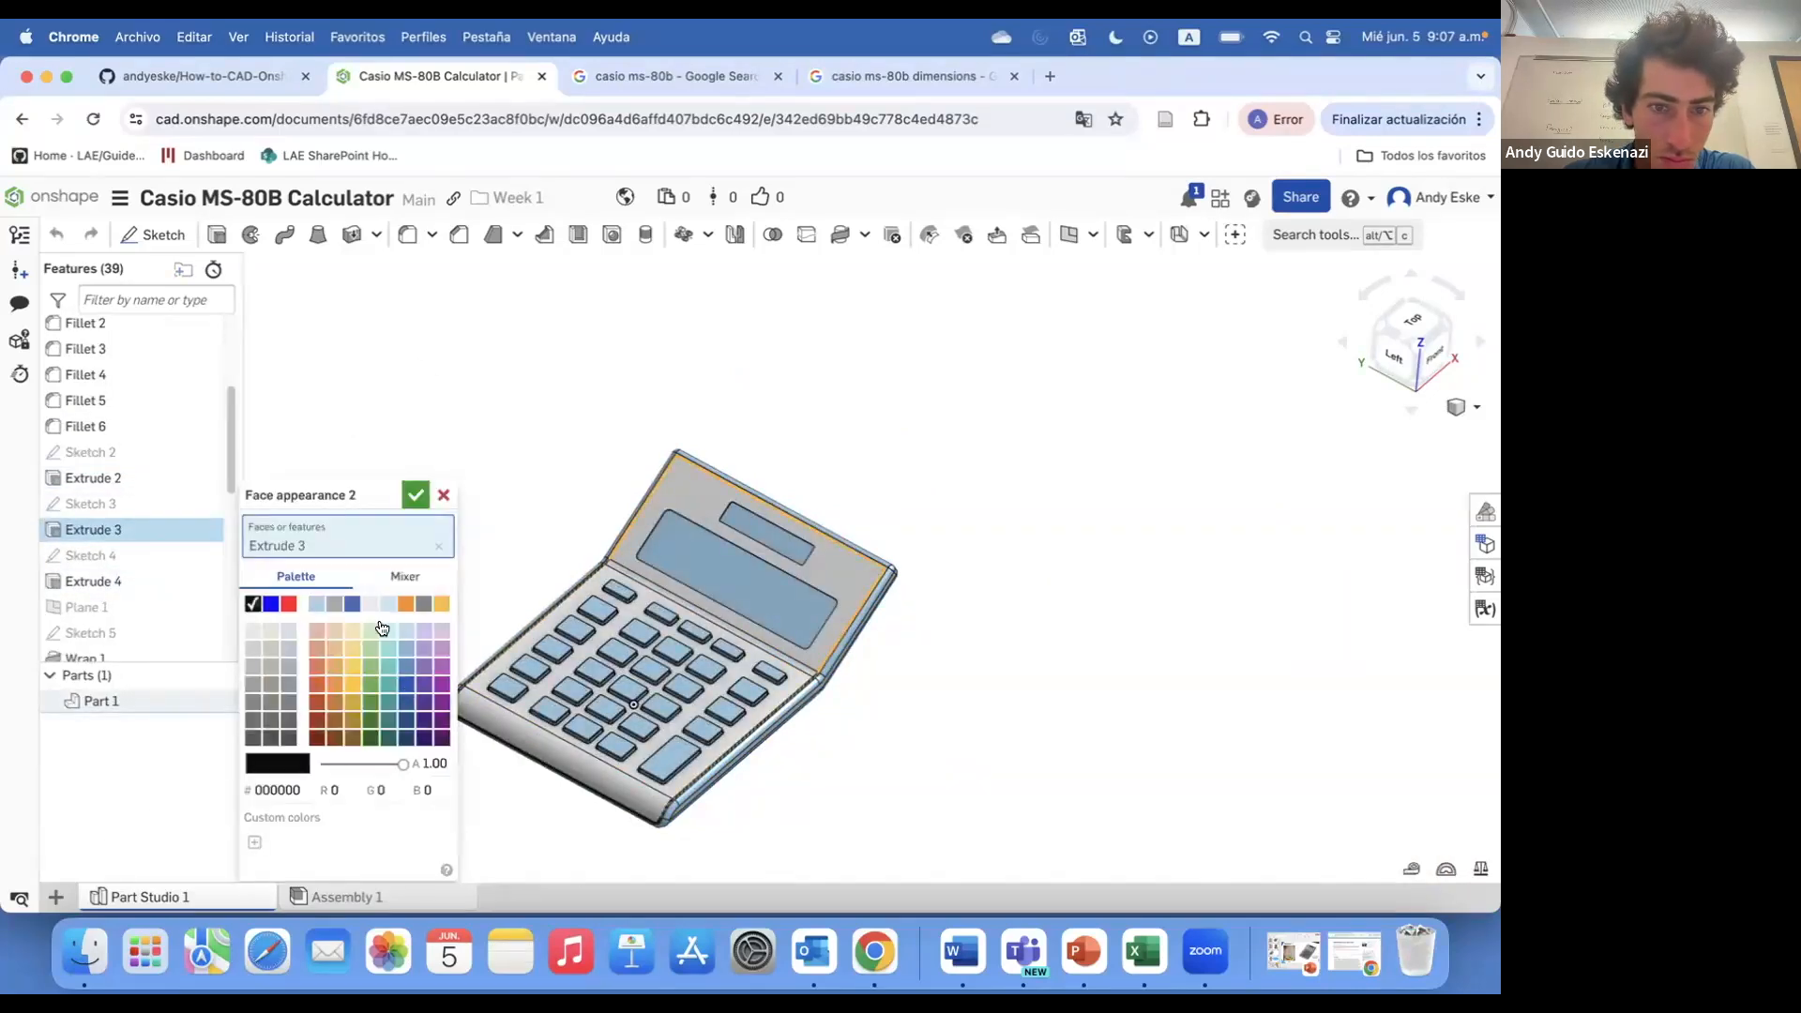
scroll(830, 510, up, 10)
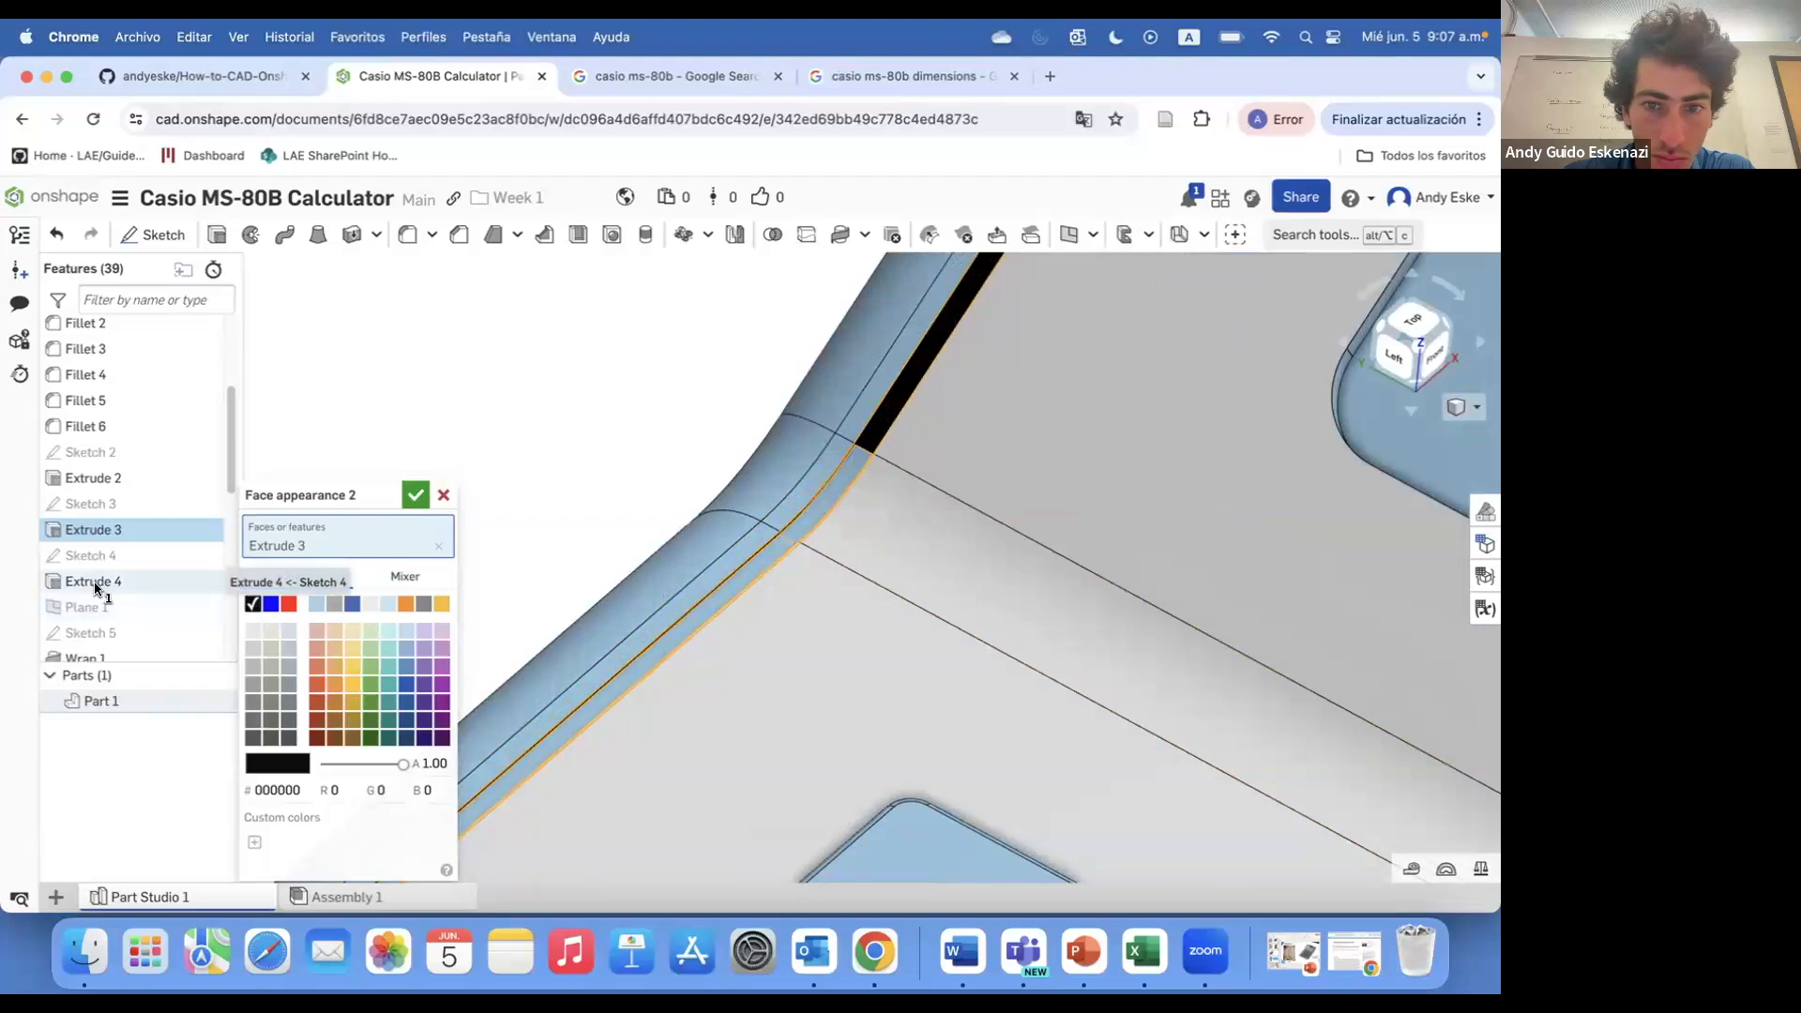
scroll(103, 477, down, 5)
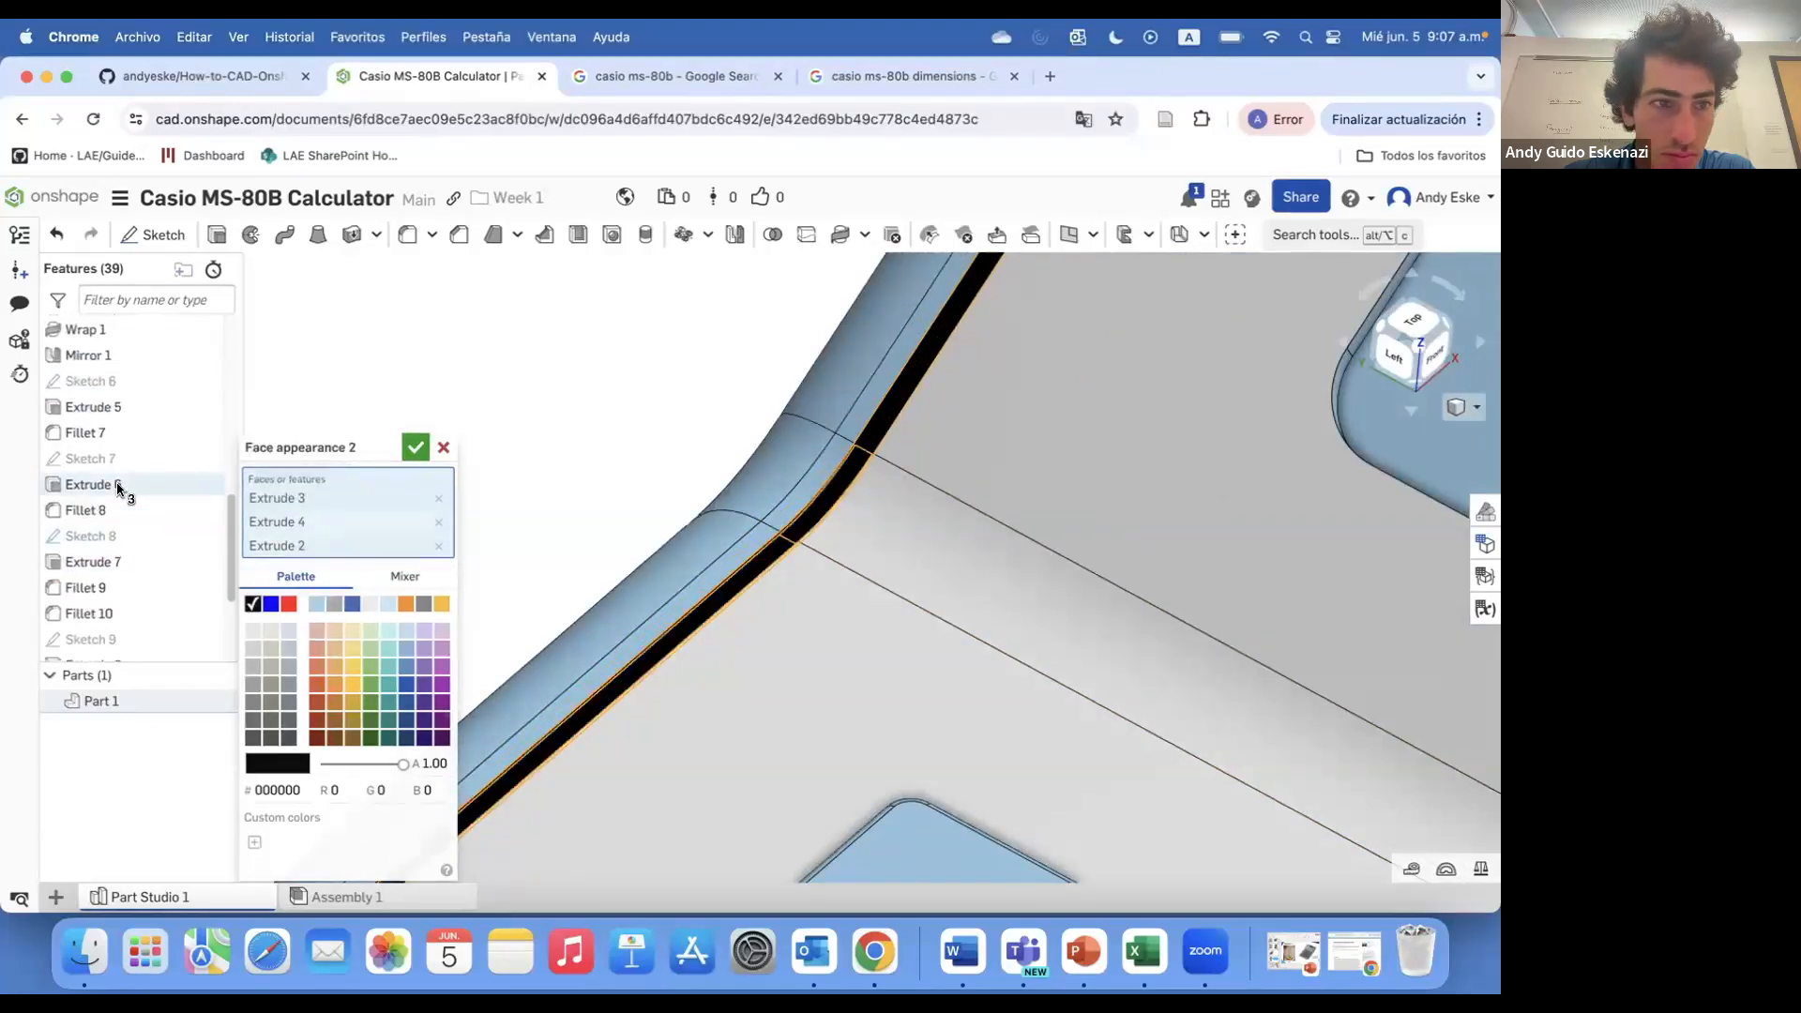
scroll(713, 469, down, 10)
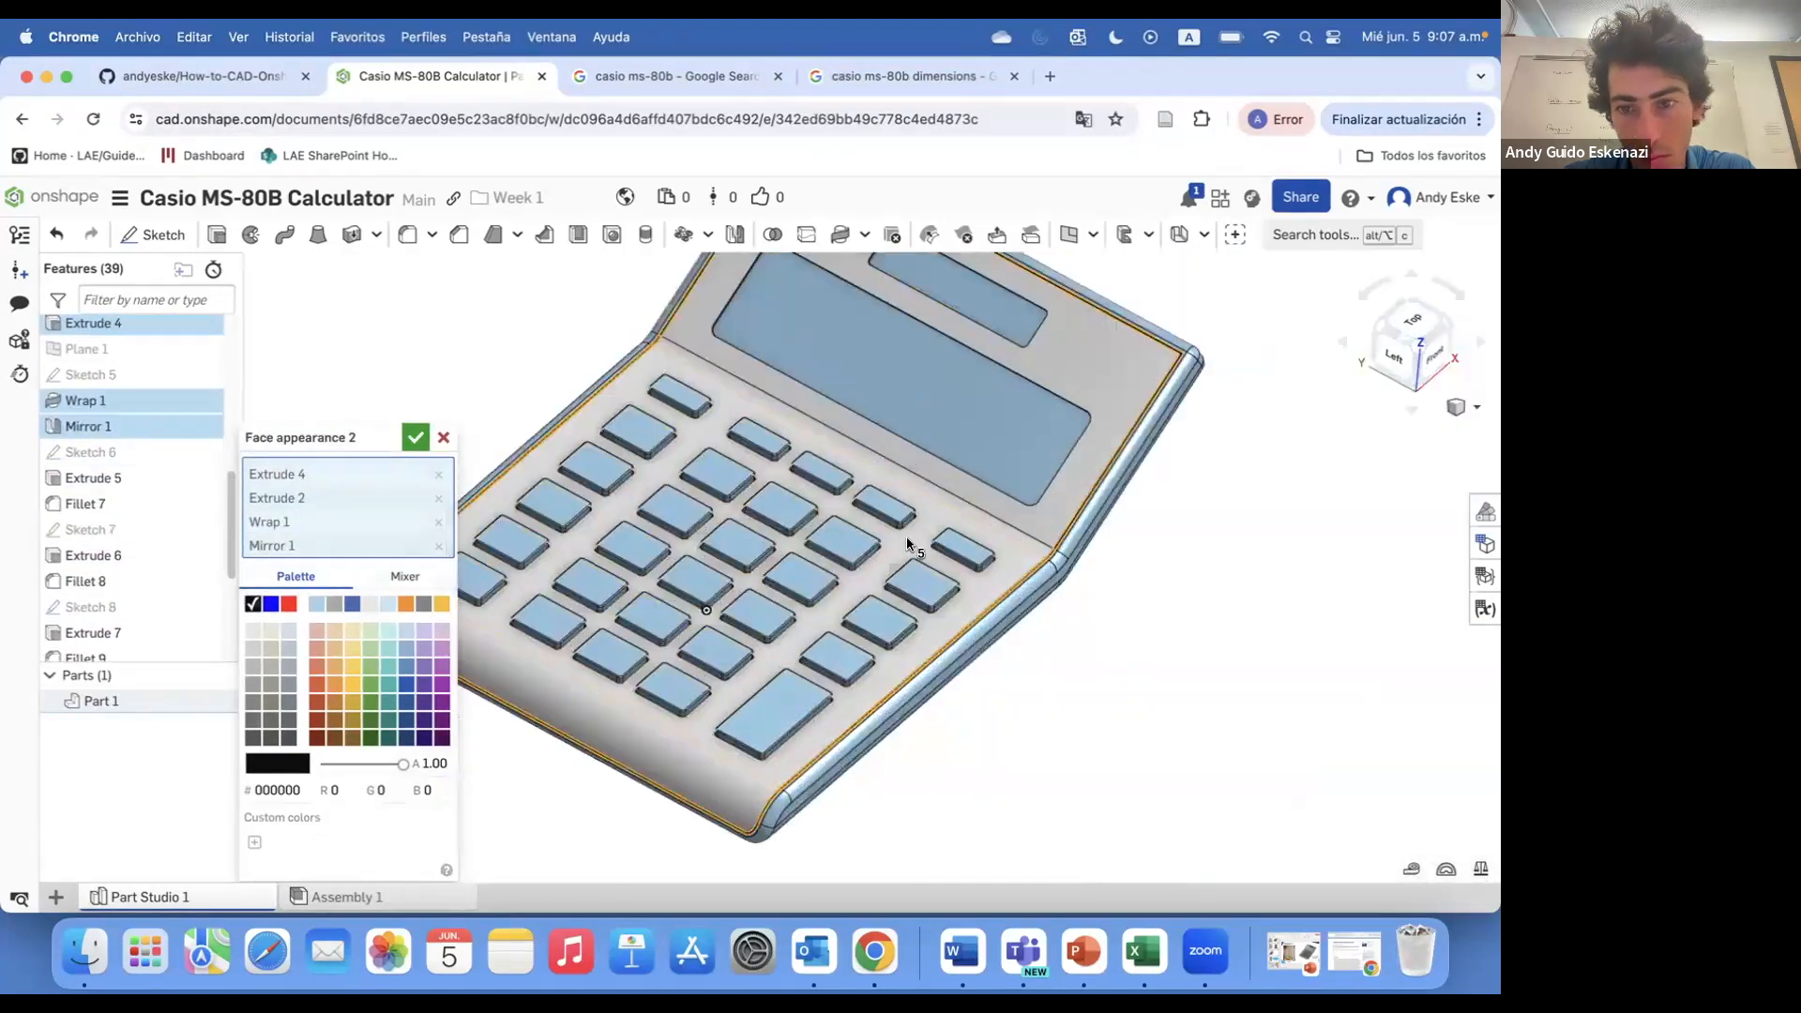
click(415, 437)
scroll(469, 589, up, 10)
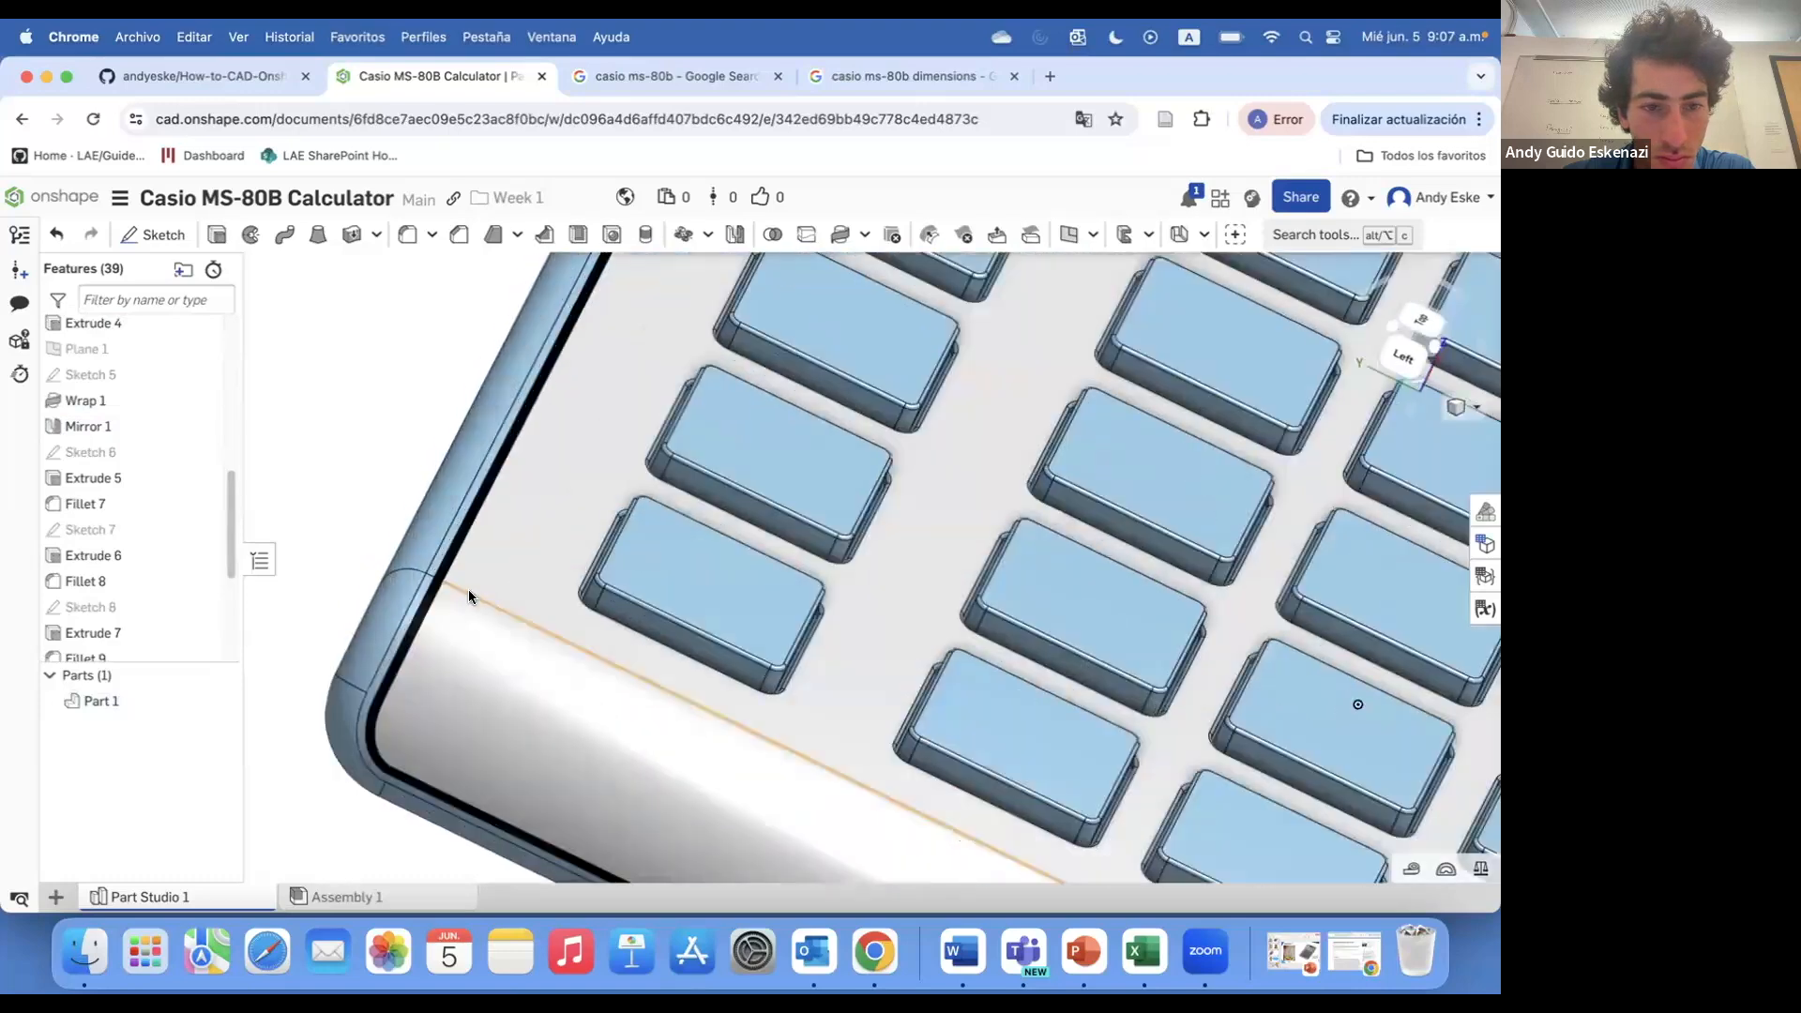
right_drag(470, 581, 448, 562)
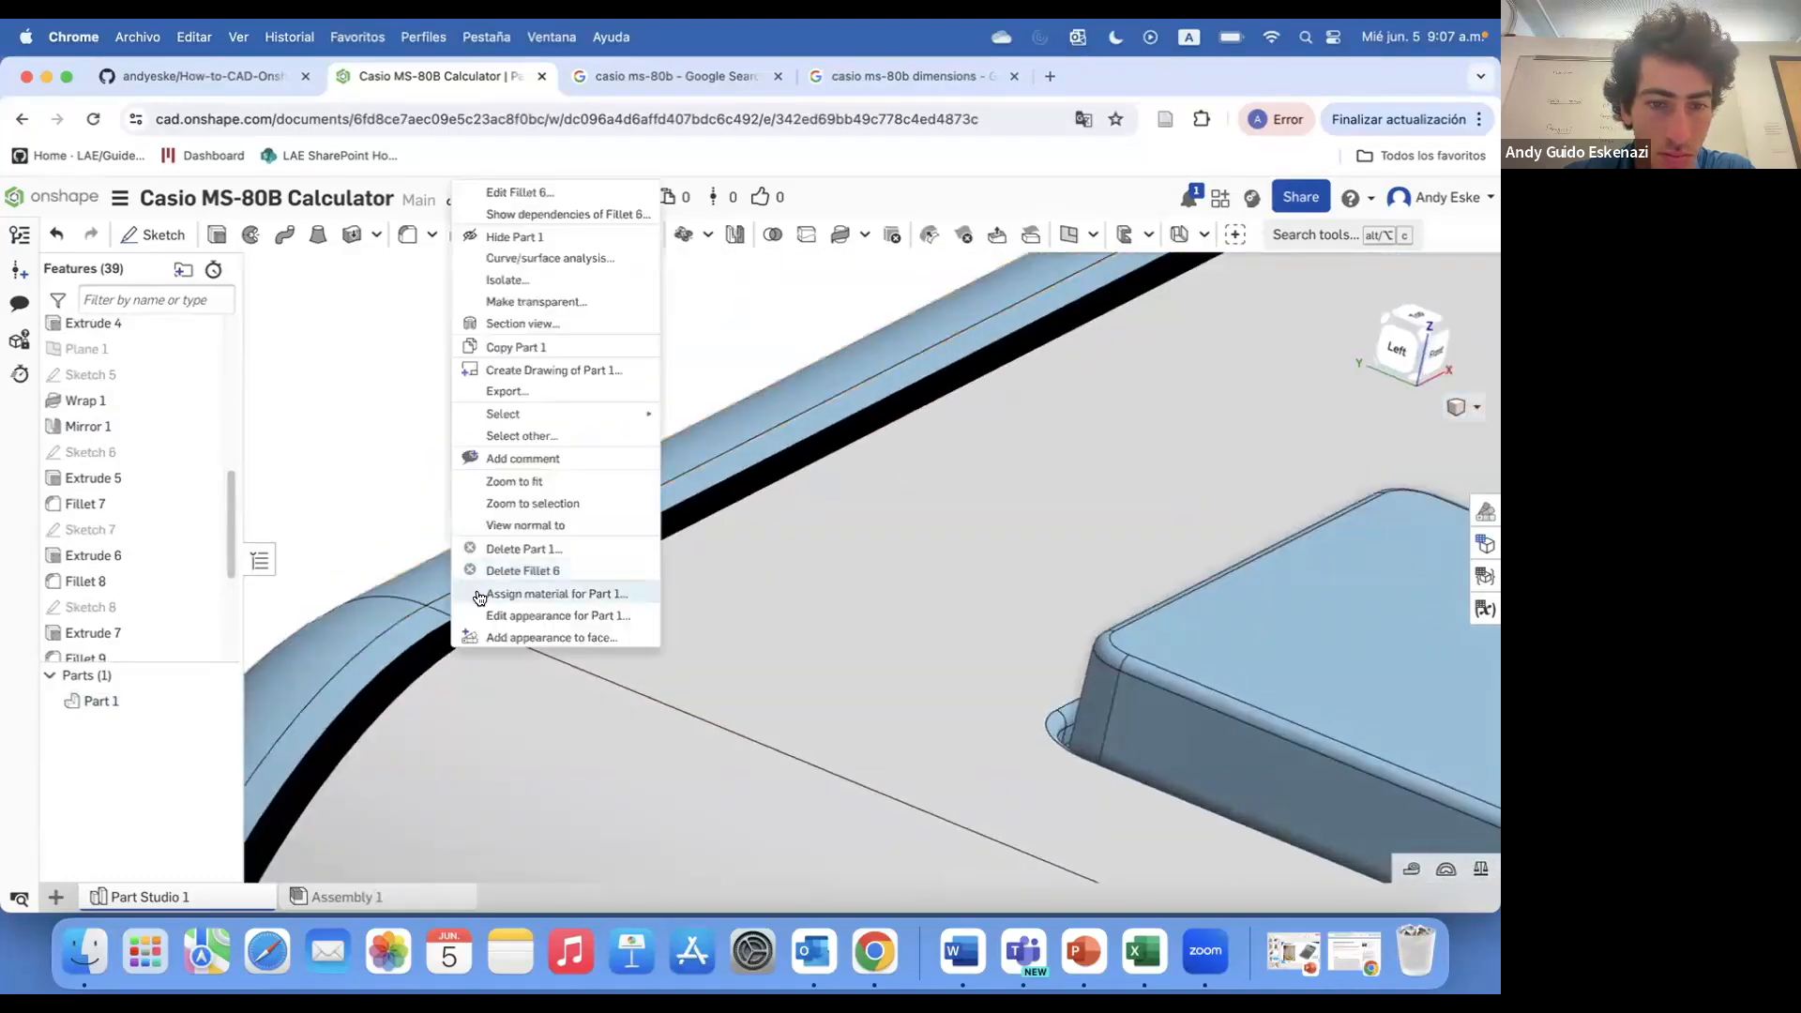
scroll(173, 490, up, 8)
right_click(104, 482)
click(199, 528)
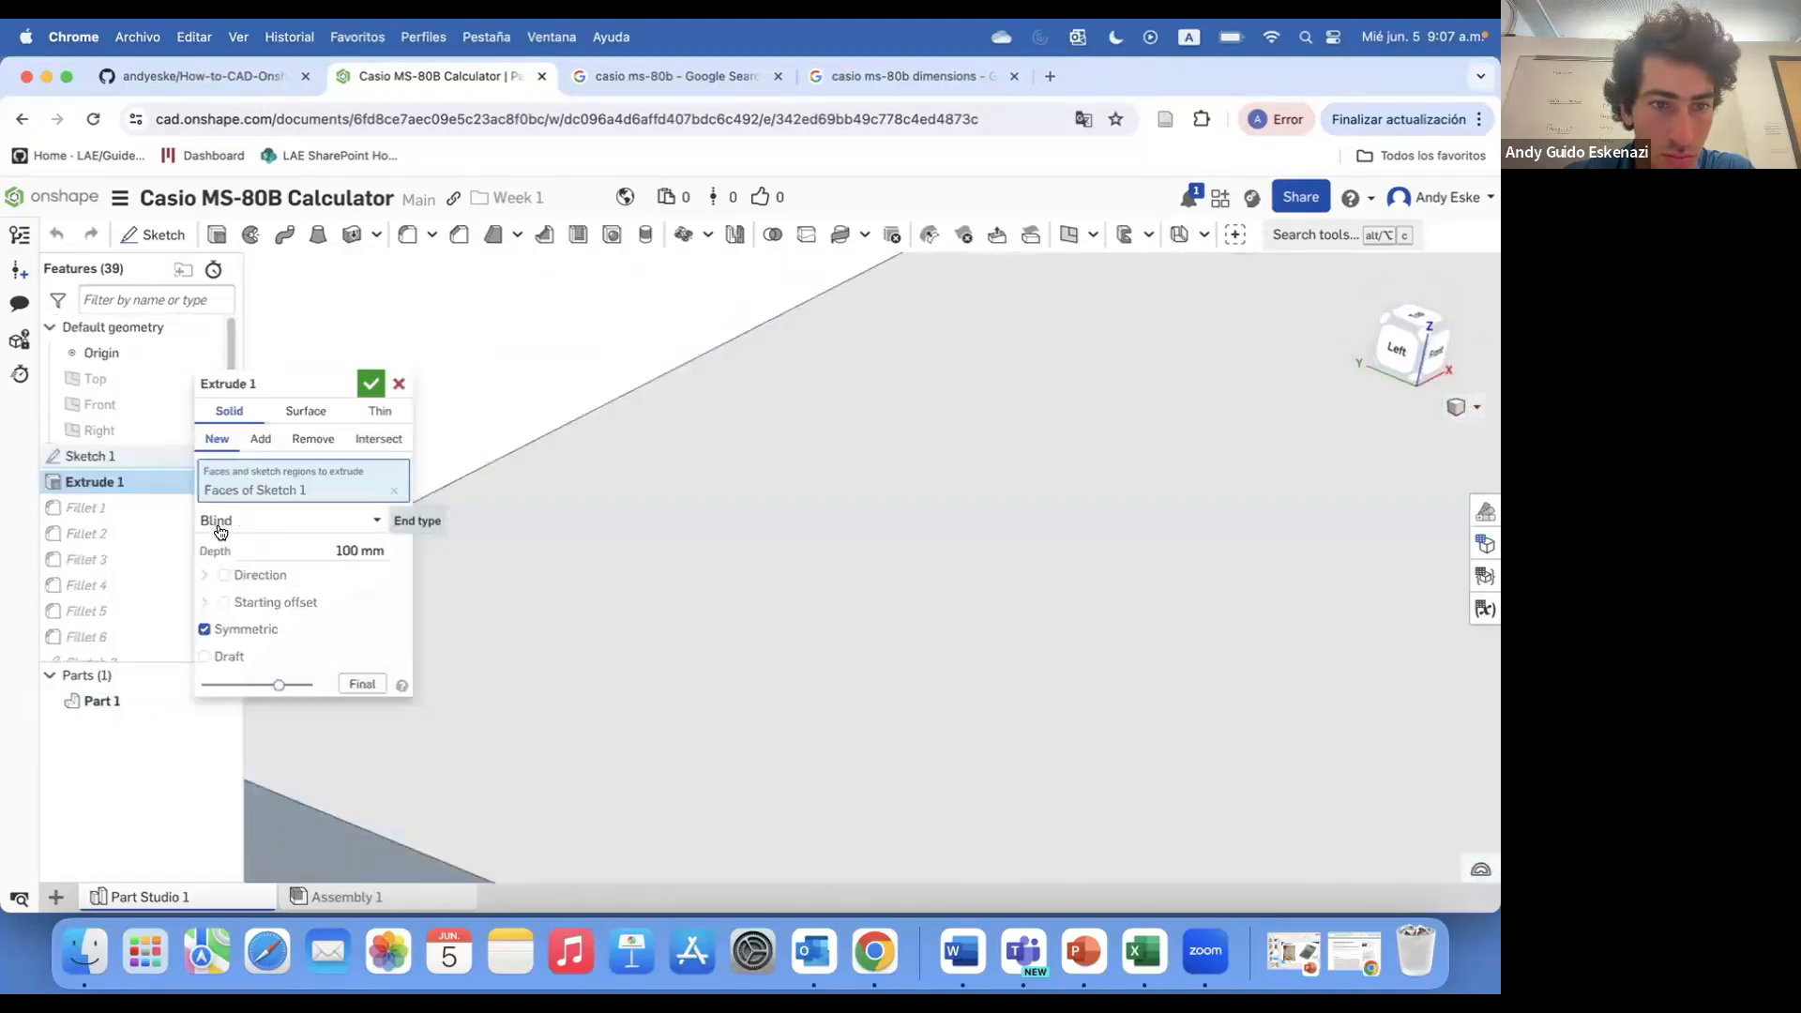
click(400, 379)
right_click(88, 480)
click(155, 750)
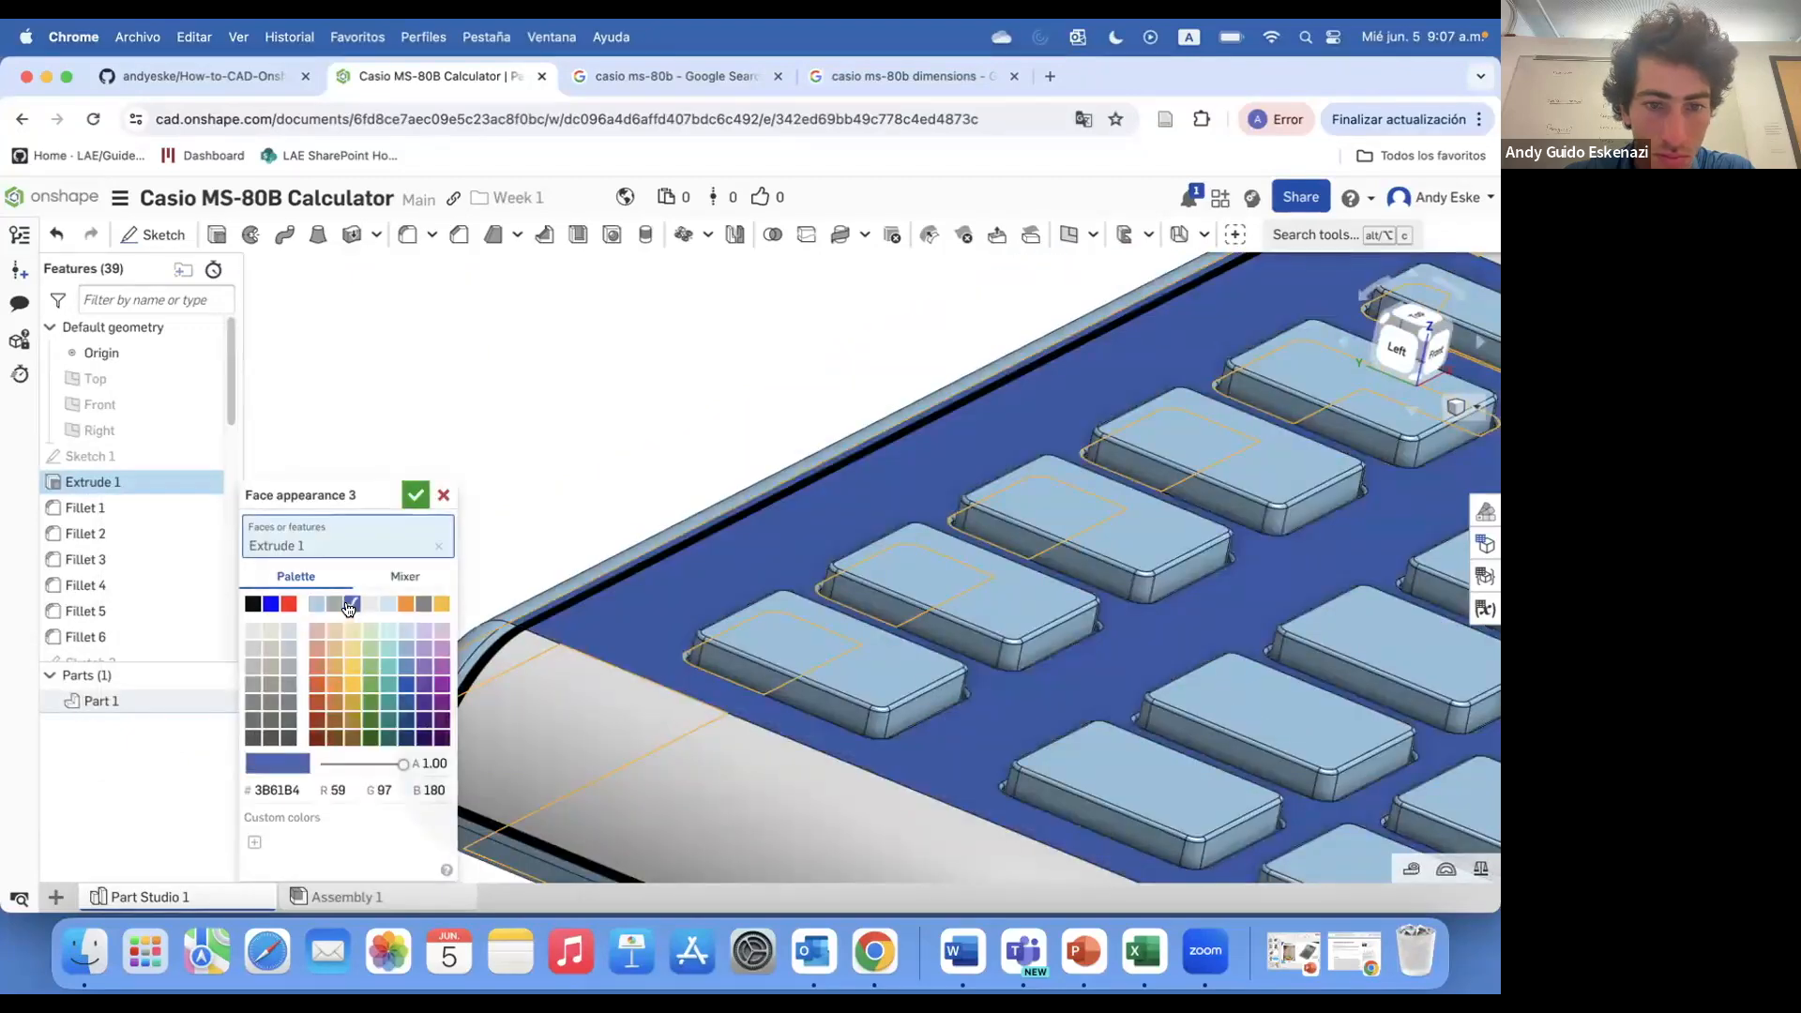
scroll(553, 624, down, 3)
click(554, 624)
right_drag(656, 535, 563, 581)
click(444, 448)
- Start a grey (#7F7F7F) face appearance on the Fillet 6 edge and adjoining faces along the keypad's left side
right_click(656, 568)
right_click(628, 555)
scroll(692, 591, up, 3)
right_click(704, 600)
click(657, 608)
right_click(706, 616)
mouse_move(802, 427)
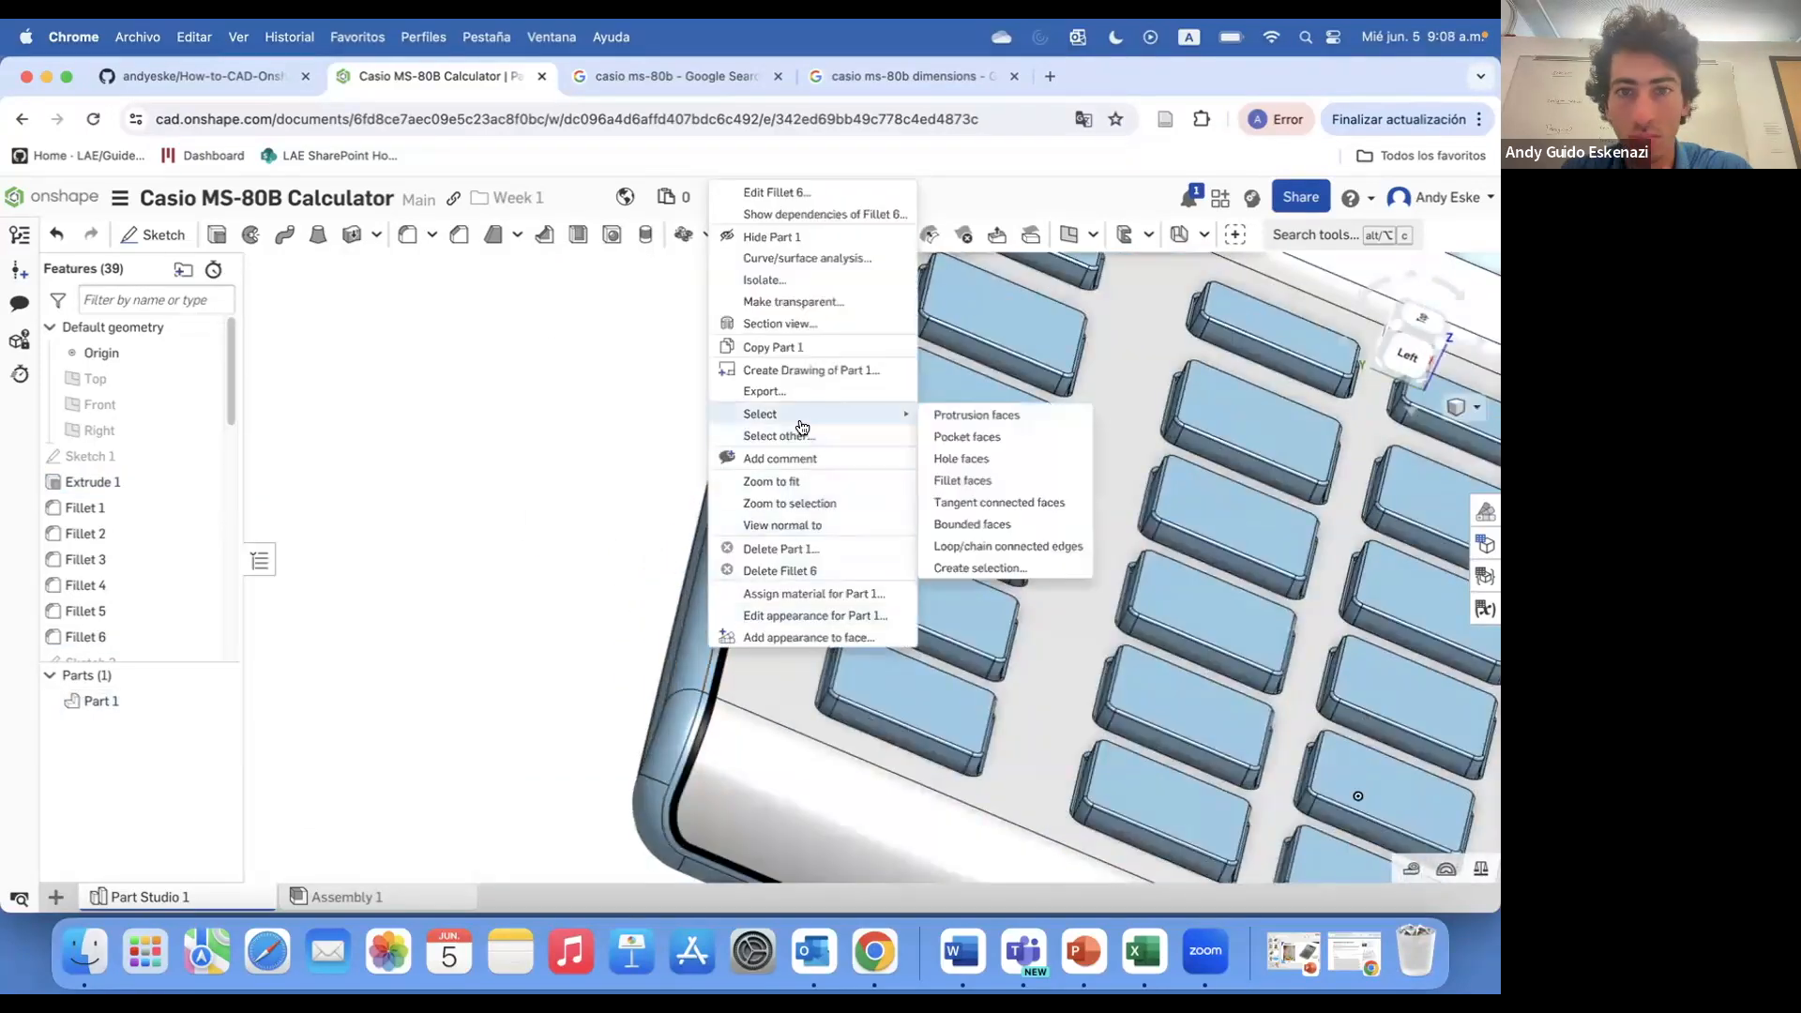
click(809, 638)
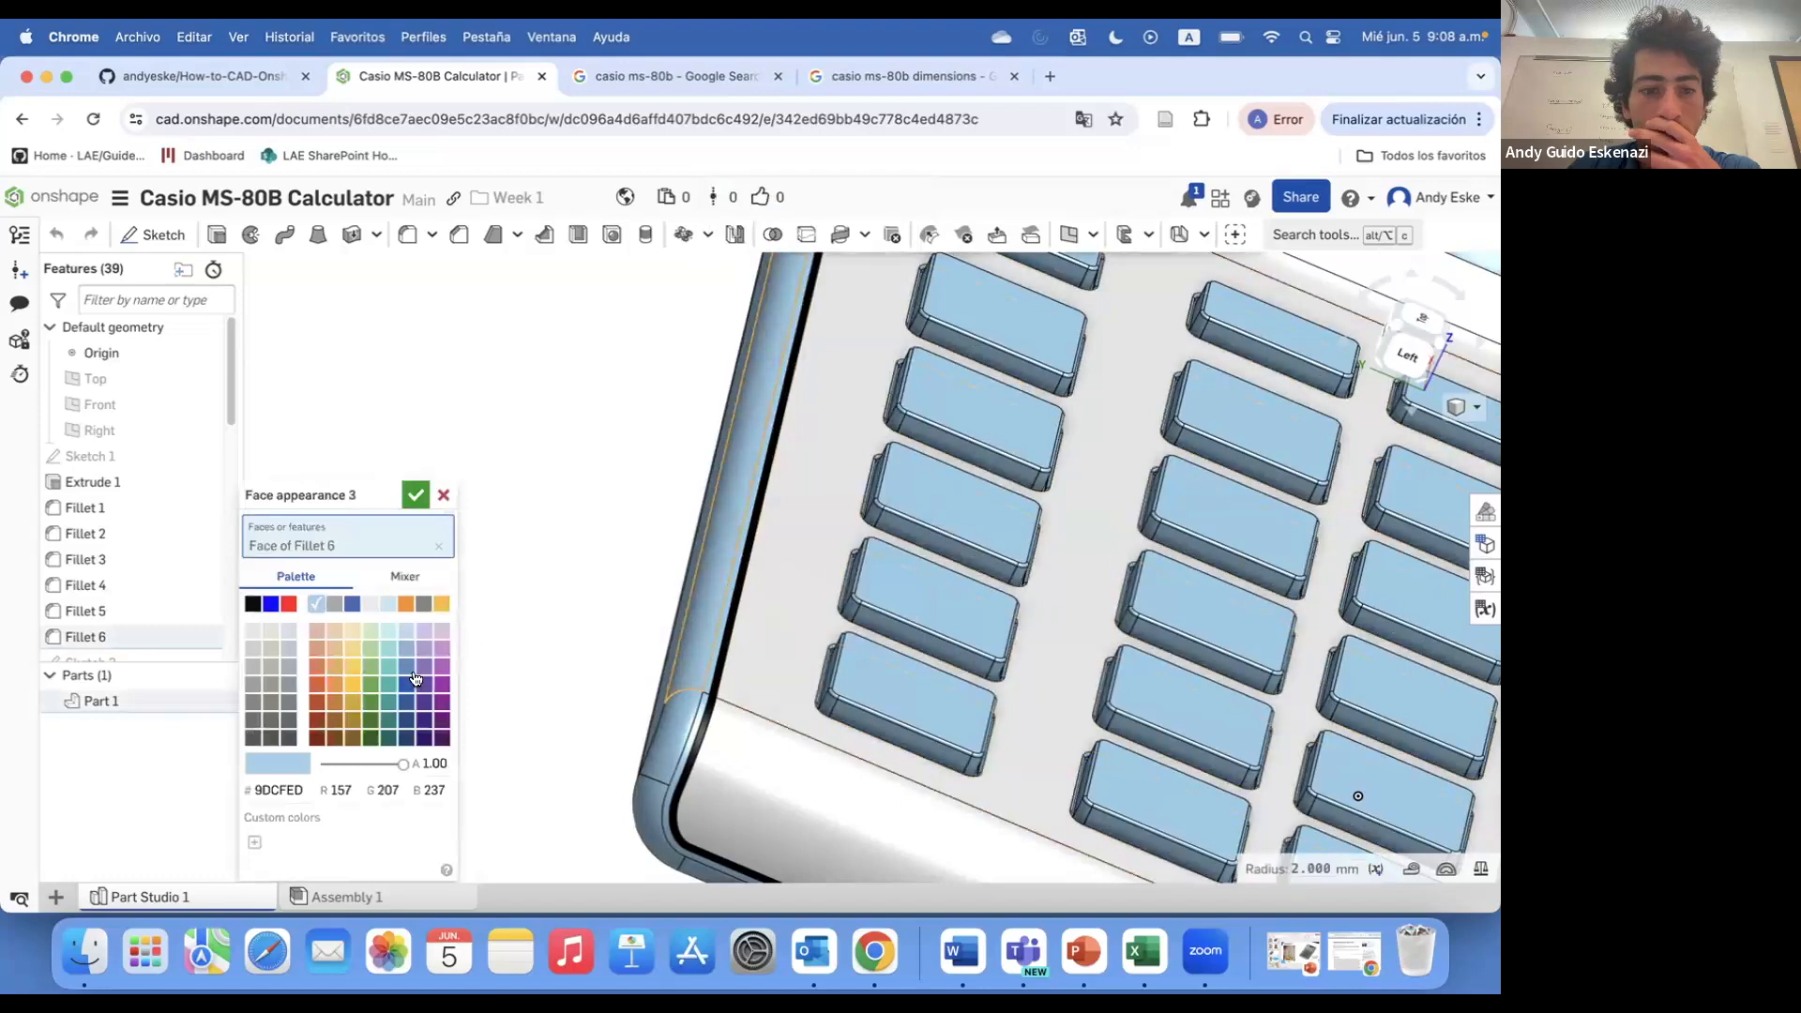
click(423, 605)
scroll(610, 825, up, 3)
click(607, 834)
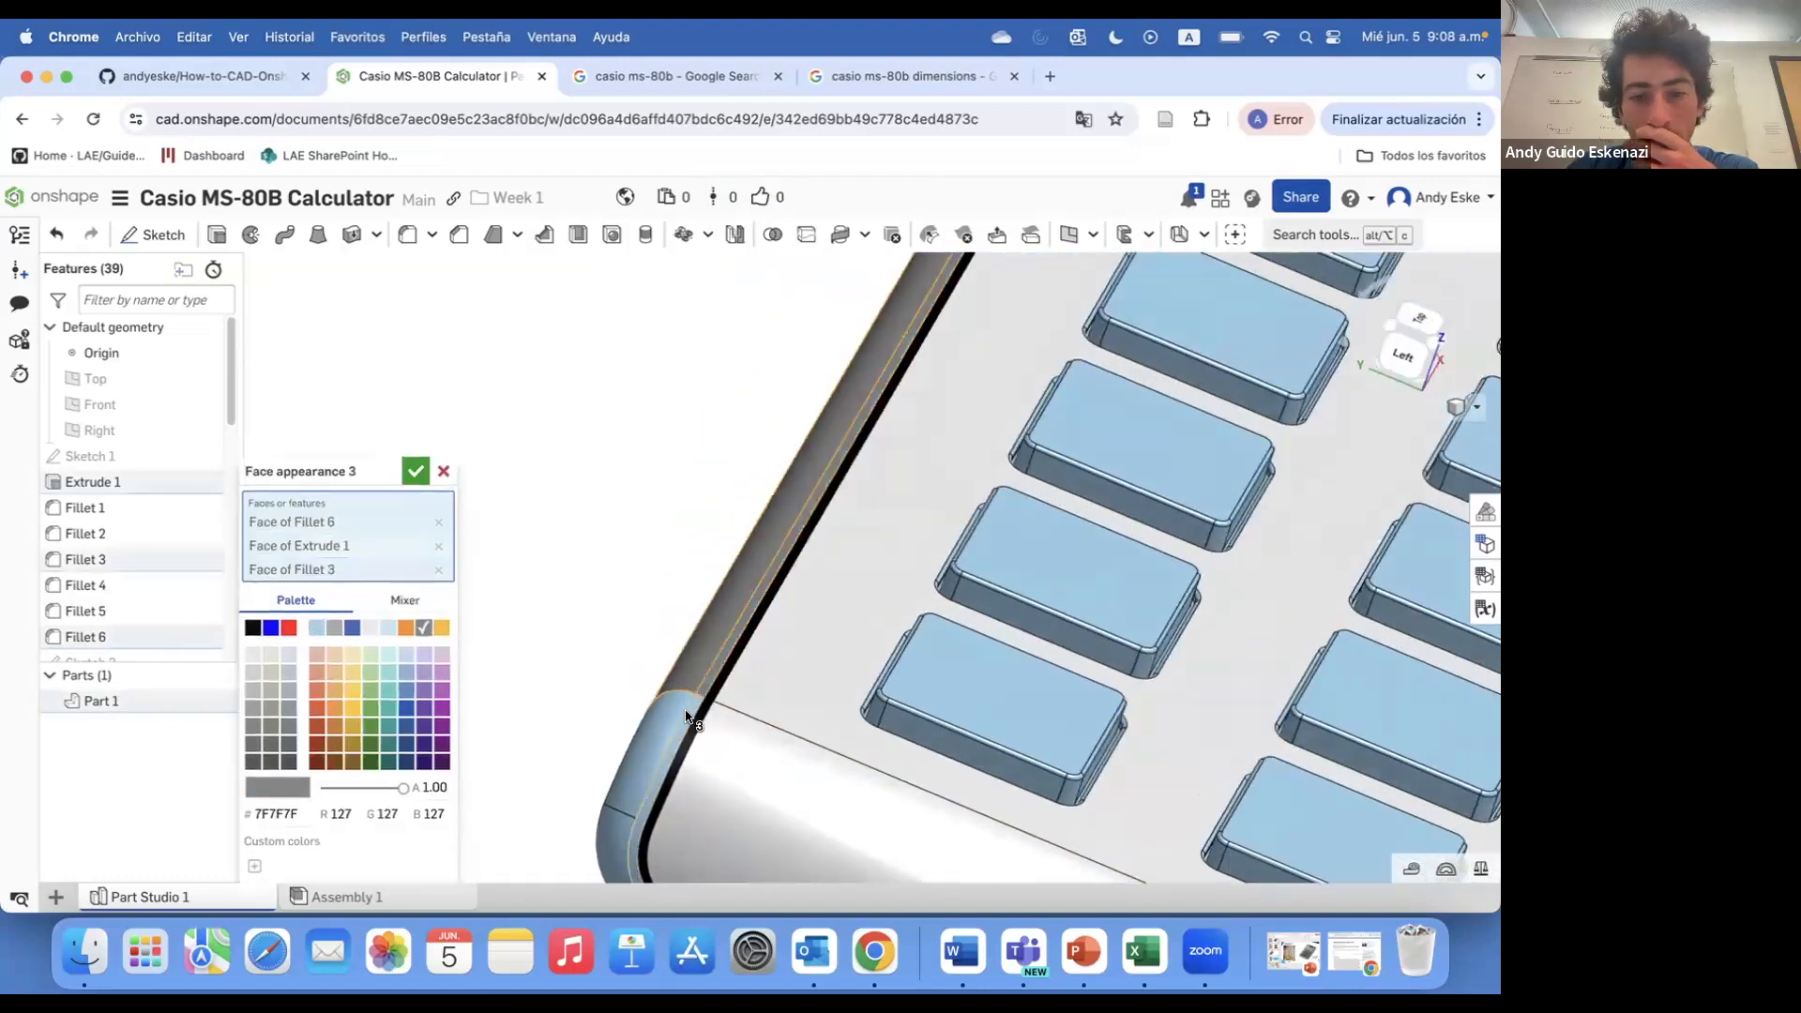
- Add the rounded faces around the front left corner of the case to the grey appearance
click(605, 837)
right_drag(605, 837, 732, 675)
click(741, 647)
click(825, 741)
click(891, 775)
scroll(891, 774, down, 3)
- Add the front right corner and right side faces of the keypad section to the grey appearance
right_drag(949, 763, 1094, 378)
click(1057, 591)
scroll(1057, 591, up, 3)
click(985, 428)
click(1038, 396)
click(1094, 378)
scroll(1093, 378, up, 2)
click(985, 466)
scroll(985, 466, down, 5)
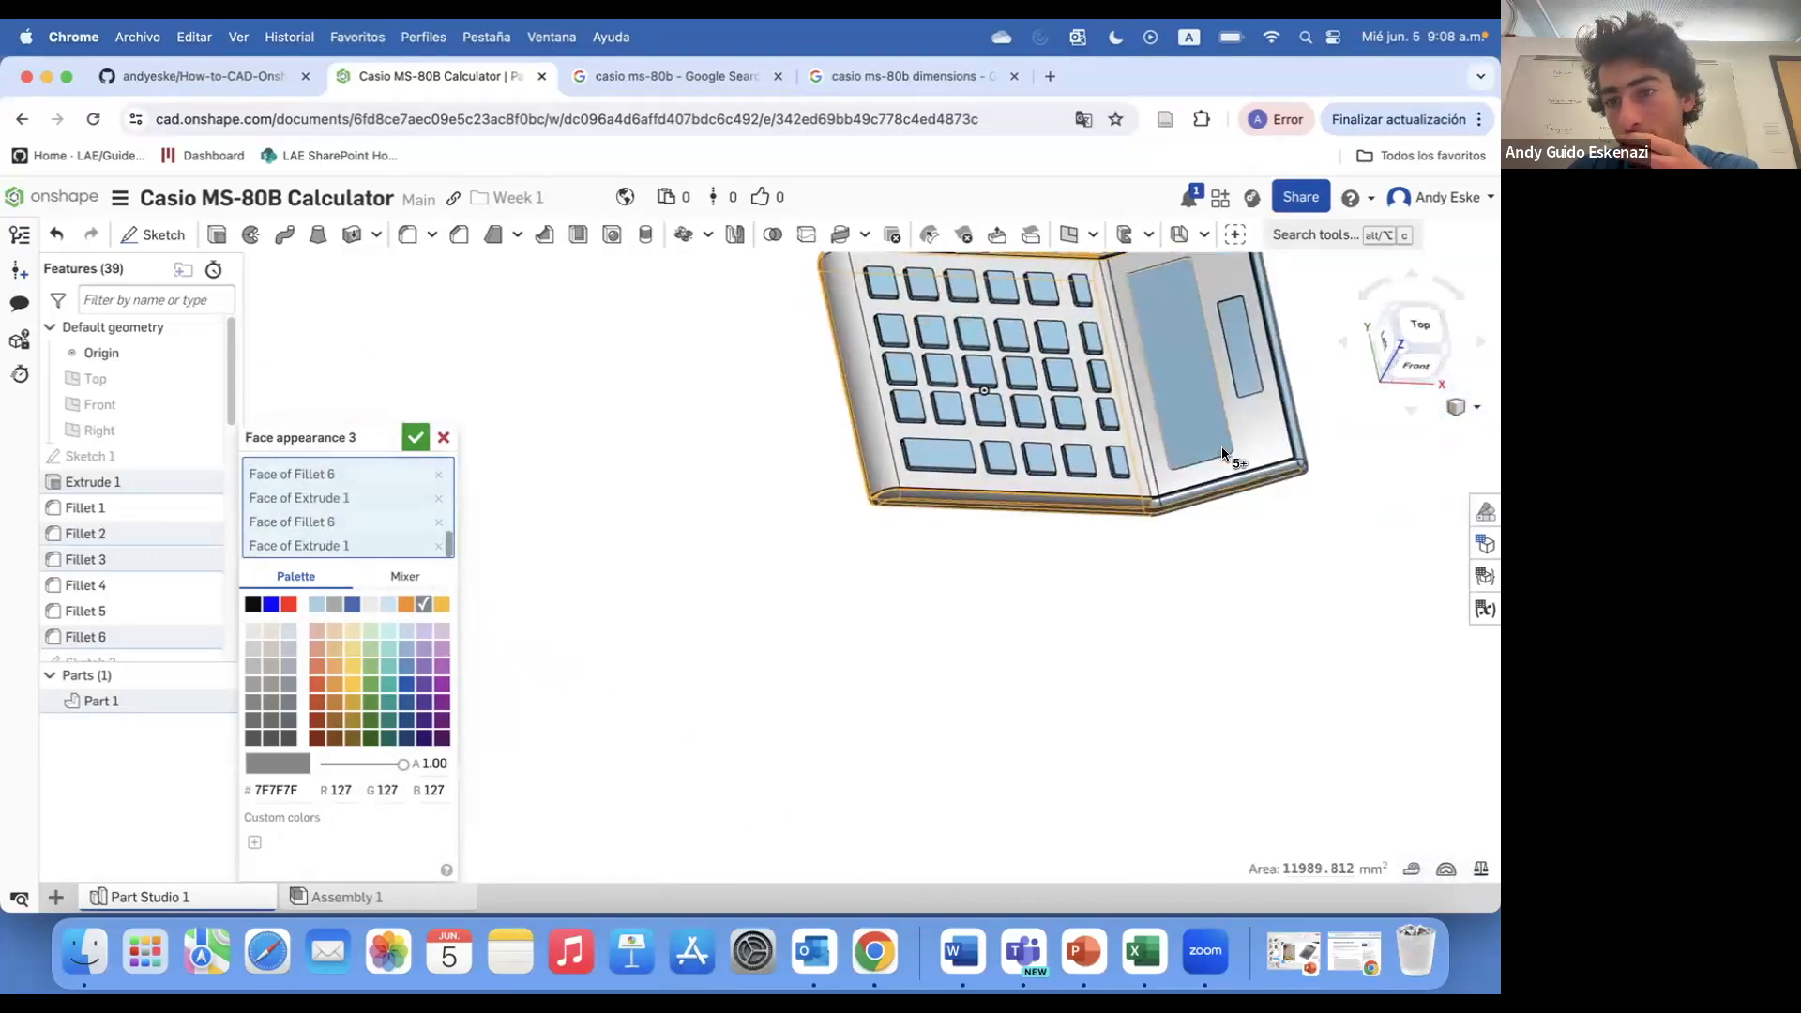
- Add the fillet faces at the bend between keypad and display on the right side to the grey appearance
scroll(1229, 462, up, 4)
click(995, 642)
scroll(1008, 638, up, 5)
click(980, 579)
click(966, 568)
click(953, 826)
click(994, 821)
scroll(956, 816, down, 3)
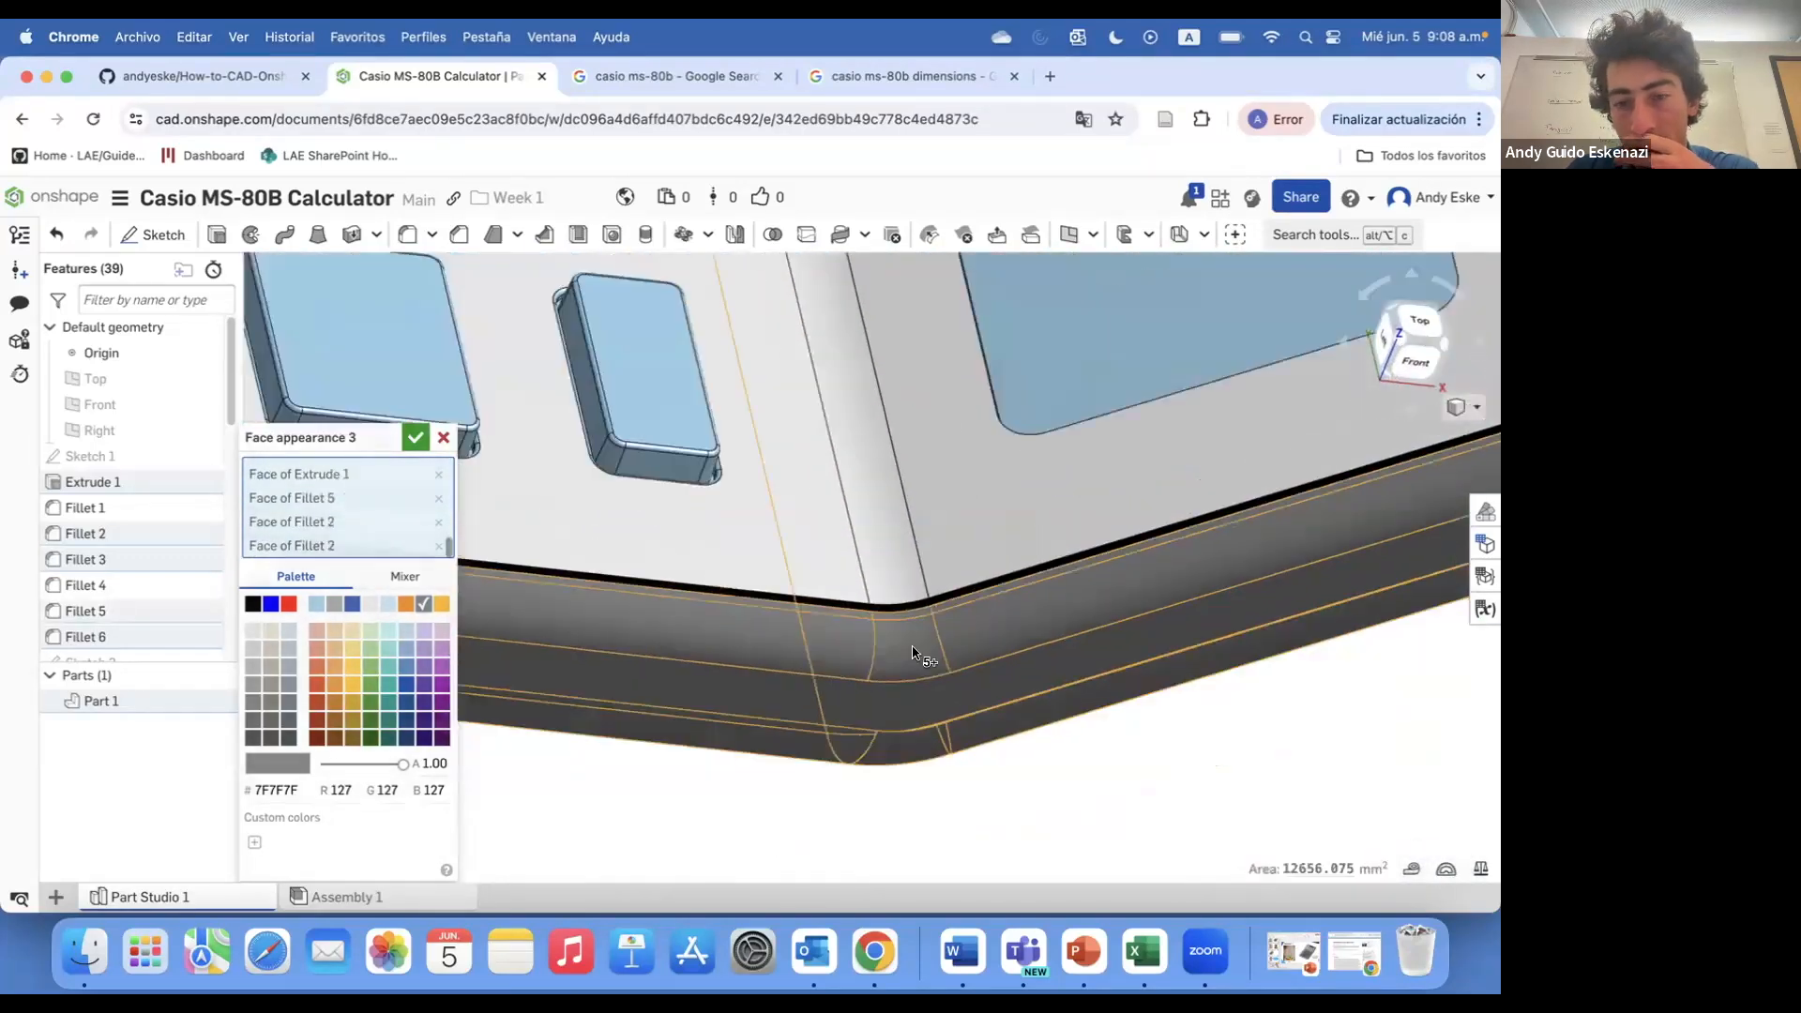
- Add the underside faces and the rounded faces along the display section's rear edge and corners to the grey appearance
right_drag(920, 651, 924, 526)
click(967, 825)
click(1041, 802)
scroll(836, 663, down, 5)
right_drag(1107, 605, 1053, 667)
scroll(1053, 656, up, 5)
click(1069, 568)
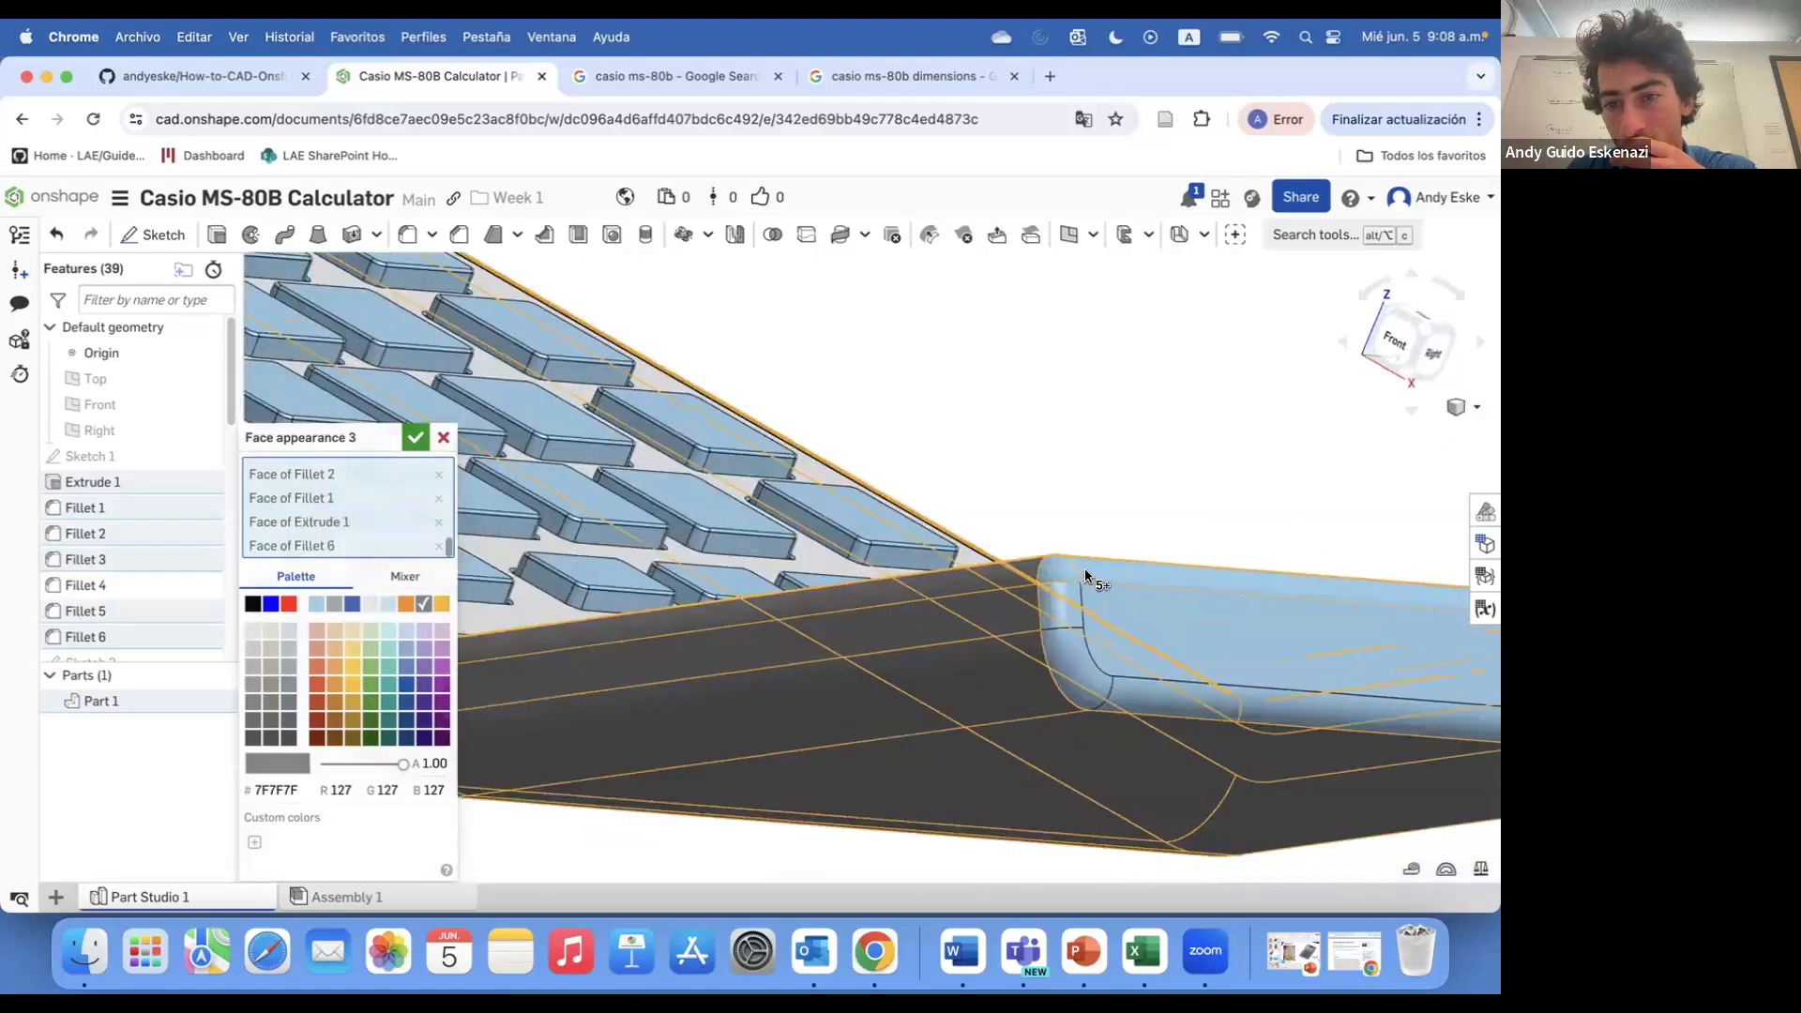
click(1085, 572)
click(1102, 612)
scroll(944, 668, down, 5)
right_drag(944, 668, 835, 699)
scroll(1444, 737, up, 4)
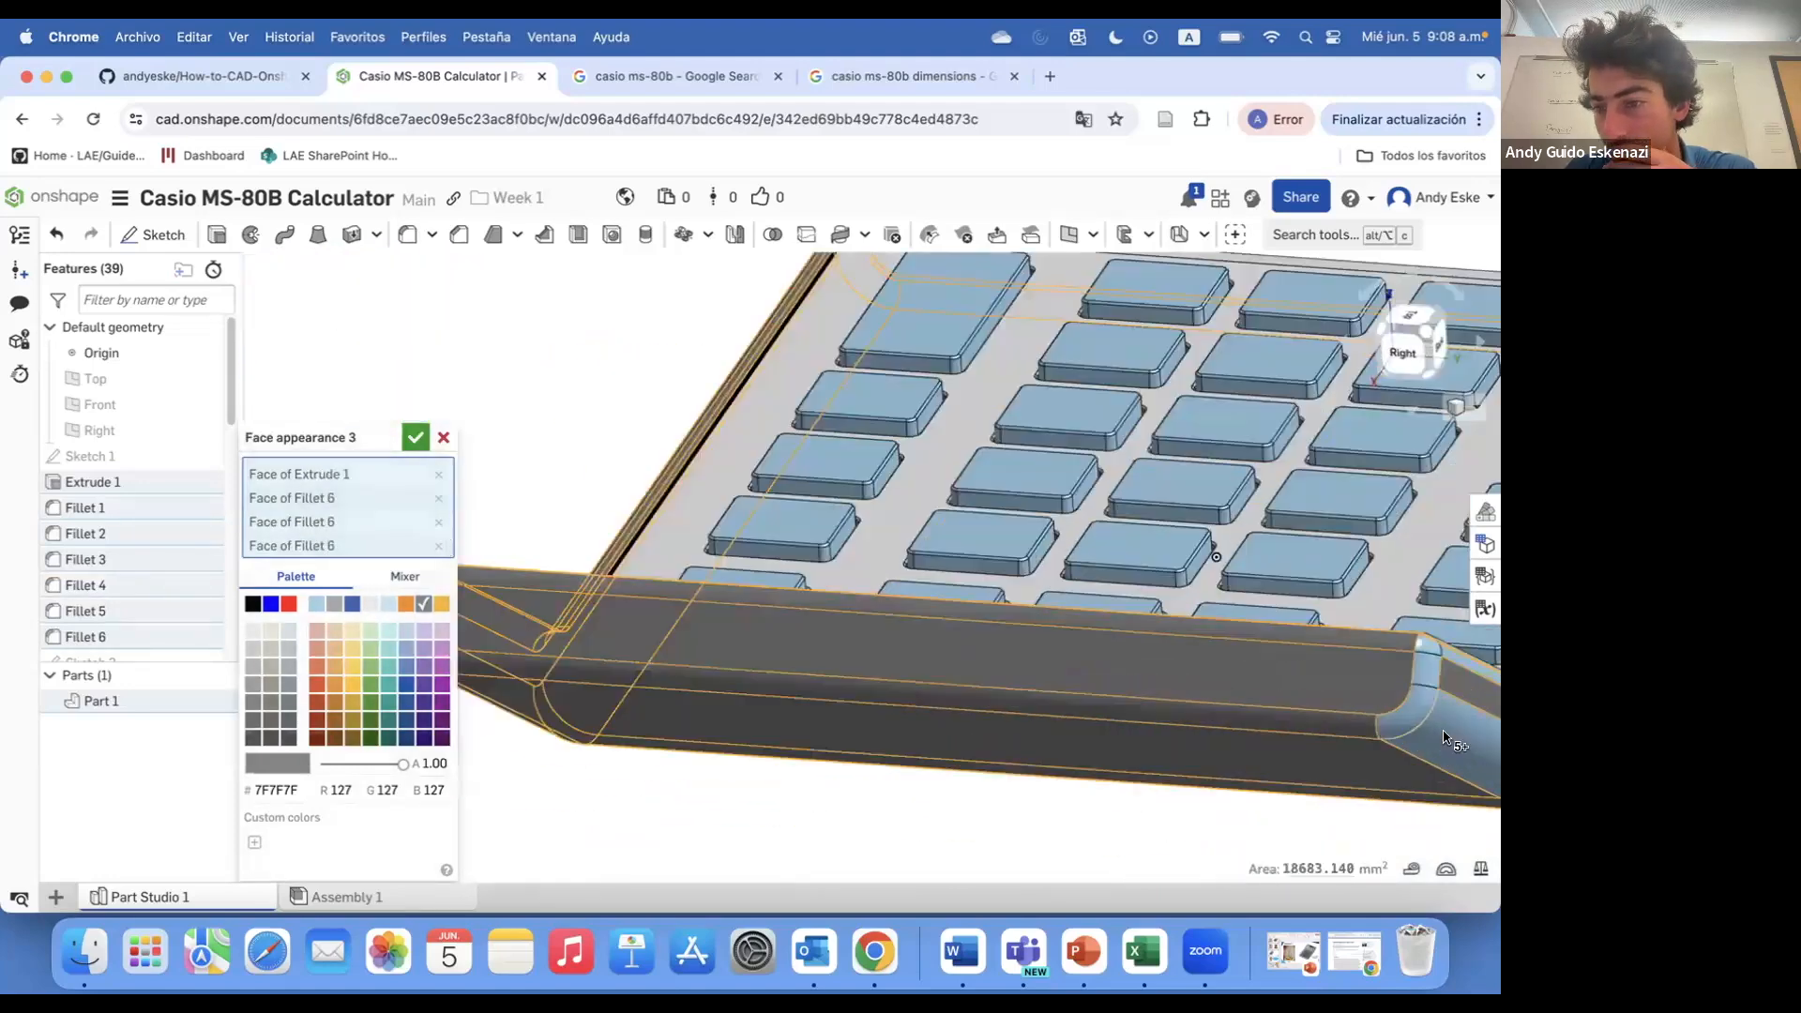
click(1435, 644)
- Add the remaining left side faces of the display section and bend, and apply the grey appearance
scroll(1341, 769, down, 5)
right_drag(1374, 783, 1247, 816)
click(1393, 724)
scroll(1407, 732, up, 6)
click(1407, 732)
scroll(1407, 732, up, 2)
click(1430, 680)
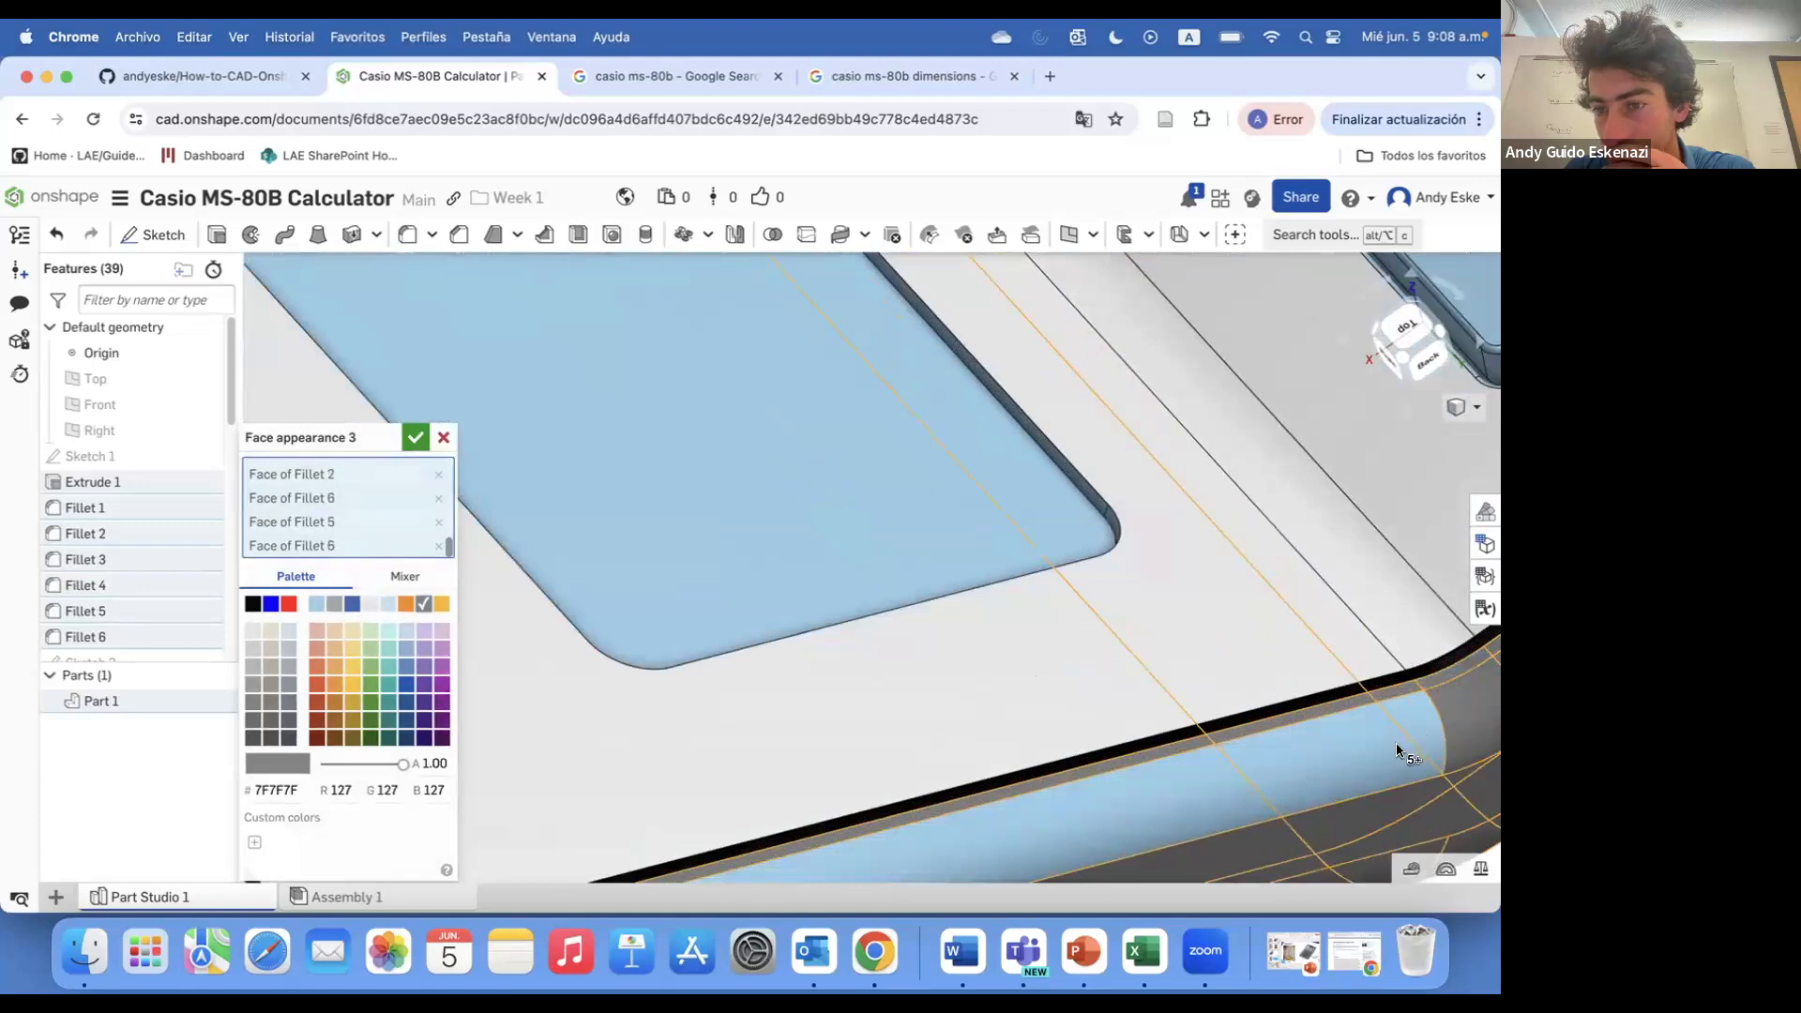
click(1399, 748)
scroll(1399, 748, down, 4)
click(414, 437)
right_drag(973, 507, 731, 418)
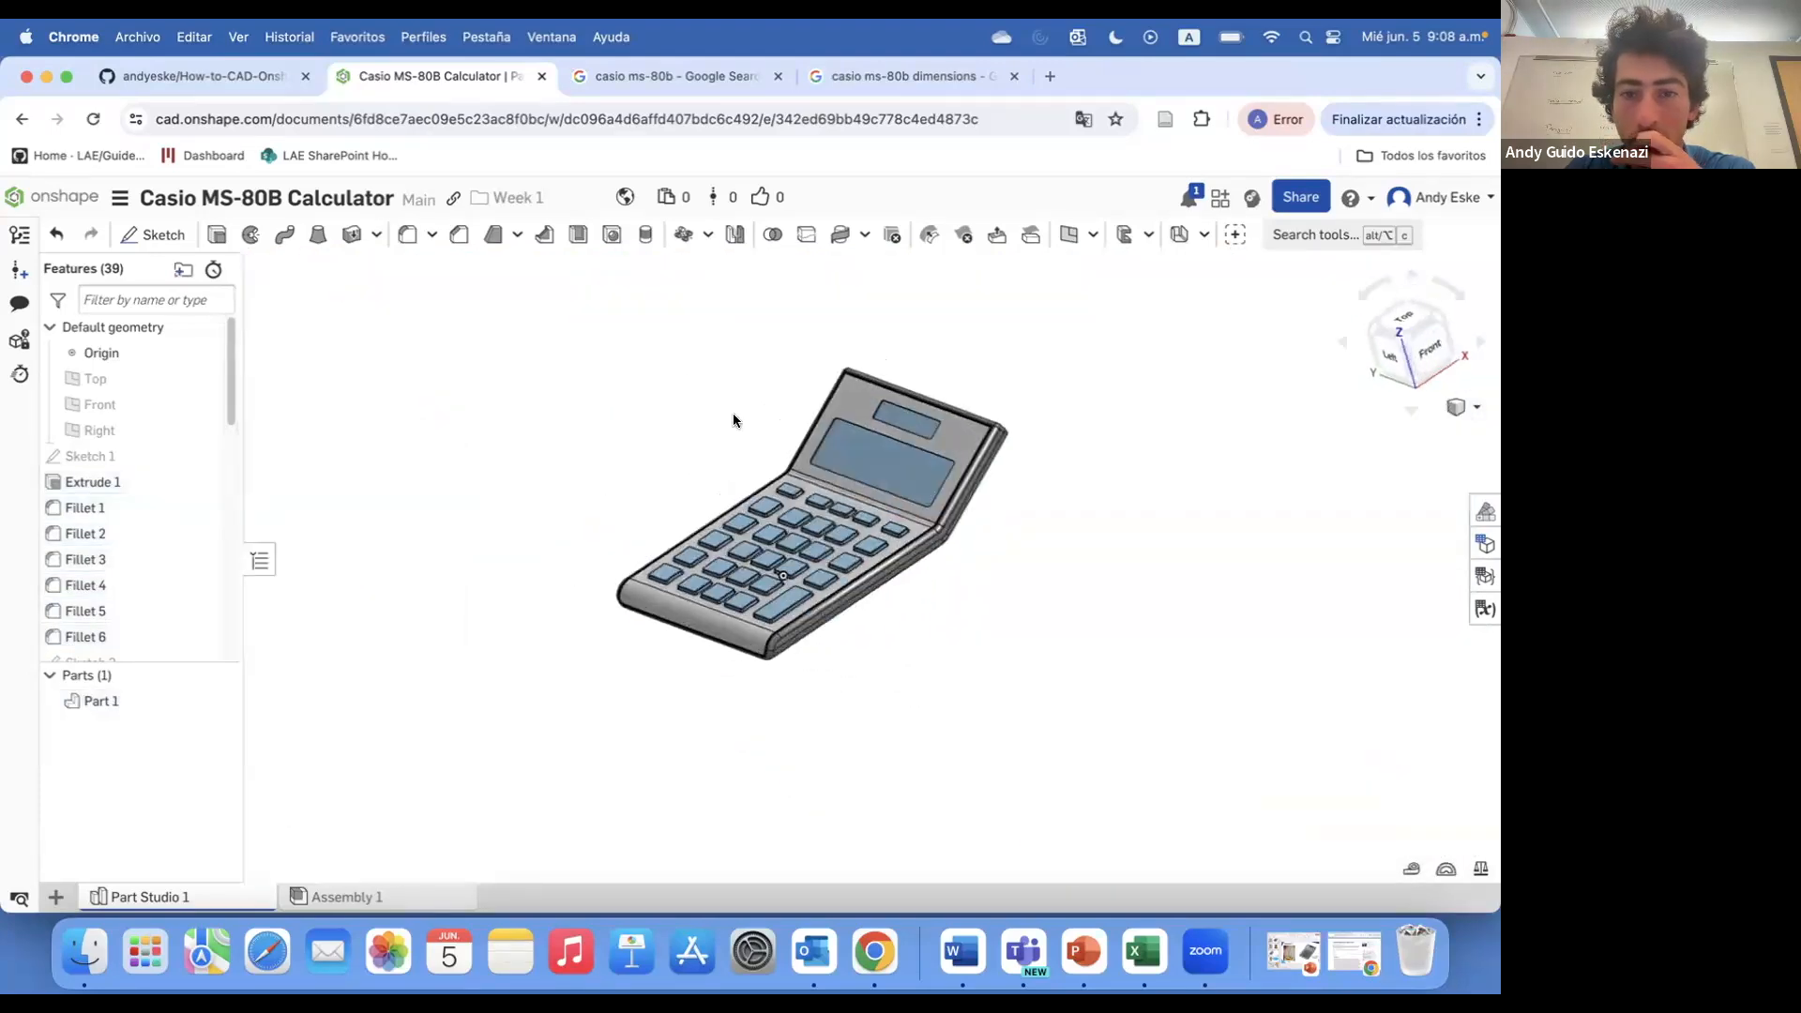
- Check the reference photo and apply a dark green (#1B5500) appearance to the small solar panel recess, Extrude 6
click(675, 76)
click(482, 80)
right_drag(948, 530, 826, 483)
click(660, 79)
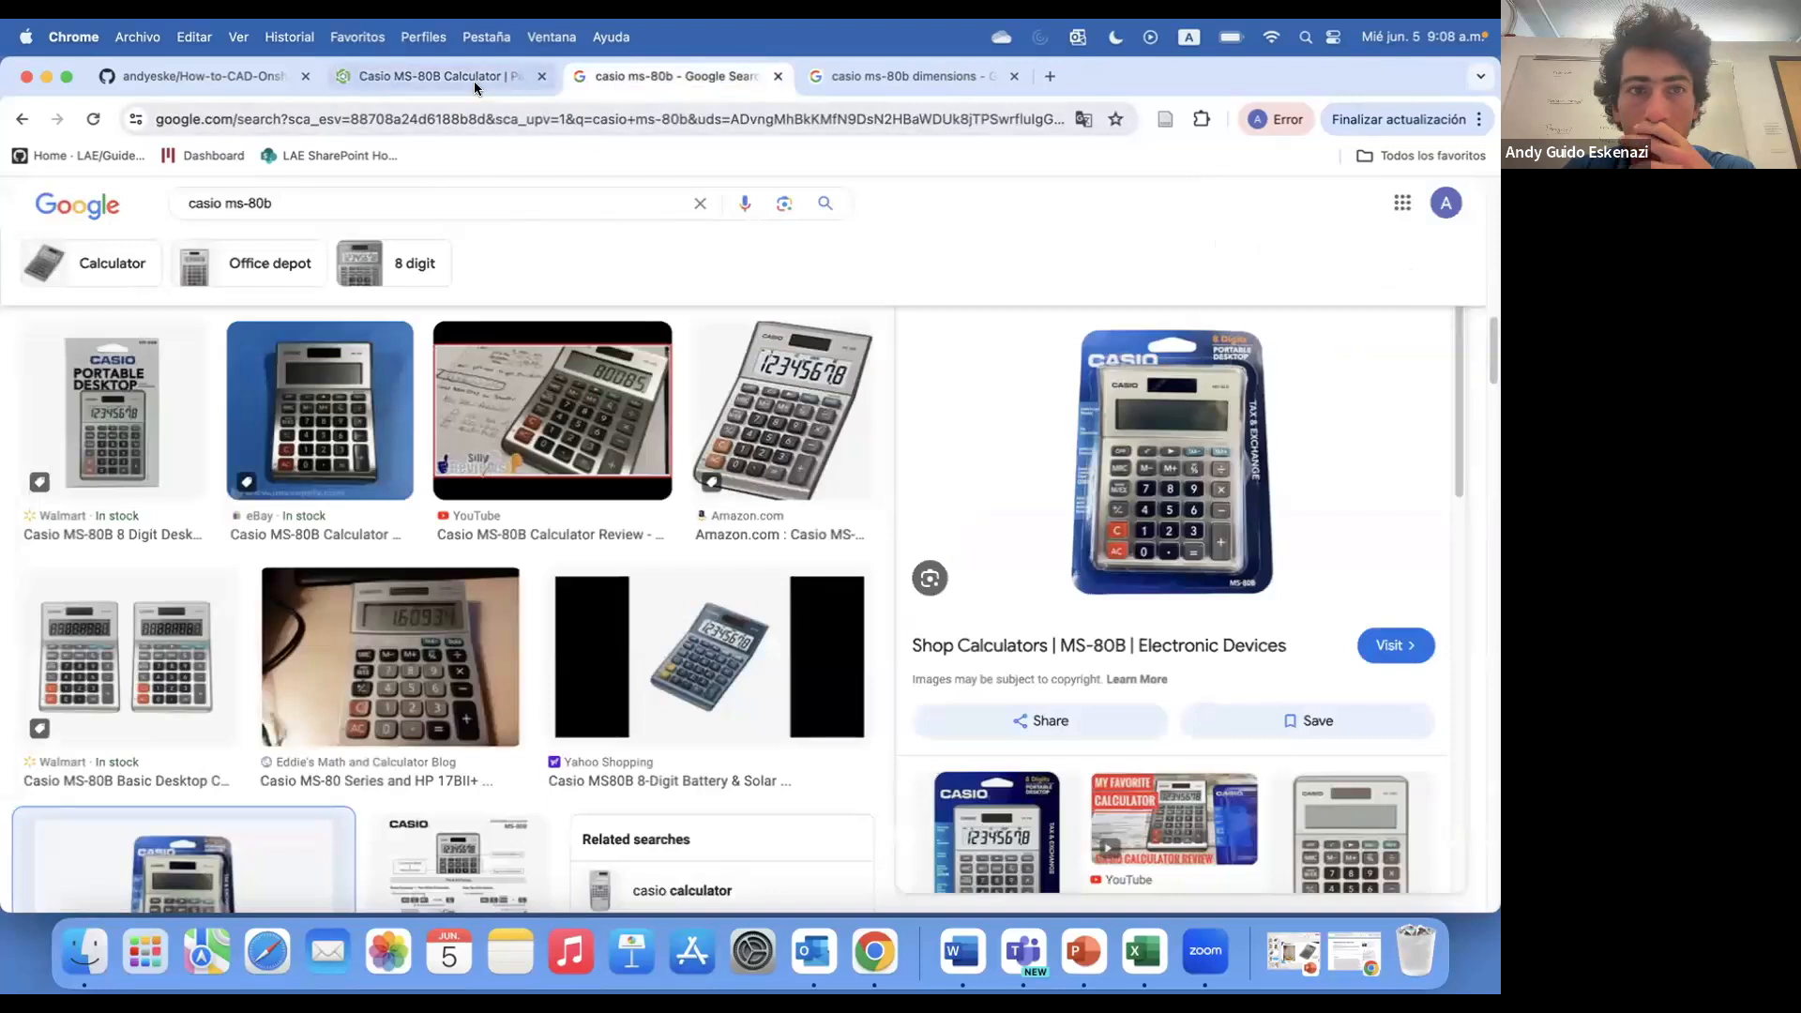
click(441, 76)
scroll(132, 498, down, 10)
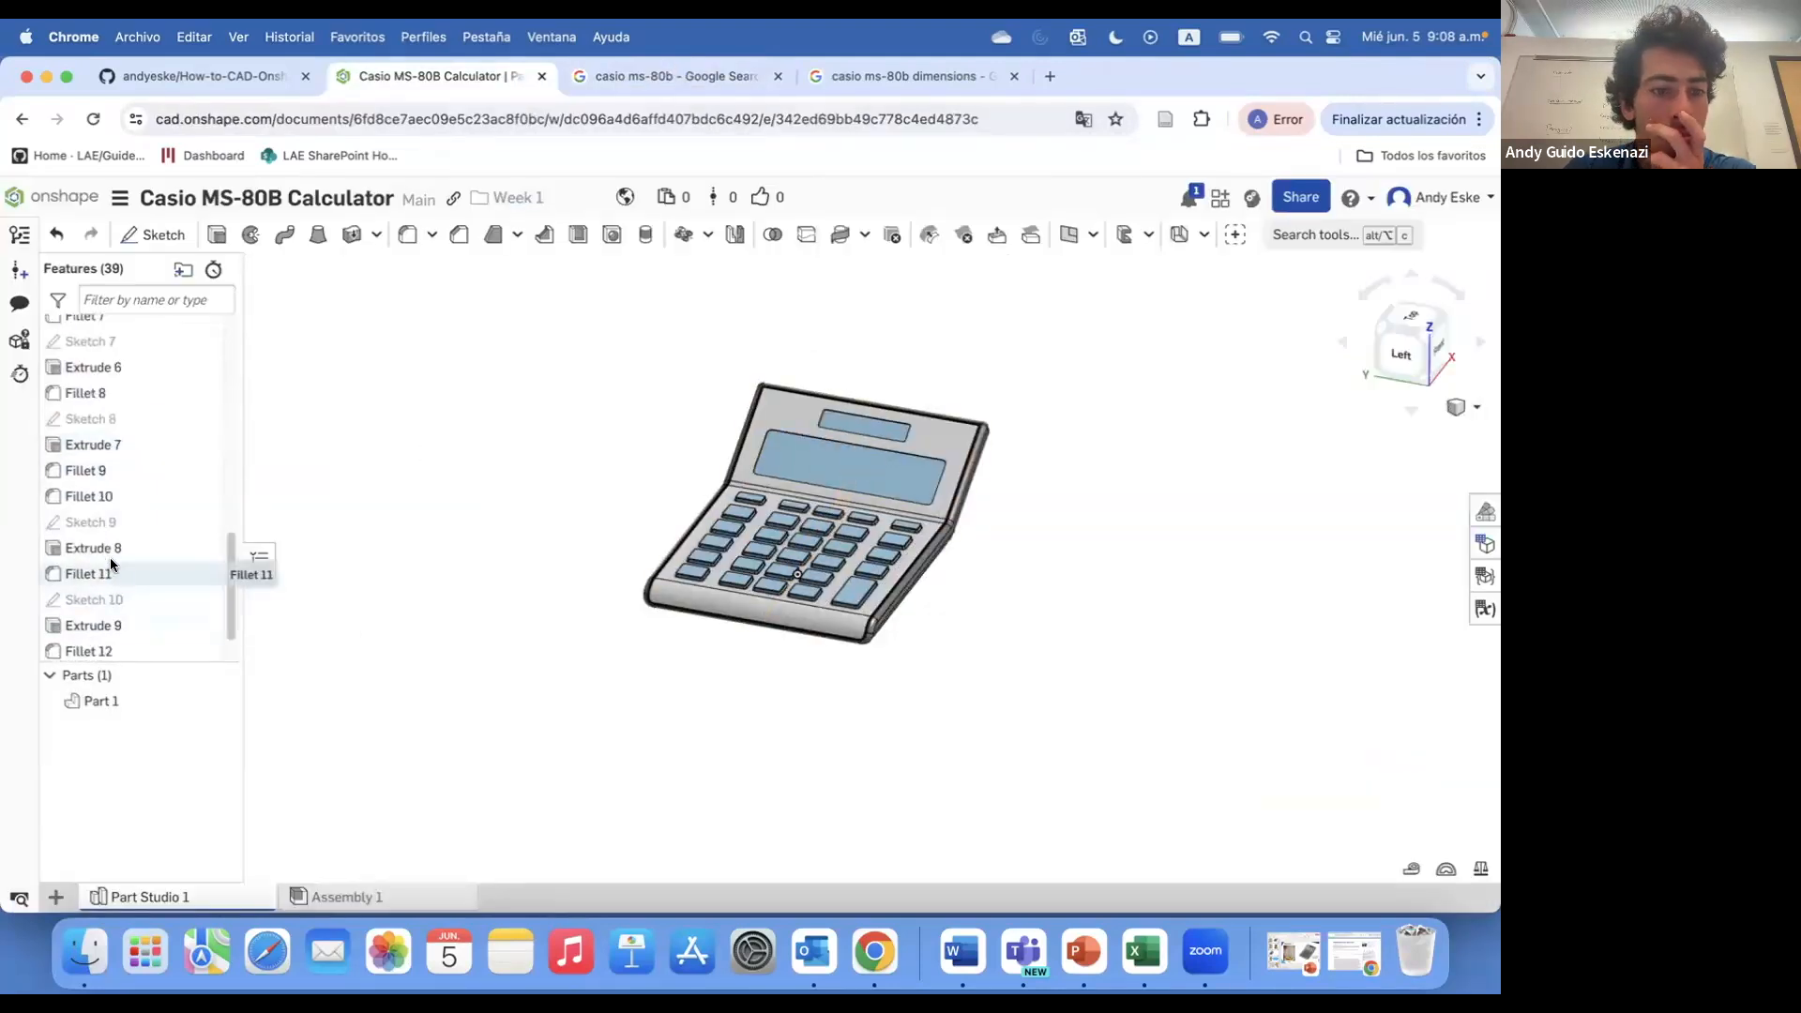
click(93, 445)
scroll(98, 418, up, 1)
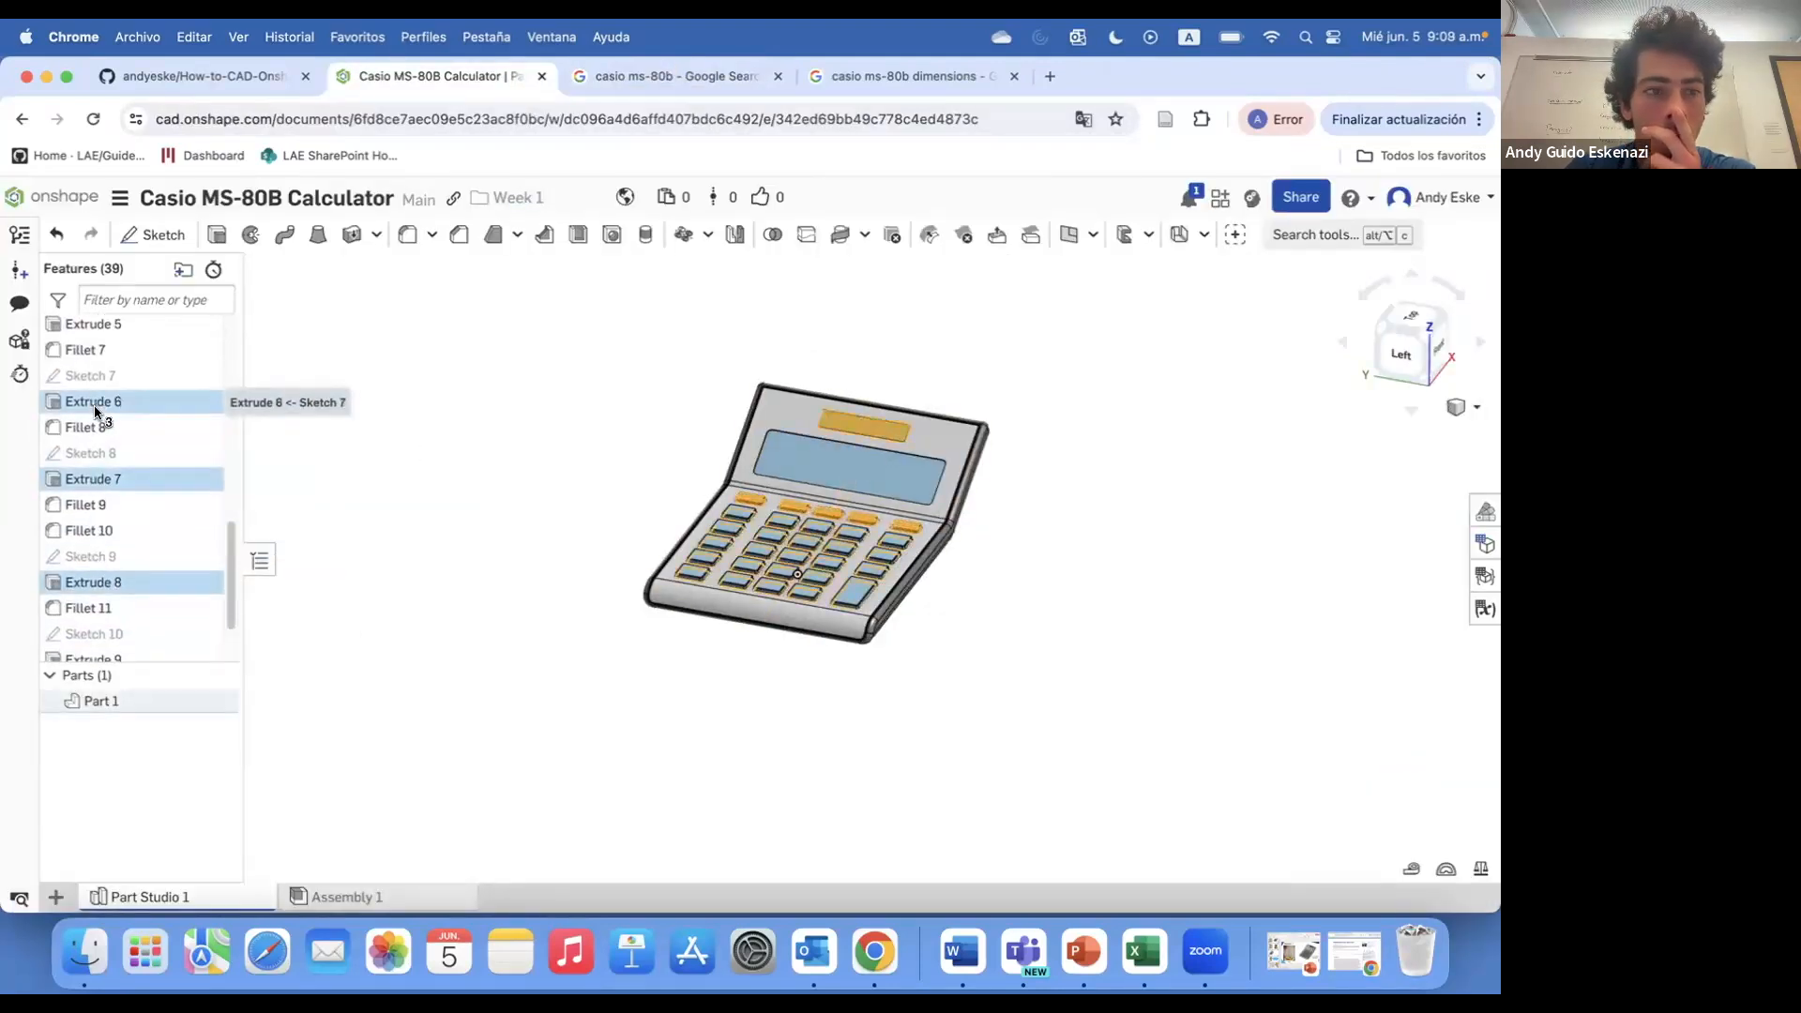
click(443, 460)
right_click(154, 403)
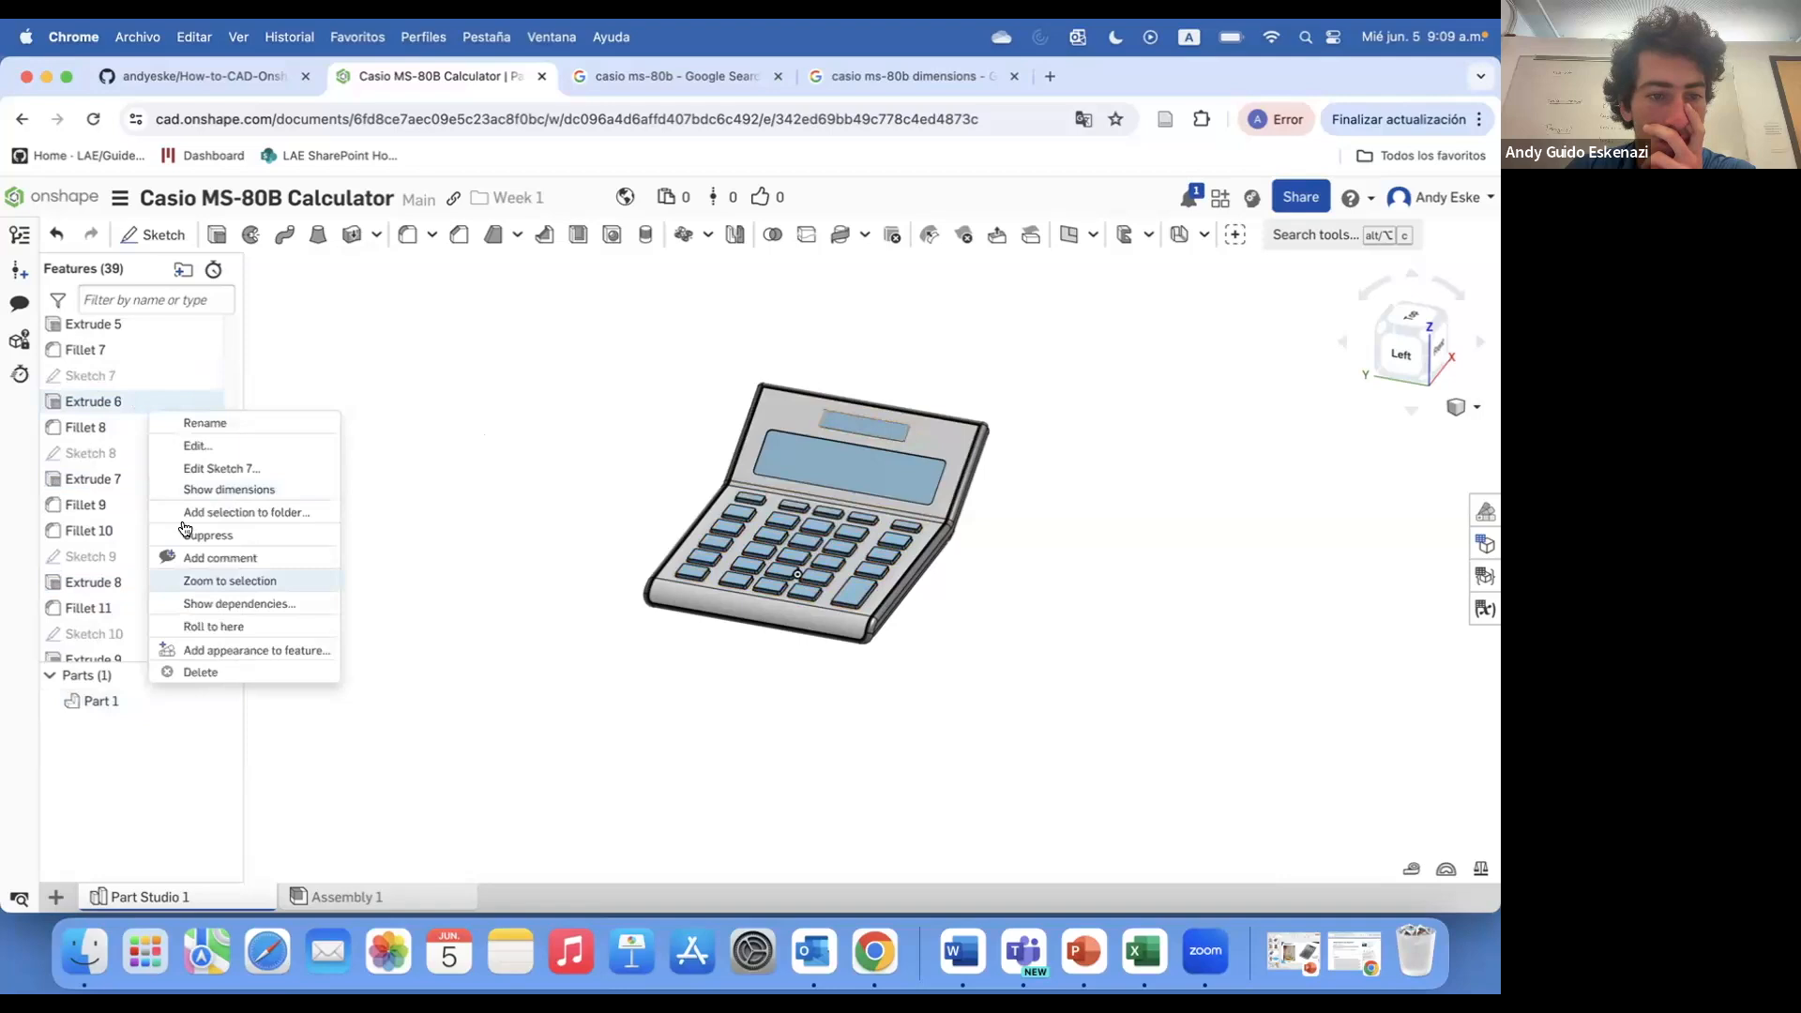
click(232, 652)
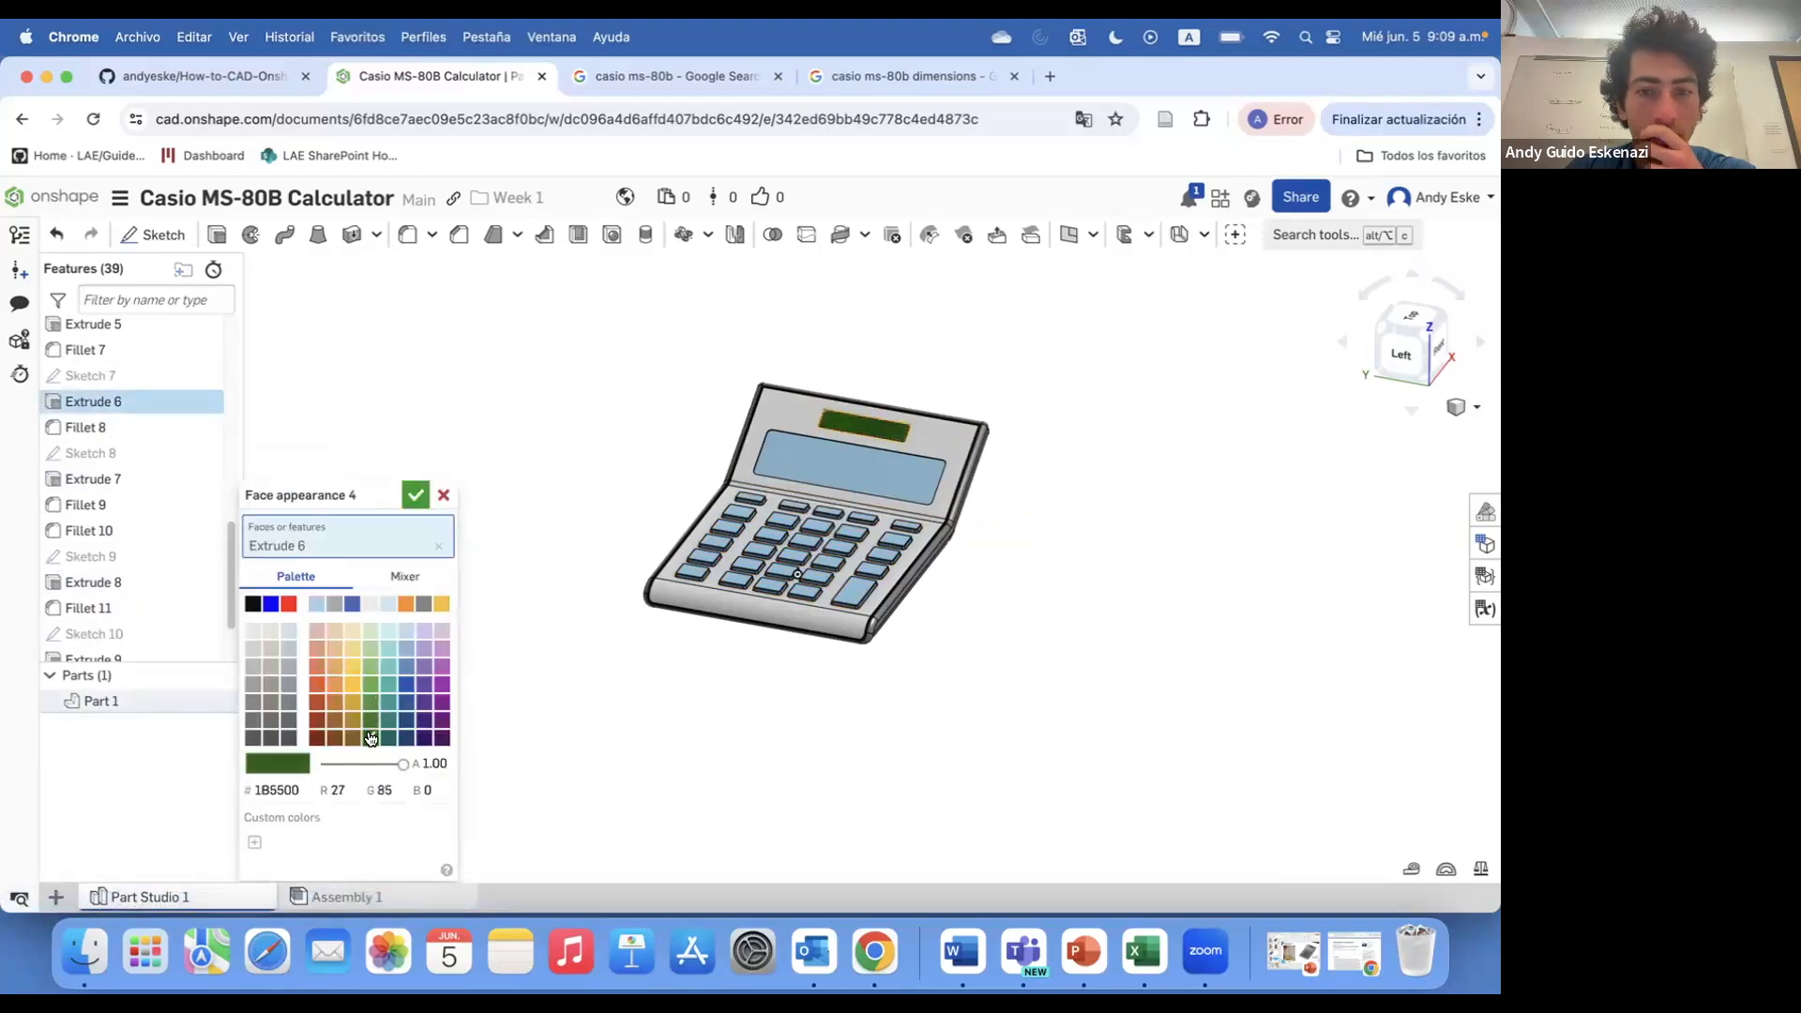
click(415, 494)
- Apply a light teal (#89DAD3) appearance to the large display recess, Extrude 5
right_click(106, 336)
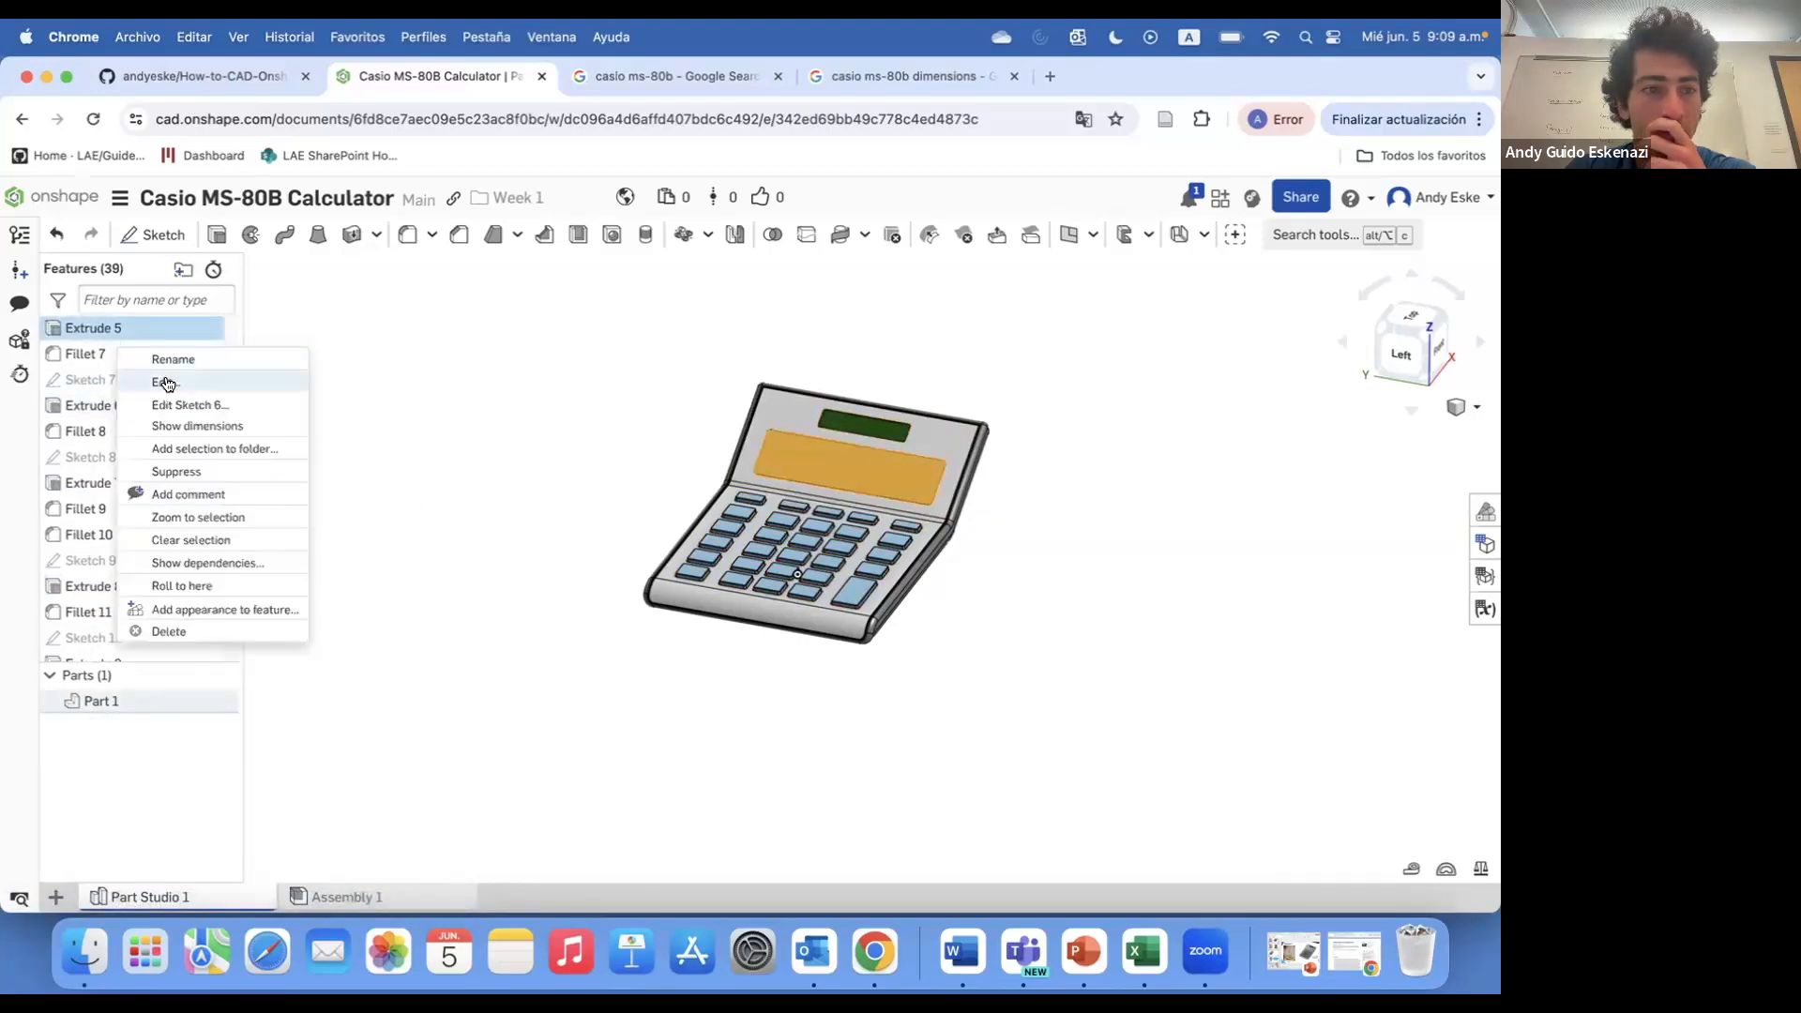
click(213, 612)
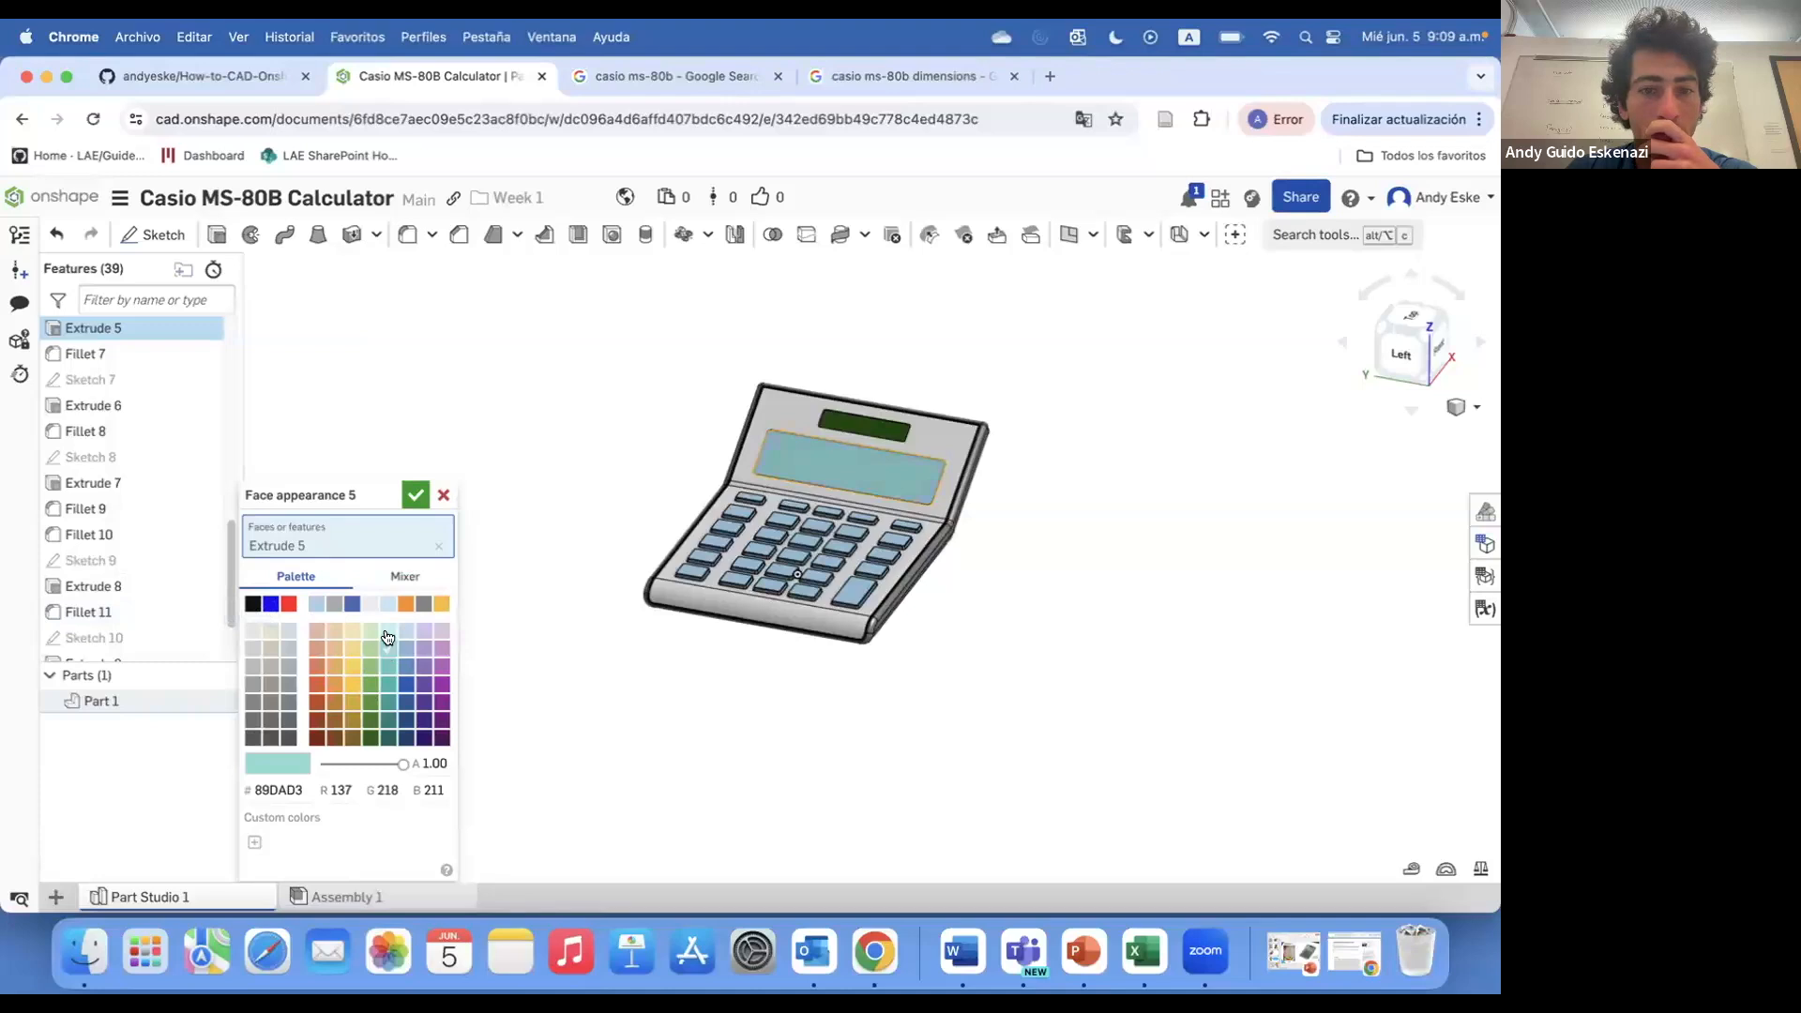
click(416, 494)
- Check the reference photo and apply a black (#000000) appearance to the top faces of the three keys in the upper number row
click(610, 79)
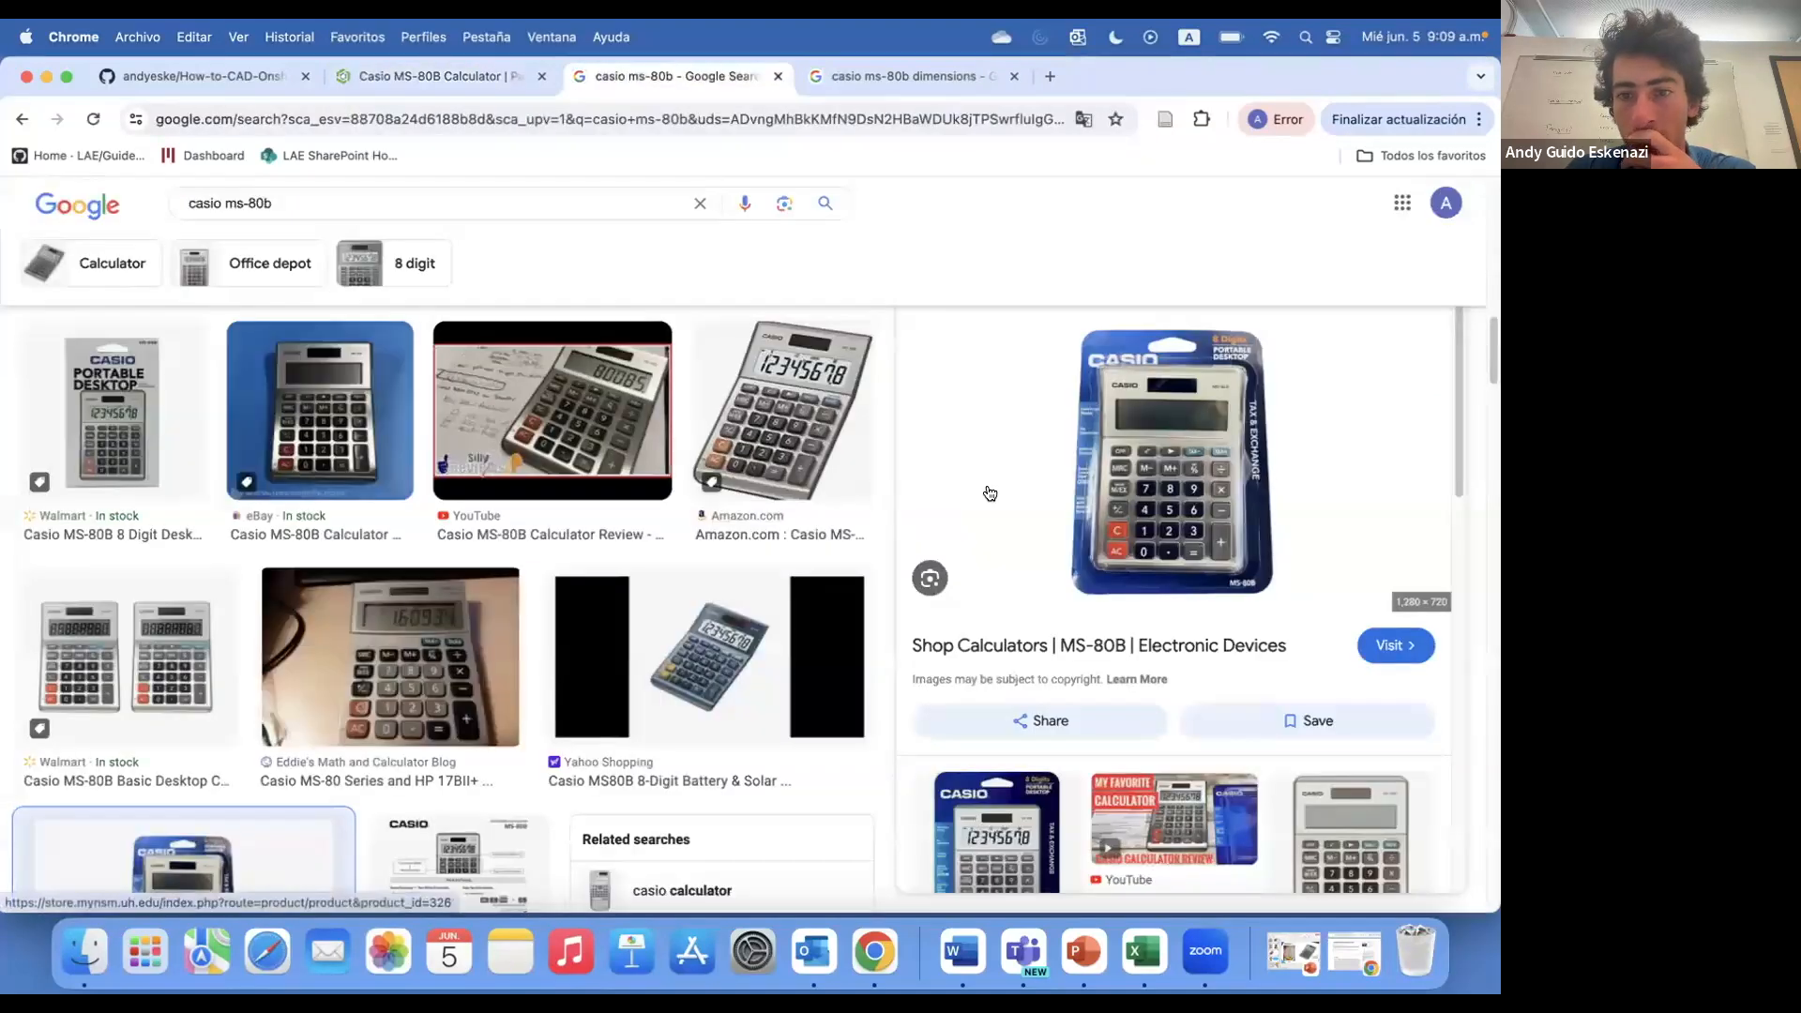
click(444, 78)
click(609, 79)
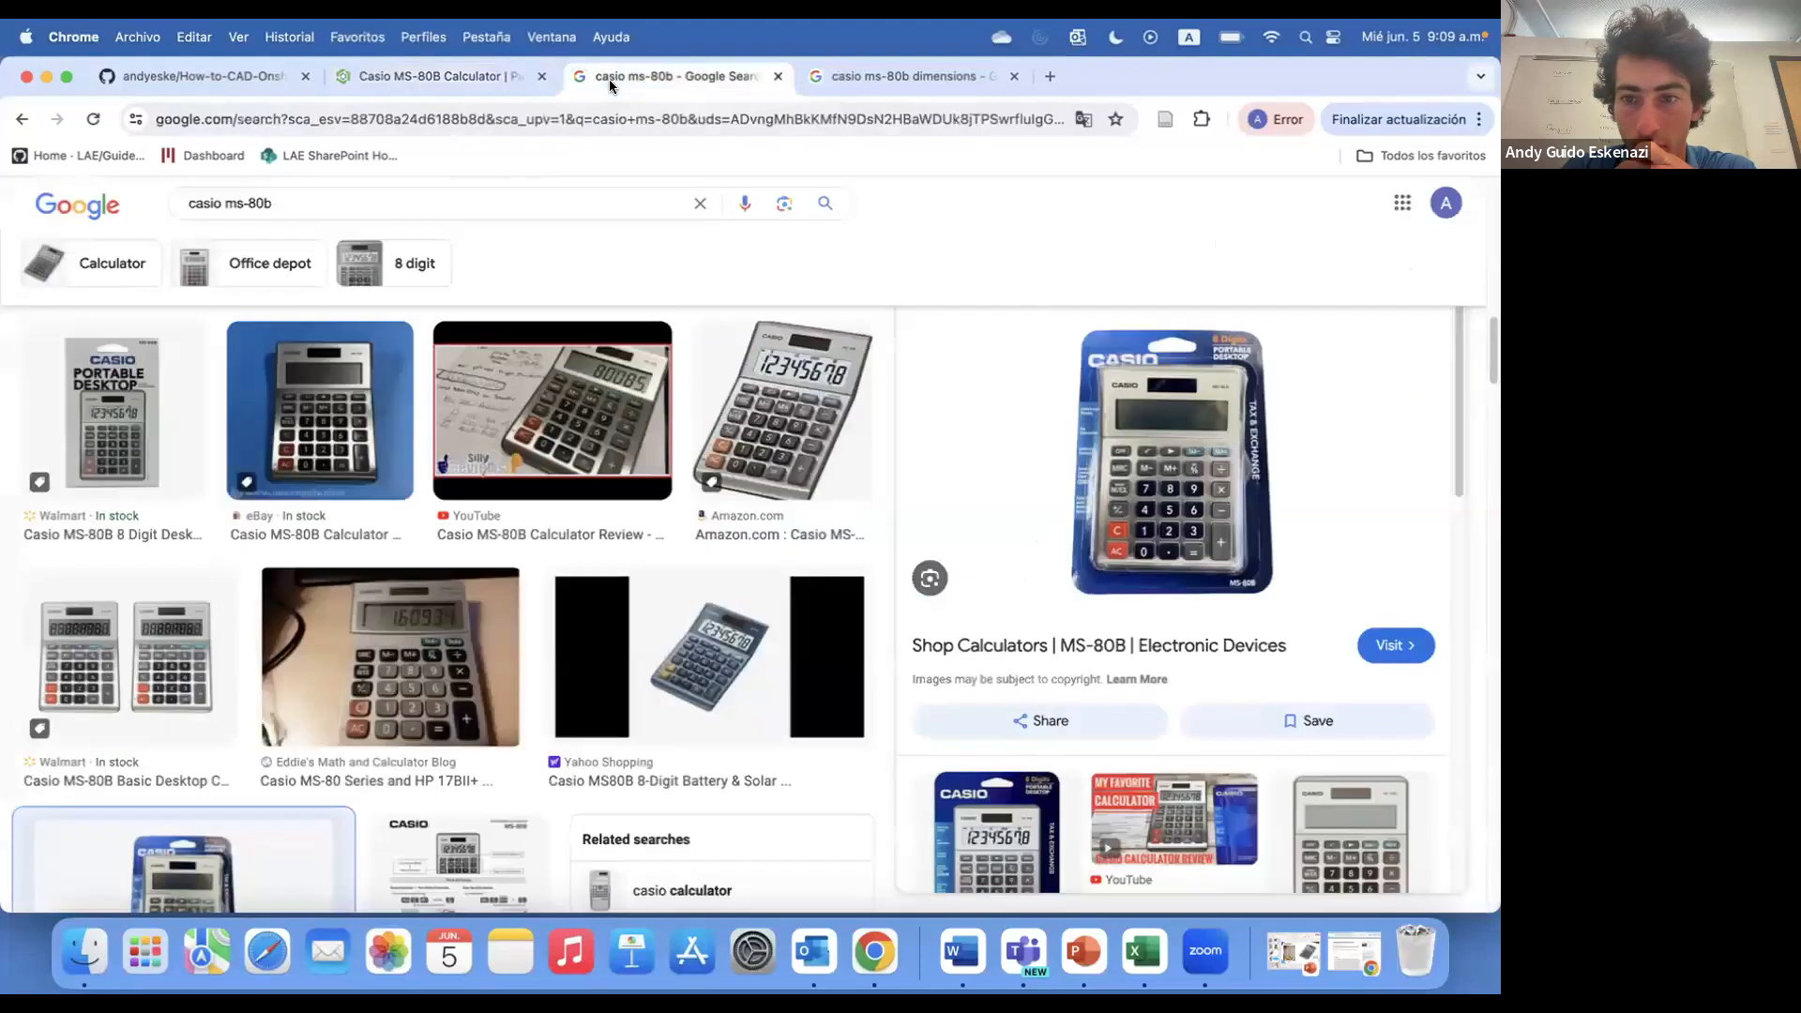
click(436, 75)
right_click(765, 530)
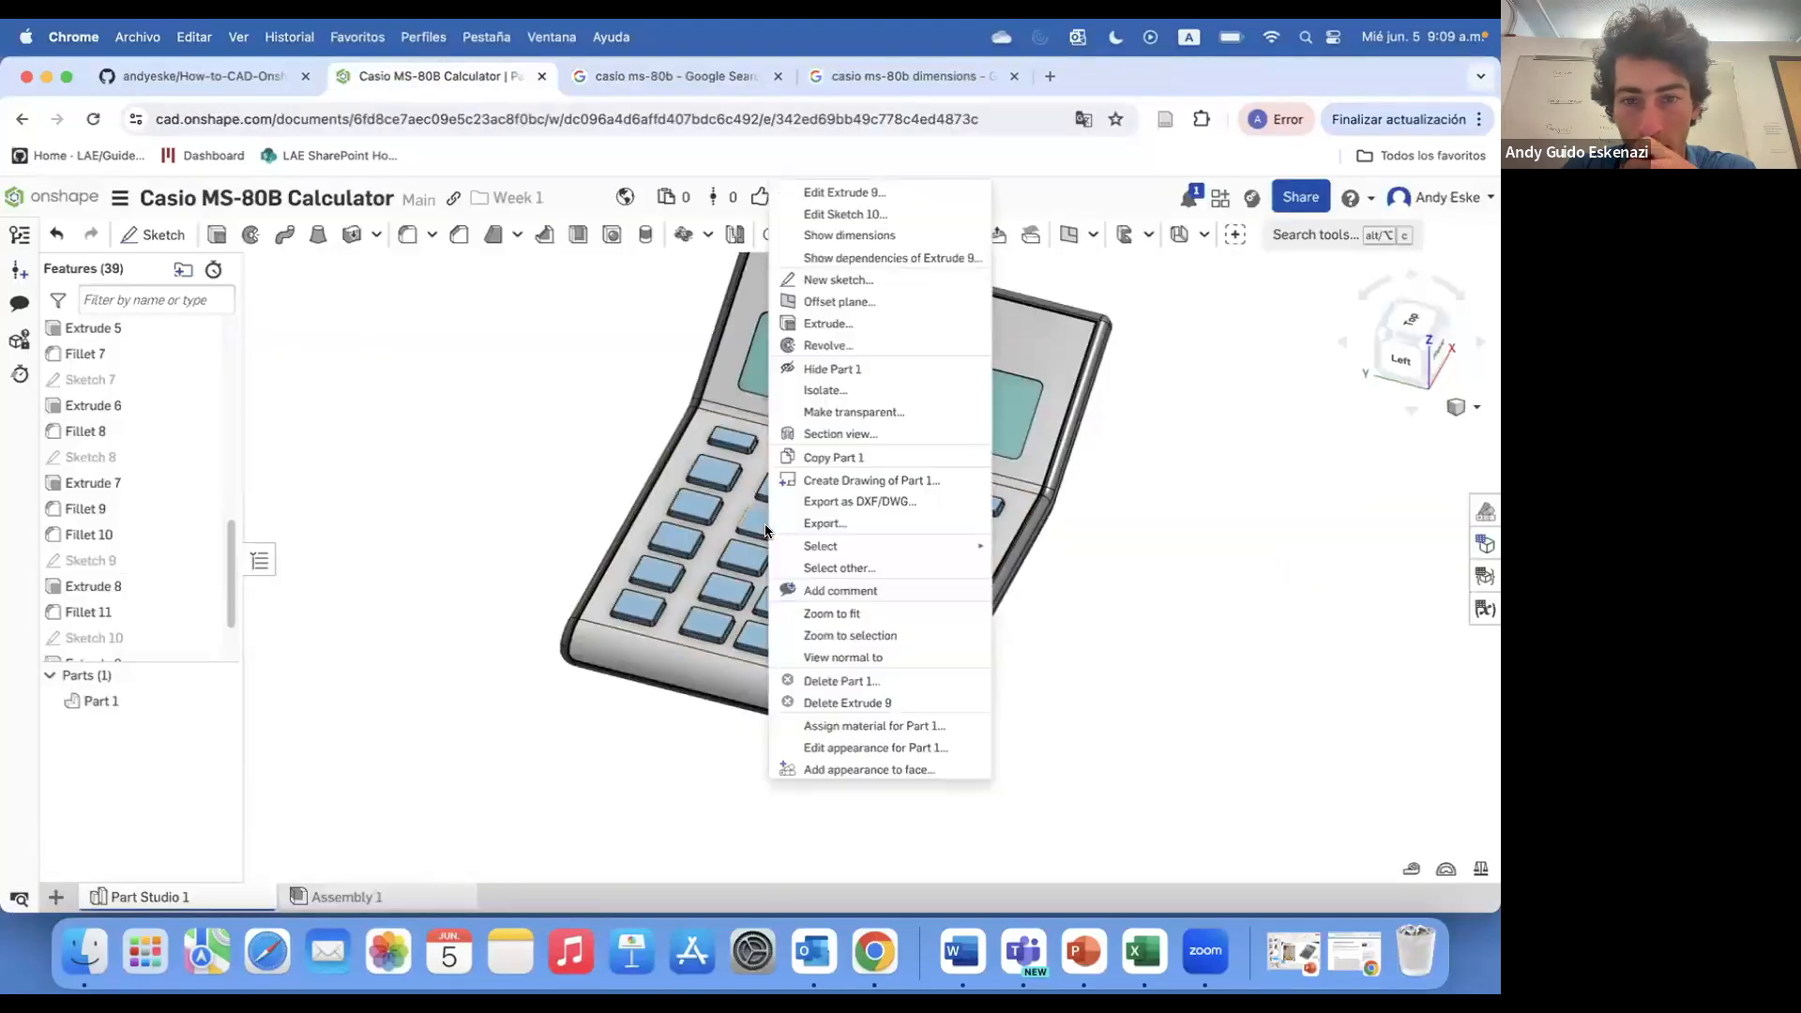
click(887, 769)
click(252, 603)
scroll(825, 516, up, 5)
click(851, 500)
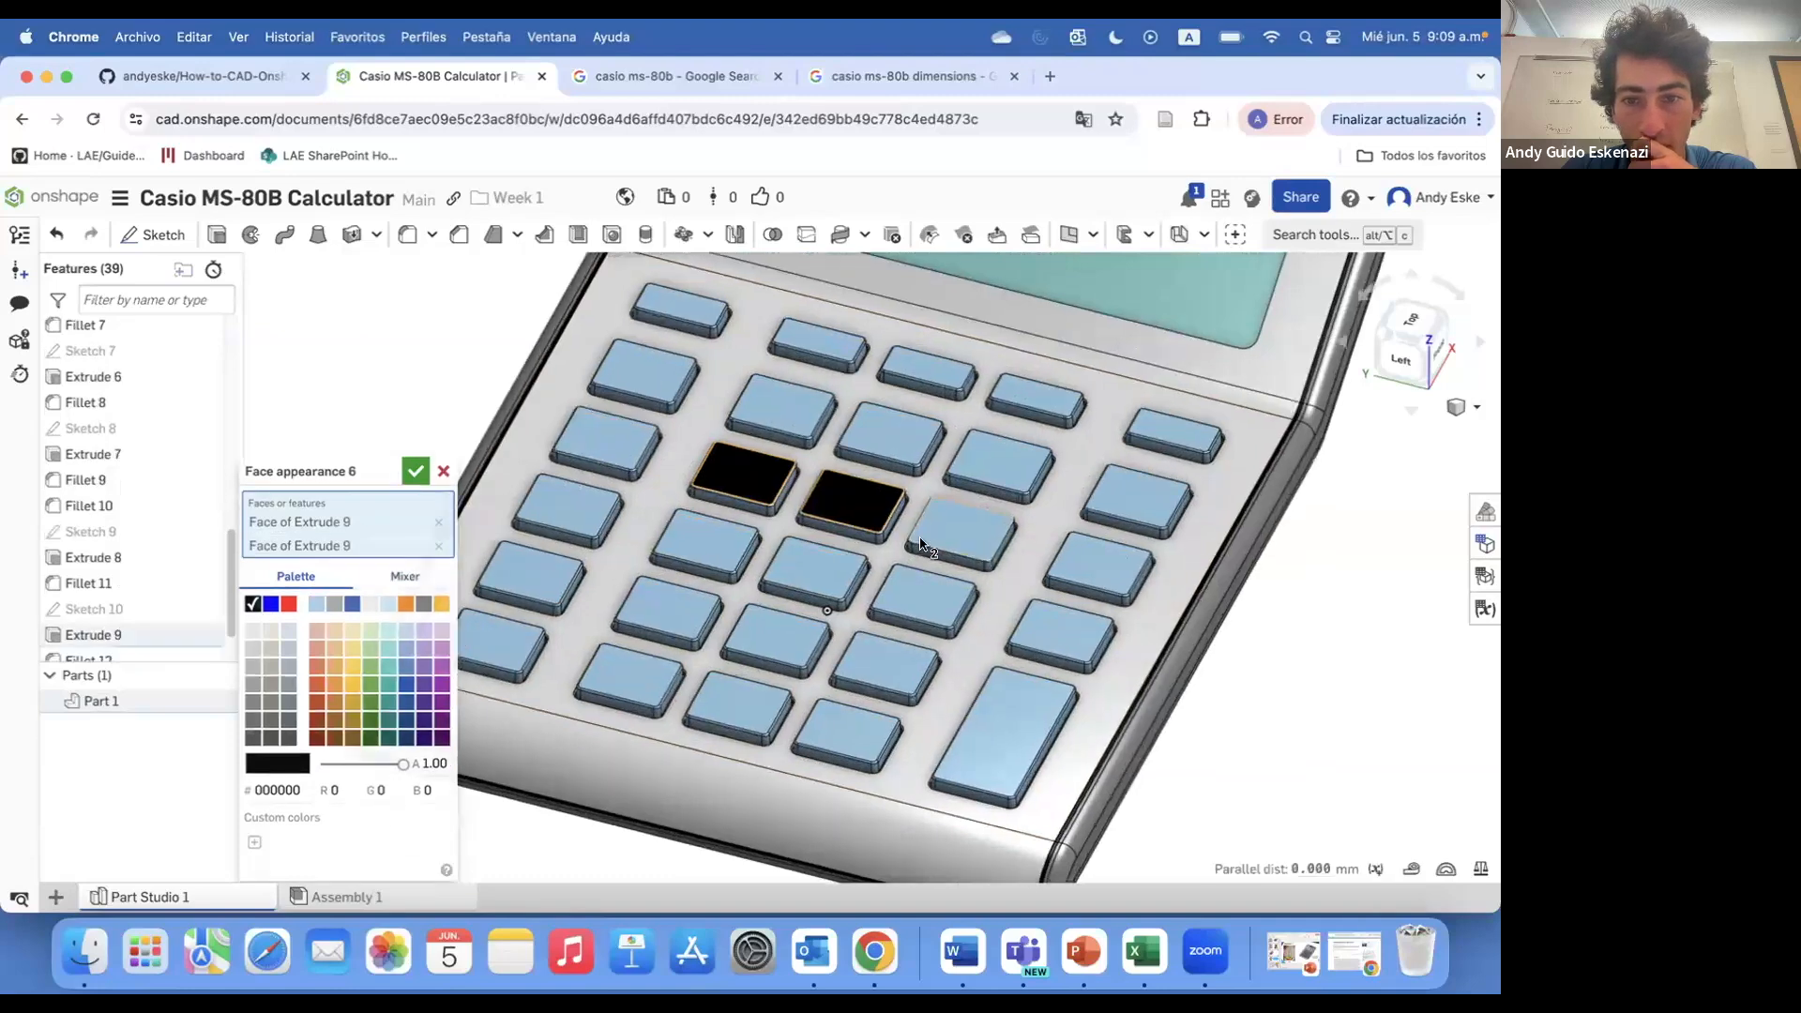
click(920, 544)
- Add the left and front side faces, their shared corner and the rounded top edges of one number key to the black appearance
scroll(891, 539, up, 10)
click(853, 528)
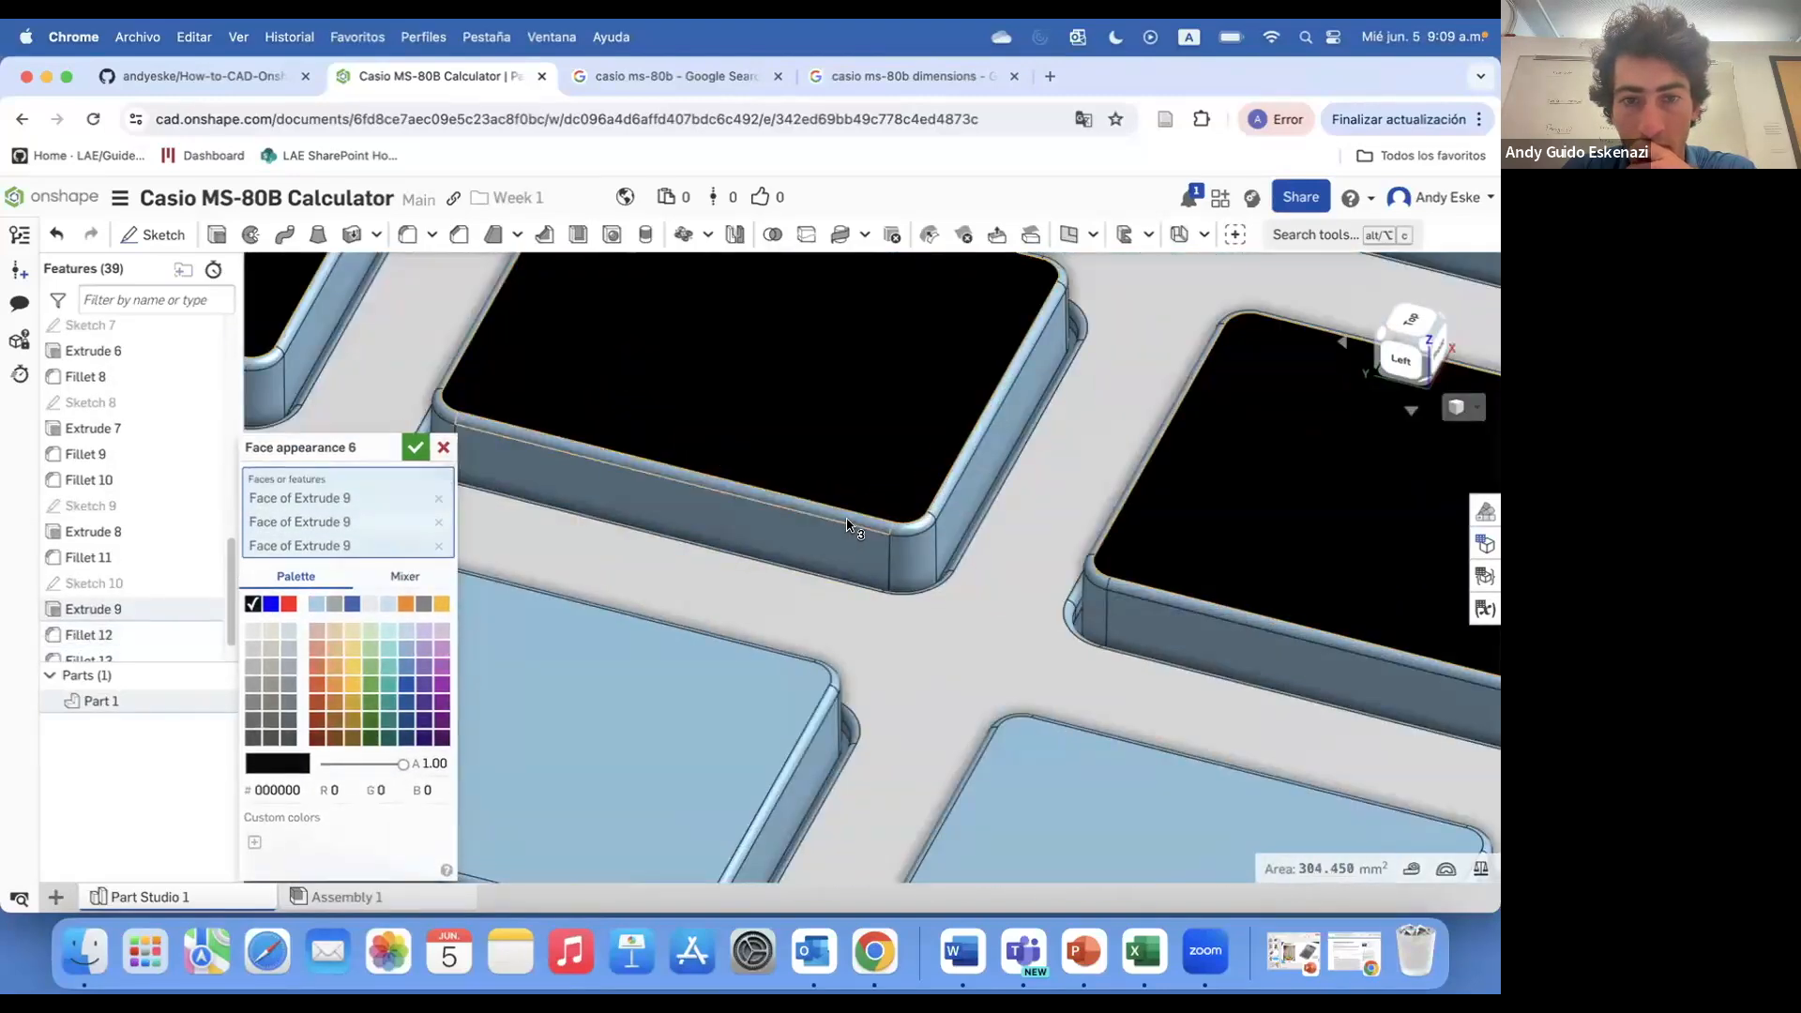
scroll(847, 526, down, 8)
scroll(659, 460, up, 12)
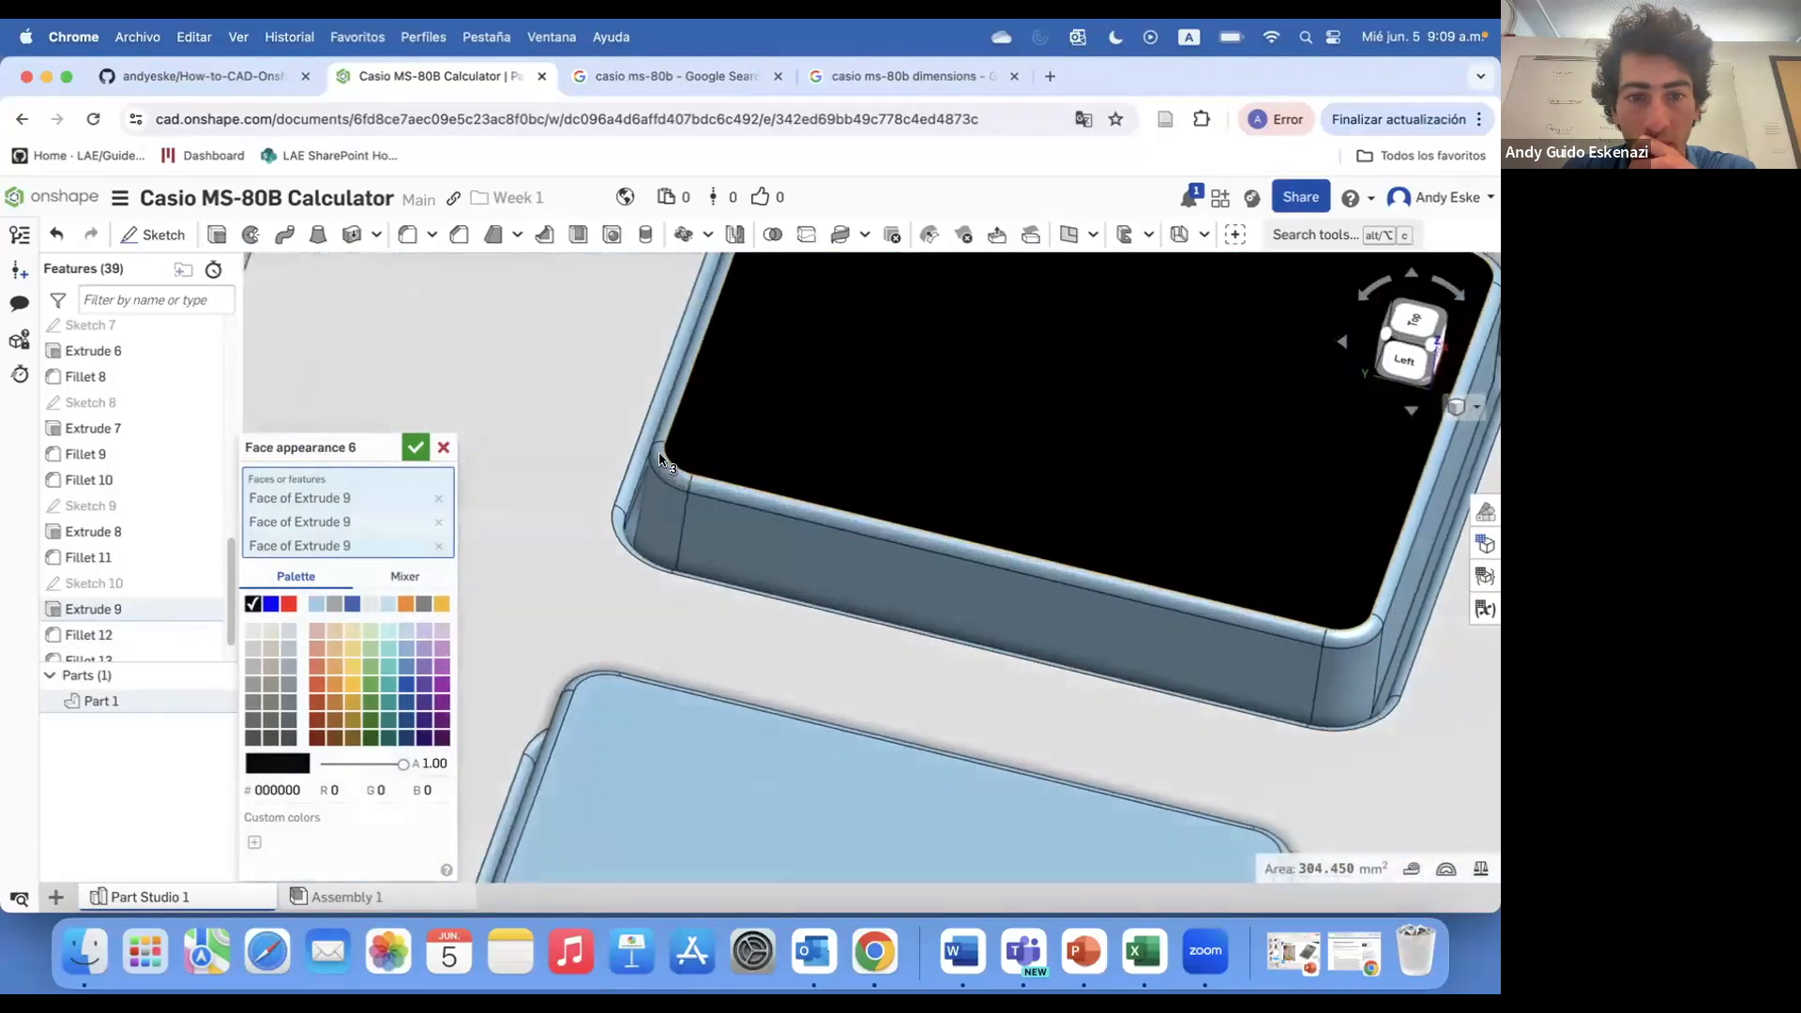
scroll(659, 460, down, 2)
click(729, 502)
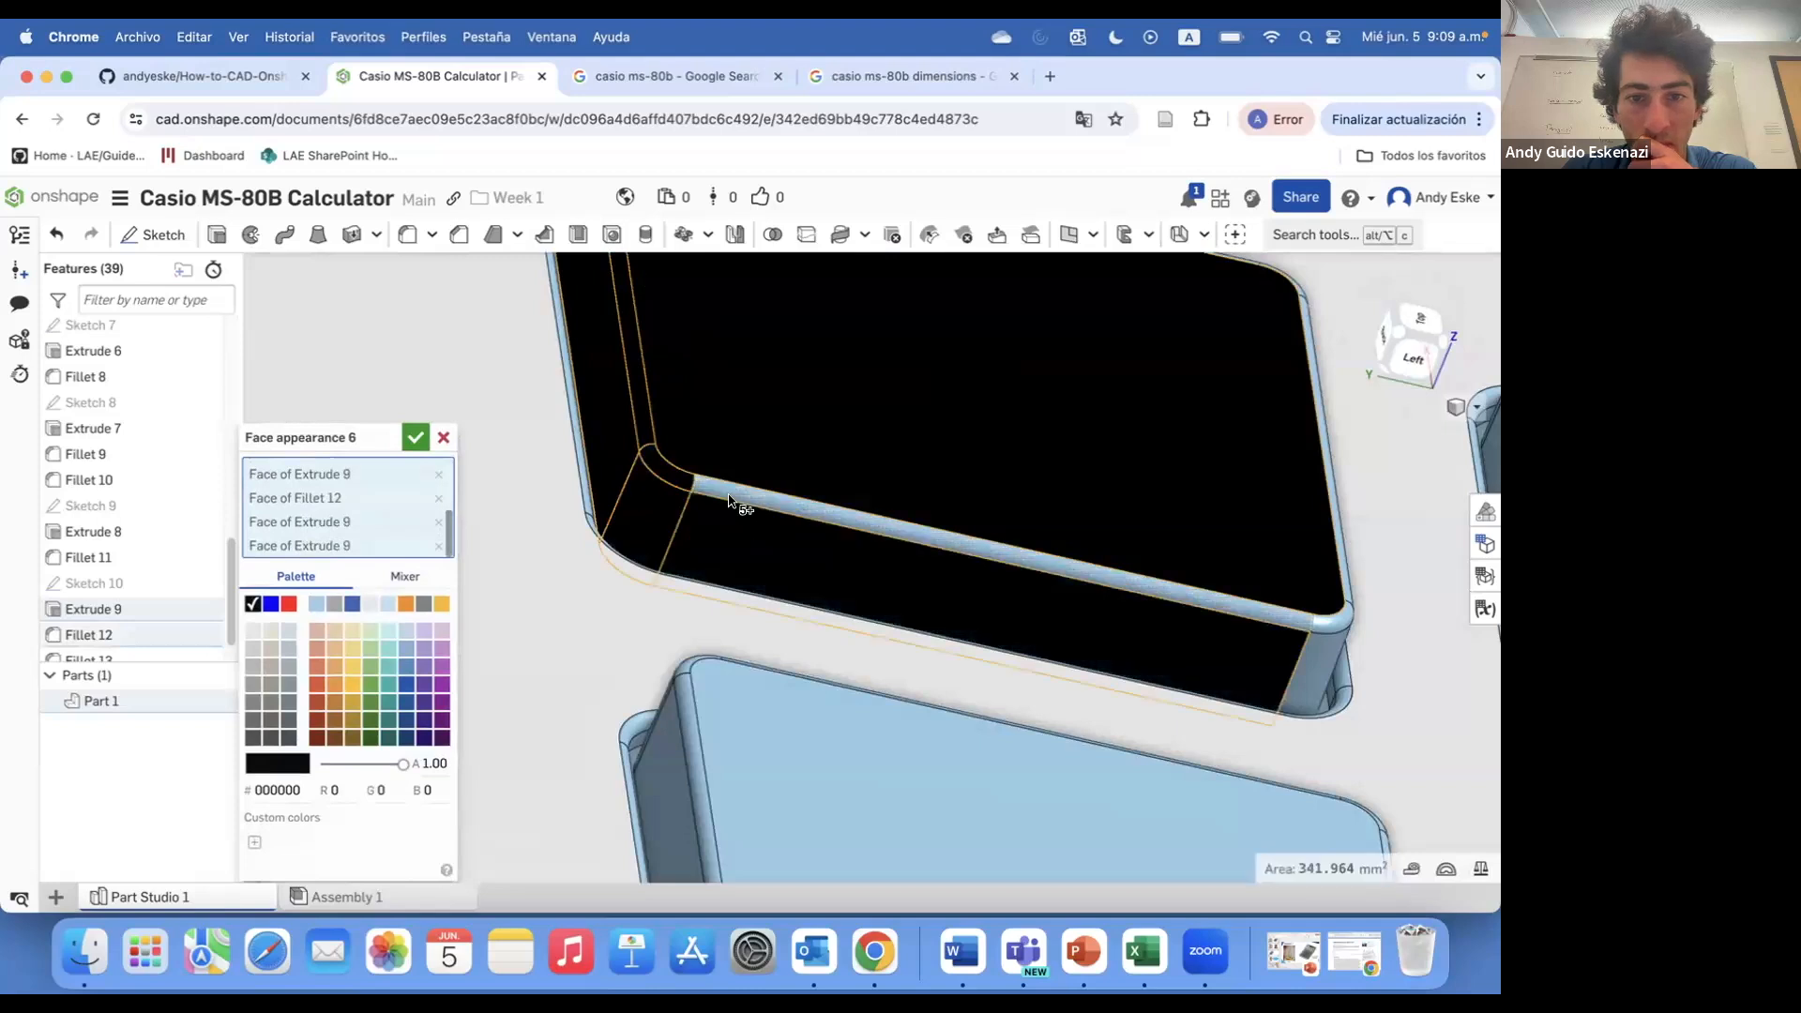
- Extend the black appearance to more number-key top faces and to the side and corner faces of the first two keys in their column
scroll(1345, 600, down, 6)
right_drag(1345, 601, 844, 551)
click(844, 551)
click(816, 614)
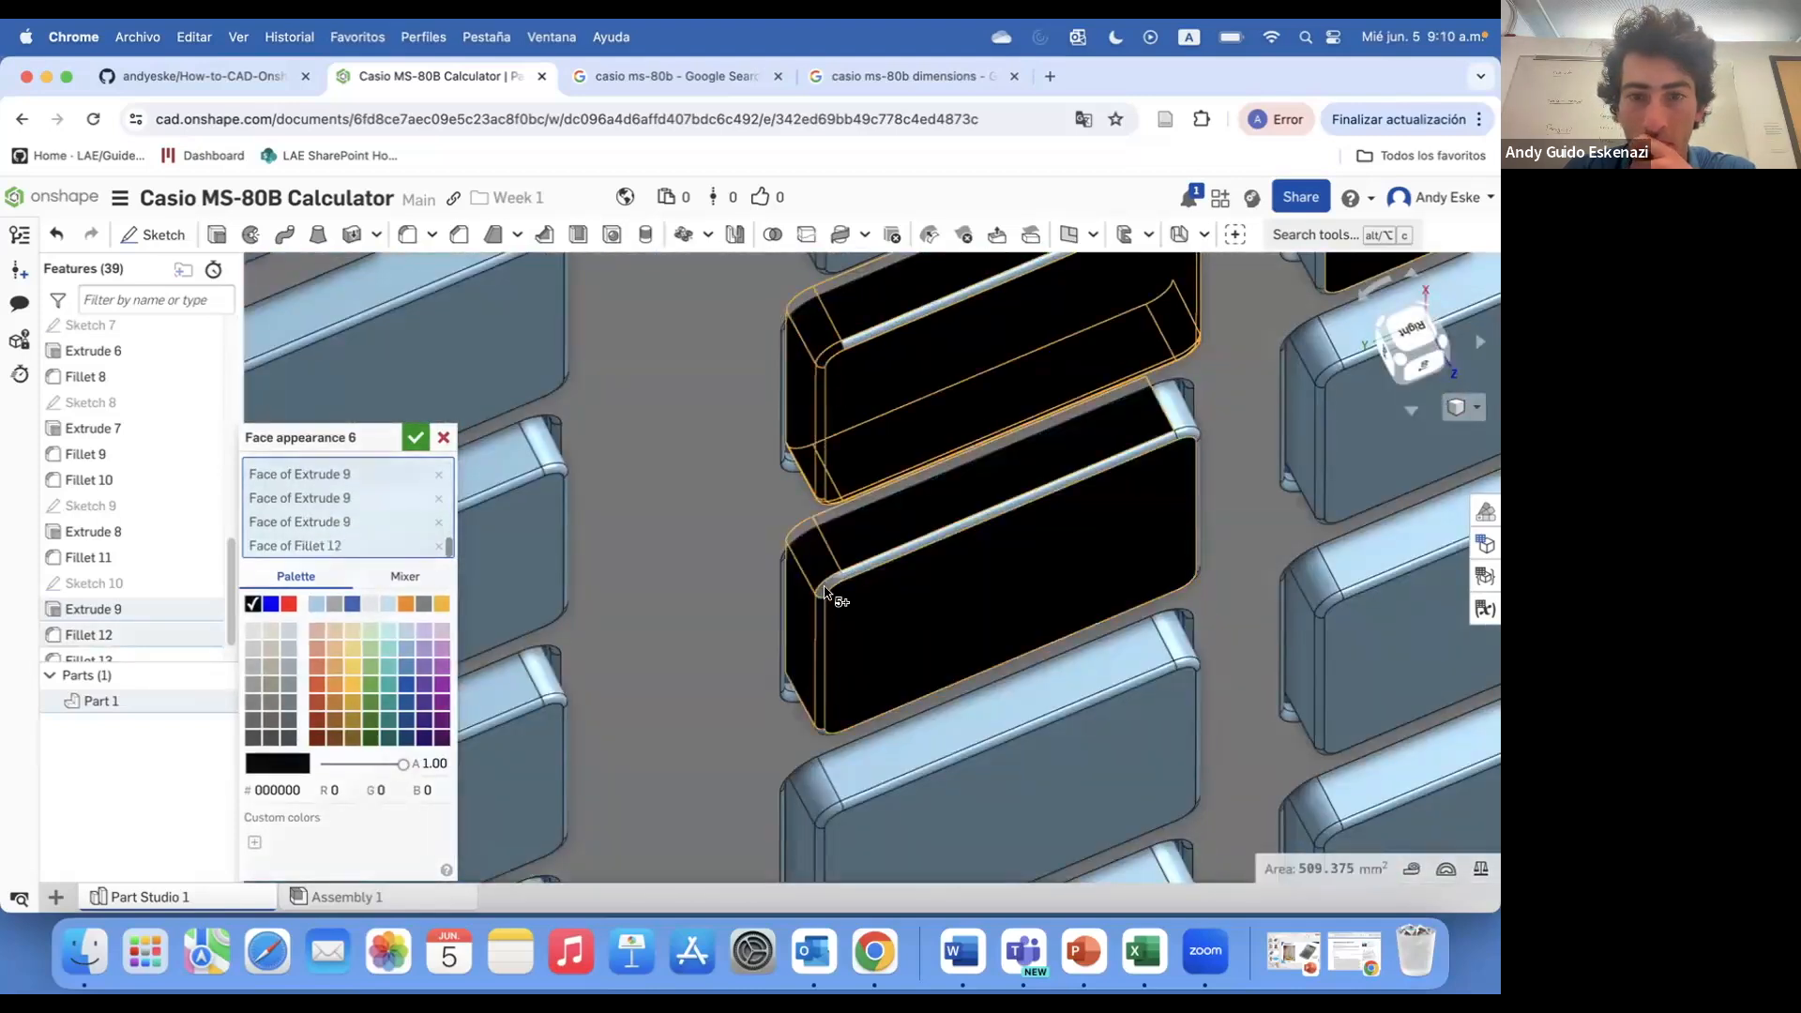
click(857, 350)
scroll(863, 347, down, 6)
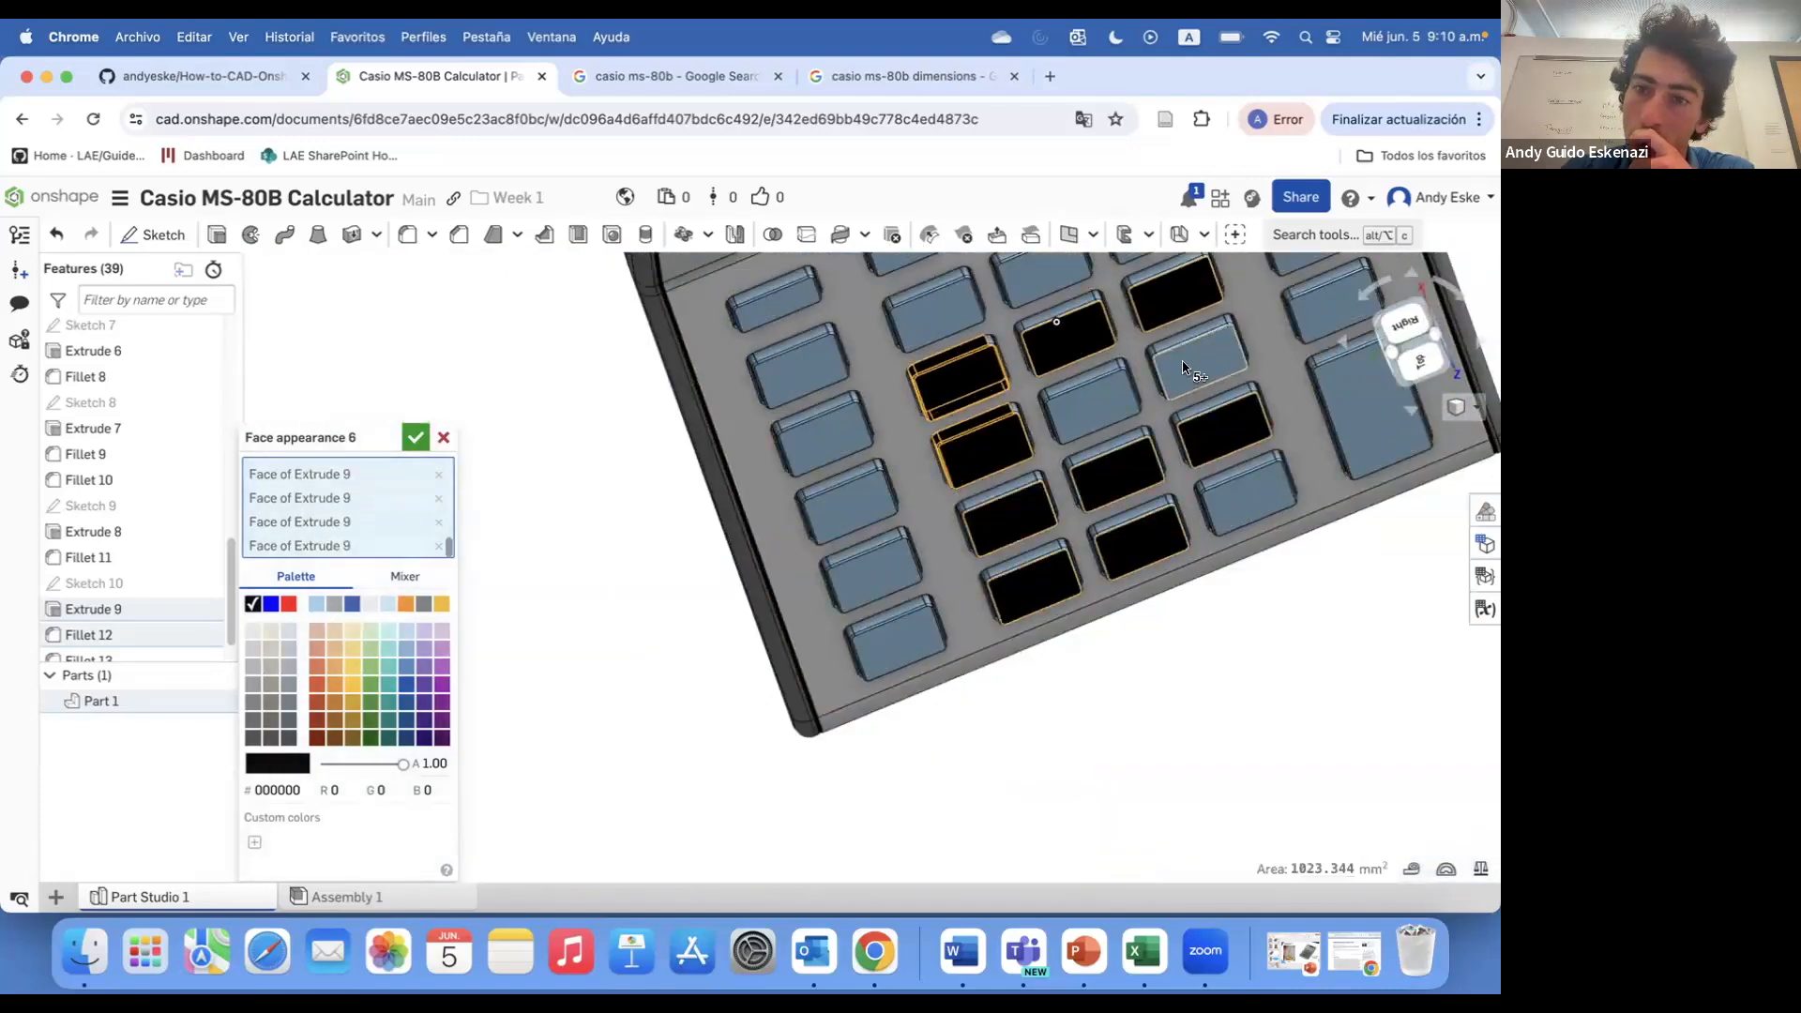
- Add the top faces of the two uncoloured middle-row number keys and neighbouring side and rounded-edge faces to the black appearance
click(1182, 368)
scroll(1031, 375, up, 6)
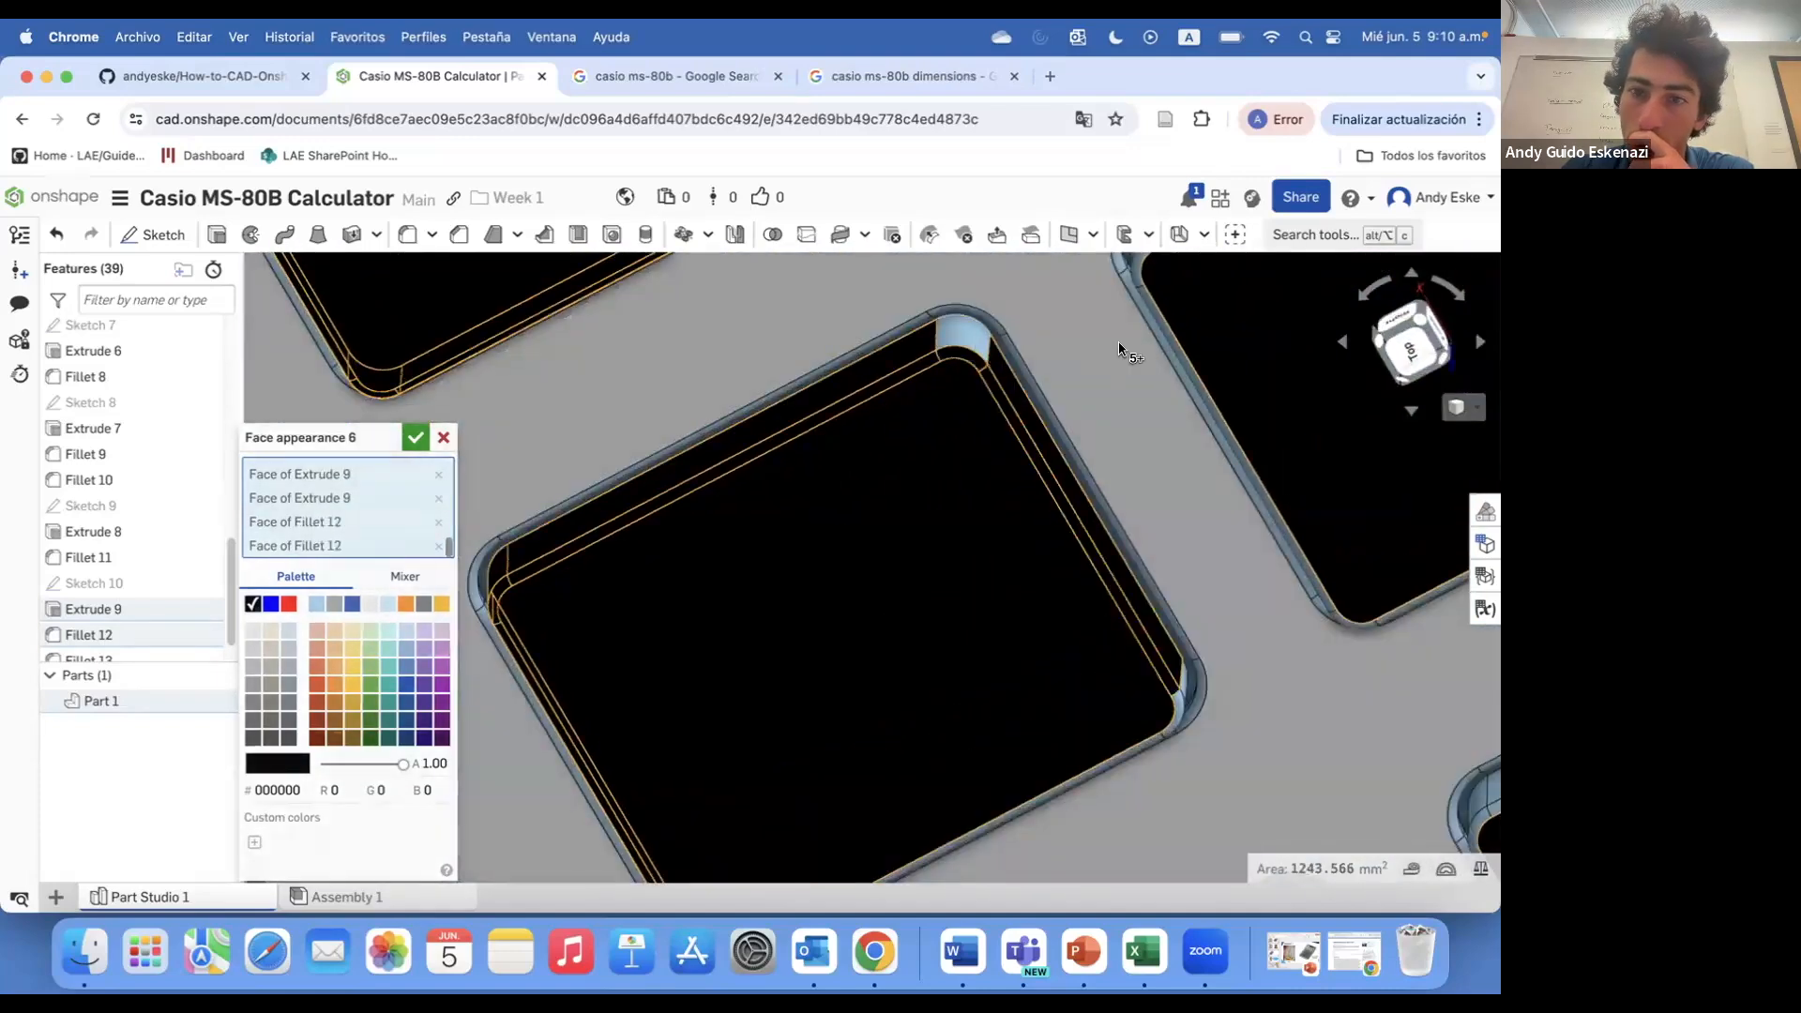
scroll(1119, 349, down, 5)
click(1121, 352)
click(1122, 354)
scroll(1122, 356, up, 6)
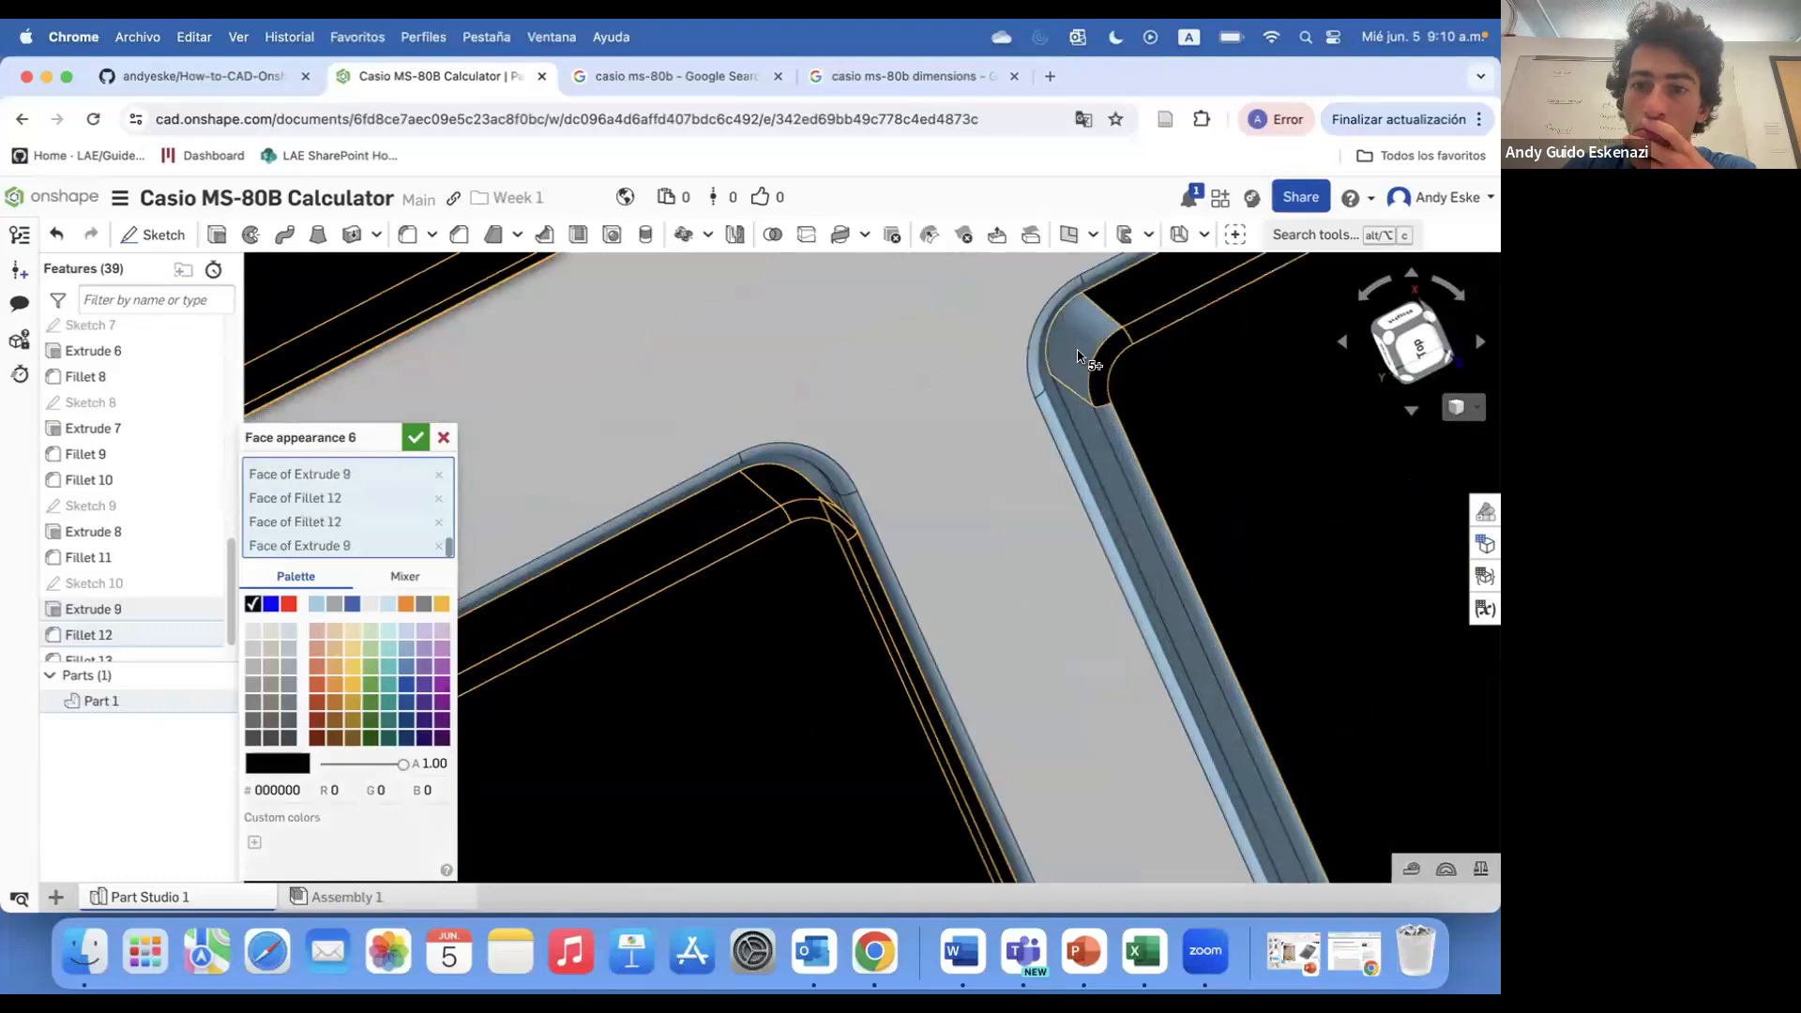
- Add the missing rear corner faces and the front side face of a middle number key to the black appearance
scroll(1103, 441, down, 5)
right_drag(1065, 373, 1026, 374)
scroll(1011, 317, up, 5)
scroll(922, 313, down, 5)
scroll(954, 720, up, 5)
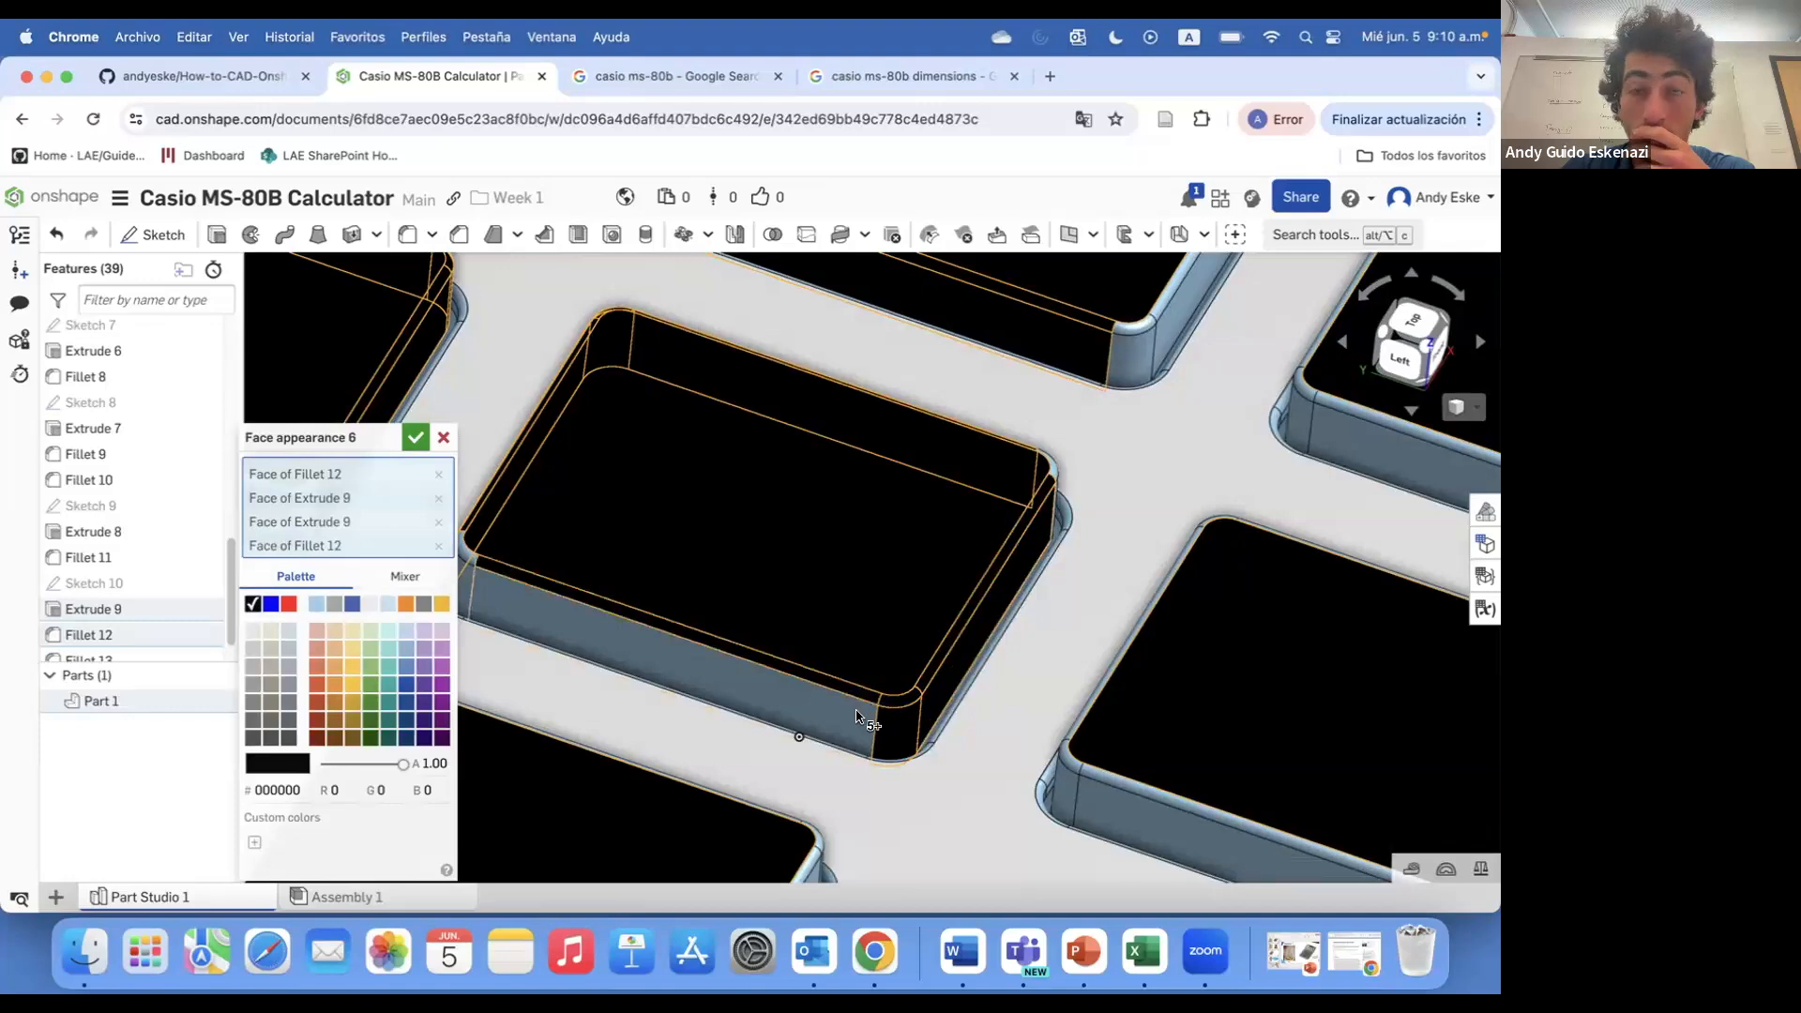
scroll(1083, 759, up, 3)
- Add the uncoloured vertical corner face and its rounded top edge on the adjacent number key to the black appearance
right_drag(1126, 572, 710, 669)
scroll(1029, 707, down, 5)
scroll(1084, 727, up, 3)
scroll(972, 588, up, 5)
scroll(709, 669, down, 3)
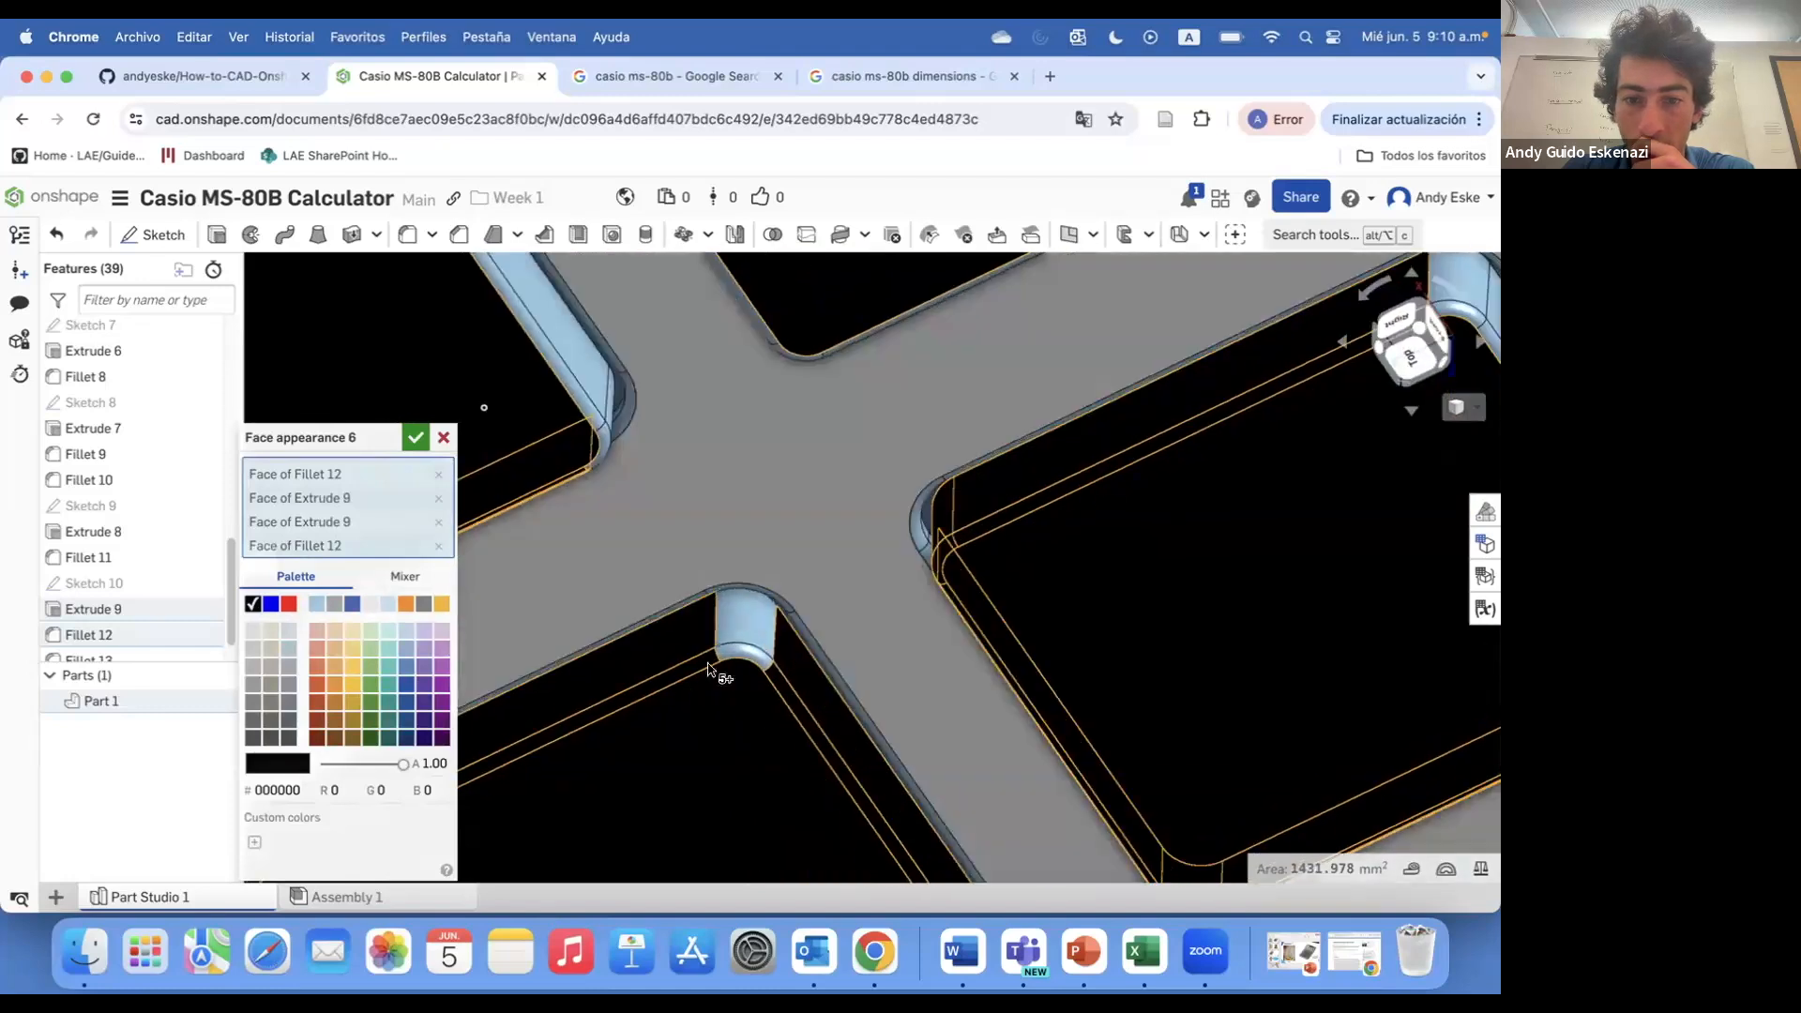
scroll(657, 563, down, 3)
scroll(614, 422, up, 5)
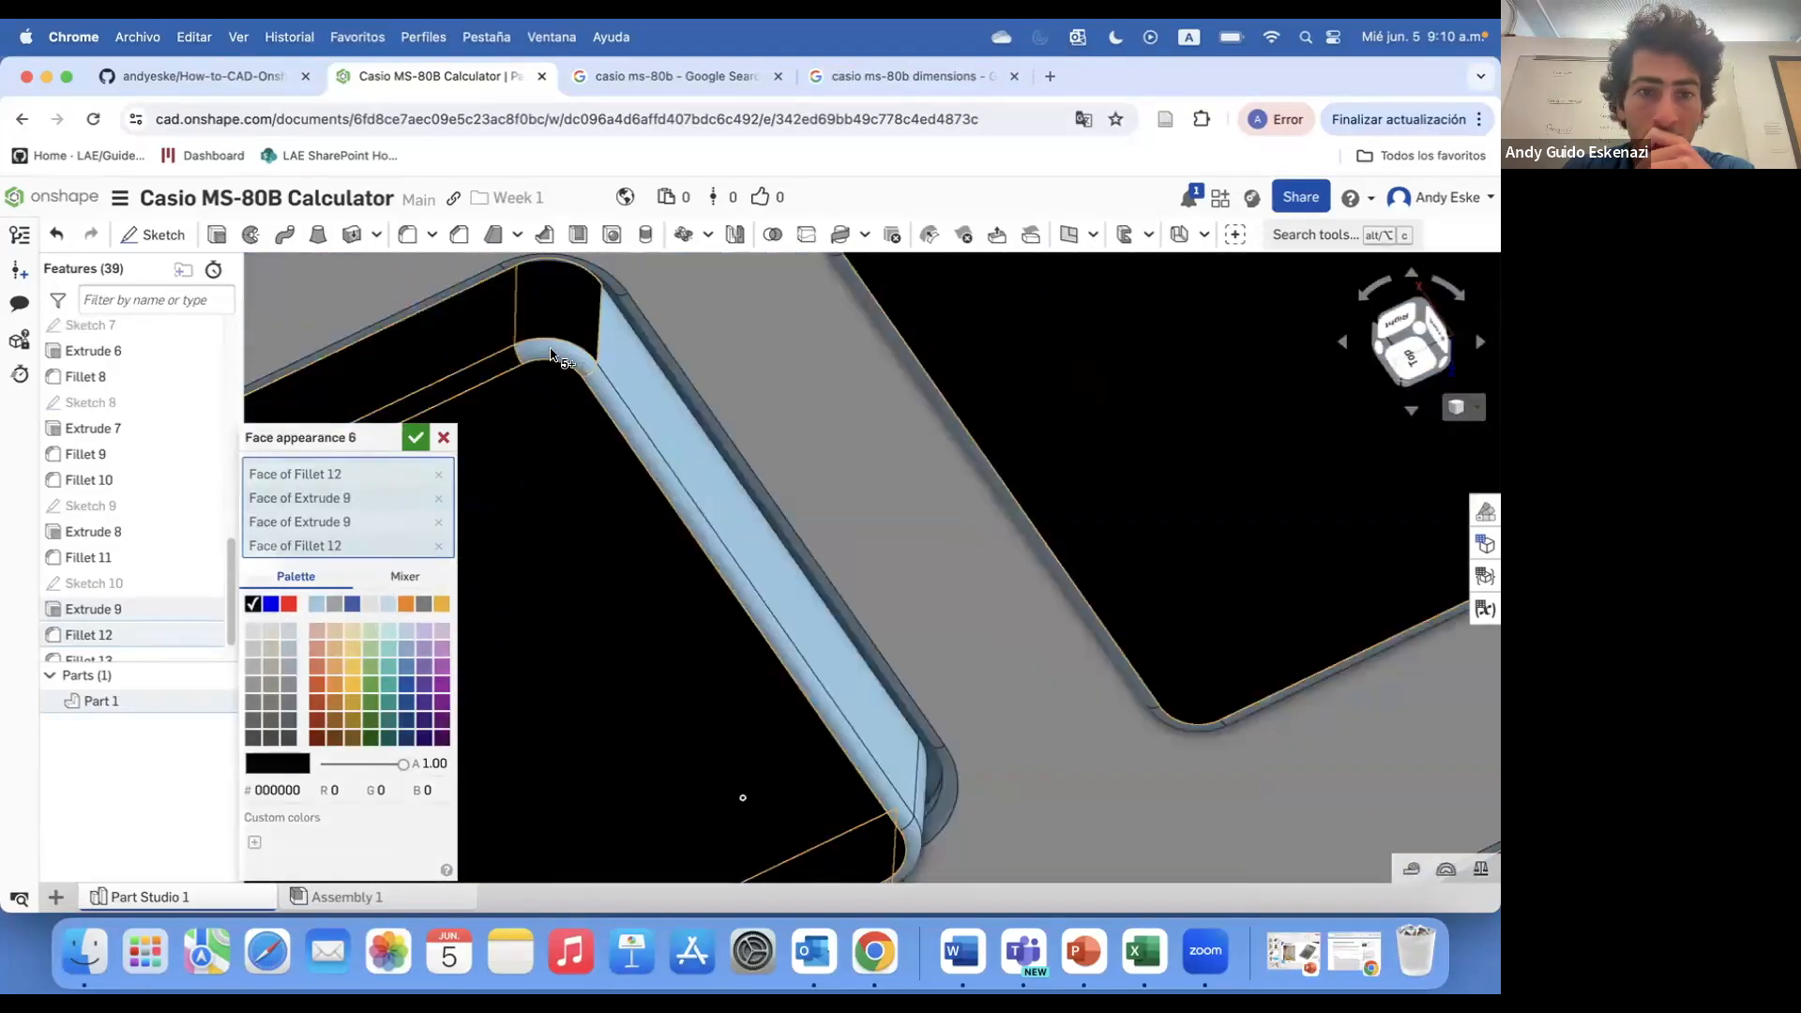
scroll(615, 422, down, 4)
- Add the remaining side, corner and rounded-edge faces of the upper number keys to the black appearance
right_drag(750, 657, 782, 683)
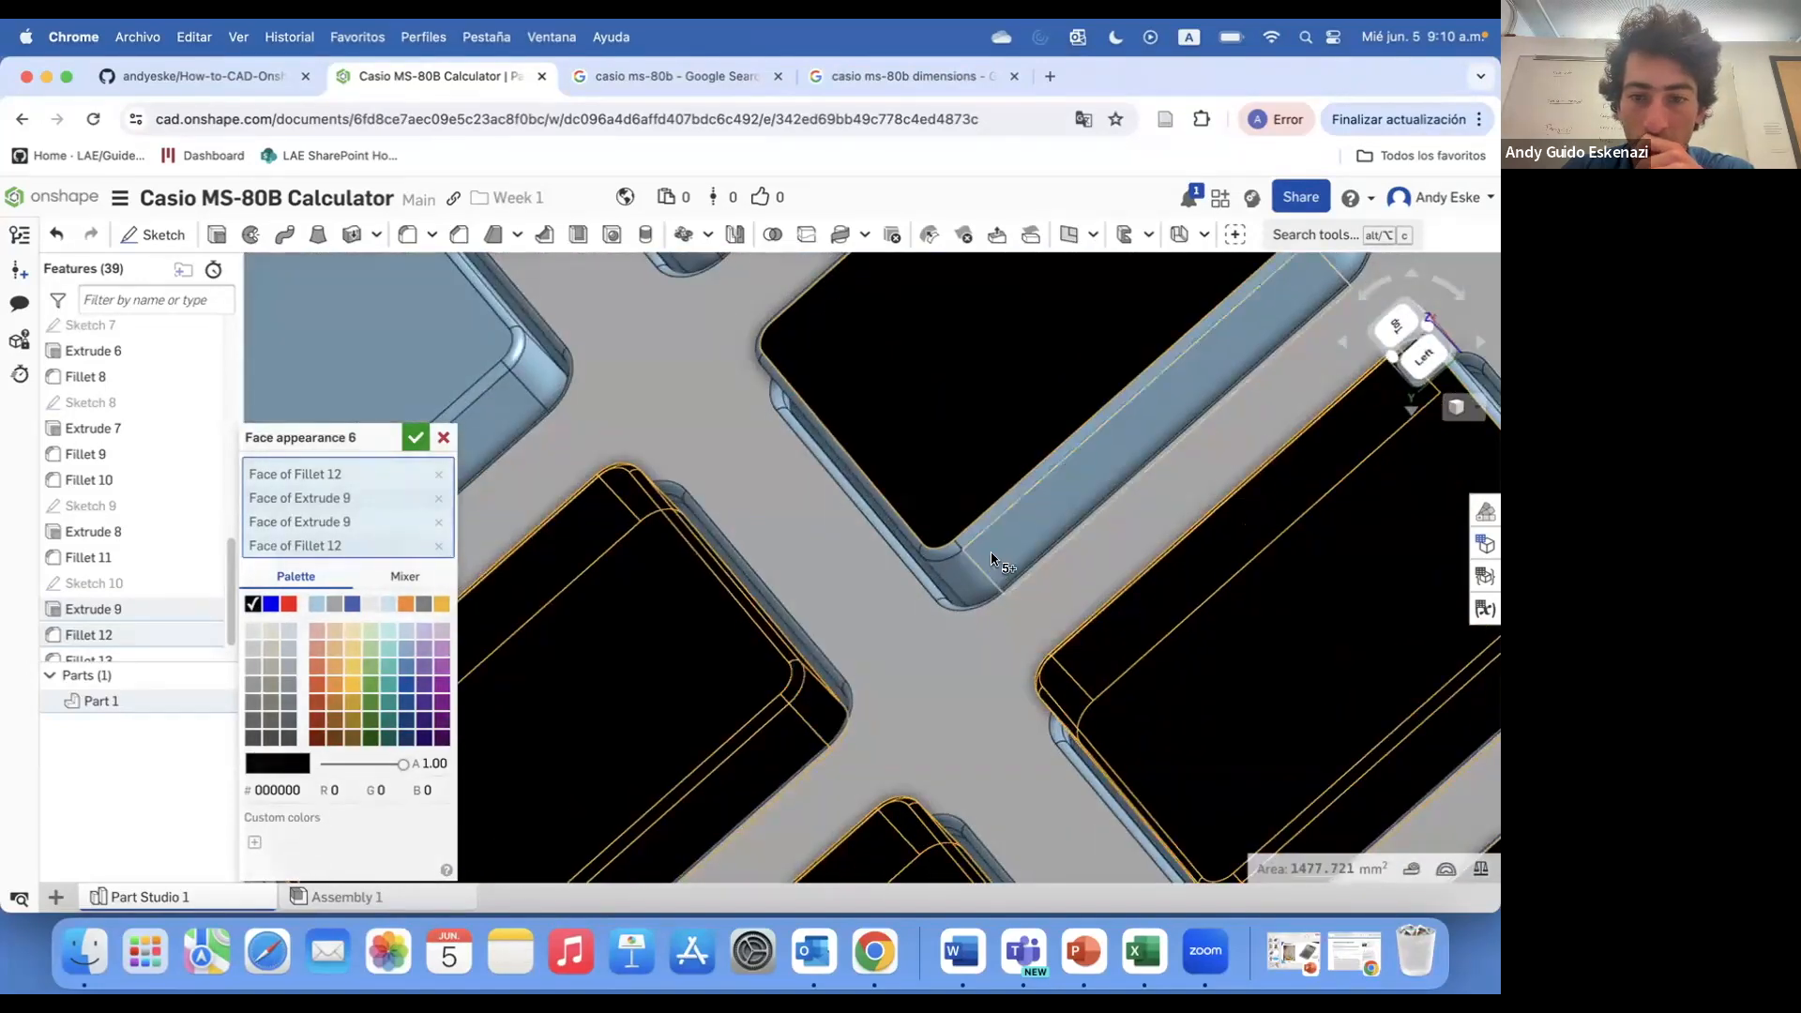
right_drag(917, 543, 624, 389)
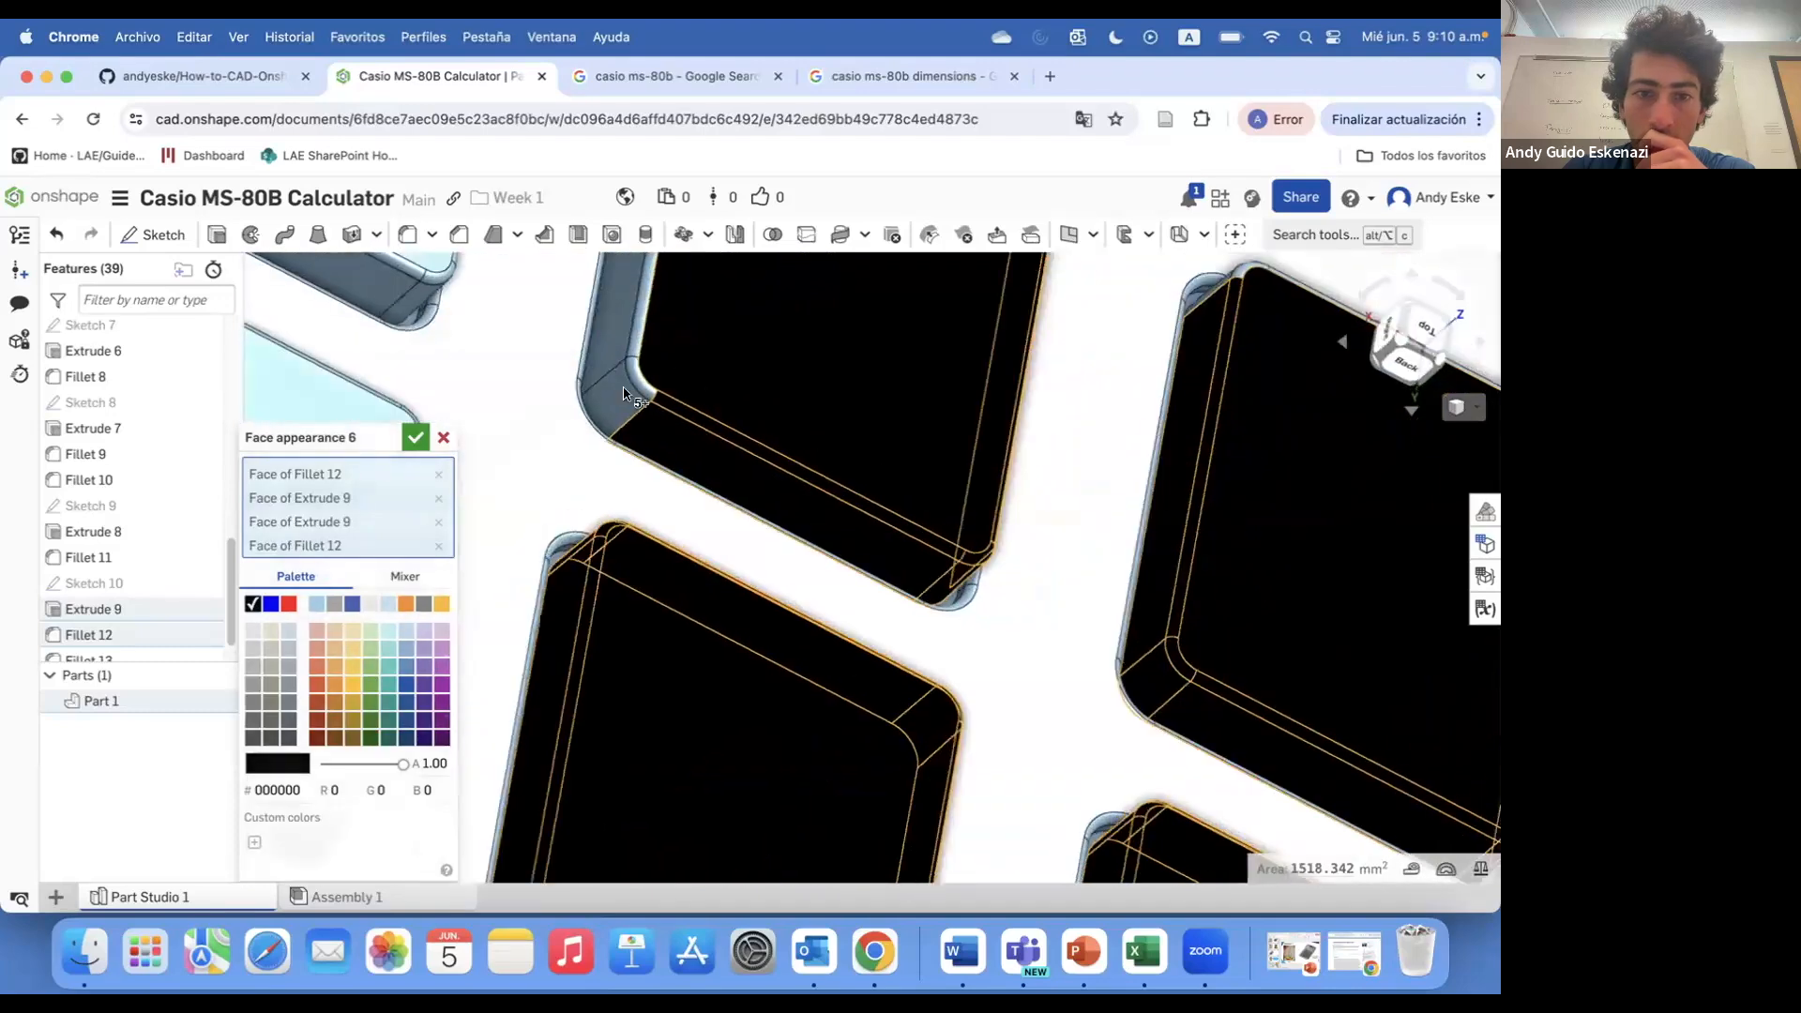
key(n)
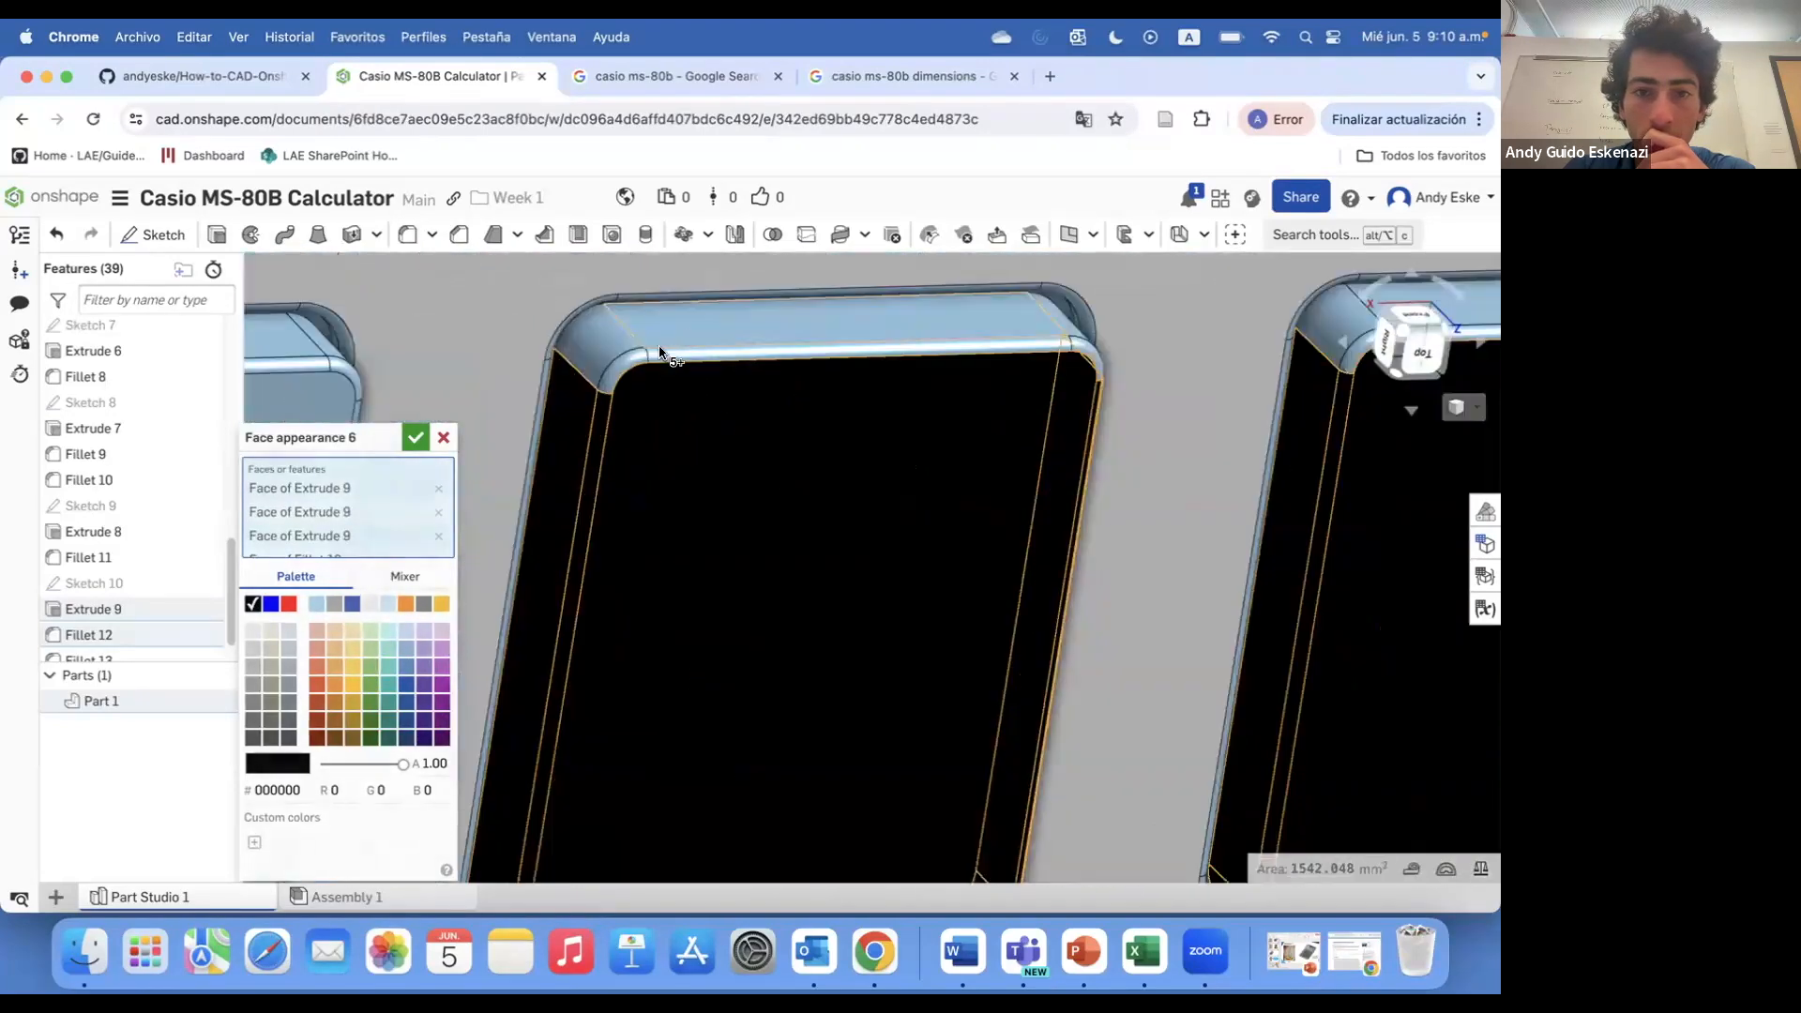
right_drag(872, 380, 1041, 355)
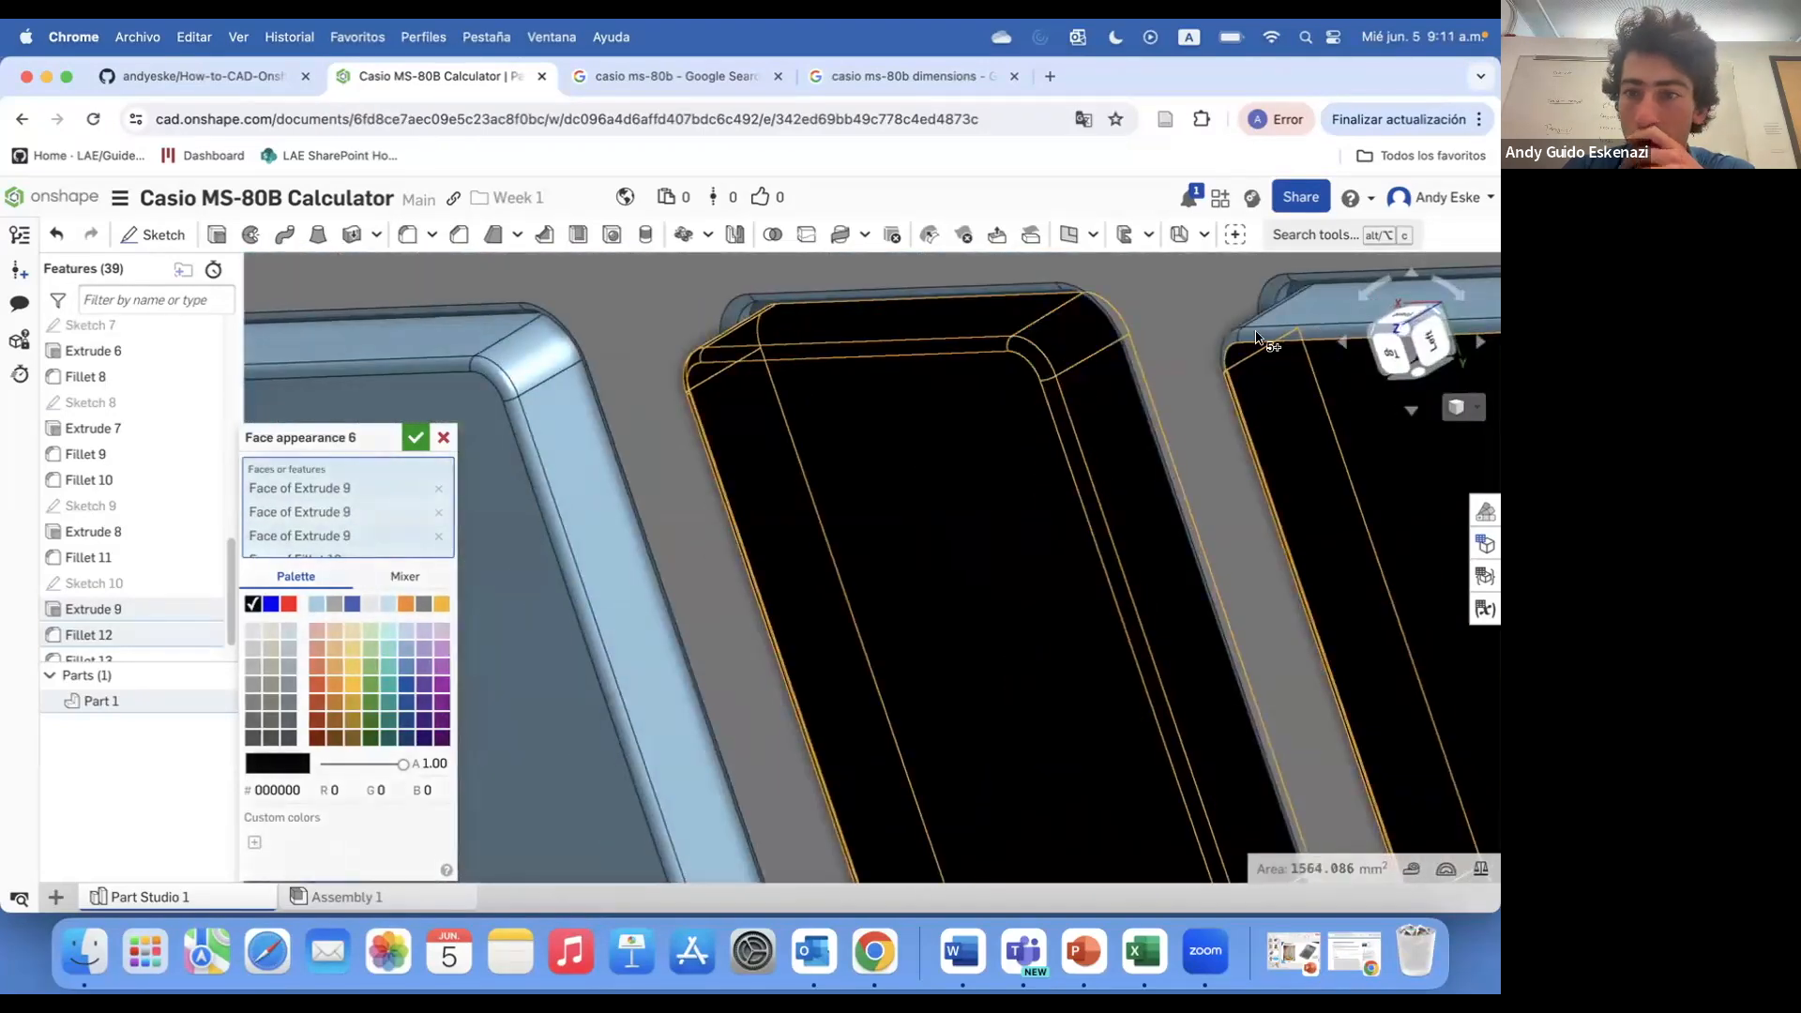
scroll(1257, 338, down, 6)
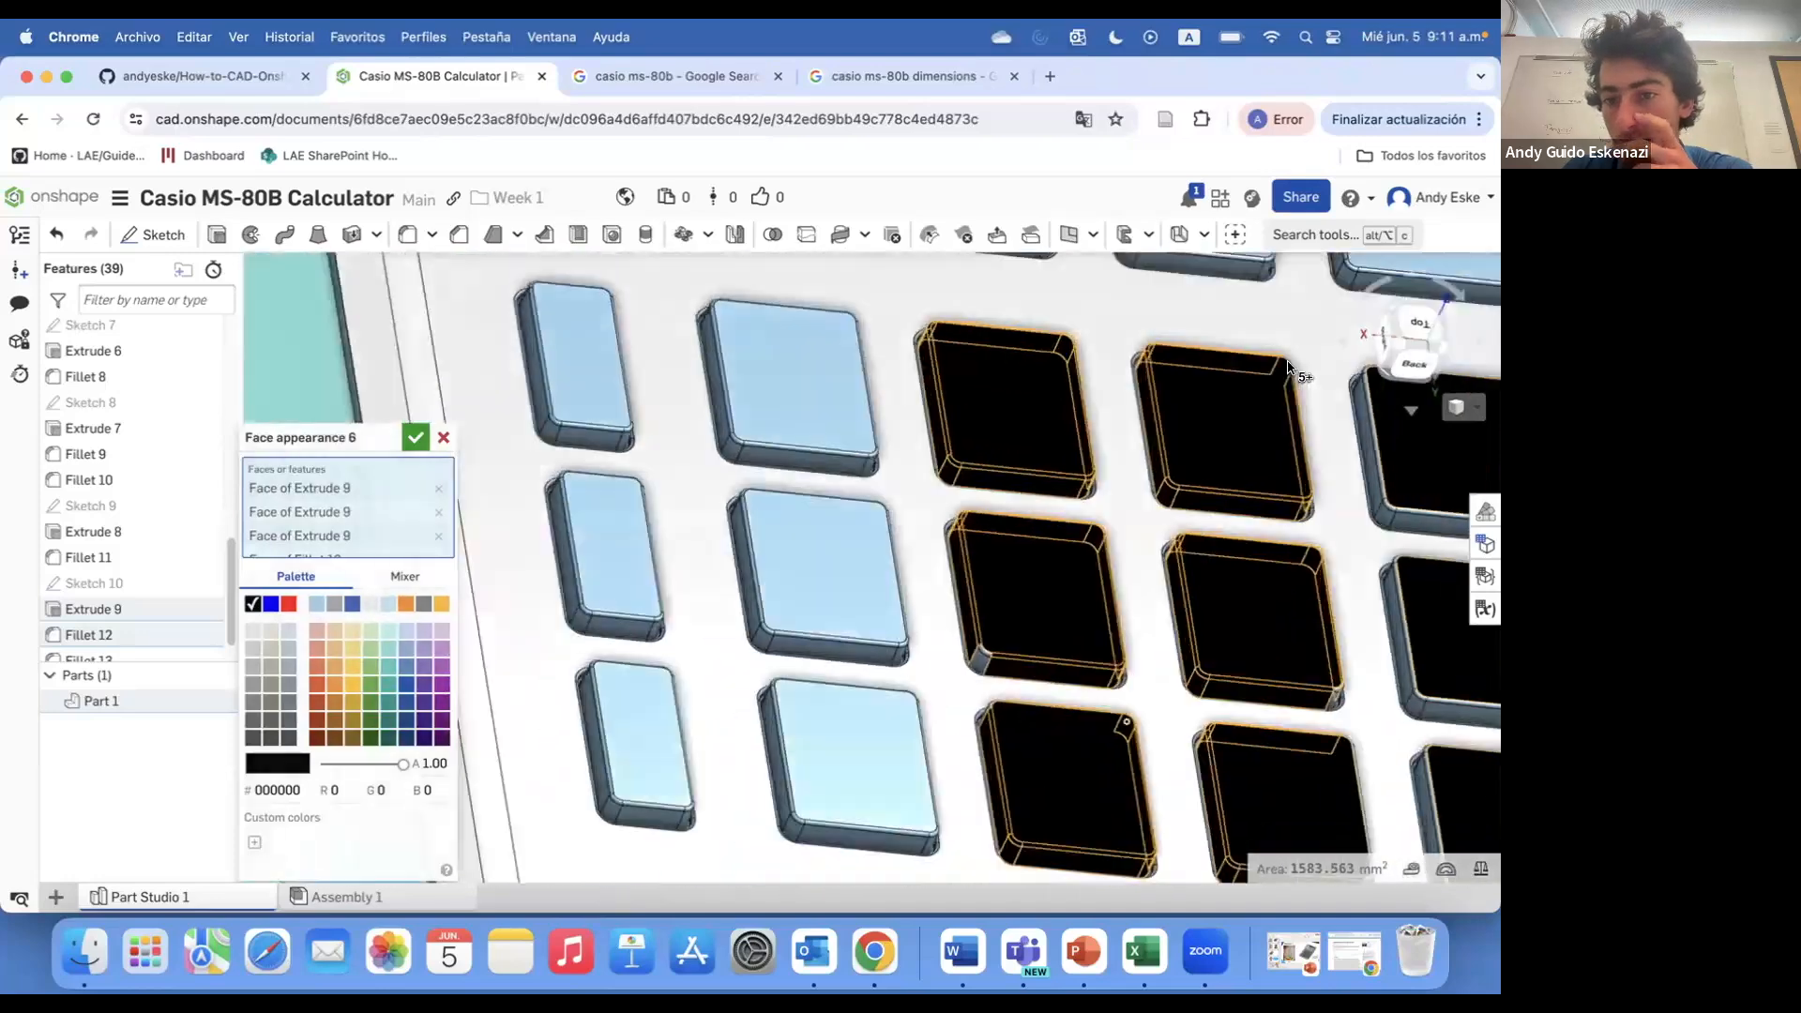
scroll(1288, 366, up, 5)
right_drag(1289, 367, 1314, 404)
scroll(1346, 387, down, 3)
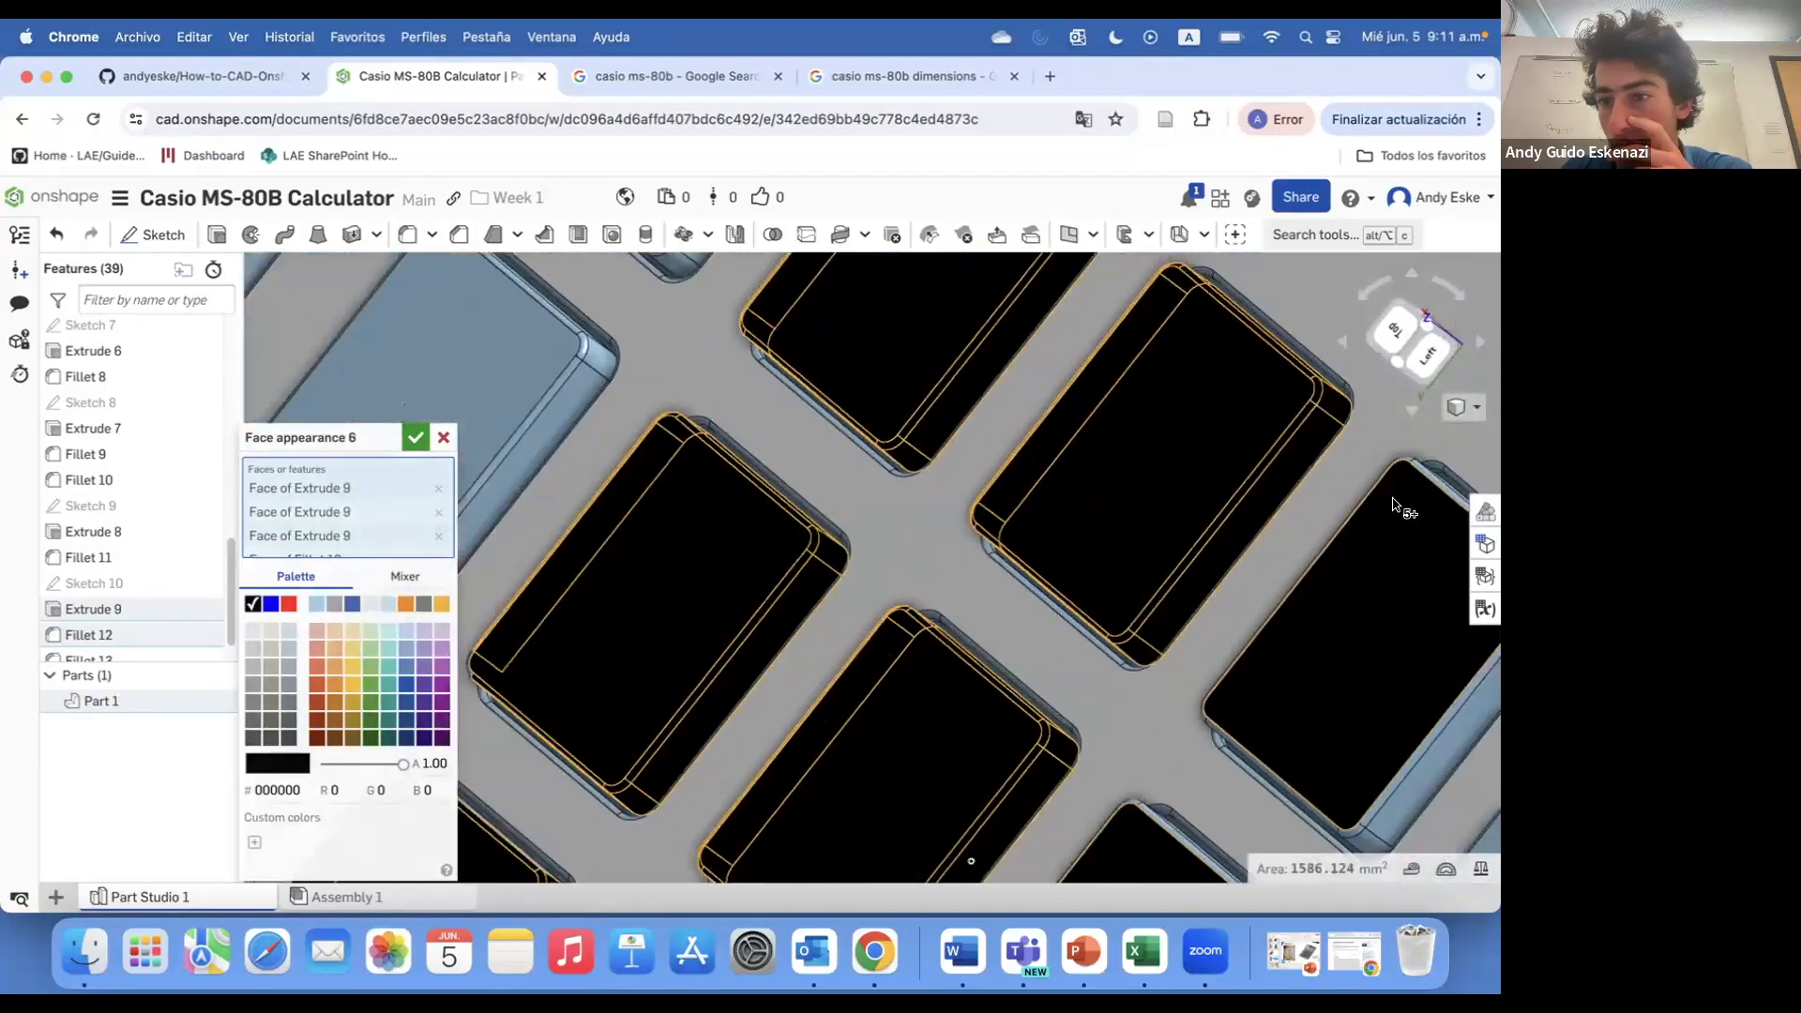
- Add the right, rear and left side faces with their corners on a lower number key, leaving the case face out of the selection
scroll(1397, 497, up, 4)
right_drag(1398, 497, 1374, 479)
scroll(1374, 478, down, 3)
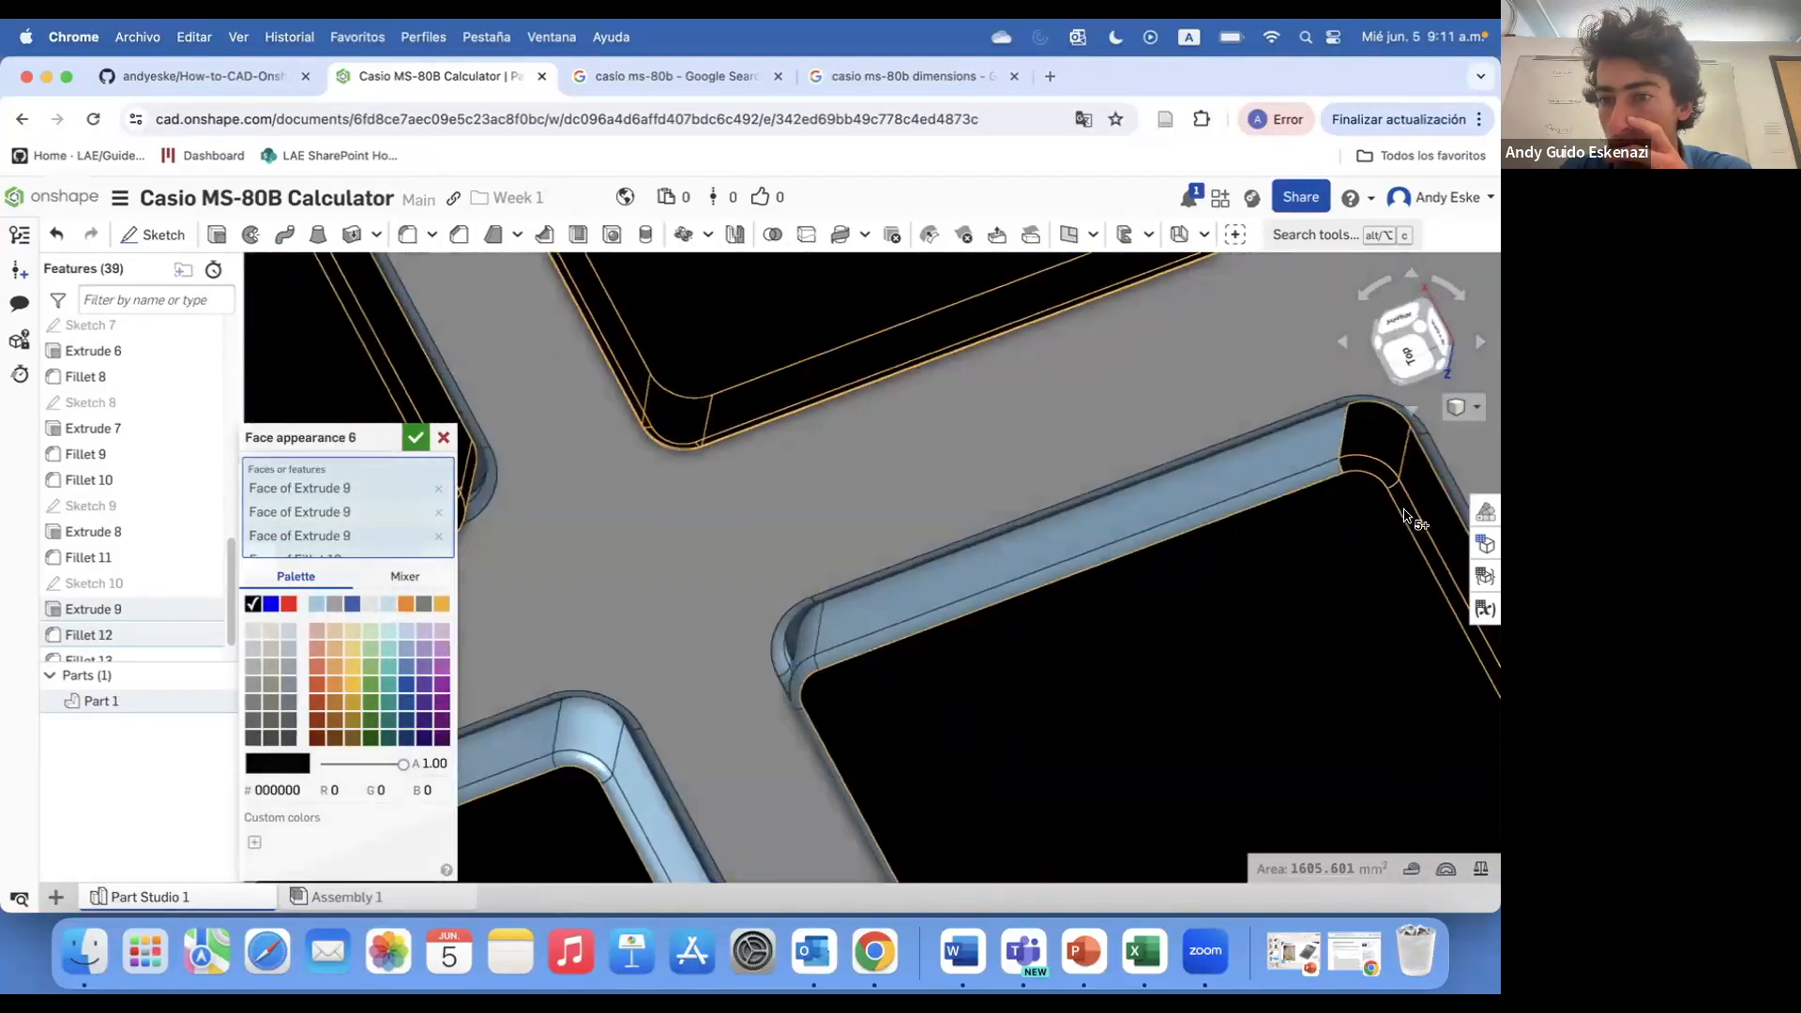
right_drag(1194, 590, 851, 502)
click(805, 511)
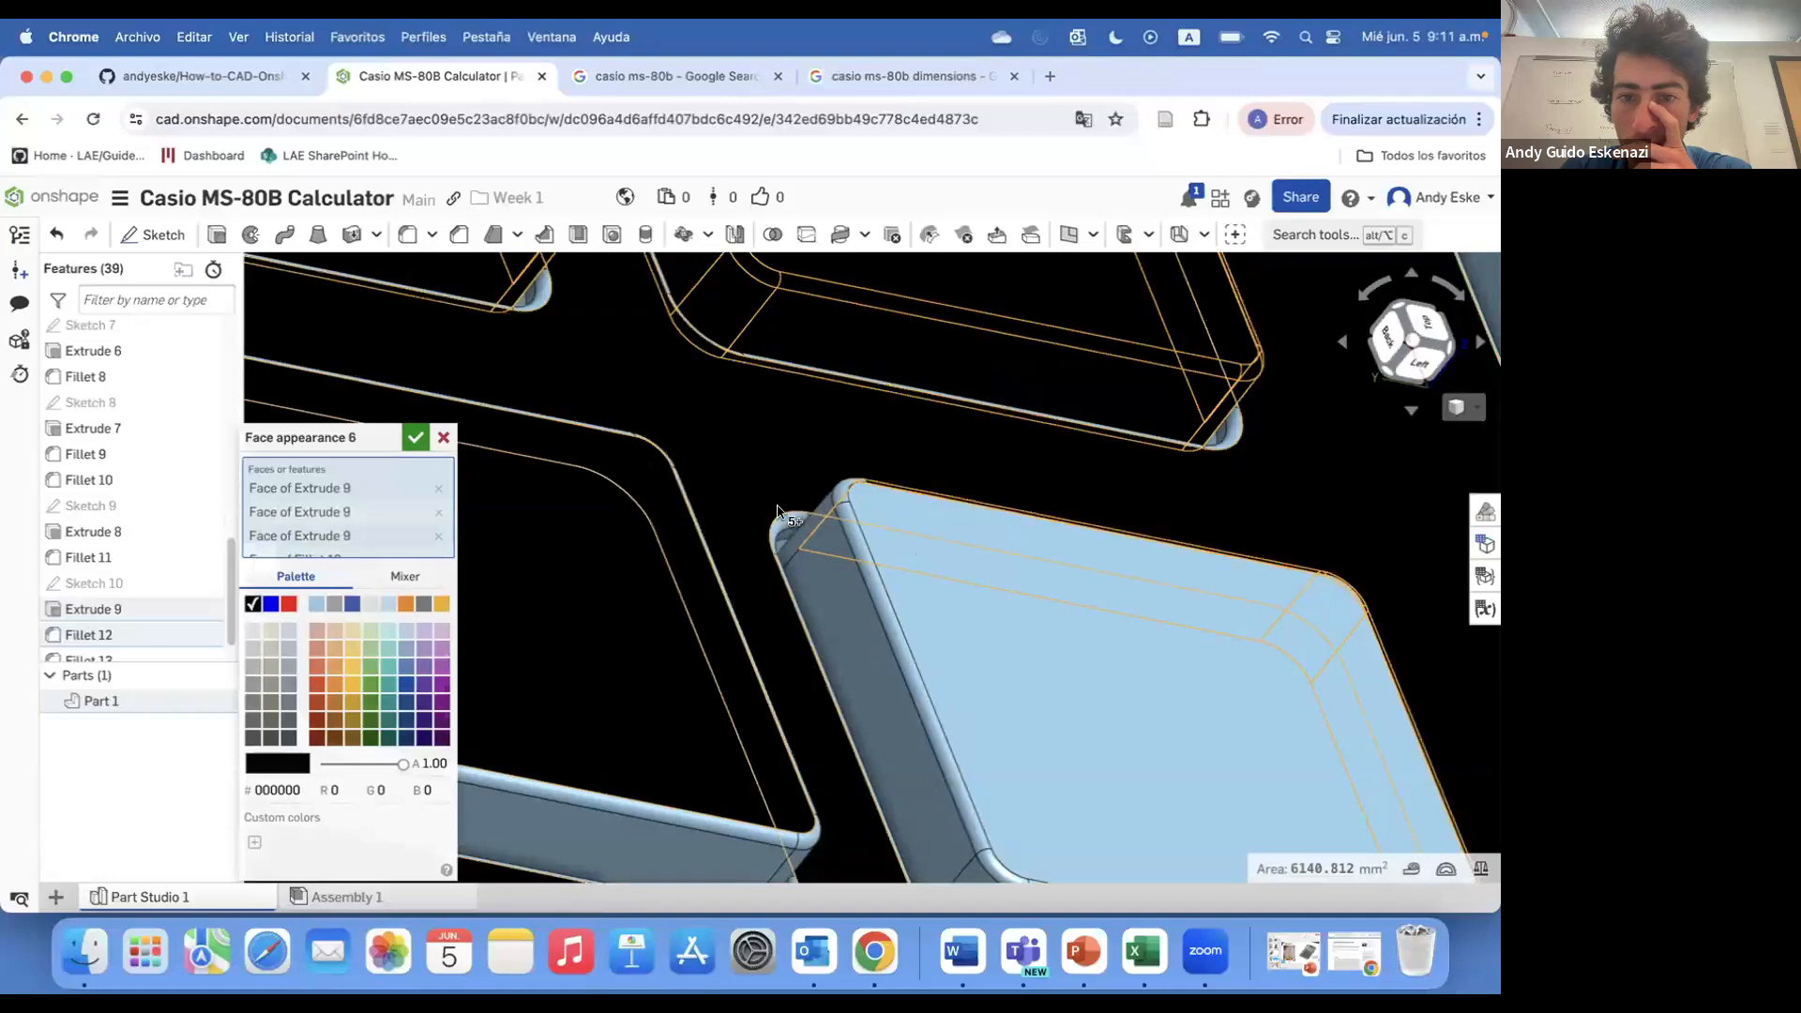
scroll(816, 526, up, 5)
scroll(924, 609, down, 3)
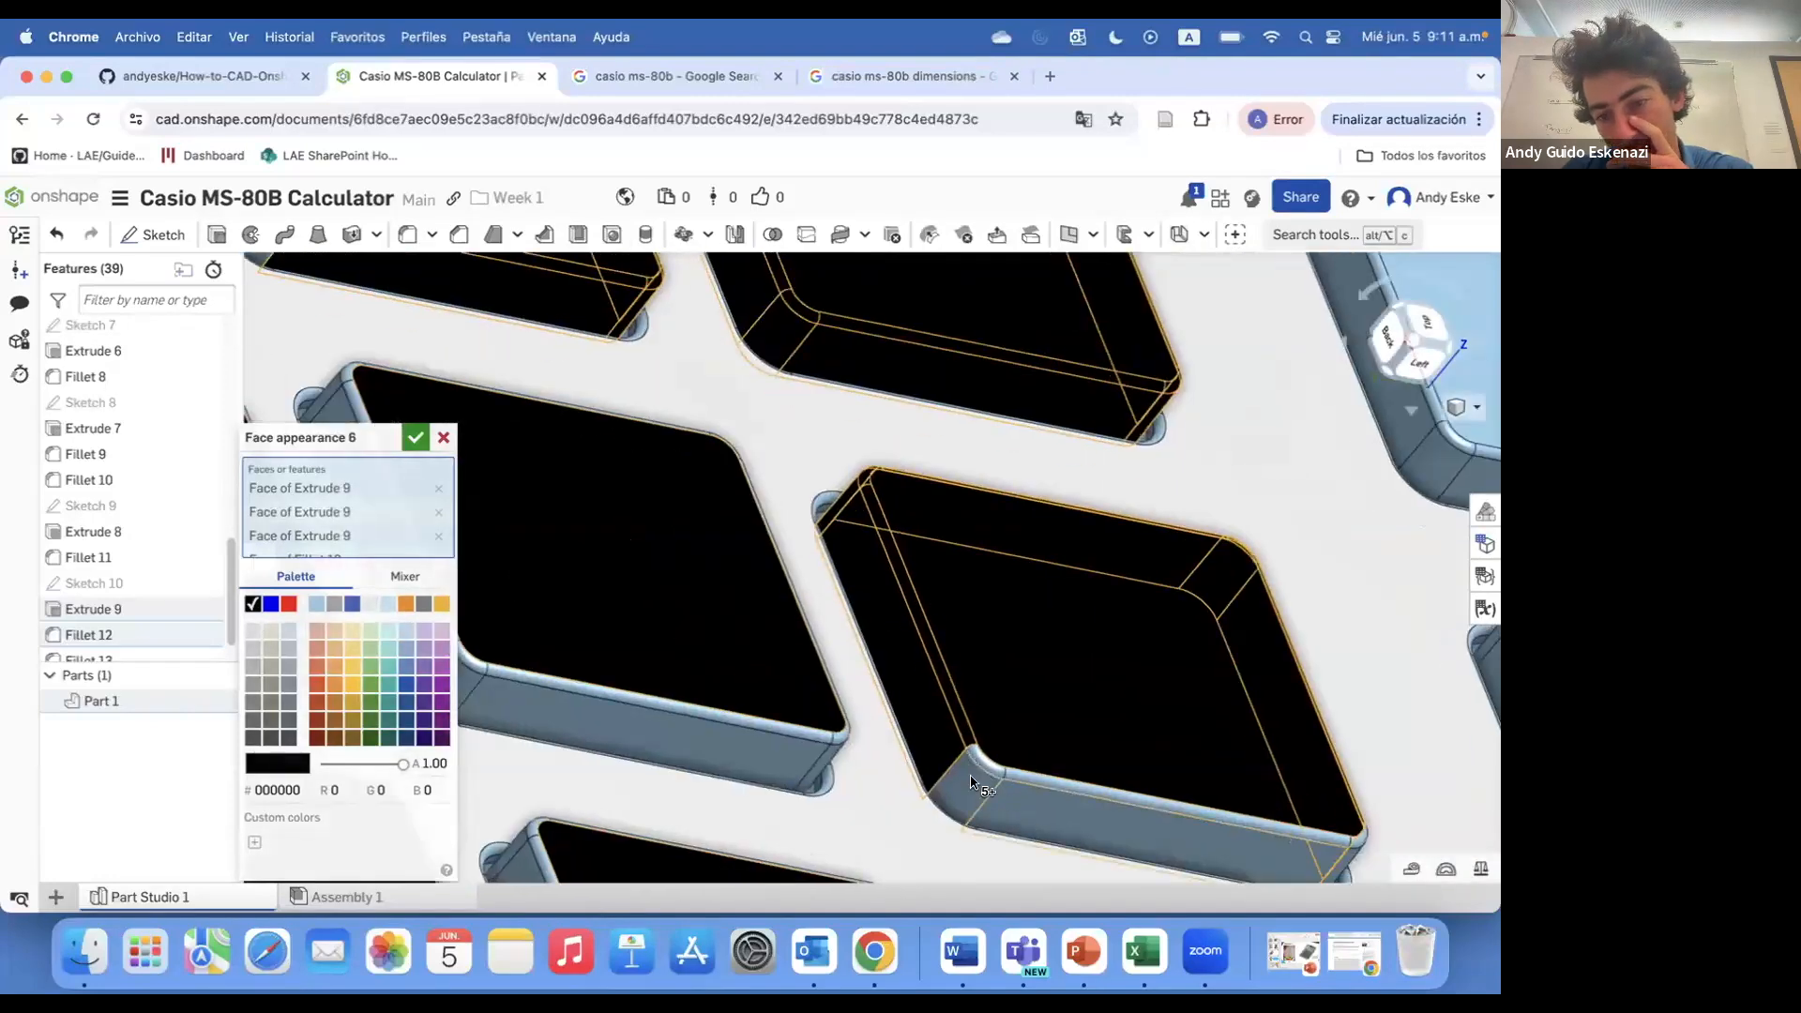
- Add the front side and front corner faces of that lower number key to the black appearance
right_drag(997, 767, 904, 735)
scroll(826, 619, up, 3)
right_drag(756, 510, 502, 668)
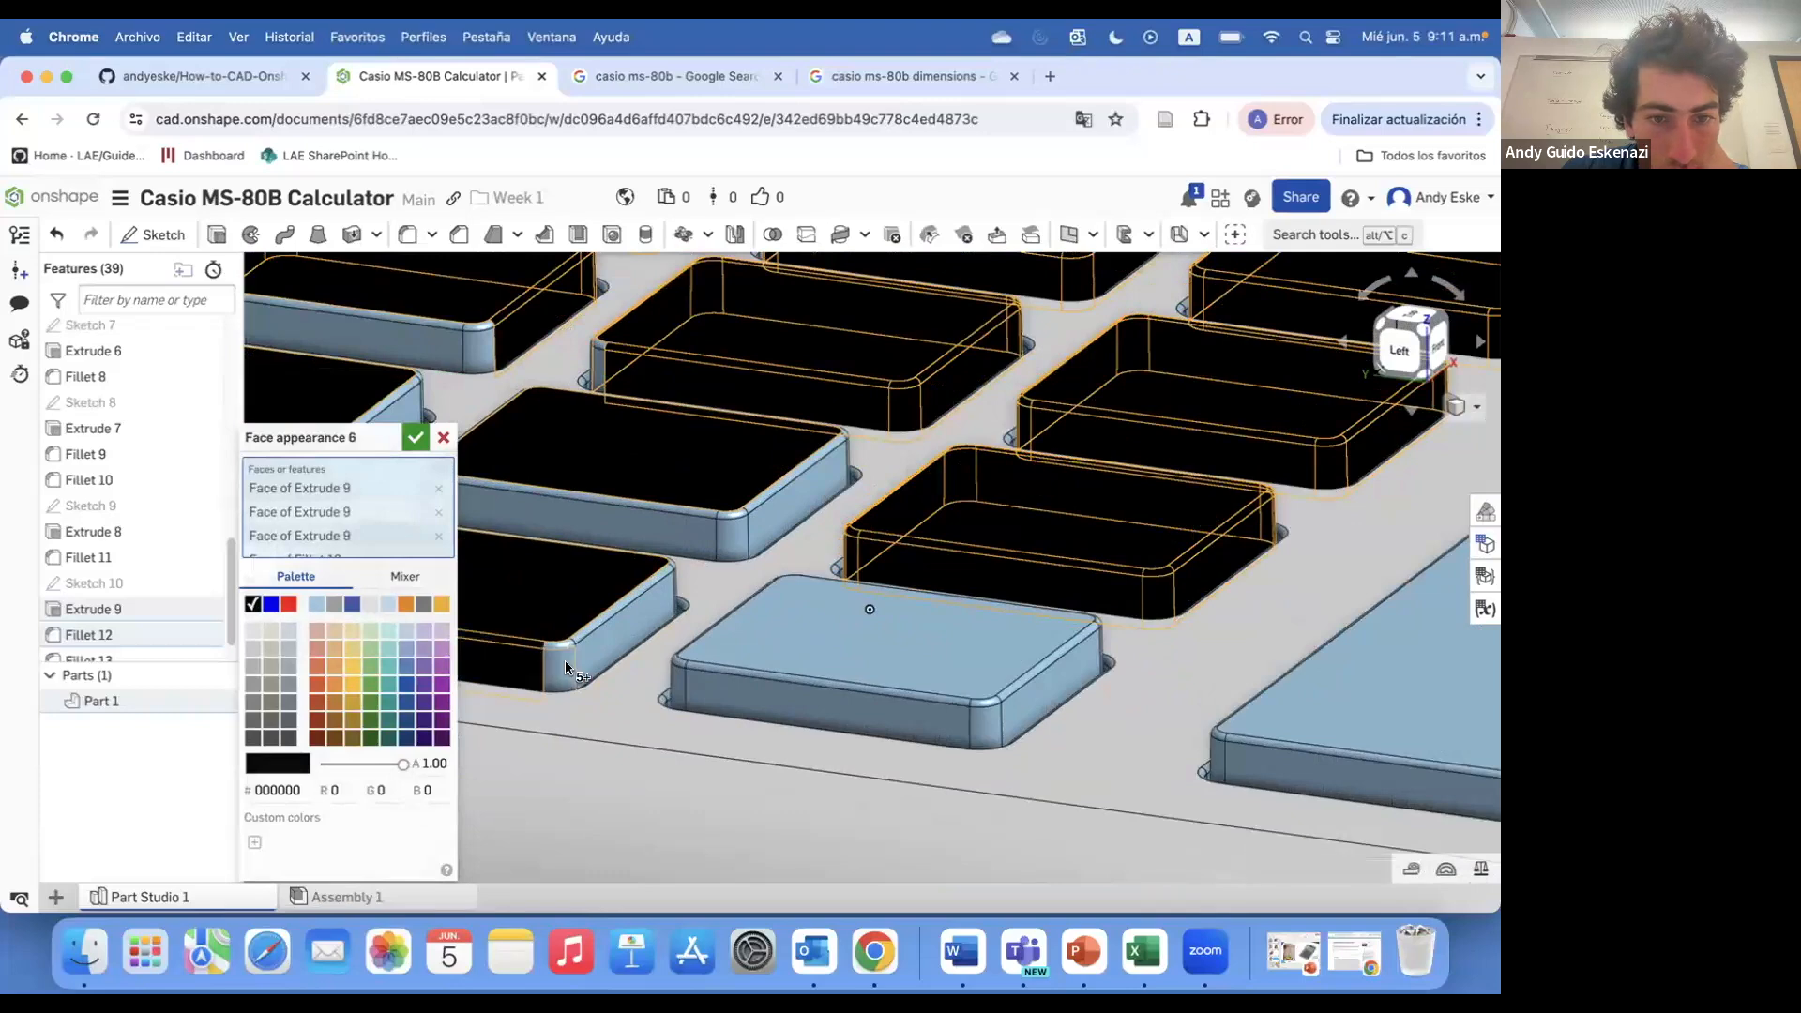
scroll(596, 652, up, 5)
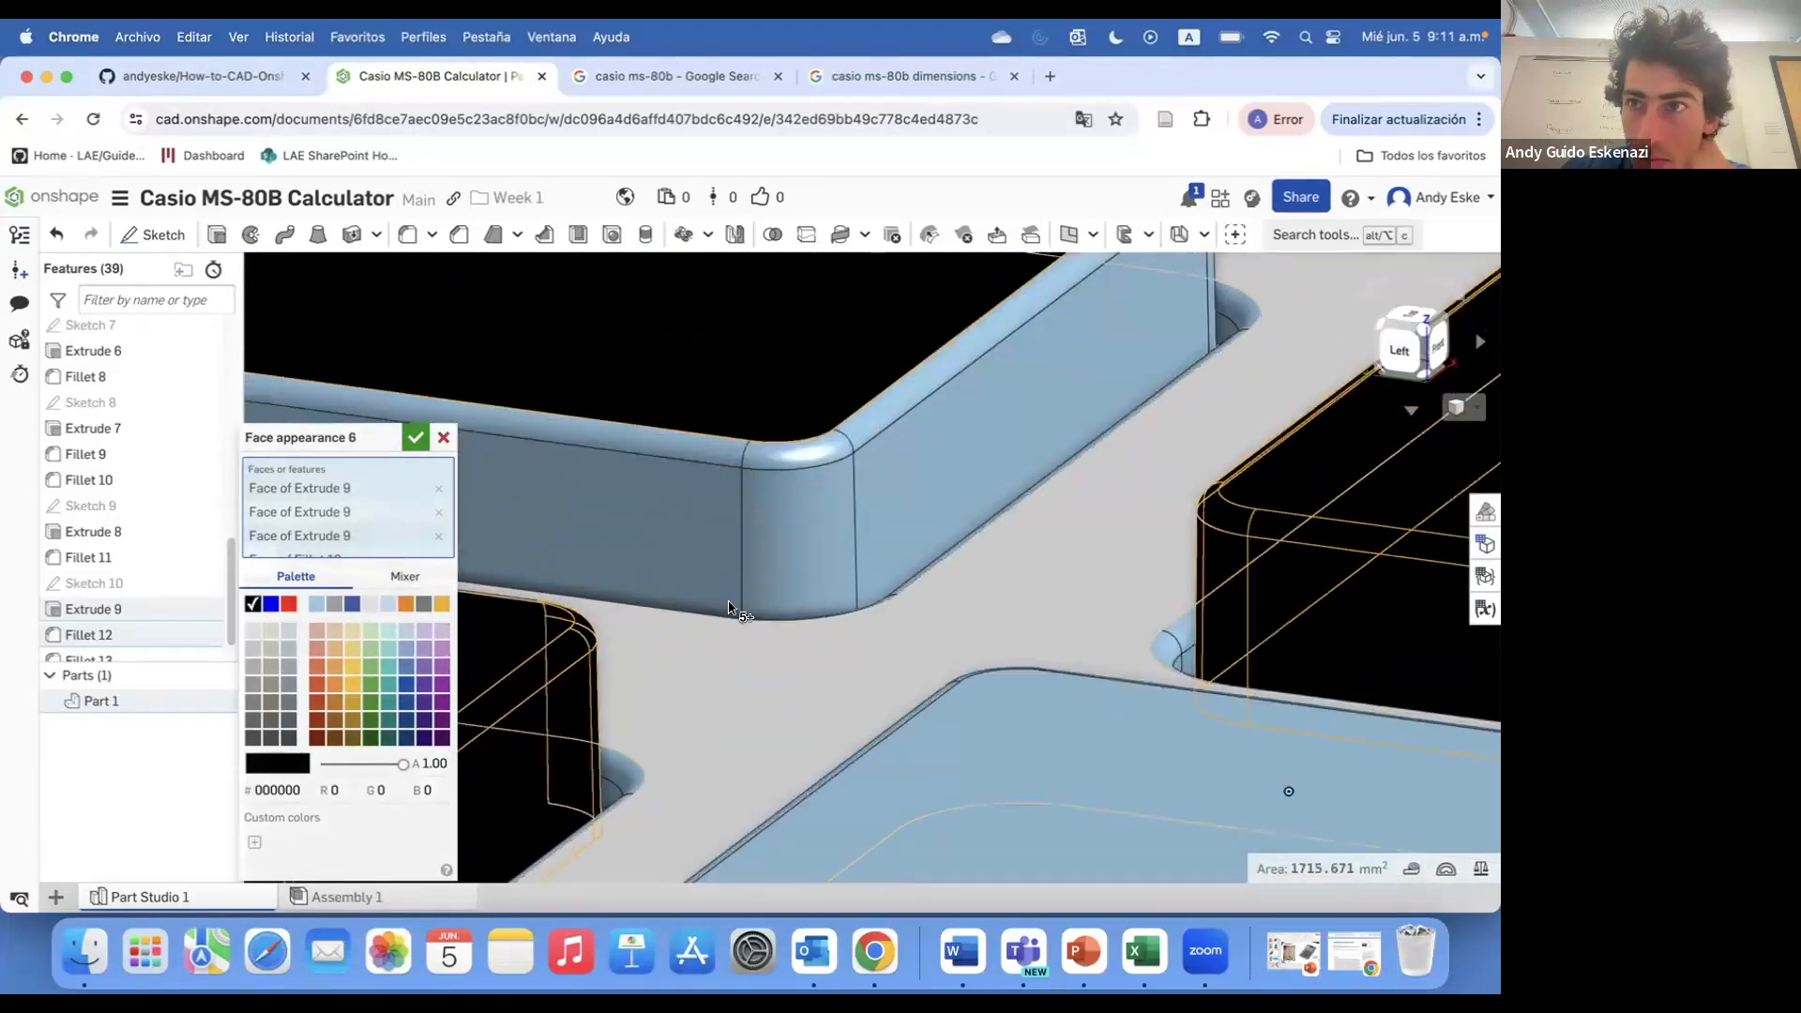
- Add the side, vertical corner and rounded corner-edge faces of the number key beside the uncoloured front-row key to the black appearance
scroll(1004, 466, down, 3)
scroll(1005, 466, up, 5)
right_drag(1005, 466, 854, 476)
scroll(871, 523, down, 3)
scroll(891, 544, up, 6)
scroll(813, 656, down, 4)
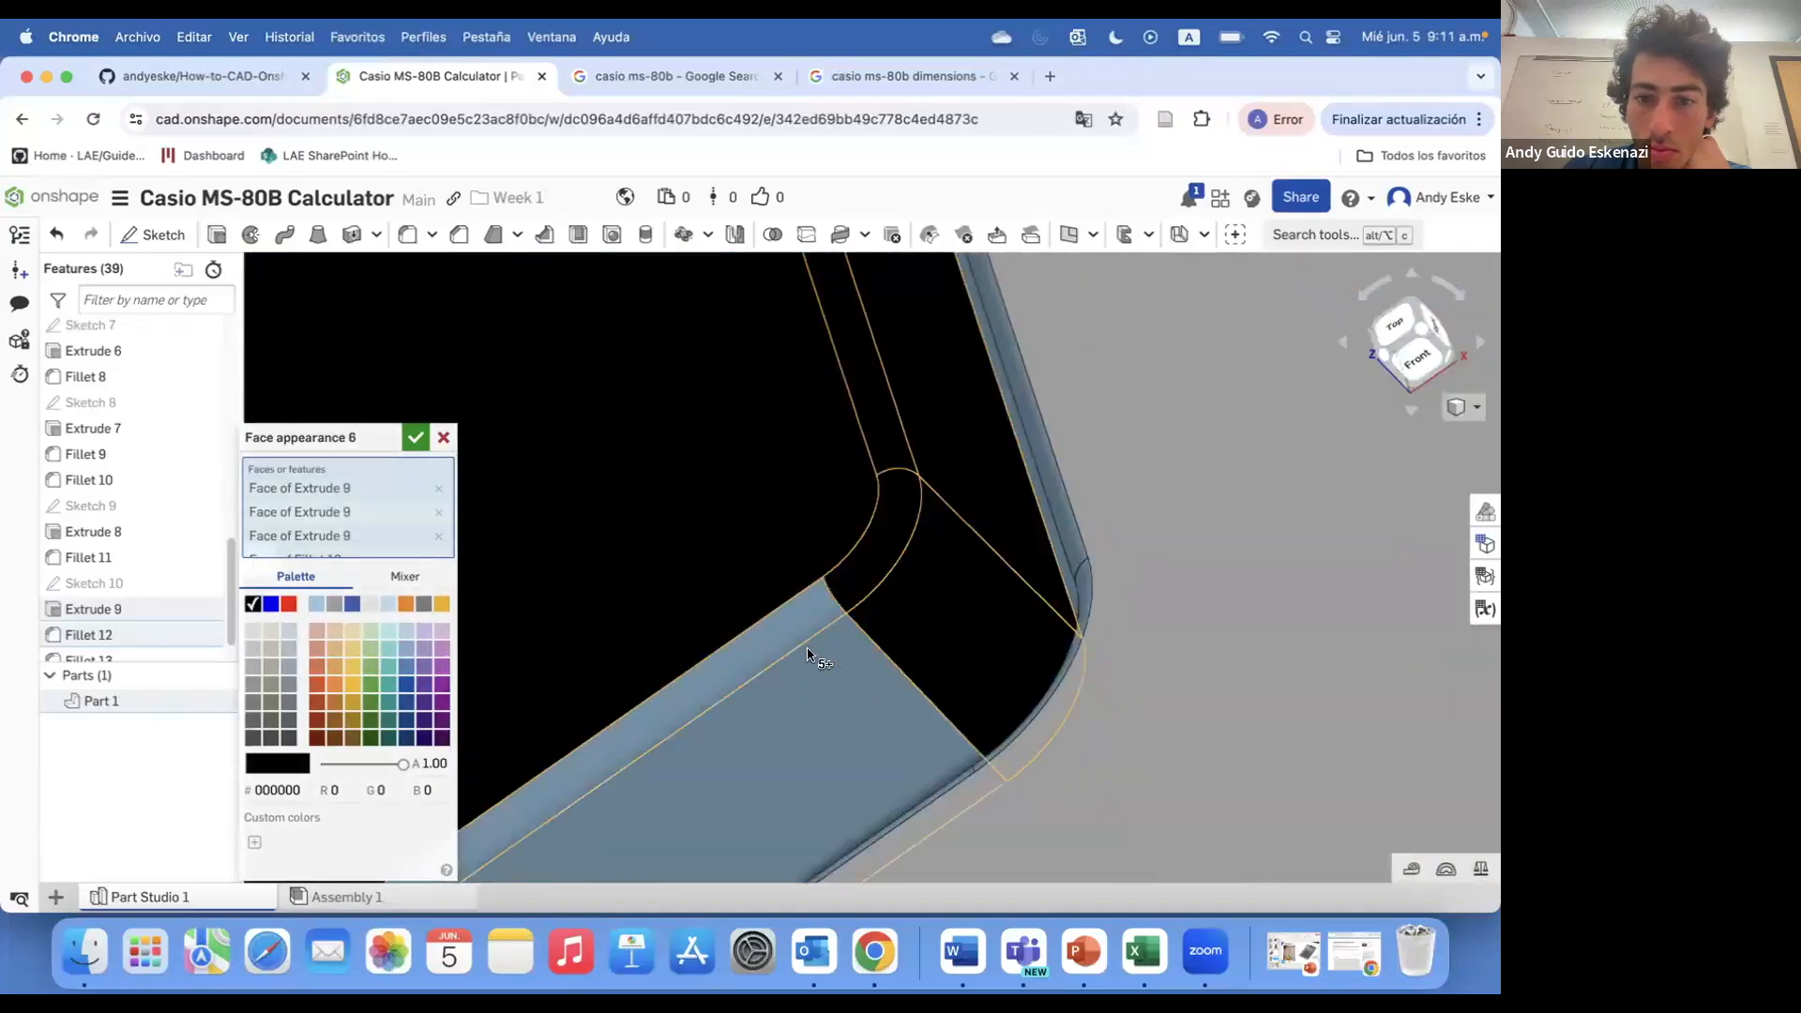
scroll(692, 610, up, 5)
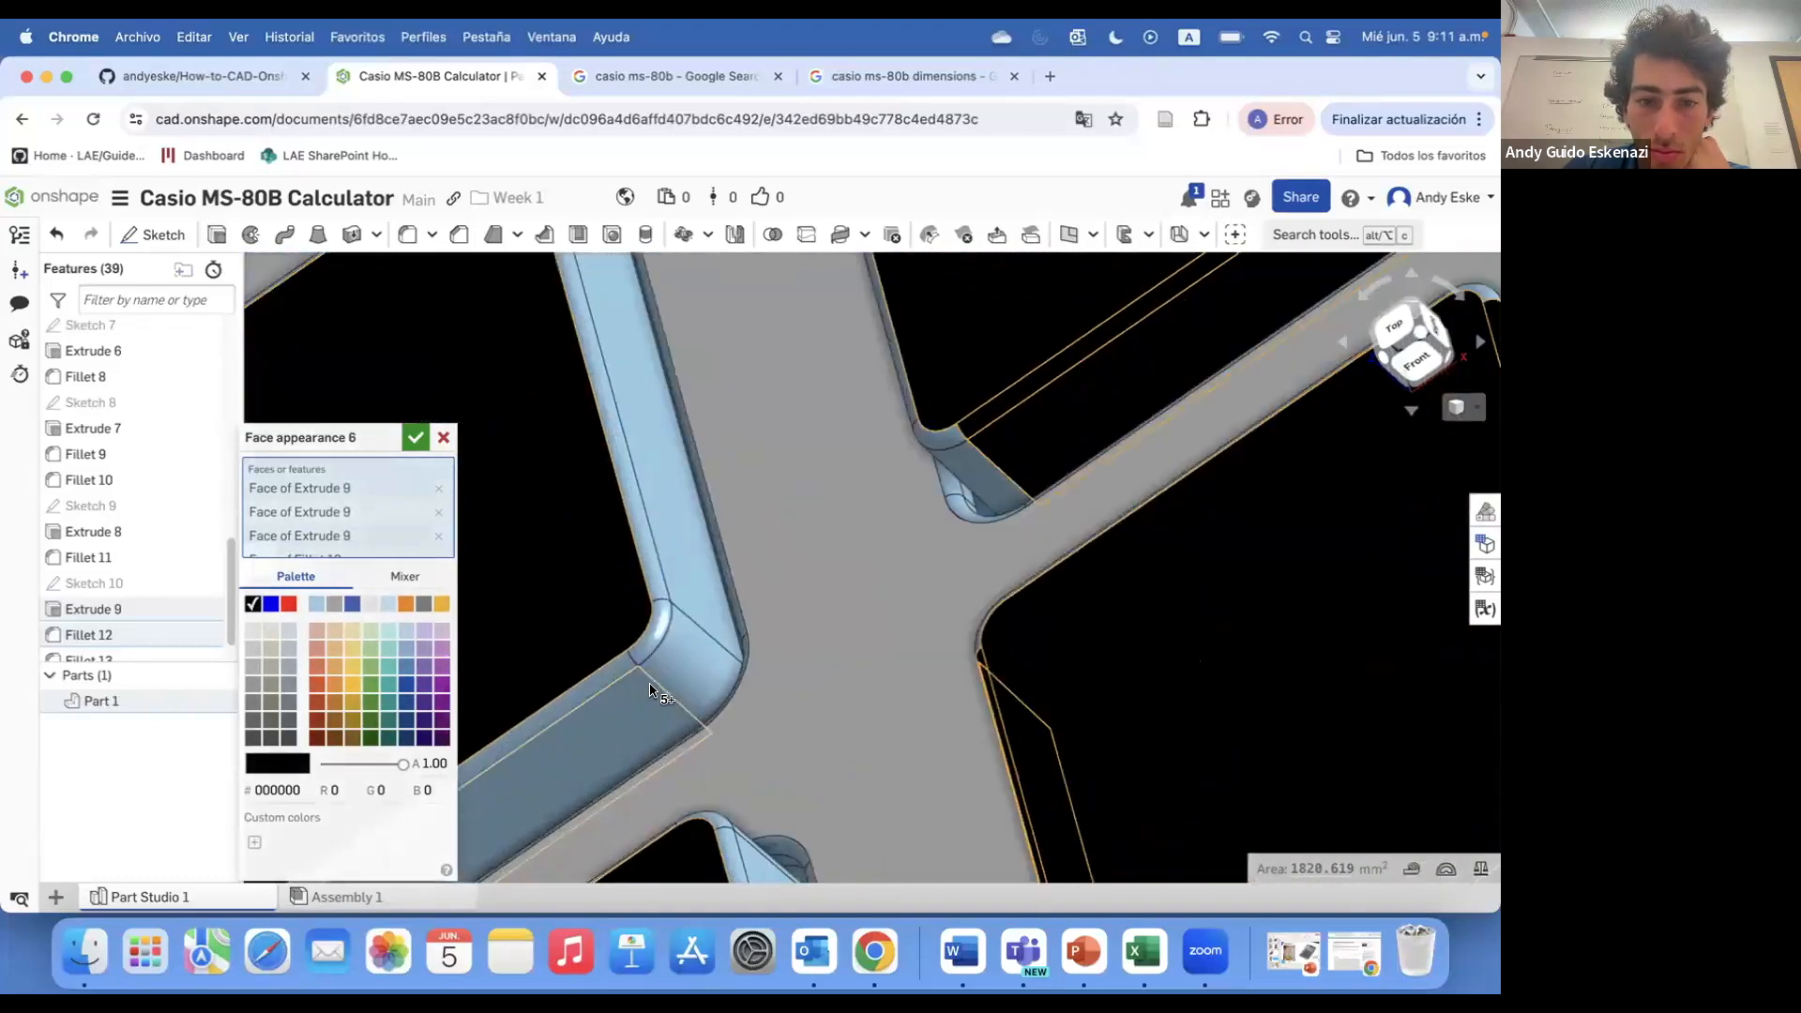
- Add the long side faces and rounded top edges of the neighbouring lower number keys to the black appearance
click(658, 556)
scroll(735, 784, down, 3)
scroll(760, 638, up, 6)
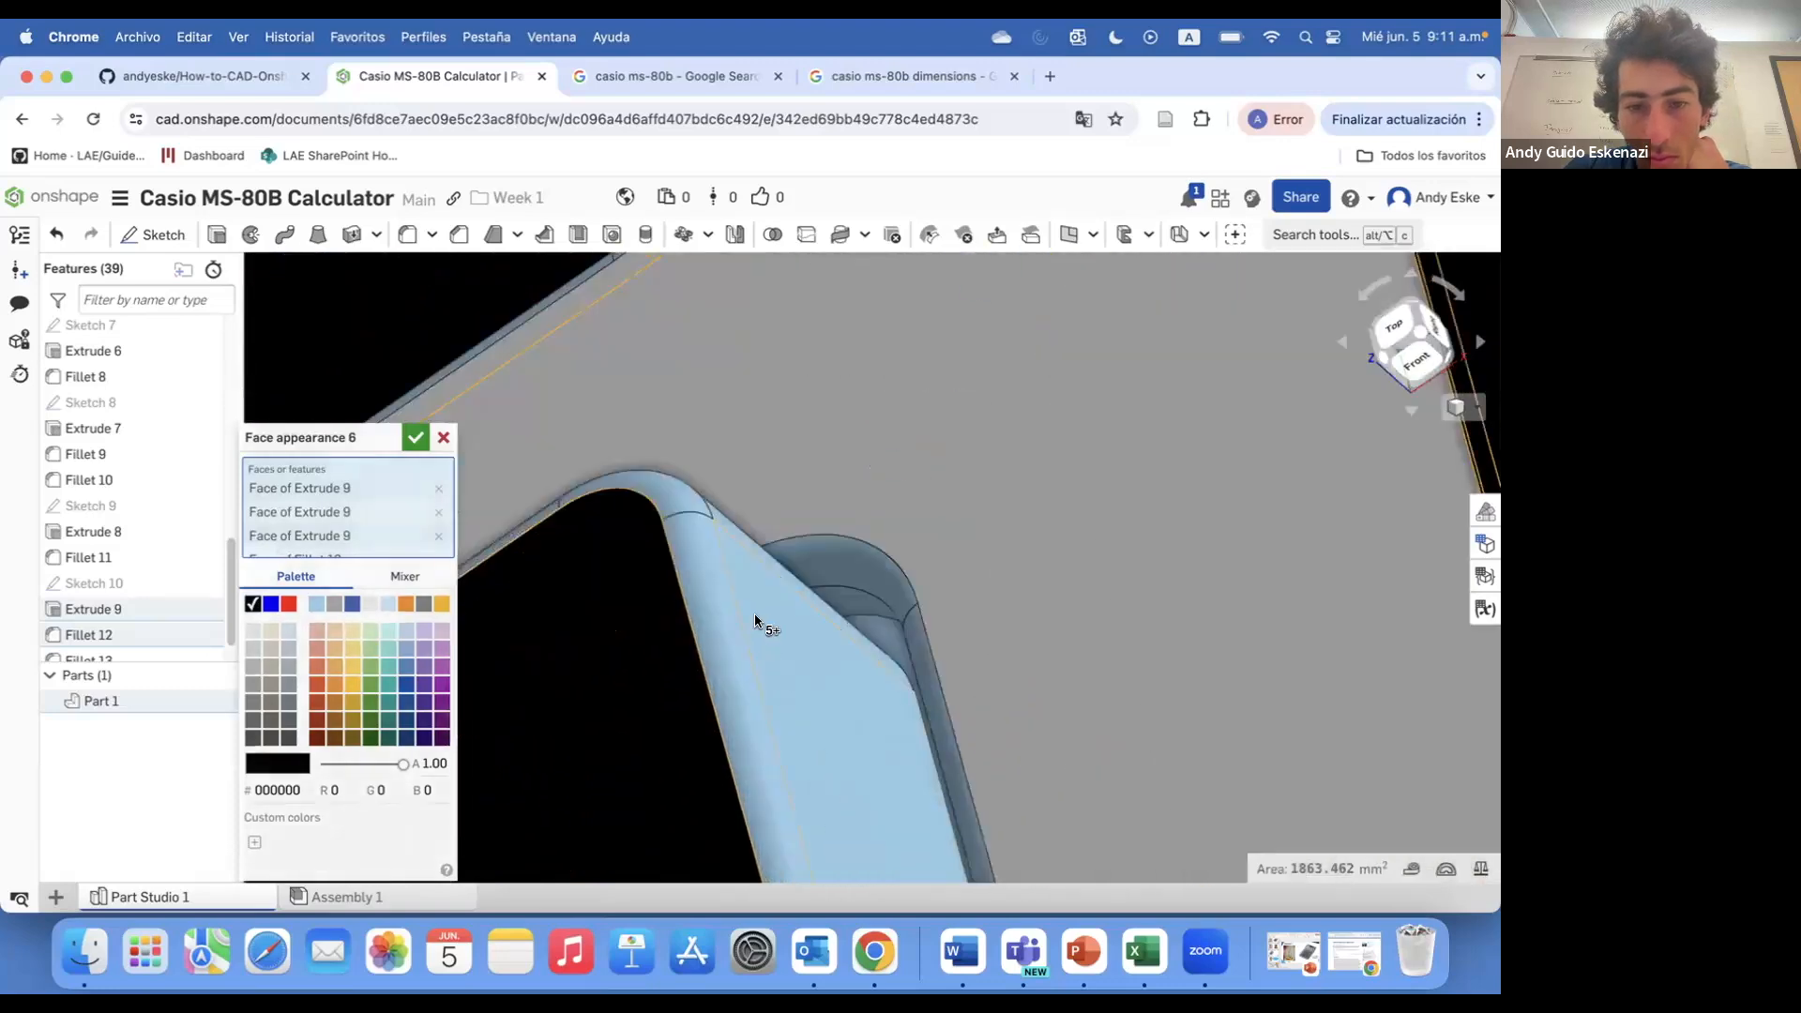
click(696, 588)
scroll(696, 588, down, 4)
right_drag(703, 527, 644, 390)
scroll(550, 373, up, 5)
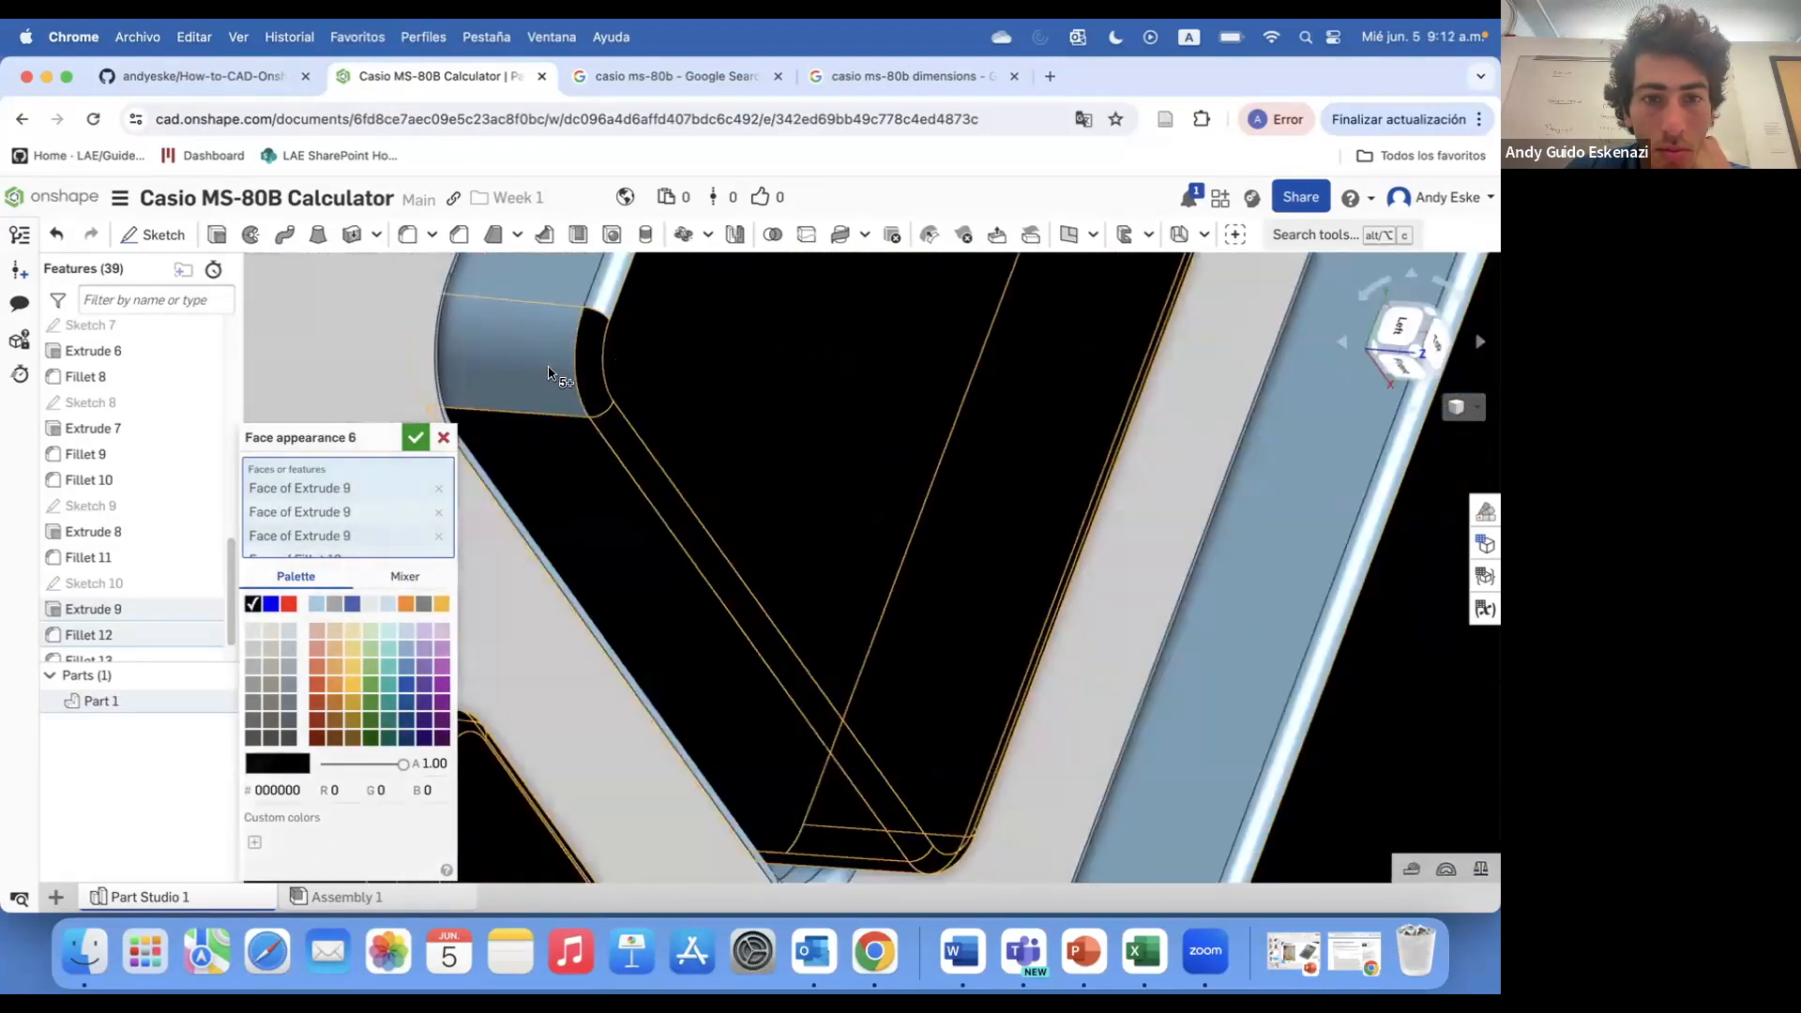
- Add the uncoloured front corner and rounded-edge faces on the lower number keys to the black appearance
scroll(596, 302, down, 5)
scroll(656, 587, up, 5)
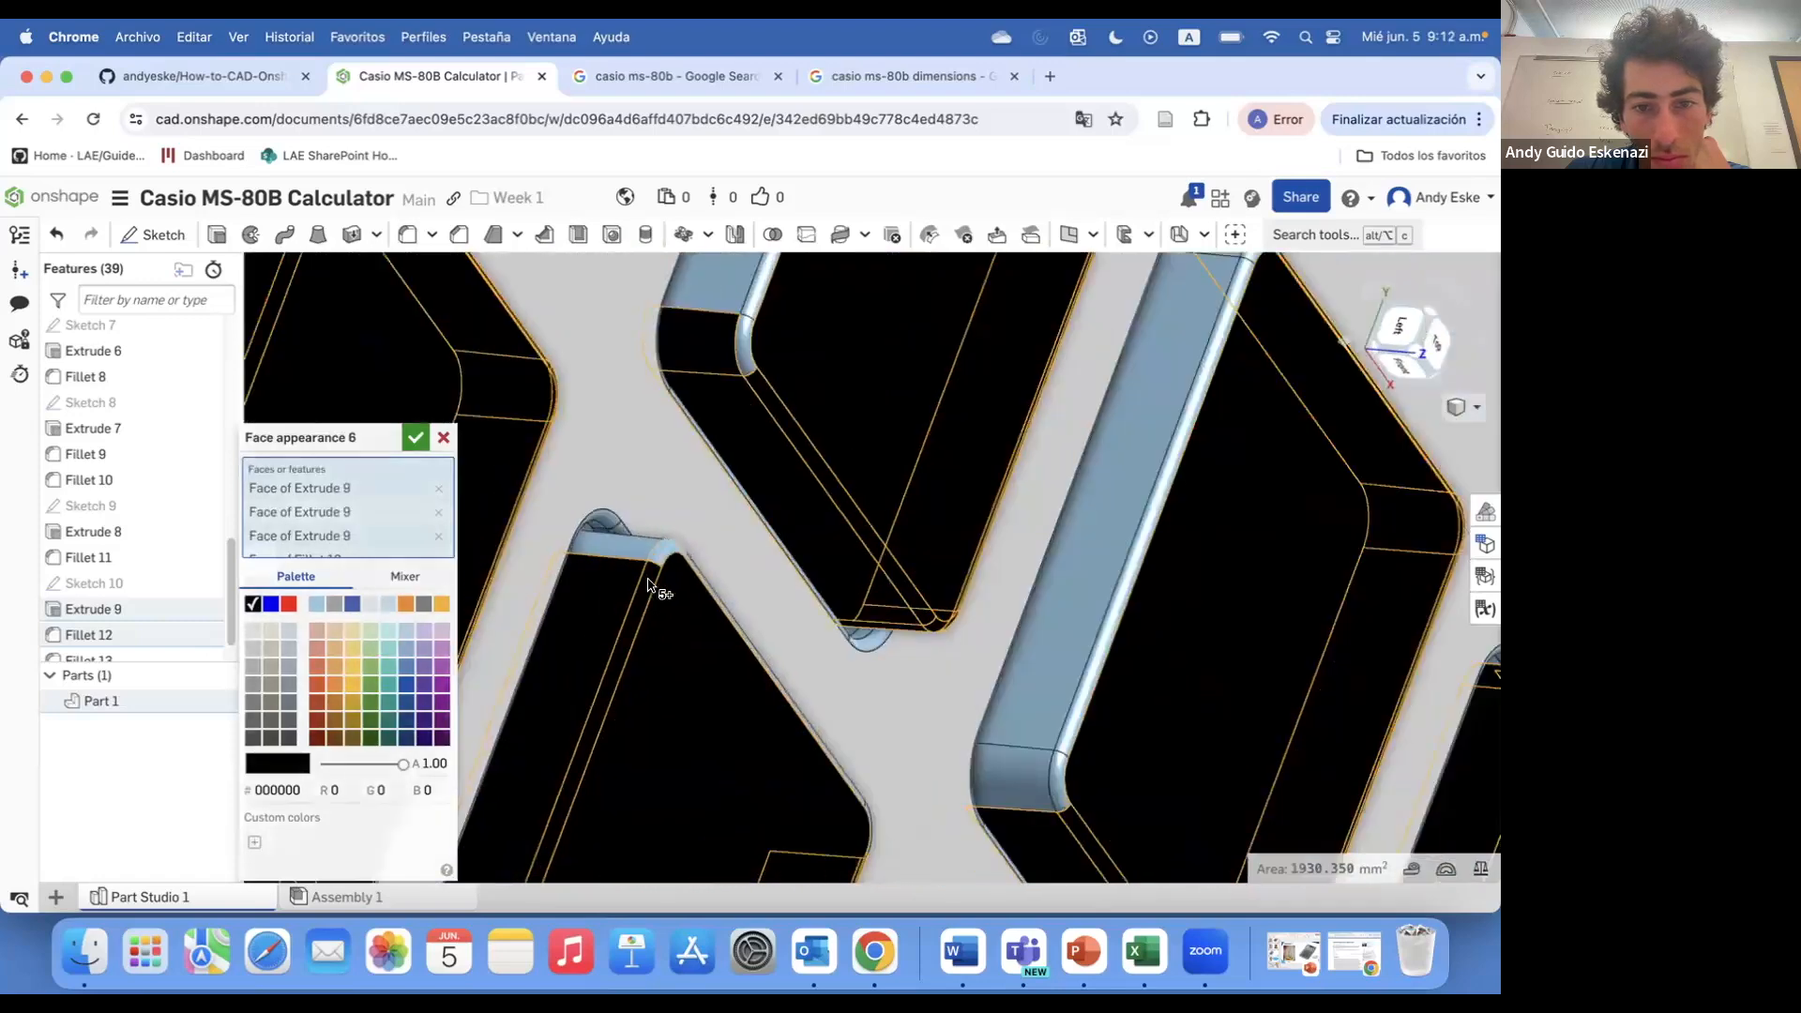
right_drag(756, 296, 1324, 524)
scroll(1323, 524, down, 5)
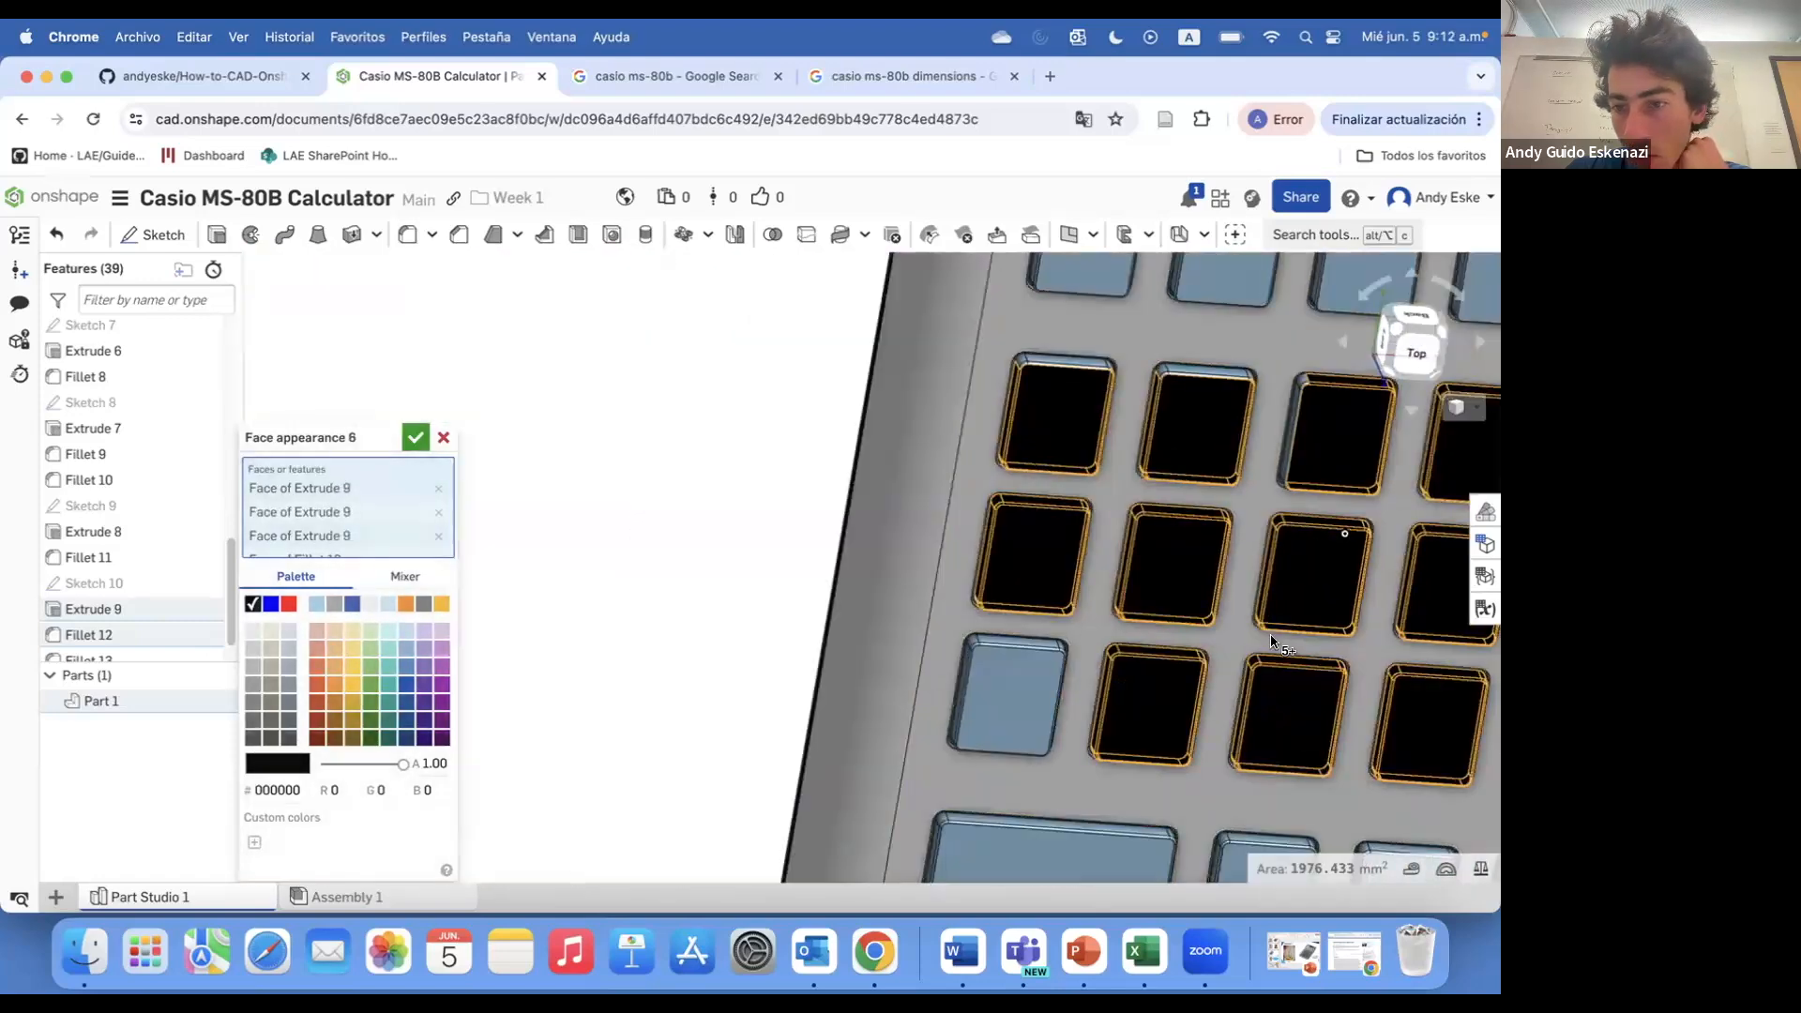
- Add the left side and corner faces of the two black front-row keys to the black appearance
scroll(834, 379, up, 6)
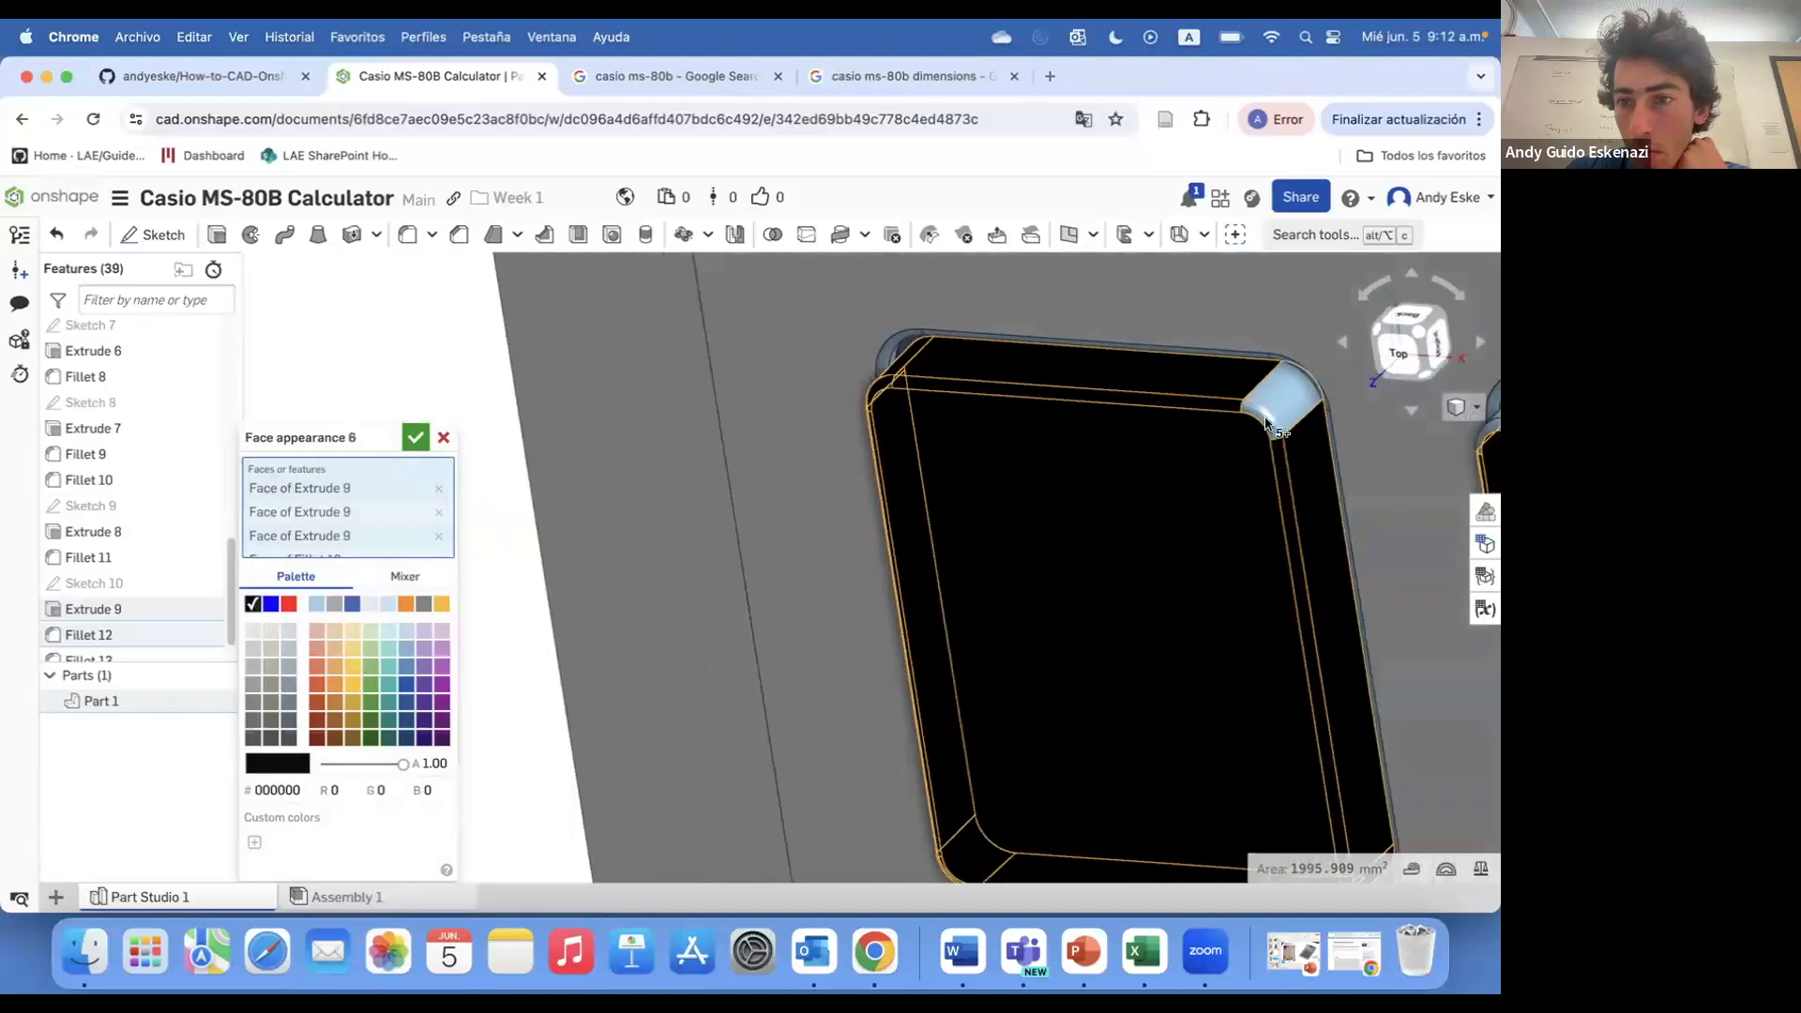
scroll(1178, 470, down, 5)
scroll(1295, 422, up, 5)
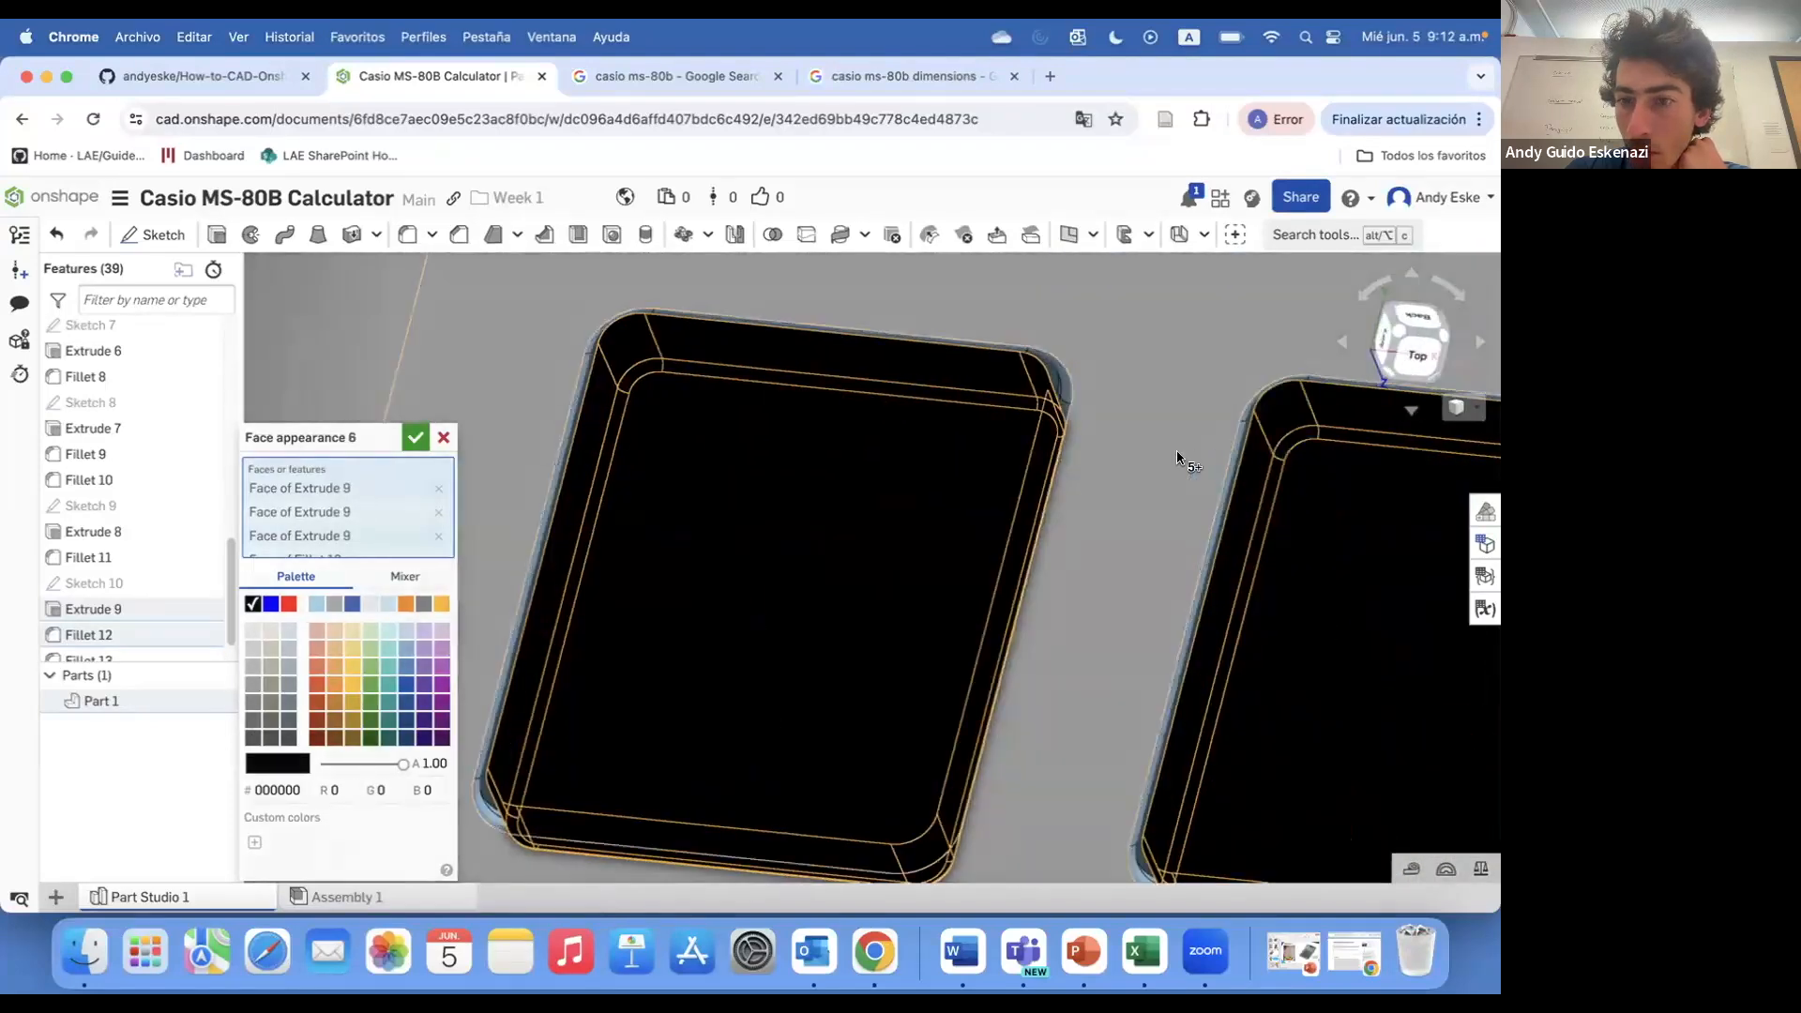
scroll(1178, 457, down, 5)
scroll(1180, 469, up, 5)
scroll(1180, 479, down, 5)
scroll(1181, 497, up, 5)
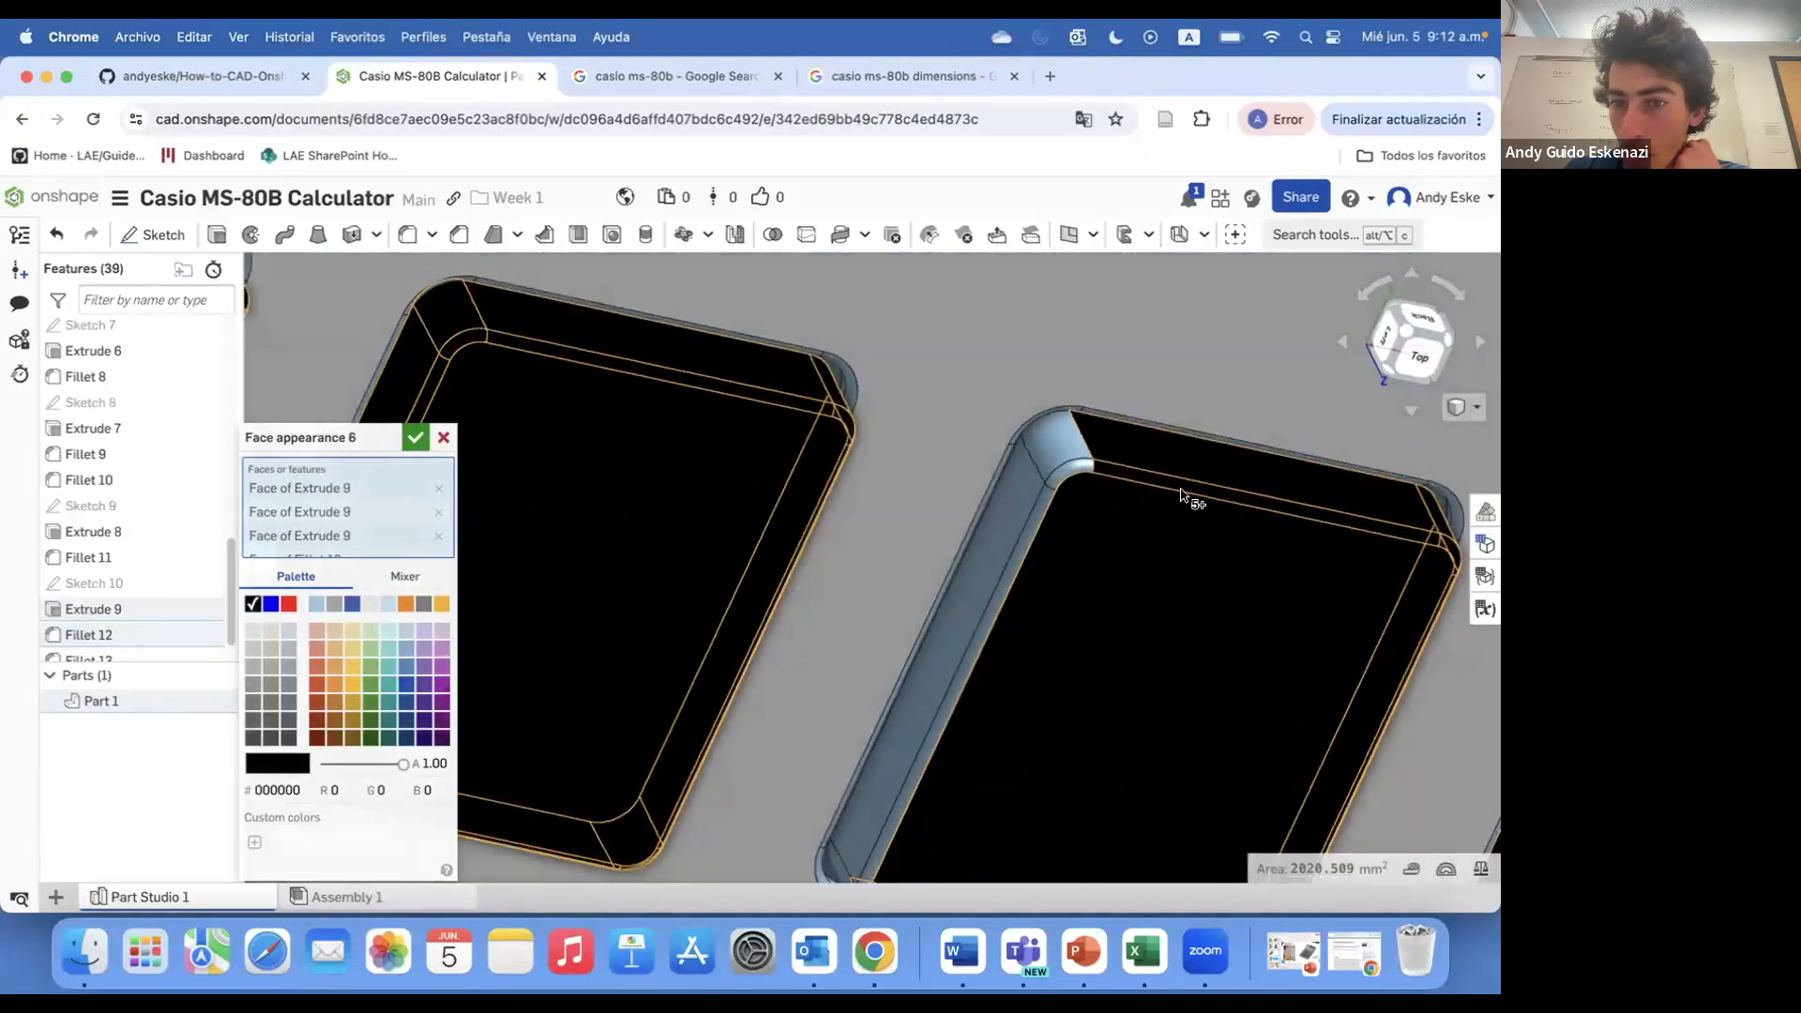
- Add the last uncoloured rounded corner and side faces of the number keys to the black face appearance and apply it
scroll(1060, 567, down, 5)
right_drag(1061, 406, 1013, 490)
scroll(989, 475, up, 5)
click(901, 434)
right_drag(900, 435, 1097, 425)
click(1171, 474)
scroll(1169, 475, down, 5)
scroll(671, 388, up, 1)
scroll(670, 388, up, 3)
click(688, 344)
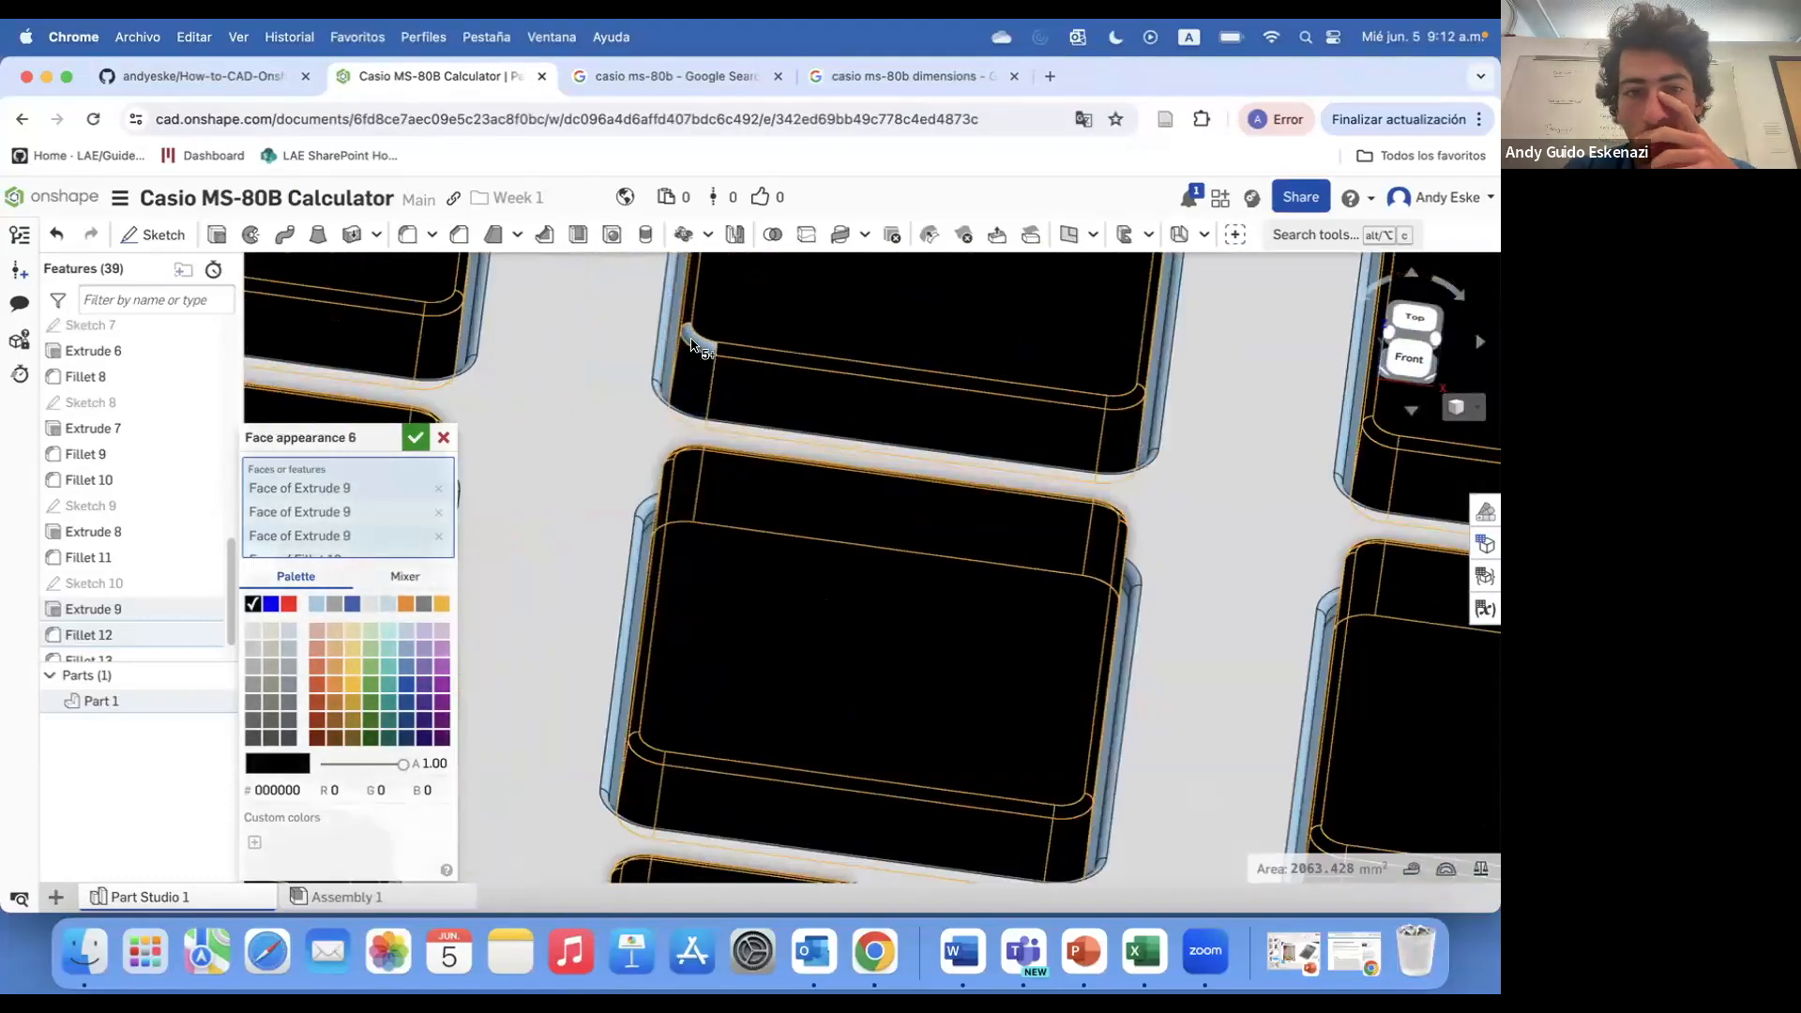
click(416, 437)
- Find the feature that forms the key pockets and give Extrude 7 a light grey face appearance
scroll(836, 468, down, 5)
right_drag(835, 468, 751, 563)
scroll(804, 600, down, 3)
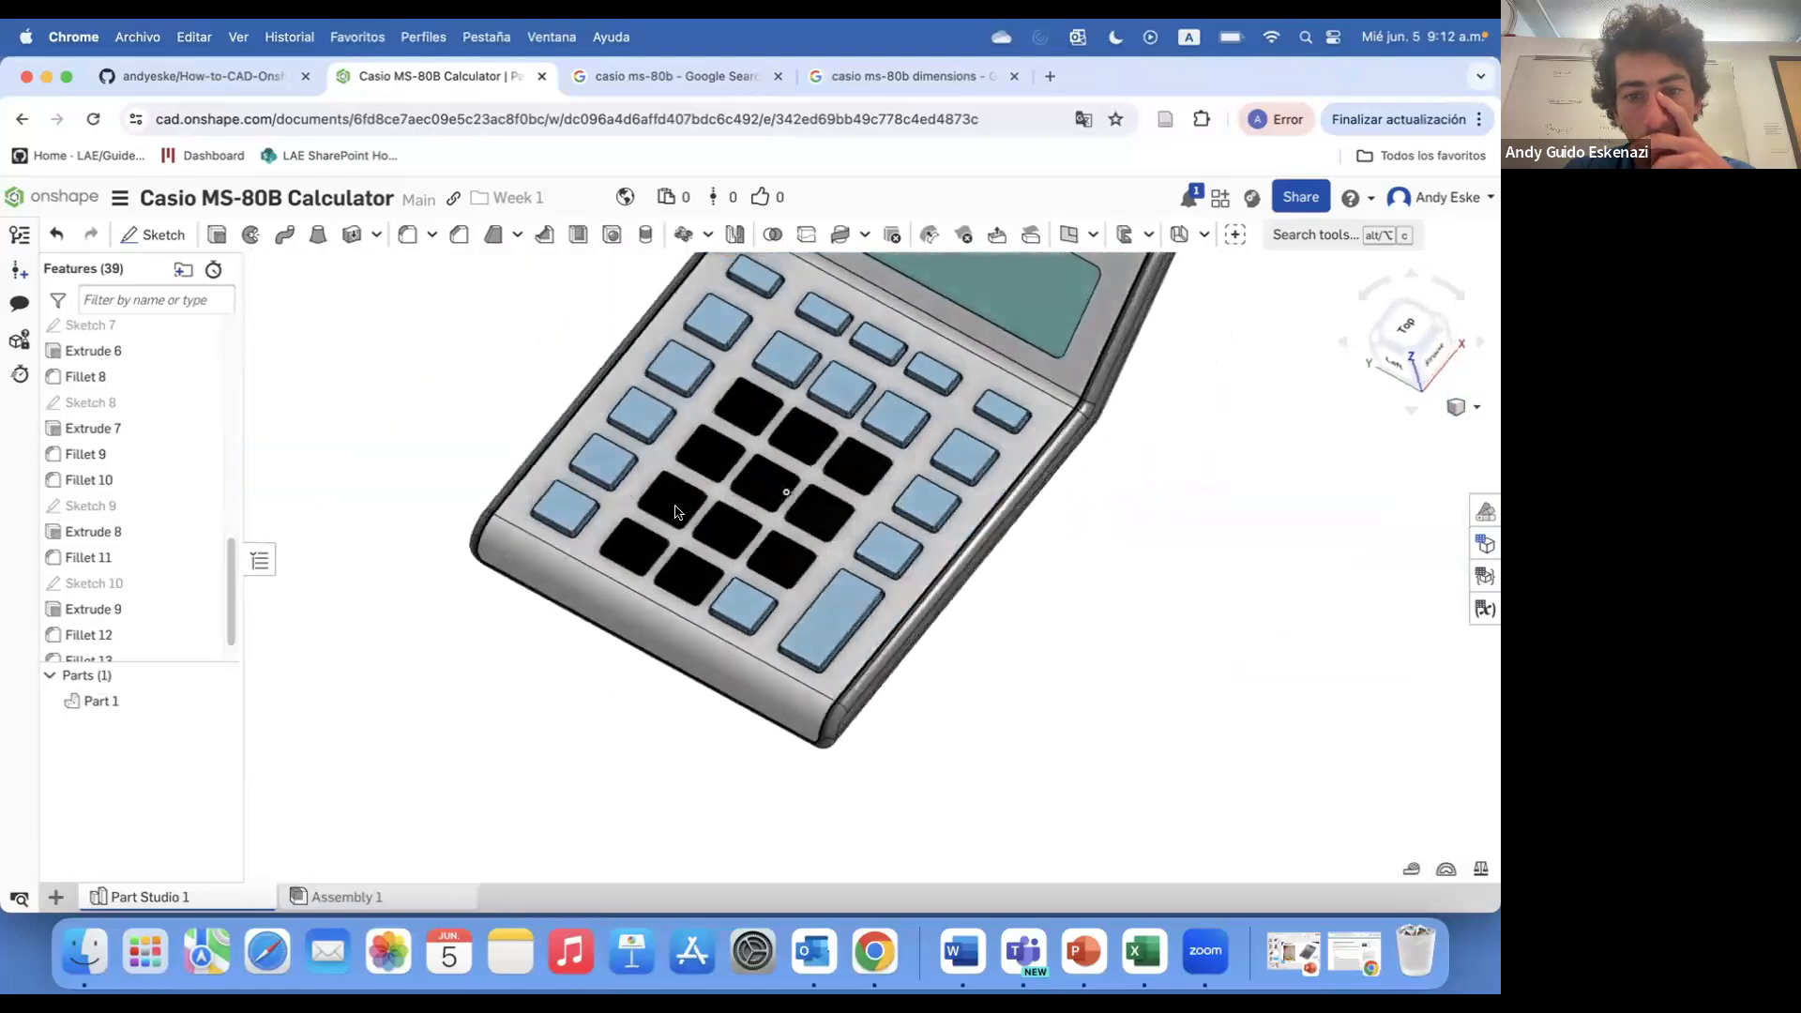
scroll(692, 469, up, 8)
scroll(115, 533, down, 1)
click(85, 573)
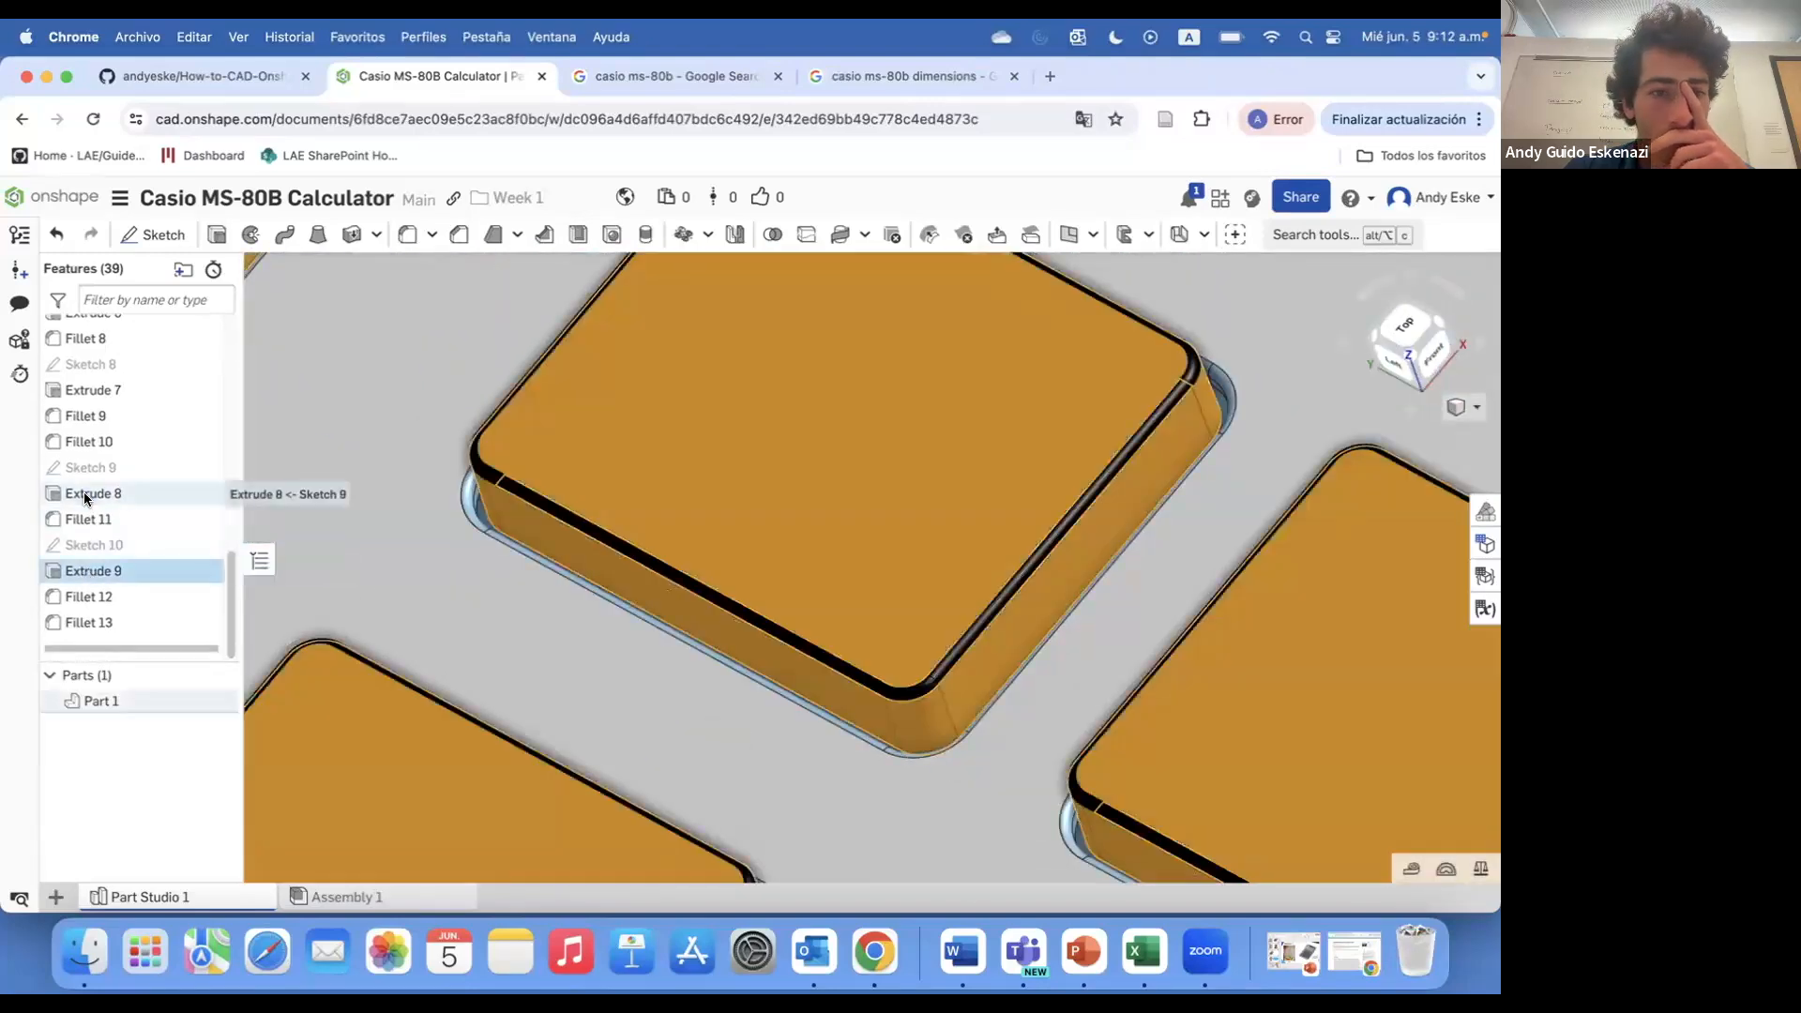
click(85, 497)
scroll(90, 506, up, 3)
click(94, 560)
scroll(603, 487, down, 5)
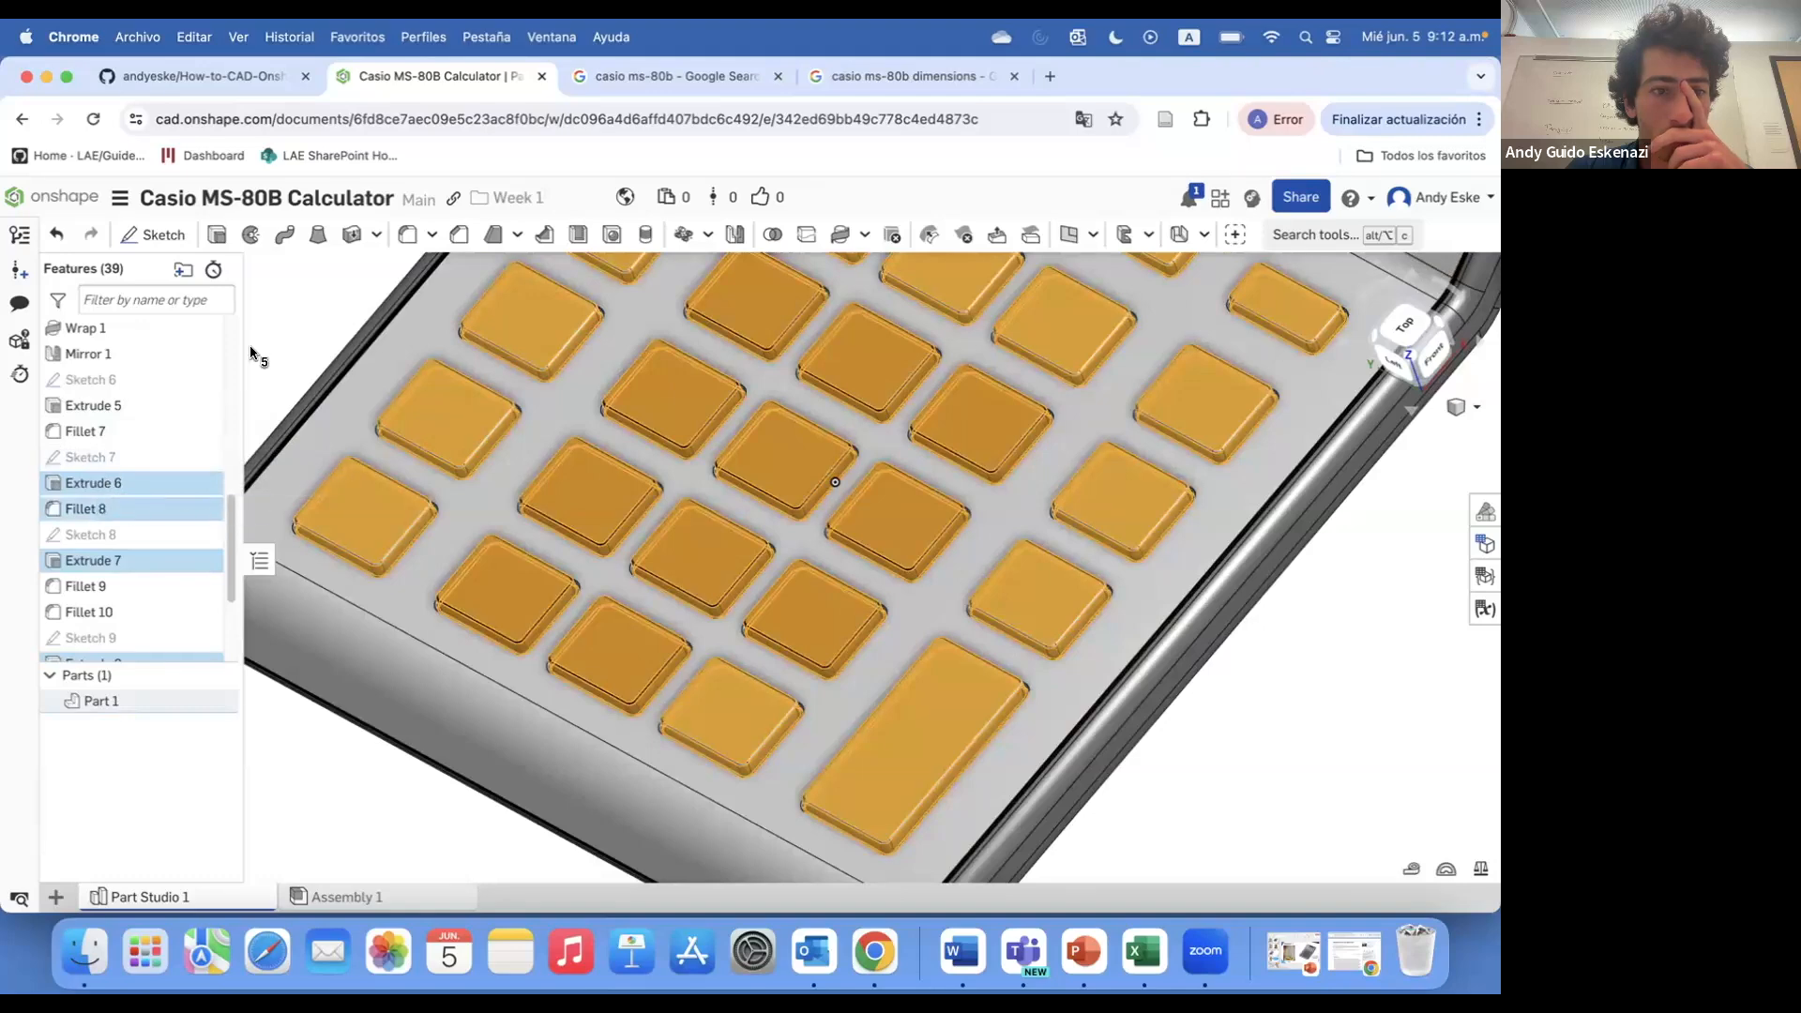
click(117, 488)
click(124, 559)
right_drag(464, 563, 482, 497)
right_click(140, 568)
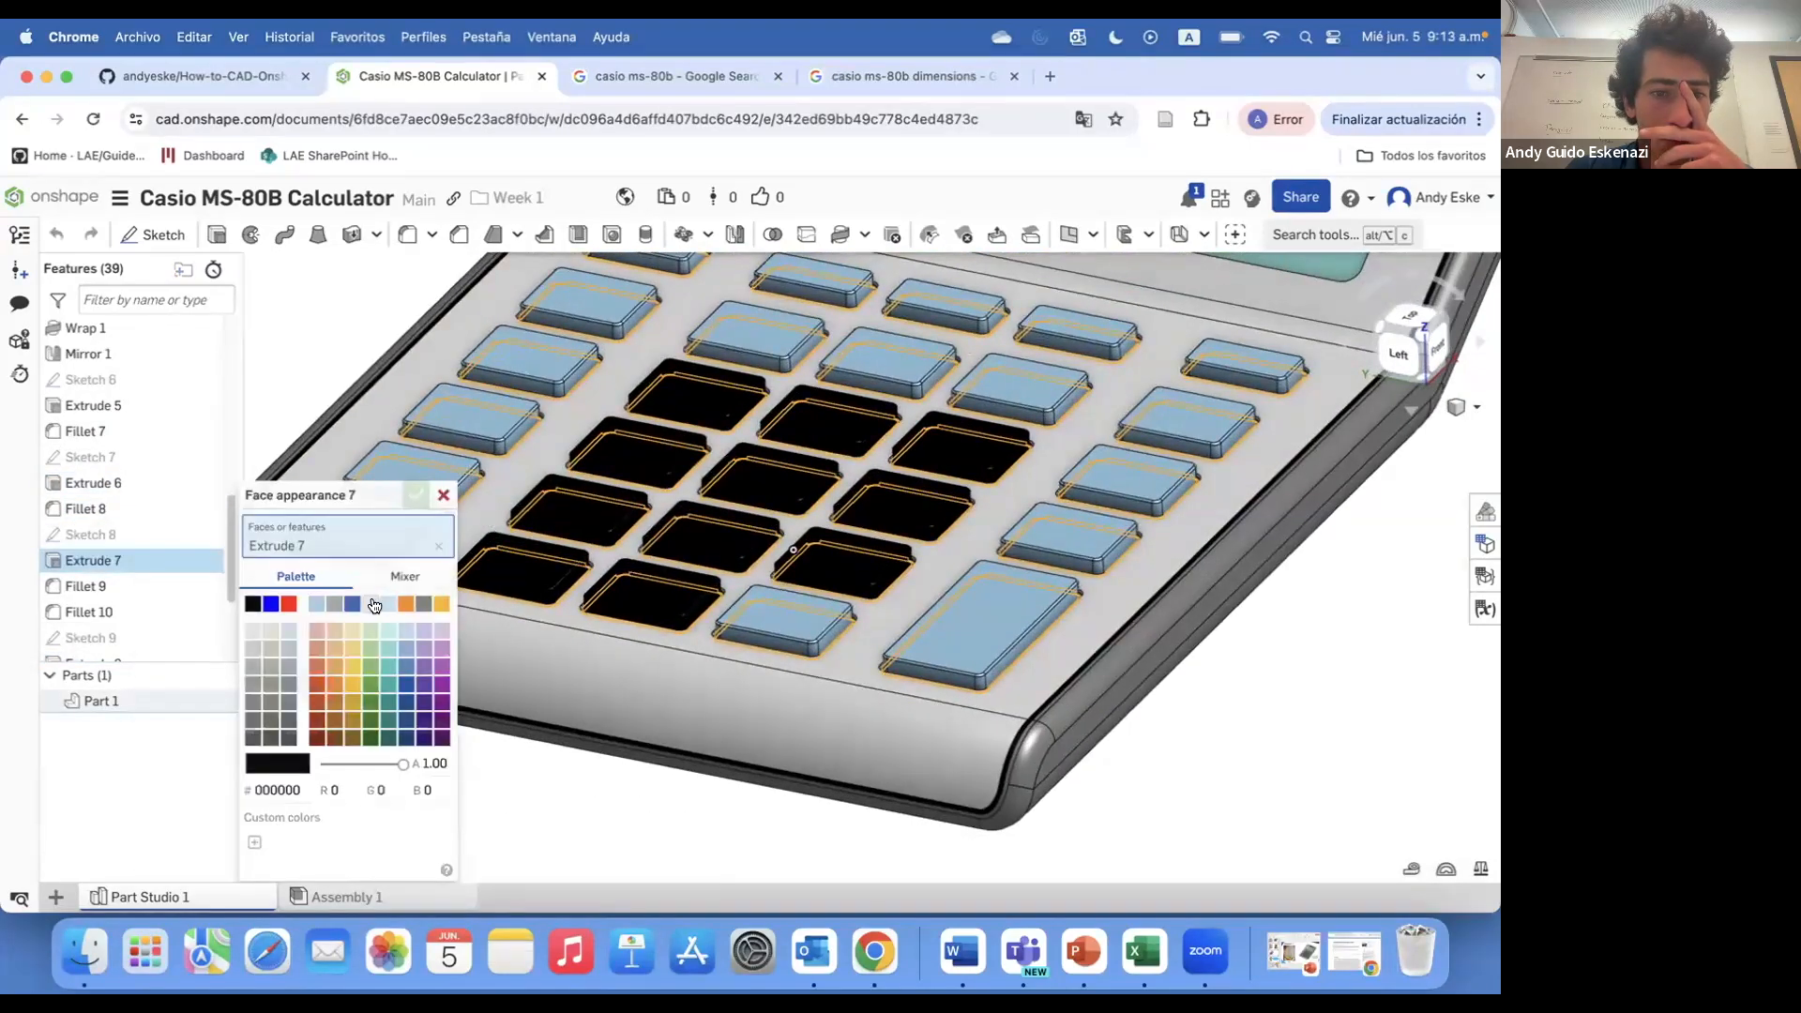
click(414, 503)
scroll(414, 536, up, 10)
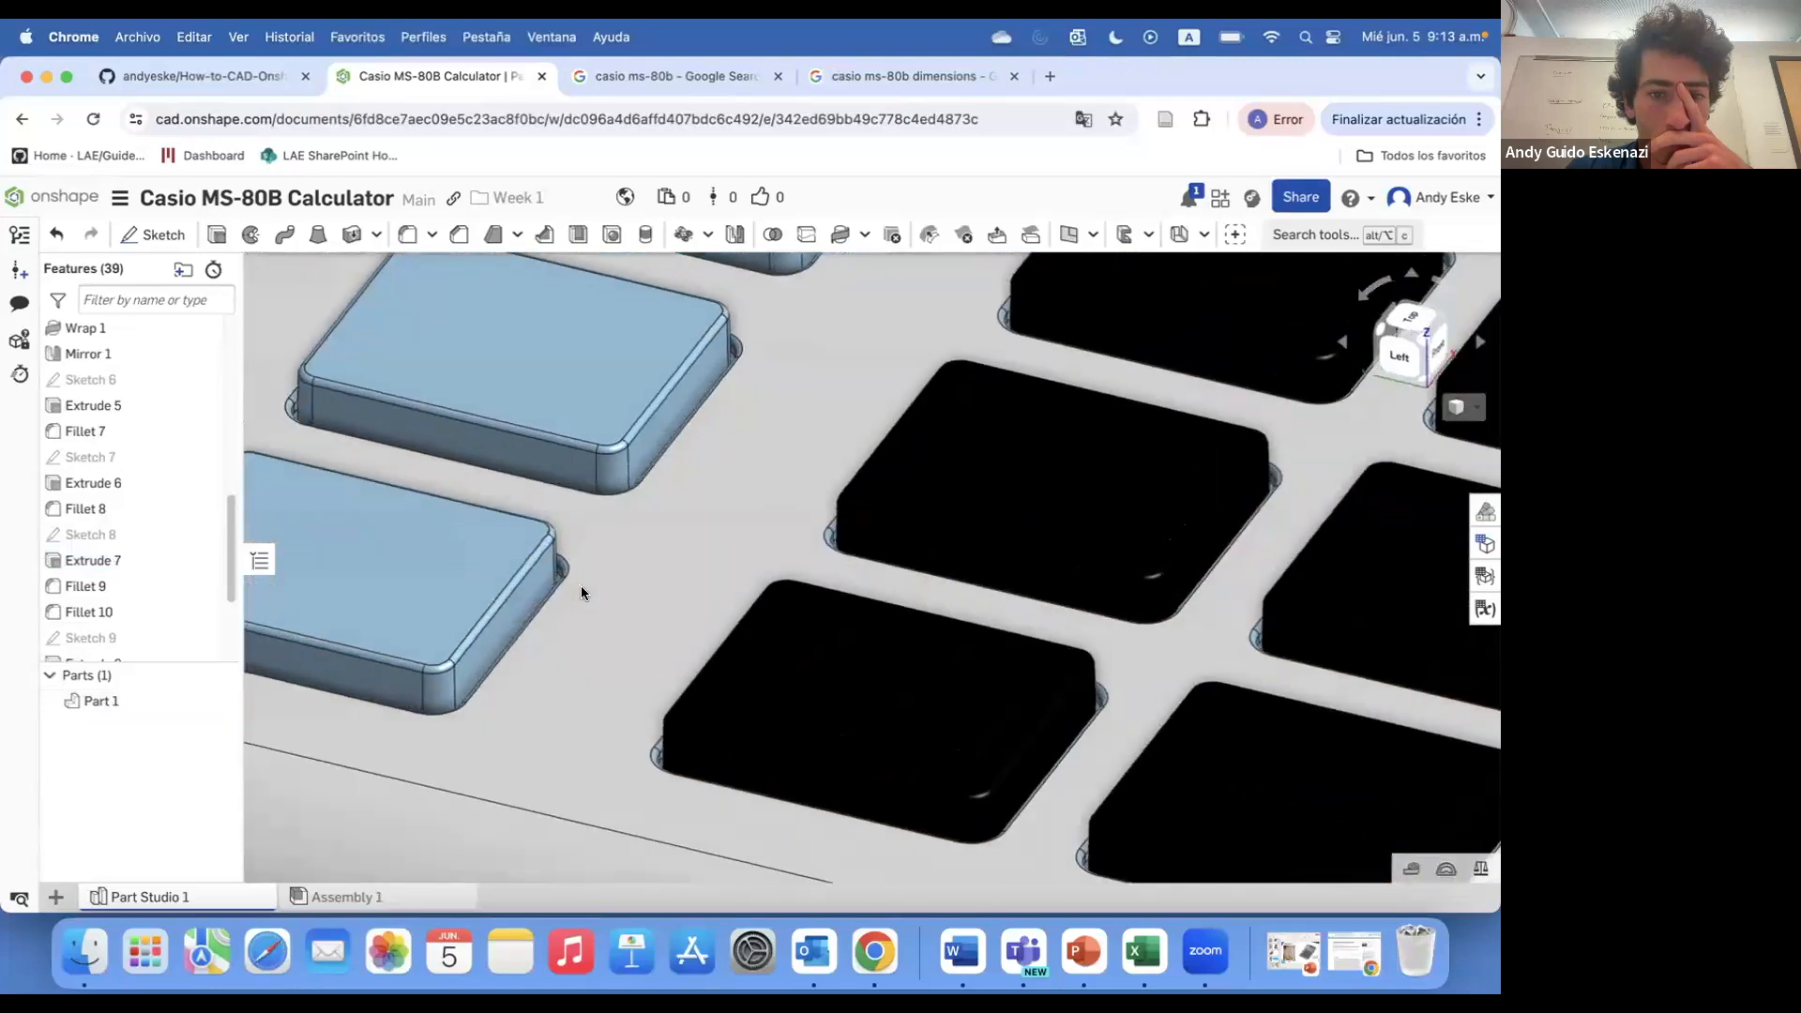
scroll(544, 686, down, 10)
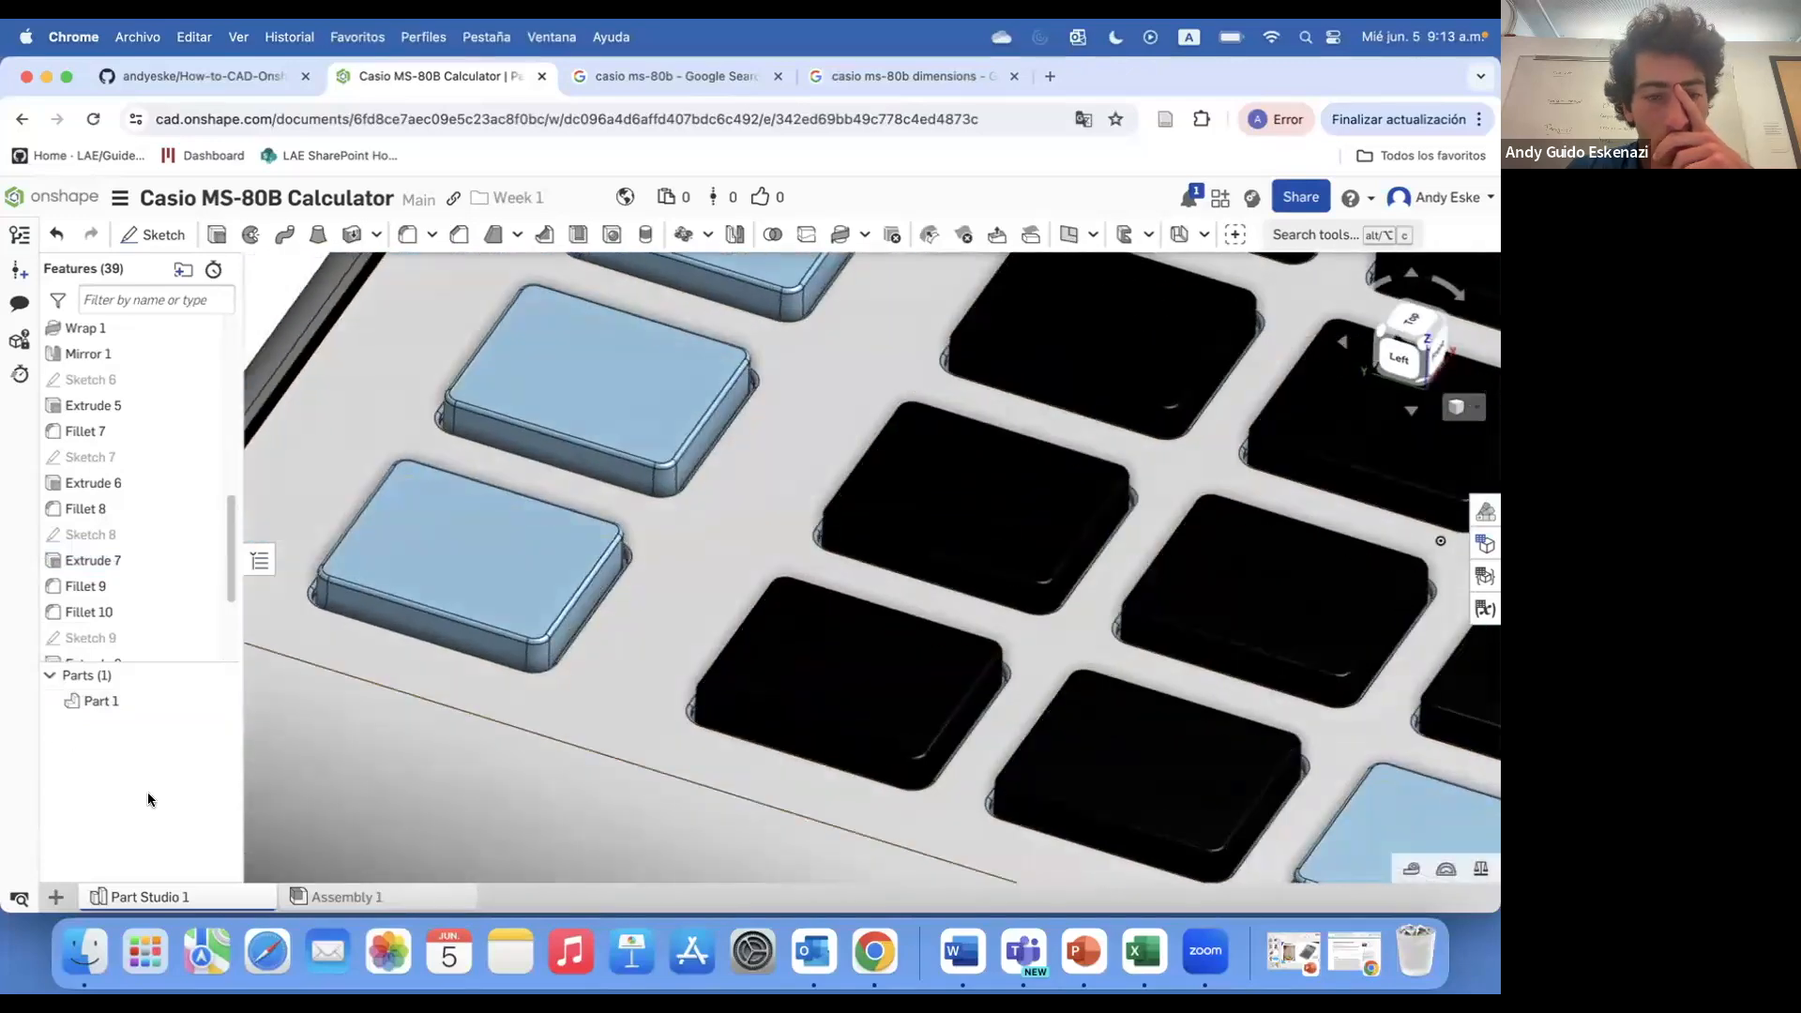
- Give Fillet 13 a light grey face appearance
click(104, 571)
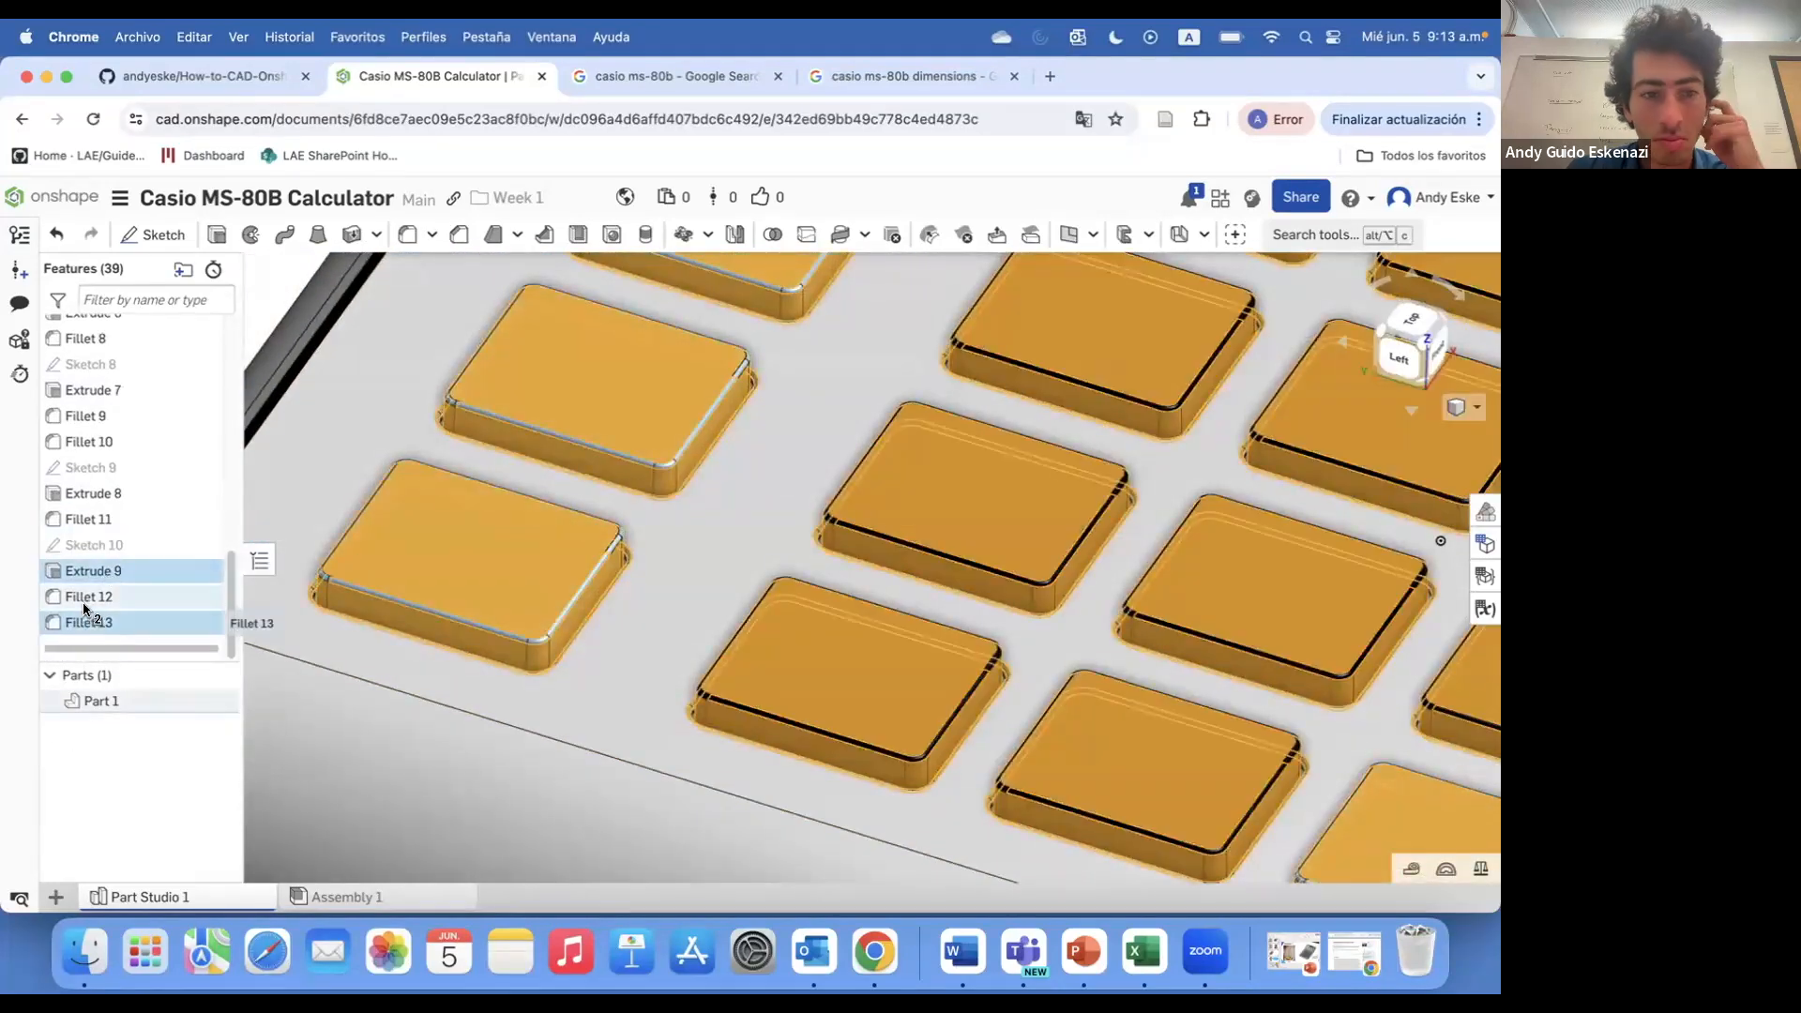
click(89, 624)
right_click(89, 626)
click(208, 832)
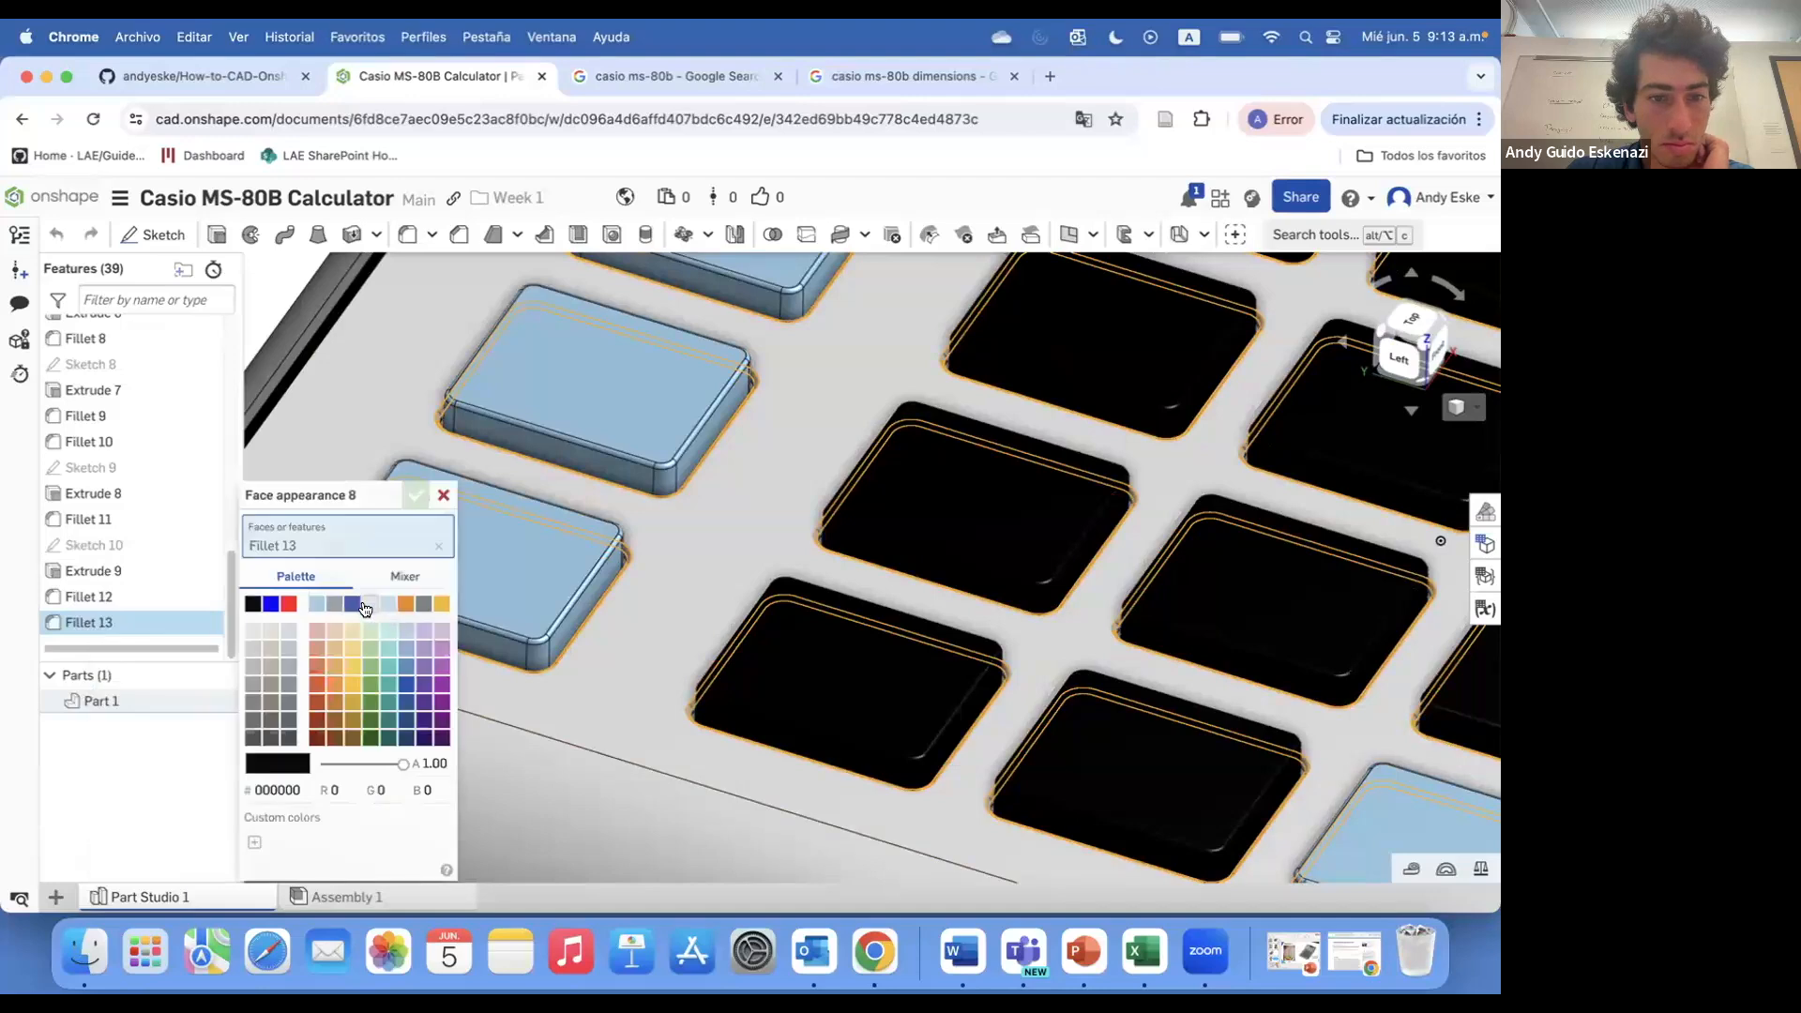
click(414, 500)
scroll(563, 622, down, 5)
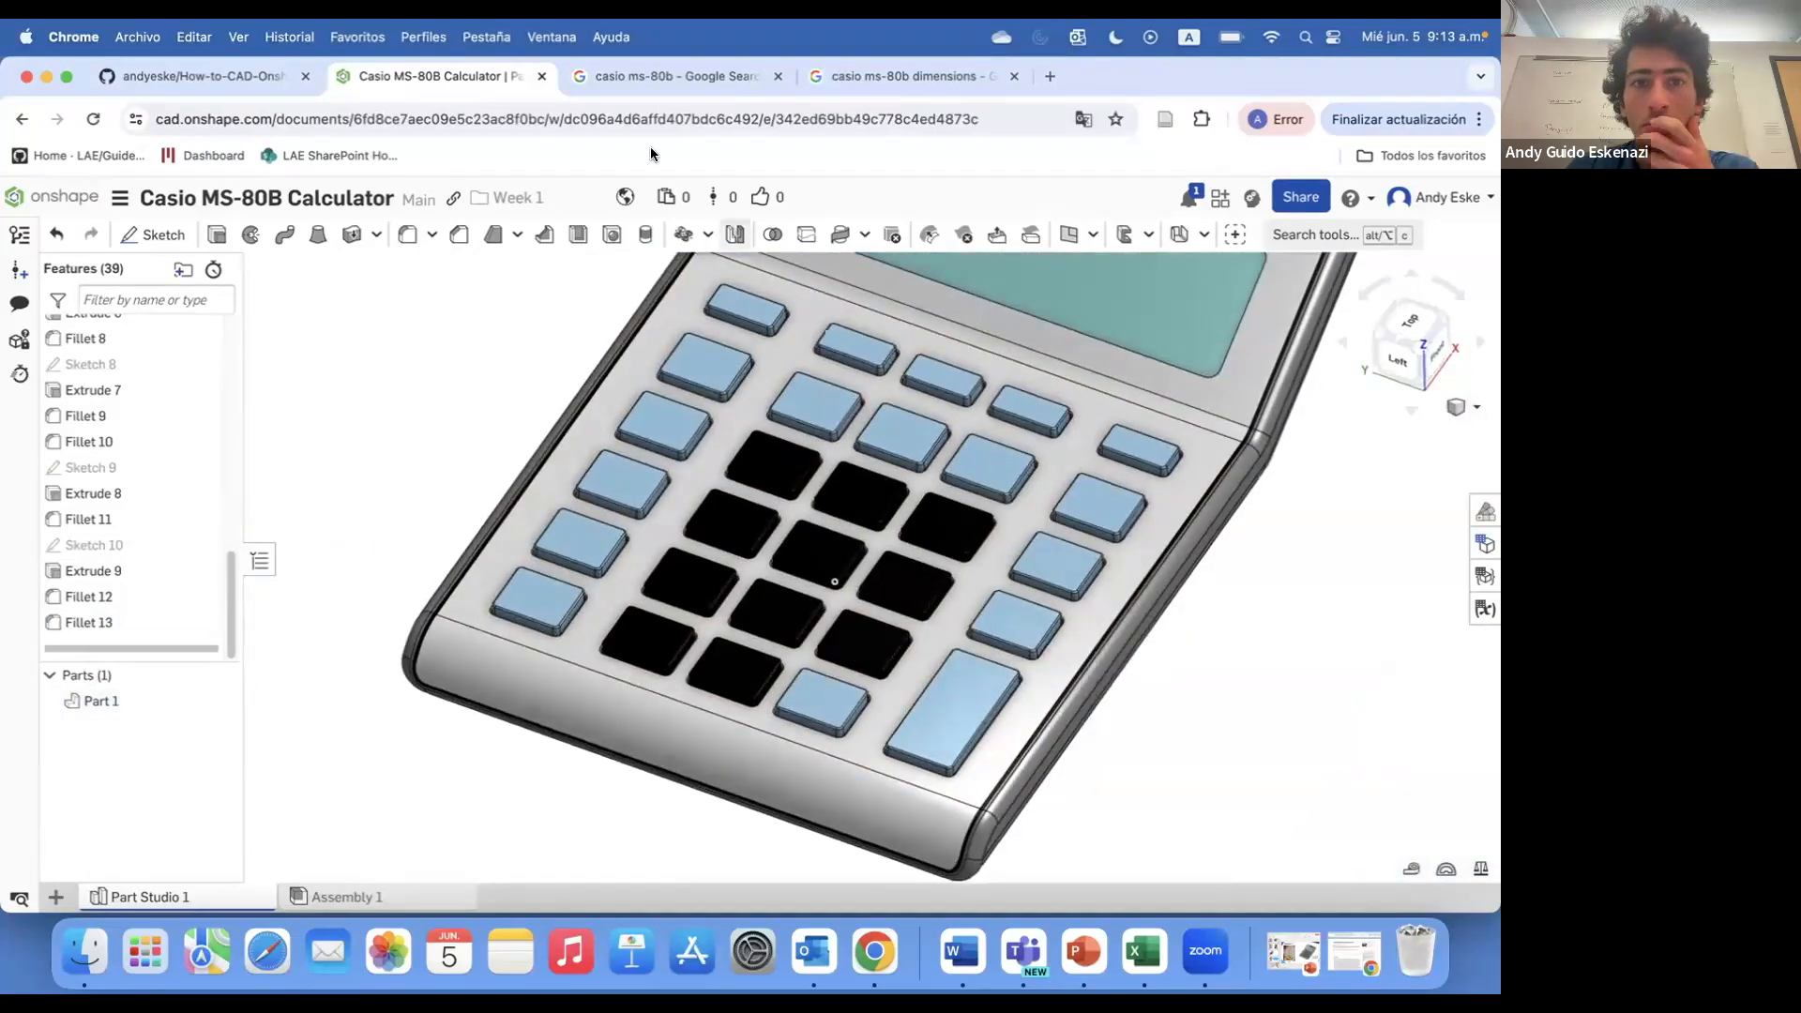
- Check the reference photos for key colours, and start a dark green 0C786F face appearance on the third small key of the upper row
click(610, 75)
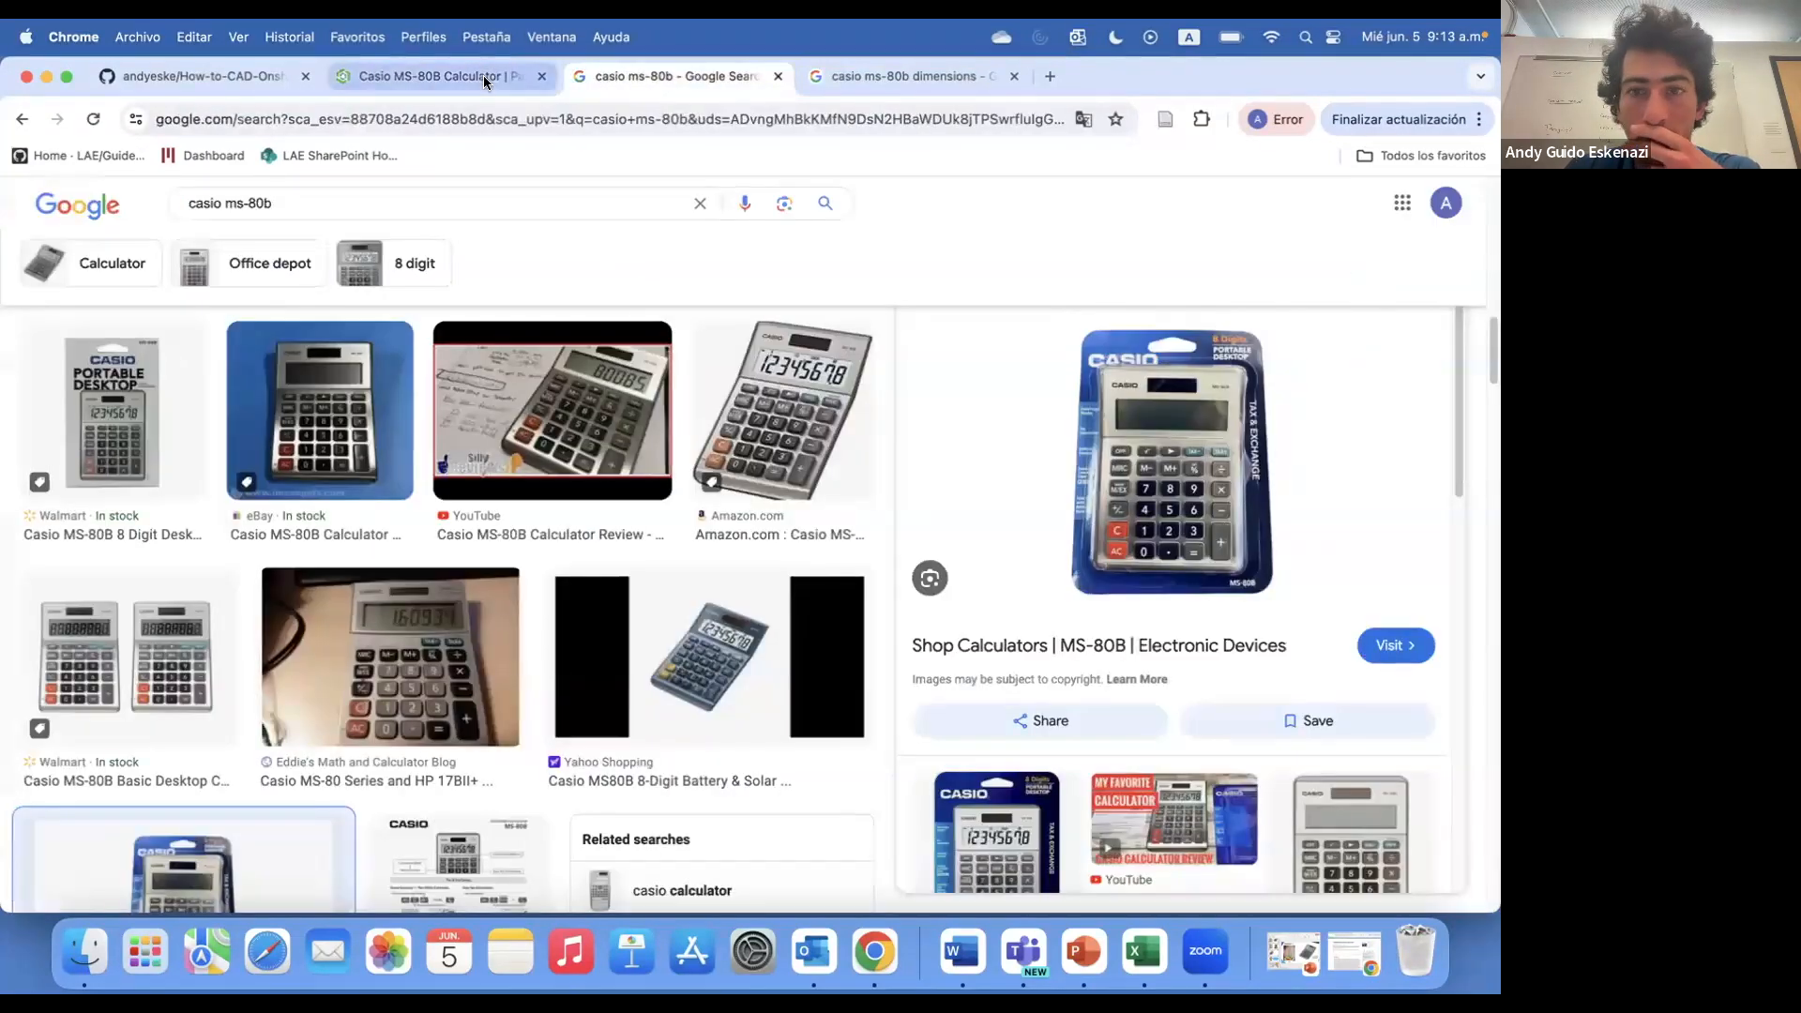
click(483, 75)
click(606, 84)
click(435, 84)
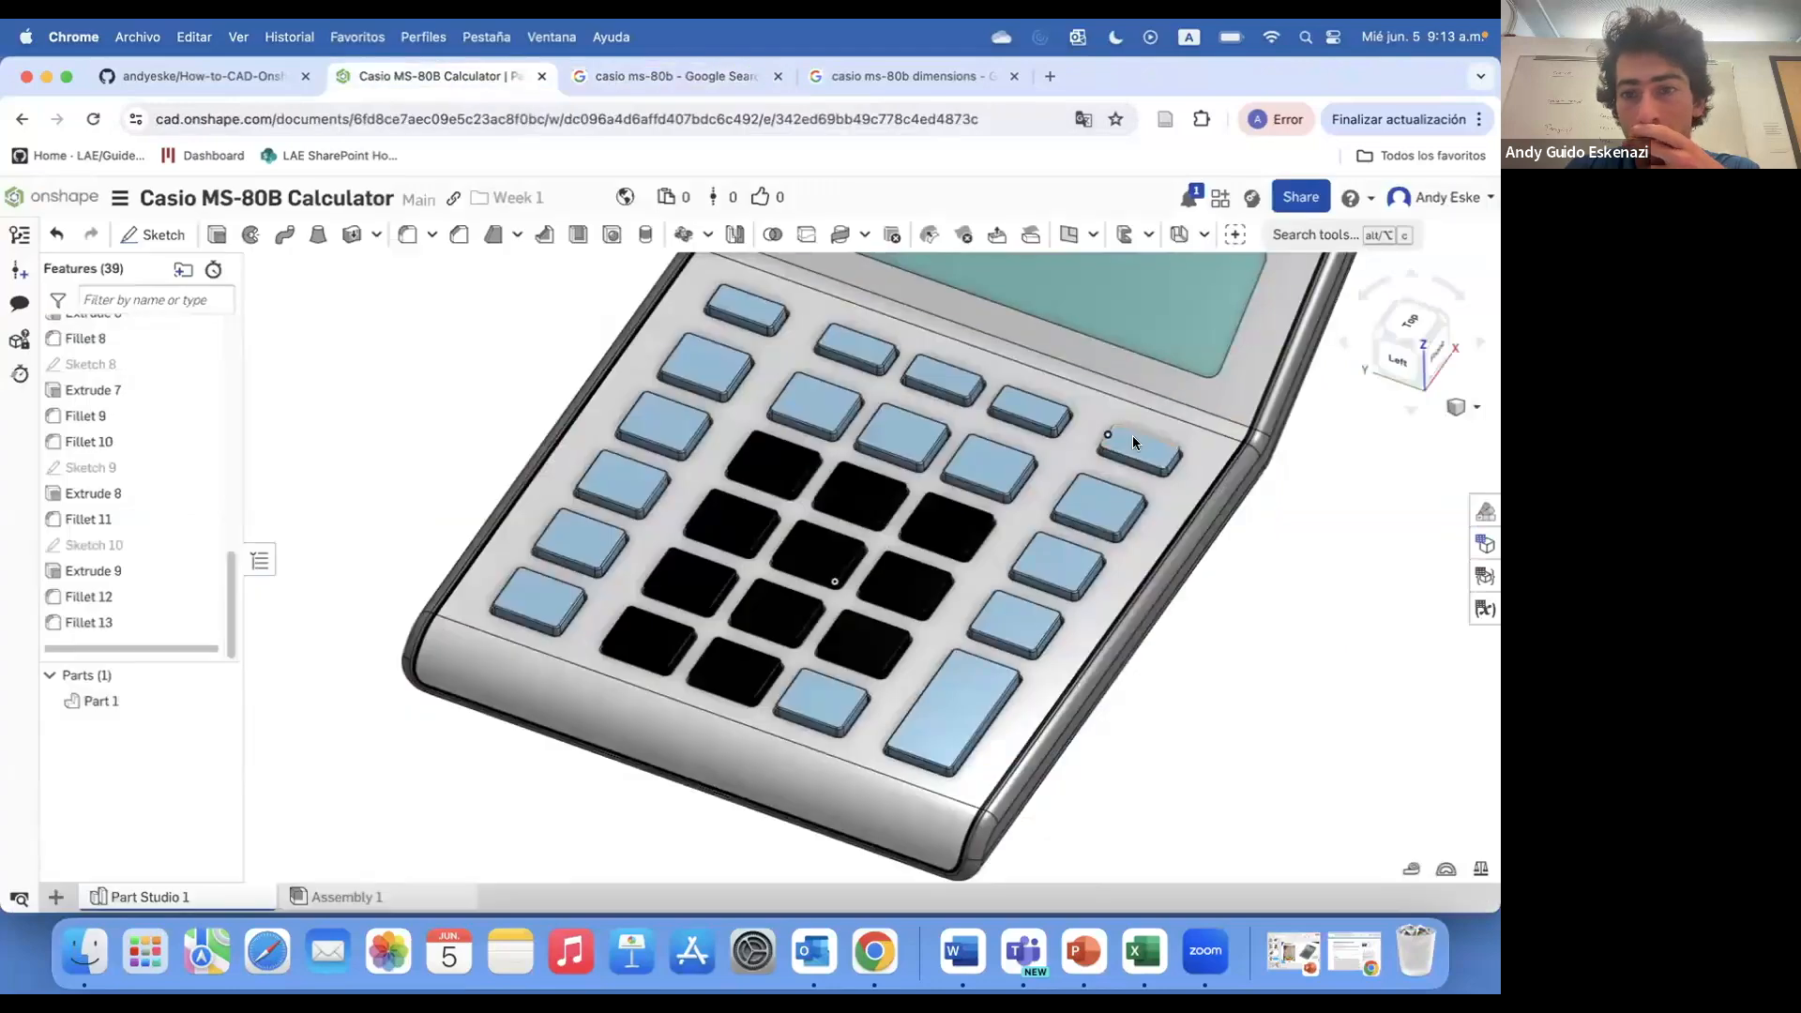
scroll(1032, 412, up, 5)
right_click(918, 384)
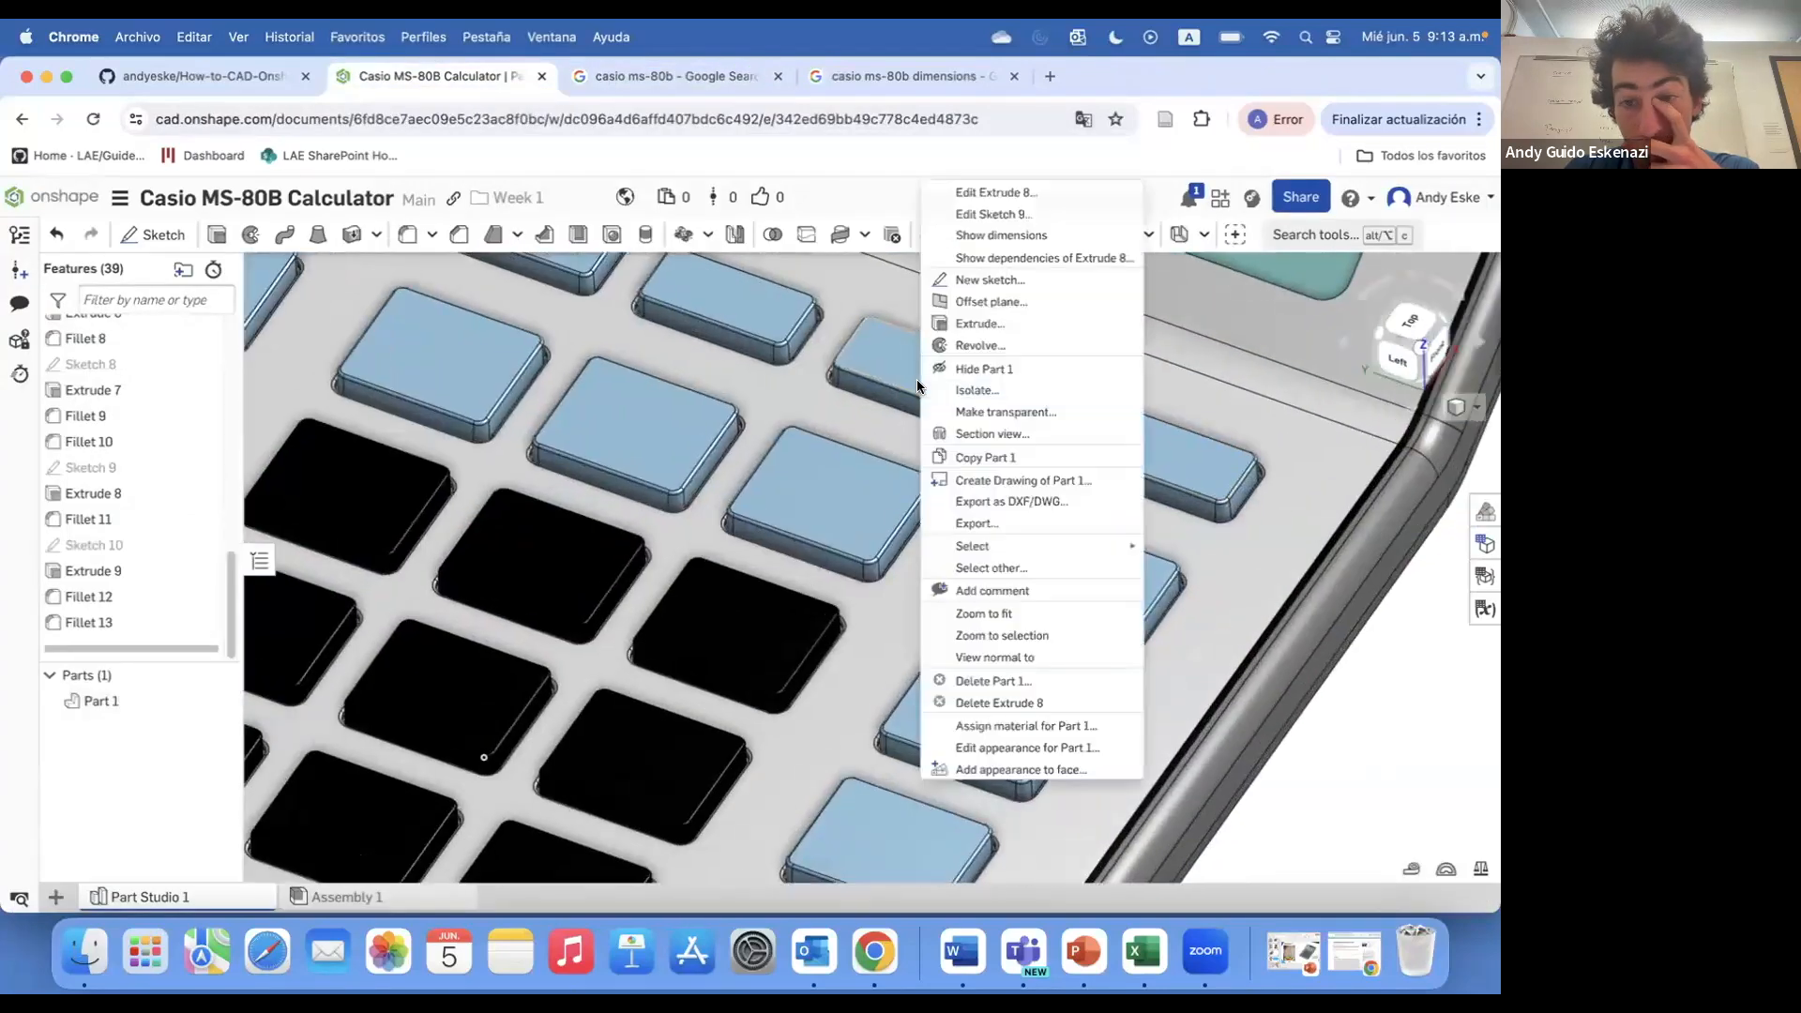
click(1021, 770)
click(389, 724)
- Add the front corner, side and rounded-edge faces of the small green key to the 0C786F appearance
scroll(977, 402, up, 5)
click(1030, 537)
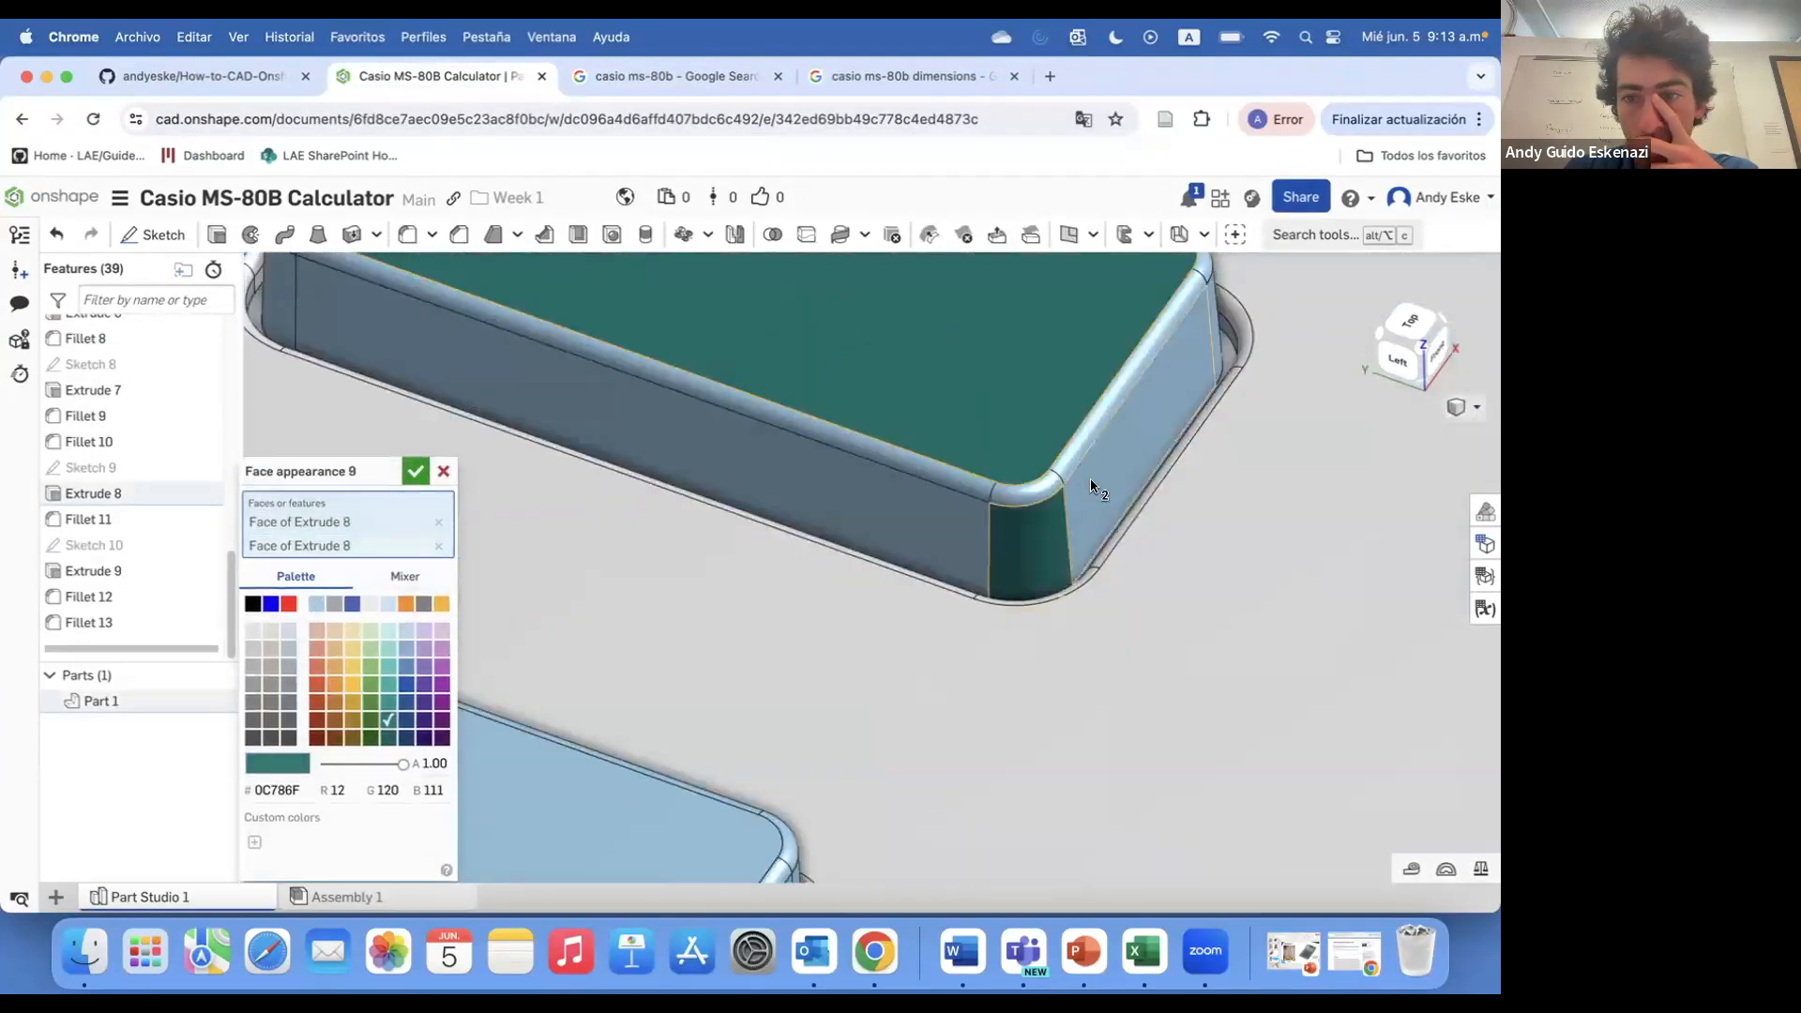
click(1093, 487)
click(1060, 450)
click(1013, 493)
scroll(829, 478, down, 4)
click(831, 485)
scroll(786, 404, up, 5)
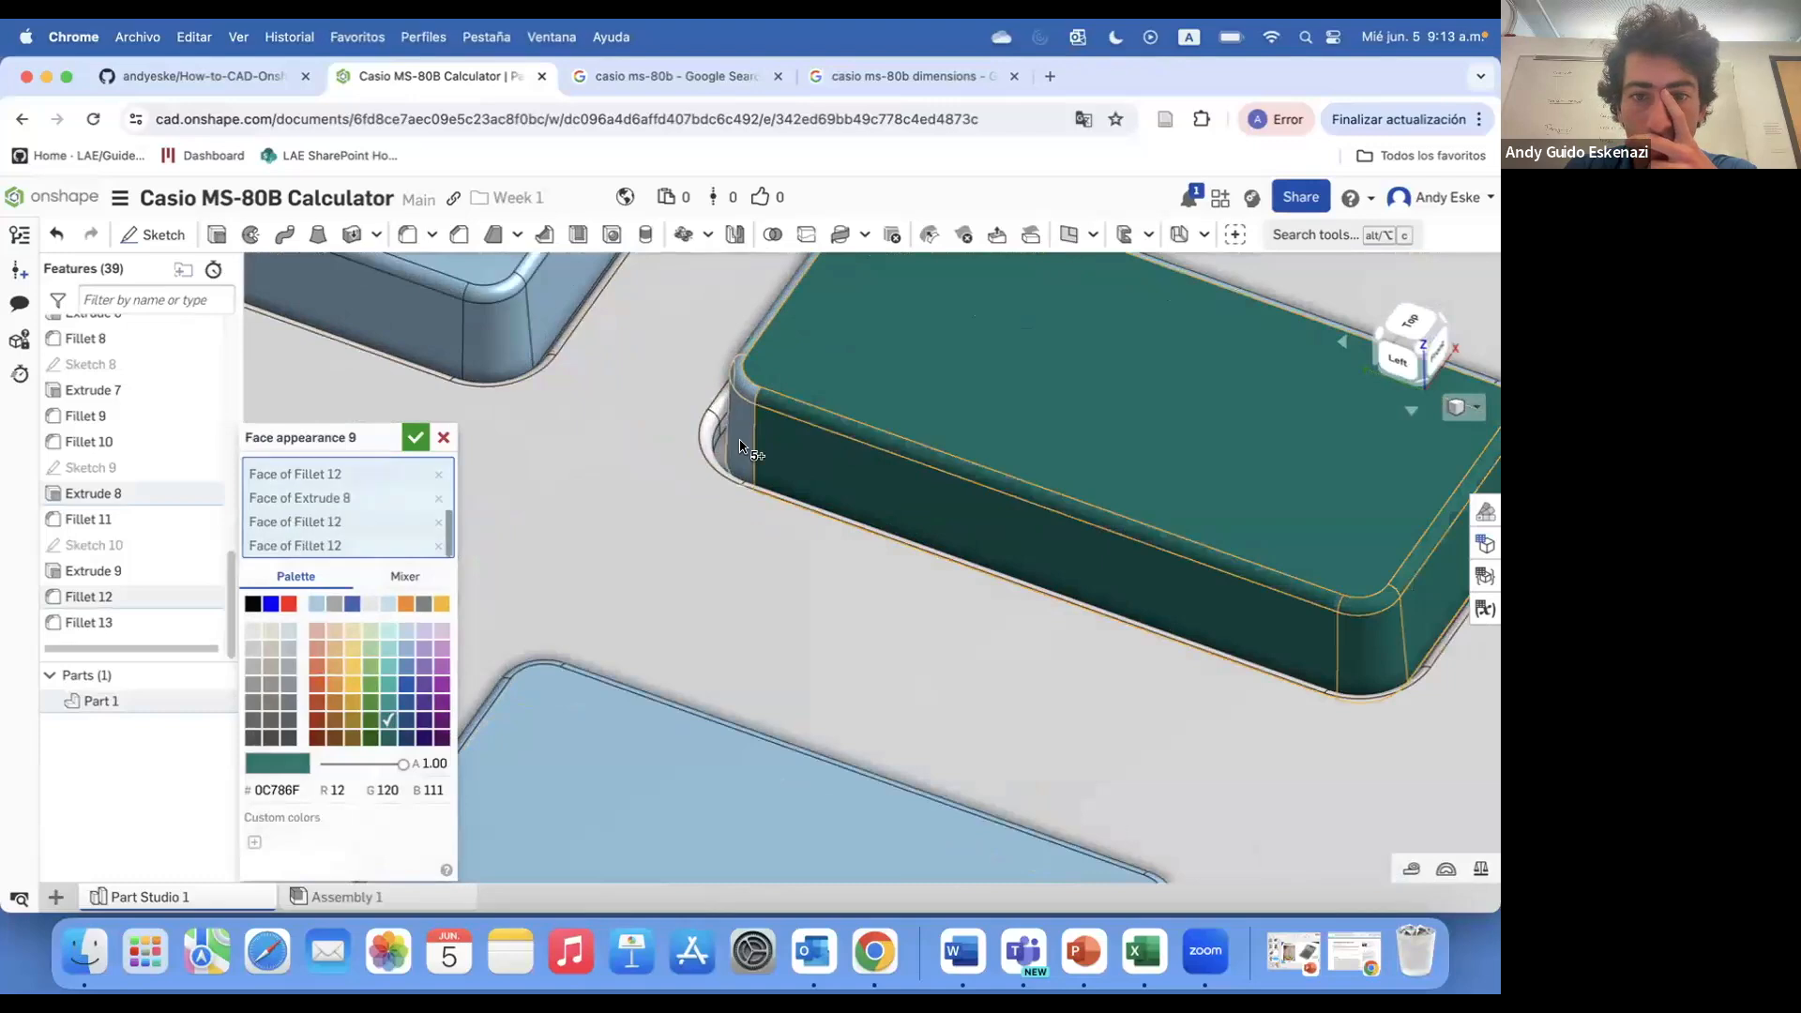
click(740, 445)
scroll(769, 412, down, 6)
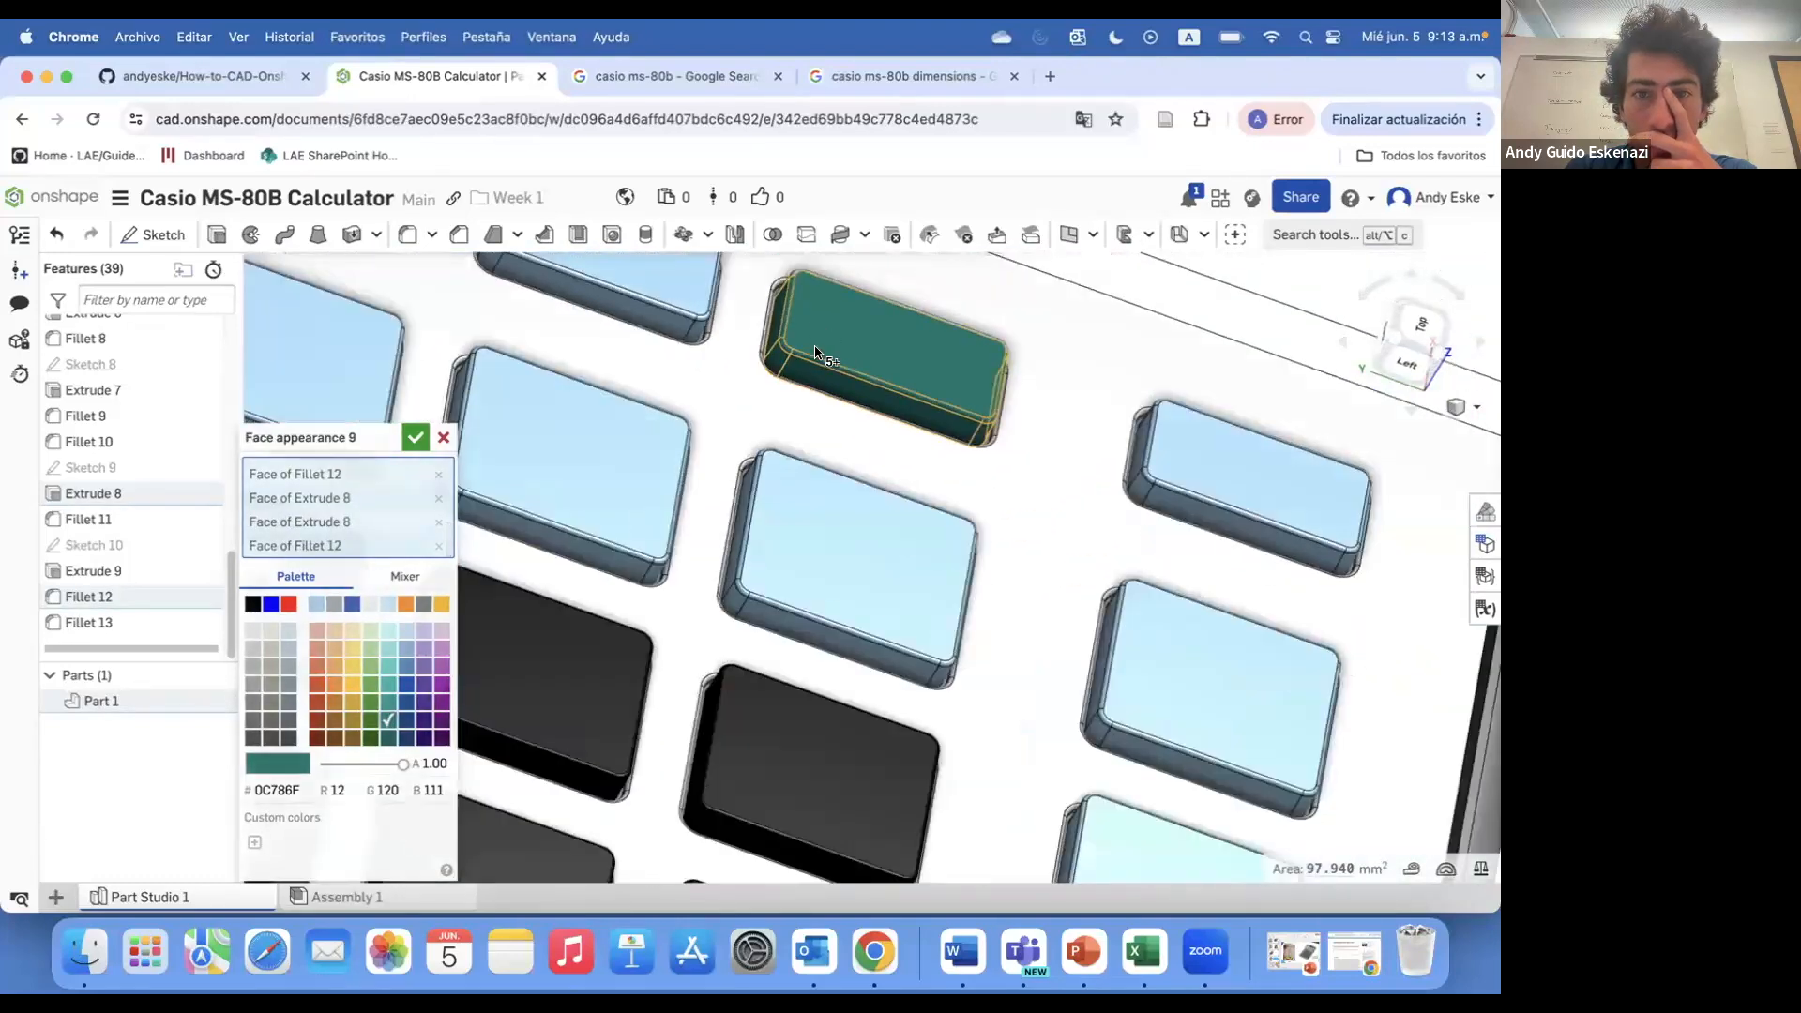
- Add the remaining rear side and corner faces of the small green key to the 0C786F appearance
scroll(821, 376, up, 6)
click(837, 416)
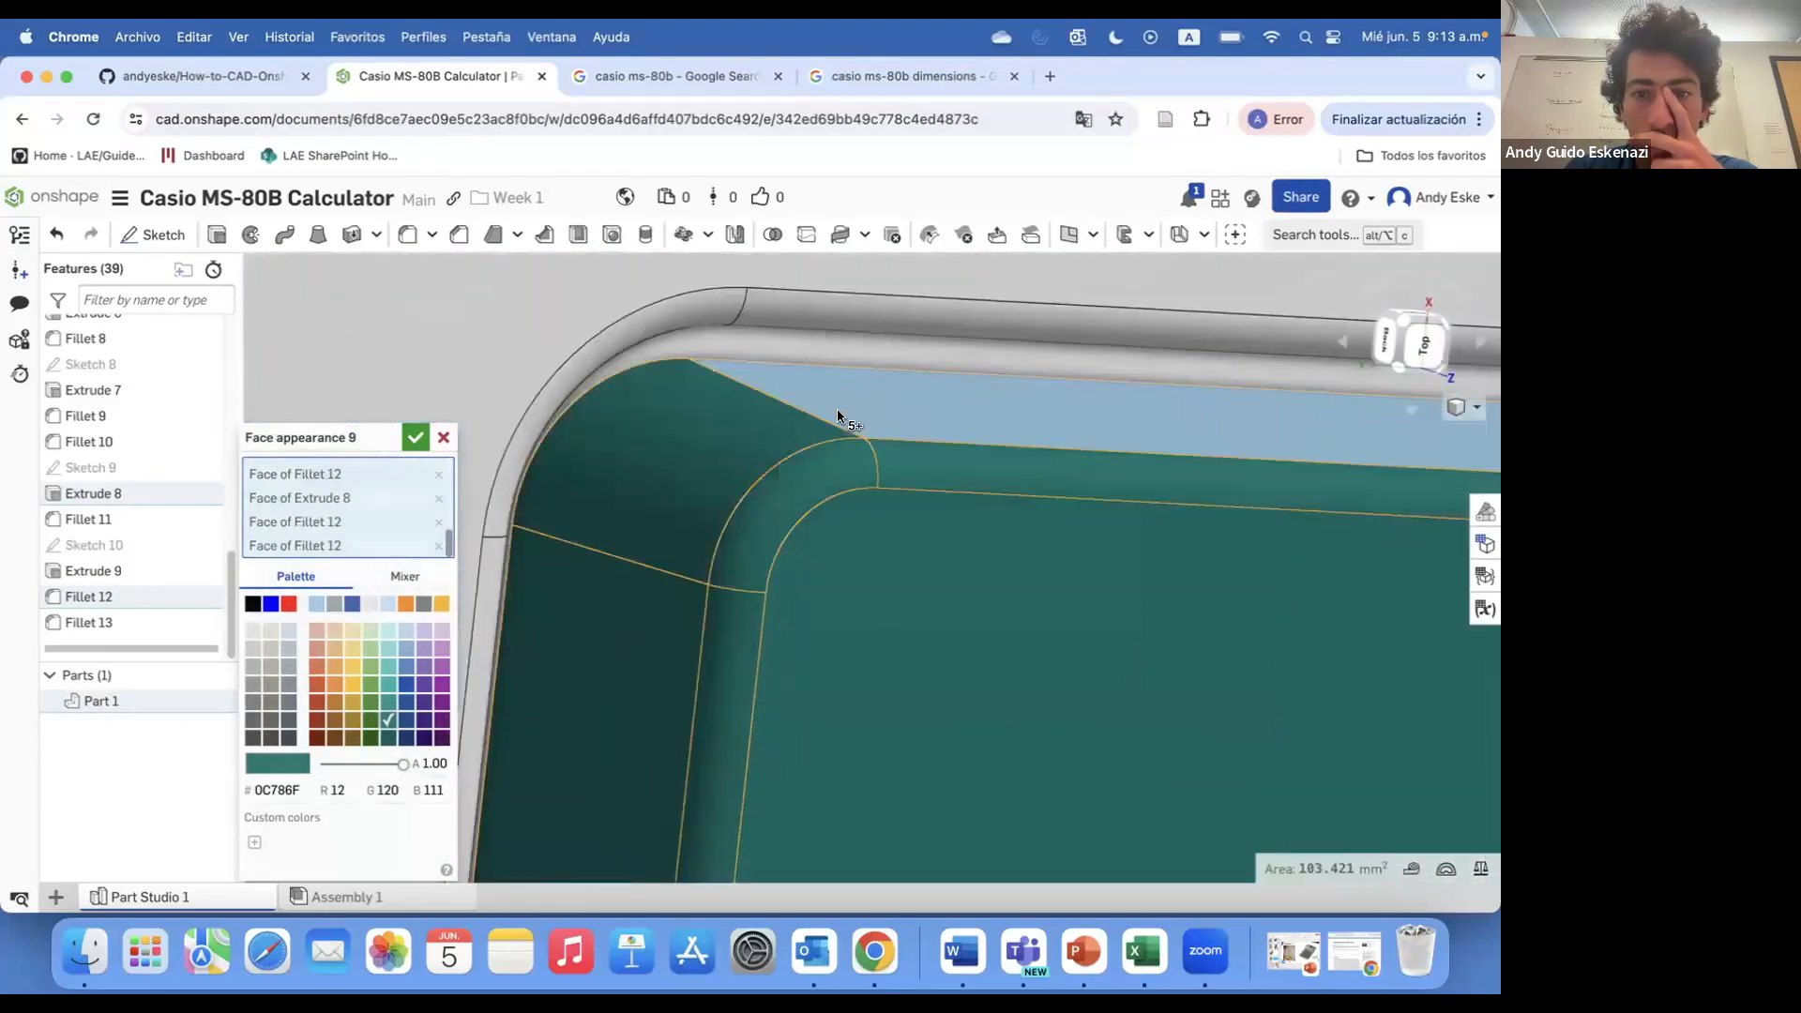
click(838, 417)
scroll(837, 416, down, 4)
scroll(1114, 426, up, 4)
right_drag(1113, 426, 1222, 426)
click(1222, 425)
scroll(1144, 450, down, 6)
- Add the top, side, corner and rounded-edge faces of the last small key in the upper row to the green appearance
mouse_move(1113, 475)
right_down()
mouse_move(1307, 463)
mouse_move(1139, 460)
right_up()
click(1258, 456)
scroll(1307, 462, up, 6)
click(1206, 511)
click(1214, 478)
click(1172, 448)
click(1294, 485)
click(1287, 530)
click(1140, 500)
- Add the remaining uncoloured faces of the last small upper-row key to the green appearance and apply it
scroll(1139, 500, down, 6)
scroll(1261, 449, up, 6)
click(1243, 420)
click(1197, 435)
scroll(1197, 436, down, 4)
right_drag(1332, 436, 1379, 399)
click(1266, 383)
scroll(1243, 385, up, 6)
scroll(1223, 469, down, 6)
scroll(1397, 396, up, 6)
click(418, 437)
scroll(421, 441, down, 6)
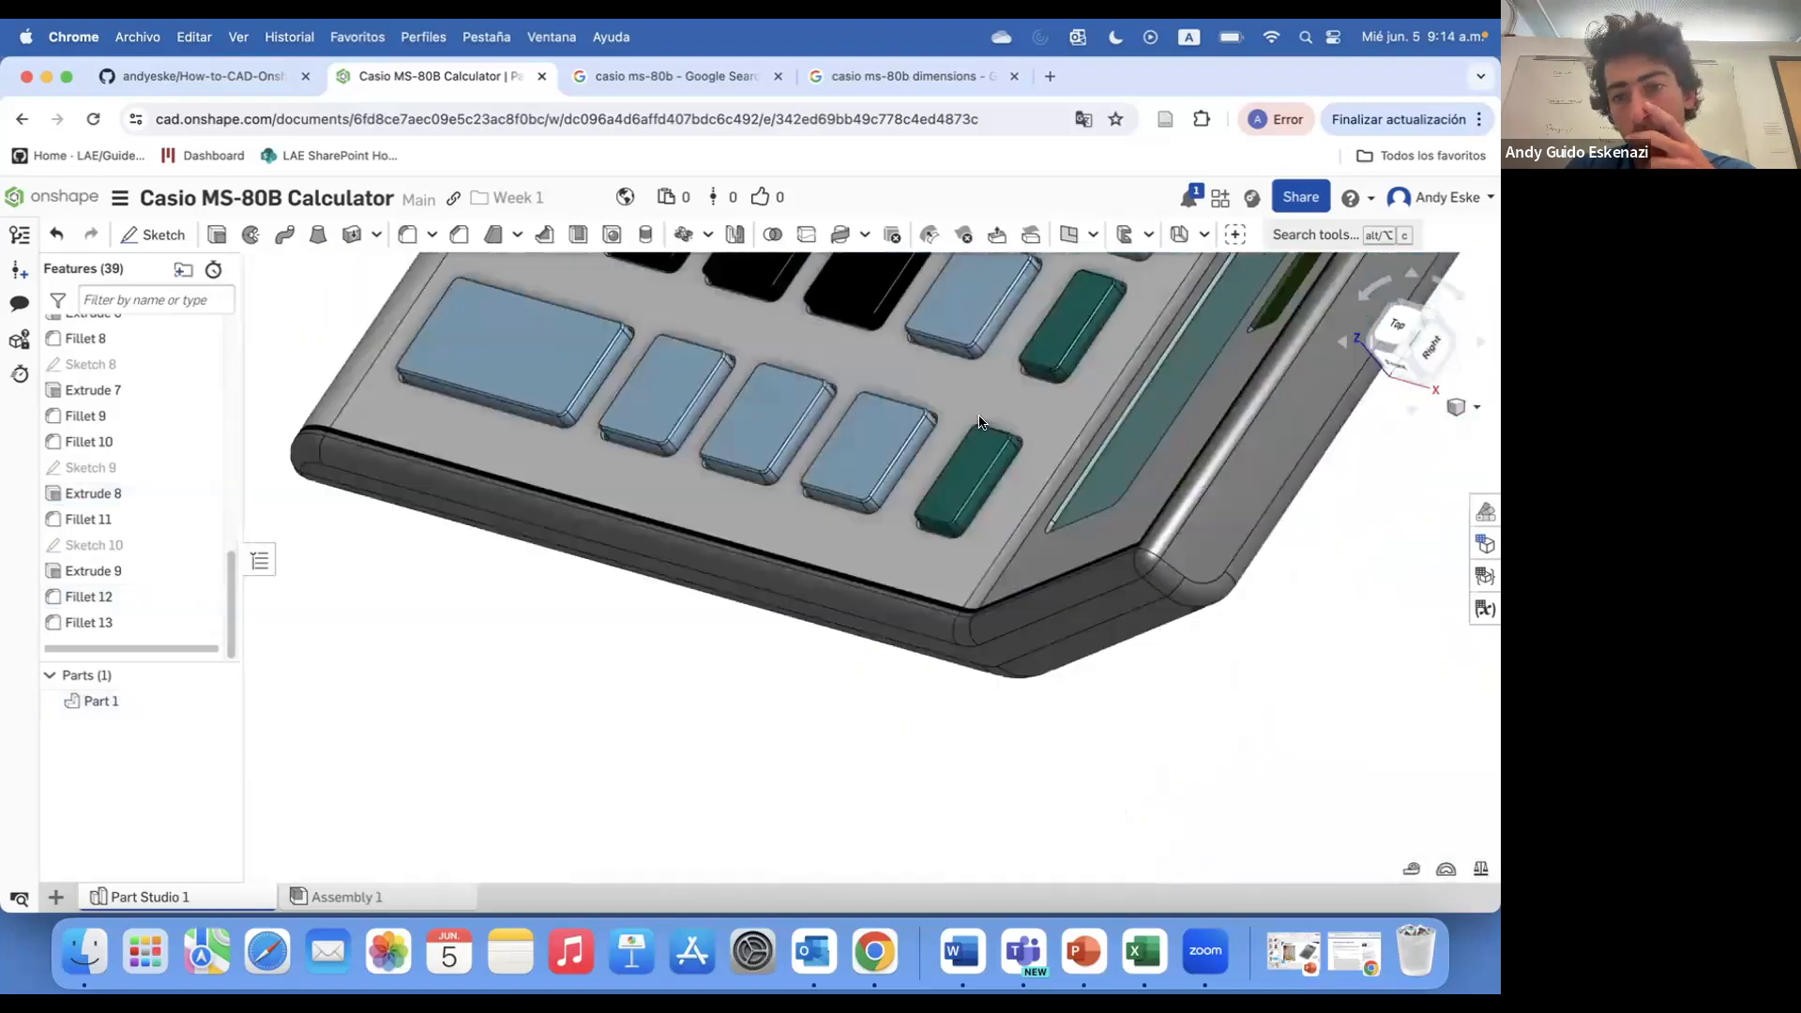
- Give Fillet 9, Fillet 10 and Fillet 11 a light grey EAEAEA face appearance
scroll(128, 475, up, 3)
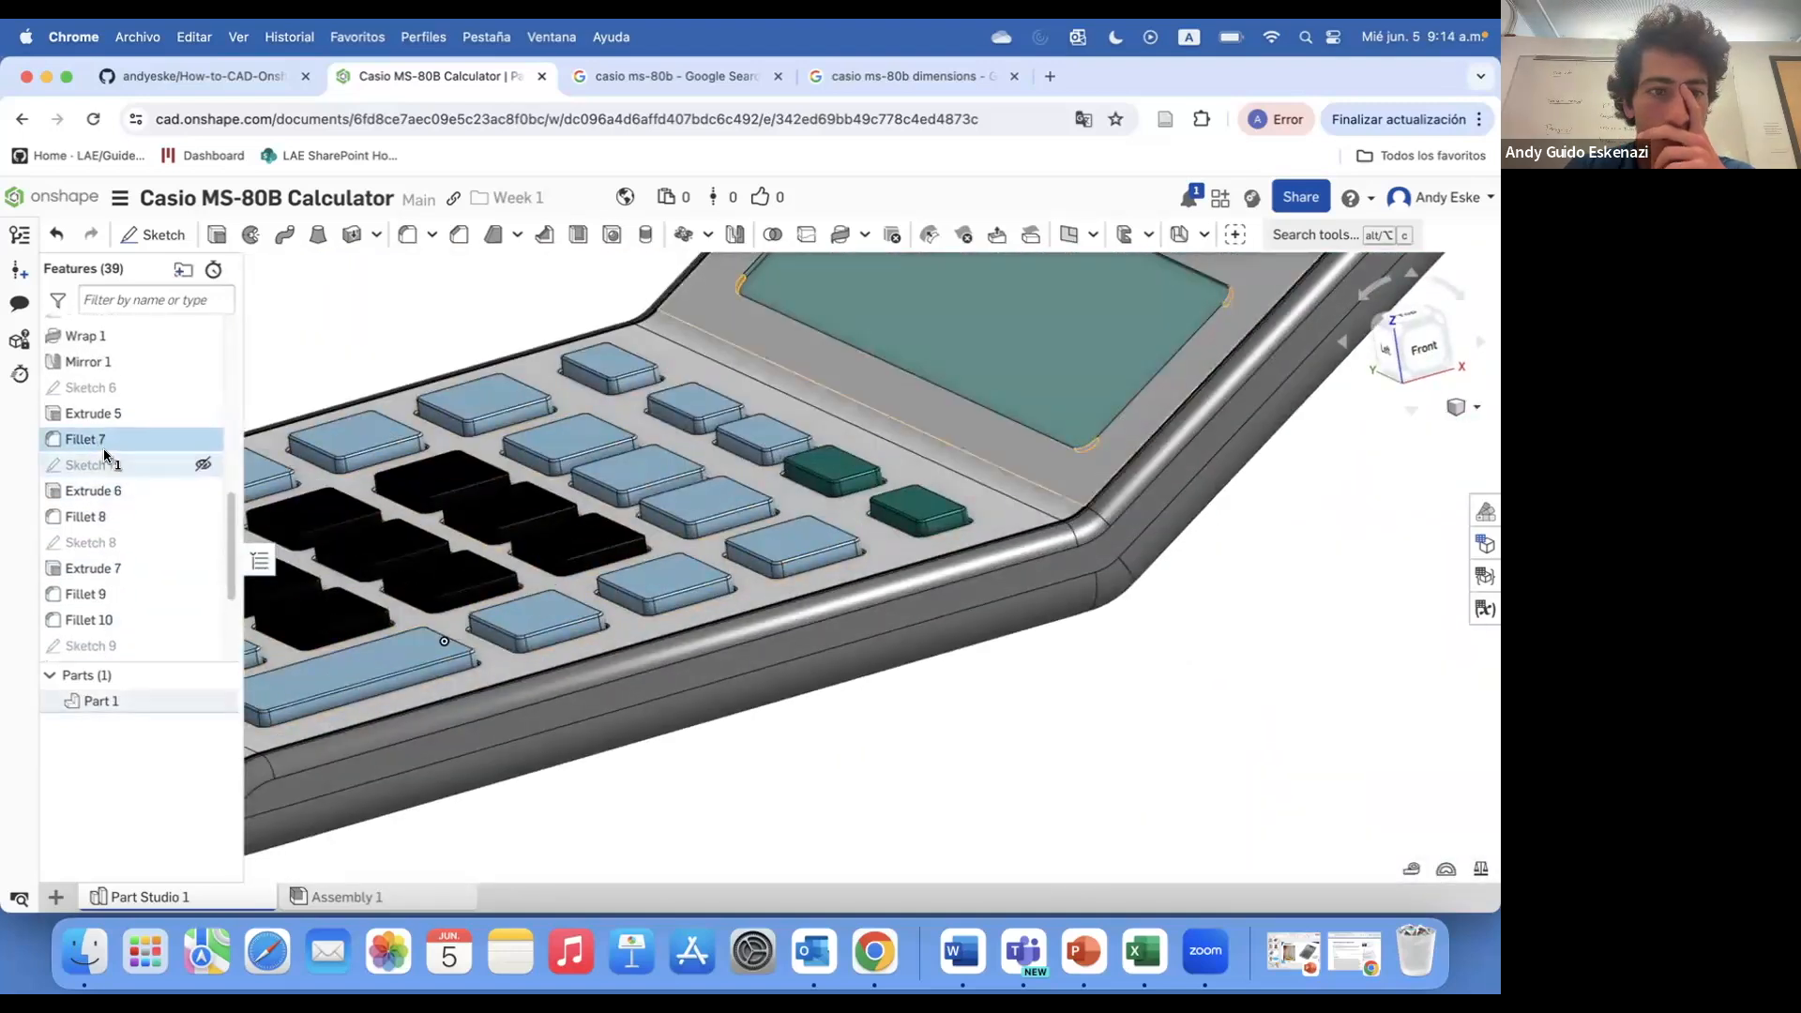
right_click(132, 603)
click(224, 823)
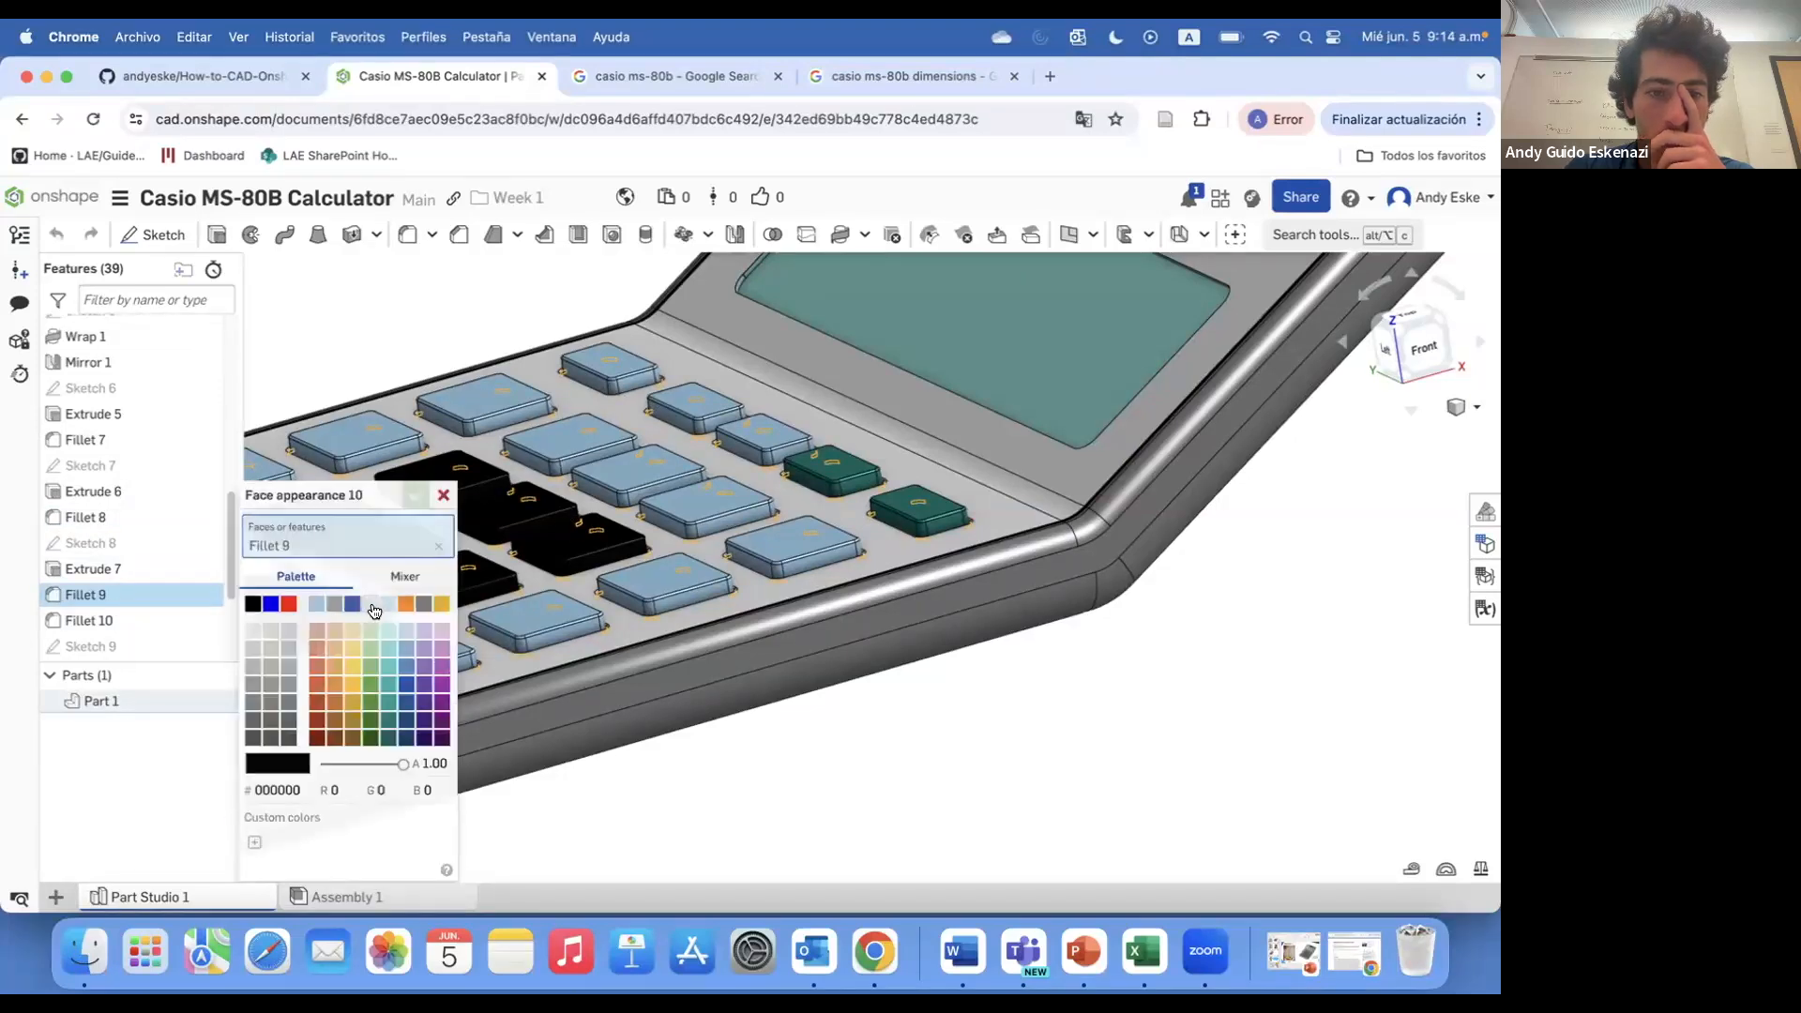
click(97, 623)
scroll(117, 615, down, 3)
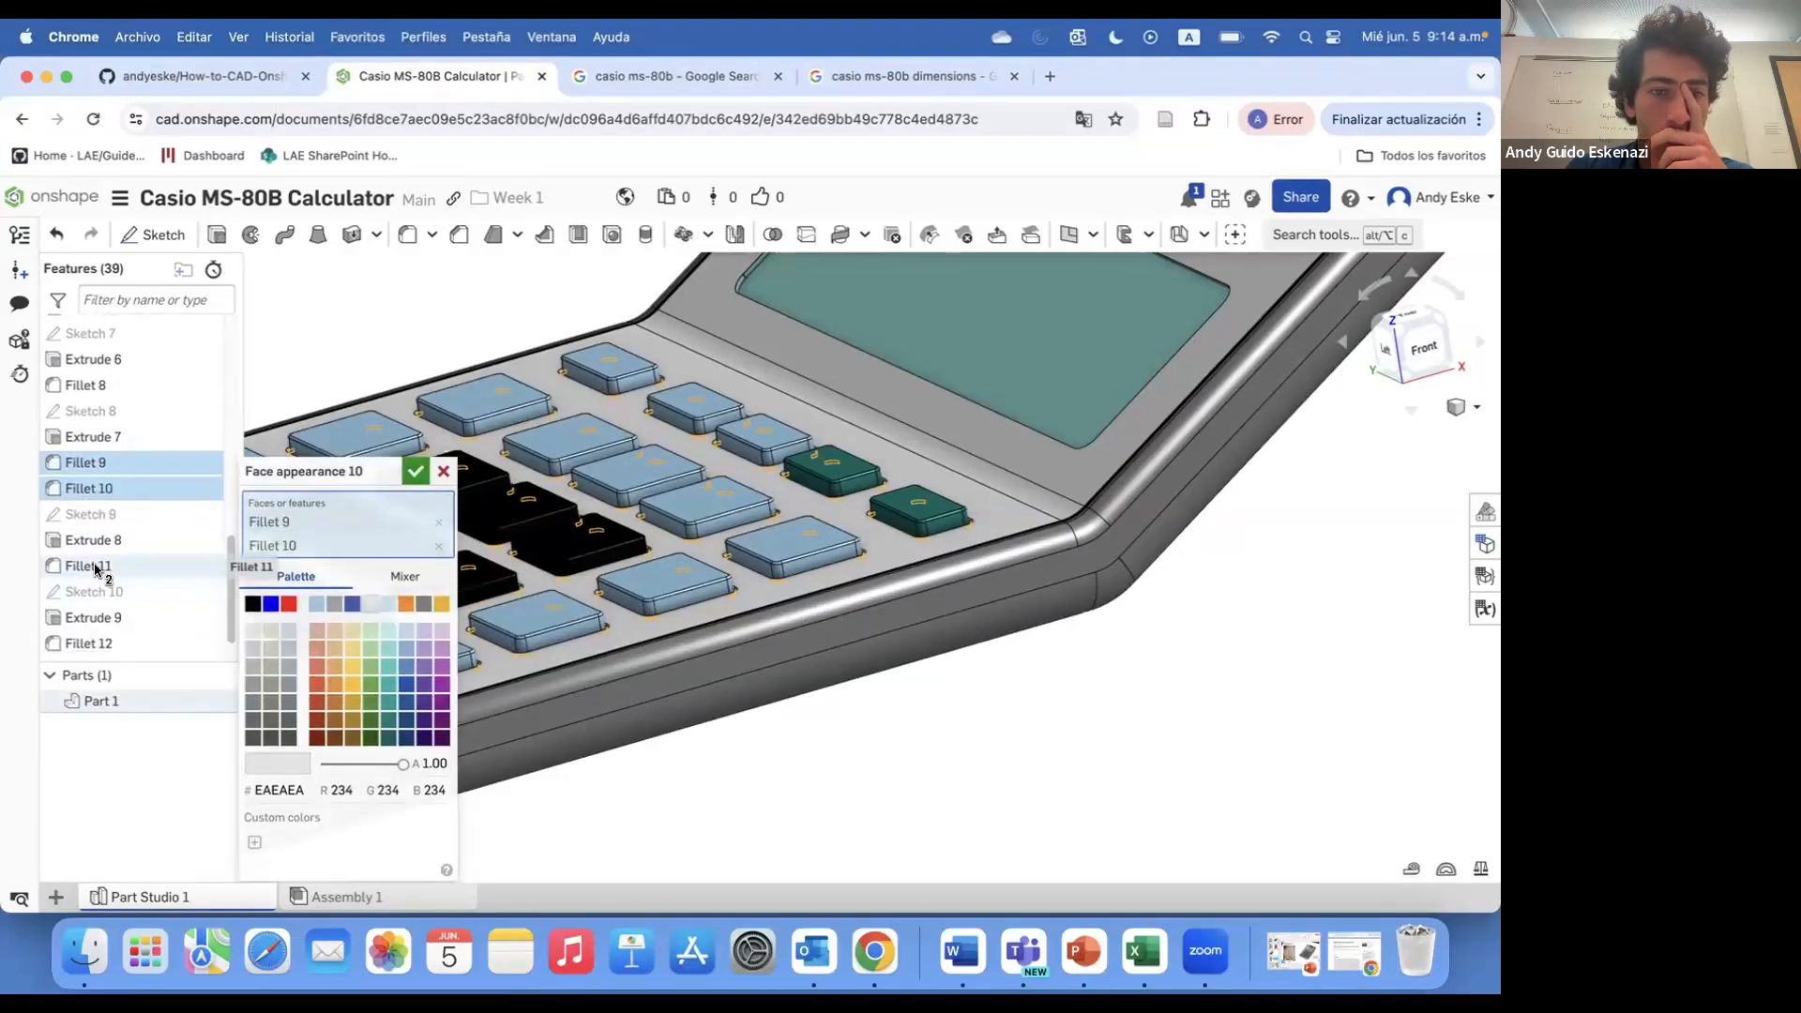
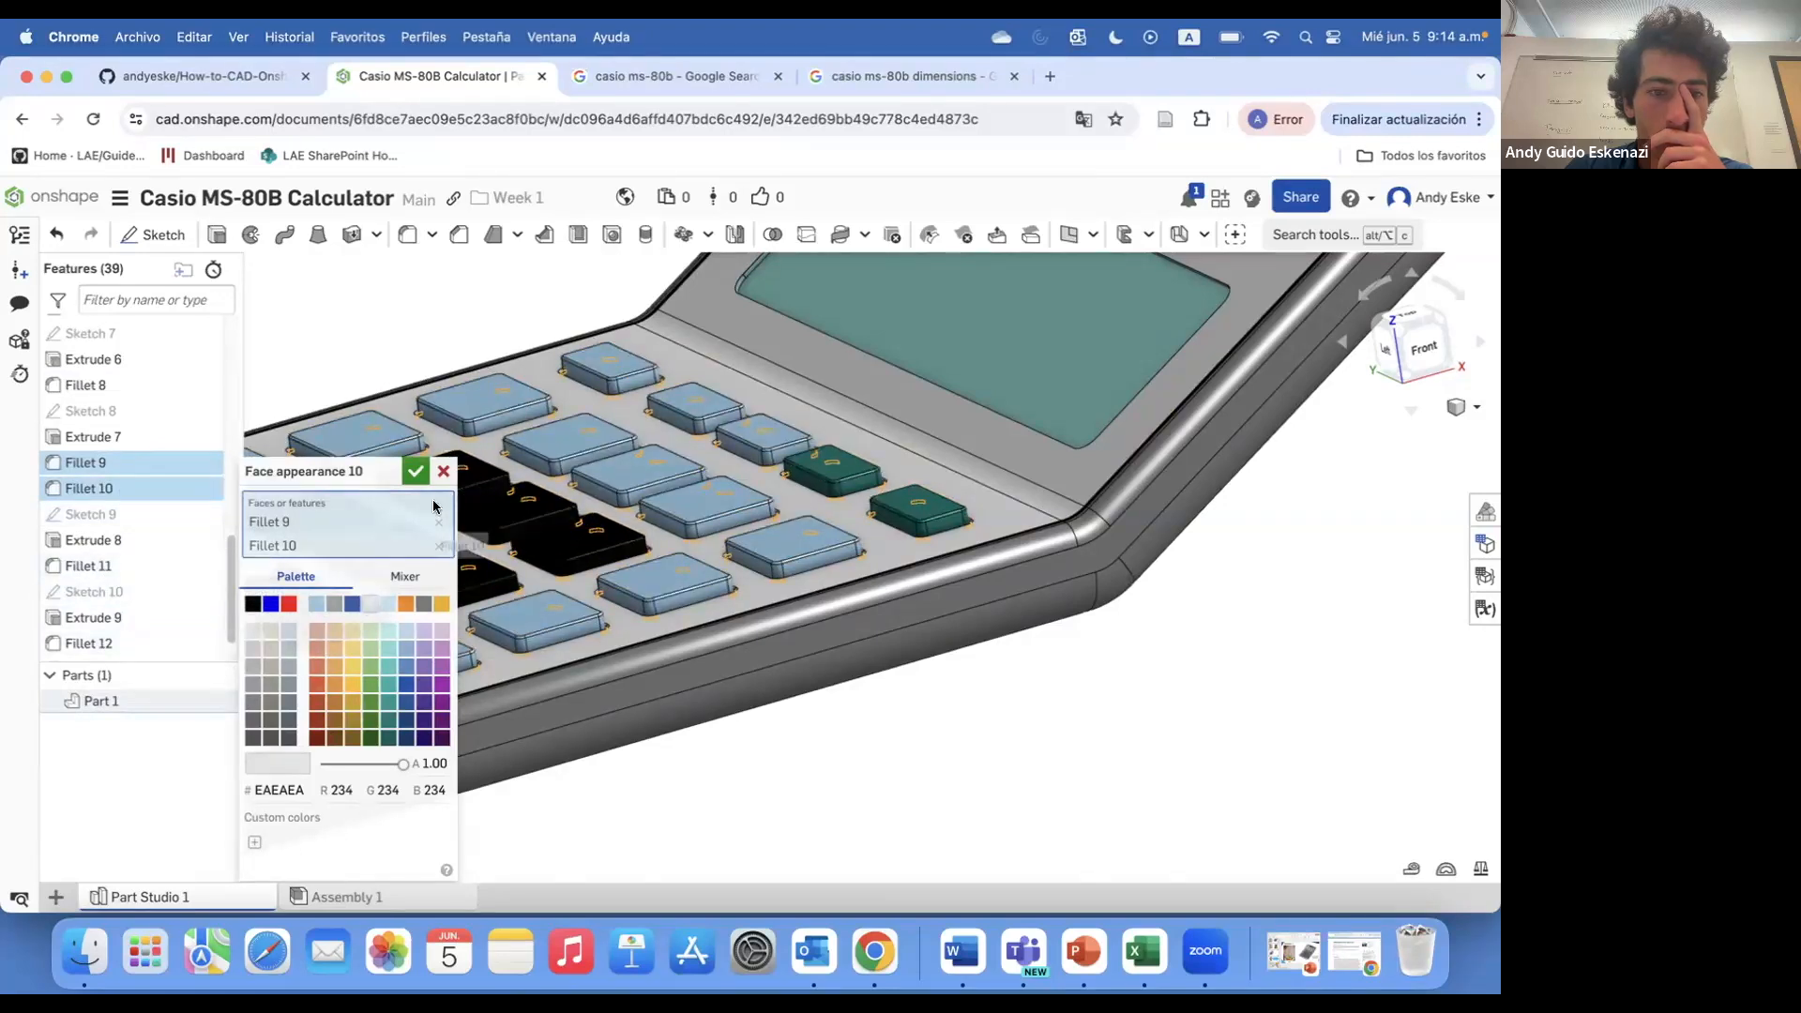
scroll(94, 614, down, 1)
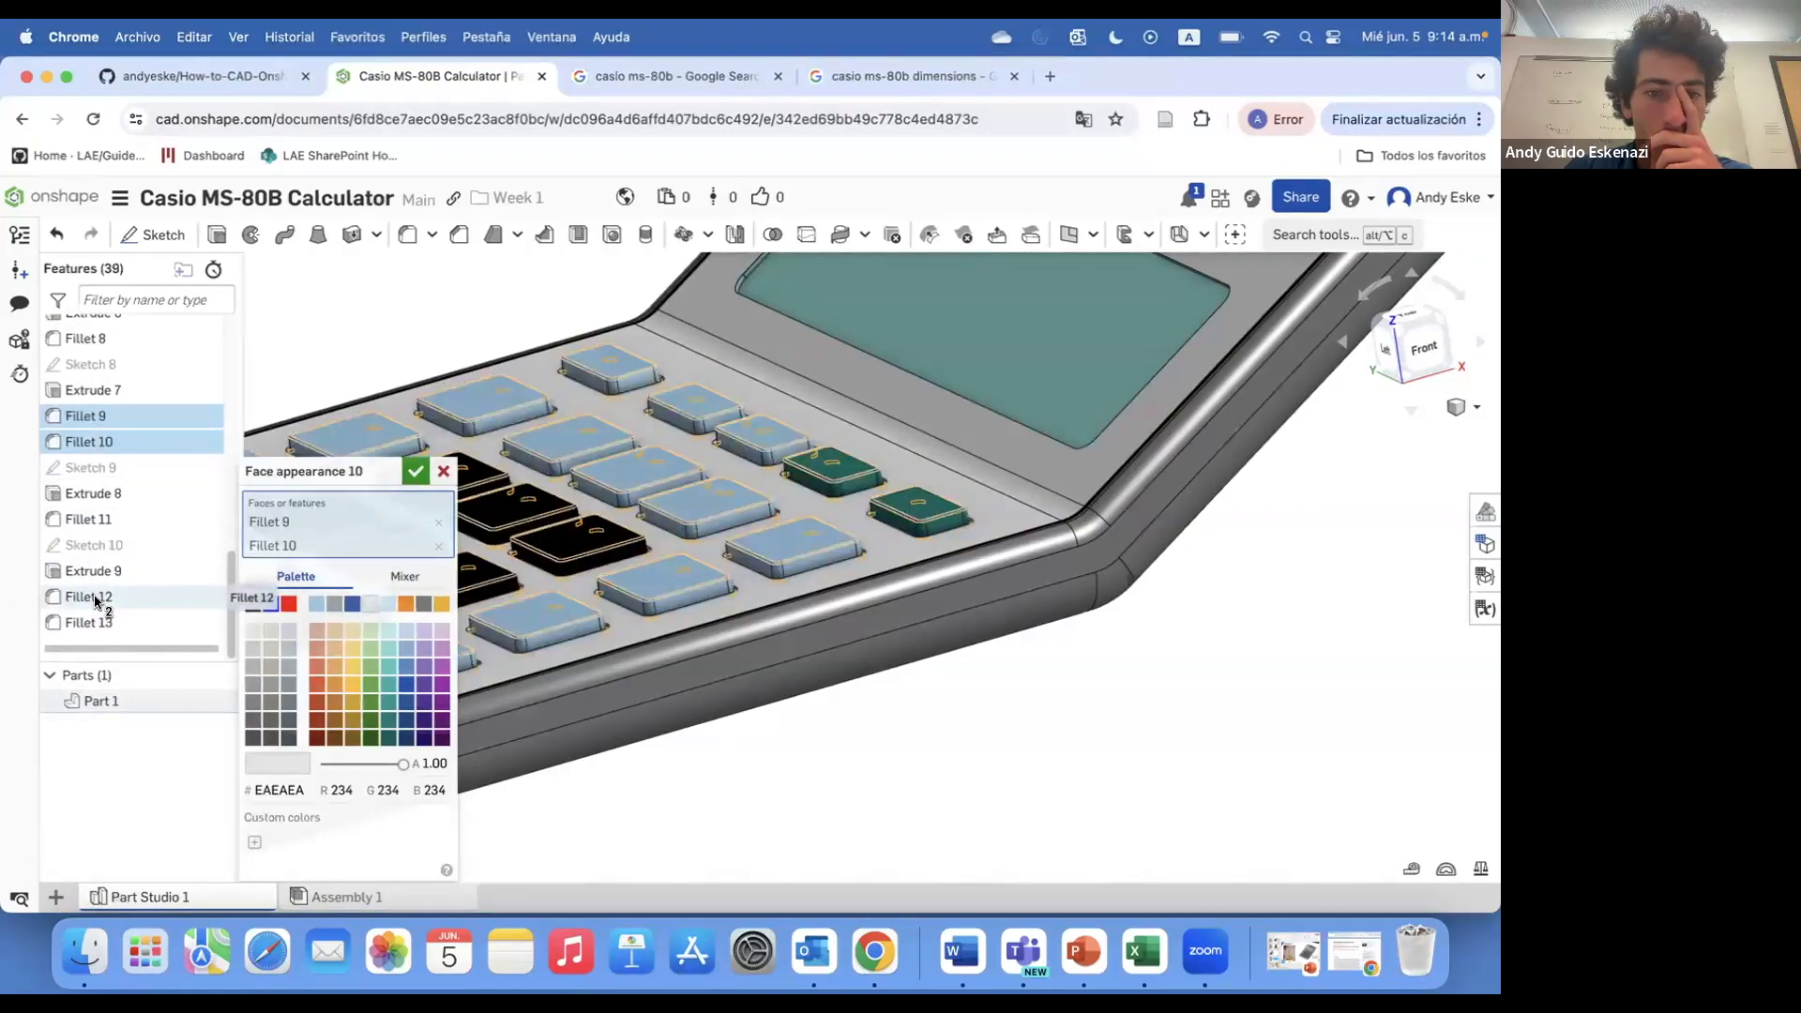
click(96, 599)
click(99, 599)
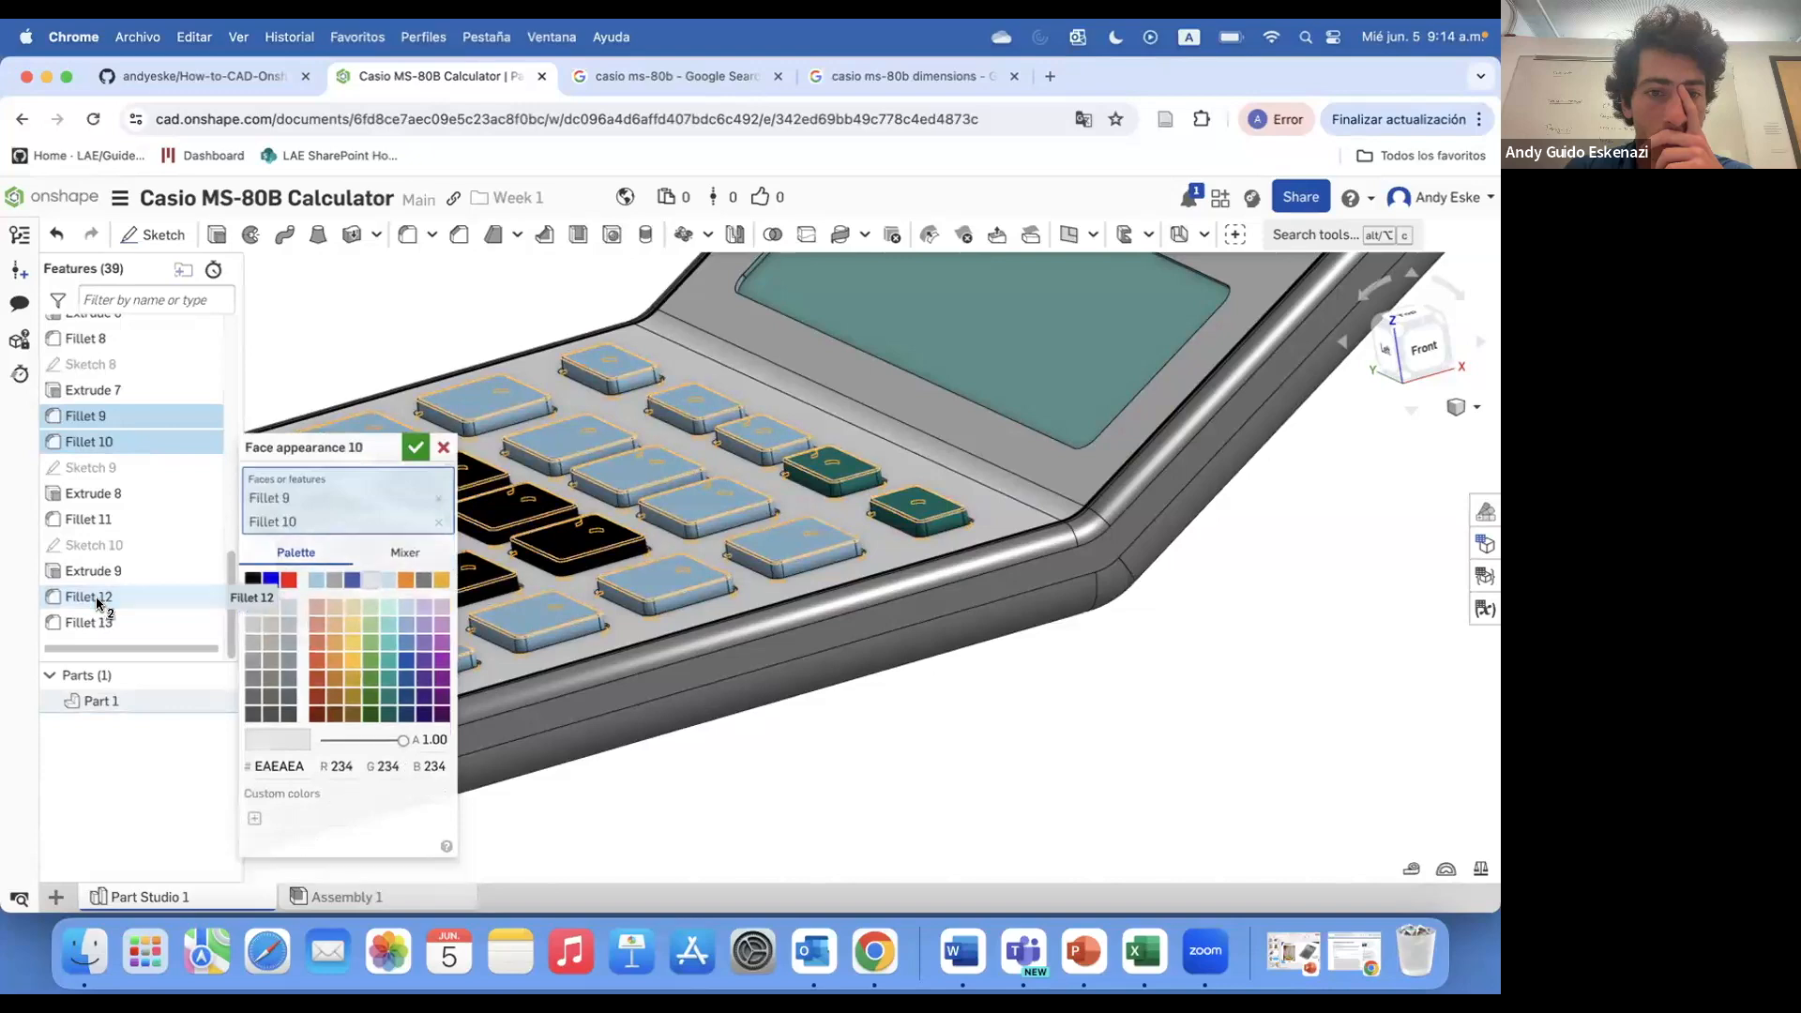
click(104, 524)
click(418, 449)
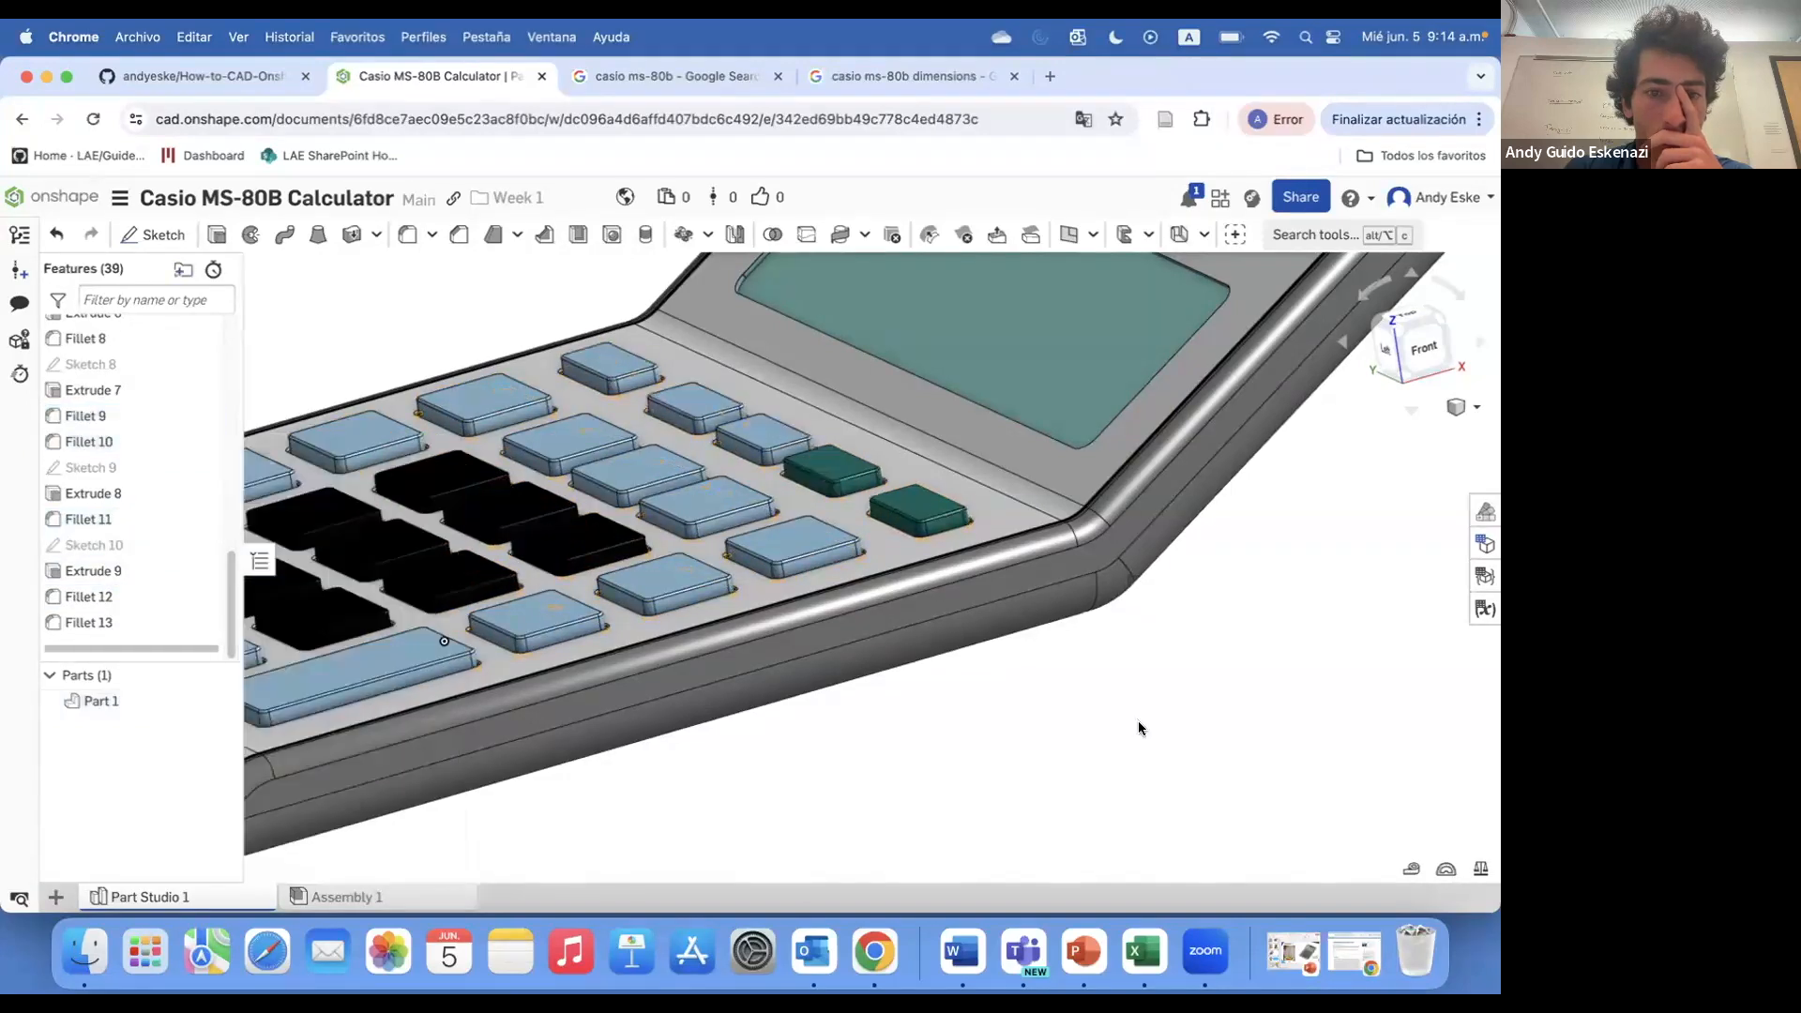
- Check the reference photos, and start a red BA401B face appearance on the top of the outer-column key second from the front
scroll(688, 428, up, 5)
right_drag(688, 428, 860, 431)
scroll(896, 548, down, 5)
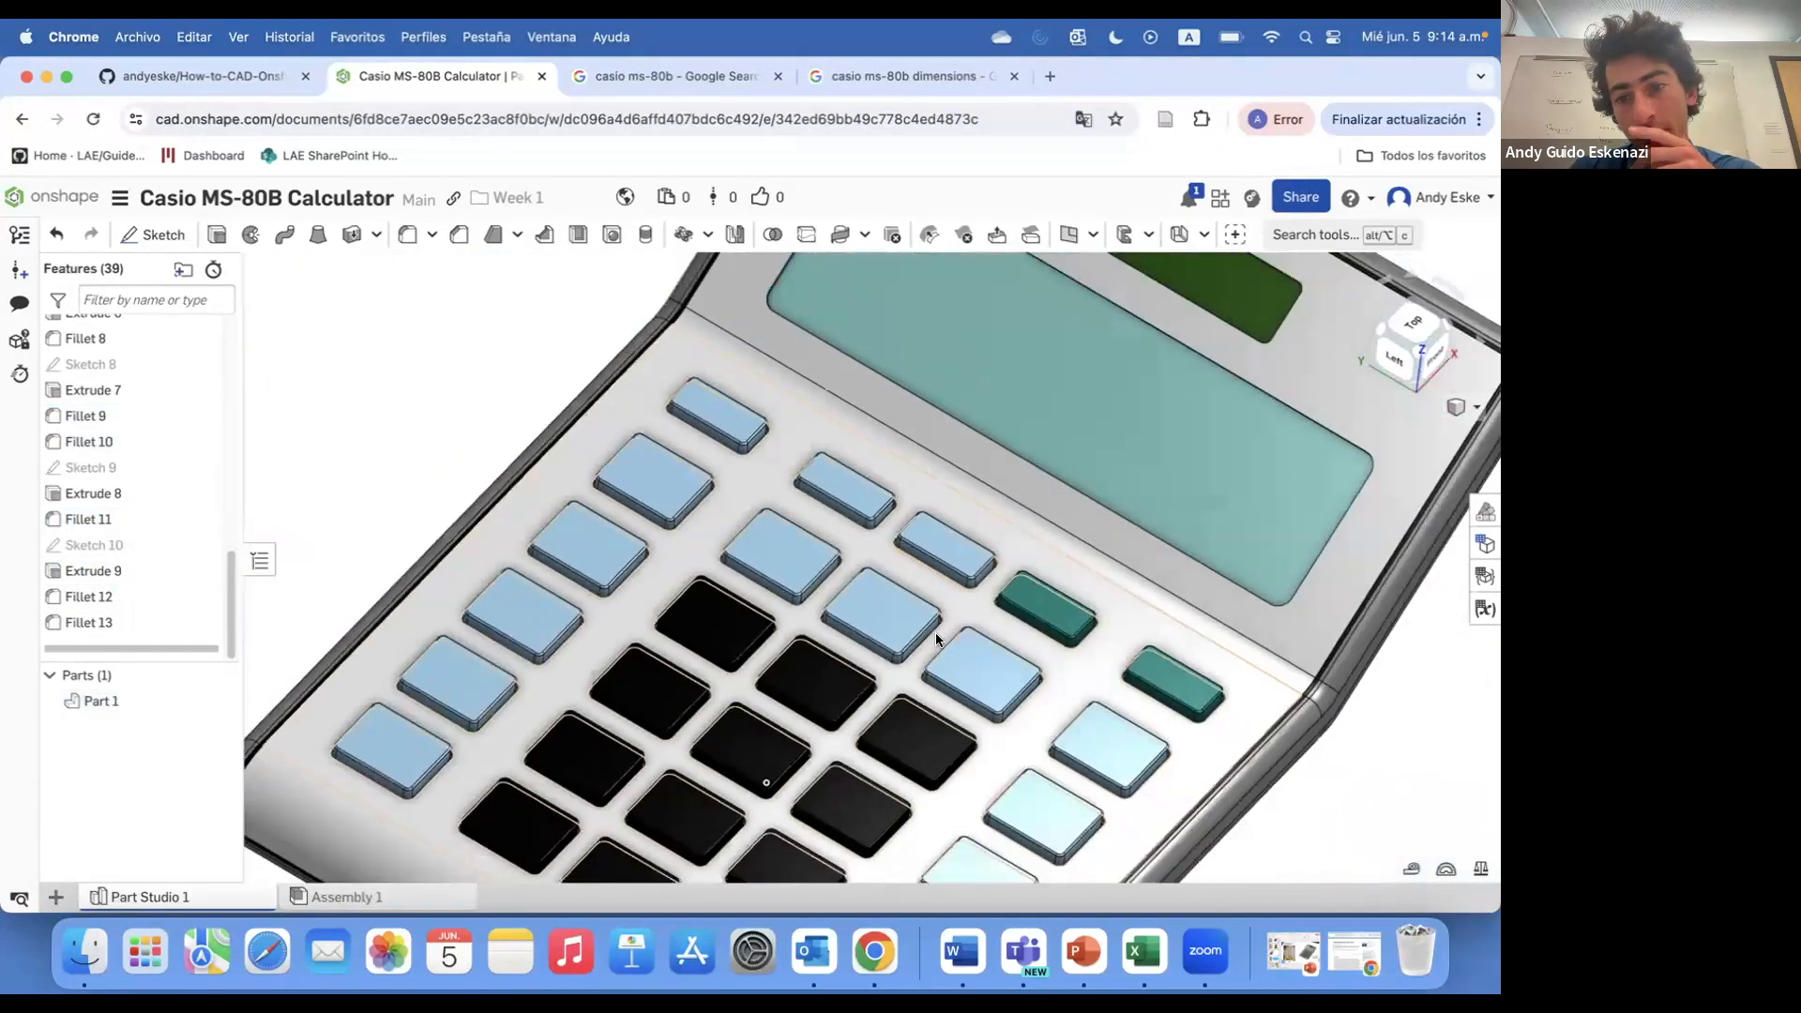
click(605, 79)
click(487, 79)
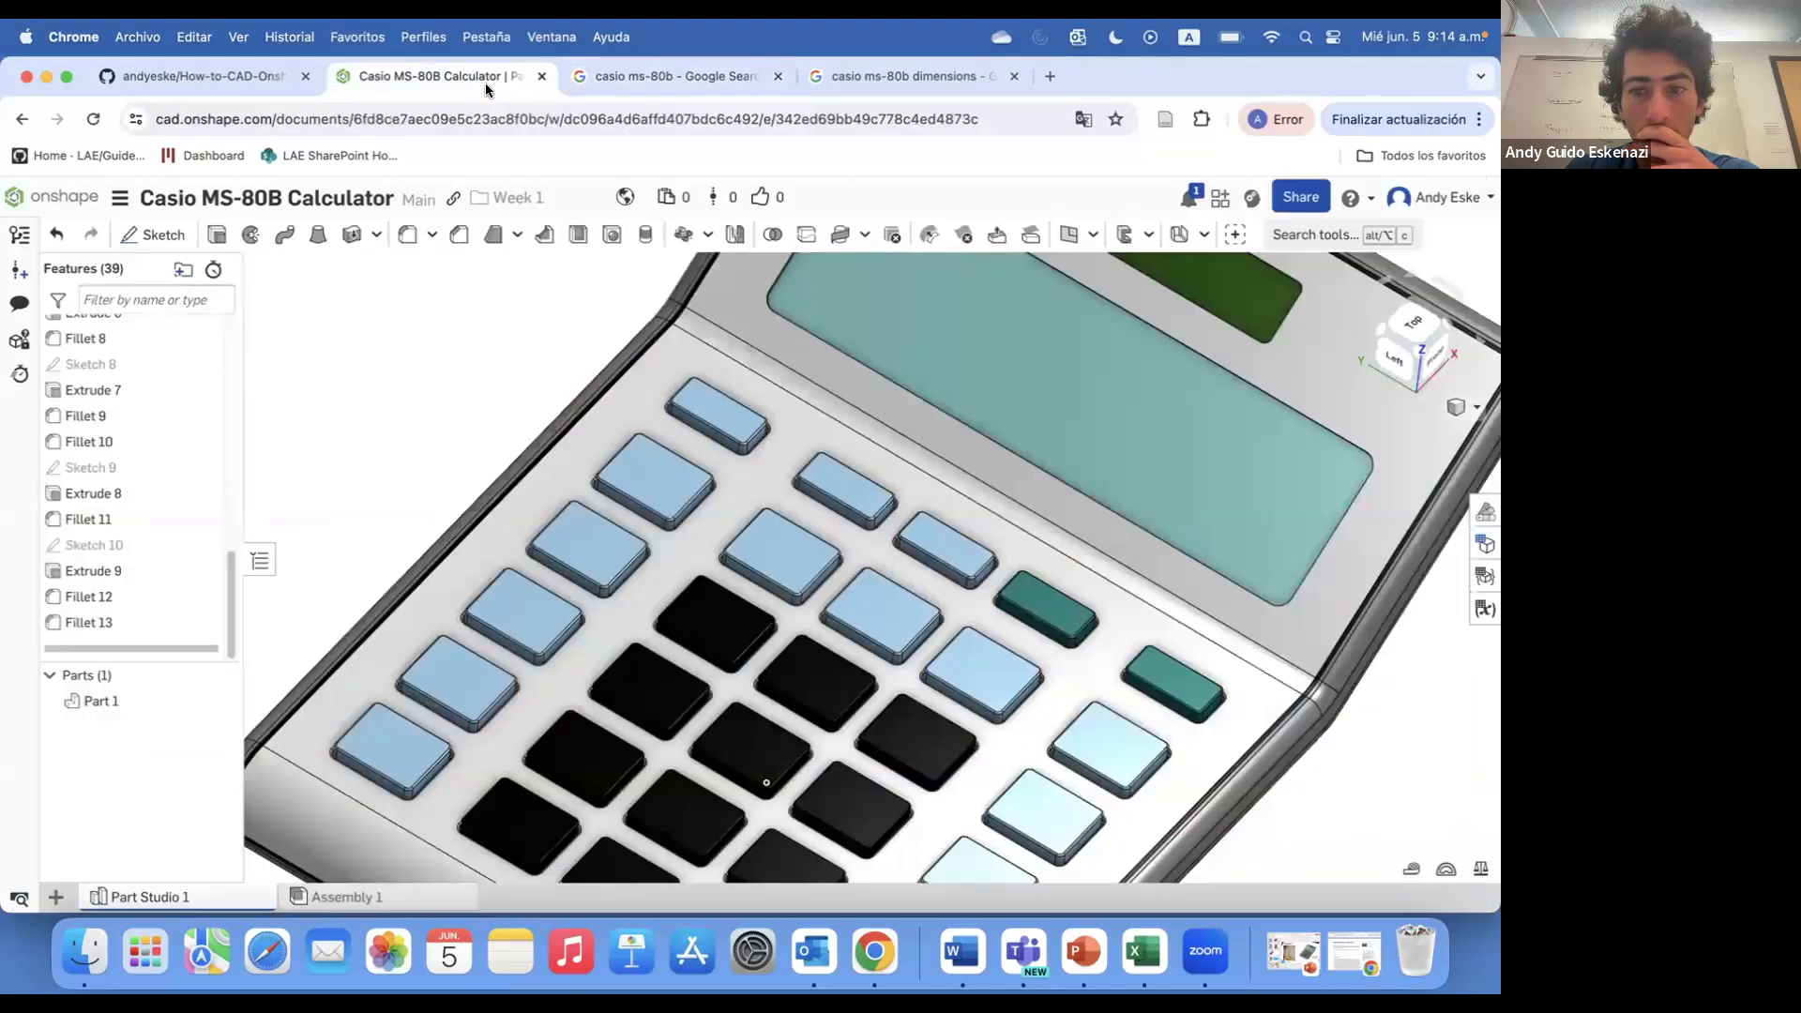
scroll(436, 706, up, 5)
right_click(520, 709)
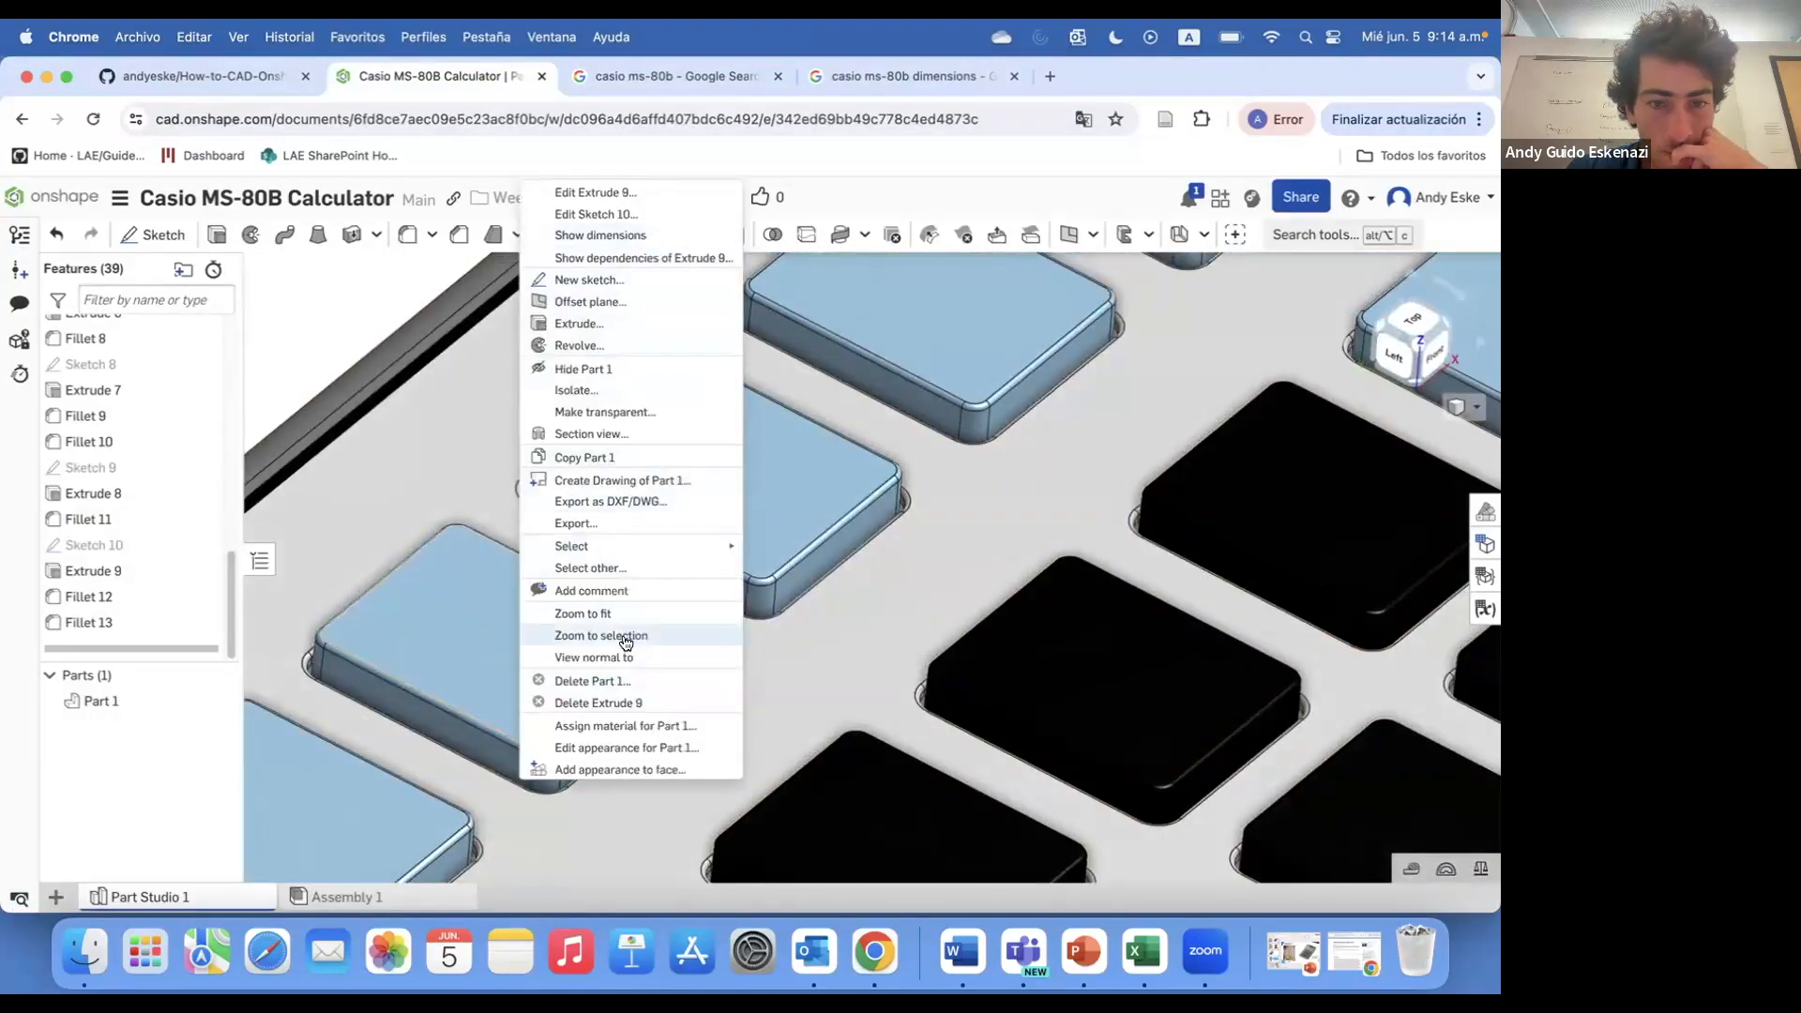
click(628, 769)
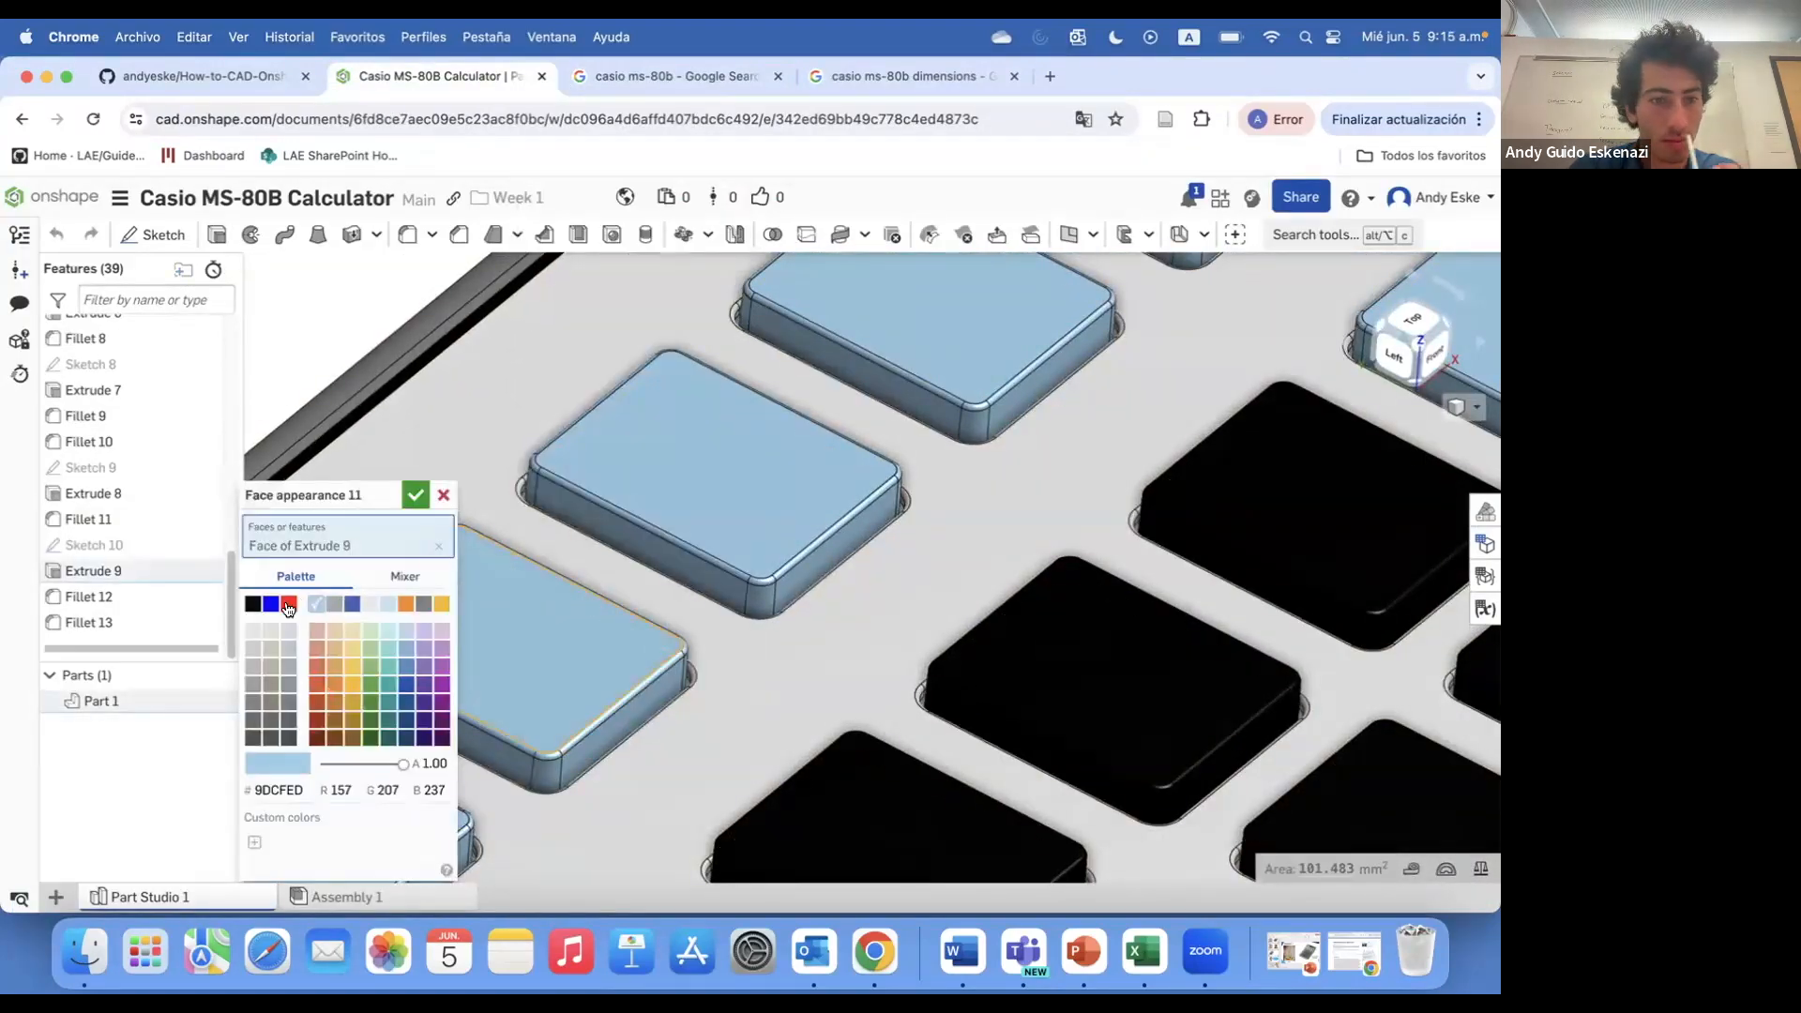
click(316, 696)
scroll(668, 563, down, 3)
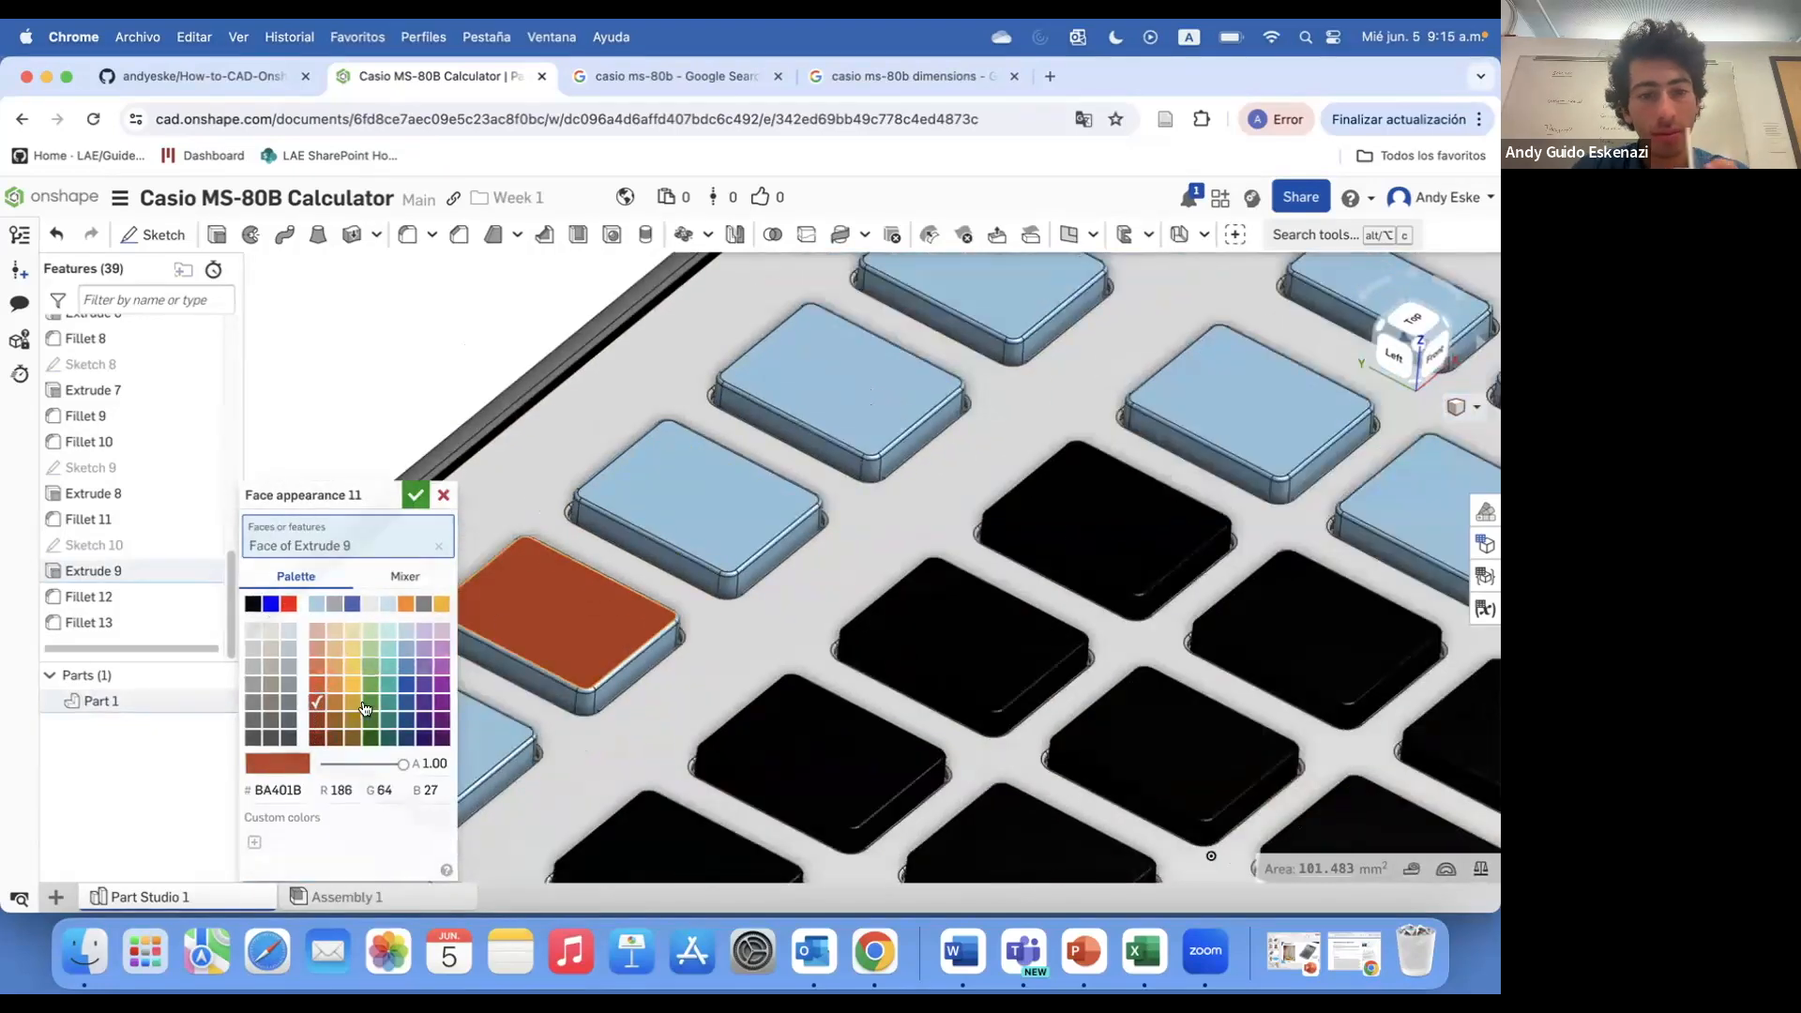
scroll(553, 647, down, 1)
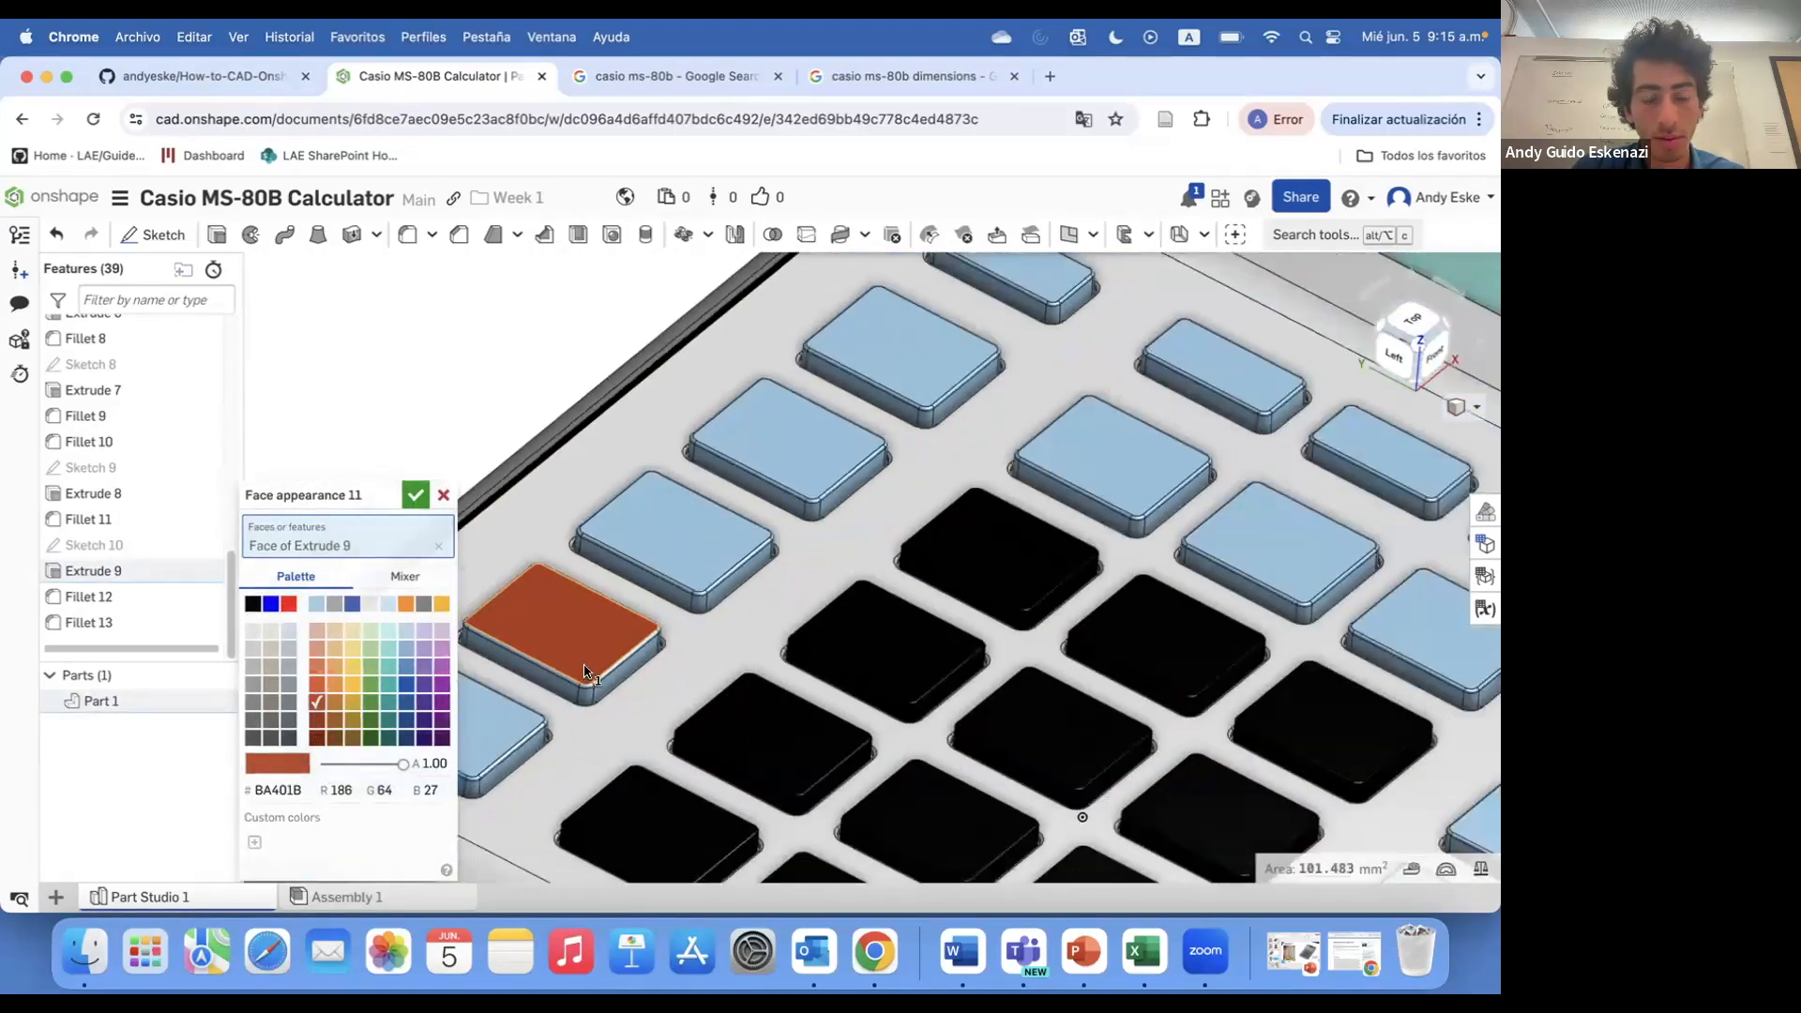
- Add the front corner, long side, short side and rounded-edge faces of the red key to the BA401B appearance
scroll(501, 642, up, 5)
click(715, 791)
click(746, 774)
click(780, 816)
click(790, 791)
scroll(953, 656, down, 2)
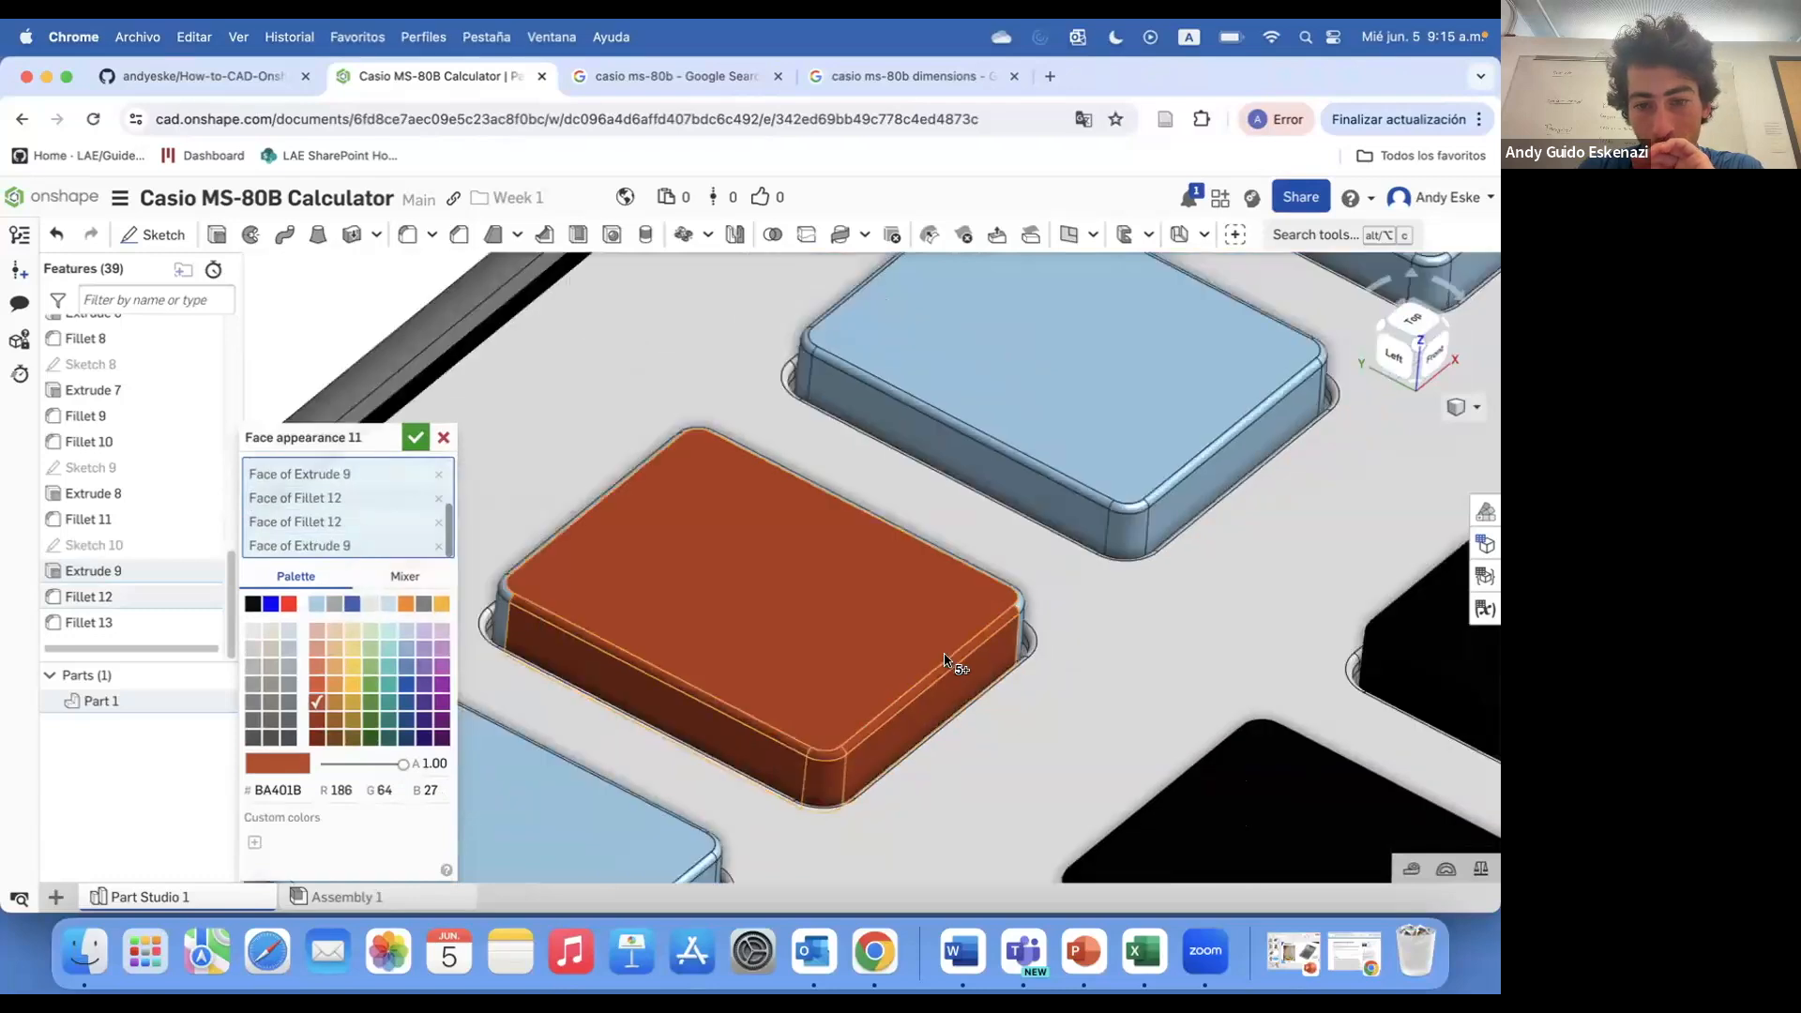
- Add the front outer-column key's top, side and corner faces to the red BA401B appearance
scroll(500, 787, up, 5)
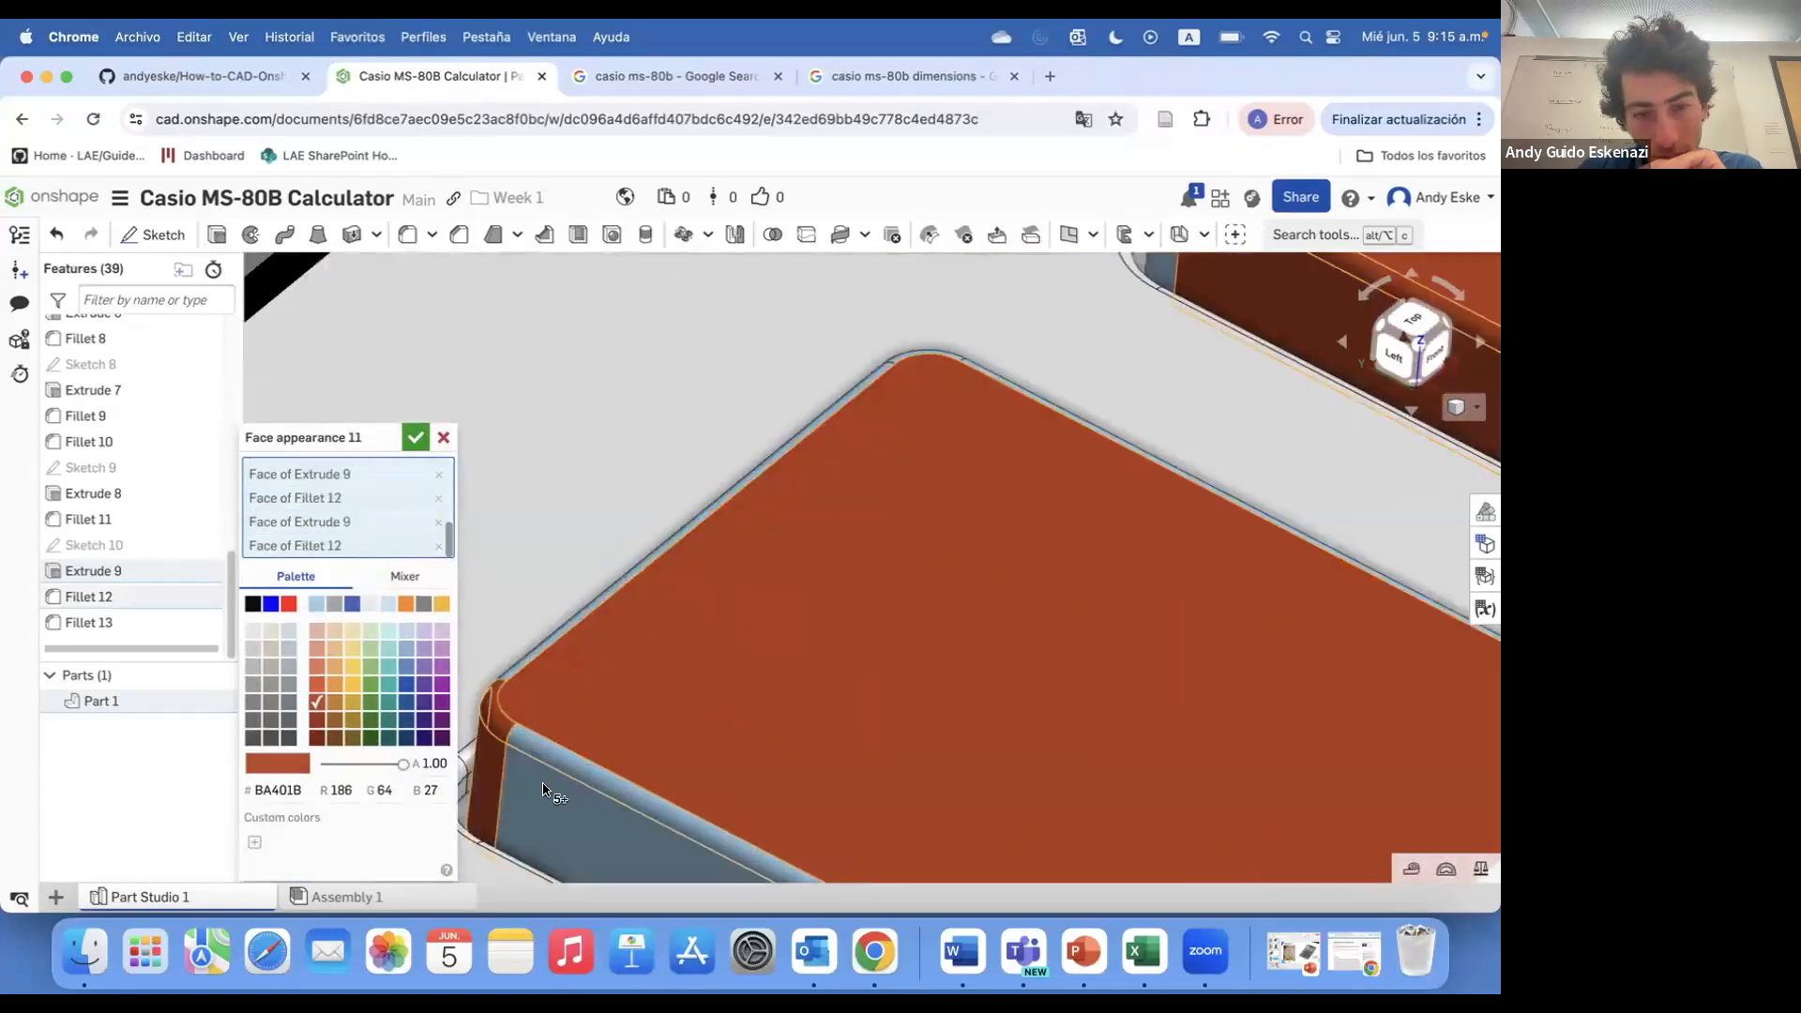
scroll(542, 790, down, 2)
scroll(1053, 483, up, 5)
click(1052, 483)
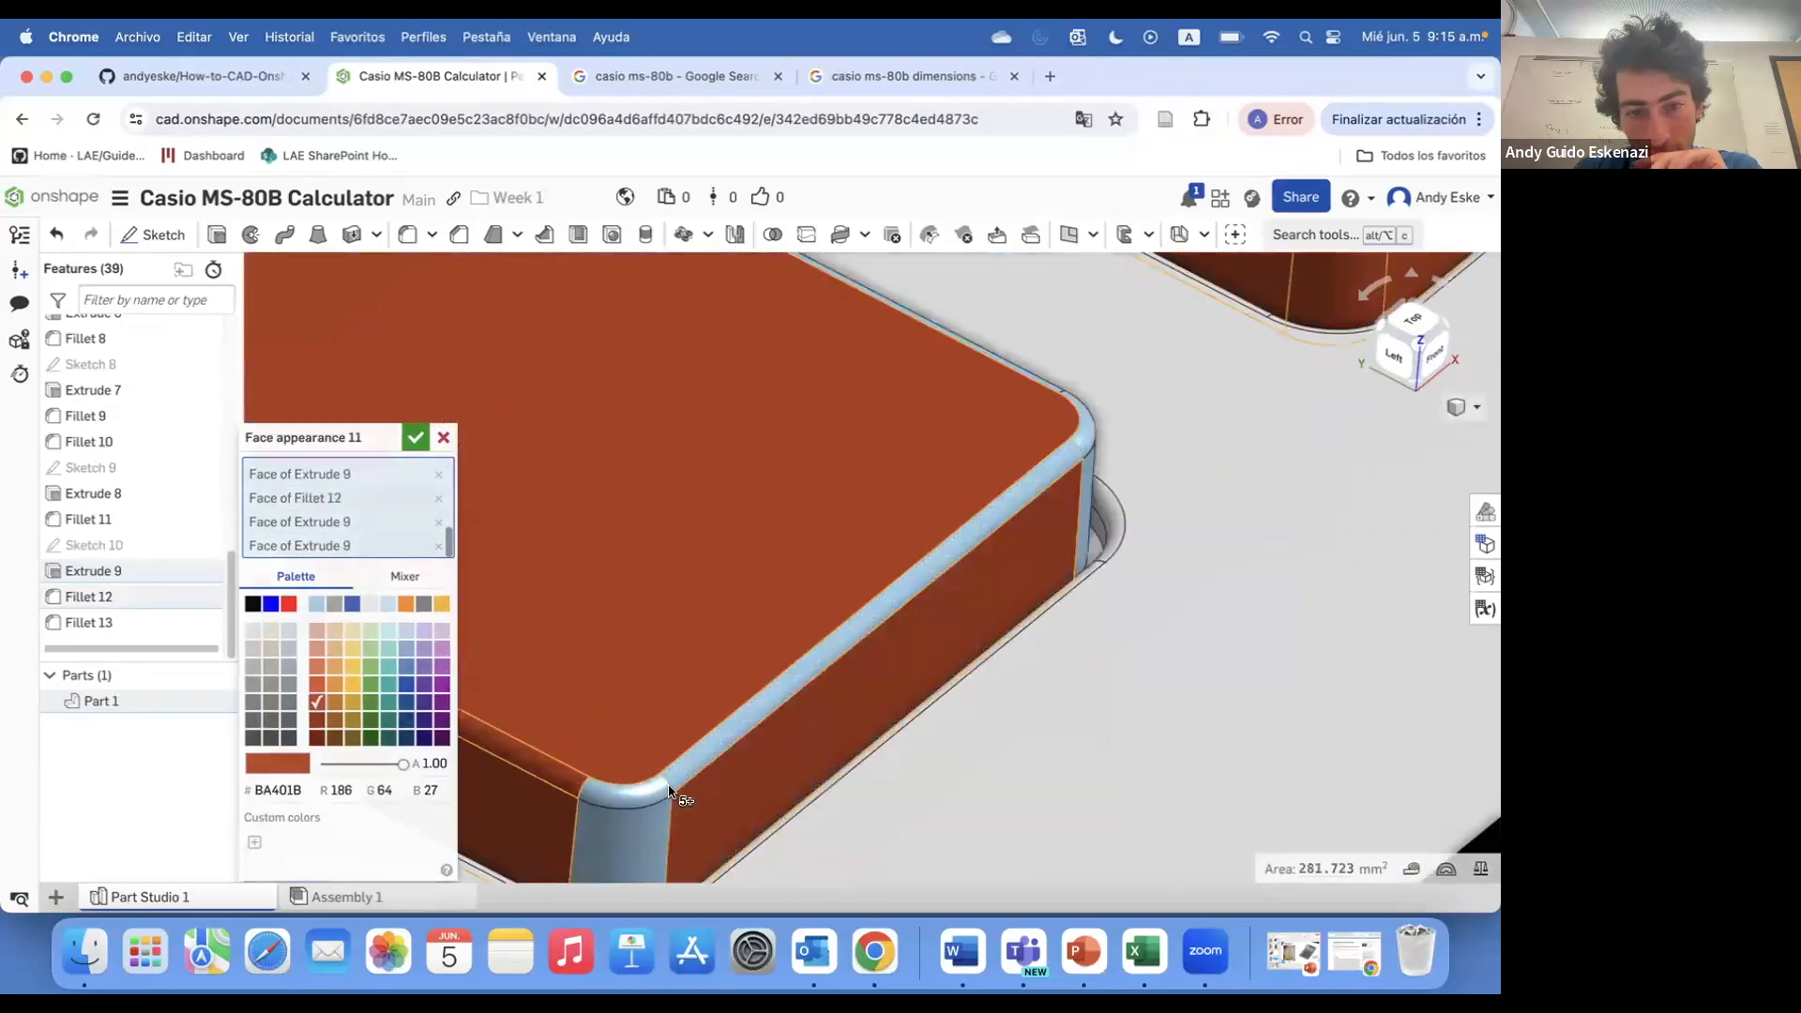
click(1090, 492)
scroll(1024, 460, down, 3)
- Add the opposite side, corner and rounded-edge faces of the two red keys to the BA401B appearance
right_drag(915, 313, 845, 591)
click(844, 591)
click(571, 375)
click(809, 526)
scroll(835, 525, up, 4)
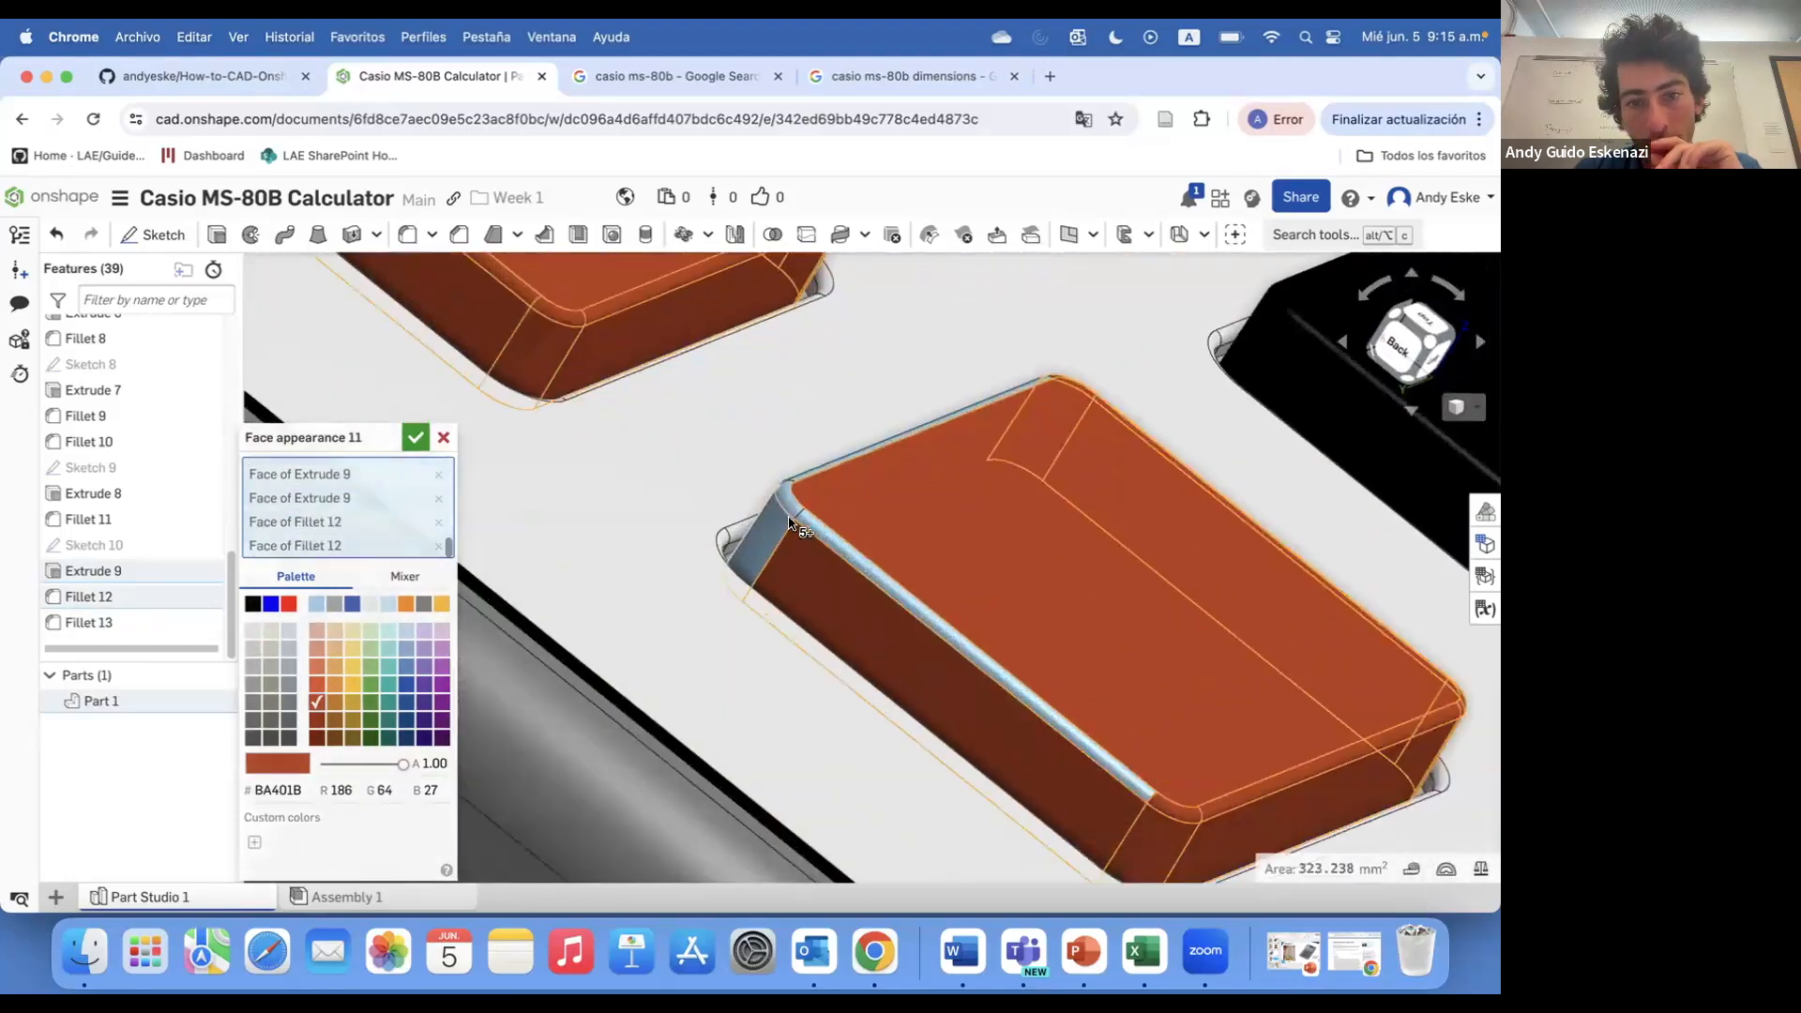
scroll(862, 536, down, 3)
scroll(862, 538, up, 5)
click(887, 554)
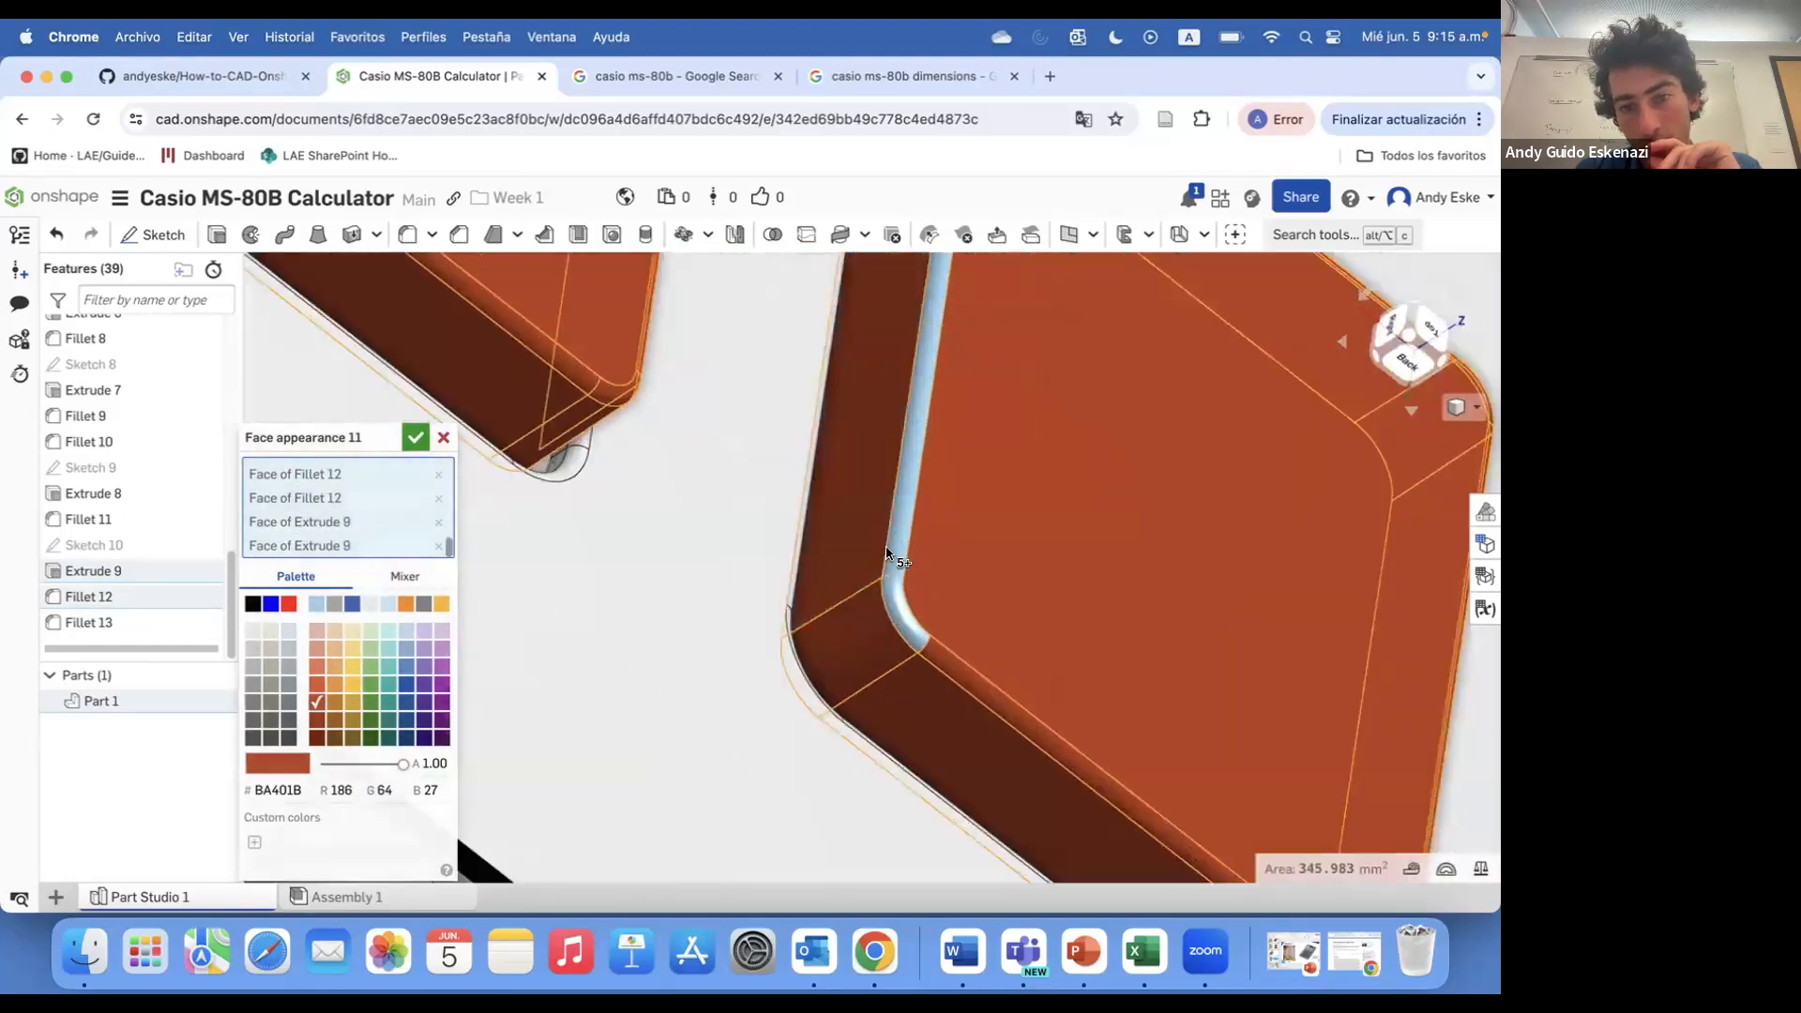
- Add the last uncoloured corner and edge faces of the two red keys and accept the BA401B appearance
scroll(890, 588, down, 4)
right_drag(890, 588, 901, 428)
click(522, 495)
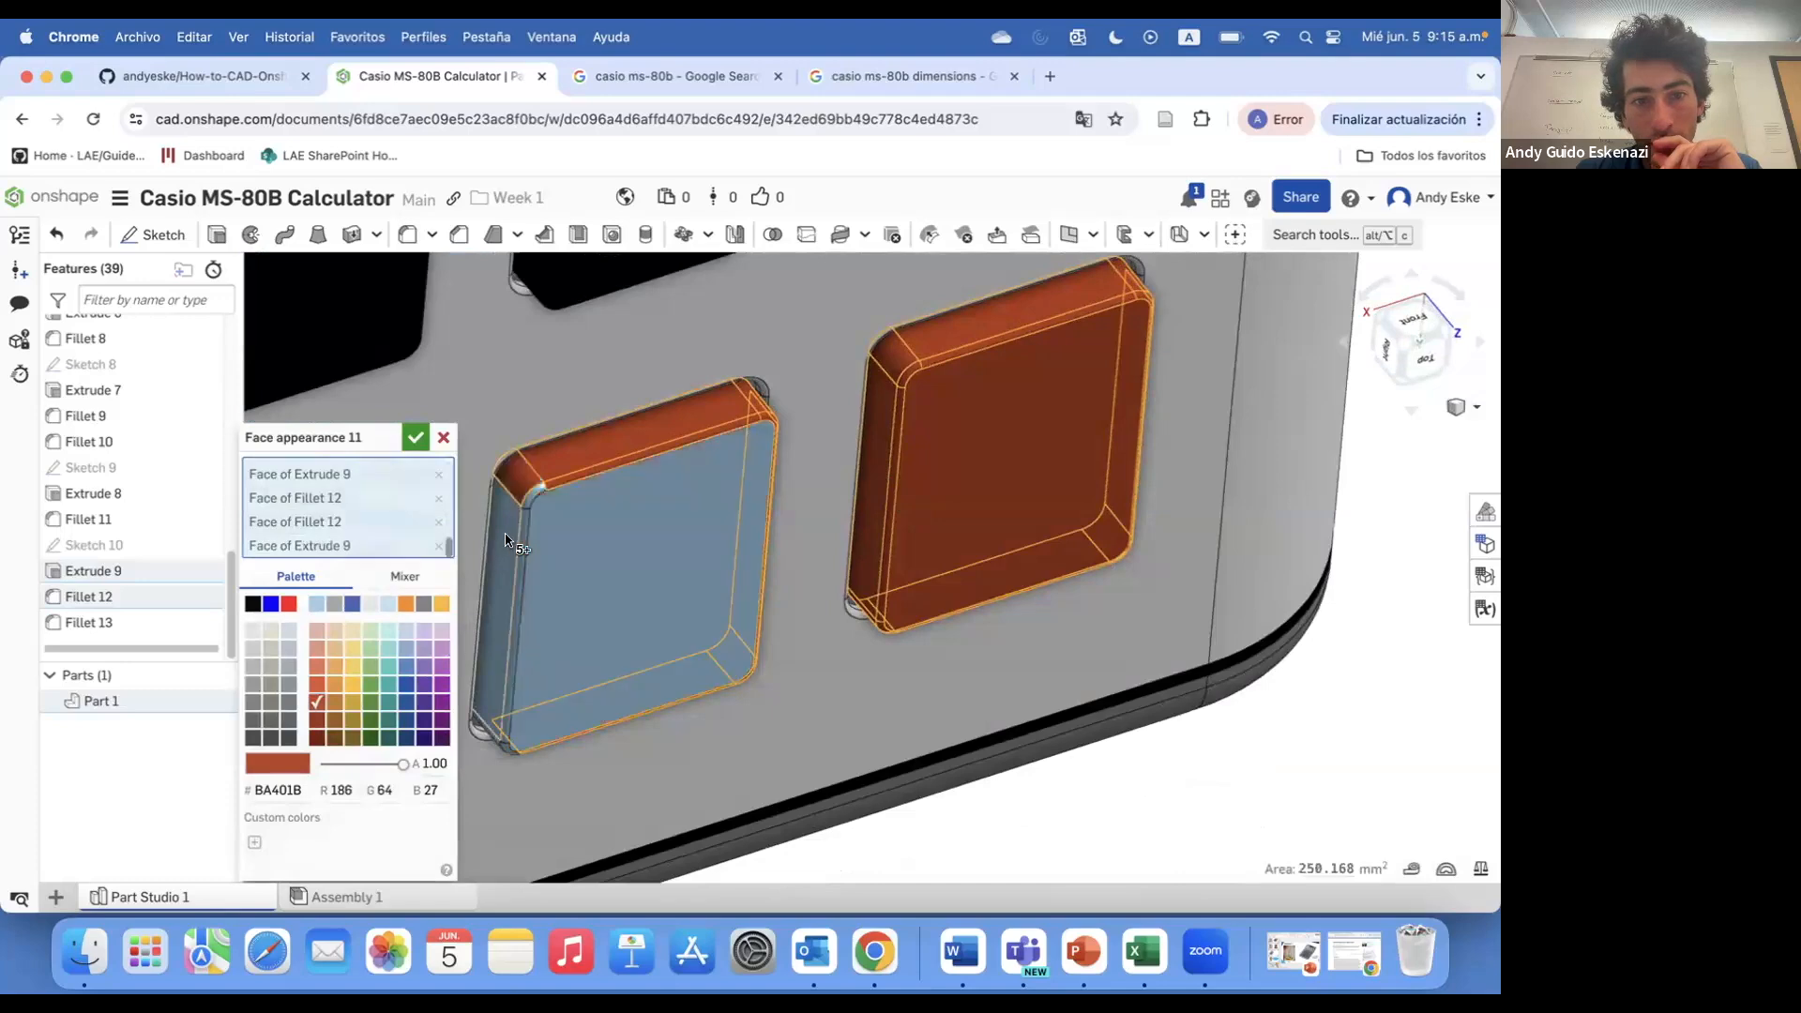
scroll(537, 508, up, 5)
click(493, 506)
scroll(511, 499, down, 5)
right_drag(600, 603, 619, 475)
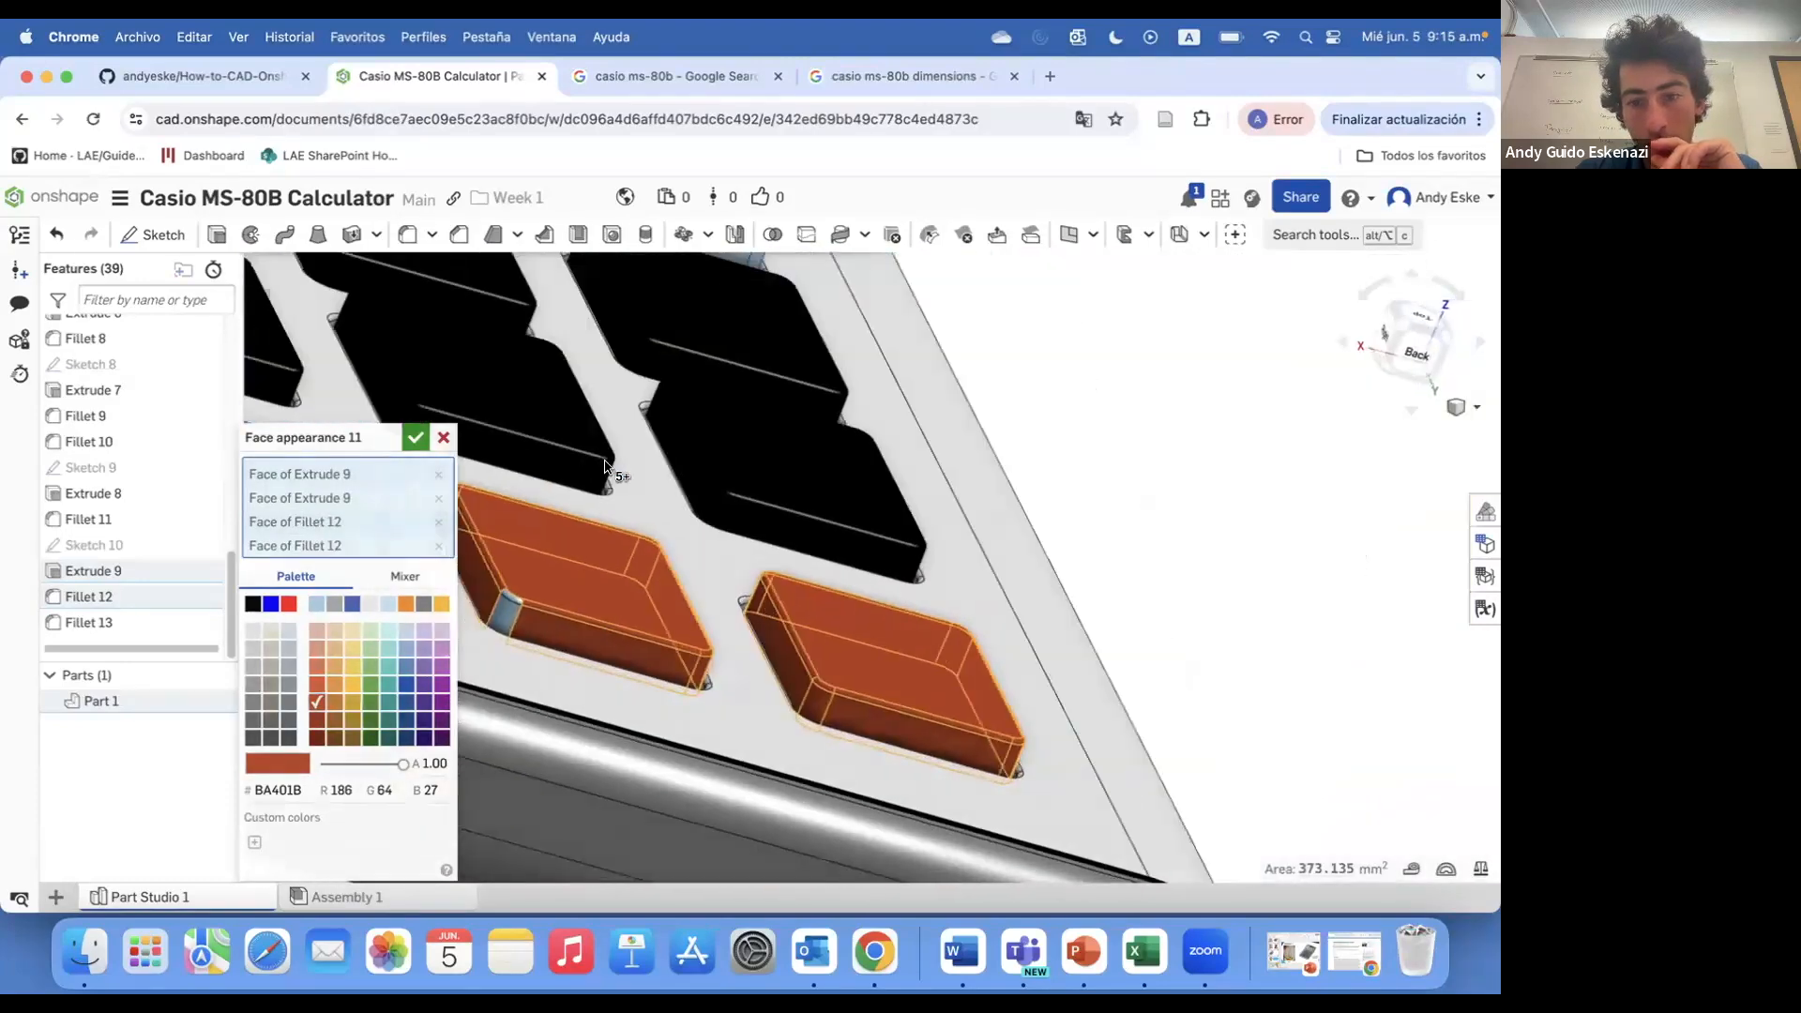
scroll(506, 605, up, 5)
click(409, 432)
- Start a grey 7F7F7F face appearance on the top of the back-row key in the red keys' column
scroll(797, 600, down, 6)
right_drag(798, 600, 1076, 725)
scroll(1076, 725, up, 2)
right_drag(682, 556, 871, 458)
scroll(526, 384, up, 5)
right_click(511, 376)
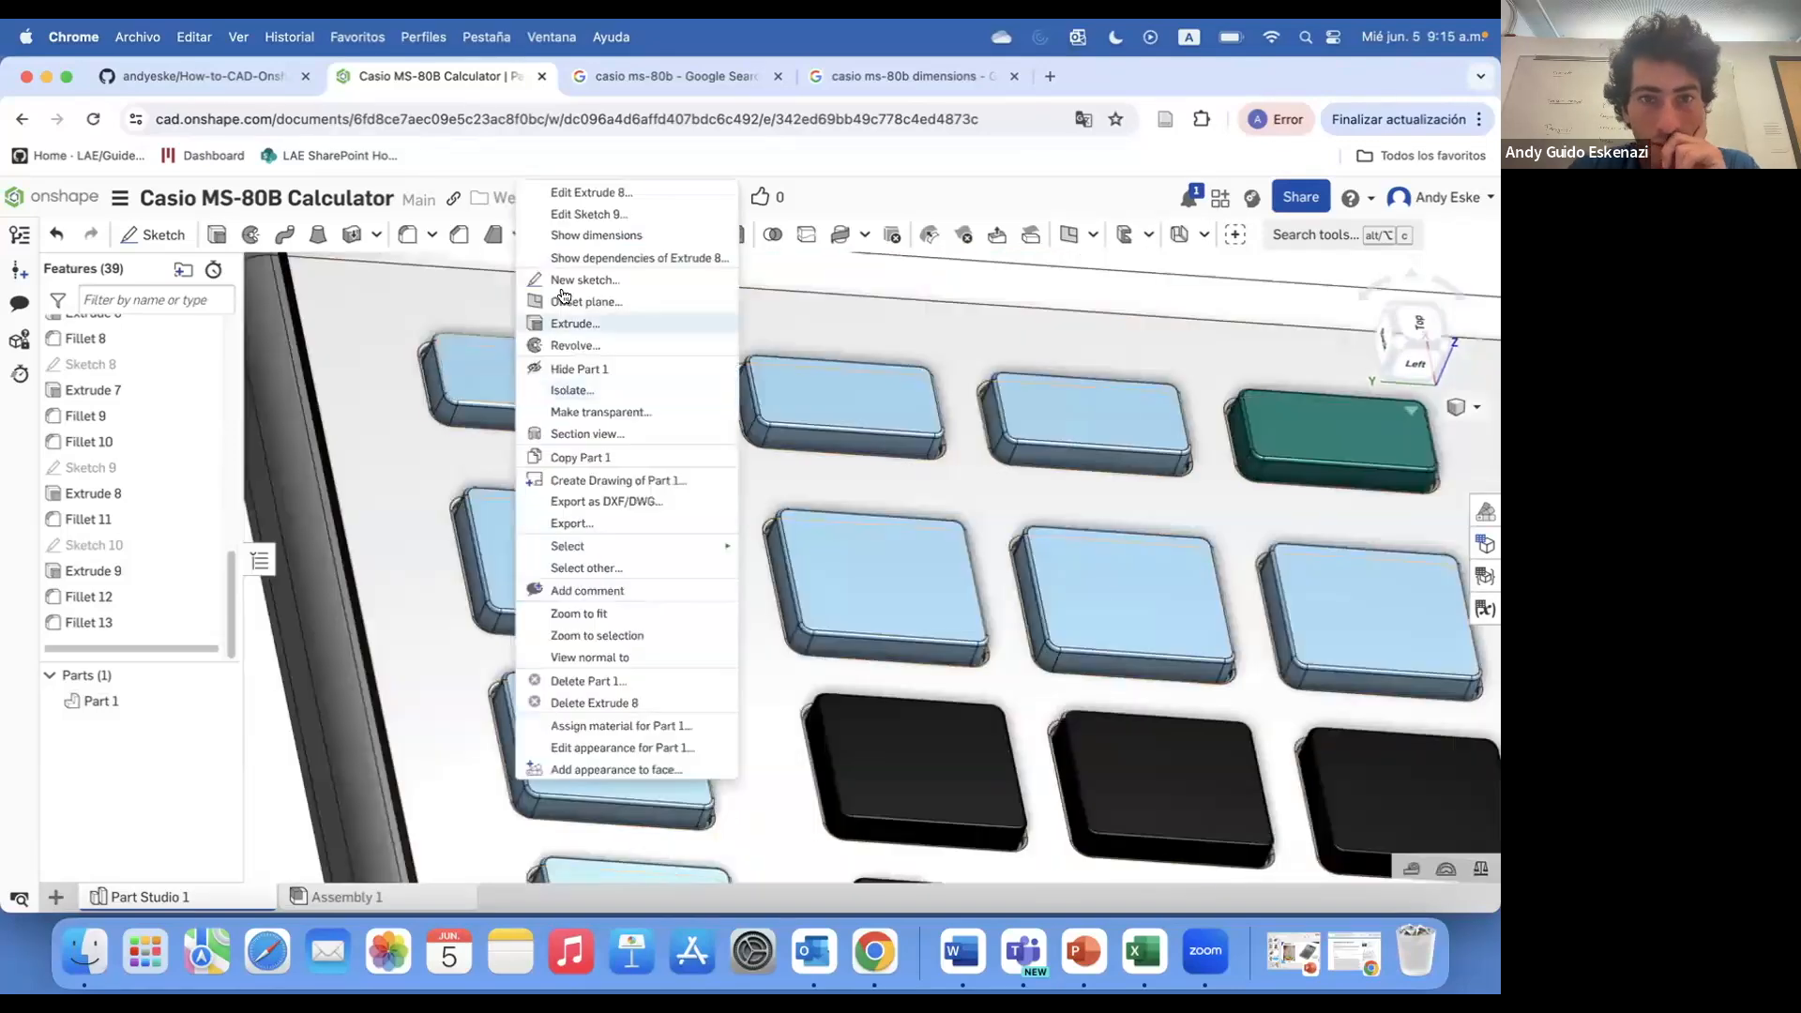
click(606, 769)
click(603, 736)
- Add the top faces of the remaining uncoloured light blue keys, including the long key, to the grey 7F7F7F appearance
click(663, 515)
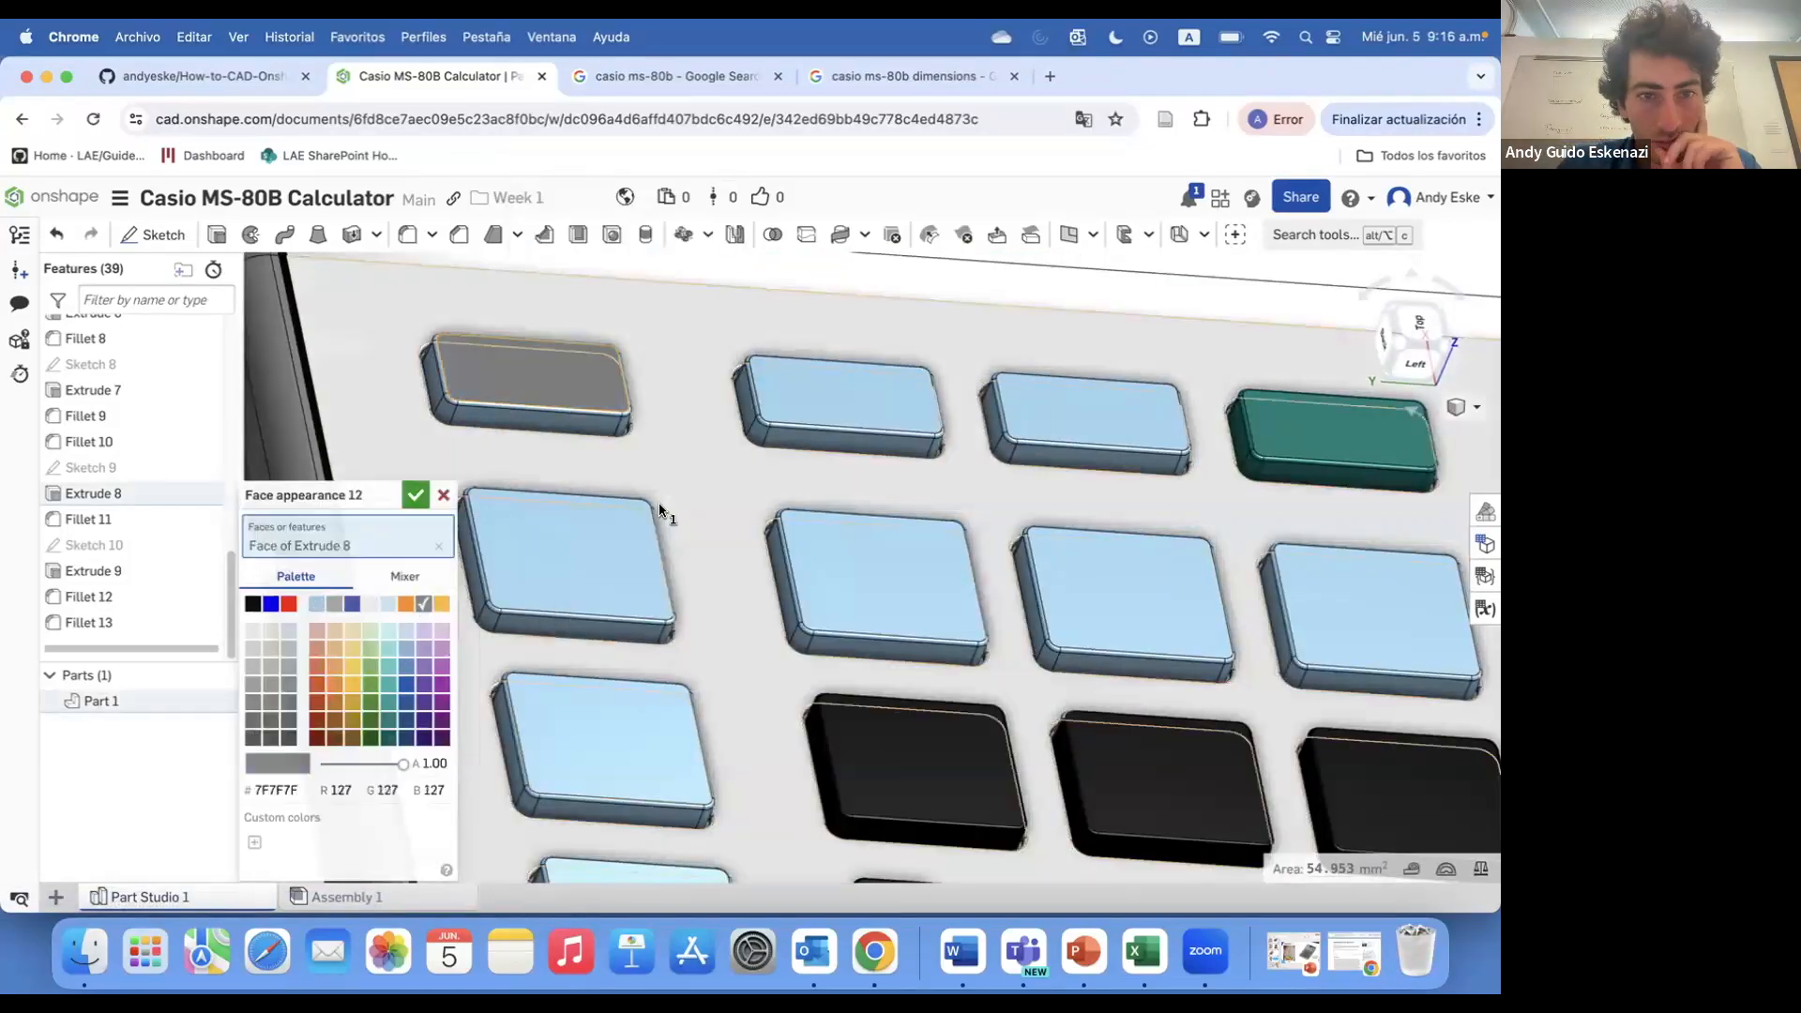
click(844, 576)
click(861, 405)
click(1070, 418)
click(1116, 591)
click(1371, 609)
scroll(970, 530, down, 4)
click(1246, 567)
click(880, 698)
click(1269, 645)
click(1284, 720)
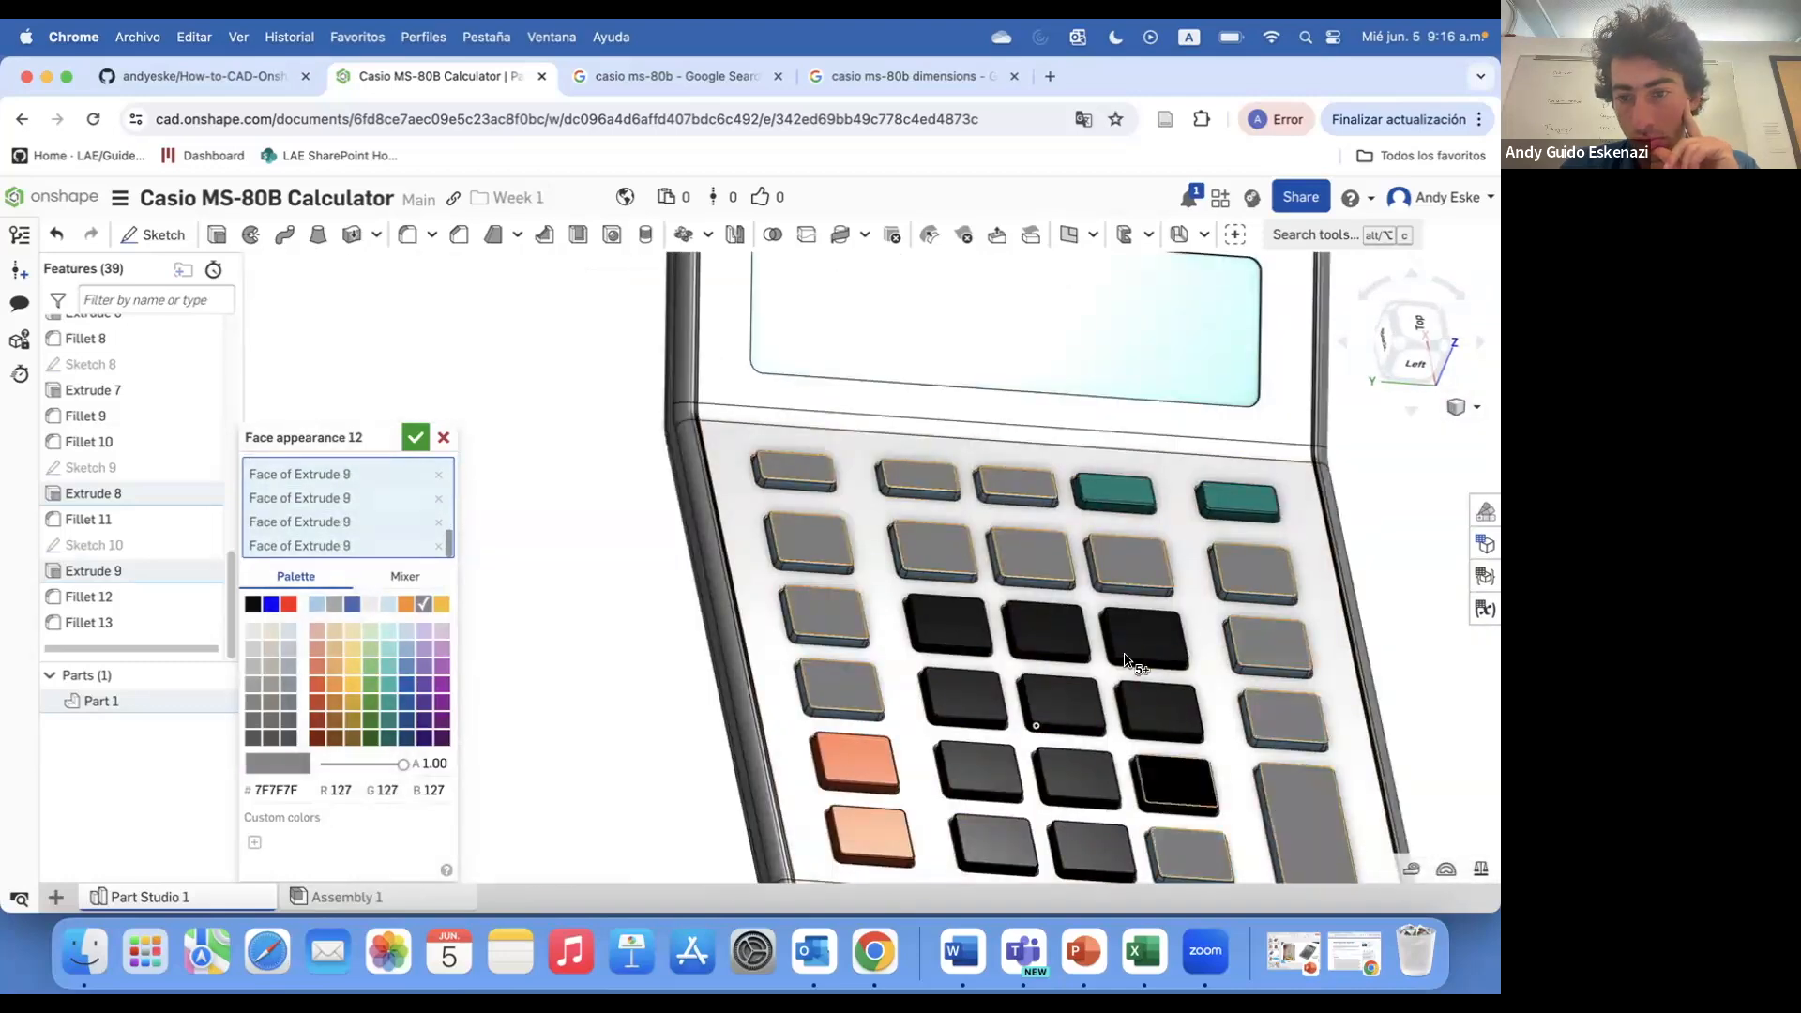
- Add the side, corner and rounded-edge faces of the grey key next to the red keys to the 7F7F7F appearance
scroll(1088, 688, down, 4)
mouse_move(974, 709)
right_down()
mouse_move(977, 638)
mouse_move(979, 712)
right_up()
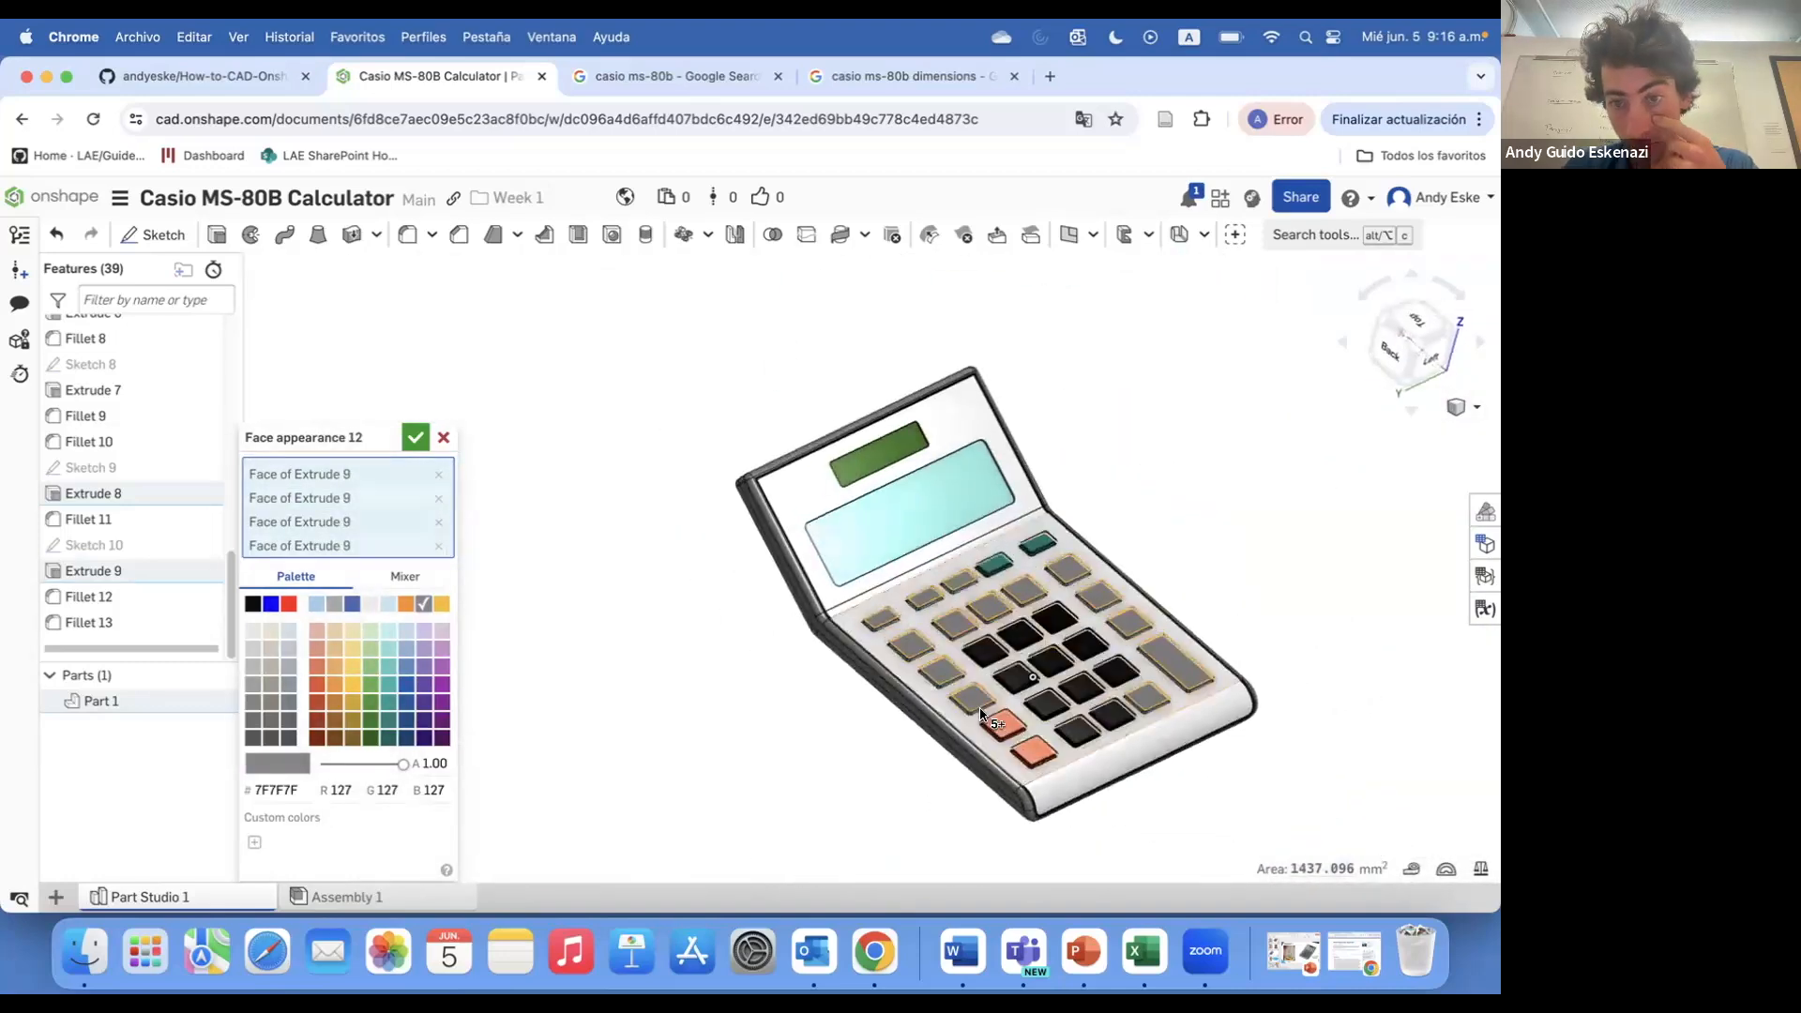
scroll(981, 714, up, 8)
click(941, 587)
click(1051, 647)
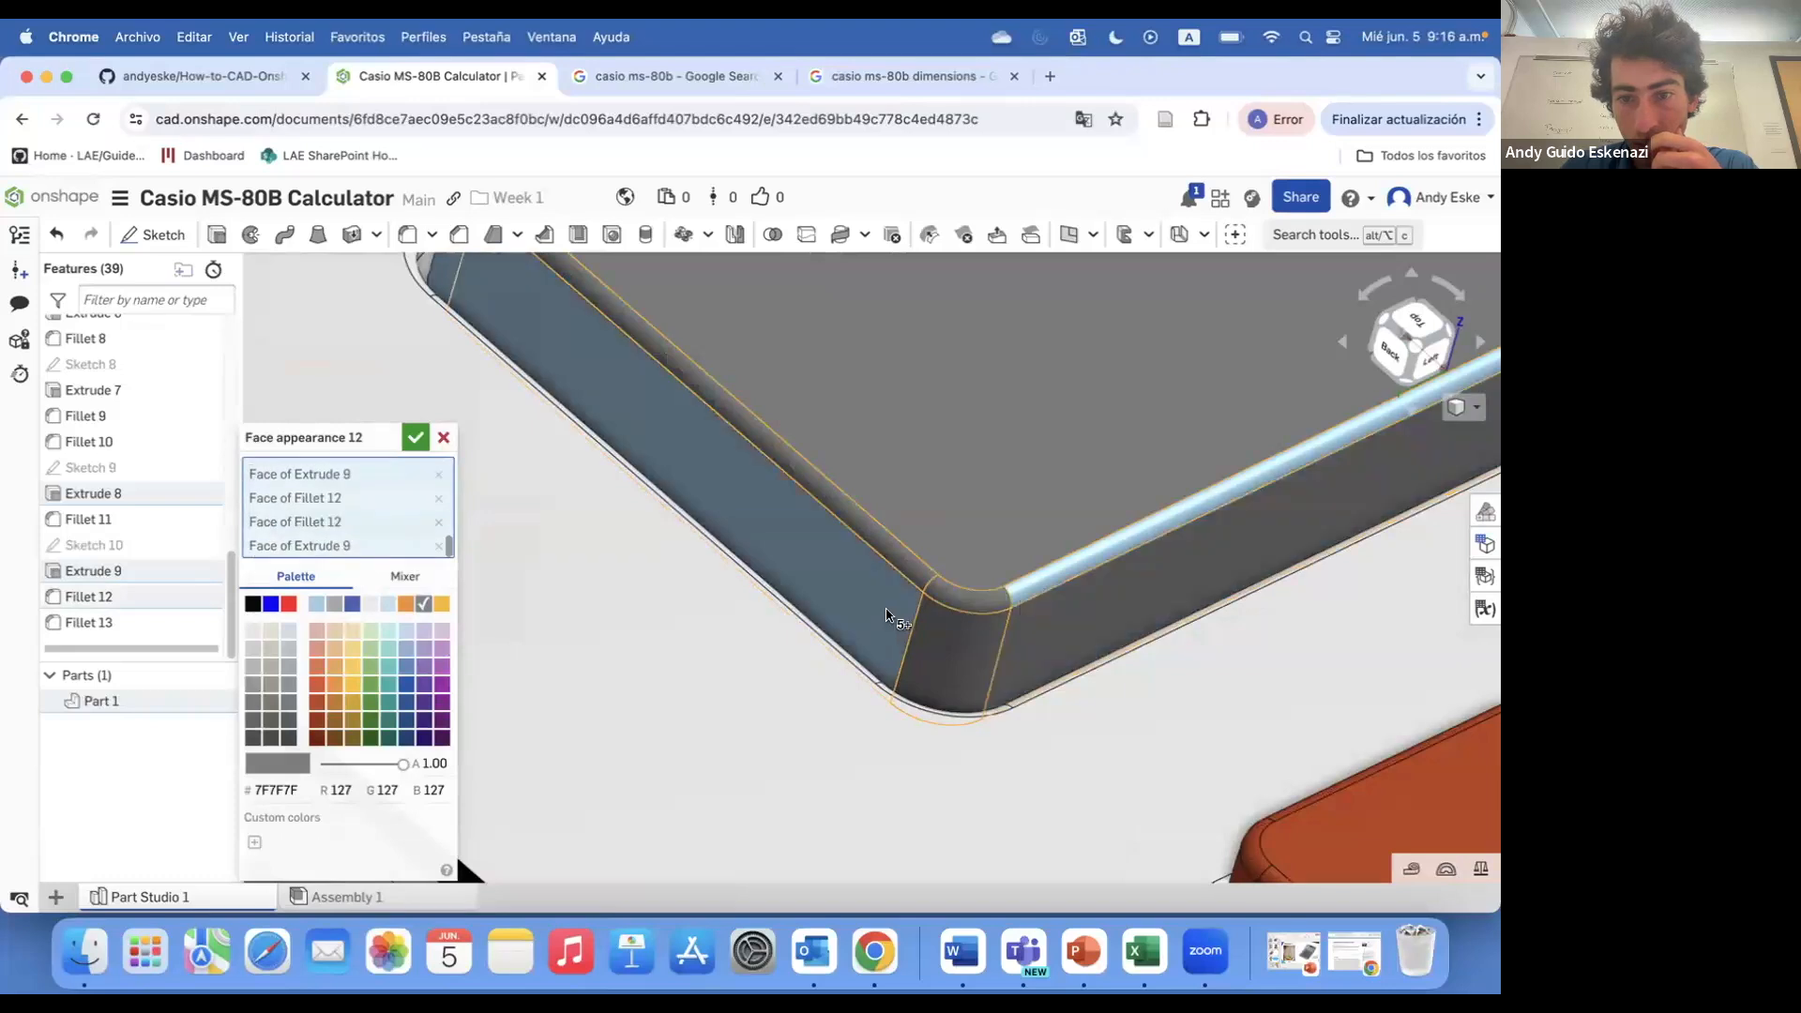
click(1069, 615)
scroll(1016, 600, down, 5)
scroll(826, 467, up, 5)
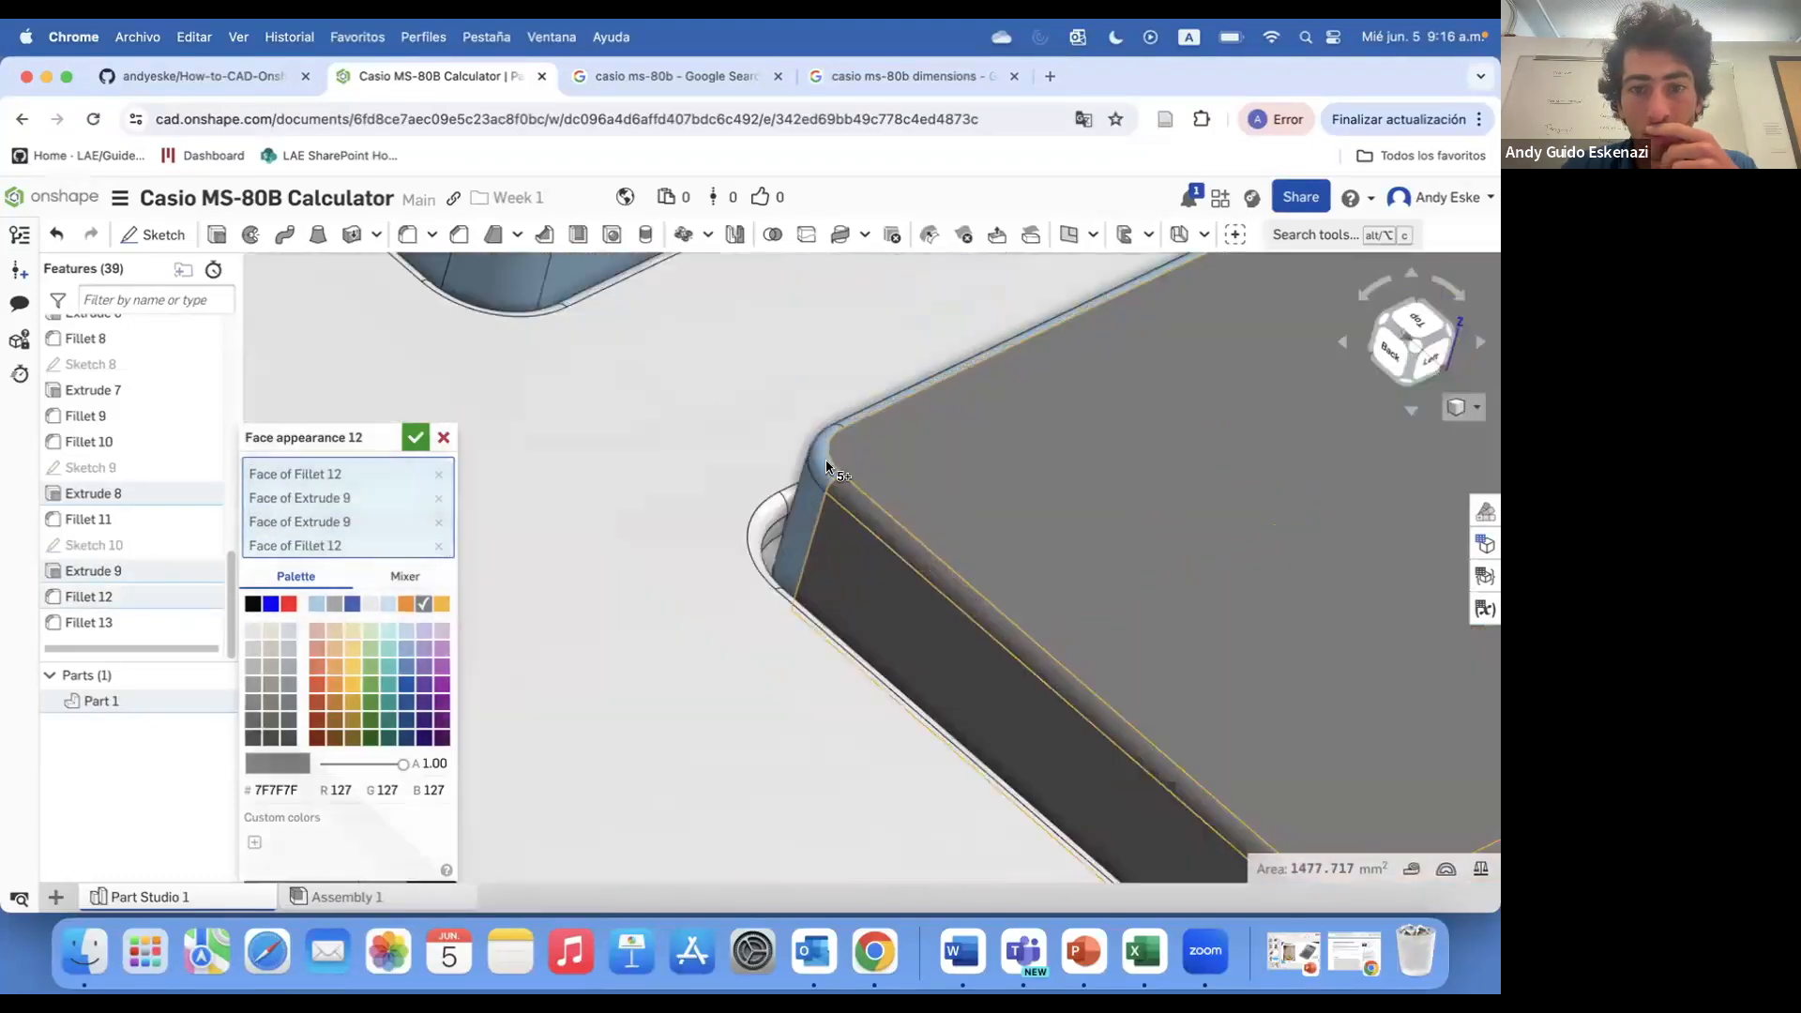
- Add the visible side, corner and rounded-edge faces of the other three grey keys in the red keys' column to the appearance
scroll(804, 536, down, 4)
scroll(924, 500, up, 4)
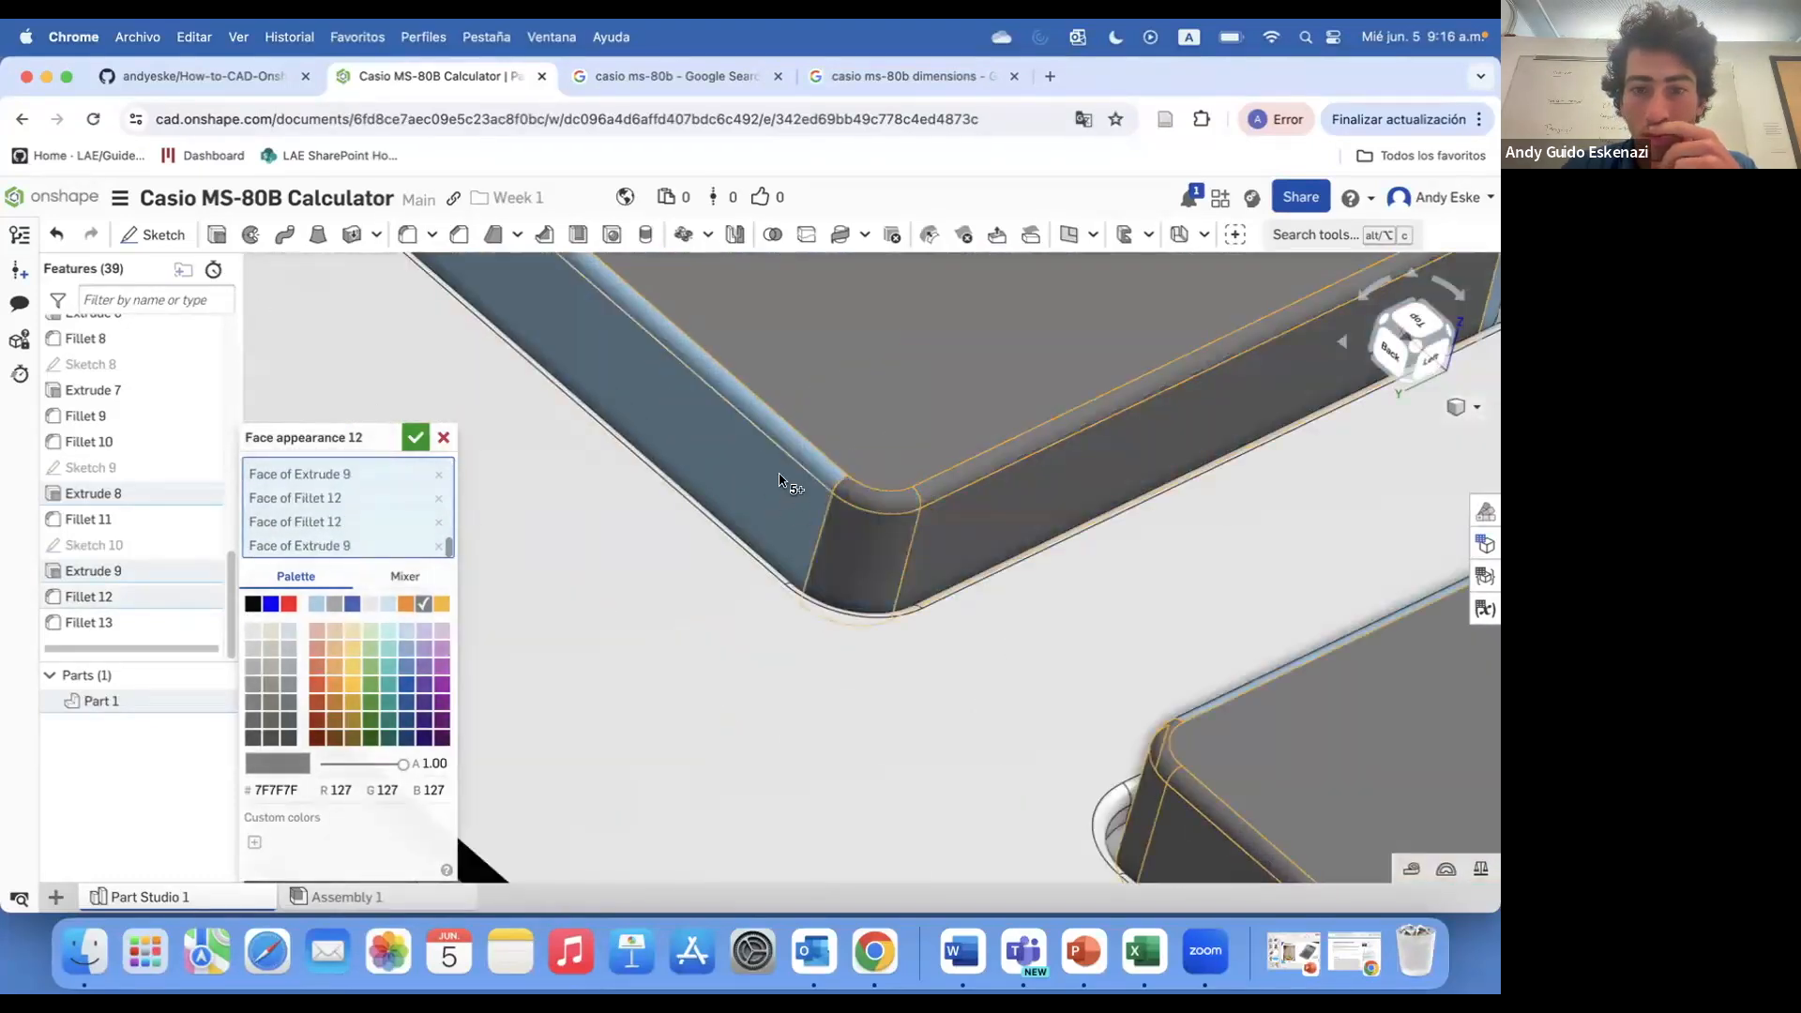
scroll(778, 480, down, 4)
scroll(655, 422, up, 4)
scroll(656, 422, down, 4)
scroll(799, 441, up, 4)
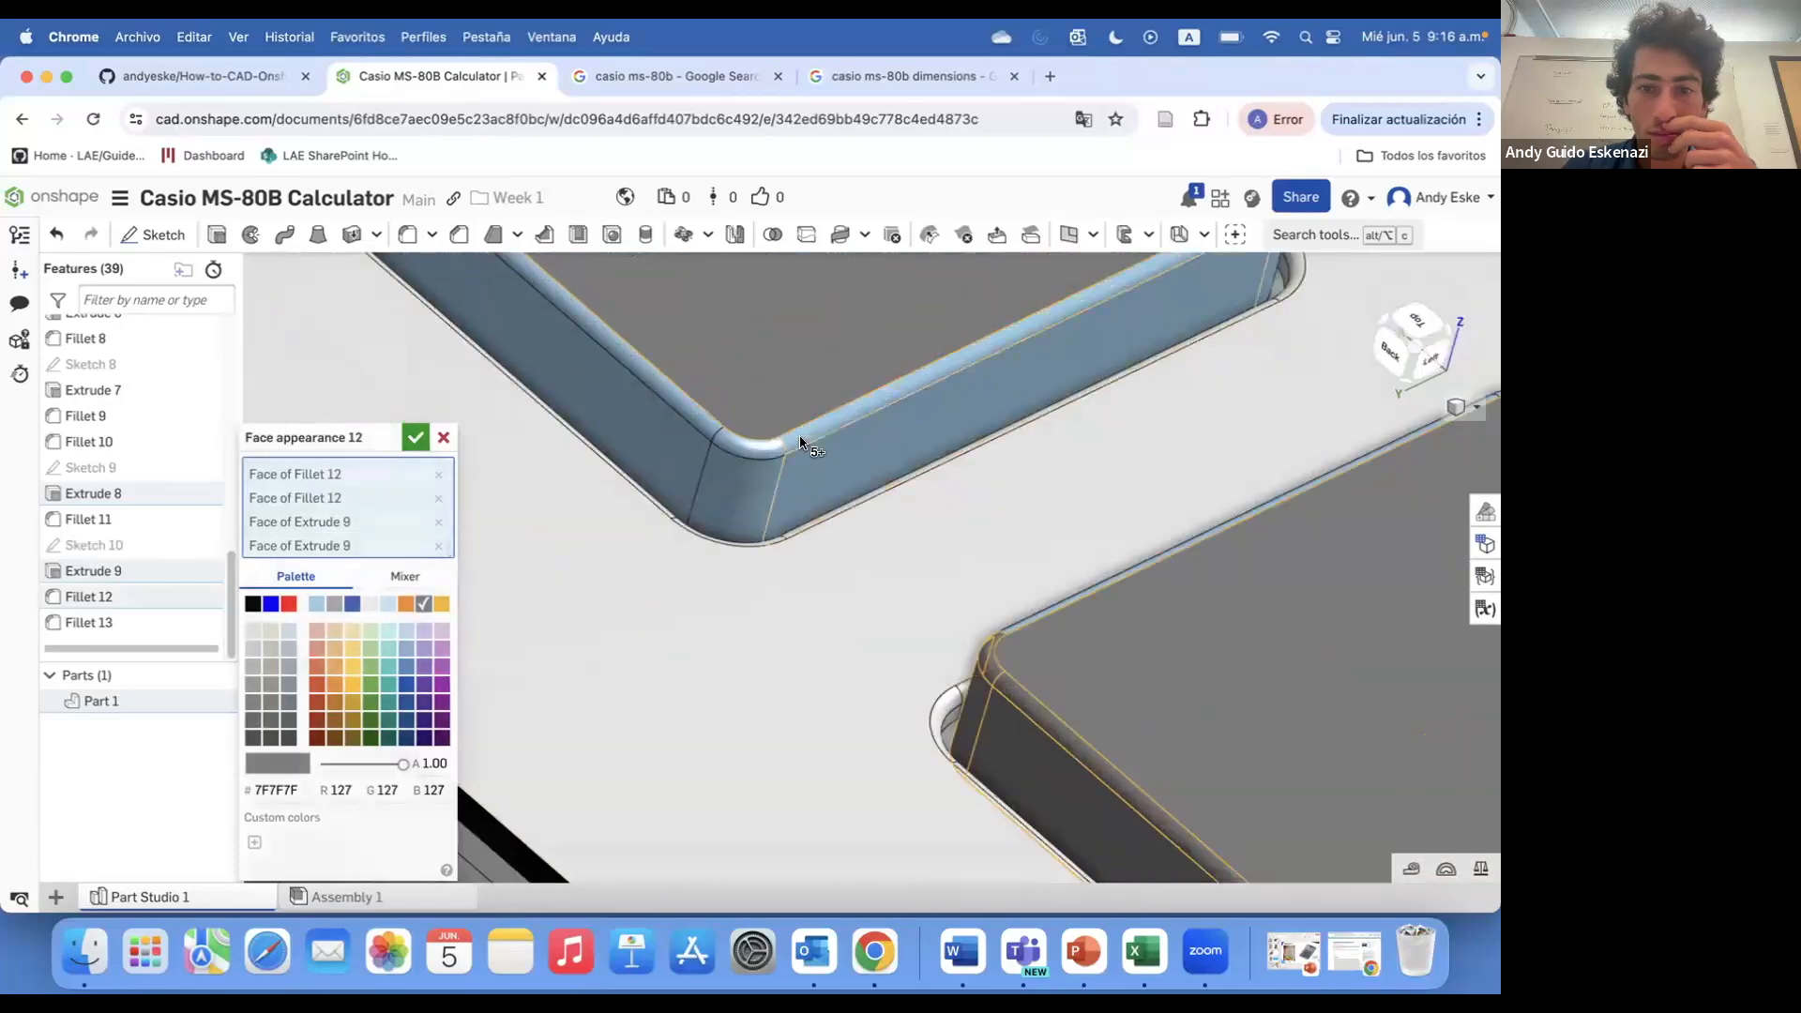
click(692, 460)
scroll(695, 451, down, 2)
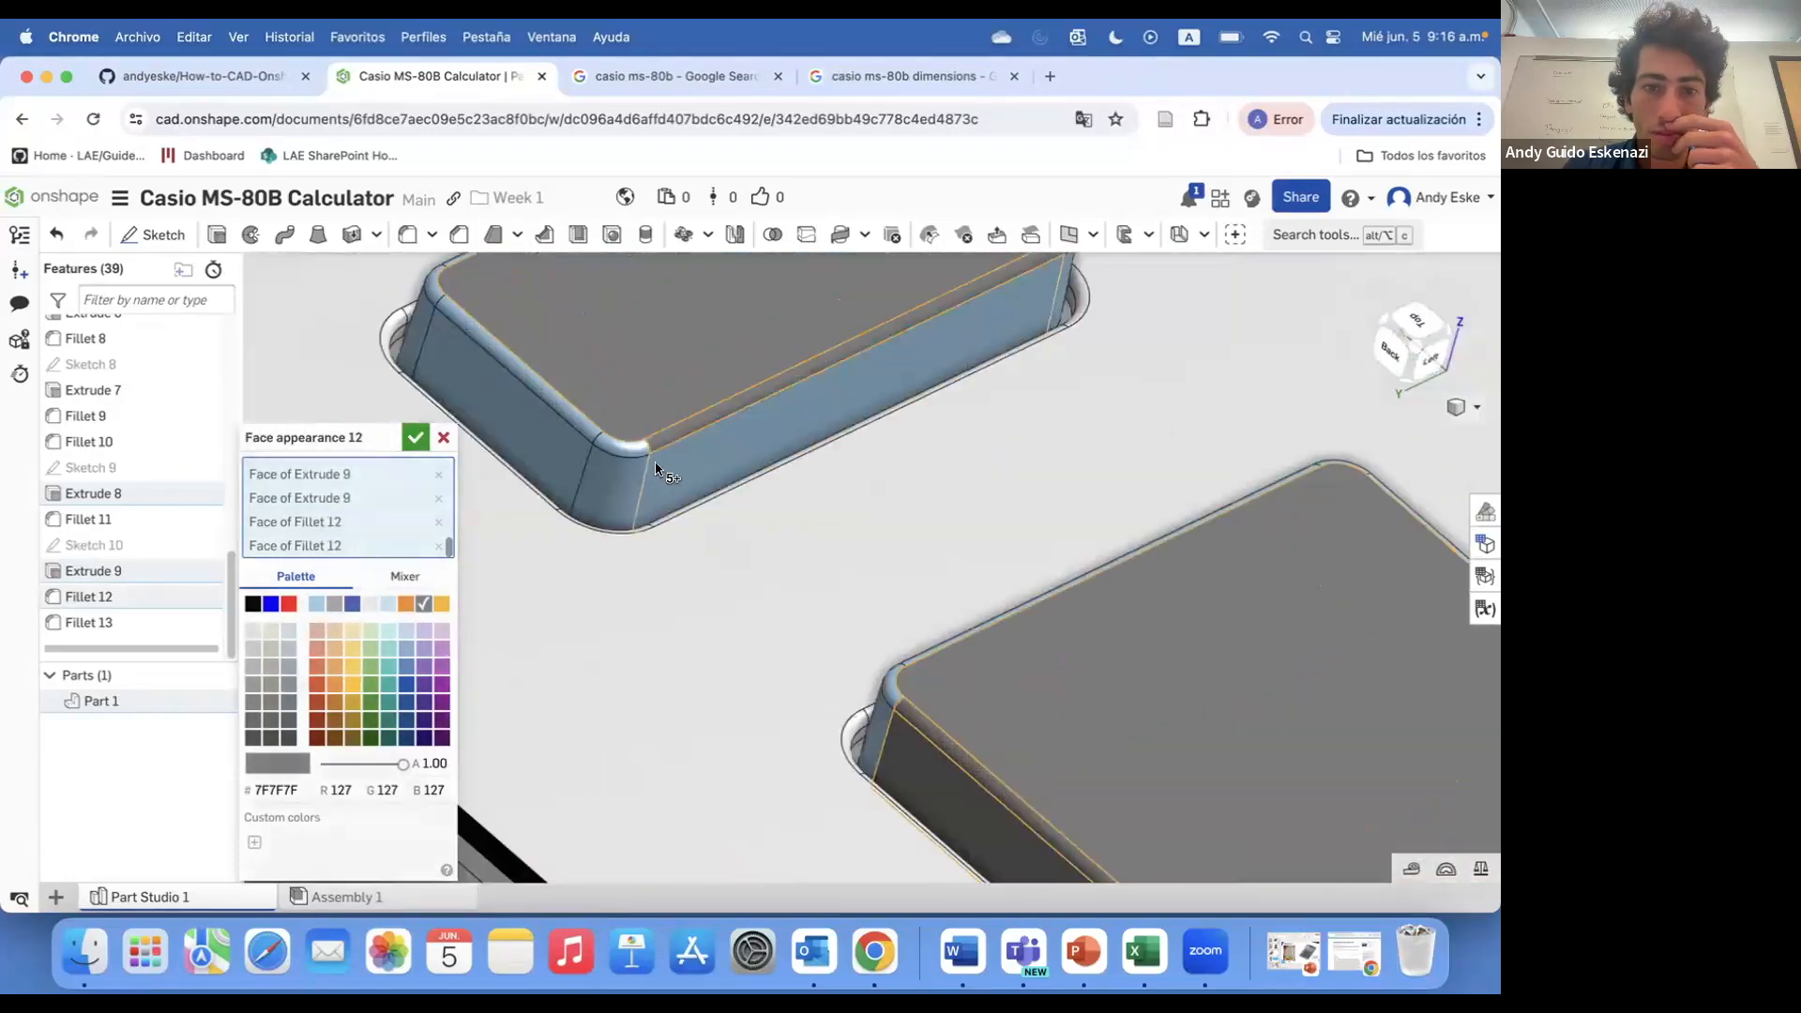
click(655, 466)
scroll(917, 462, down, 4)
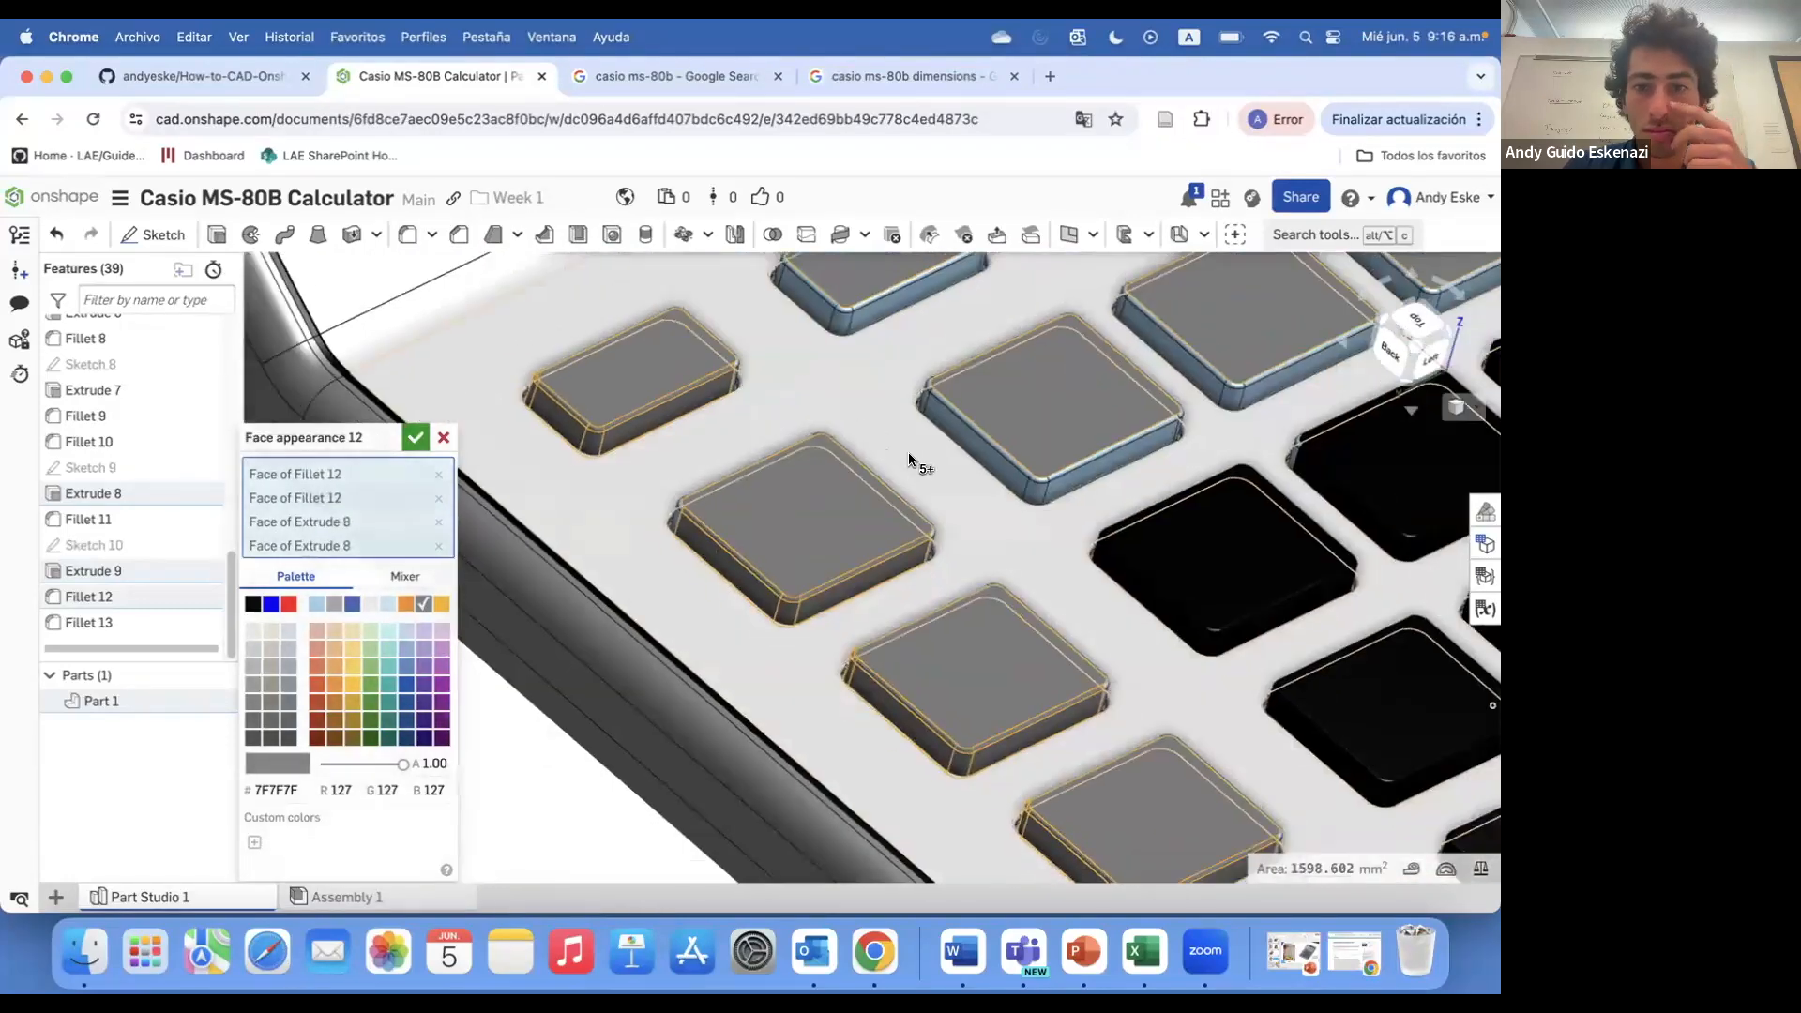
- Add the visible side and rounded-edge faces of the two grey keys at the back of the second column to the appearance
scroll(803, 474, up, 6)
scroll(563, 394, down, 4)
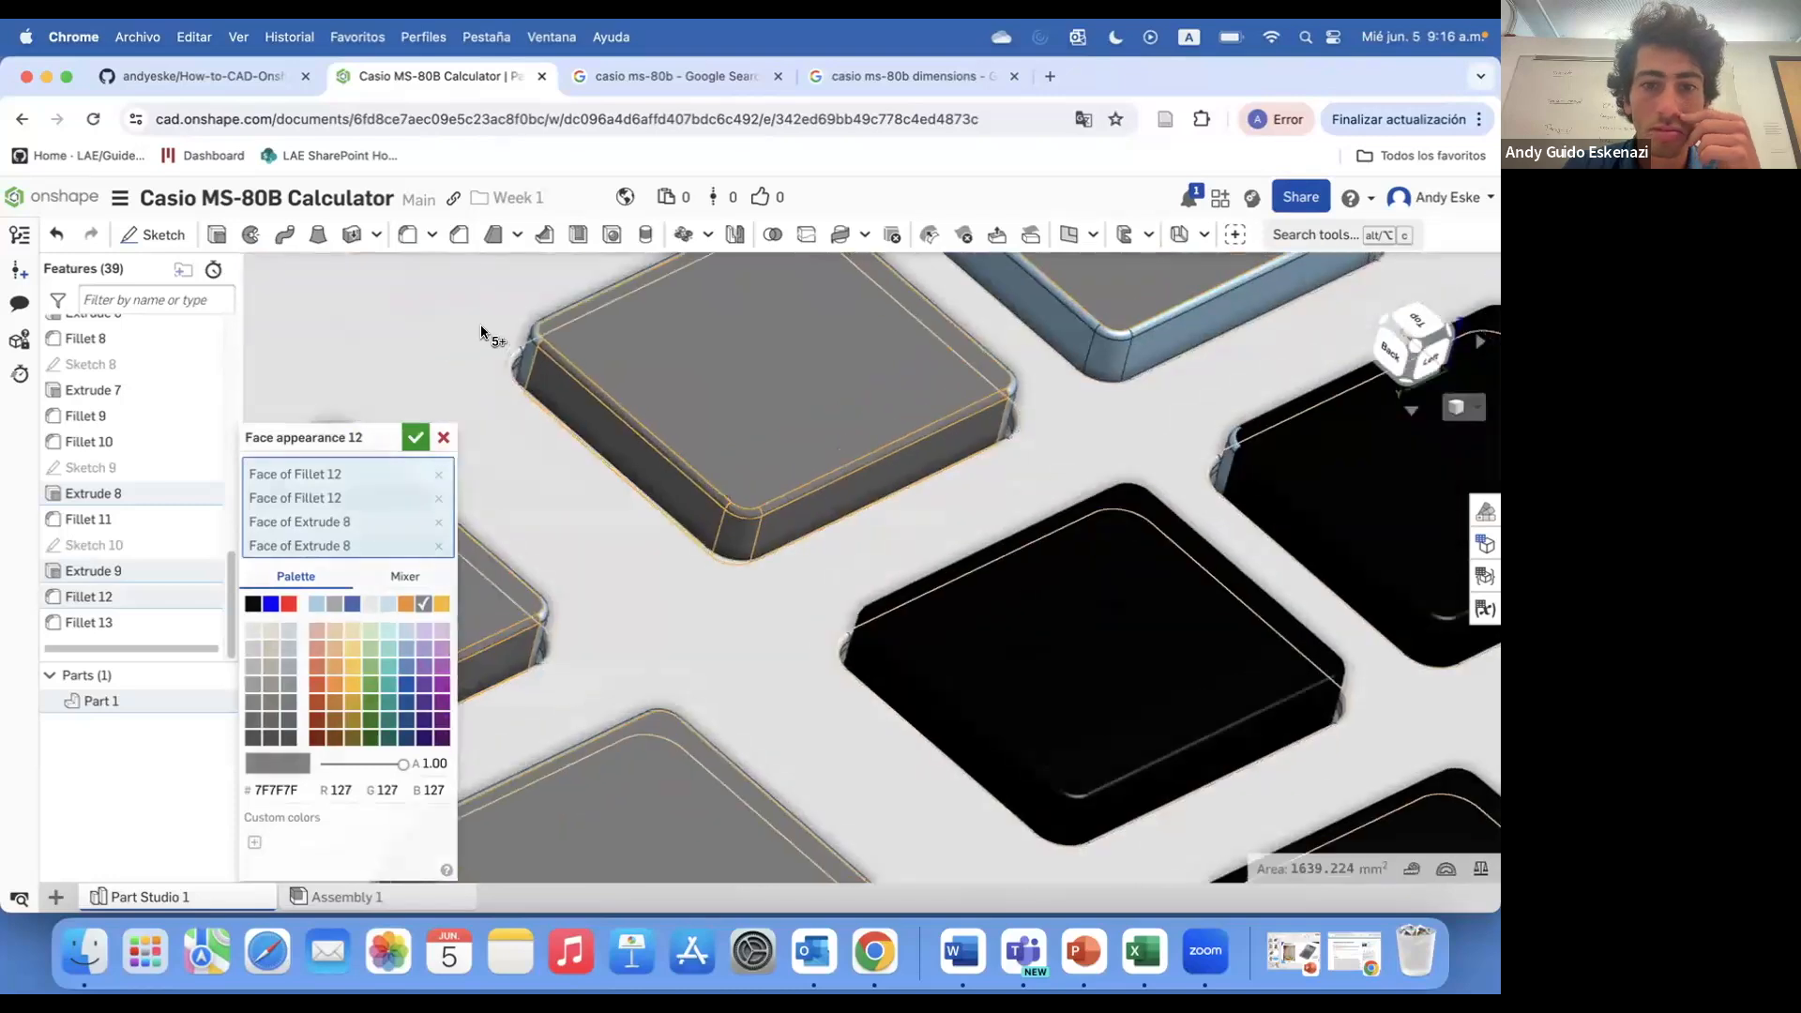
scroll(623, 408, up, 4)
scroll(513, 314, down, 4)
scroll(513, 314, up, 5)
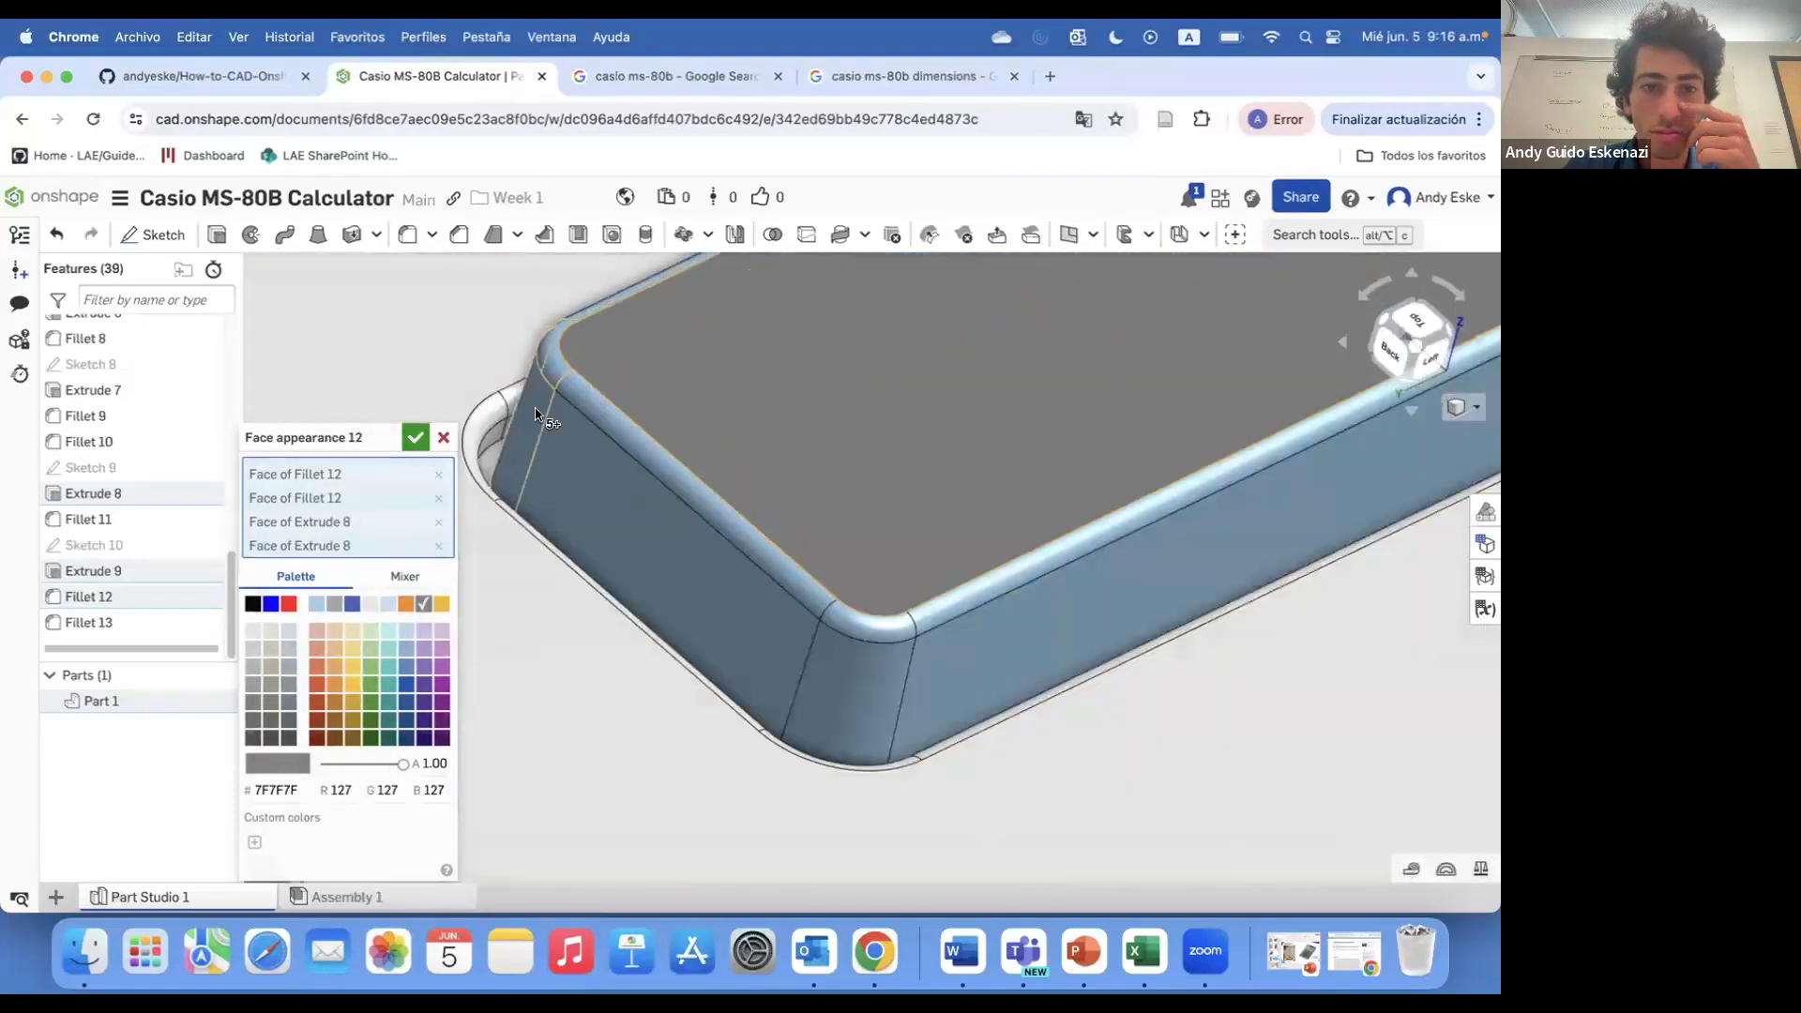
scroll(881, 633, down, 4)
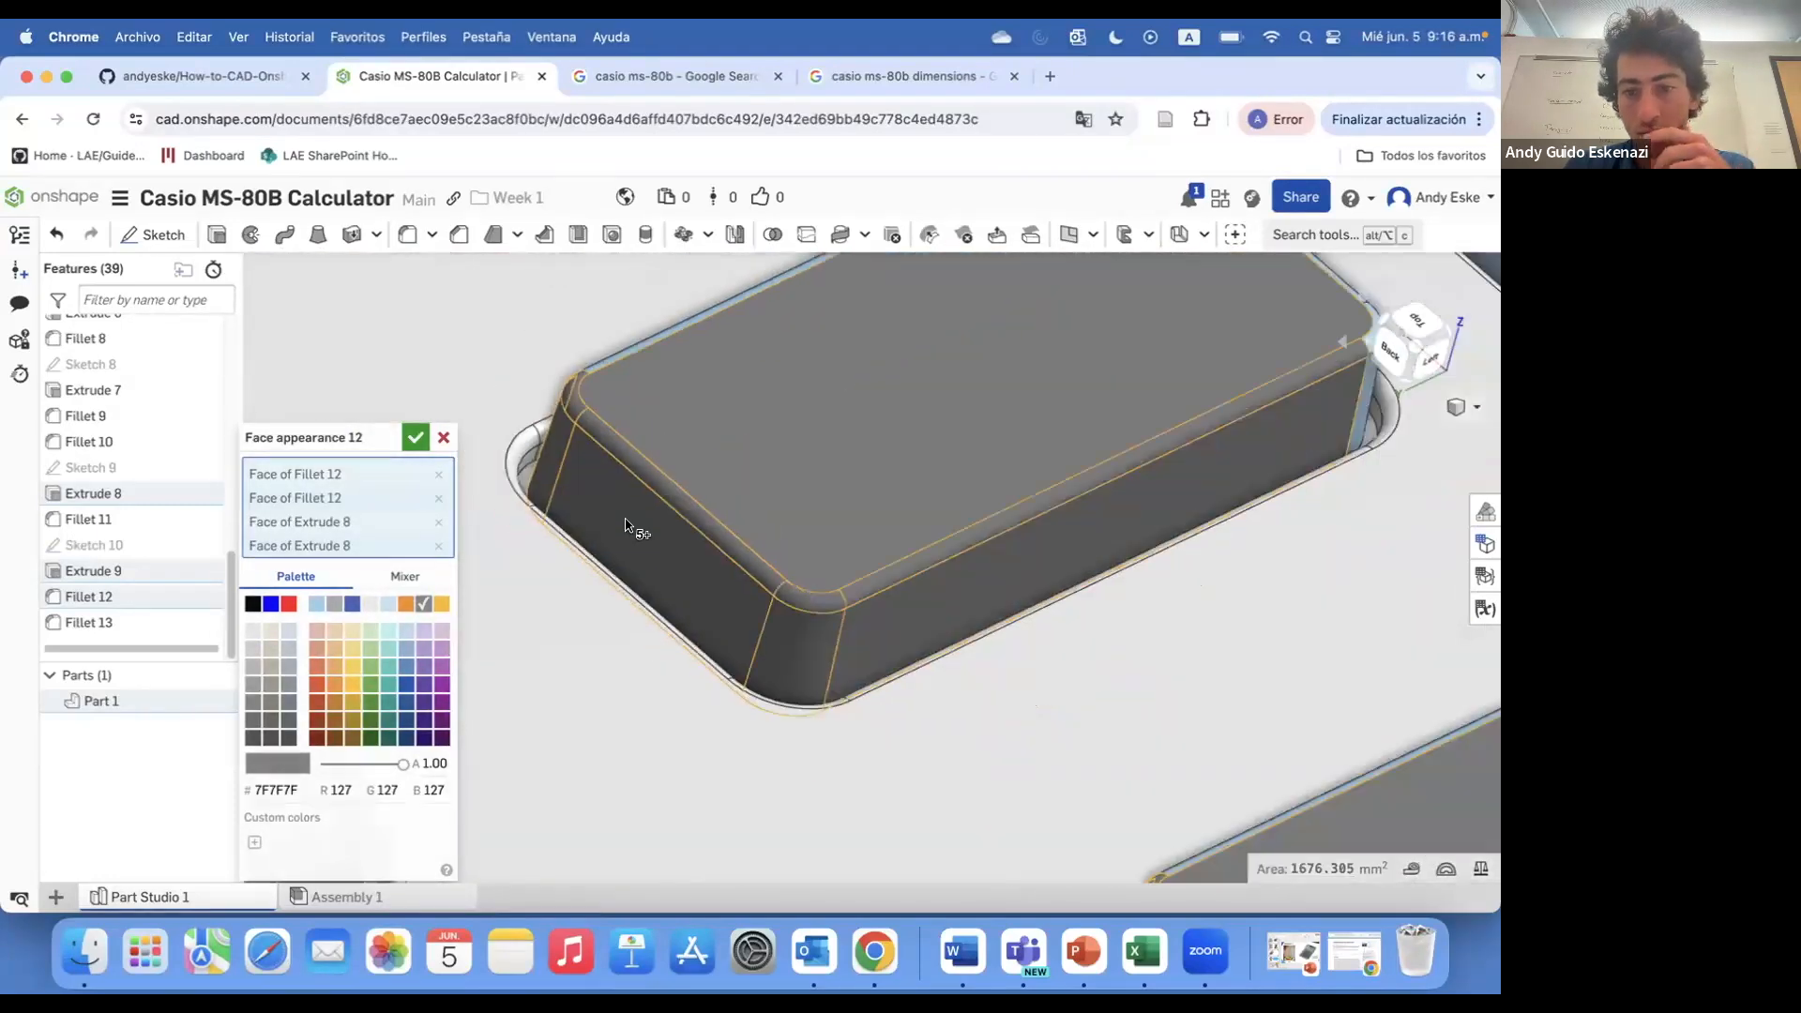
- Add the visible side and rounded-edge faces of the grey keys in the third and fourth columns' back rows to the appearance
scroll(949, 381, up, 5)
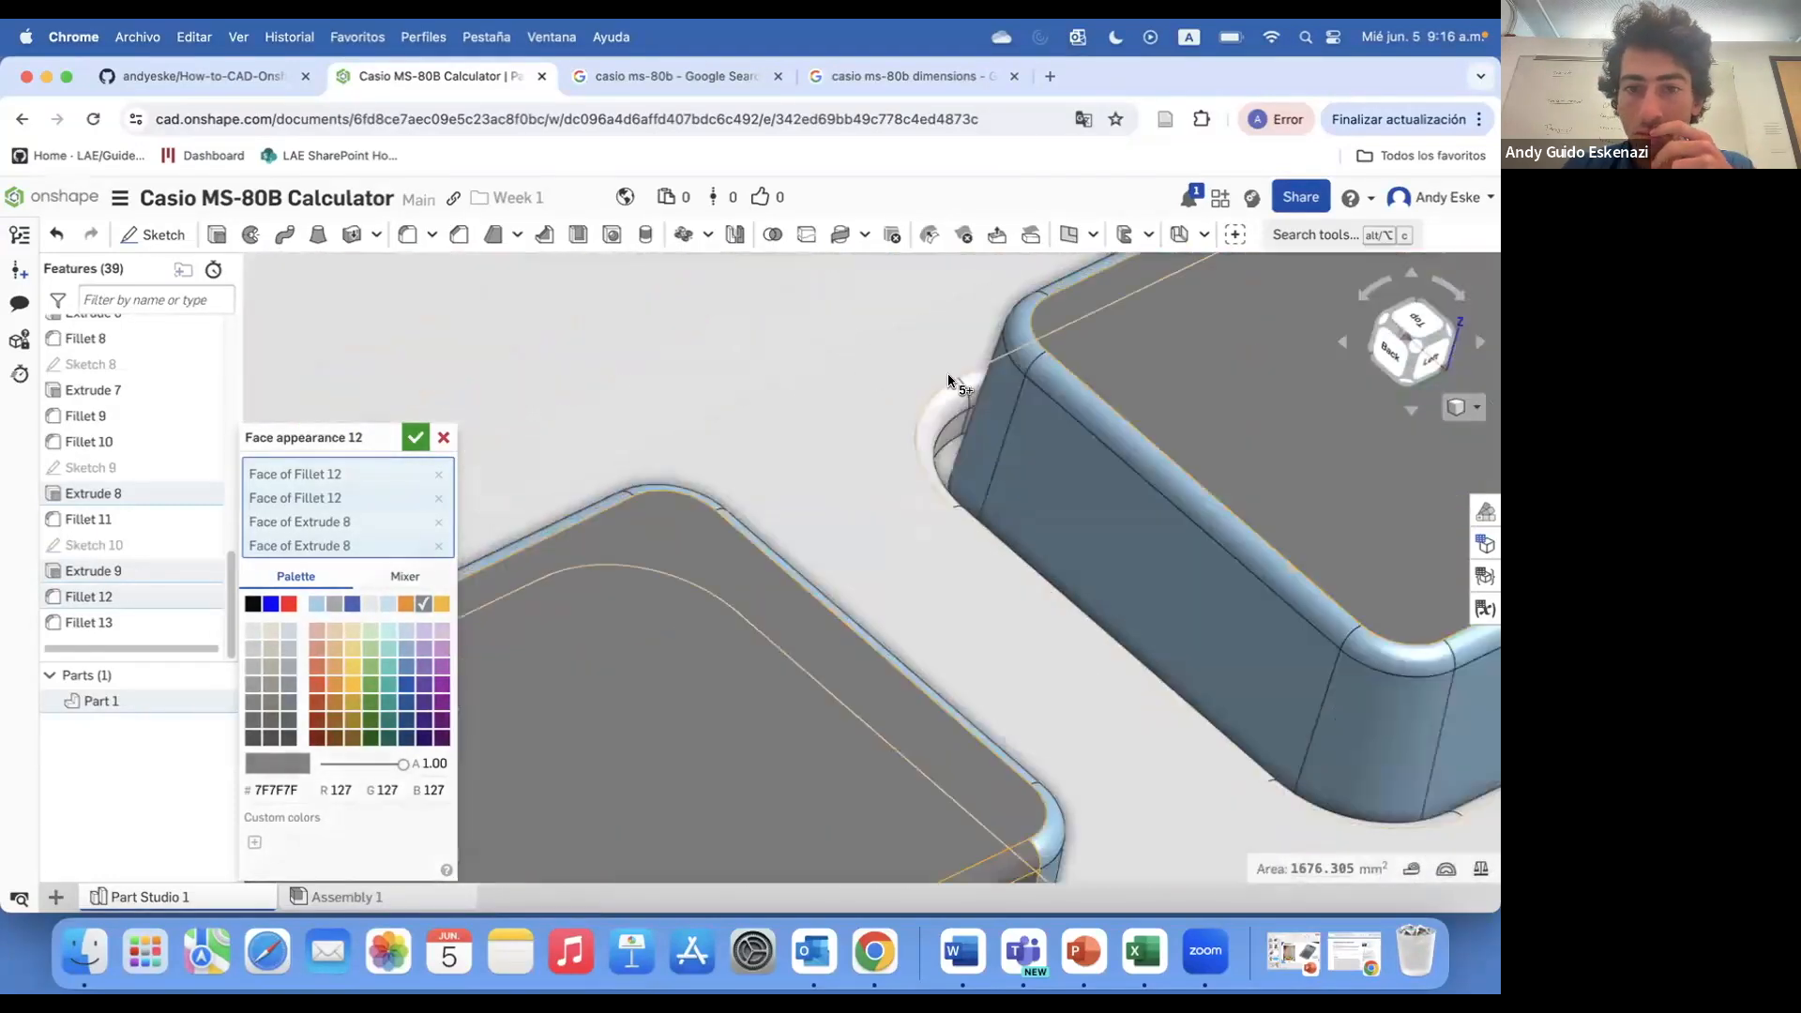
click(1465, 649)
scroll(1077, 623, down, 4)
scroll(1037, 784, up, 6)
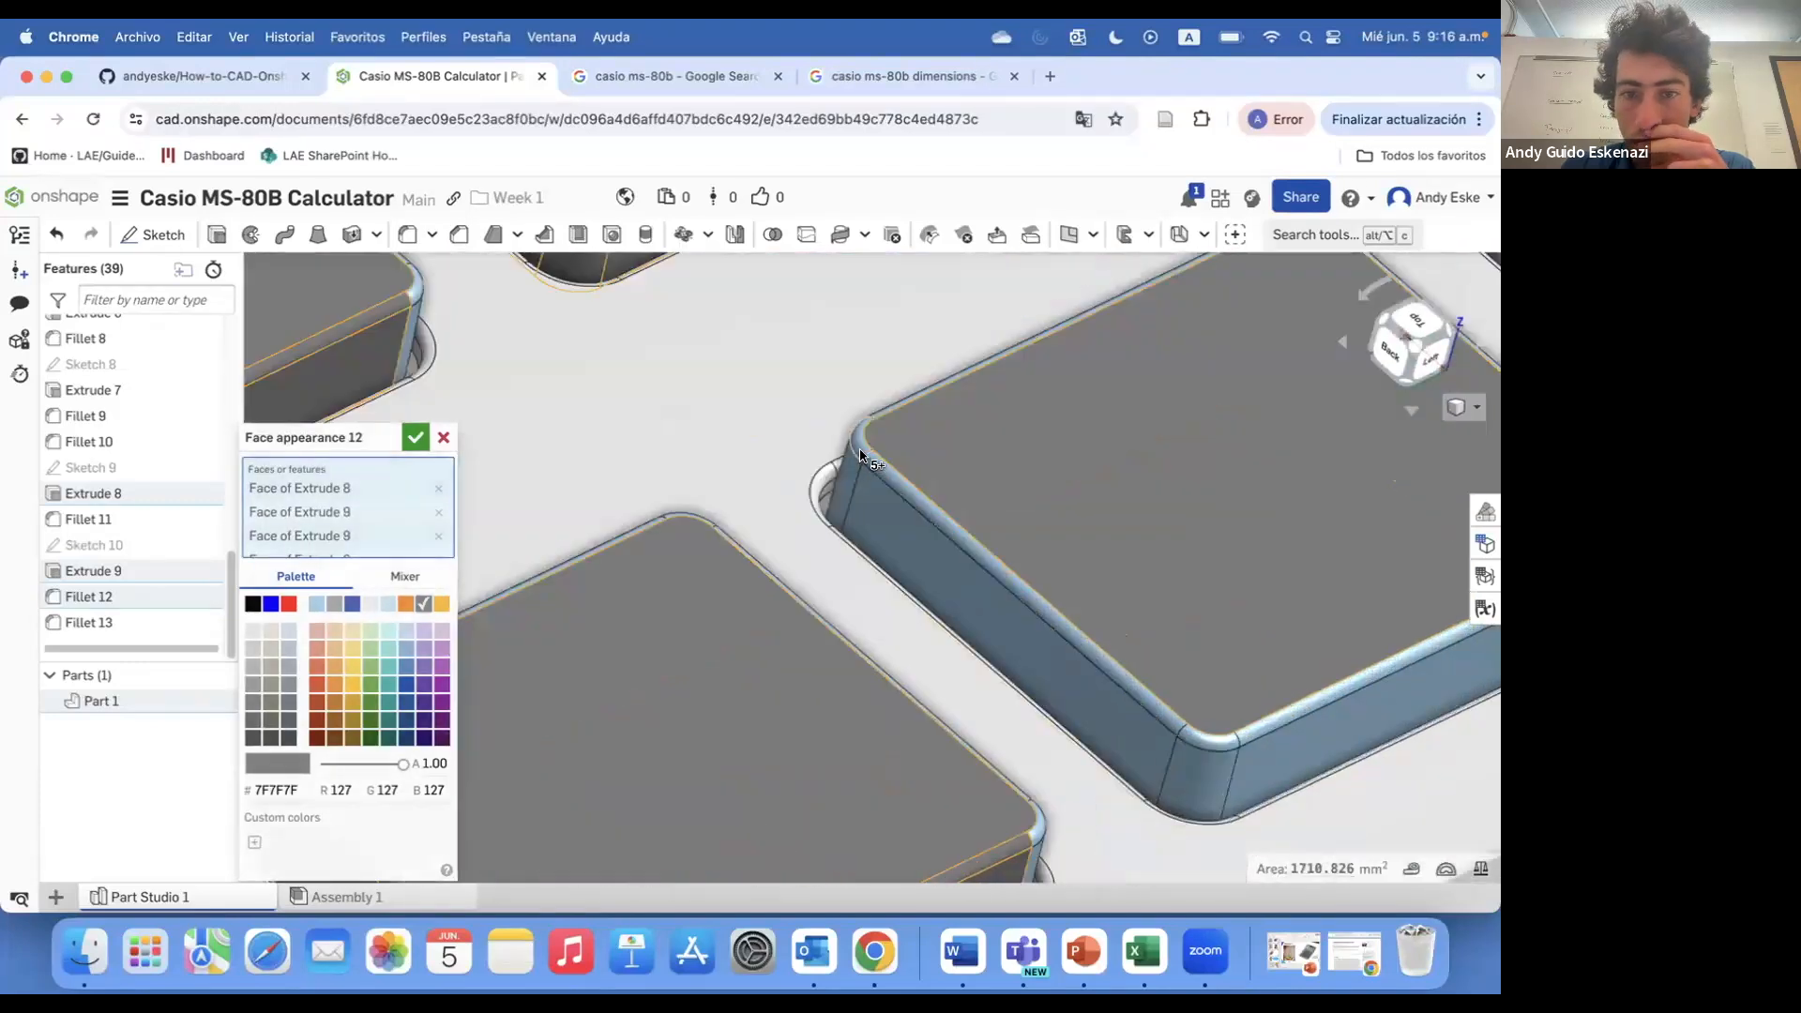
click(1224, 751)
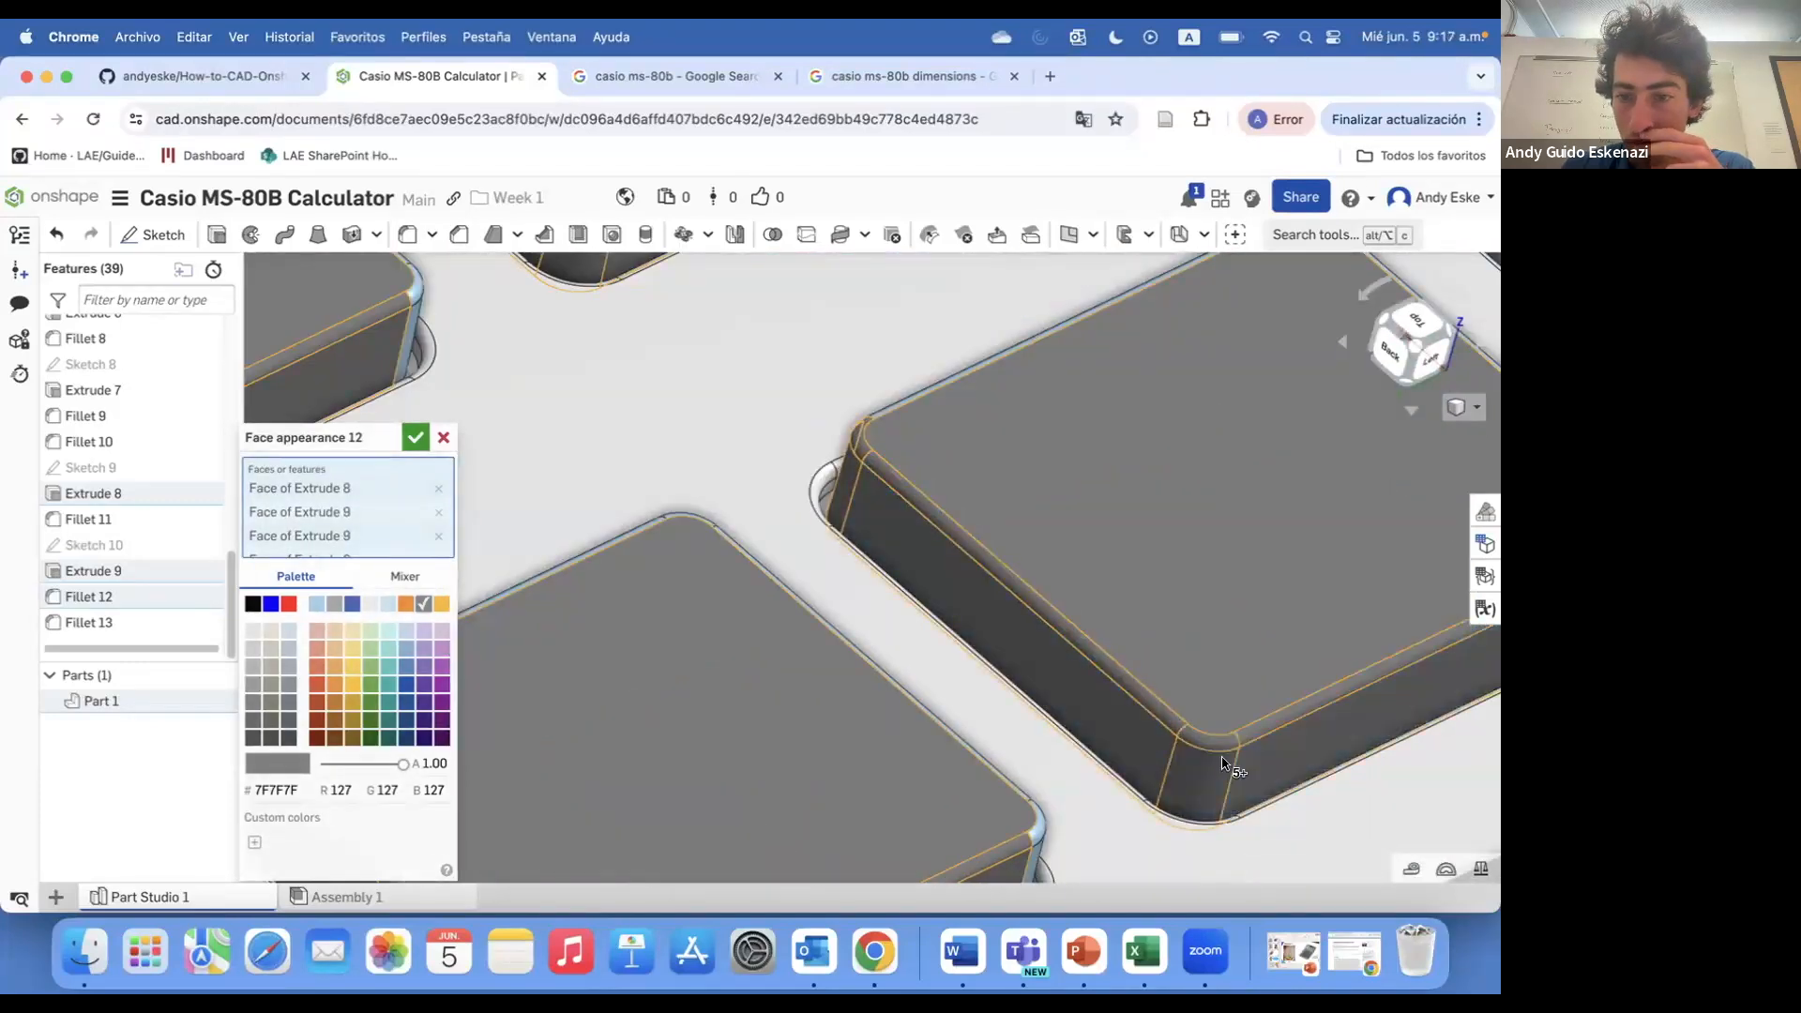
scroll(1279, 594, down, 4)
scroll(956, 487, up, 5)
scroll(1164, 591, down, 2)
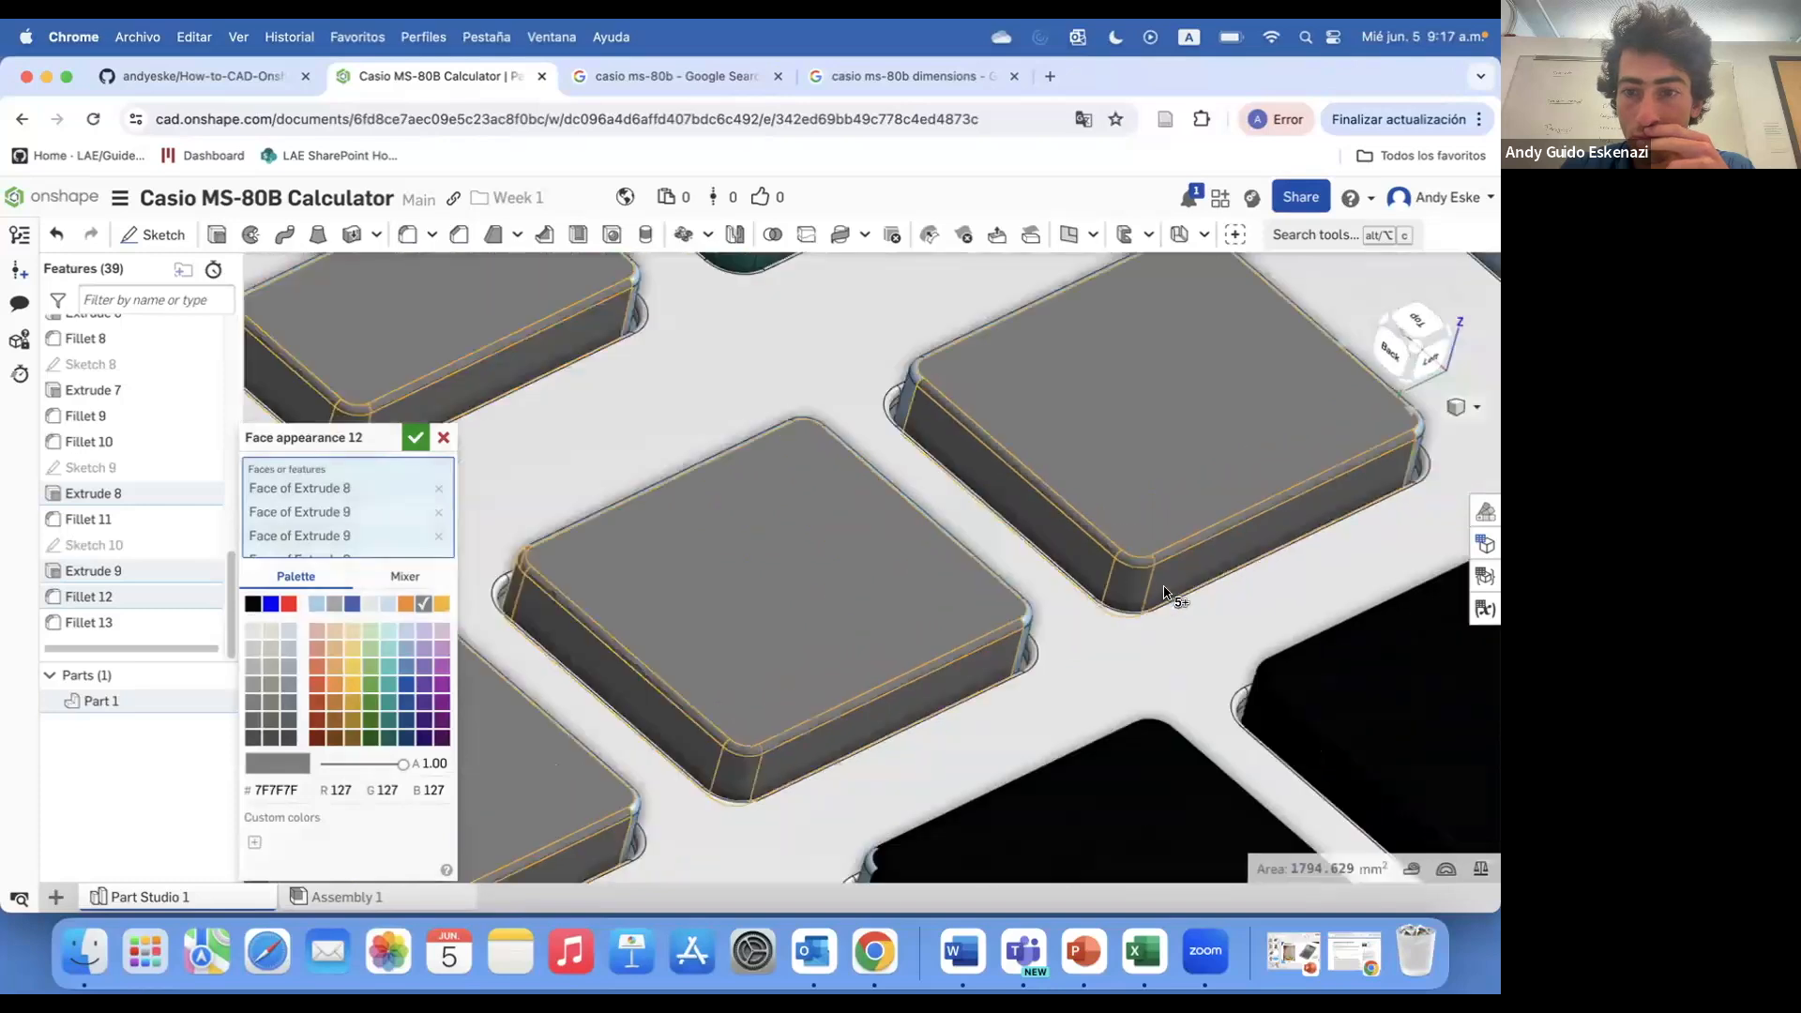
- Add side and rounded-edge faces of the two rearmost square grey keys in the long key's column to the 7F7F7F appearance
scroll(877, 403, up, 5)
scroll(900, 394, down, 5)
scroll(942, 372, up, 6)
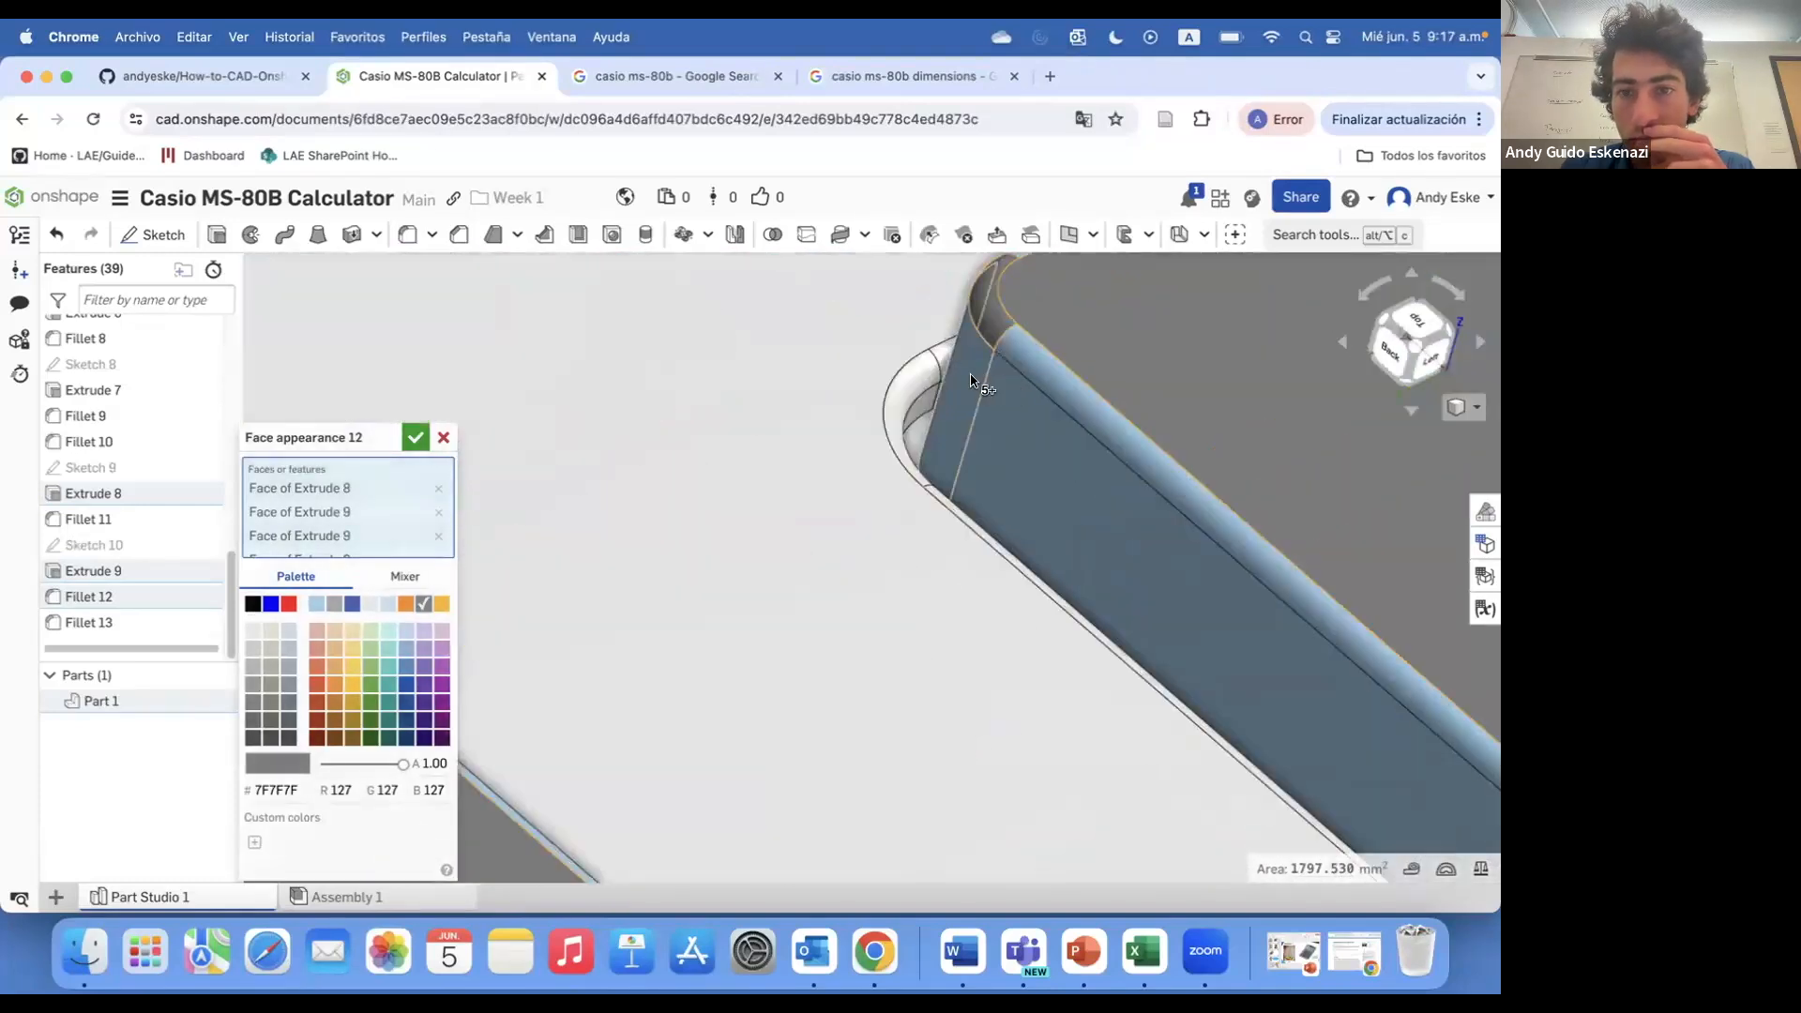
scroll(972, 379, down, 5)
scroll(1133, 542, up, 5)
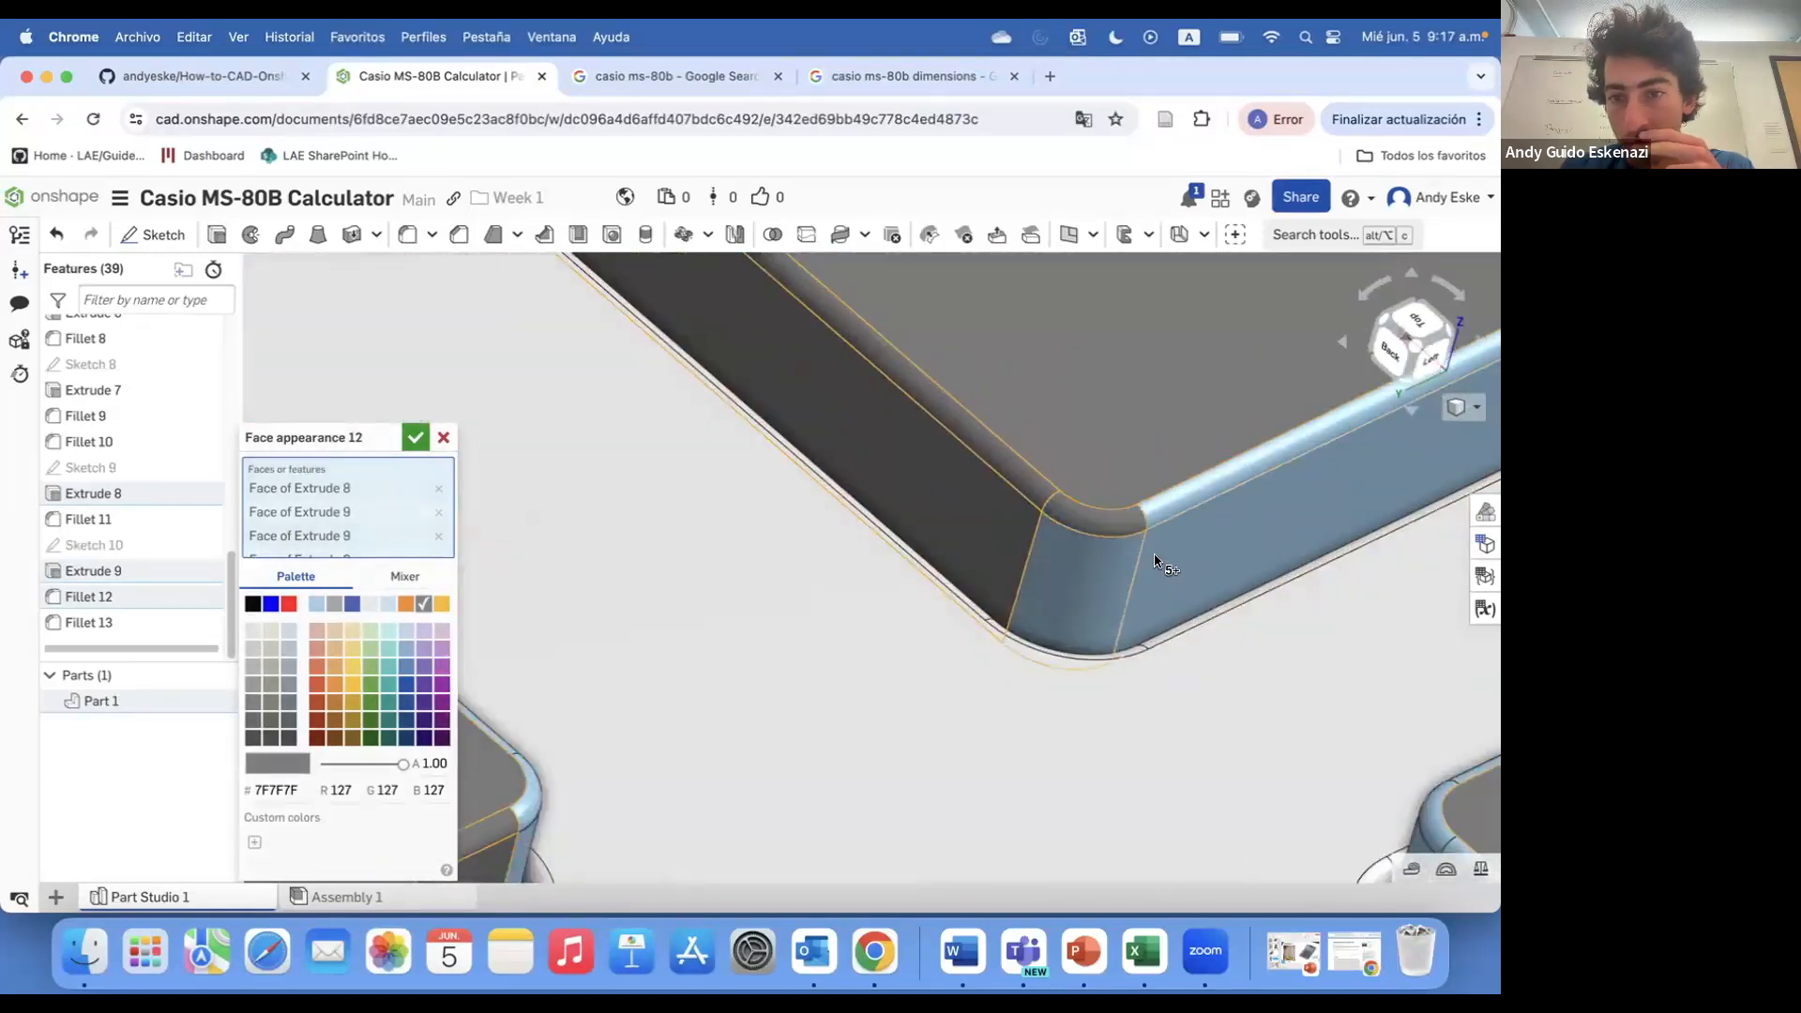
scroll(1155, 560, down, 5)
scroll(1060, 335, up, 5)
scroll(1072, 415, down, 5)
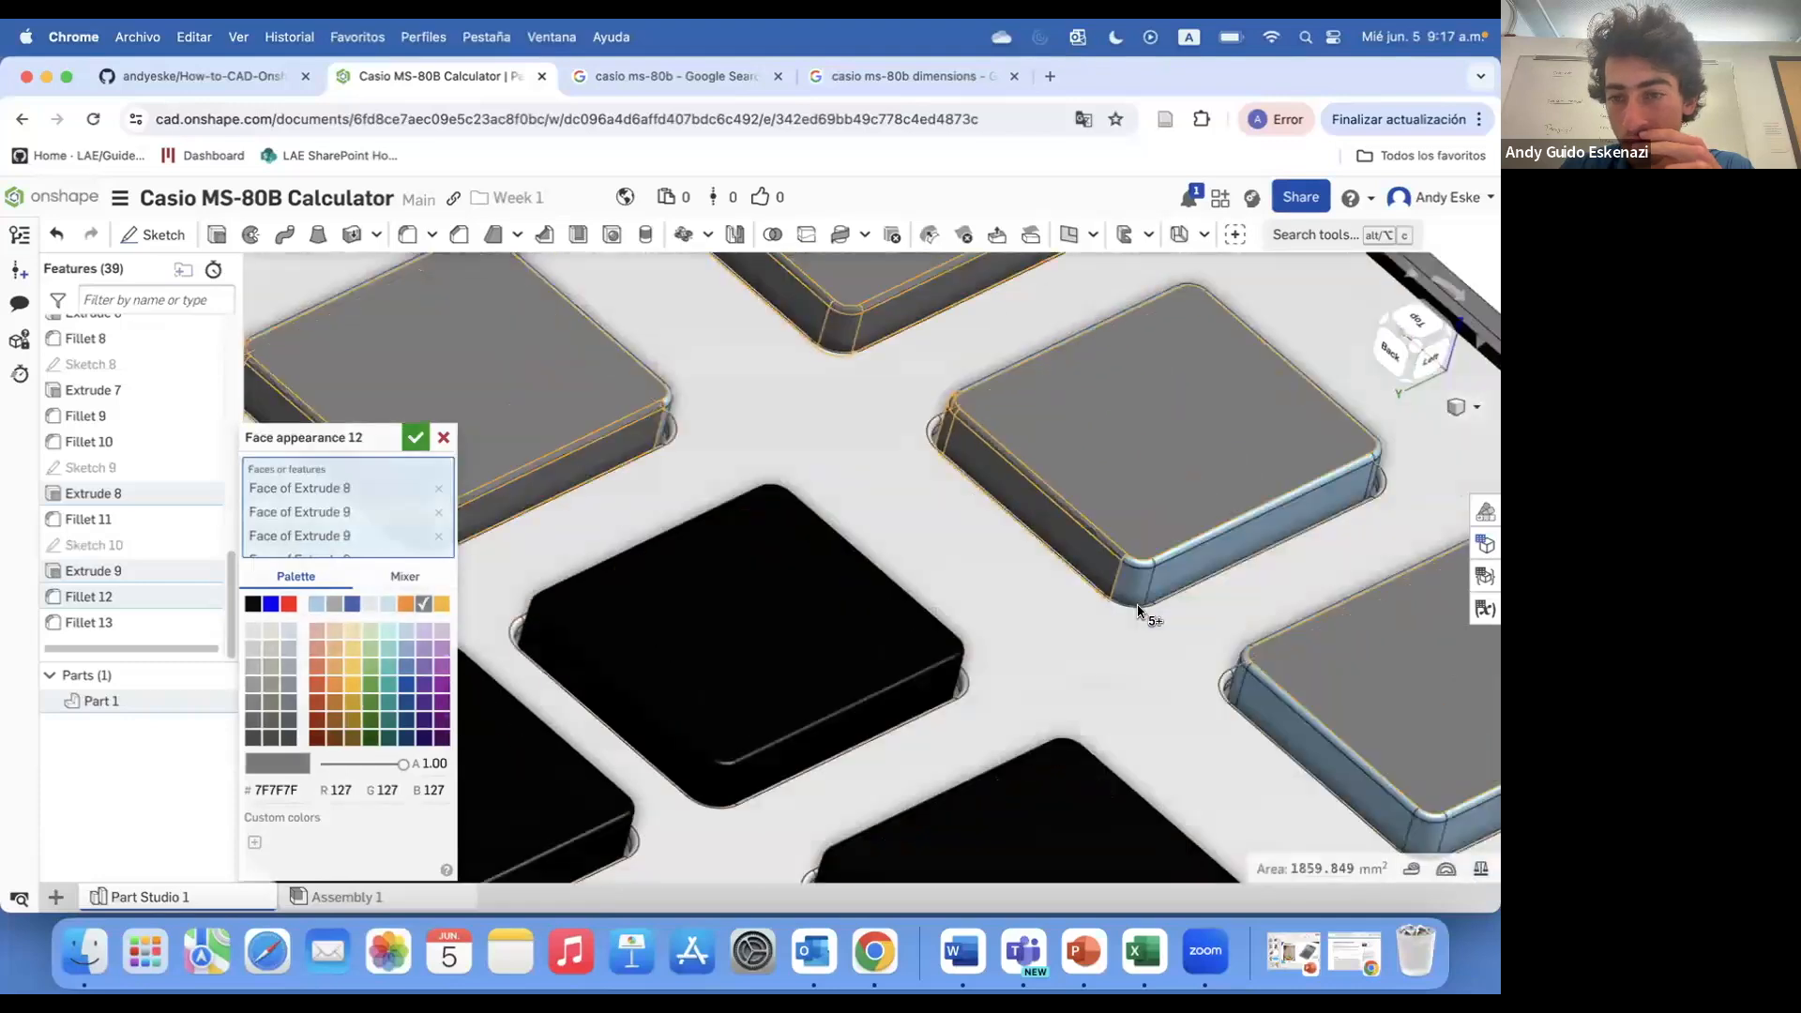
- Complete the visible faces of the middle square key in the long key's column and add those of the square key beside the long key
scroll(1145, 611, up, 5)
scroll(1025, 470, up, 3)
scroll(863, 331, up, 2)
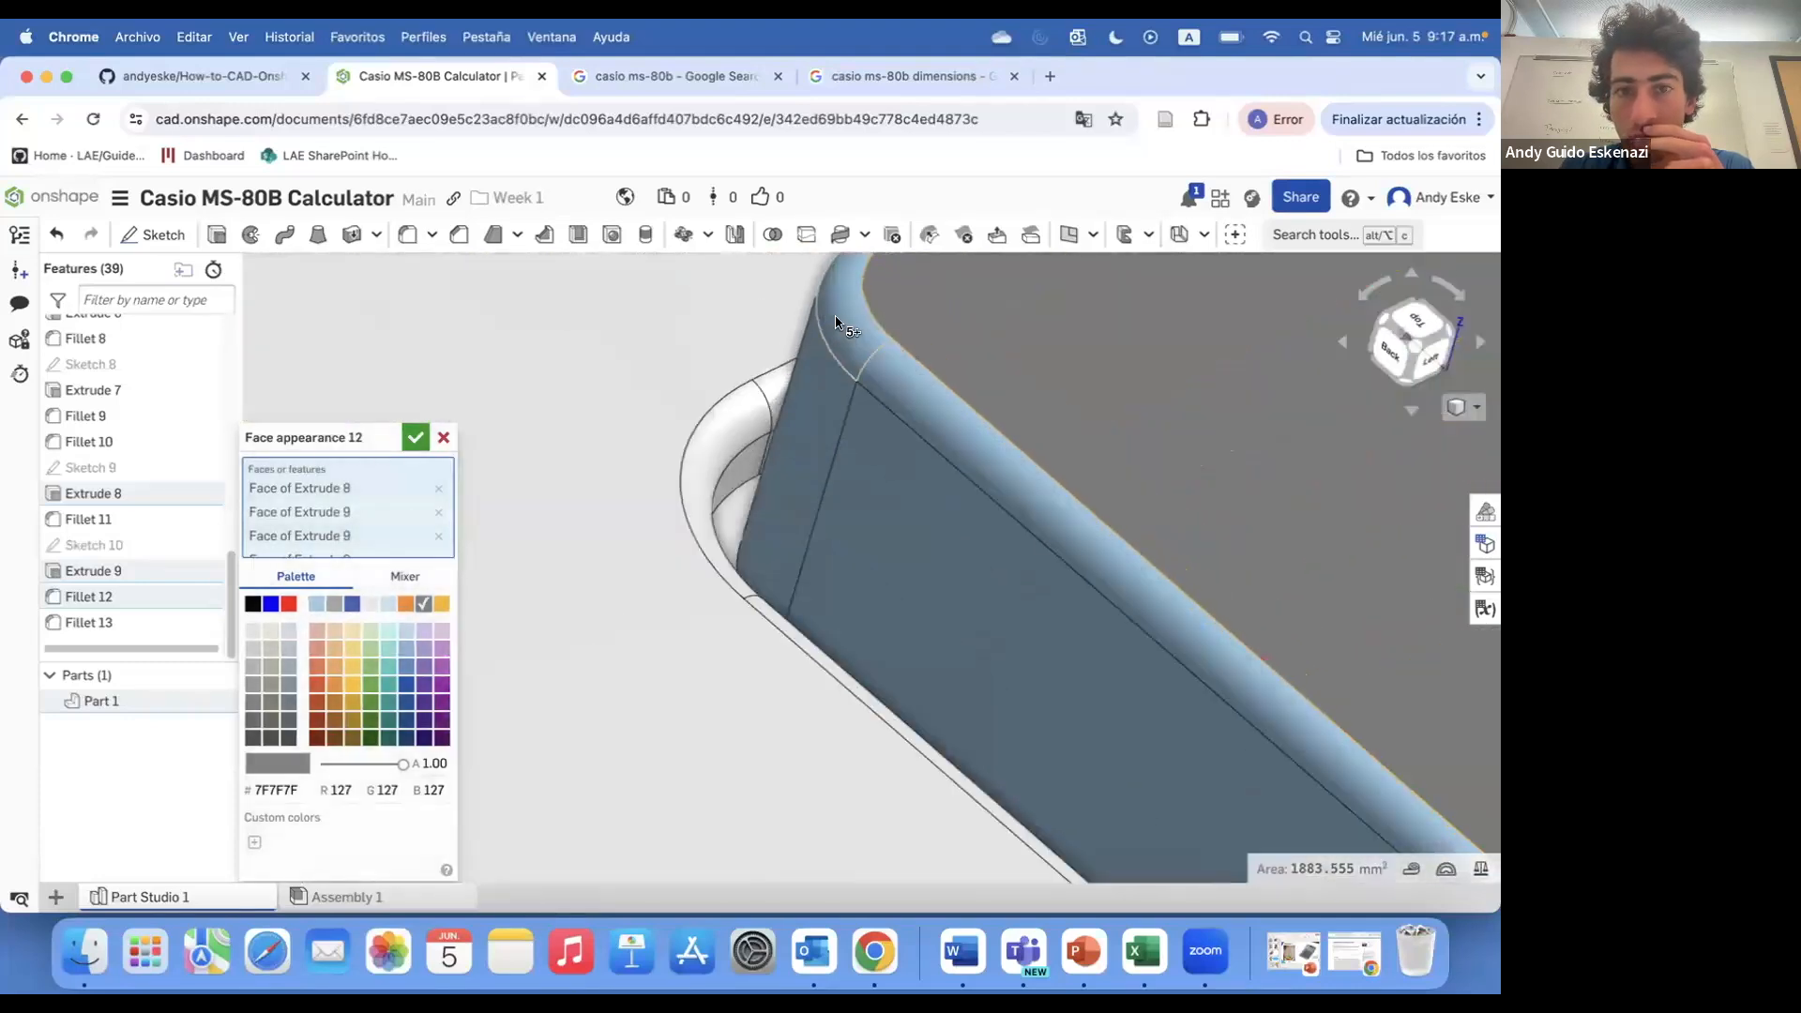
scroll(1198, 744, down, 3)
scroll(1126, 656, up, 3)
scroll(1013, 615, down, 2)
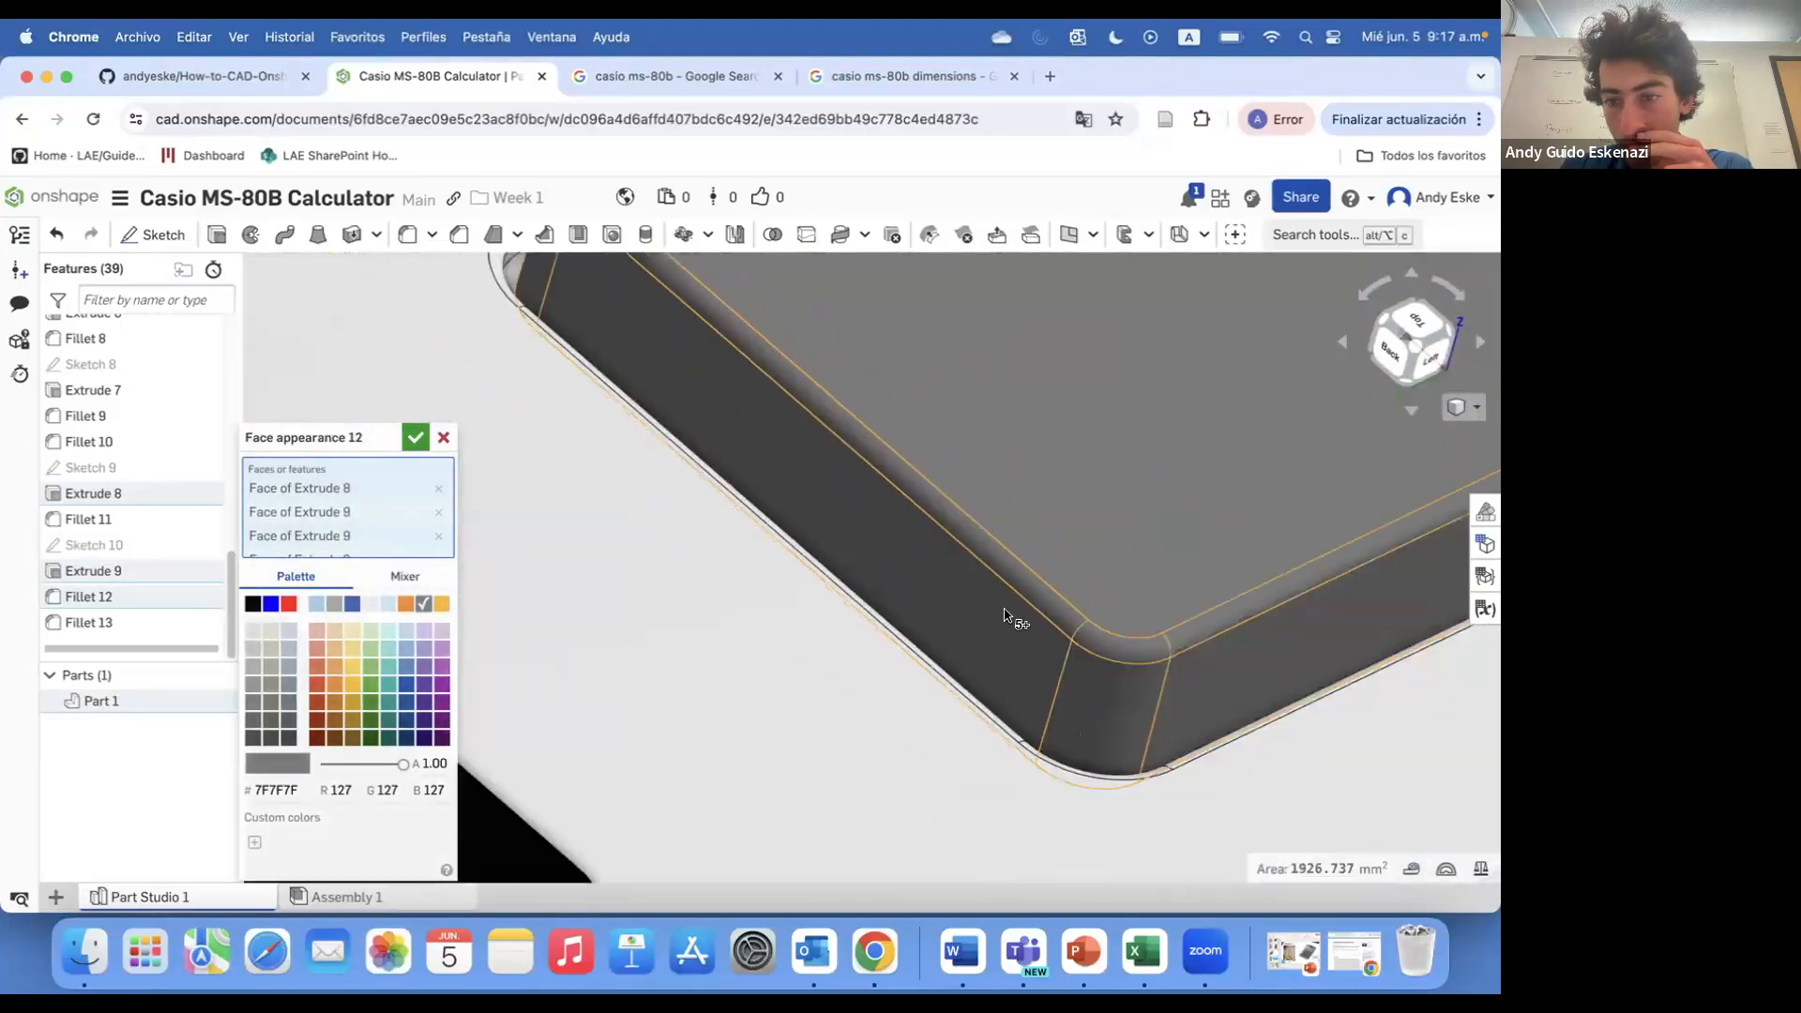
- Add the visible side, corner and rounded-edge faces of the long key and the front-row square grey key to the appearance
scroll(973, 563, up, 2)
scroll(801, 462, down, 3)
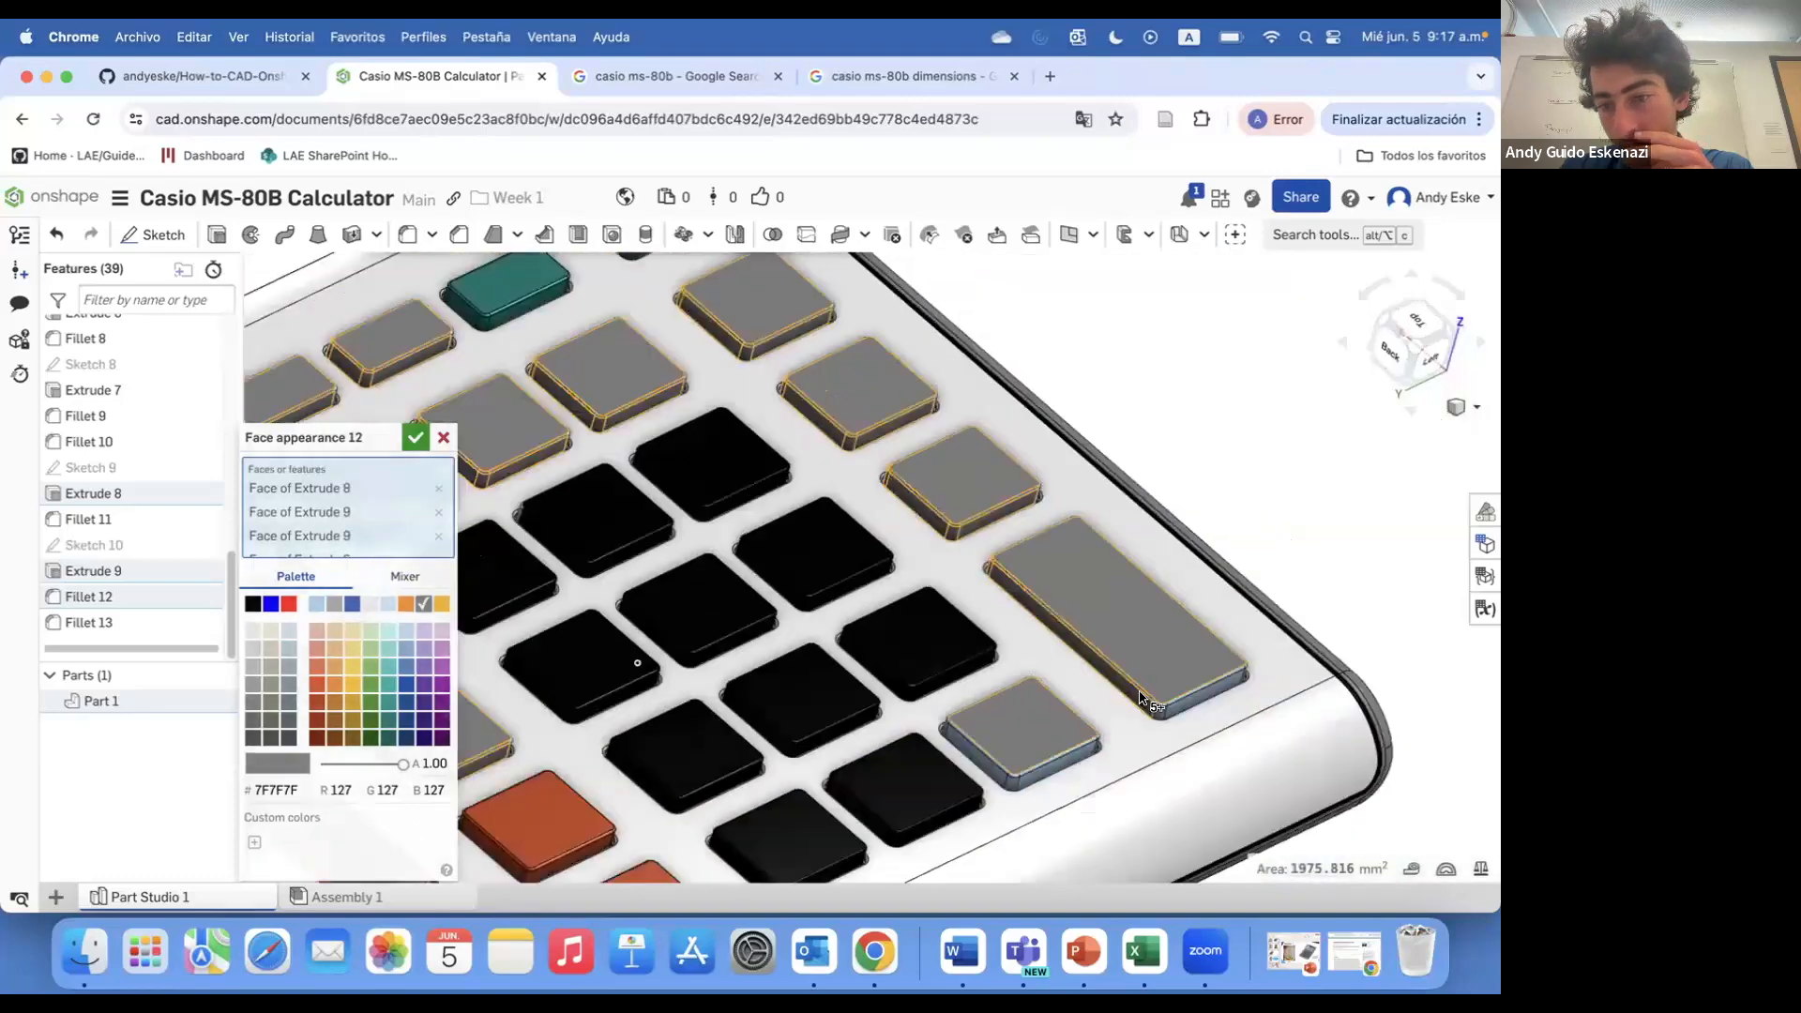
scroll(1139, 659, up, 3)
scroll(1203, 594, down, 3)
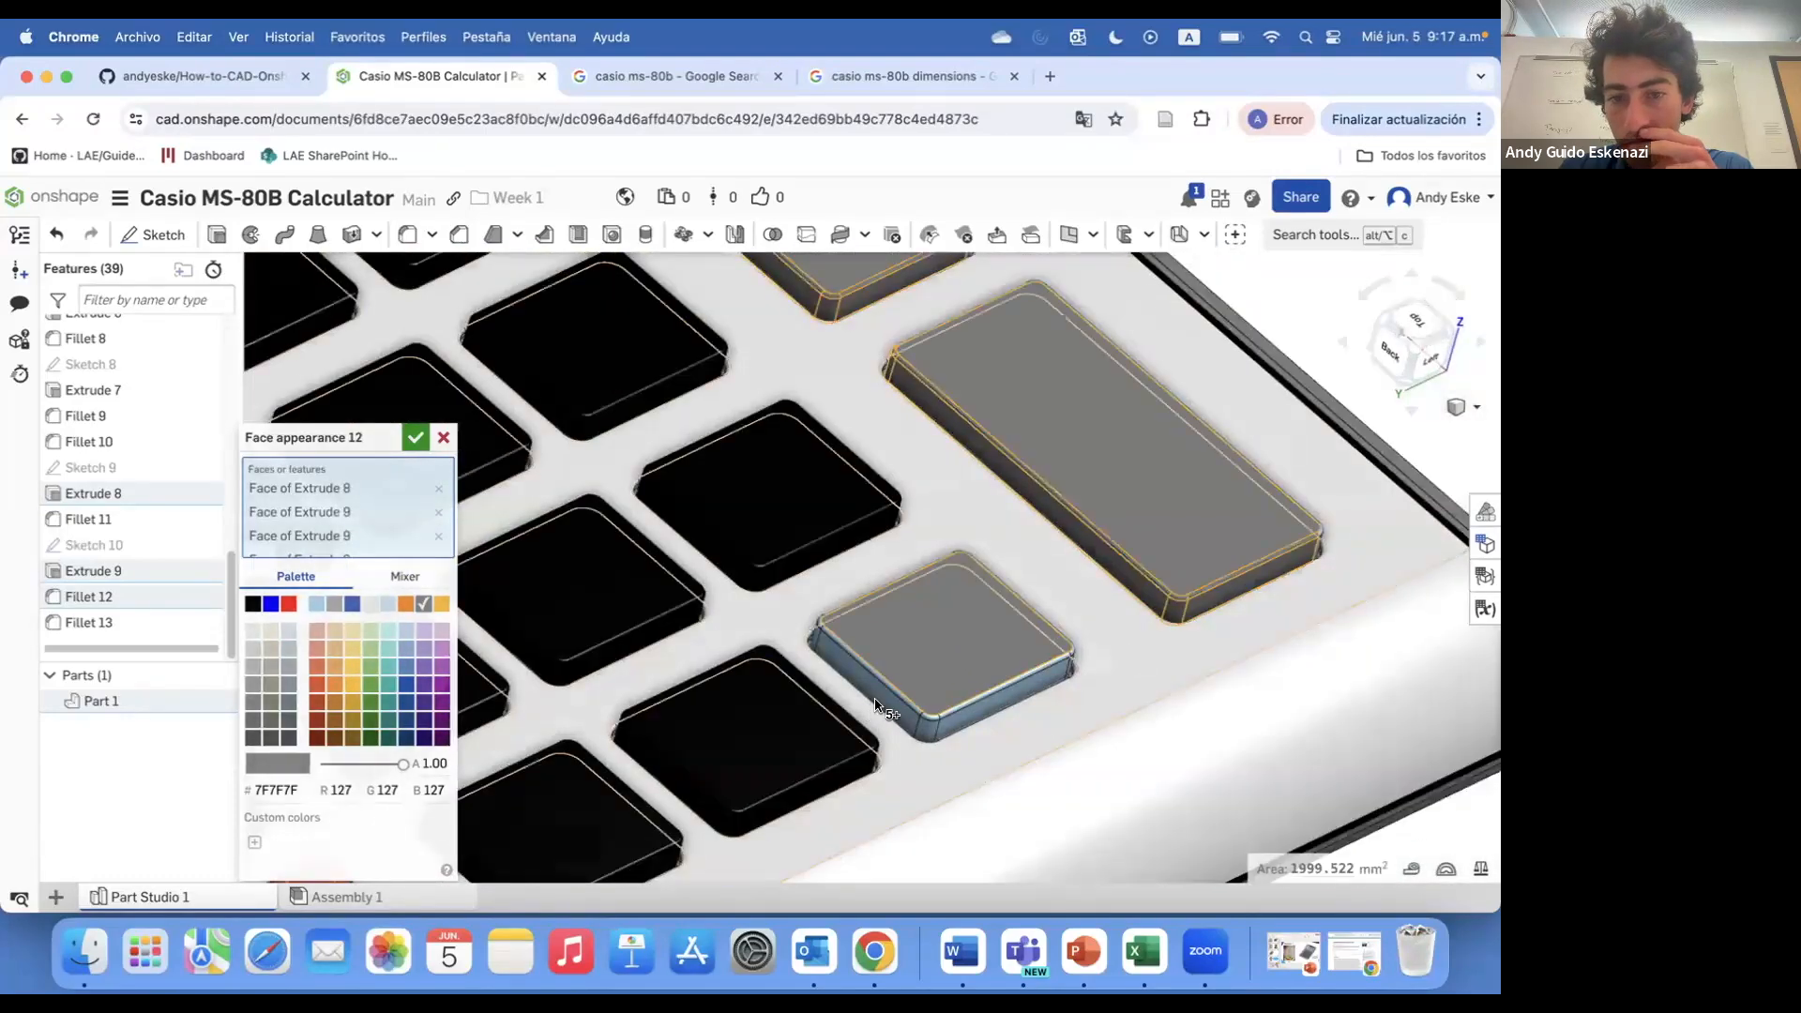
scroll(688, 487, up, 3)
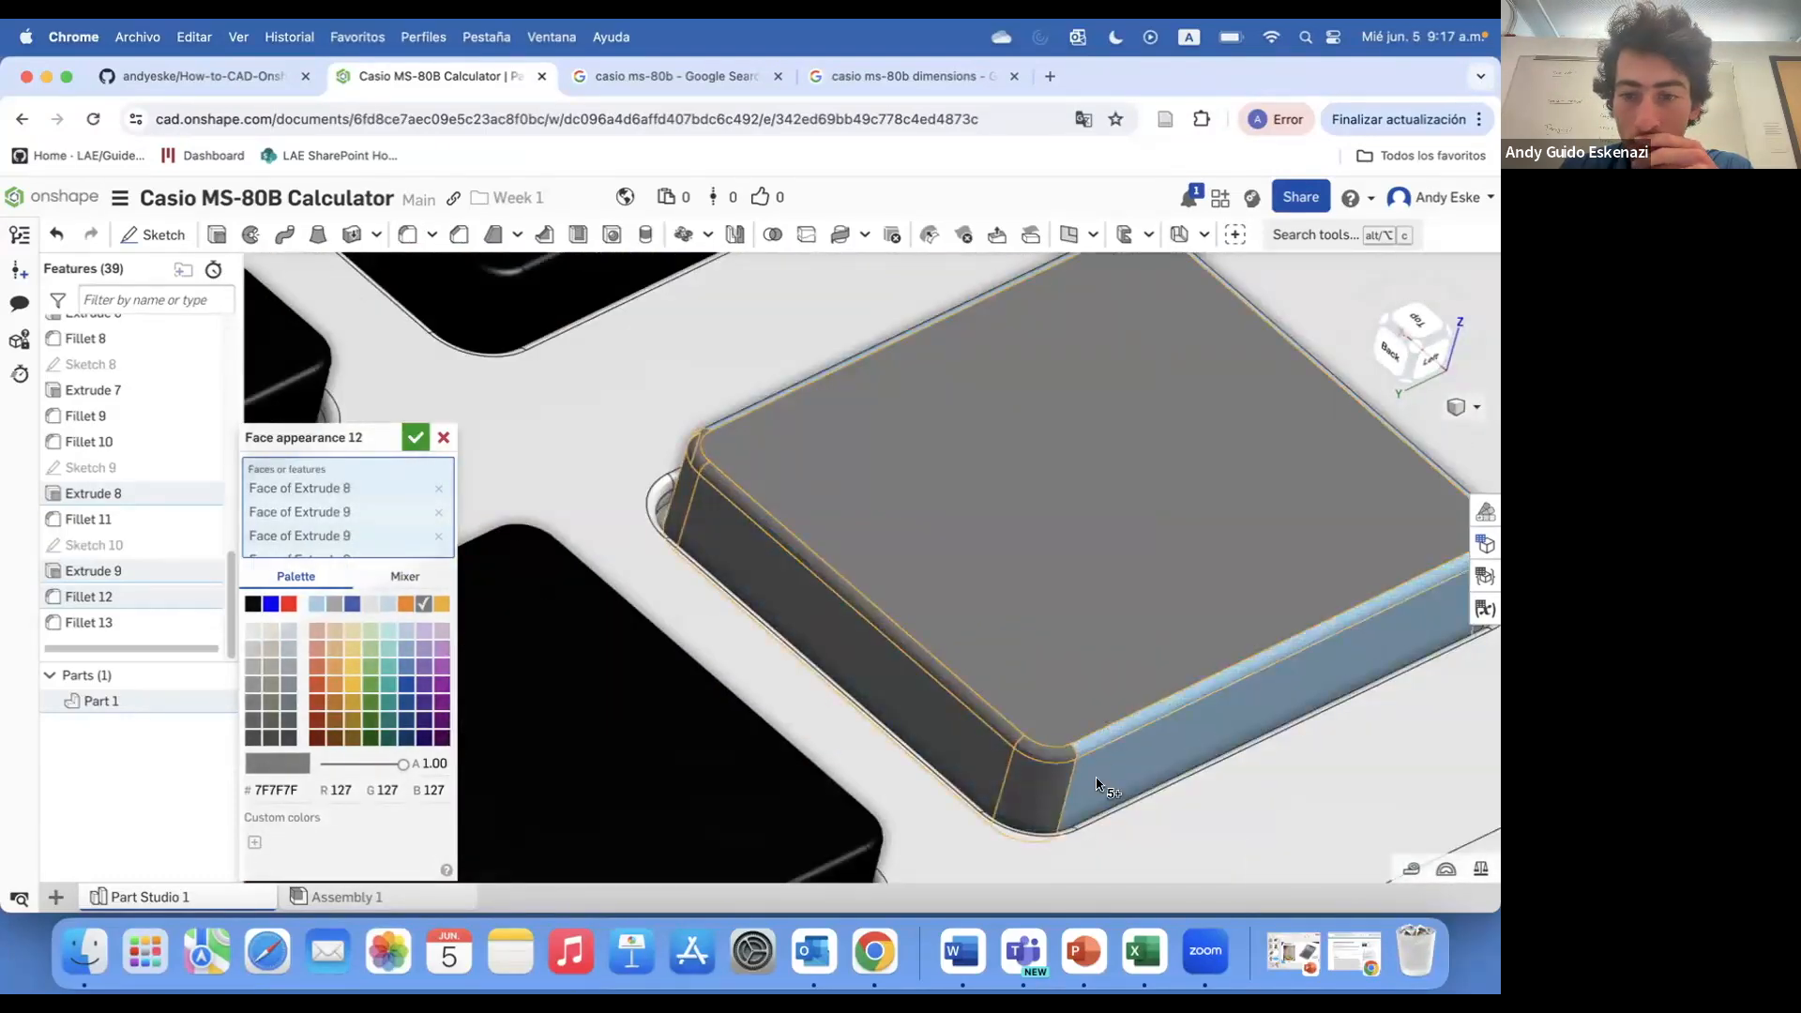
scroll(1097, 783, down, 5)
- View the keys from the opposite side and add the long key's remaining side, corner and rounded-edge faces to the 7F7F7F appearance
scroll(1043, 622, up, 5)
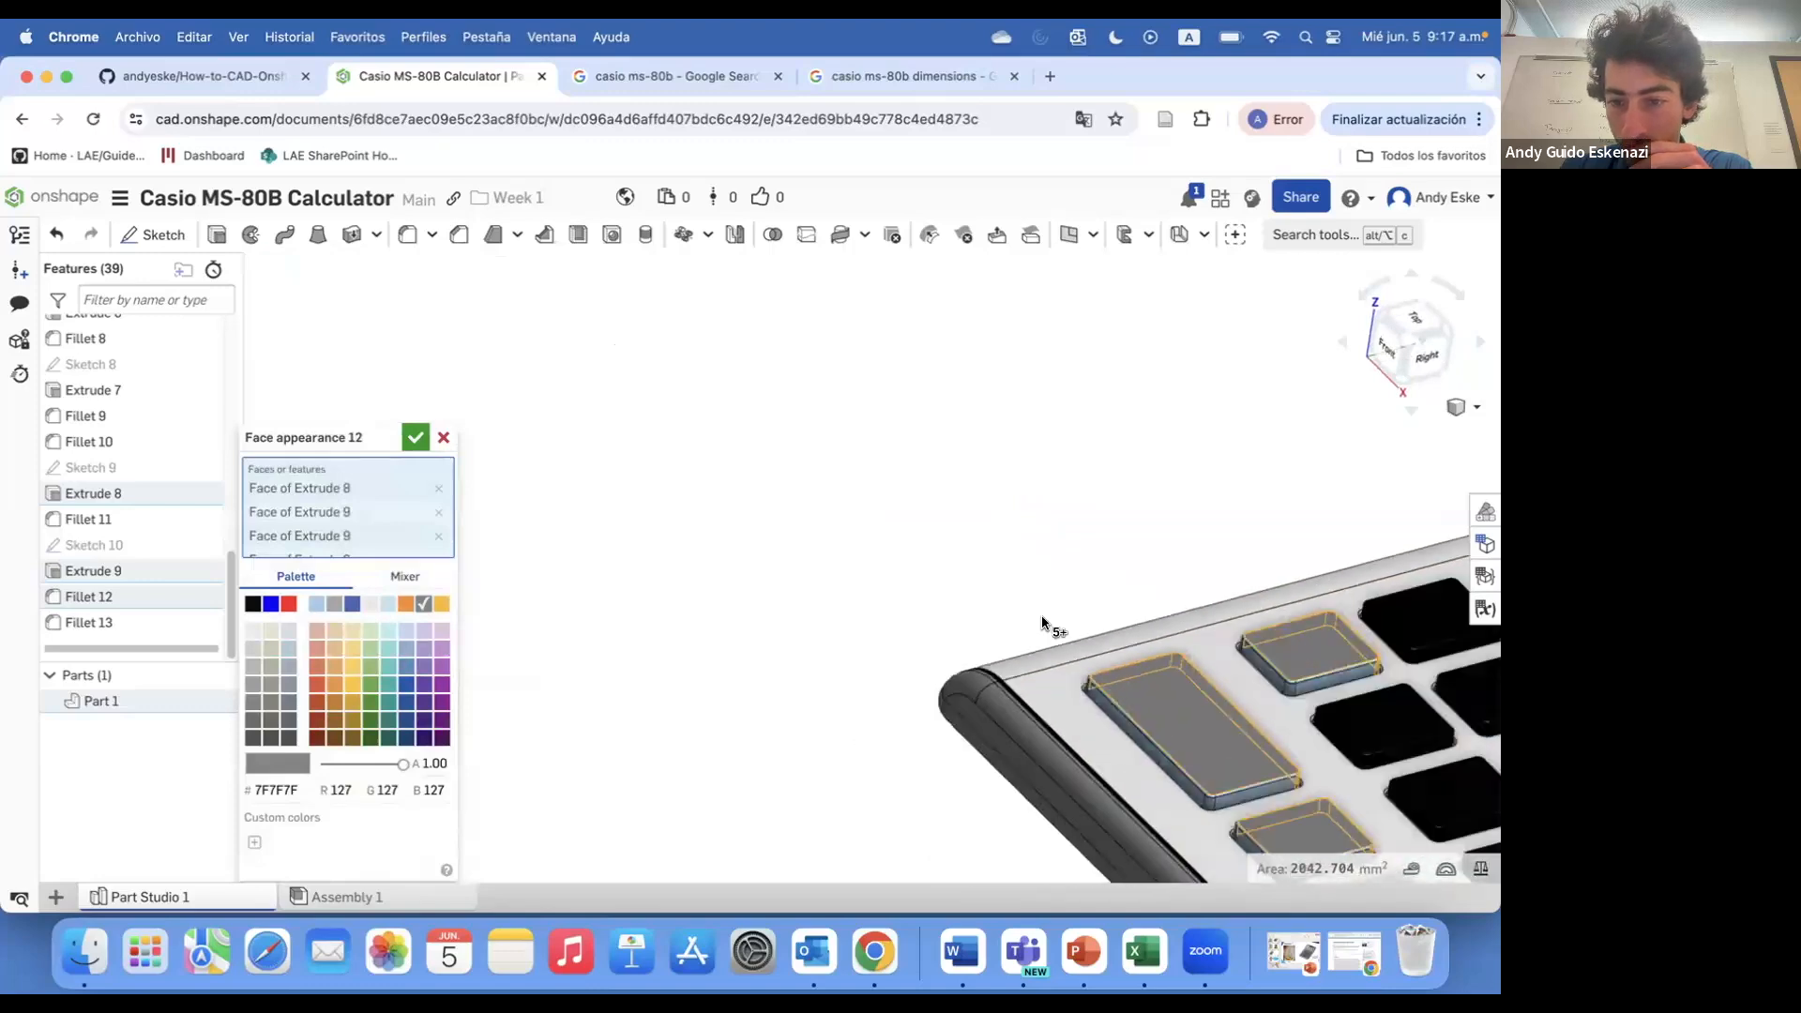
scroll(1043, 622, up, 6)
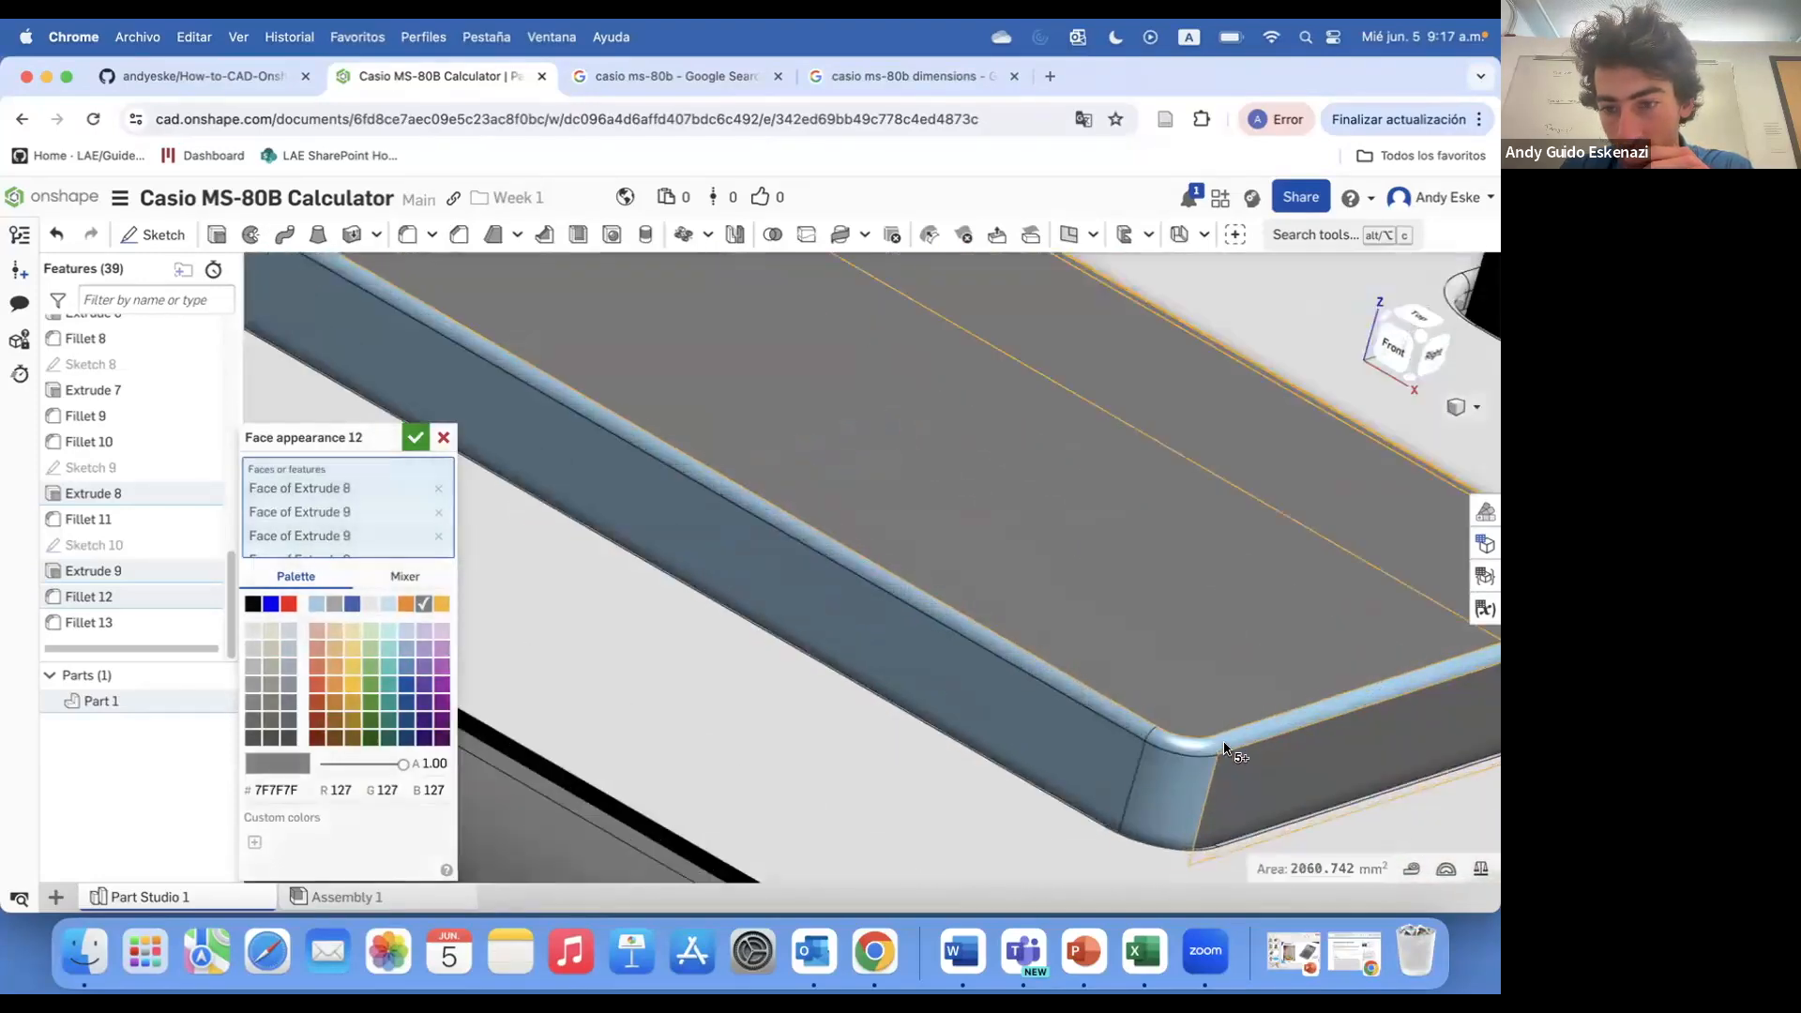
scroll(1065, 736, down, 5)
scroll(1183, 498, up, 6)
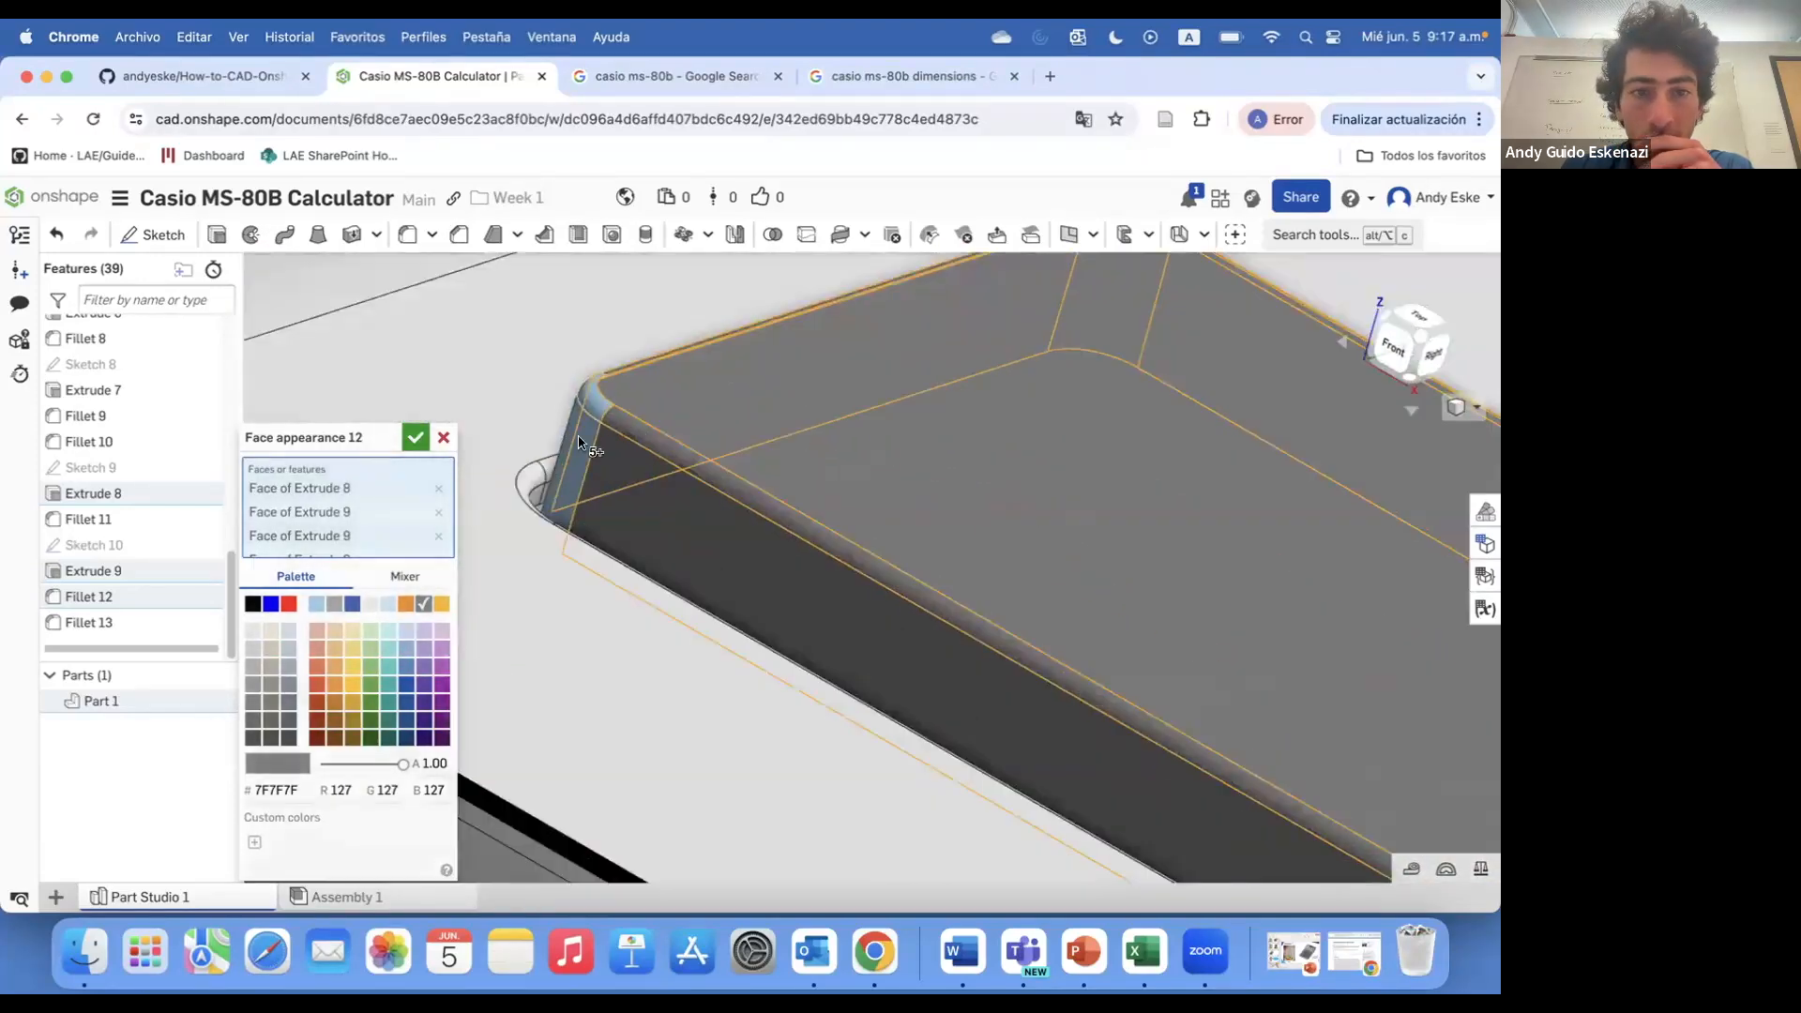
scroll(1104, 340, up, 3)
scroll(1163, 368, down, 5)
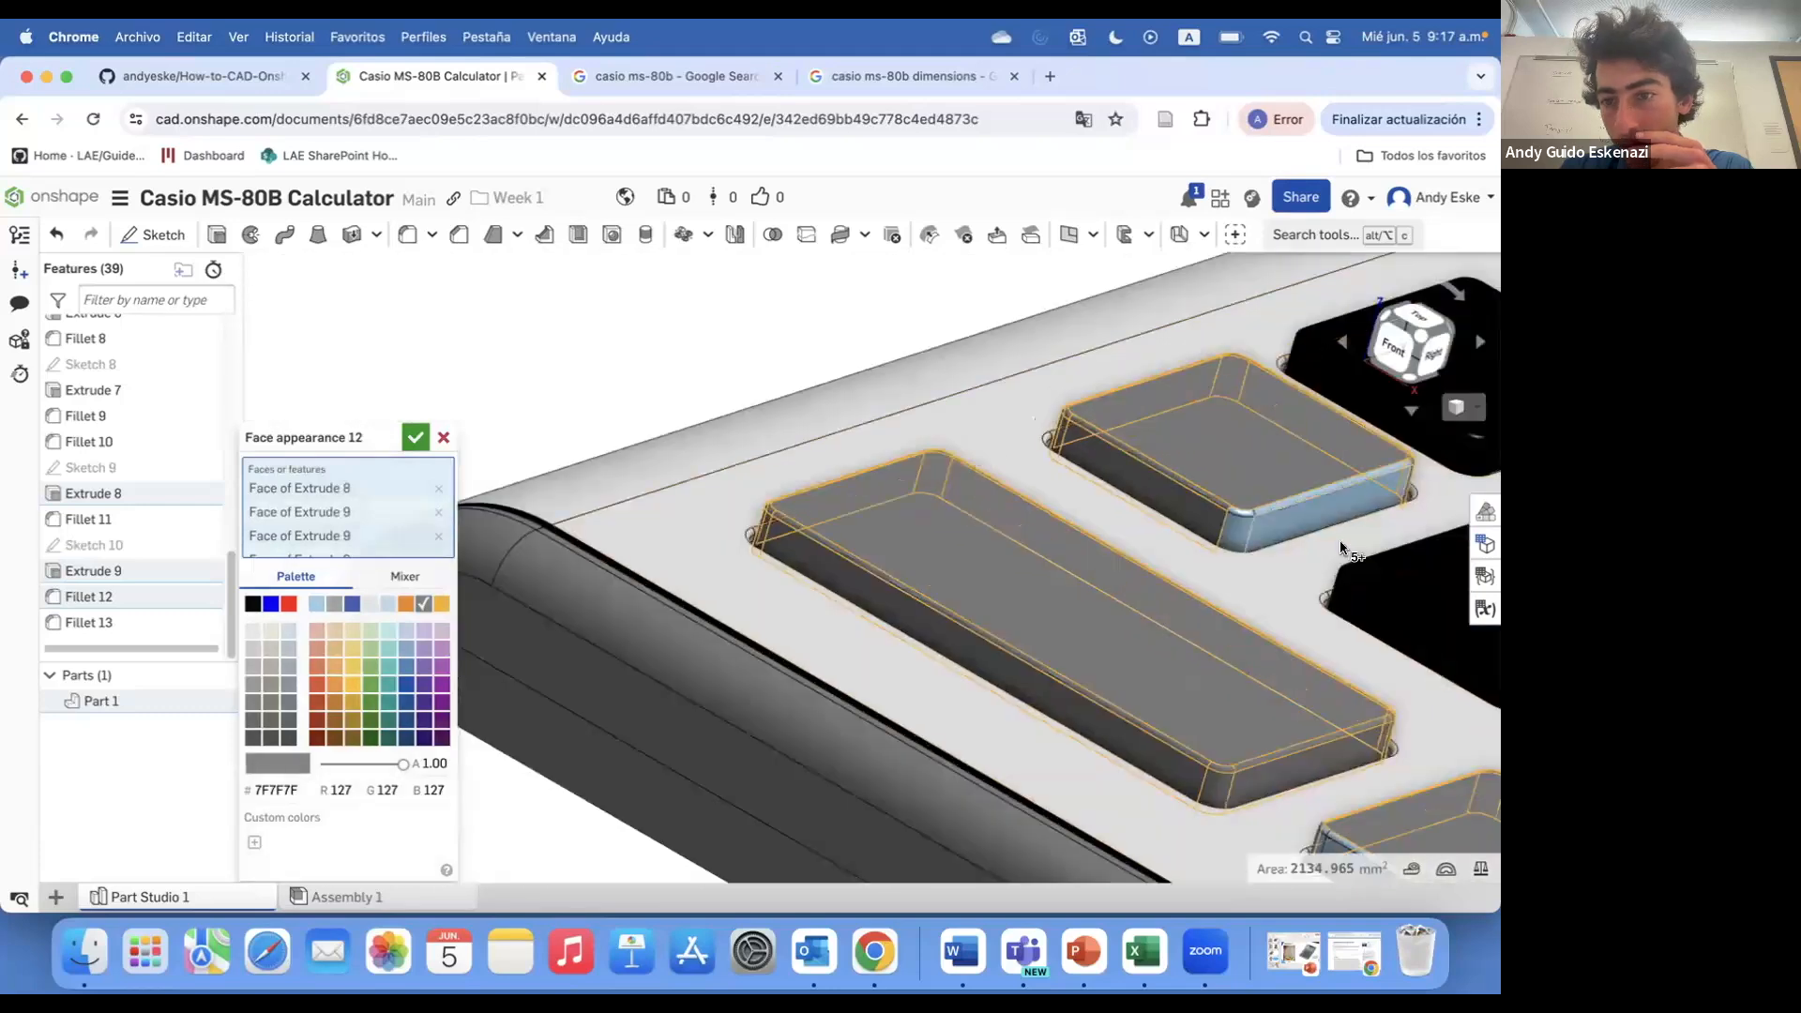
- Add the remaining side, corner and rounded-edge faces of the two square keys nearest the long key to the 7F7F7F appearance
scroll(1082, 597, up, 2)
scroll(1082, 597, up, 5)
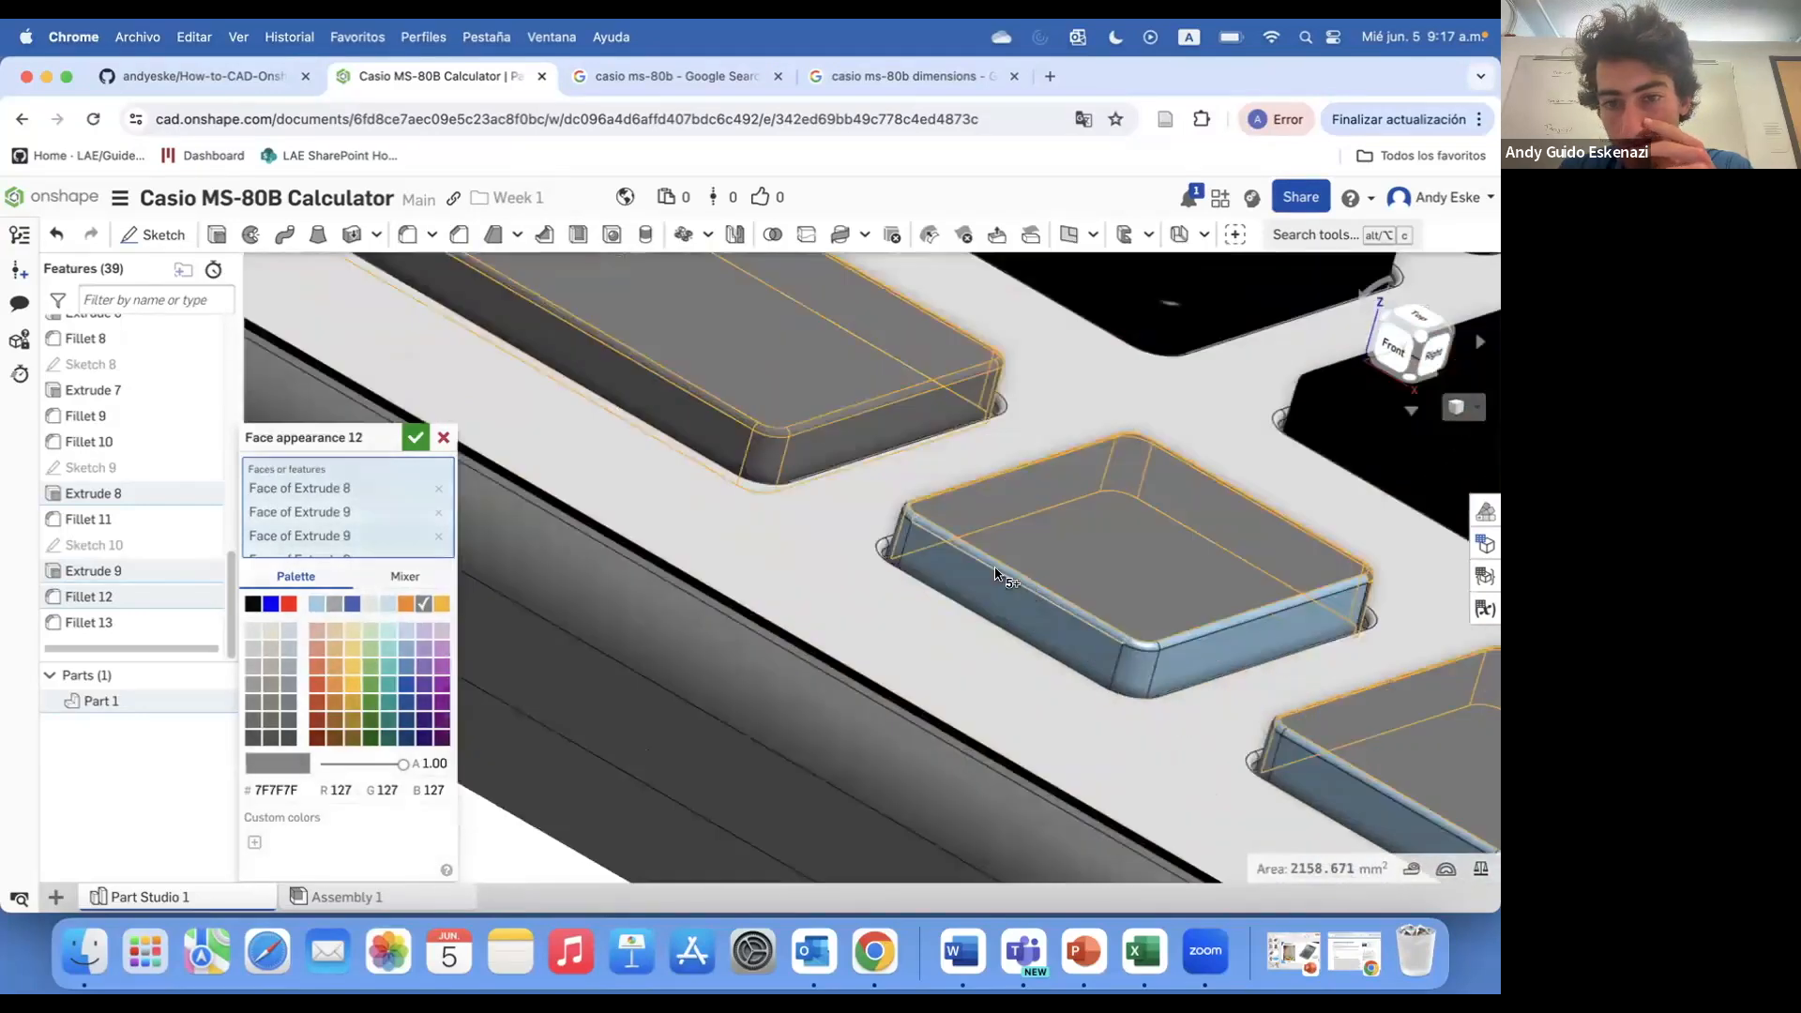
click(903, 588)
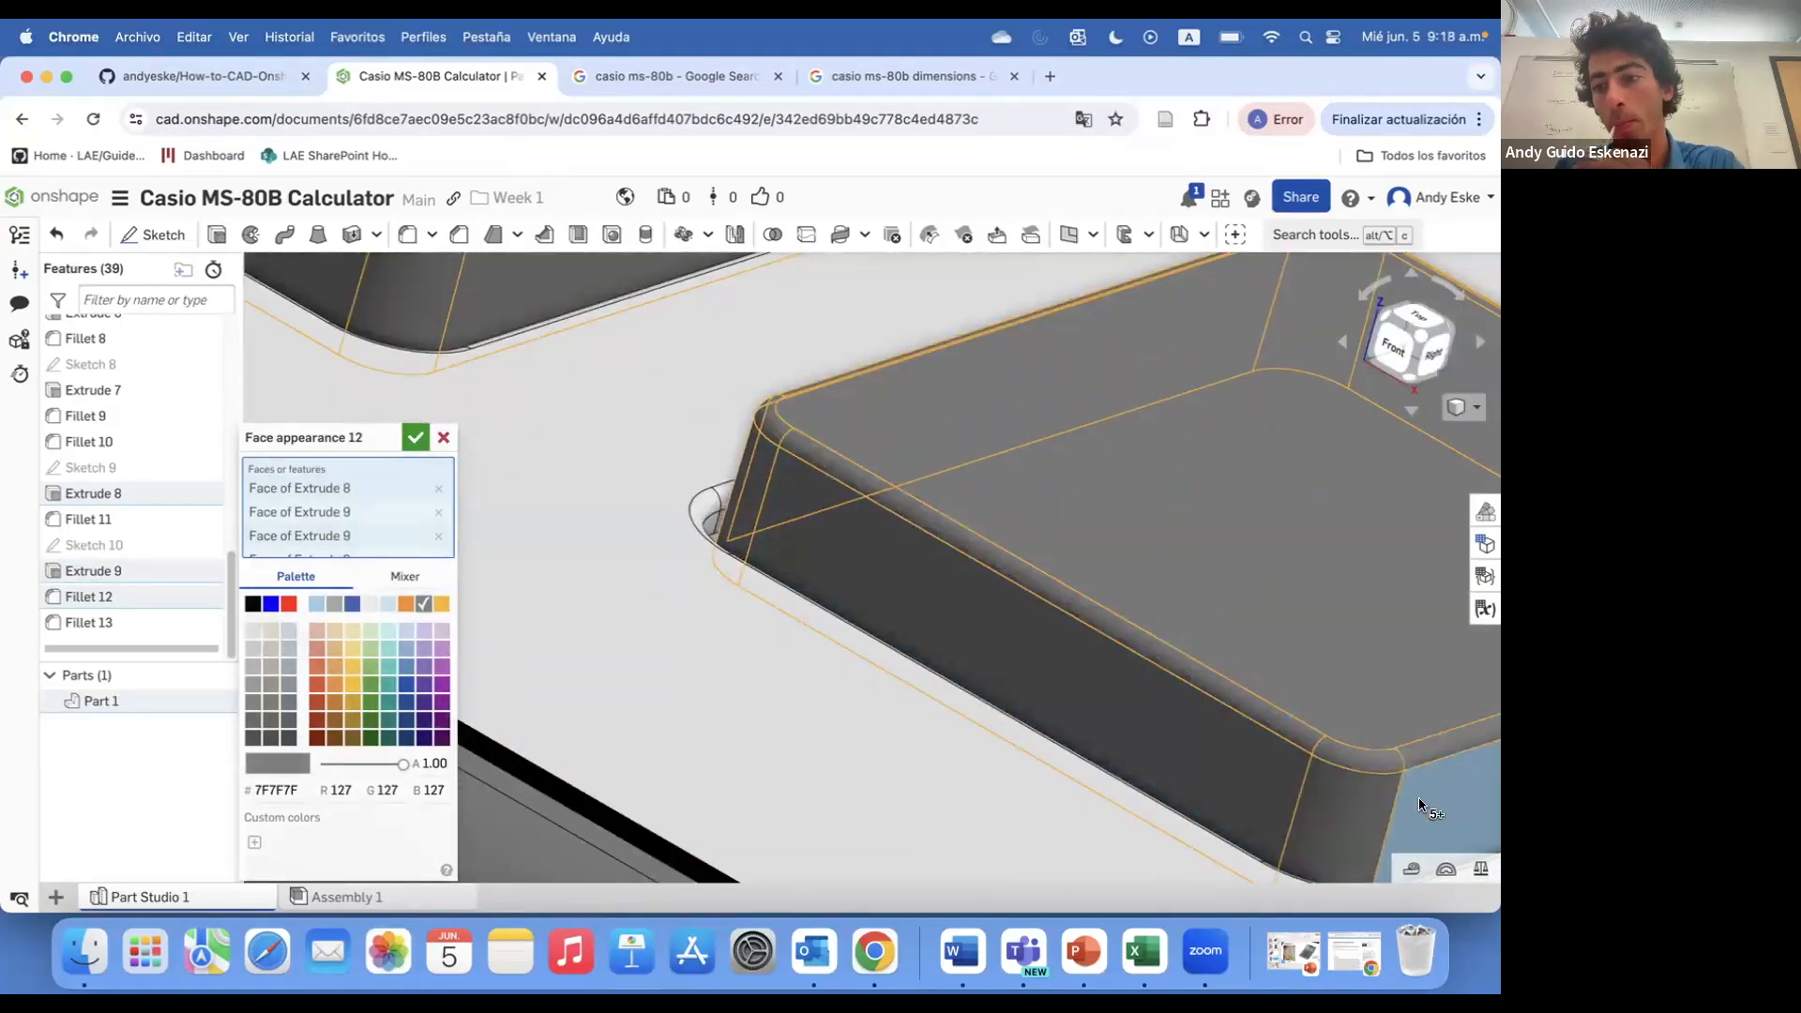
scroll(1421, 805, down, 5)
scroll(758, 427, up, 5)
click(758, 427)
click(804, 484)
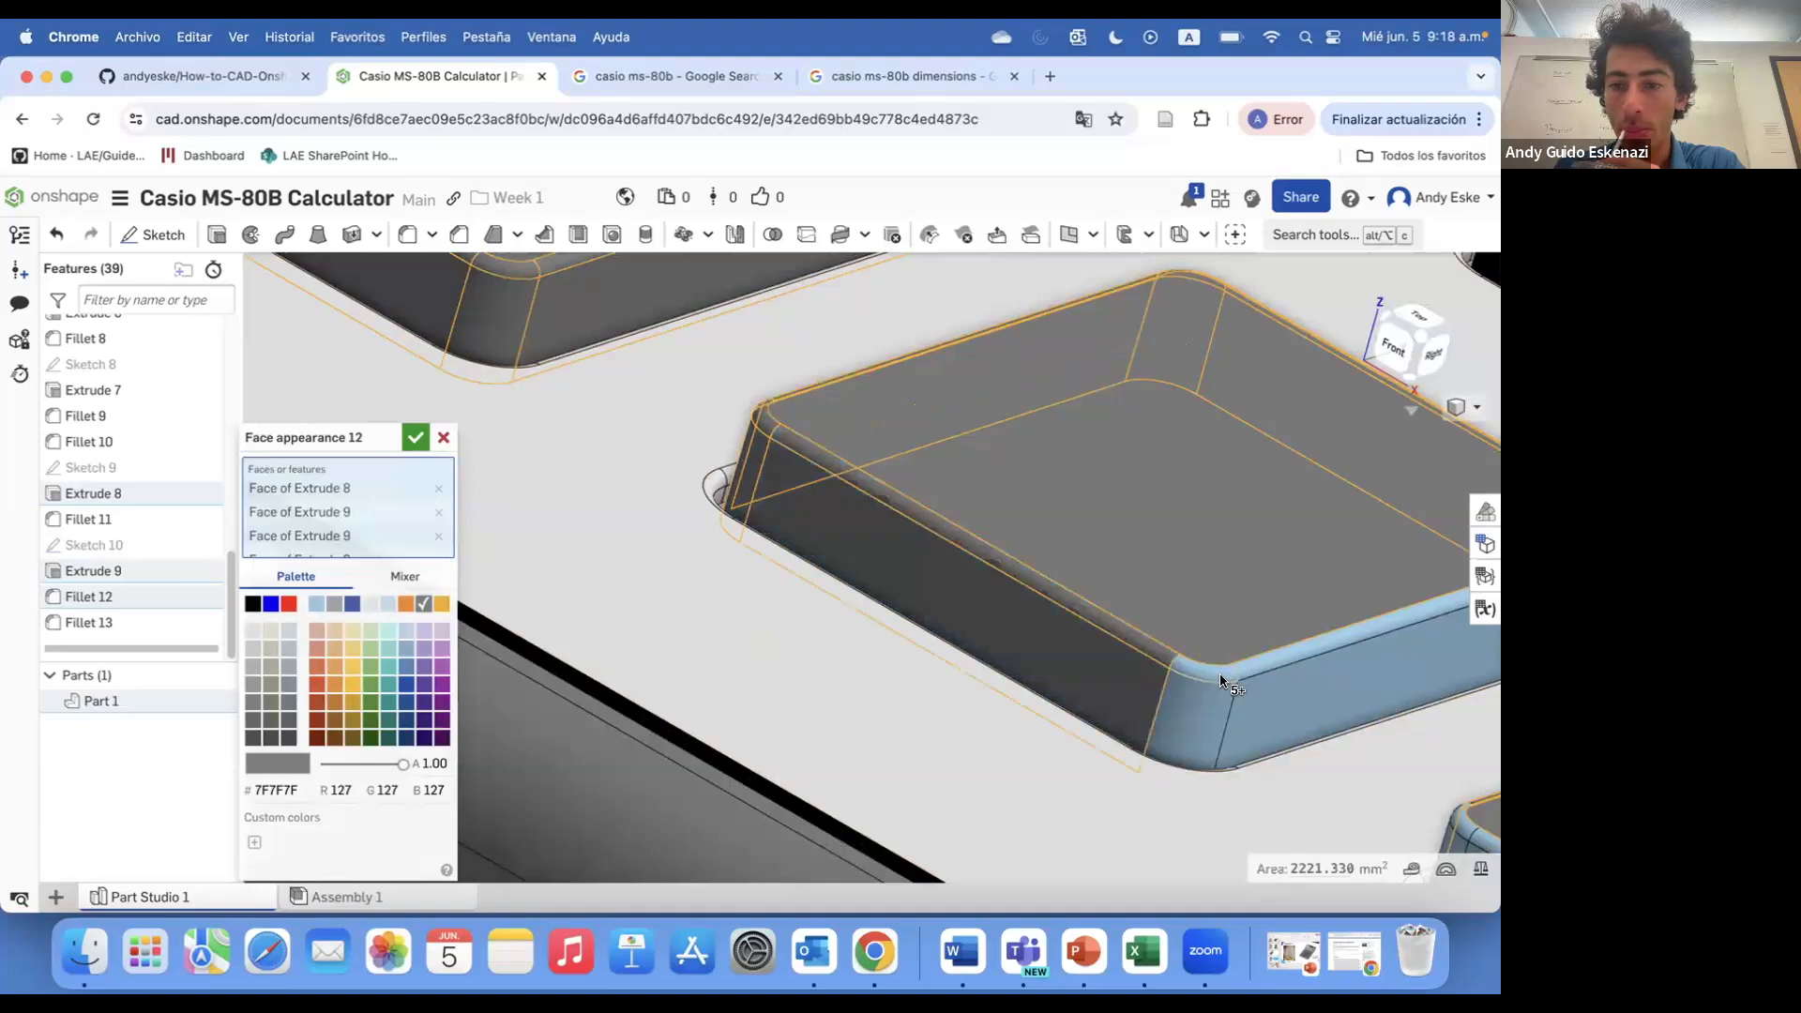
click(1249, 680)
click(1257, 722)
- Add the remaining side, corner and rounded-edge faces of the rearmost square key in the long key's column
scroll(1037, 619, down, 5)
scroll(1044, 555, up, 5)
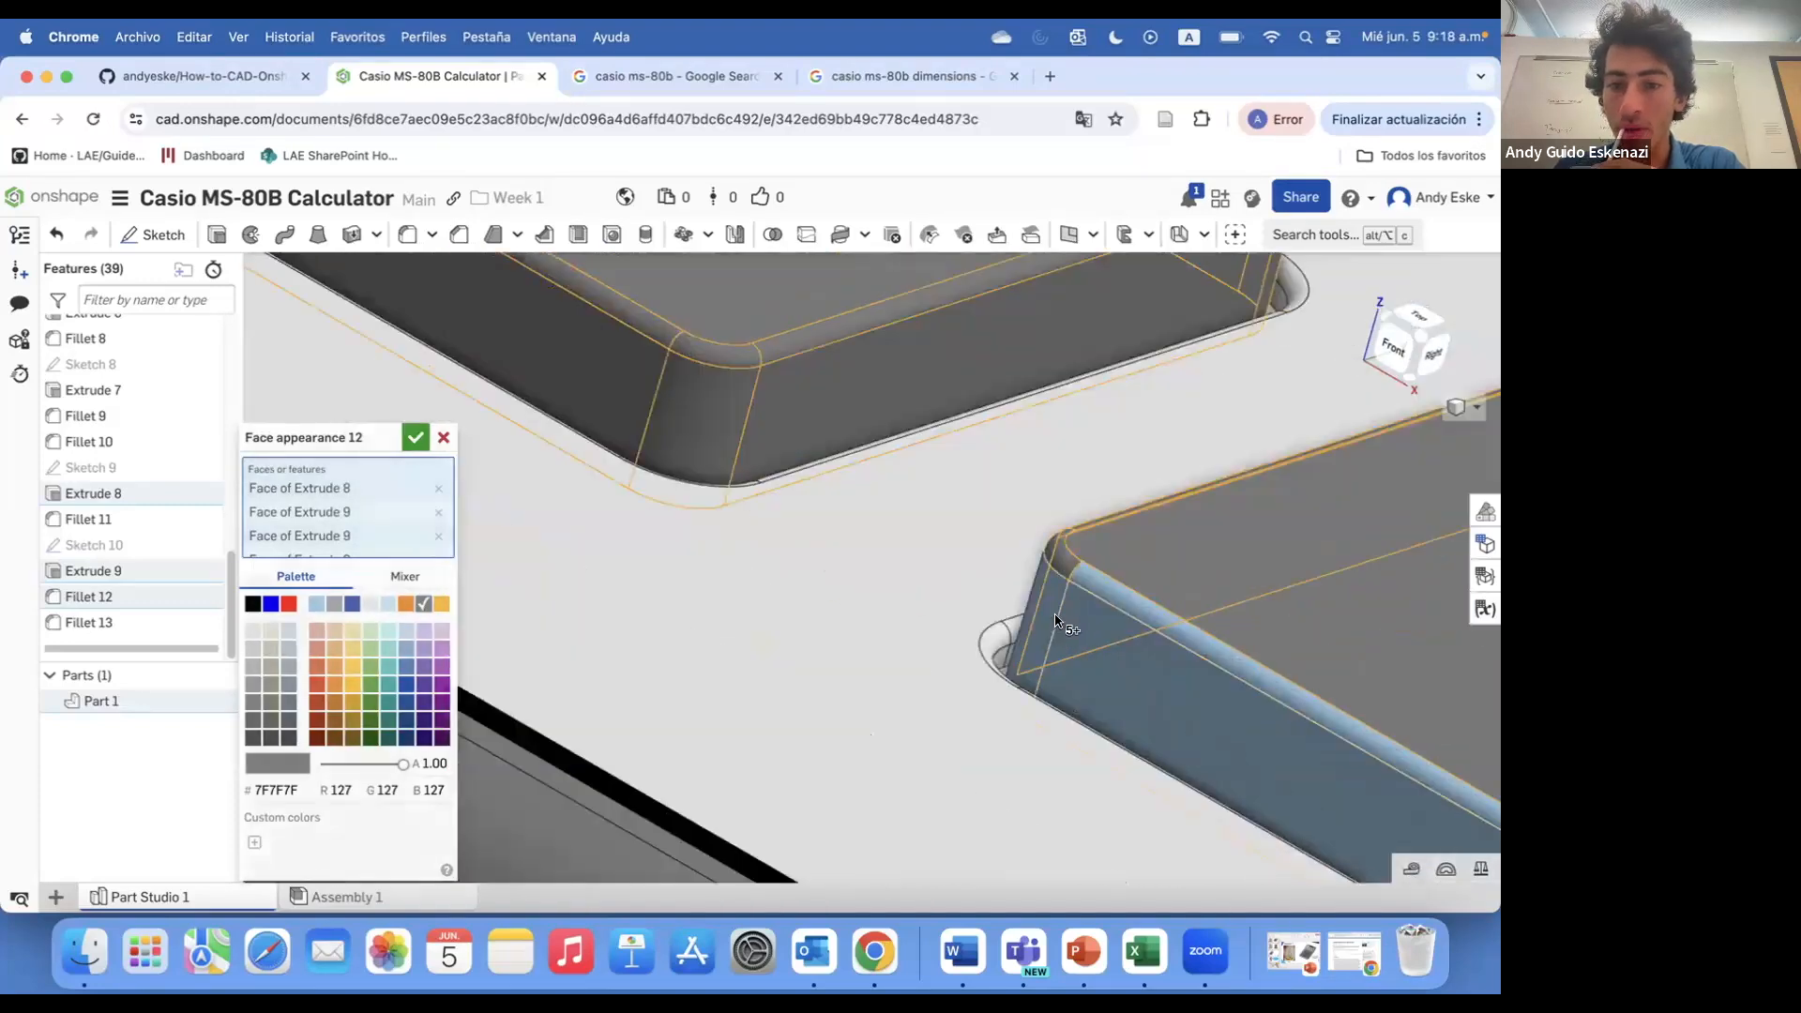
click(1055, 621)
scroll(1055, 621, down, 5)
scroll(1069, 539, up, 5)
click(775, 635)
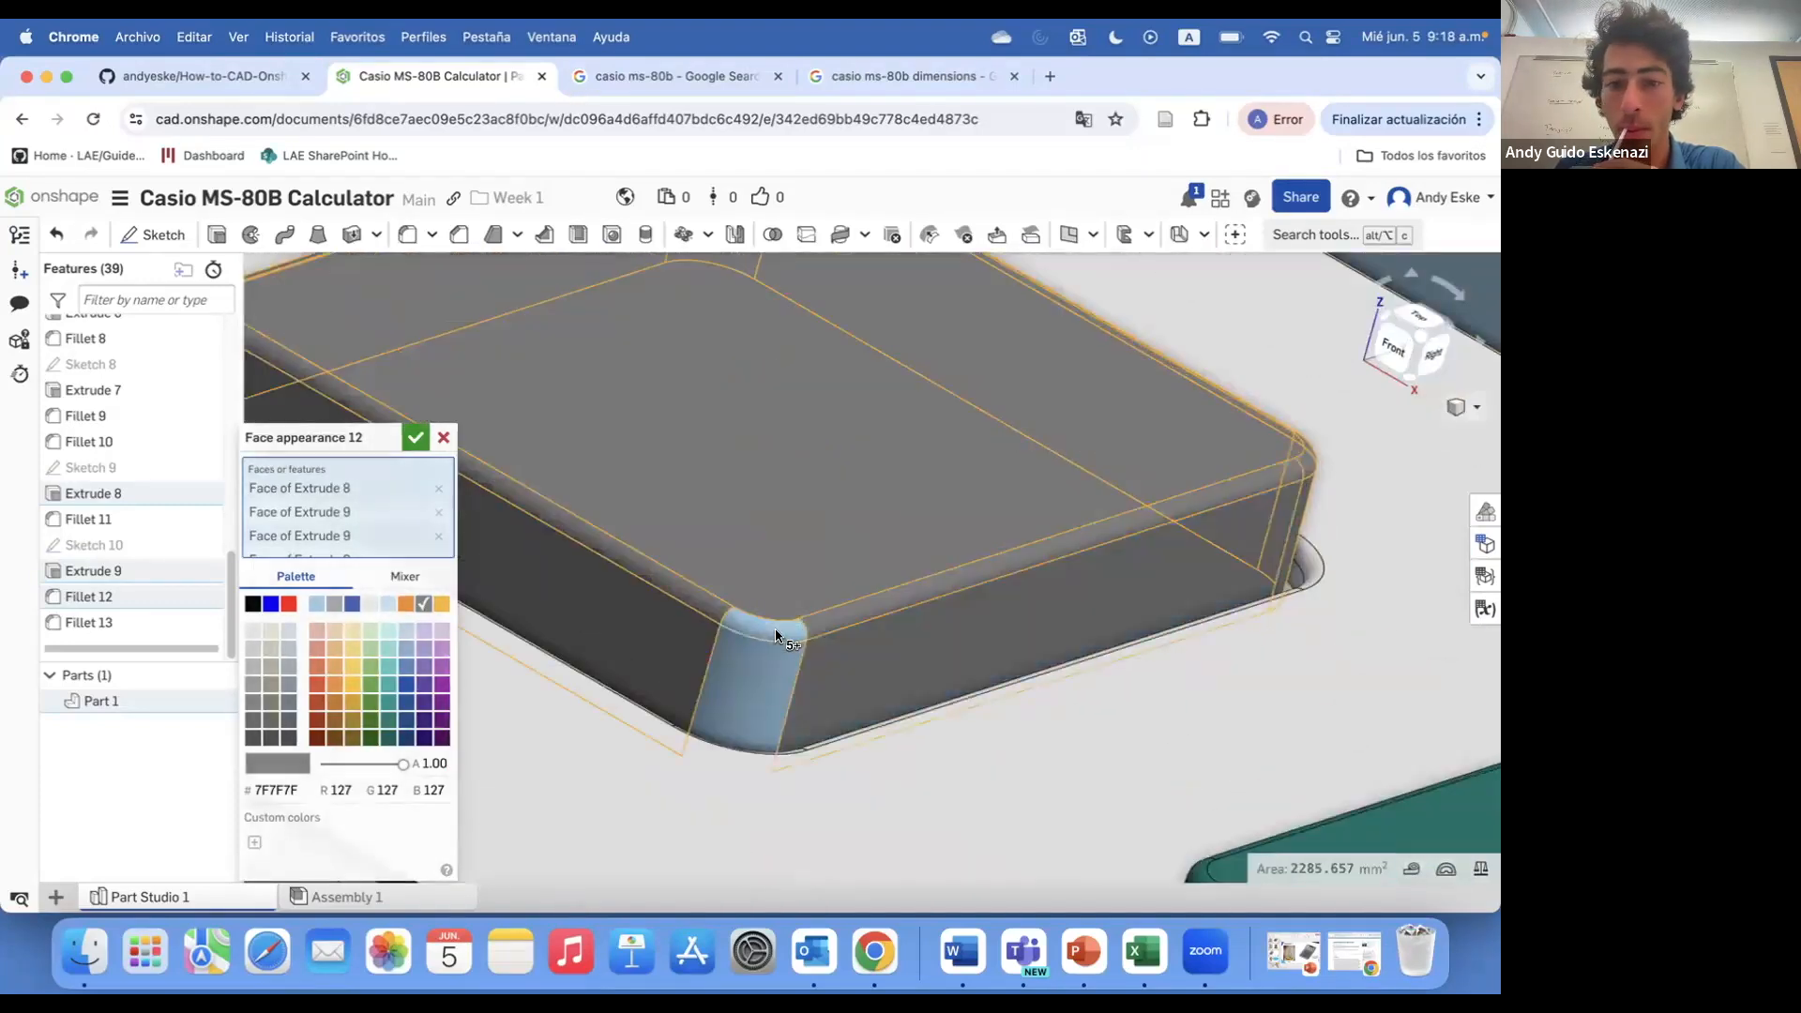
click(774, 635)
- Add the unselected side, corner and rounded-edge faces of the first two grey keys in the row behind the black keys
scroll(775, 635, down, 5)
scroll(735, 374, up, 5)
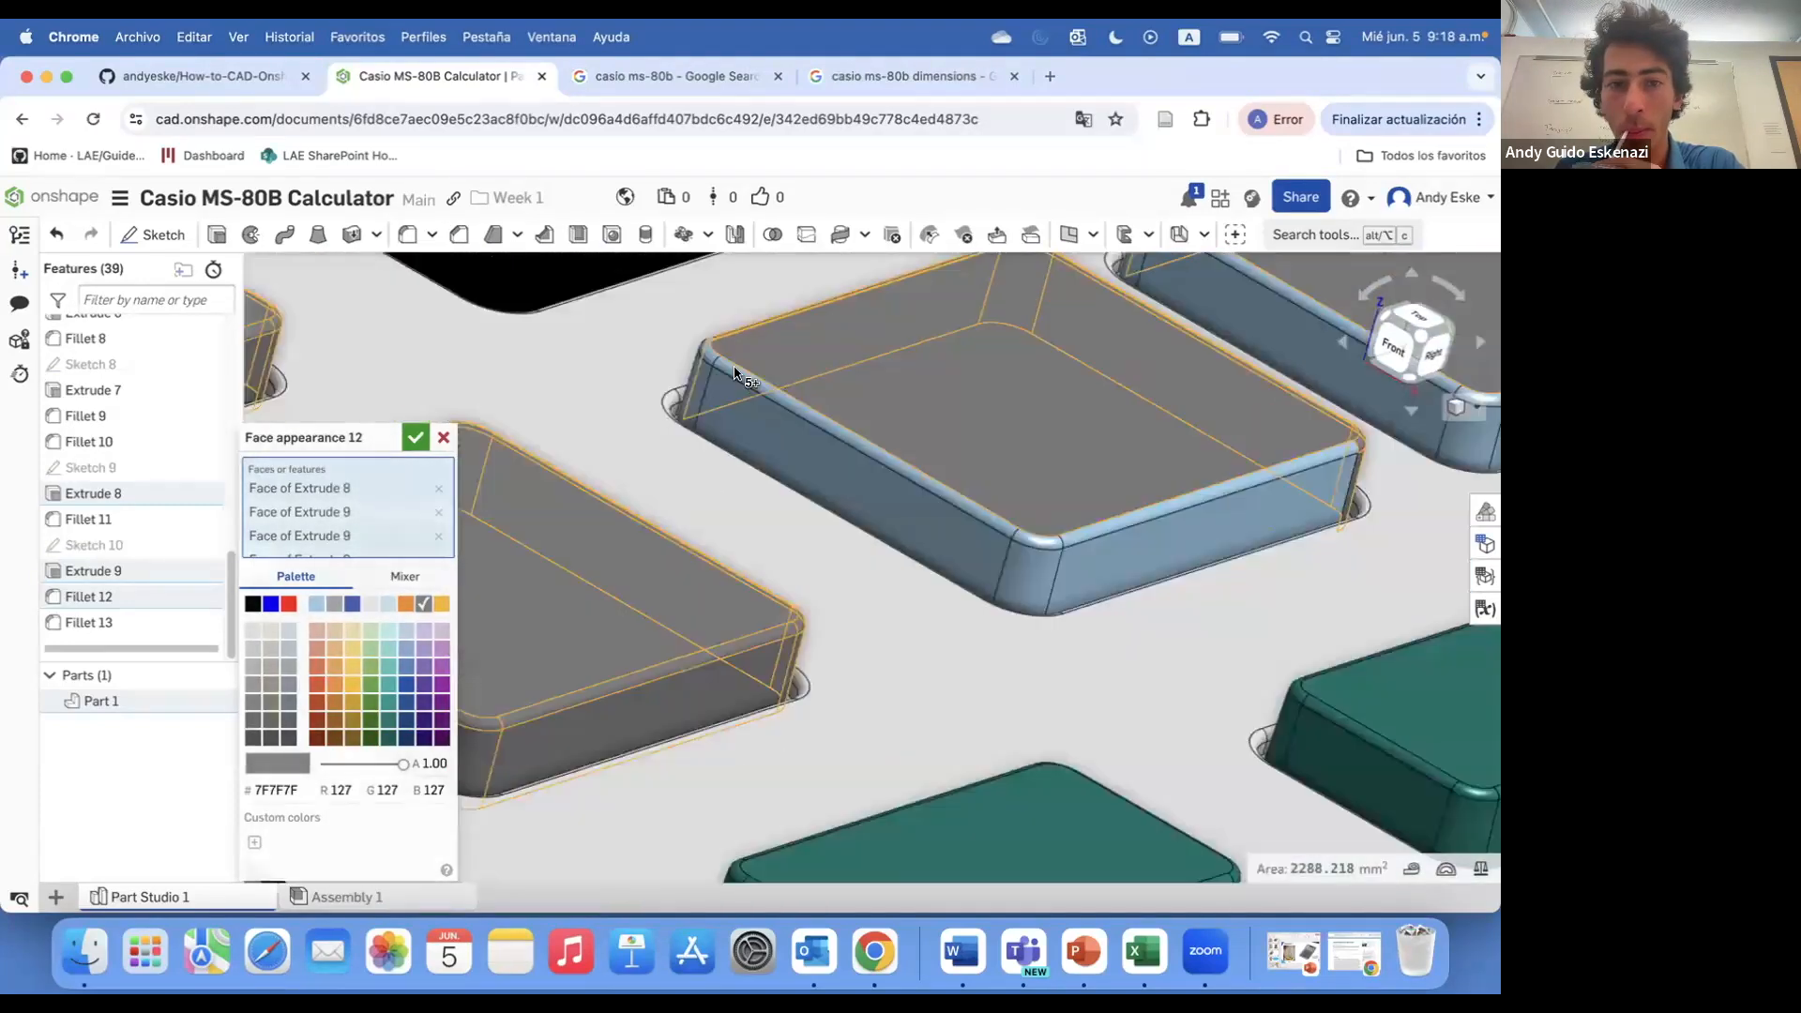
click(836, 487)
click(1093, 585)
scroll(1093, 585, down, 5)
scroll(1023, 338, up, 5)
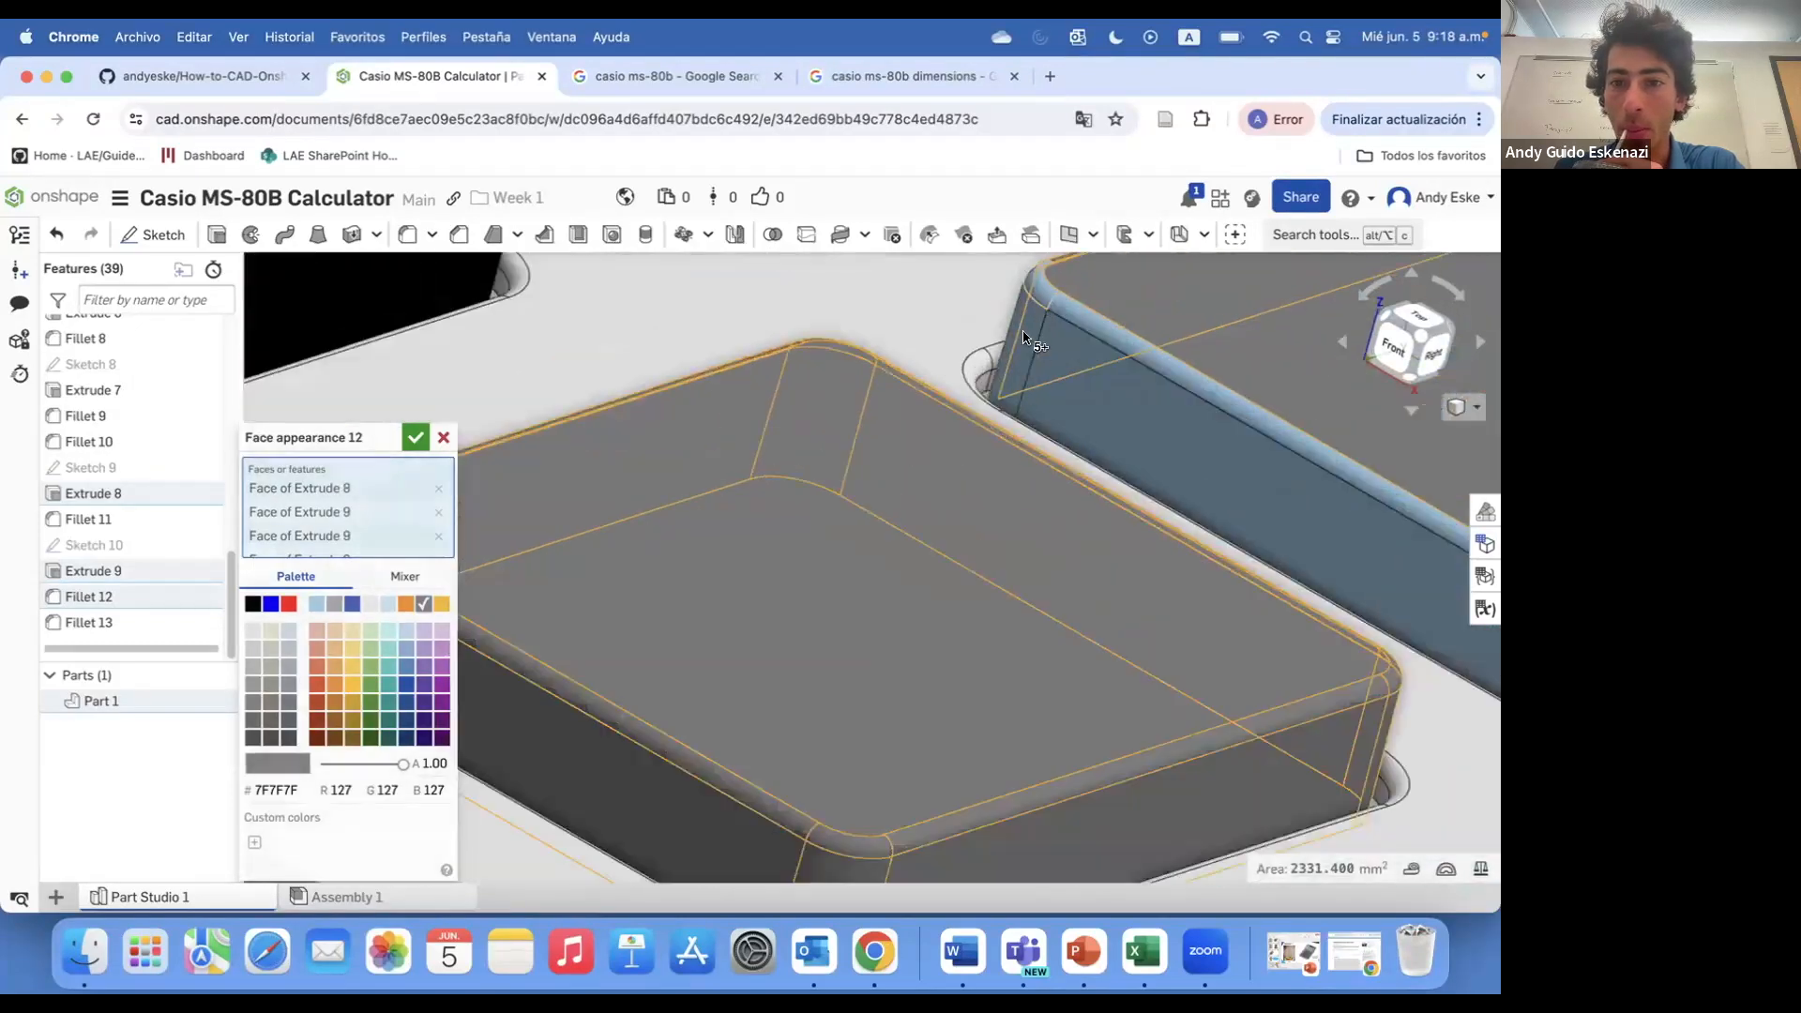
click(1074, 385)
scroll(1074, 385, down, 5)
scroll(1172, 389, up, 5)
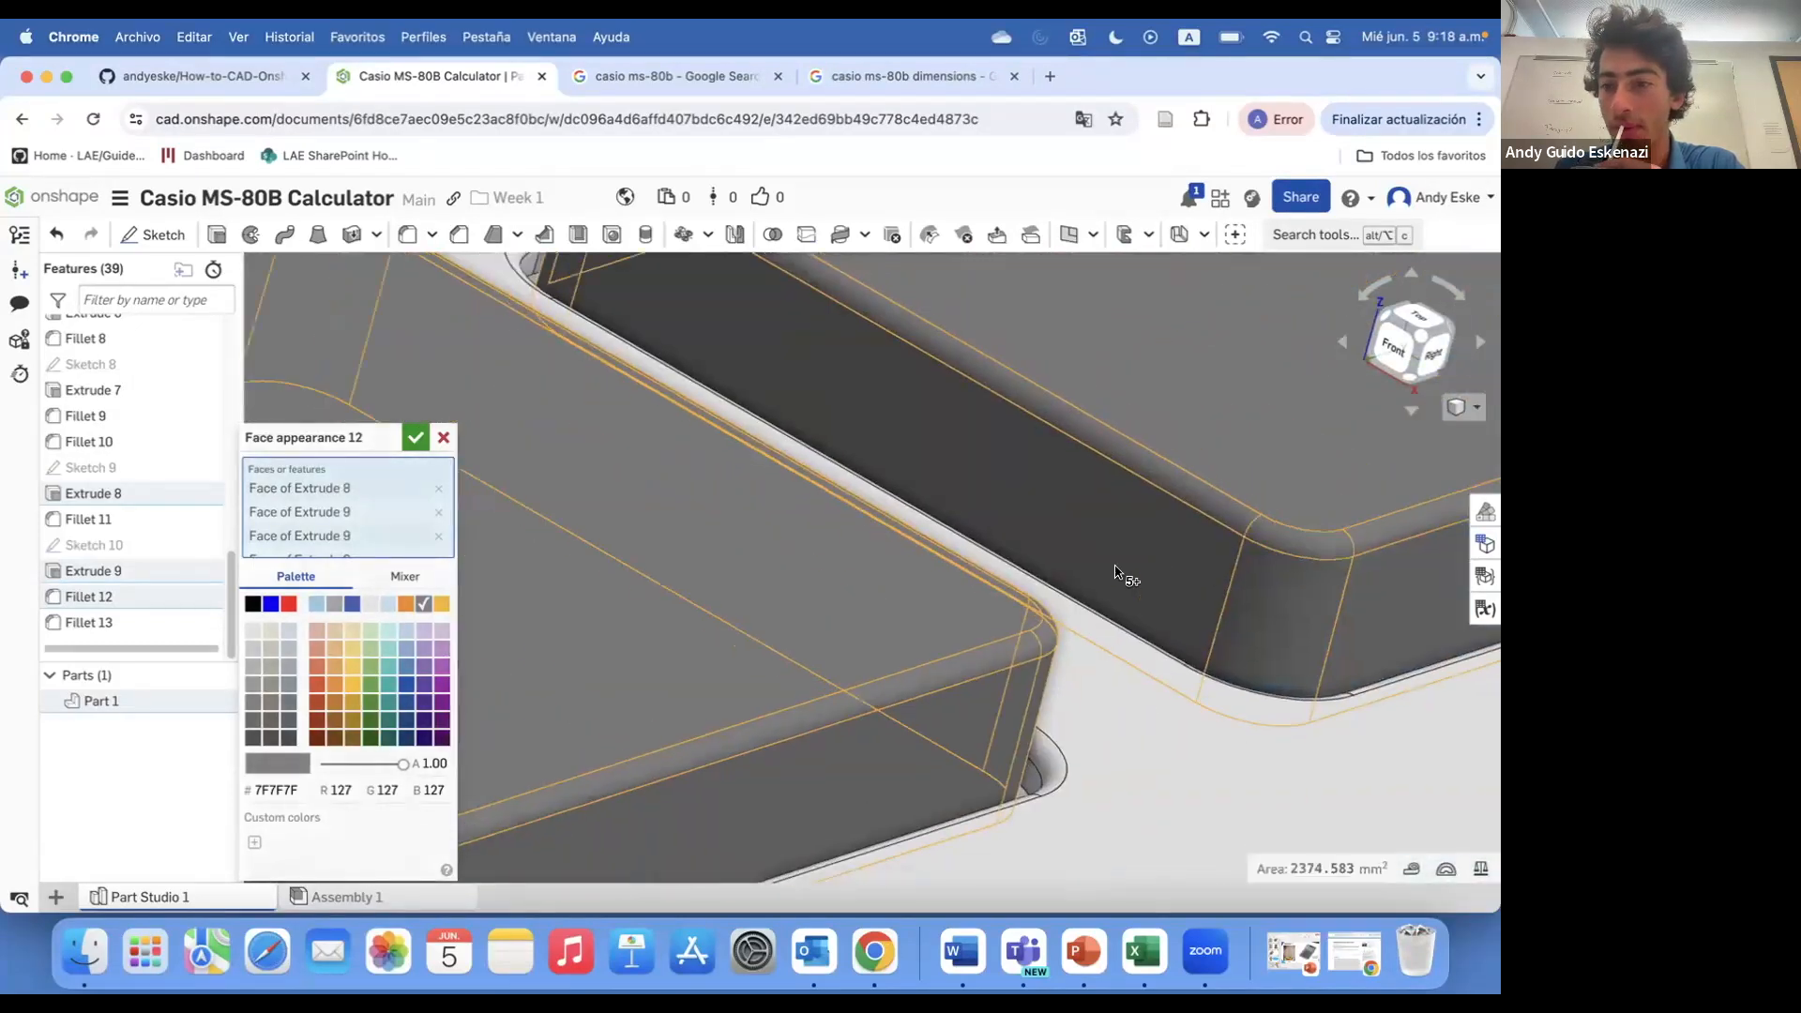
- Complete the third grey key in that row and the adjacent rearmost square key of the outer column with their missing faces
scroll(1231, 391, down, 2)
click(1196, 441)
scroll(1196, 441, down, 3)
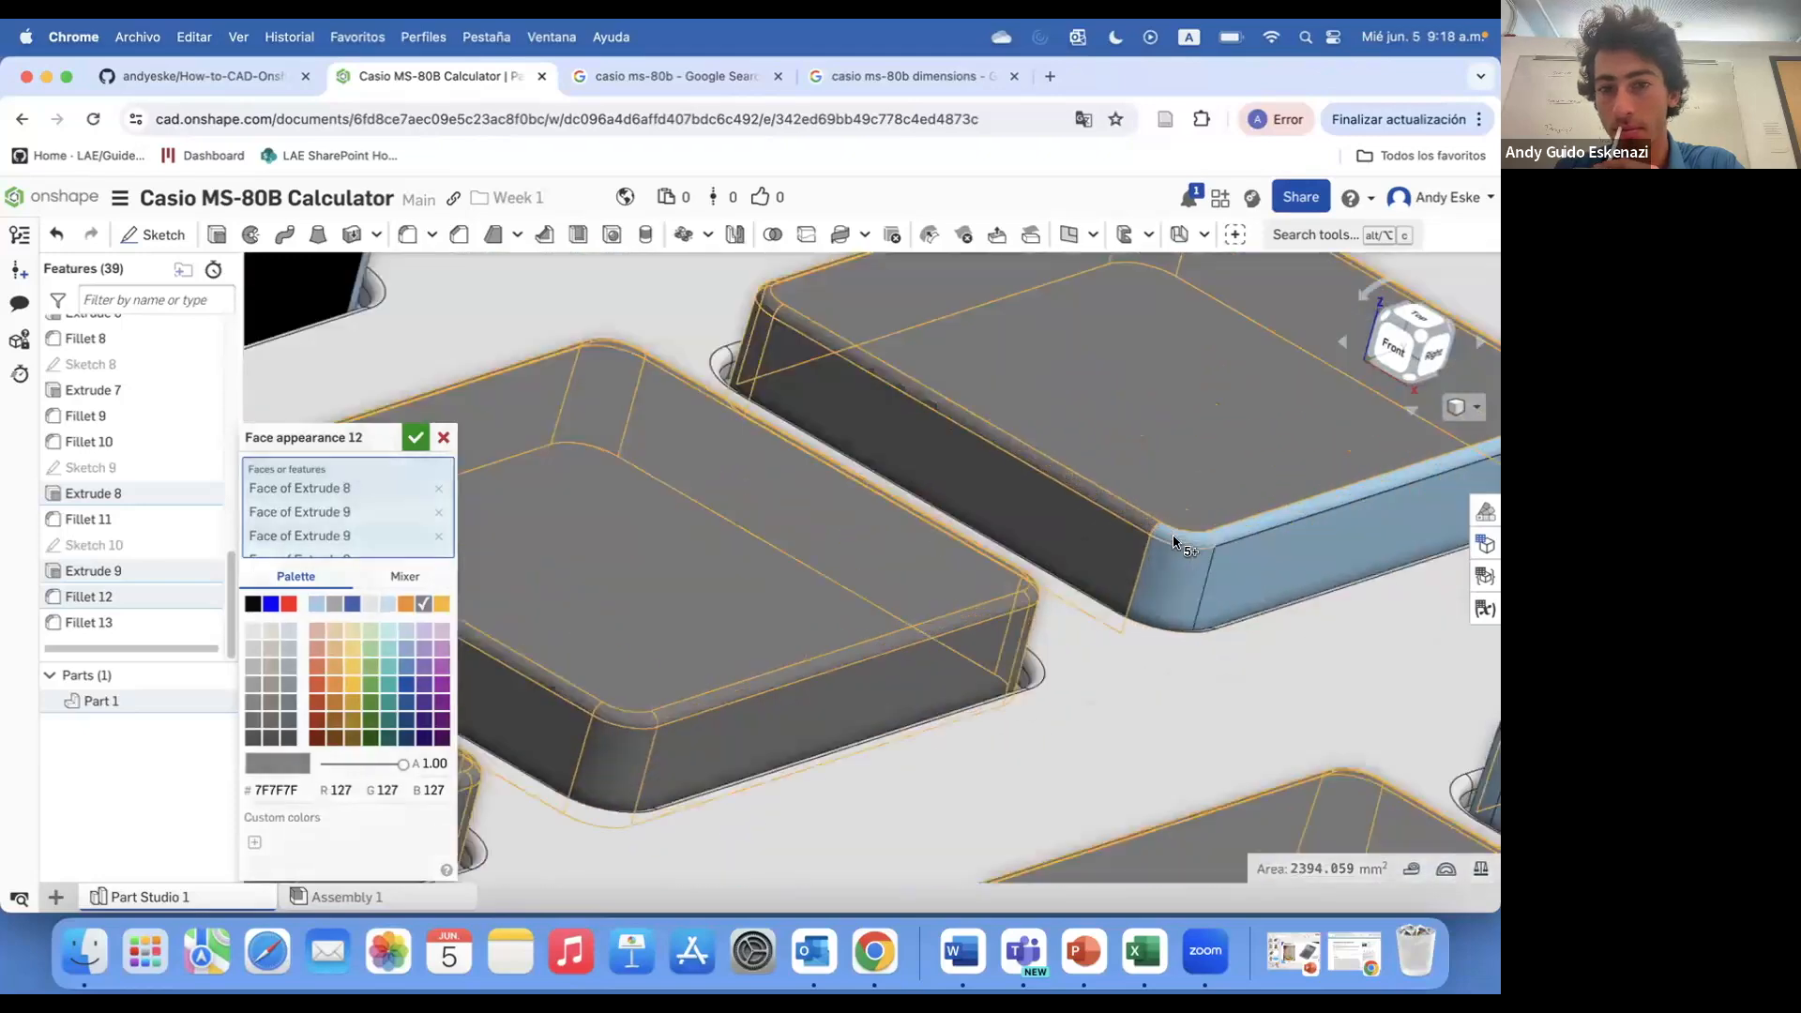
scroll(1205, 596, down, 2)
scroll(1234, 402, up, 5)
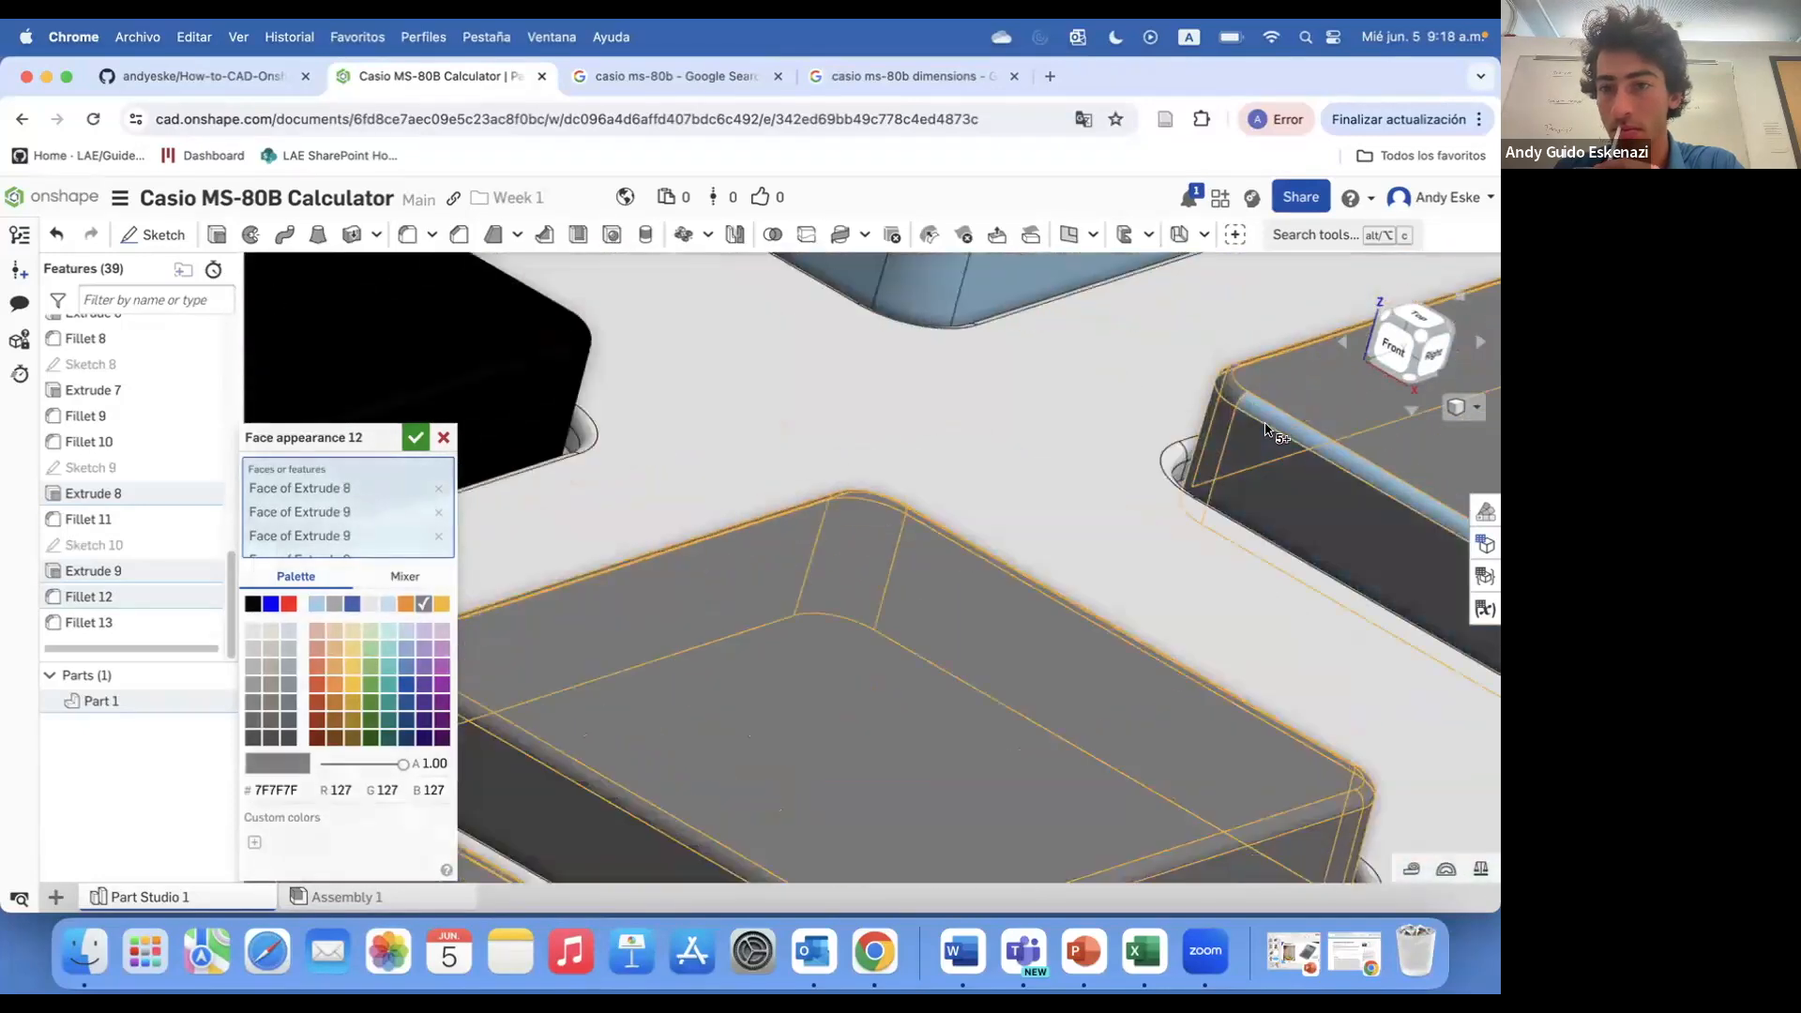
click(1265, 430)
scroll(1265, 430, down, 4)
scroll(1279, 523, up, 5)
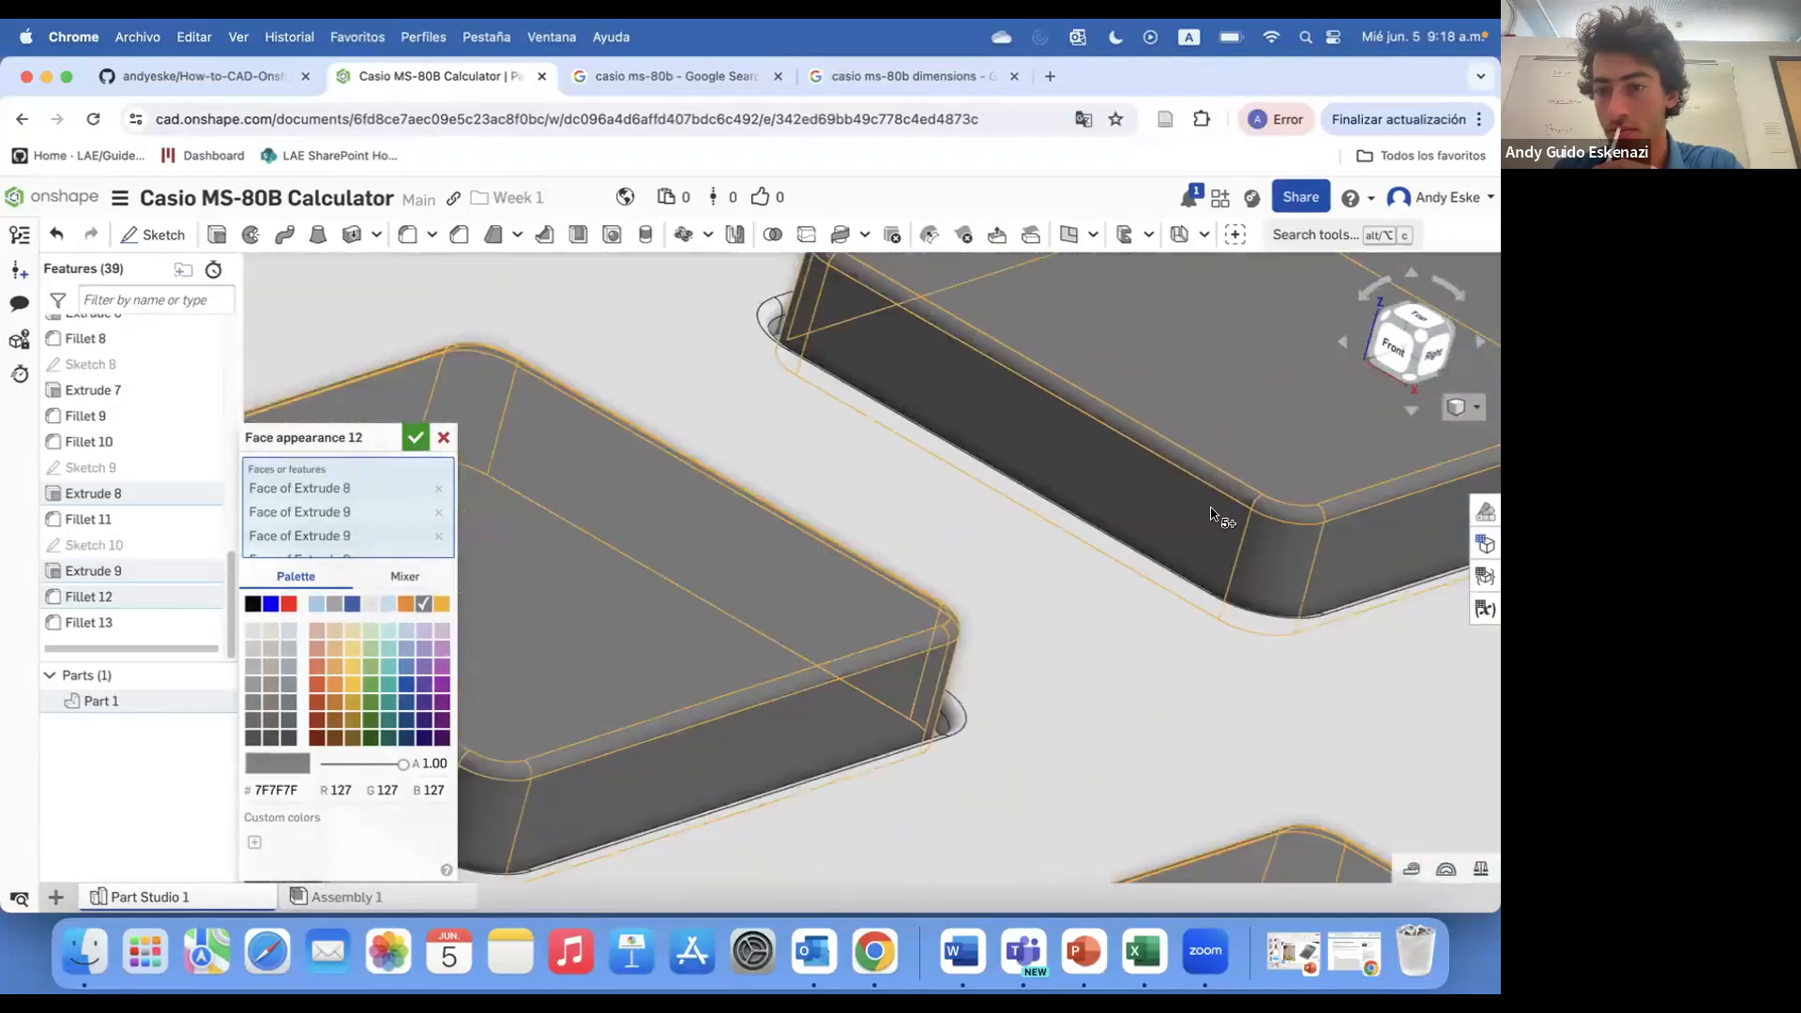
scroll(1210, 513, down, 4)
- Add side, corner and rounded-edge faces of the two small grey keys beside the green keys to the 7F7F7F appearance
scroll(788, 691, up, 5)
click(778, 727)
scroll(764, 728, down, 4)
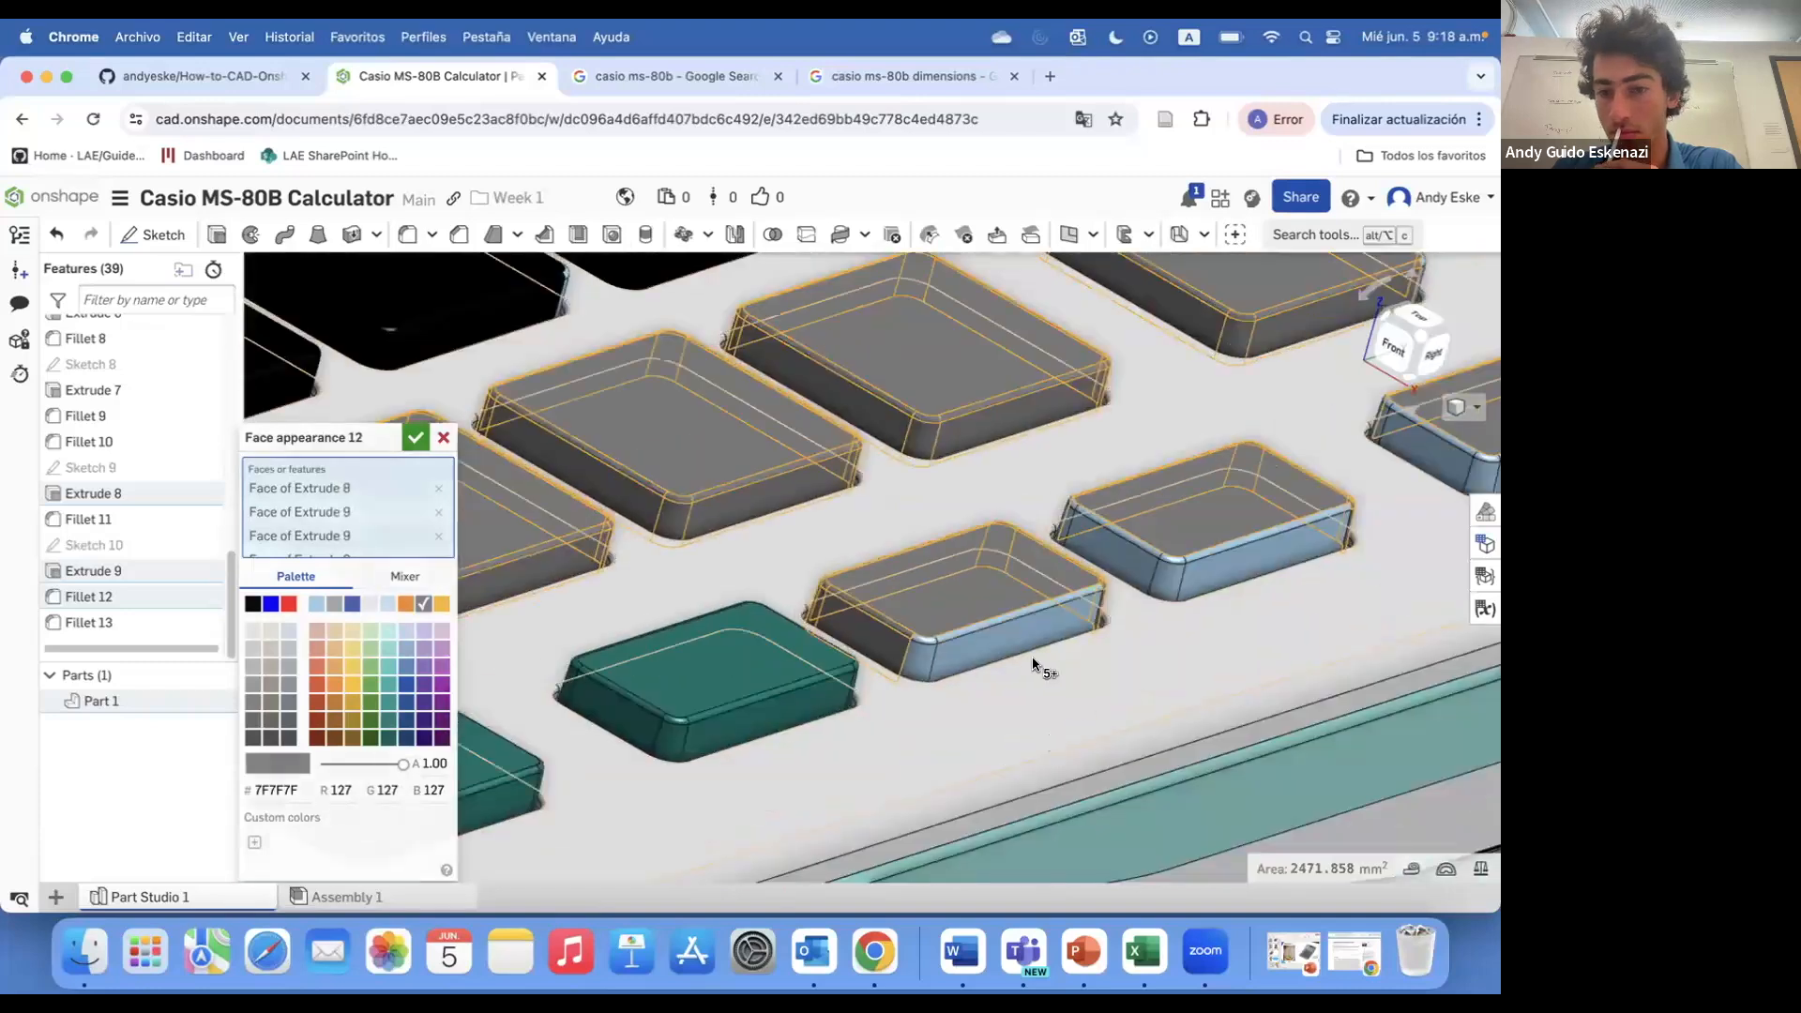
scroll(1032, 664, up, 5)
click(713, 635)
click(1076, 472)
scroll(1076, 472, down, 3)
scroll(1125, 309, up, 5)
click(1159, 310)
click(1189, 366)
scroll(1154, 432, down, 4)
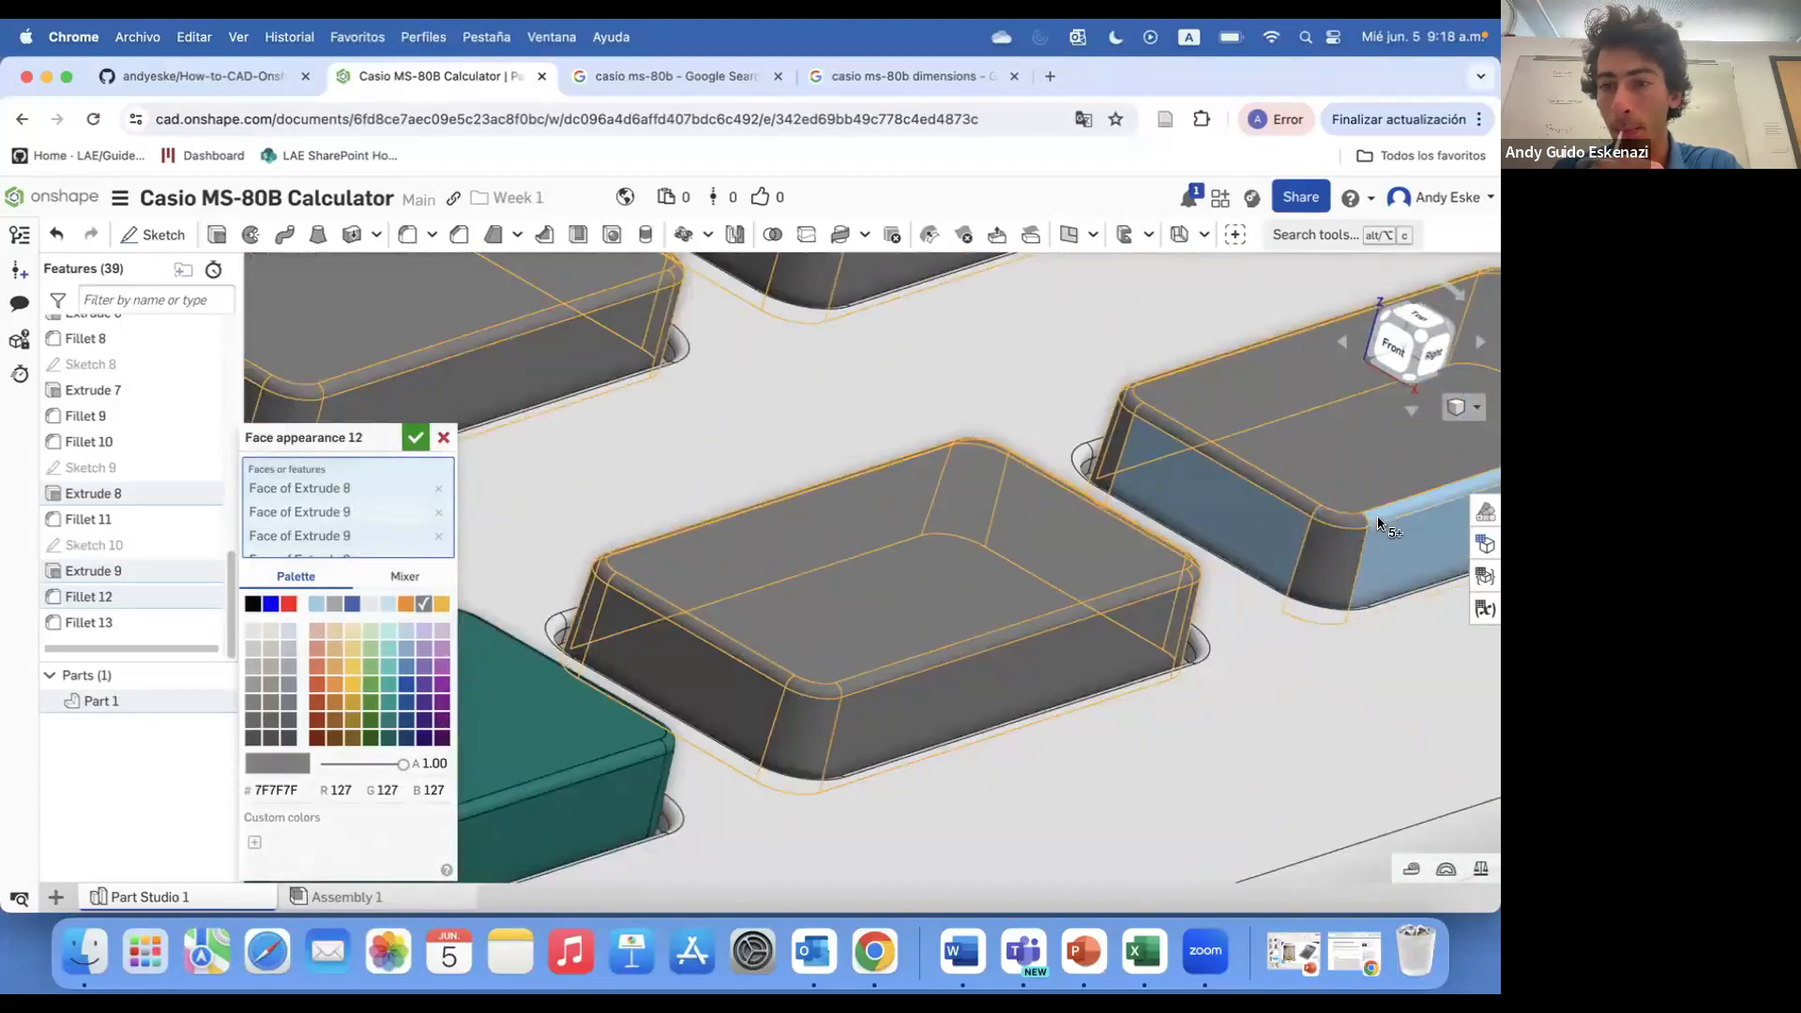
- Complete the second small grey key's faces and add the missing ones of the small grey key at the row's end
scroll(1305, 576, down, 4)
scroll(1352, 447, up, 6)
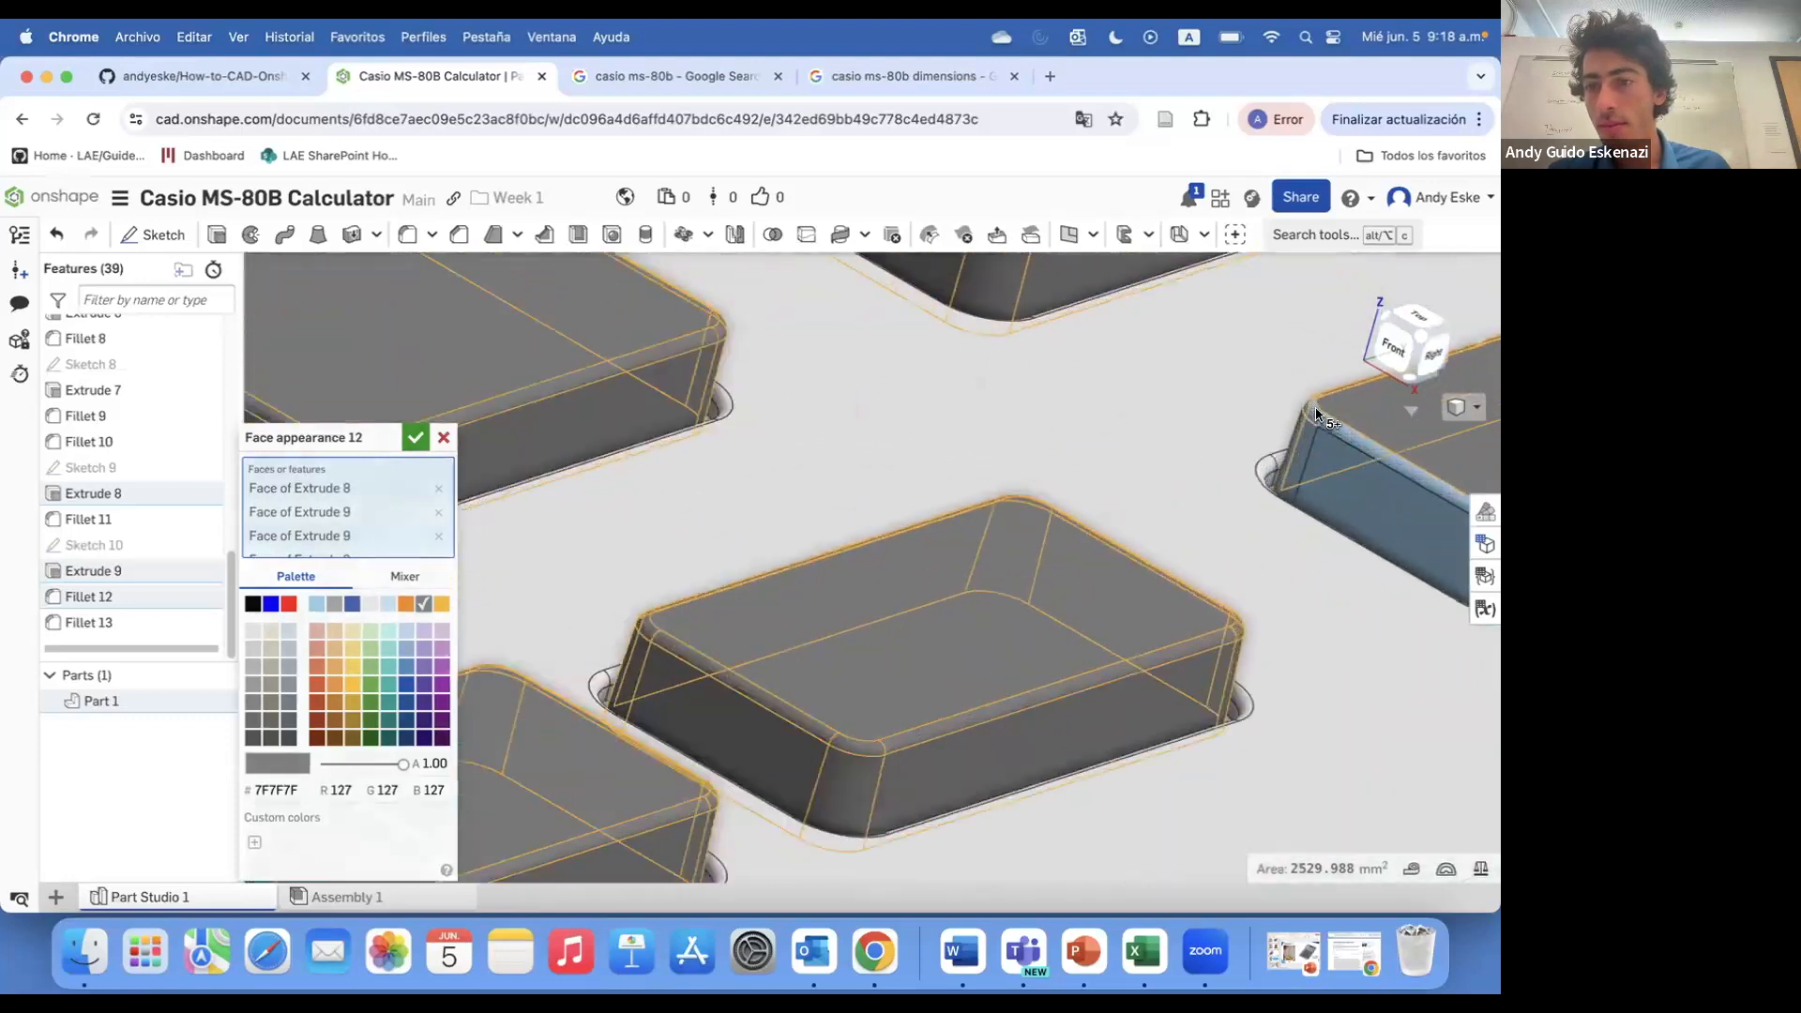
scroll(1254, 526, down, 4)
scroll(1266, 518, up, 5)
click(1261, 519)
scroll(1279, 570, down, 5)
- Add the missing side, corner and rounded-edge faces of the middle grey key in the column containing the red keys
scroll(918, 362, up, 2)
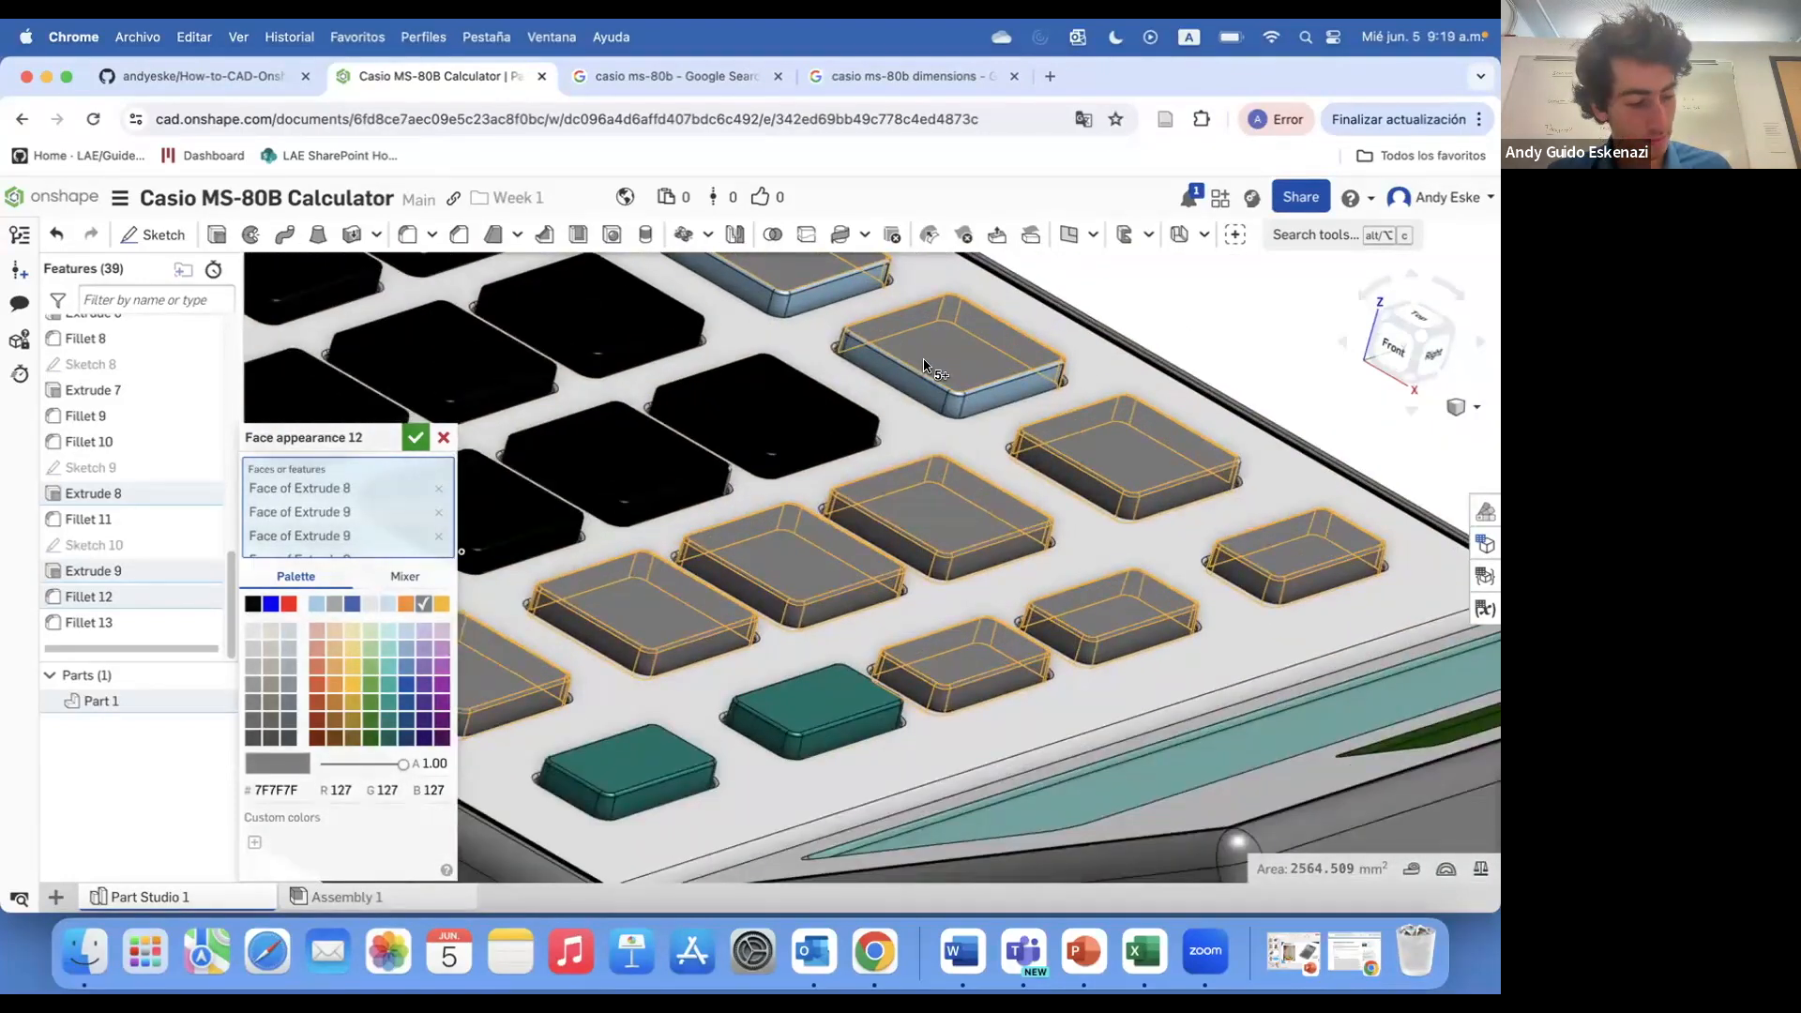
scroll(1016, 379, up, 5)
click(904, 395)
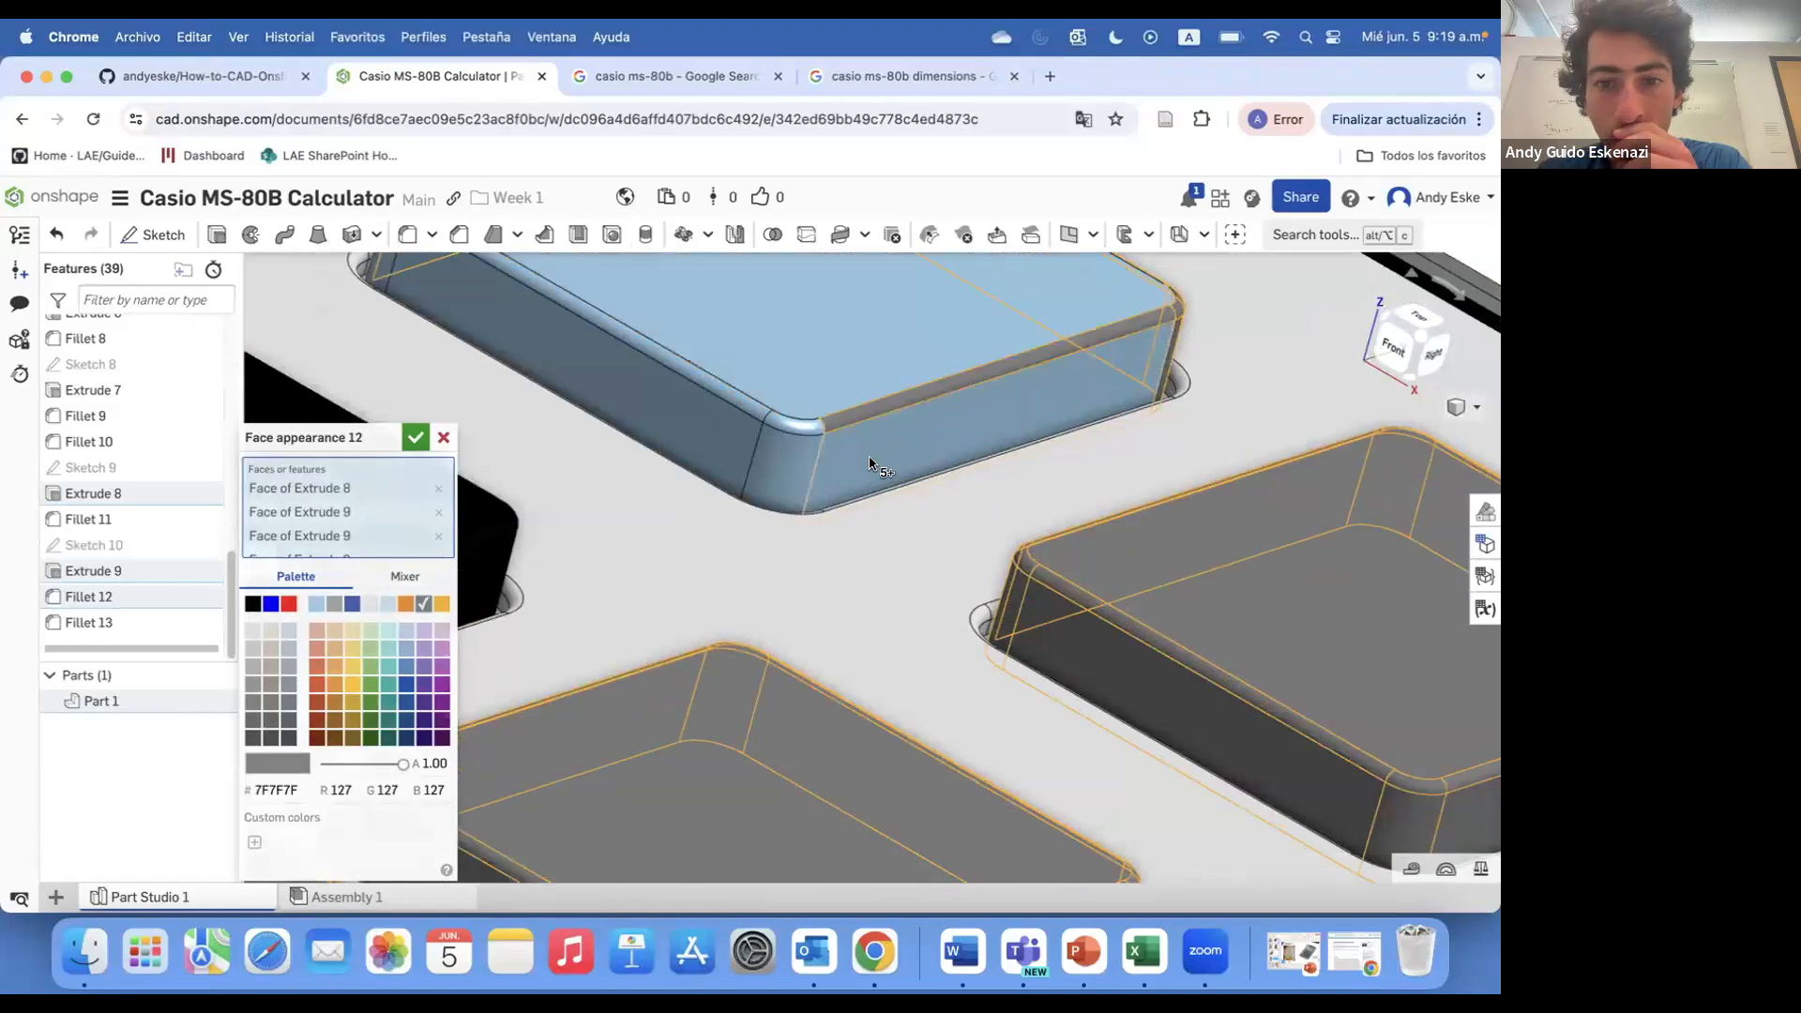
click(869, 463)
click(741, 415)
scroll(746, 411, down, 5)
- Add the missing faces of the grey key nearest the red keys and apply the 7F7F7F appearance to all selected faces
scroll(701, 418, up, 7)
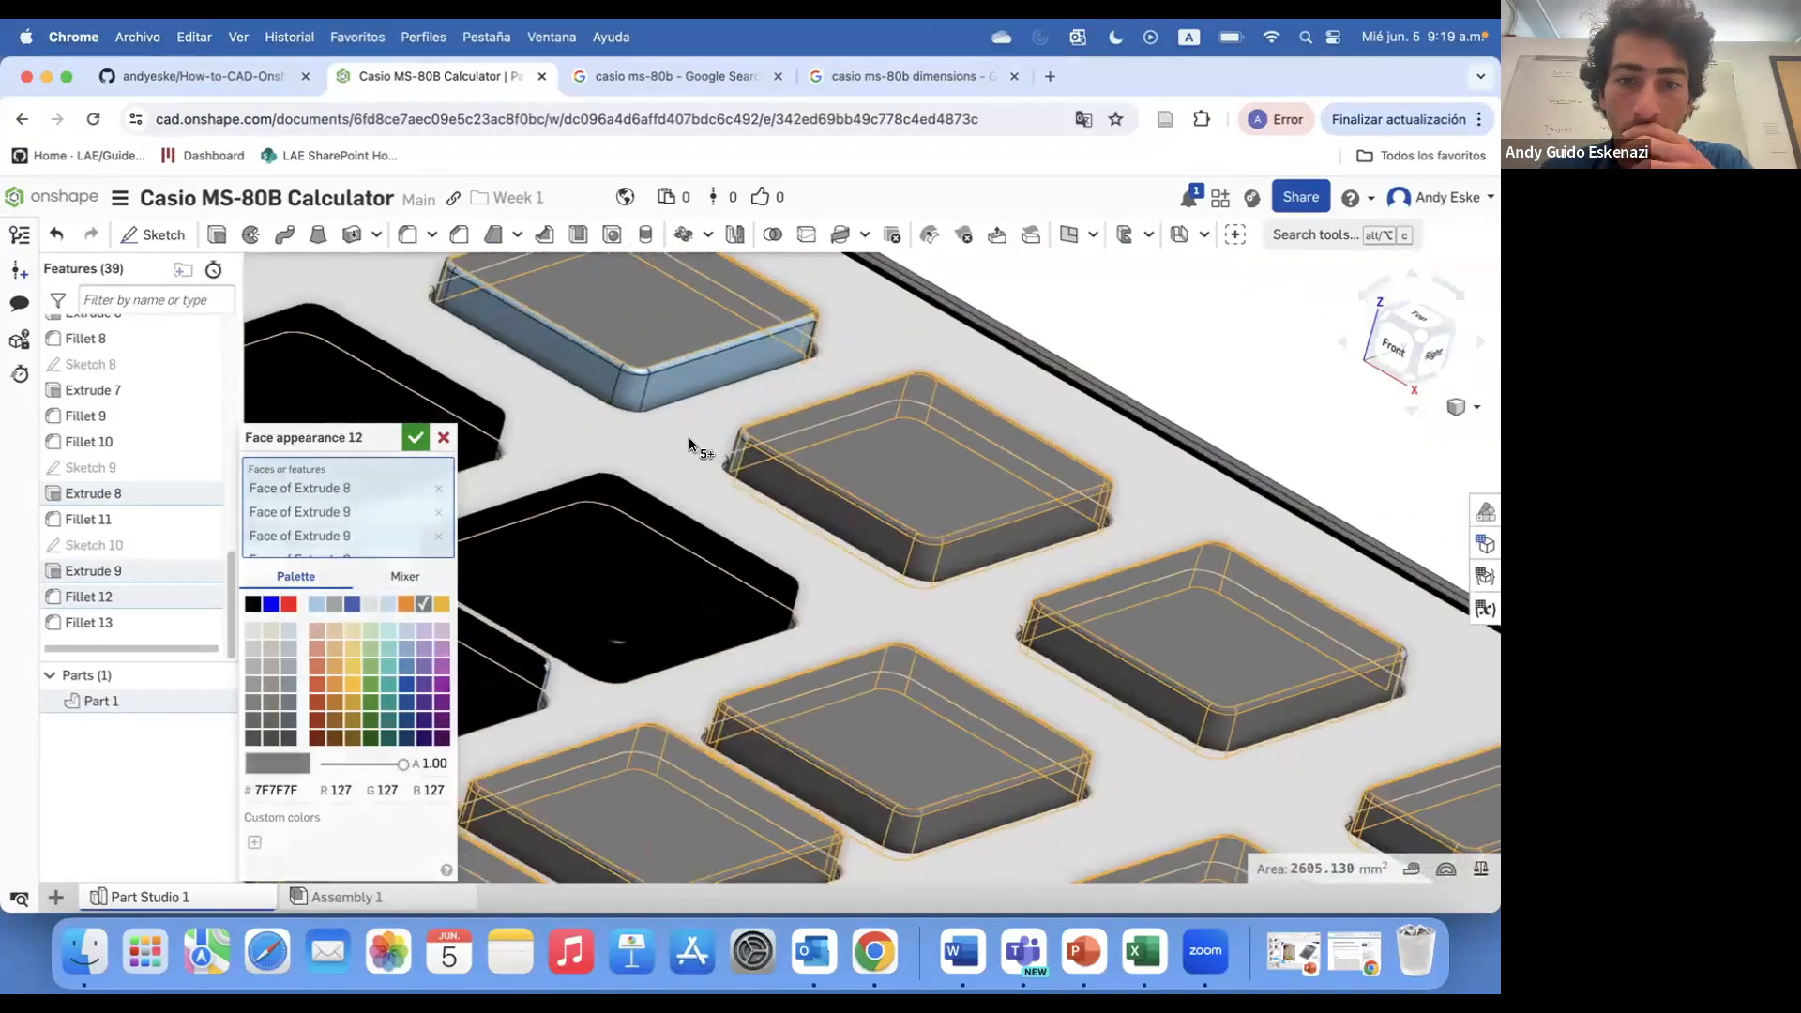
click(867, 434)
click(847, 480)
scroll(846, 478, down, 5)
scroll(847, 366, up, 6)
click(847, 365)
click(490, 512)
click(882, 478)
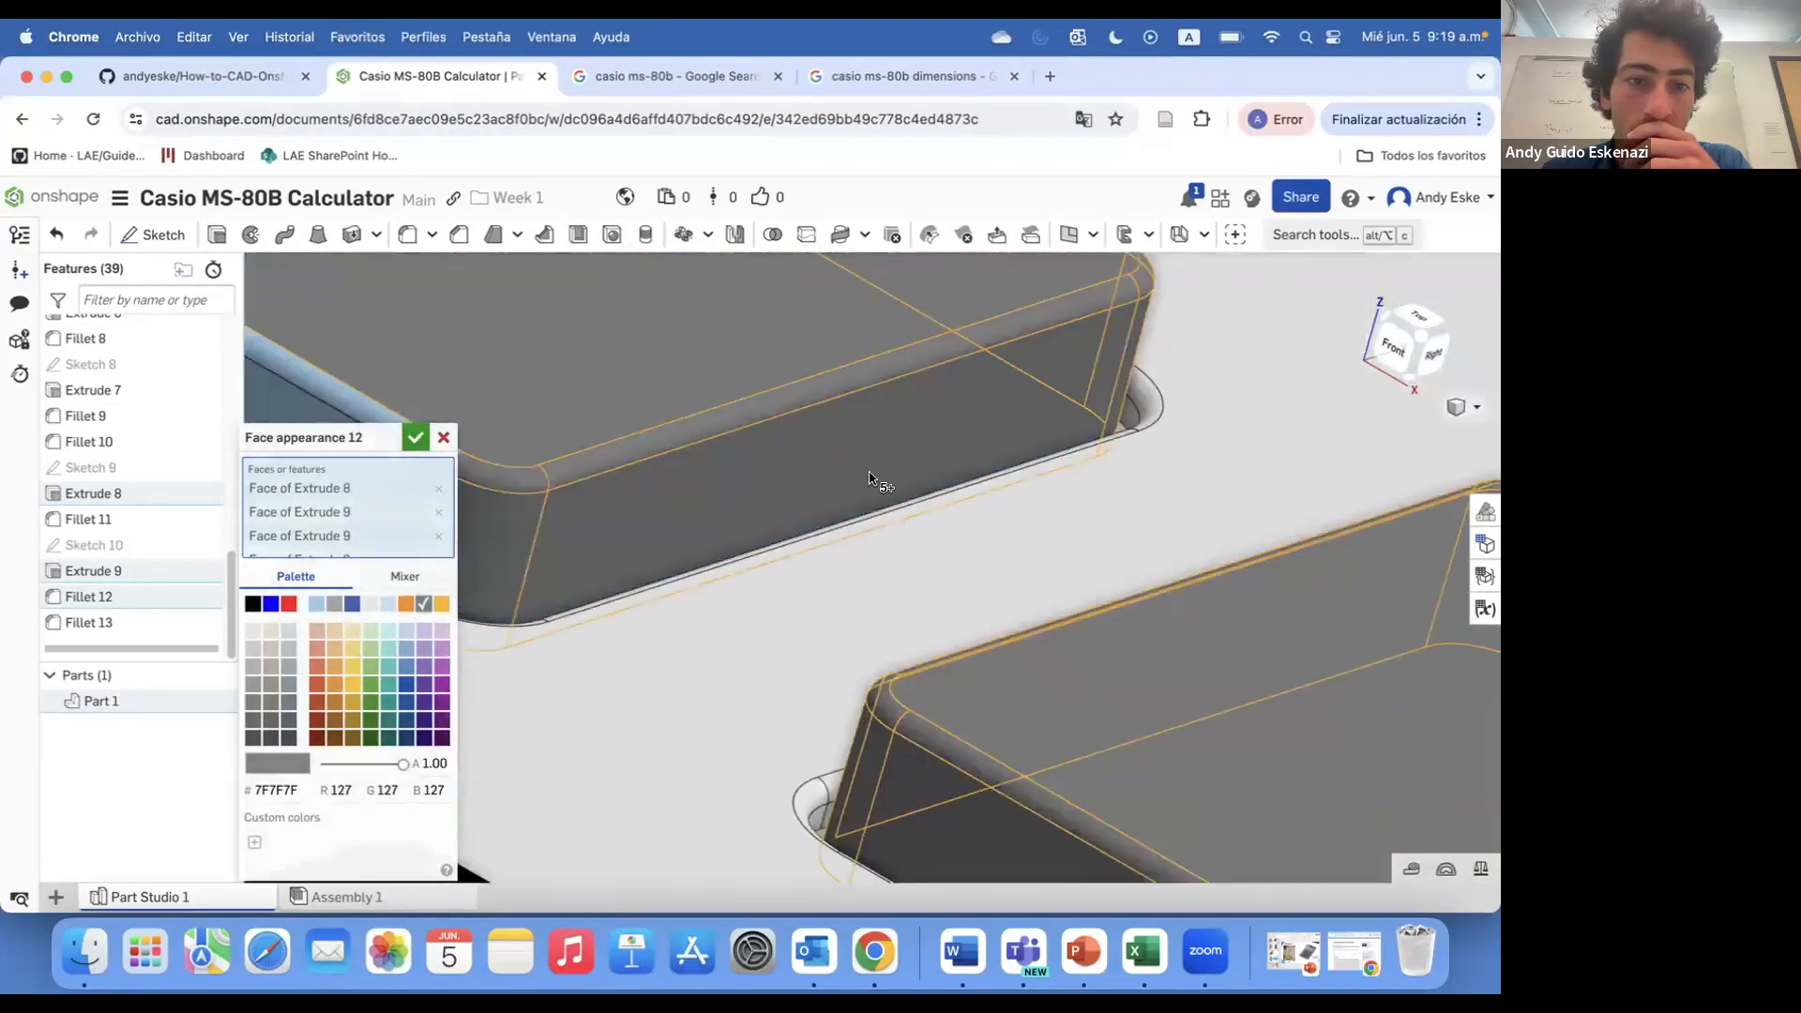
scroll(1025, 542, down, 3)
click(450, 333)
click(450, 360)
click(416, 437)
- Apply black 000000 to the missed corner side face and rounded-edge face of a black key
scroll(677, 364, down, 6)
right_drag(638, 493, 530, 498)
scroll(657, 435, up, 5)
scroll(659, 434, up, 5)
right_click(762, 499)
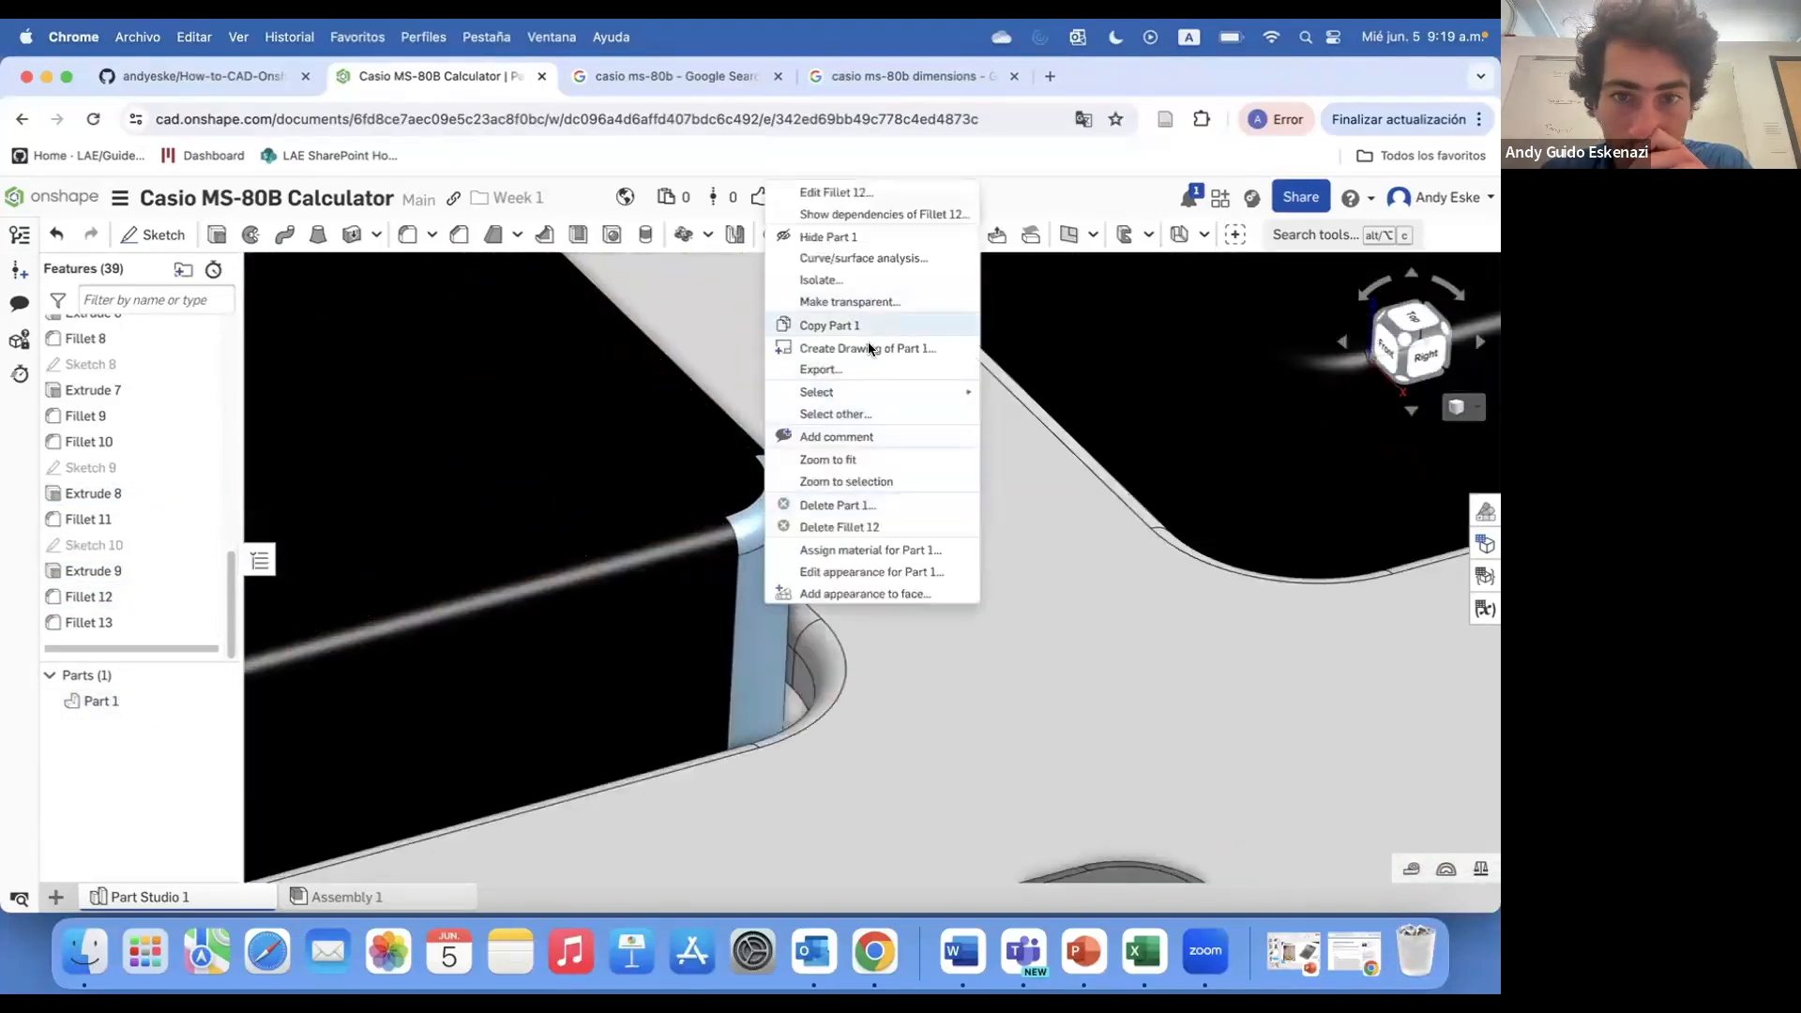
click(860, 594)
click(347, 605)
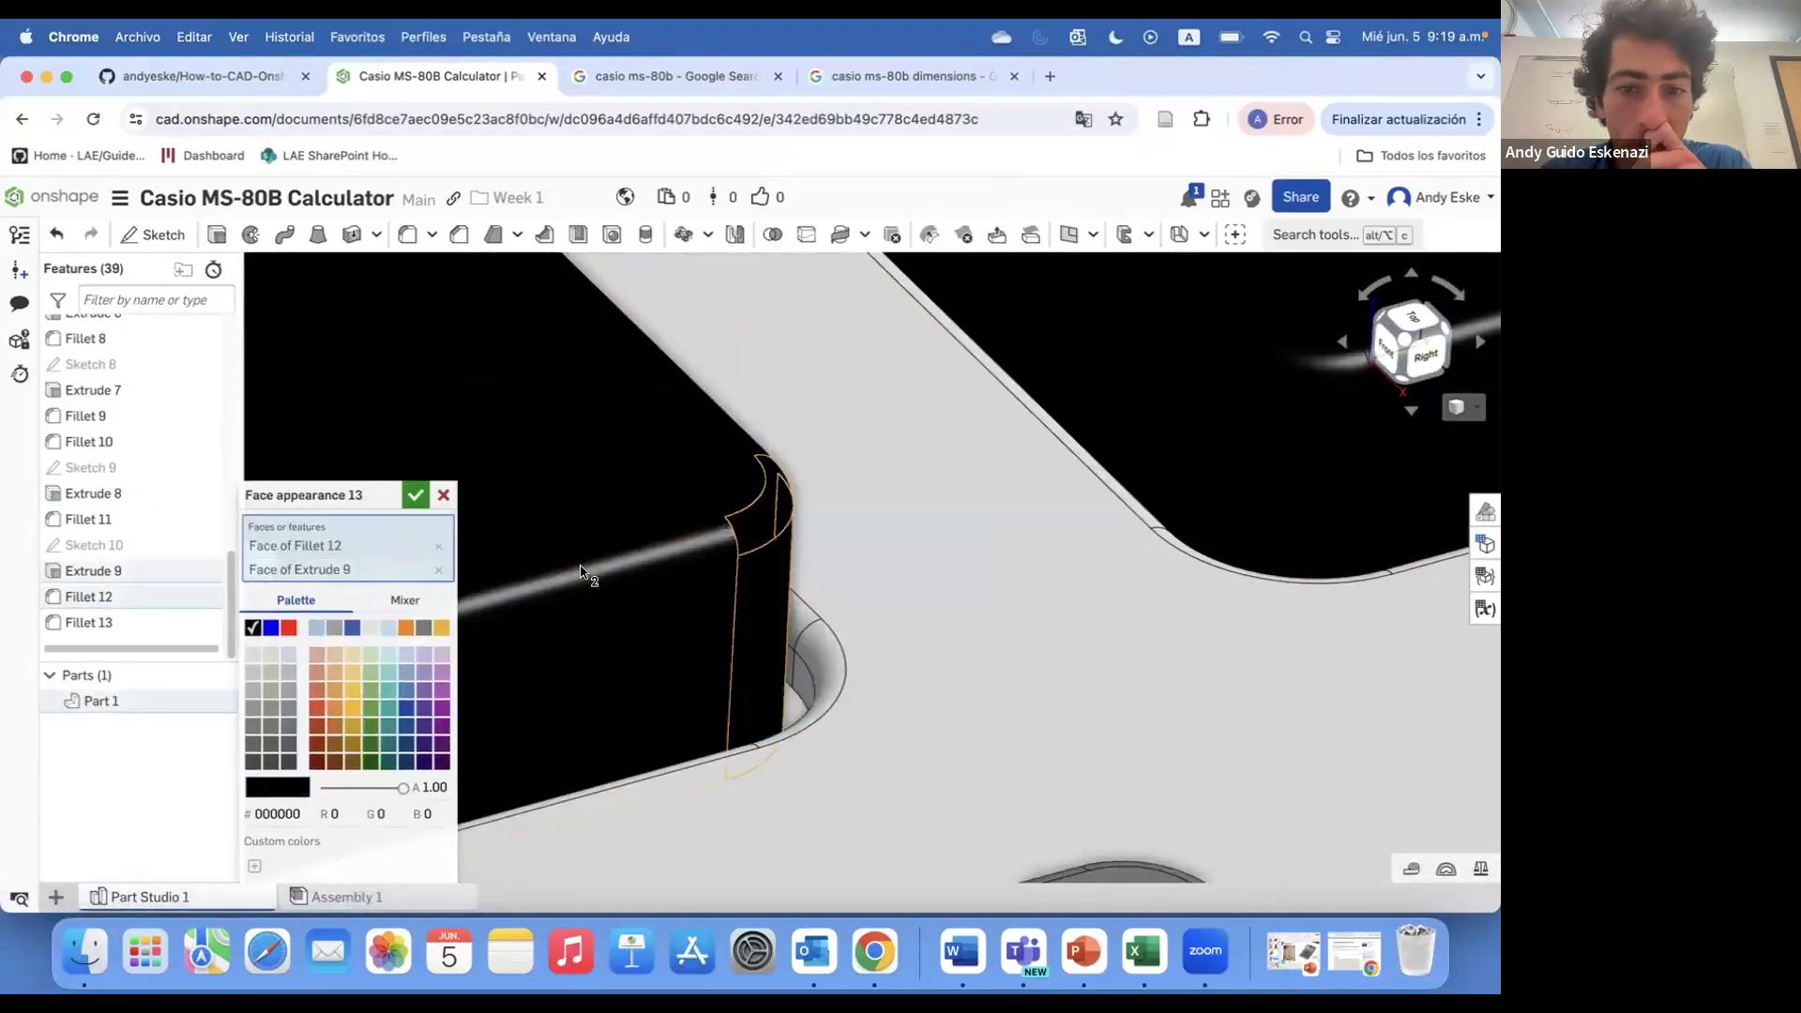
key(Return)
- Compare the coloured keys with the Casio MS-80B reference photo in the image search results and return to the model
scroll(1029, 591, down, 6)
mouse_move(1029, 591)
right_down()
mouse_move(1043, 507)
mouse_move(1117, 645)
mouse_move(1030, 589)
right_up()
click(656, 76)
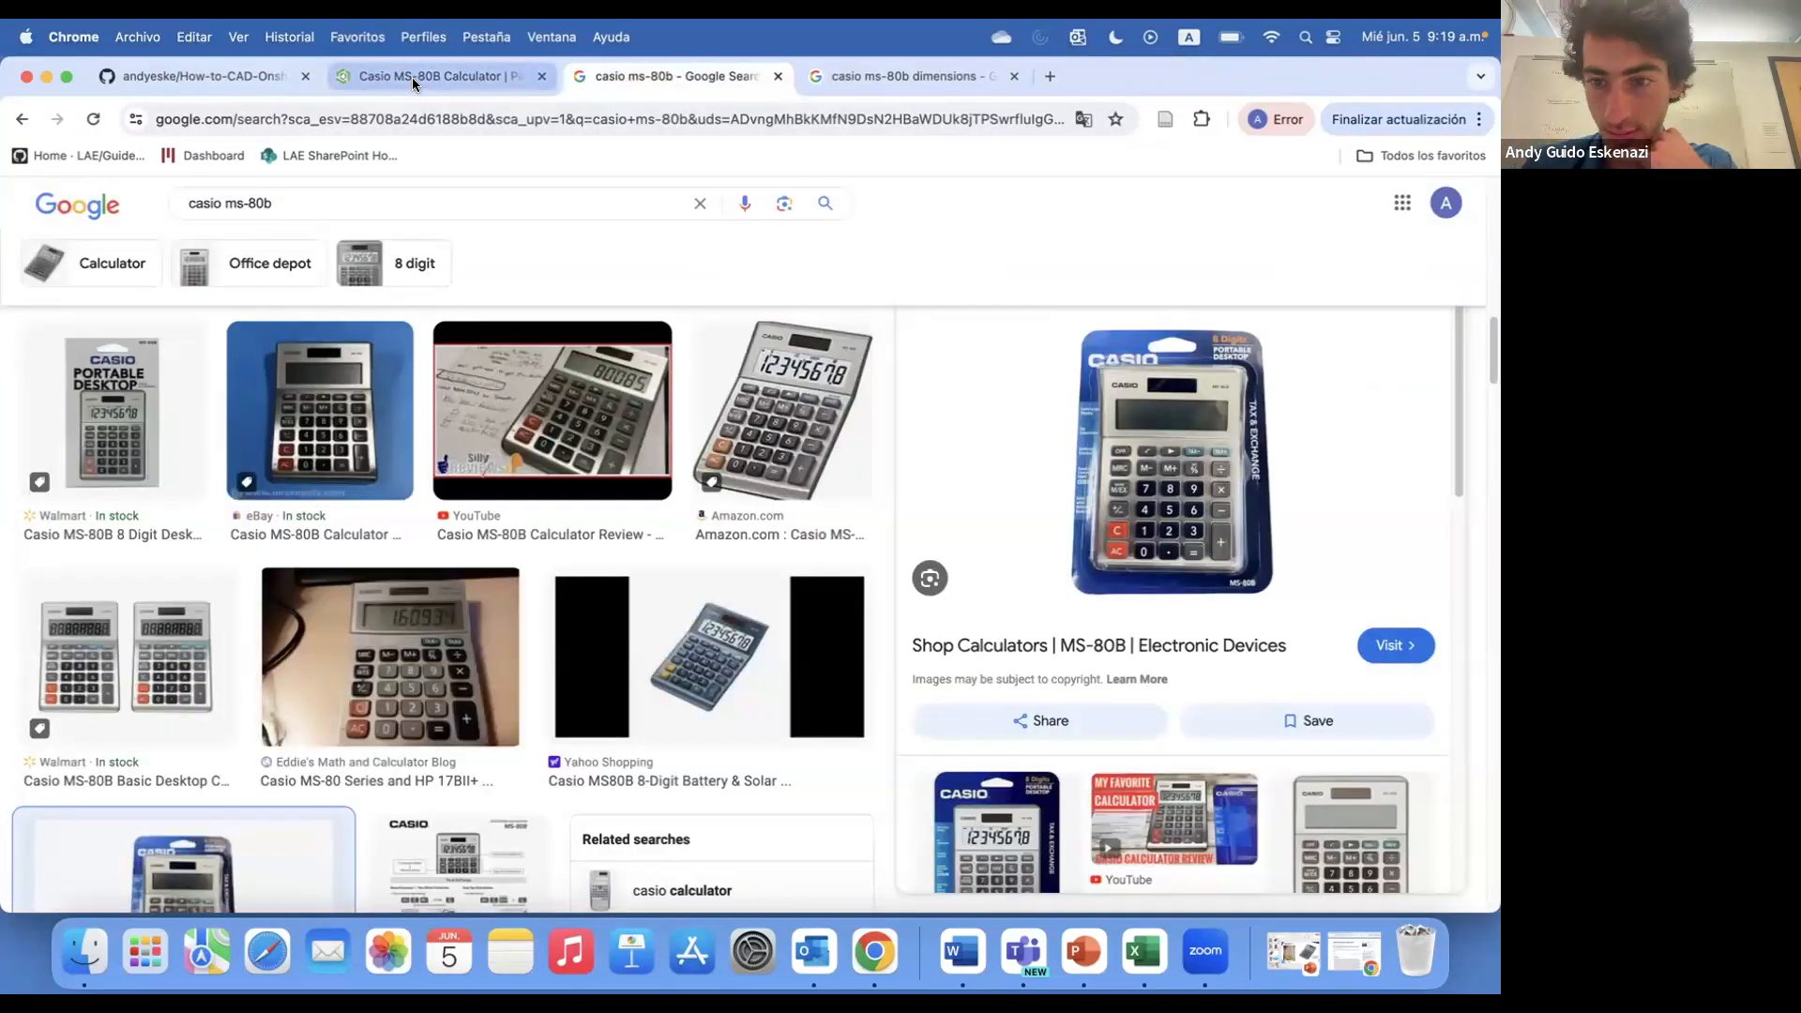
click(413, 79)
- Start a sketch on the top face of the black key for digit 7 and place the text "7" across it
click(152, 234)
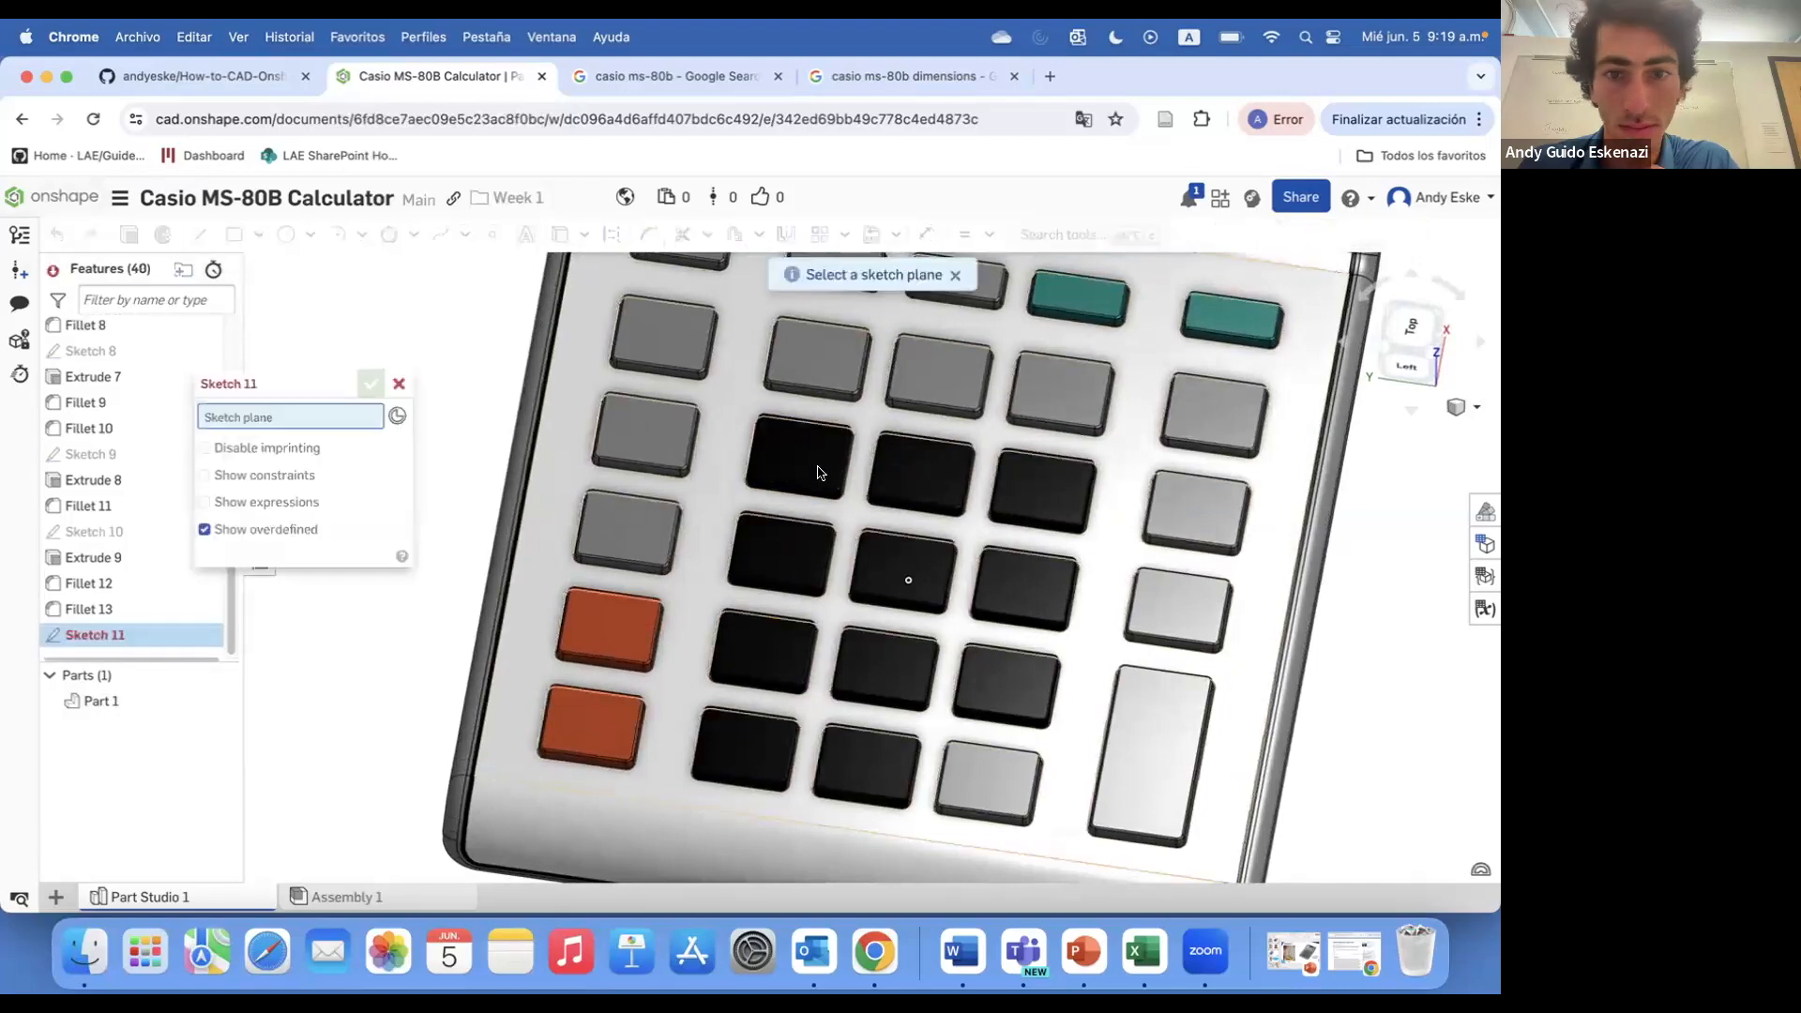
click(814, 469)
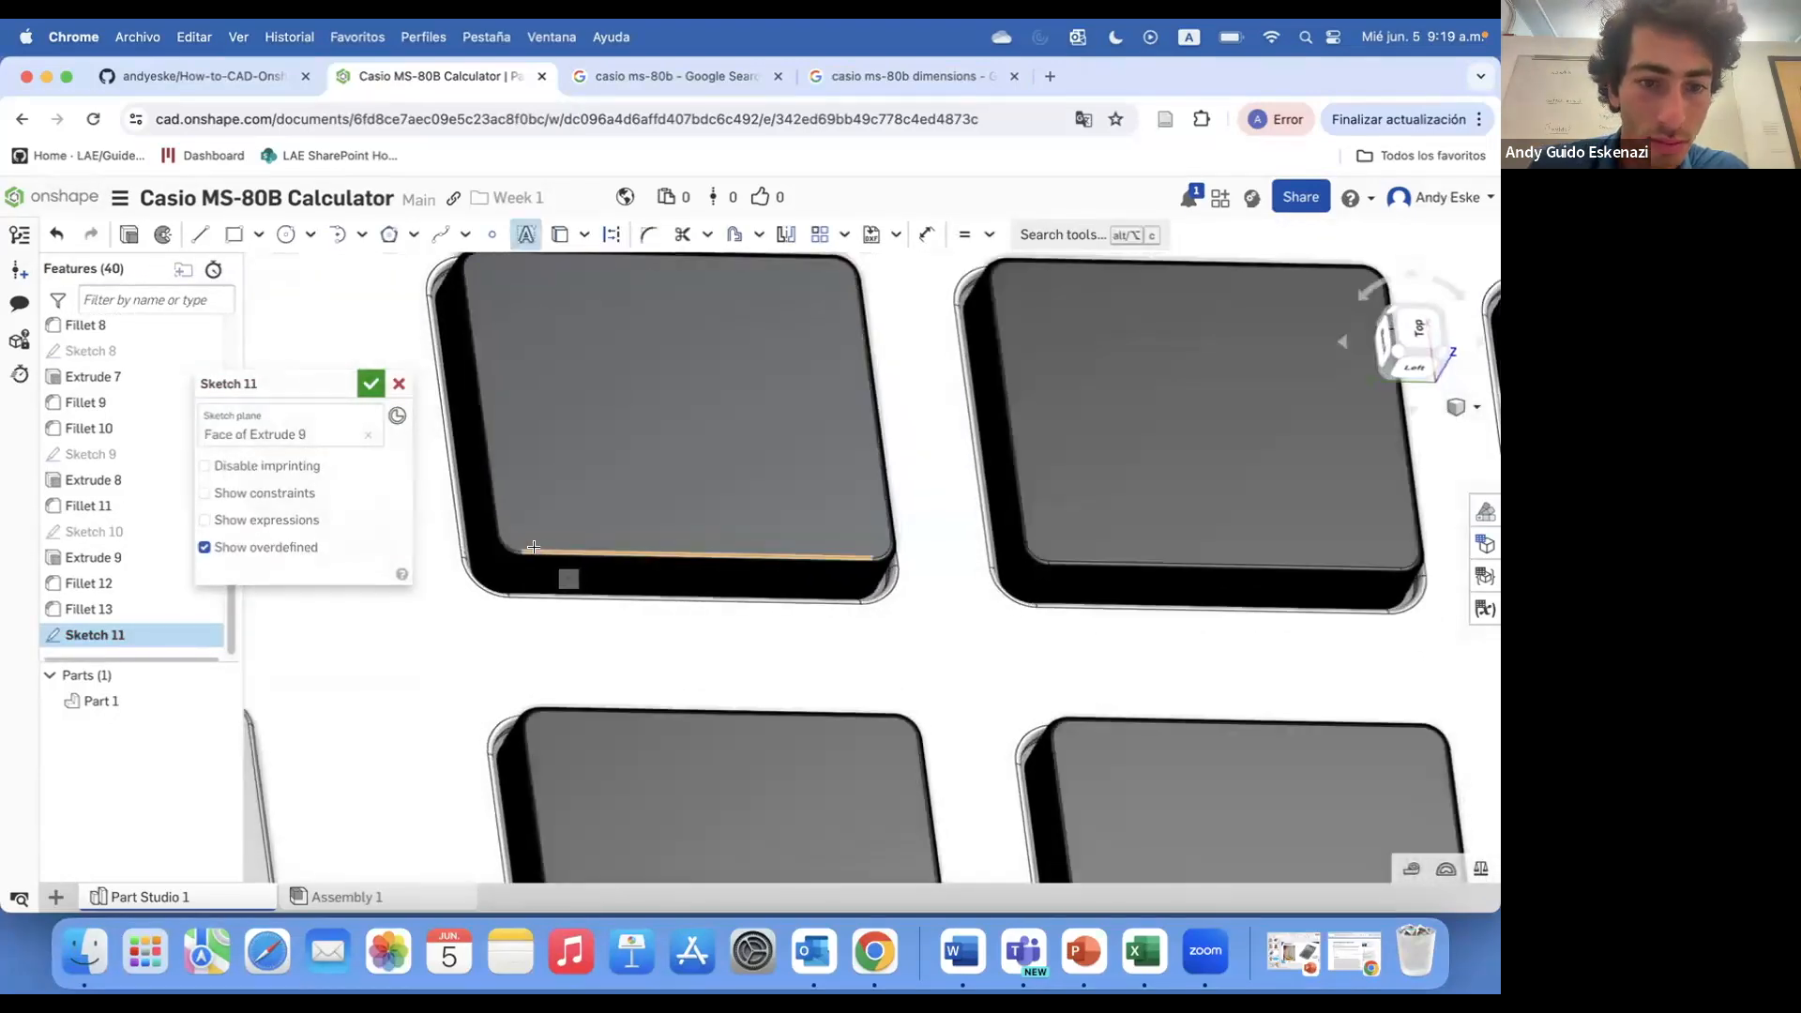
click(522, 550)
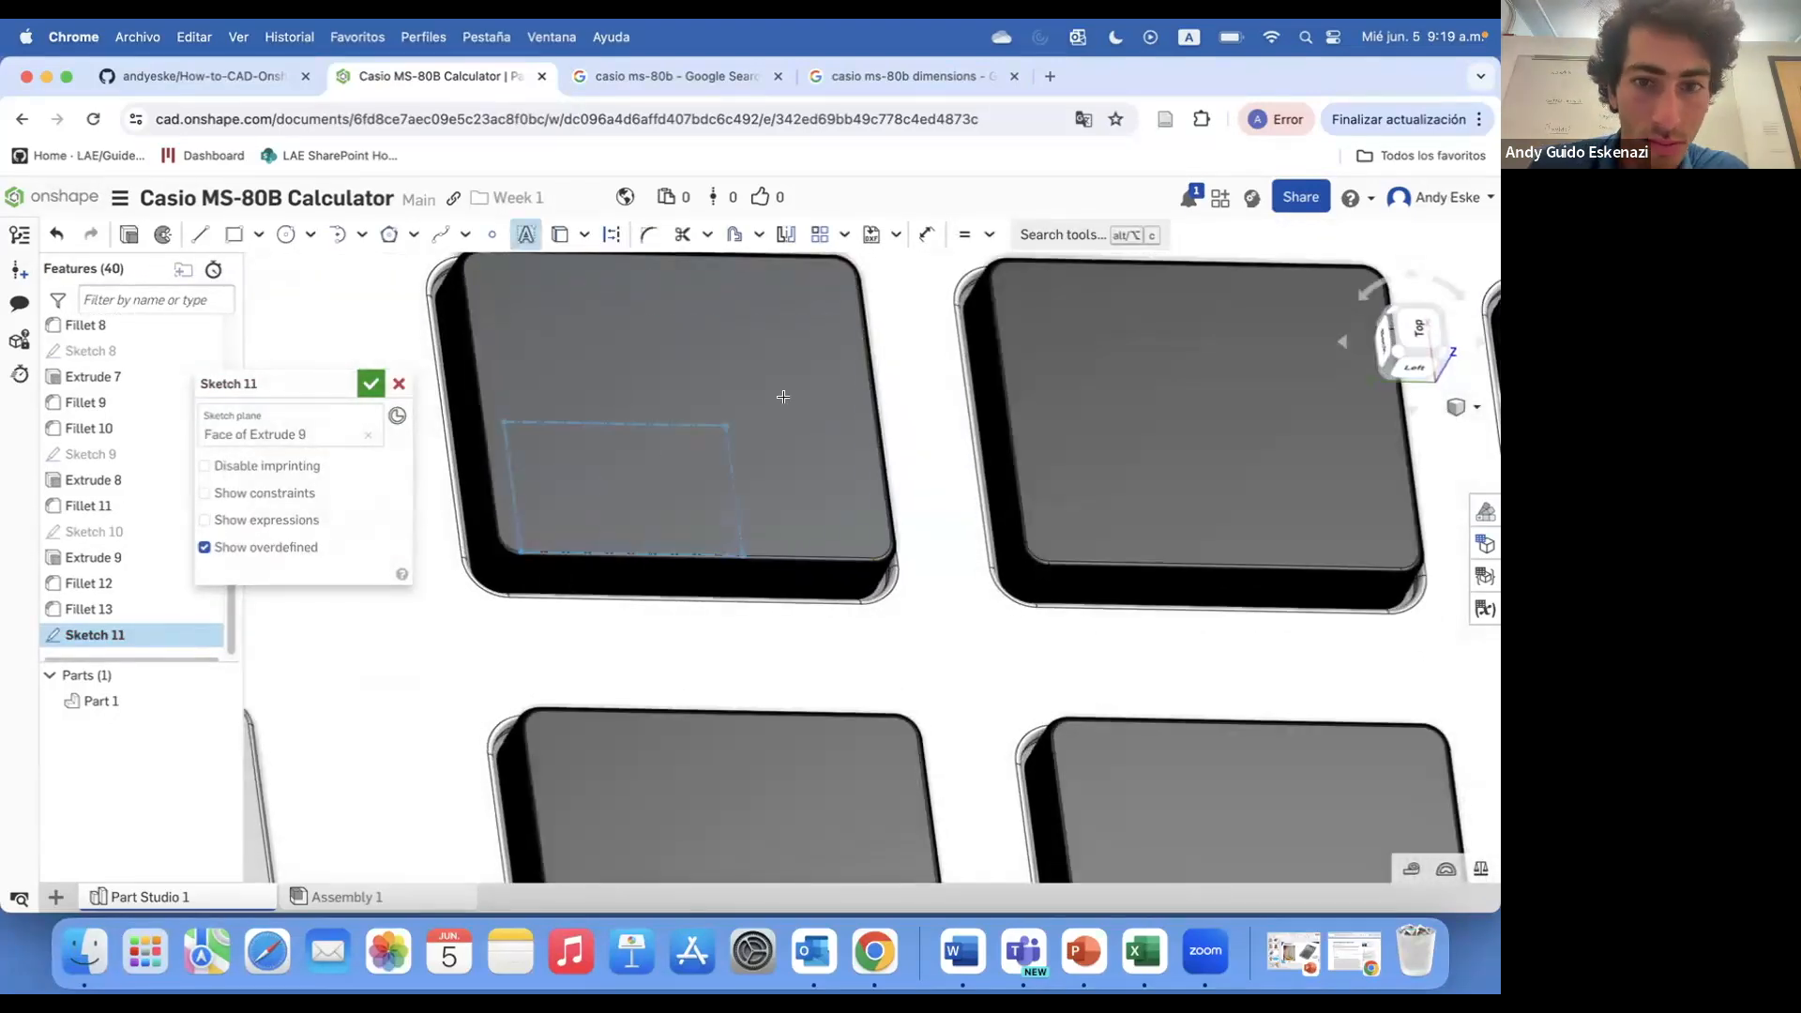
right_drag(784, 394, 790, 413)
scroll(790, 413, down, 3)
scroll(776, 354, up, 5)
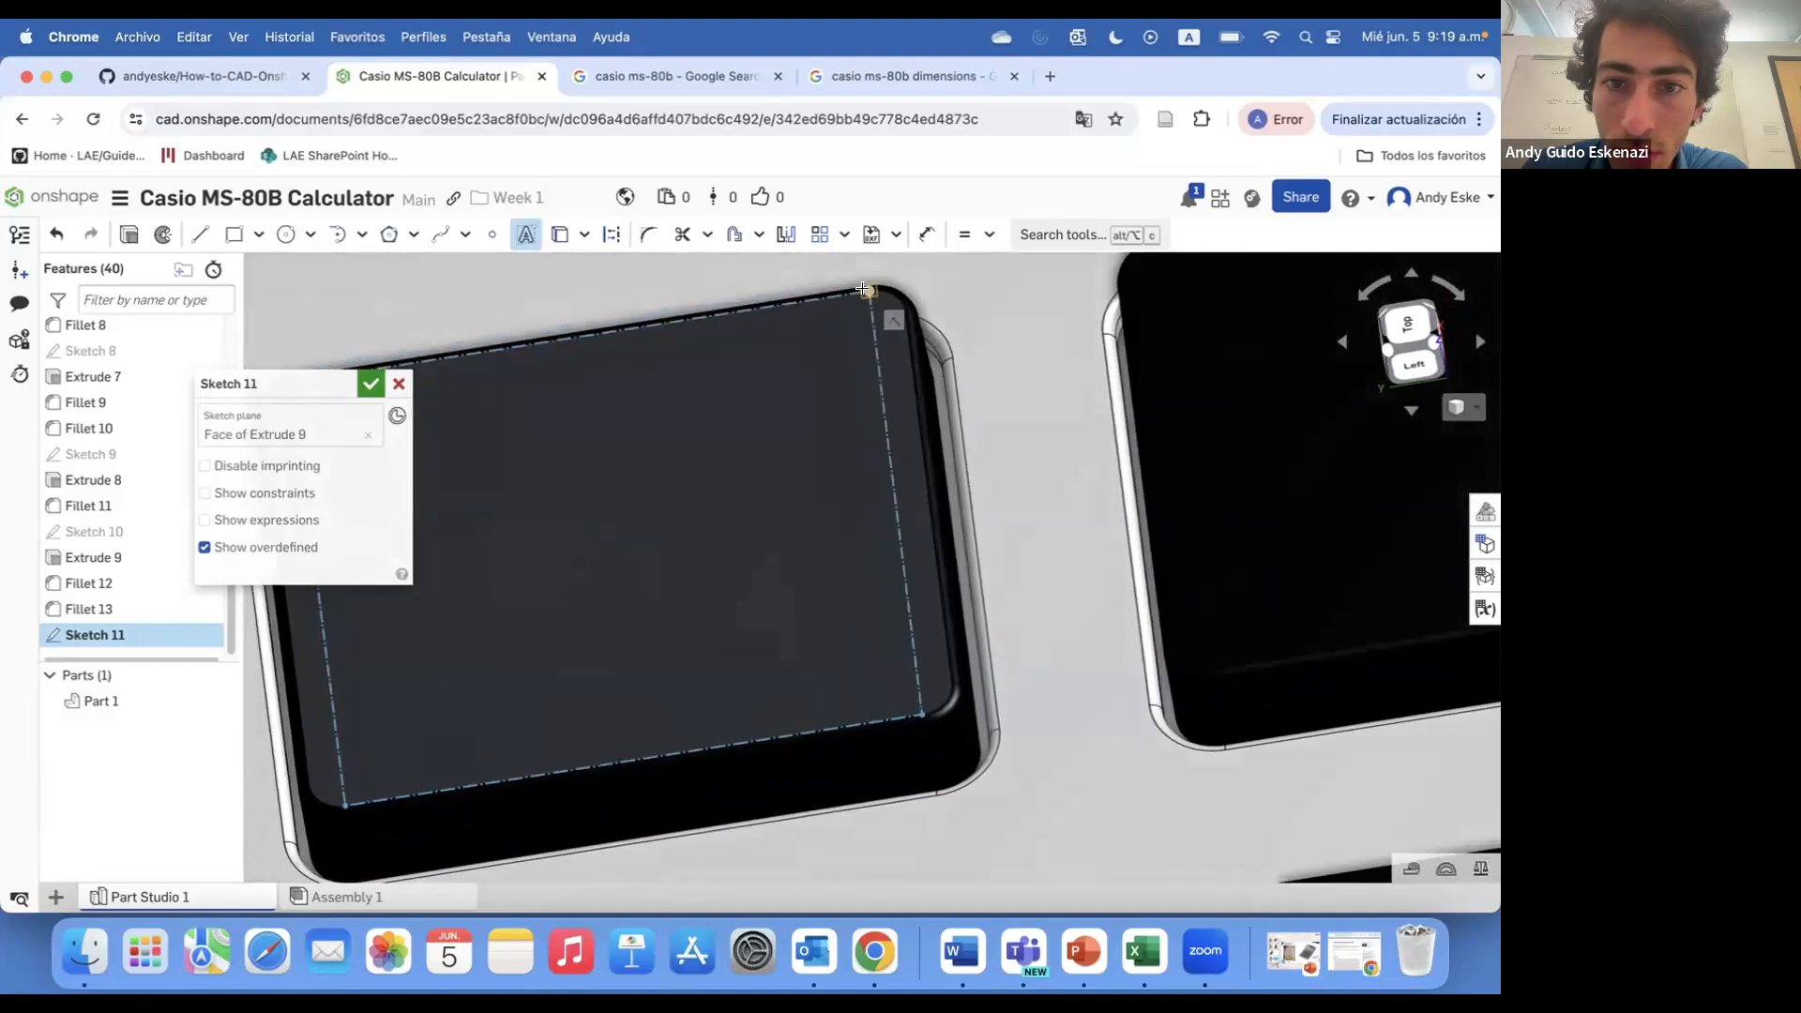
click(876, 291)
scroll(854, 380, down, 2)
text(7)
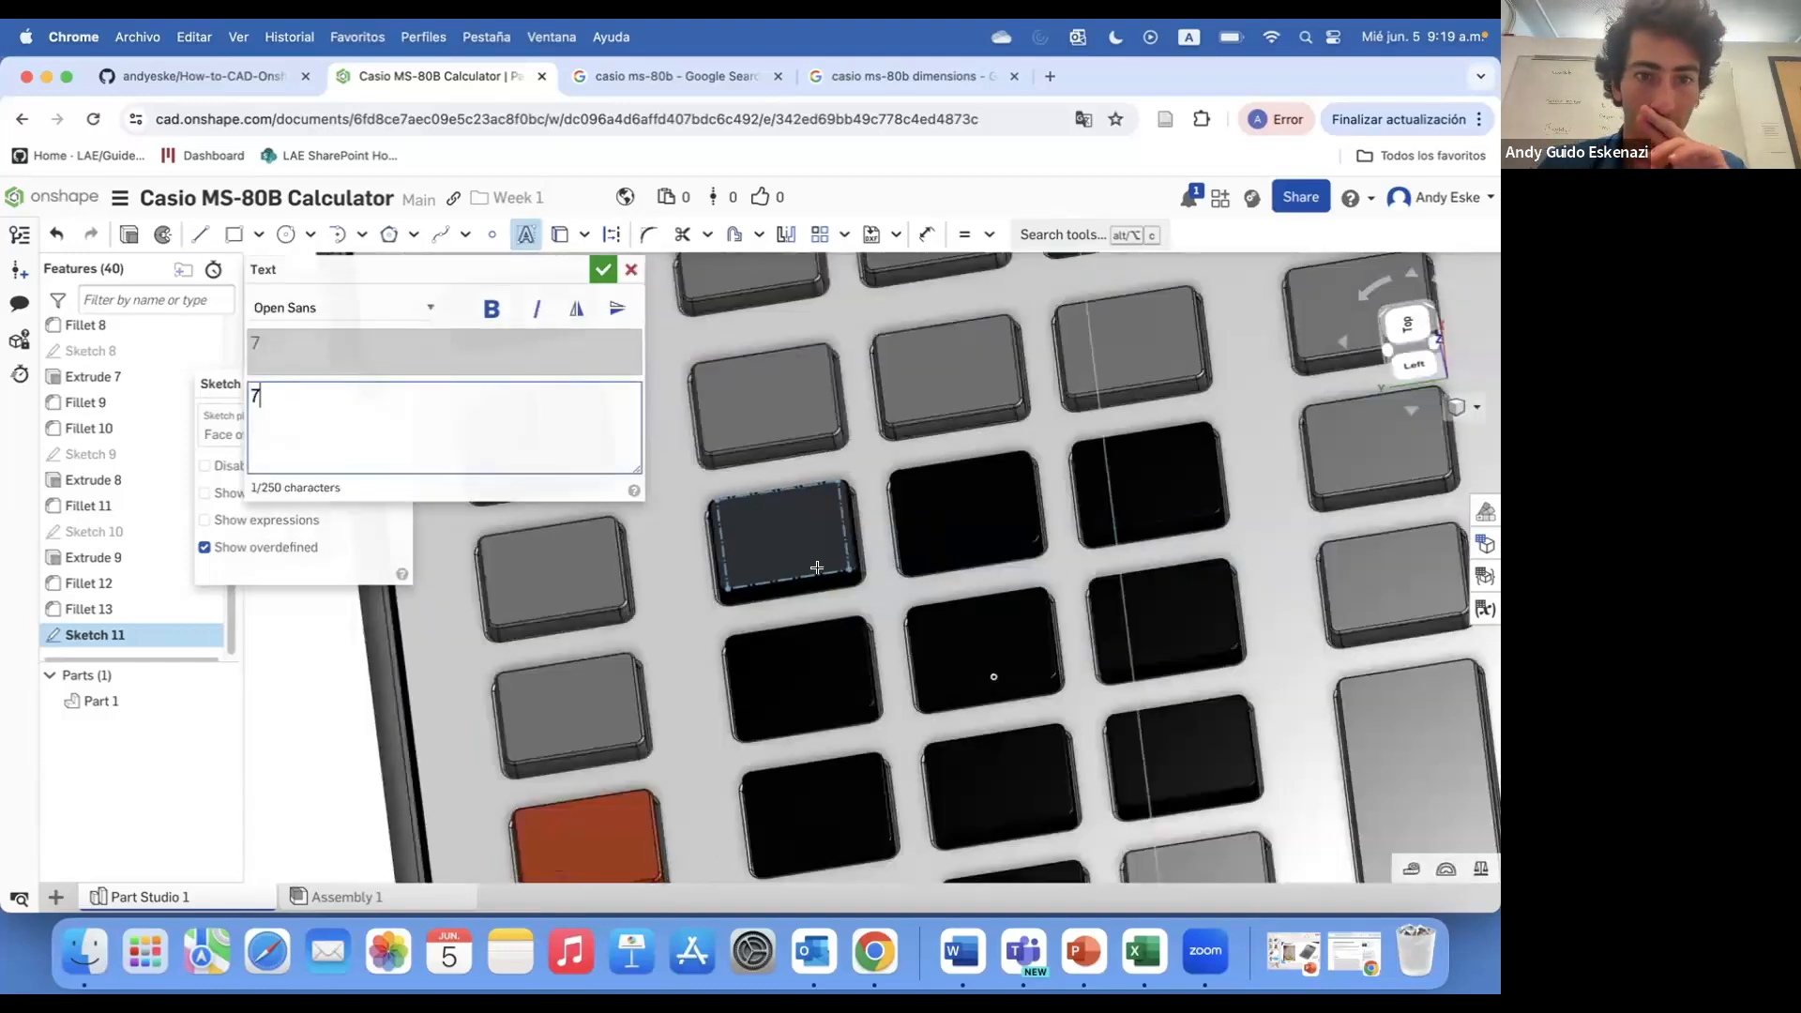
scroll(787, 509, up, 5)
right_drag(787, 508, 755, 477)
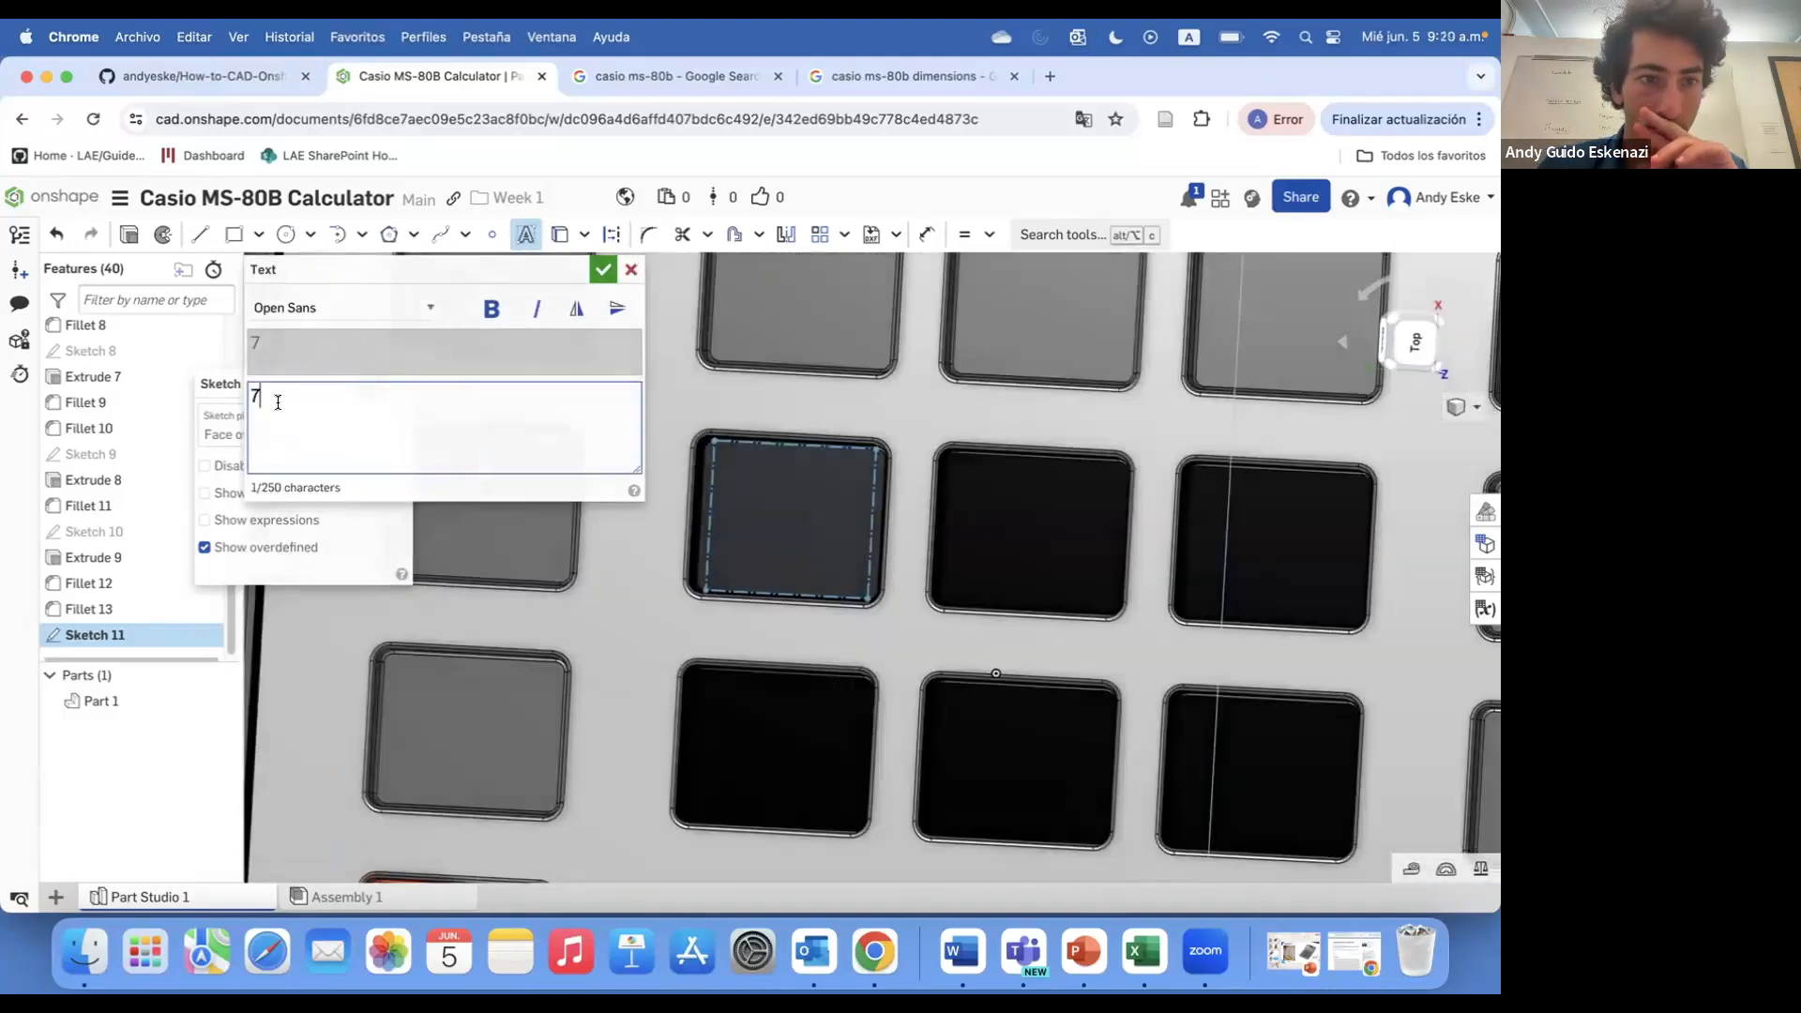
click(601, 267)
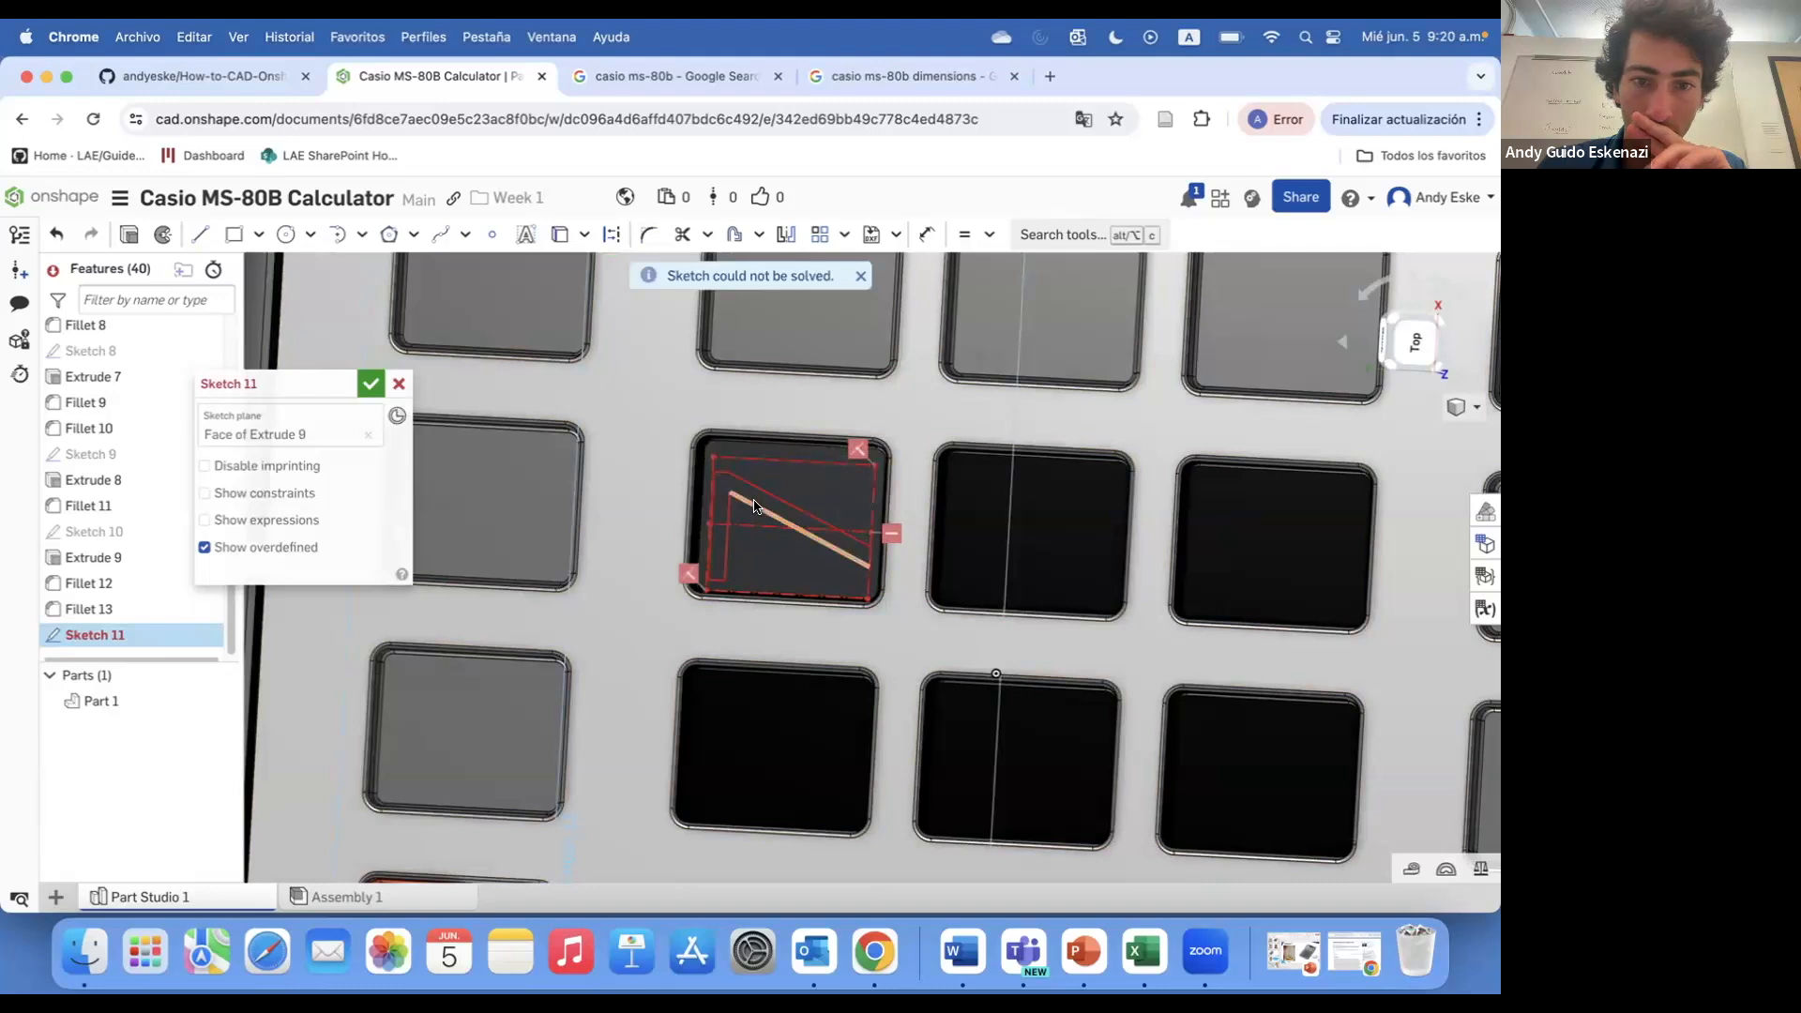
- Reopen the text "7" for editing, reapply it and discard it from the key face
right_click(760, 509)
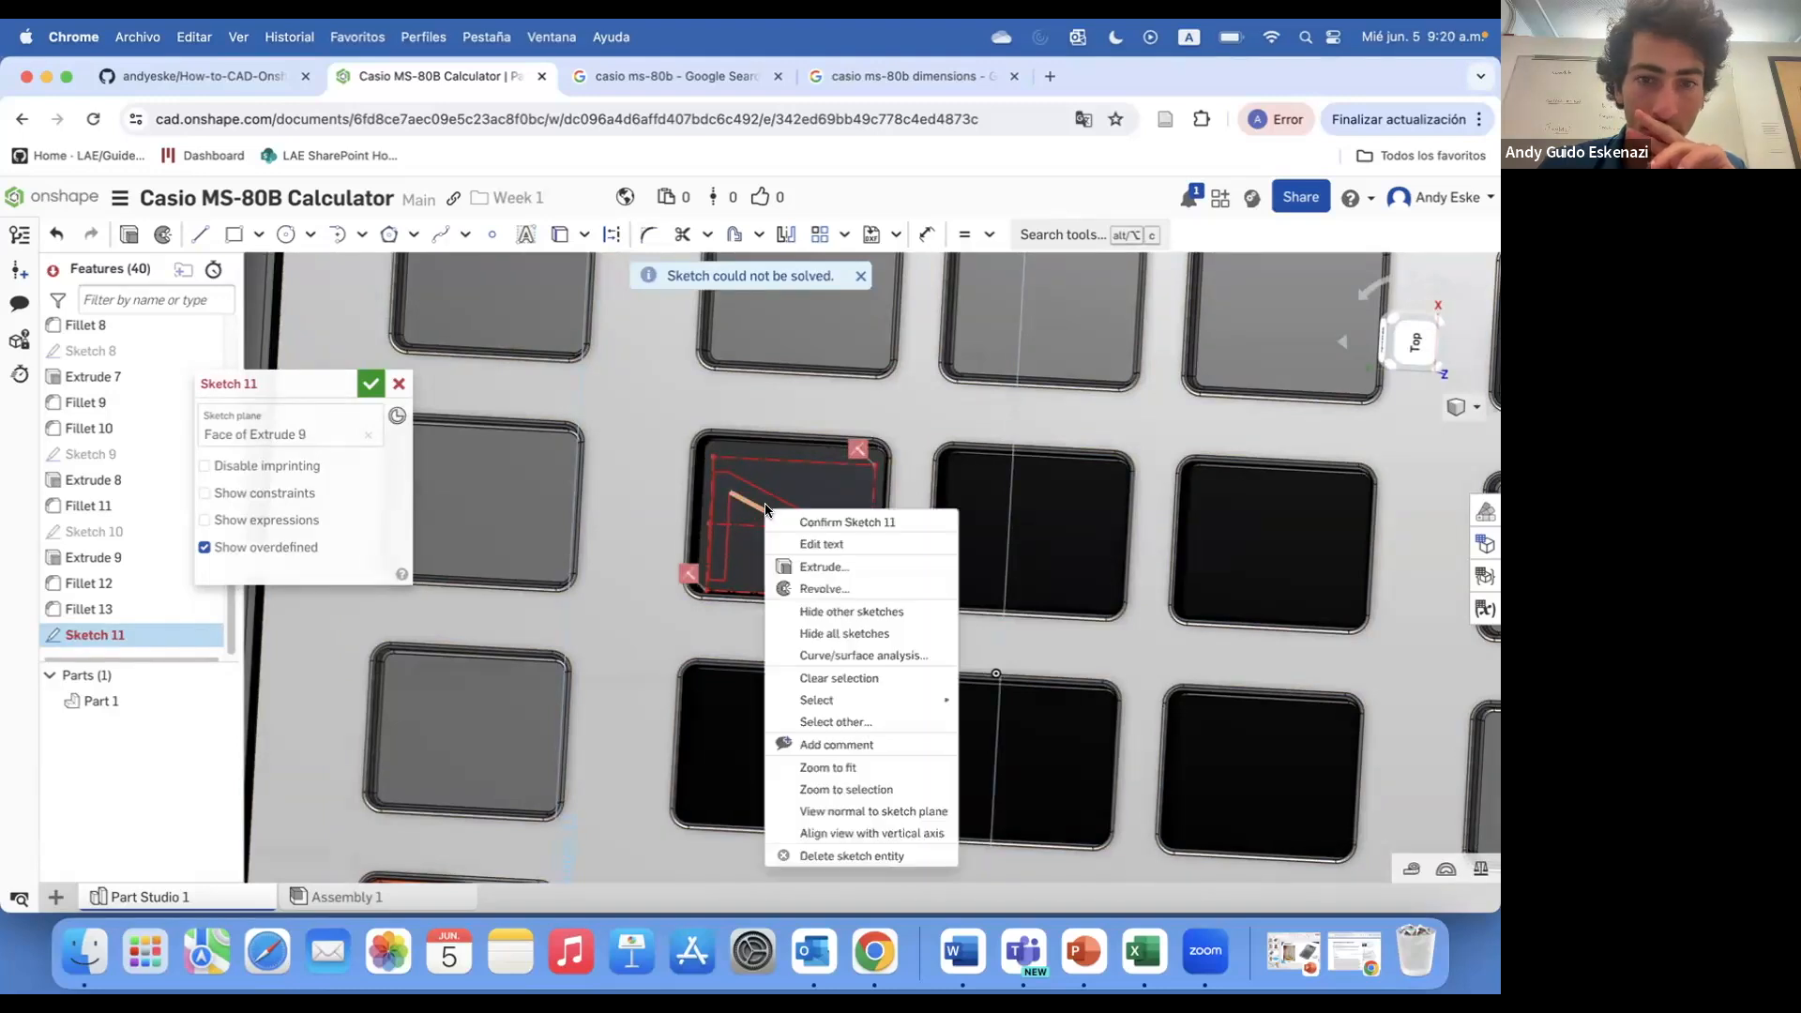
click(840, 542)
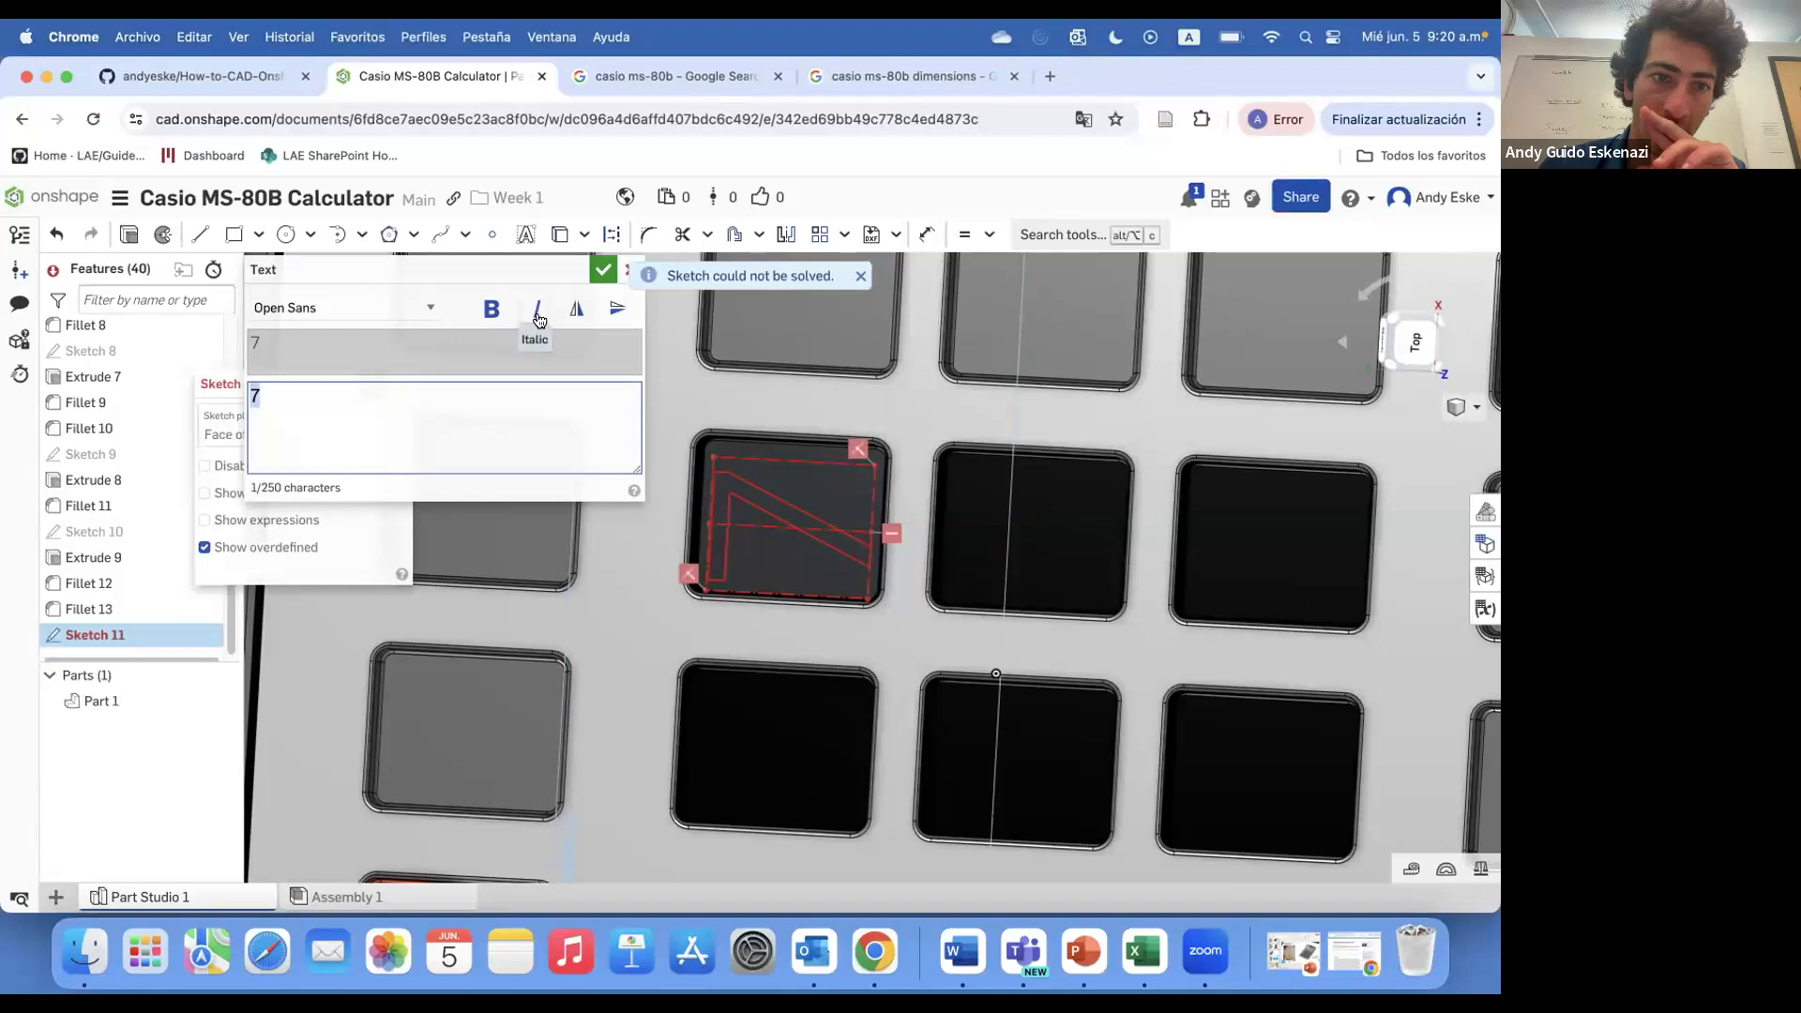
click(608, 271)
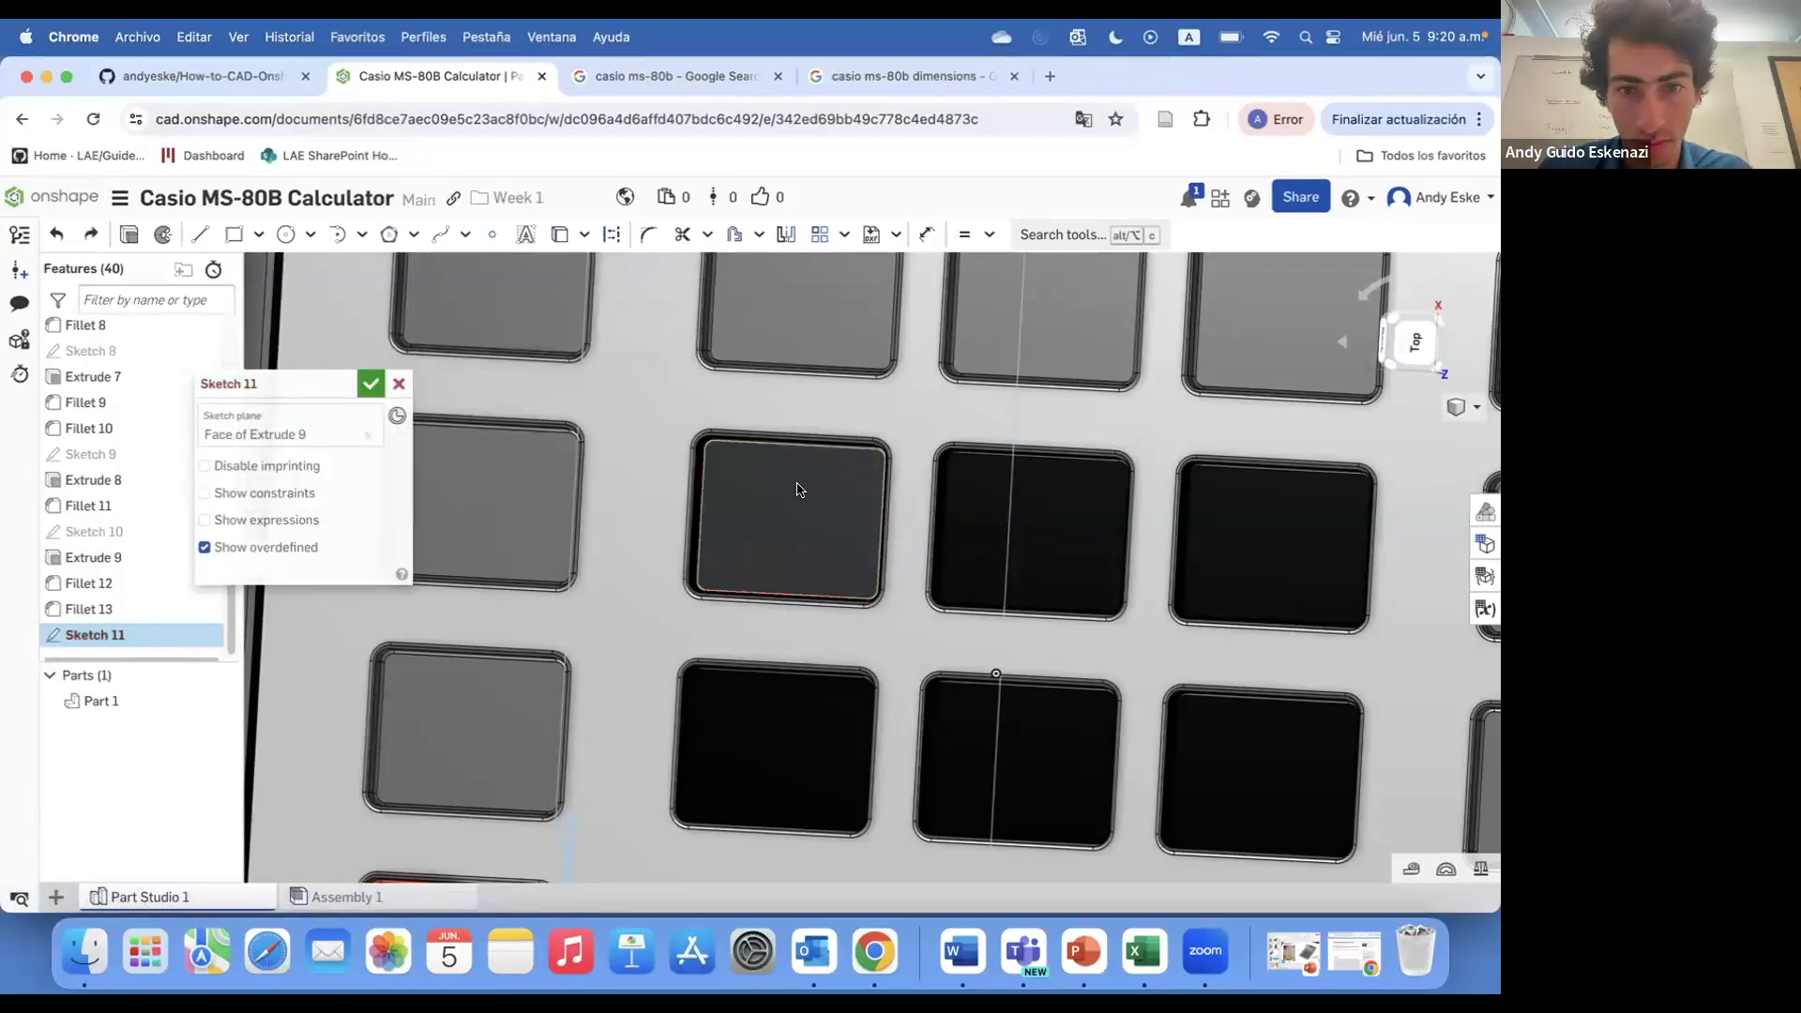
- Place the text "7" across the whole top face of the black key for digit 7
right_drag(841, 528, 710, 494)
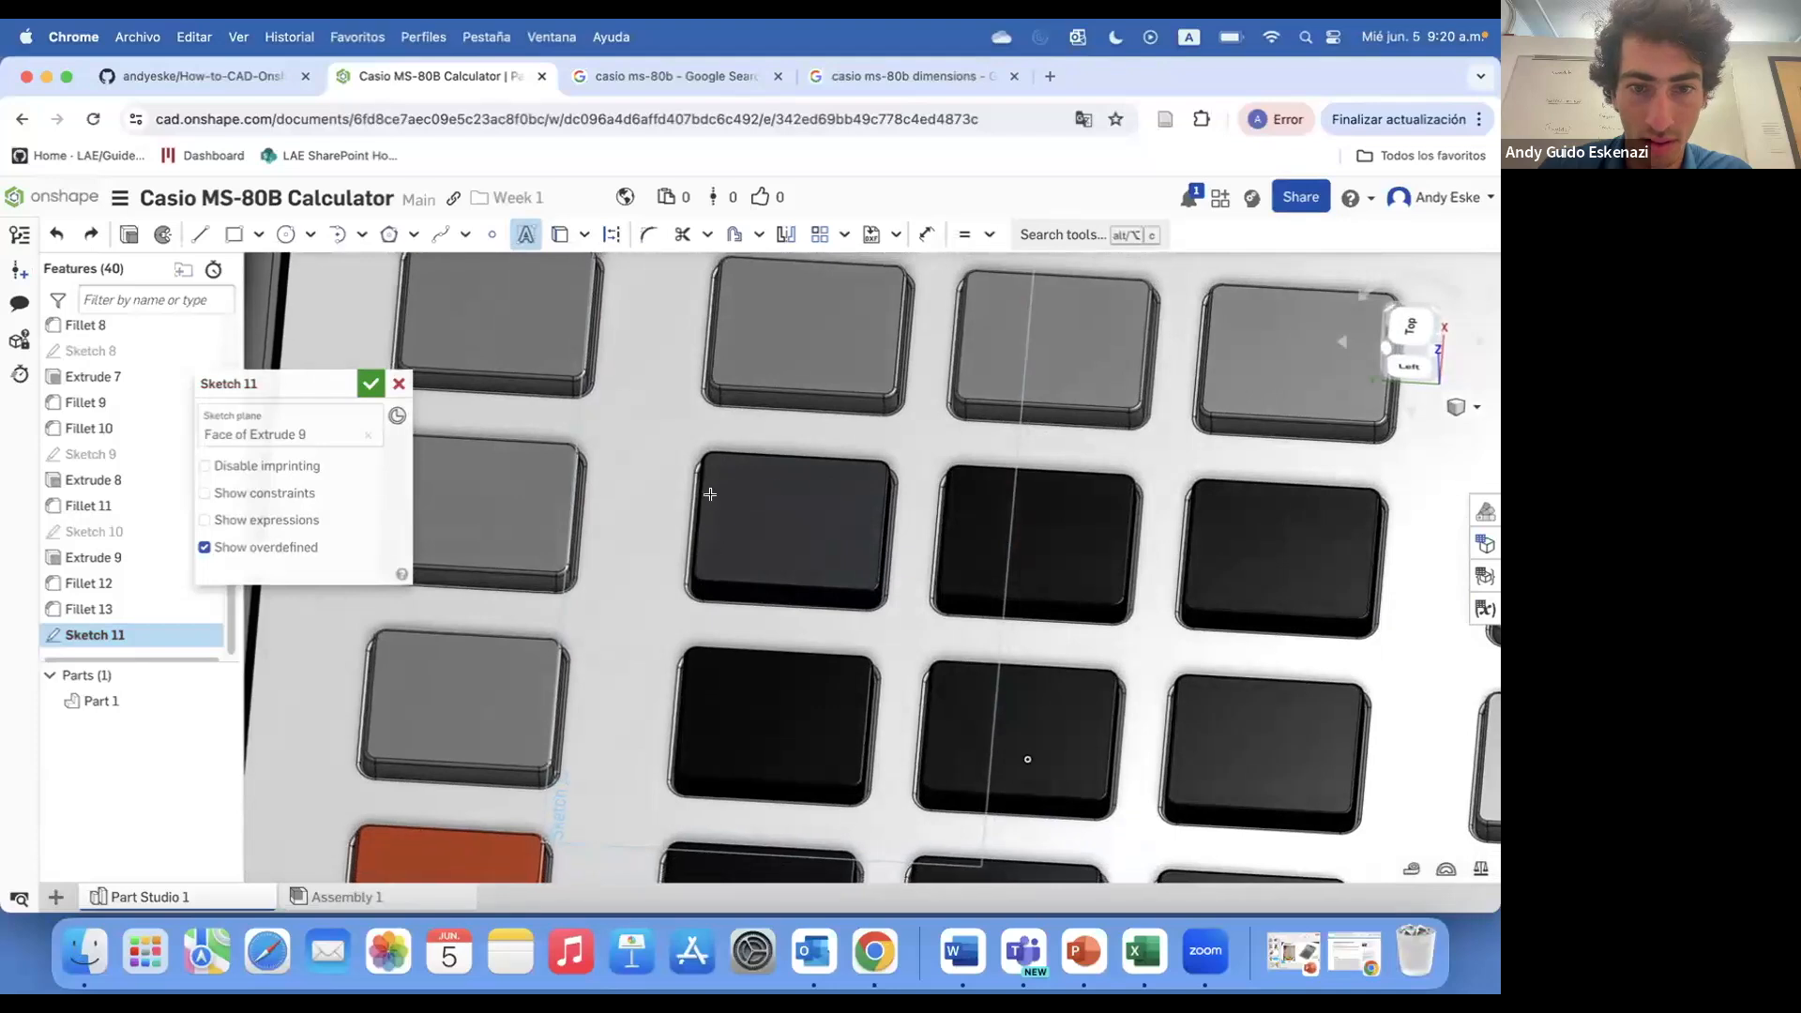
click(785, 506)
text(7)
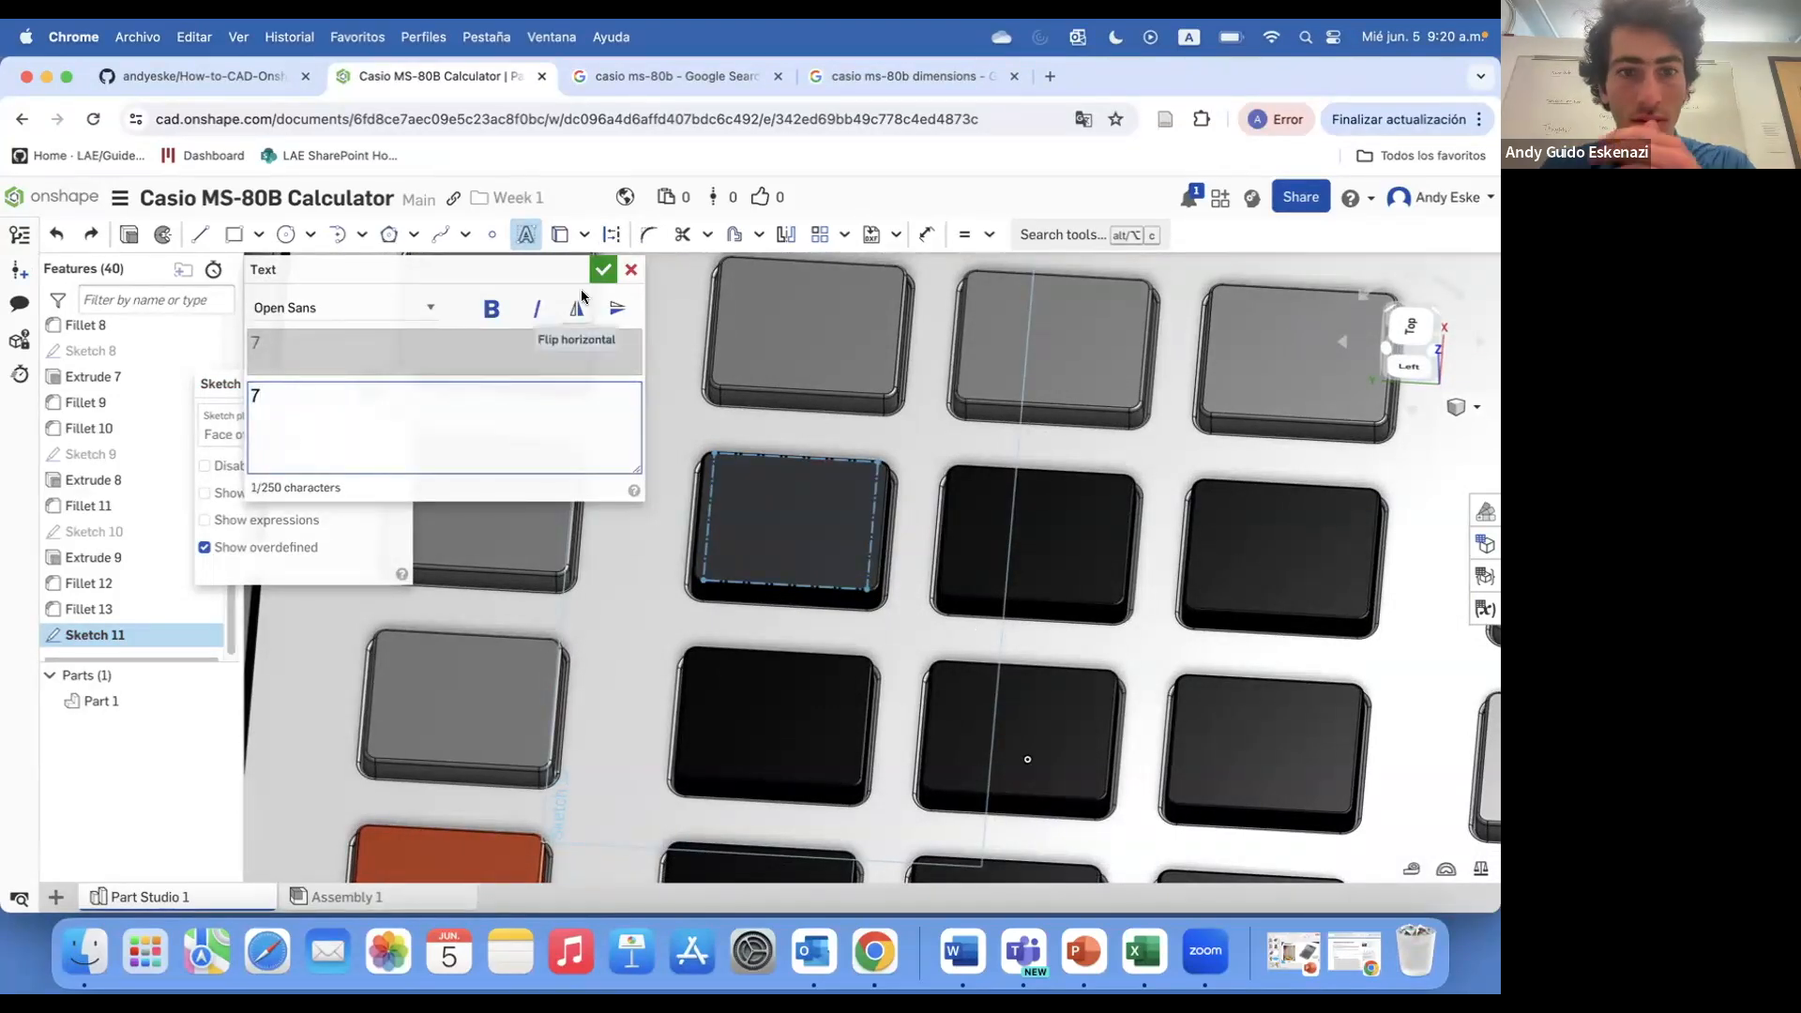
click(603, 269)
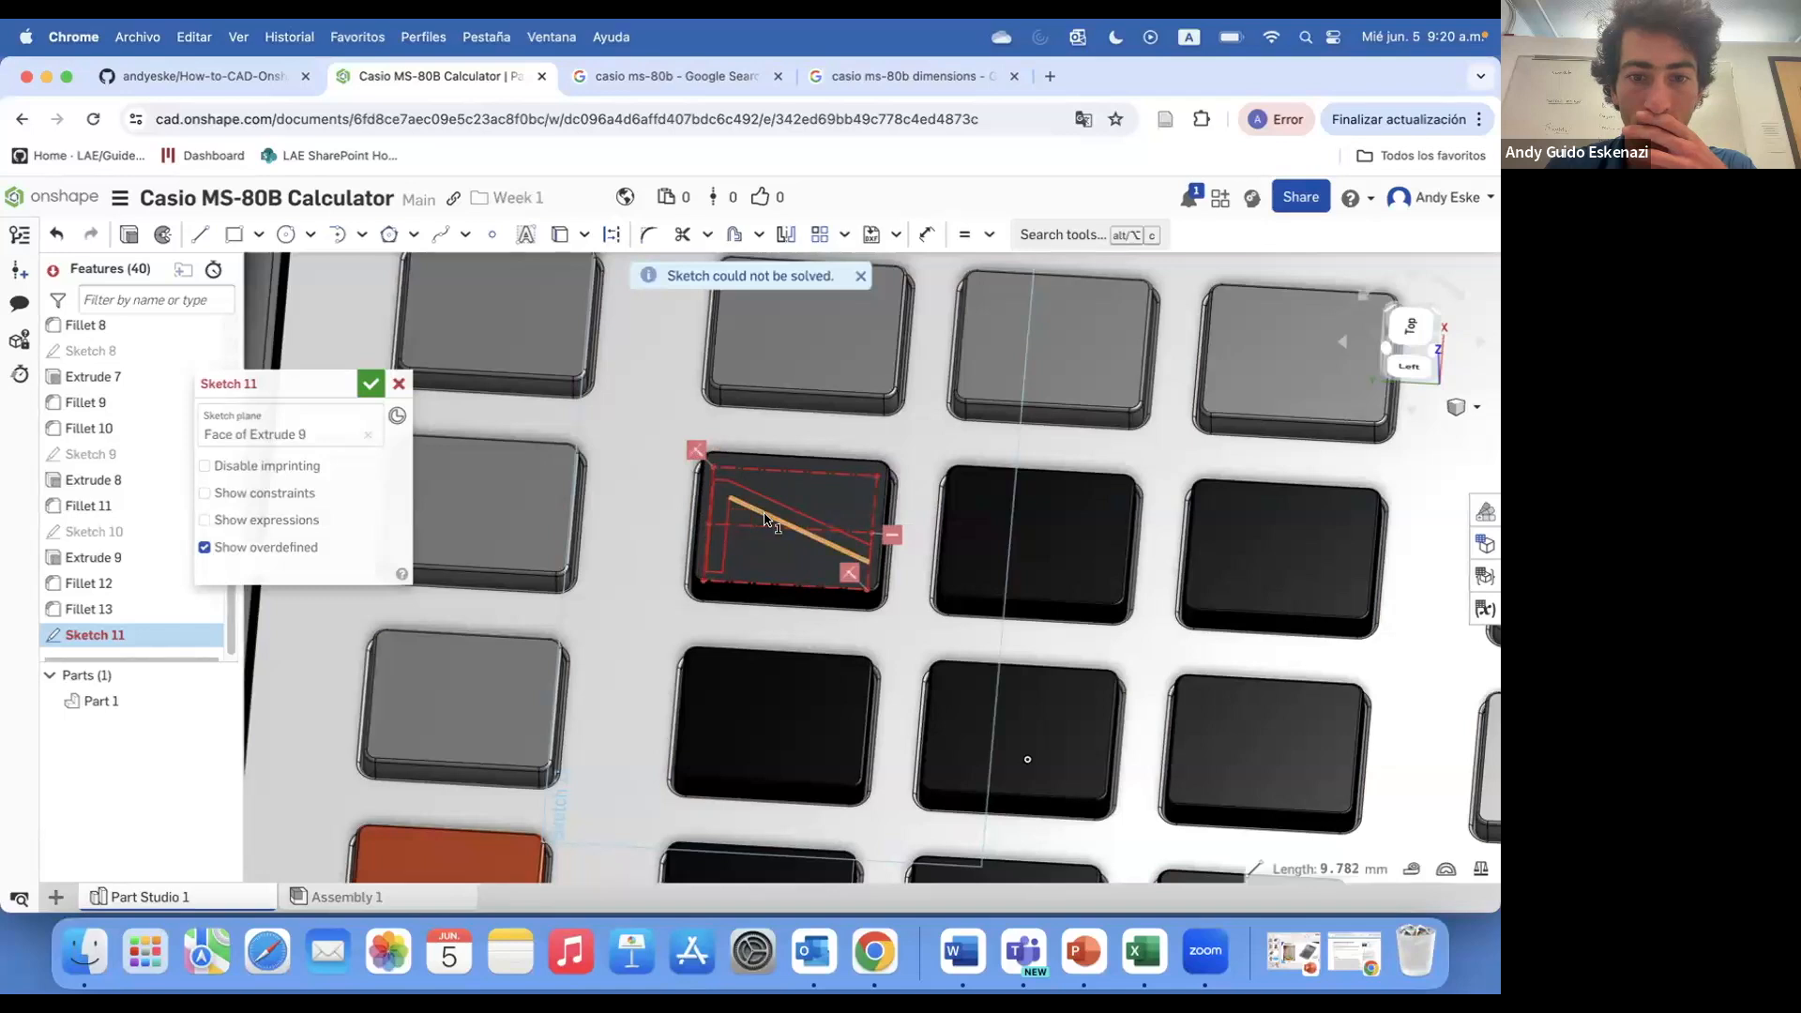
- Try flipping the text "7" vertically, and undo both the flip and the text placement
right_click(766, 519)
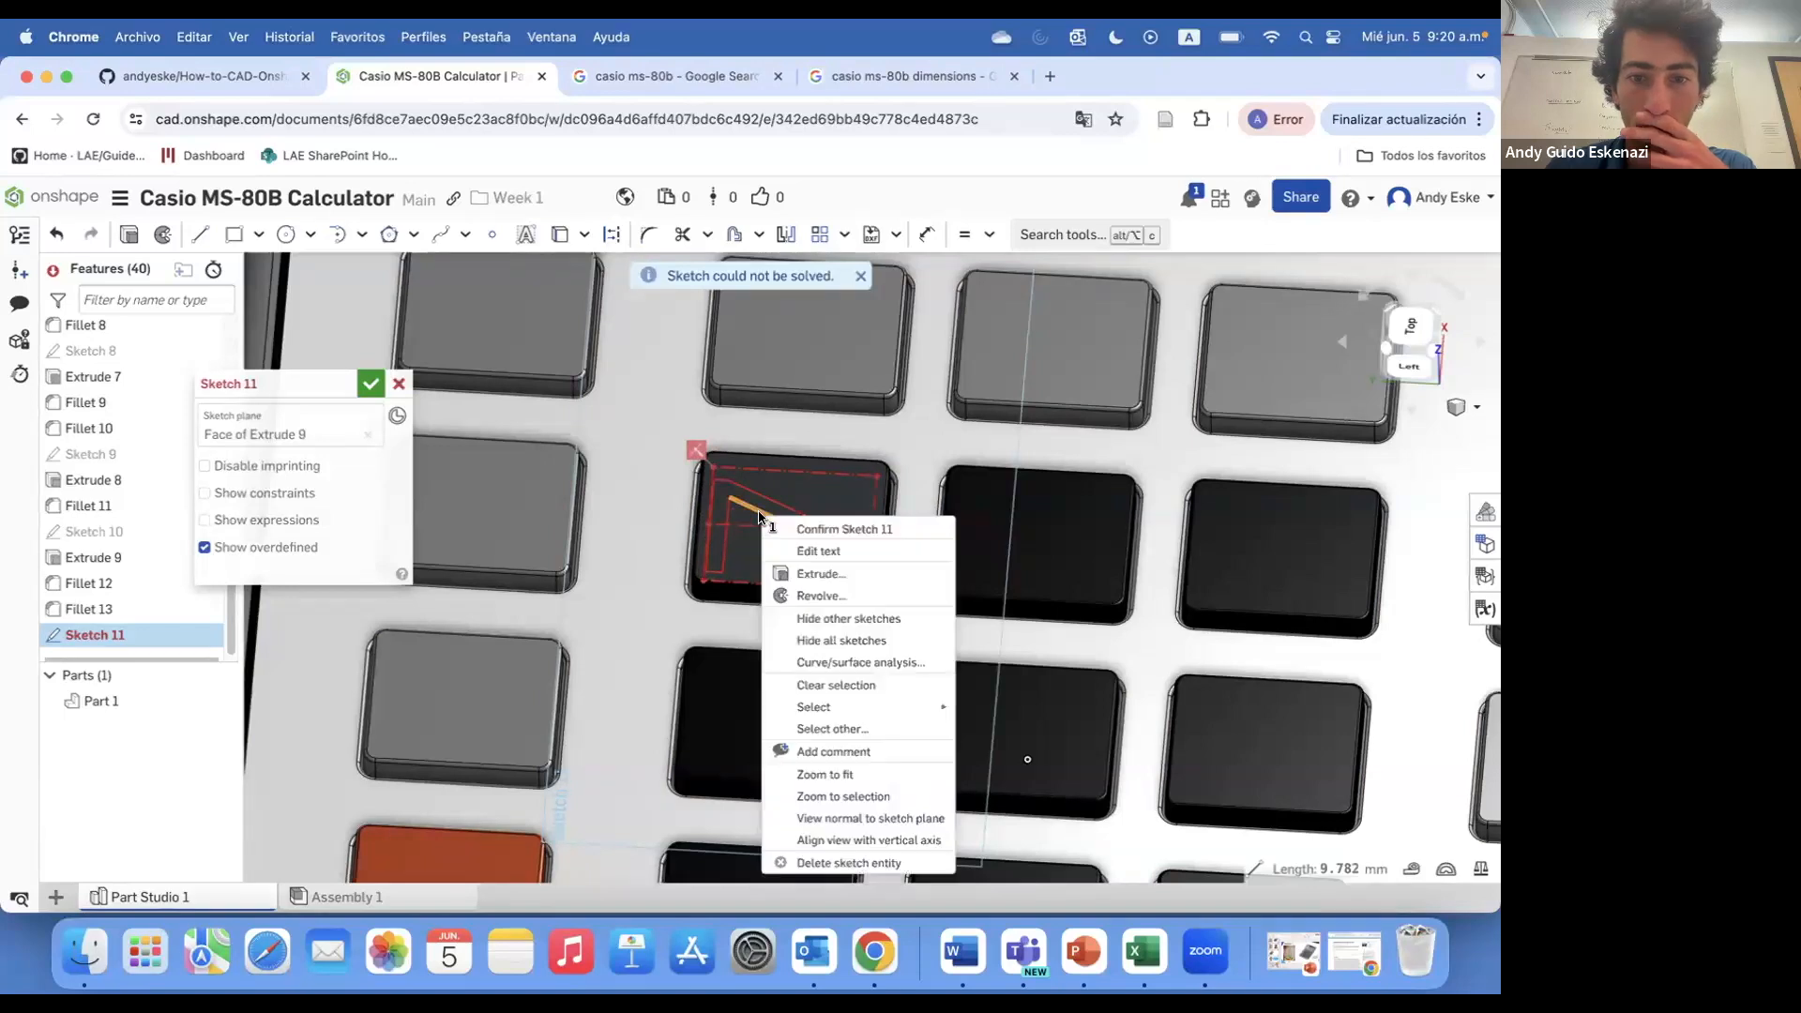
click(832, 553)
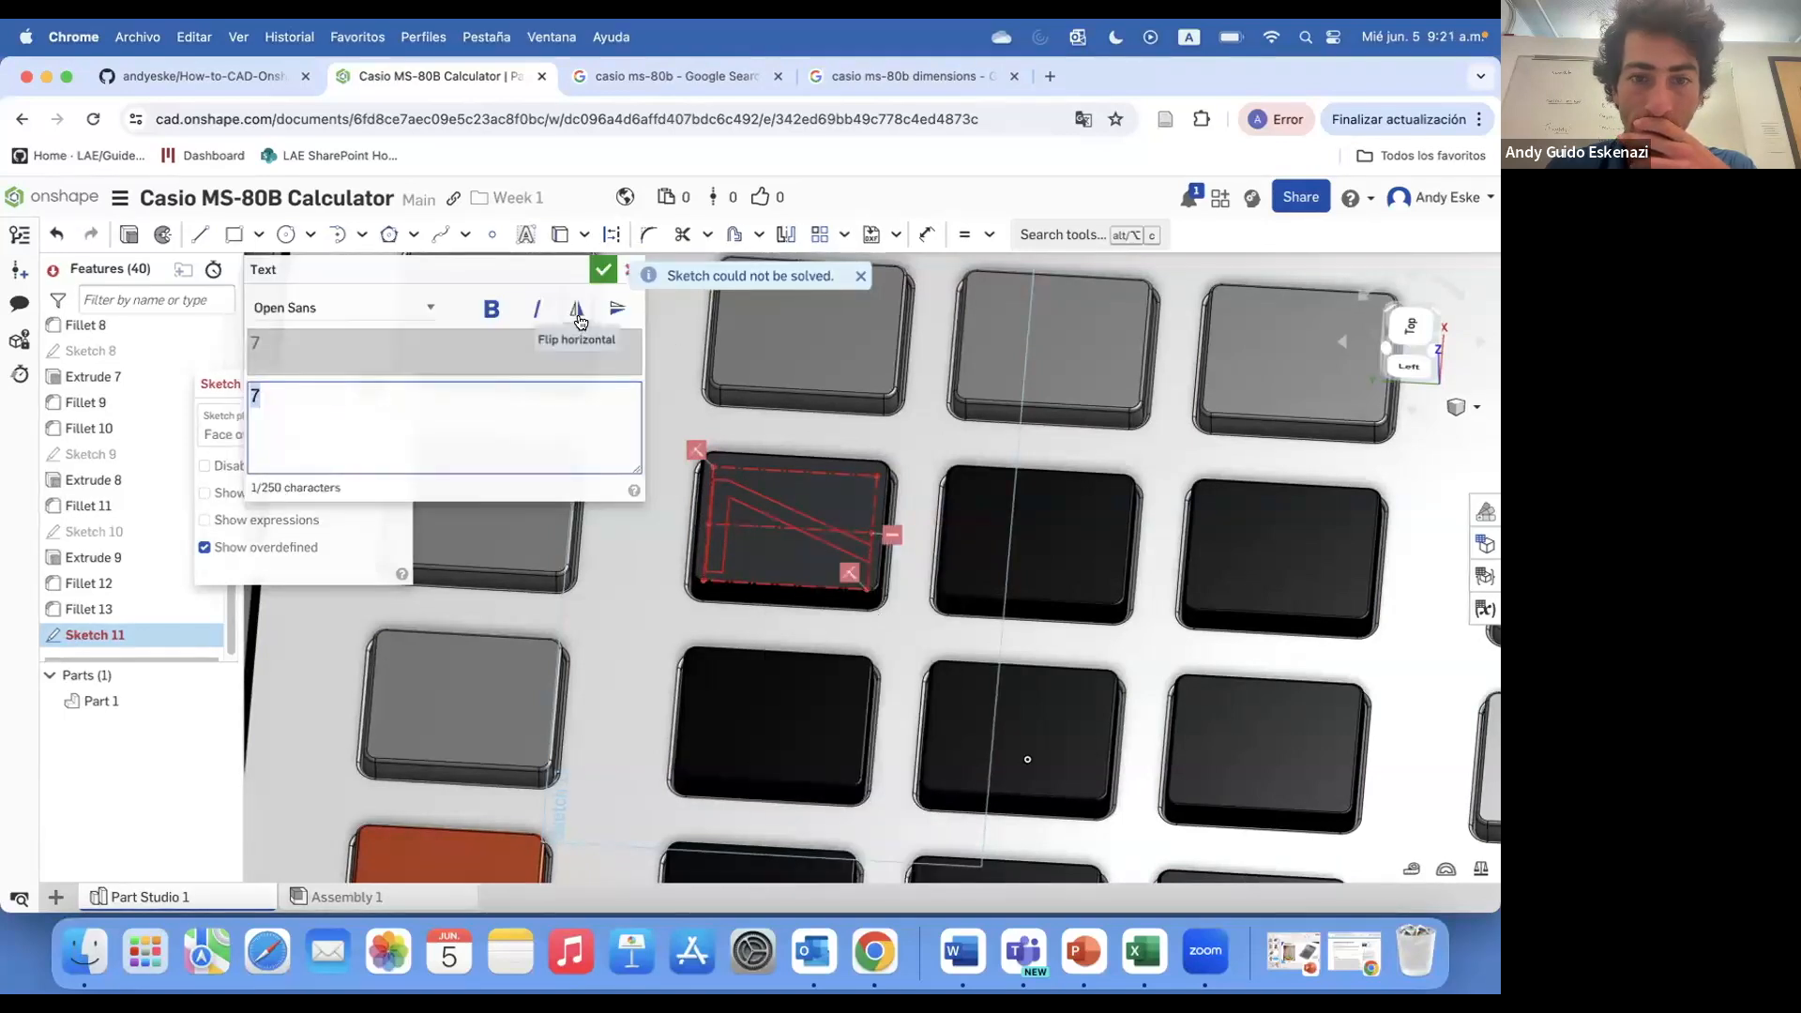
click(596, 269)
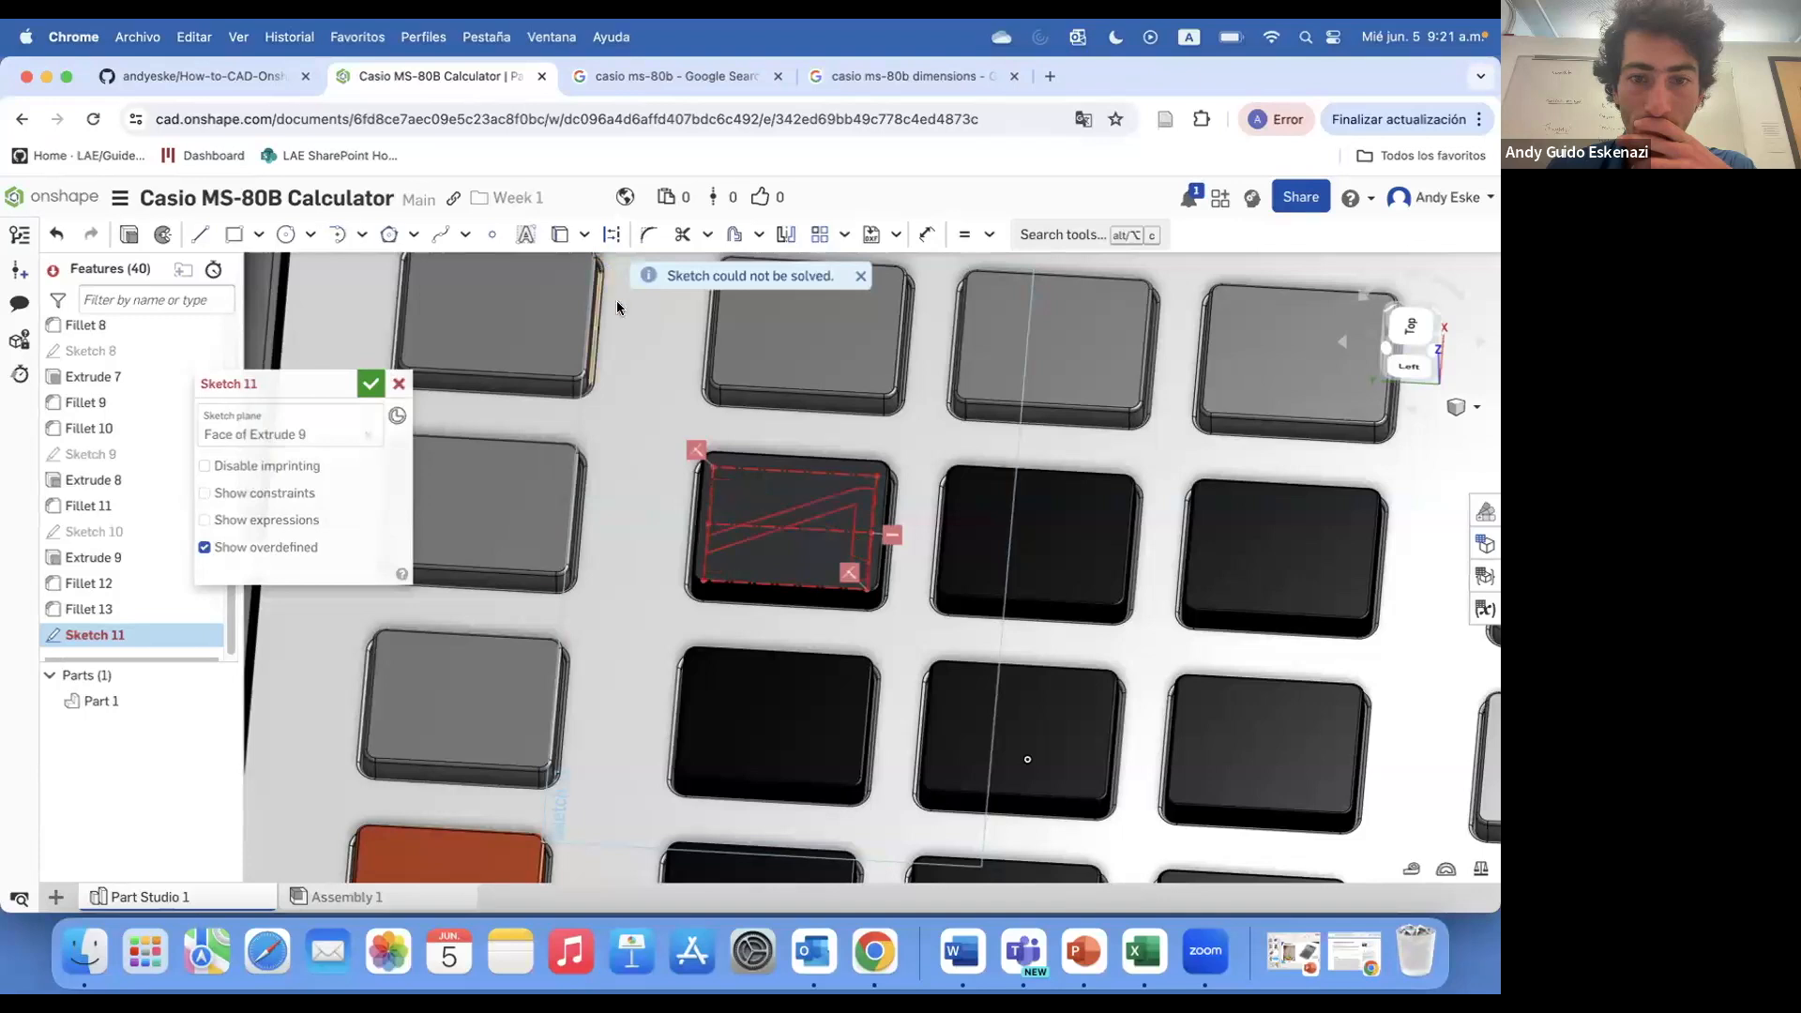
right_click(766, 522)
click(839, 559)
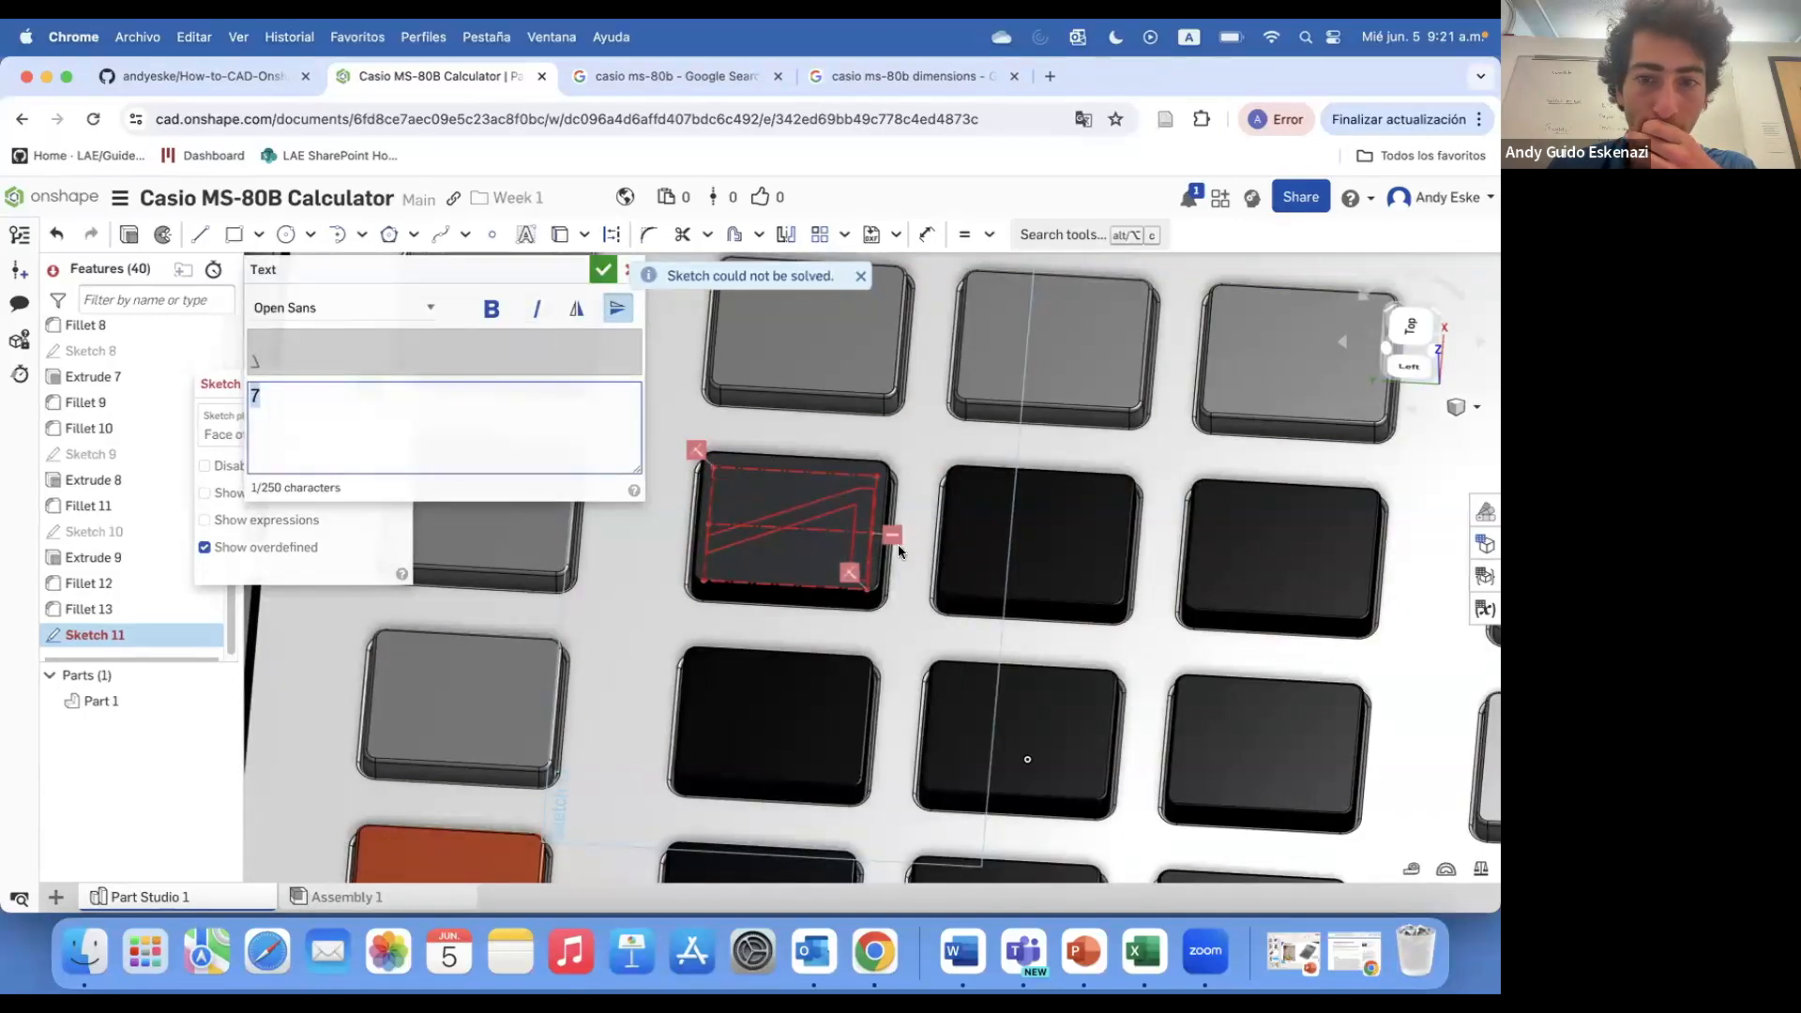
click(626, 277)
key(super+z)
scroll(807, 498, up, 2)
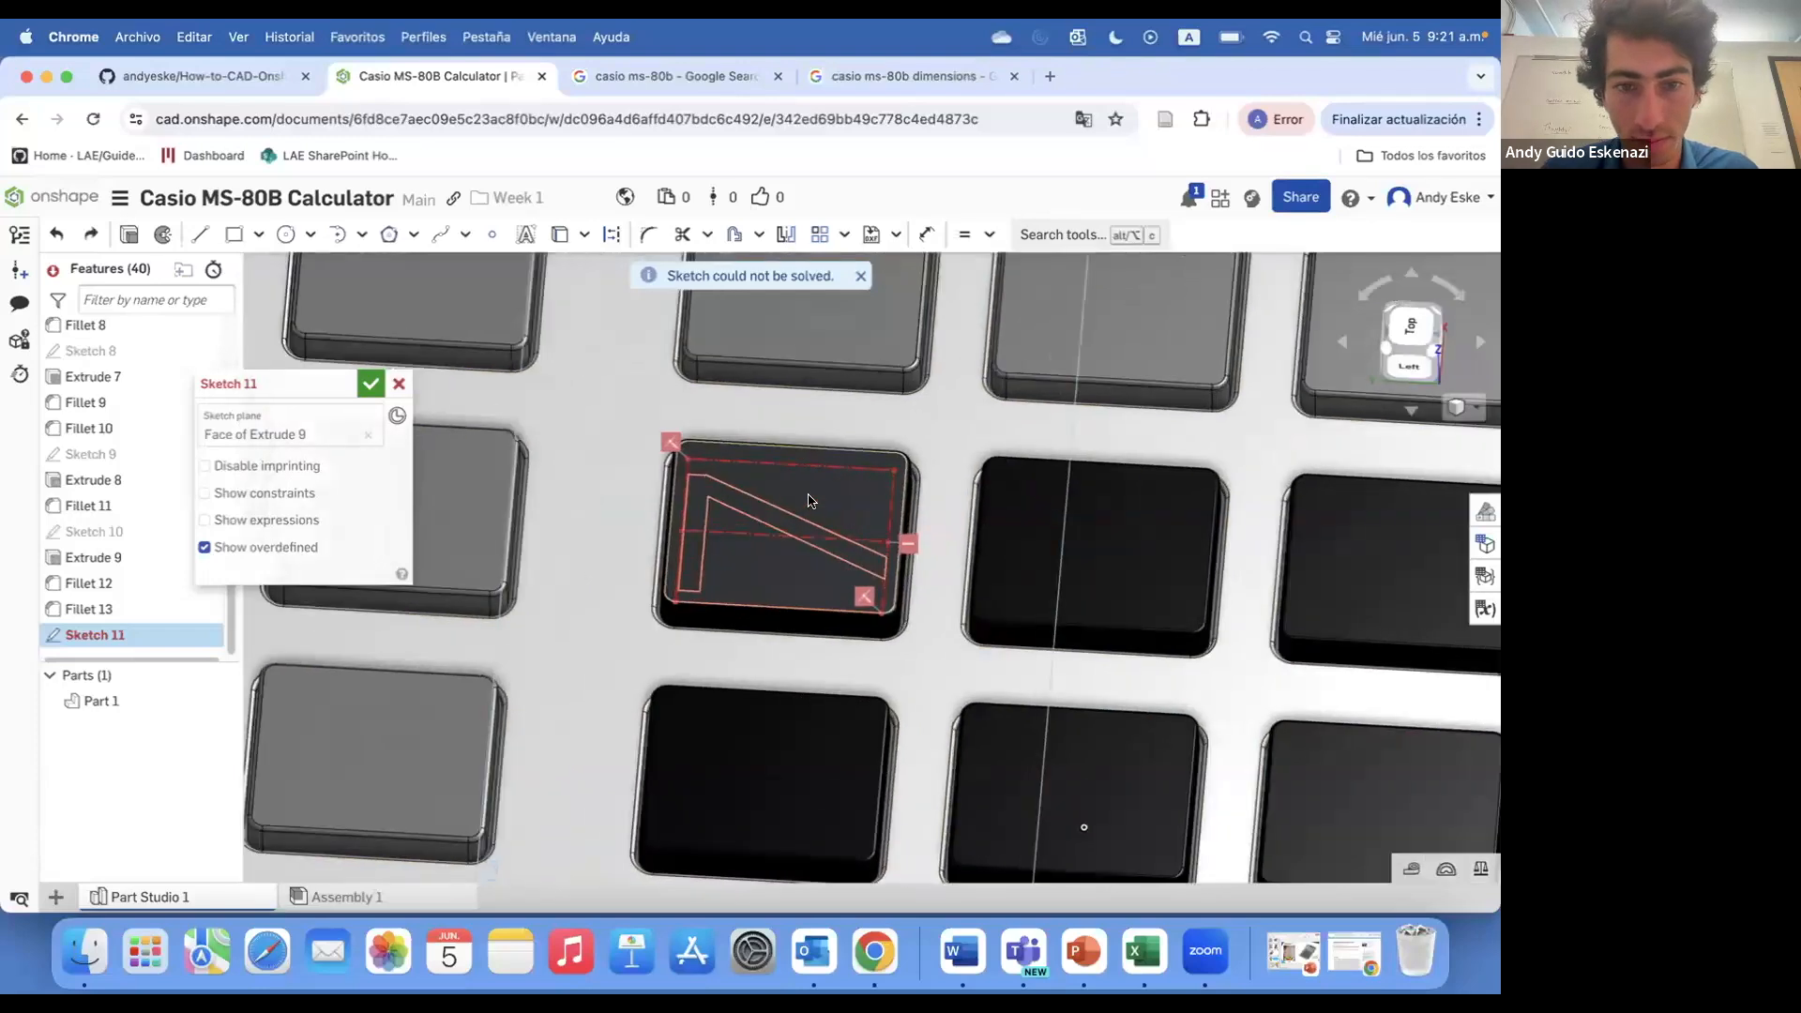
key(super+z)
- Place the text "7" in a smaller box inside the black key's top face and shift it slightly
scroll(747, 538, up, 2)
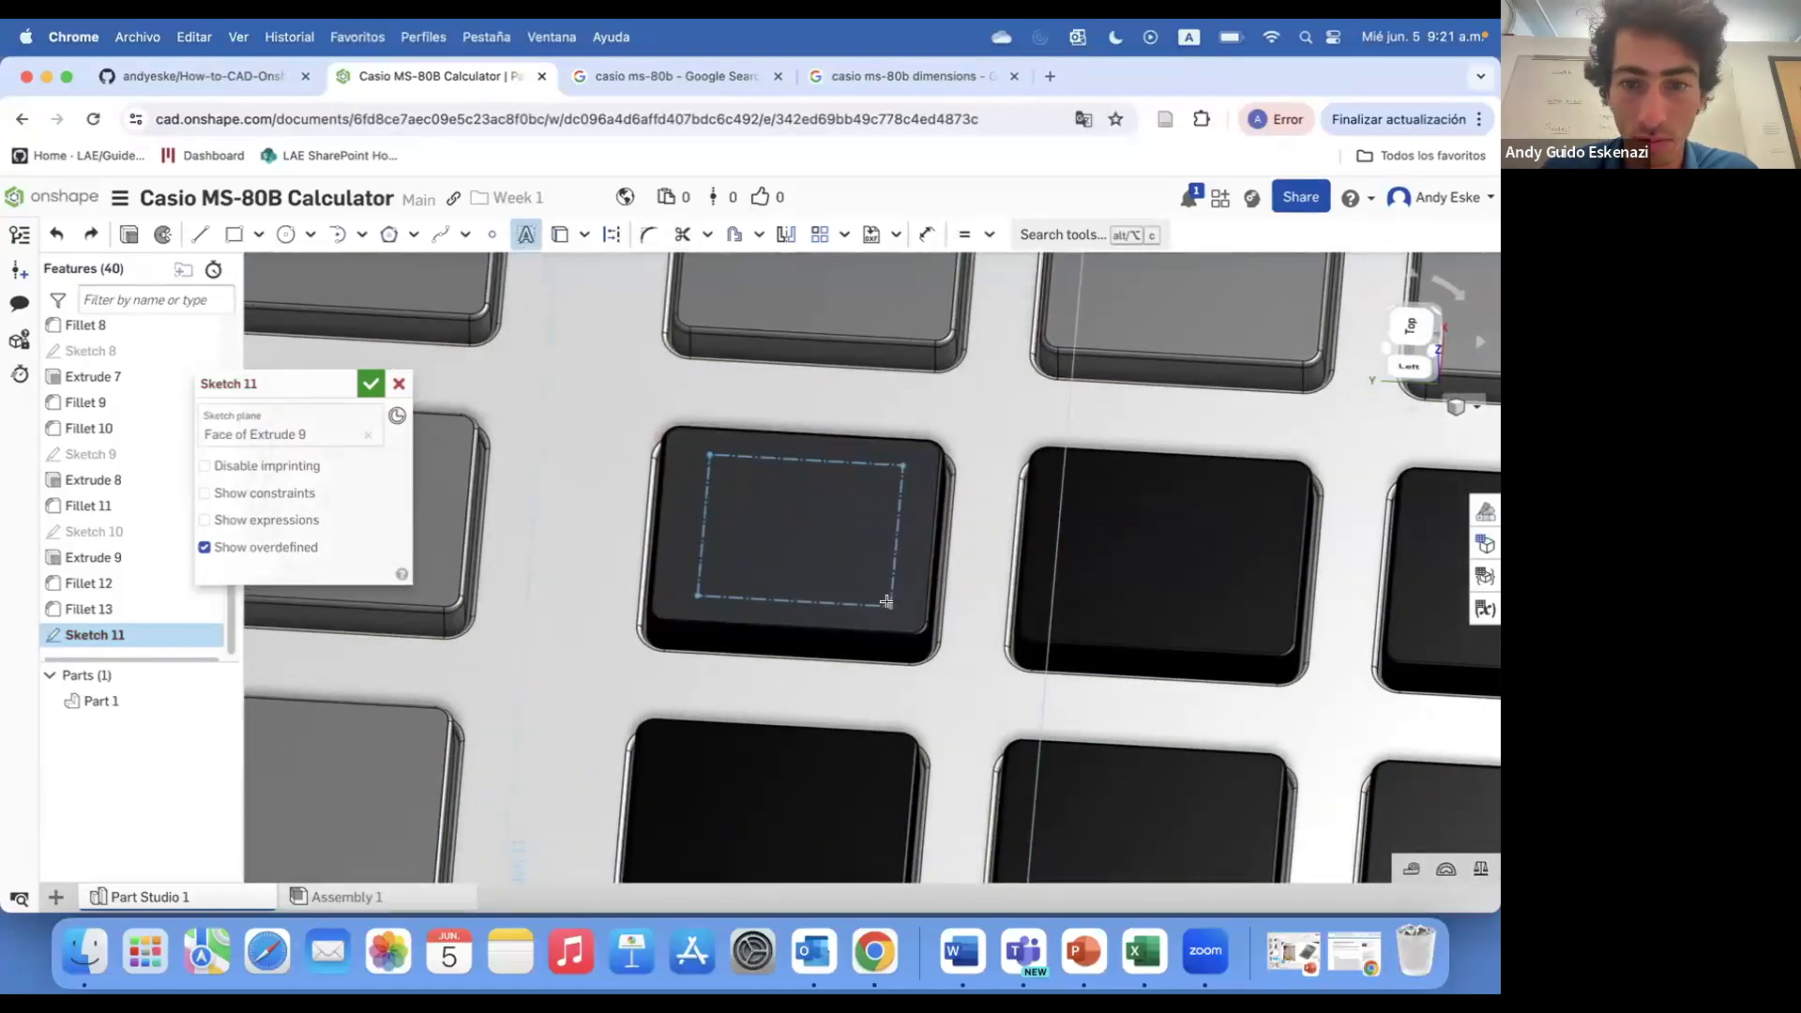
click(886, 602)
text(7)
click(603, 272)
mouse_move(715, 460)
mouse_down()
mouse_move(766, 448)
mouse_move(728, 475)
mouse_up()
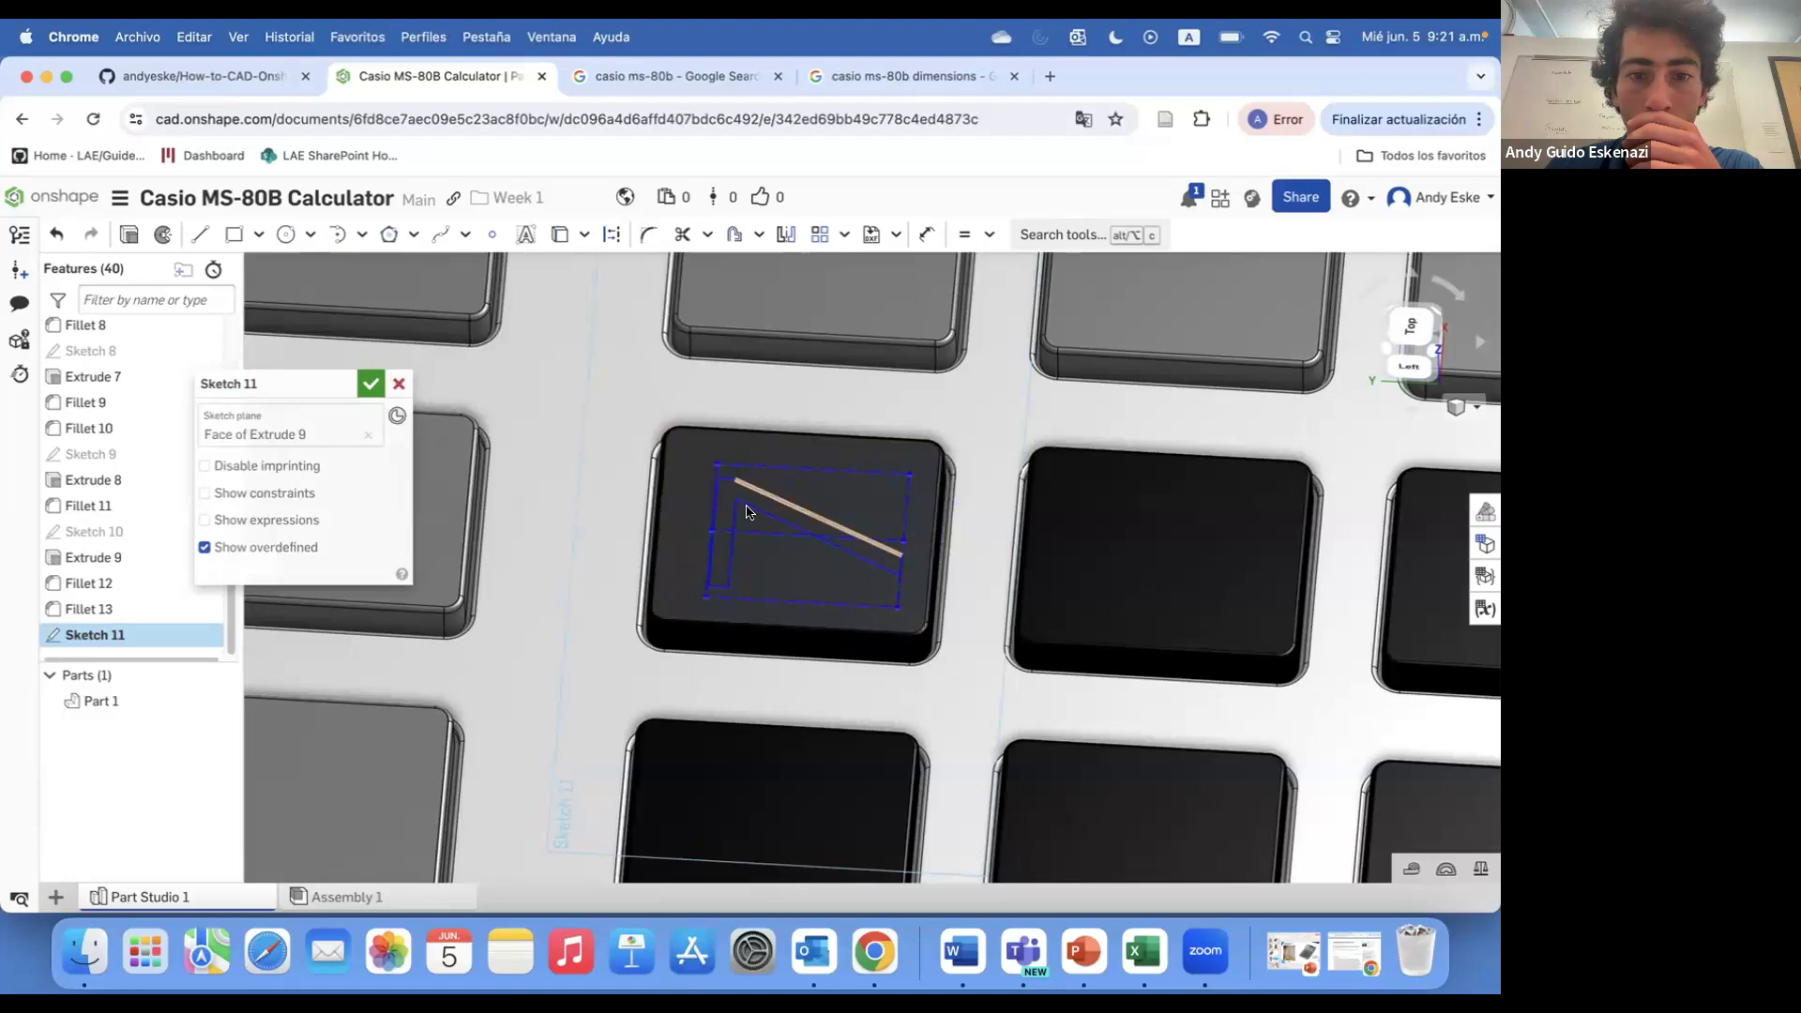
- Rotate the whole "7" text box upright with the sketch Transform tool and close the sketch
right_click(730, 492)
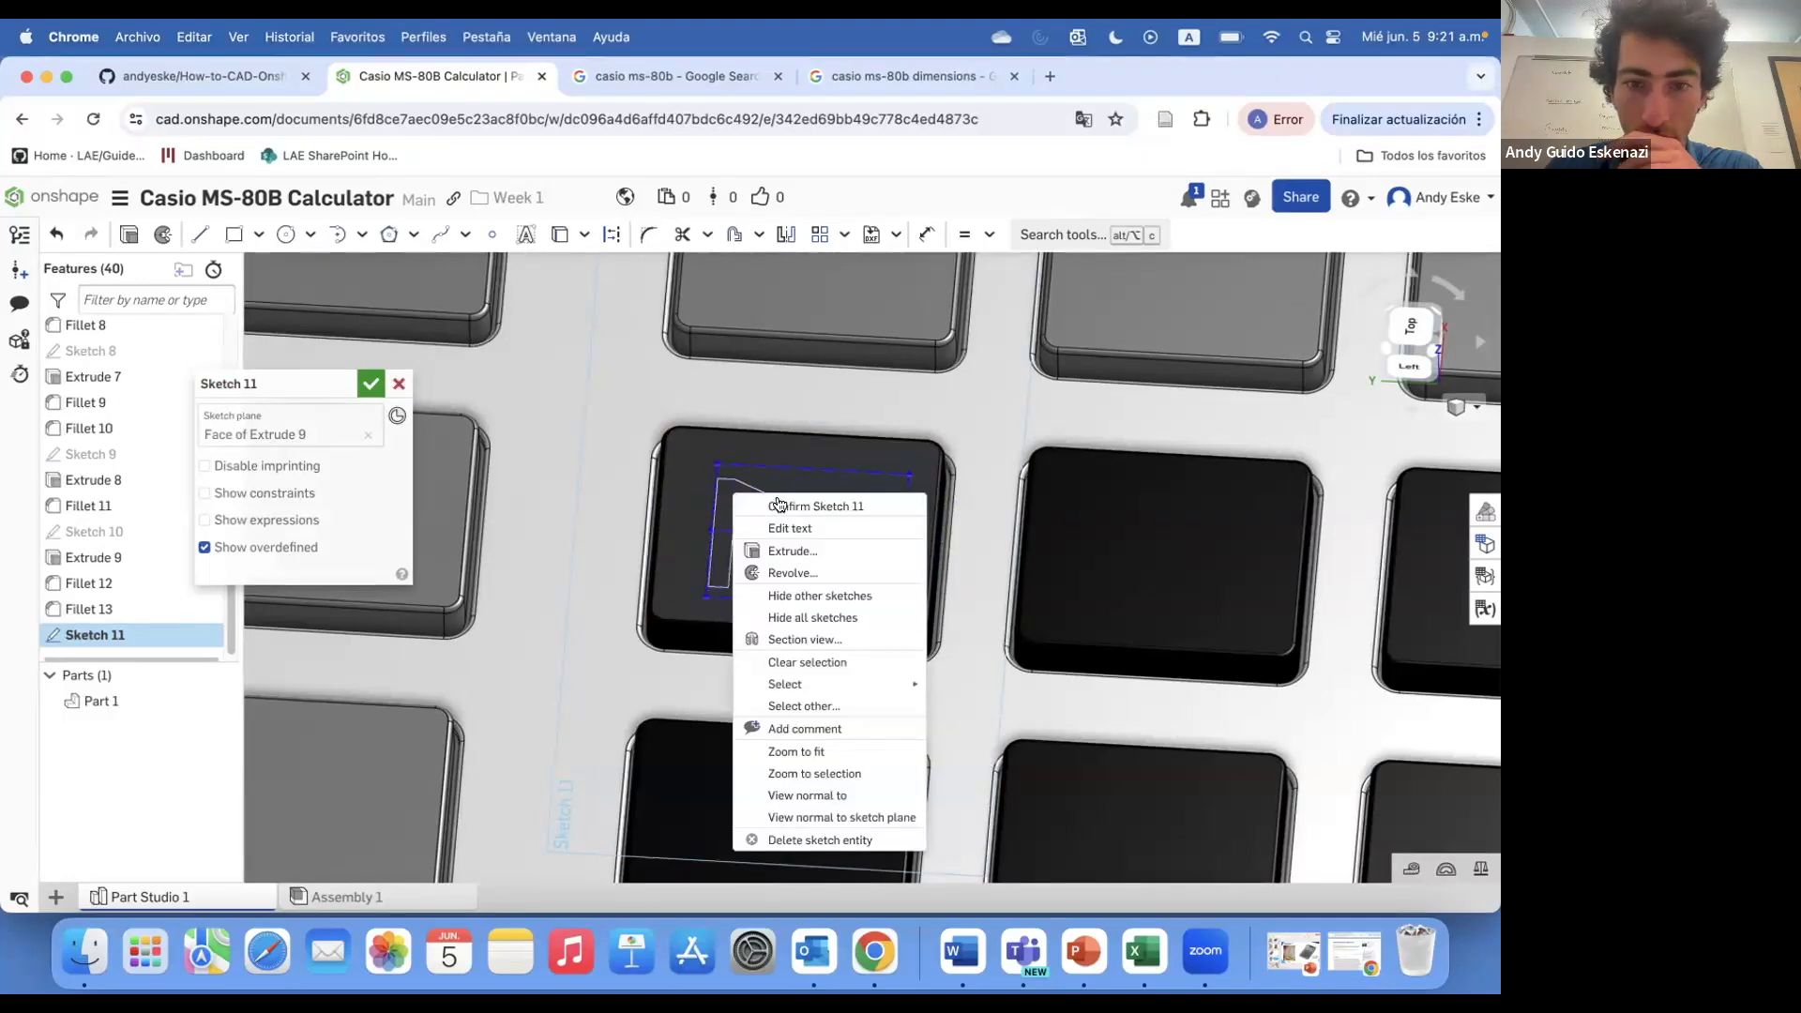
drag(677, 438, 951, 659)
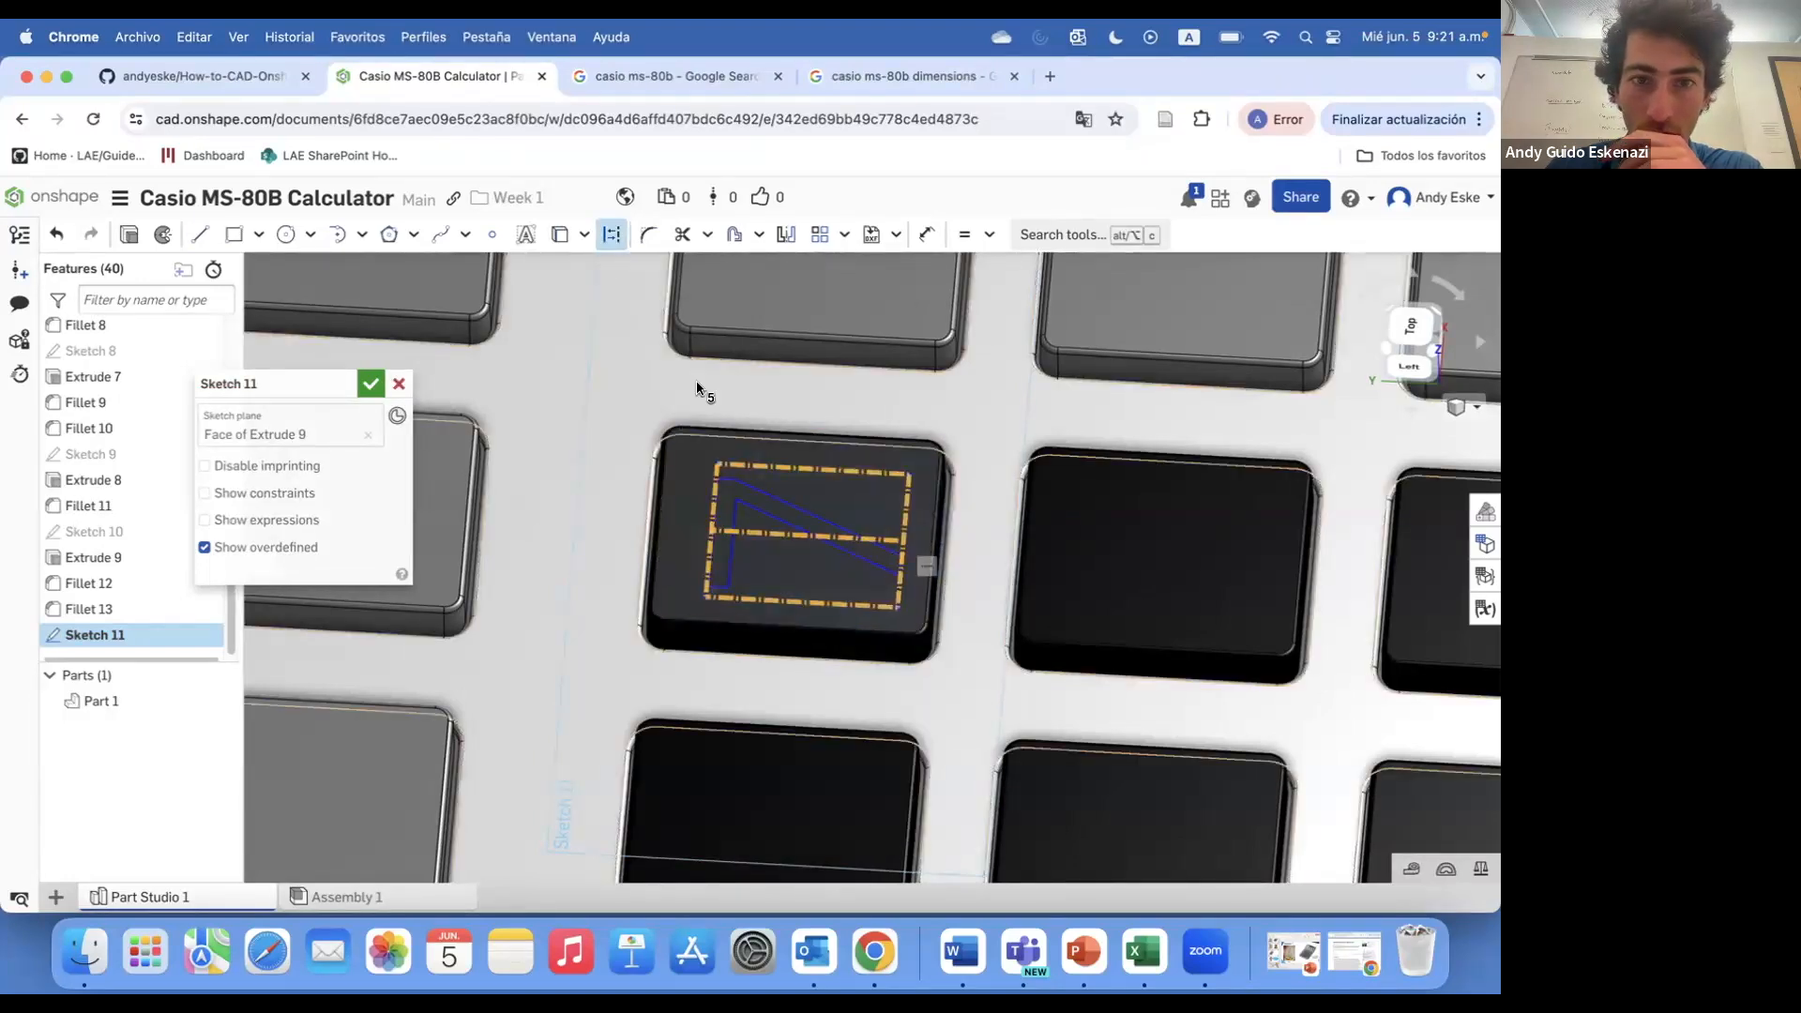
right_click(698, 387)
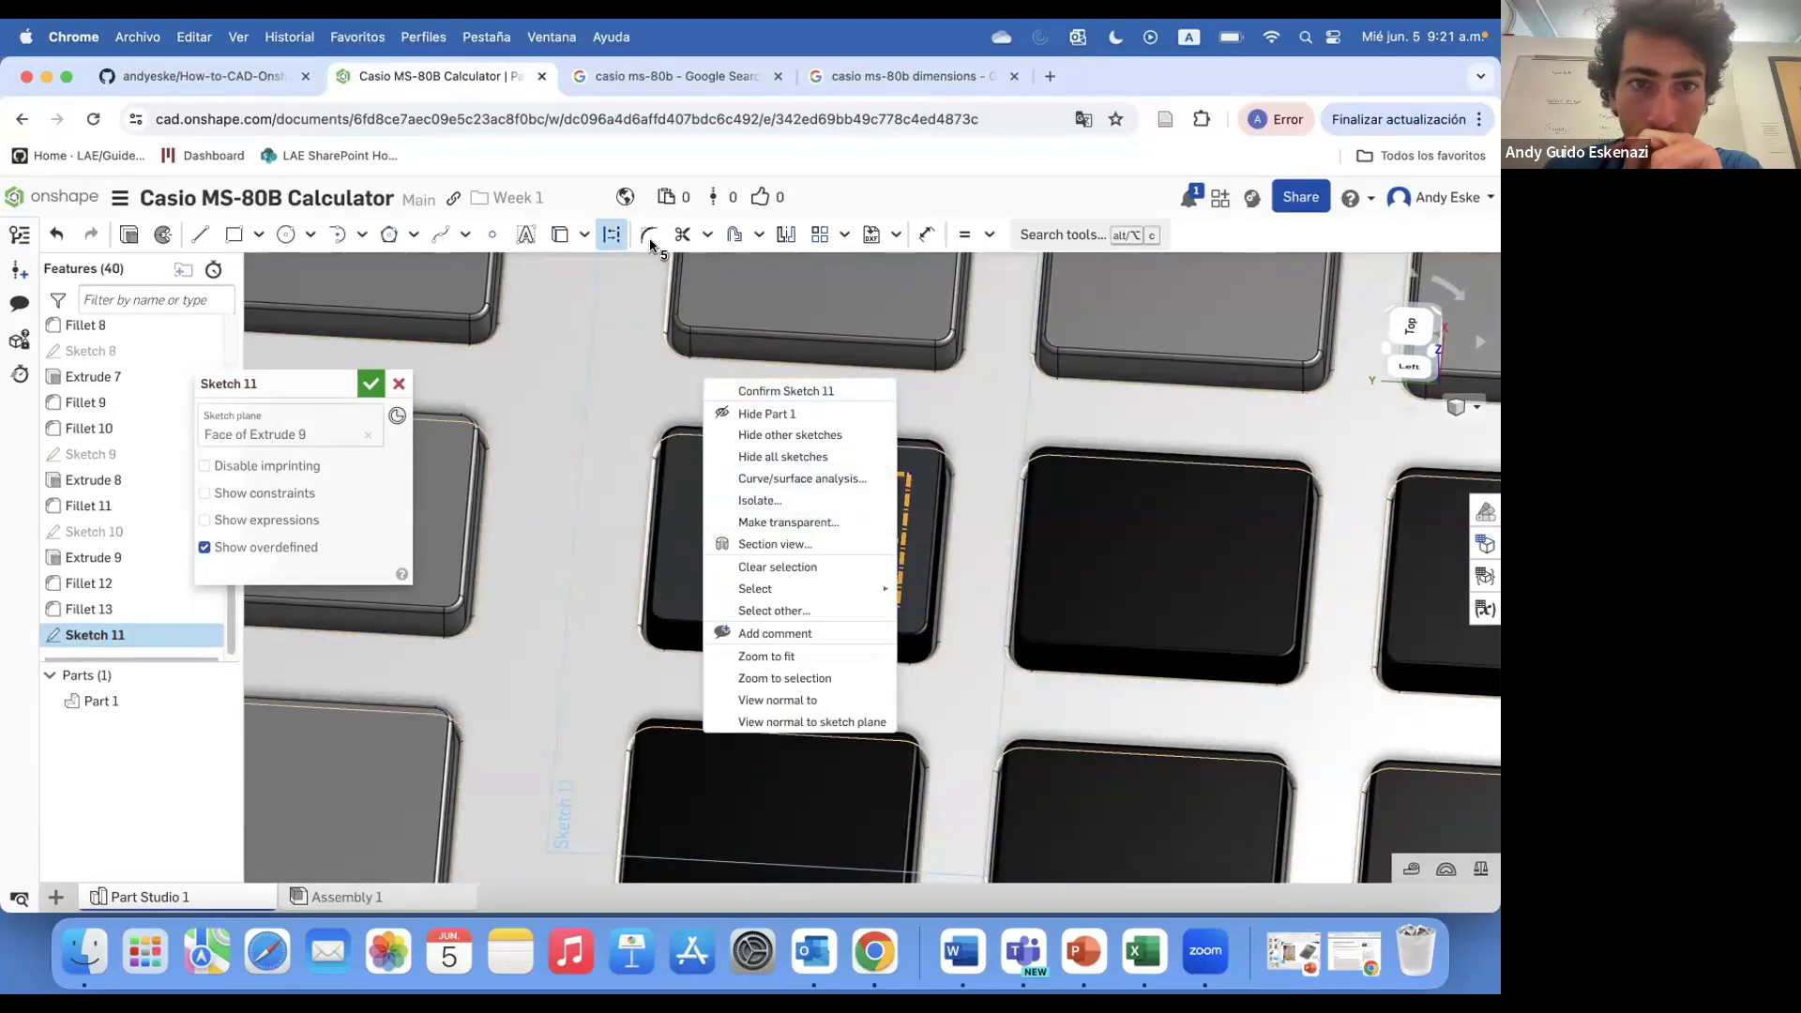
click(989, 235)
click(993, 235)
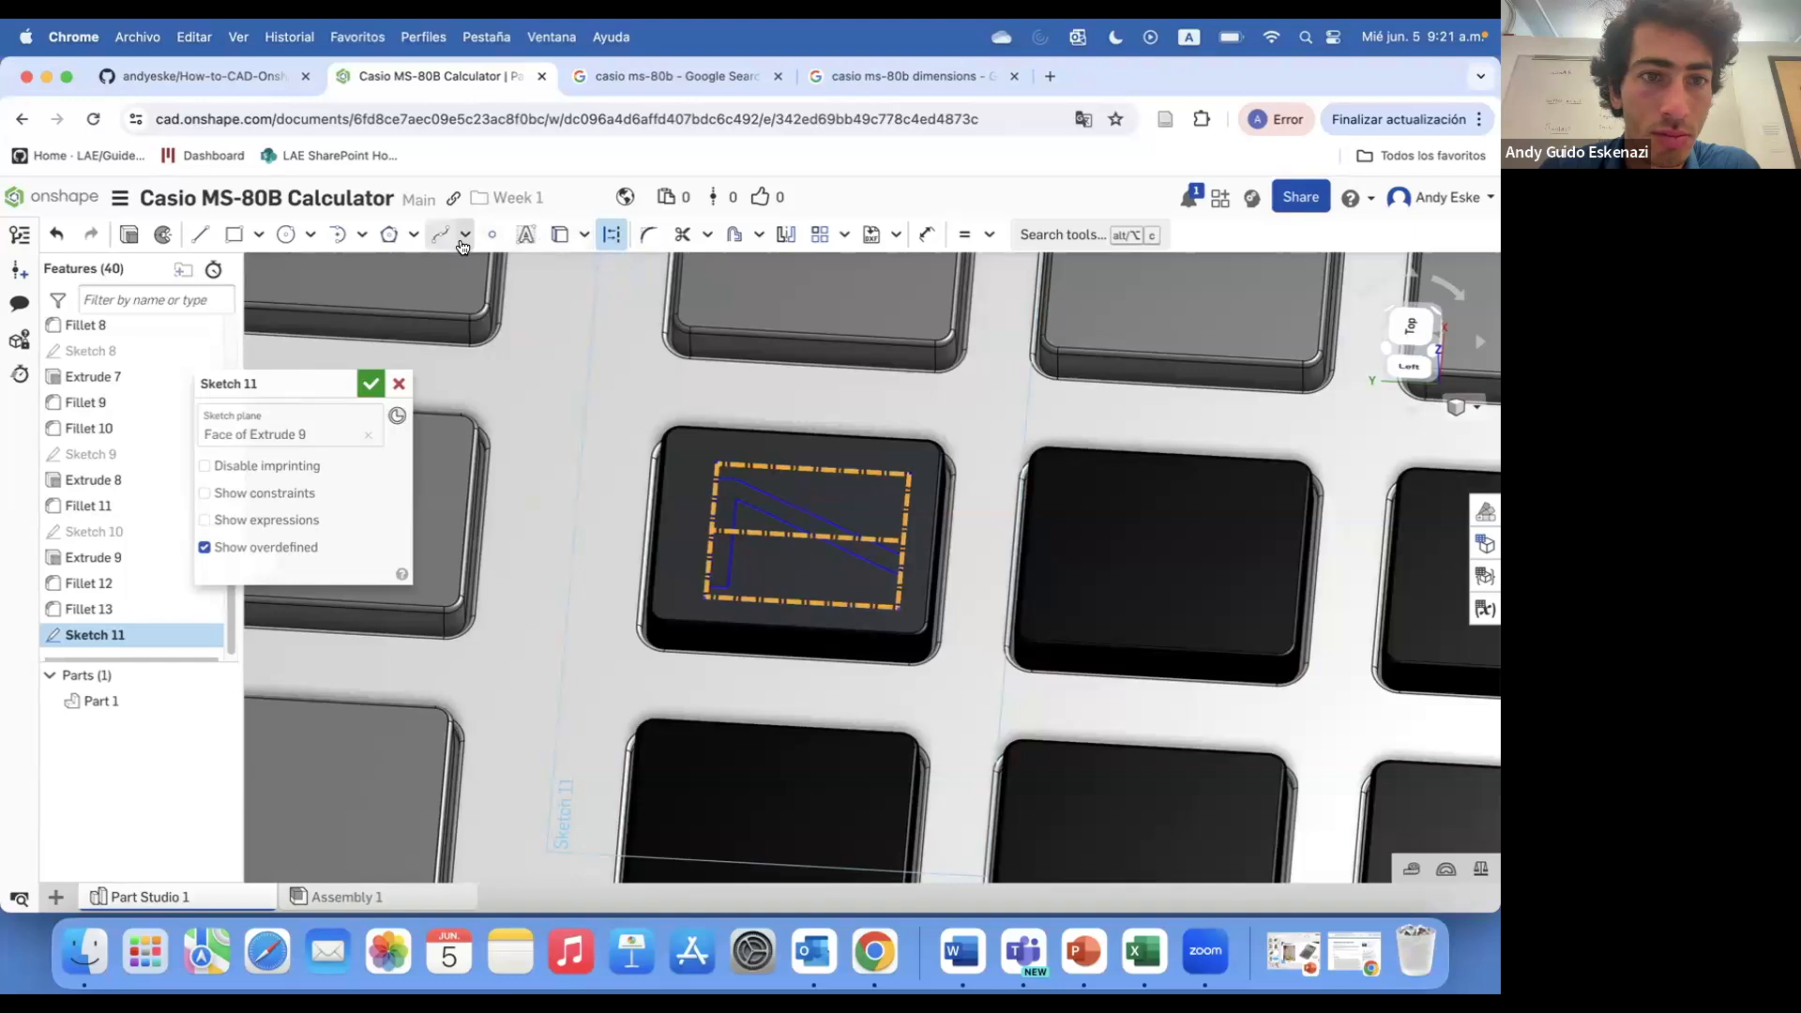
click(707, 235)
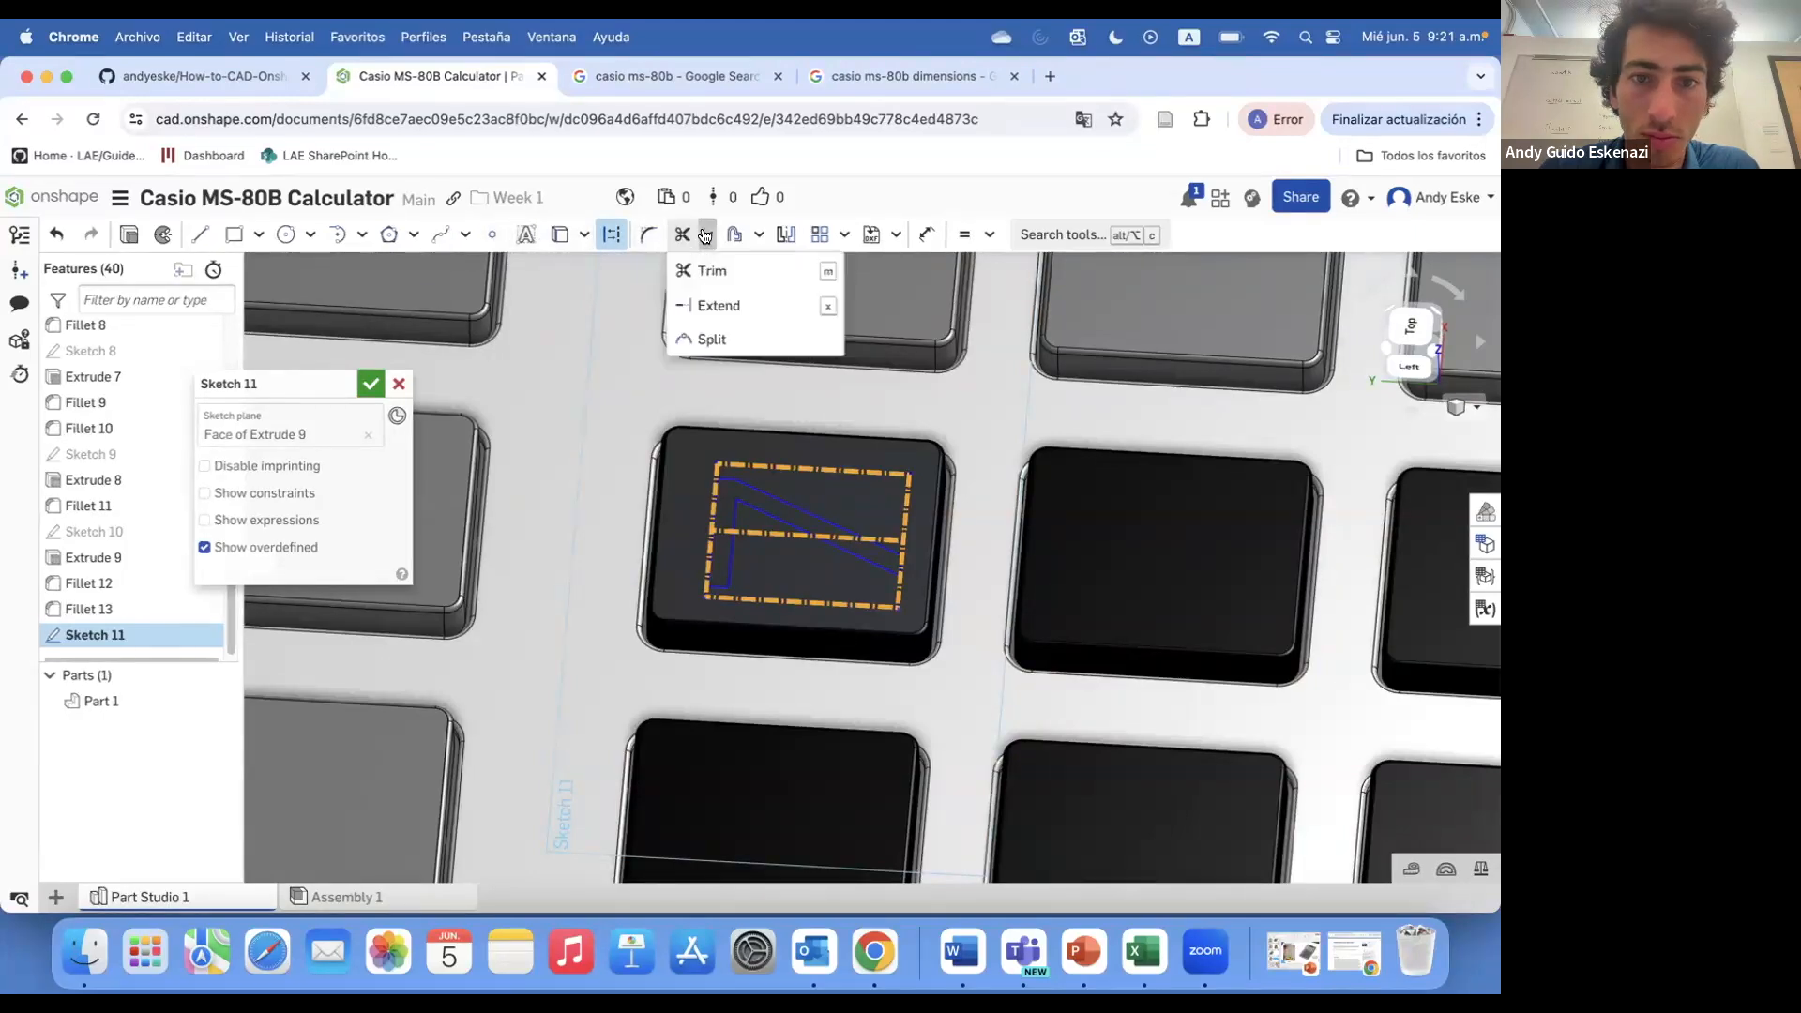
right_click(792, 514)
click(899, 591)
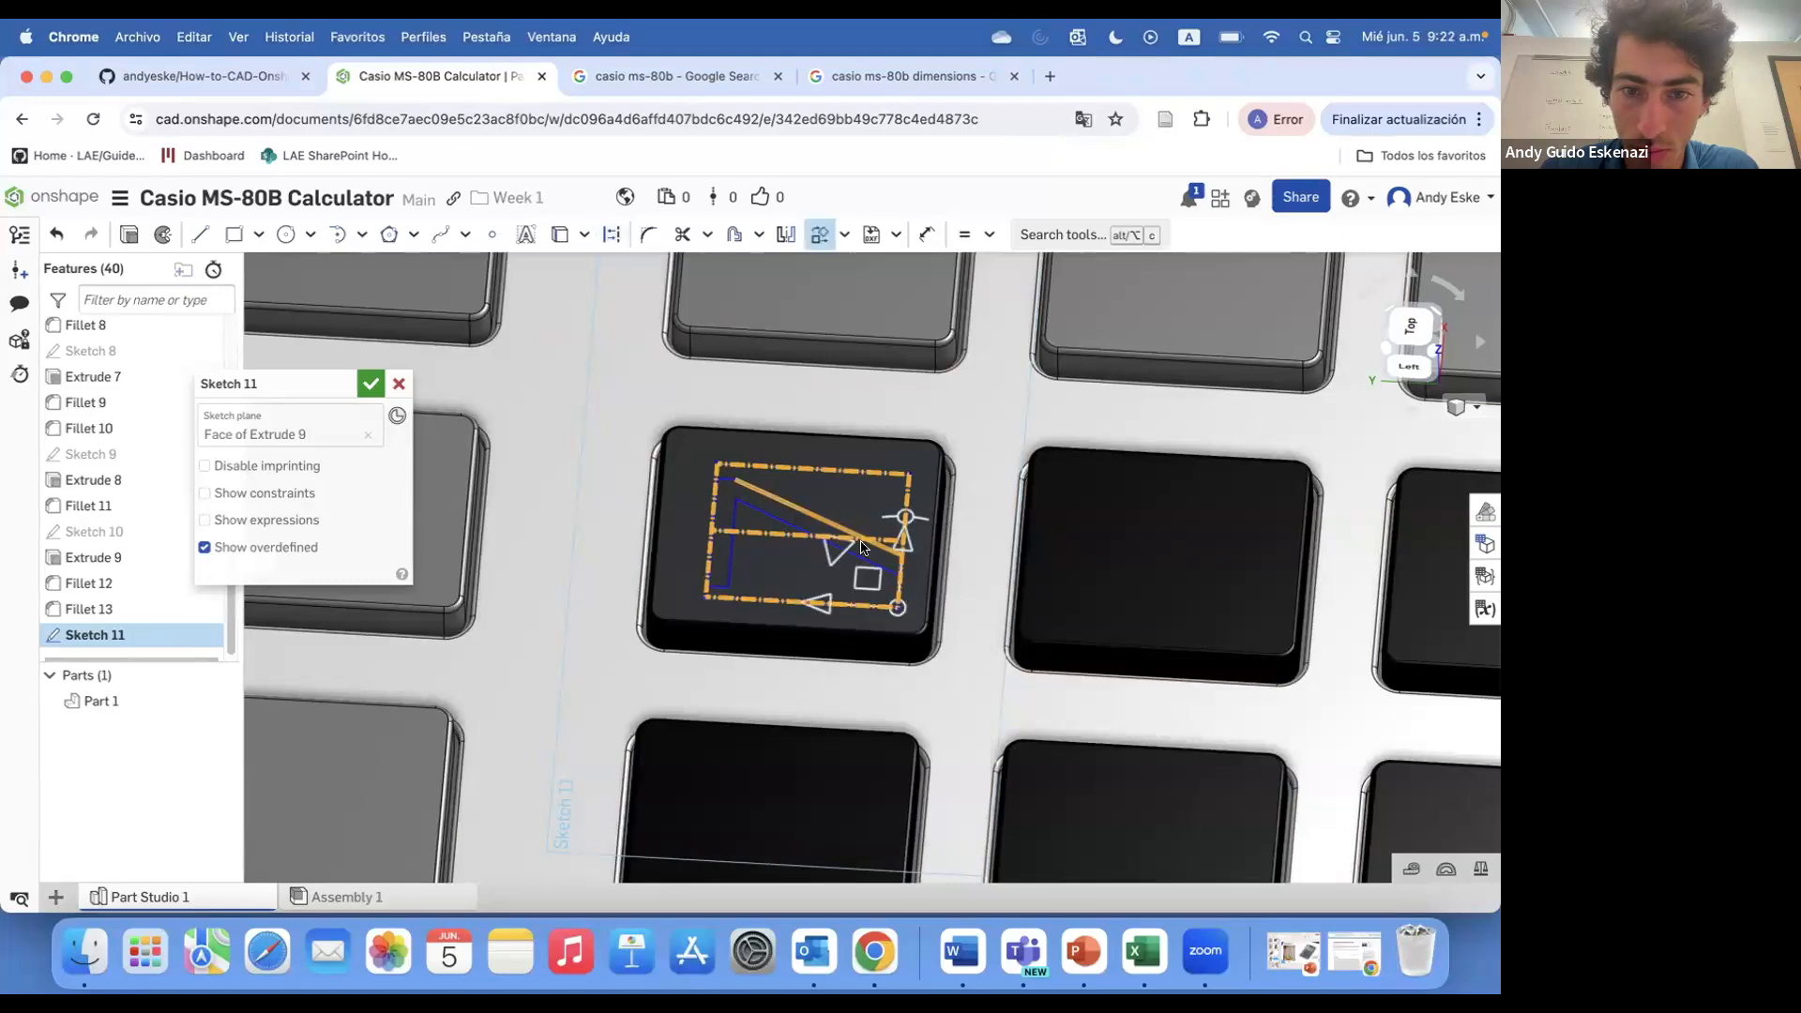
mouse_move(923, 537)
mouse_down()
mouse_move(952, 474)
mouse_move(961, 617)
mouse_up()
click(398, 386)
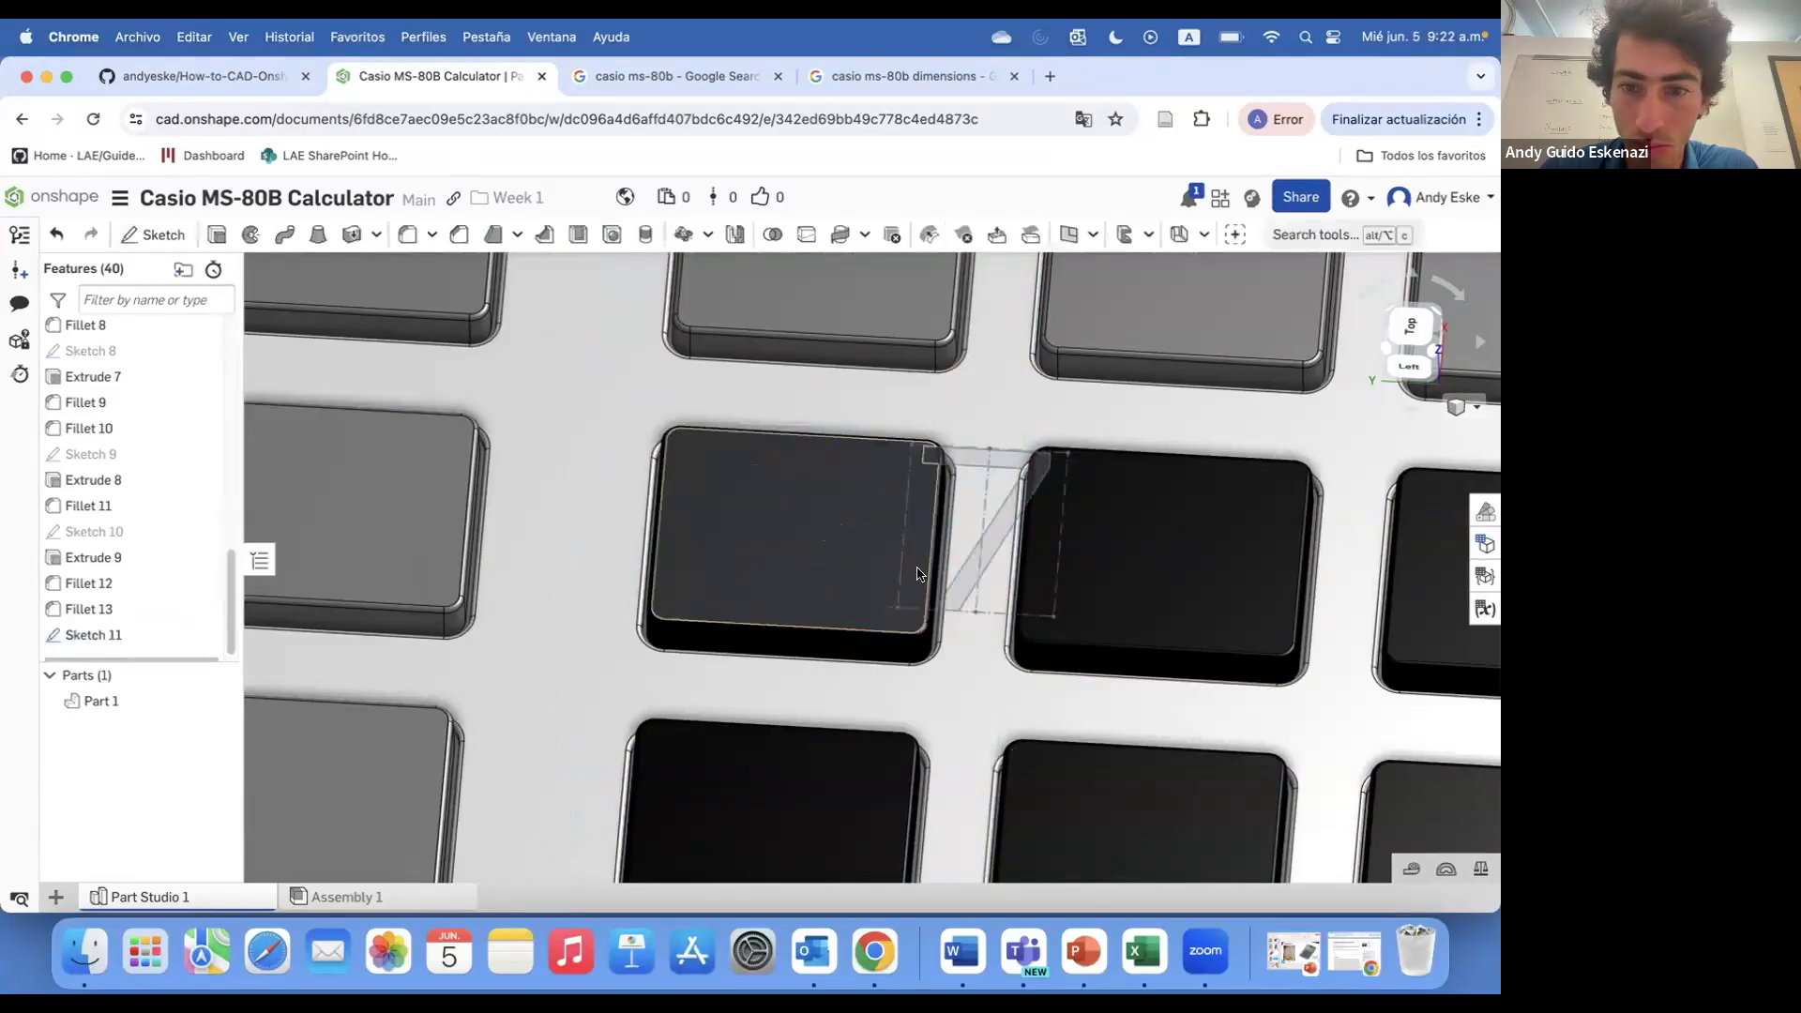
- Reopen the text sketch and position the upright "7" on the black key's top face
right_click(89, 639)
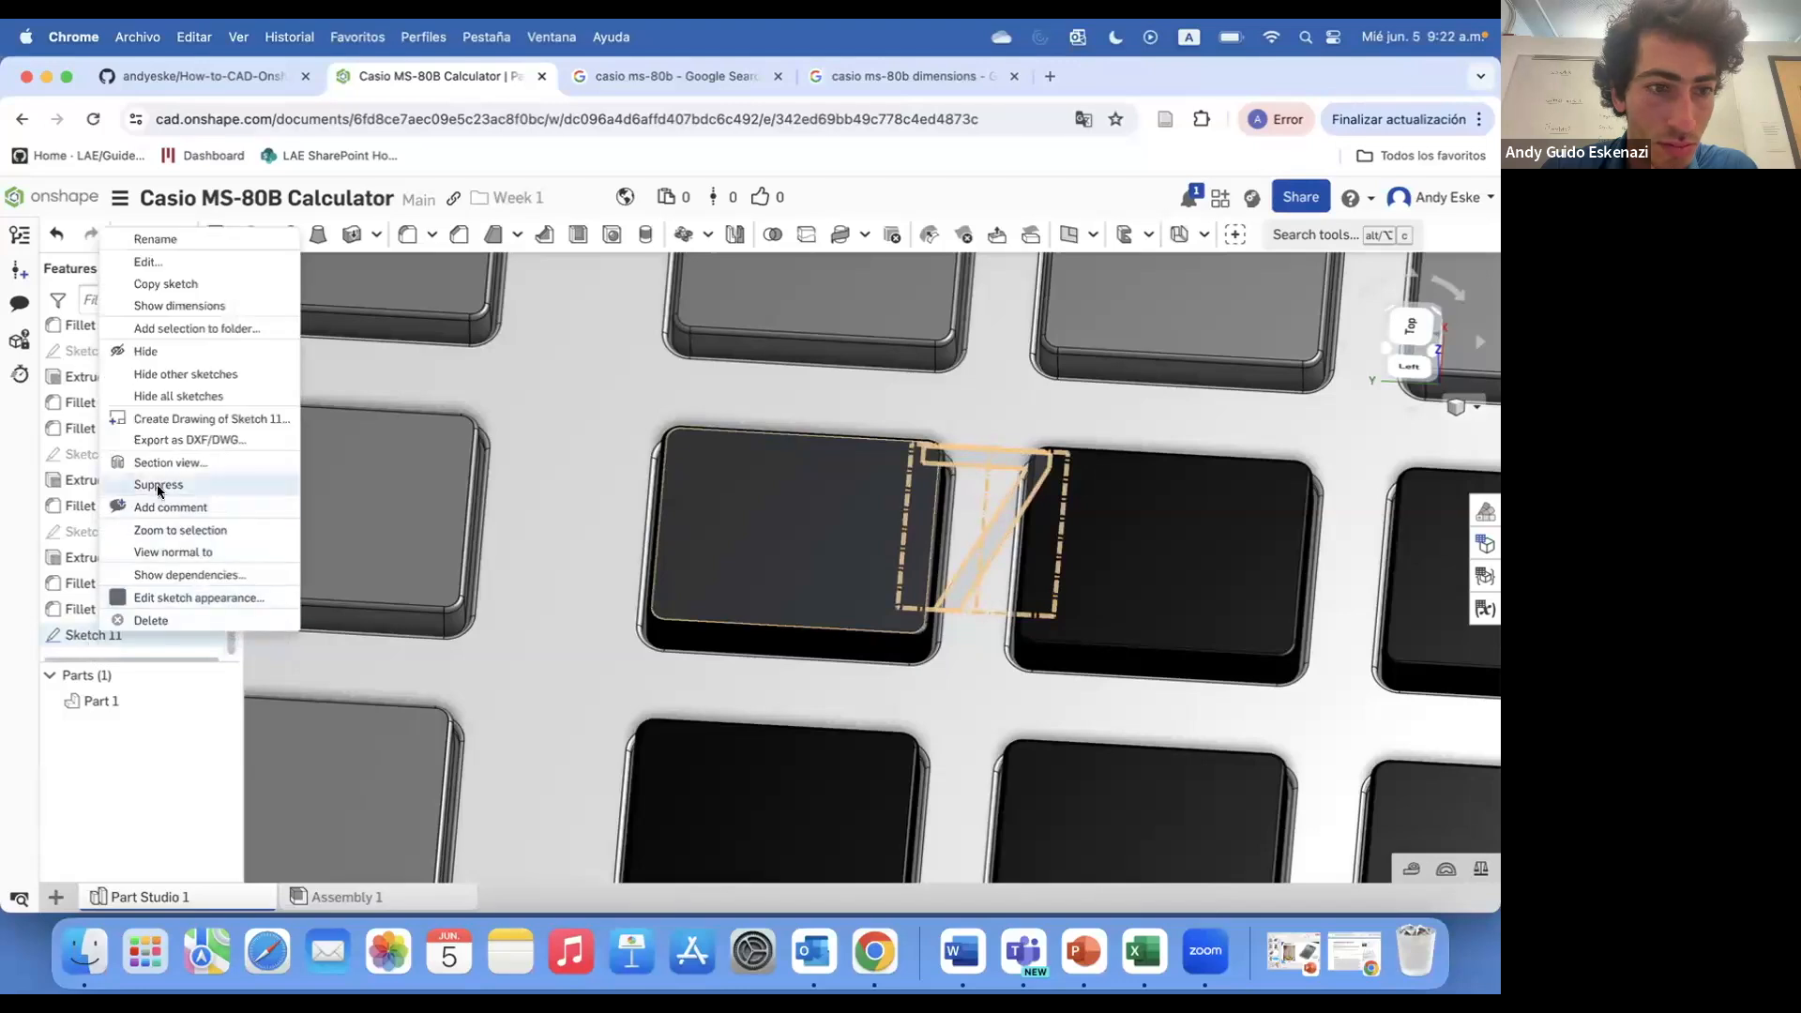
click(161, 267)
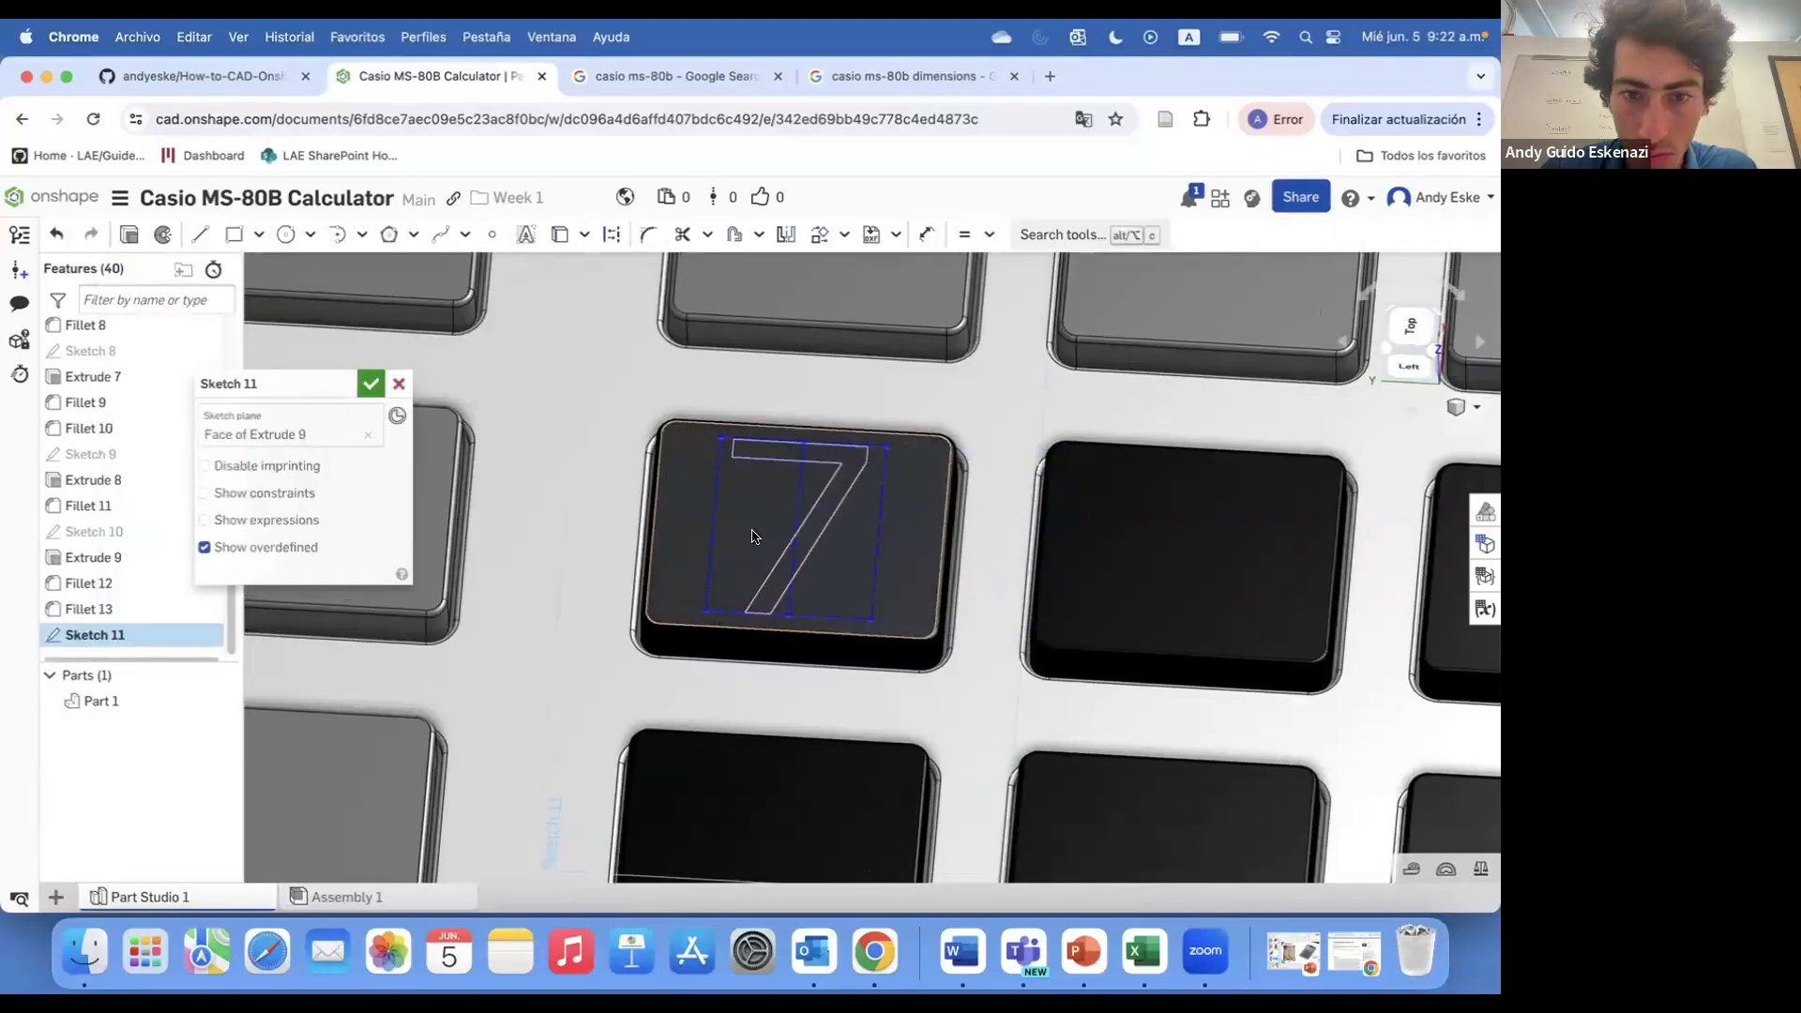
scroll(731, 427, up, 2)
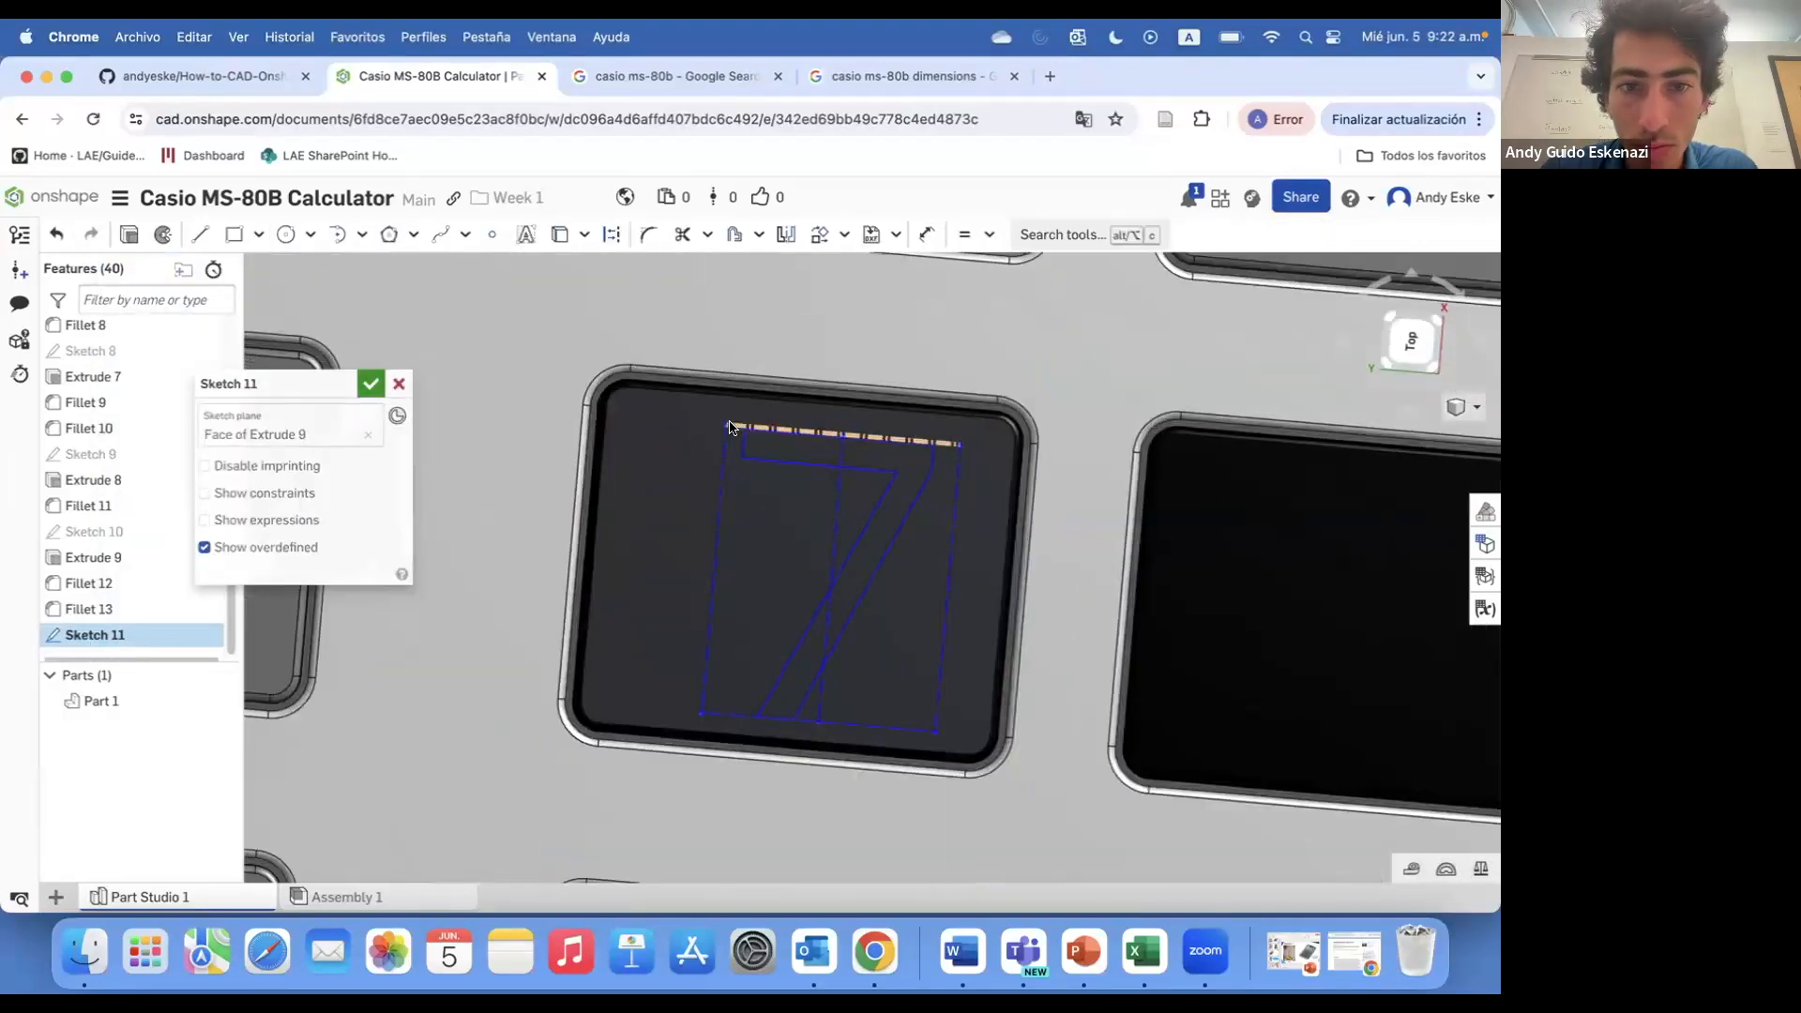
click(745, 428)
click(683, 390)
right_drag(808, 544, 804, 526)
scroll(803, 526, up, 1)
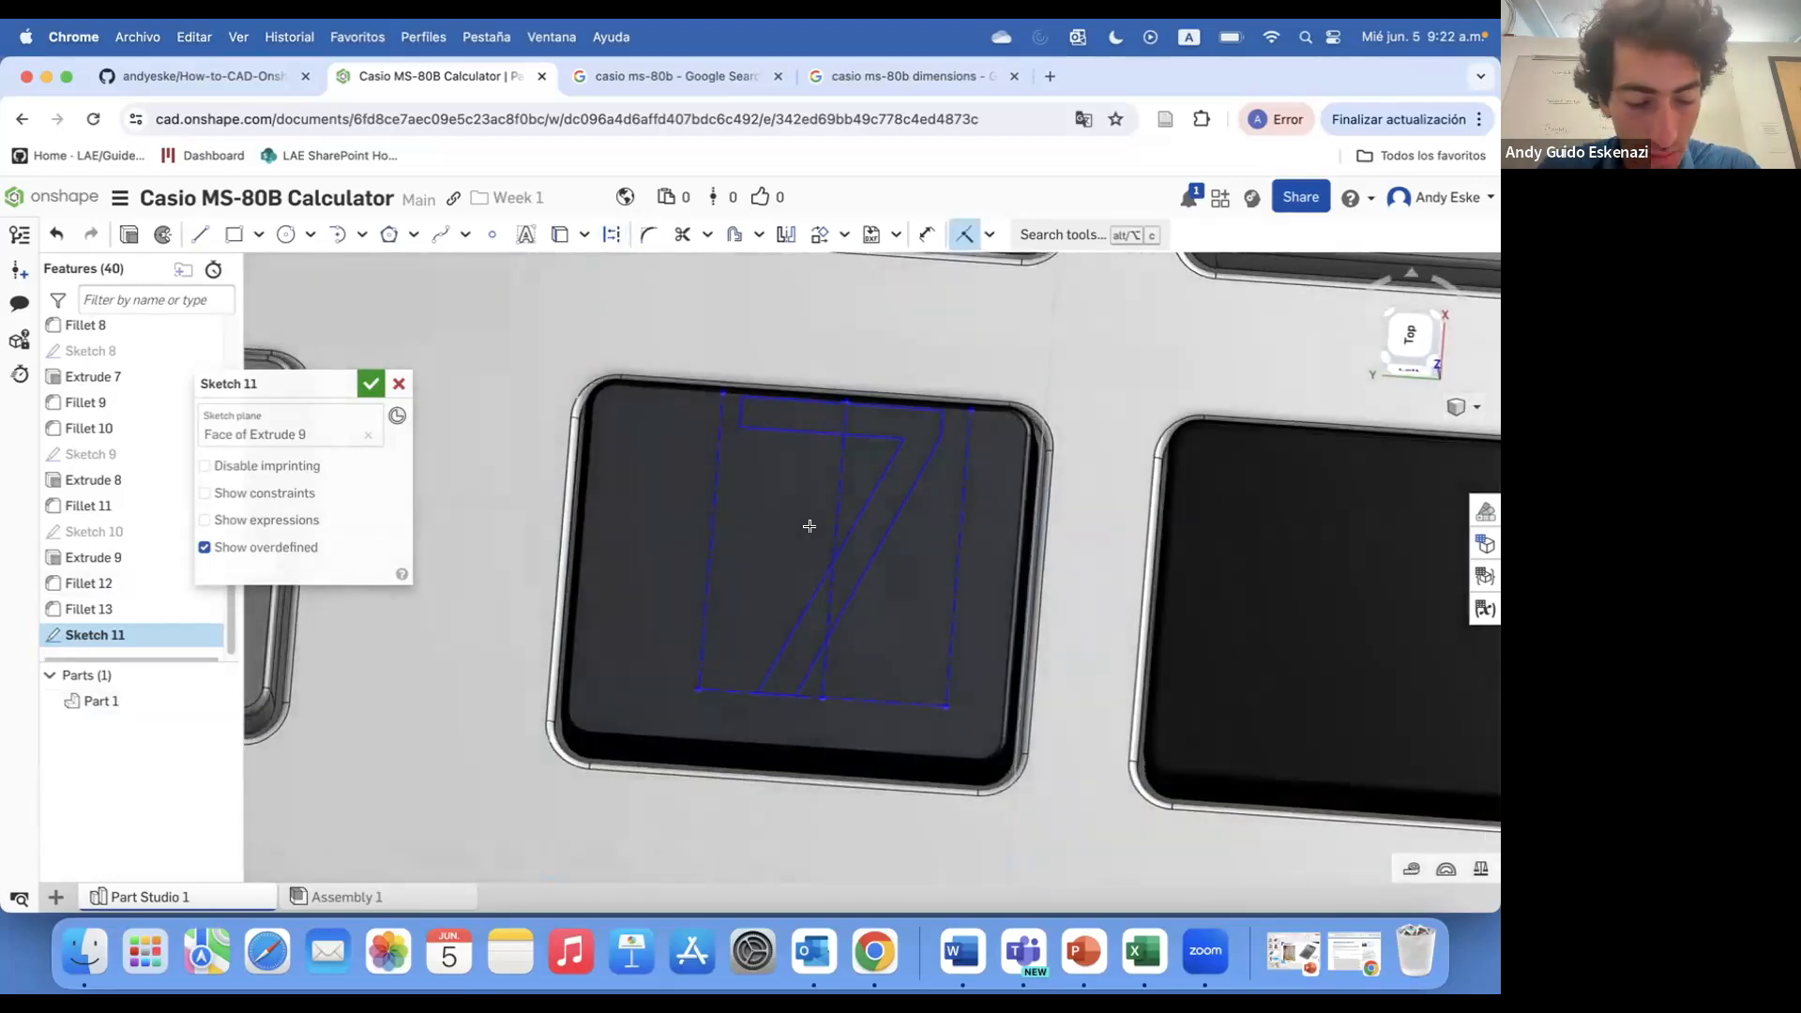
- Draw short construction lines linking the key face's upper and lower edges to the middle of the "7" text box
scroll(825, 469, up, 3)
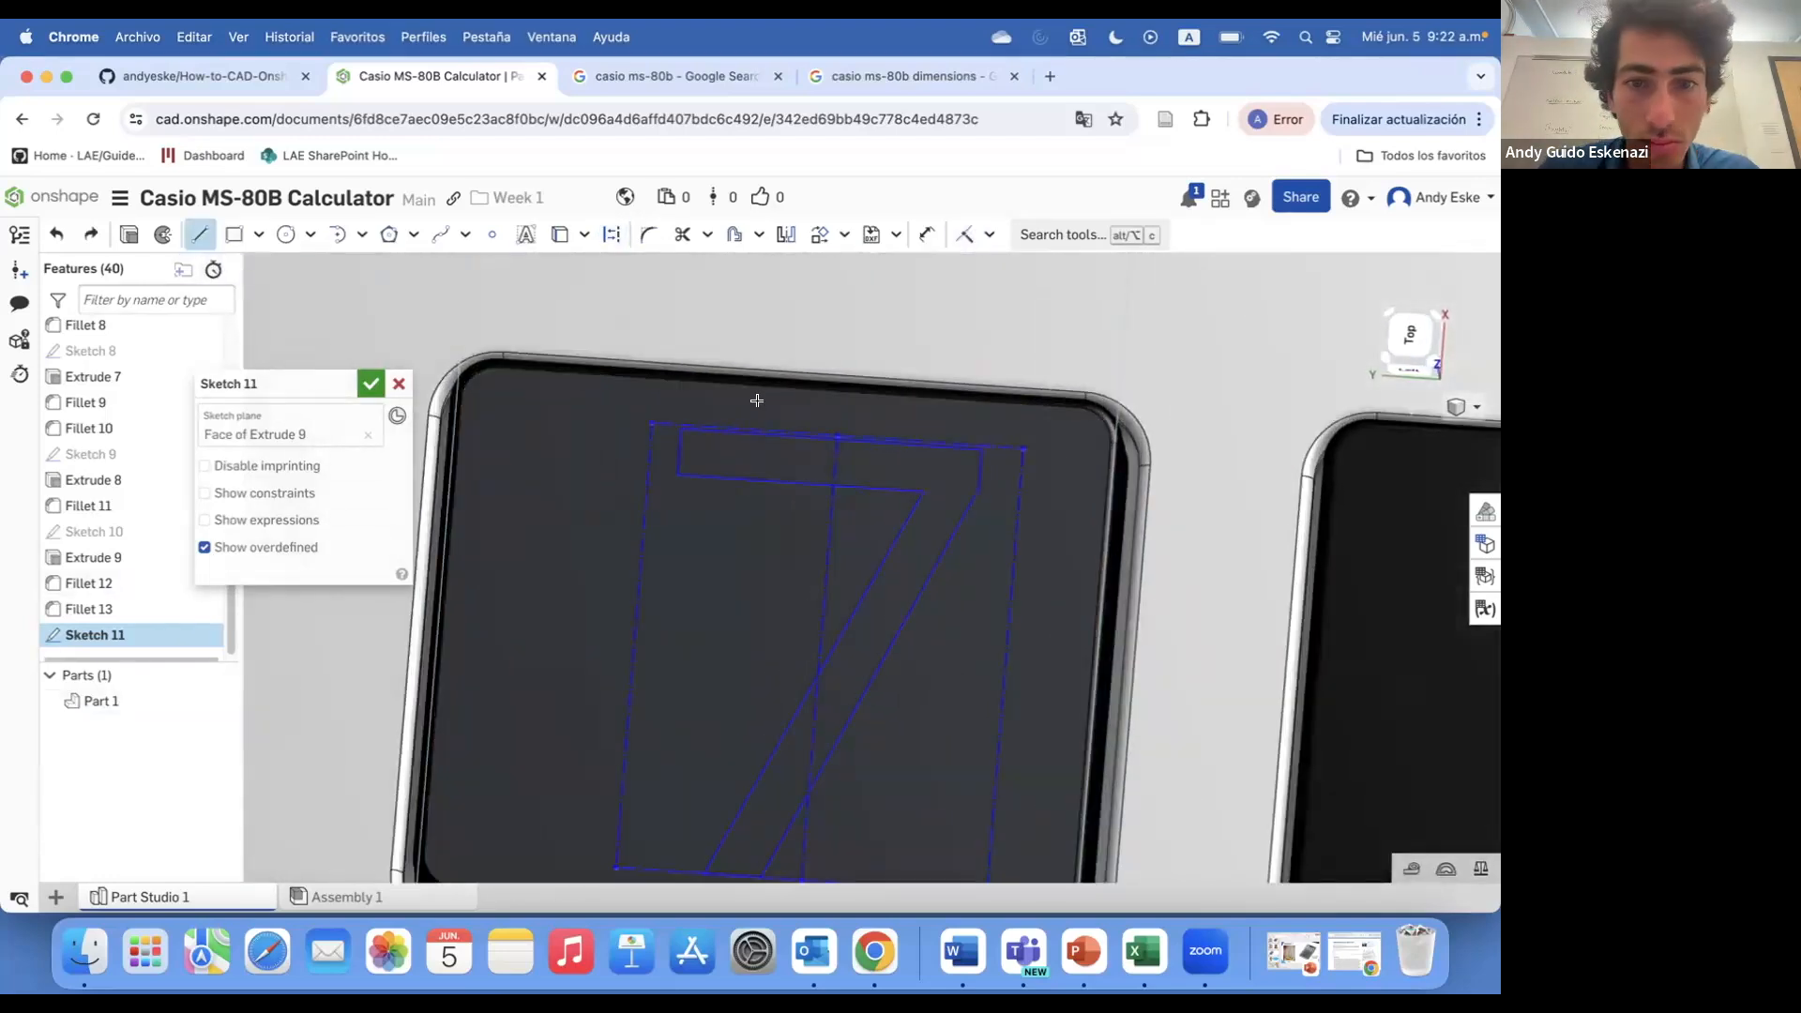
click(612, 234)
click(795, 384)
scroll(826, 389, down, 3)
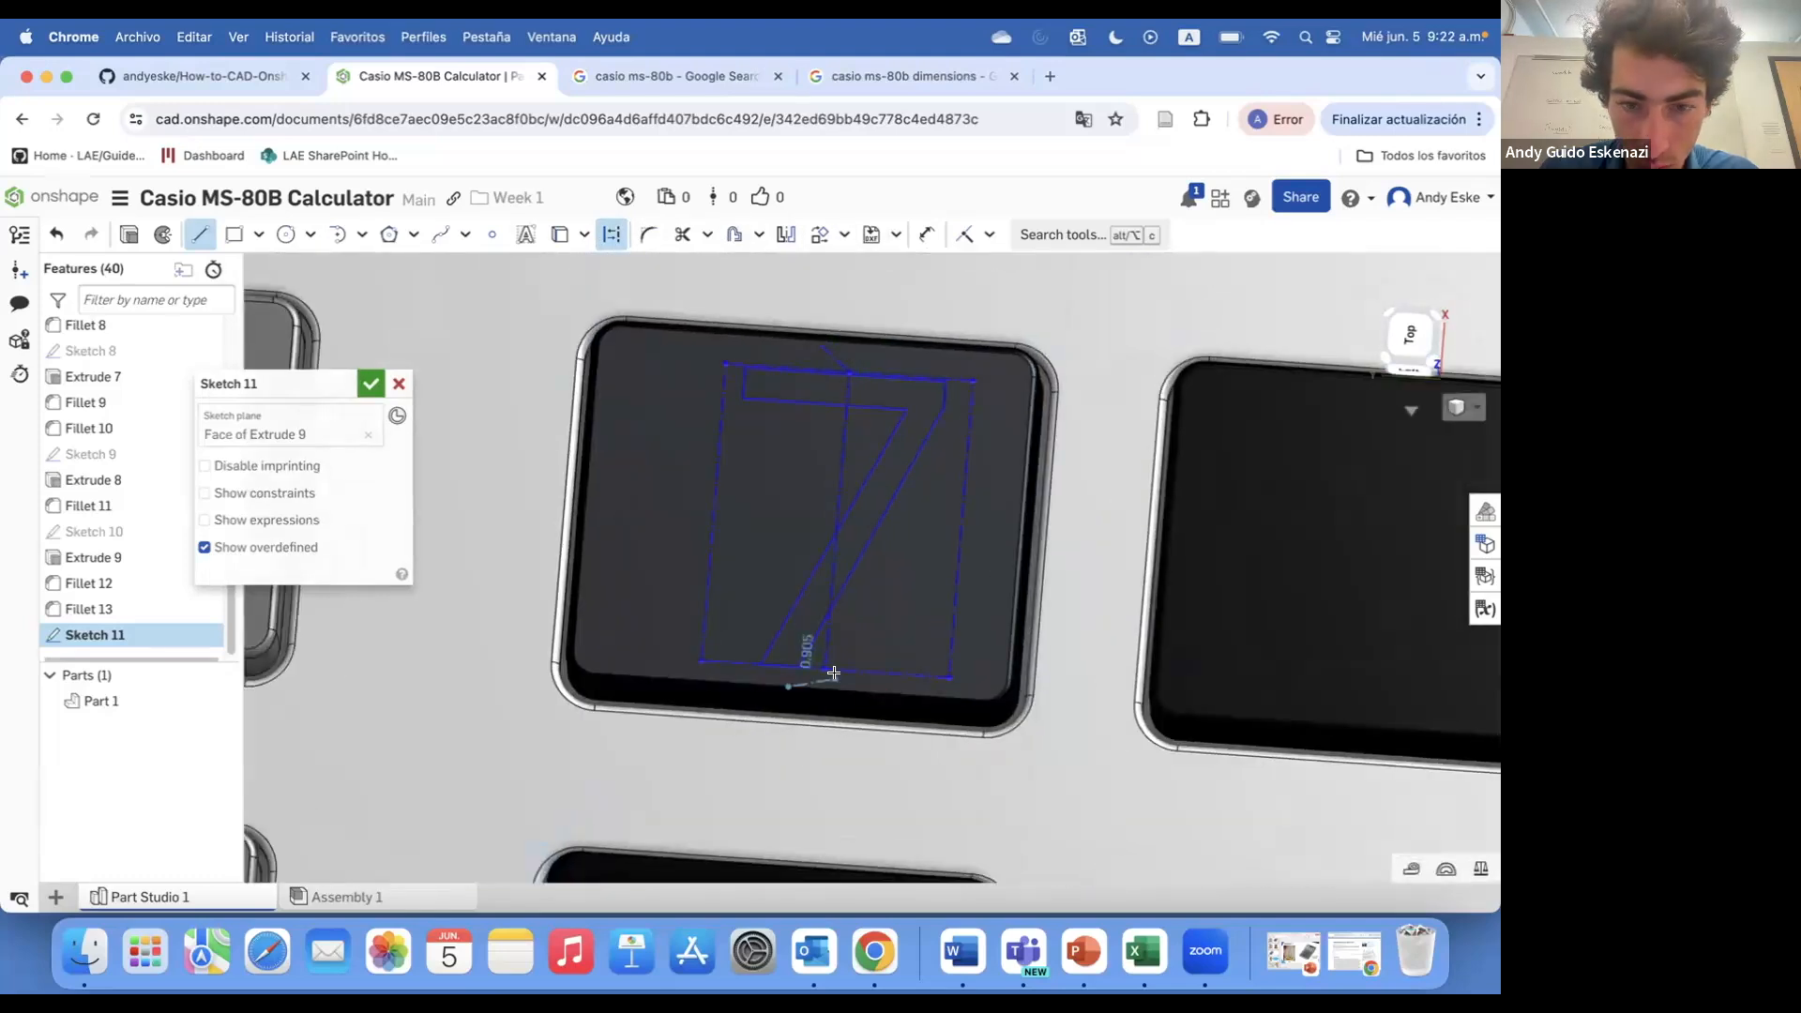
key(Escape)
- Apply an Equal constraint to the two short construction lines and start a Parallel constraint on the "7" layout
click(833, 359)
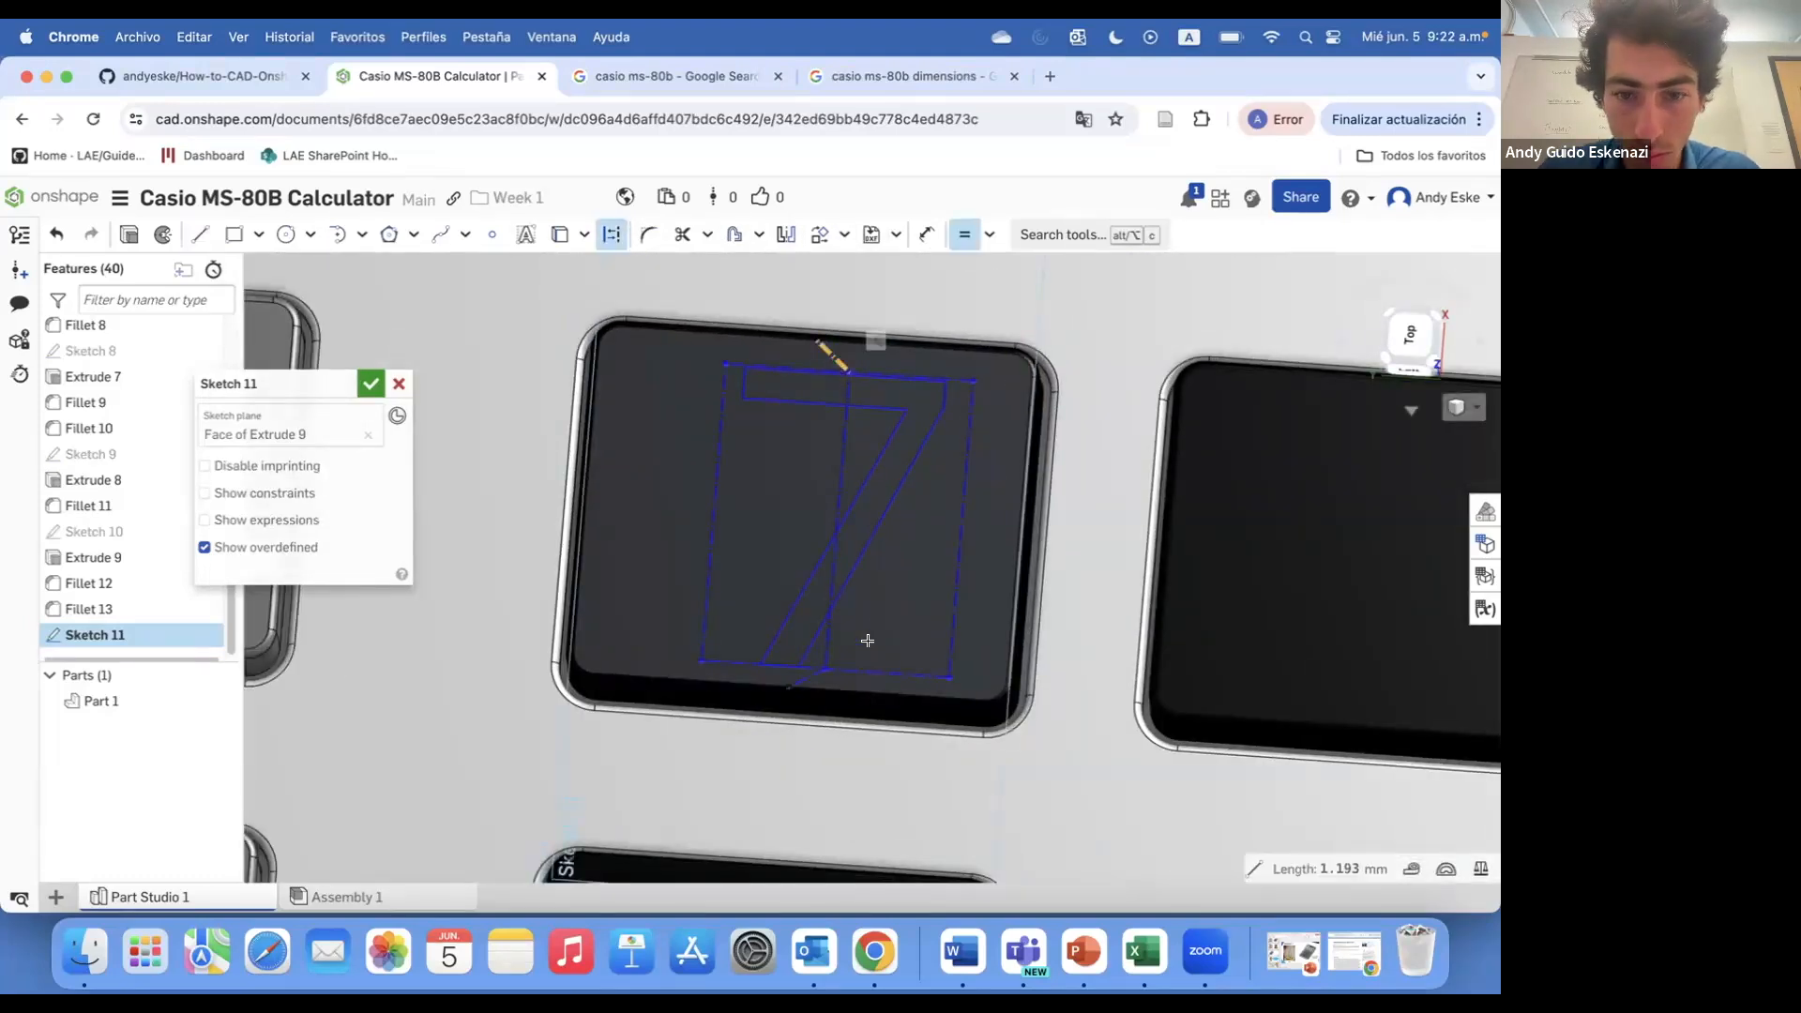
scroll(874, 361, up, 5)
click(989, 235)
click(998, 349)
scroll(814, 466, down, 5)
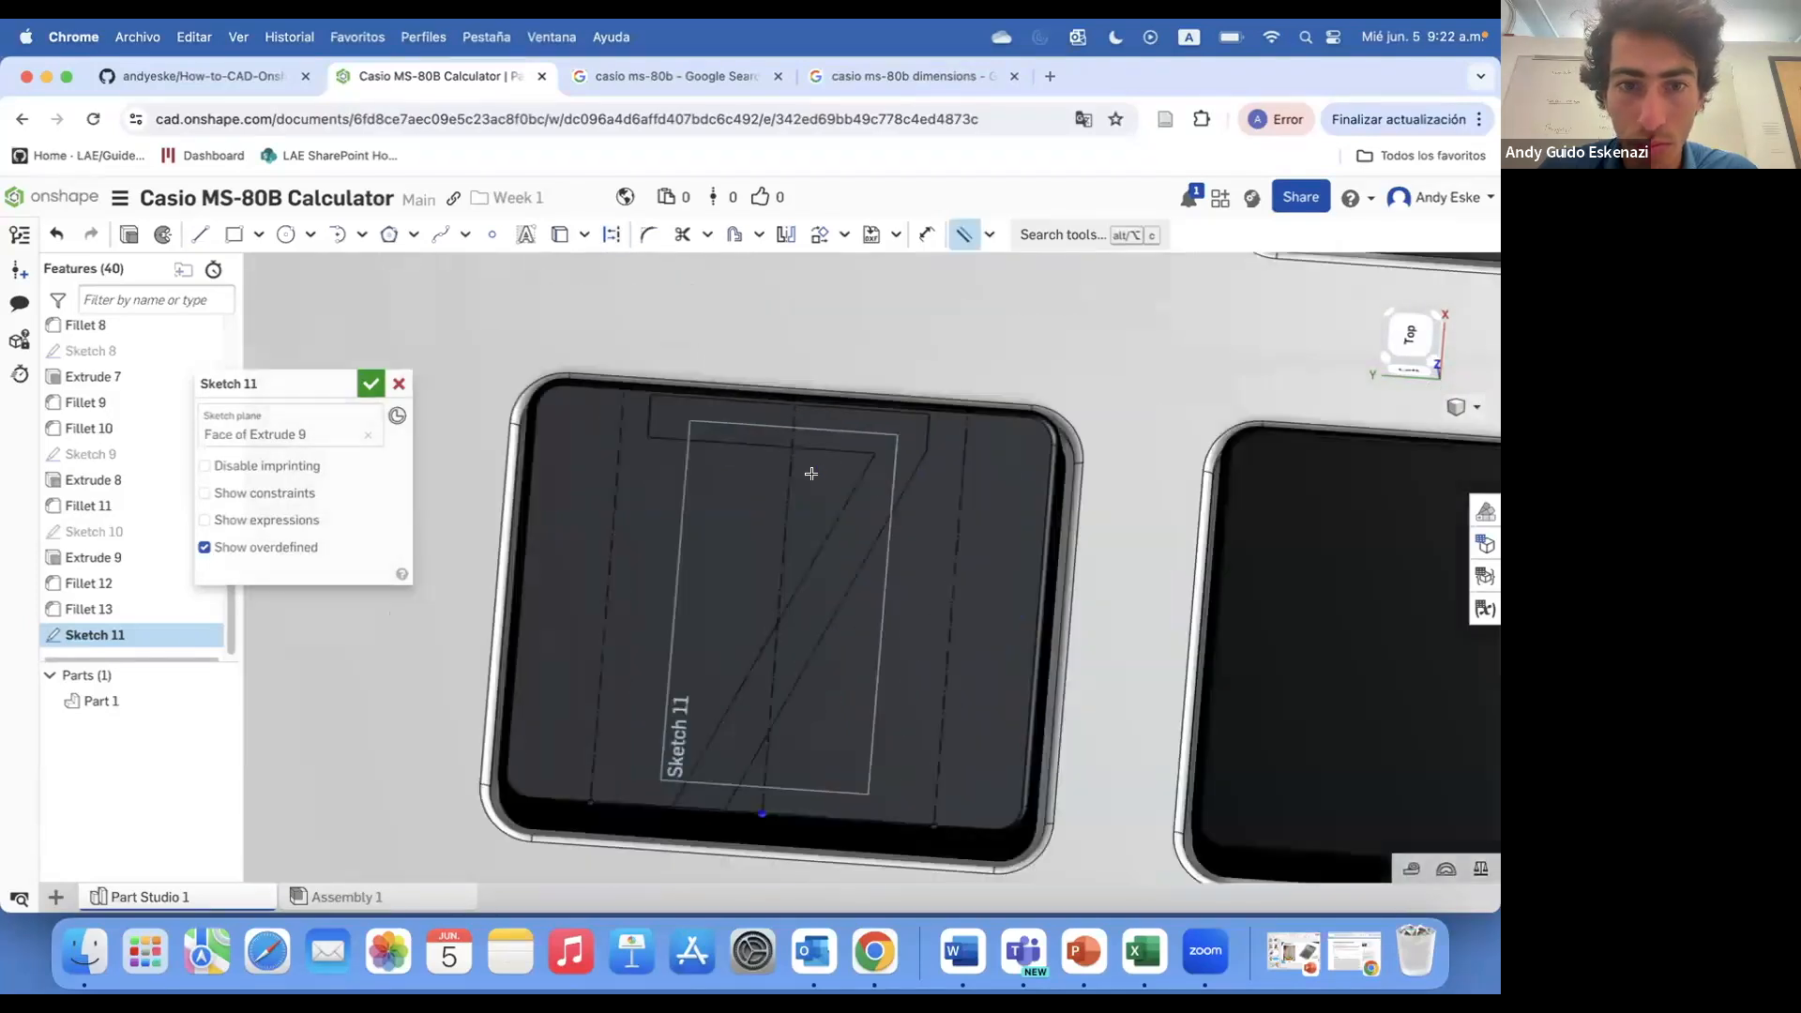
- Dimension the gap between the key face's upper edge and the "7" text box as 1 mm
scroll(814, 466, up, 5)
key(d)
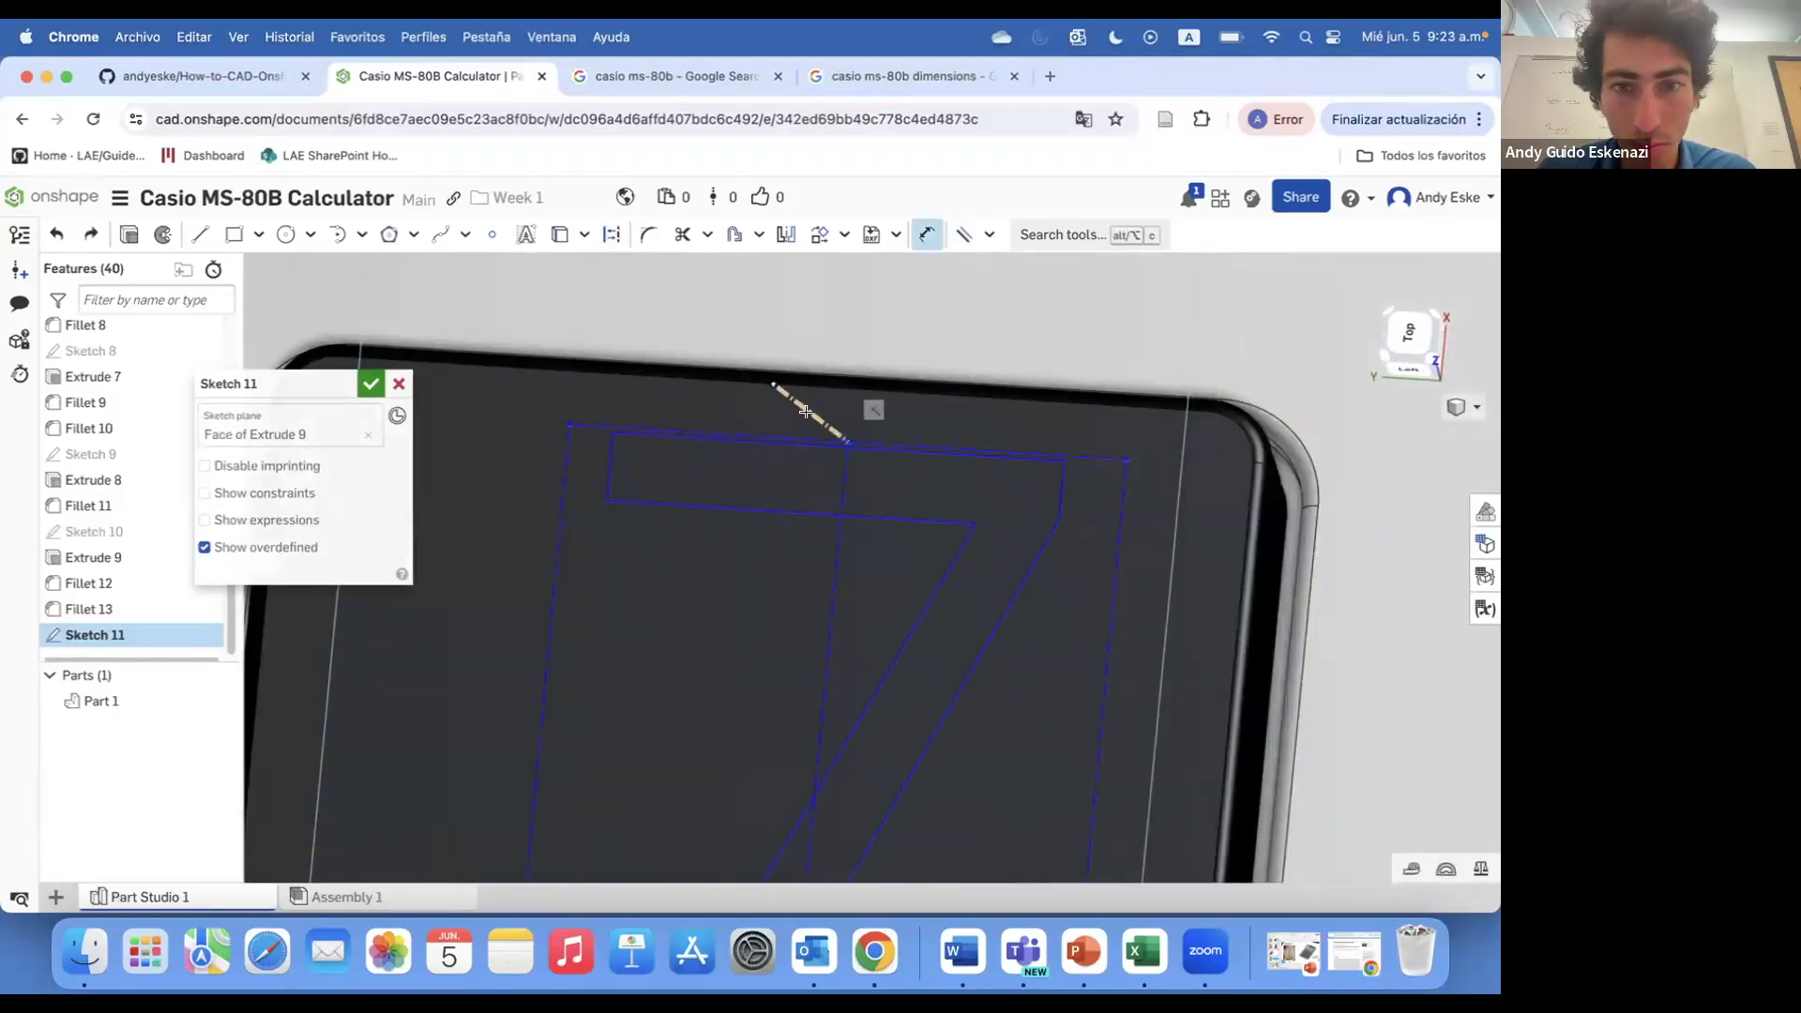
click(788, 368)
click(892, 319)
text(1)
key(Return)
- Align the short construction lines with the "7" text box using Parallel constraints, centring the text on the key
click(966, 234)
click(809, 418)
click(957, 522)
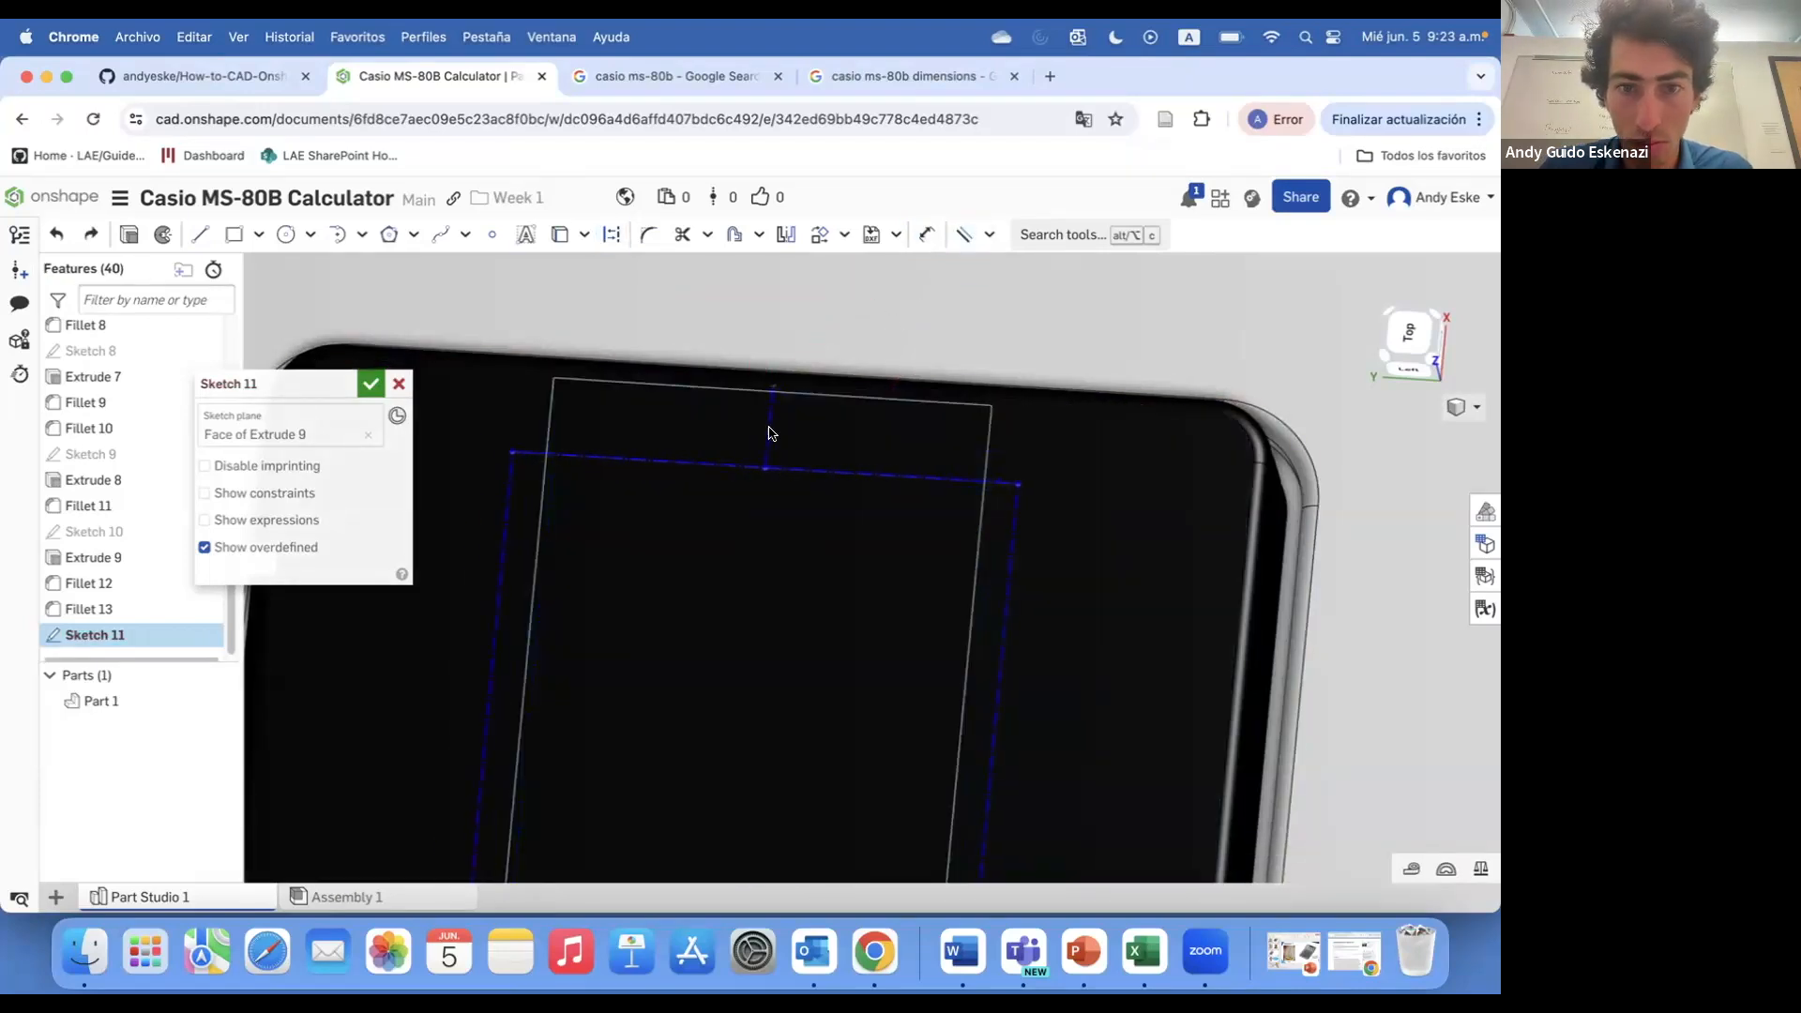
key(ctrl+y)
scroll(807, 439, down, 5)
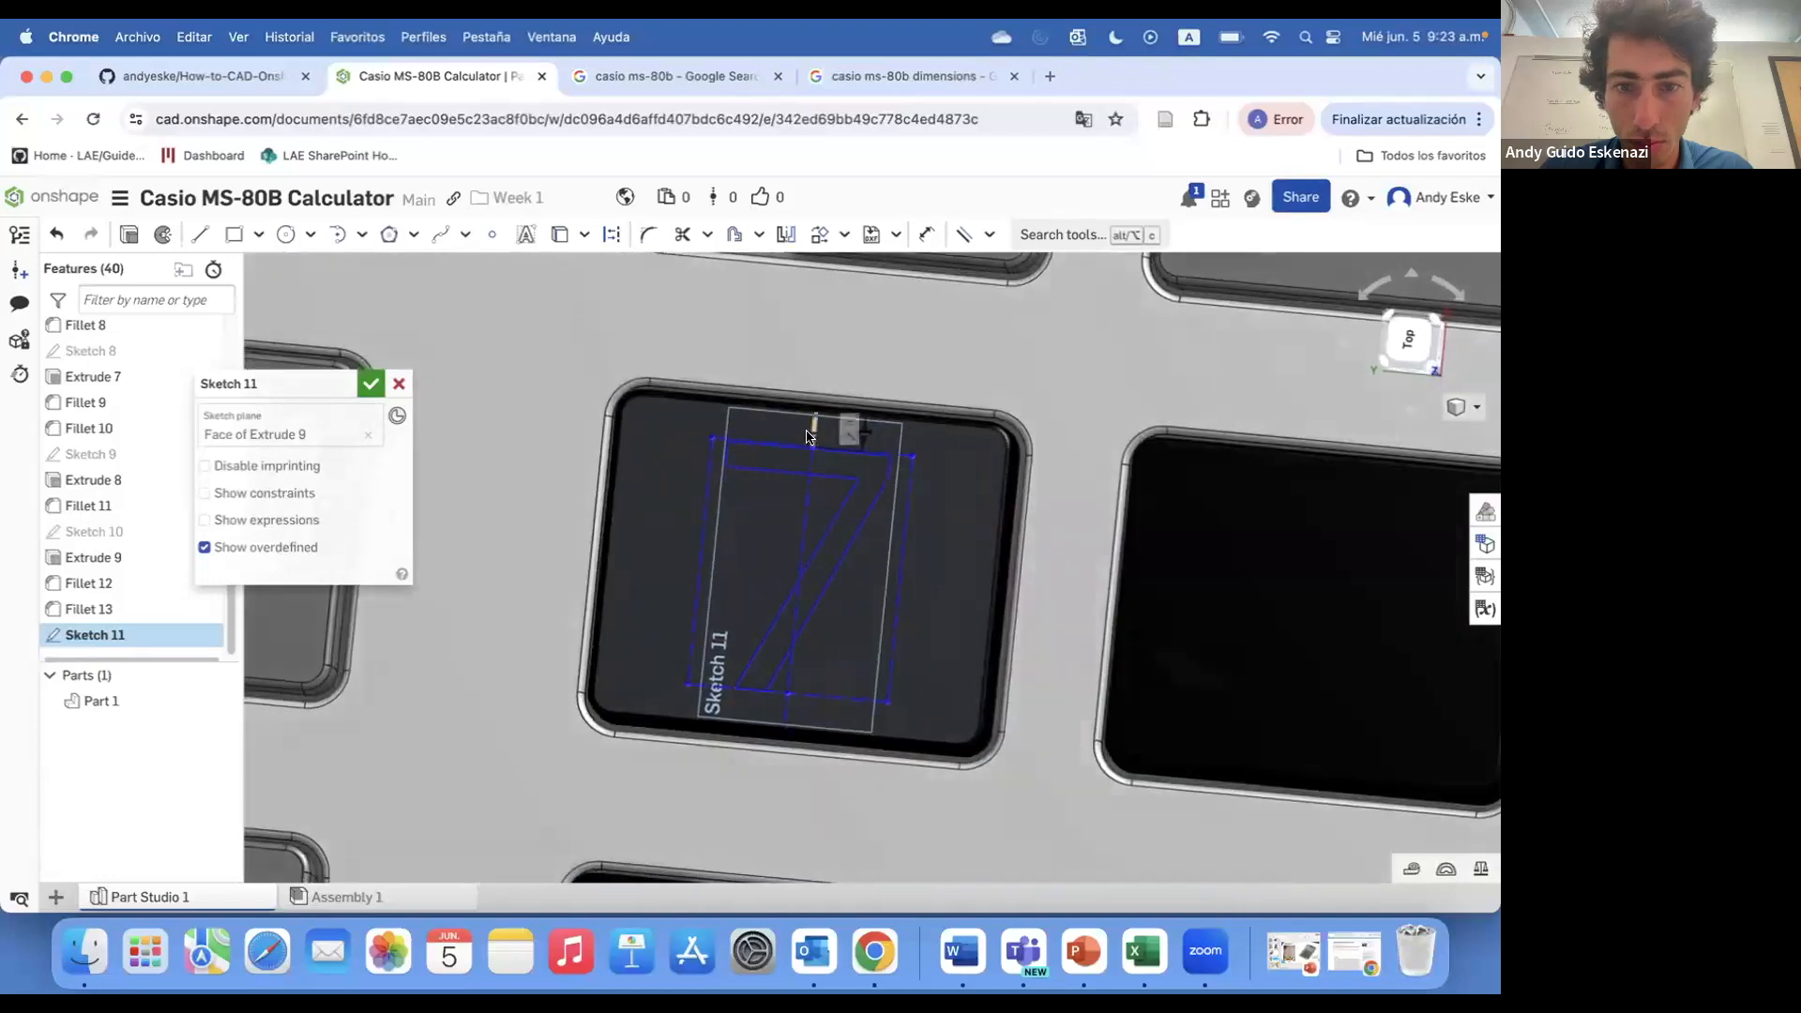
scroll(807, 439, up, 5)
scroll(824, 425, down, 10)
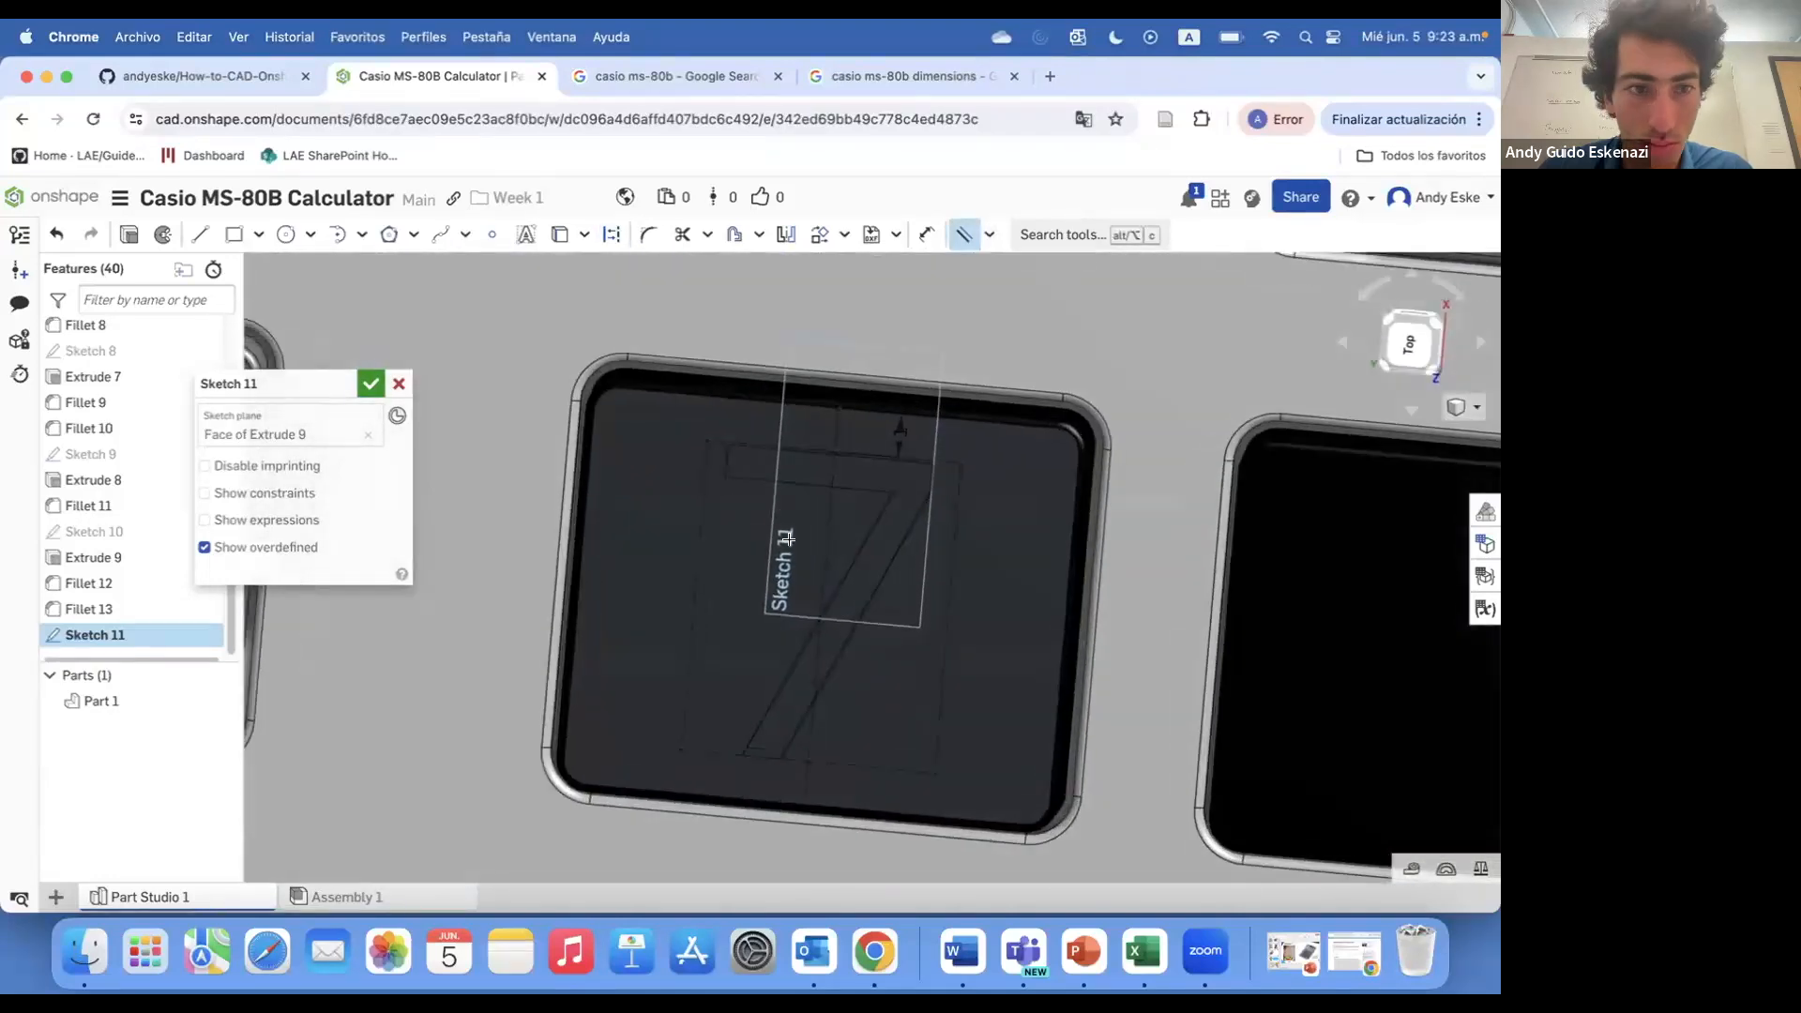
scroll(788, 539, down, 5)
scroll(953, 535, up, 6)
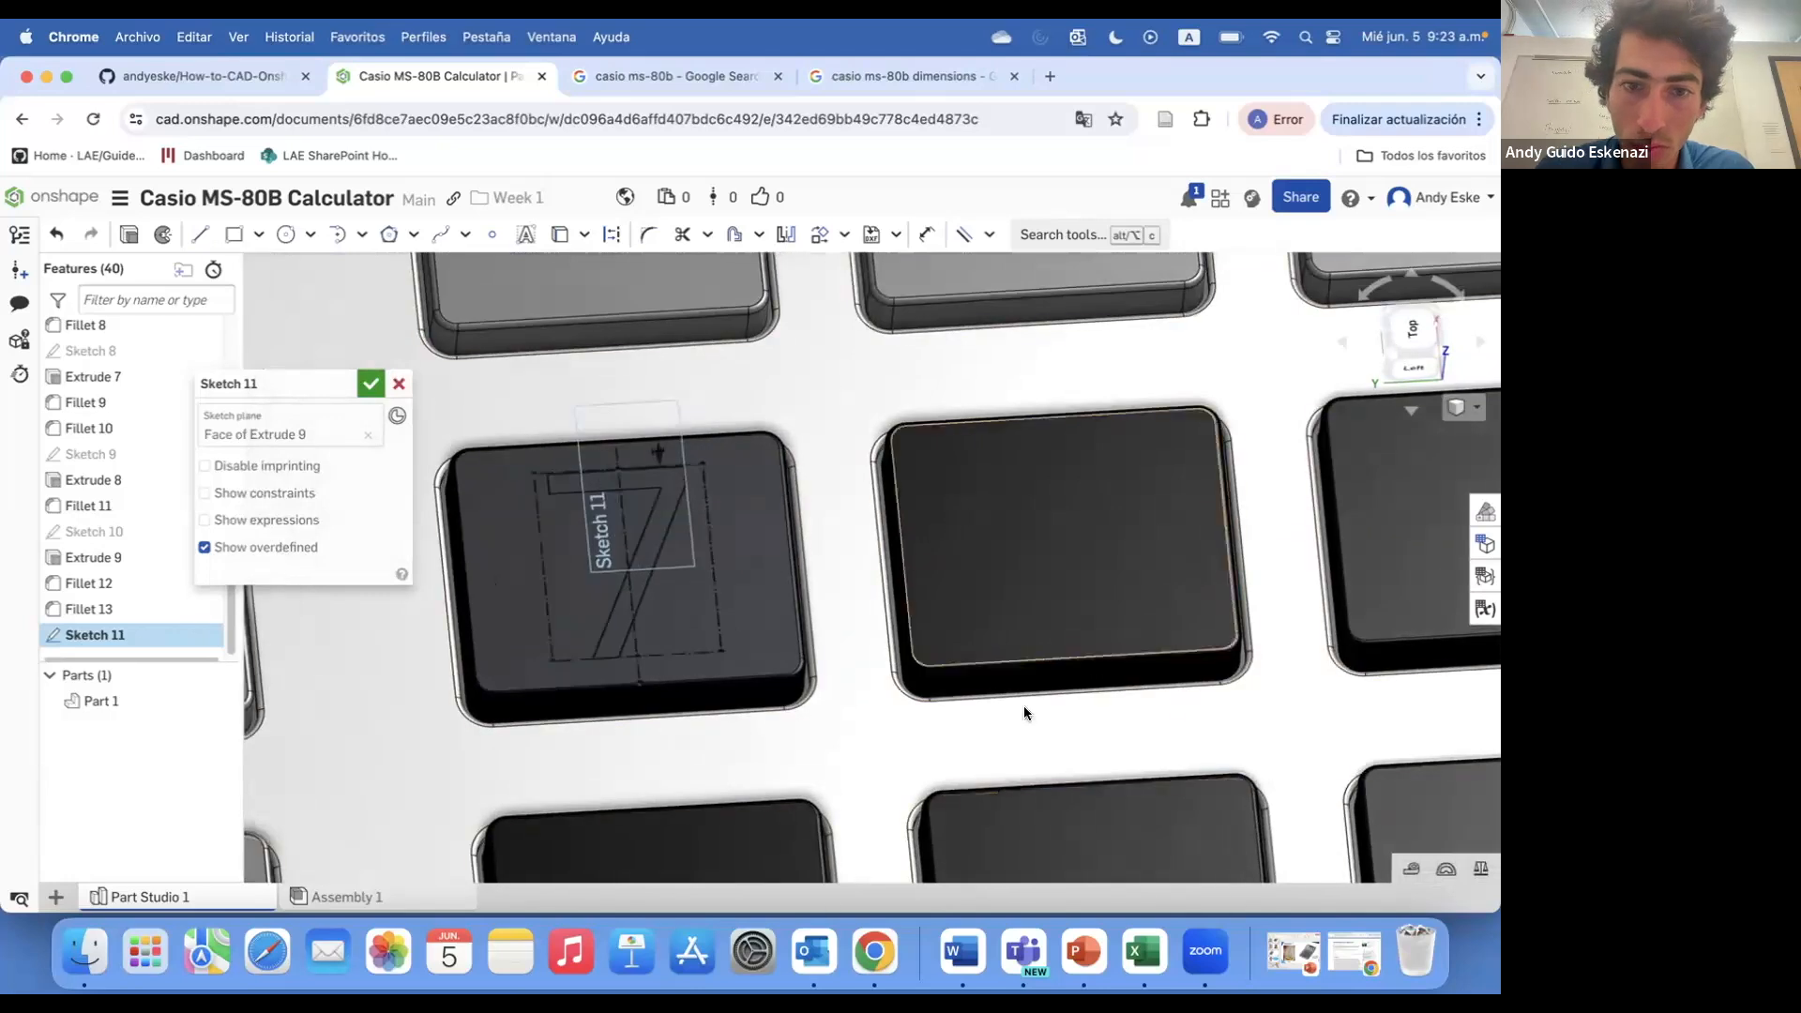
- Copy the "7" text layout onto the two black keys beside it and the third key of the row below
click(1169, 629)
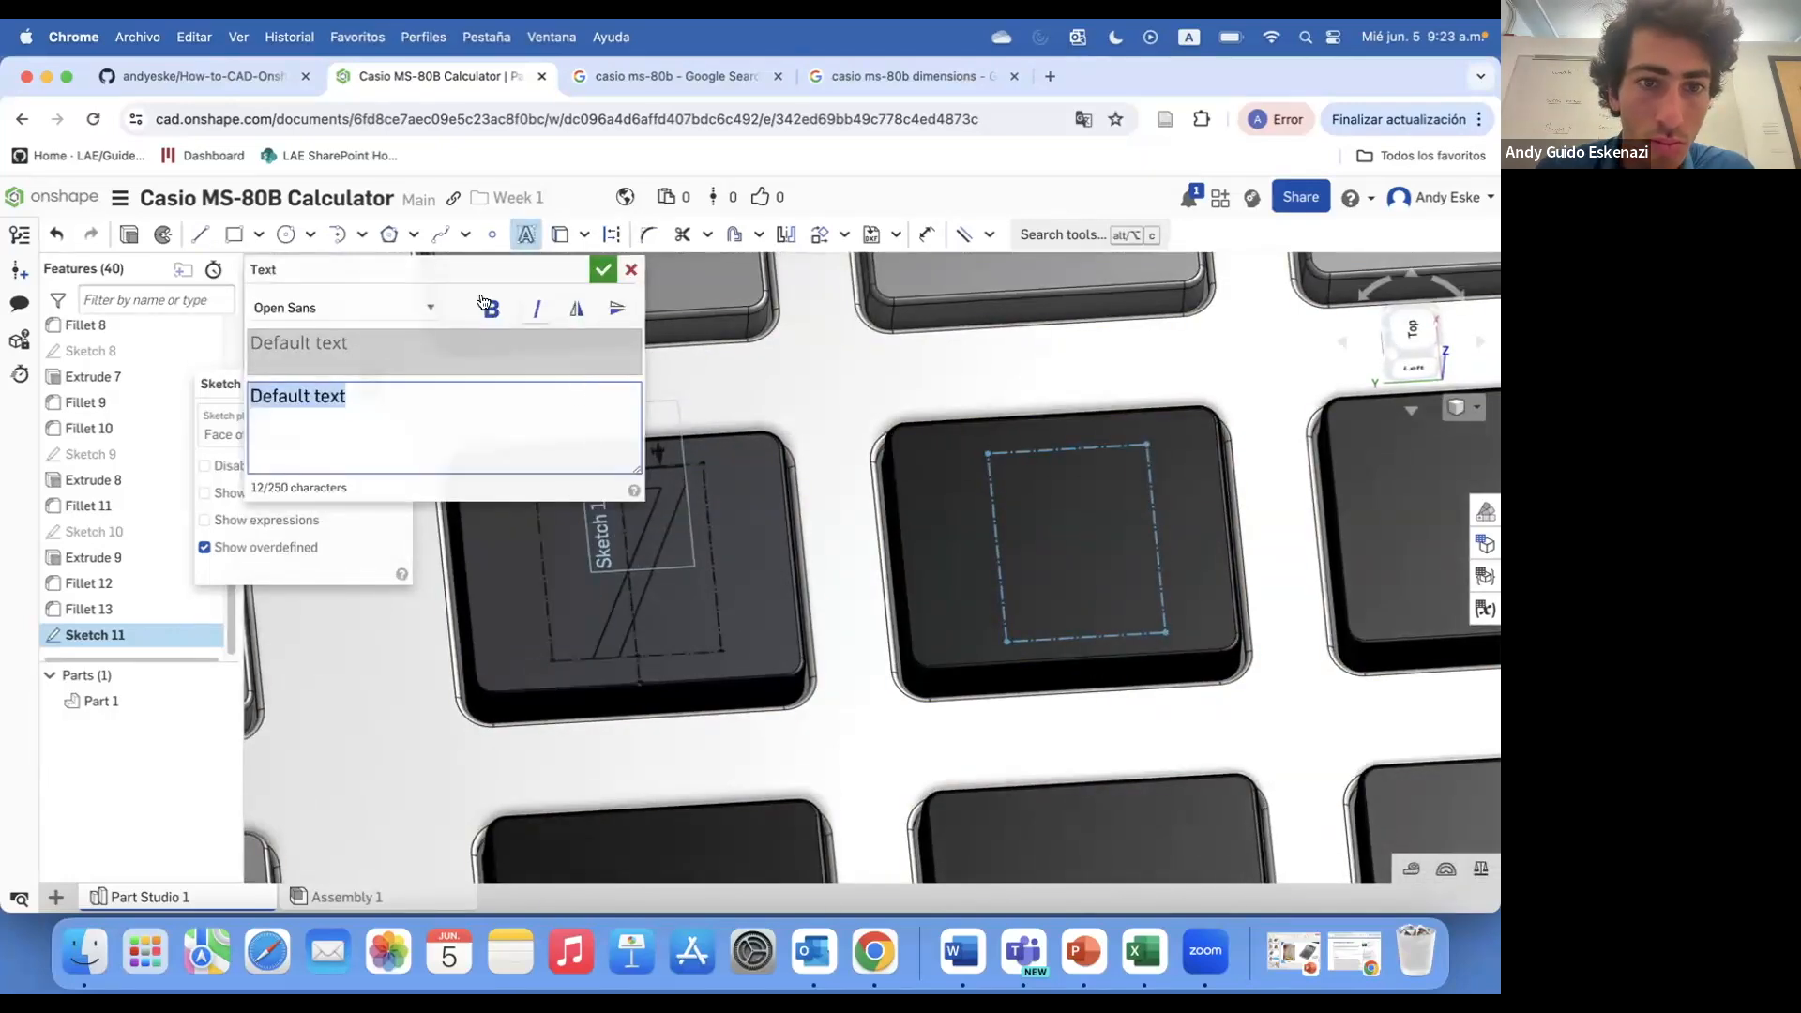
click(603, 269)
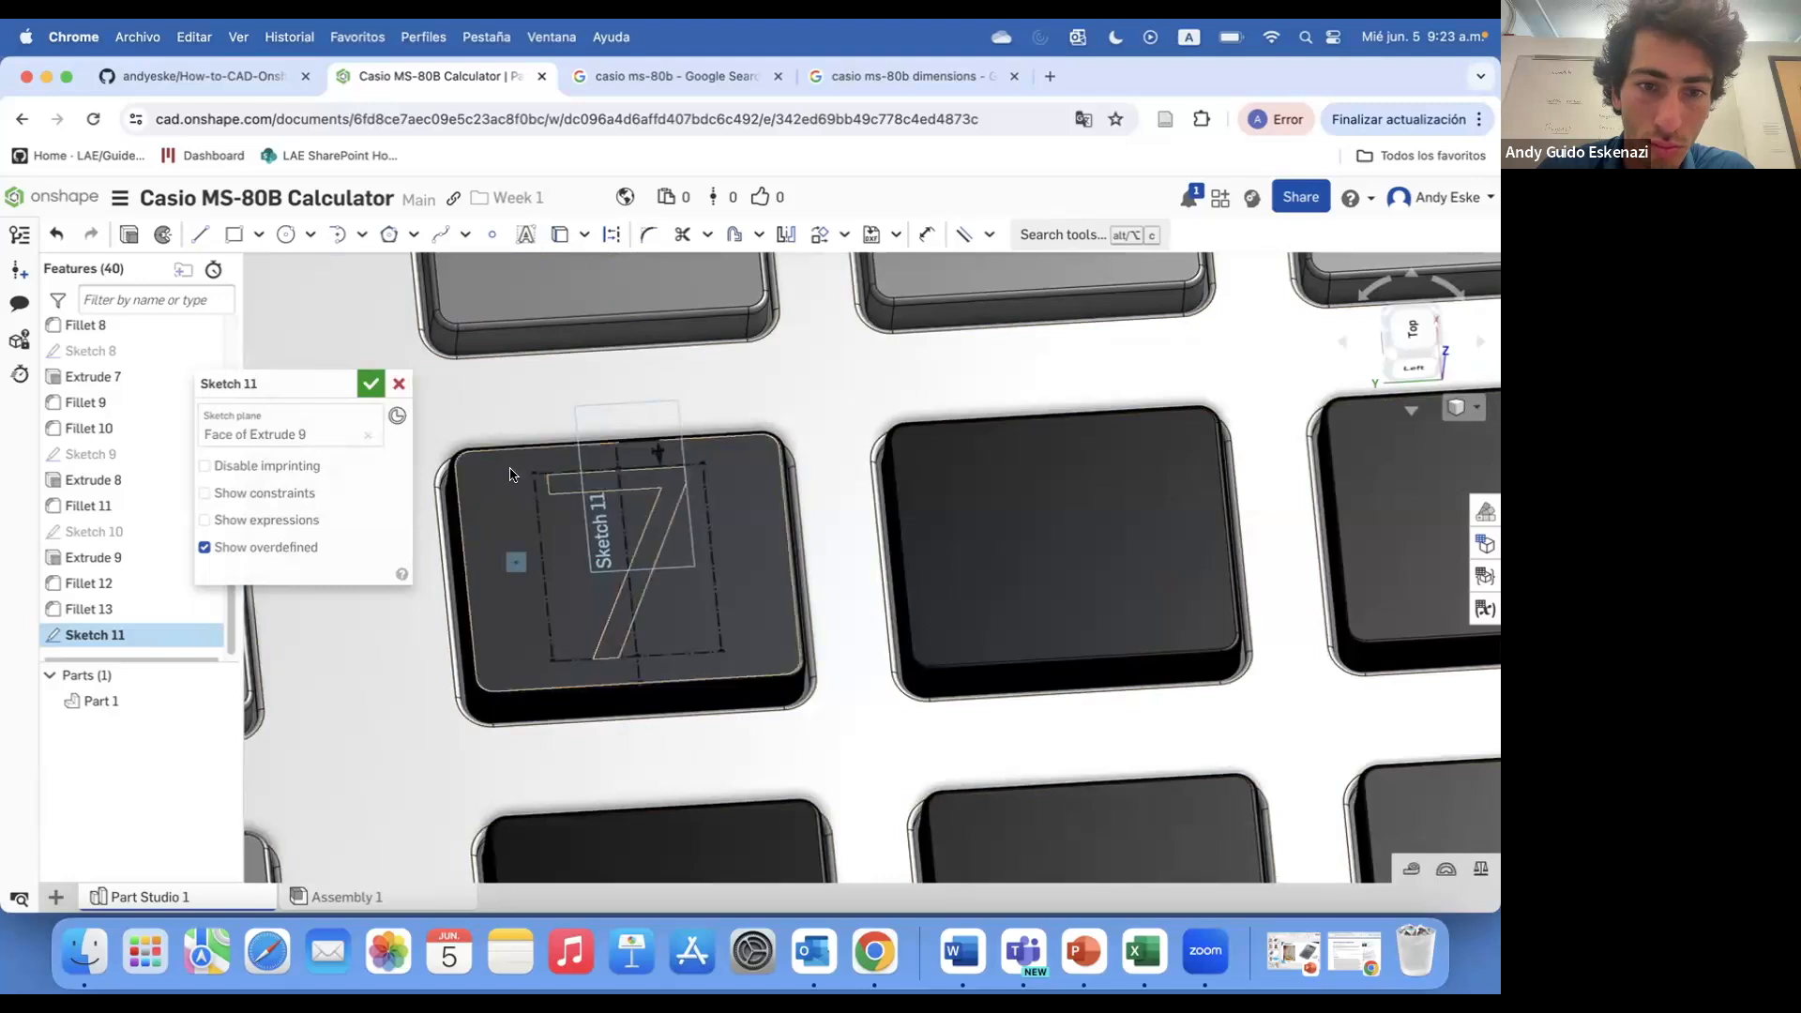
drag(512, 450, 802, 745)
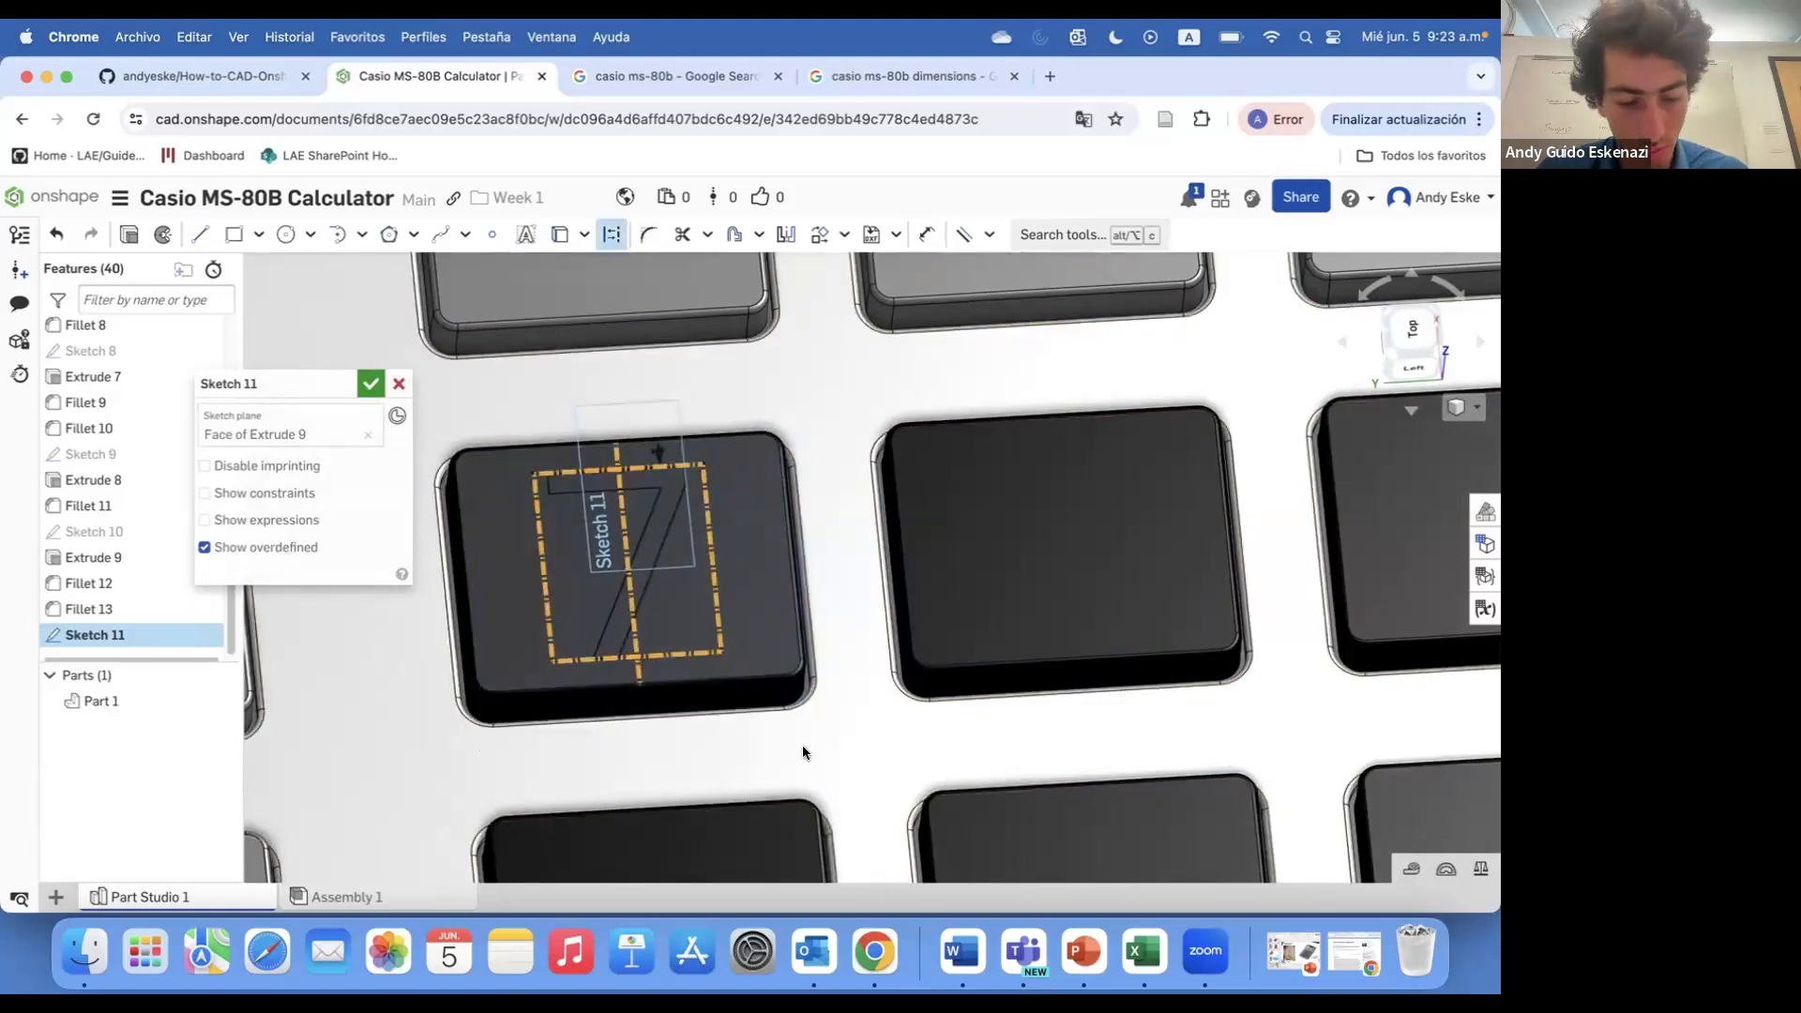
click(1036, 582)
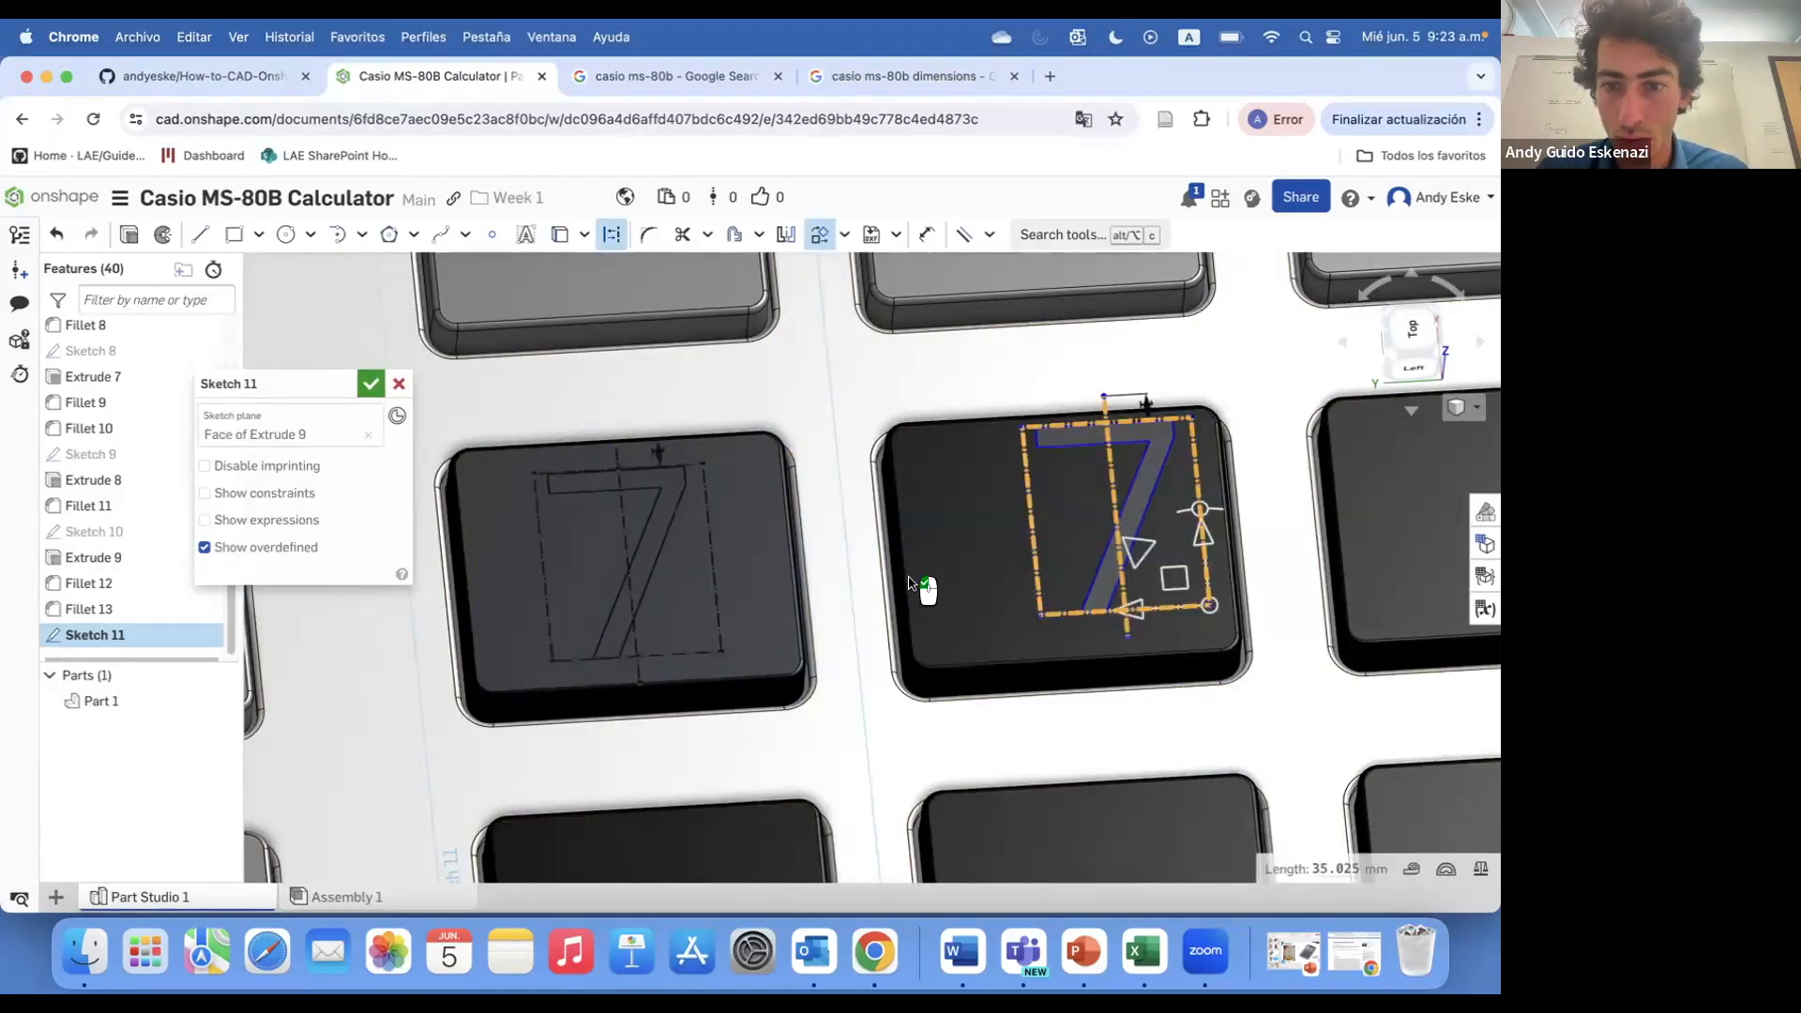
scroll(910, 583, down, 3)
key(ctrl+v)
click(1140, 534)
key(ctrl+v)
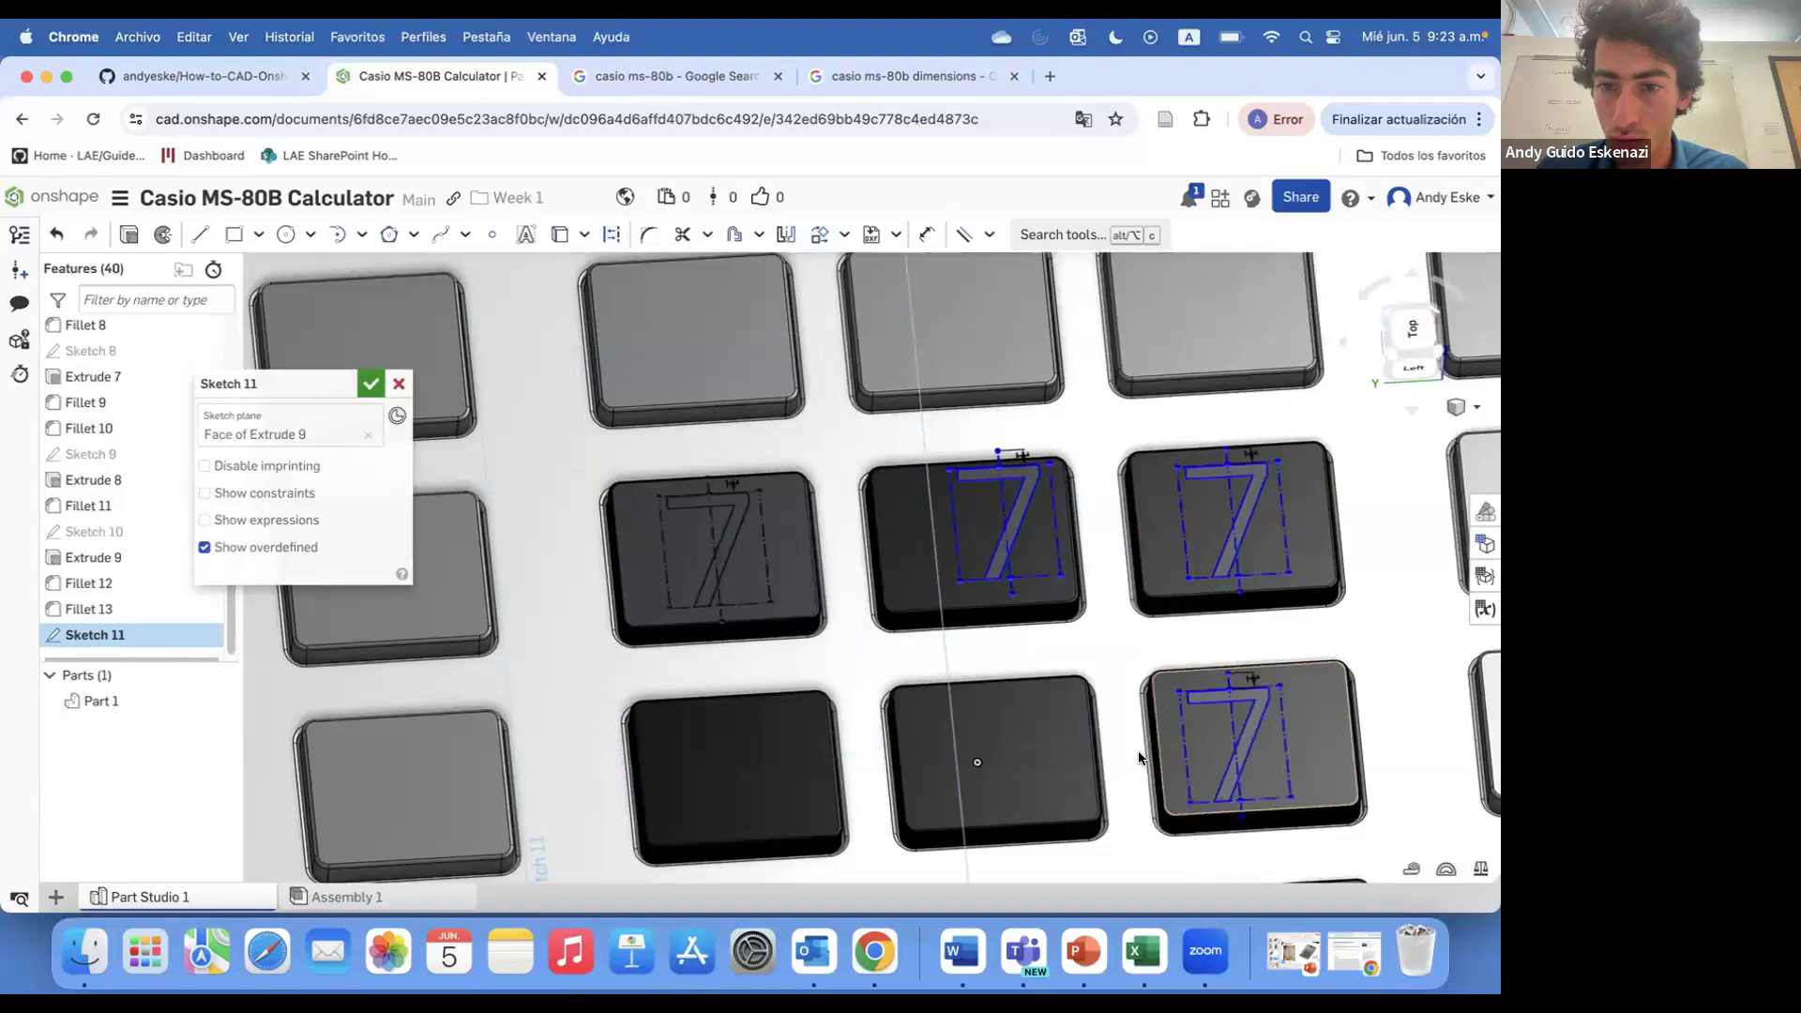
- Paste the "7" layout onto the other two keys of the second black row and the outer two of the third
click(994, 750)
key(ctrl+v)
click(756, 784)
scroll(845, 817, down, 5)
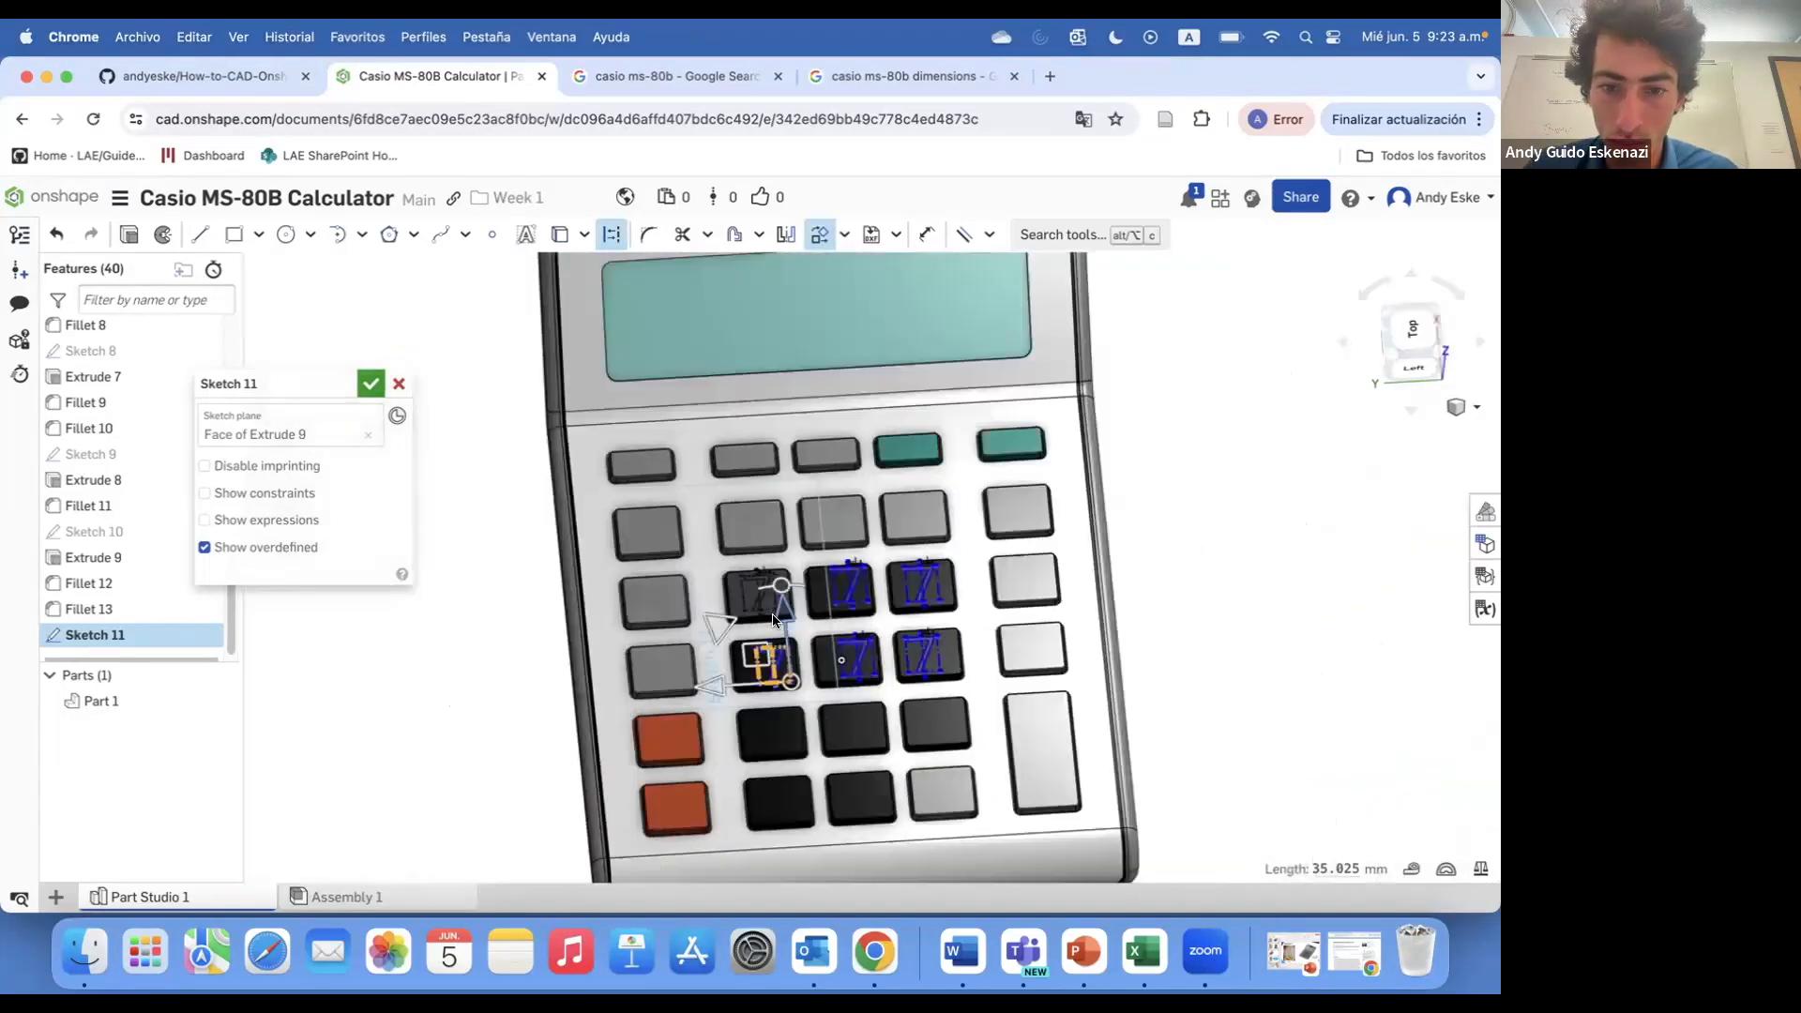
scroll(773, 619, up, 5)
key(ctrl+v)
click(779, 567)
key(ctrl+v)
click(1189, 554)
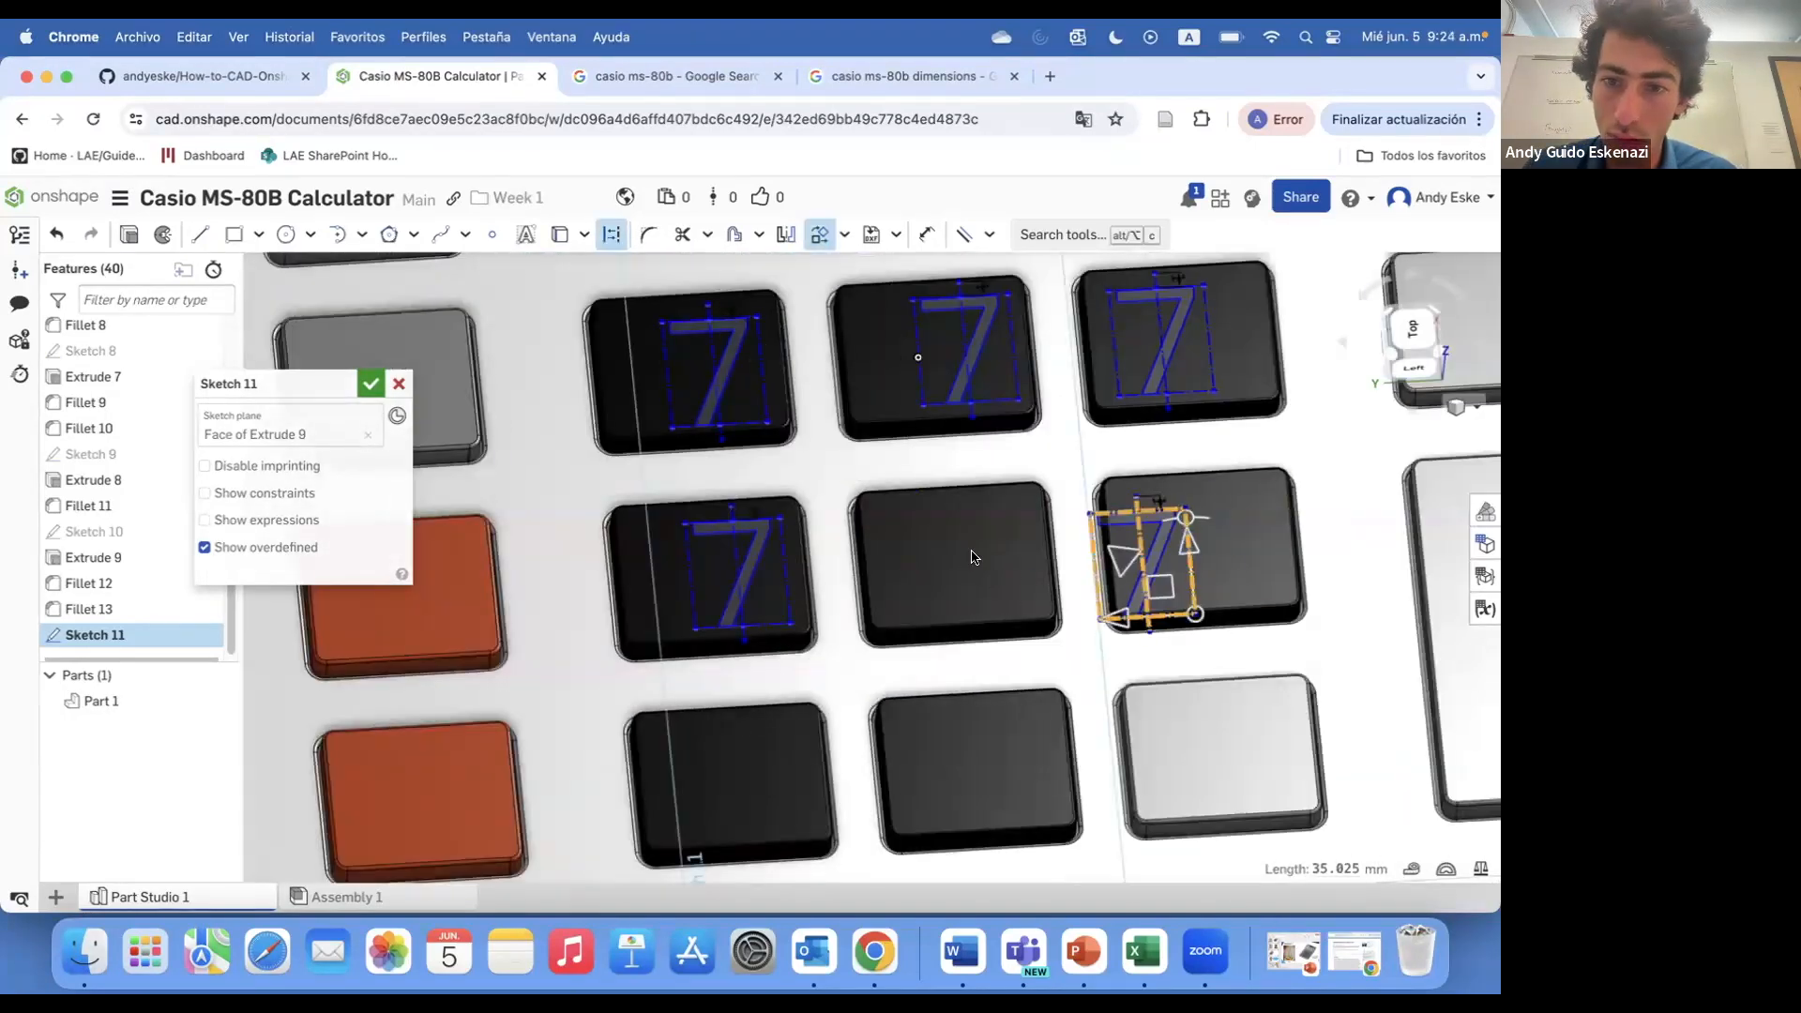
- Paste the "7" layout onto the middle key of the third black row and the two black keys below
key(ctrl+v)
click(972, 558)
scroll(972, 557, down, 3)
key(ctrl+v)
click(967, 702)
- Change the two copied labels beside the original "7" to "8" and "9"
scroll(966, 702, down, 3)
scroll(989, 478, up, 5)
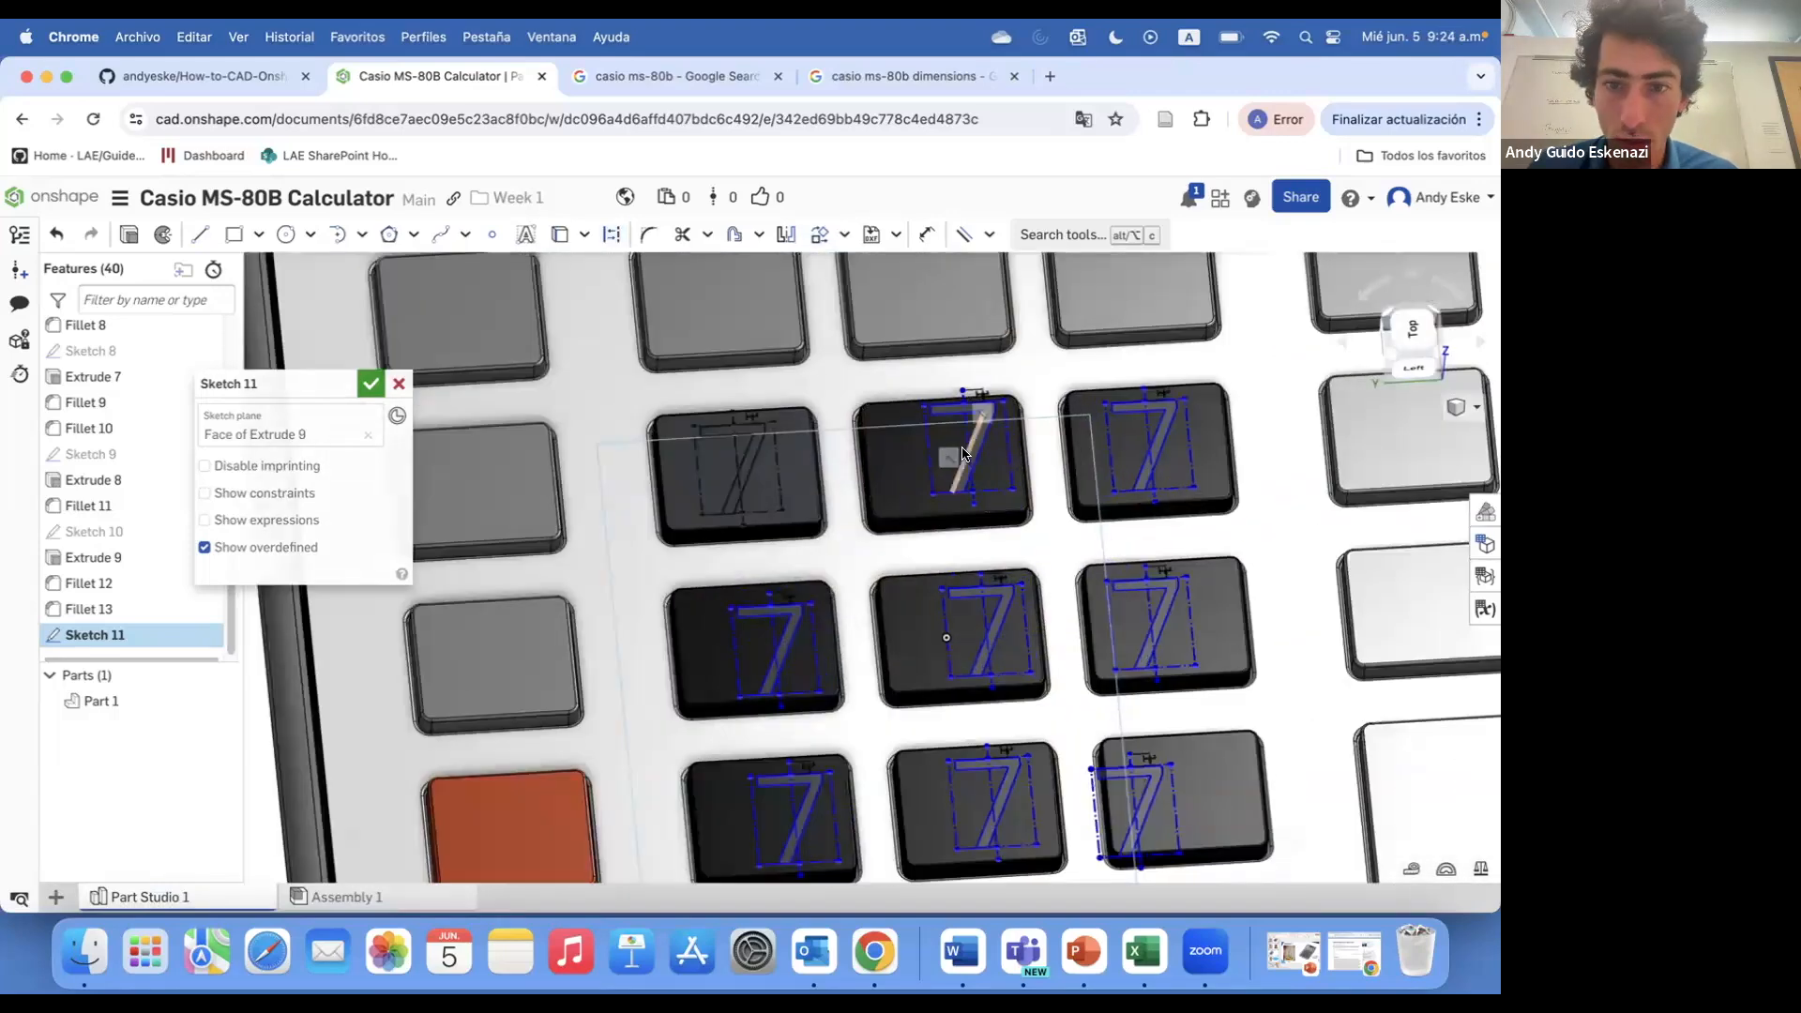
scroll(963, 454, up, 3)
right_click(994, 439)
click(1055, 474)
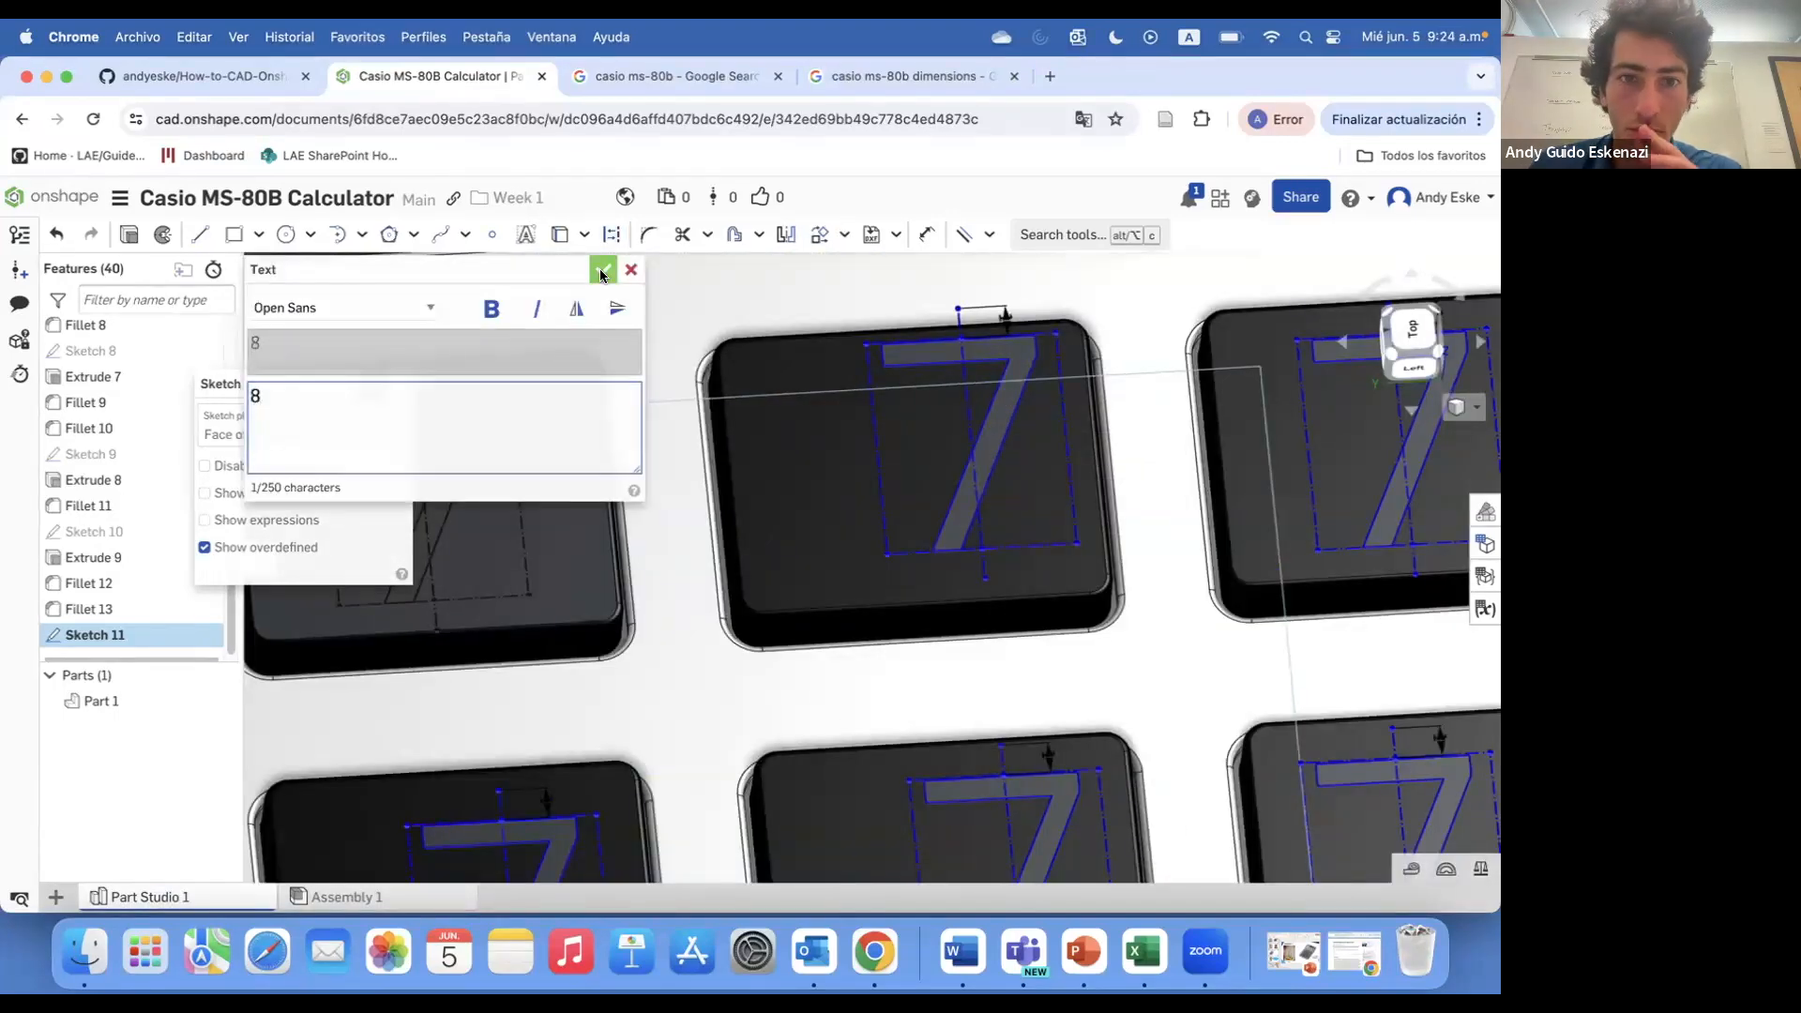
click(601, 272)
scroll(1032, 432, down, 2)
right_click(1050, 430)
click(1097, 463)
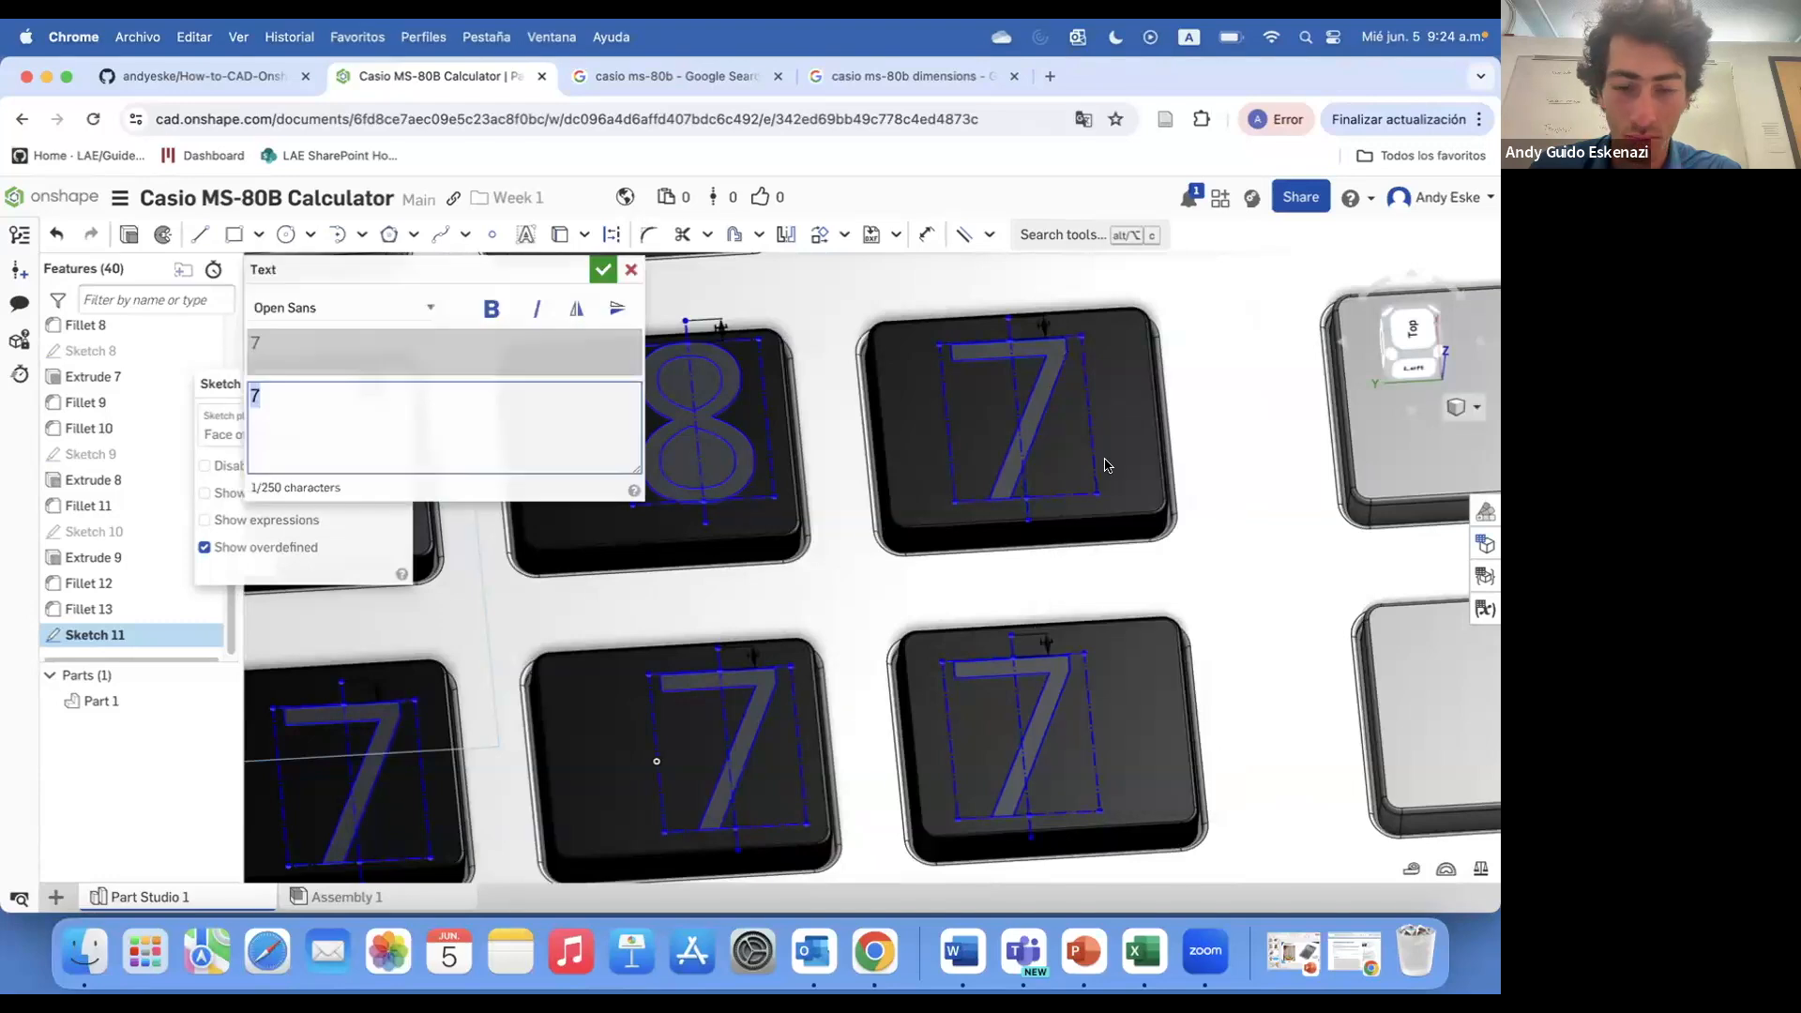
click(601, 272)
- Change the copied labels in the second black key row to "4", "5" and "6"
scroll(896, 605, down, 3)
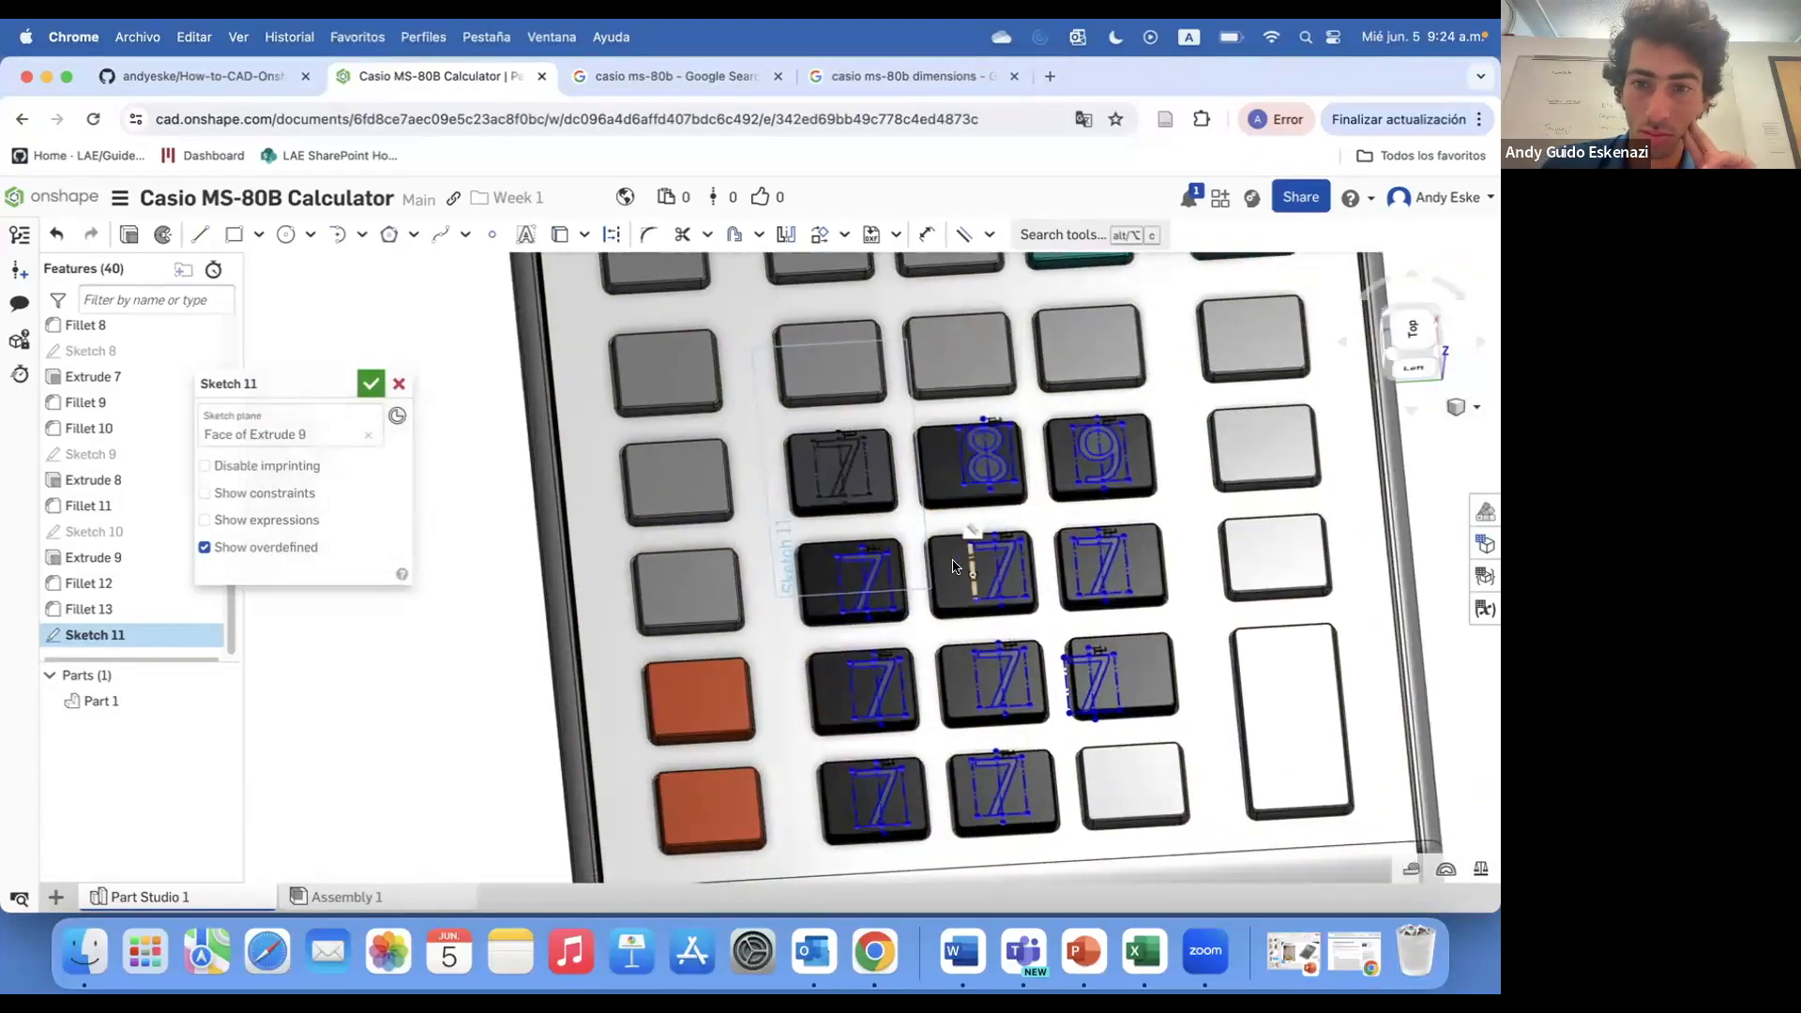
scroll(896, 605, up, 2)
right_click(854, 577)
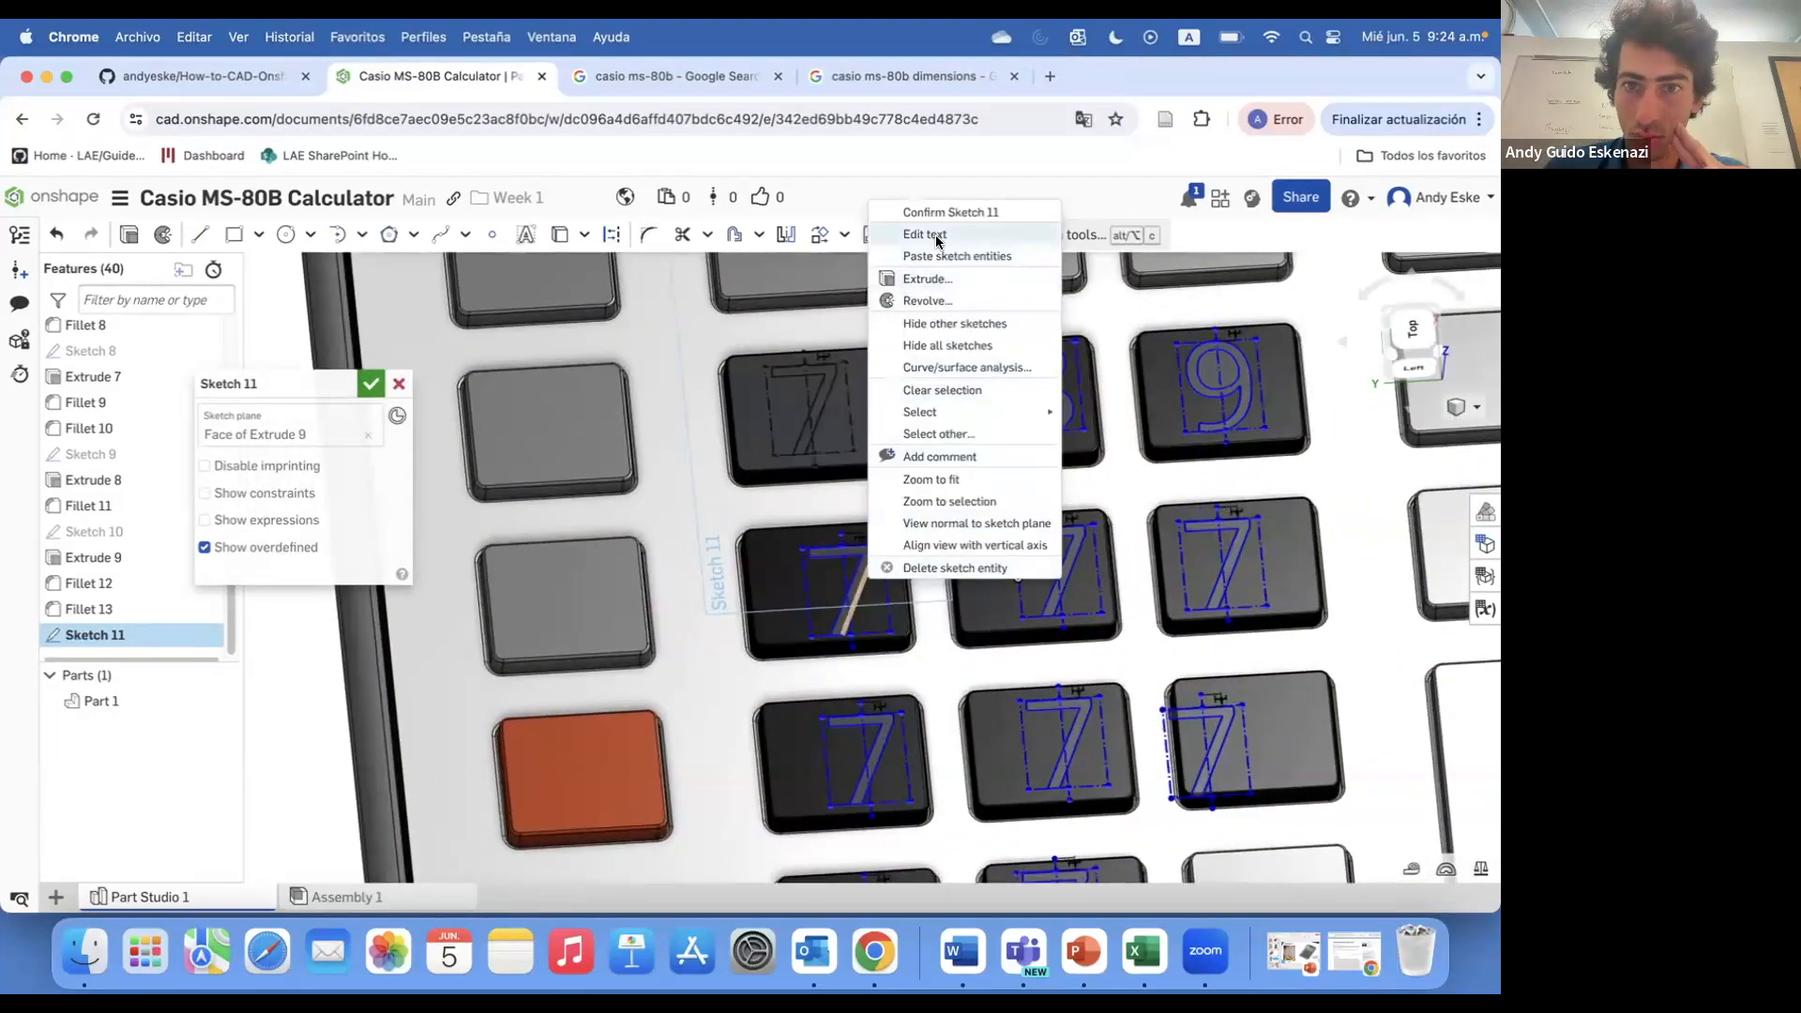
click(938, 246)
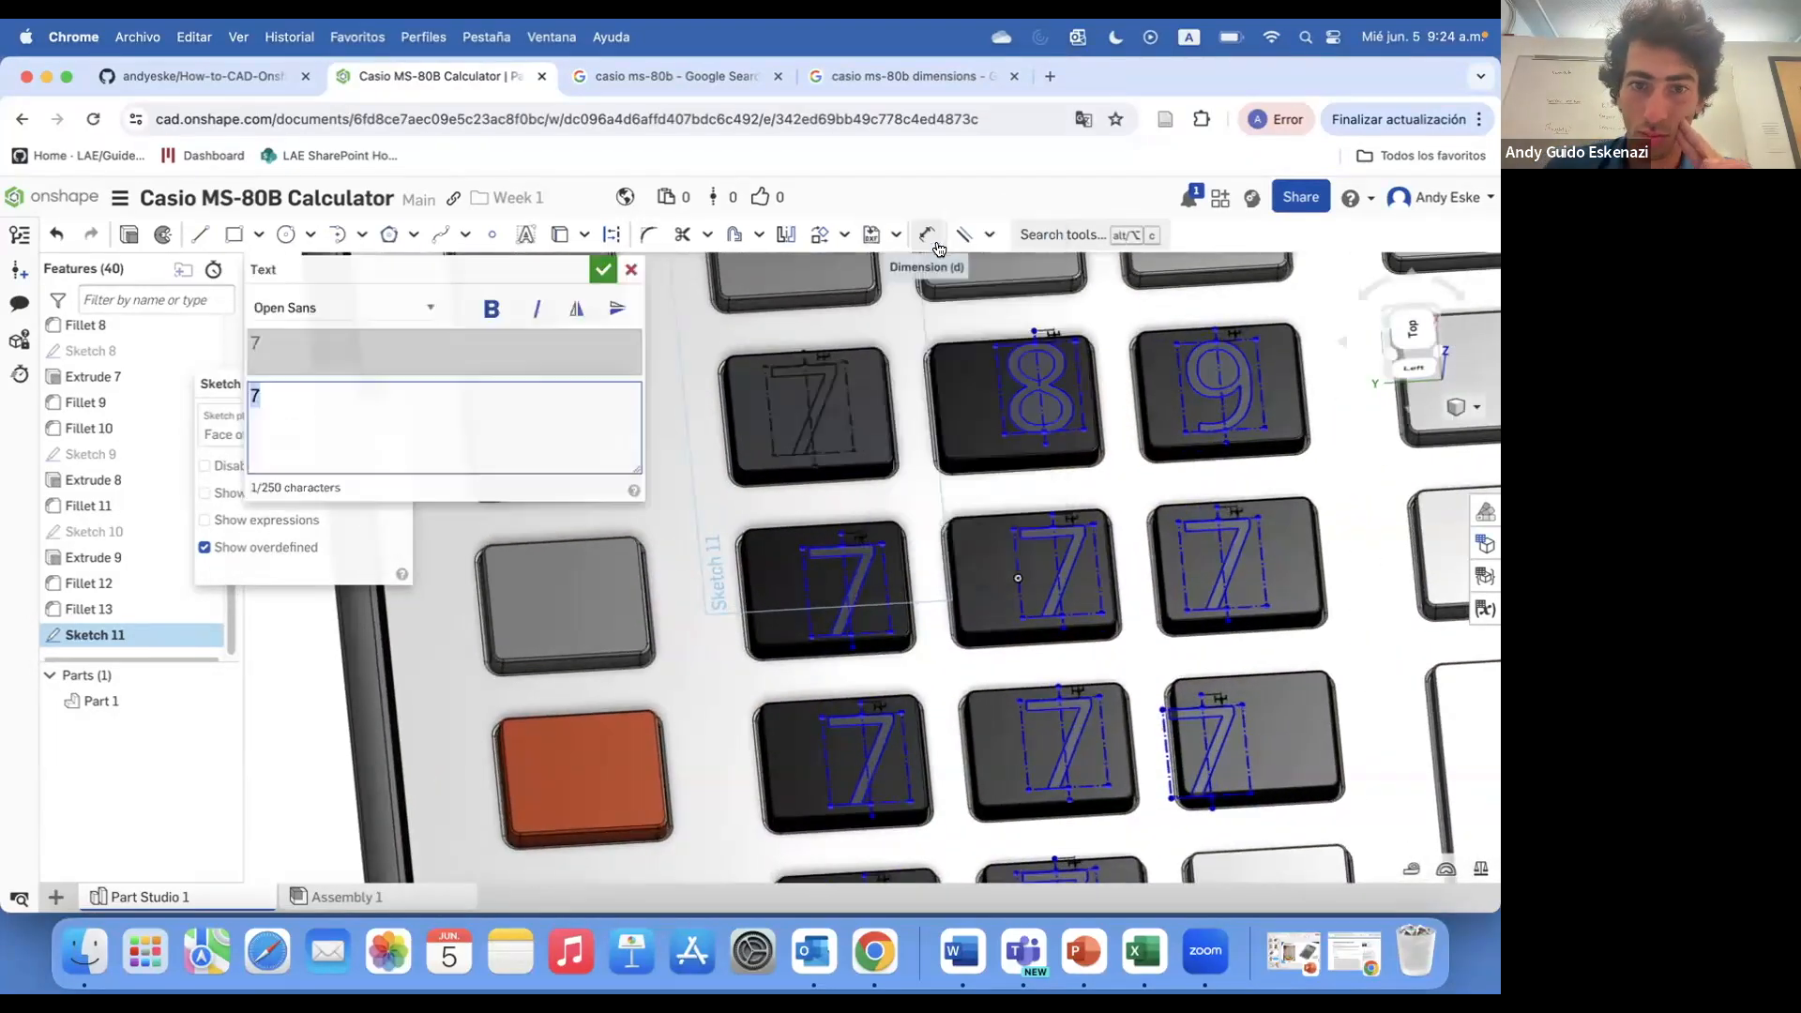
click(601, 272)
right_click(1046, 587)
click(1125, 422)
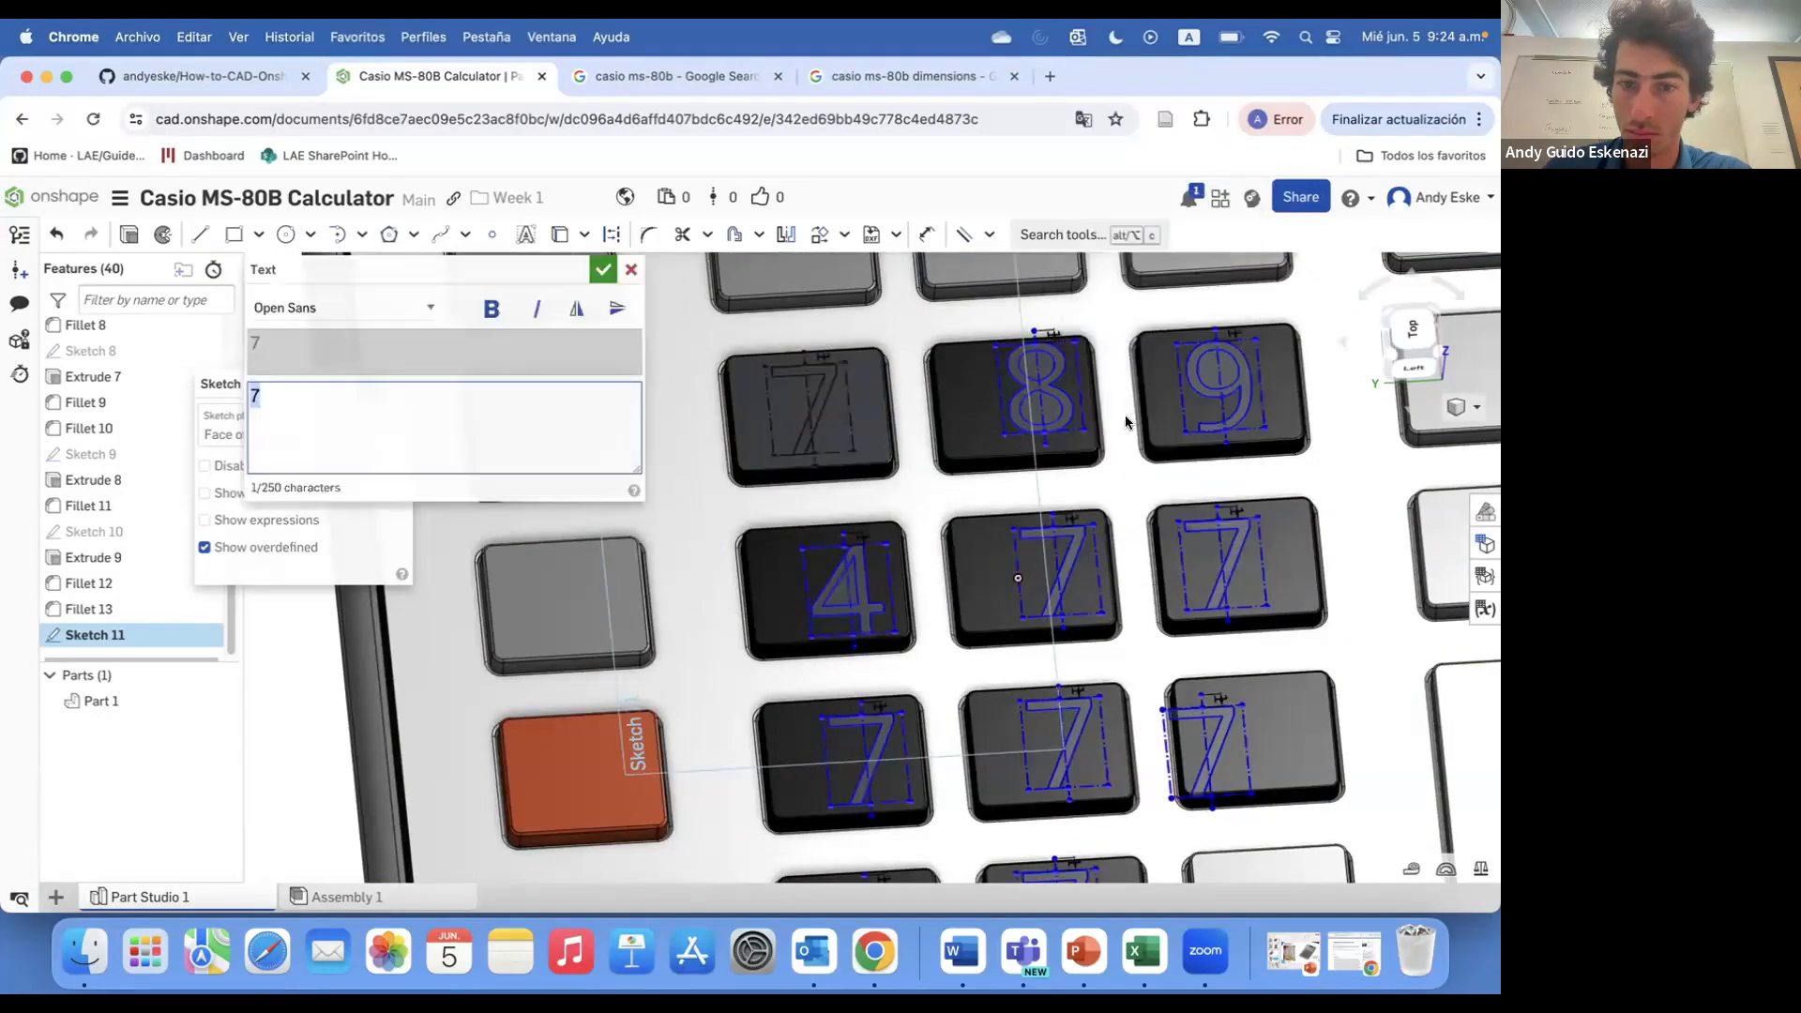
click(603, 274)
right_click(1227, 563)
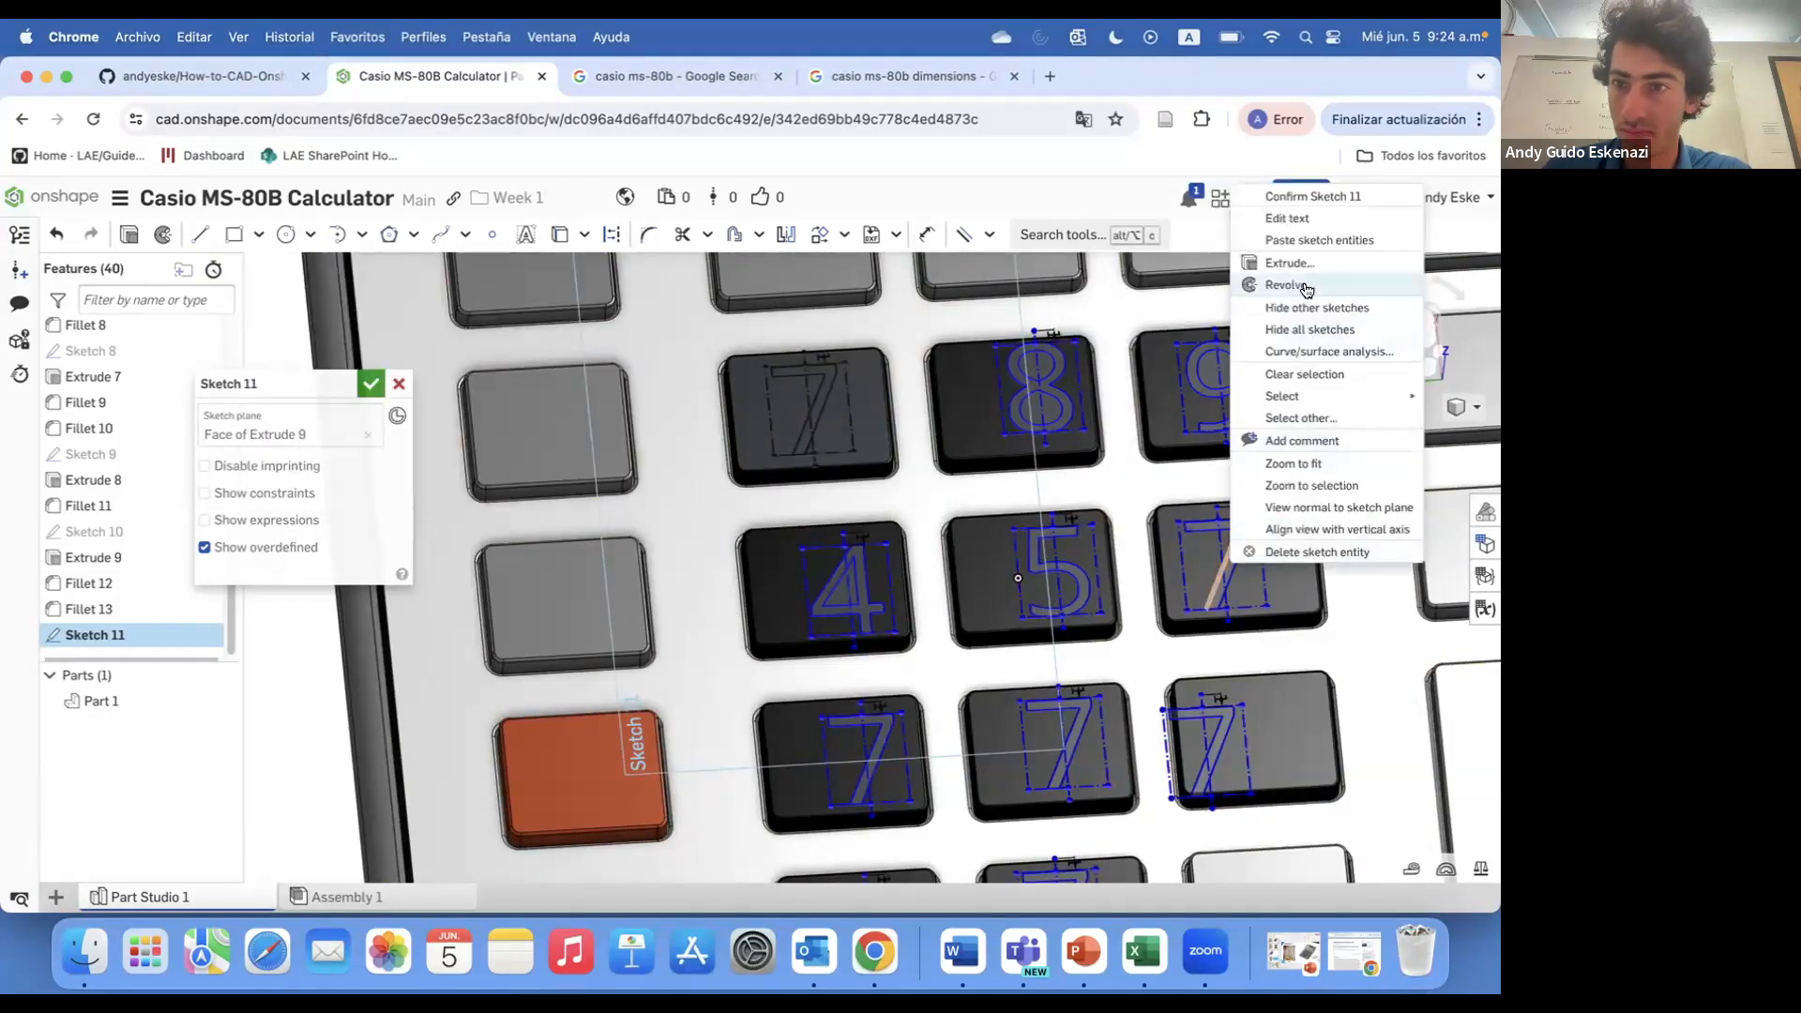
click(1285, 223)
text(6)
key(Return)
- Change the first label in the third black key row to "1" and open the middle label's text for editing
scroll(901, 562, up, 5)
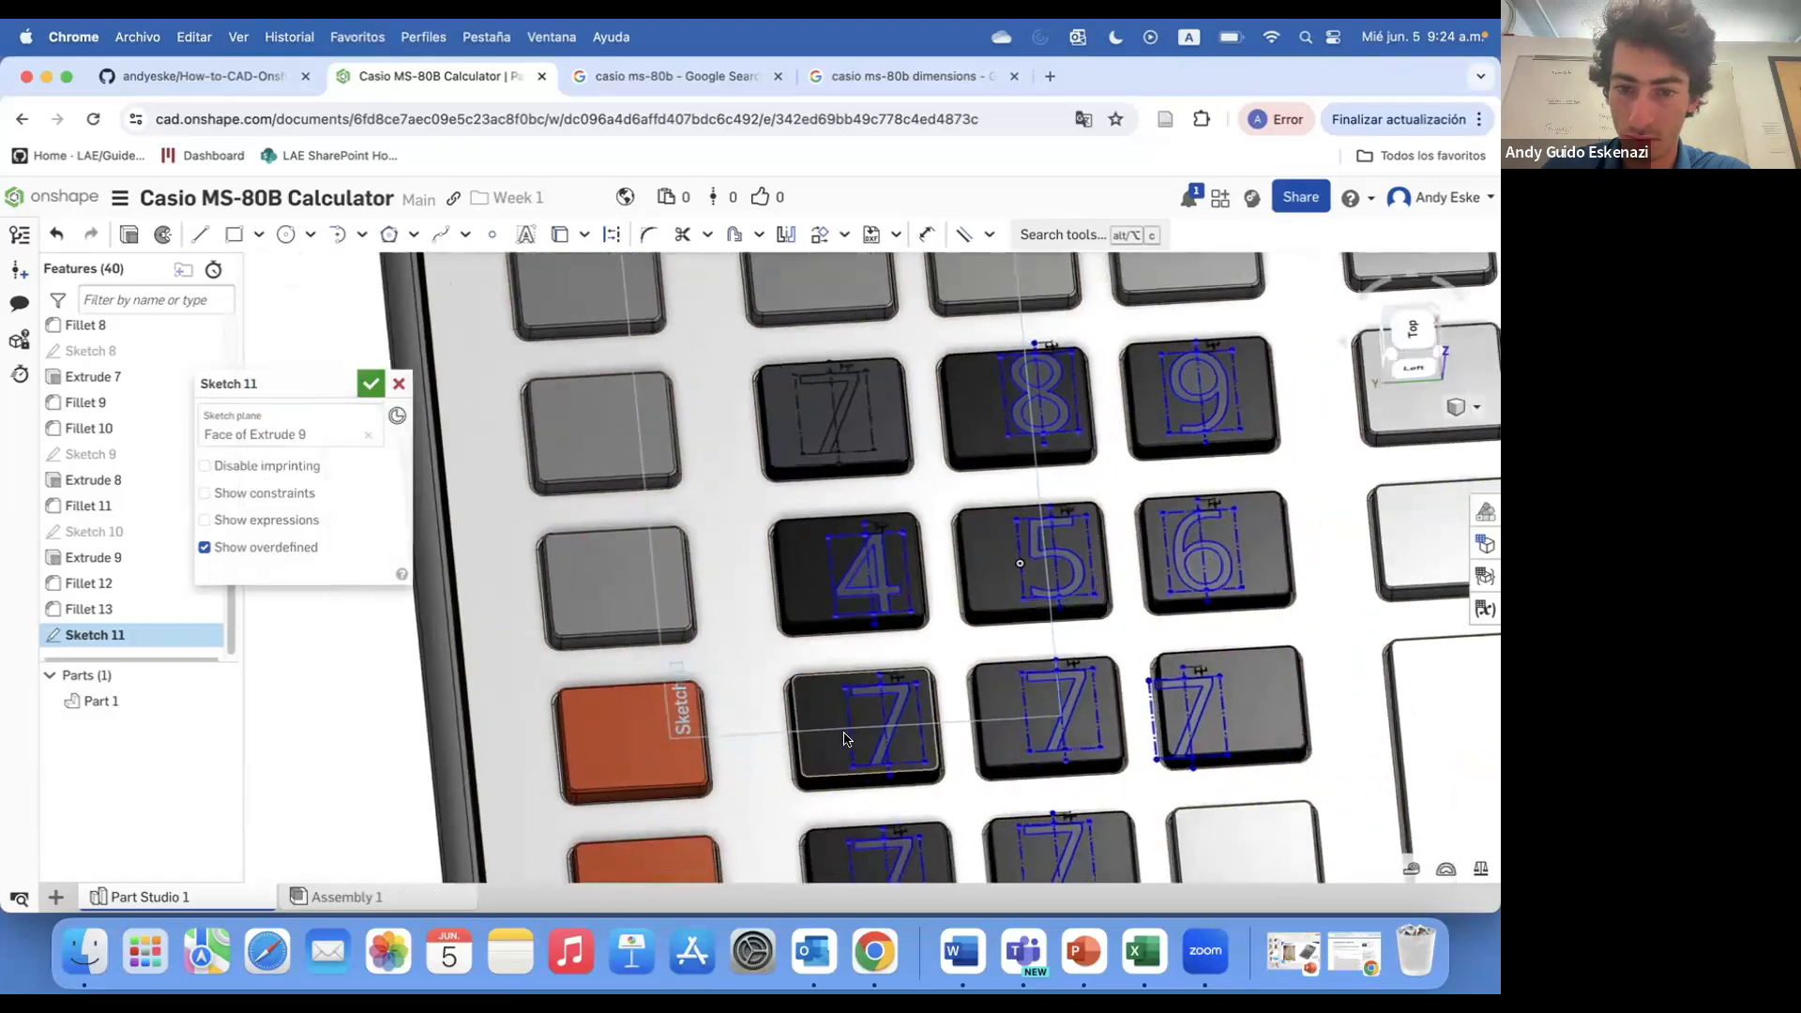
right_click(915, 713)
click(981, 357)
text(1)
key(Return)
right_click(1214, 685)
click(1262, 341)
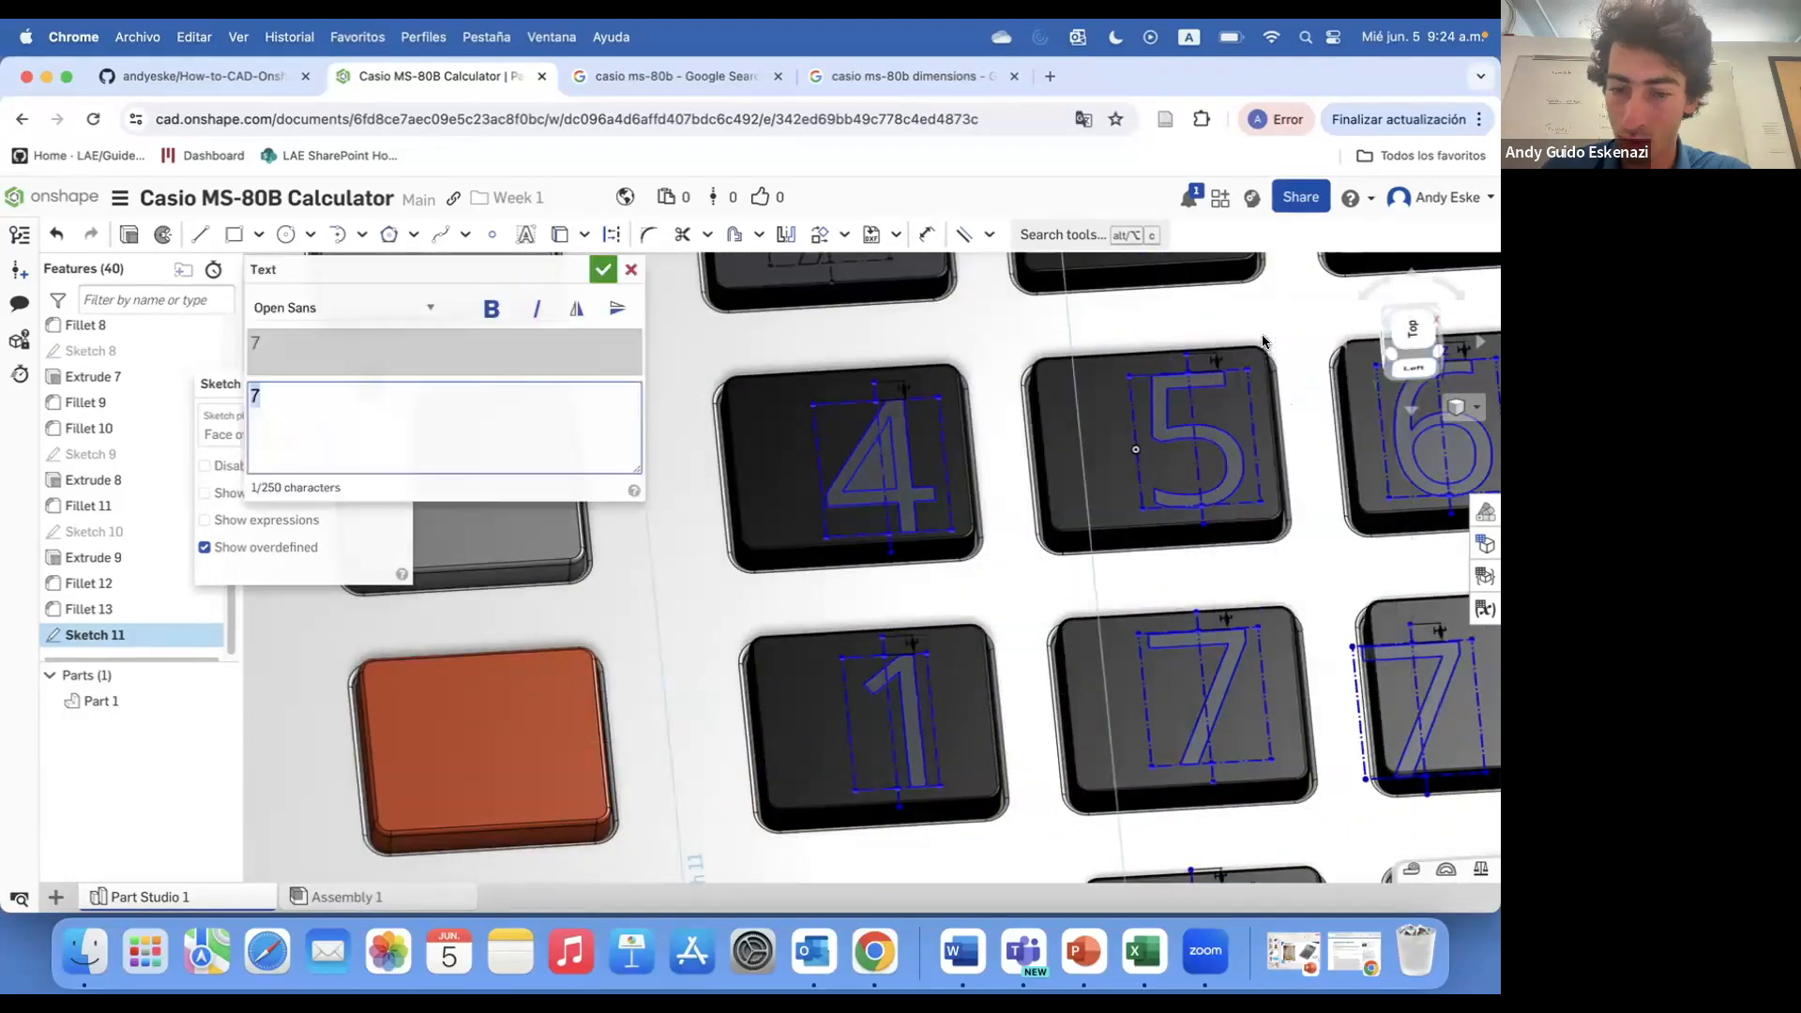
- Change the placeholder texts on the two keys to the right of the 1 key to 2 and 3
text(2)
key(Return)
scroll(1105, 589, down, 3)
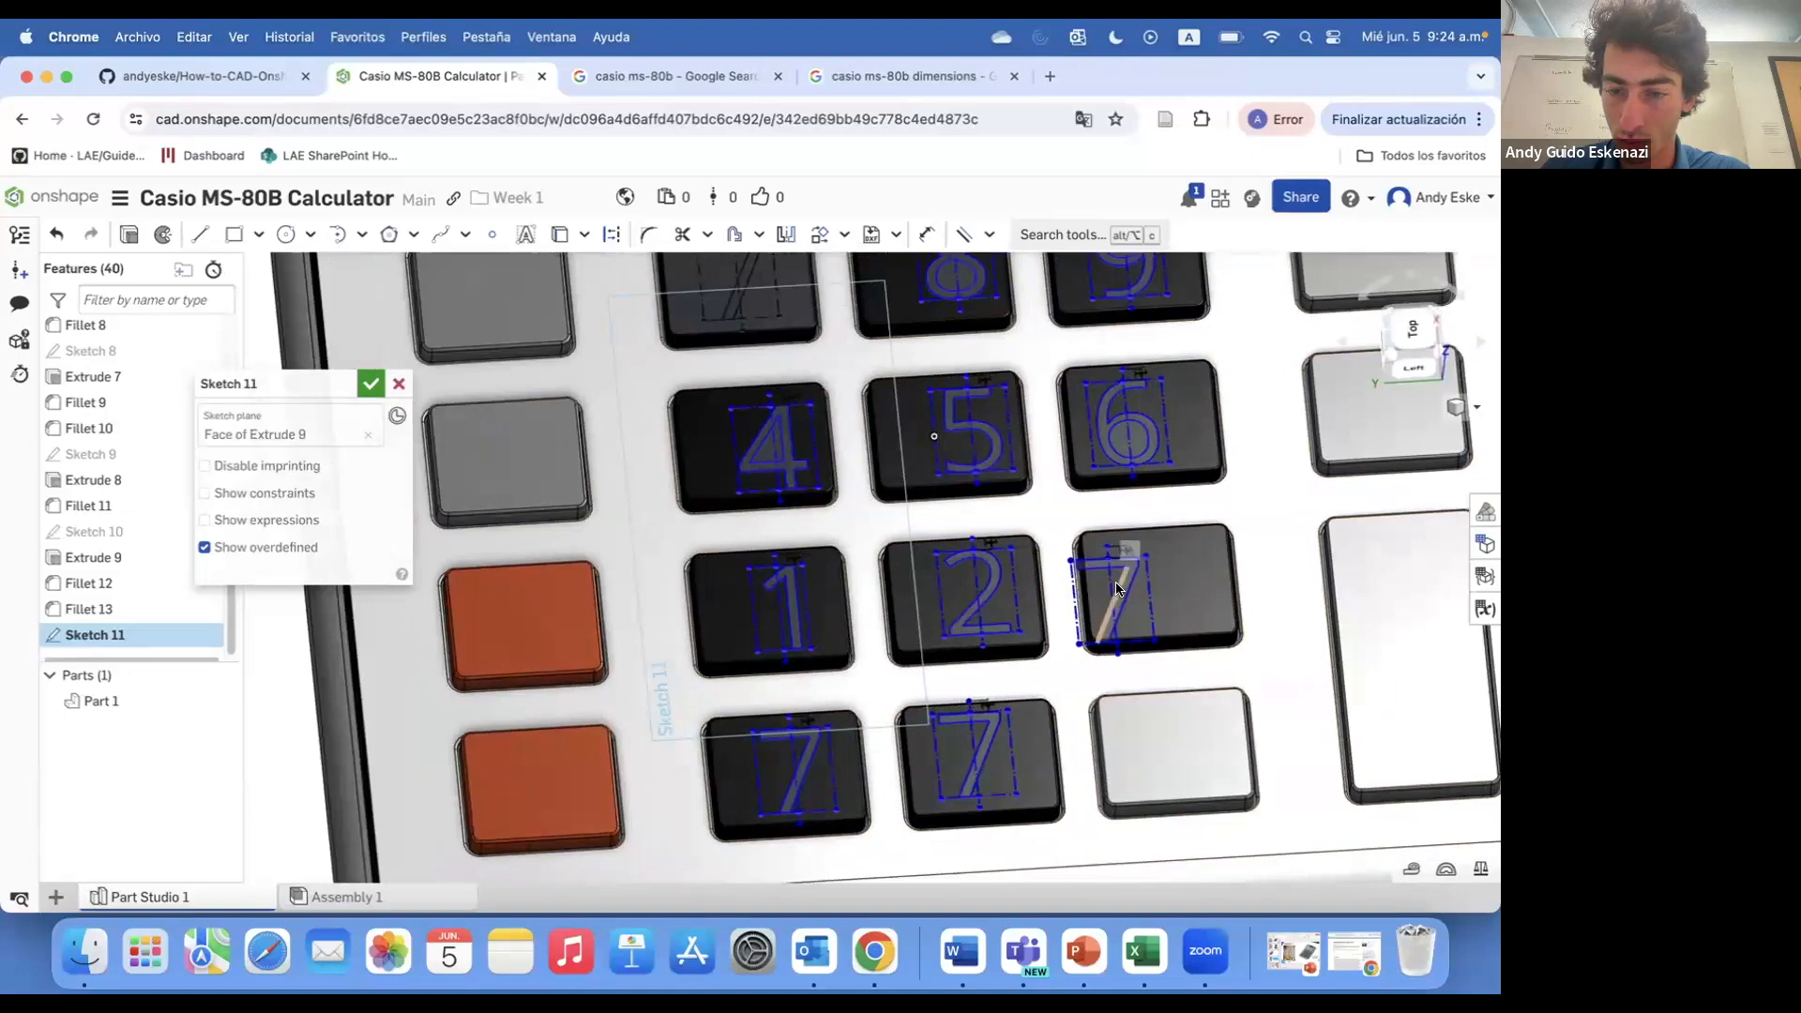
right_click(1116, 590)
click(1163, 241)
click(607, 288)
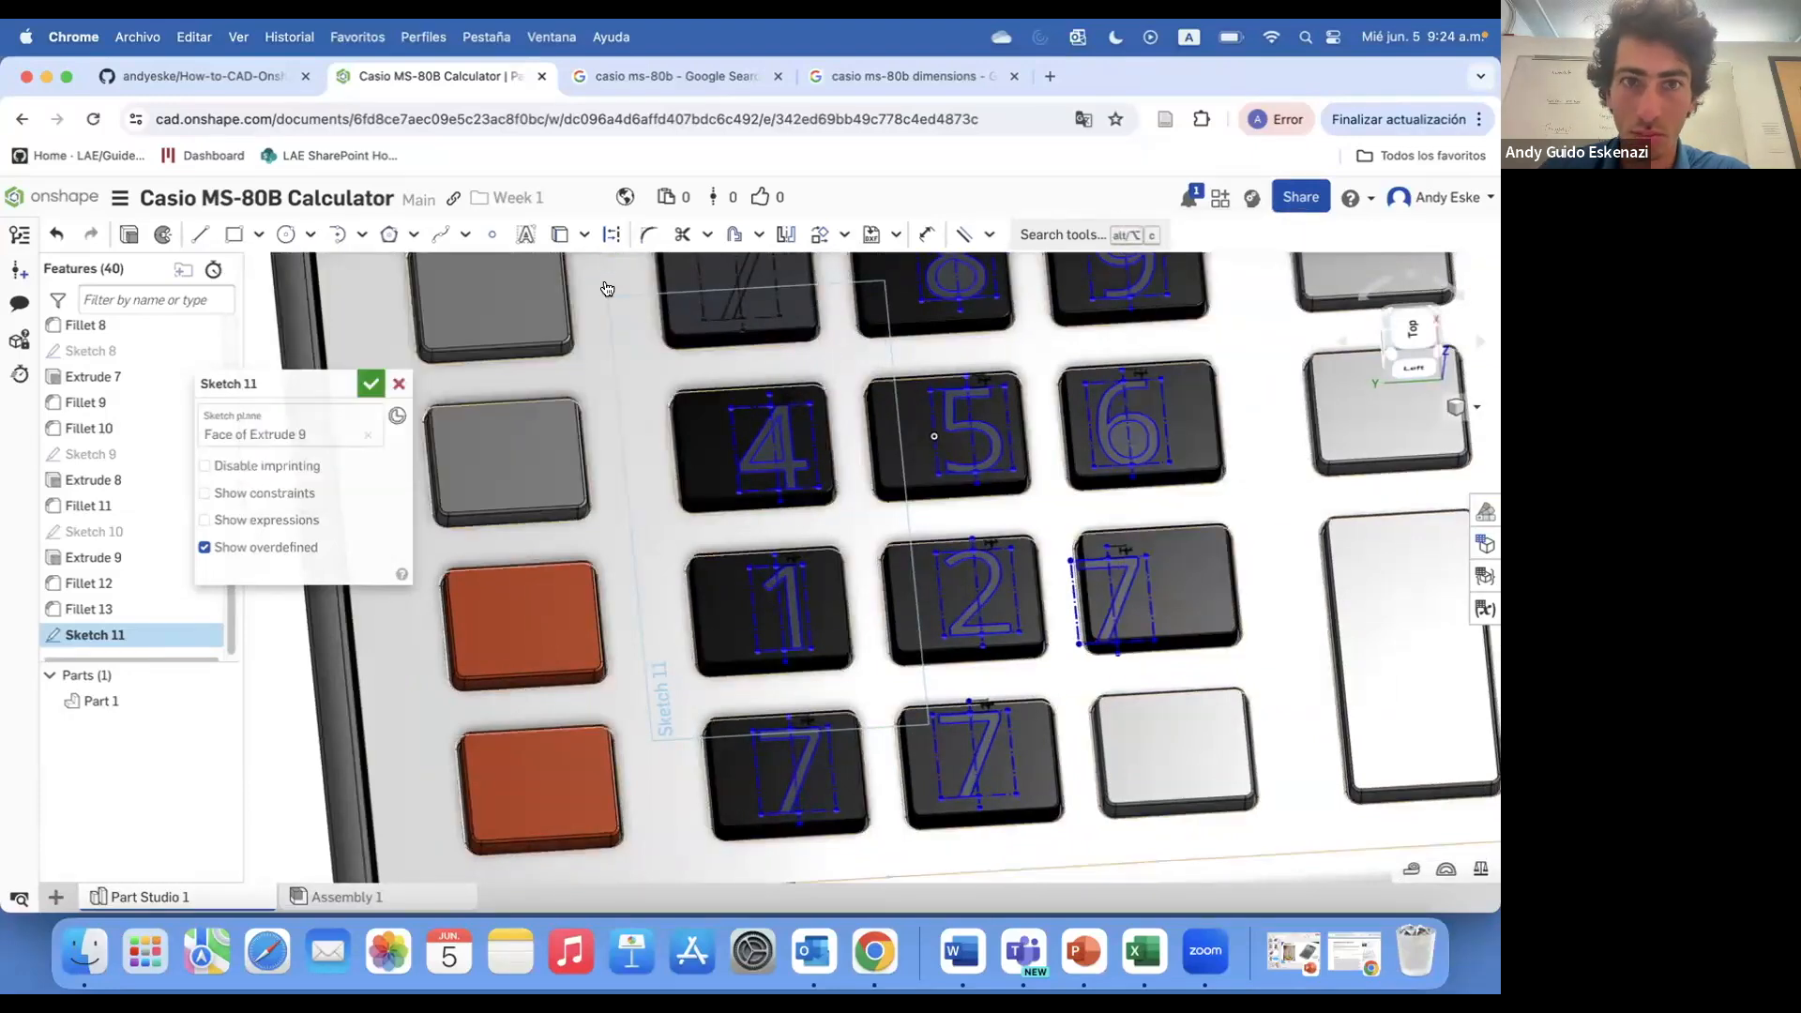
- Check the Casio MS-80B reference photo and change the placeholder text on the key below the 1 to 0
click(675, 76)
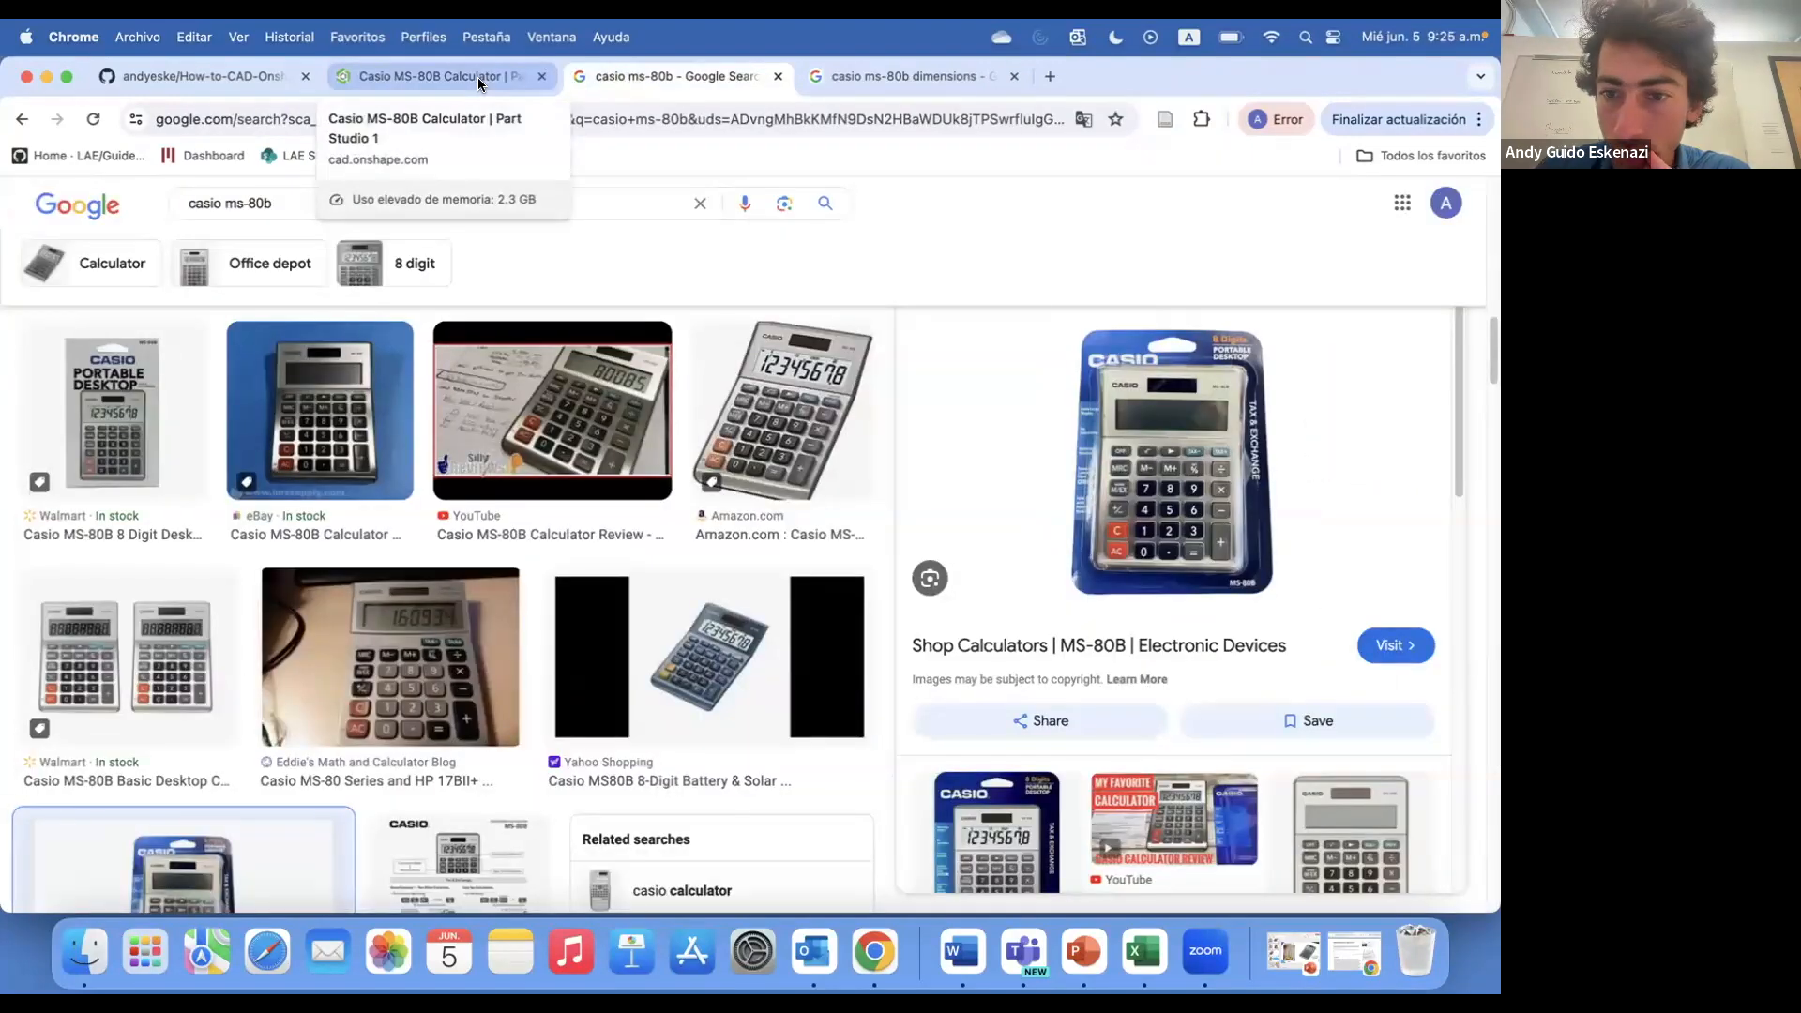
click(480, 79)
right_click(804, 763)
click(890, 418)
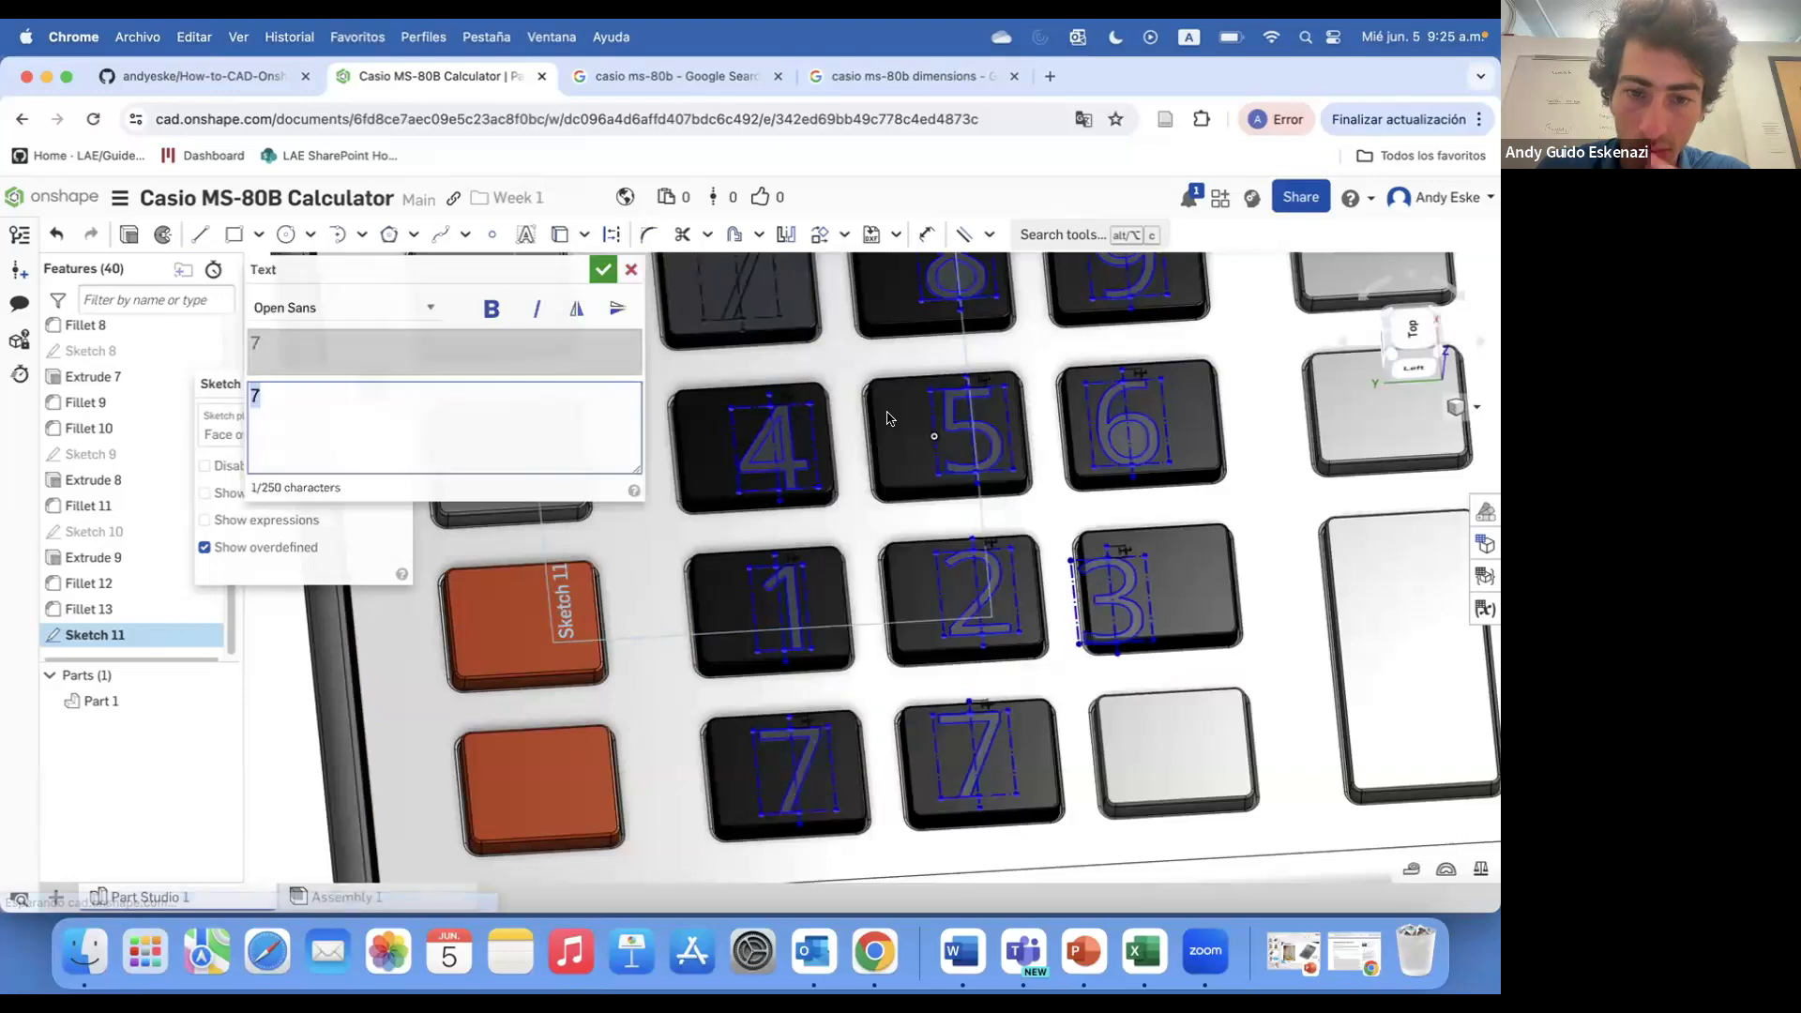
text(0)
key(Return)
- Delete the surplus 7 text with its construction geometry from the key beside the 0
right_click(995, 746)
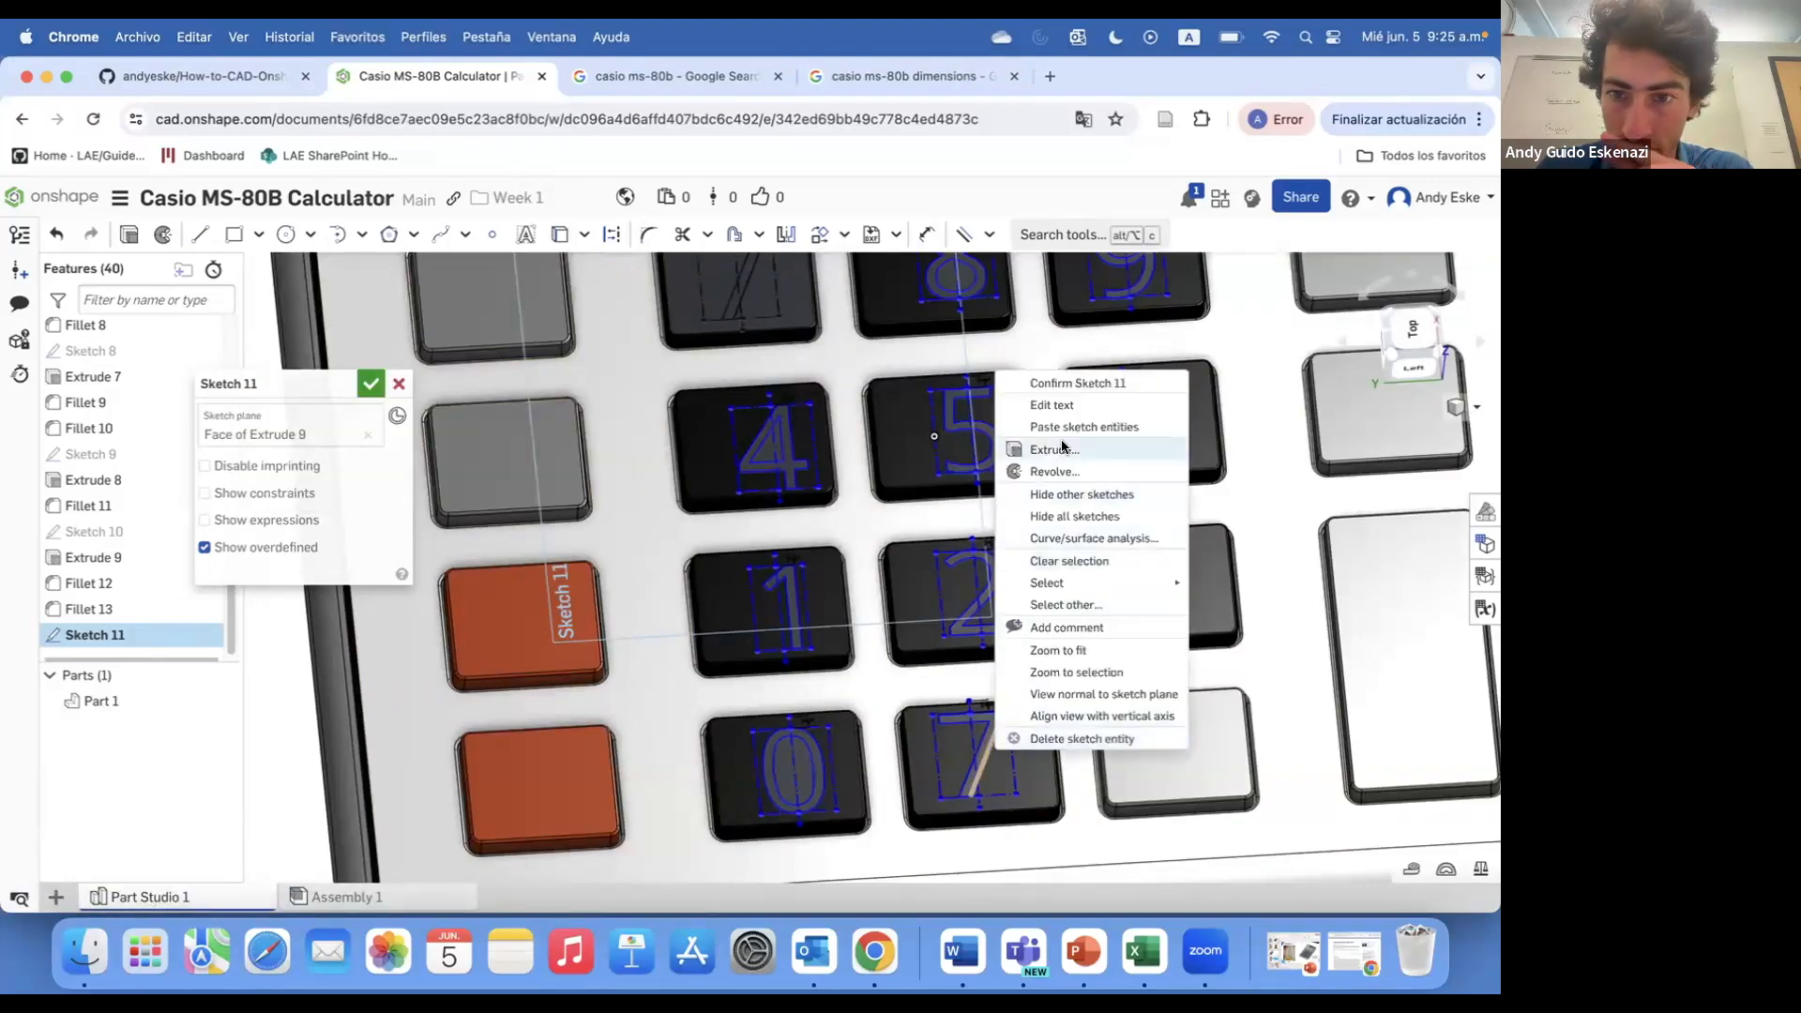
click(1047, 407)
click(631, 269)
drag(905, 694, 1061, 844)
key(Delete)
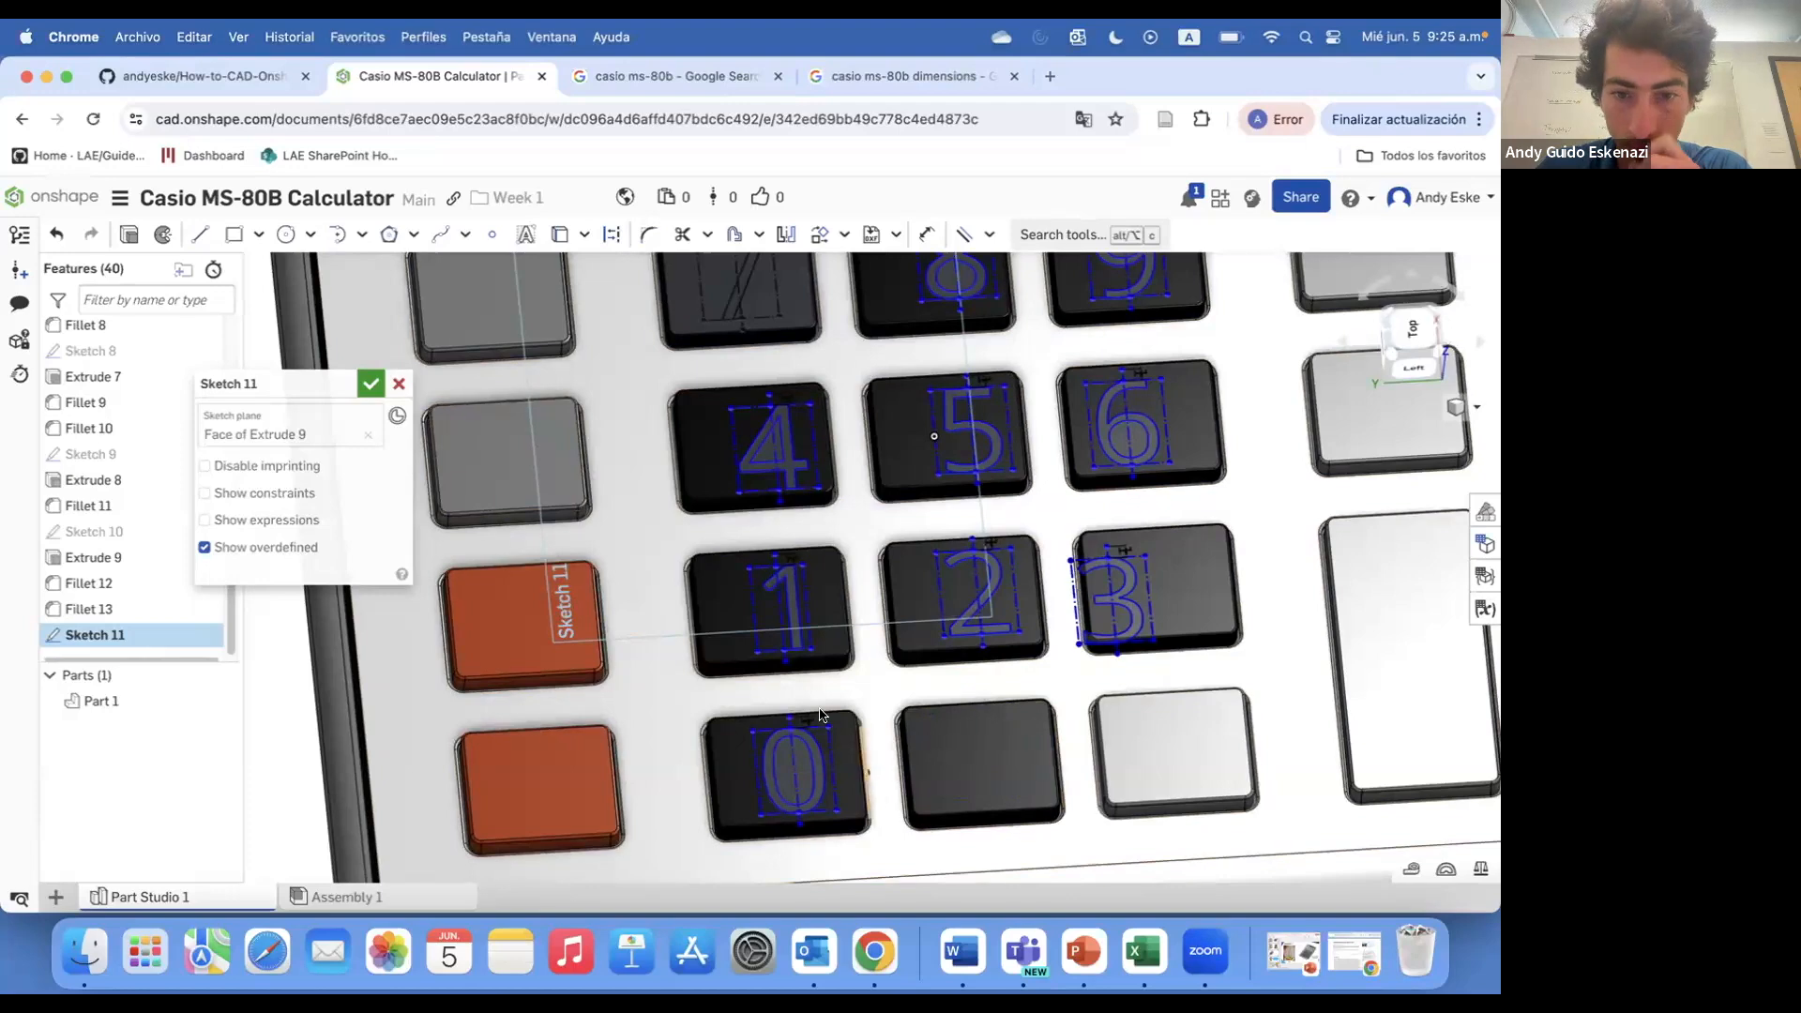
- Constrain the upper end of the 0's centre line to the midpoint of its key's top edge
scroll(820, 715, up, 5)
key(q)
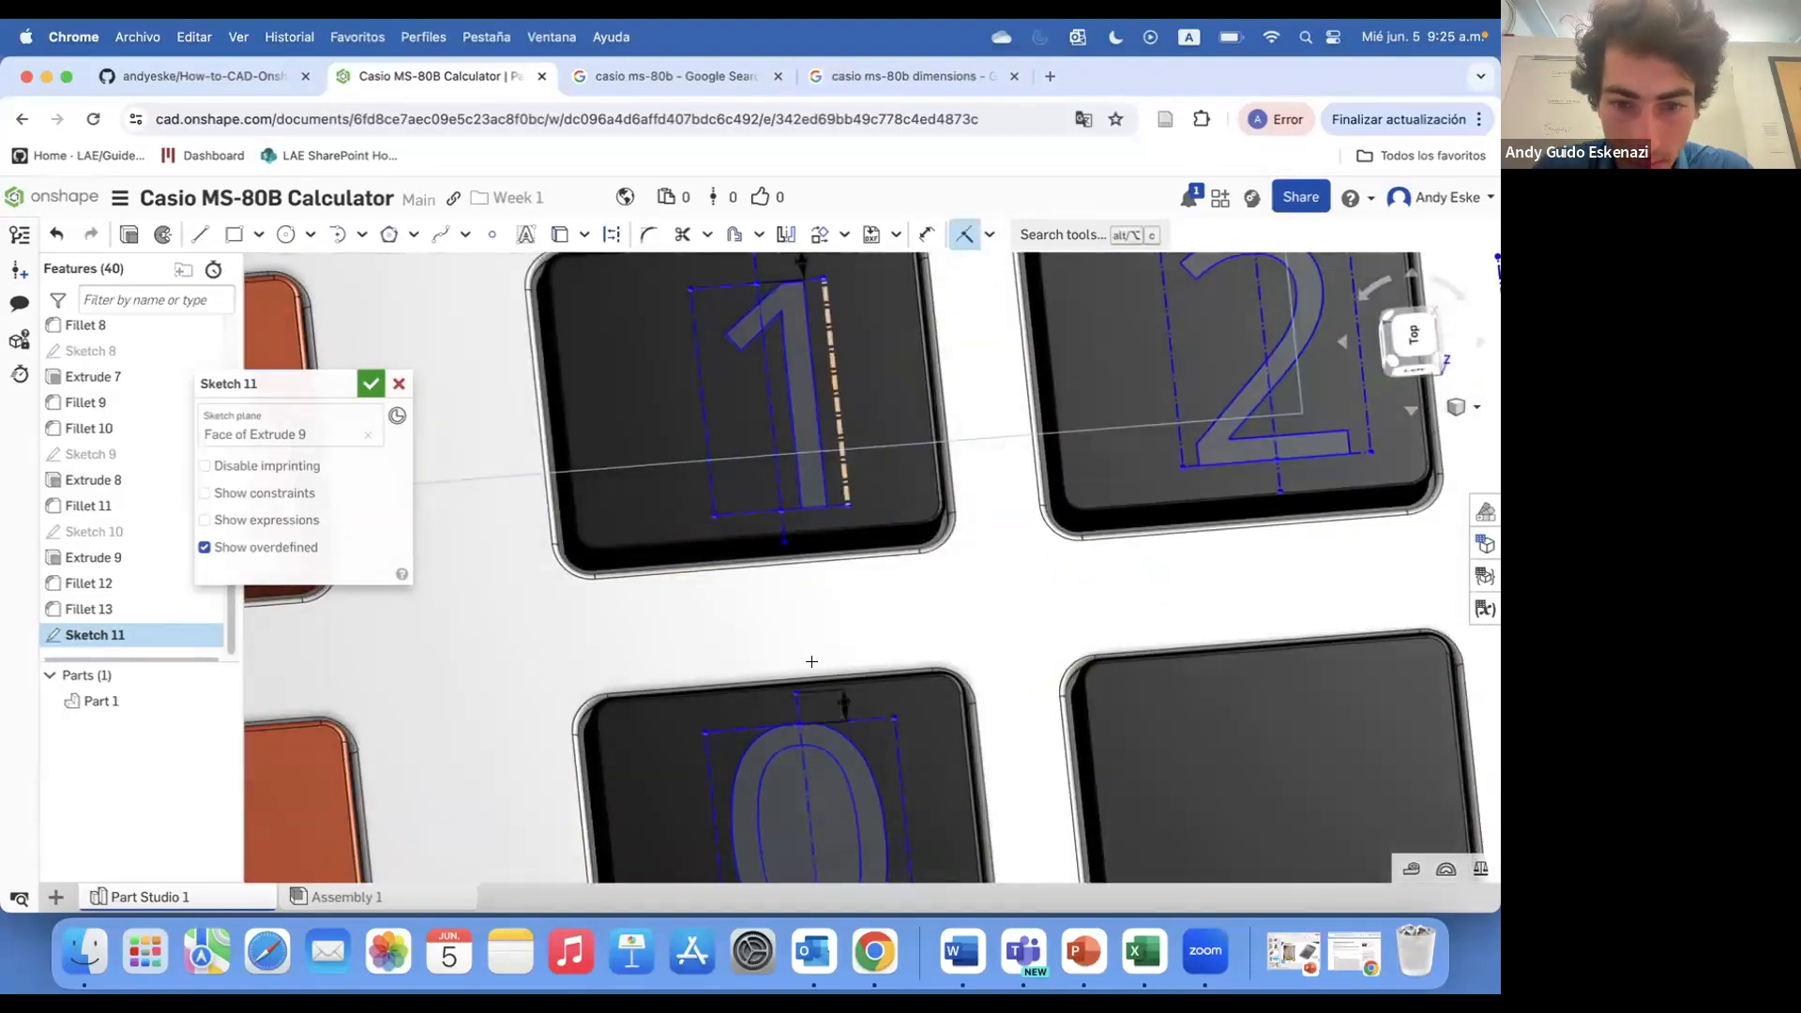
scroll(800, 633, down, 3)
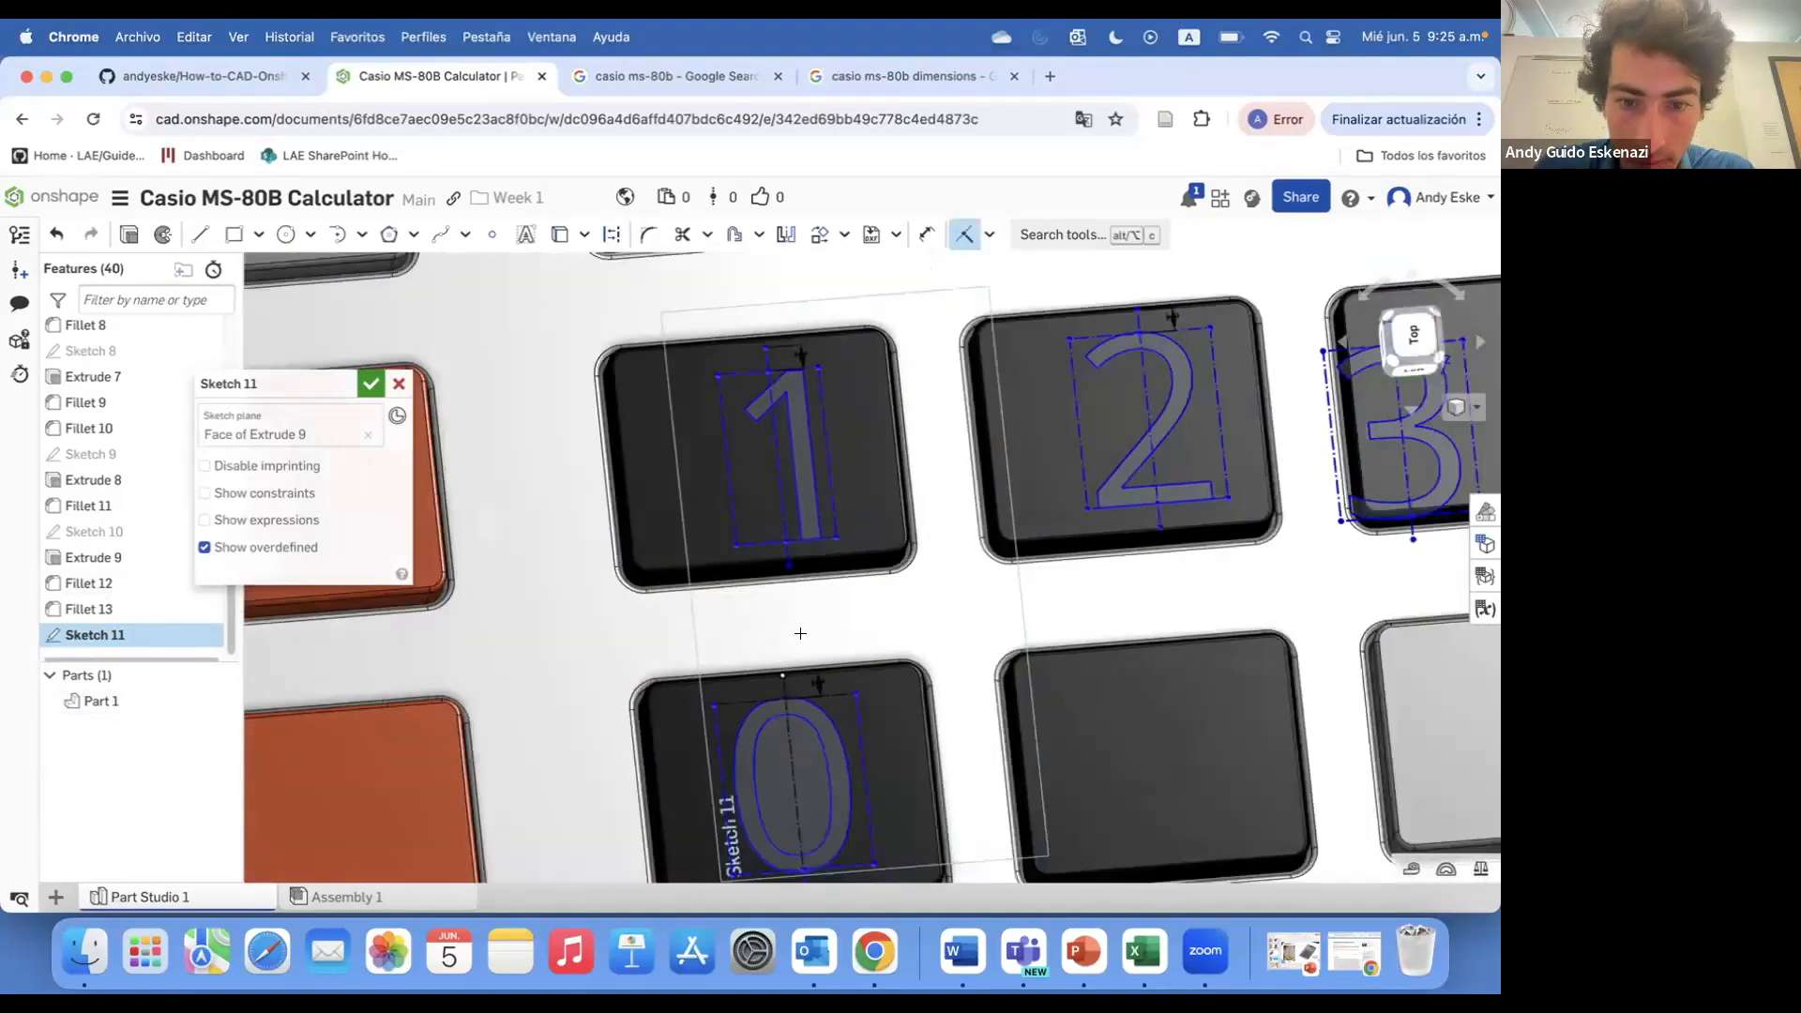
scroll(800, 633, down, 2)
scroll(807, 750, up, 6)
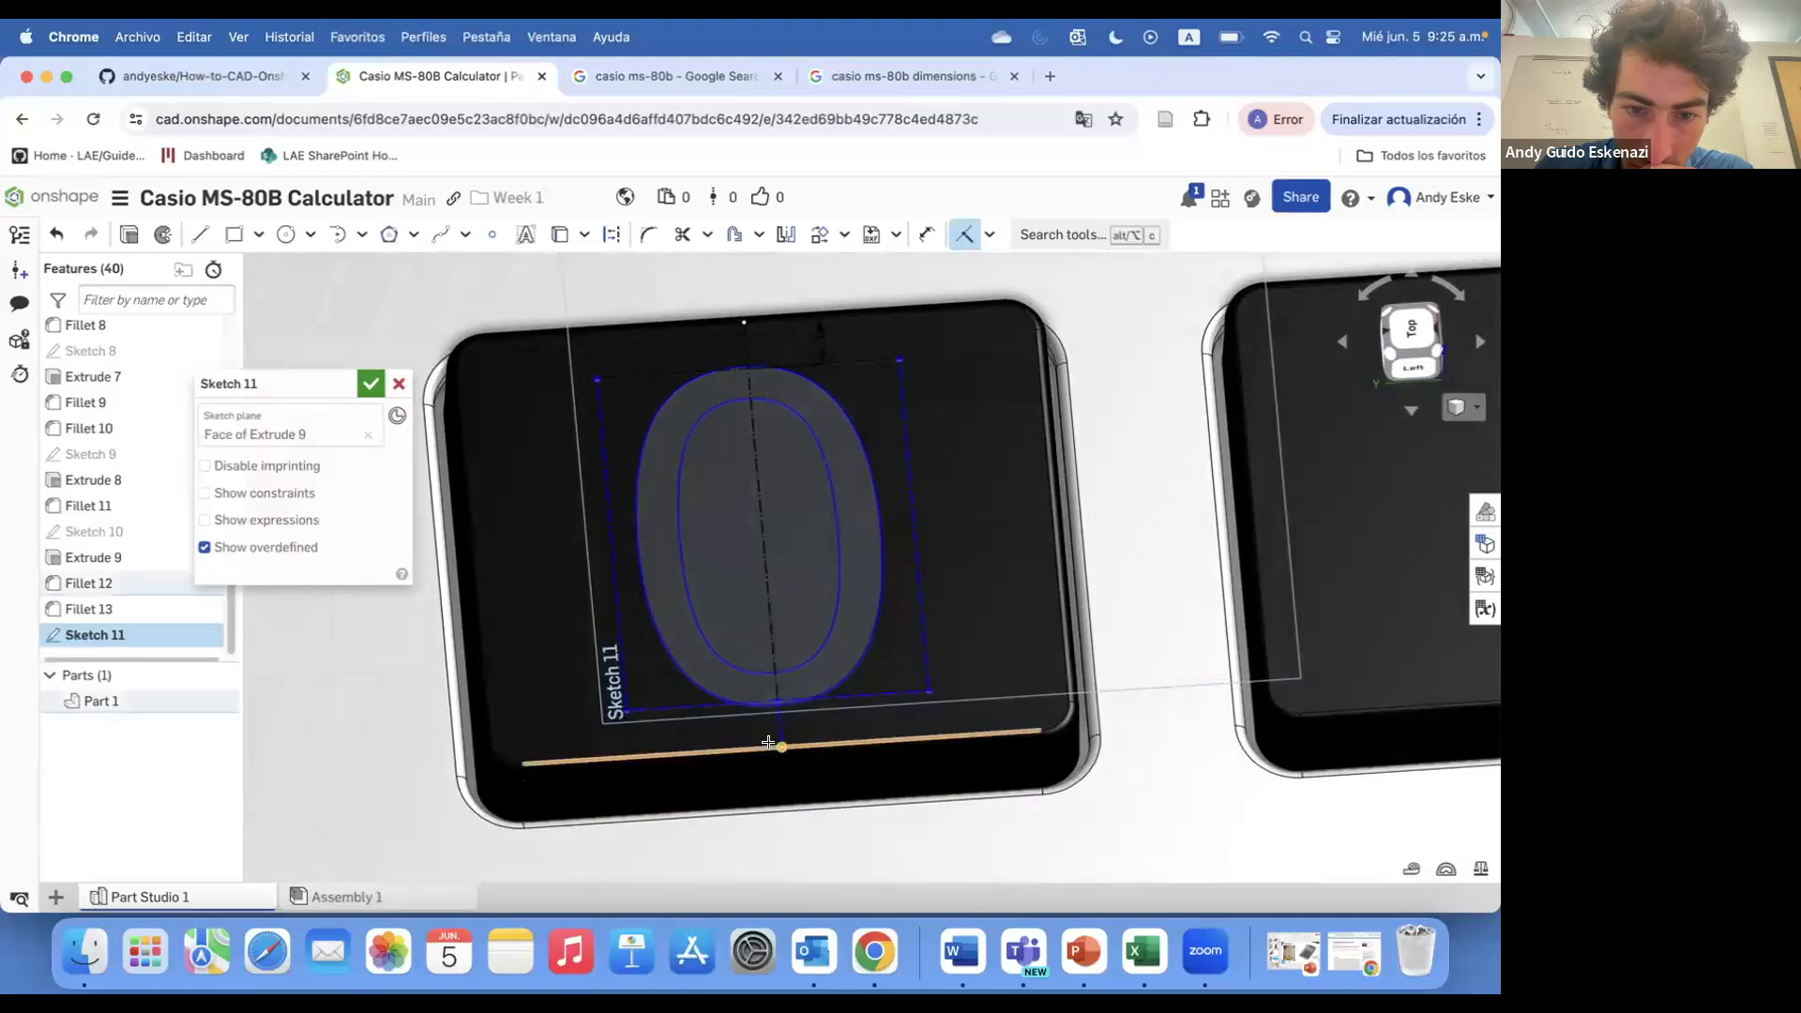
click(768, 743)
scroll(922, 774, down, 3)
- Constrain the upper ends of the 1's and 2's centre lines to the midpoints of their keys' top edges
scroll(897, 508, up, 5)
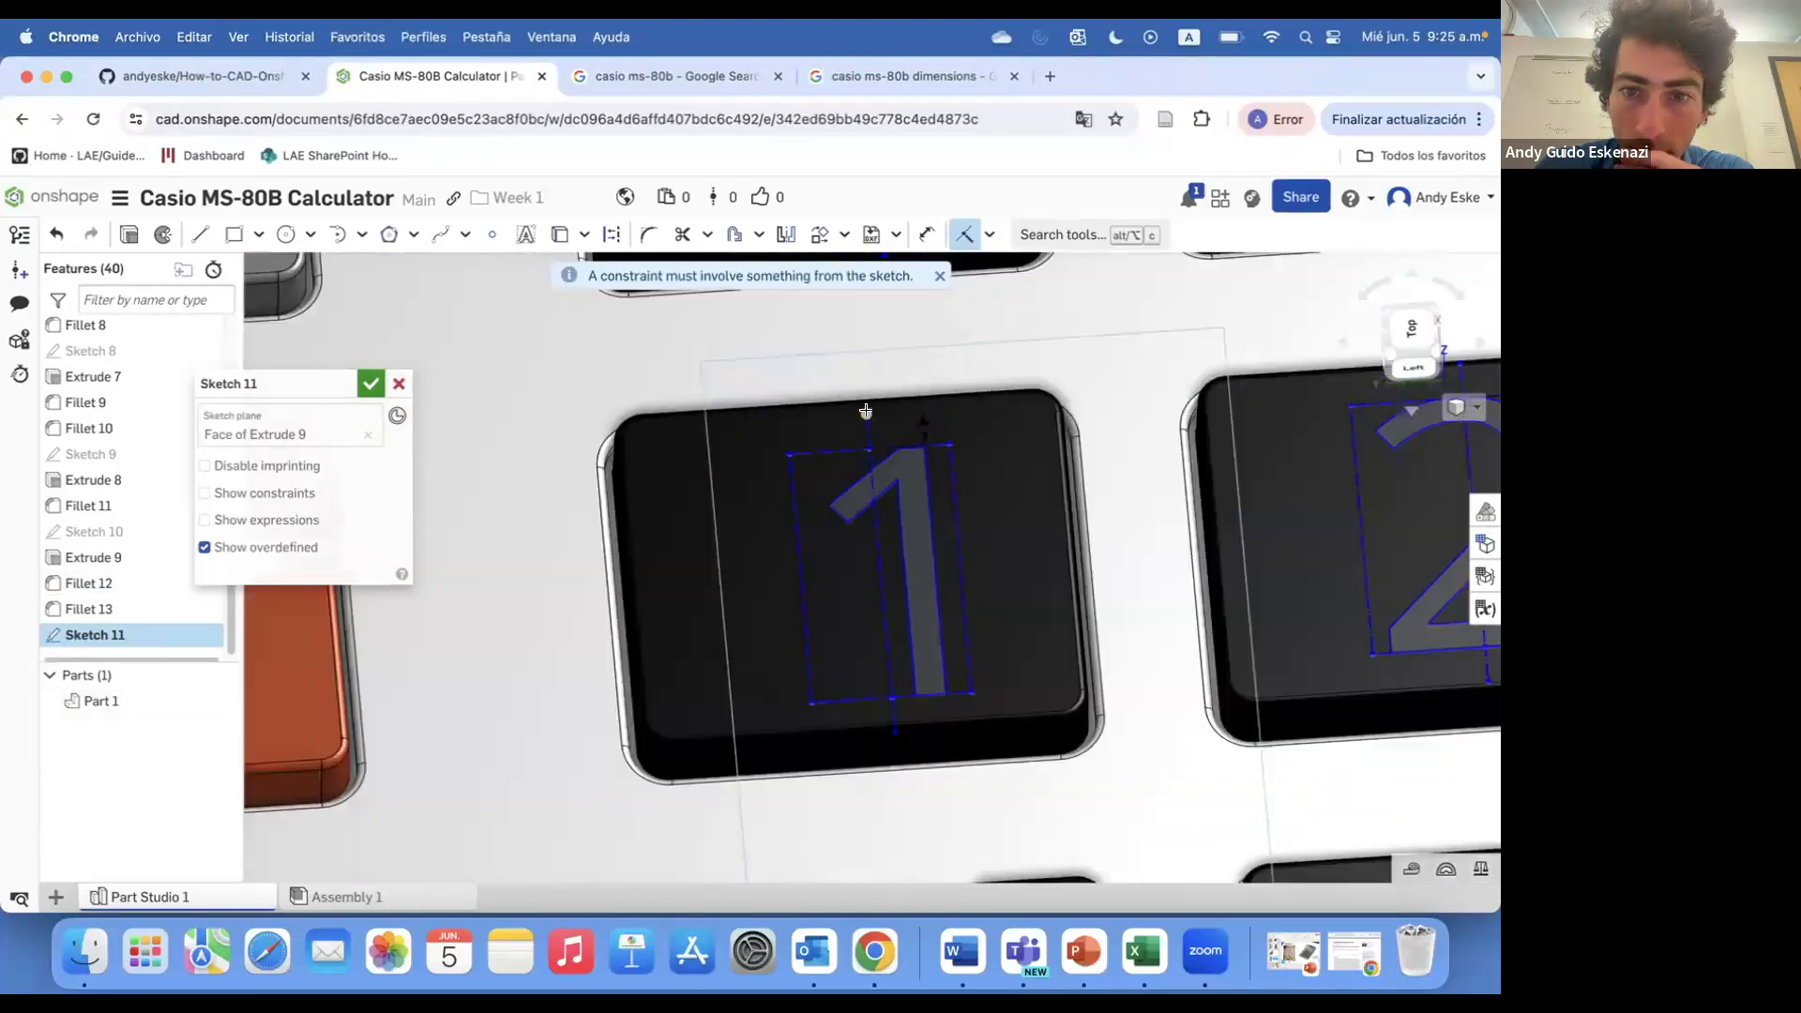
click(823, 399)
scroll(737, 525, down, 3)
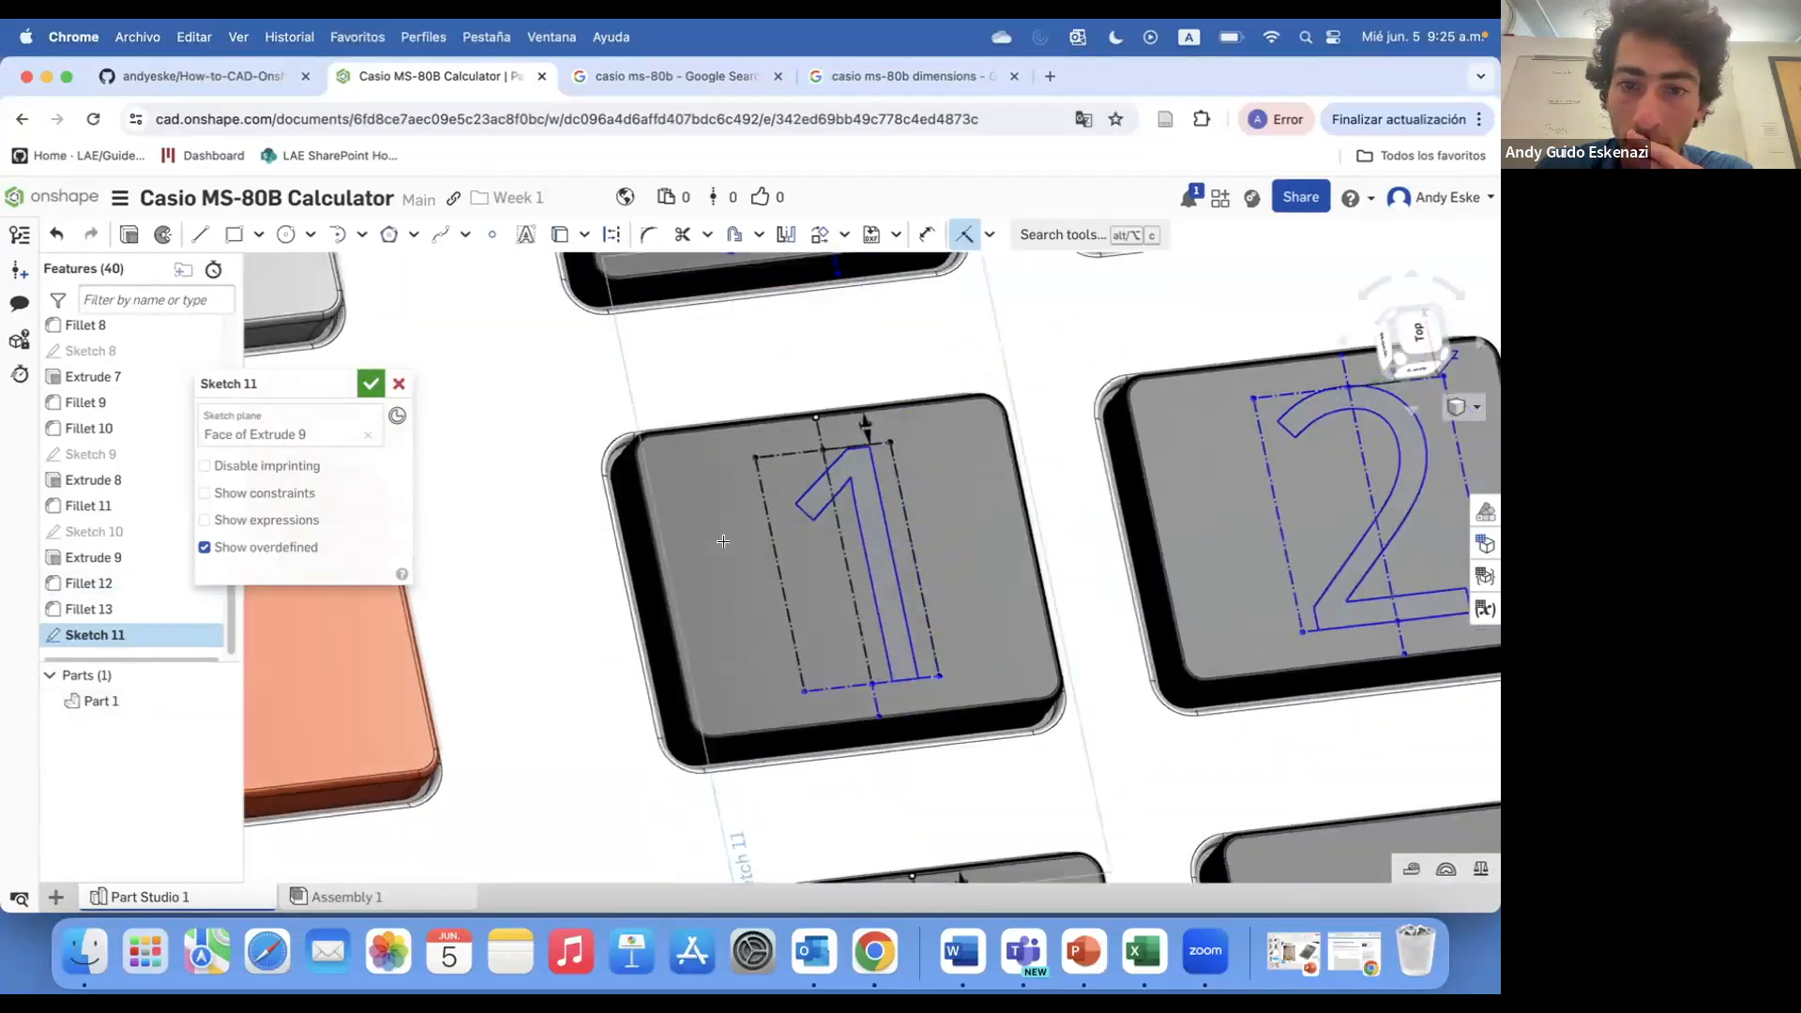
scroll(1078, 424, up, 3)
click(1068, 425)
click(1033, 428)
scroll(872, 488, down, 3)
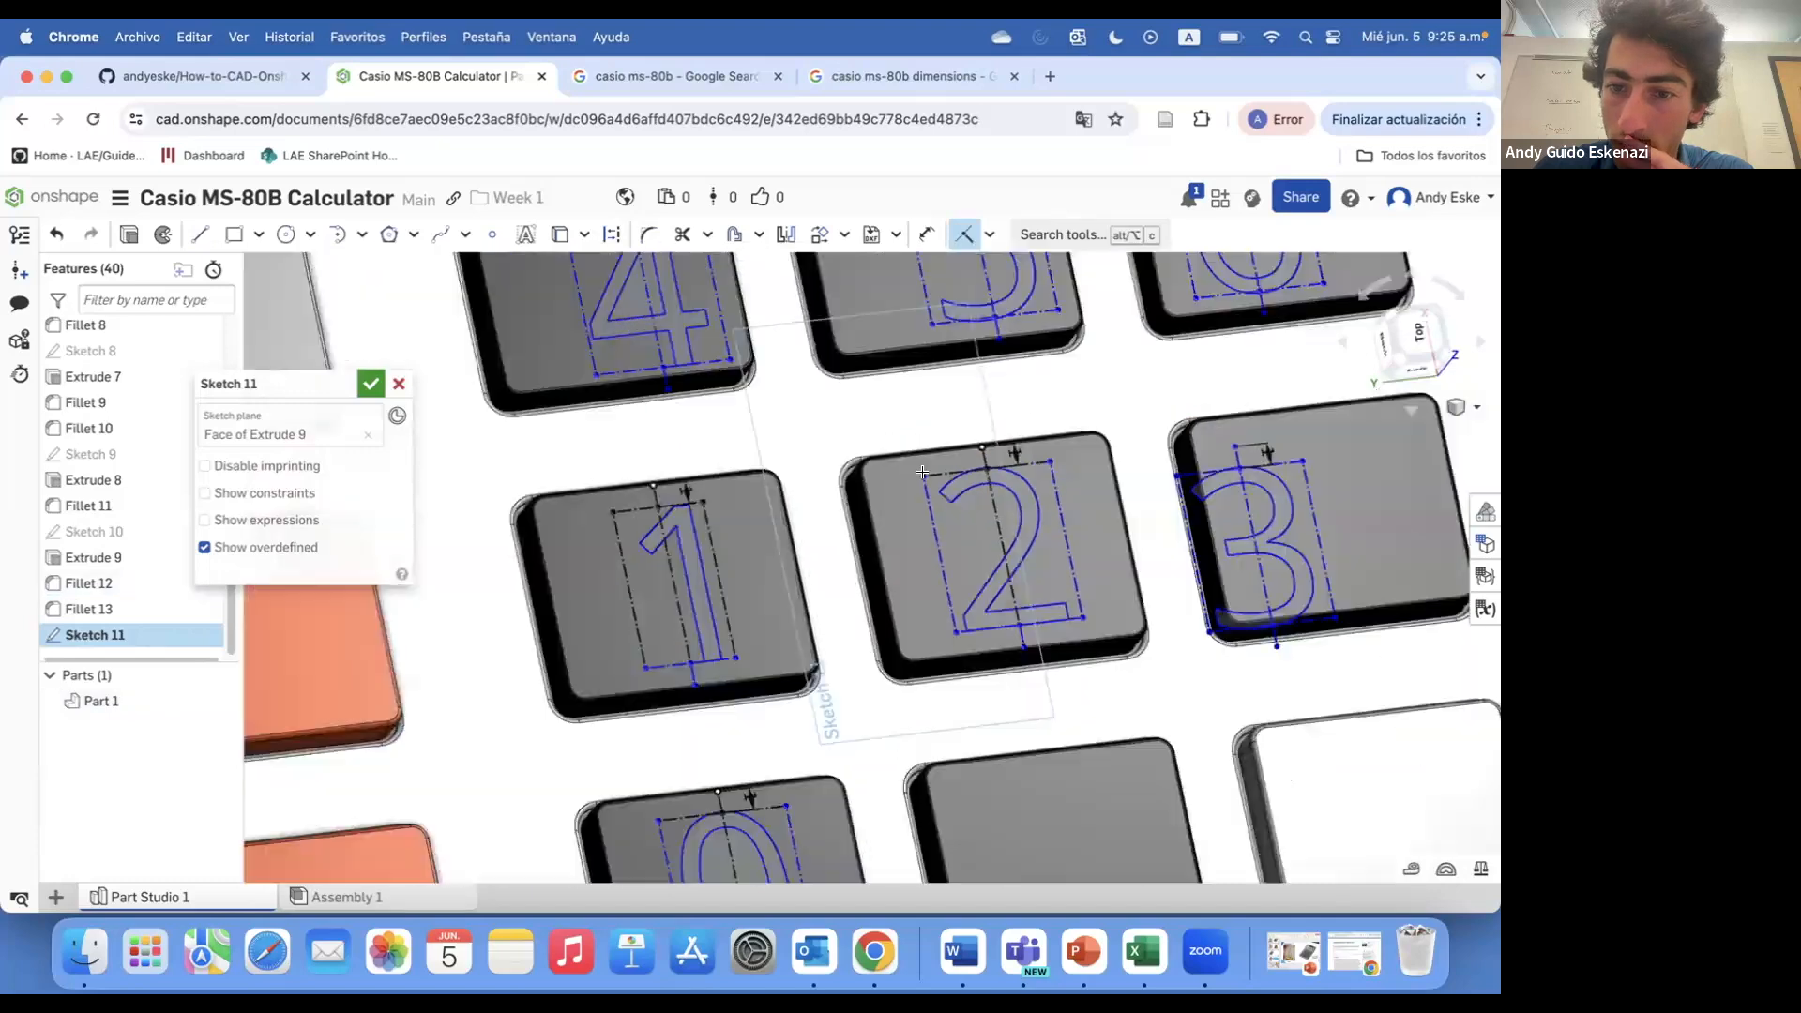
- Reposition the 3 text on its key and constrain its centre line's upper end to the midpoint of the top edge
click(1157, 457)
scroll(1209, 420, up, 5)
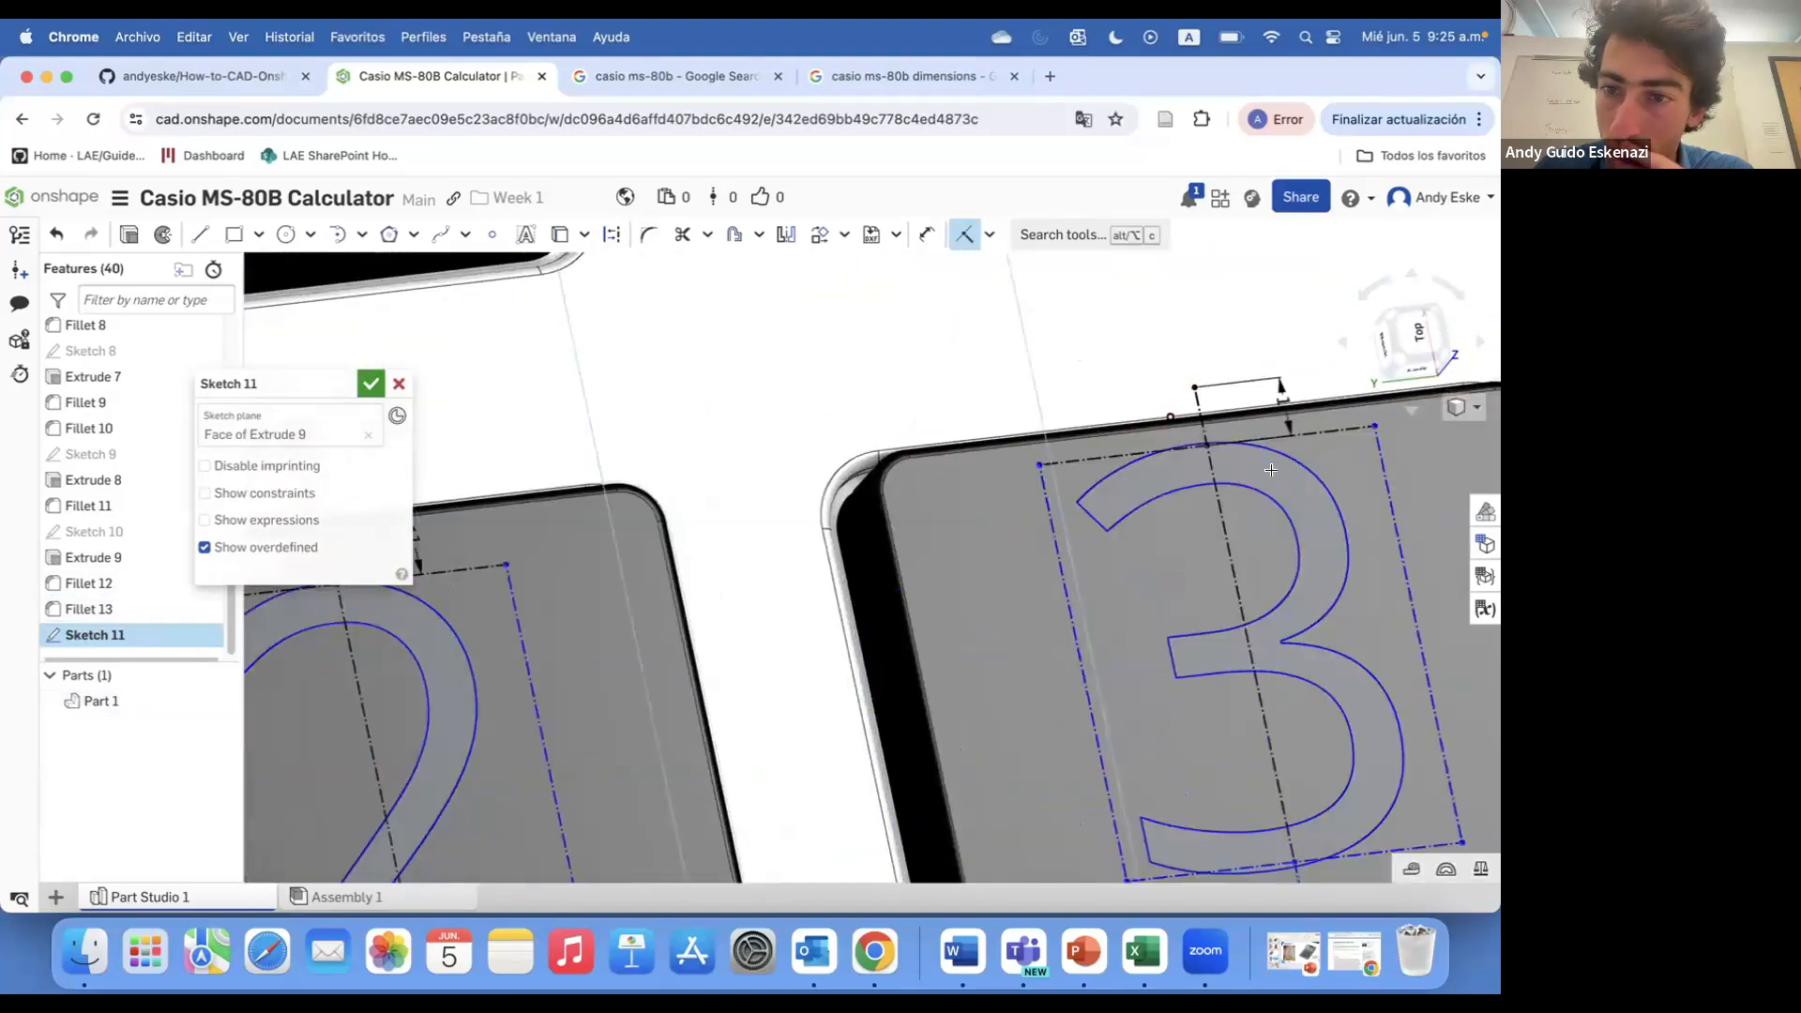
drag(1270, 475, 1002, 528)
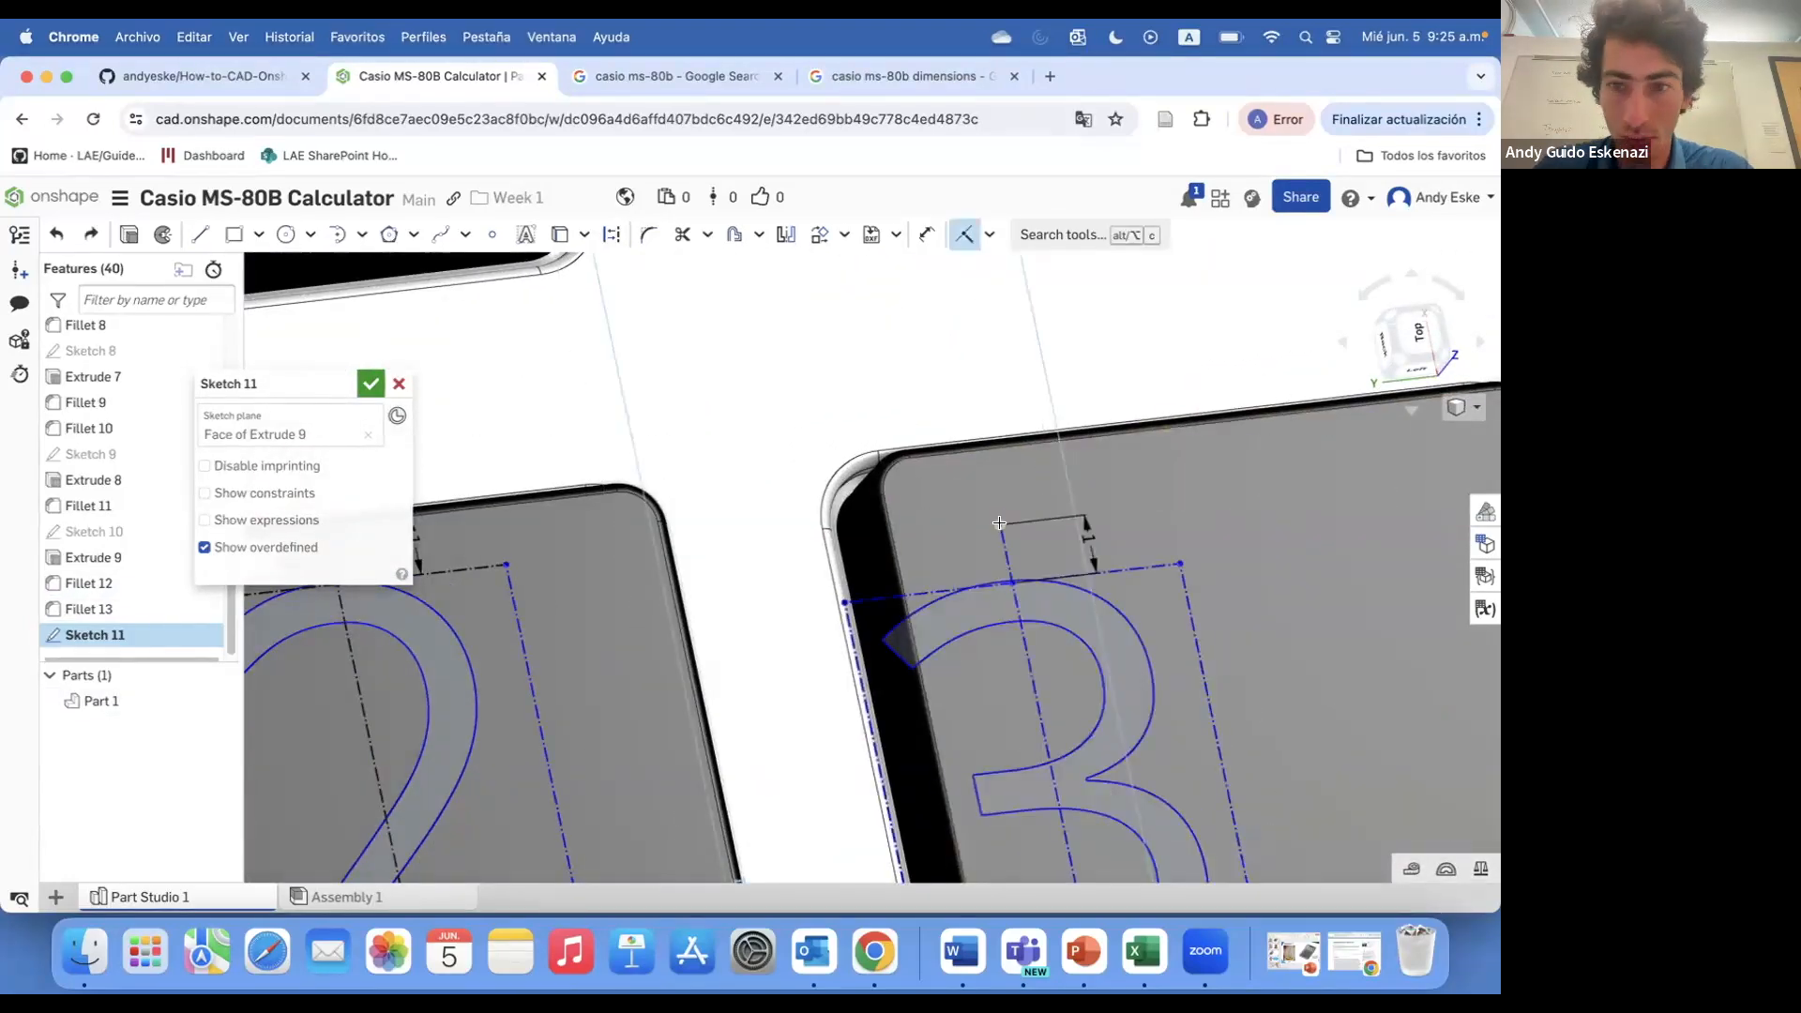
scroll(999, 522, down, 3)
scroll(1164, 469, down, 2)
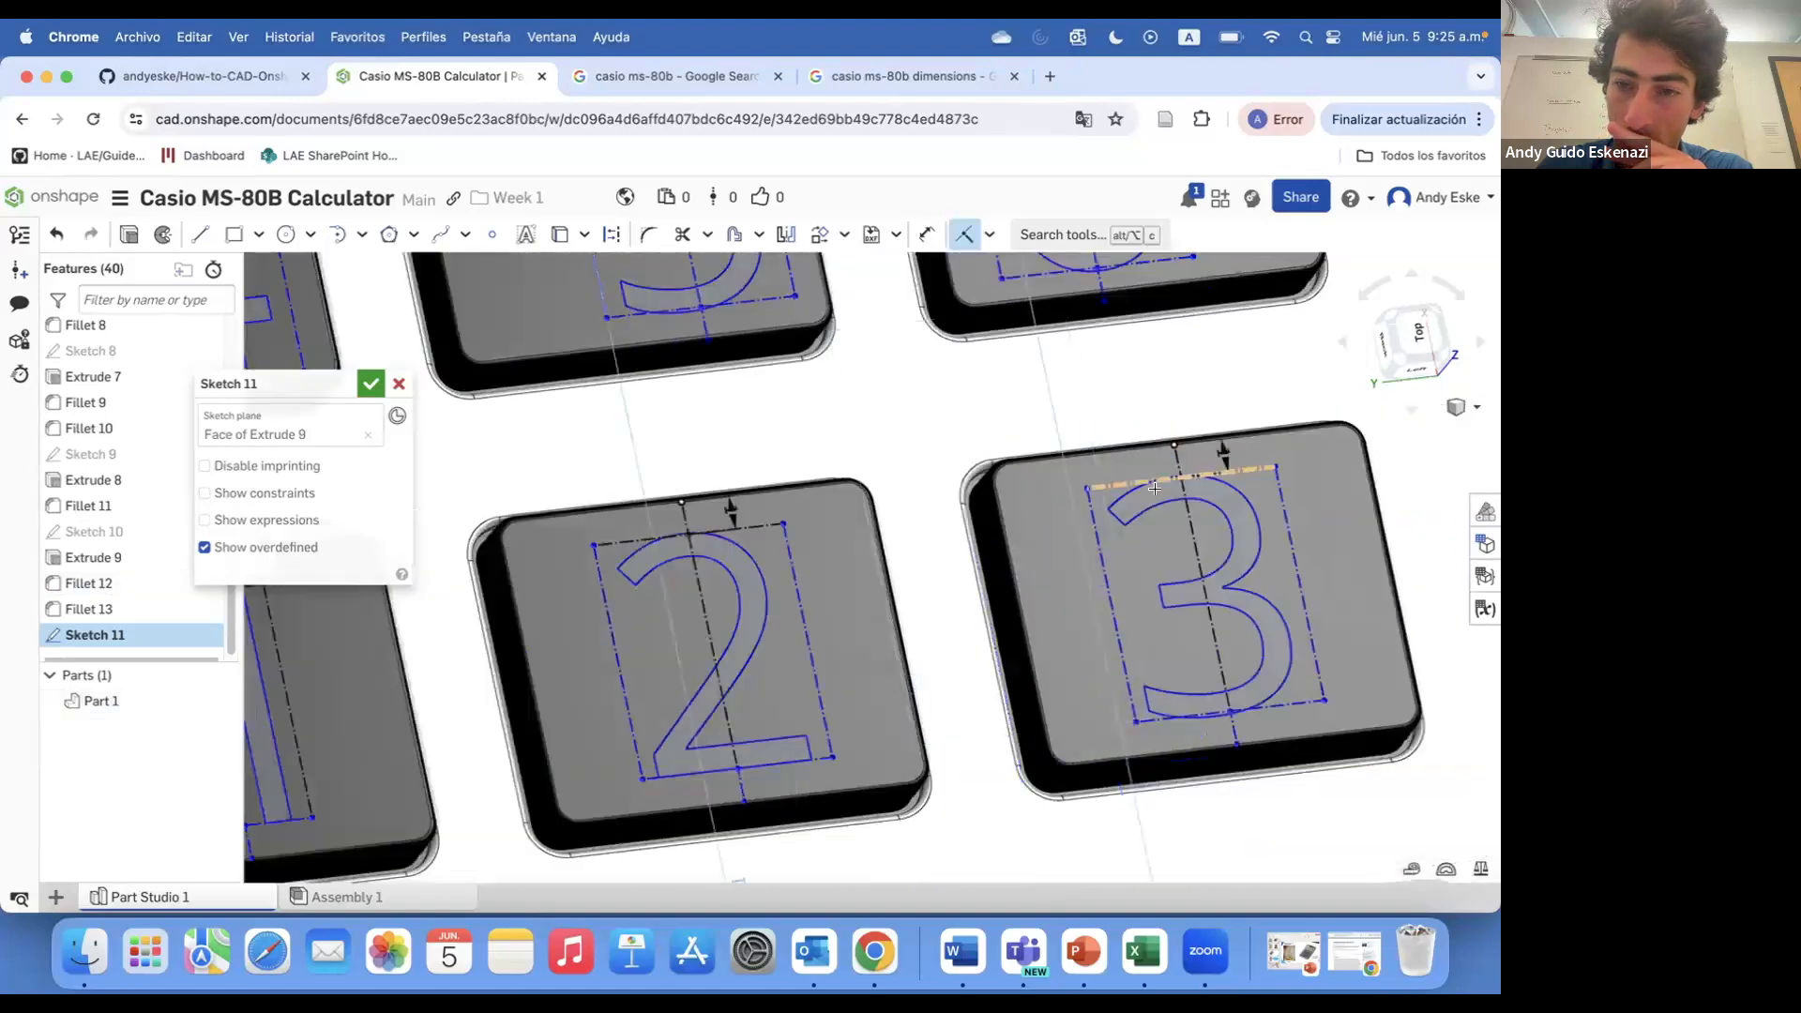
- Constrain the centre lines of the 6, 5 and 4 texts to the midpoints of their keys' top edges
scroll(1154, 488, down, 5)
scroll(1187, 316, up, 6)
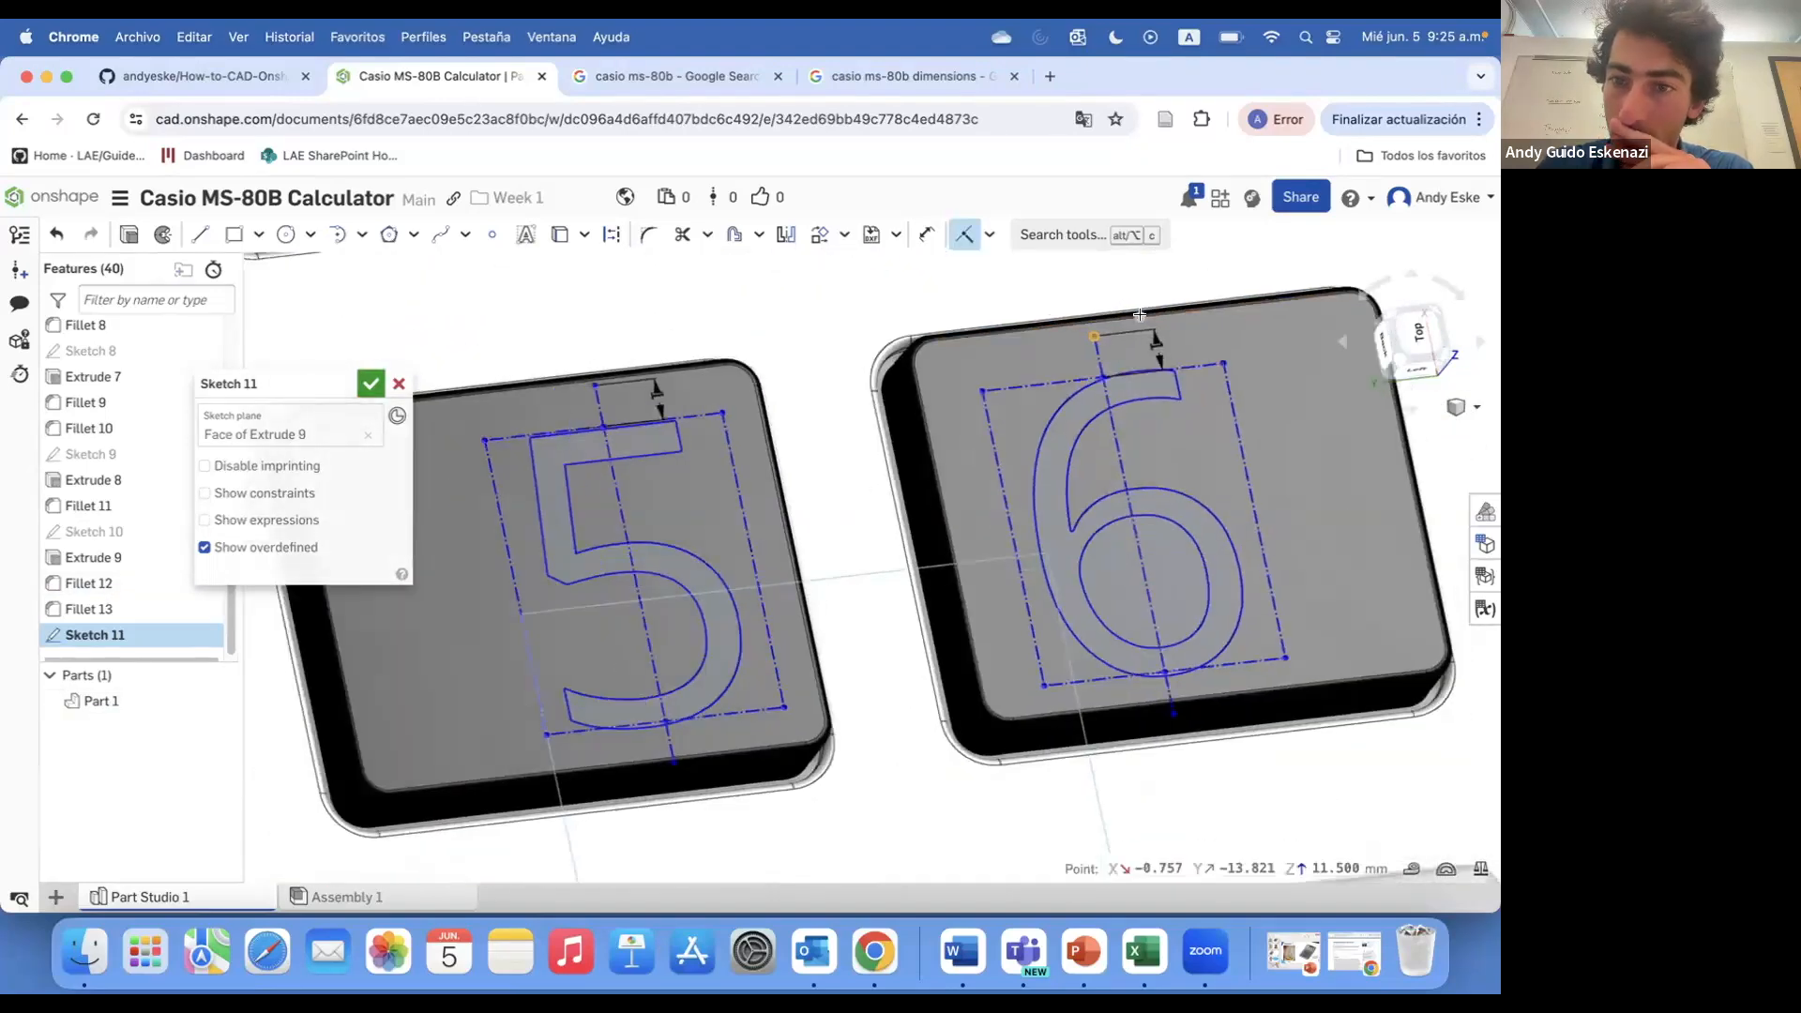
scroll(1139, 314, down, 2)
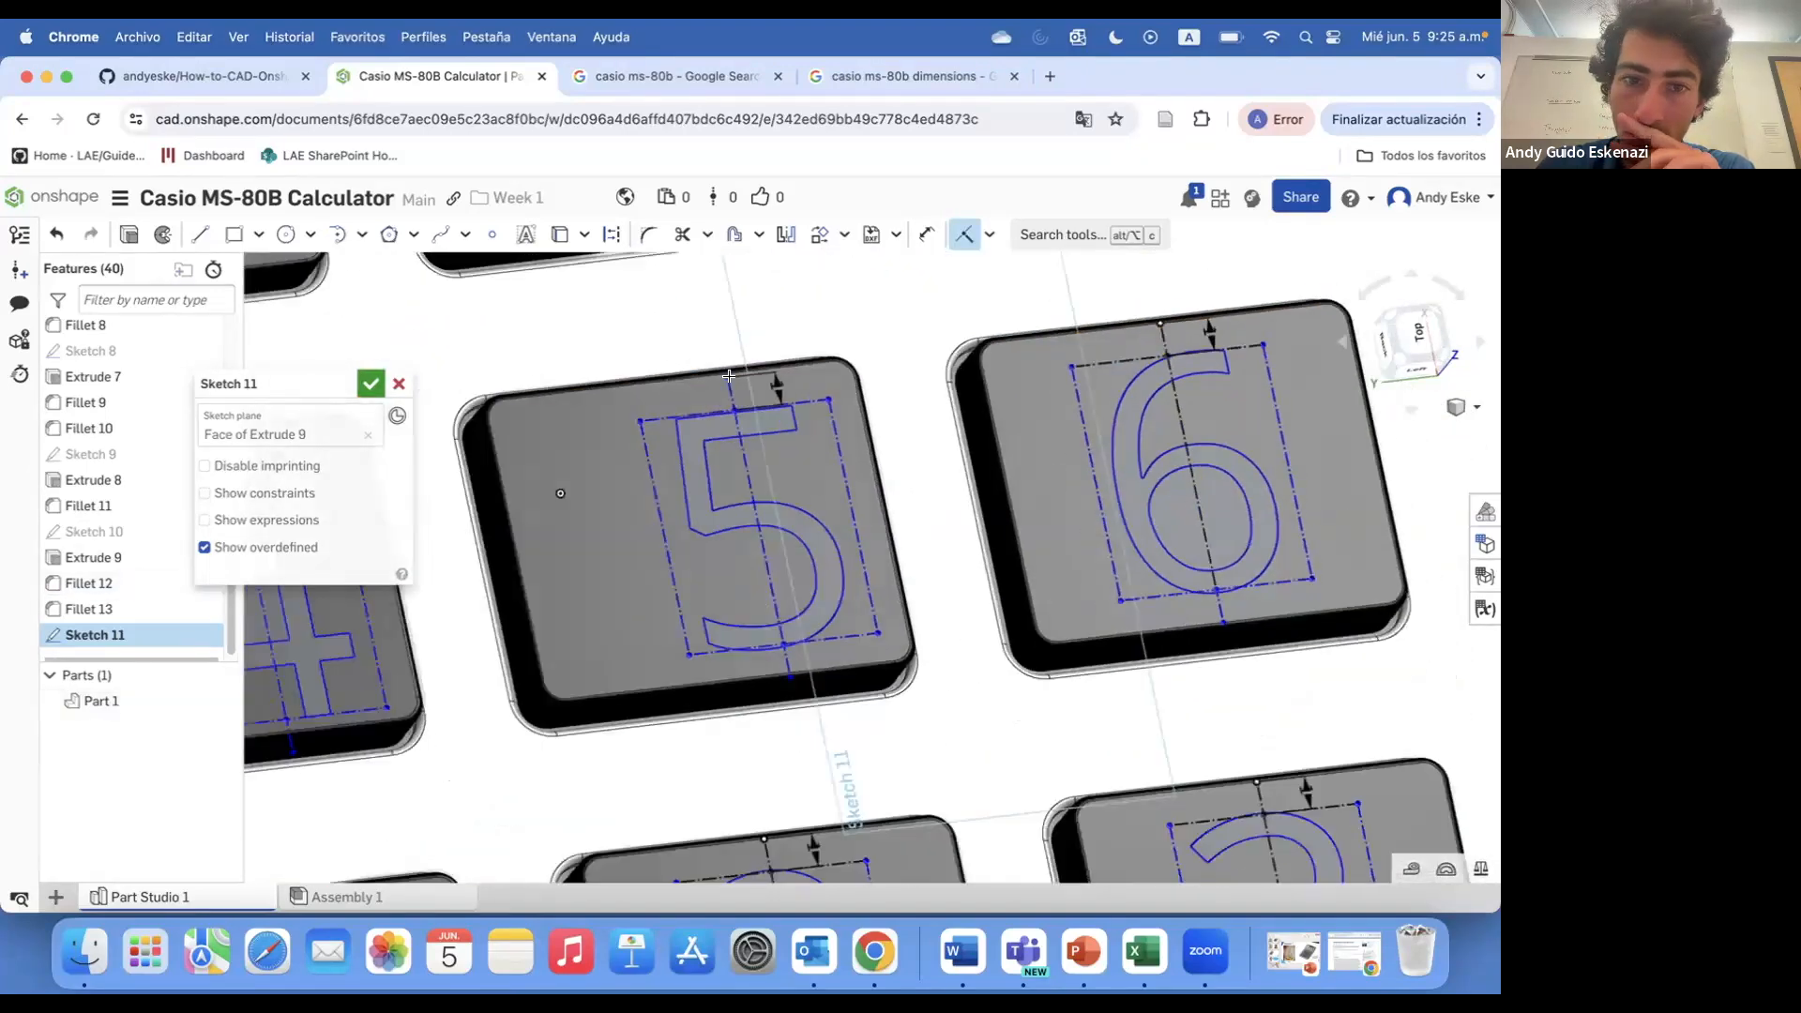
click(663, 380)
scroll(661, 380, down, 4)
scroll(423, 404, up, 5)
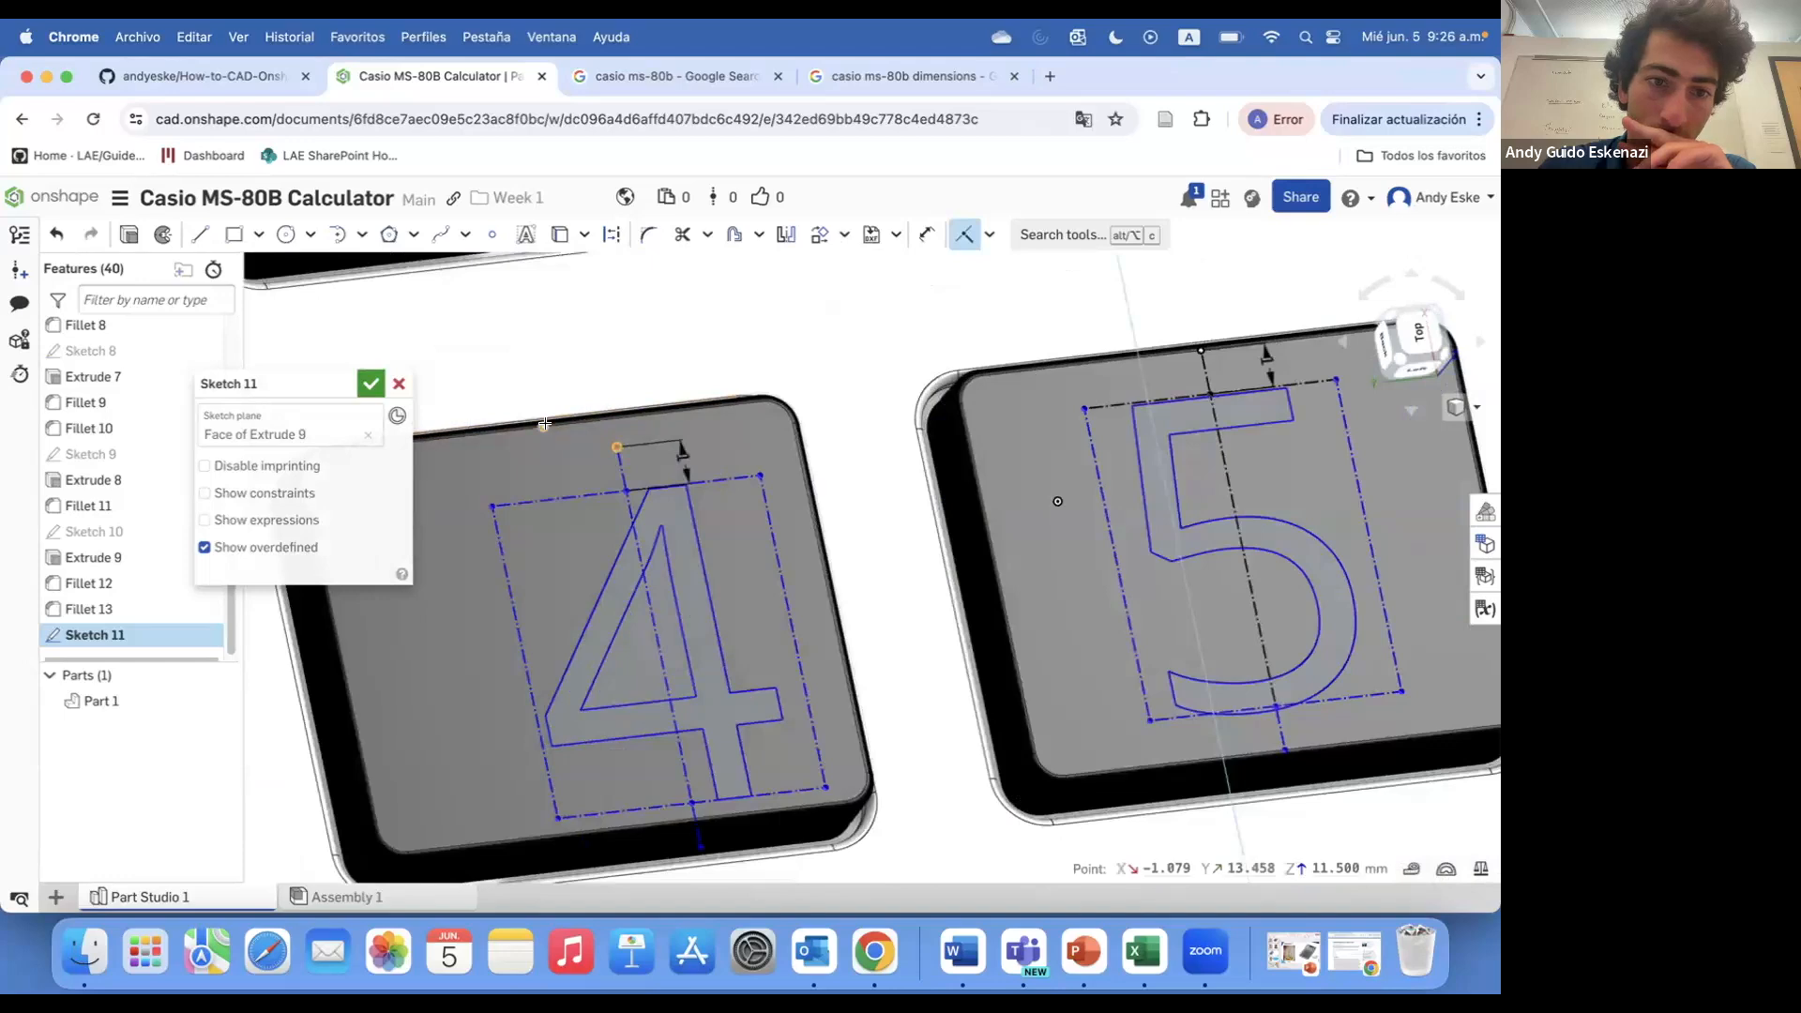
click(543, 426)
scroll(694, 455, down, 5)
- Constrain the 8's centre line to the midpoints of its key's top and bottom edges, and the 9's upper end to its key's top-edge midpoint
scroll(774, 300, up, 4)
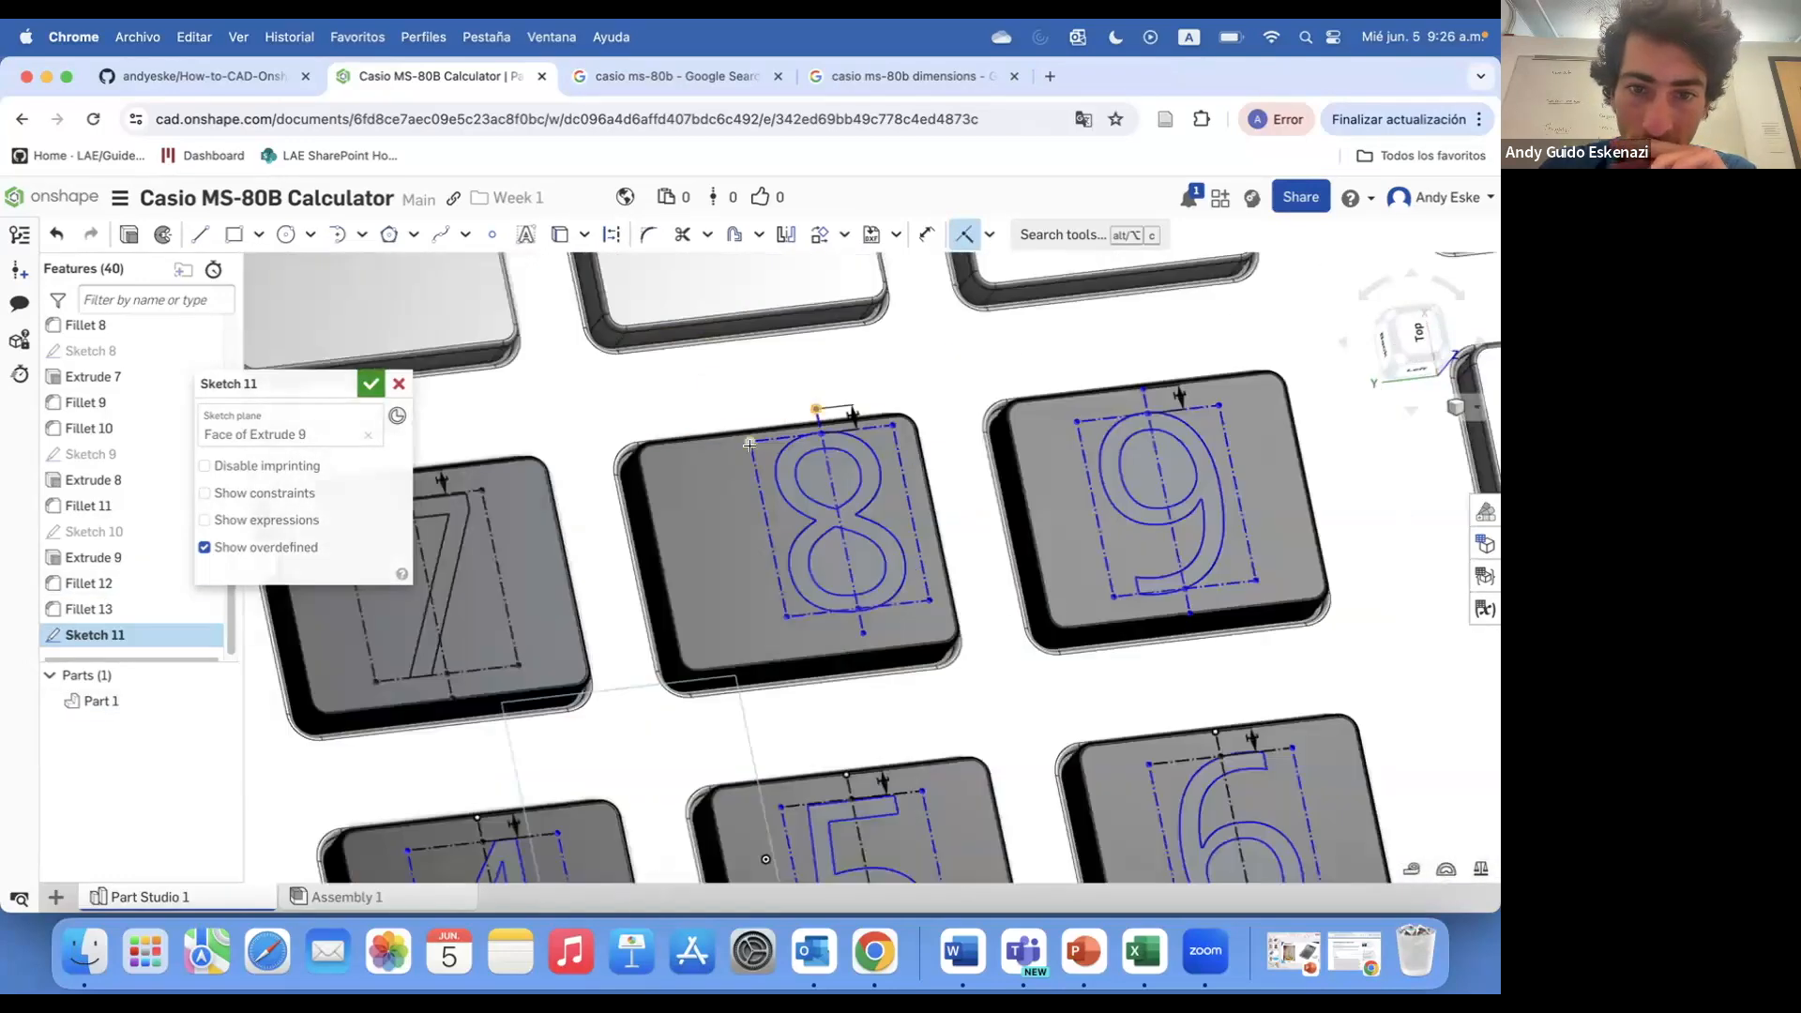
scroll(750, 445, up, 3)
click(767, 431)
scroll(779, 441, down, 3)
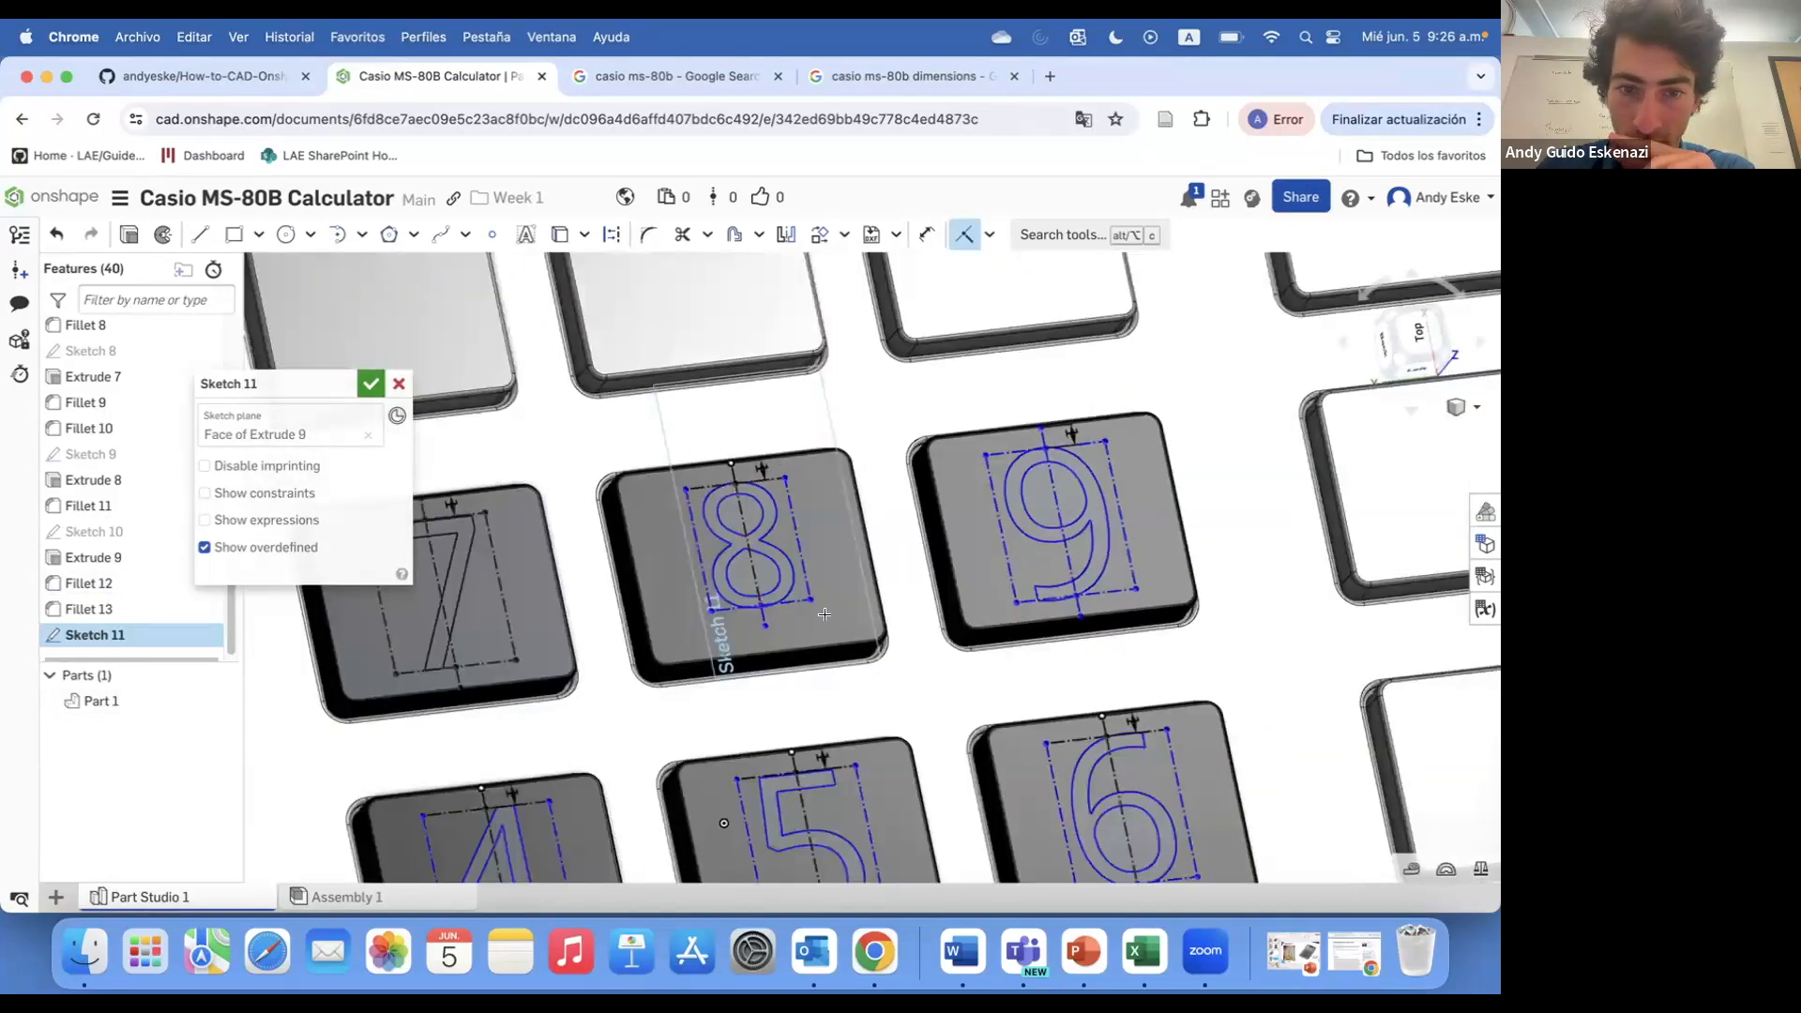
scroll(817, 624, up, 2)
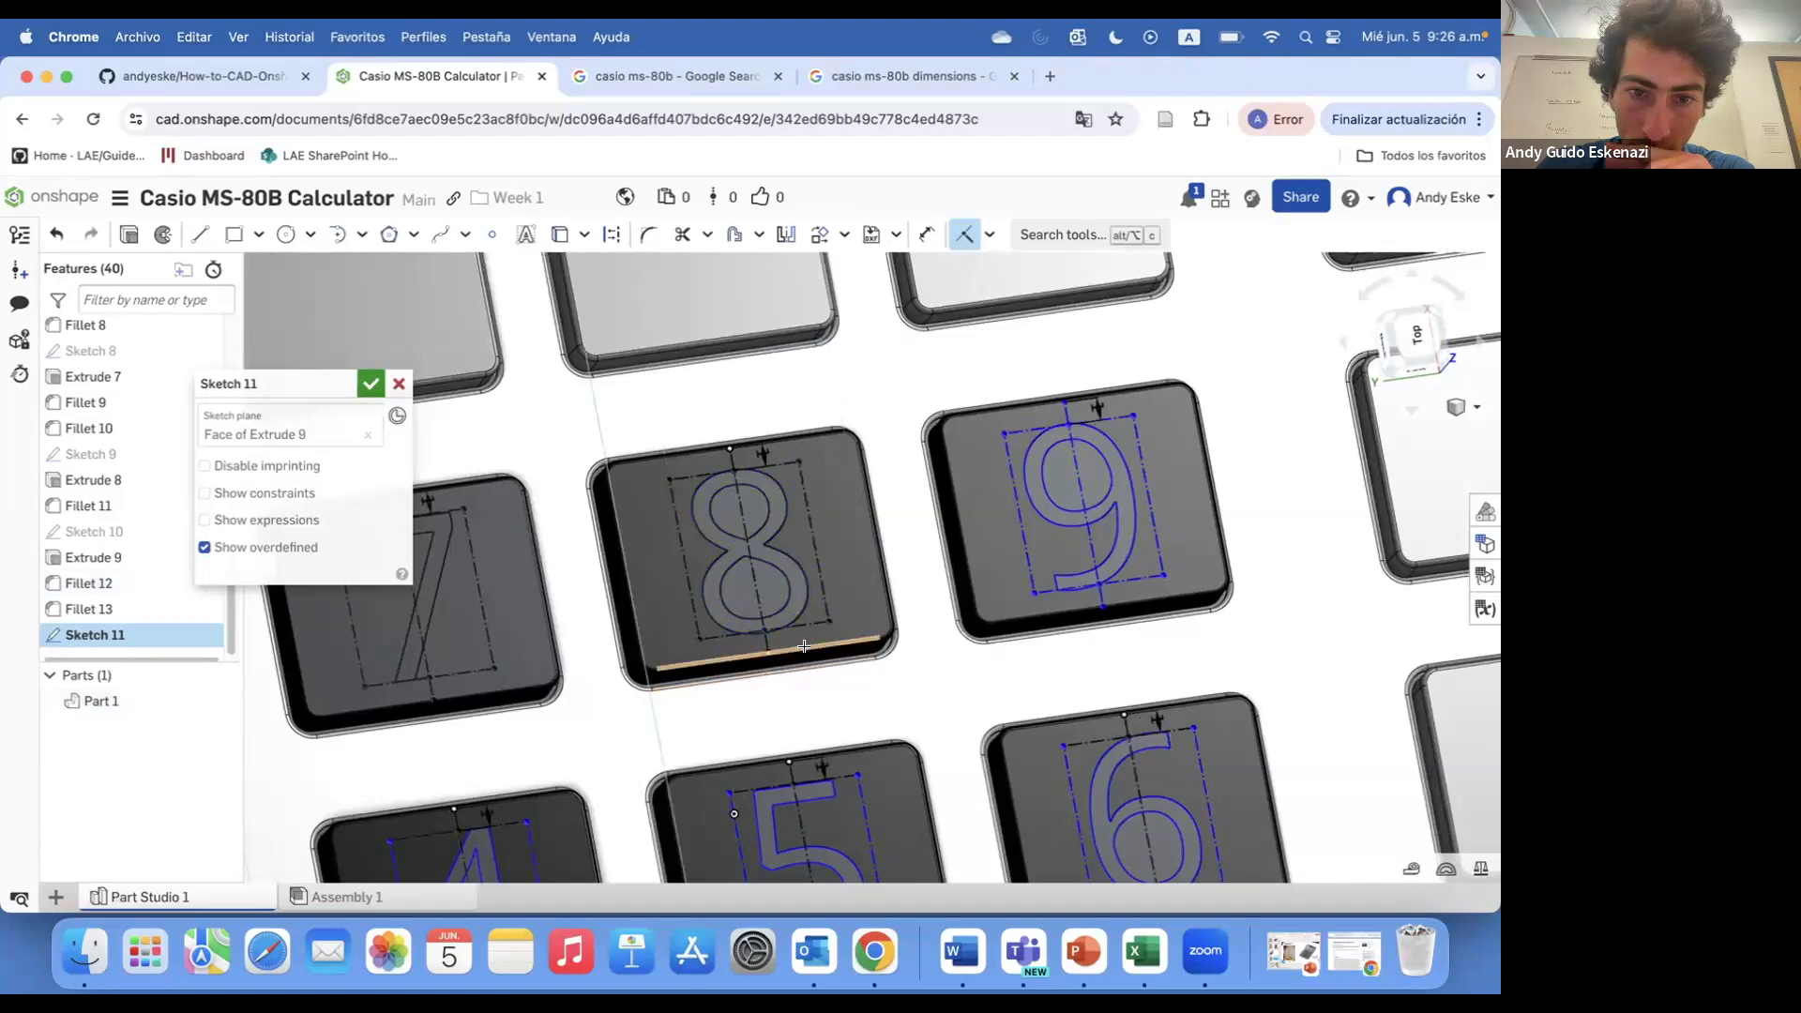
scroll(1058, 400, up, 5)
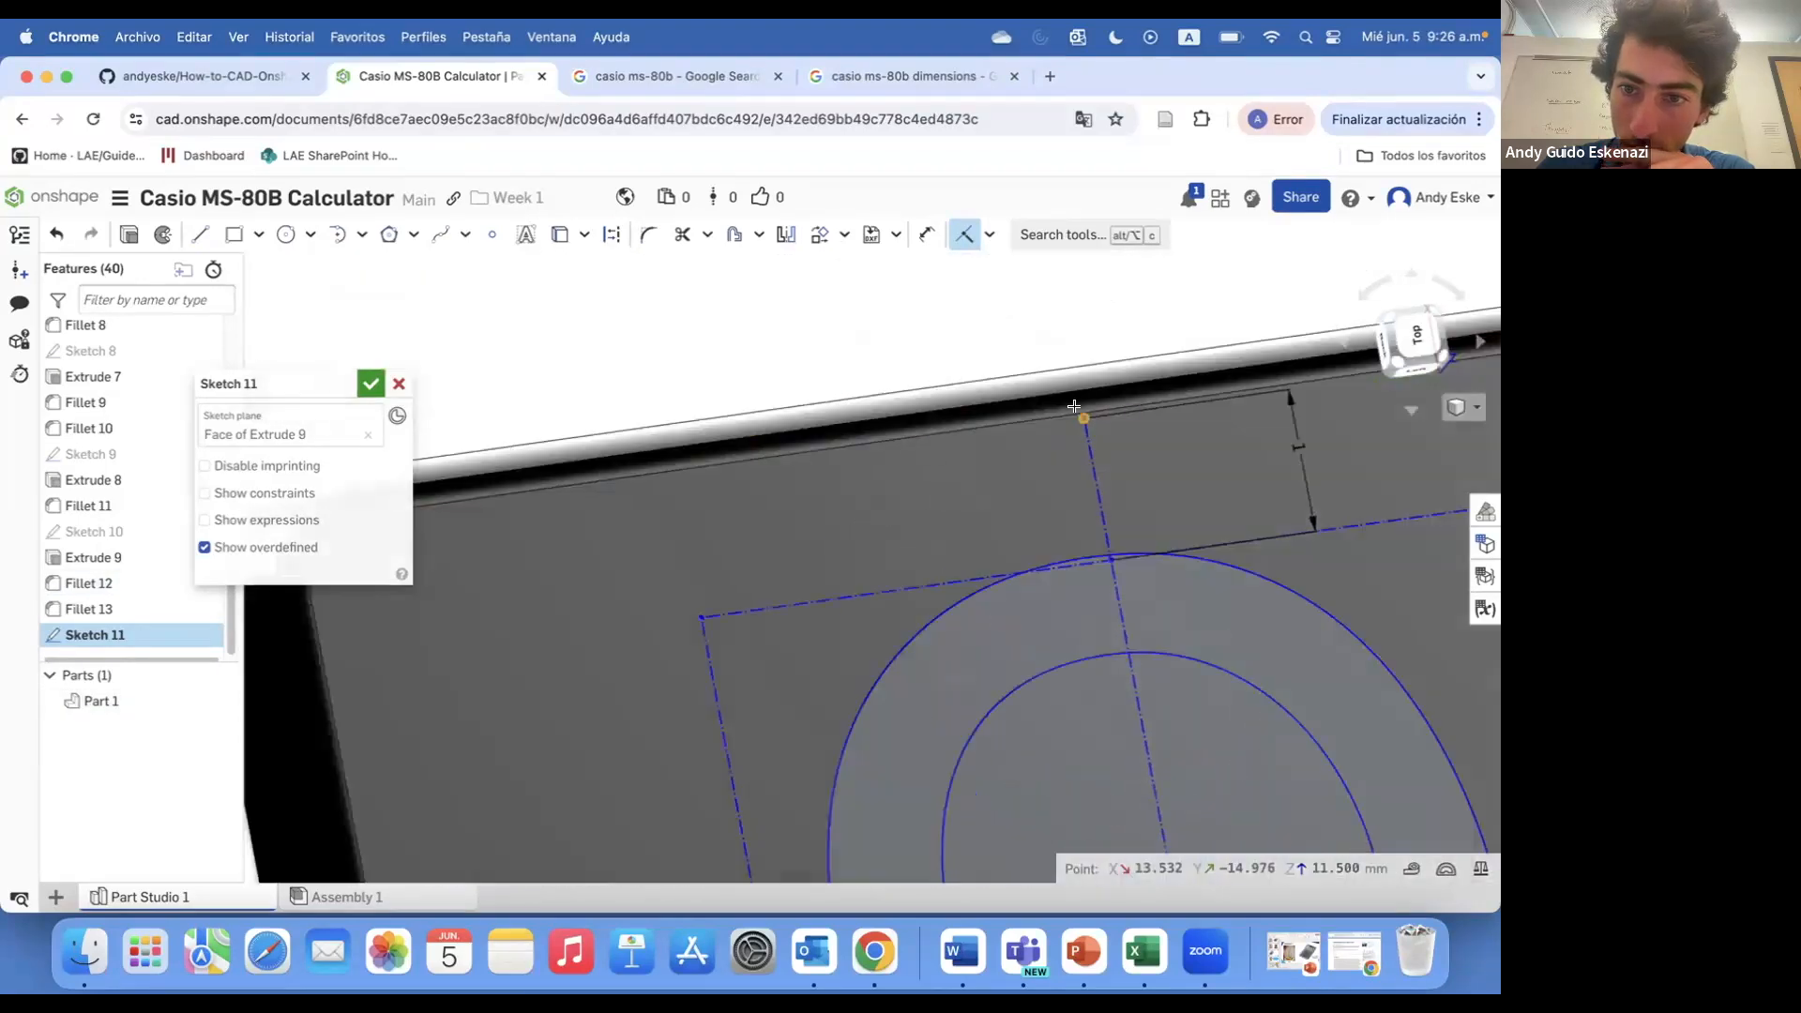
scroll(1049, 515, down, 6)
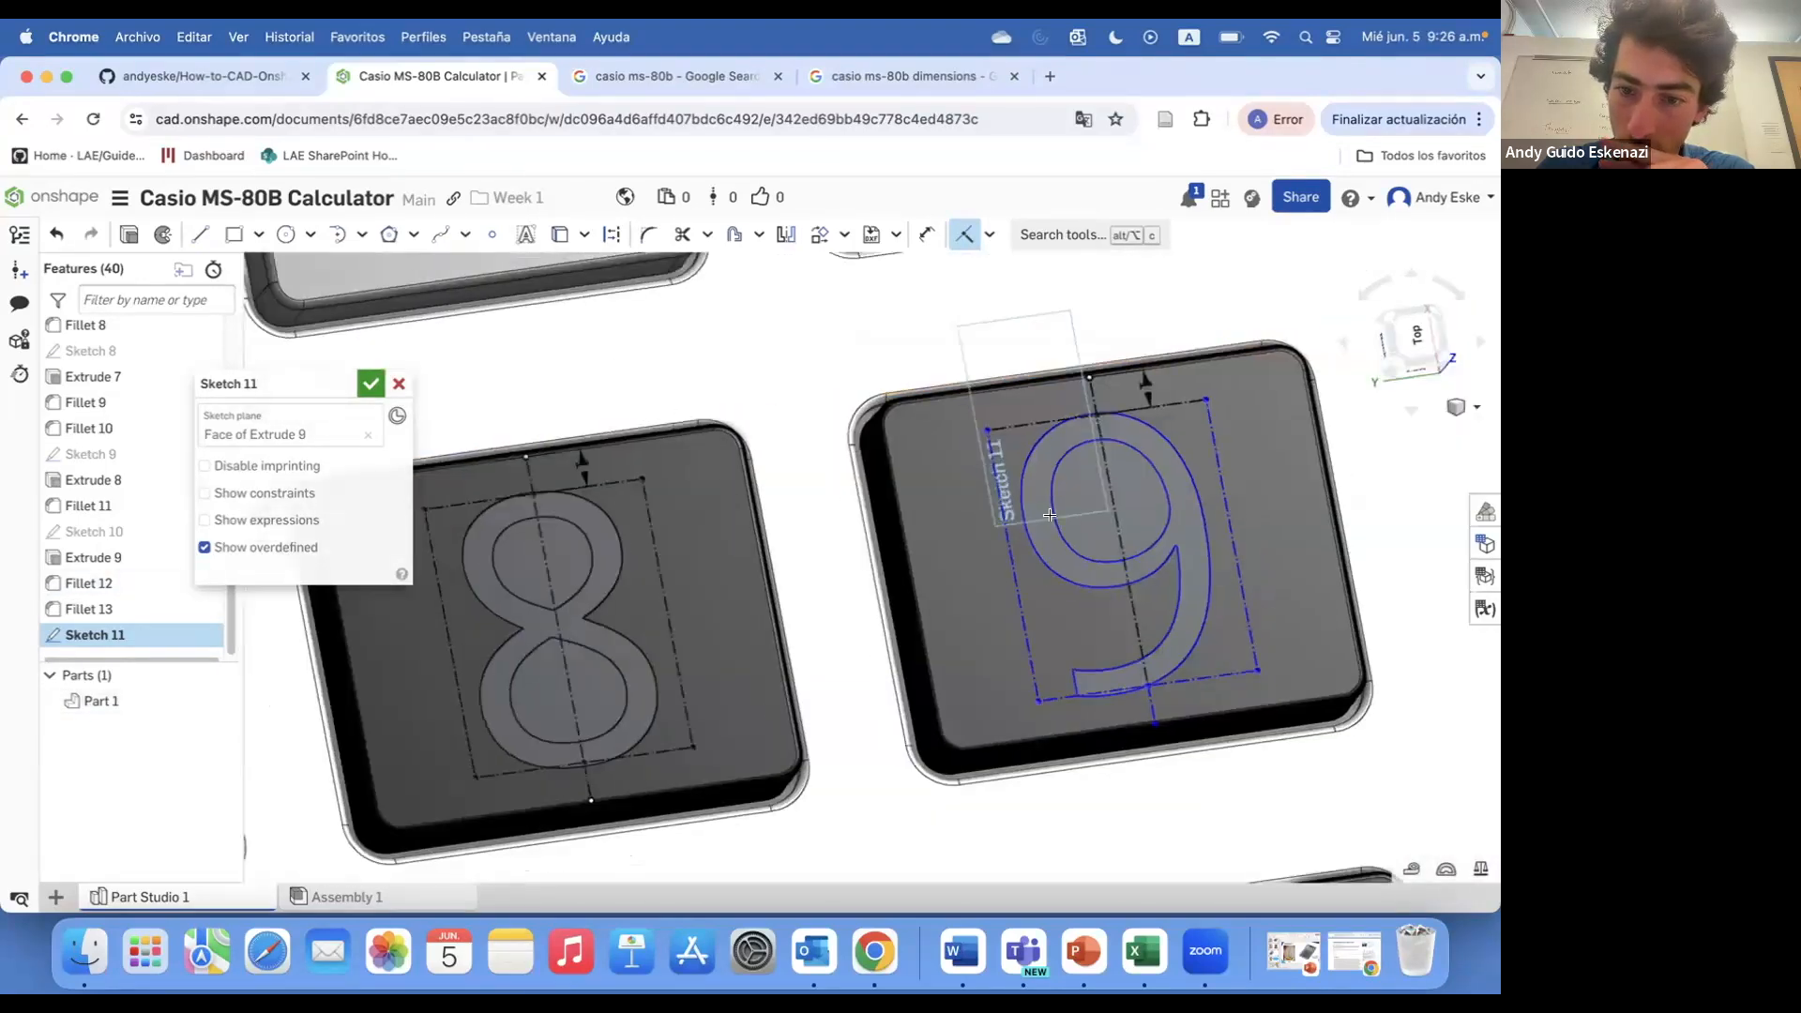
- Apply Equal constraints so the text boxes of the 9, 6, 5 and 4 match the height of the 8's box
key(e)
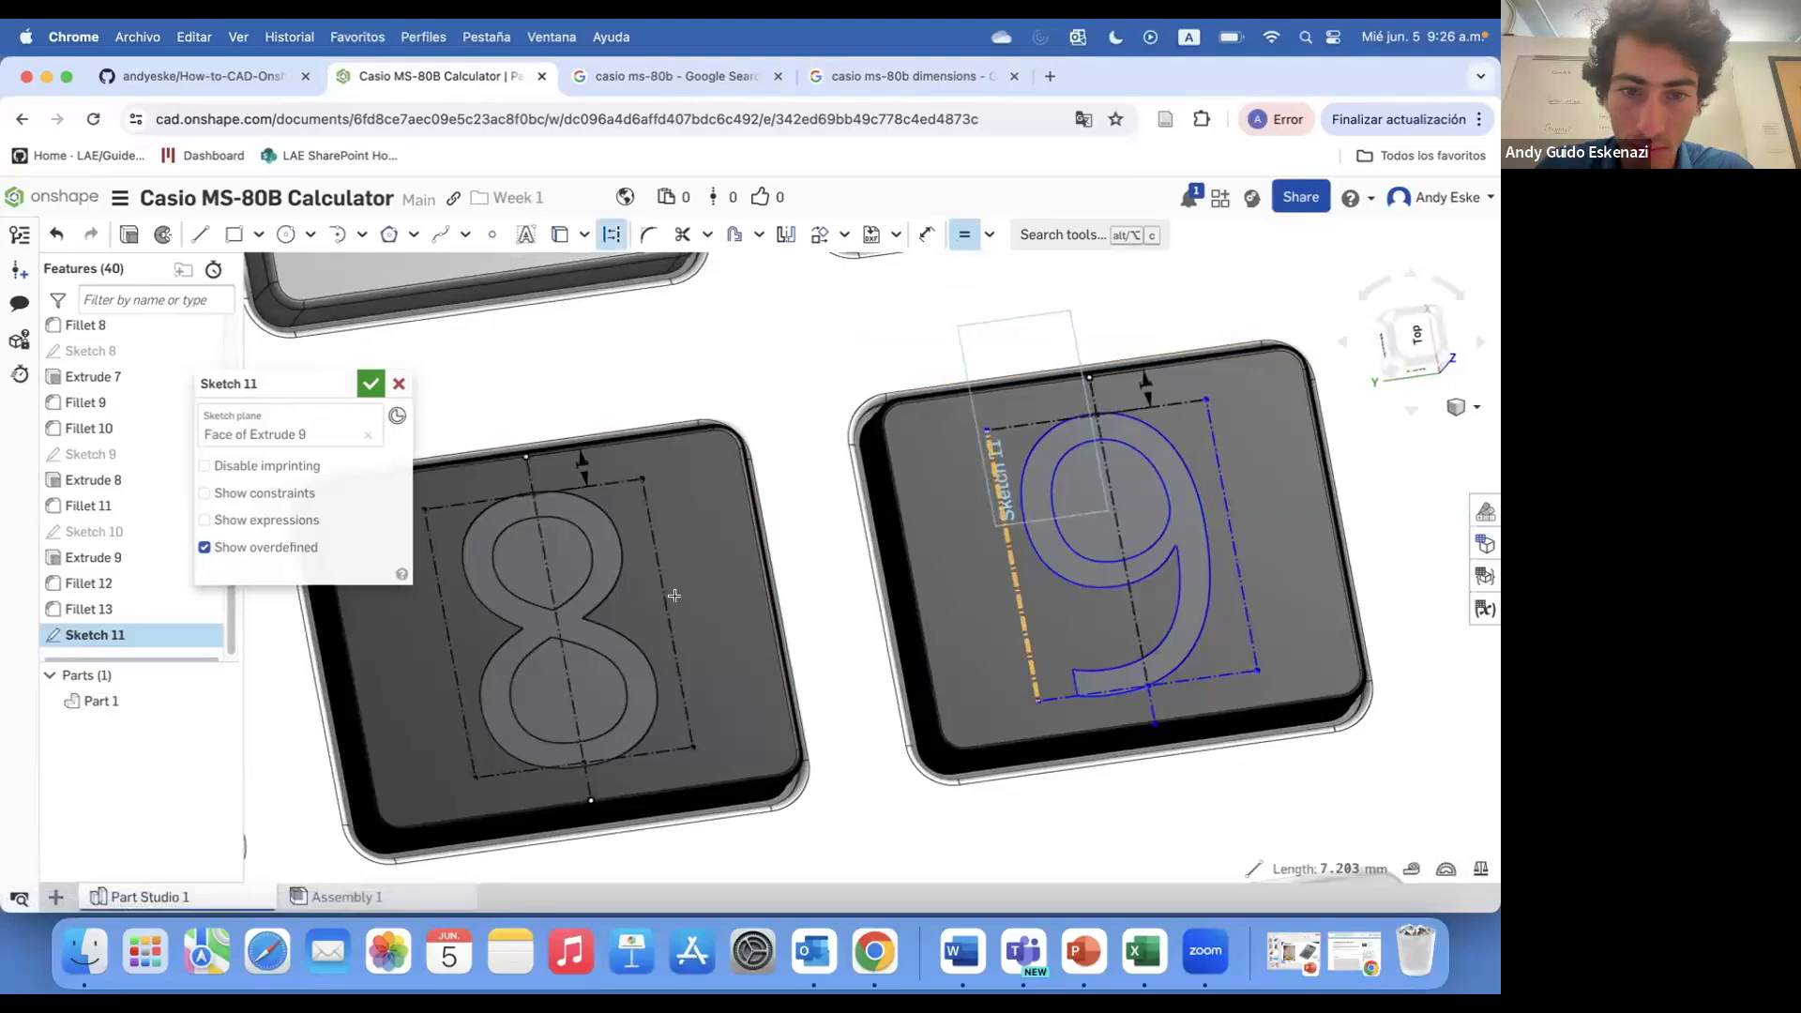
scroll(871, 451, down, 4)
scroll(871, 452, down, 2)
click(977, 723)
click(935, 507)
click(833, 737)
click(931, 519)
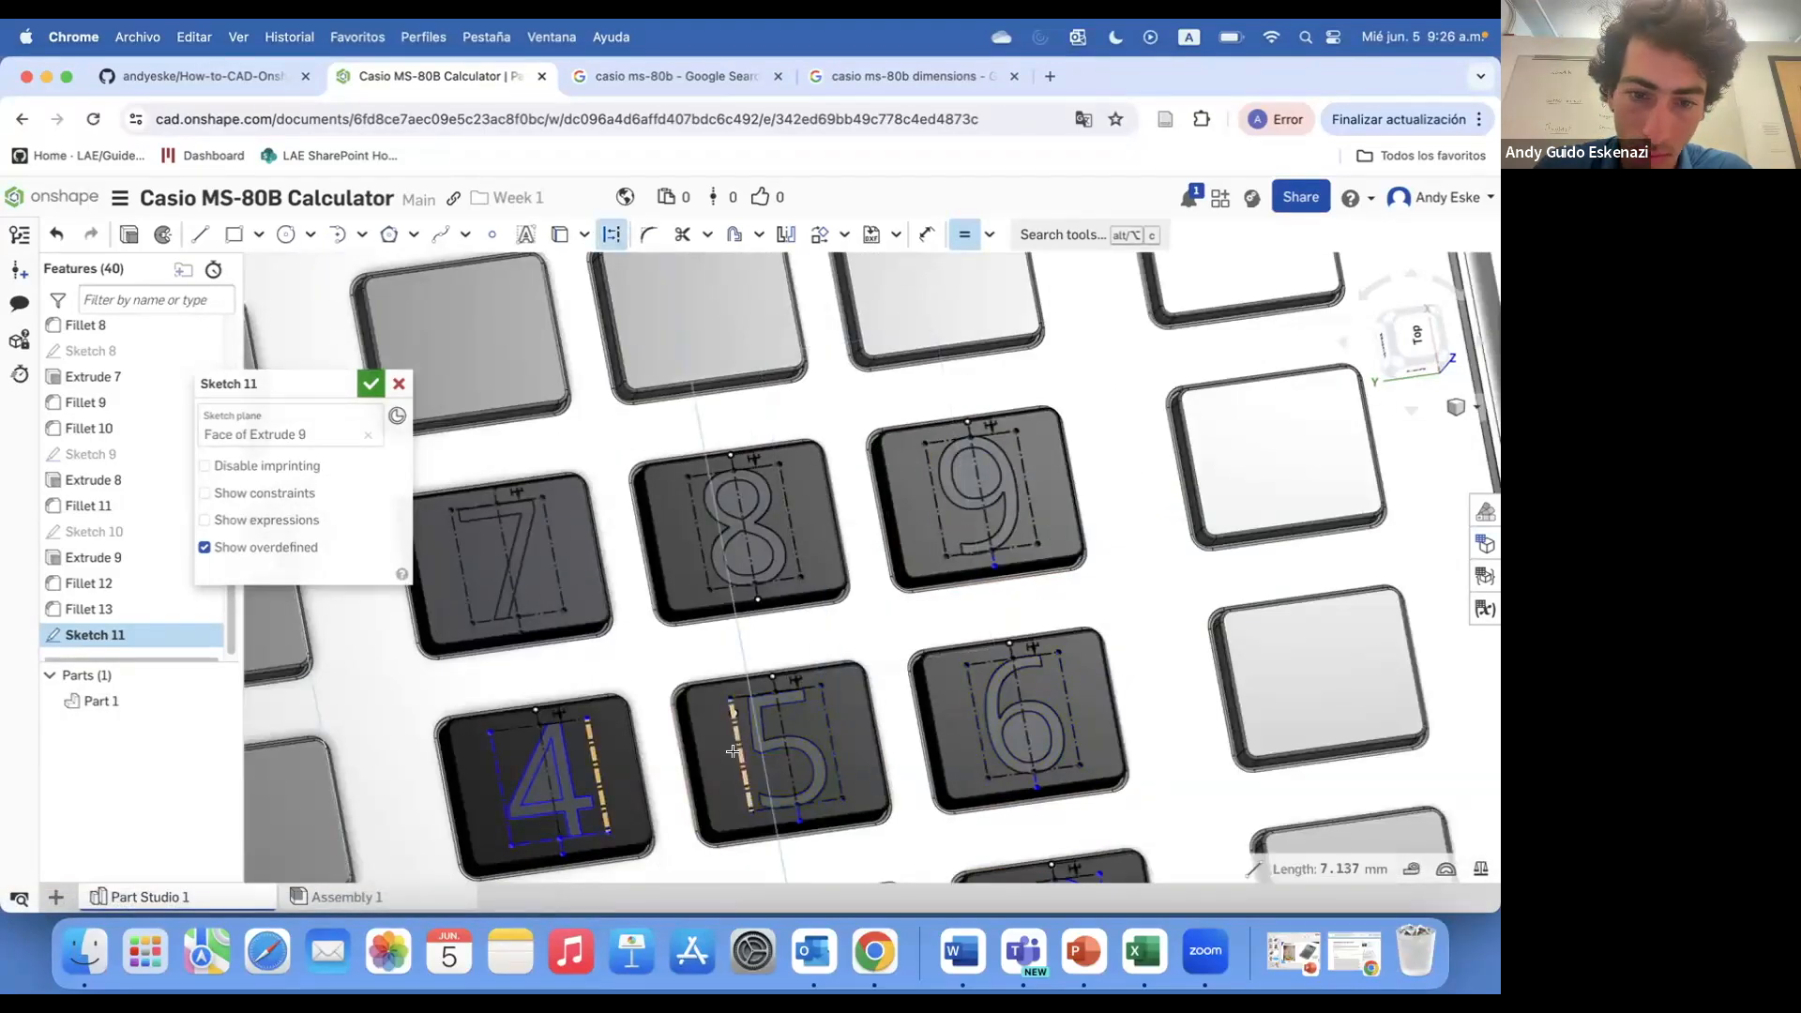
click(733, 751)
- Apply Equal constraints so the text boxes of the 1, 2, 3 and 0 match the height of the other digits
scroll(779, 530, down, 3)
scroll(735, 822, up, 5)
click(618, 638)
click(871, 591)
click(1238, 539)
click(1016, 581)
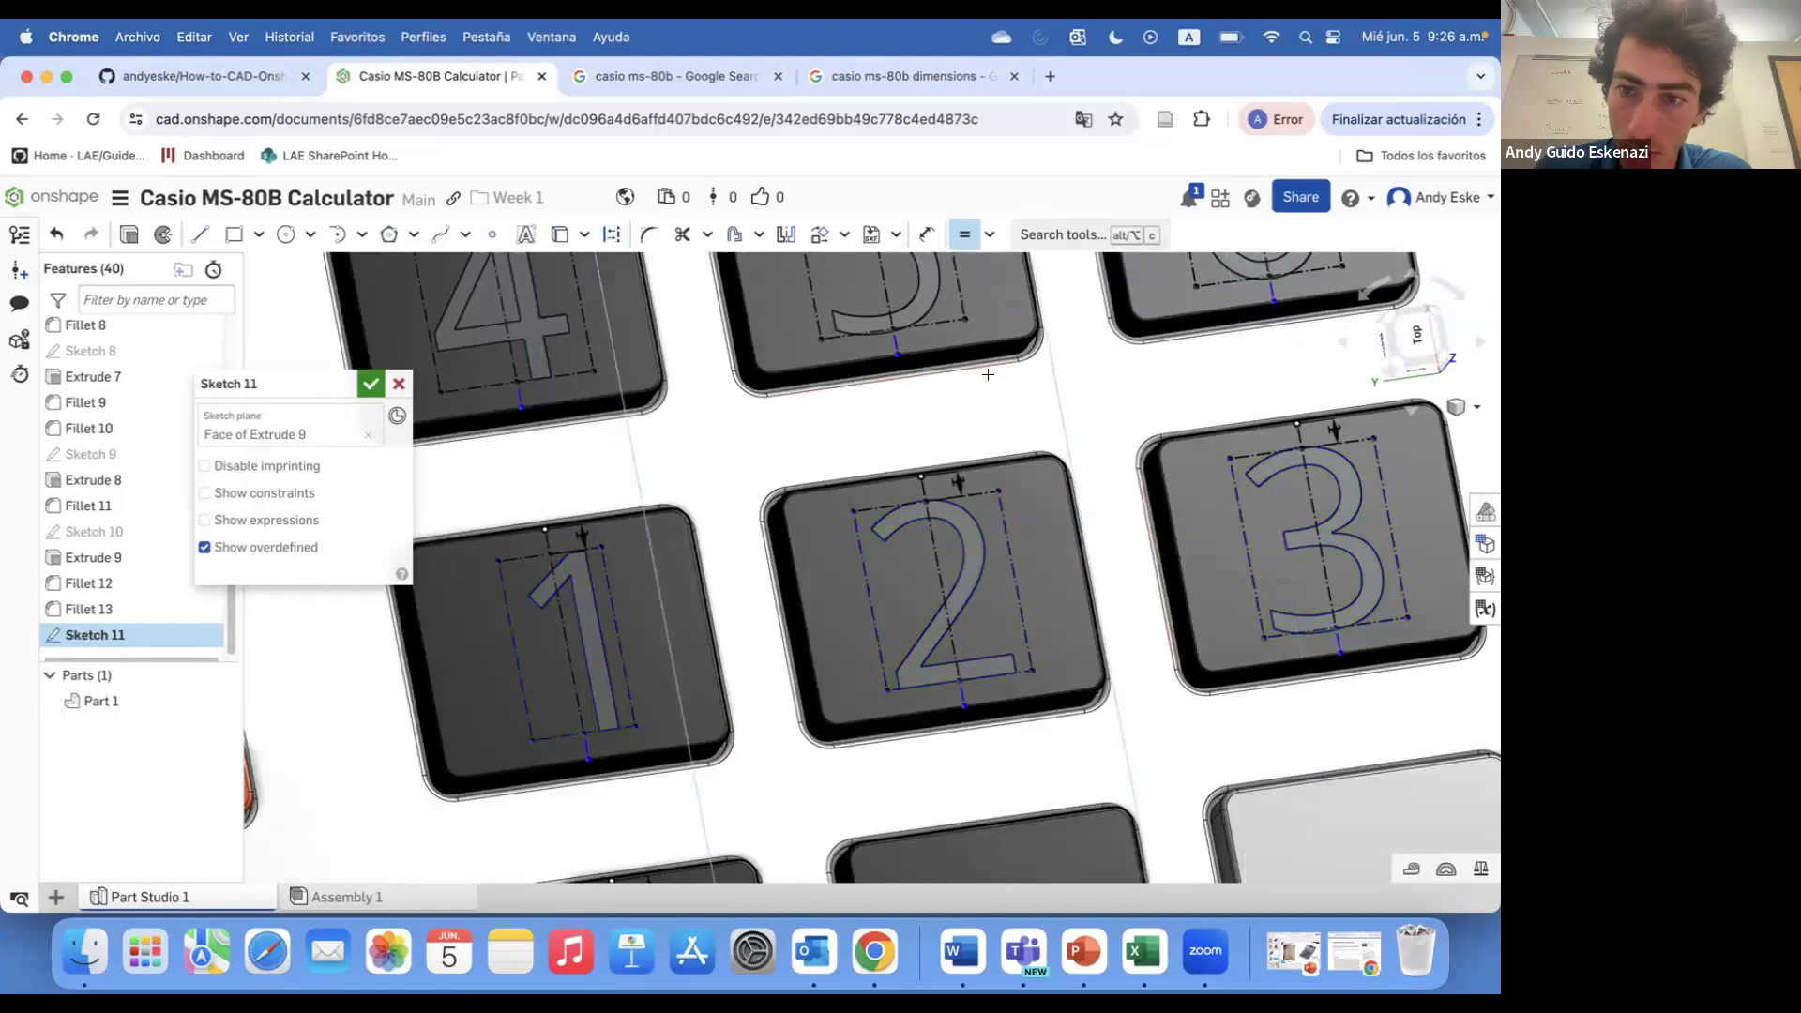
scroll(994, 366, down, 3)
scroll(870, 533, up, 3)
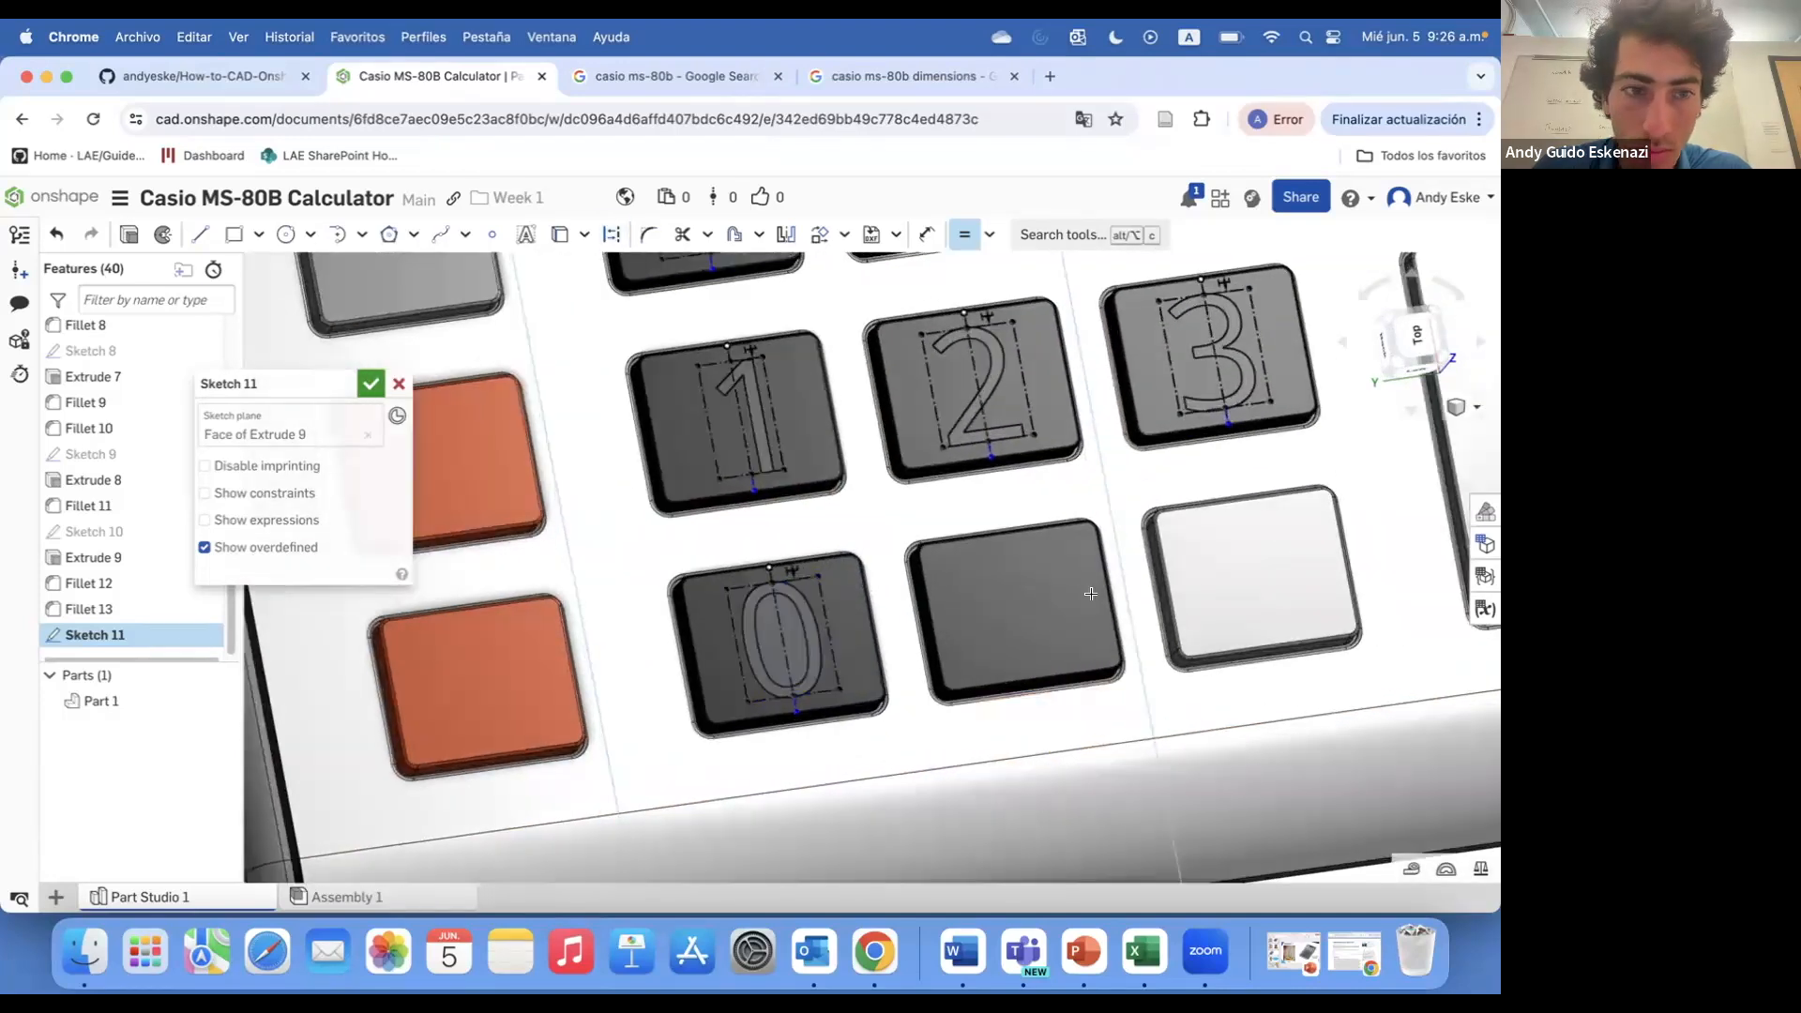
- Draw a construction centre line on the blank dark key beside the 0, between the midpoints of its top and bottom edges
key(l)
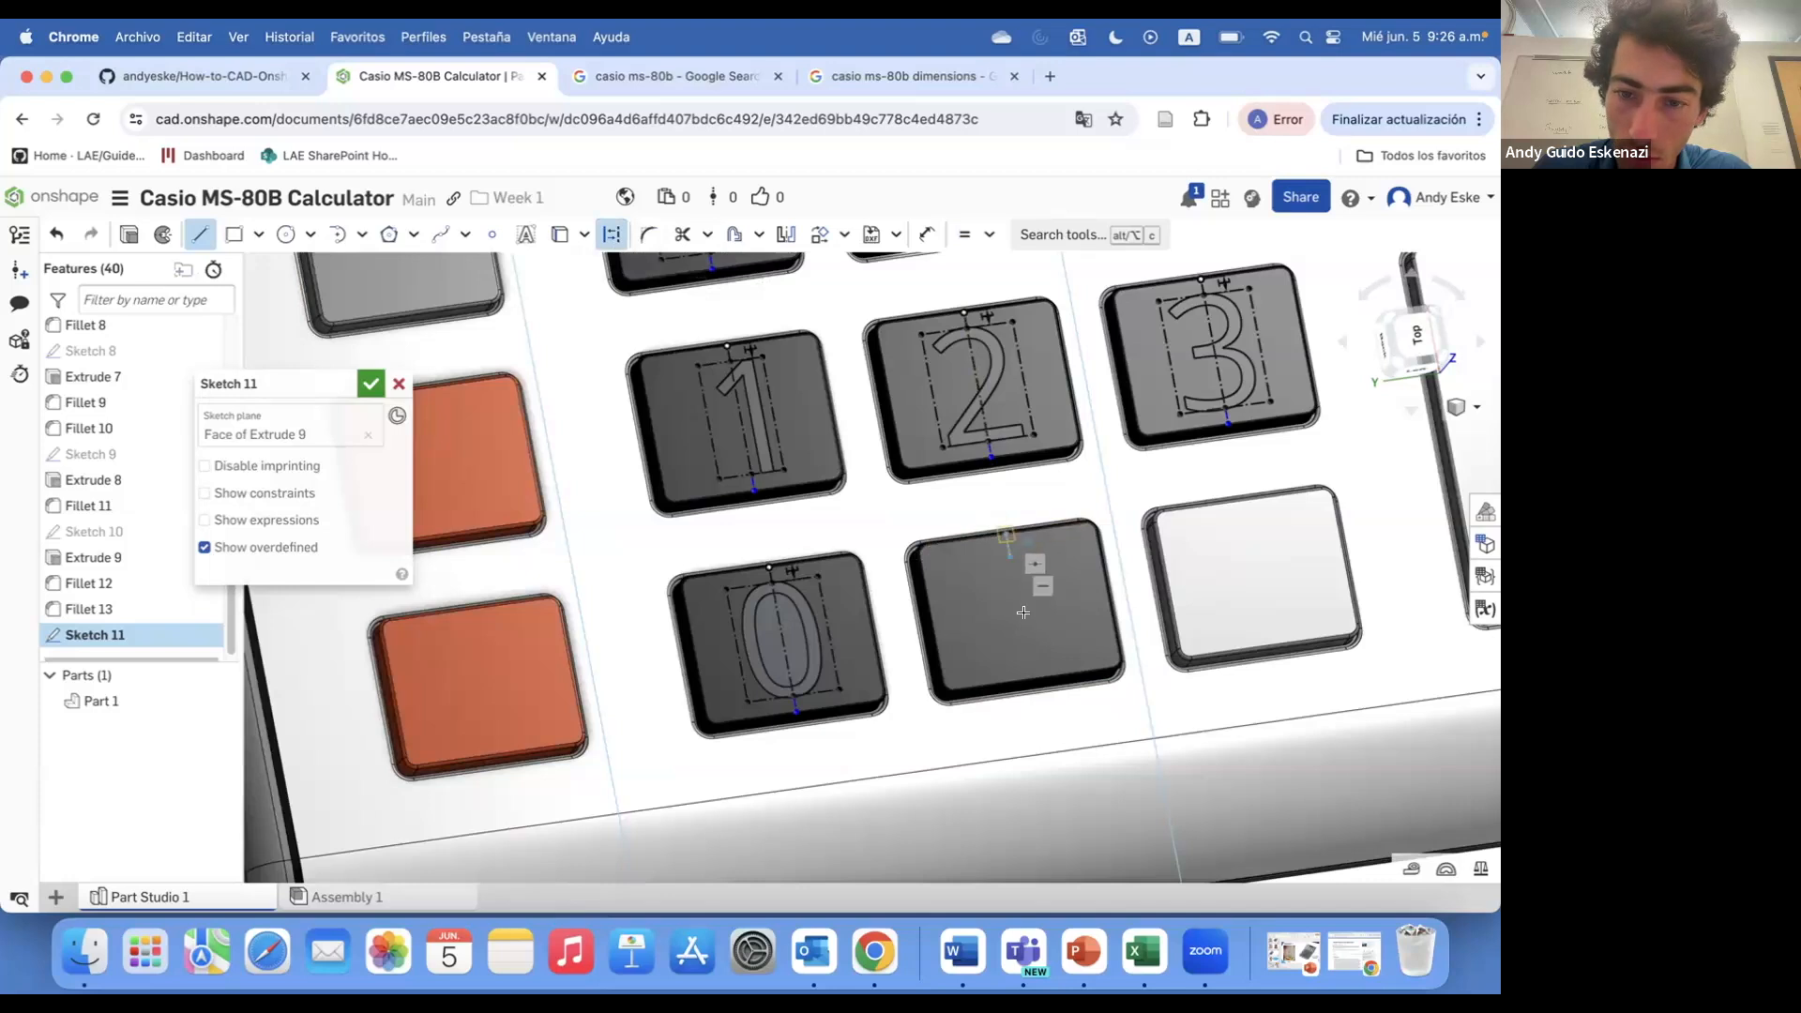
click(1033, 671)
scroll(1041, 656, up, 2)
- Sketch a decimal-point circle at the centre line's midpoint and dimension its diameter to 2 mm
key(c)
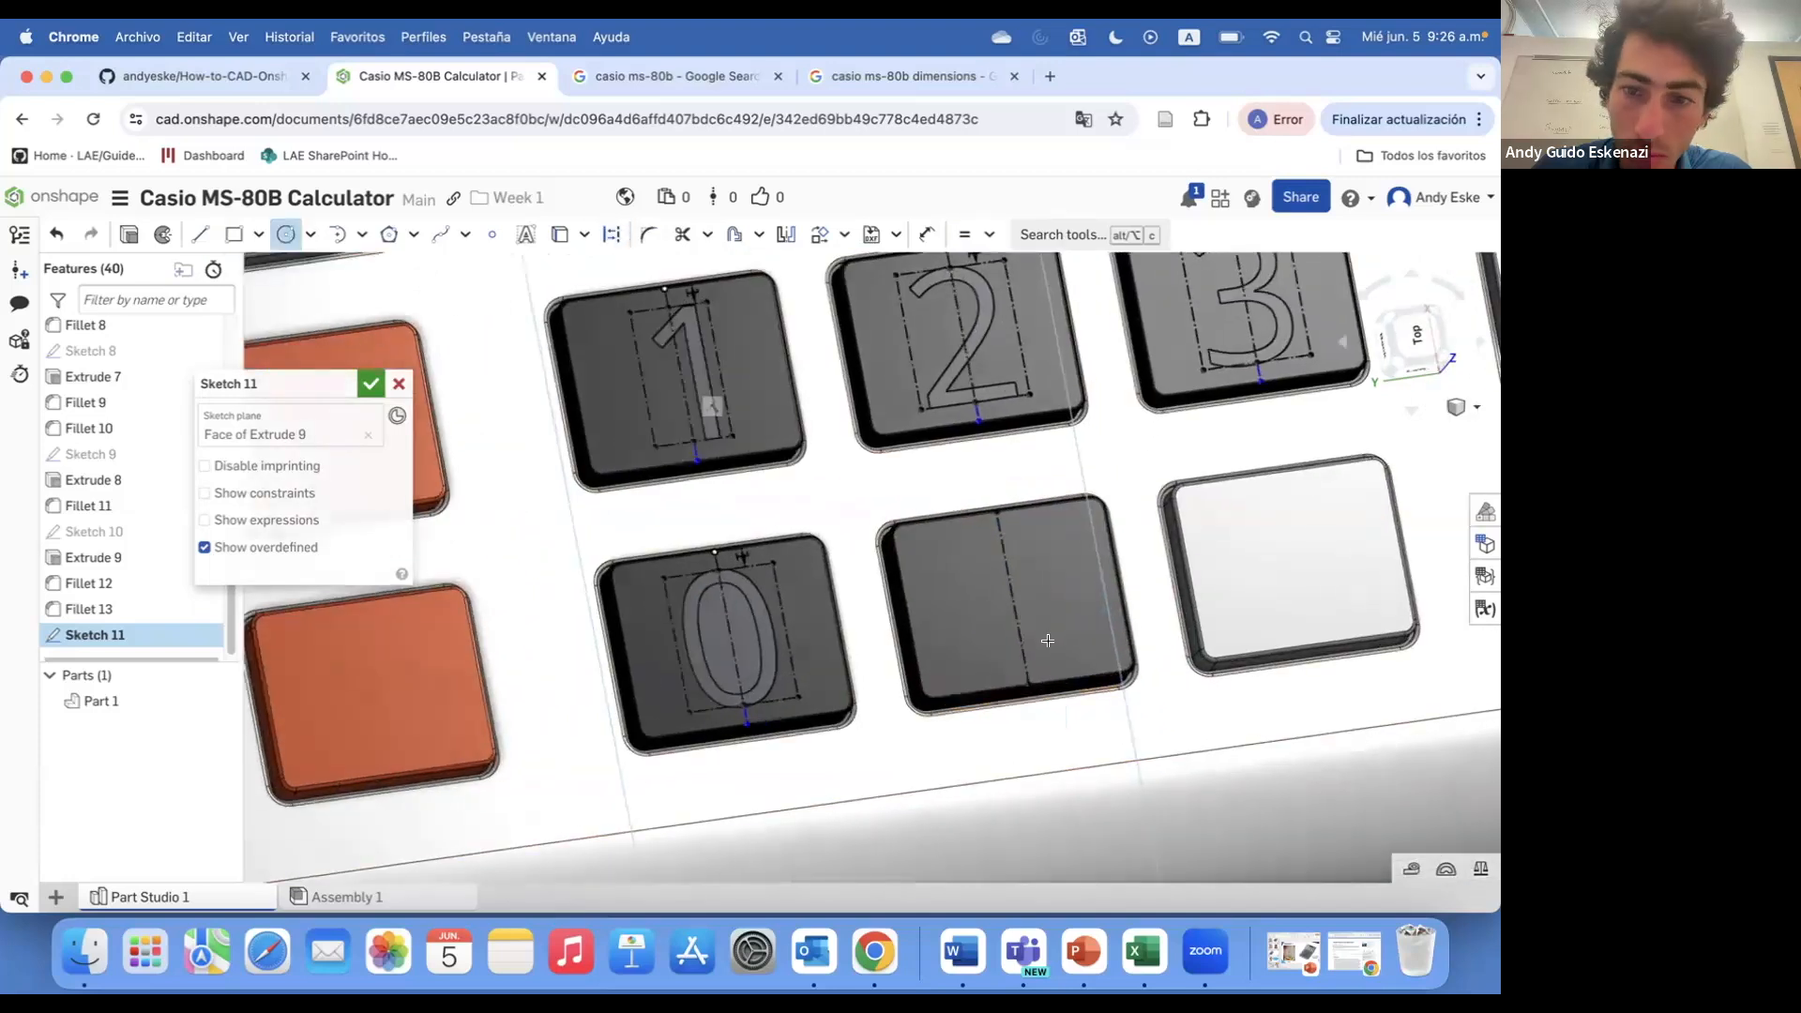
click(1027, 598)
scroll(1031, 599, up, 2)
key(d)
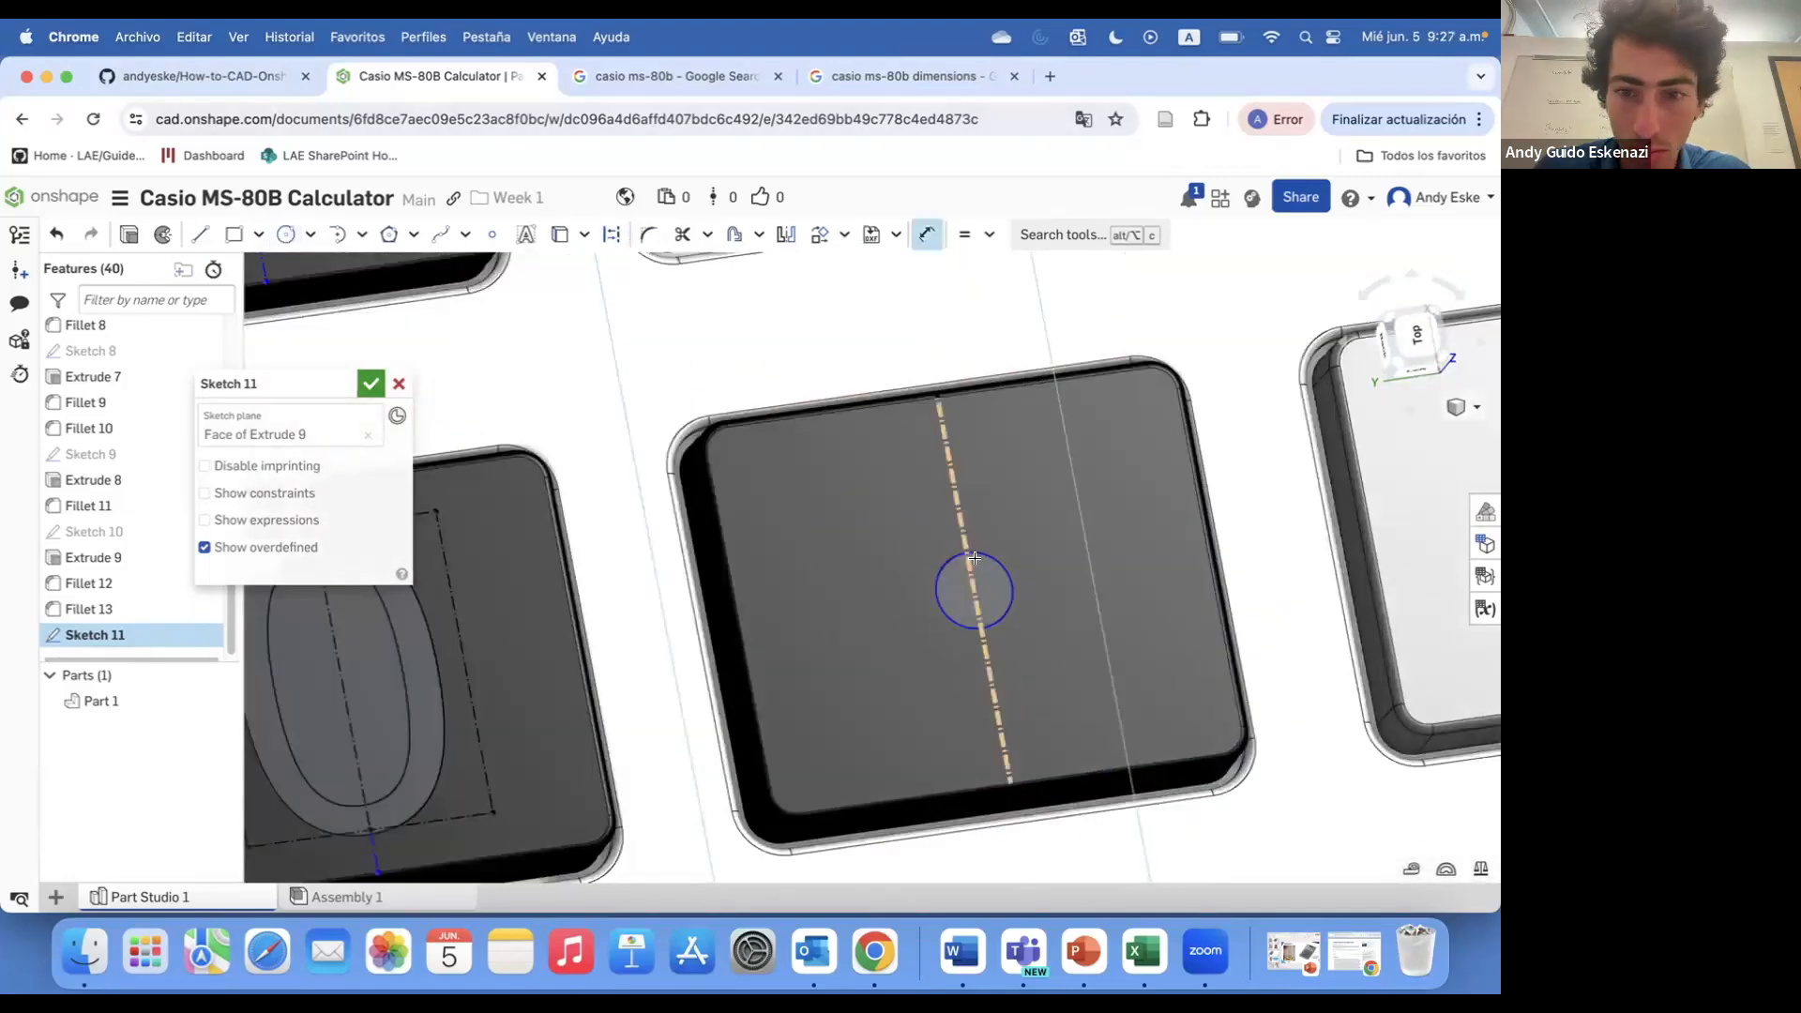
key(Return)
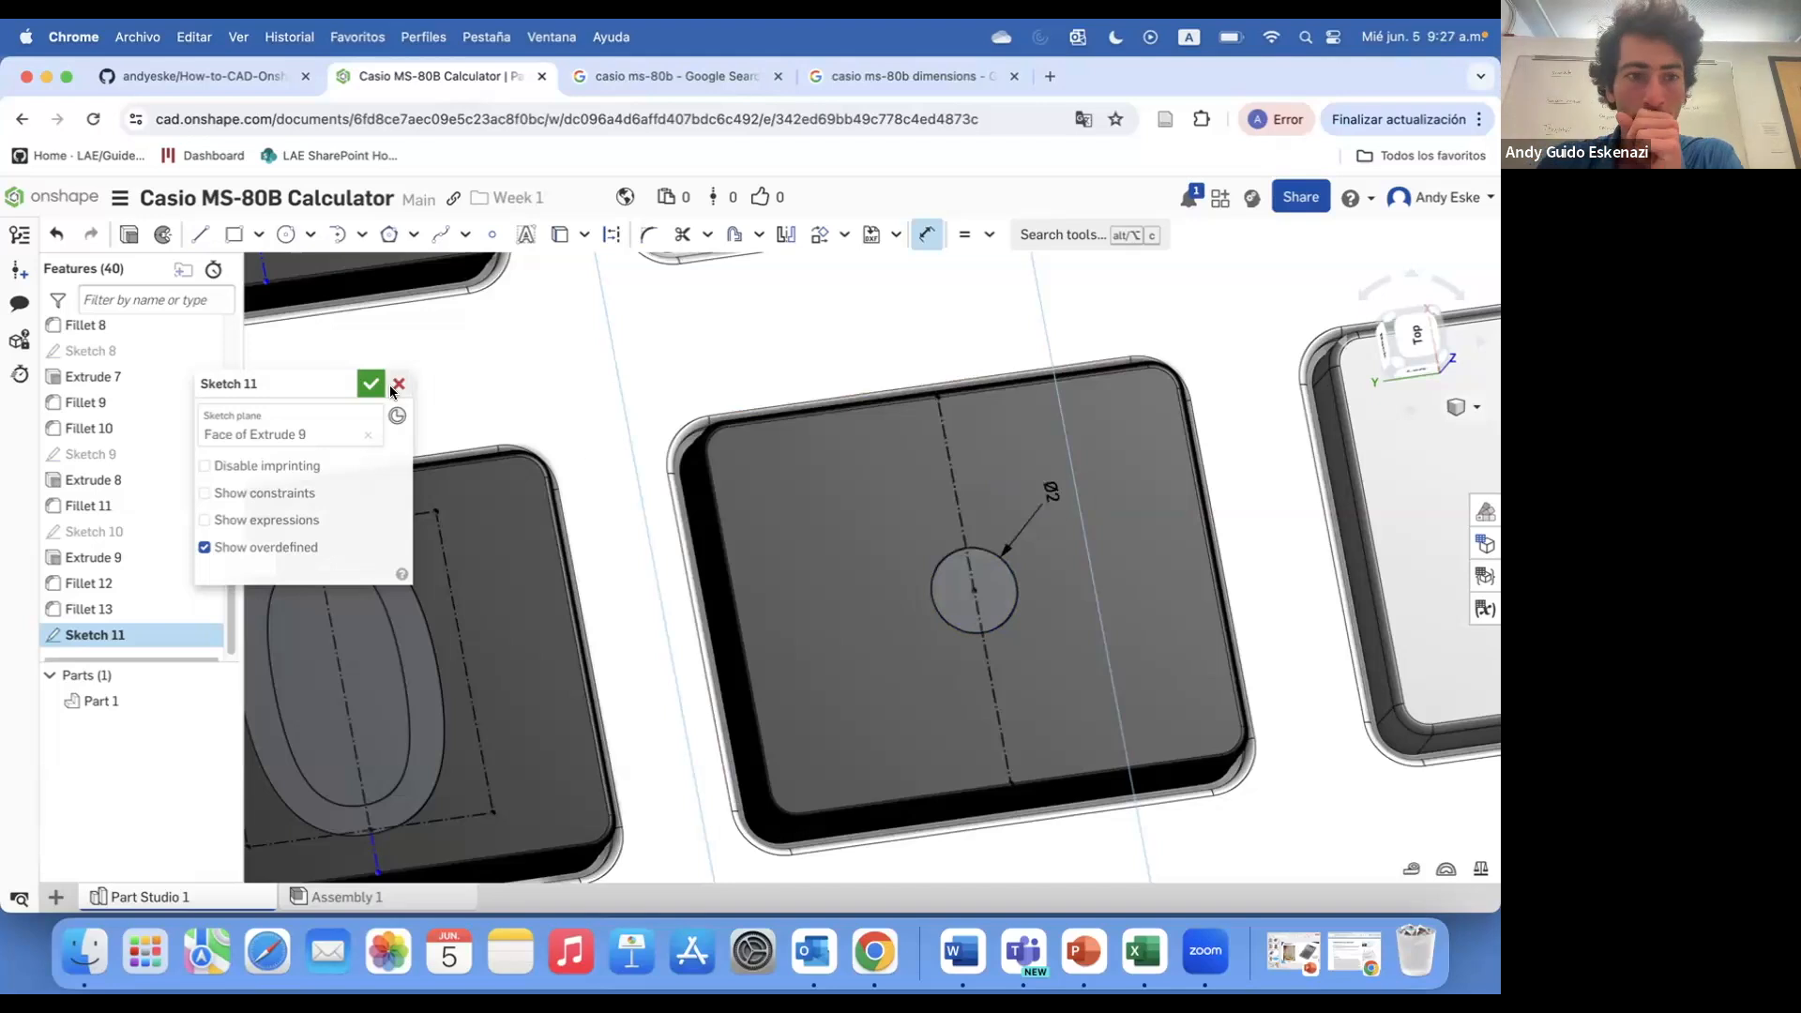
- Extrude the digit and decimal-point regions of the sketch as a Remove cut with a blind depth of 0.1 mm
click(130, 235)
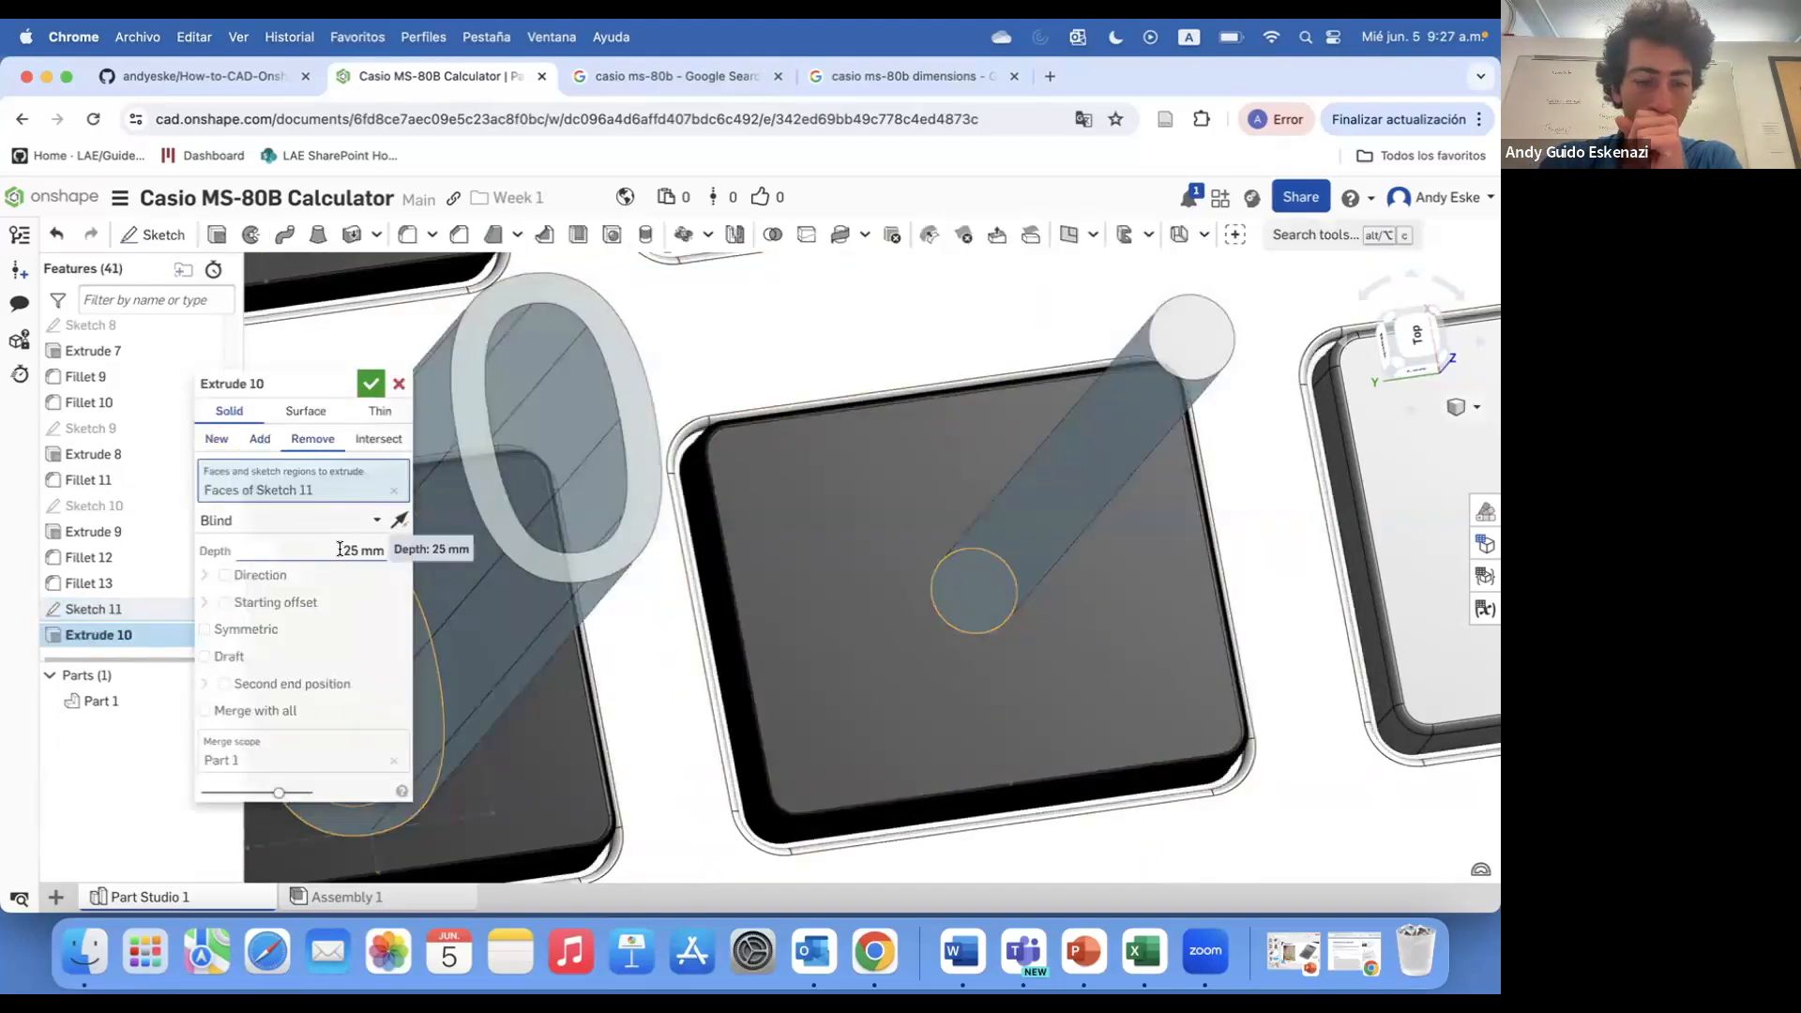
click(330, 549)
text(0.1)
key(Return)
scroll(1071, 607, down, 4)
right_drag(1071, 606, 844, 487)
click(372, 384)
- Add a light grey #EAEAEA appearance to the Extrude 10 feature that engraves the digits
scroll(1043, 566, down, 4)
right_drag(1043, 511, 1056, 548)
scroll(1055, 549, up, 2)
scroll(109, 623, down, 1)
right_click(109, 622)
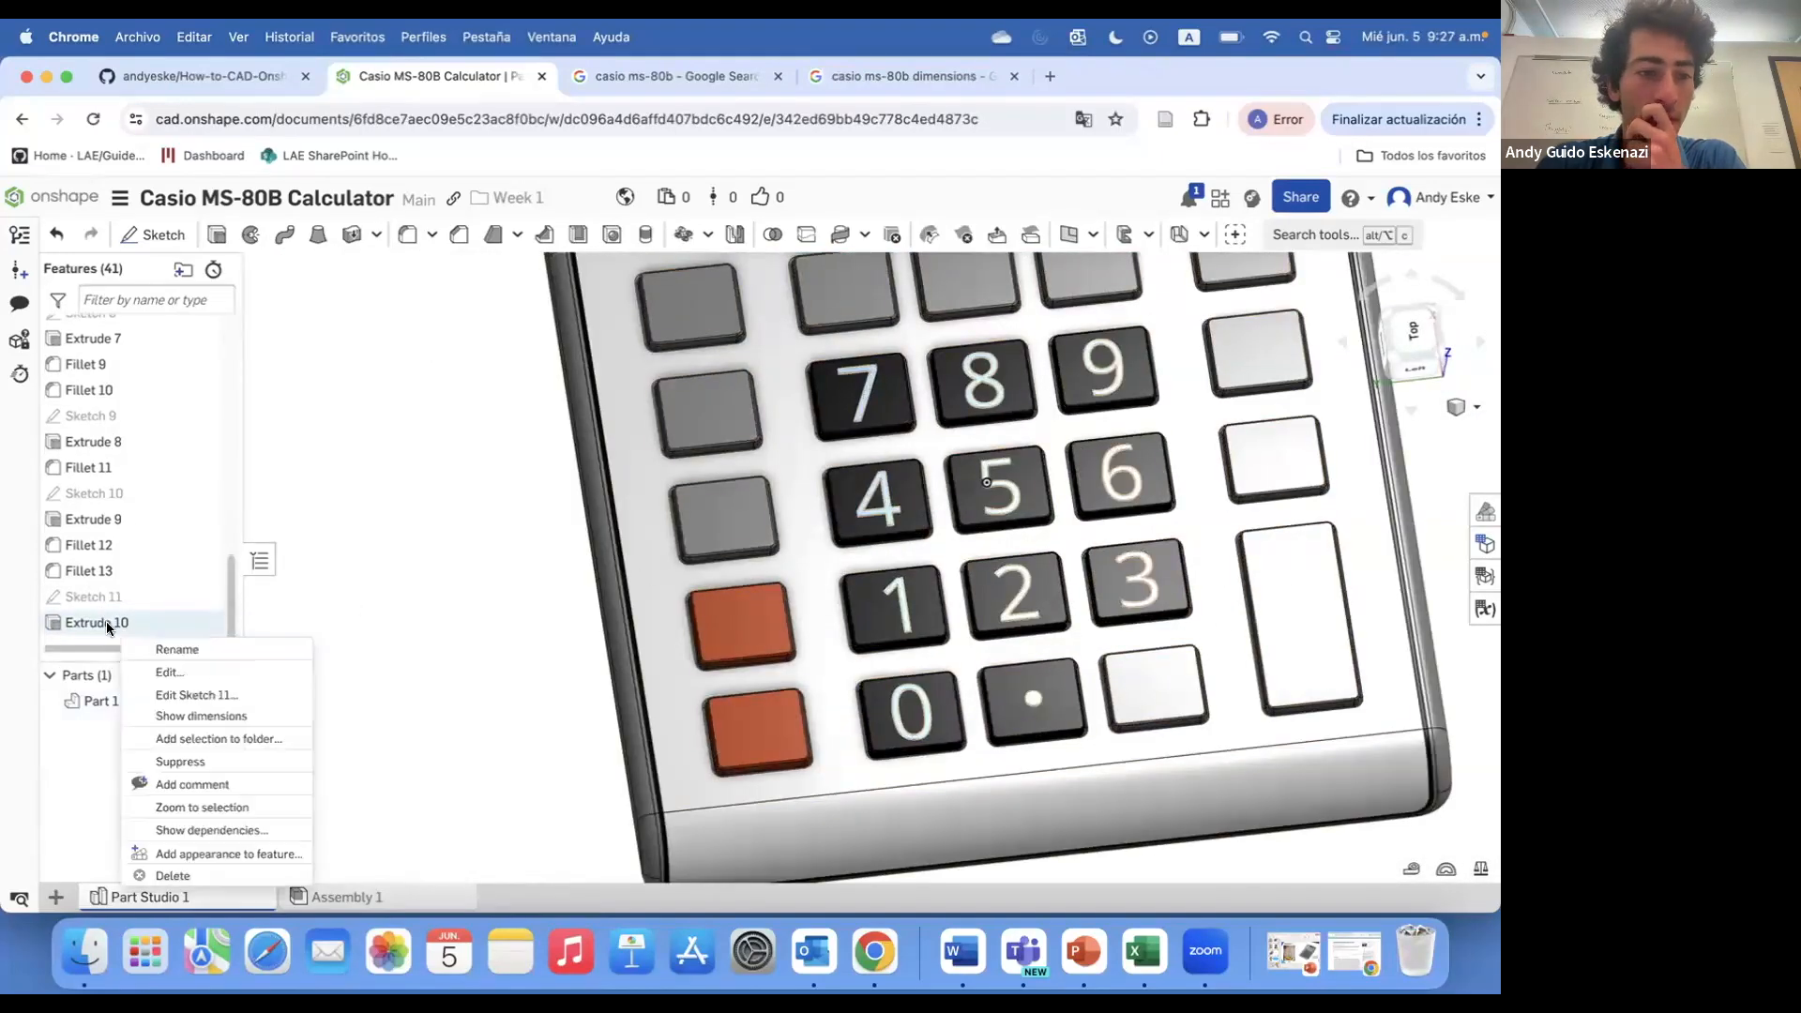
click(206, 852)
click(372, 605)
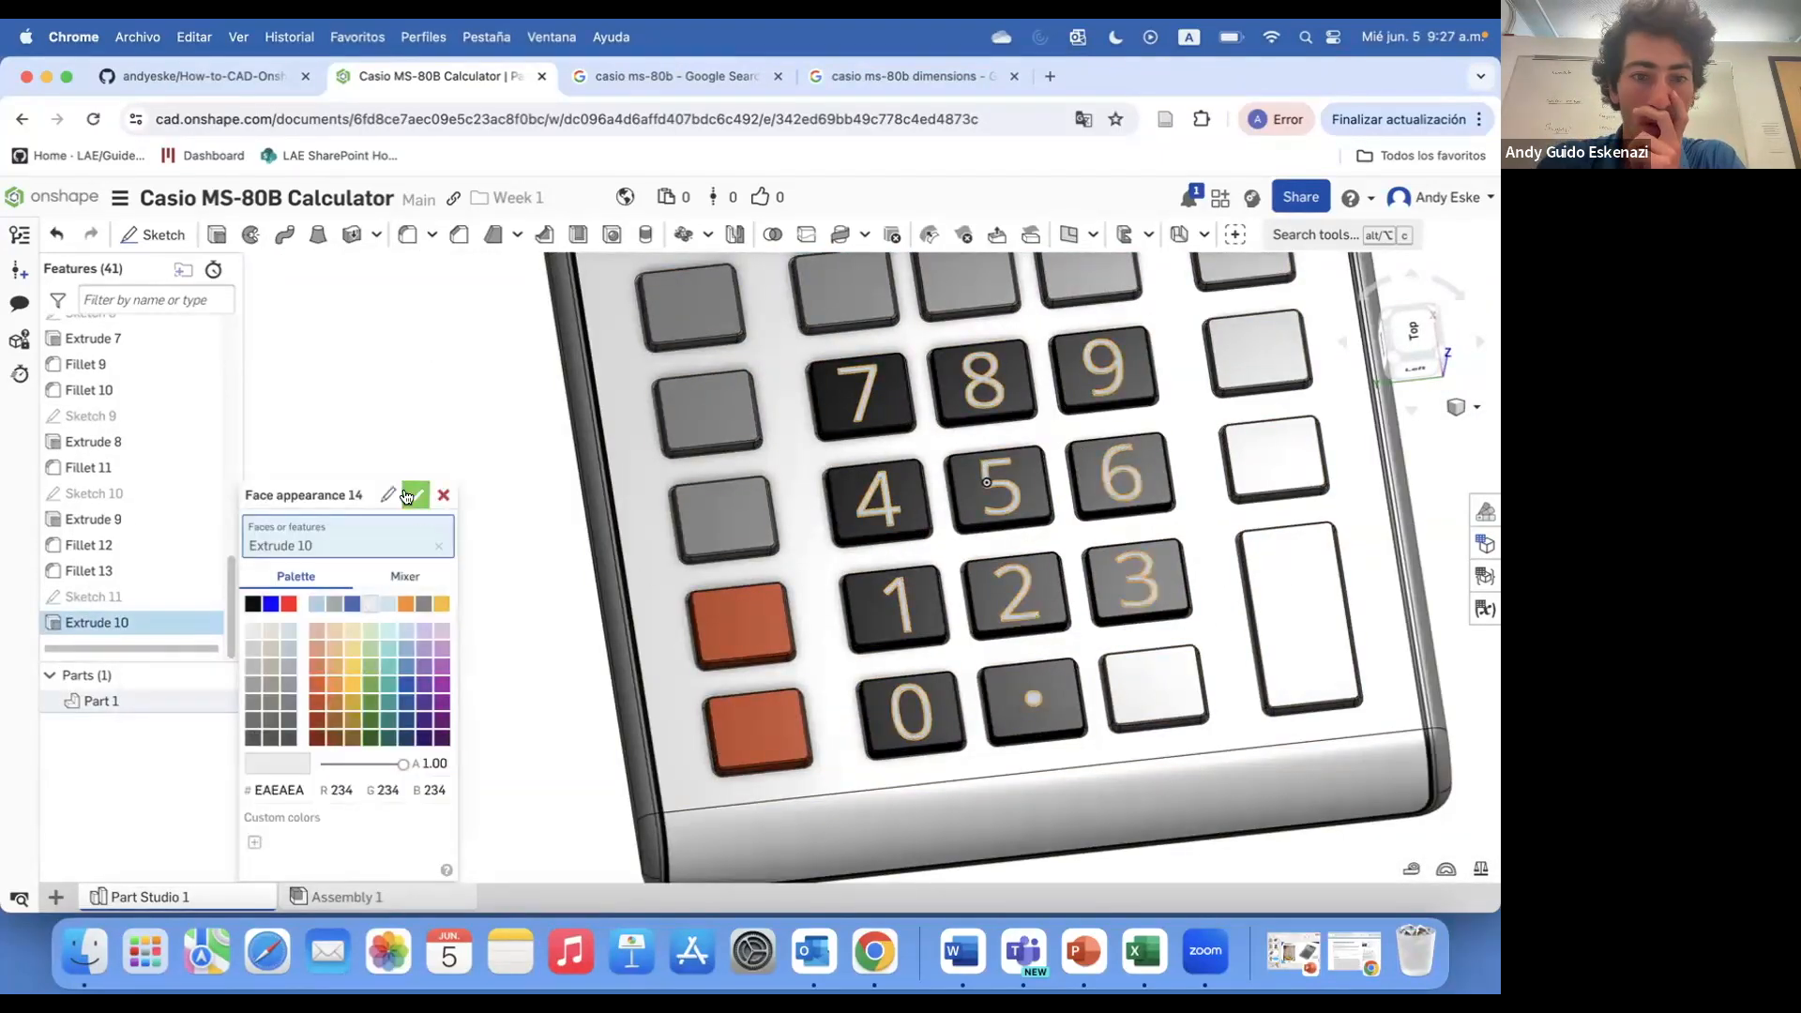
click(416, 494)
scroll(402, 507, down, 2)
right_drag(826, 553, 773, 522)
scroll(773, 521, down, 3)
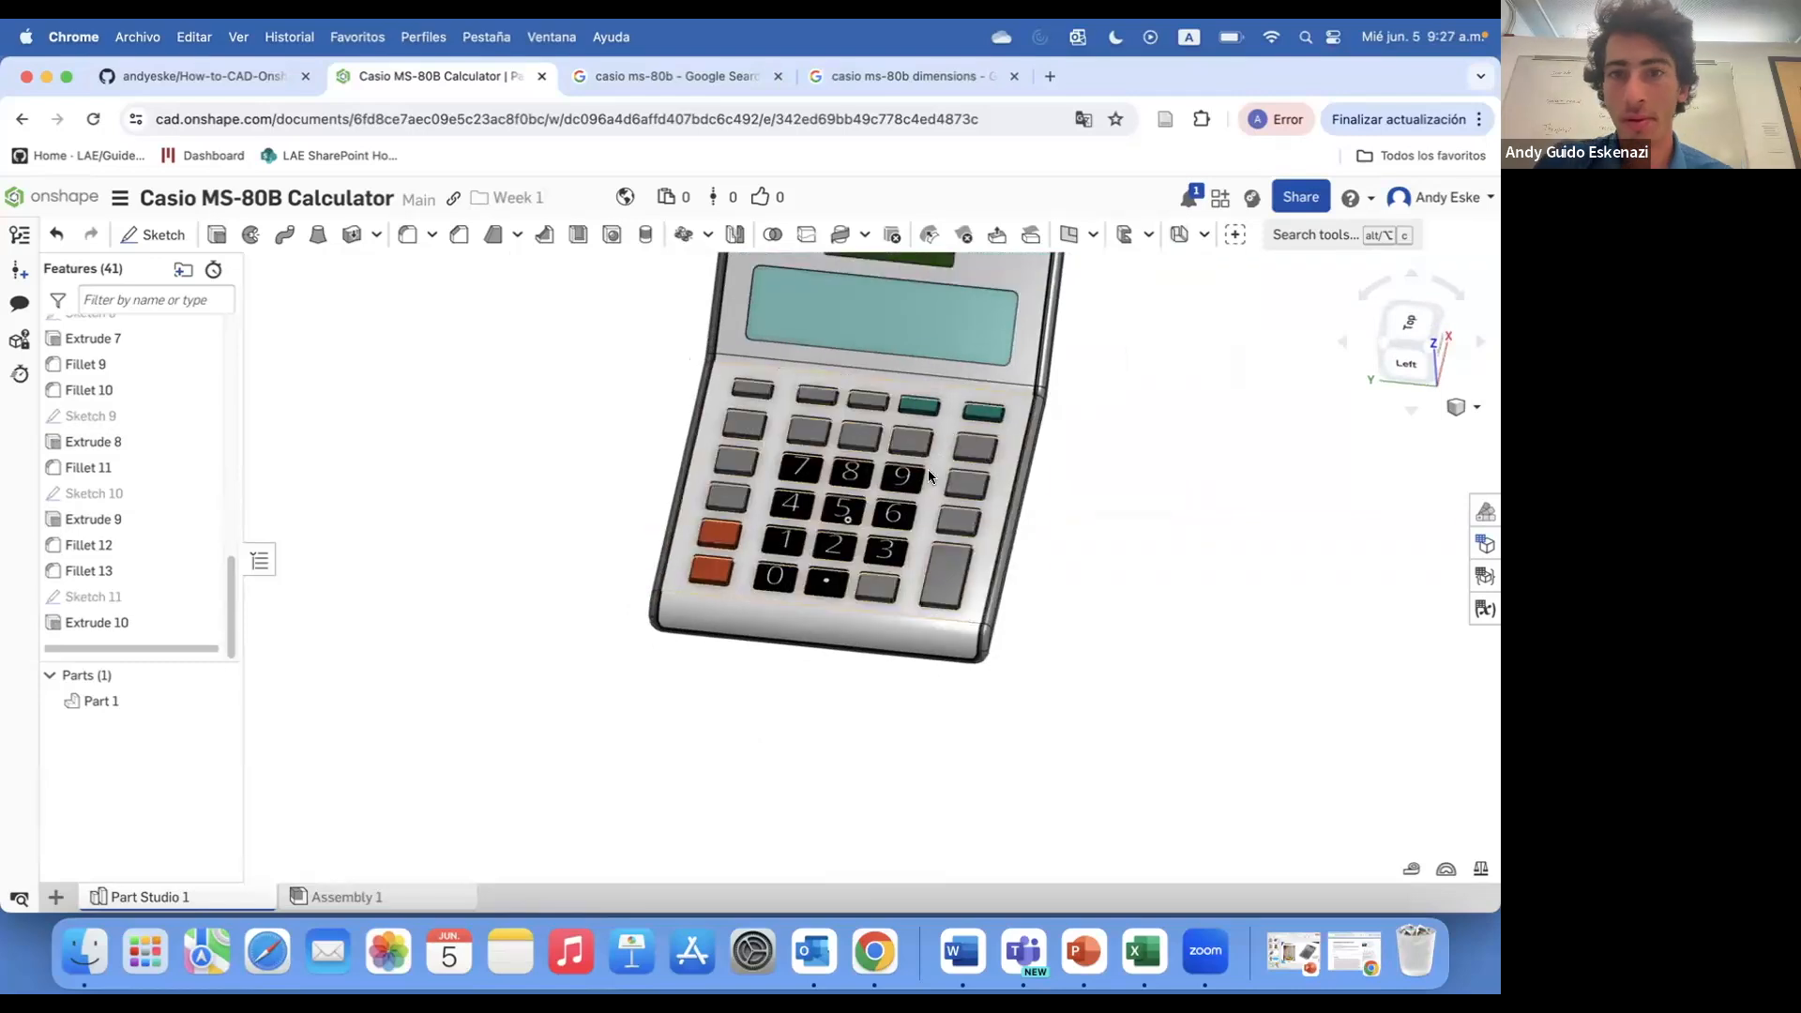
right_drag(944, 424, 1053, 450)
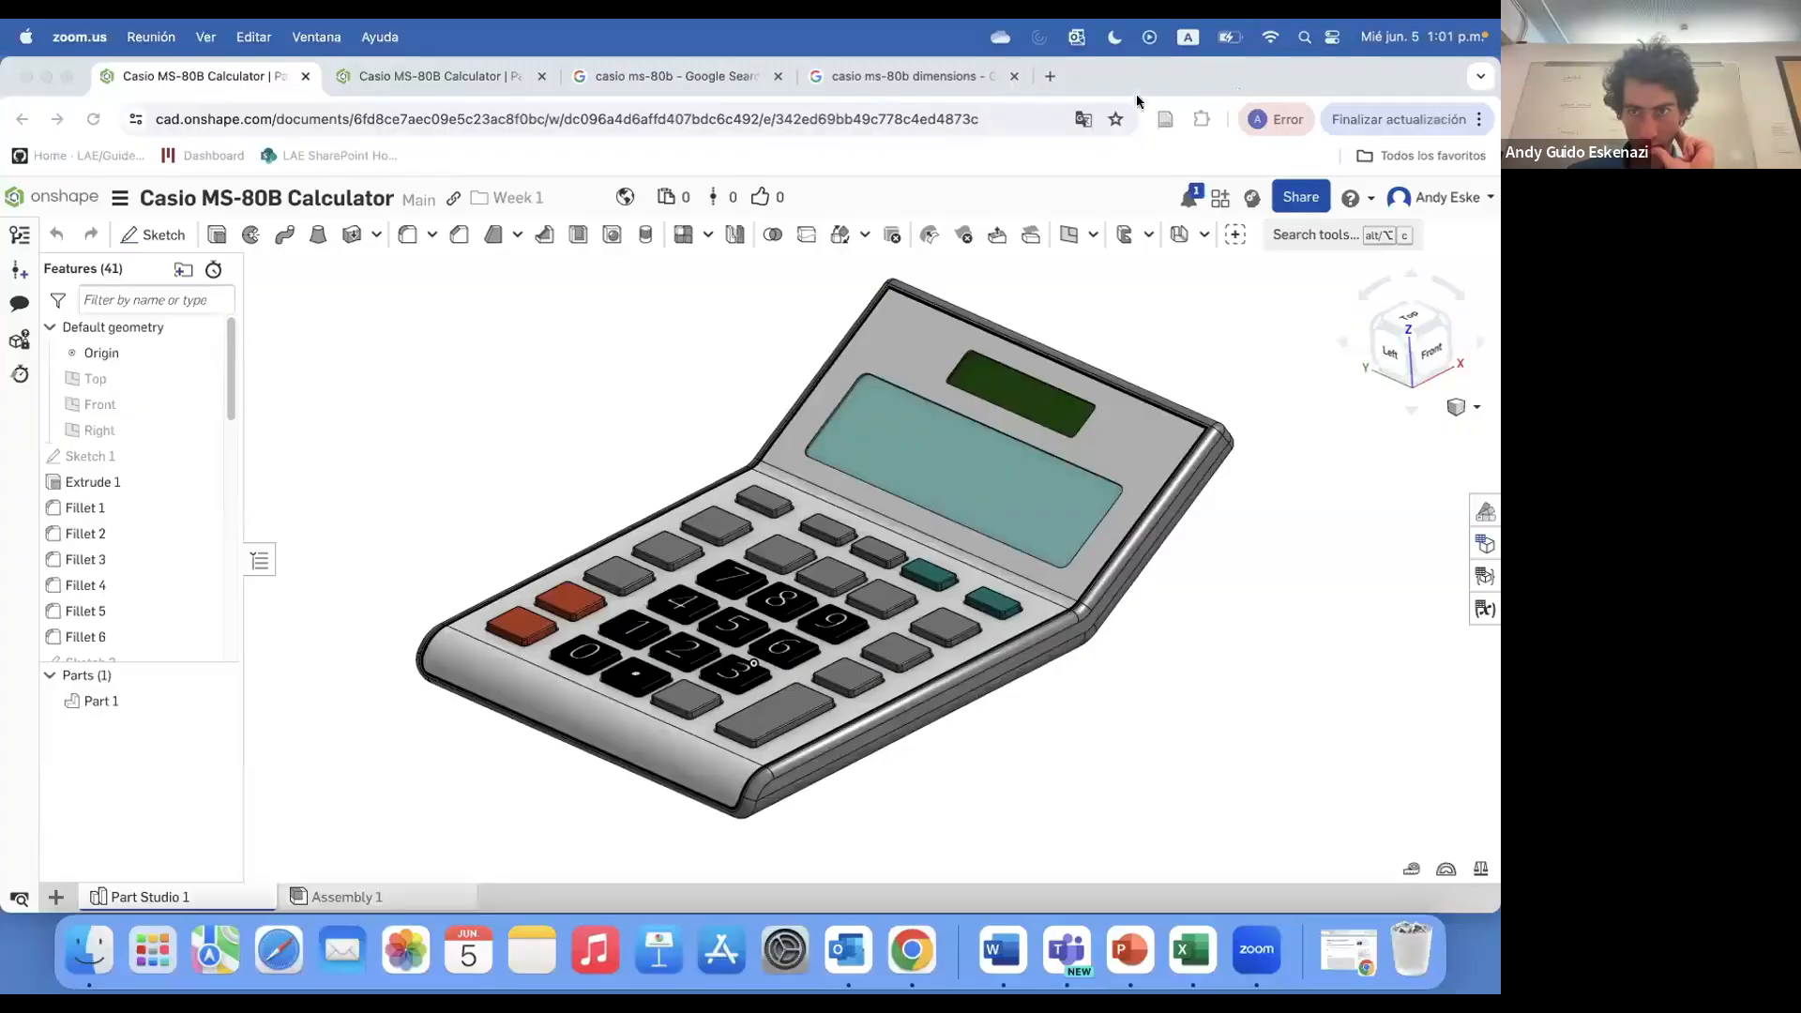
click(1279, 396)
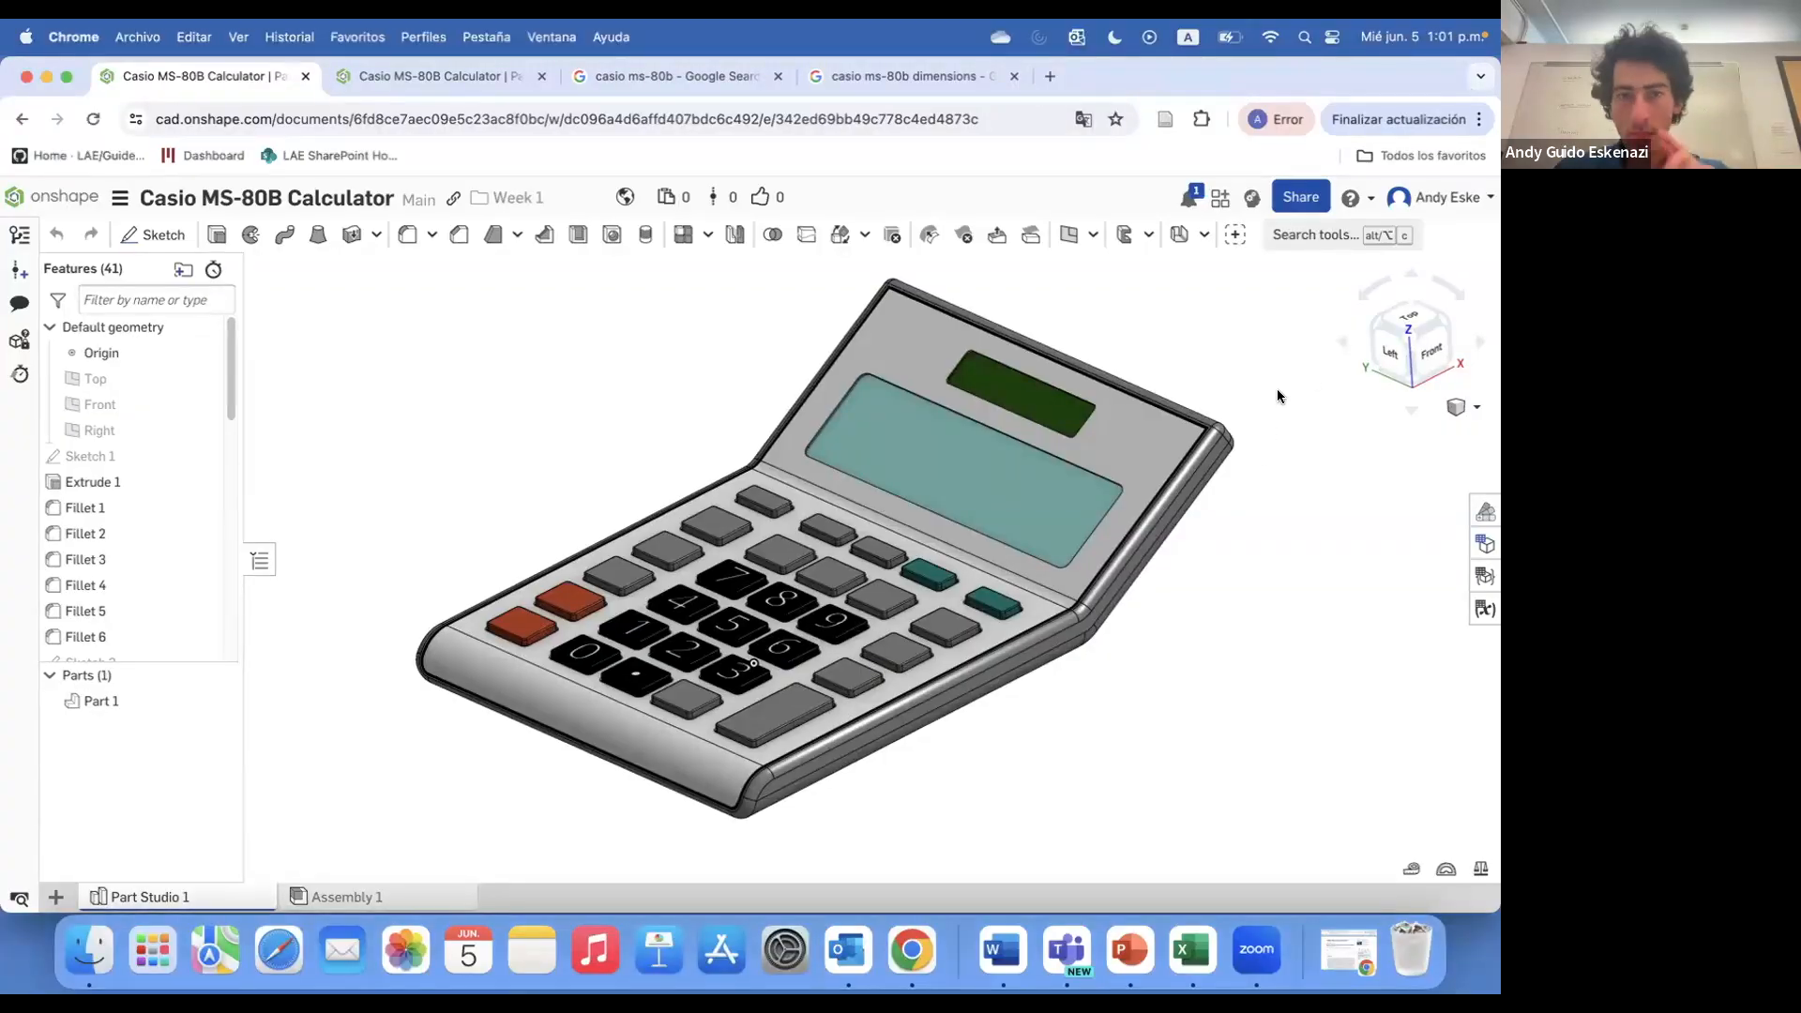
right_drag(751, 563, 831, 675)
scroll(830, 675, down, 2)
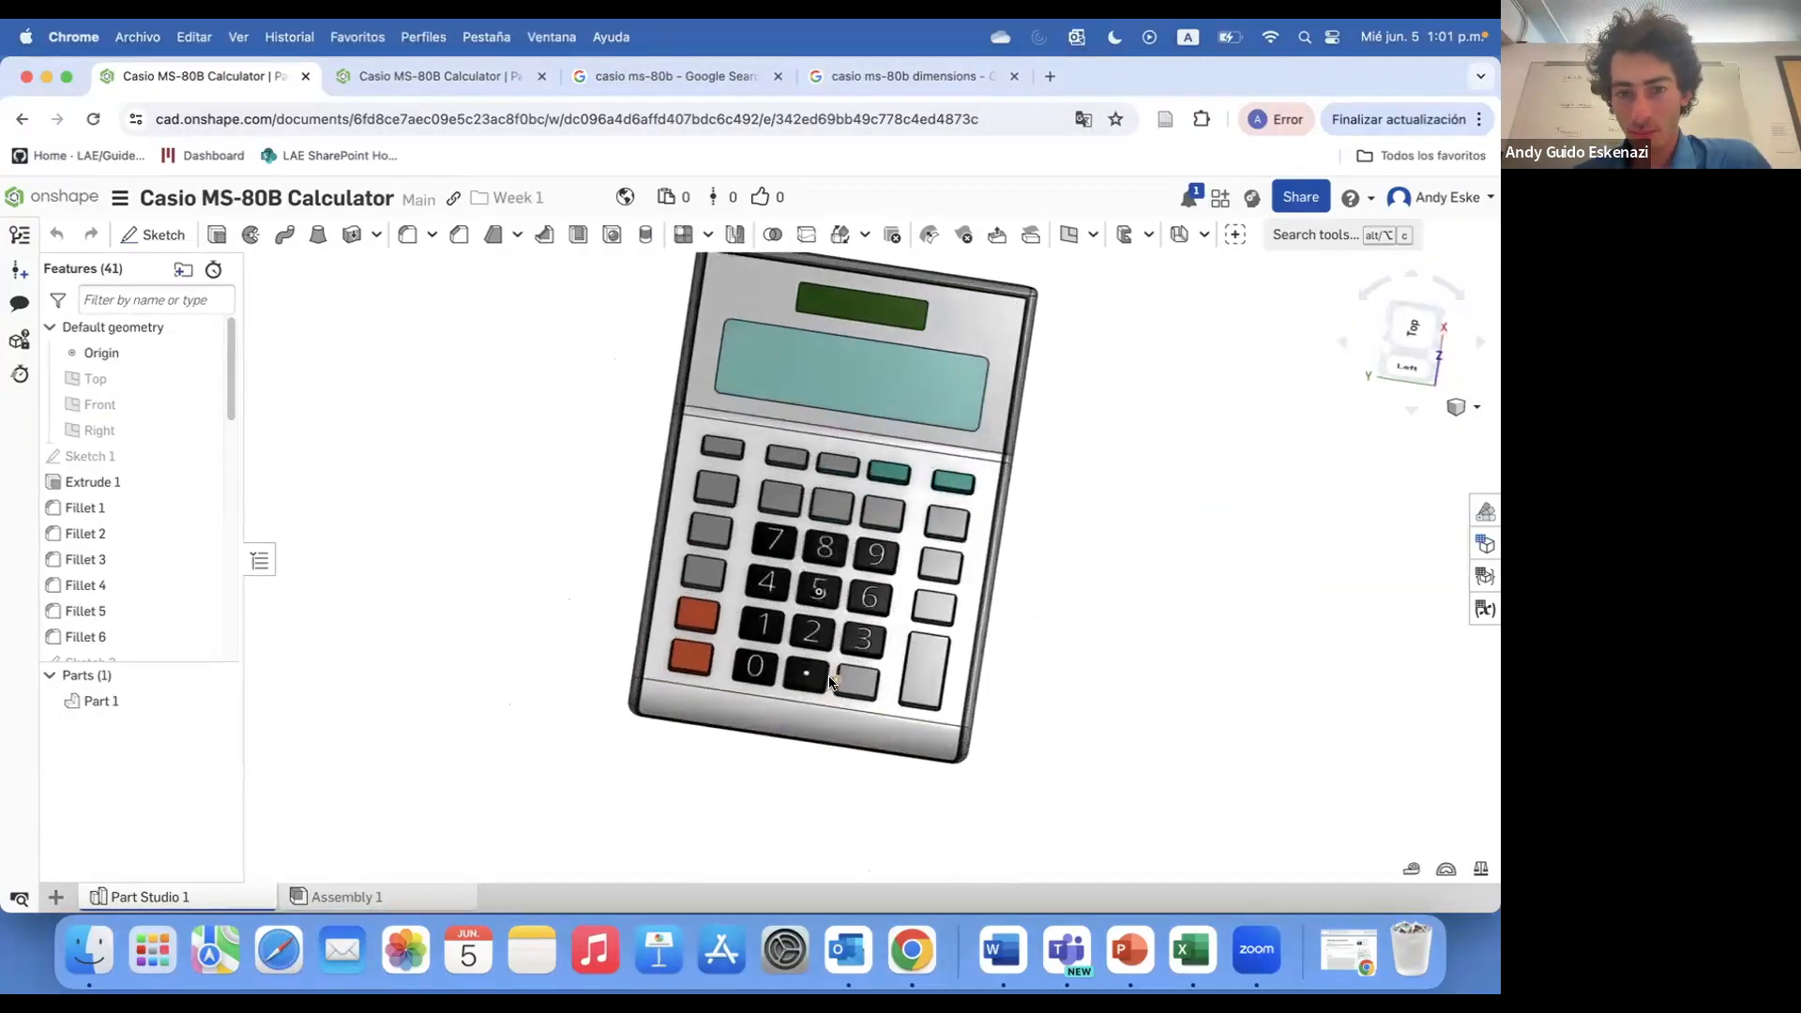
scroll(830, 676, up, 5)
- Close the duplicate calculator document and check the Casio MS-80B reference photo and dimension results, returning to the model
click(507, 80)
click(655, 82)
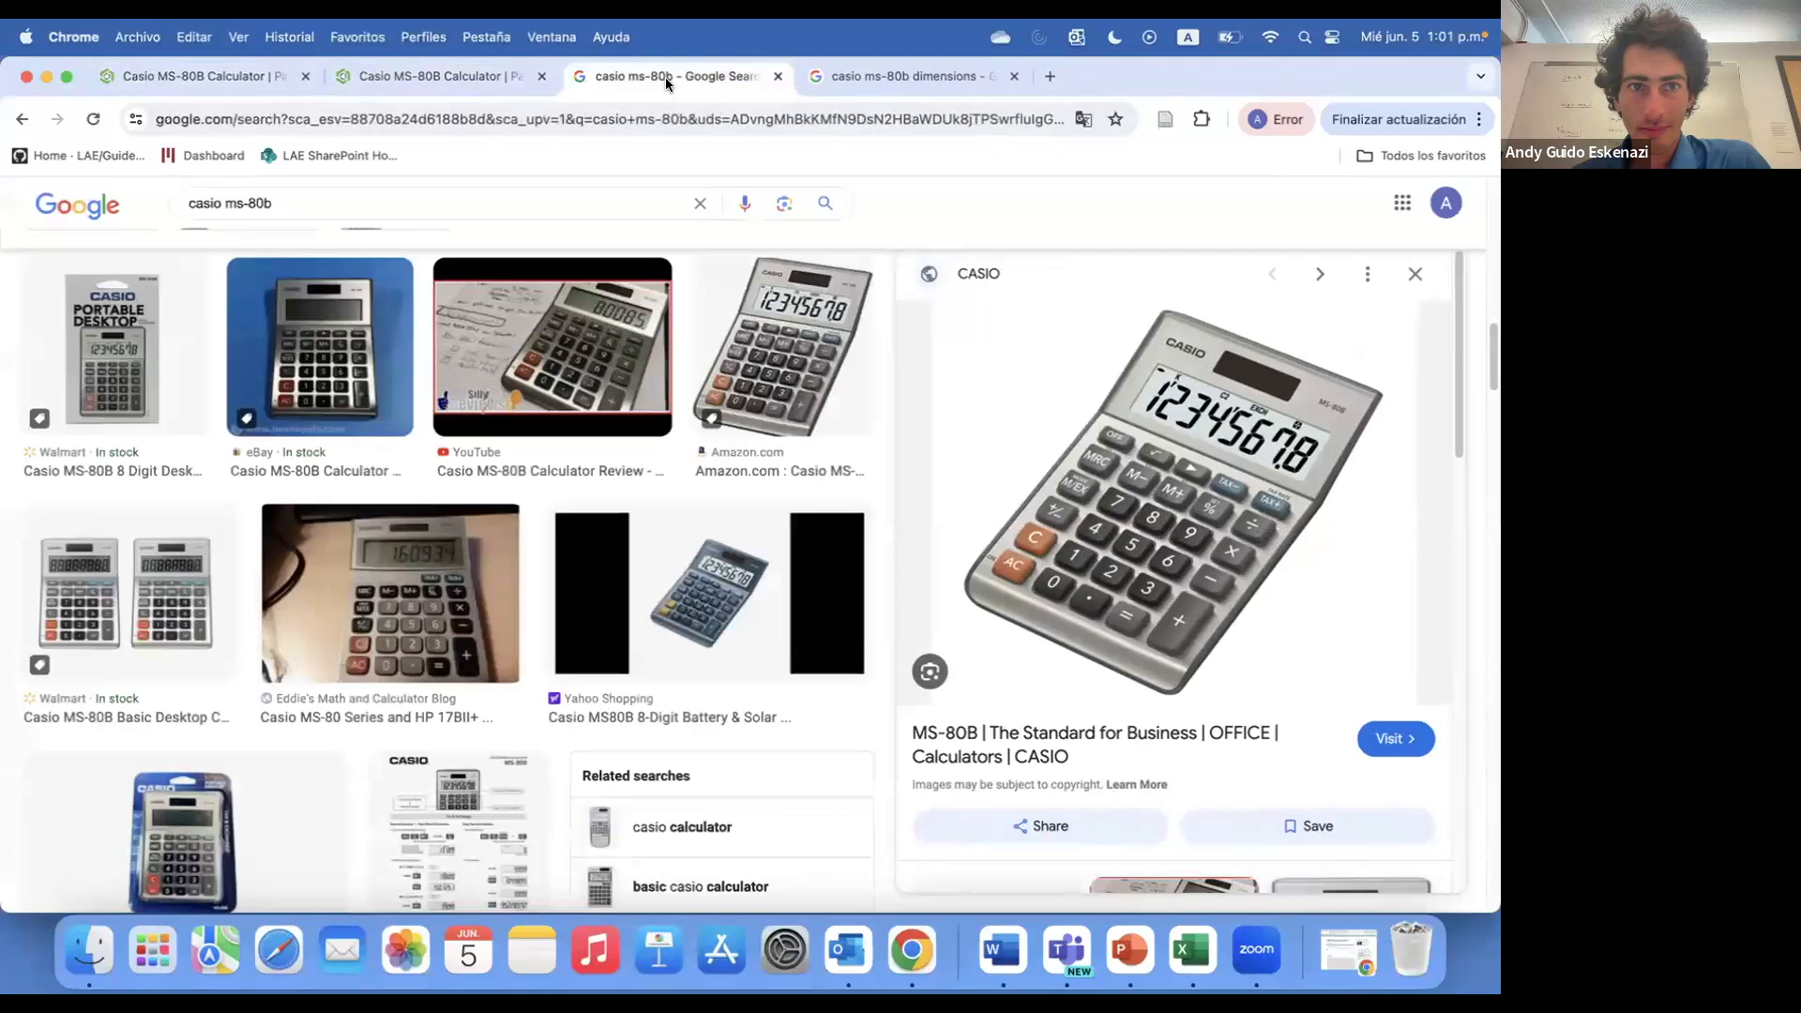
click(541, 76)
click(262, 80)
click(576, 84)
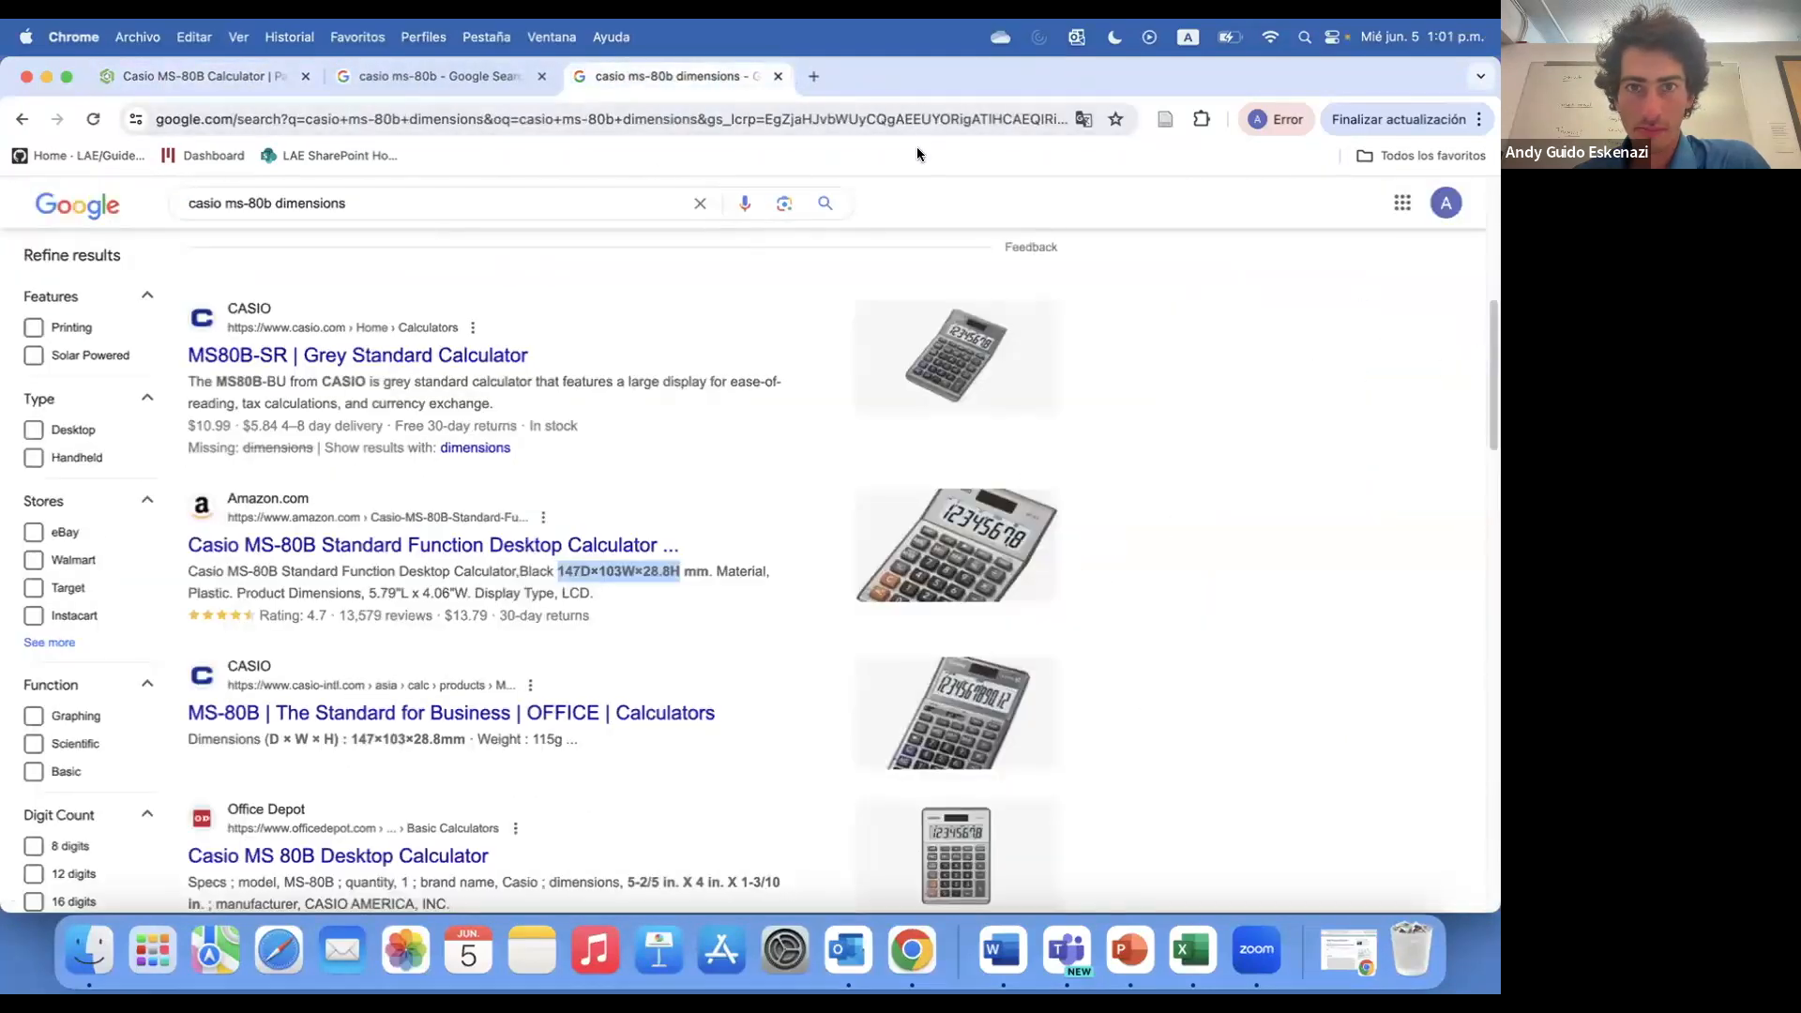
click(488, 77)
click(197, 77)
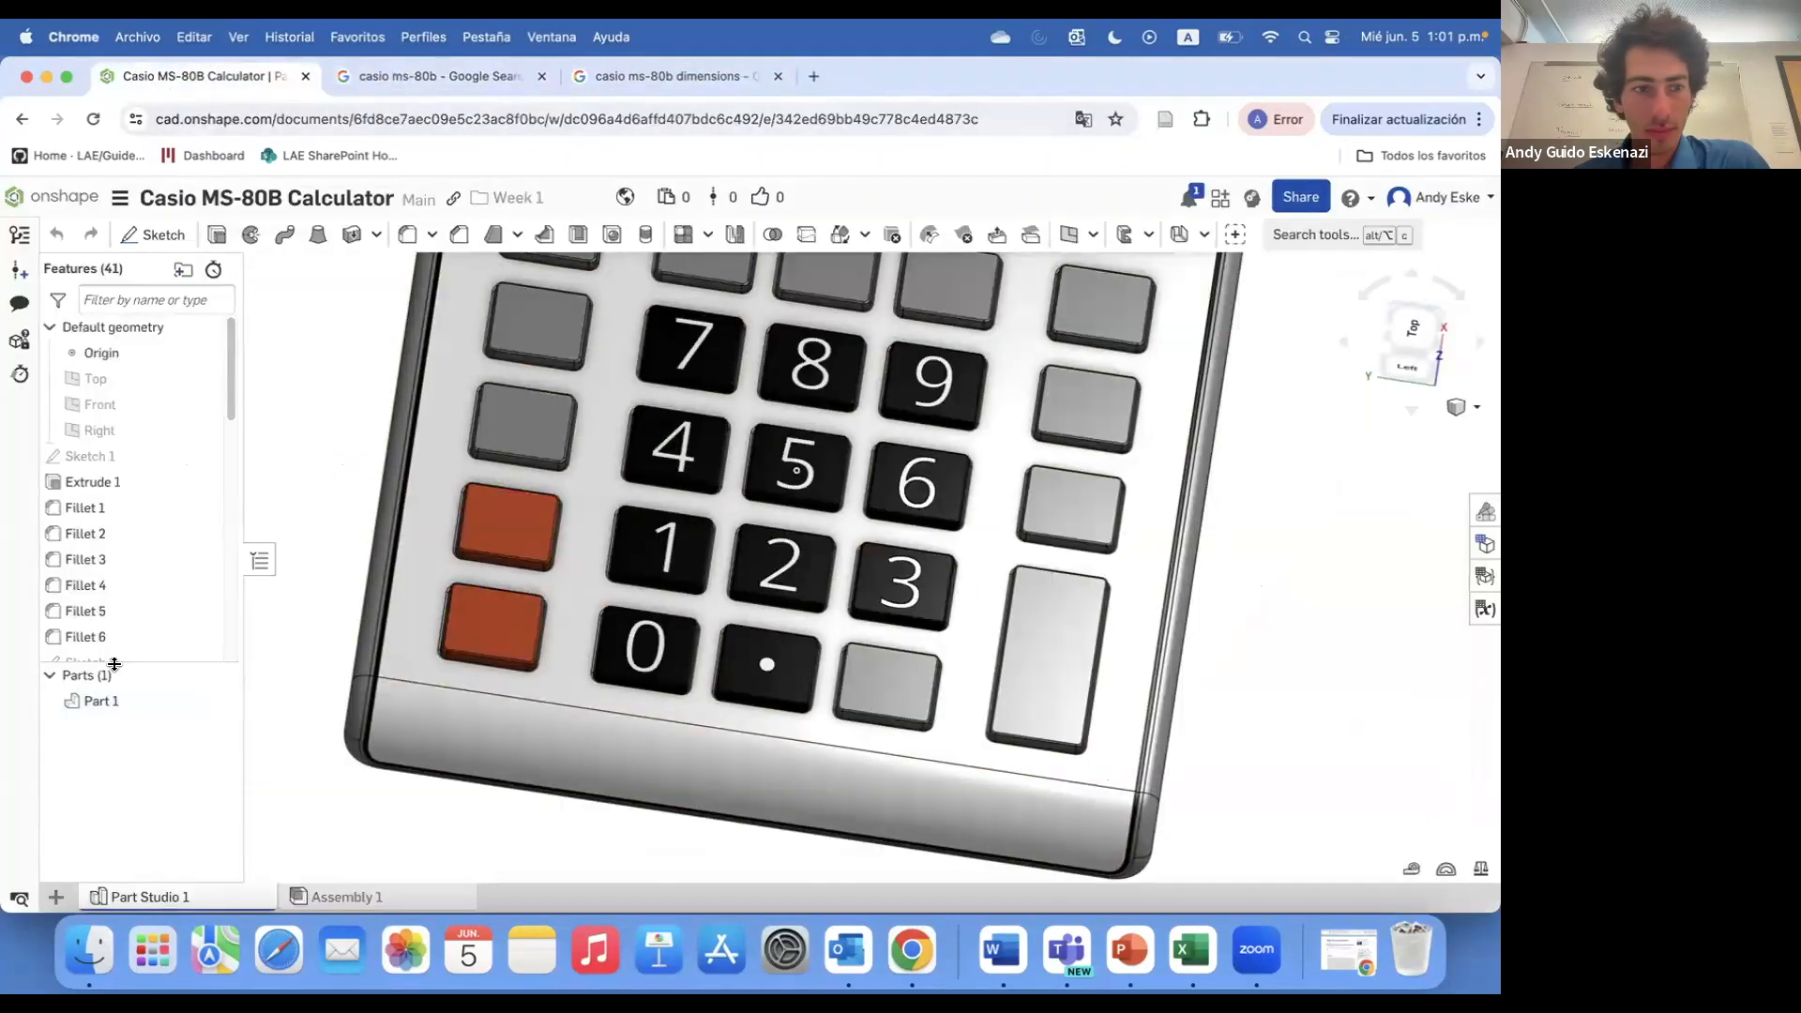
- Edit Sketch 11 and paste a copy of the 0 with its text box onto the grey key beside the decimal point
scroll(225, 560, down, 3)
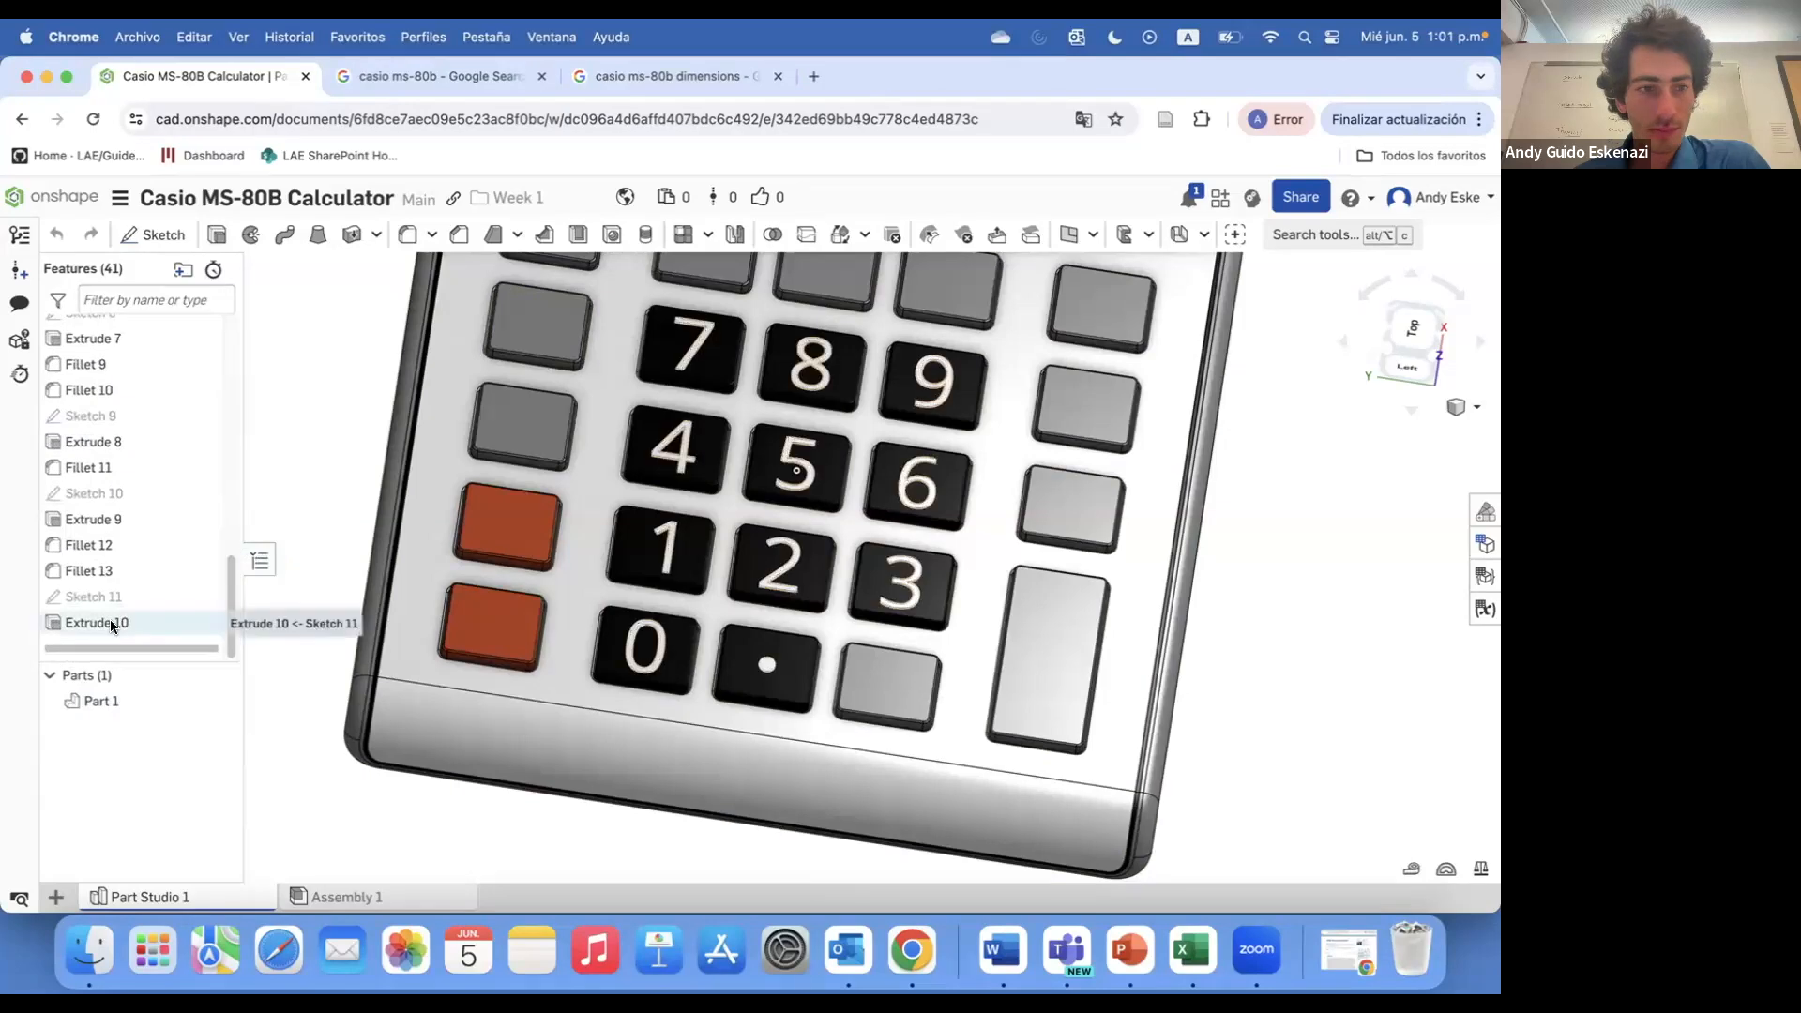
right_click(110, 597)
click(156, 203)
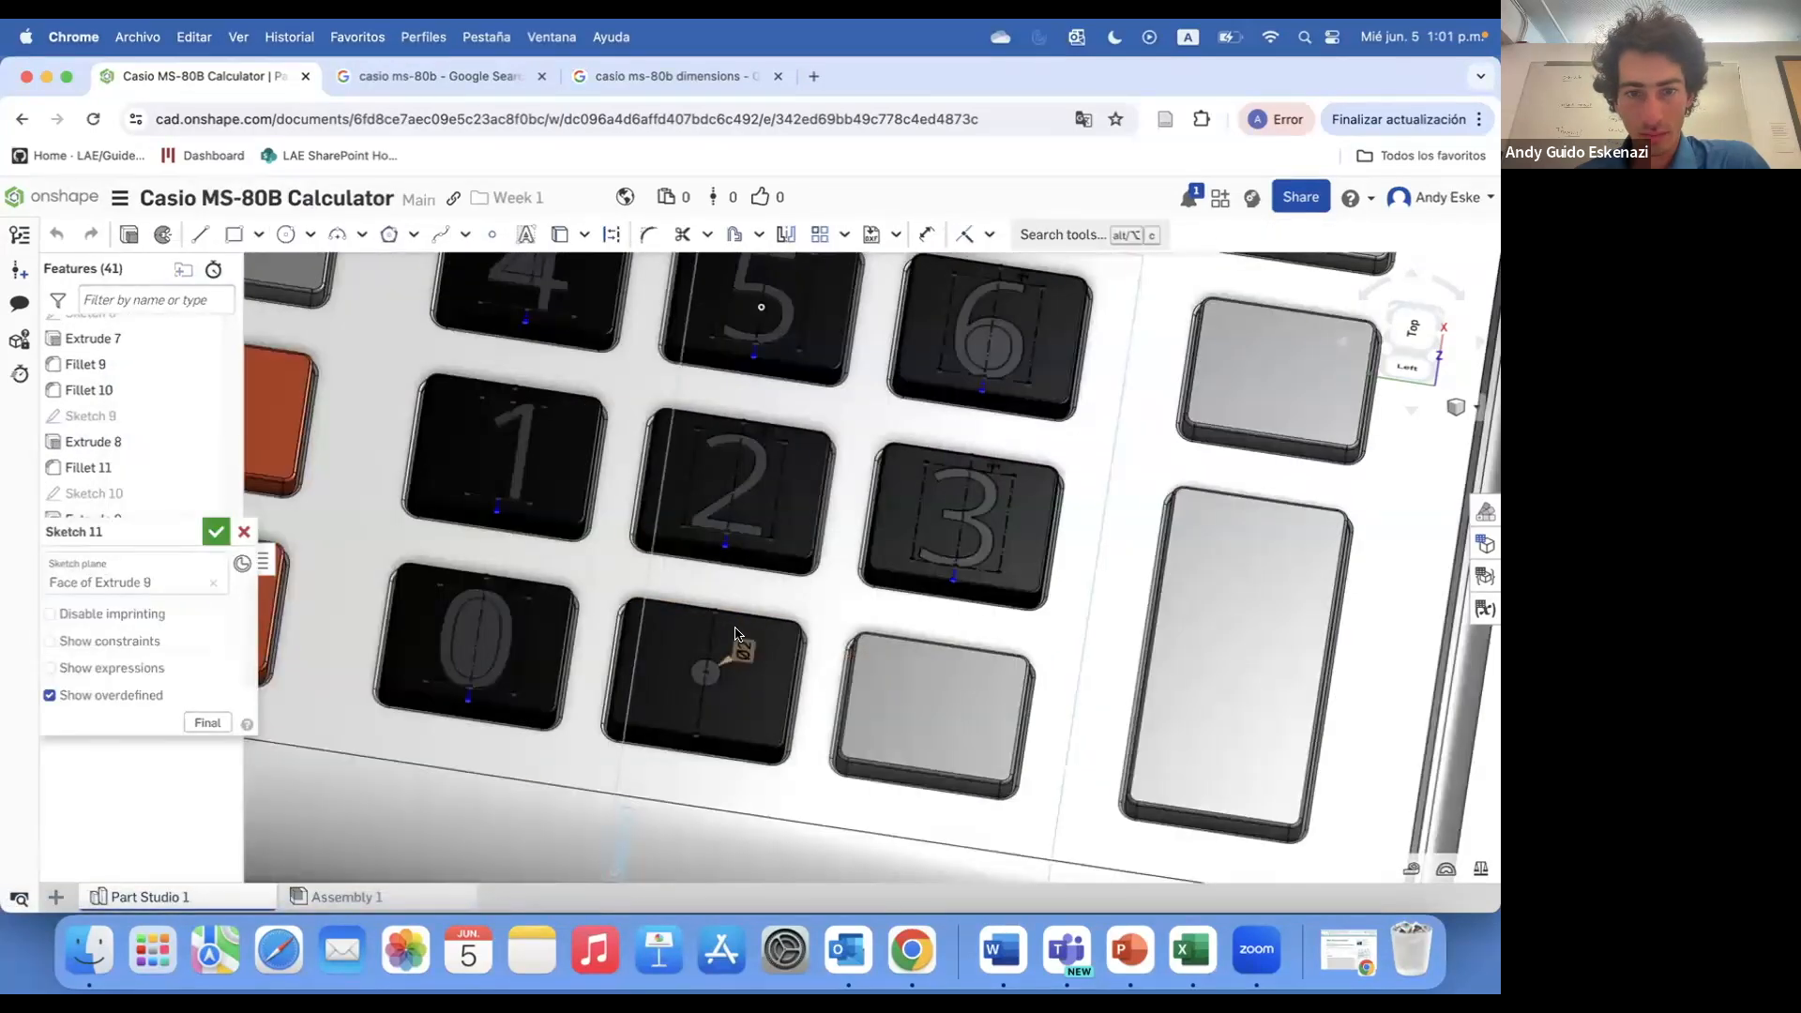
drag(495, 715, 597, 775)
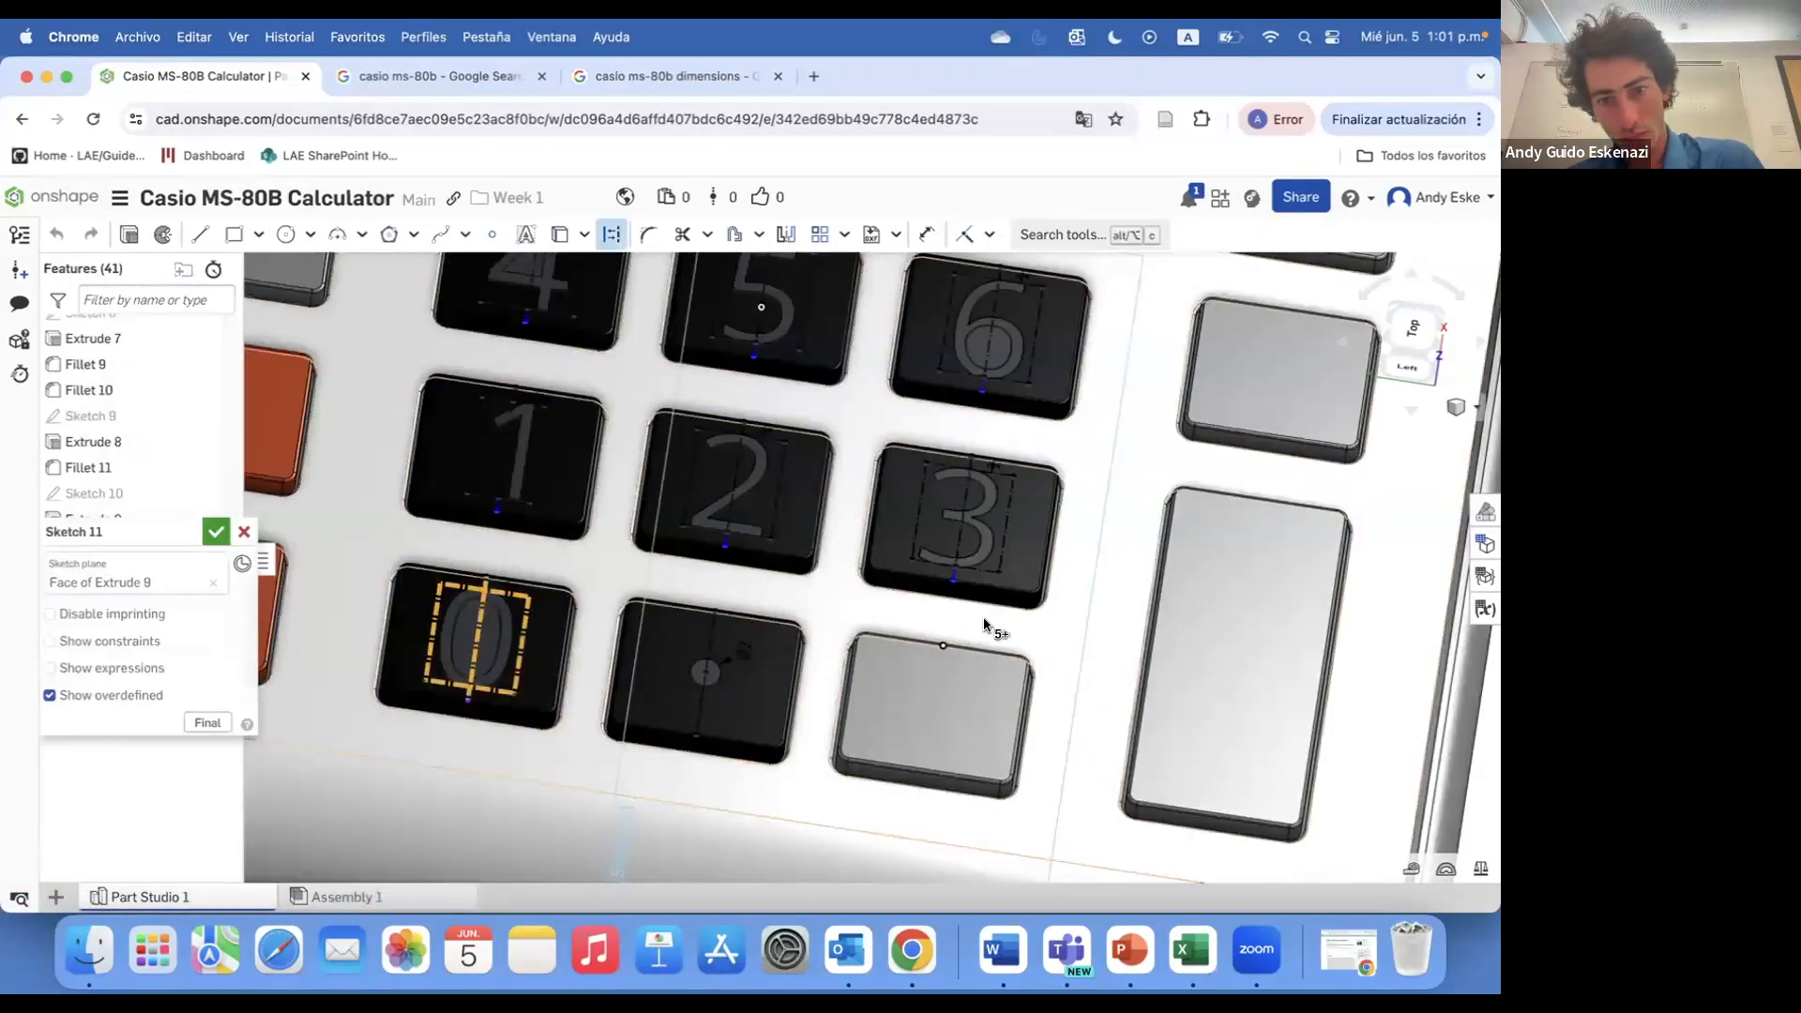
key(super+v)
mouse_move(1022, 634)
mouse_down()
mouse_move(997, 704)
mouse_move(945, 731)
mouse_move(1069, 725)
mouse_move(926, 706)
mouse_up()
click(926, 705)
- Change the copied 0 on the grey key beside the decimal point to "="
scroll(952, 699, up, 3)
right_click(964, 690)
click(985, 615)
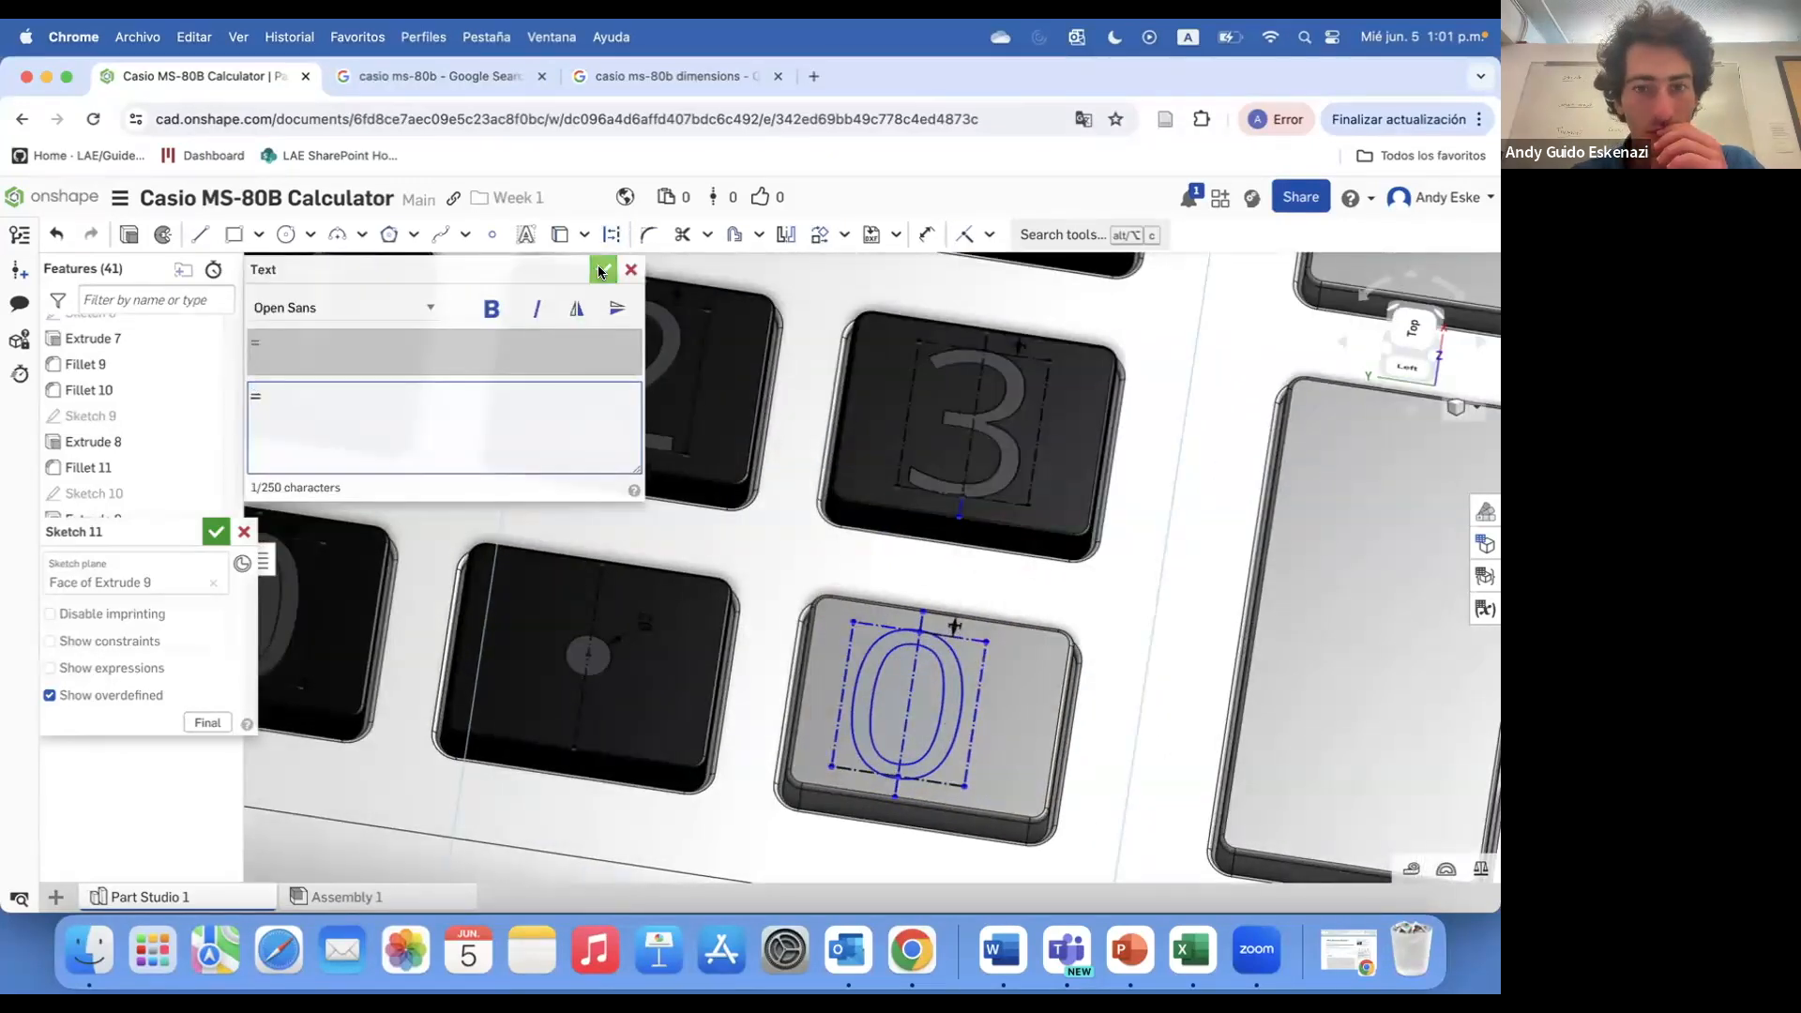
click(602, 272)
- Close the dimensions search and check the operator keys in the Casio MS-80B reference photo, returning to the sketch
scroll(1086, 663, down, 8)
click(601, 82)
drag(600, 91, 626, 141)
click(296, 133)
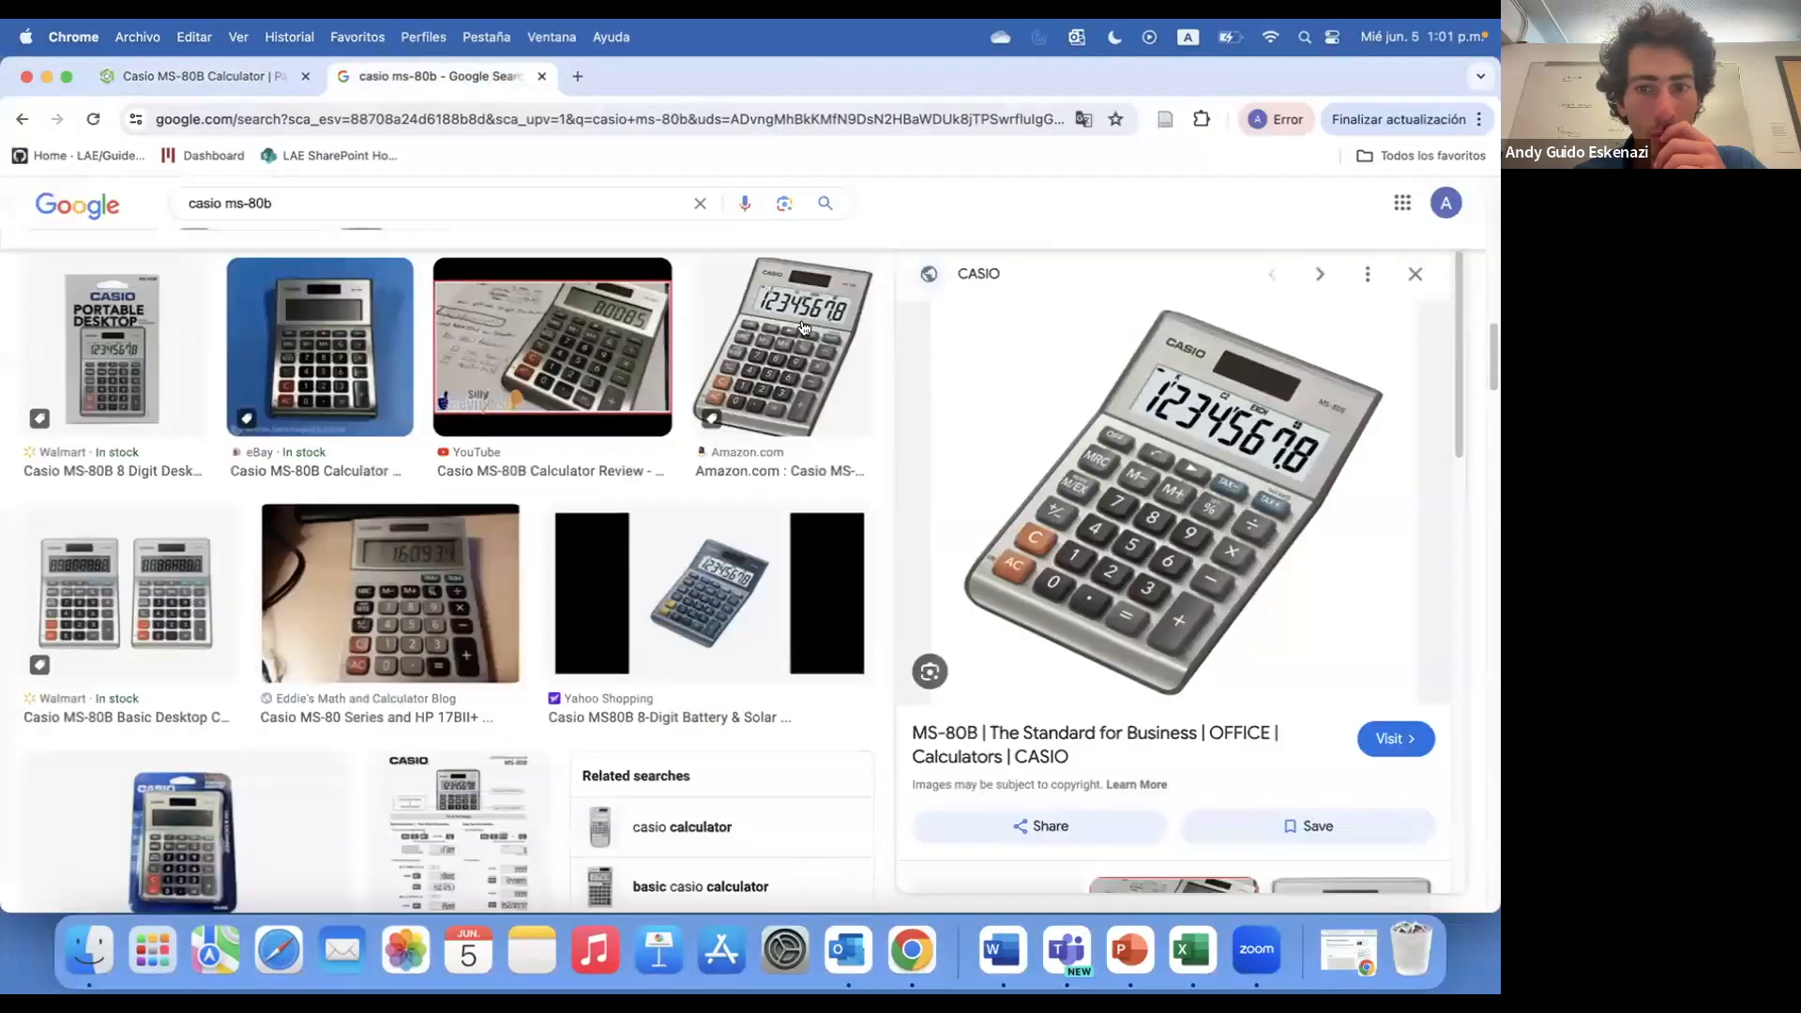
click(197, 76)
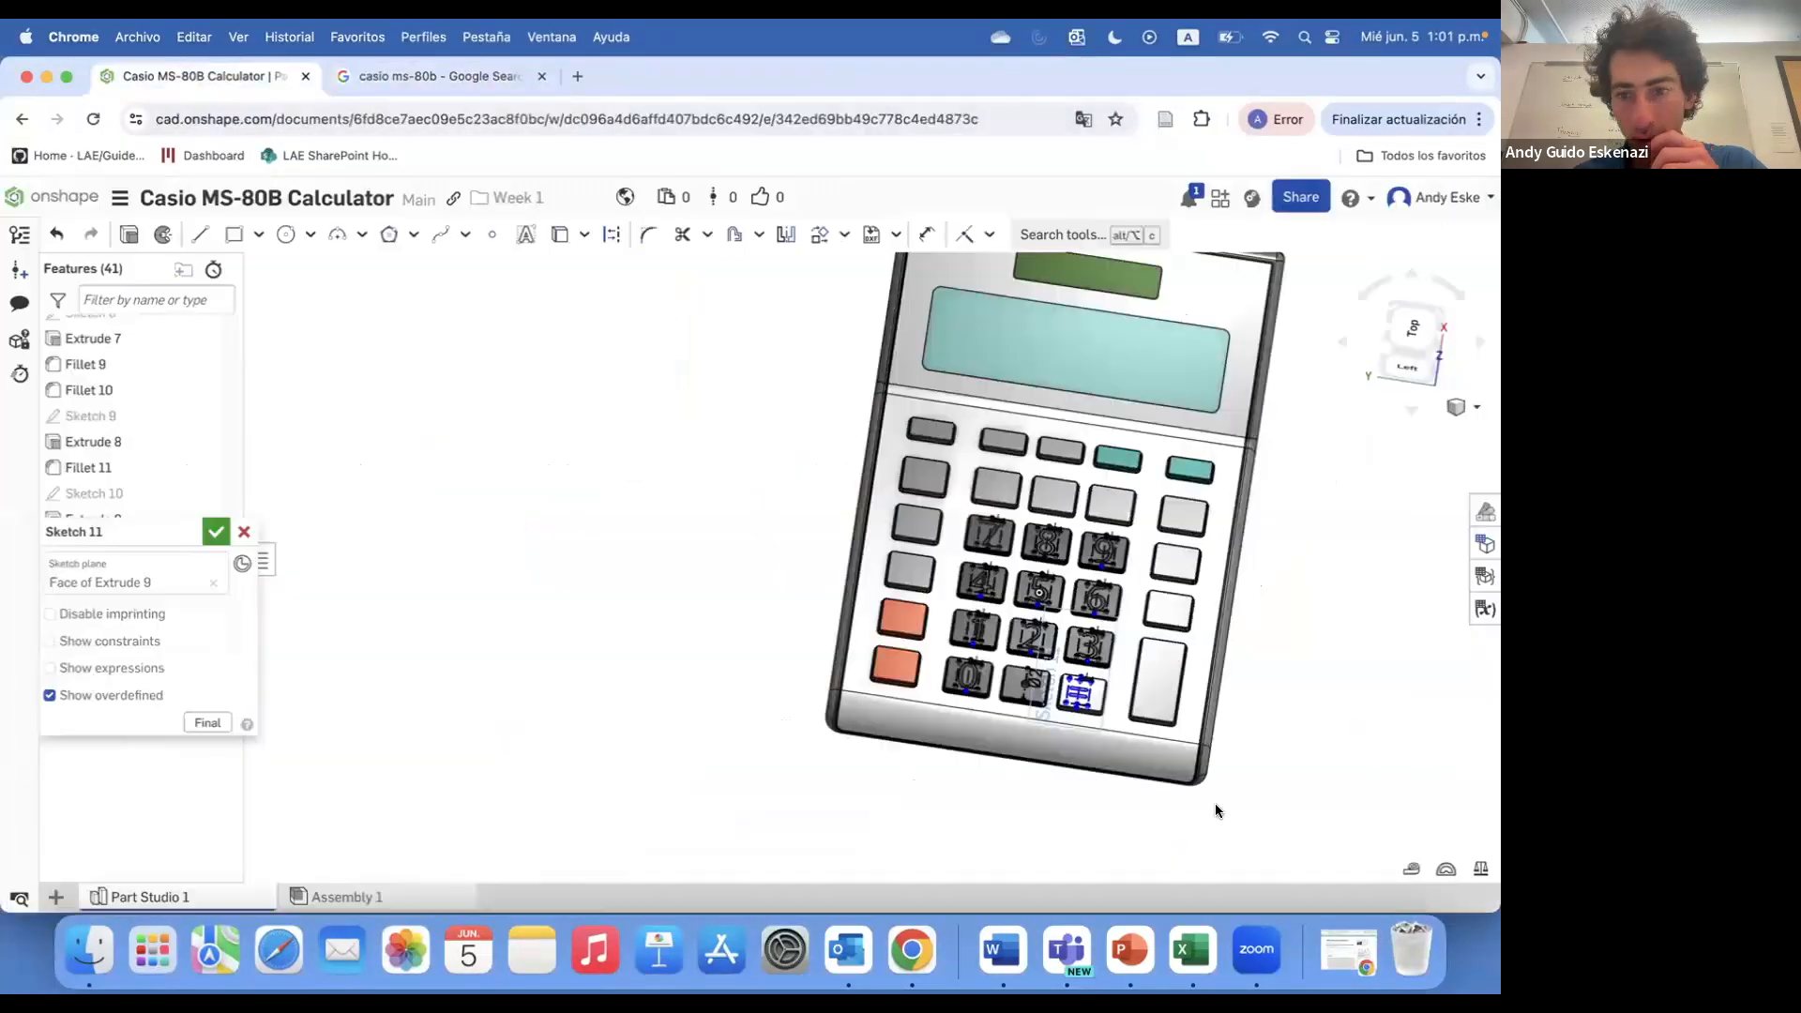
- Paste copies of the 0 text sketch onto the tall grey key and the two grey keys directly above it
scroll(942, 694, up, 5)
key(super+v)
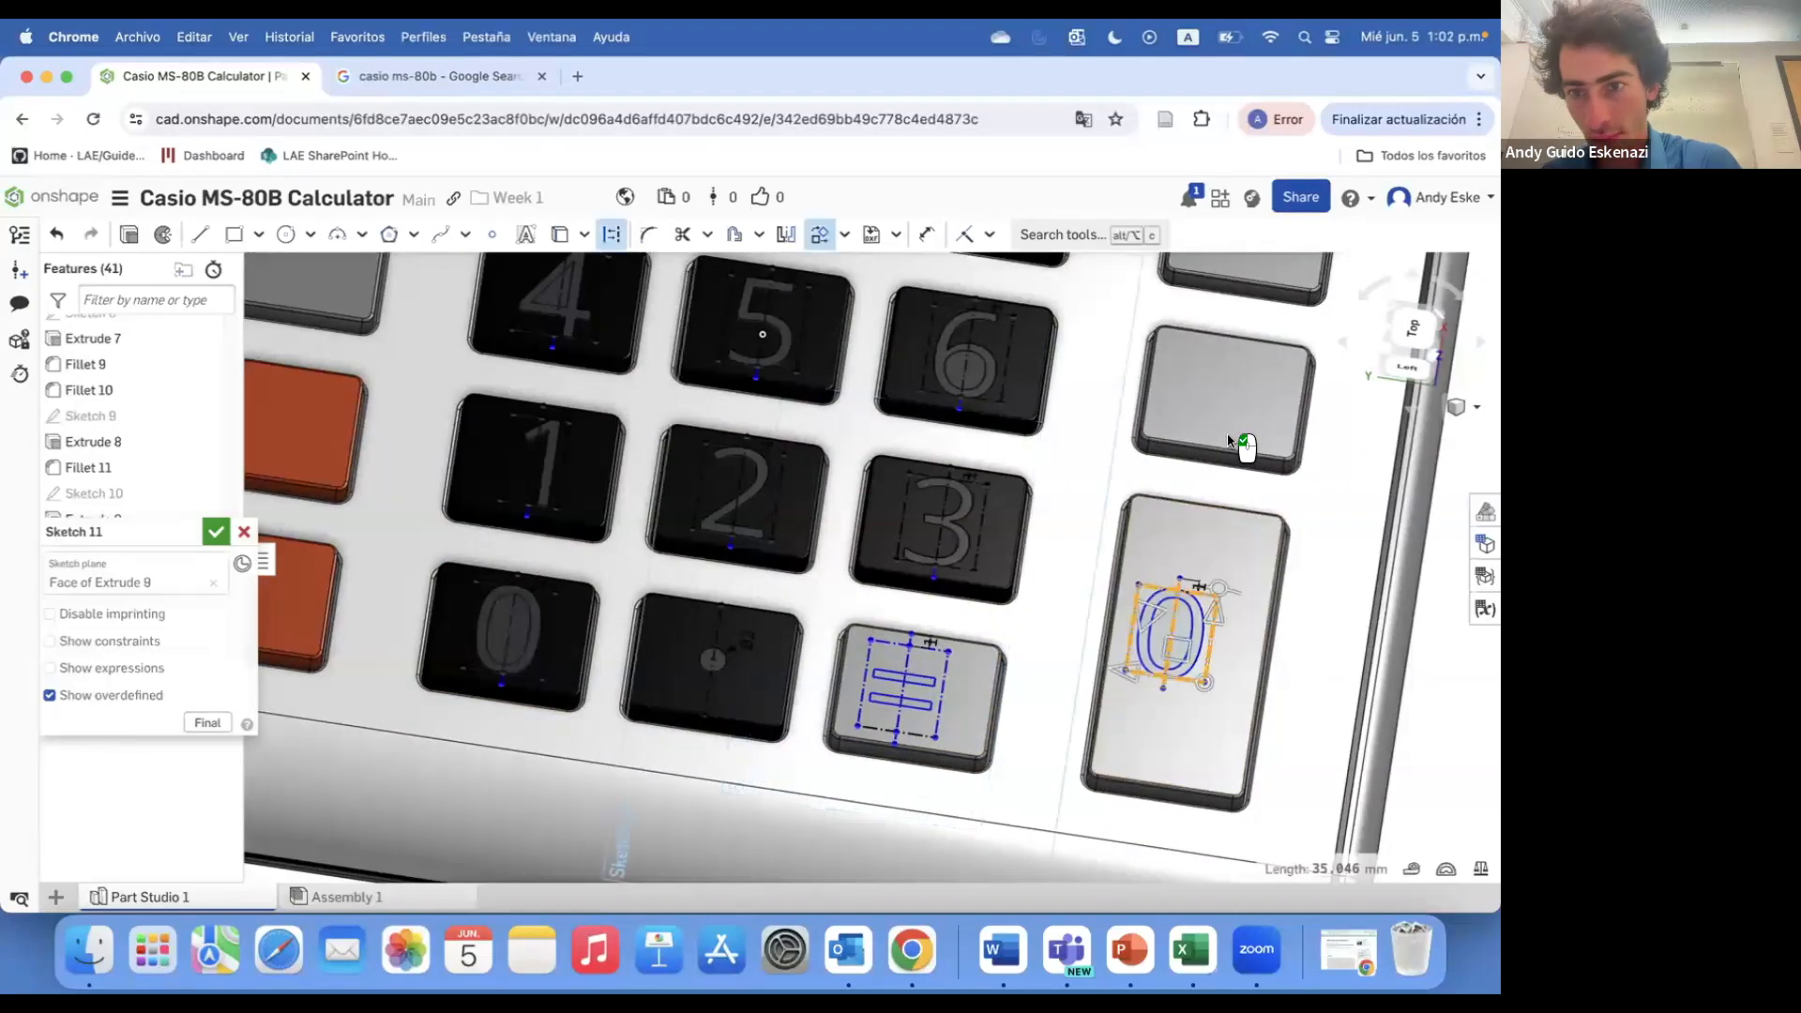
click(1215, 399)
key(super+v)
scroll(1224, 403, down, 2)
click(1240, 298)
key(super+v)
scroll(1243, 309, down, 4)
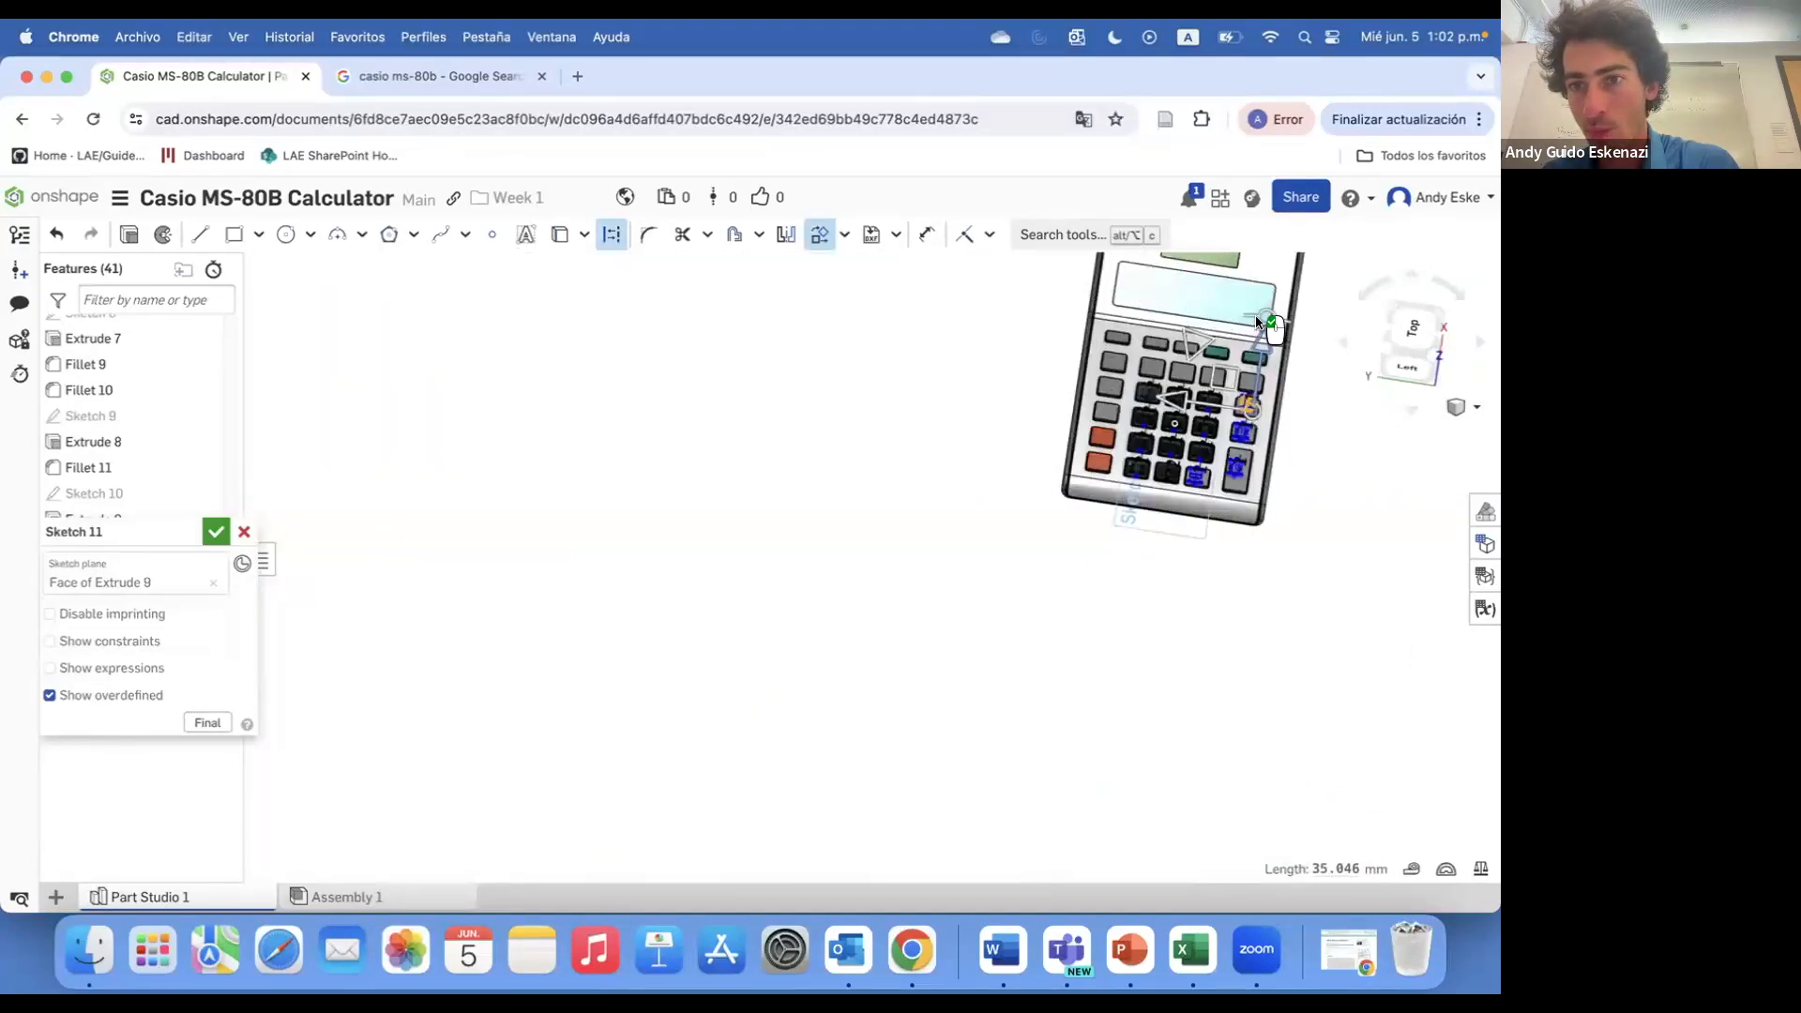
scroll(1233, 422, up, 8)
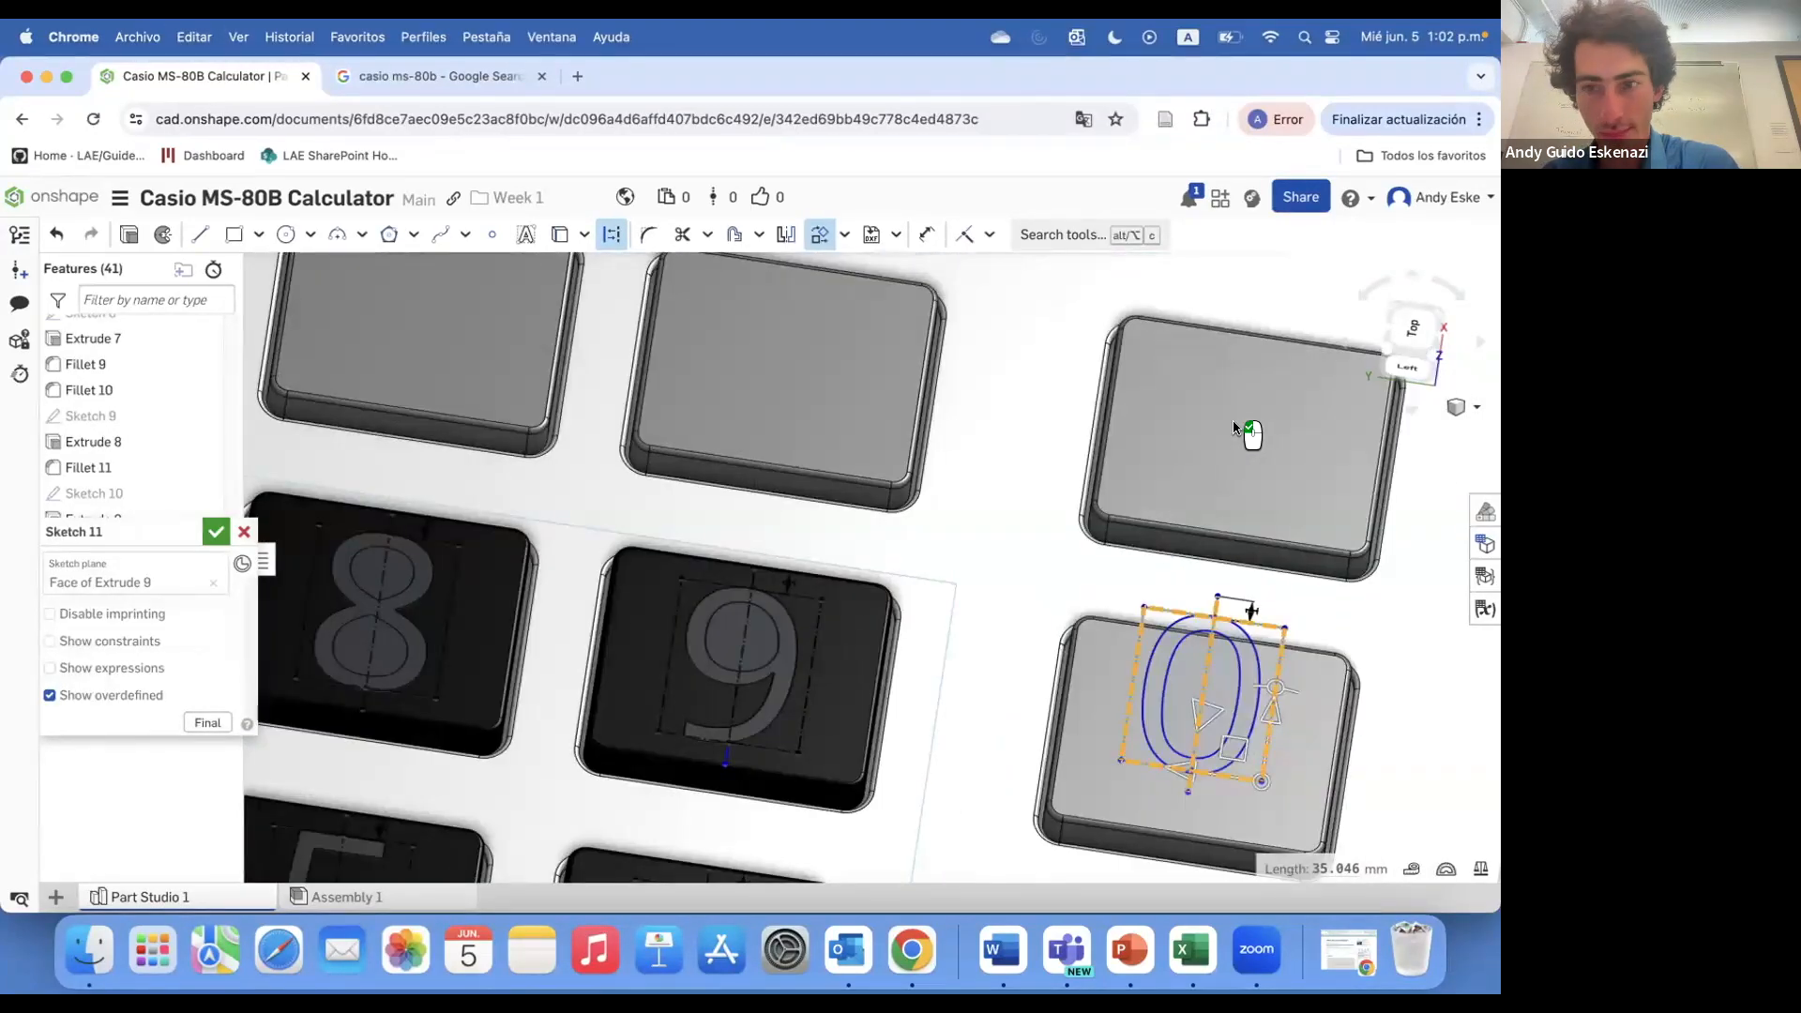
scroll(1204, 403, down, 5)
- Check the operator order in the reference photo and change the copied 0 on the tall grey key to "+"
click(468, 84)
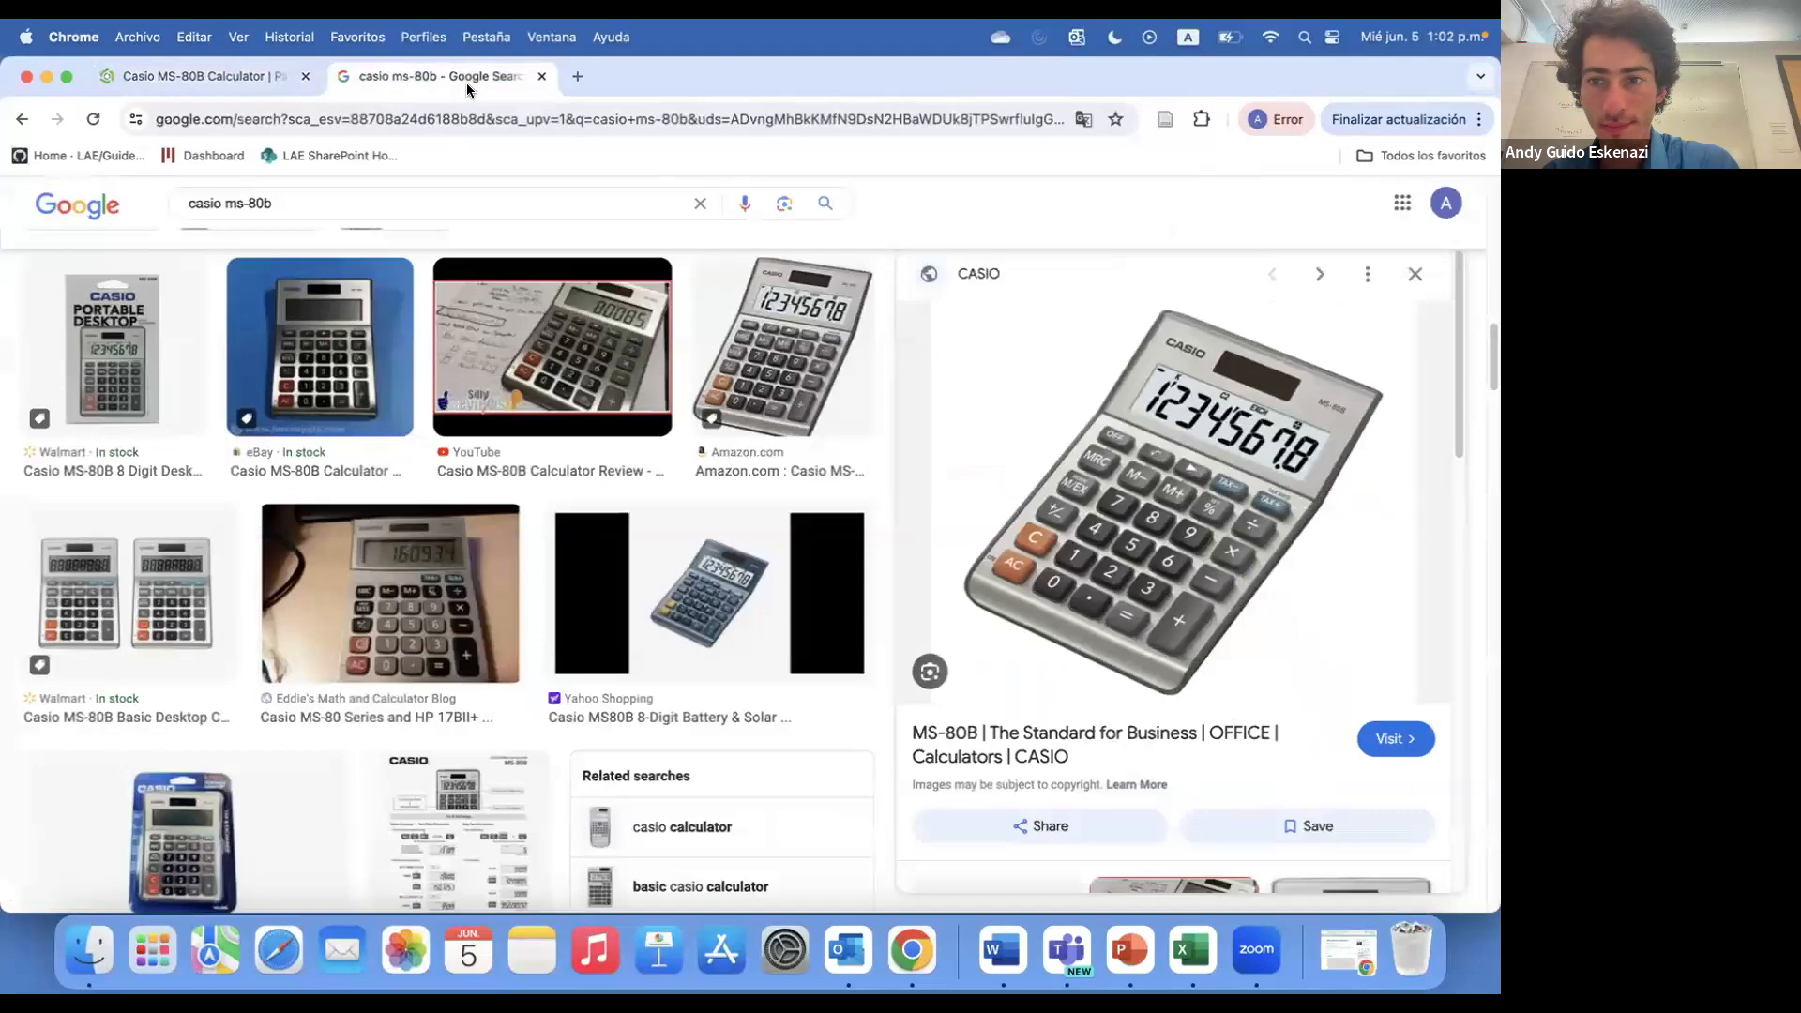
click(202, 77)
scroll(1228, 585, down, 3)
scroll(1229, 586, up, 3)
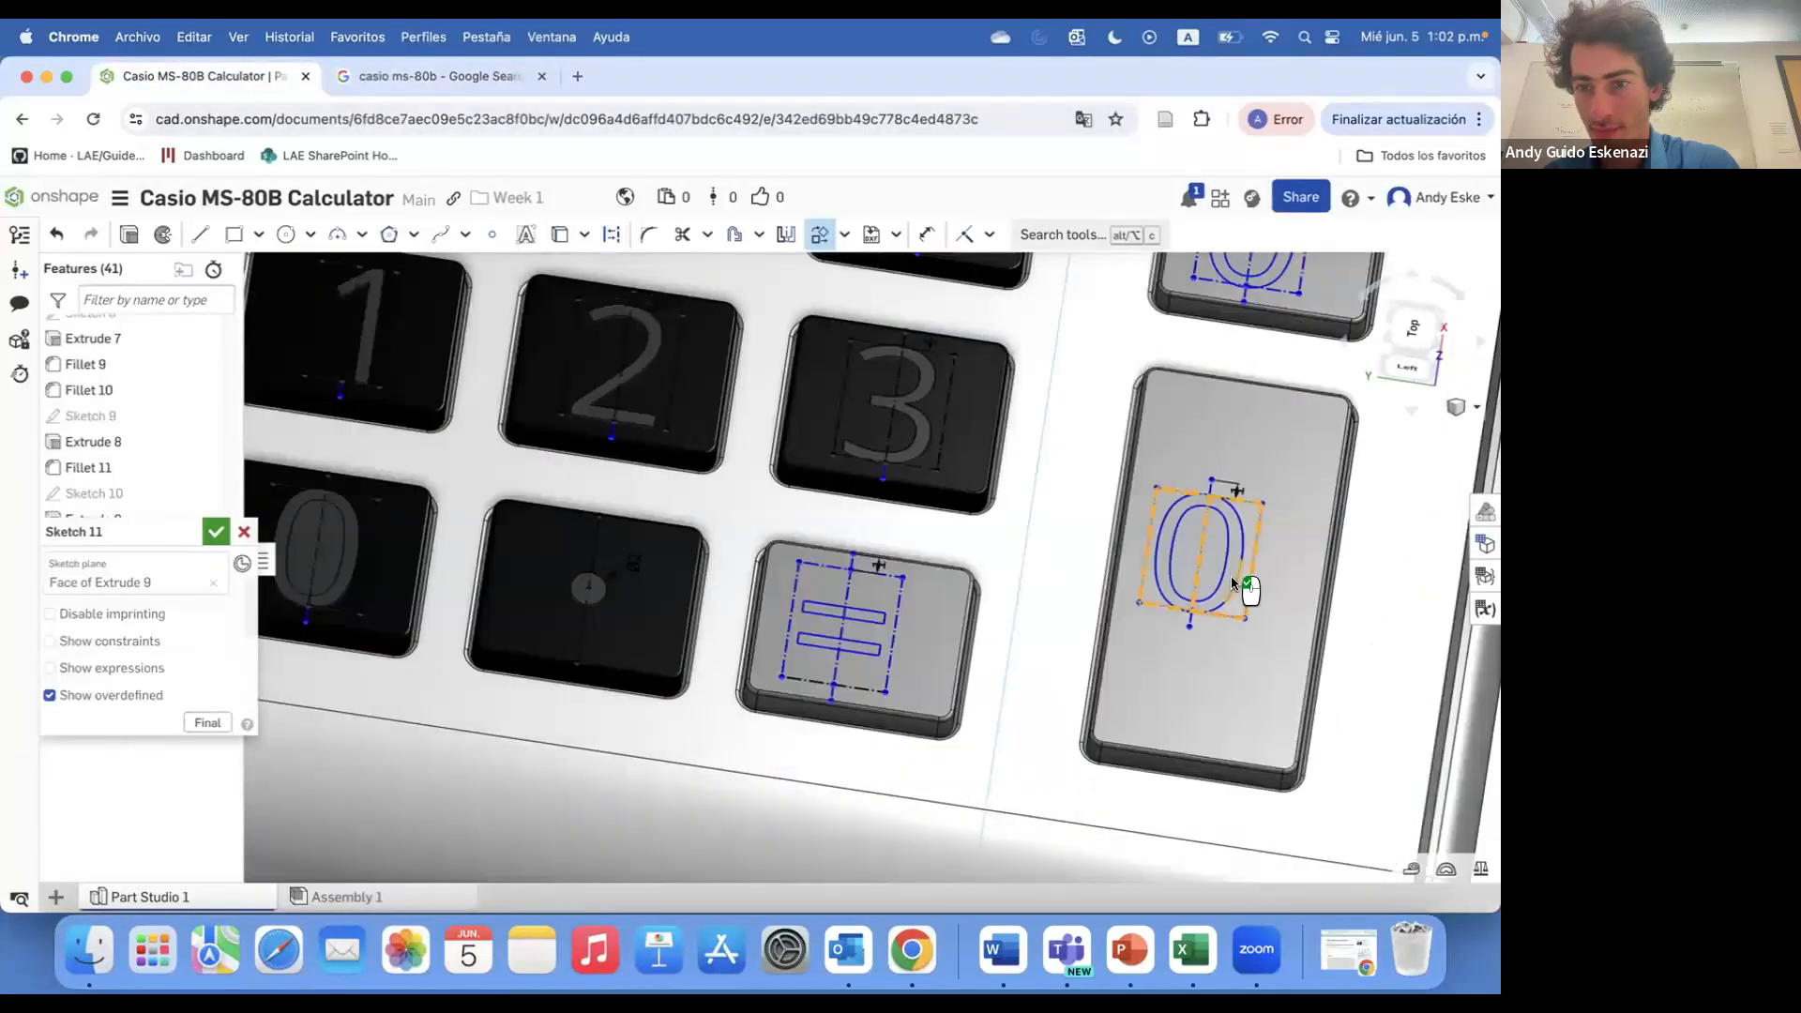
right_click(1236, 544)
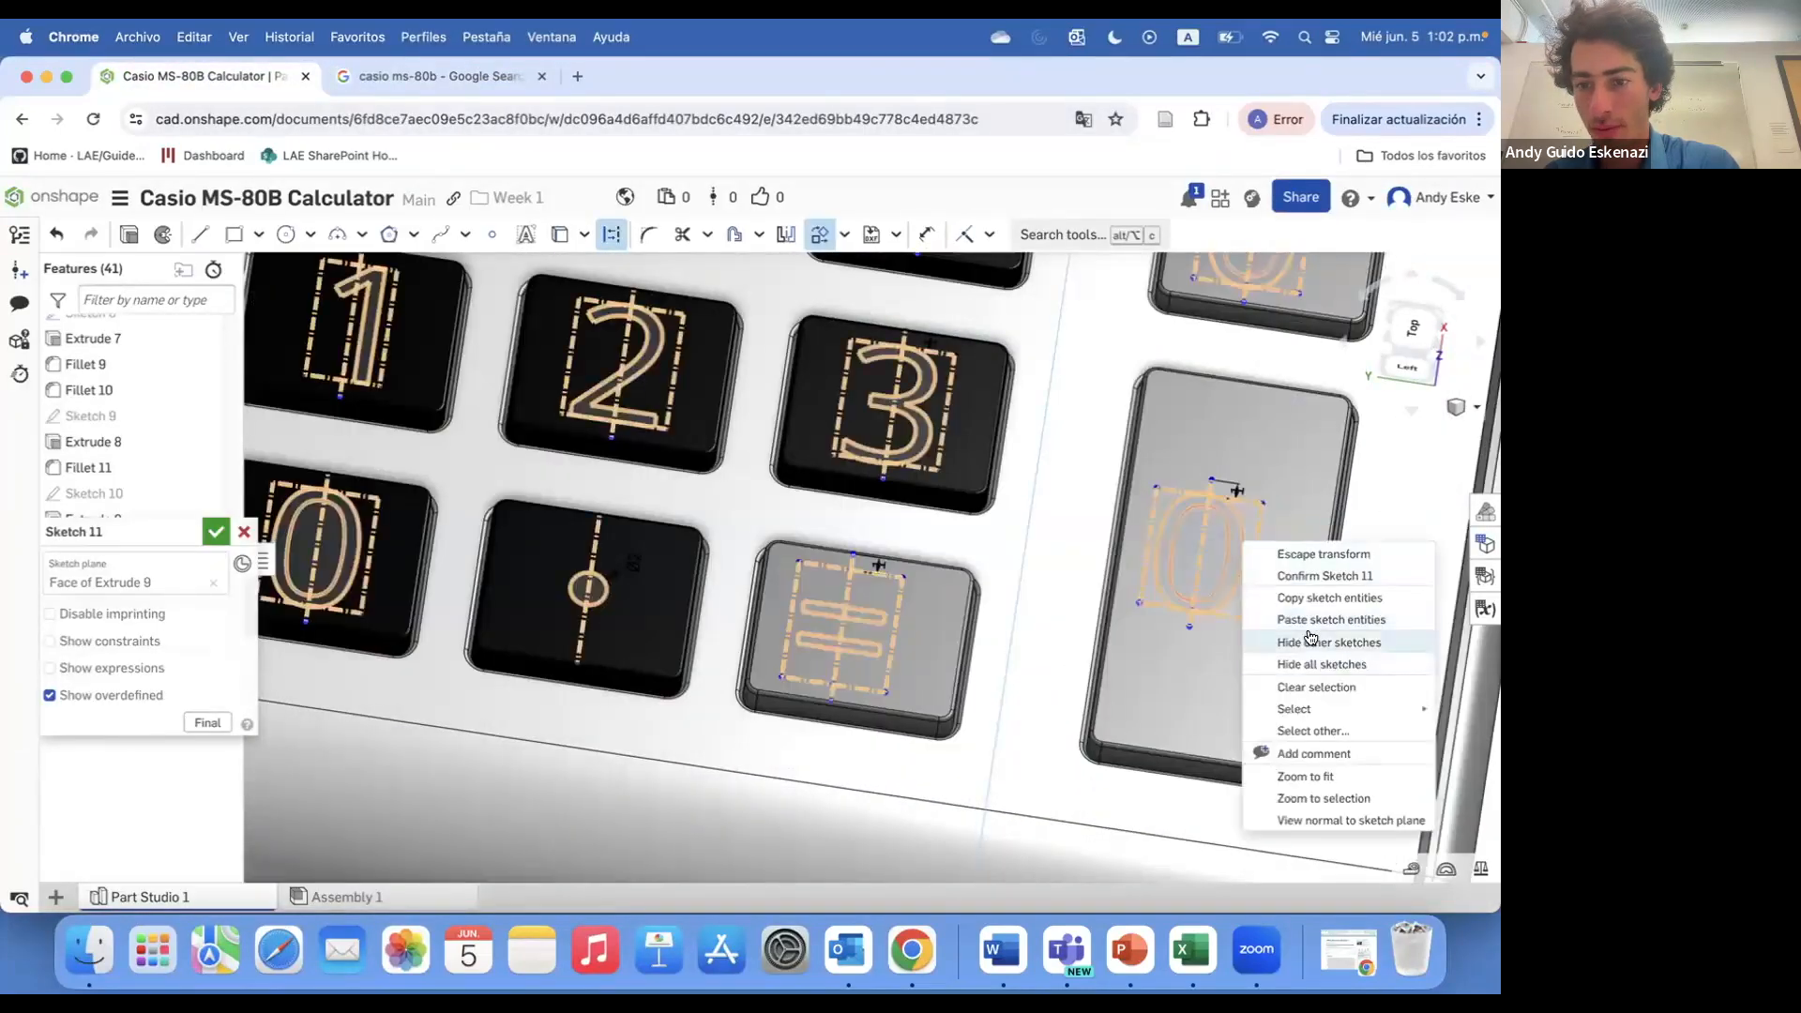
right_click(1236, 518)
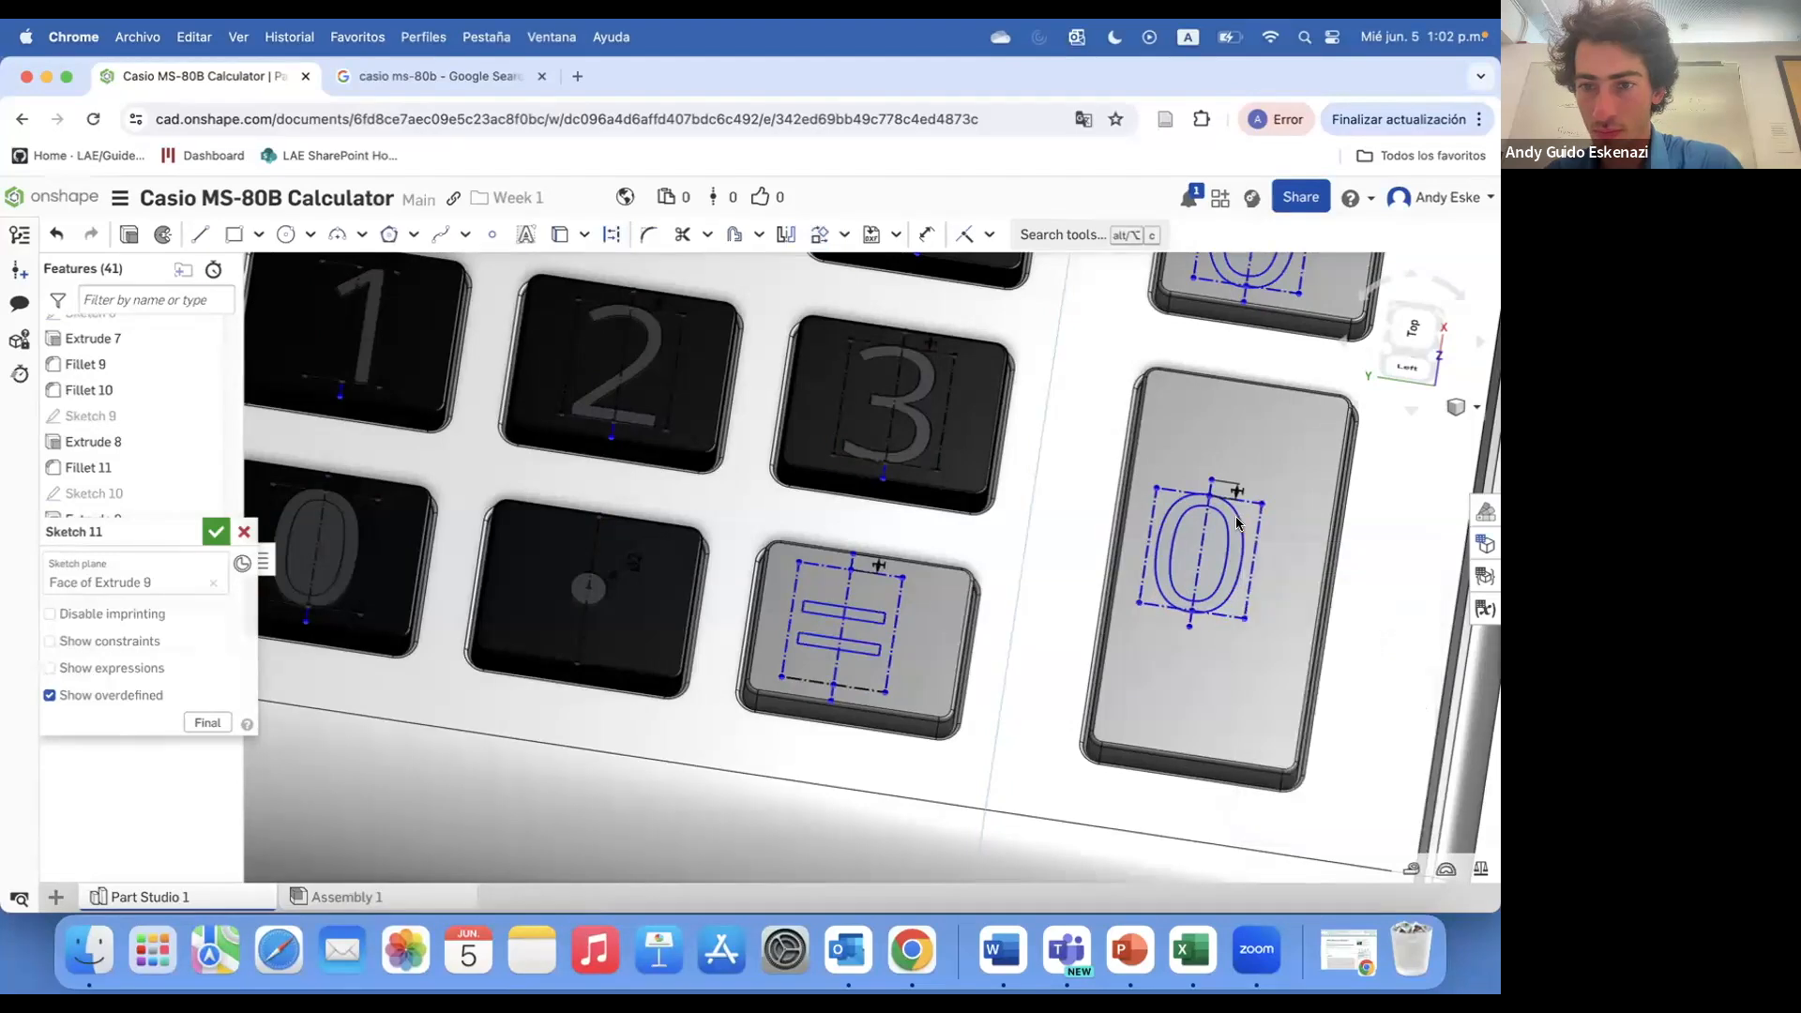
click(1308, 576)
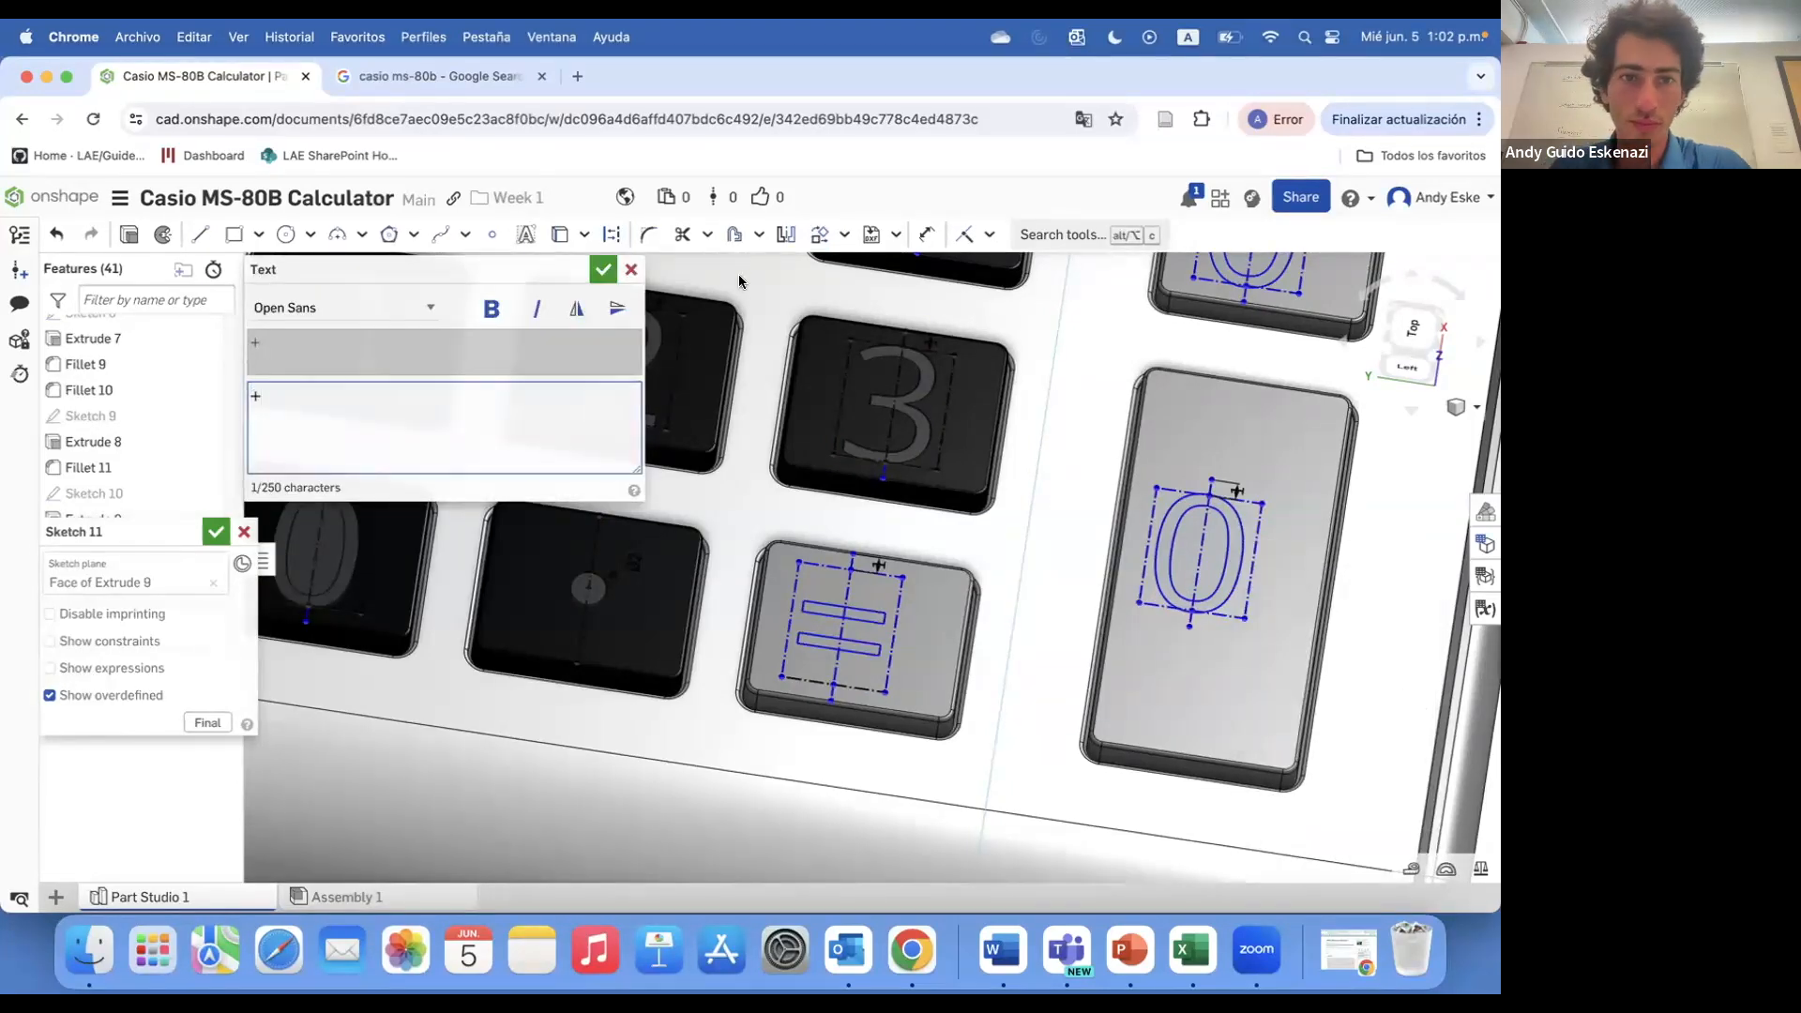
click(630, 269)
- Change the copied 0 on the key directly above the plus key to "-"
scroll(776, 414, down, 3)
scroll(1069, 544, up, 3)
right_click(1069, 574)
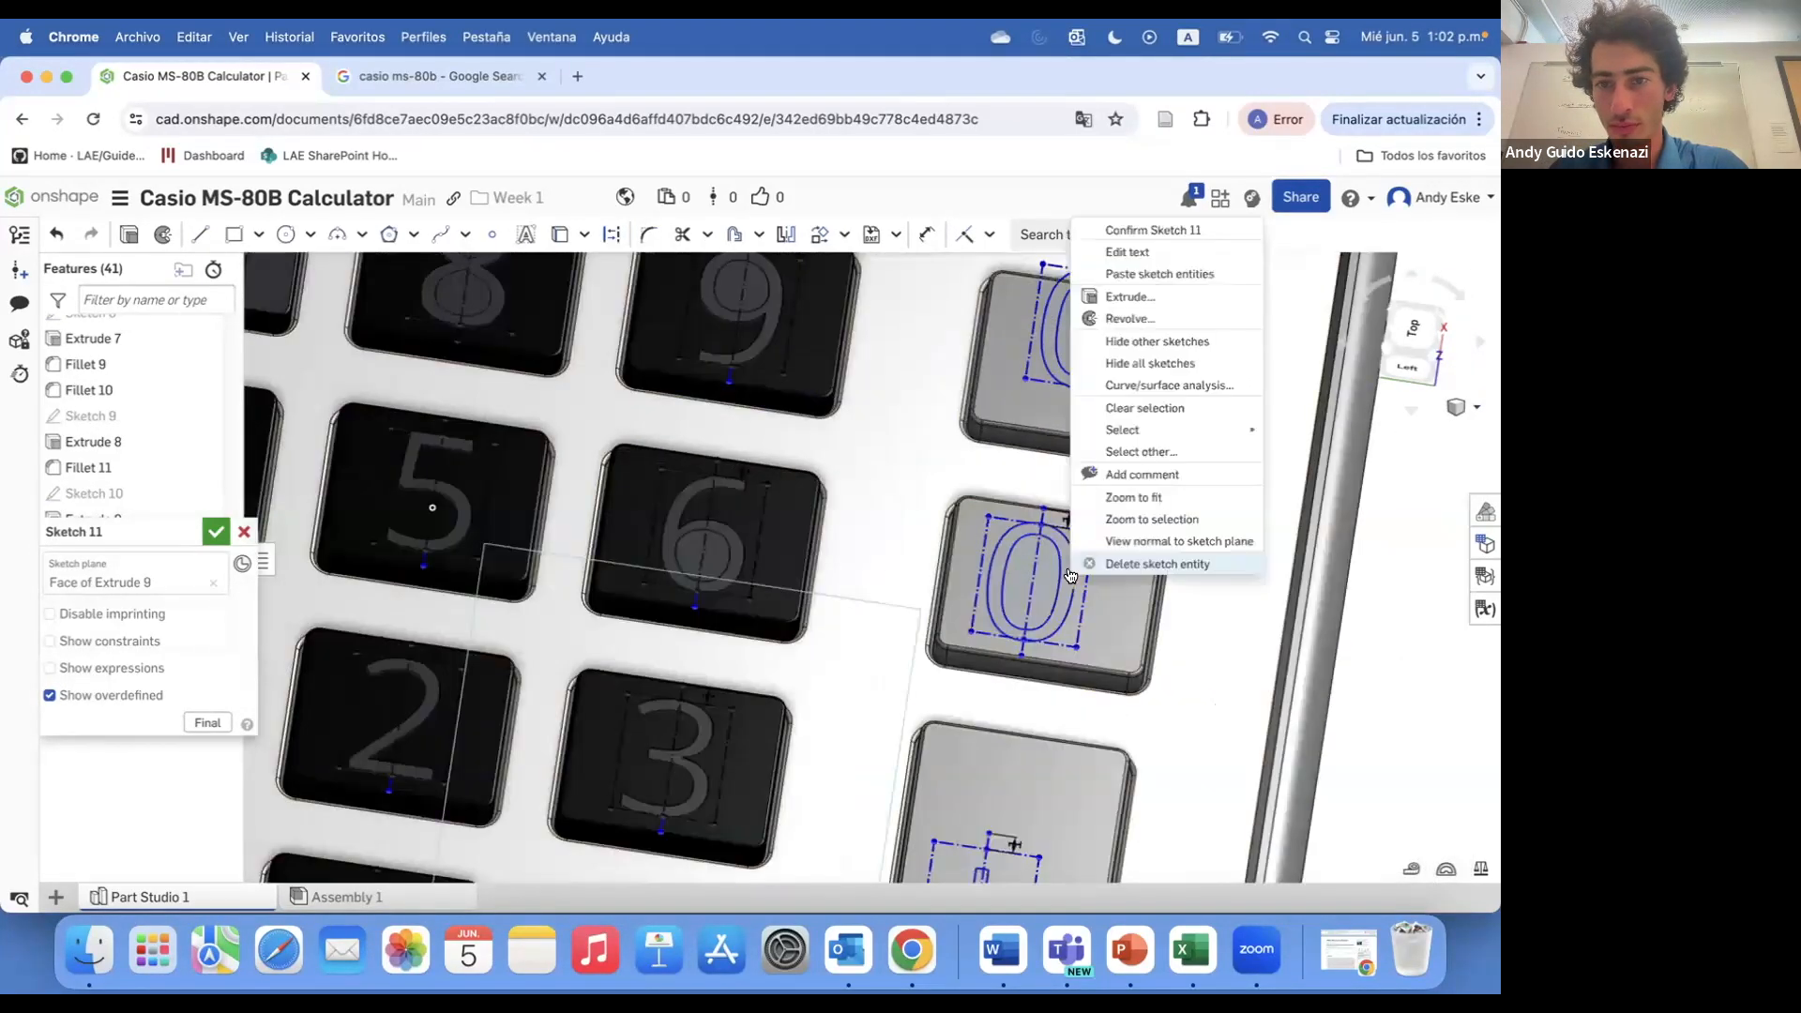
click(1126, 251)
click(604, 272)
scroll(1084, 526, down, 3)
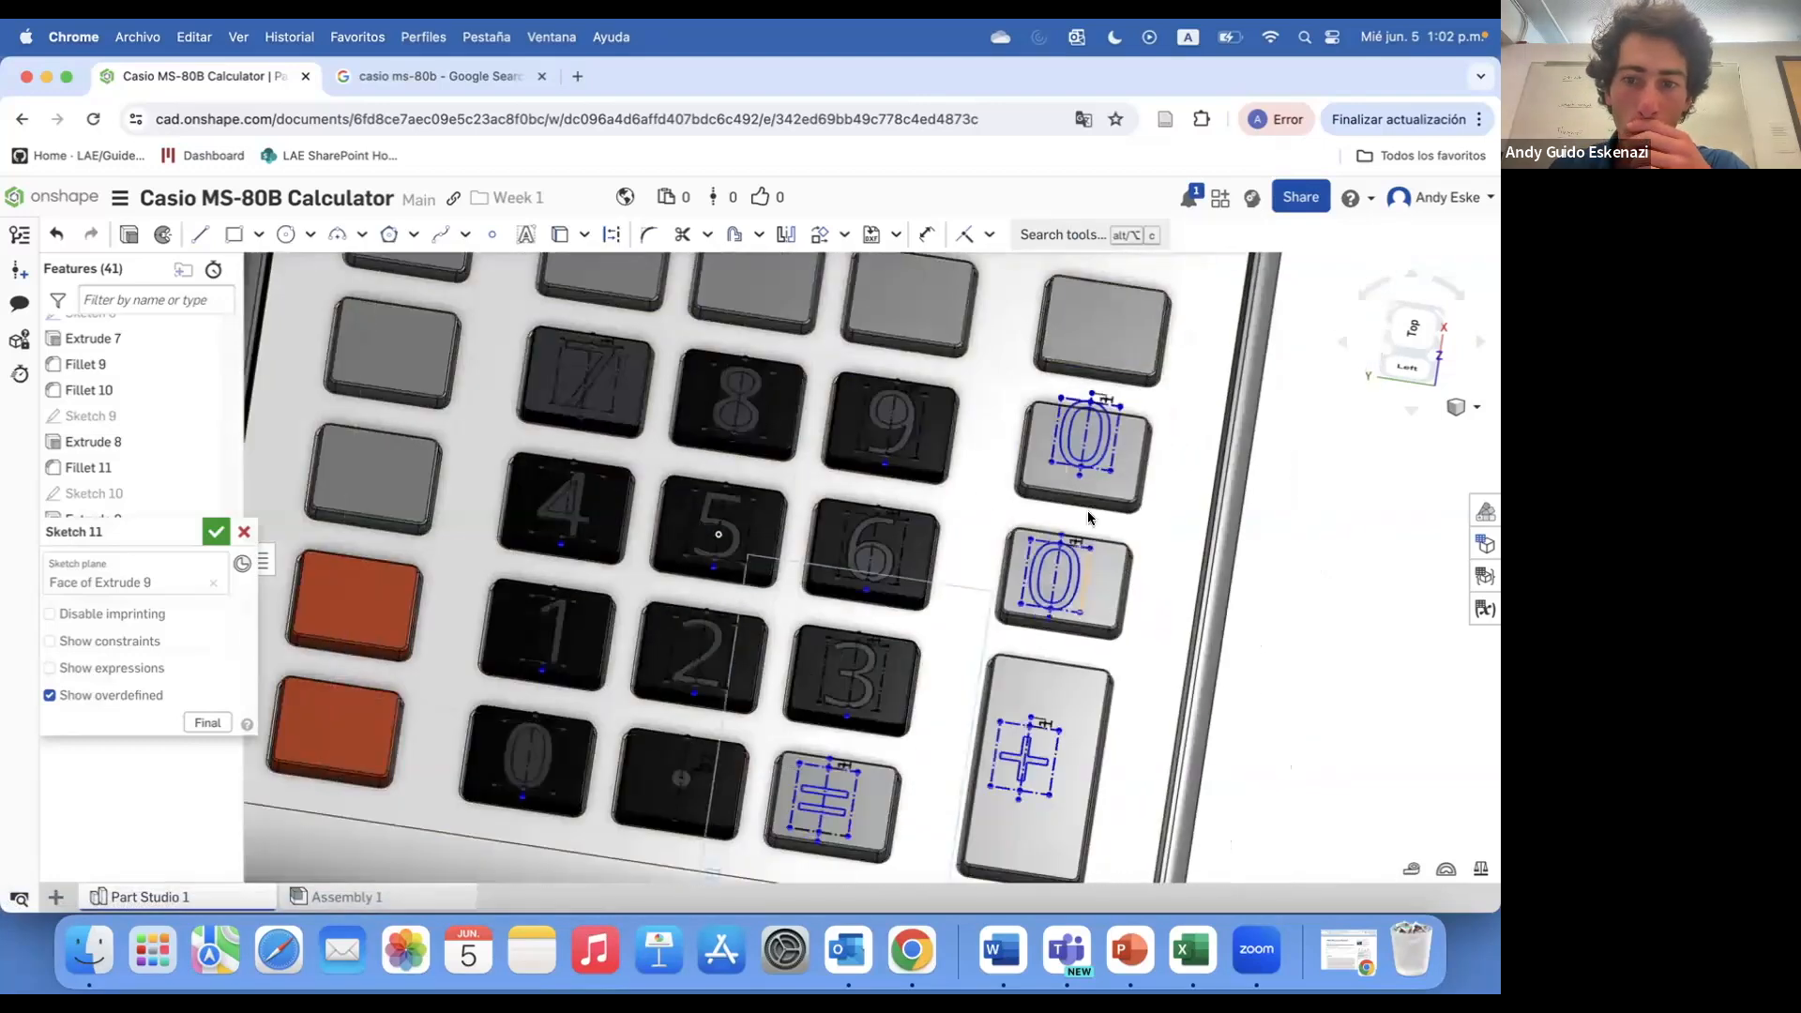
- Delete the minus sign and its text box from the key directly above the plus key
scroll(1051, 573, up, 3)
scroll(1050, 573, up, 3)
drag(1051, 572, 1053, 512)
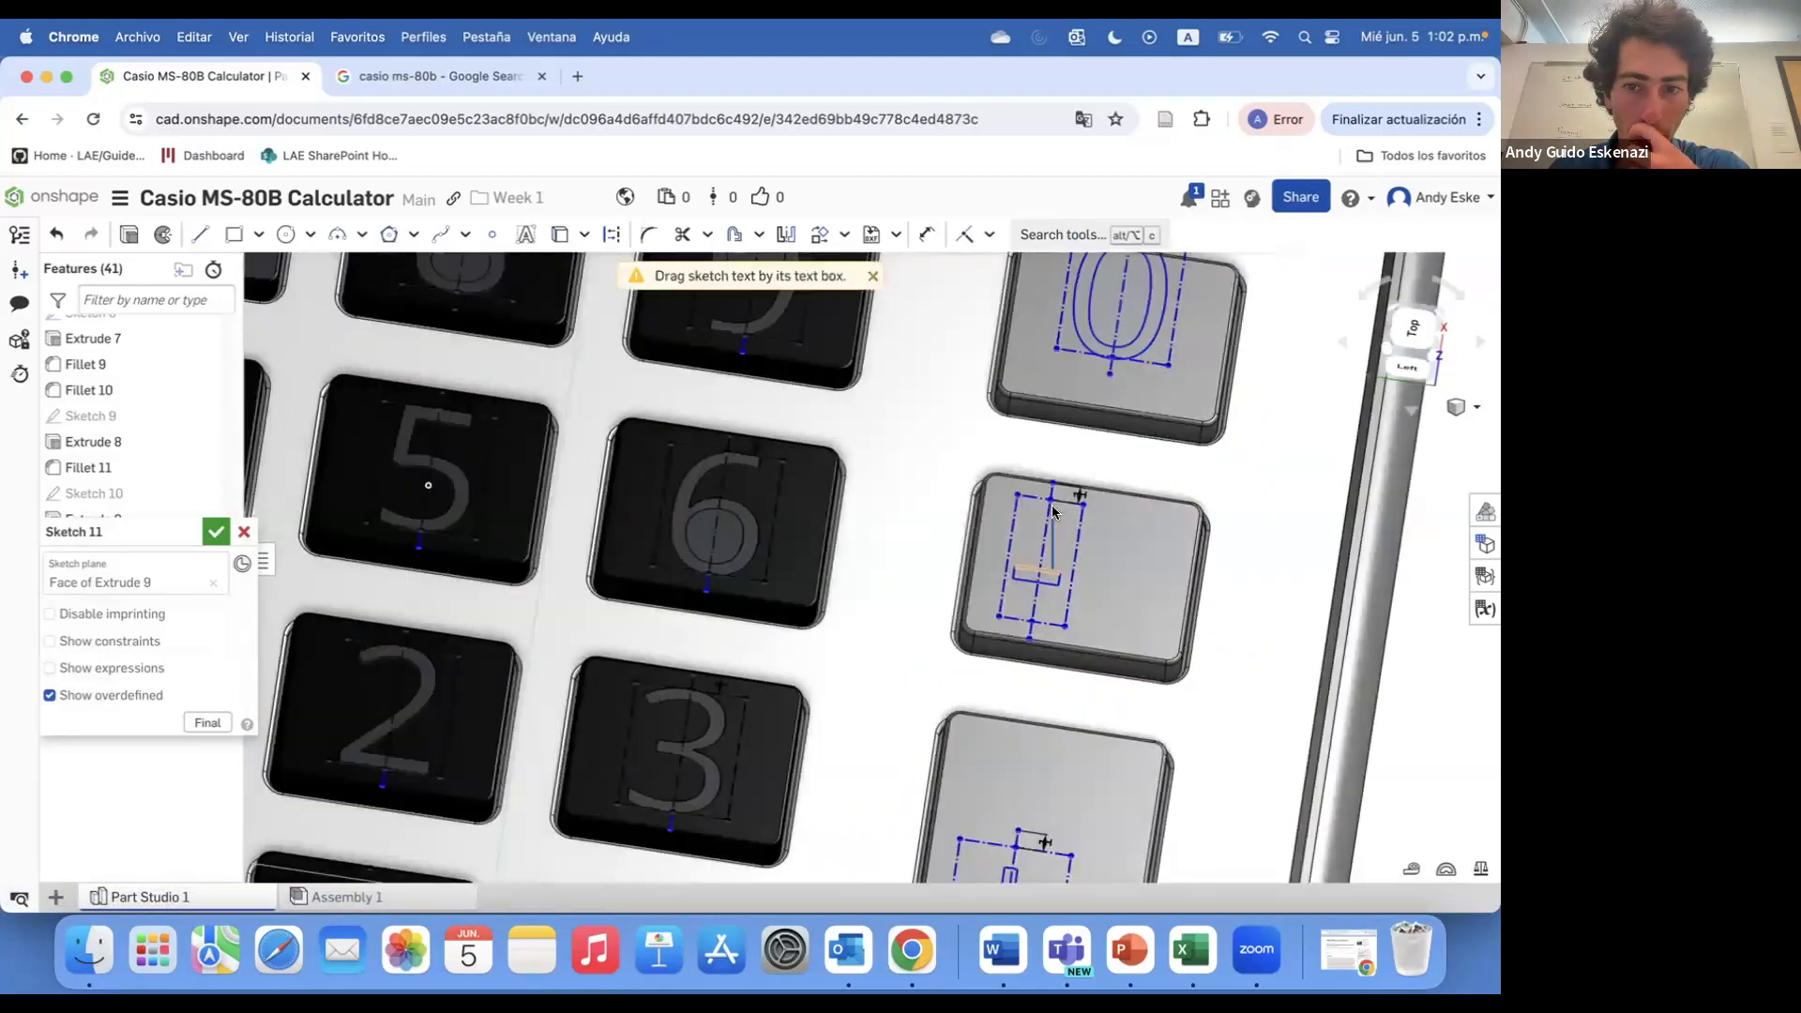
drag(966, 741, 1183, 441)
right_click(1184, 351)
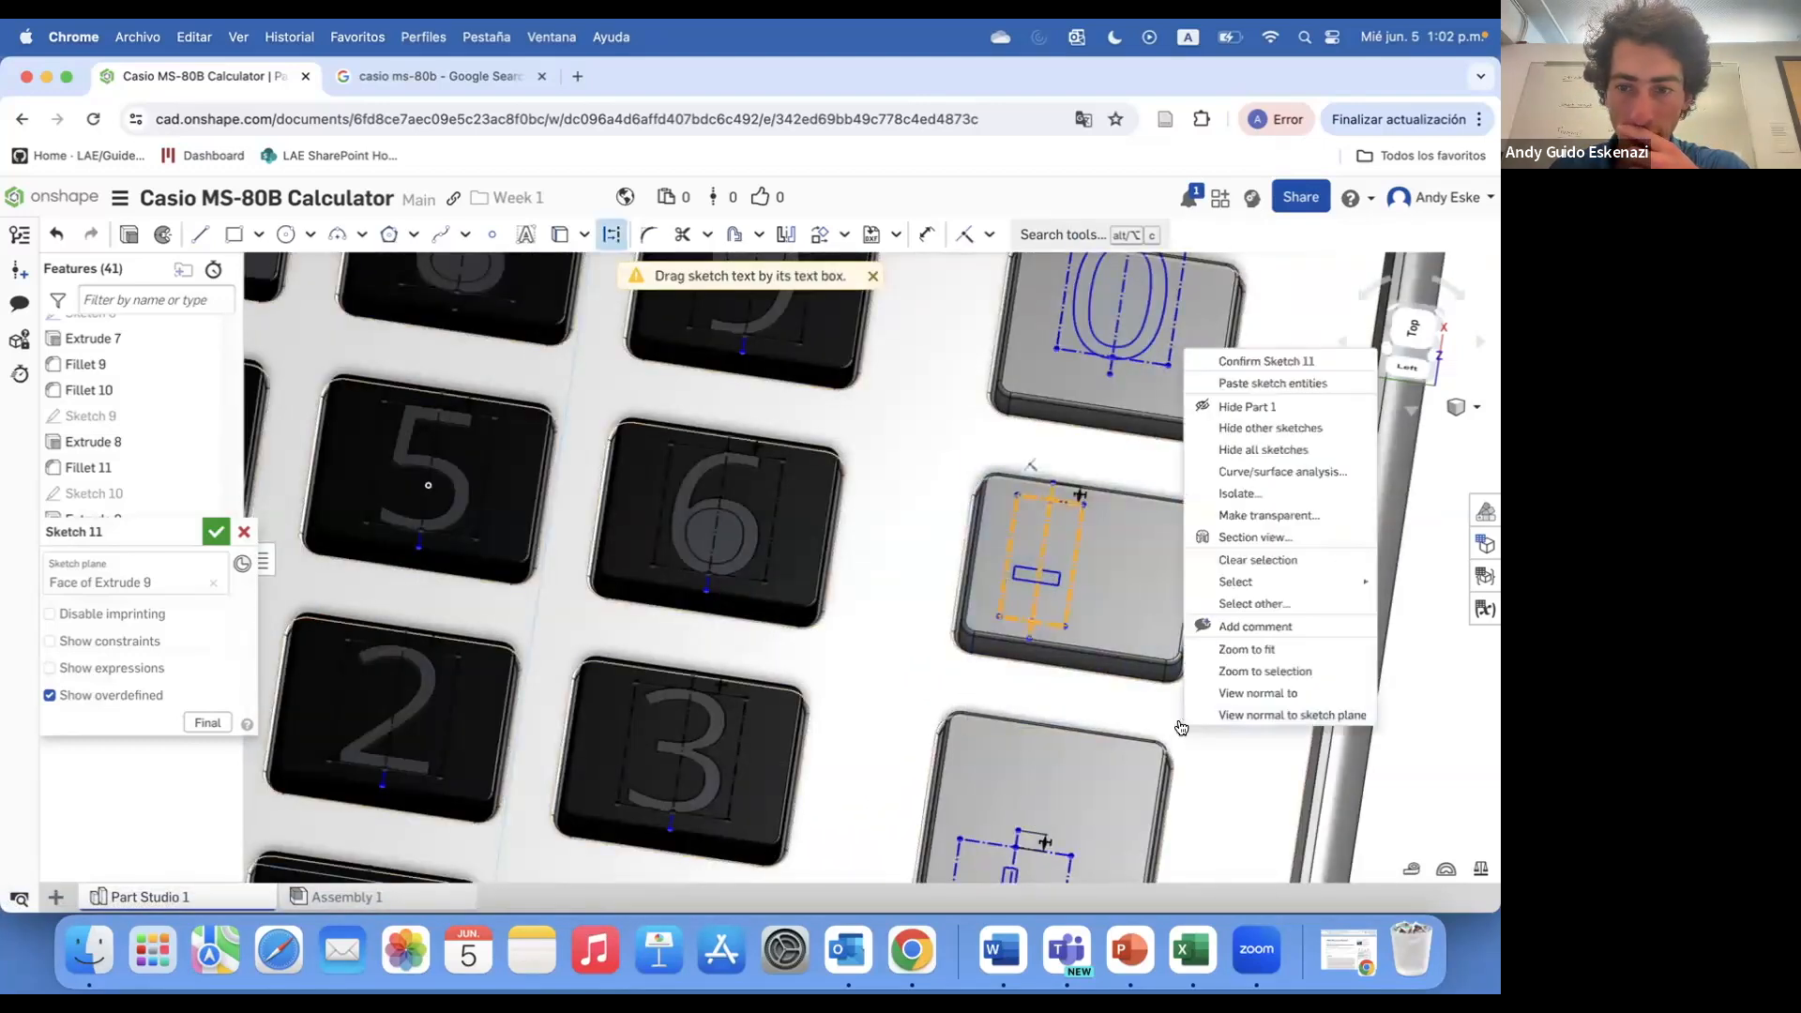
mouse_move(1251, 591)
click(1257, 560)
scroll(685, 483, down, 3)
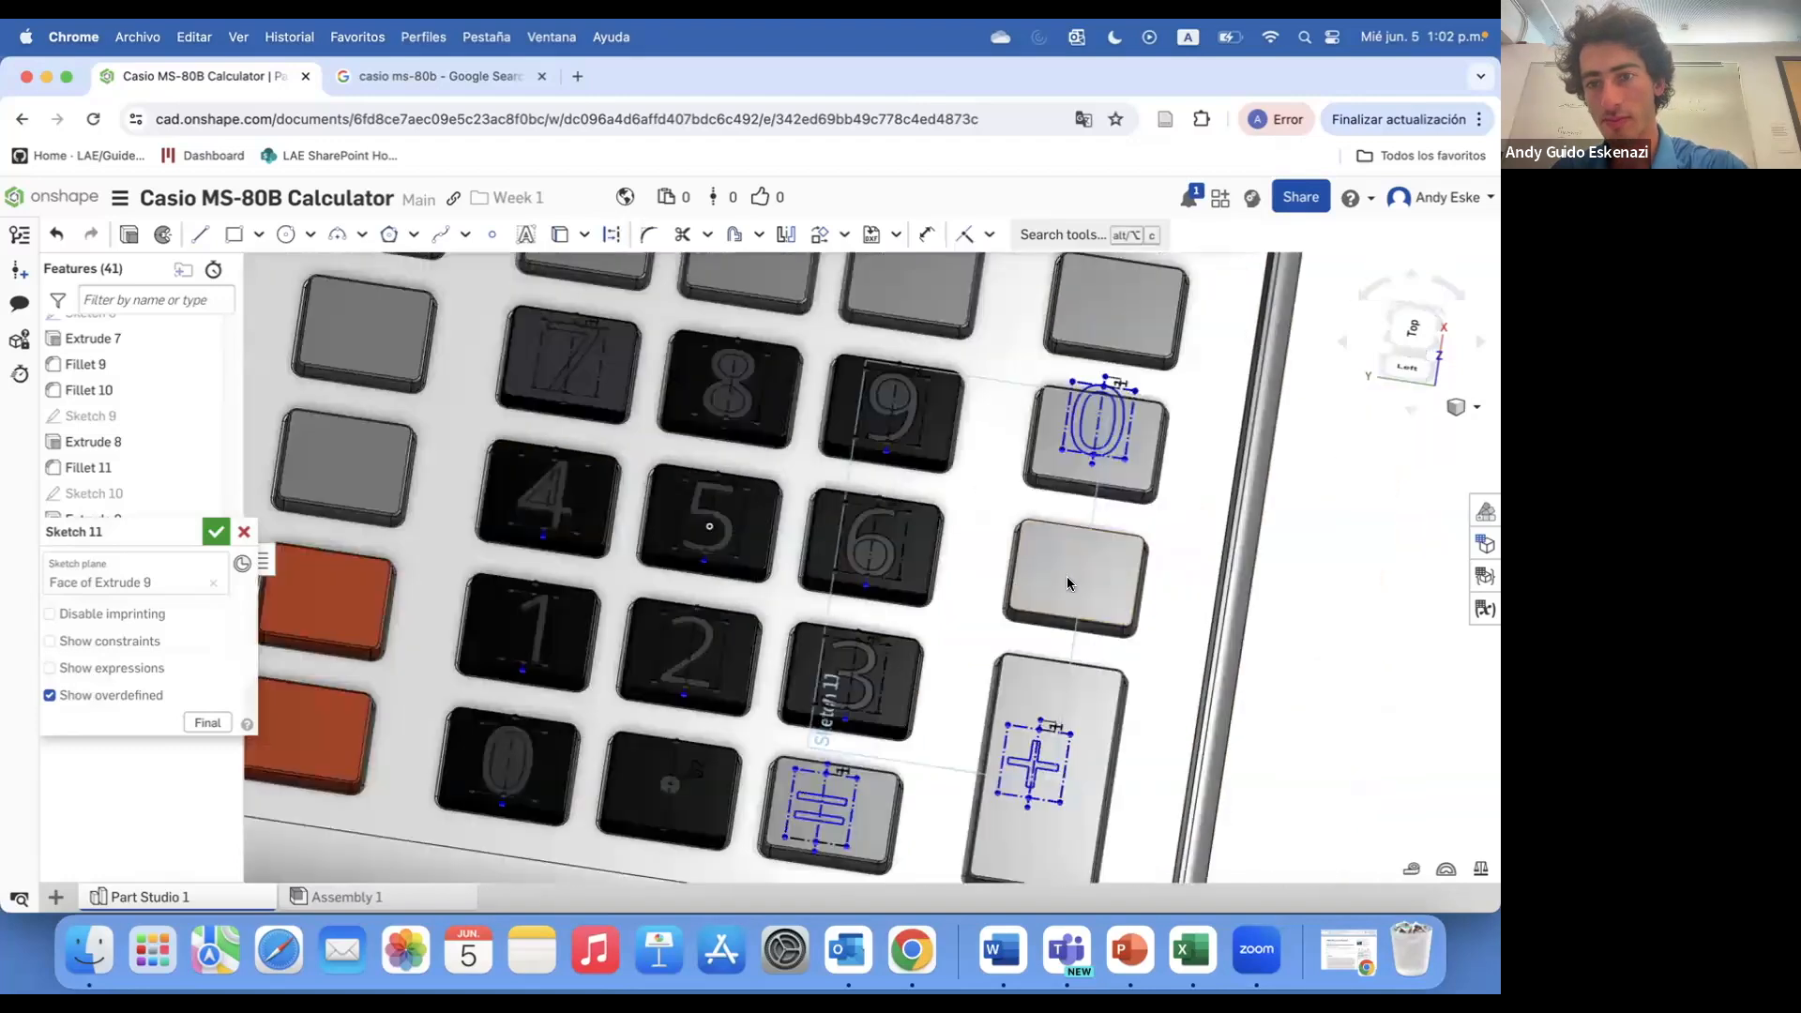
- Change the copied 0 on the second key above the plus key to "X"
scroll(1126, 422, up, 5)
right_click(1103, 573)
click(1163, 252)
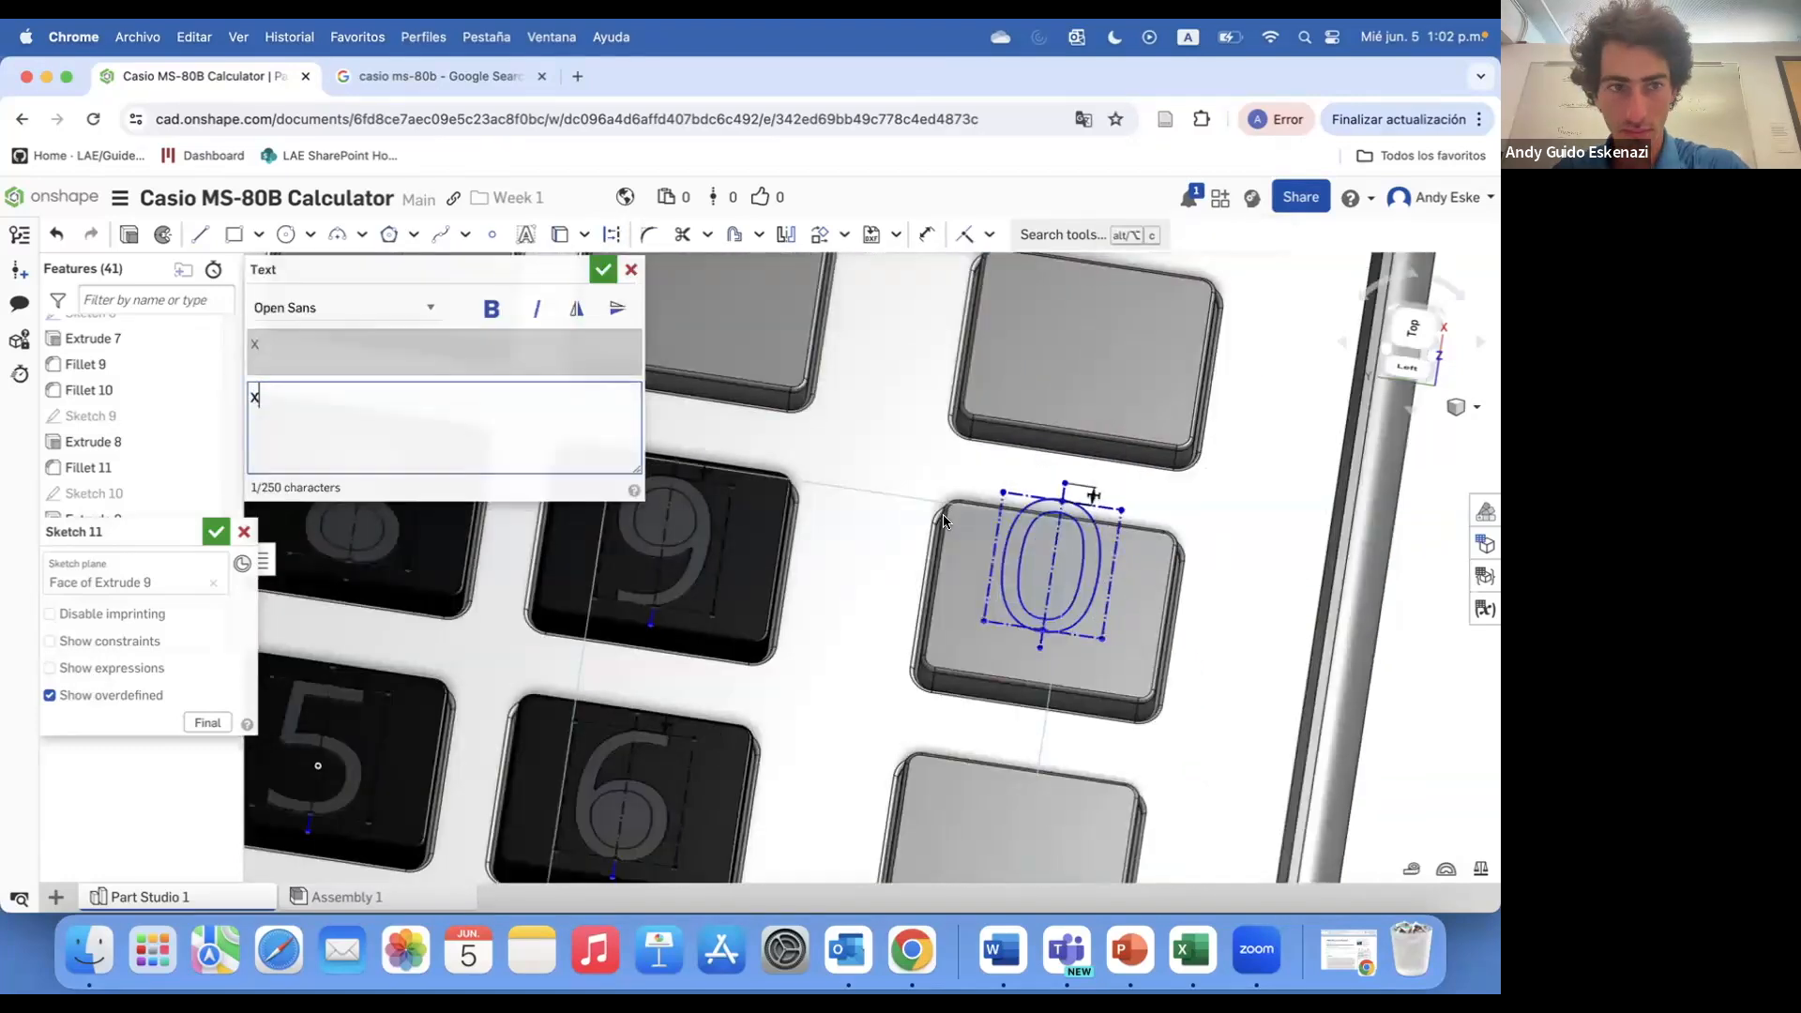
key(Return)
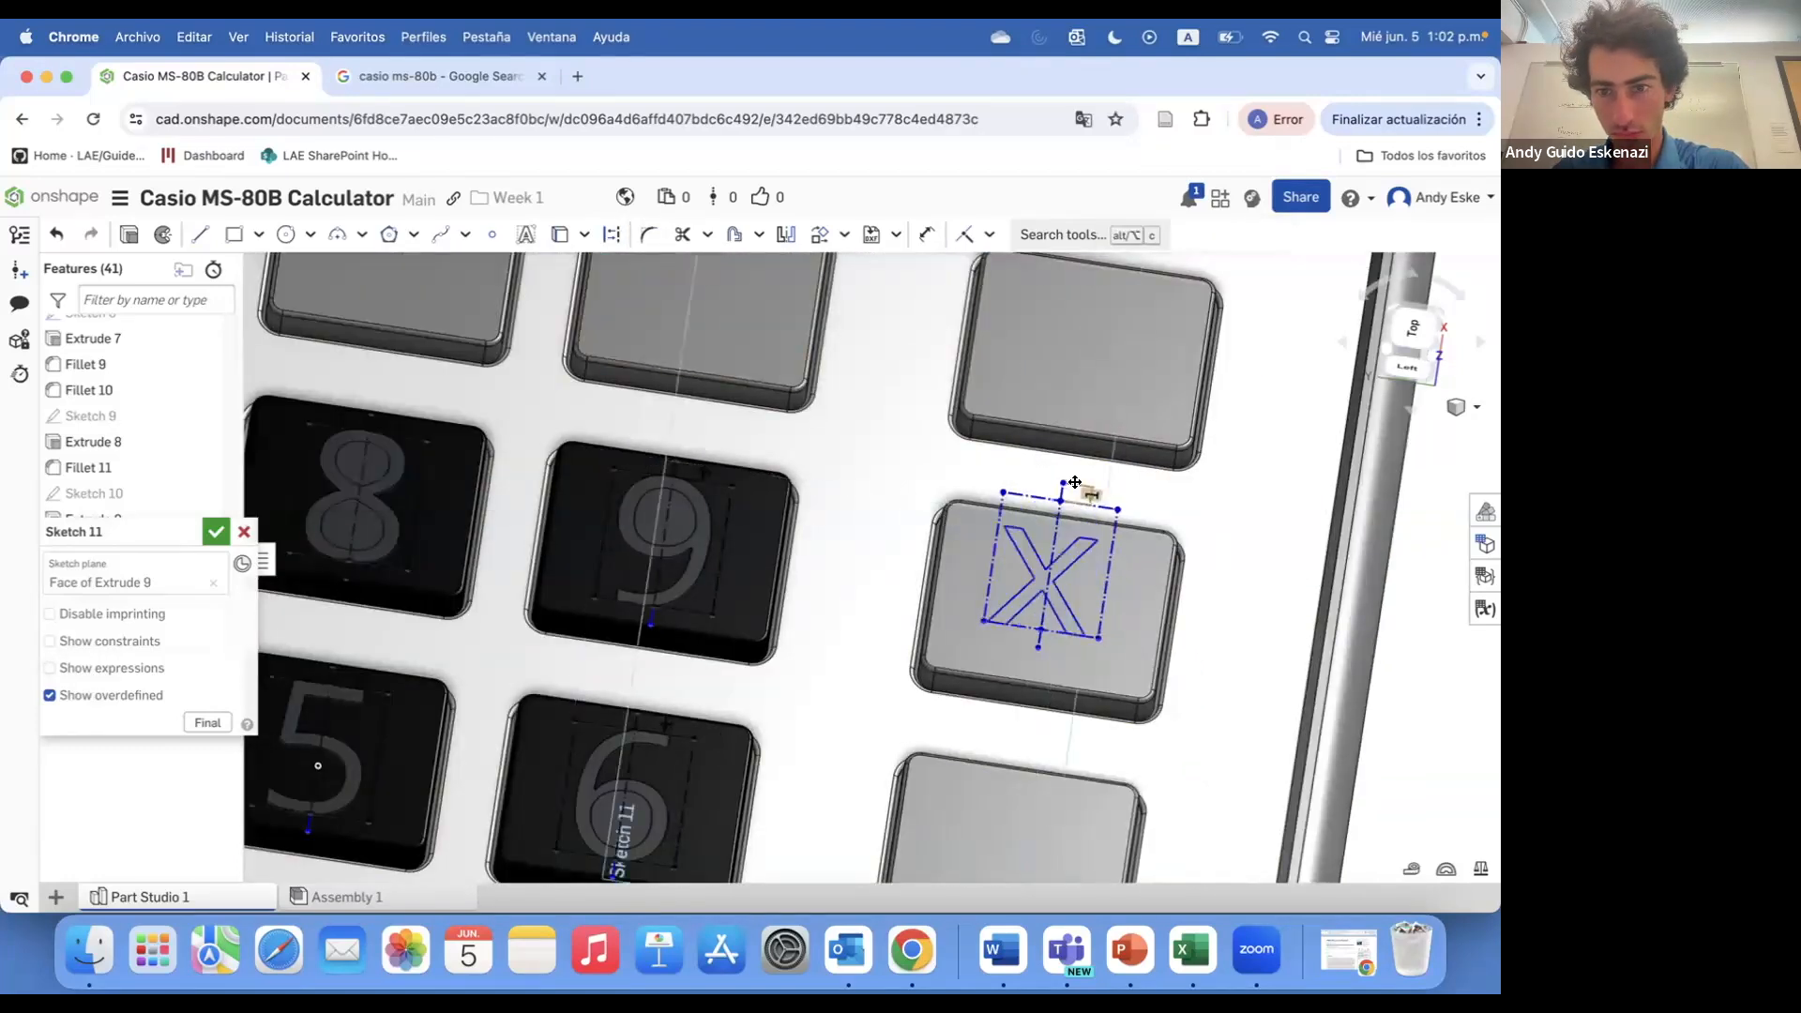
right_click(1067, 566)
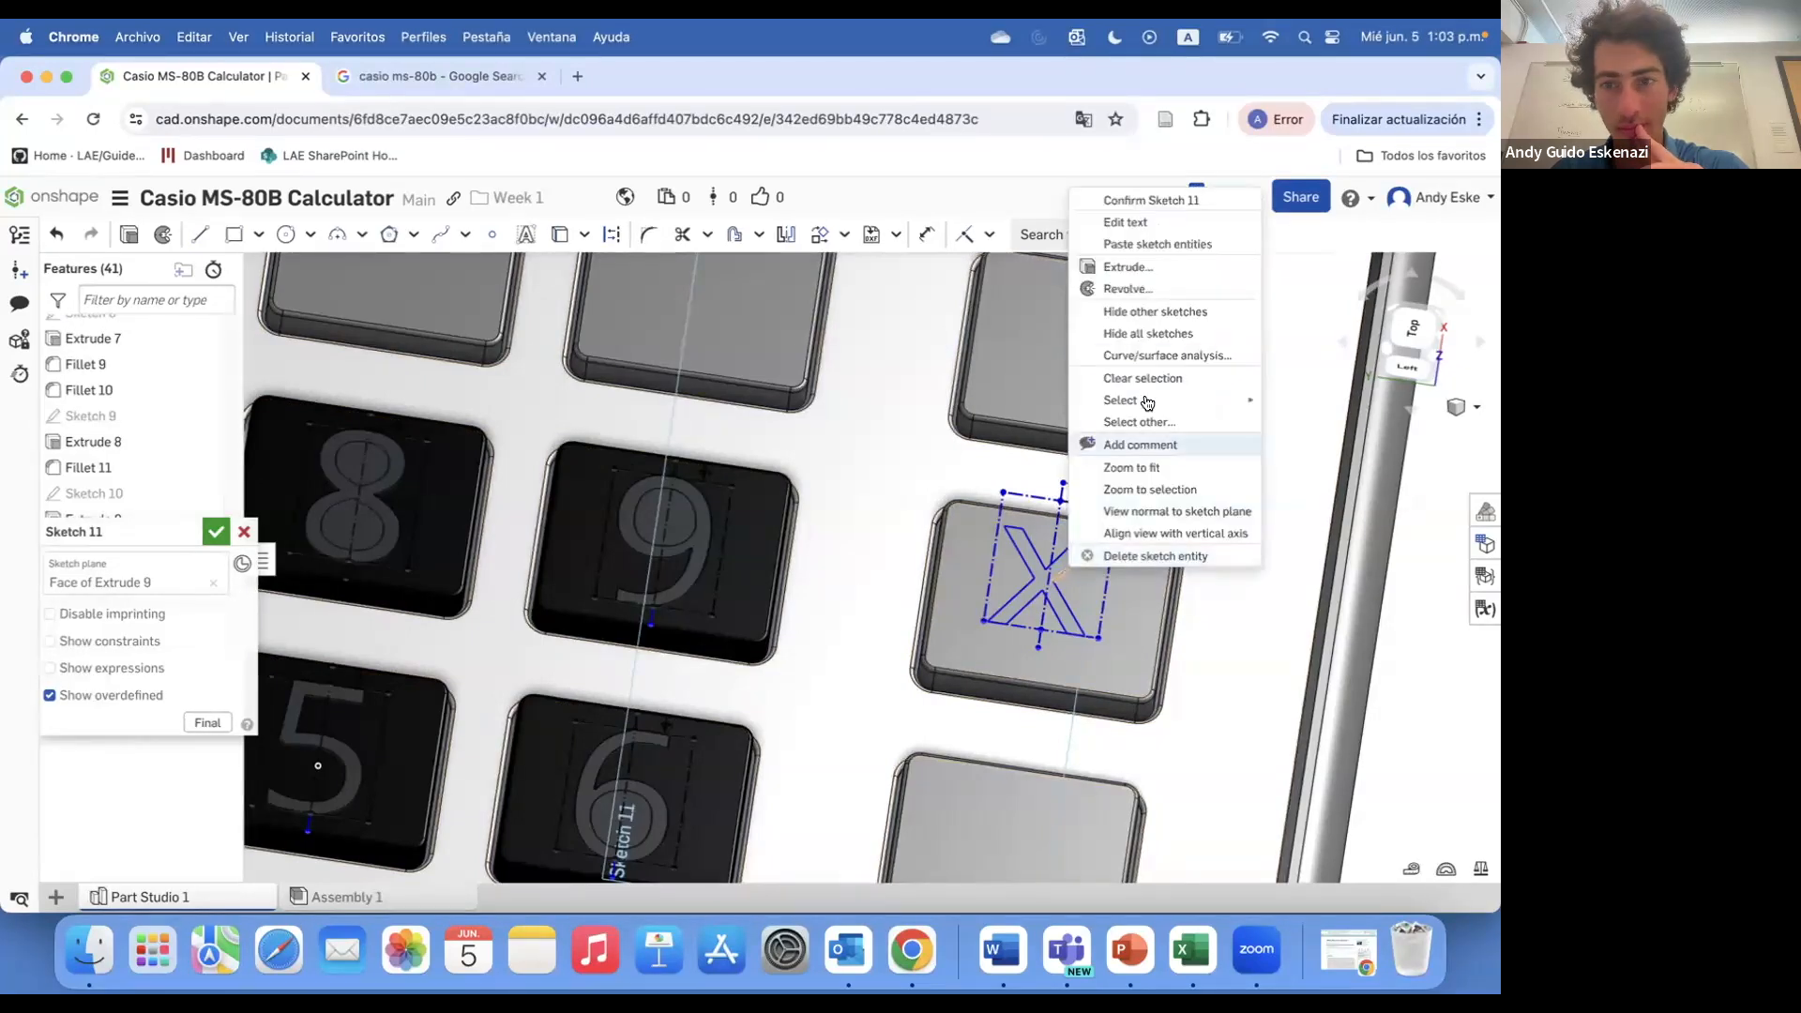
click(1140, 223)
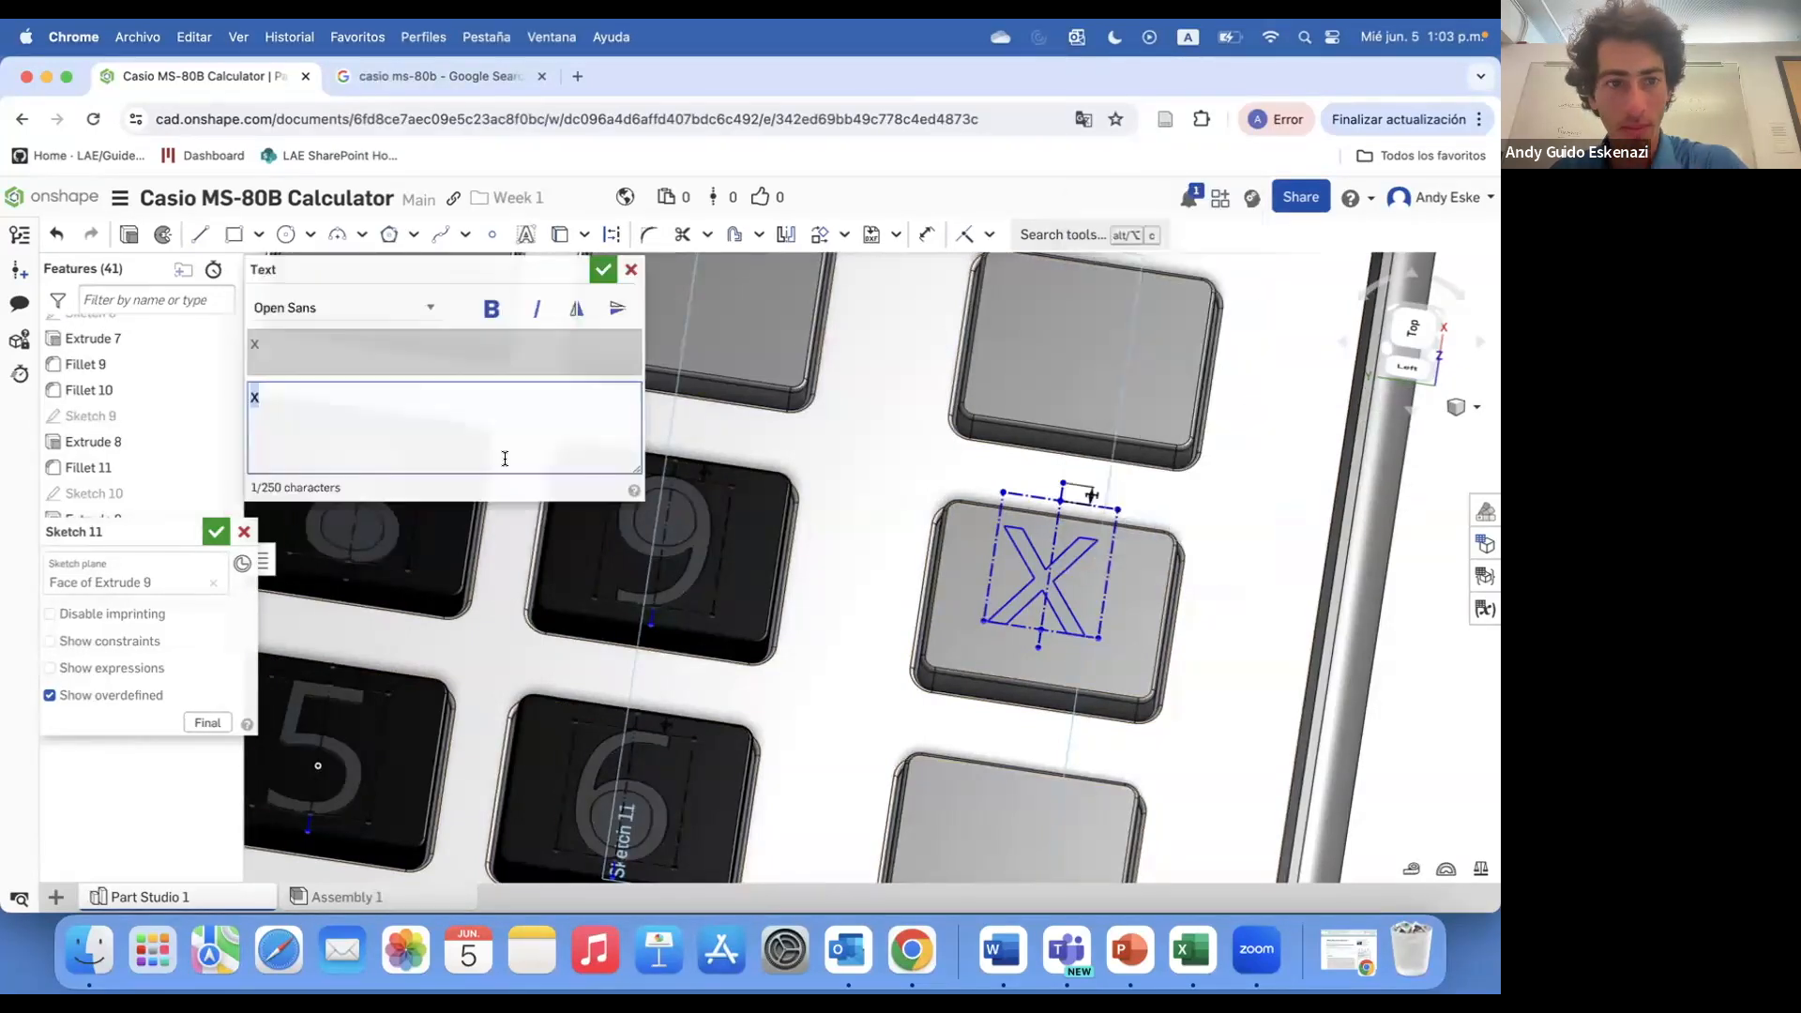
click(598, 275)
scroll(1229, 712, down, 3)
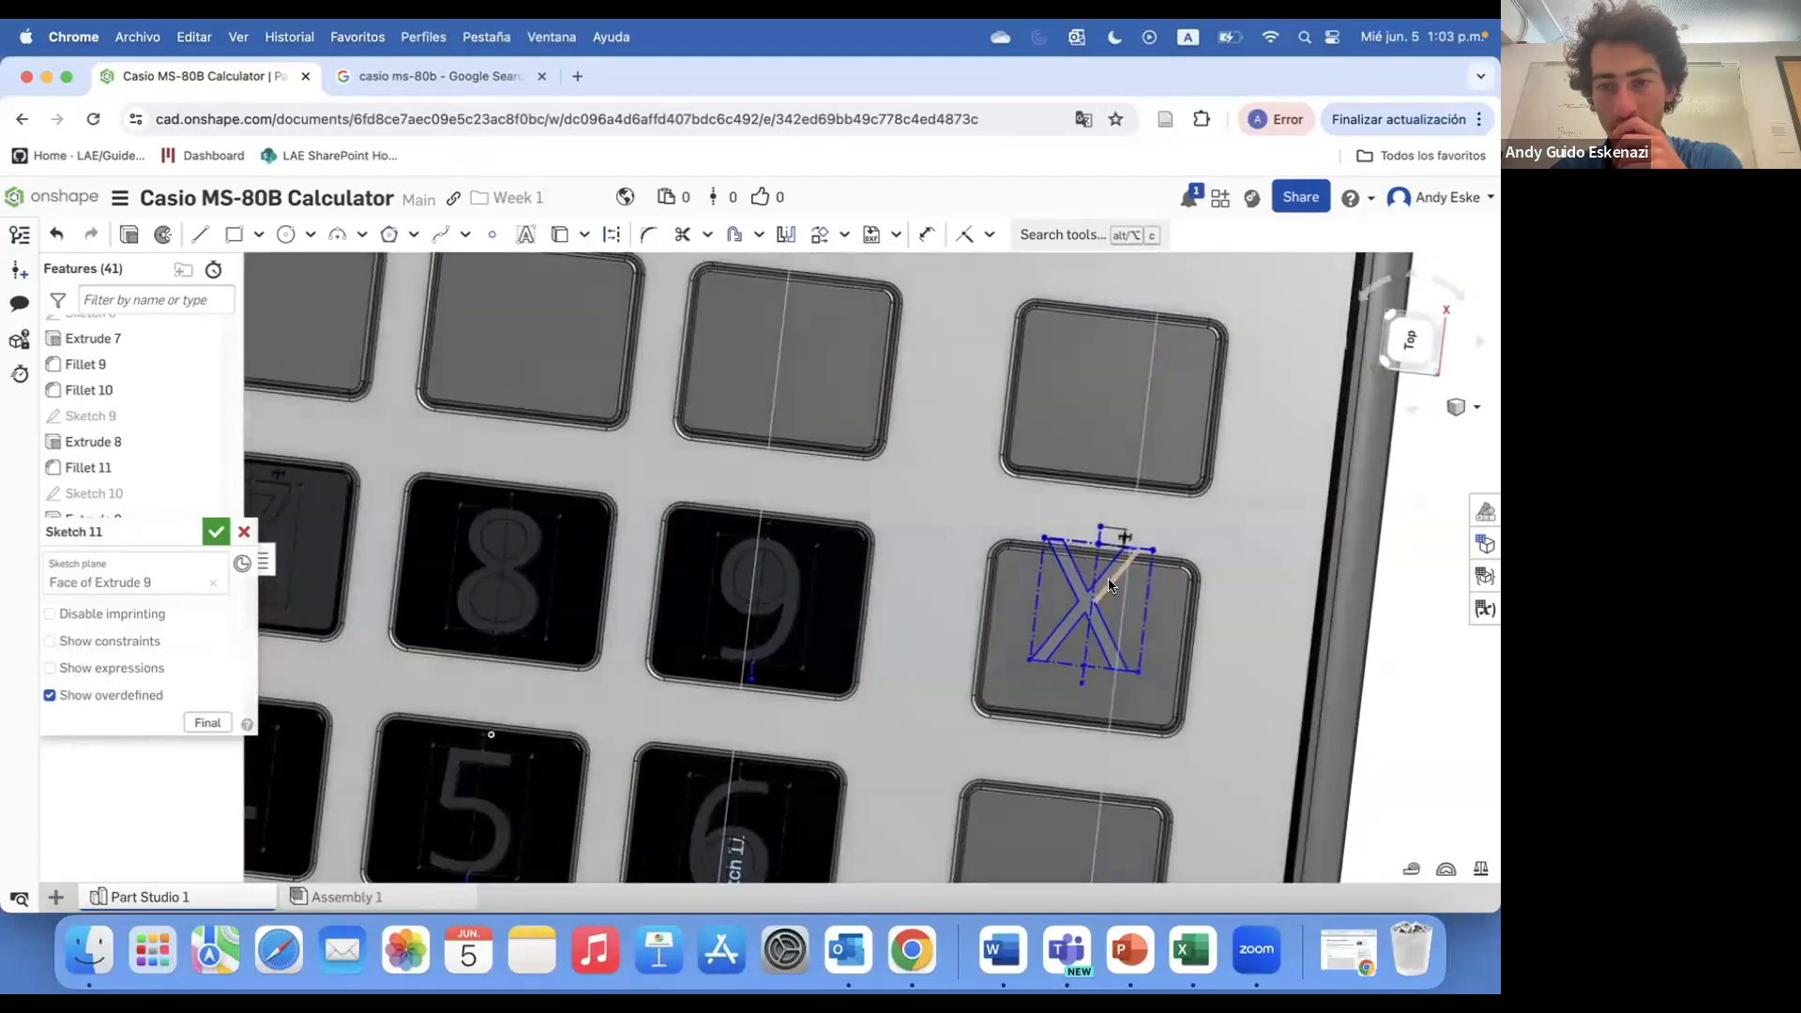
- Delete the X text and its text box from the second key above the plus key
right_click(1126, 574)
click(1140, 565)
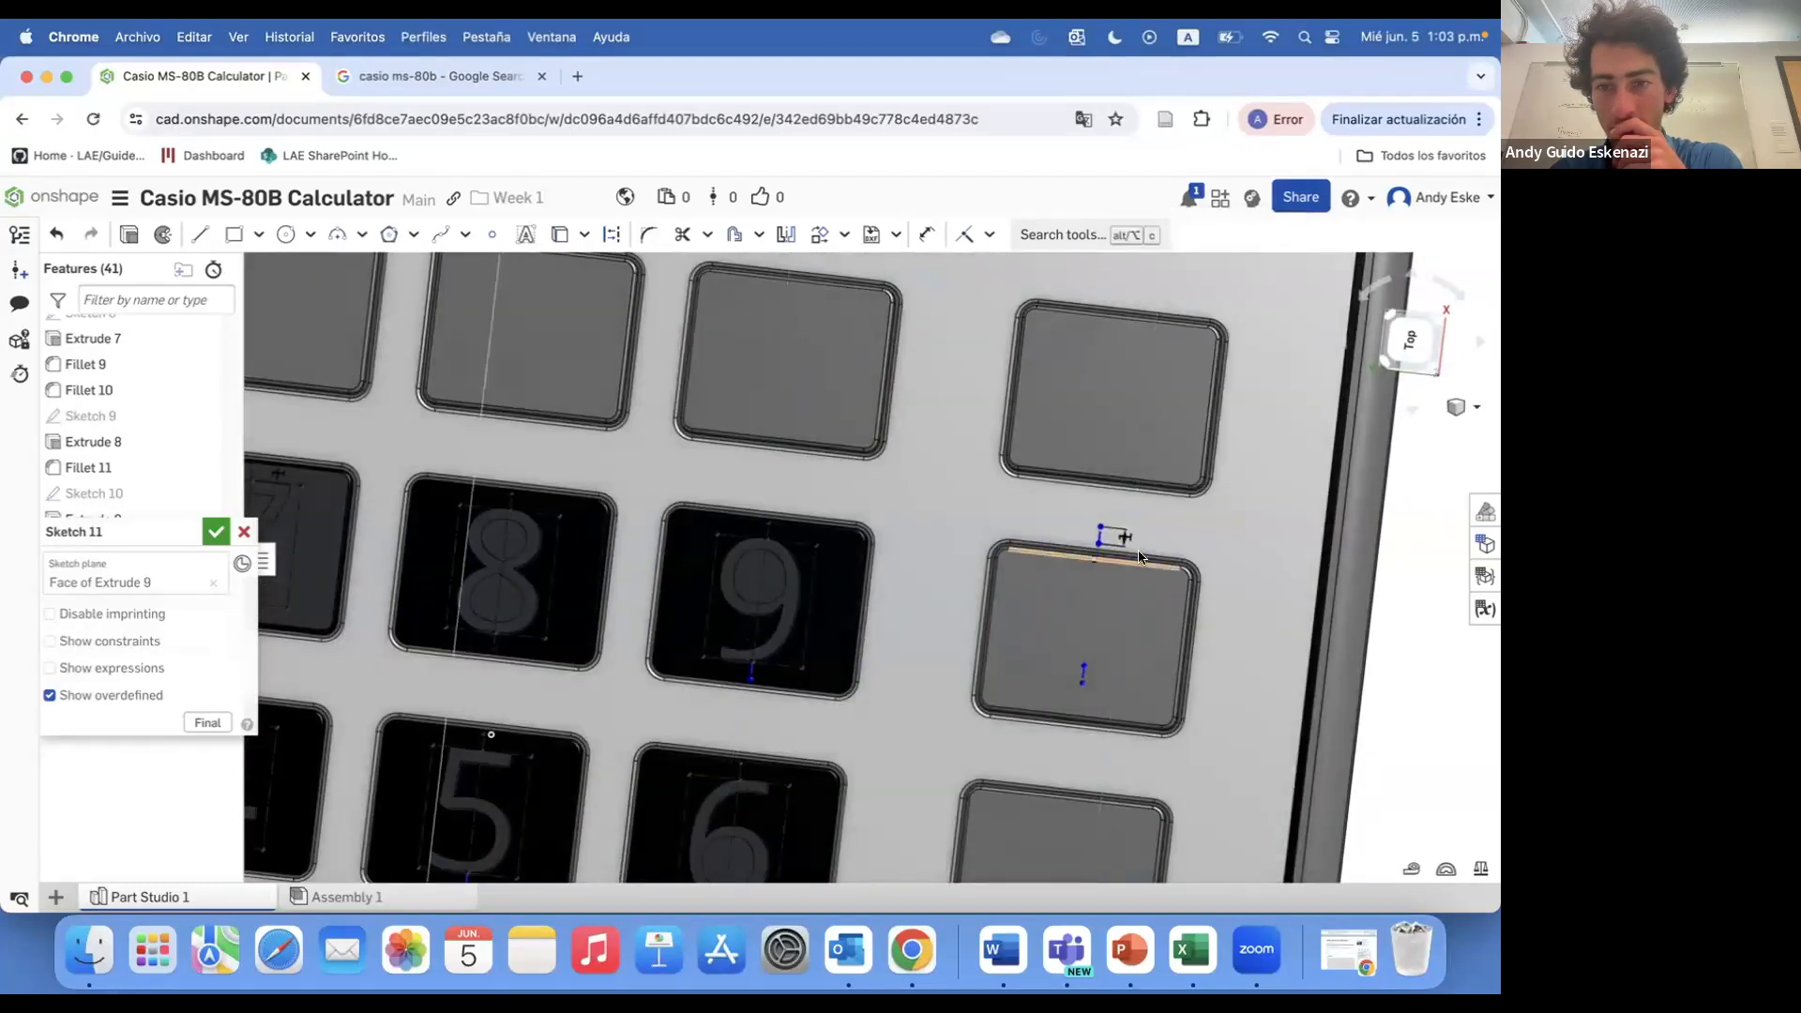
right_click(1251, 635)
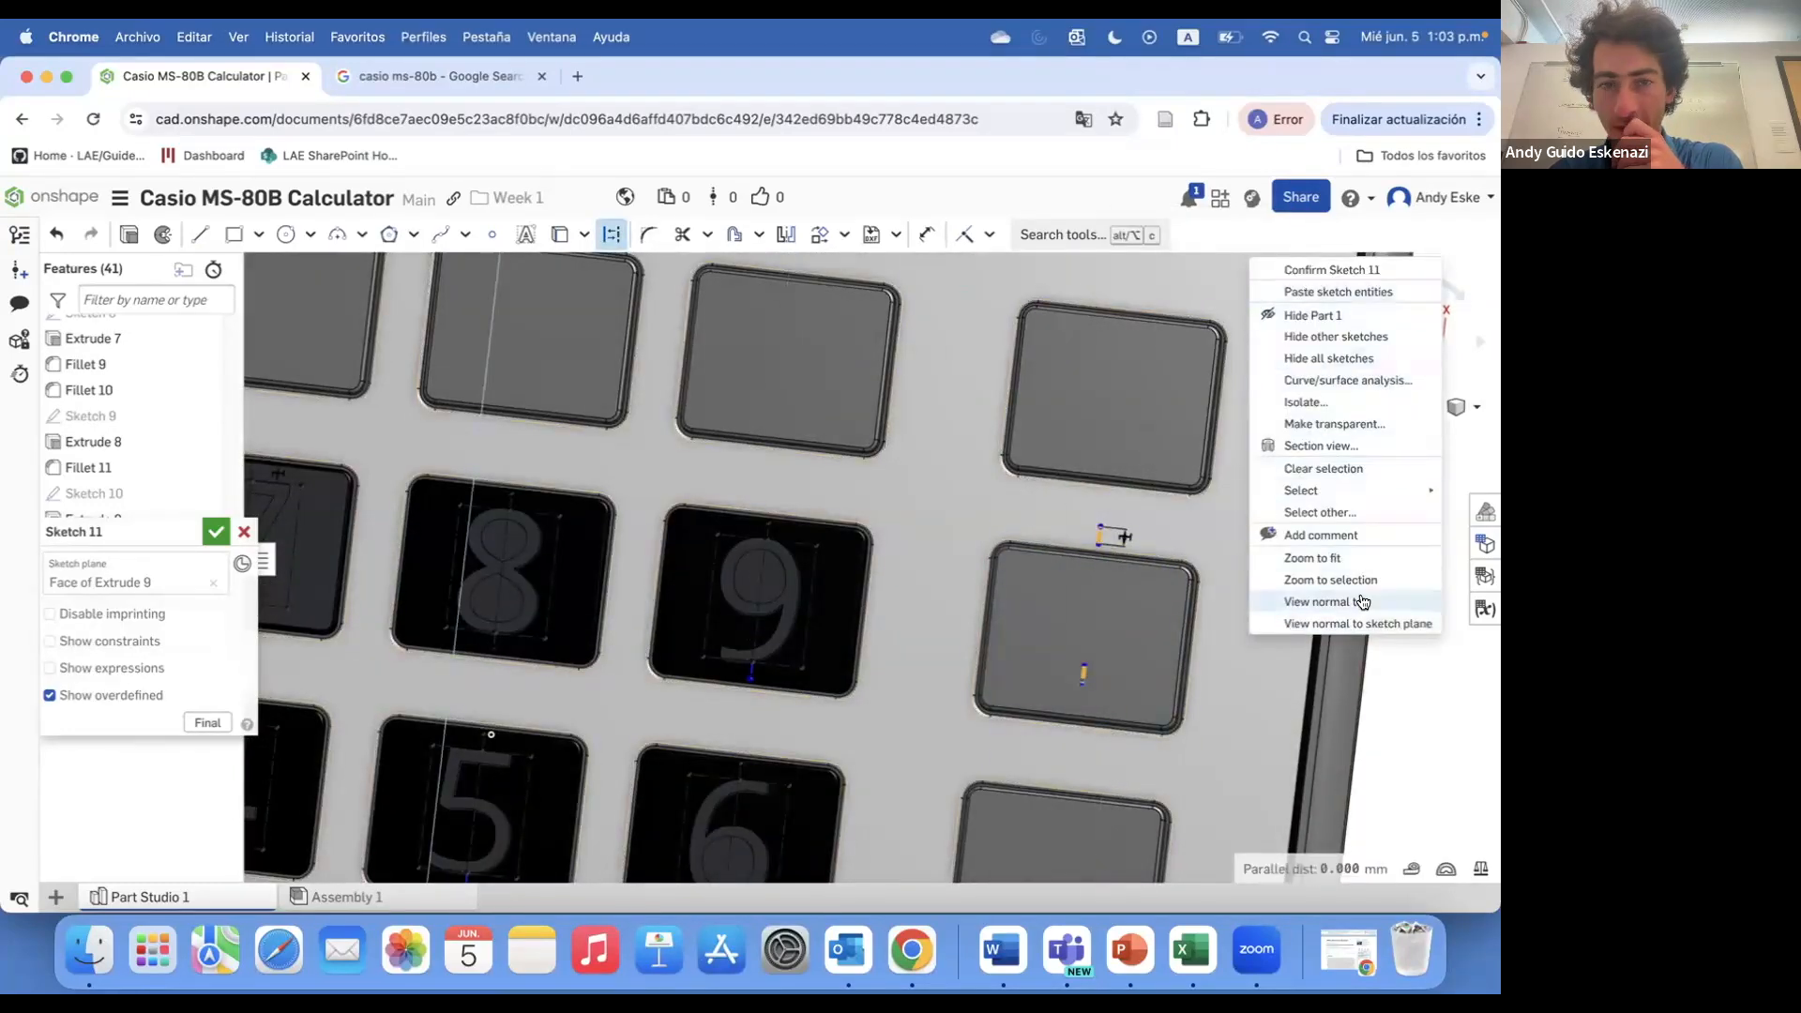
click(1362, 601)
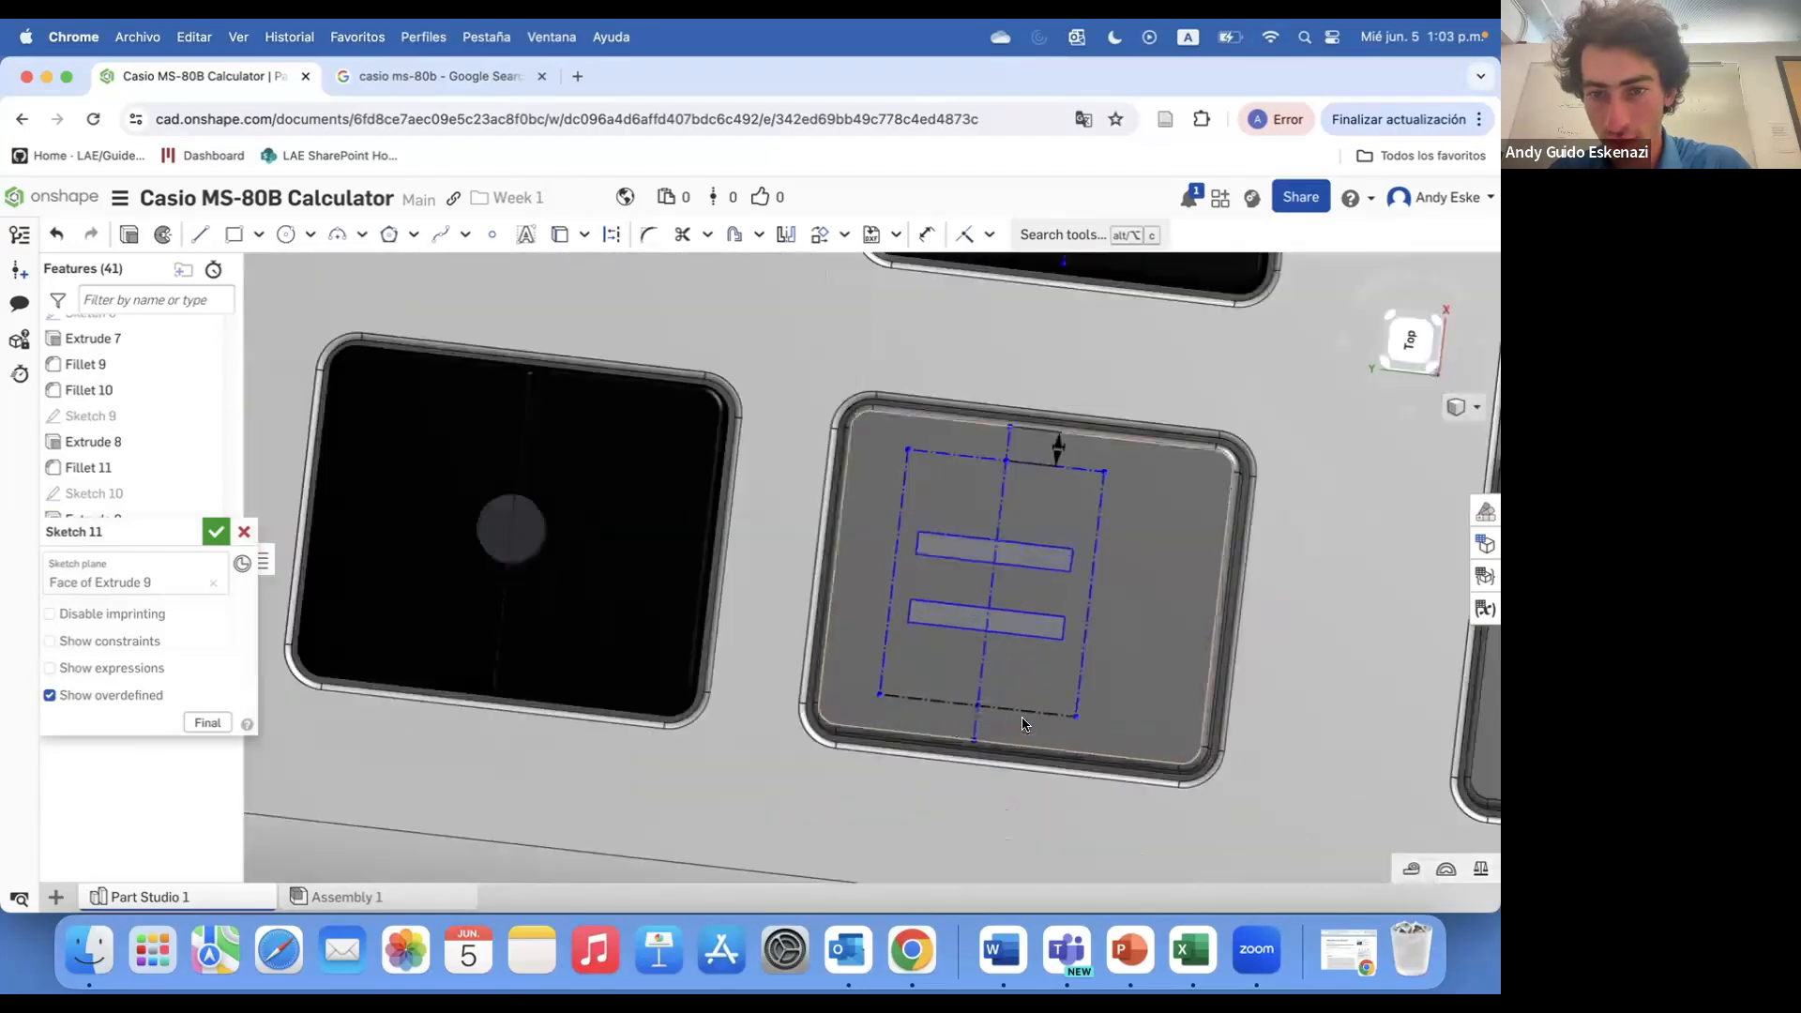
- Centre the equals sign on its key by making its centre line's upper end coincident with the midpoint of the key's upper edge
key(d)
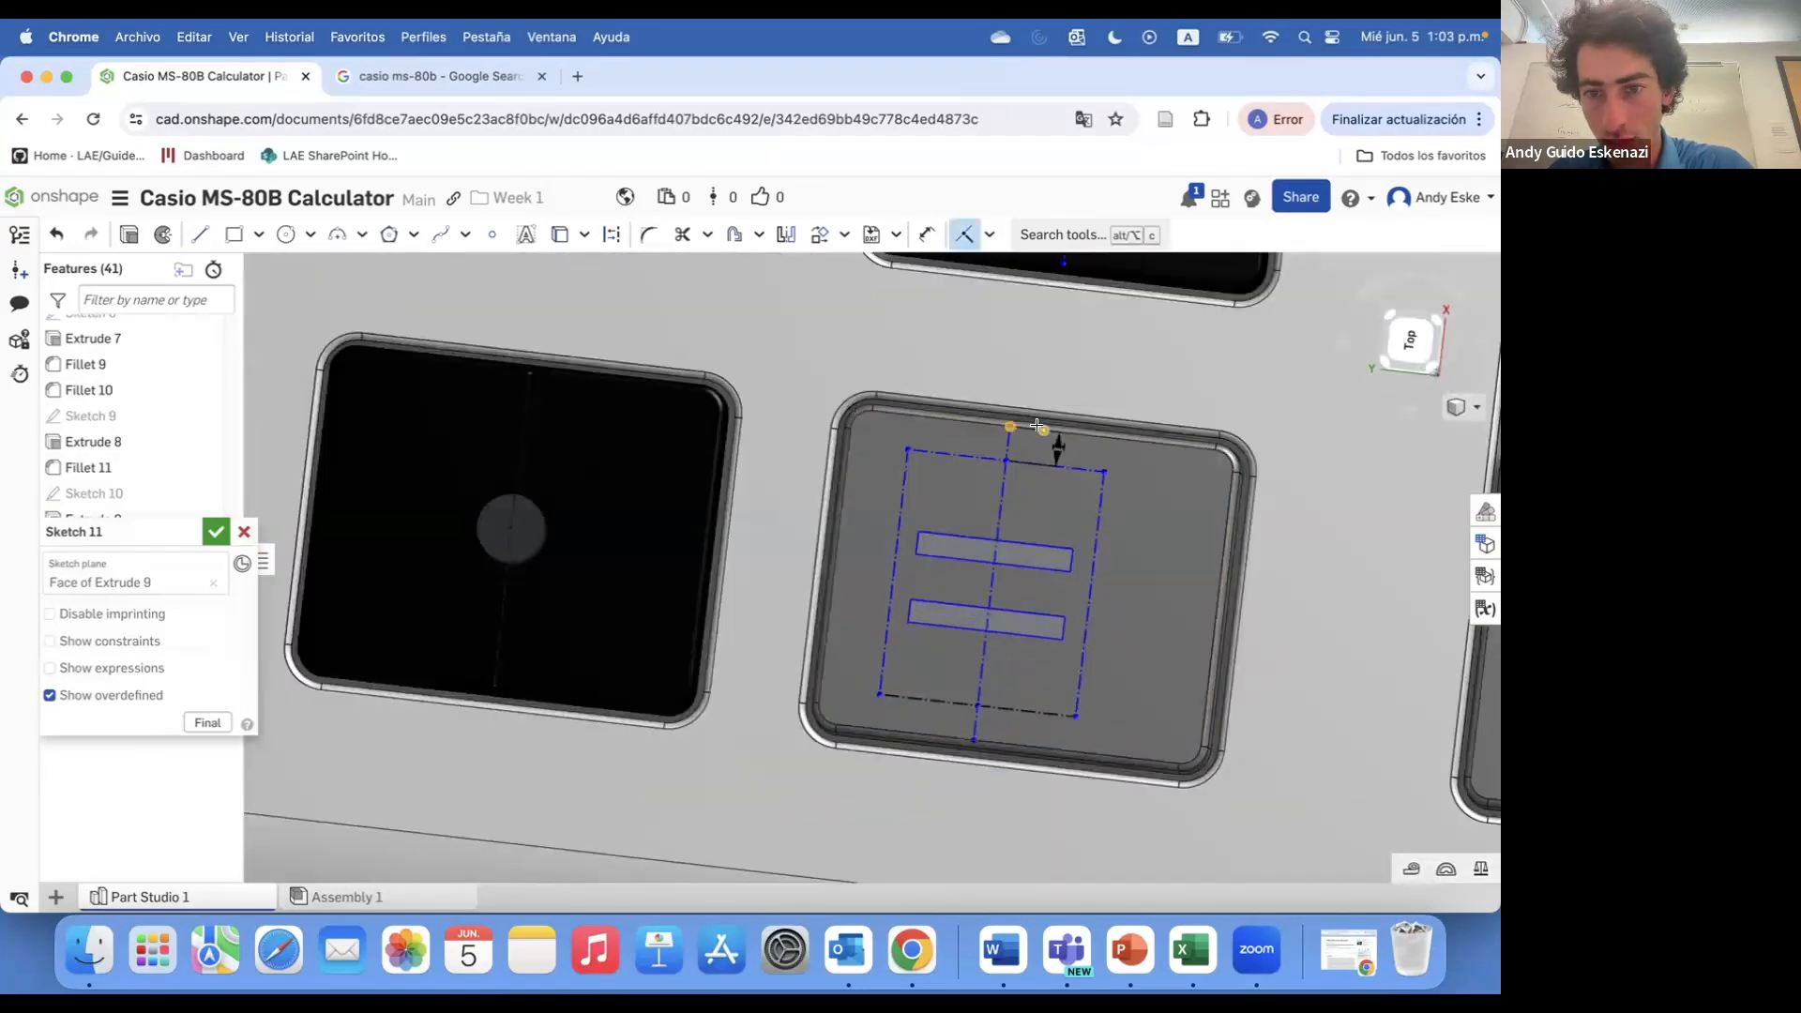
scroll(1294, 541, down, 5)
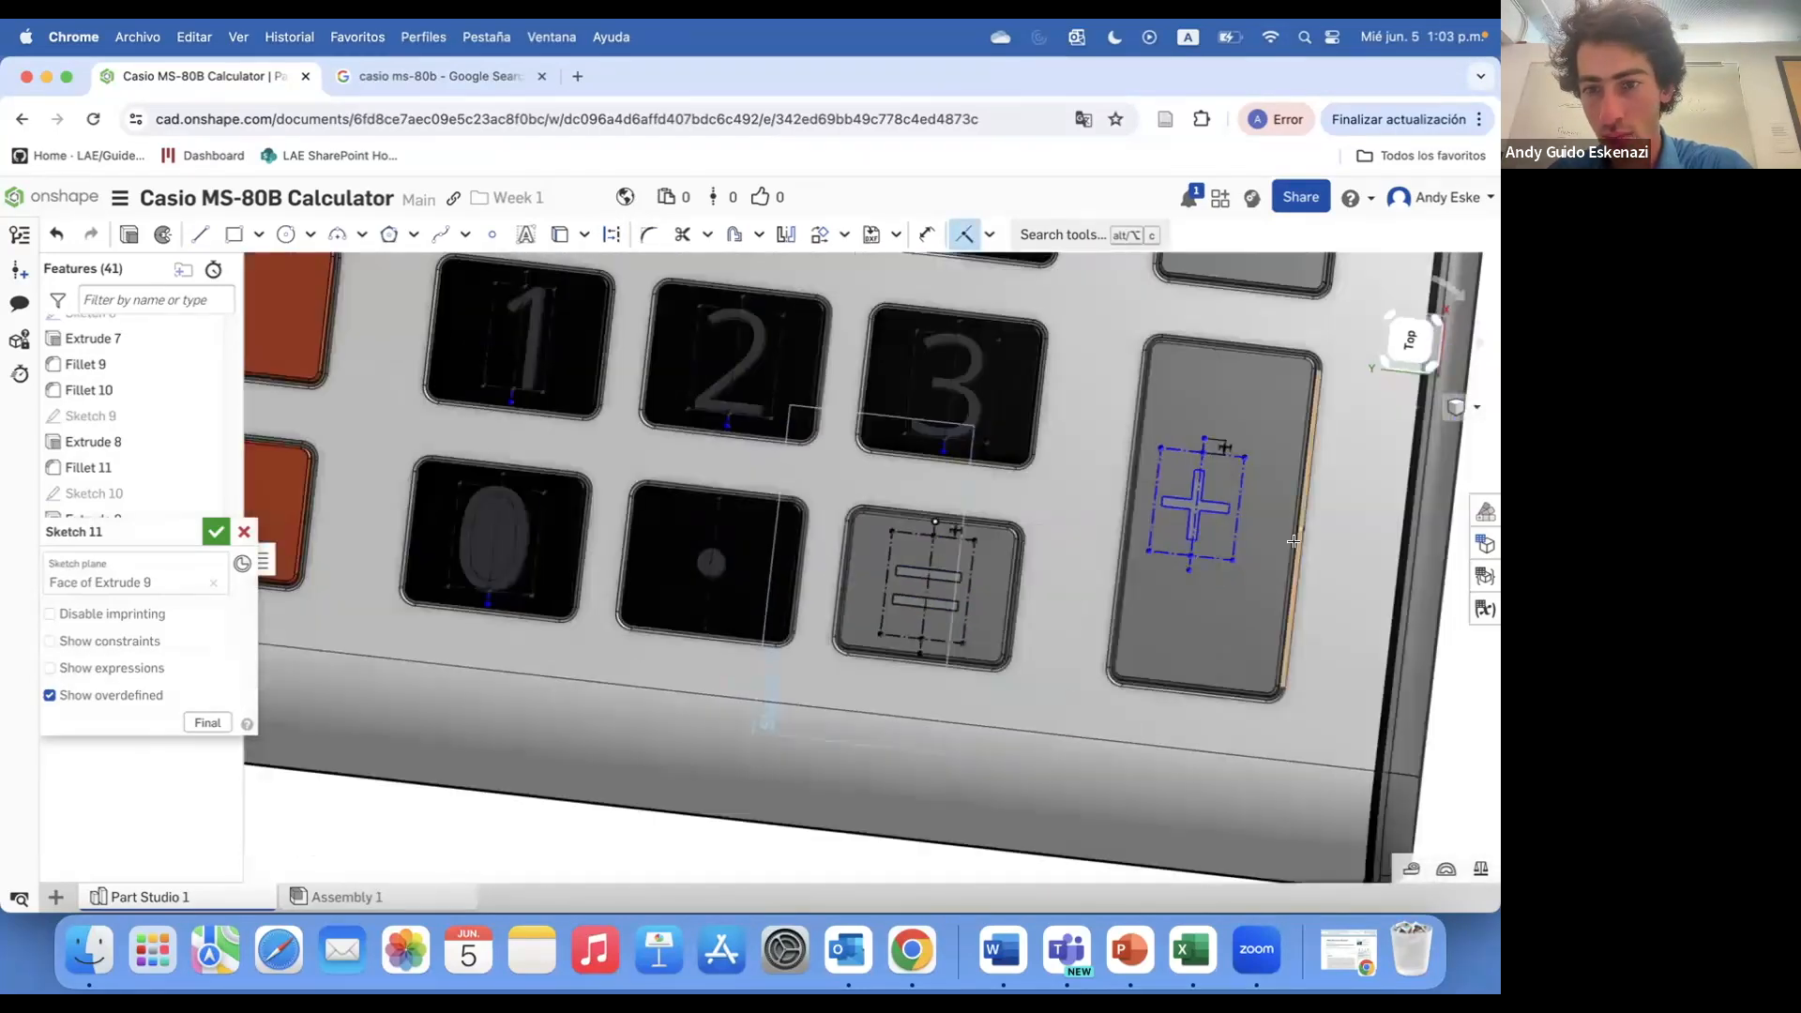
- Make the plus sign's centre-line extensions above and below its box equal, and delete the 1 mm dimension on the upper one
scroll(1230, 444, up, 5)
click(923, 591)
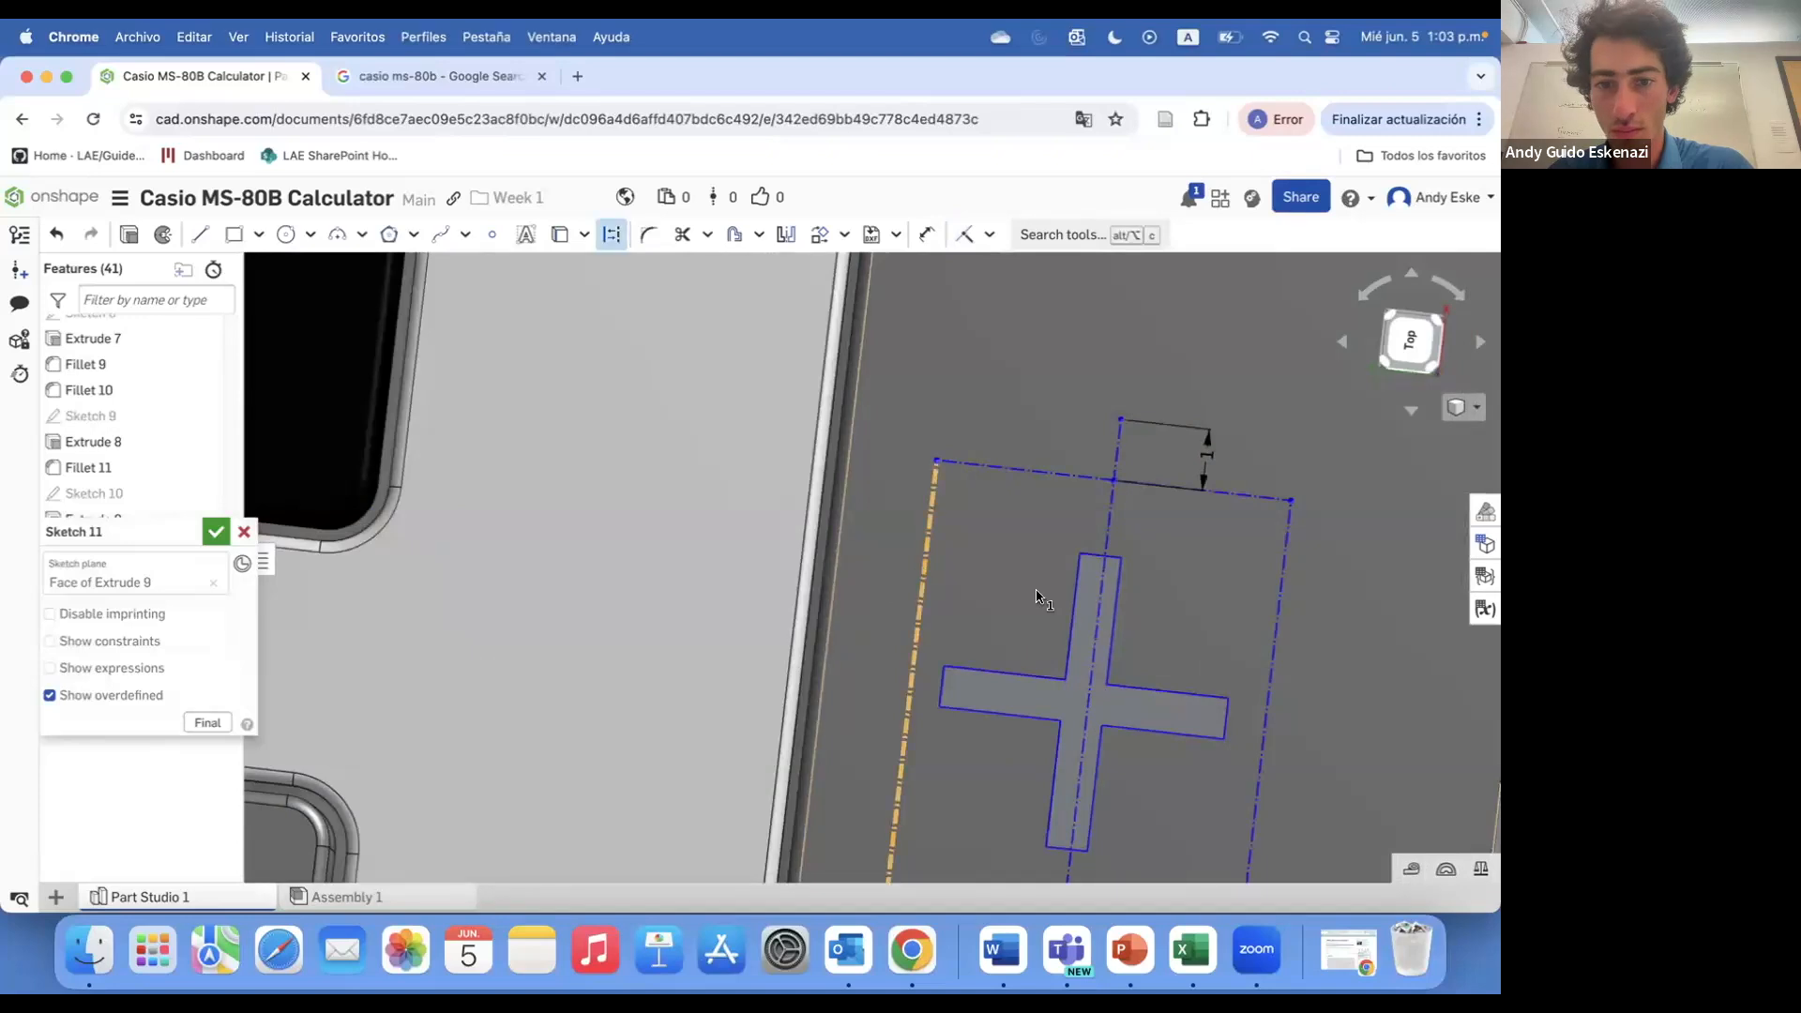
scroll(947, 469, down, 3)
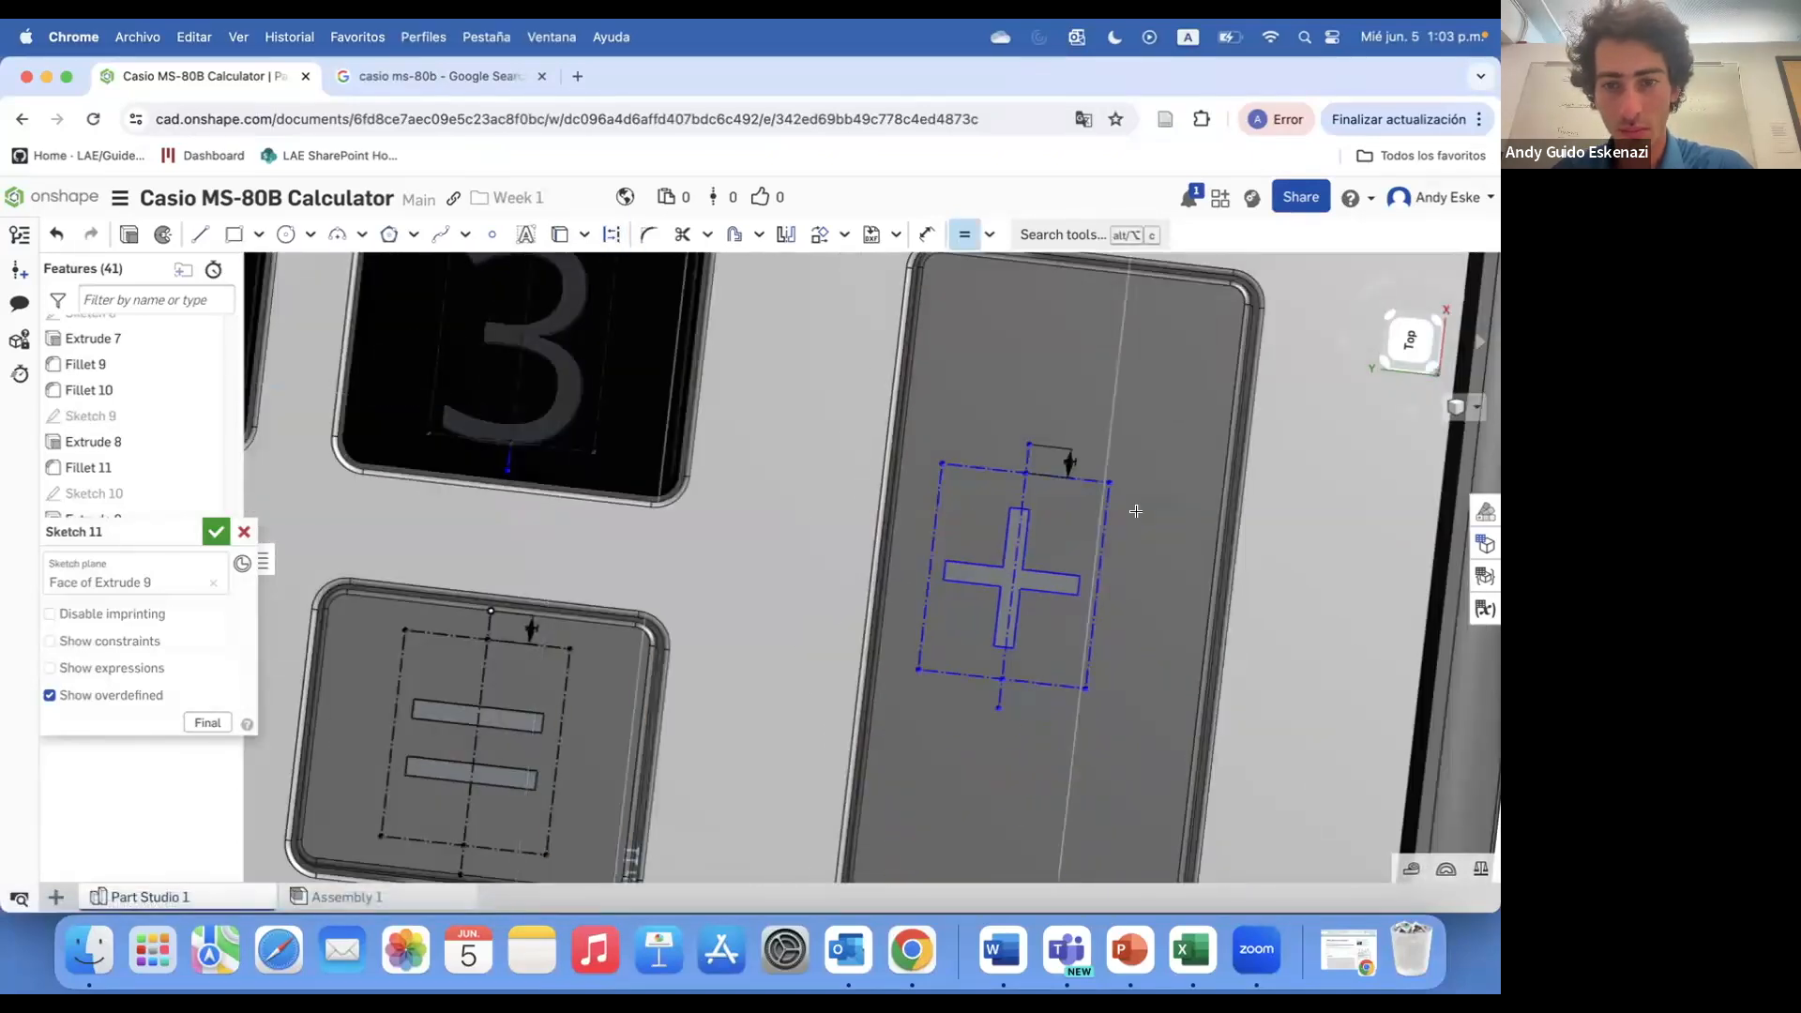
key(e)
click(969, 548)
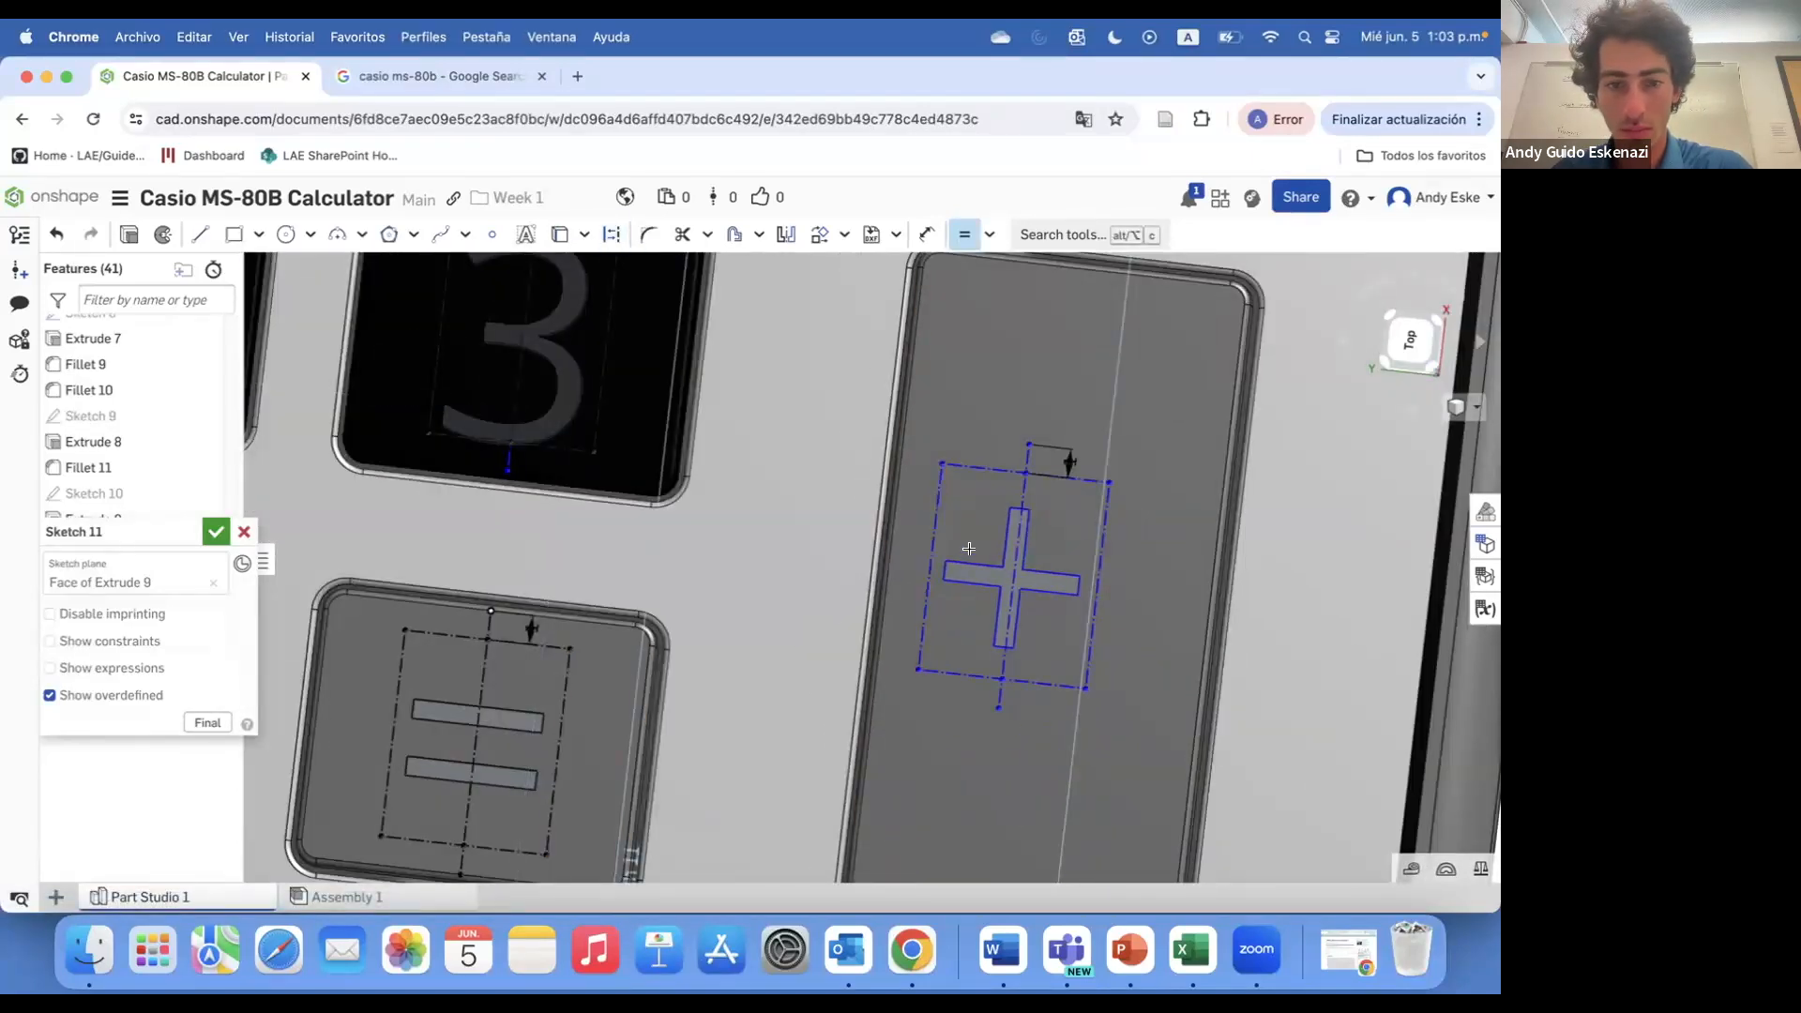
right_click(1052, 459)
click(1068, 466)
- Centre the plus sign on its key by making its centre line's ends coincident with the midpoints of the key's upper and lower edges
key(i)
click(1027, 442)
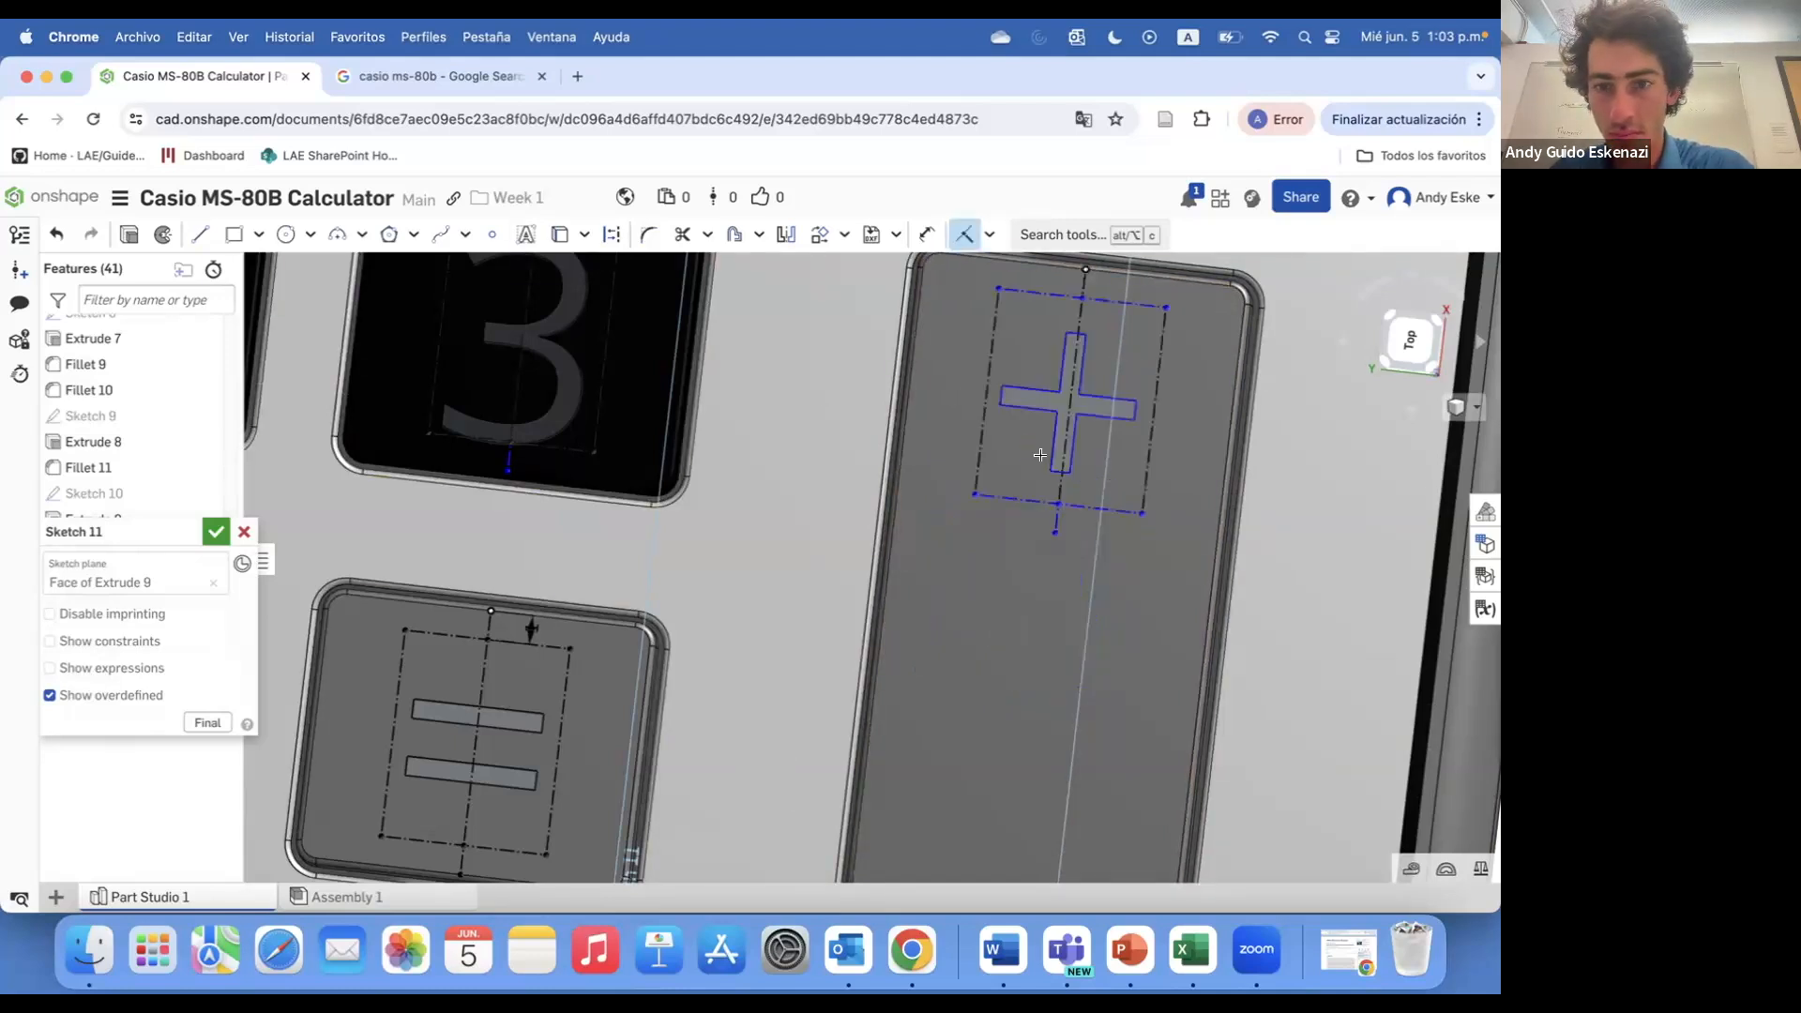
scroll(1055, 530, down, 5)
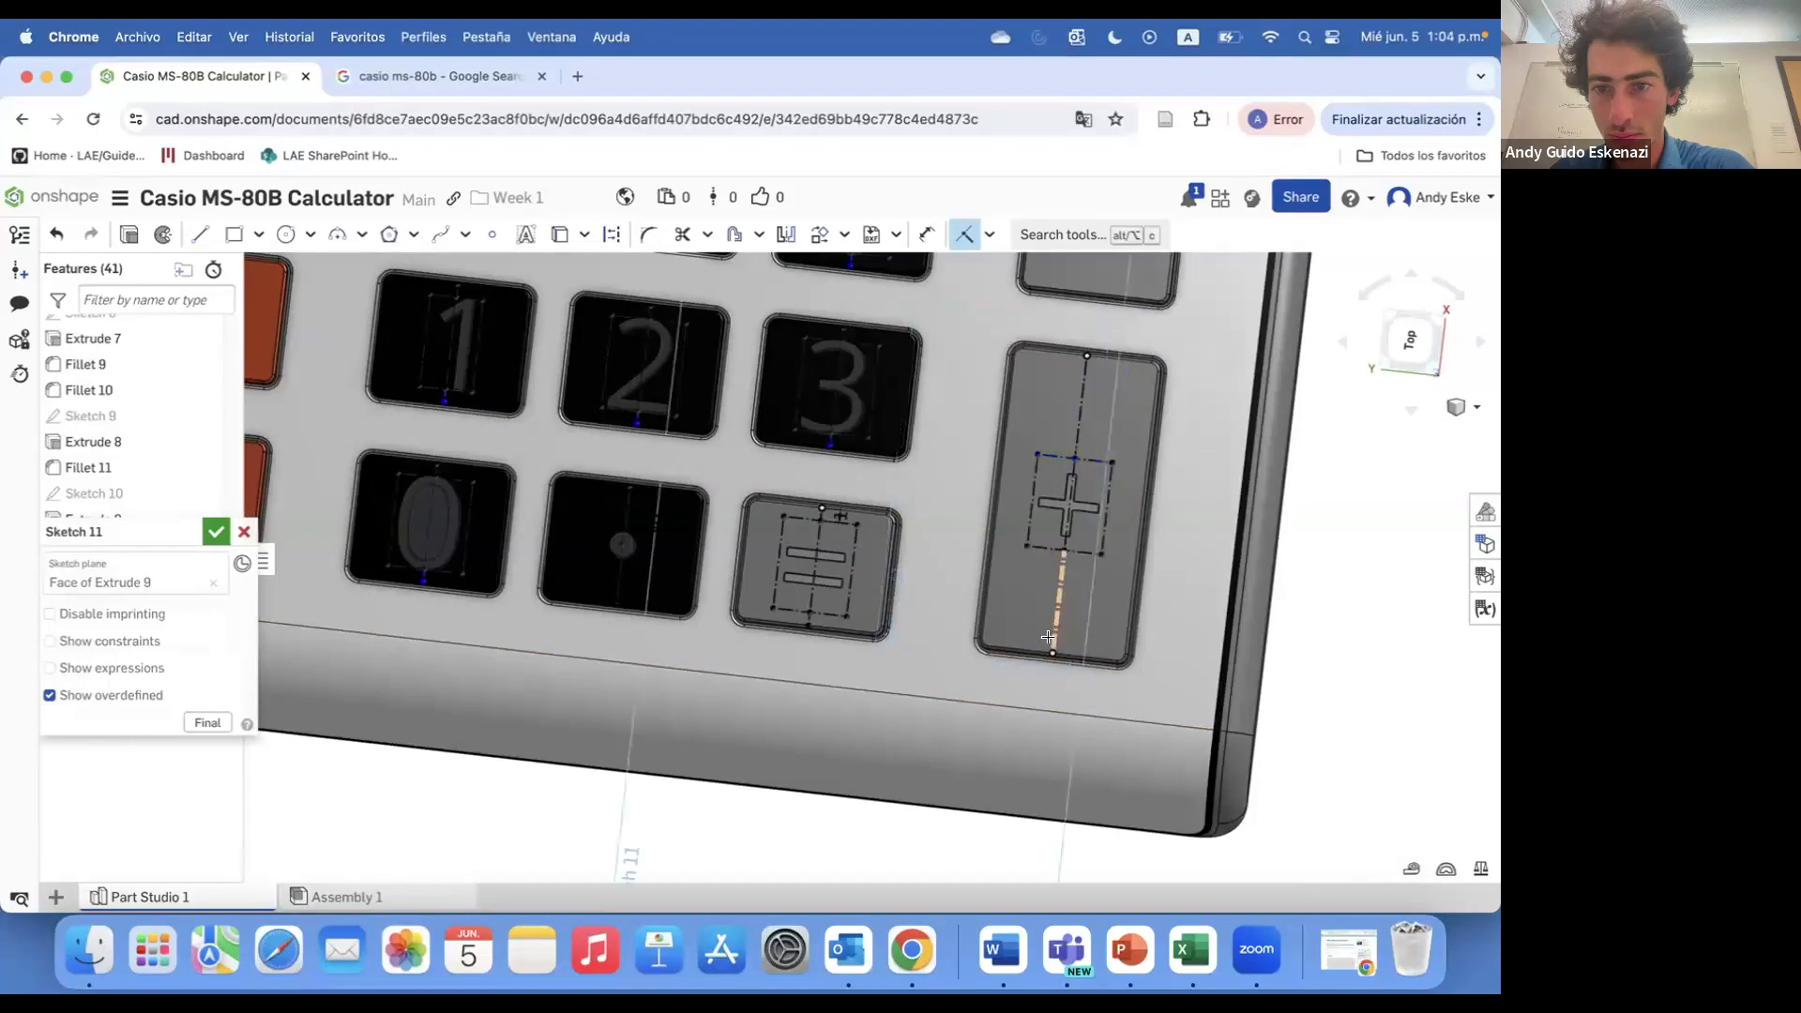
scroll(1119, 516, down, 3)
scroll(1119, 517, down, 3)
scroll(1121, 399, up, 10)
key(Escape)
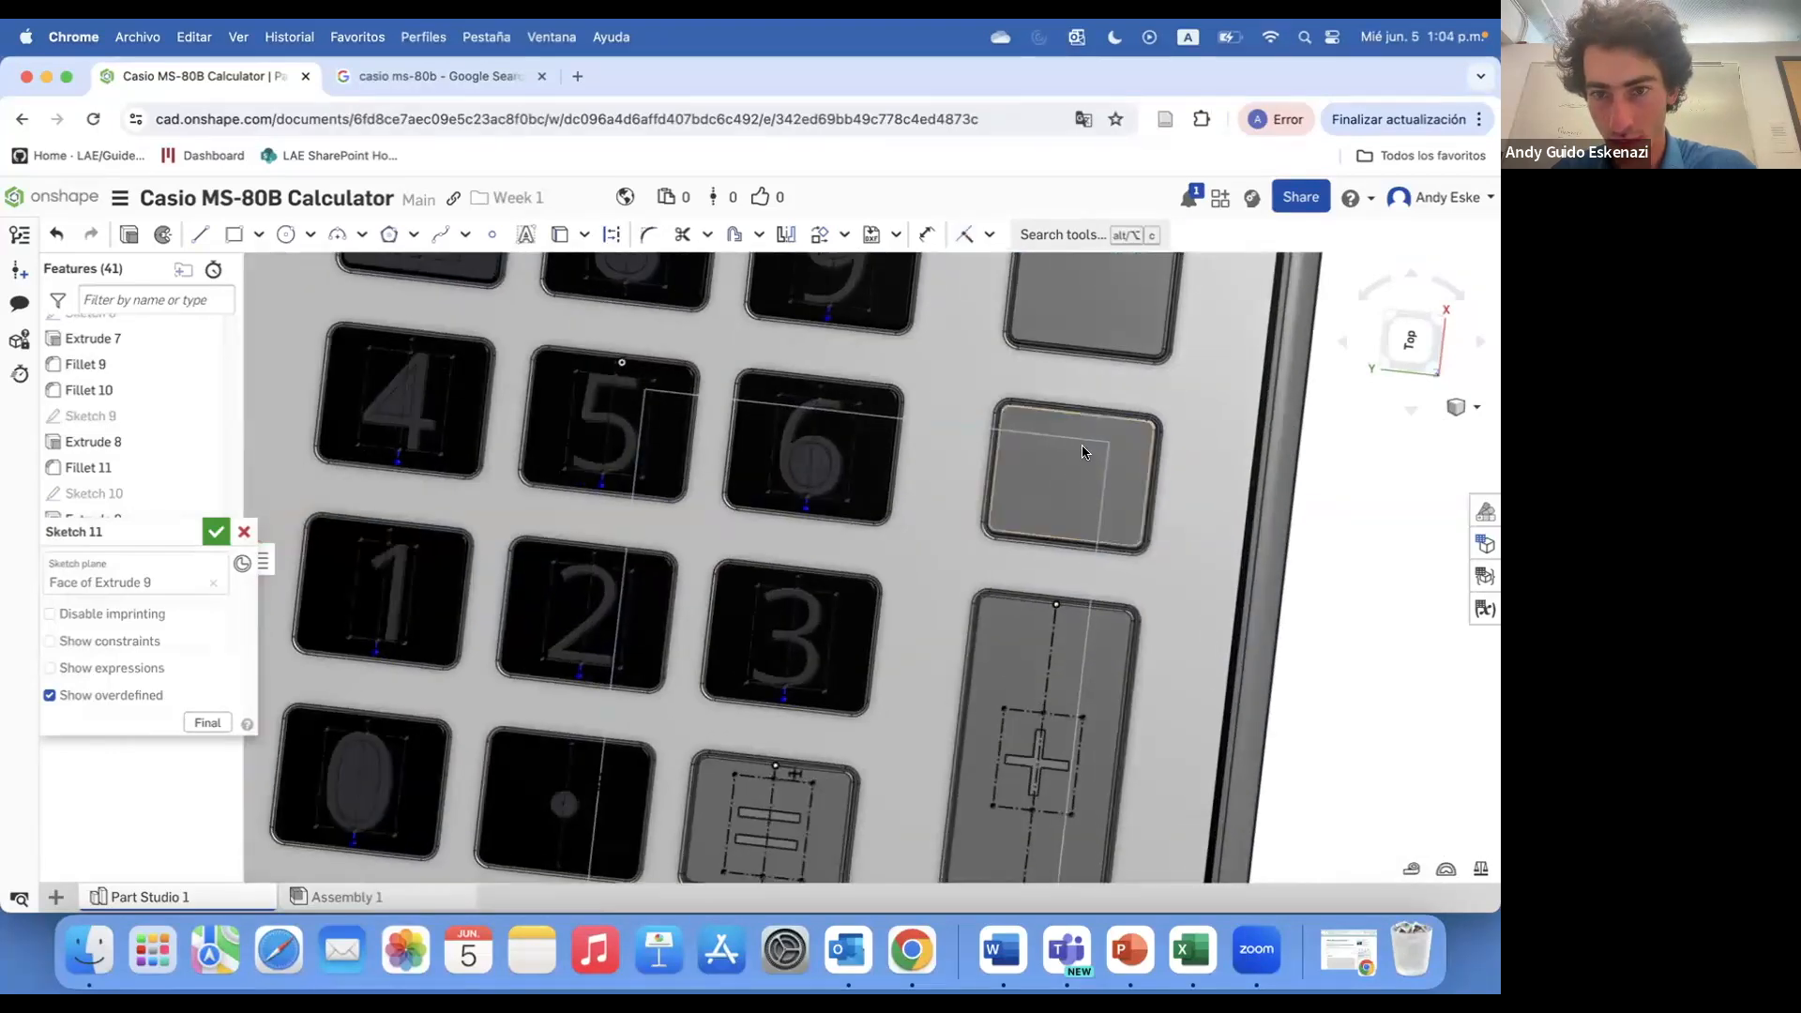
- Draw vertical construction centre lines between the upper and lower edge midpoints on the three grey keys above the plus key
click(200, 234)
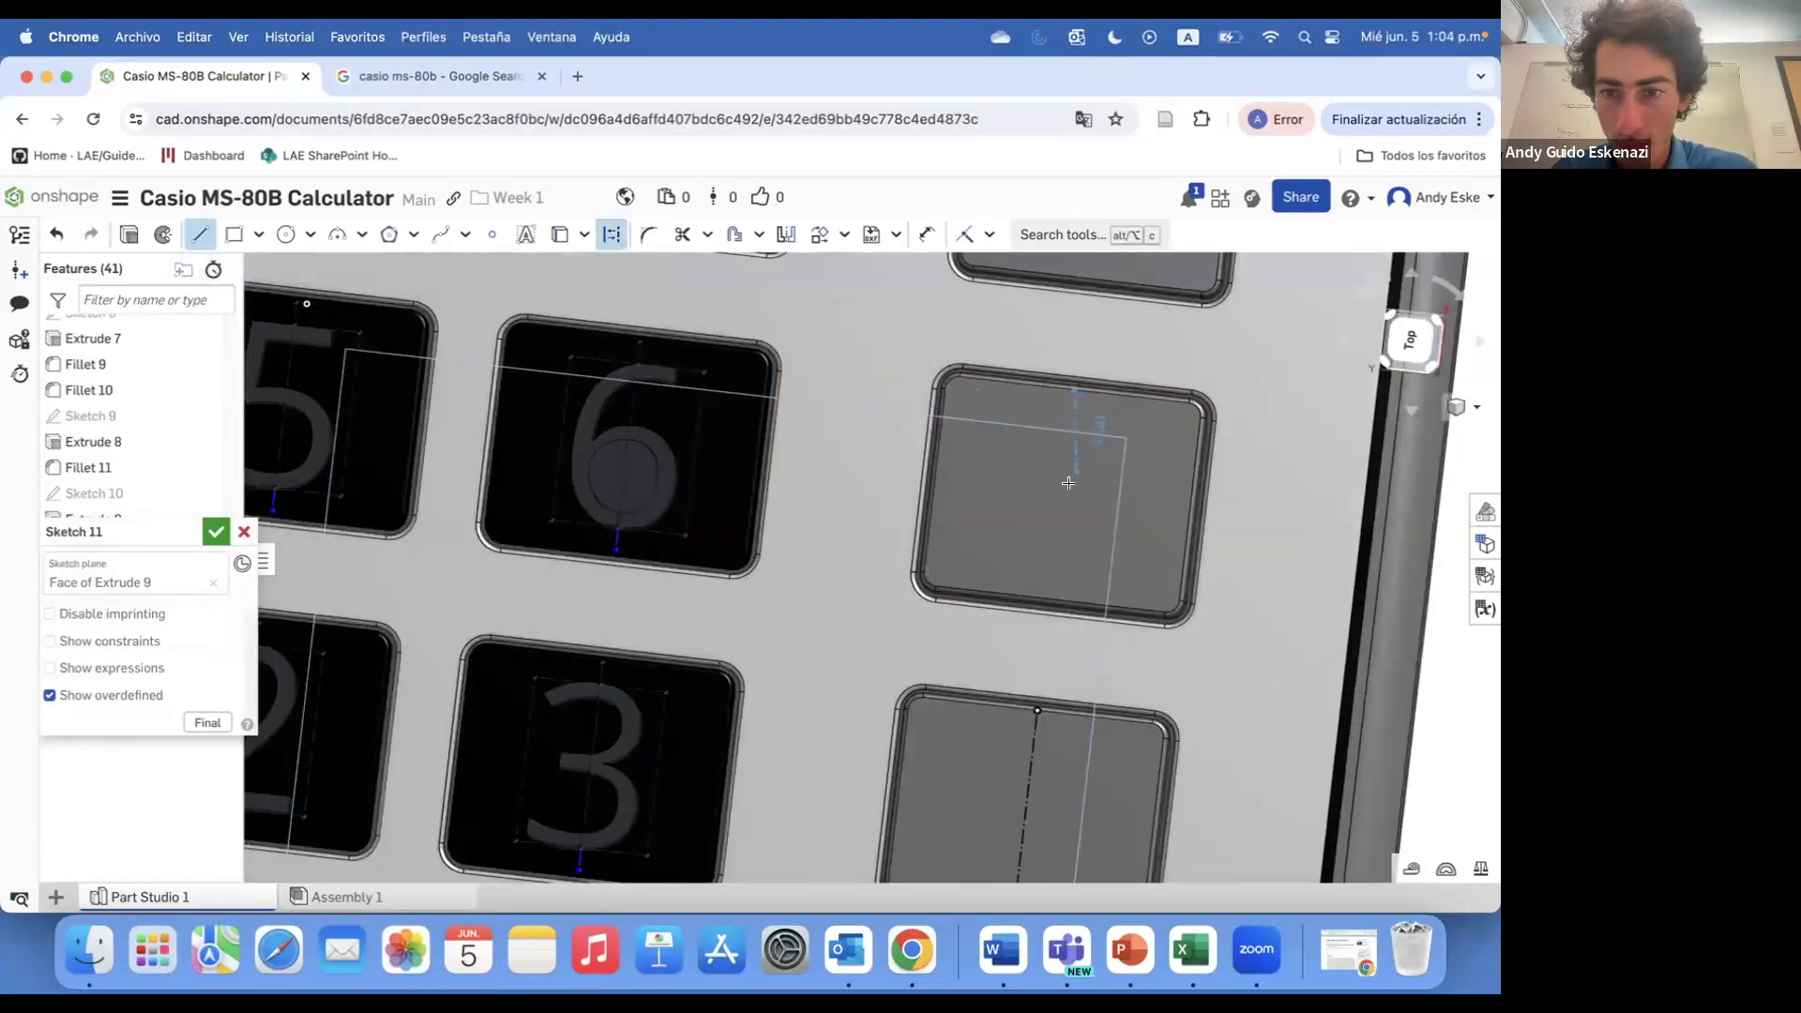
scroll(1050, 594, down, 3)
scroll(1079, 422, up, 3)
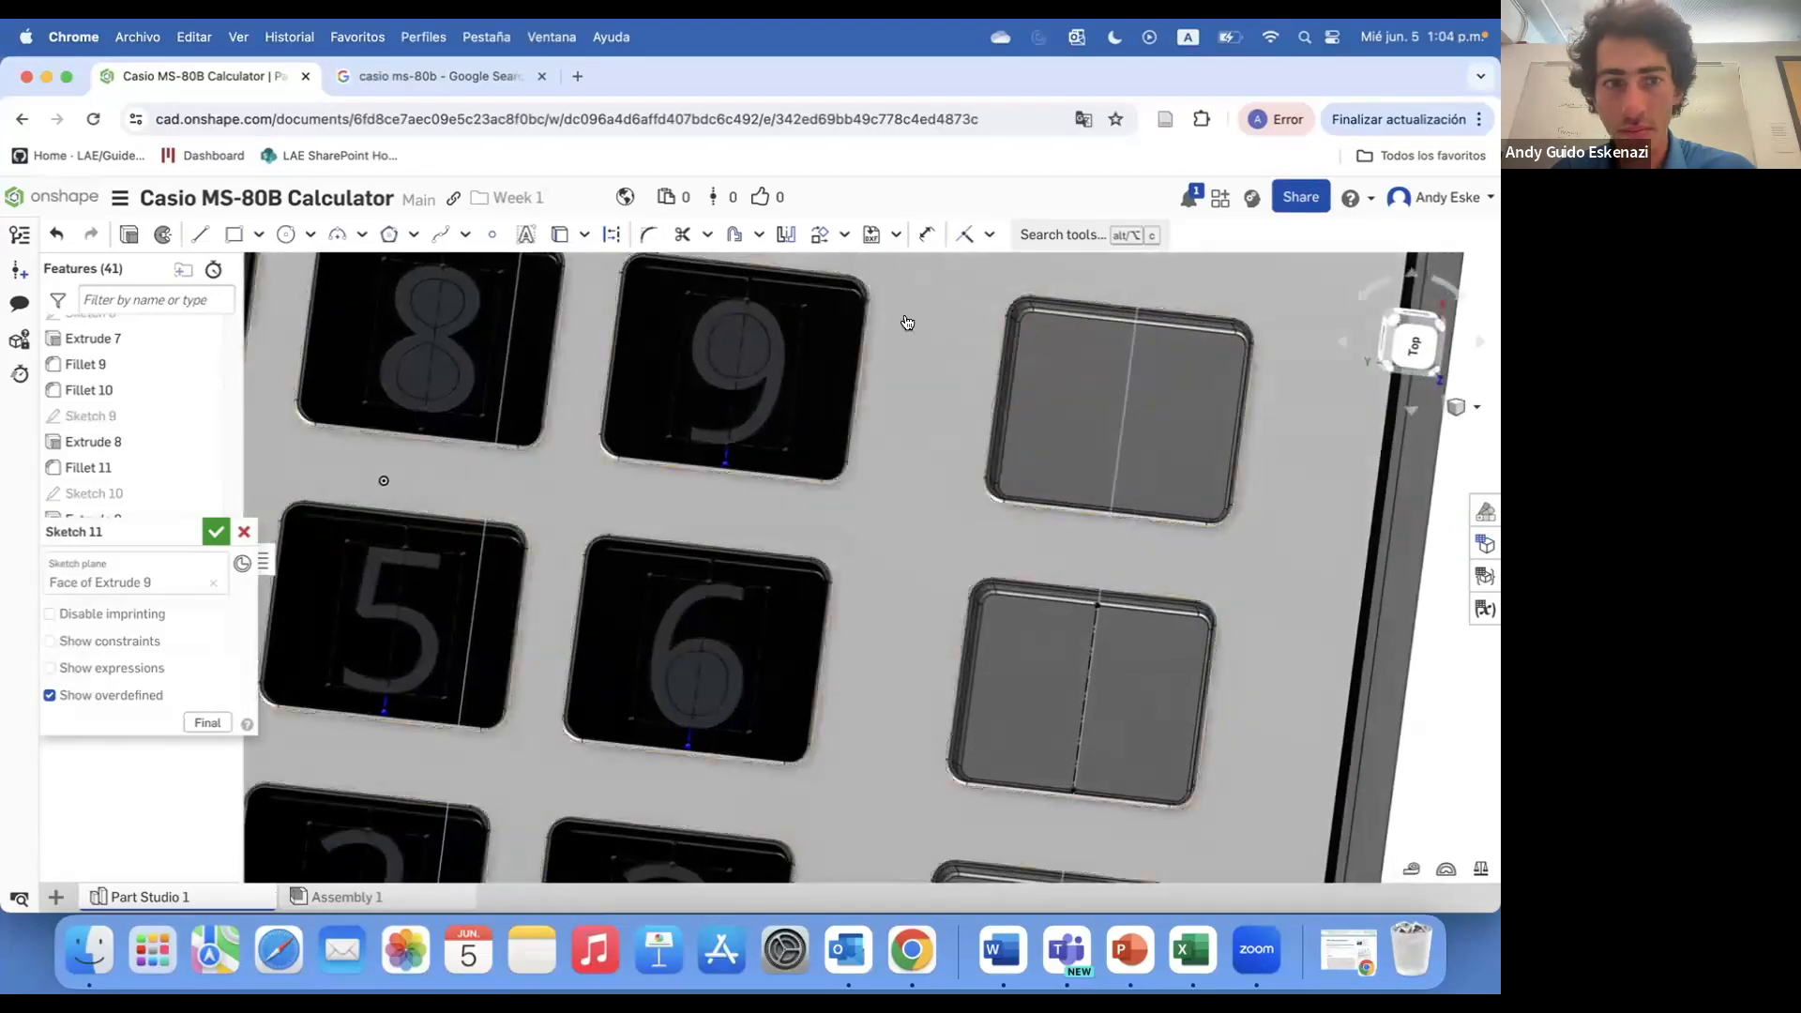
right_click(1129, 426)
click(1159, 555)
scroll(1082, 525, down, 3)
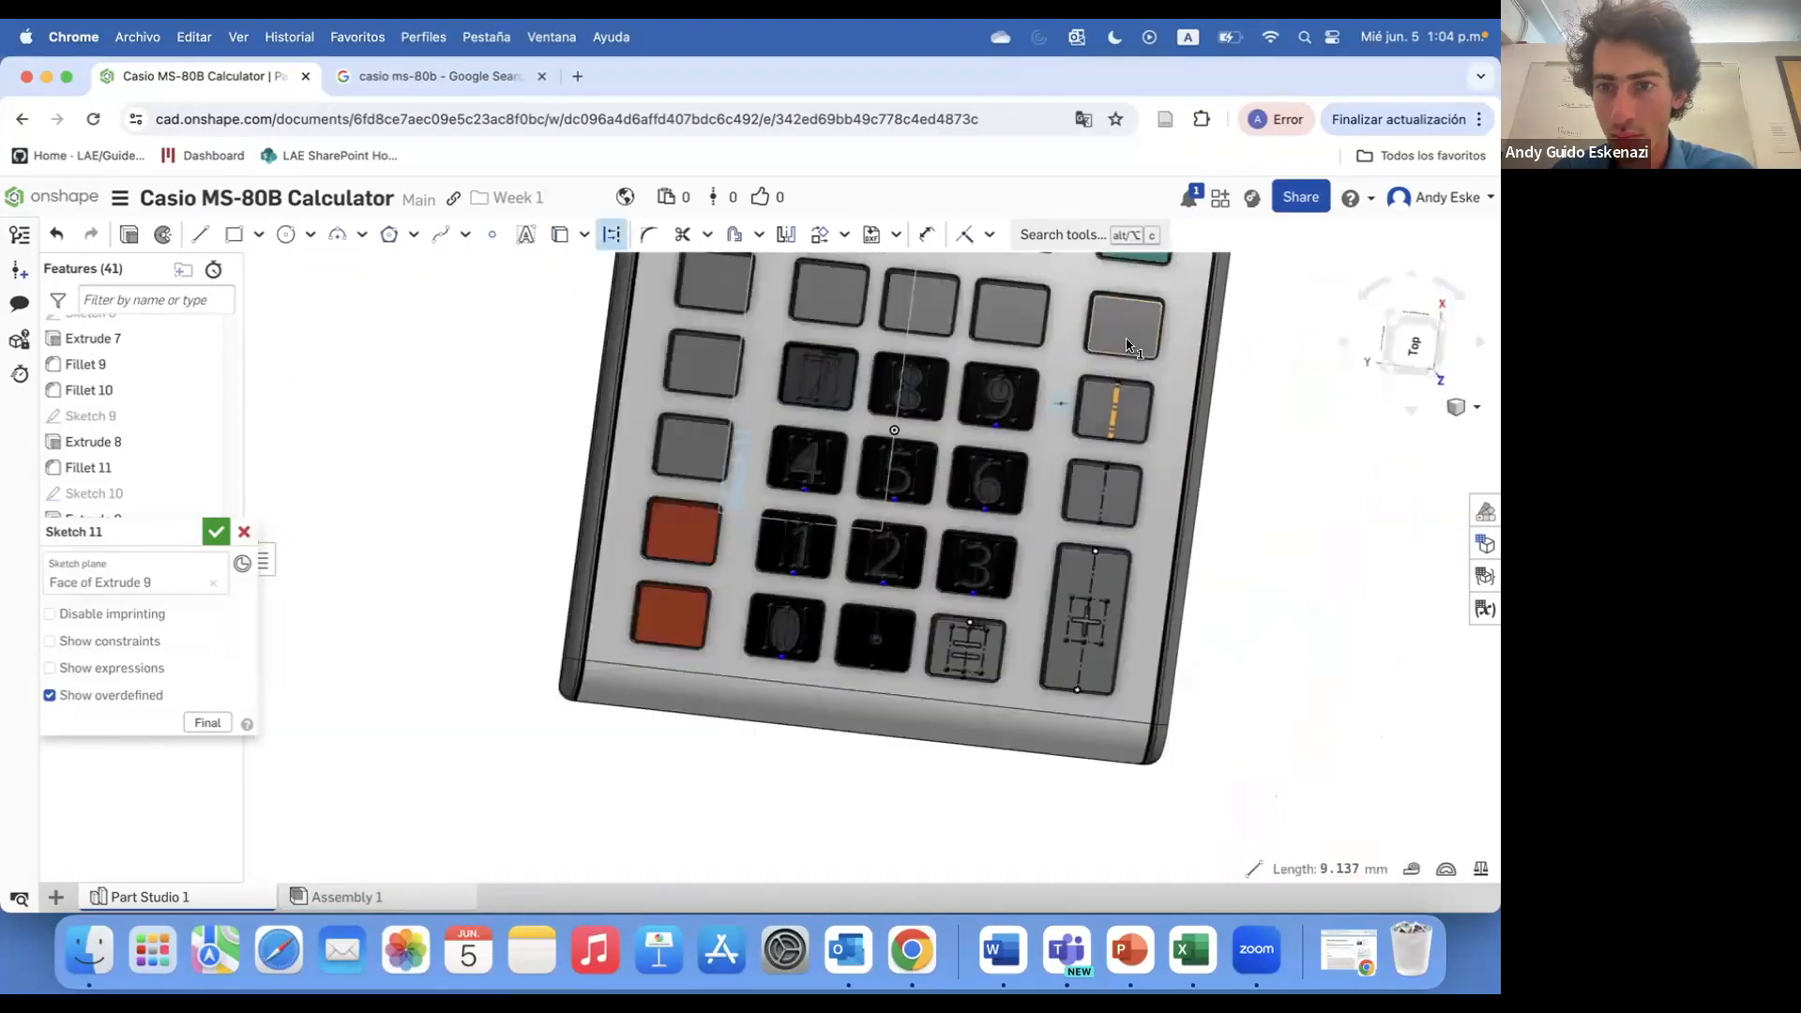
scroll(1145, 302, up, 3)
click(201, 235)
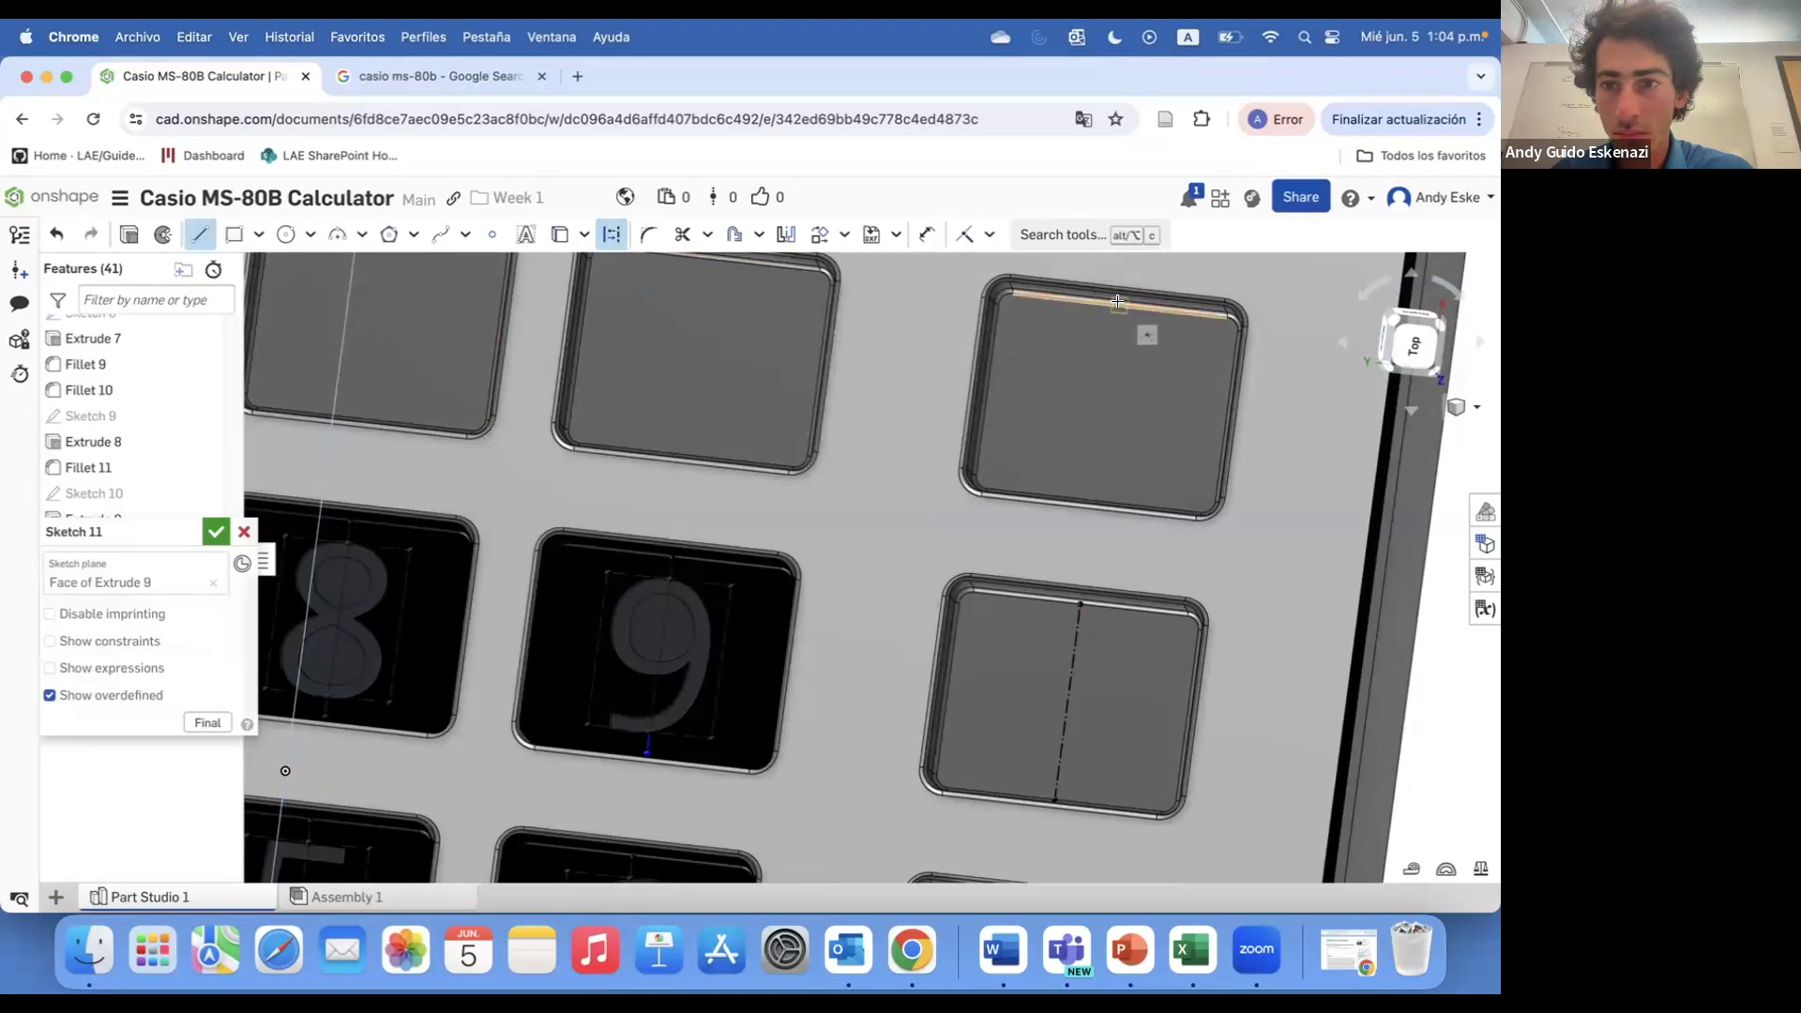
key(Escape)
scroll(1094, 493, down, 5)
scroll(400, 385, up, 5)
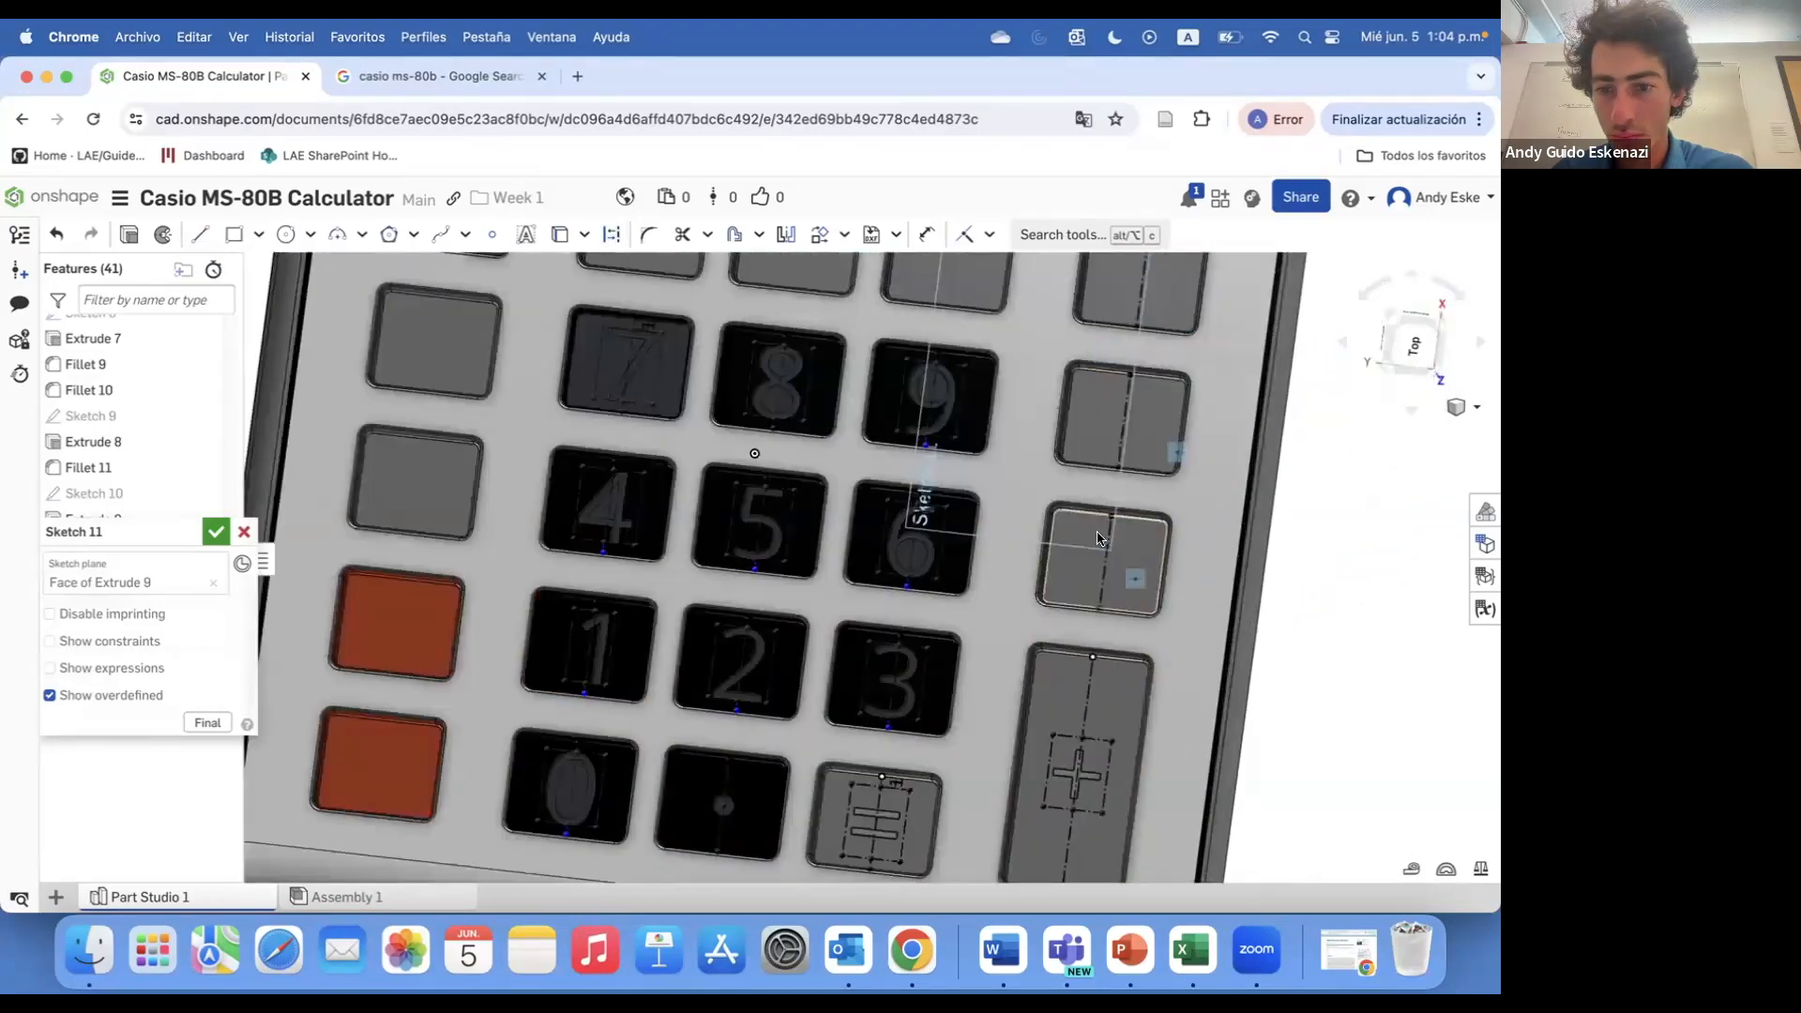
- Draw a thin centre-point rectangle as the minus sign on the key directly above the plus key and dimension it 7 mm long
click(258, 235)
click(282, 269)
click(1118, 622)
click(1232, 649)
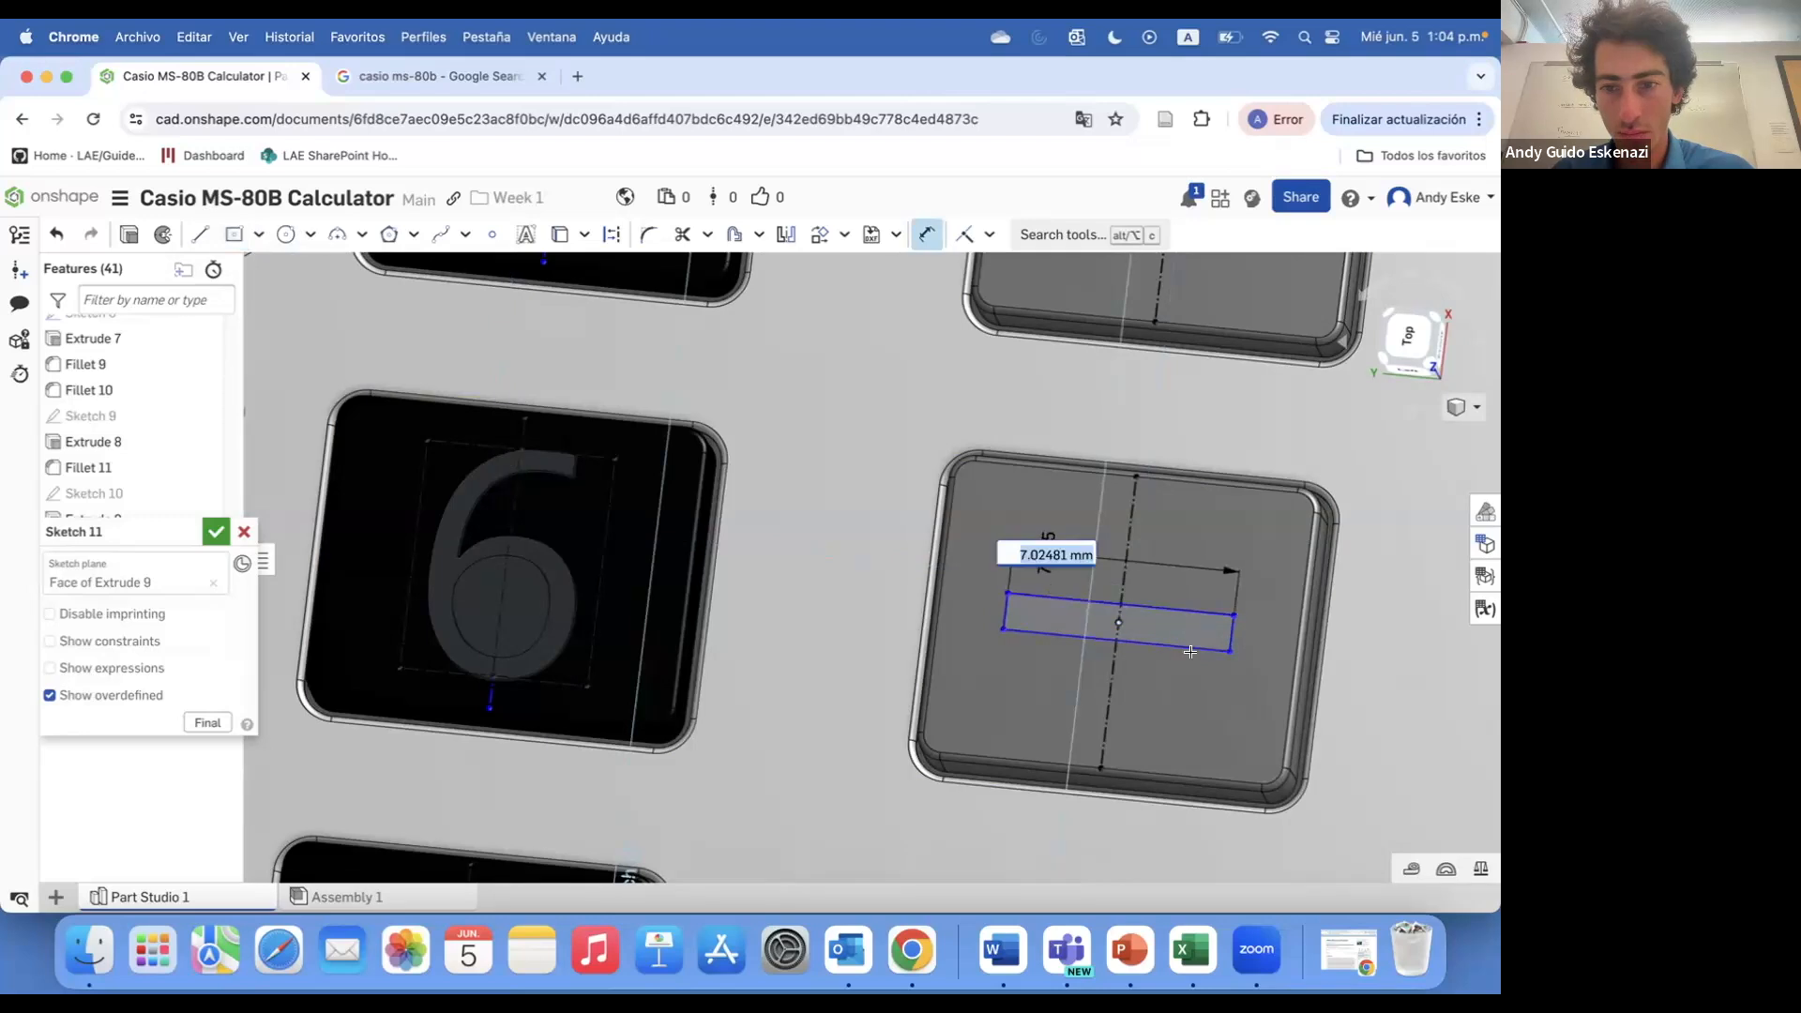
key(Return)
scroll(1038, 677, down, 5)
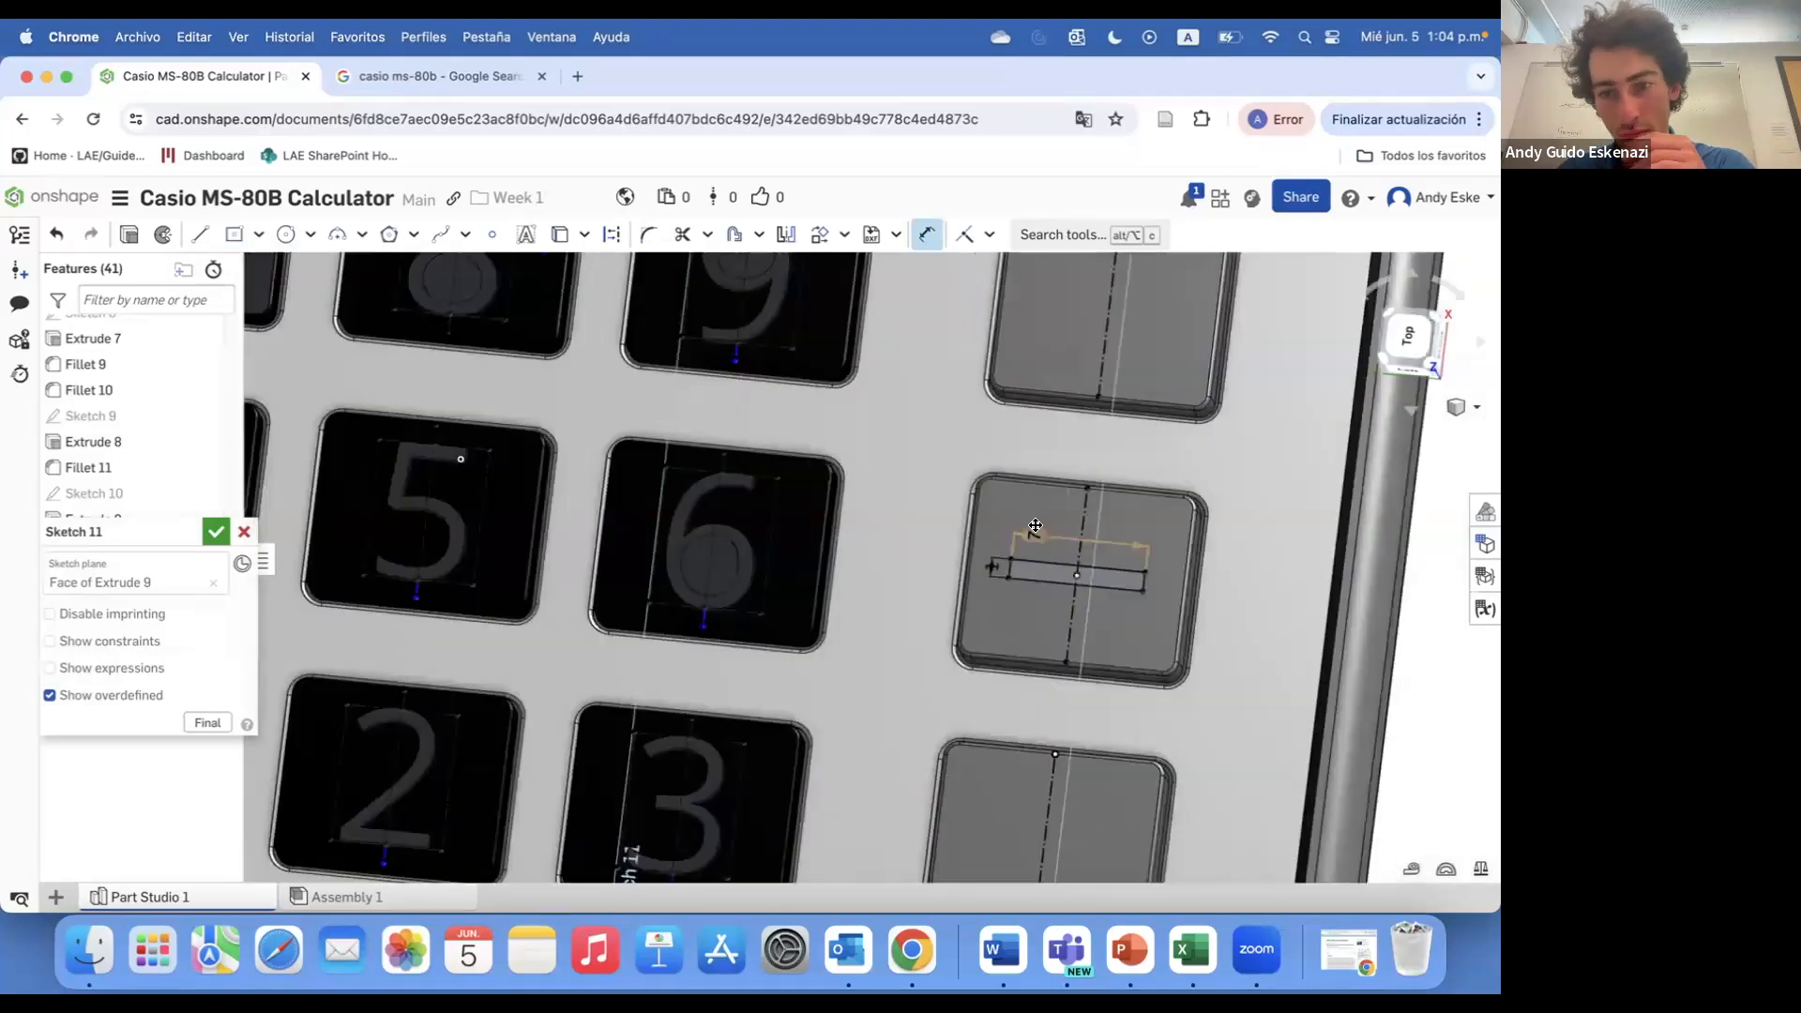
scroll(1103, 527, up, 3)
- Check the Casio reference photo in the browser and draw a tilted aligned rectangle on the second key above the plus key
scroll(1102, 526, up, 2)
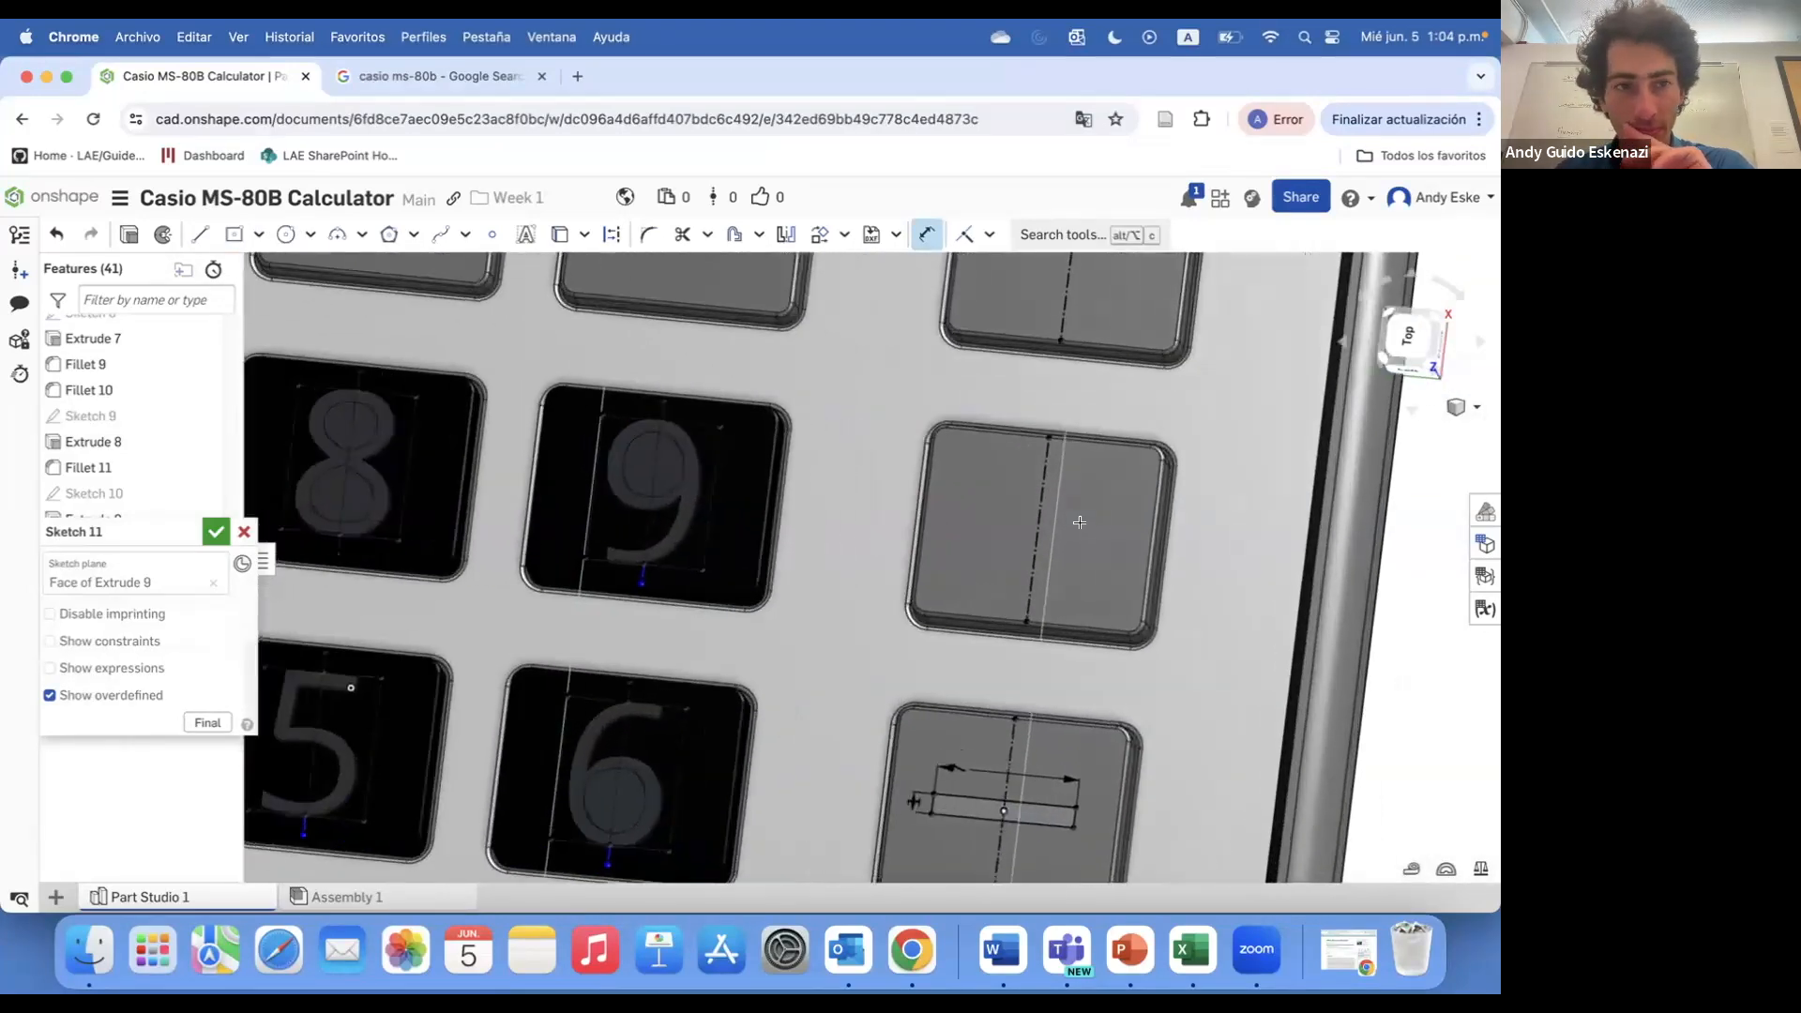
click(432, 76)
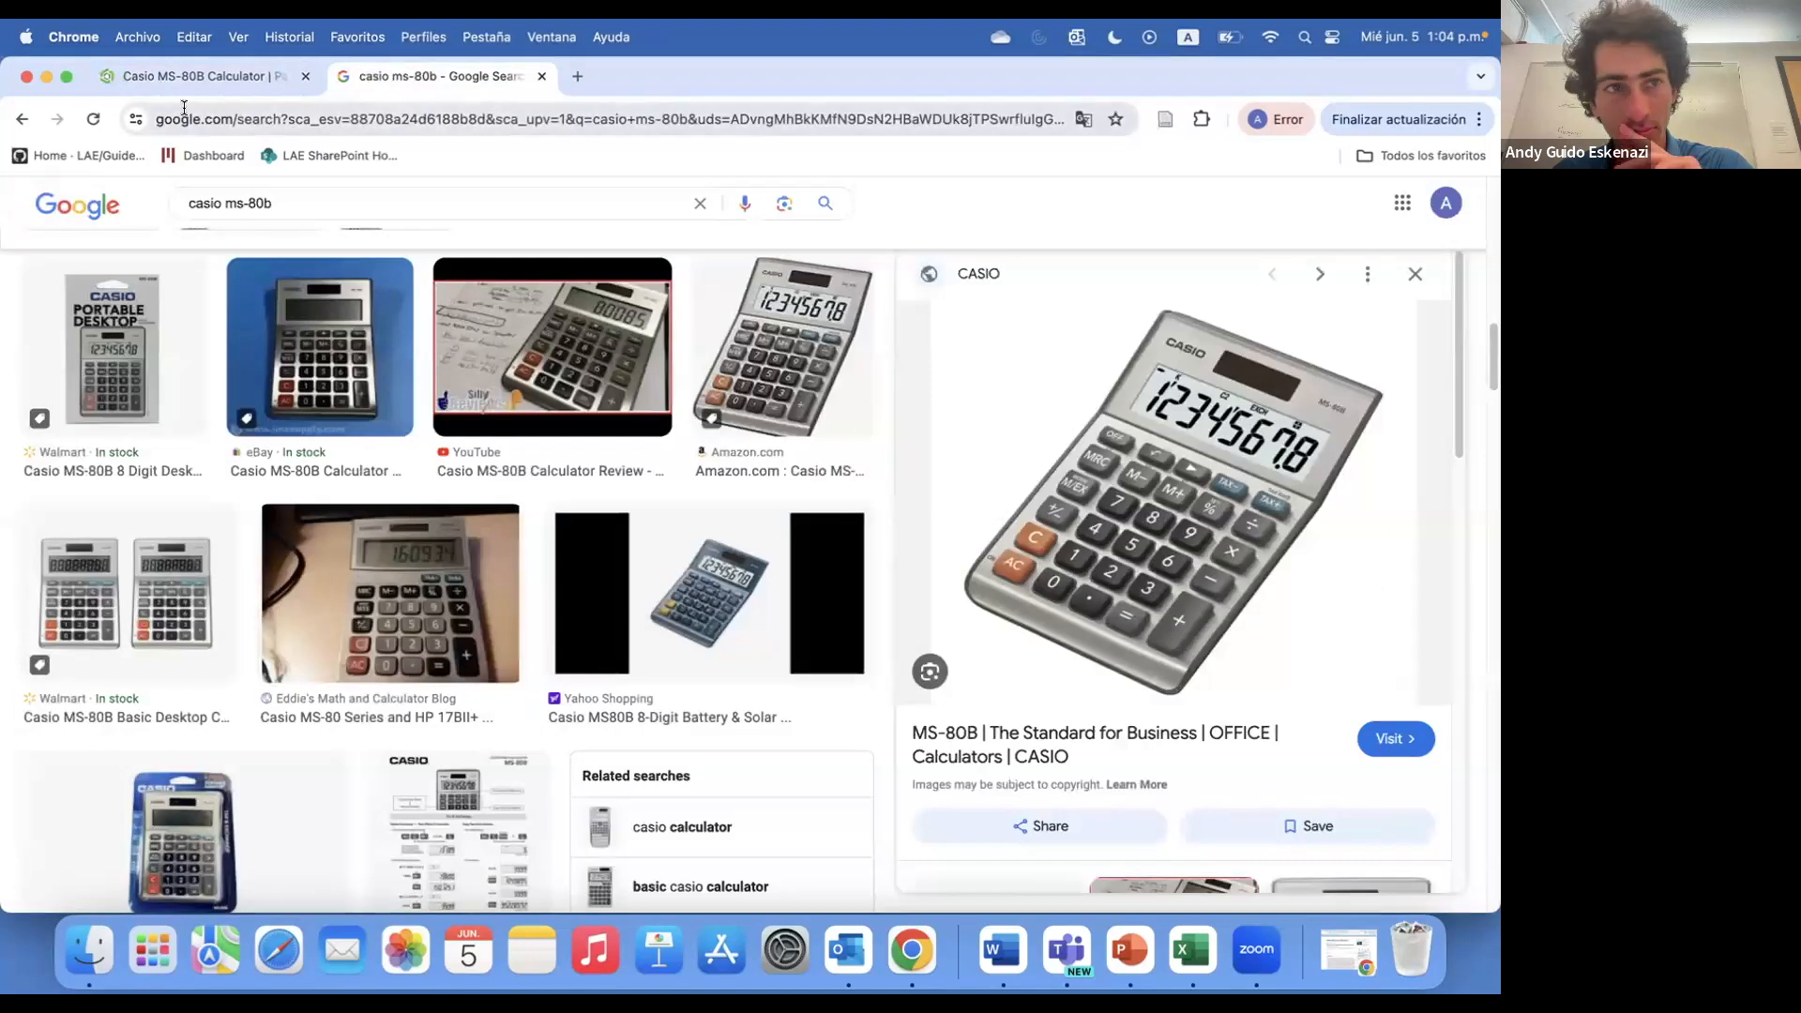
click(202, 76)
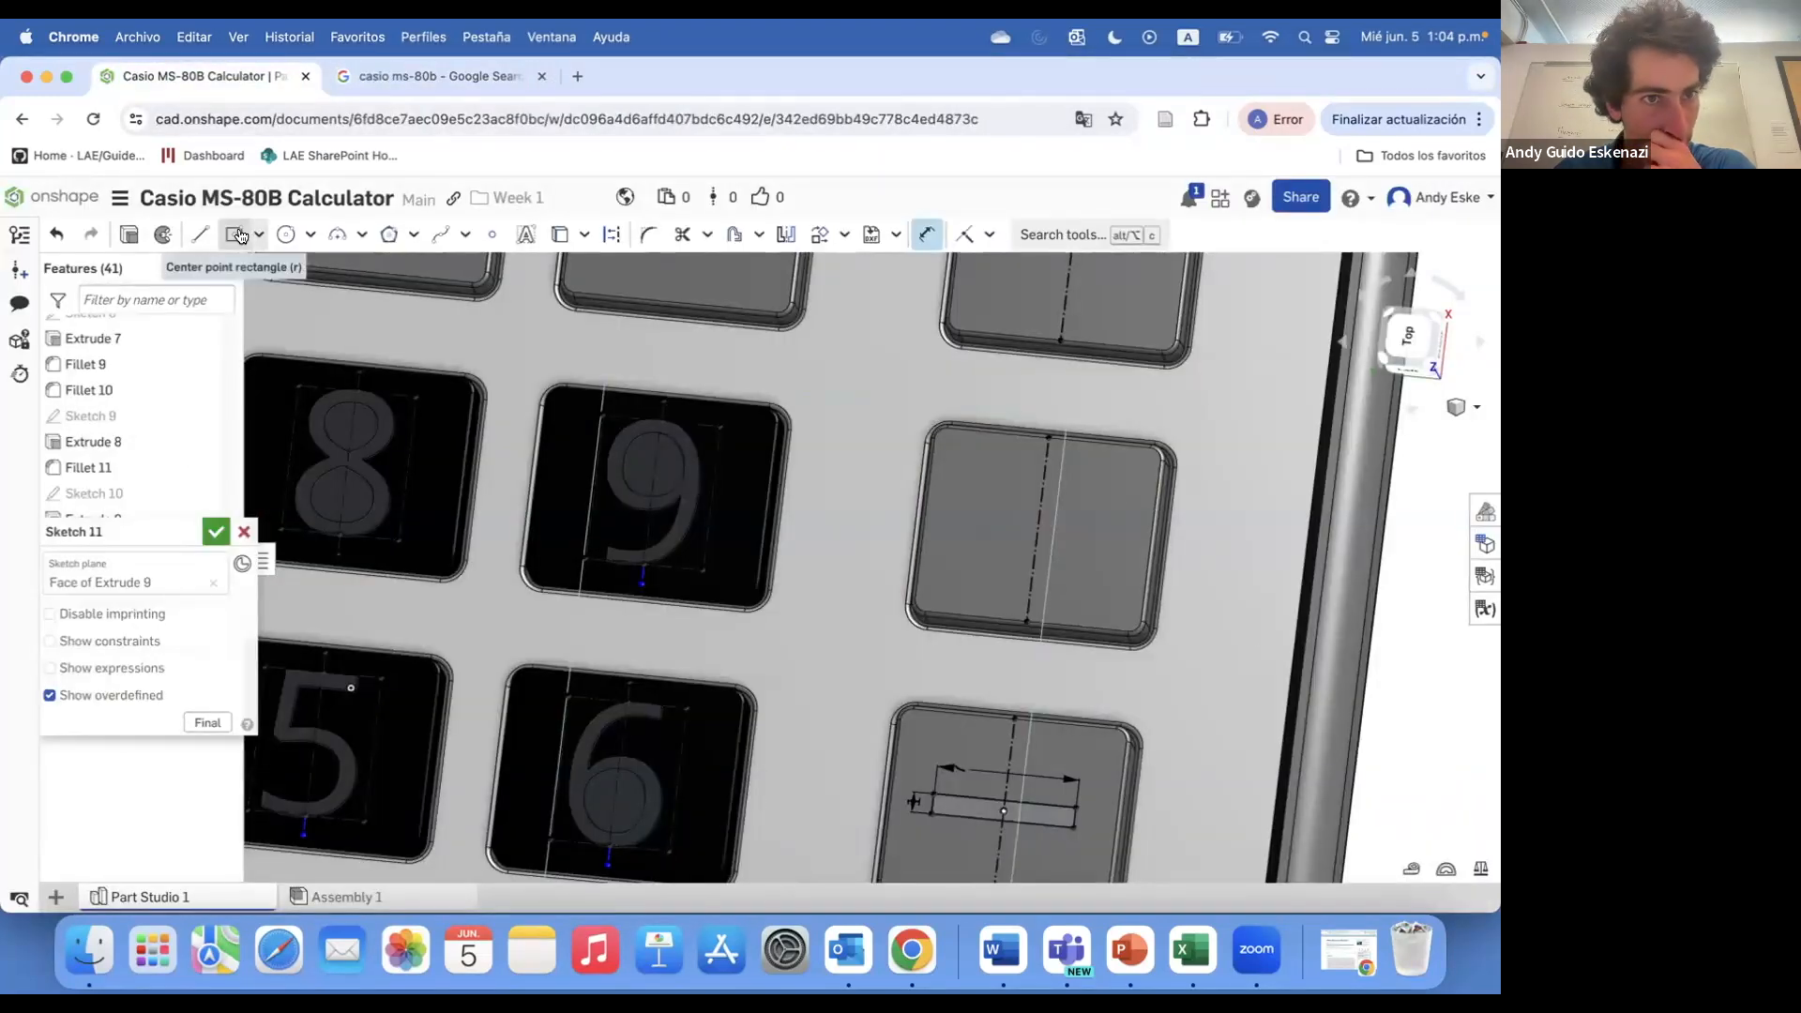
click(258, 234)
click(300, 340)
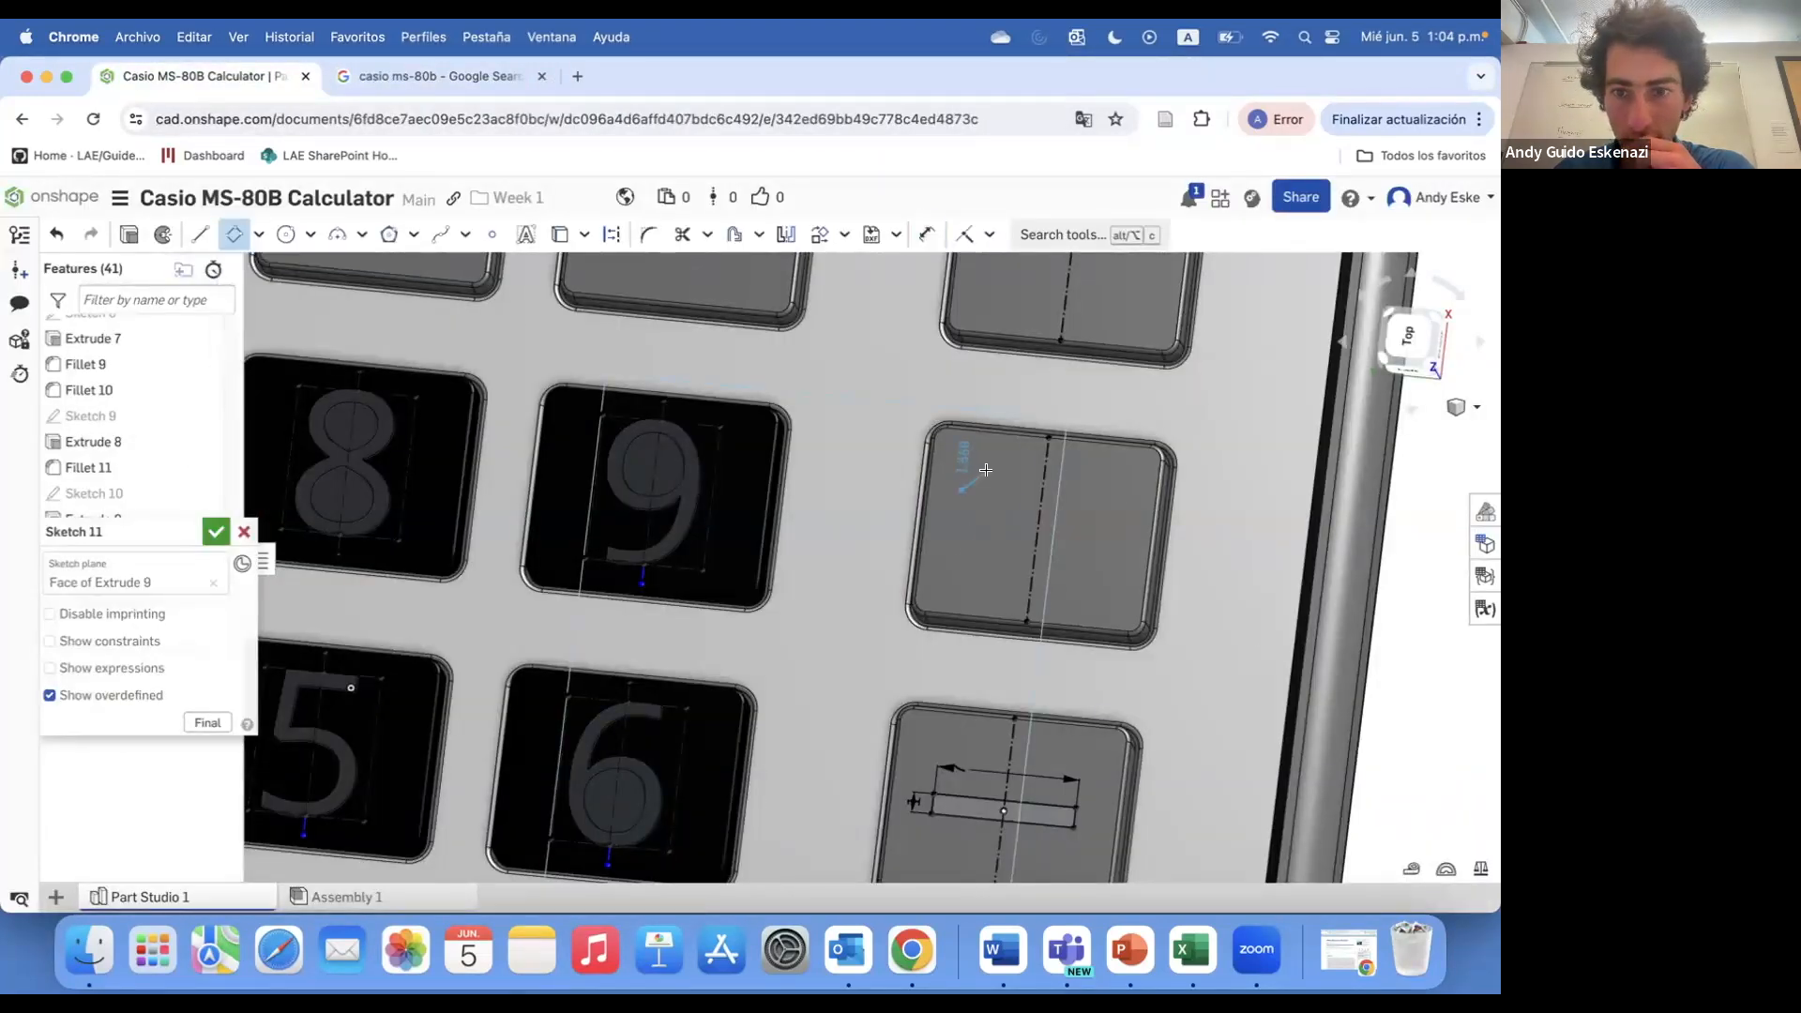
click(1088, 585)
key(Escape)
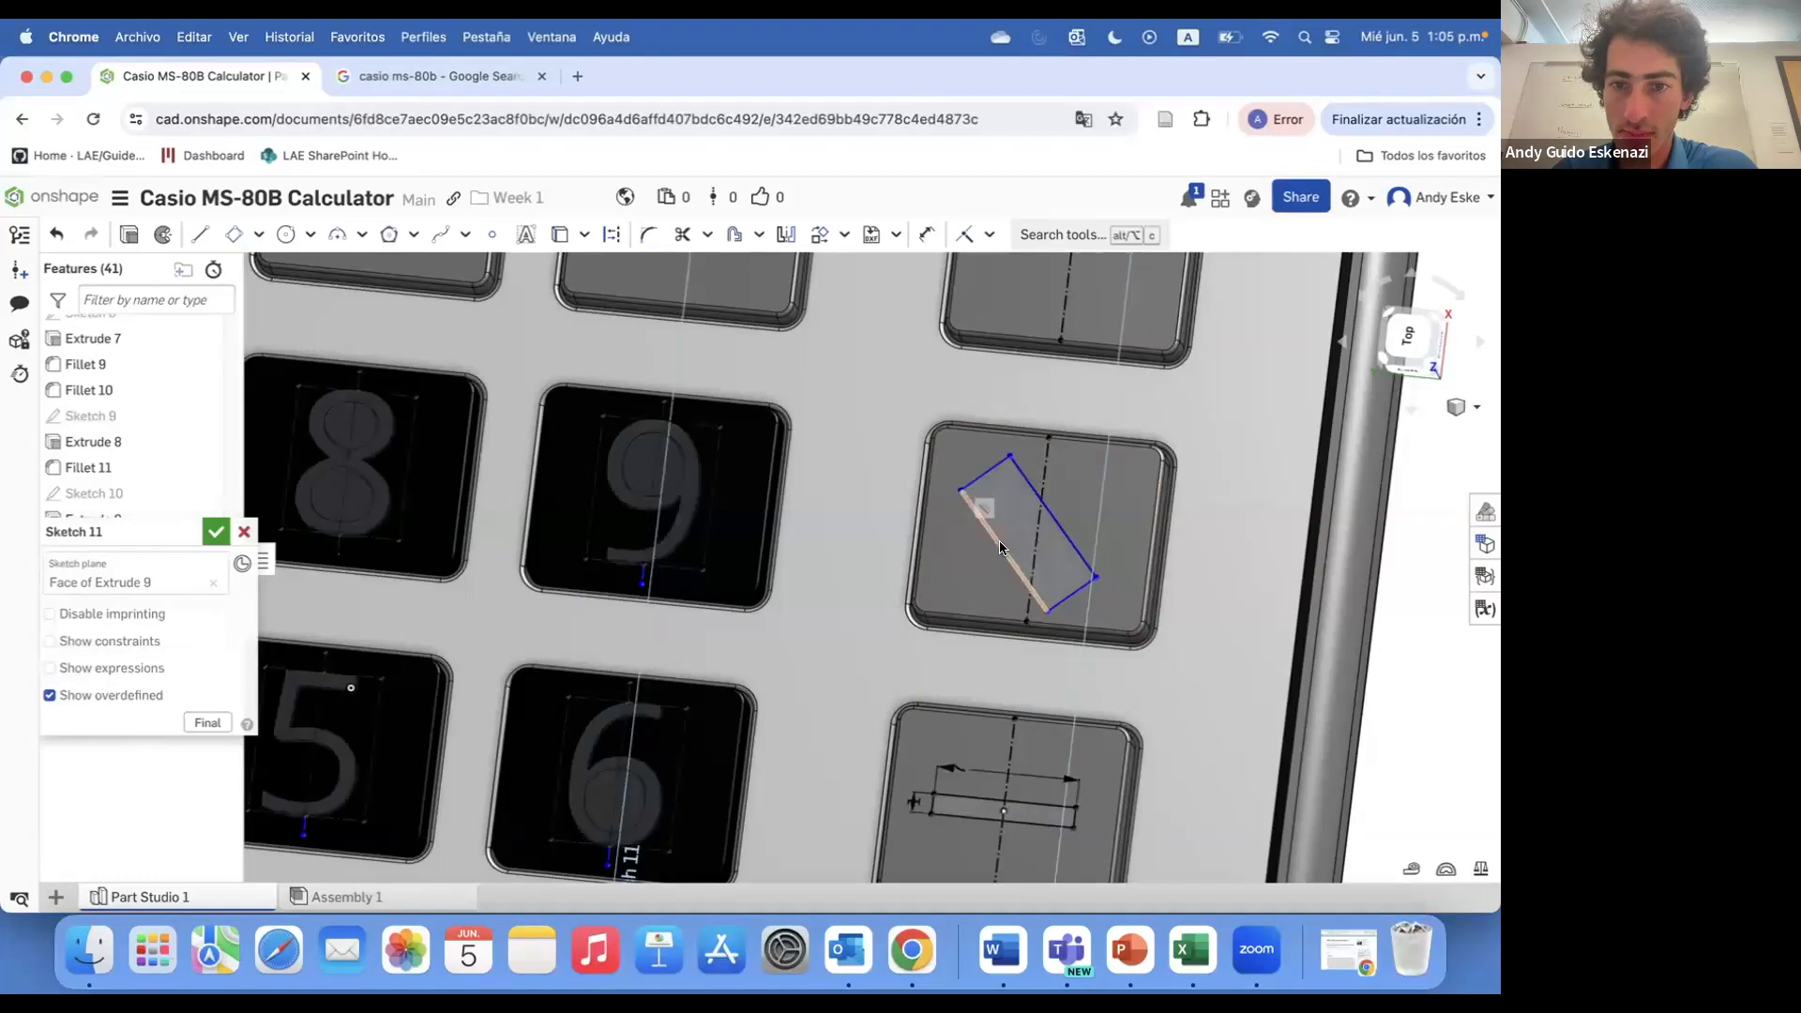
- Narrow the tilted rectangle and add construction lines along its length and from its centre to the midpoint of a long edge
click(200, 234)
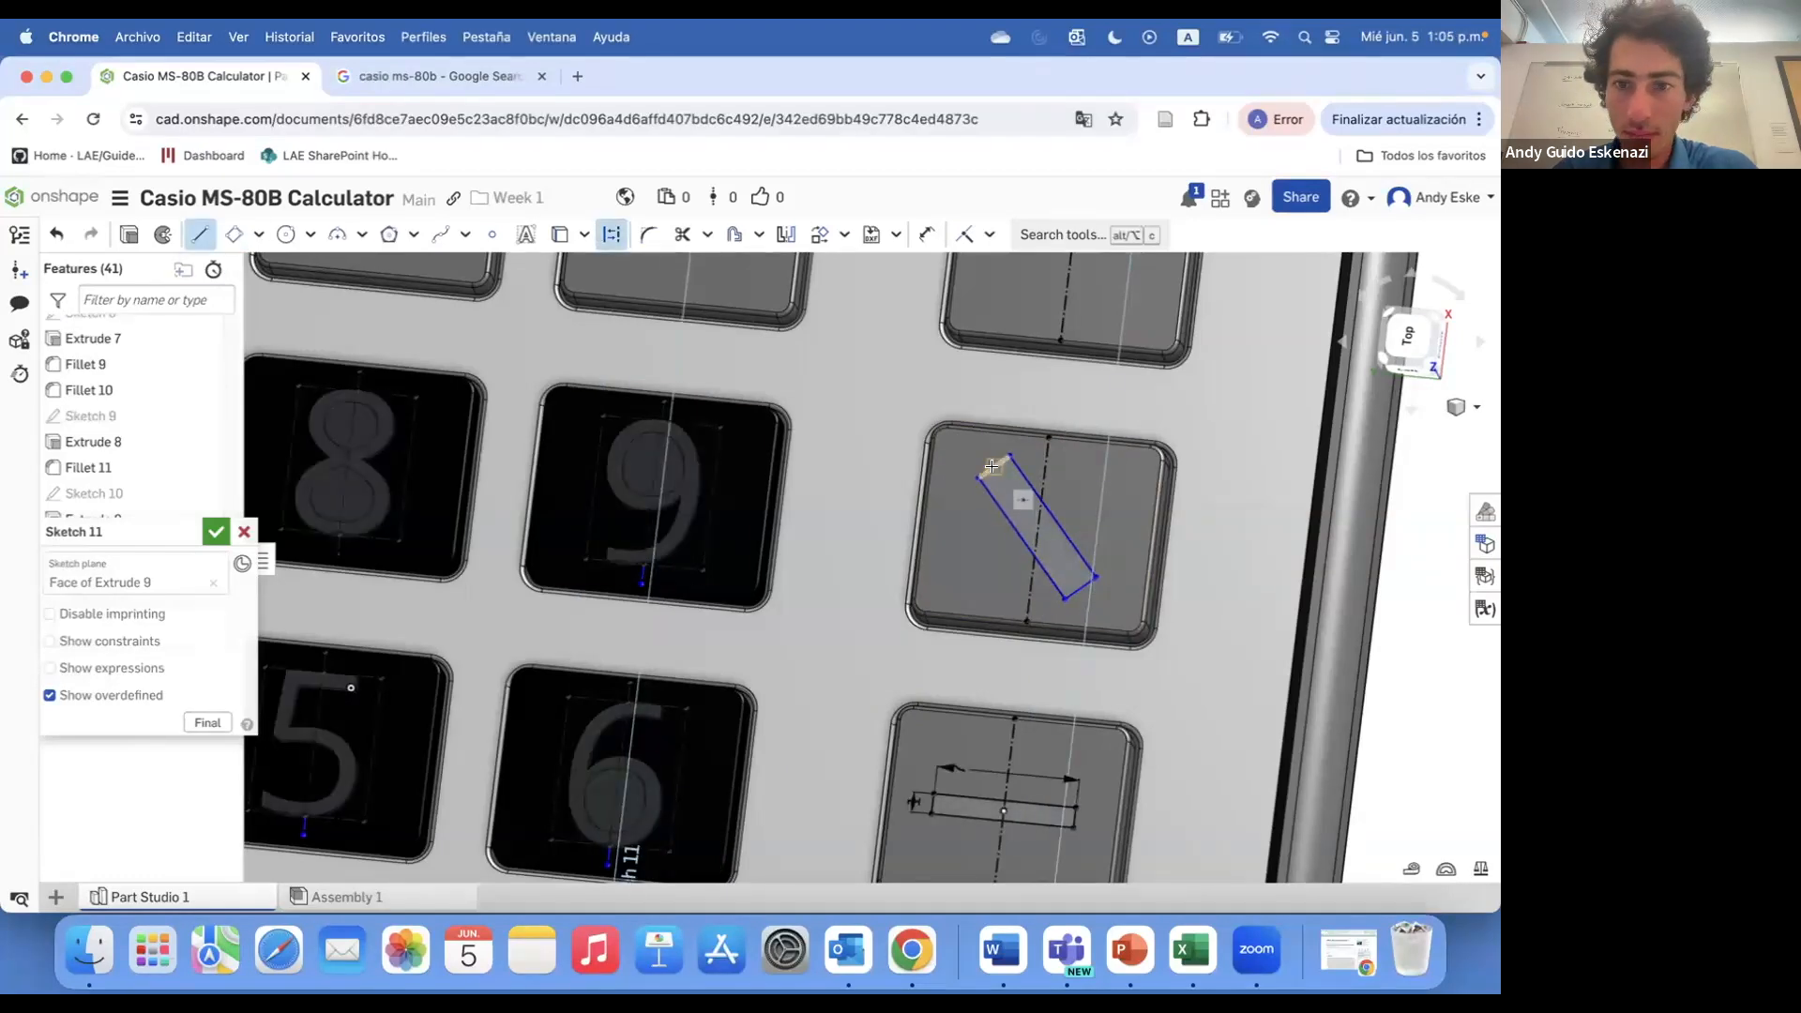
key(Escape)
scroll(1051, 563, down, 3)
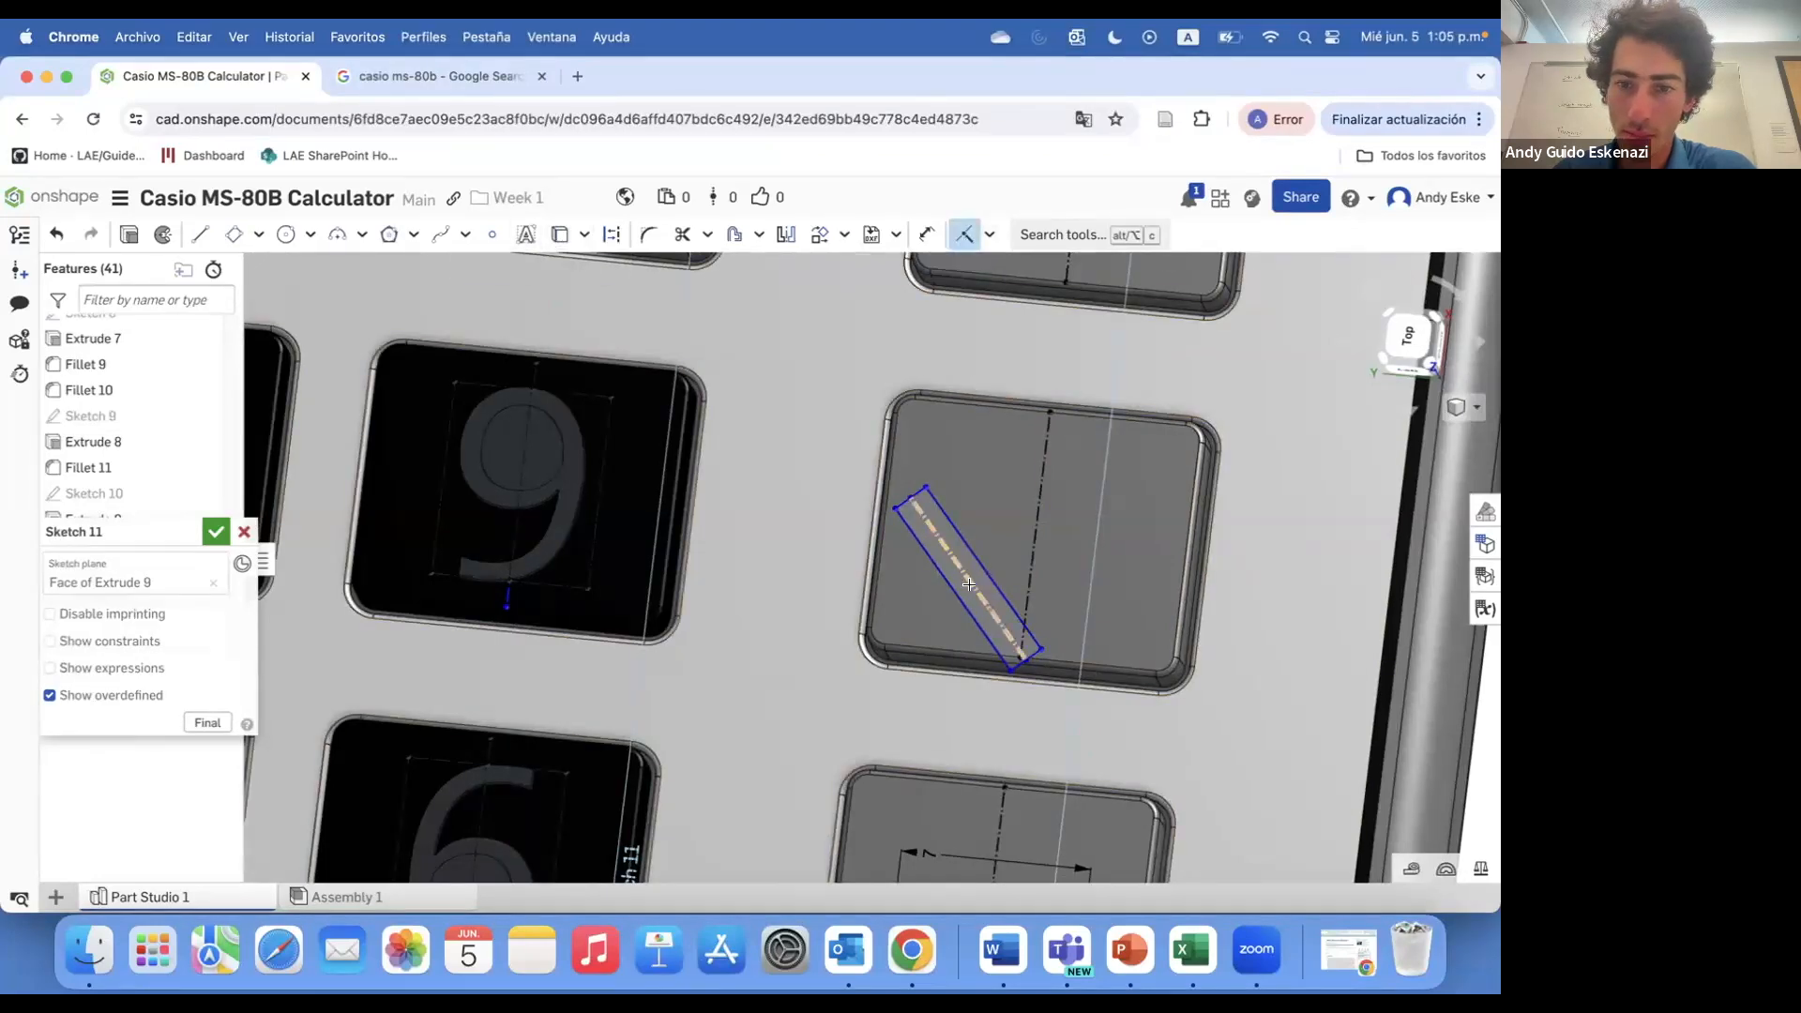
click(951, 556)
key(Escape)
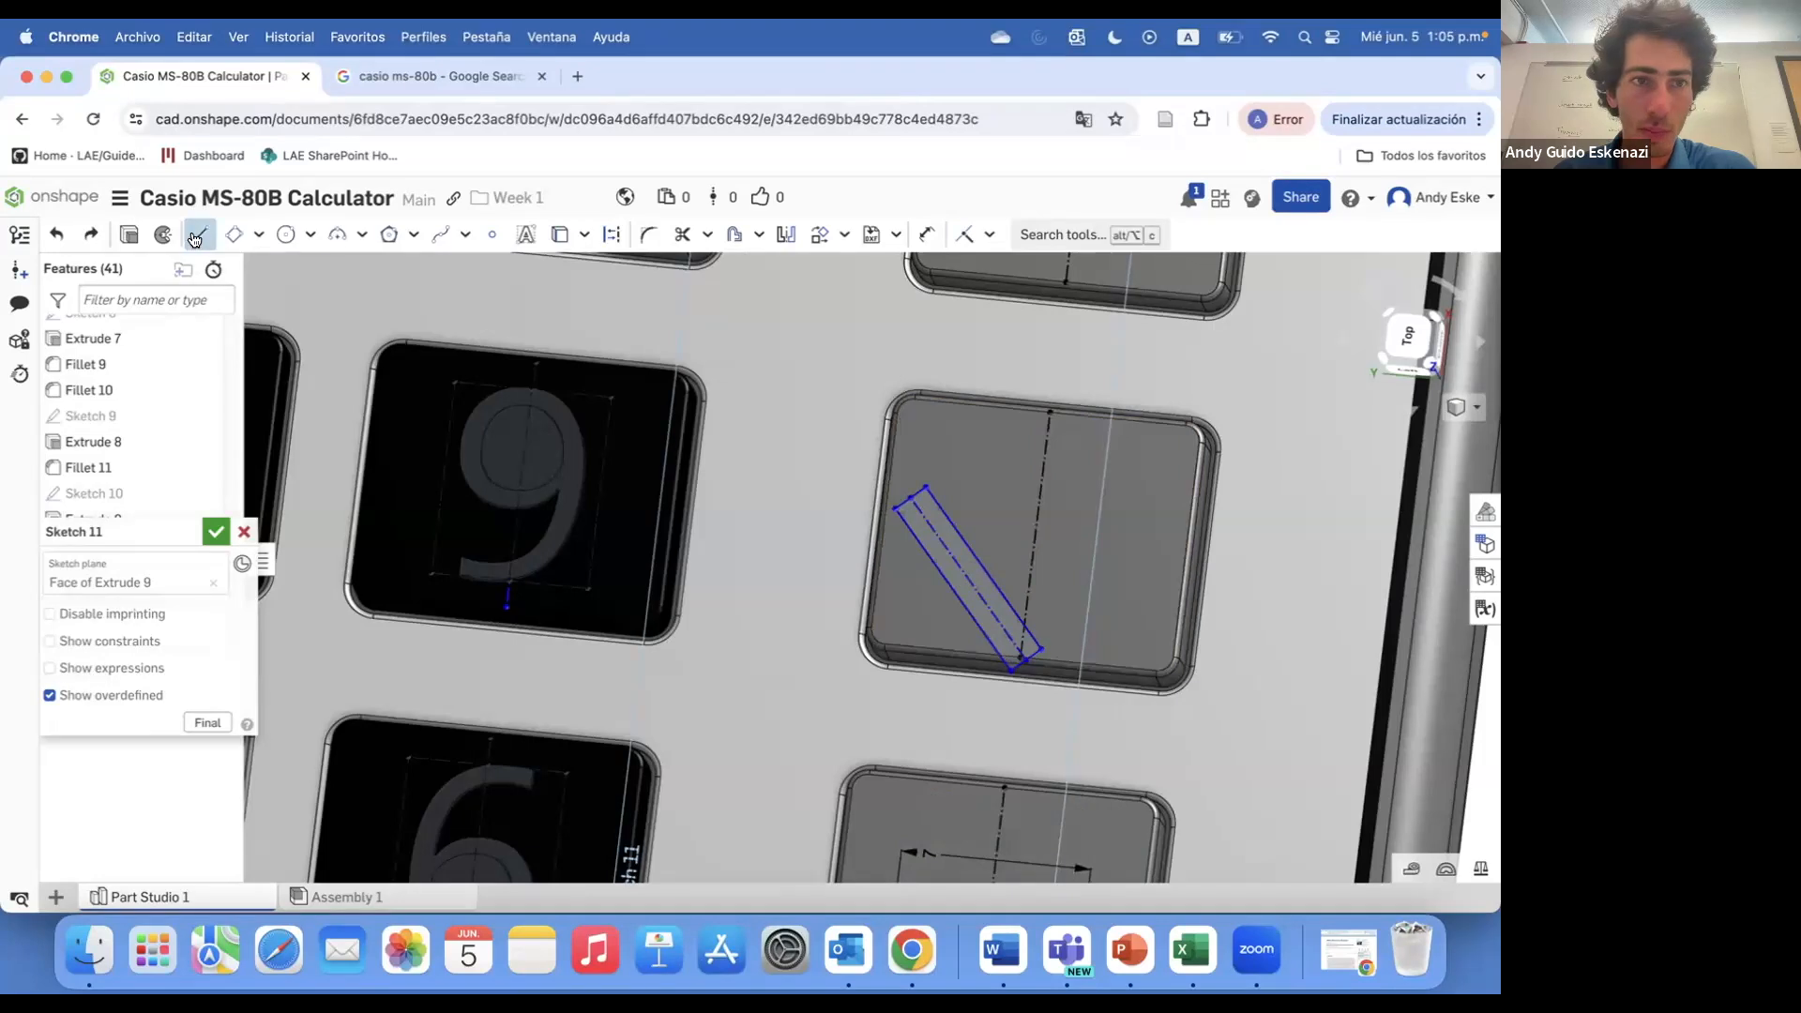
click(954, 585)
key(Escape)
- Draw a horizontal construction line from the key's centre to its right edge and move the tilted rectangle's centre onto the key's centre
scroll(1008, 537, up, 1)
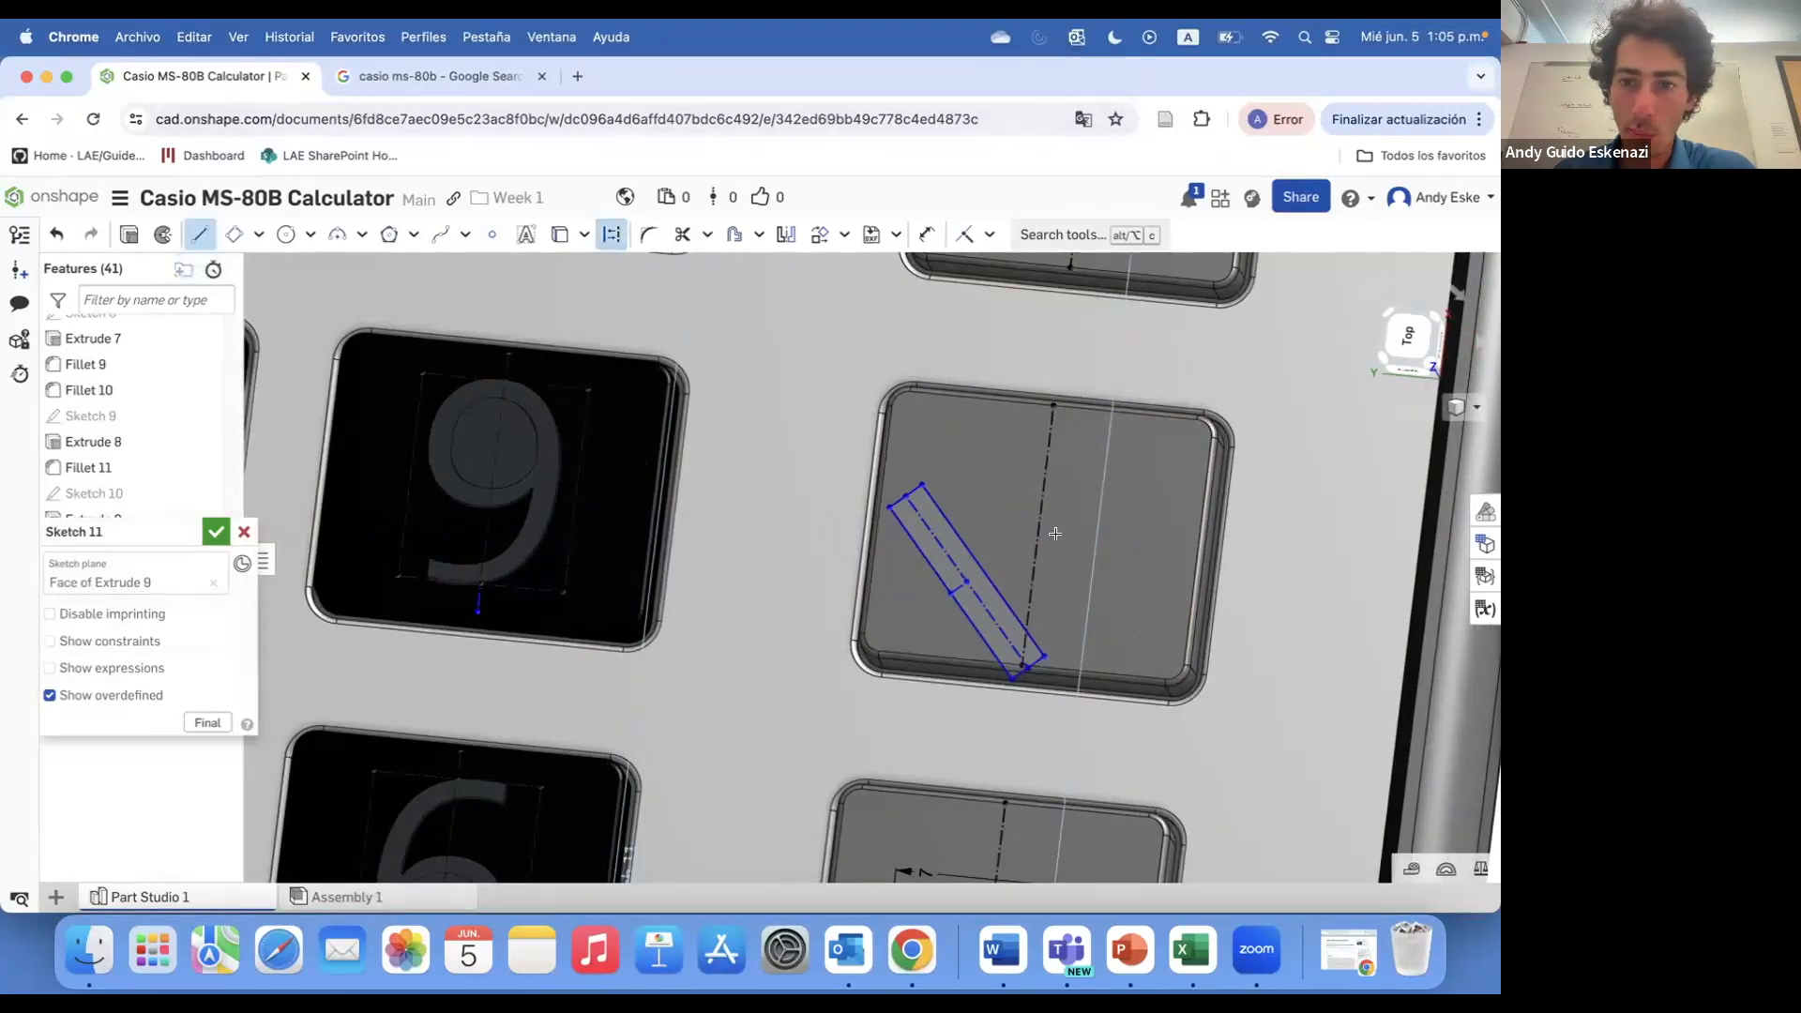
click(1192, 547)
key(Escape)
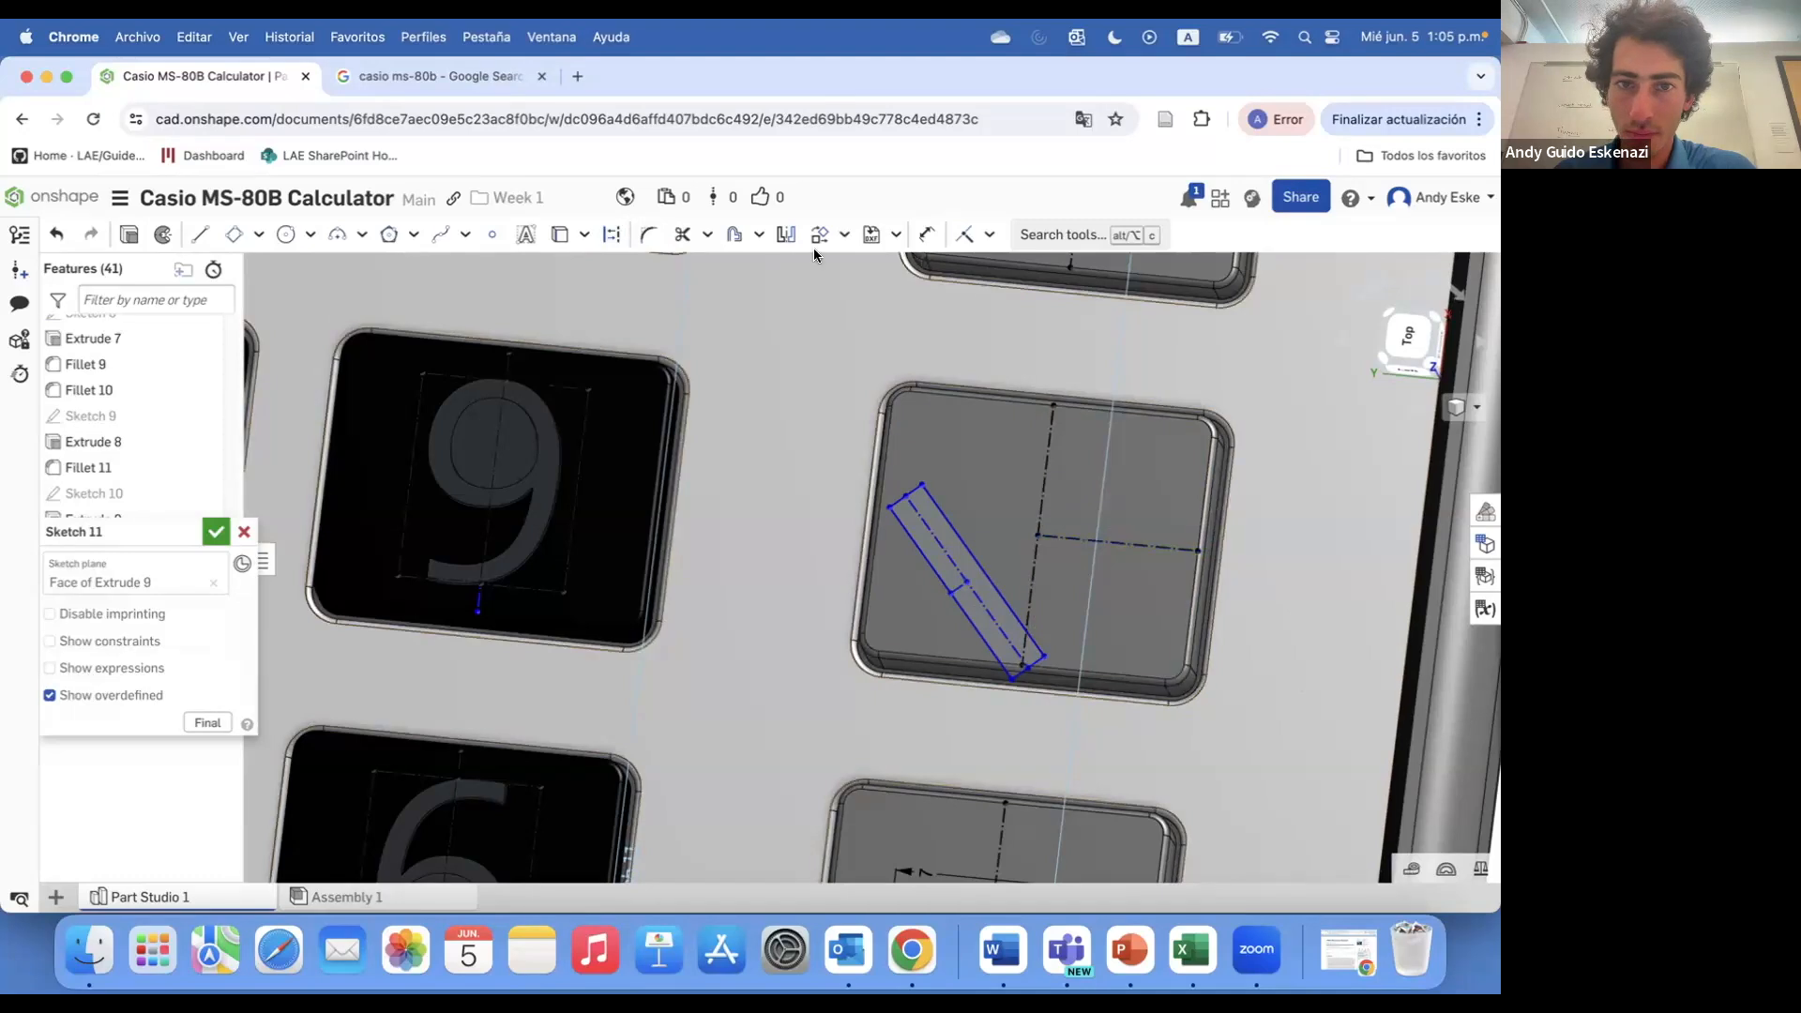
click(966, 581)
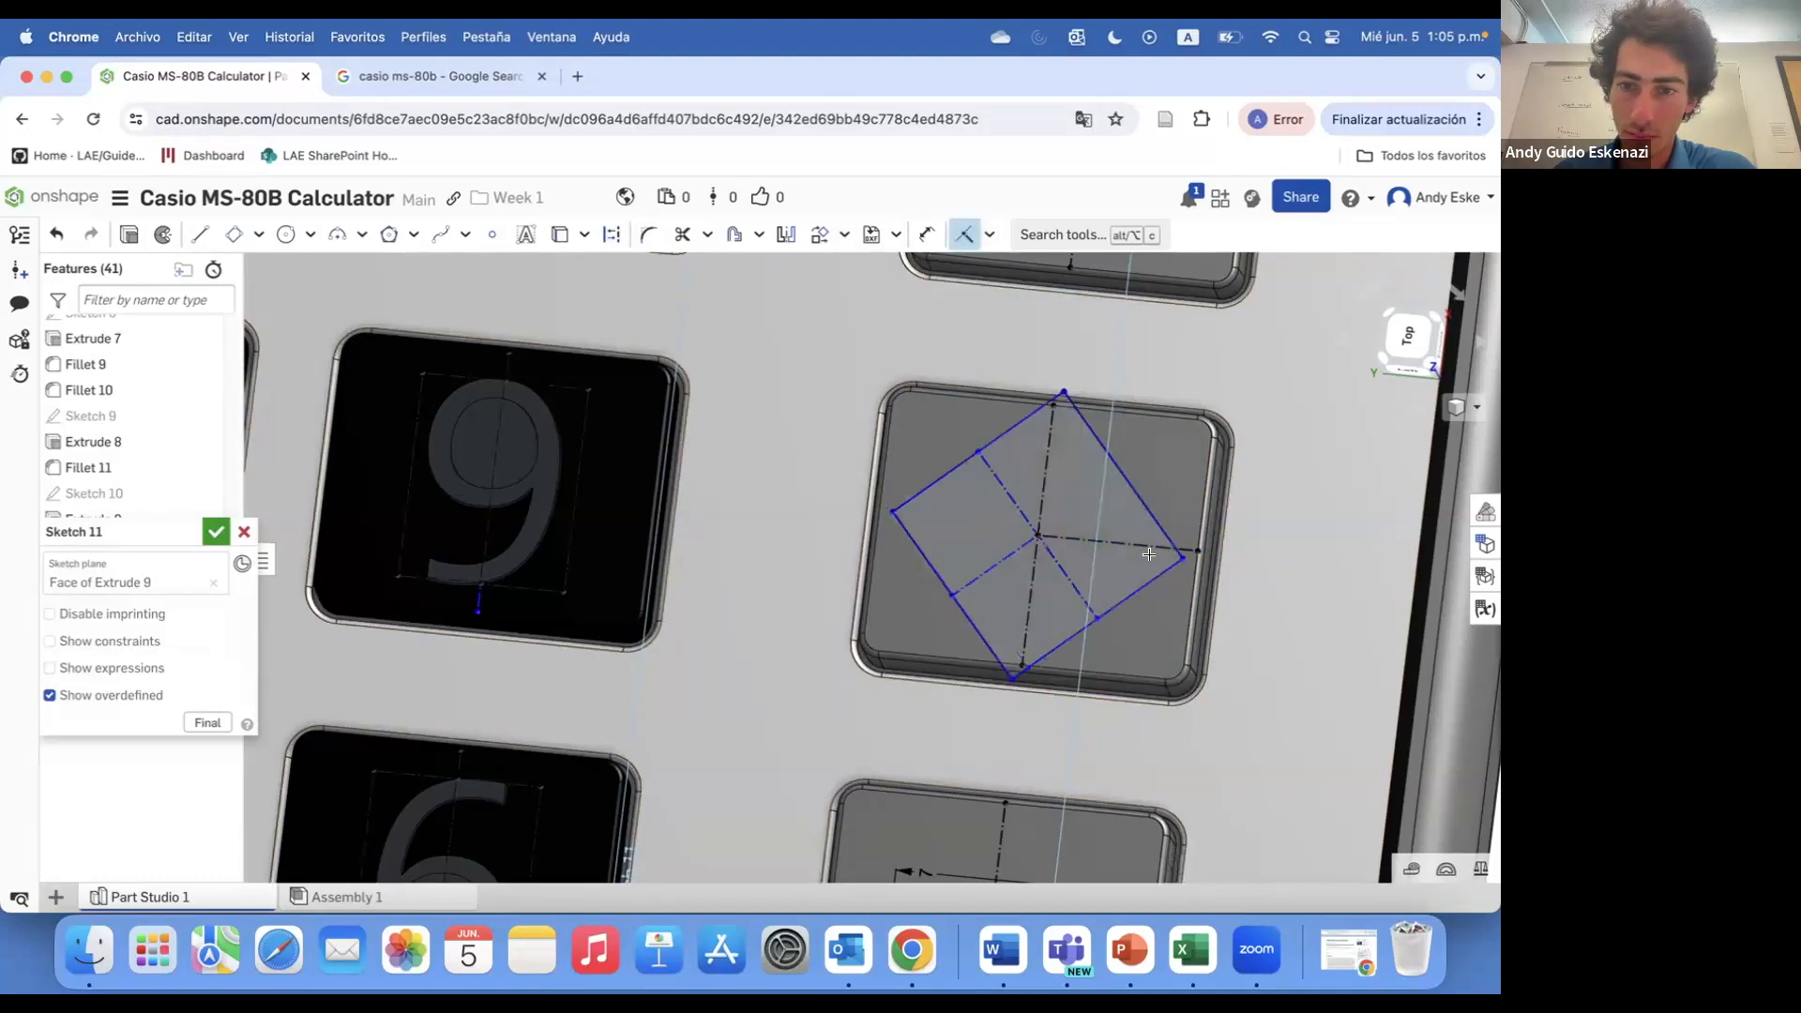
key(super+z)
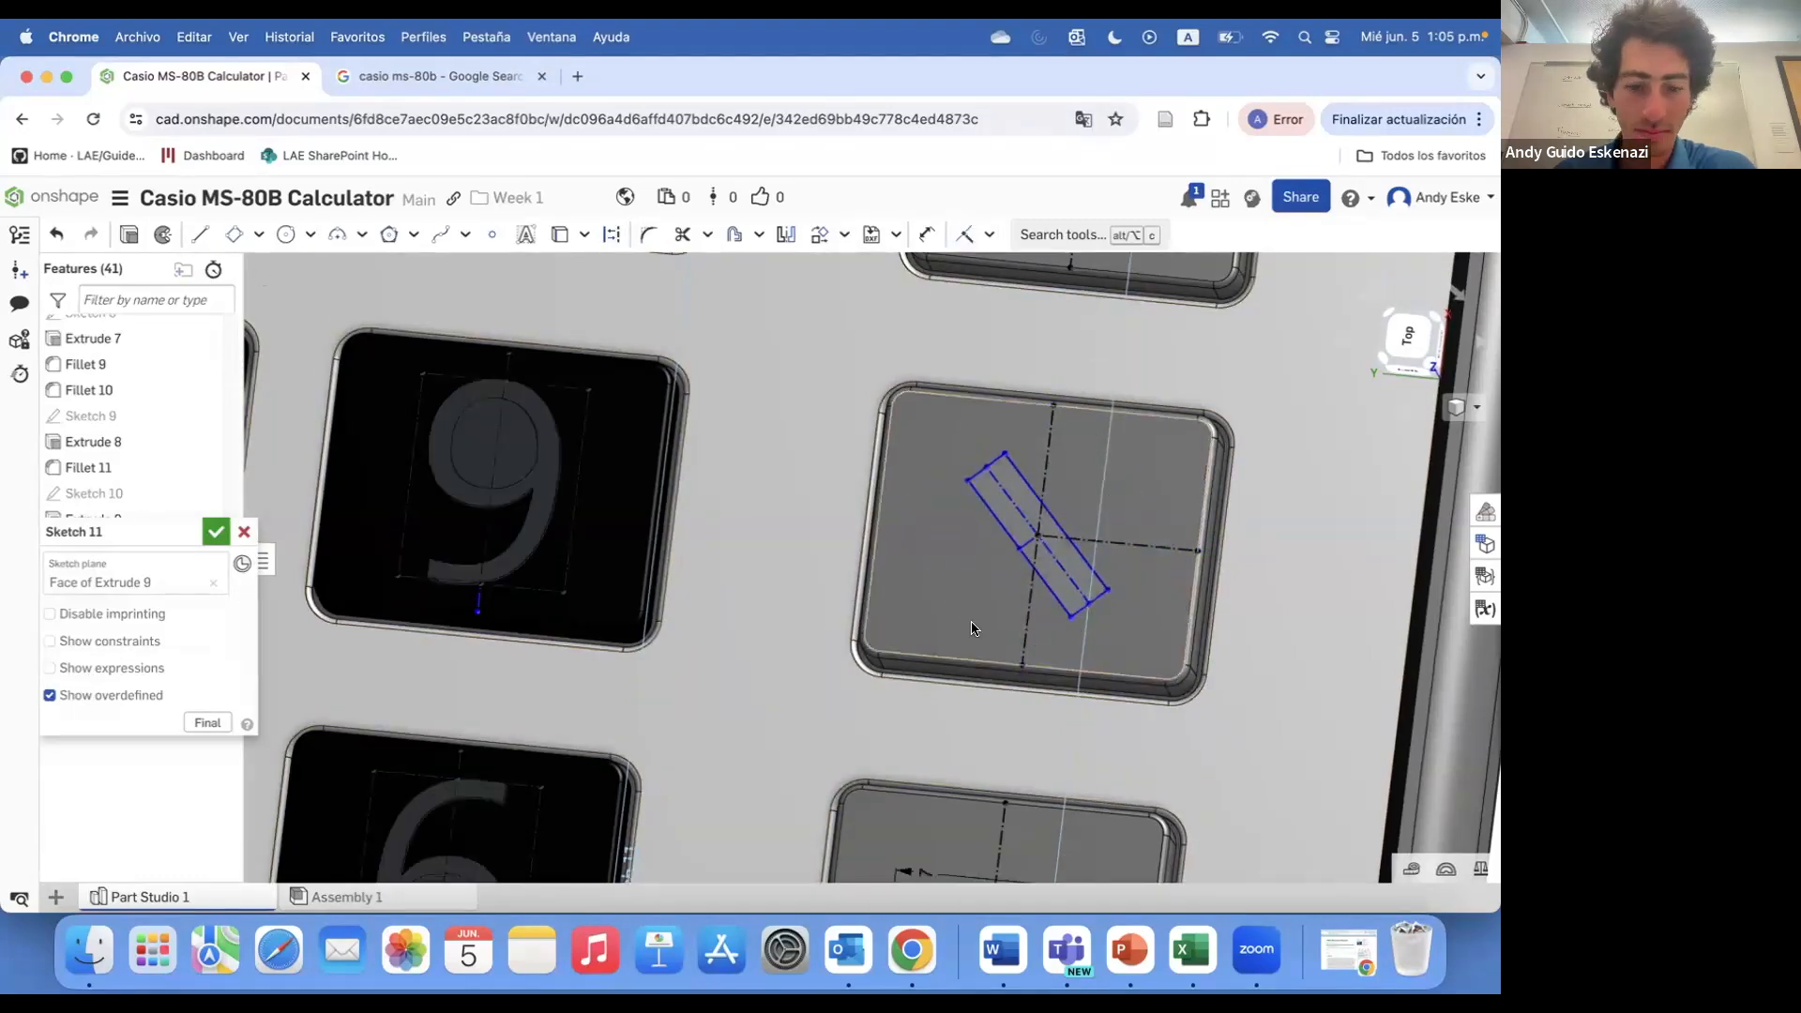
- Dimension the tilted rectangle 7 mm long and 1 mm wide
text(q7)
key(Return)
click(1097, 616)
click(1111, 634)
text(1)
key(Return)
scroll(1191, 549, down, 3)
scroll(1190, 548, up, 5)
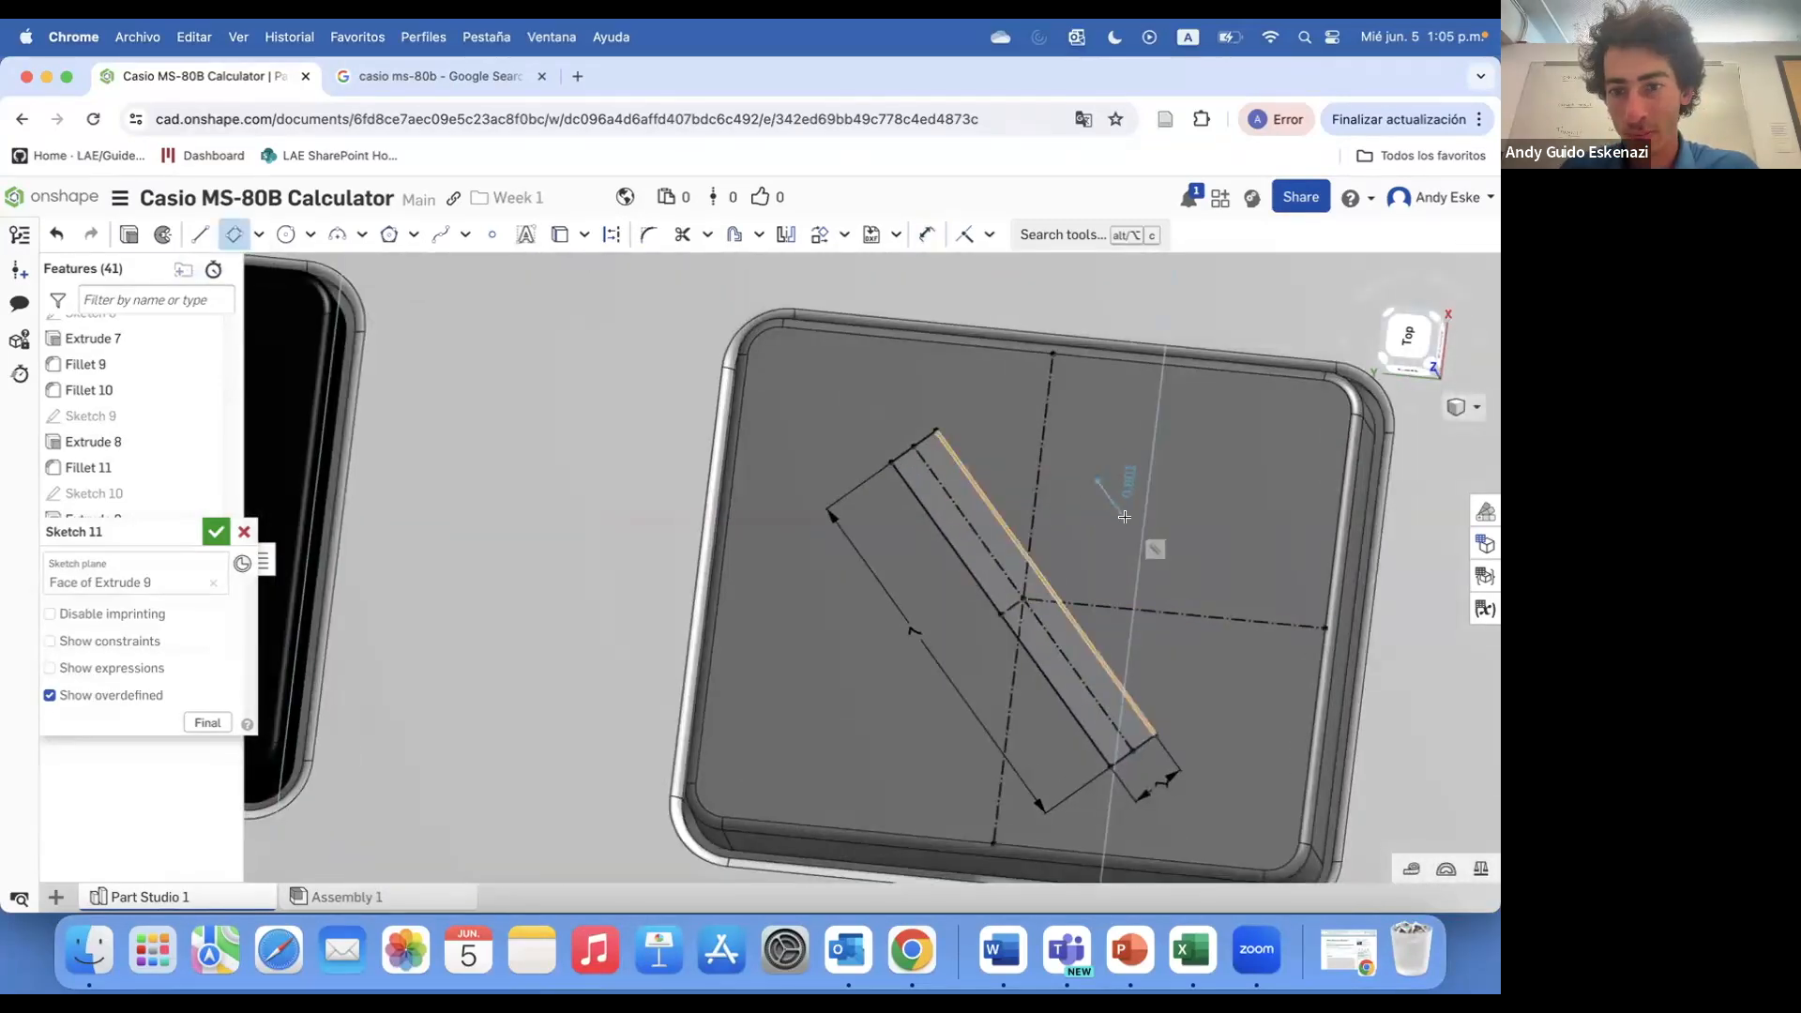
- Try to mirror the tilted bar's edges and close Sketch 11
key(Escape)
click(787, 236)
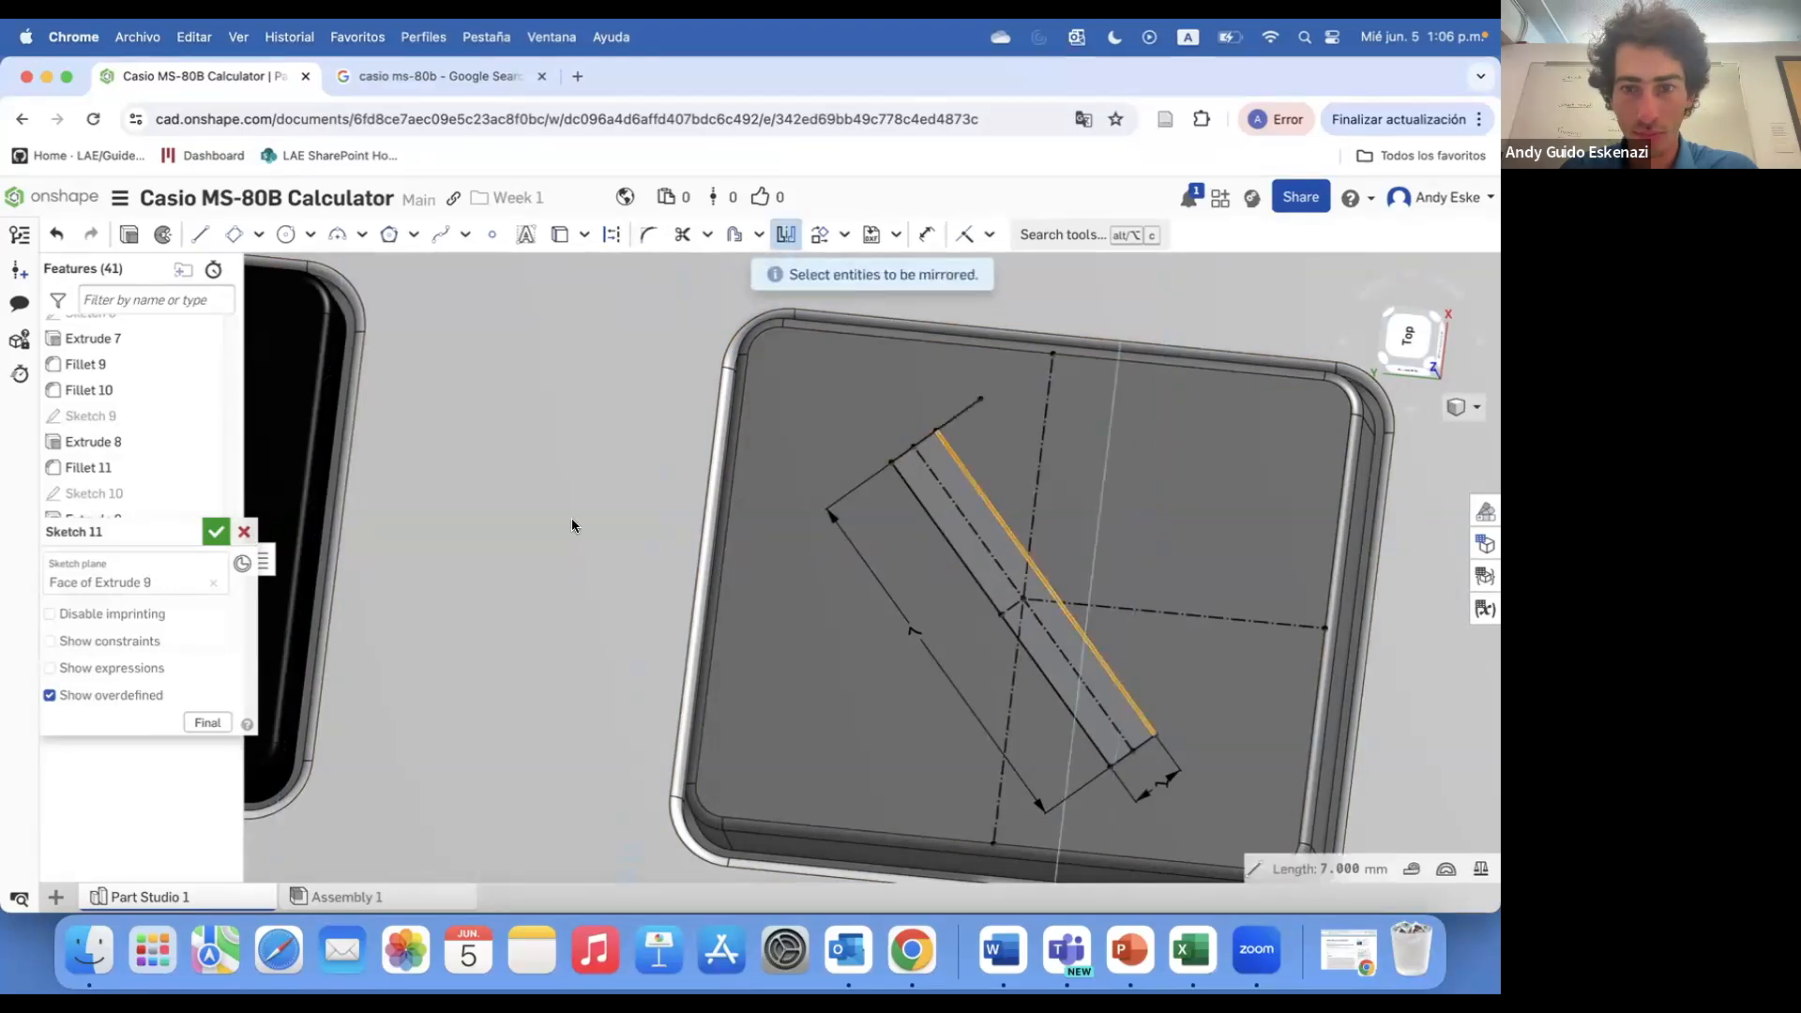
click(244, 532)
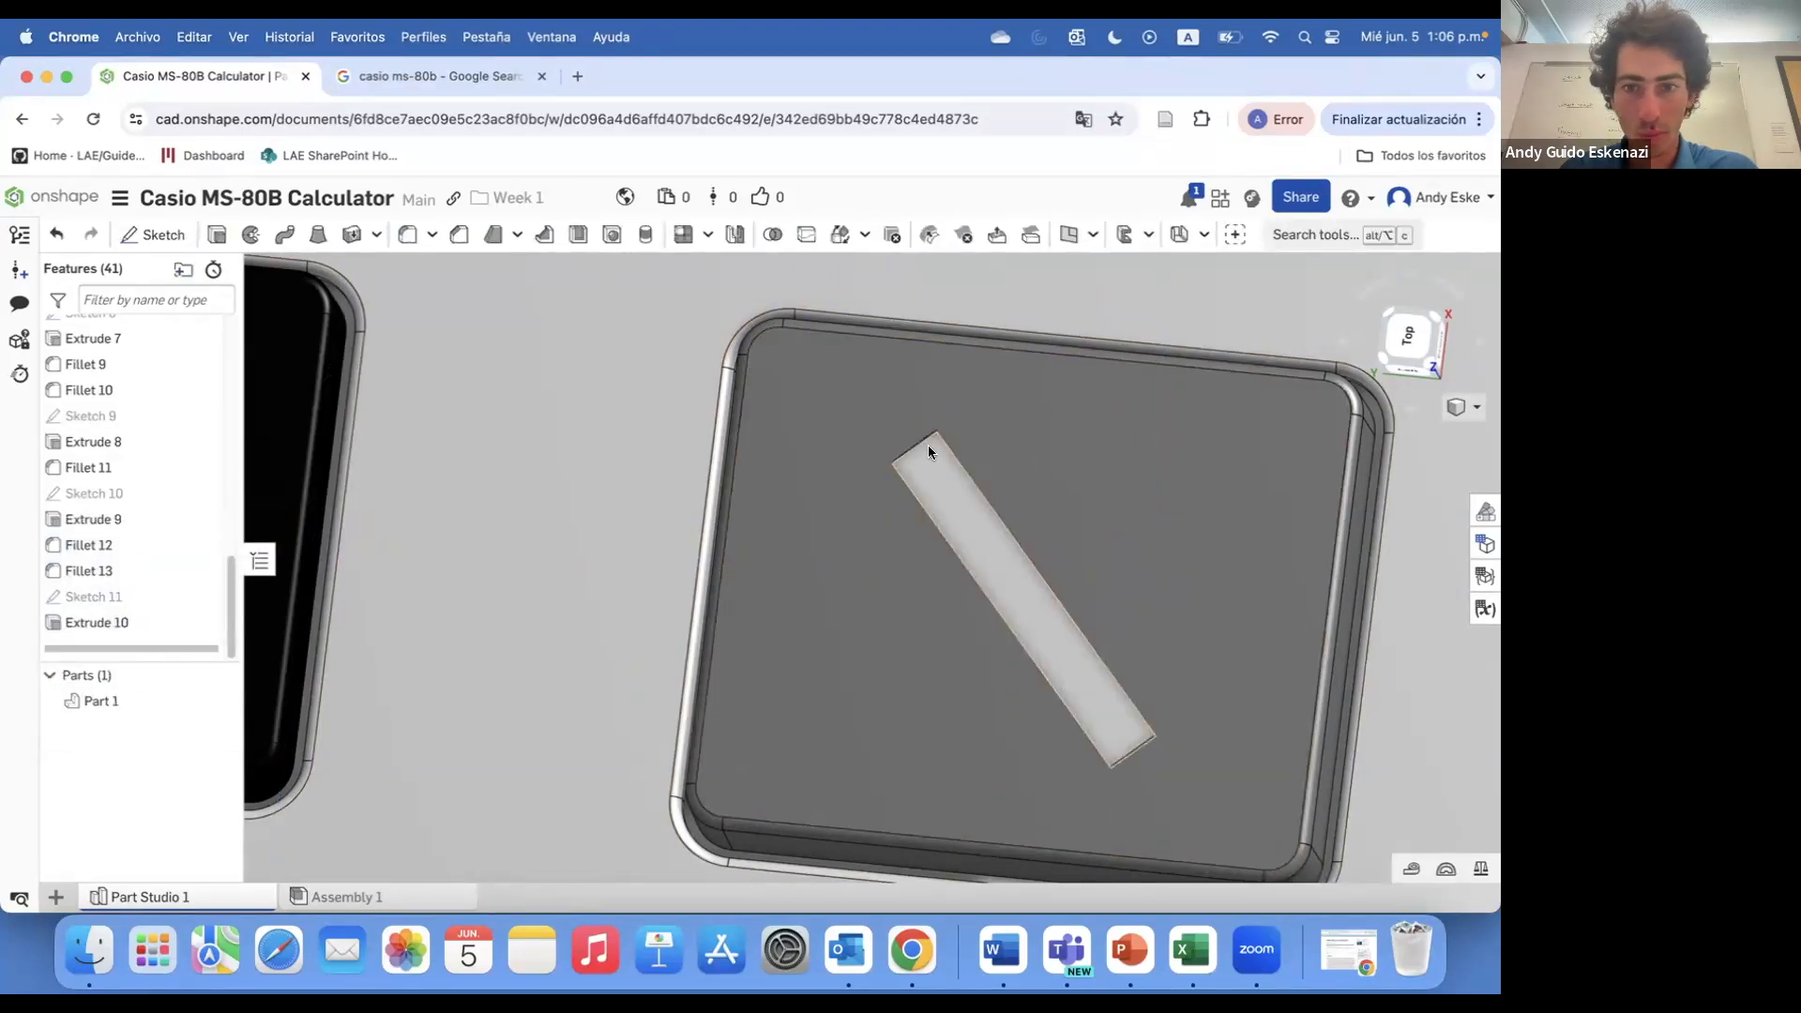
- Reopen Sketch 11 for editing and delete the stray short line extending from the tilted bar's upper end
right_click(84, 597)
click(122, 205)
right_click(964, 406)
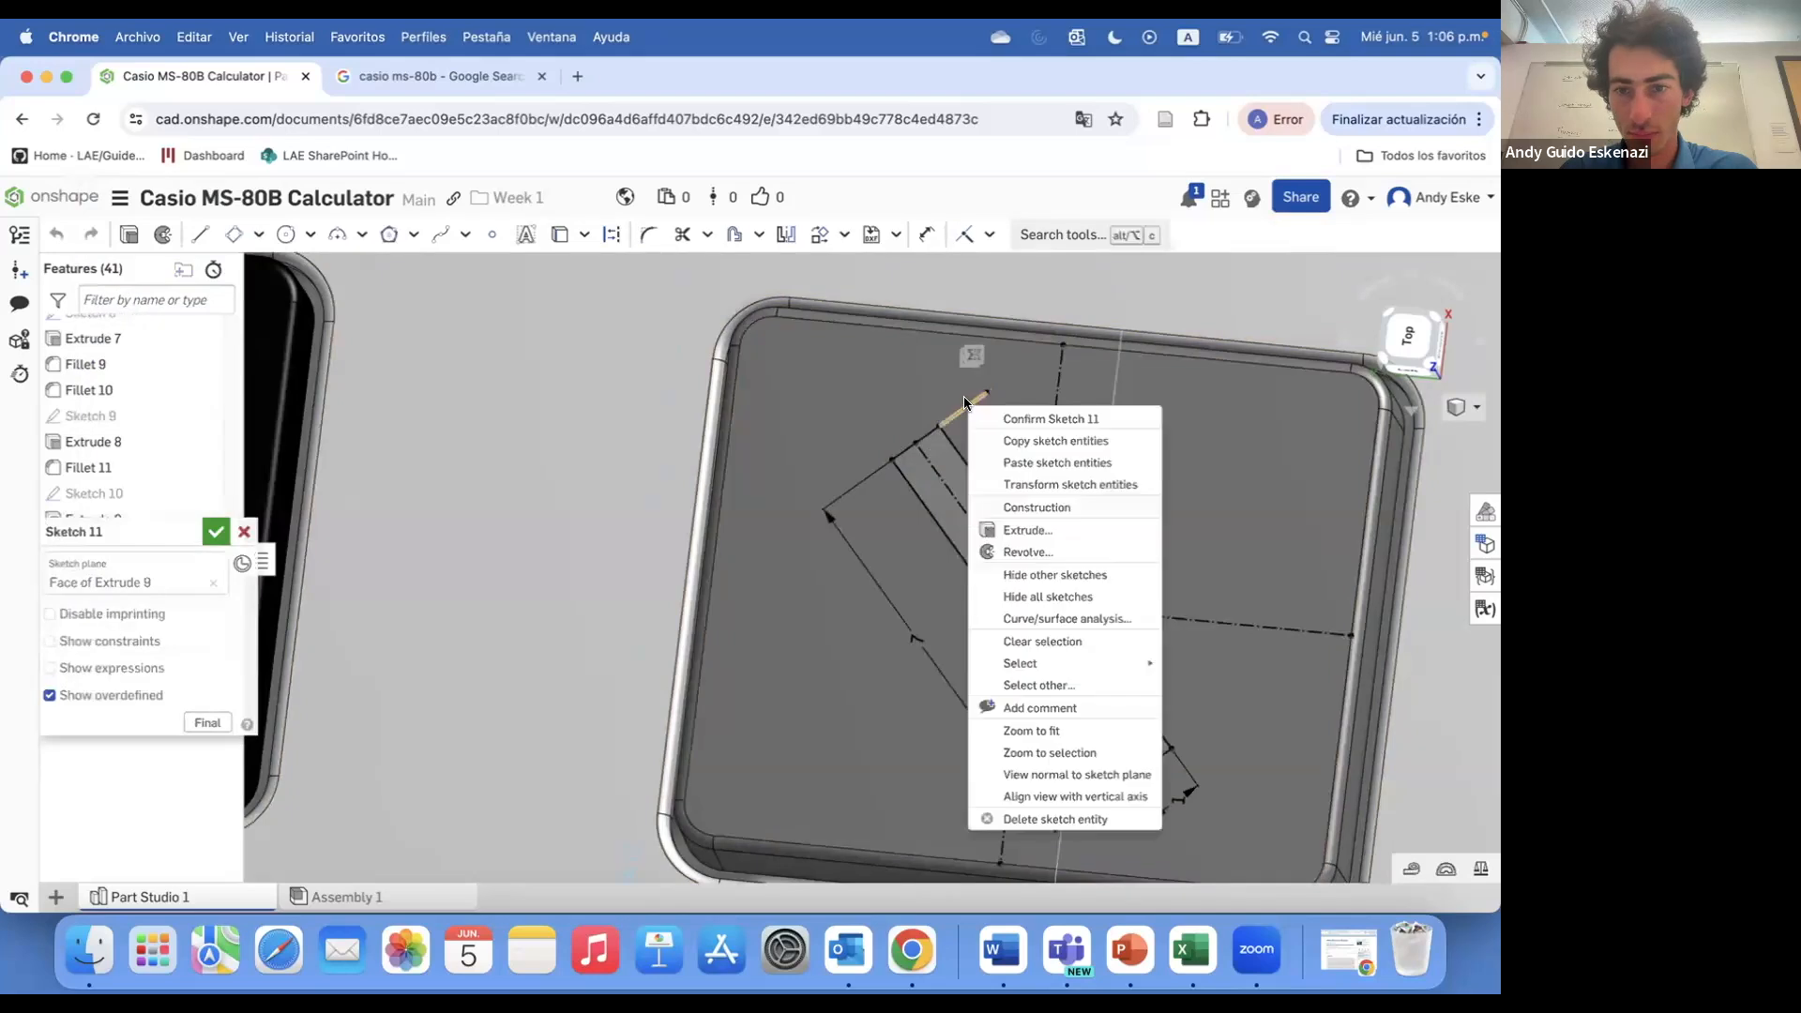
click(1052, 817)
- Mirror the tilted bar's edges across the key's vertical centre line to form the multiplication sign
click(785, 235)
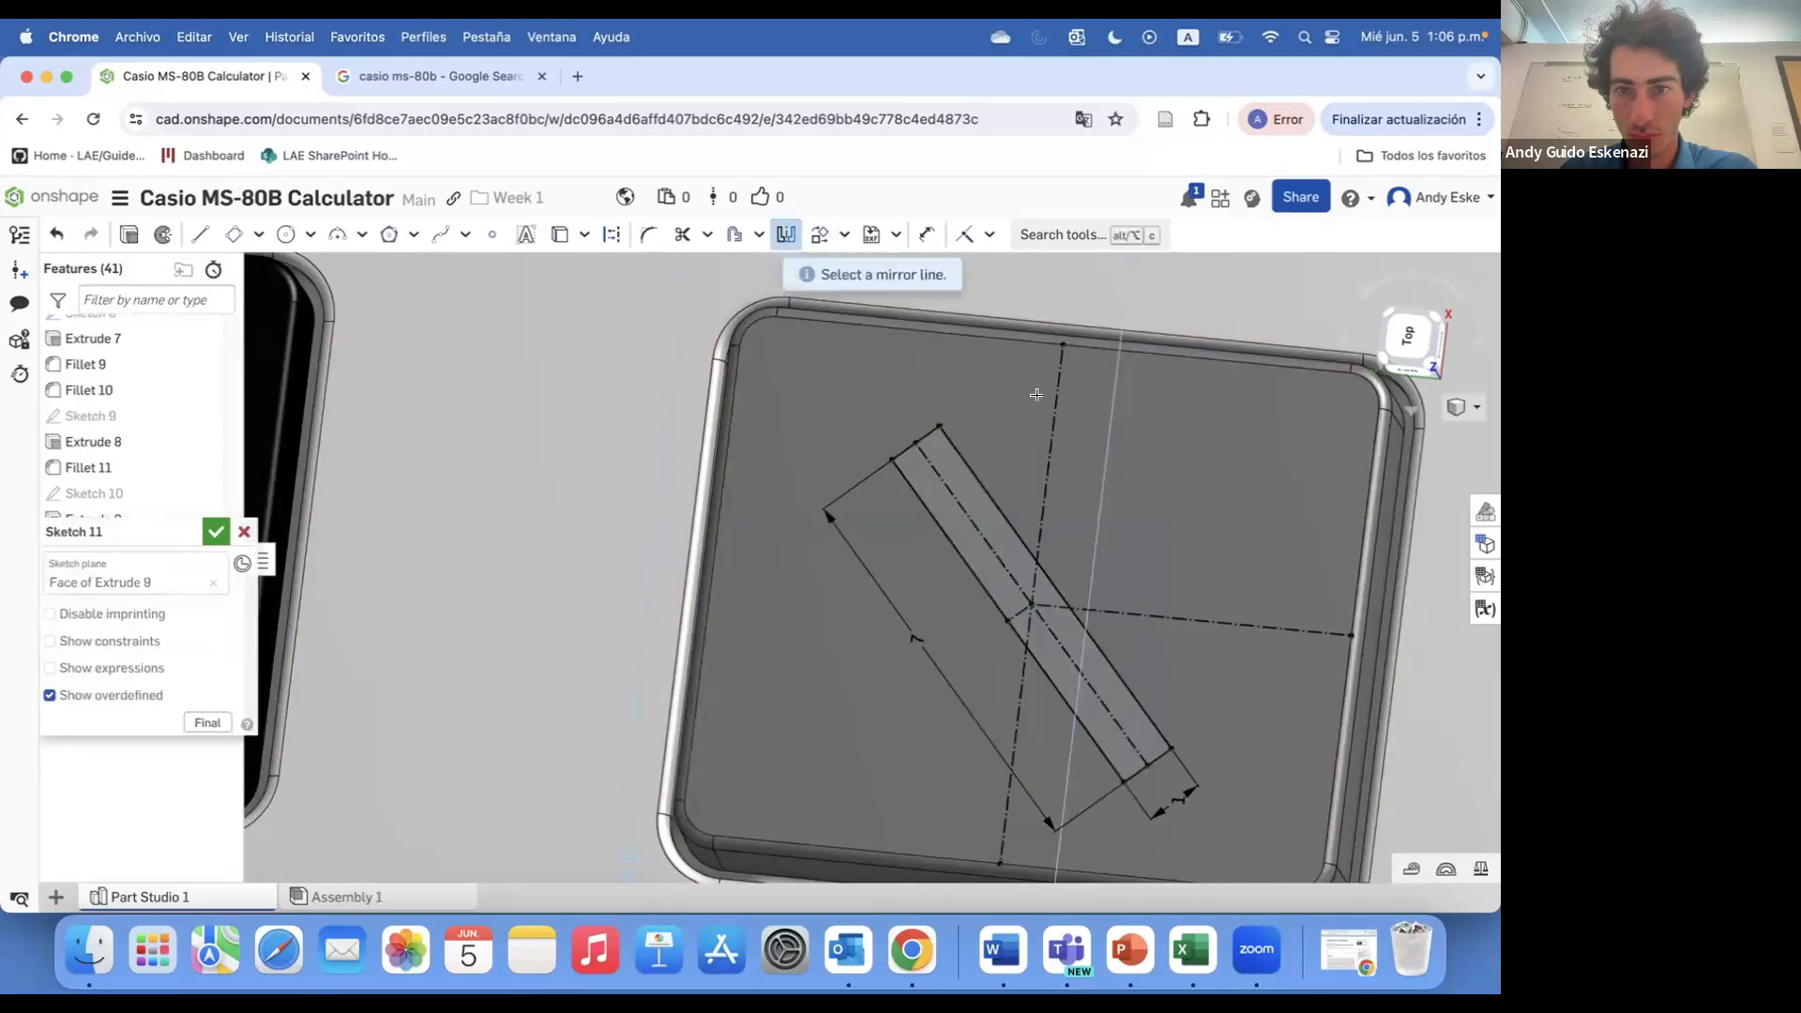
click(1056, 416)
click(926, 429)
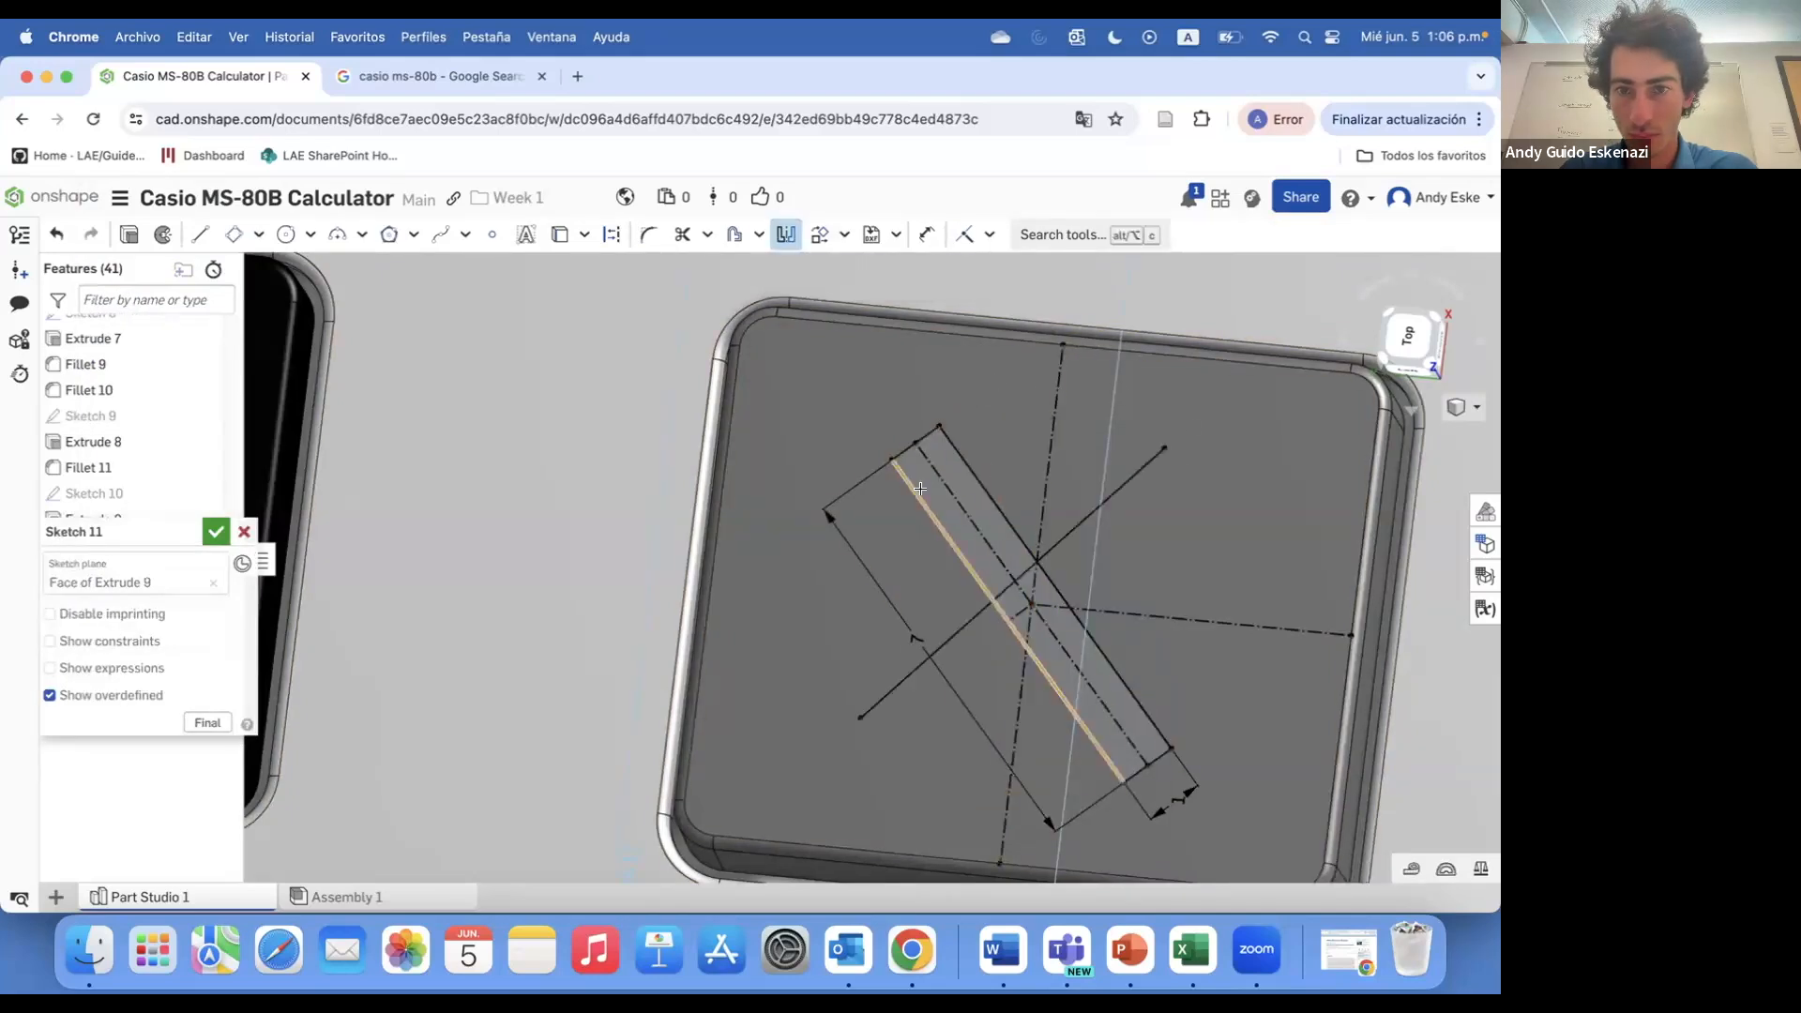
- Sketch a centred rectangle about 8.1 mm long and 2 mm wide on the vertical centre line of the grey key above the multiplication key
scroll(1165, 746, down, 6)
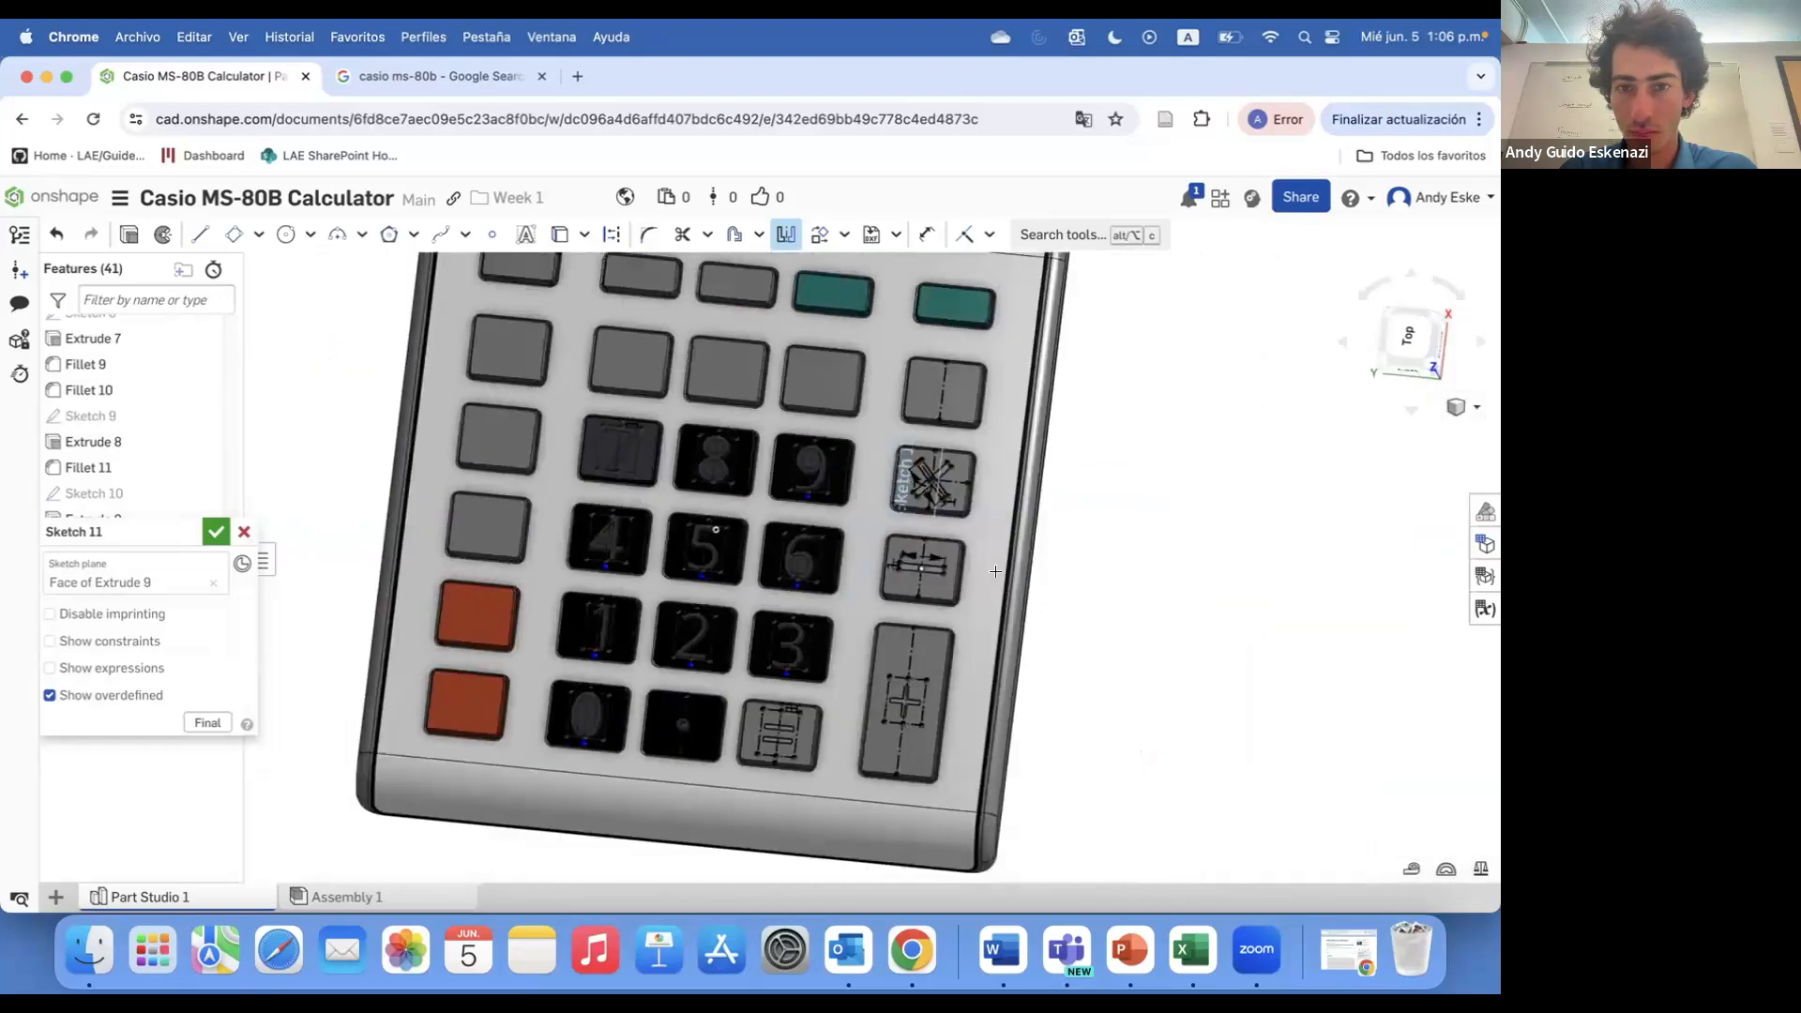
scroll(587, 384, up, 4)
key(g)
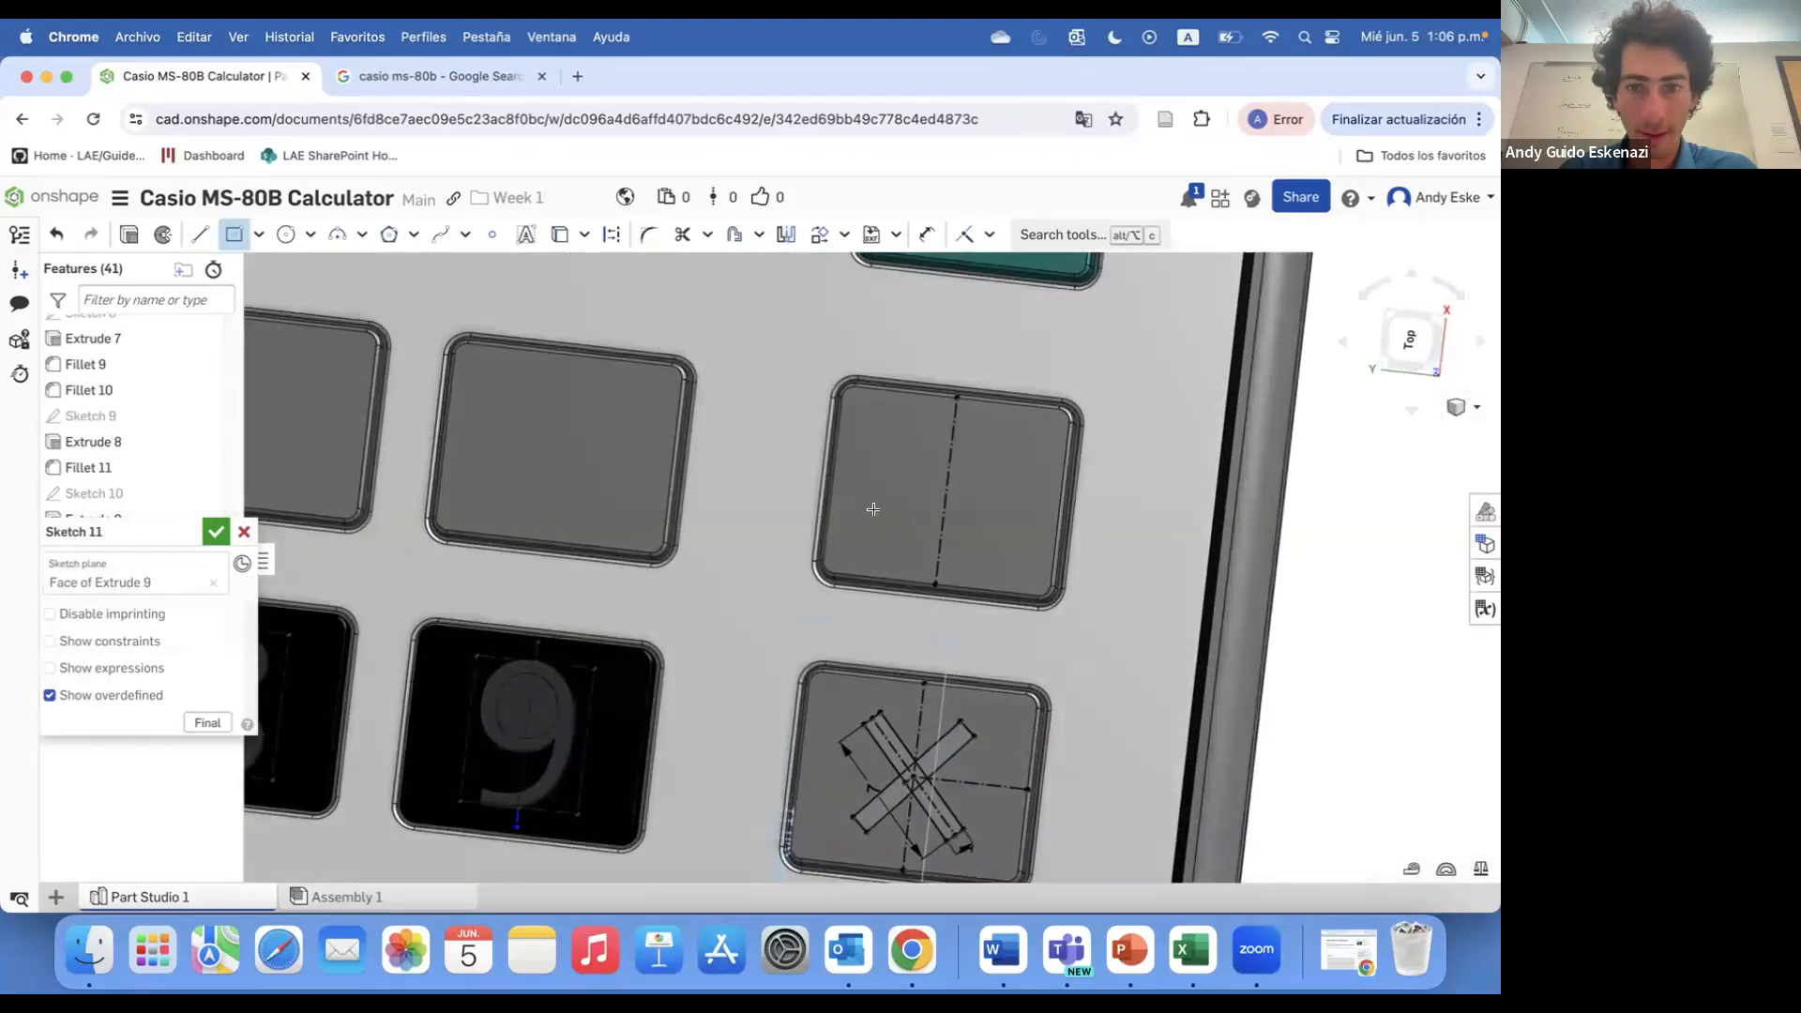
click(1029, 477)
scroll(976, 469, up, 3)
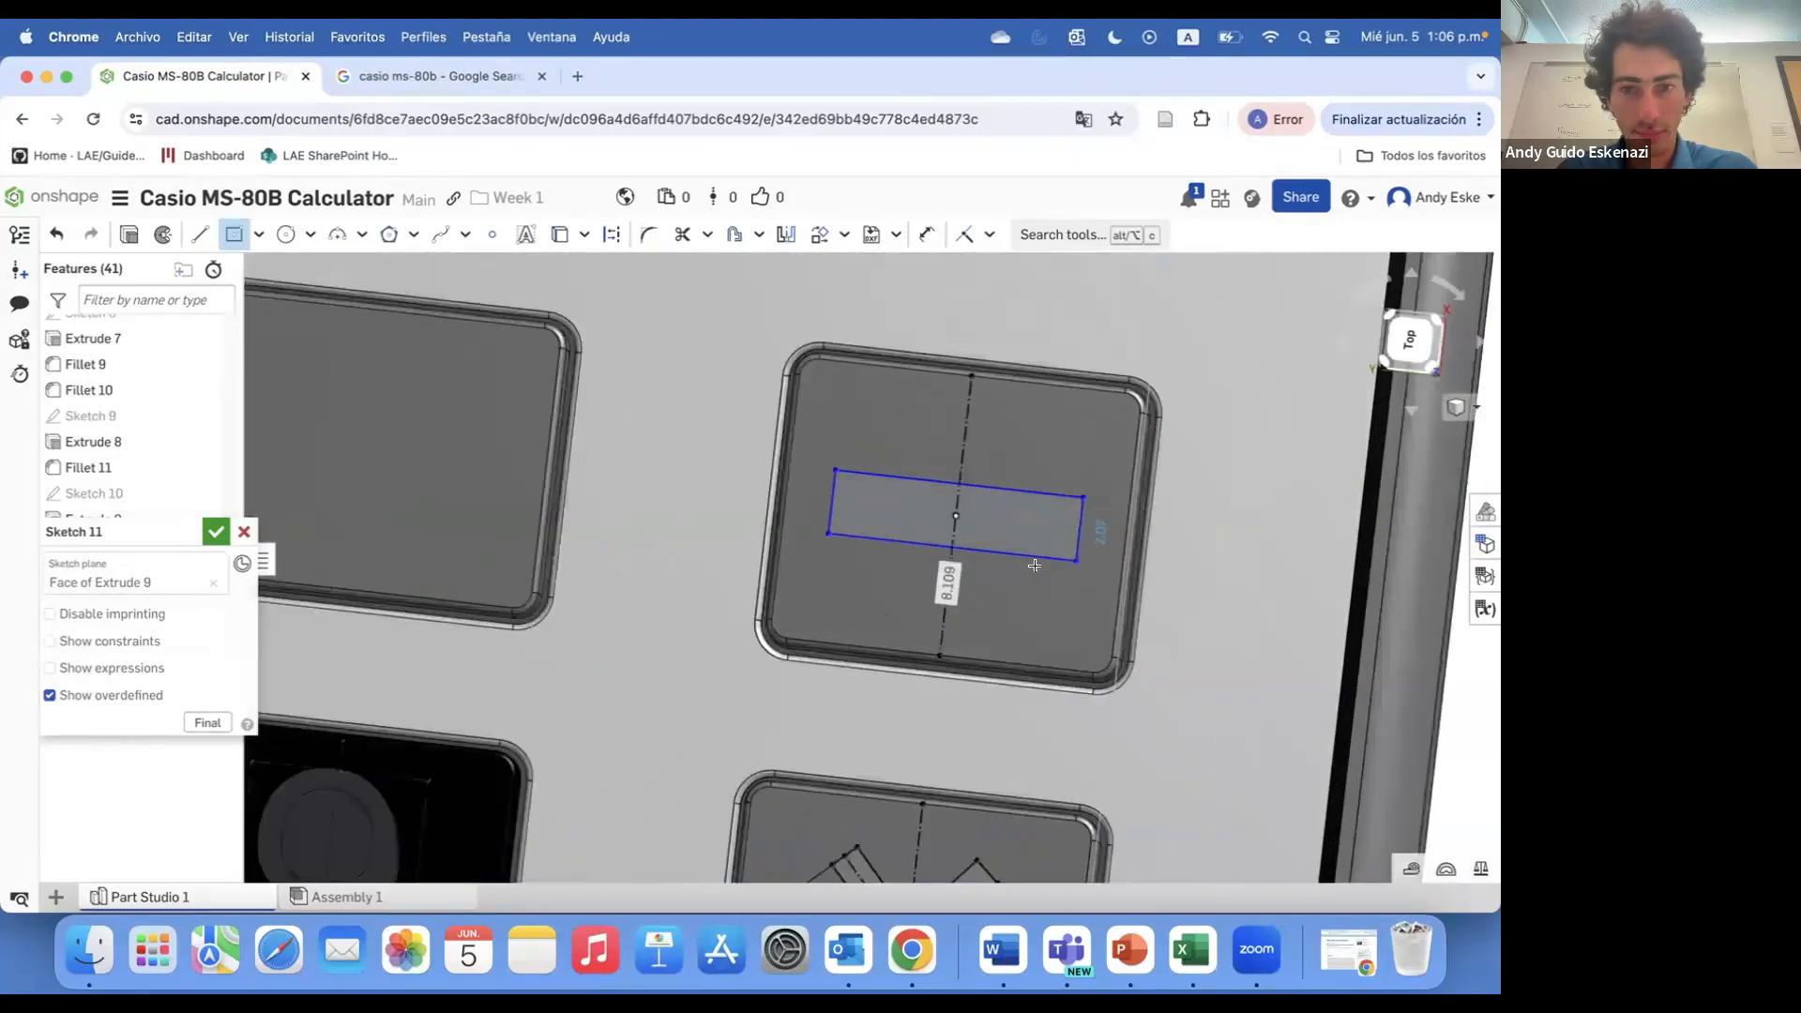
- Dimension the division bar 7 mm long and 1 mm wide
key(Escape)
key(d)
click(871, 474)
key(Return)
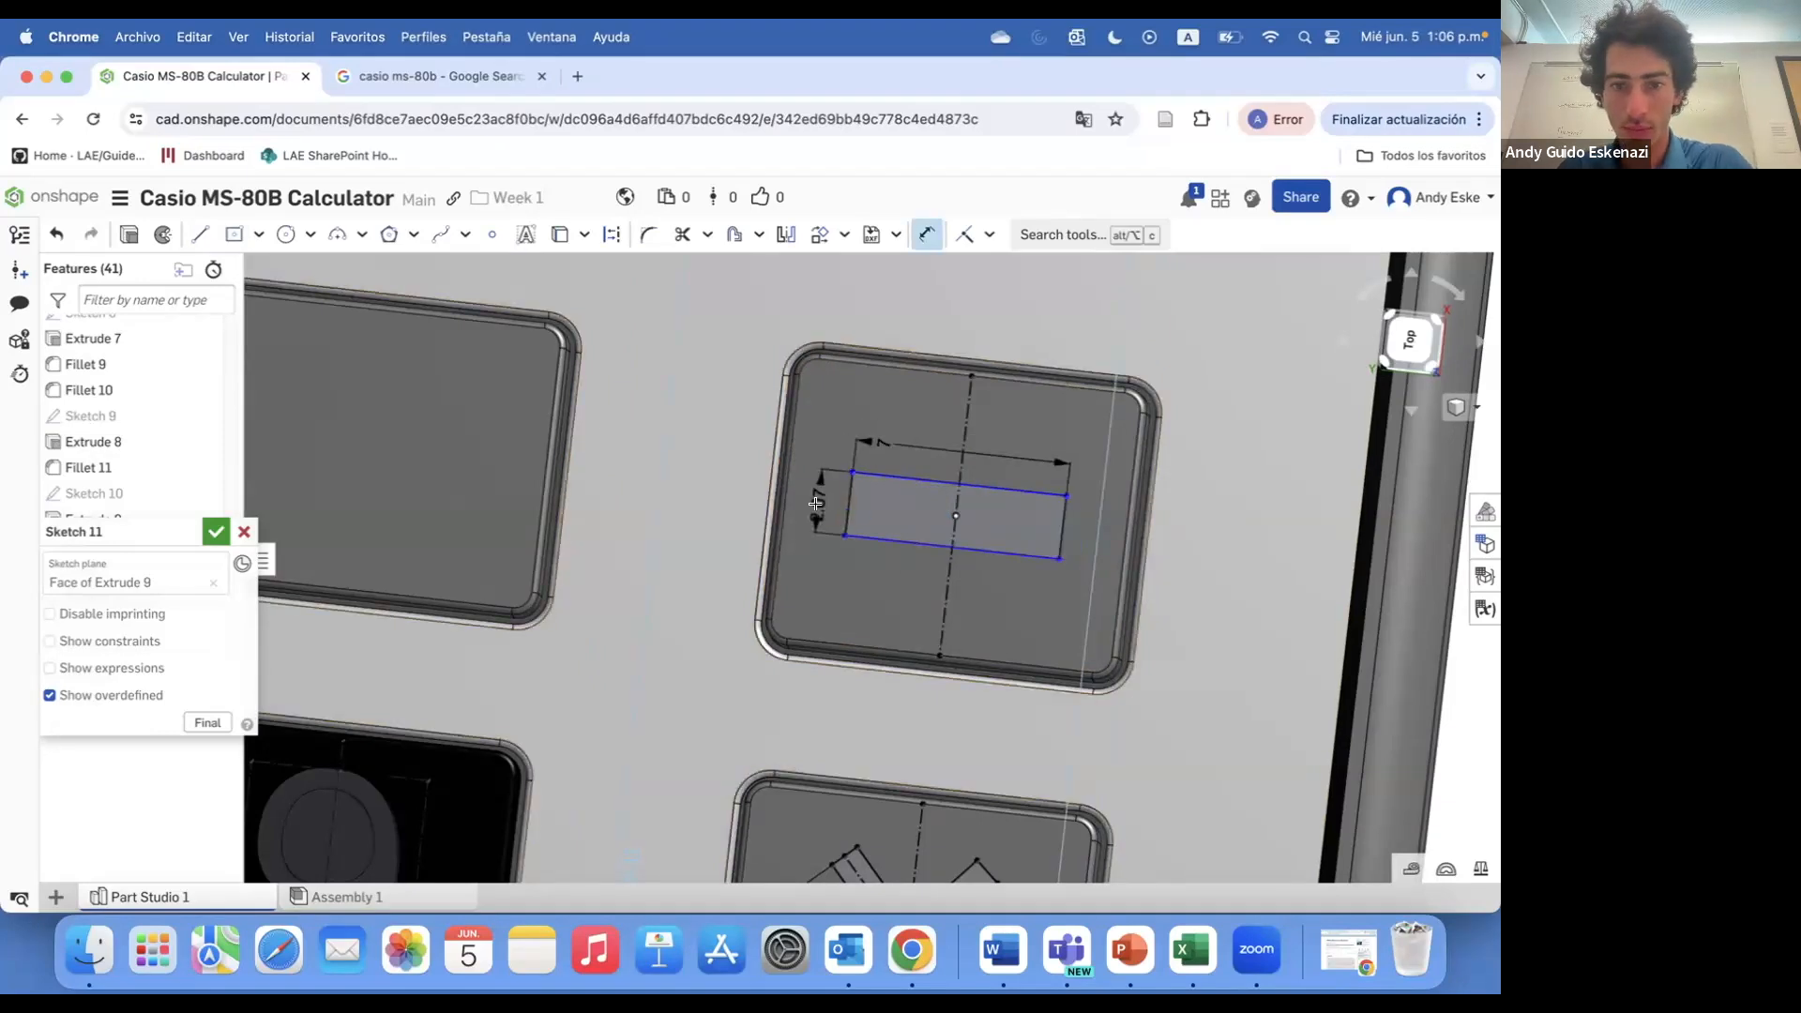
key(Return)
- Sketch two circles about 1.3 mm in diameter on the key's vertical centre line, one above and one below the division bar
scroll(981, 411, down, 2)
scroll(981, 412, up, 3)
click(285, 235)
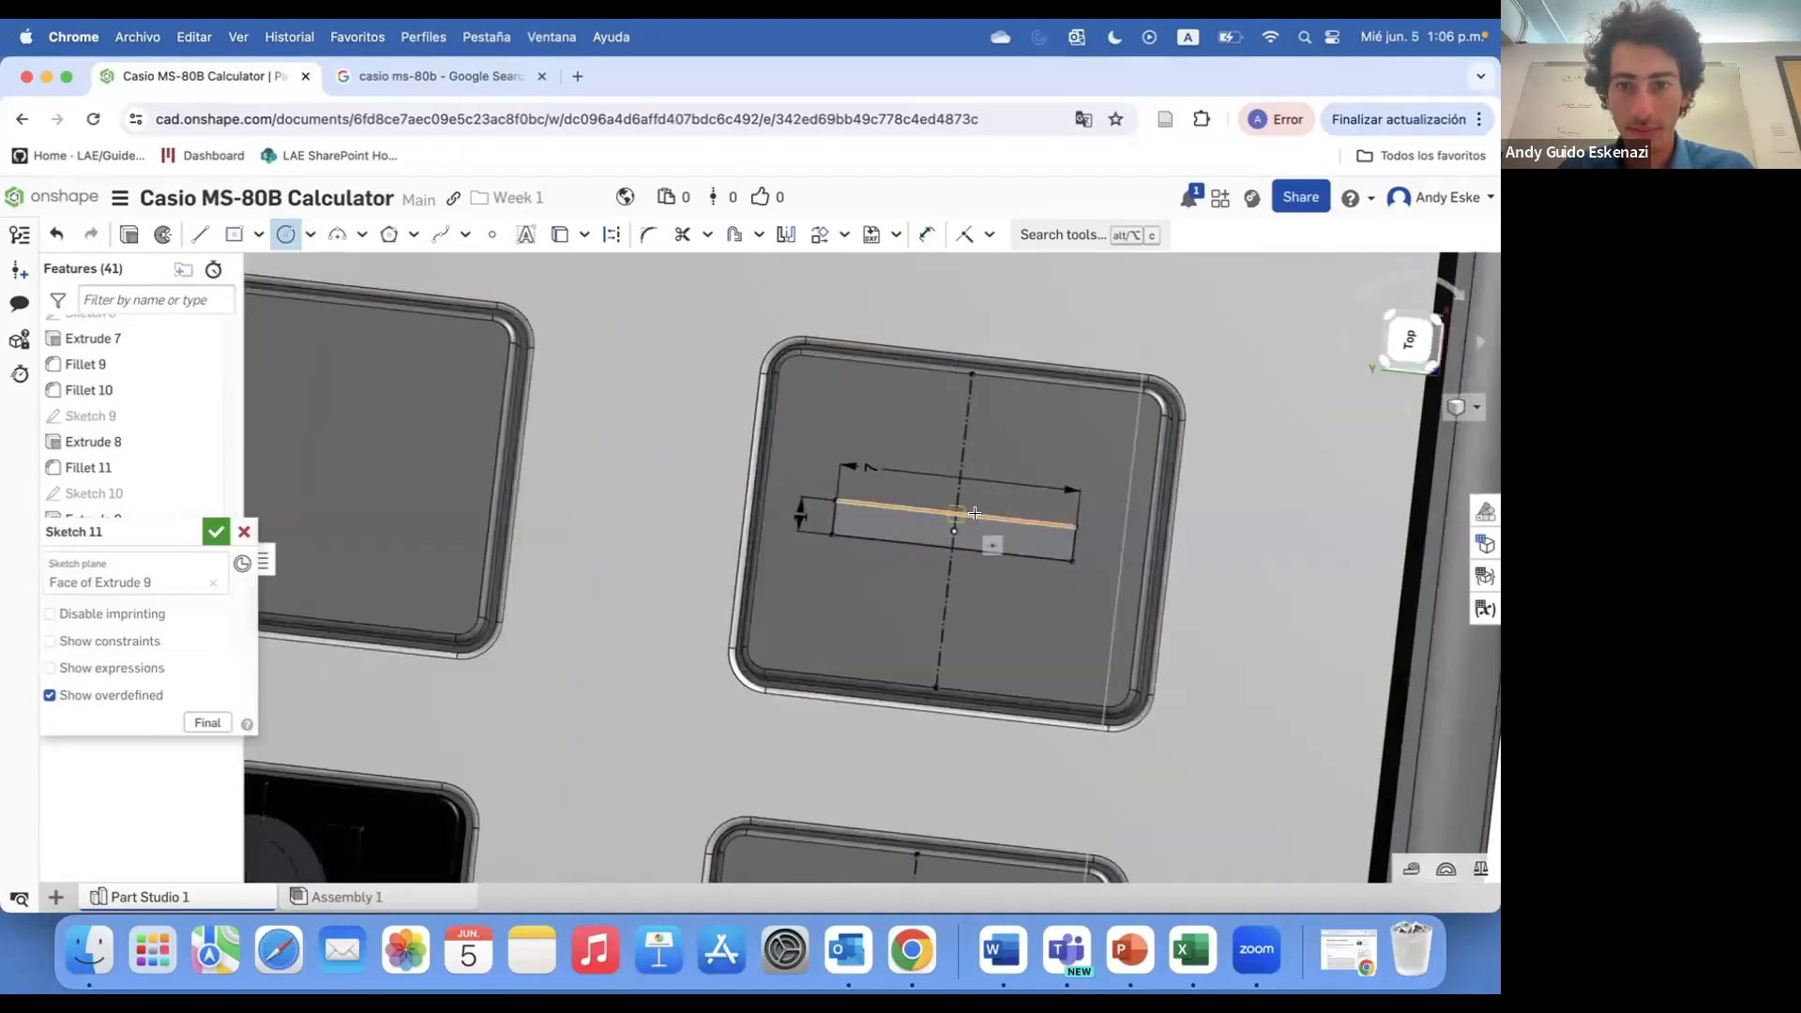
click(943, 616)
click(946, 594)
scroll(959, 500, up, 1)
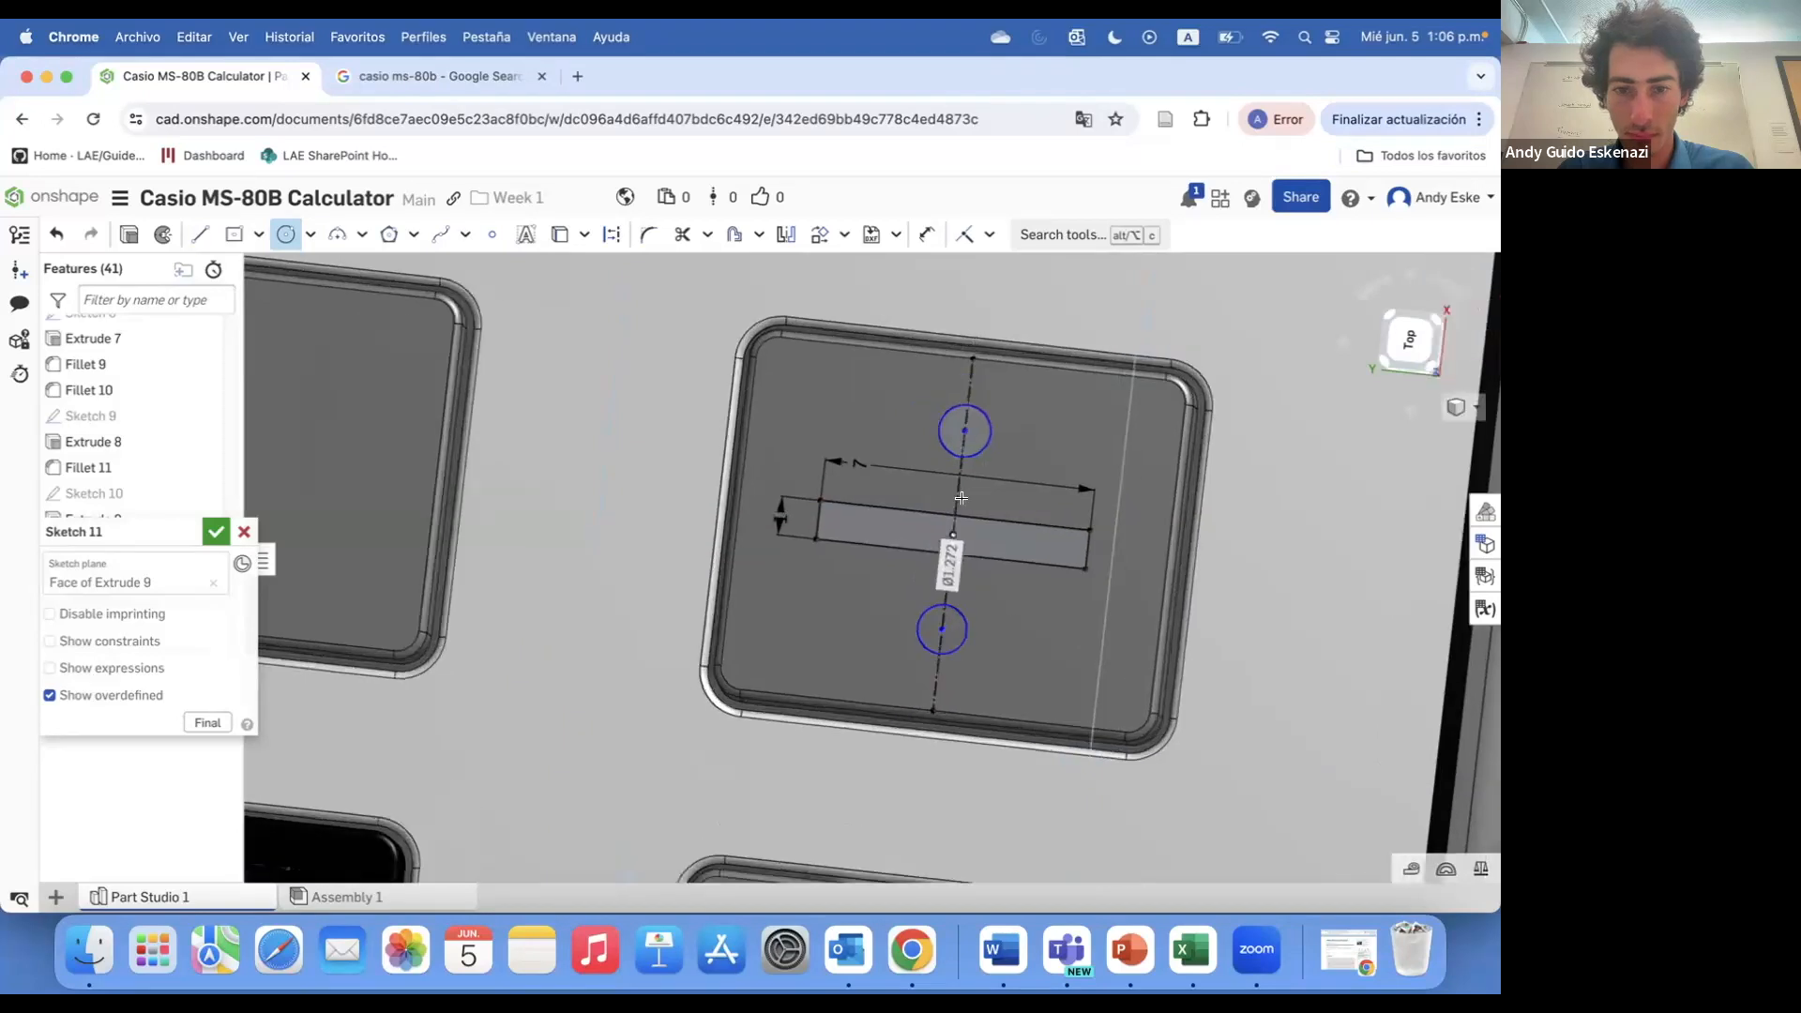
- Dimension each circle's centre 2 mm from the nearest long edge of the division bar
key(d)
click(942, 630)
click(892, 587)
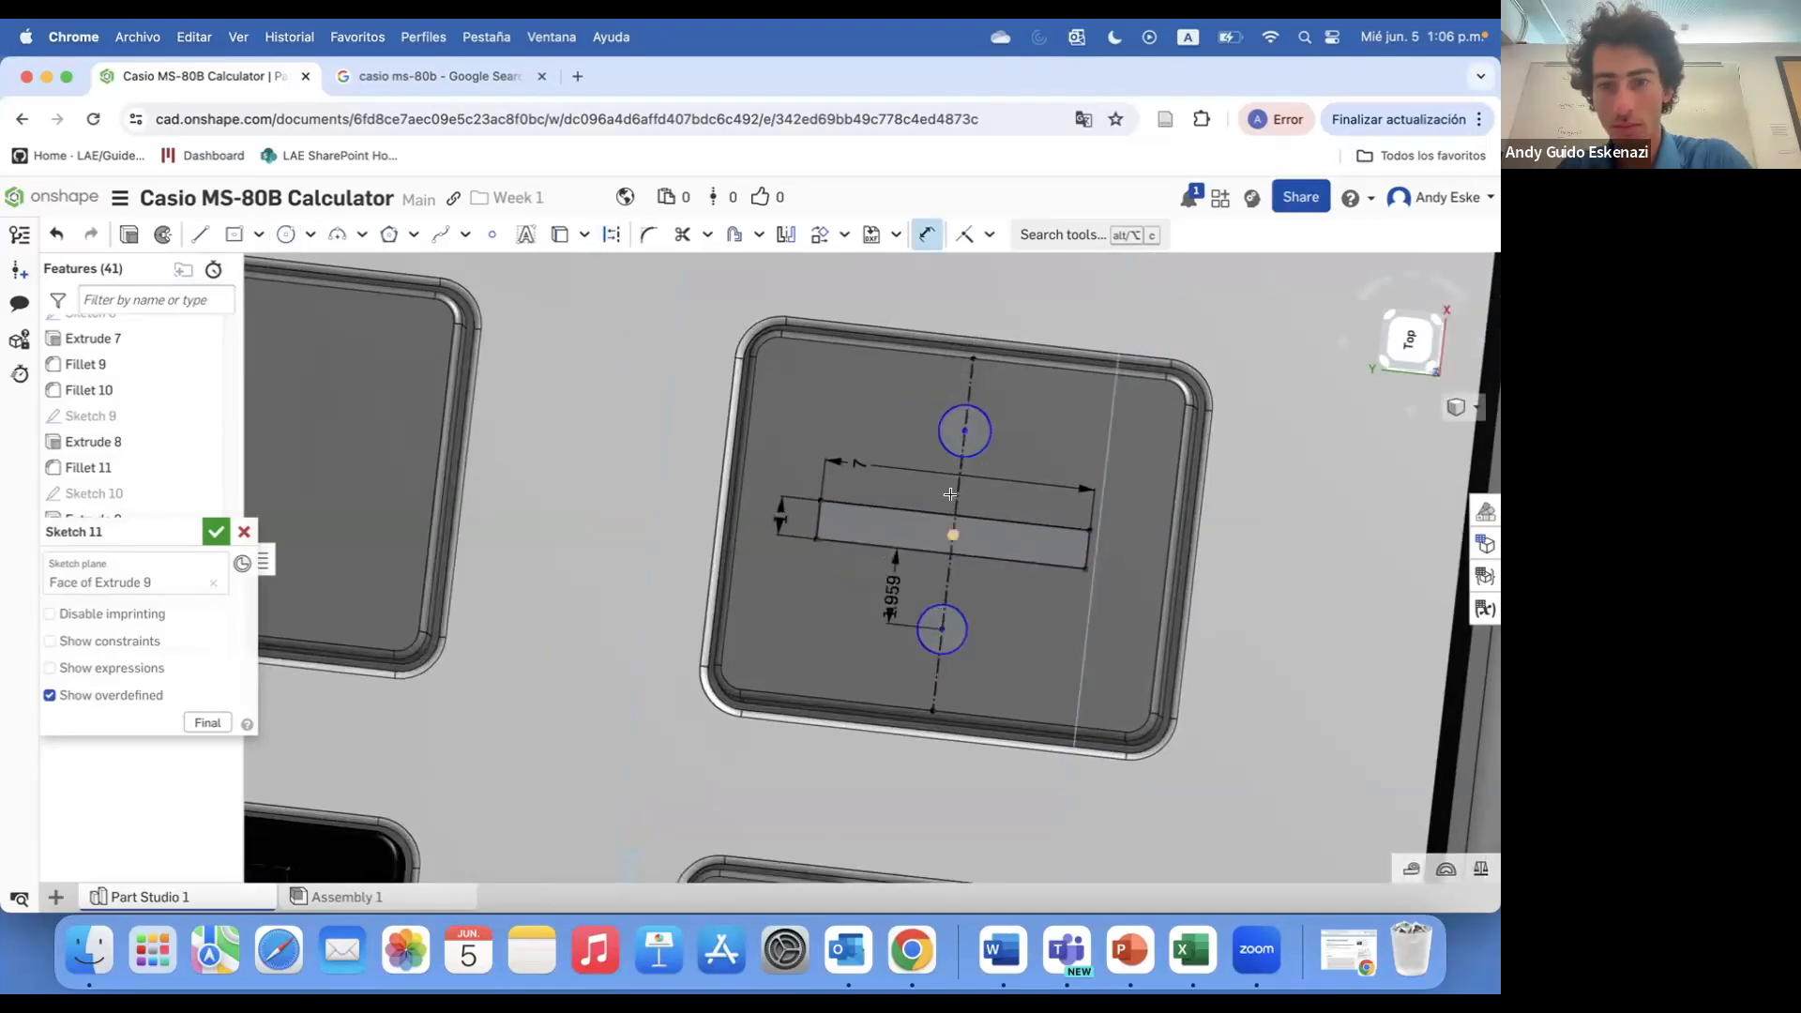
click(899, 467)
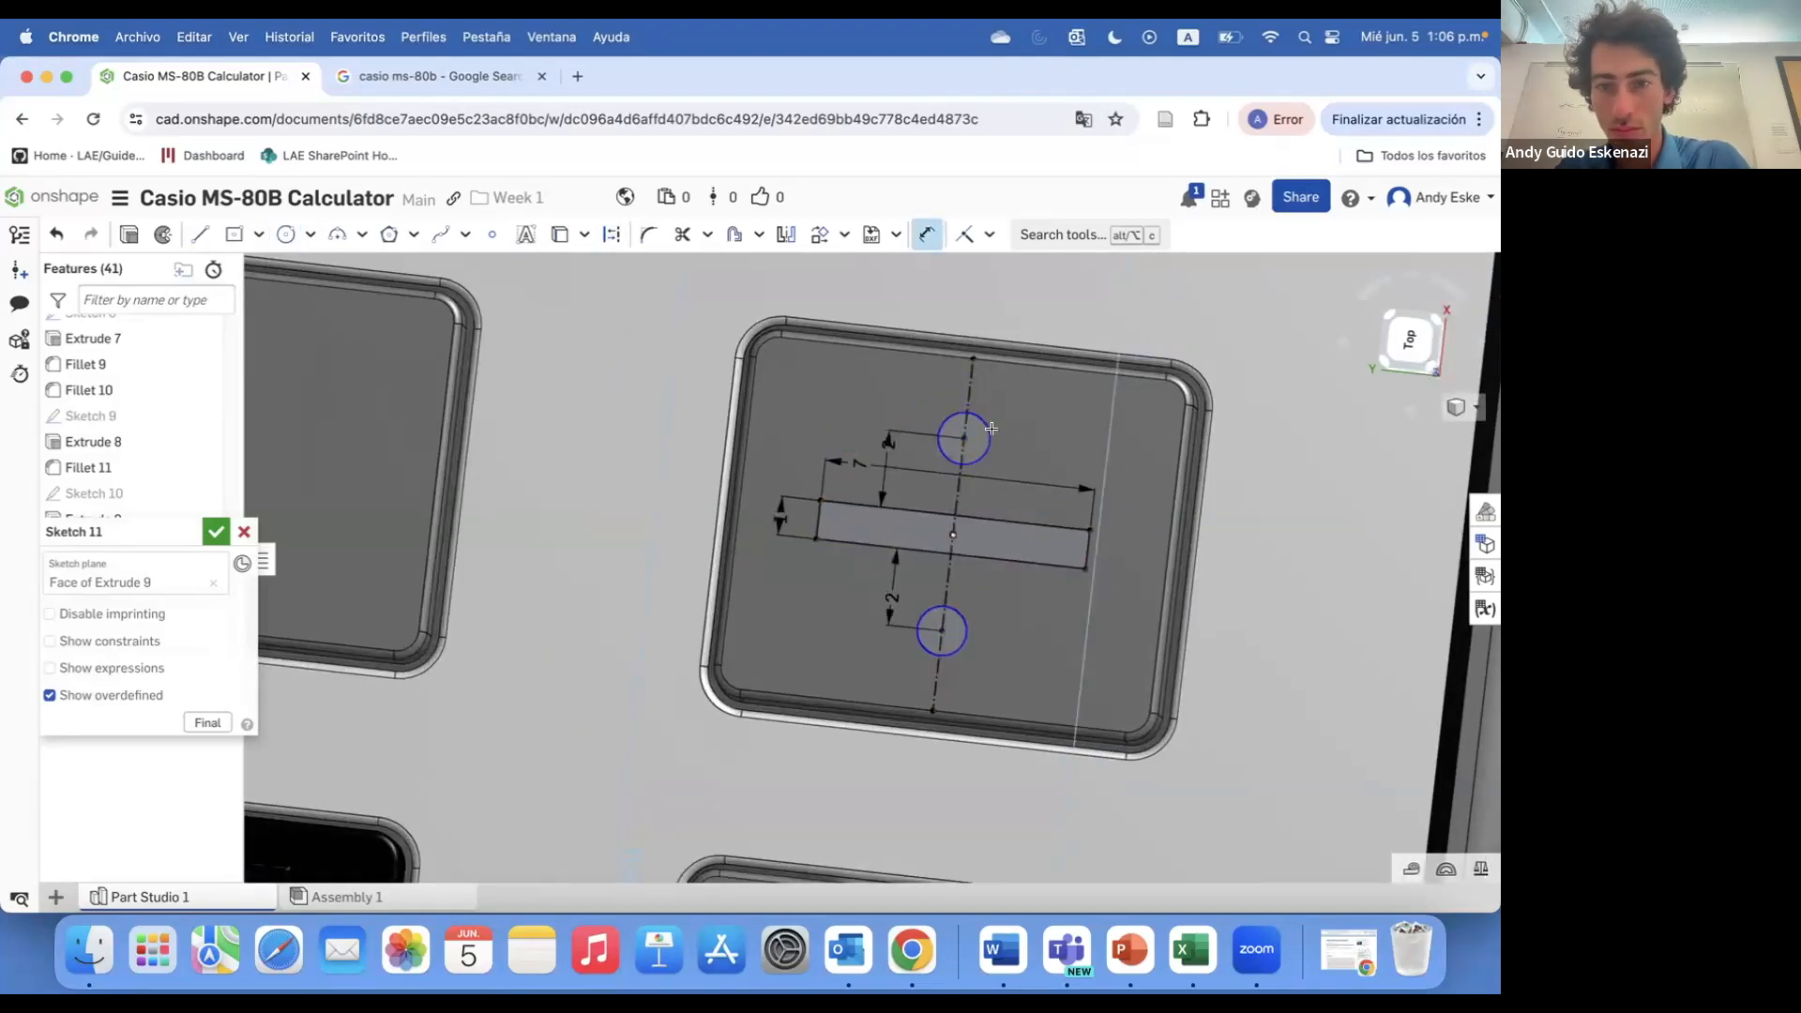
- Dimension both division dots with a diameter of 1.5 mm and close Sketch 11
click(980, 416)
click(1020, 417)
text(1)
key(Return)
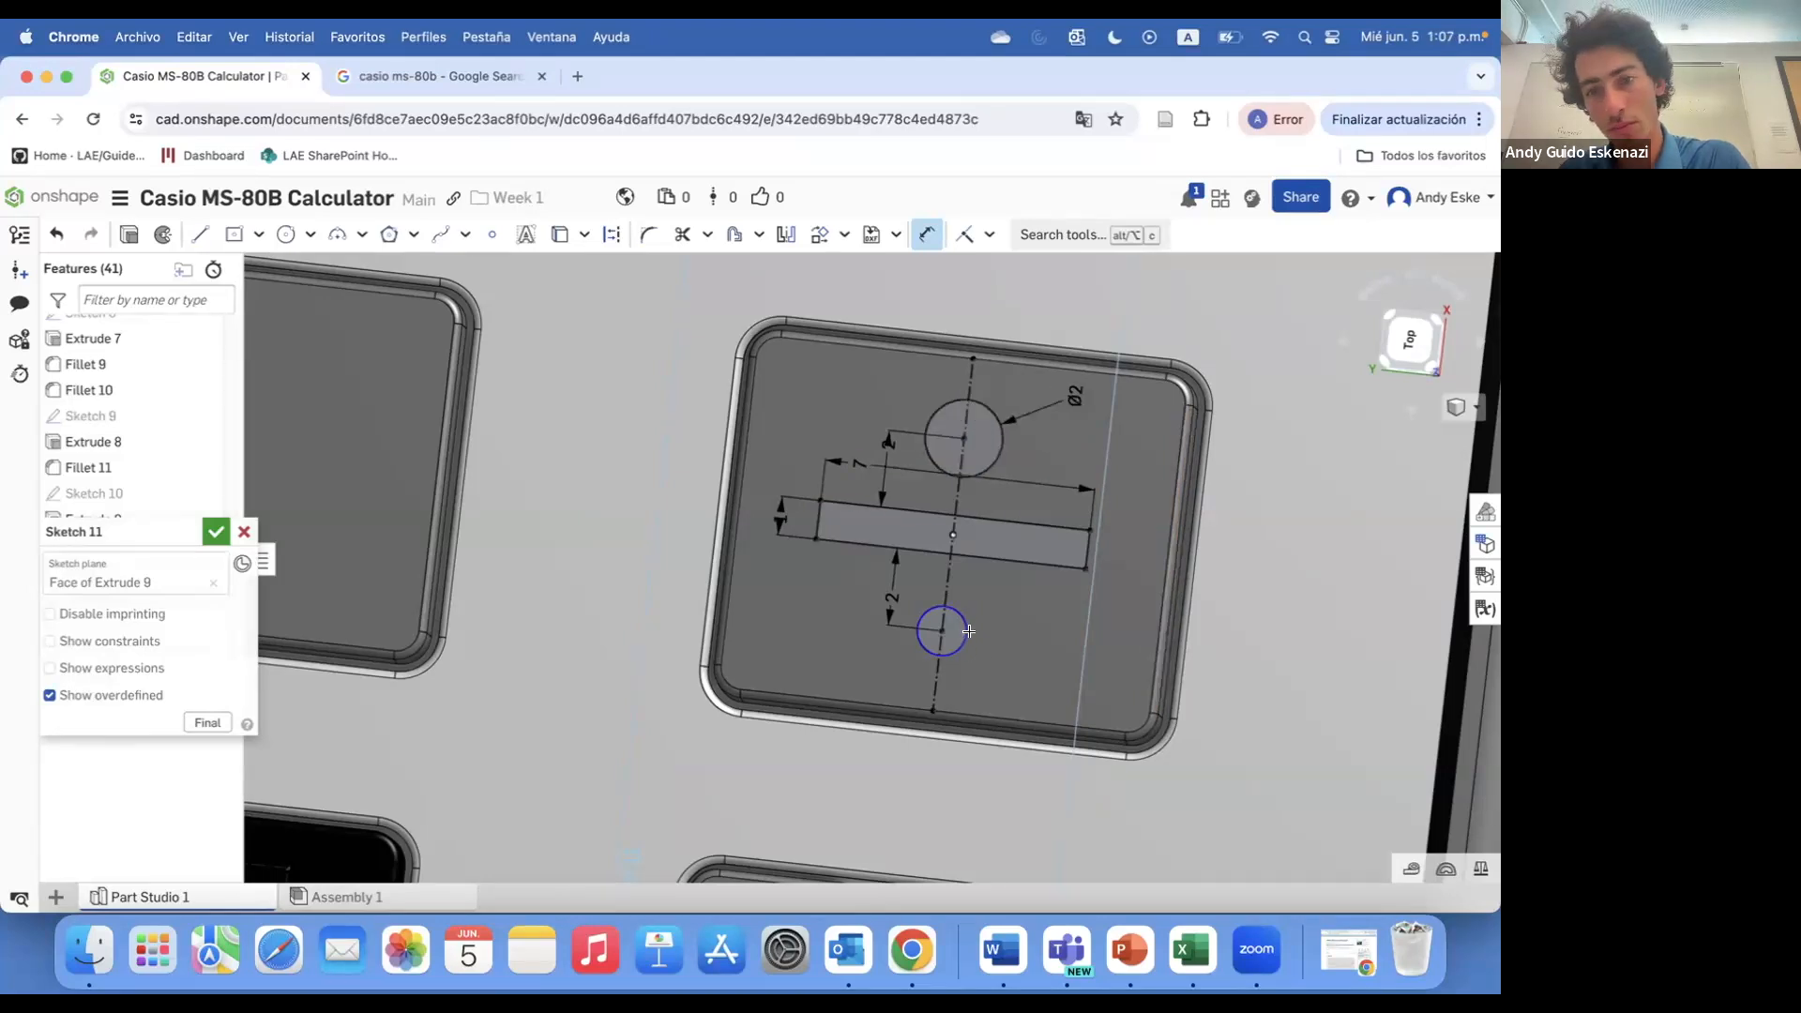
double_click(1066, 402)
key(Return)
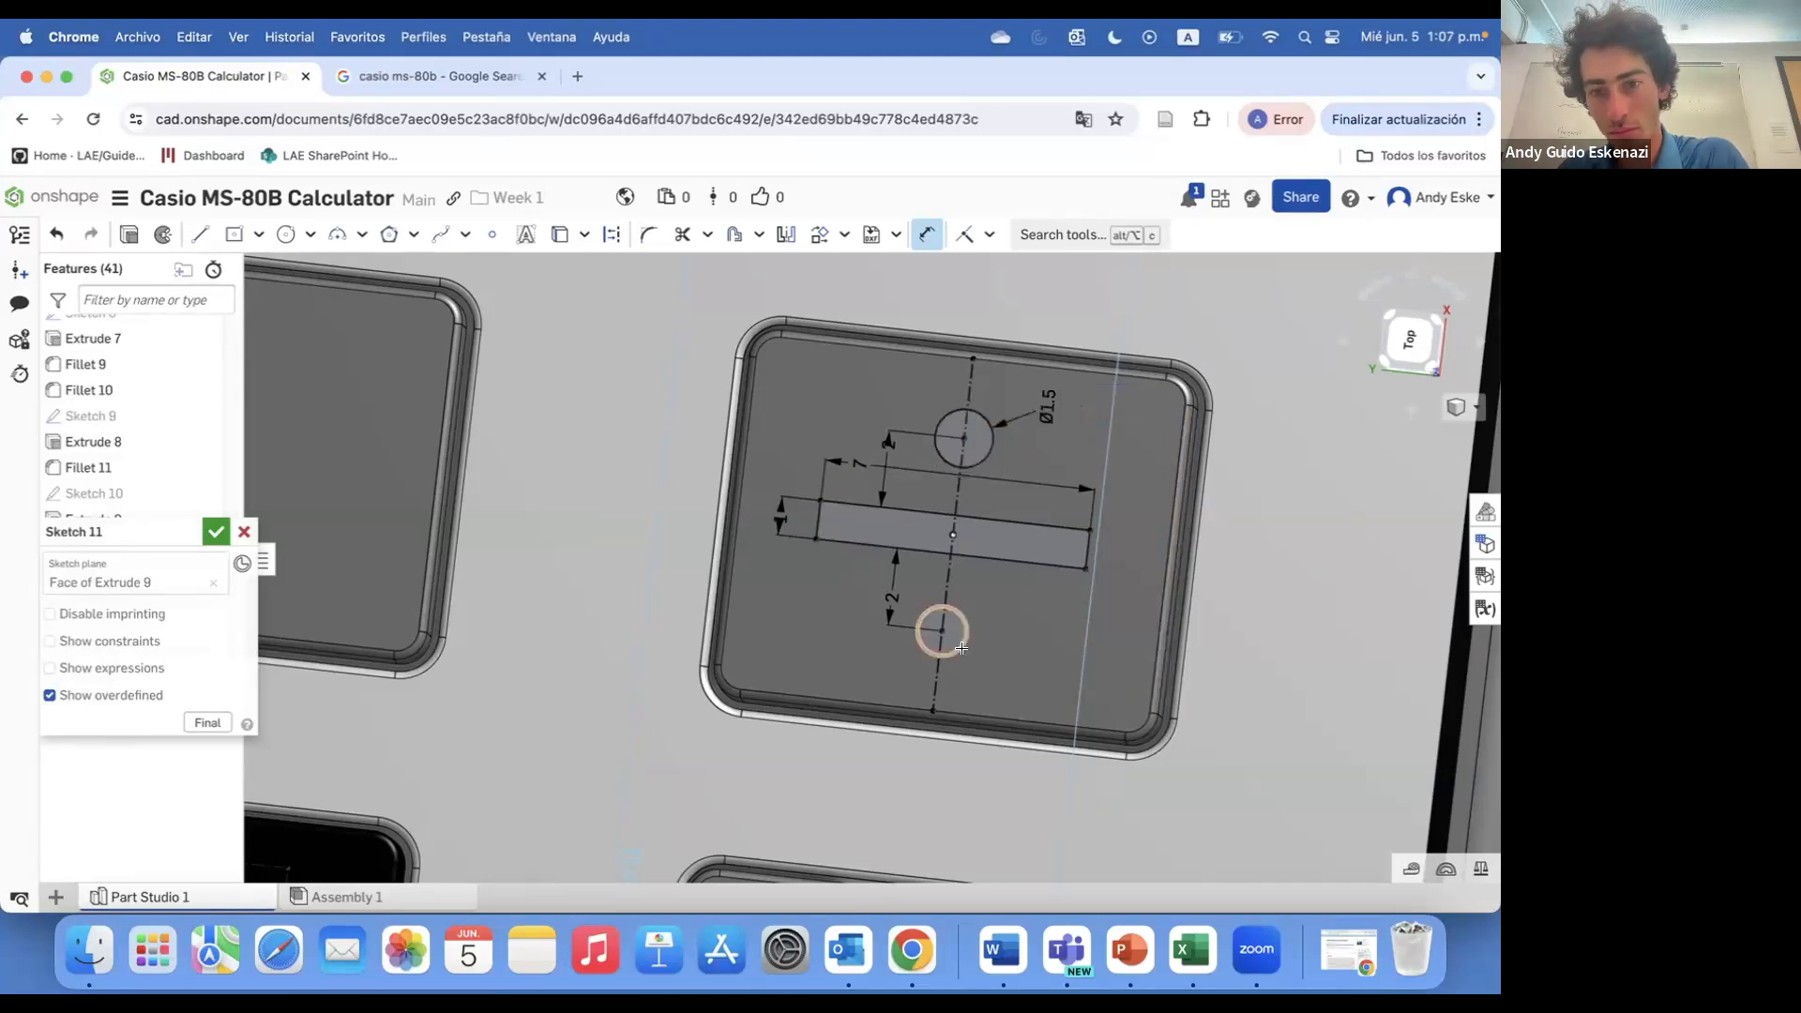
click(962, 647)
click(1028, 667)
key(Return)
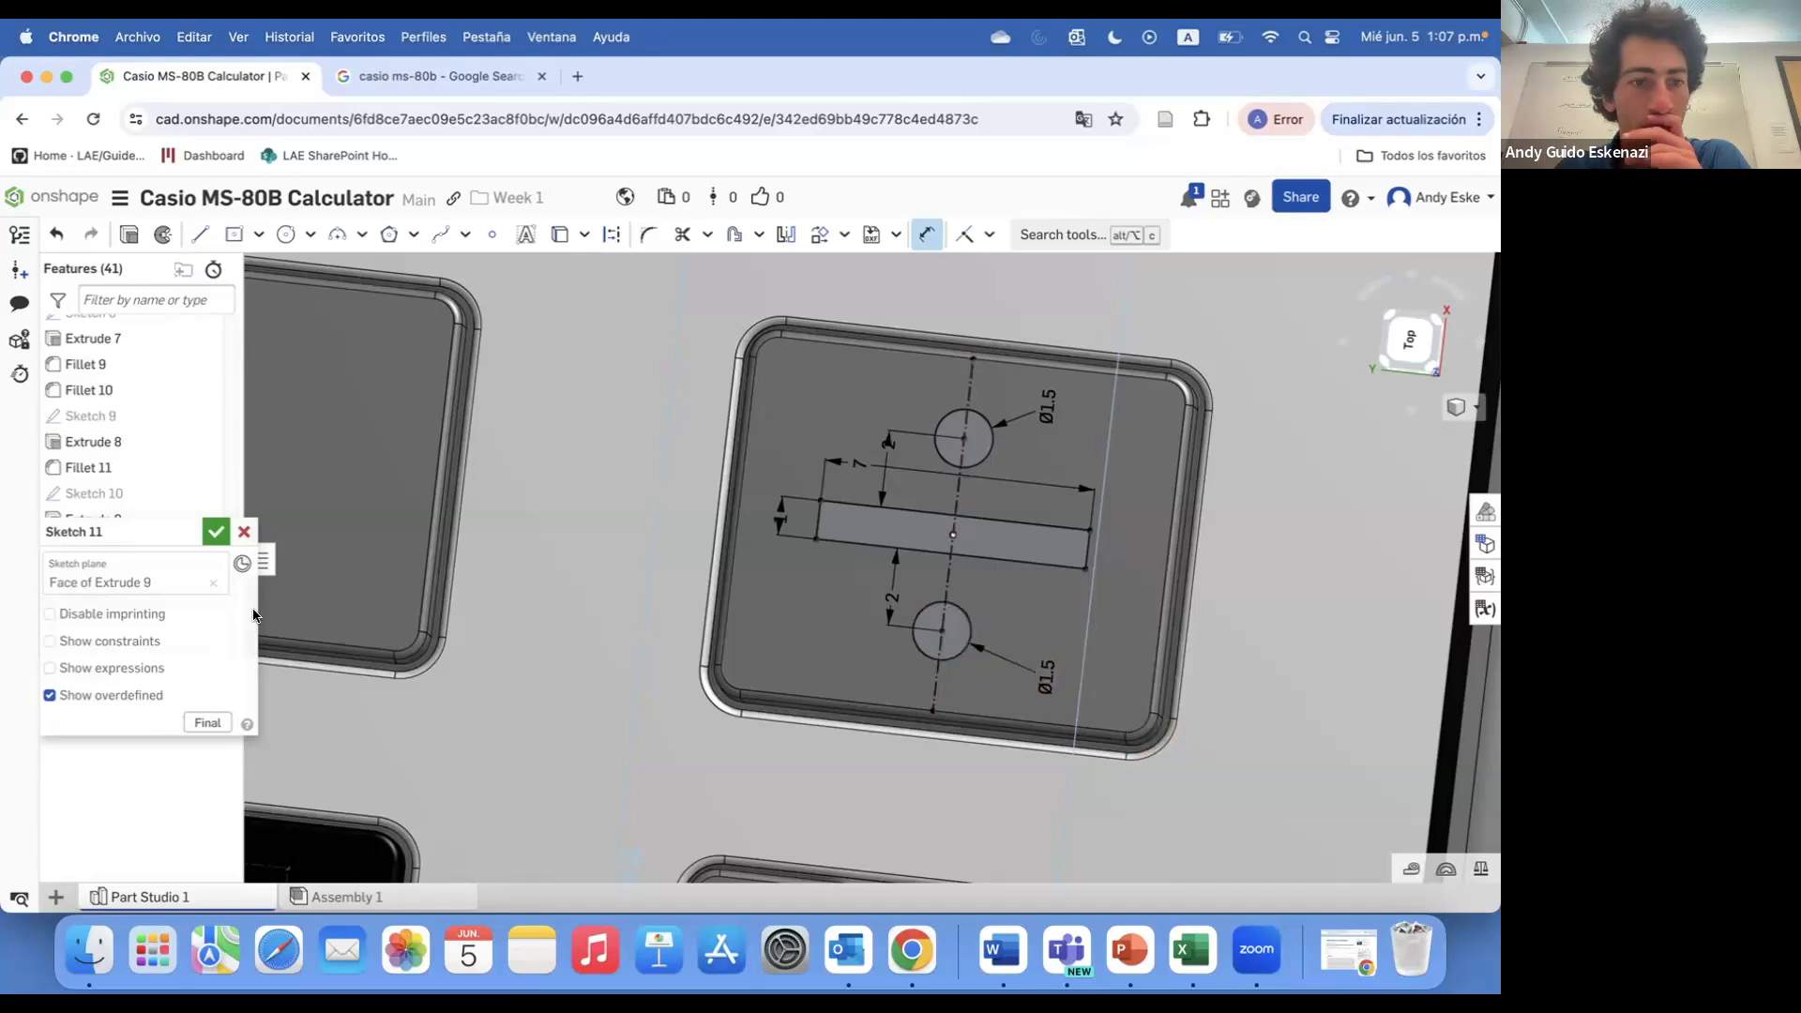
click(215, 531)
- Compare the calculator model with the reference photo in the image search to check the remaining key labels
scroll(938, 530, down, 10)
mouse_move(1038, 732)
right_down()
mouse_move(1037, 657)
mouse_move(981, 606)
mouse_move(1109, 656)
right_up()
scroll(981, 606, up, 2)
click(439, 76)
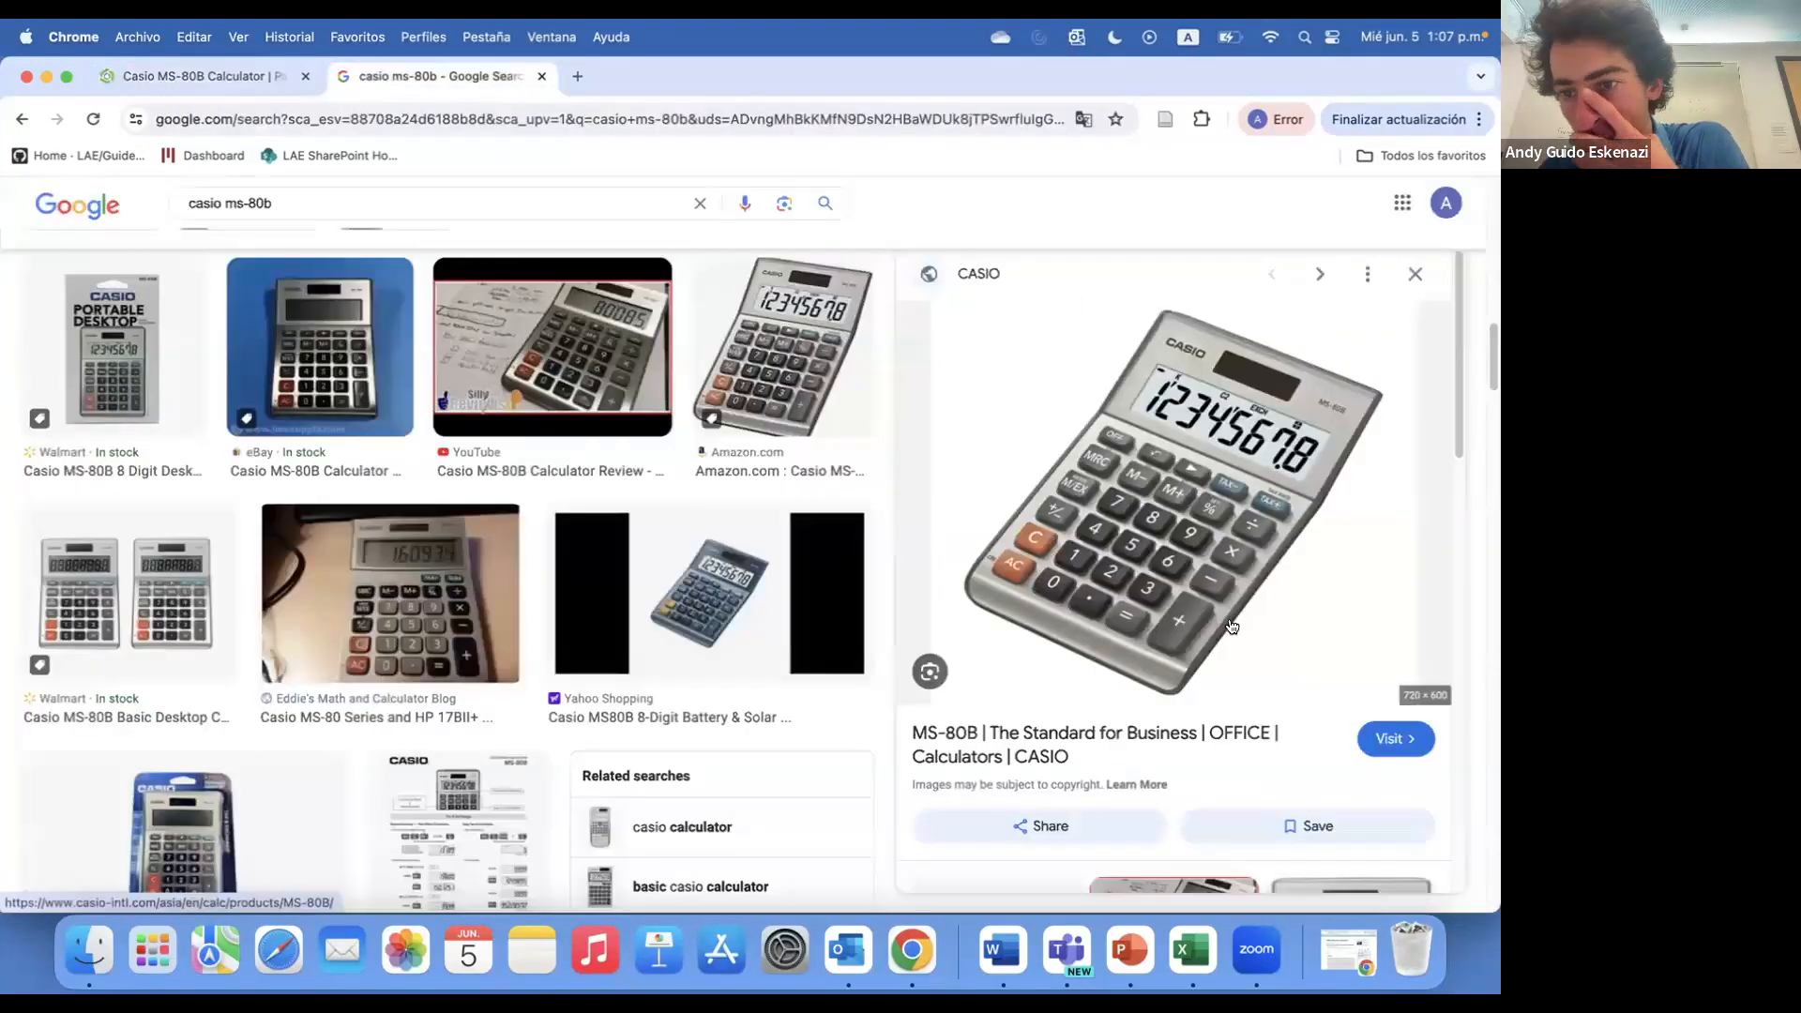
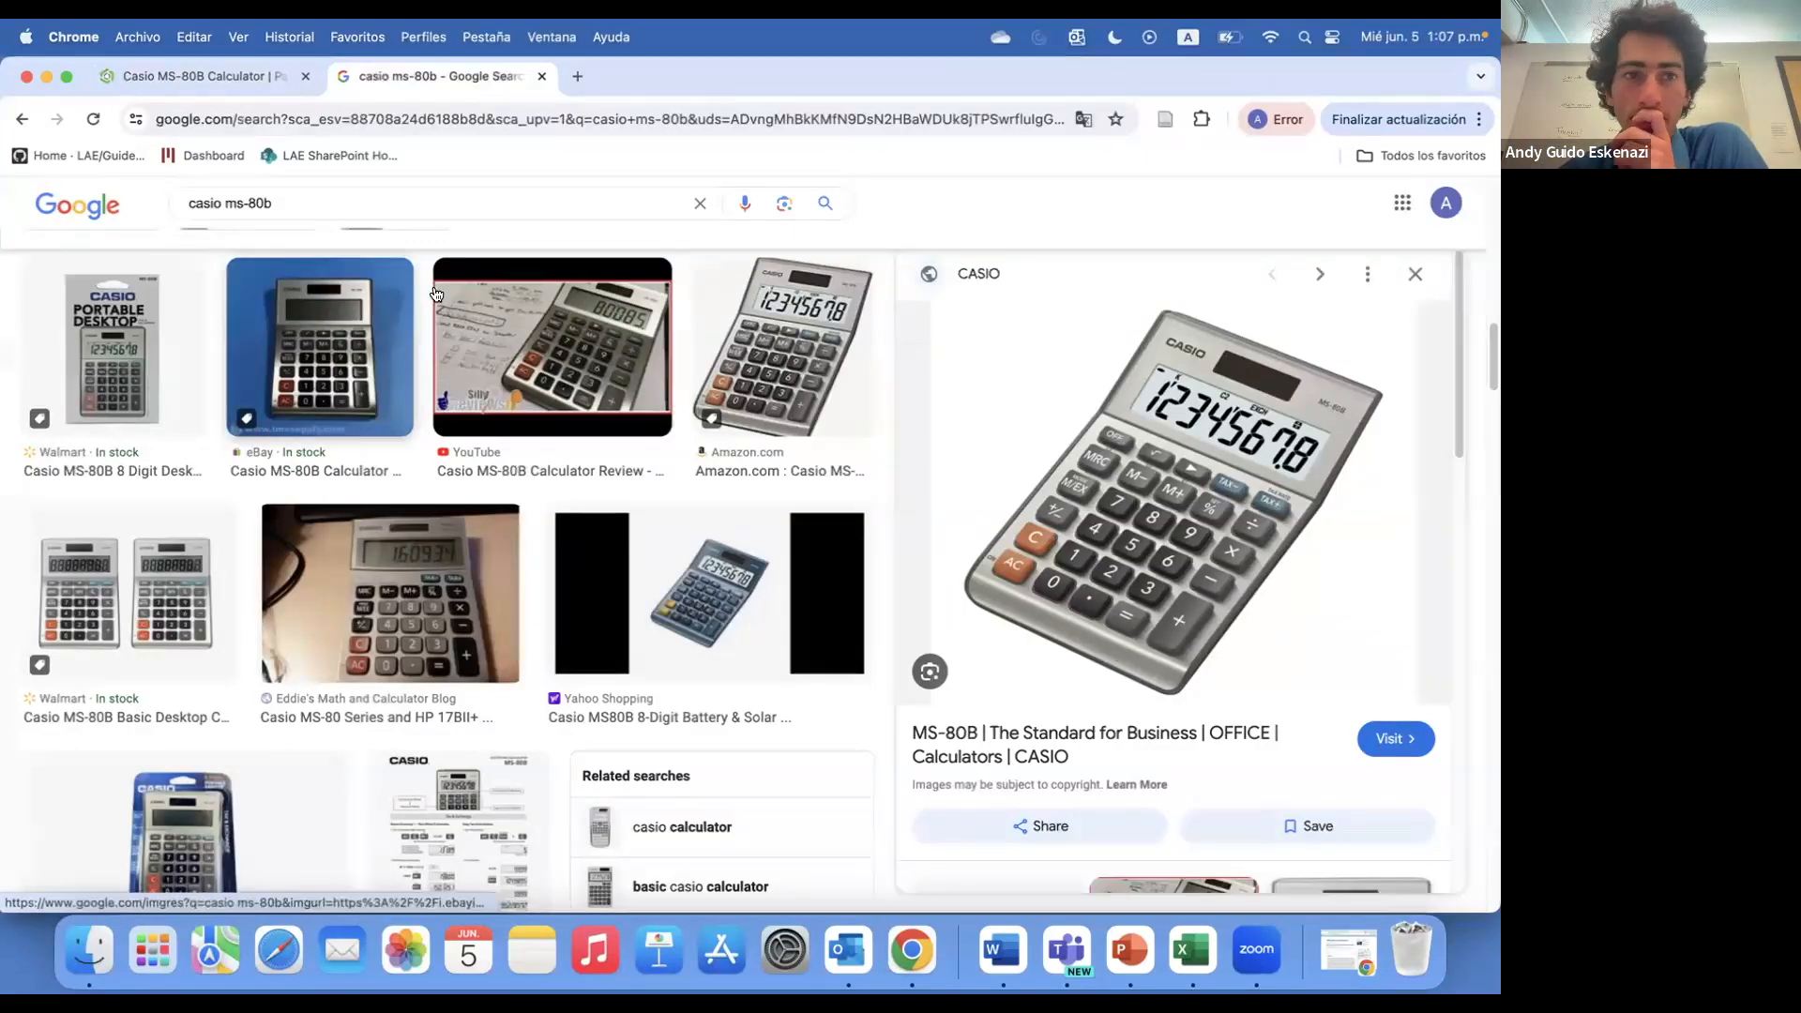
click(210, 74)
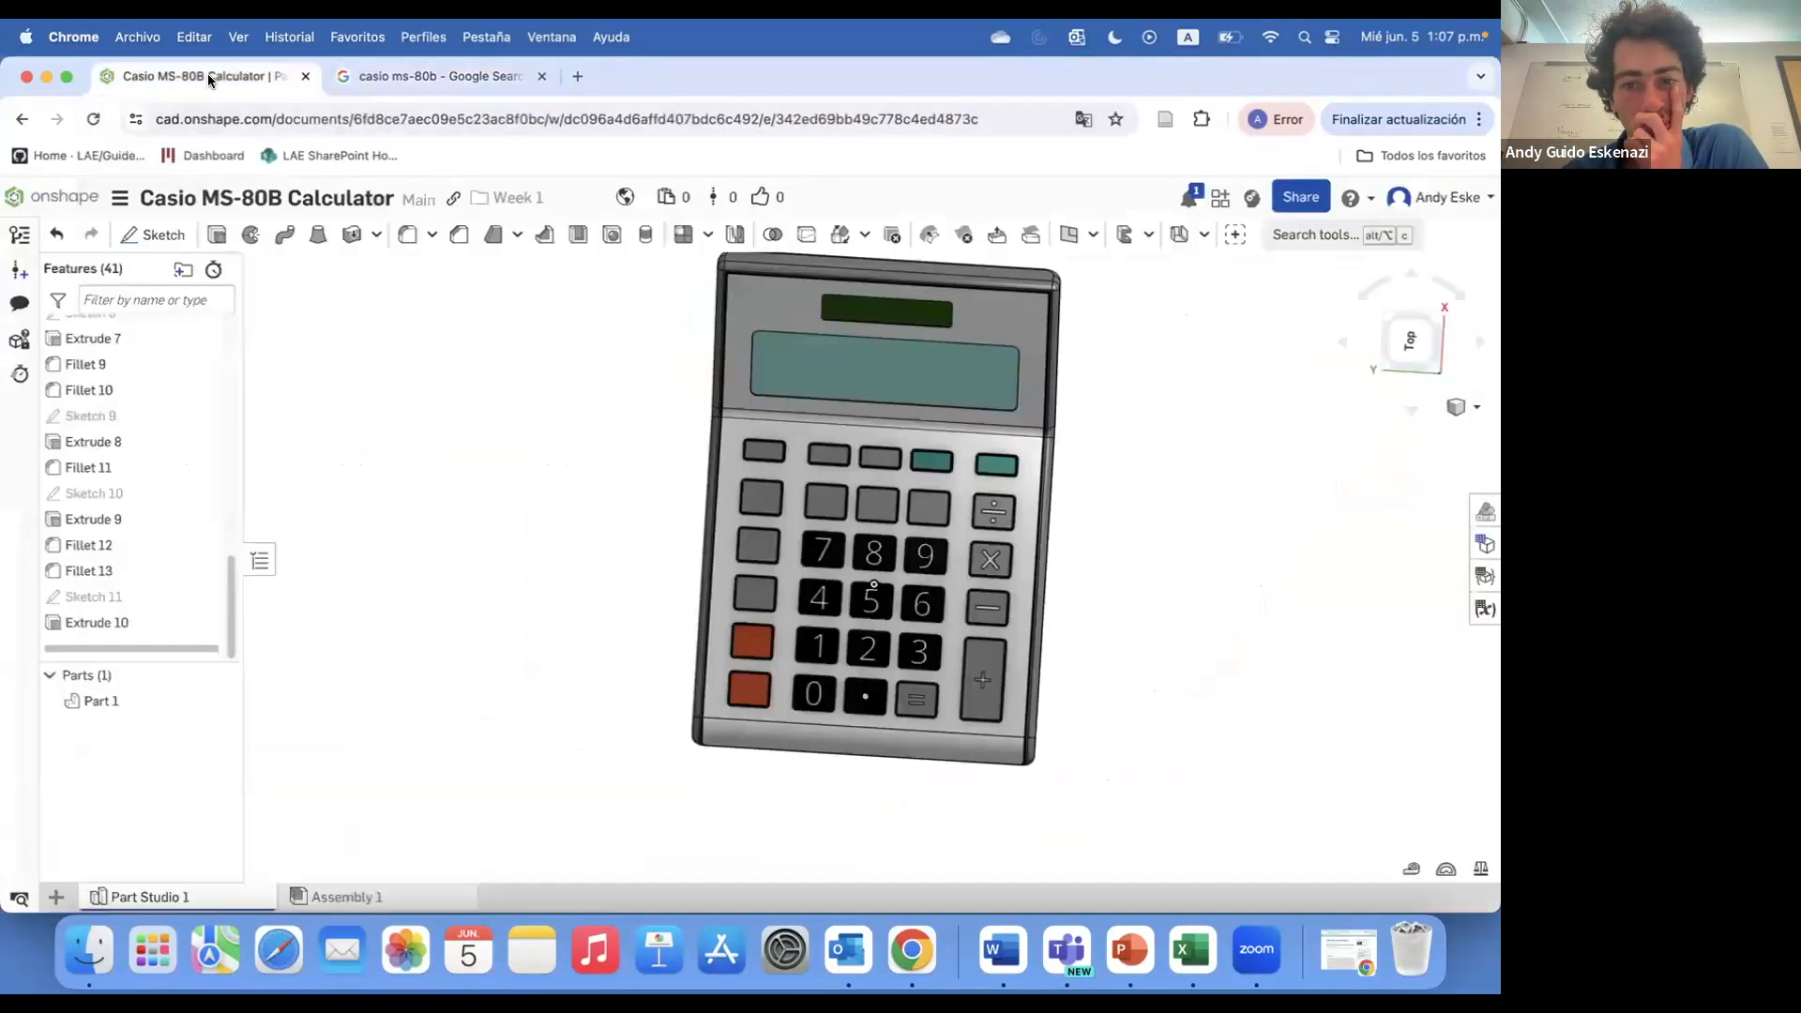
- Reopen Sketch 11 and paste copies of the 0 text with its construction lines onto the two red keys
scroll(780, 683, up, 5)
right_click(106, 600)
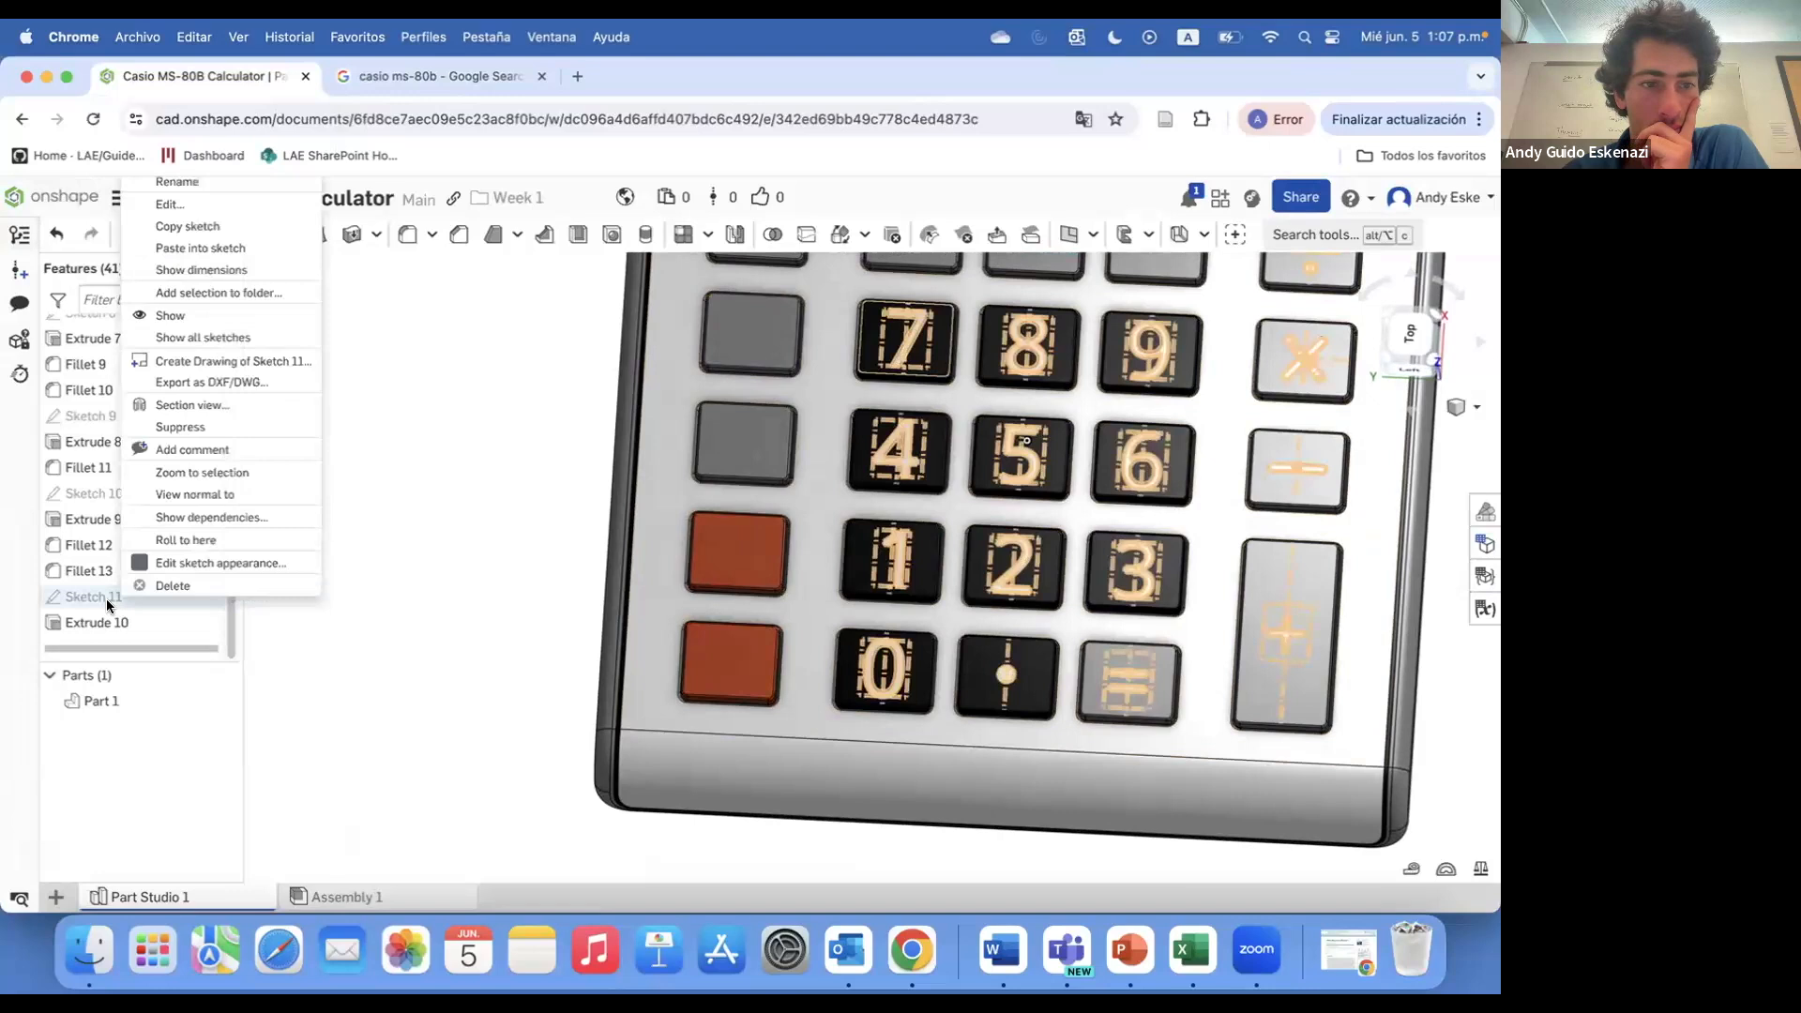
click(170, 204)
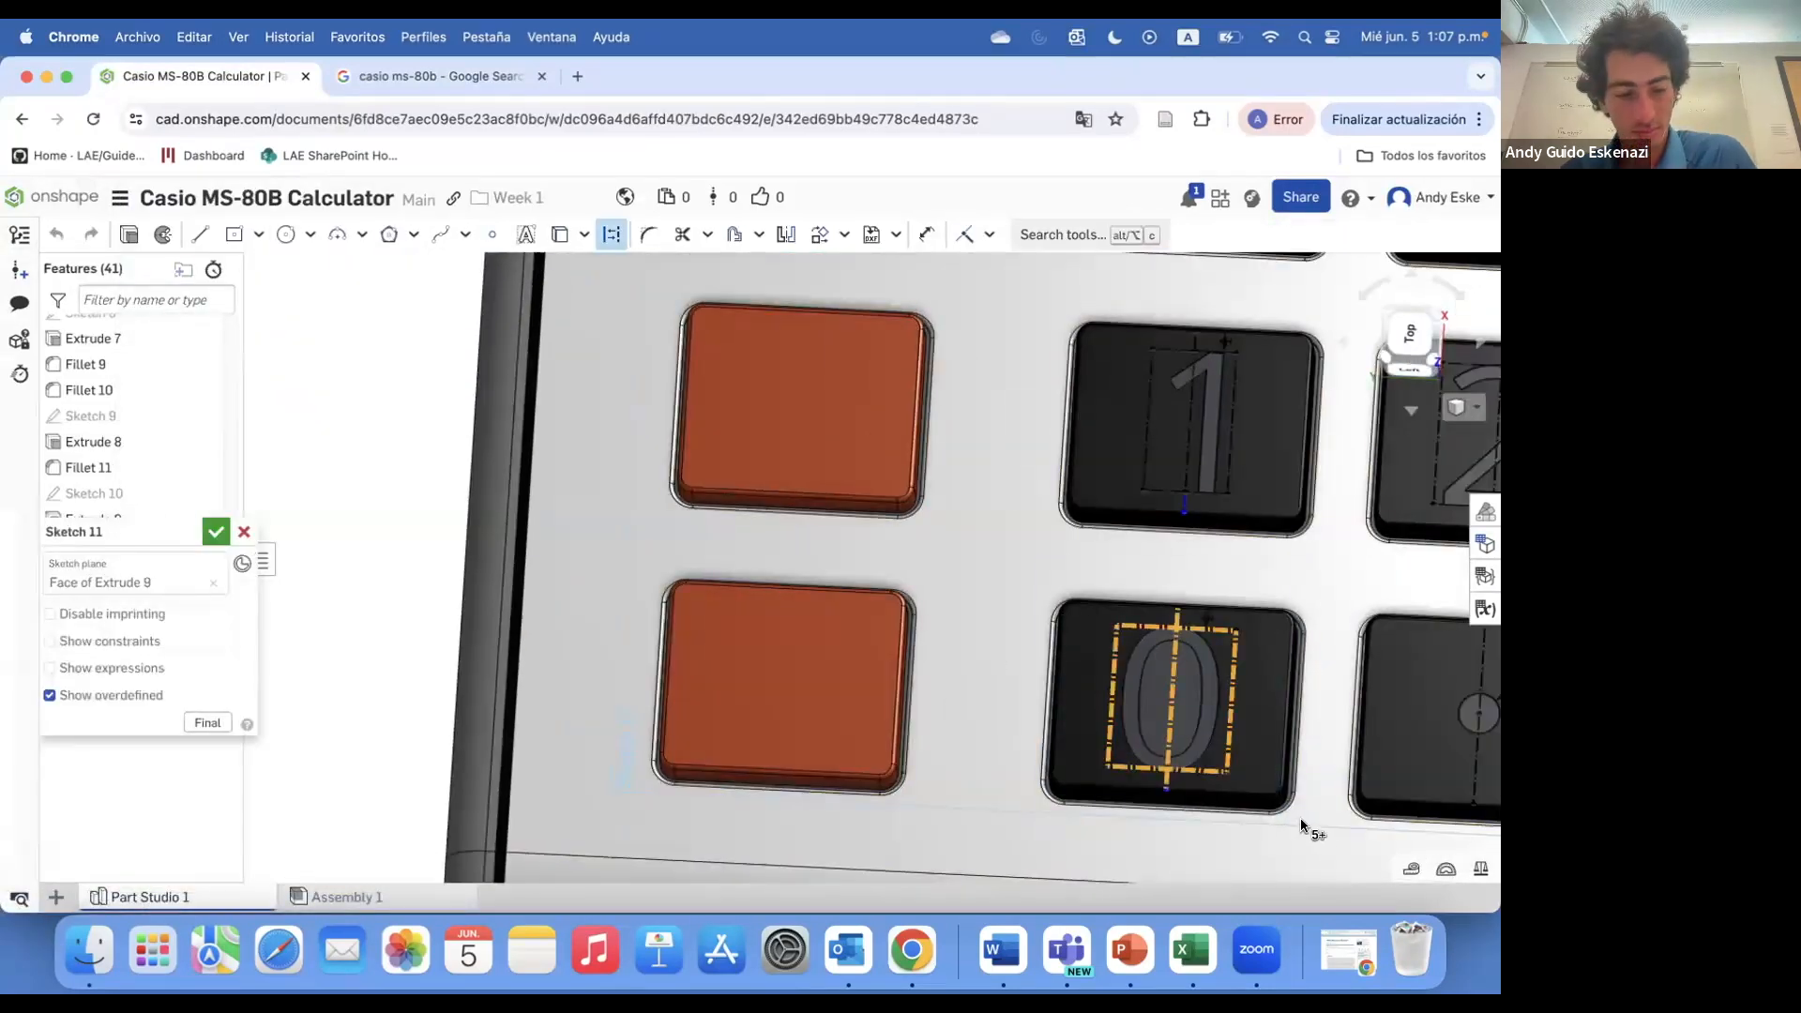
key(super+v)
scroll(802, 711, down, 1)
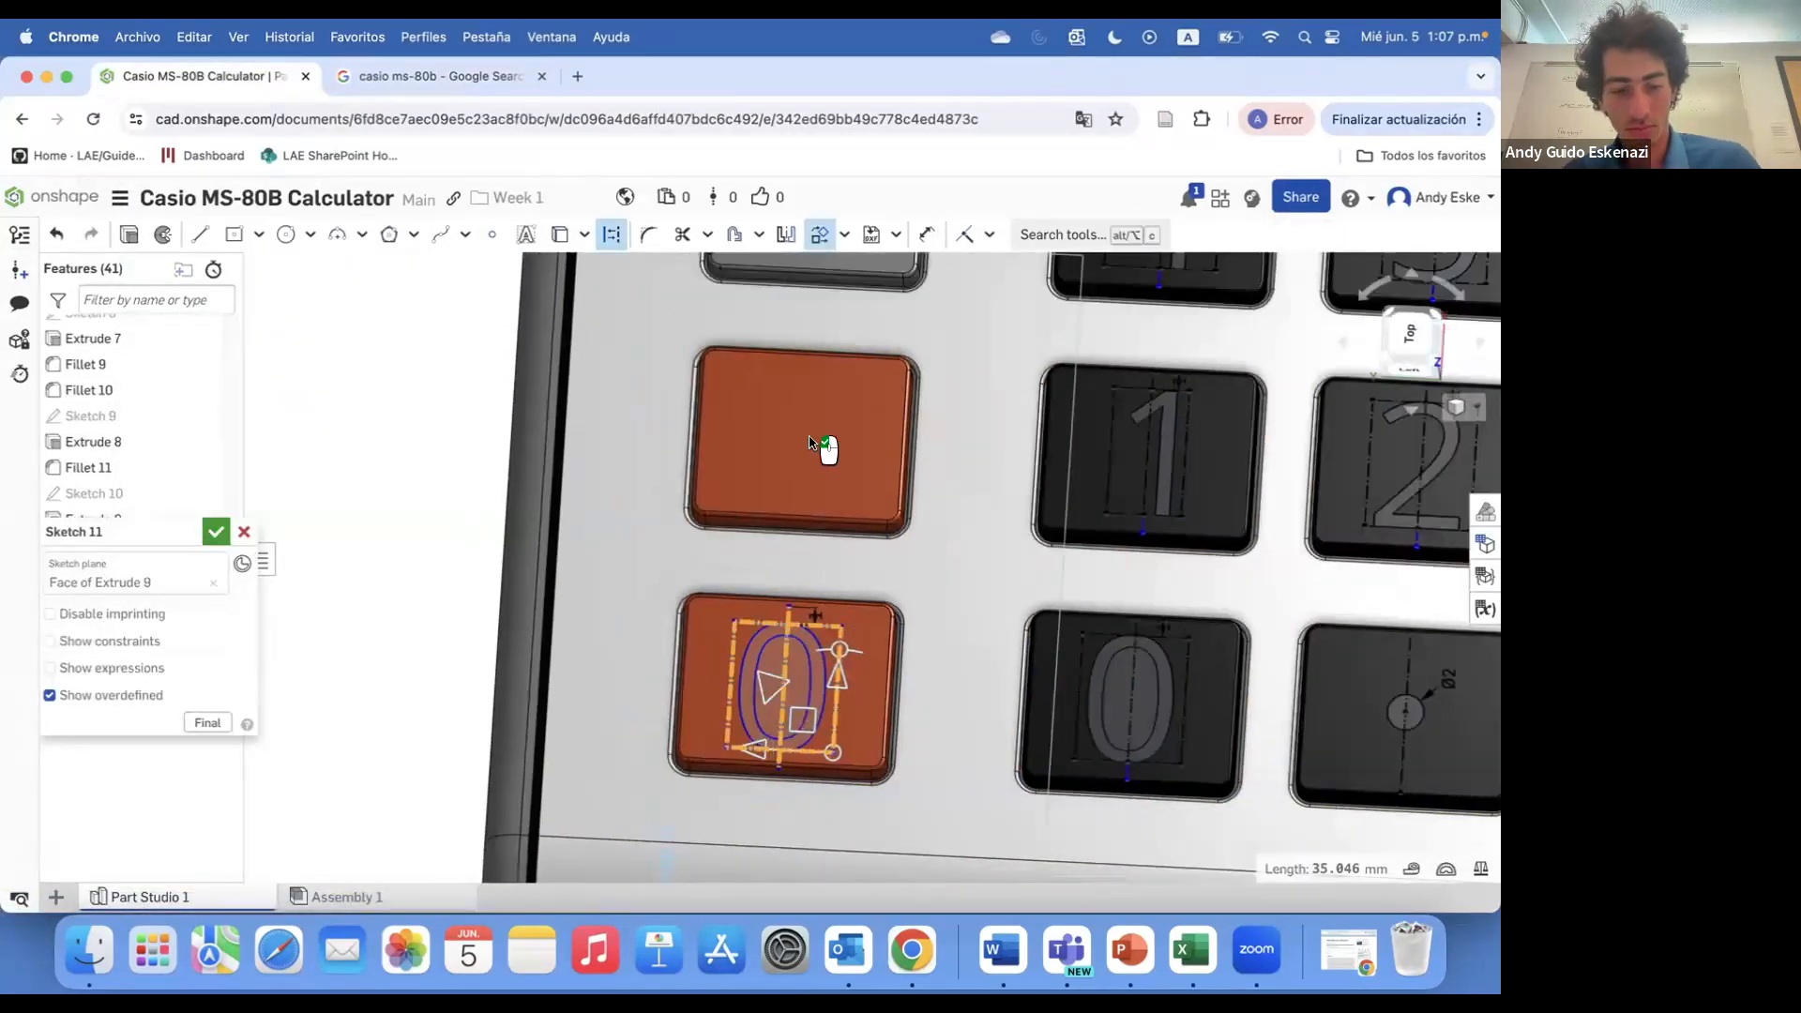
key(super+v)
- Check the reference photo and paste copies of the 0 text onto the upper two grey keys of the leftmost column
click(441, 76)
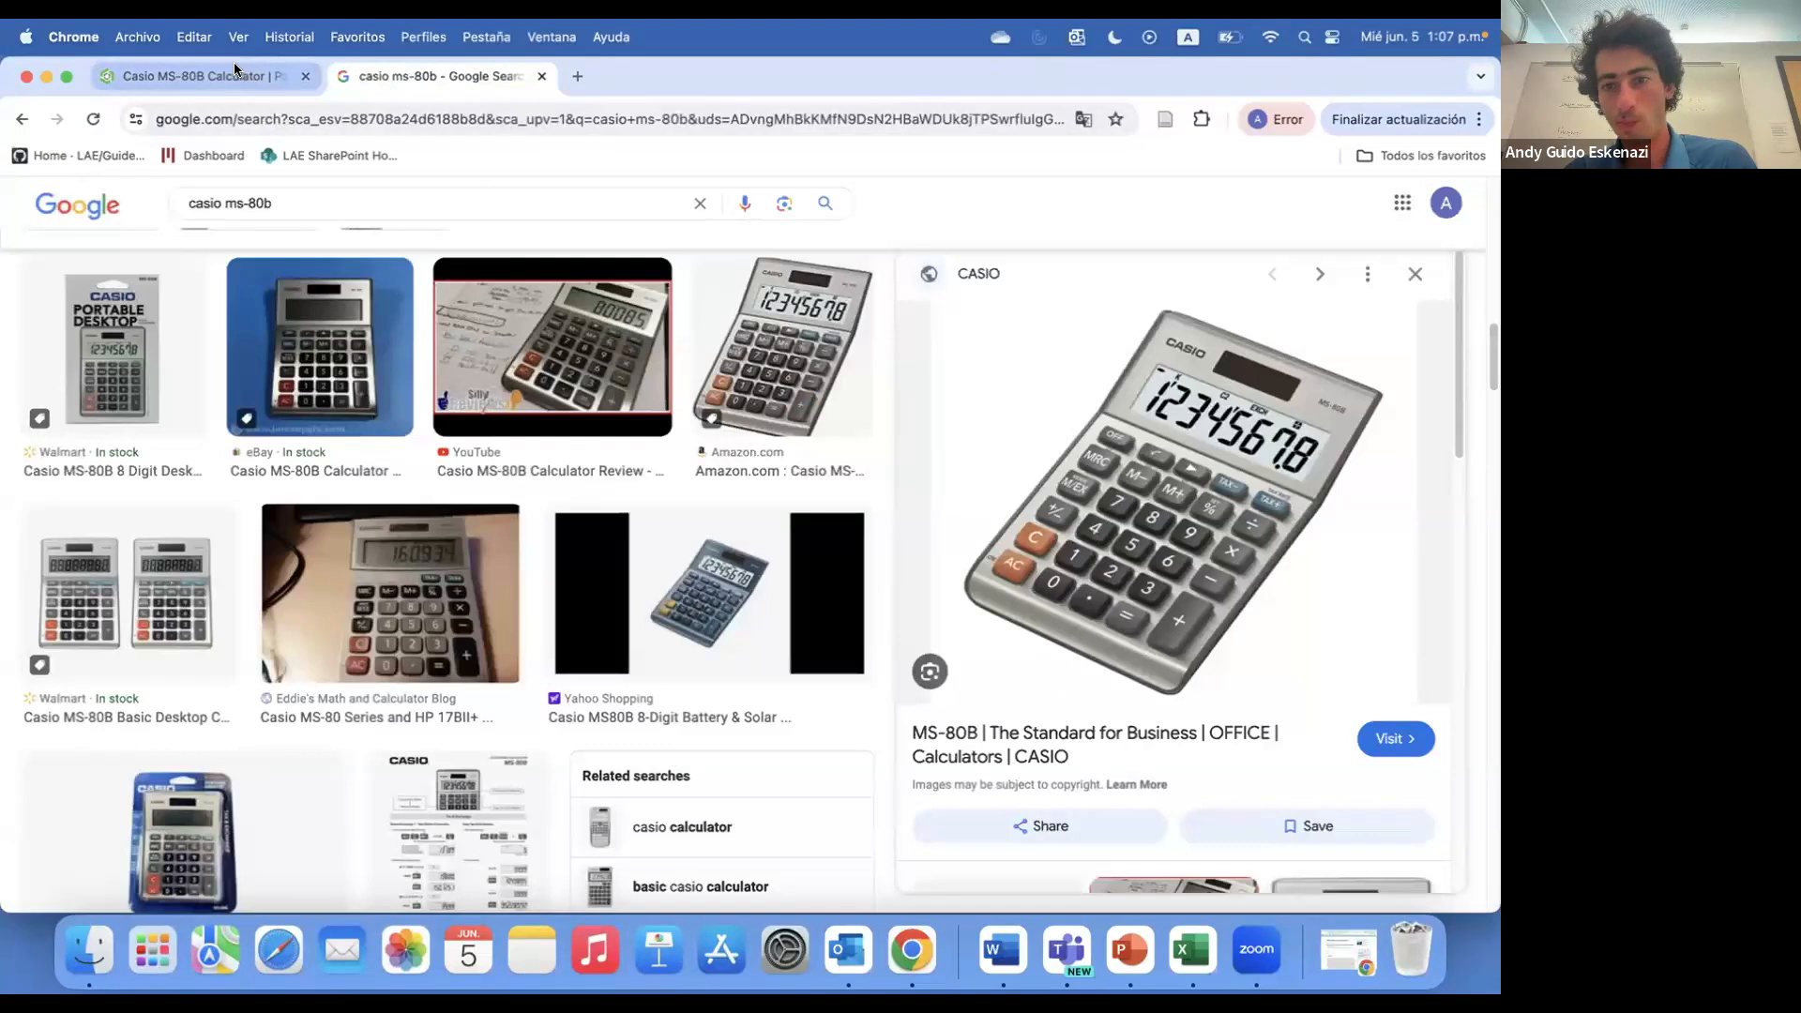
click(234, 73)
click(385, 75)
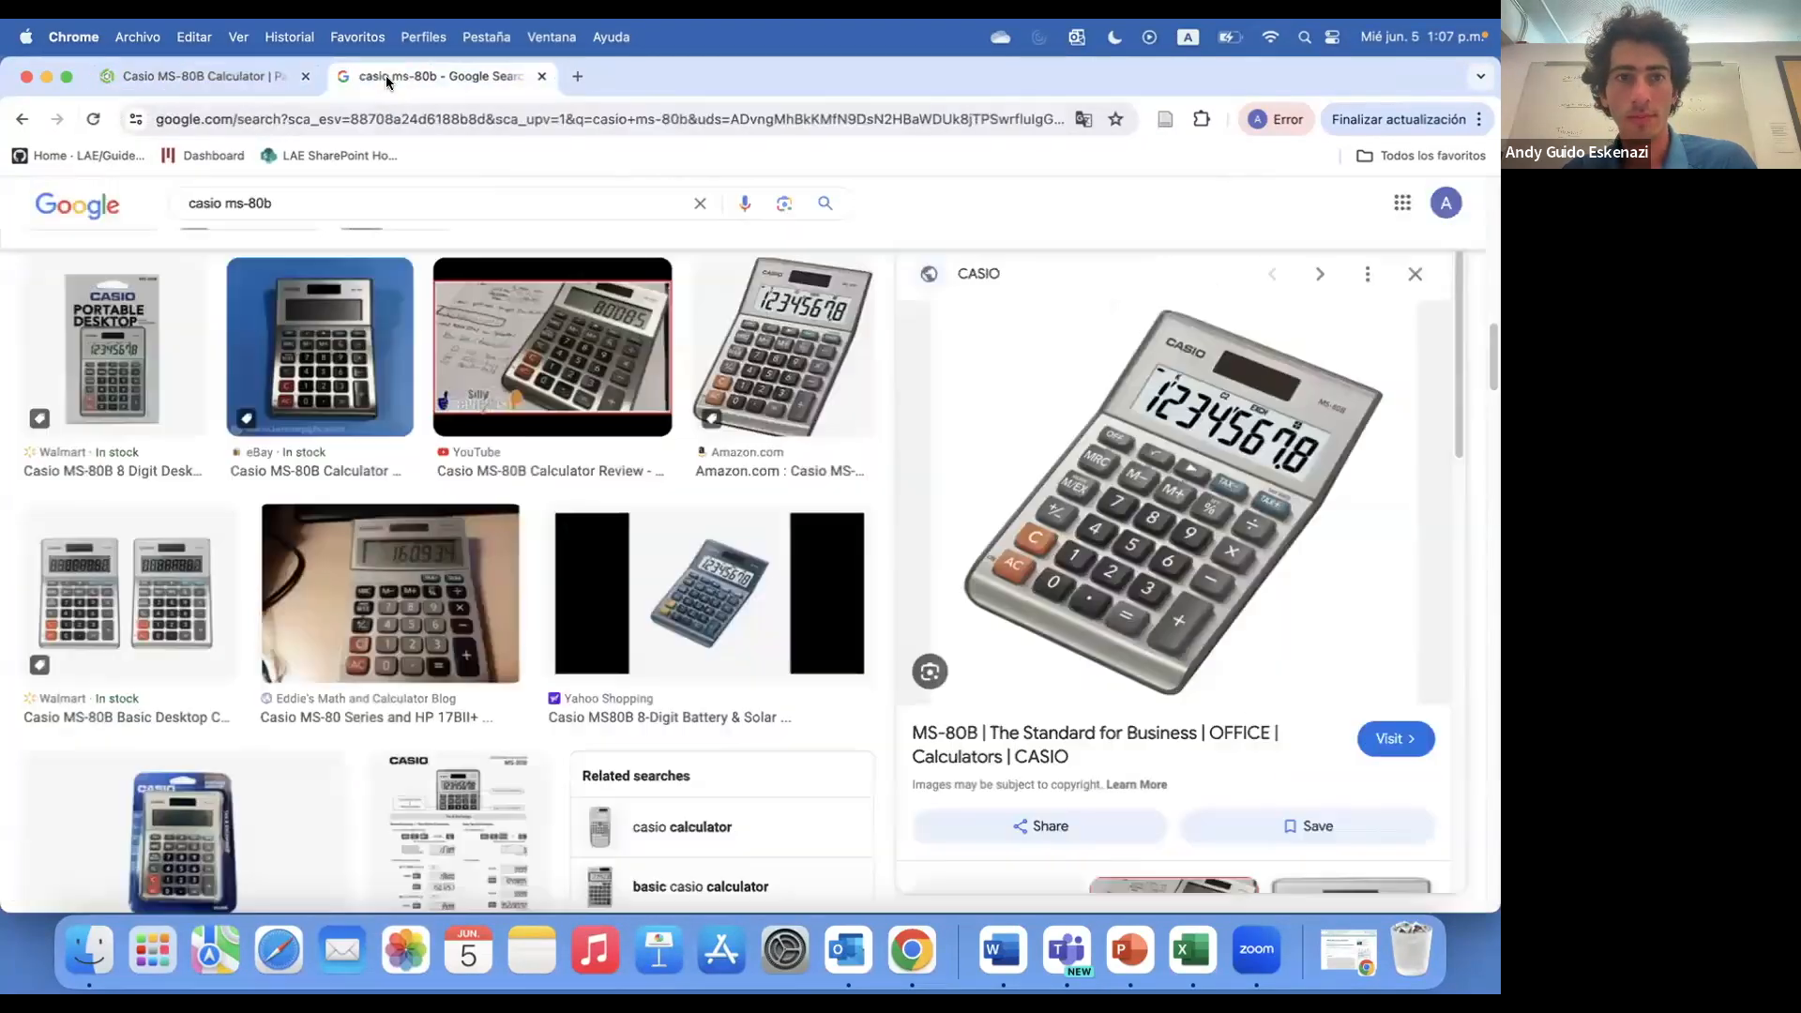
click(116, 79)
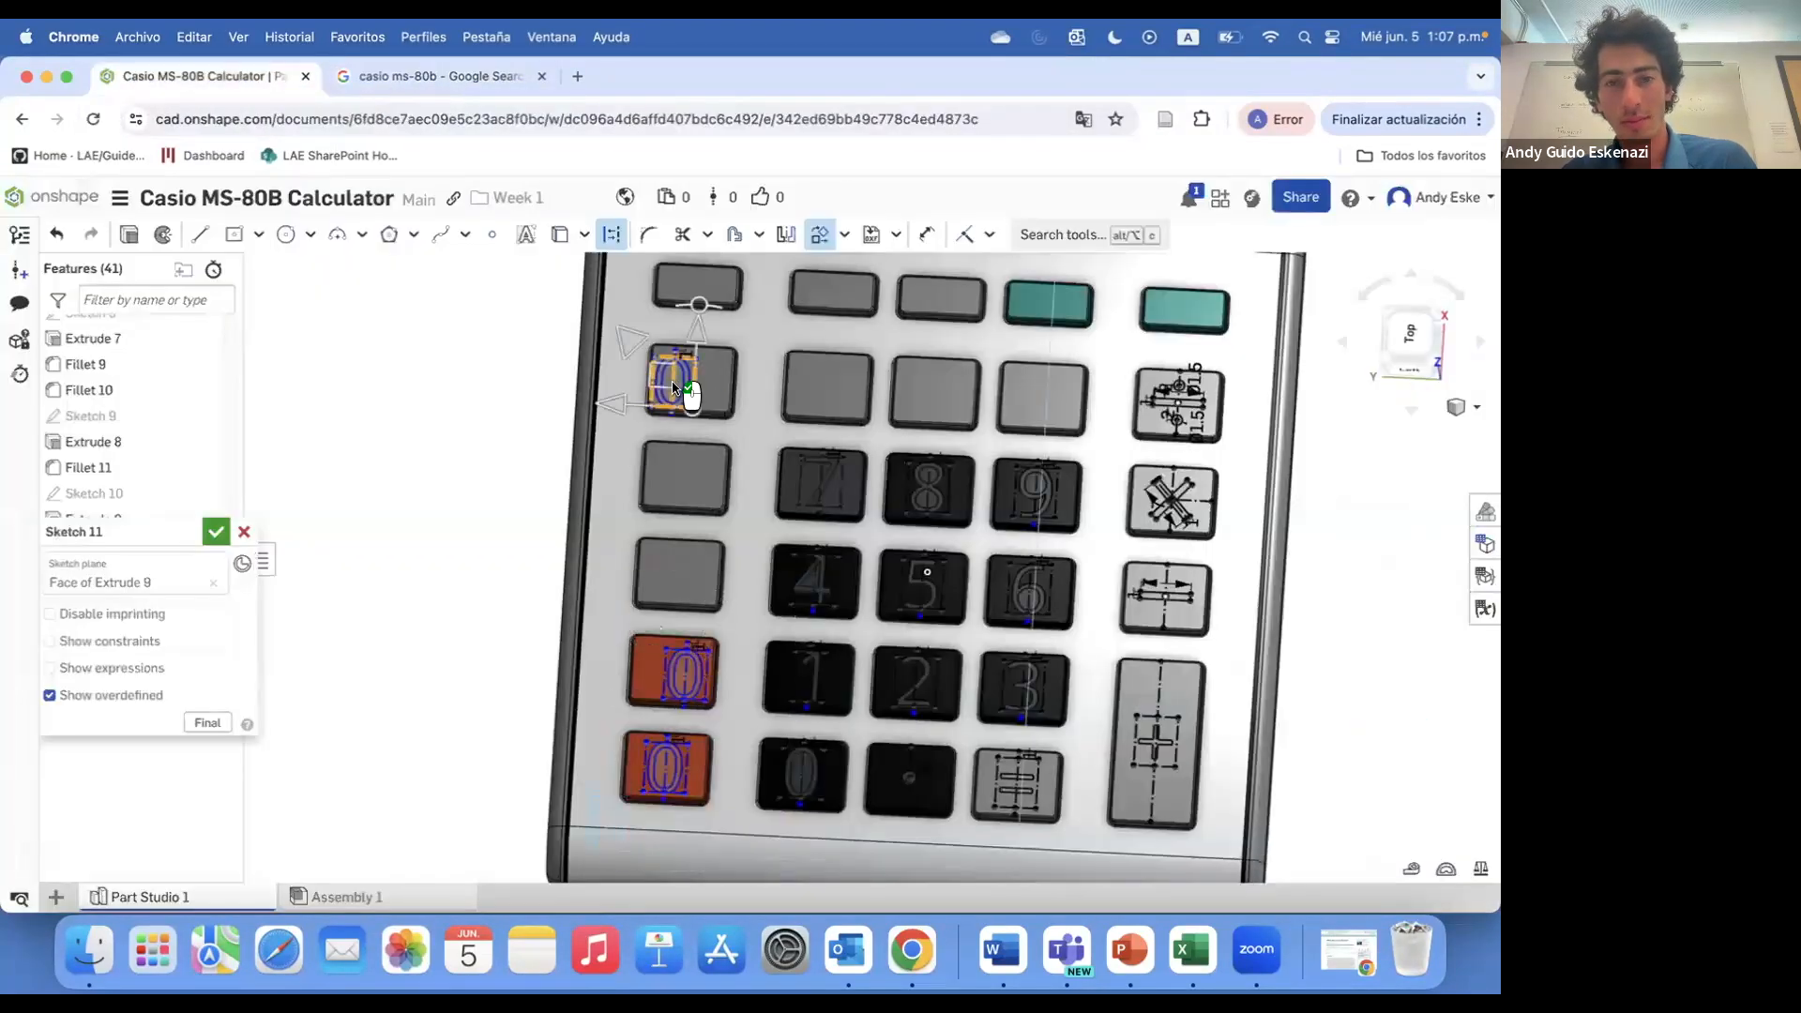
scroll(677, 315, up, 2)
key(super+v)
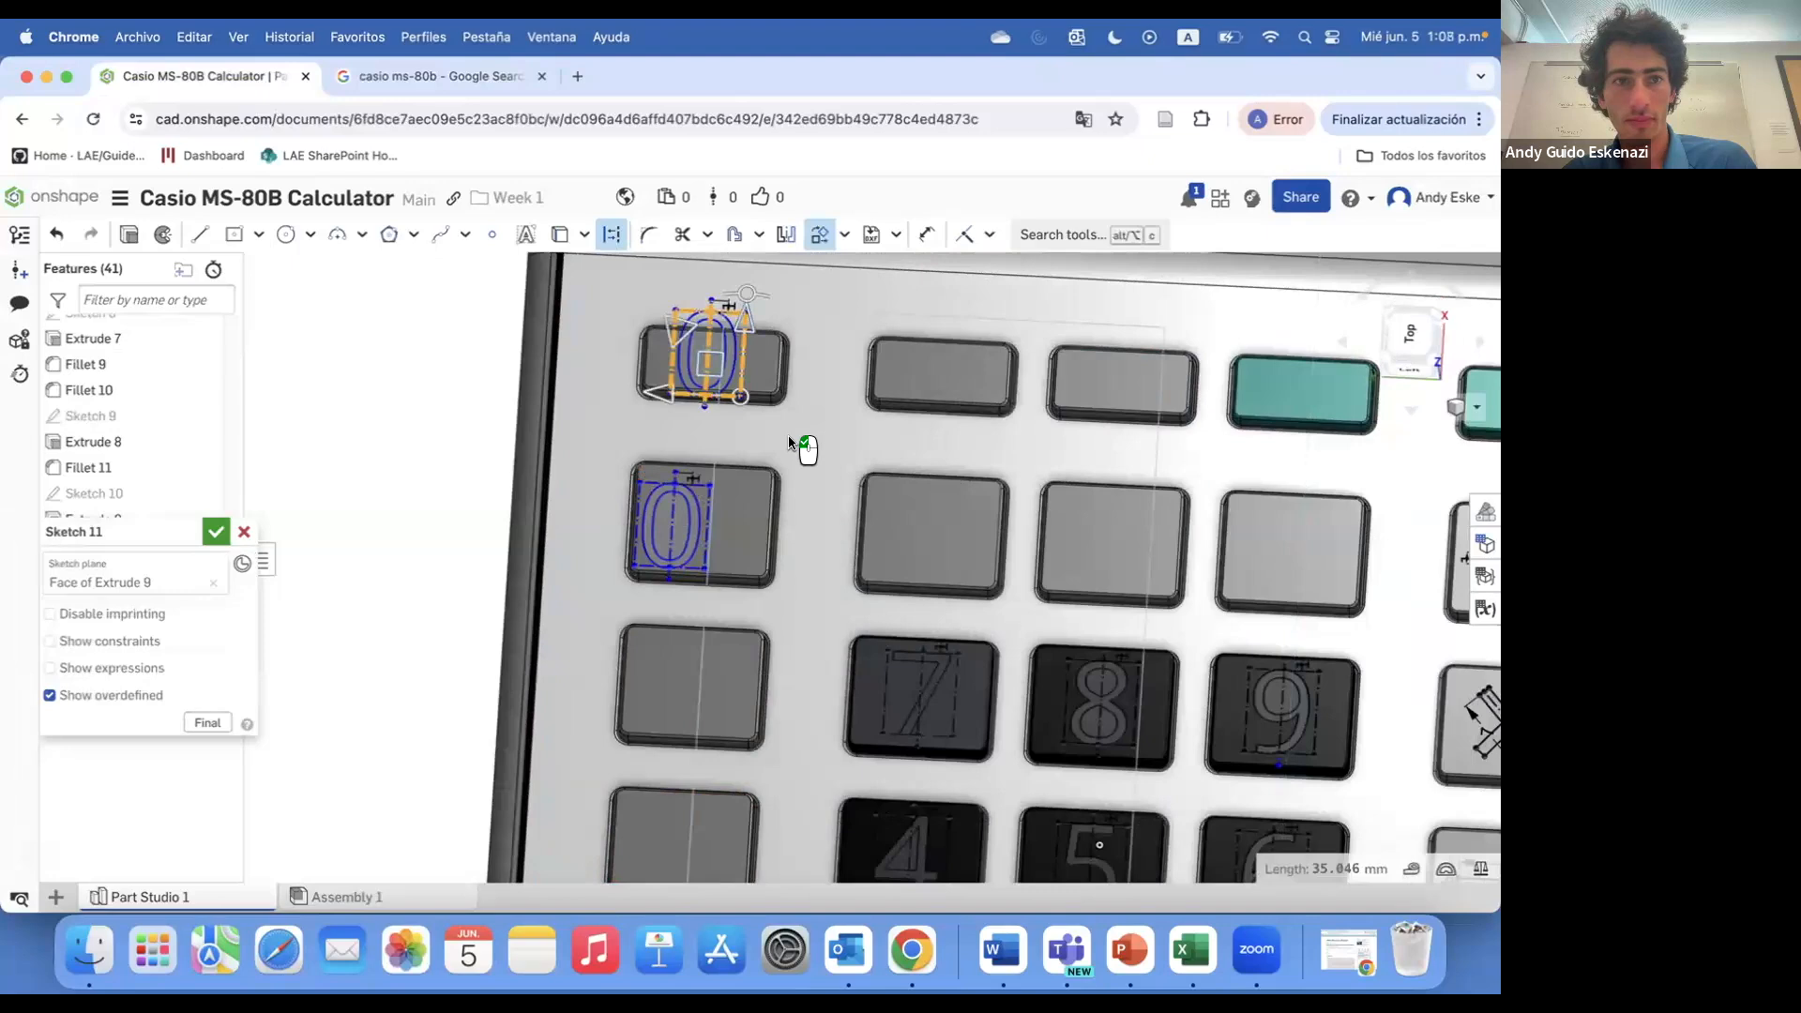
- Check the reference photo again and paste copies of the 0 text onto the two teal keys
click(403, 80)
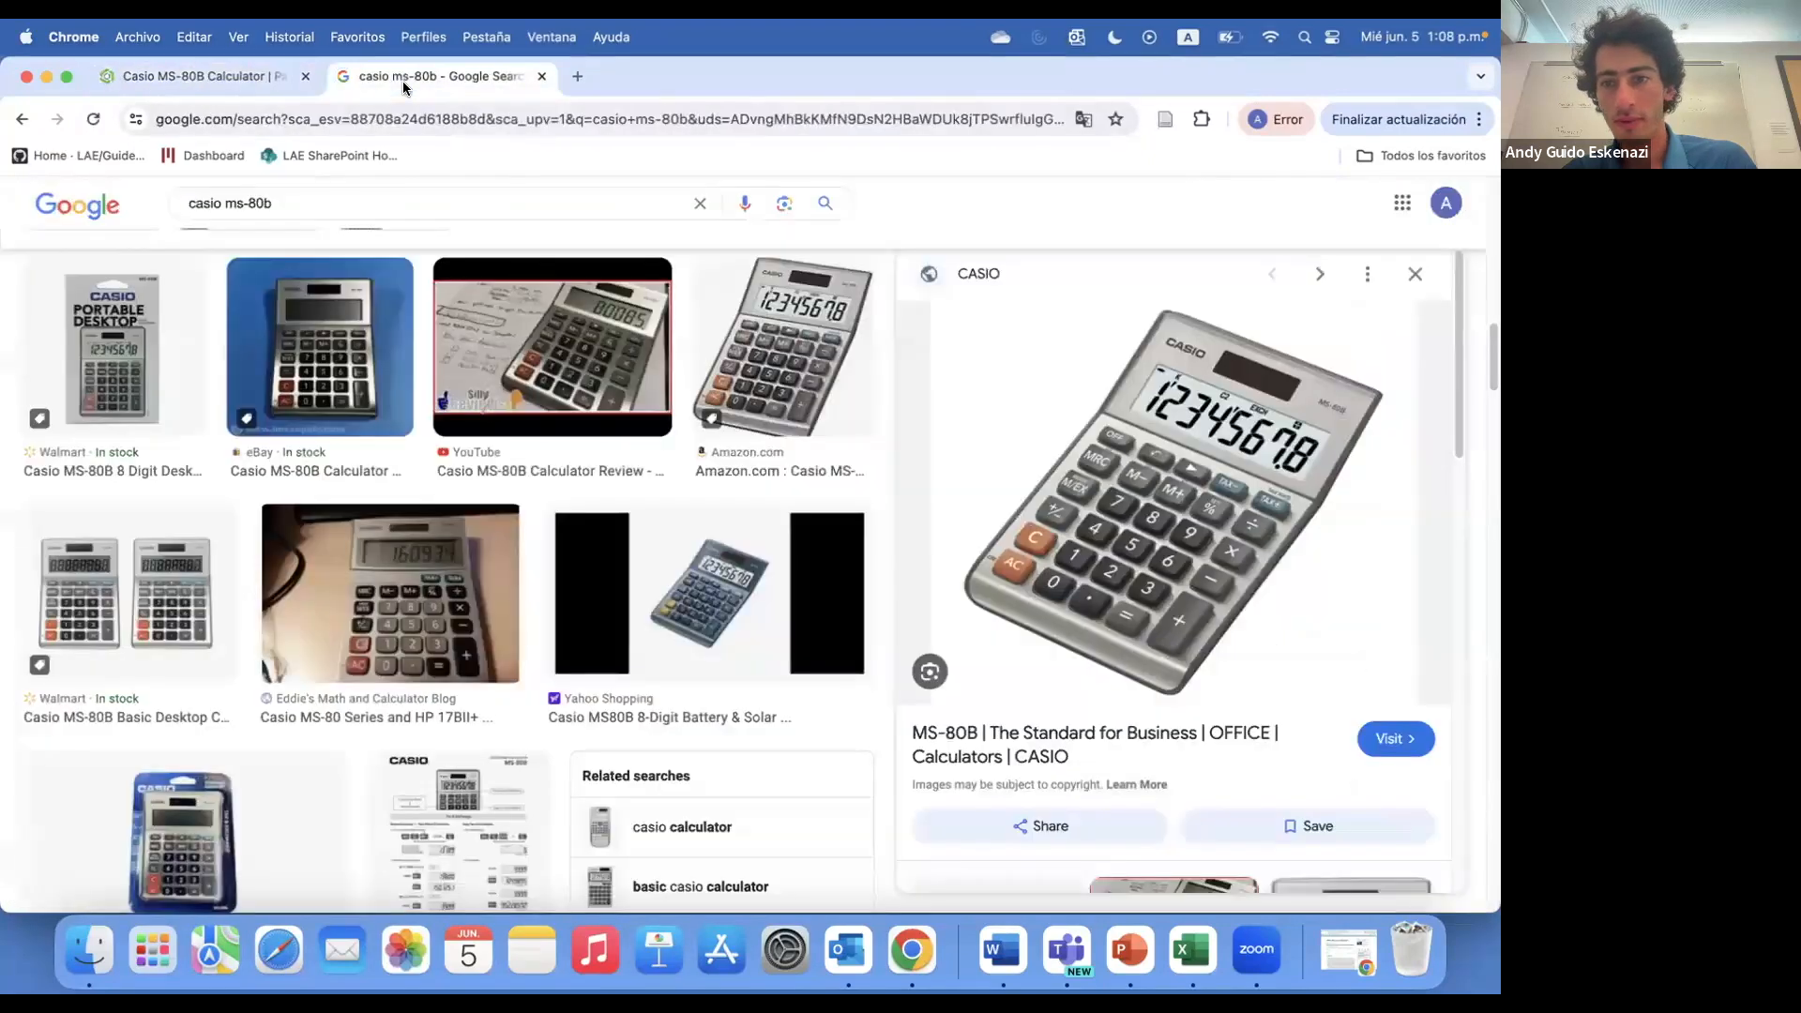
click(189, 82)
scroll(1200, 381, down, 3)
scroll(1361, 356, up, 2)
key(super+v)
click(1240, 424)
key(super+v)
click(724, 424)
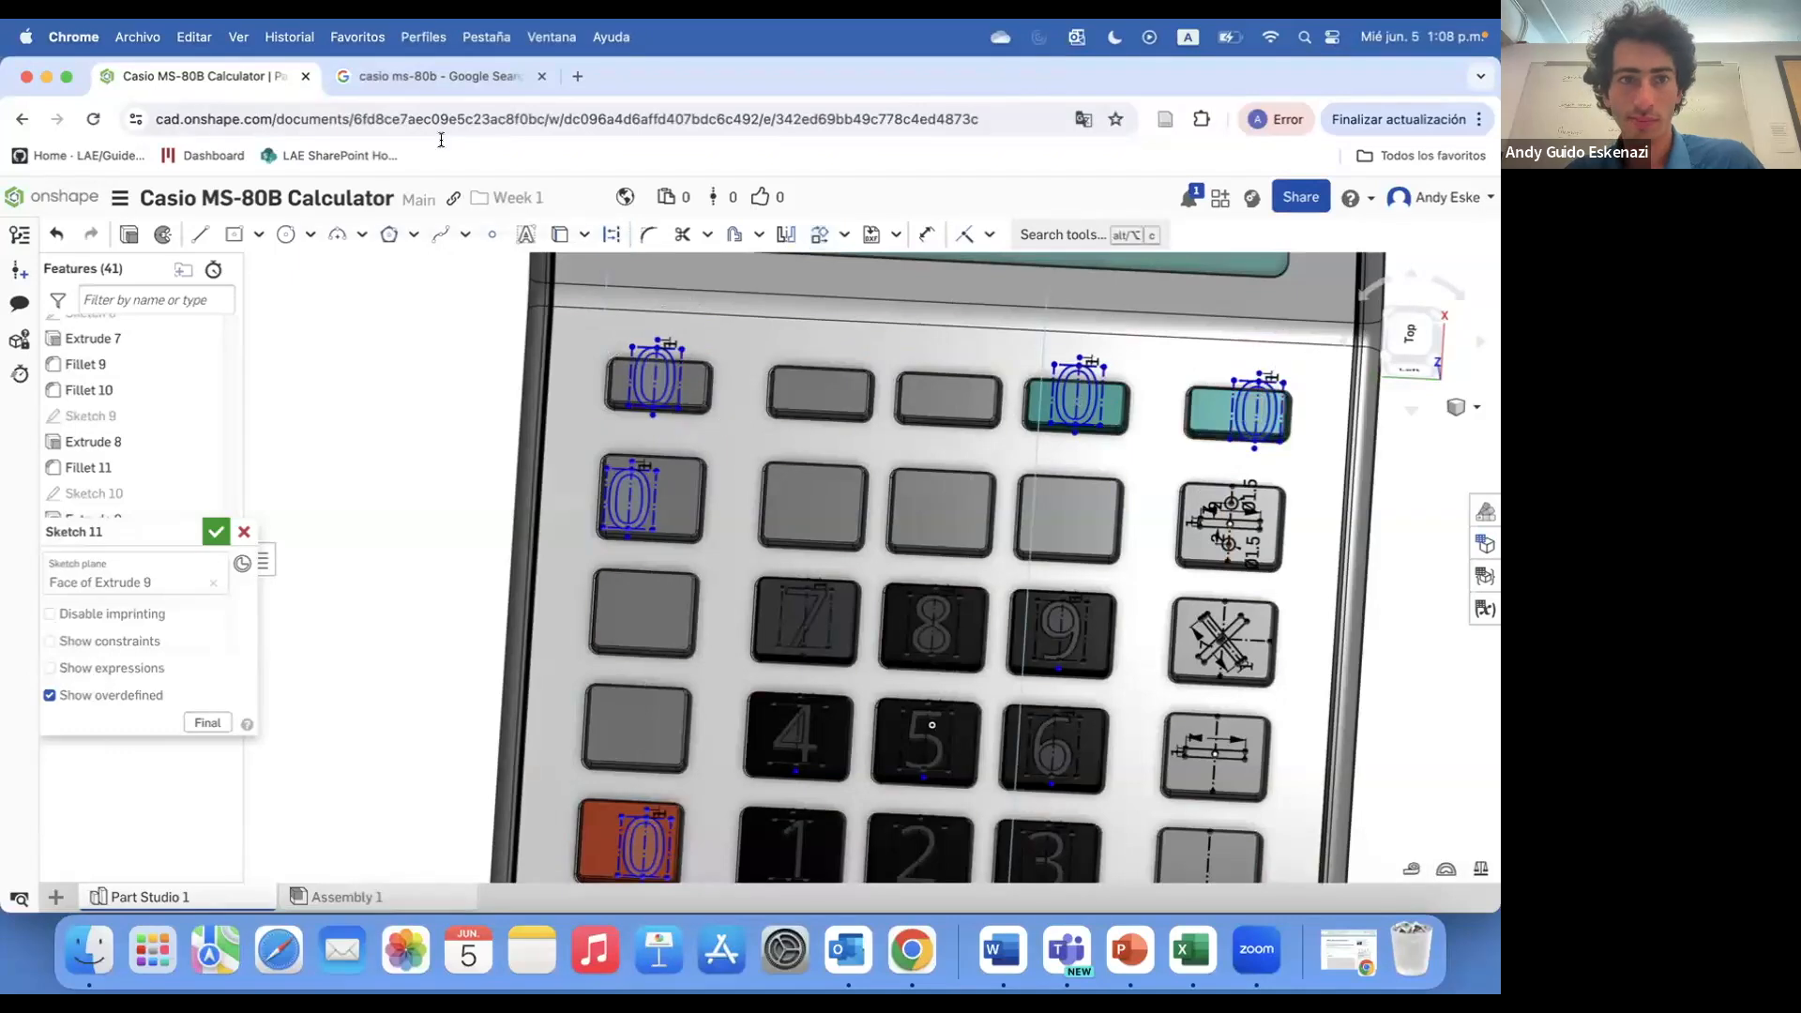
- Change the text on the lower red key to AC, following the reference photo
click(440, 78)
click(230, 79)
scroll(530, 661, up, 3)
right_click(530, 661)
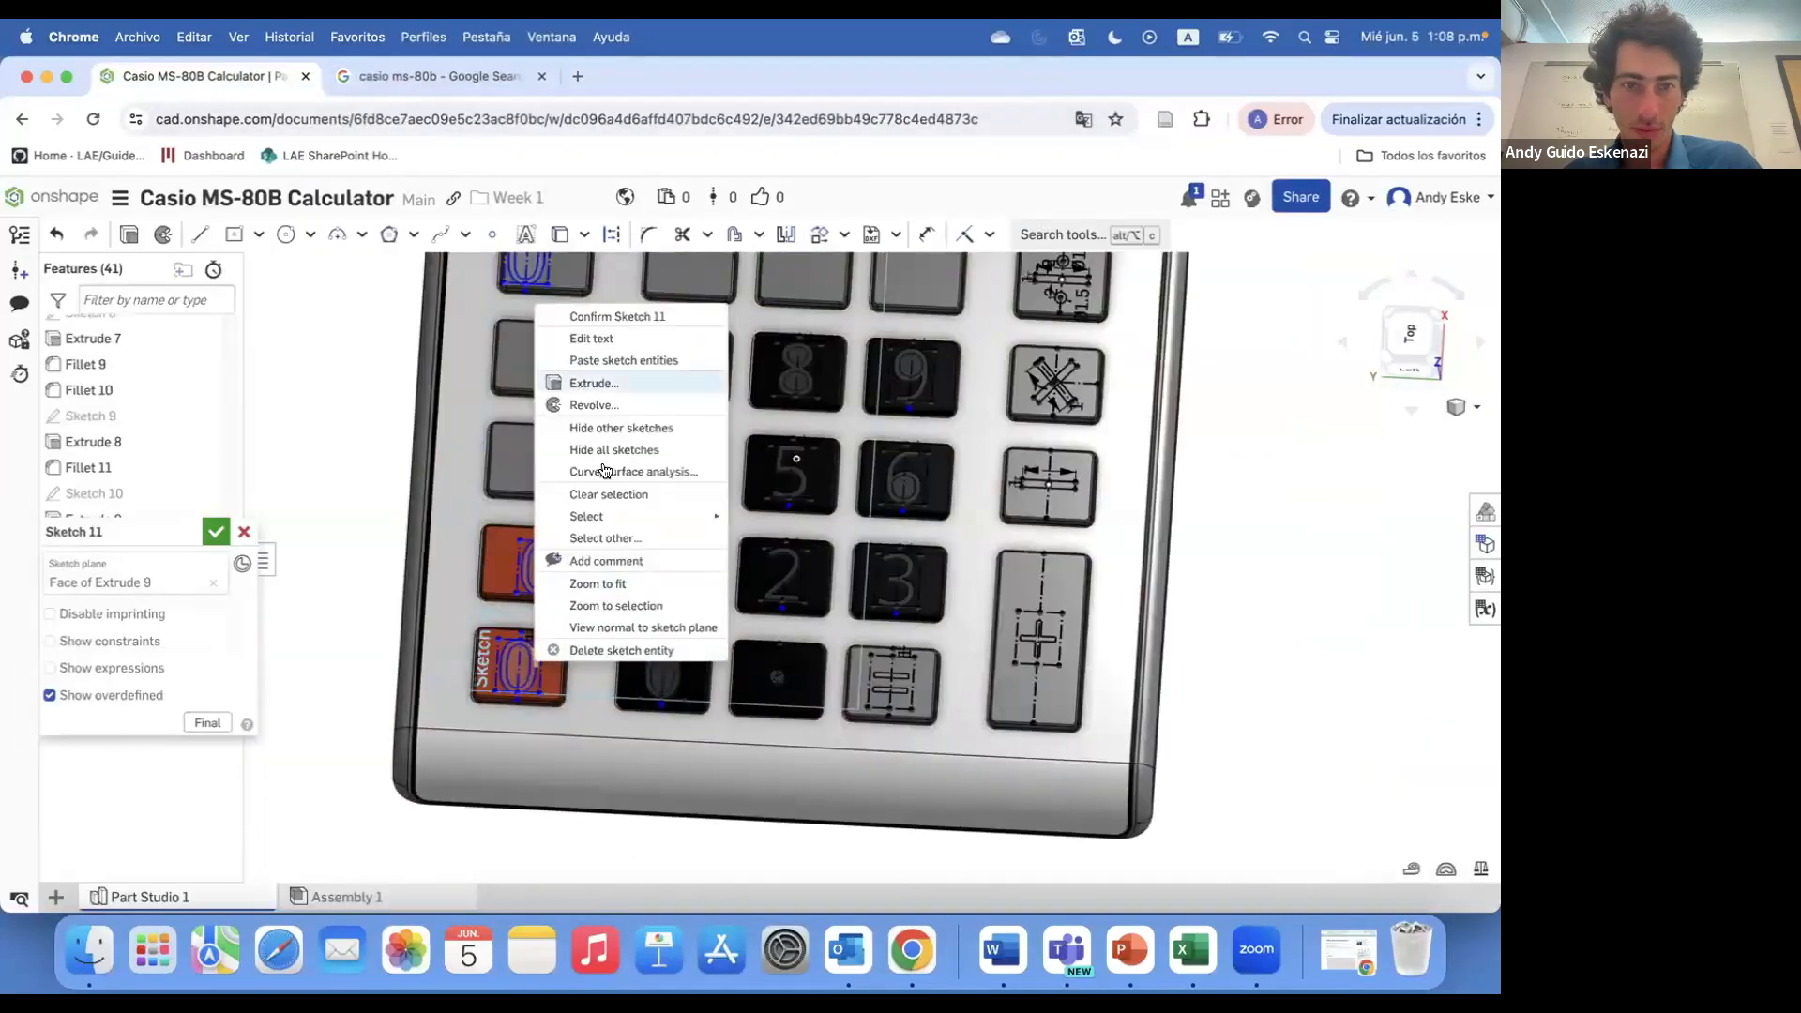
click(652, 425)
click(602, 269)
scroll(525, 340, up, 5)
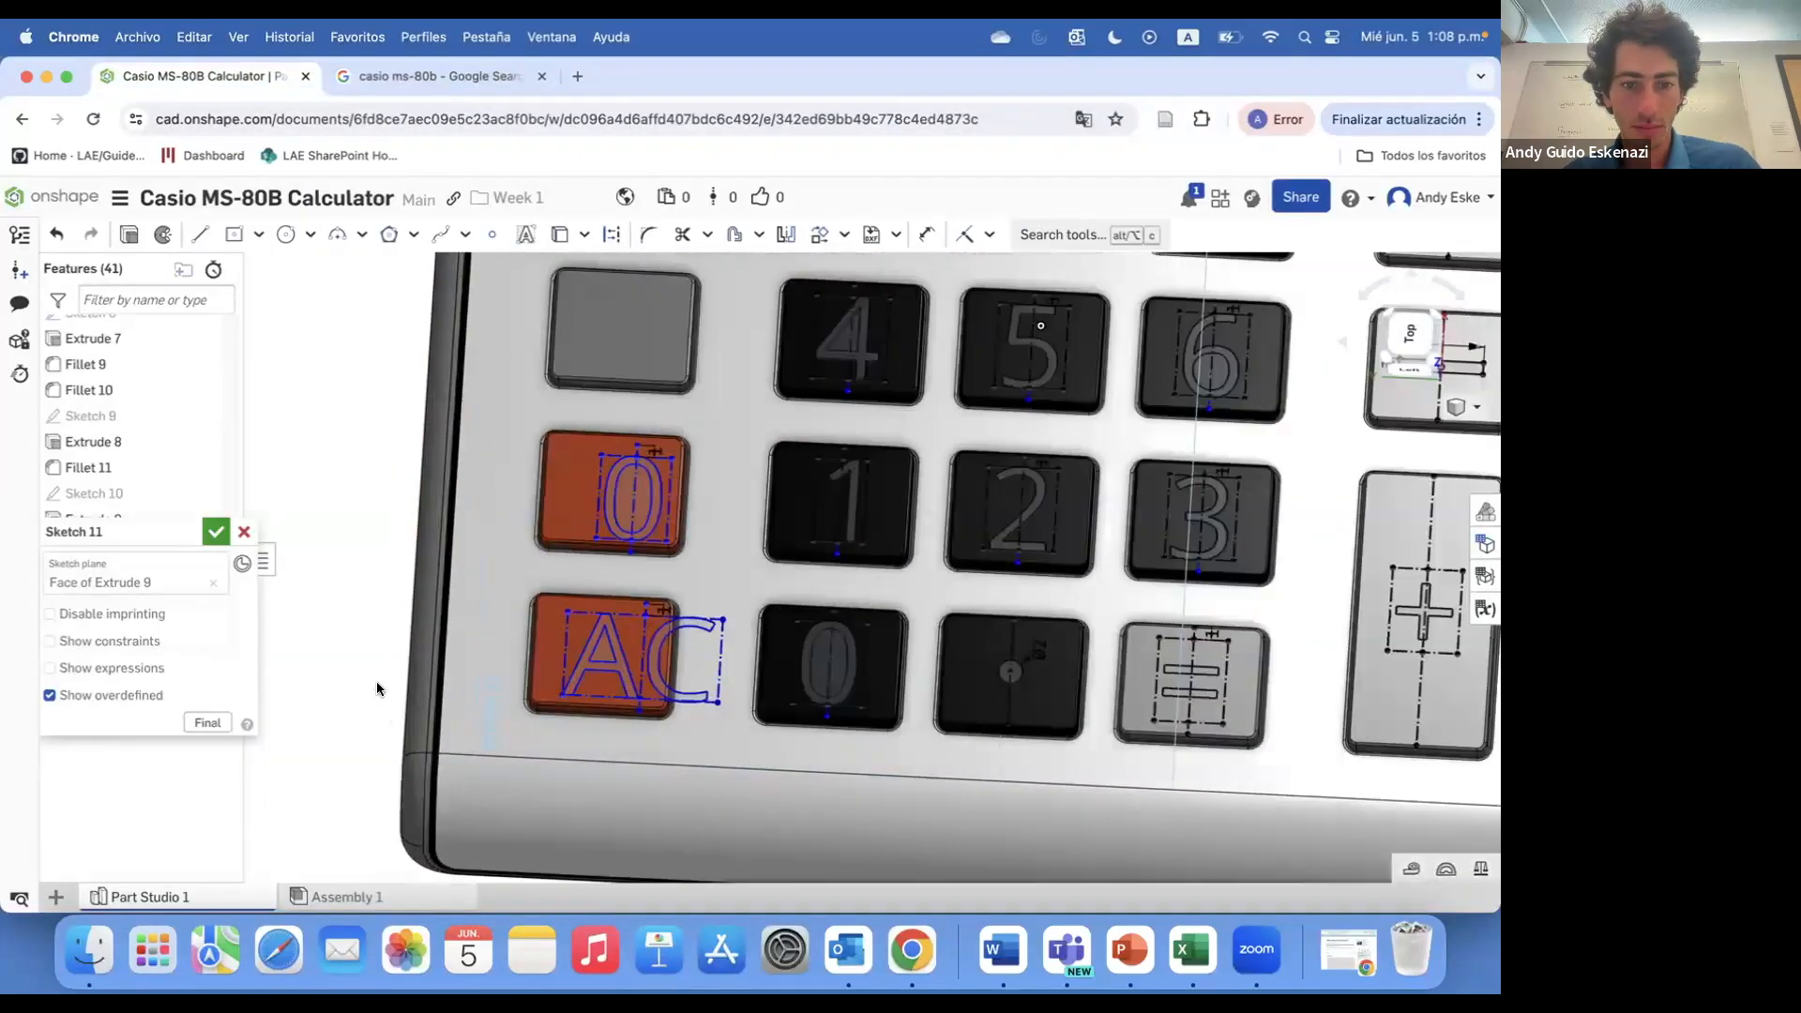
- Change the text on the upper red key to C, following the reference photo
click(371, 84)
click(232, 79)
right_click(754, 363)
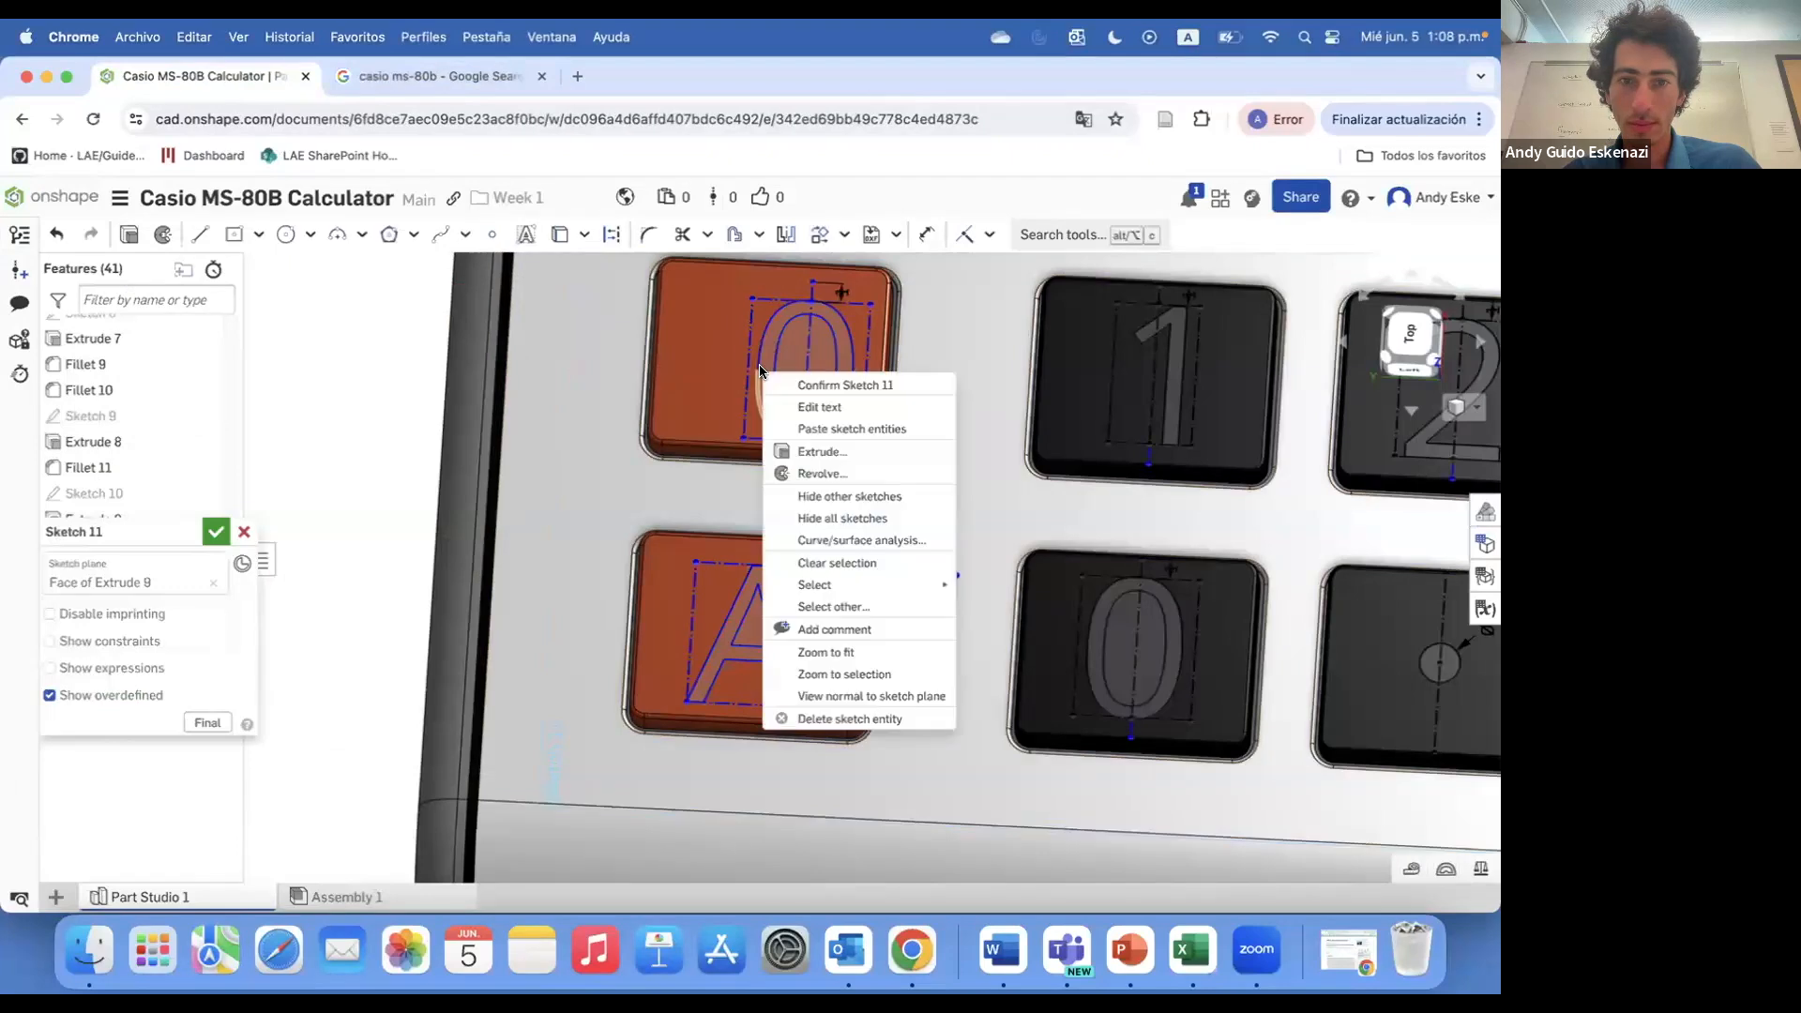
click(811, 413)
text(C)
key(Return)
- Change the text on the second key from the top in the leftmost column to MRC, following the reference photo
scroll(837, 449, down, 5)
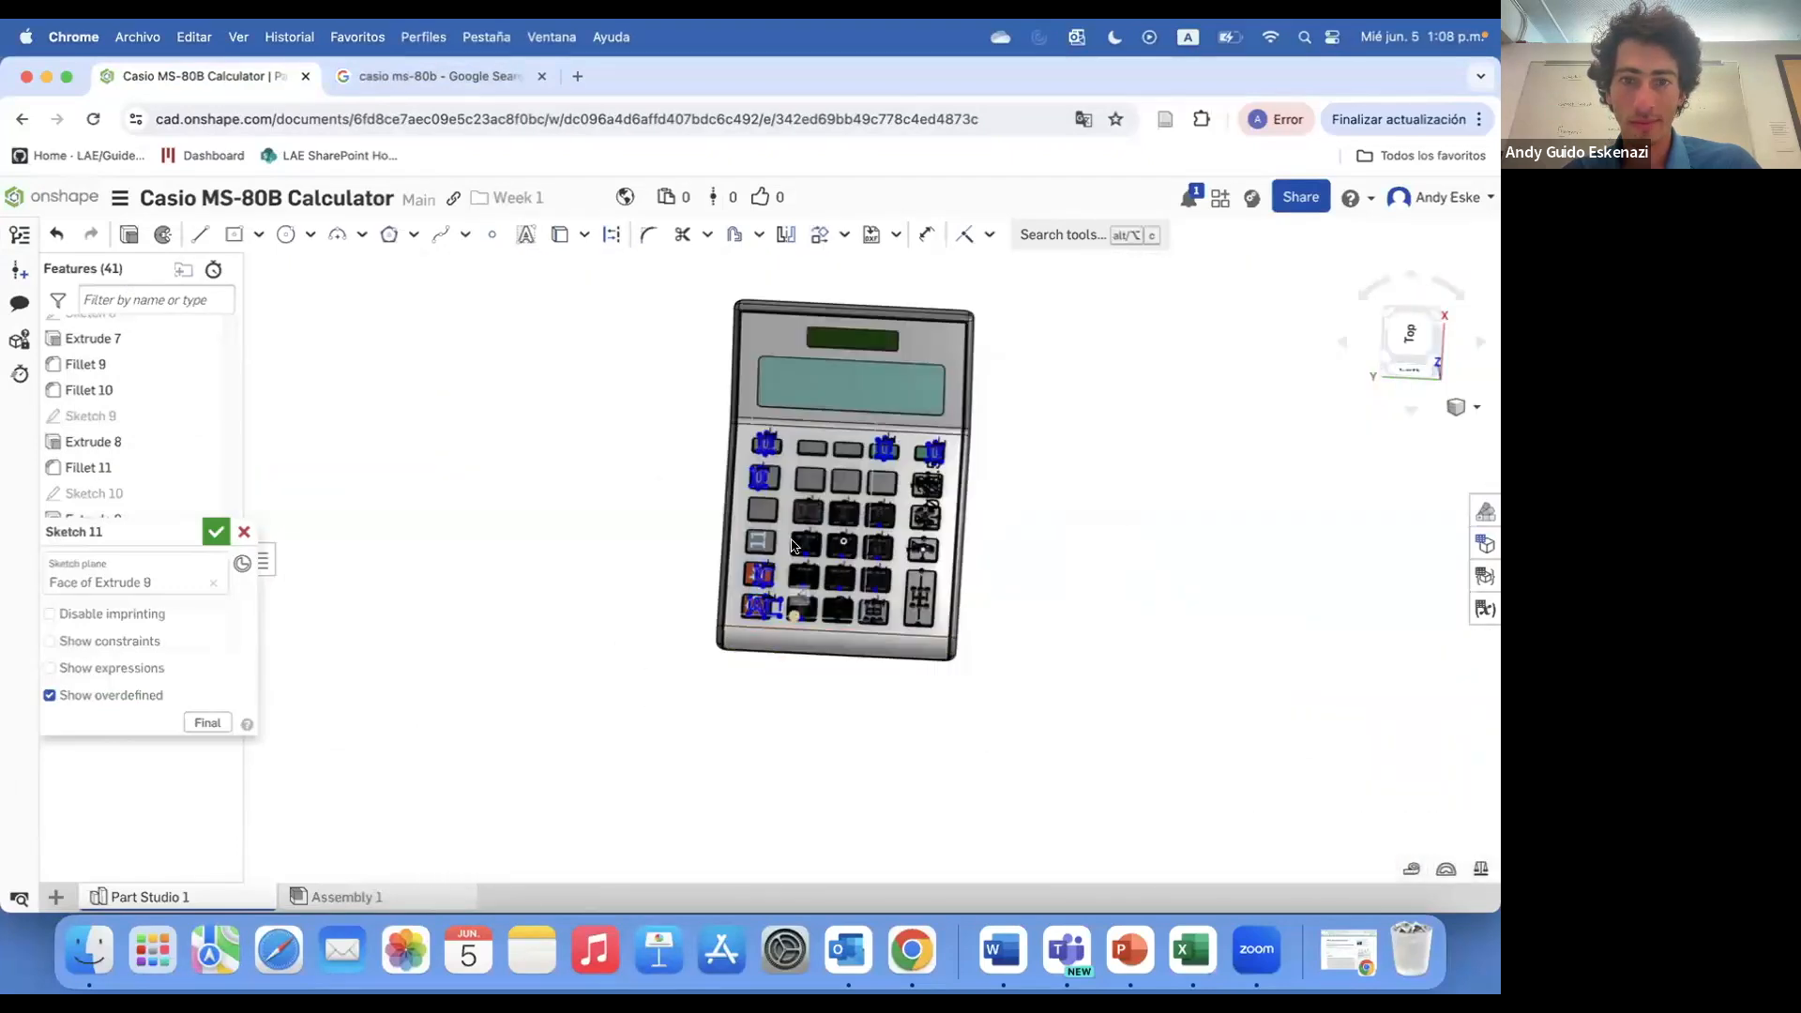
scroll(838, 449, up, 3)
click(407, 79)
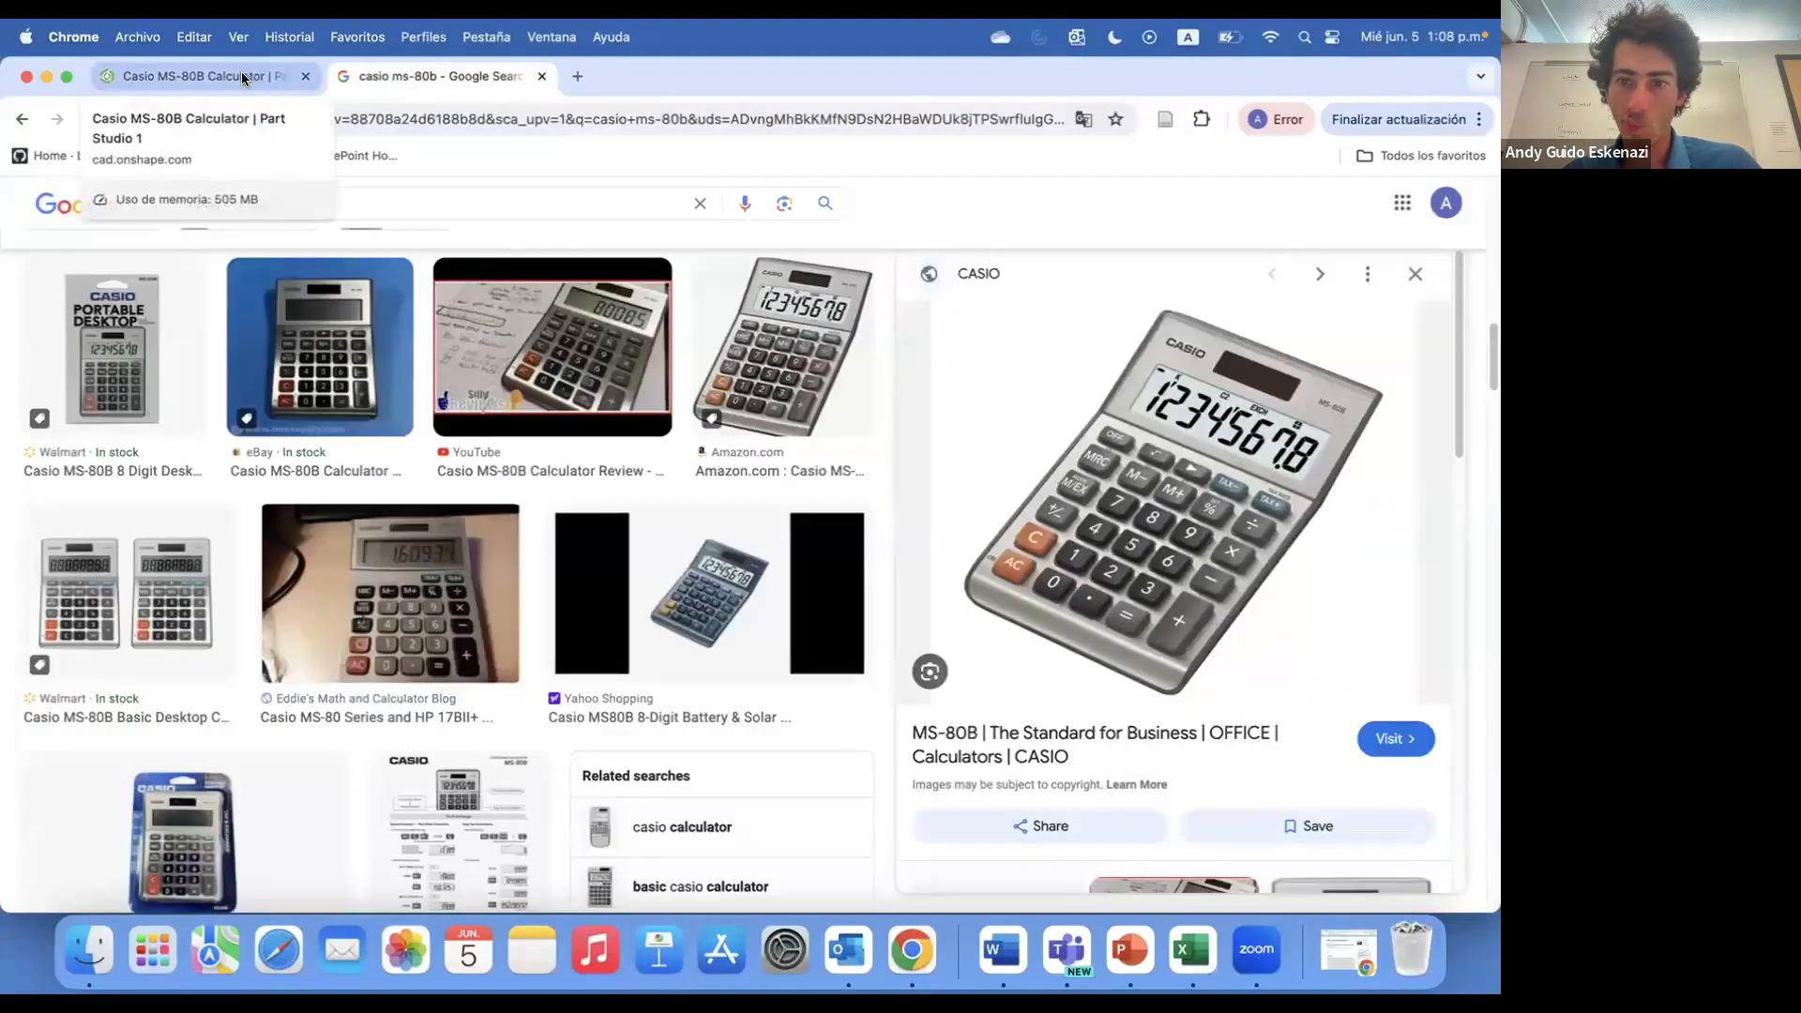
click(241, 76)
right_click(745, 495)
click(805, 532)
text(MRC)
key(Return)
- Change the text on the topmost key of the leftmost column to OFF, following the reference photo
click(407, 76)
click(206, 76)
right_click(769, 399)
click(802, 433)
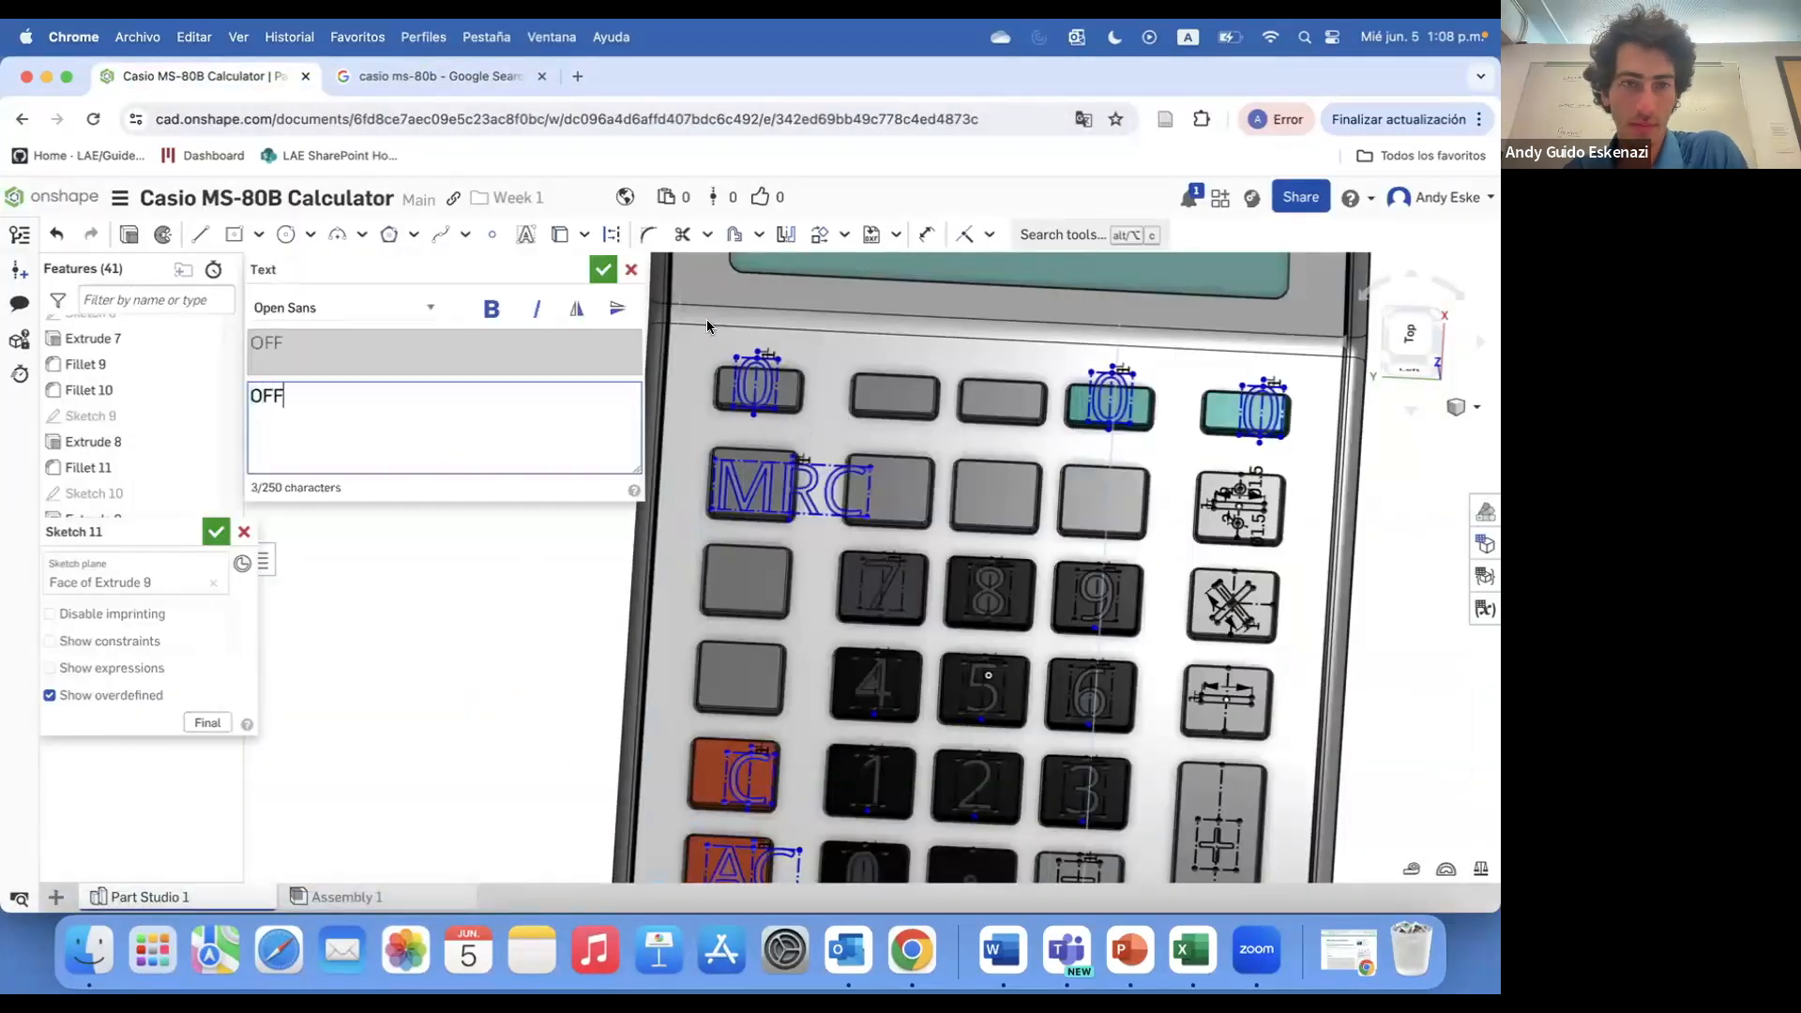
text(OFF)
key(Return)
- Change the text on the inner teal key to TAX-, following the reference photo
click(407, 76)
click(206, 76)
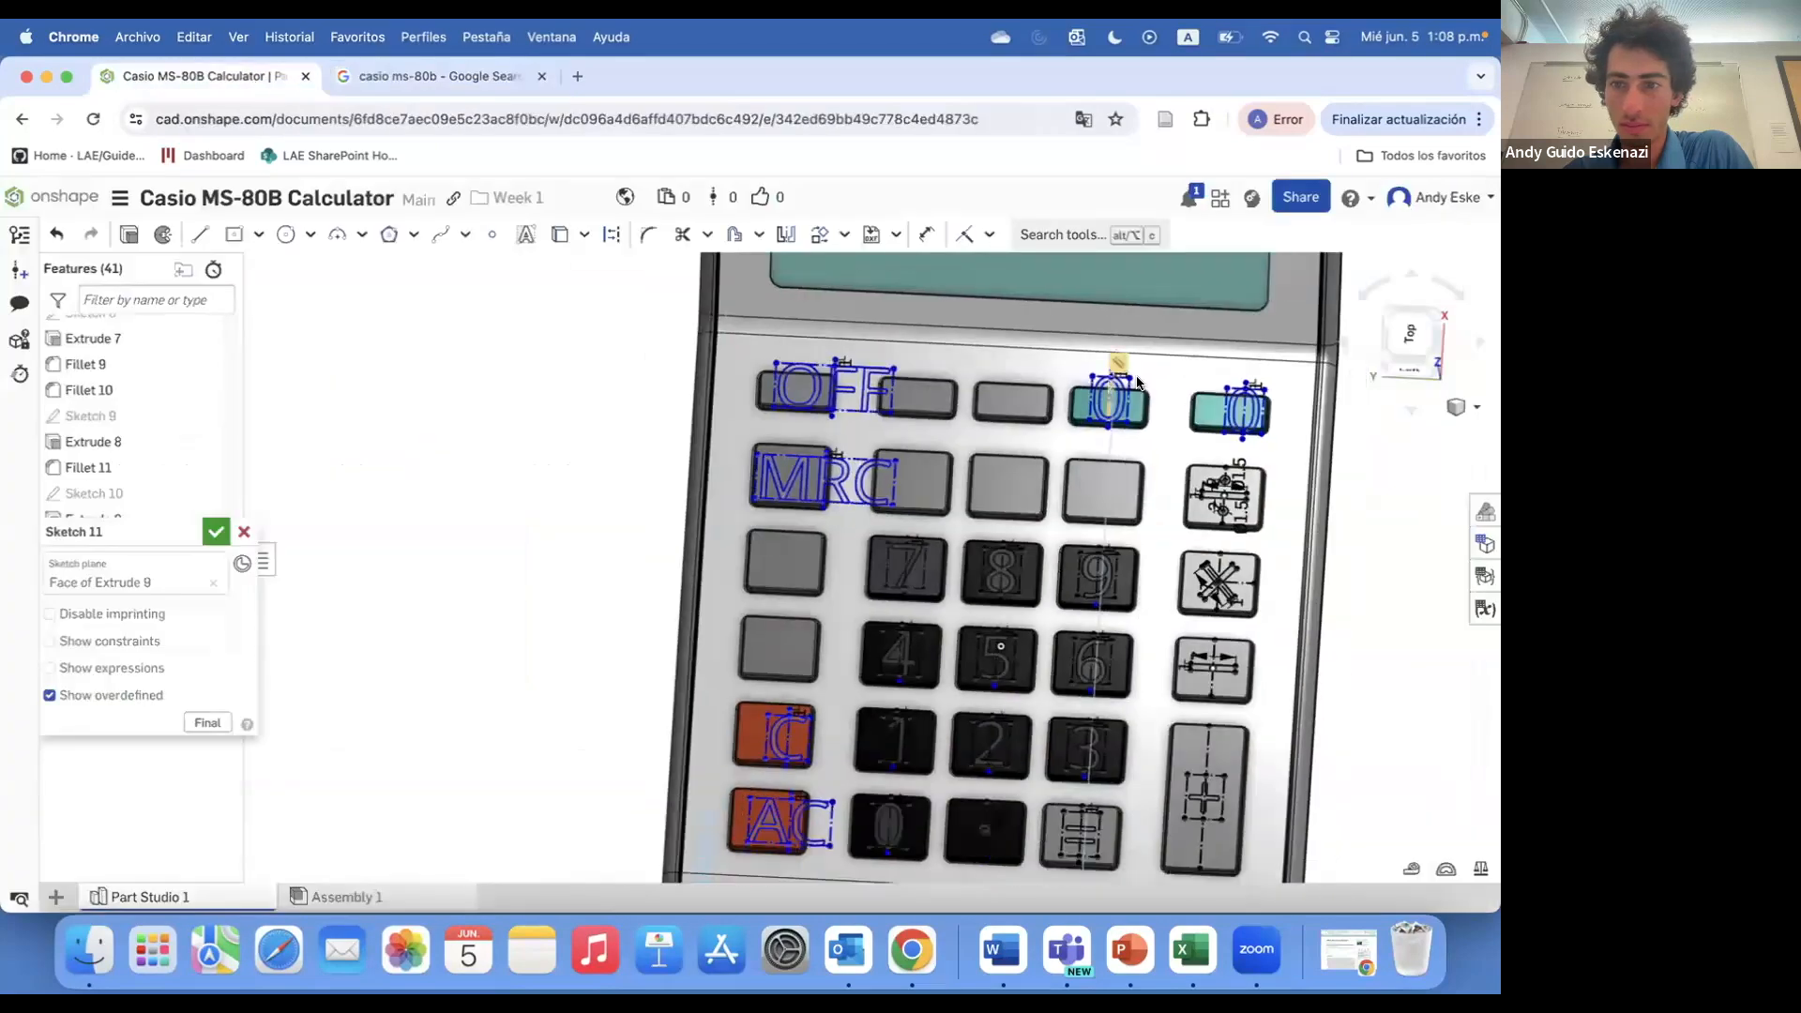
scroll(1136, 383, up, 3)
right_click(1098, 452)
click(1131, 486)
key(Return)
- Shift the TAX- text away from the outer teal key and change that key's text to TAX+
click(481, 80)
click(167, 76)
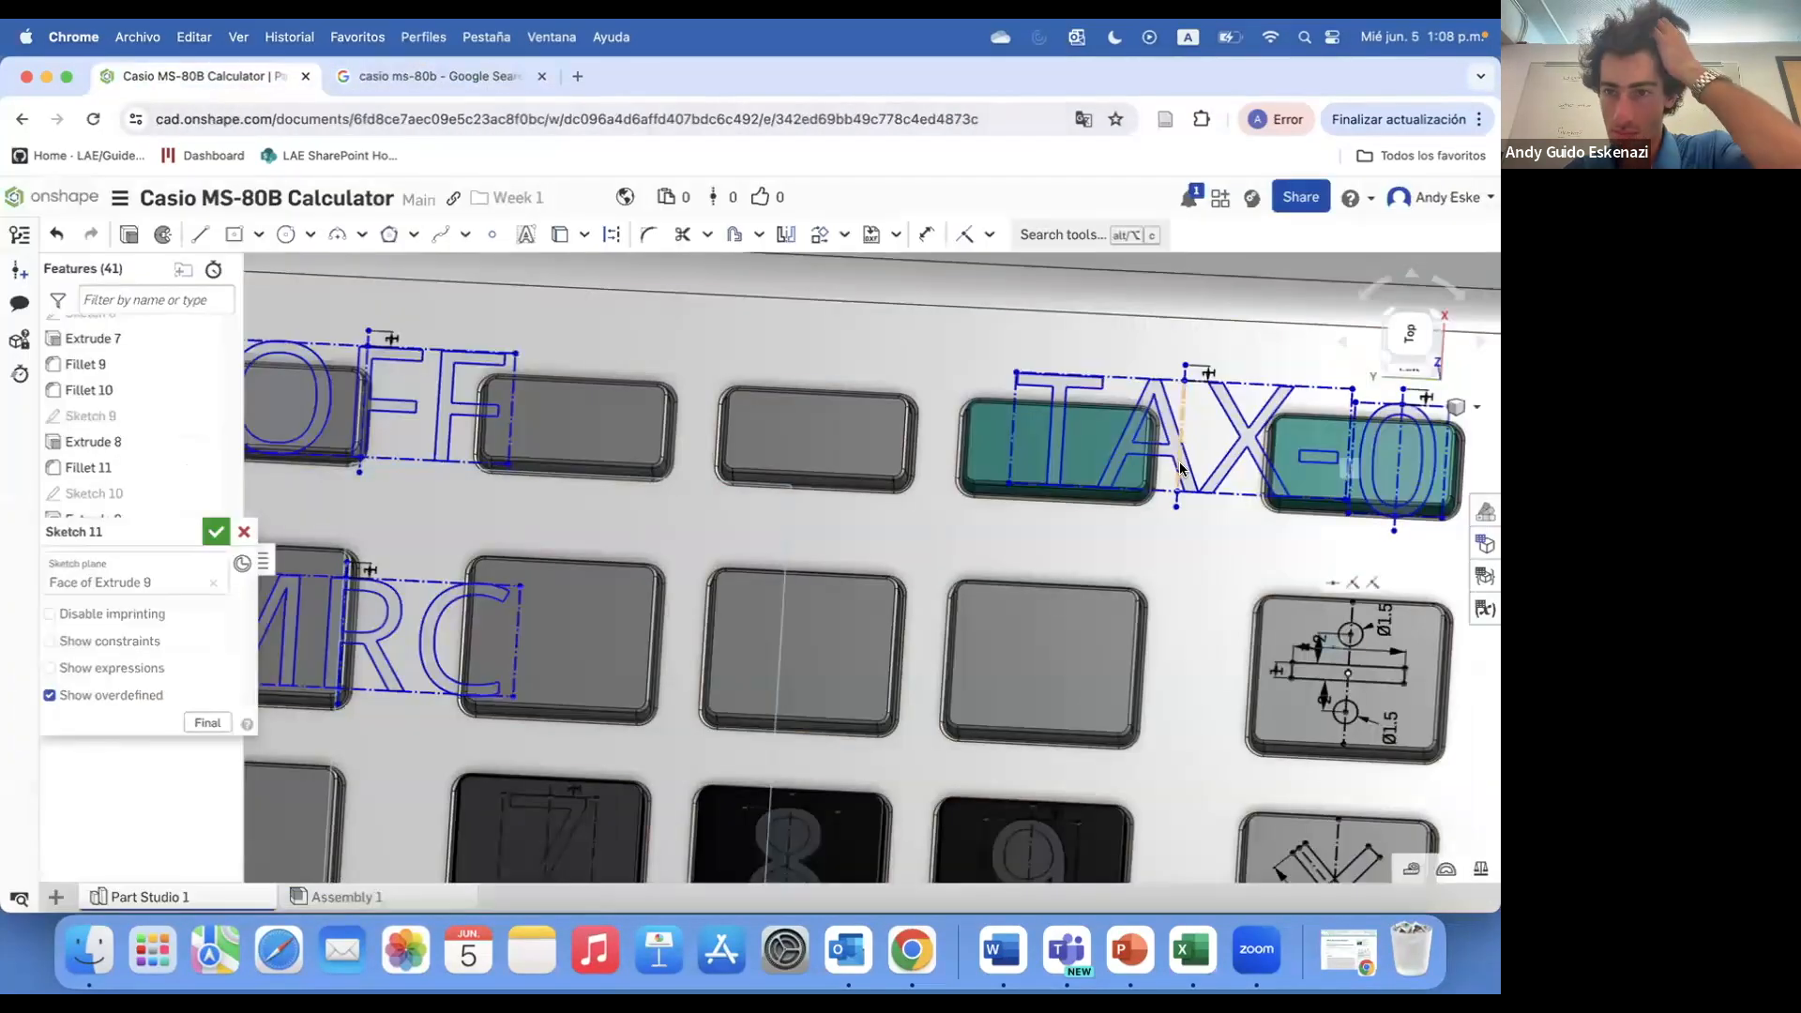
drag(1085, 376, 943, 382)
right_click(1354, 446)
click(1234, 481)
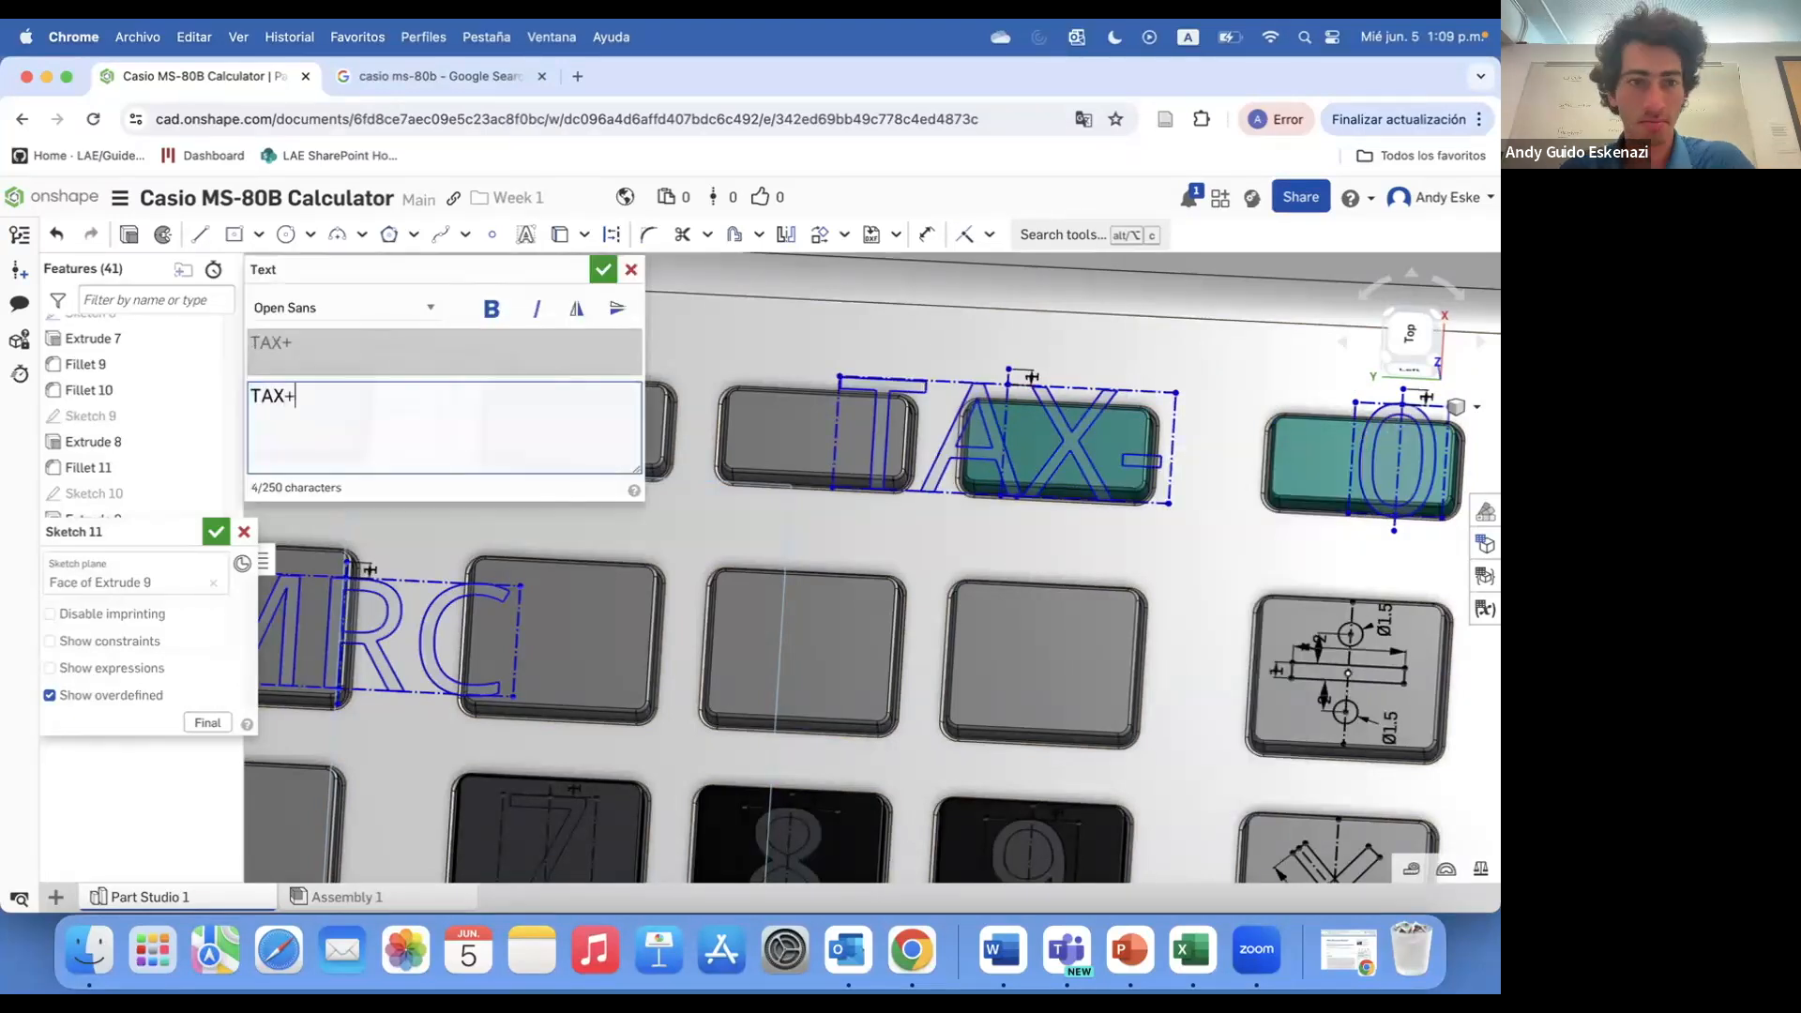
click(601, 273)
- Dimension the height of the OFF text box, trying 3 mm and then setting it to 4 mm
scroll(562, 329, down, 5)
scroll(548, 371, up, 8)
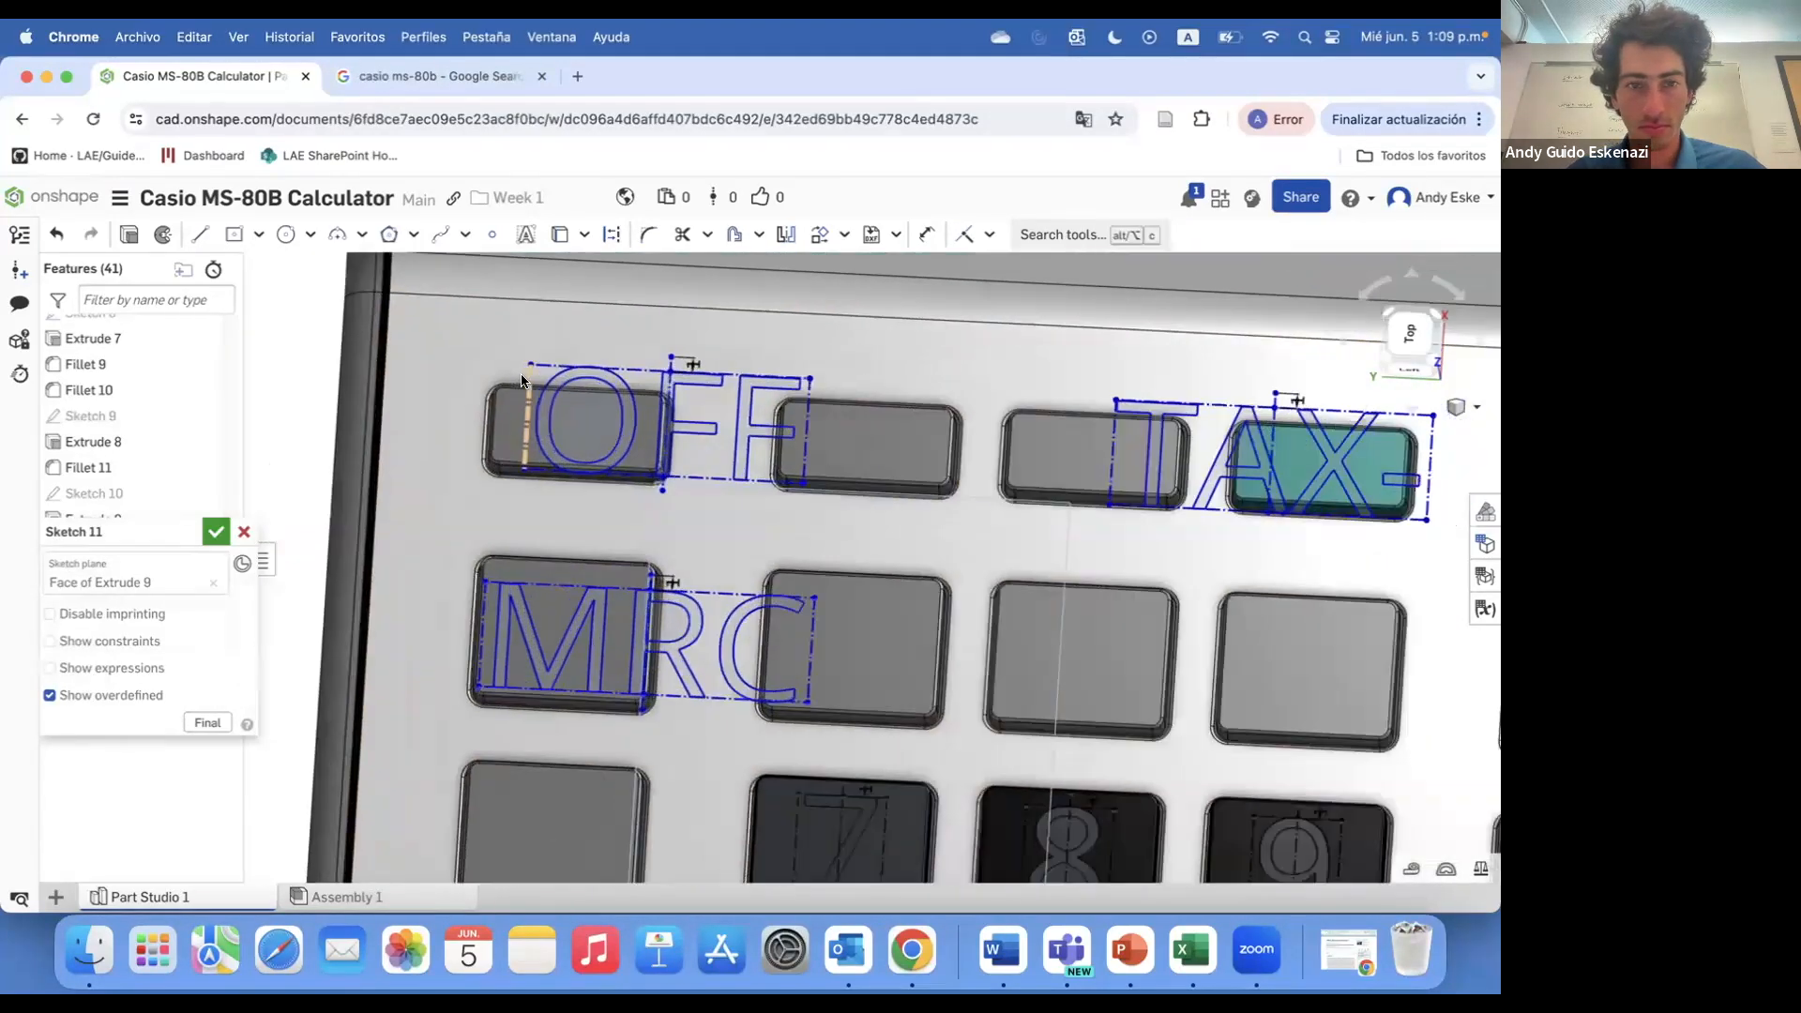
right_drag(547, 378, 548, 412)
key(d)
click(529, 454)
click(356, 458)
text(3)
key(Return)
click(361, 516)
text(4)
key(Return)
scroll(644, 442, up, 3)
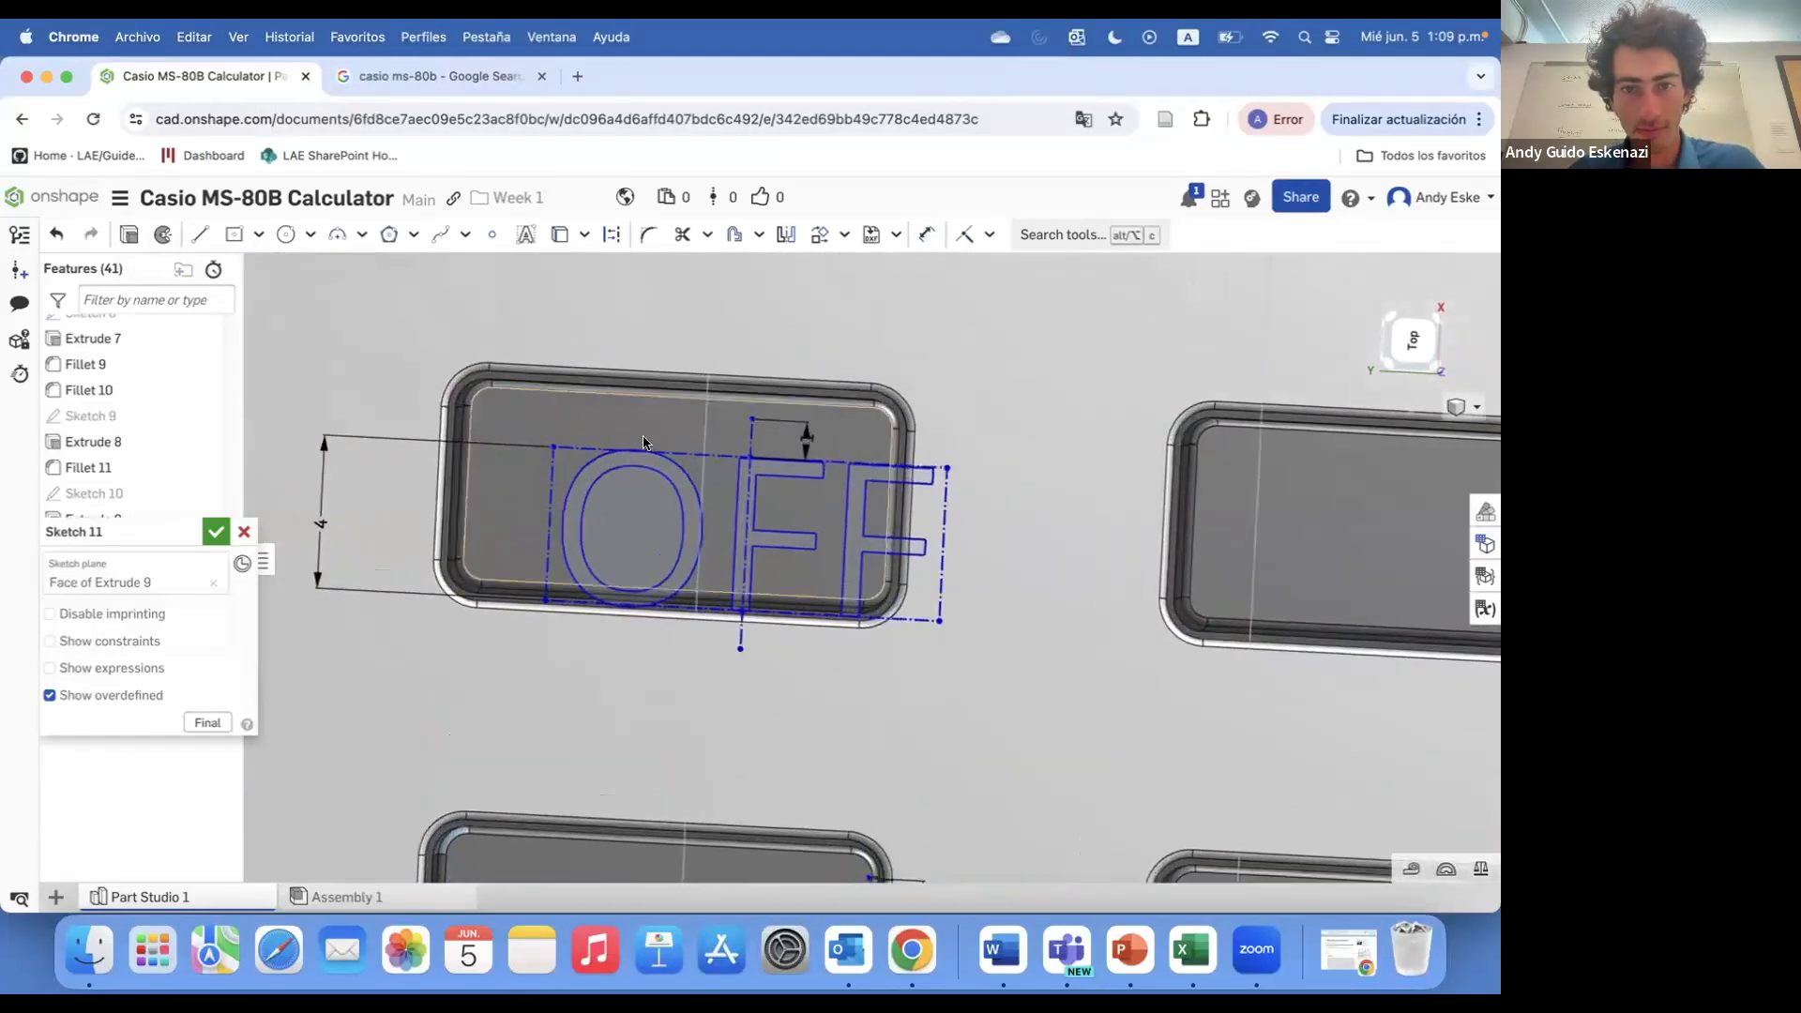
right_click(806, 436)
key(Escape)
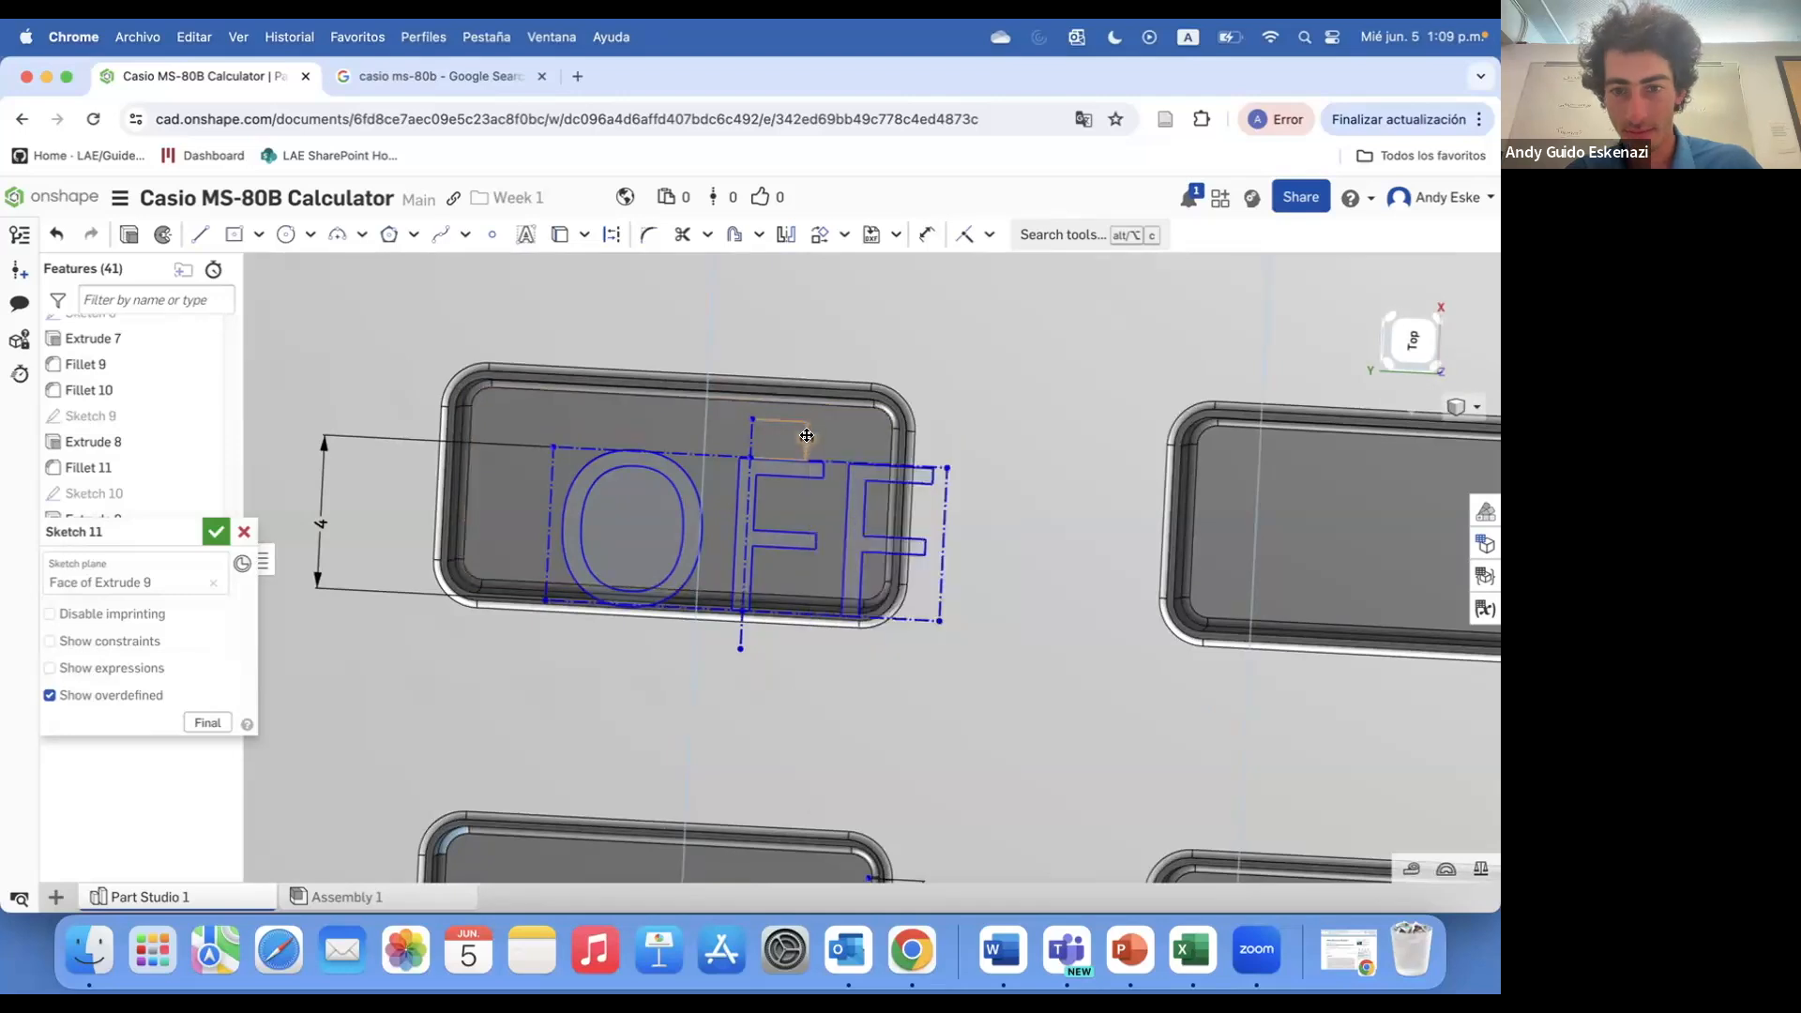
- Centre the OFF text on its key by constraining the ends of its construction centreline to the key's edges
click(876, 450)
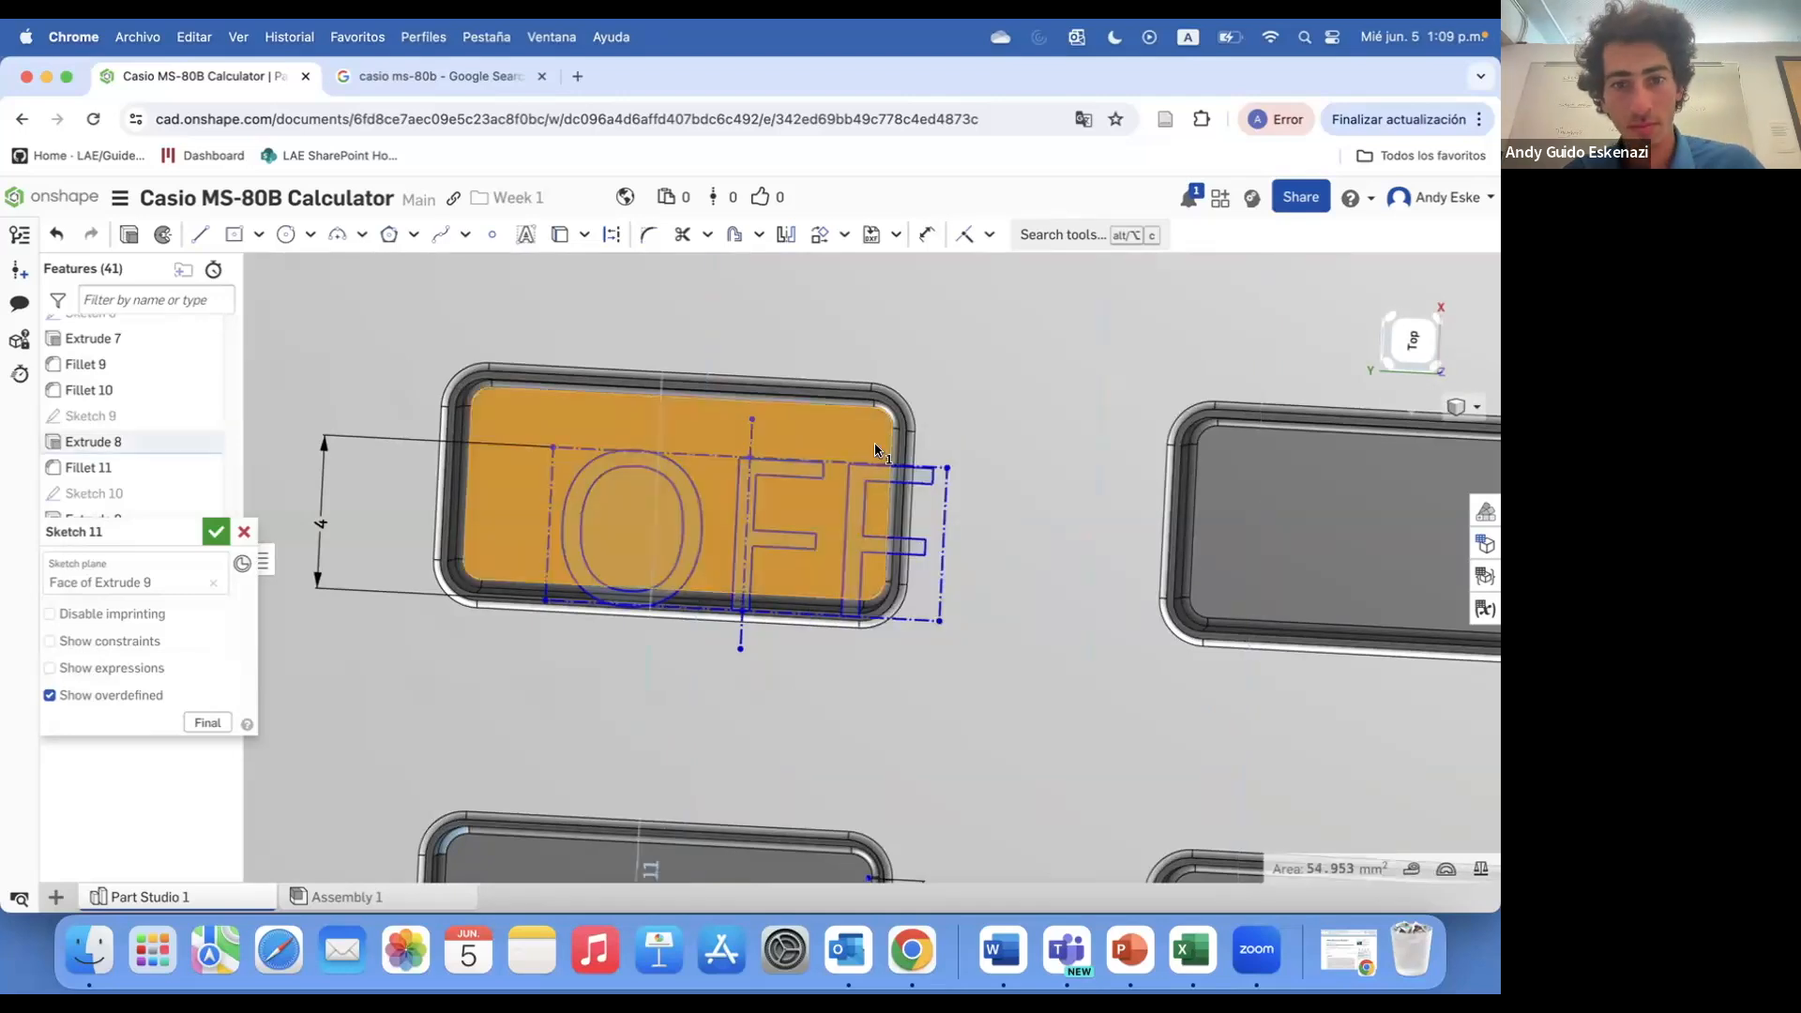
key(d)
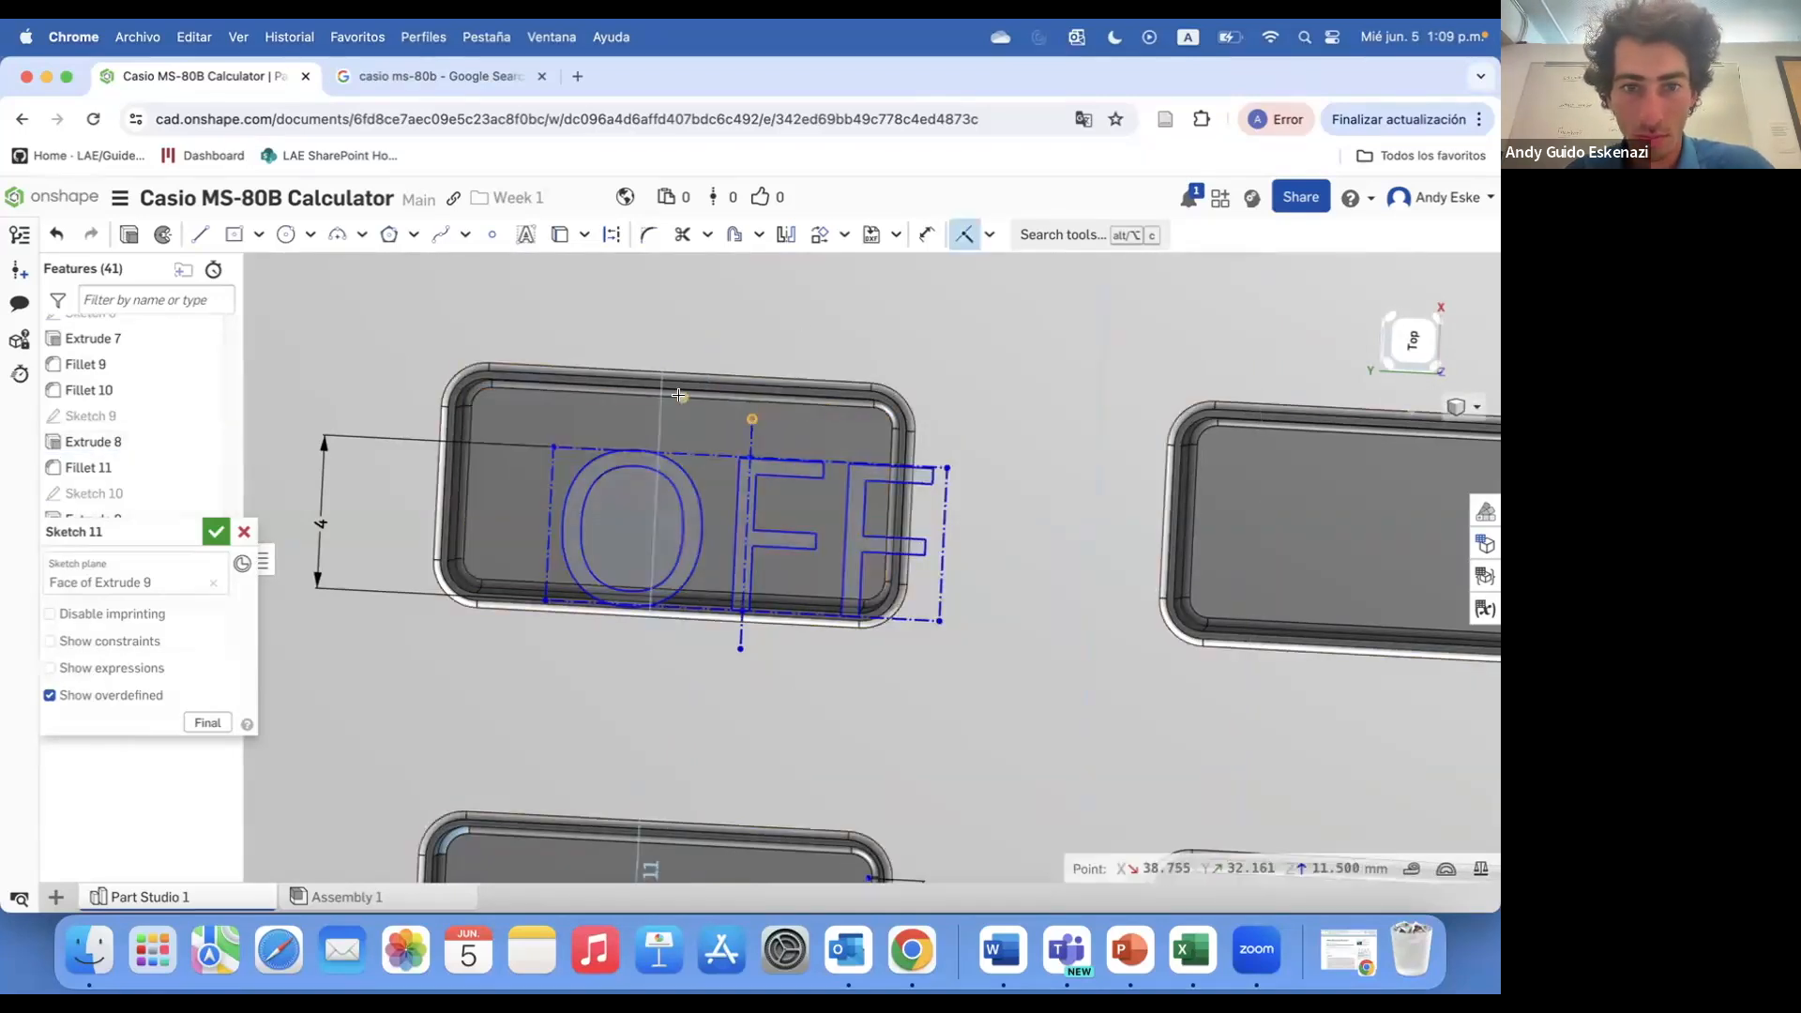
scroll(727, 657, up, 10)
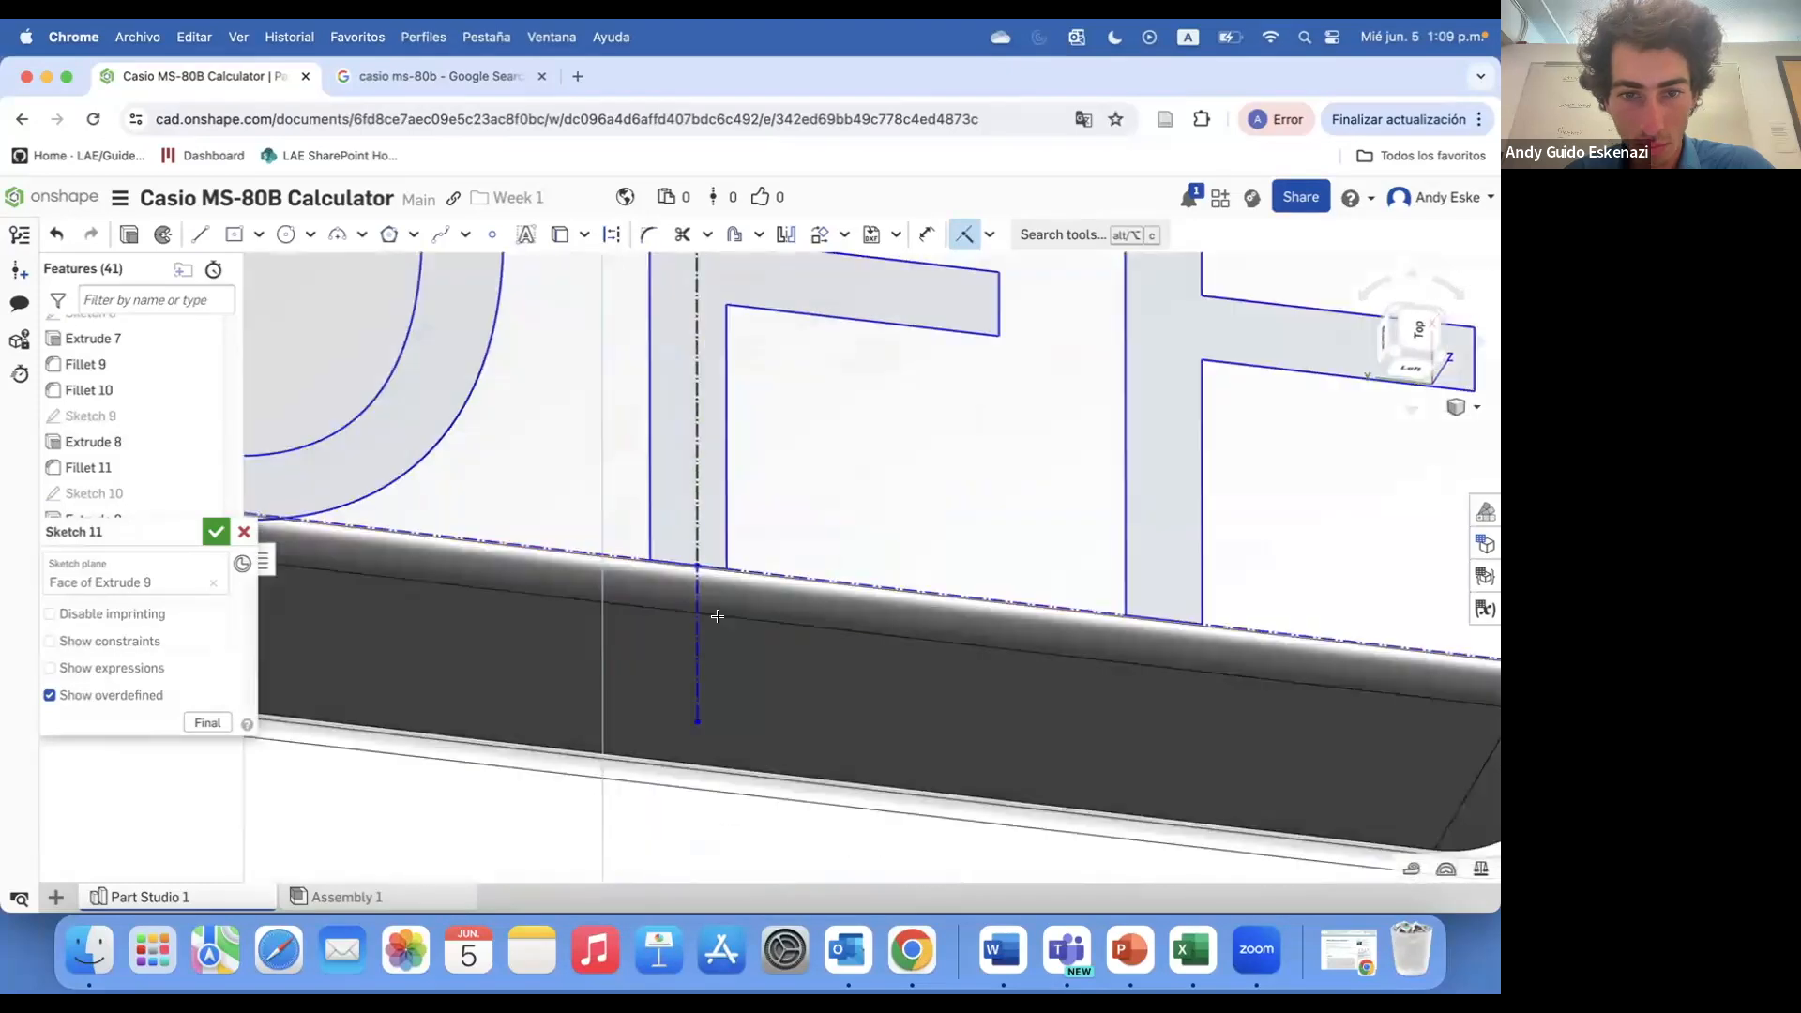
scroll(741, 678, down, 5)
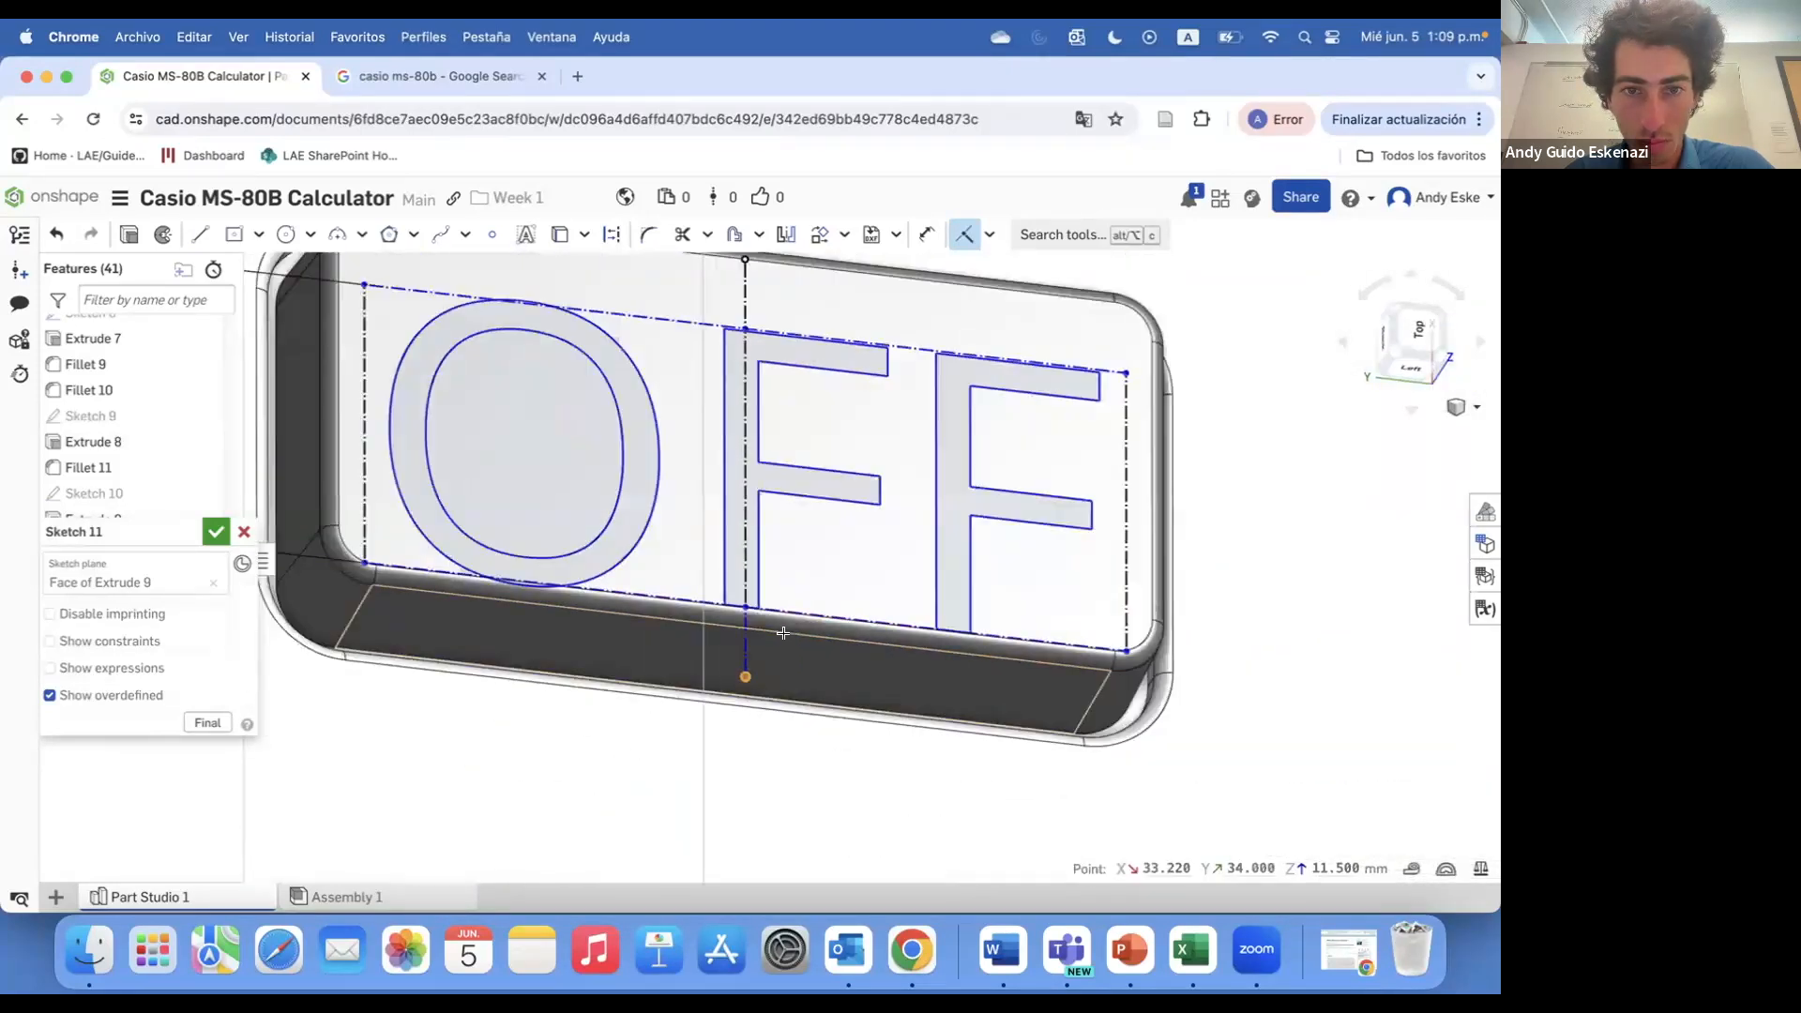
scroll(678, 622, up, 6)
scroll(894, 349, down, 8)
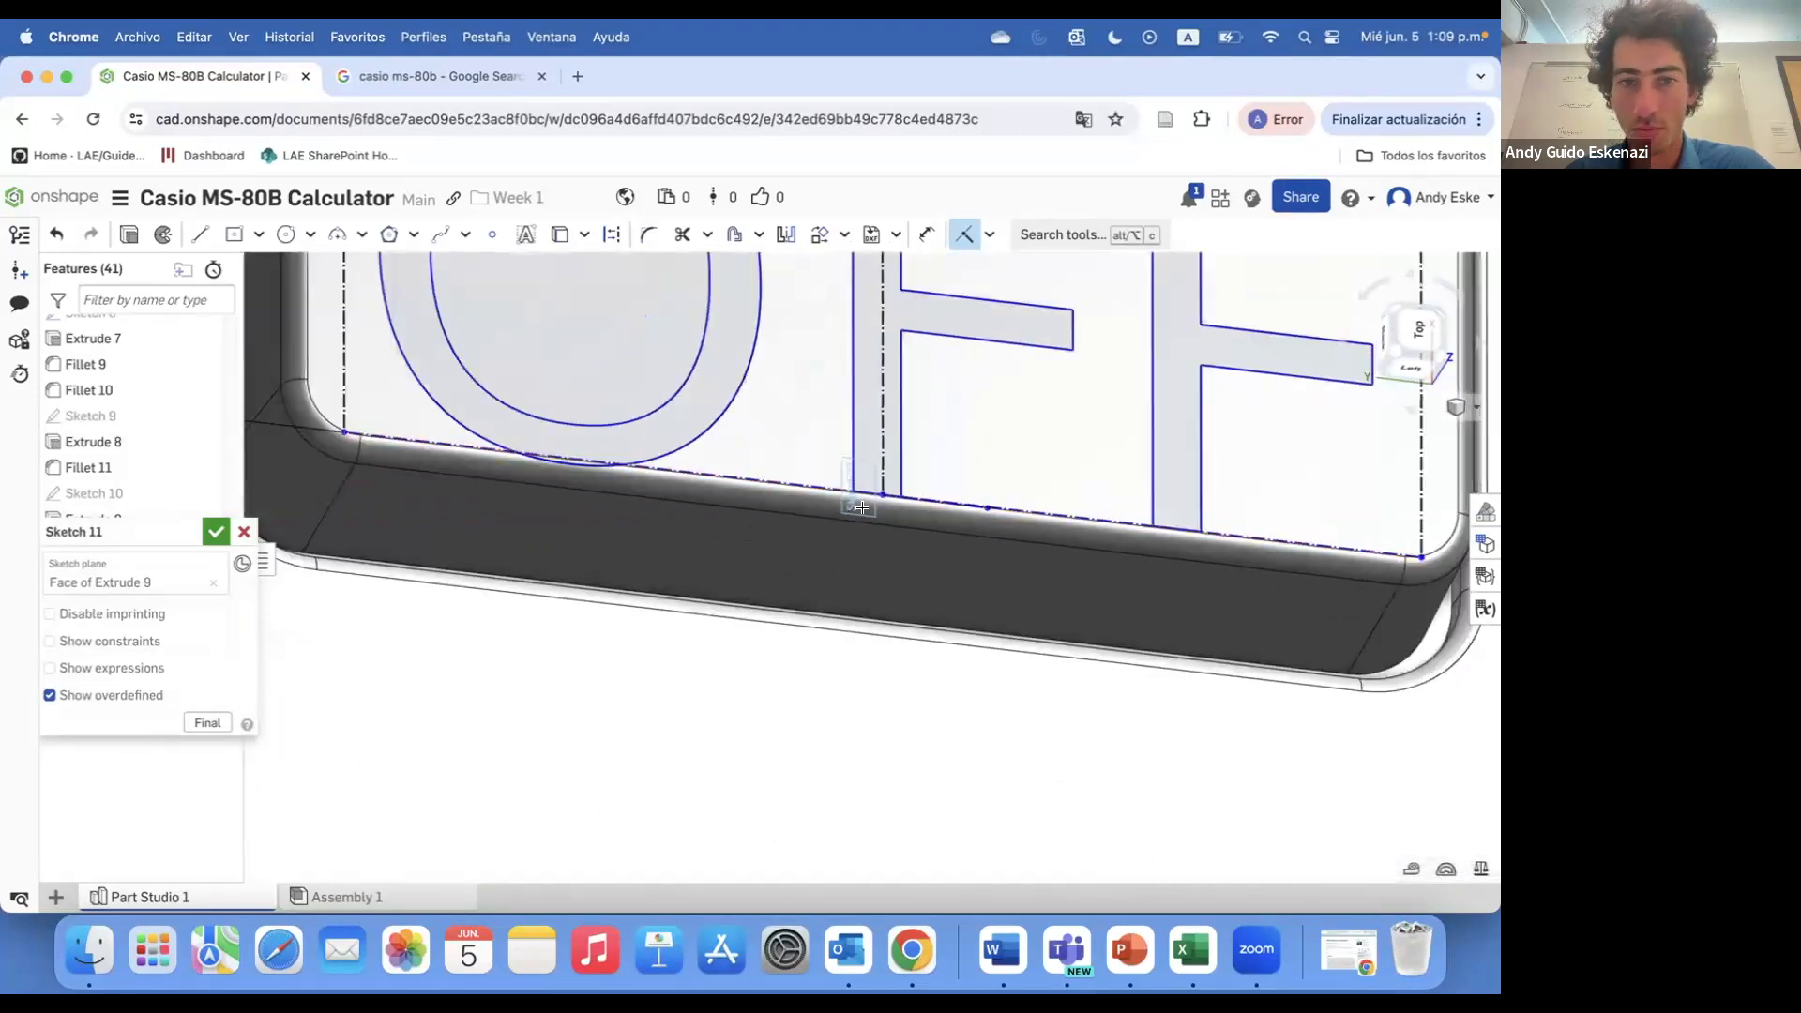
scroll(886, 526, up, 10)
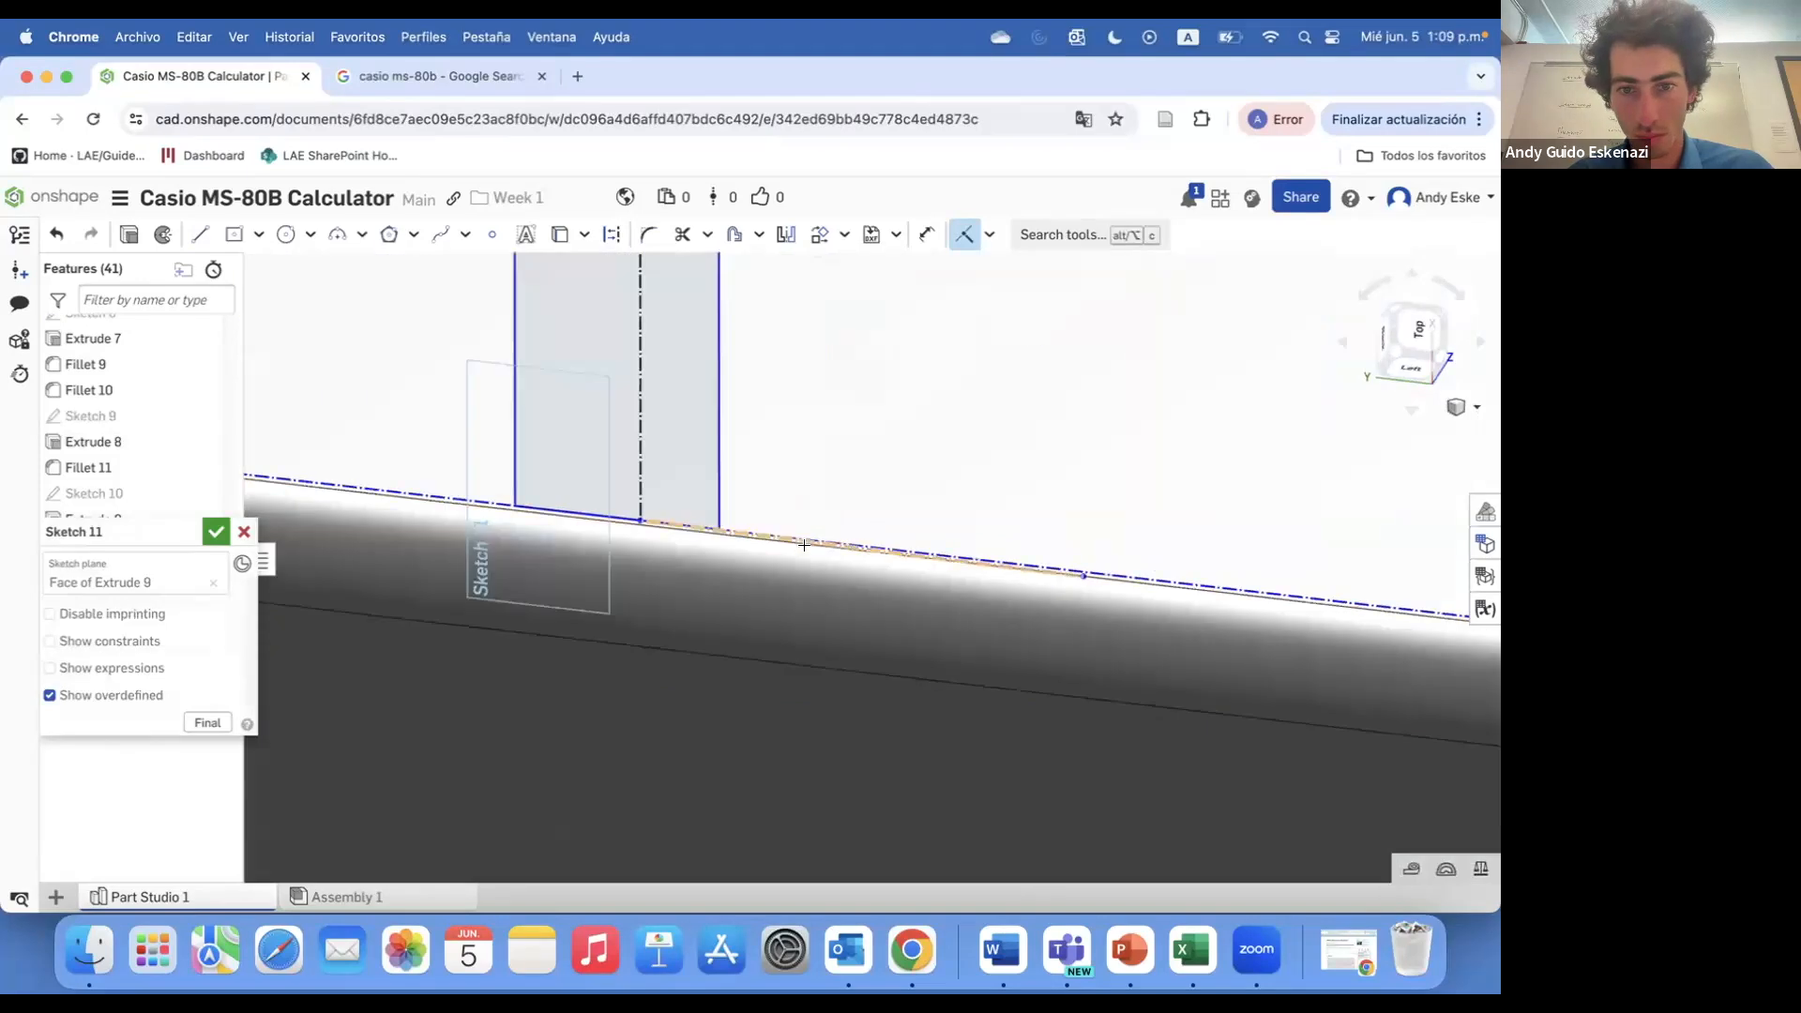
click(879, 550)
click(965, 234)
click(641, 470)
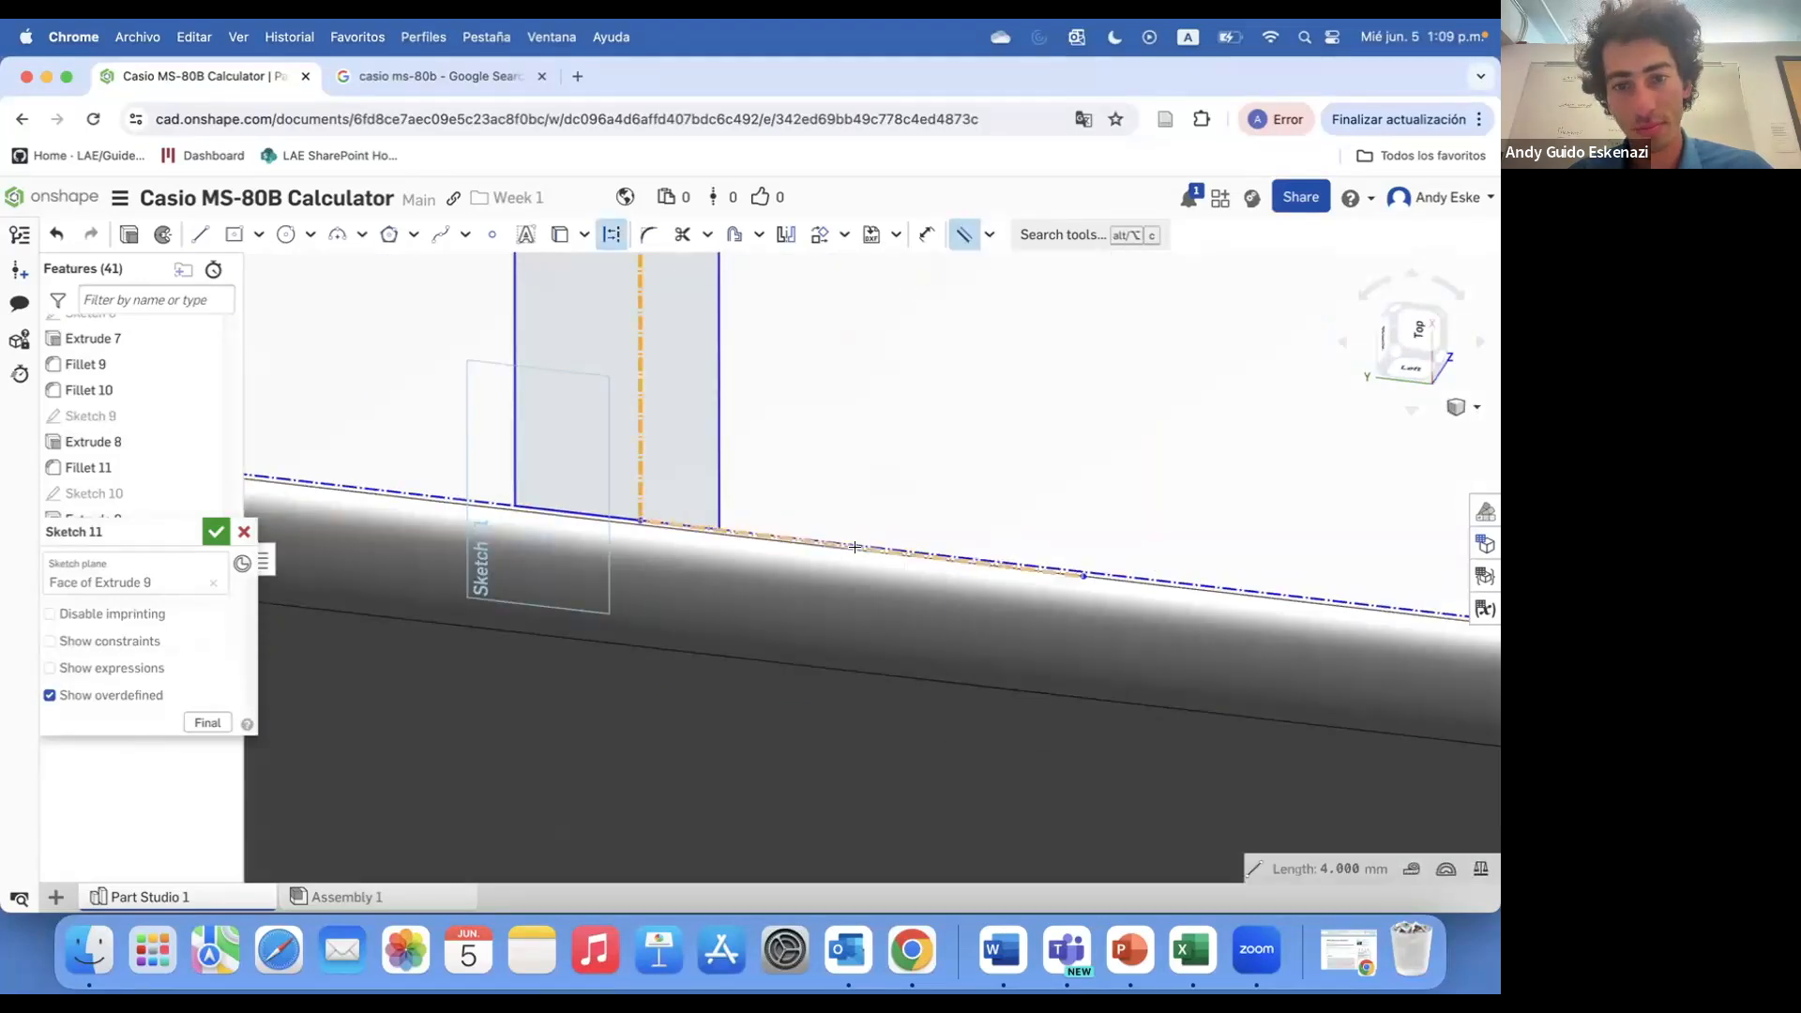
- Delete the existing TAX- and TAX+ texts from the two teal keys
scroll(854, 547, down, 10)
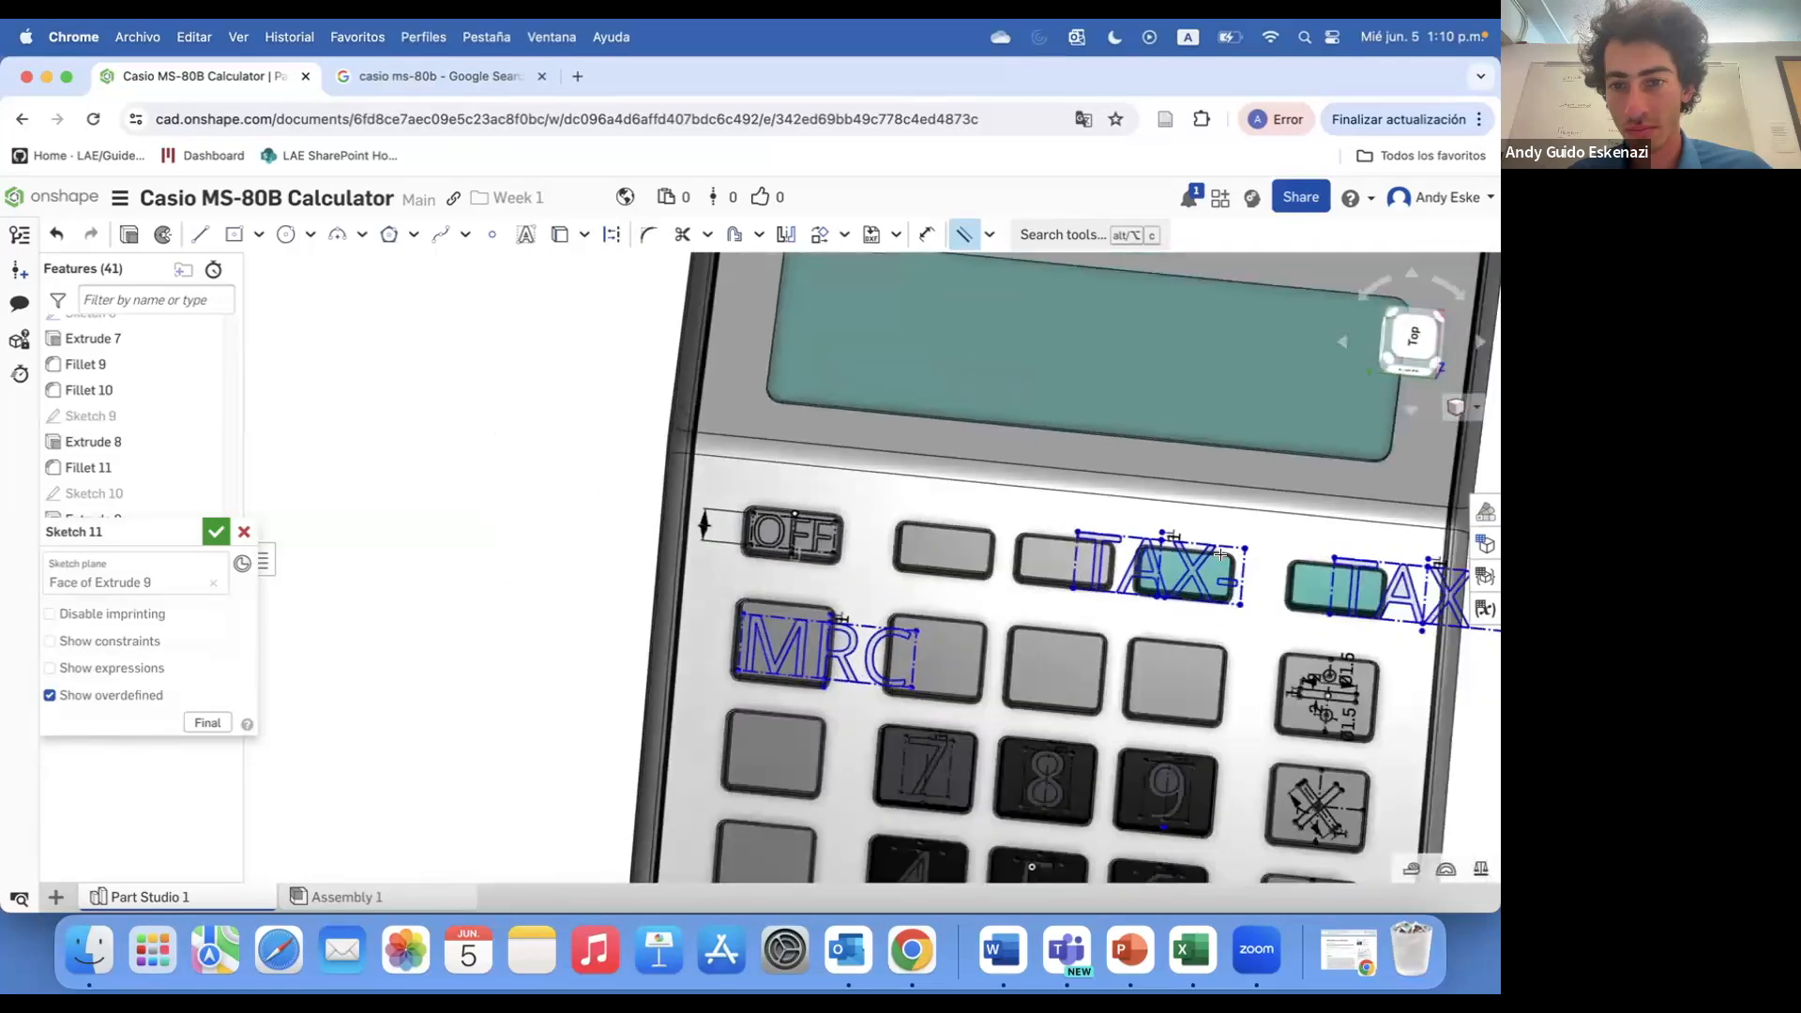
scroll(1221, 555, up, 3)
key(Escape)
drag(990, 457, 1310, 676)
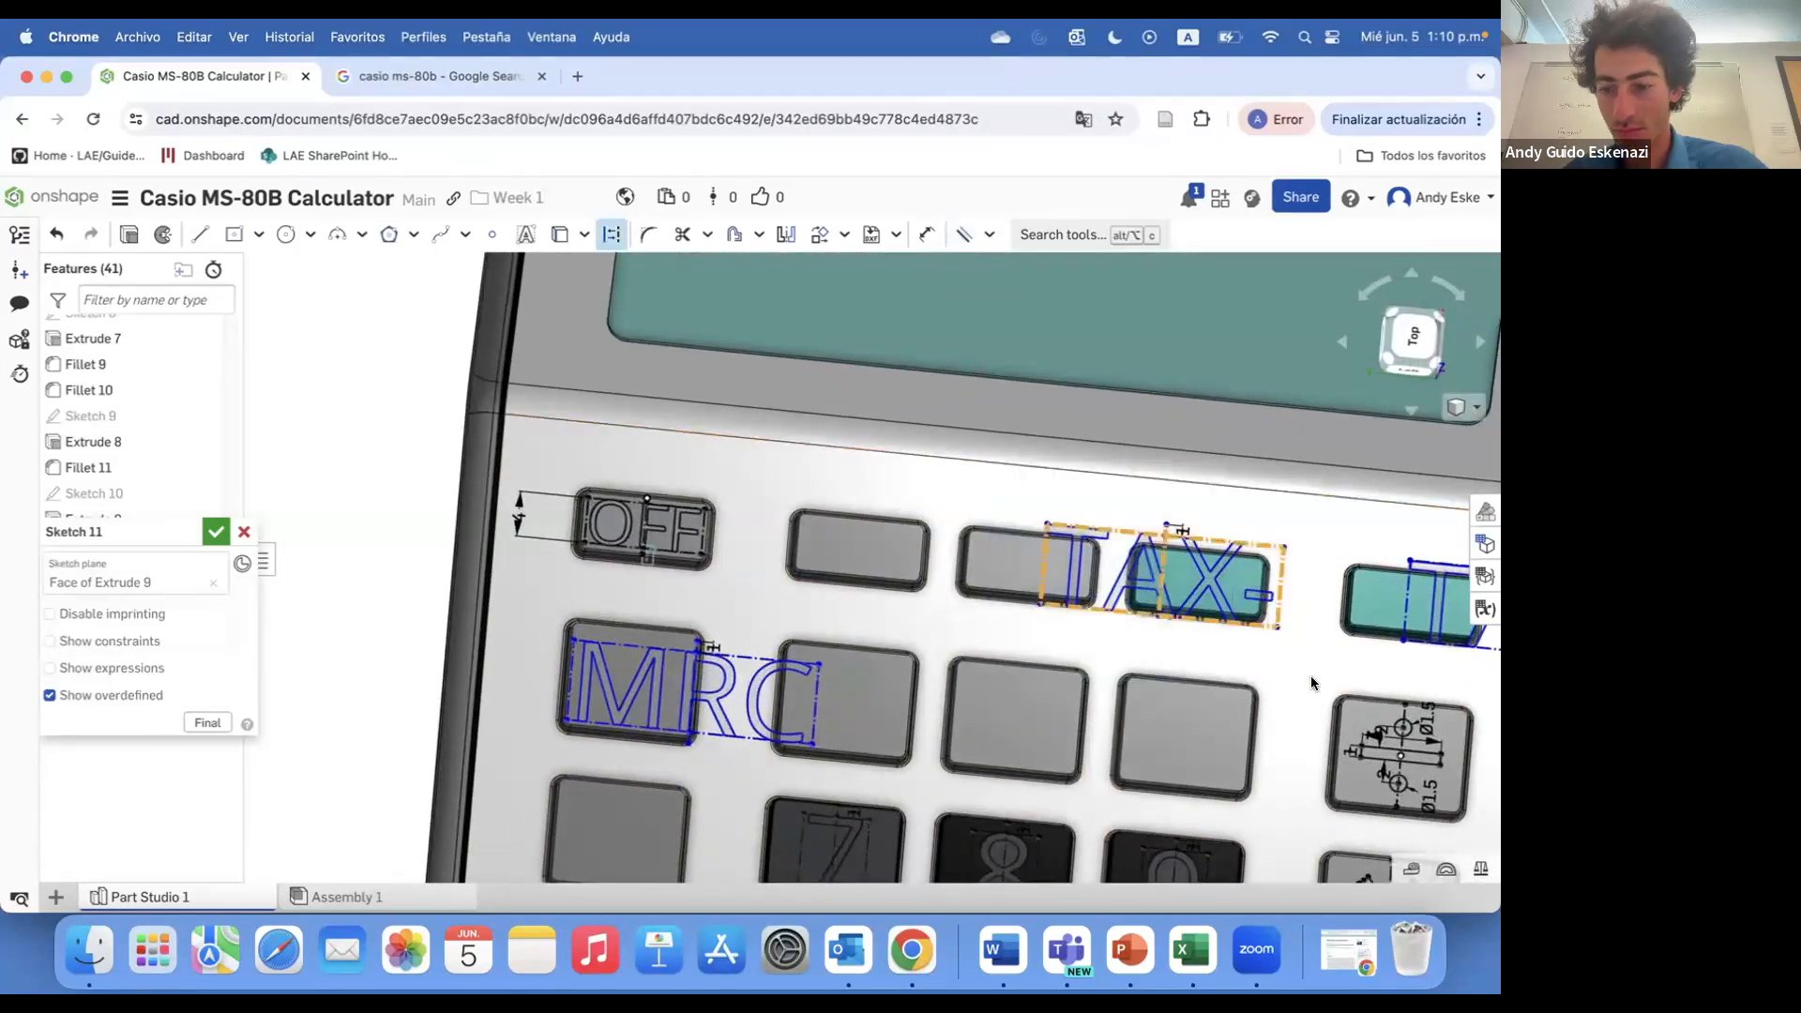
scroll(1310, 675, down, 5)
key(Delete)
- Copy the OFF text with its height dimension and paste a copy onto each of the two teal keys
scroll(1338, 651, up, 5)
drag(570, 477, 786, 634)
key(d)
key(ctrl+c)
scroll(735, 569, down, 3)
key(ctrl+v)
click(1145, 594)
key(ctrl+v)
click(1327, 615)
- Change the pasted text on the inner teal key to TAX-
scroll(1161, 630, up, 3)
right_click(1161, 630)
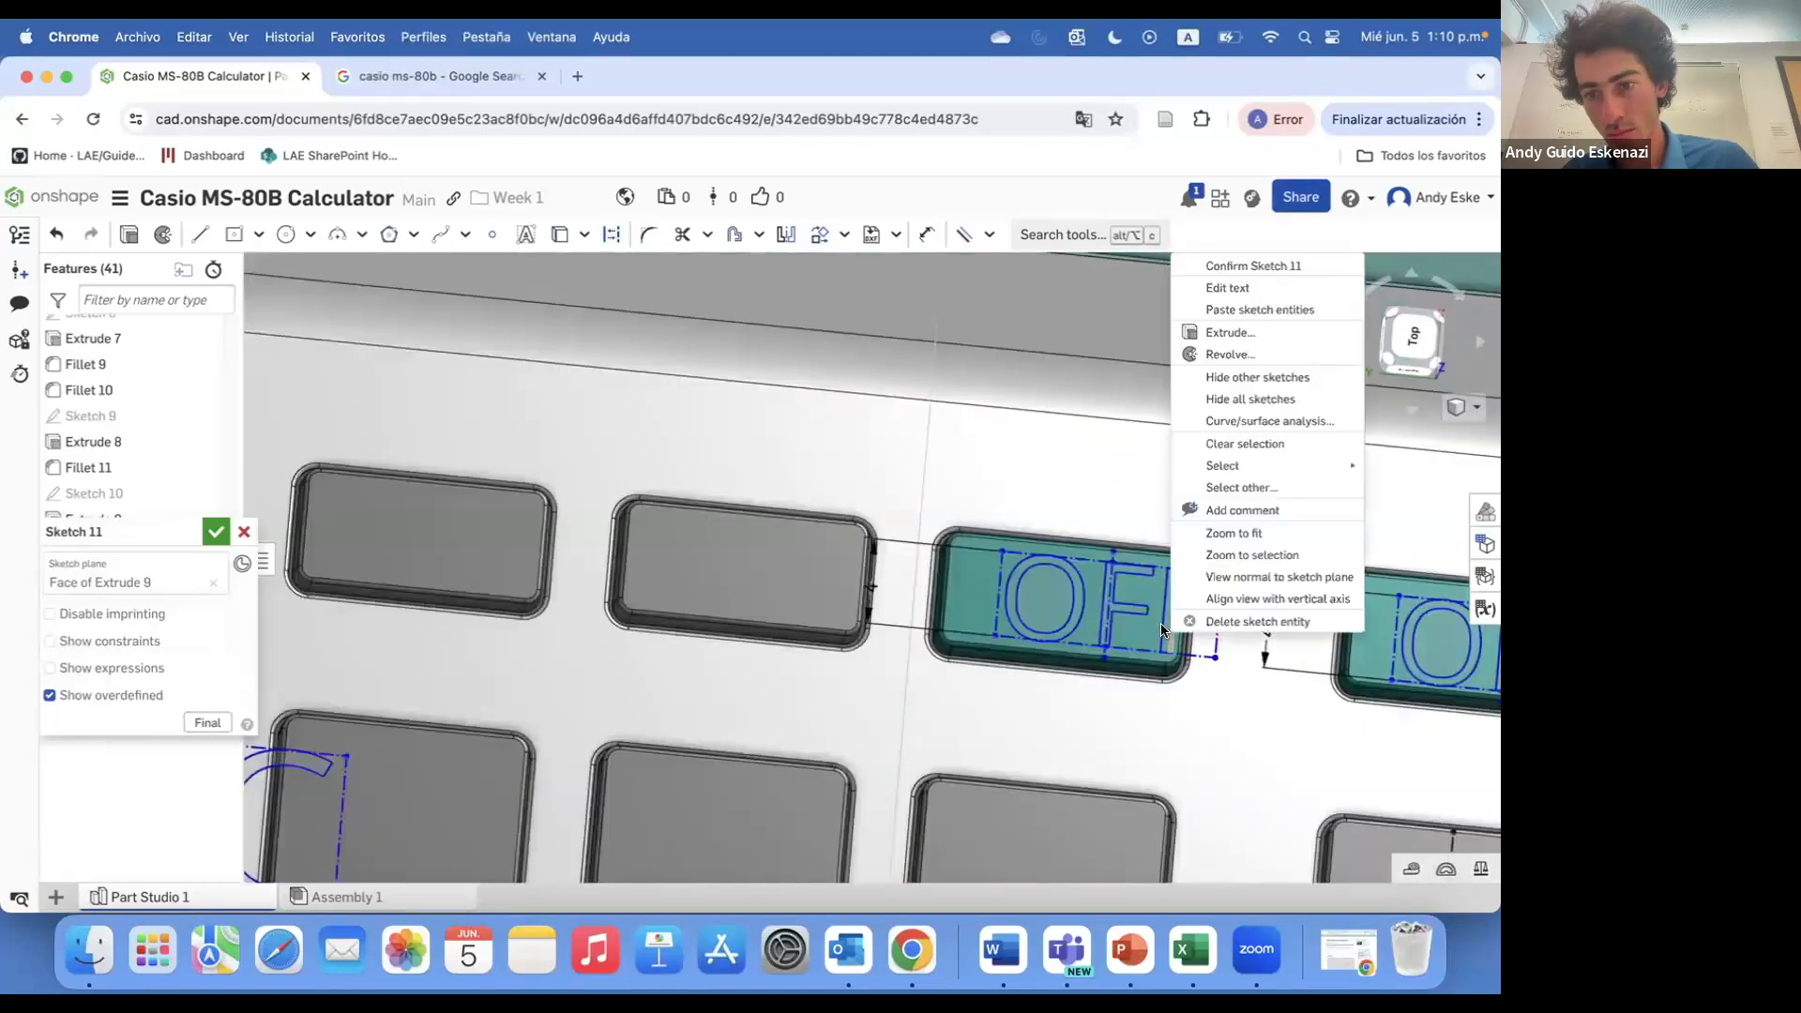
click(1229, 288)
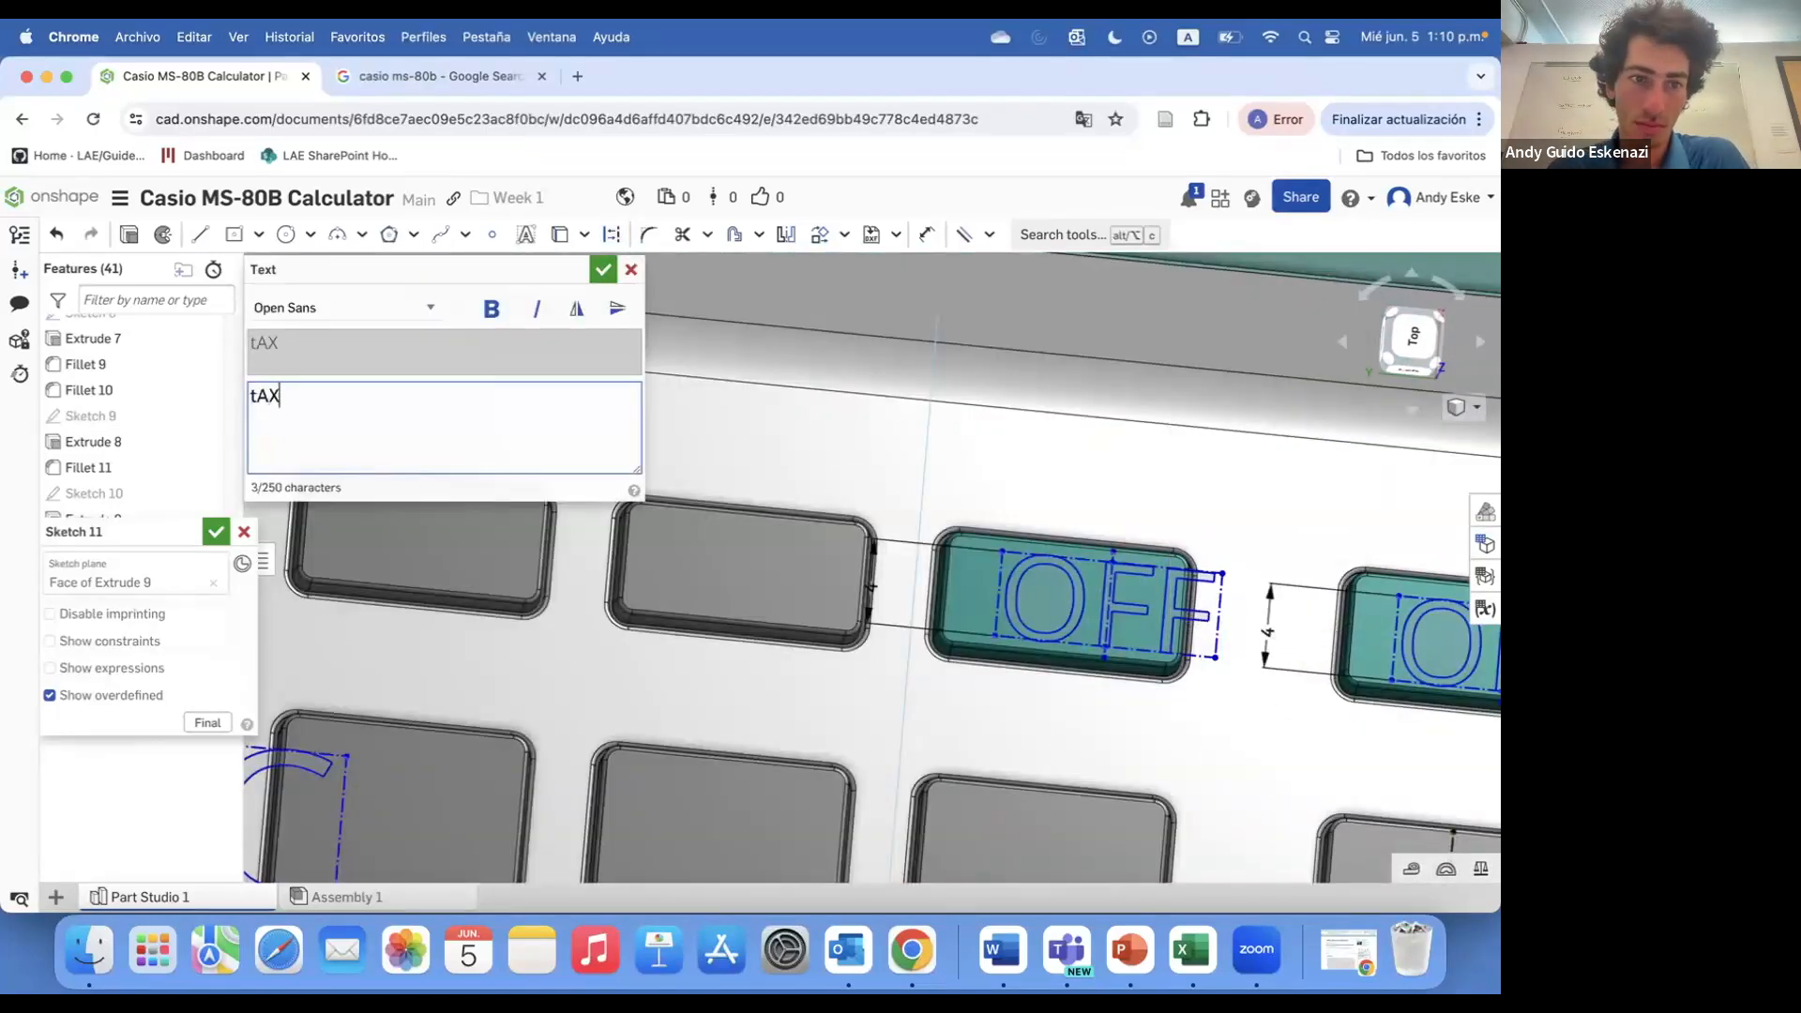
click(603, 271)
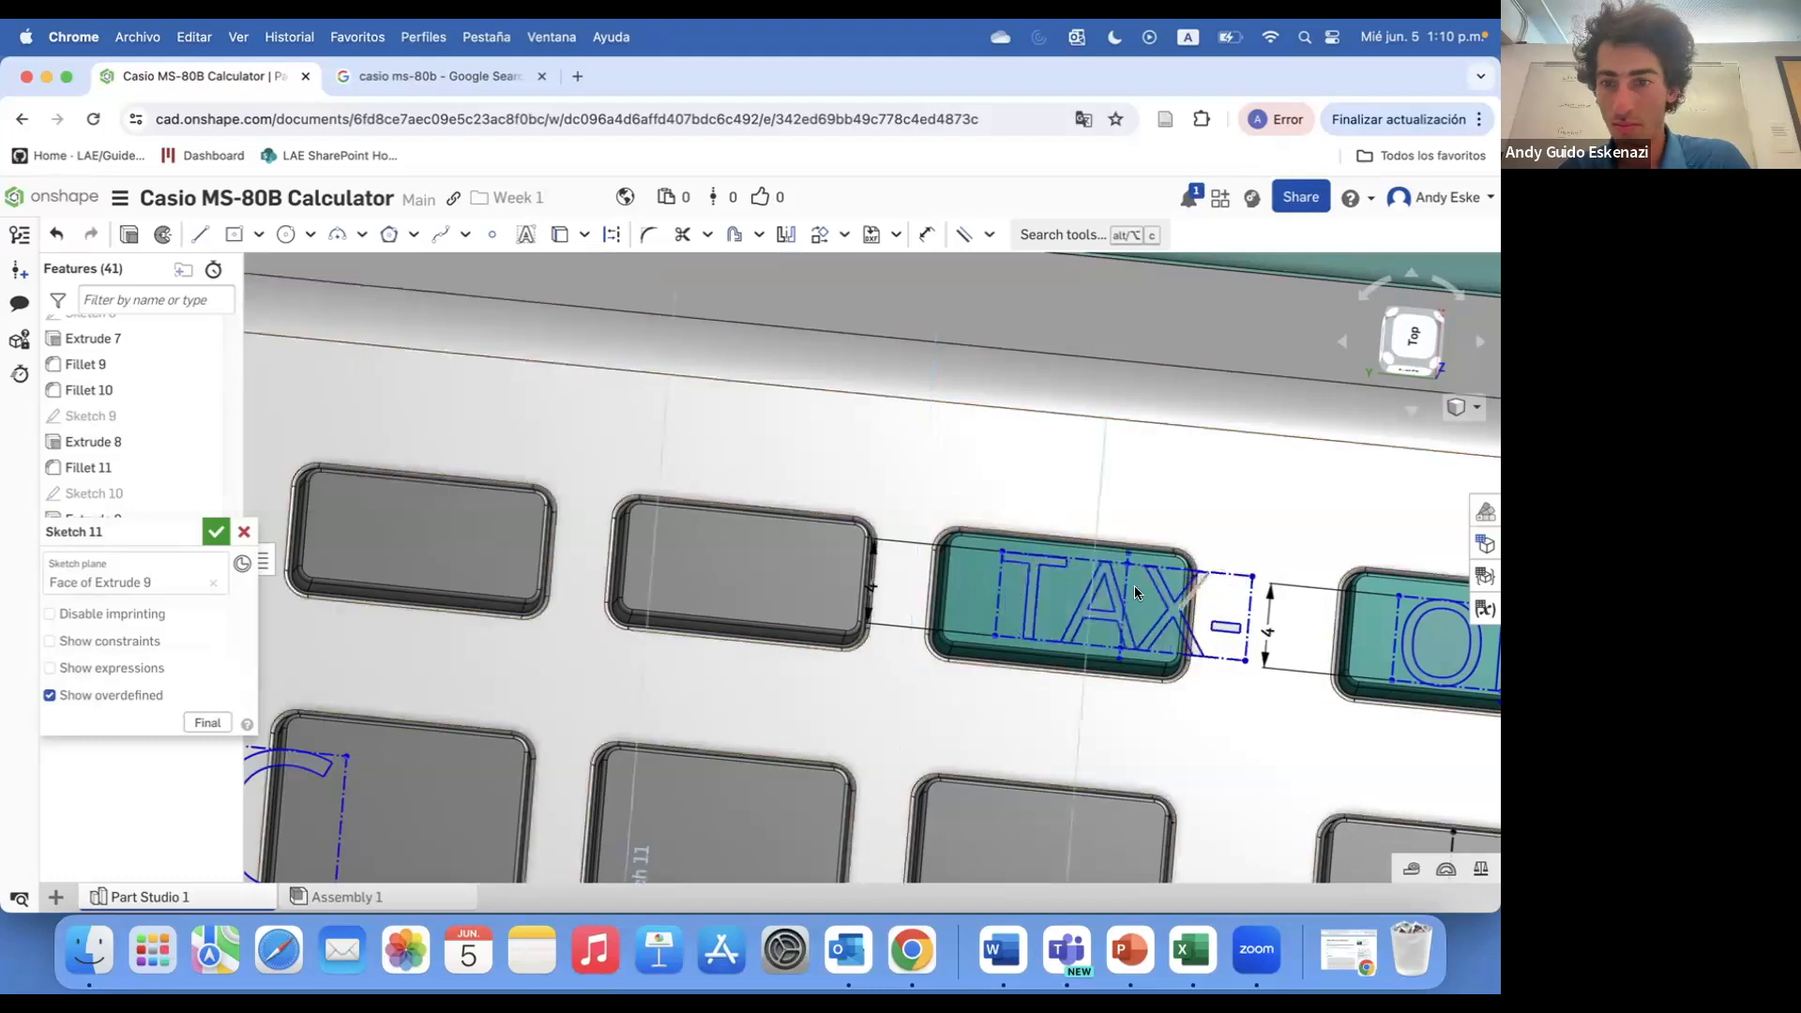
- Change the pasted text on the outer teal key to TAX+
scroll(1364, 609, down, 2)
right_click(1335, 608)
click(1202, 291)
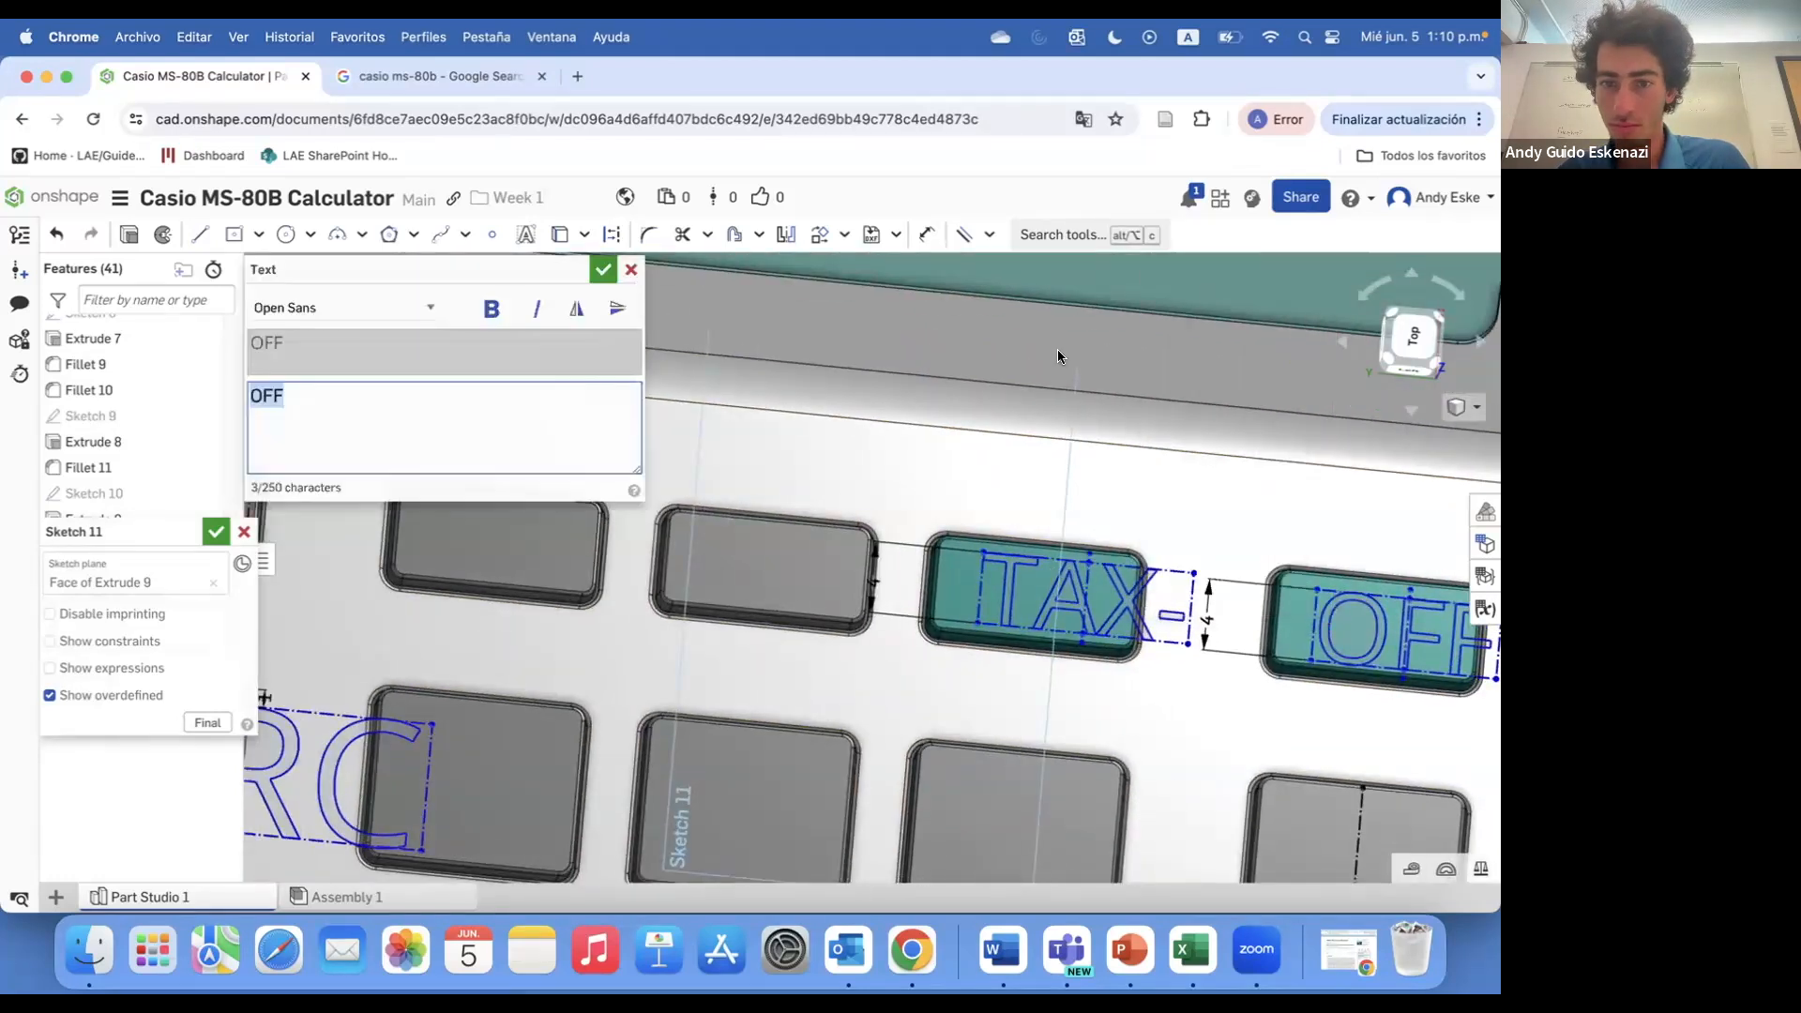
click(603, 271)
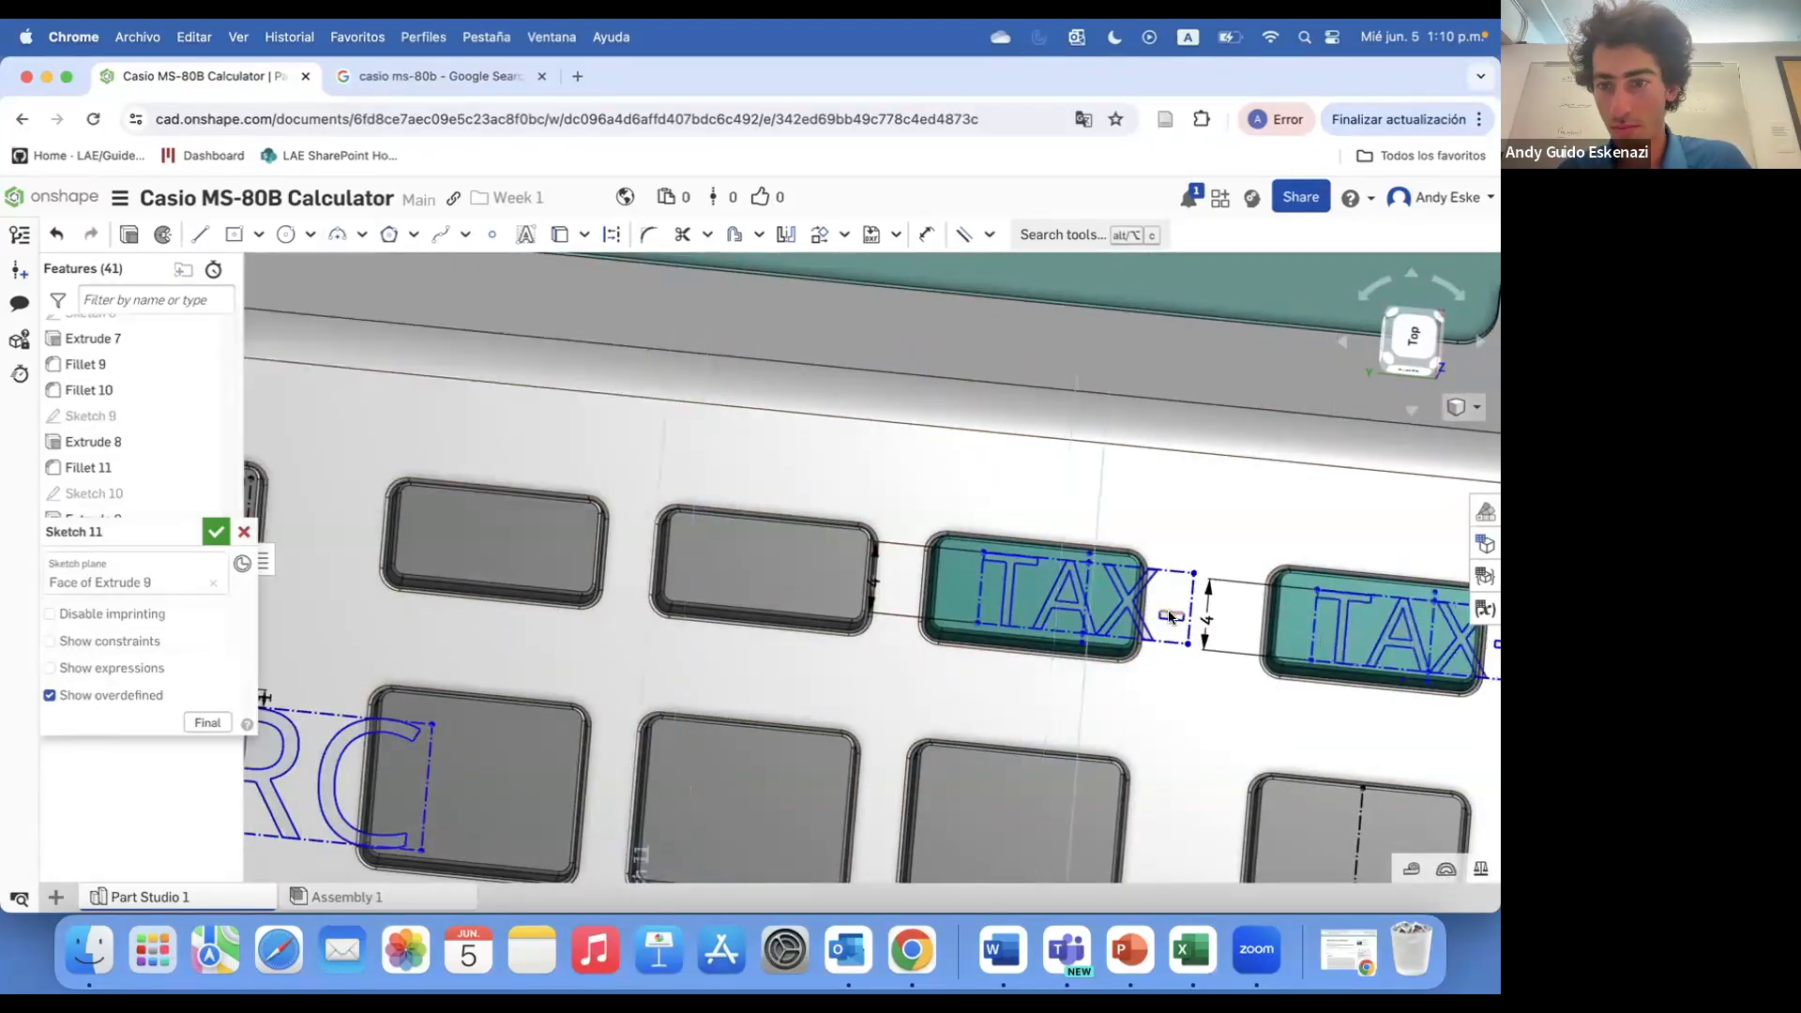
- Set the TAX- text height to 3.5 mm and constrain its centreline to the inner teal key's edges to centre it
scroll(1116, 543, up, 4)
key(d)
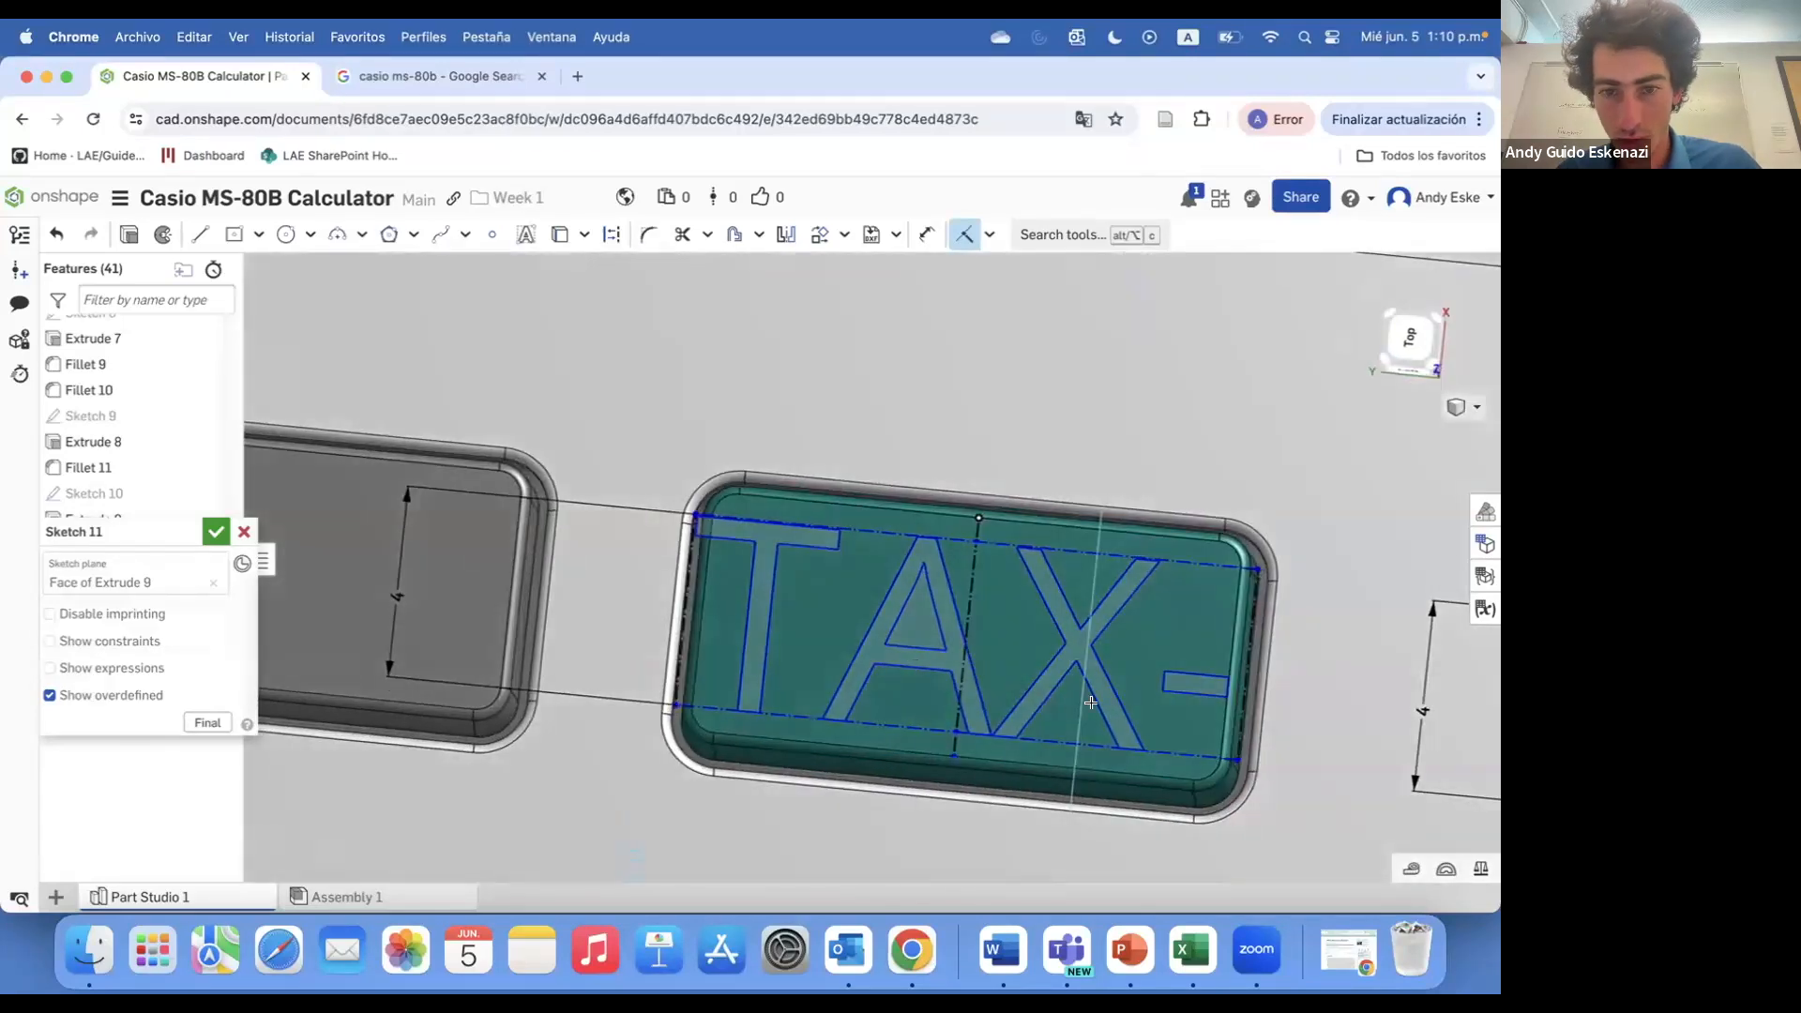
key(Escape)
click(398, 598)
key(Return)
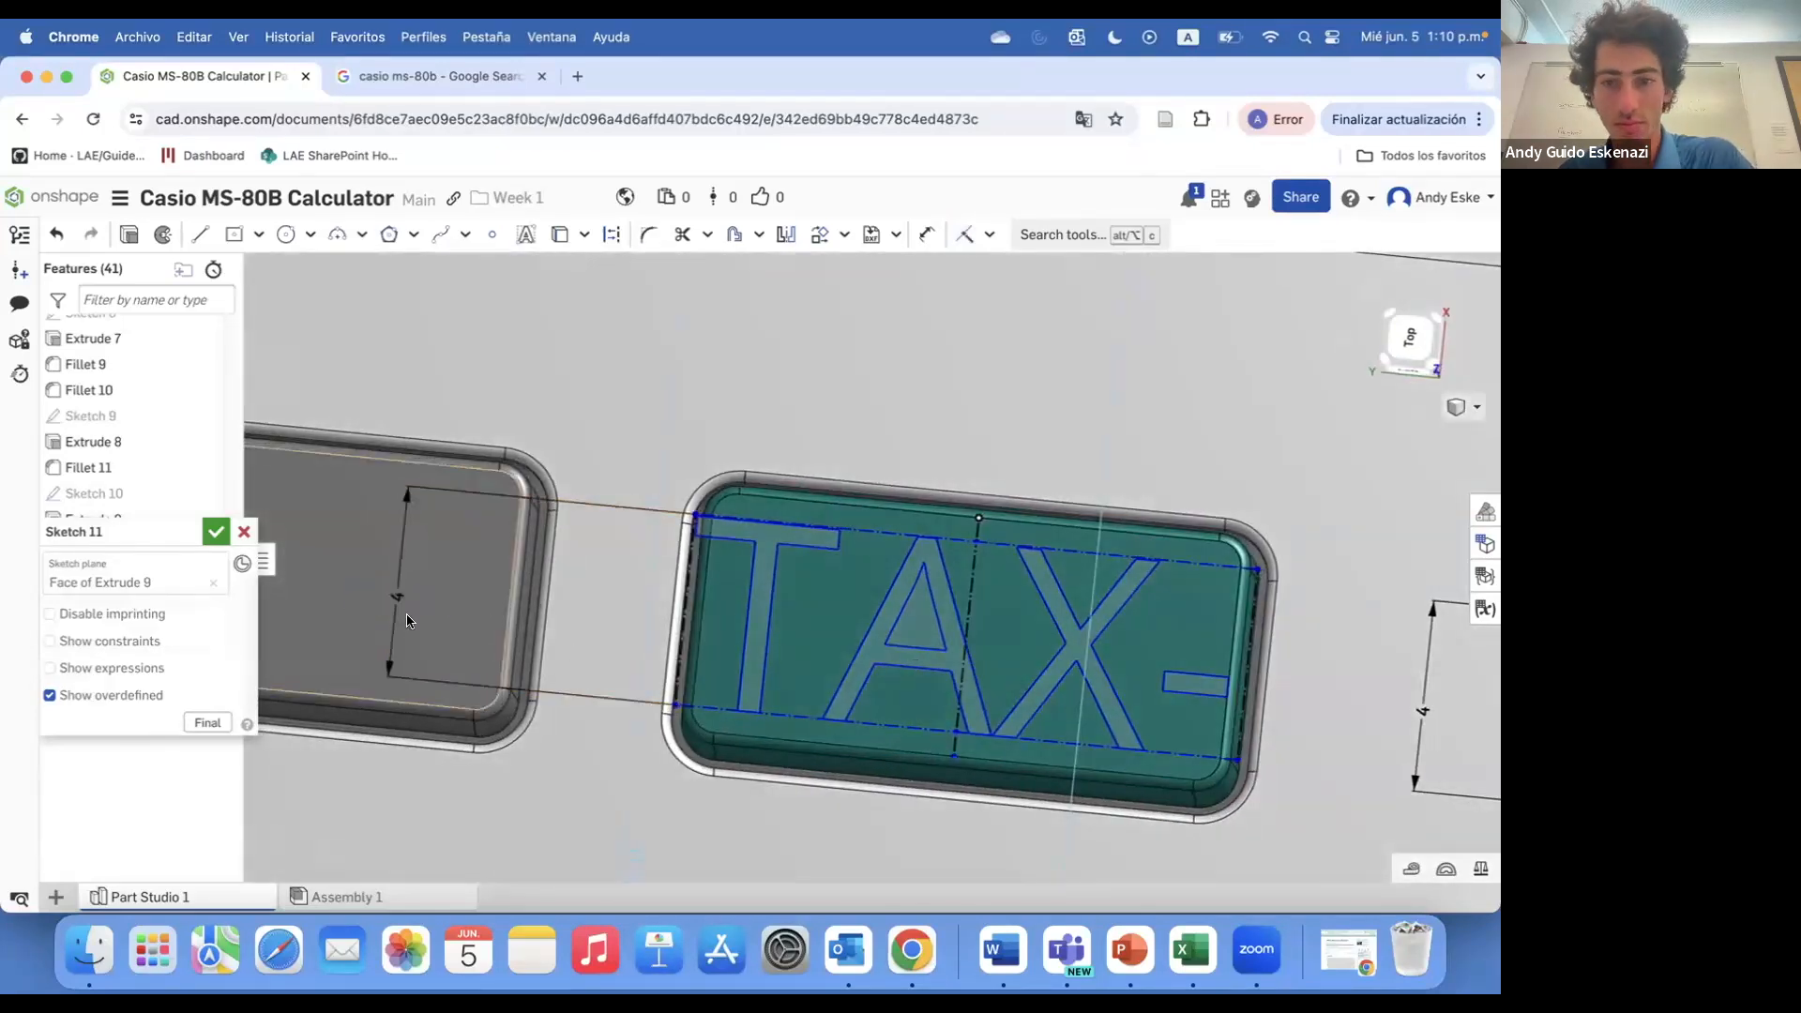
scroll(952, 763, up, 3)
key(d)
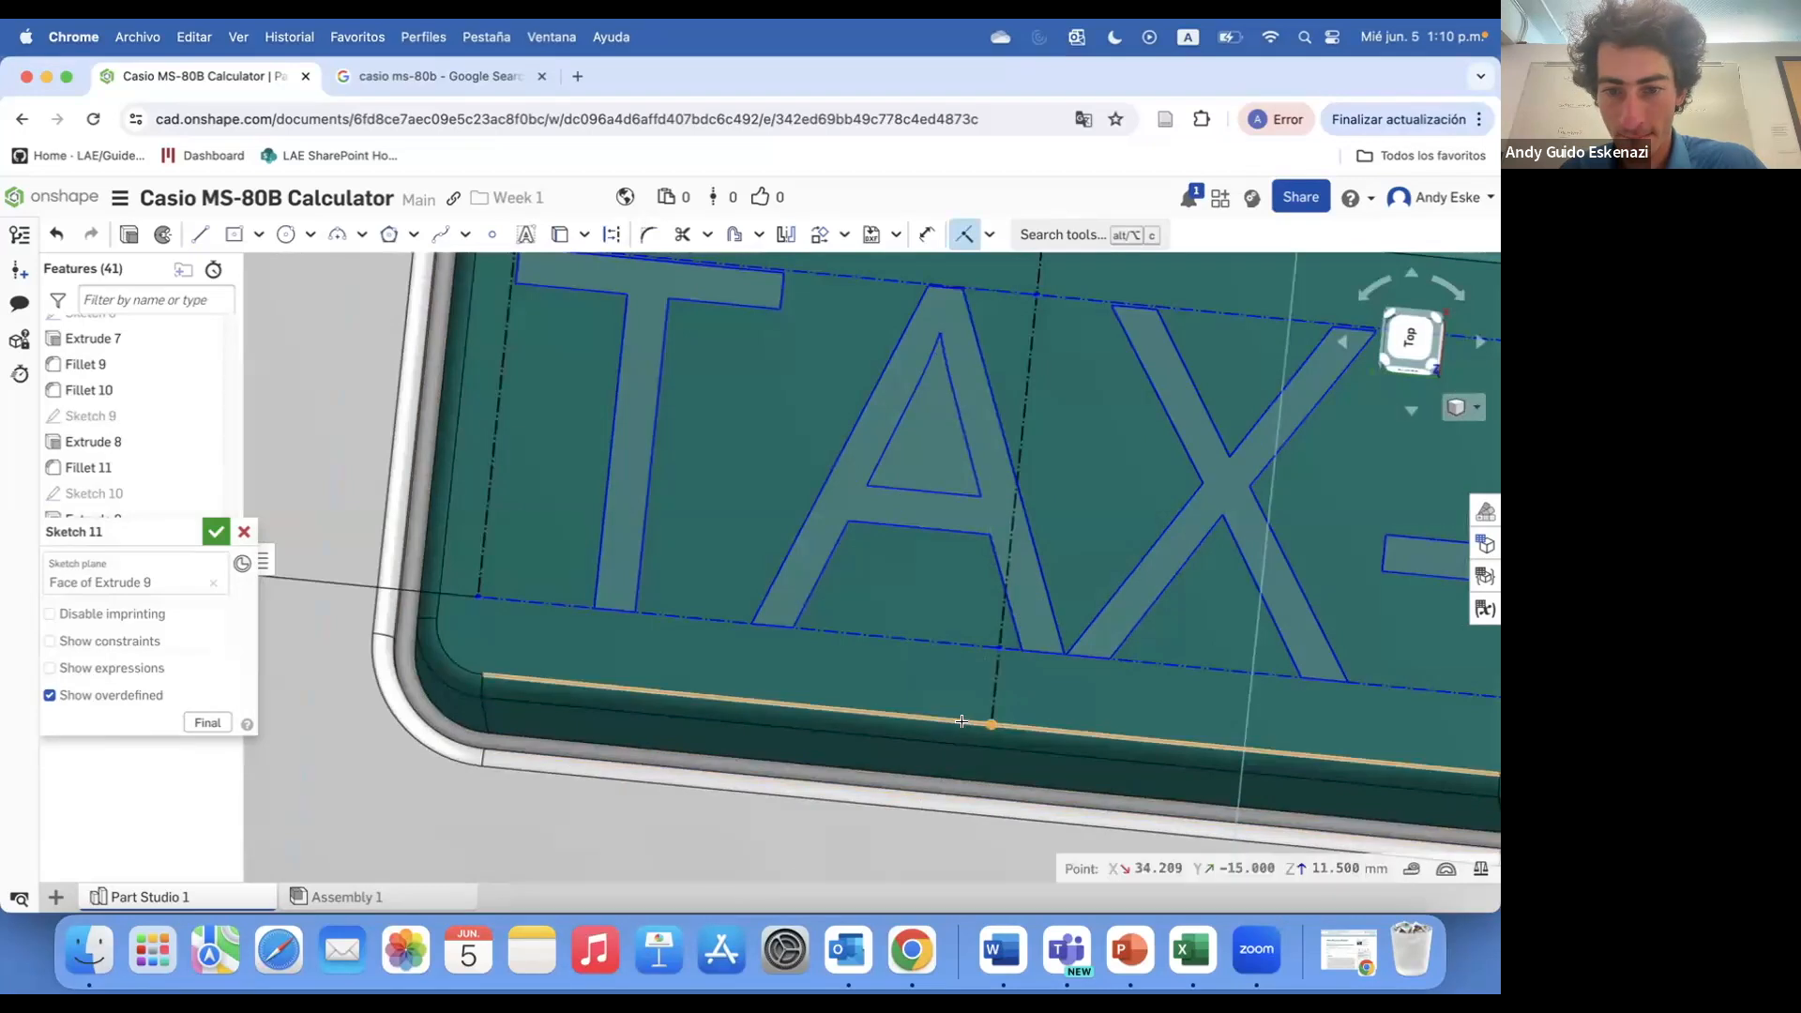
scroll(1158, 717, down, 5)
- Set the TAX+ text height to 3.5 mm and centre the text on the outer teal key with coincident constraints
scroll(1158, 718, up, 2)
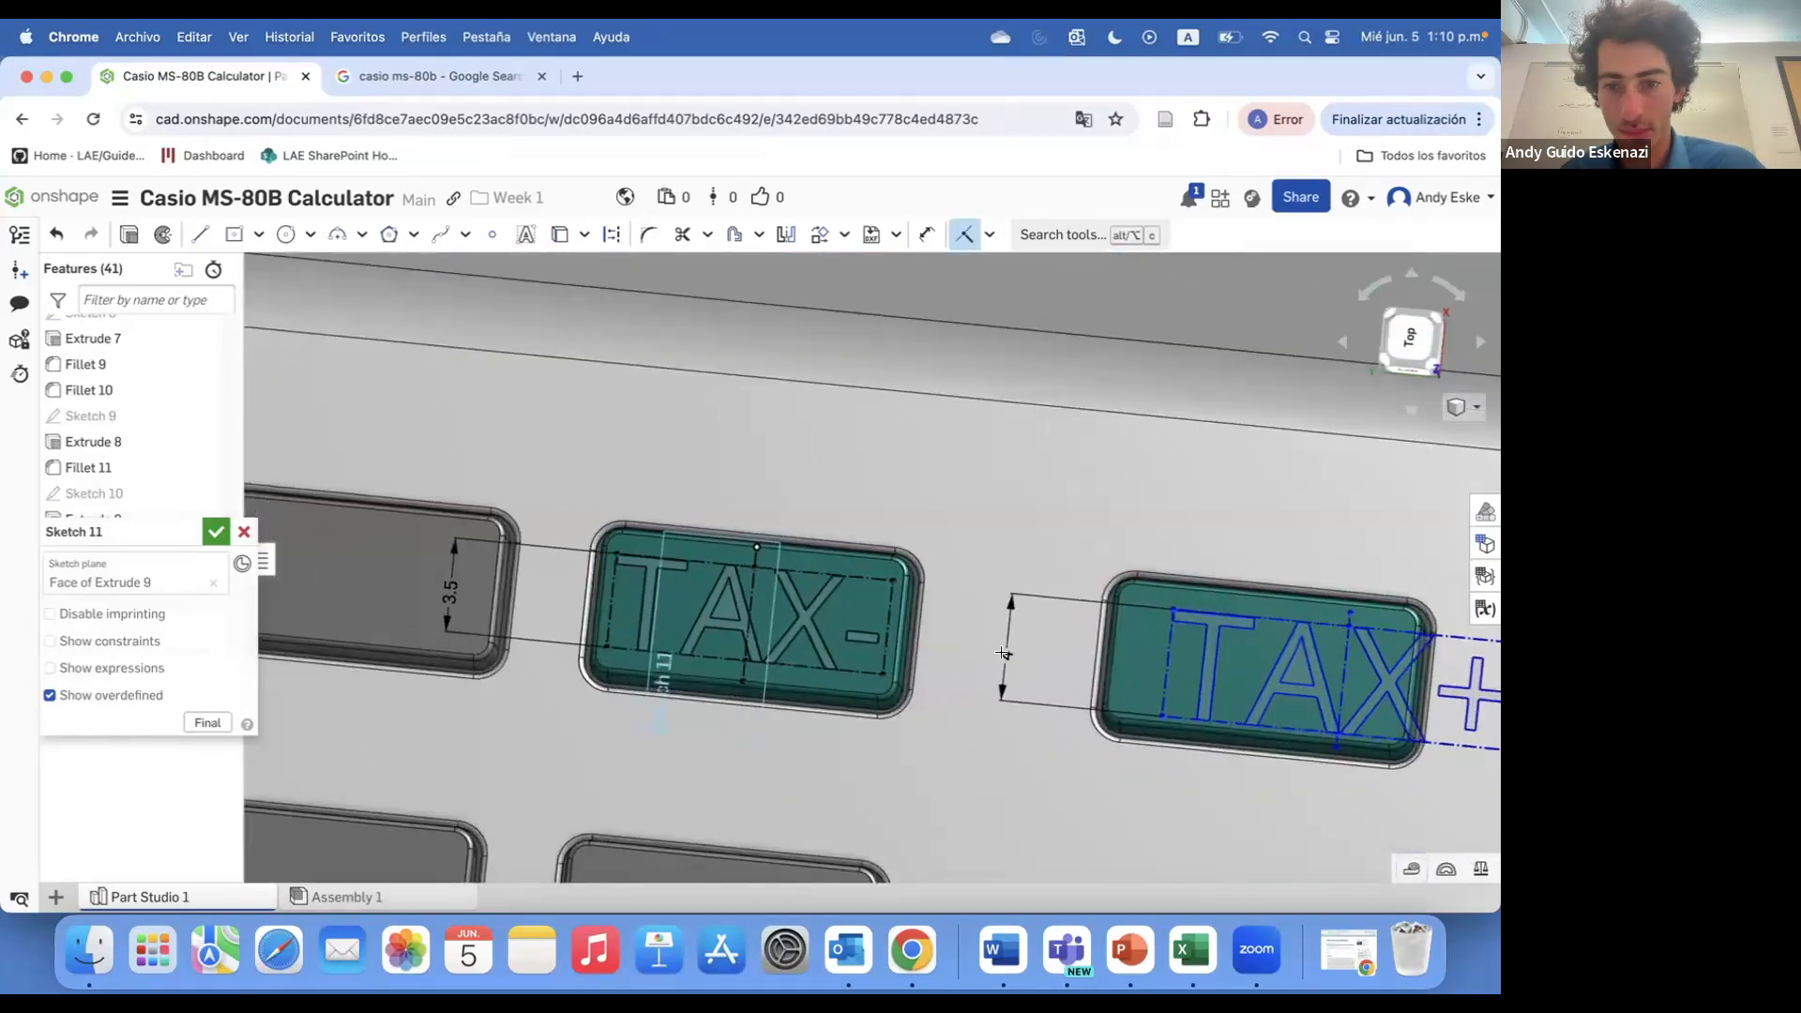
key(Return)
scroll(1197, 589, up, 2)
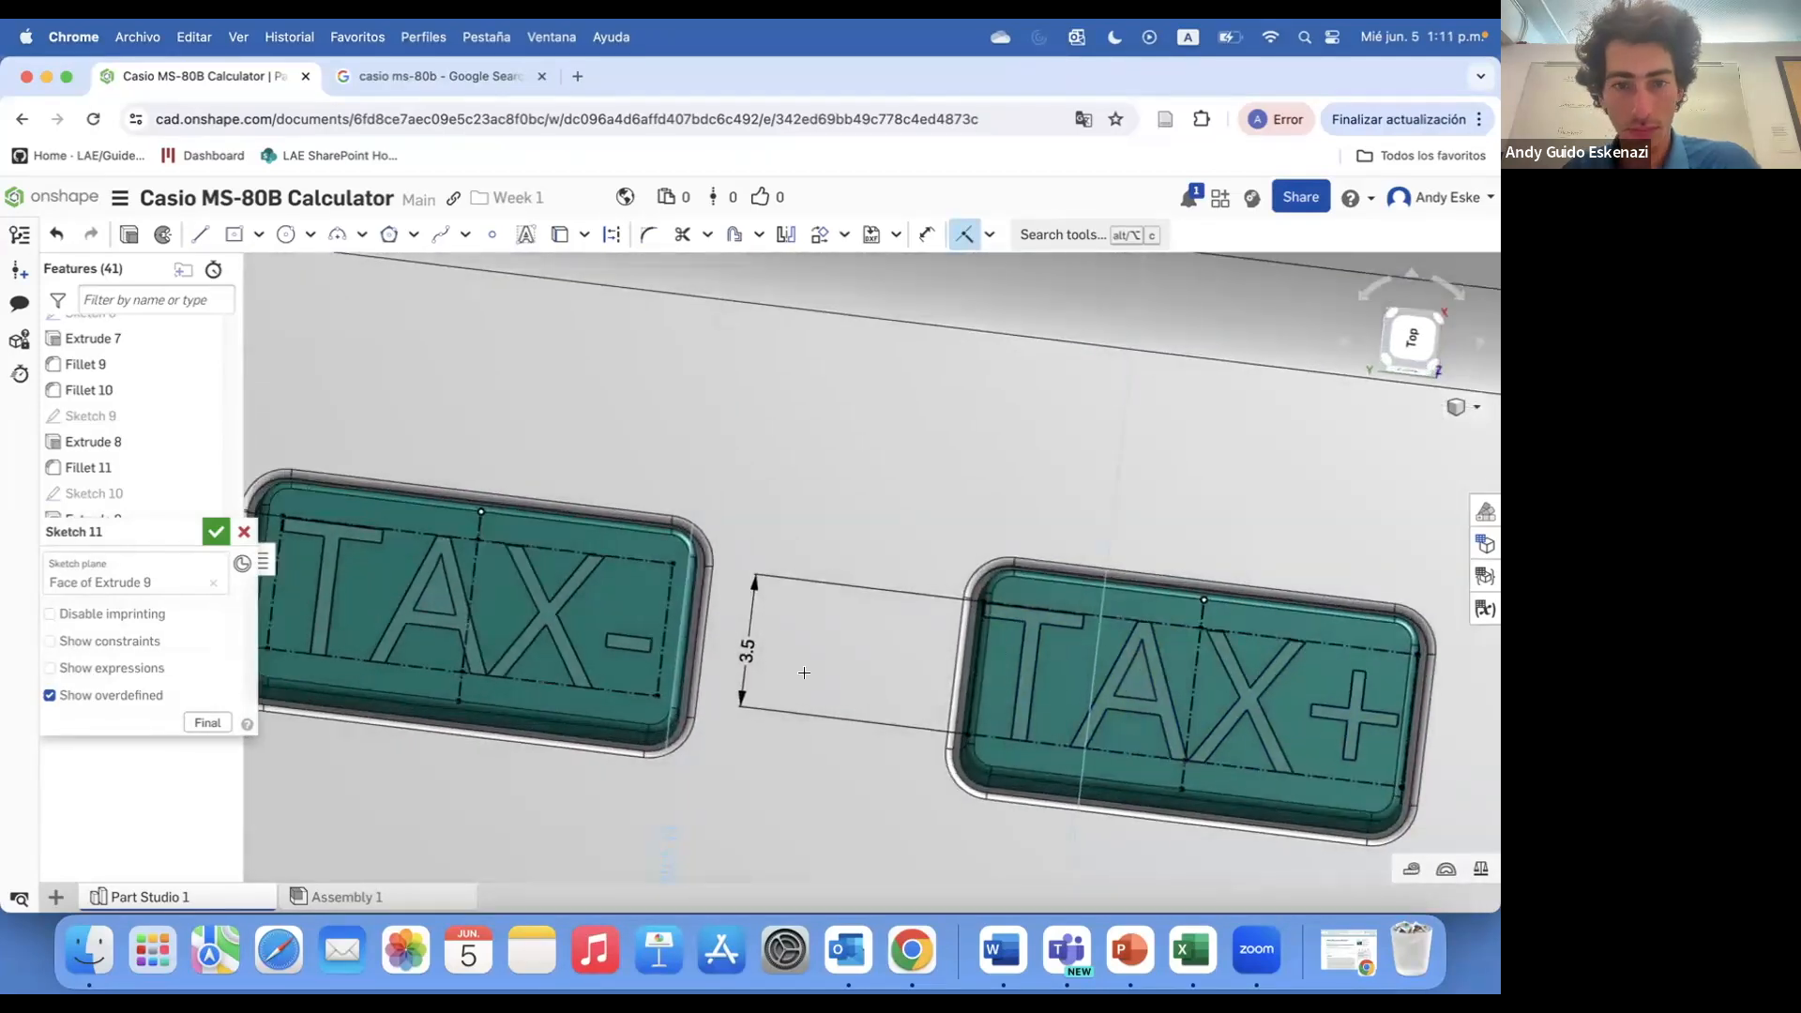
- Reduce the TAX+ text height to 3.2 mm and adjust the TAX- text height to match
click(756, 658)
key(Escape)
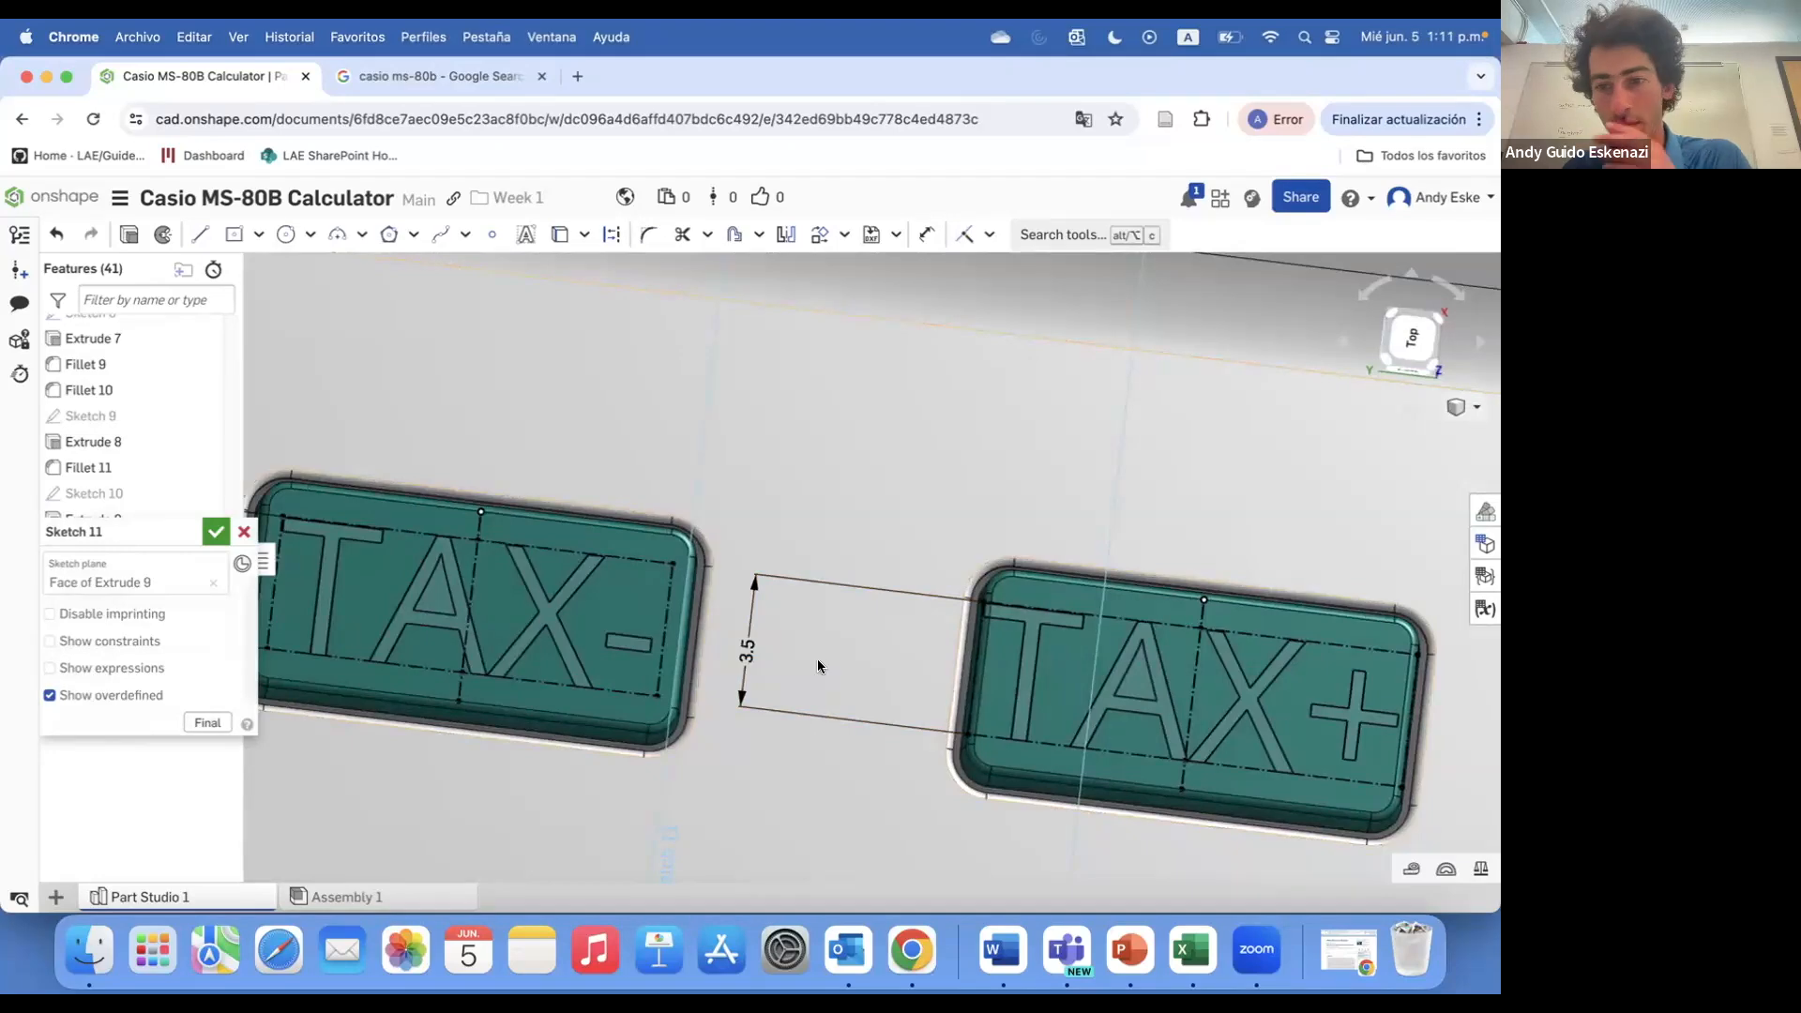
scroll(818, 666, down, 5)
double_click(338, 604)
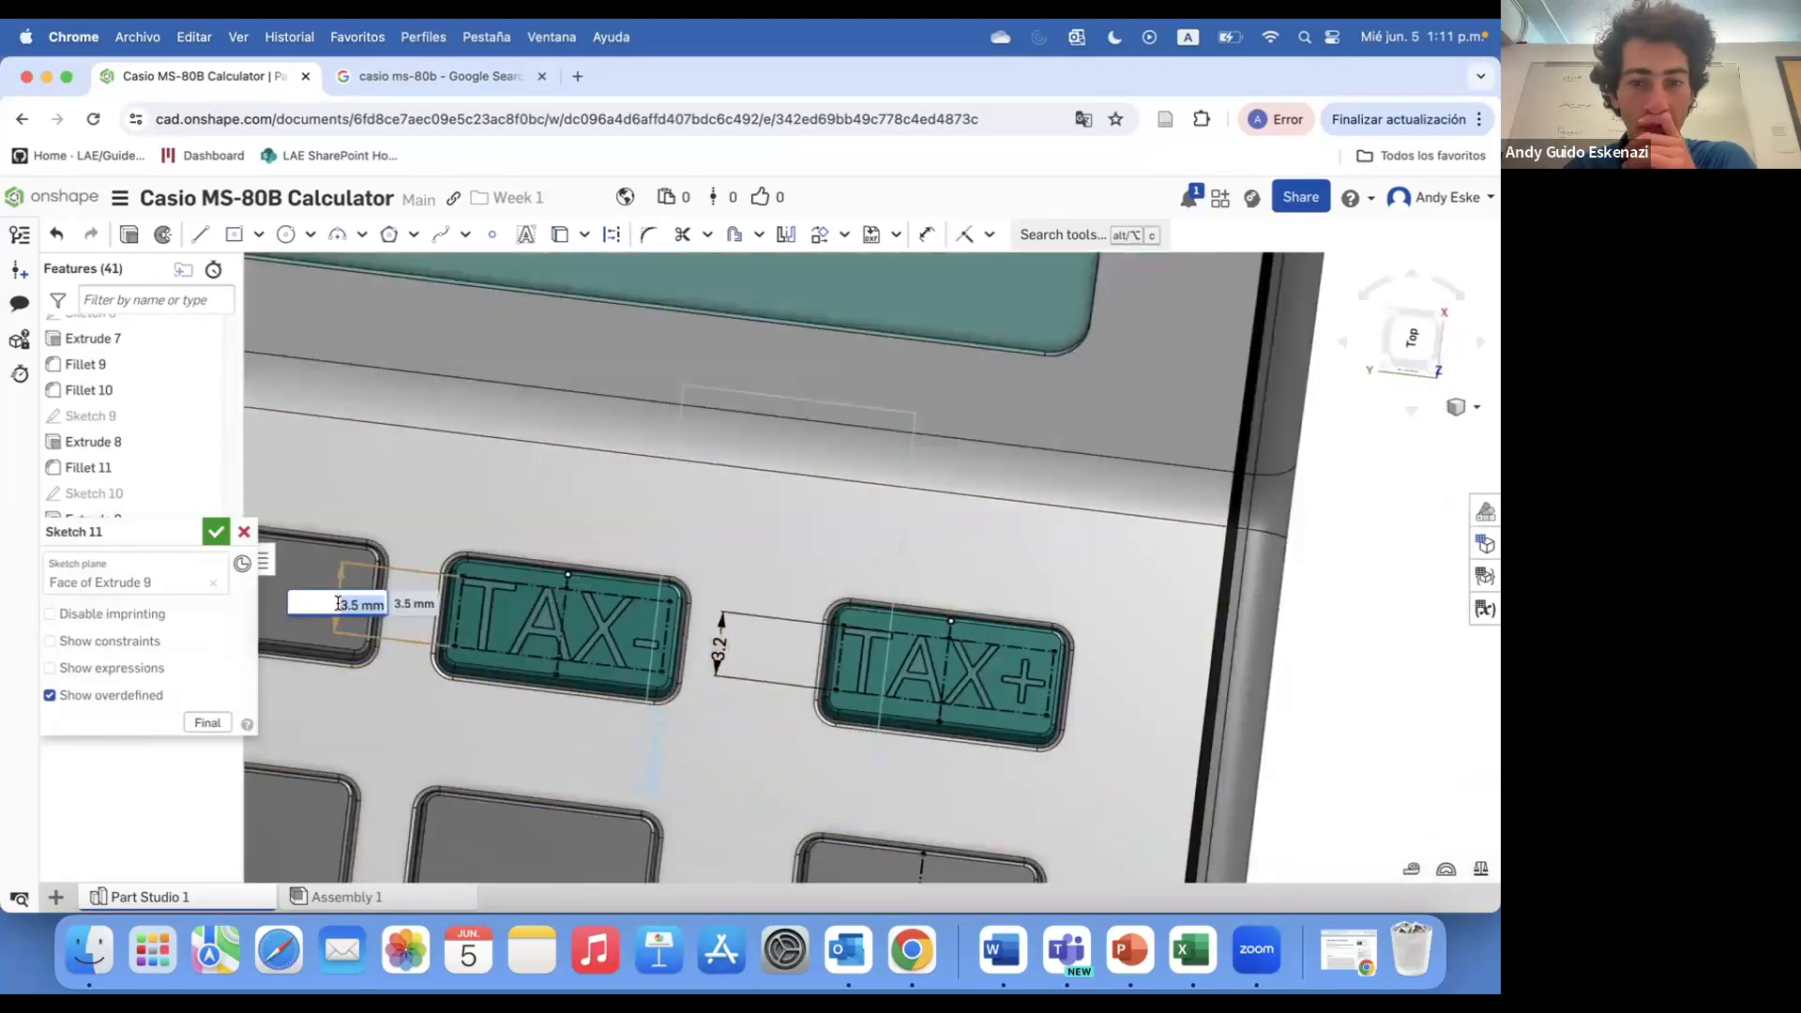
key(Escape)
- Dimension the height of the MRC text box, trying 6 mm and 5 mm before setting it to 3.2 mm
scroll(696, 616, down, 10)
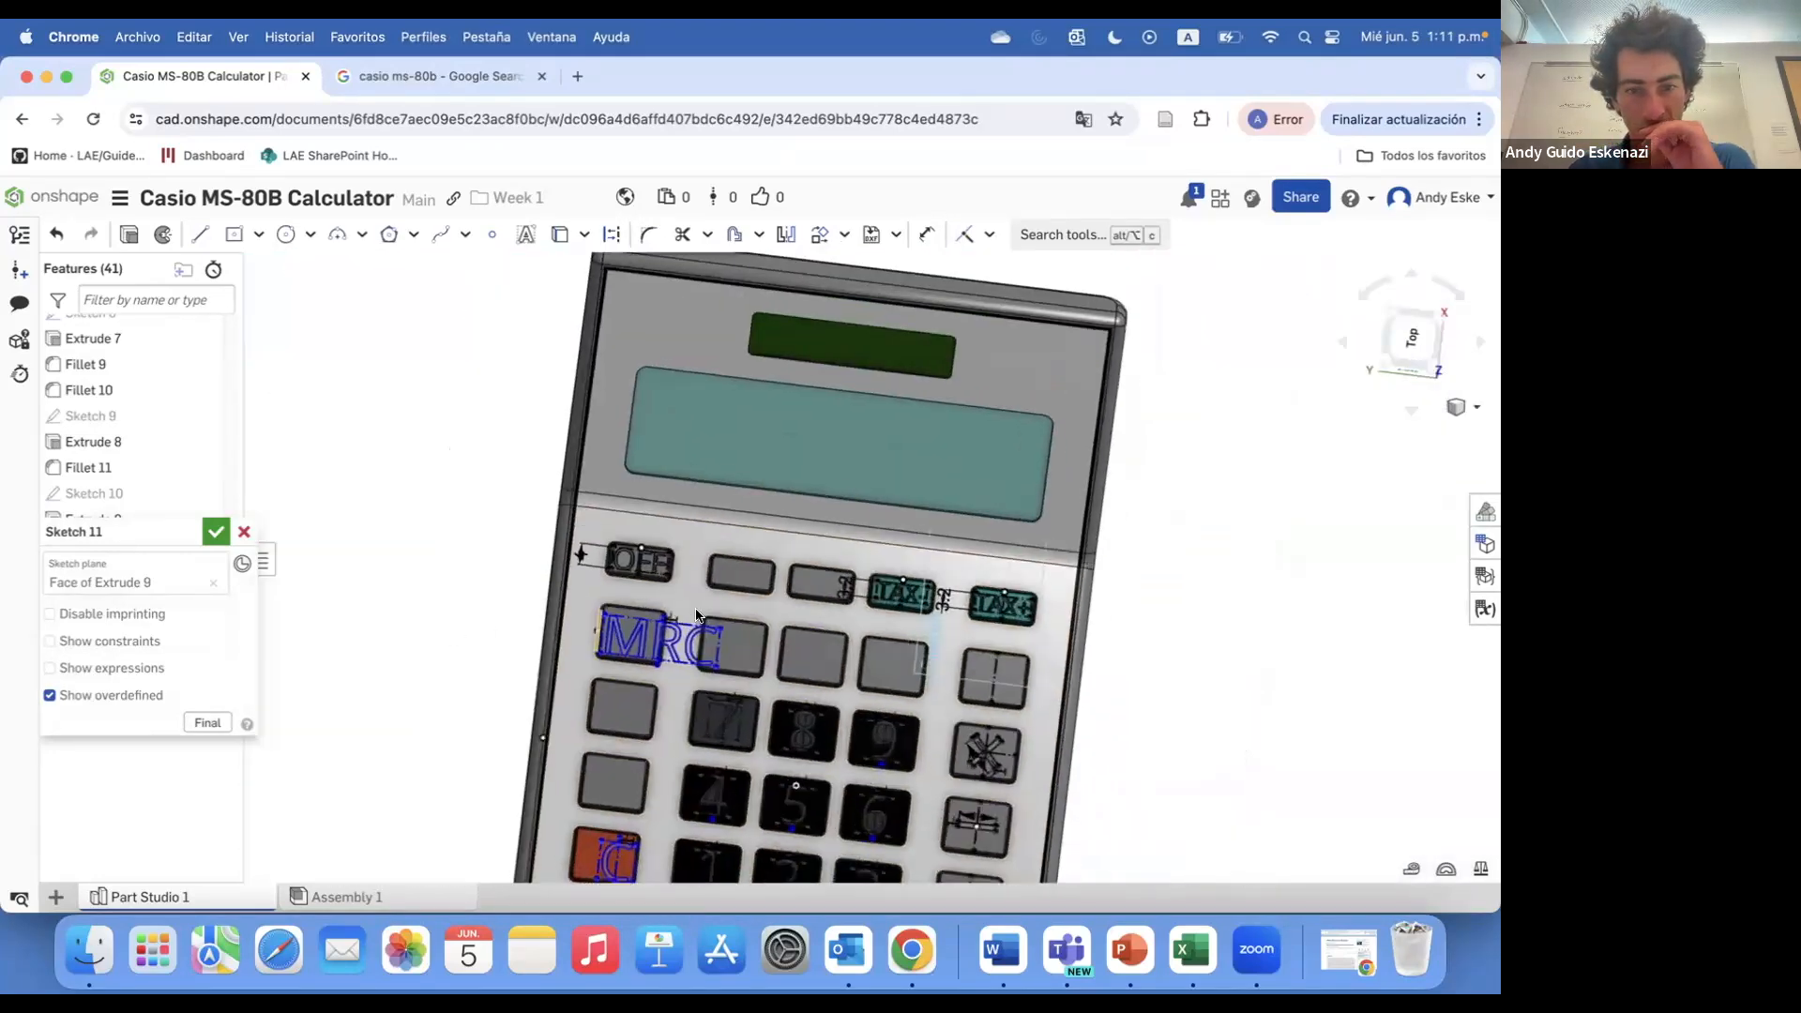
scroll(696, 615, up, 10)
click(375, 656)
text(6)
key(Return)
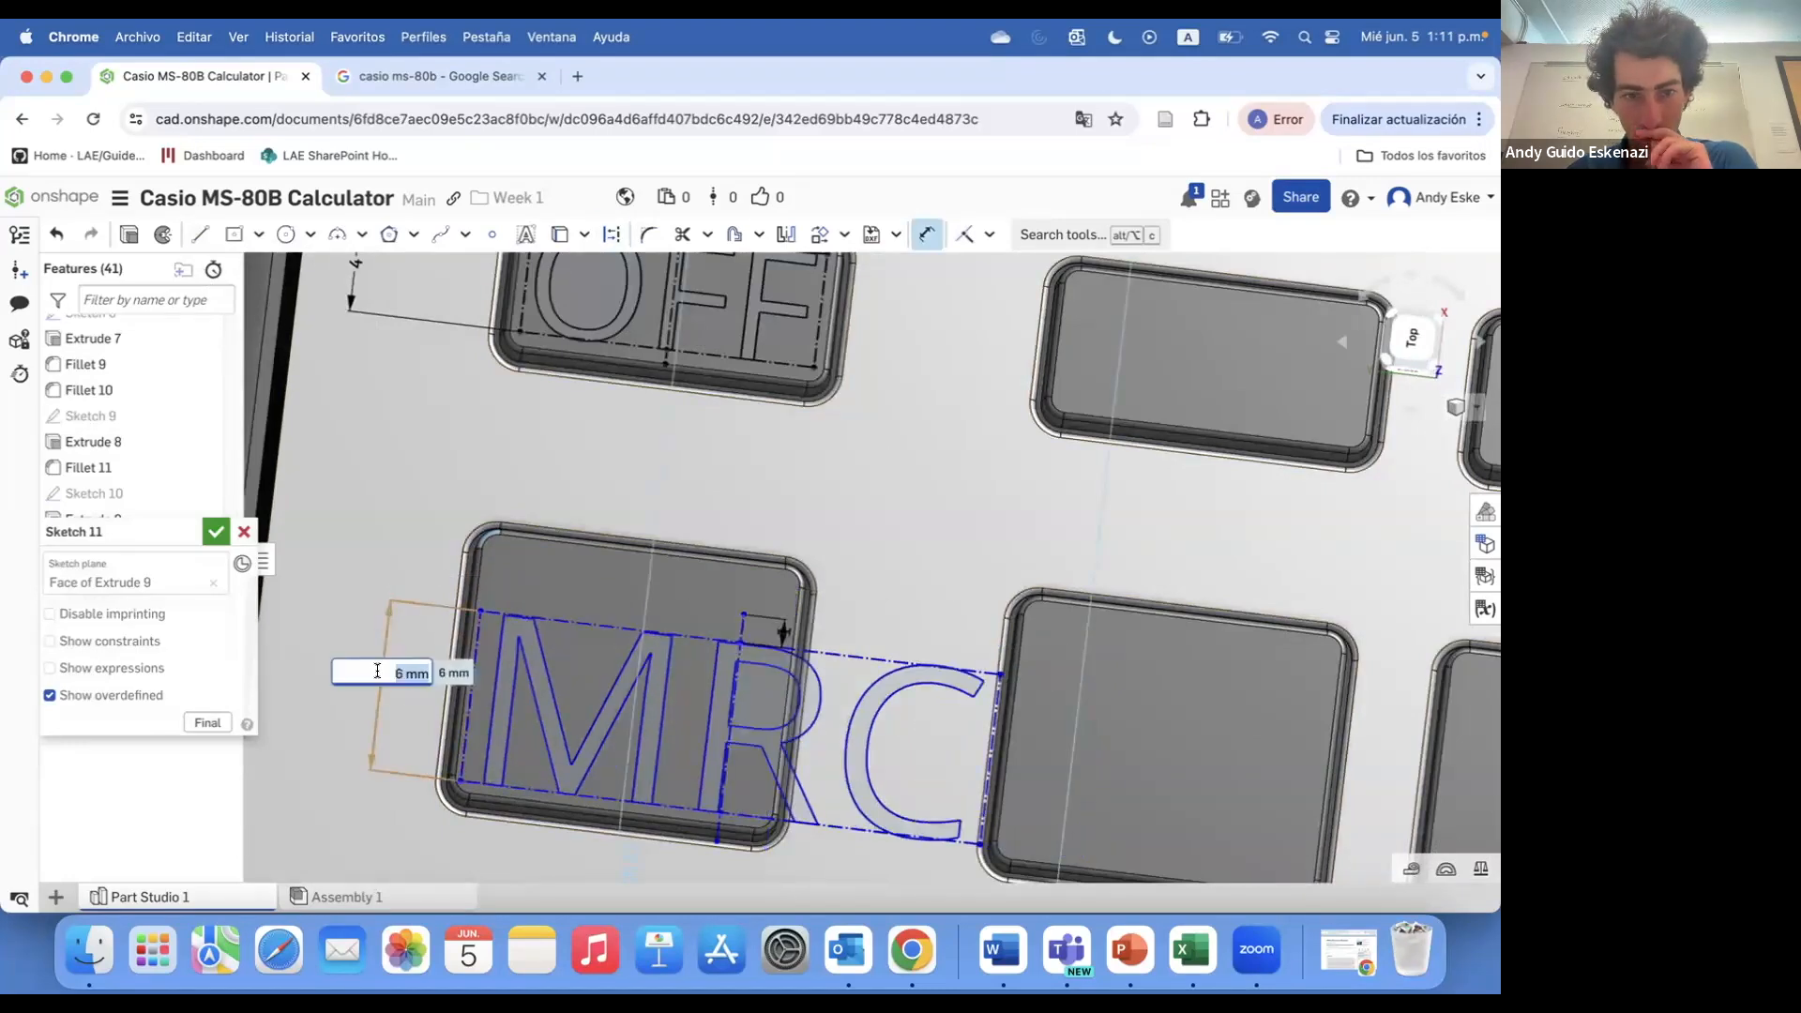
text(5)
key(Return)
double_click(384, 680)
text(3.2)
key(Return)
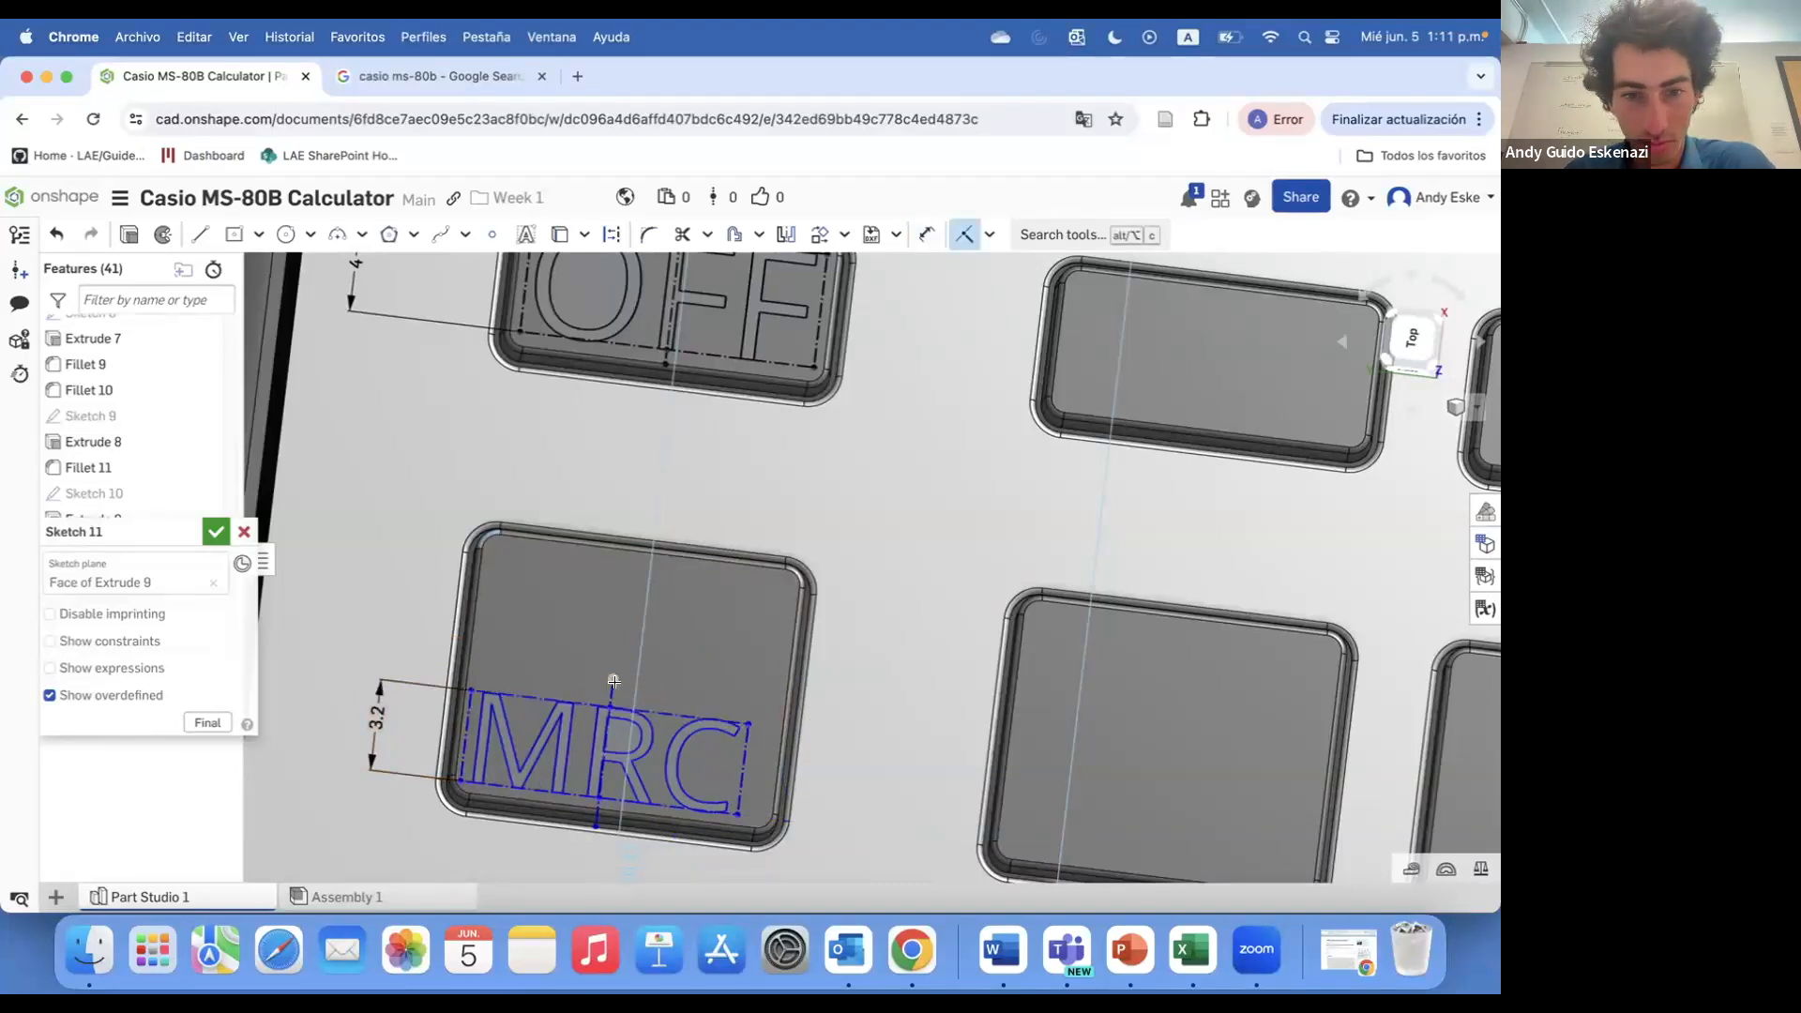
- Centre the MRC text on its key by constraining both centreline ends to the key's upper and lower edges
drag(610, 677, 643, 680)
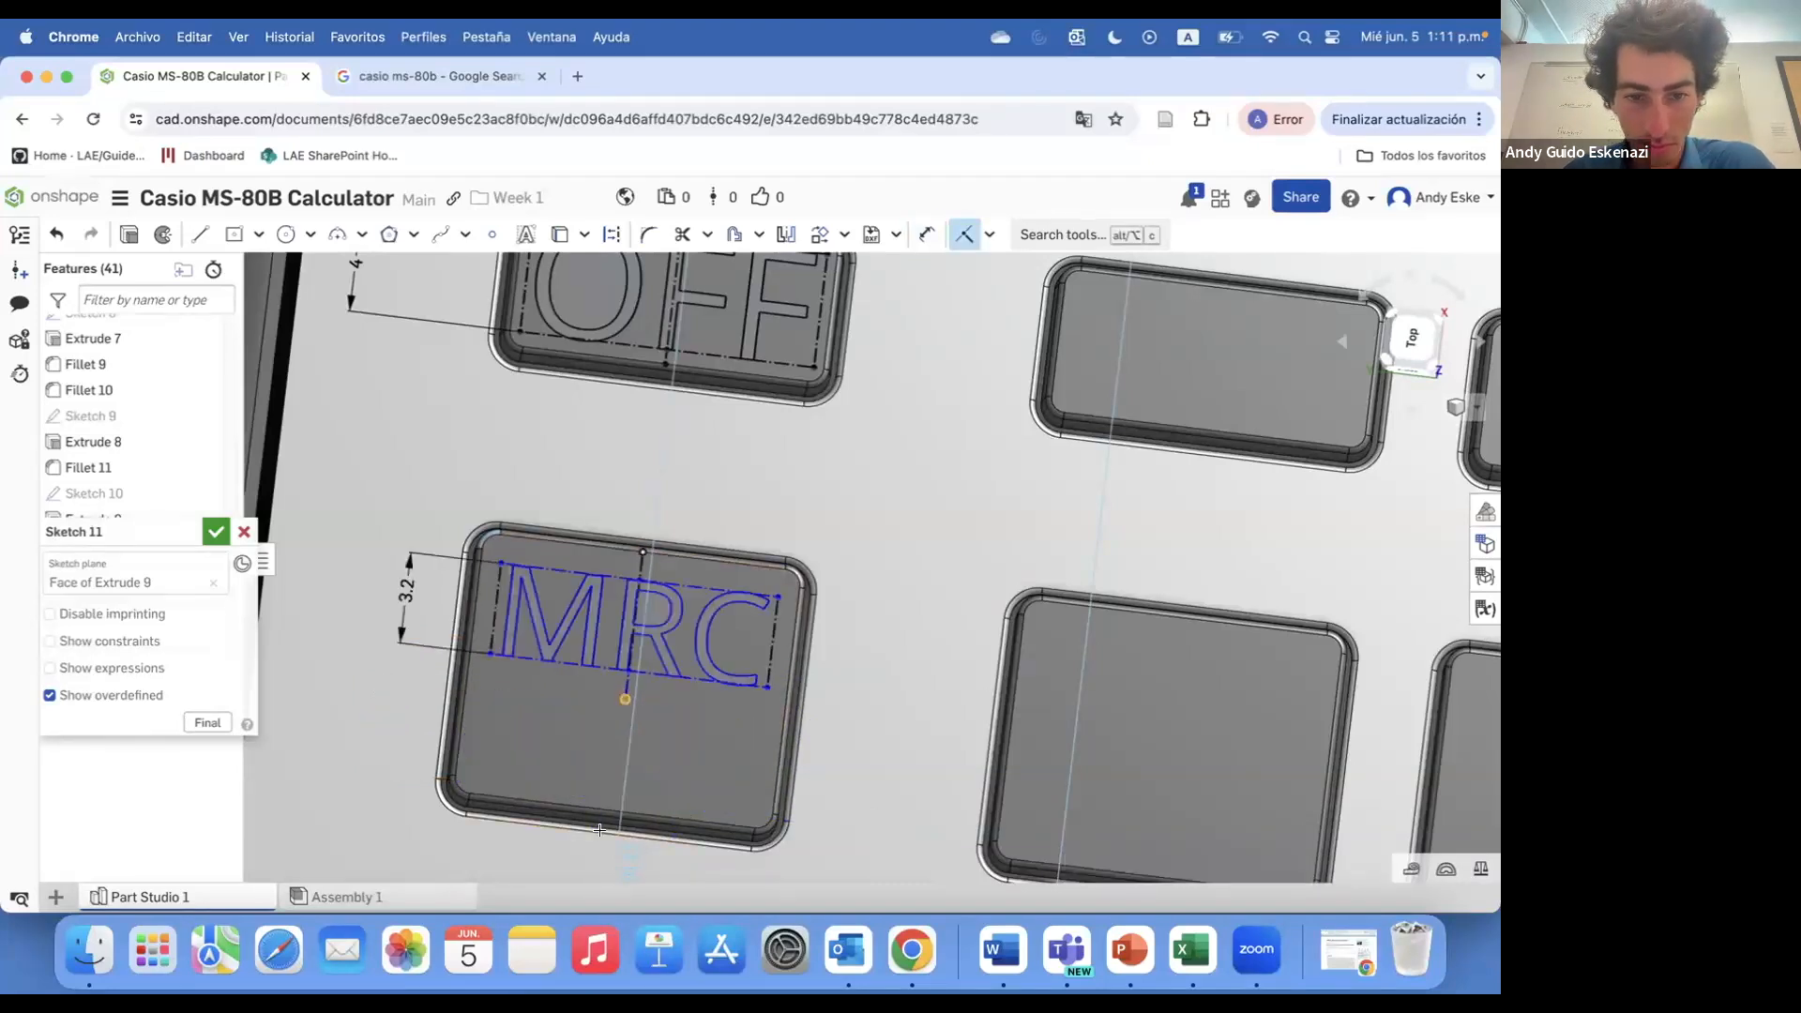
key(ctrl+z)
key(n)
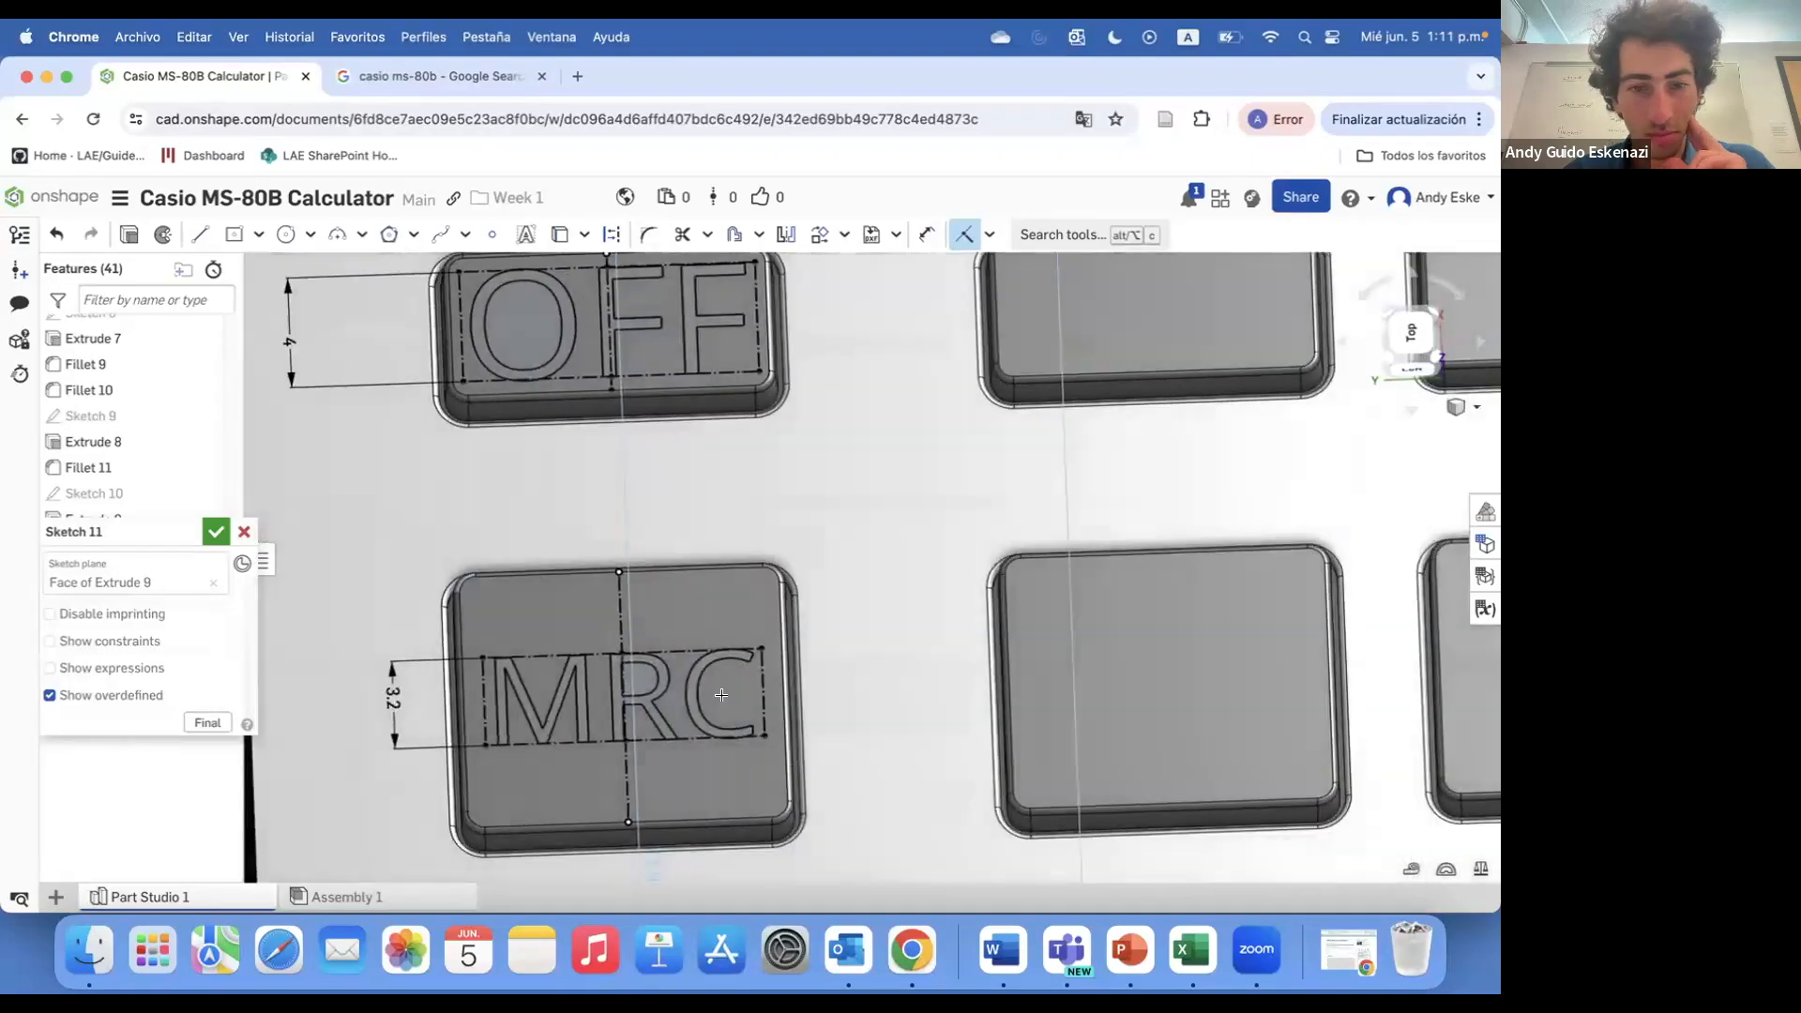
- Constrain the C text's centreline to the midpoint of the orange key's upper edge and try to constrain its lower end
scroll(718, 675, down, 3)
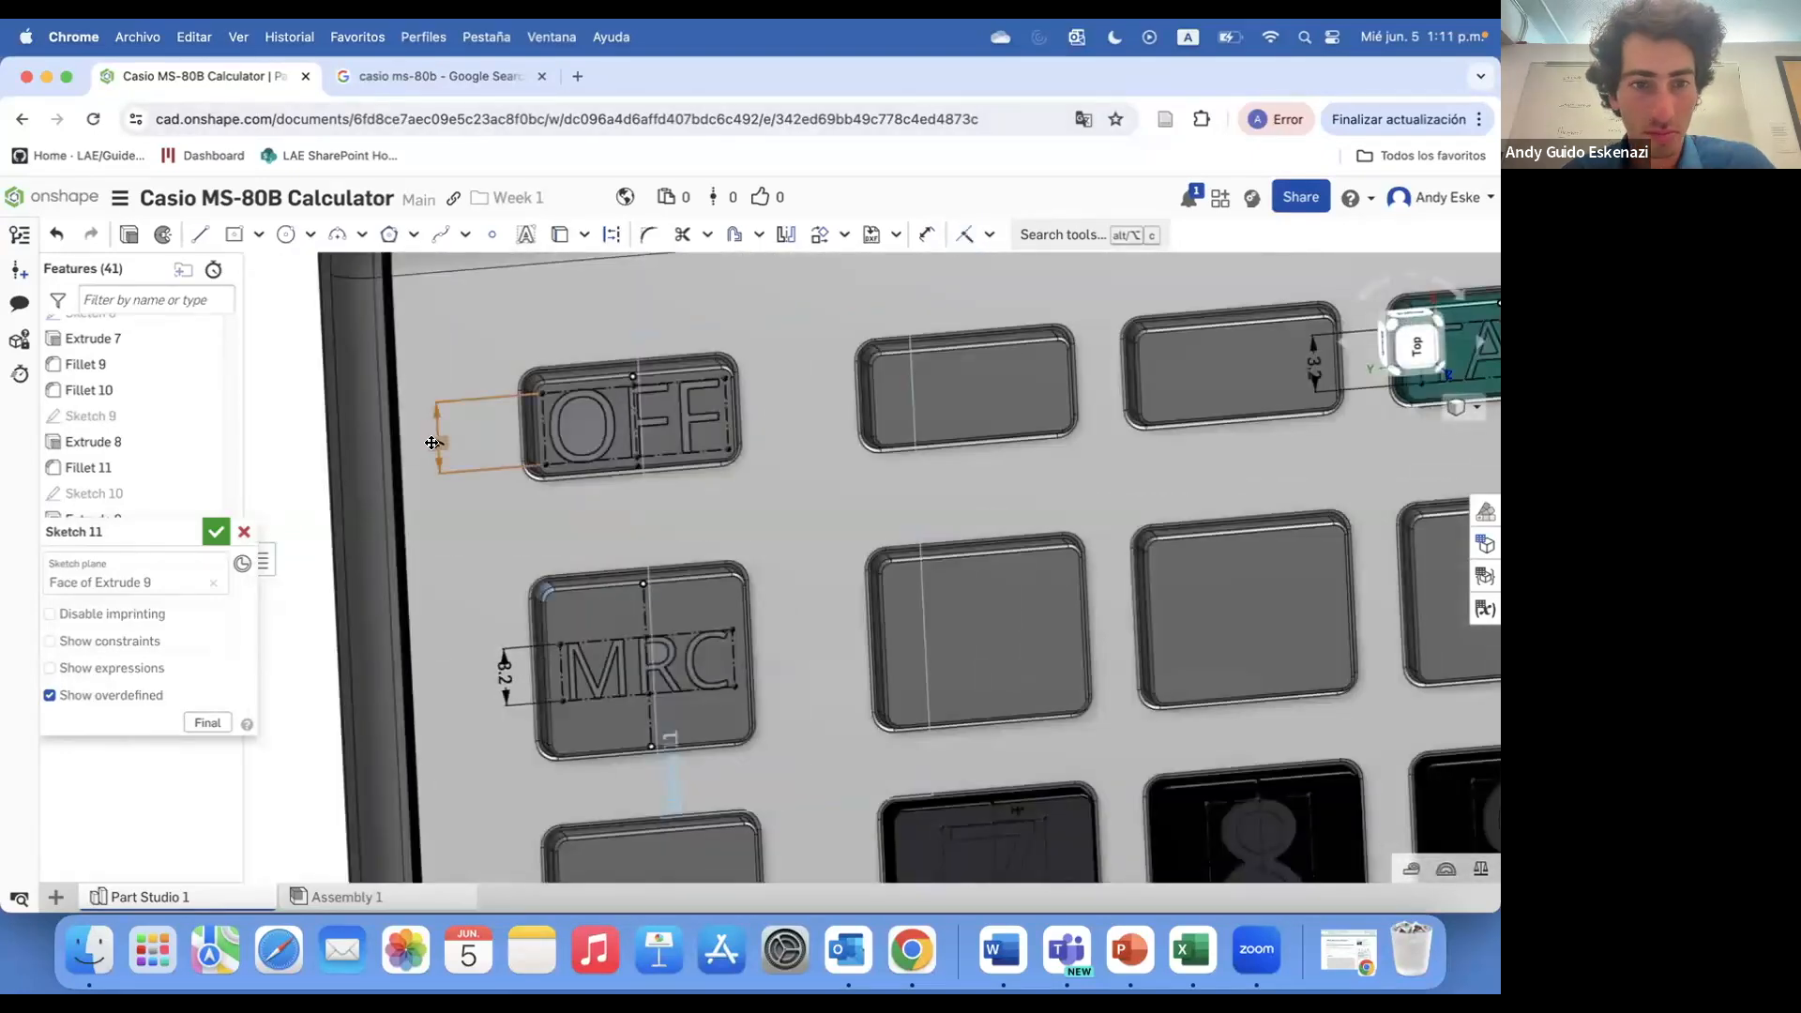
scroll(690, 619, down, 5)
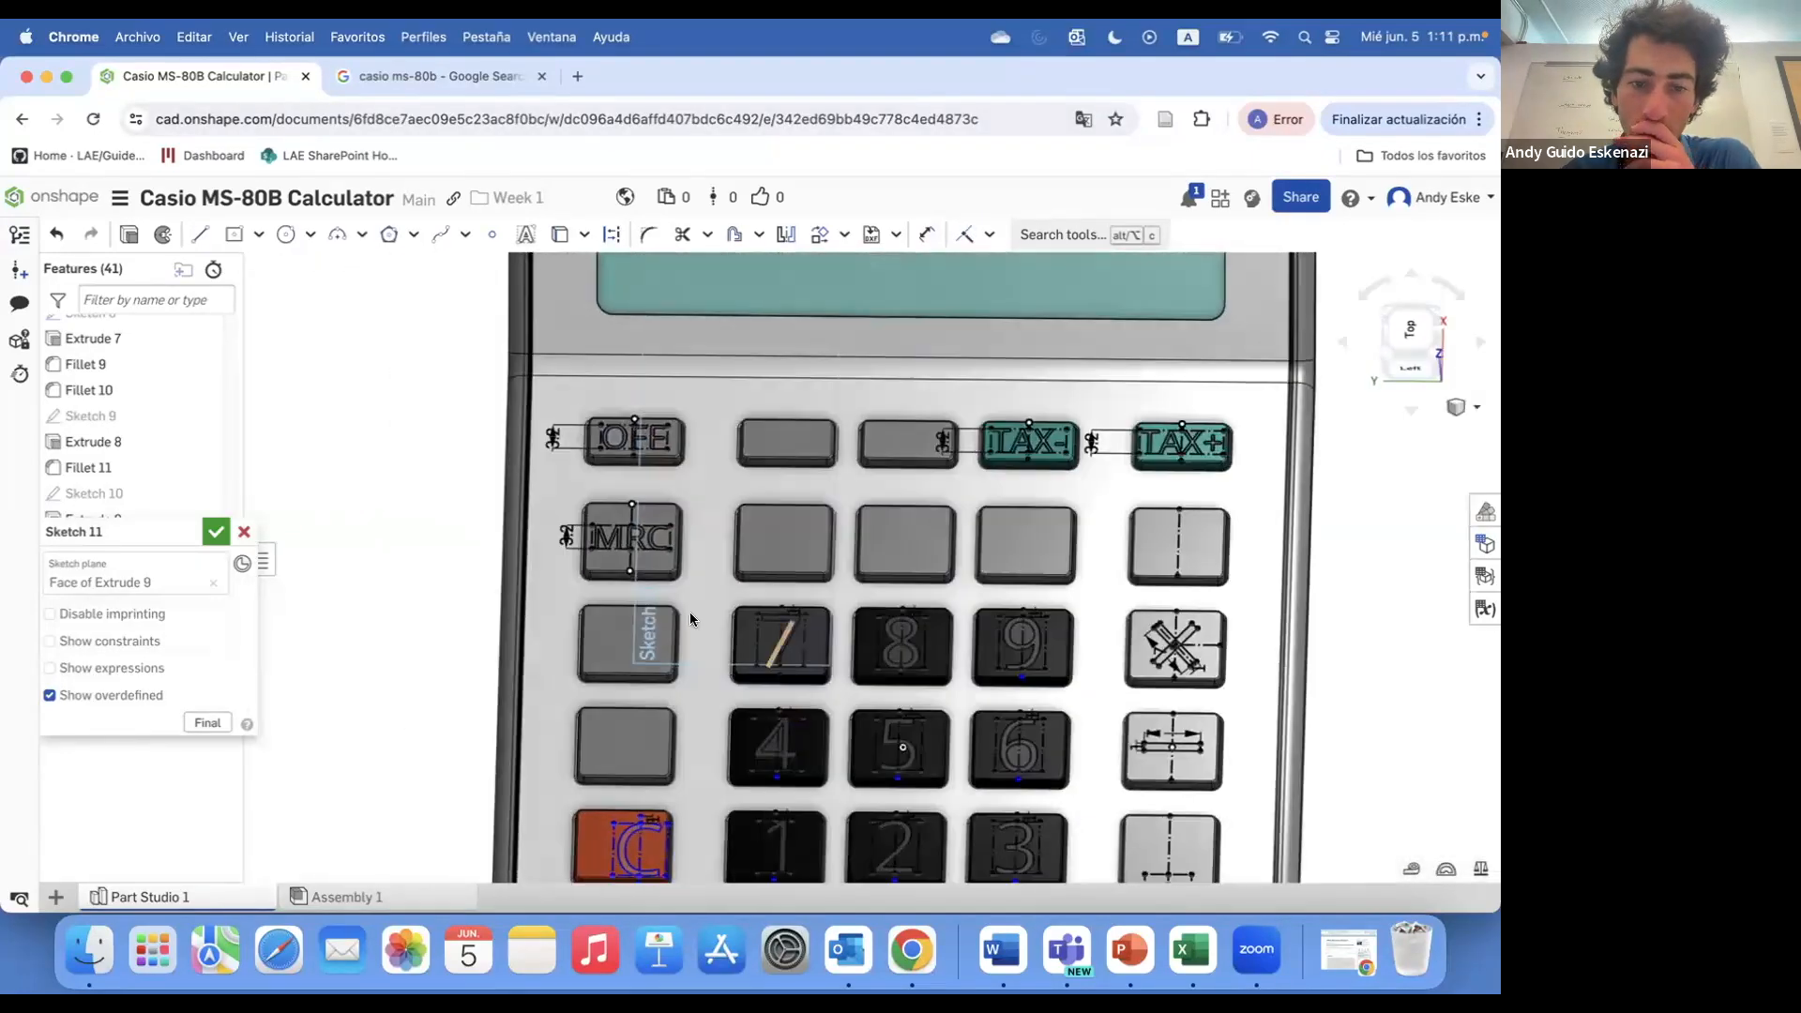
scroll(601, 848, up, 5)
key(e)
click(757, 547)
click(784, 753)
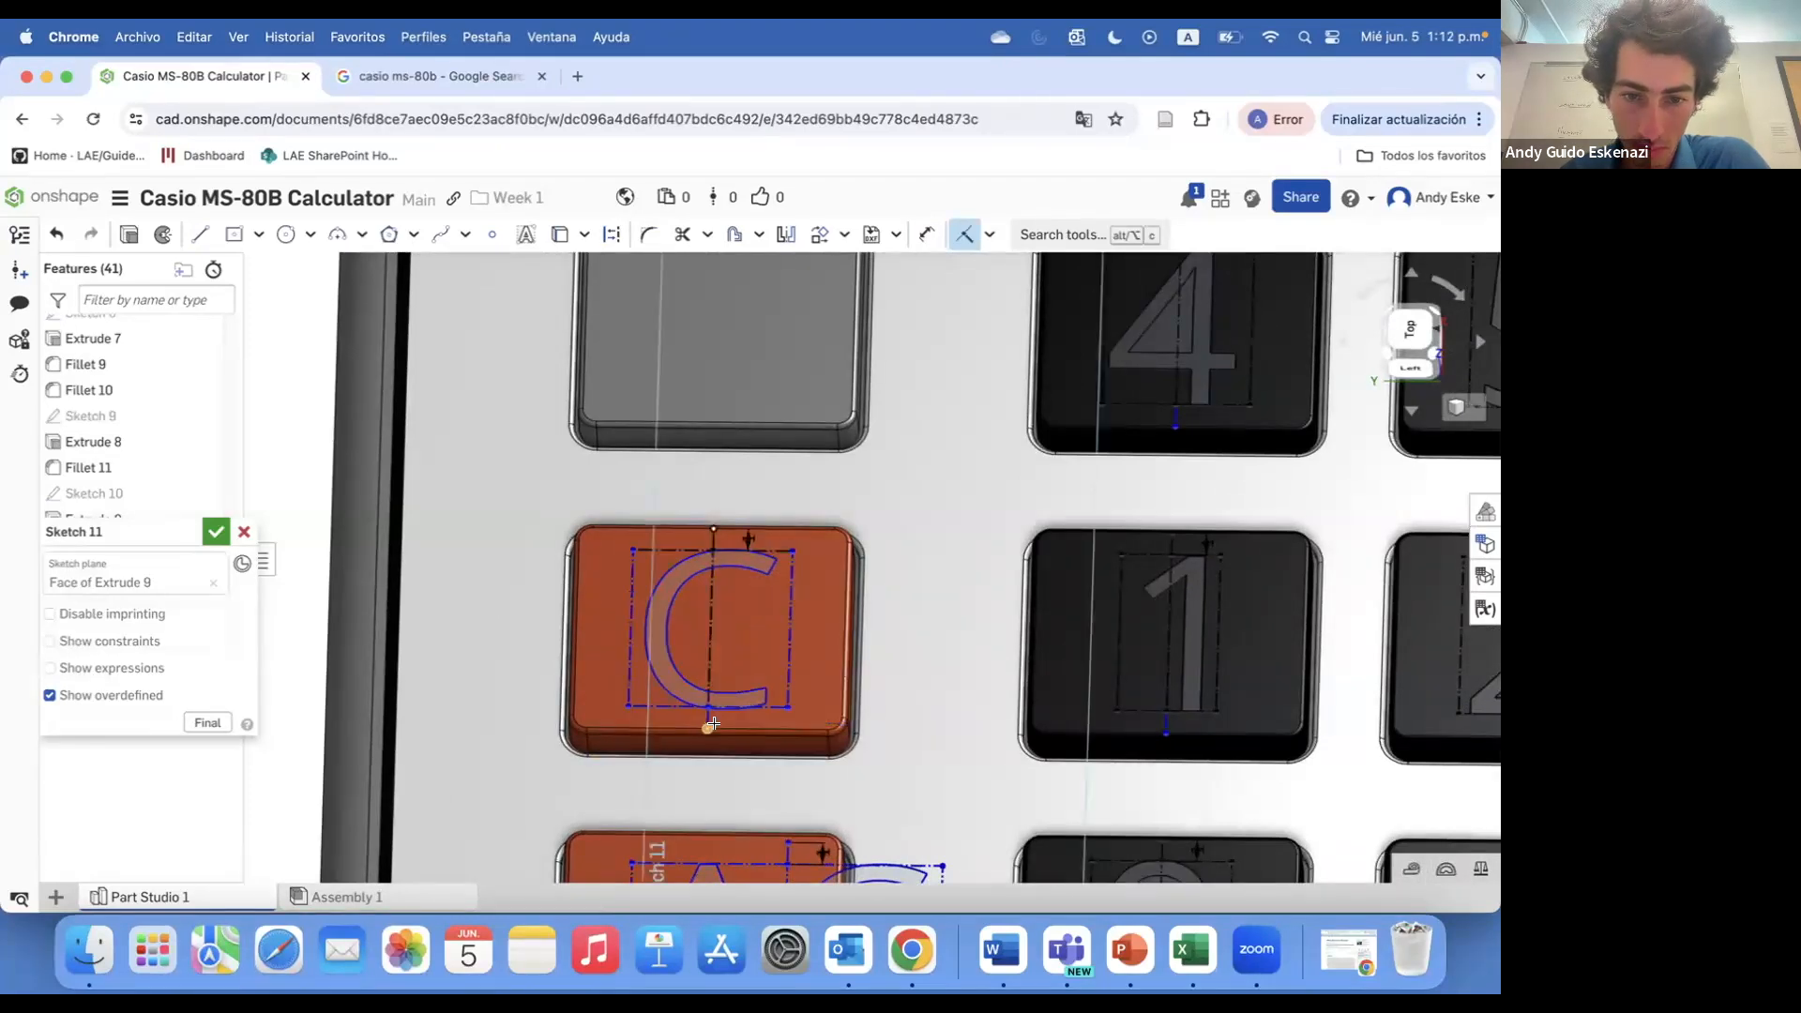
click(851, 752)
scroll(701, 742, up, 3)
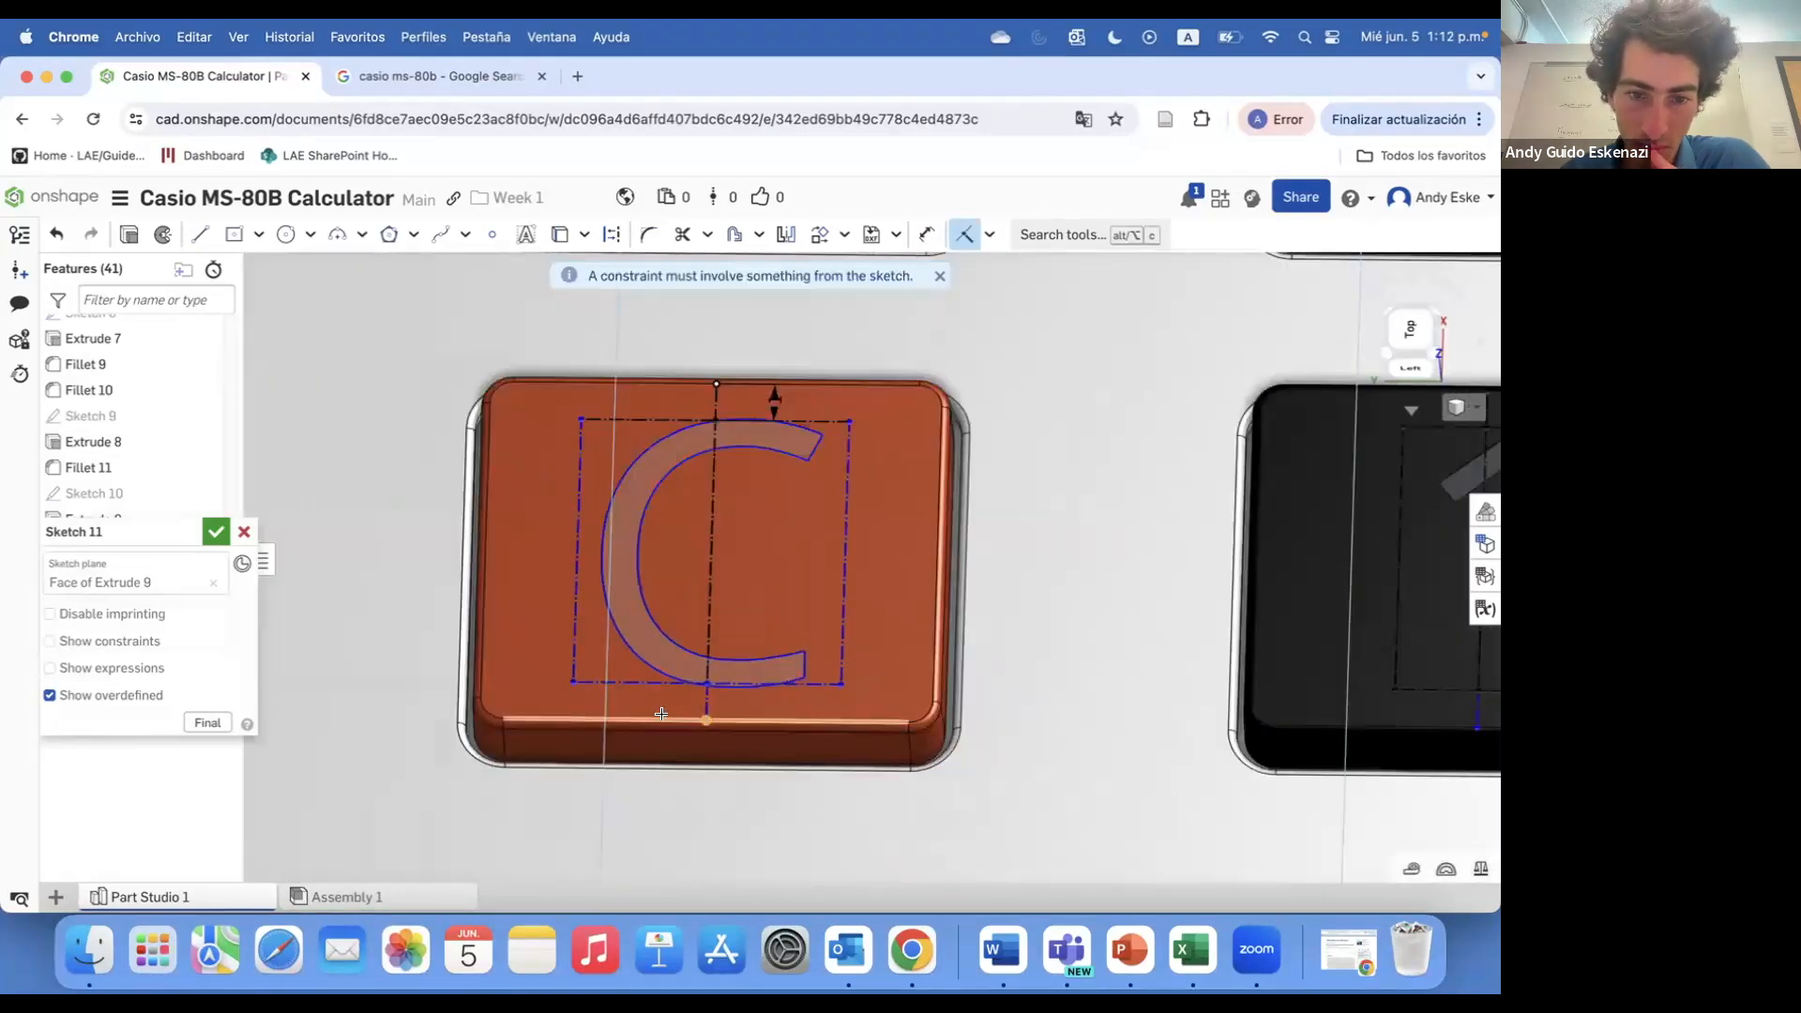
- Centre the AC text horizontally by constraining its centreline to the midpoint of its key's upper edge
scroll(661, 714, down, 3)
scroll(723, 626, up, 3)
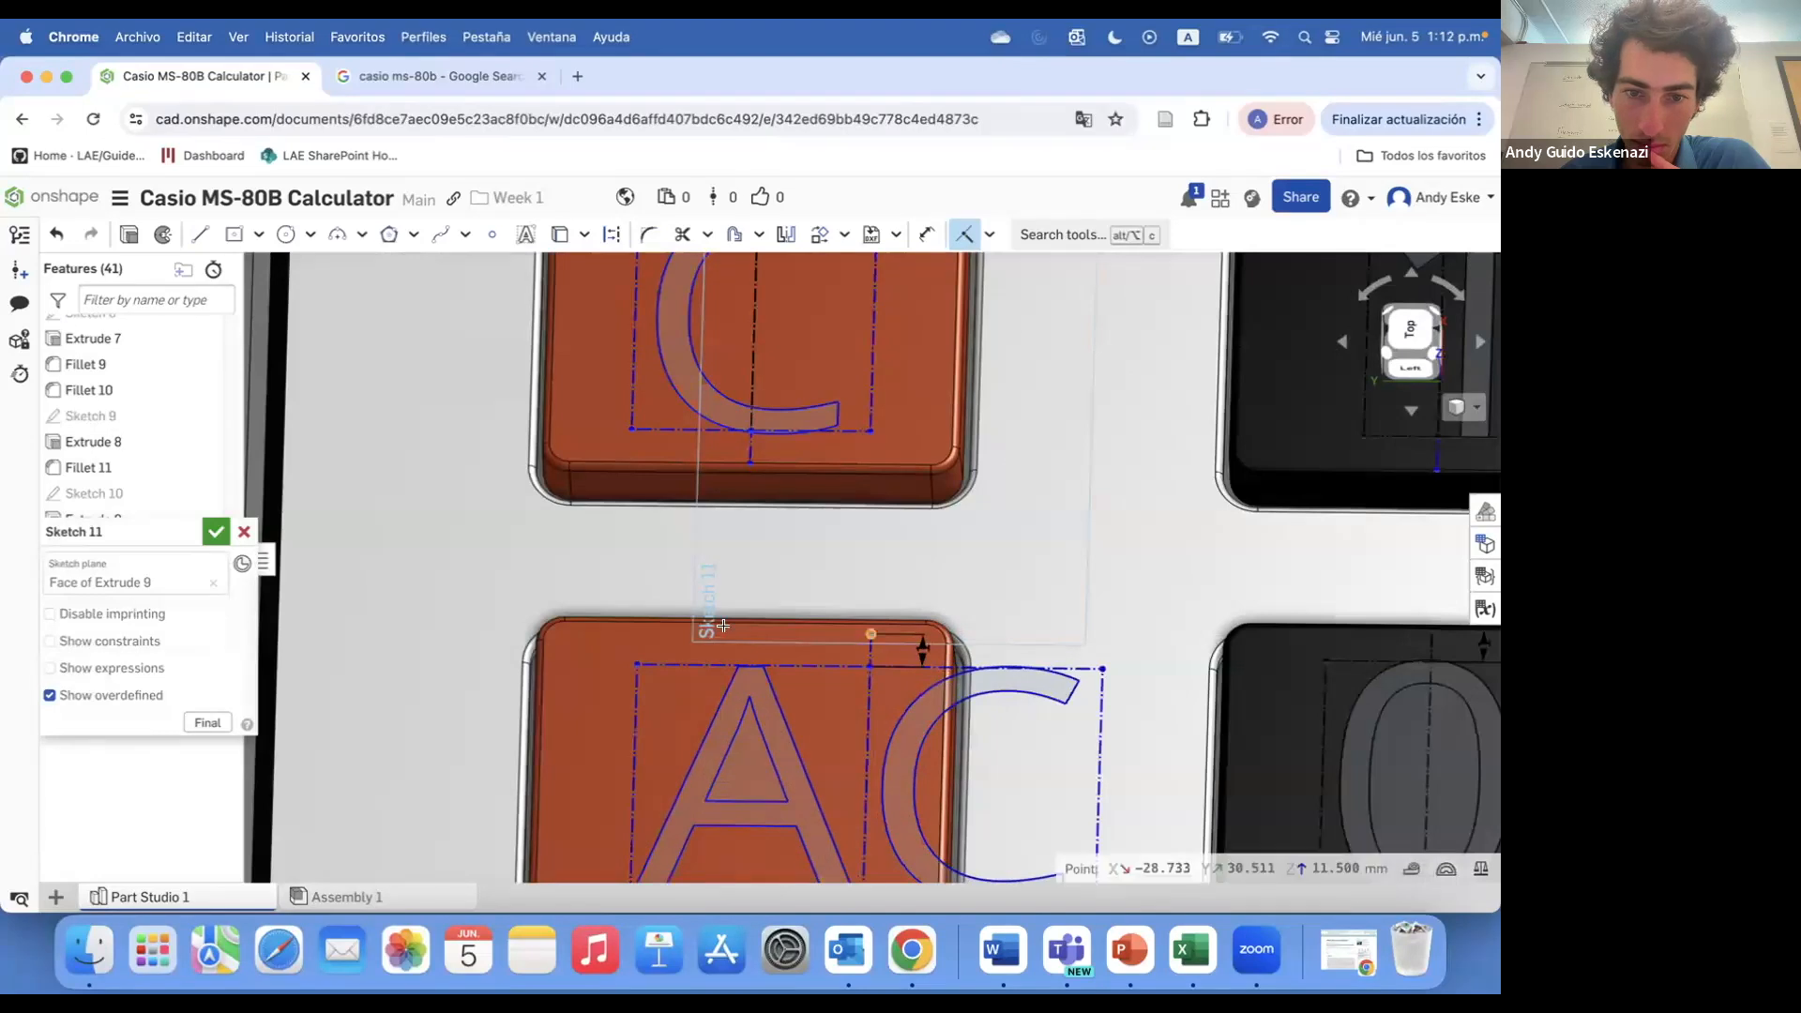
scroll(738, 616, down, 3)
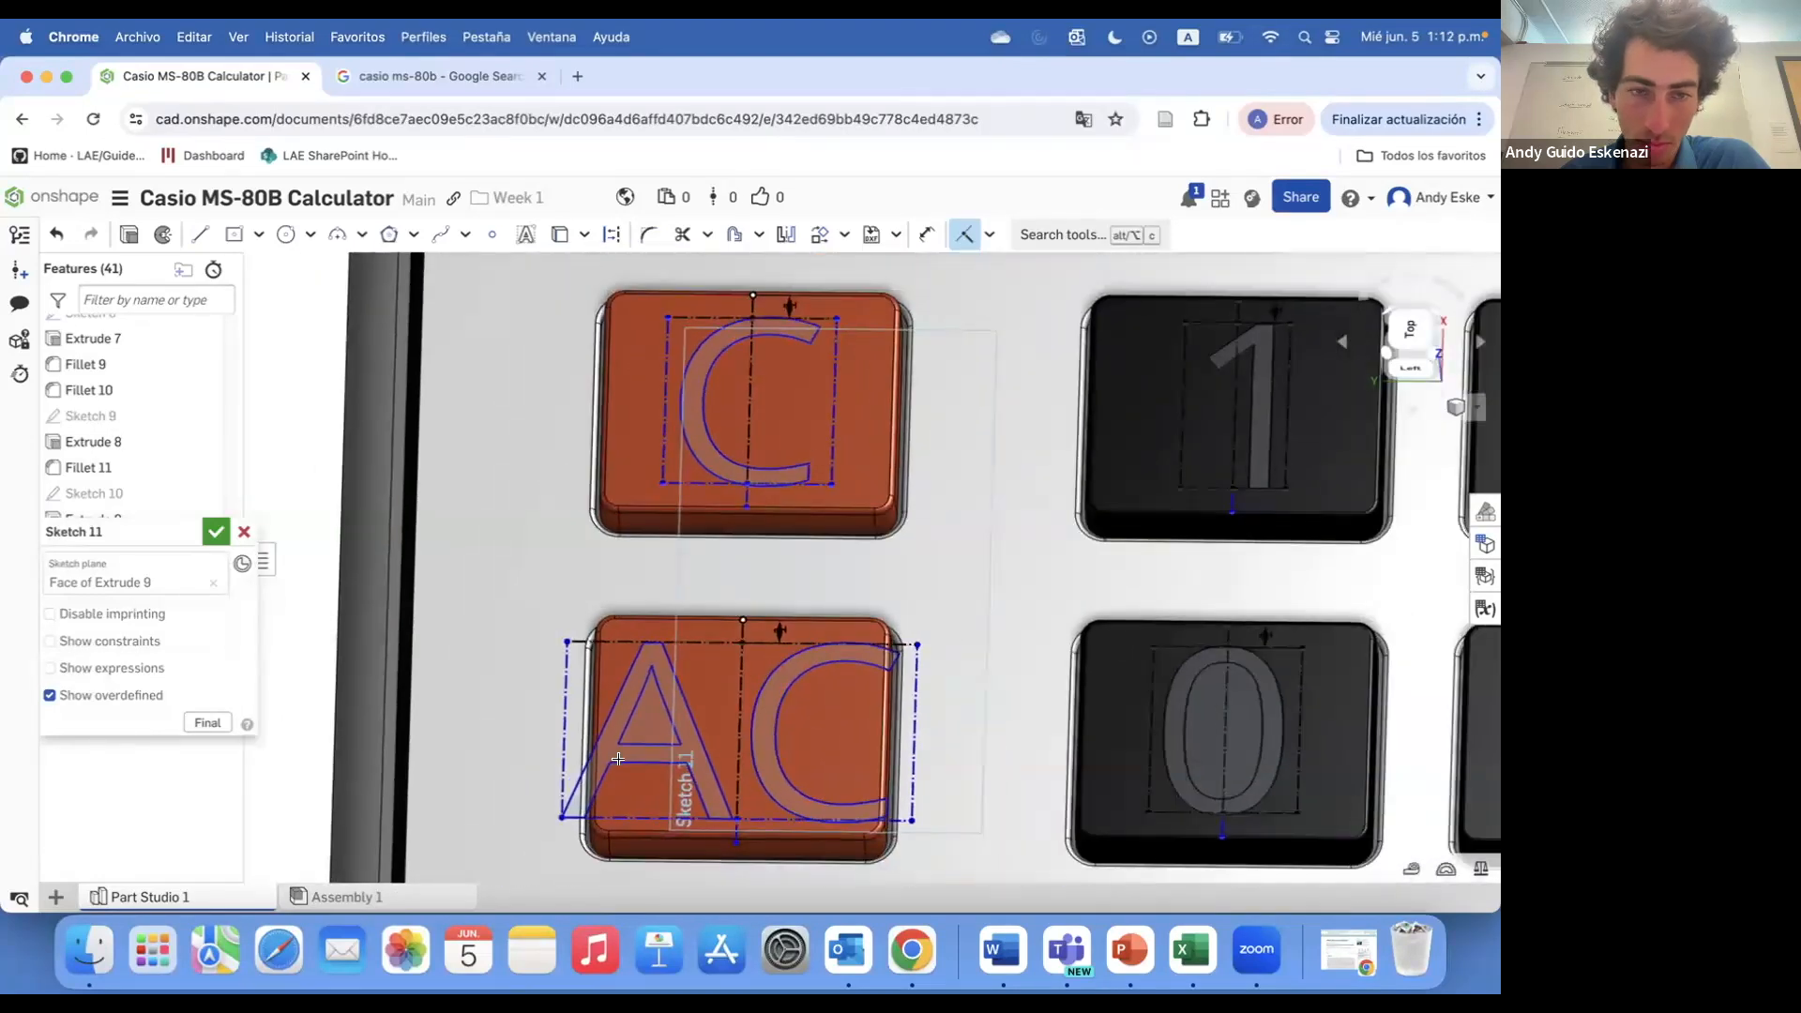
- Set the AC and C text heights to 6 mm and delete the conflicting constraint on the C key
double_click(511, 723)
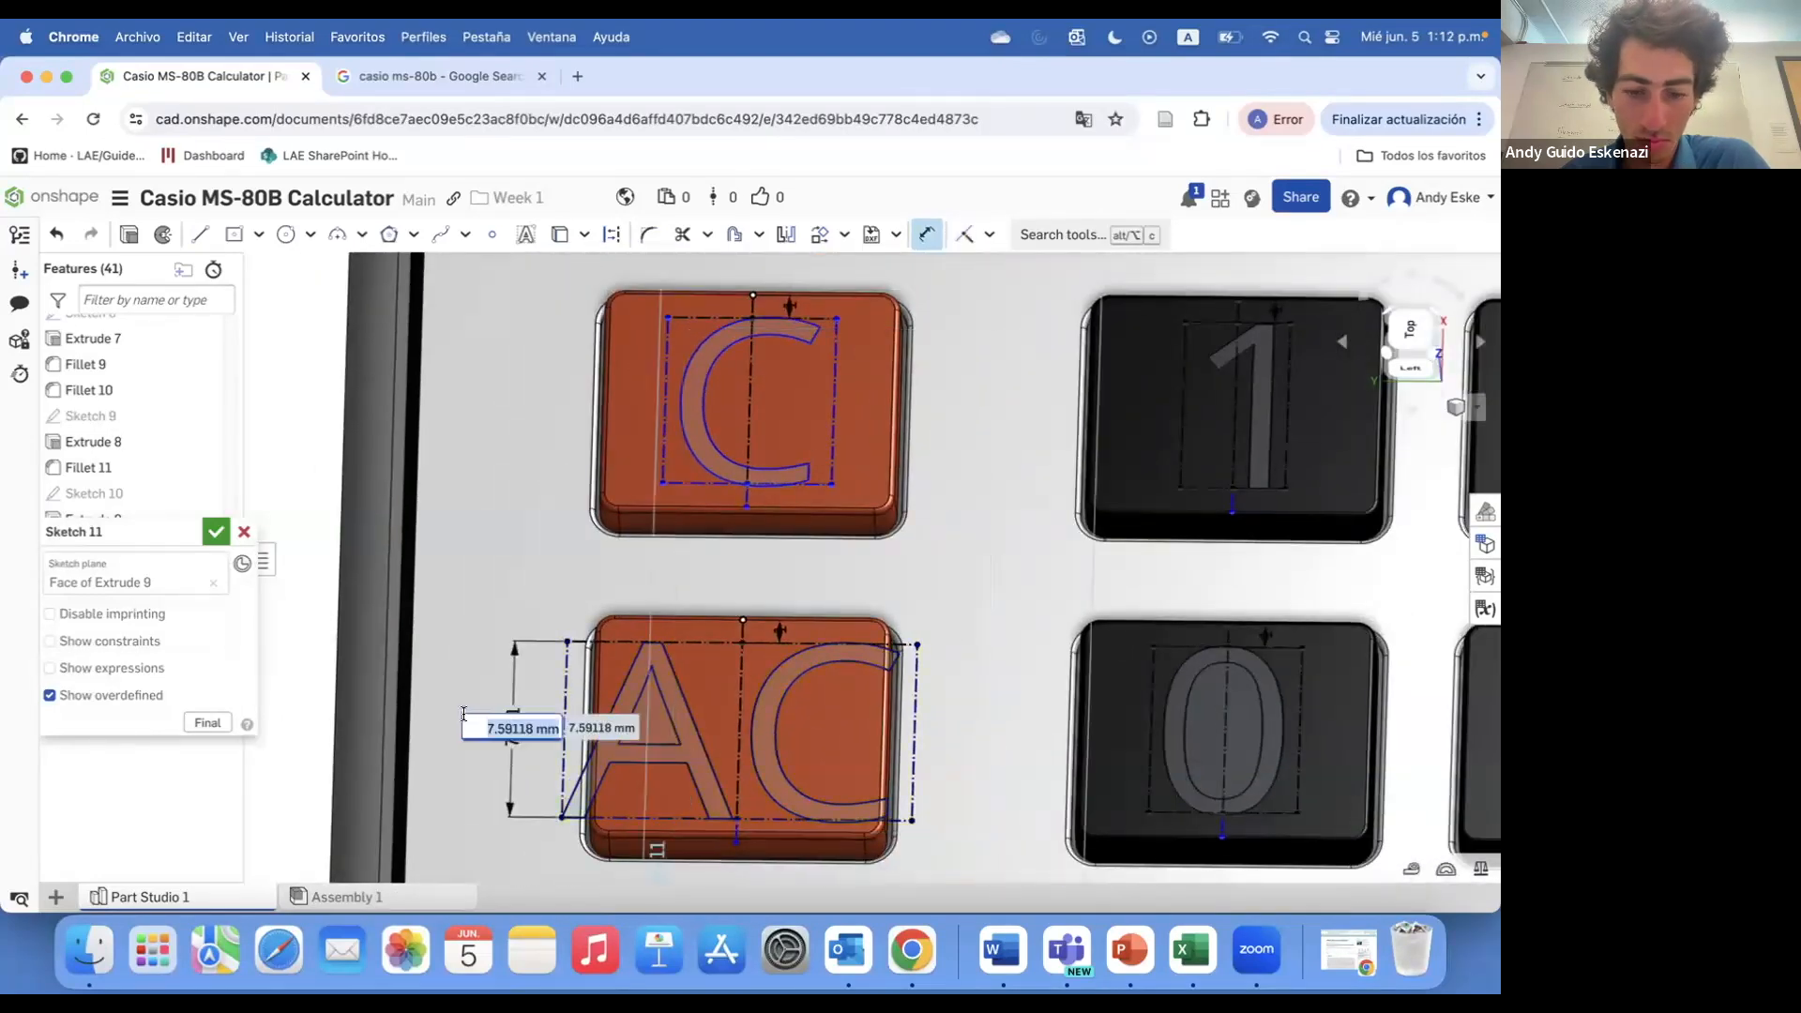
text(6)
key(Return)
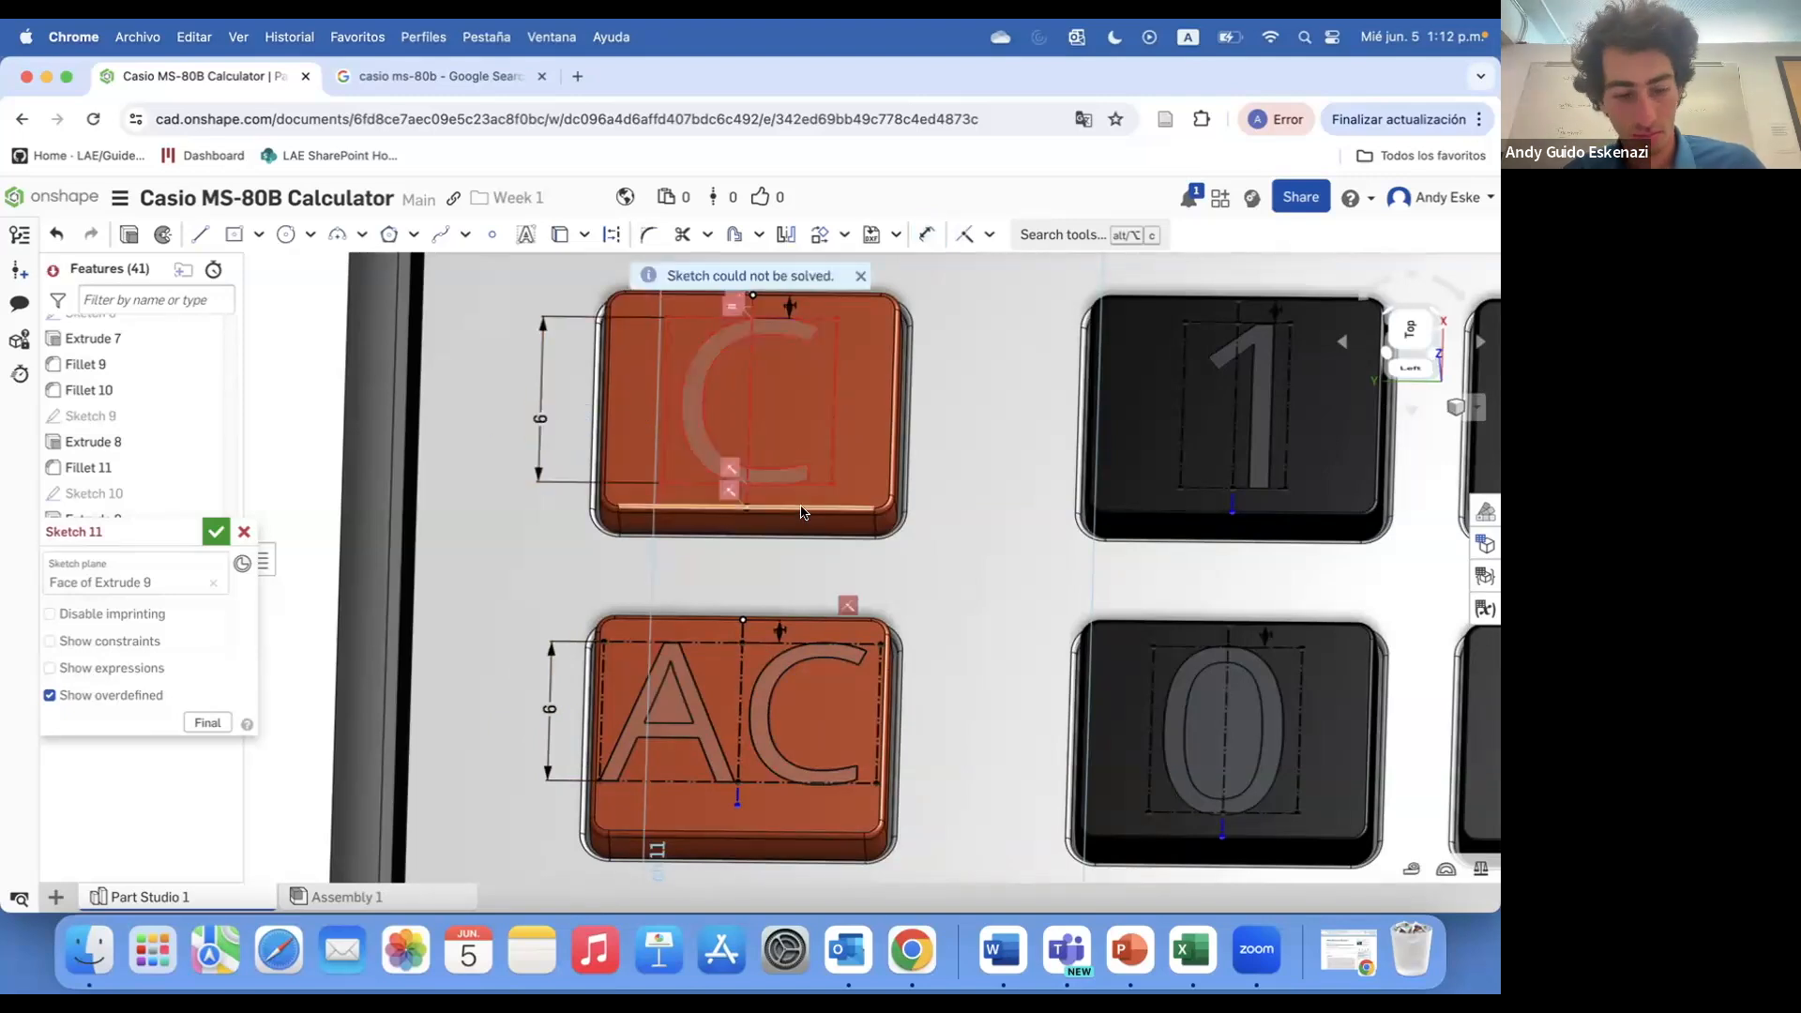
right_click(736, 497)
click(805, 673)
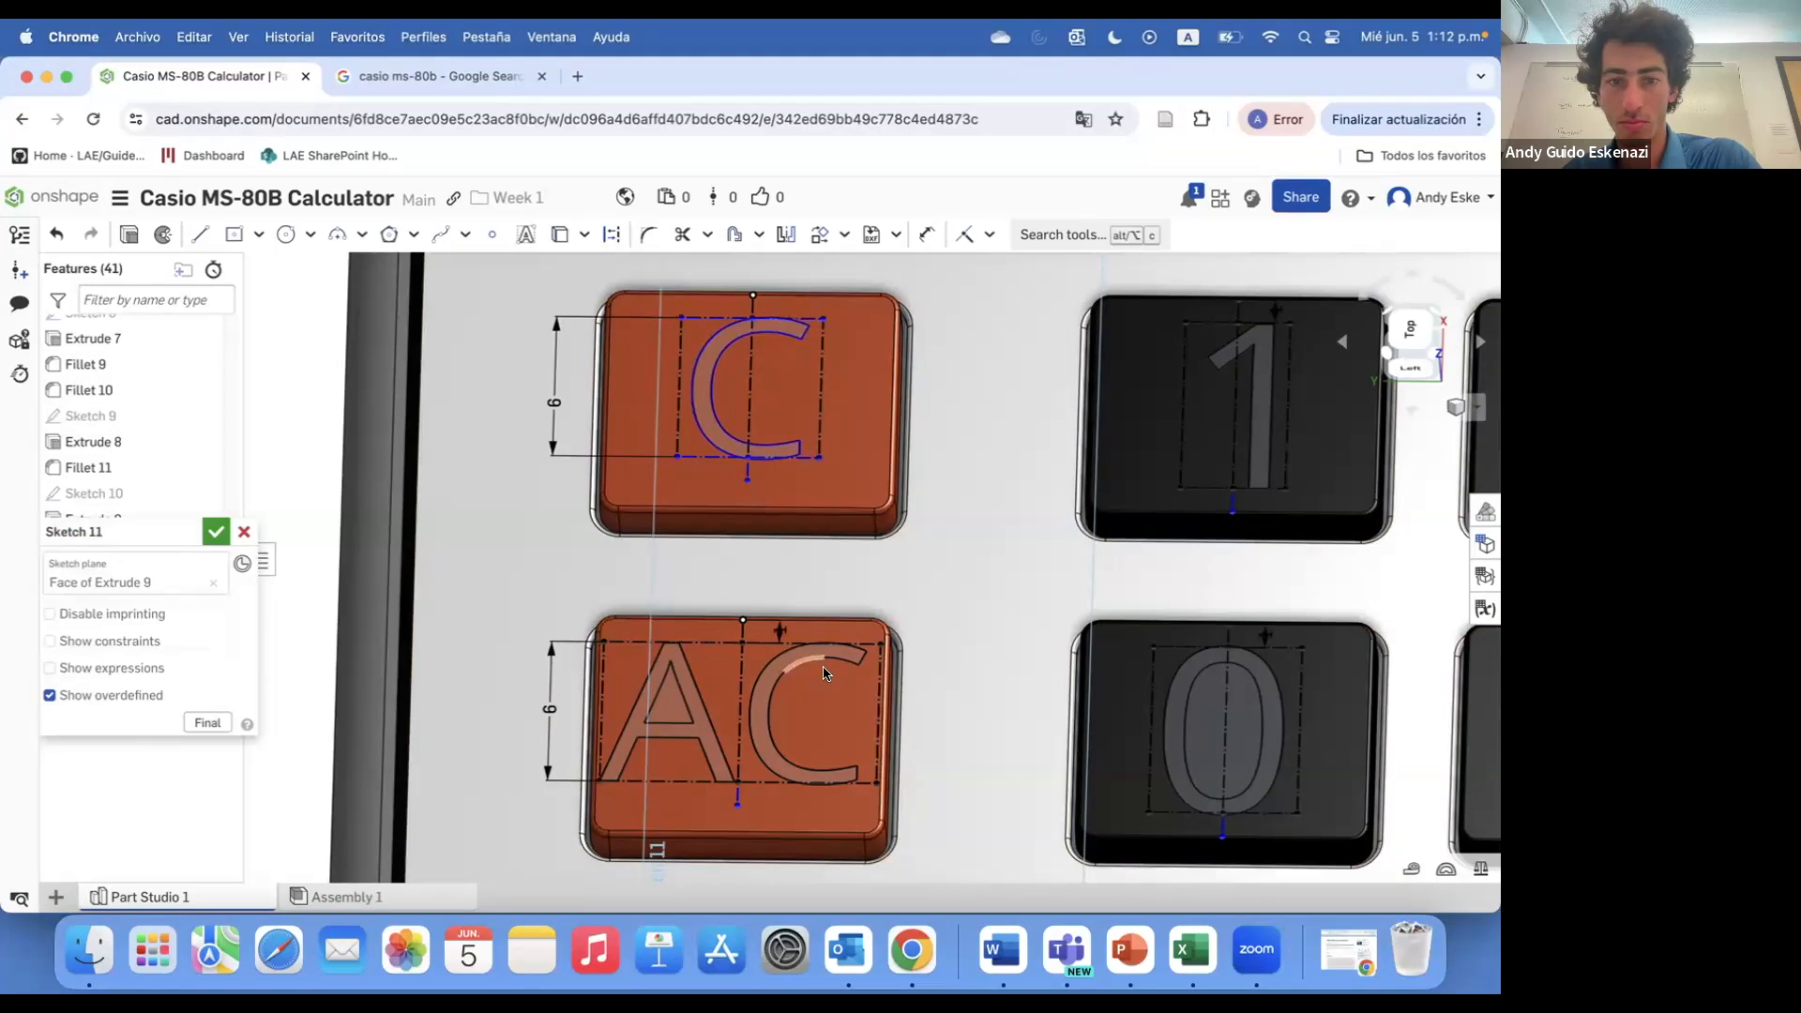
- Constrain the lower ends of the C and AC centrelines to the midpoints of their keys' lower edges
key(i)
click(747, 481)
click(747, 508)
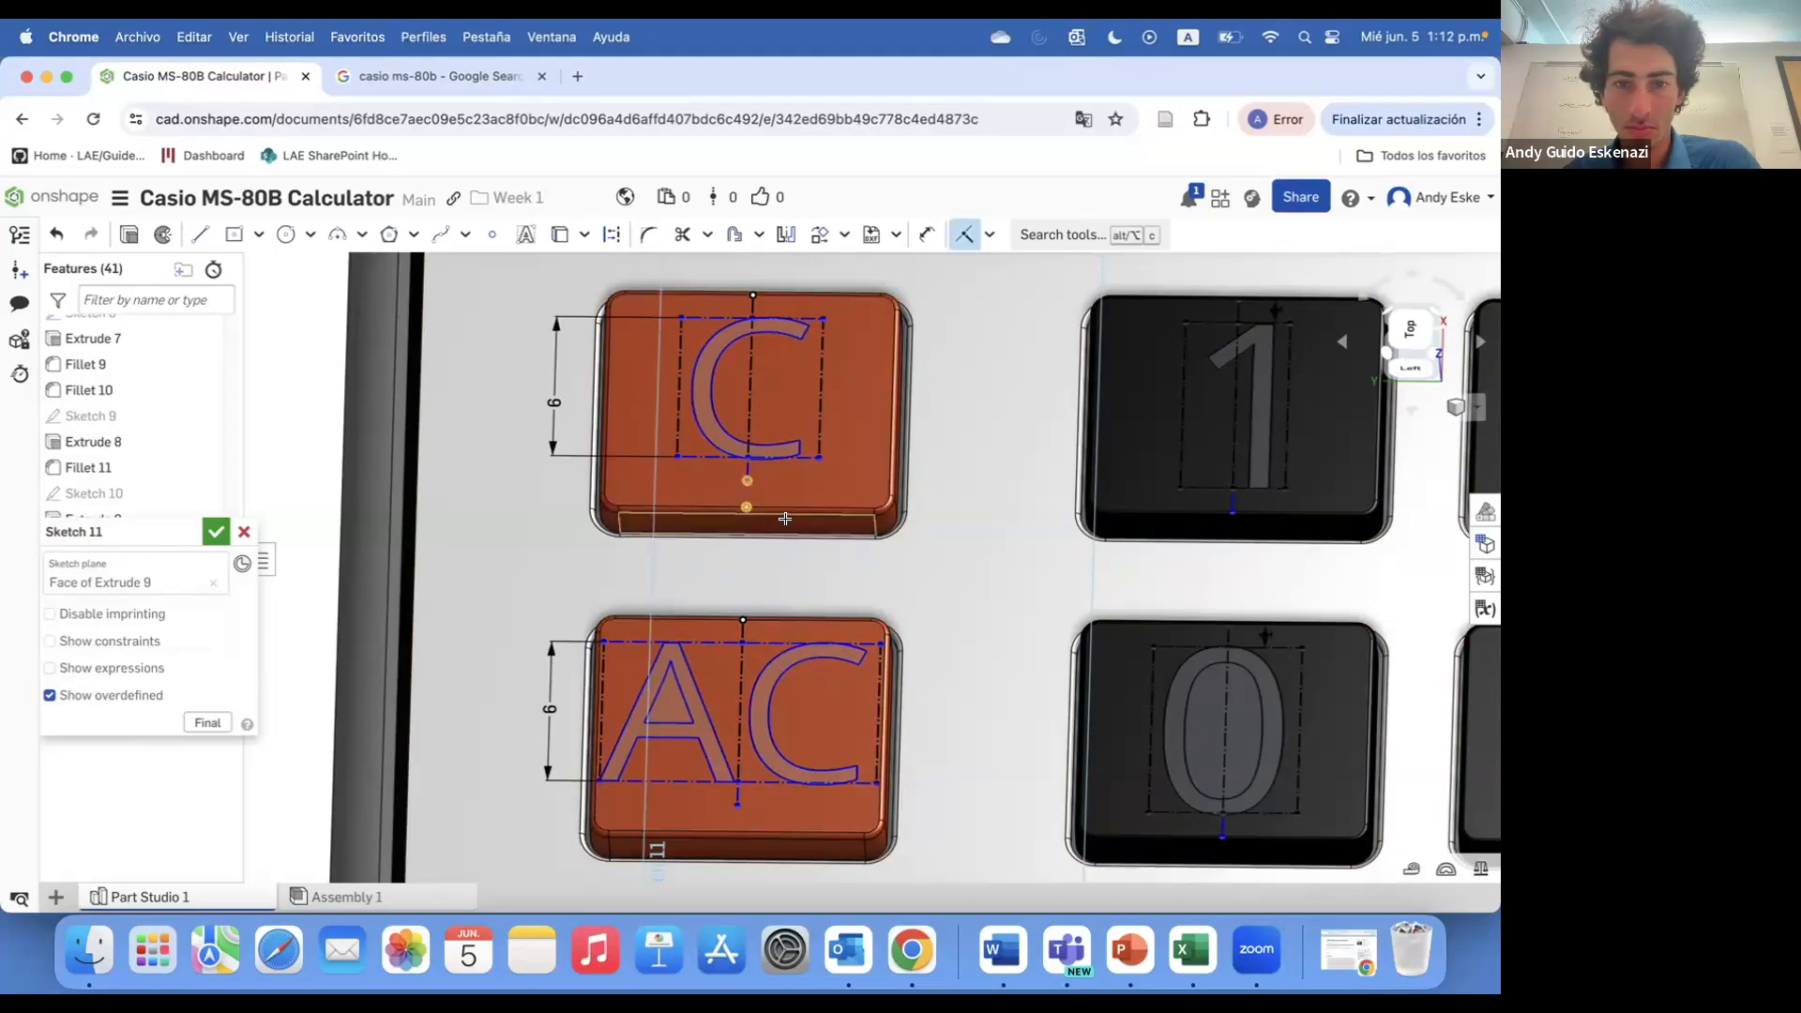
click(738, 804)
click(809, 828)
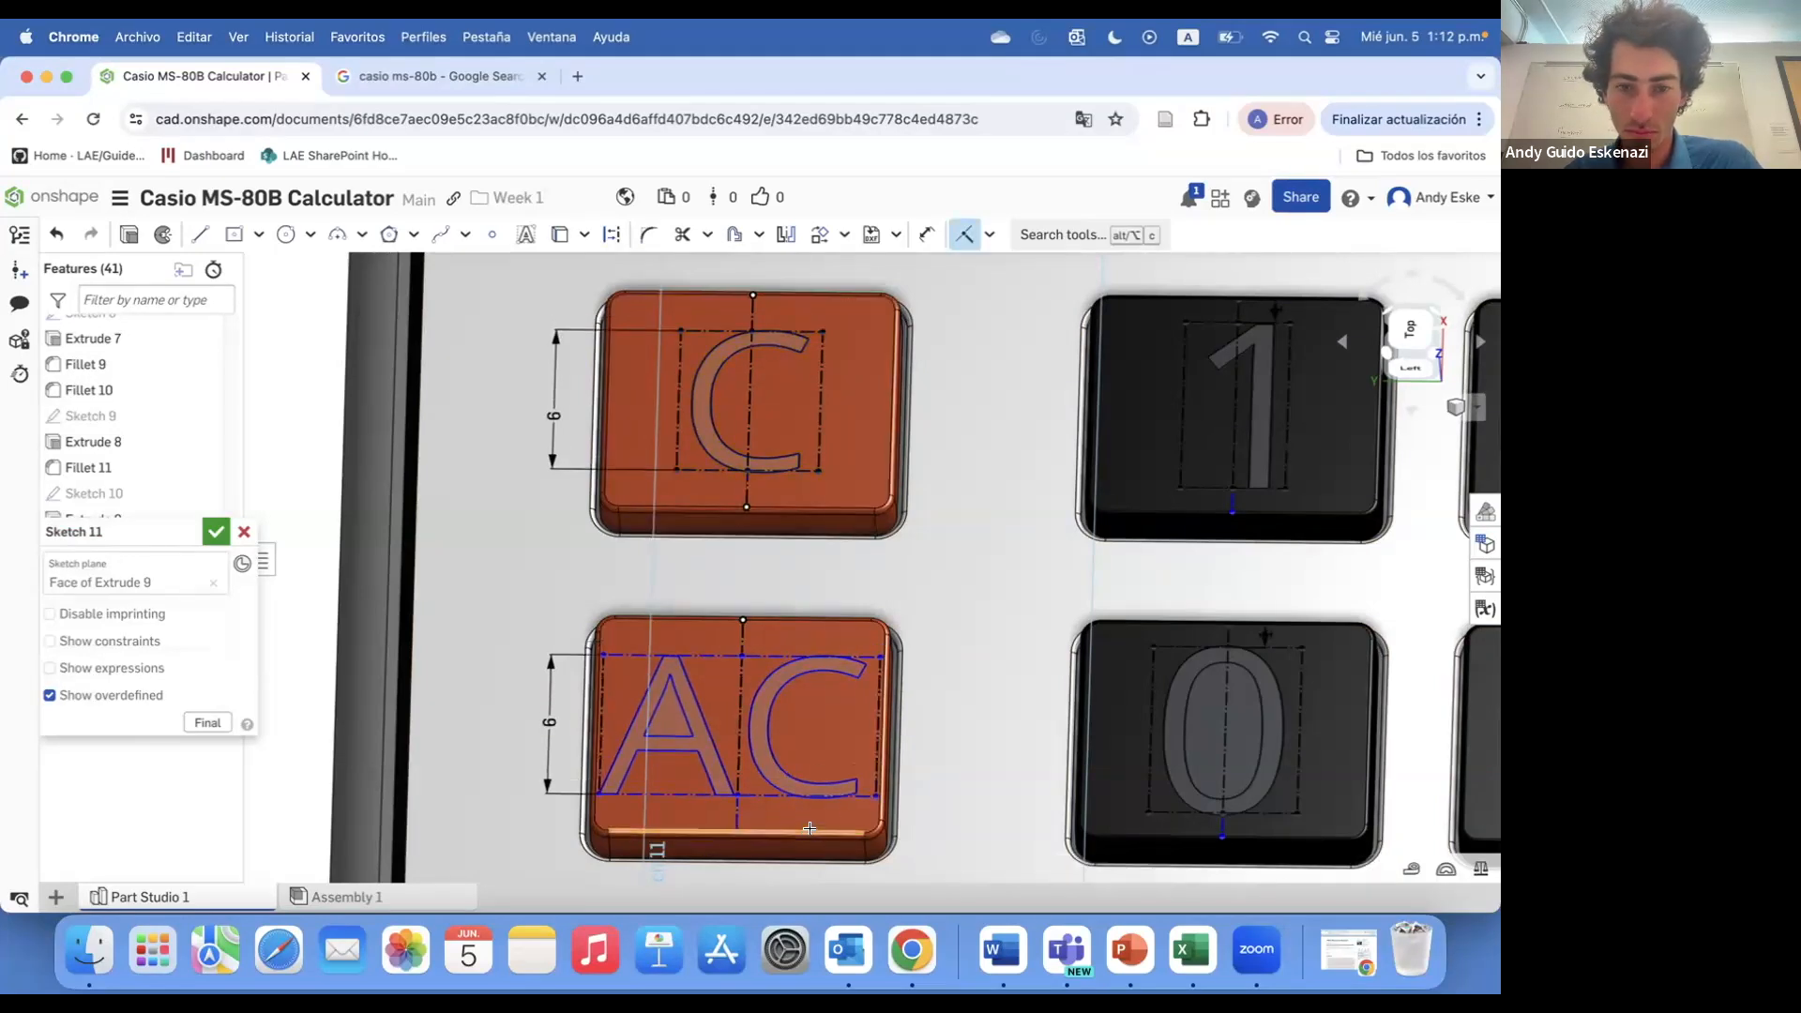
right_drag(934, 682, 820, 760)
scroll(764, 856, up, 3)
key(Escape)
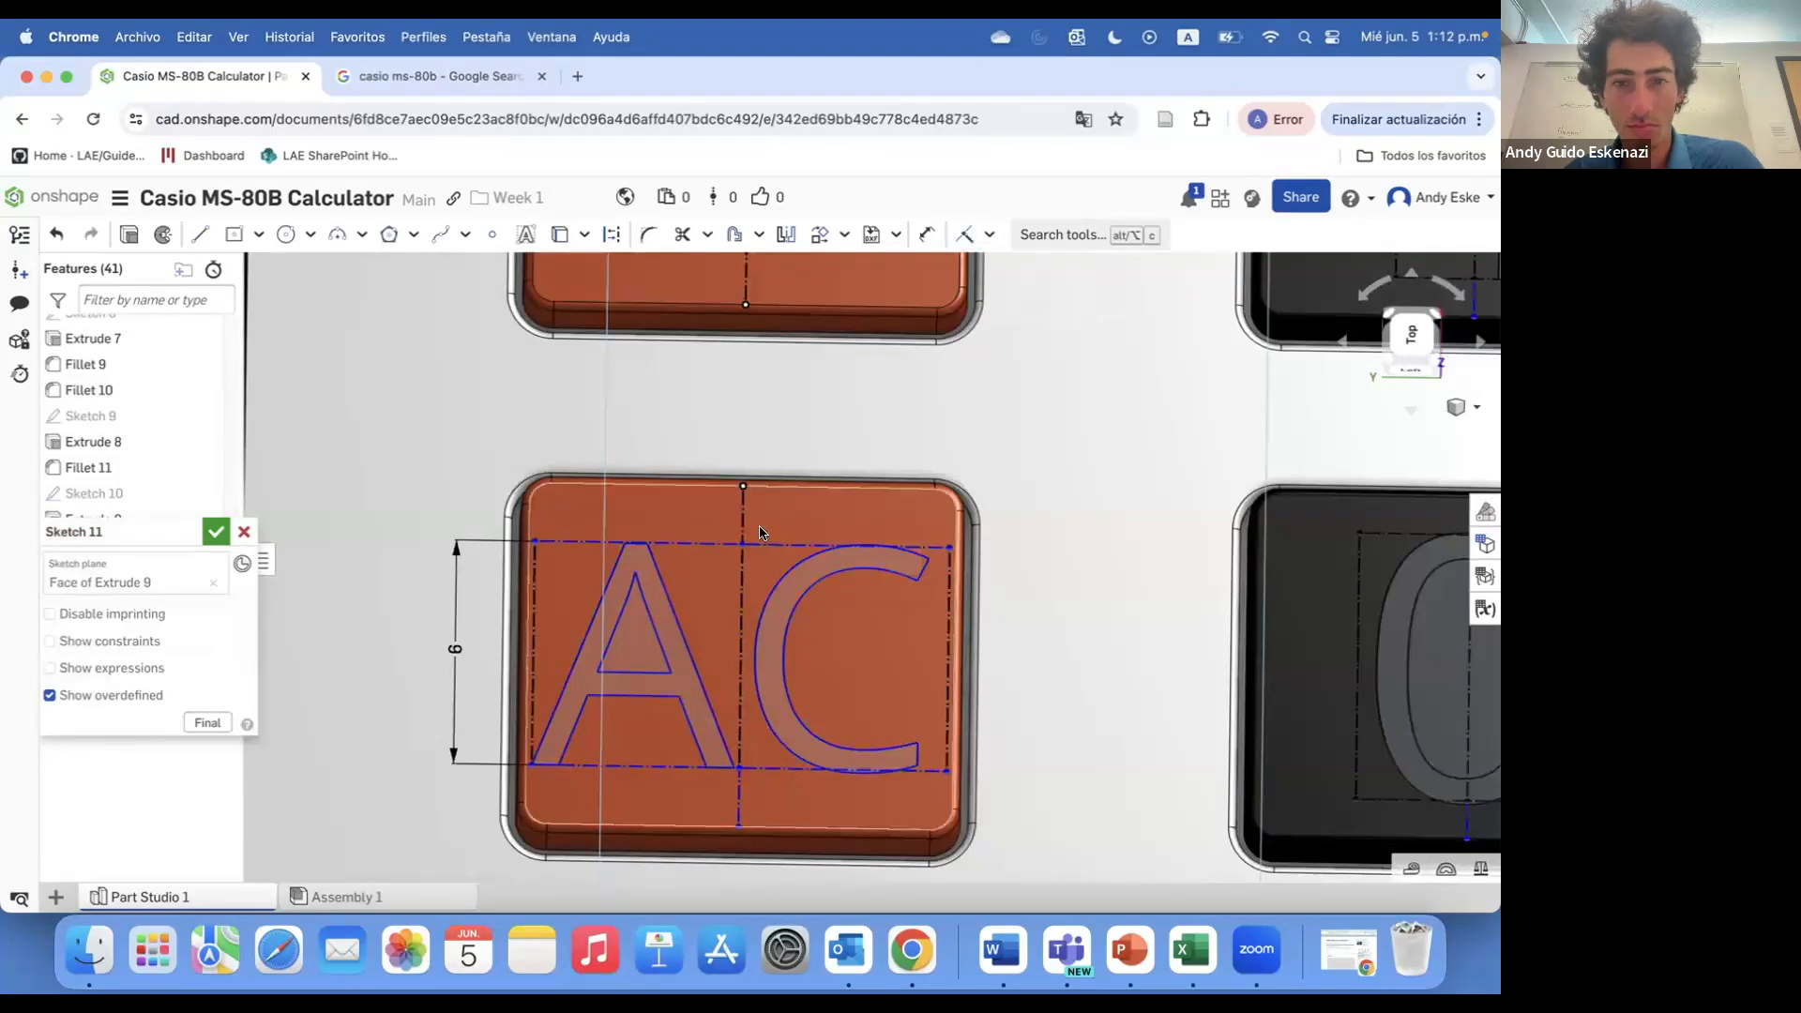
- Finish the key-label sketch and compare the engraved keys with the reference photo of the calculator
scroll(756, 569, down, 10)
click(216, 531)
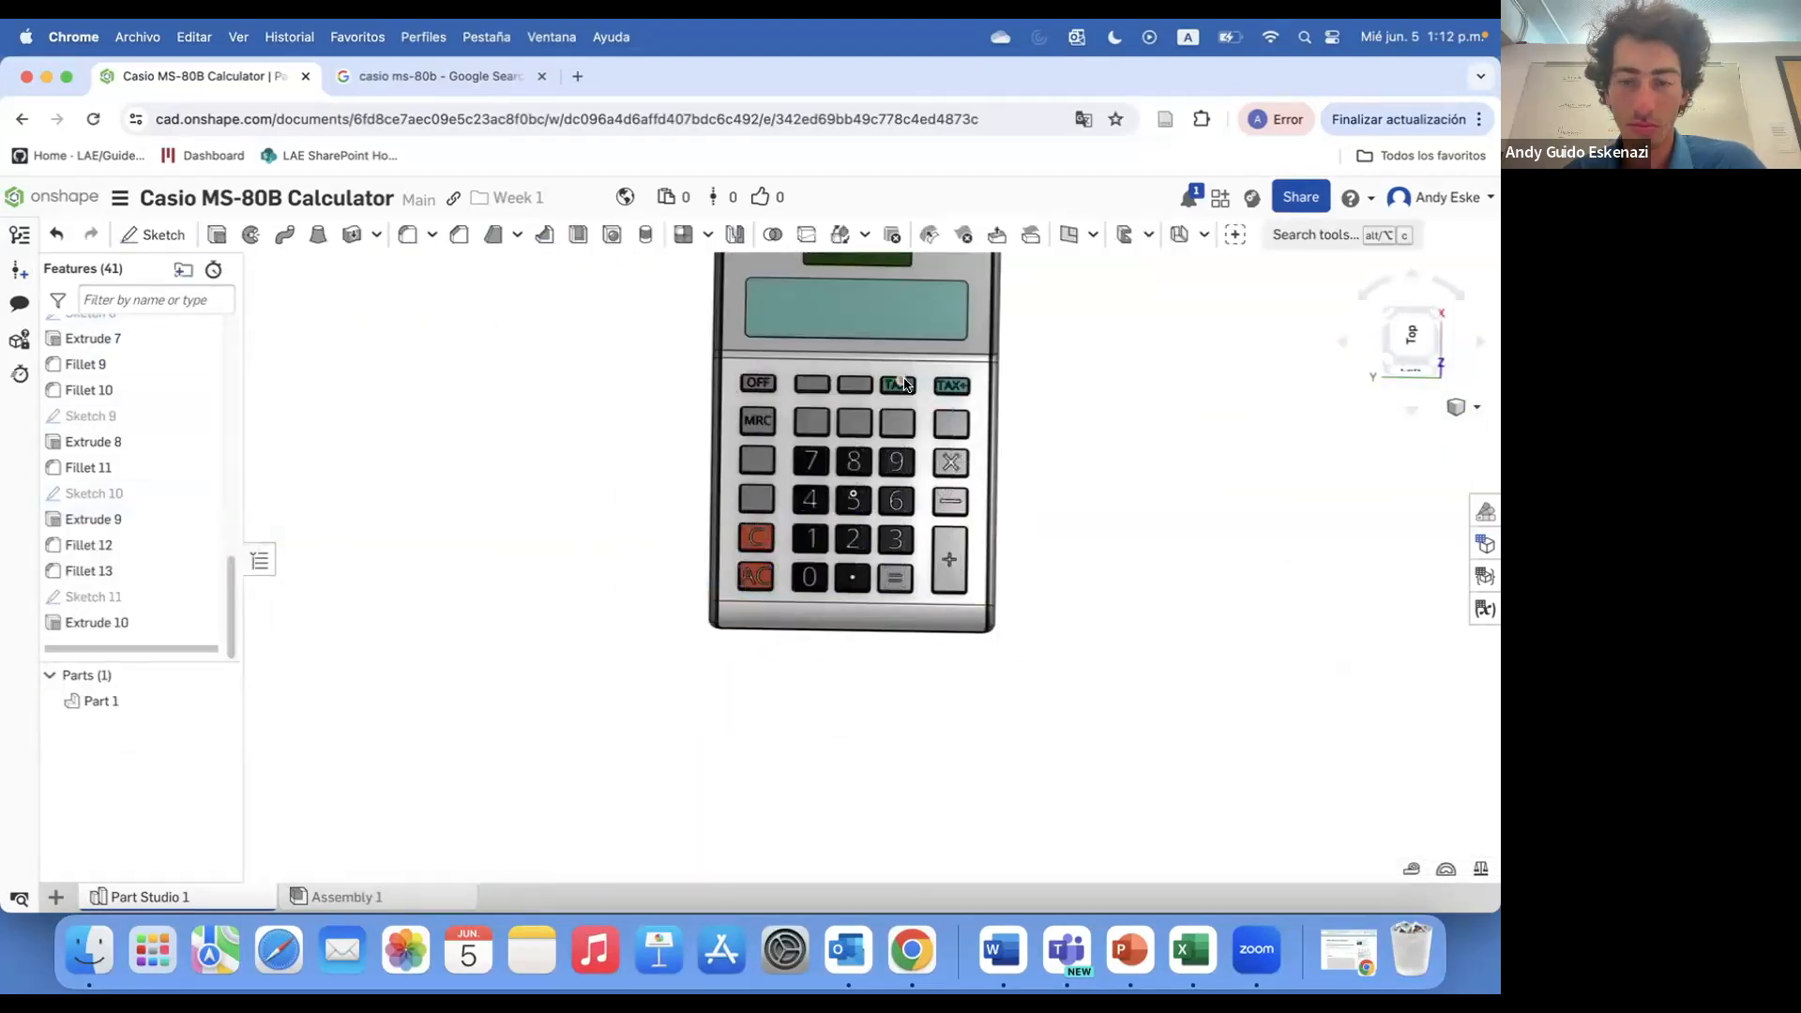
scroll(931, 531, up, 3)
right_drag(930, 531, 1172, 572)
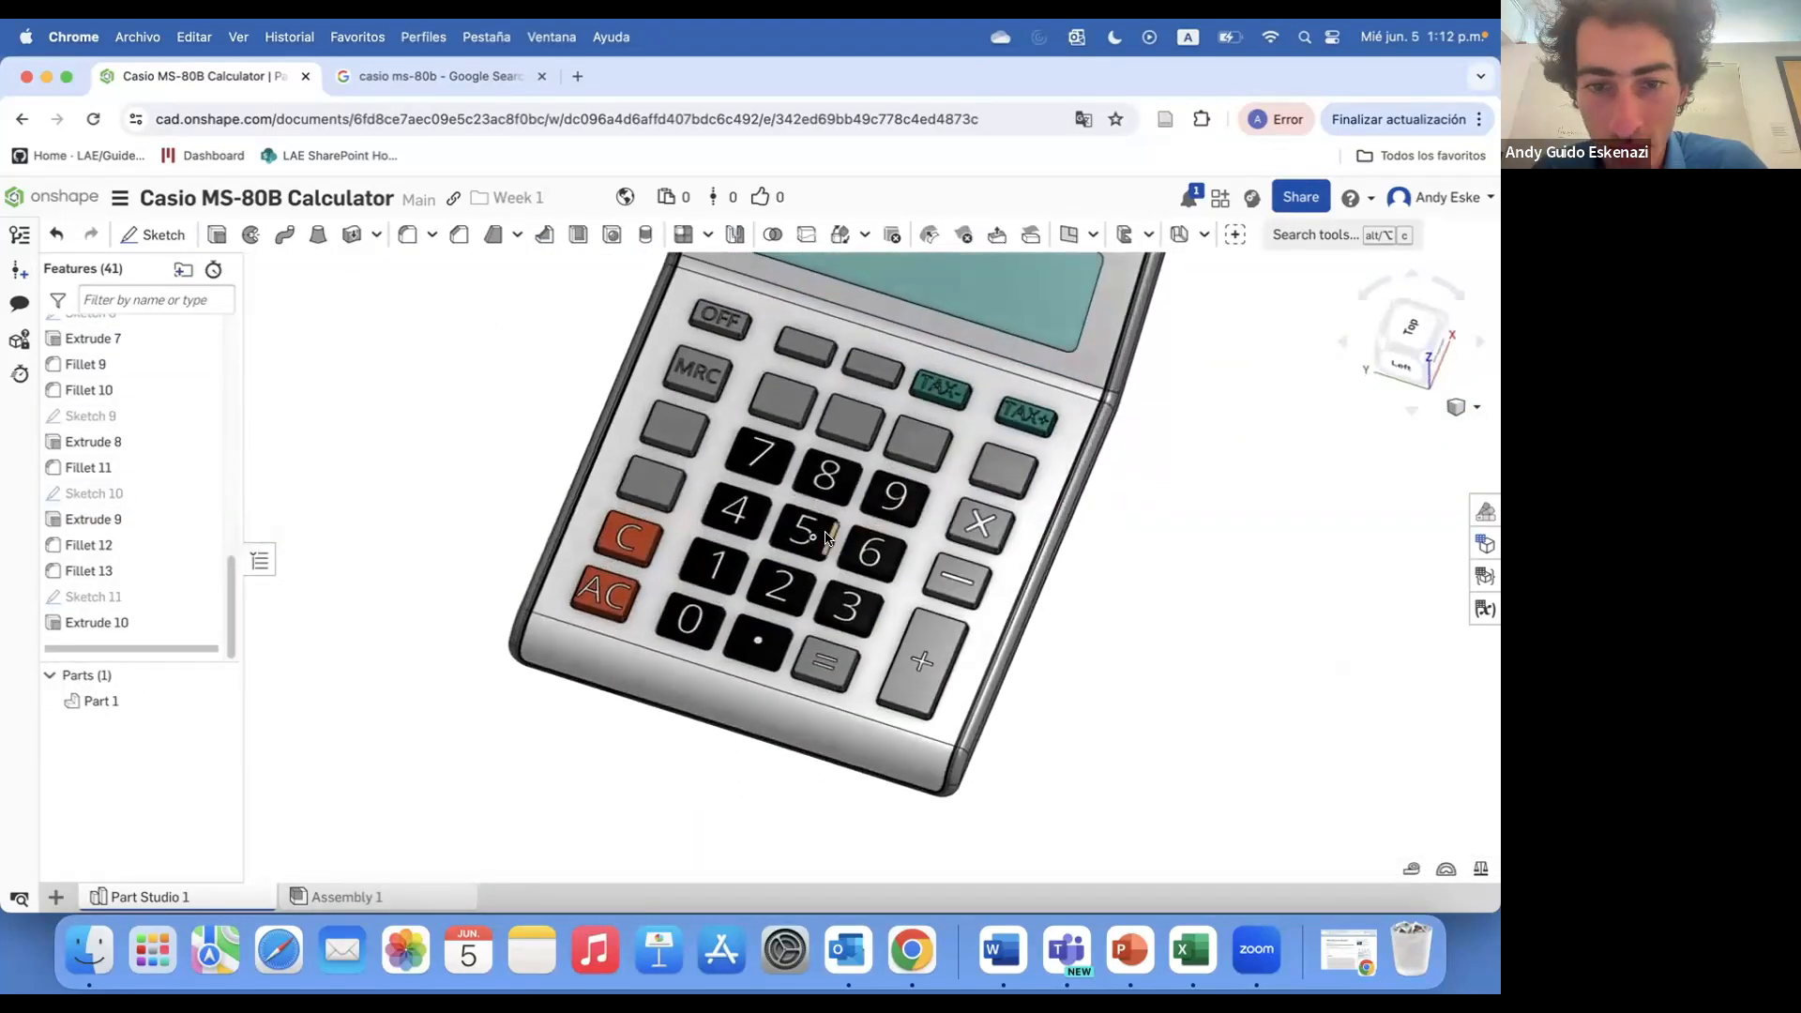
right_drag(1279, 593, 1259, 629)
click(475, 92)
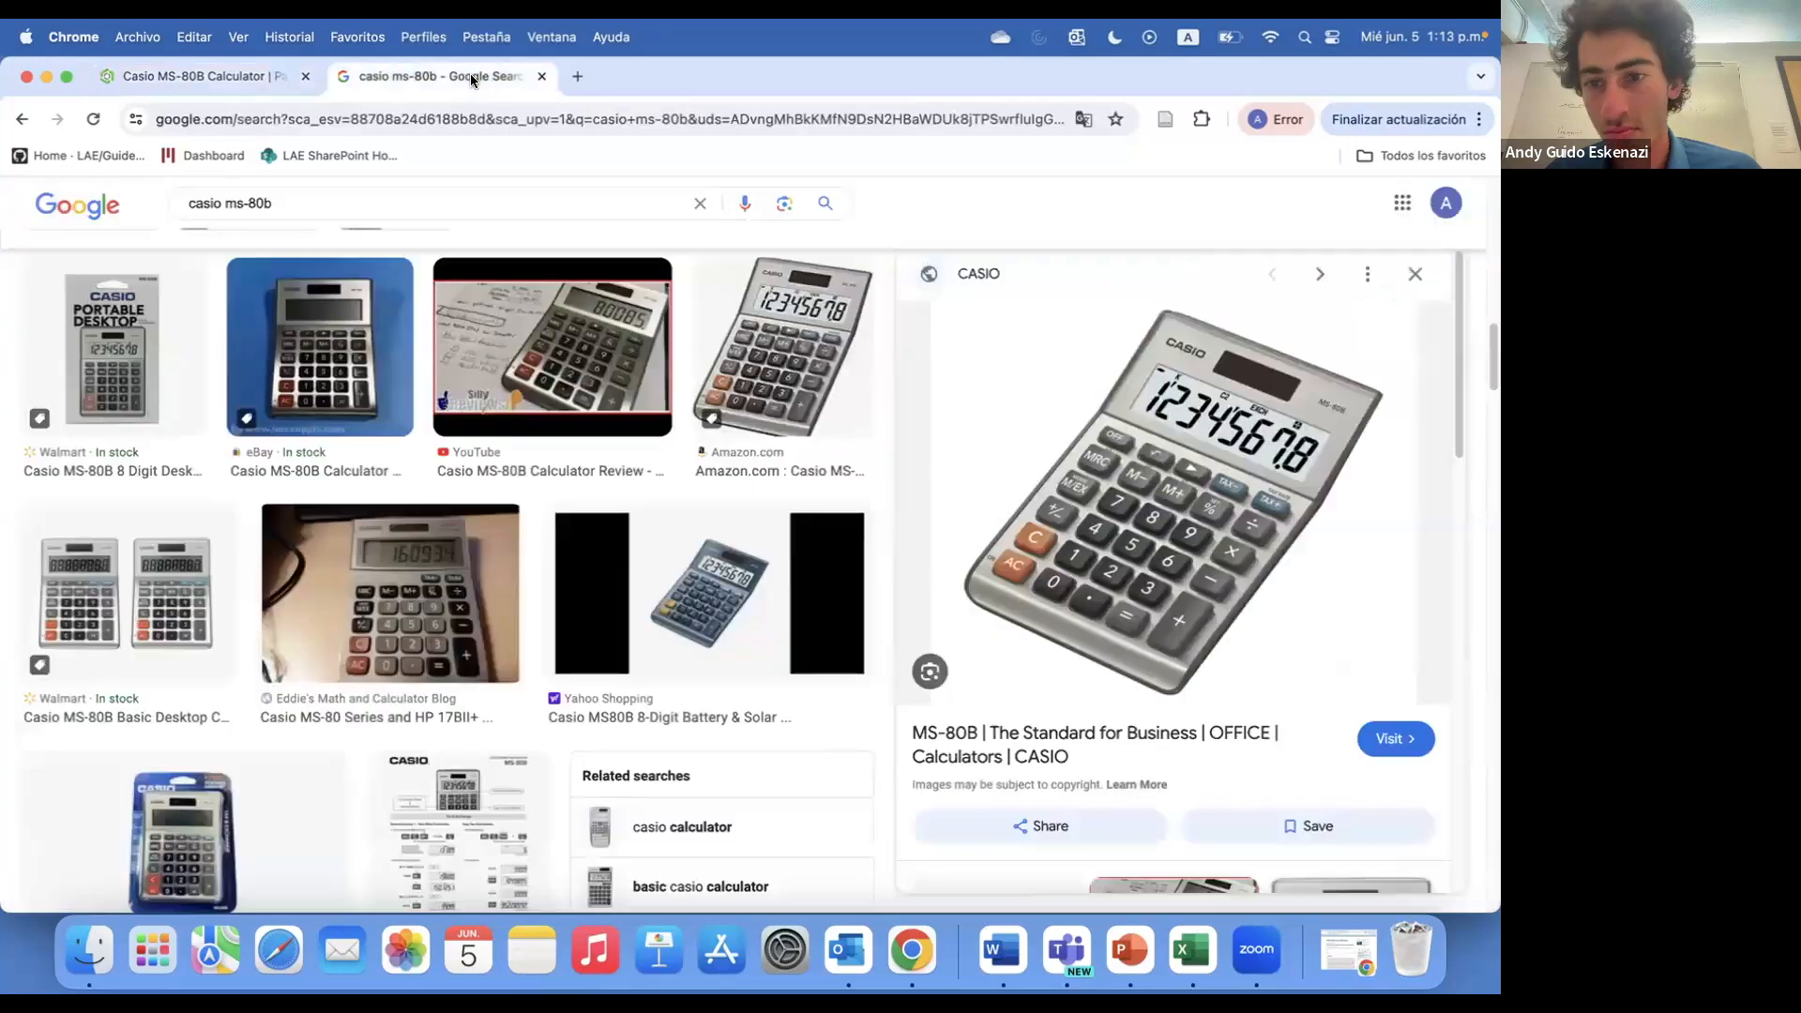
click(230, 82)
- Reopen Sketch 11 and paste two copies of the MRC text onto the two blank keys beside the MRC key
right_click(116, 597)
click(141, 206)
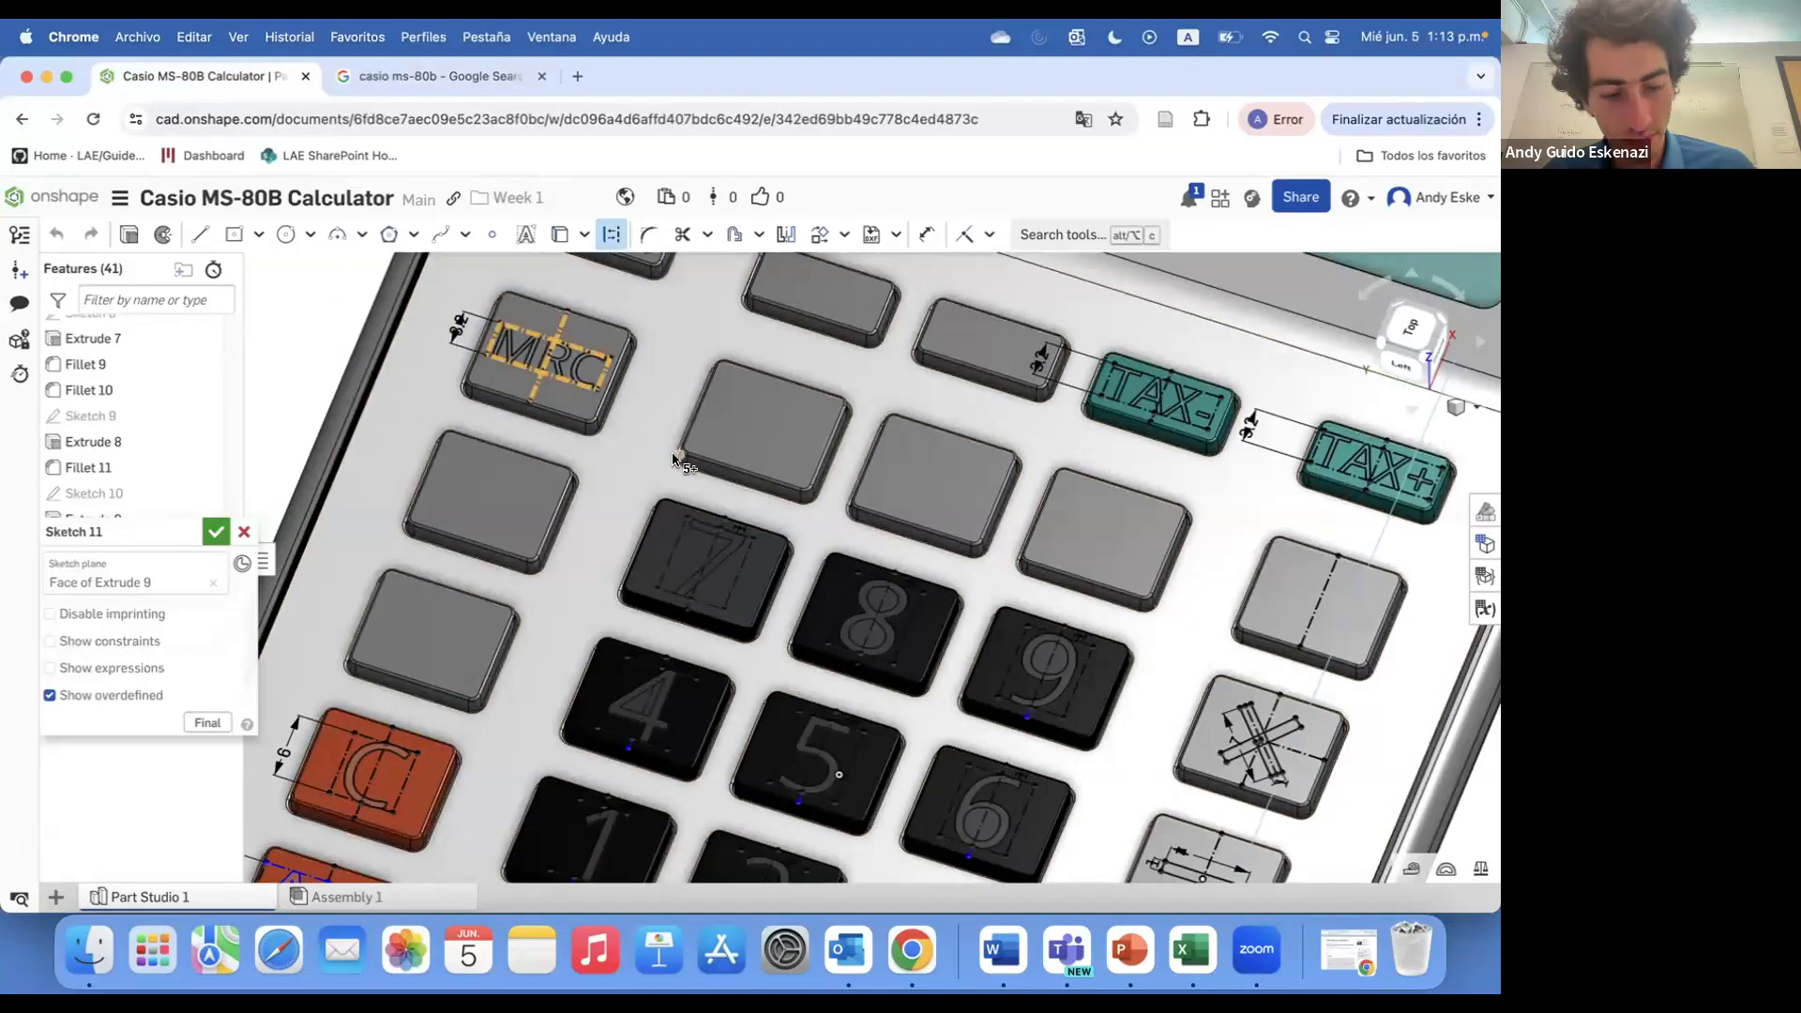
key(super+v)
key(super+v)
scroll(926, 451, up, 3)
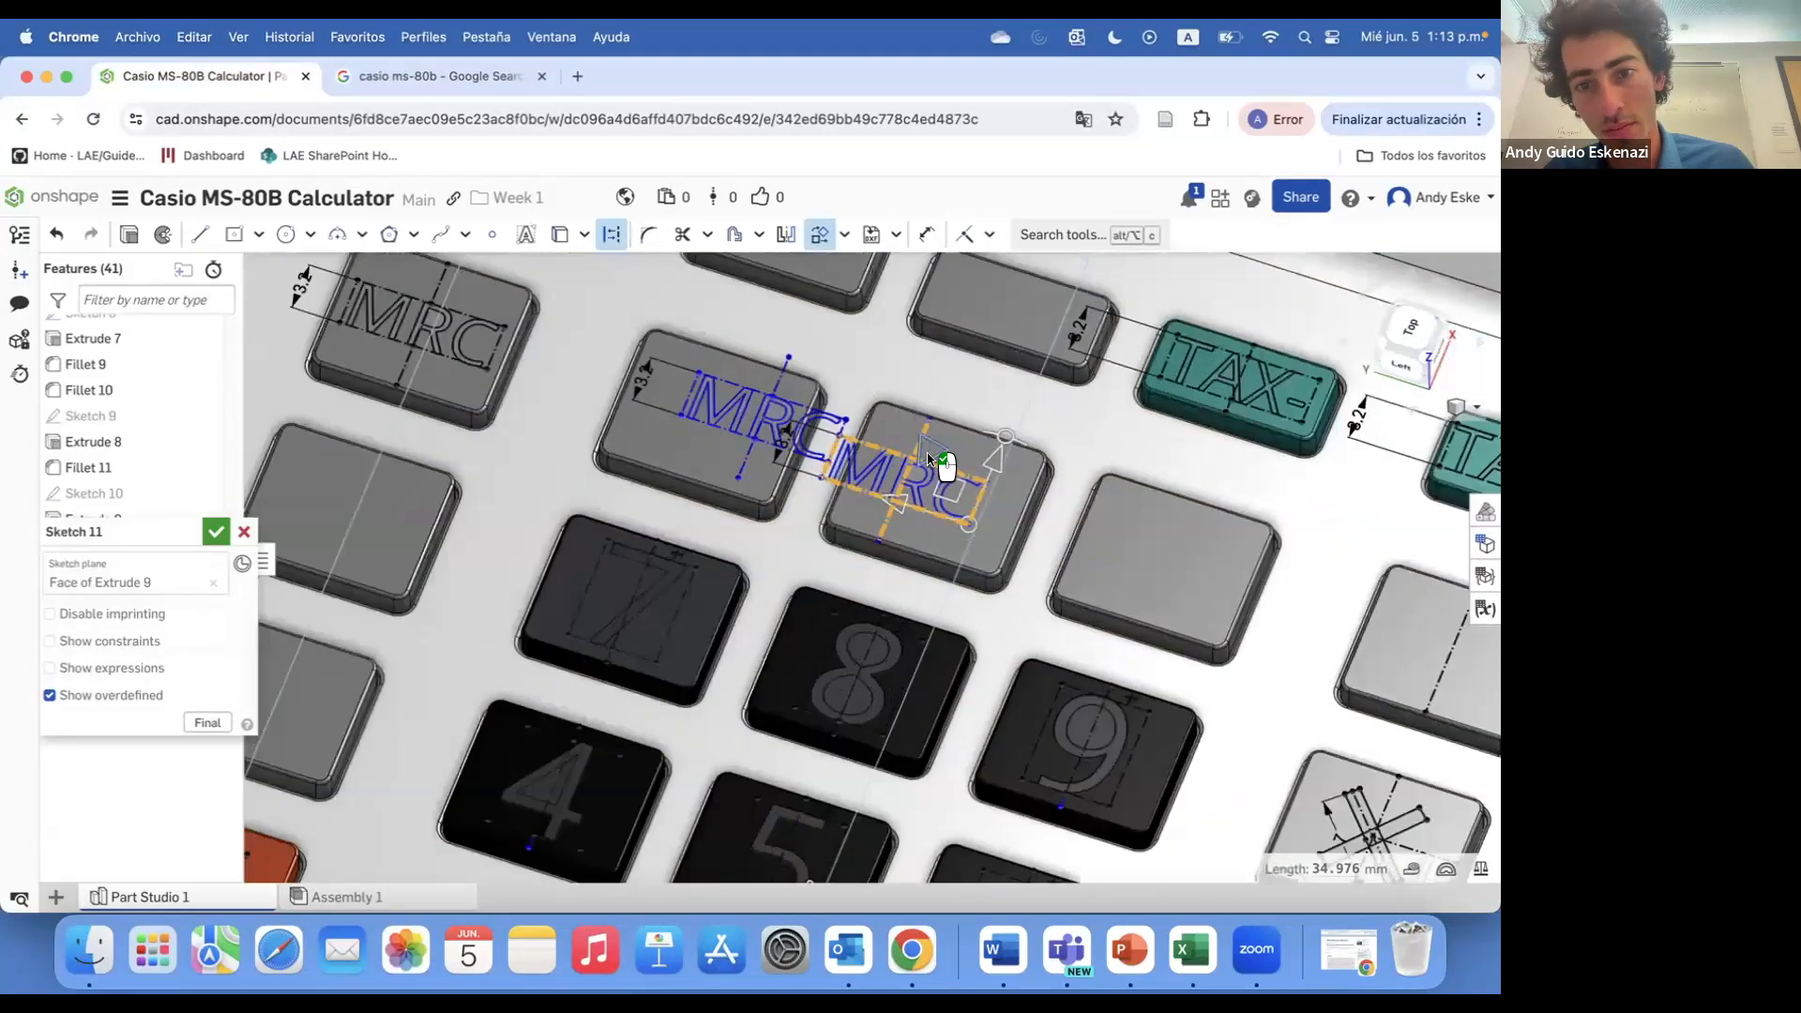
click(929, 415)
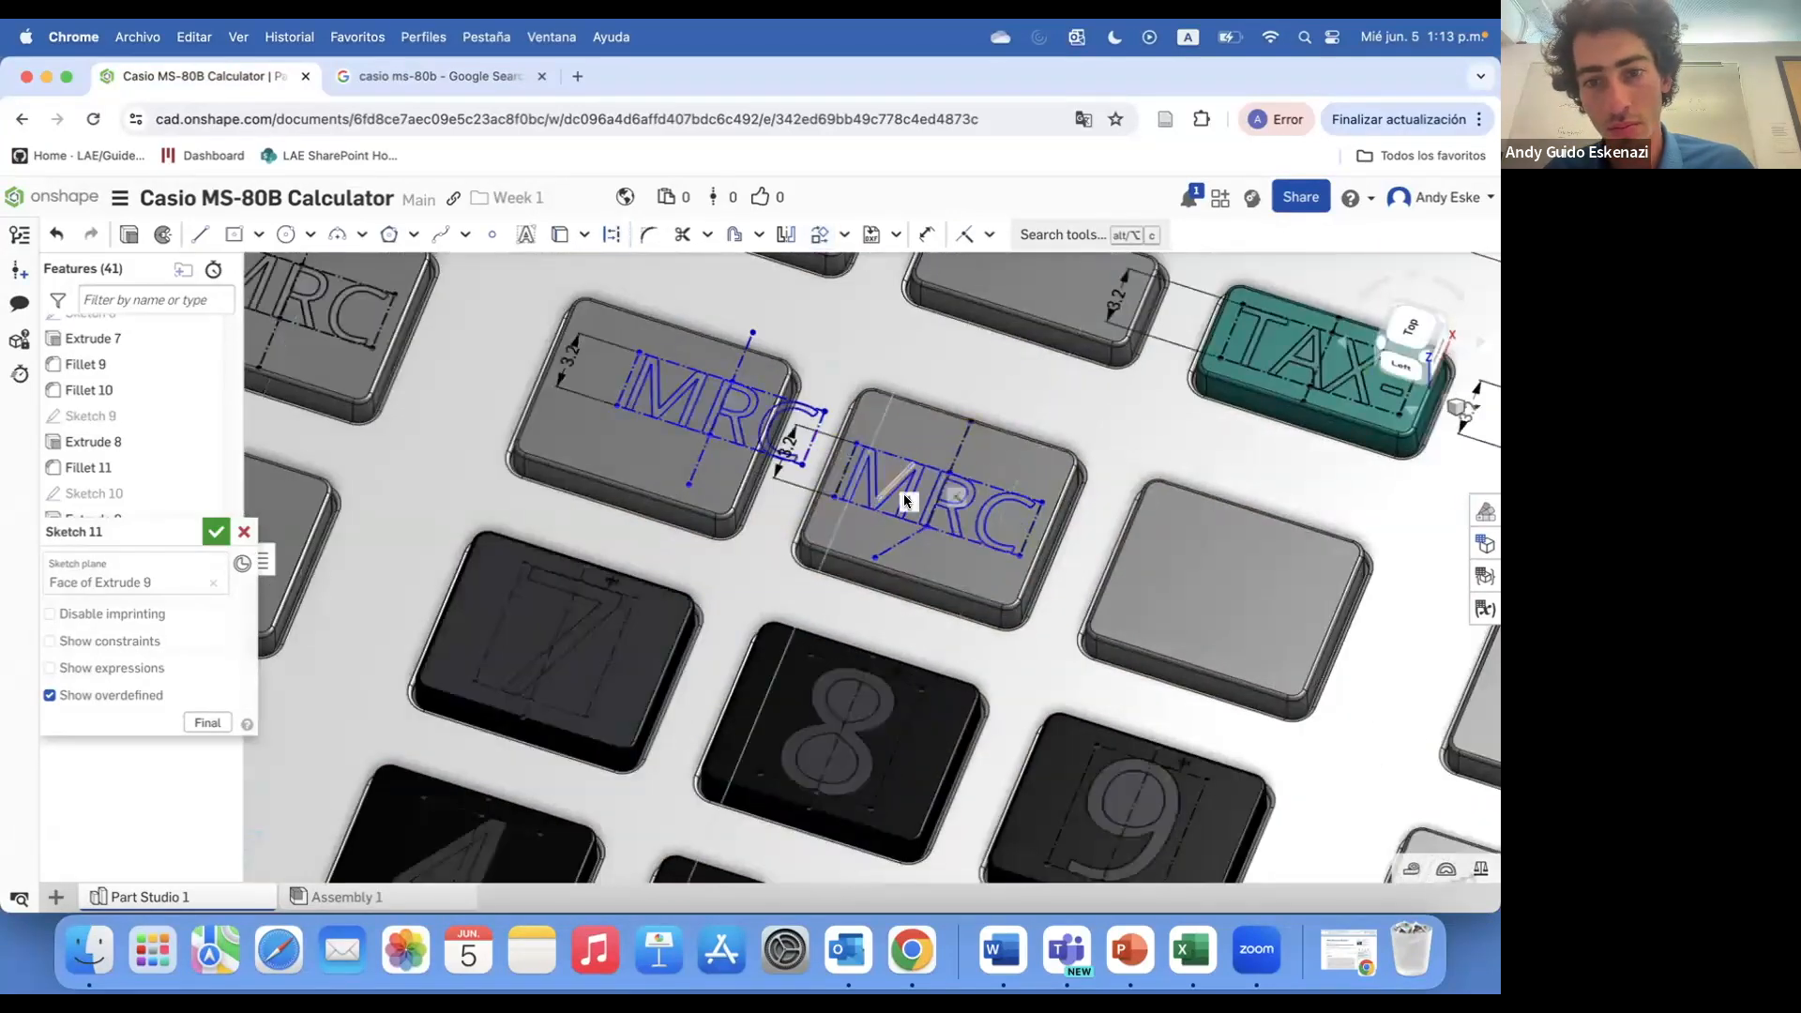
- Apply parallel constraints to align the construction lines of the two pasted MRC texts
scroll(896, 549, up, 2)
click(988, 235)
click(1013, 338)
click(900, 540)
click(987, 407)
click(600, 415)
click(704, 405)
scroll(966, 660, down, 2)
- Set the height of the pasted text nearest the MRC key to 6 mm and change its wording to M-
key(Escape)
double_click(548, 358)
key(Return)
drag(756, 353, 715, 423)
right_click(715, 422)
click(759, 461)
text(M-)
click(511, 77)
click(241, 75)
click(603, 270)
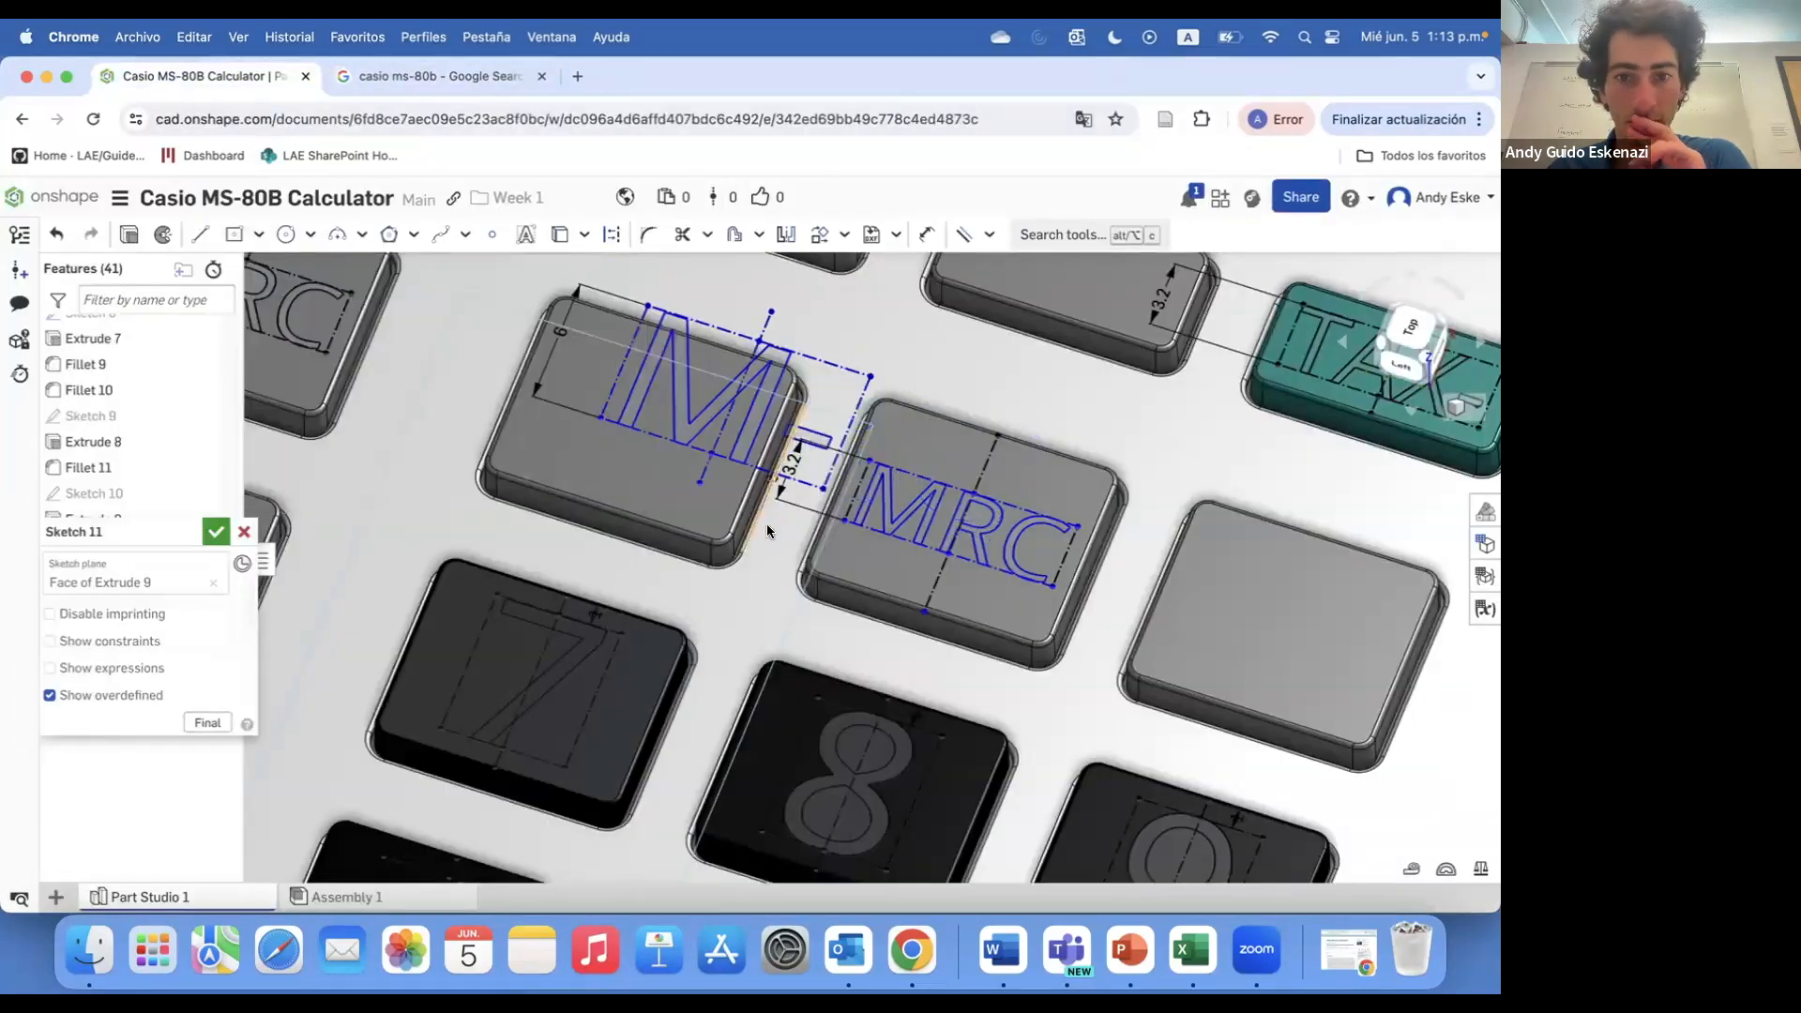
- Change the wording of the other pasted MRC text to M+
right_click(936, 503)
click(975, 565)
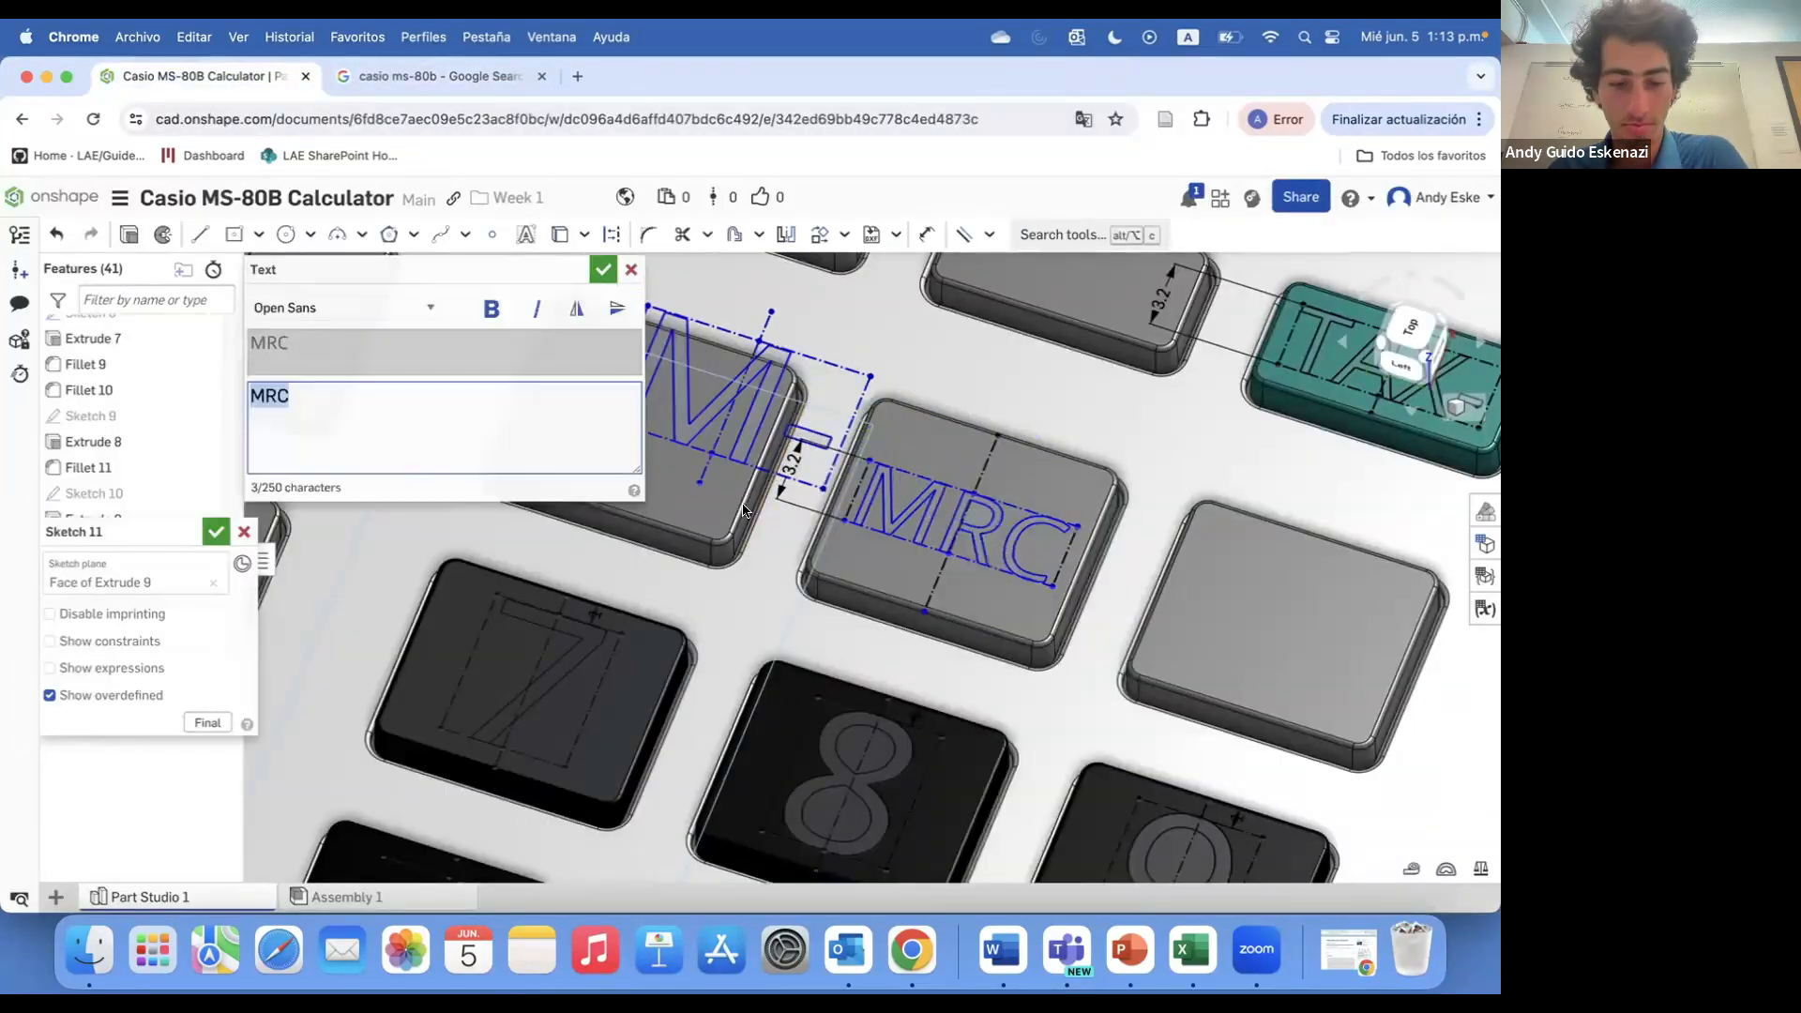
click(602, 260)
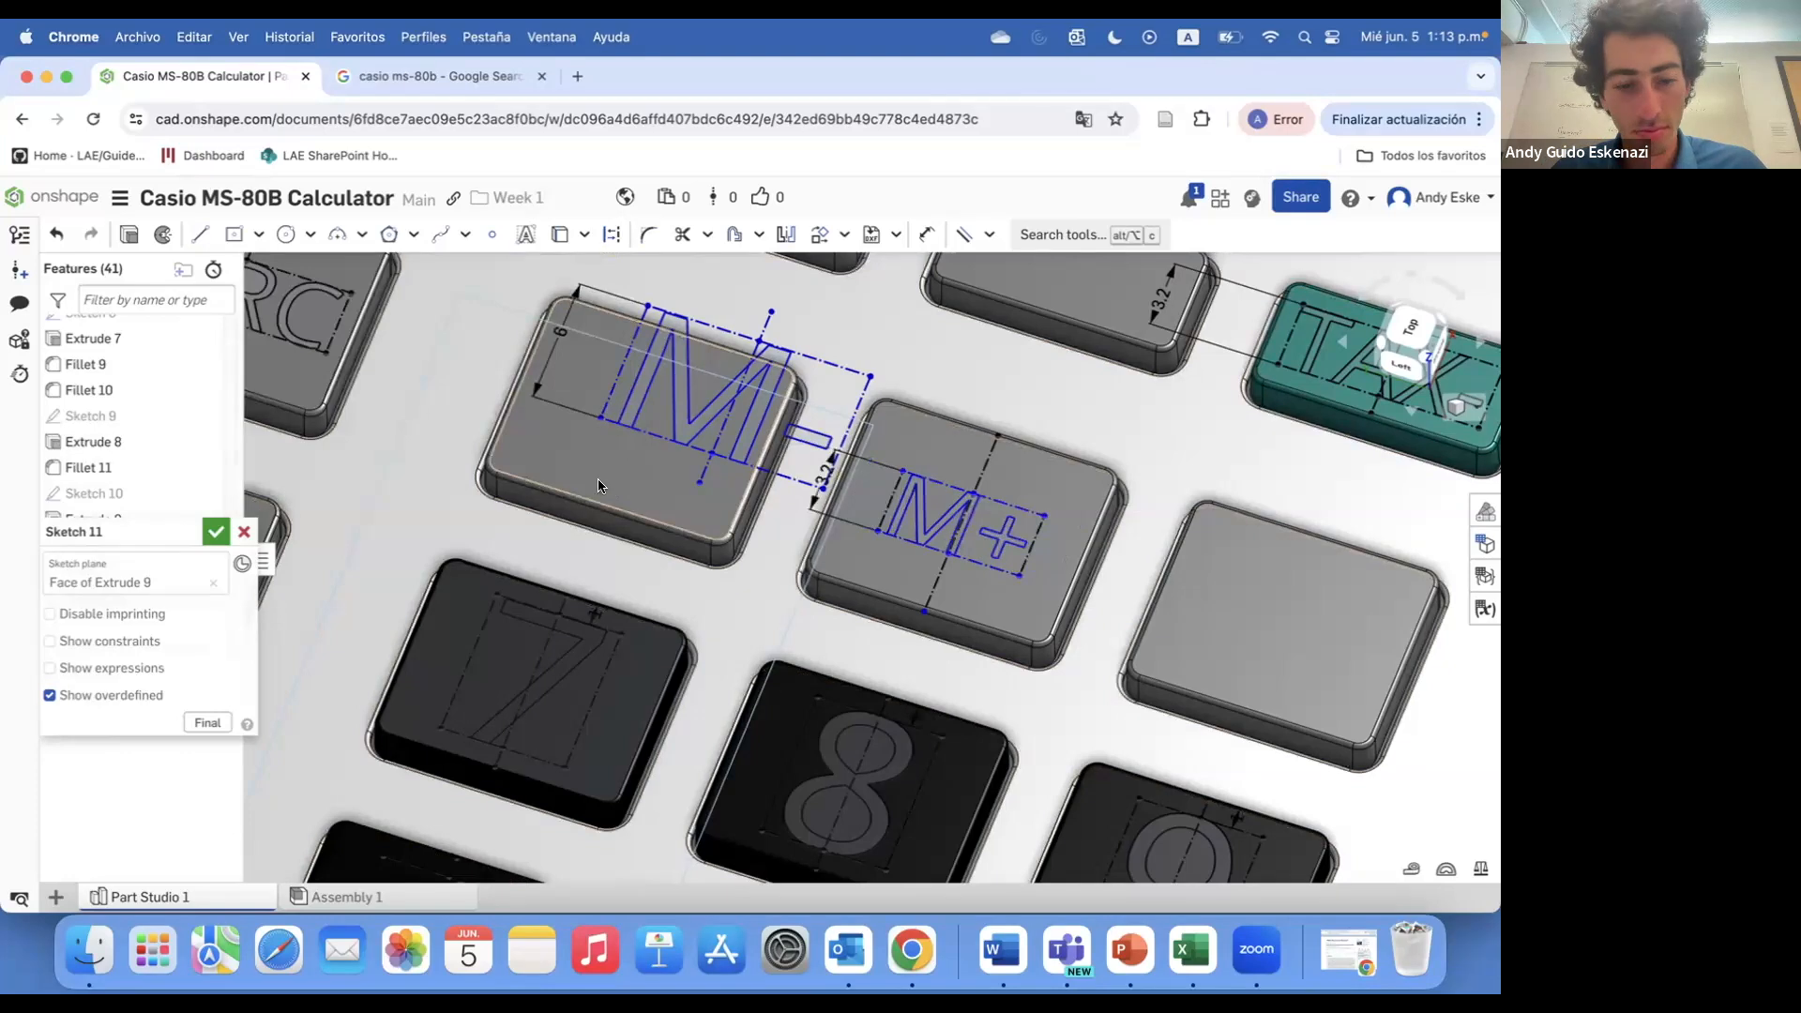
- Centre the M- text on its key by constraining both centreline ends to the midpoints of the key's lower and upper edges
key(i)
click(700, 482)
click(605, 504)
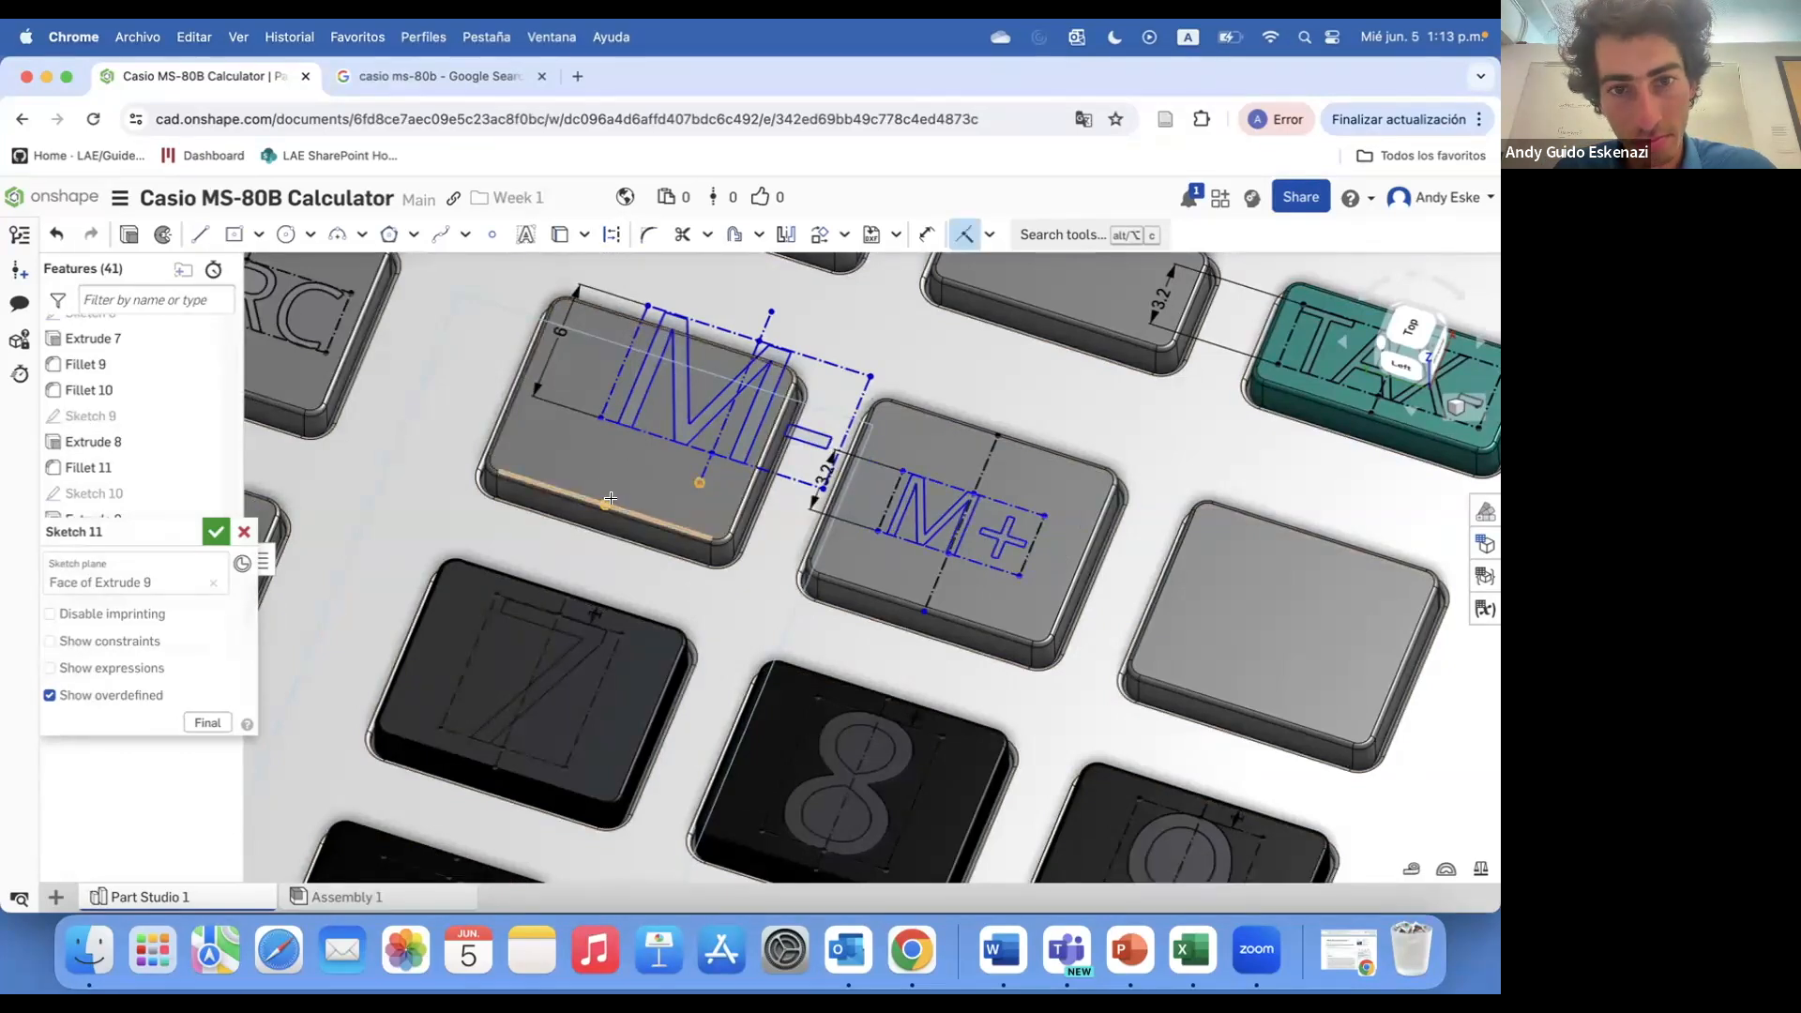
scroll(606, 492, down, 2)
click(696, 283)
click(665, 359)
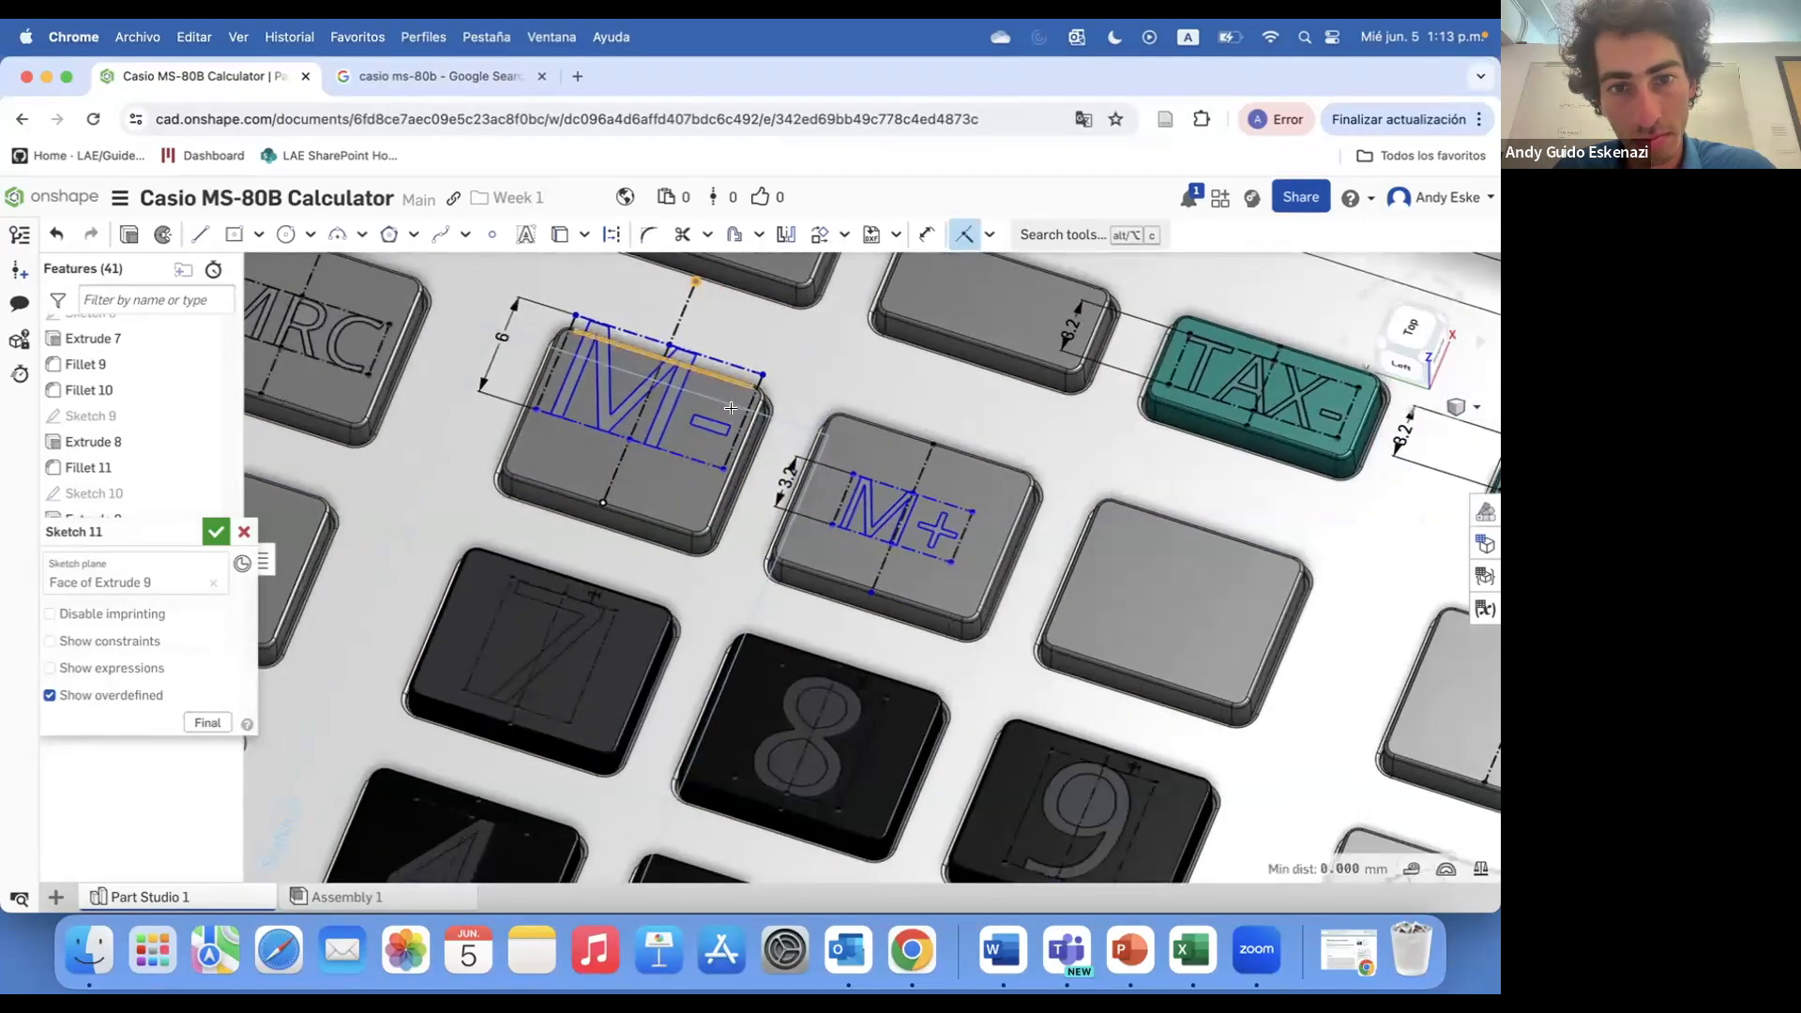
- Constrain the lower end of the M+ centreline to the midpoint of its key's lower edge
scroll(871, 590, up, 3)
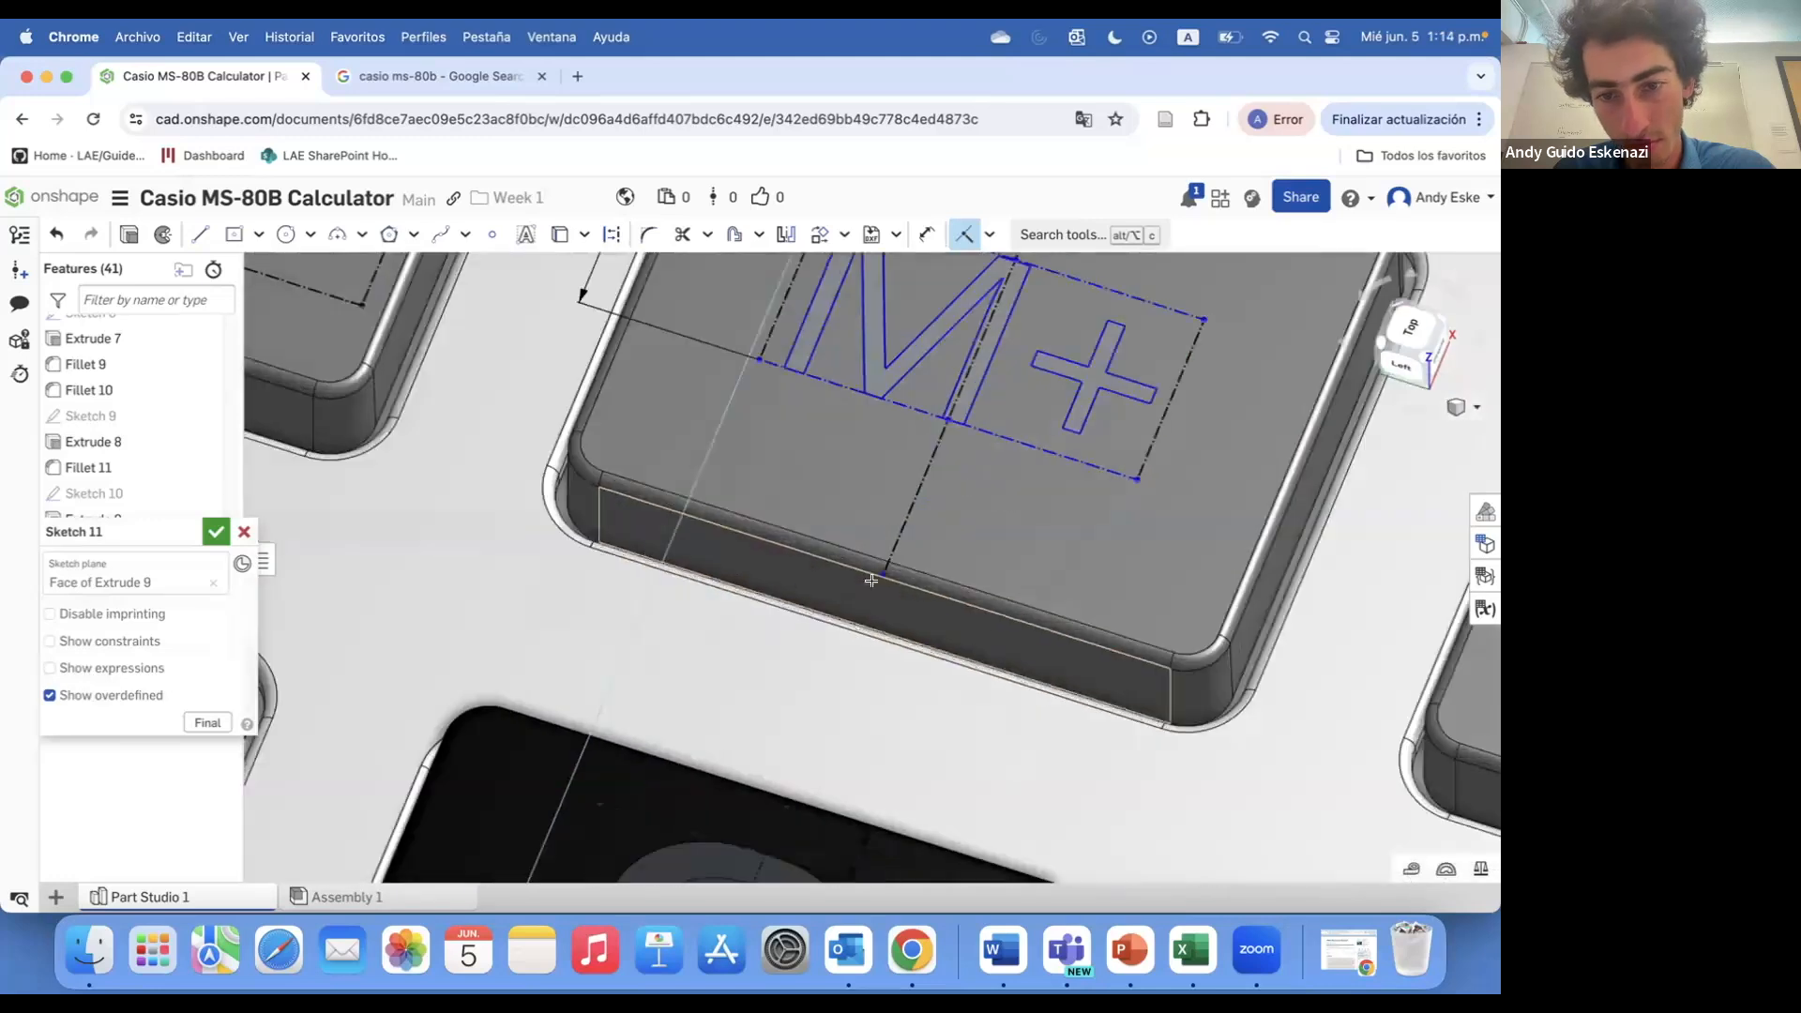
click(958, 606)
scroll(958, 607, down, 3)
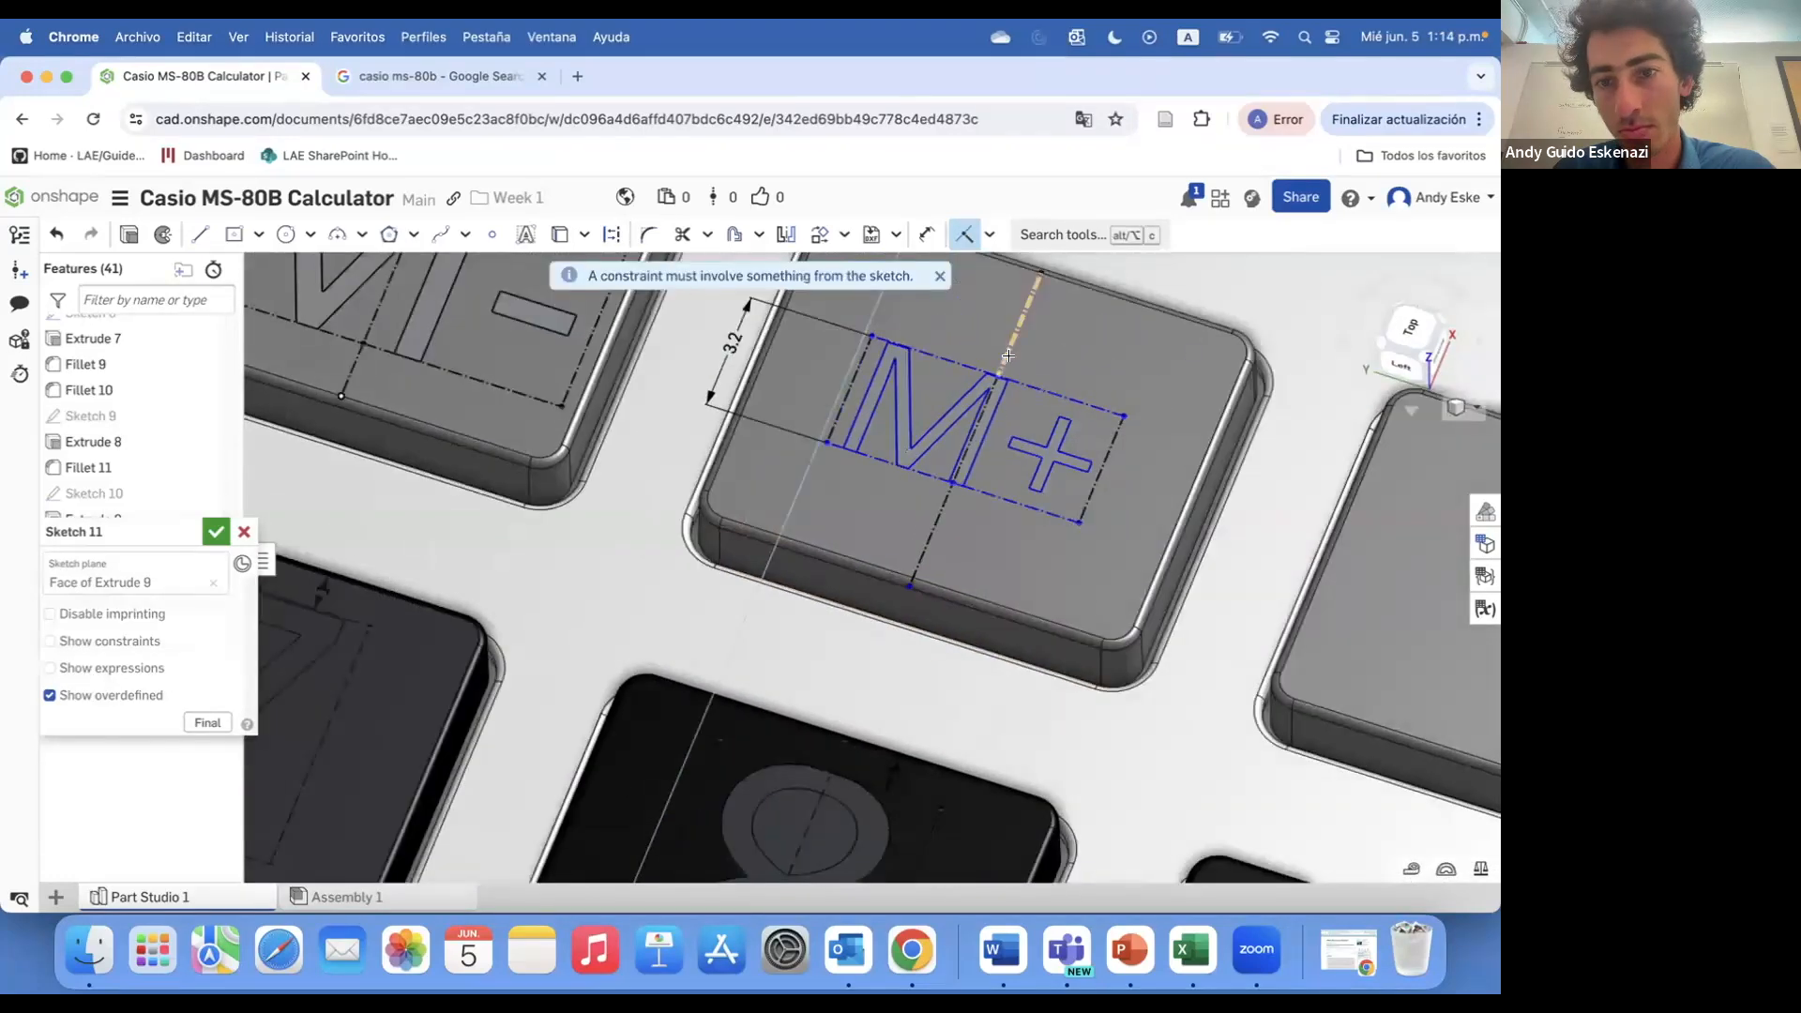
scroll(819, 561, up, 2)
right_drag(819, 562, 820, 503)
key(Escape)
drag(913, 596, 960, 521)
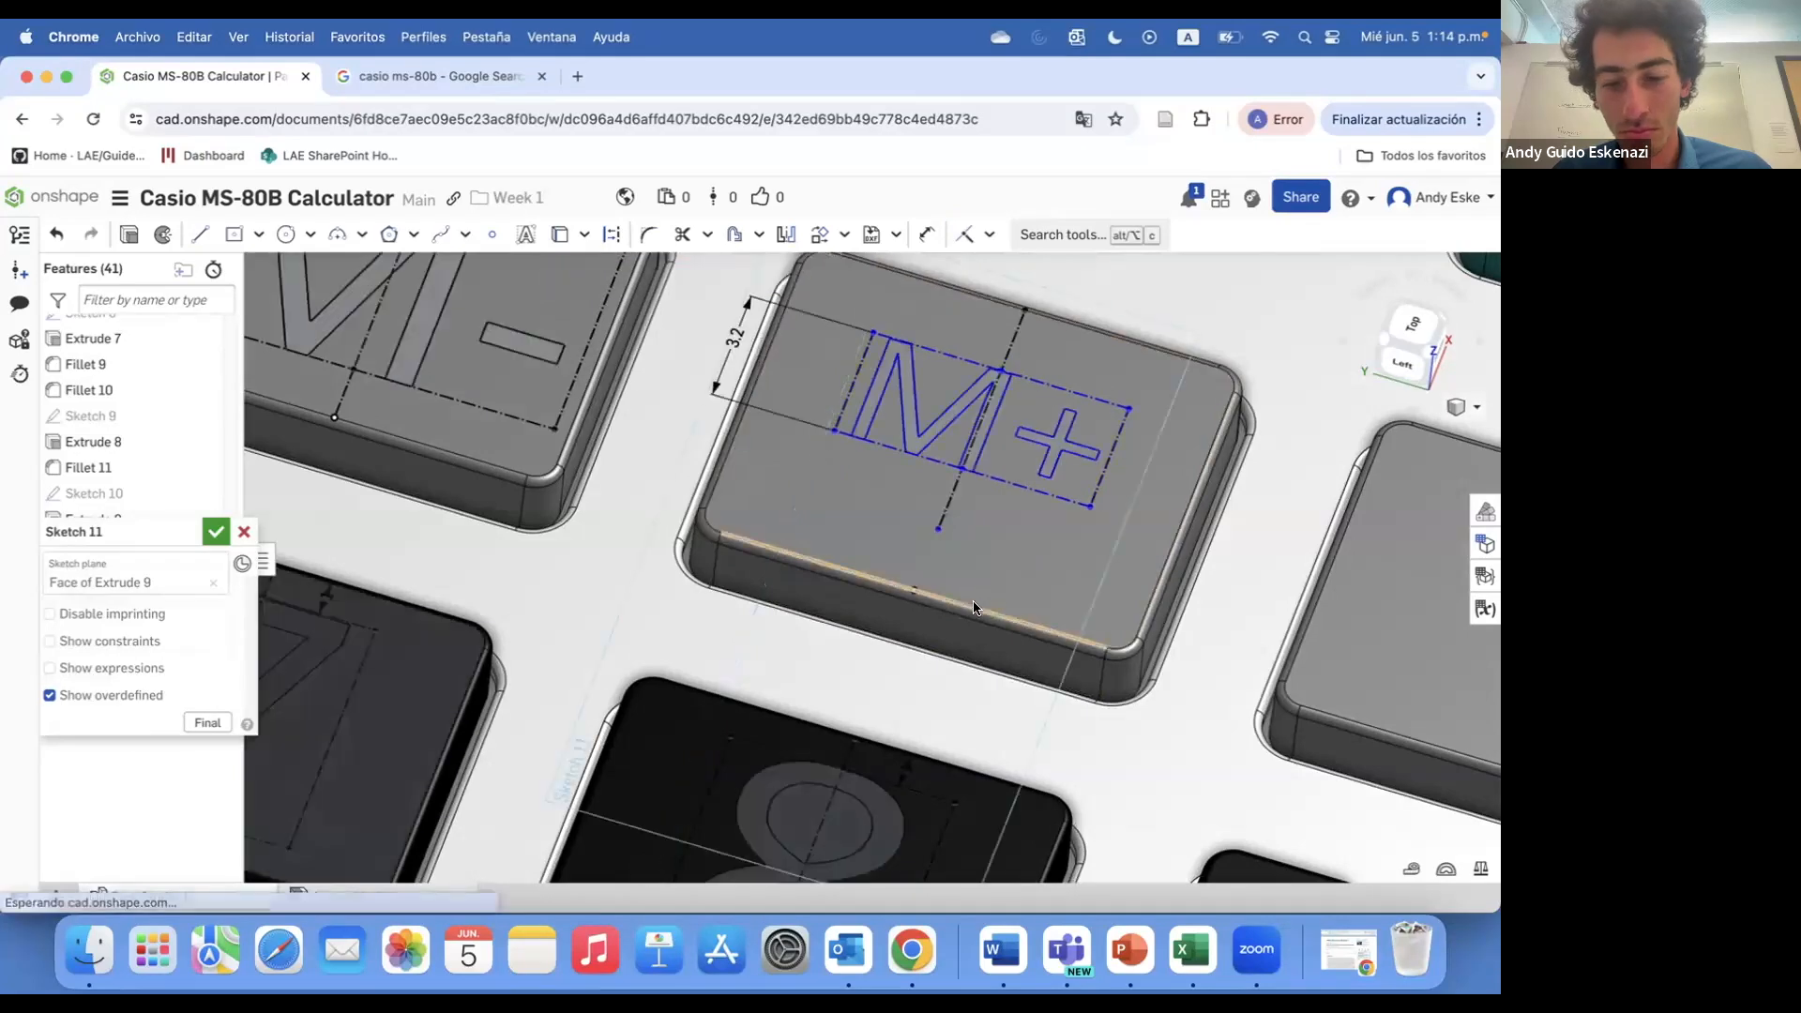
key(d)
click(902, 586)
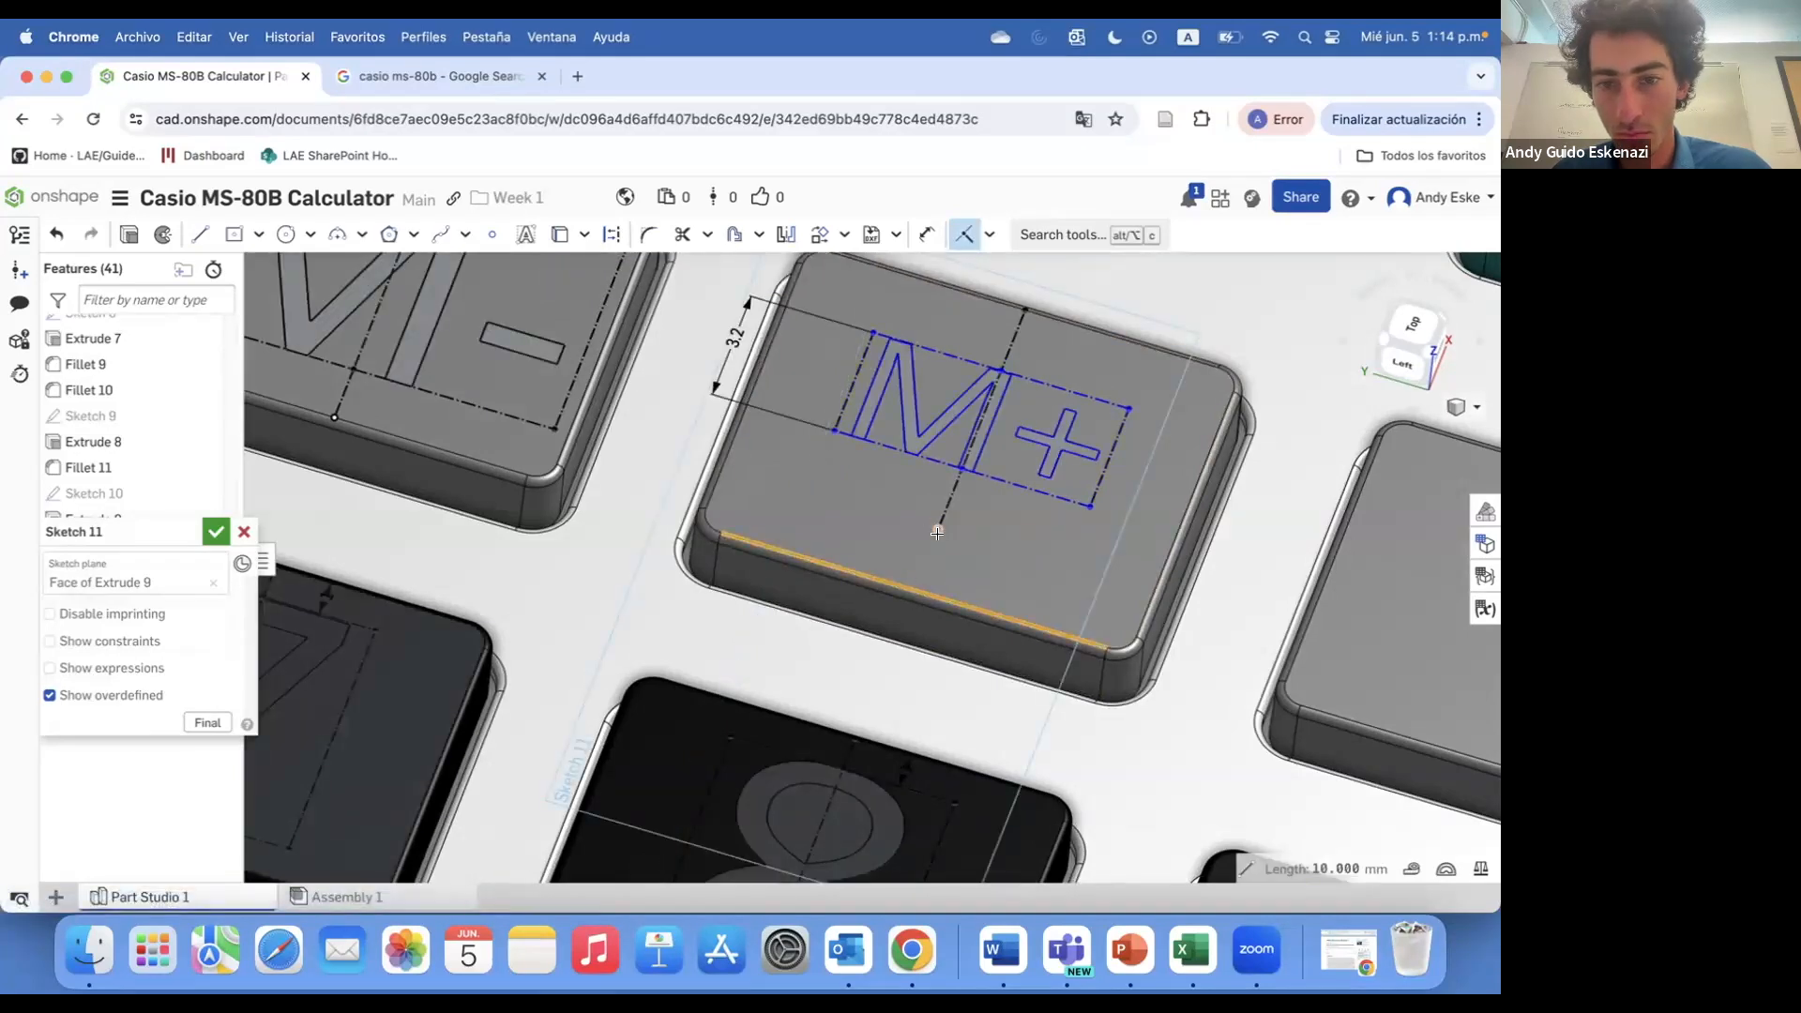
click(938, 529)
key(Escape)
- Set the M+ text height to 6 mm
double_click(721, 368)
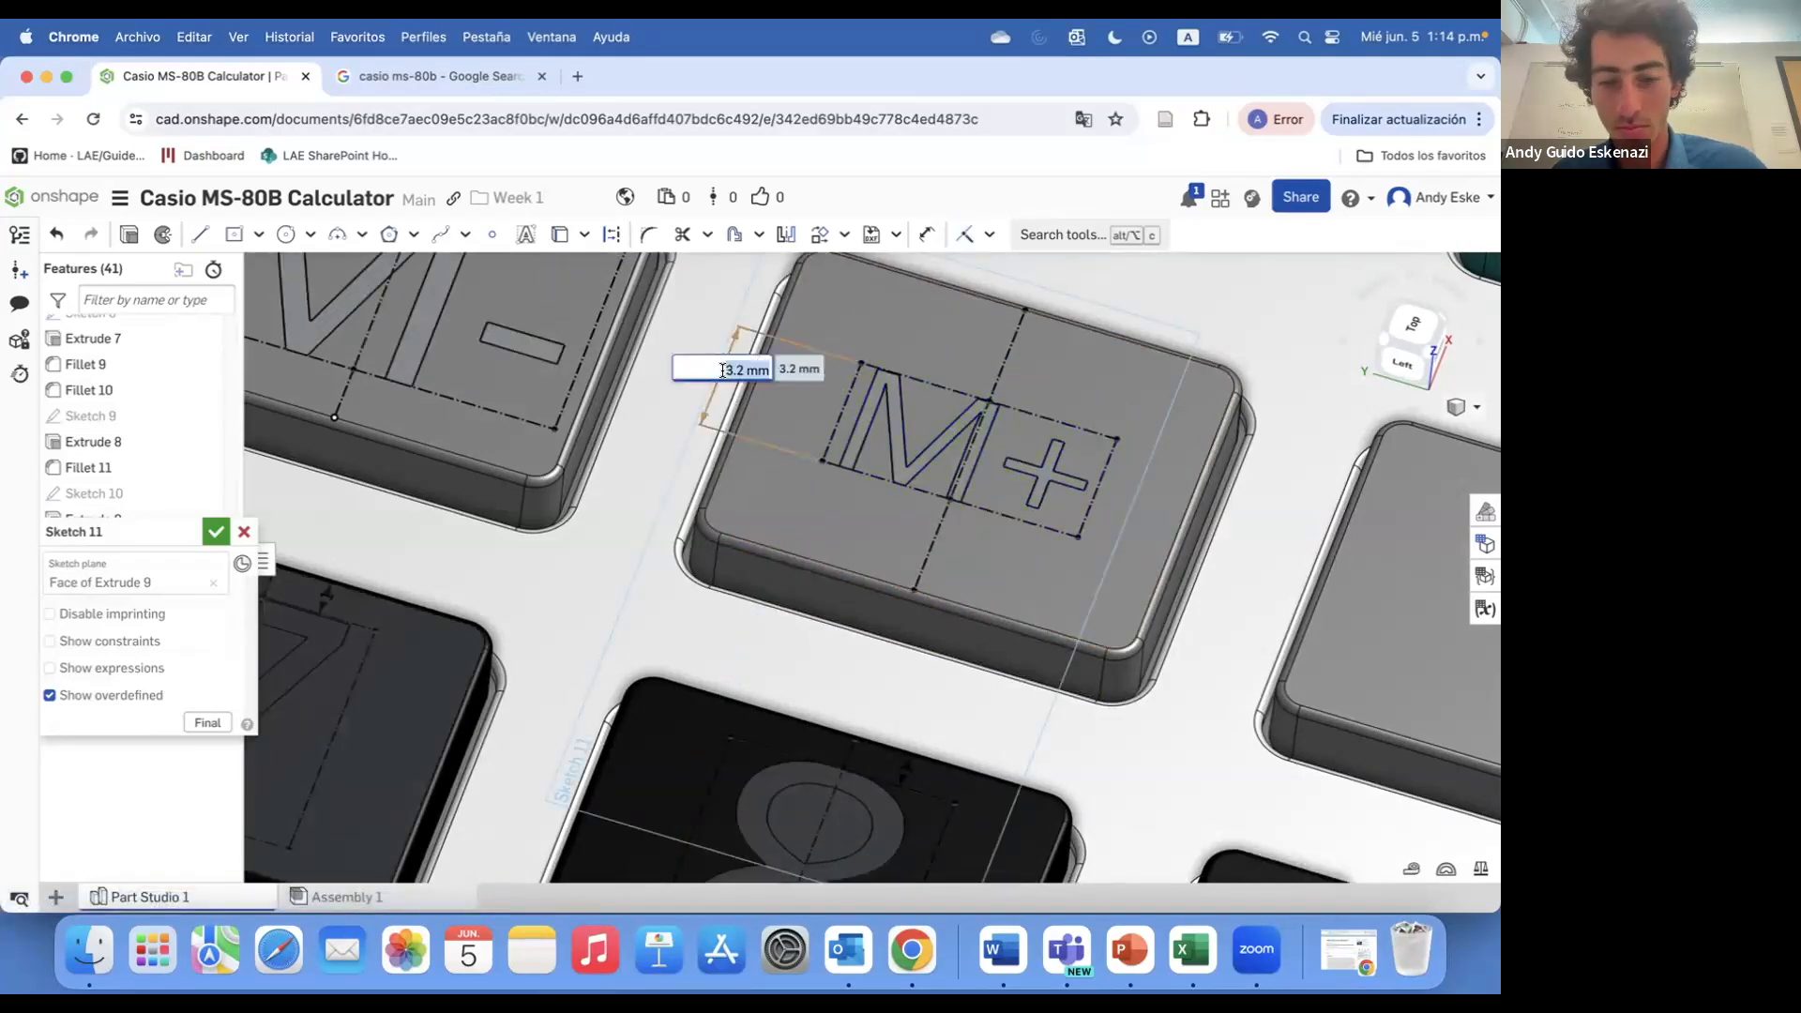
text(6)
key(Return)
scroll(819, 446, down, 5)
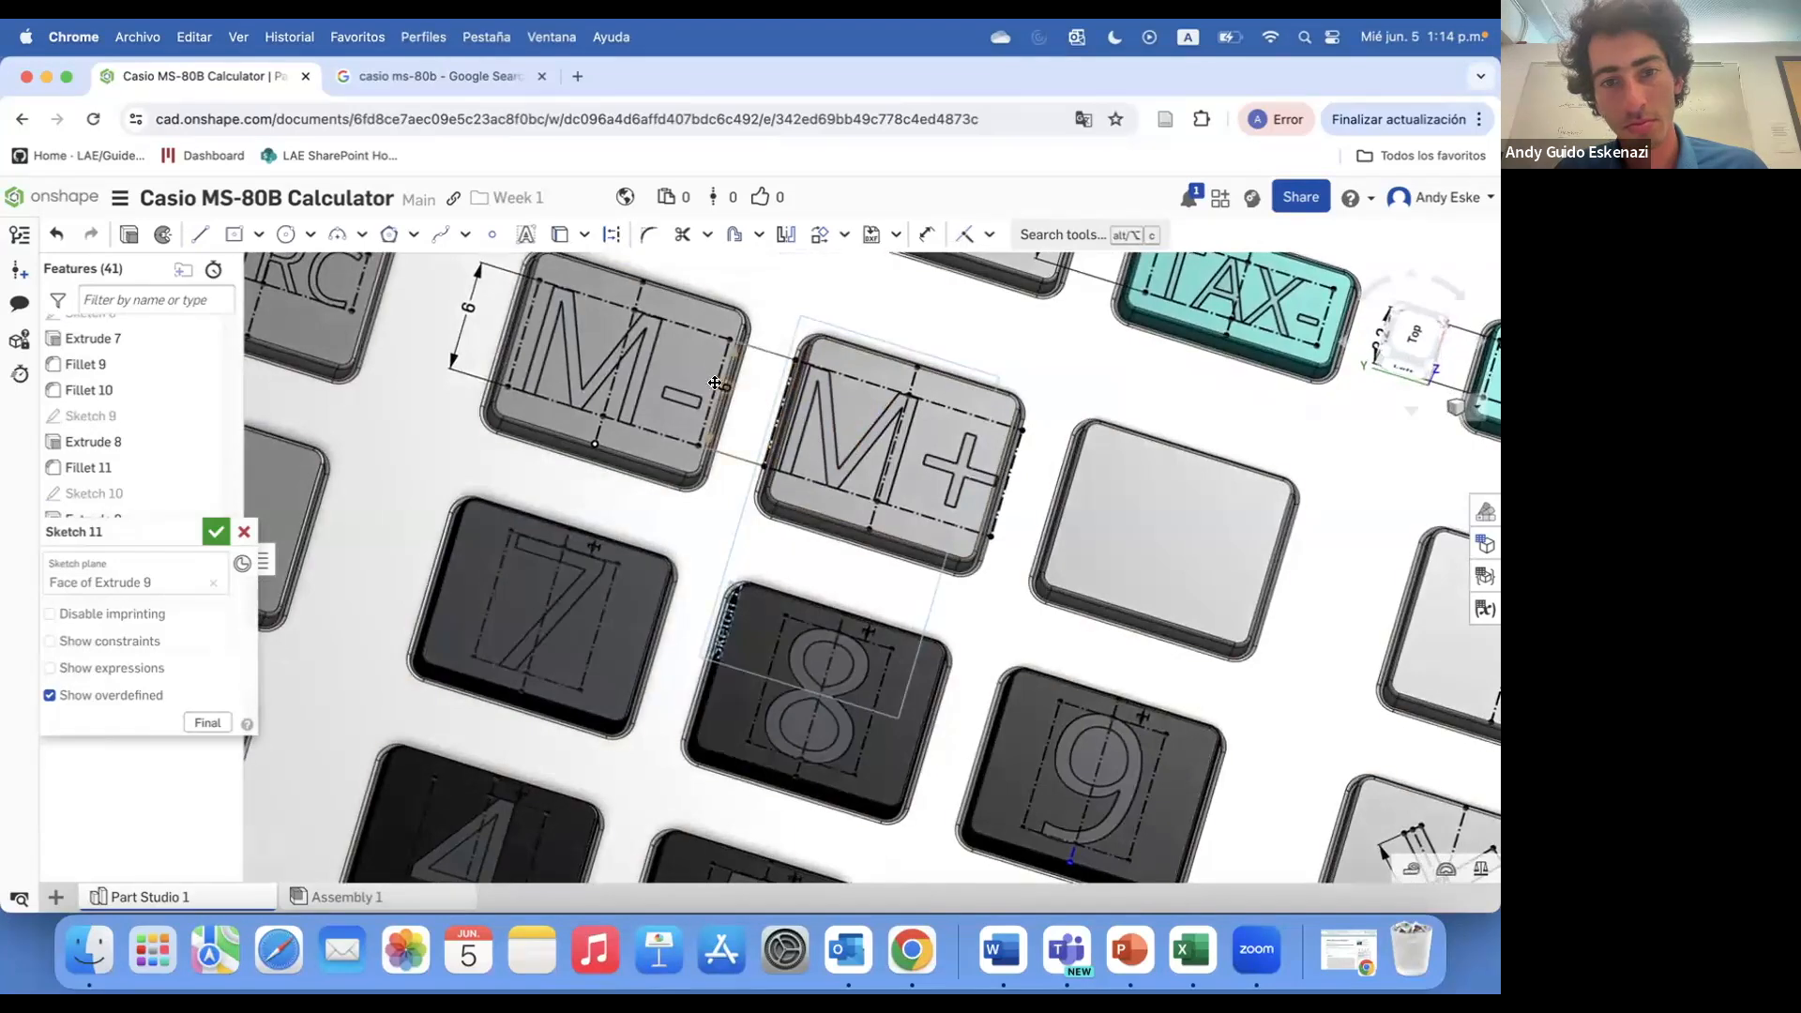
- Set the M+ and M- text heights to 5.5 mm each
double_click(724, 387)
text(5.5)
key(Return)
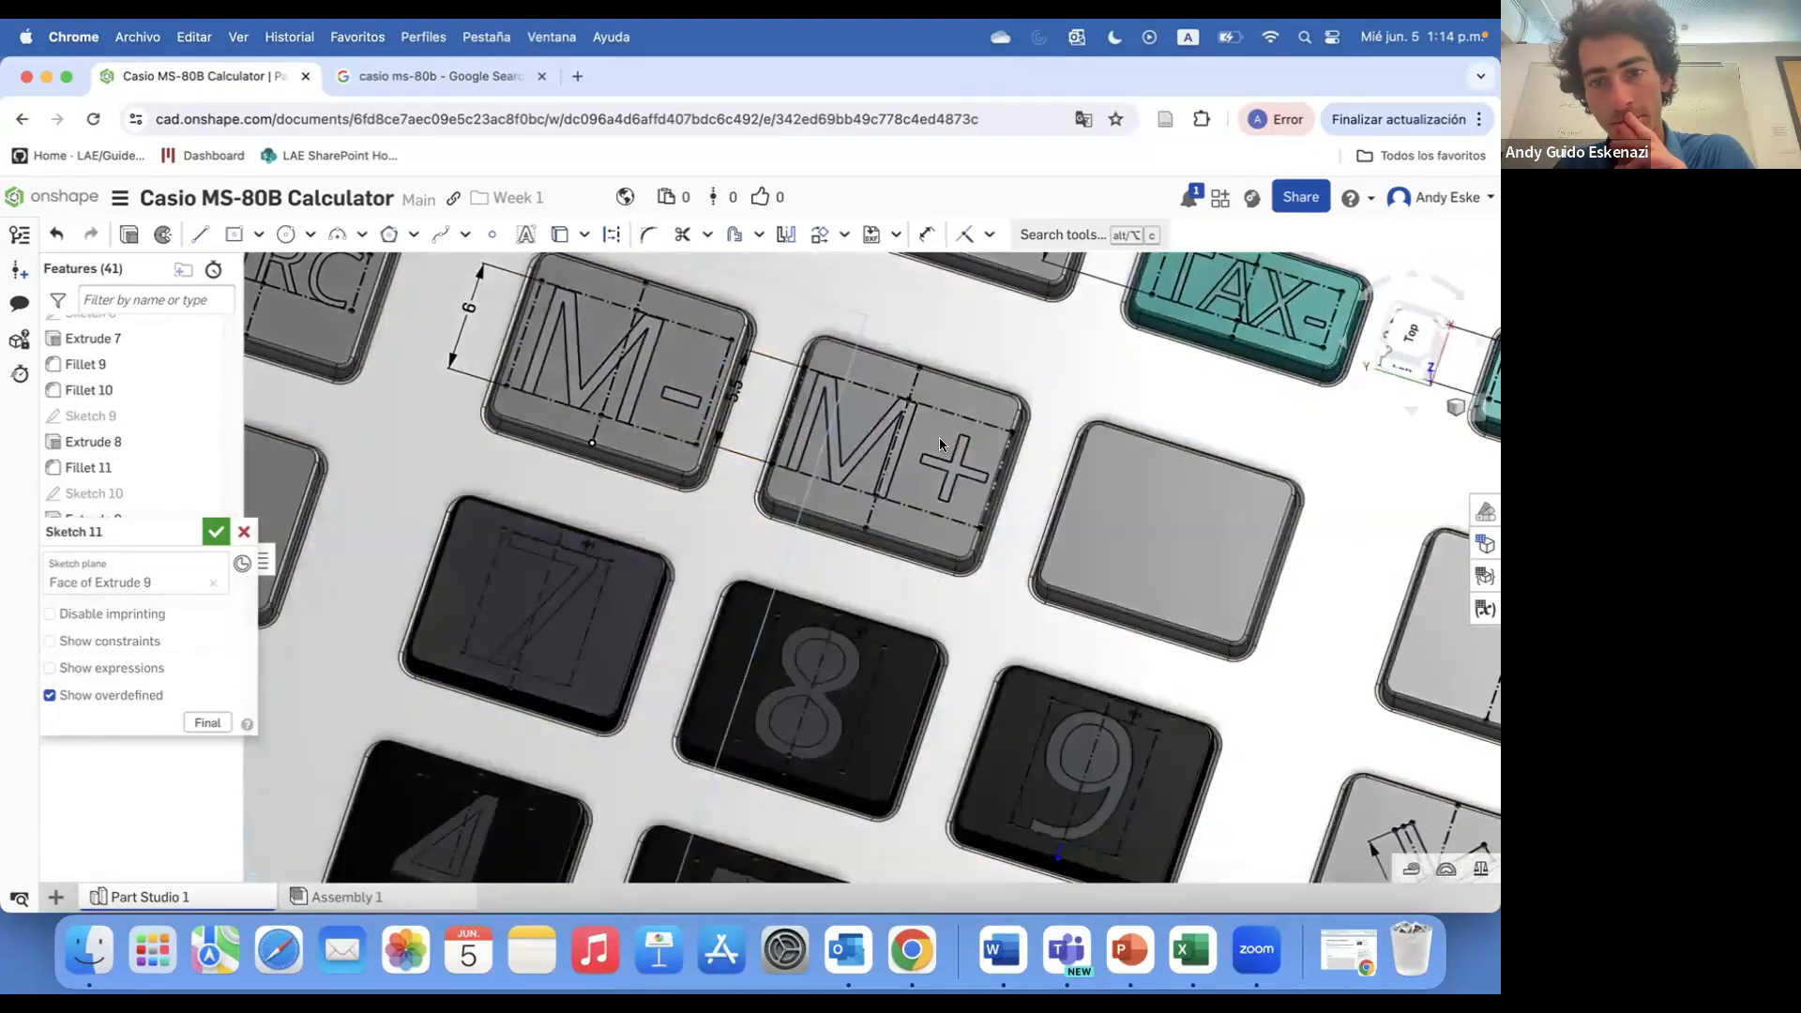
double_click(477, 314)
text(5.5)
key(Return)
scroll(904, 414, down, 5)
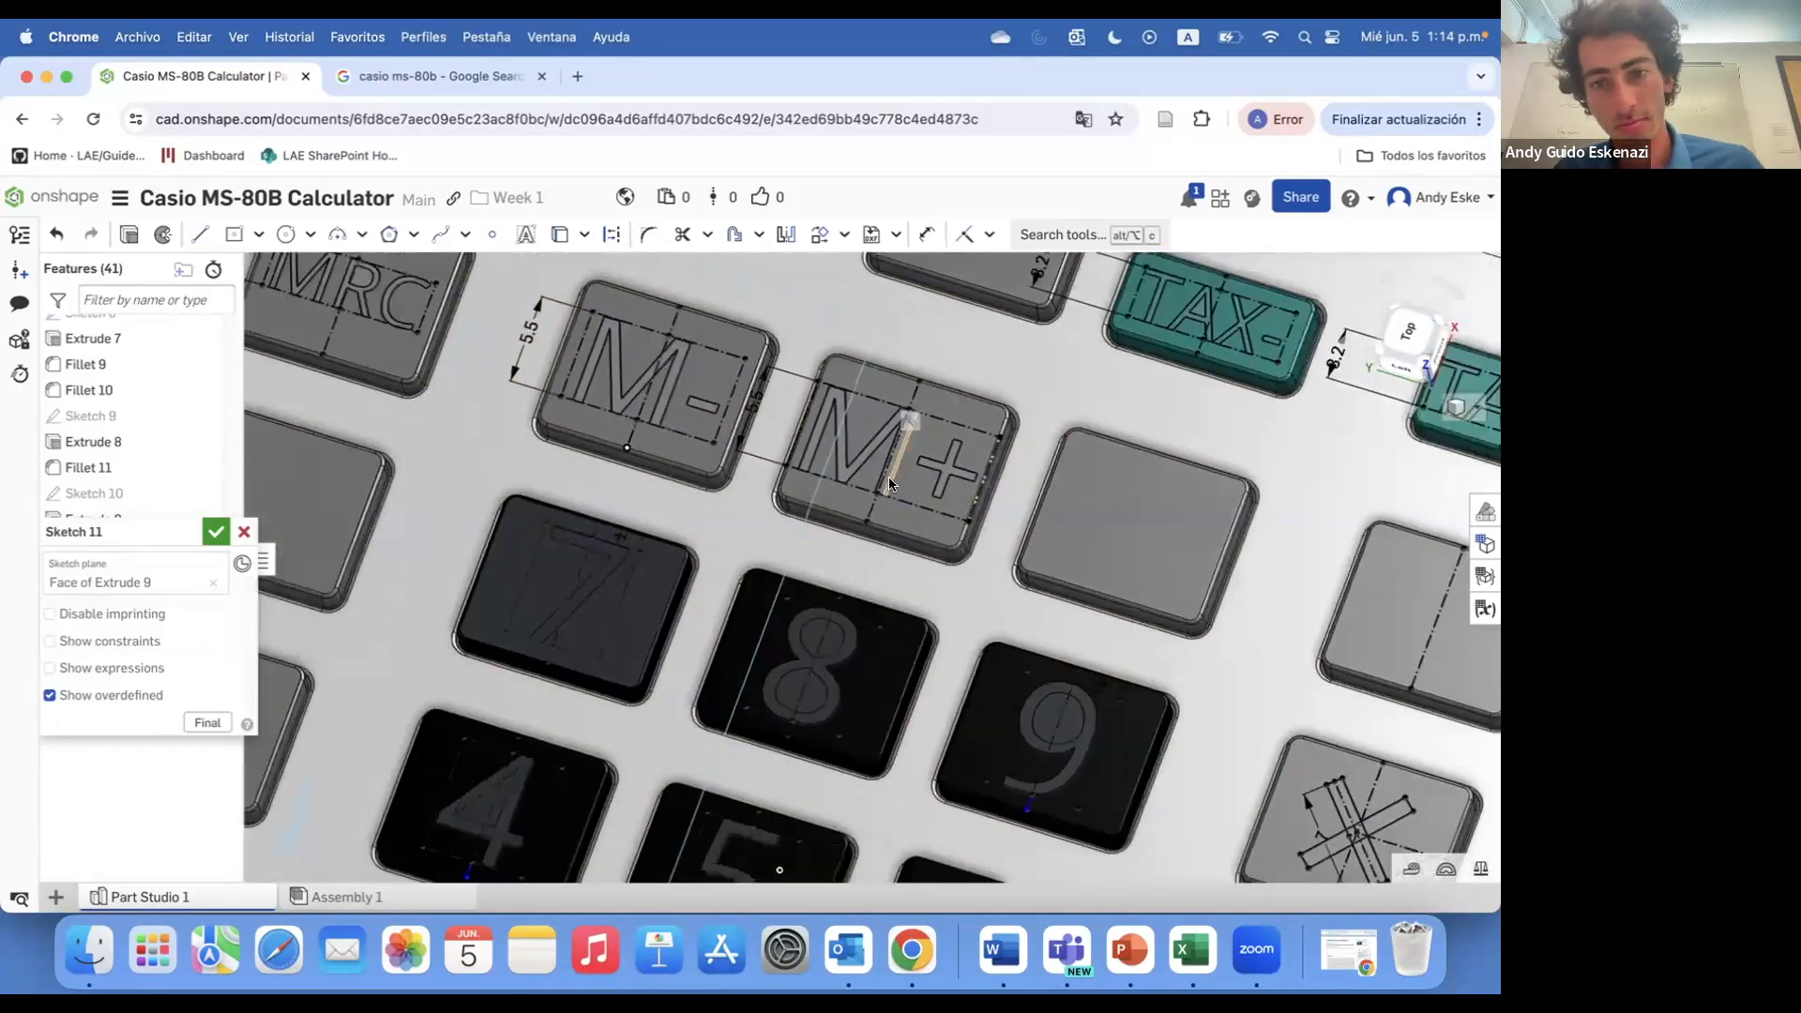
- Check the reference photo and draw a construction centreline between the upper and lower edge midpoints of the blank key above C
right_drag(563, 546, 553, 478)
click(439, 76)
click(221, 77)
scroll(563, 577, up, 4)
right_drag(498, 584, 500, 621)
click(199, 234)
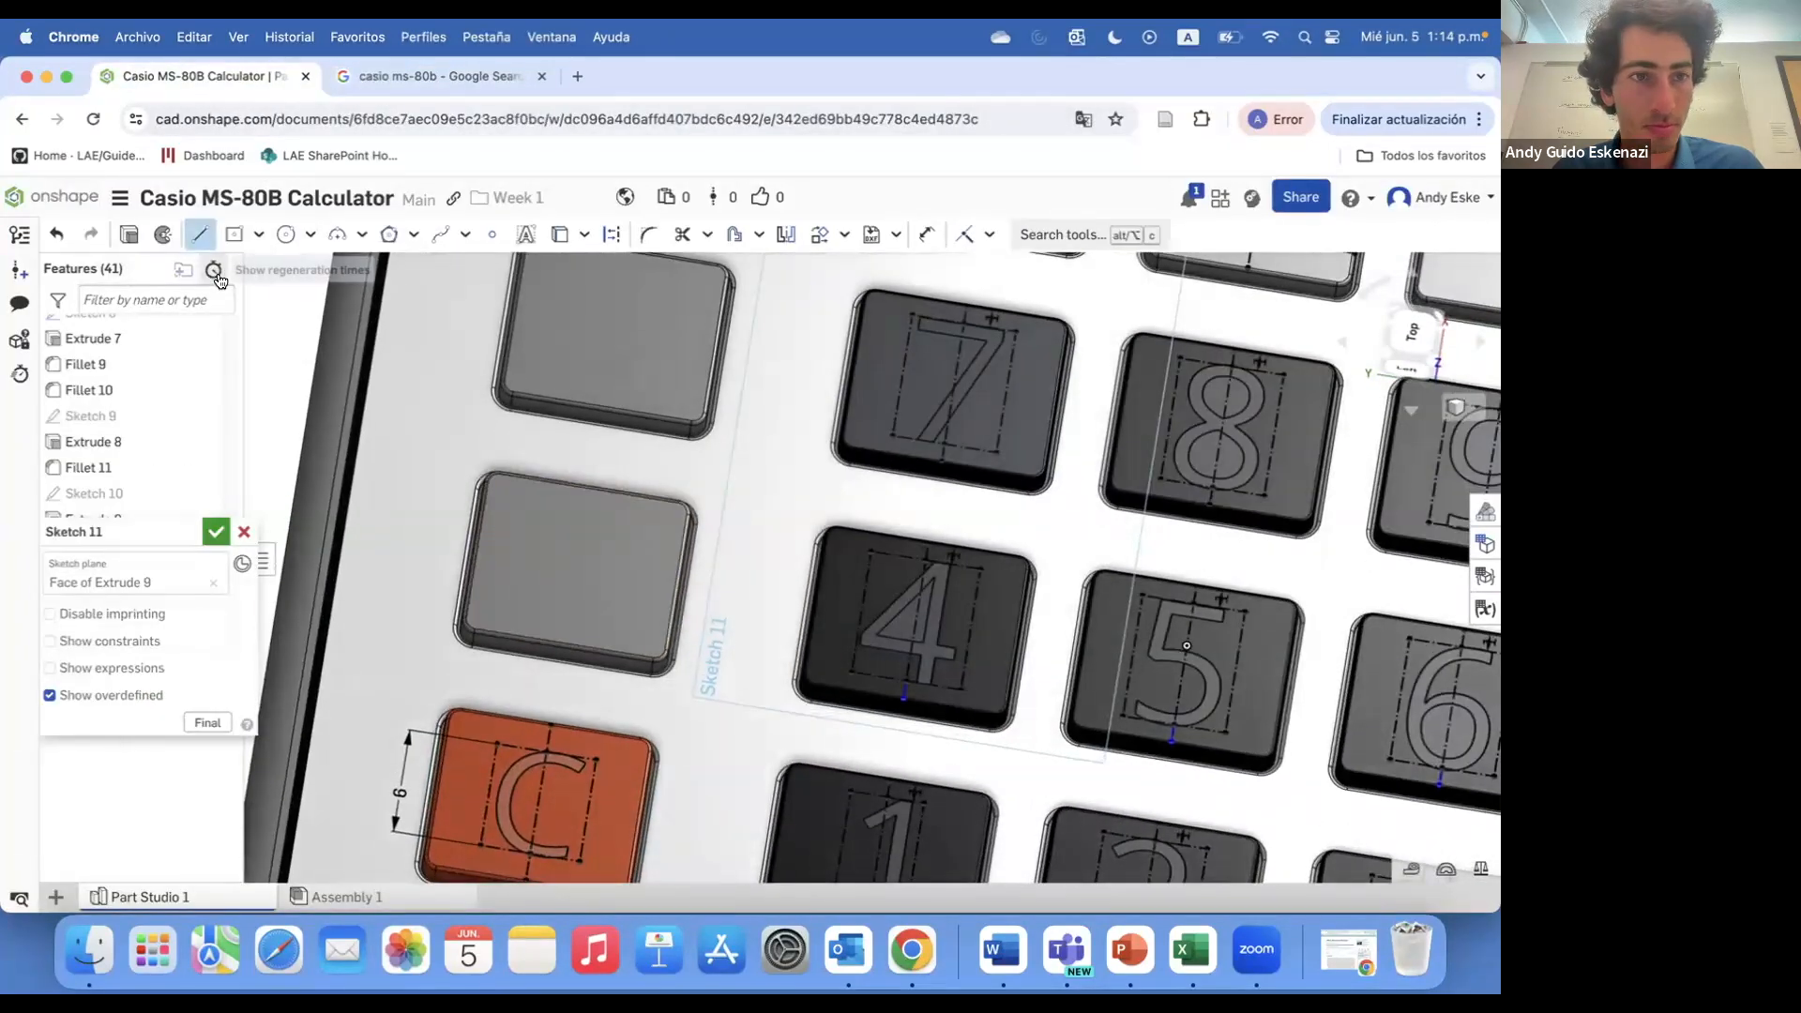
click(611, 235)
click(560, 643)
key(Escape)
- Sketch a closed four-sided diagonal slash across the centreline of the blank key above C
right_drag(542, 565, 551, 590)
scroll(574, 563, up, 3)
click(258, 234)
click(199, 234)
click(429, 659)
click(468, 665)
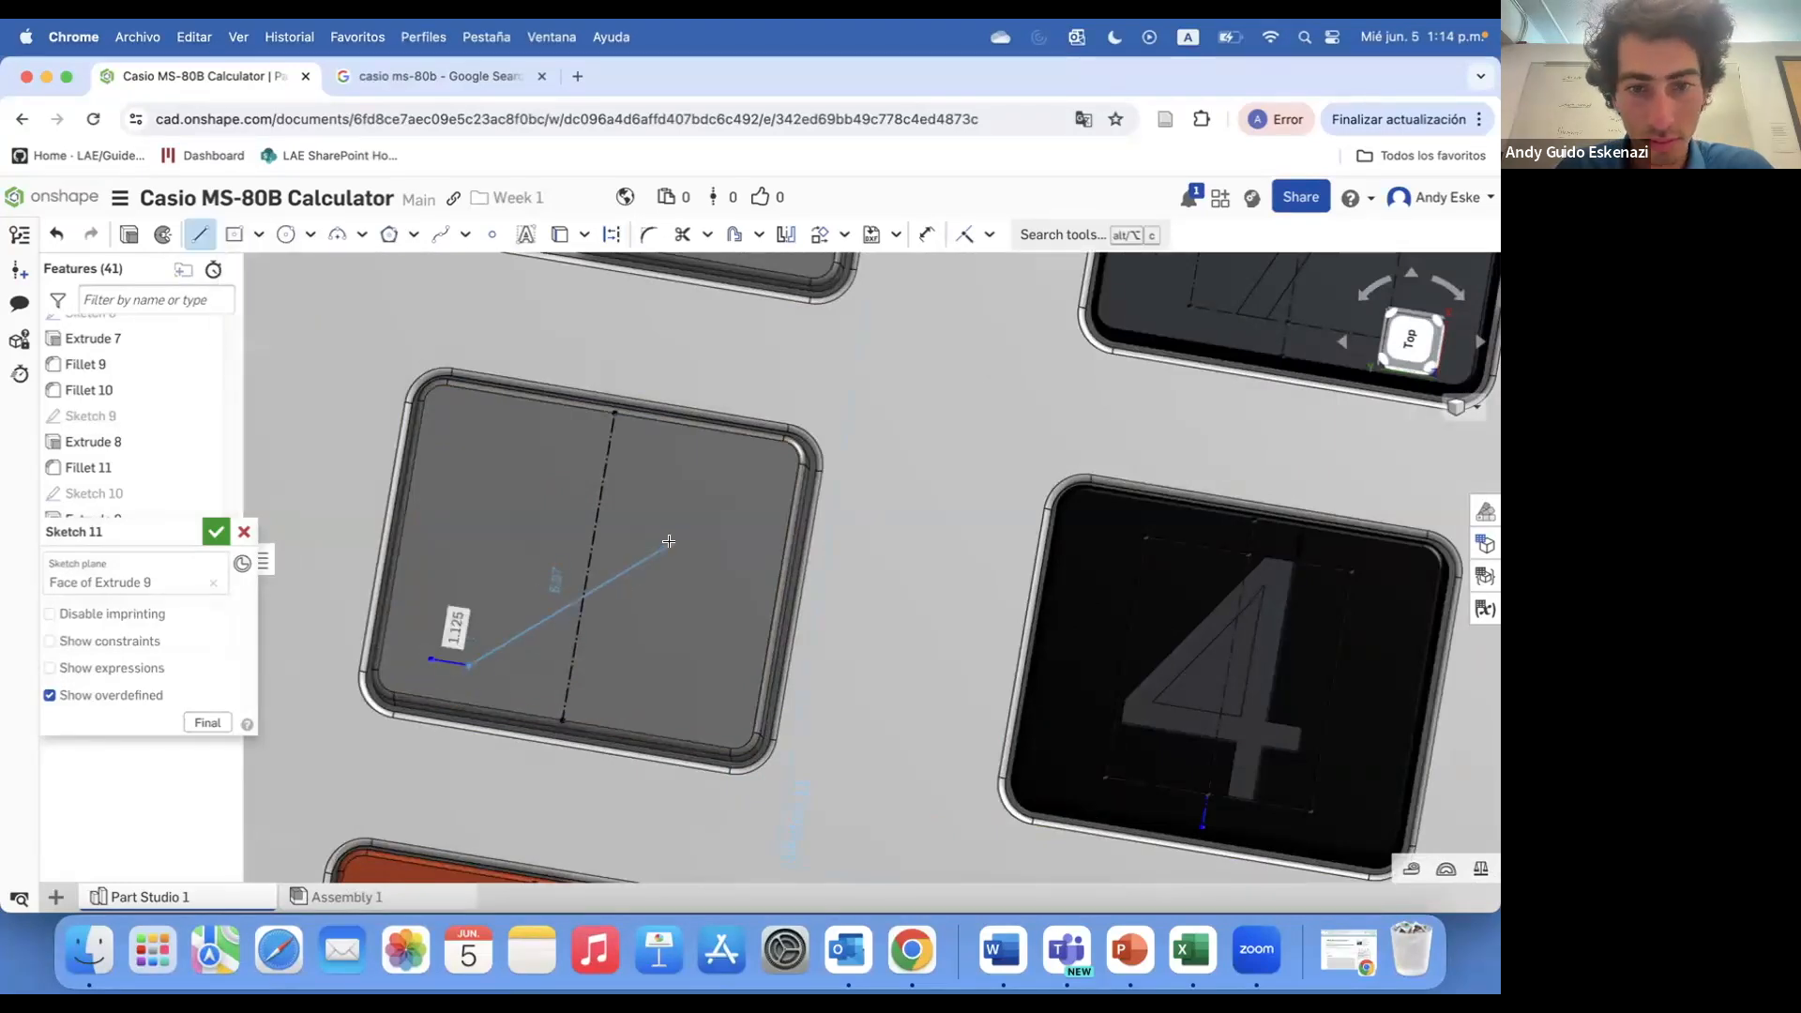
click(714, 511)
click(668, 504)
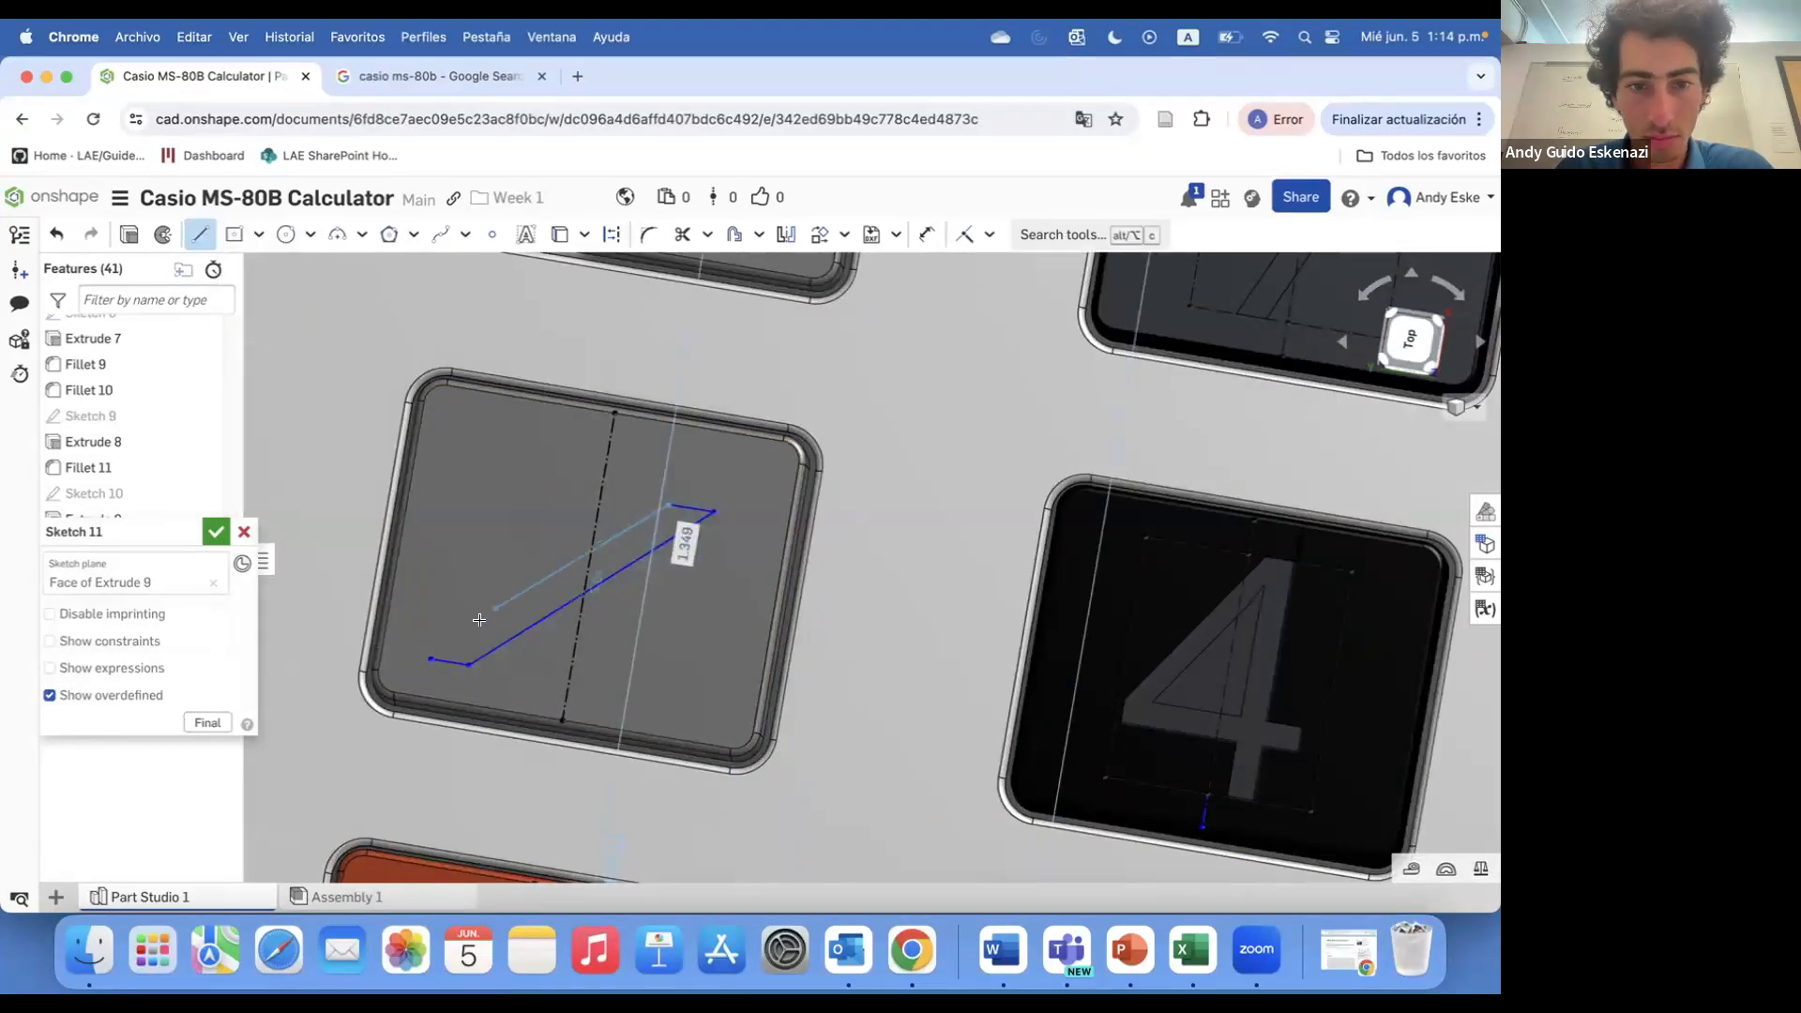
click(429, 659)
key(Escape)
- Make the two long slanted sides of the slash parallel
click(989, 235)
click(1005, 340)
click(634, 527)
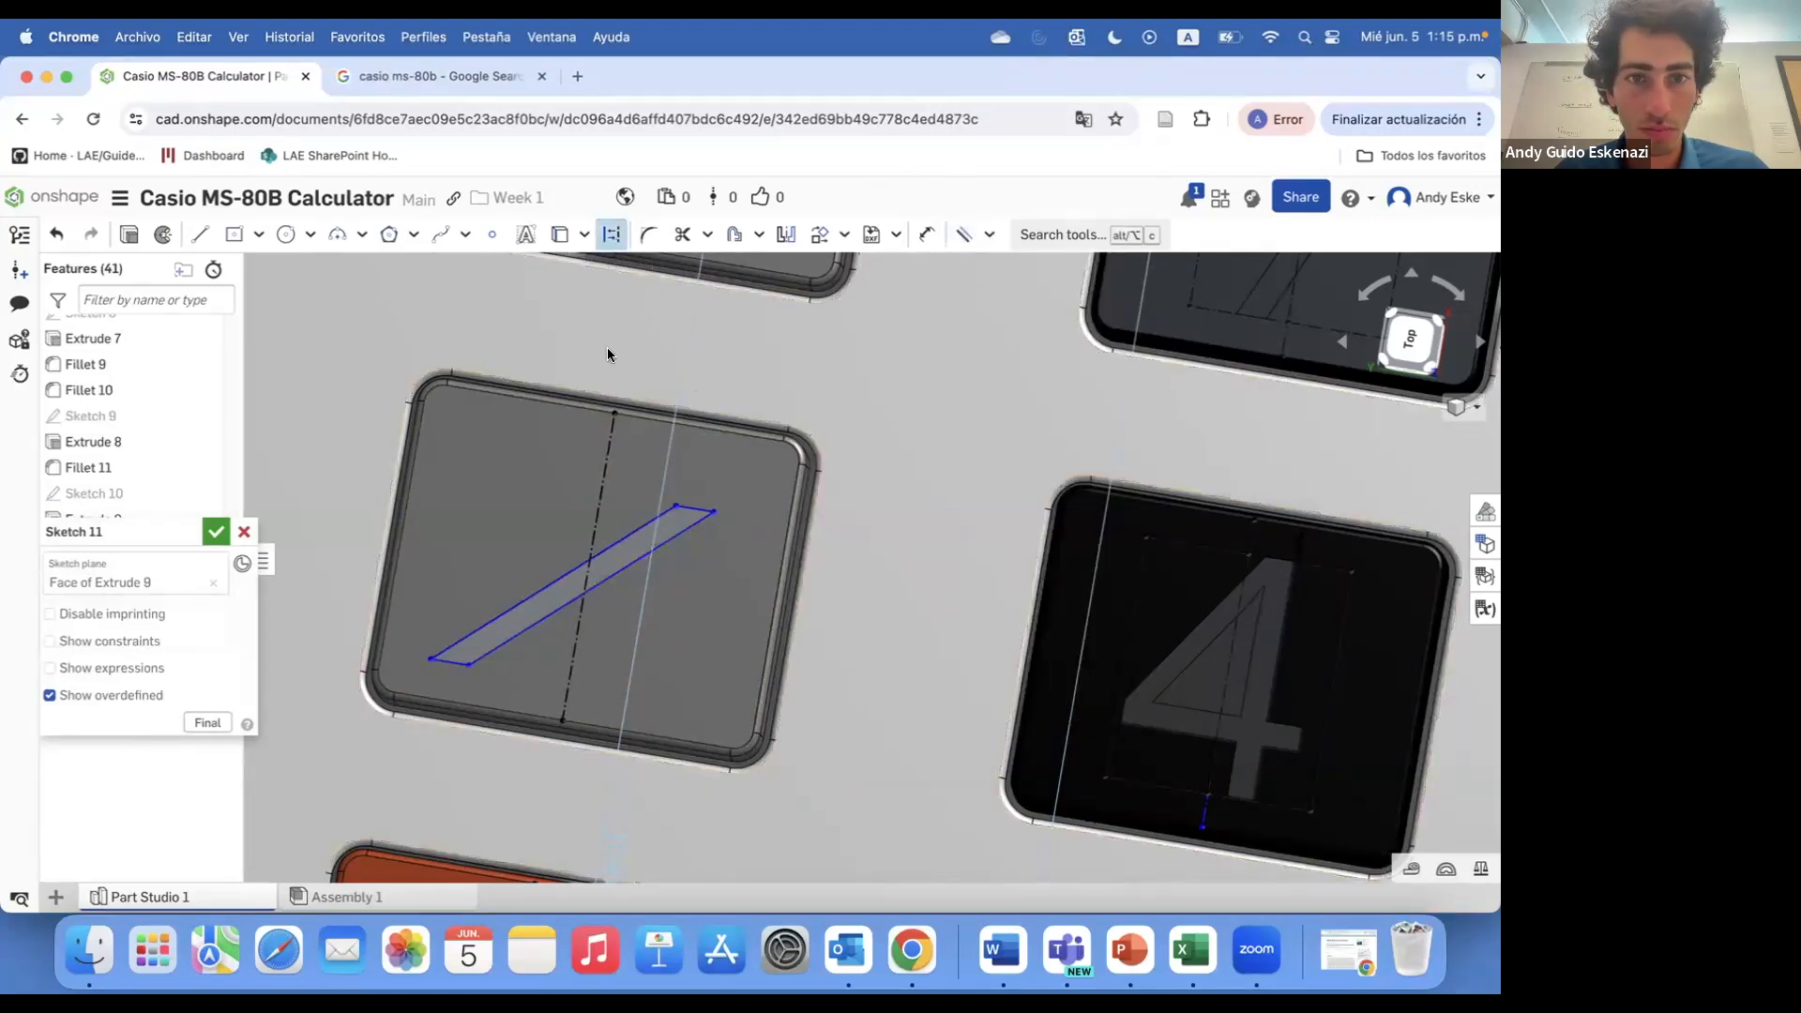
- Draw construction lines from the slash's inner upper and inner lower corners to the key's centreline
key(l)
click(602, 492)
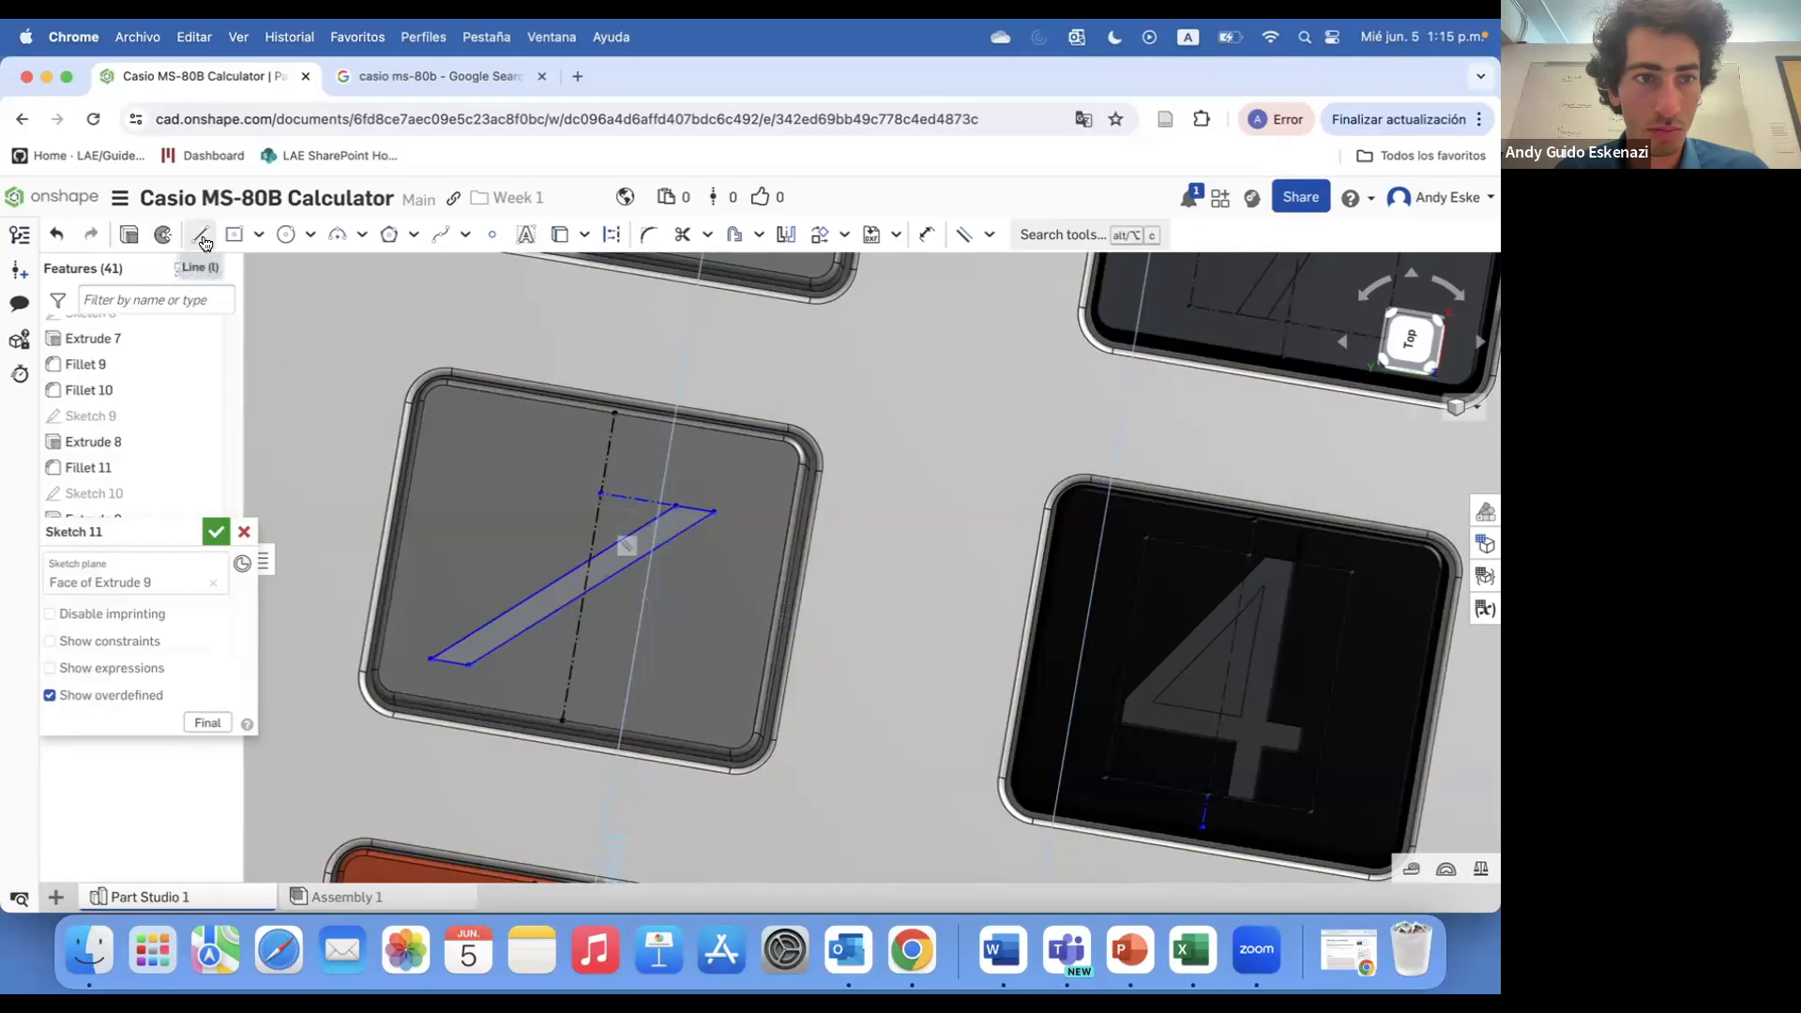
click(469, 665)
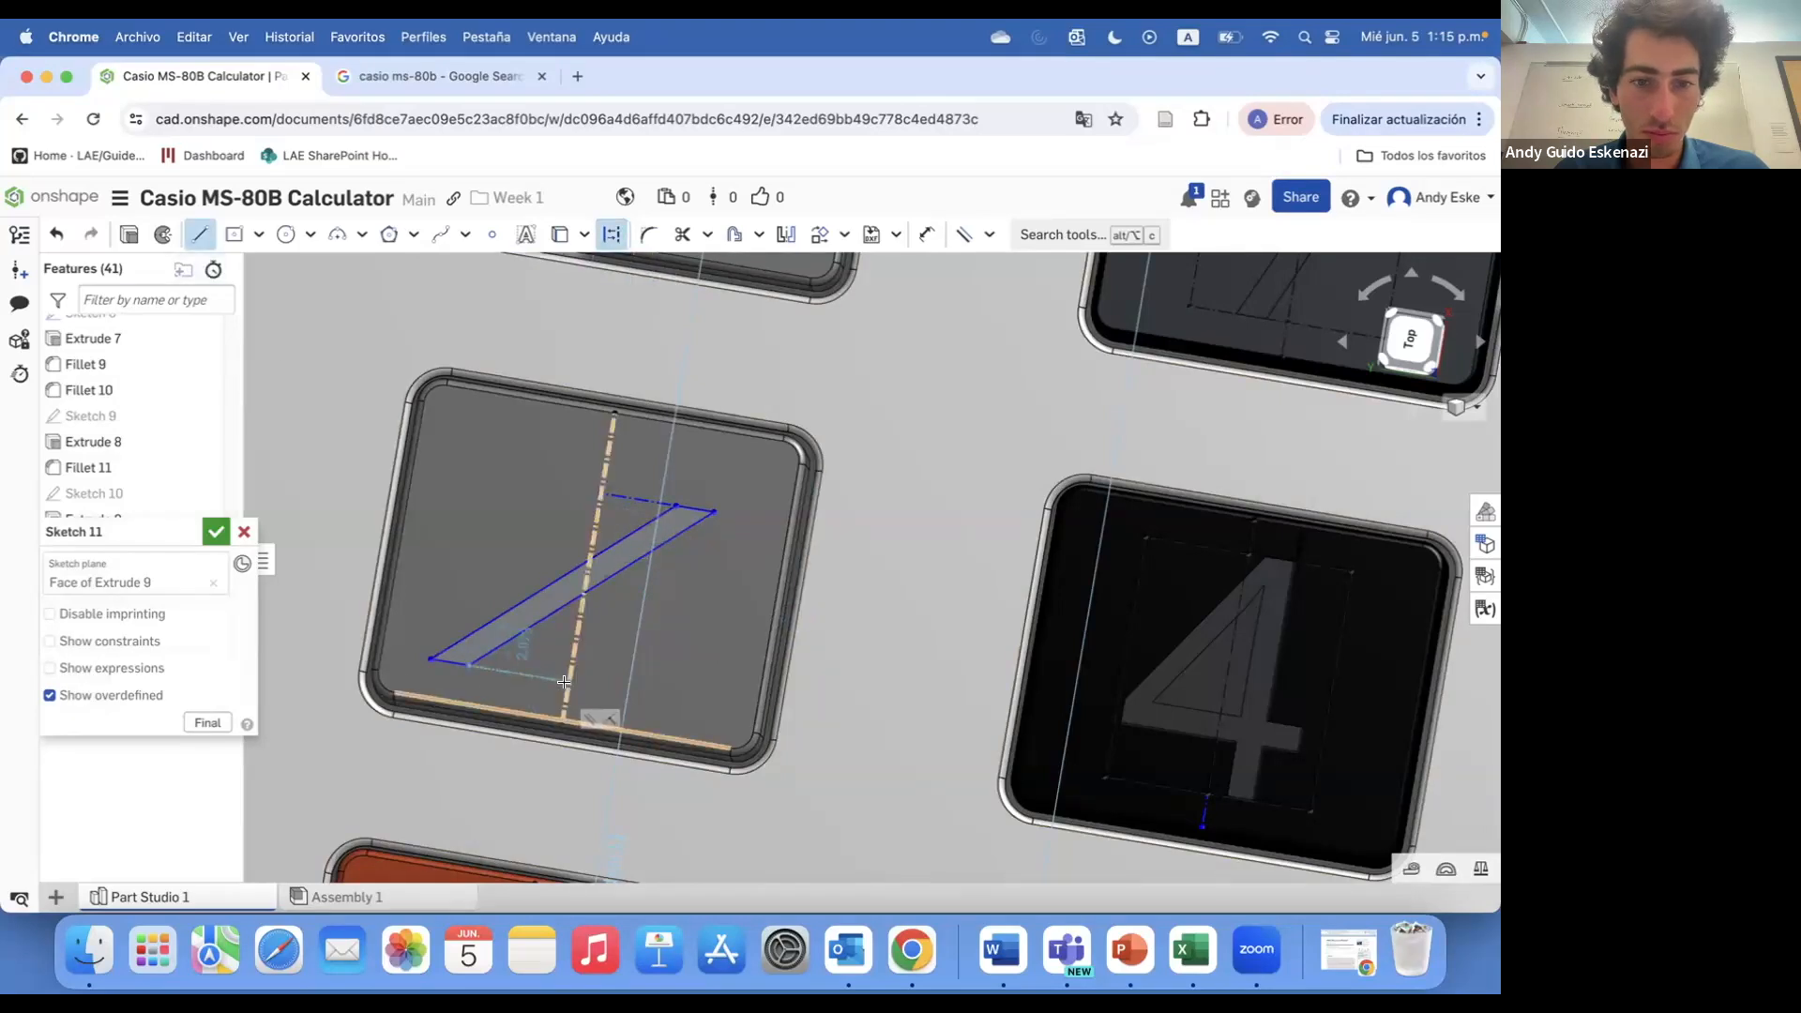
click(568, 682)
key(Escape)
- Constrain the two construction lines joining the slash to the centreline to equal length
key(e)
click(539, 677)
click(655, 502)
click(704, 517)
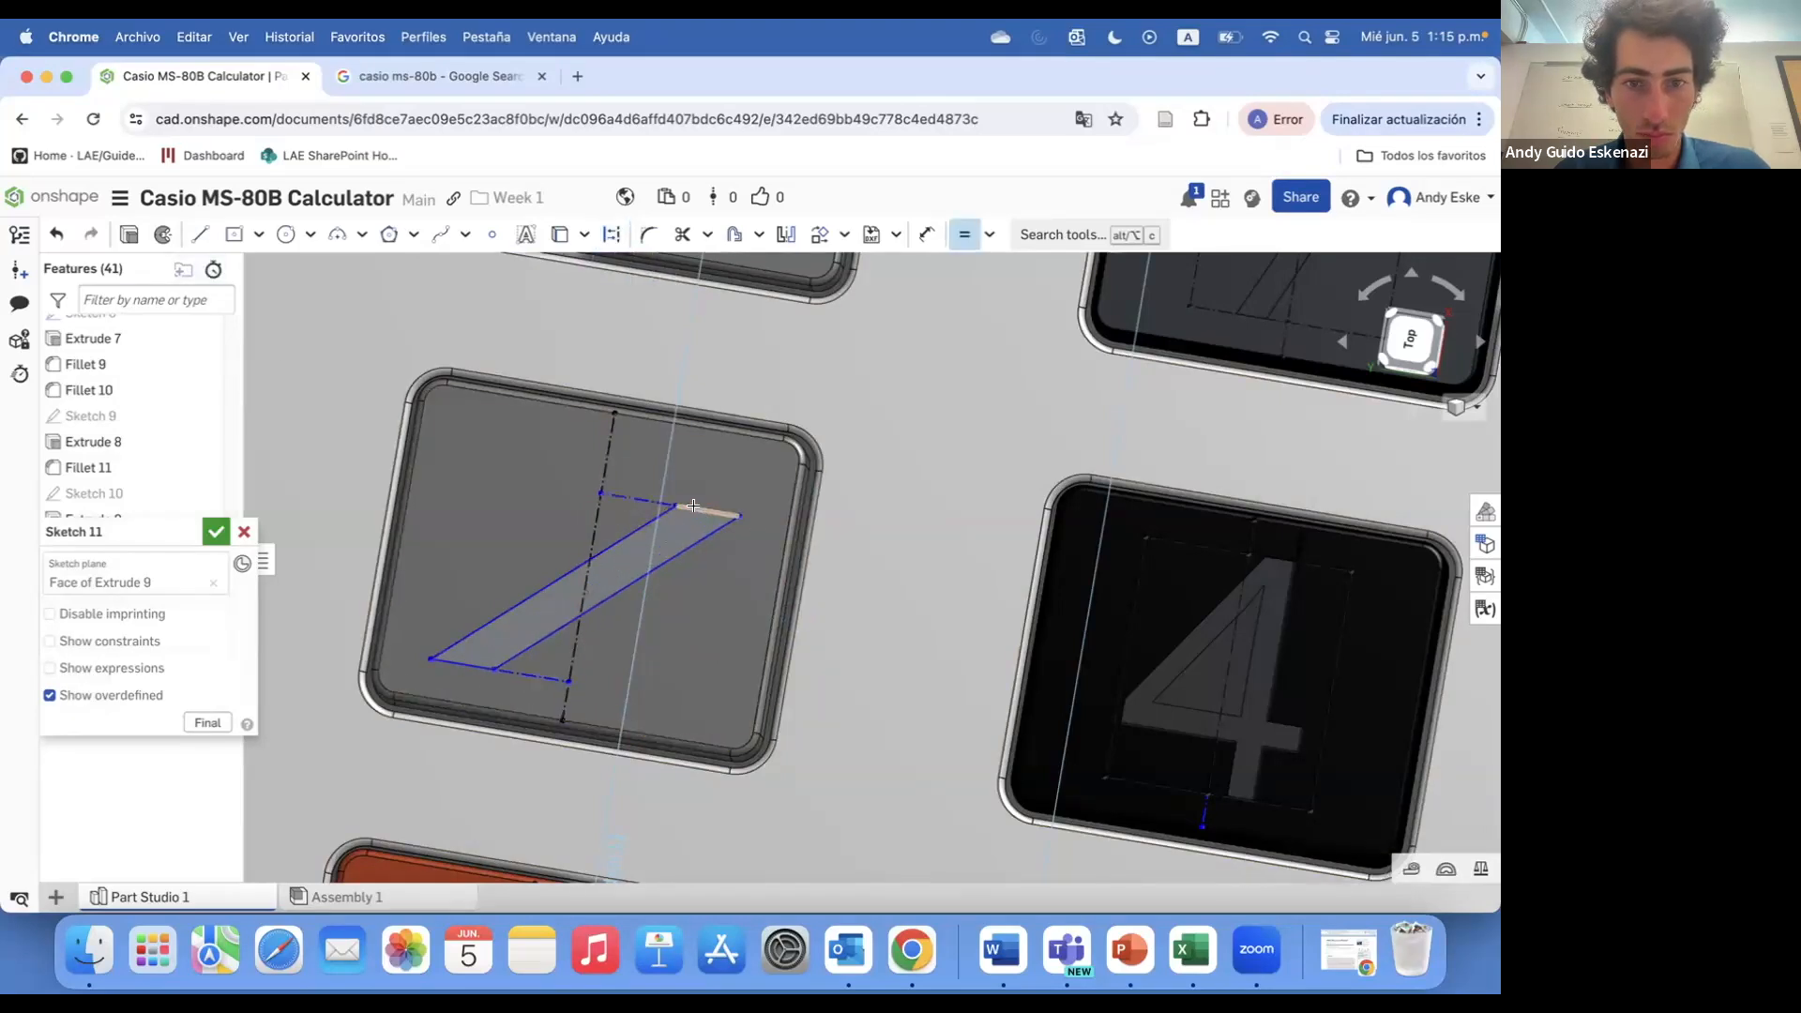
key(Escape)
- Dimension the slash's upper and lower ends 1.5 mm from the key's upper and lower edges
key(d)
click(613, 413)
click(601, 493)
click(583, 441)
text(2.38277)
key(Return)
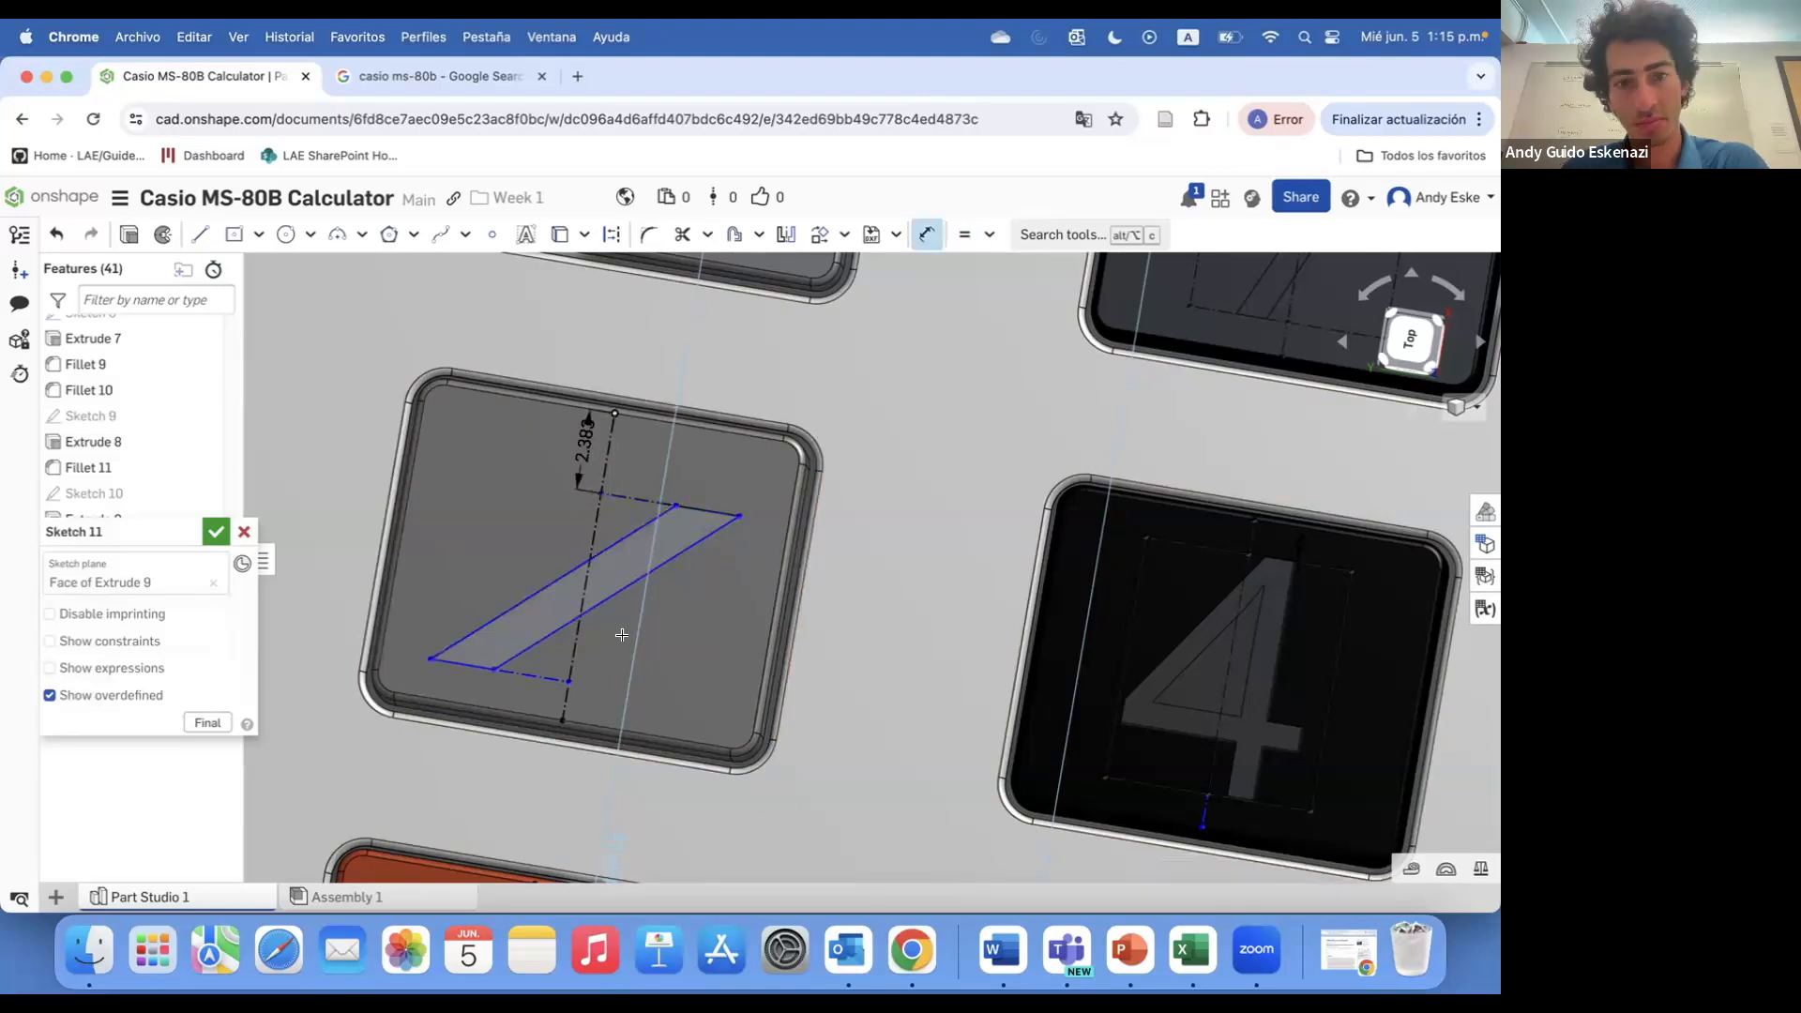
click(606, 704)
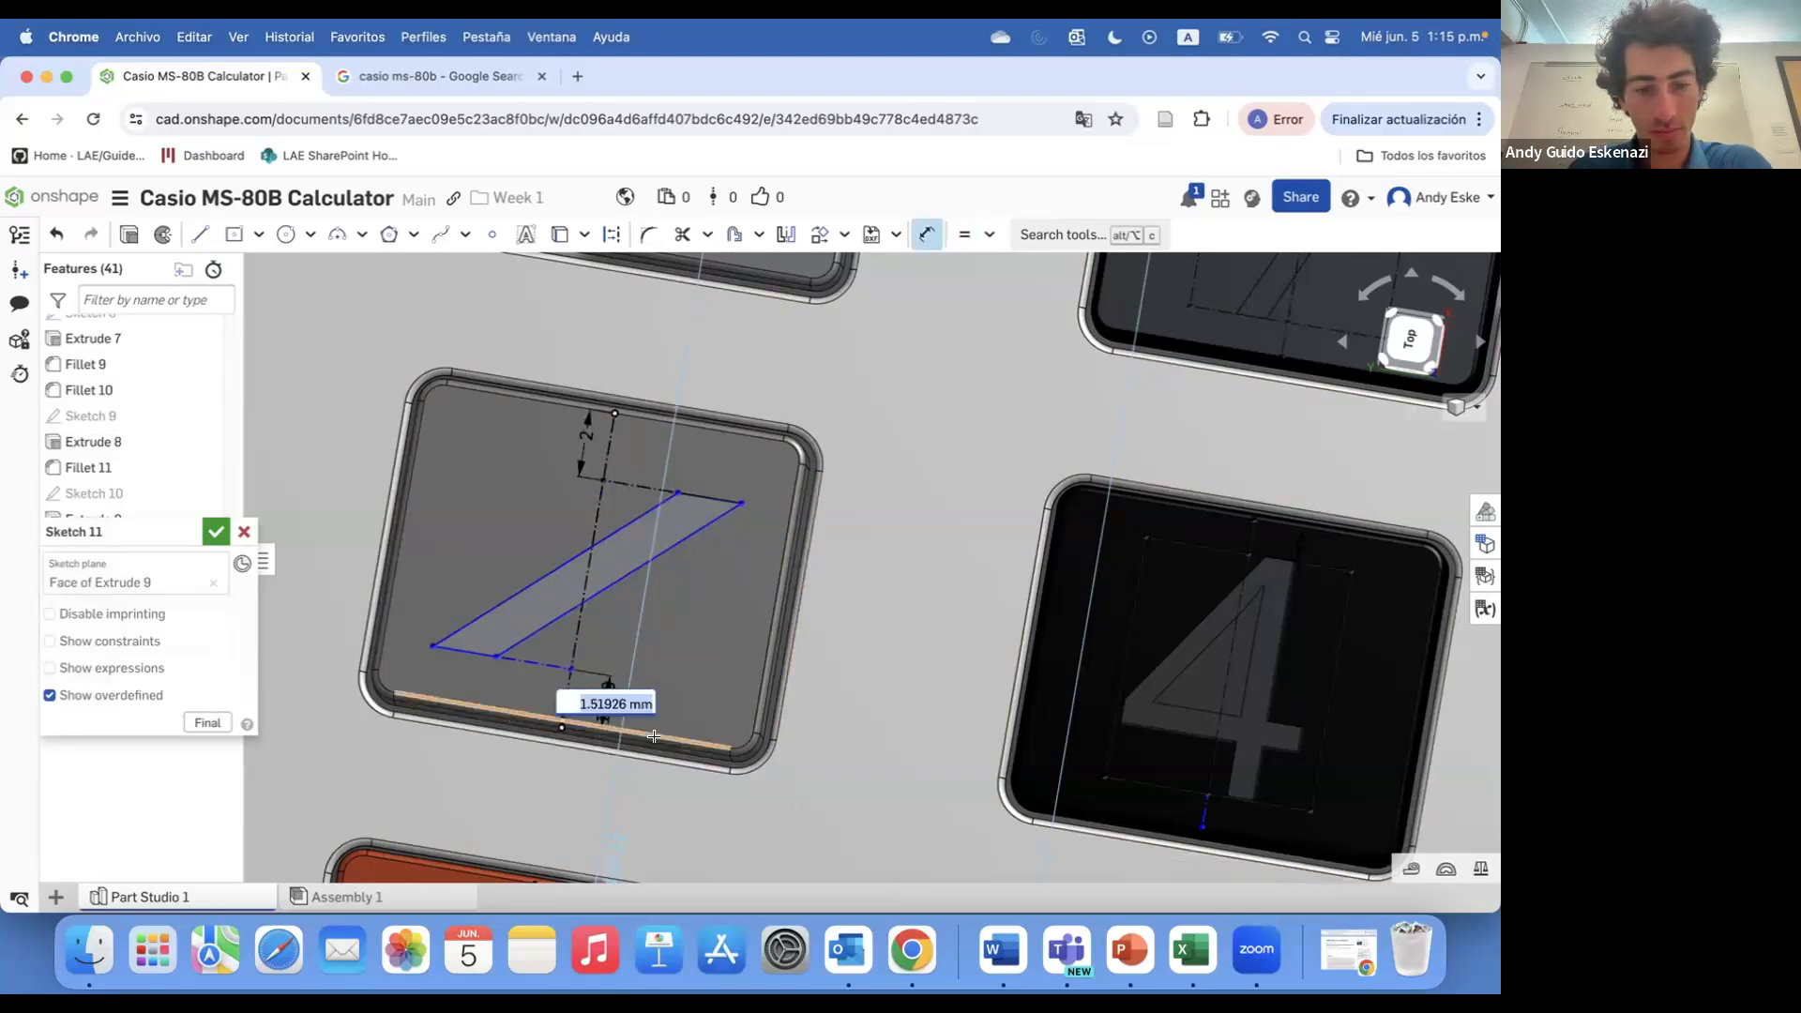
text(1.5)
key(Return)
double_click(585, 436)
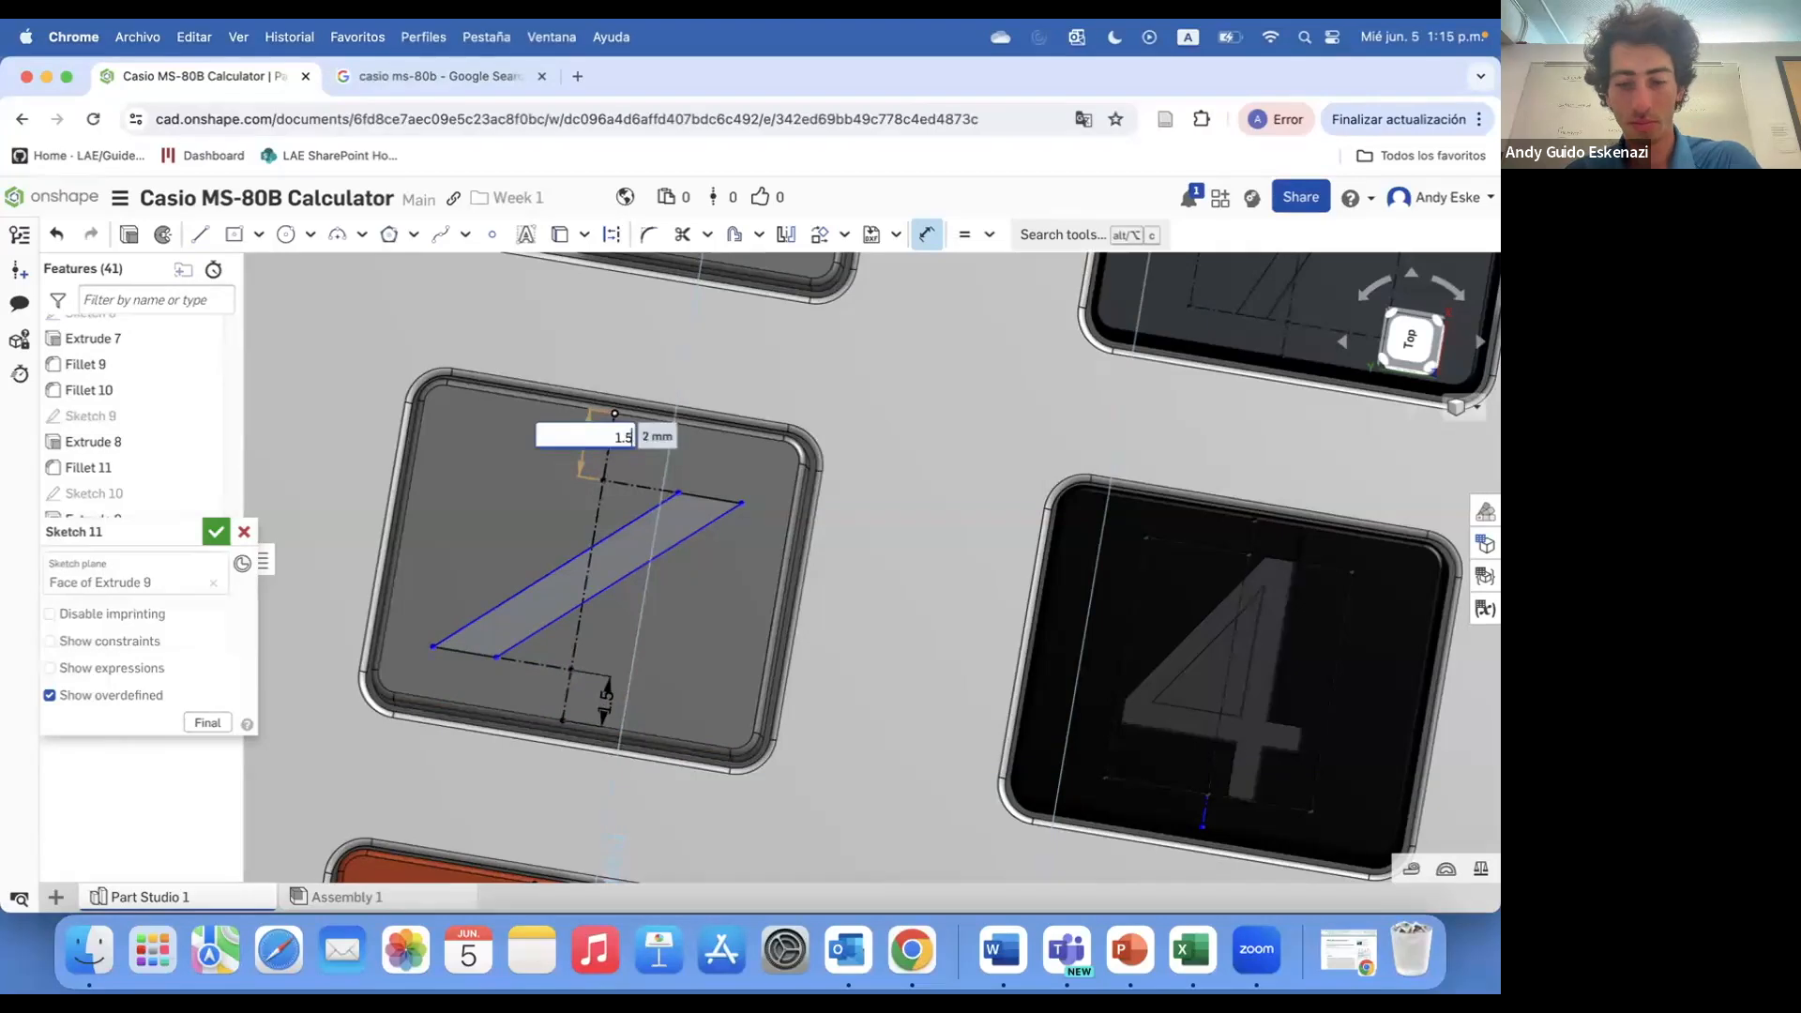
key(Return)
- Dimension the upper construction line to 2.5 mm and the slash's short upper side to 1.5 mm
click(643, 465)
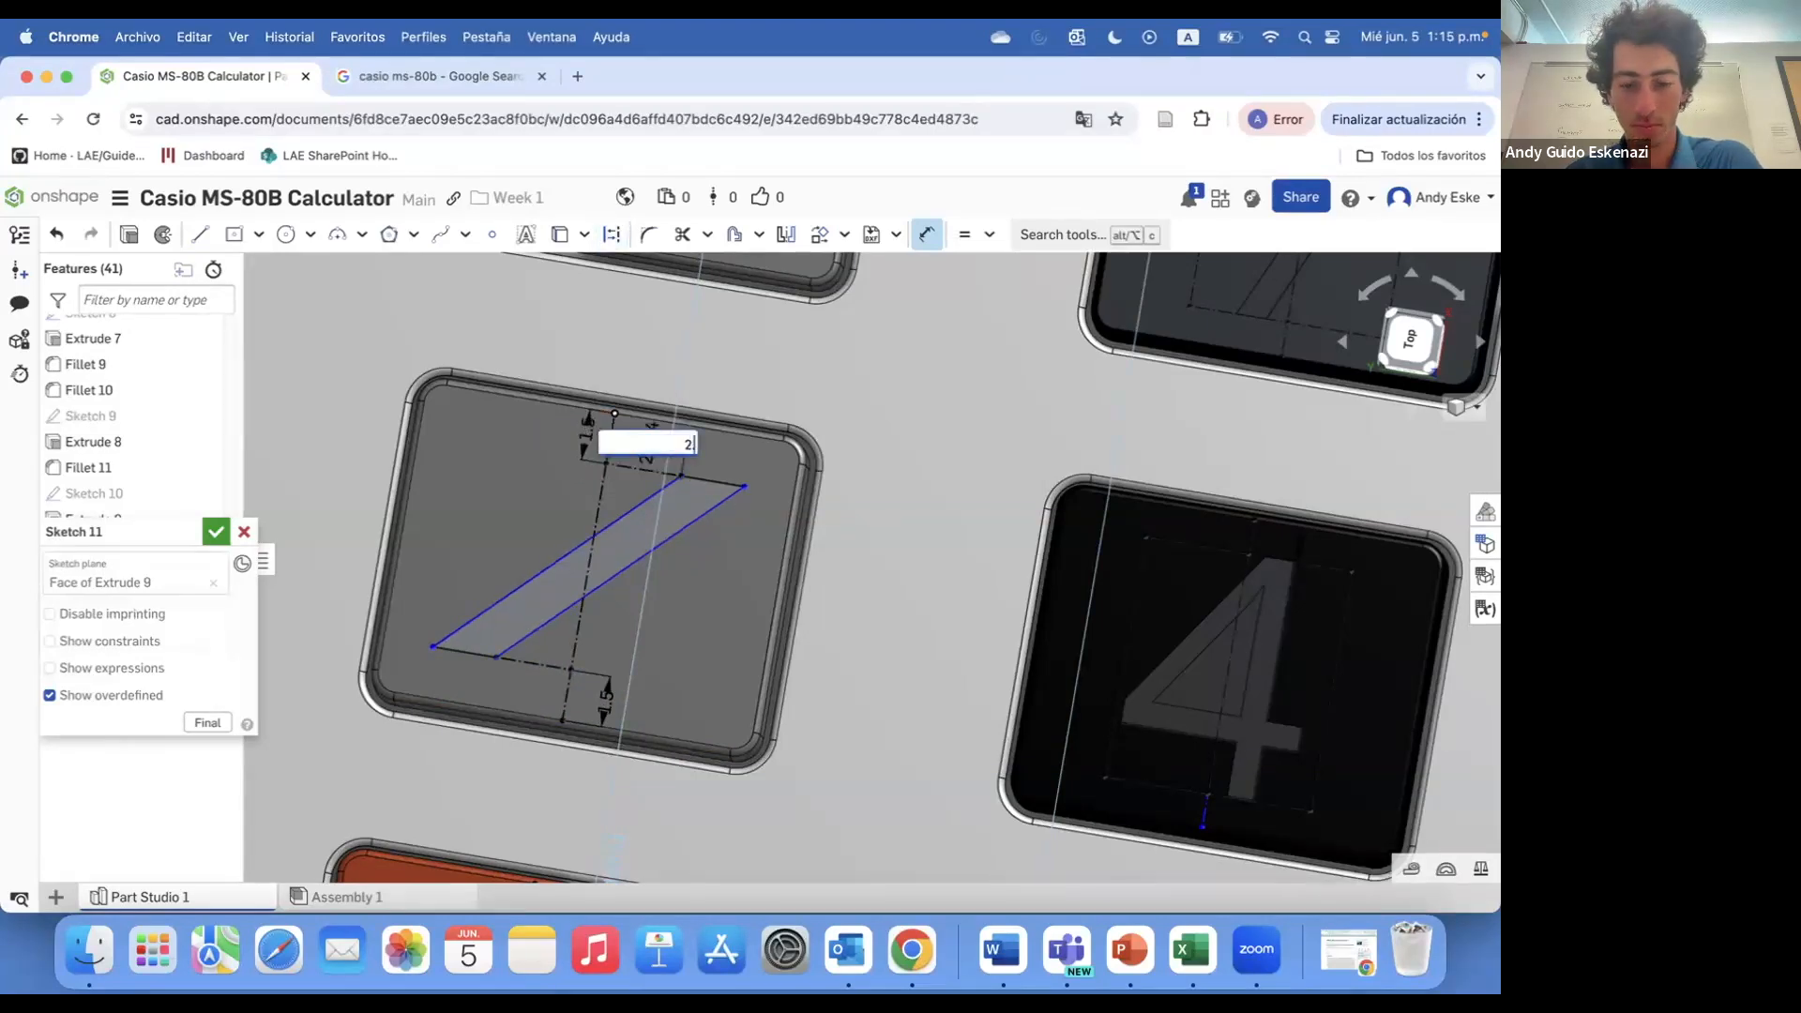
click(718, 481)
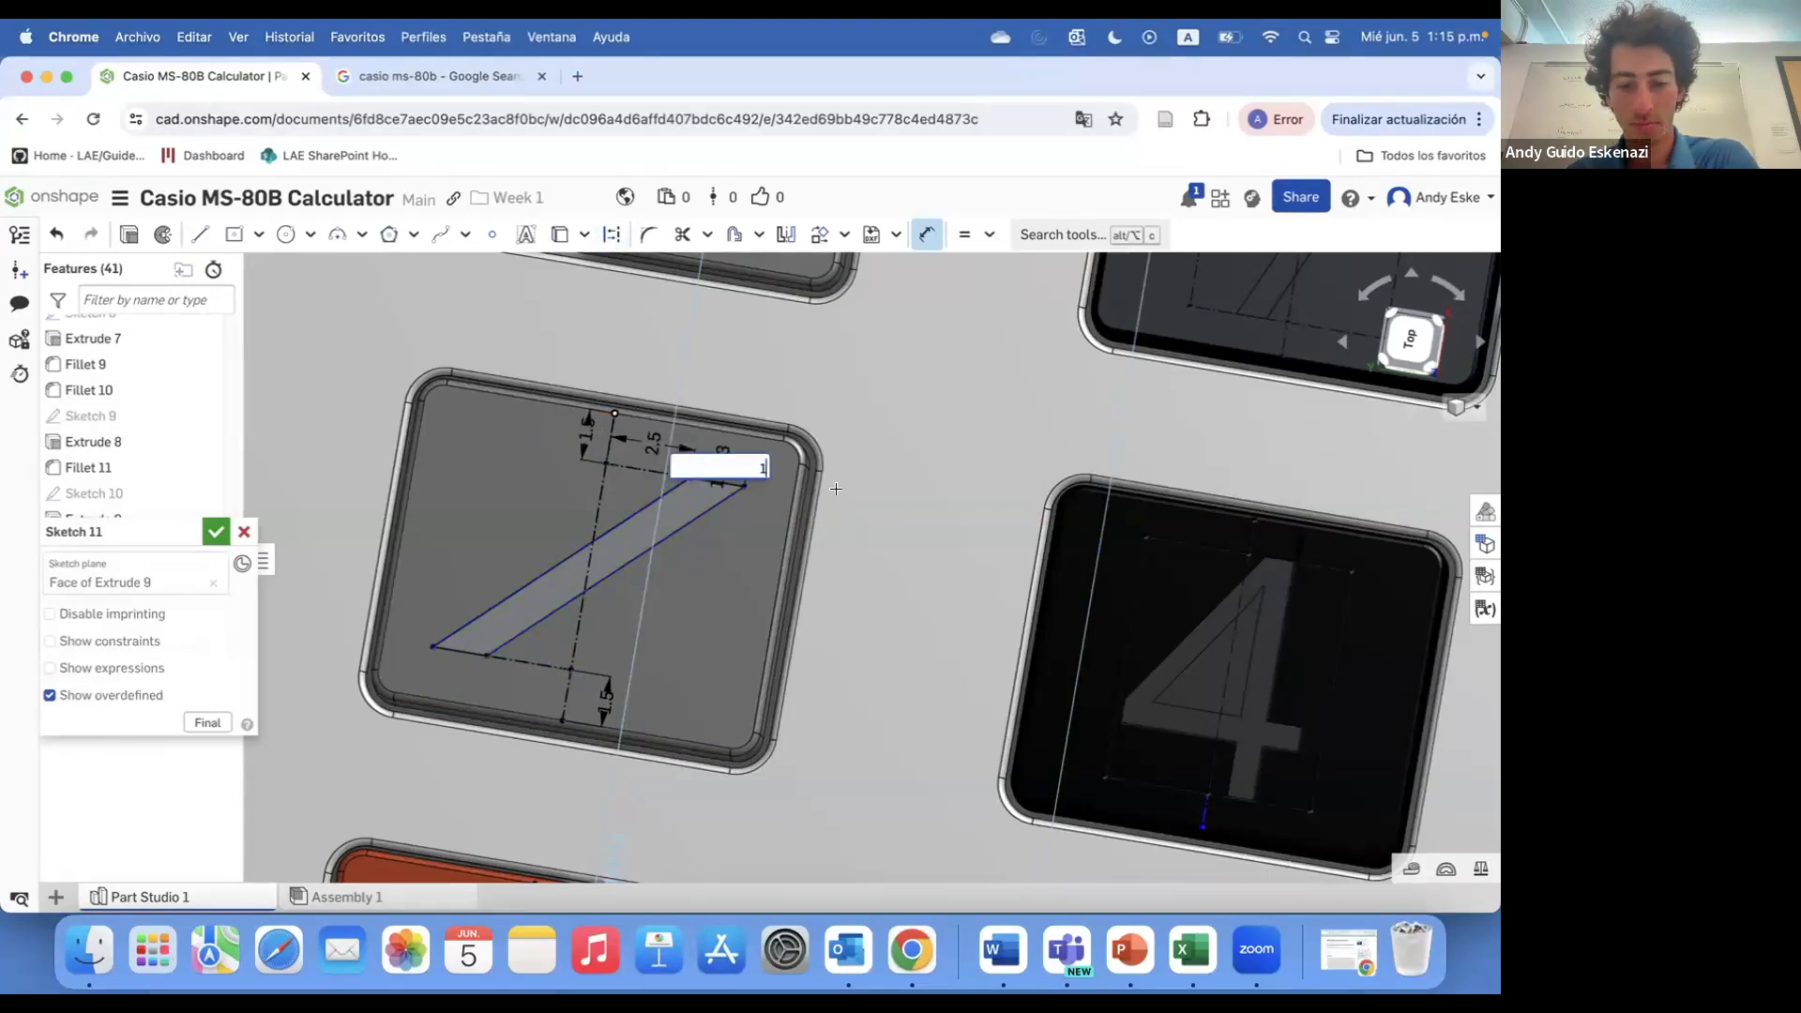
scroll(632, 533, down, 2)
key(n)
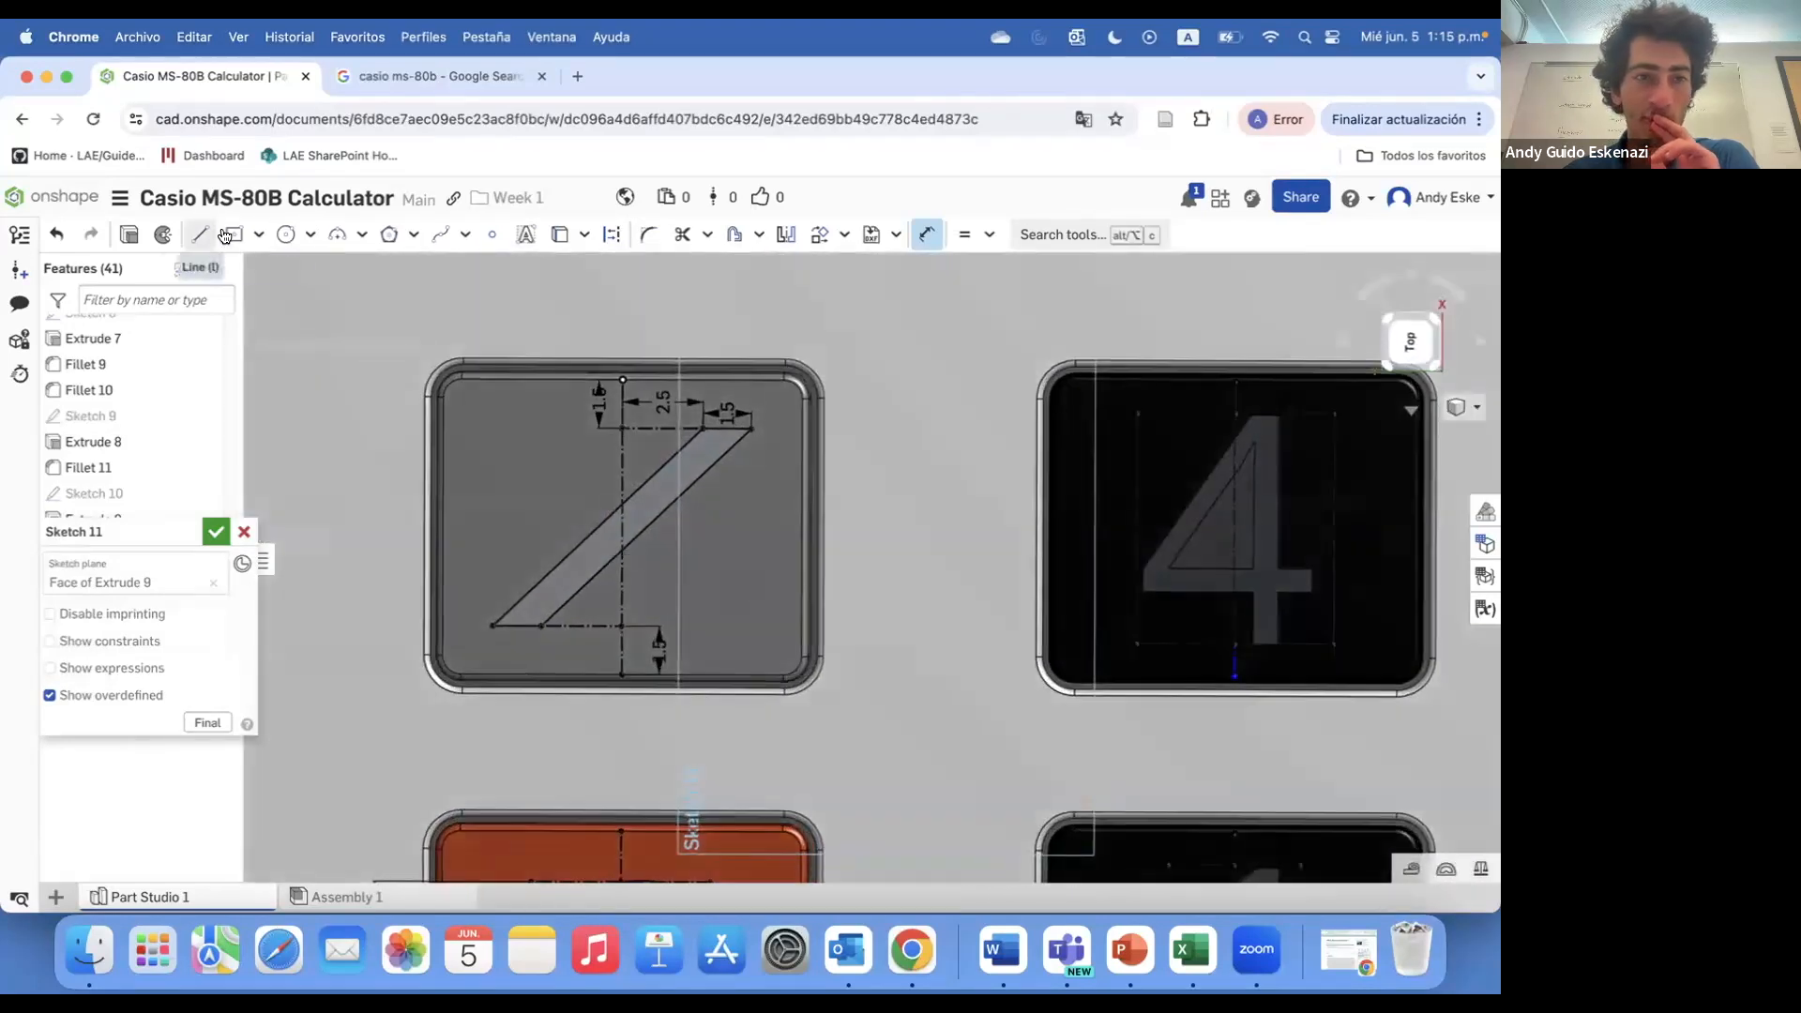
- Draw construction lines from the key's centreline to the slash's outer ends, completing a rectangular frame around the slash
click(223, 236)
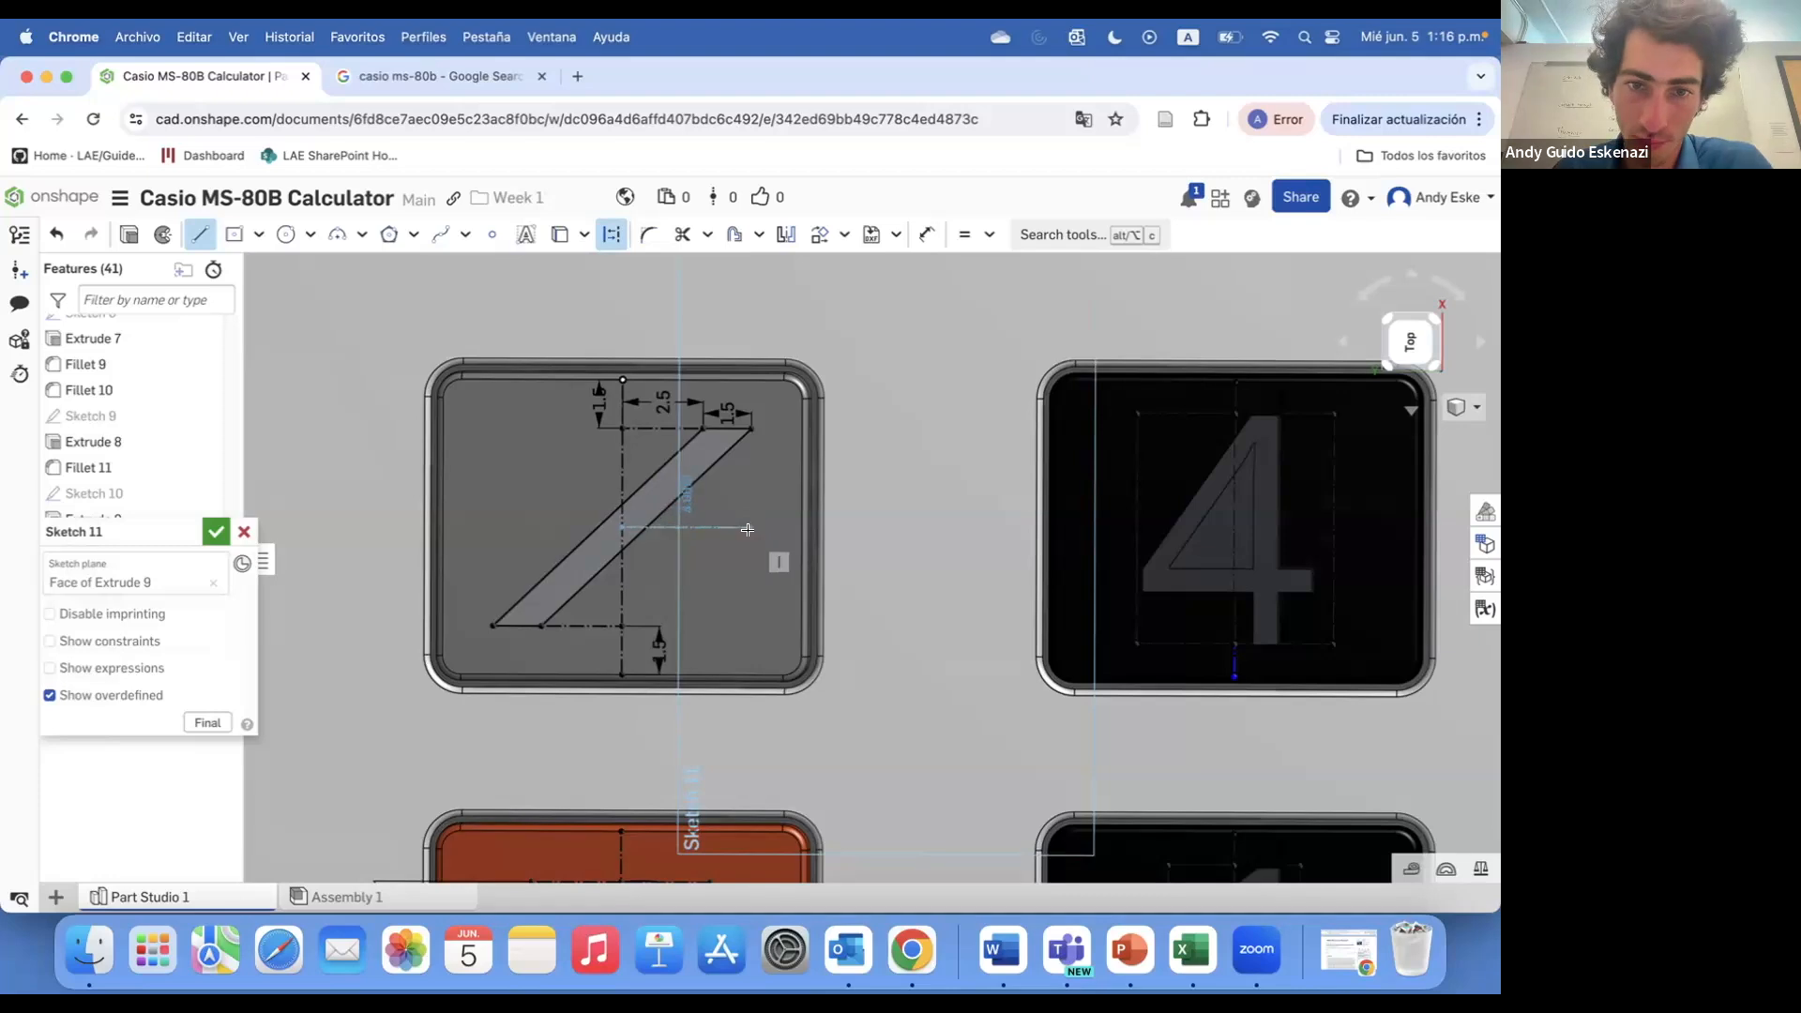
click(205, 237)
click(206, 236)
click(612, 234)
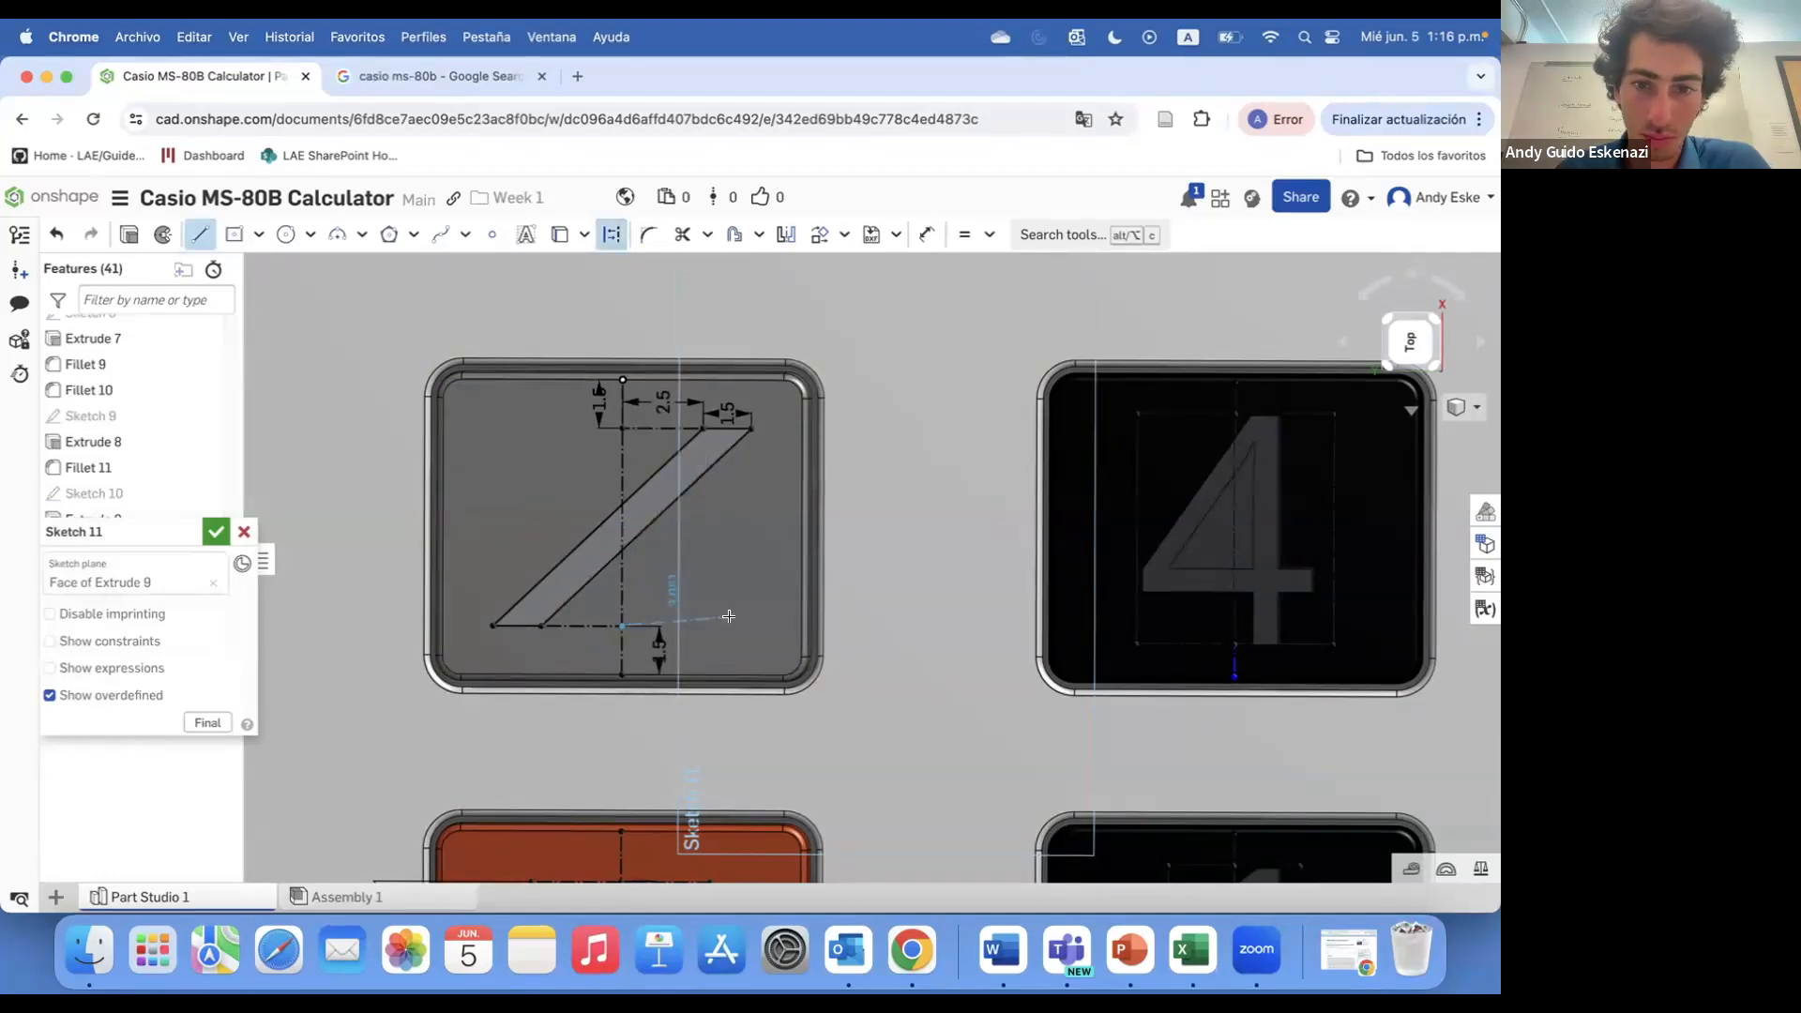
click(751, 429)
click(488, 427)
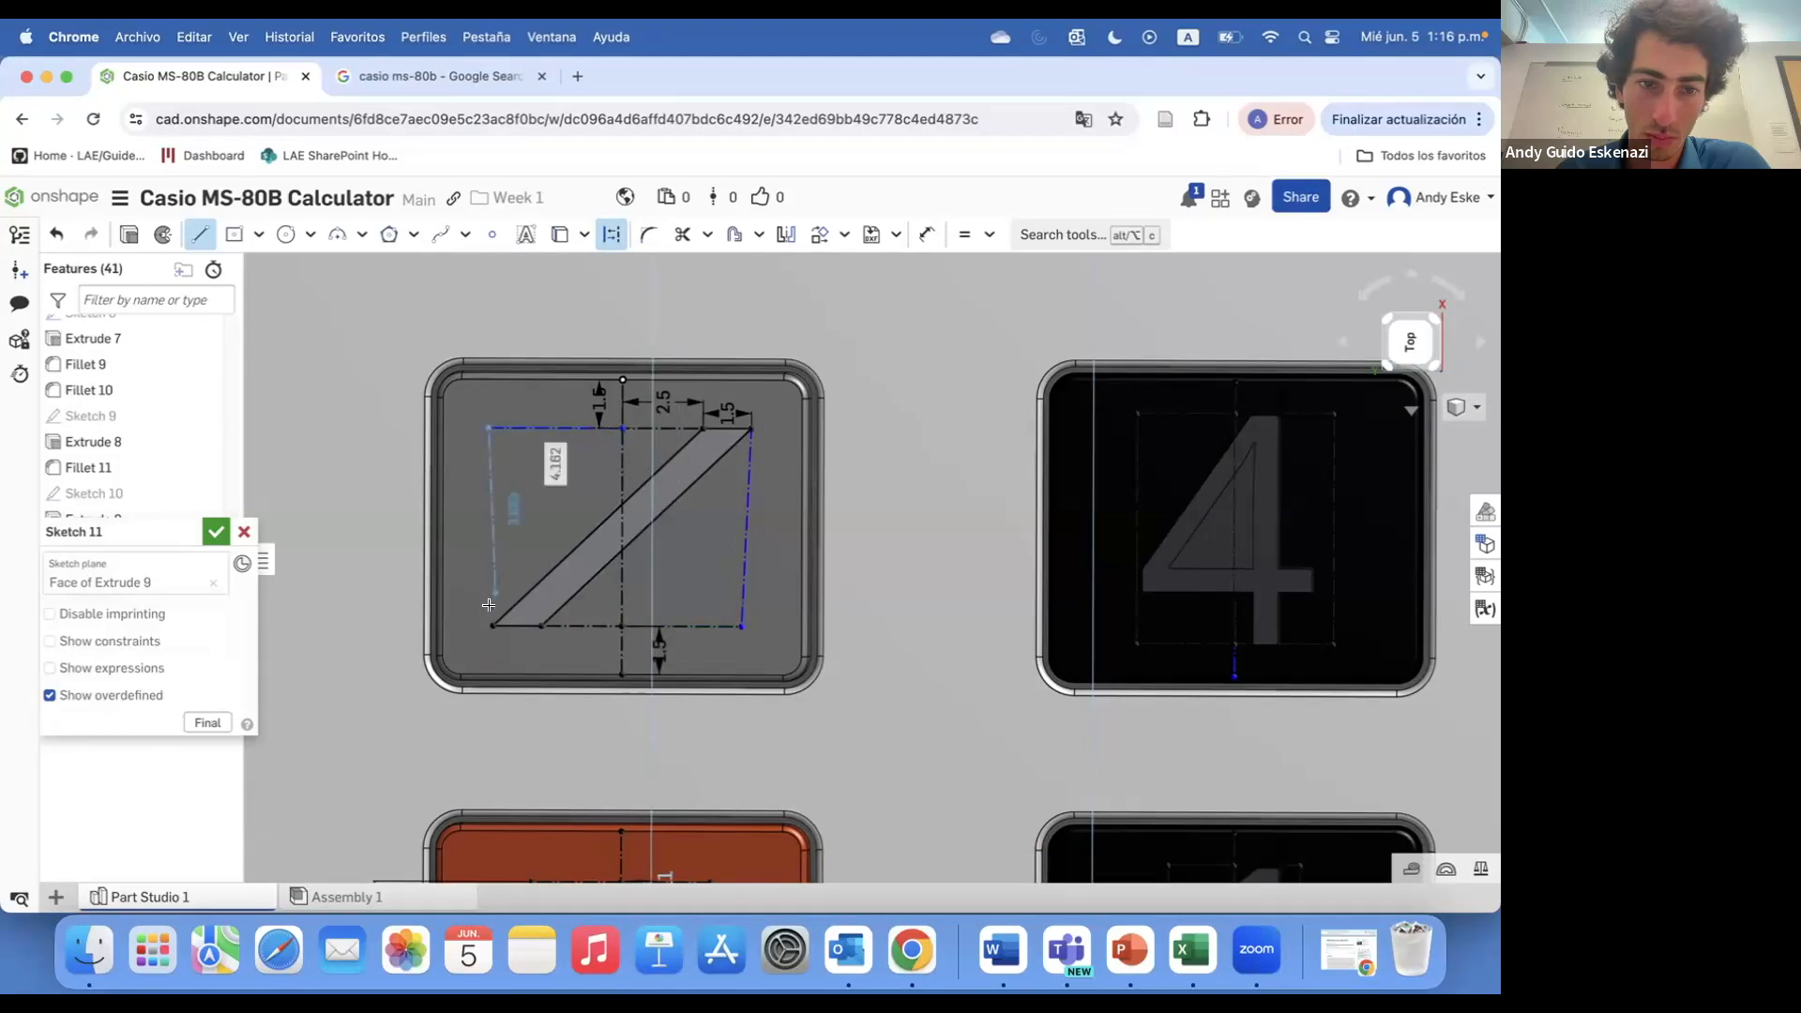
click(493, 625)
key(Escape)
- Constrain the construction frame's side line perpendicular to its lower edge
click(989, 234)
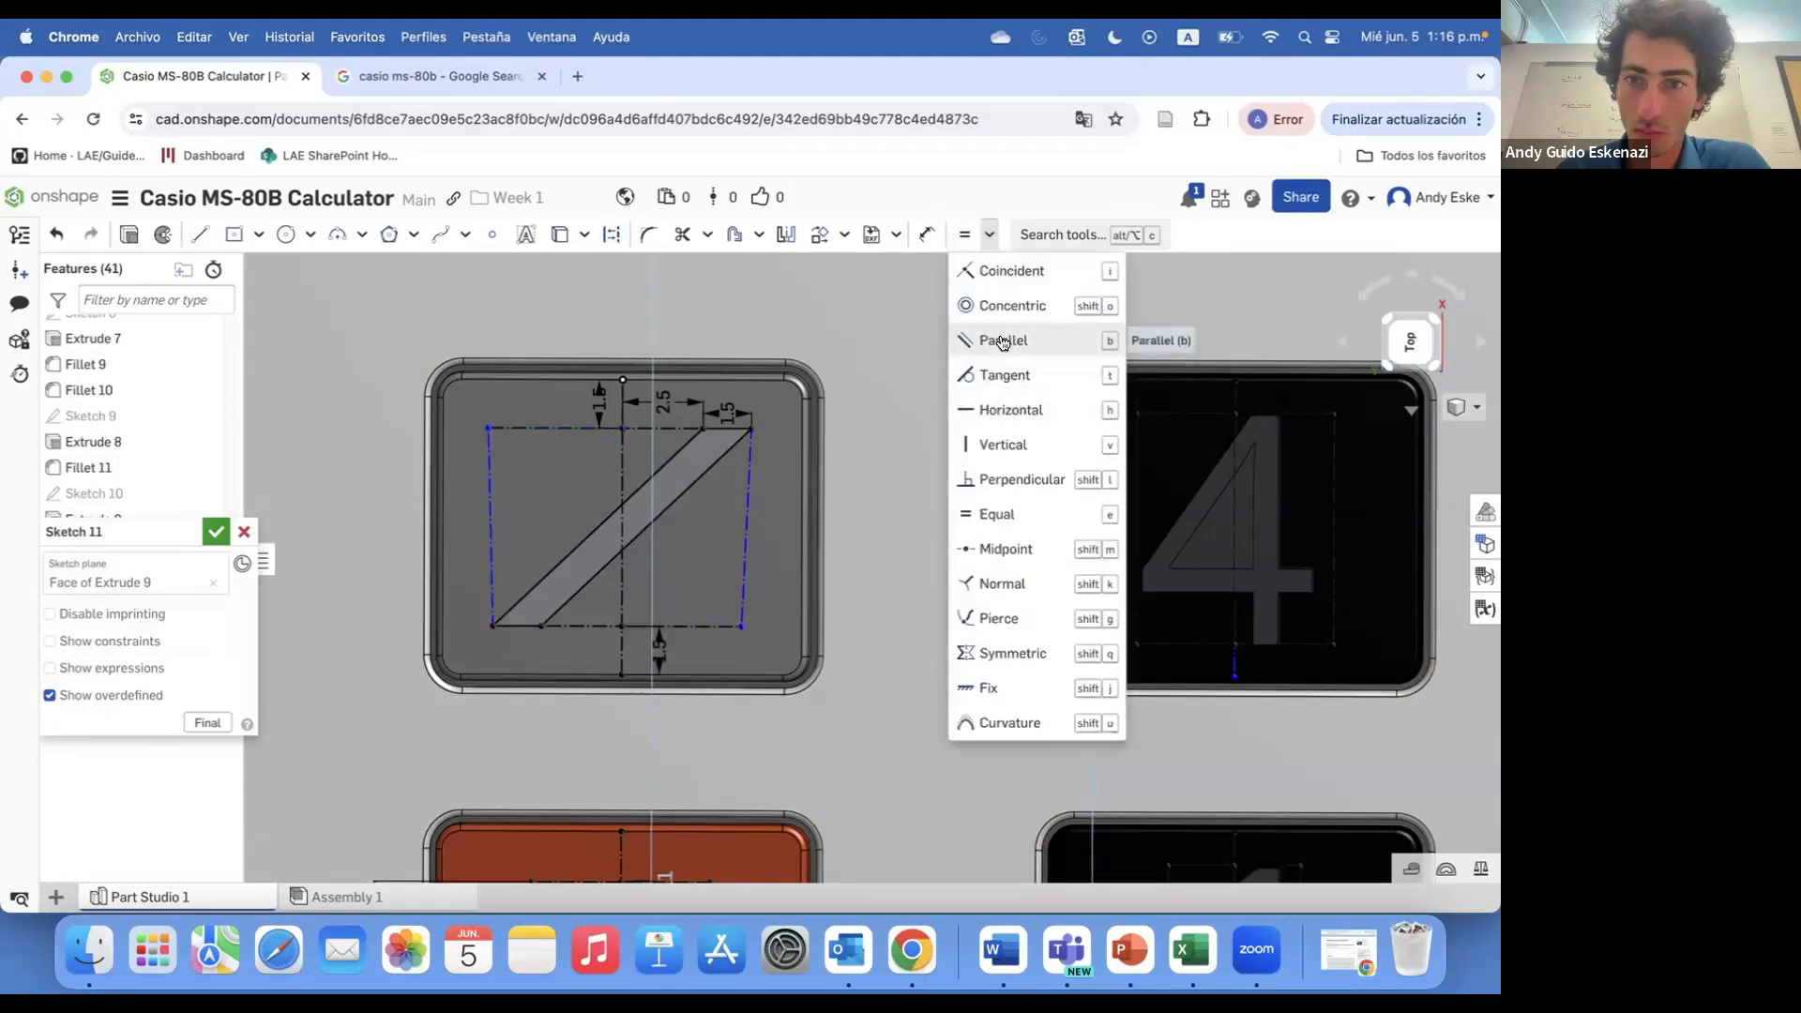
click(1024, 479)
click(747, 595)
click(694, 626)
scroll(539, 449, up, 2)
- Draw vertical construction lines from the midpoints of the frame's upper and lower half-edges to the slash's two long sides
click(256, 236)
click(281, 268)
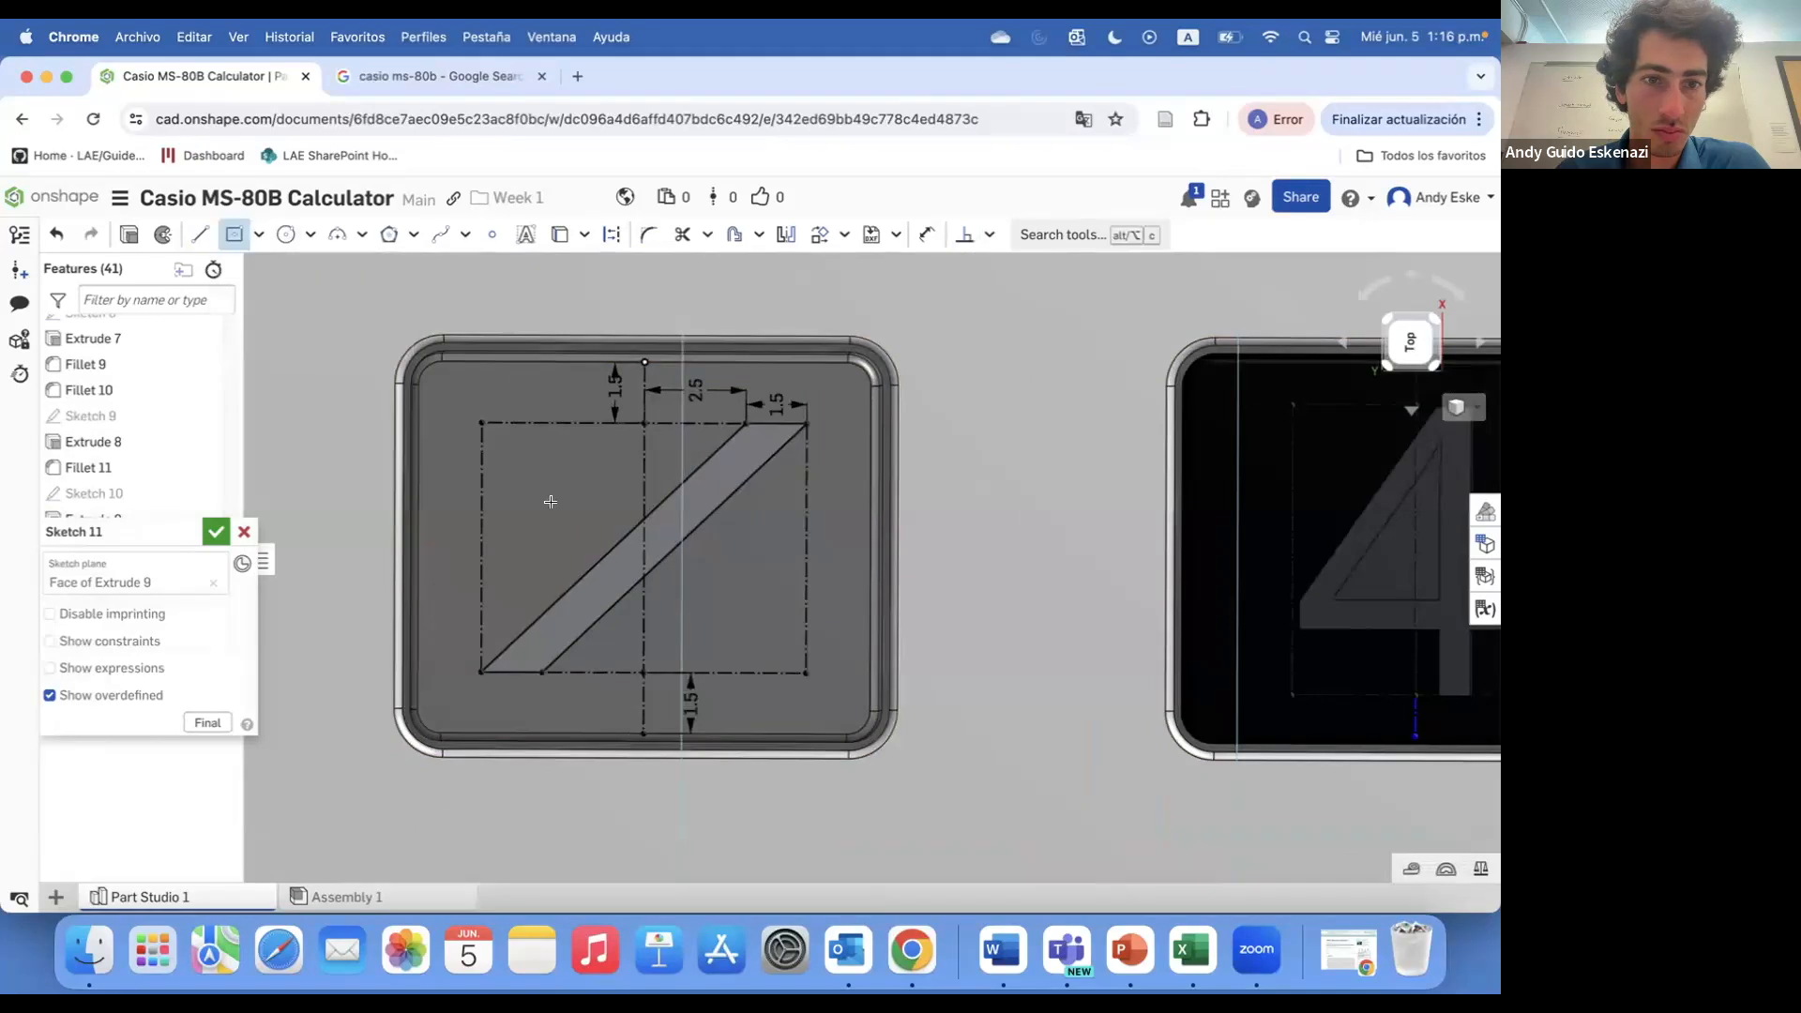
click(441, 76)
click(236, 76)
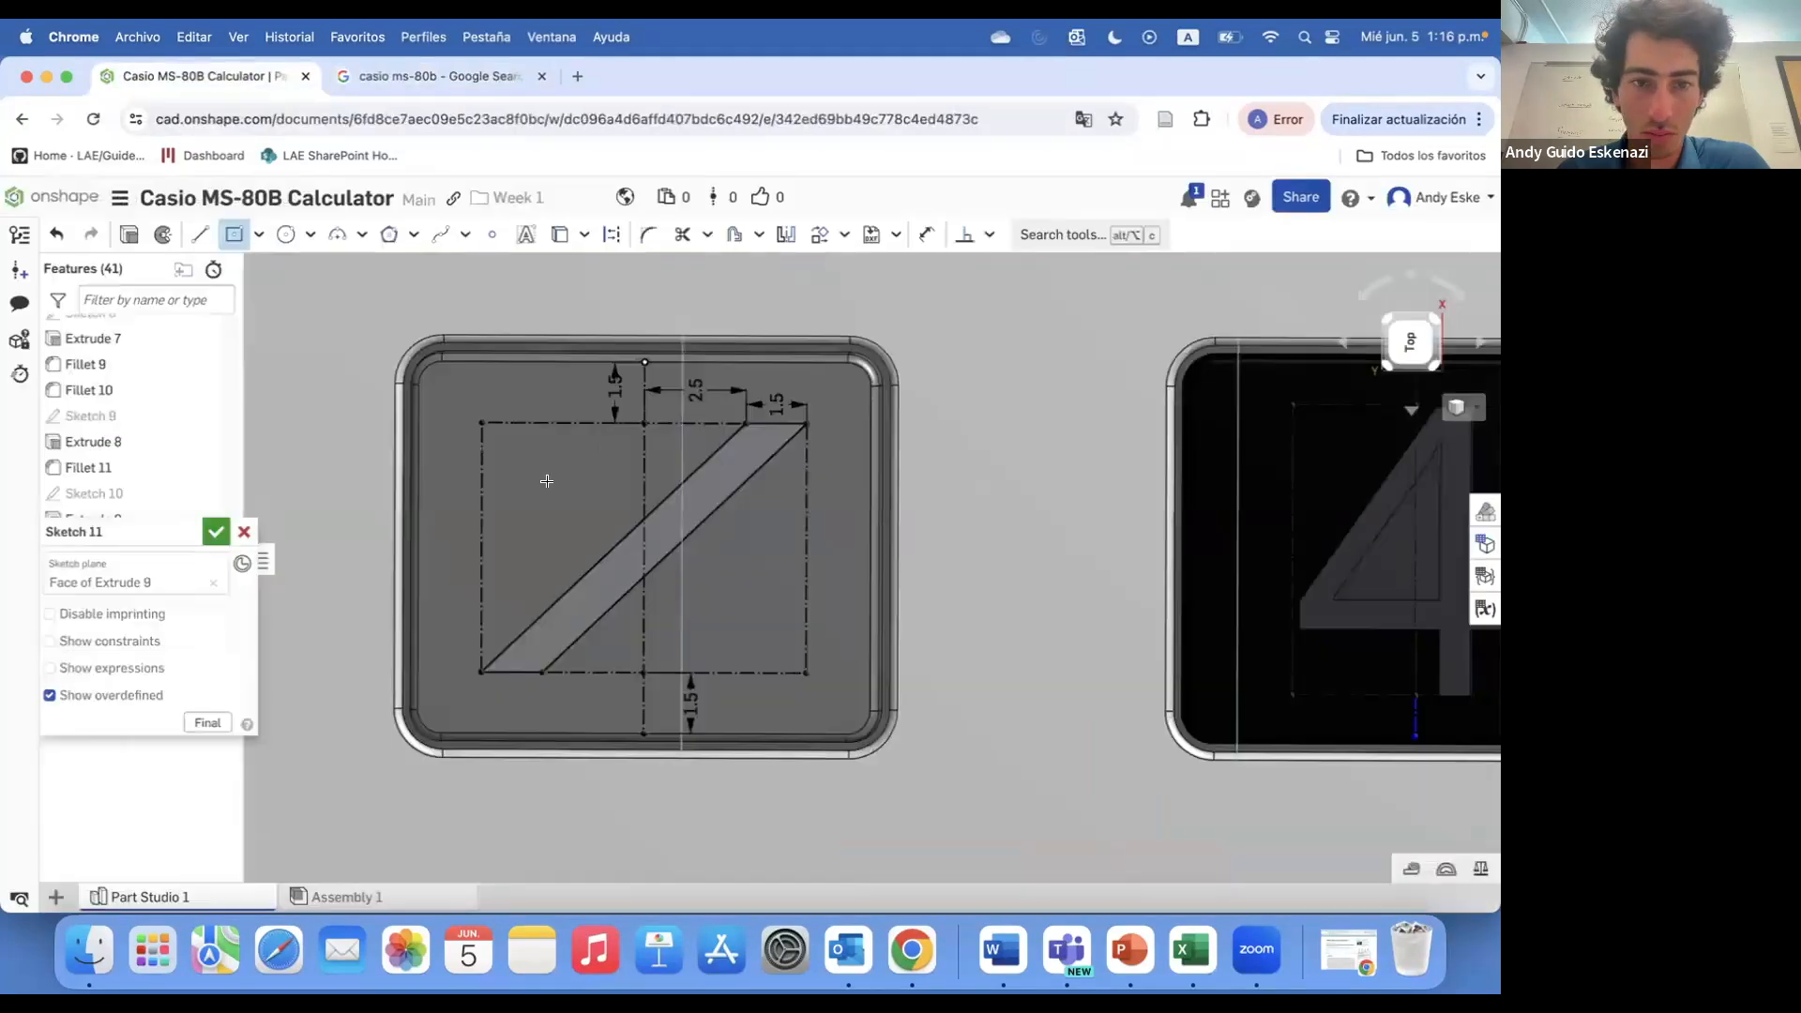
click(199, 234)
click(563, 422)
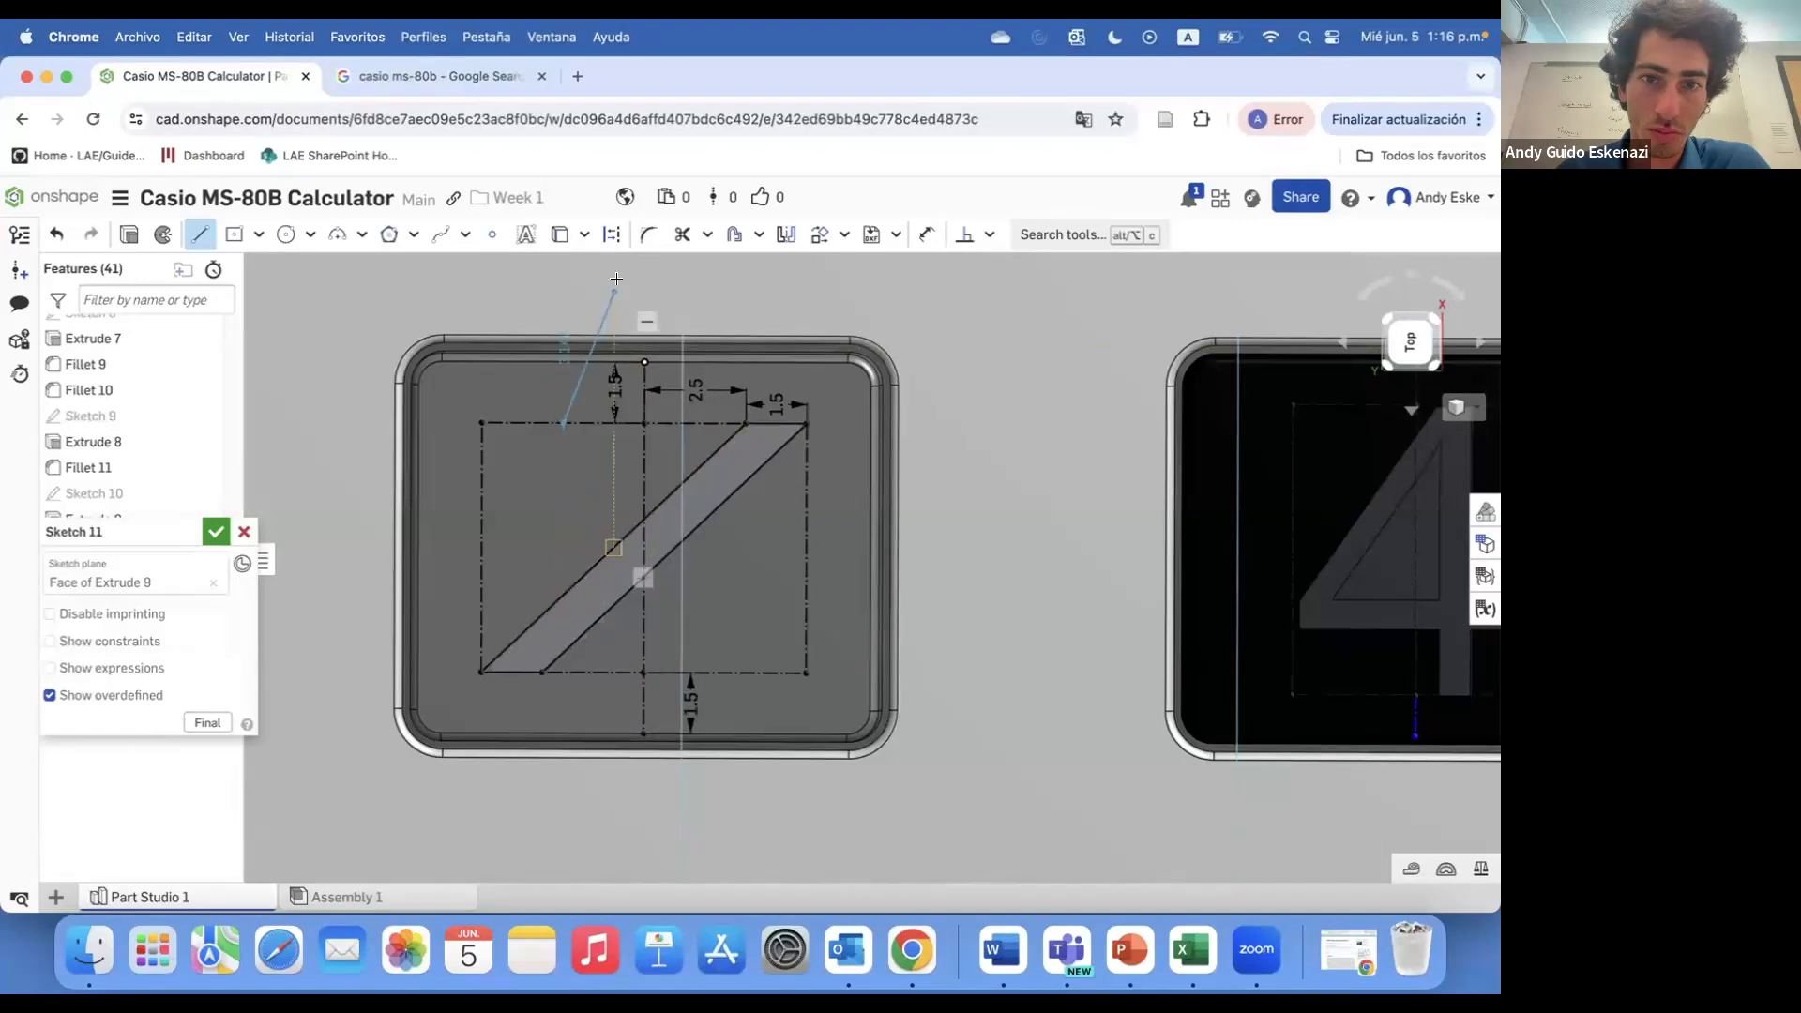
click(563, 595)
click(200, 234)
click(725, 502)
key(Escape)
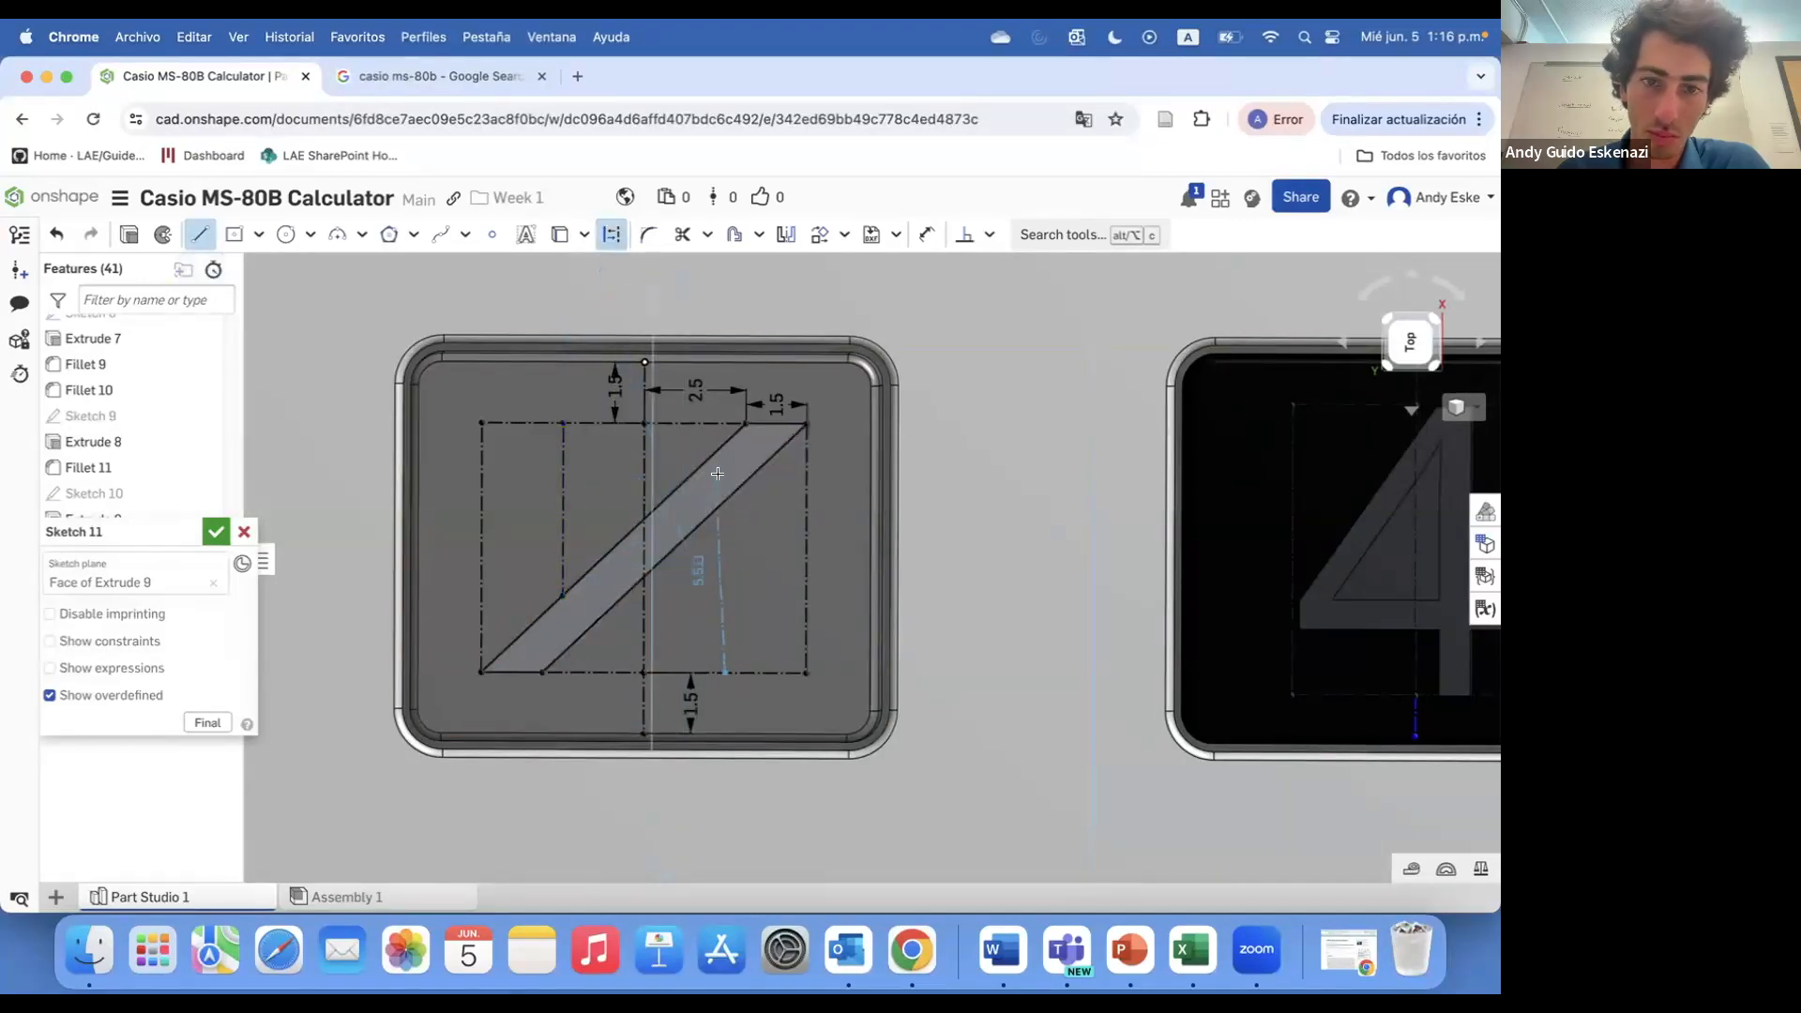
- Draw a plus sign above the slash from two crossing centre-point rectangles, with an upright bar about 0.72 by 2.1 mm
click(233, 235)
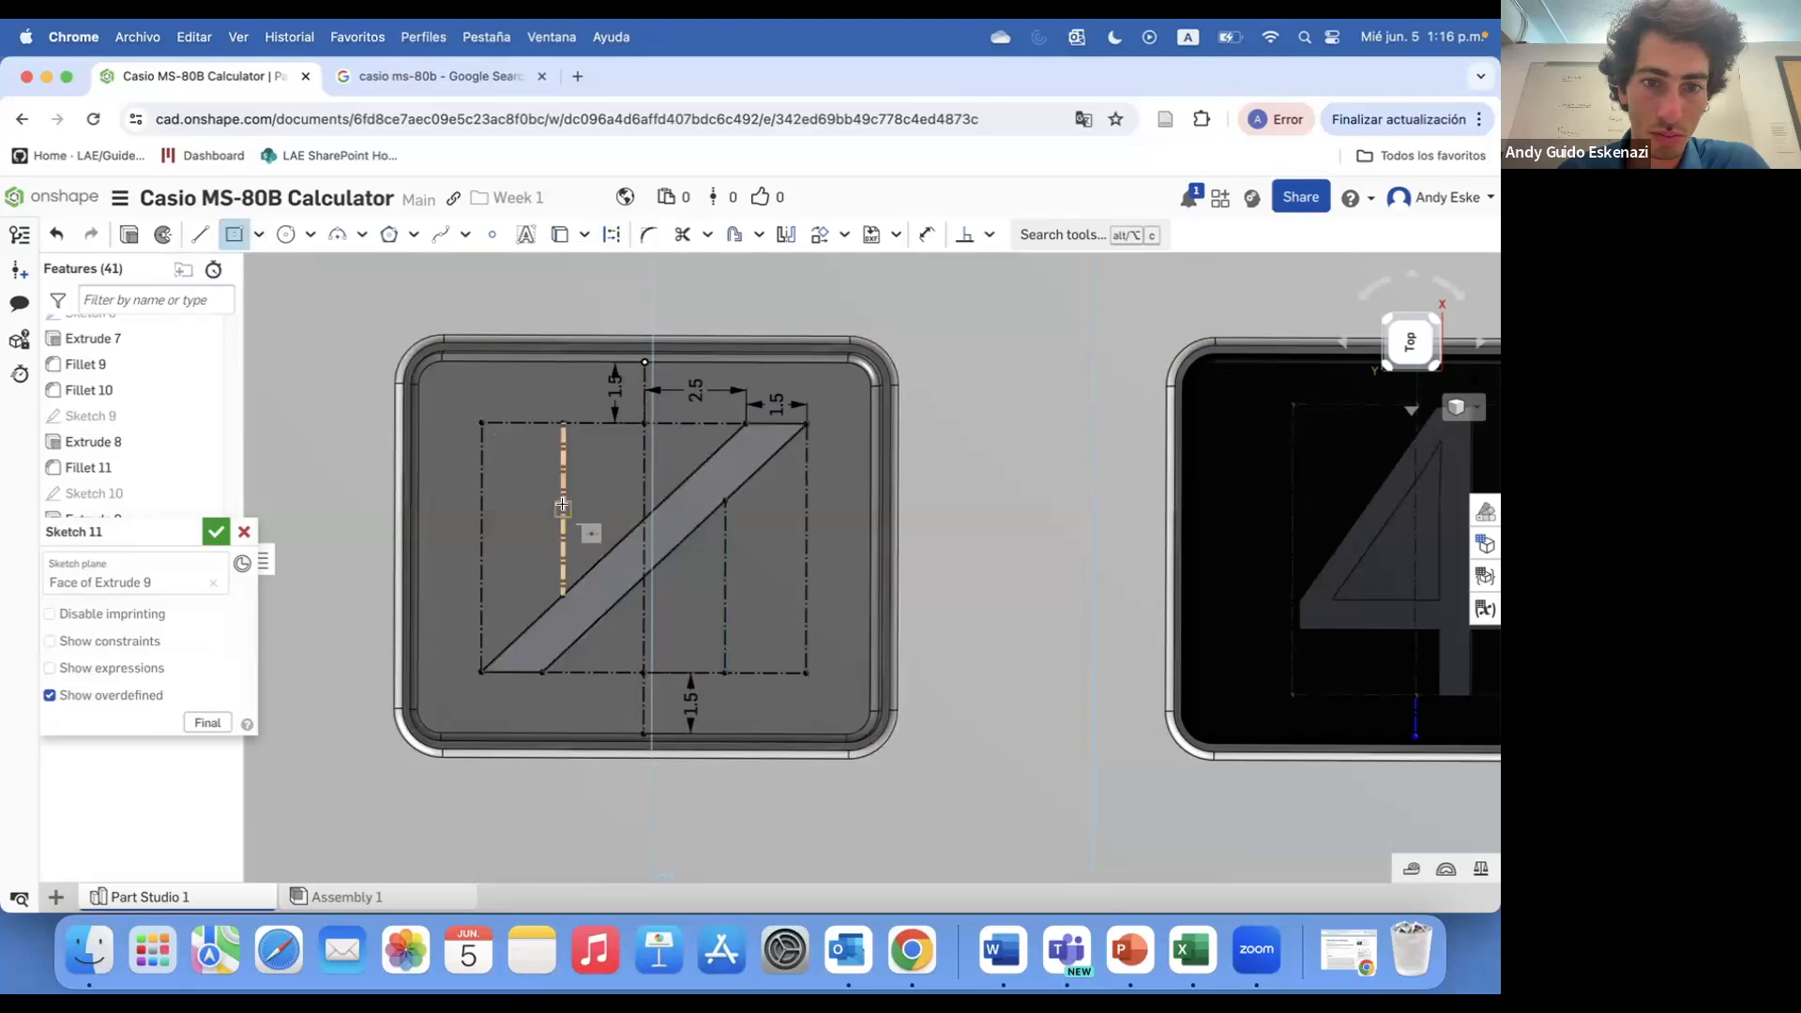
click(619, 496)
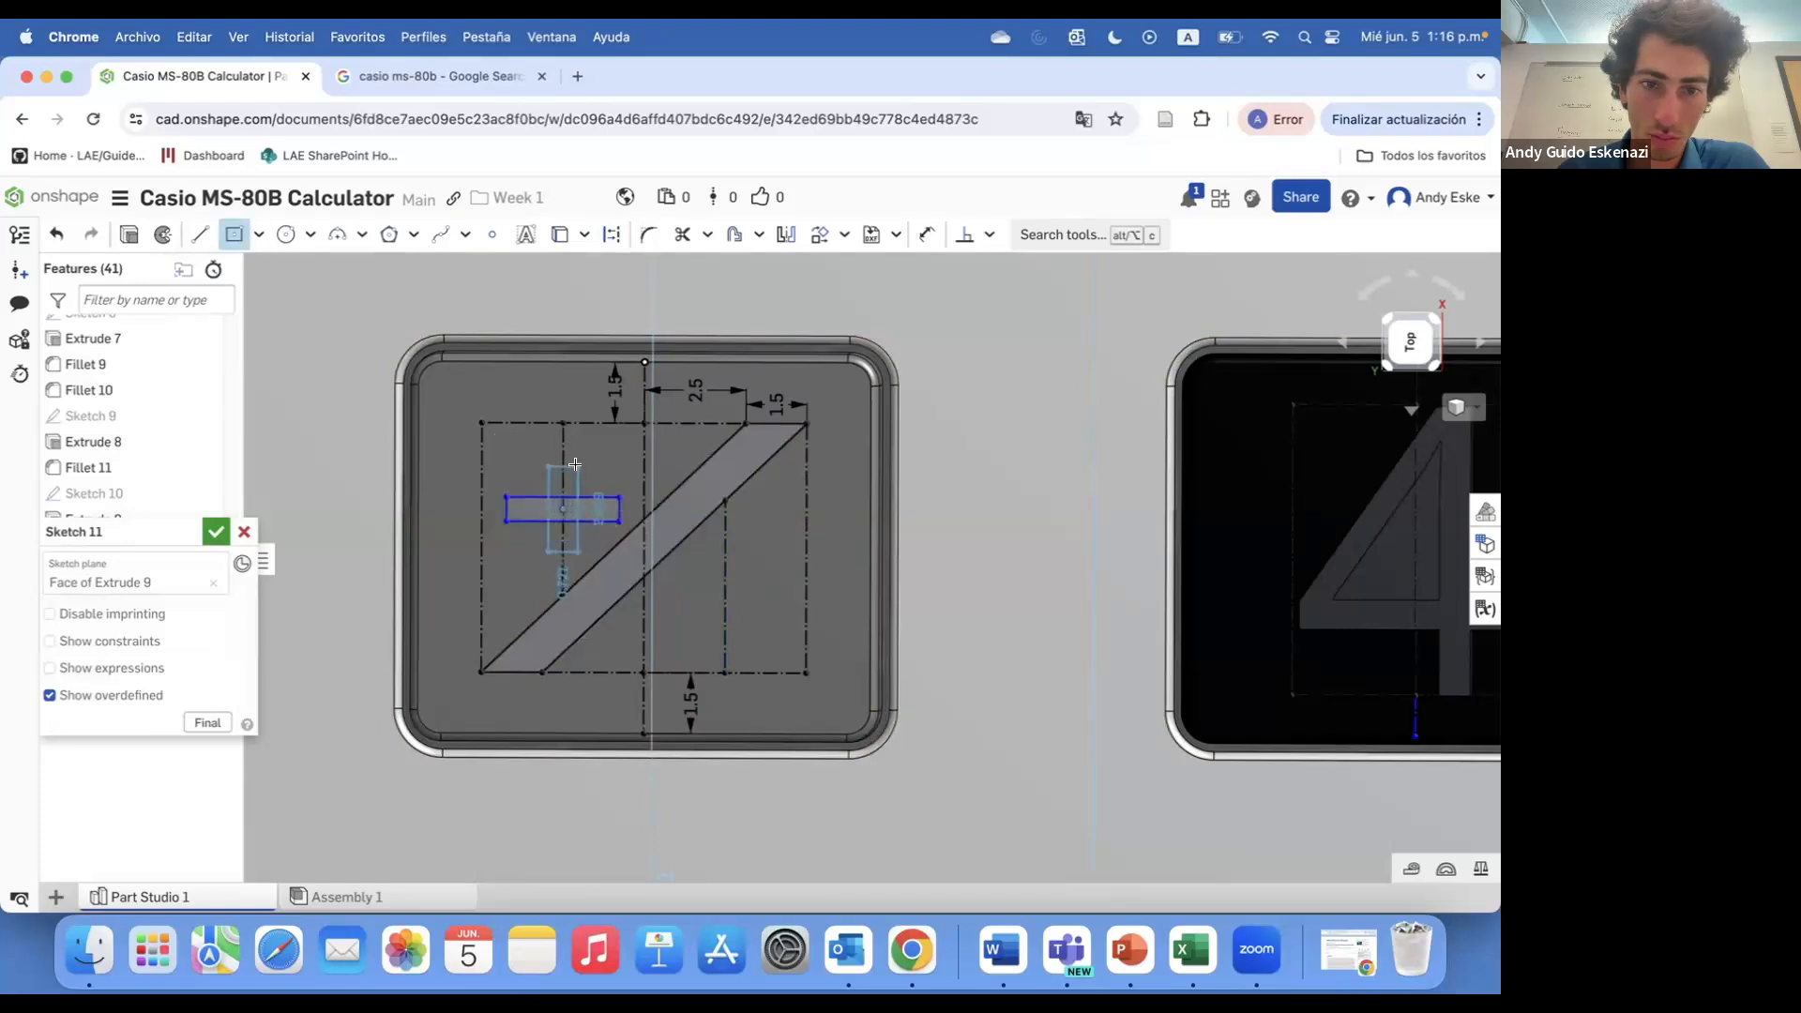
click(575, 464)
- Dimension the plus sign's vertical bar to 0.5 mm wide and 2 mm long
scroll(574, 464, up, 5)
text(d)
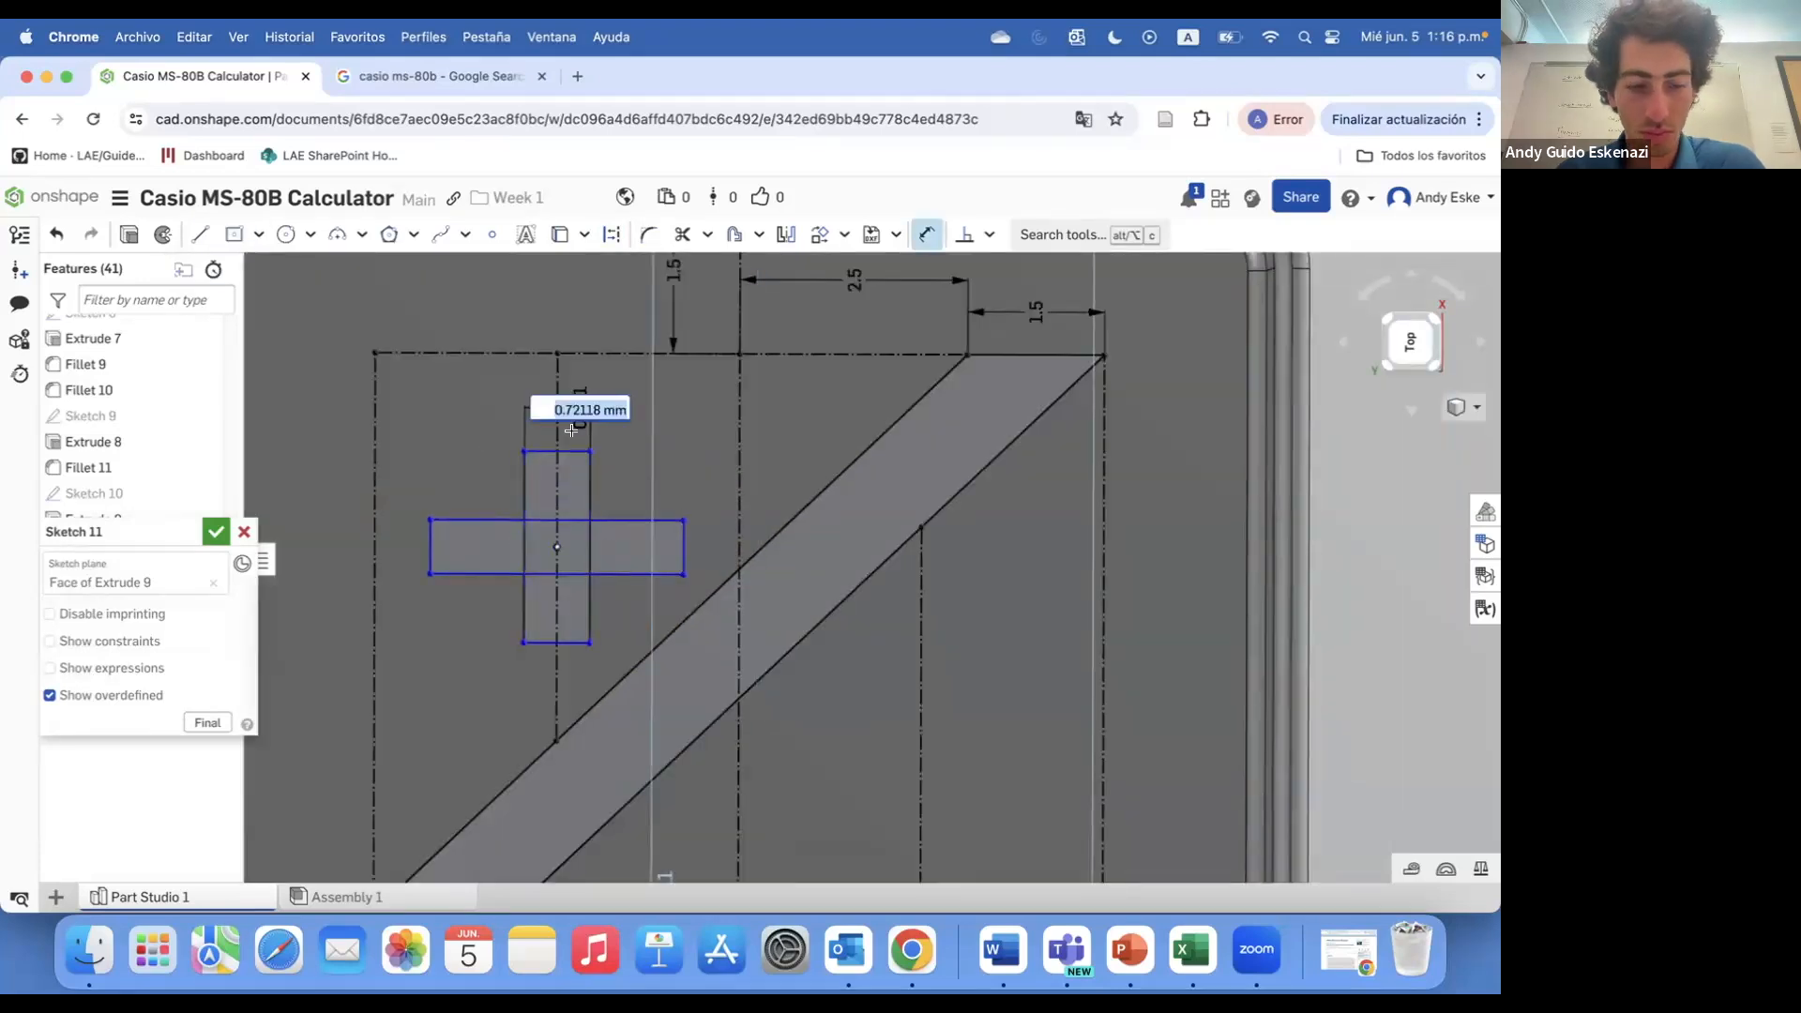
text(1)
key(Return)
click(511, 563)
click(479, 526)
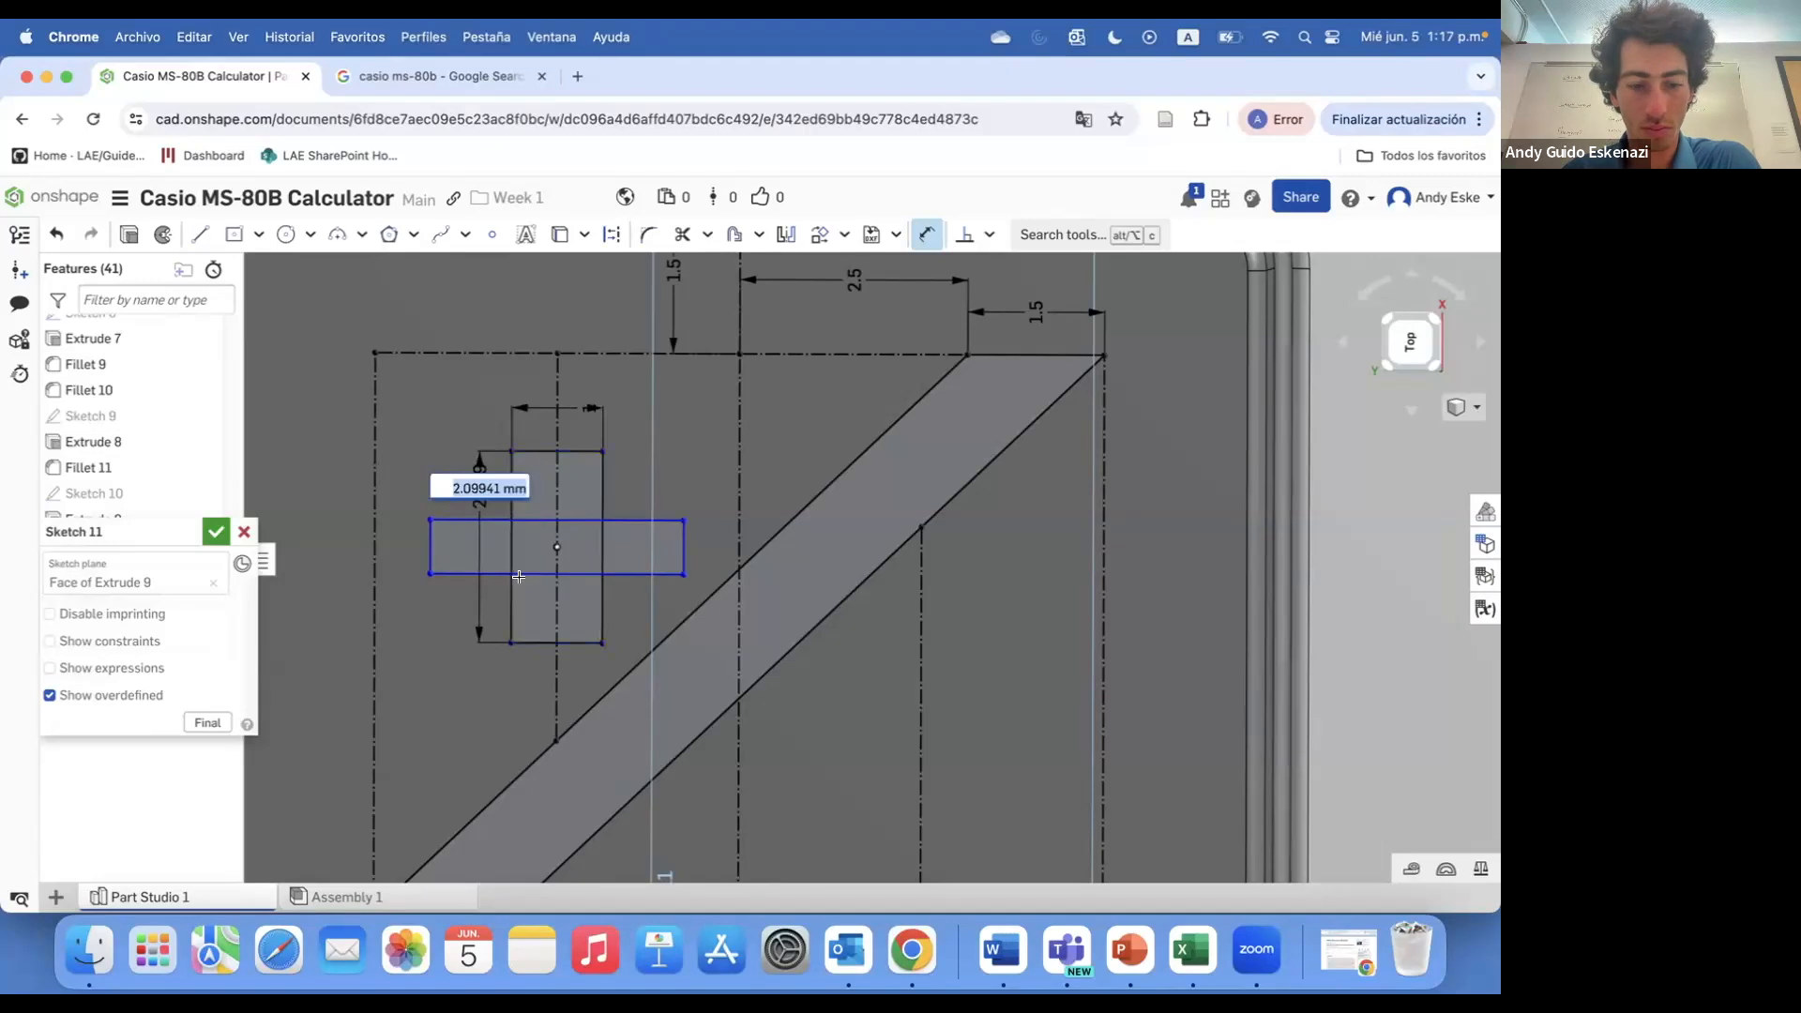
text(2)
key(Return)
key(Escape)
double_click(588, 414)
text(.5)
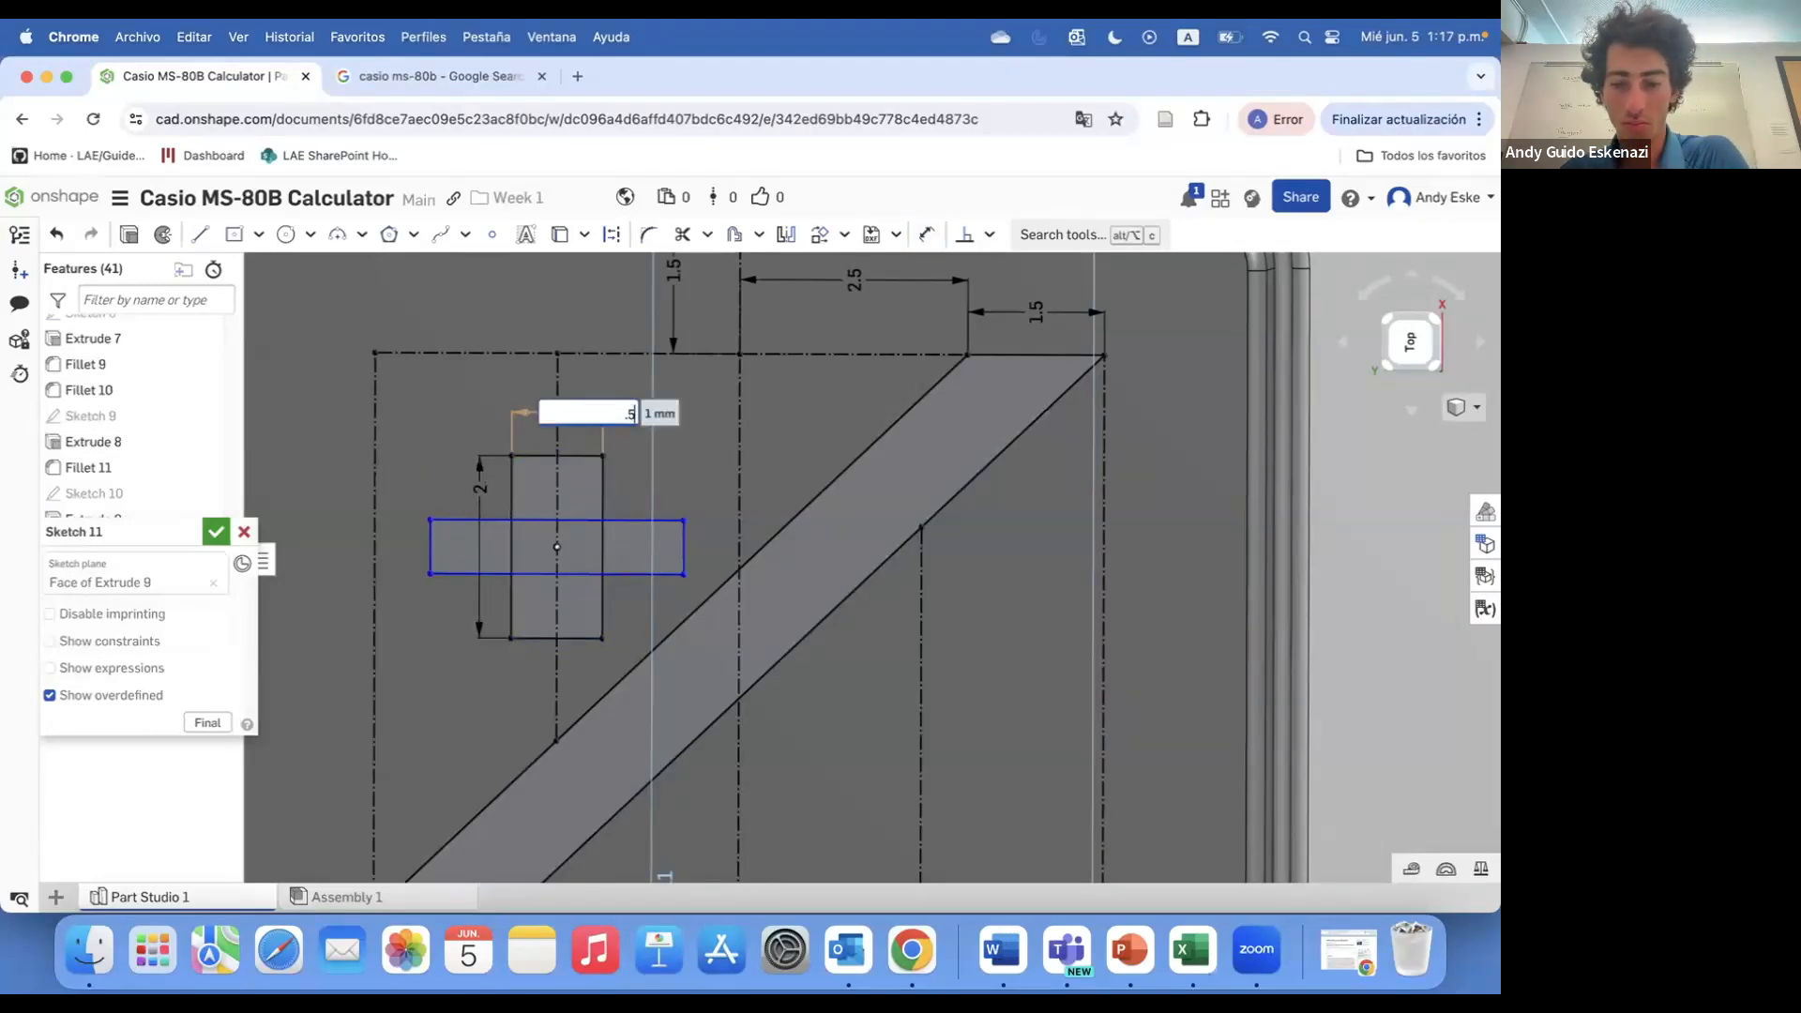
key(Return)
- Constrain the plus sign's horizontal bar to the same thickness and length as its vertical bar
scroll(590, 471, down, 3)
scroll(590, 471, up, 3)
key(e)
click(591, 454)
click(698, 530)
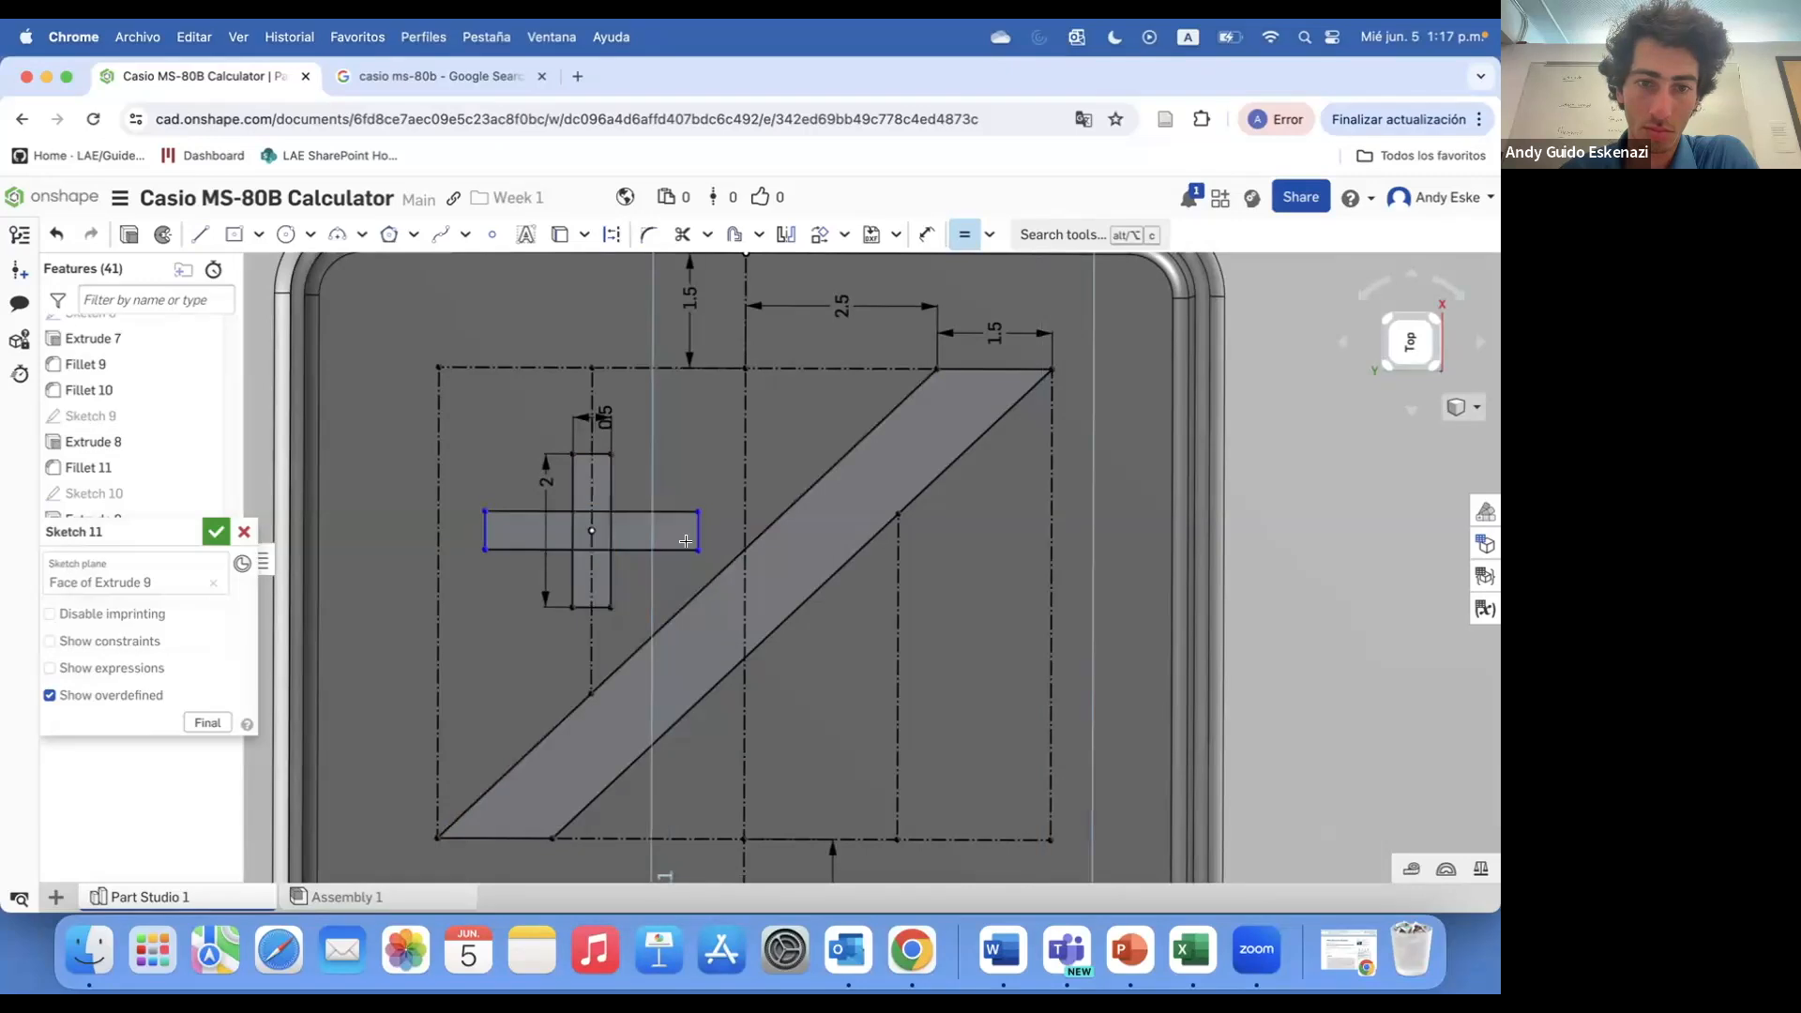
- Draw a centre-point rectangle about 2.8 by 0.58 mm as the minus sign below the slash, centred on the vertical construction line
scroll(685, 542, down, 3)
scroll(694, 541, up, 1)
key(g)
click(706, 572)
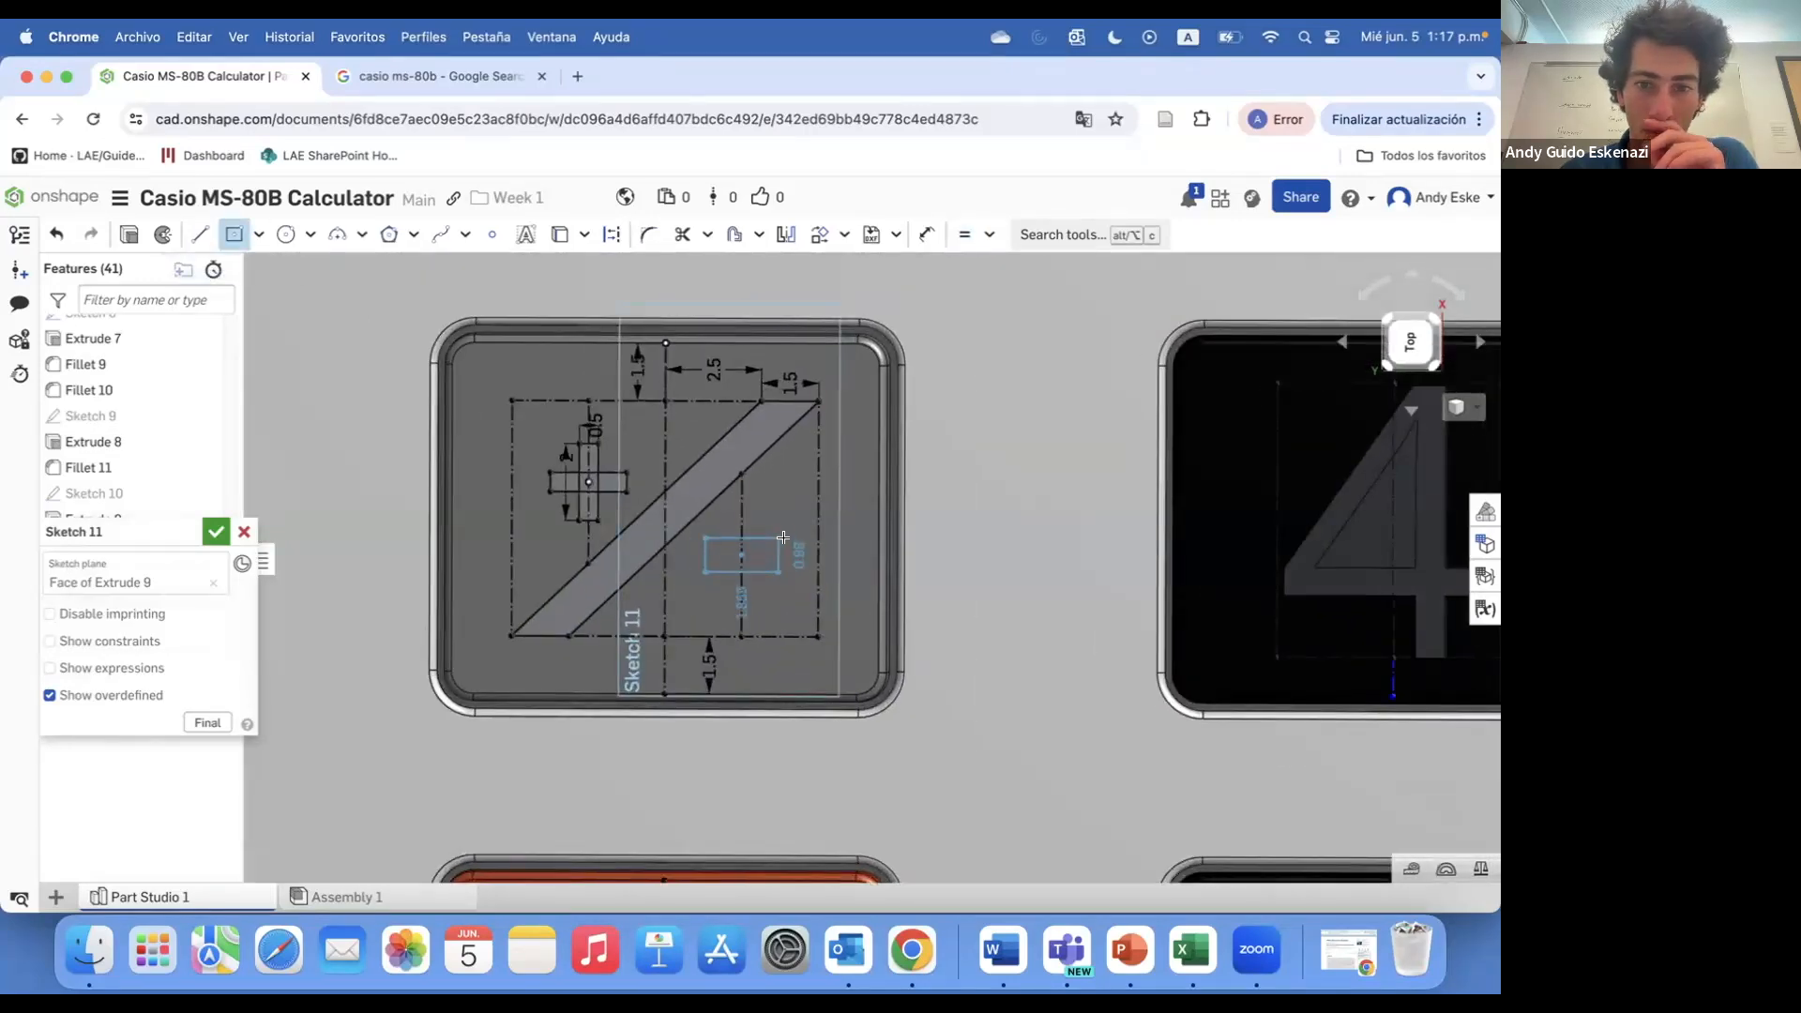
click(795, 545)
- Set the minus sign's thickness to 0.5 mm and dimension its length
scroll(795, 545, up, 3)
key(d)
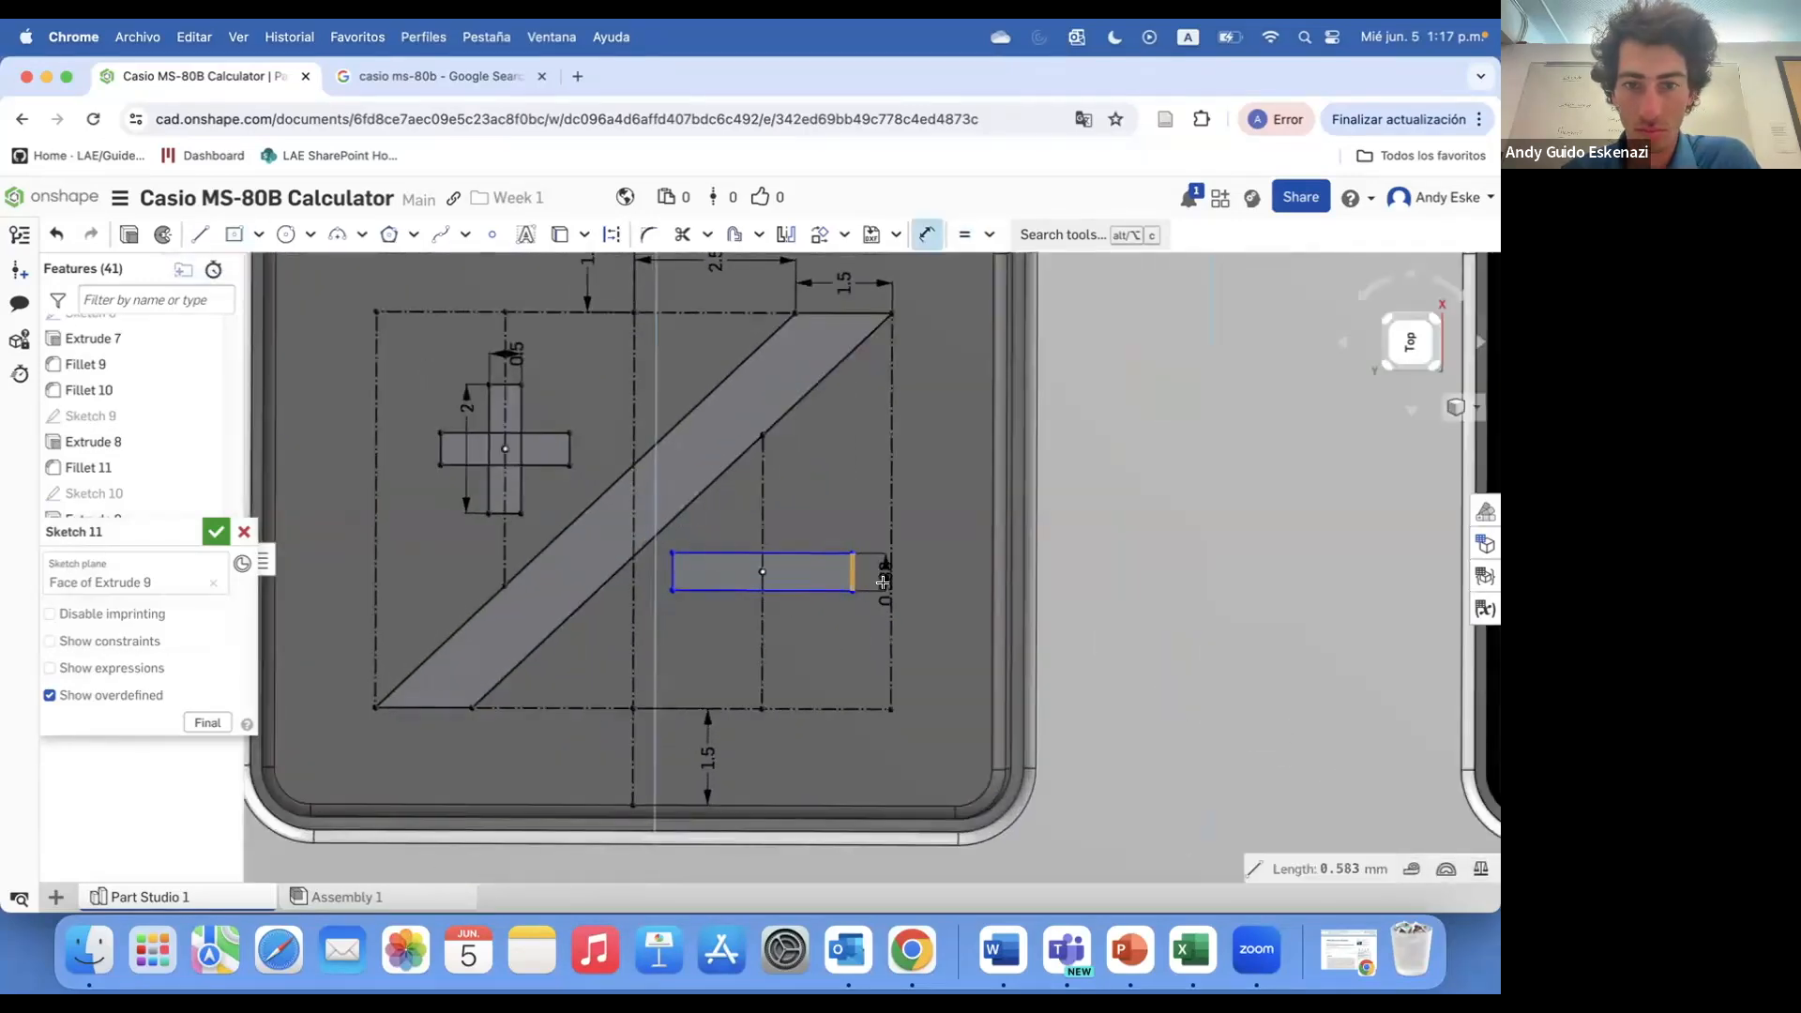
click(792, 555)
click(788, 525)
key(Return)
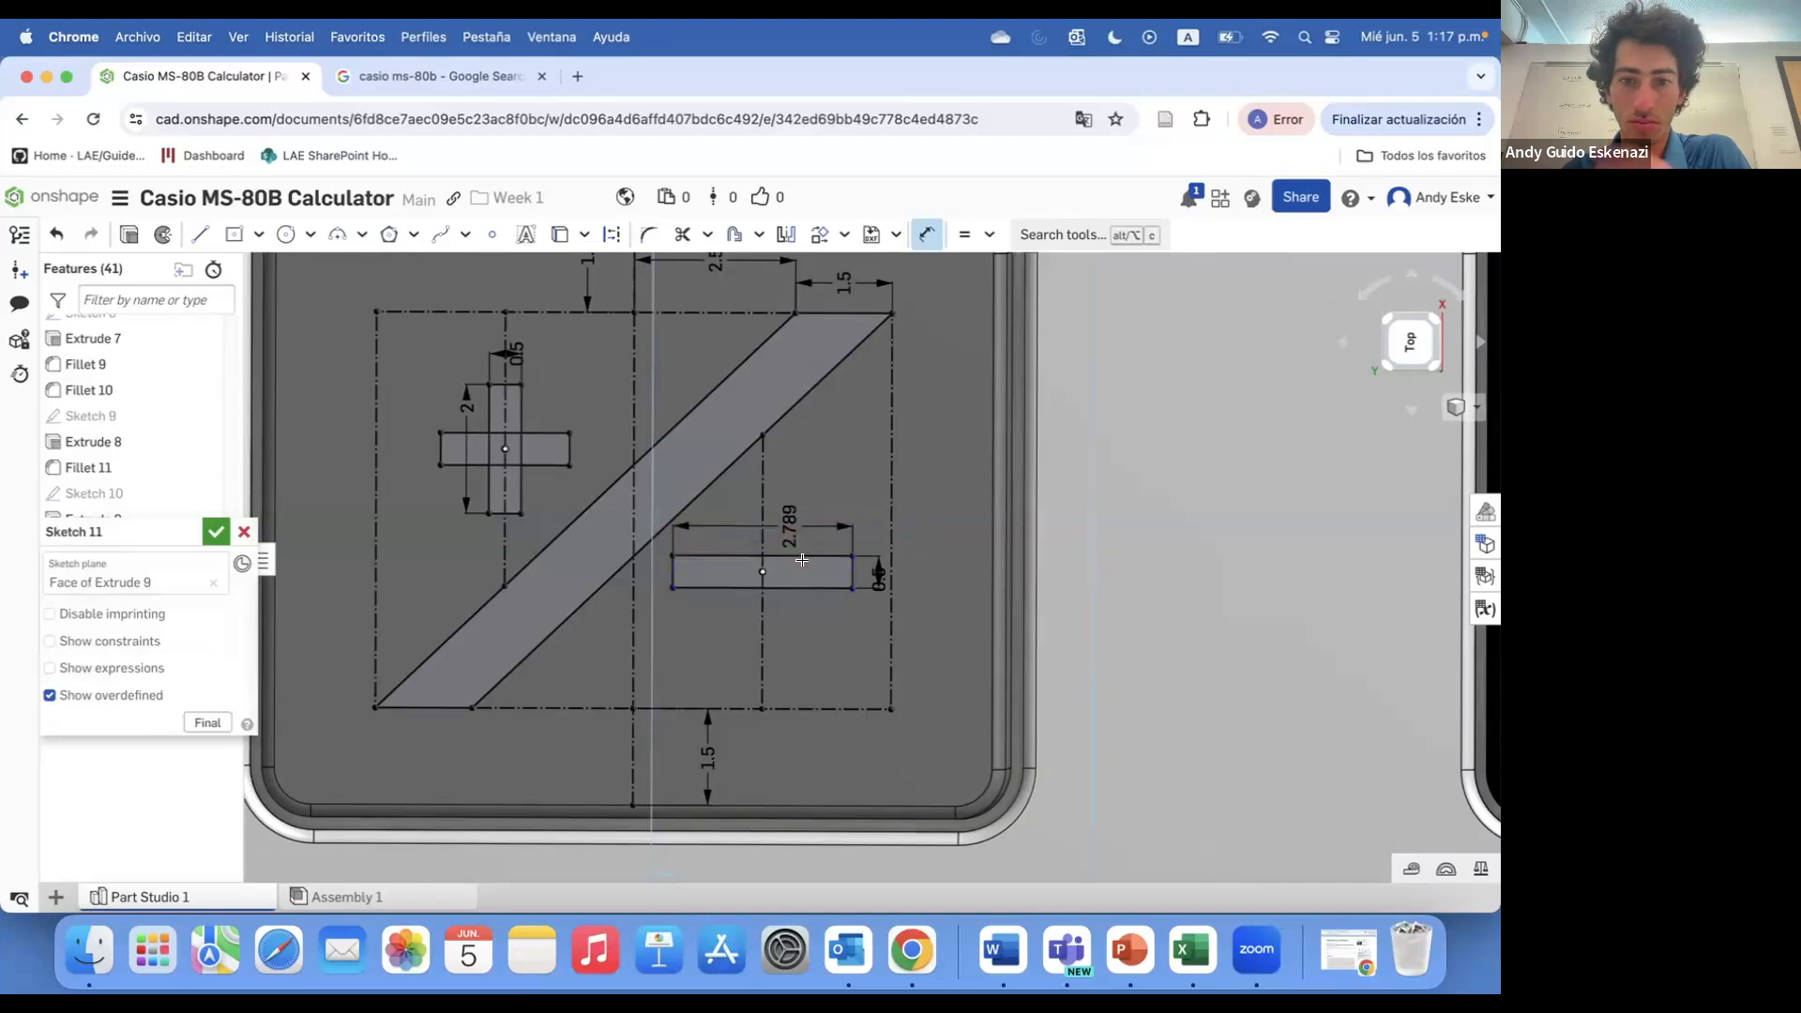
scroll(802, 560, down, 5)
- Try to add M/EX as new text on the blank key below MRC
click(385, 79)
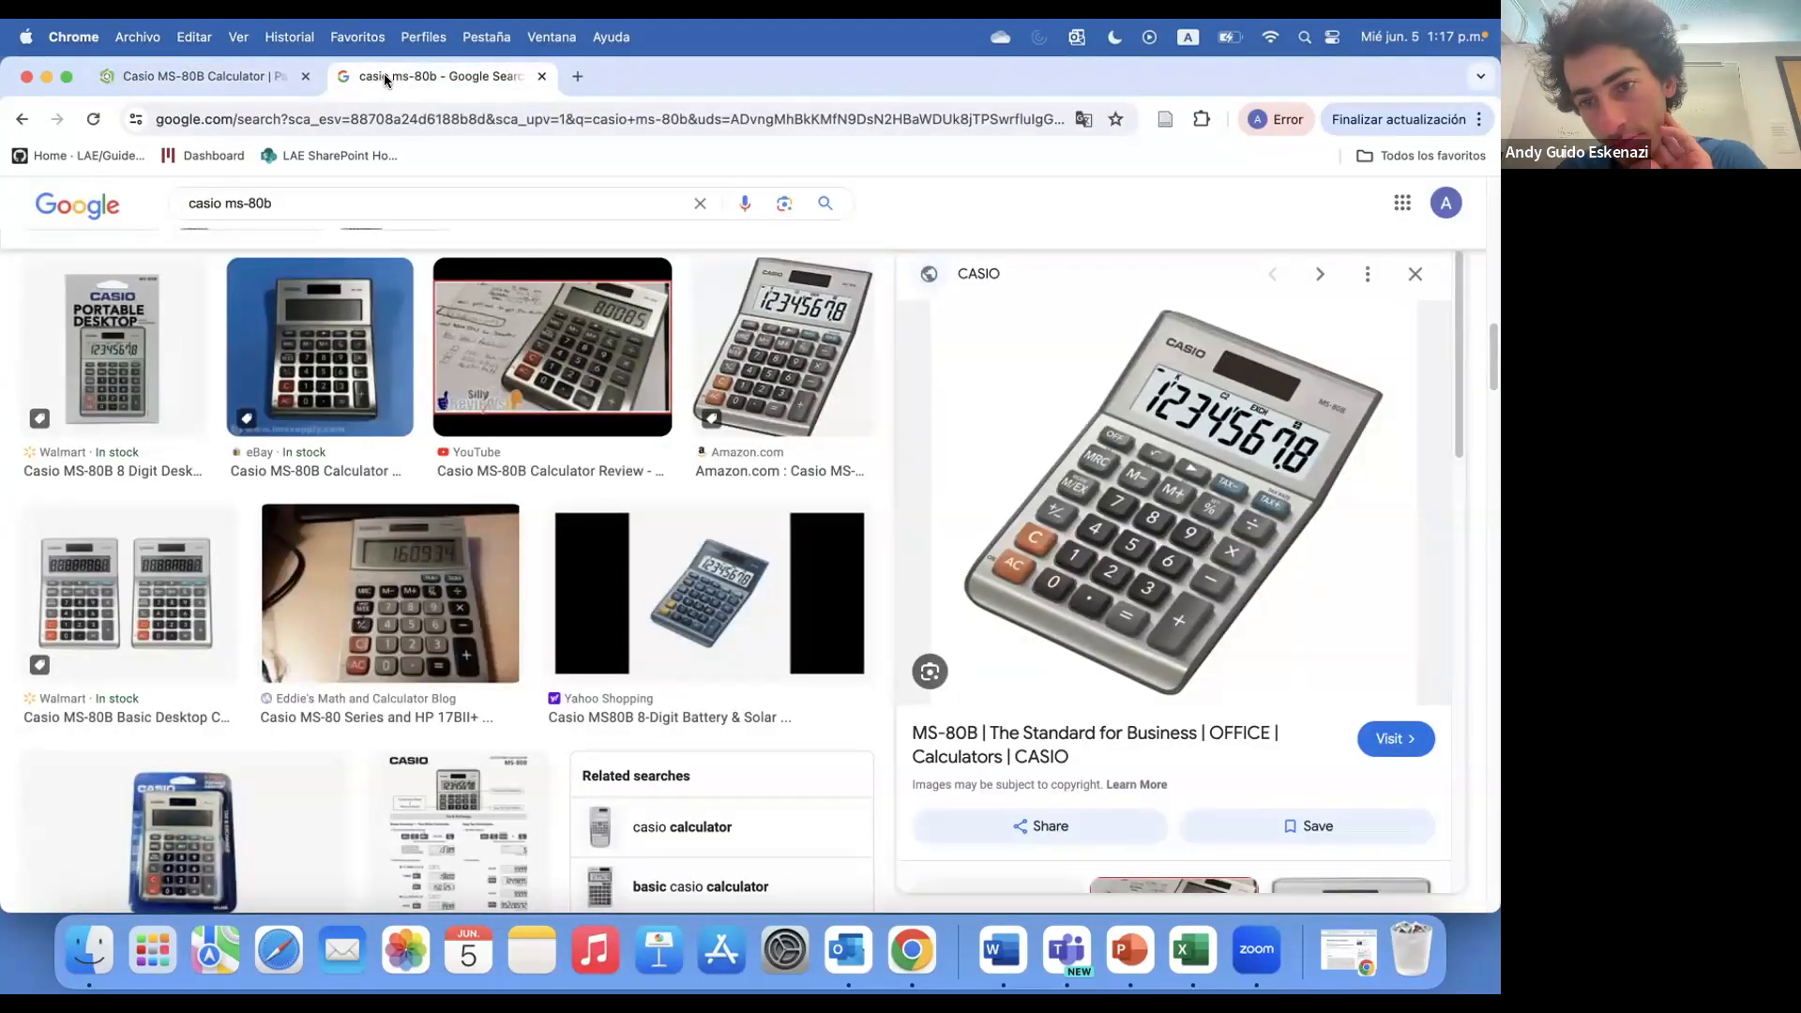
click(225, 76)
scroll(783, 331, up, 5)
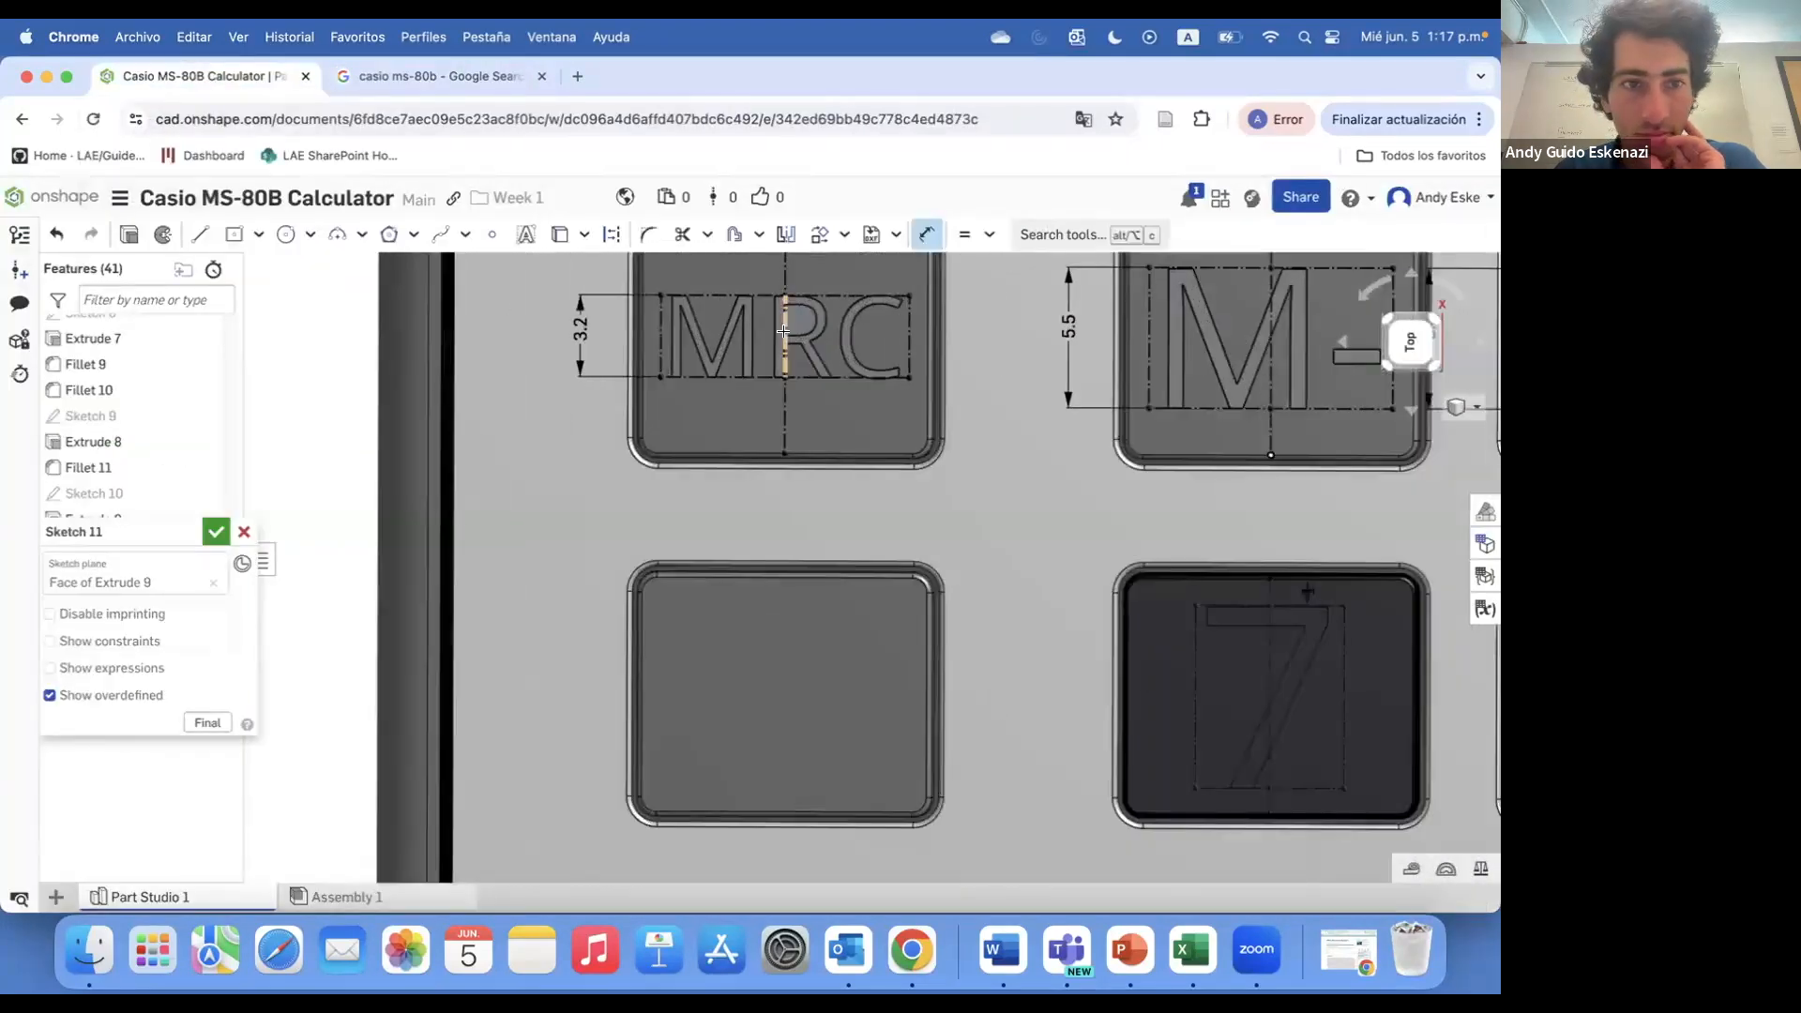
click(540, 246)
click(896, 790)
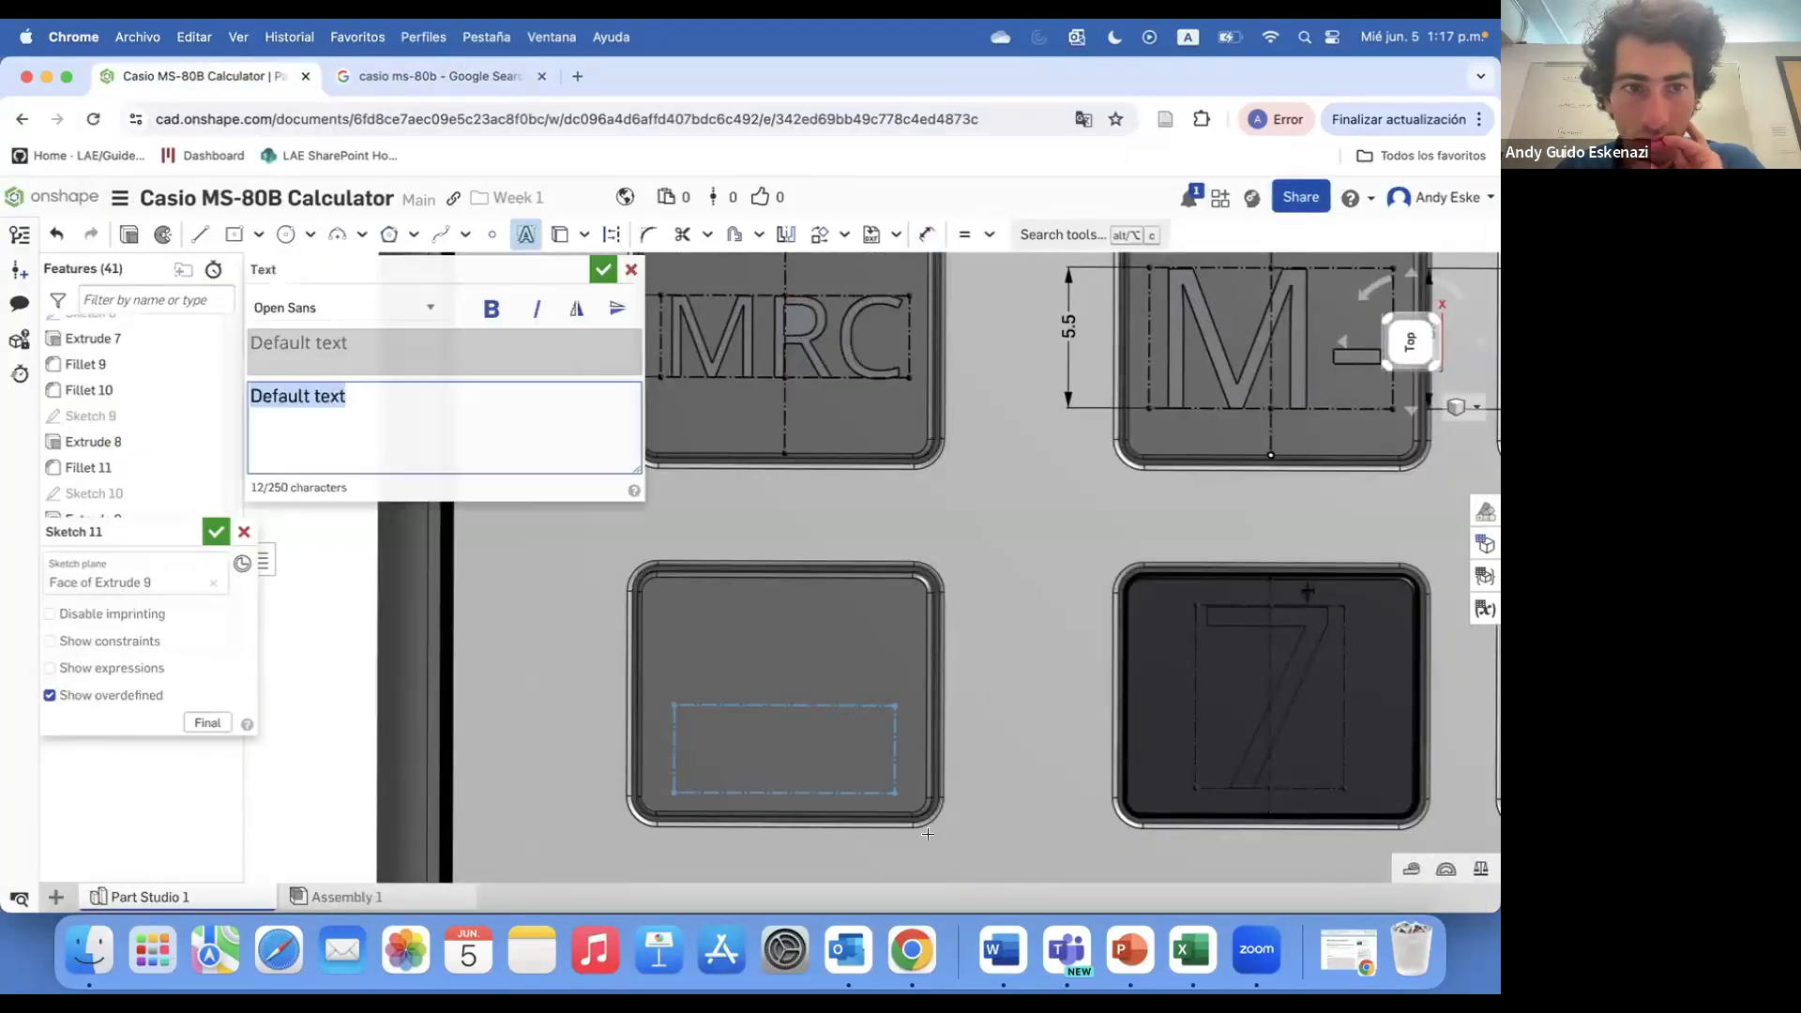
click(493, 80)
click(222, 70)
text(m)
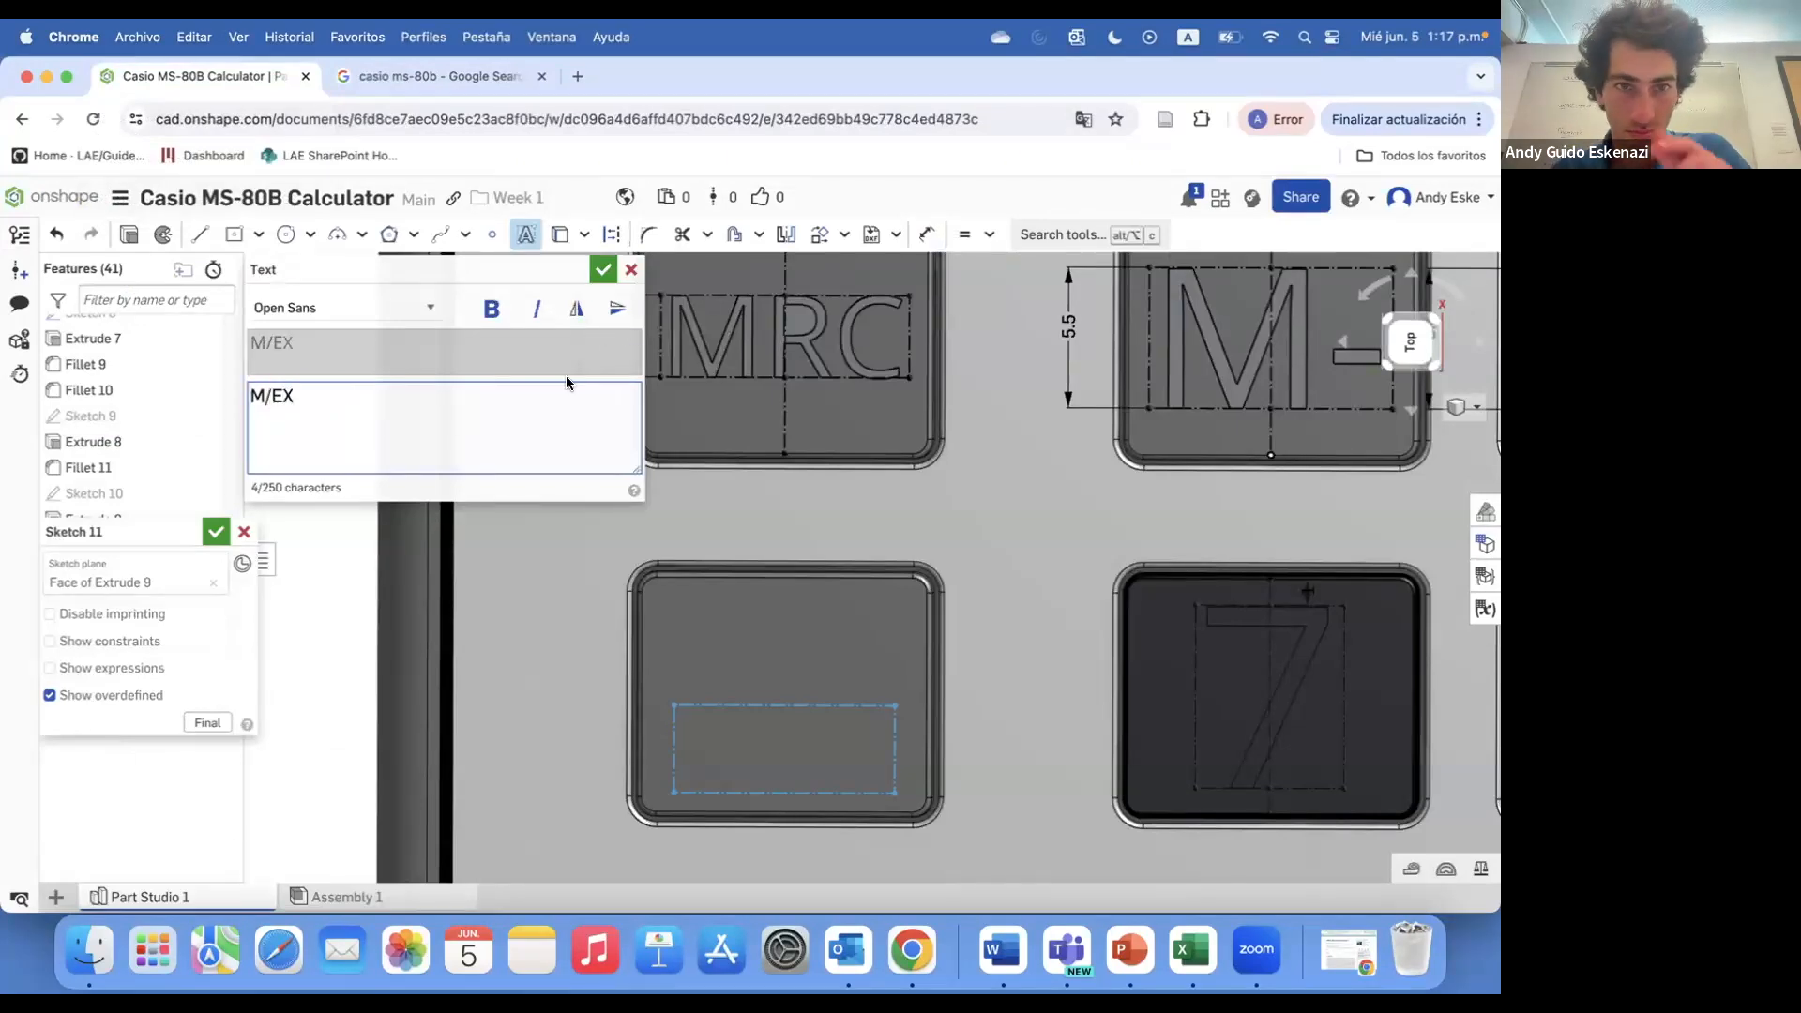
click(604, 269)
scroll(849, 656, down, 3)
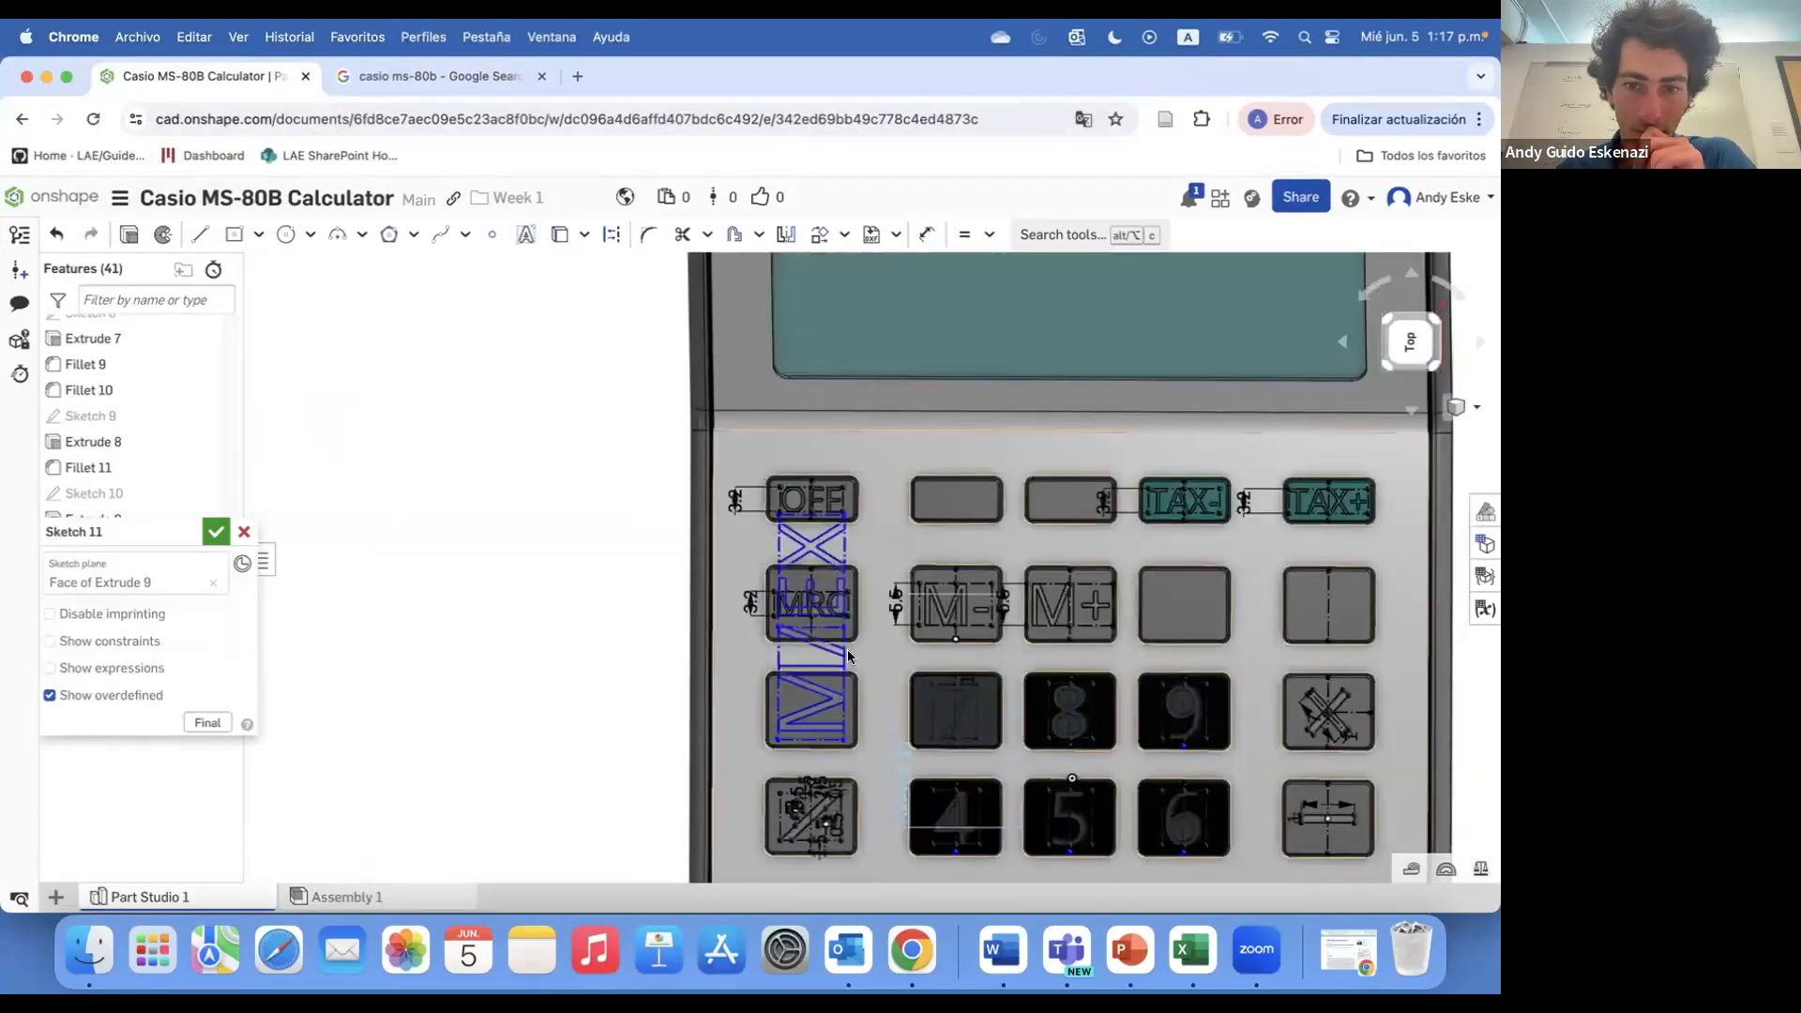
key(super+z)
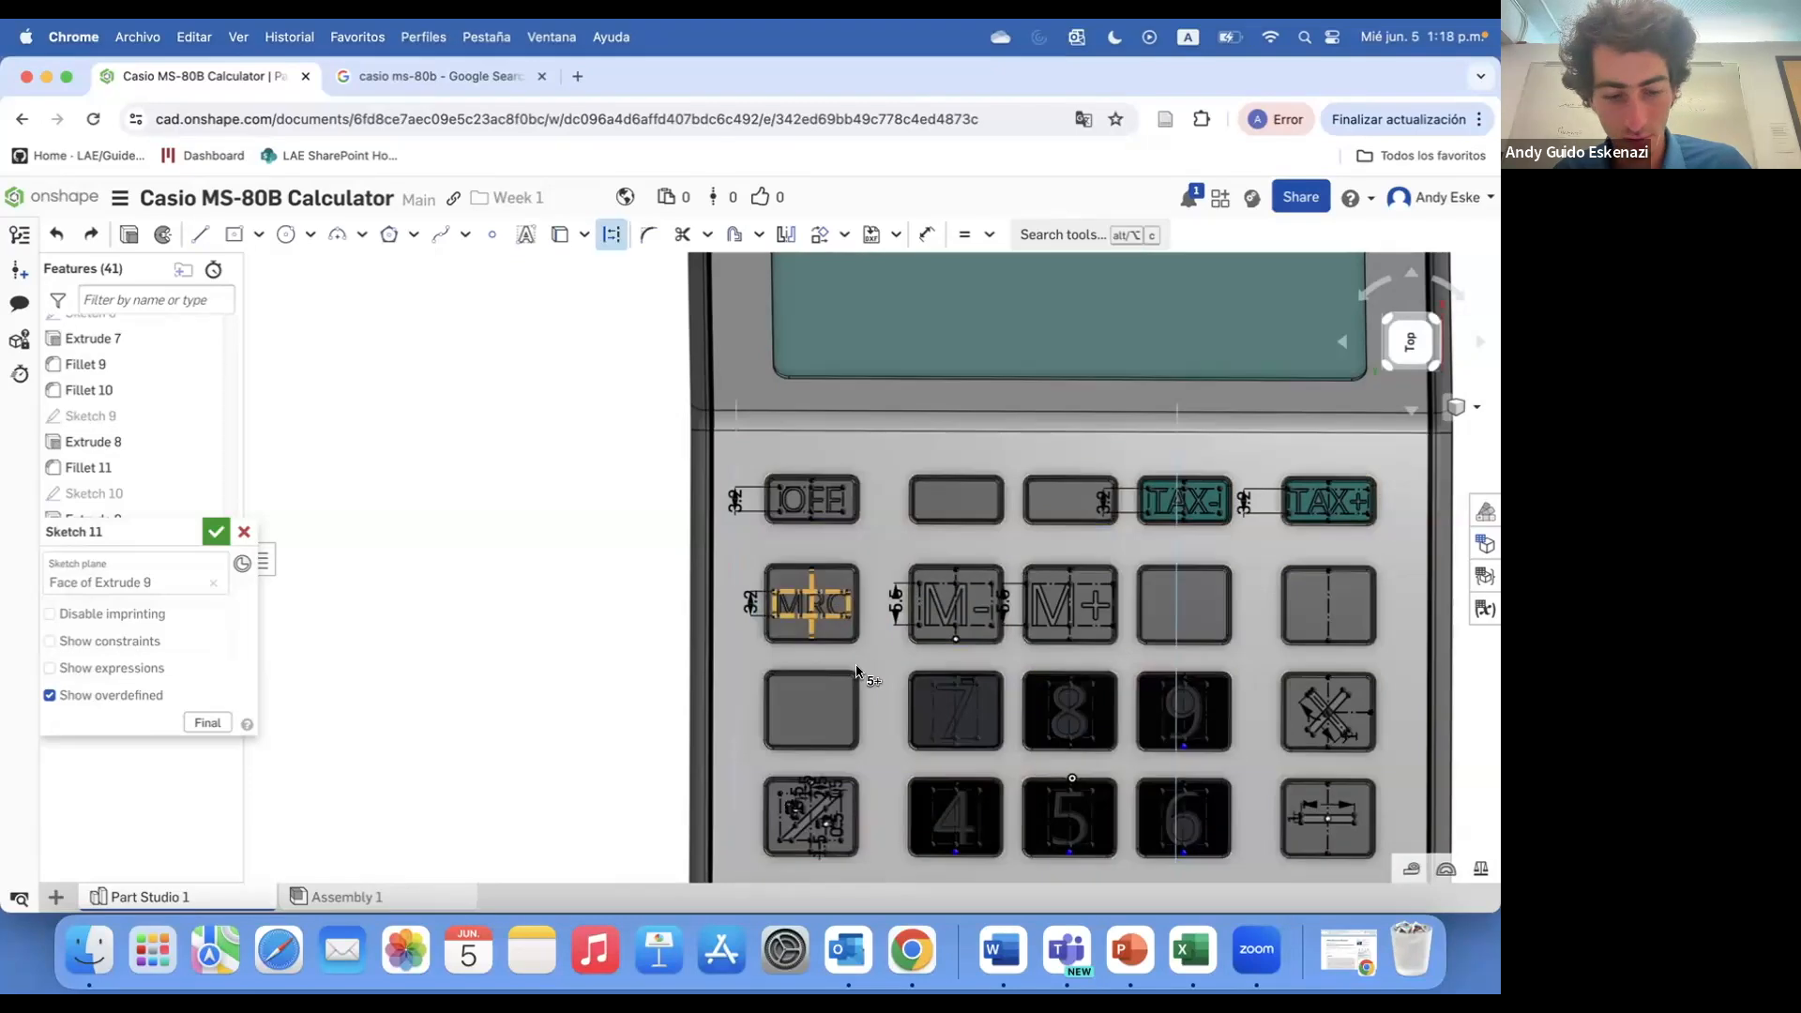
- Paste a copy of the MRC label beside the calculator and change its text to M/EX
scroll(788, 713, up, 3)
key(ctrl+v)
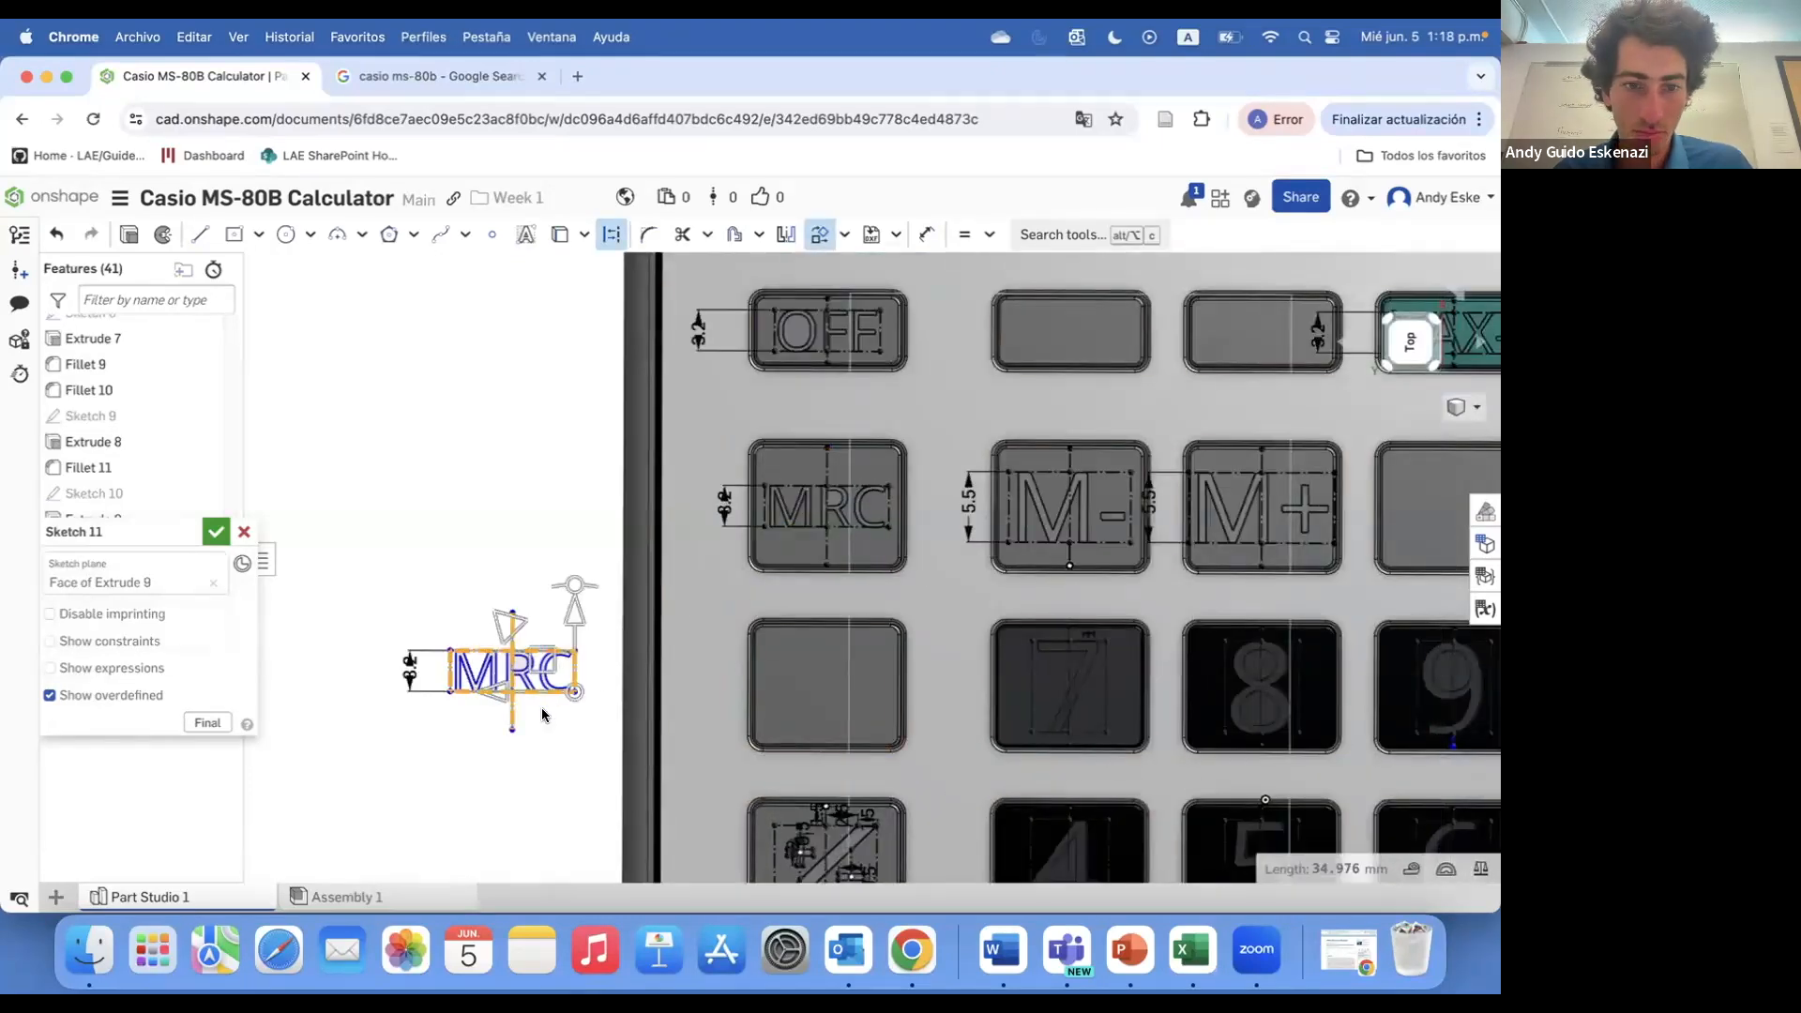
click(542, 715)
scroll(542, 715, up, 3)
right_click(514, 668)
click(573, 355)
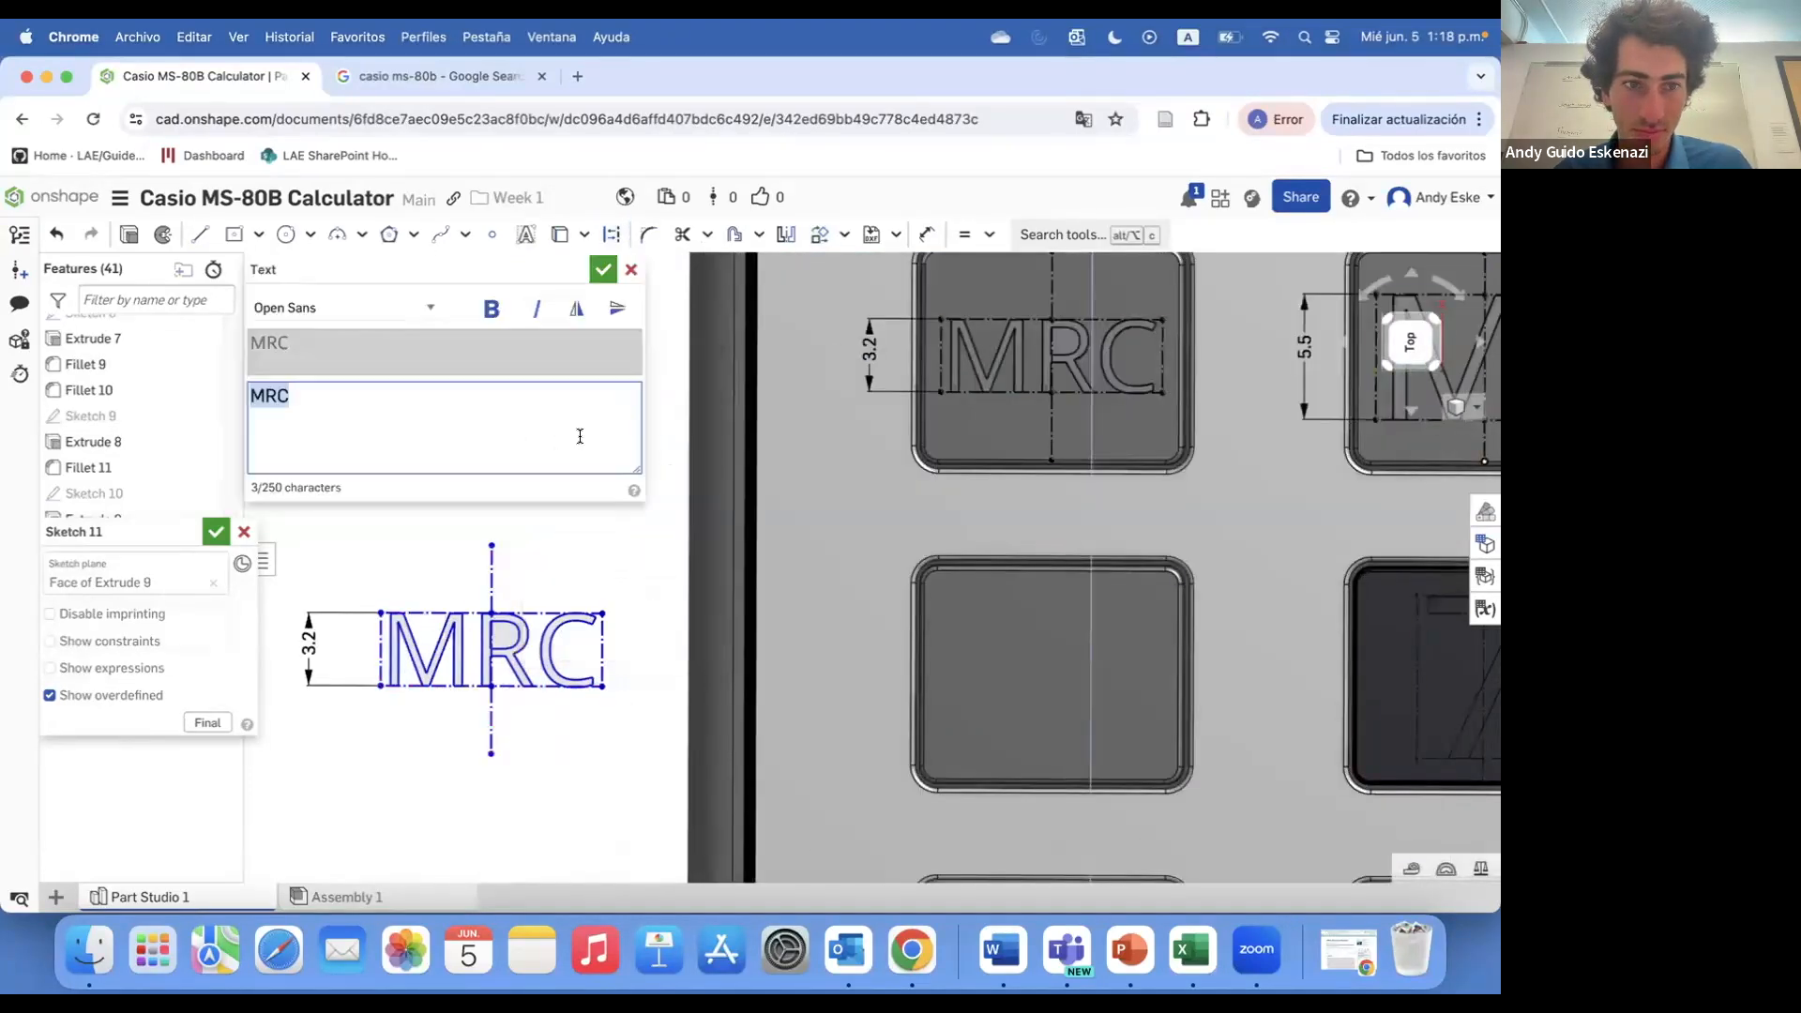
text(M/EX)
click(583, 378)
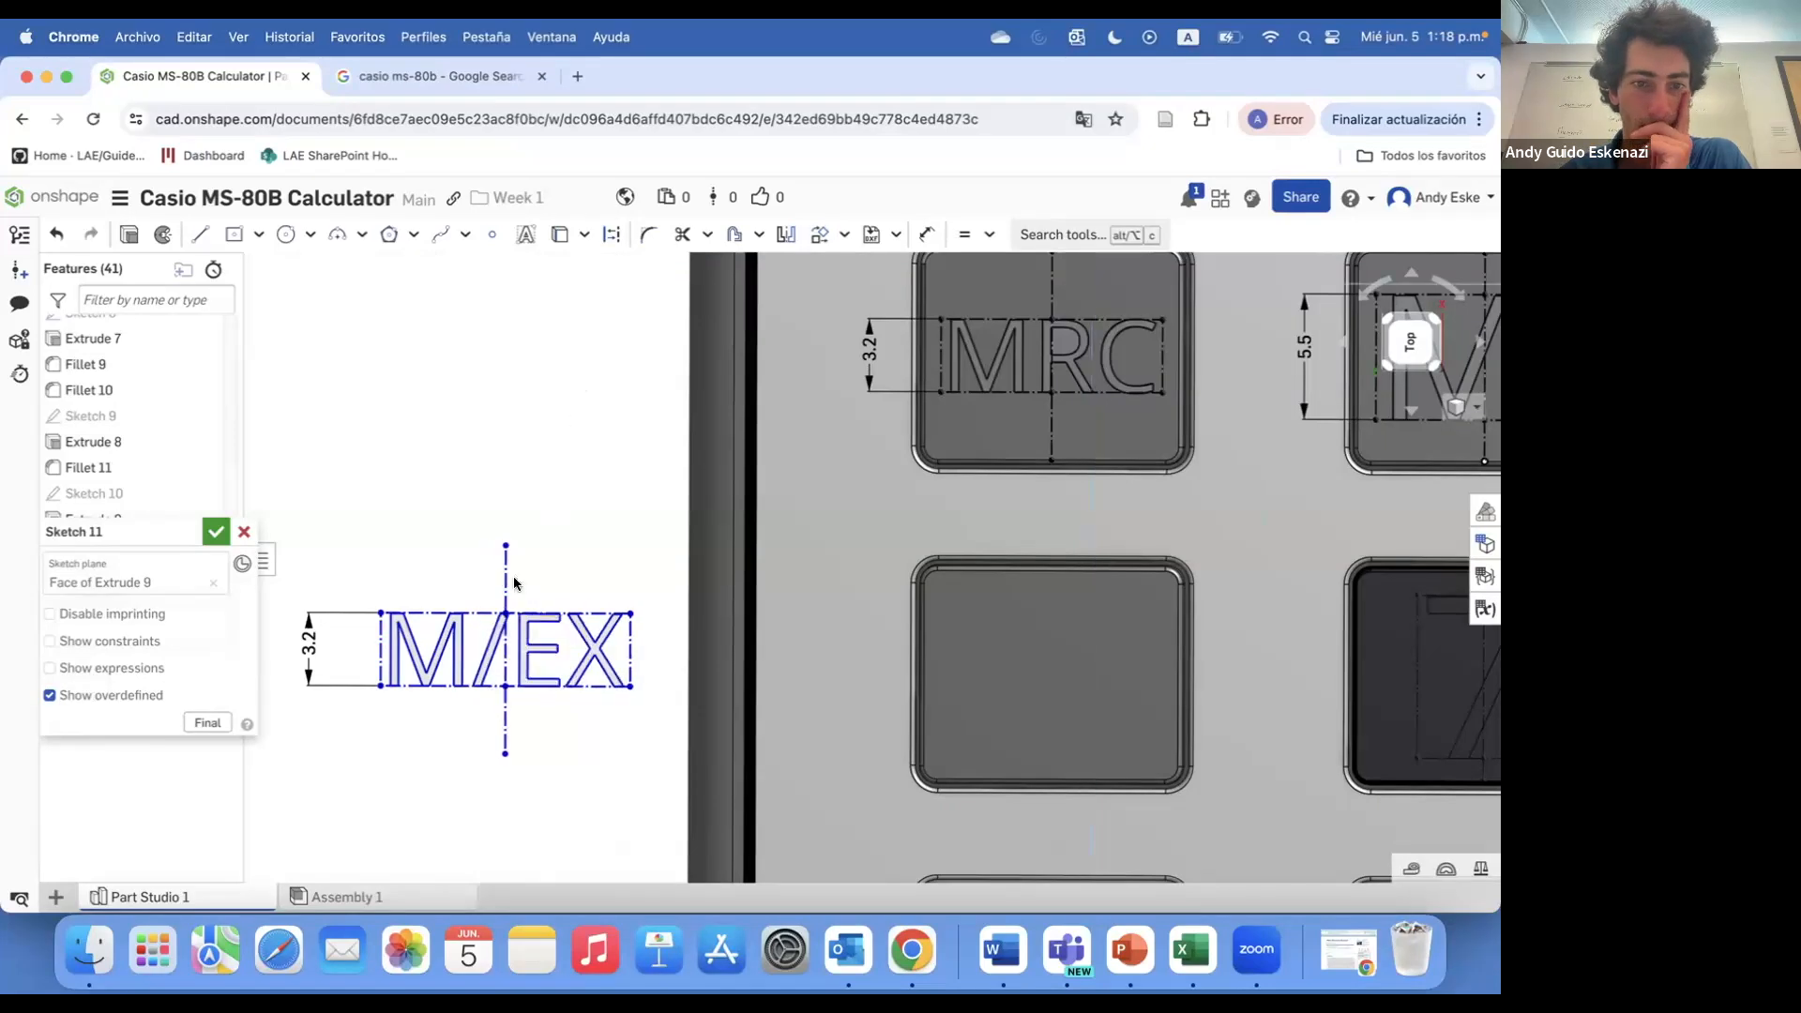
- Paste a copy of the M/EX label above the original and change its text to MODE
mouse_move(353, 551)
mouse_down()
mouse_move(448, 672)
mouse_move(672, 771)
mouse_up()
key(ctrl+c)
key(ctrl+v)
click(488, 431)
right_click(497, 431)
click(550, 465)
text(MODE)
key(Escape)
- Join the MODE label's centreline to the M/EX label's centreline with a coincident constraint
click(478, 84)
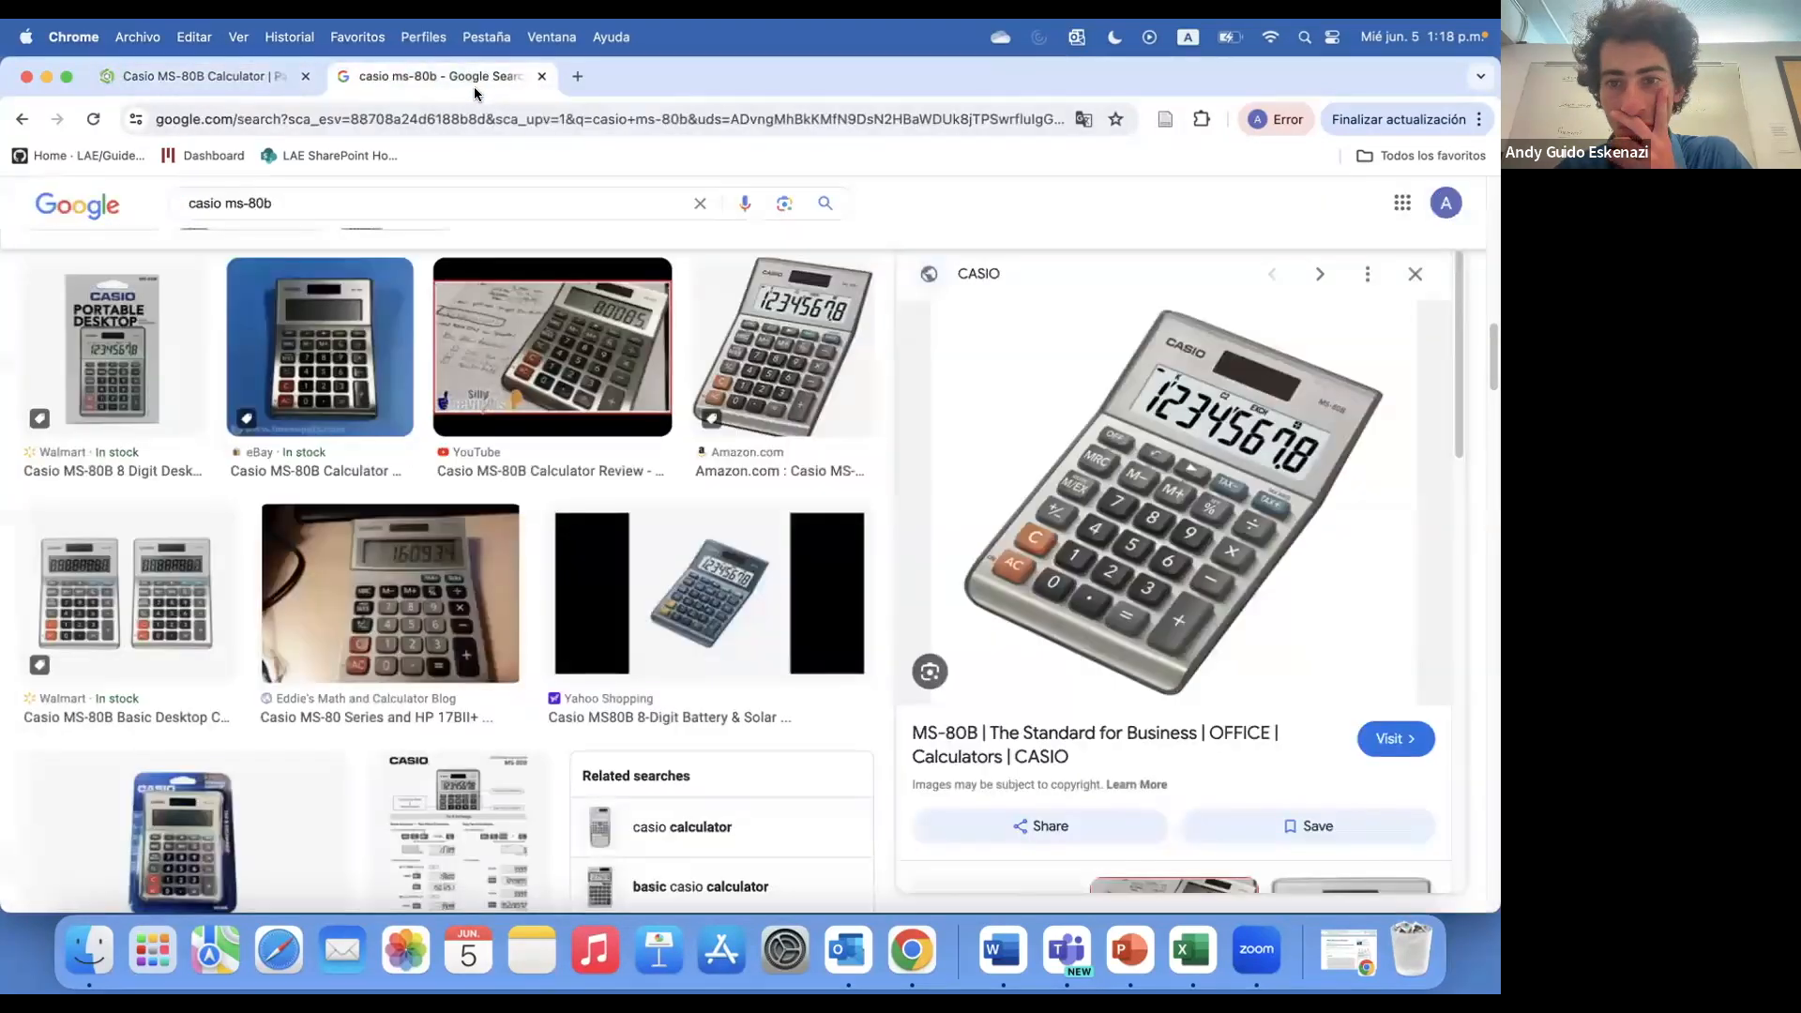
click(202, 76)
scroll(490, 486, up, 3)
right_click(488, 481)
click(587, 668)
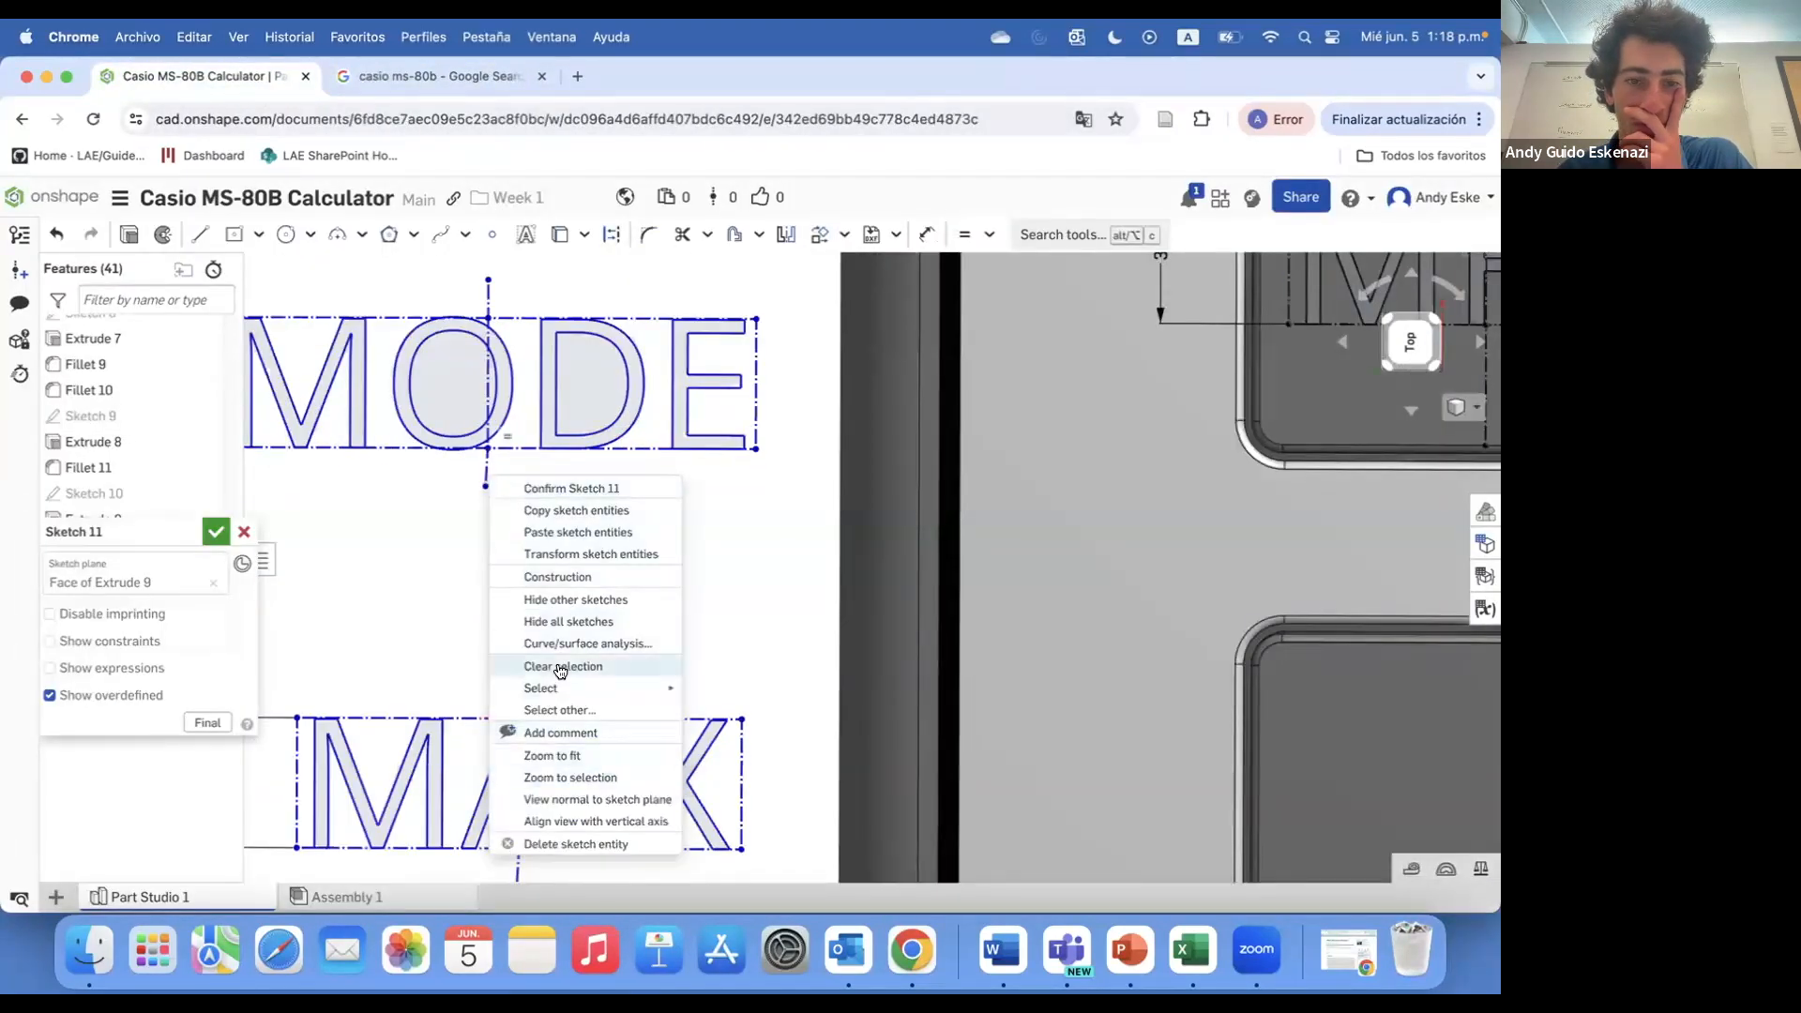
click(488, 449)
key(d)
click(519, 677)
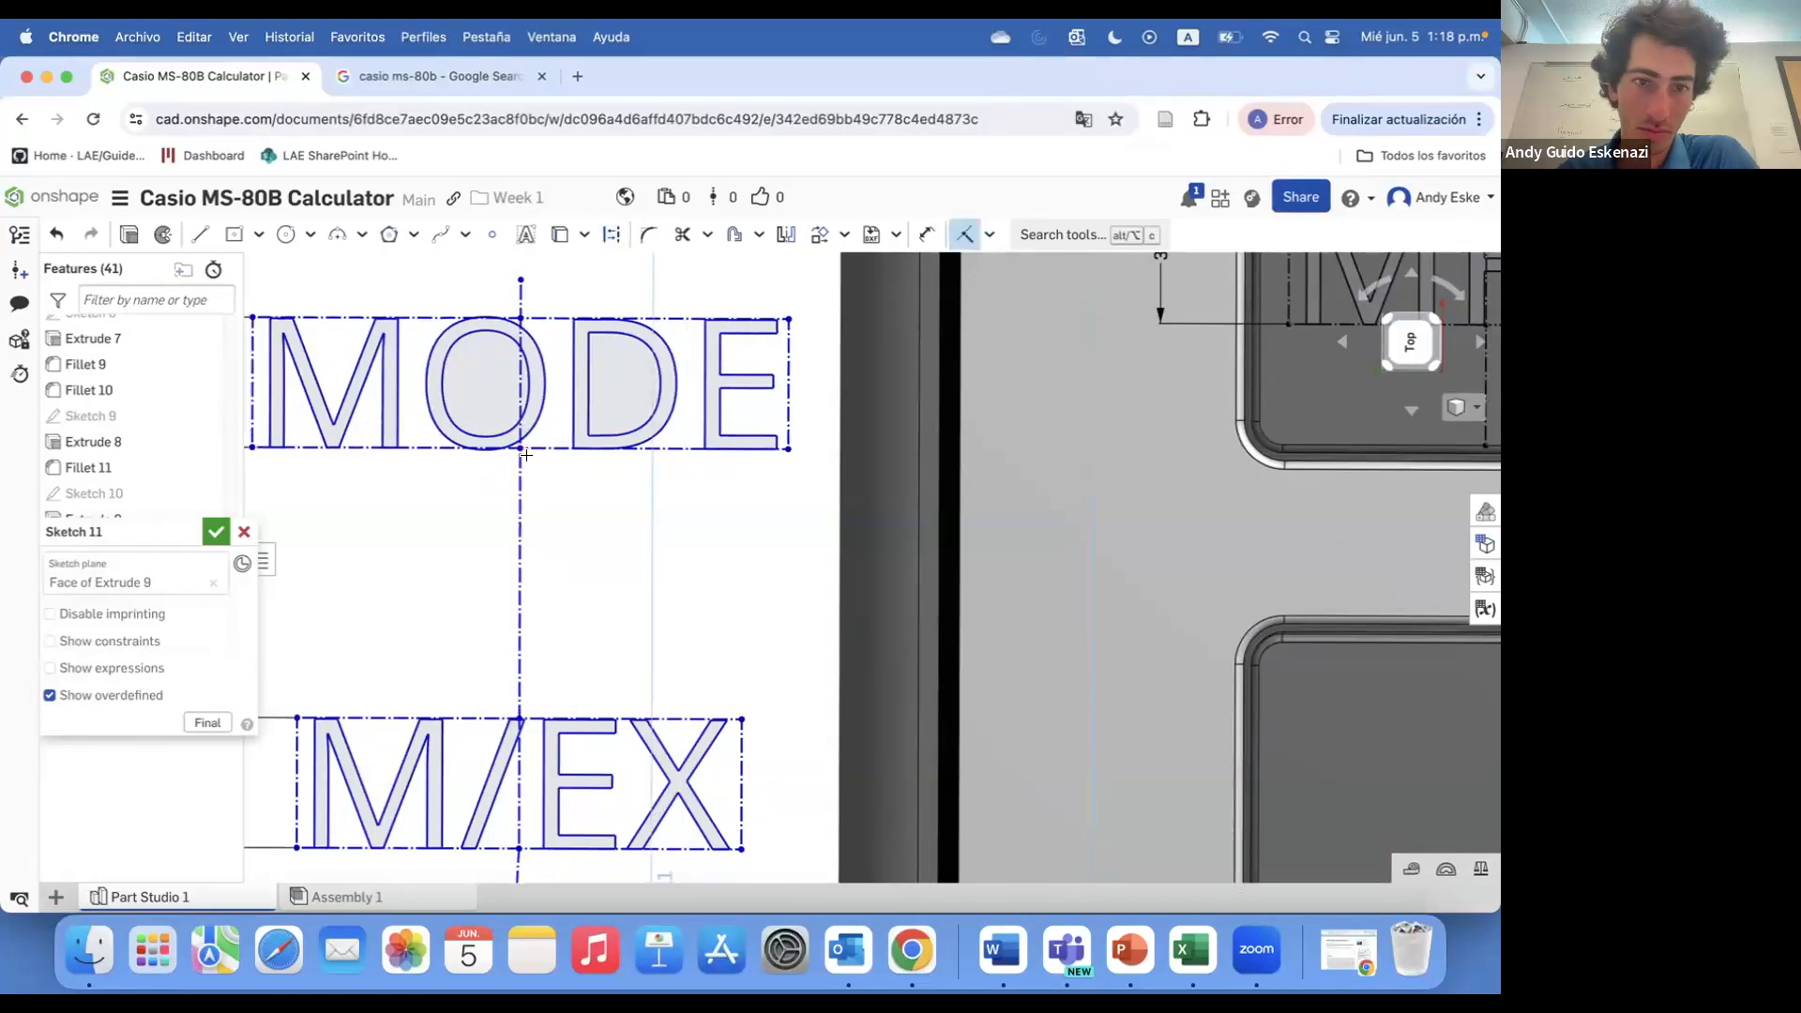
- Set the MODE text height to 1 mm and its gap above M/EX to 1 mm
scroll(636, 601, down, 3)
double_click(328, 465)
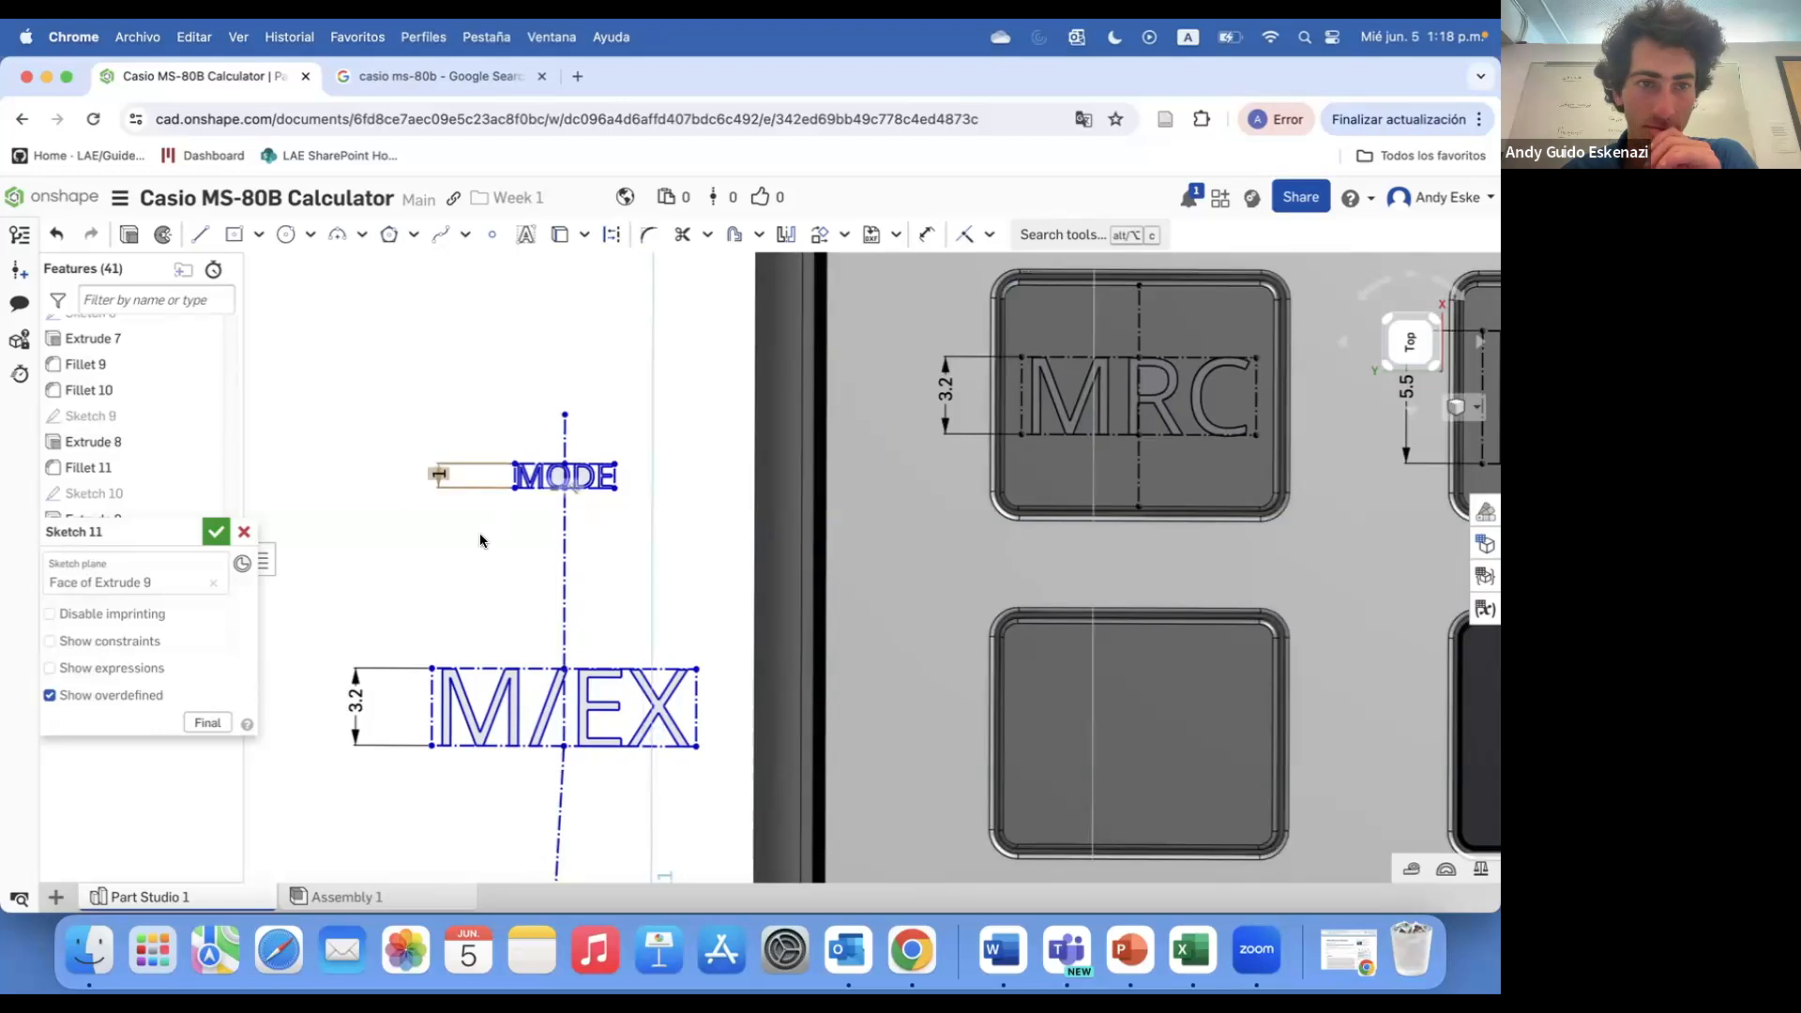
double_click(495, 563)
key(Return)
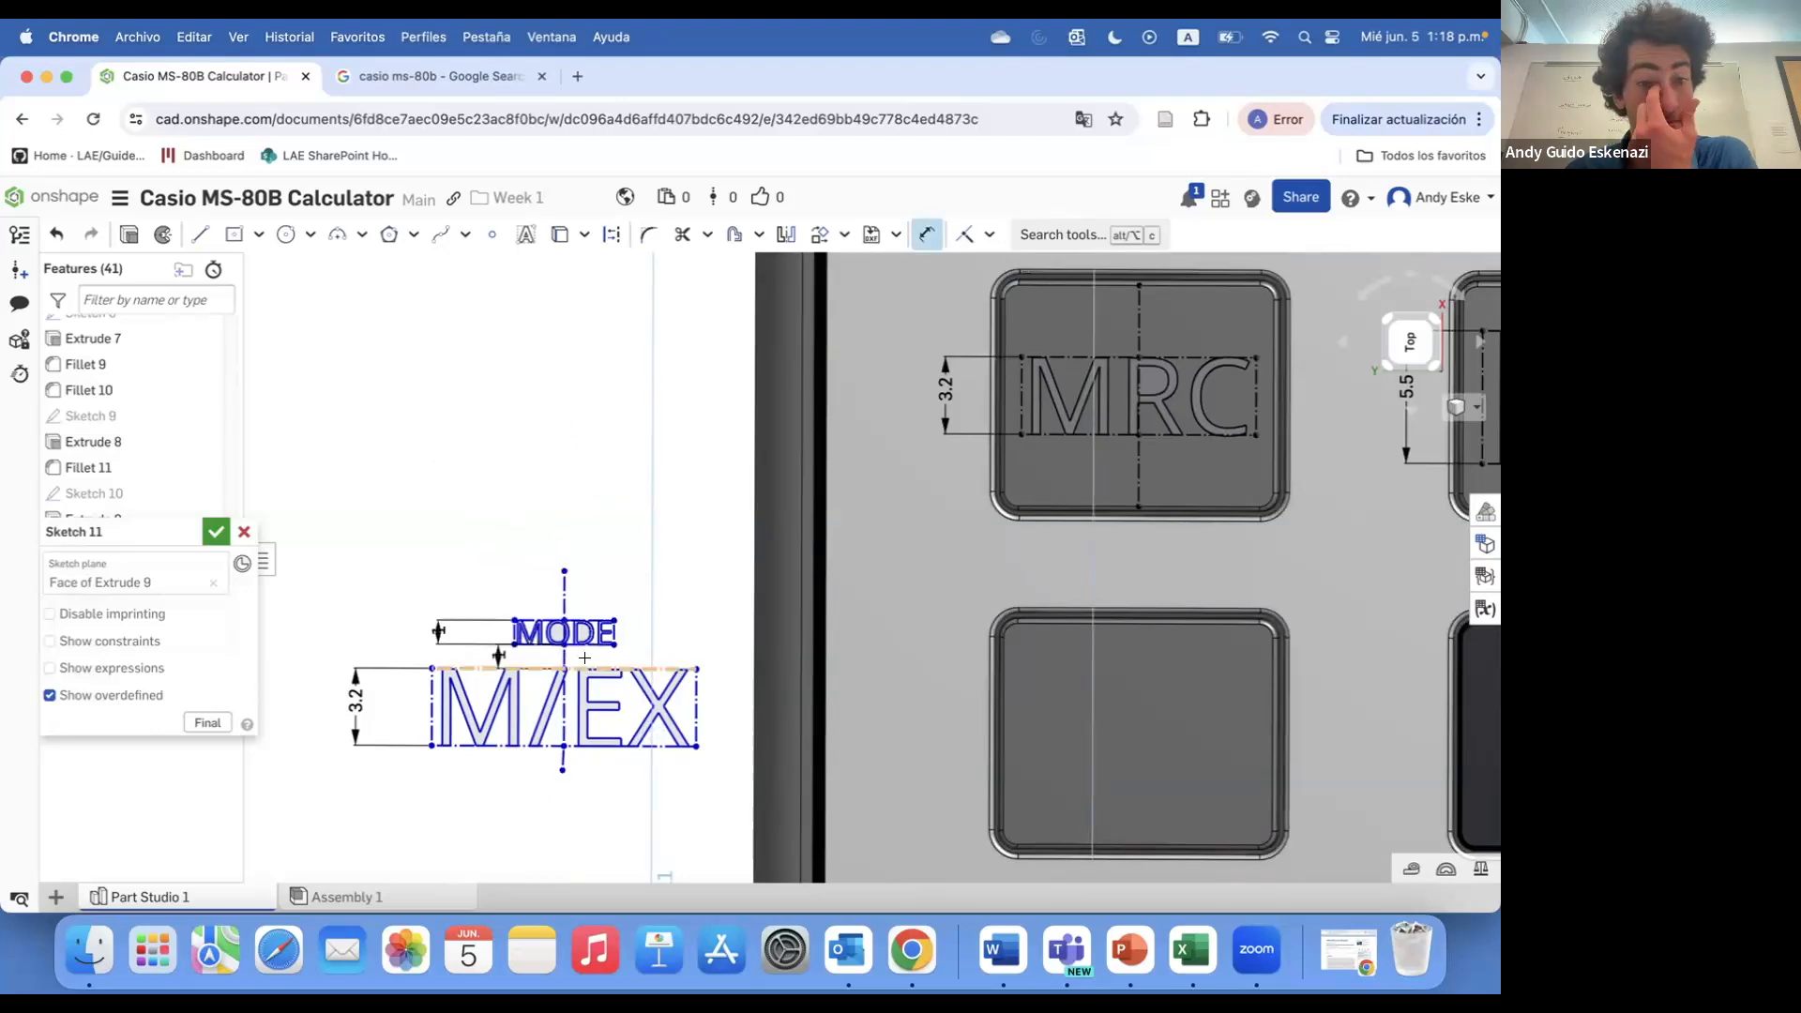
- Constrain the centreline segments above MODE and below M/EX to be parallel
click(431, 76)
click(210, 75)
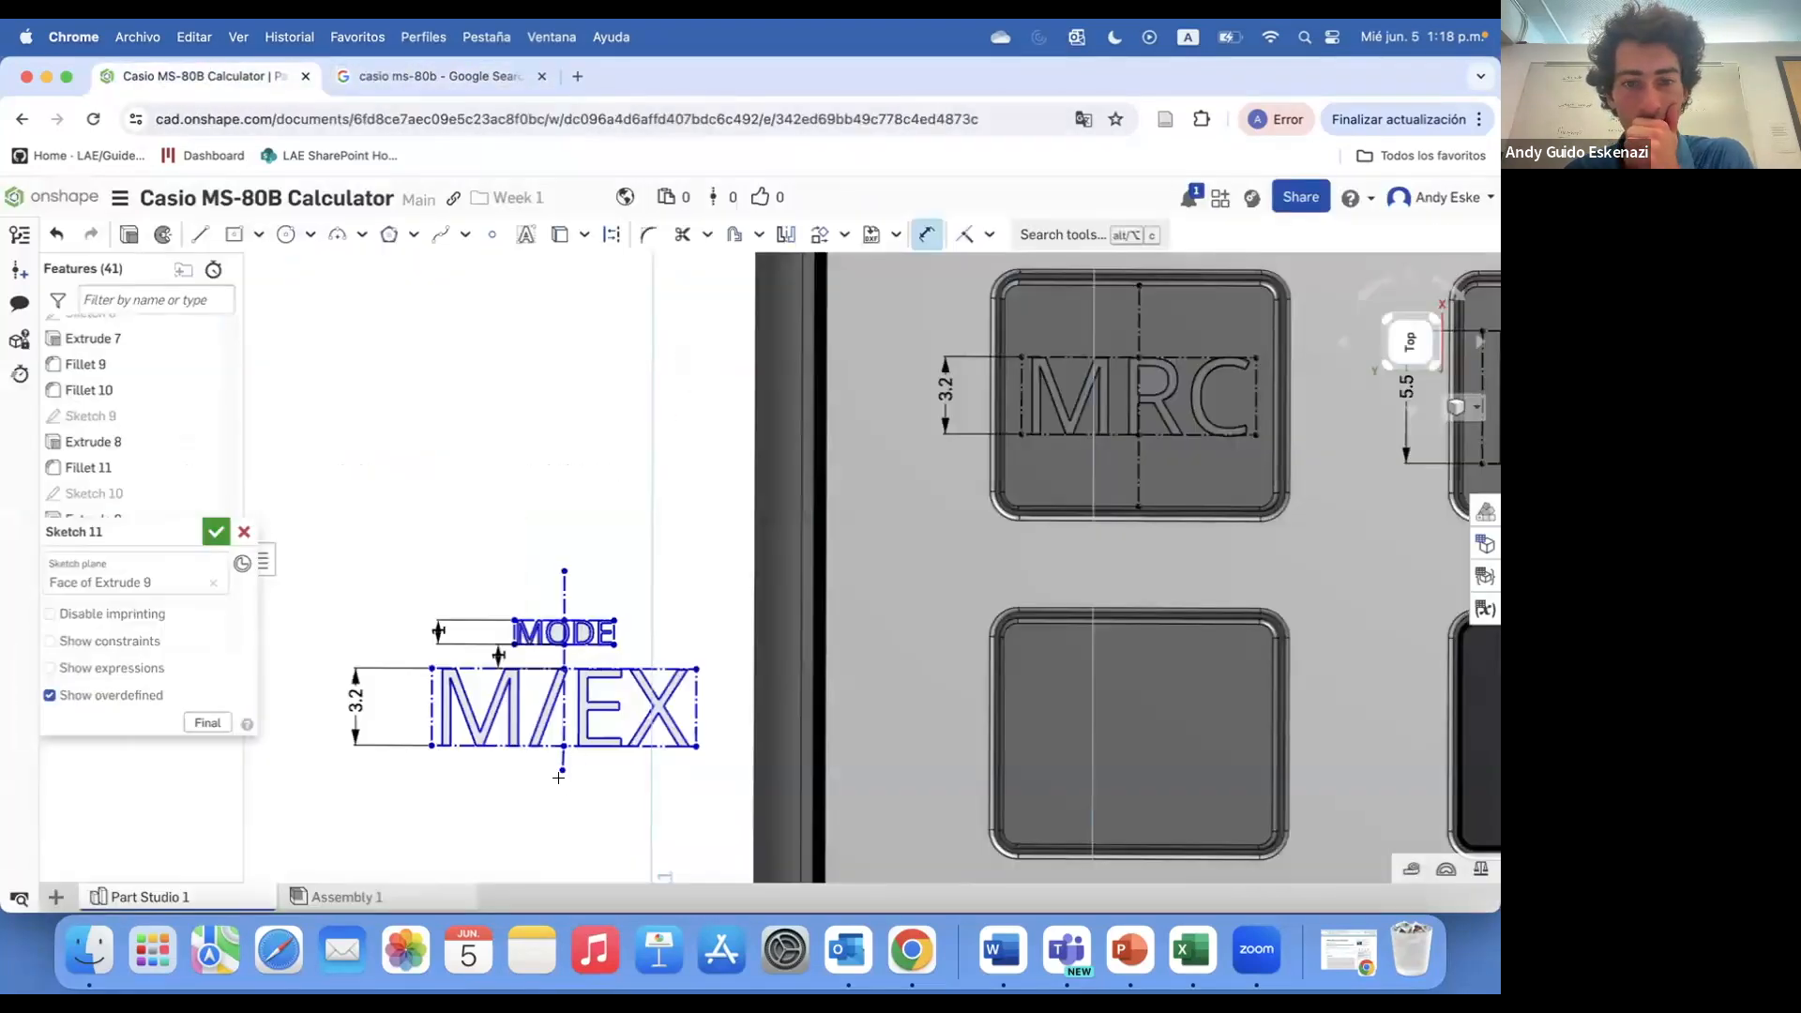
click(564, 755)
click(563, 538)
click(991, 236)
click(1011, 341)
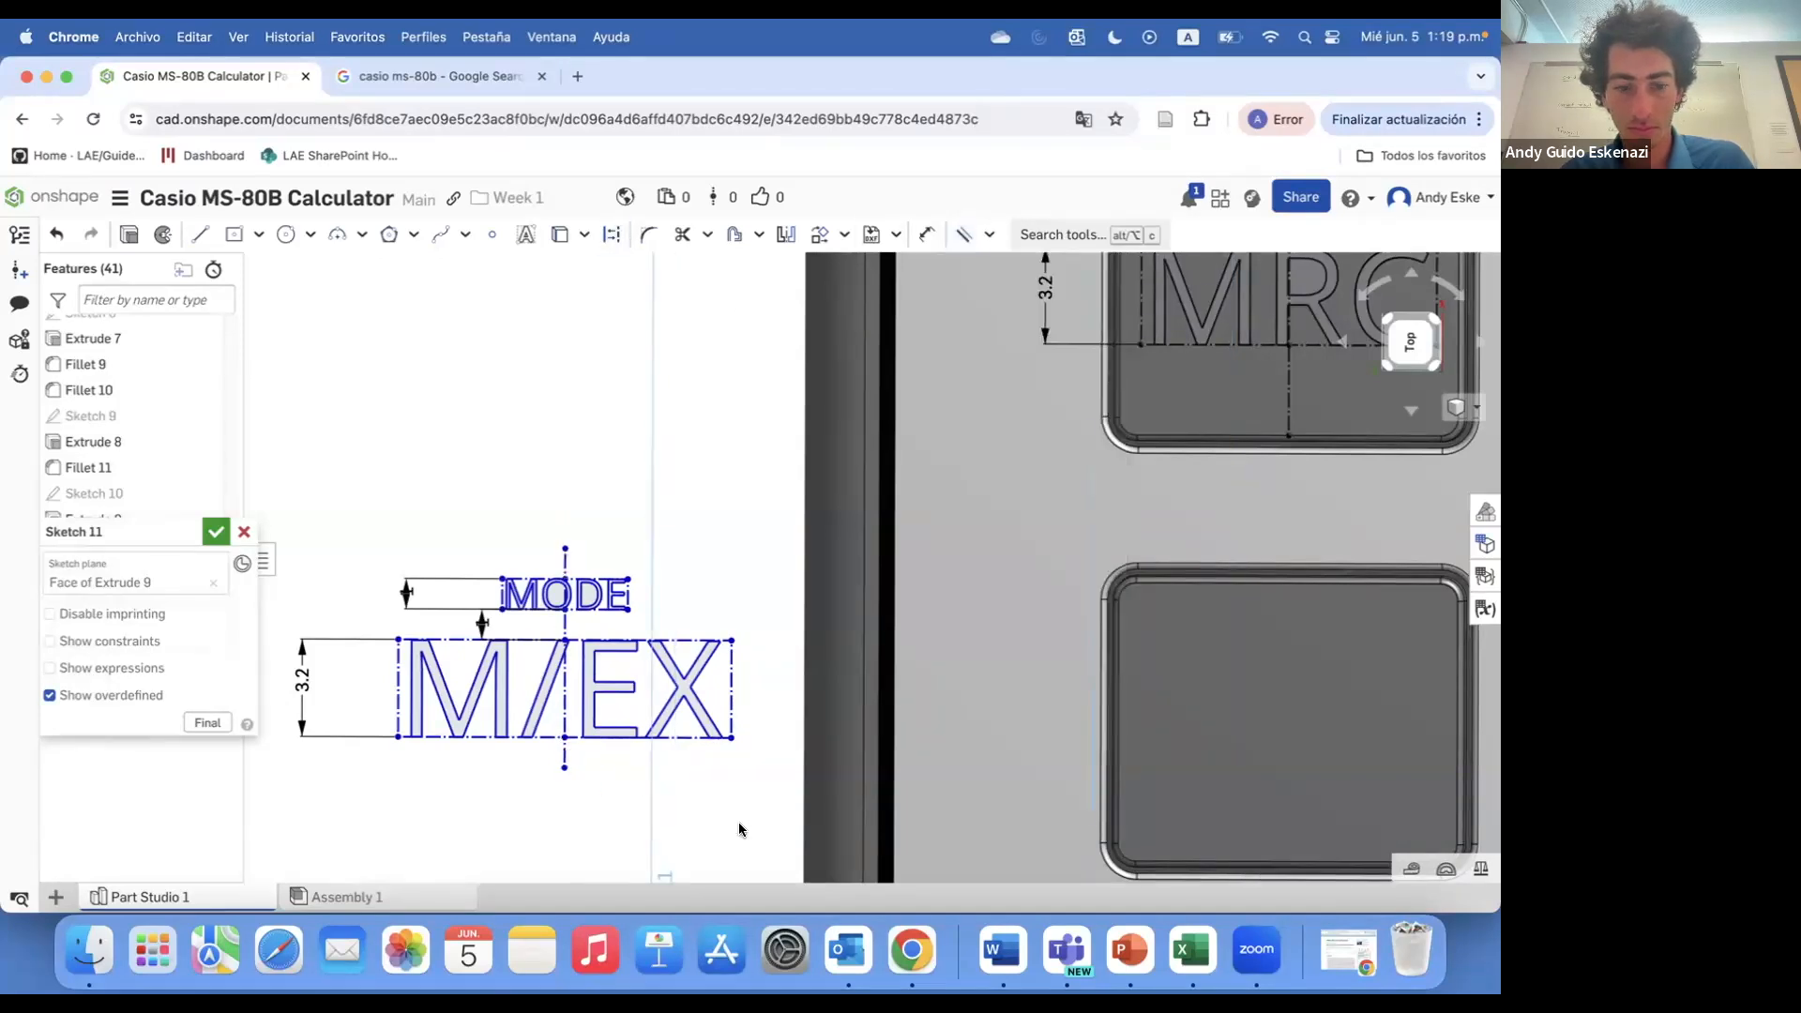
click(564, 549)
key(Escape)
- Join the lower end of the MODE M/EX label's centreline to the lower-edge midpoint of the blank key below MRC
scroll(657, 522, down, 3)
drag(434, 477, 724, 744)
scroll(672, 713, down, 3)
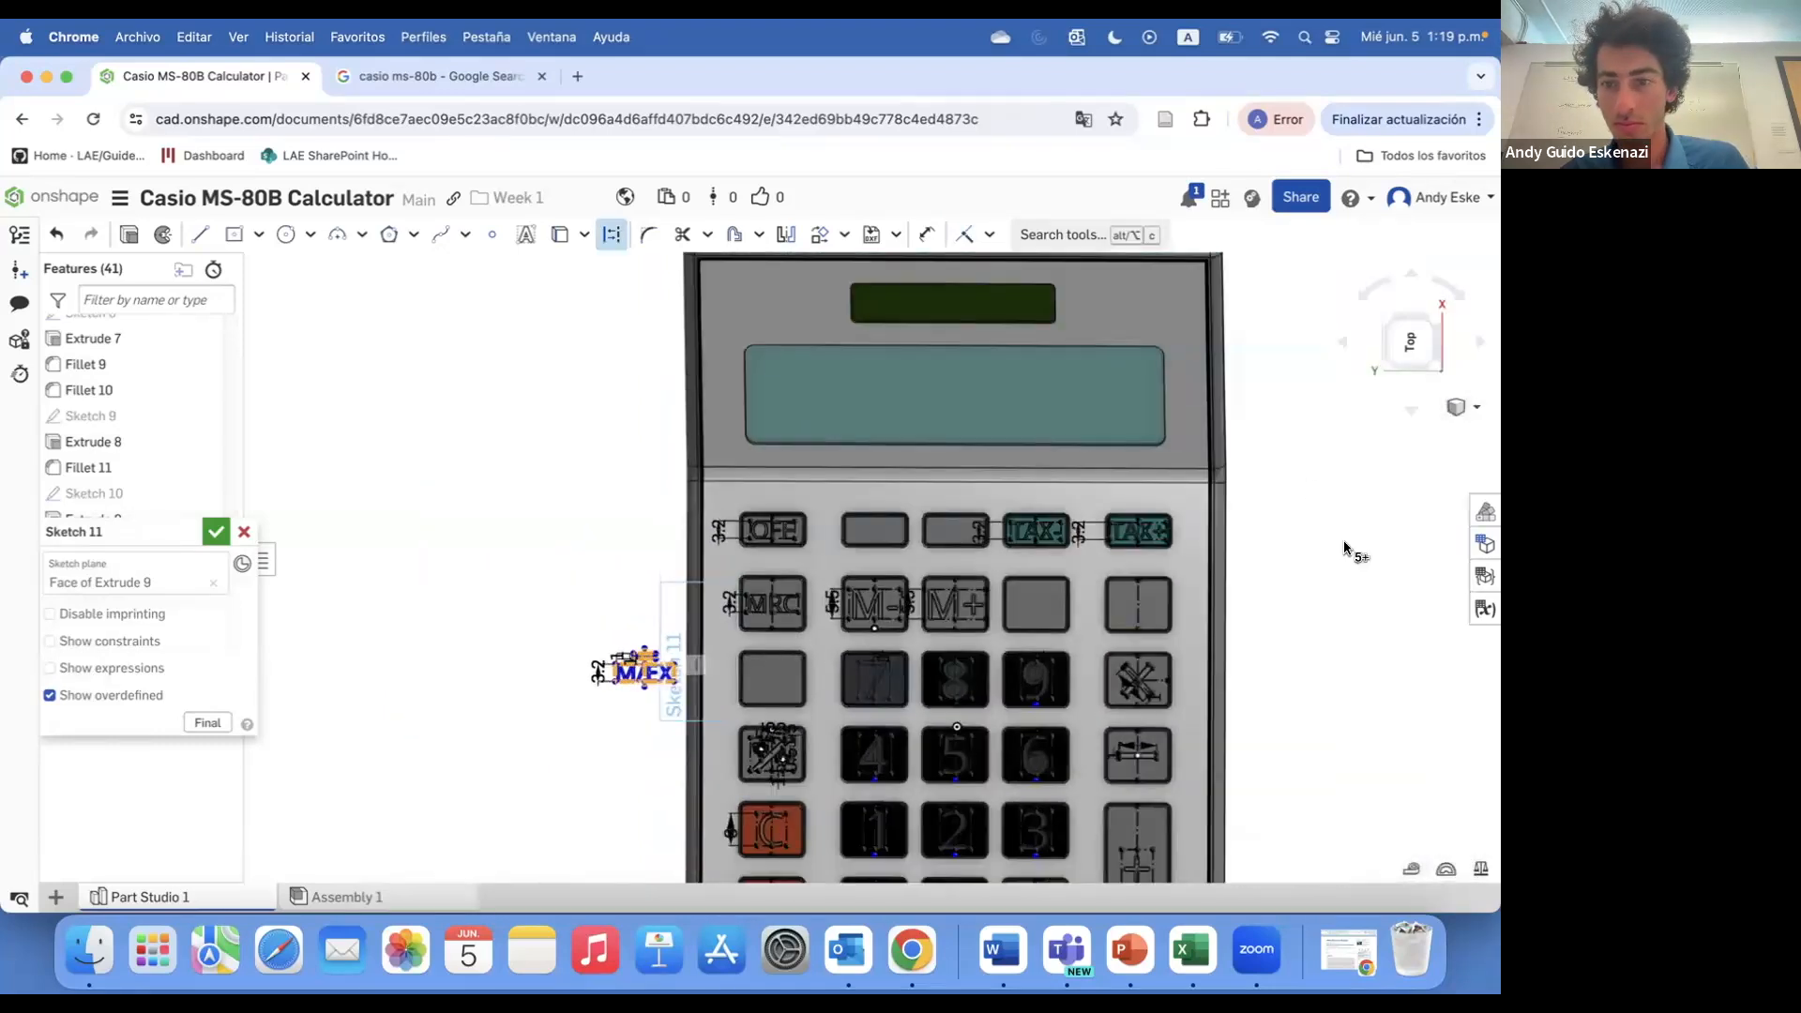
scroll(656, 698, up, 4)
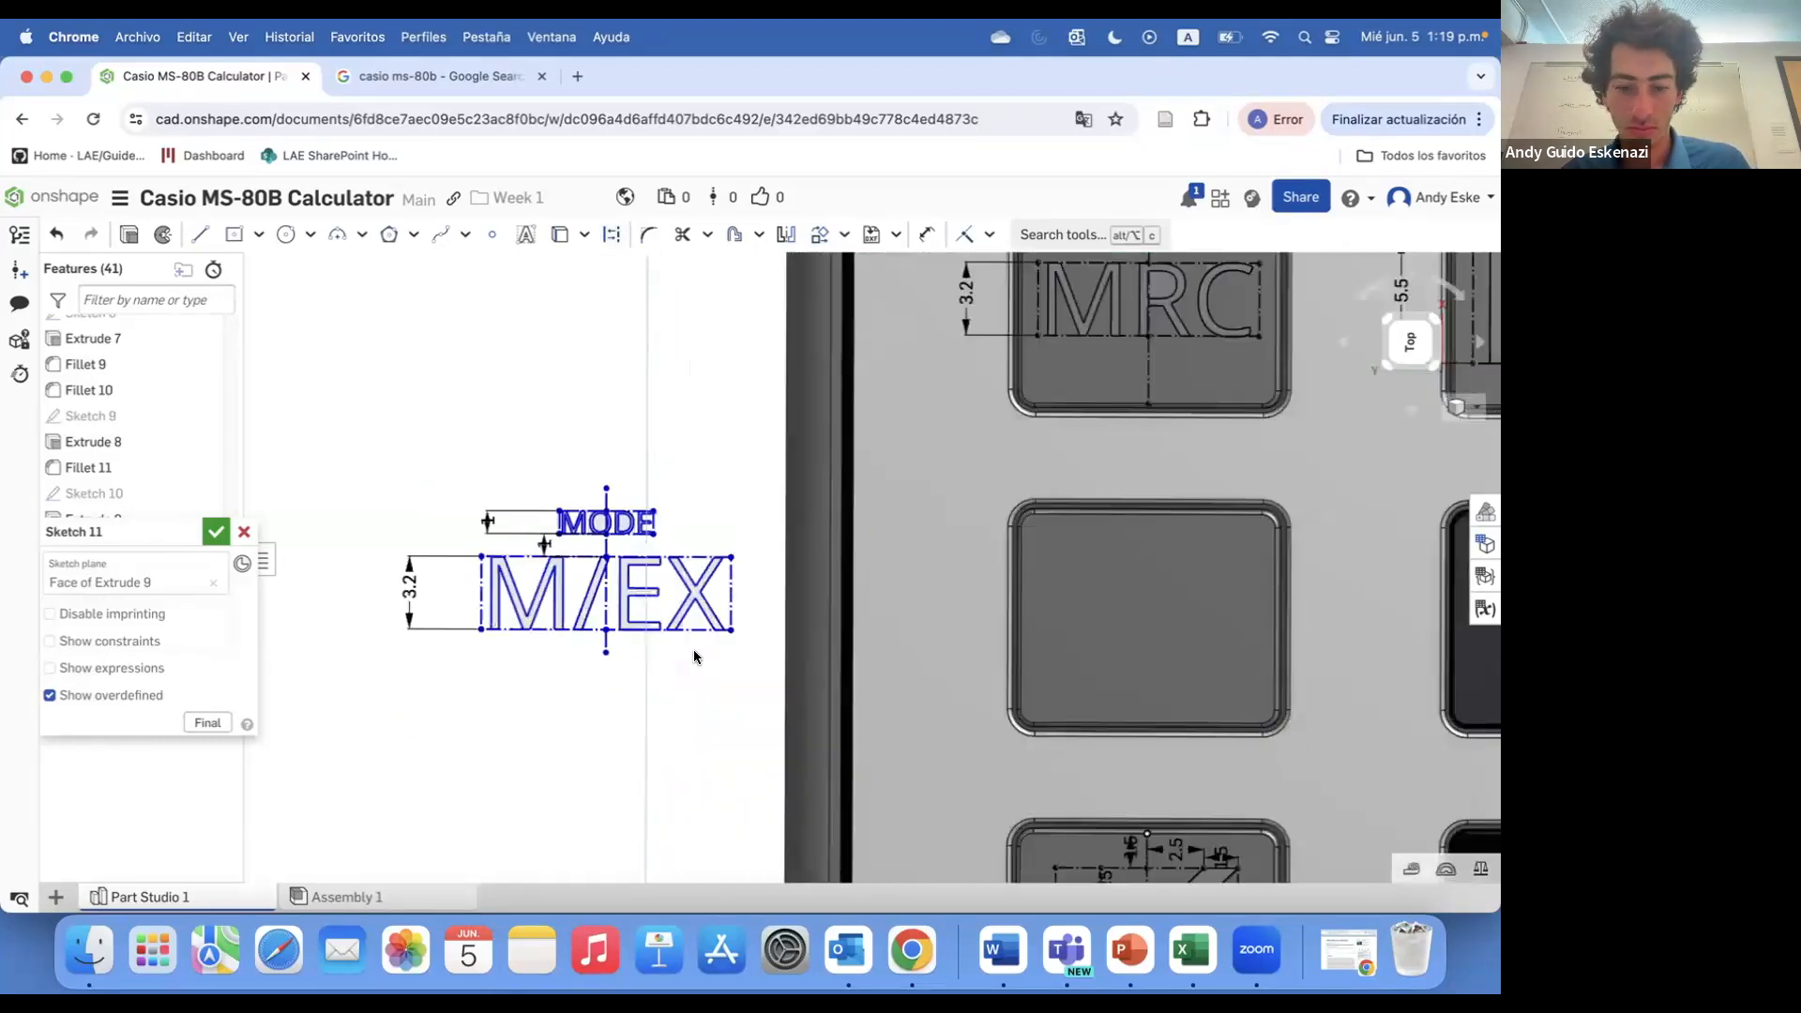
key(i)
click(606, 652)
click(1133, 723)
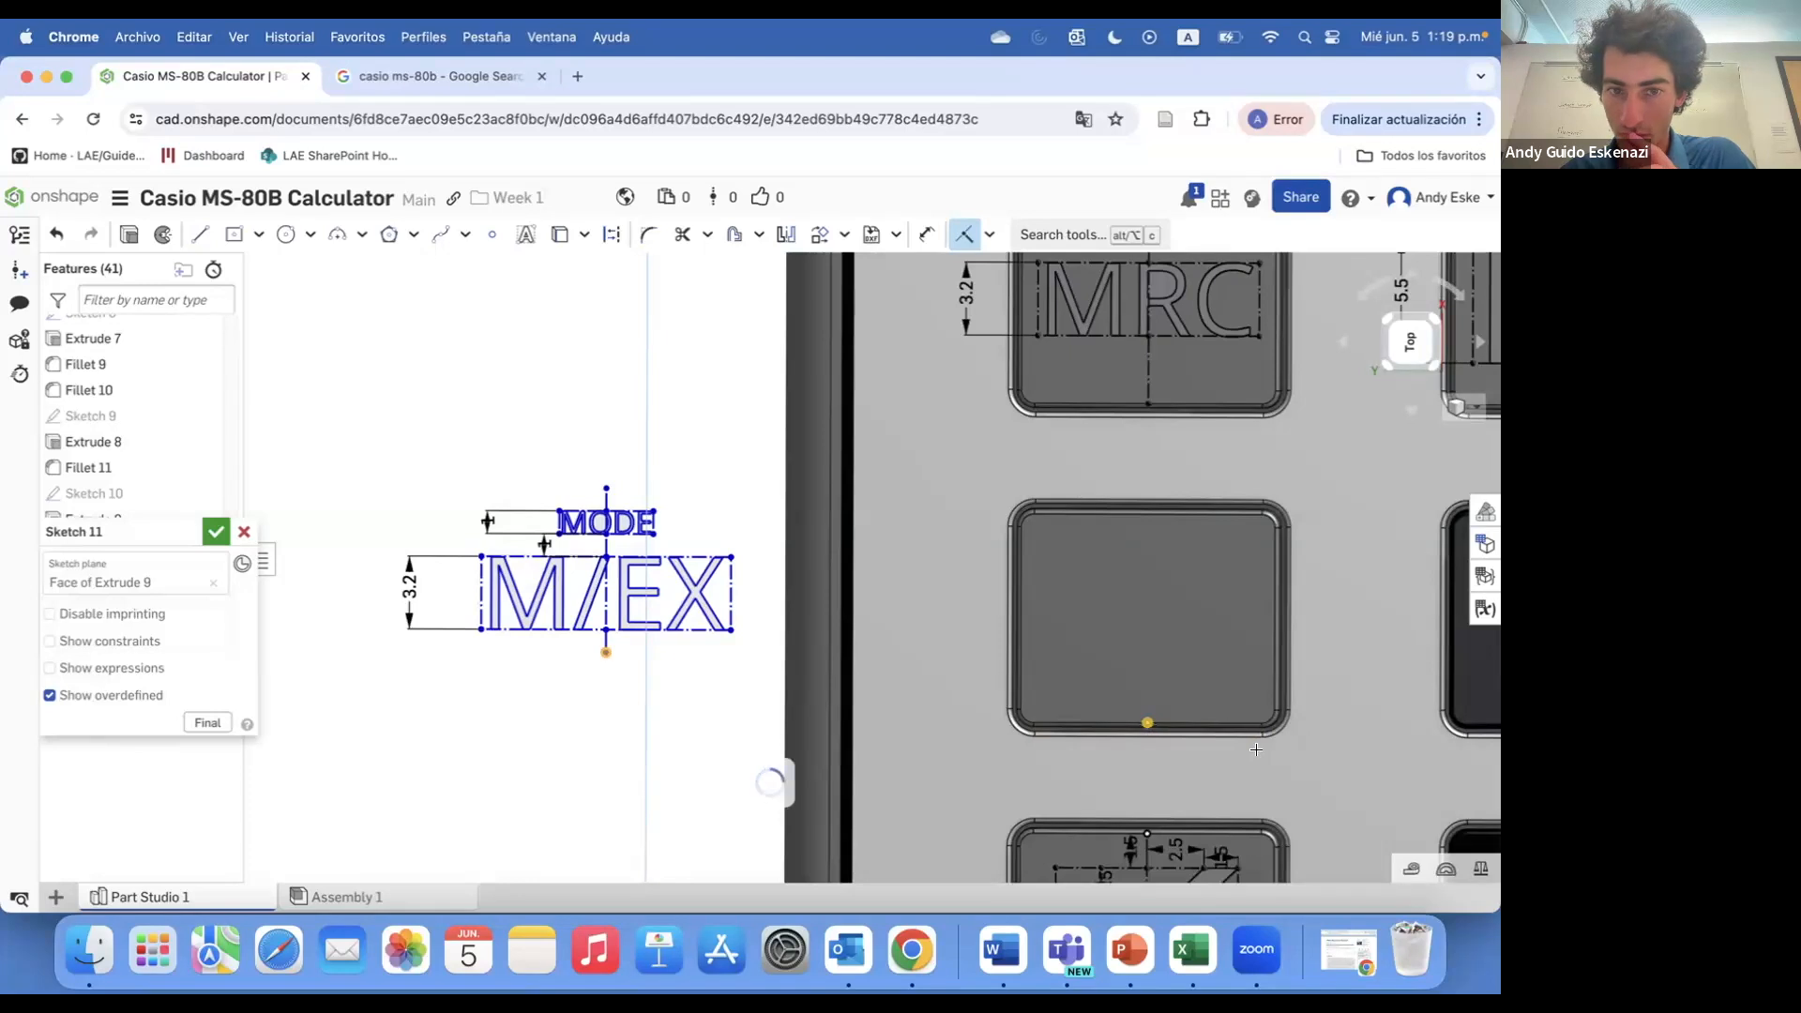
scroll(1210, 581, up, 2)
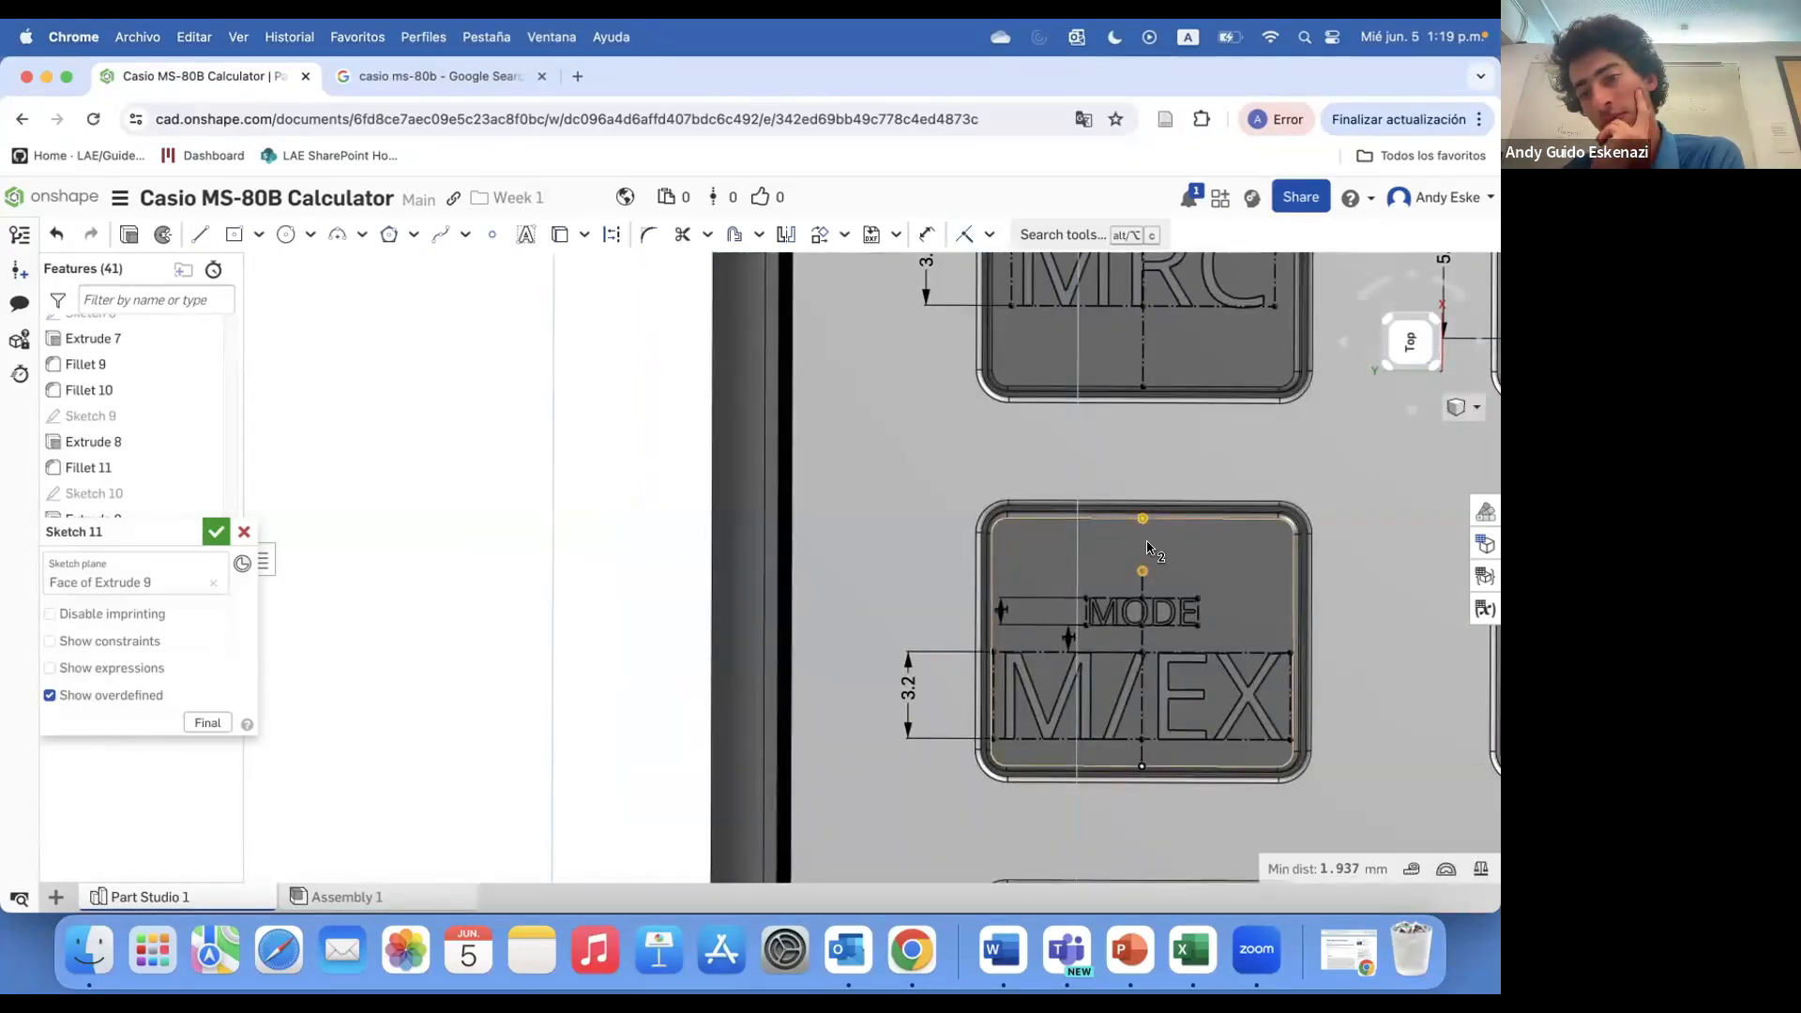
- Try to join the centreline's upper end above MODE to the midpoint of the key's upper edge
scroll(1194, 546, down, 3)
scroll(1194, 547, up, 6)
key(i)
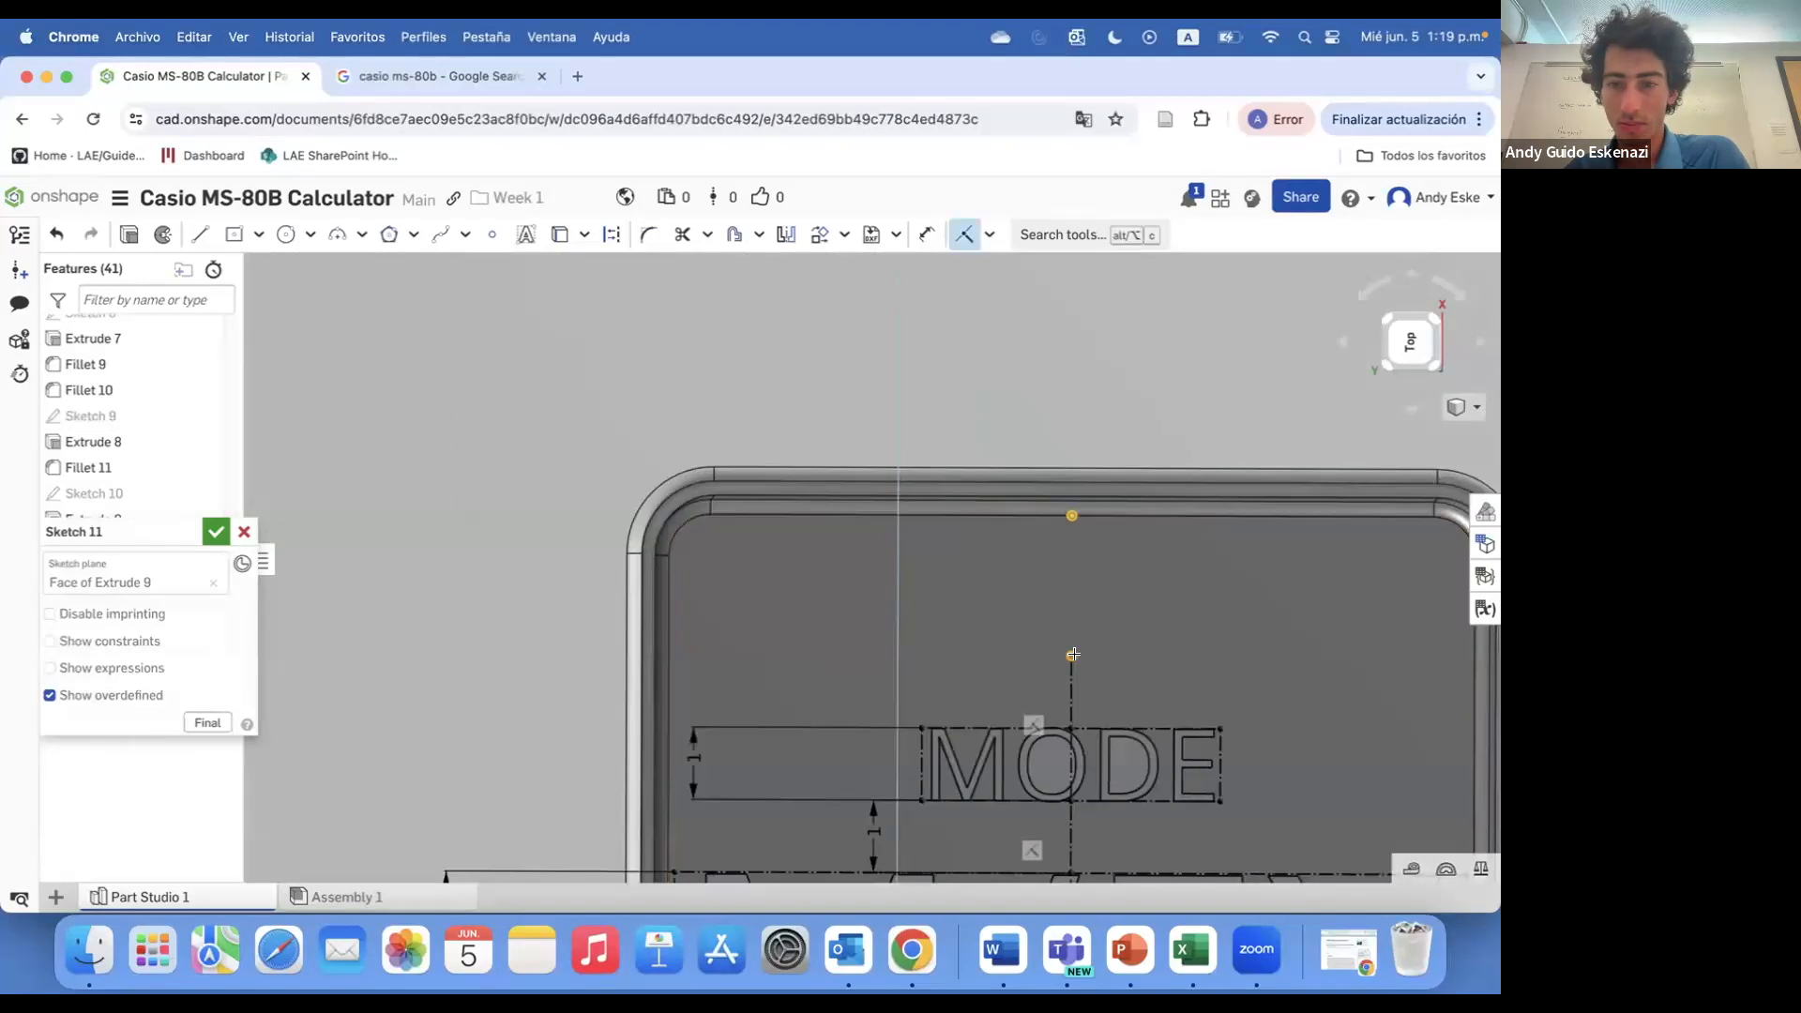
key(super+z)
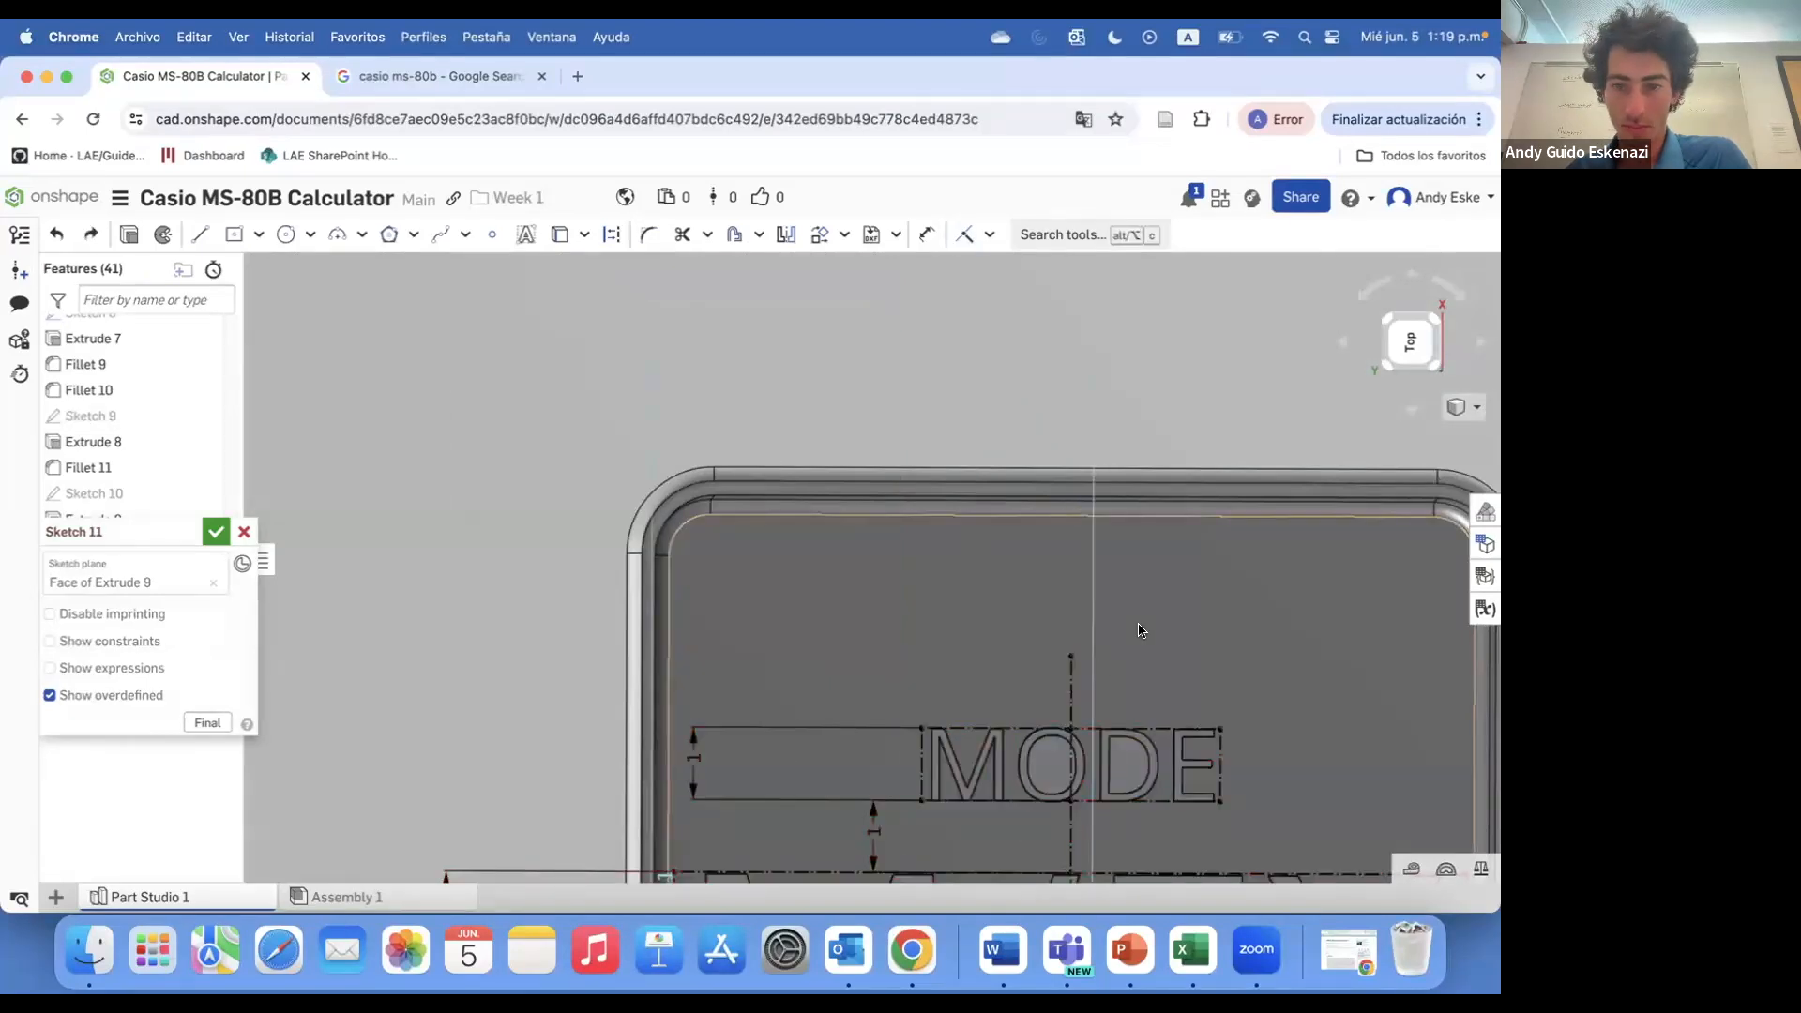
- Remove a constraint from the centreline segment below M/EX and join the centreline's upper end to the key's upper-edge midpoint
key(i)
scroll(1062, 561, down, 4)
scroll(1095, 721, up, 3)
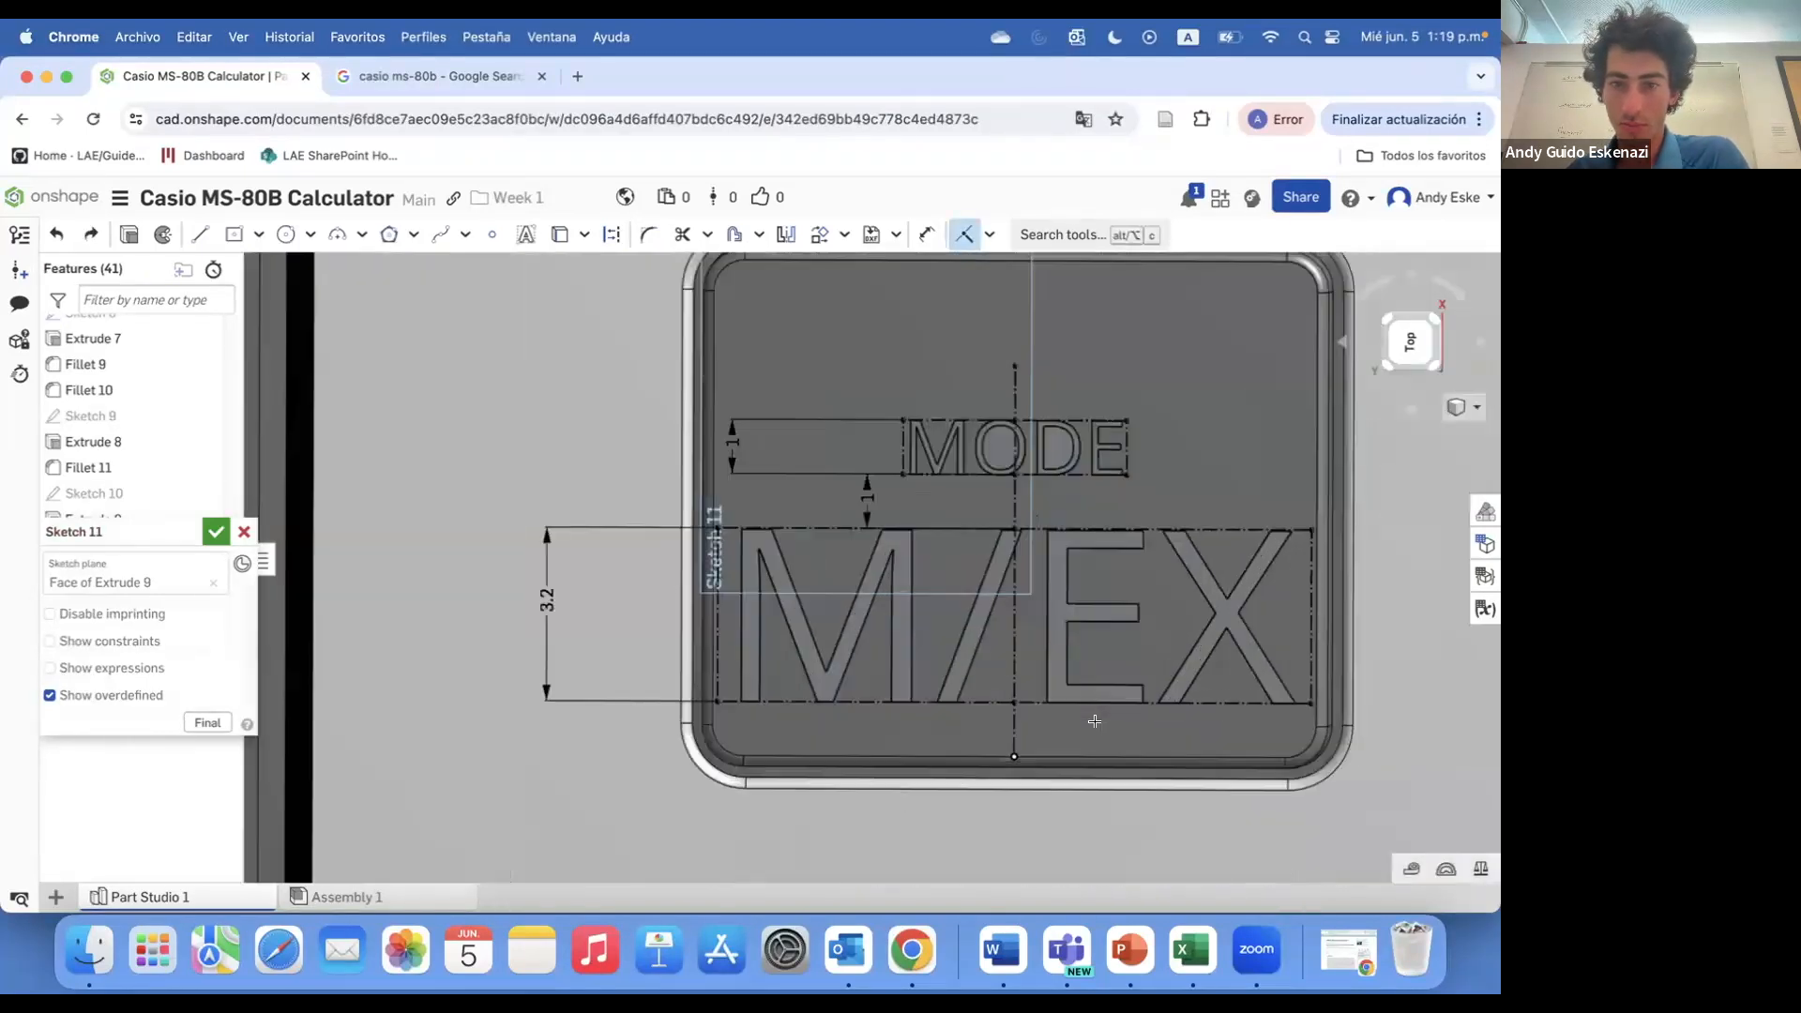
right_click(1004, 699)
click(1049, 687)
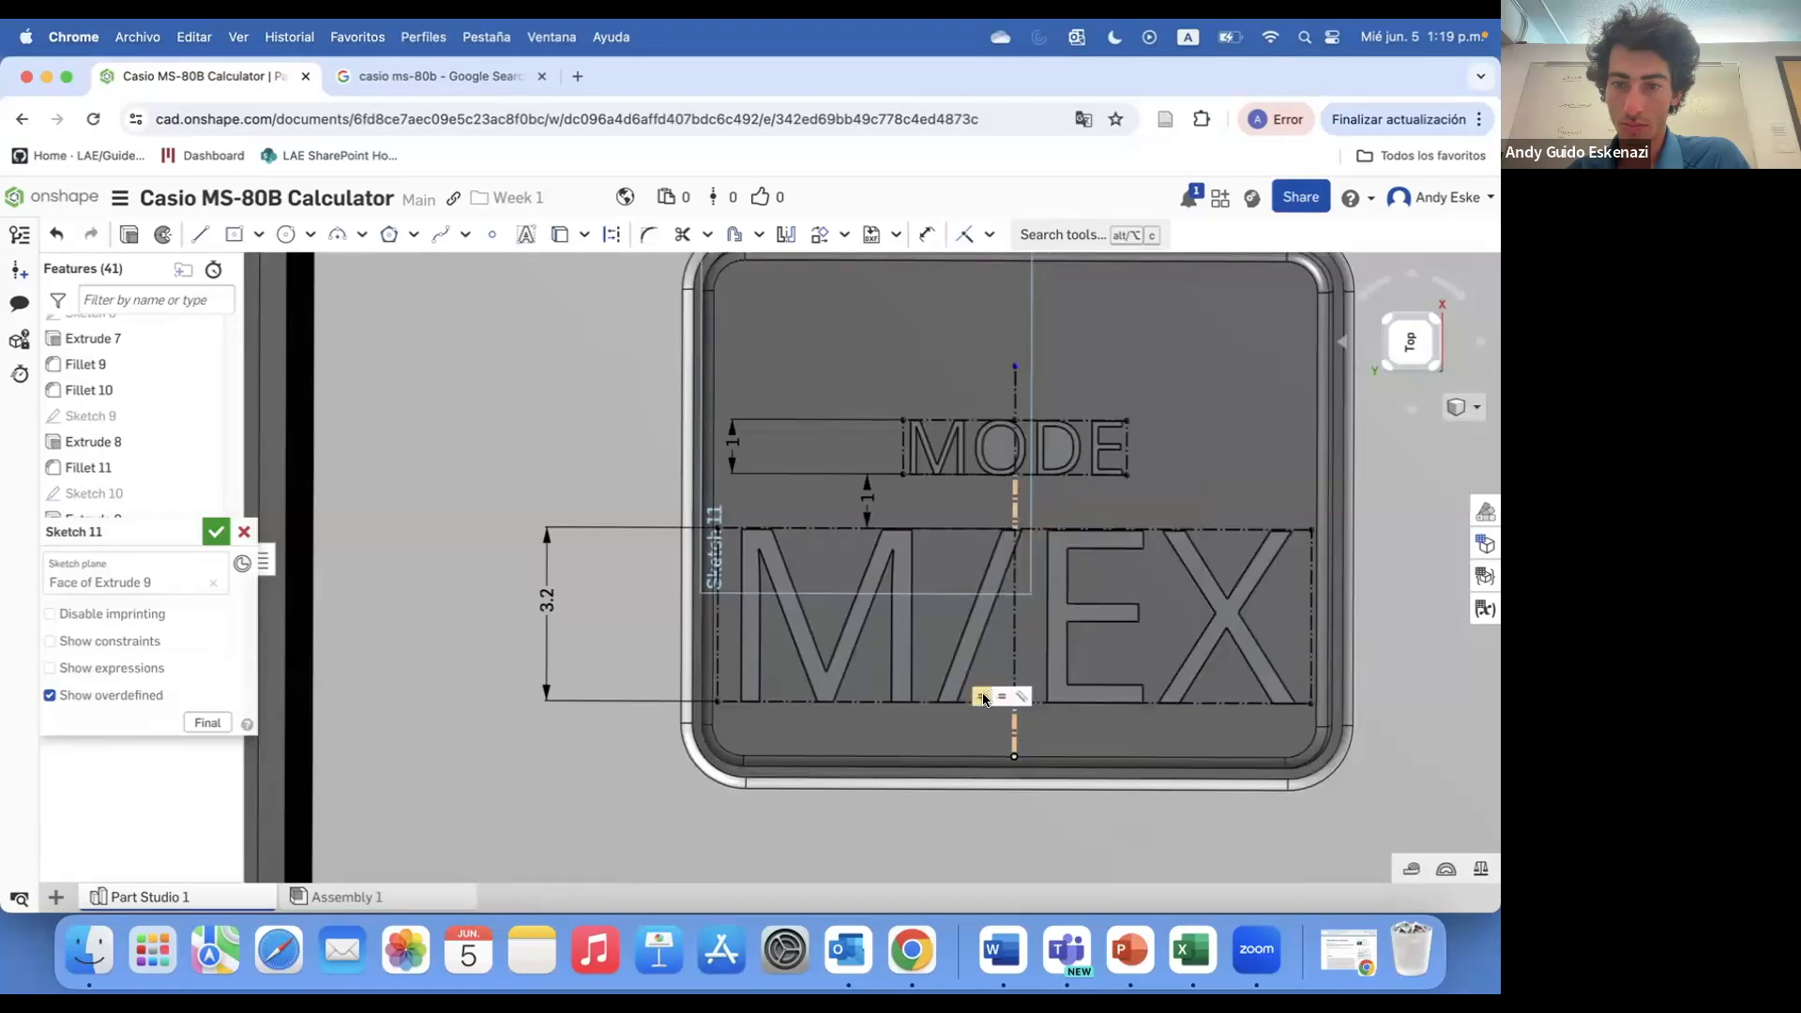
scroll(1013, 368, down, 1)
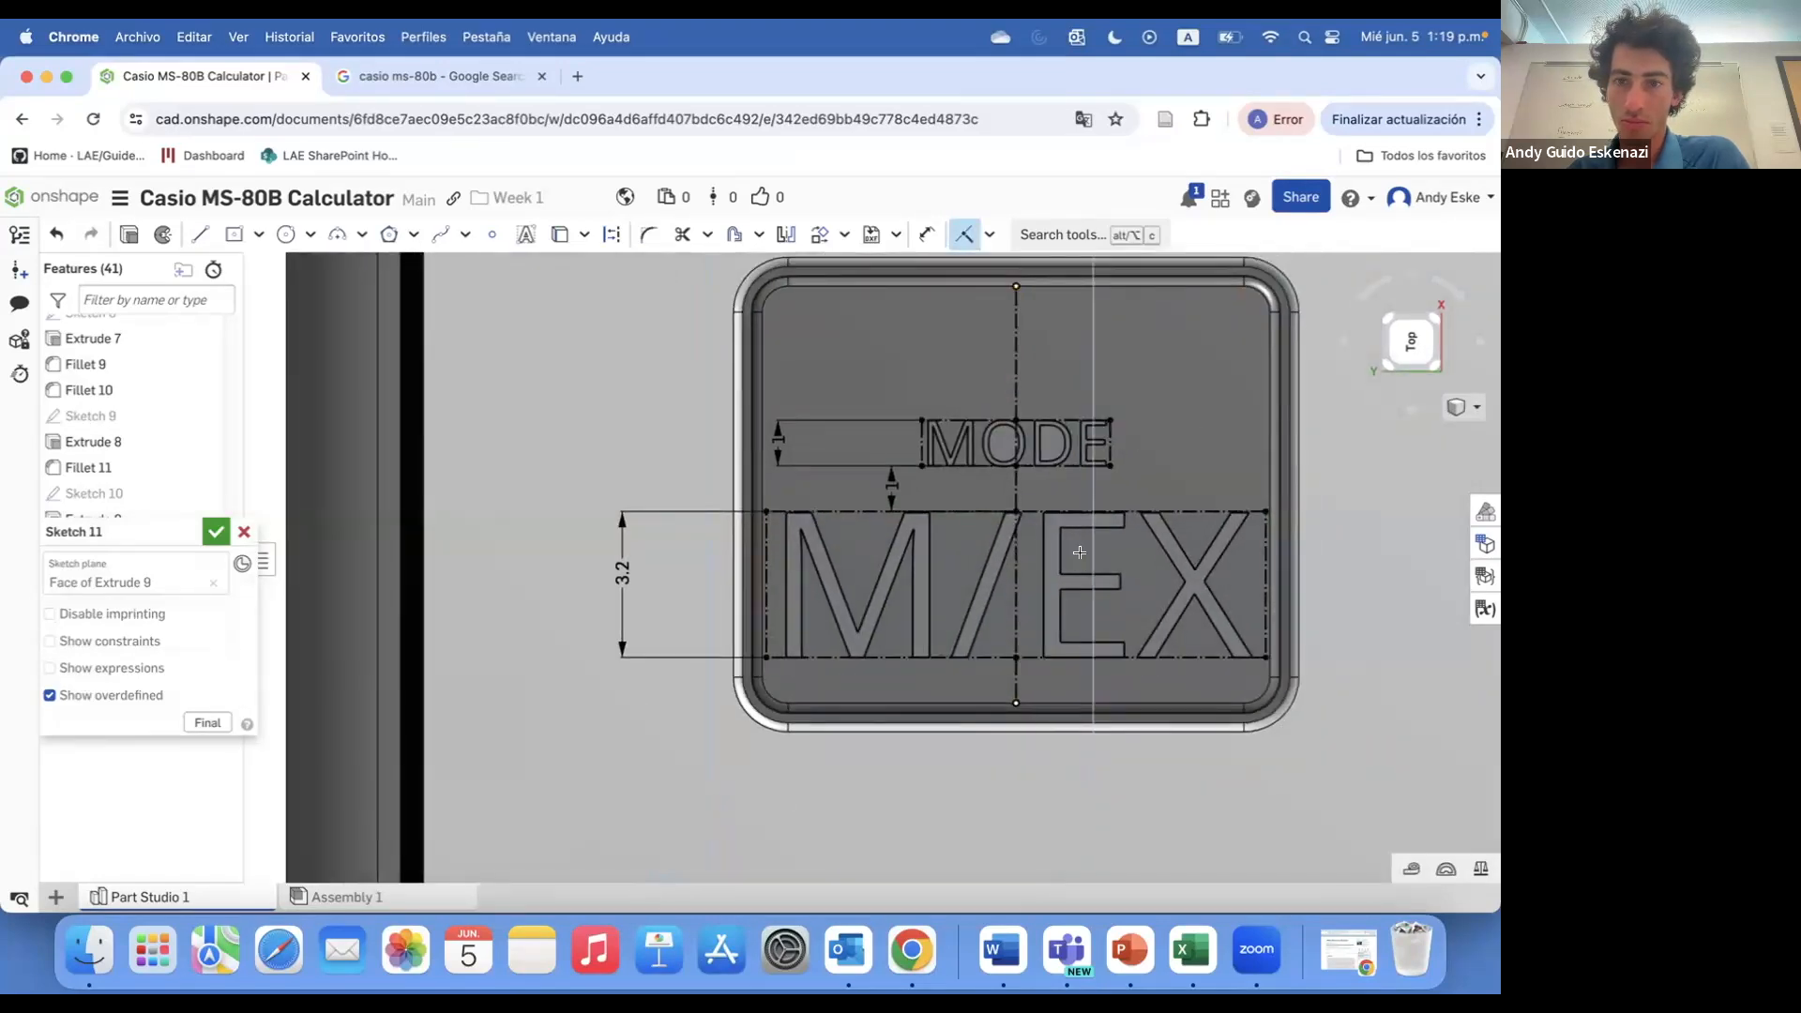
- Delete another constraint on the centreline segment below M/EX and make that segment equal in length to the one above MODE
right_click(887, 483)
click(1016, 680)
right_click(955, 679)
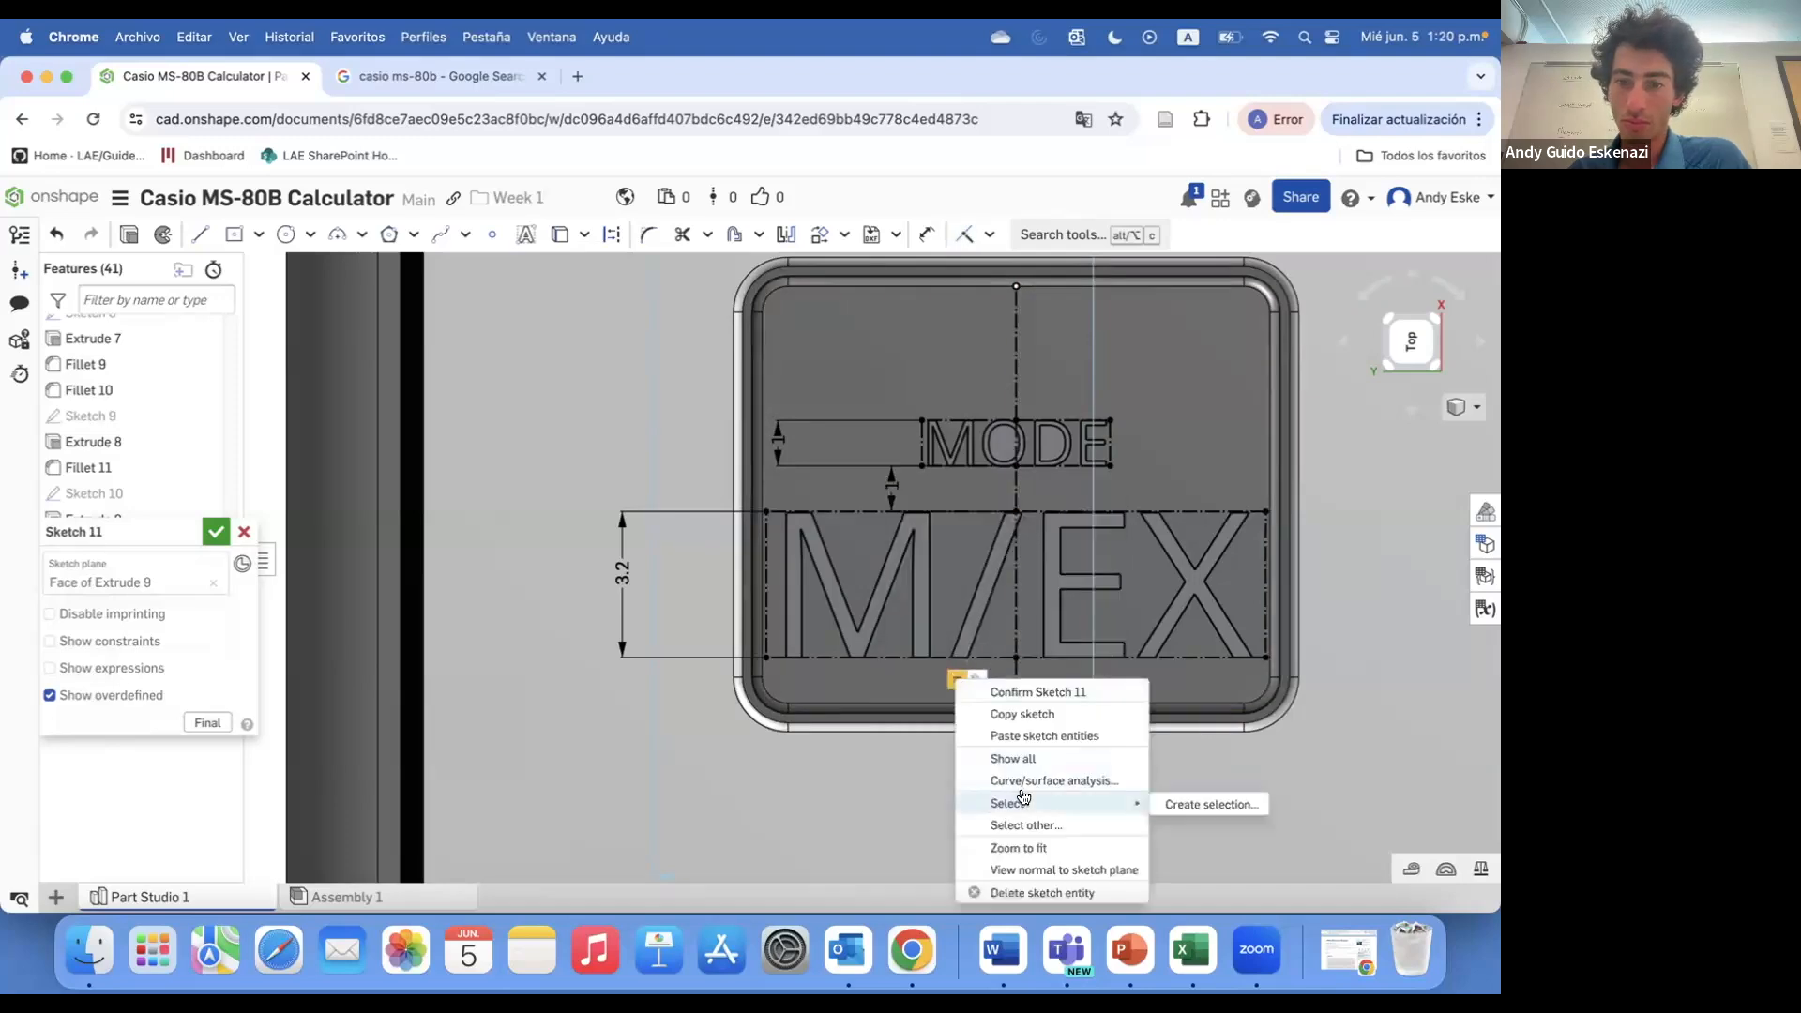
click(1027, 891)
key(e)
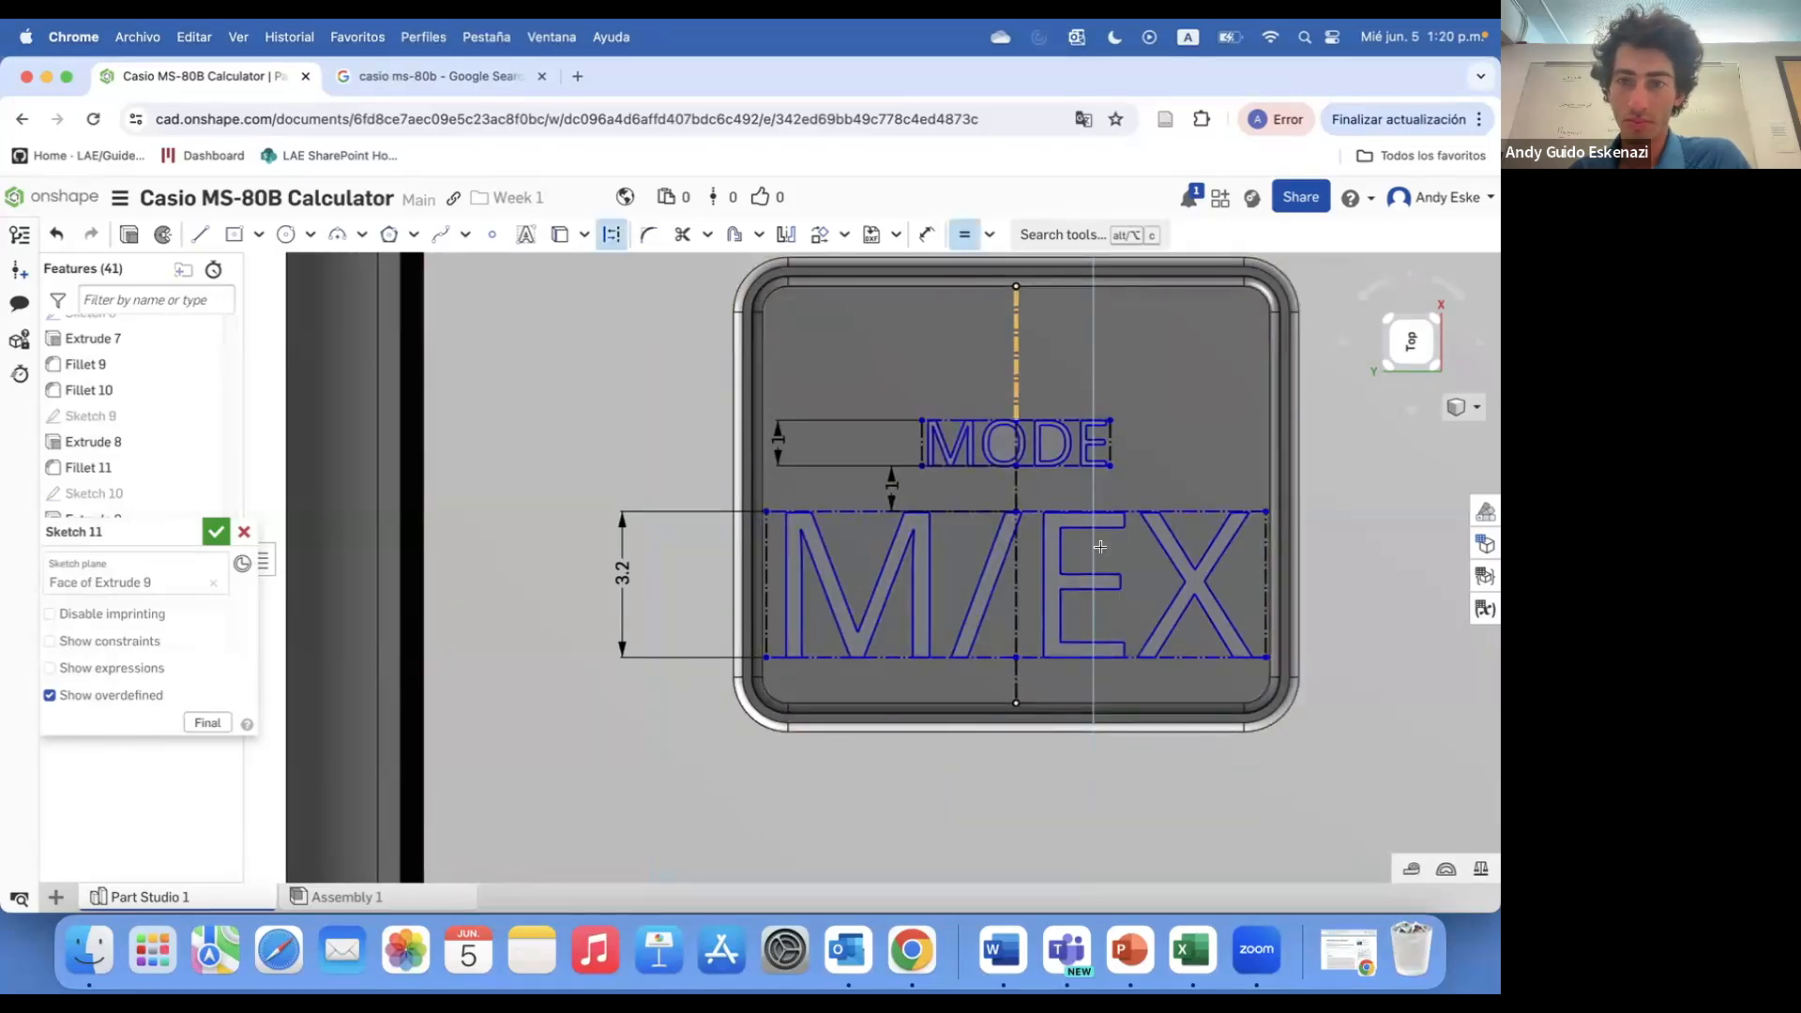
scroll(1126, 488, down, 10)
scroll(1192, 386, up, 2)
key(Escape)
drag(1102, 395, 1218, 515)
key(Delete)
scroll(574, 613, up, 5)
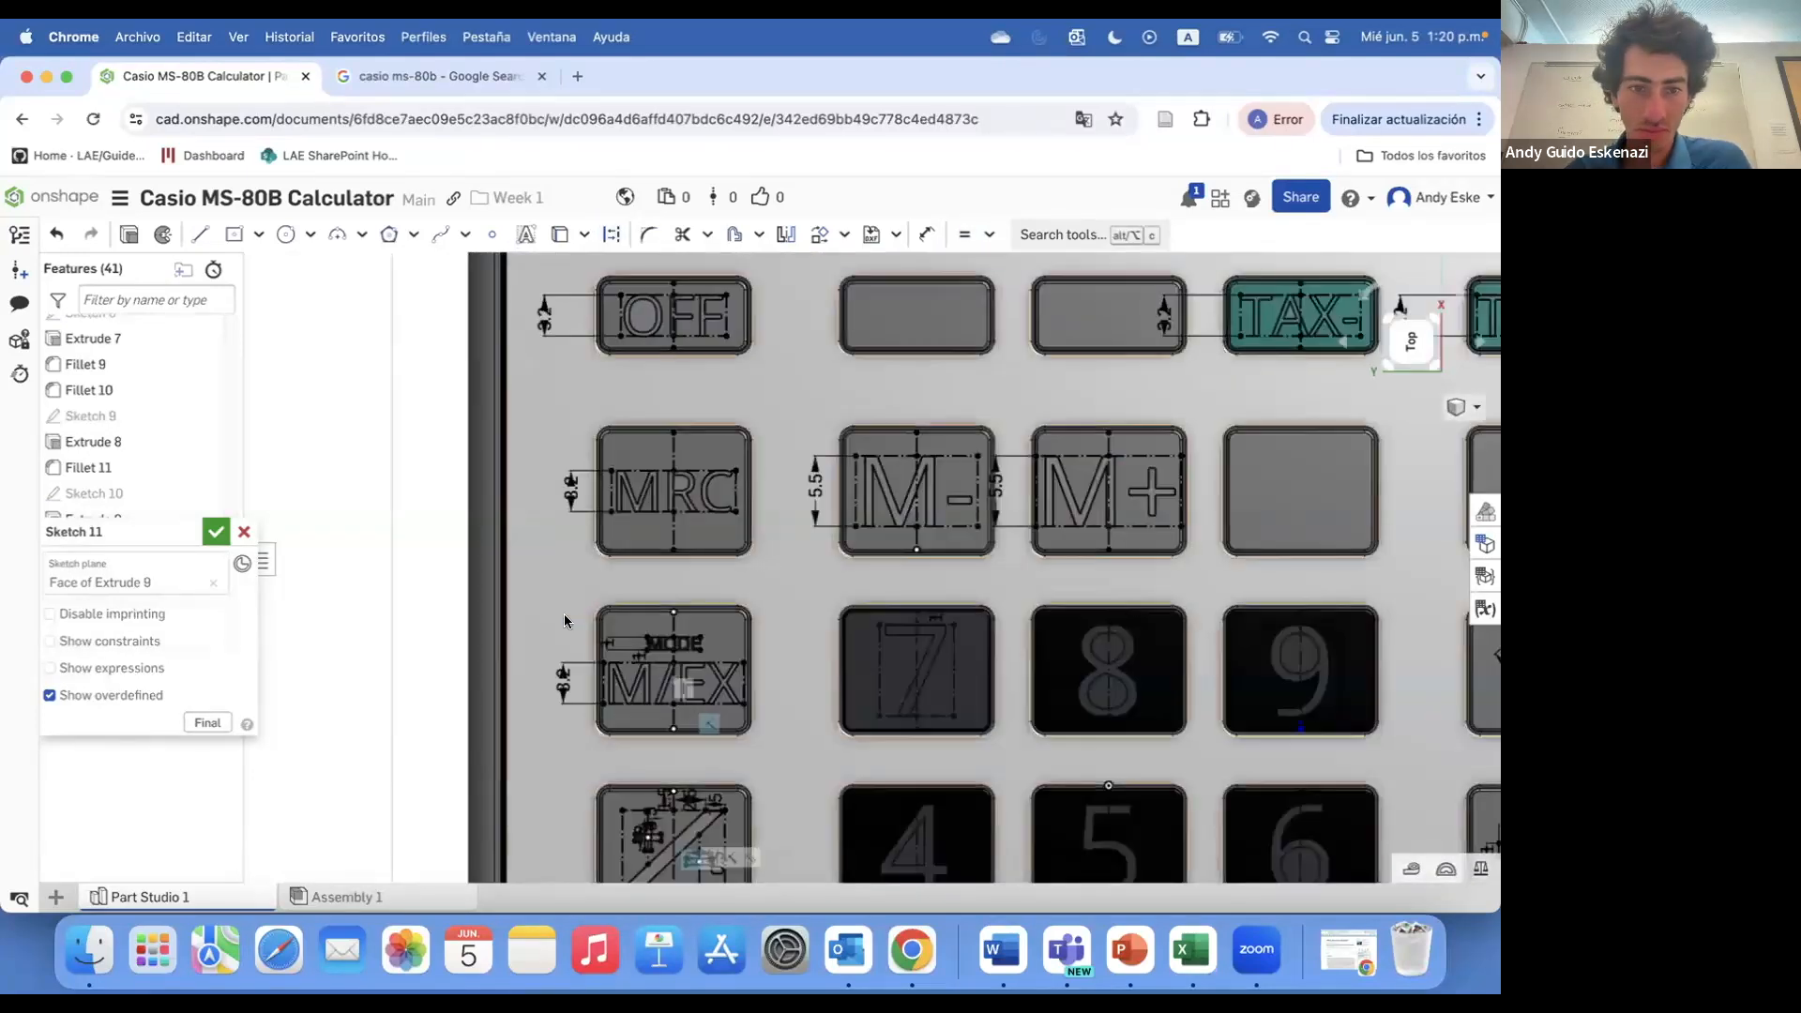
- Copy the MODE label with its centreline and paste it in the empty space beside the calculator's operator keys
click(444, 78)
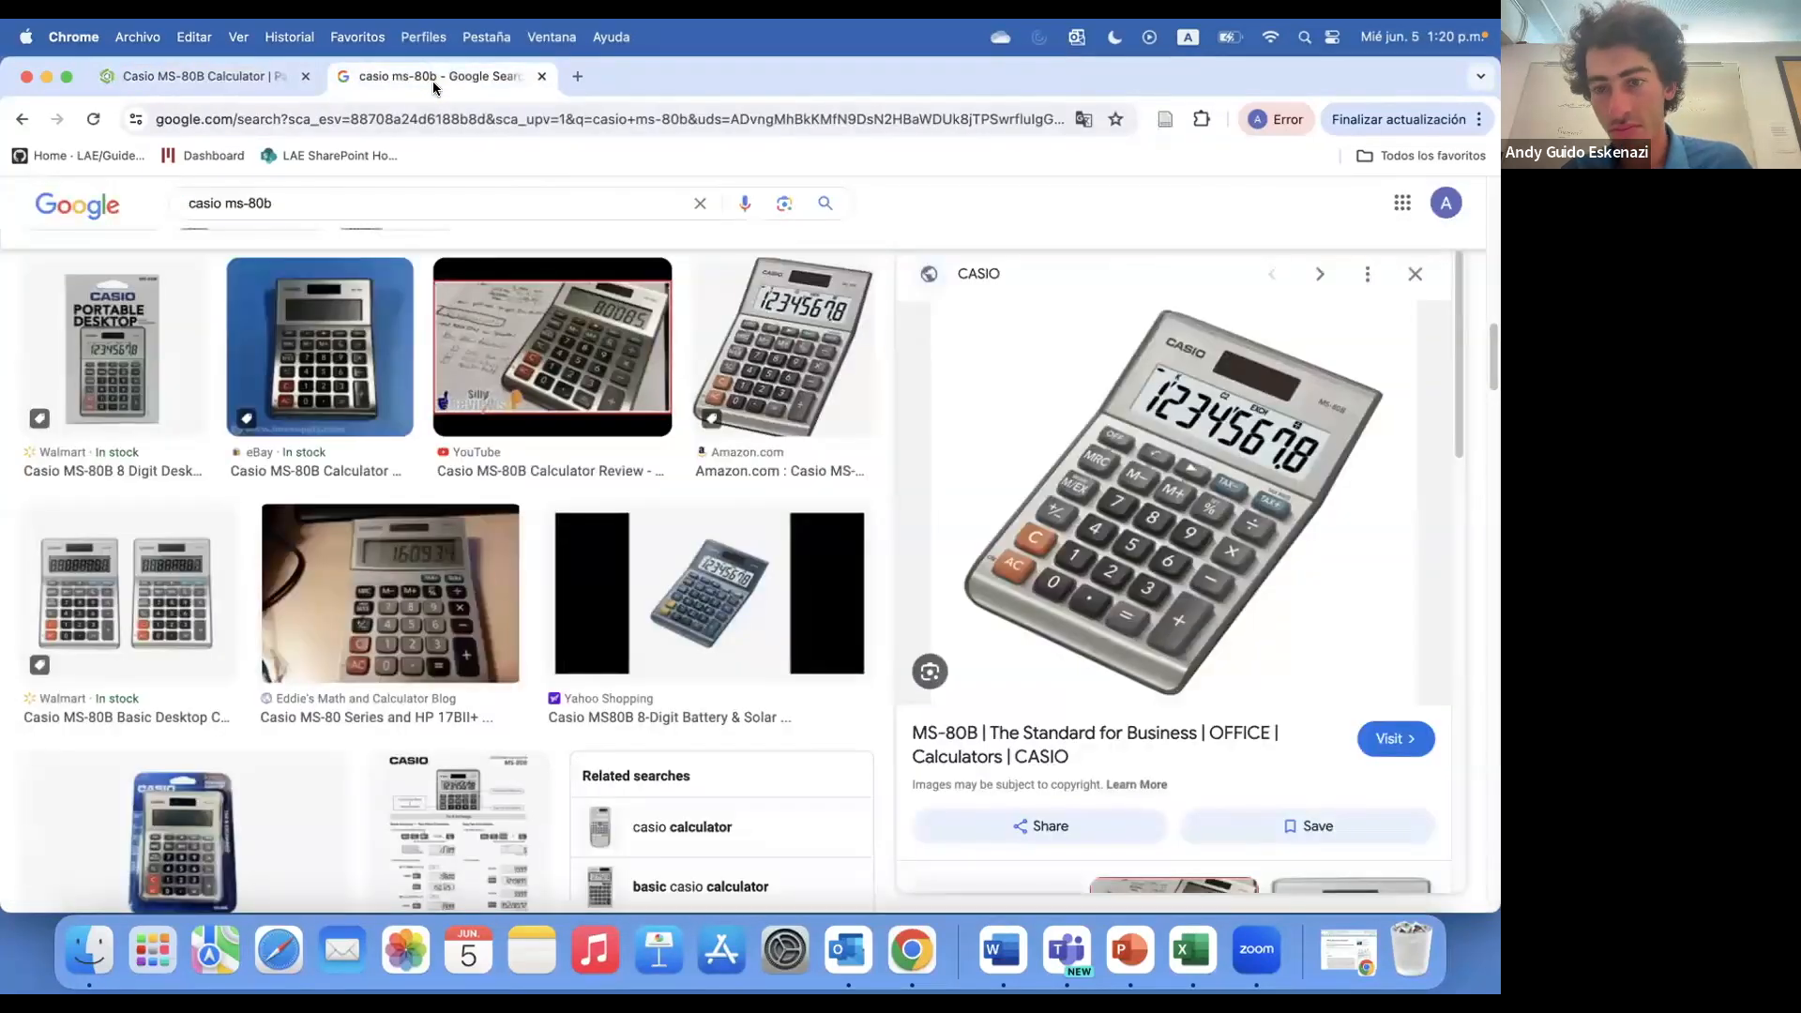
click(196, 79)
scroll(680, 704, up, 3)
drag(442, 503, 830, 705)
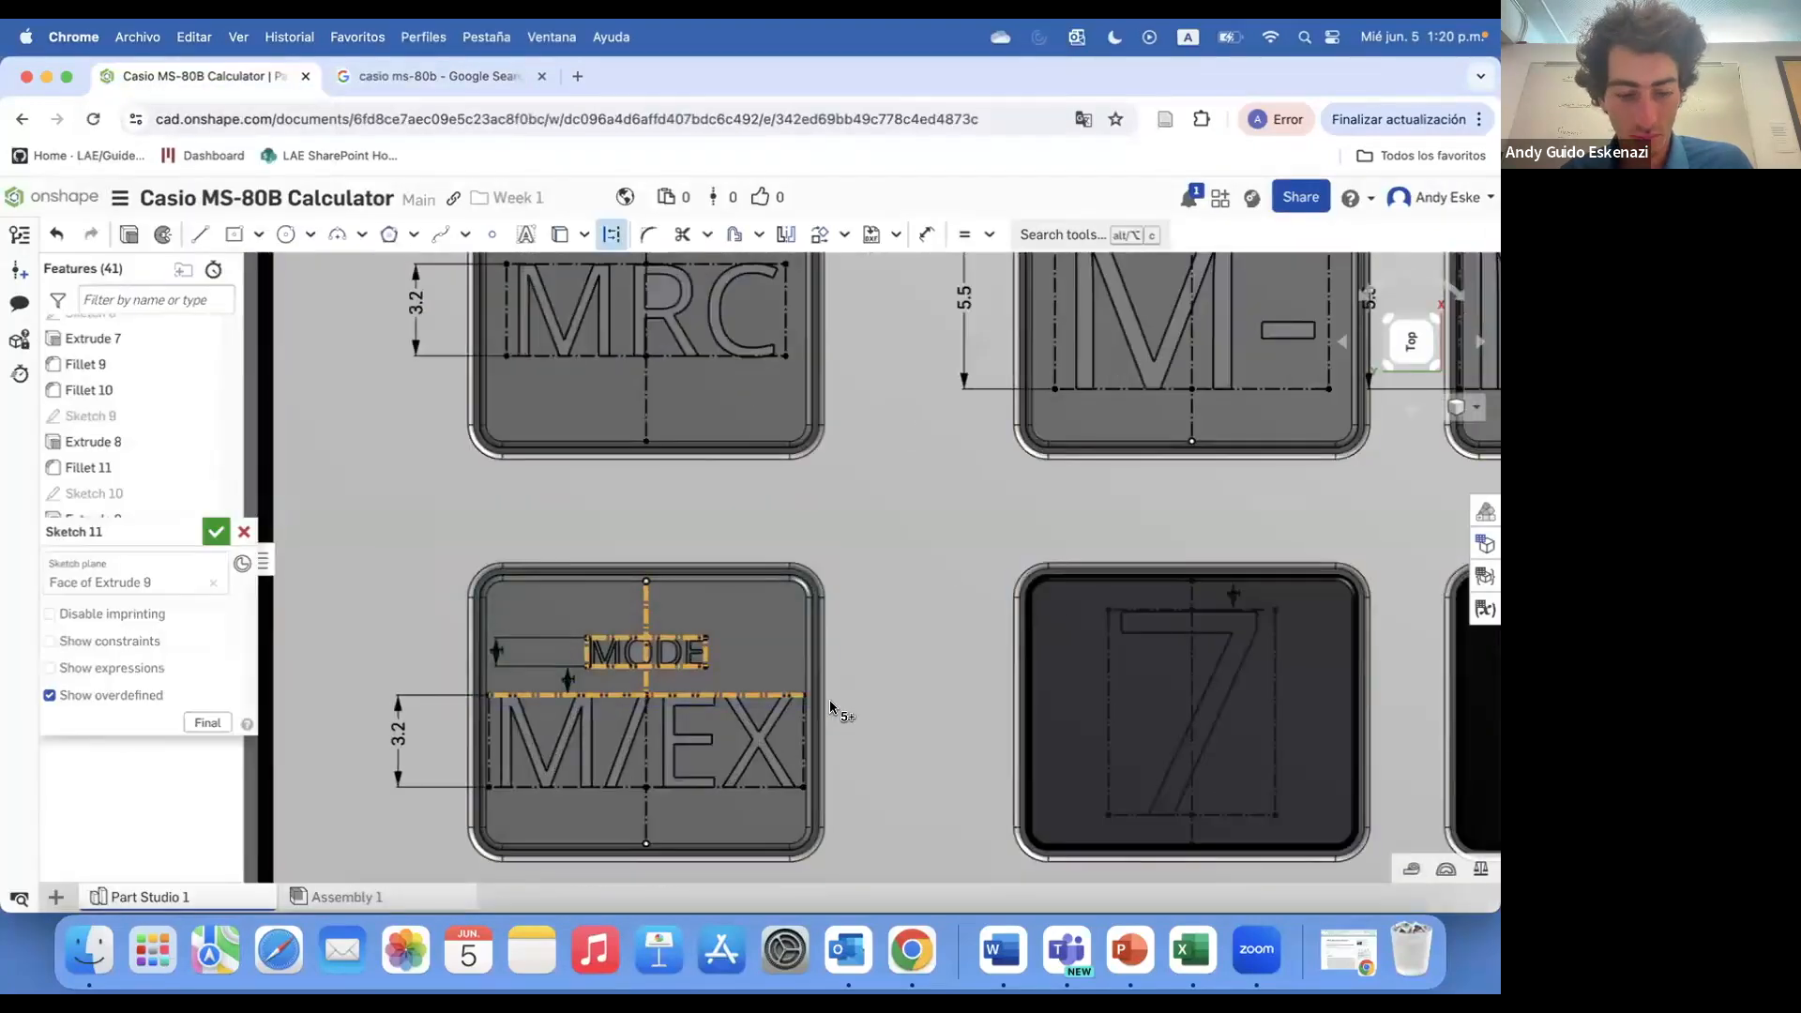
scroll(830, 706, down, 5)
key(ctrl+Tab)
key(ctrl+shift+Tab)
scroll(1246, 608, up, 5)
click(1299, 505)
- Delete the surplus line and centreline segment below the pasted MODE label
drag(1223, 632, 1463, 726)
key(Delete)
scroll(1346, 676, up, 3)
right_click(1330, 594)
click(1230, 585)
- Try to join the pasted MODE label's centreline to the upper edge of the blank key below TAX+
key(i)
click(1332, 490)
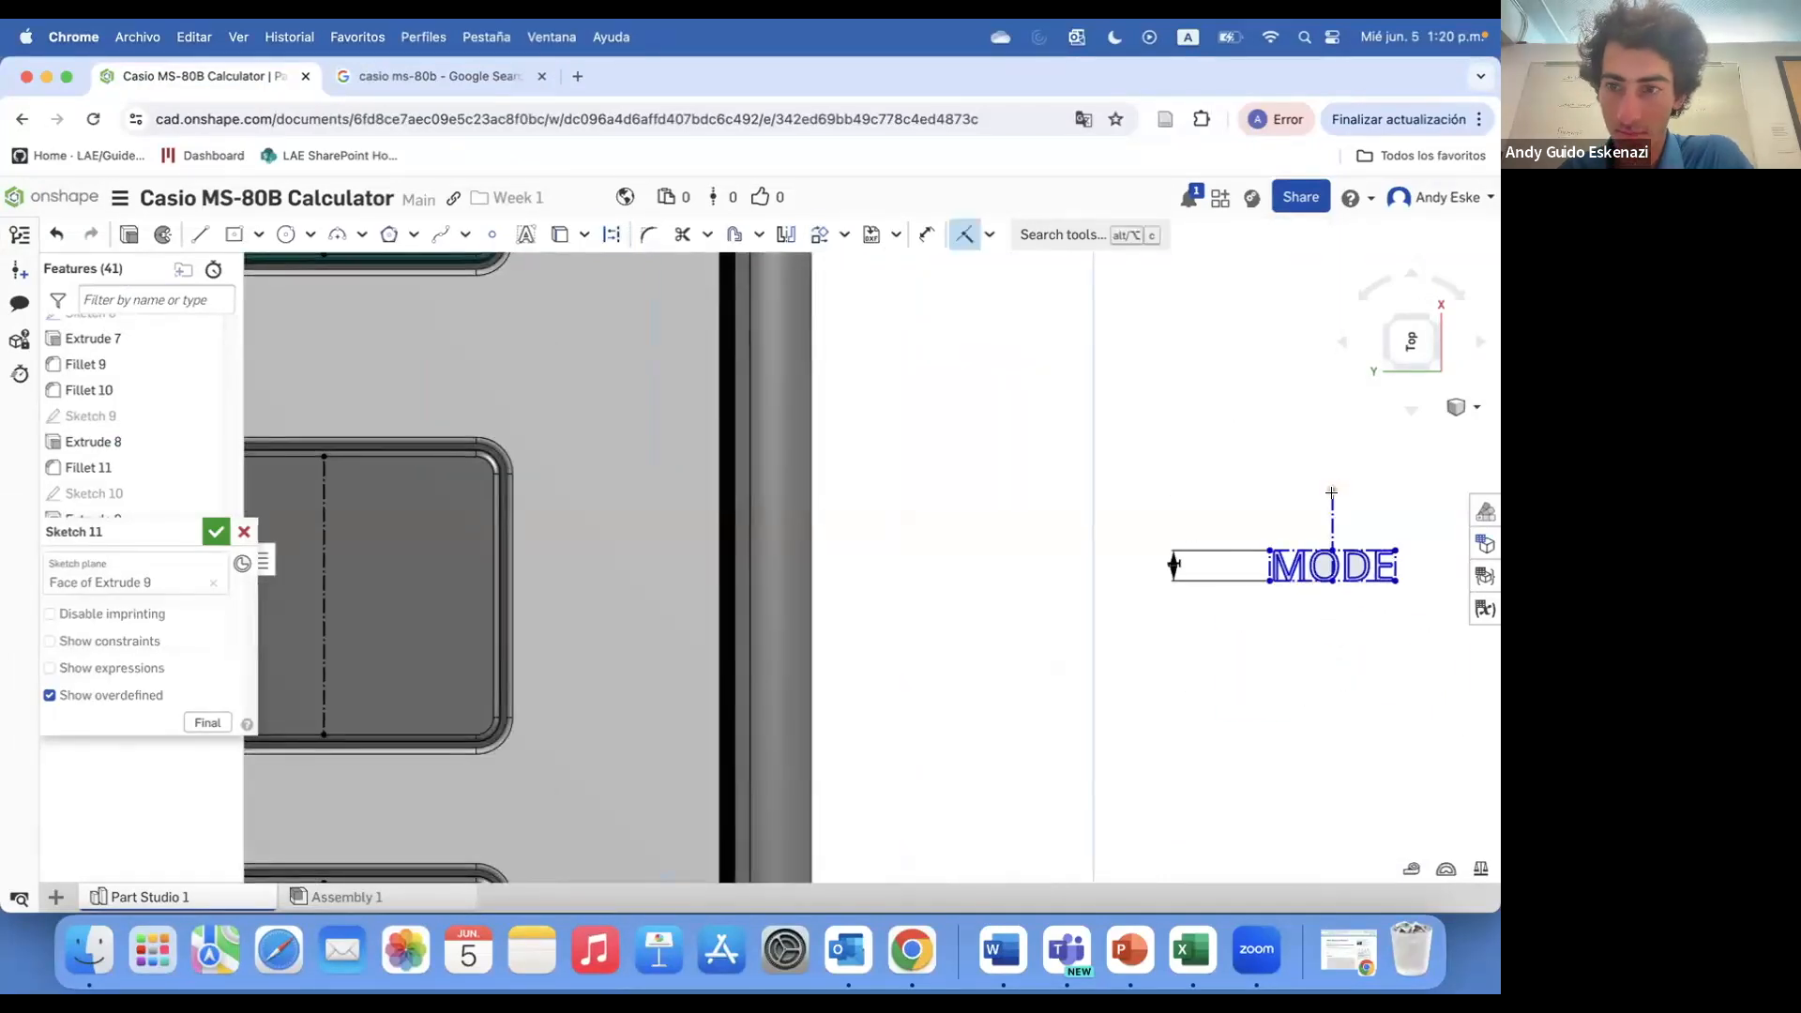
scroll(1362, 560, down, 1)
click(436, 470)
scroll(969, 591, down, 3)
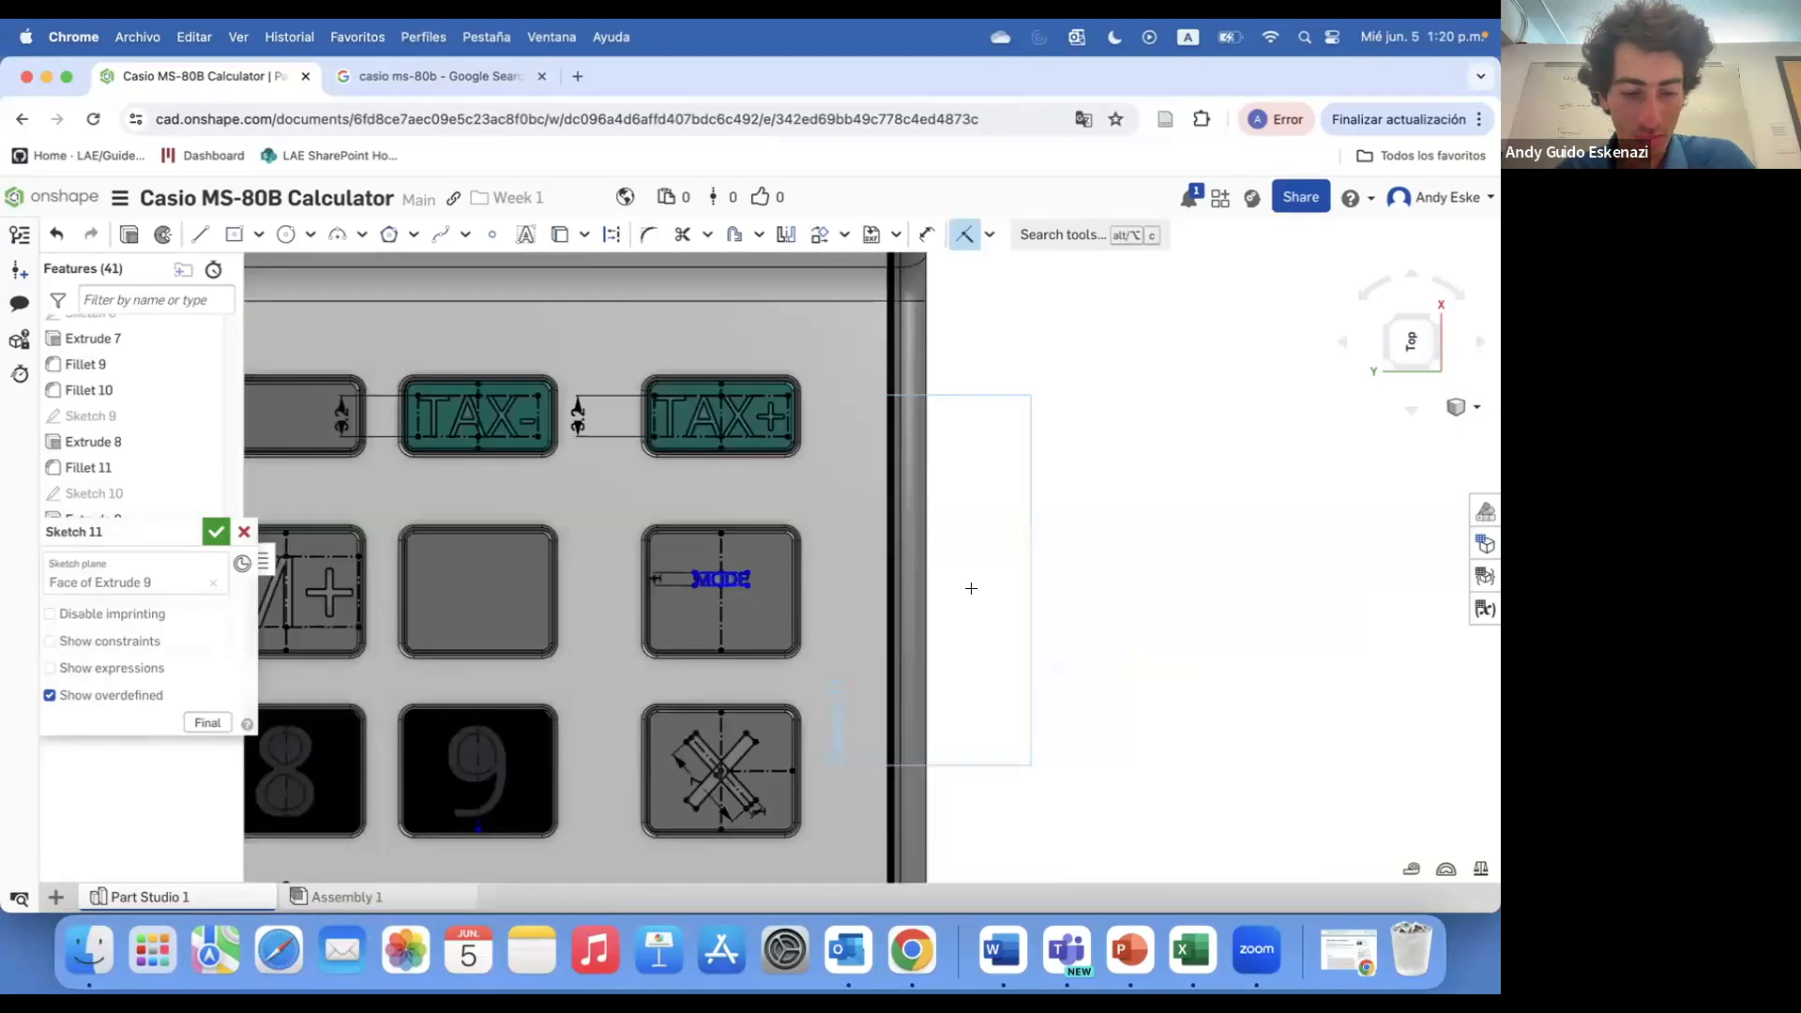
key(super+z)
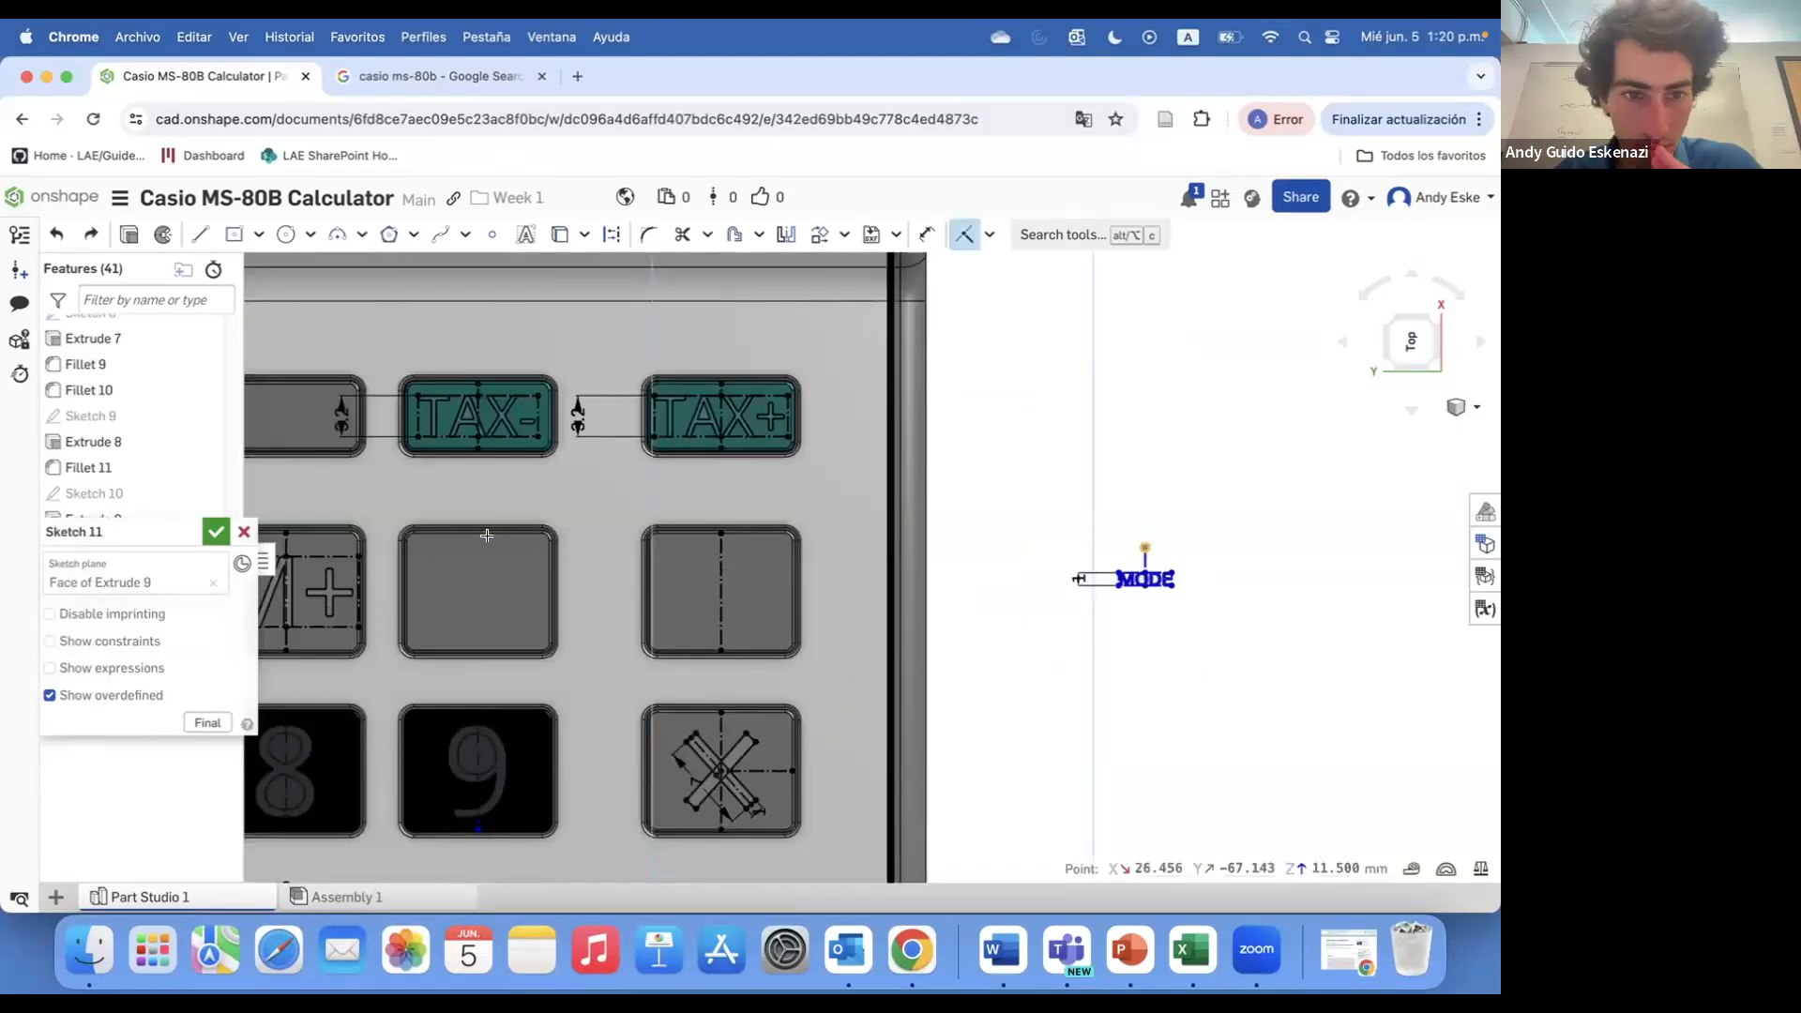
- Attach the pasted MODE label's centreline to the upper-edge midpoint of the blank key beside M+
key(super+y)
scroll(469, 563, up, 5)
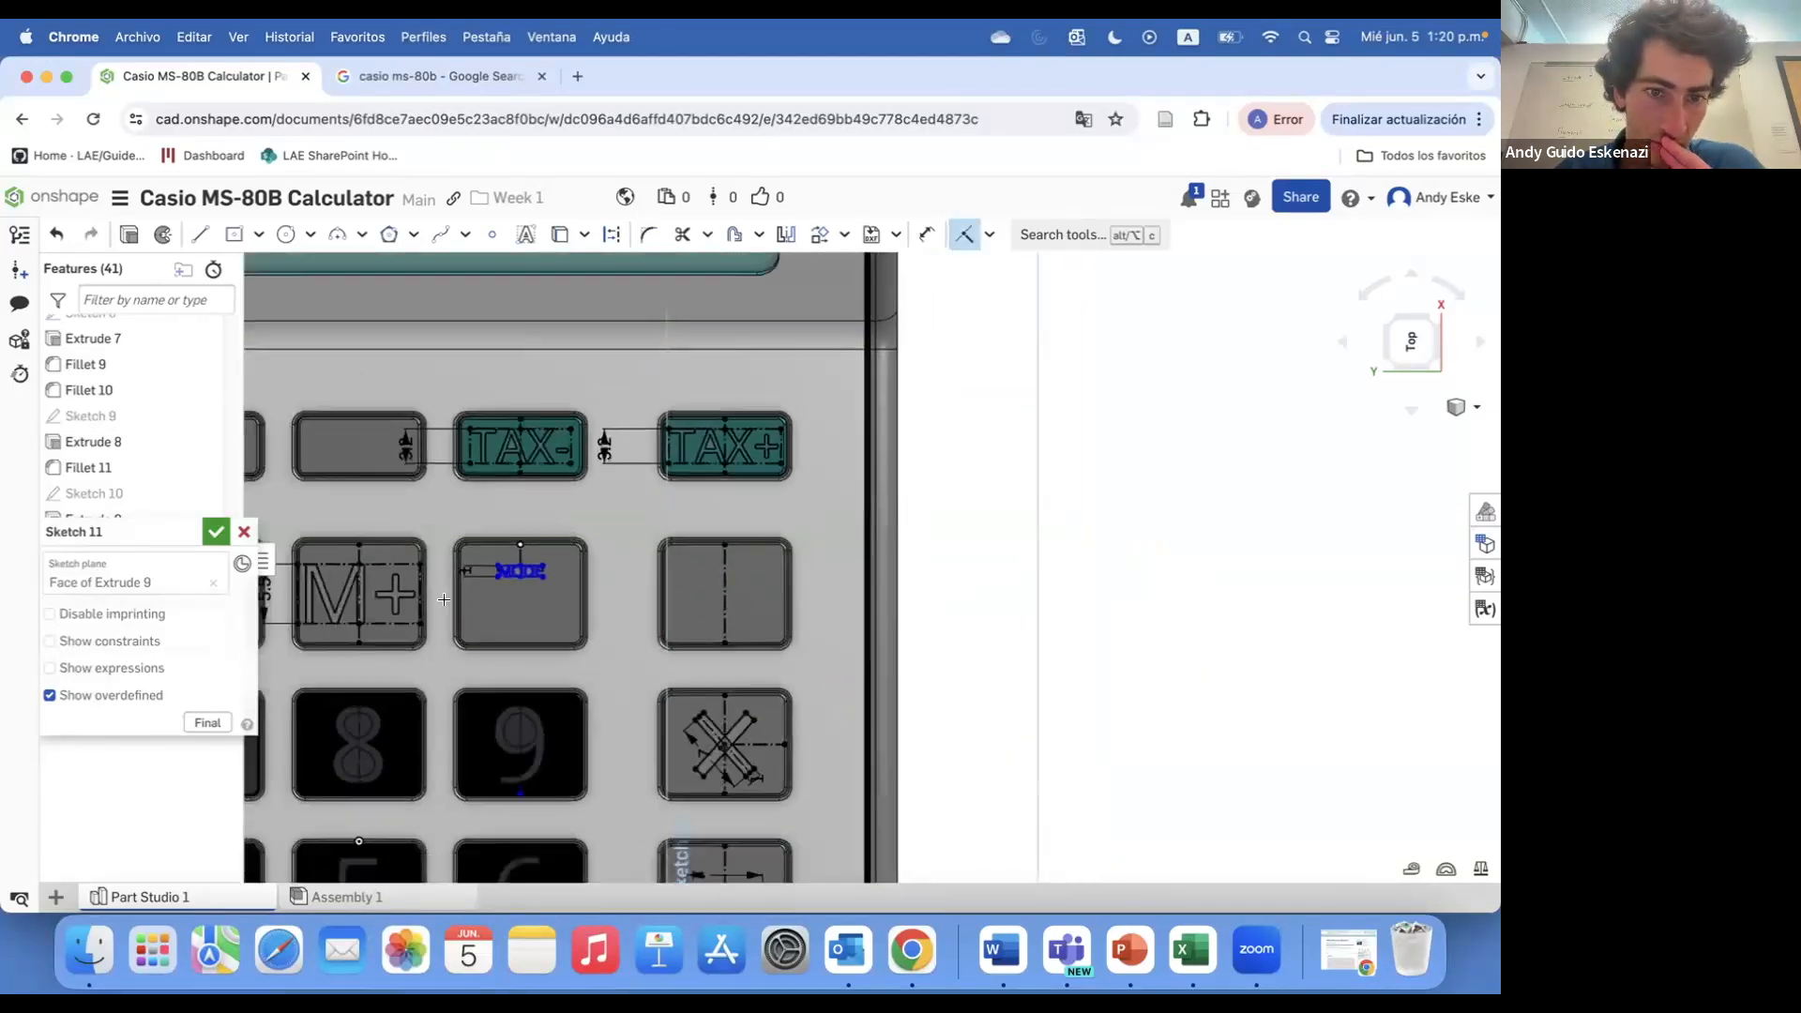
- Change the pasted label's text to SET and set its distance from the key's upper edge to 1 mm
right_click(605, 509)
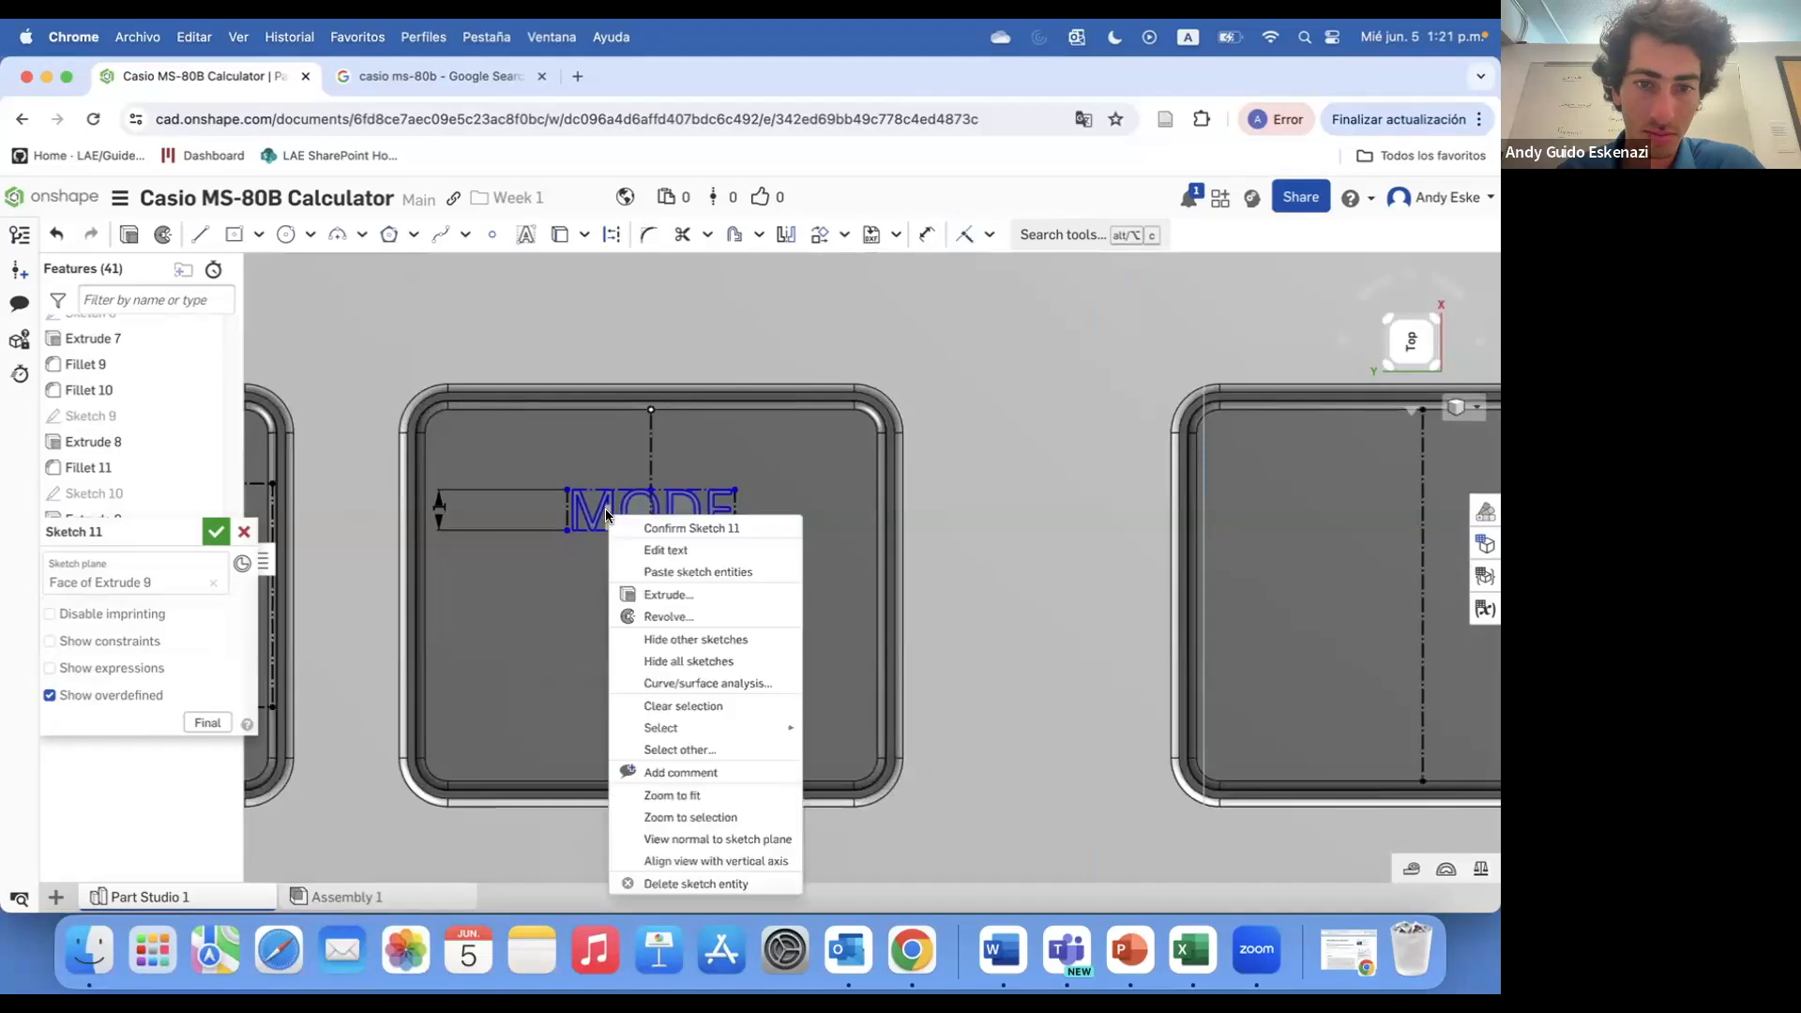
click(655, 548)
click(600, 274)
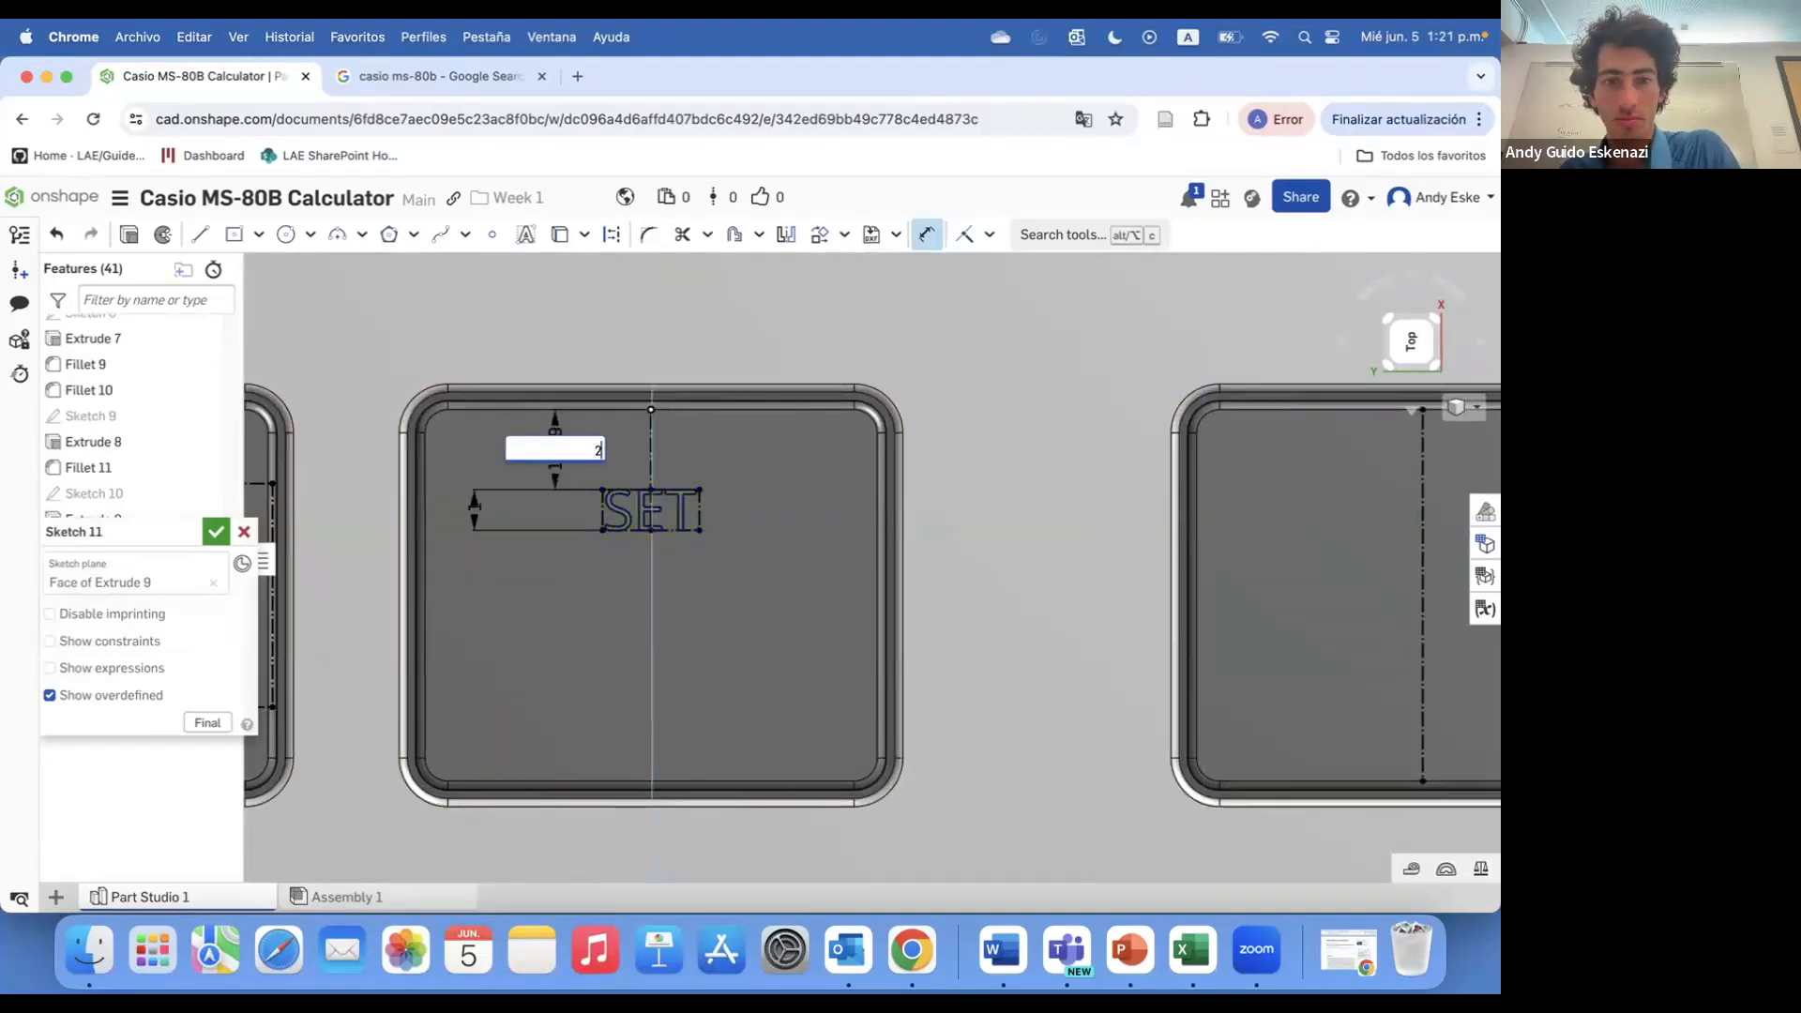
key(Escape)
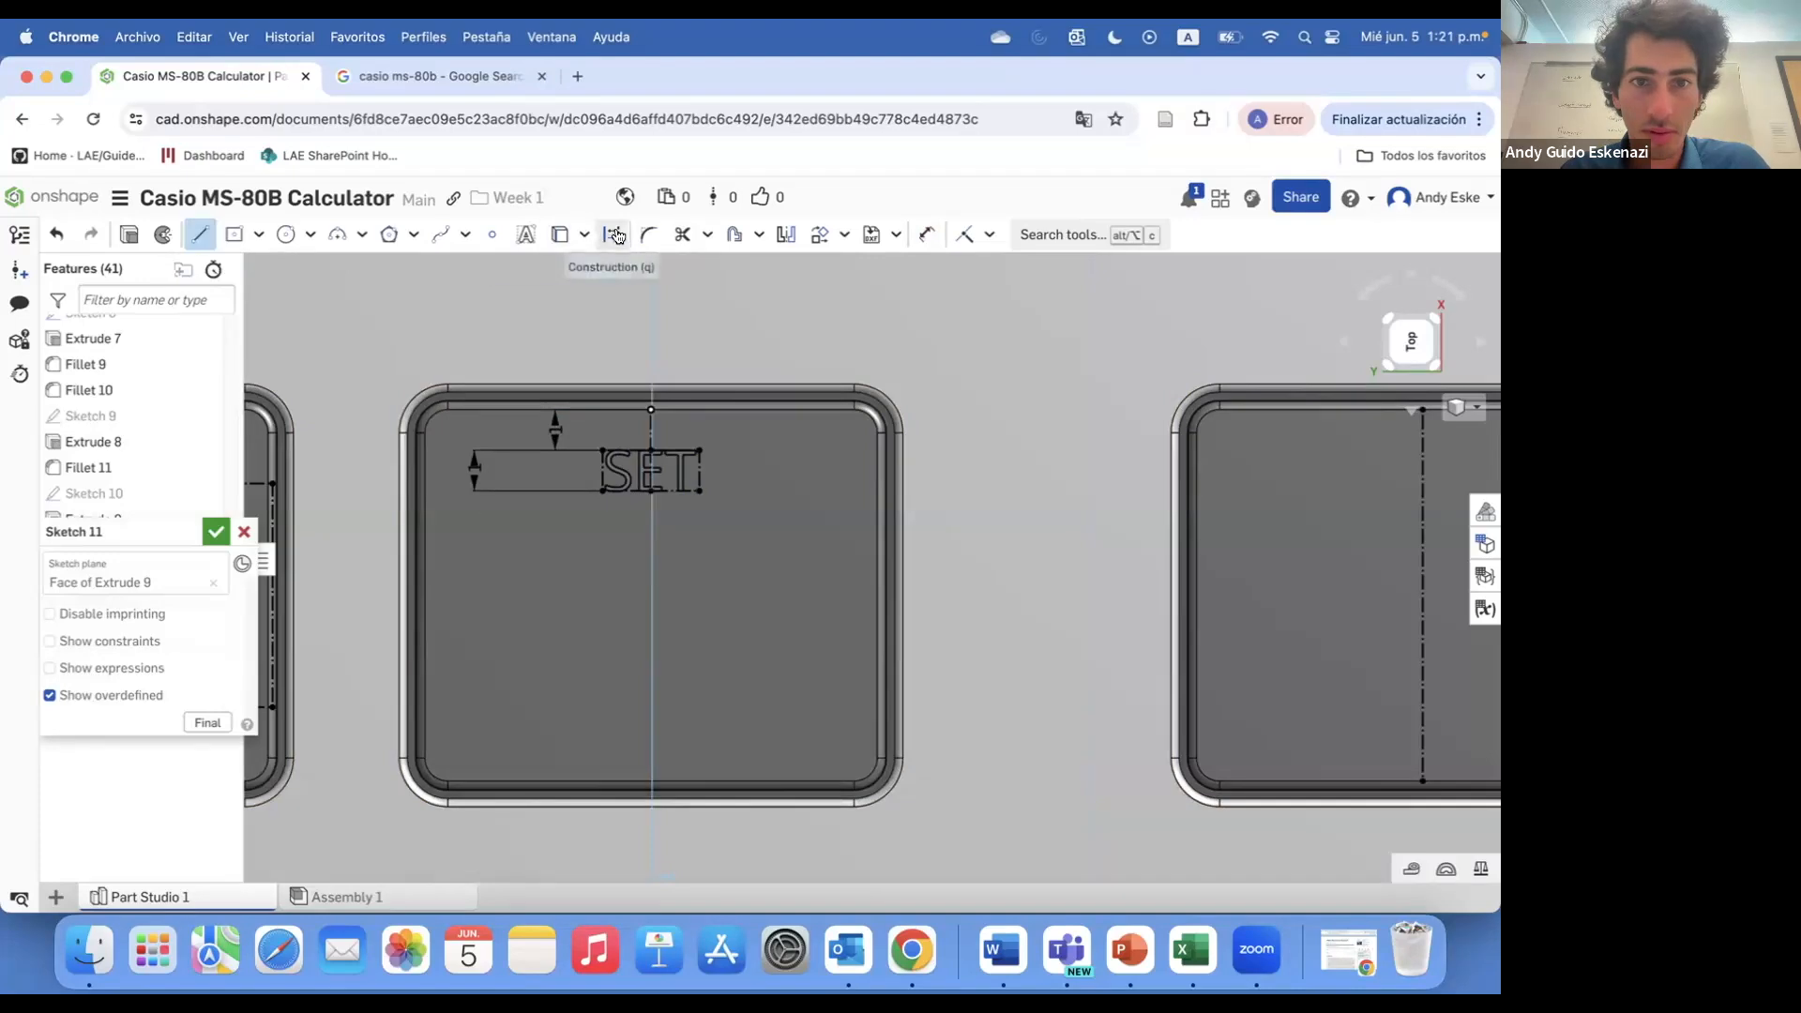
- Draw a construction centreline from the lower edge of the SET label to the midpoint of the key's lower edge
click(650, 490)
click(650, 780)
key(Escape)
- Sketch a closed four-sided slash across the centreline below SET and apply parallel constraints to its sides
right_drag(712, 596, 672, 630)
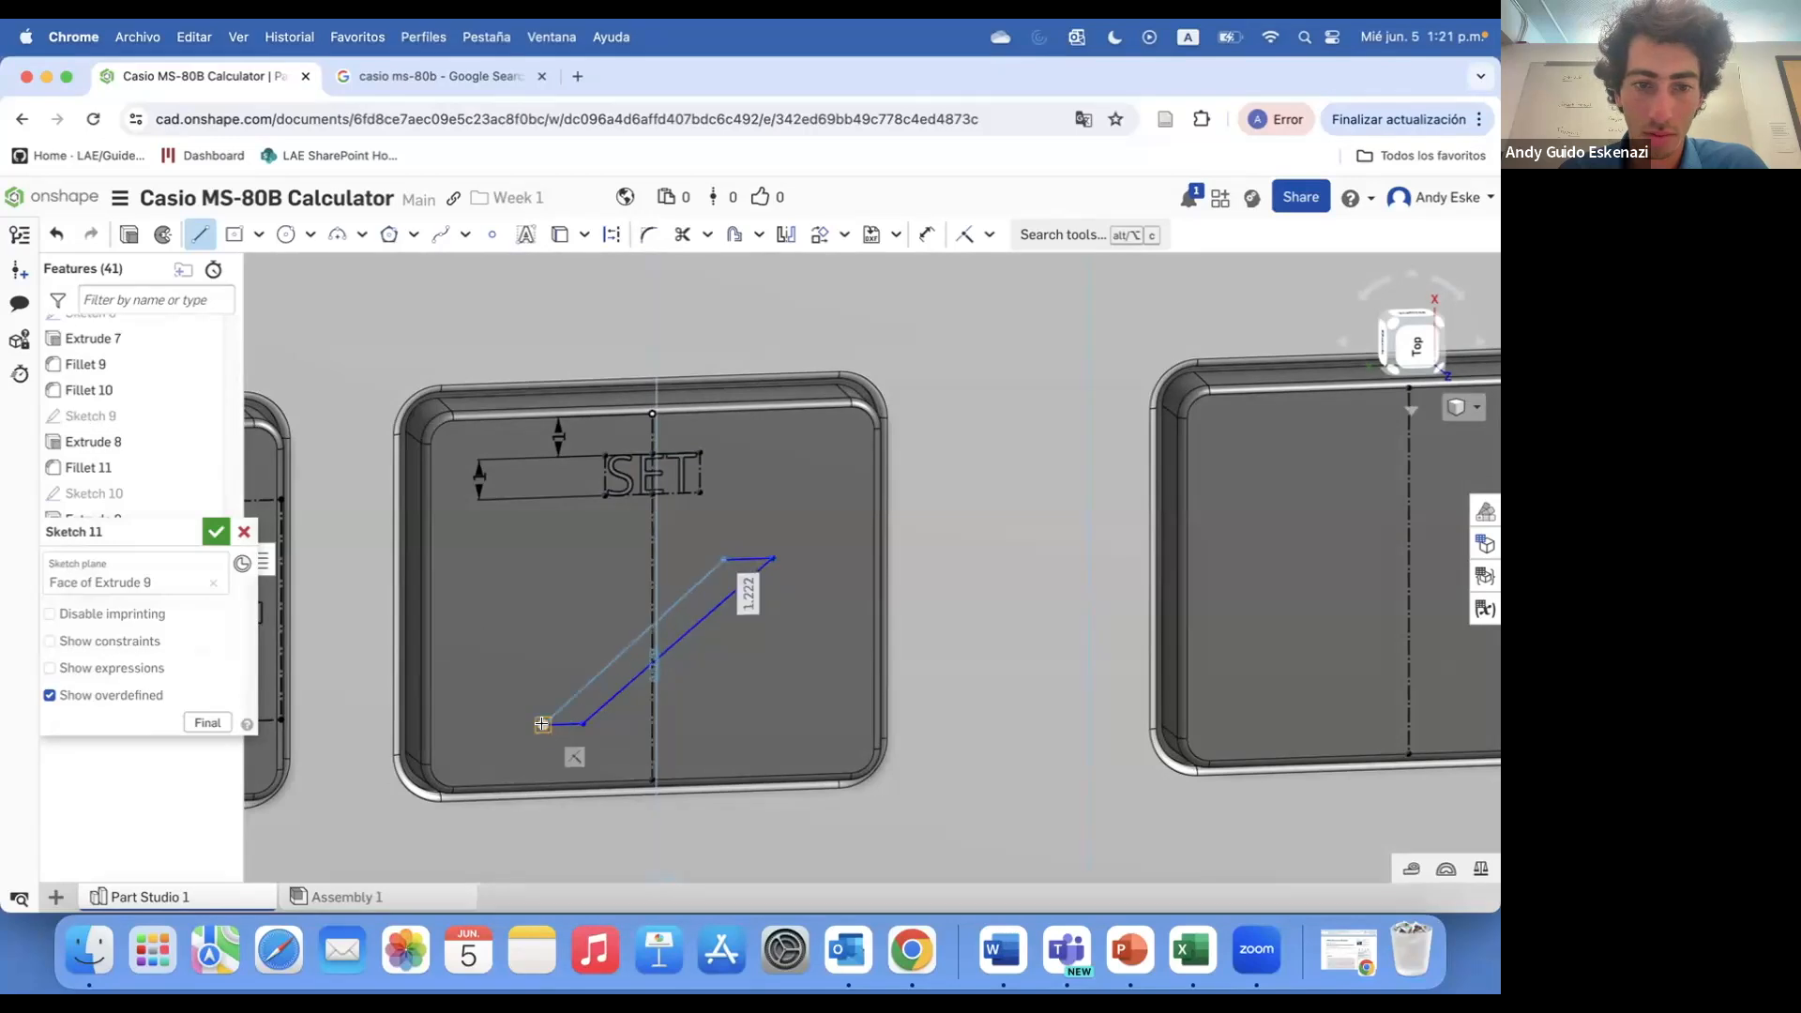
click(542, 724)
click(989, 235)
click(996, 339)
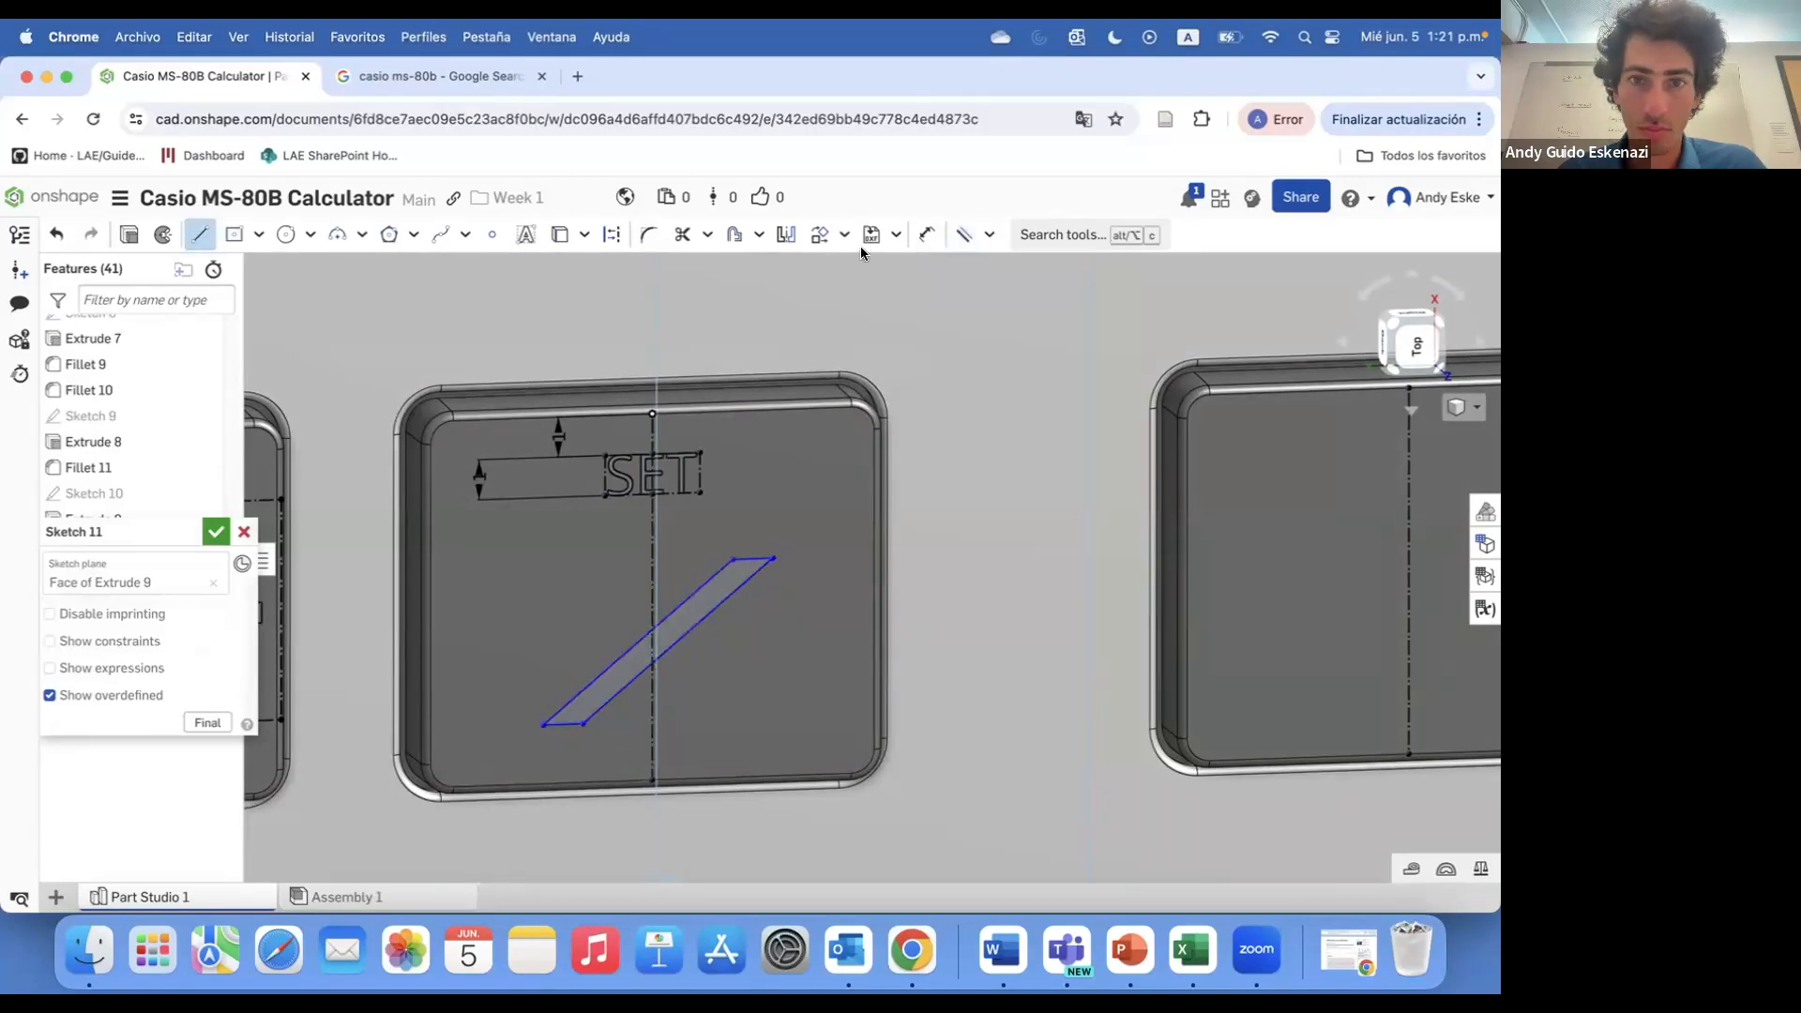
- Draw horizontal construction lines linking the slash's upper and lower ends to the key's centreline
click(611, 235)
click(732, 560)
click(653, 562)
key(Escape)
key(l)
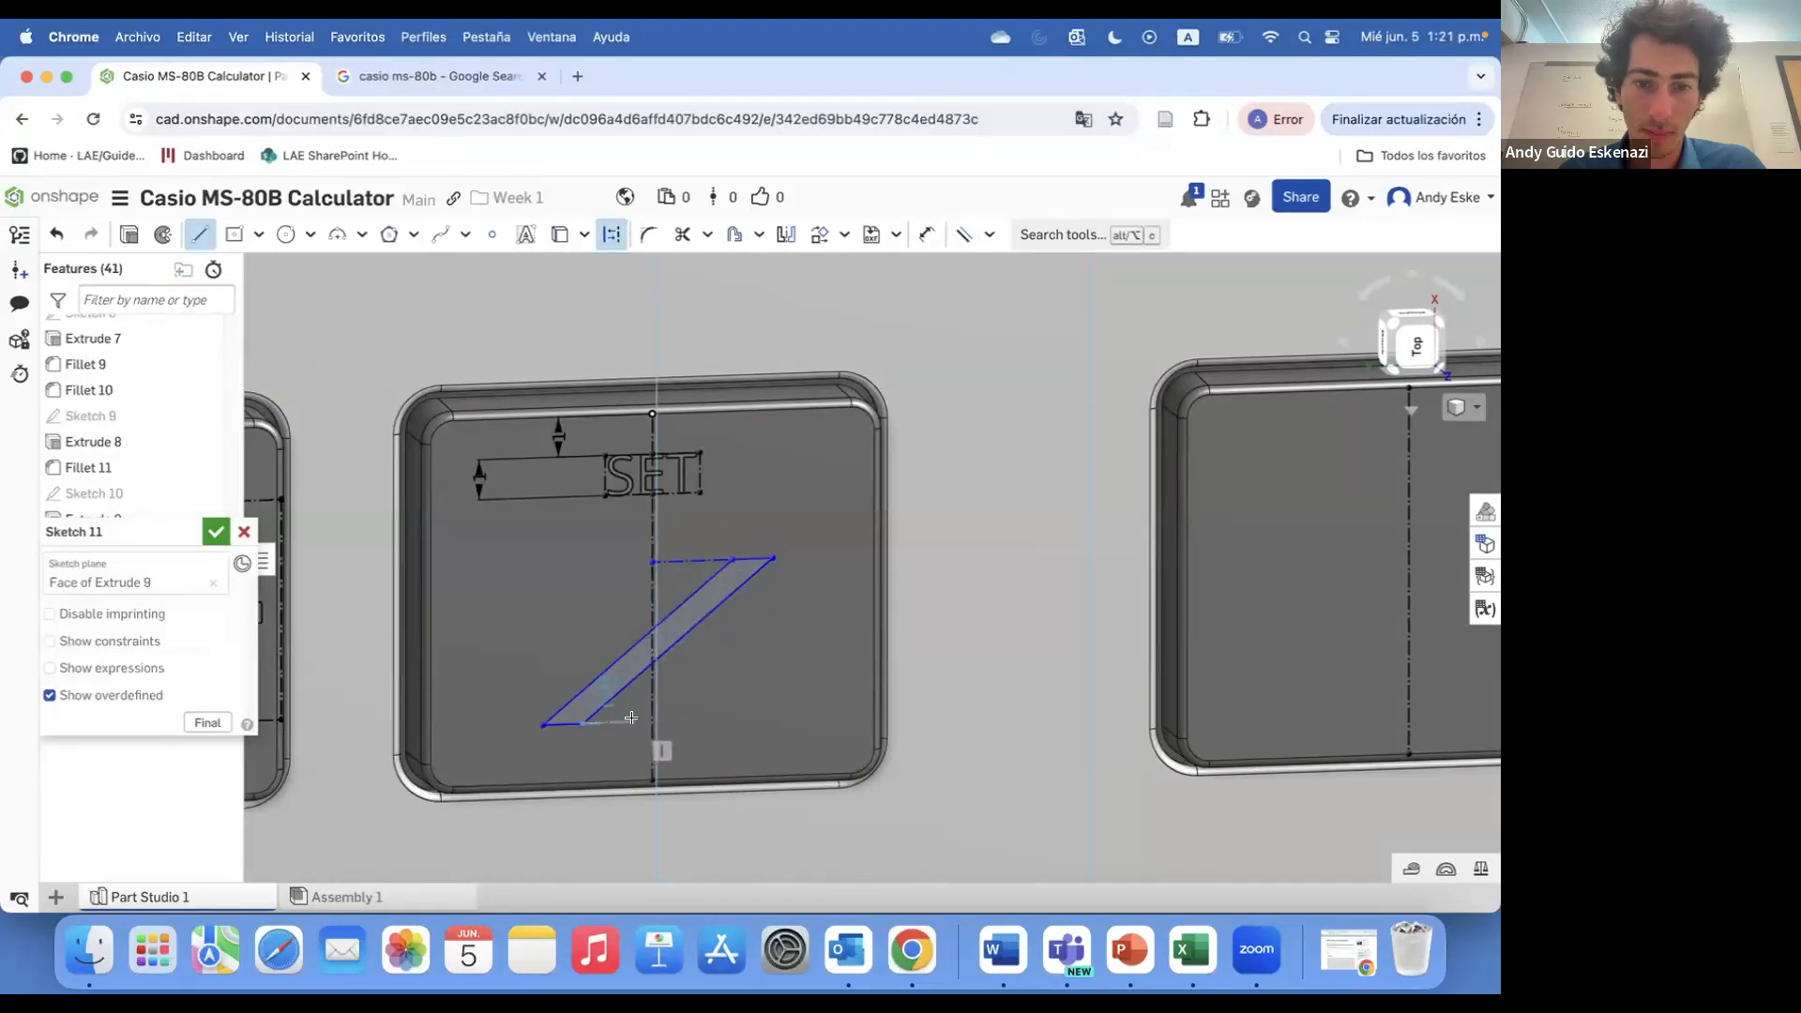
click(654, 722)
key(Escape)
- Set the slash's upper end 1.5 mm below SET and its lower end 1.5 mm above the key's lower edge
right_drag(610, 635, 677, 622)
click(645, 499)
click(616, 543)
key(Return)
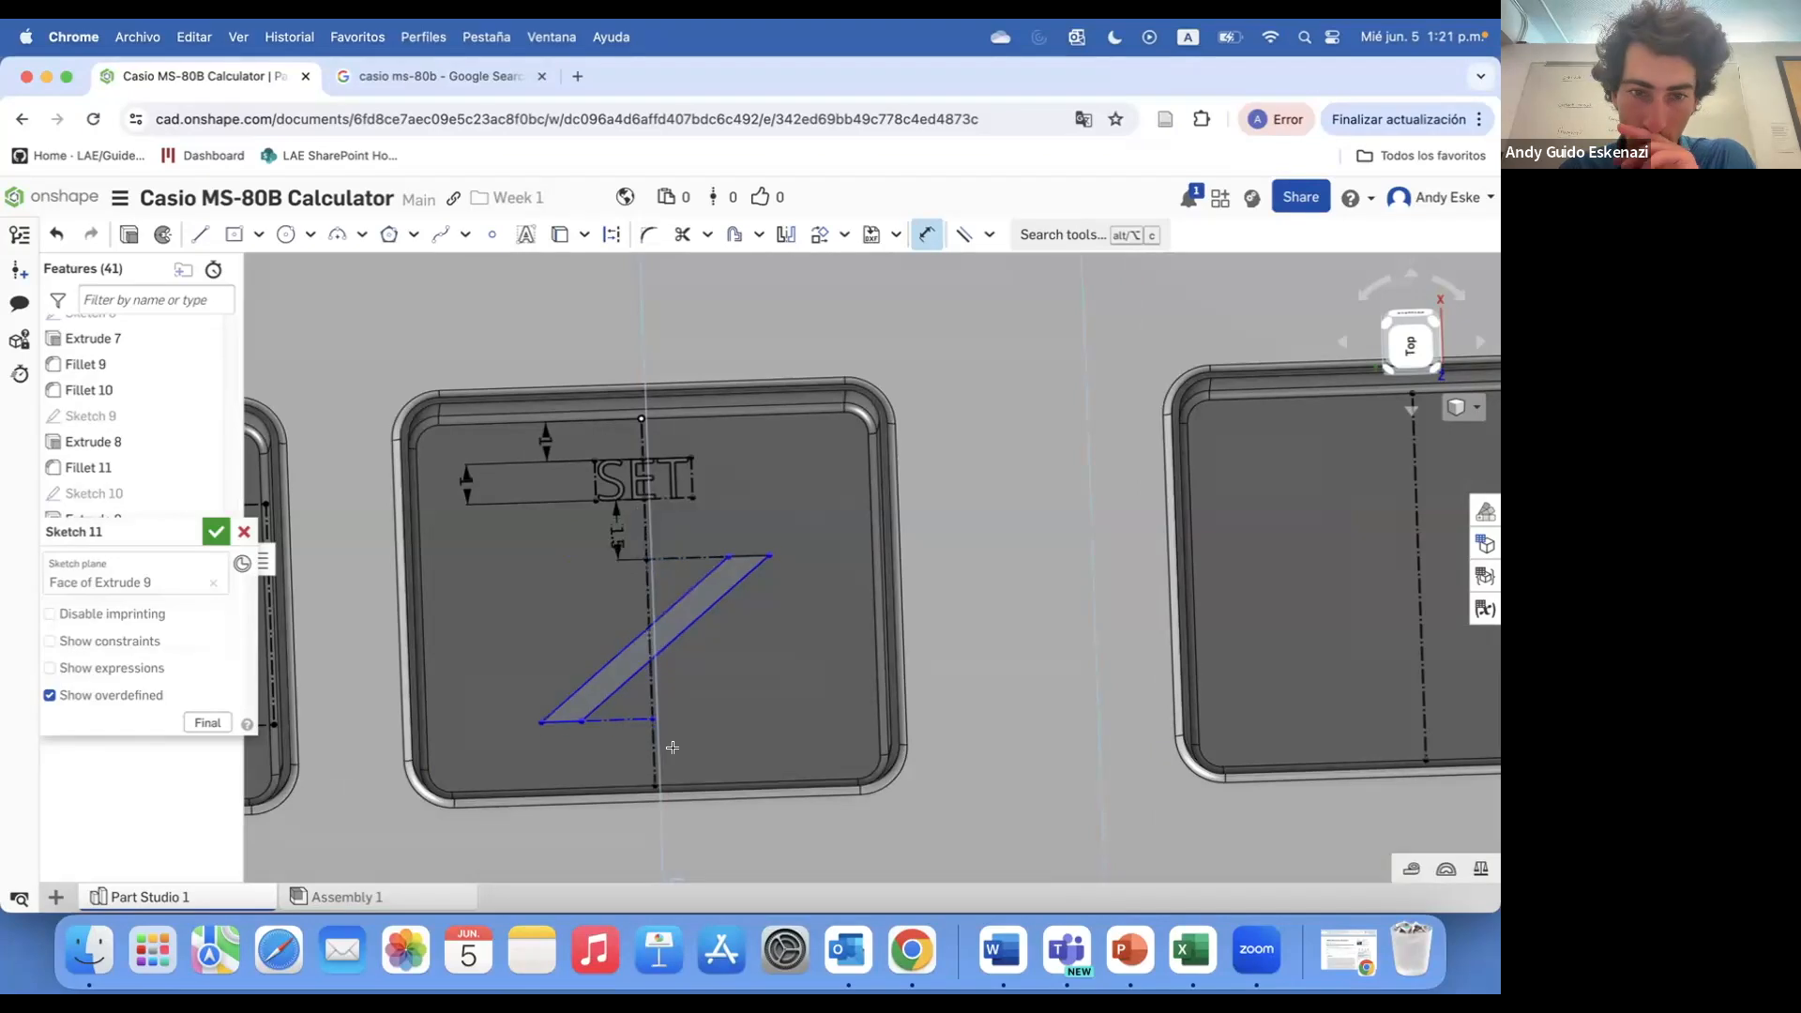
click(652, 718)
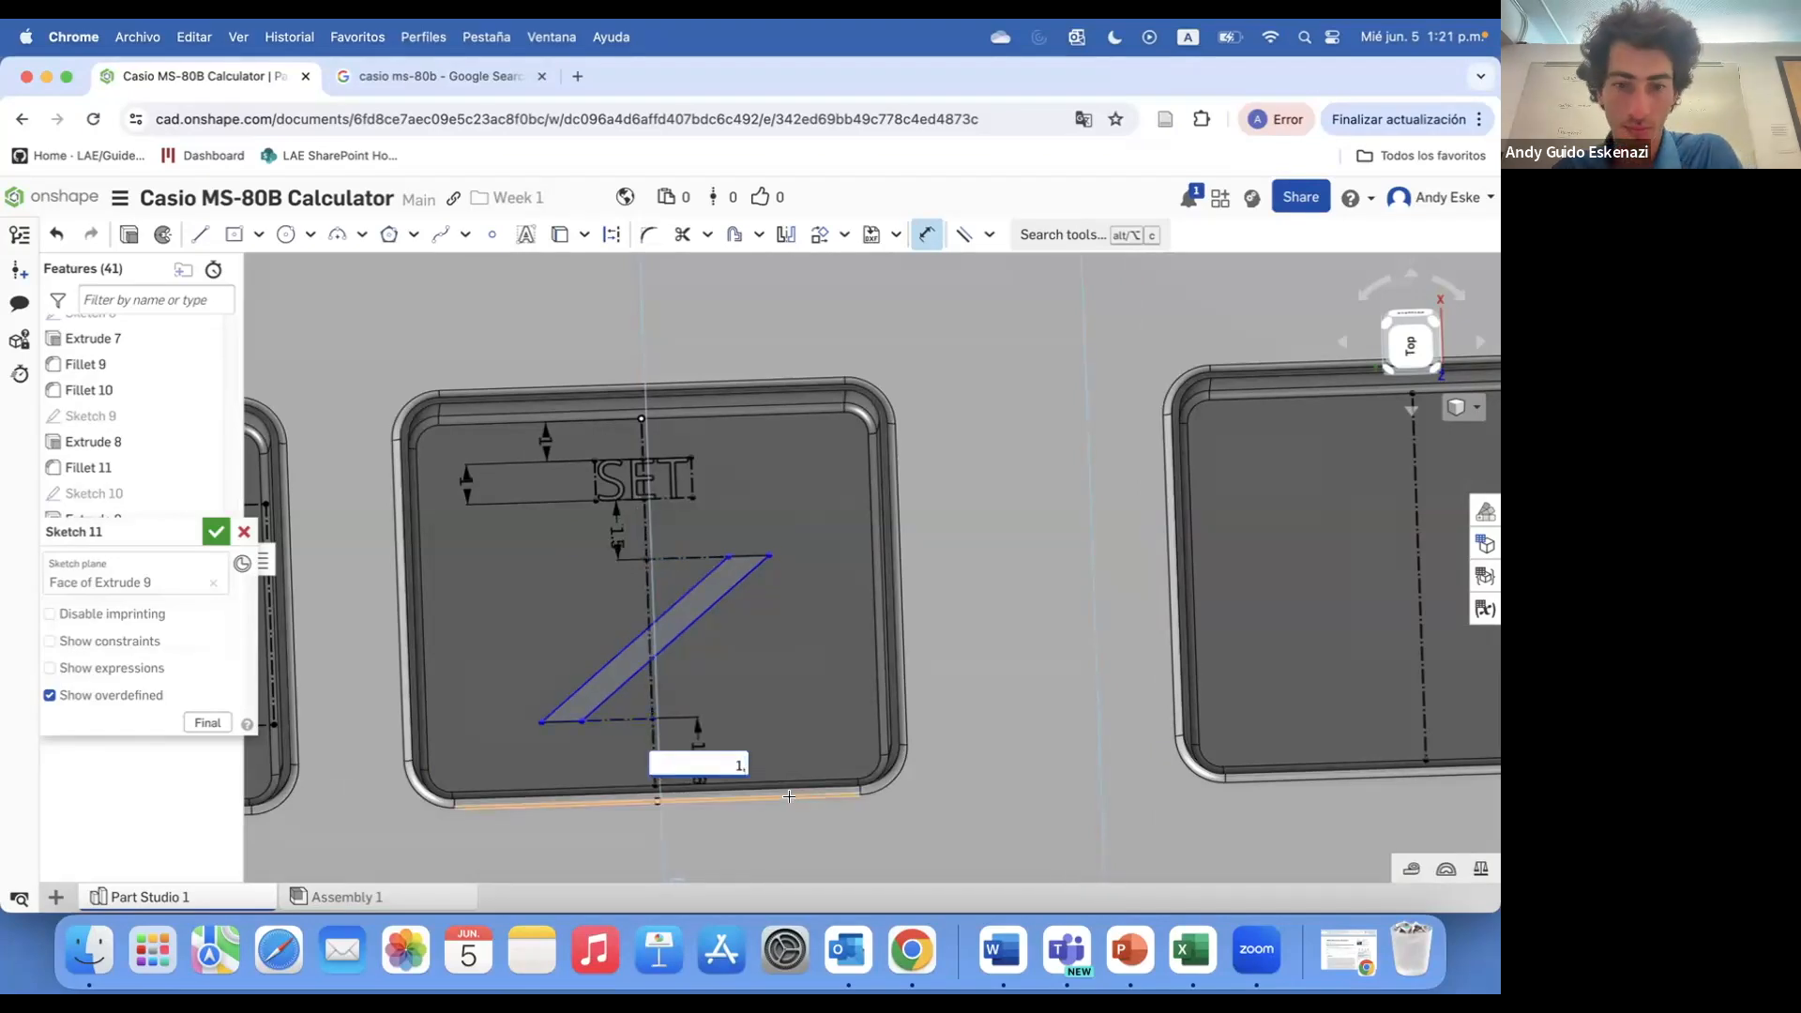
scroll(740, 656, down, 2)
- Set the slash's upper end 2 mm from the centreline and its width to 1 mm
scroll(688, 682, up, 3)
click(678, 548)
click(681, 516)
click(755, 541)
click(763, 498)
text(1)
key(Return)
- Apply equal constraints so the slash's lower edge and its offset from the centreline match those at the upper end
scroll(575, 727, up, 3)
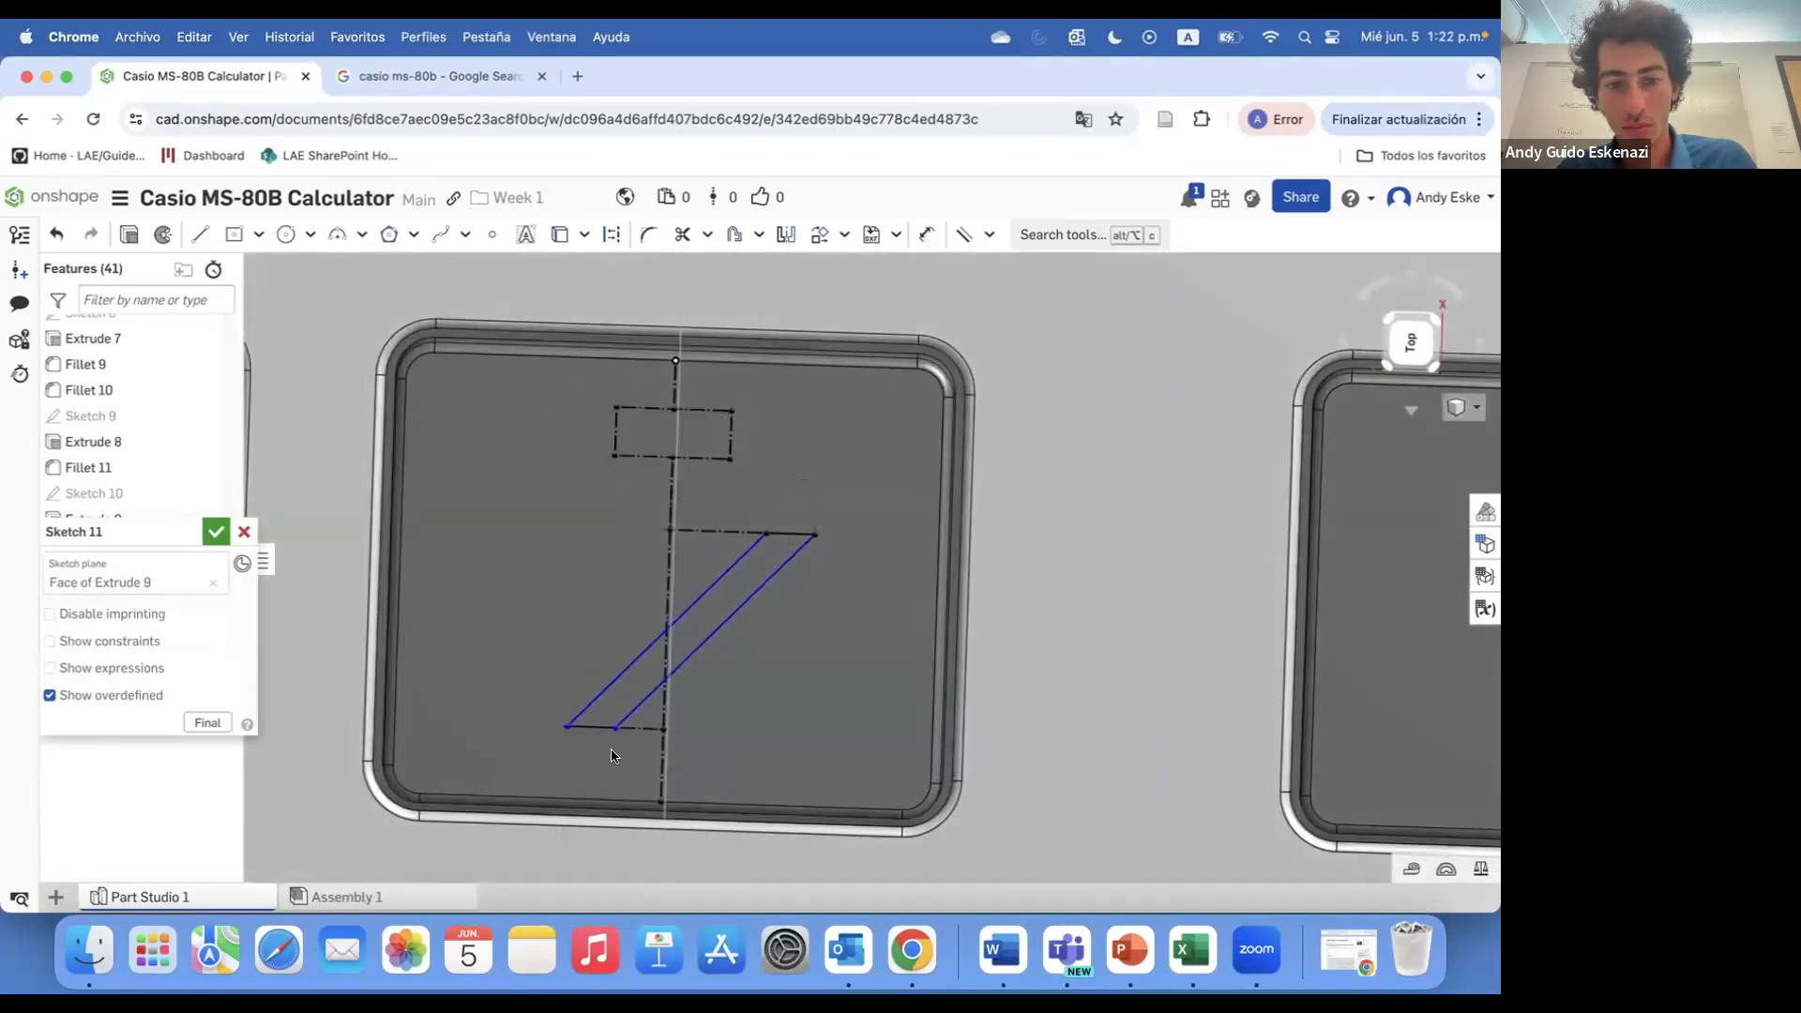
key(e)
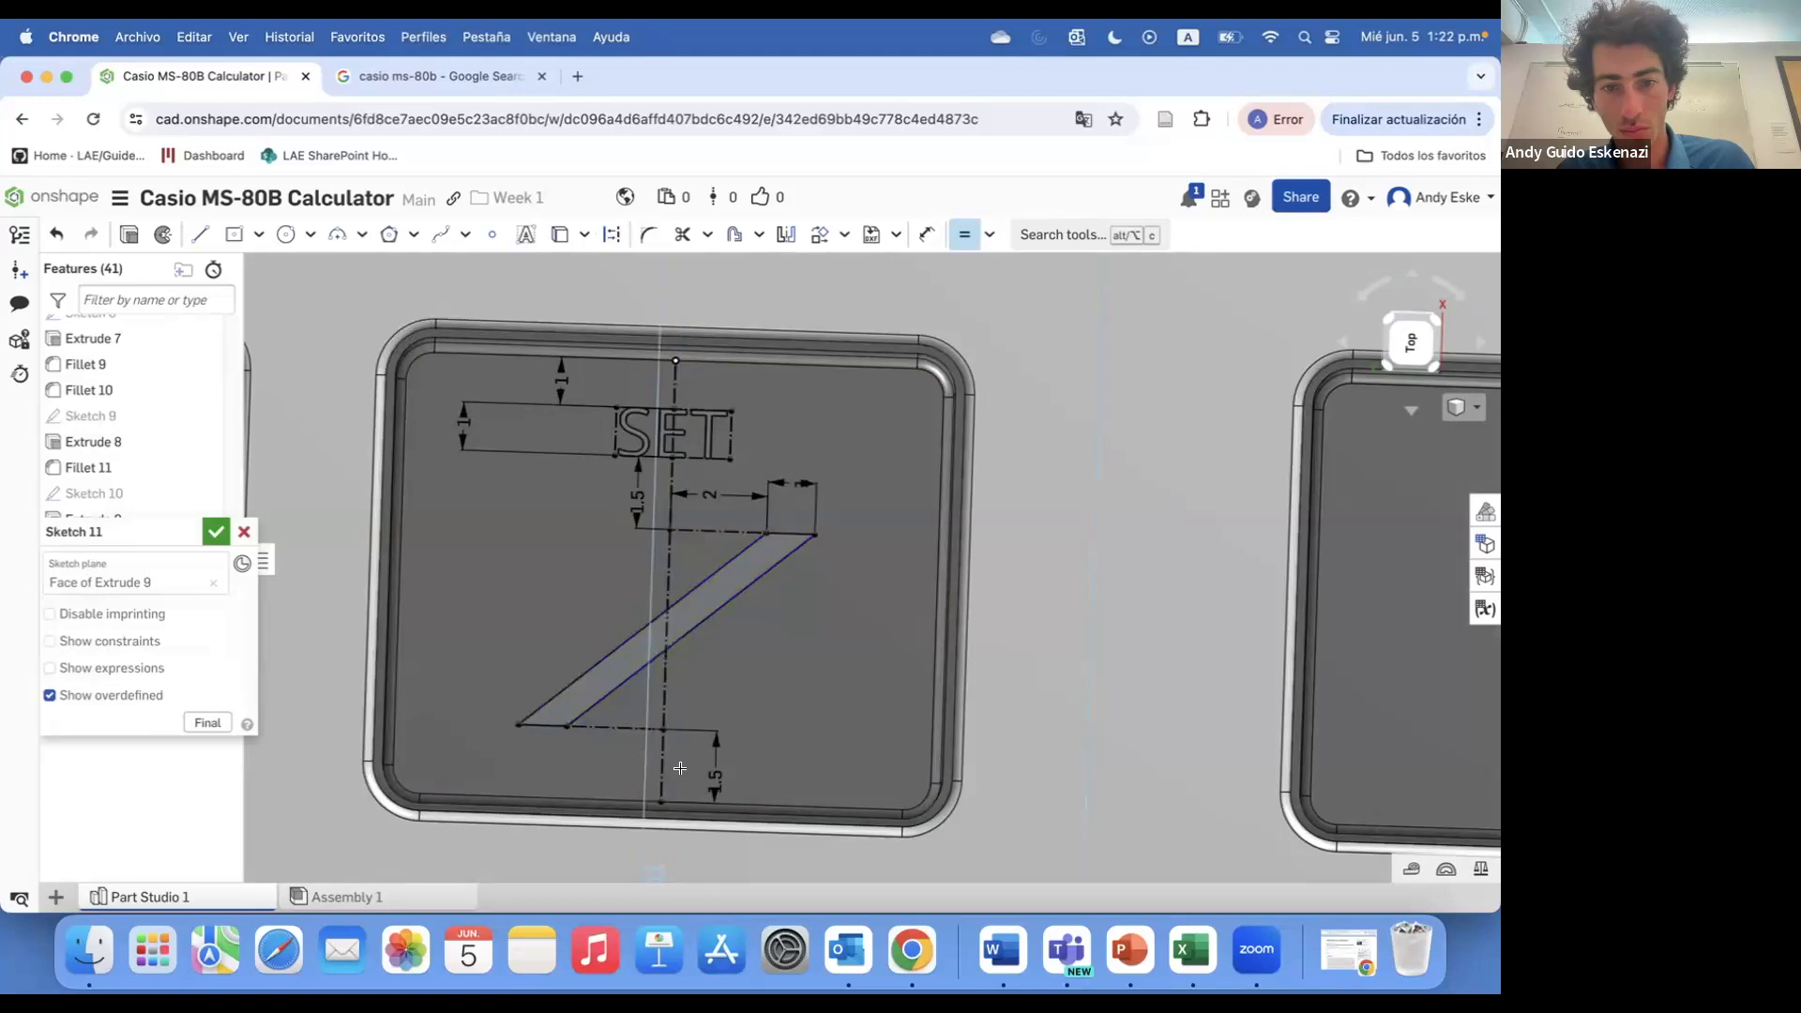
key(Escape)
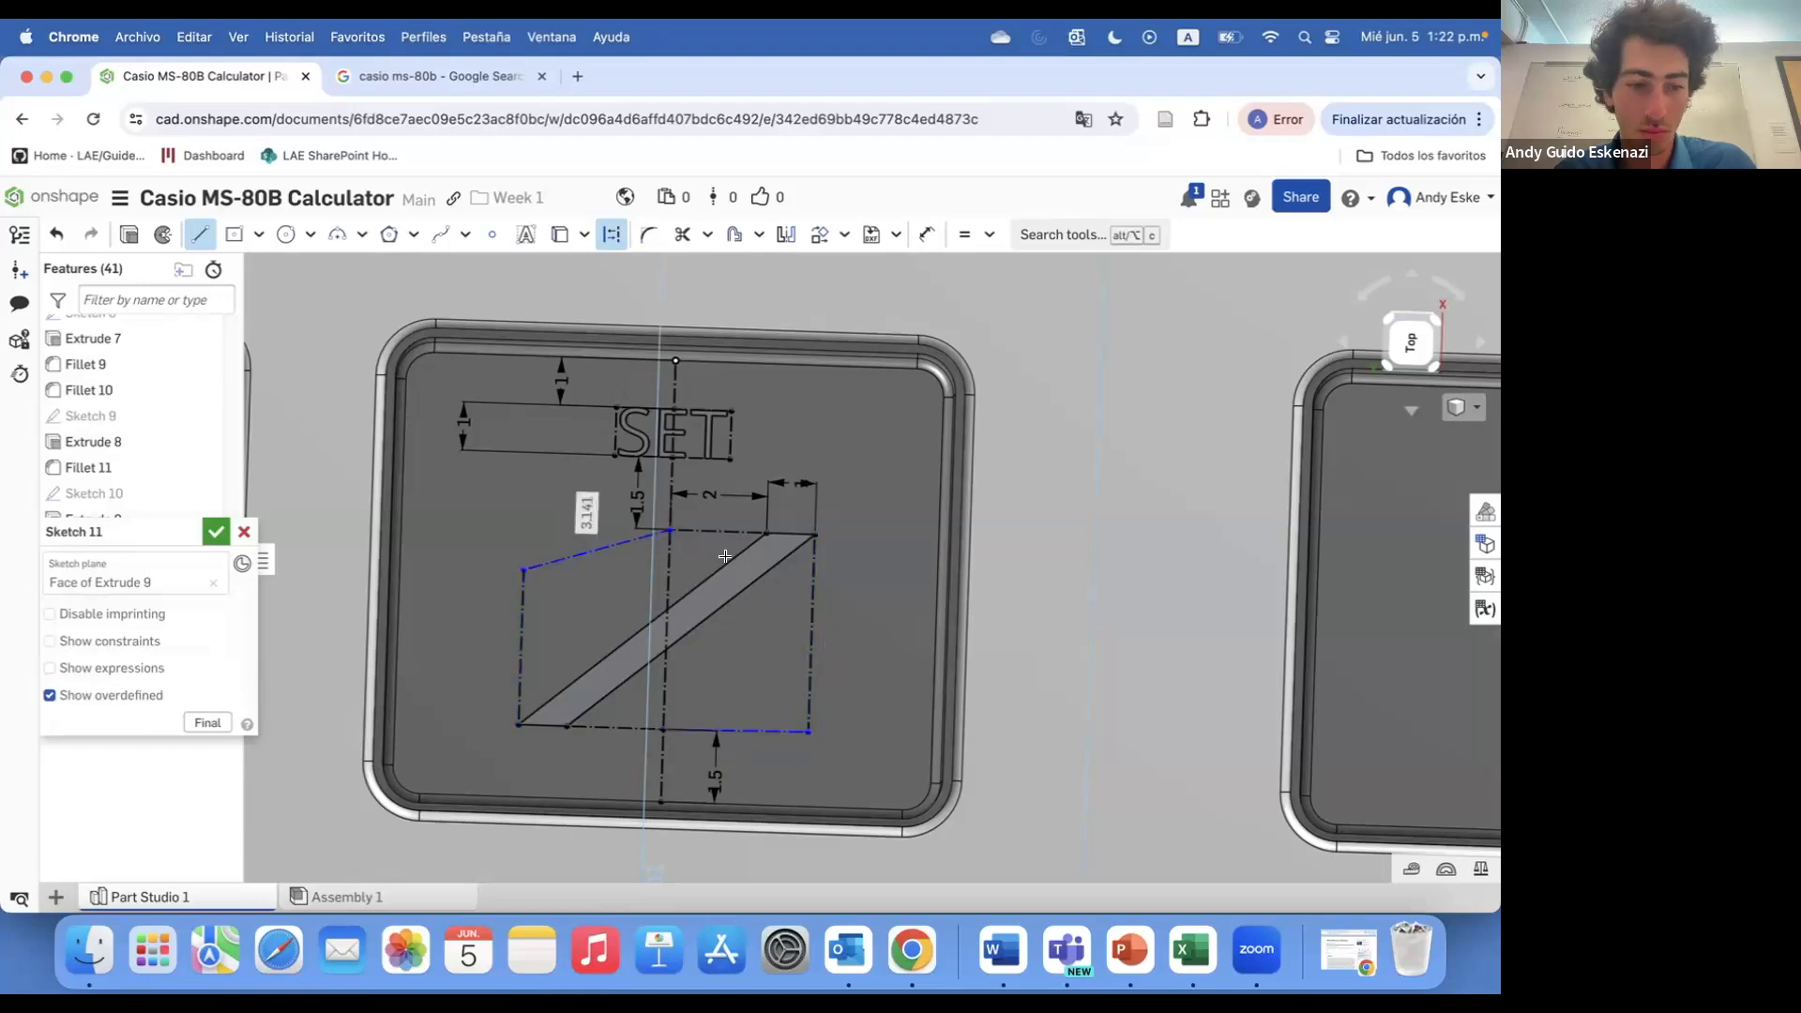
- Enclose the slash in a box of construction lines and square it up with perpendicular constraints
click(988, 235)
click(1022, 480)
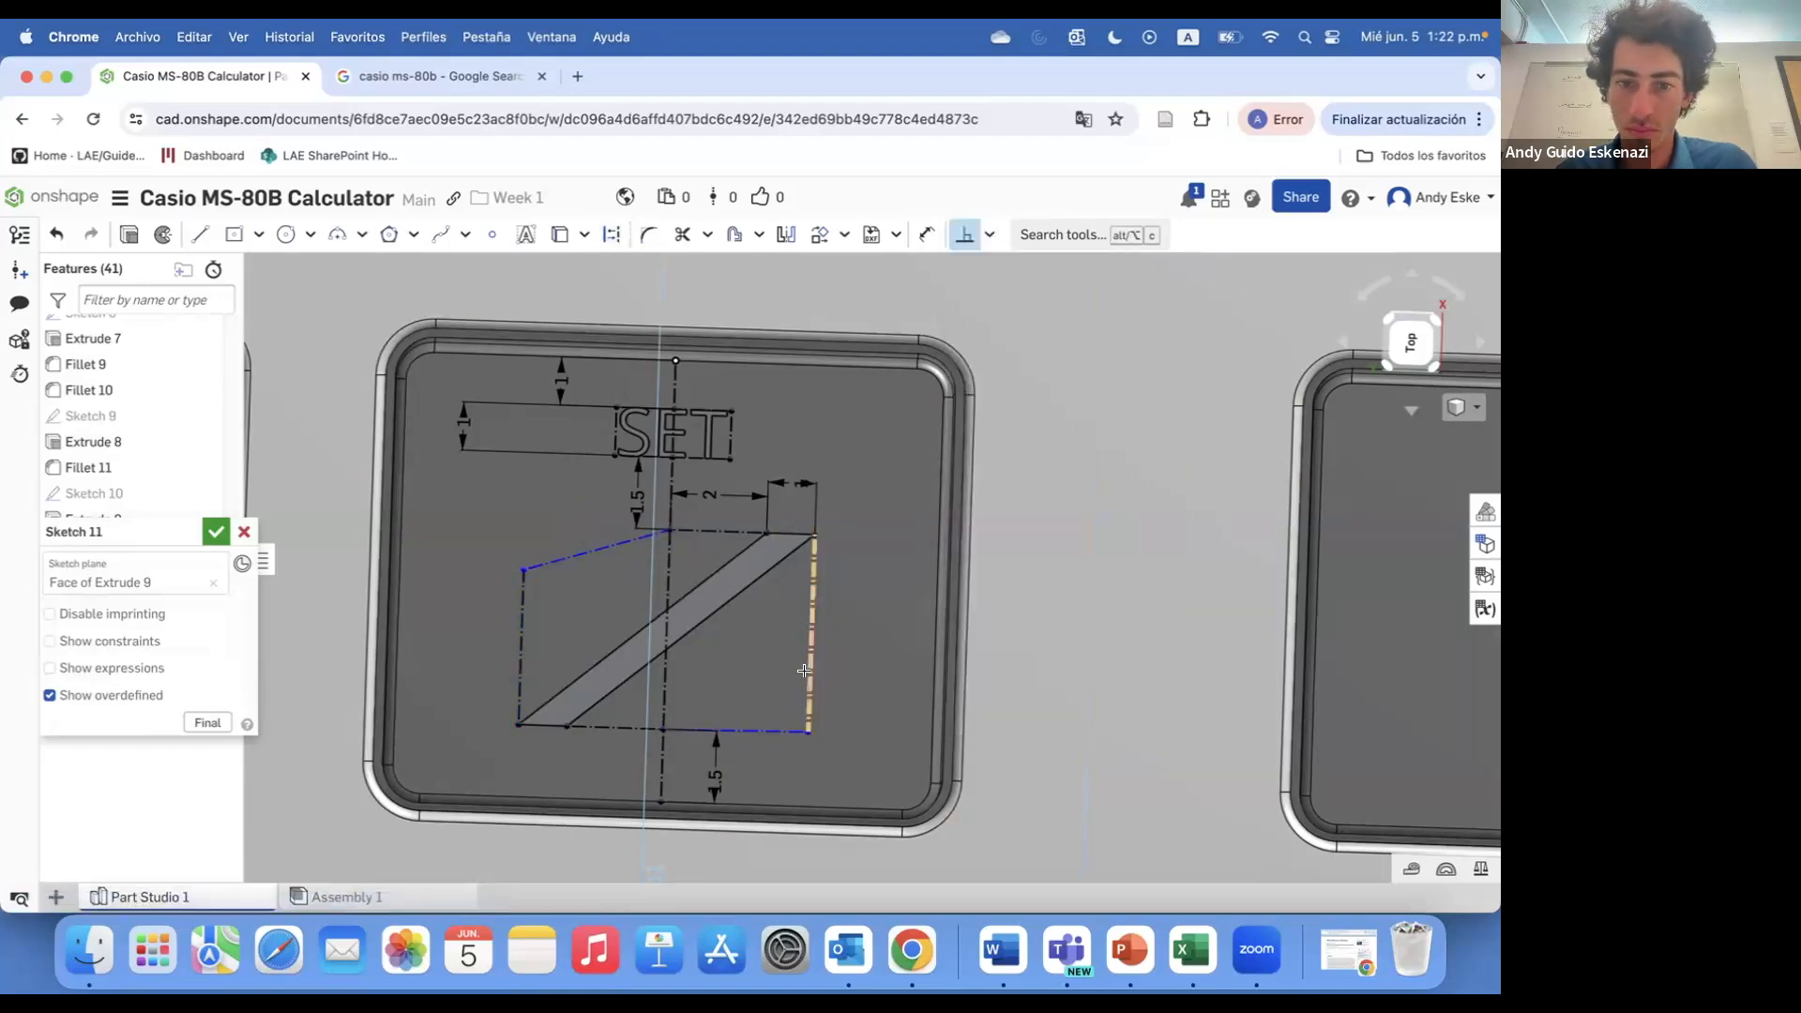
click(664, 572)
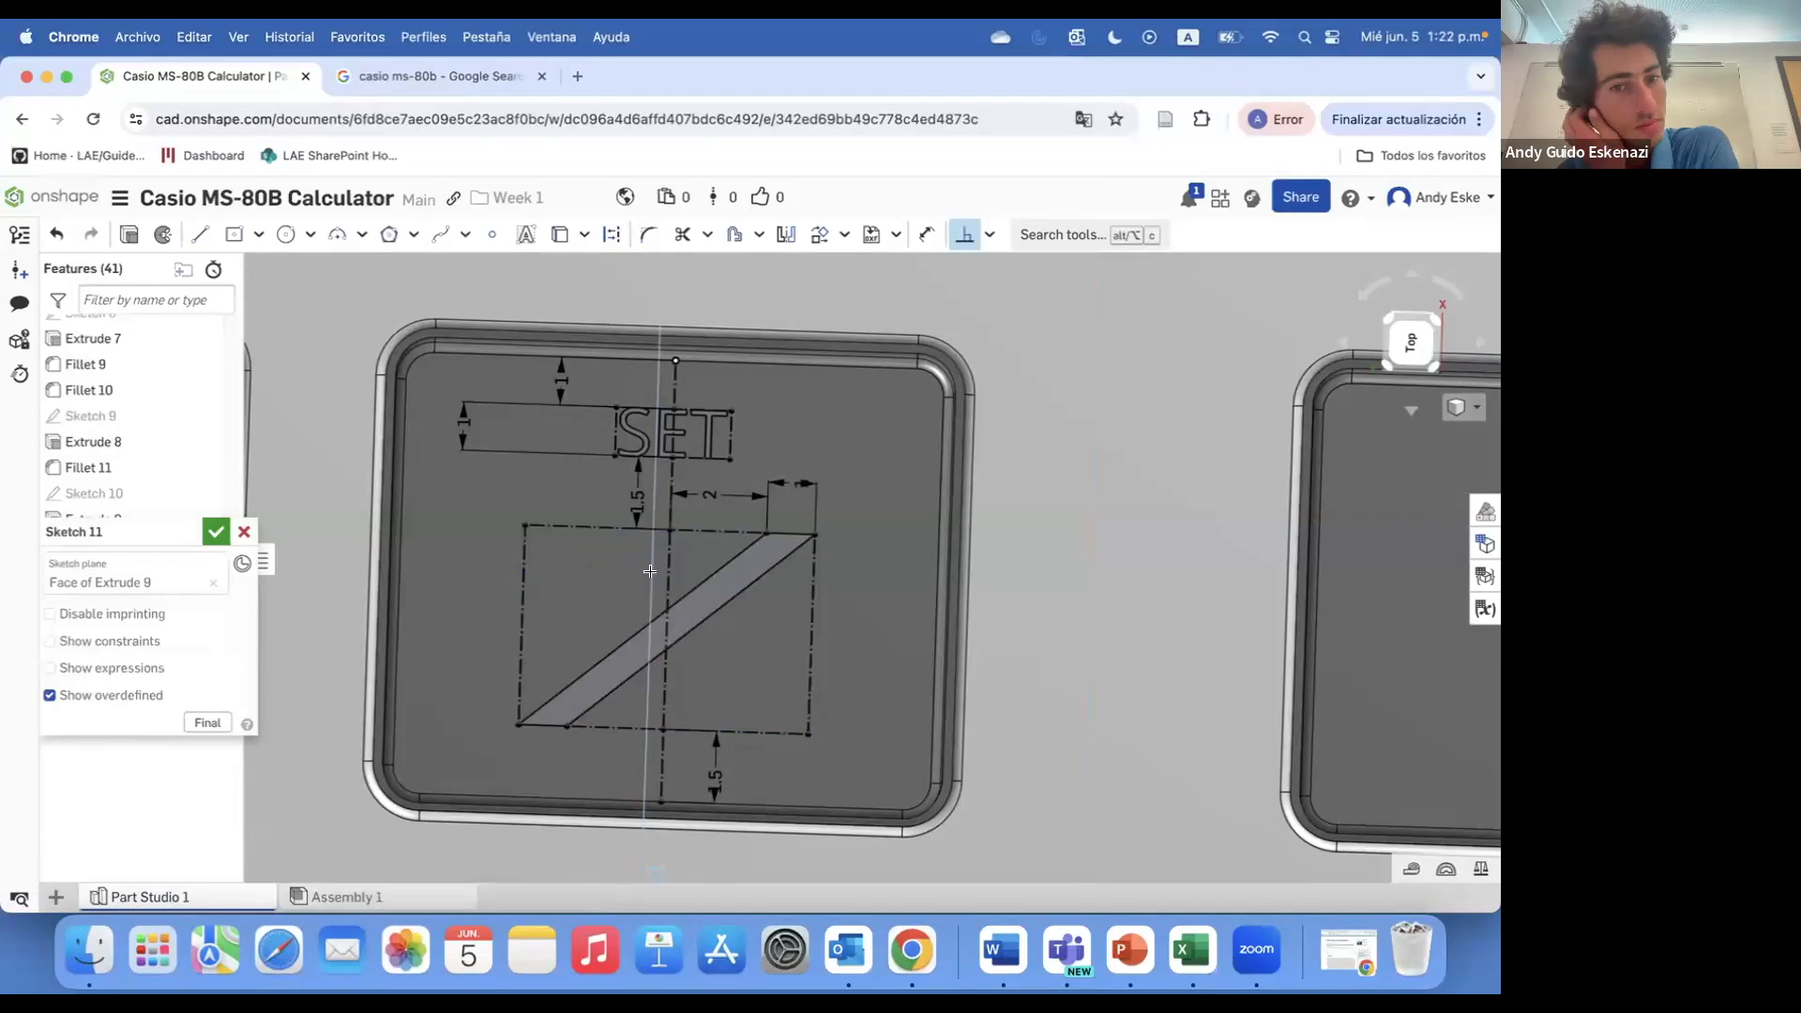
- Draw a vertical construction line on each side of the slash, linking it to the box's upper and lower edges
click(199, 234)
click(738, 592)
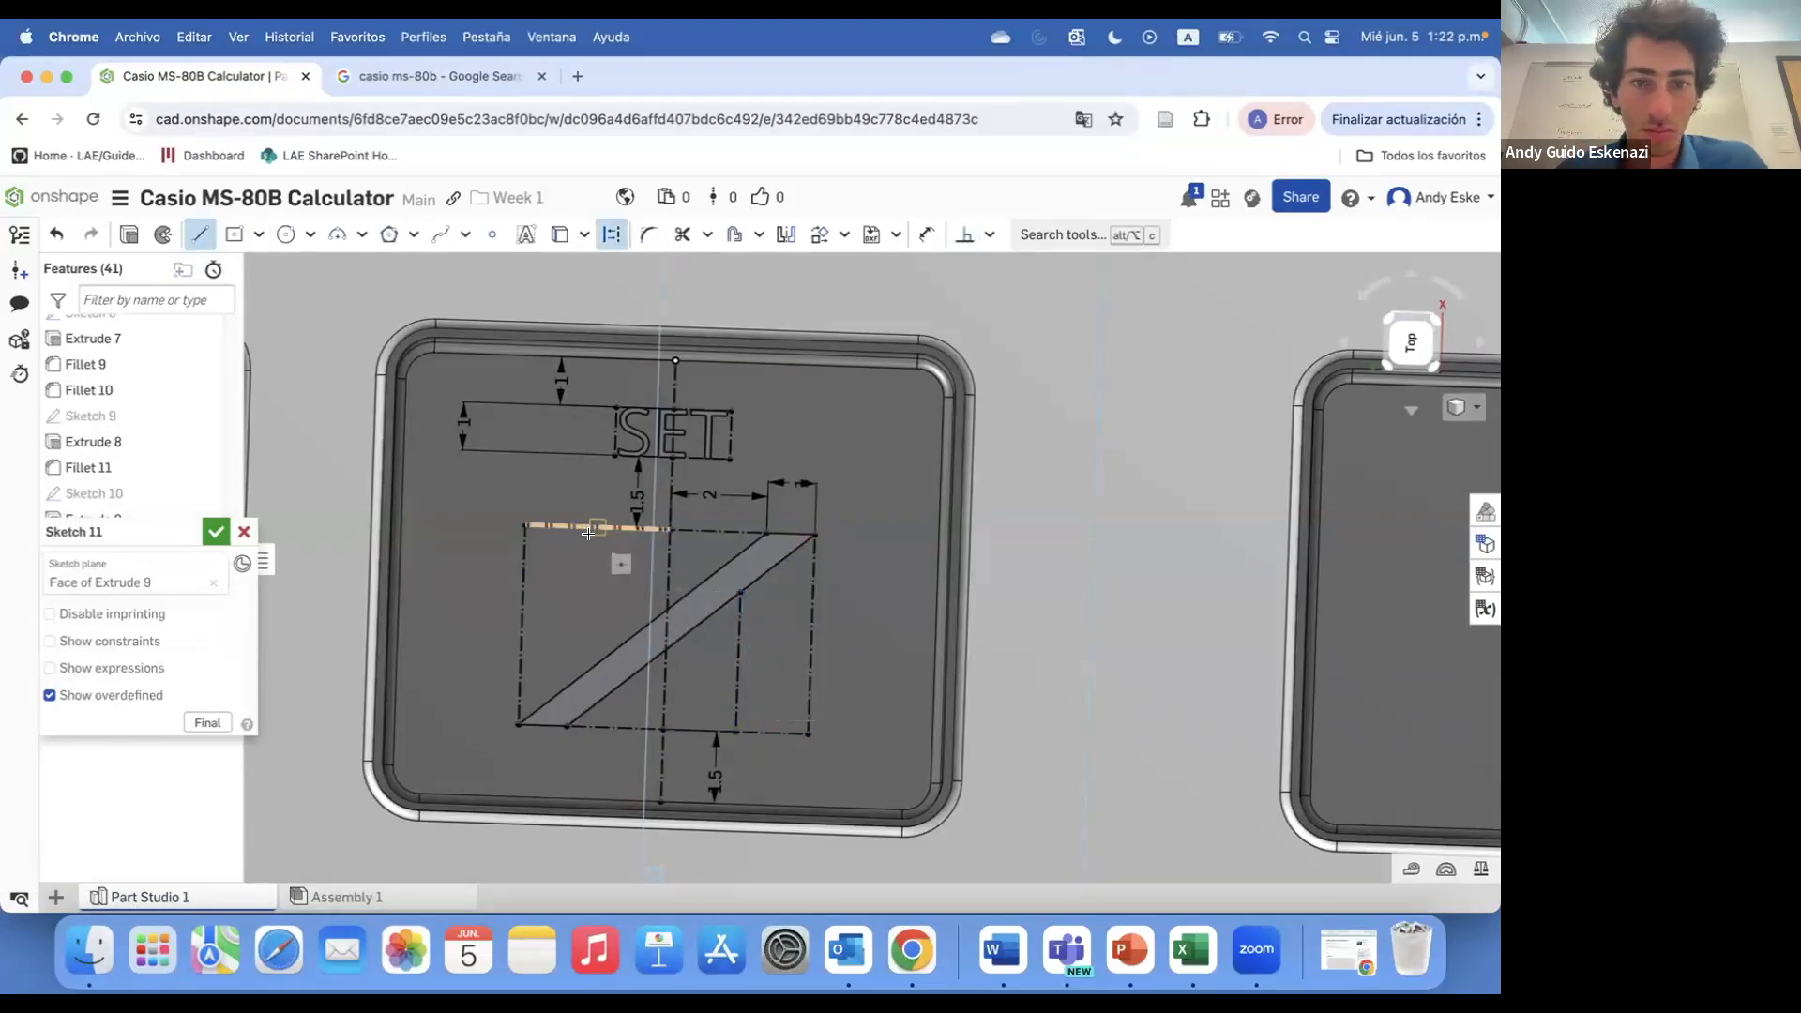
click(593, 666)
- Draw a circle centred on each short vertical construction line beside the slash and set both diameters to 1 mm
click(286, 234)
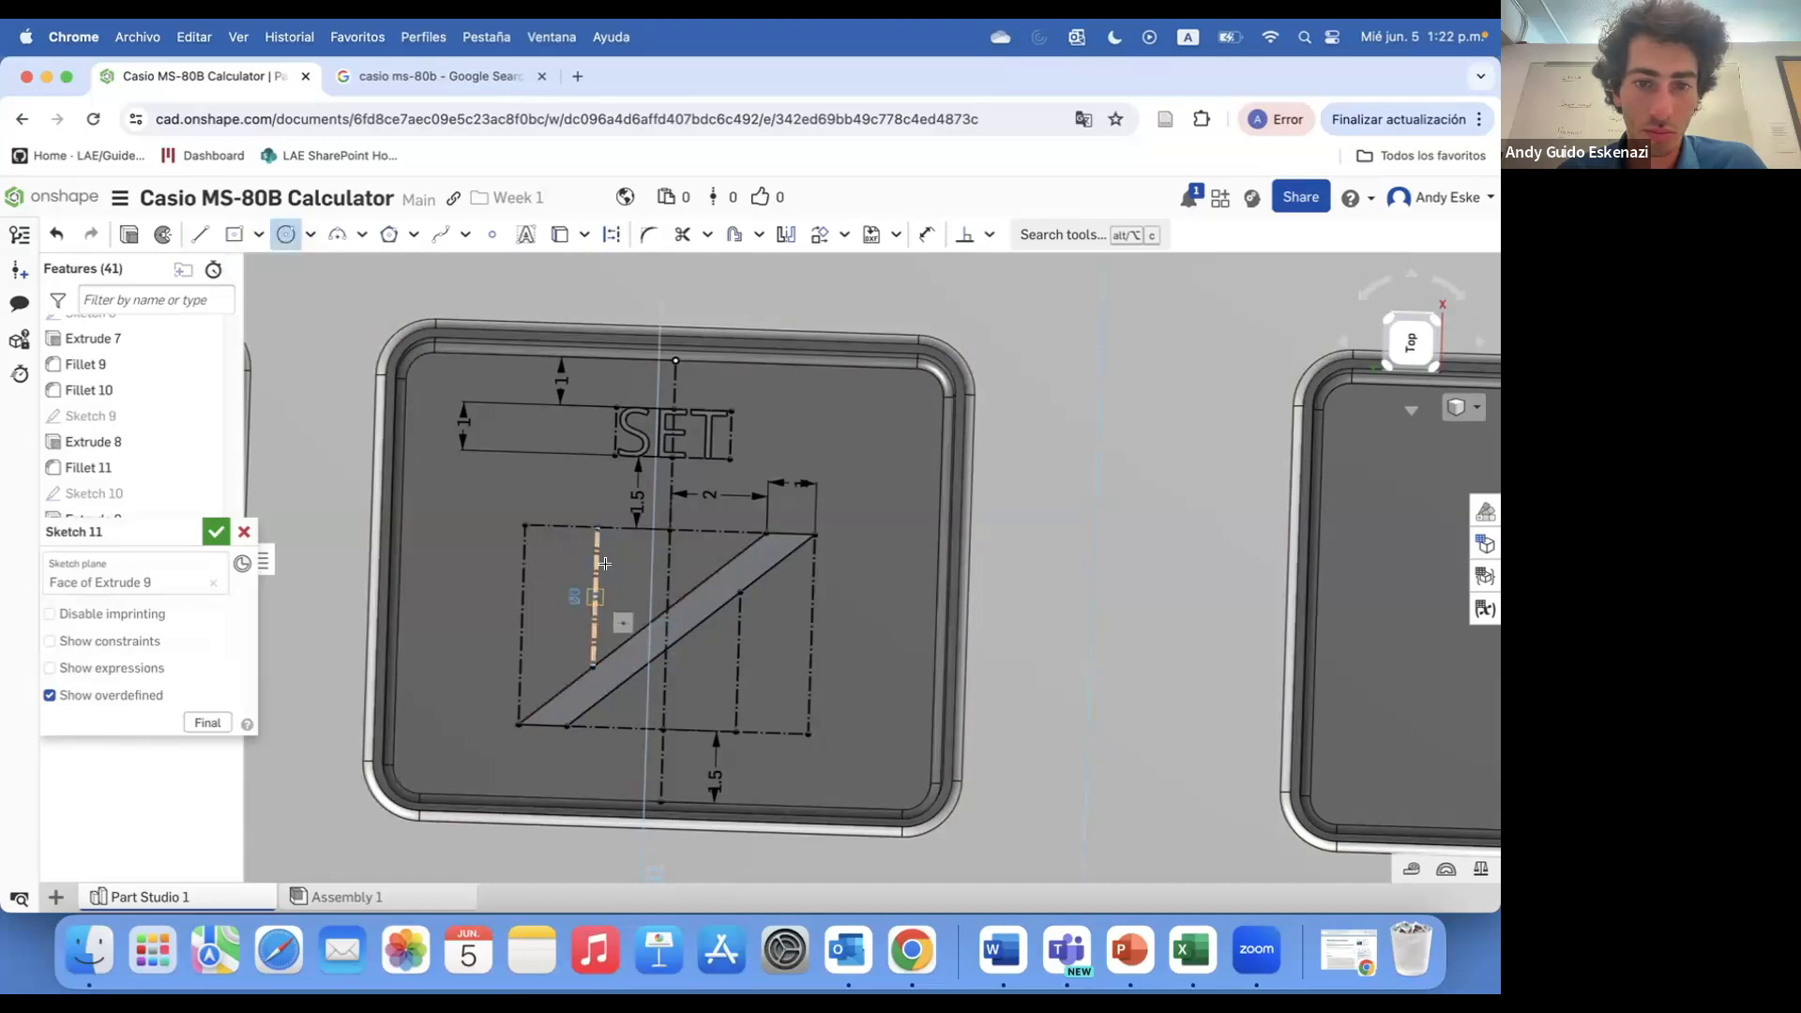
click(758, 654)
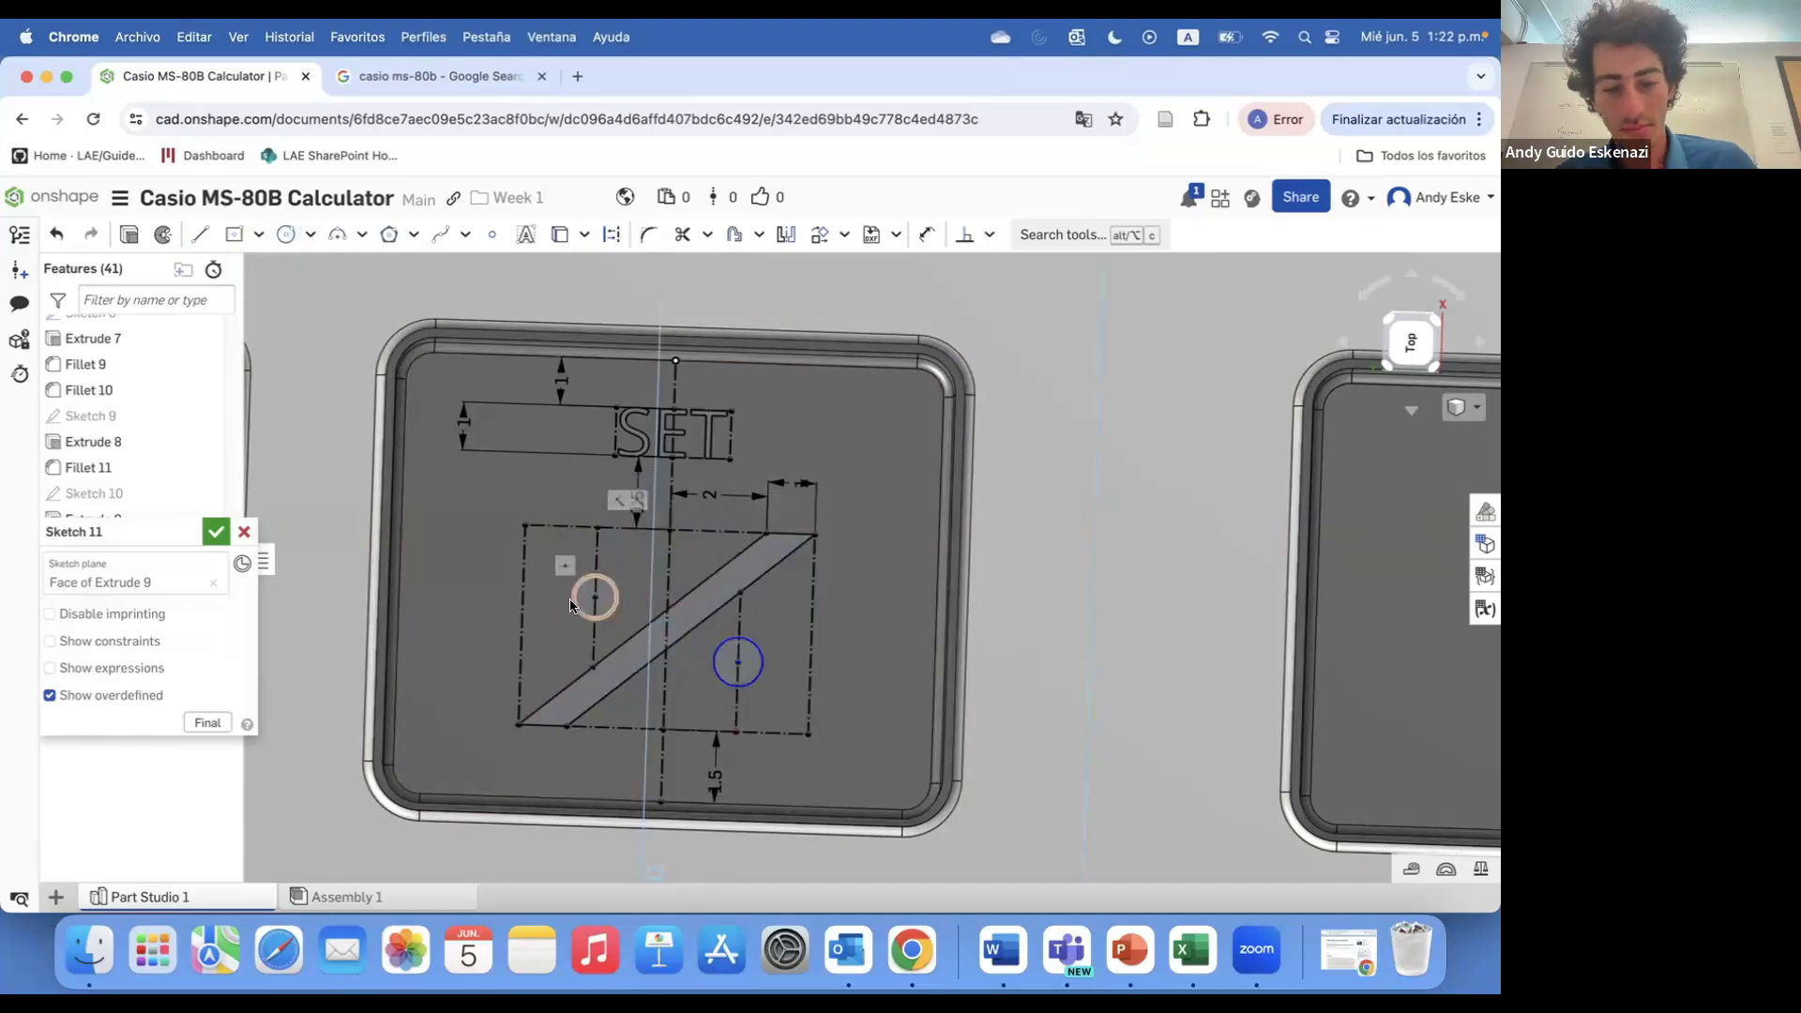
key(d)
click(750, 680)
click(771, 705)
key(Return)
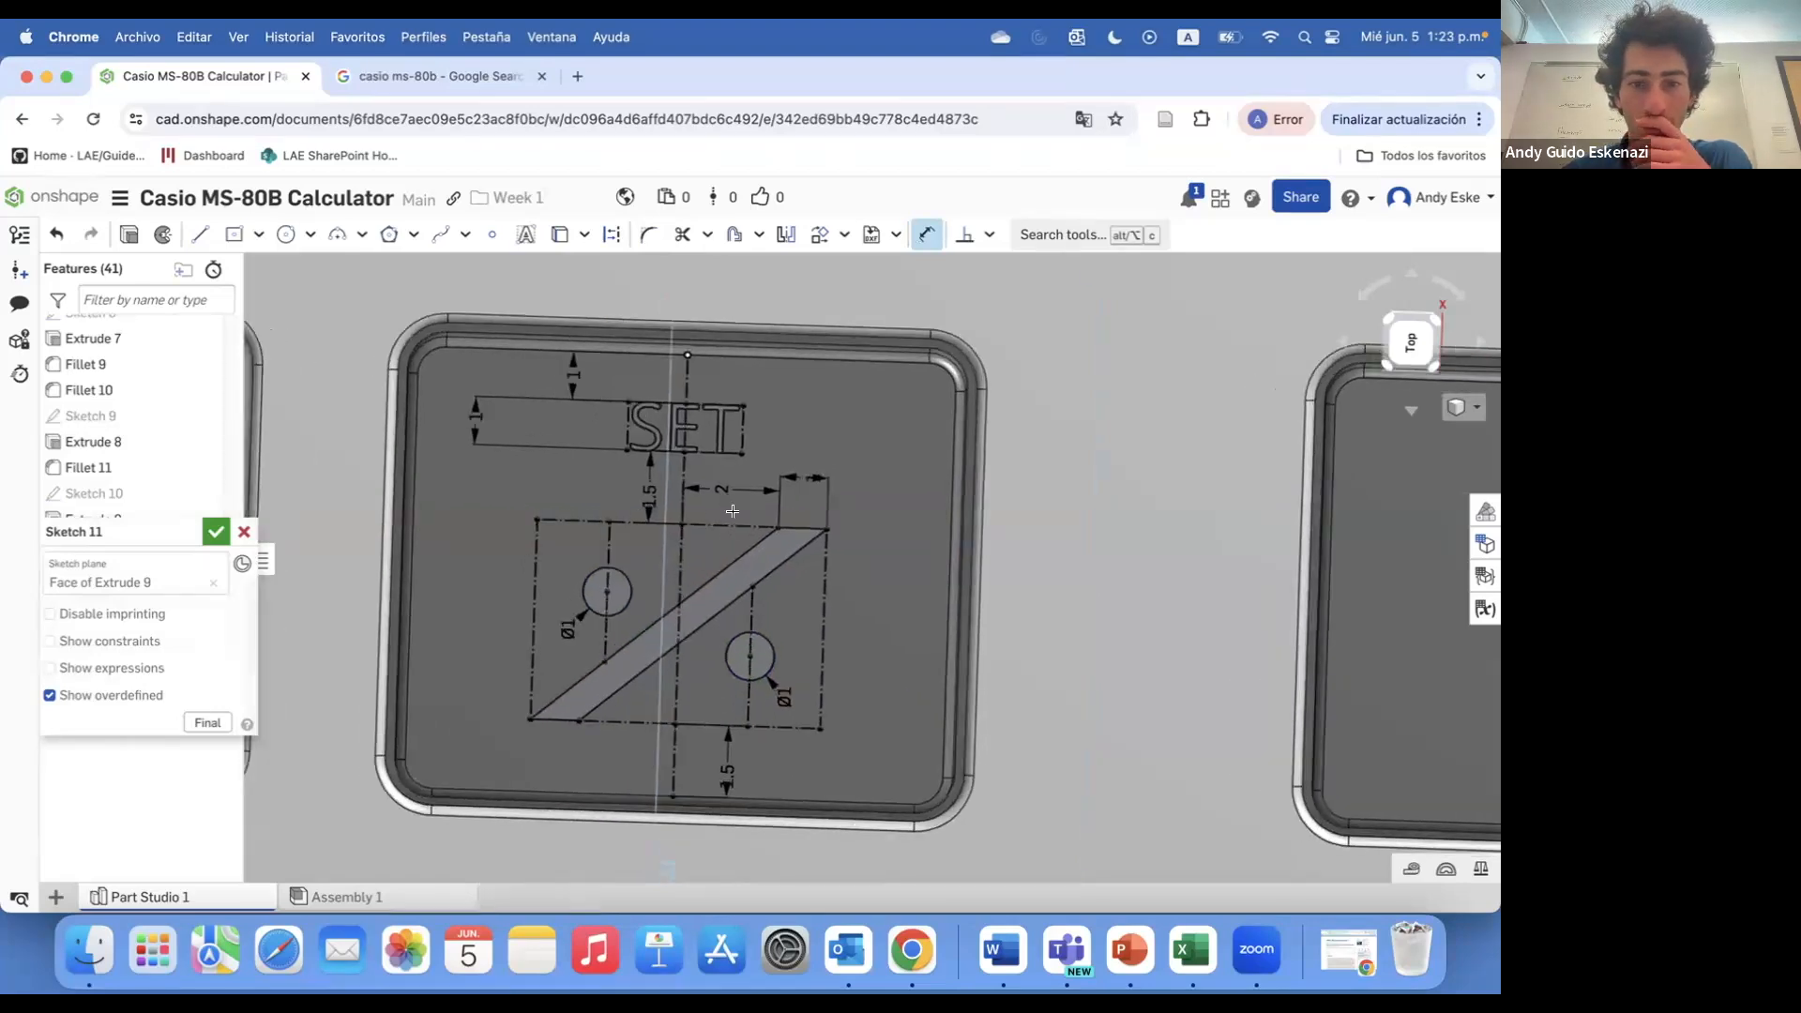
- Set the percent slash's horizontal offset from the centreline to 1.5 mm and compare the key layout with the reference calculator photo
double_click(721, 490)
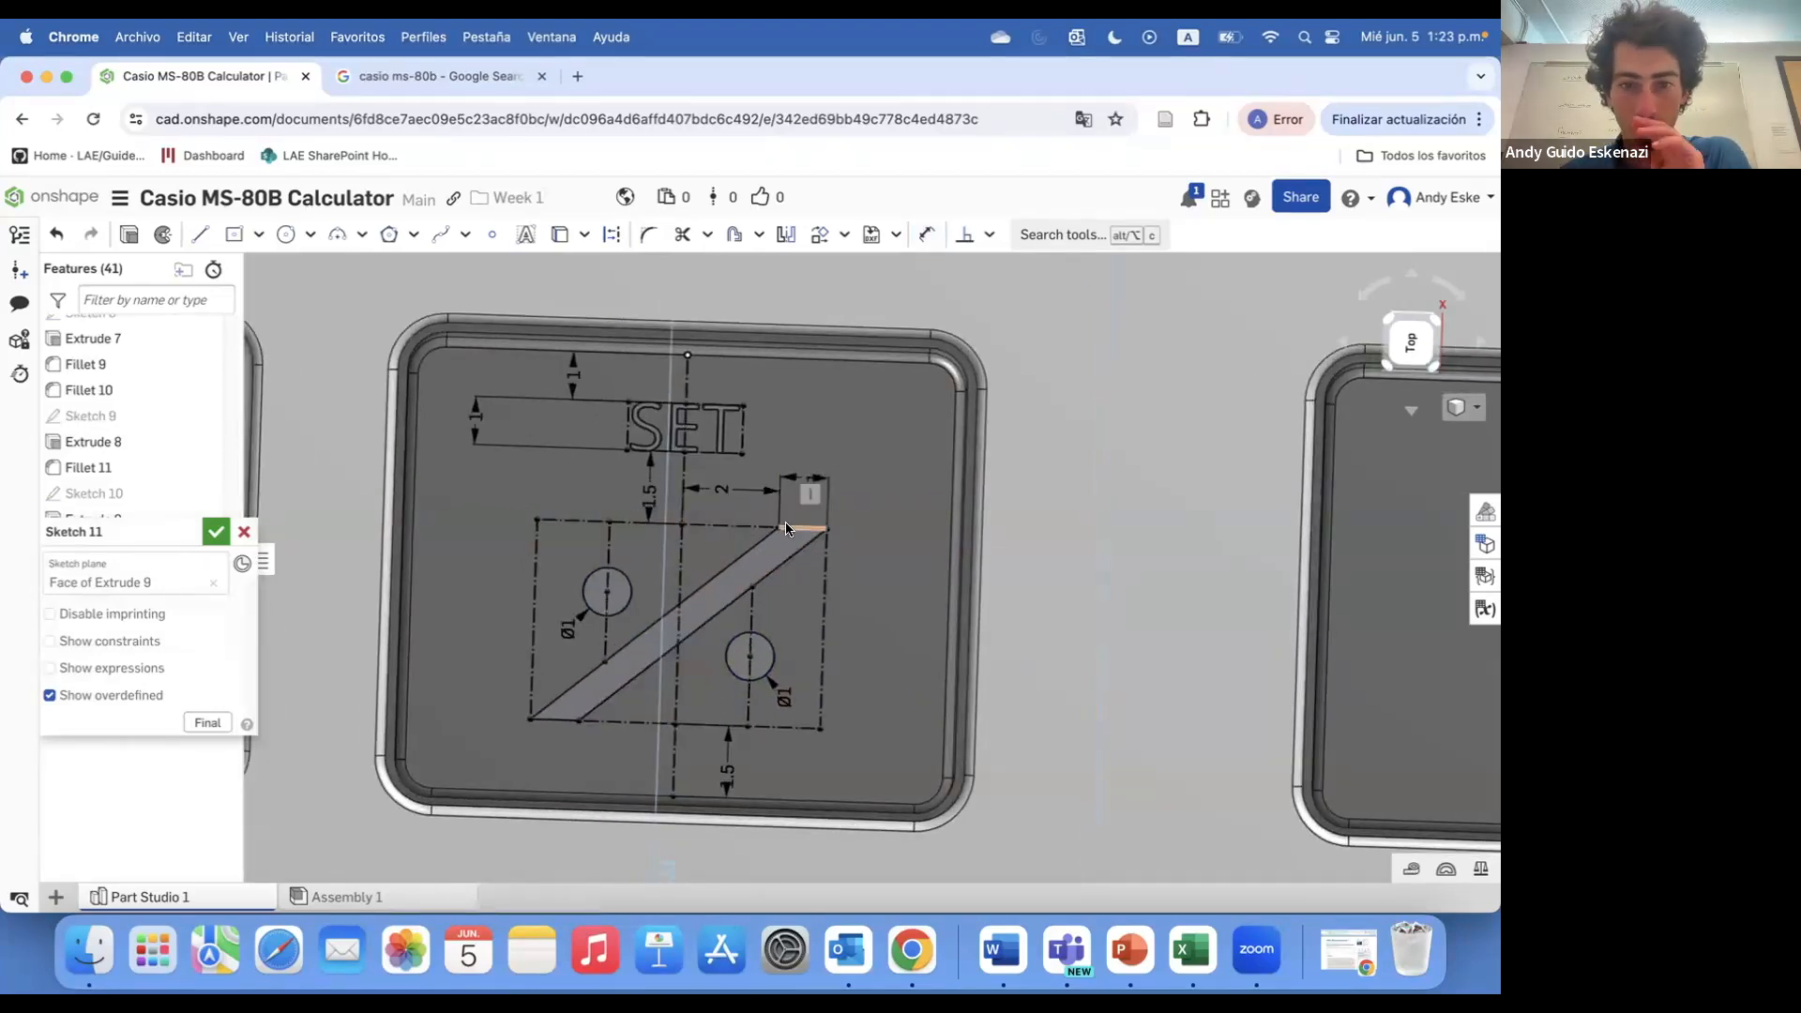
text(1)
key(Return)
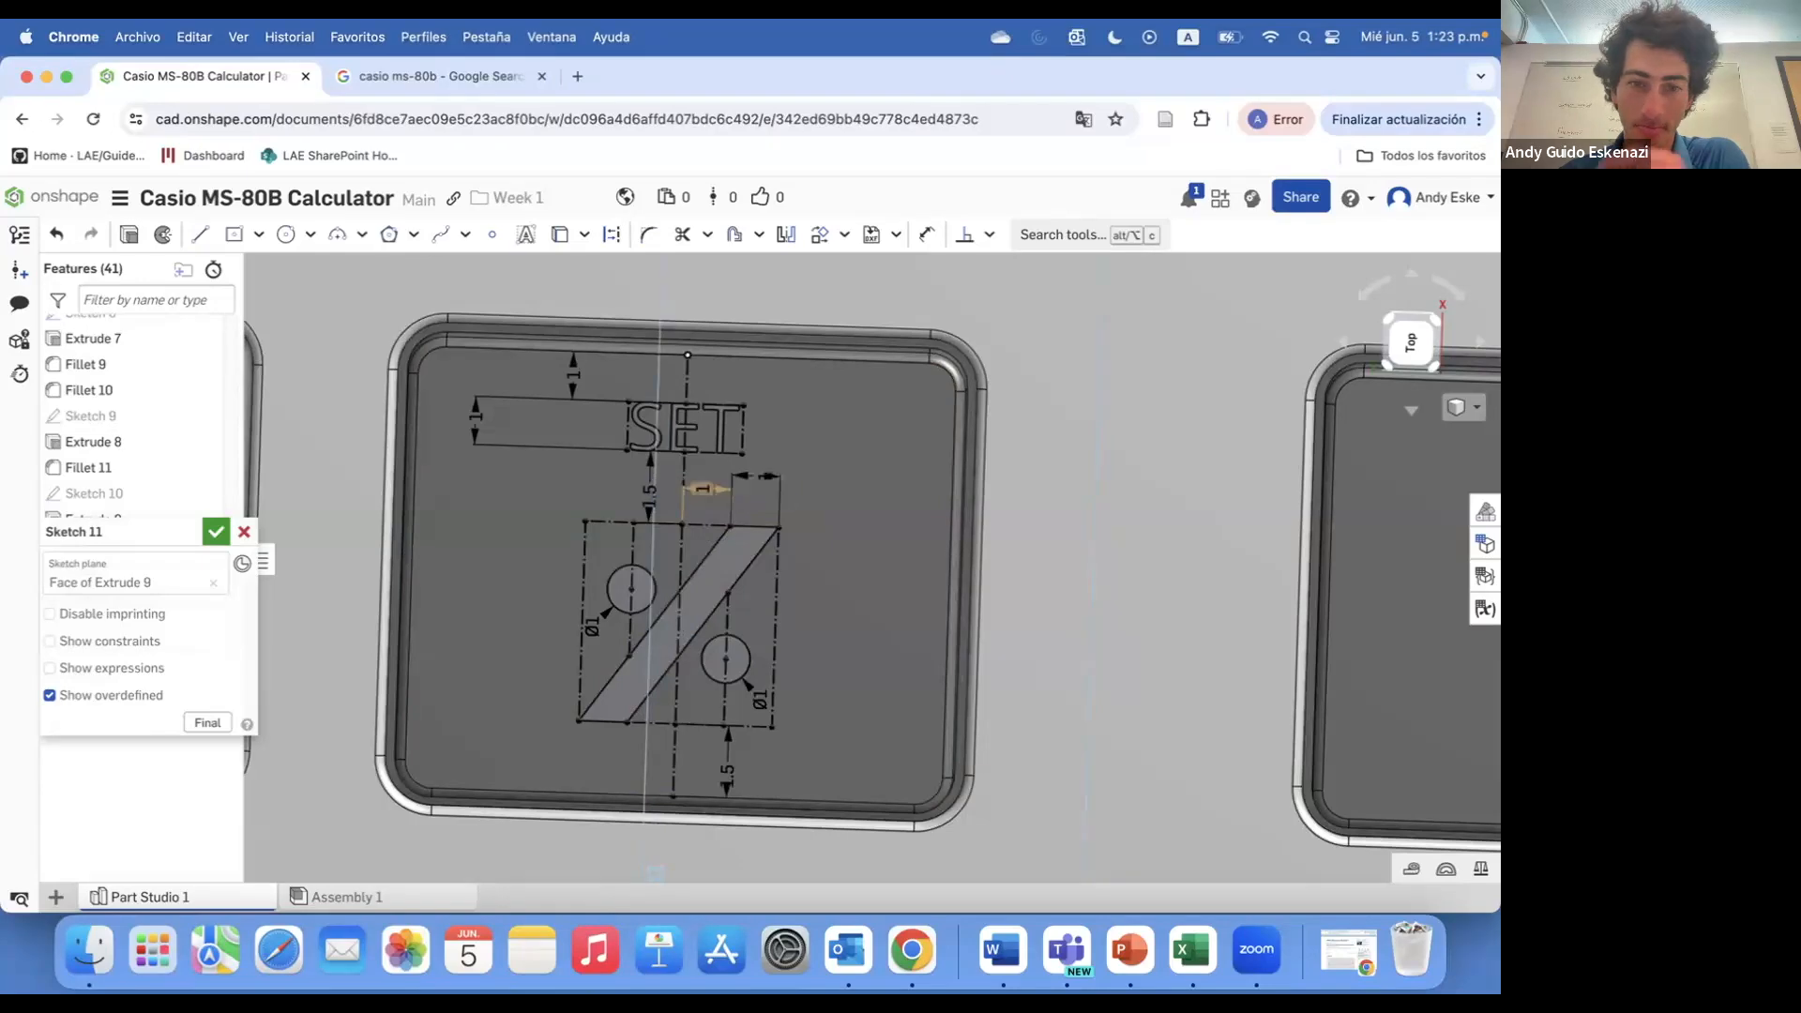
scroll(908, 597, down, 5)
click(460, 79)
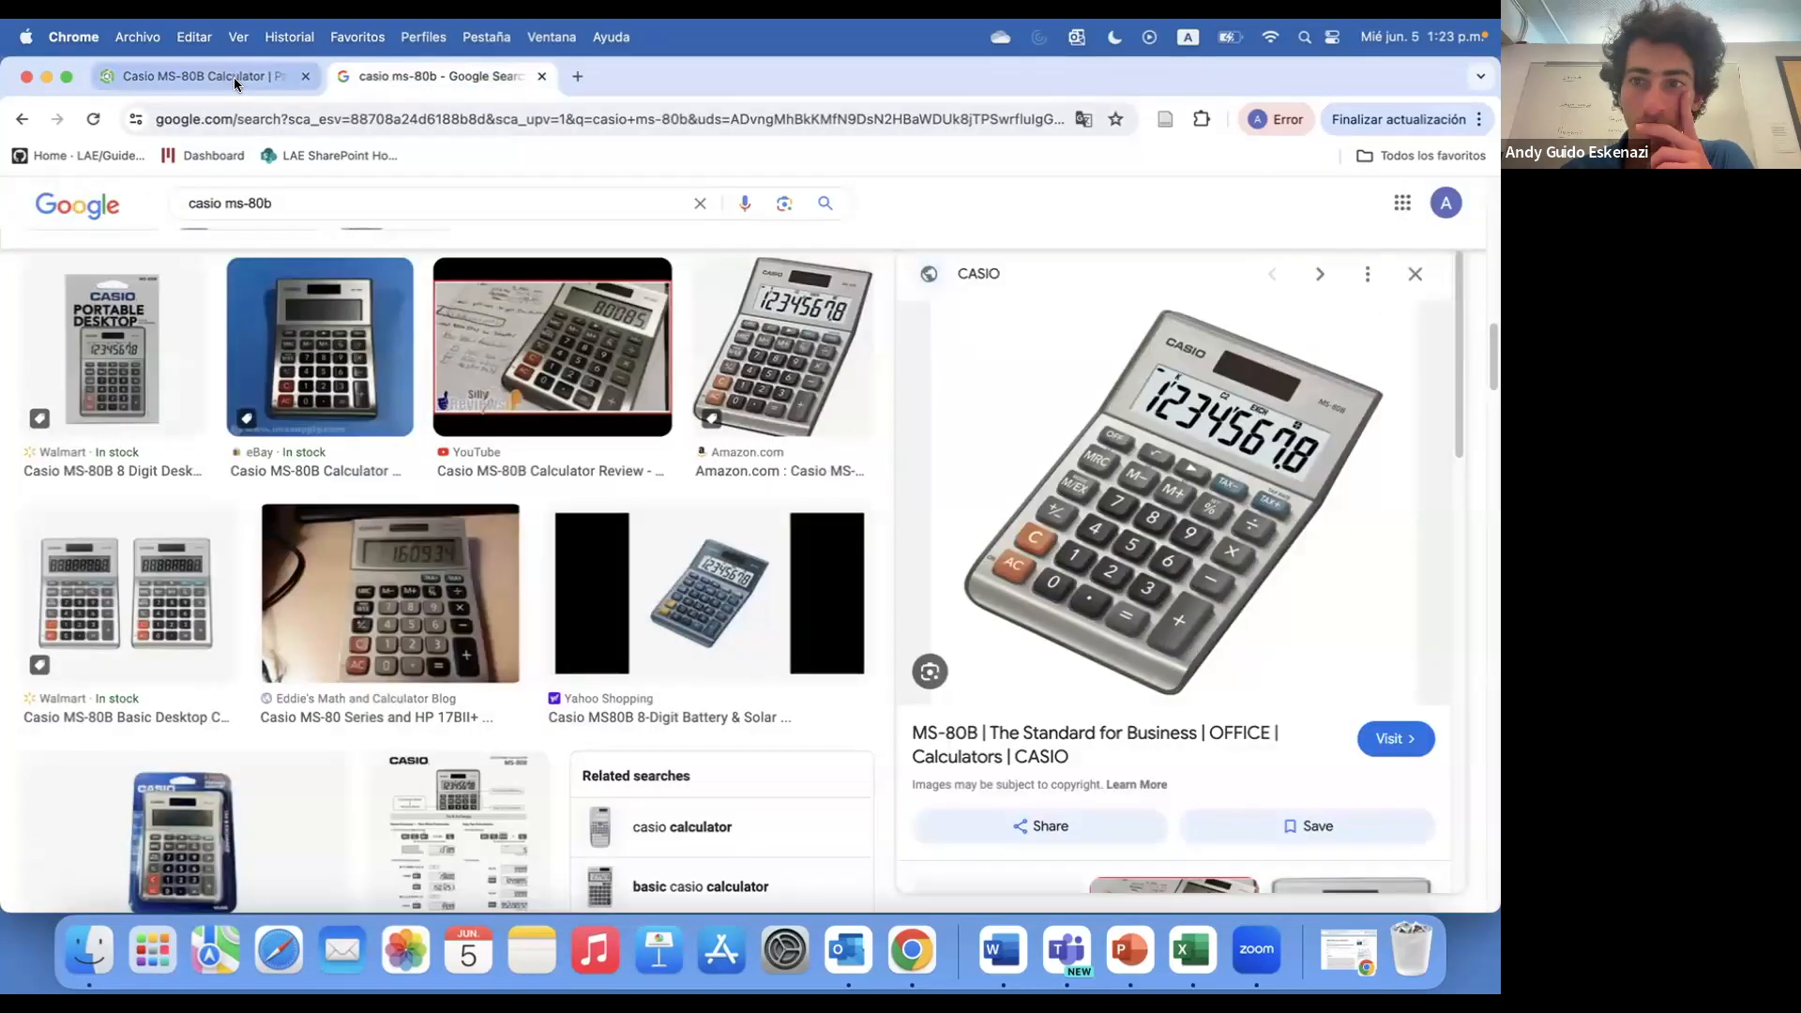
click(233, 80)
click(406, 86)
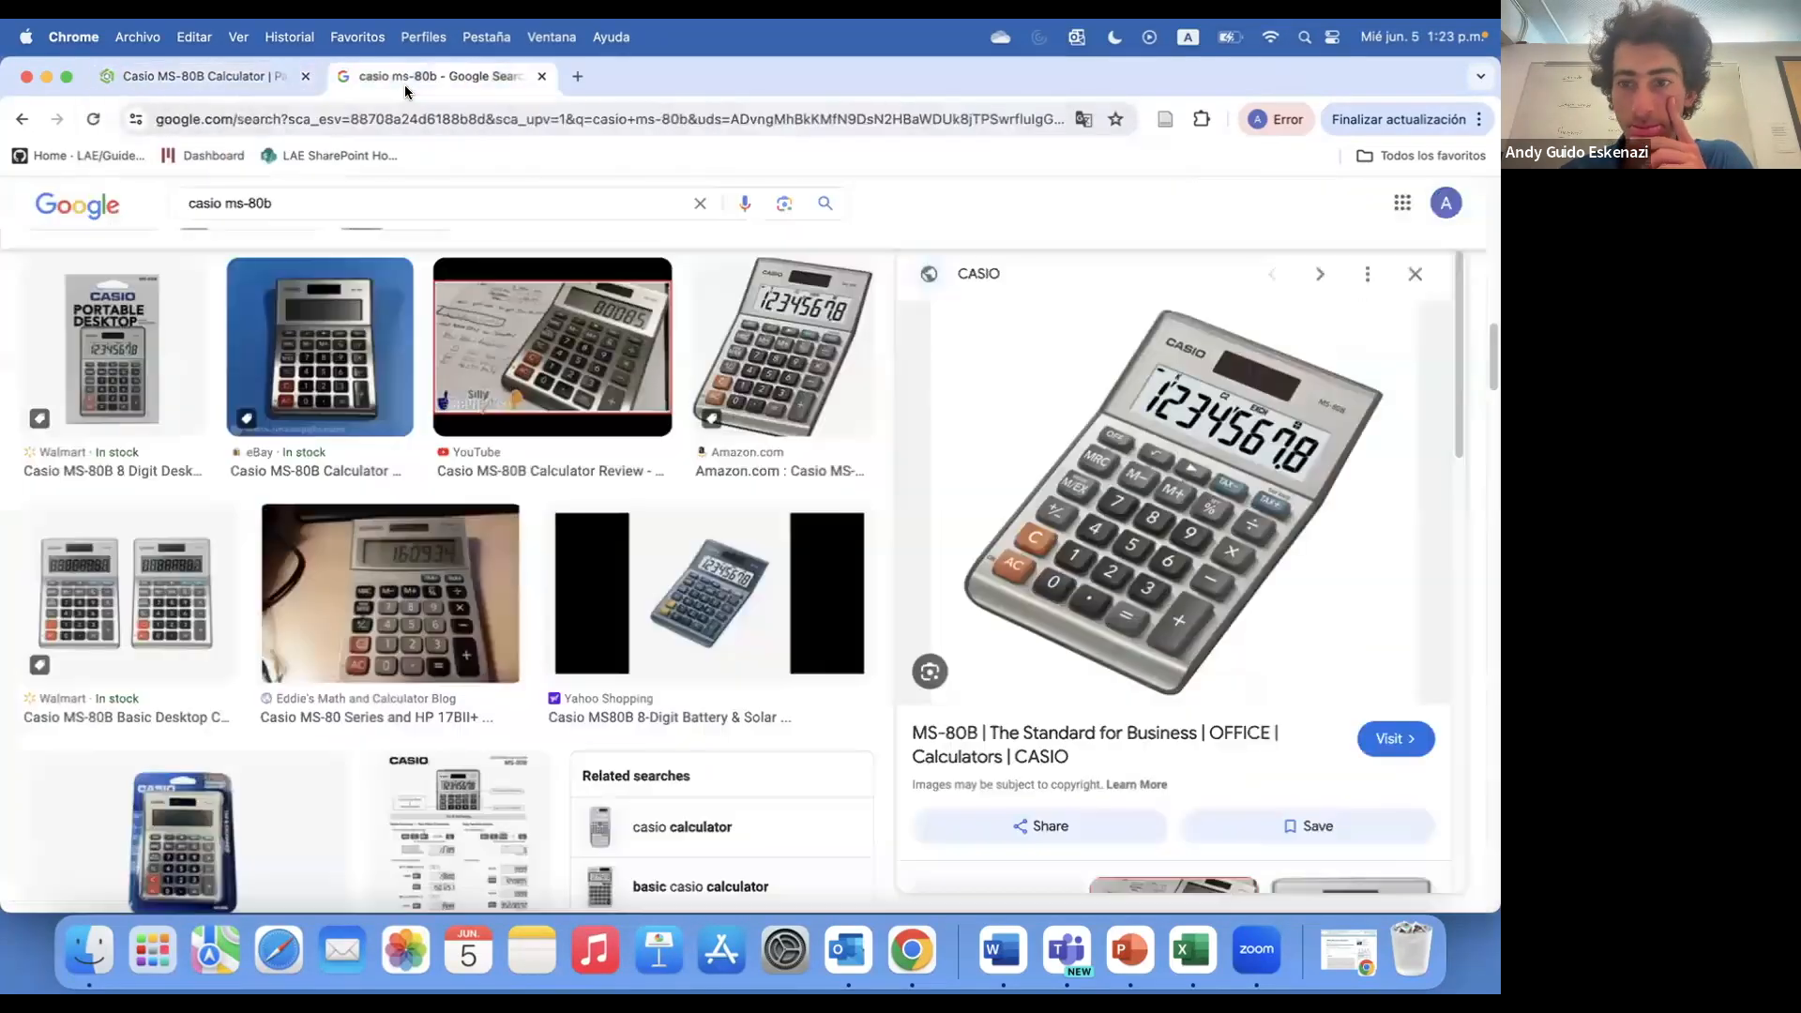
click(242, 77)
scroll(954, 531, up, 6)
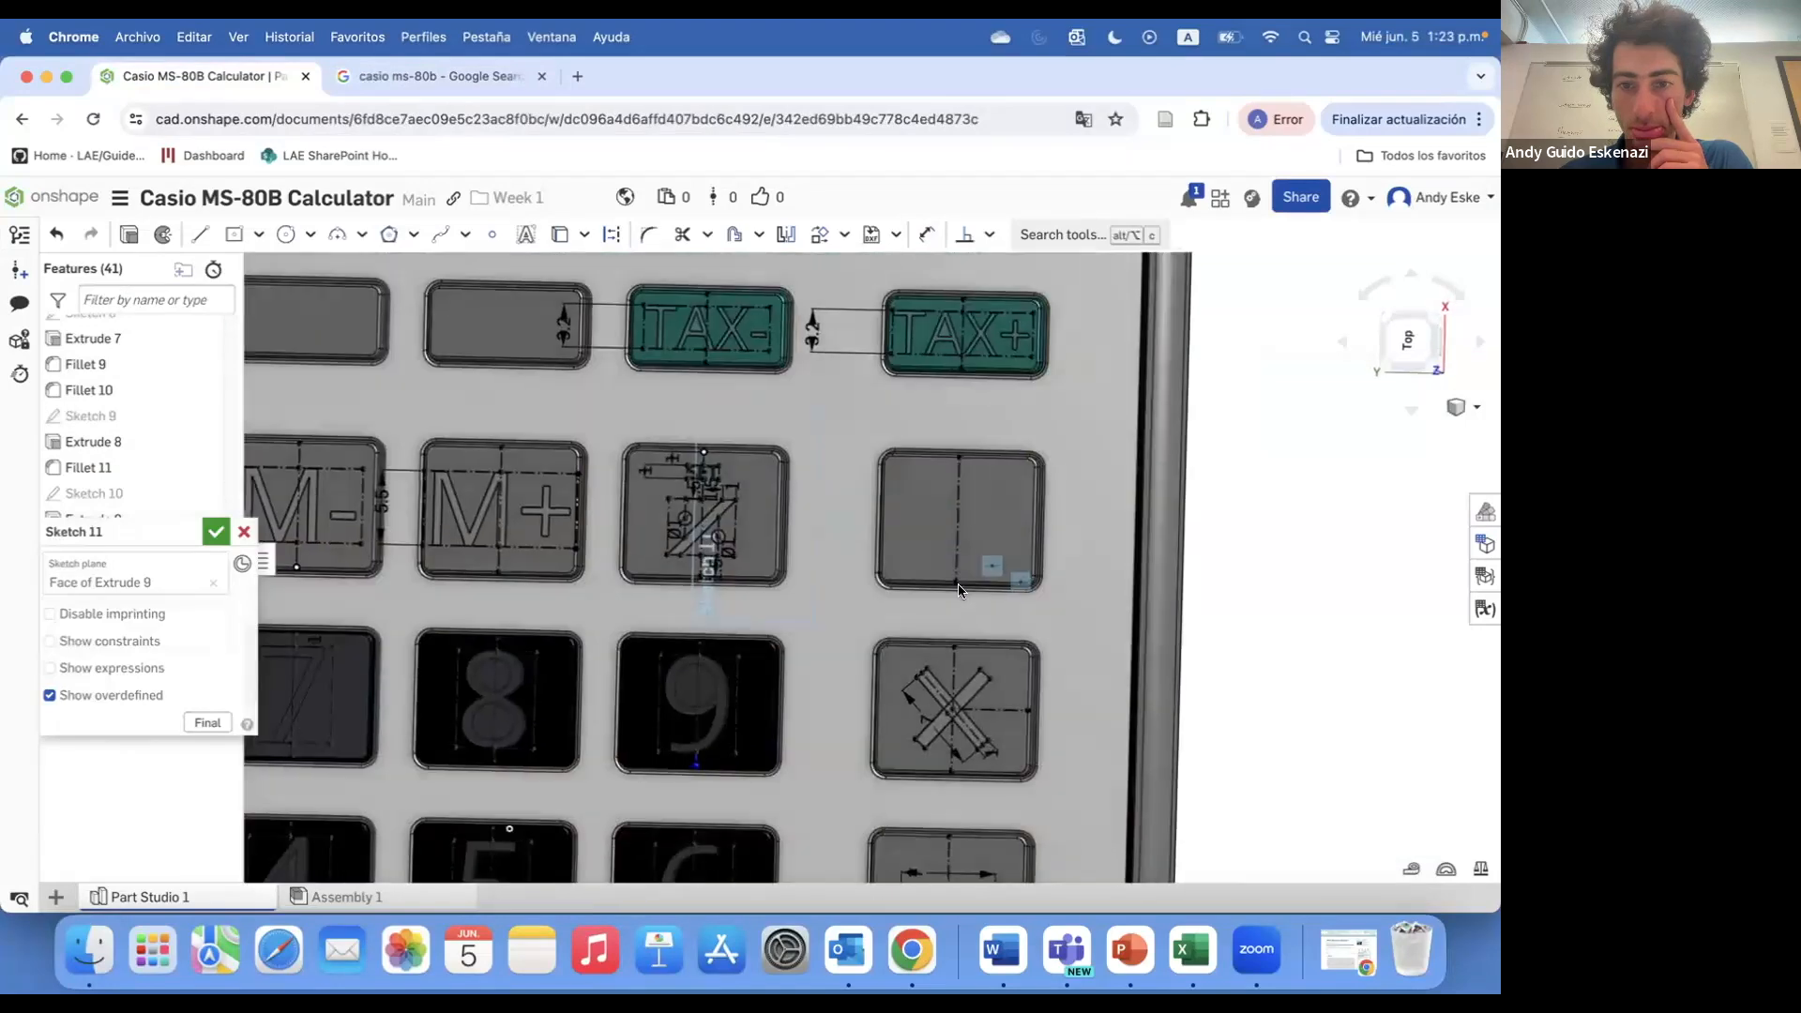
- Sketch a centre-point rectangle about 8.6 mm by 1.6 mm on the blank key above the multiplication key, centred on its centreline
scroll(955, 531, up, 3)
key(g)
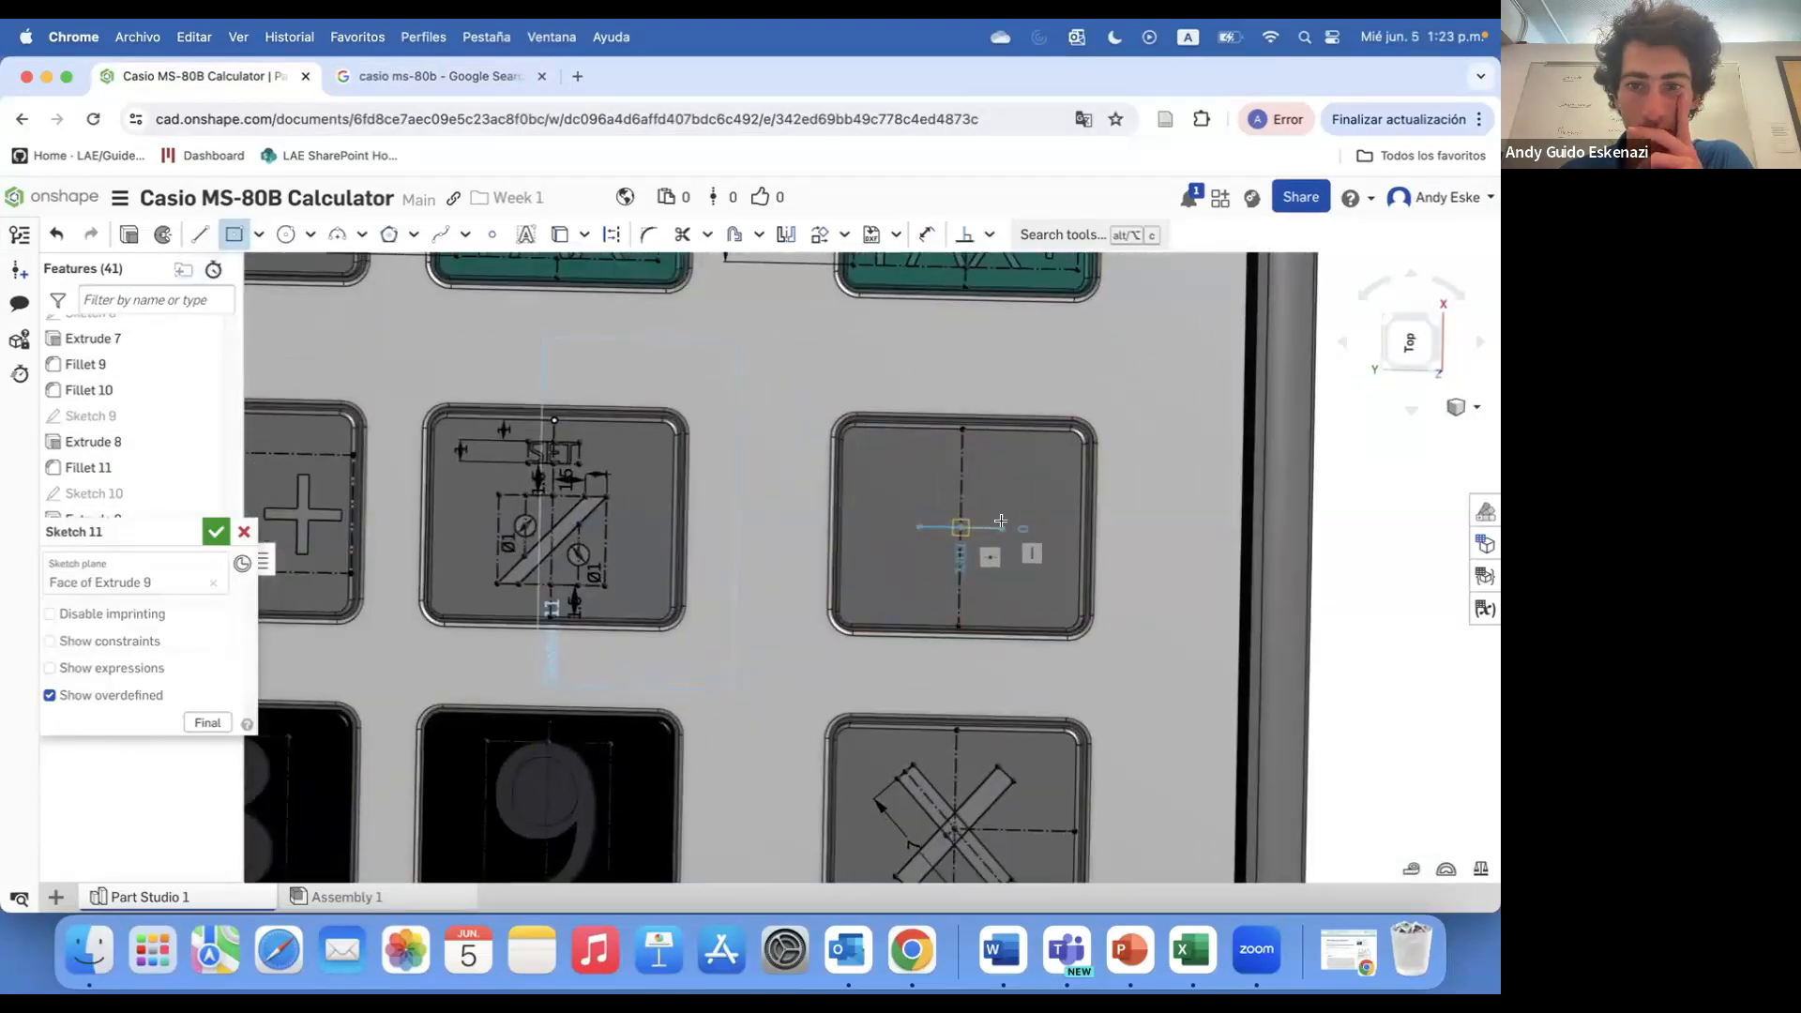
click(1047, 511)
scroll(939, 489, up, 3)
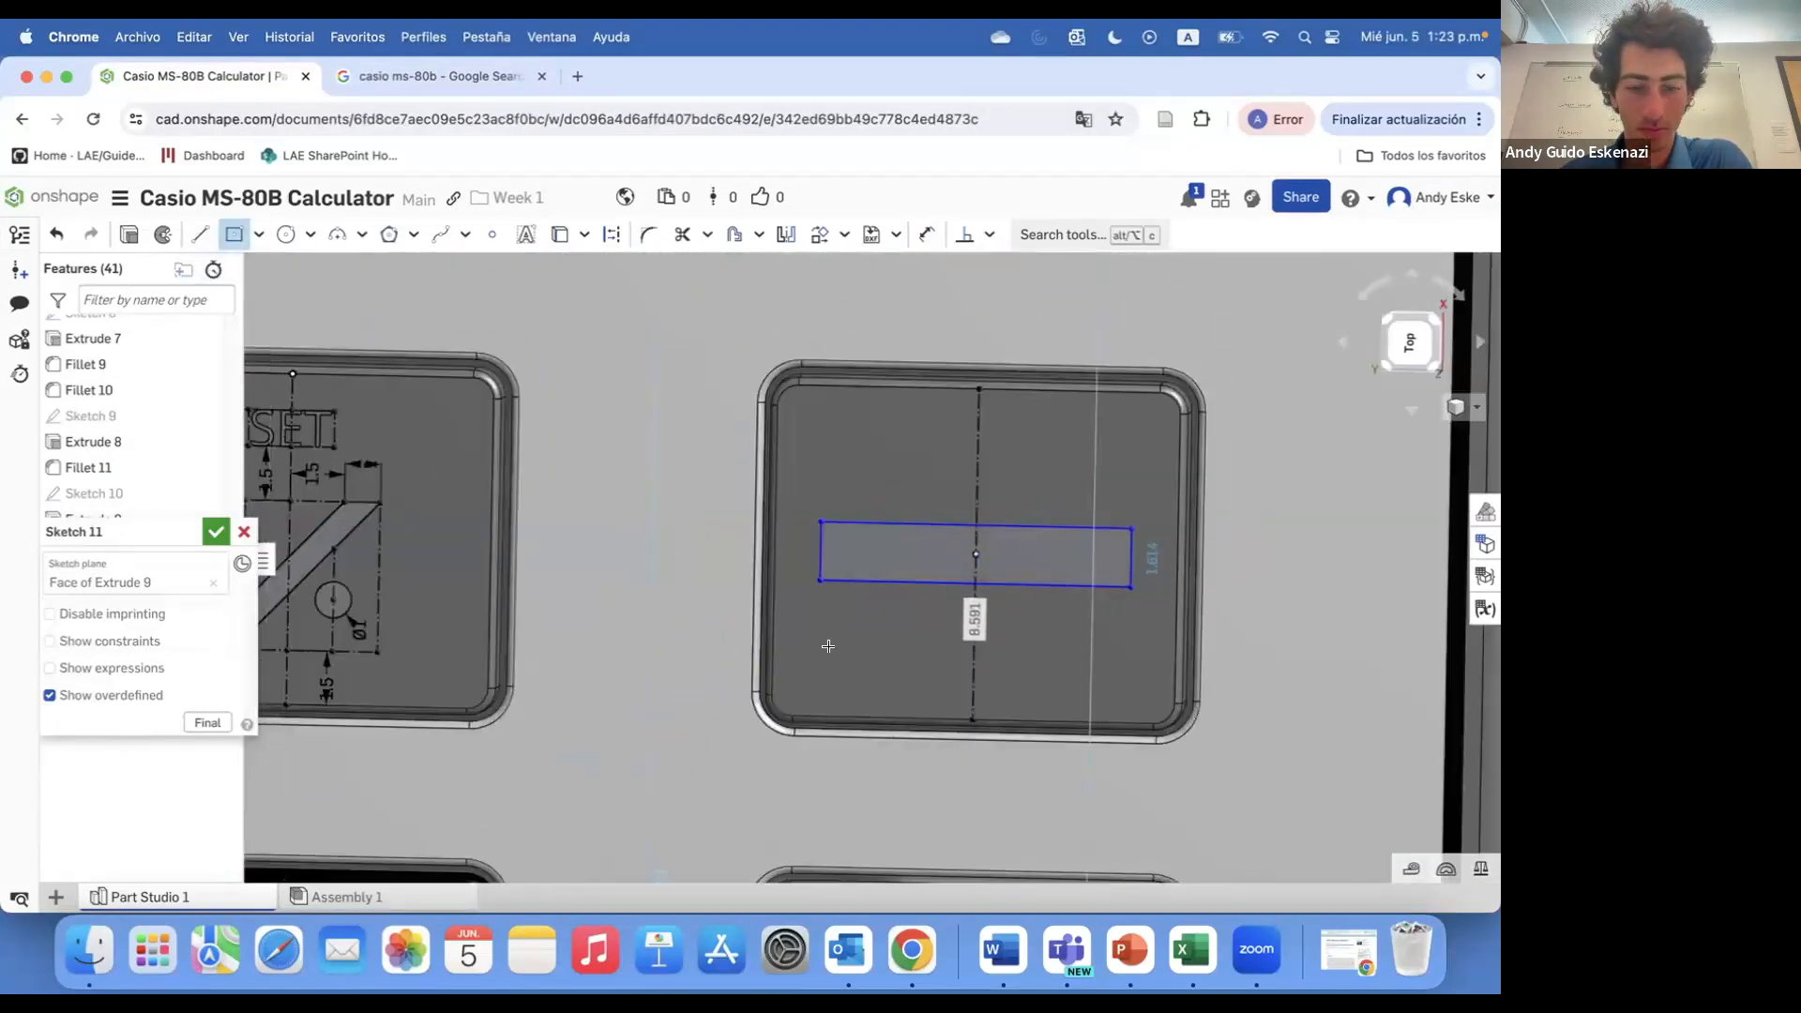
- Set the division bar's thickness to 1 mm and its length to 7 mm
key(d)
click(820, 553)
click(714, 553)
key(Return)
click(860, 531)
click(928, 503)
text(7)
key(Return)
- Draw a circle on the centreline above and below the division bar and set both diameters to 1.5 mm
key(c)
click(979, 451)
click(1013, 449)
click(974, 649)
click(1016, 653)
key(d)
click(1011, 441)
click(1069, 439)
text(1d)
click(1019, 667)
click(1034, 669)
text(1.5)
key(Return)
- Dimension each division dot's centre from its nearest key edge, setting the upper distance to 2 mm
click(977, 410)
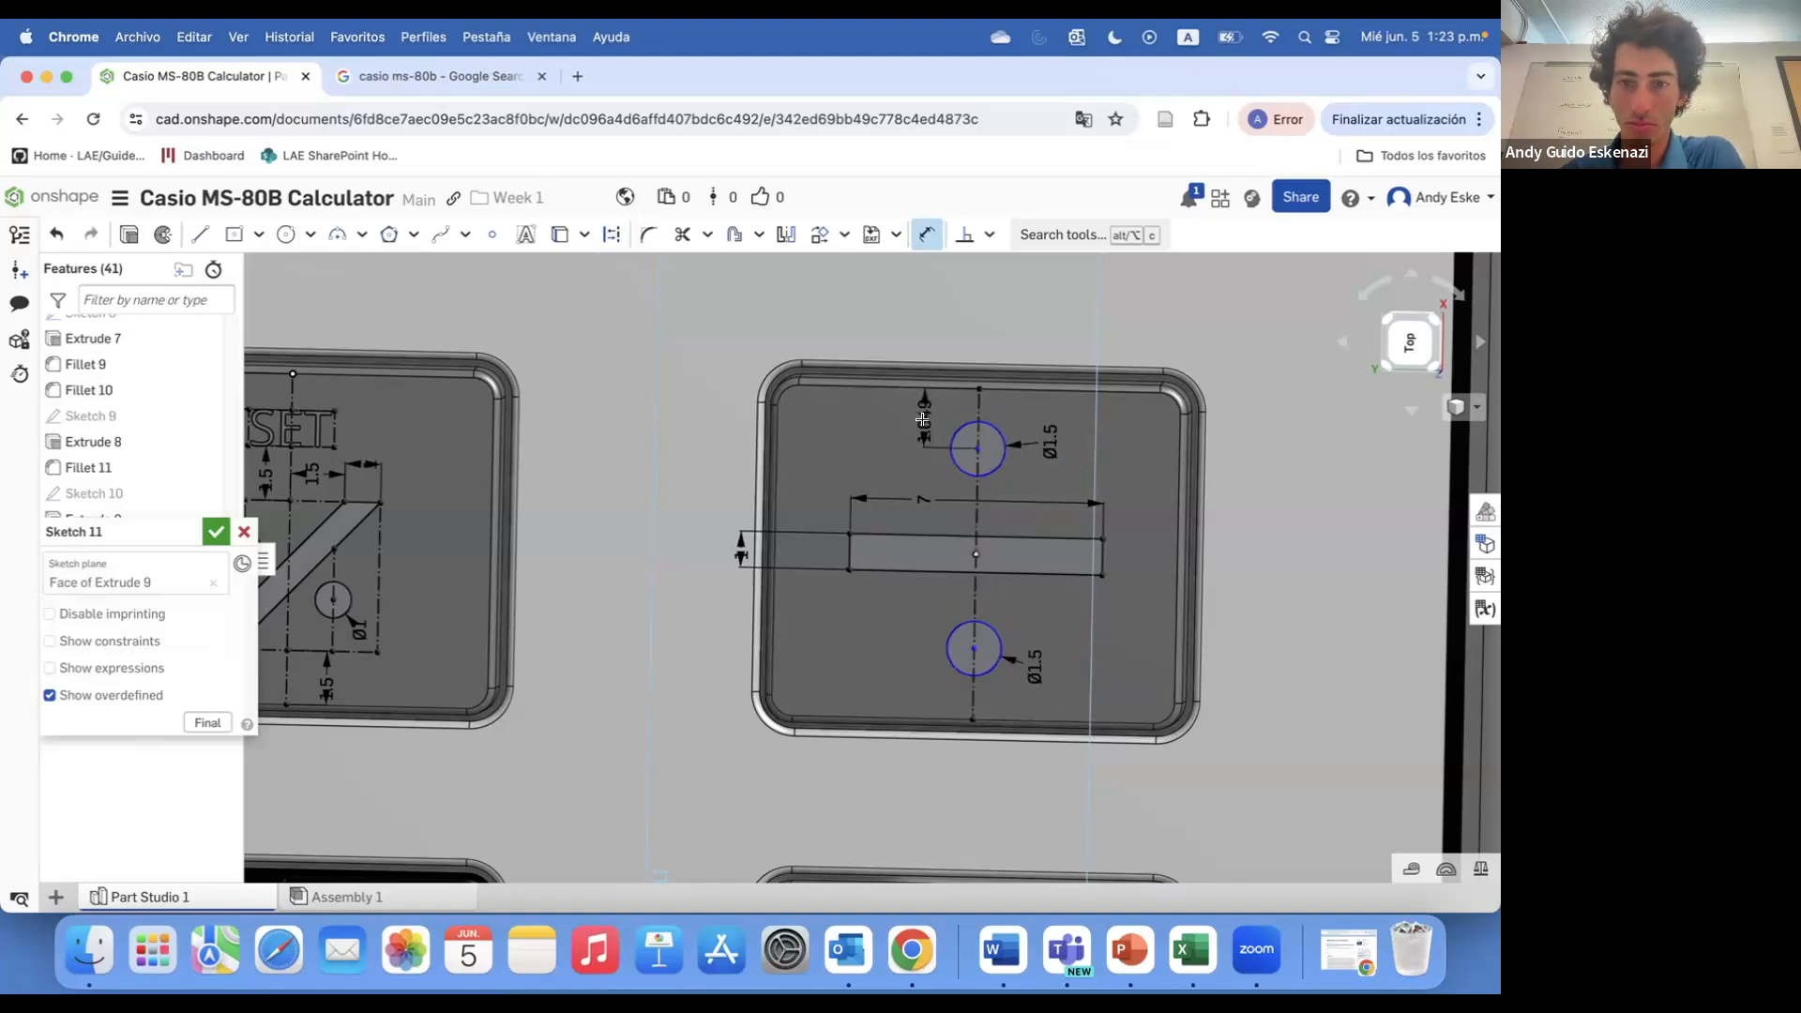
text(2)
key(Return)
click(973, 719)
click(858, 685)
key(Return)
scroll(1065, 798, down, 5)
scroll(1066, 798, up, 5)
- Search the web for the square root symbol in a new browser tab
key(super+t)
text(s)
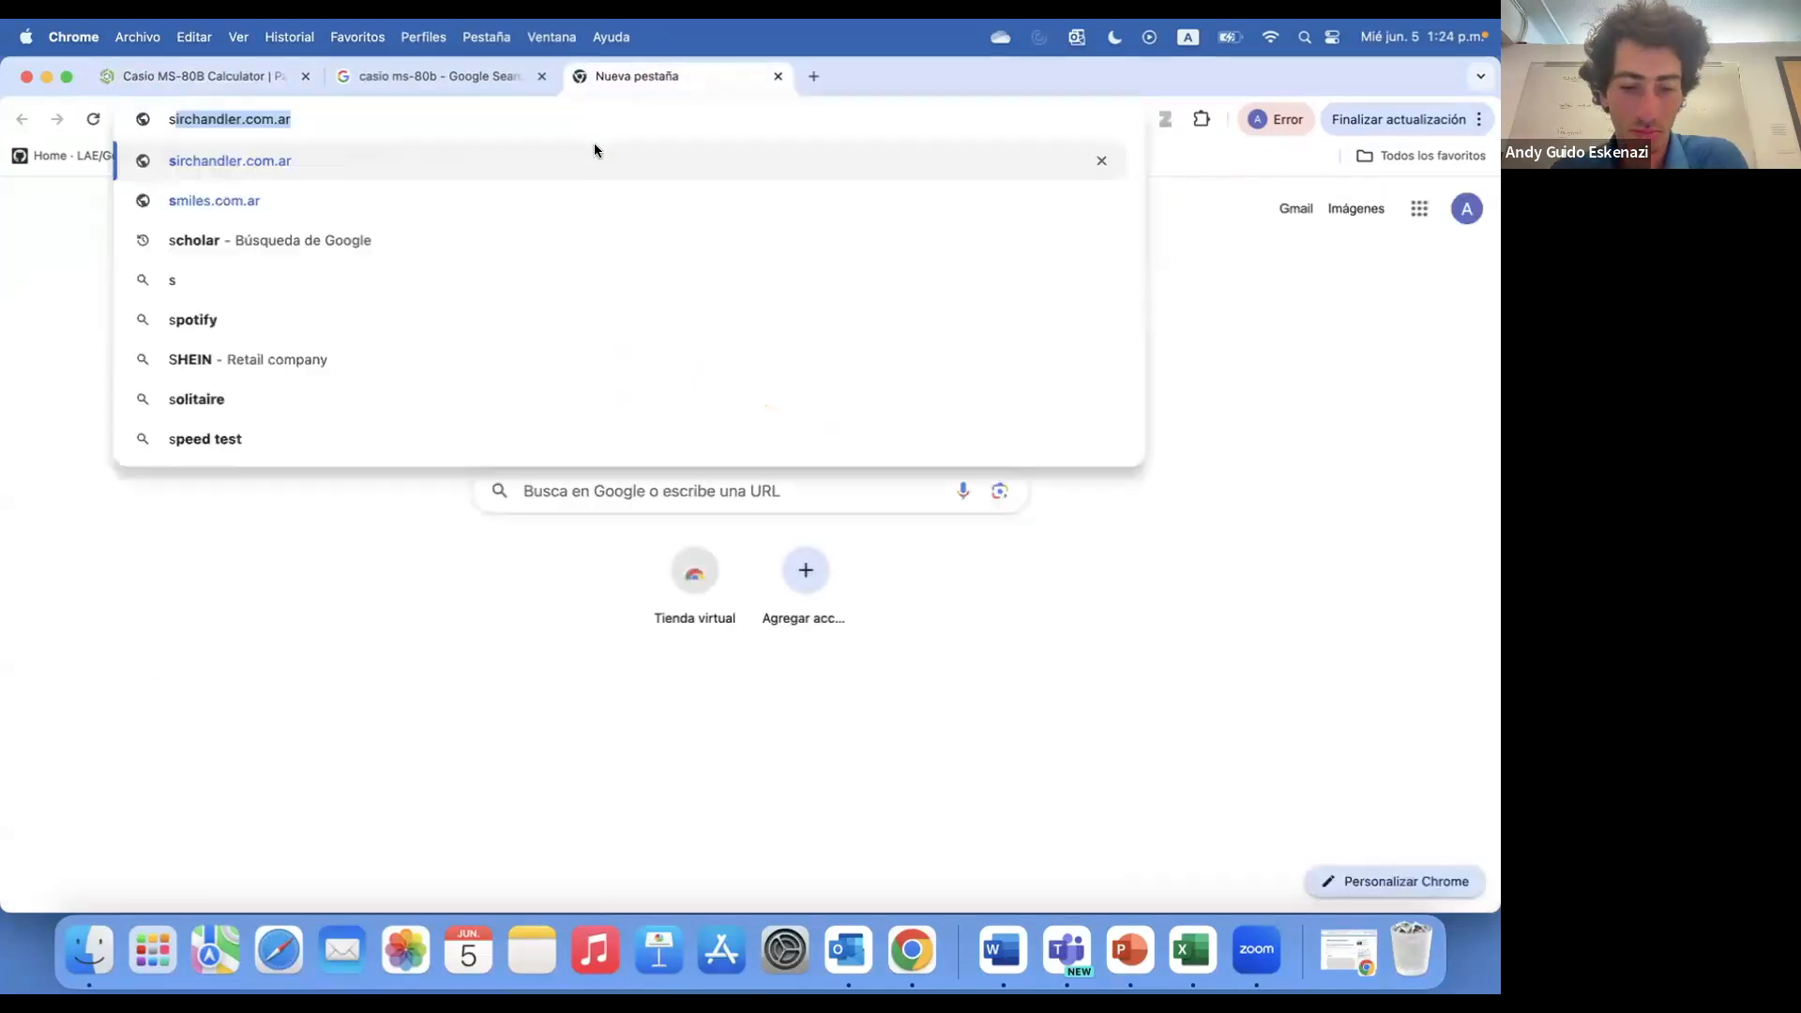
text(quare root symb)
key(Return)
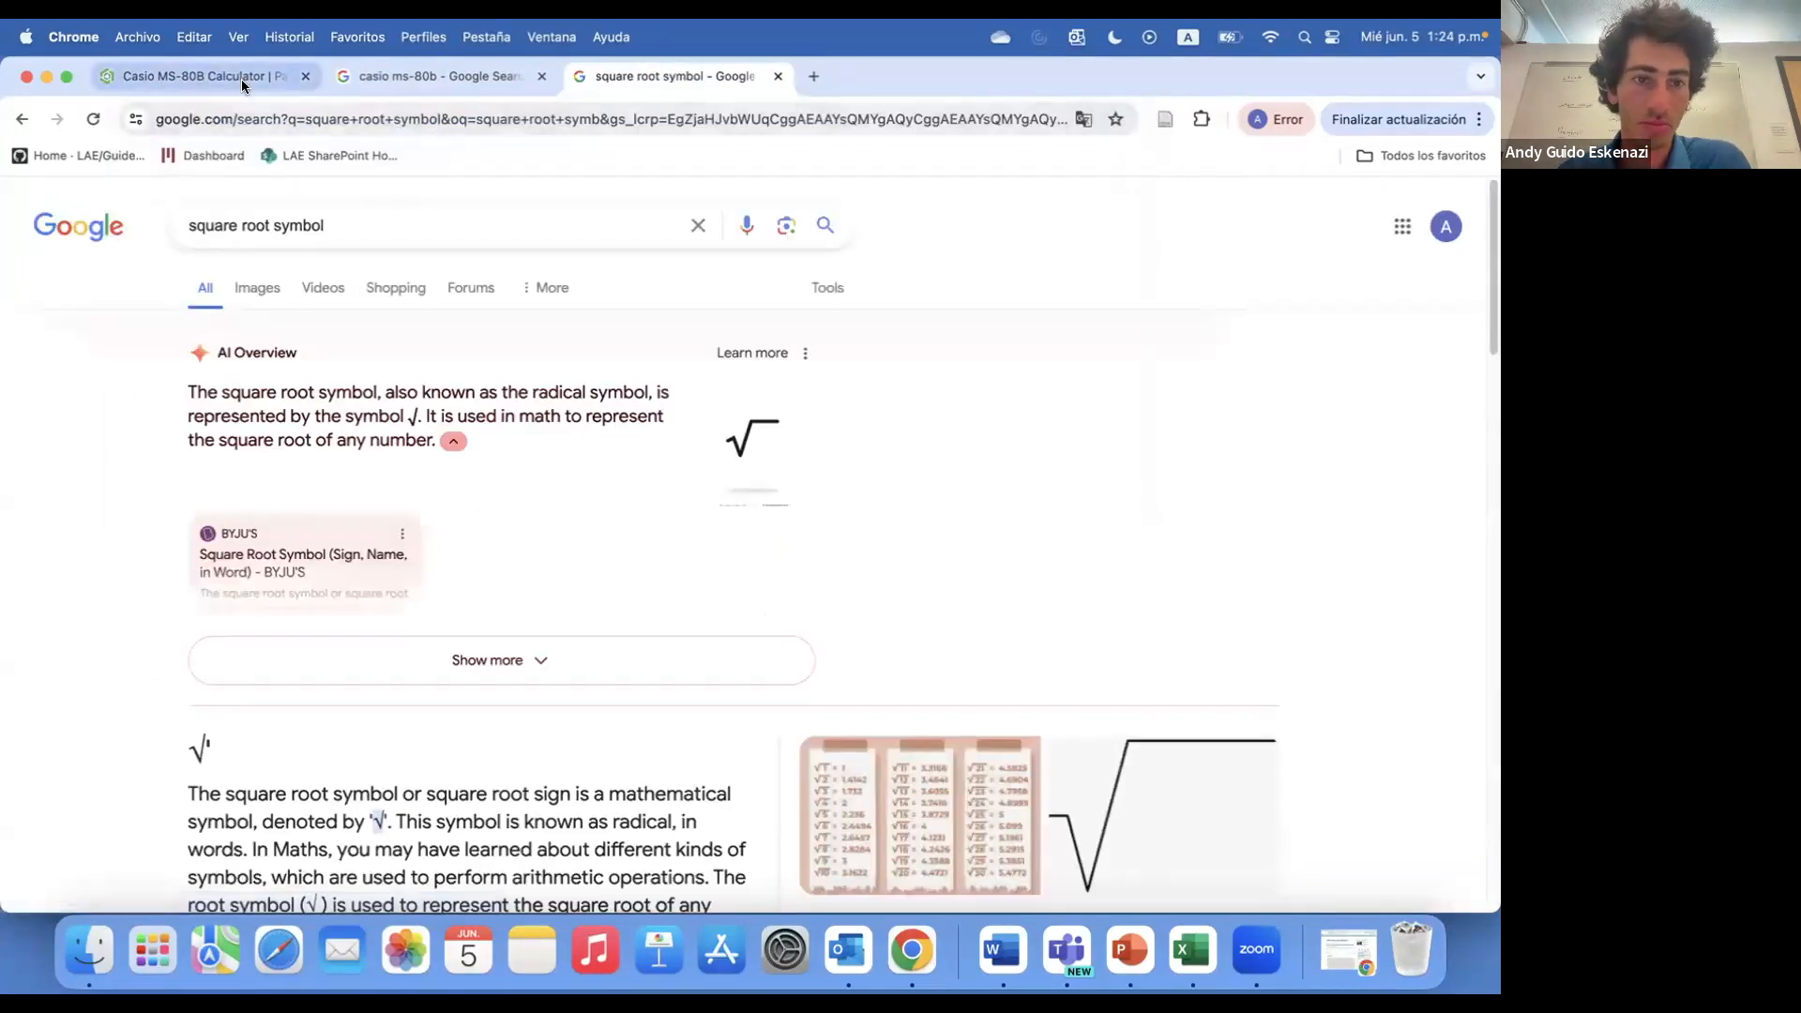
- Return to the sketch and copy the OFF label with its box and centreline onto the blank key beside it
click(242, 83)
scroll(924, 353, up, 3)
scroll(784, 375, down, 2)
drag(297, 311, 563, 500)
key(super+c)
key(super+v)
click(830, 429)
right_click(817, 457)
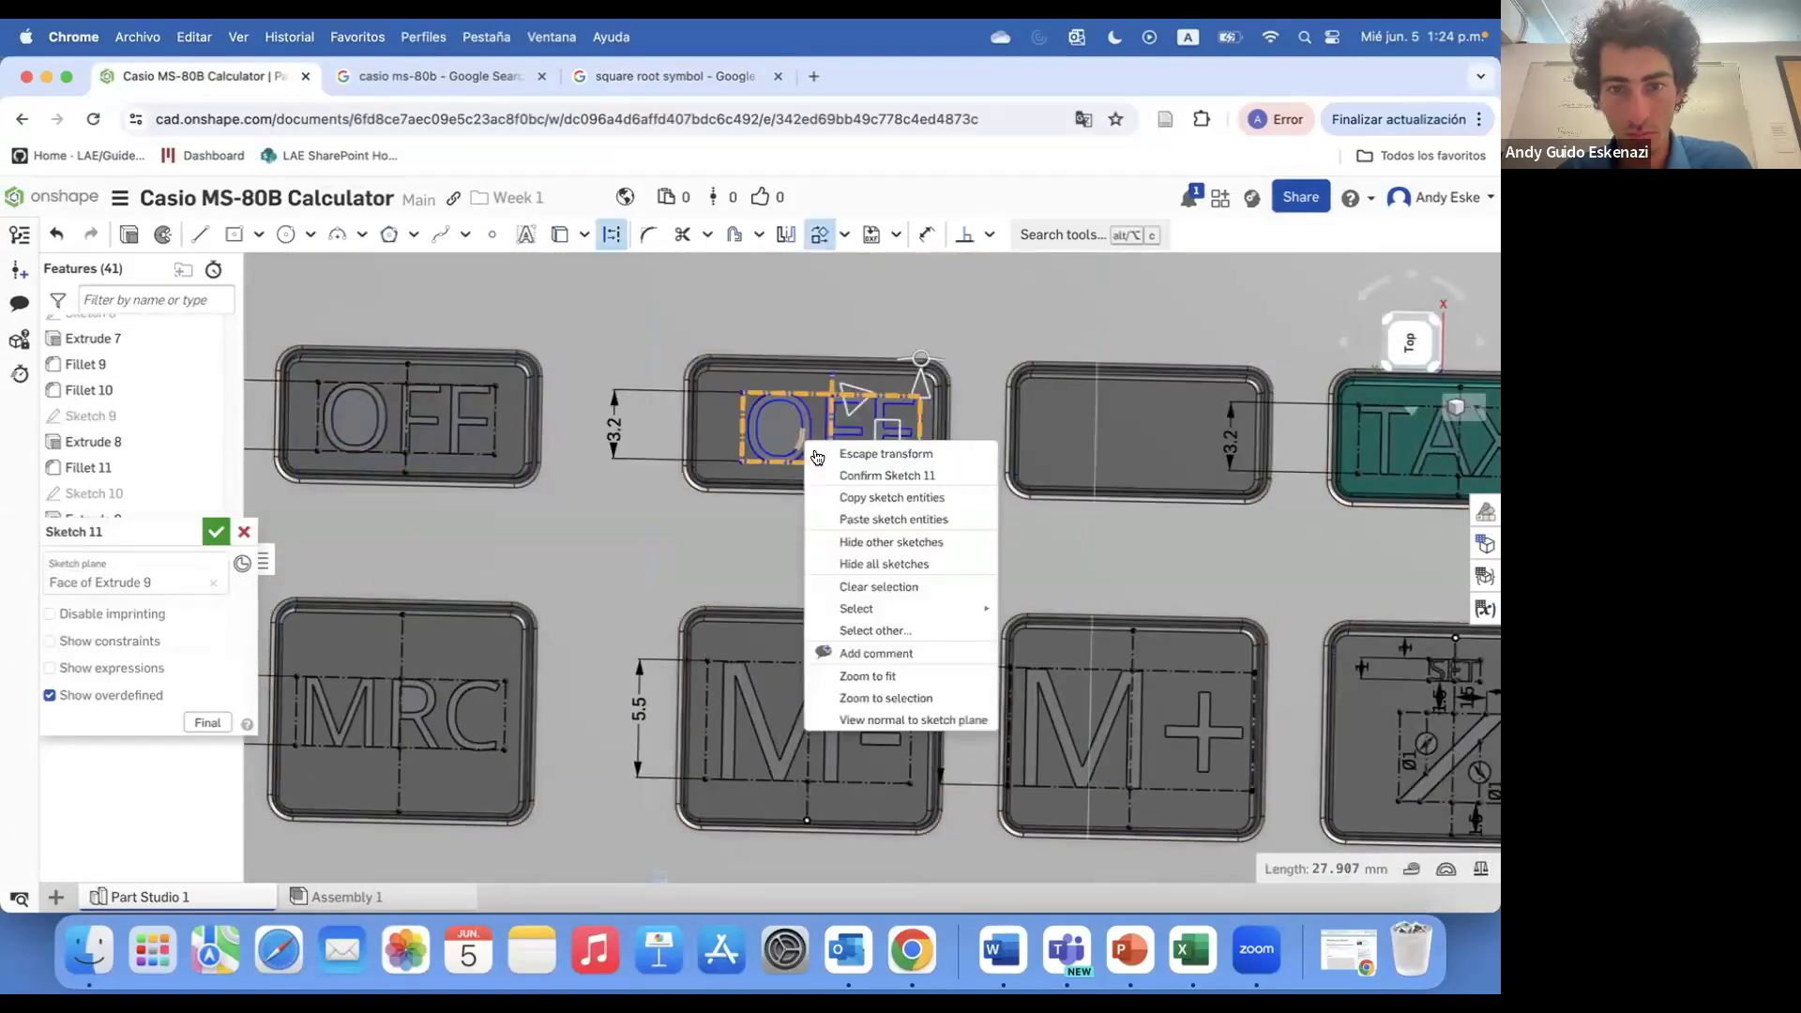
- Replace the copied OFF text with the √ symbol taken from the web search results
right_click(804, 421)
click(853, 458)
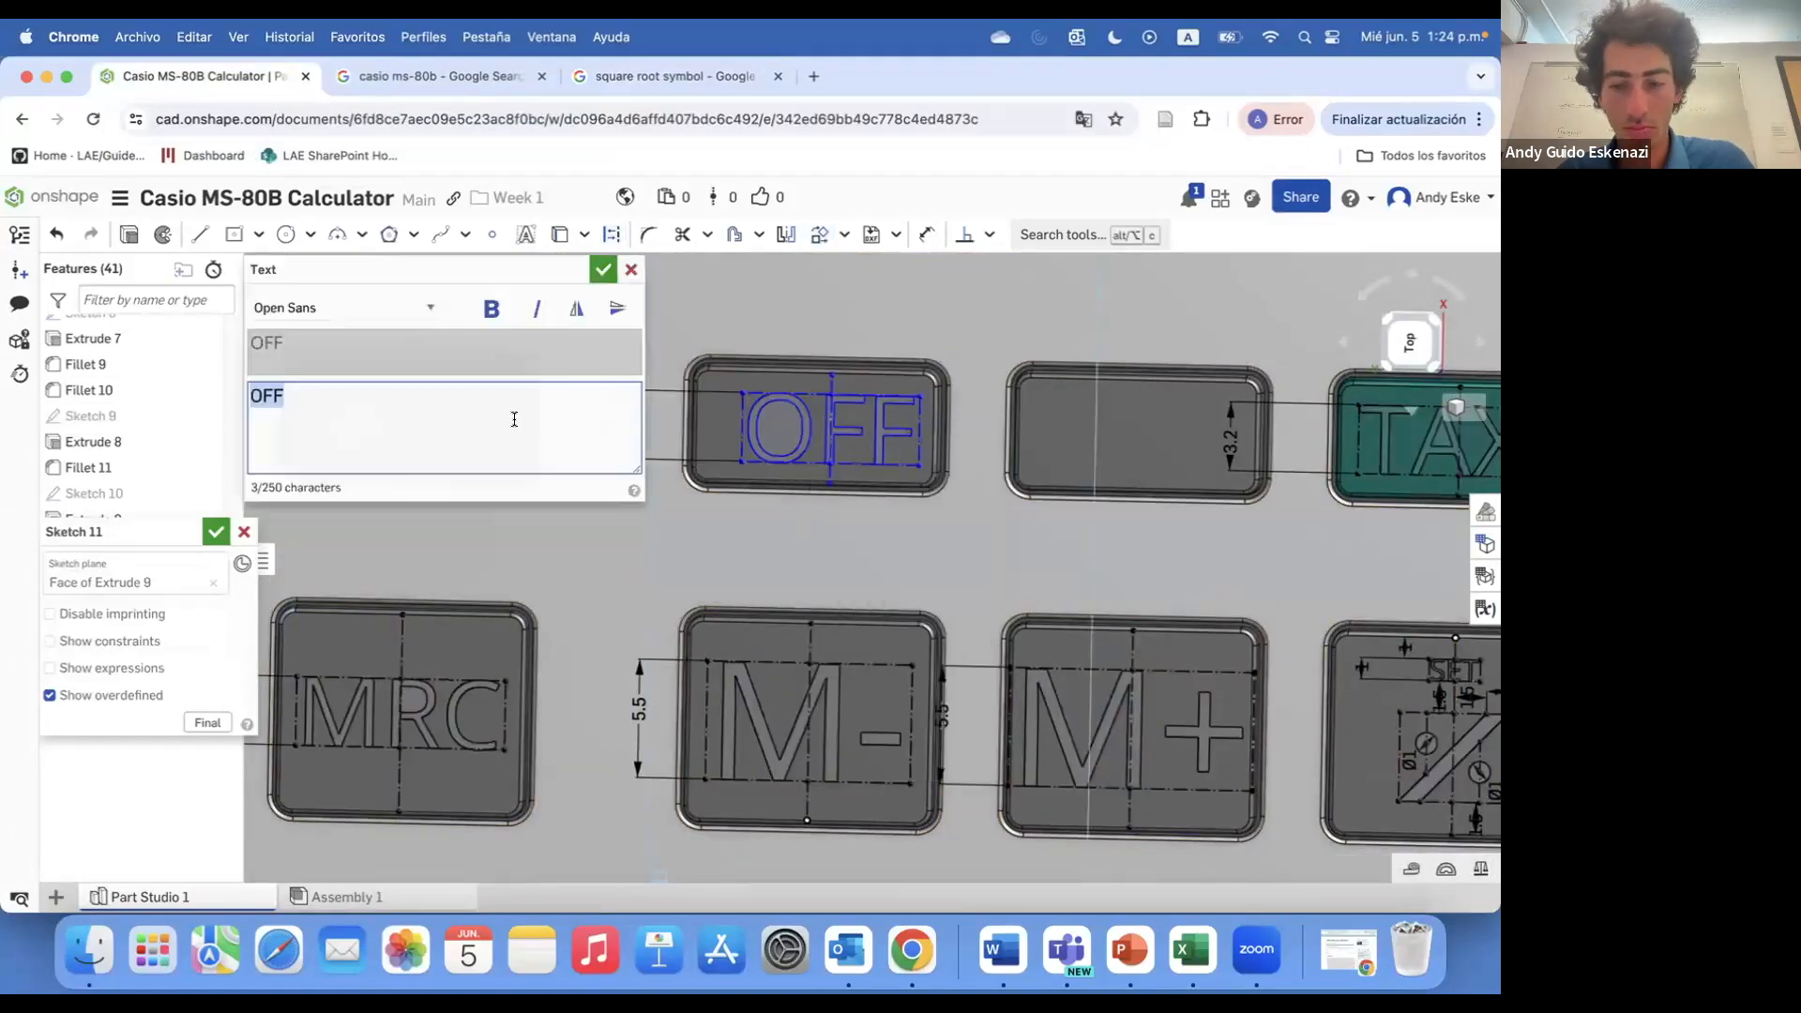
key(BackSpace)
key(super+3)
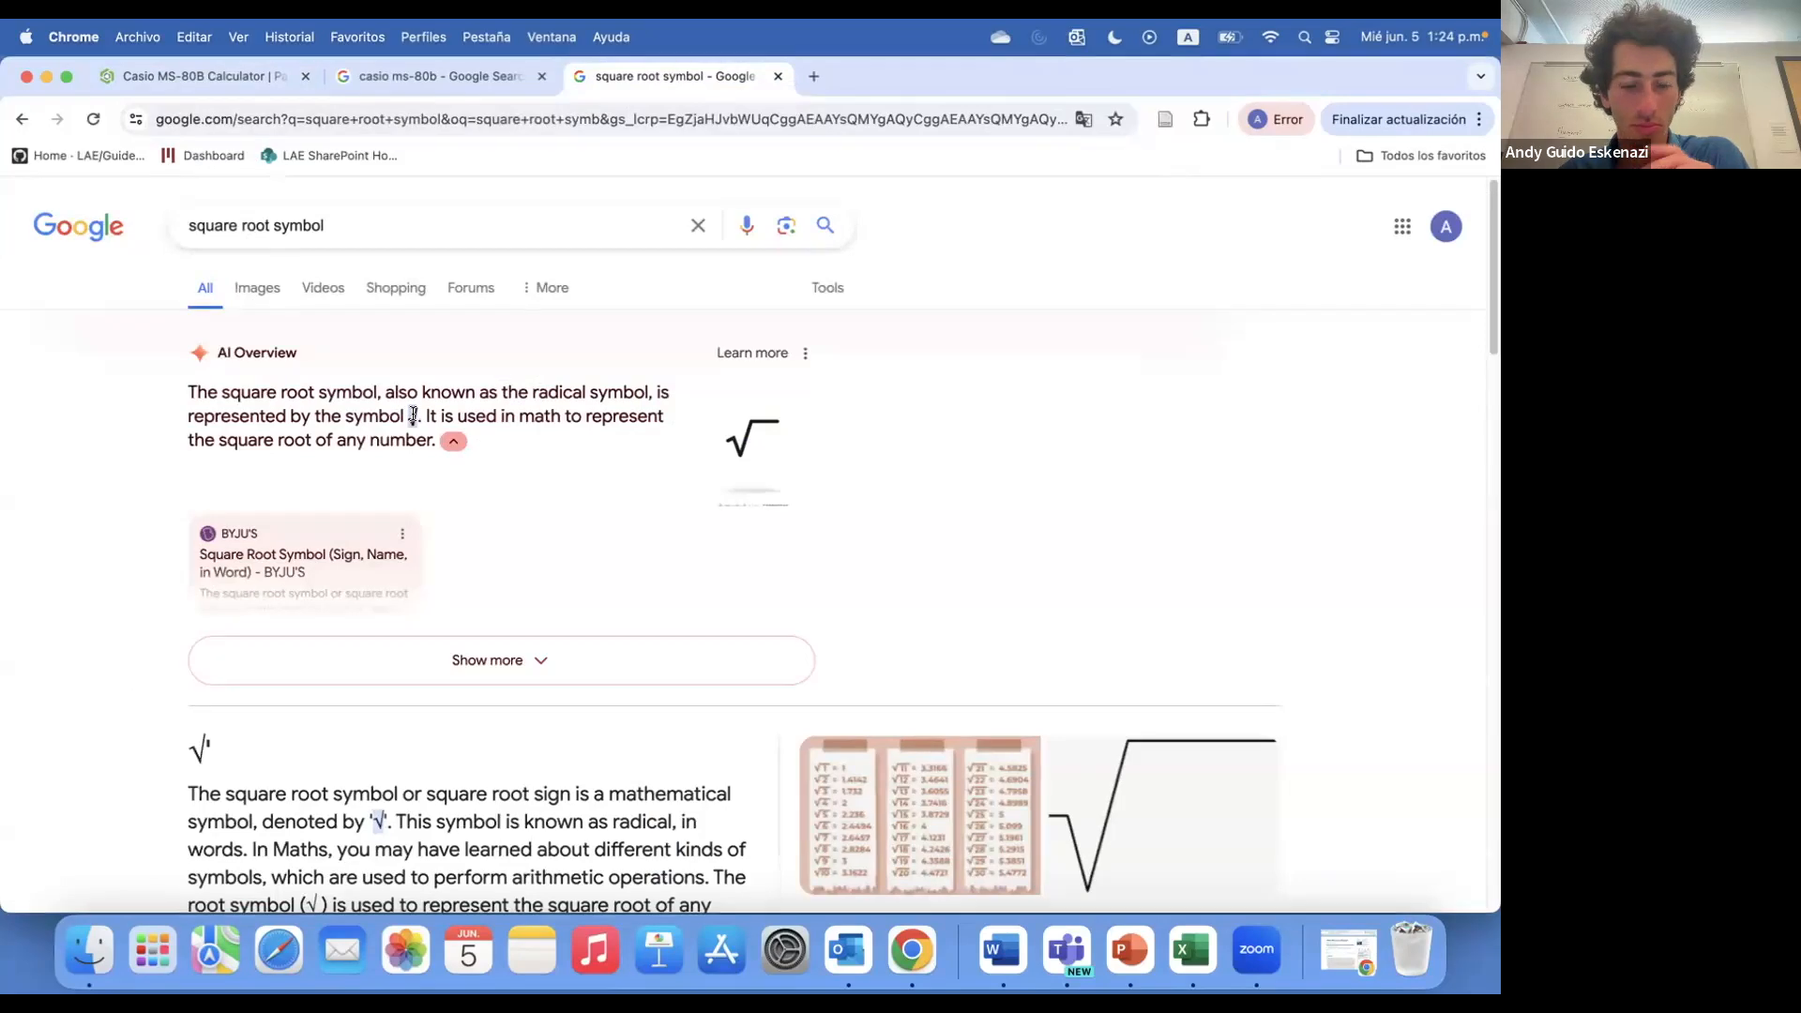
key(super+1)
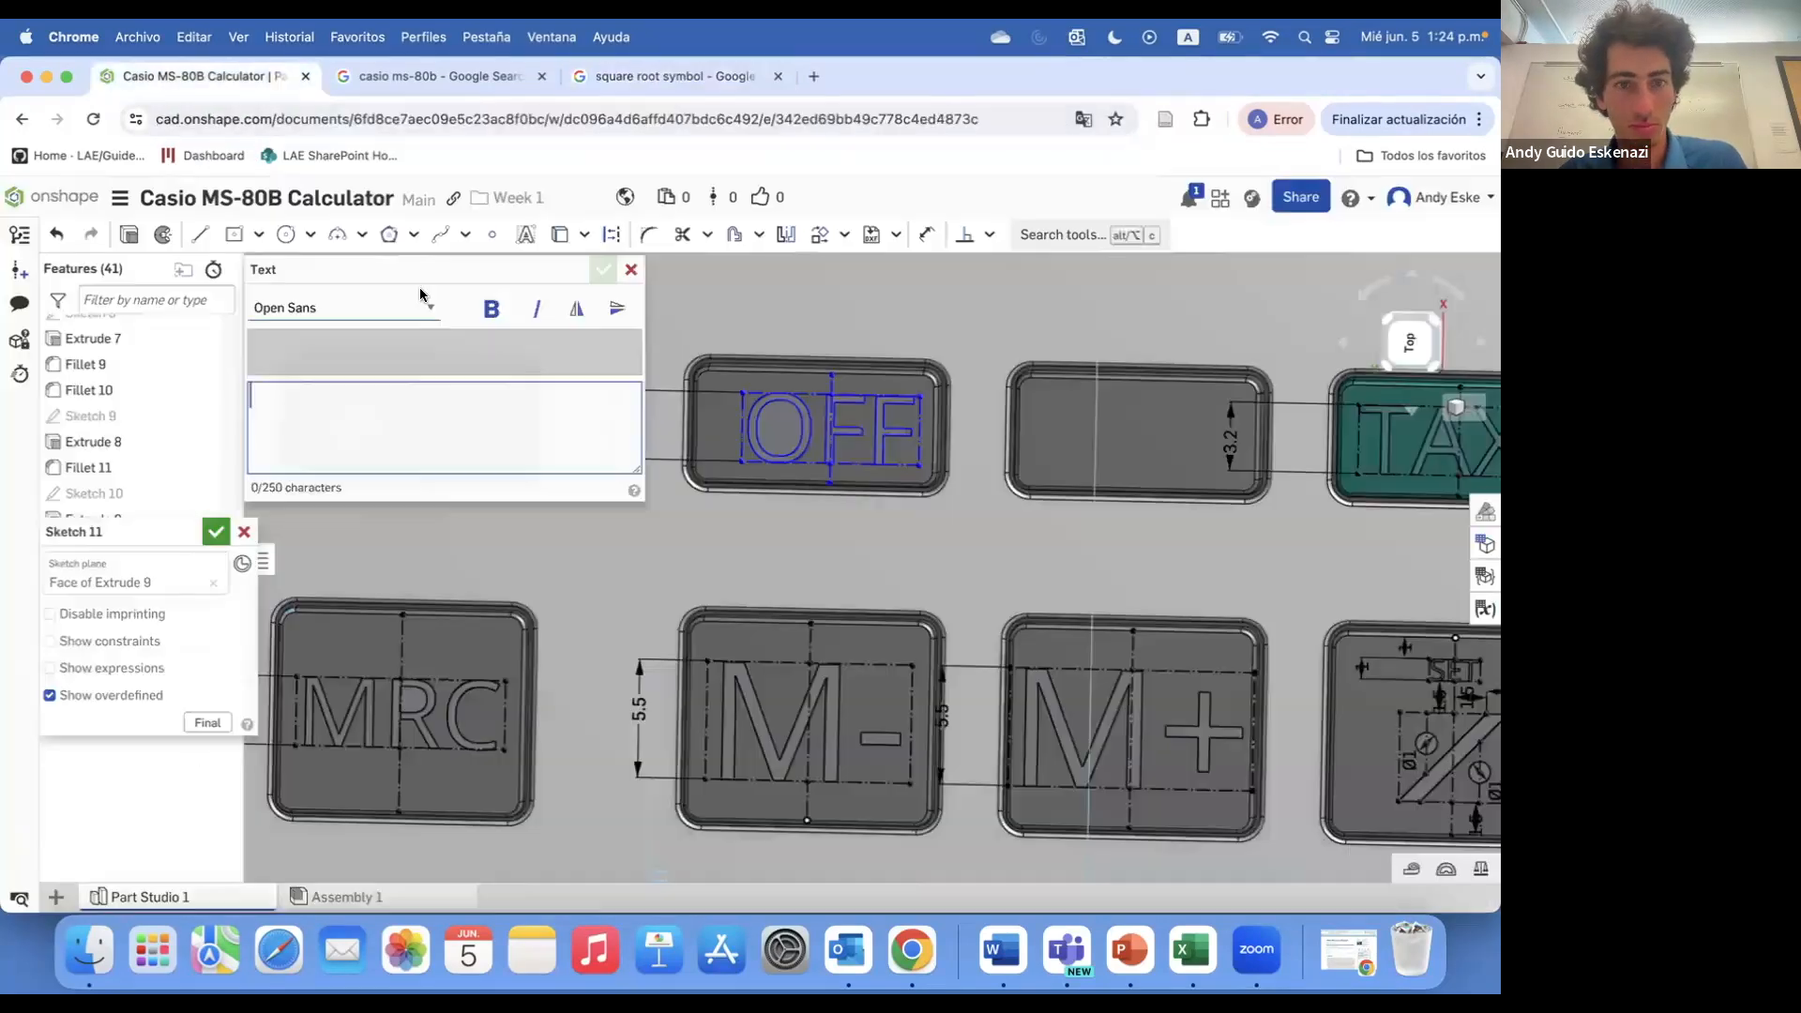
click(603, 269)
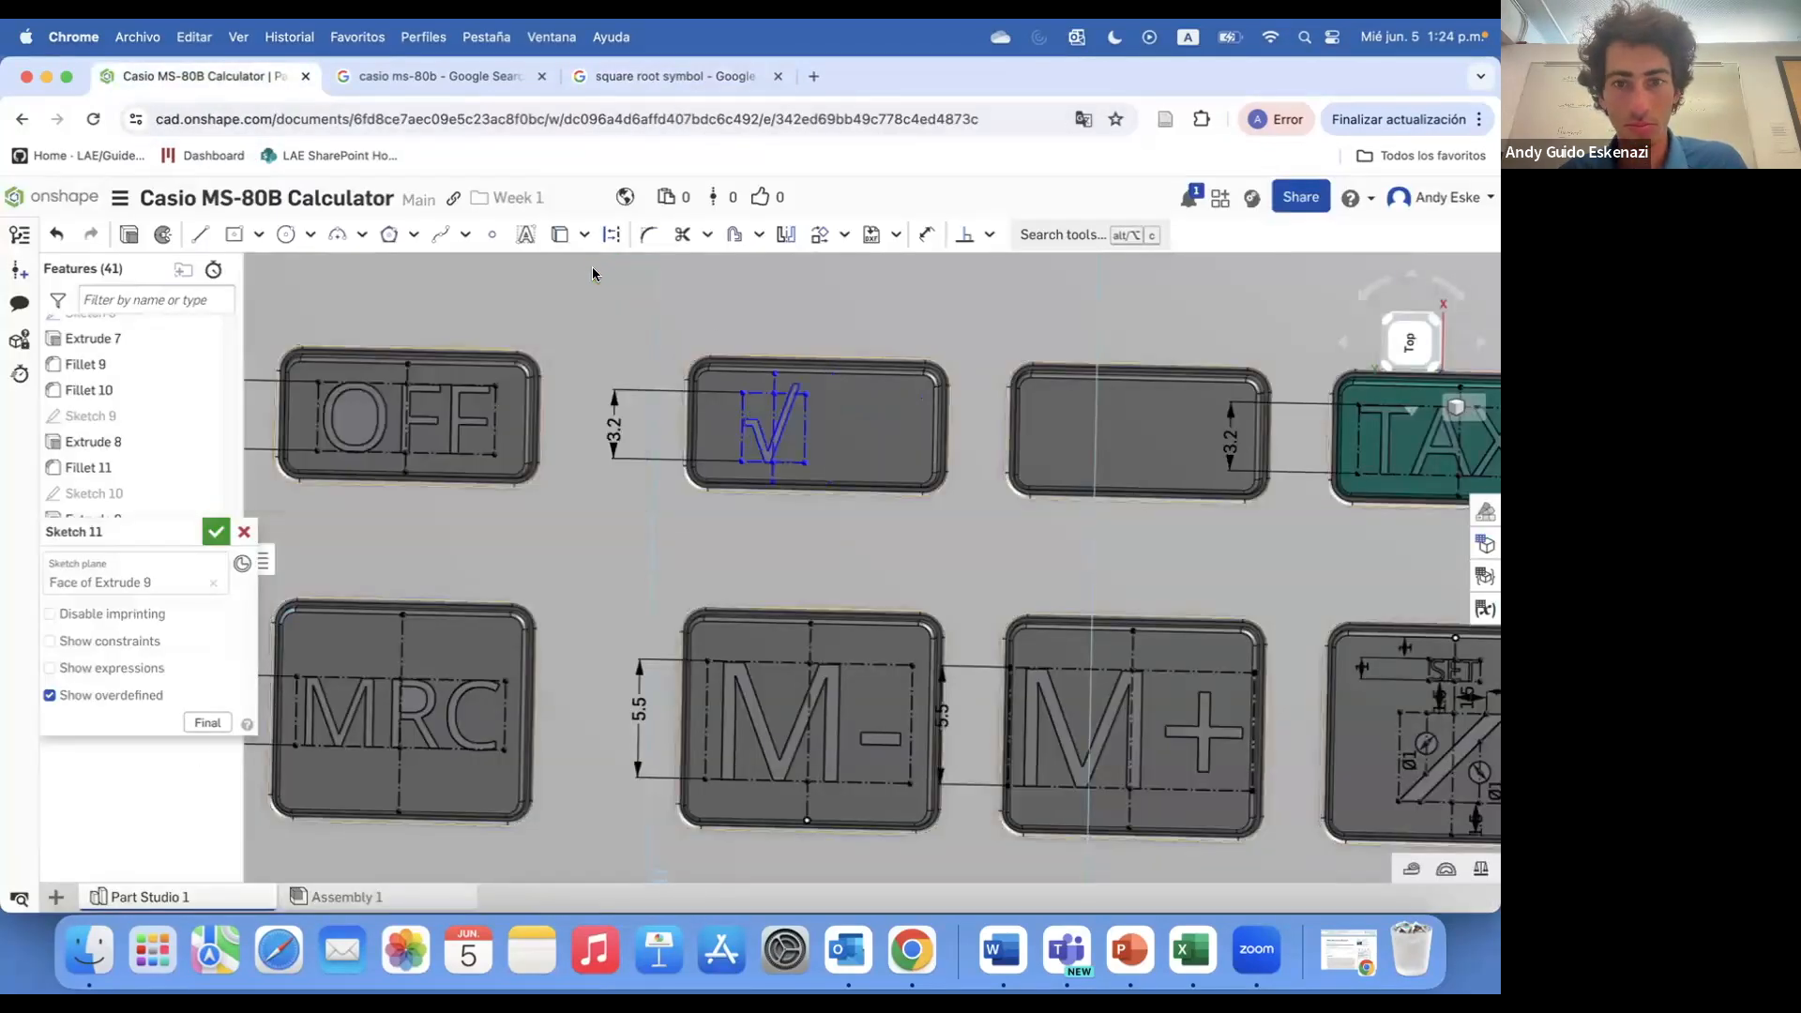
- Centre the √ label on its key by constraining the centreline's ends to the midpoints of the key's upper and lower edges
scroll(797, 398, up, 4)
scroll(814, 379, up, 3)
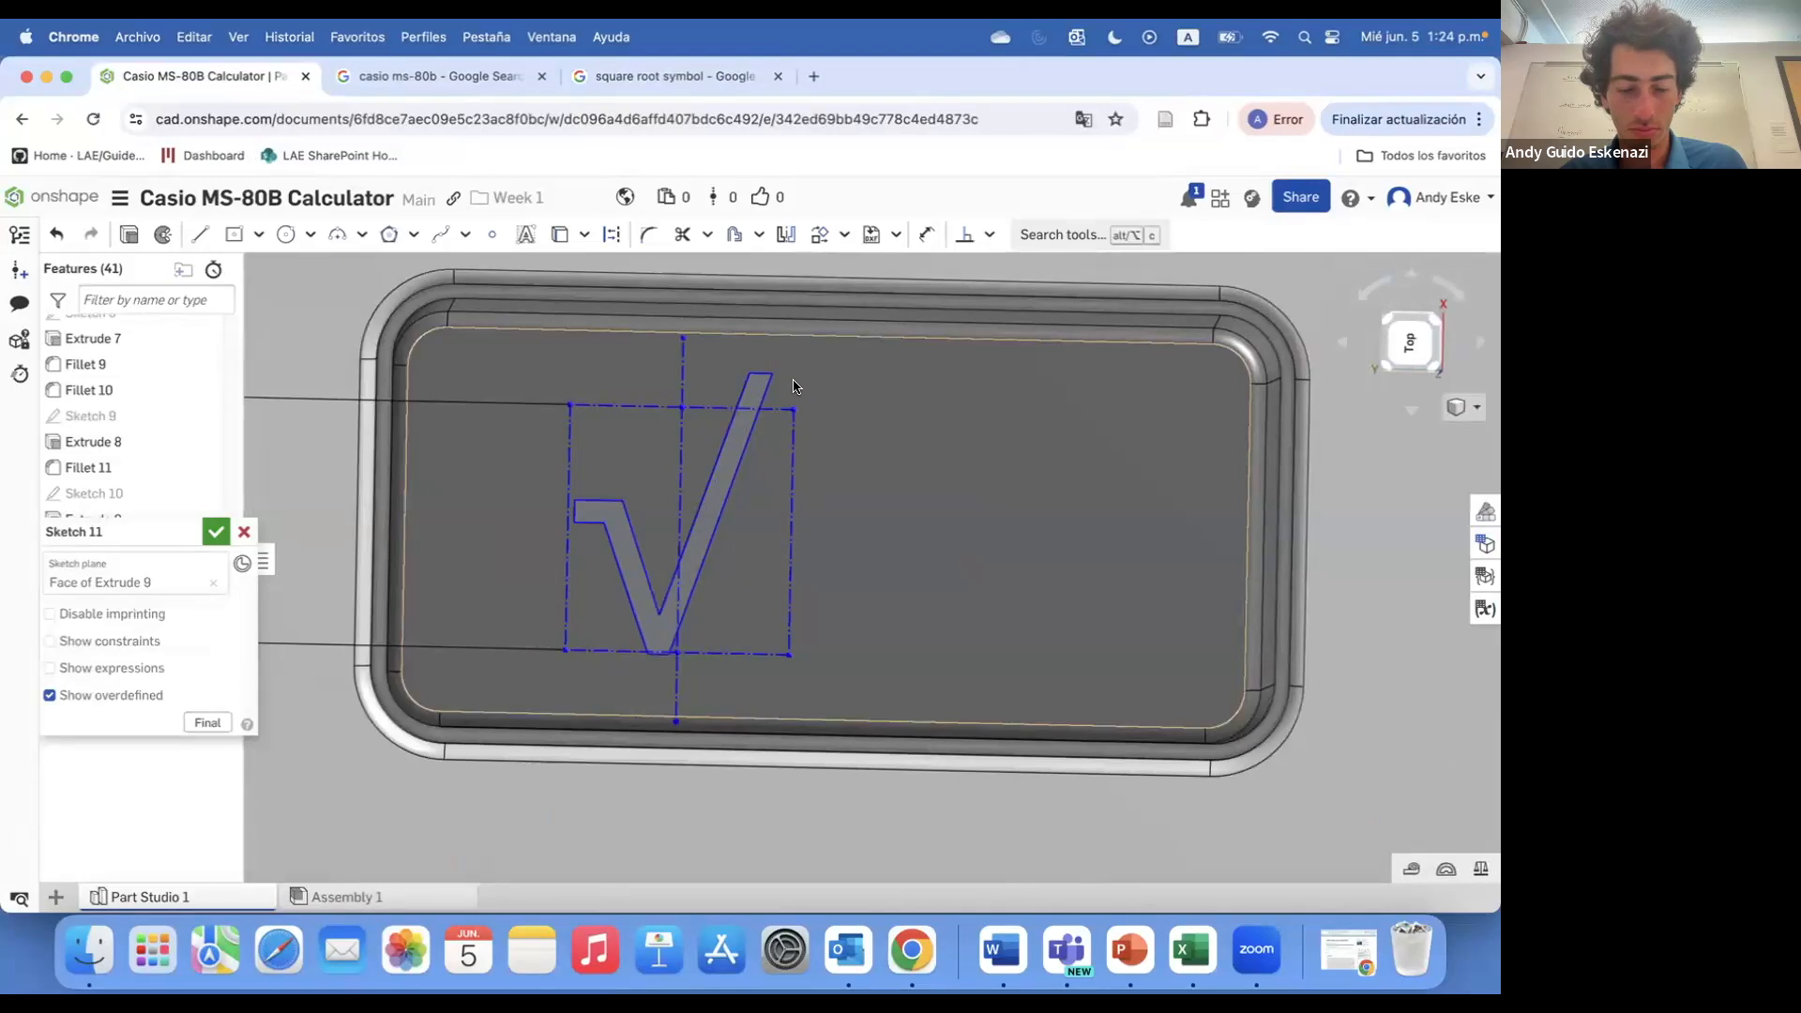
key(m)
click(683, 337)
click(829, 336)
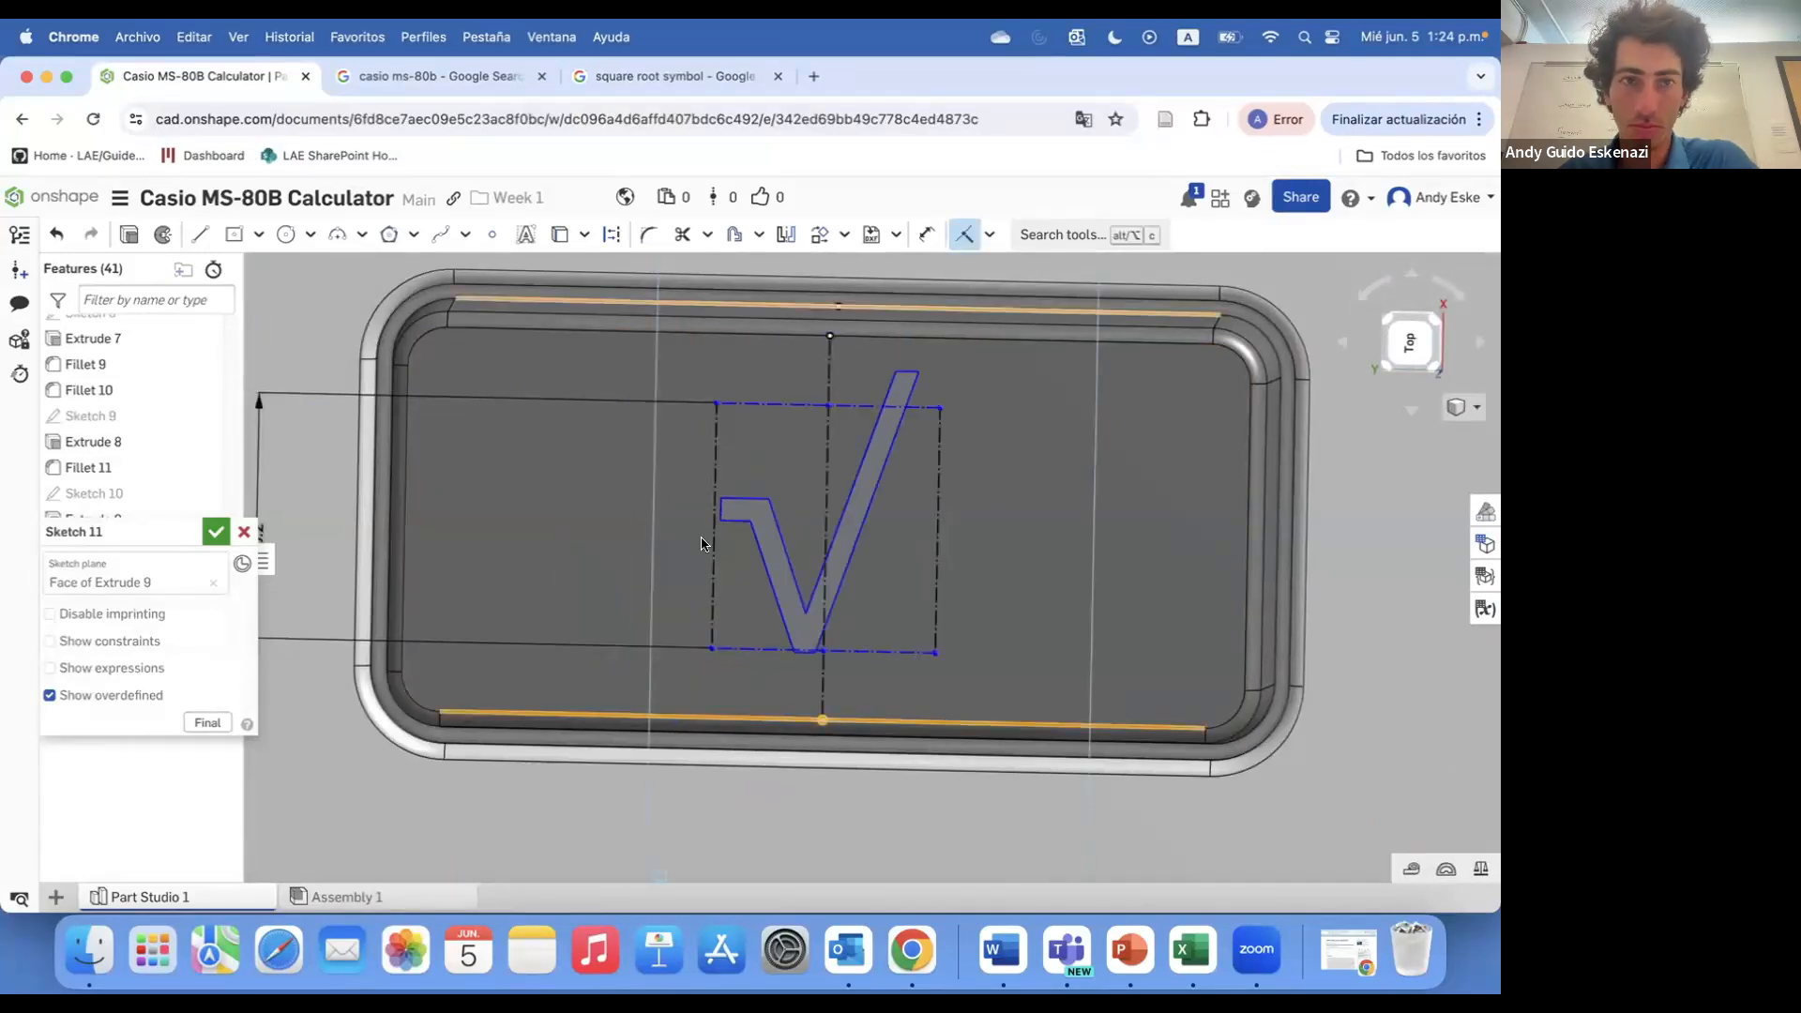
click(440, 76)
click(193, 76)
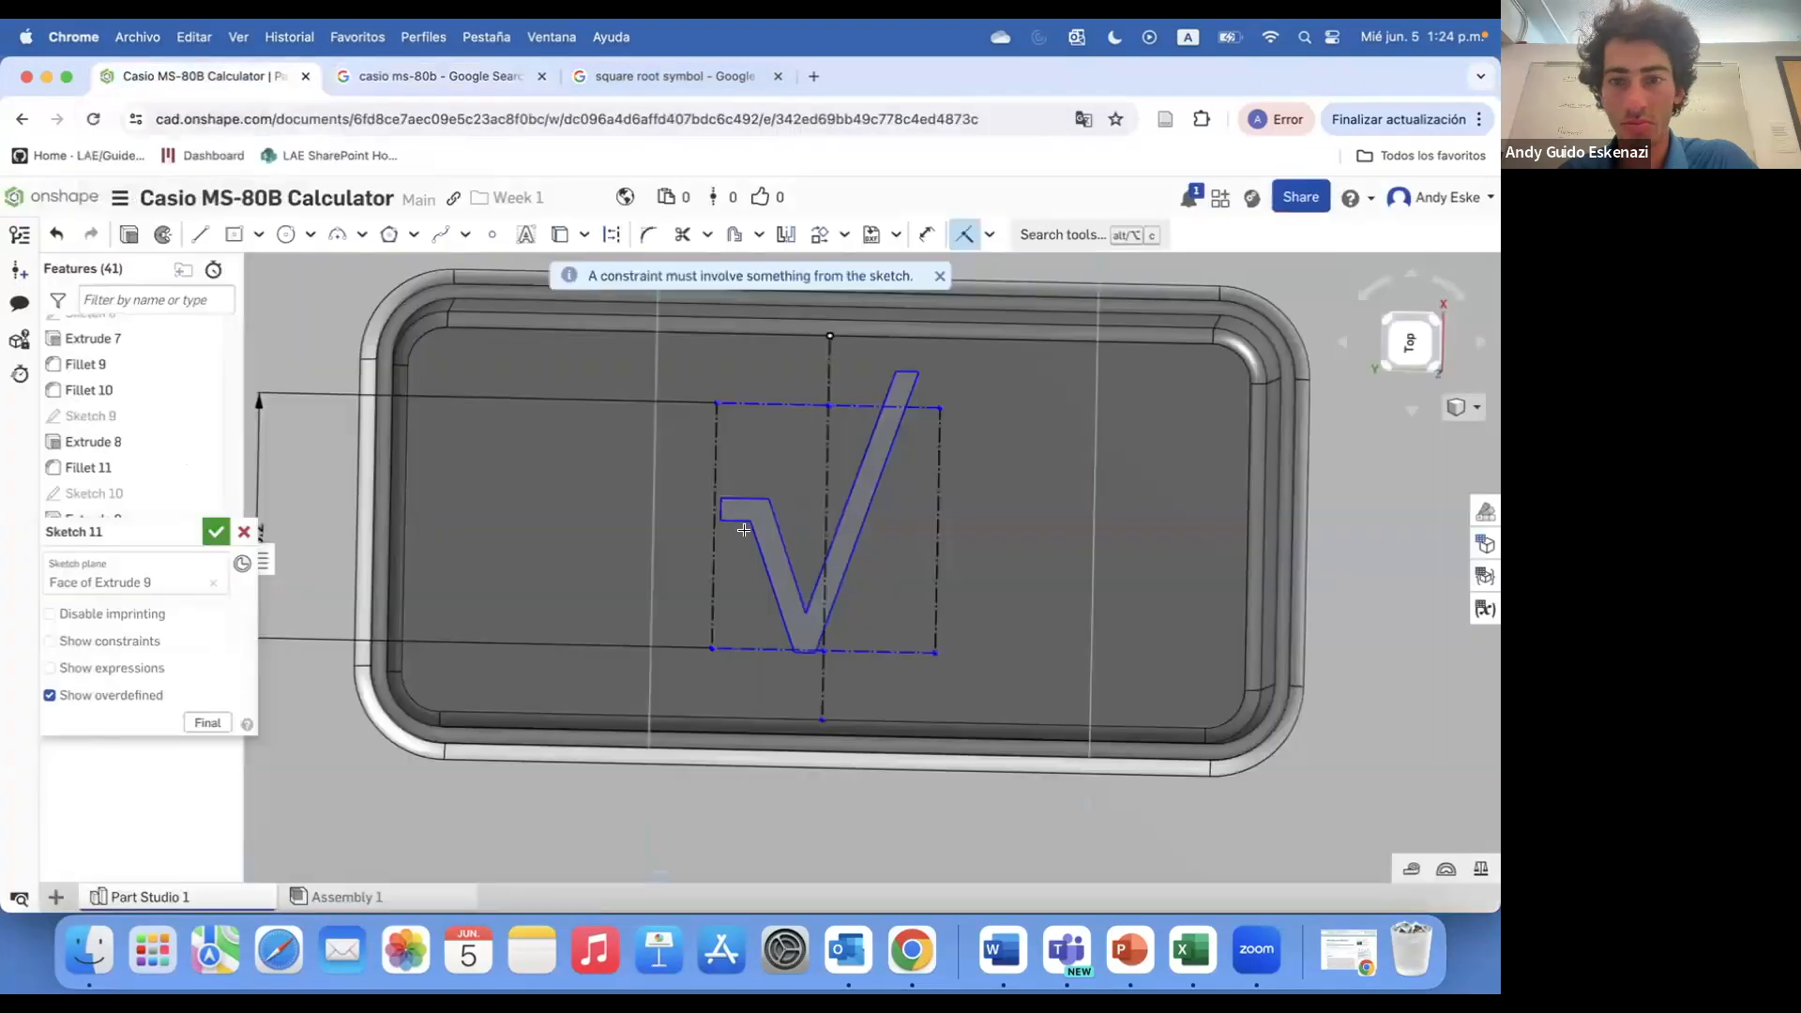
scroll(816, 779, up, 2)
drag(809, 782, 809, 699)
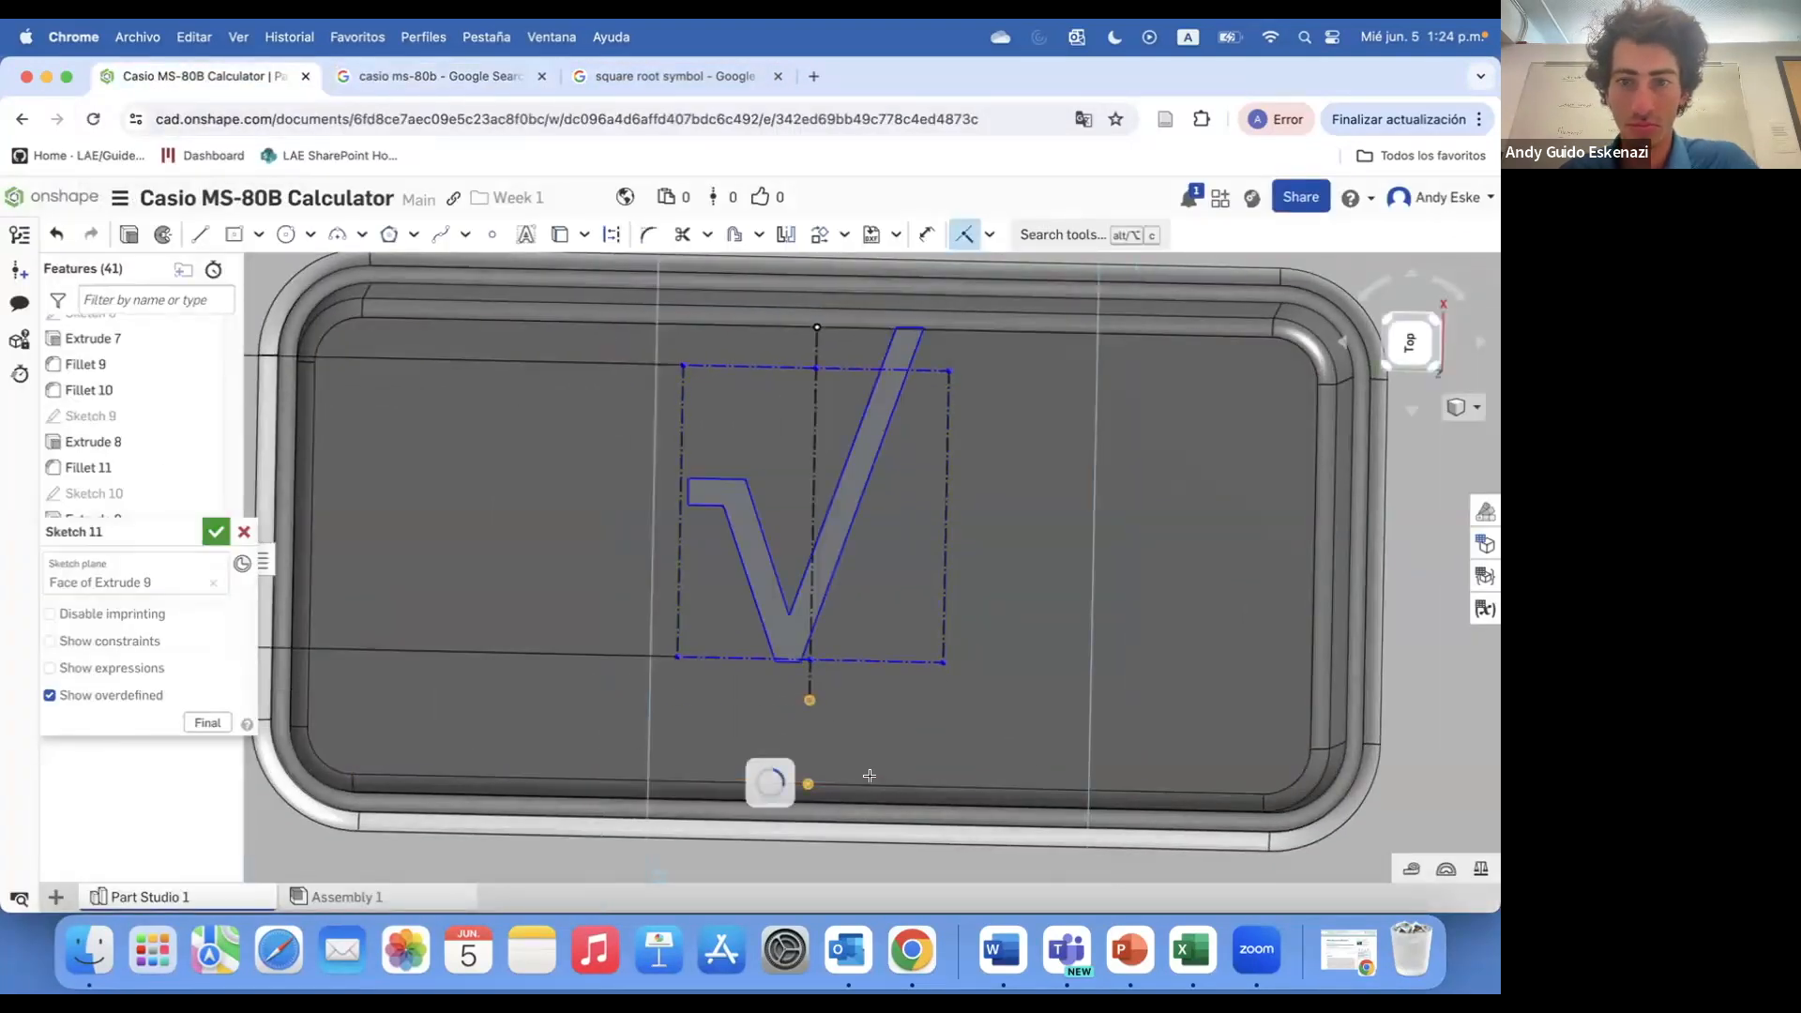
key(super+z)
- Sketch a thin corner rectangle about 3.5 mm long from the top of the √ stroke to form its overline
click(256, 235)
click(298, 271)
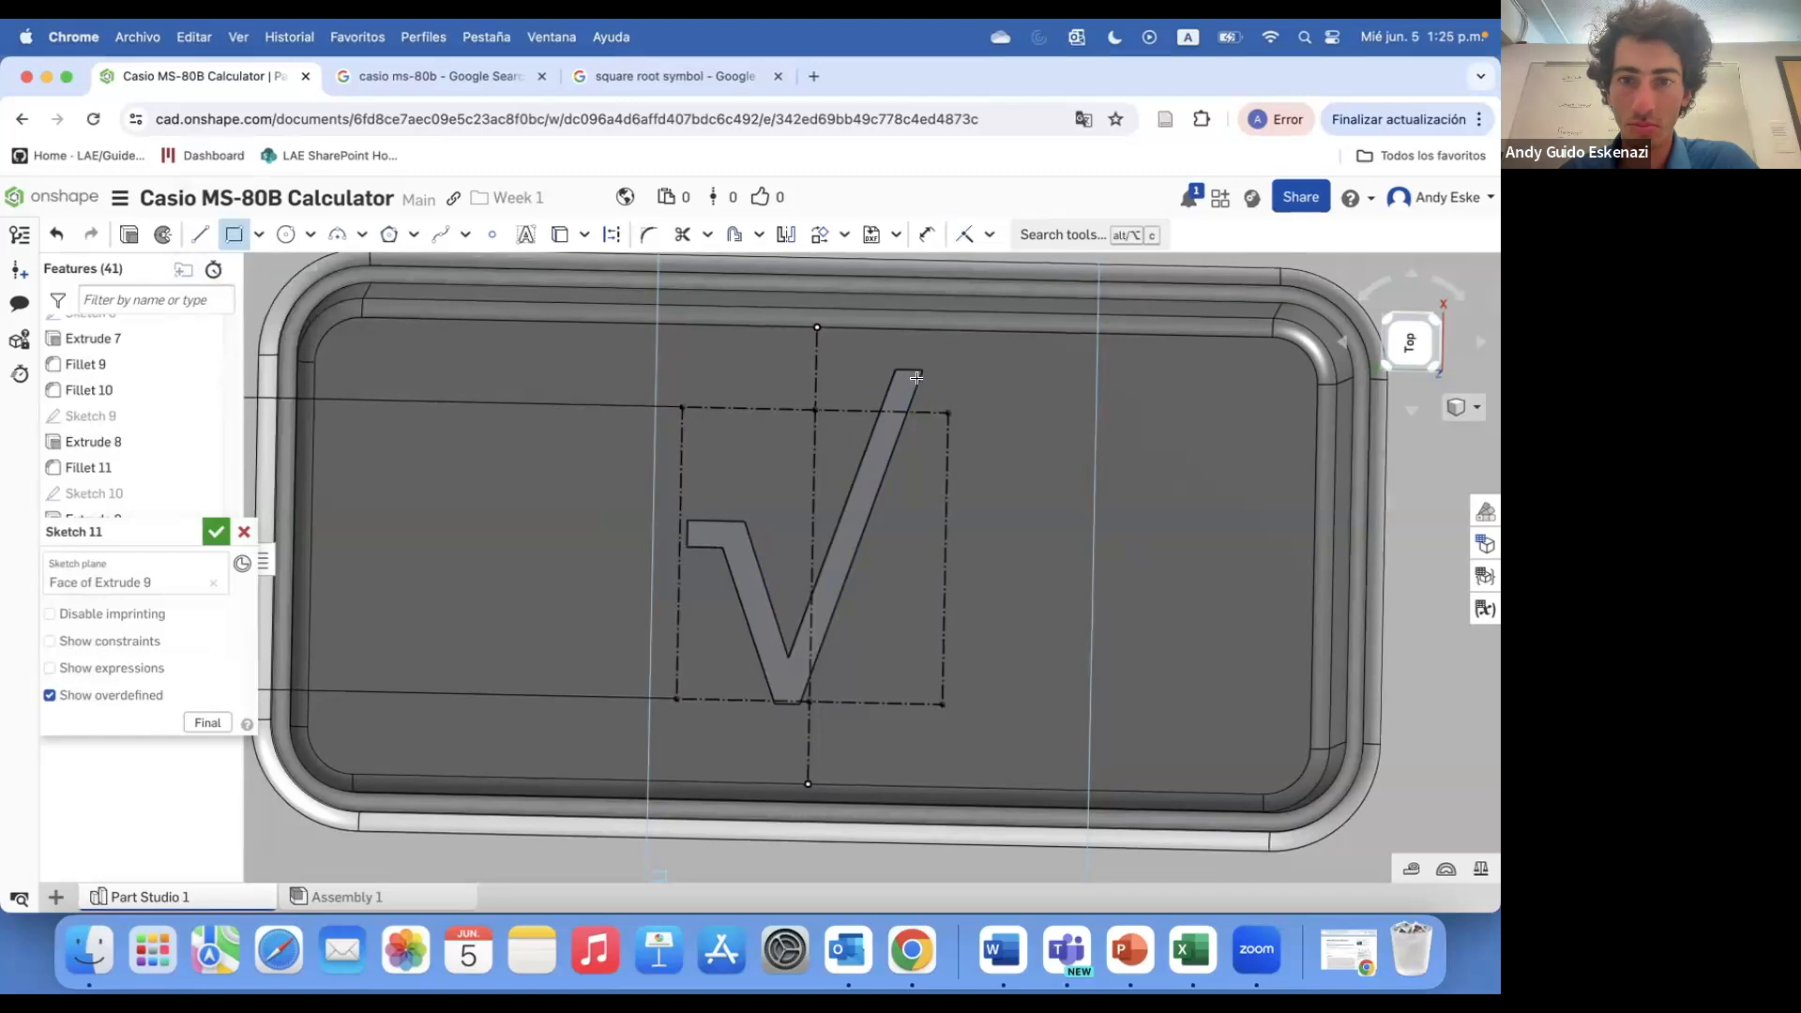
scroll(916, 377, up, 10)
click(788, 311)
scroll(1156, 546, down, 5)
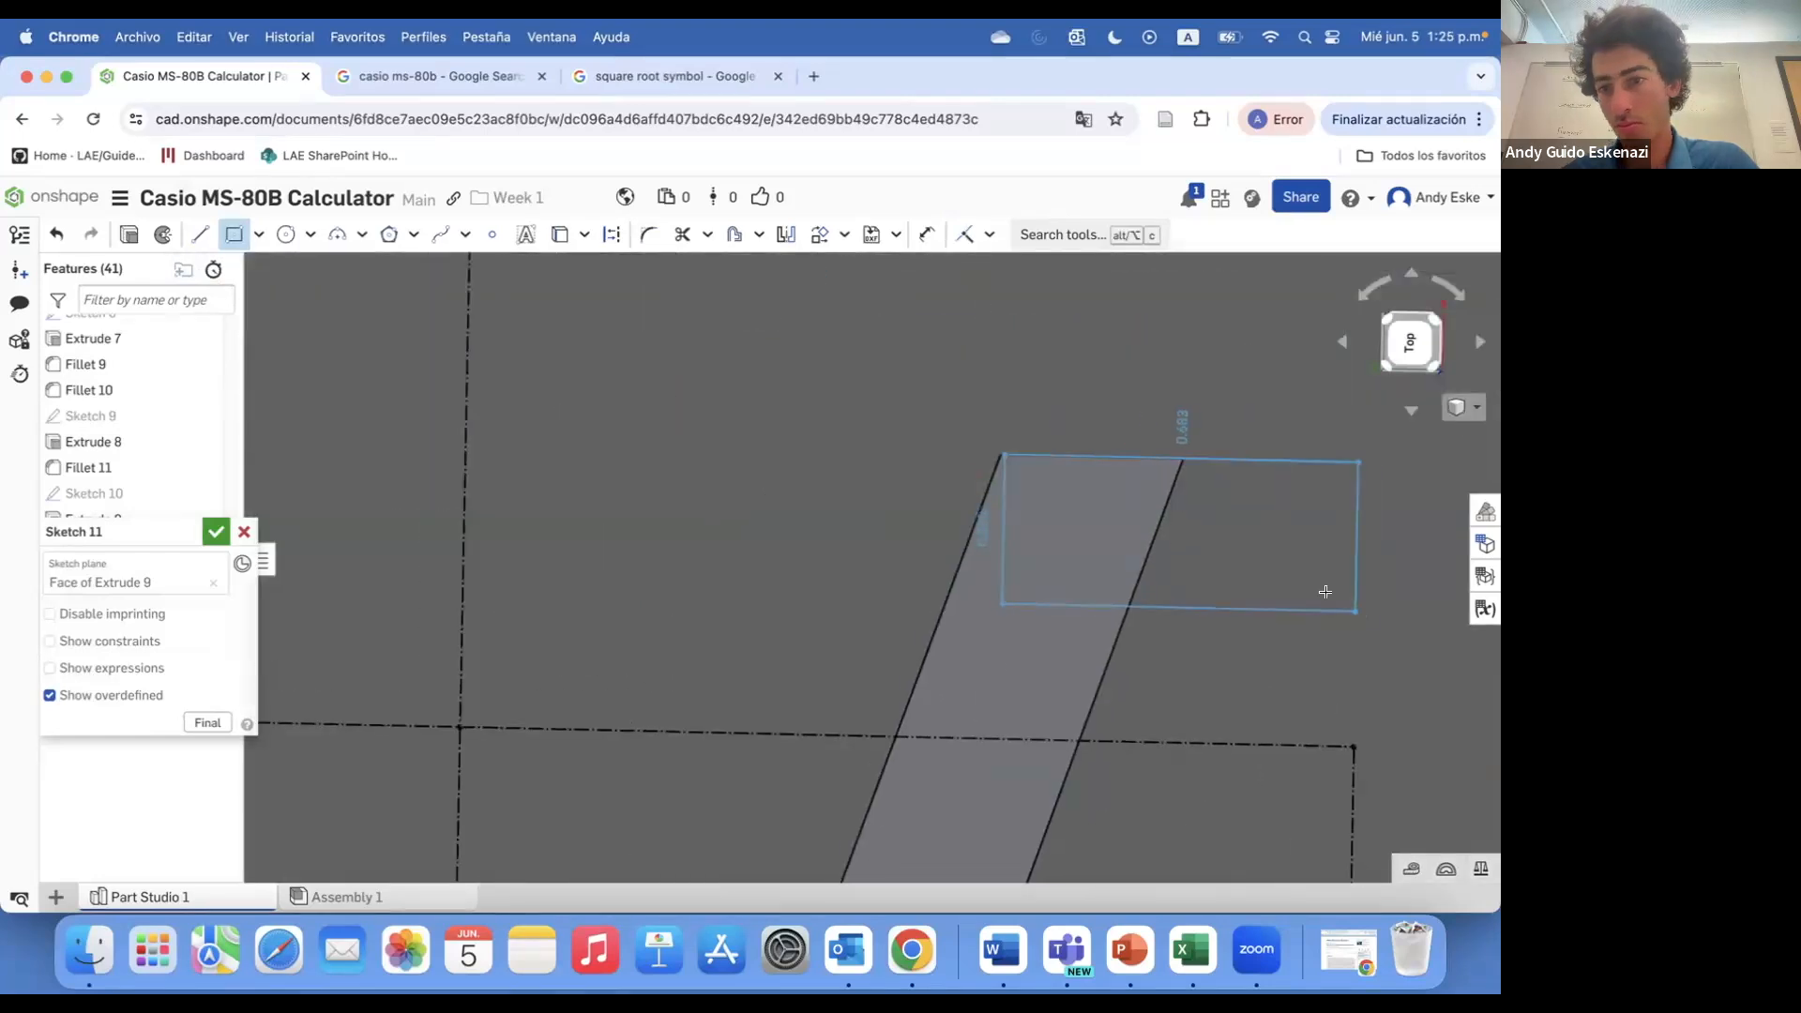
scroll(1295, 605, down, 5)
scroll(1275, 610, up, 5)
scroll(1257, 624, down, 3)
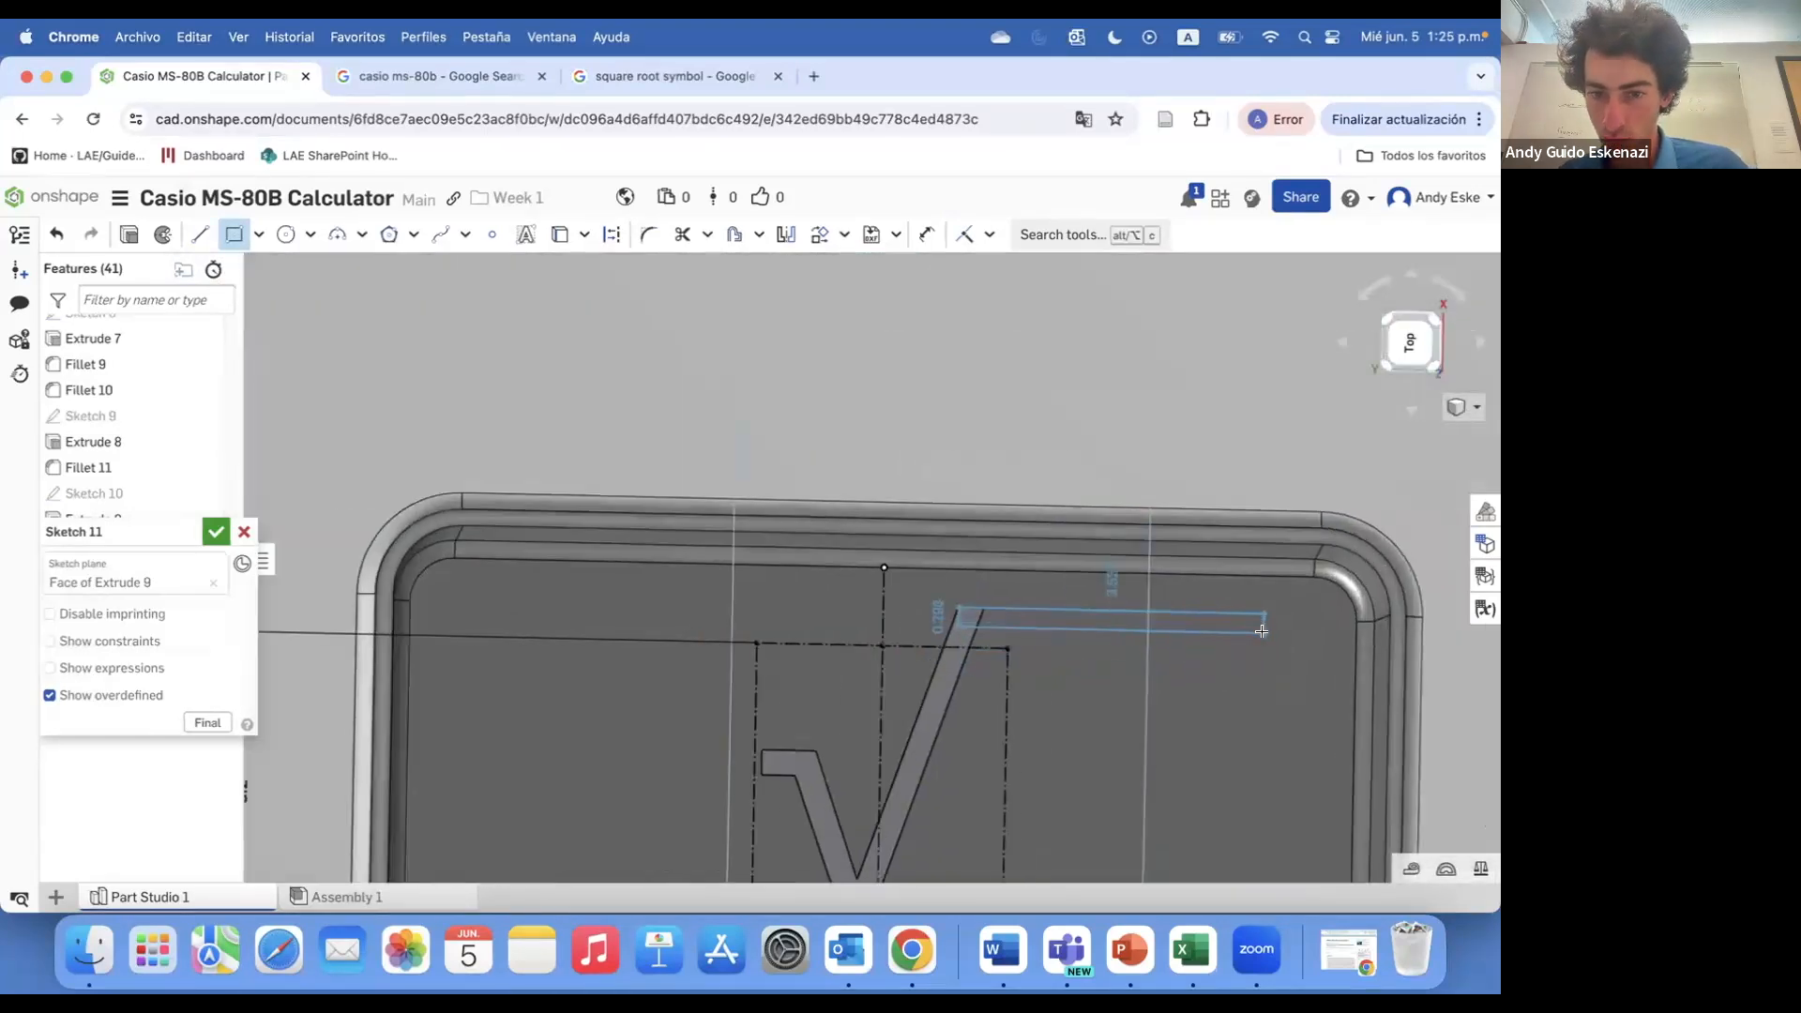
click(1256, 631)
scroll(1256, 631, down, 3)
- Try to release the √ label's centreline and shift the symbol sideways, then undo the move
right_click(872, 574)
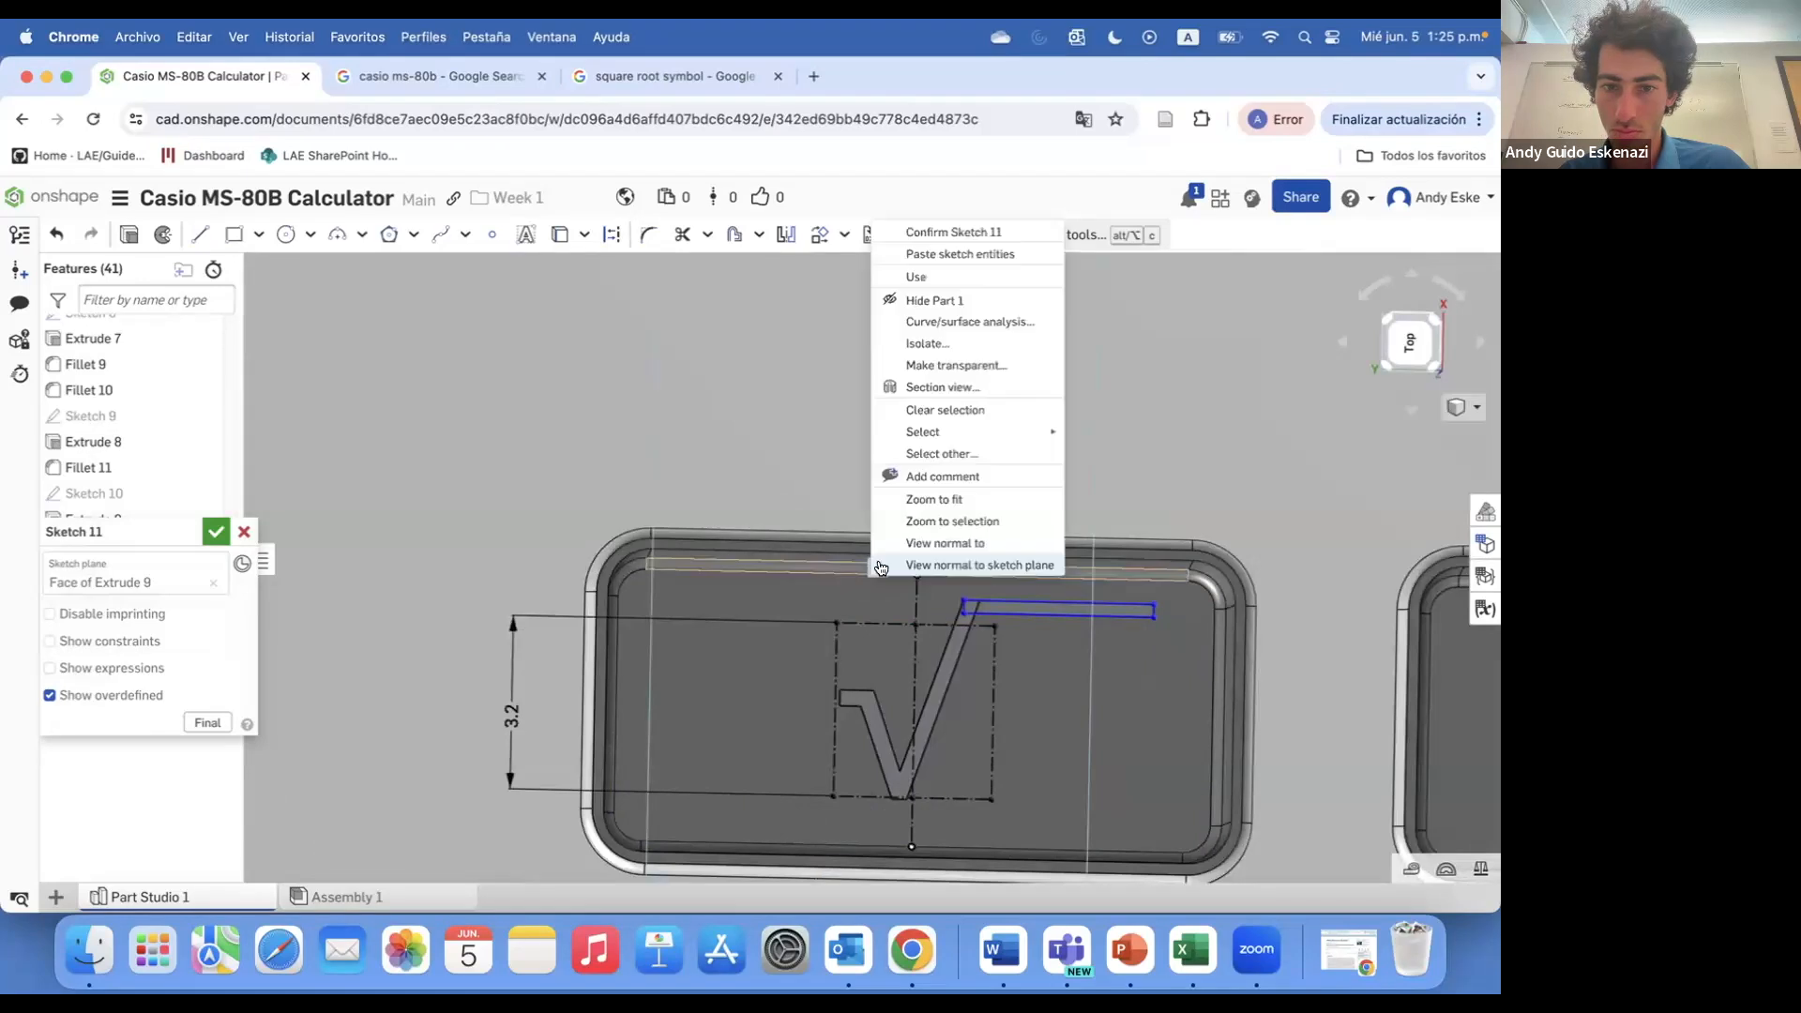
click(905, 587)
right_click(877, 572)
click(938, 750)
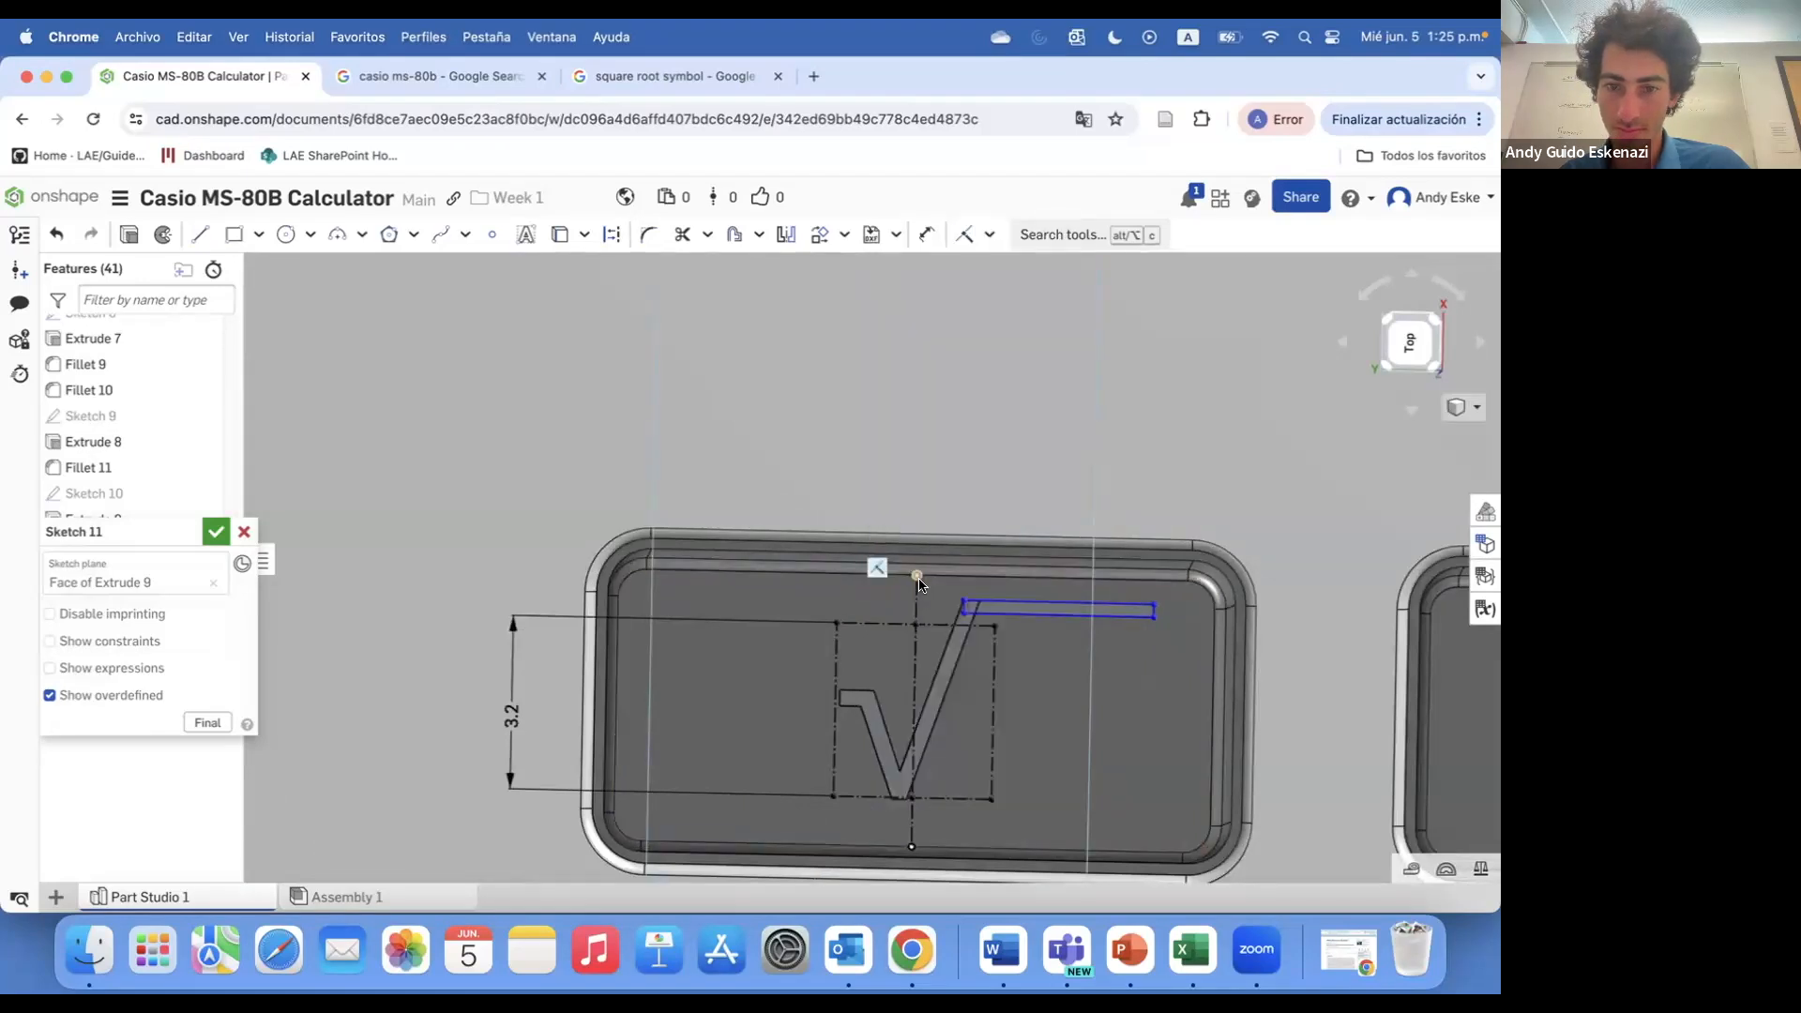
key(super+z)
right_click(917, 847)
key(Escape)
right_click(950, 788)
key(Escape)
drag(917, 578, 863, 574)
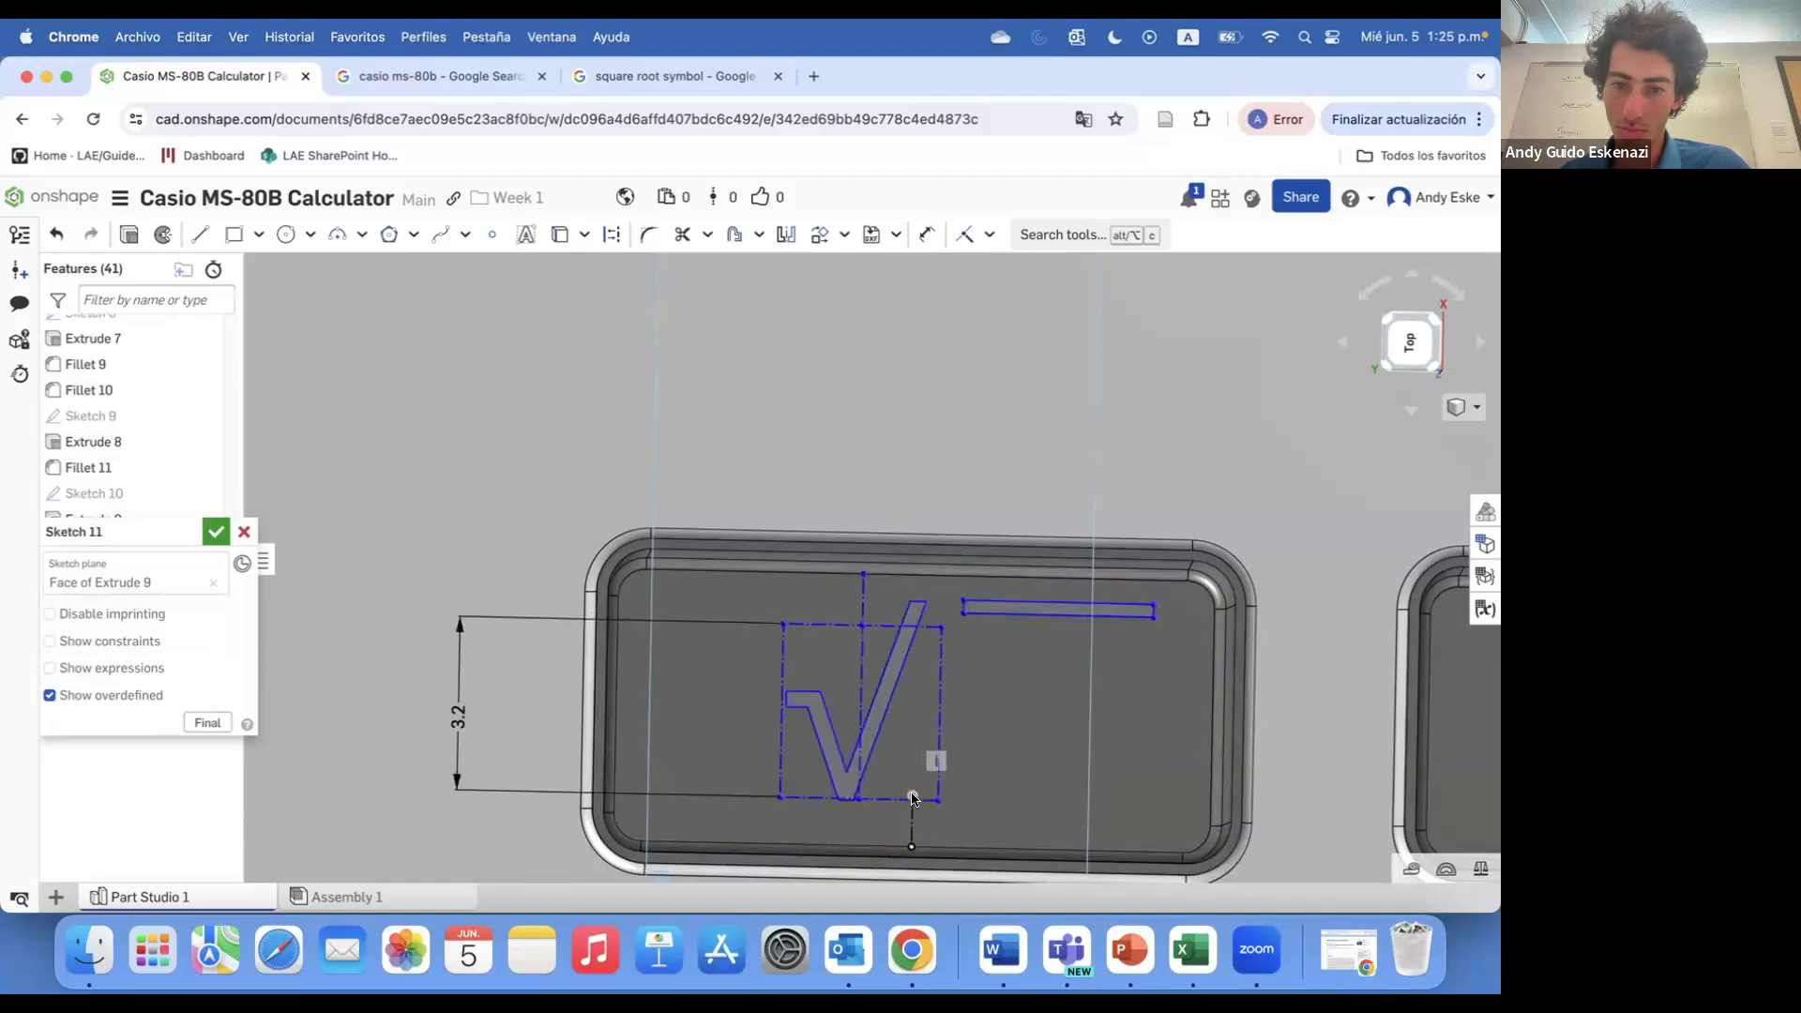
key(super+z)
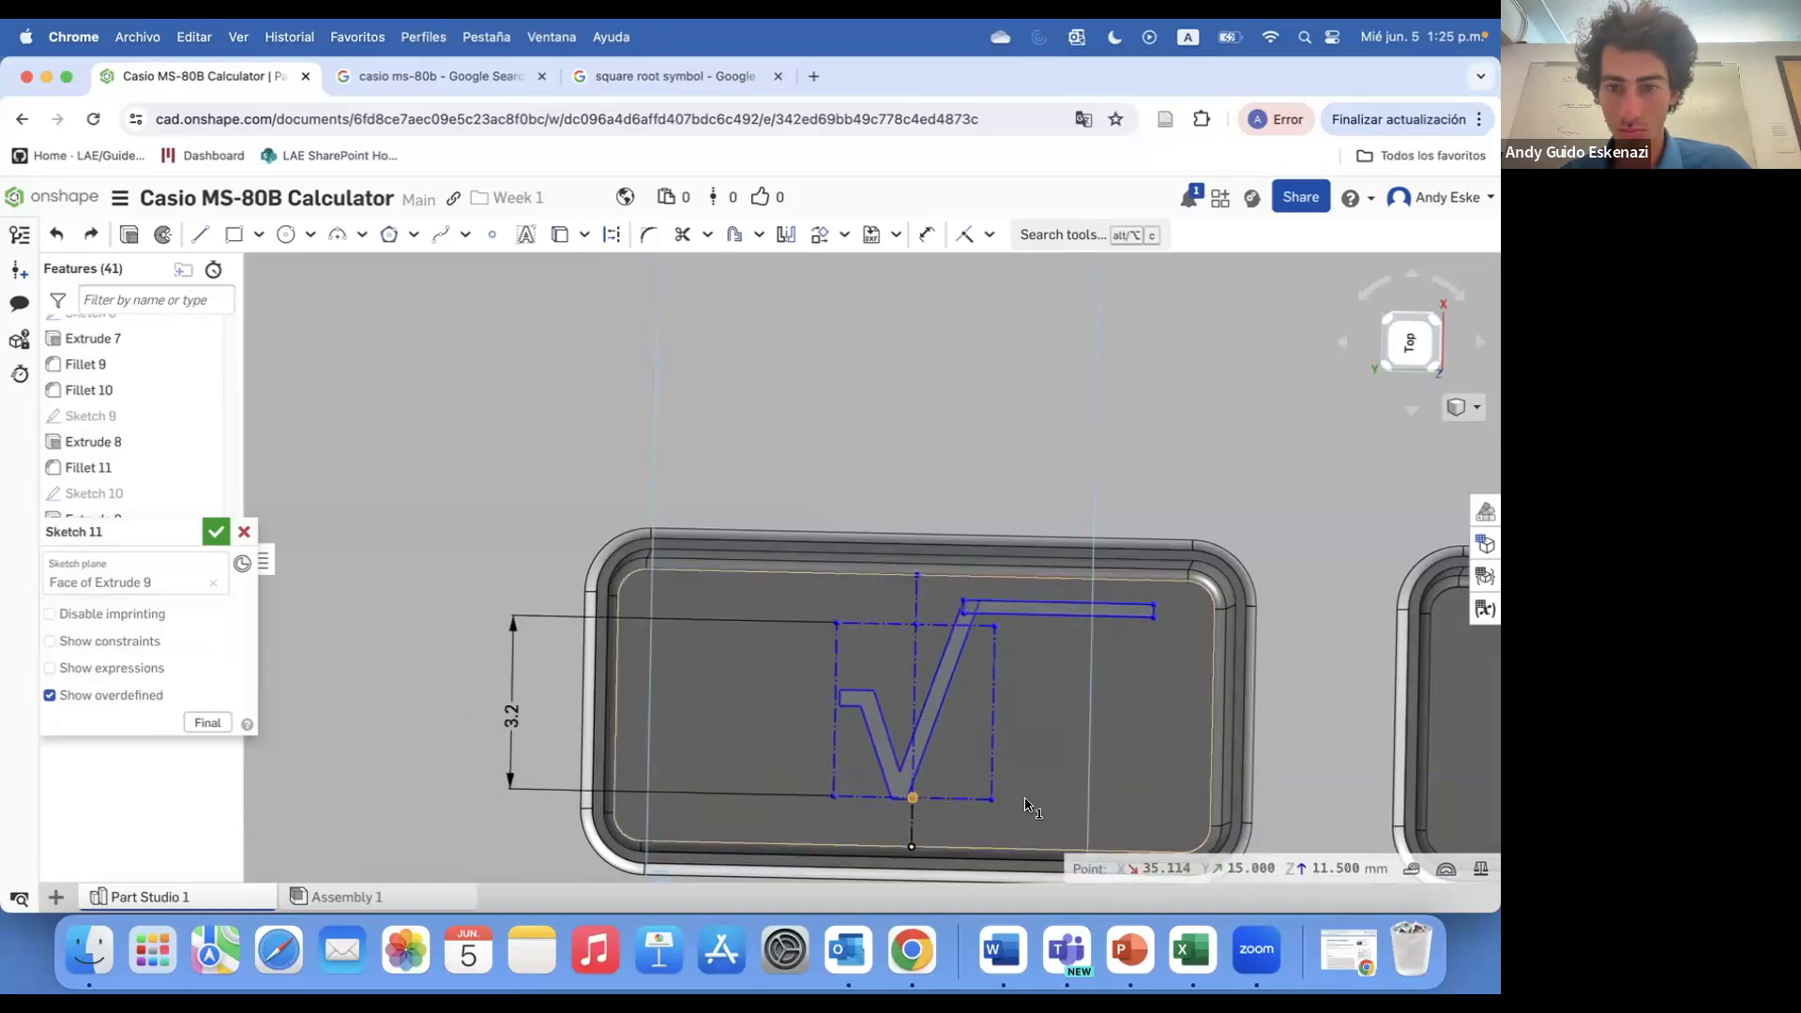
- Dimension the √ overline bar's thickness as 0.23 mm
scroll(1032, 629, up, 3)
key(o)
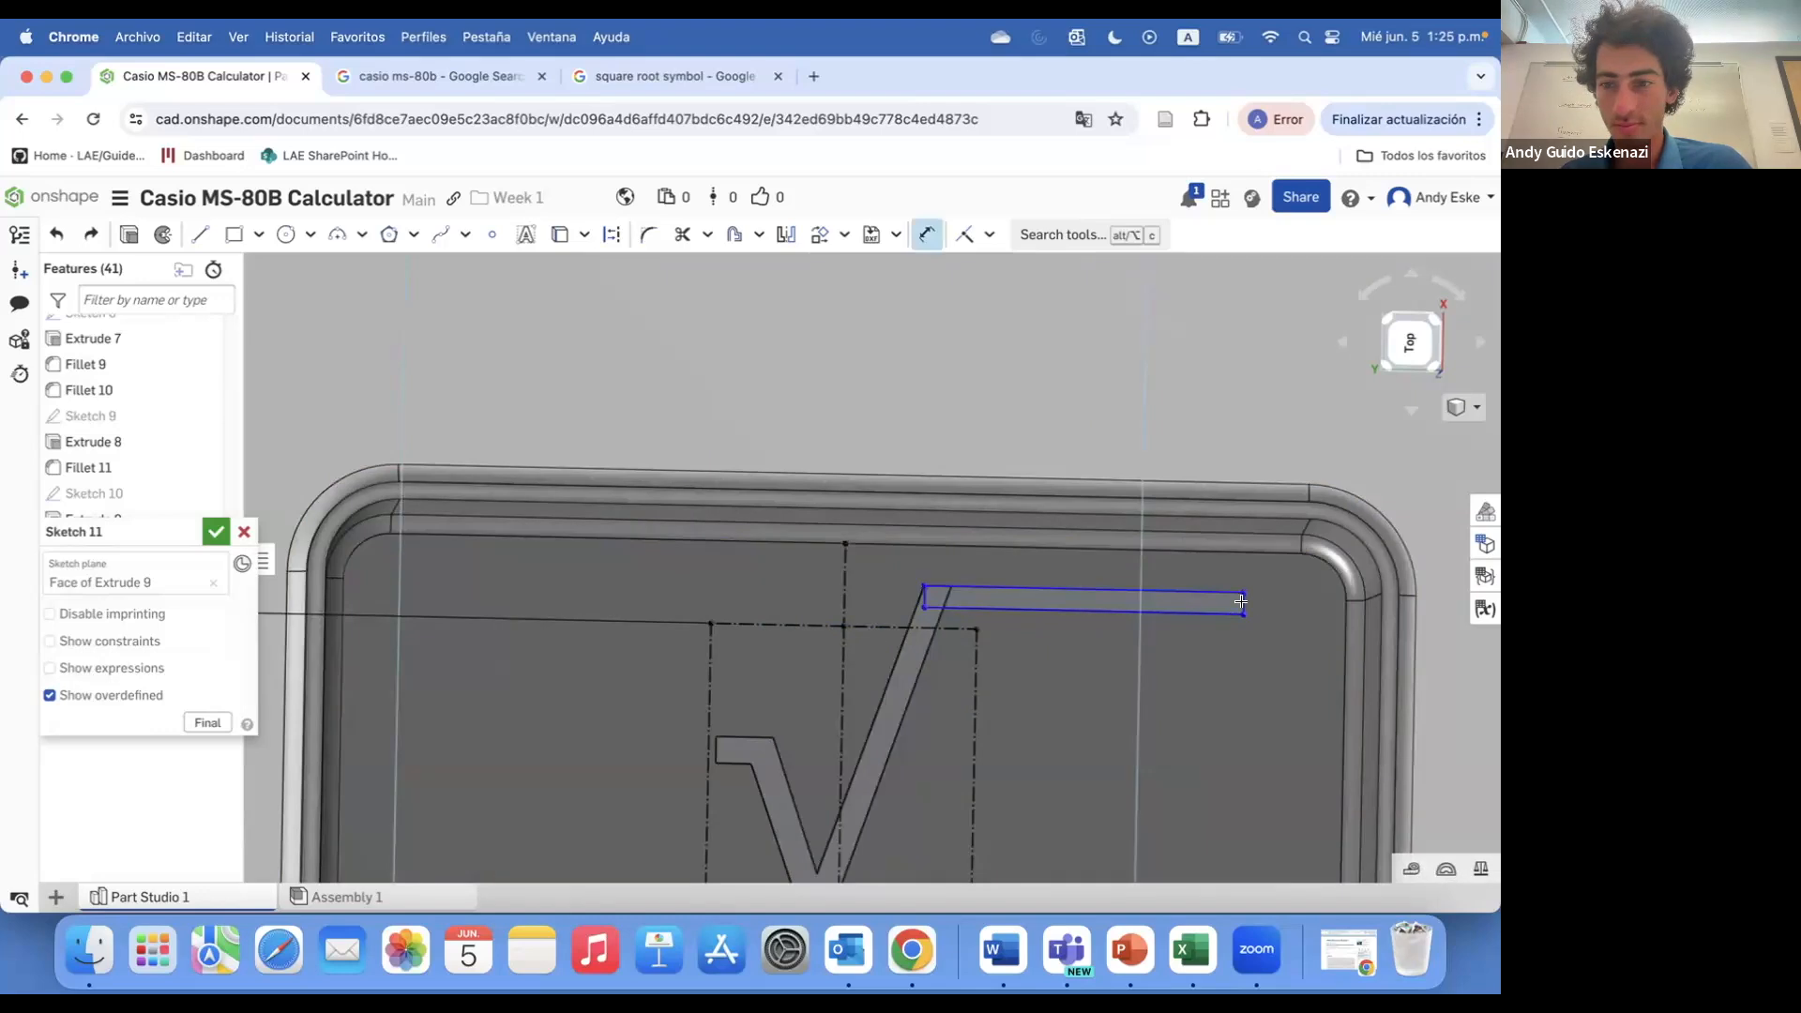
click(1338, 660)
scroll(931, 588, up, 10)
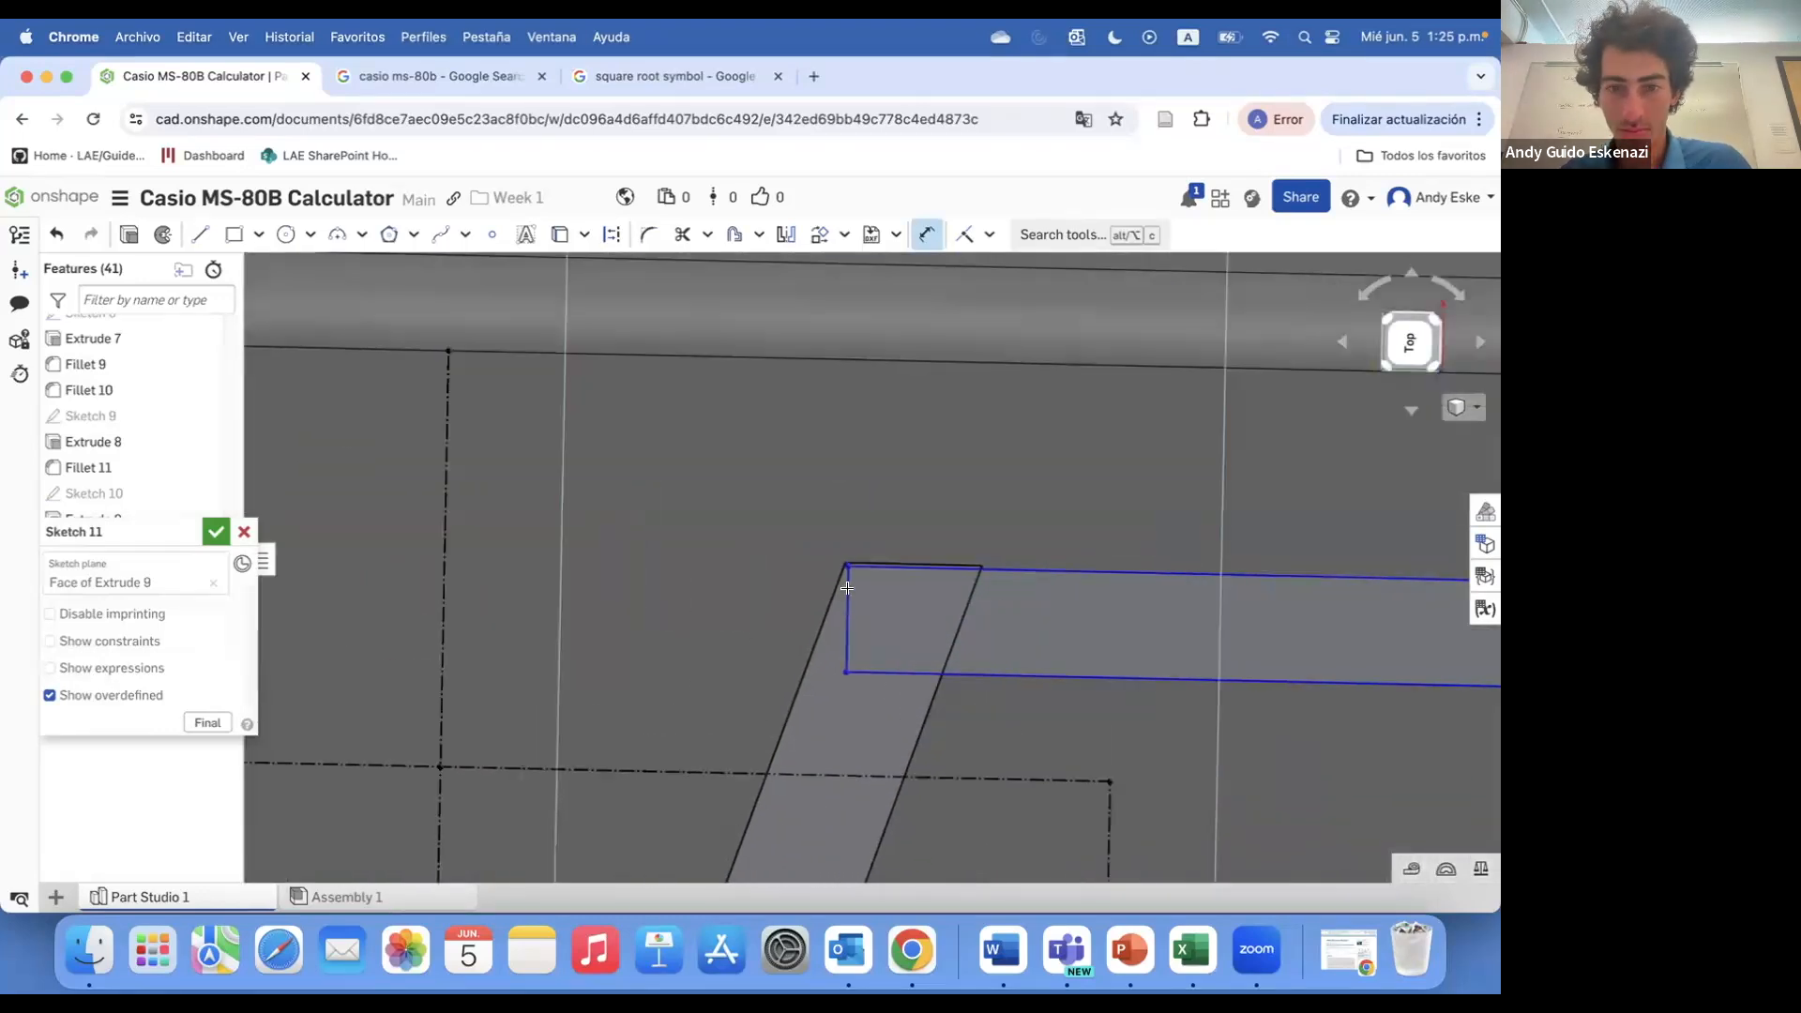
- Move the overline bar's upper corner onto the top outer corner of the √ stroke
key(Escape)
key(u)
click(841, 571)
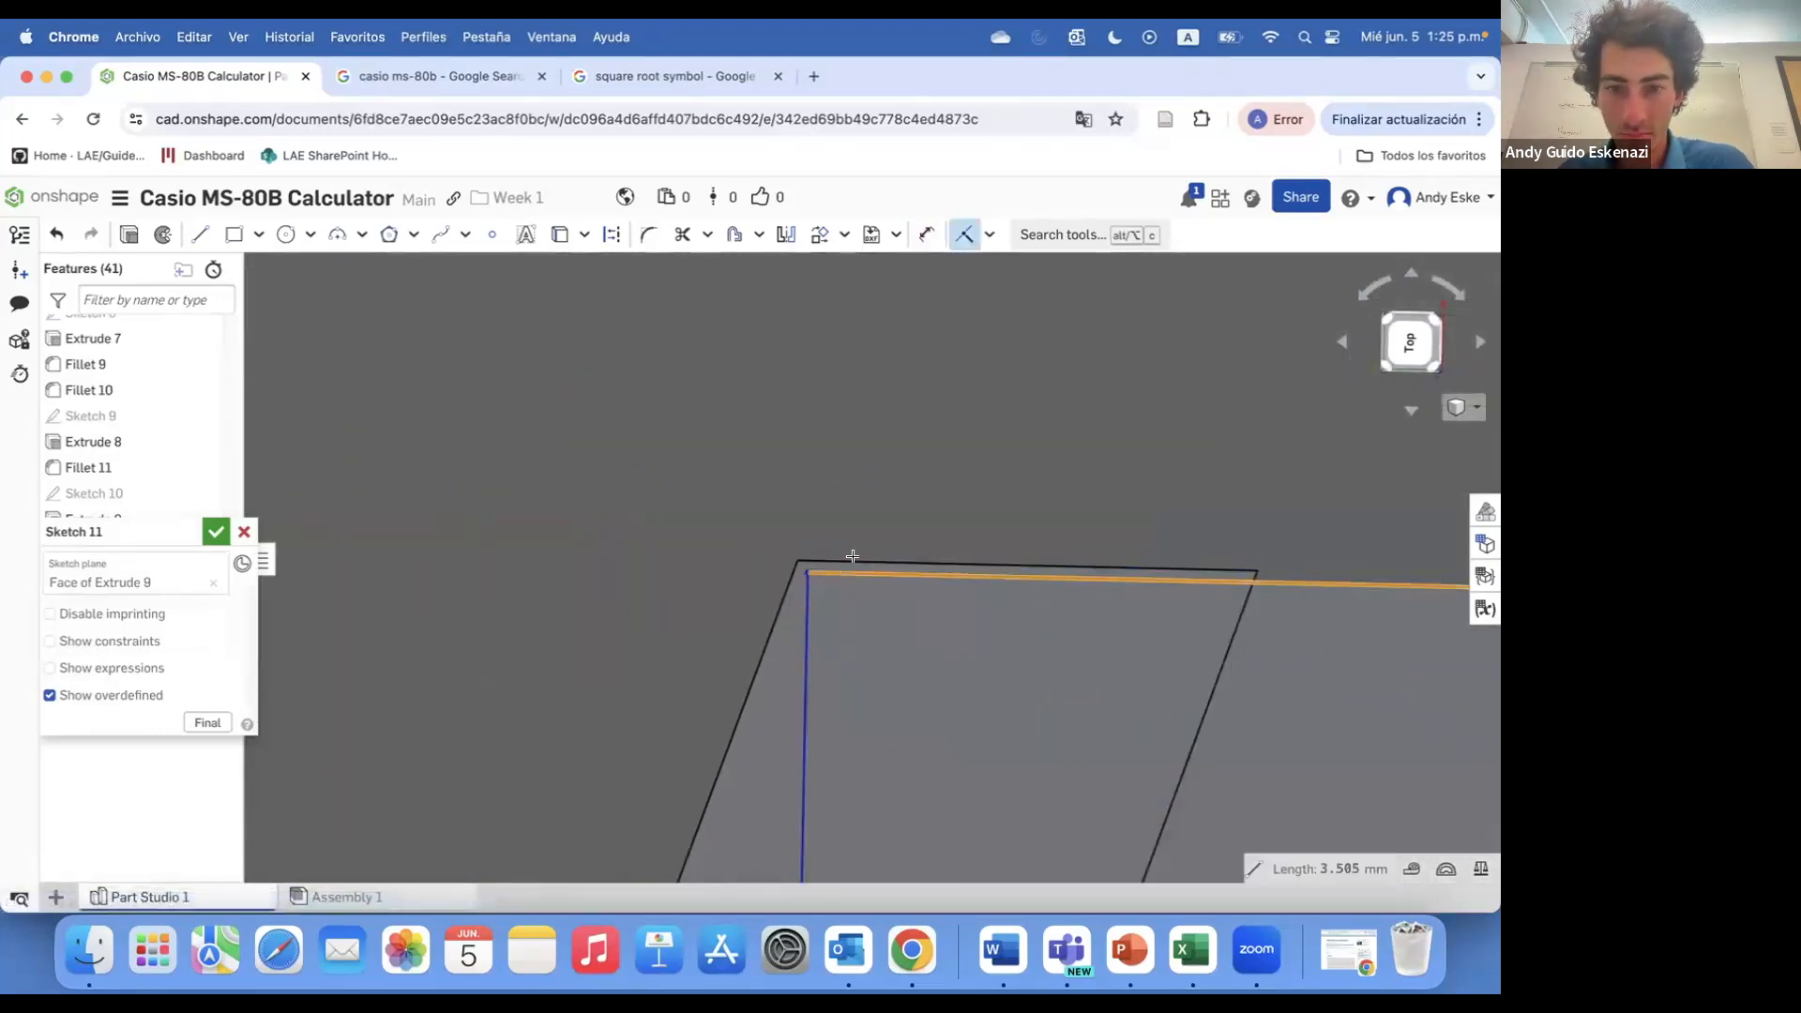
key(Escape)
drag(807, 571, 808, 560)
scroll(808, 572, up, 5)
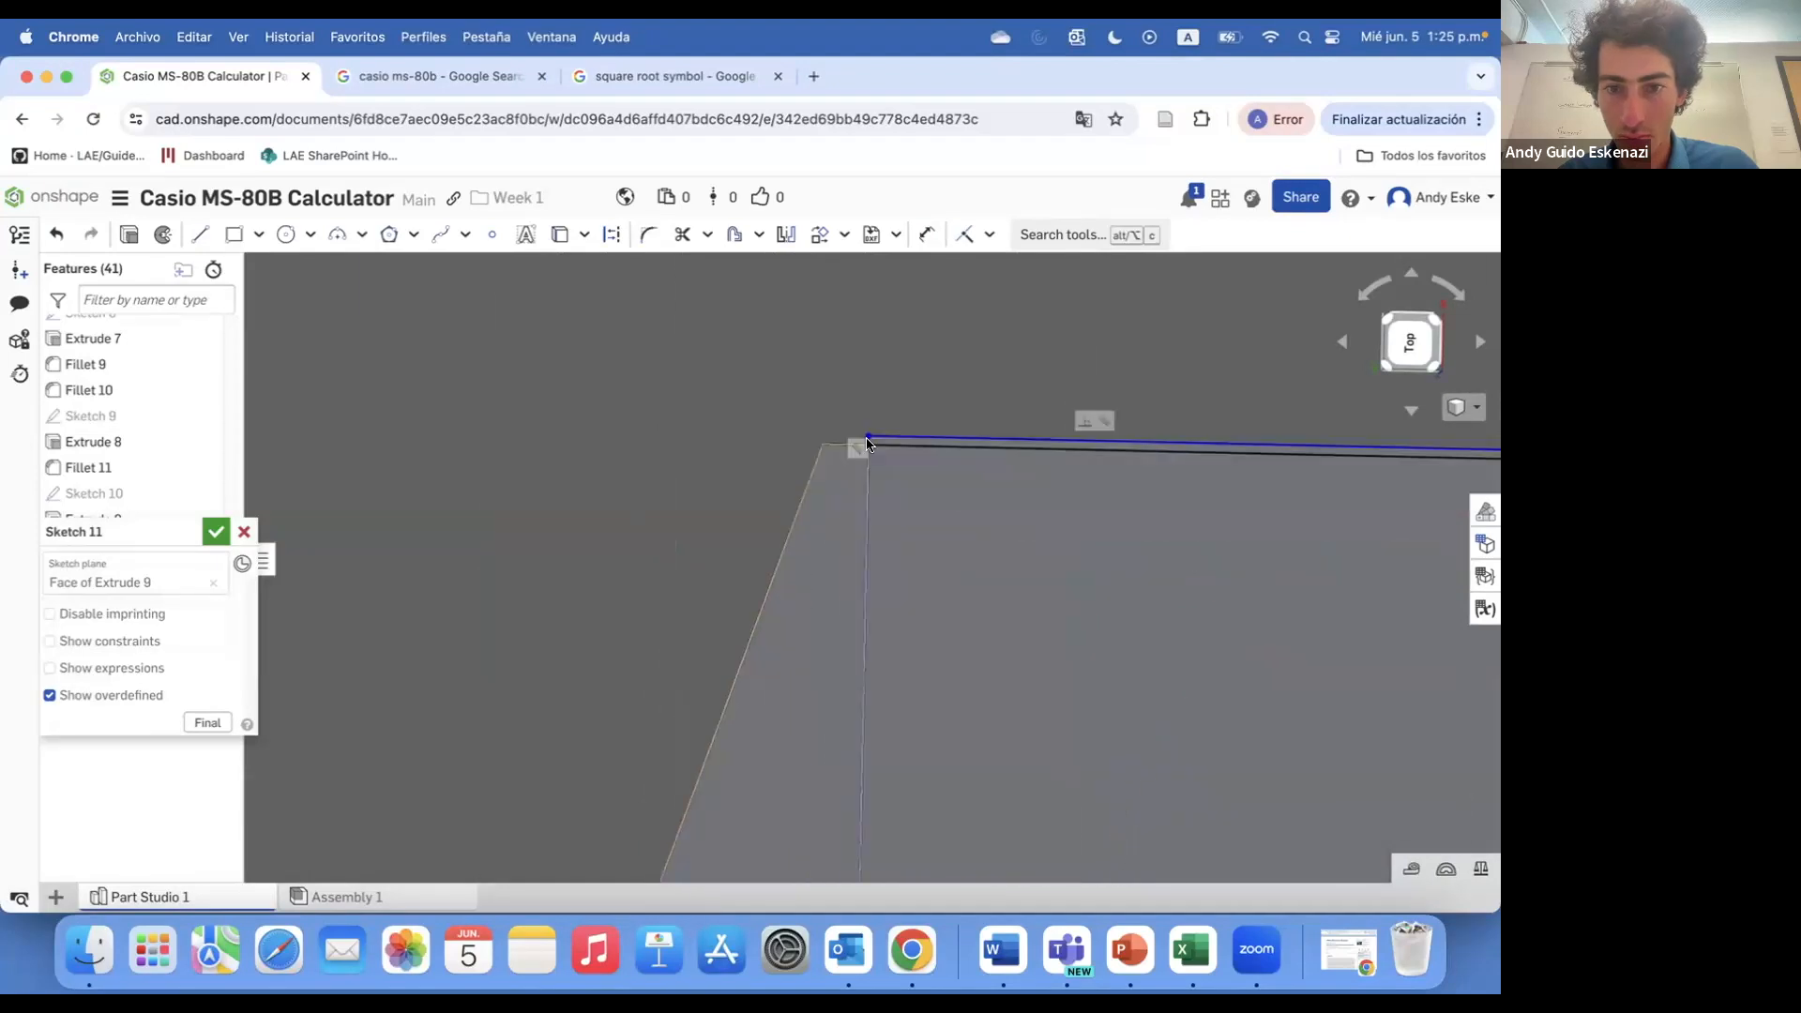
drag(867, 433, 823, 438)
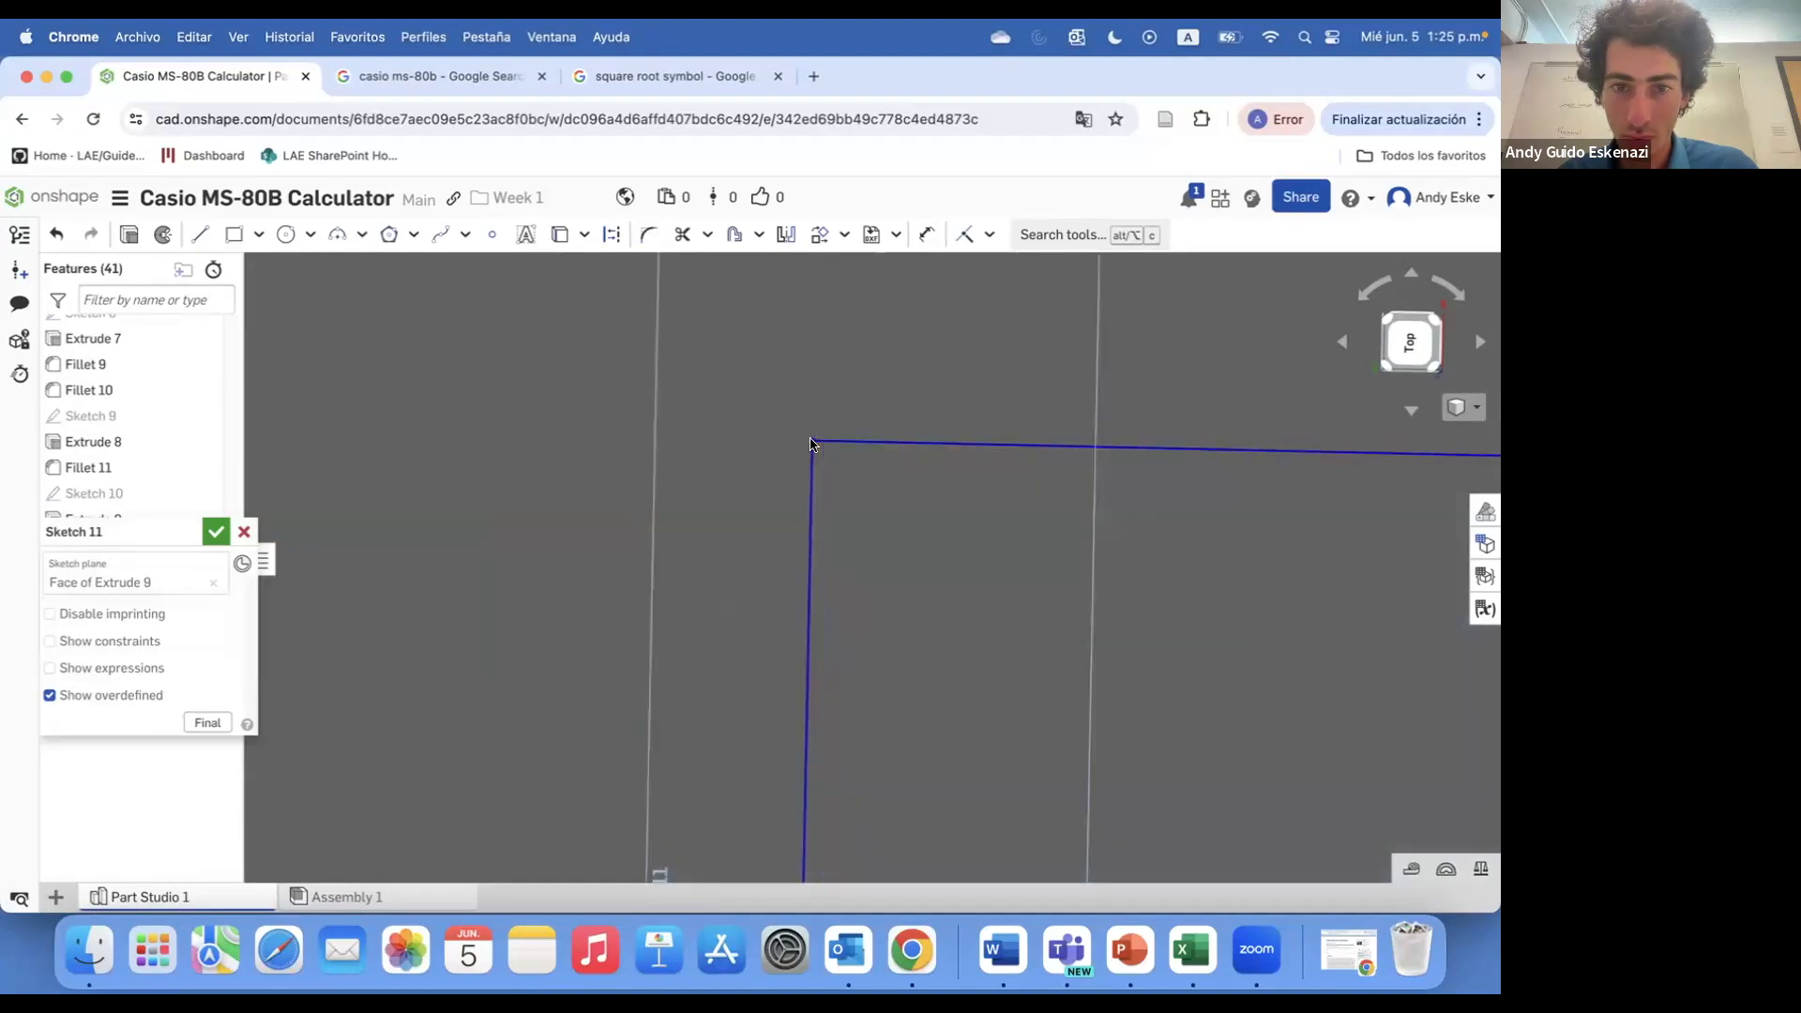
scroll(856, 470, down, 6)
scroll(882, 514, down, 8)
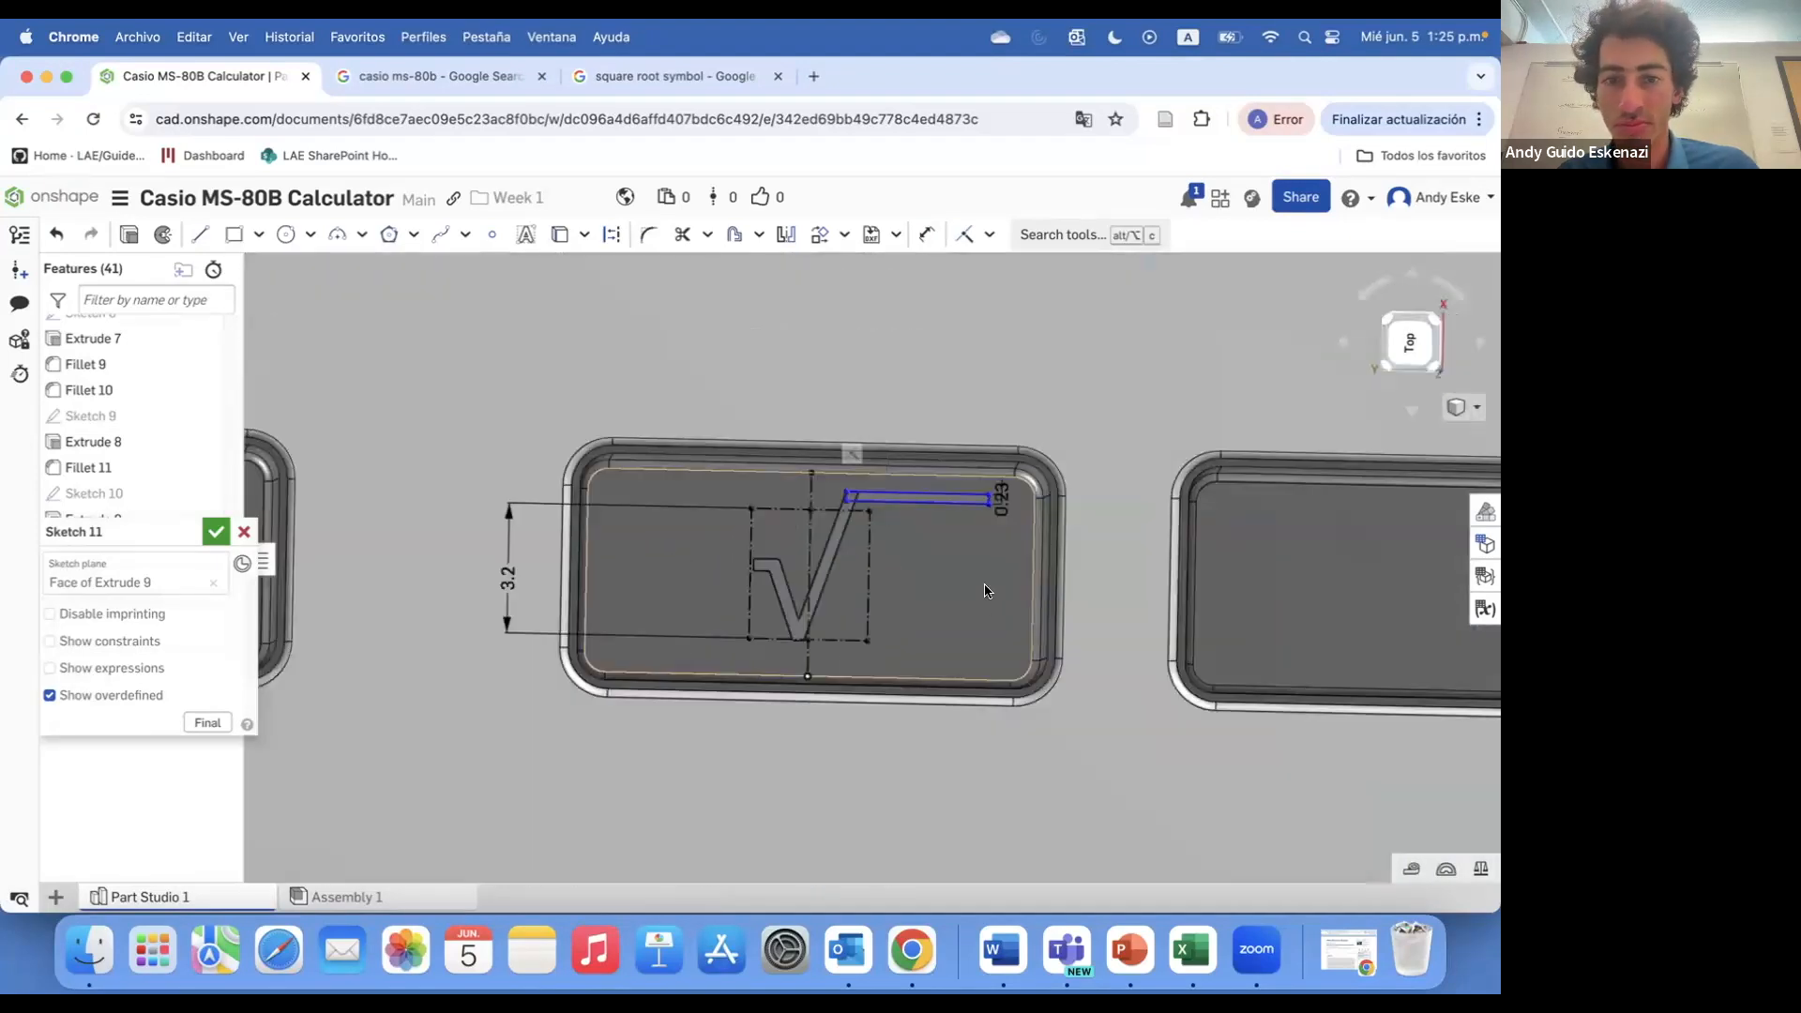
- Shorten the √ overline bar from its free end and realign its other end with the top of the stroke
scroll(715, 492, up, 4)
scroll(715, 491, up, 4)
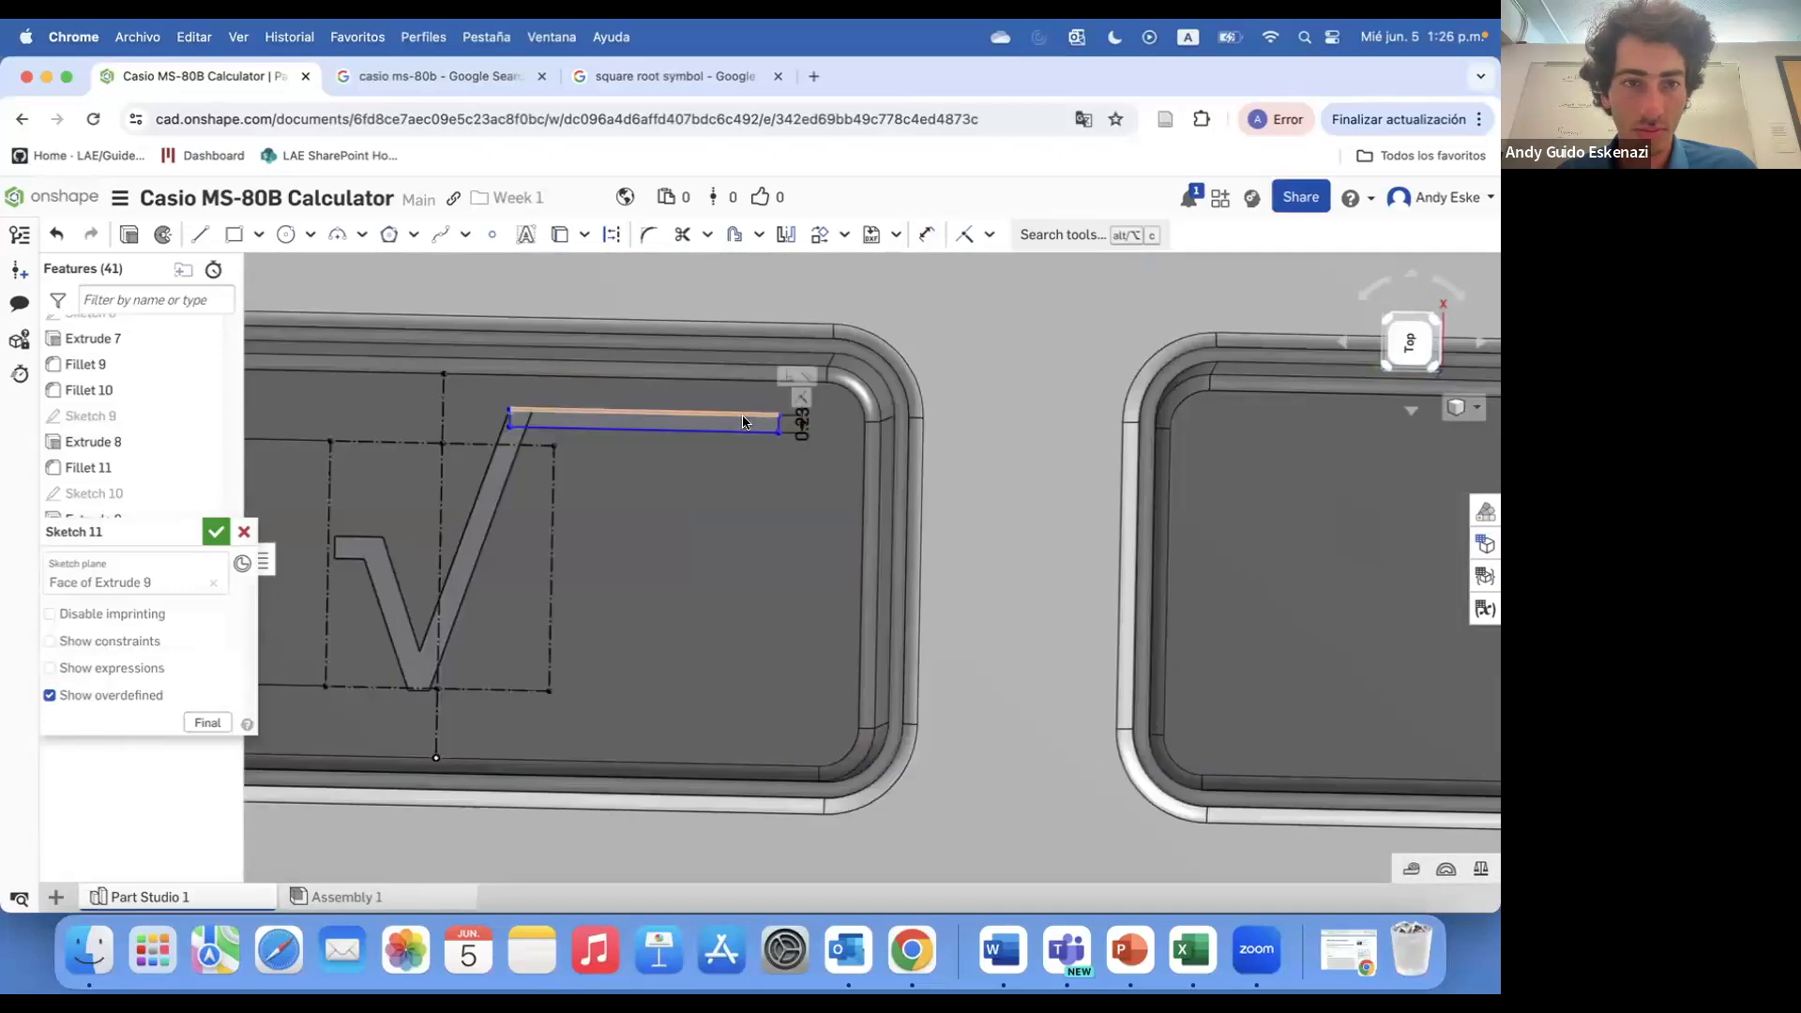
drag(777, 425, 734, 425)
scroll(515, 418, up, 10)
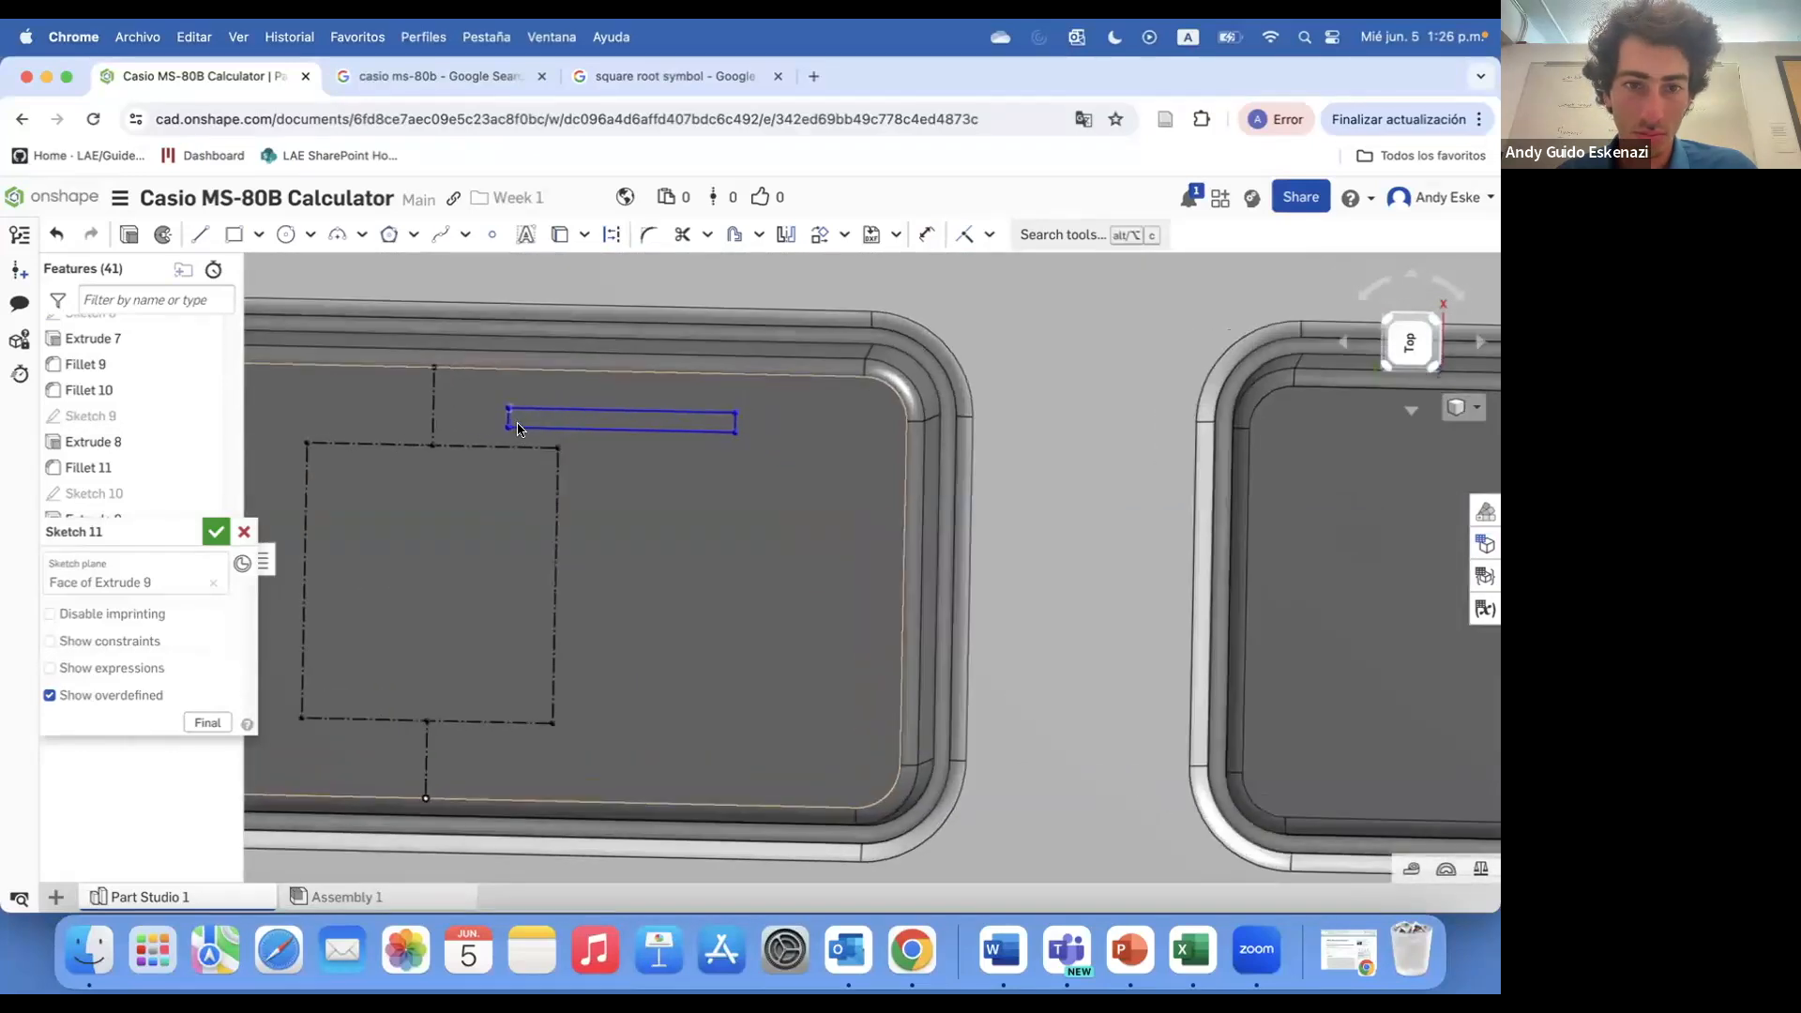
drag(445, 334, 424, 318)
scroll(424, 319, up, 4)
scroll(475, 370, down, 10)
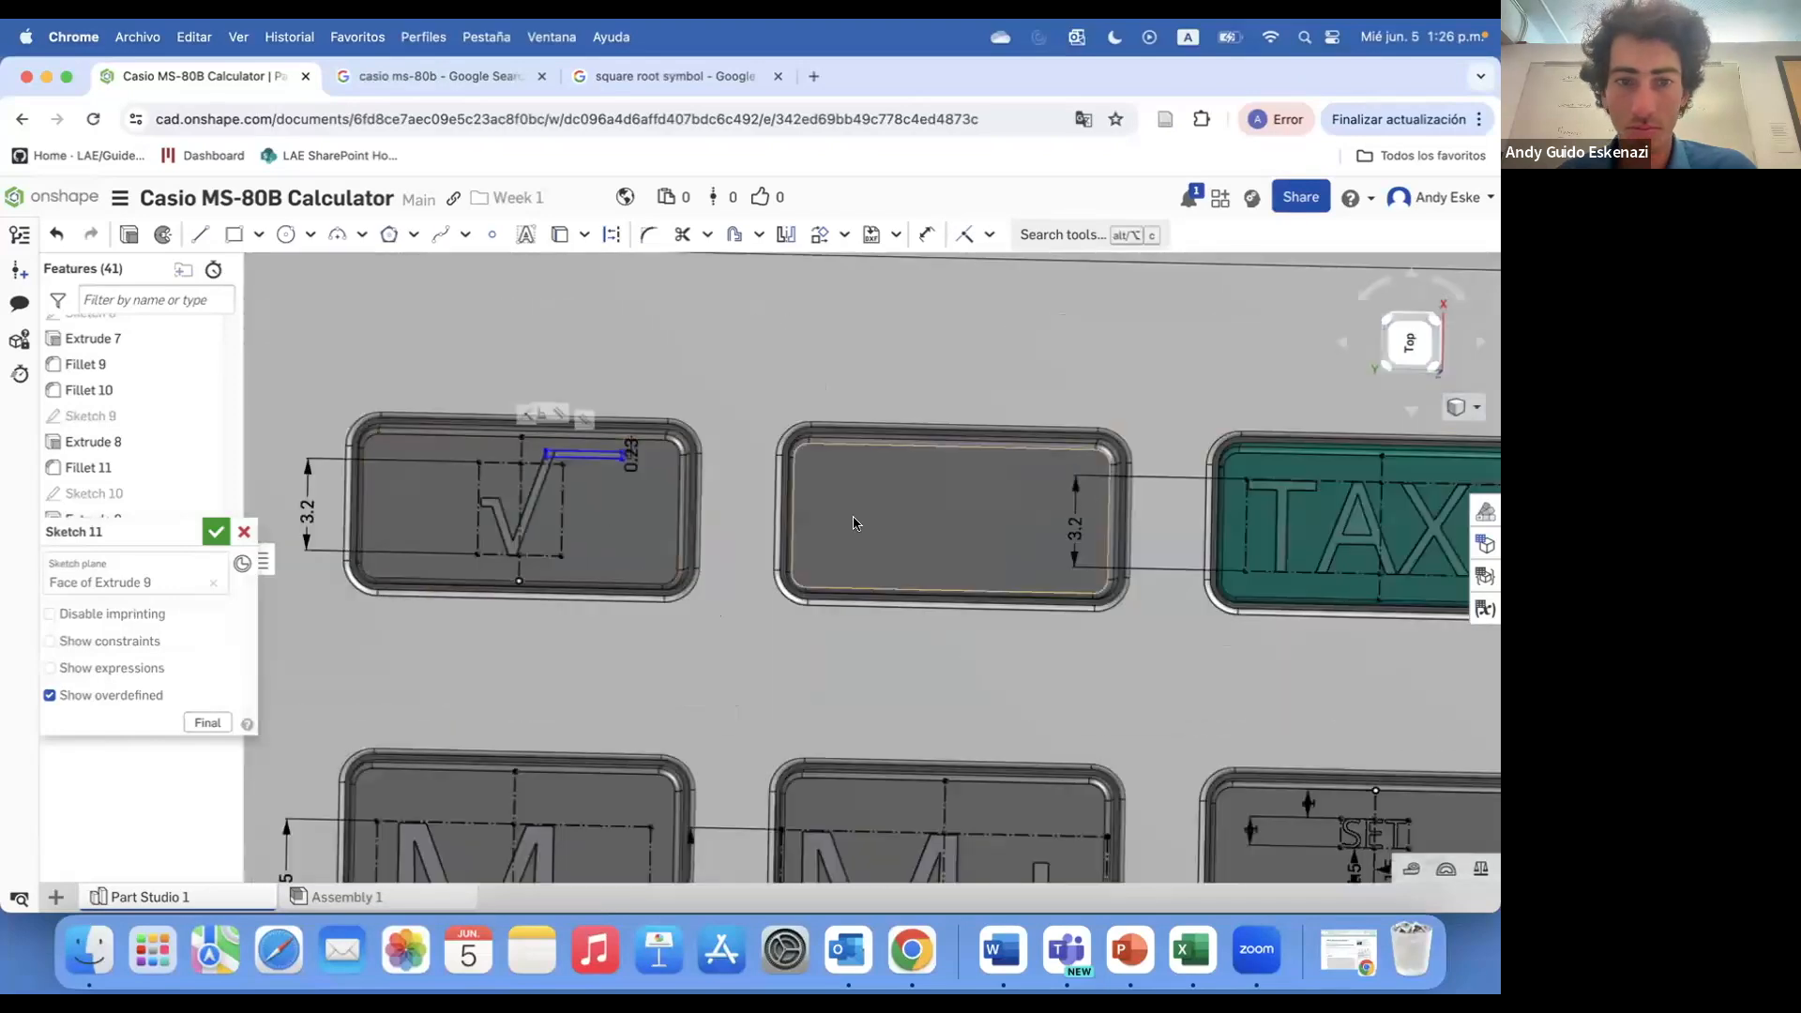
- Draw a construction centreline across the blank key beside the √ key and sketch a three-sided polygon centred on it
click(437, 79)
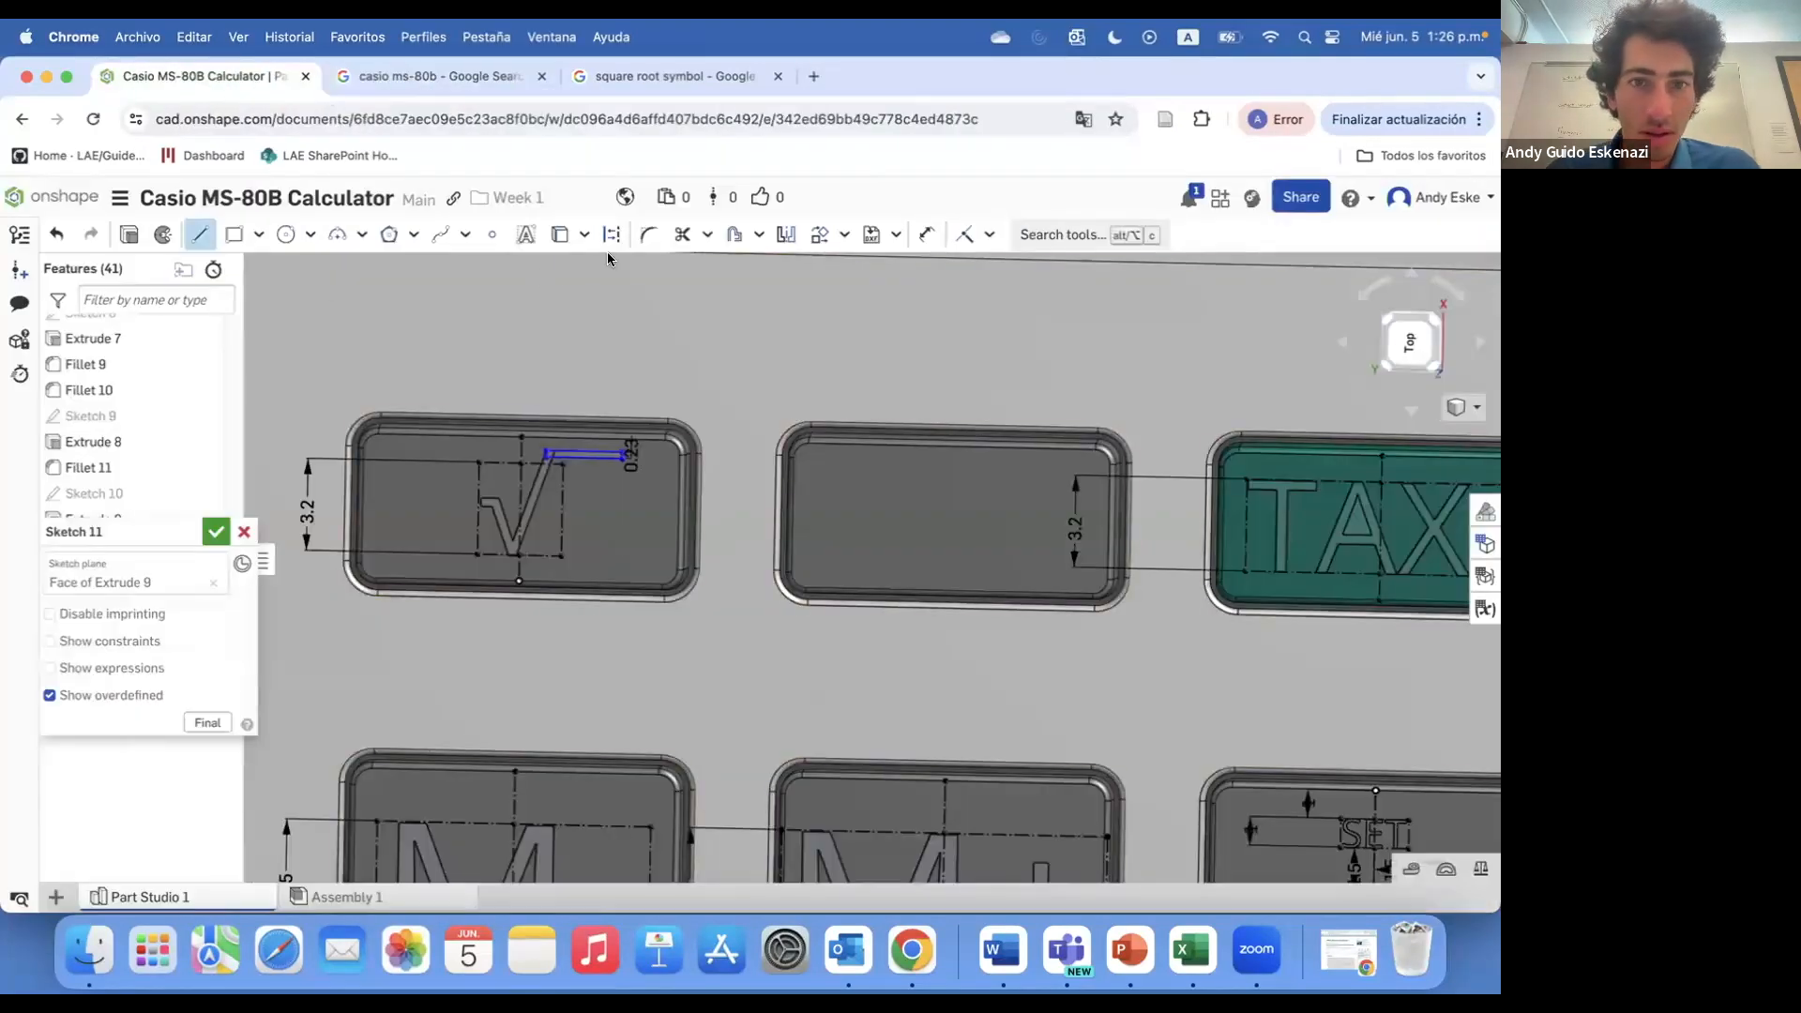
scroll(960, 488, up, 5)
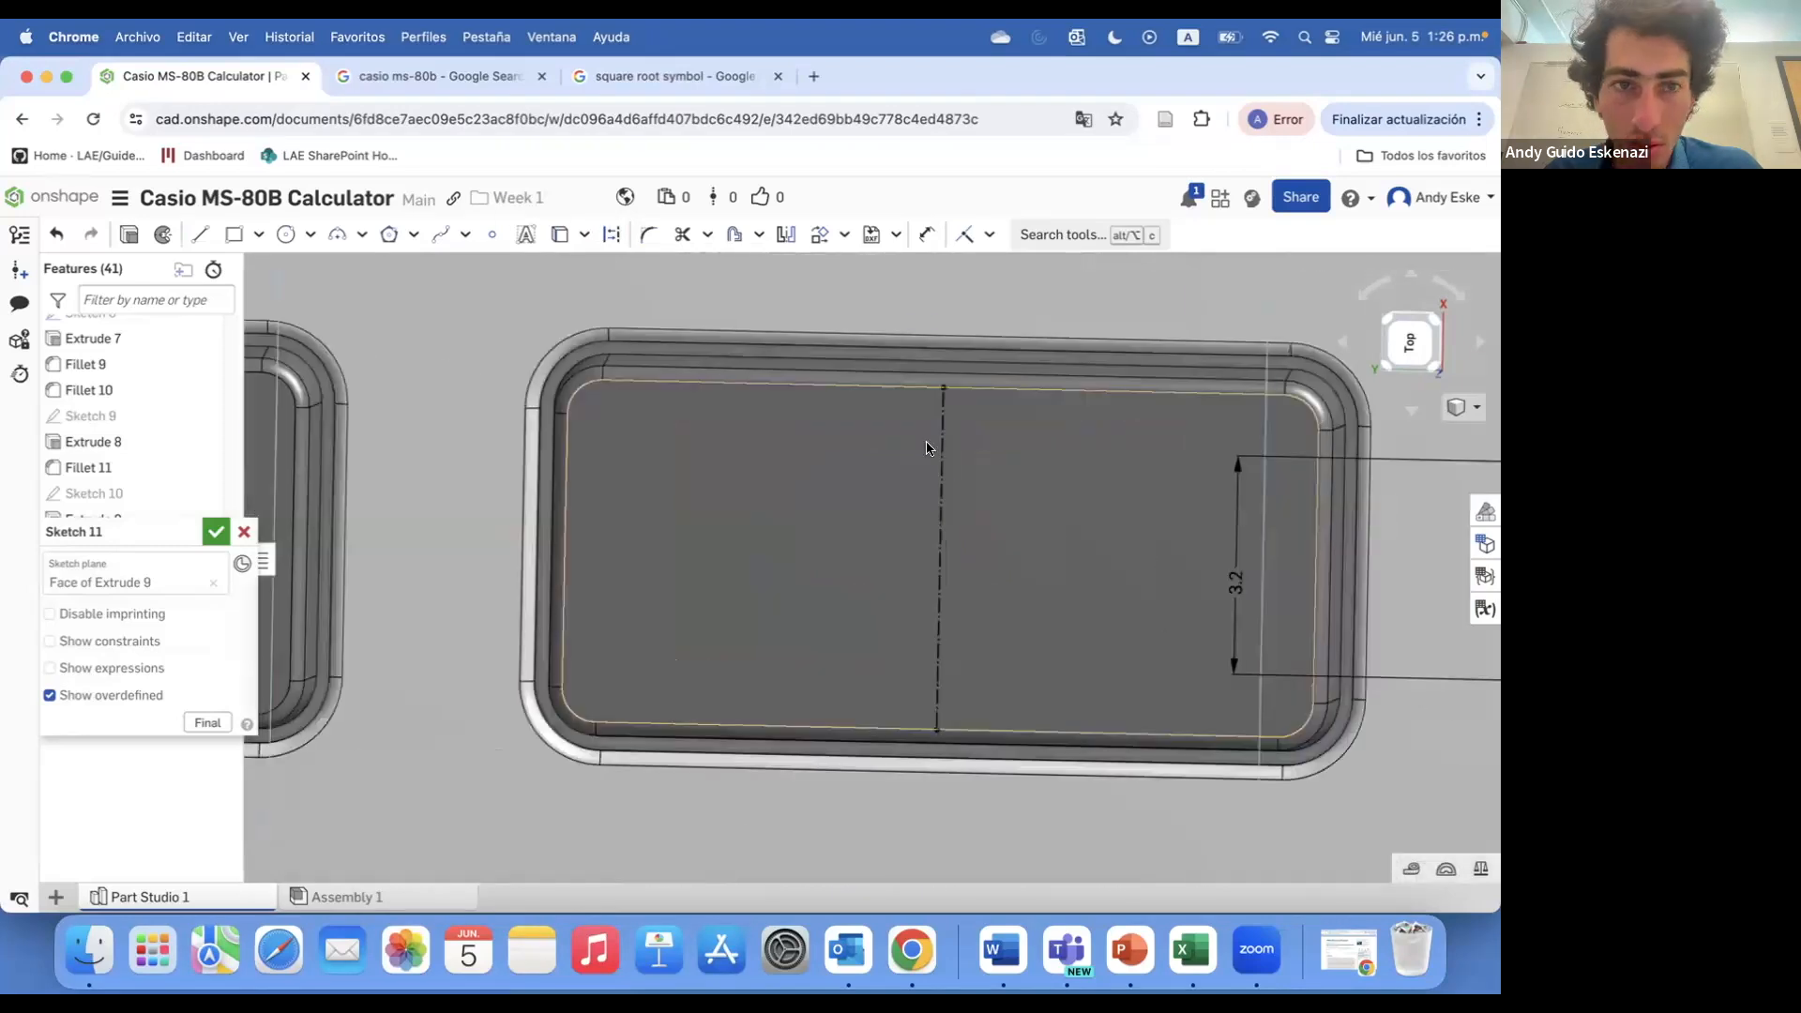
click(416, 235)
click(458, 270)
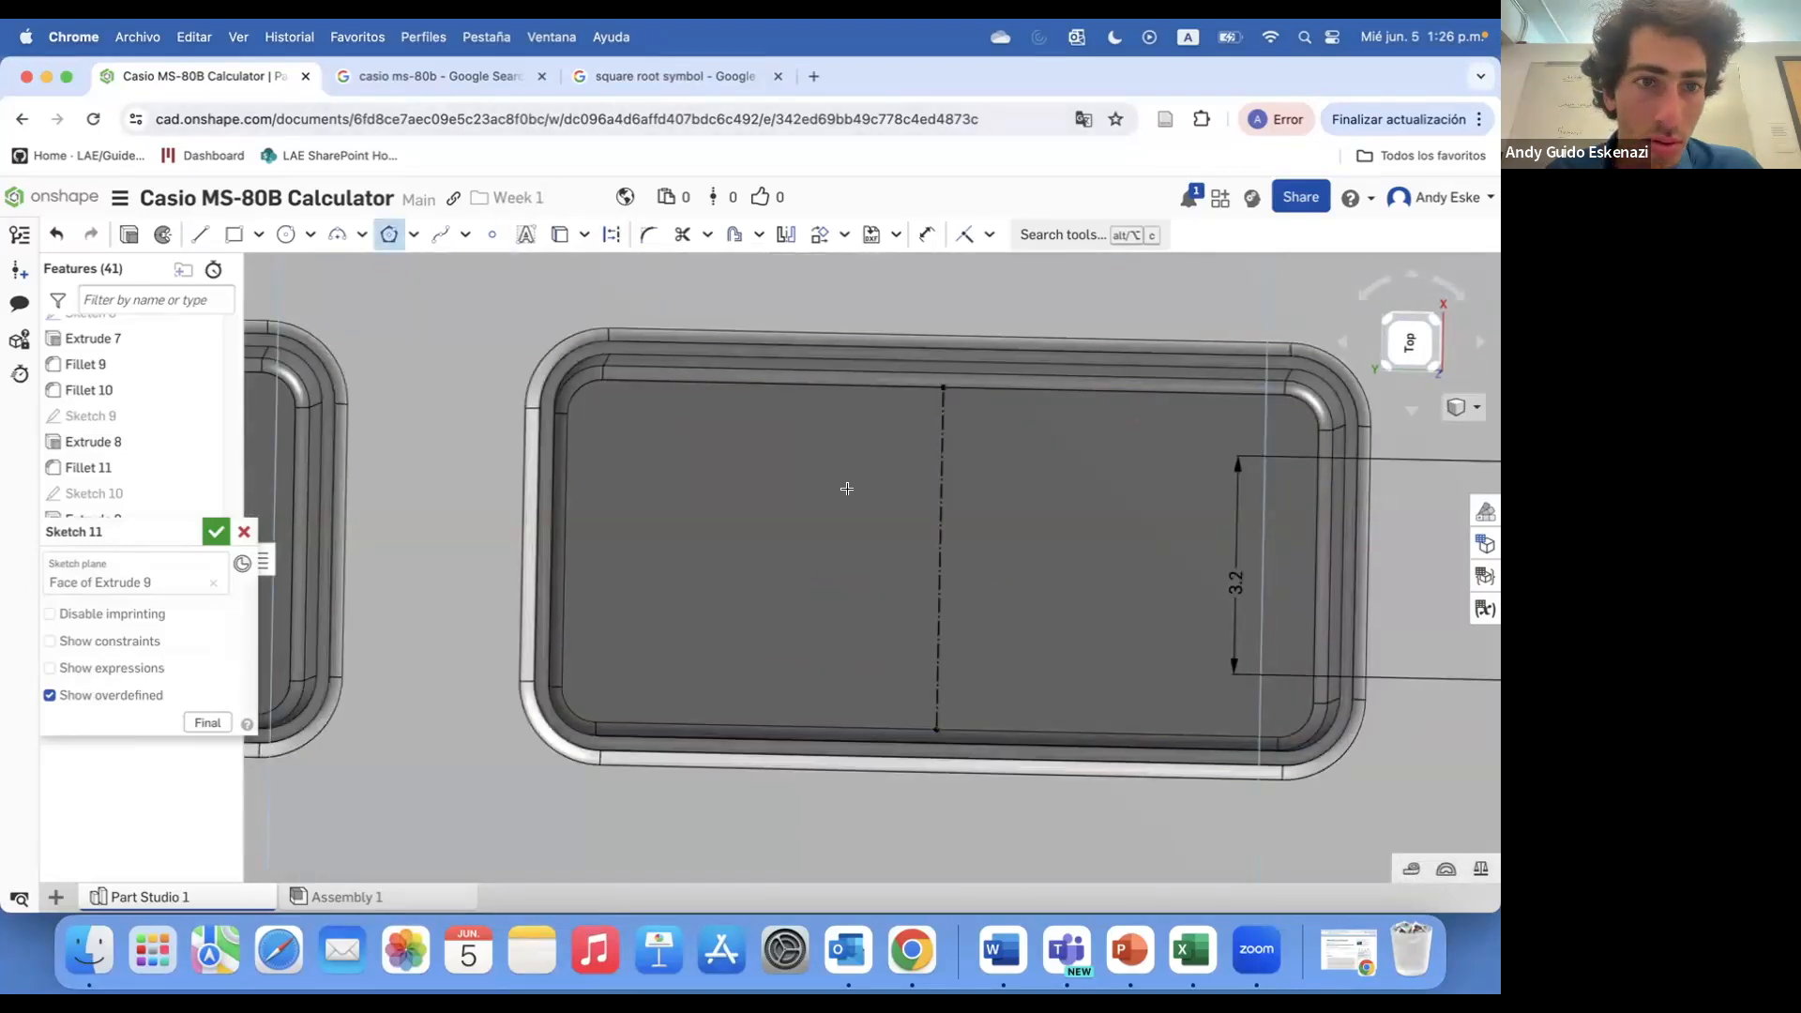
click(942, 557)
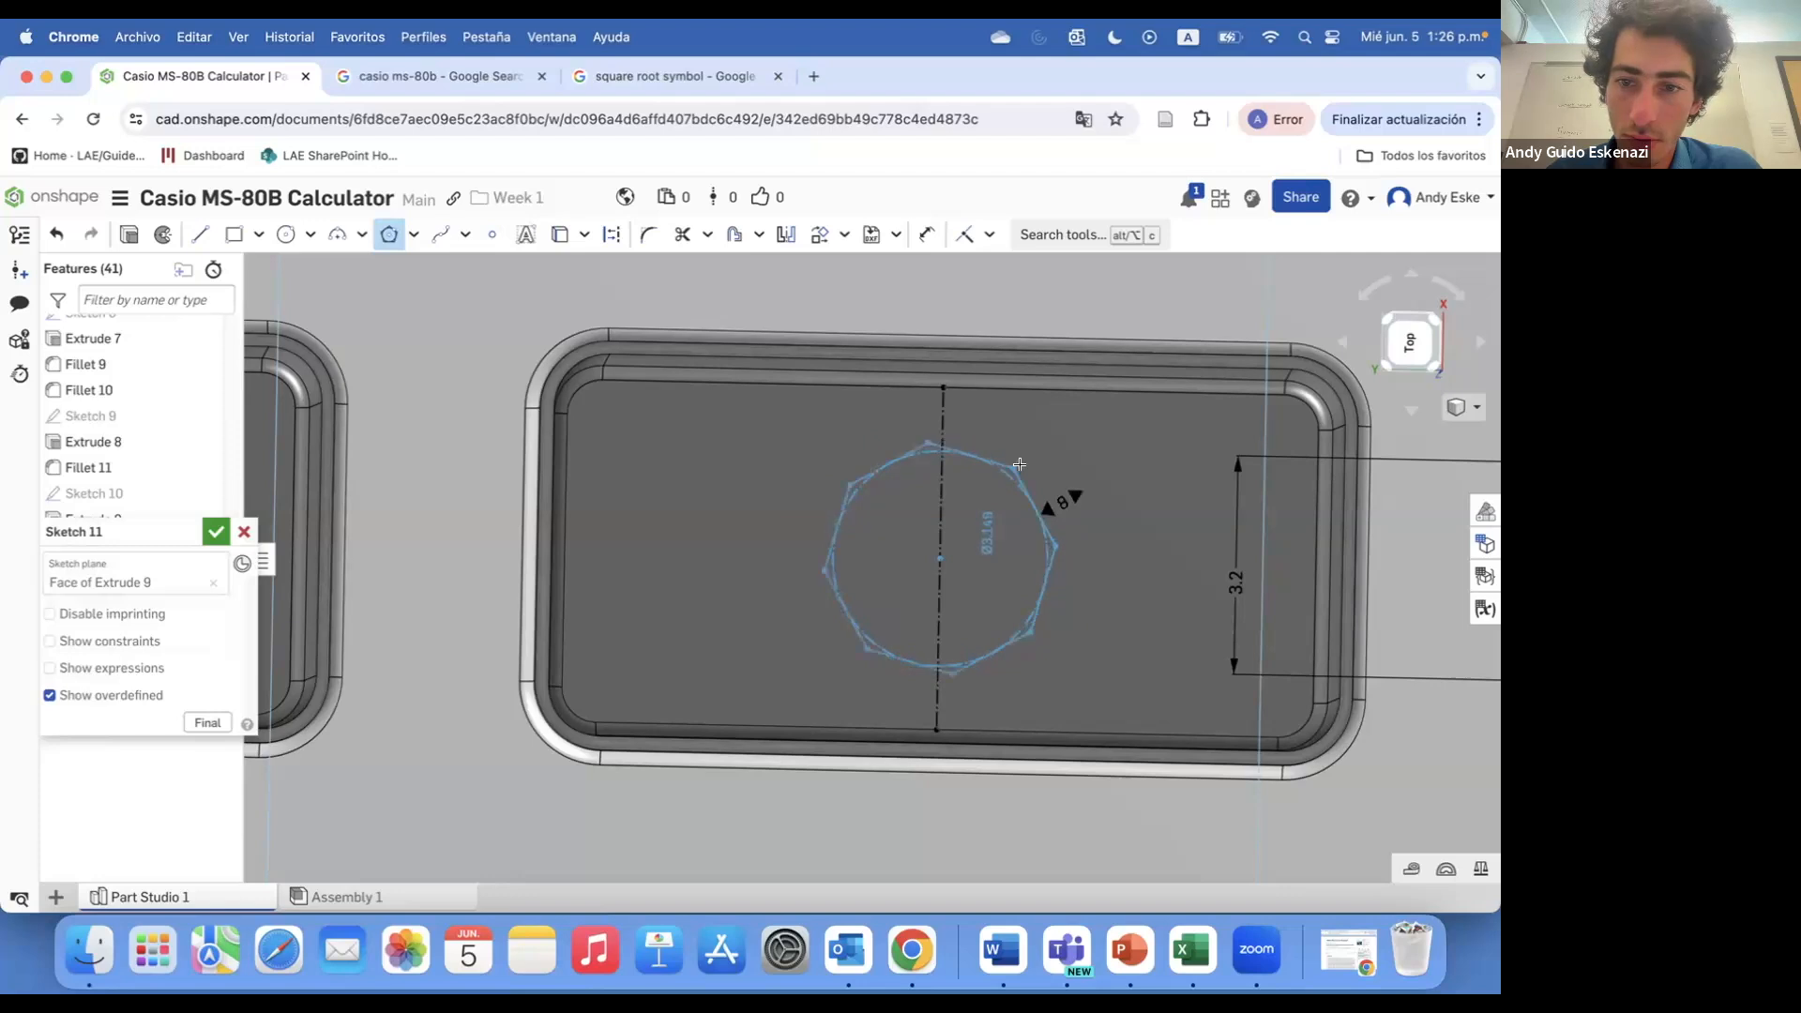
click(1072, 543)
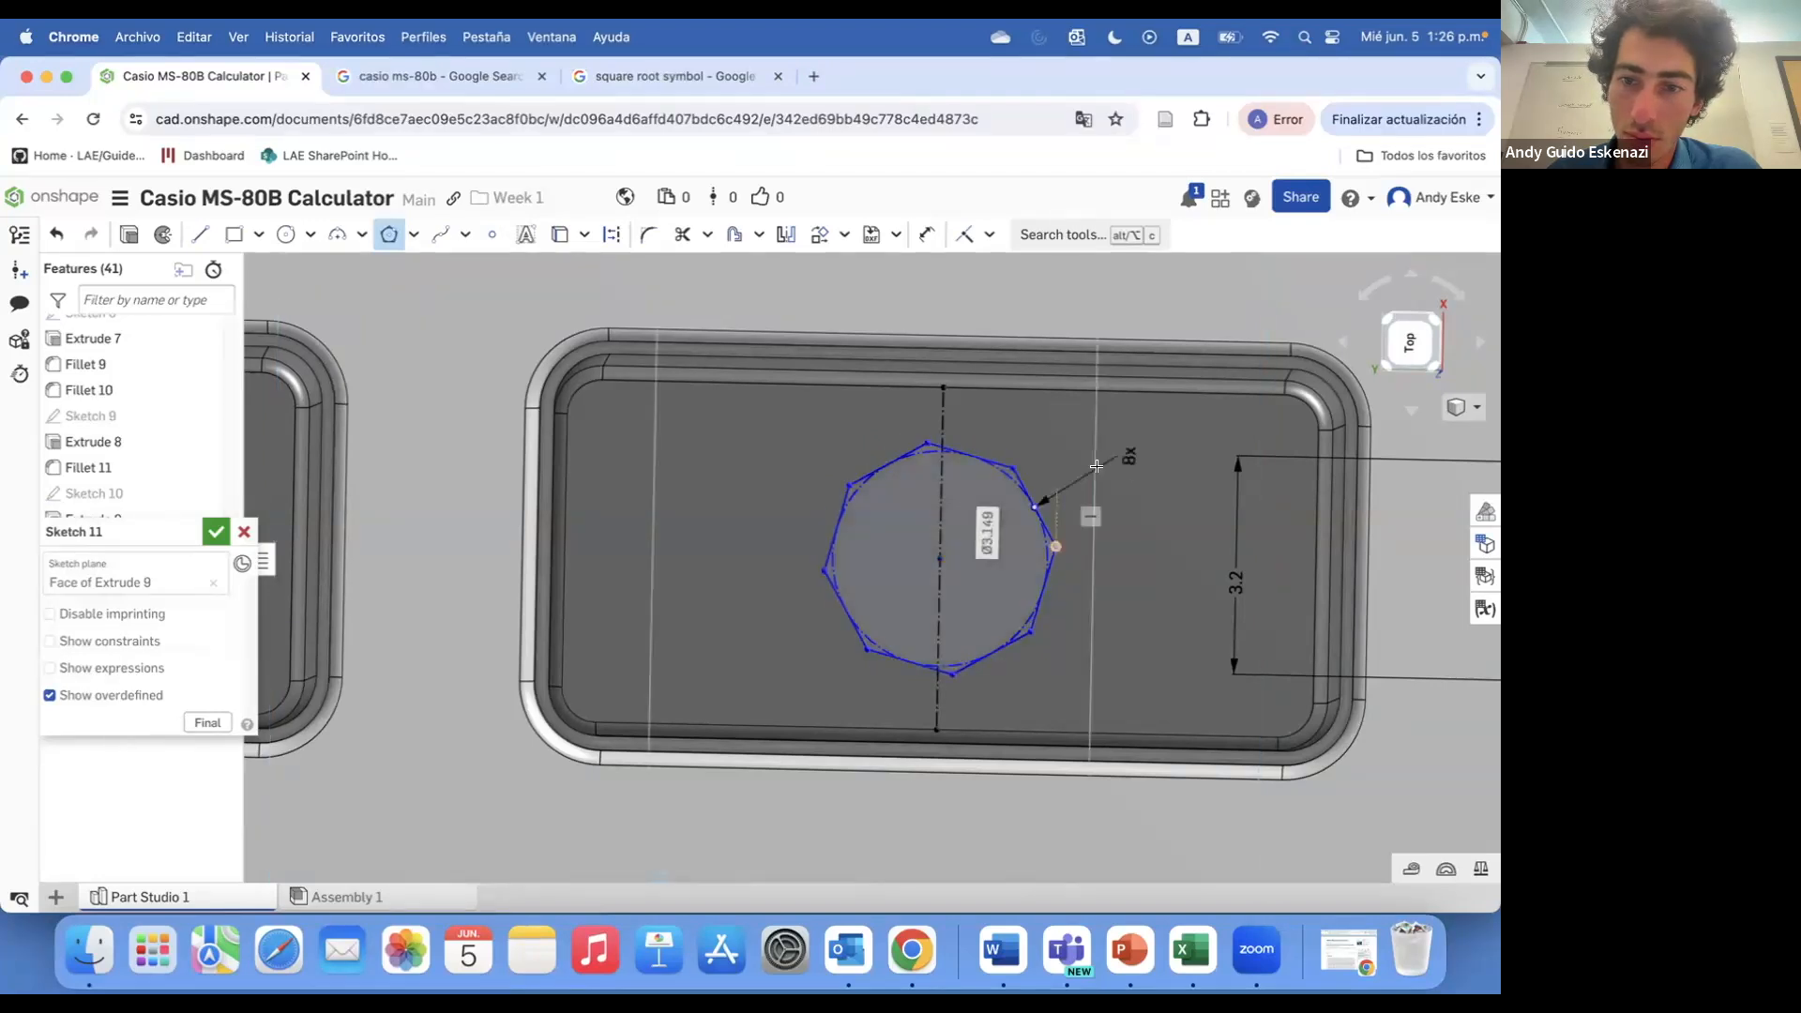
text(3)
key(Return)
drag(1085, 515, 1088, 561)
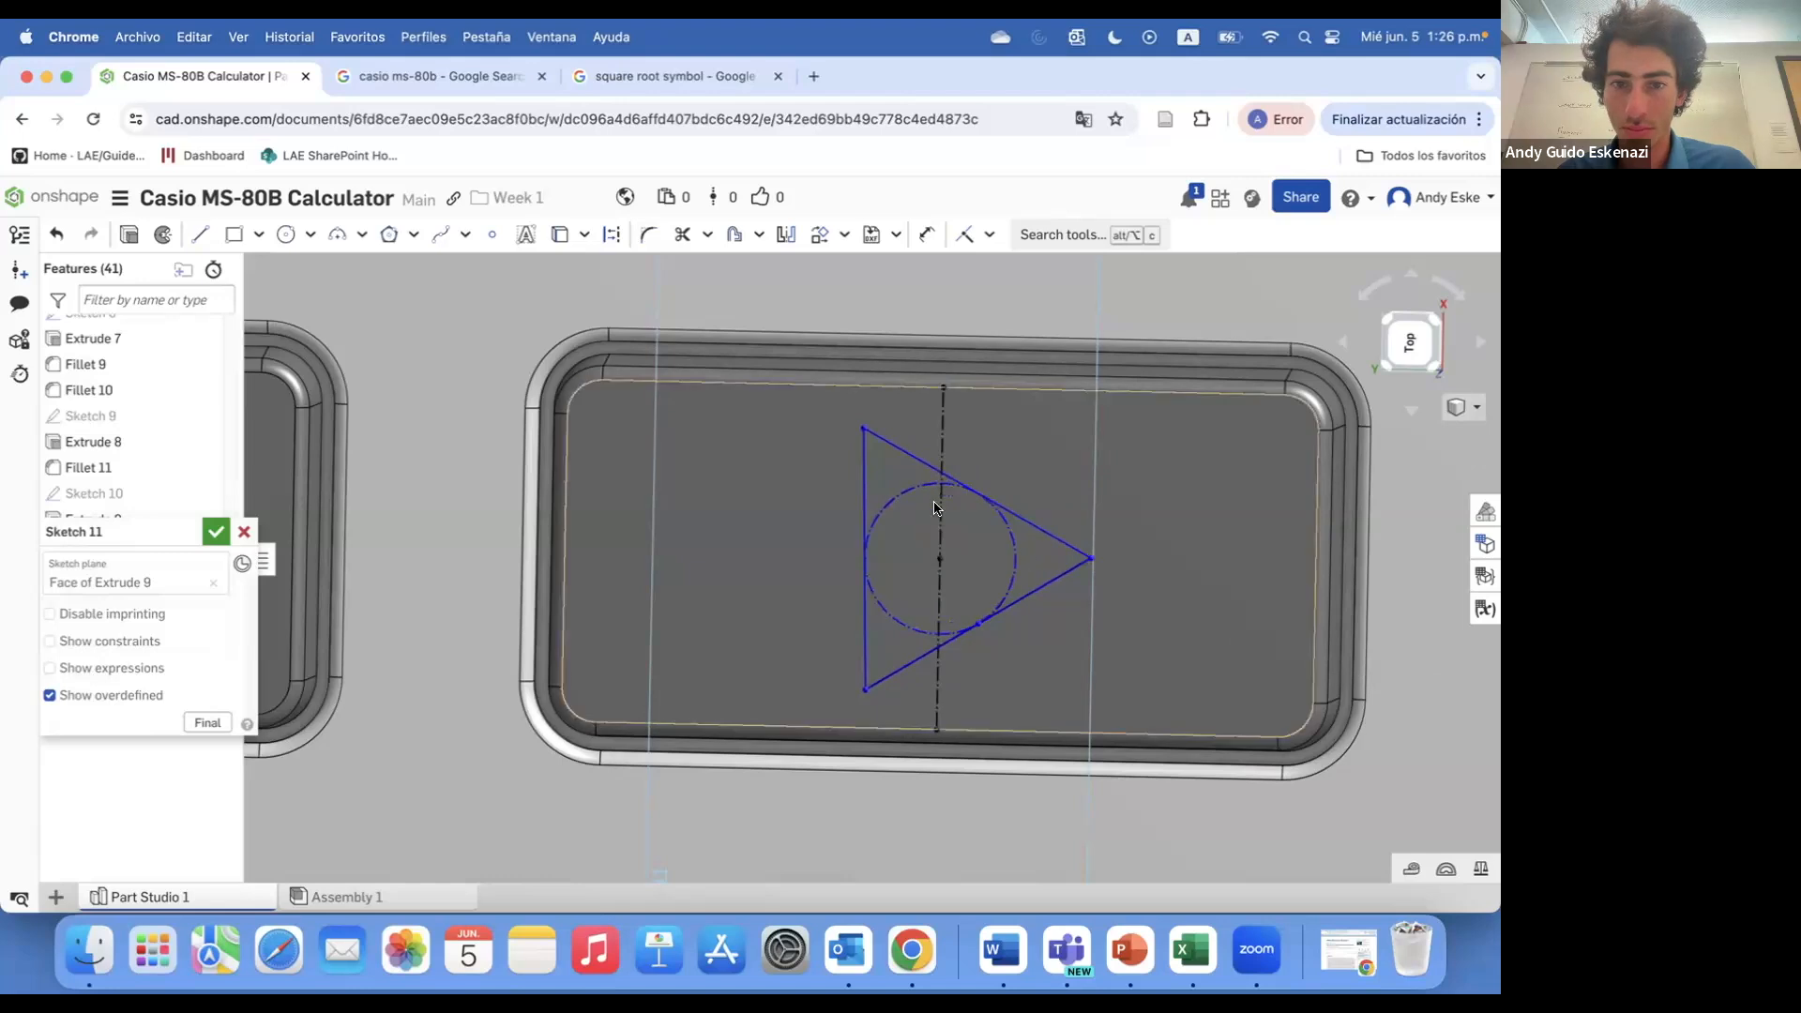
- Make the triangle's upright side parallel to the key's side edge, dimension its side as 3.5 mm and finish the sketch
click(989, 235)
click(1051, 341)
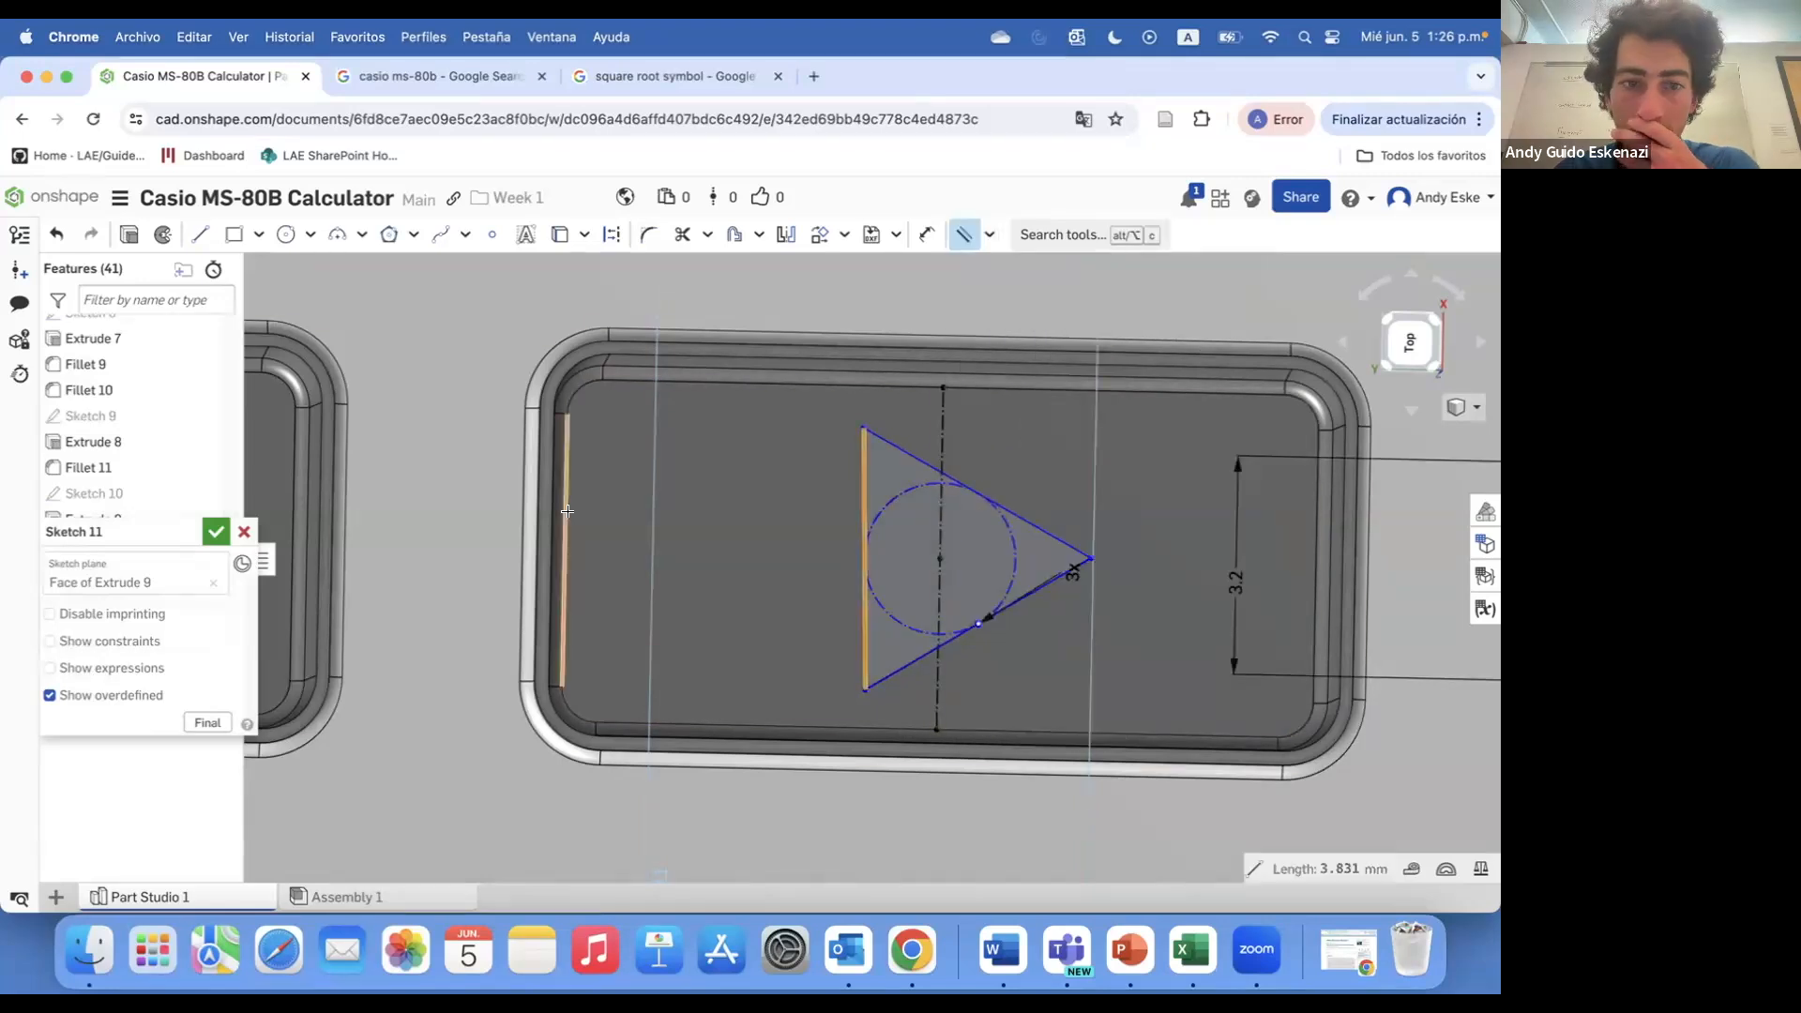
click(924, 449)
click(1123, 522)
key(Return)
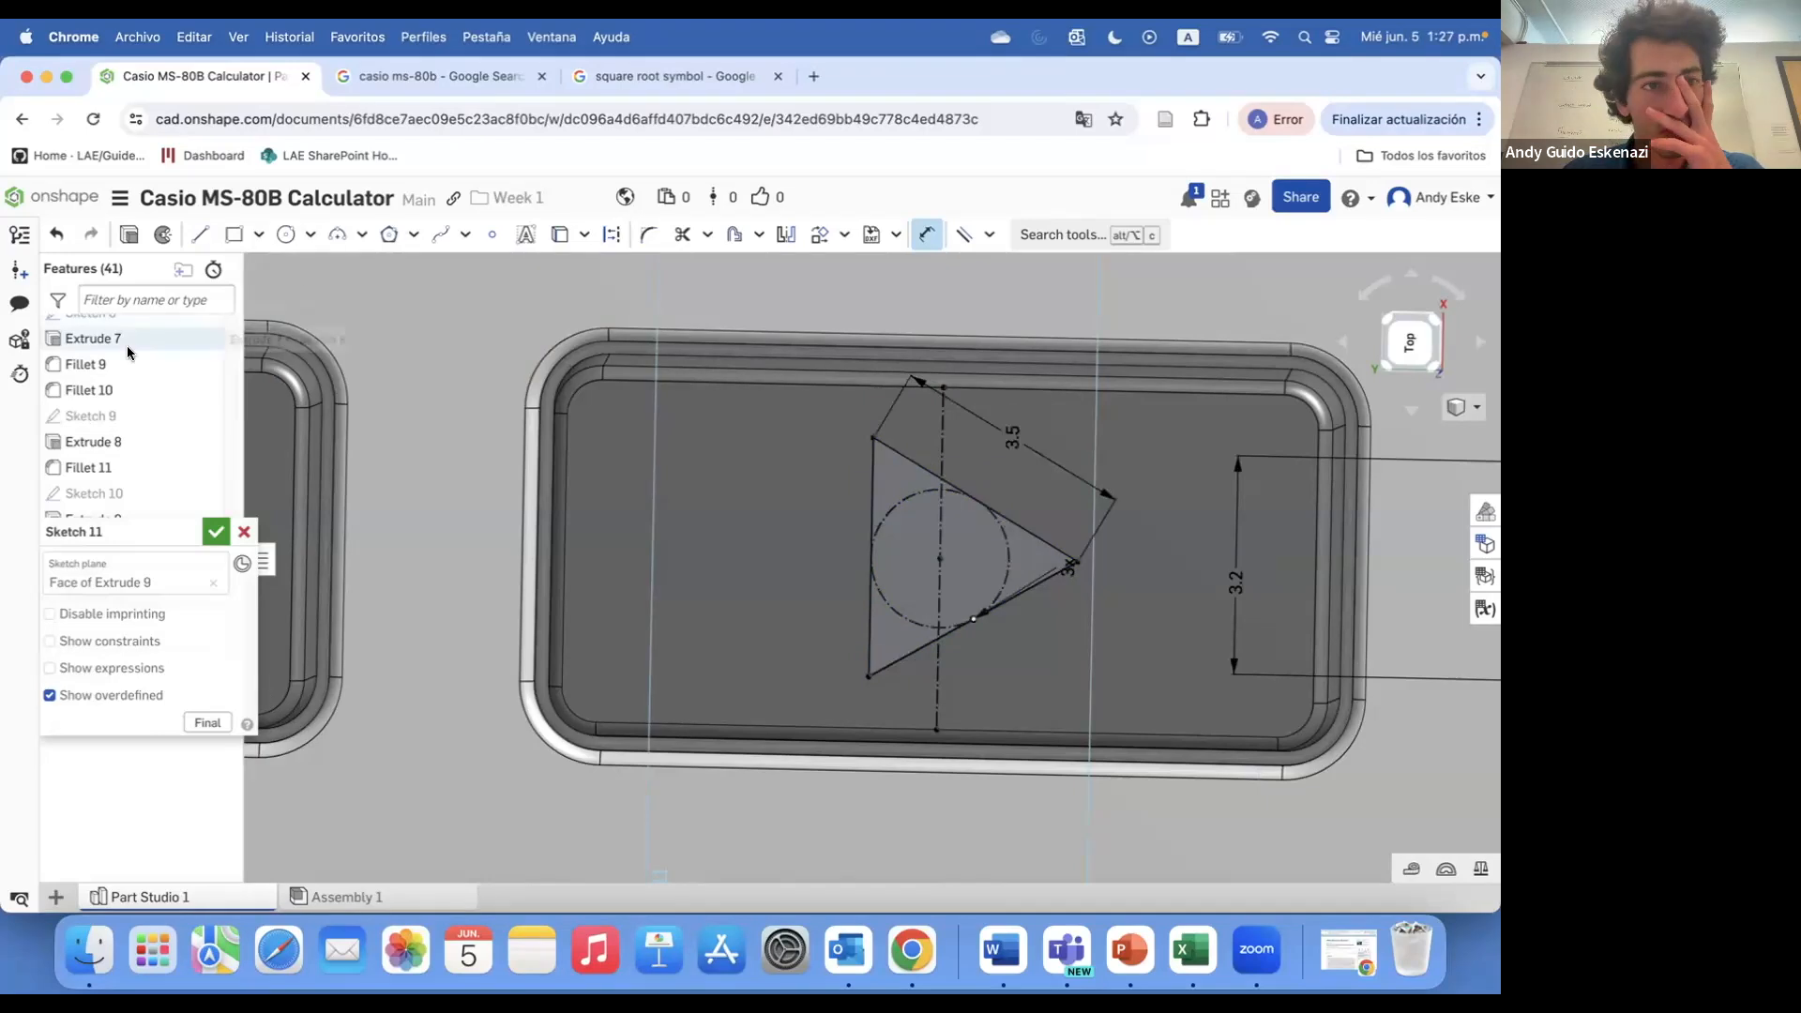
key(Return)
- Reopen Sketch 11 for editing and display its constraints
scroll(525, 356, down, 10)
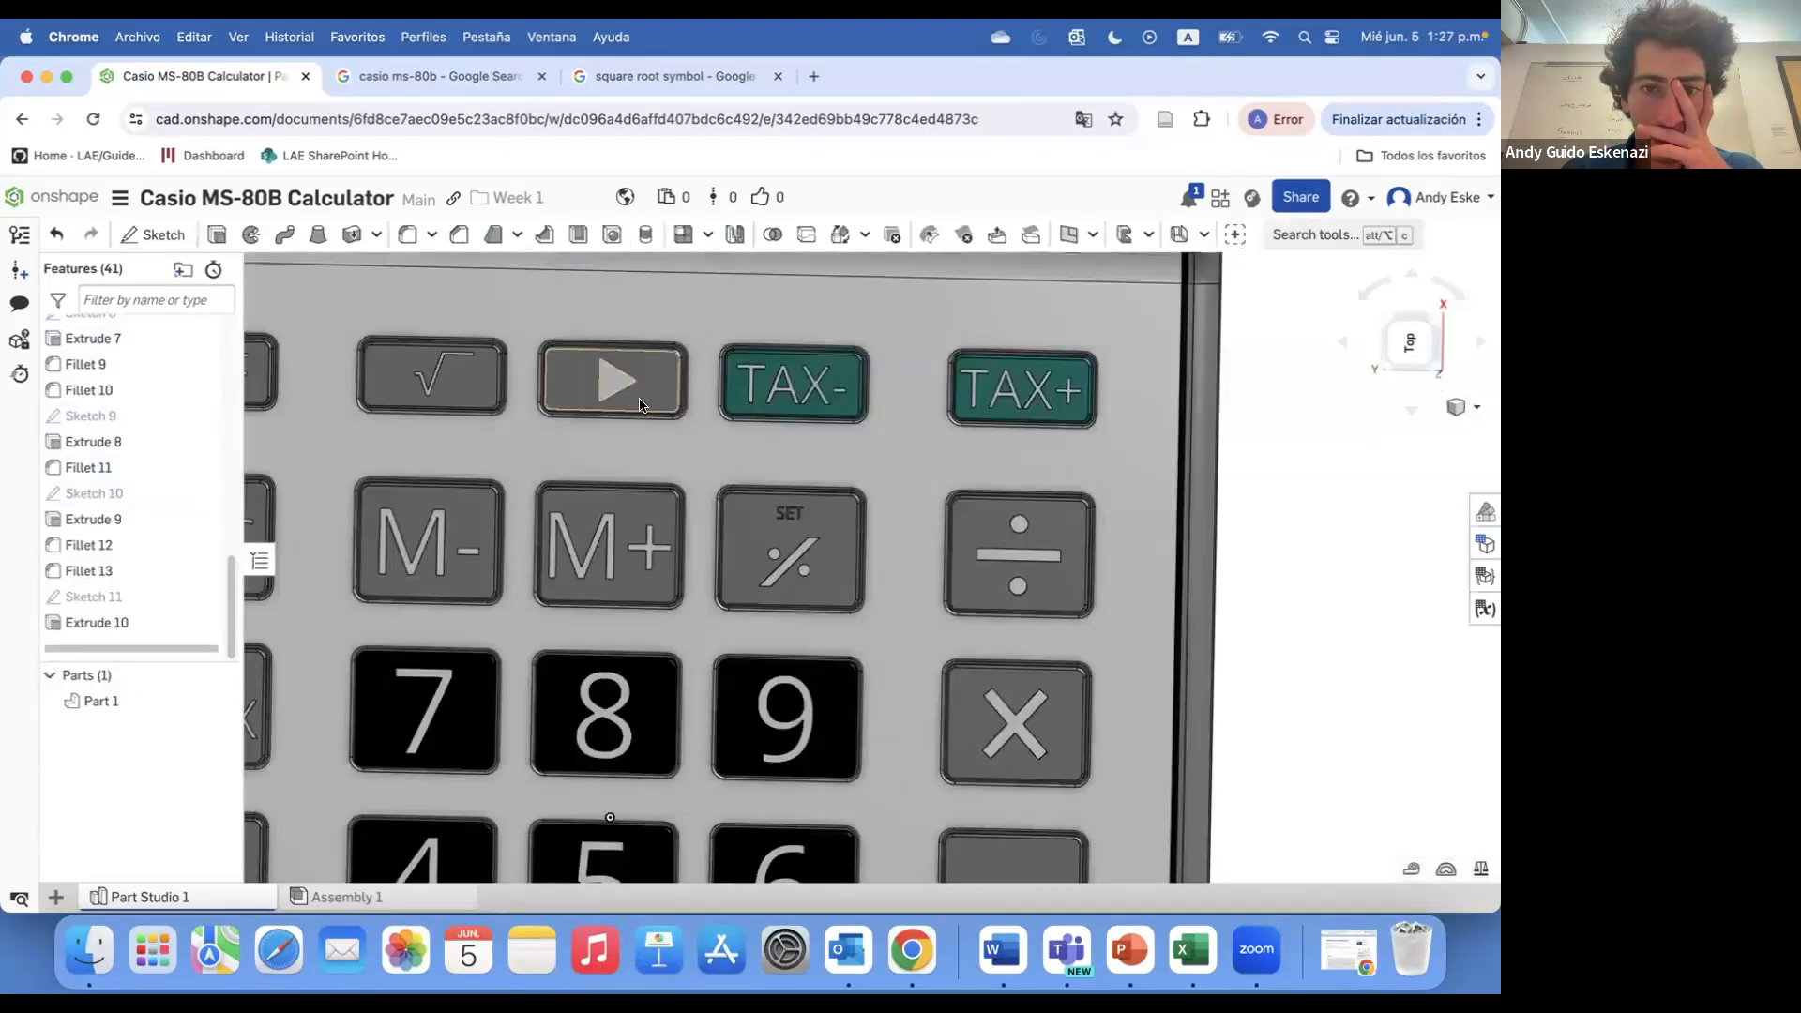
scroll(535, 394, up, 10)
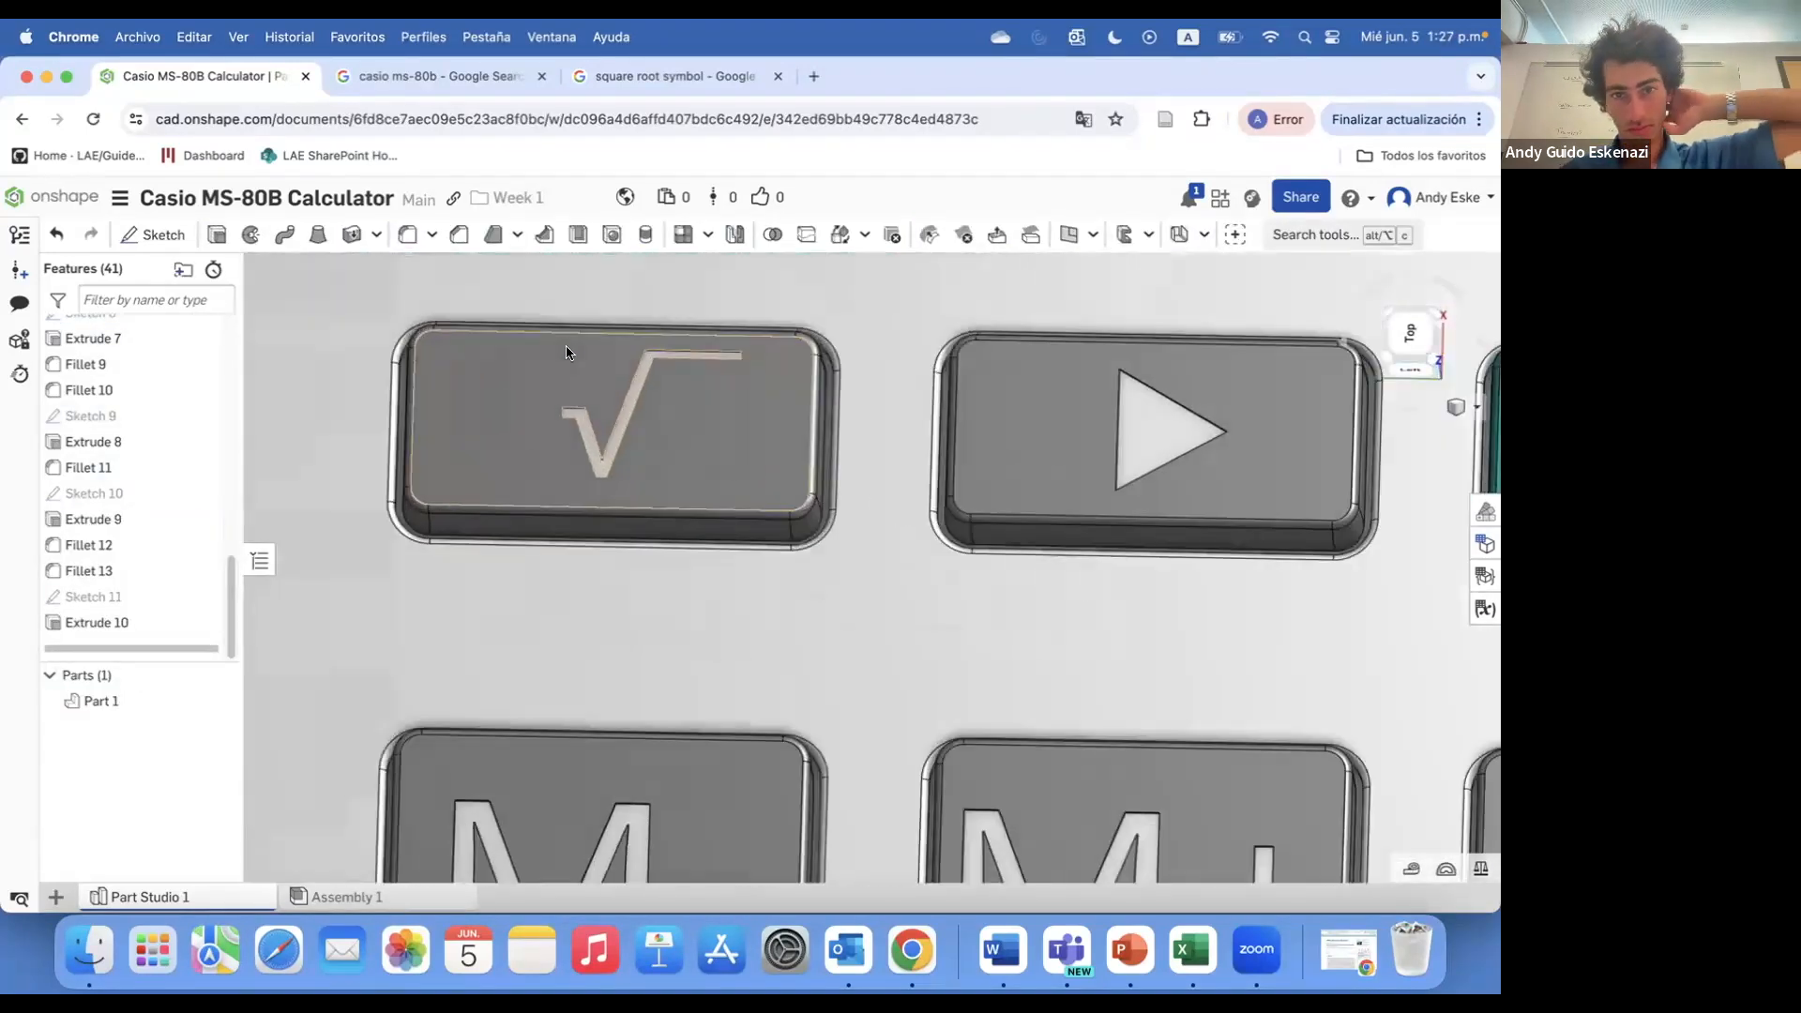
right_click(93, 596)
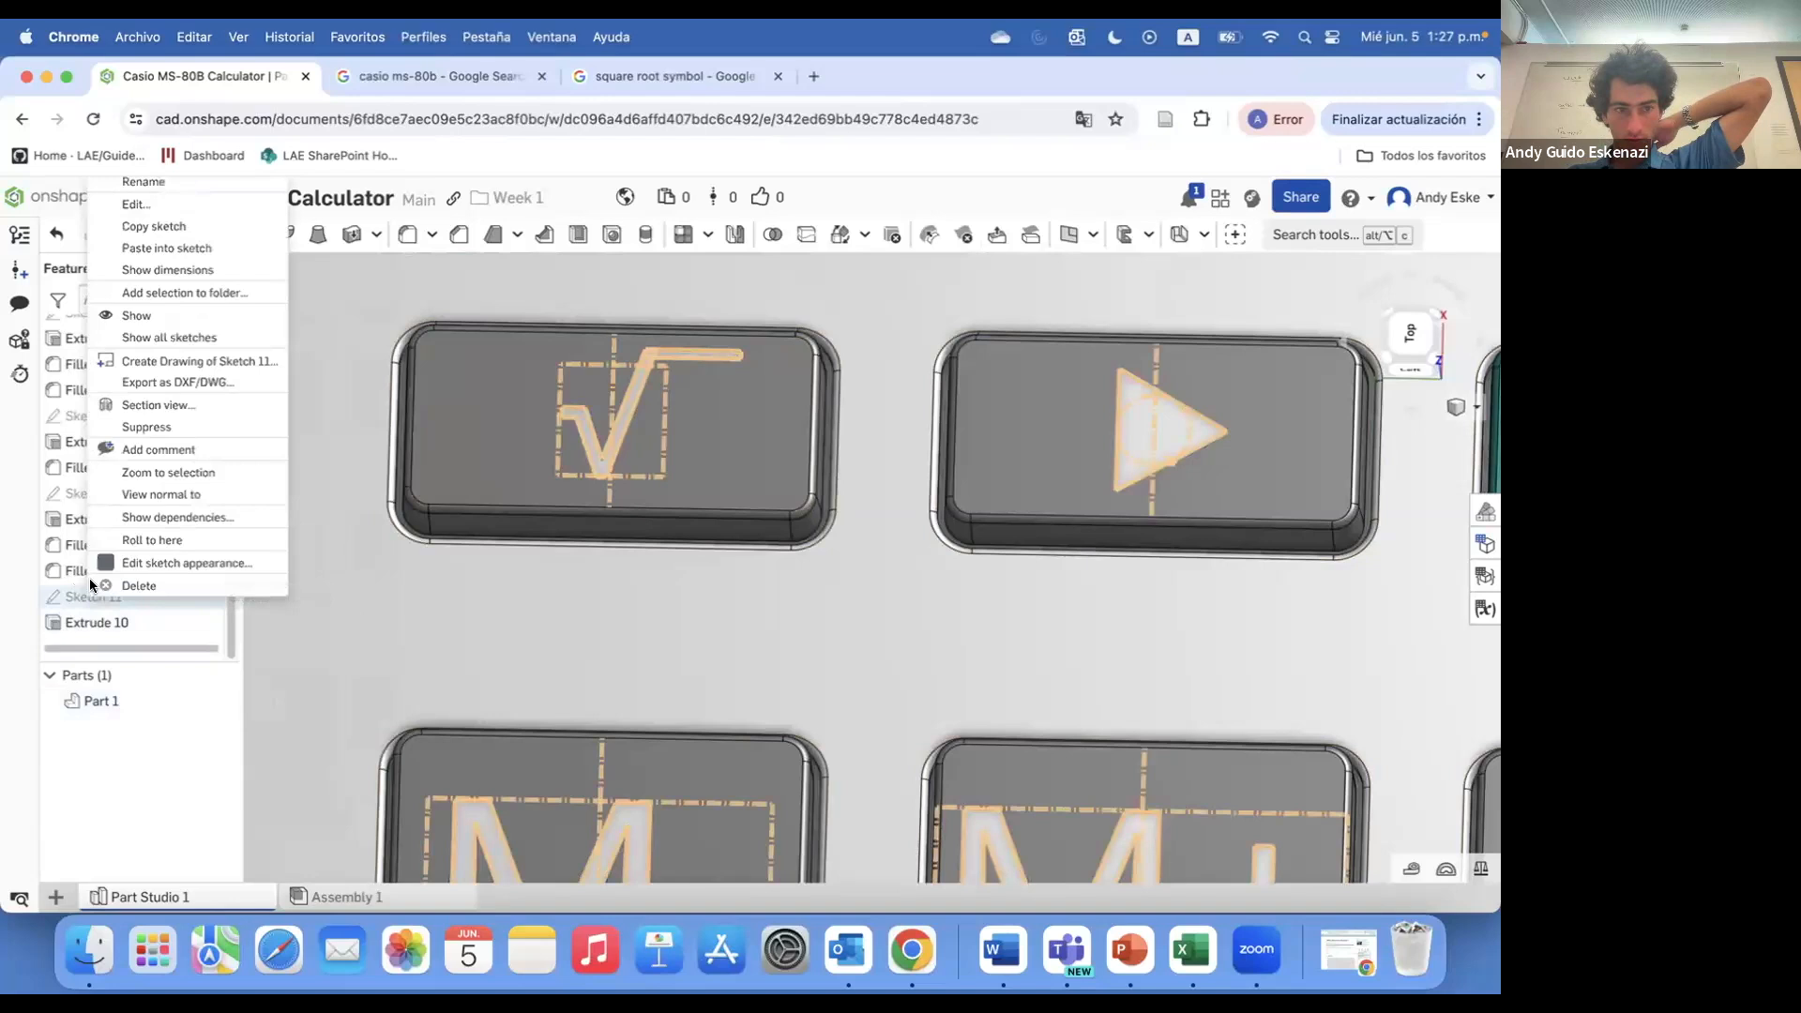
click(131, 221)
scroll(673, 498, up, 5)
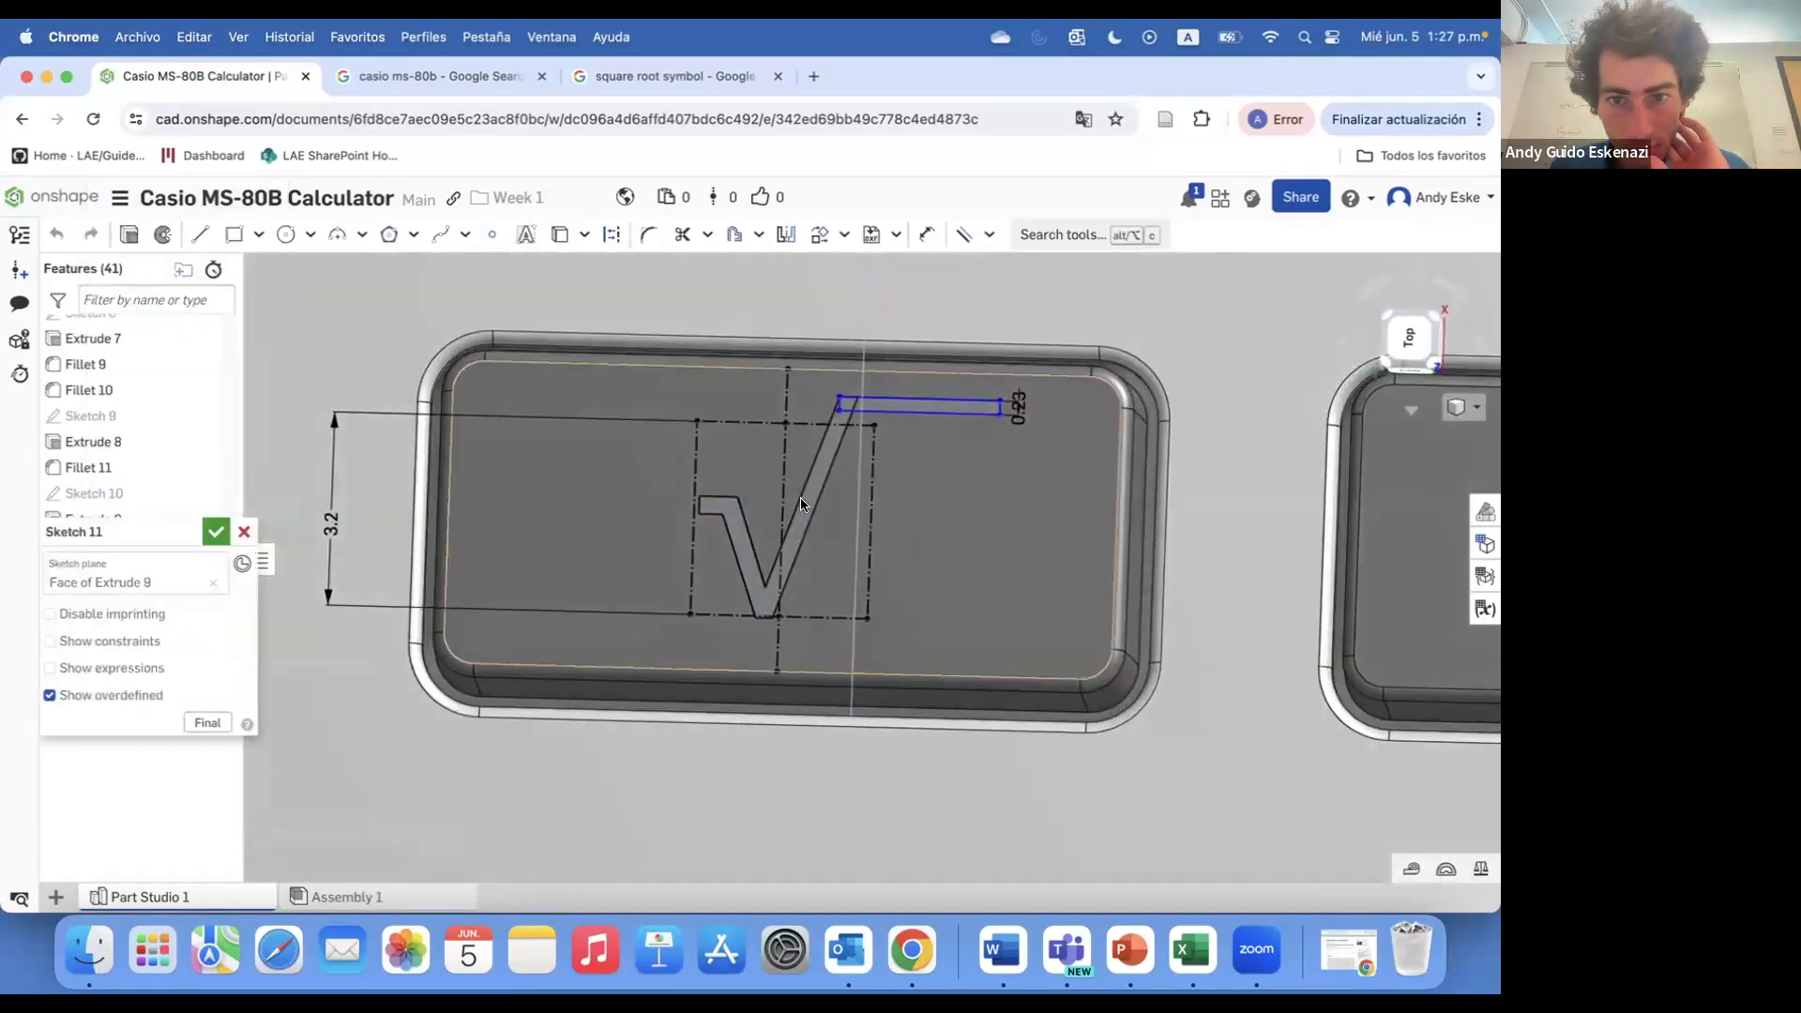
click(51, 640)
- Delete the constraints holding both ends of the √ label's centreline and shift the symbol sideways, away from the overline bar's free end
right_click(761, 659)
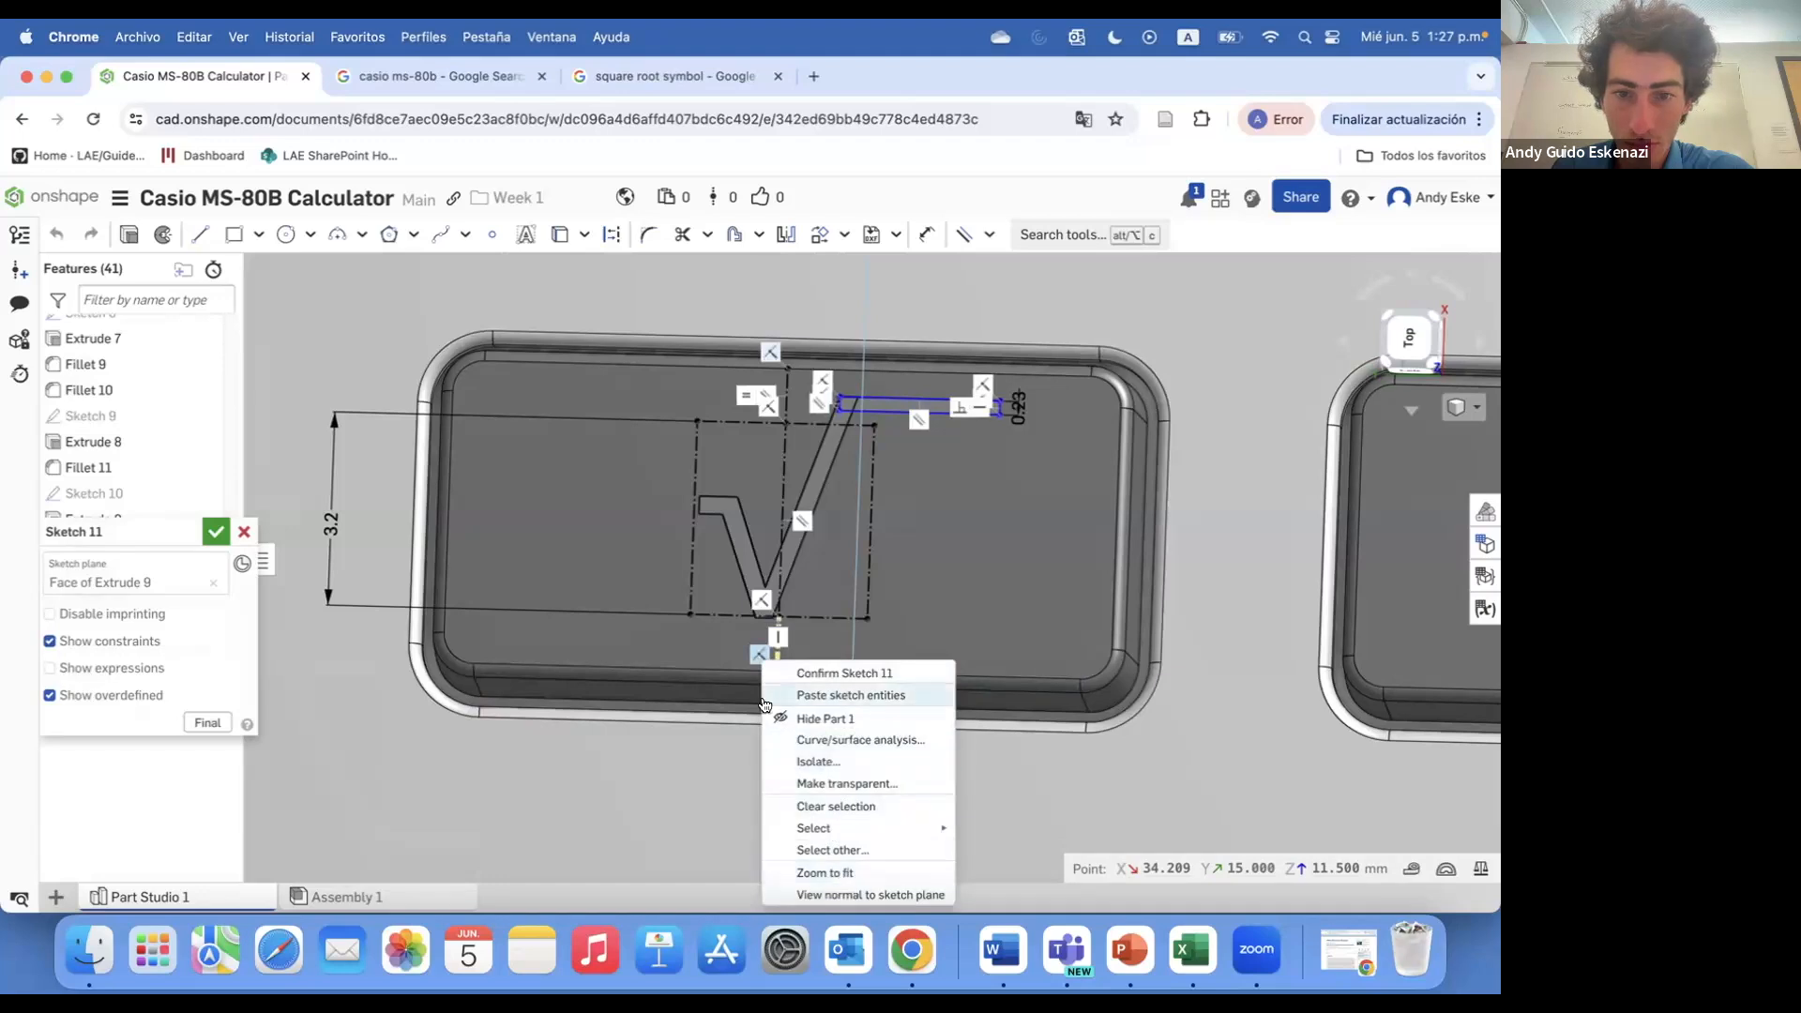
click(756, 659)
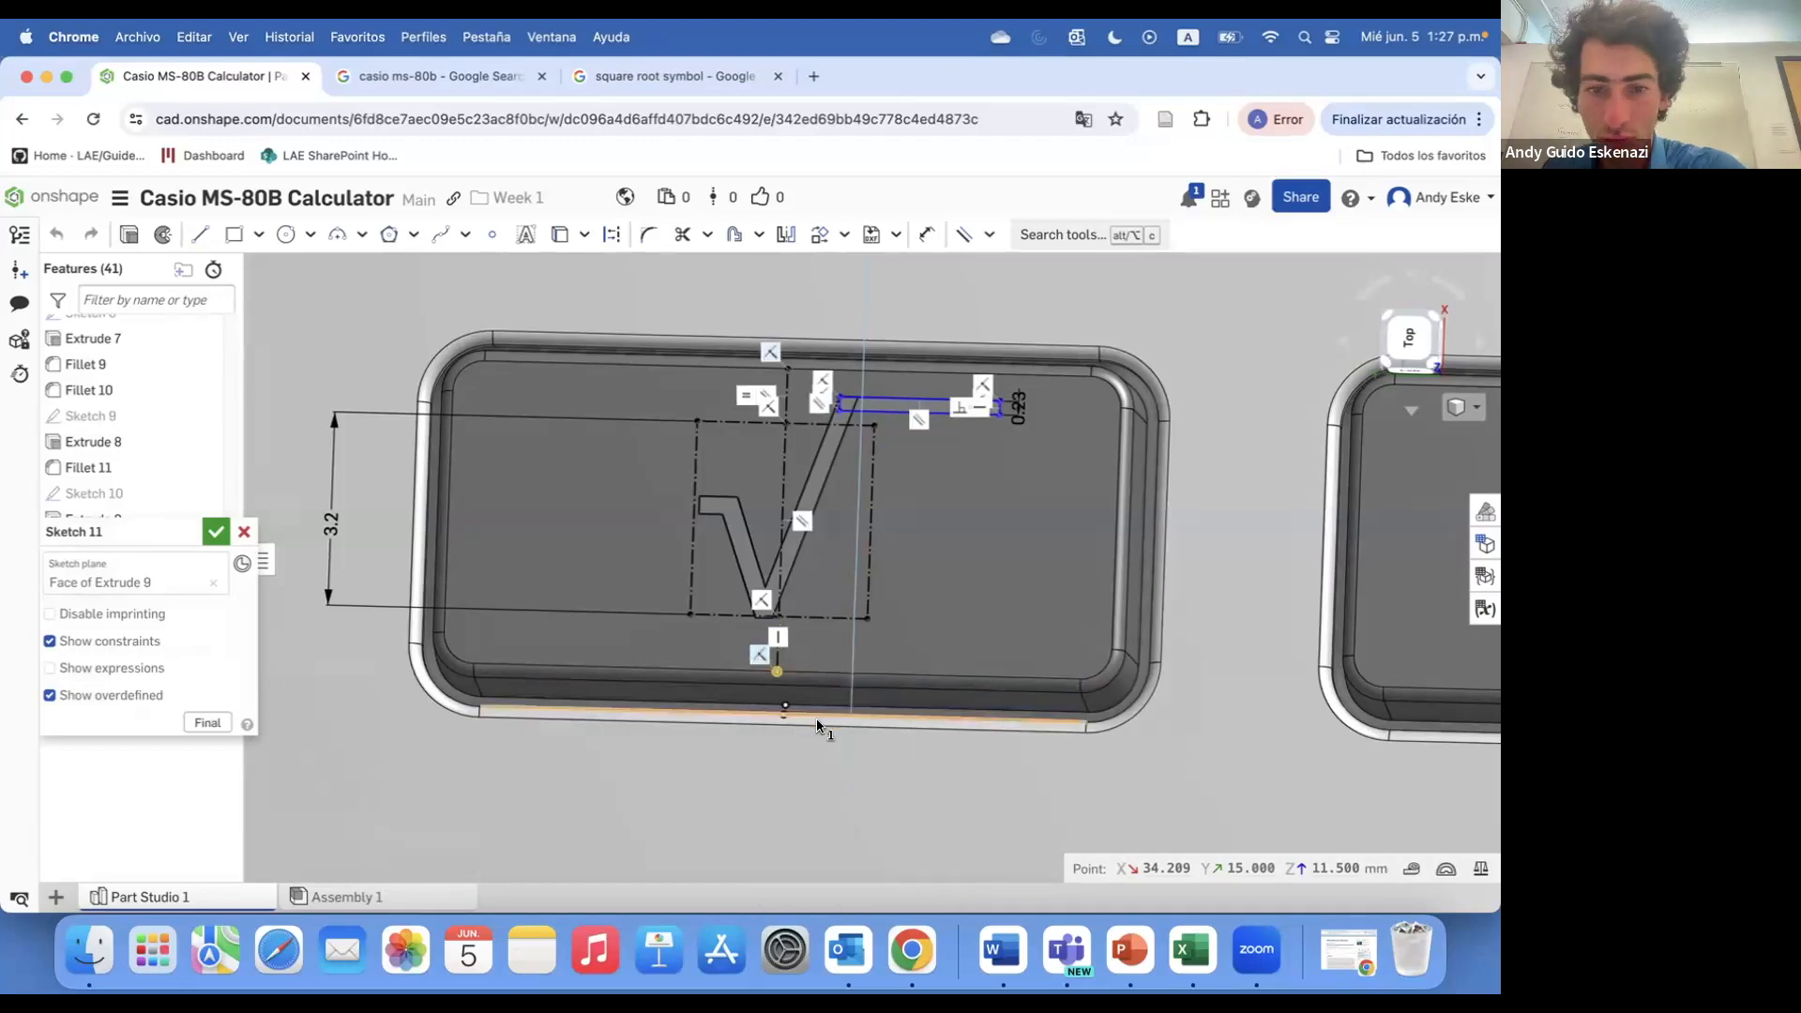
right_click(763, 662)
right_click(771, 354)
click(756, 370)
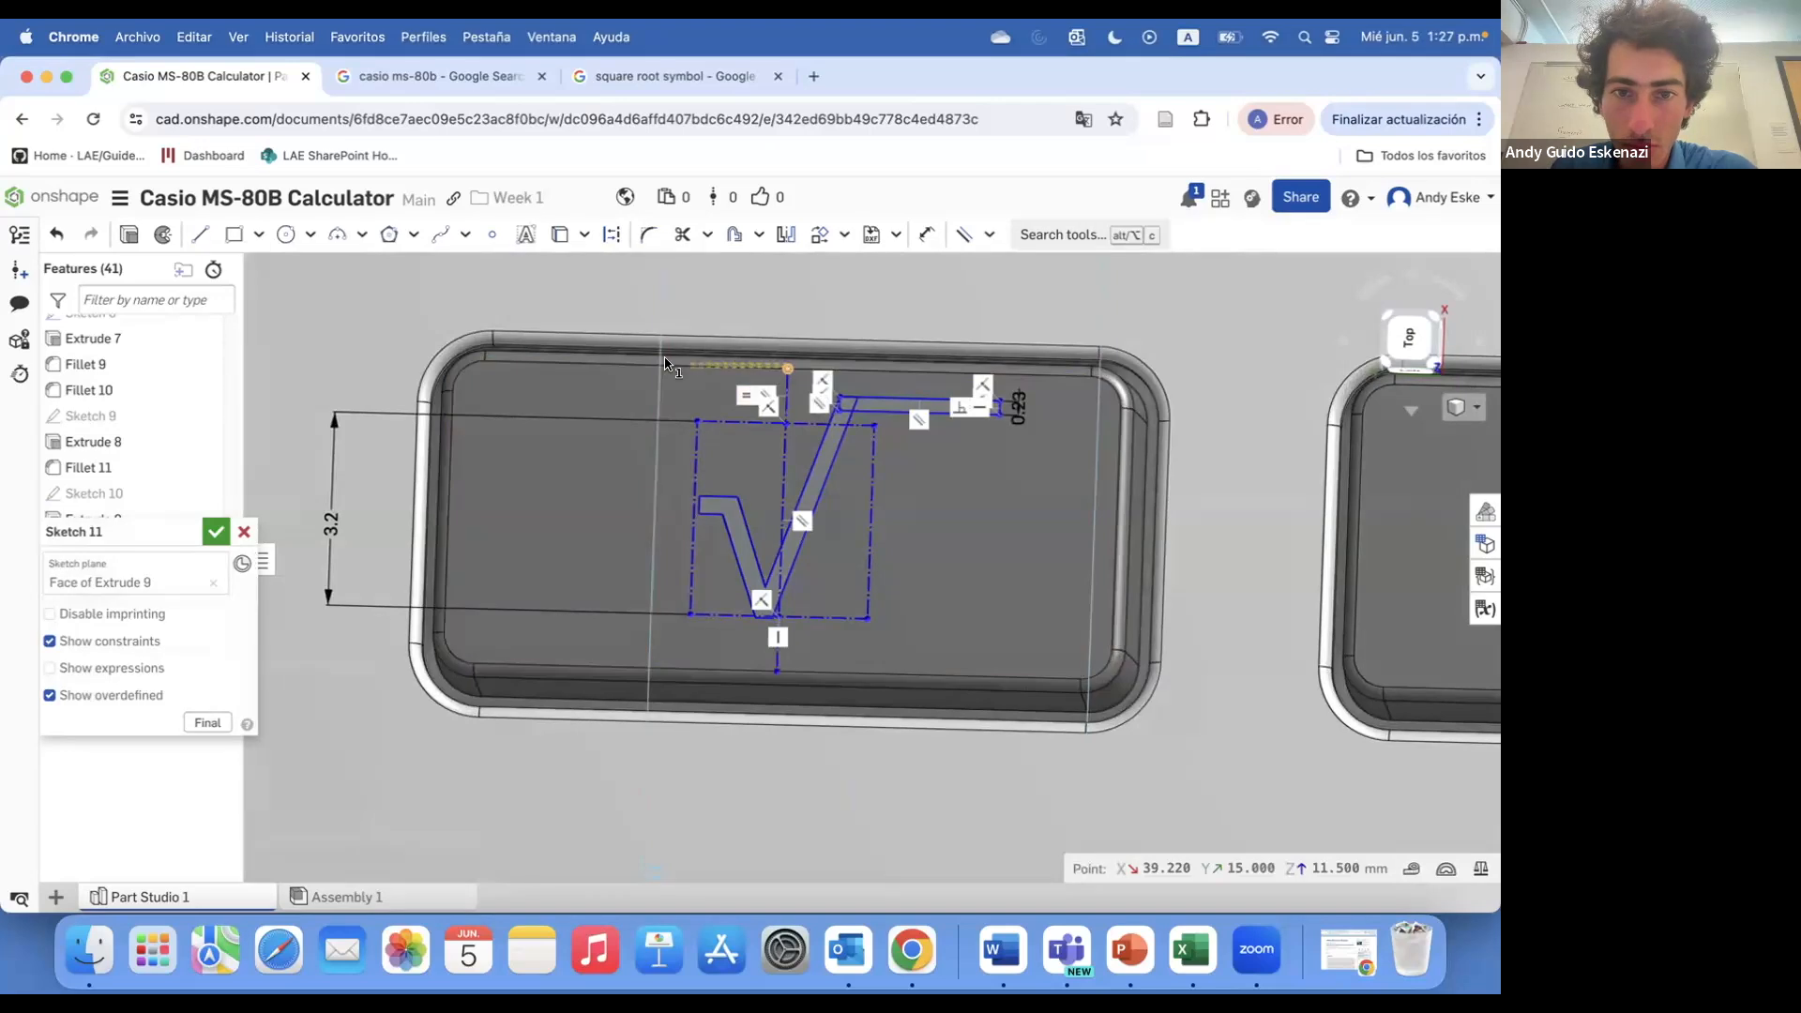
key(super+z)
key(super+y)
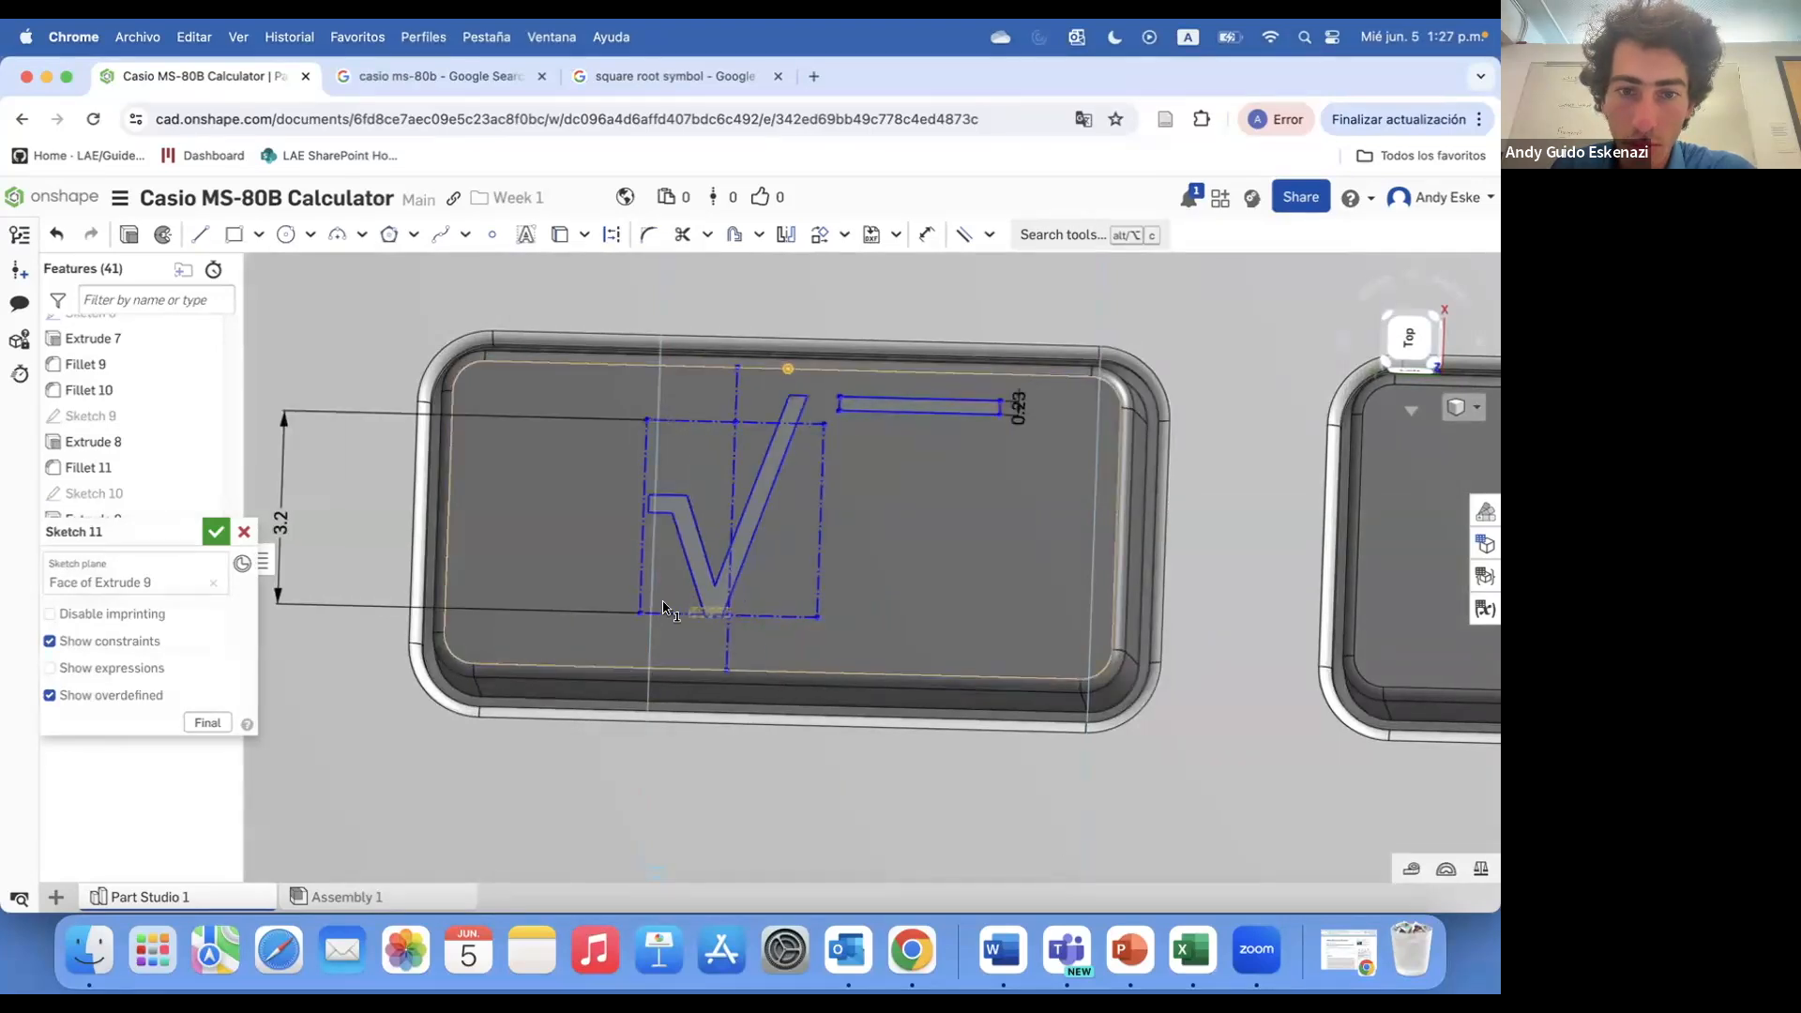
- Dimension the √ label's centreline 6 mm from the key's side edge and set the label's height to 4 mm
key(u)
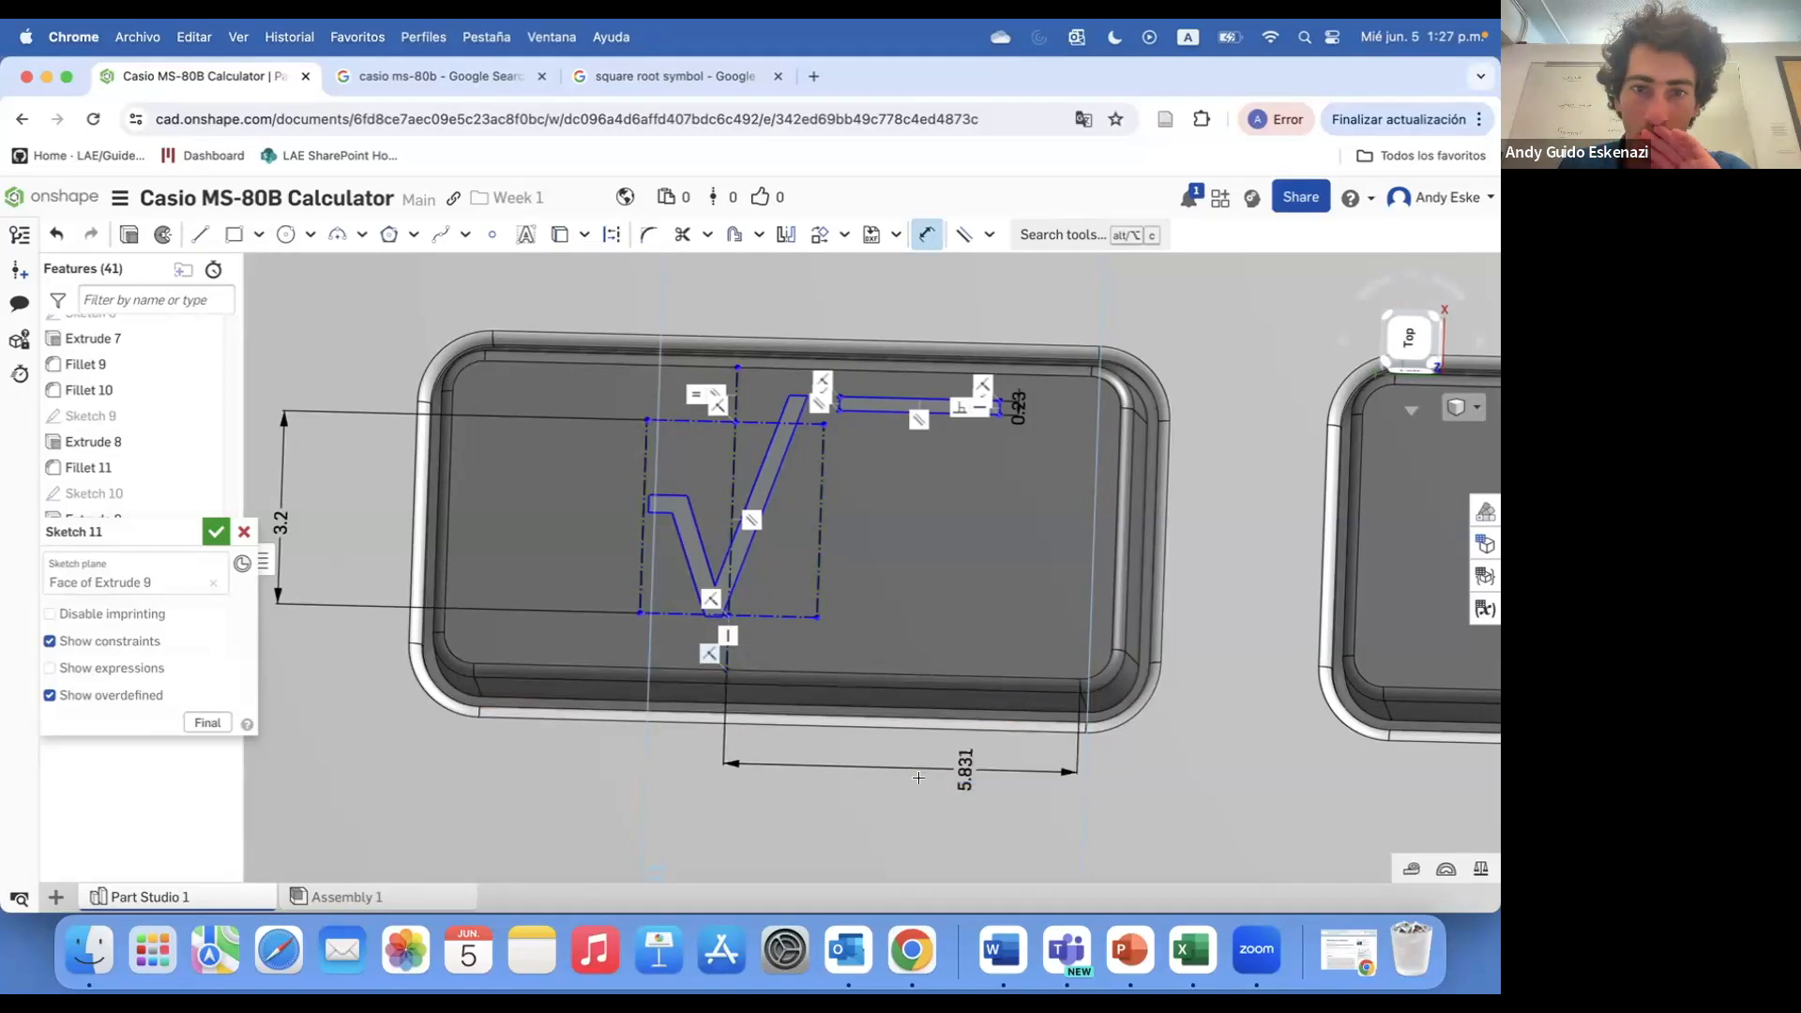
key(super+z)
right_drag(832, 660, 394, 601)
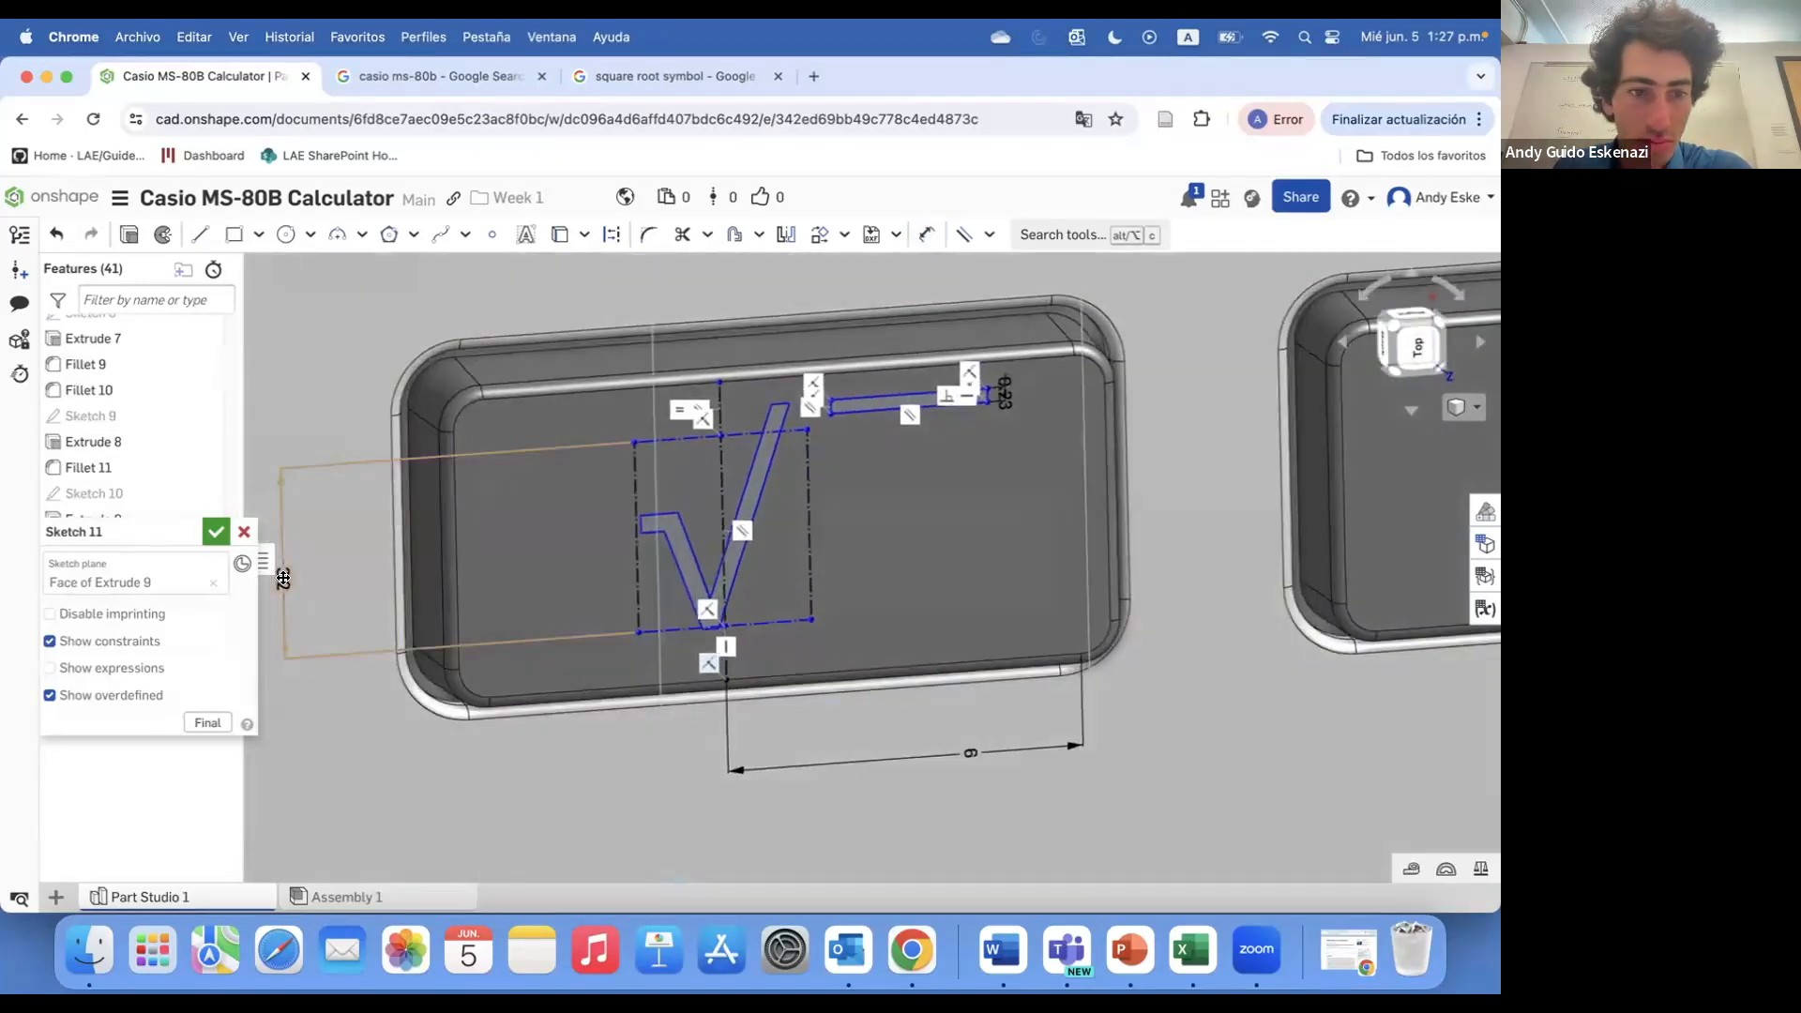
key(super+z)
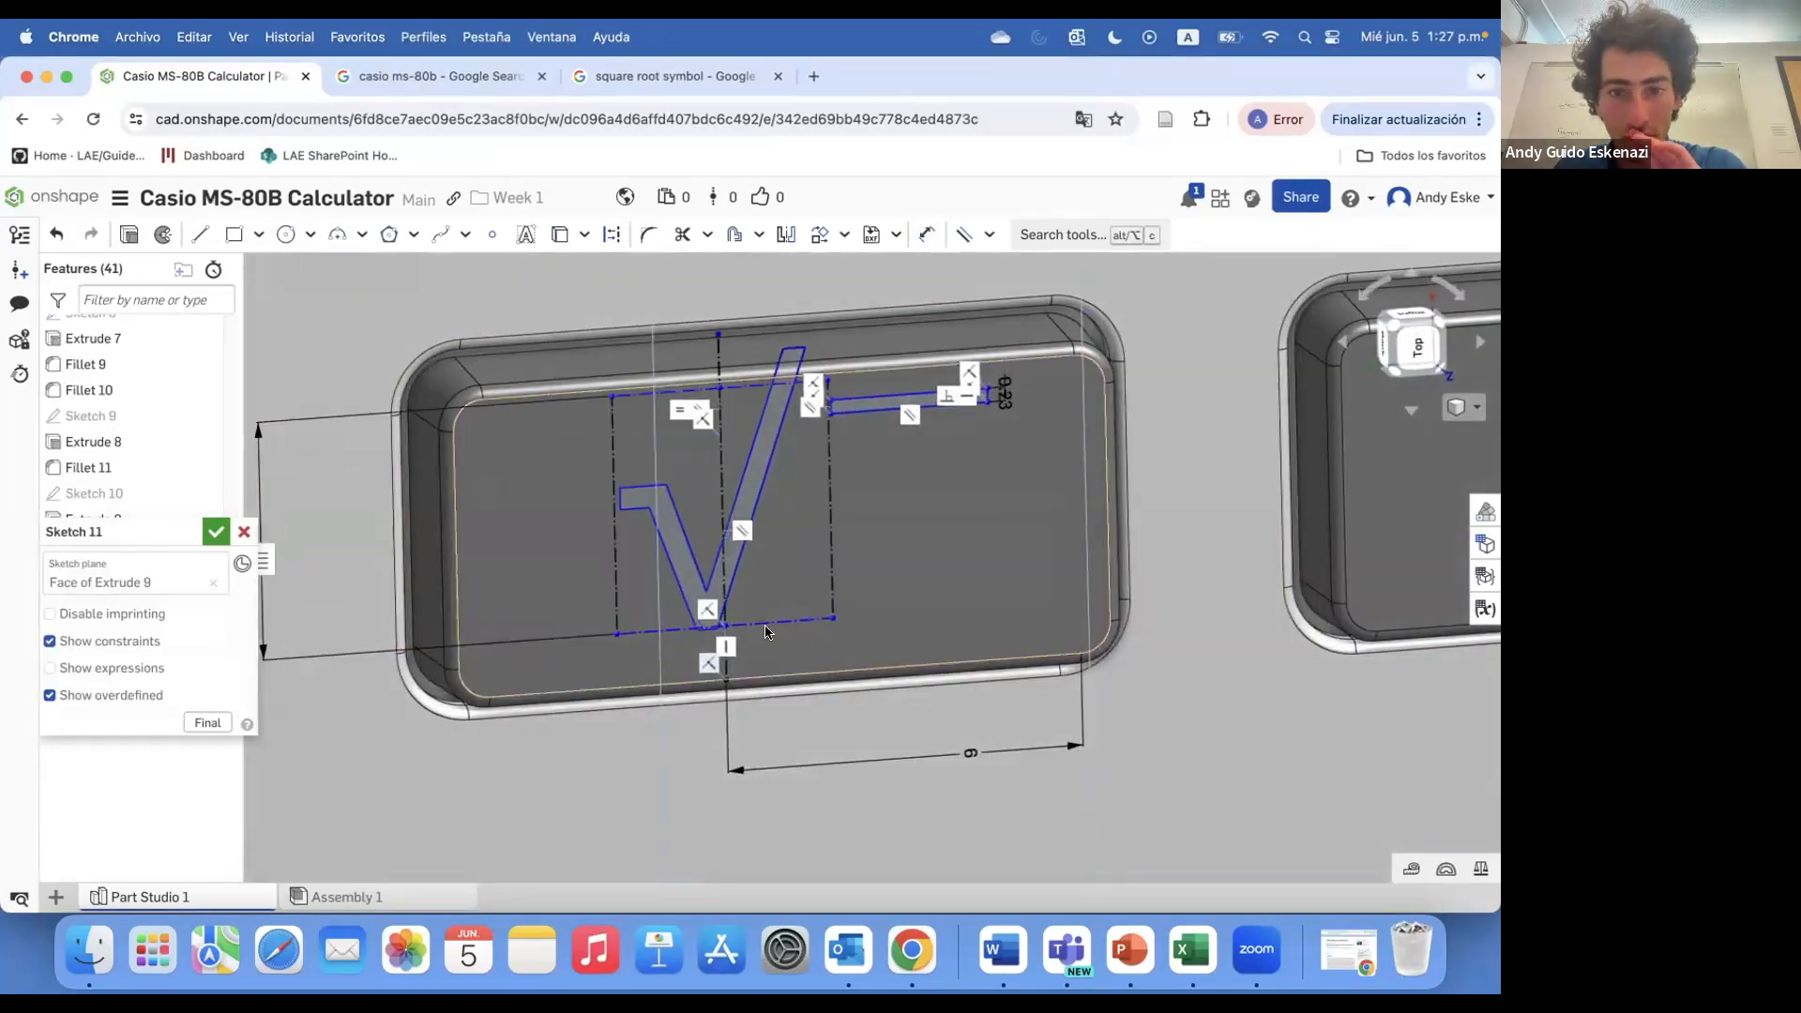
- Make the upper end of the √ label's centreline coincident with the key face's upper edge
right_drag(767, 631, 736, 385)
click(718, 364)
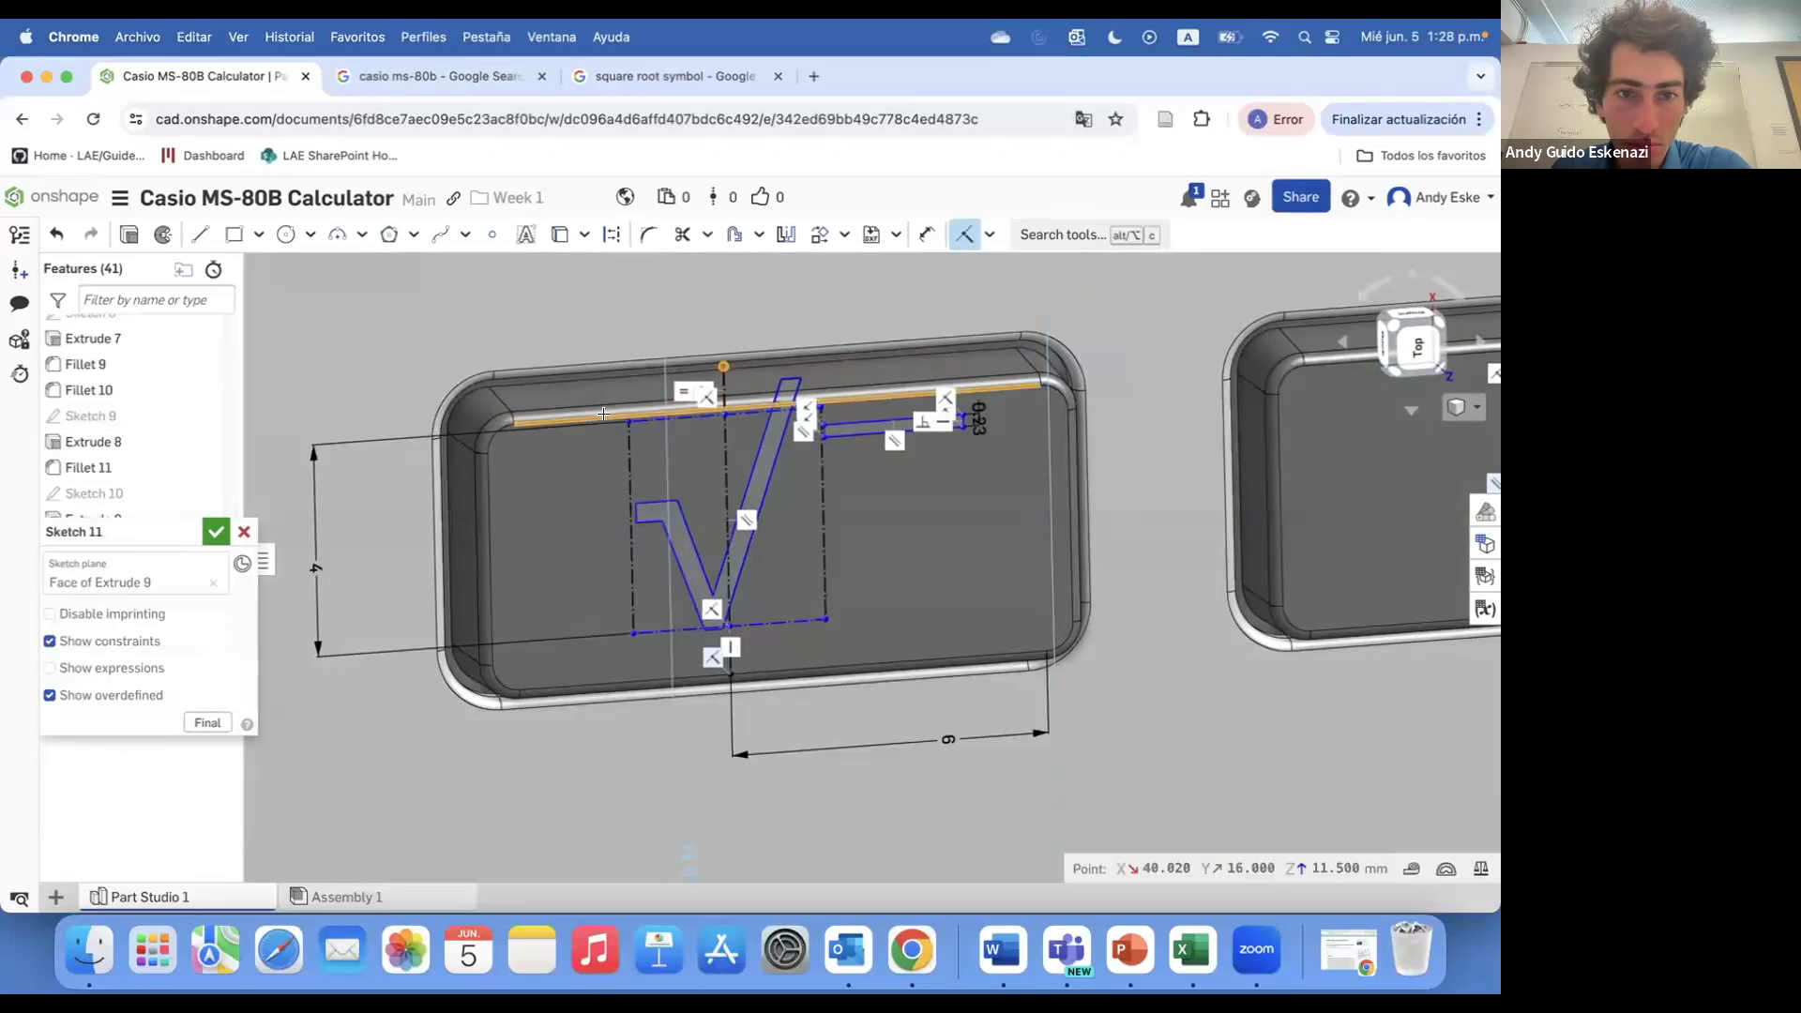
click(750, 407)
key(n)
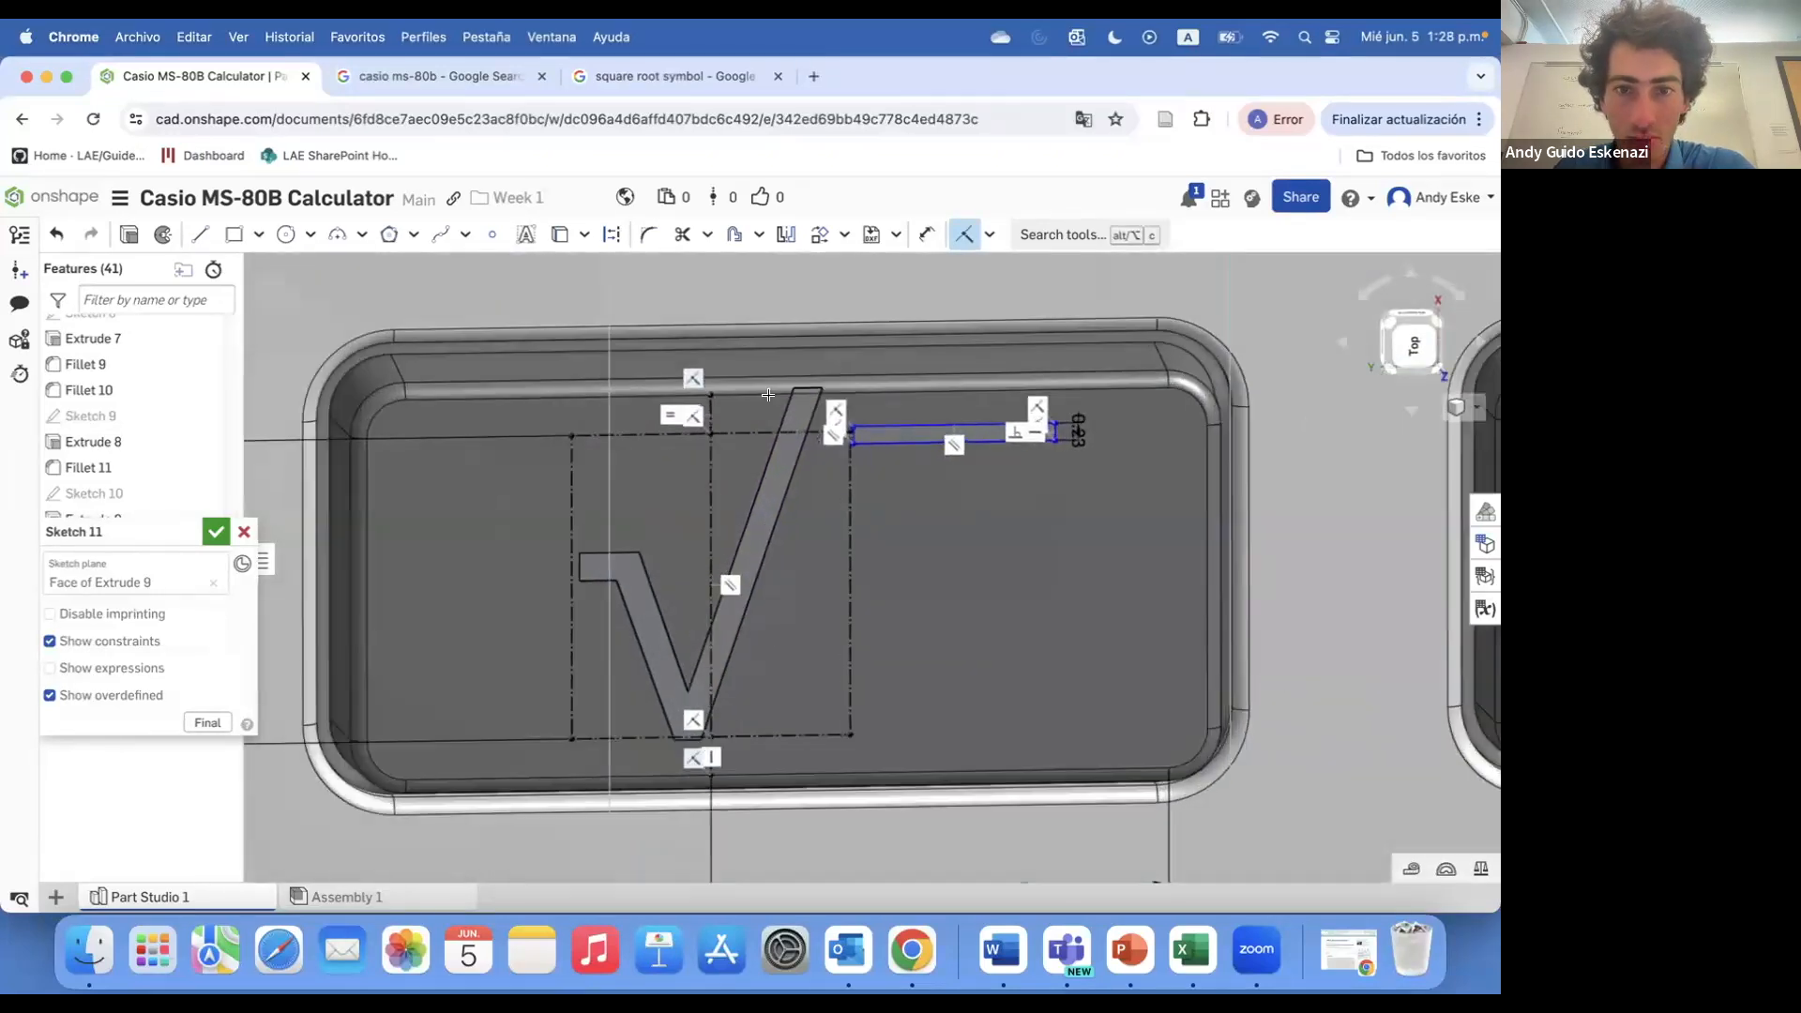
- Set the √ label's height to 3.5 mm
scroll(583, 609, down, 3)
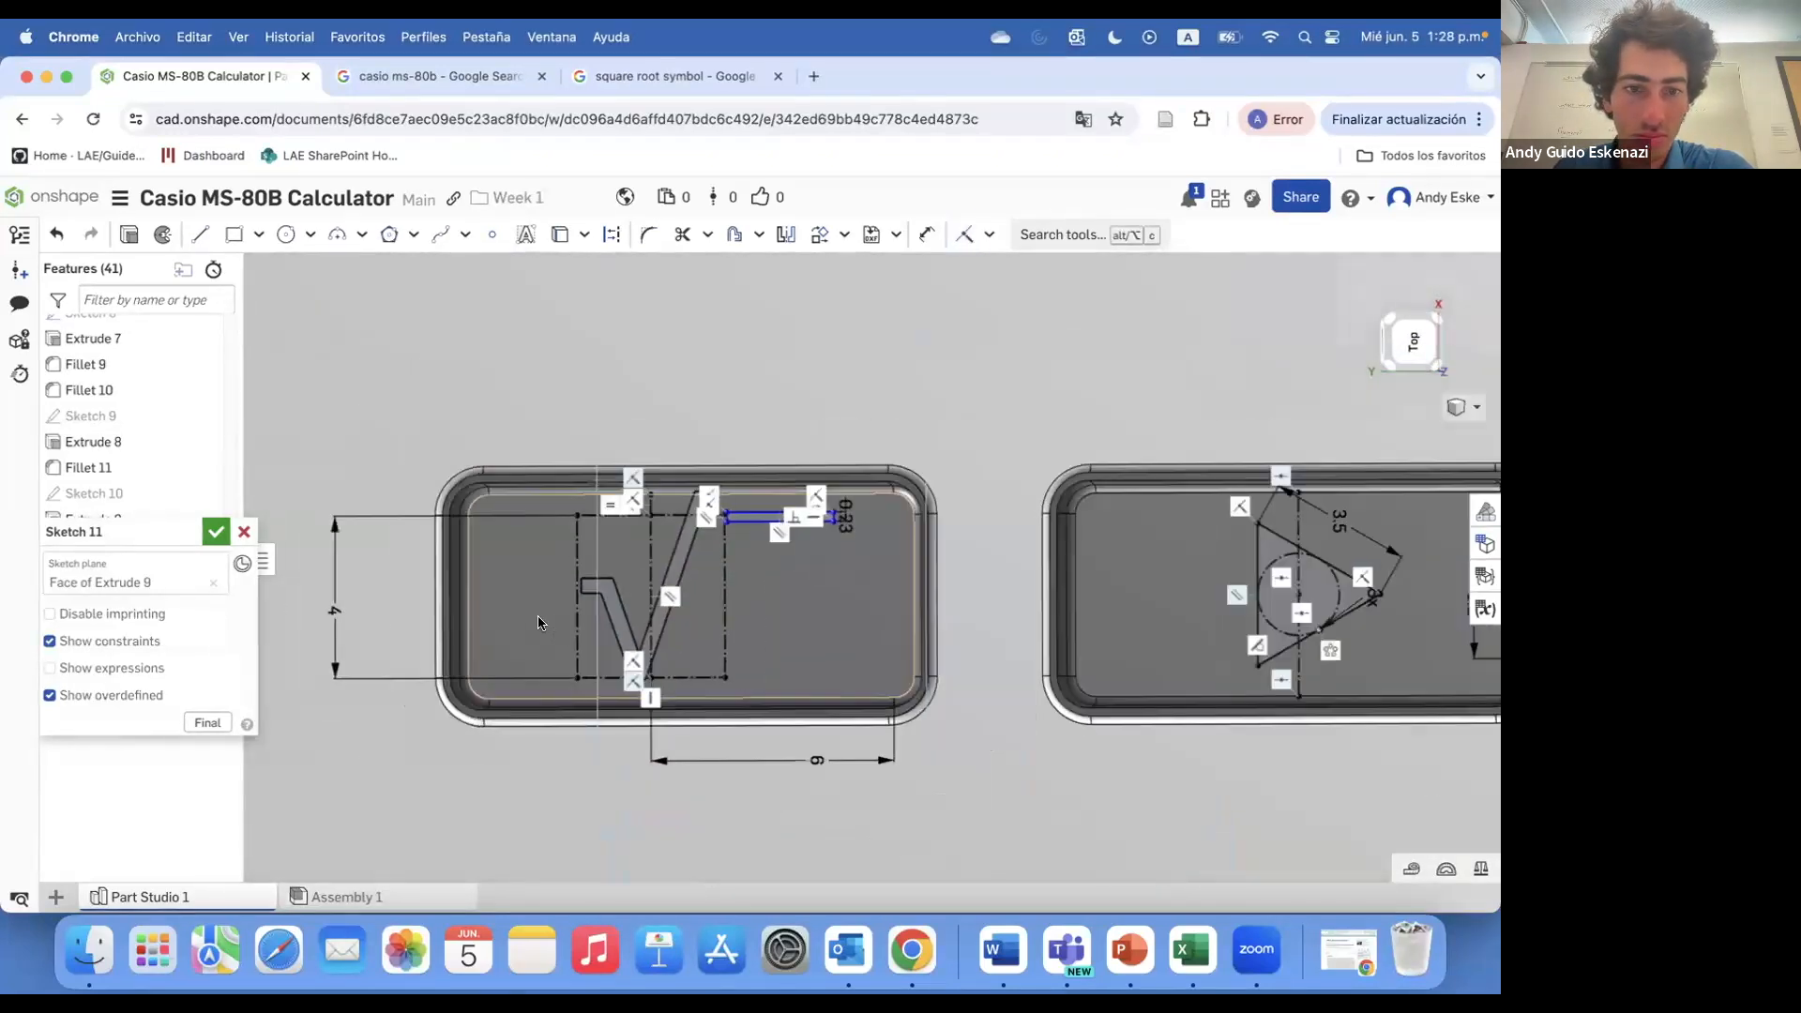
text(3.5)
key(Return)
- Delete the equal constraint on the √ label's centreline and dimension the label's box 1 mm from the key face's upper edge
scroll(738, 593, up, 1)
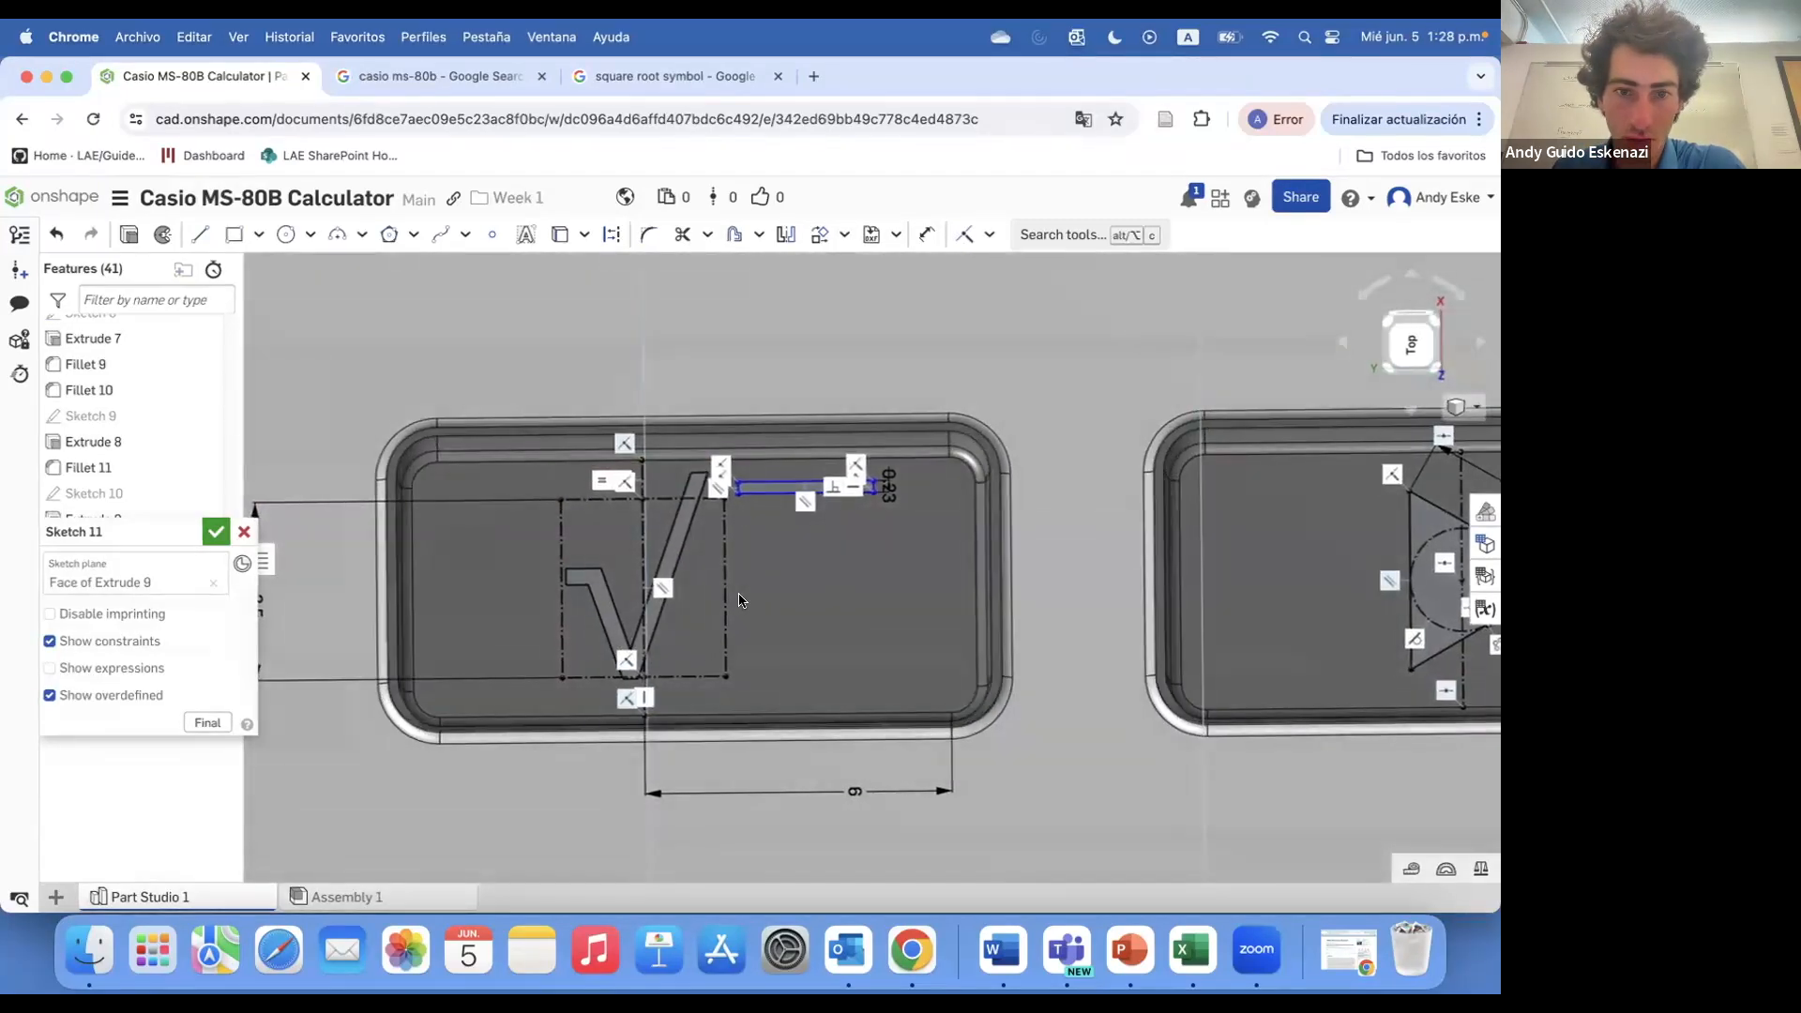
scroll(737, 592, up, 2)
scroll(620, 435, up, 1)
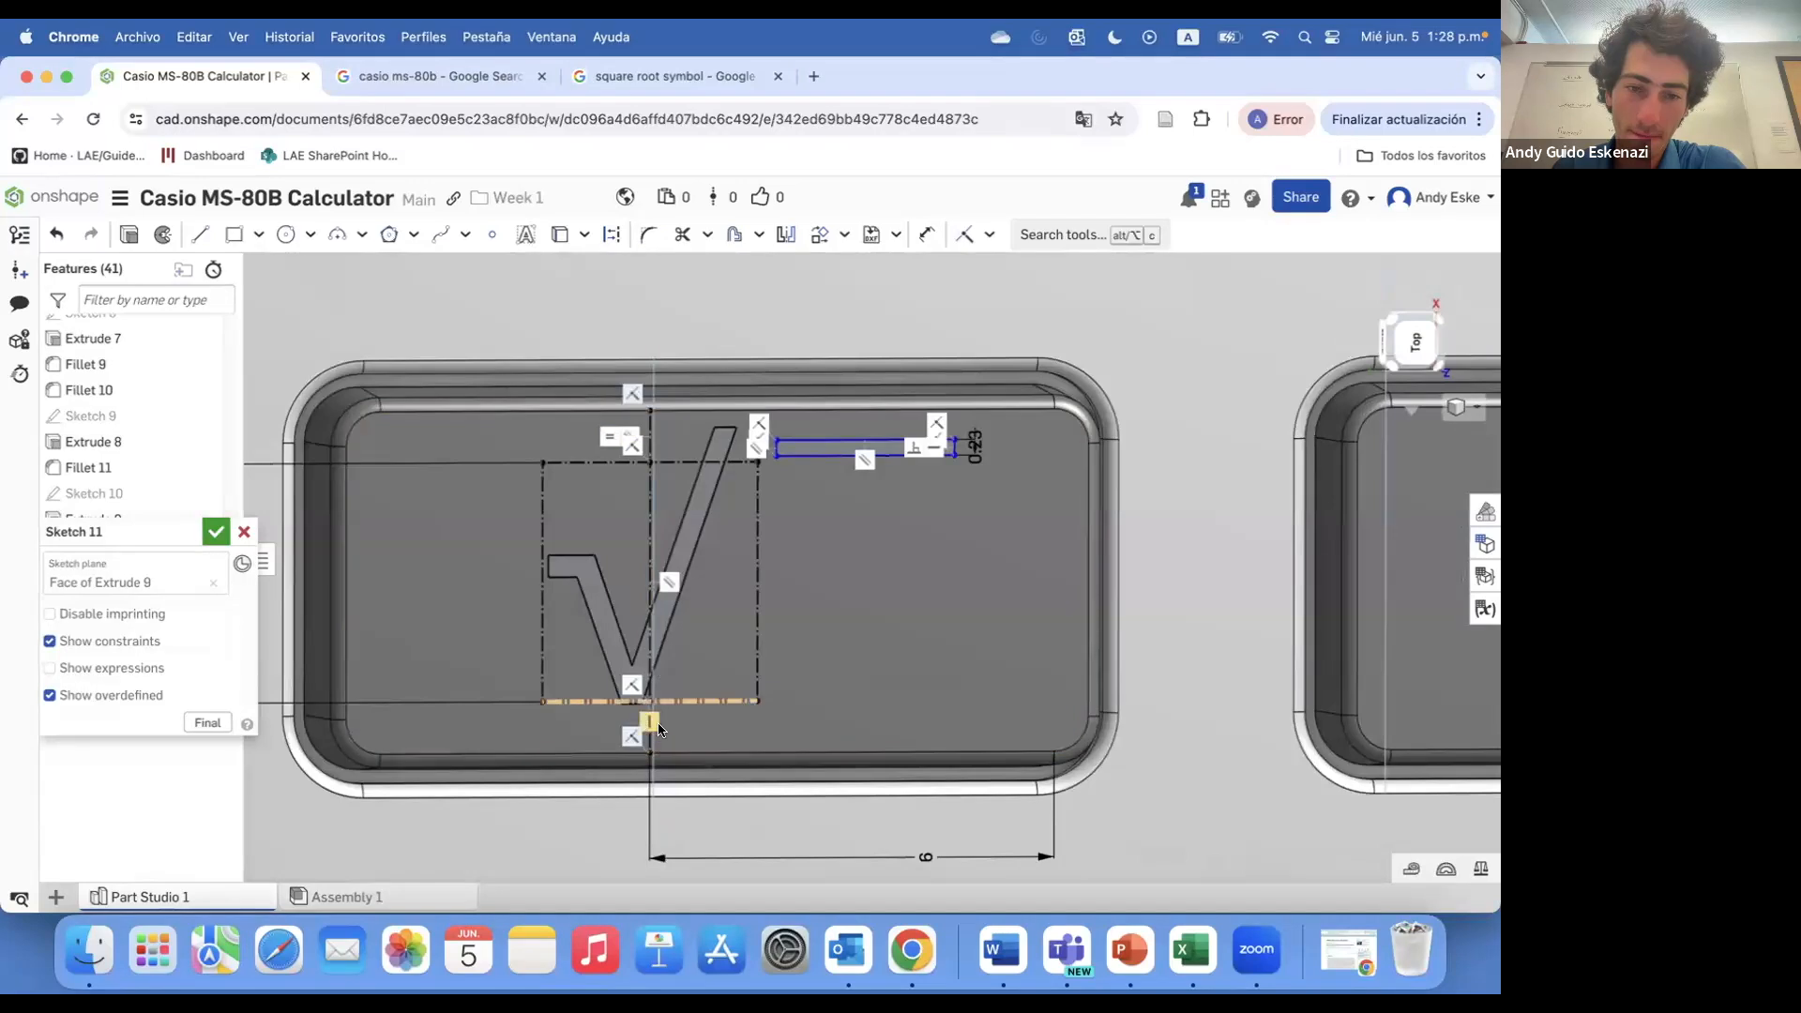
scroll(647, 680, up, 2)
right_click(609, 359)
click(673, 565)
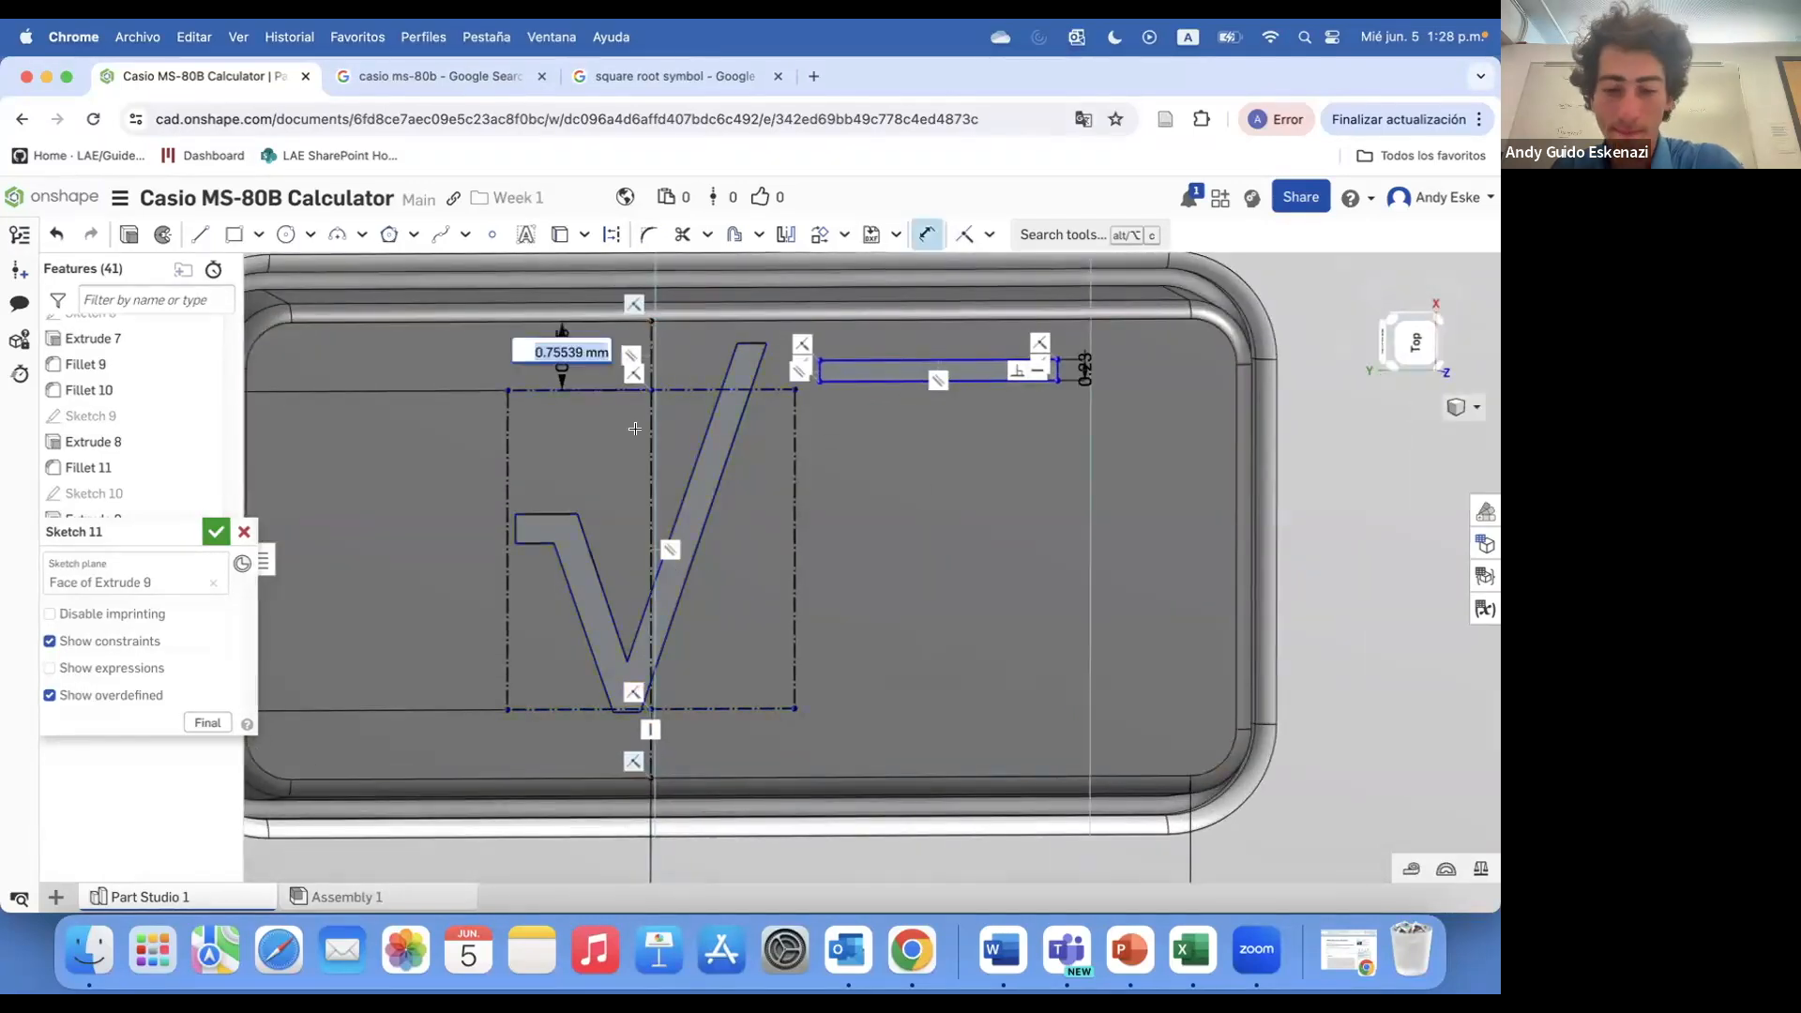
key(super+z)
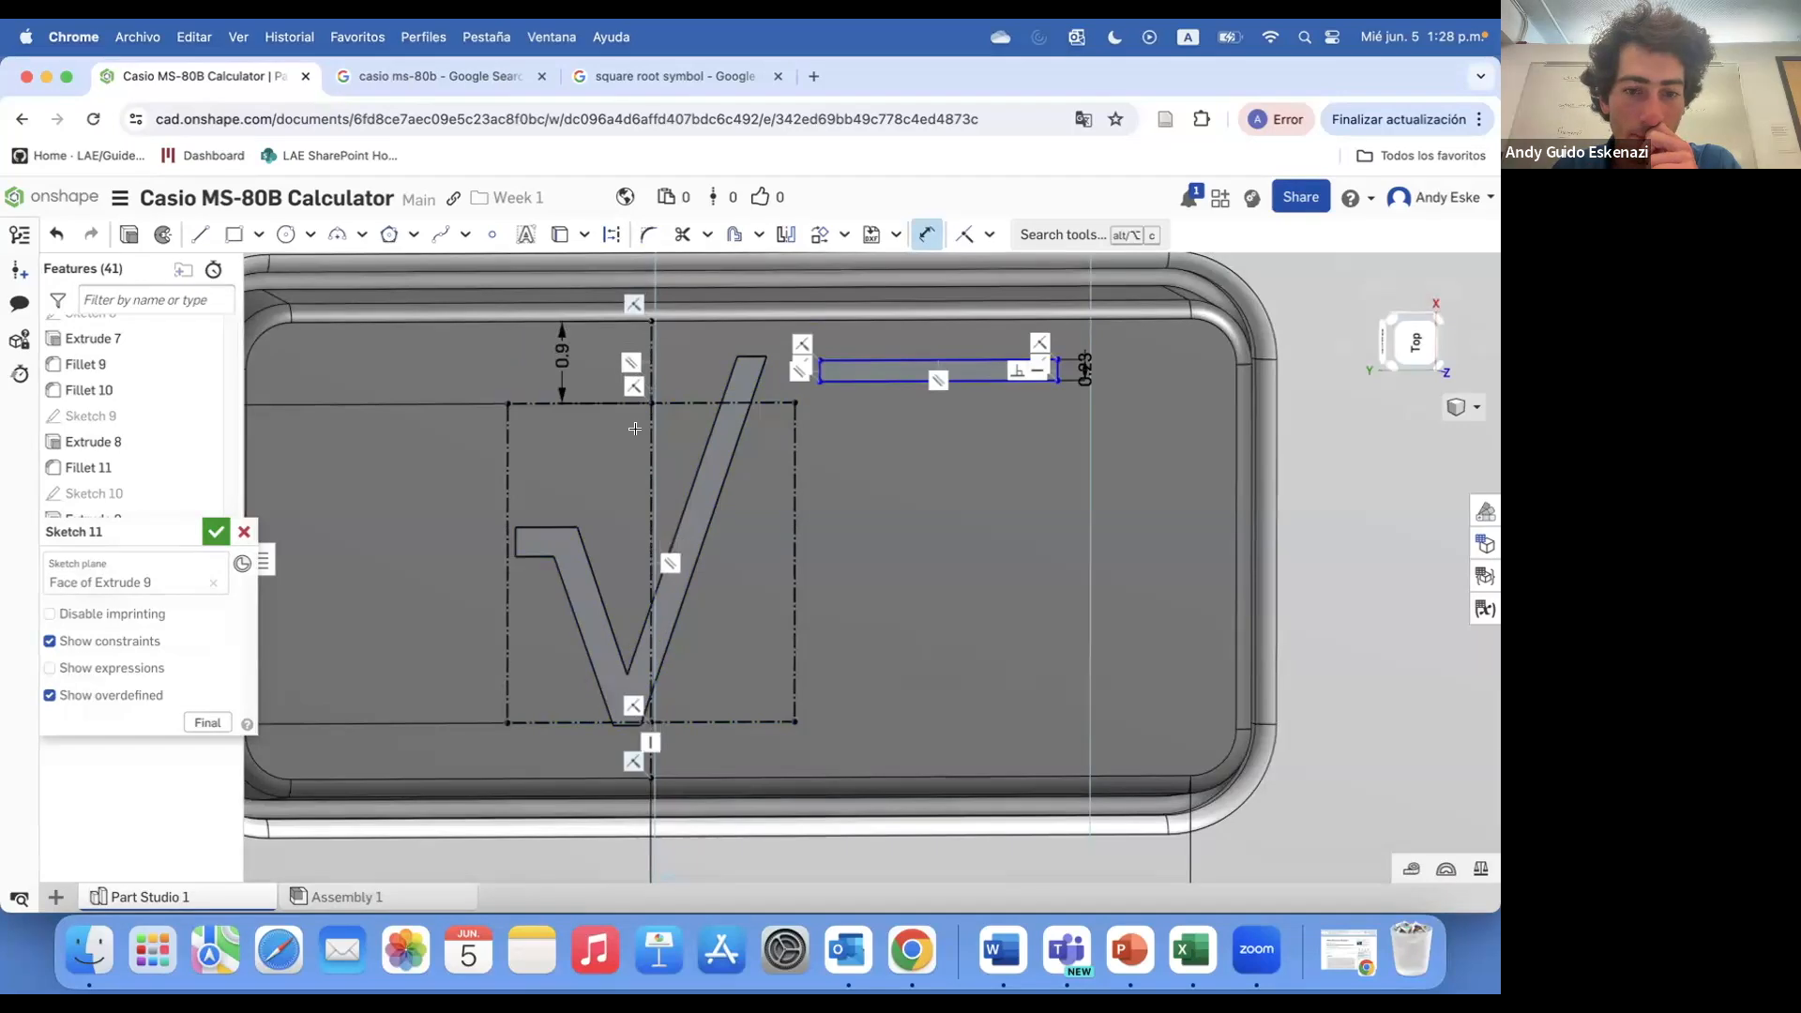
key(Return)
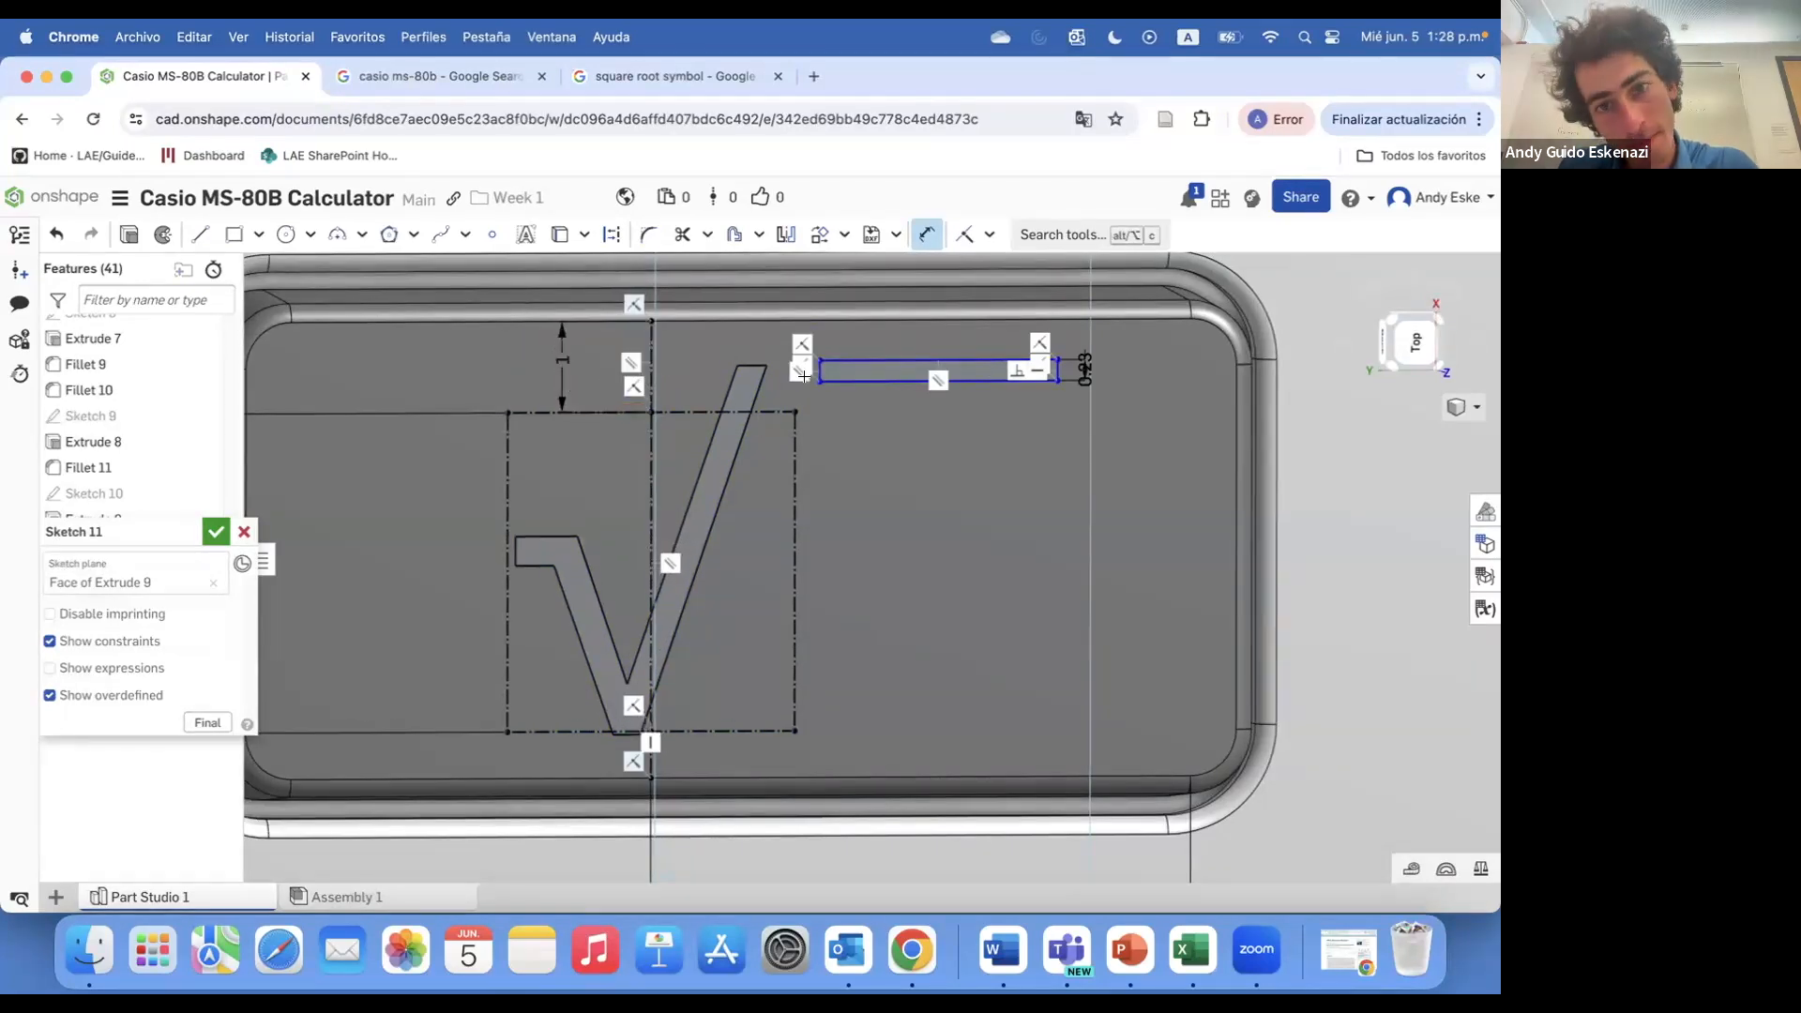
- Move the overline bar's upper corner onto the top outer corner of the √ stroke
scroll(854, 373, up, 5)
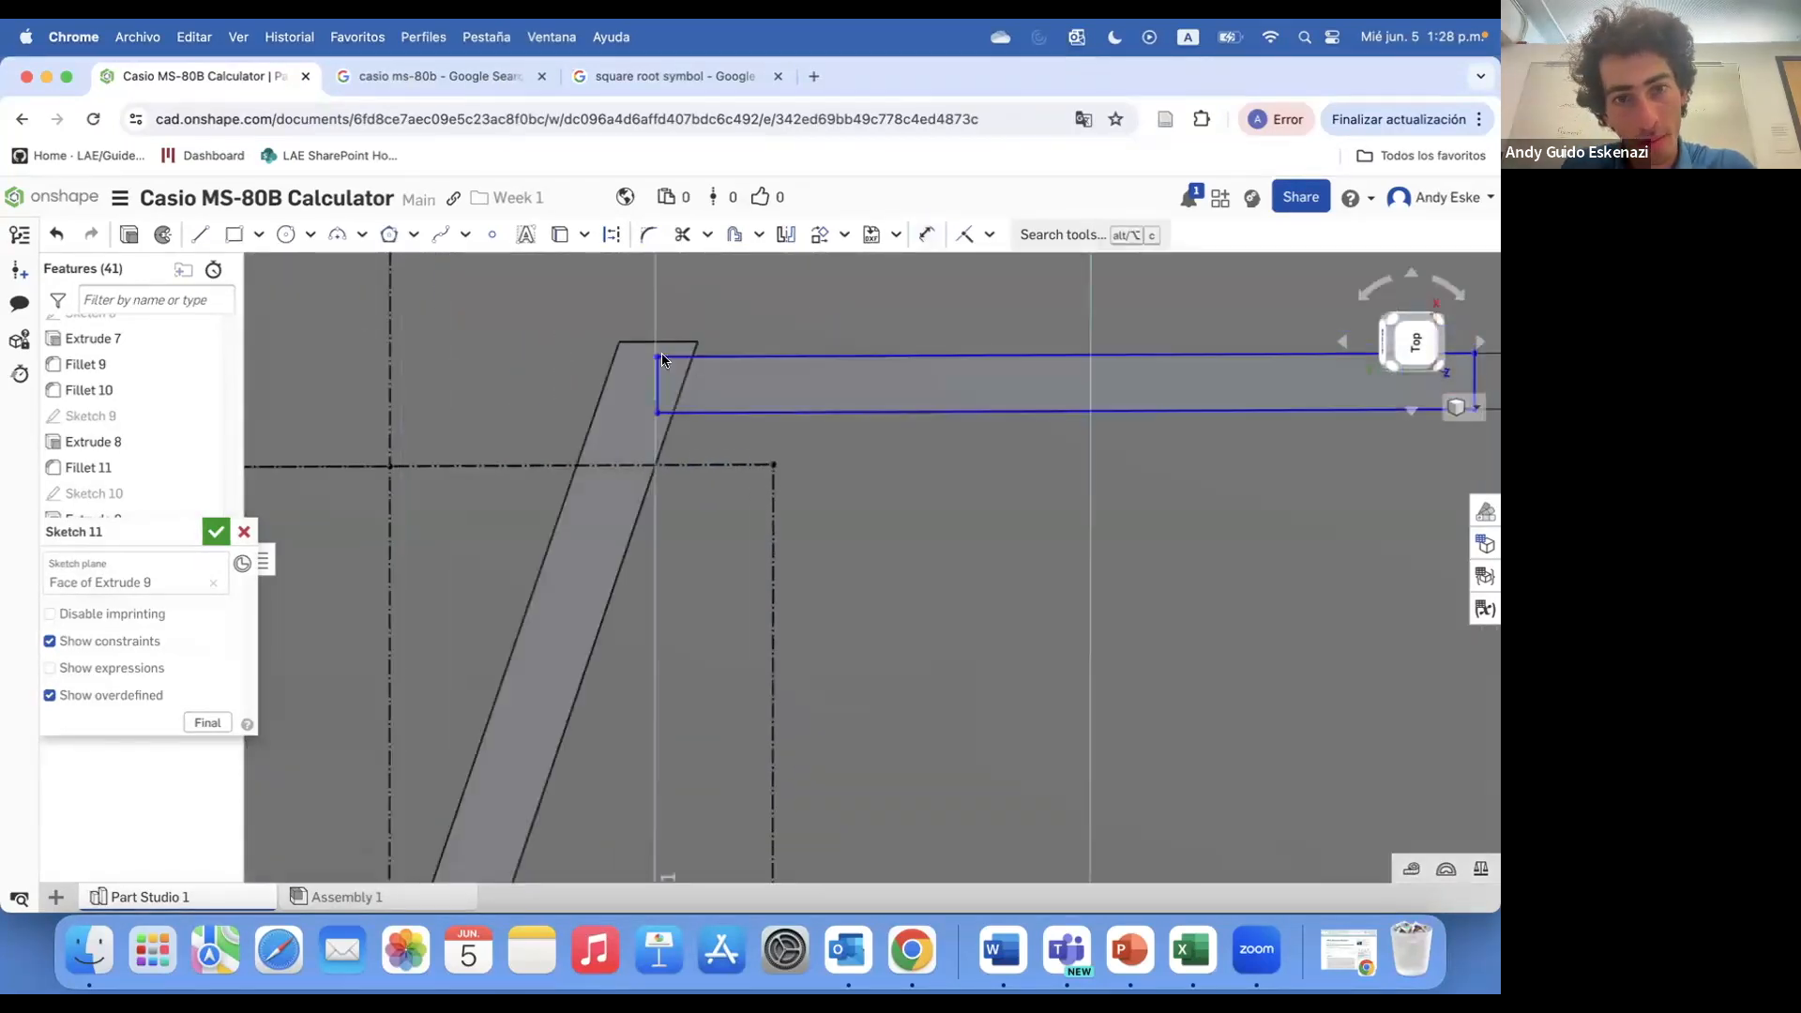
drag(656, 357, 619, 342)
scroll(628, 347, up, 1)
scroll(603, 451, up, 5)
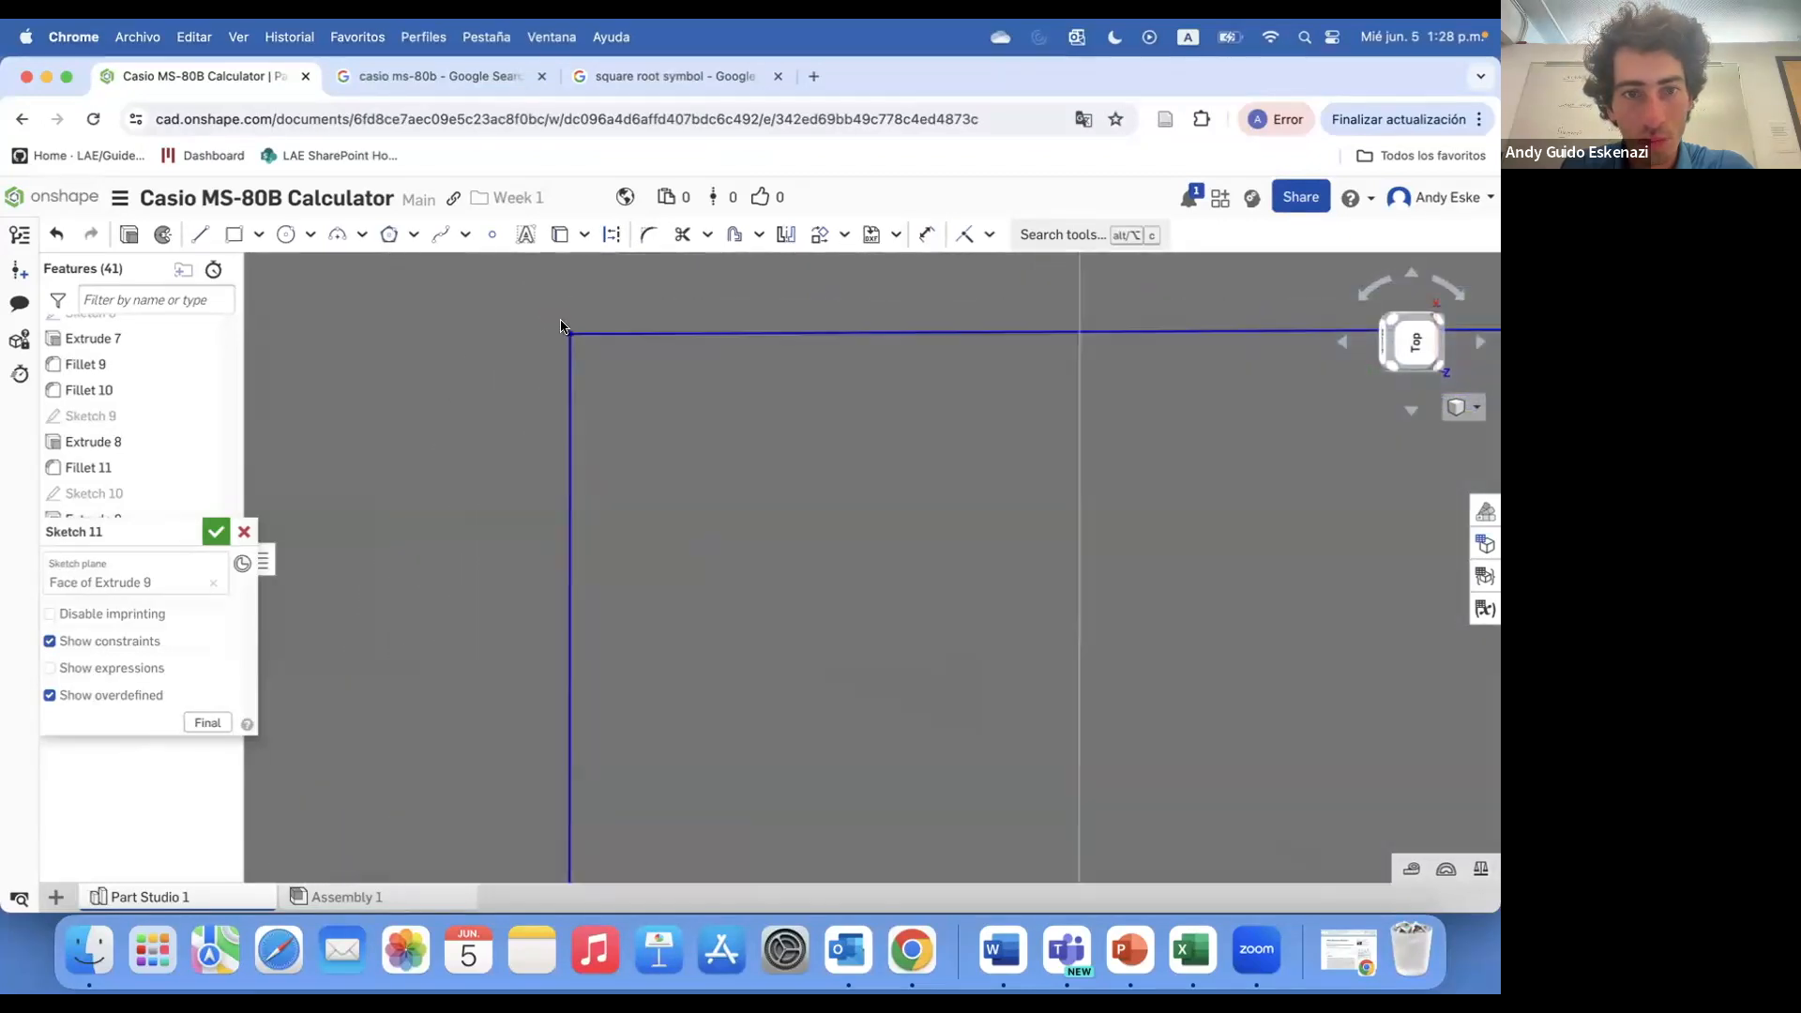
- Set the √ overline bar's thickness to 0.3 mm, realign it over the stroke's top and finish the sketch
scroll(500, 398, down, 5)
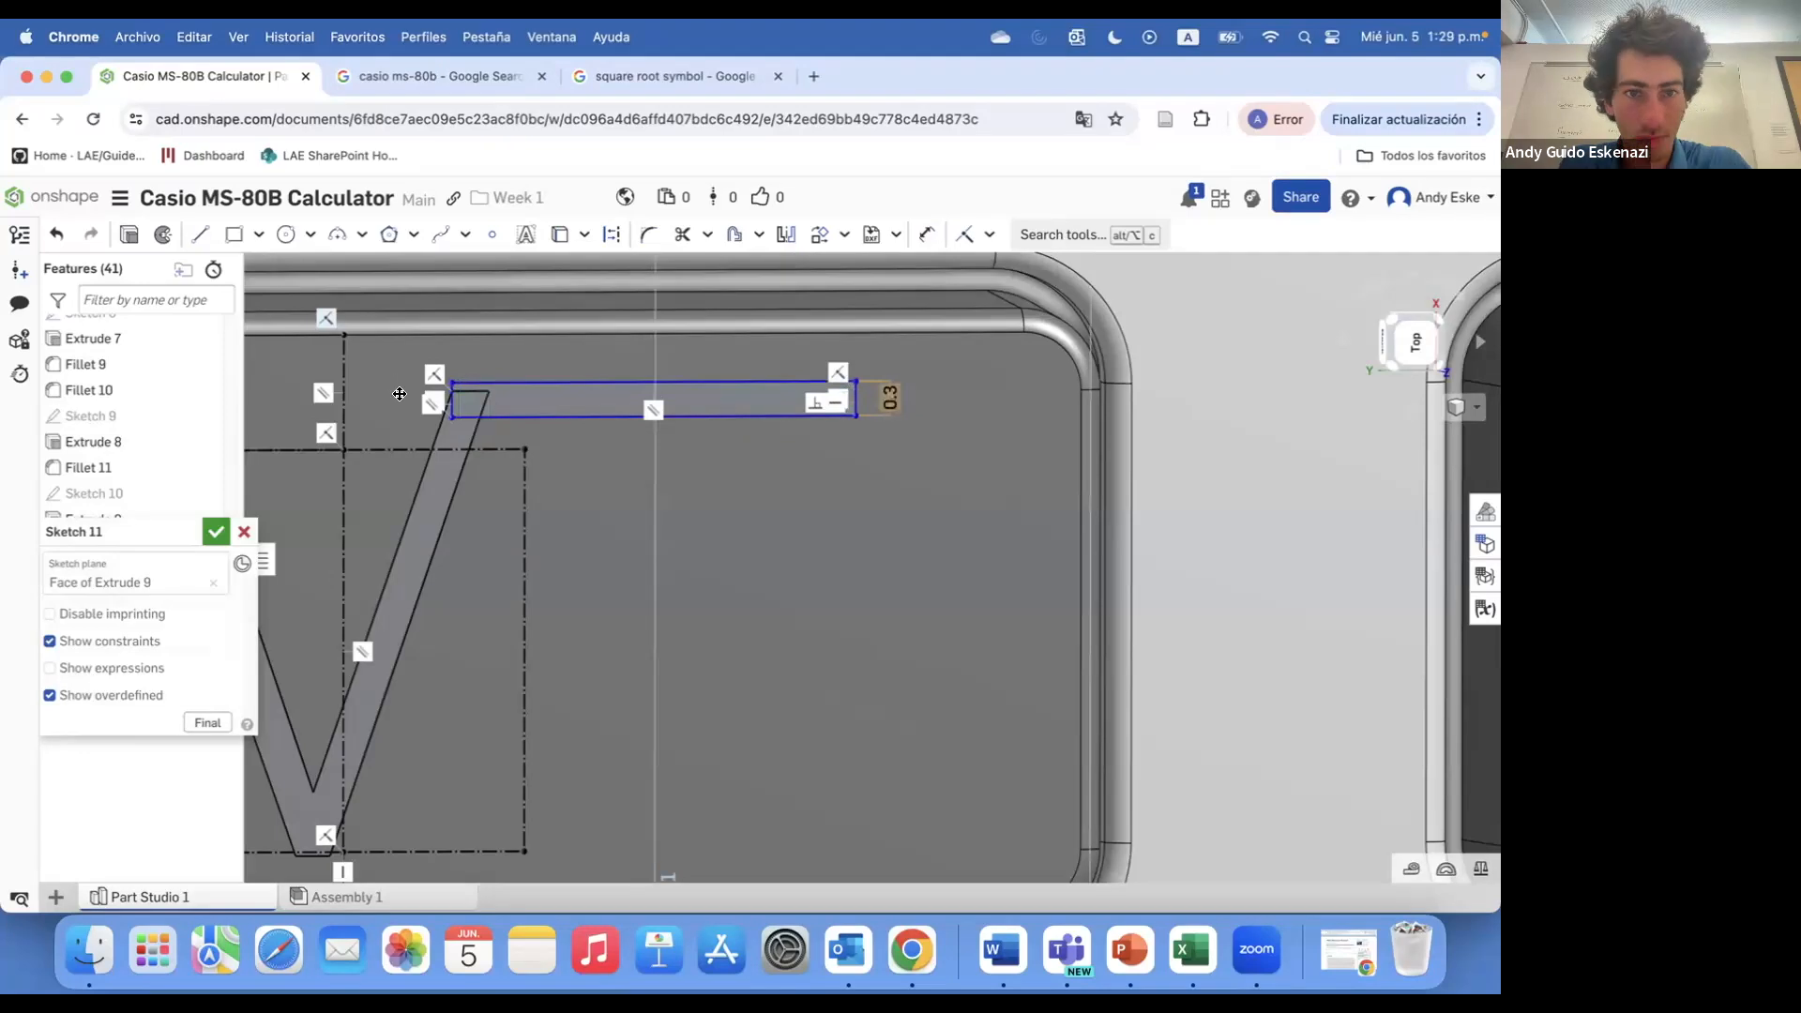
scroll(400, 394, up, 5)
scroll(633, 385, up, 4)
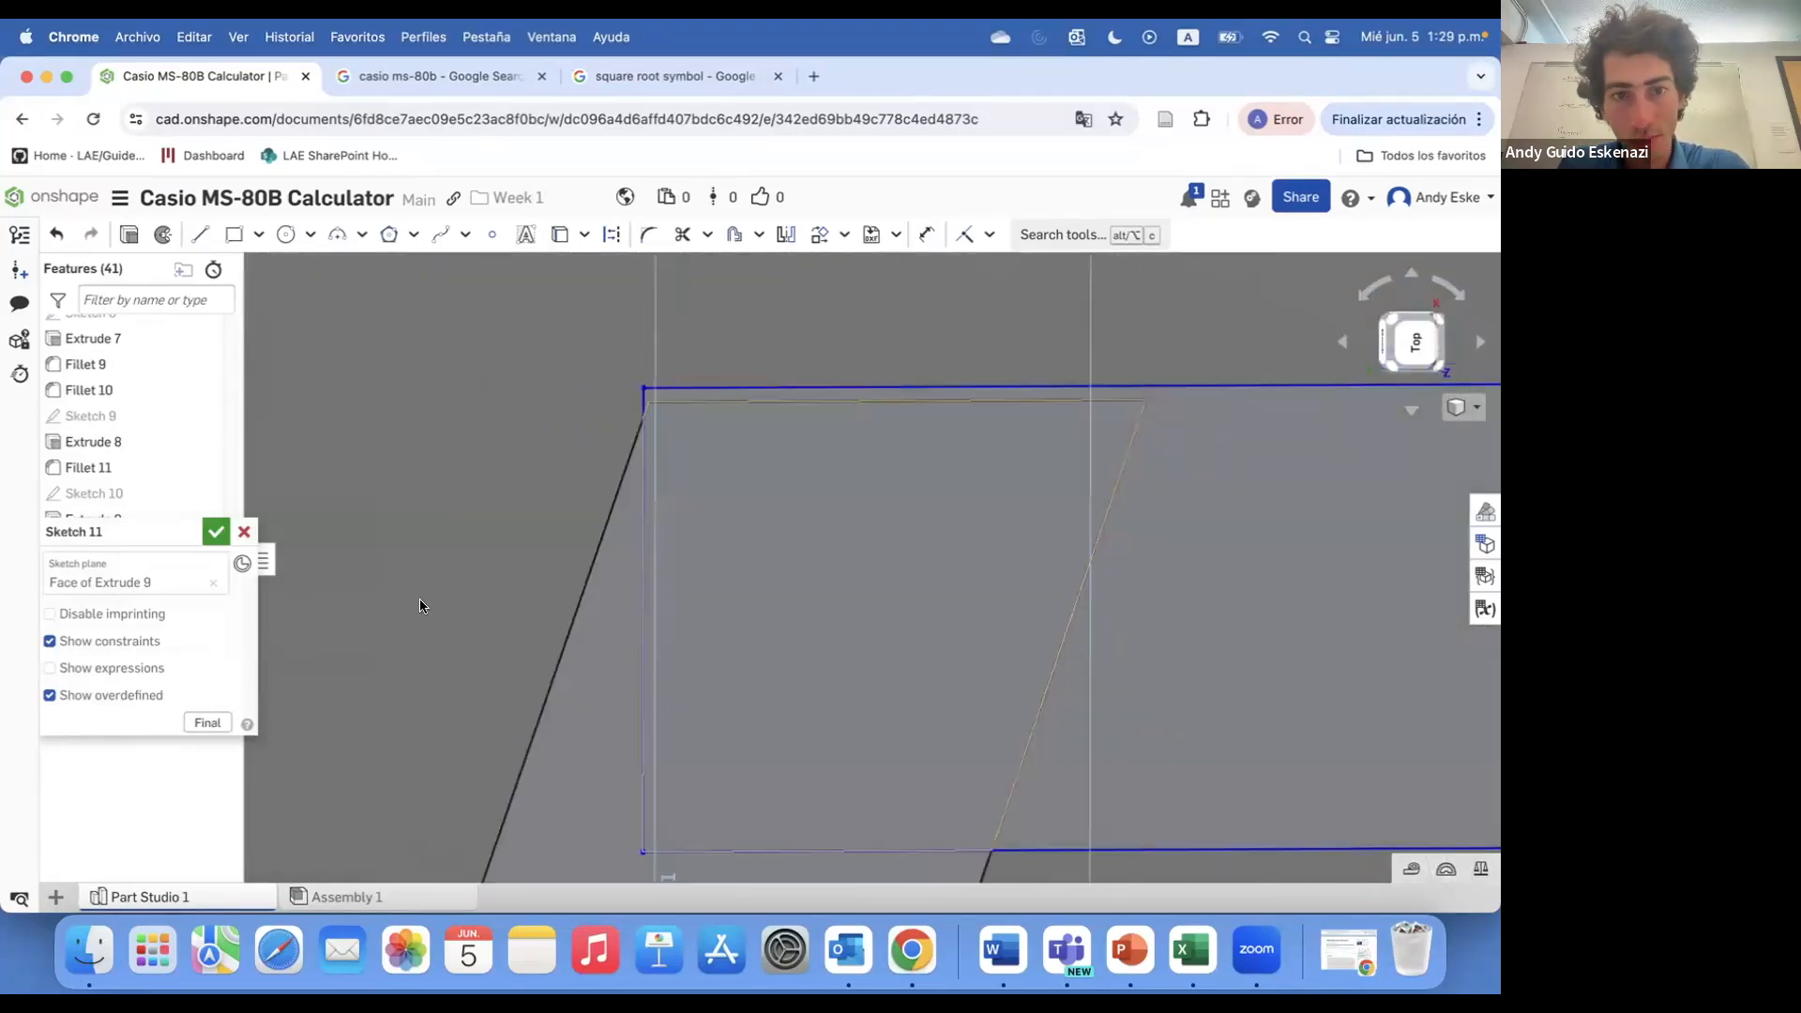
click(216, 532)
- Examine the engraved key labels and the whole calculator body from several angles
scroll(898, 385, down, 5)
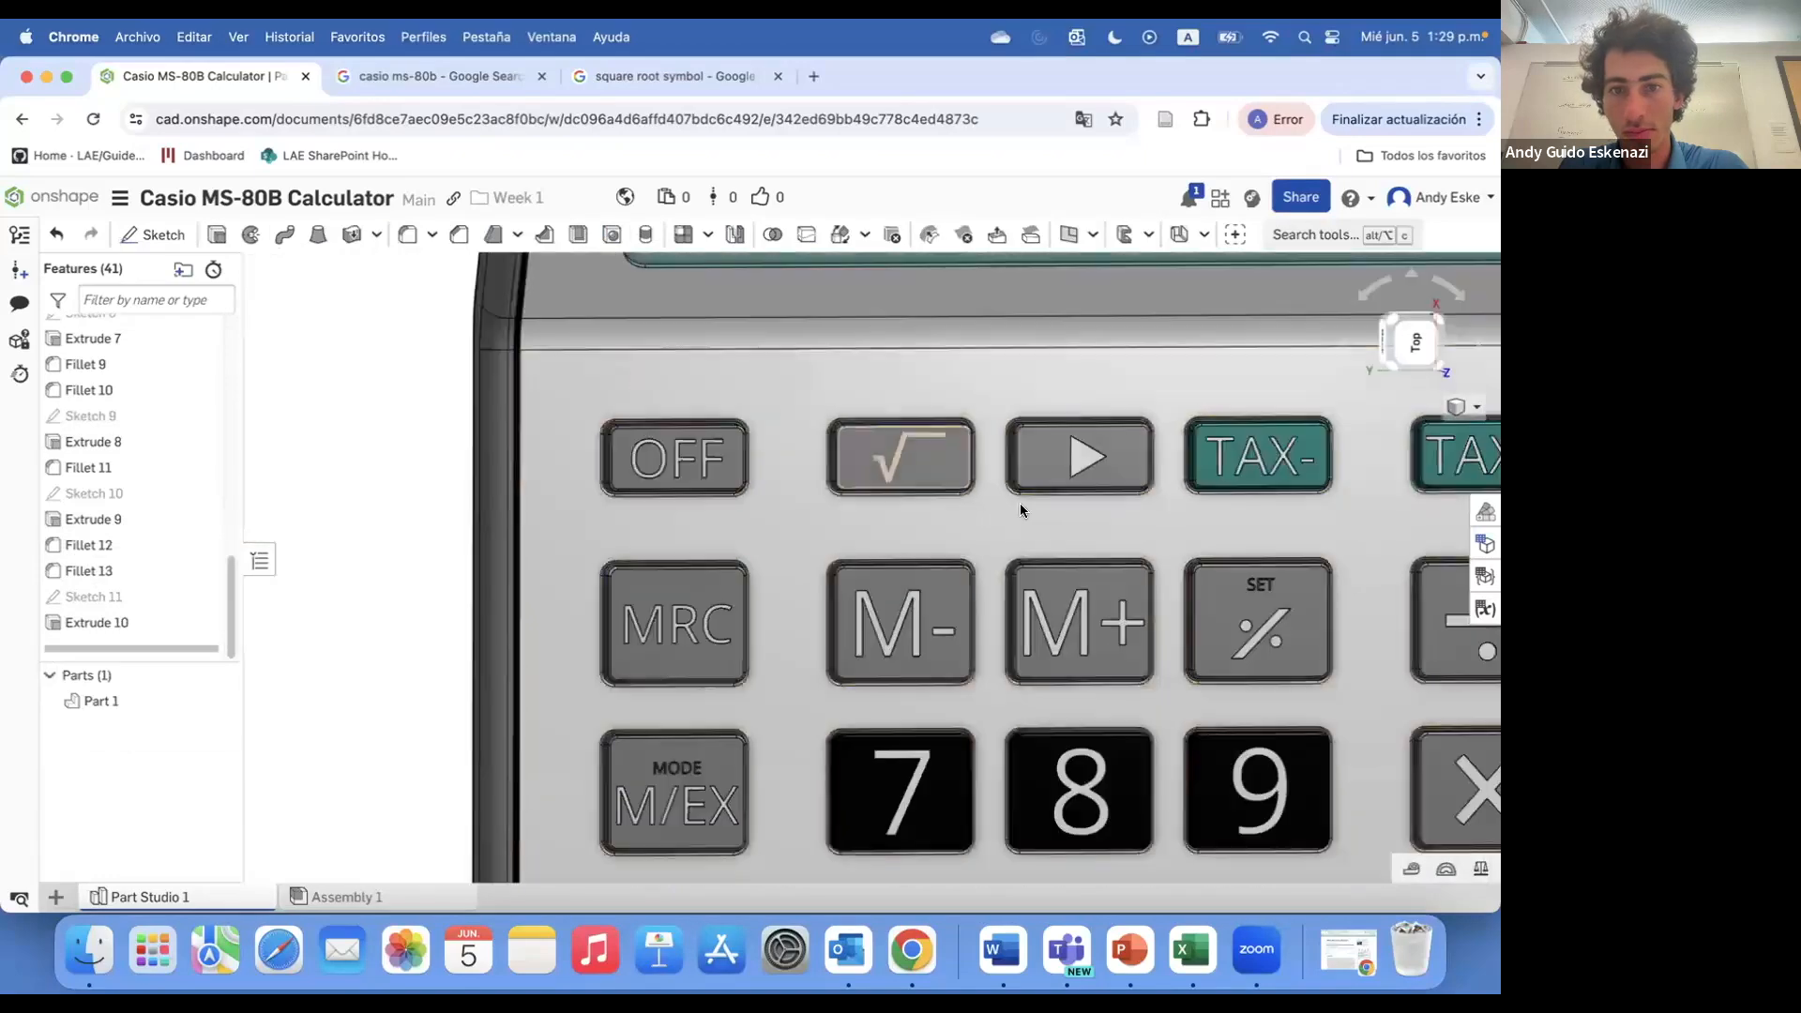
scroll(1021, 504, down, 4)
scroll(1163, 563, up, 1)
right_drag(1162, 563, 1093, 409)
scroll(1072, 484, down, 5)
scroll(1054, 281, up, 2)
right_drag(1053, 281, 1134, 403)
scroll(1134, 410, down, 2)
scroll(1174, 330, up, 5)
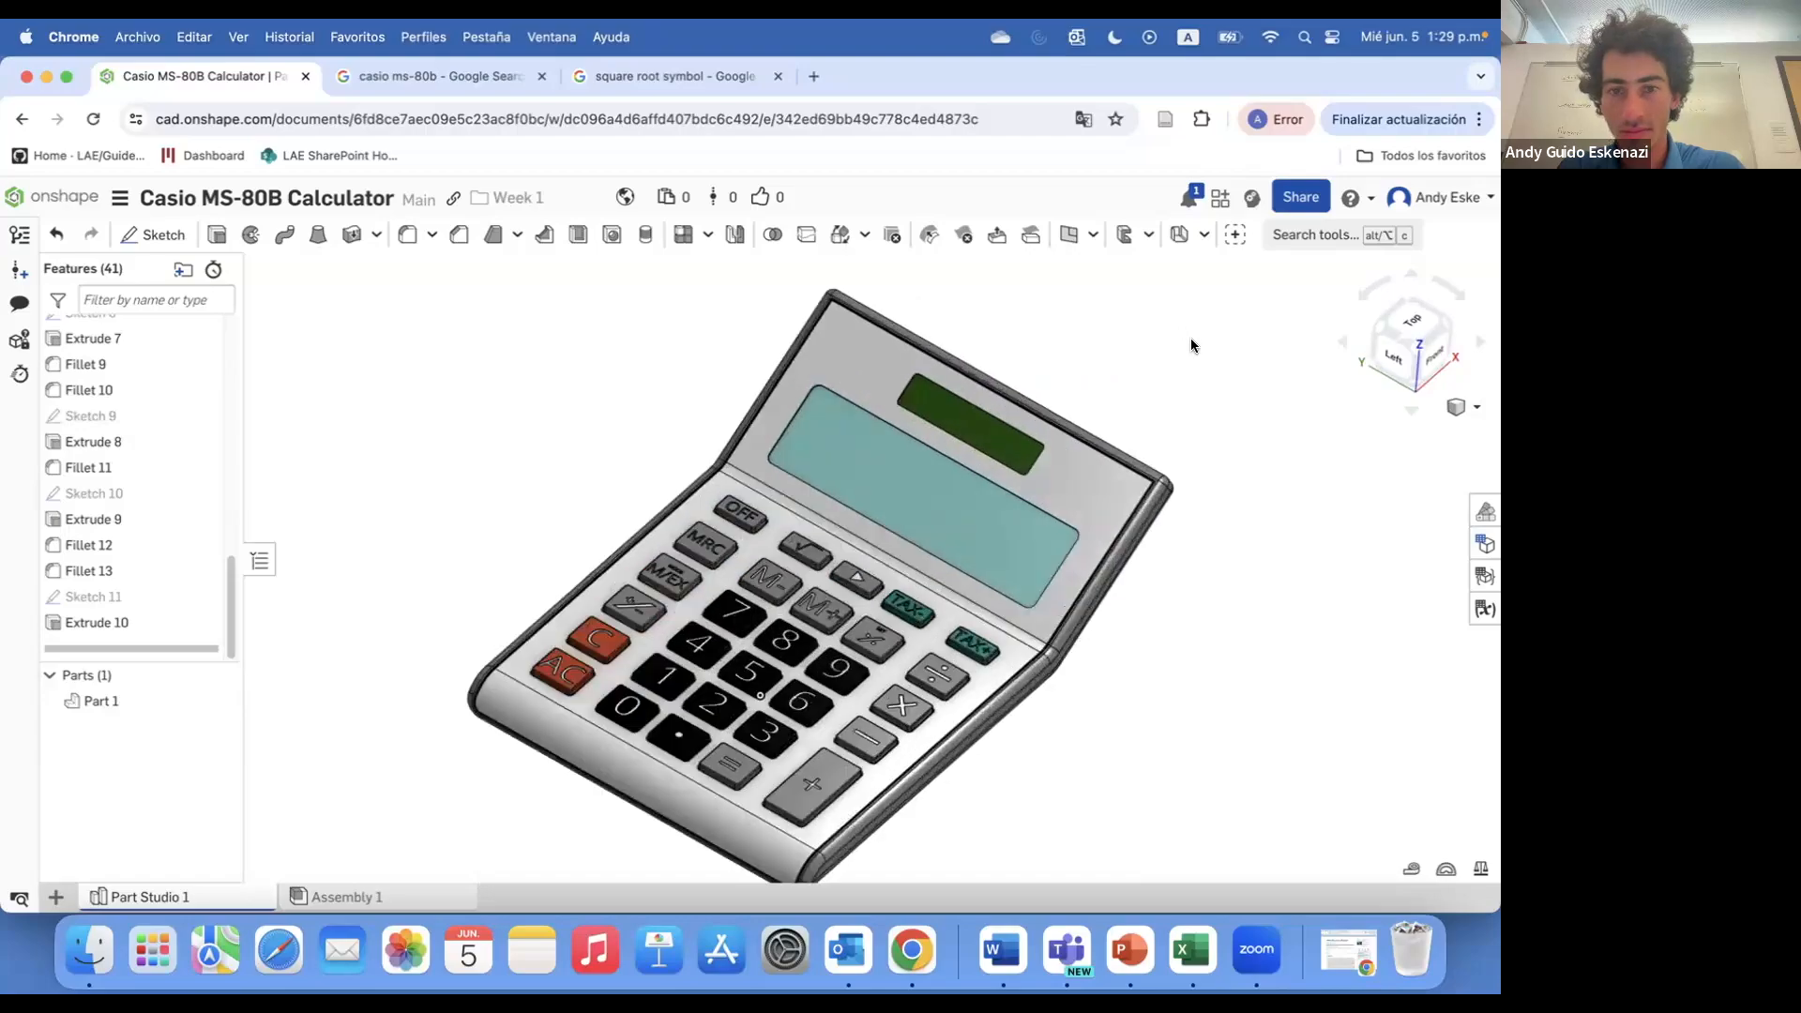